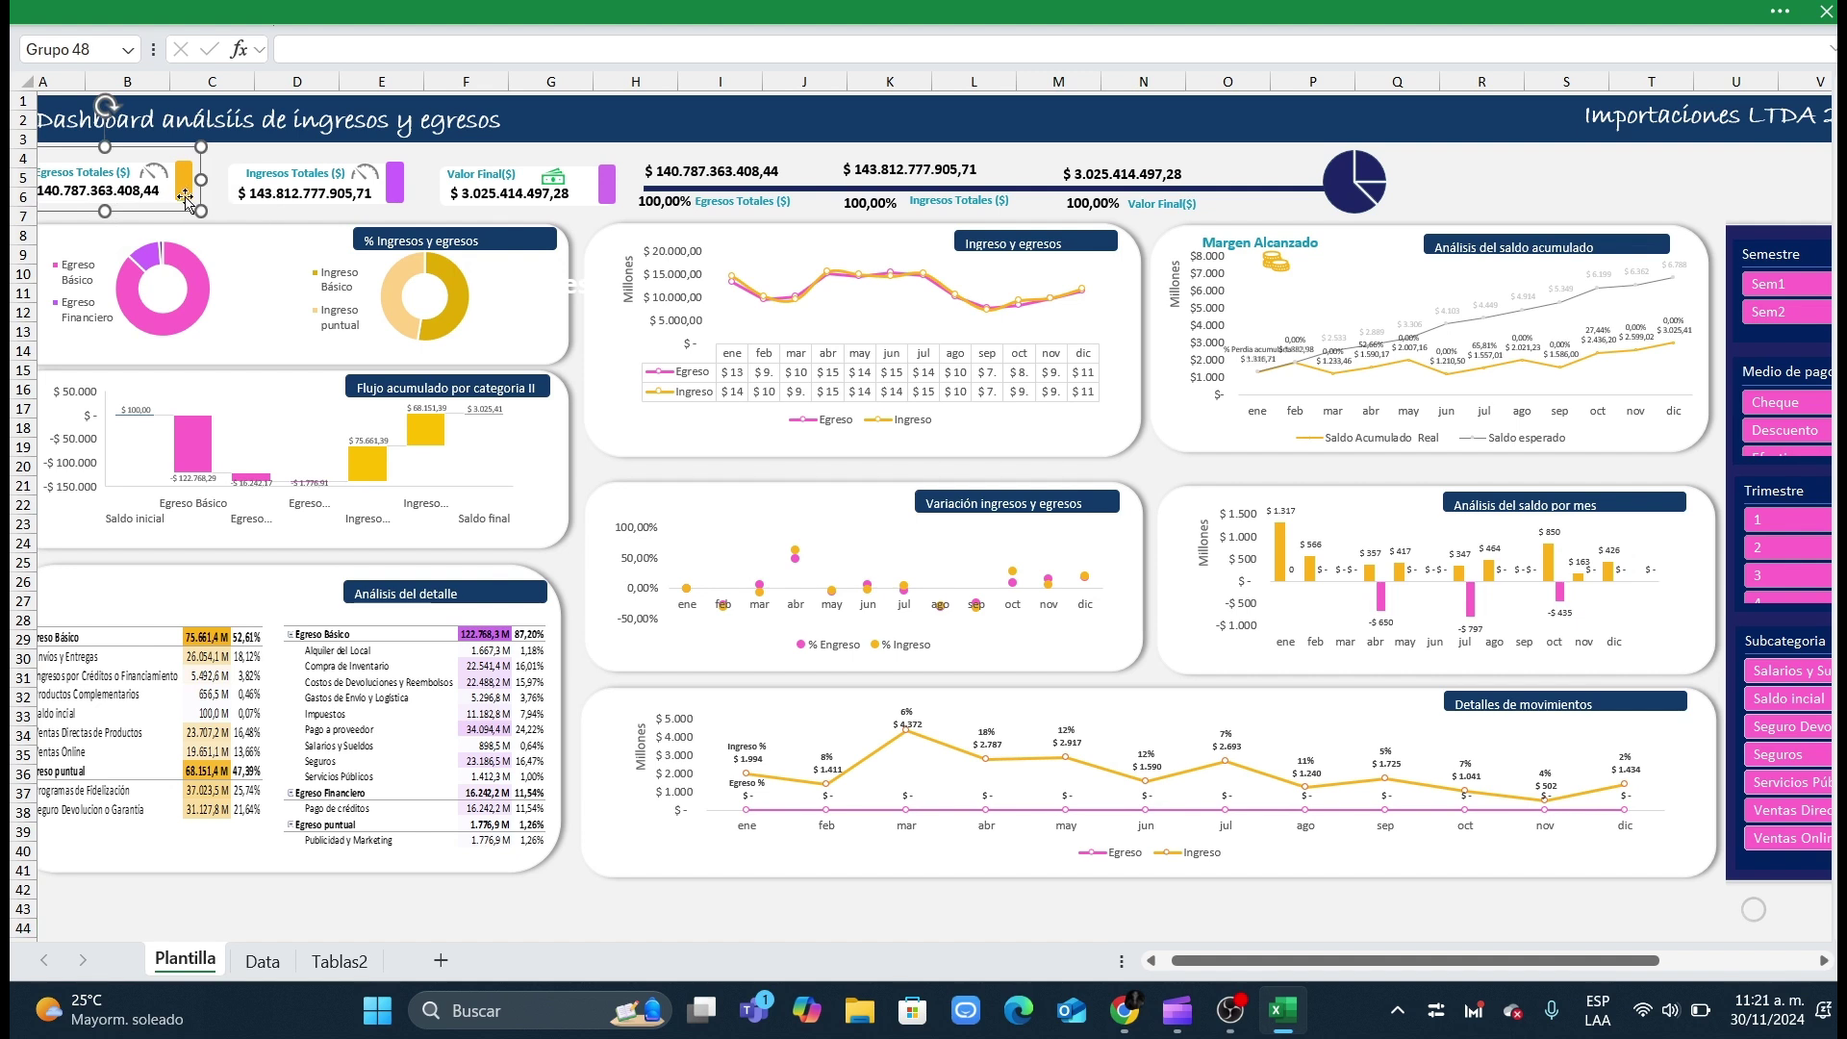
Step: Examine the dashboard's total income and final value cards and the matching expense and income figures on the header line
click(309, 182)
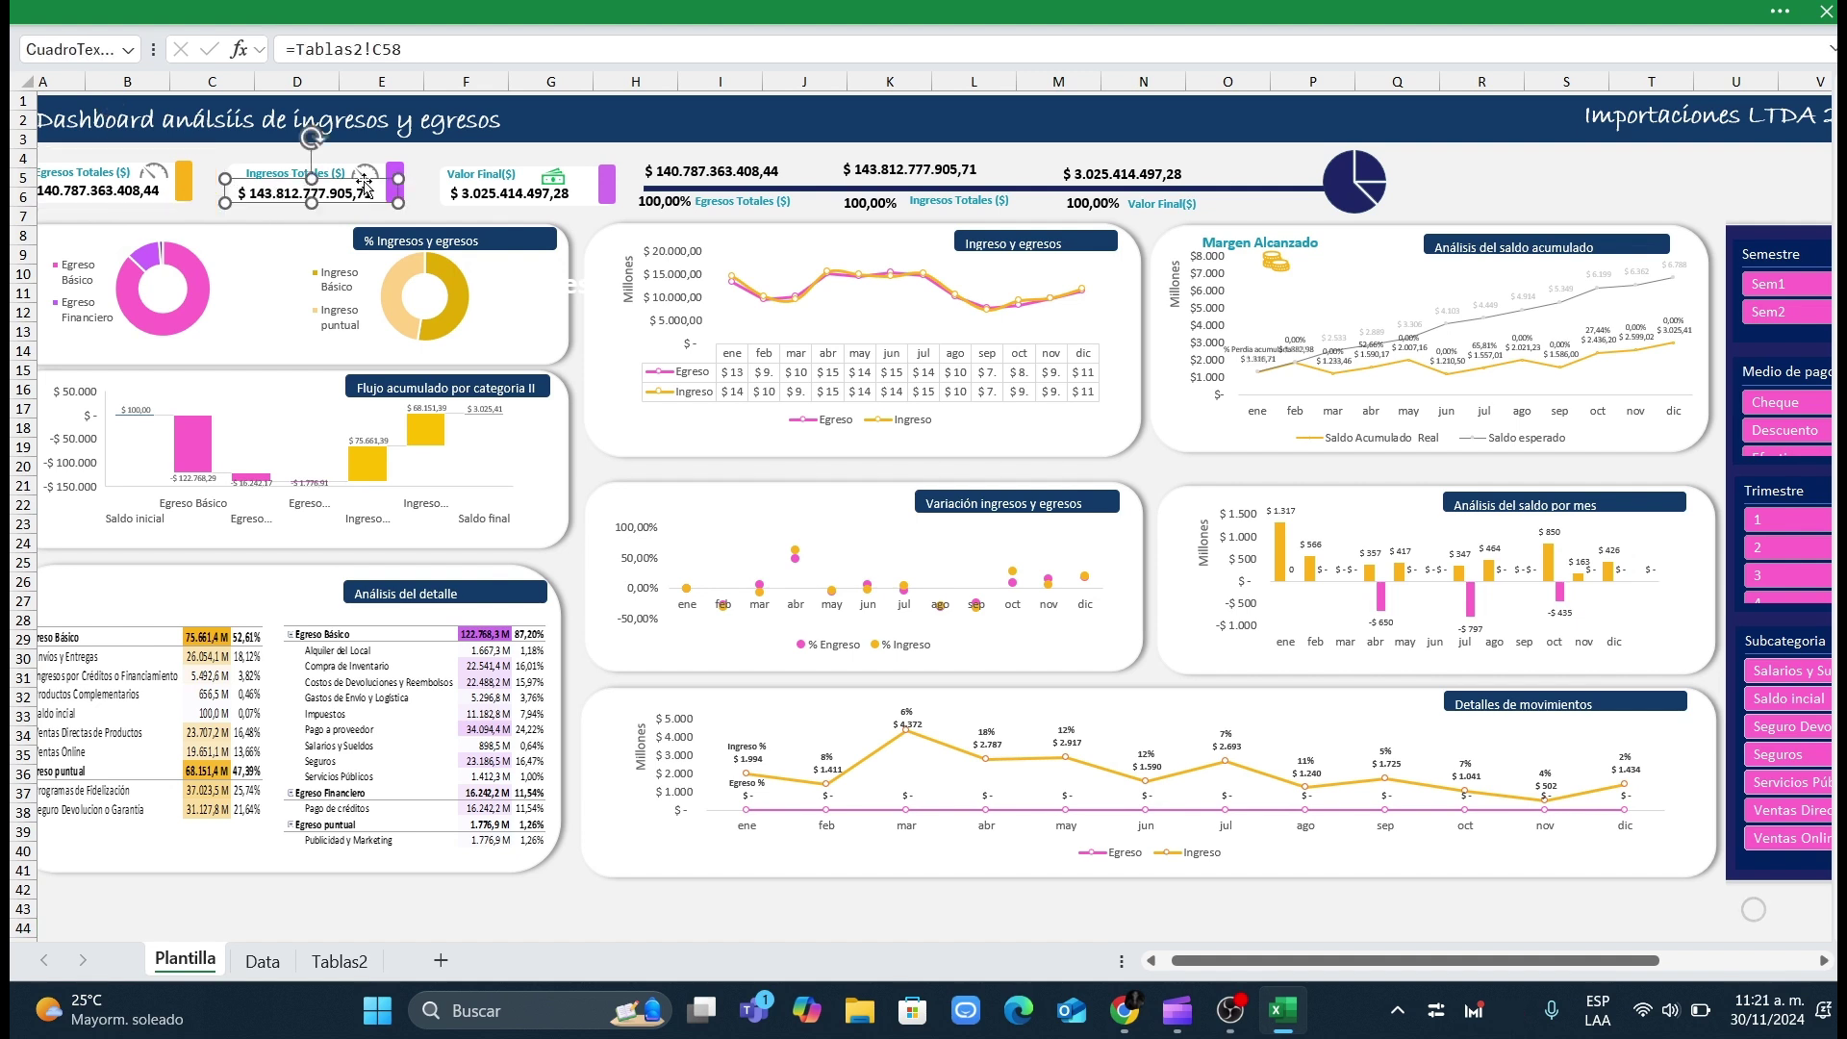
click(489, 192)
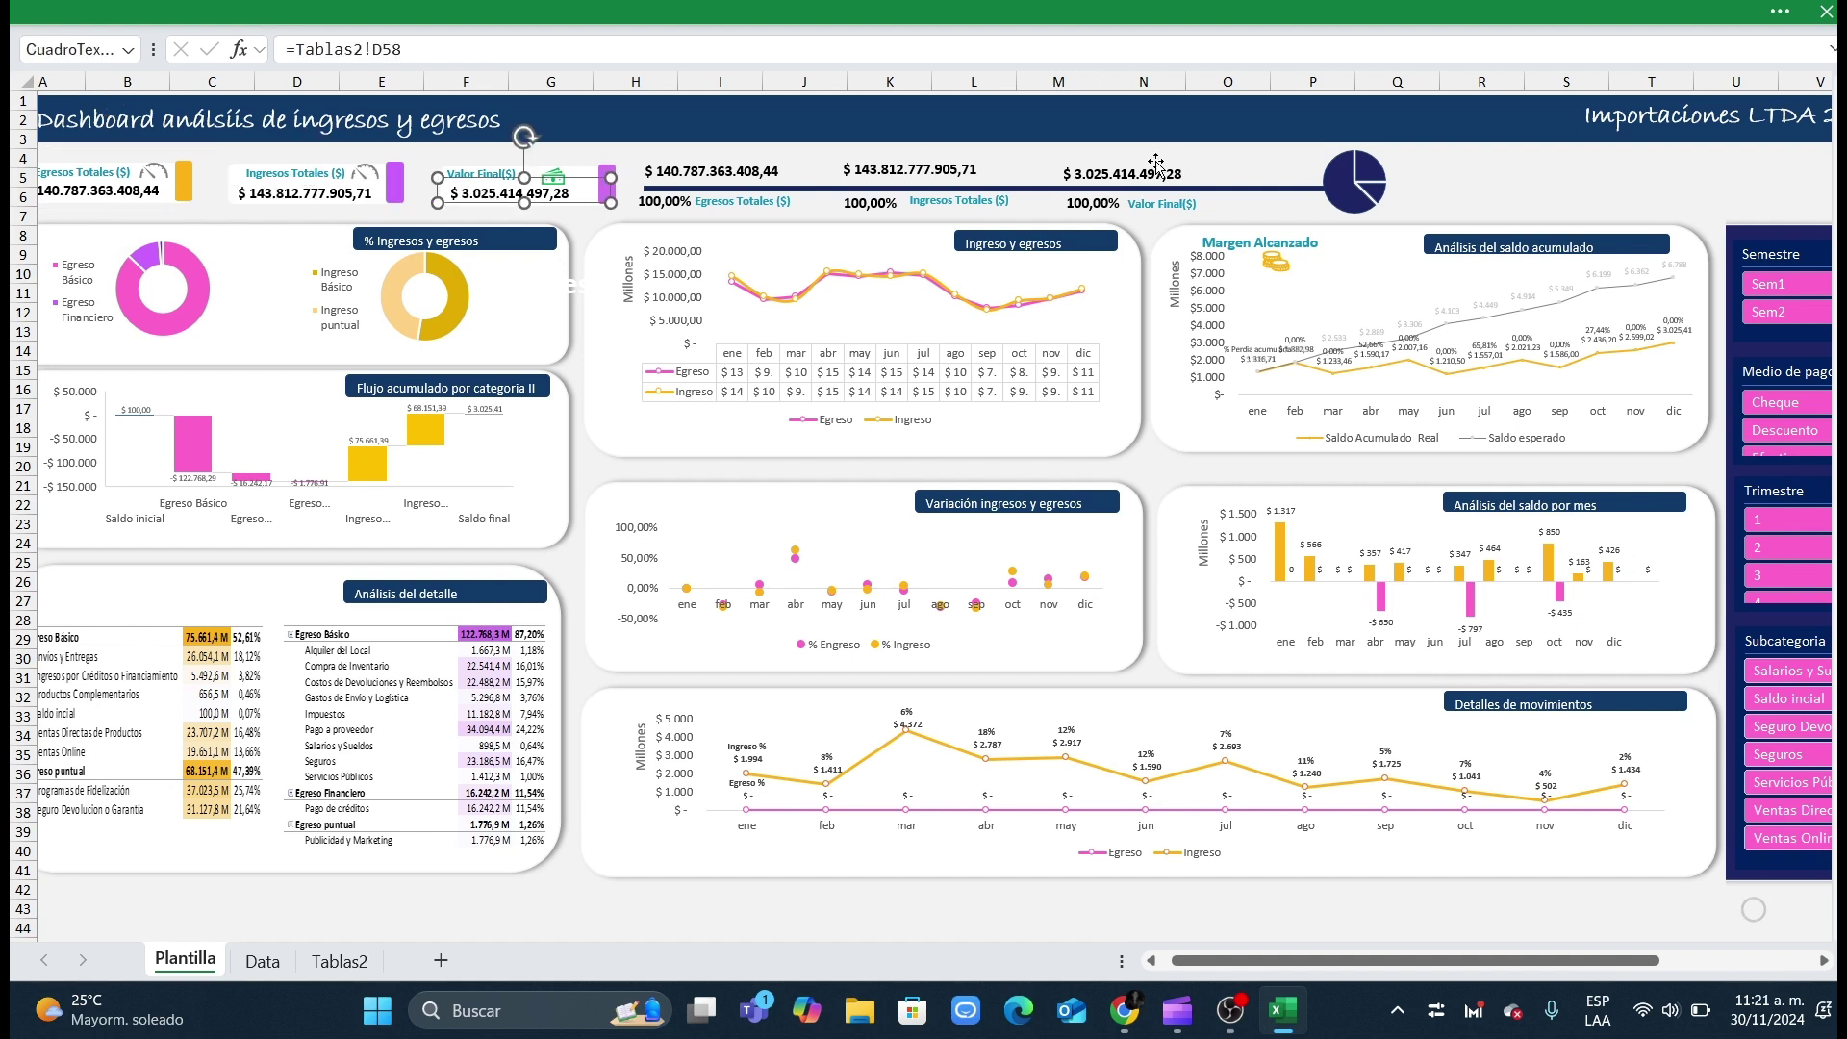
click(702, 178)
click(912, 173)
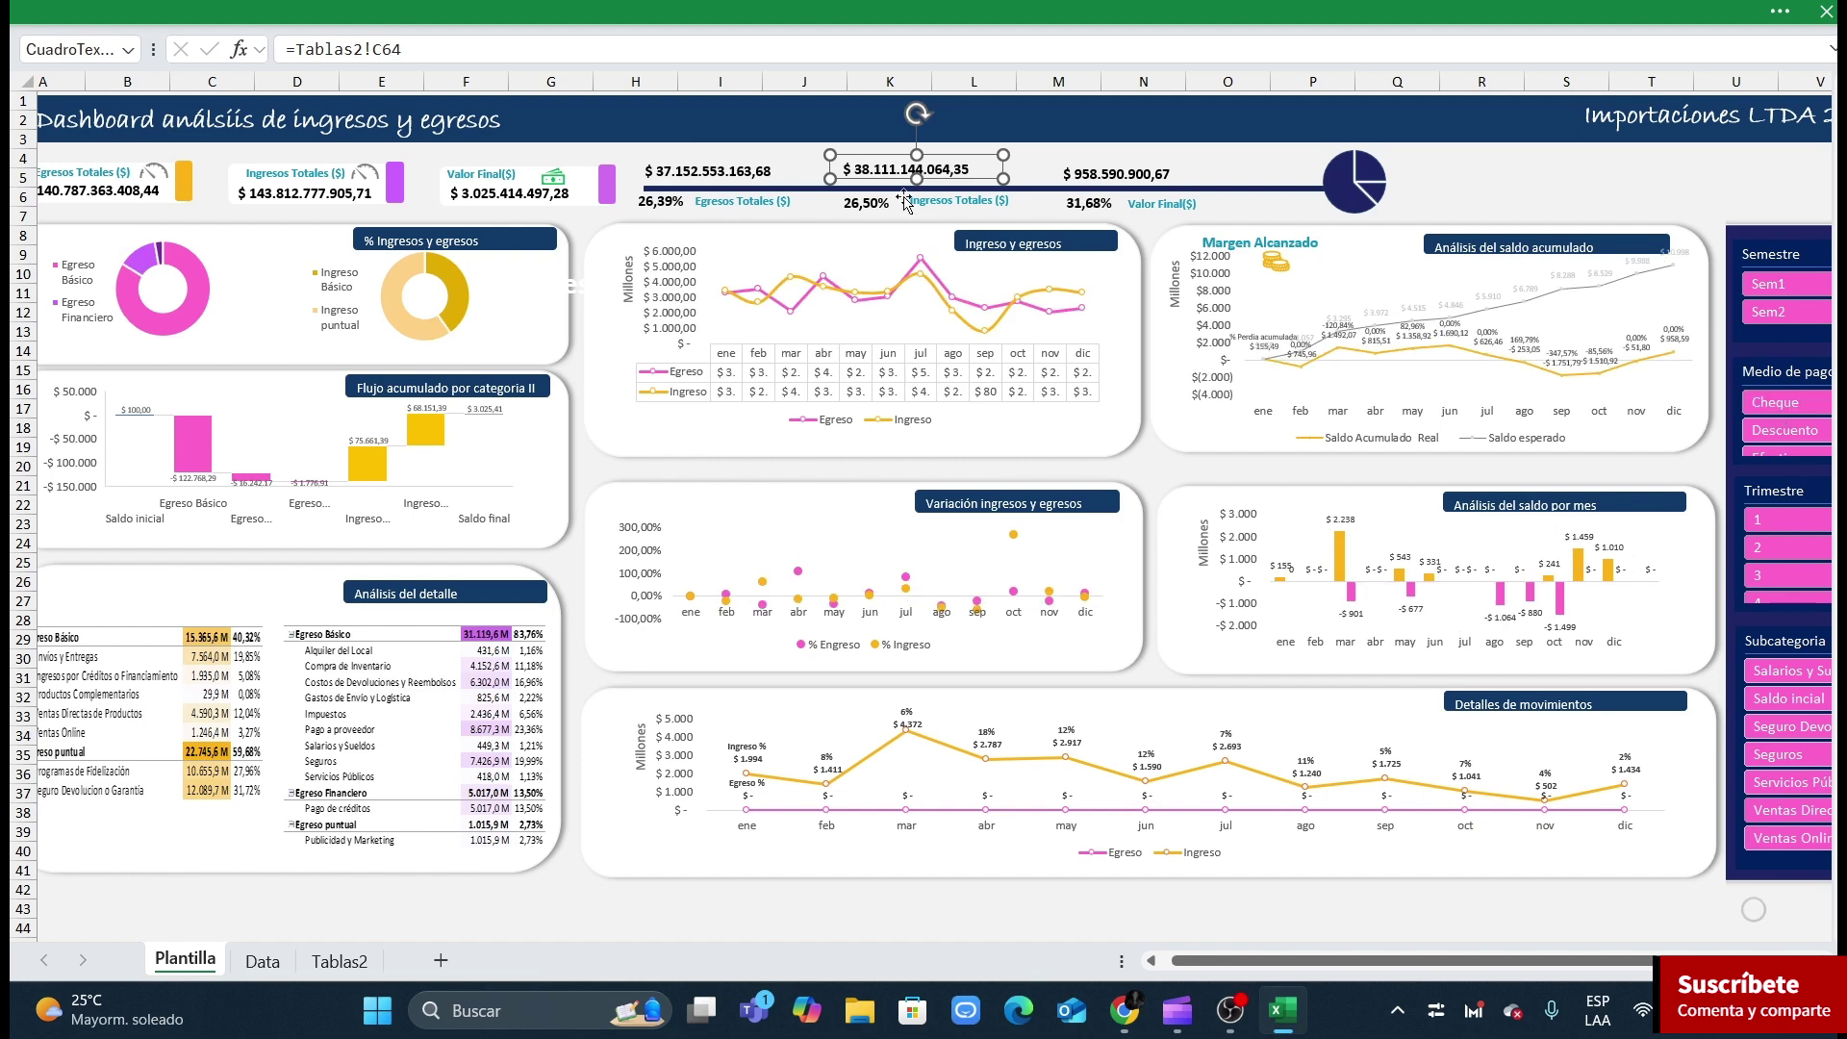
Step: Compare the filtered expense, income and final value amounts and their percentages with the overall total cards
click(120, 201)
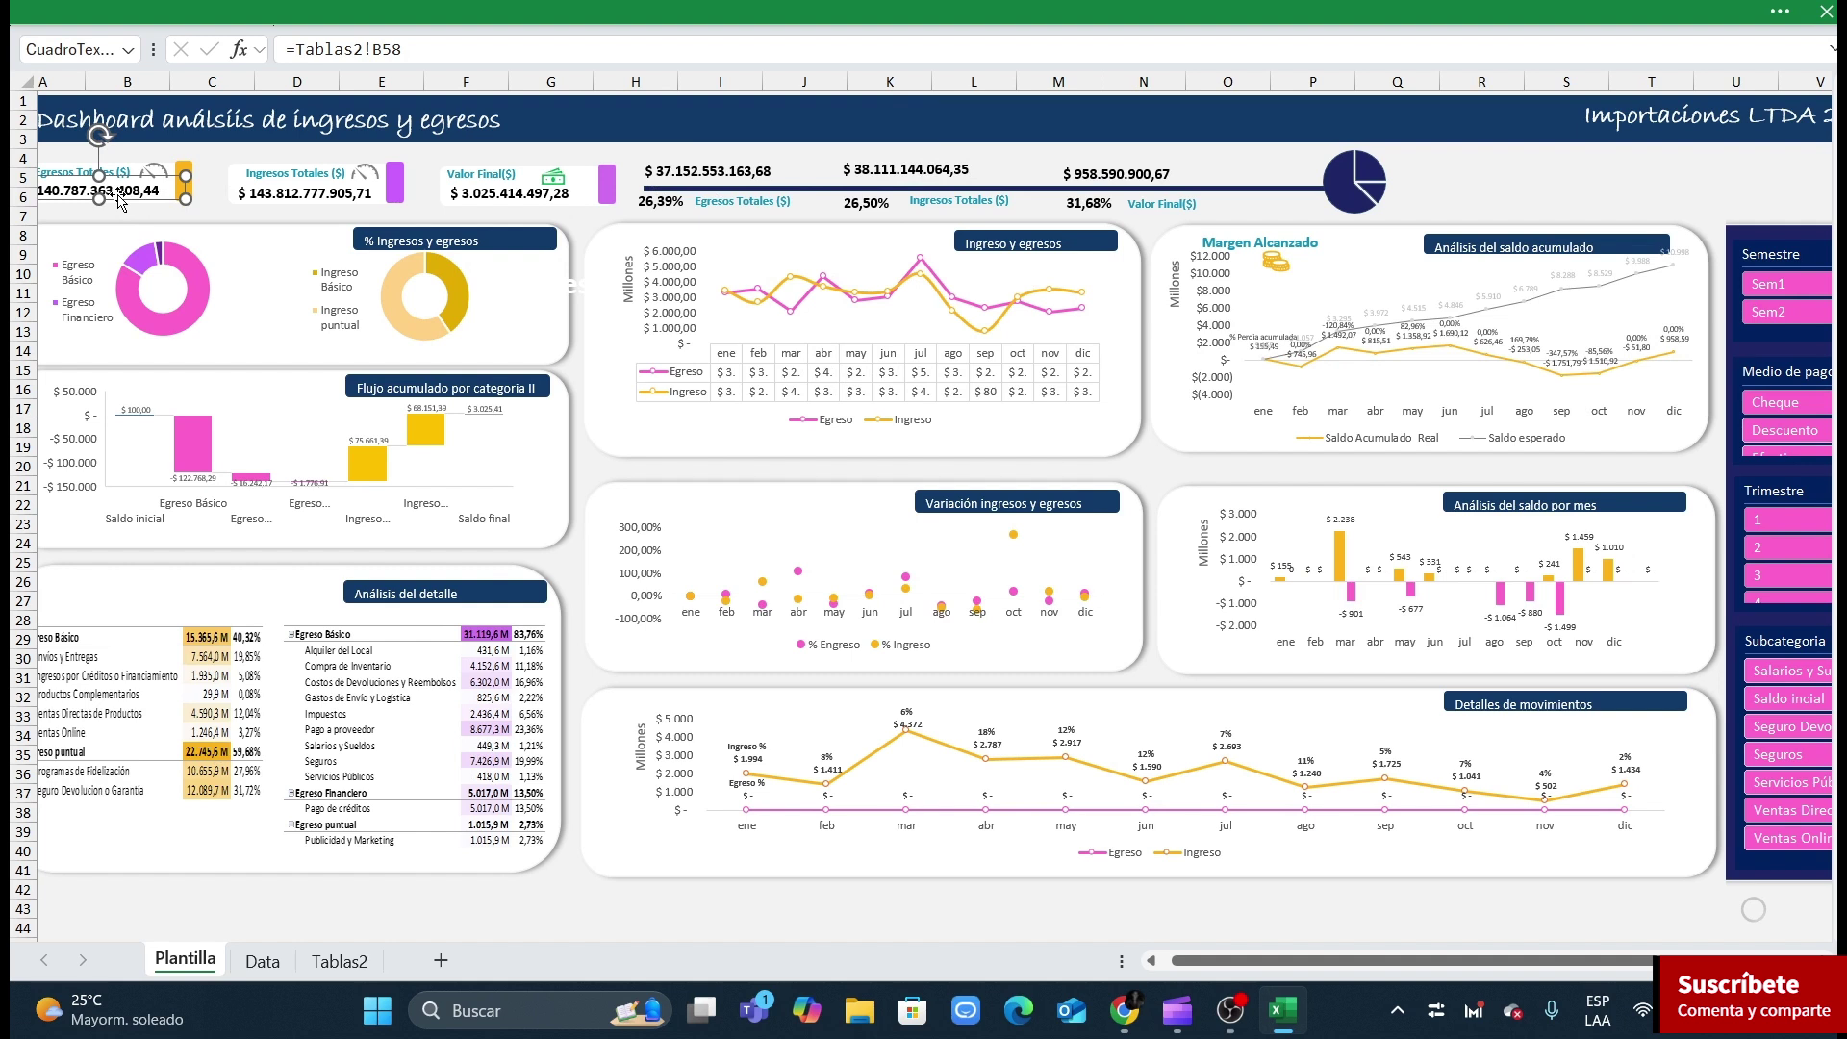
click(651, 210)
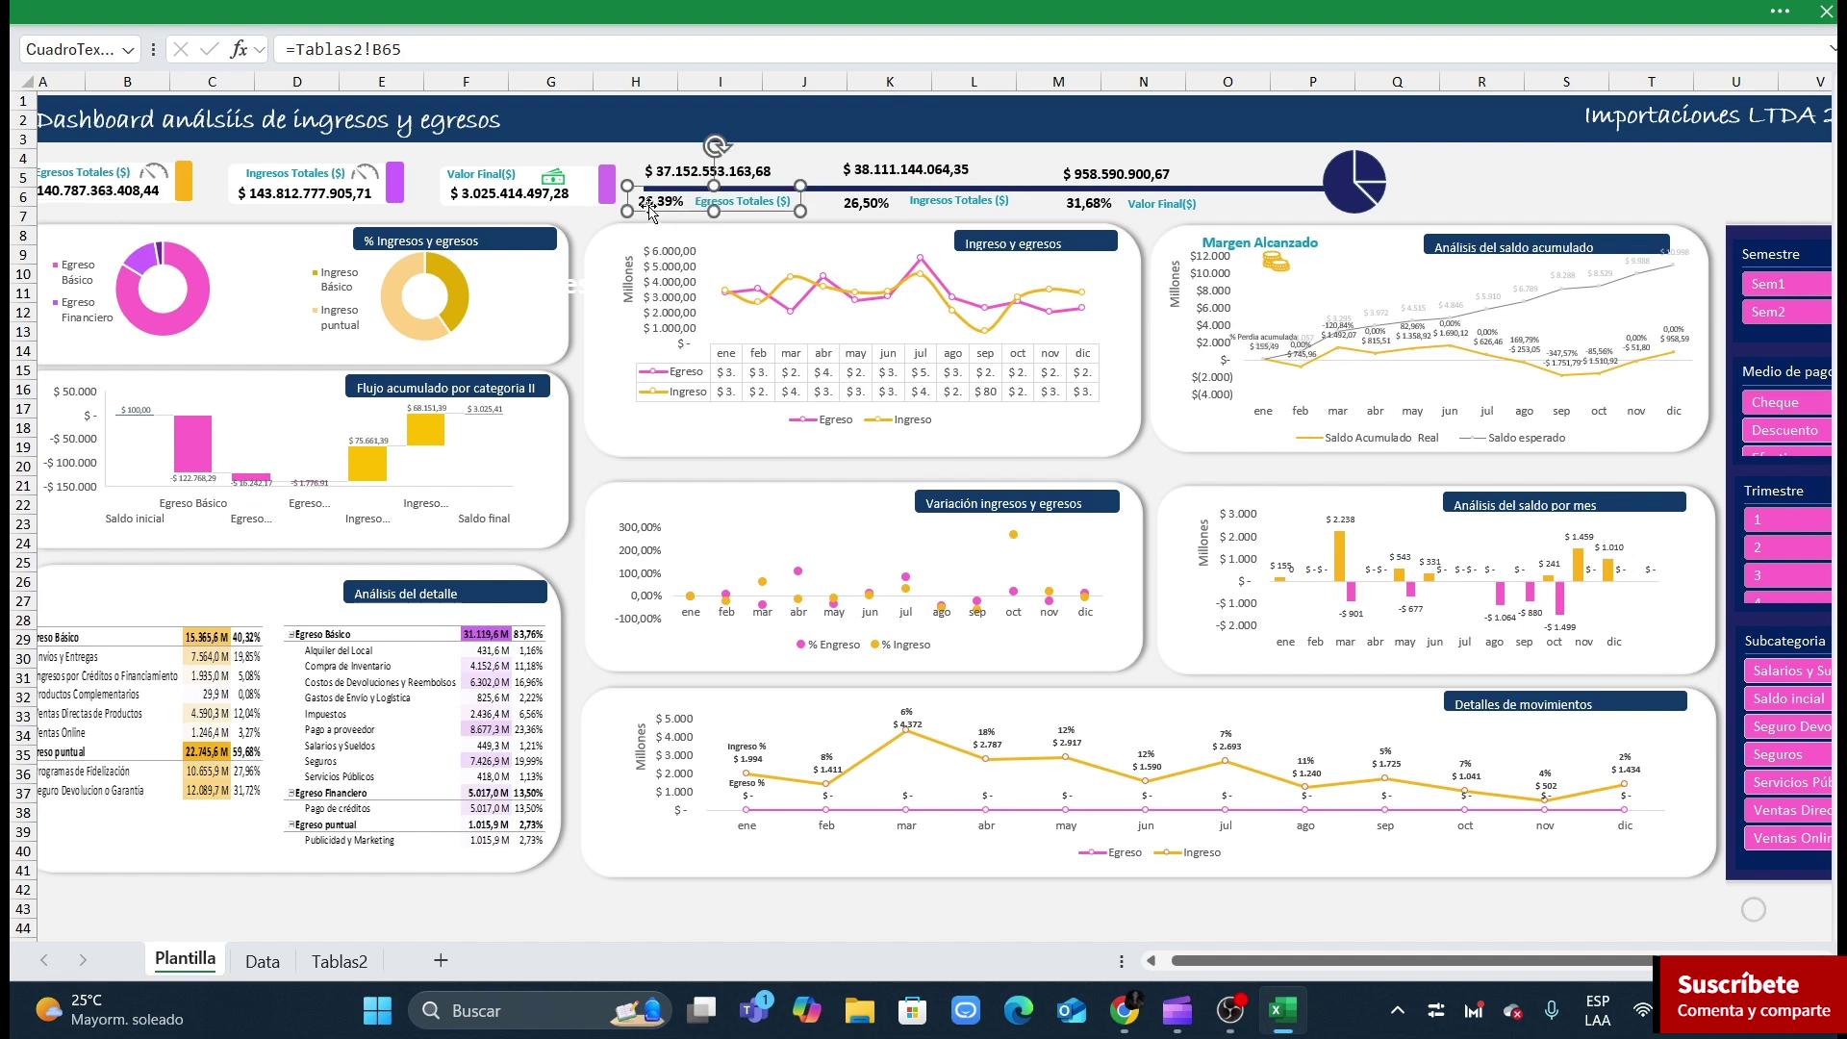
click(685, 173)
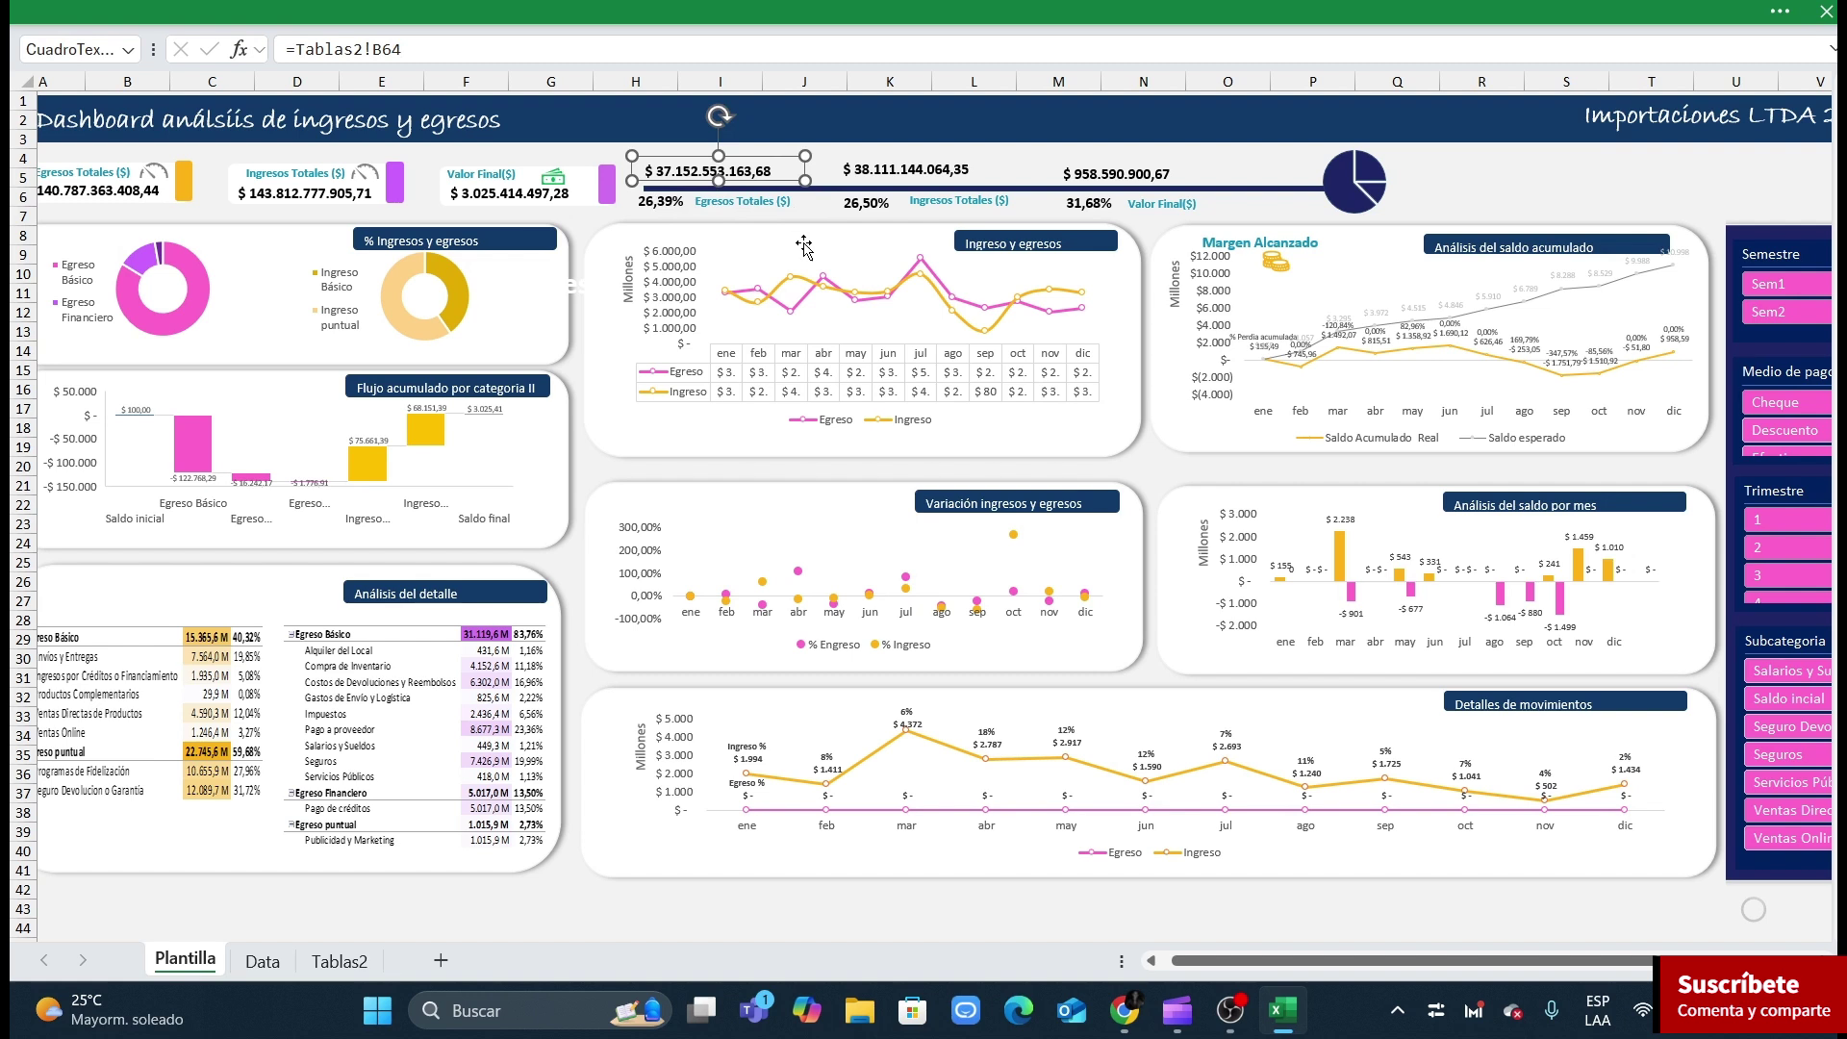
click(887, 173)
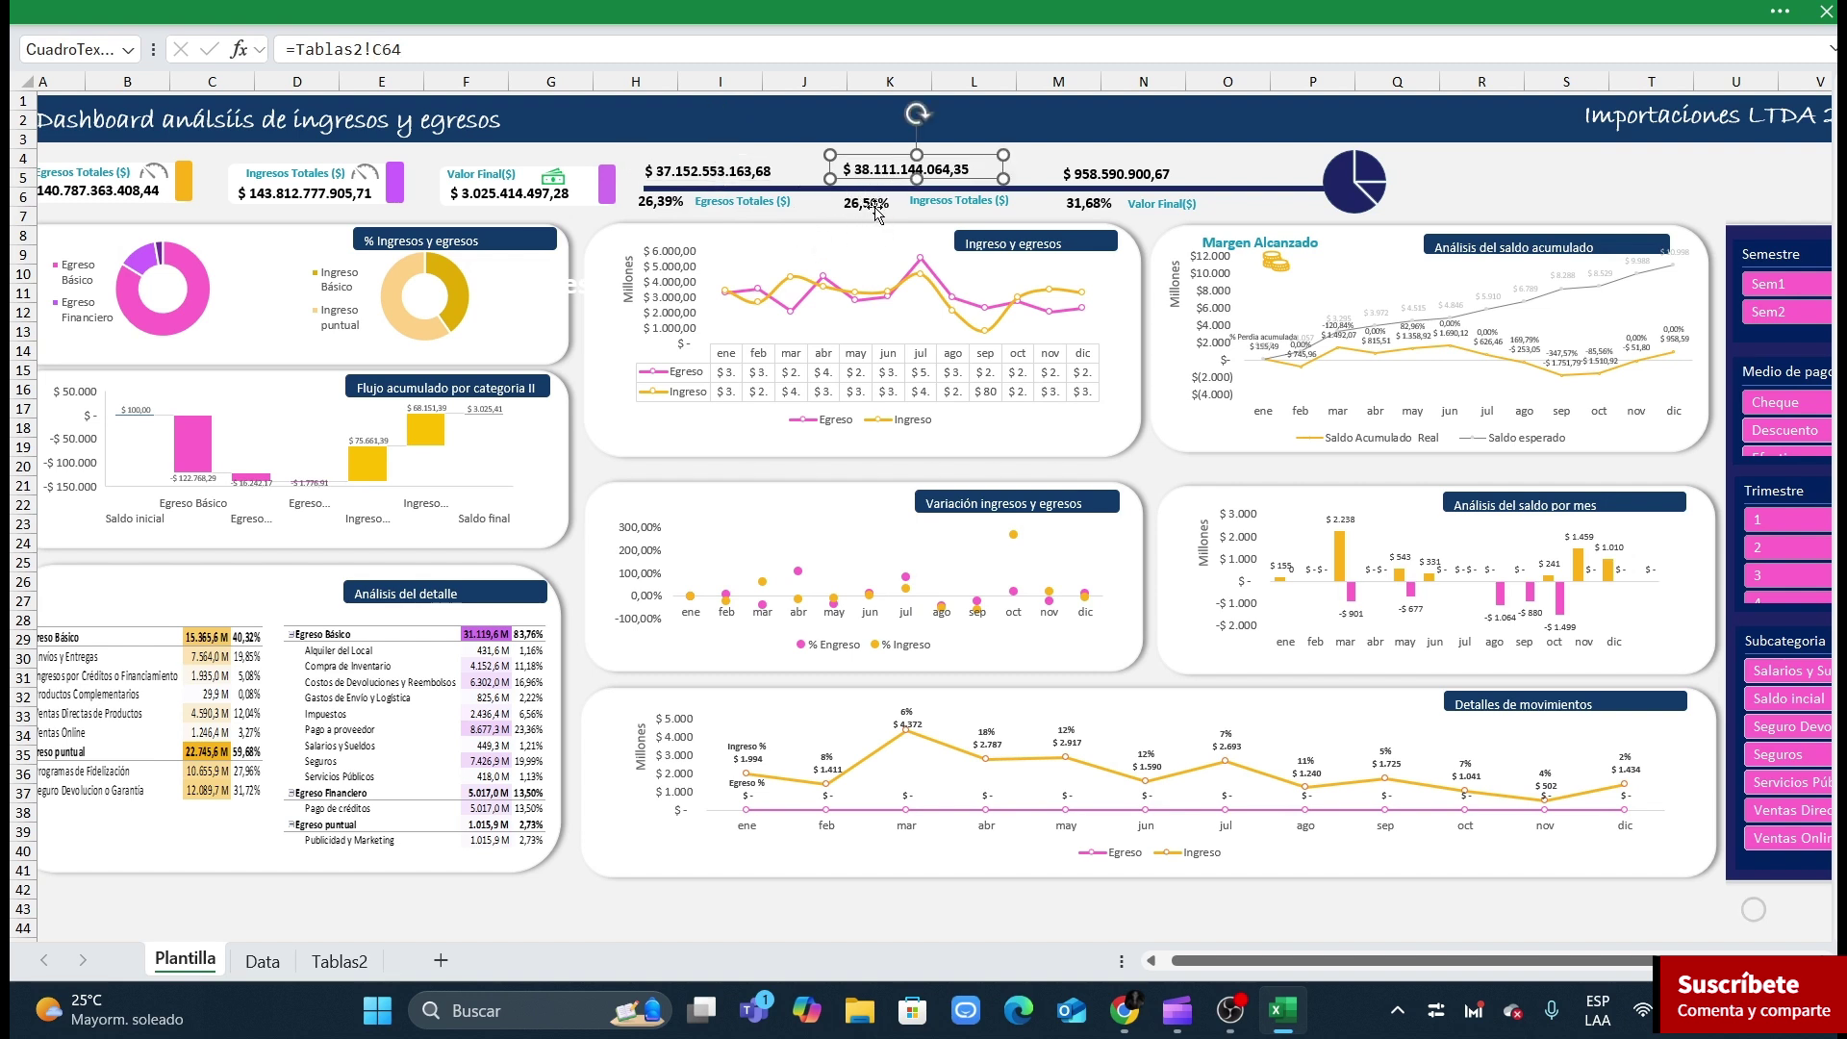
click(869, 206)
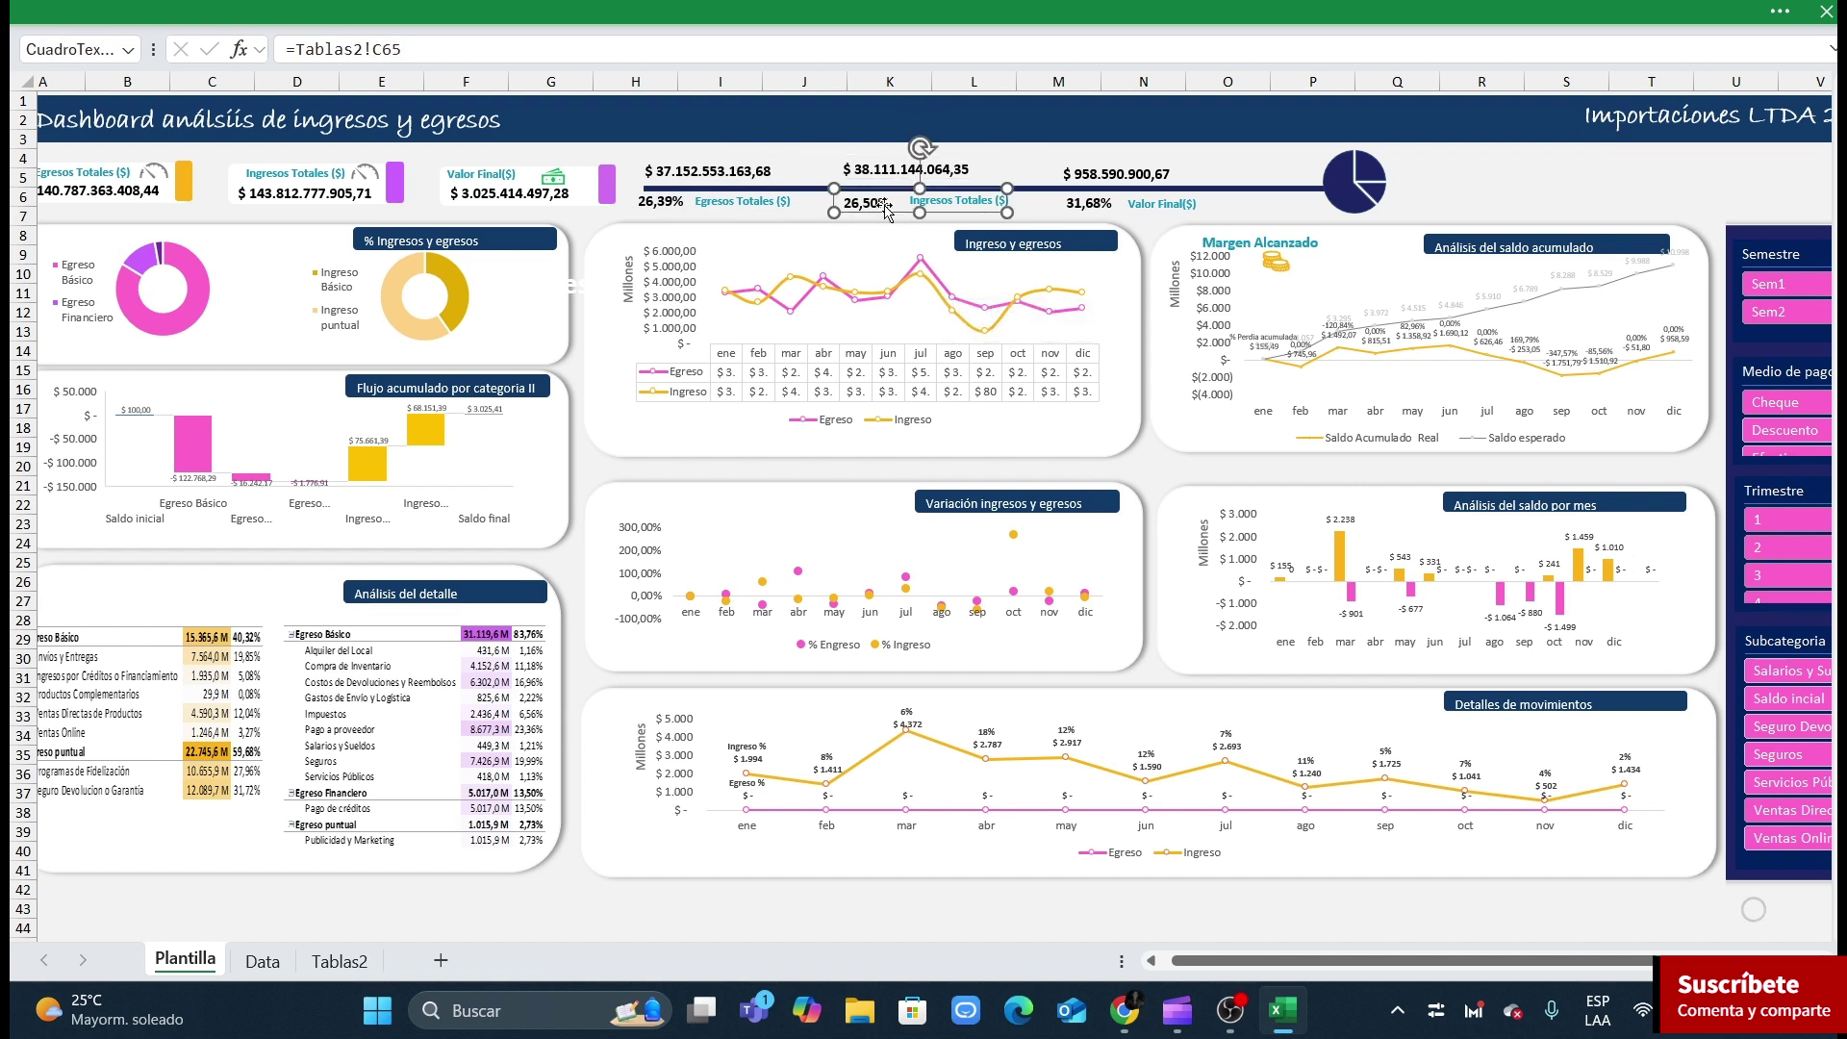
click(394, 198)
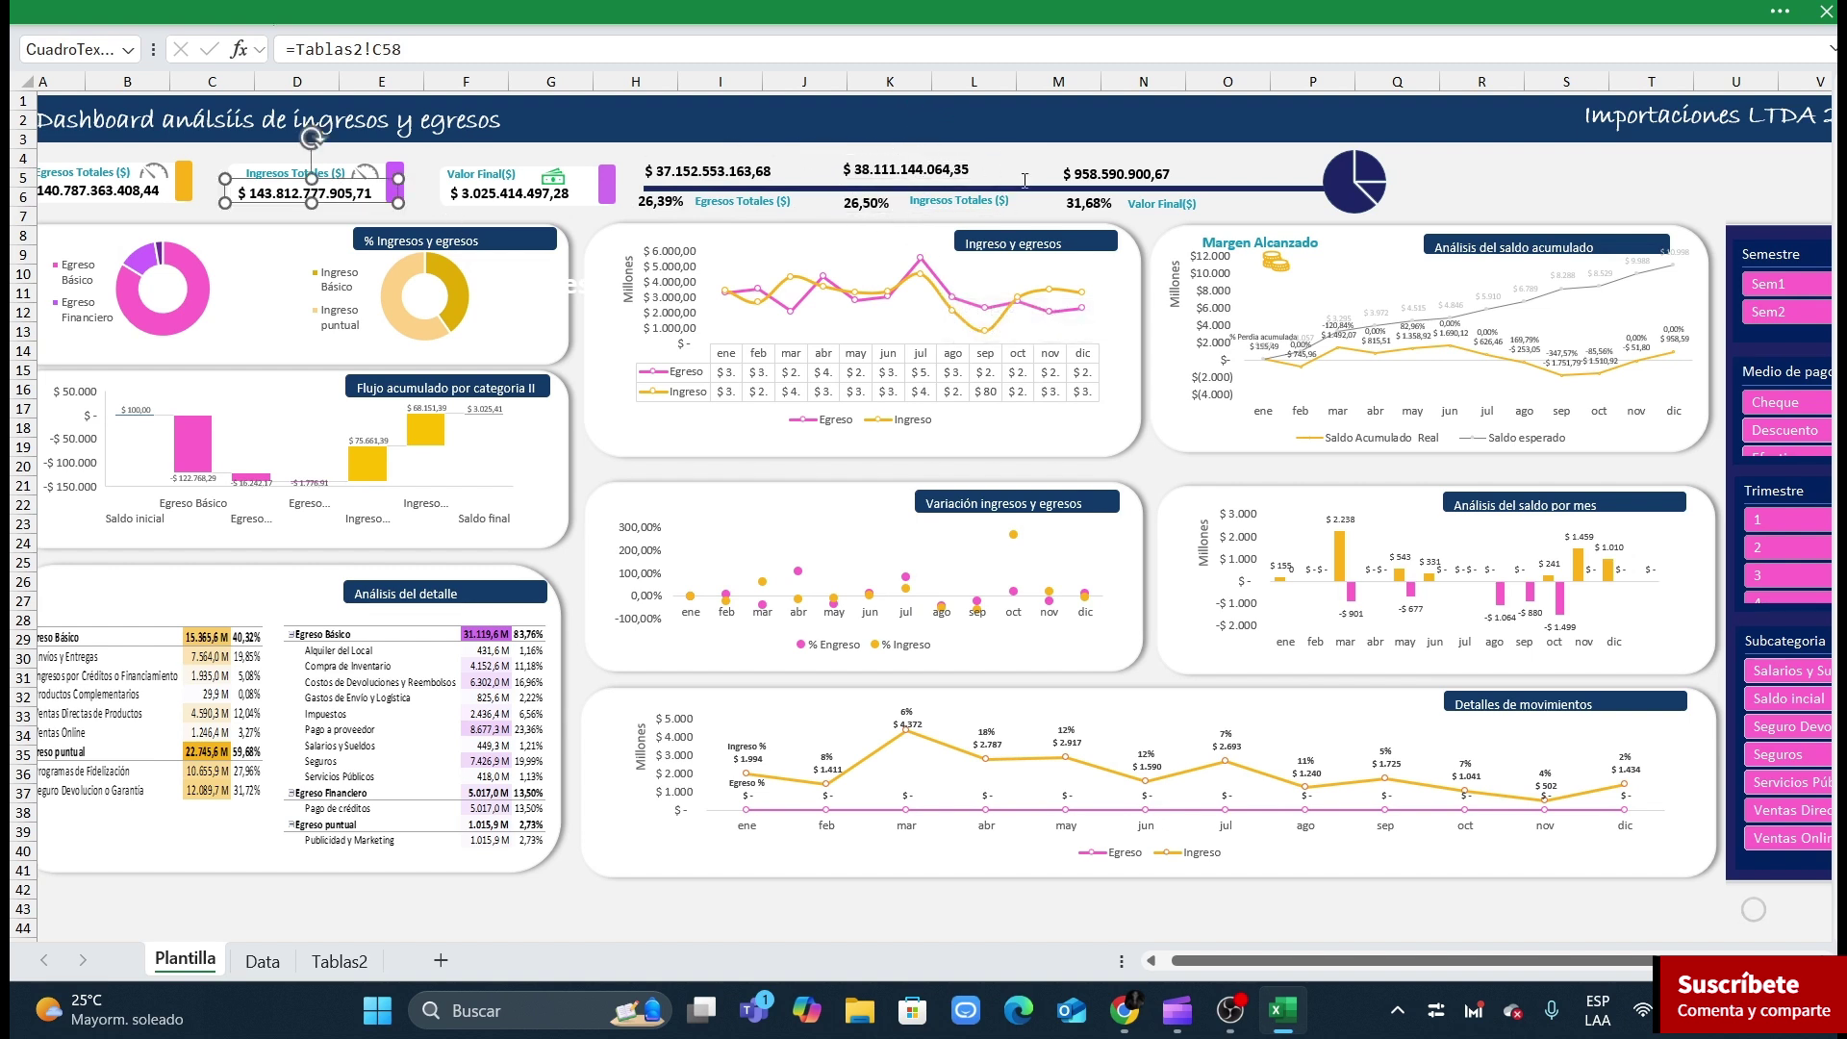
click(1090, 183)
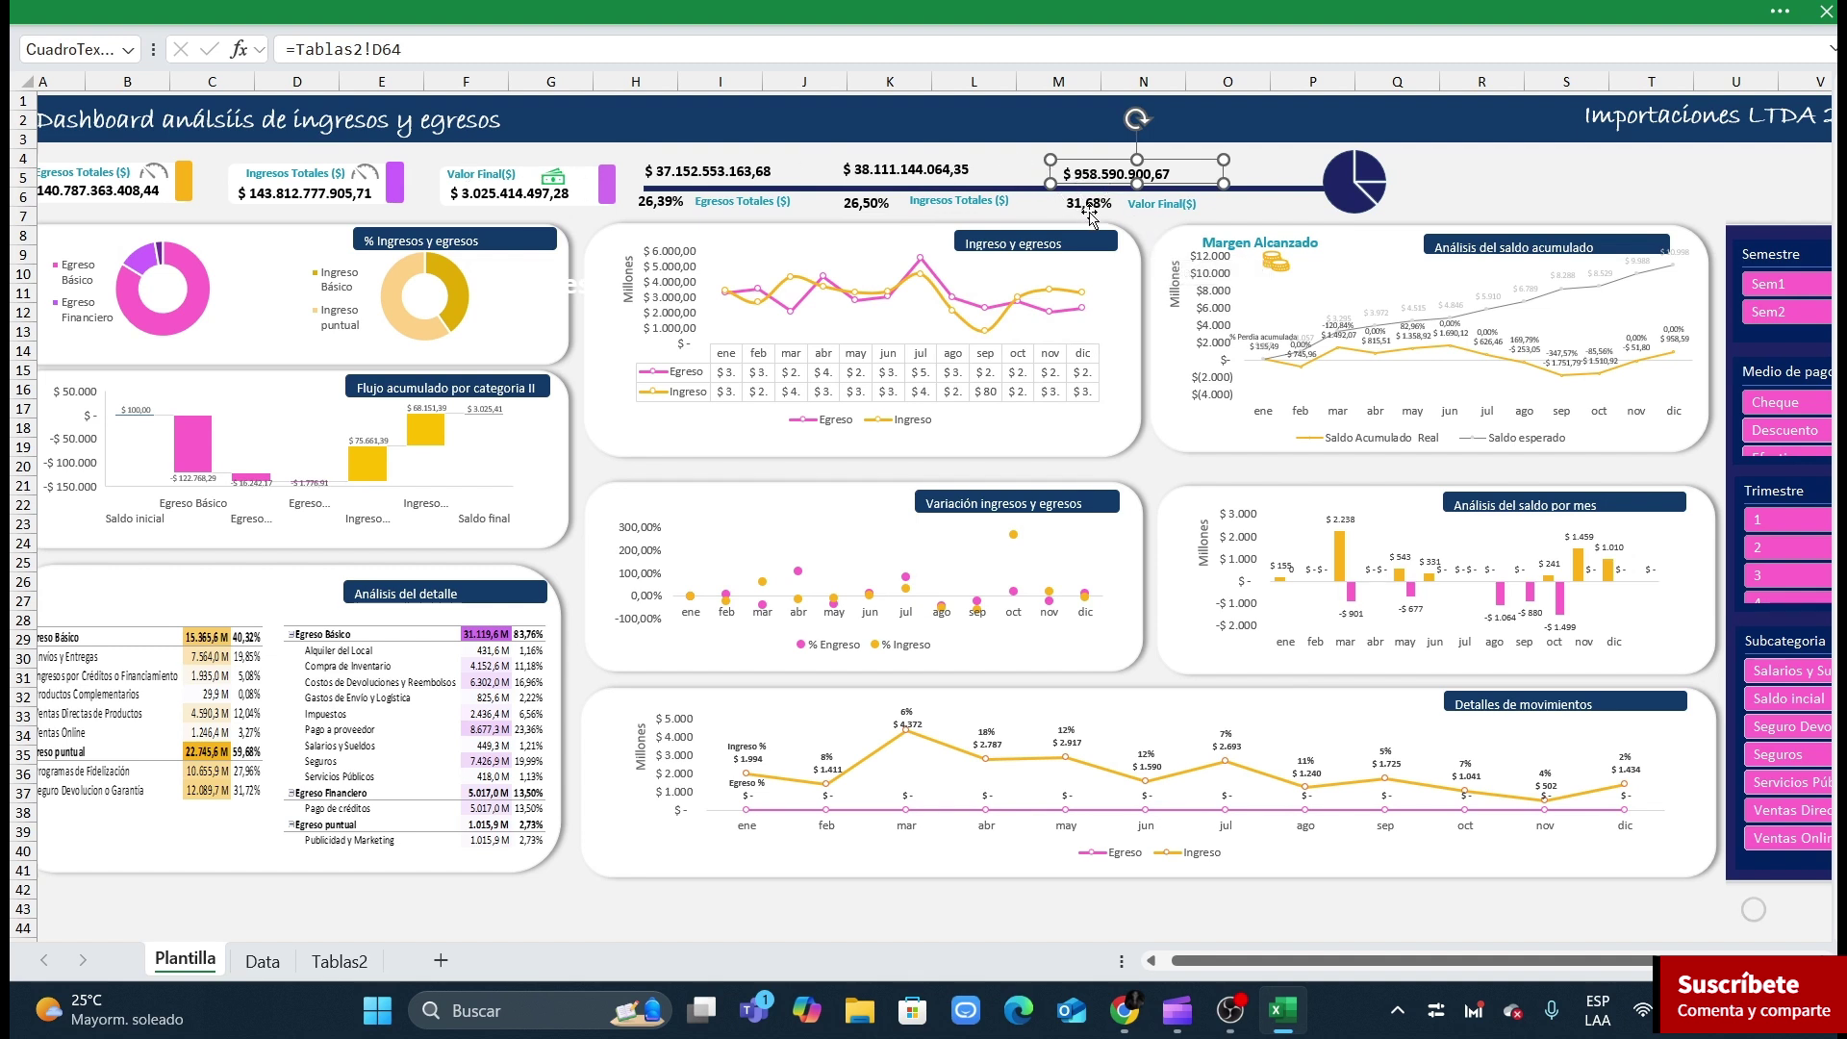
click(1091, 214)
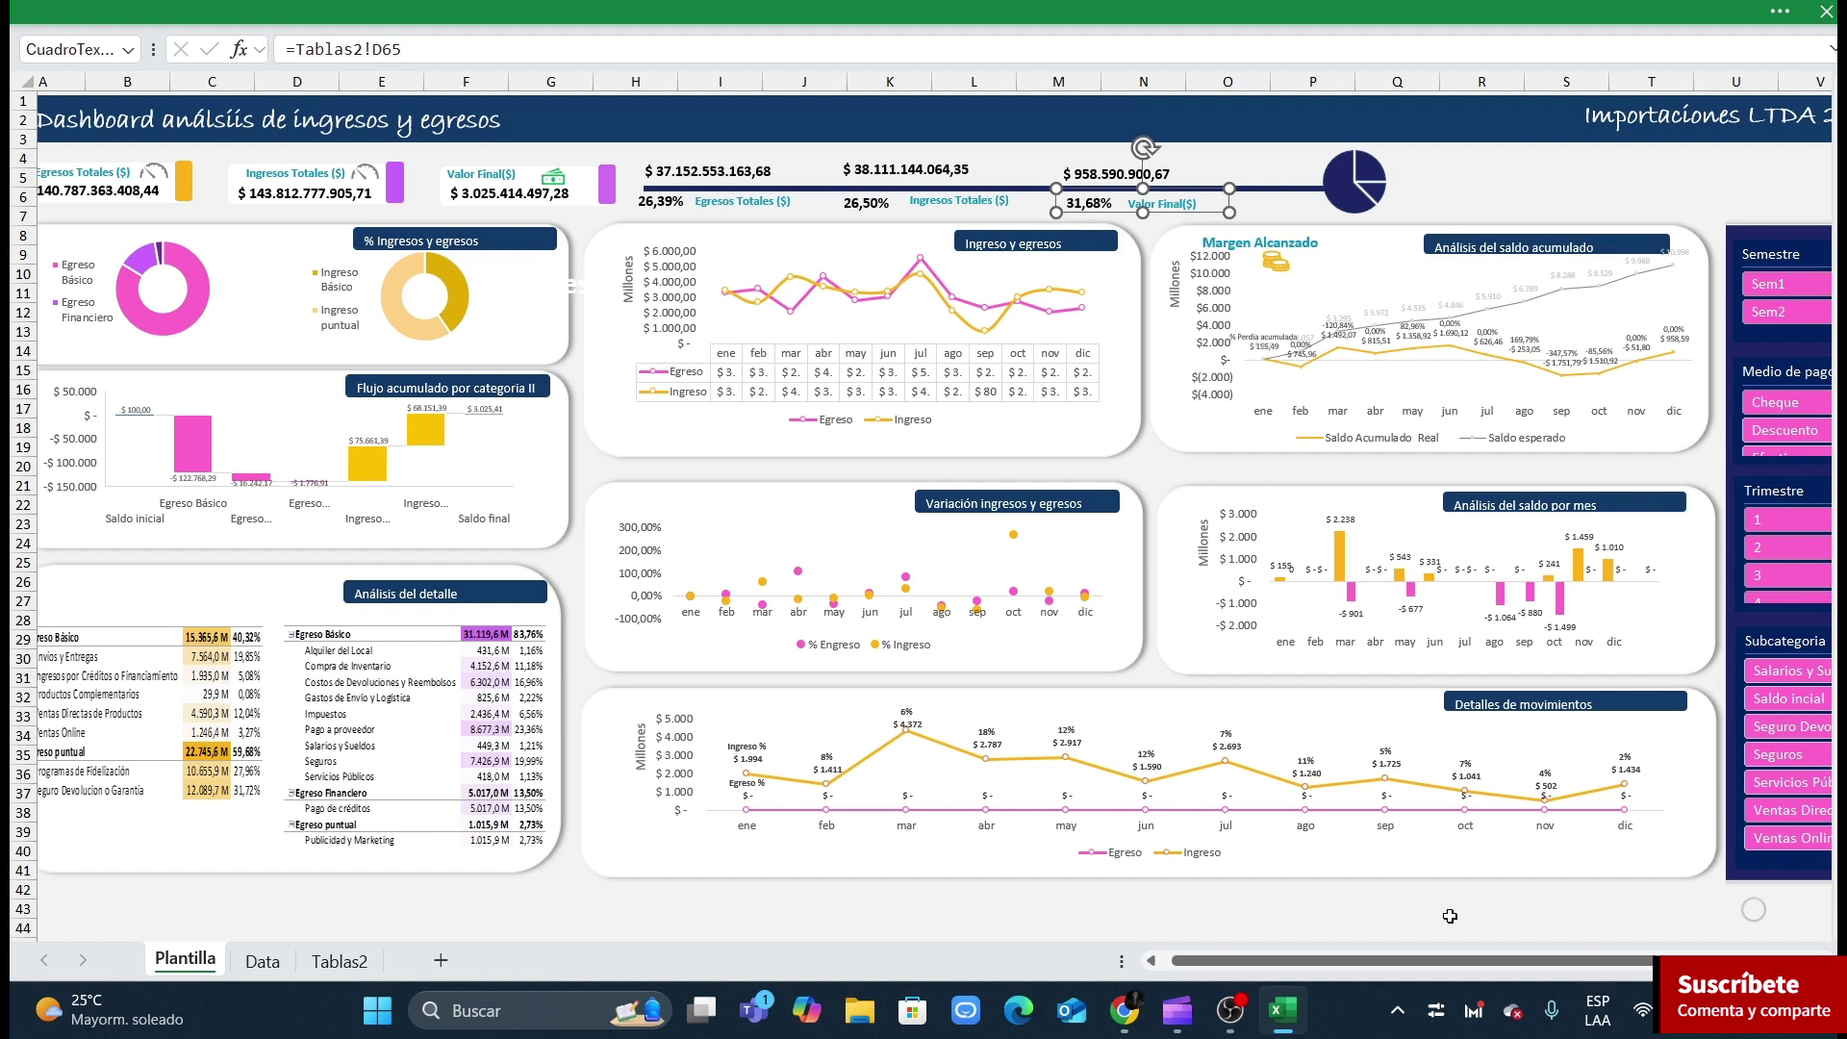
click(139, 187)
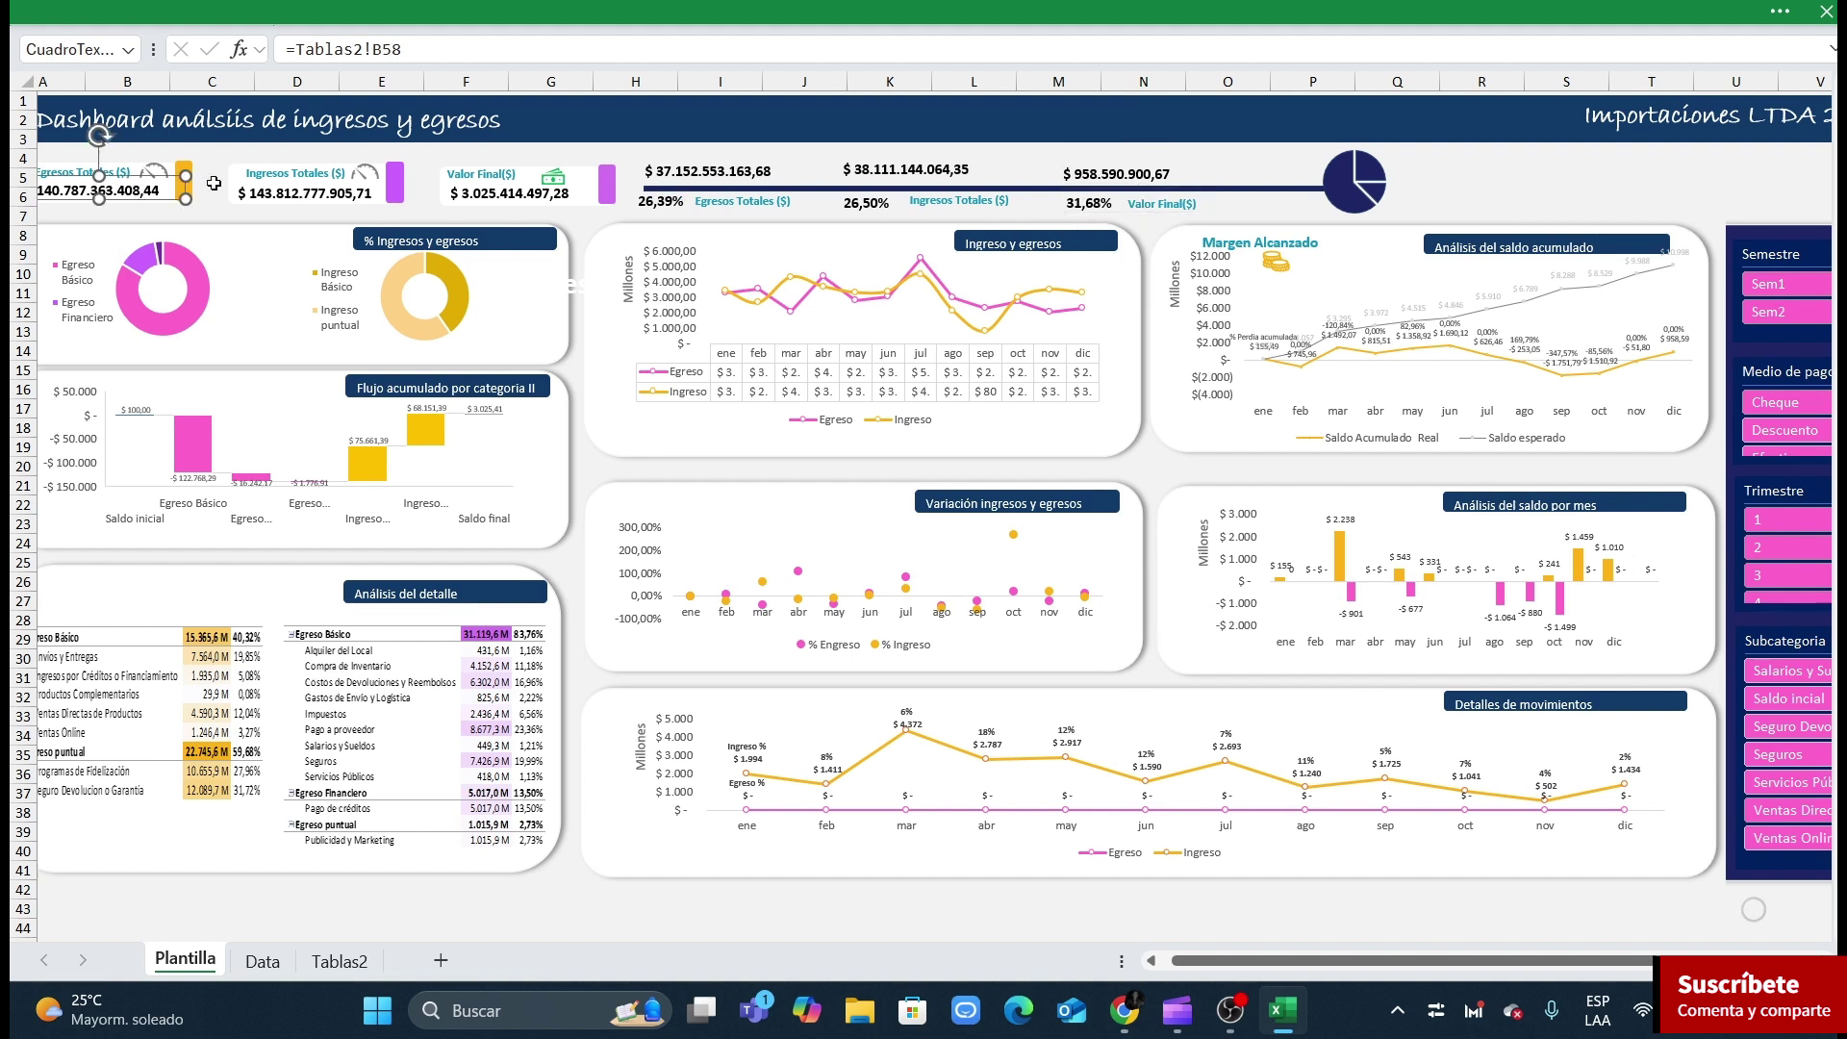
click(745, 177)
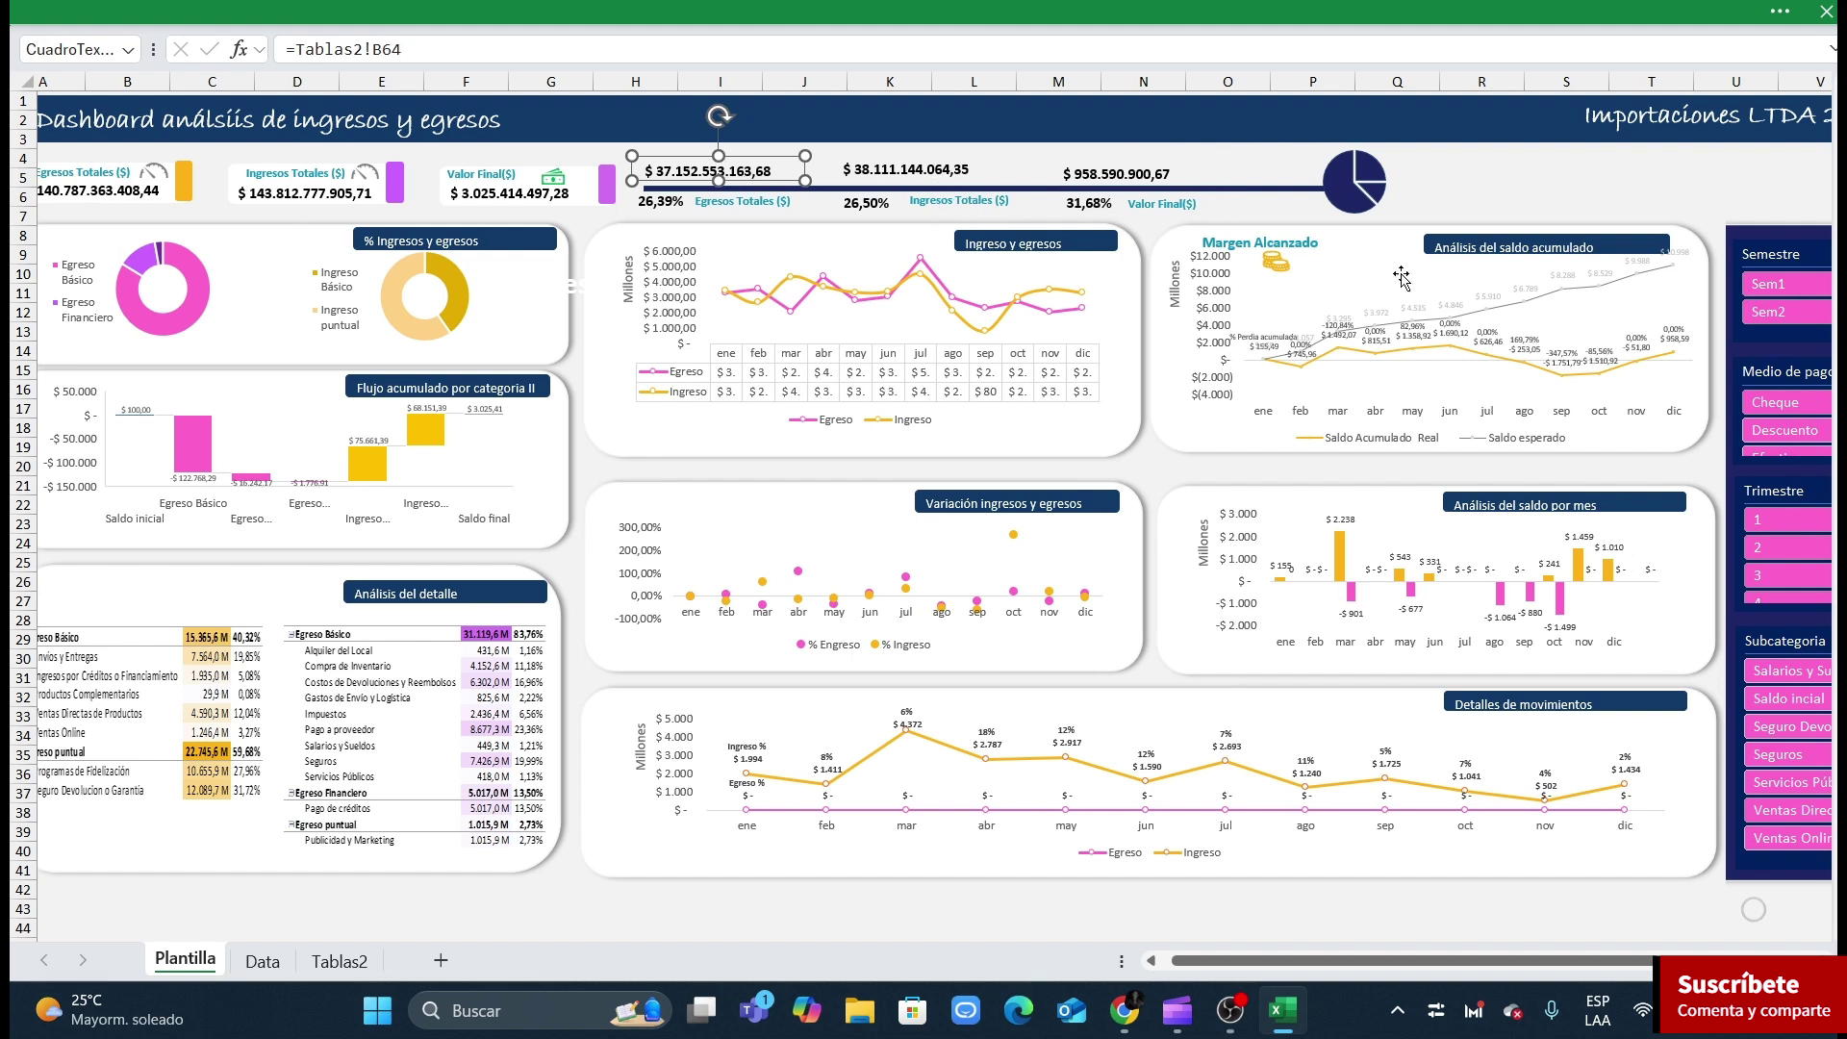
click(1542, 197)
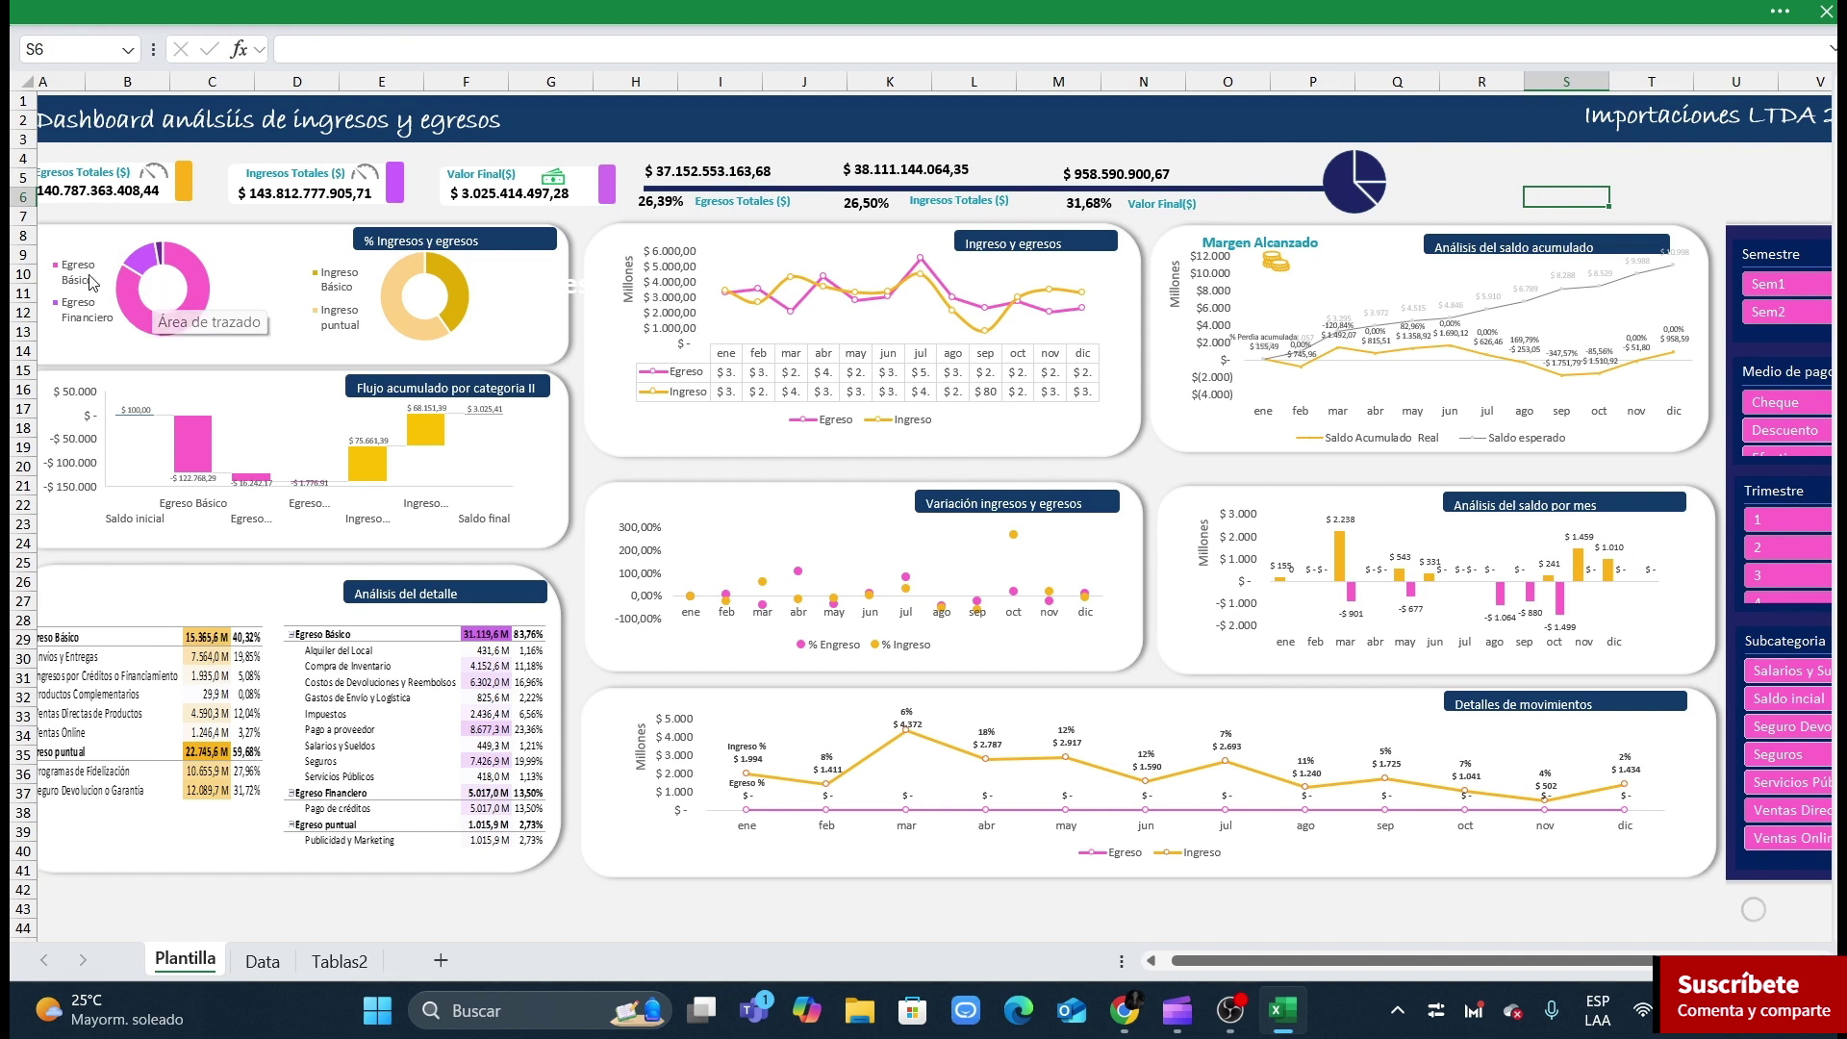
Step: Review the expense donut, the monthly income and expense, variation and movement detail charts, and the Análisis del detalle tables
mouse_move(172, 326)
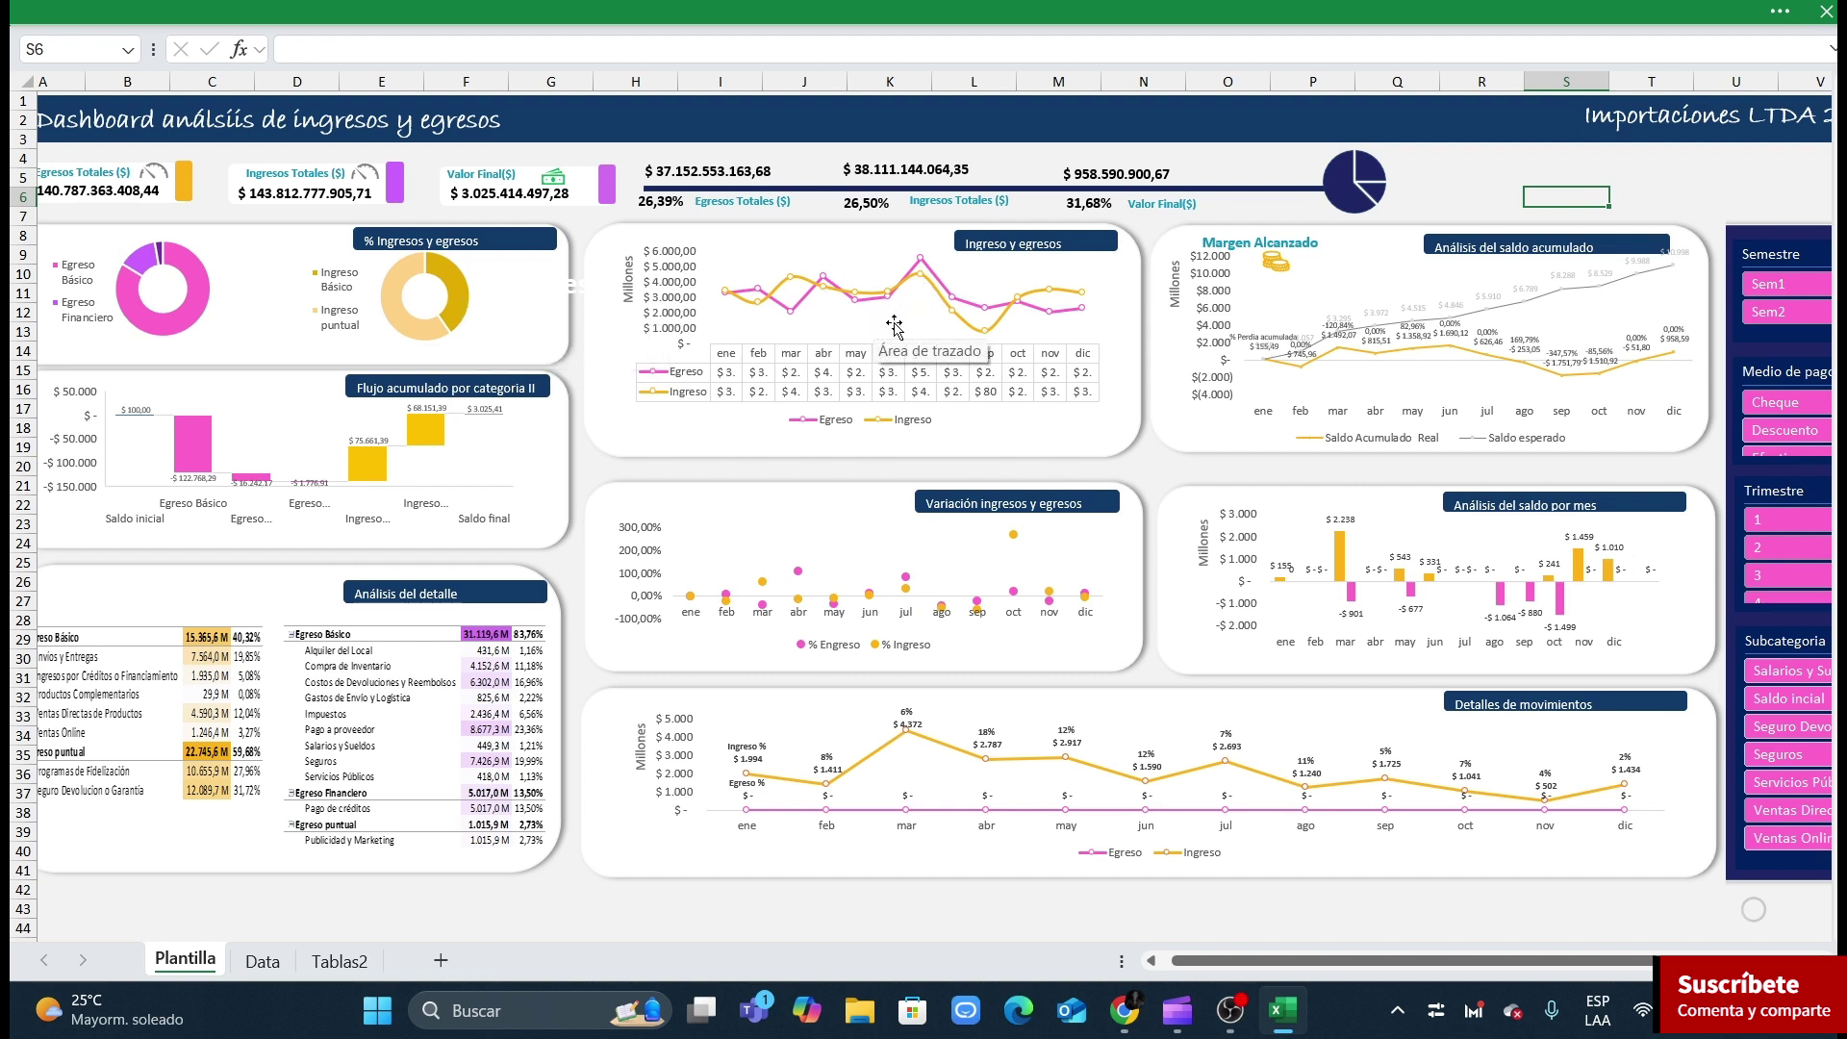
click(845, 328)
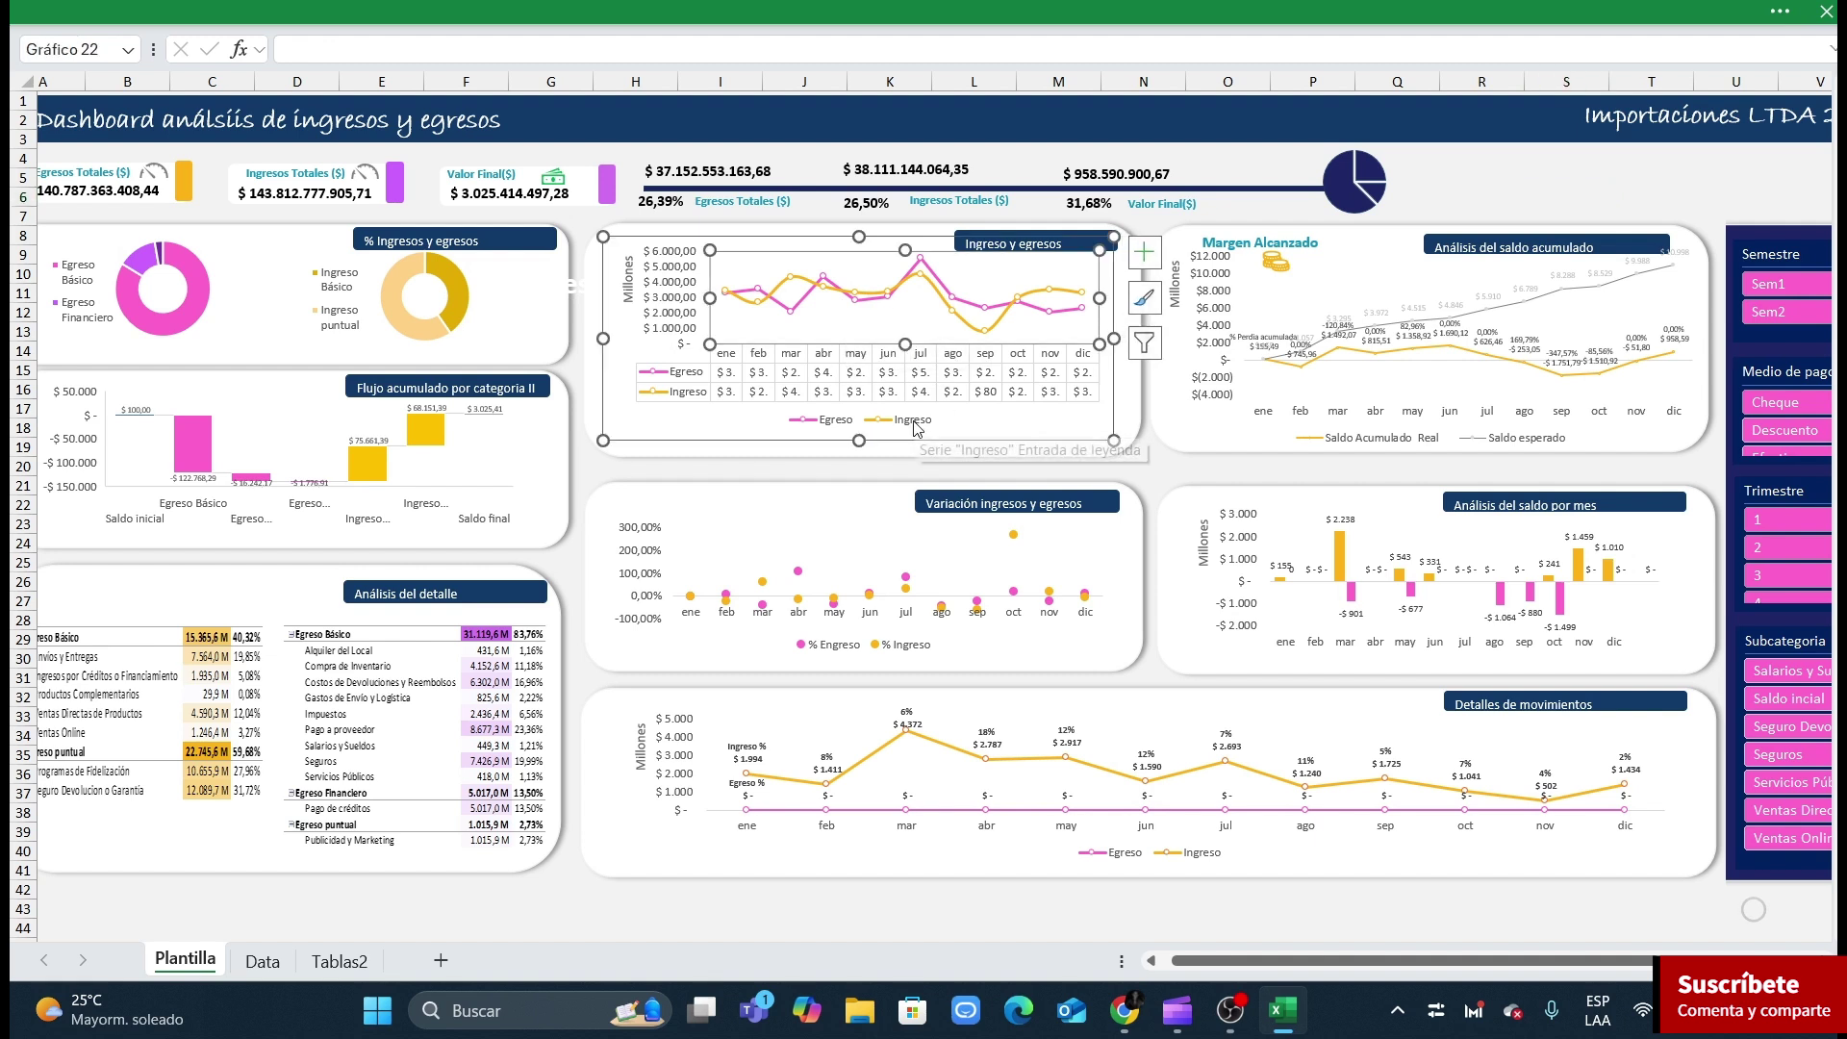
click(801, 568)
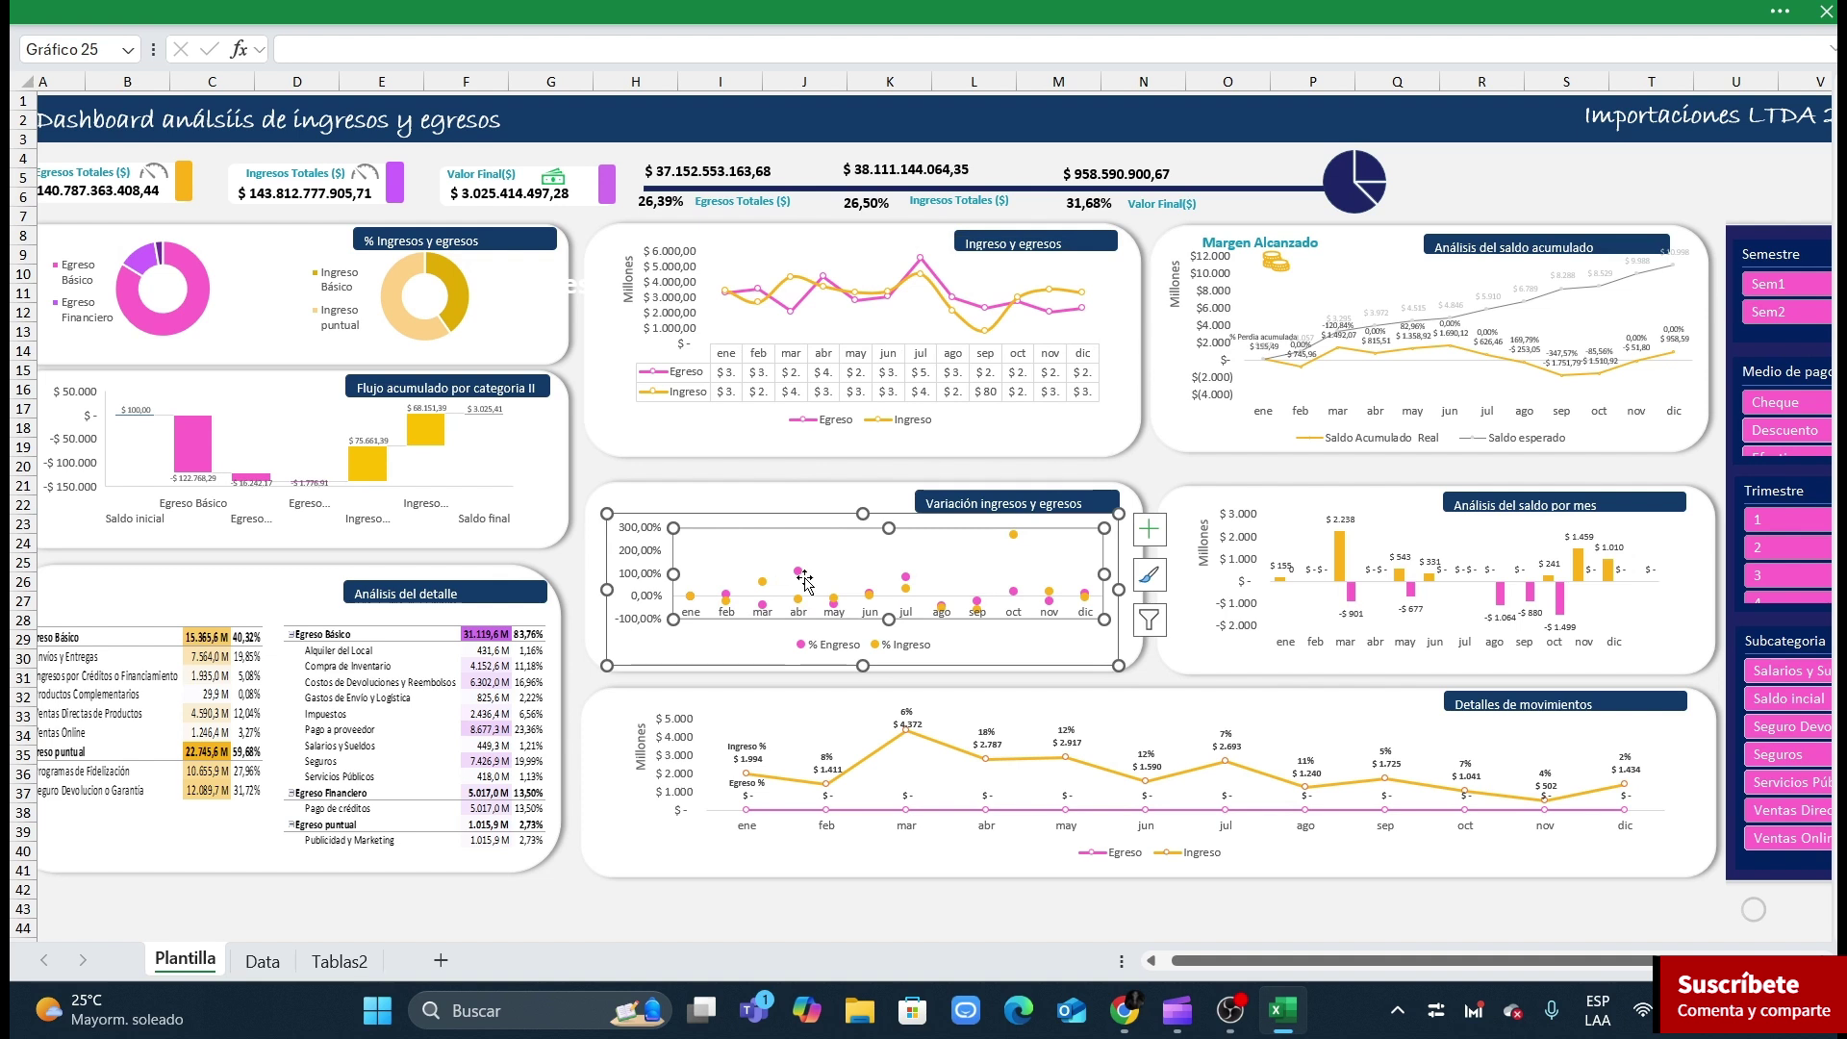
mouse_move(800, 583)
mouse_move(826, 280)
mouse_move(793, 312)
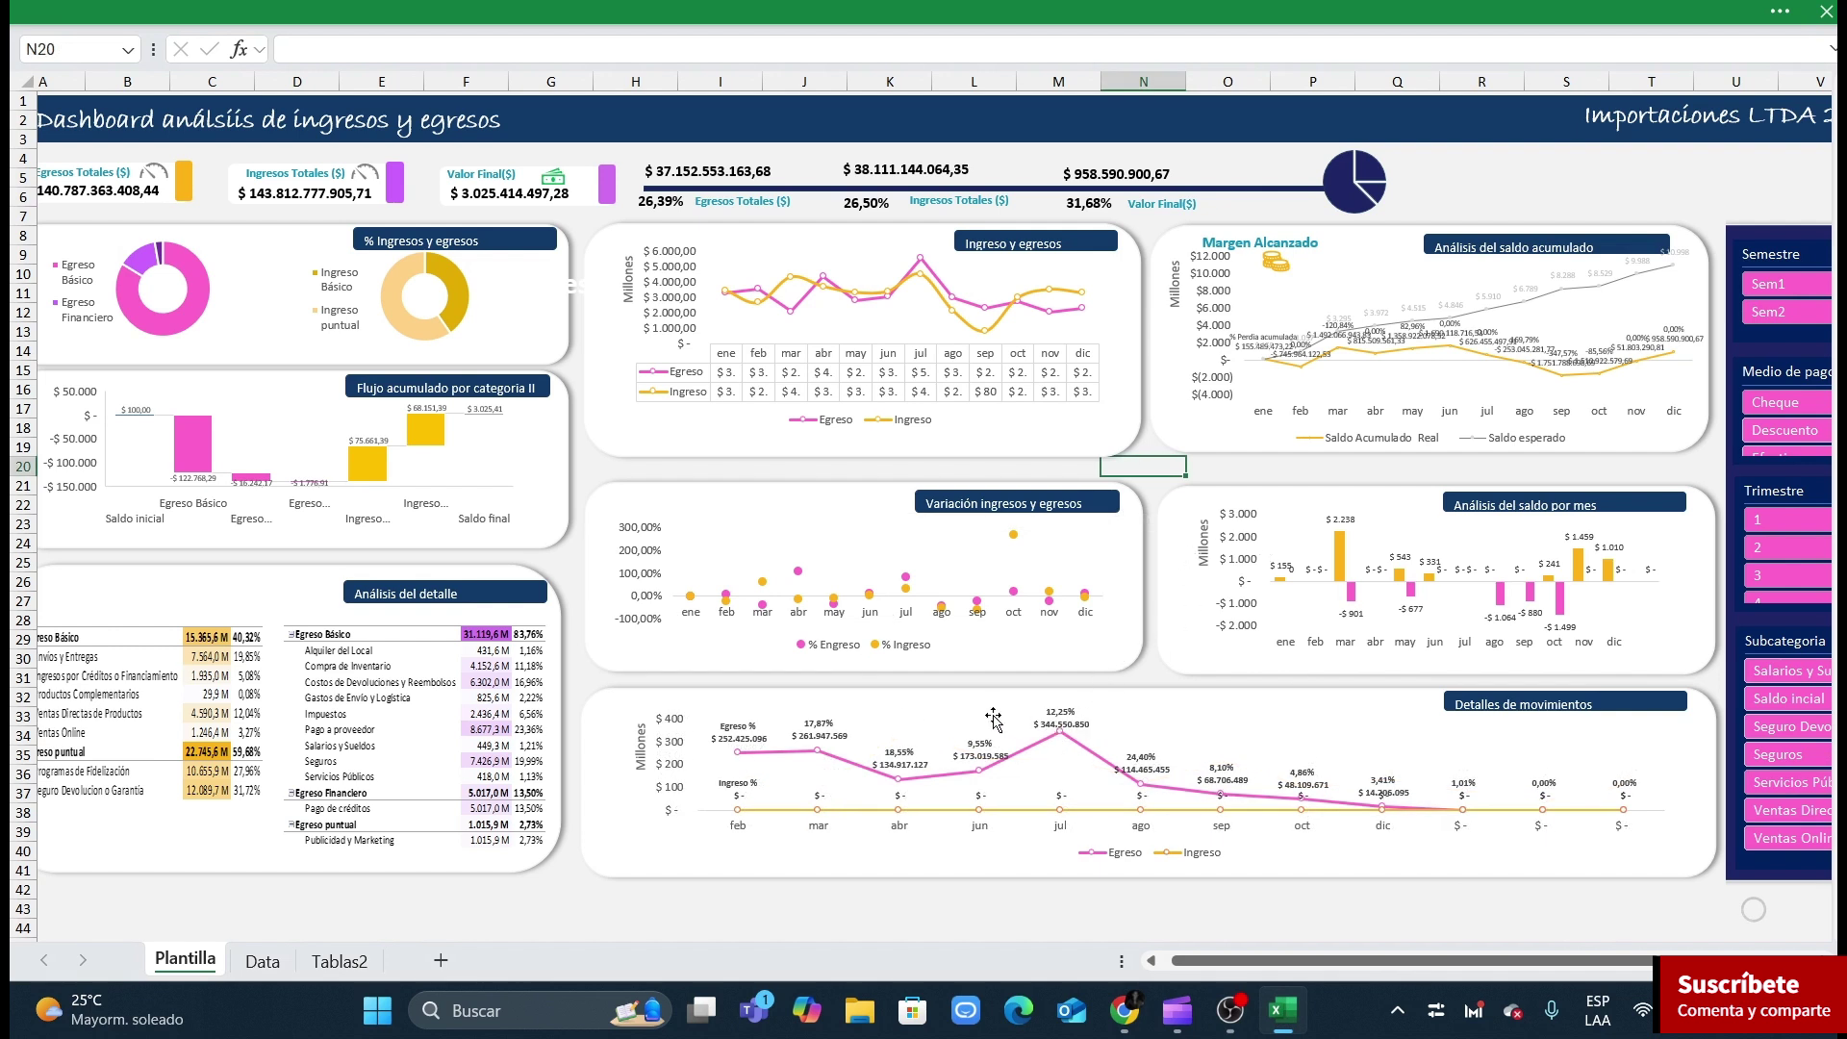
click(993, 718)
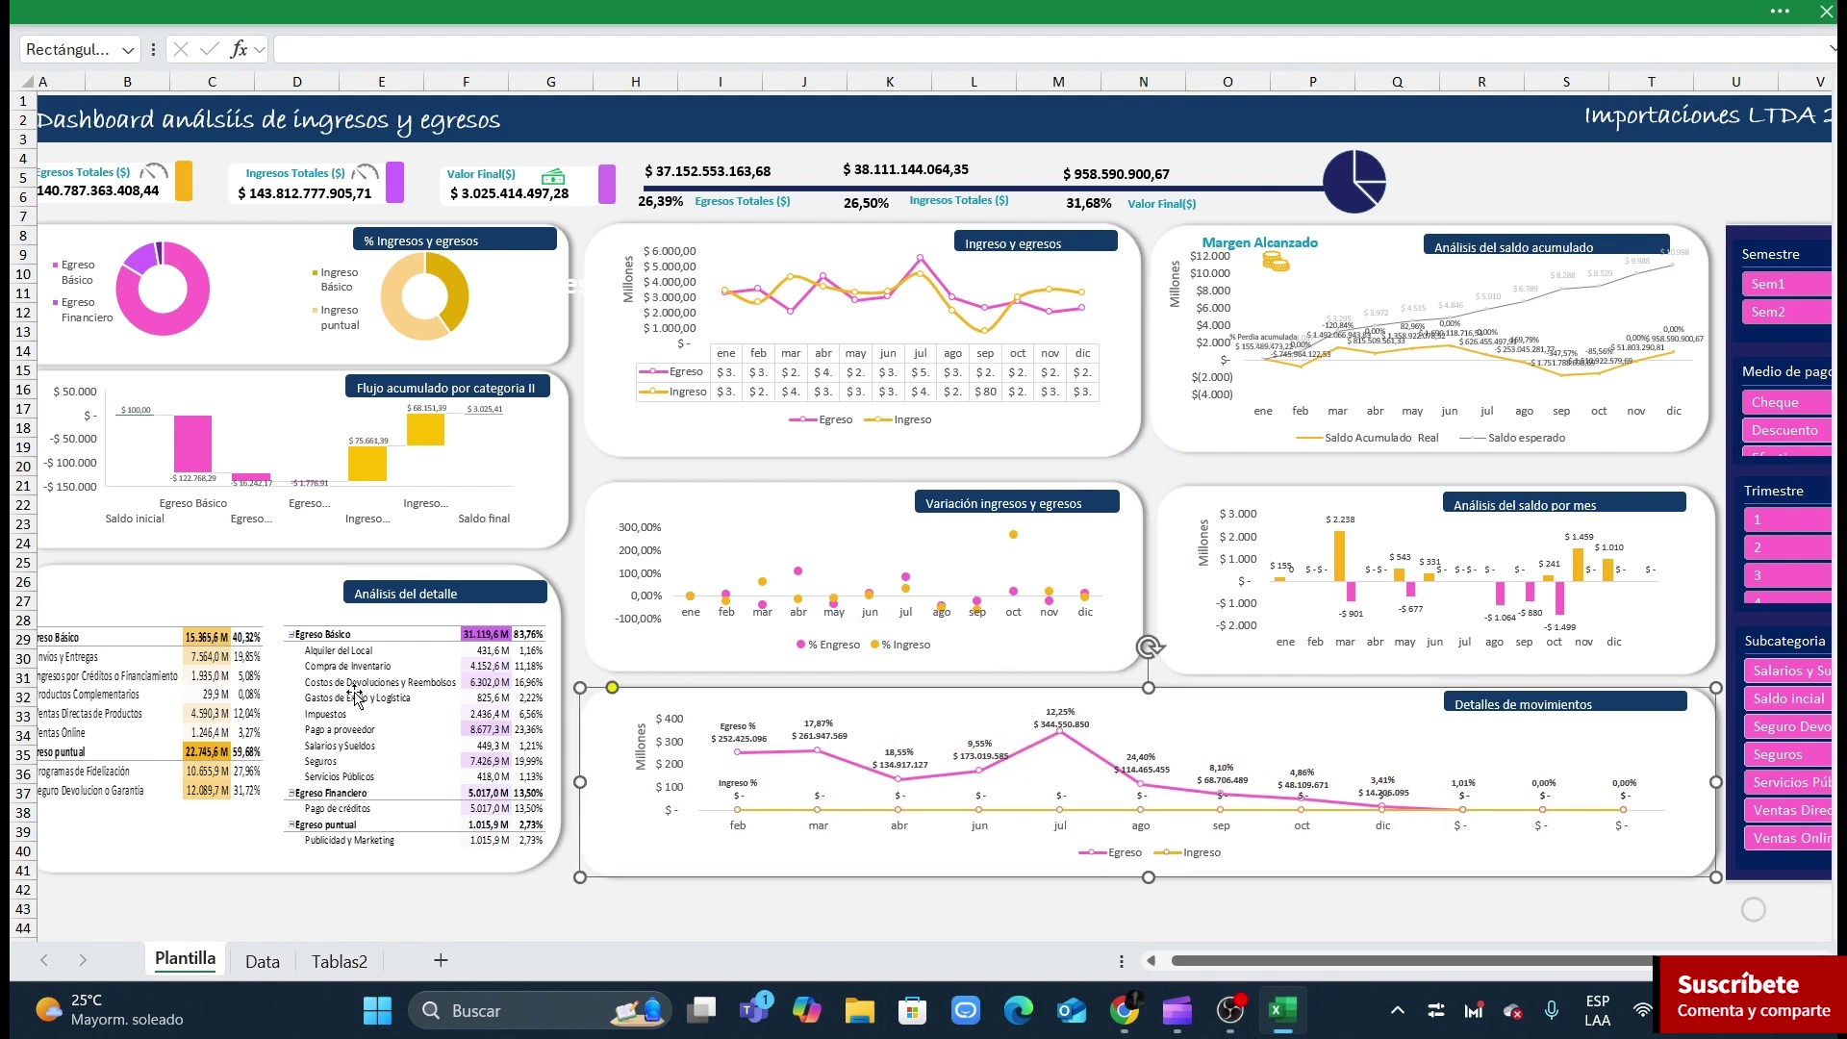
click(408, 685)
click(171, 719)
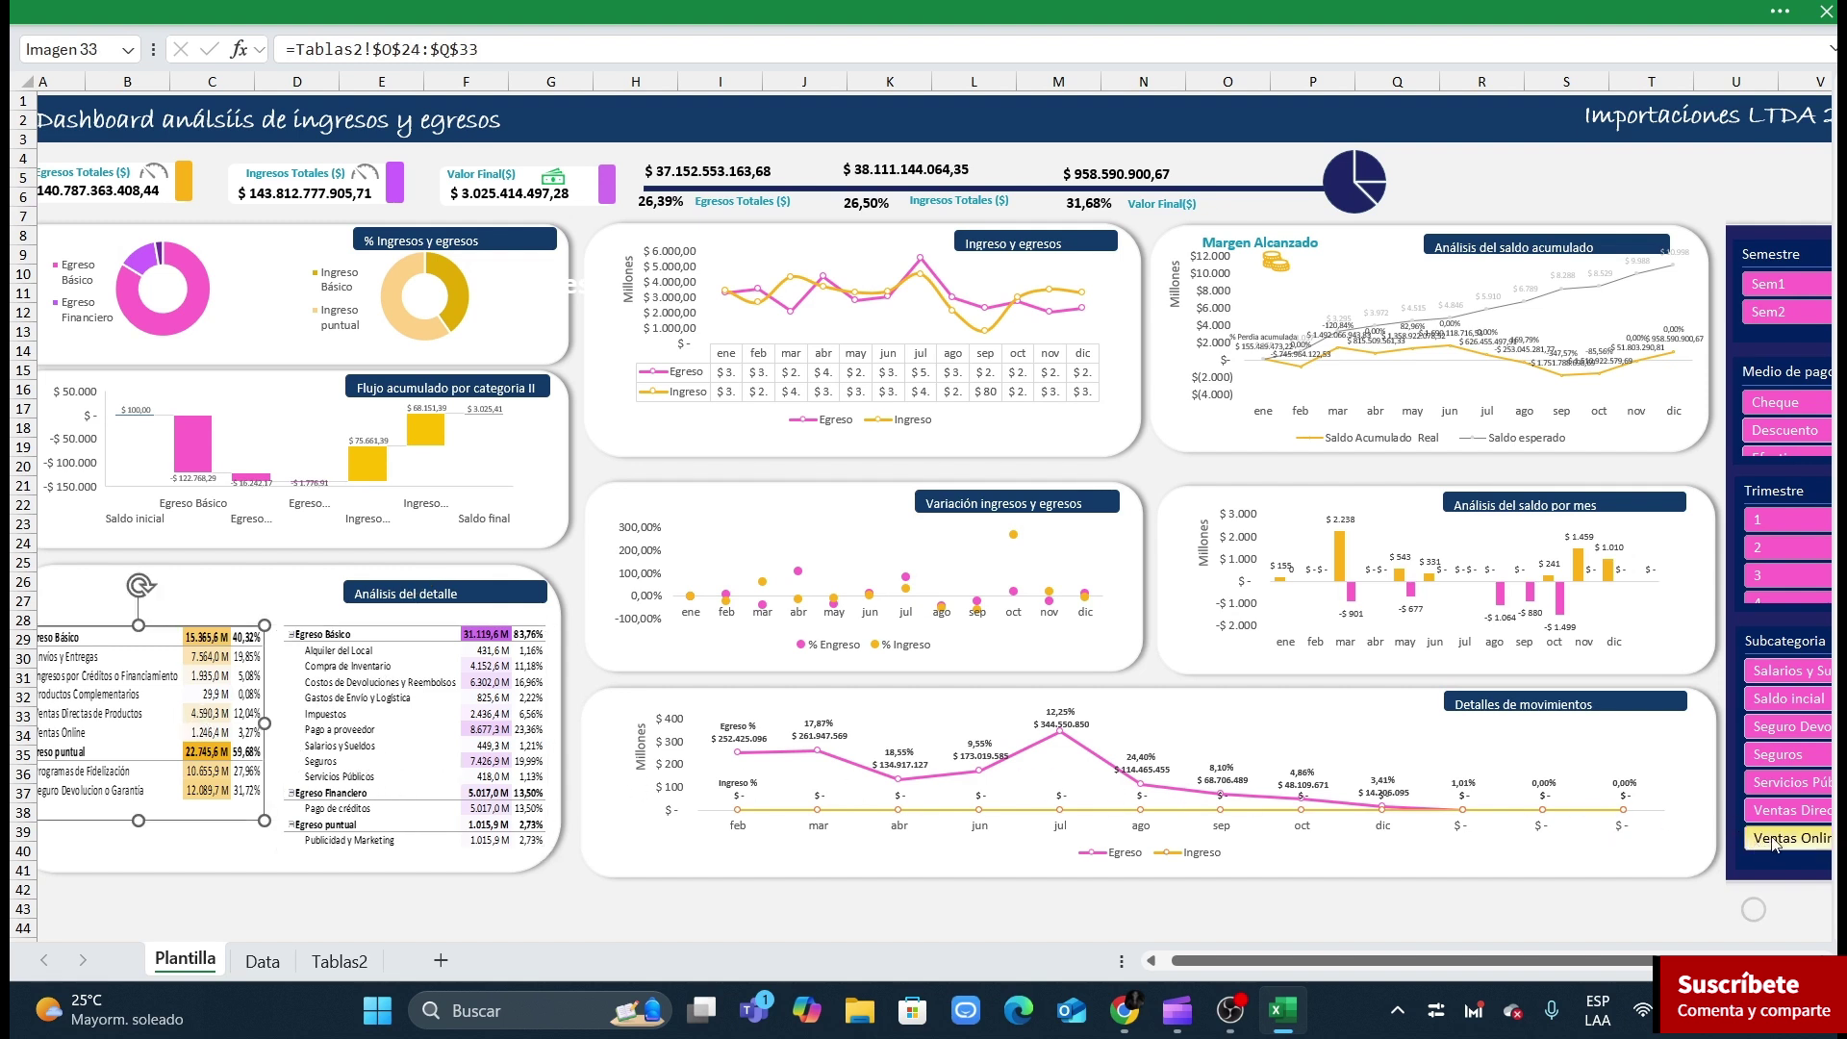
Step: Filter the Detalles de movimientos chart by the Ventas Online subcategory and switch the filter to Pago a proveedor
click(1772, 839)
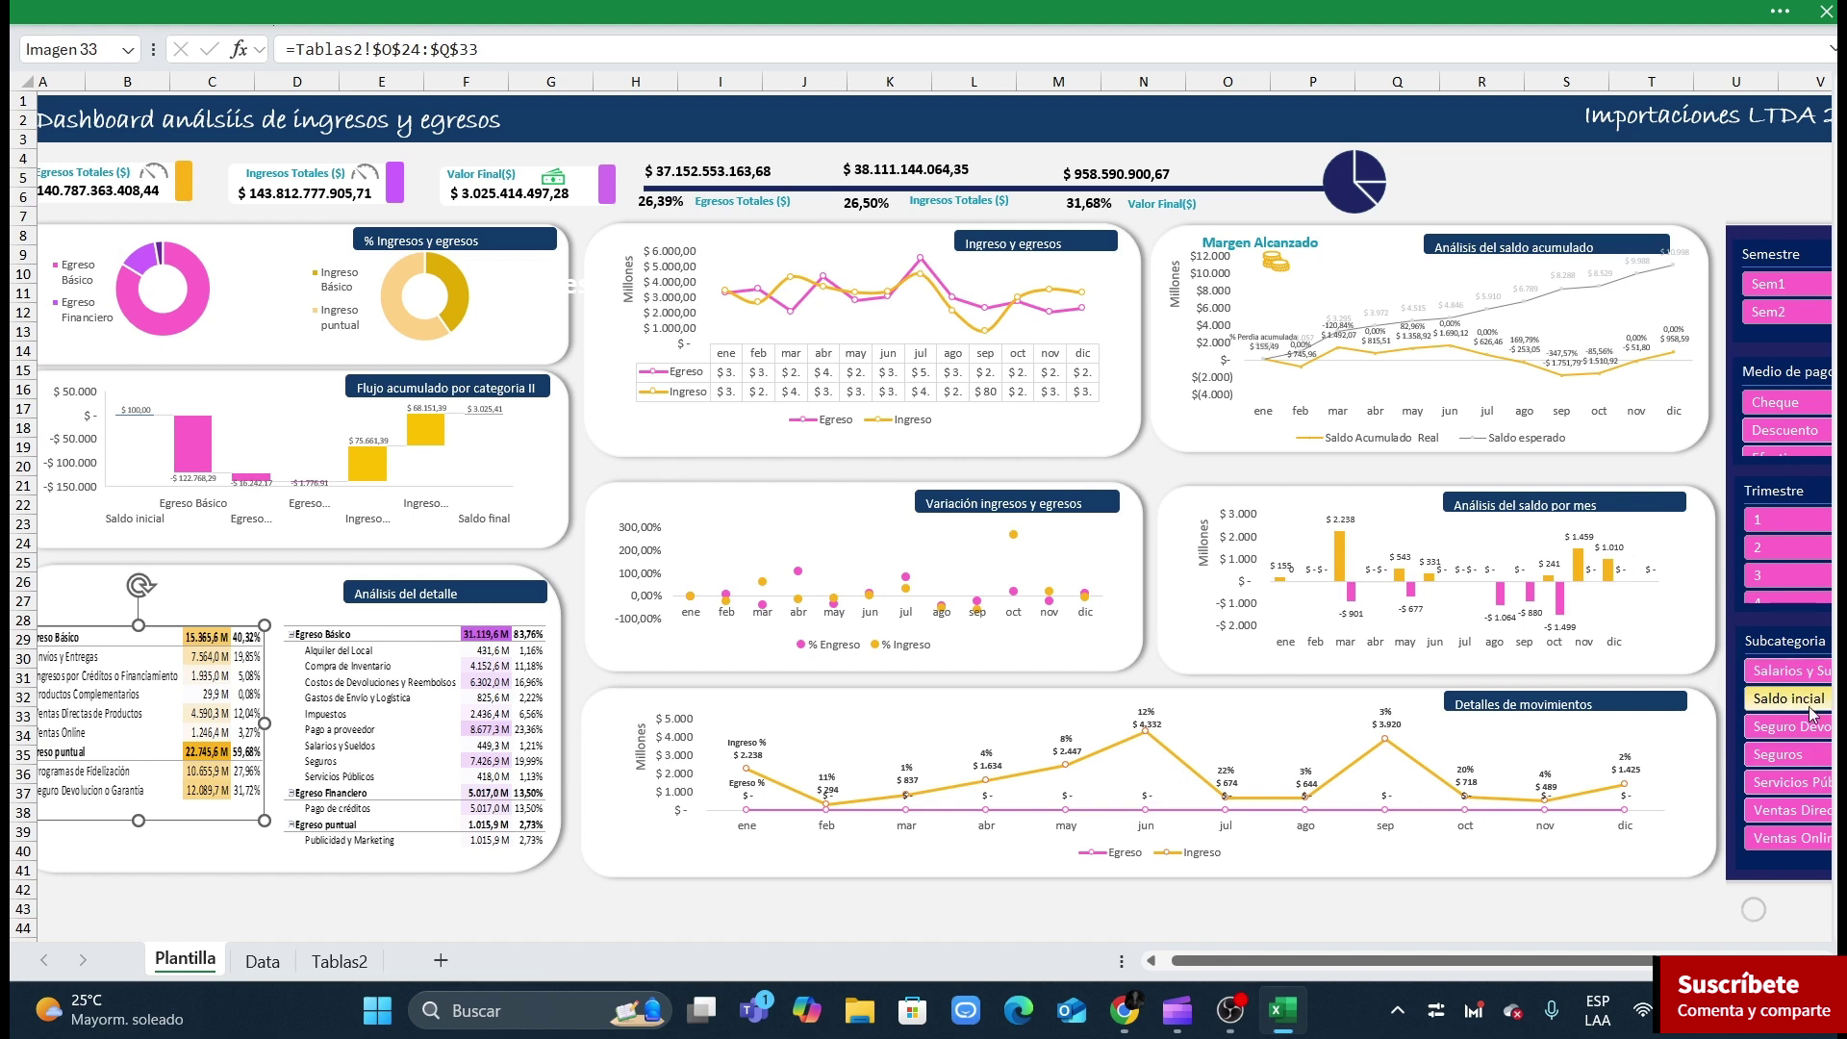
scroll(1773, 816, right, 2)
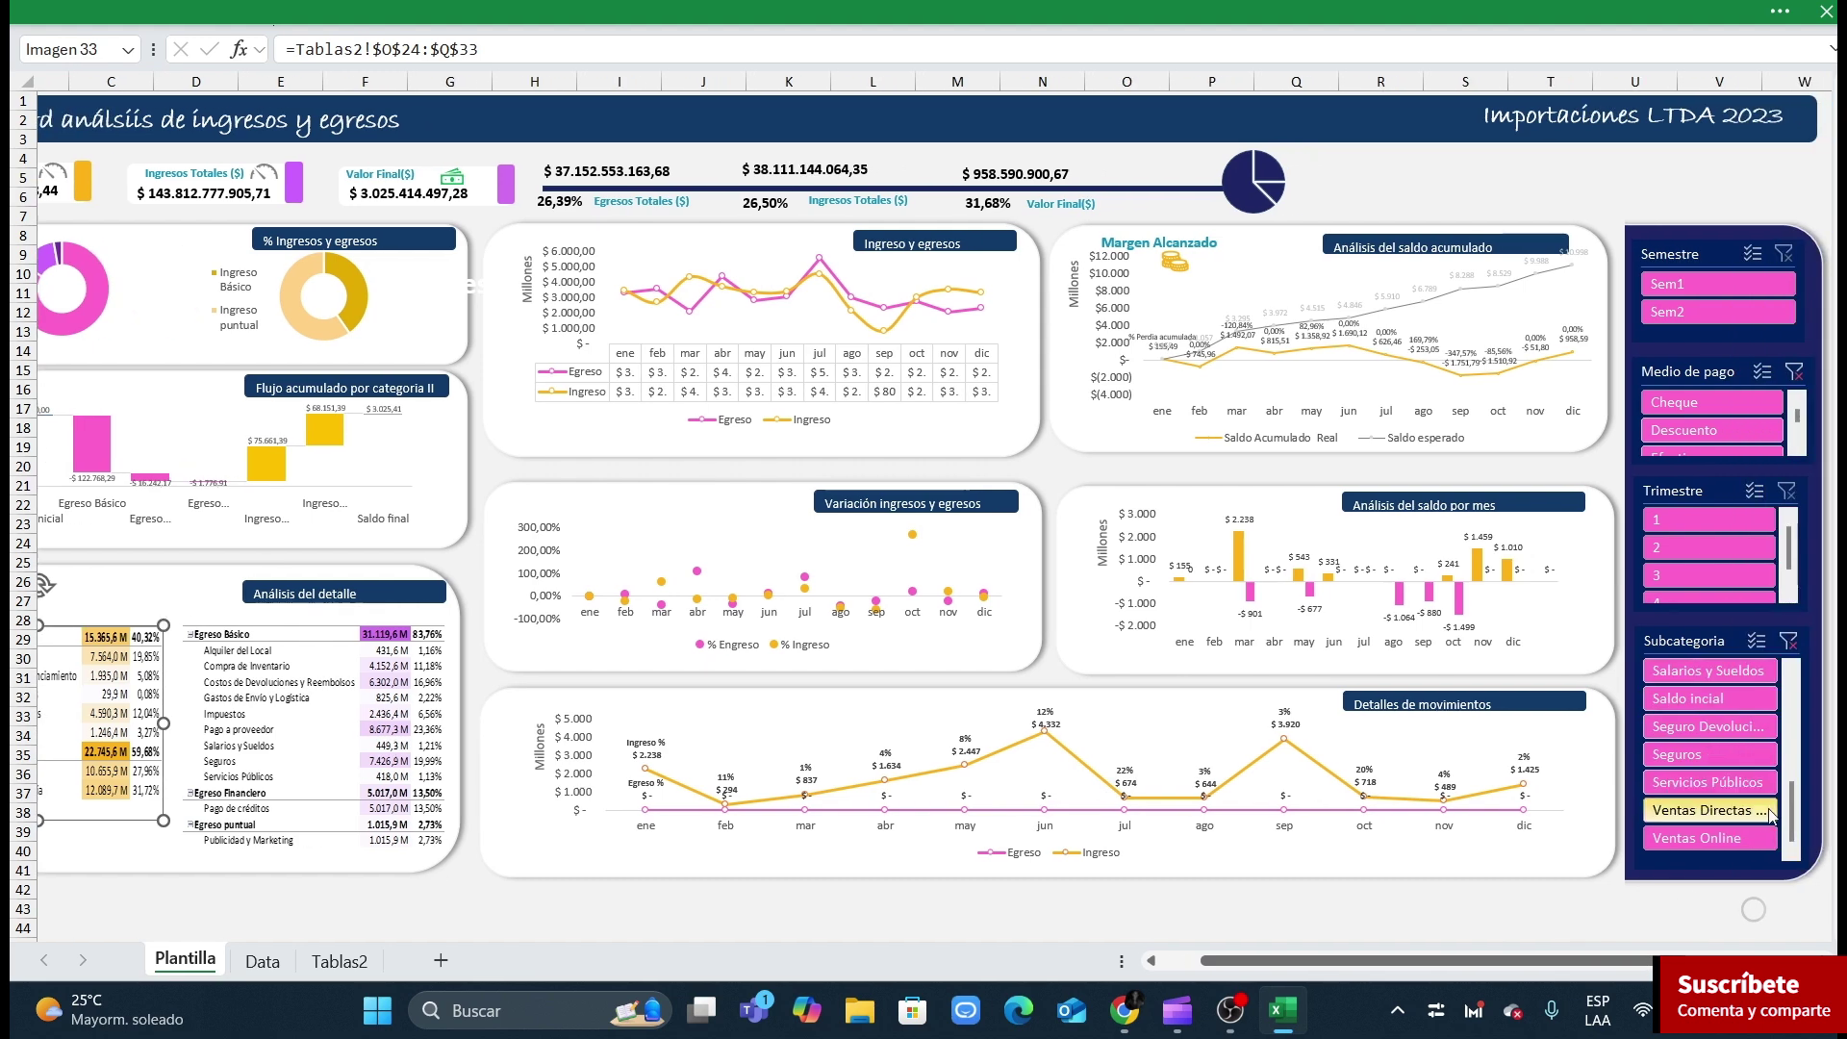
scroll(1800, 770, up, 2)
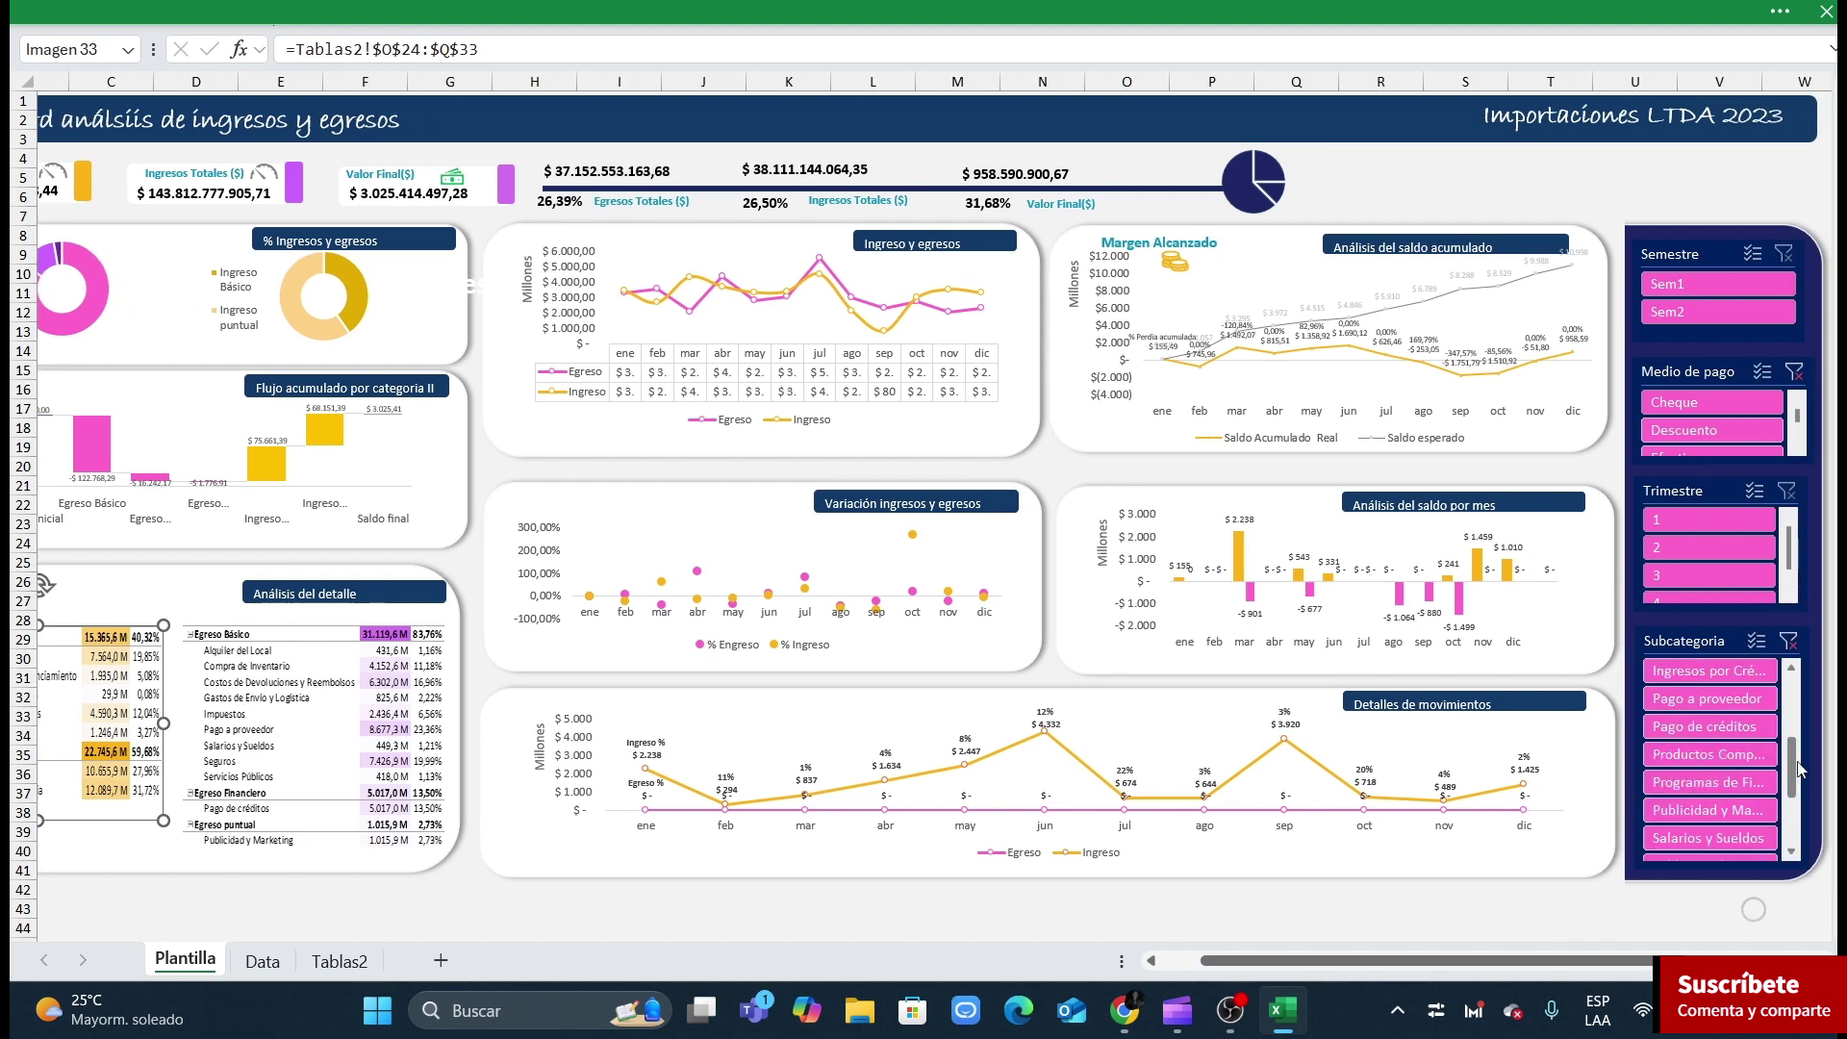
click(1716, 709)
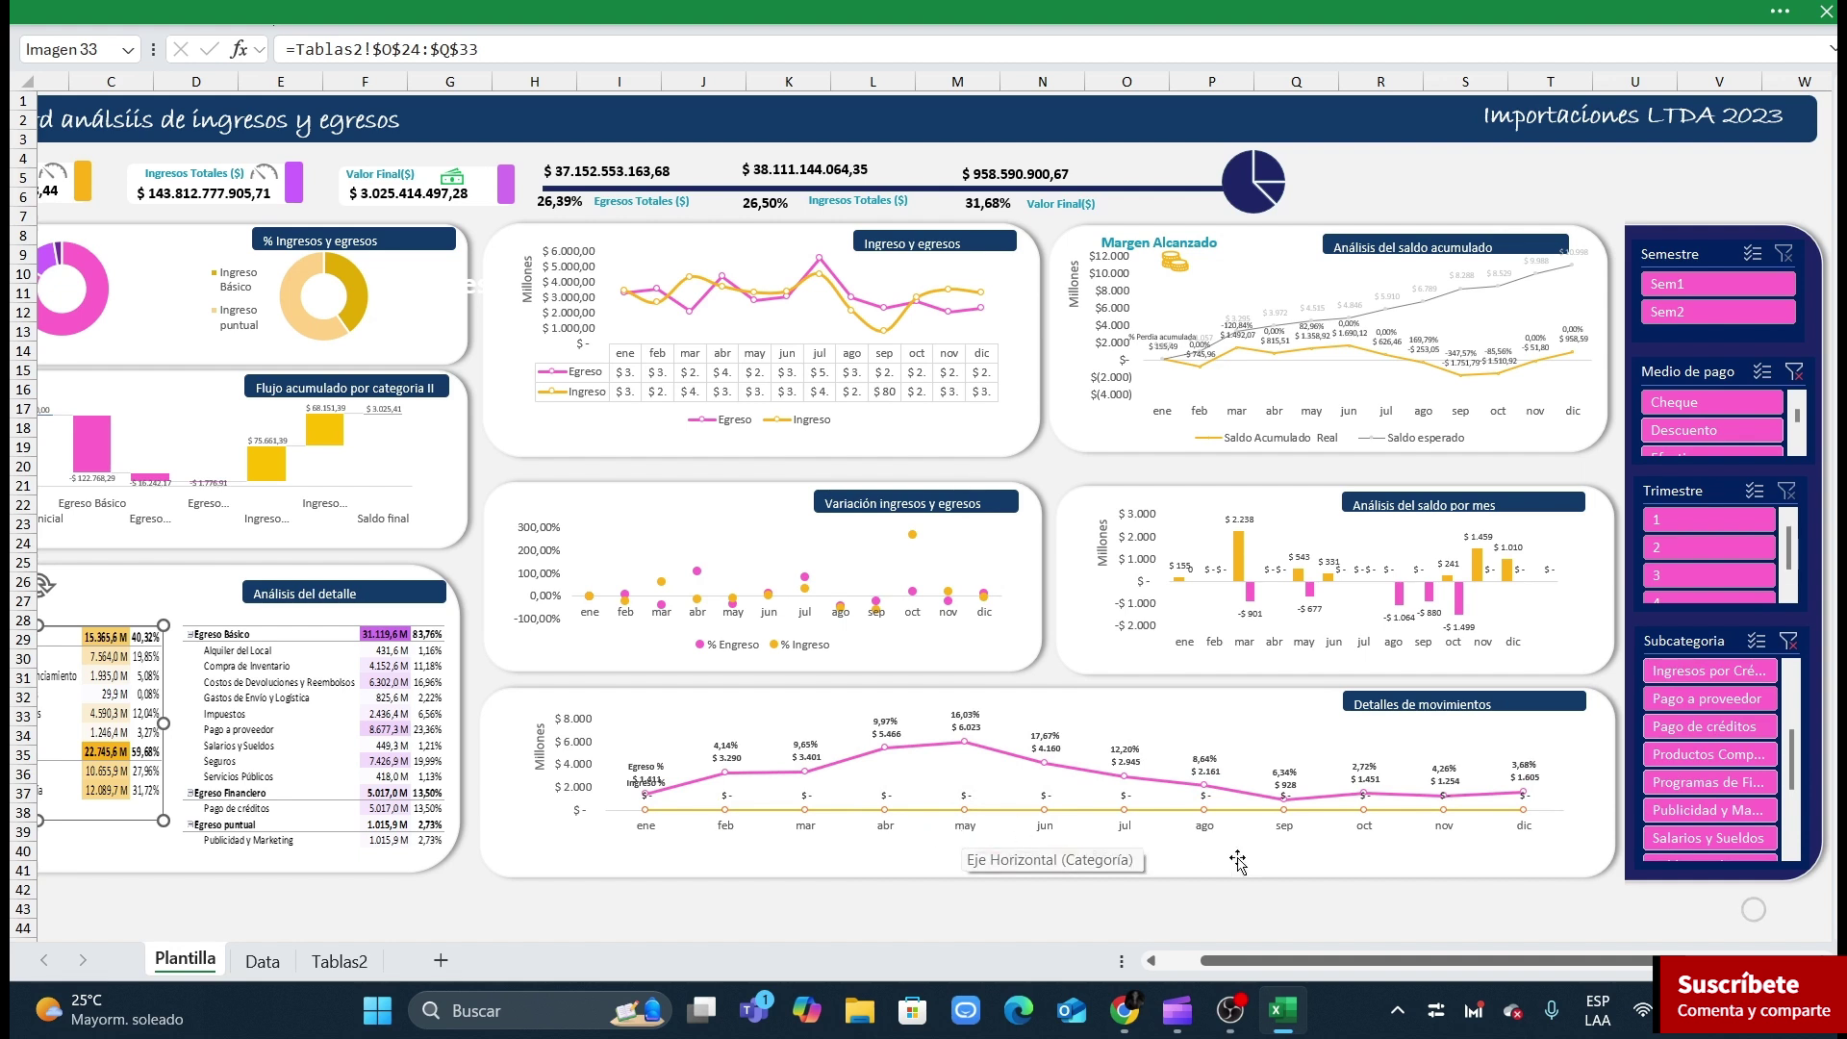
Step: Stretch the income table picture in Análisis del detalle slightly downward so it better fills its card
drag(1241, 961, 1218, 966)
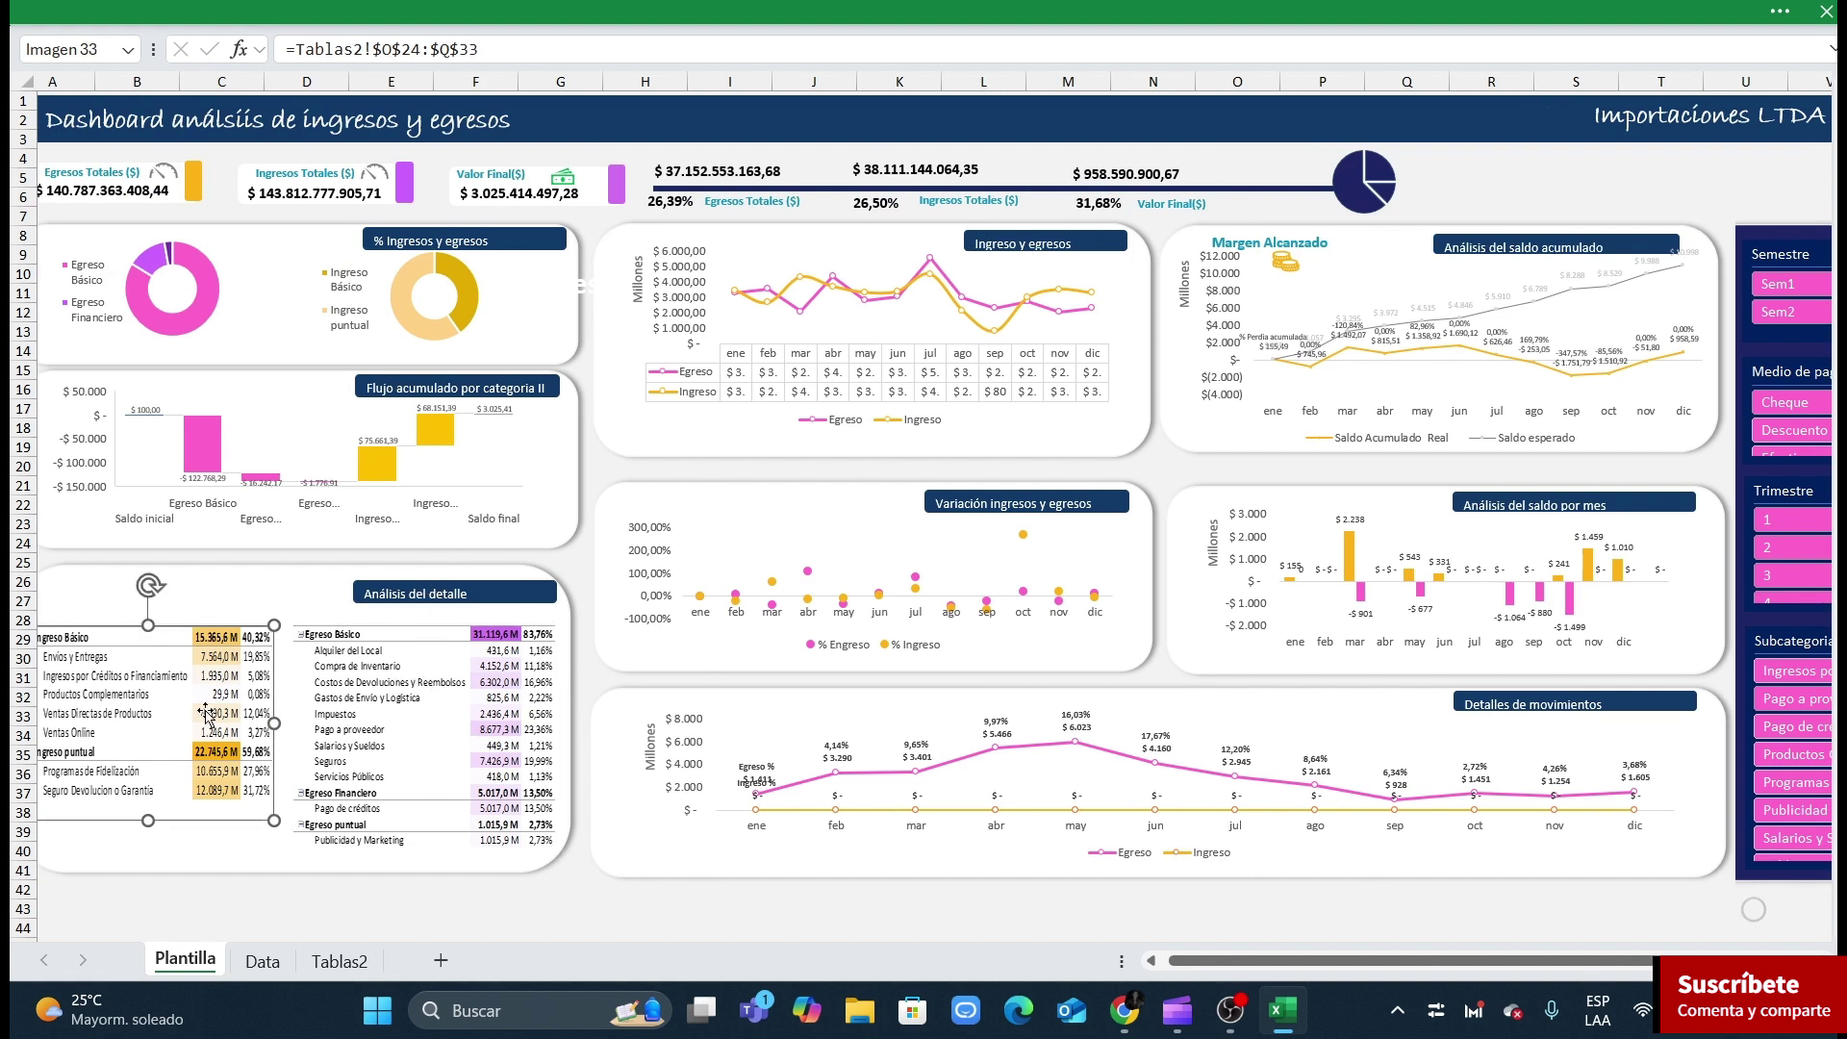
drag(147, 819, 148, 840)
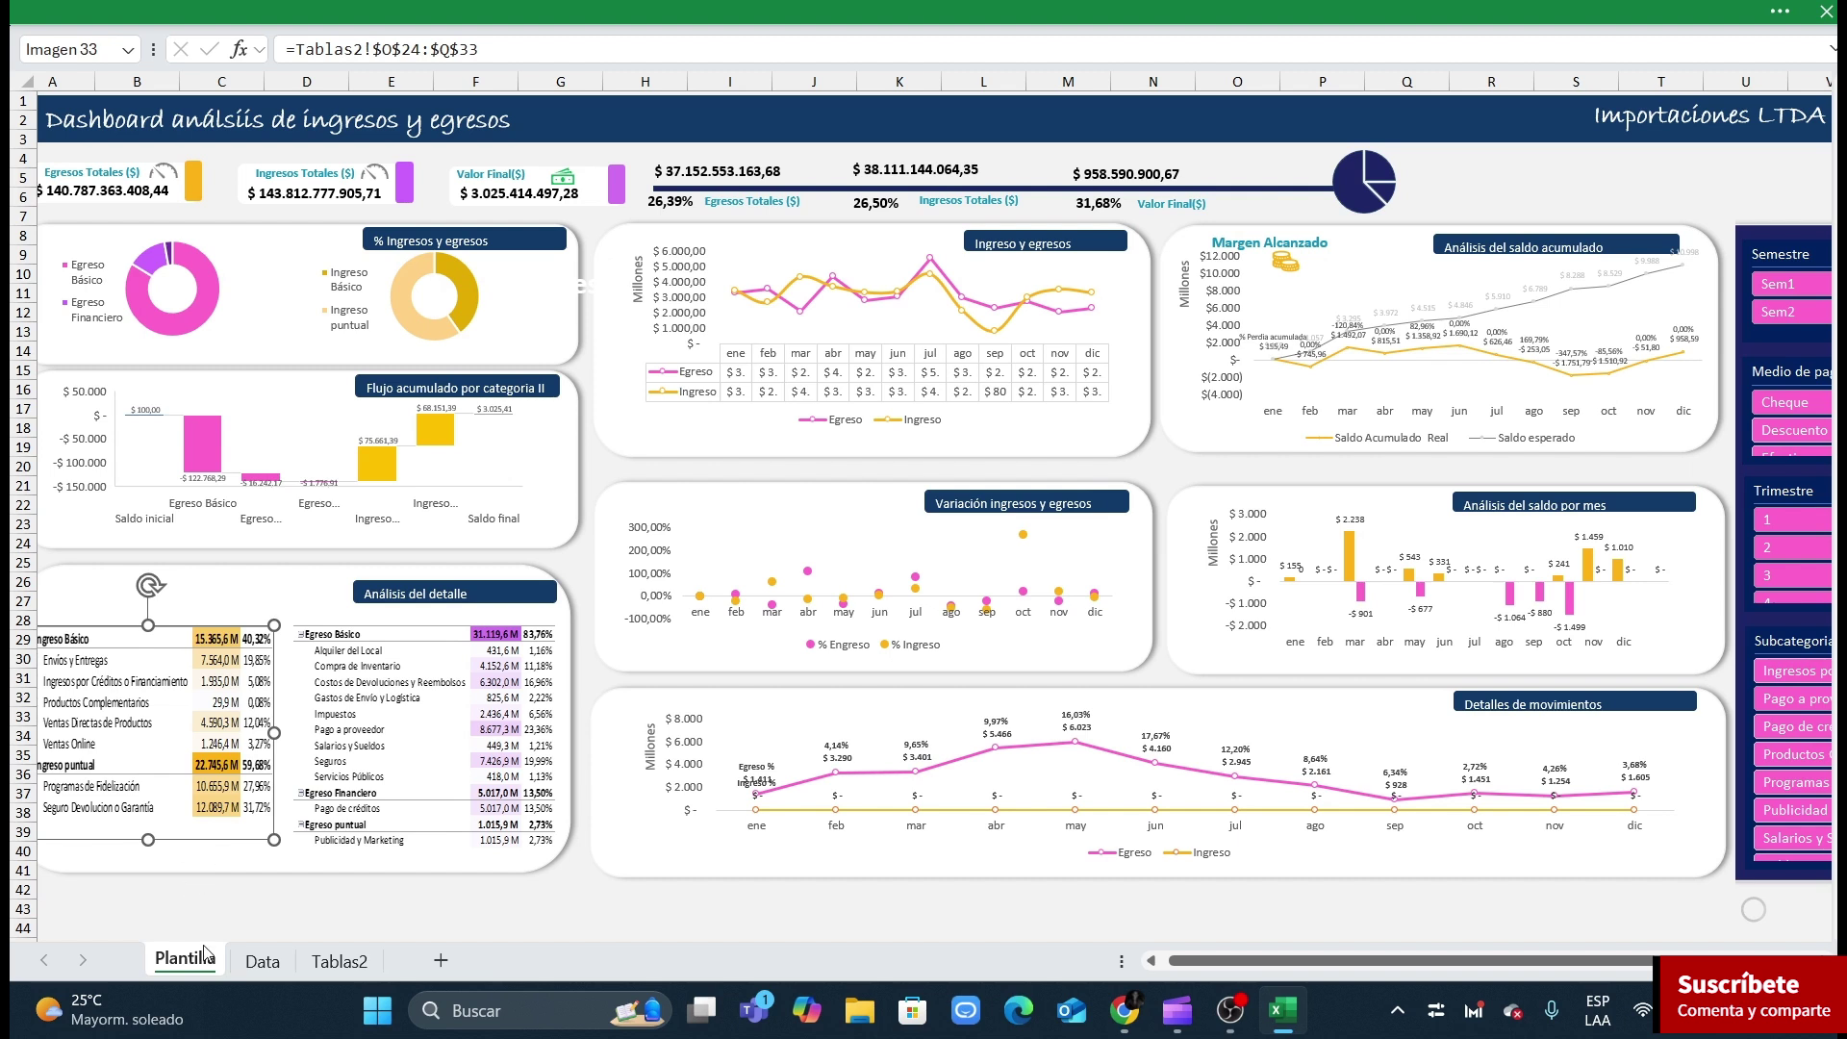
click(222, 912)
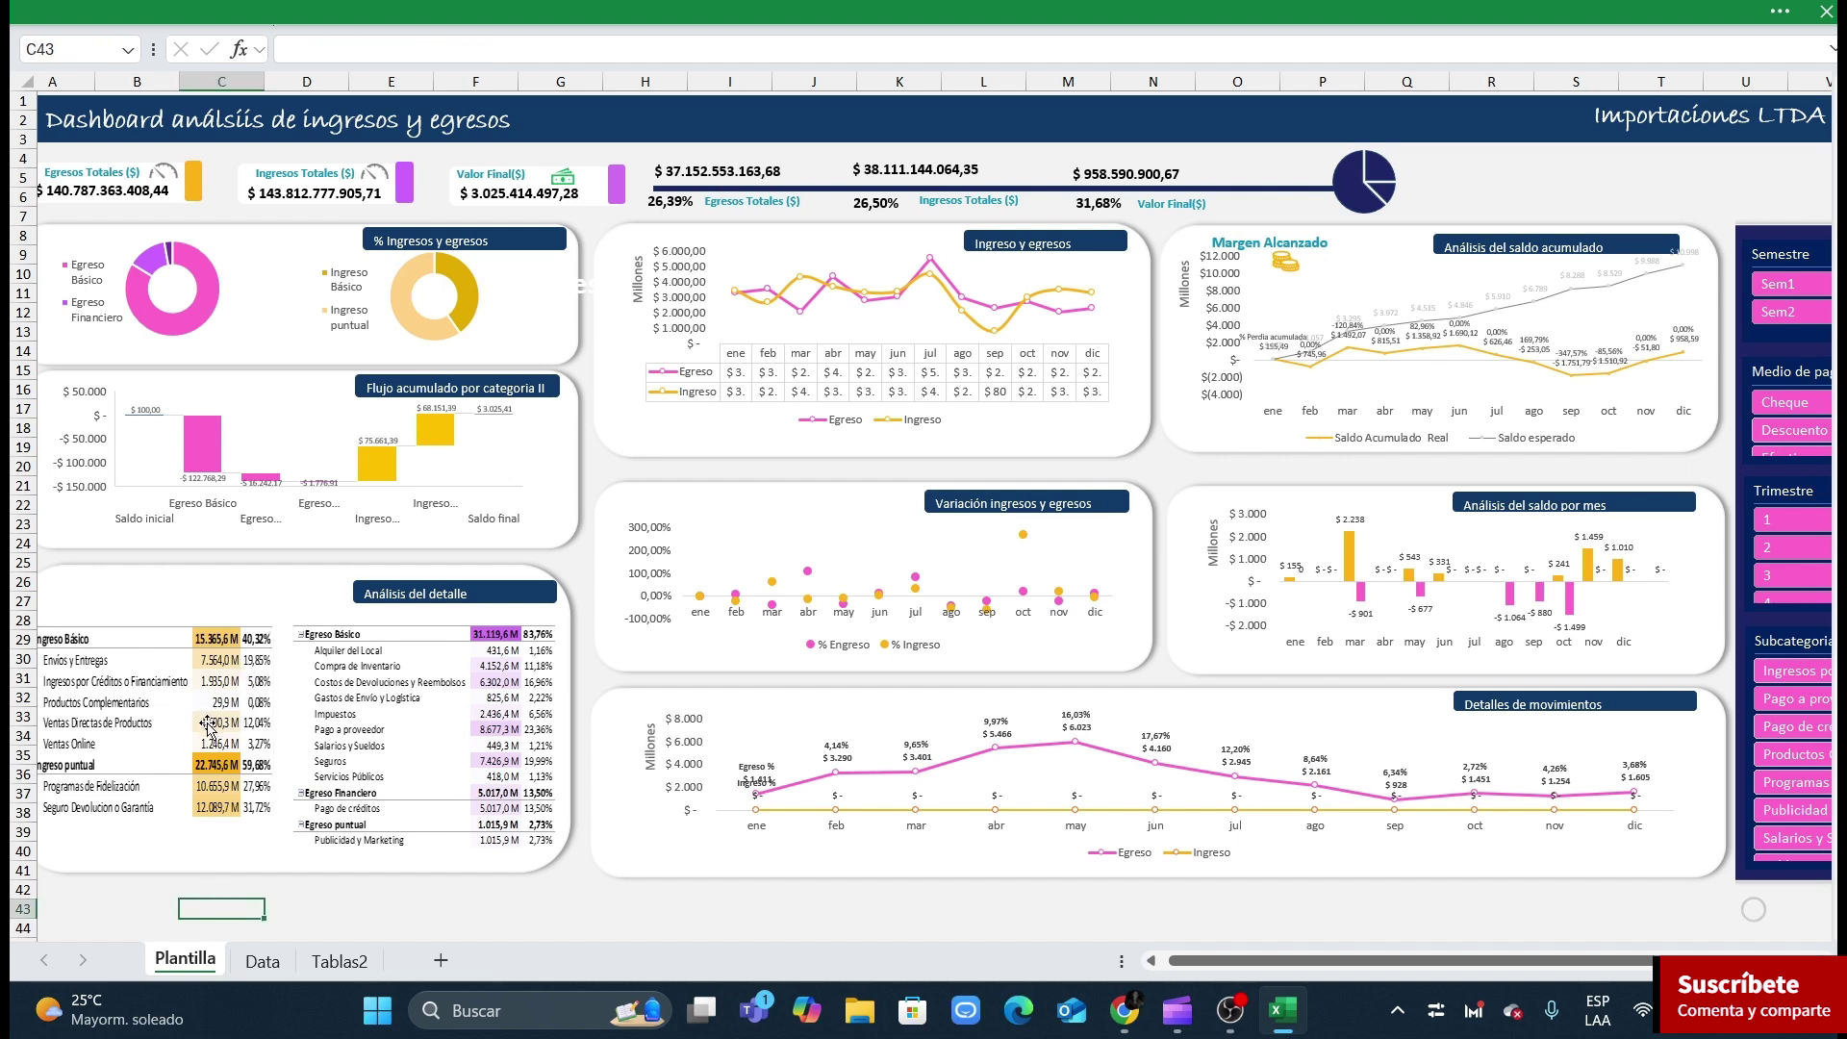
Step: Examine the expense detail table, the accumulated flow by category, the % Ingresos y egresos card and the accumulated balance chart
click(430, 688)
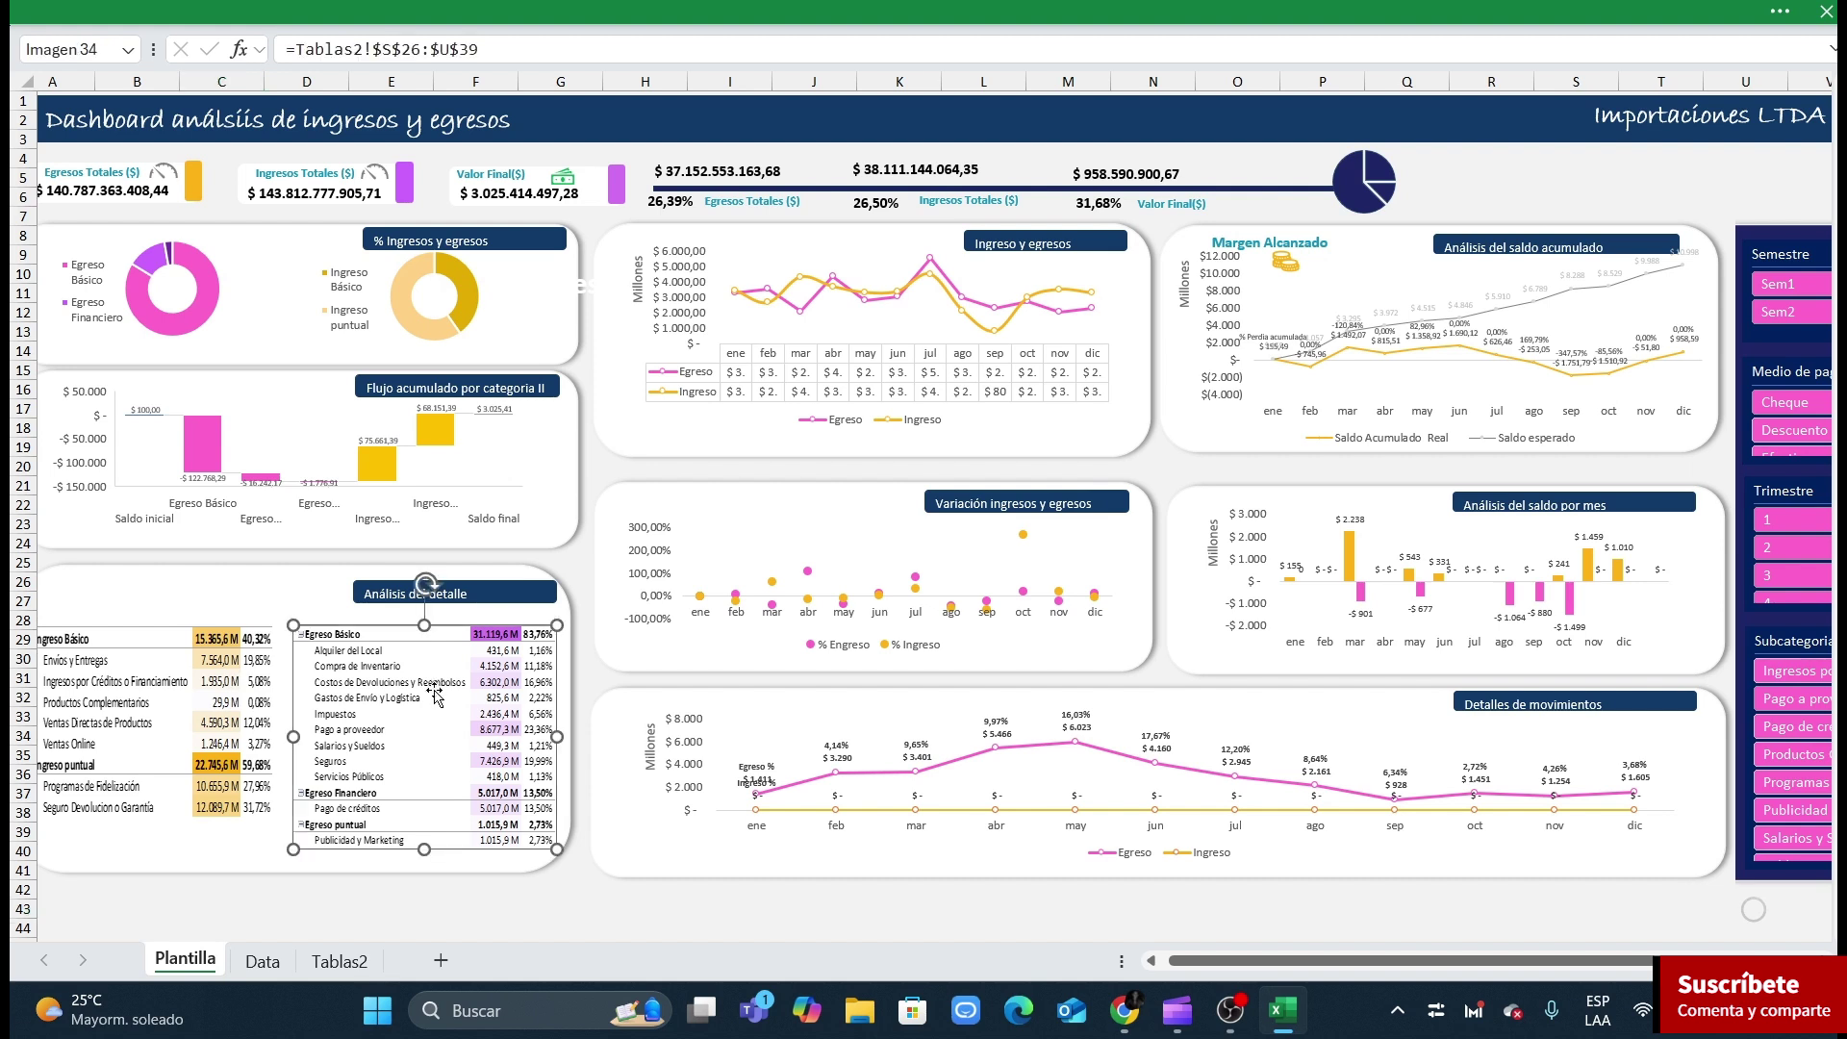
click(515, 913)
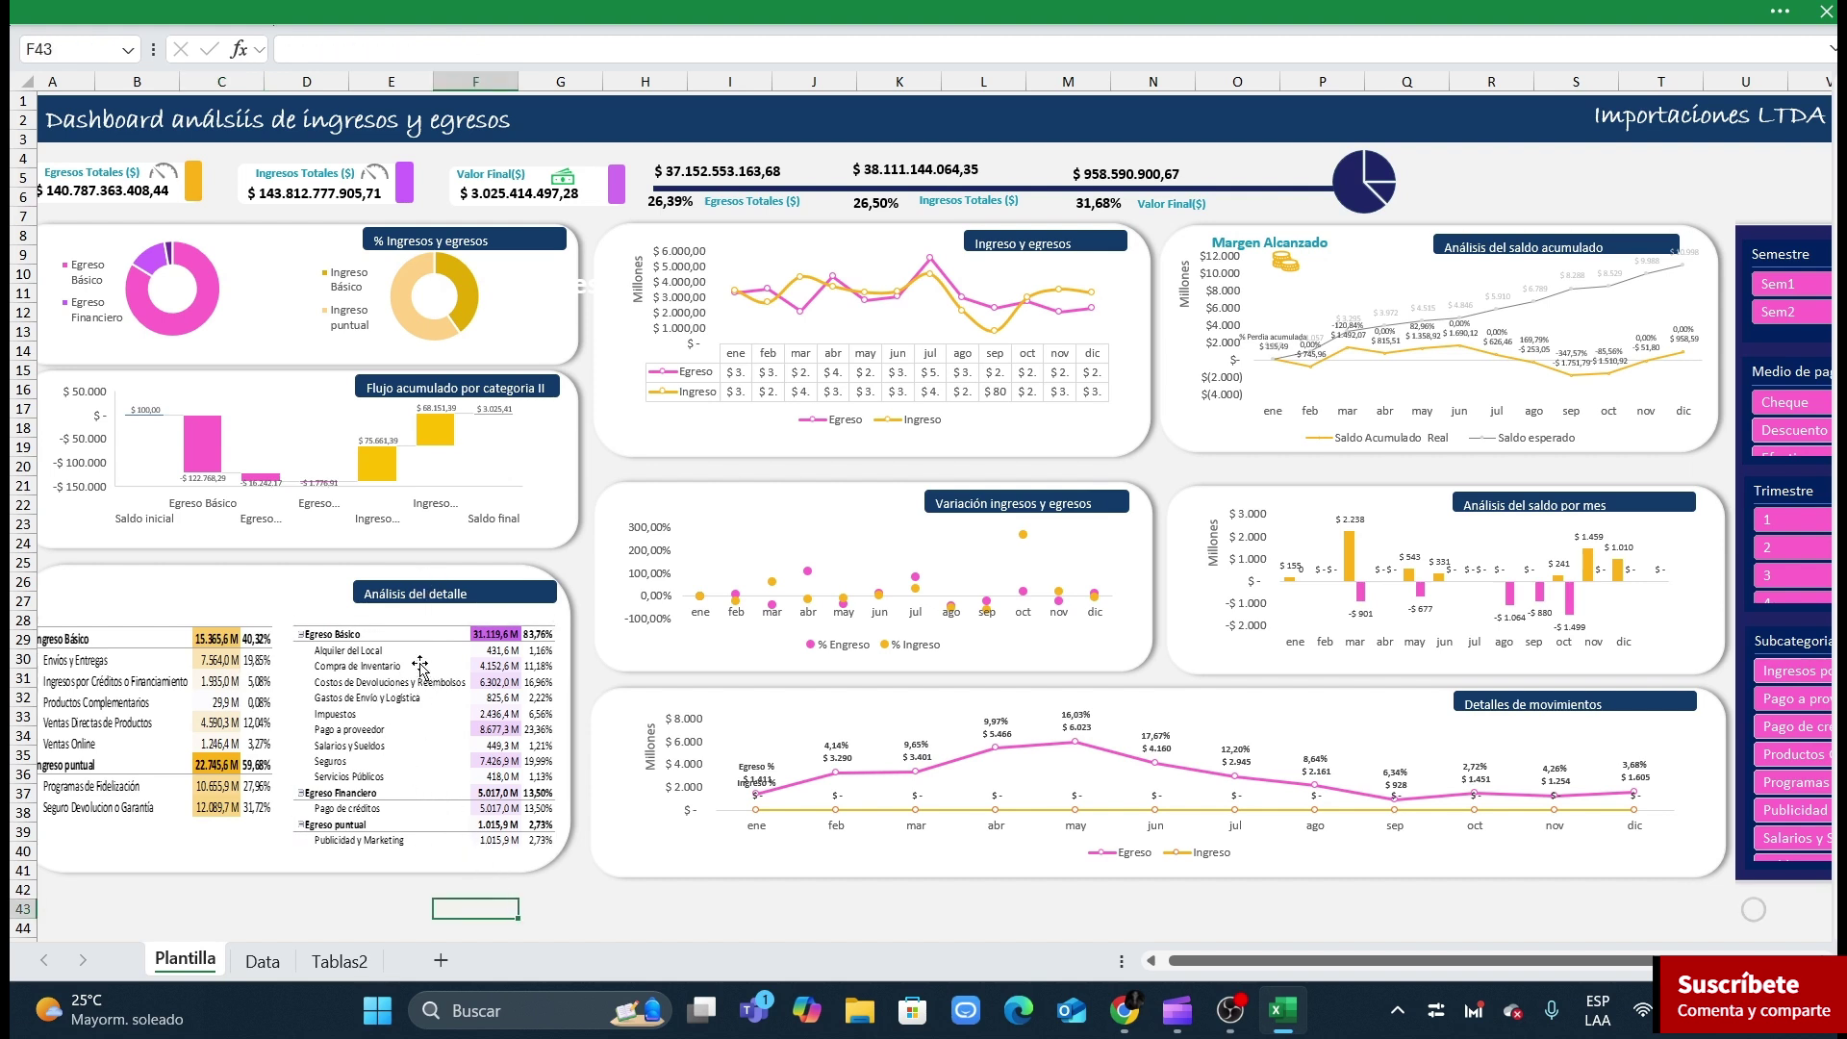
click(272, 404)
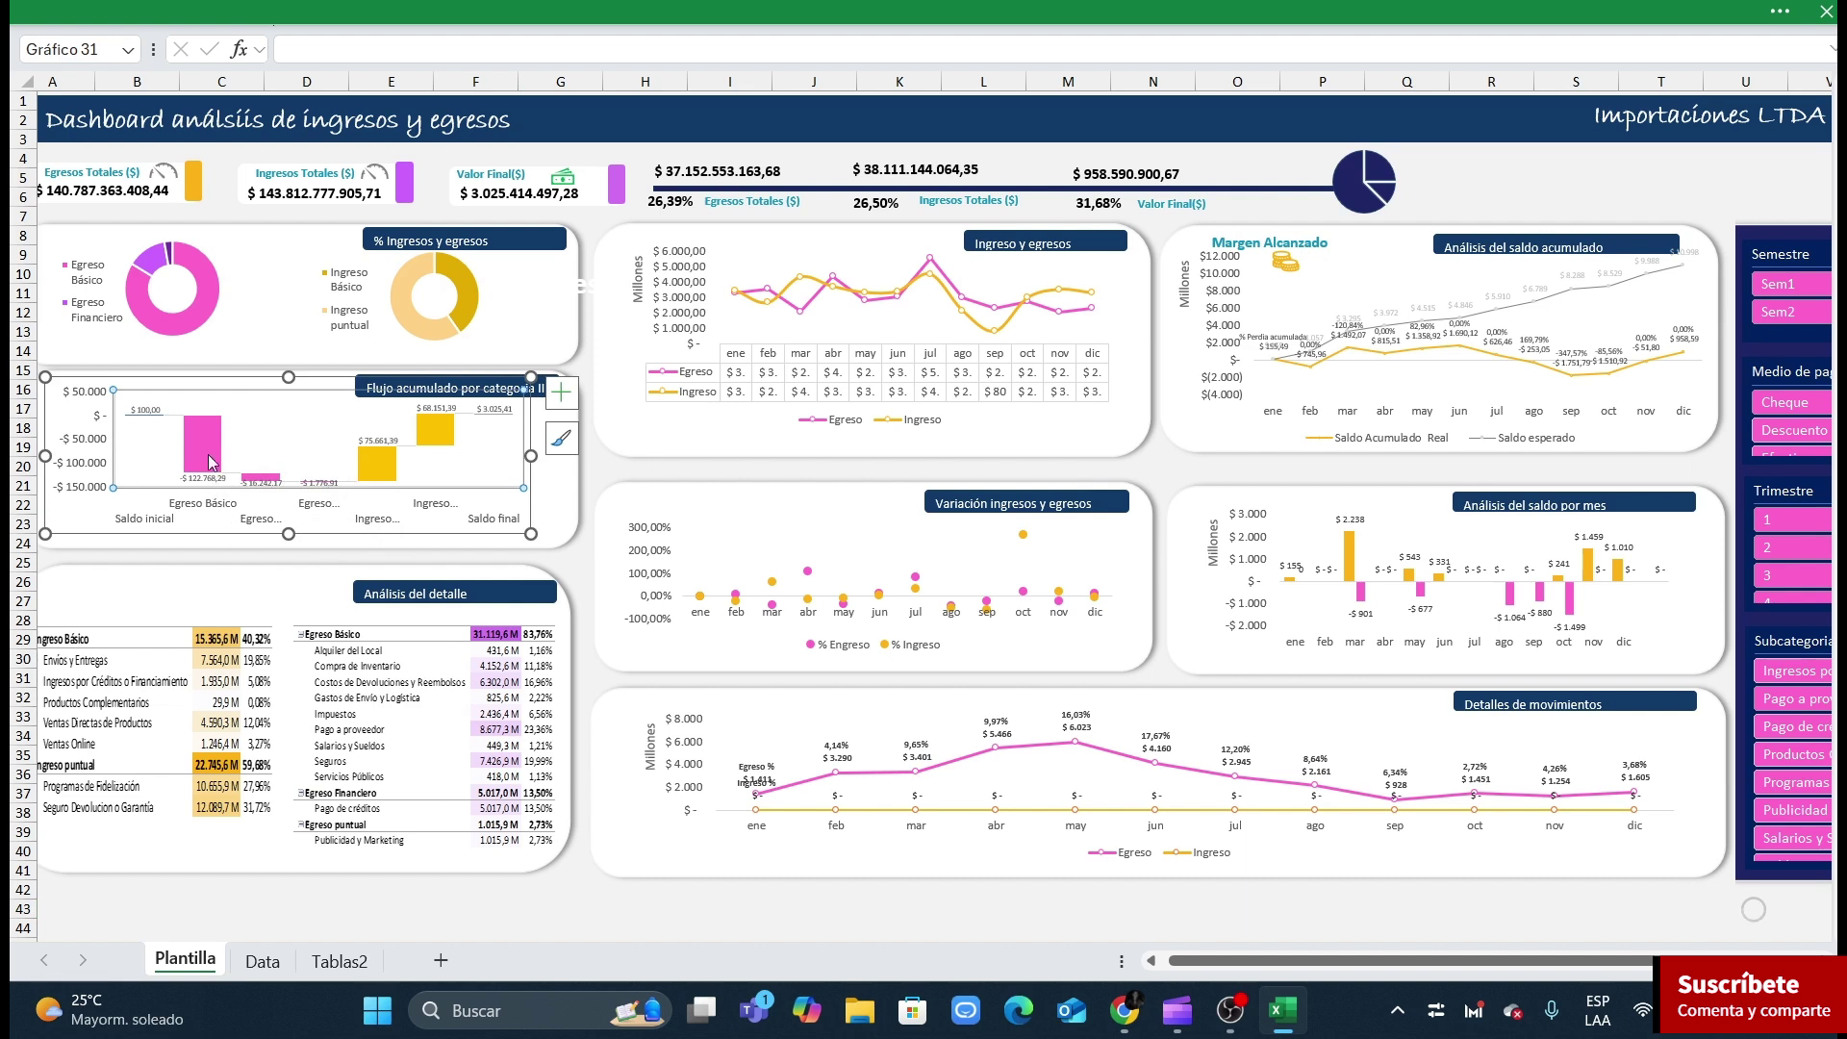
mouse_move(211, 448)
mouse_move(374, 487)
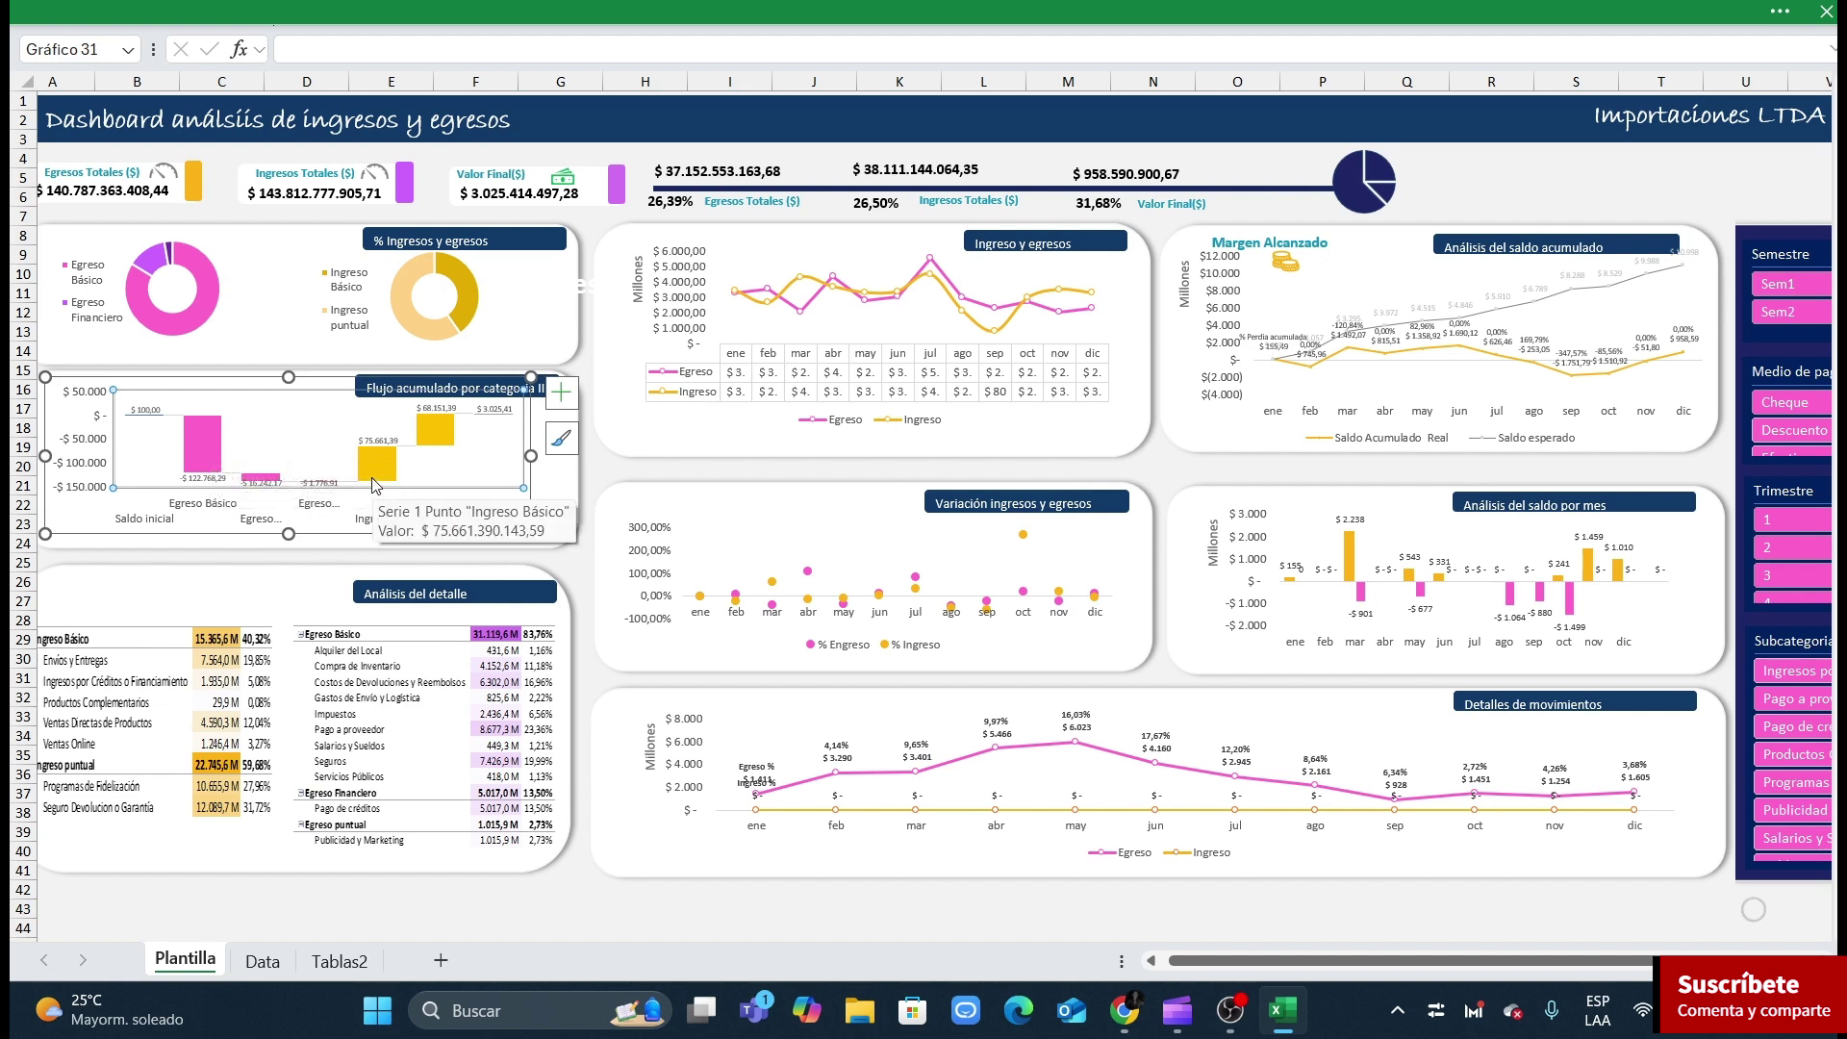
click(292, 317)
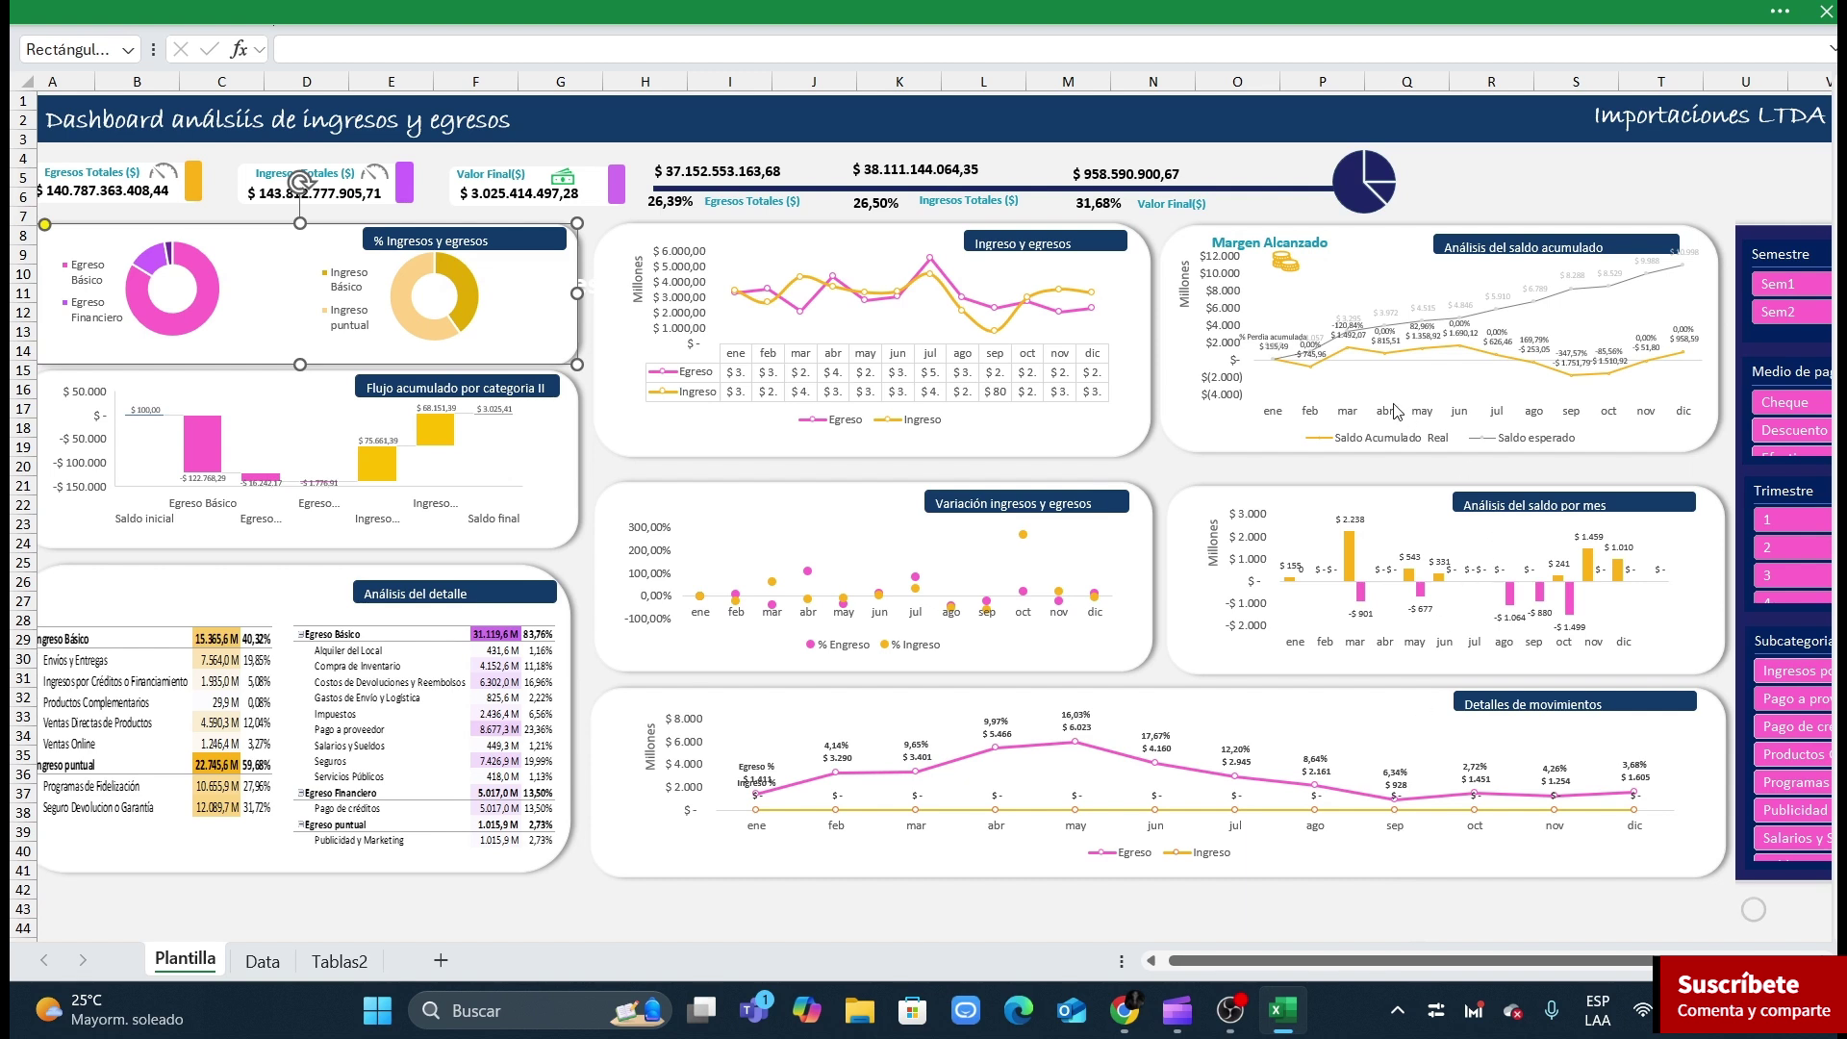
click(1352, 294)
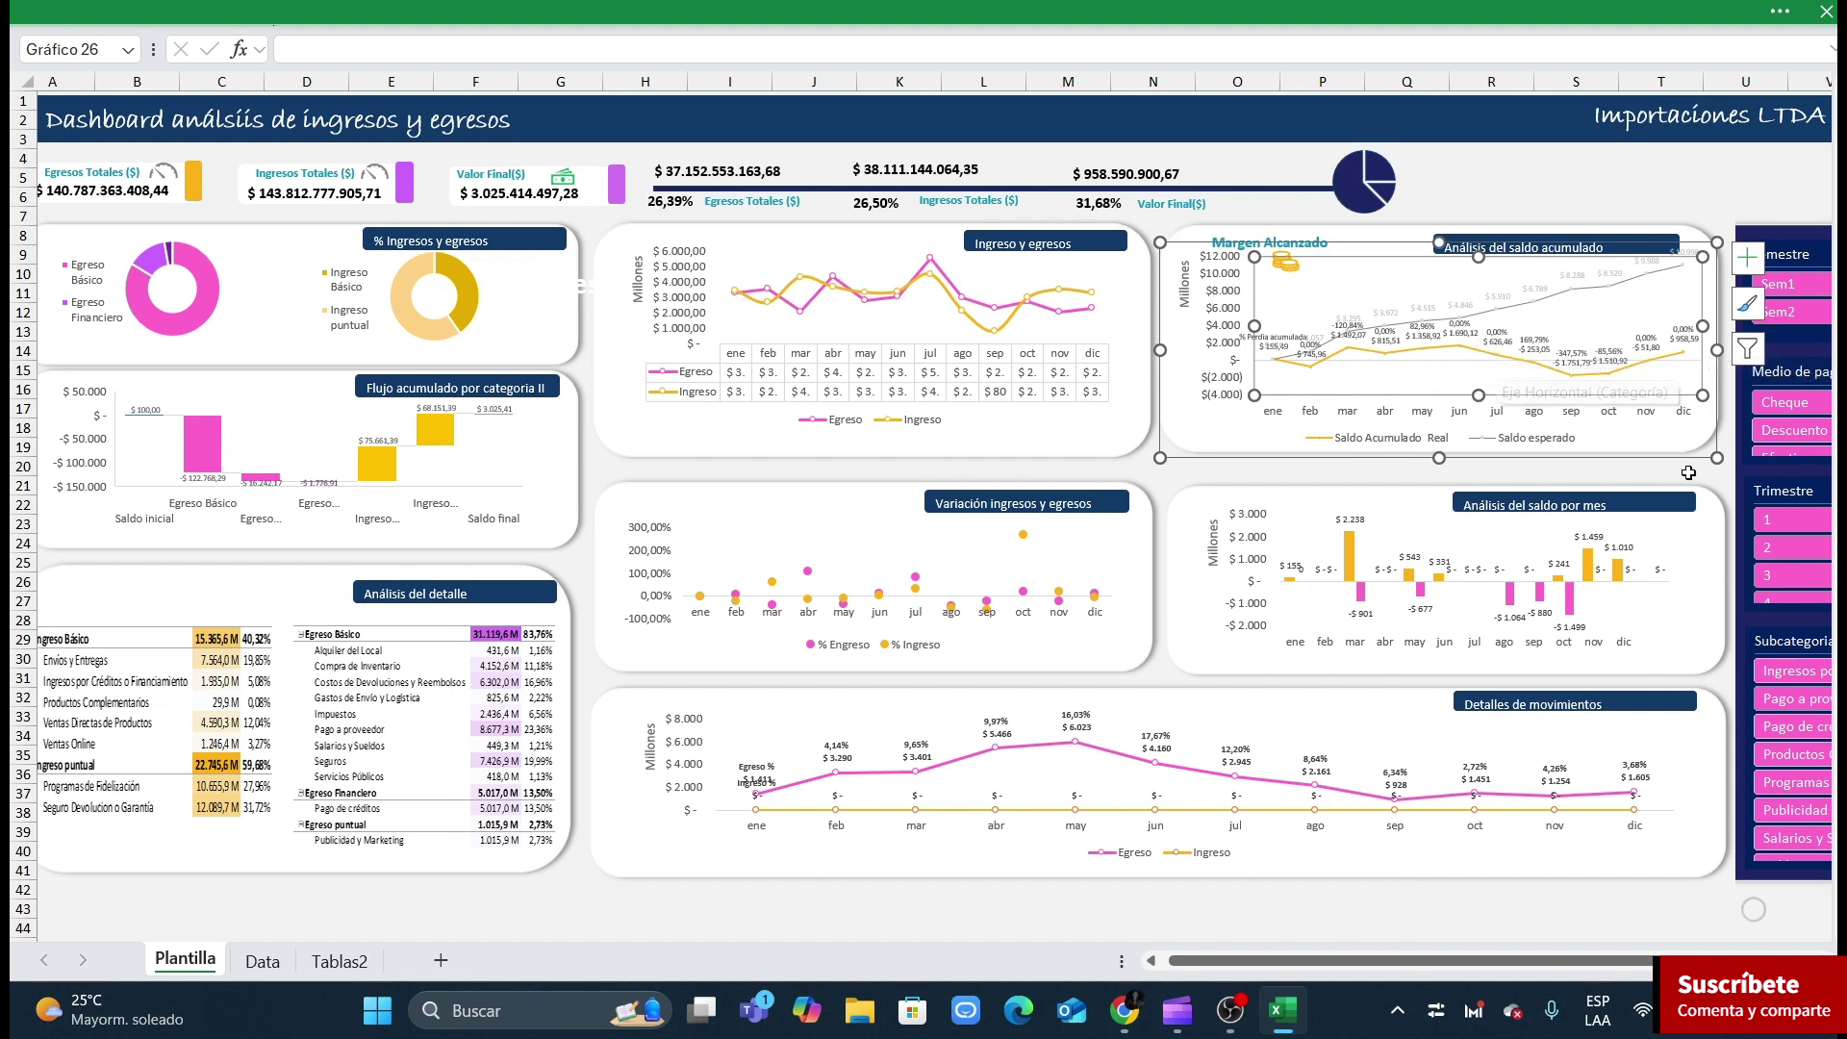
drag(1540, 961, 1659, 960)
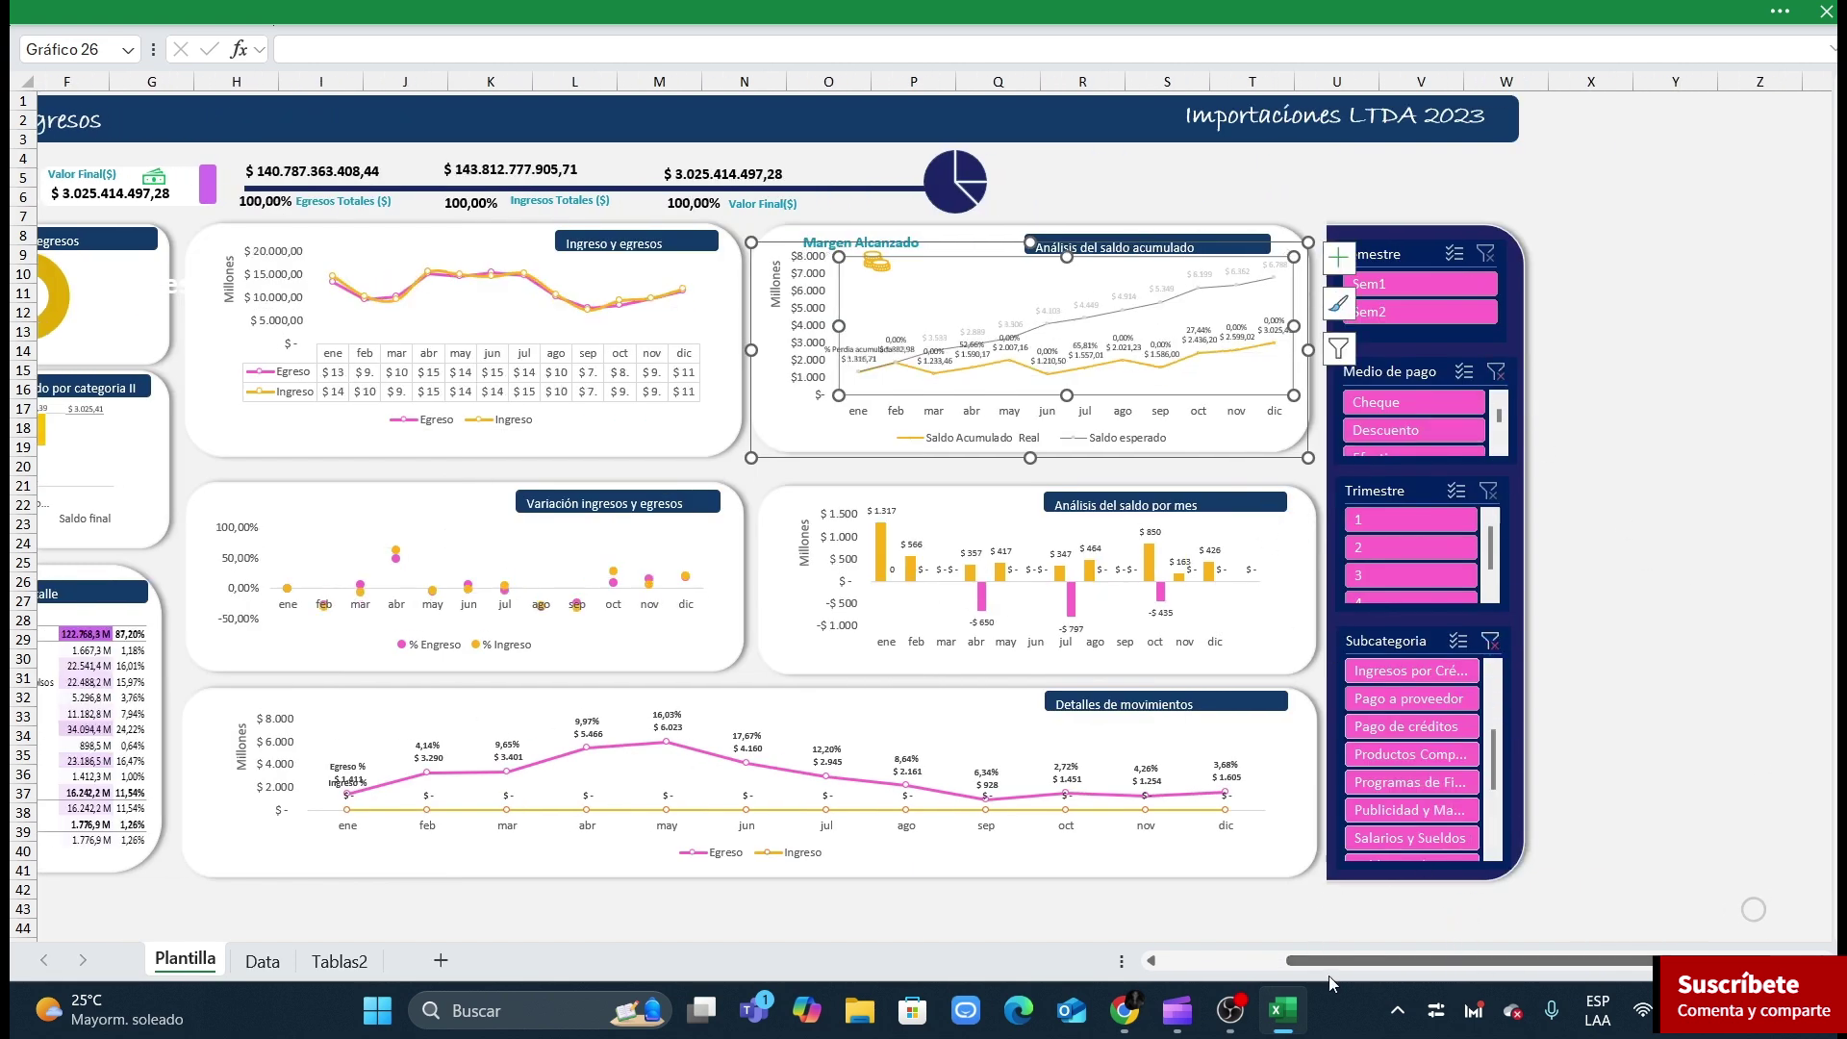
drag(1347, 960, 1325, 960)
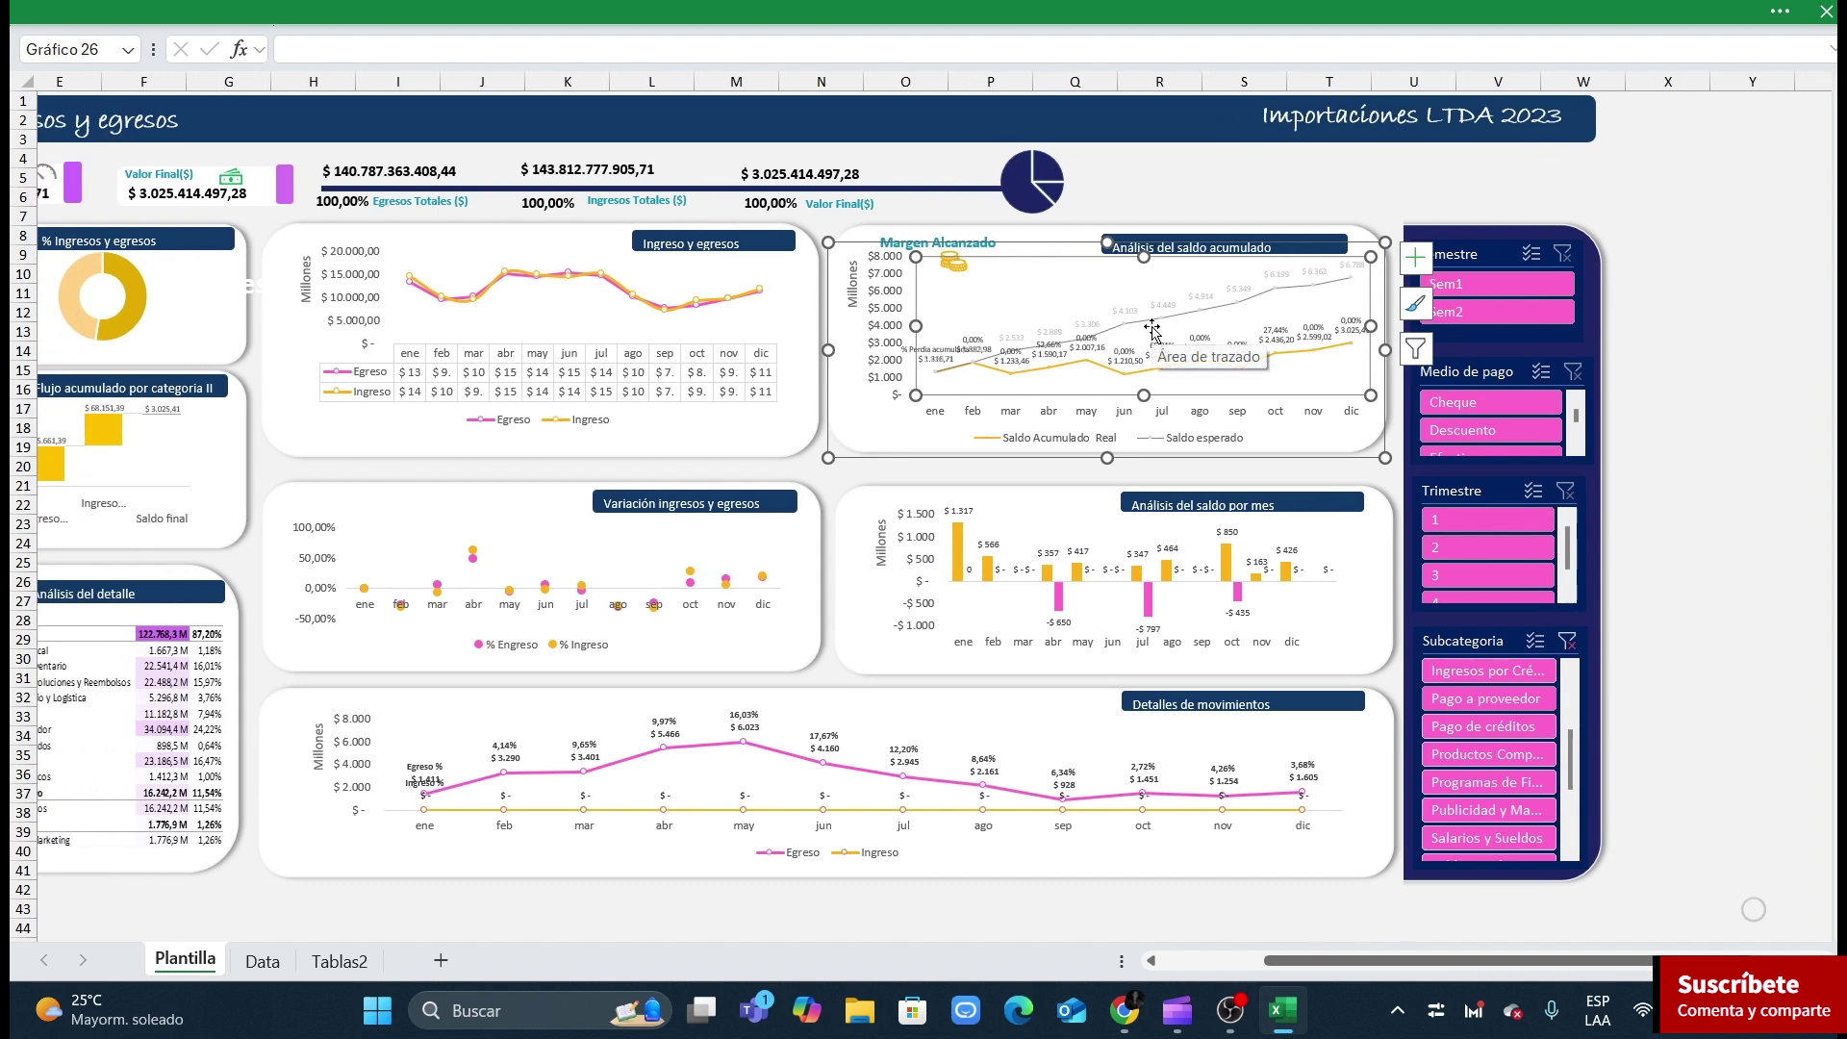
Step: Examine the Análisis del saldo acumulado chart and the negative months in the Análisis del saldo por mes chart
click(1667, 312)
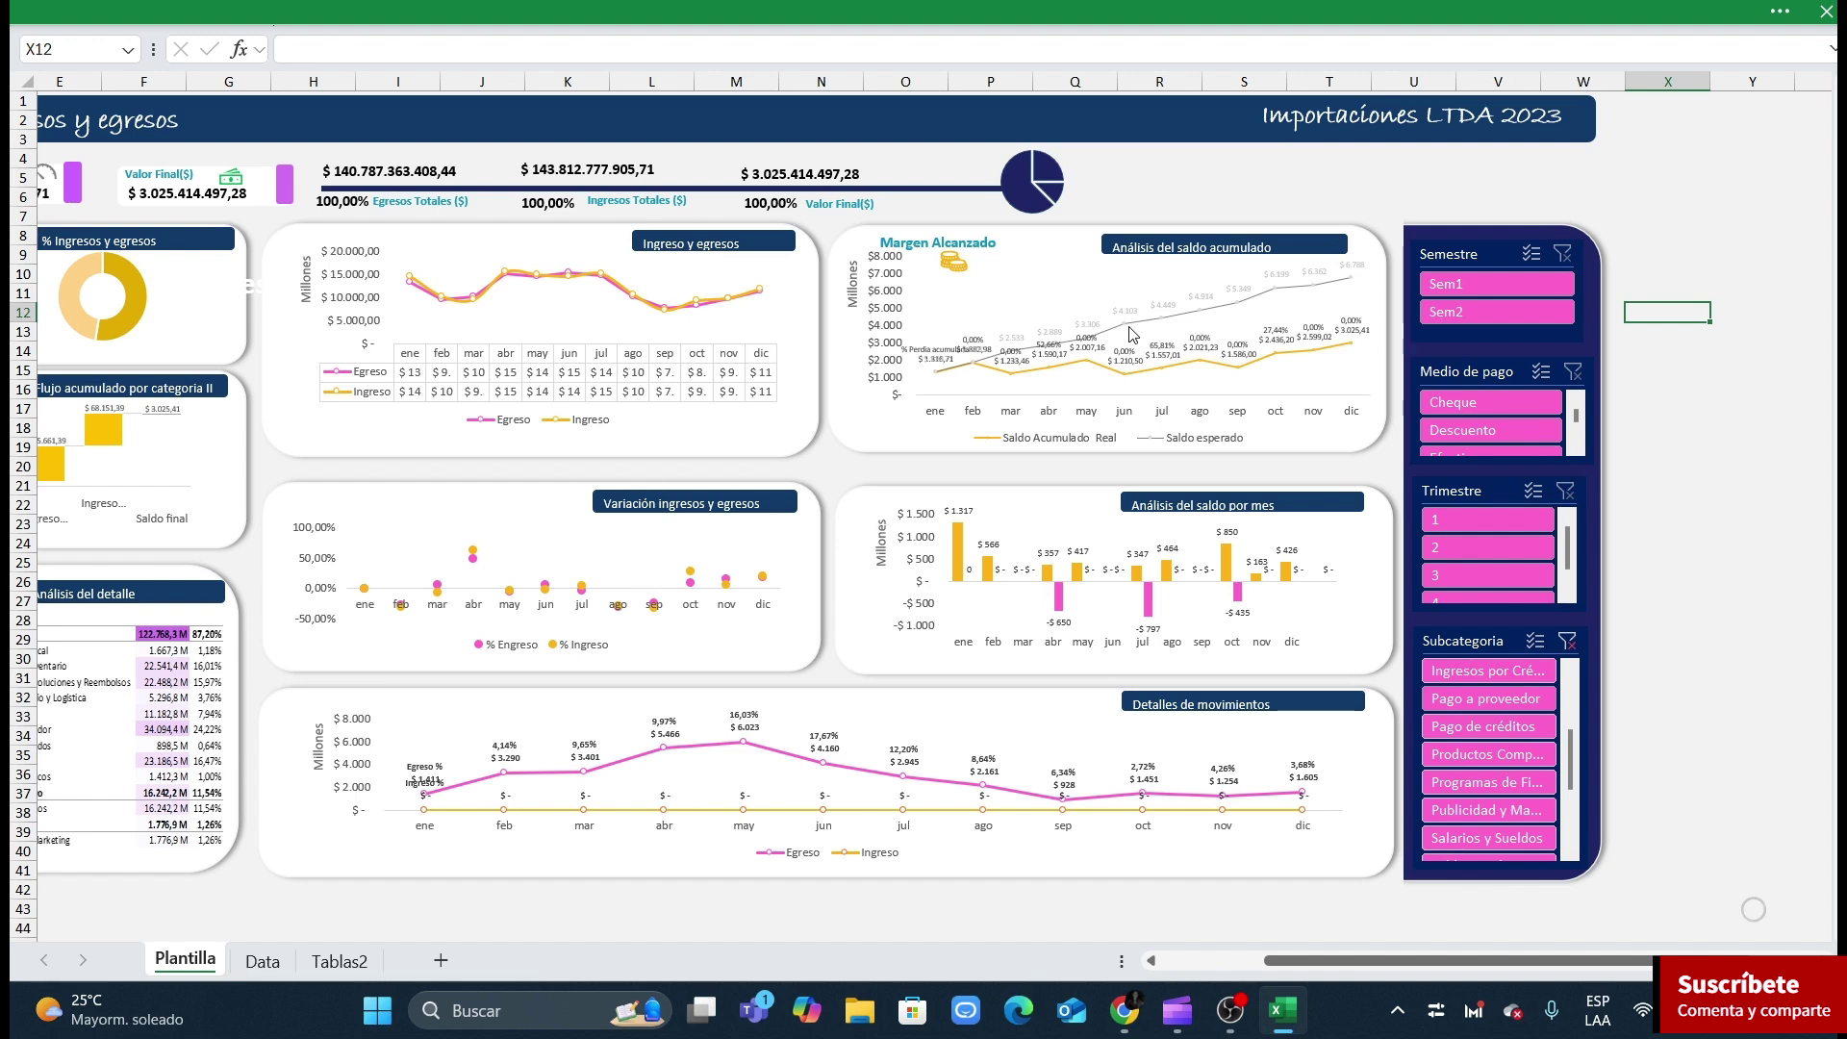
mouse_move(1003, 380)
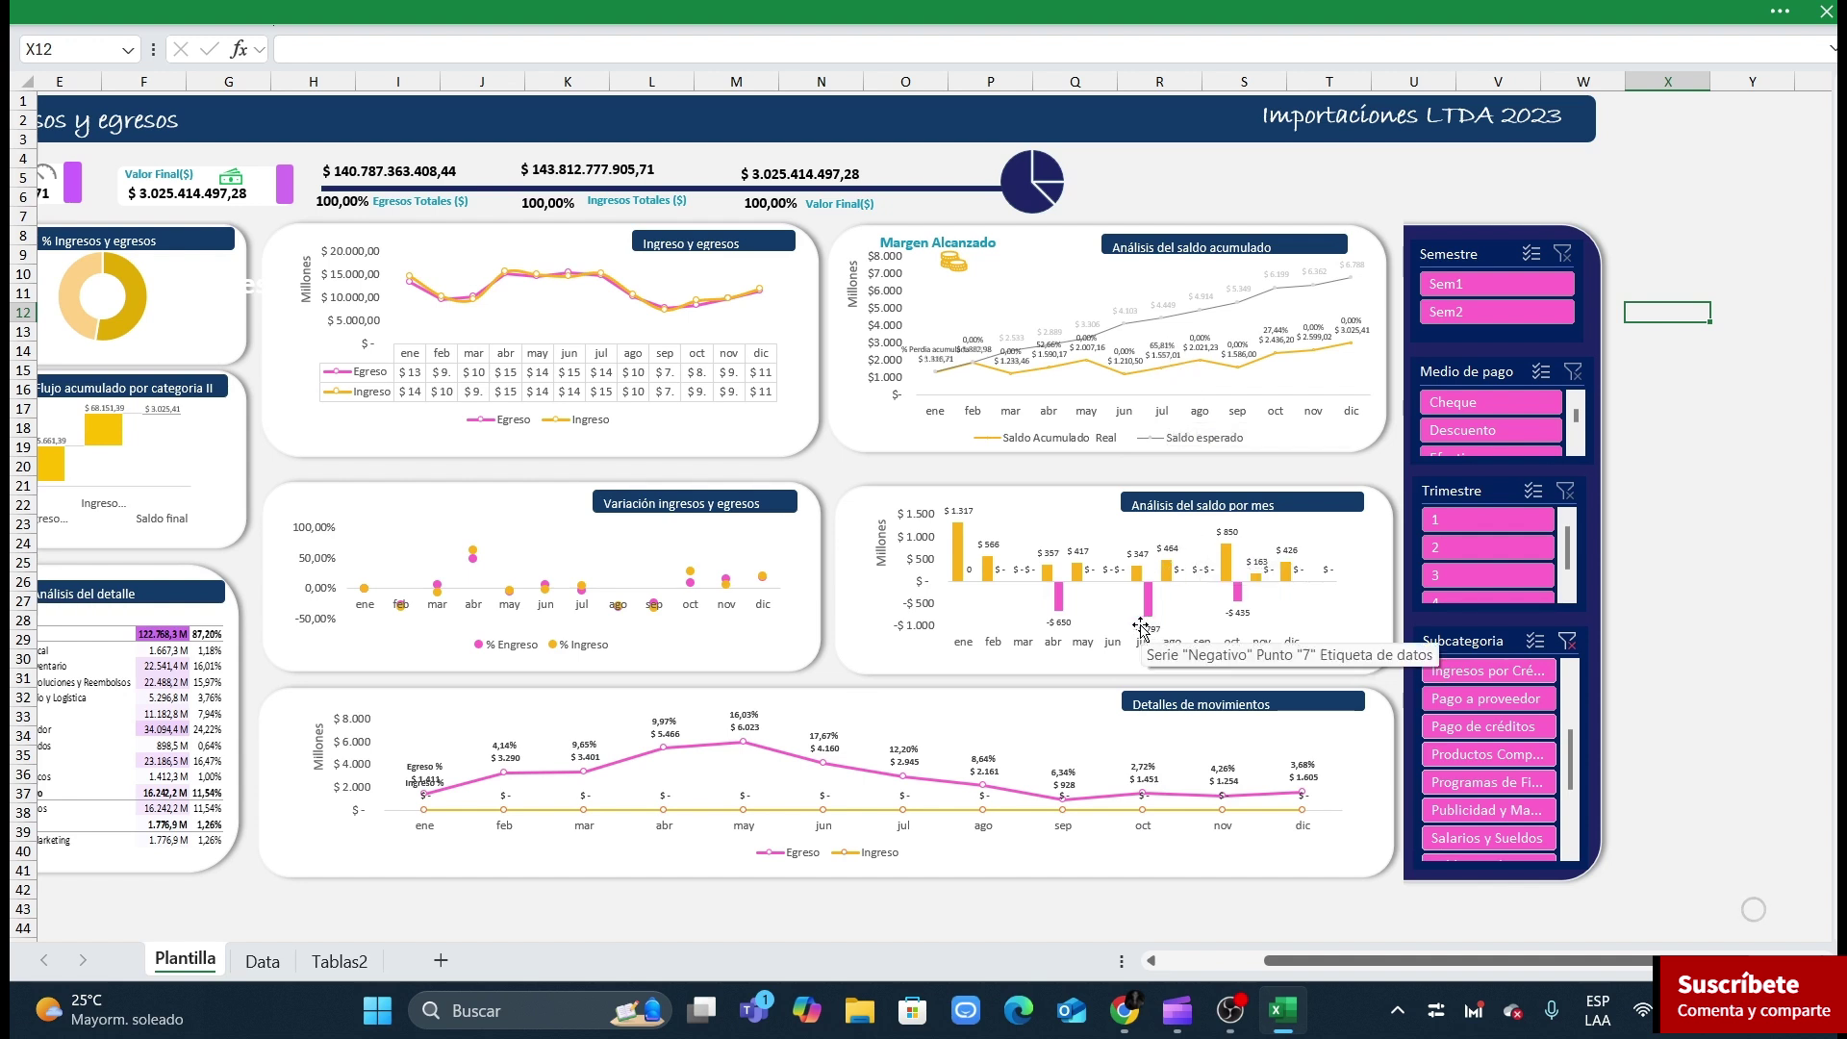
mouse_move(1148, 624)
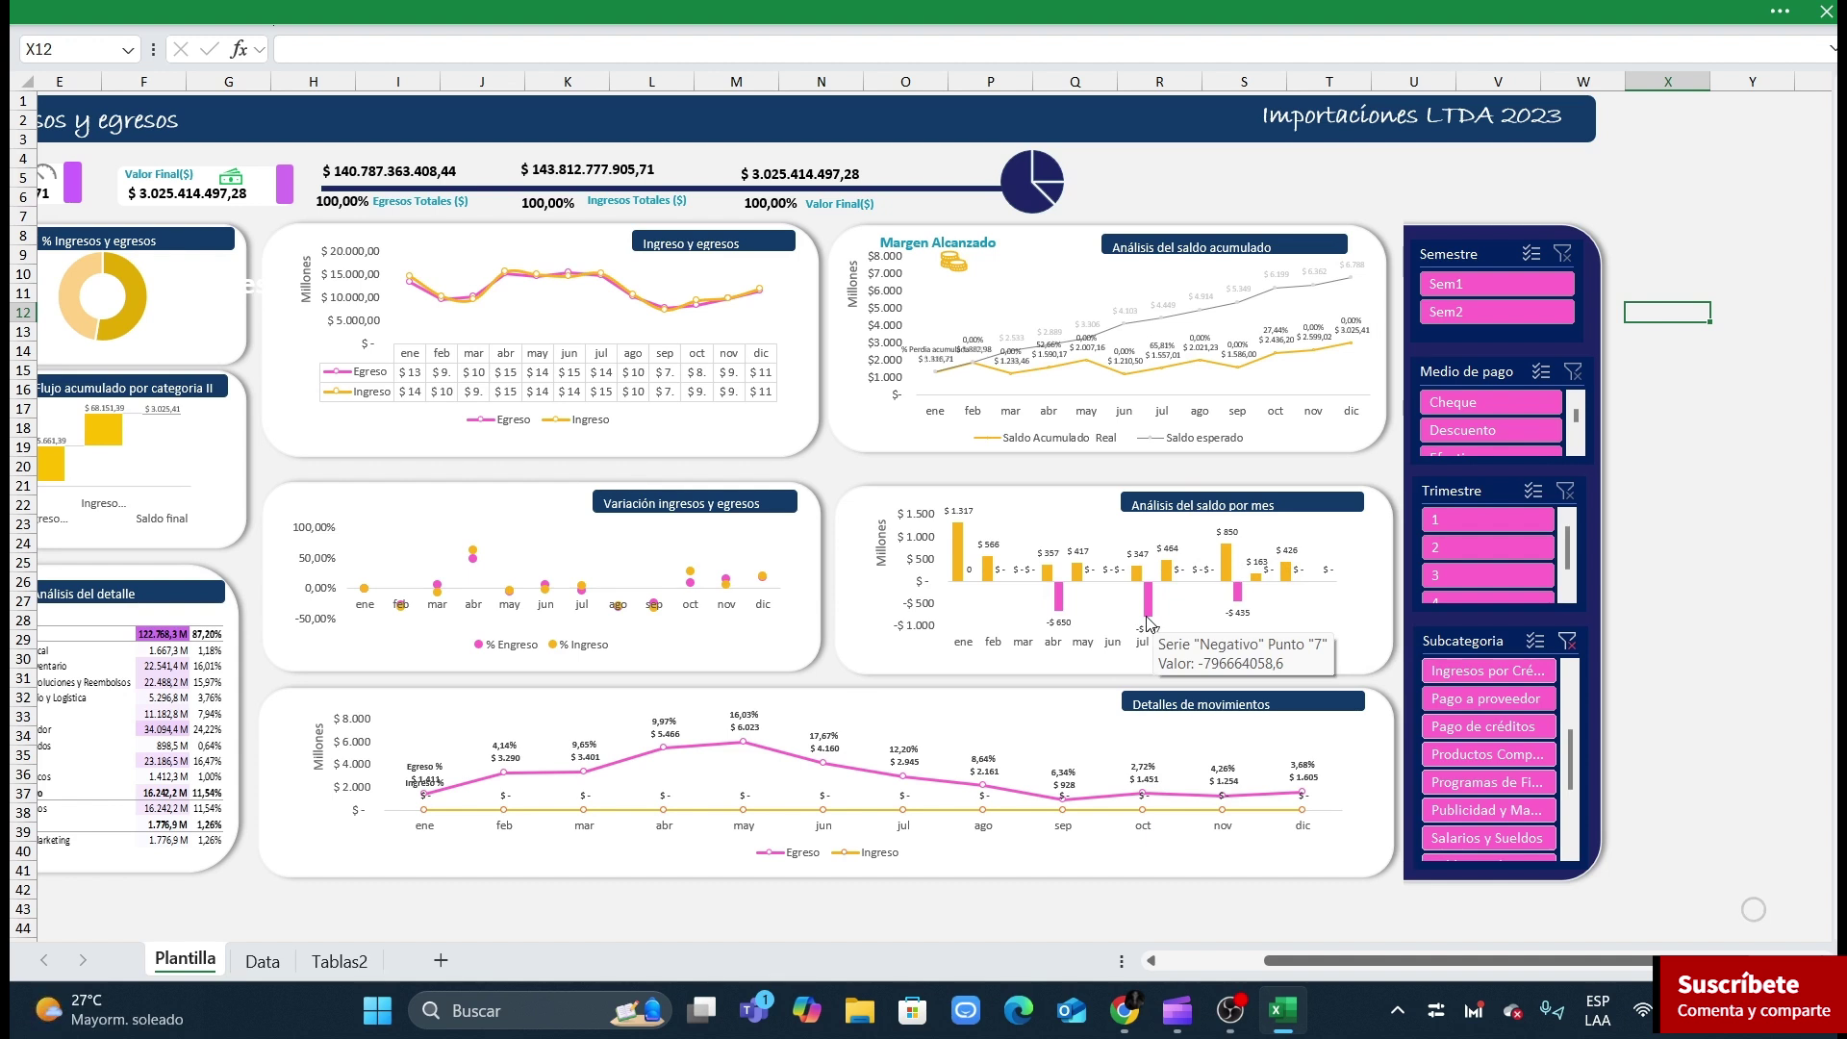
drag(1306, 964, 1212, 972)
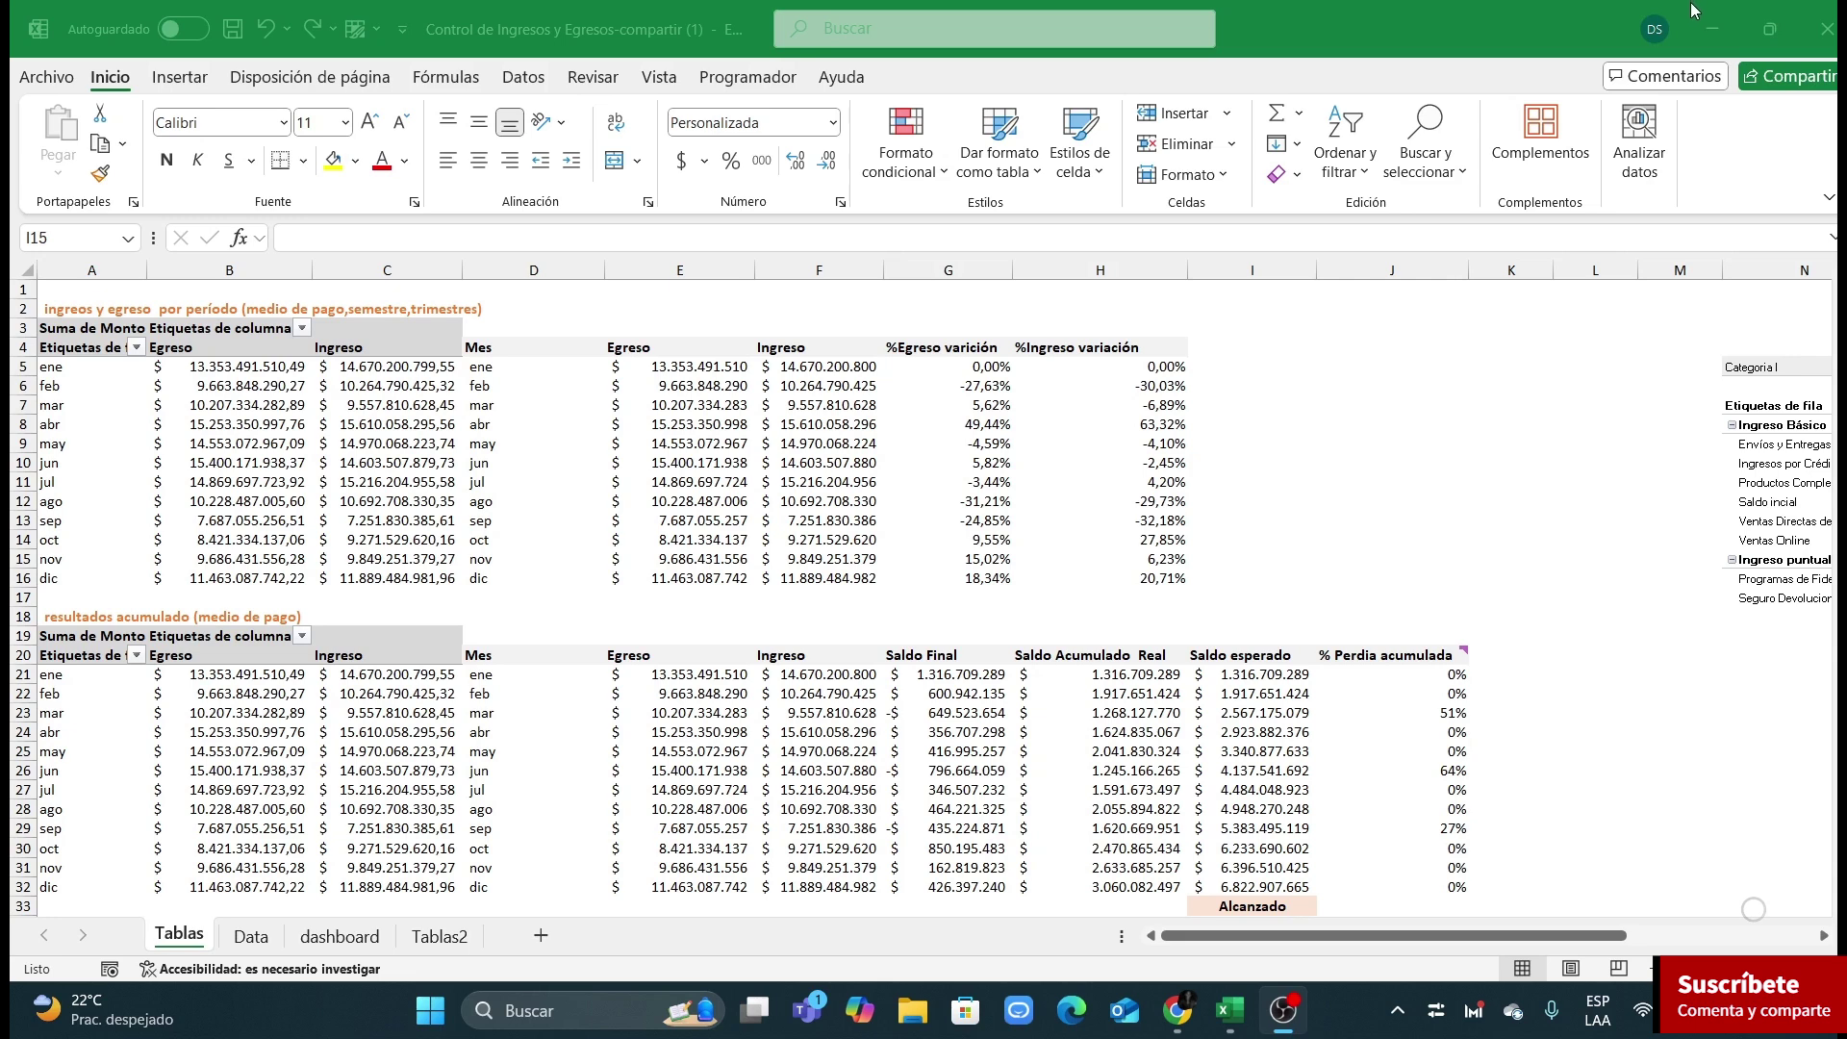
Step: Turn off the gridlines on the empty Tablas2 sheet
click(1696, 9)
click(993, 525)
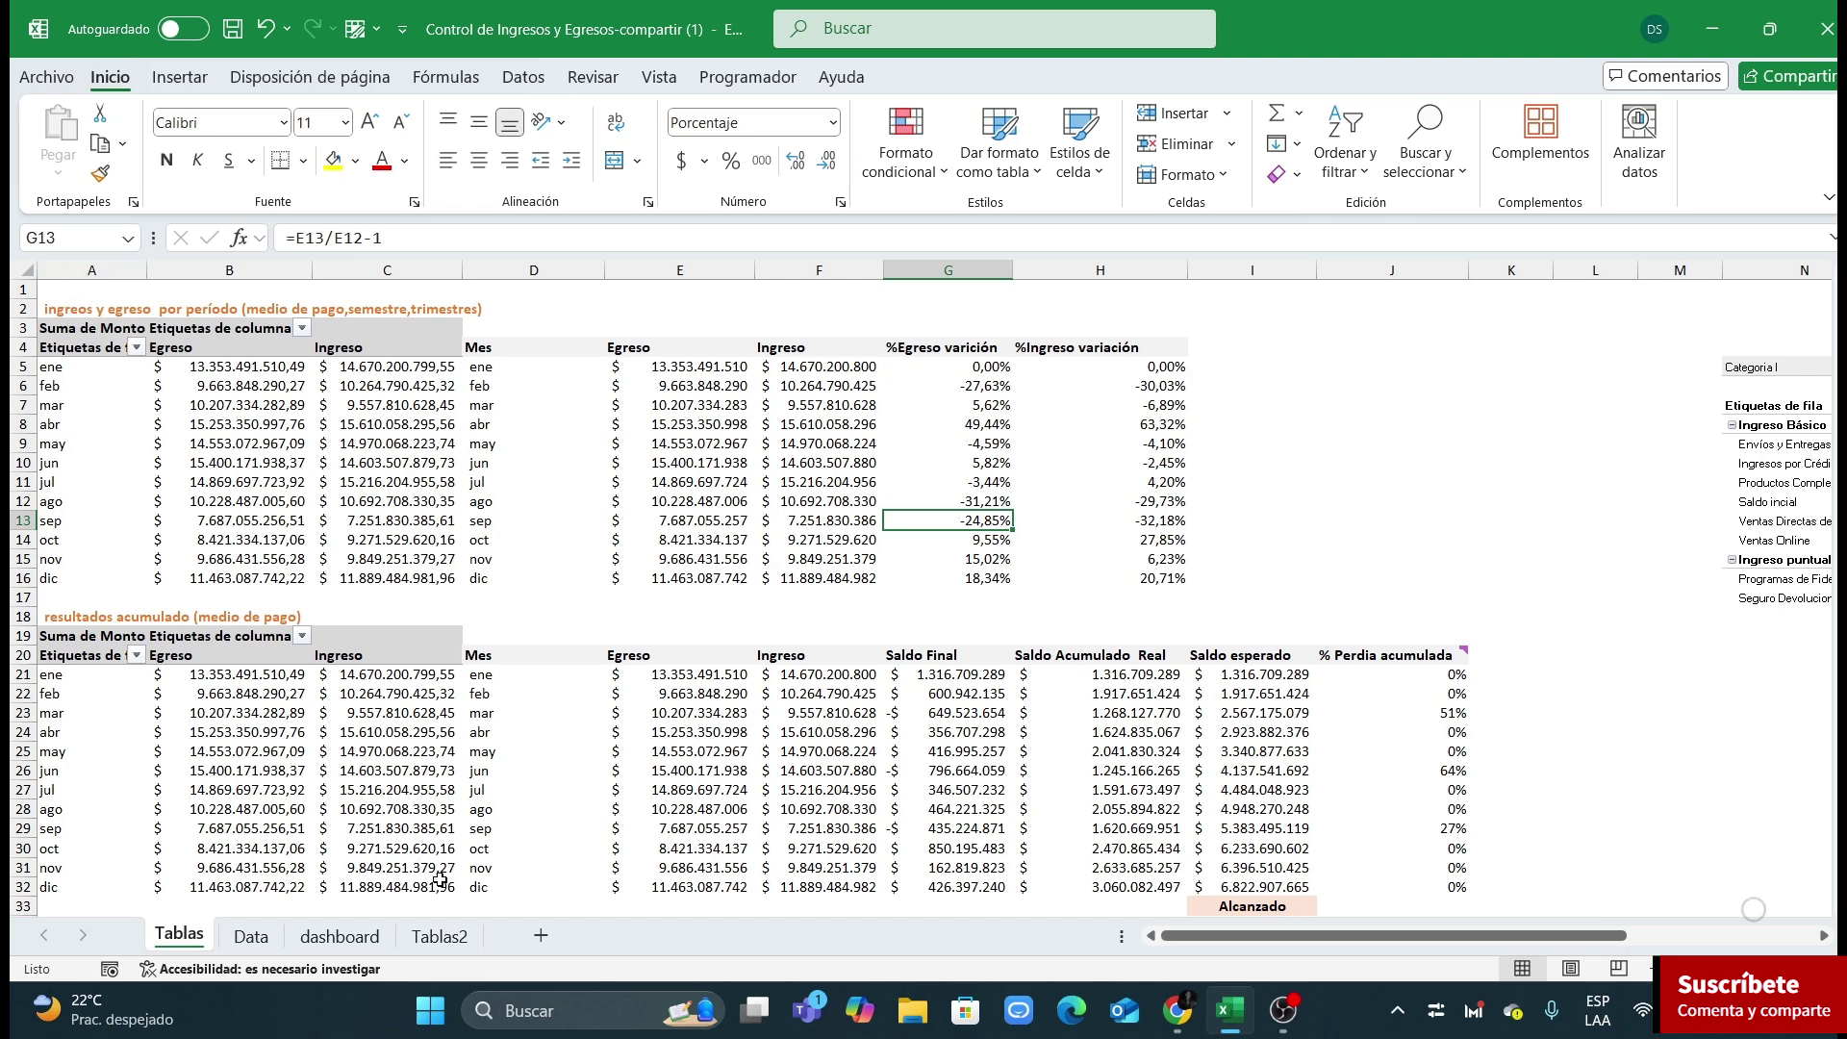
click(441, 936)
click(626, 615)
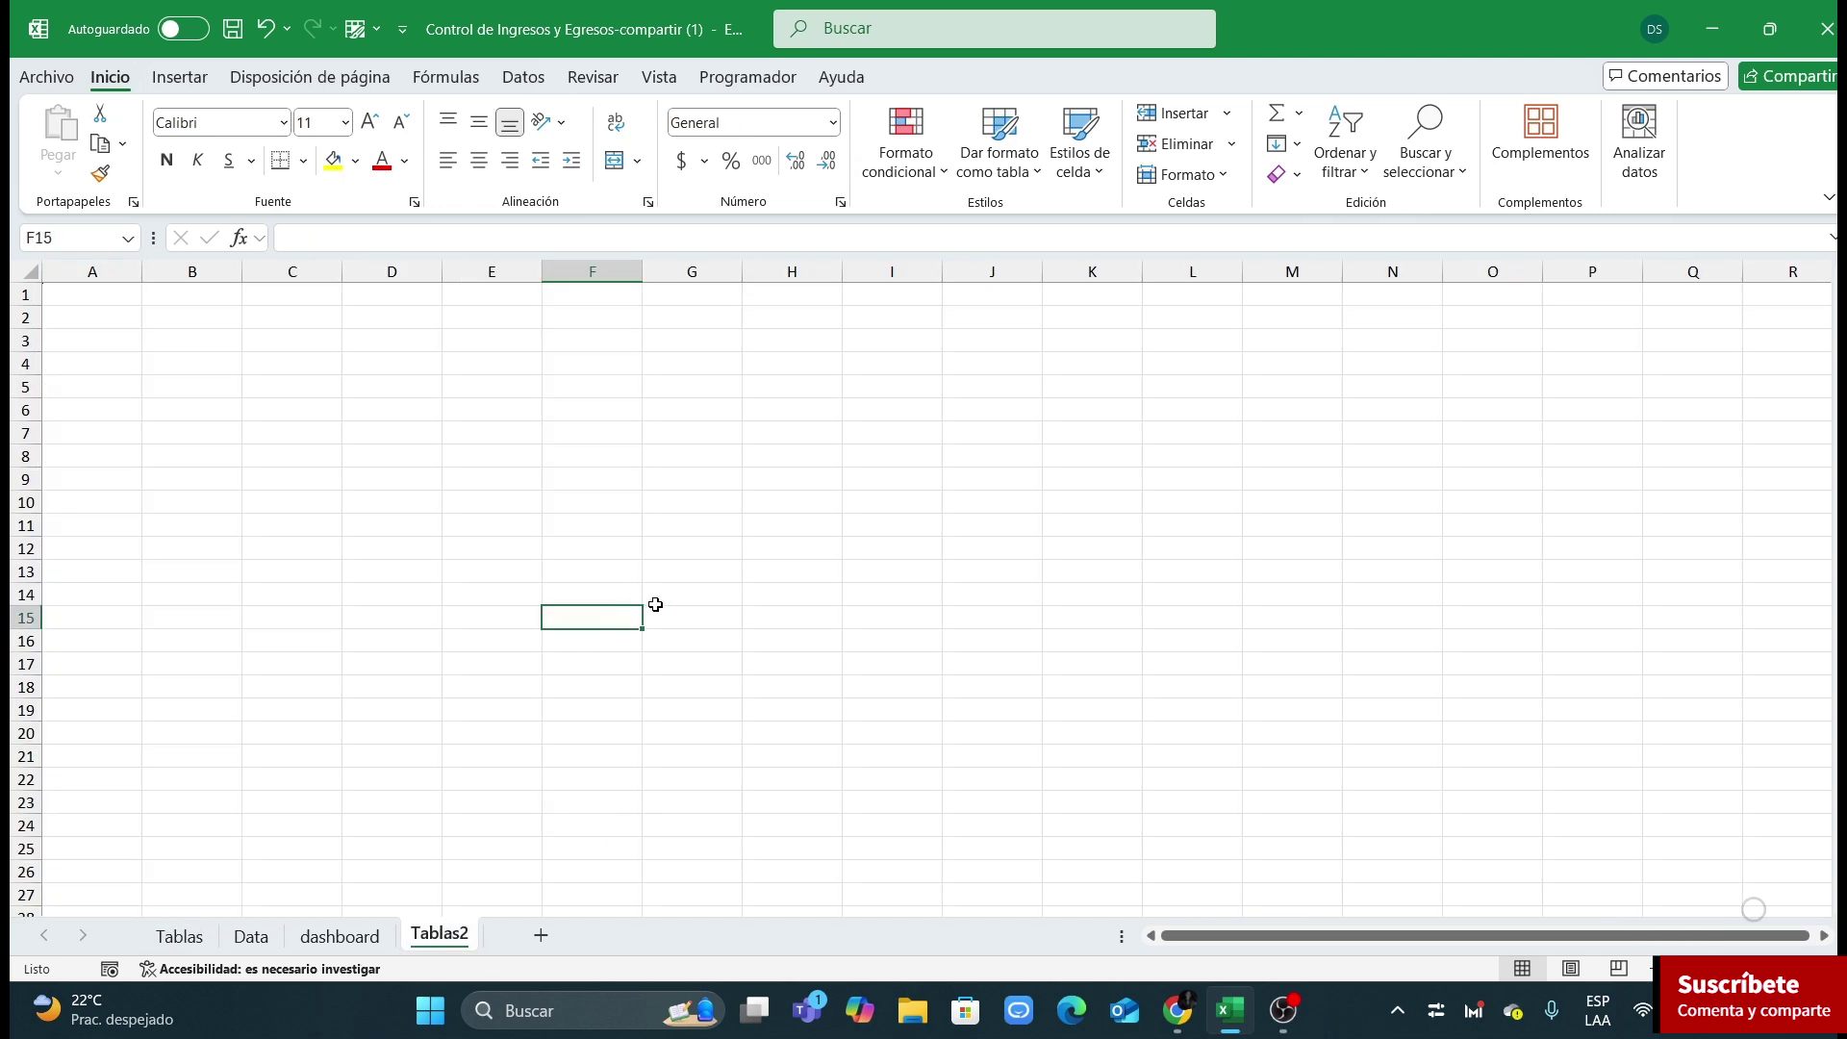
click(650, 81)
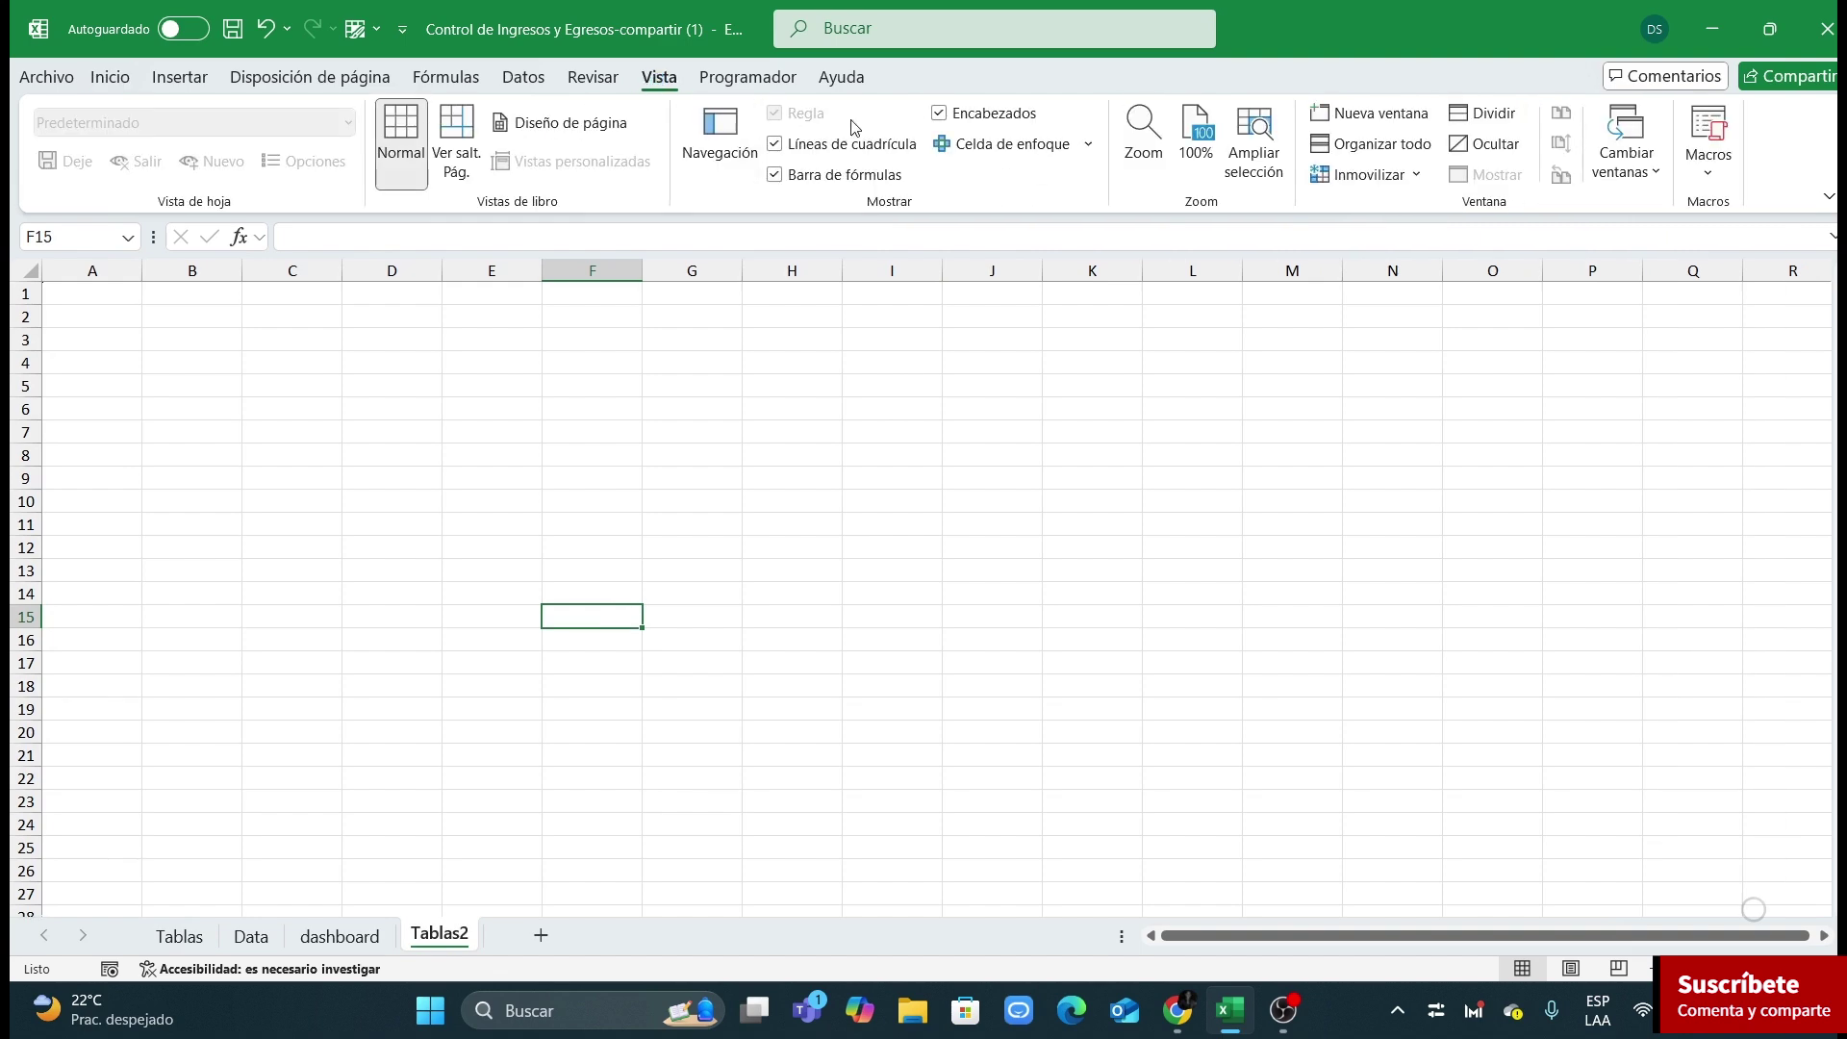
click(776, 144)
click(783, 406)
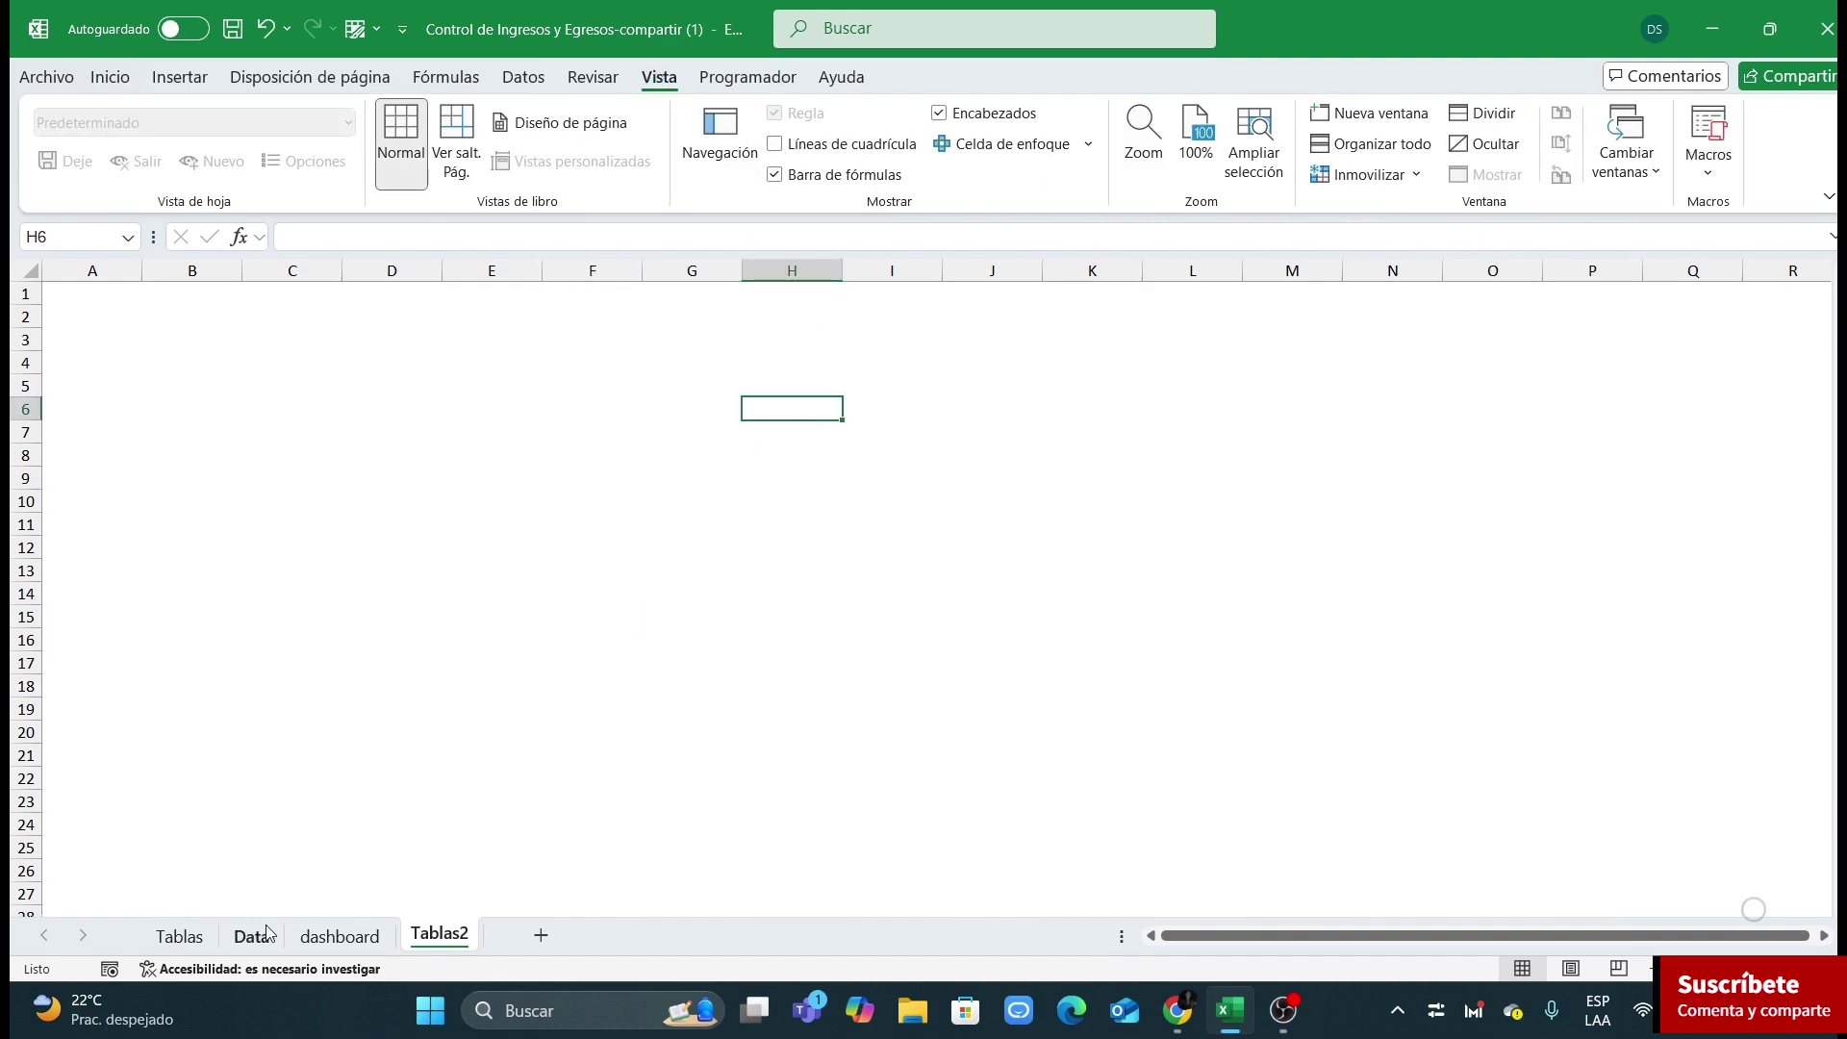
Step: Insert a pivot table from the venta table on the Data sheet, placing it on the existing sheet Tablas2 at cell A3
click(182, 936)
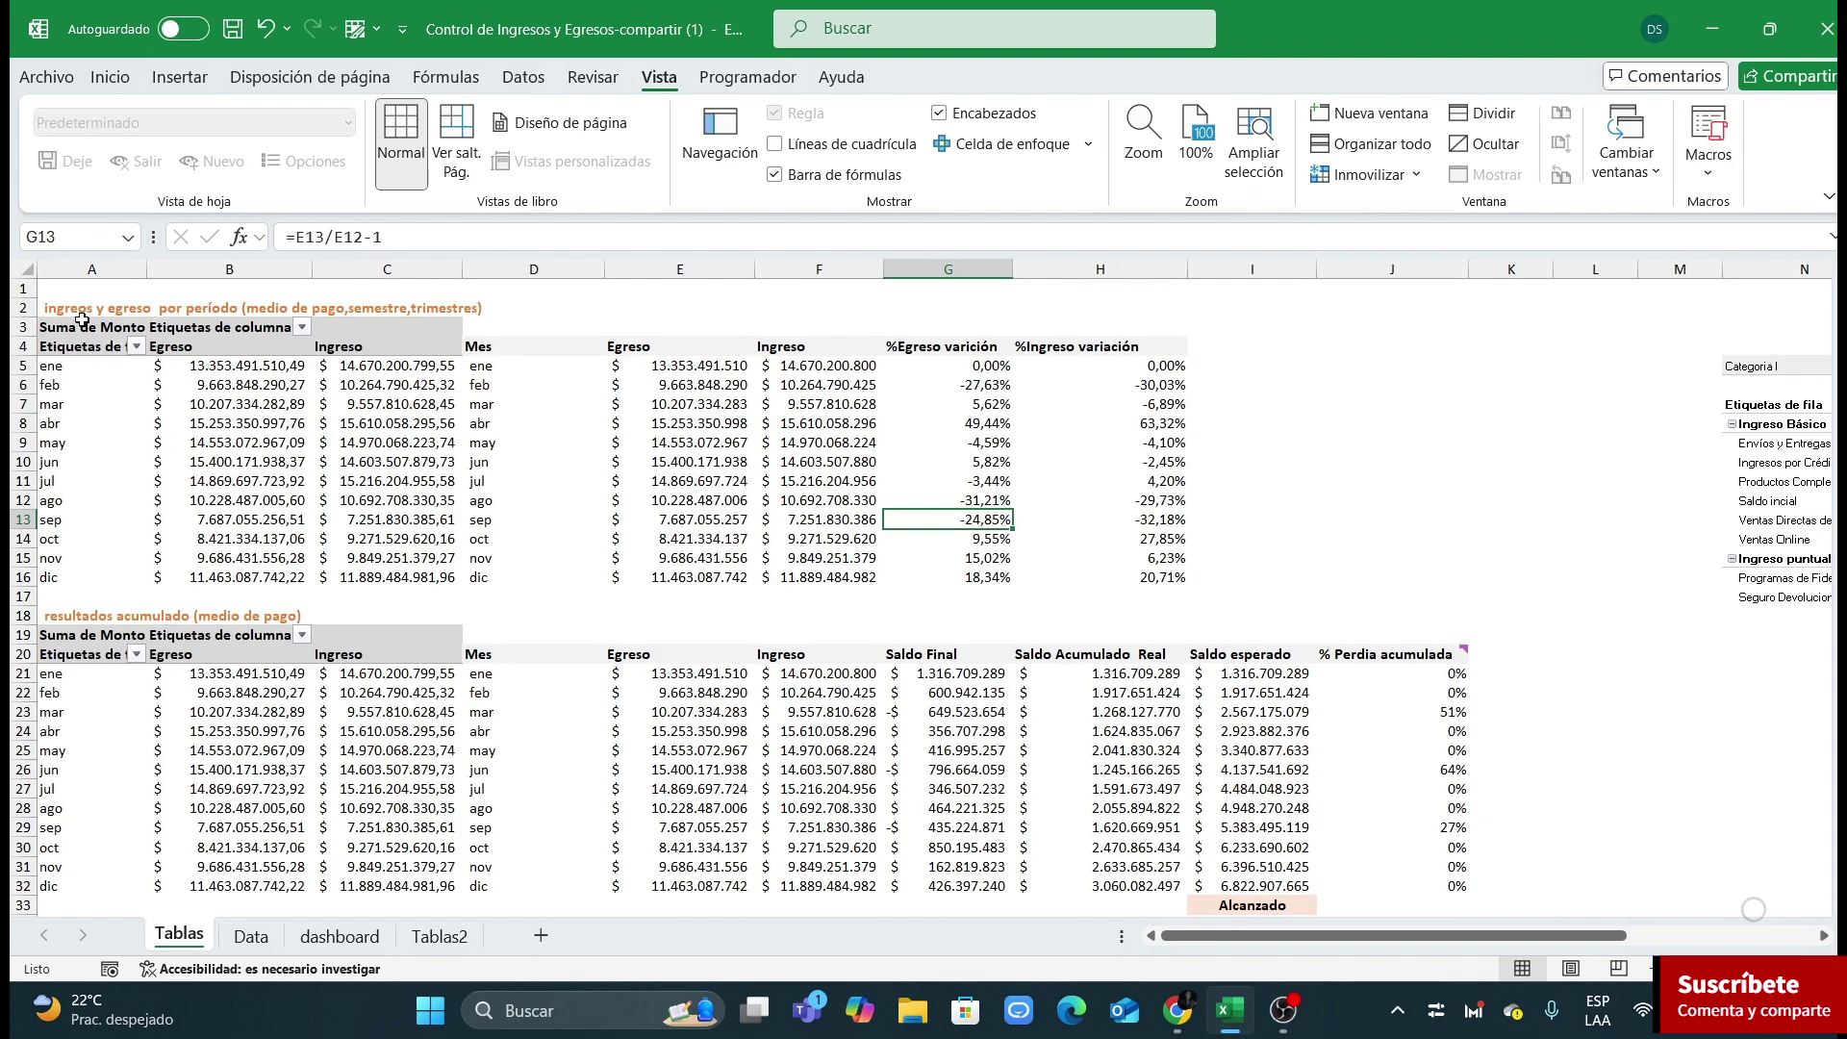
click(445, 937)
click(249, 936)
click(135, 348)
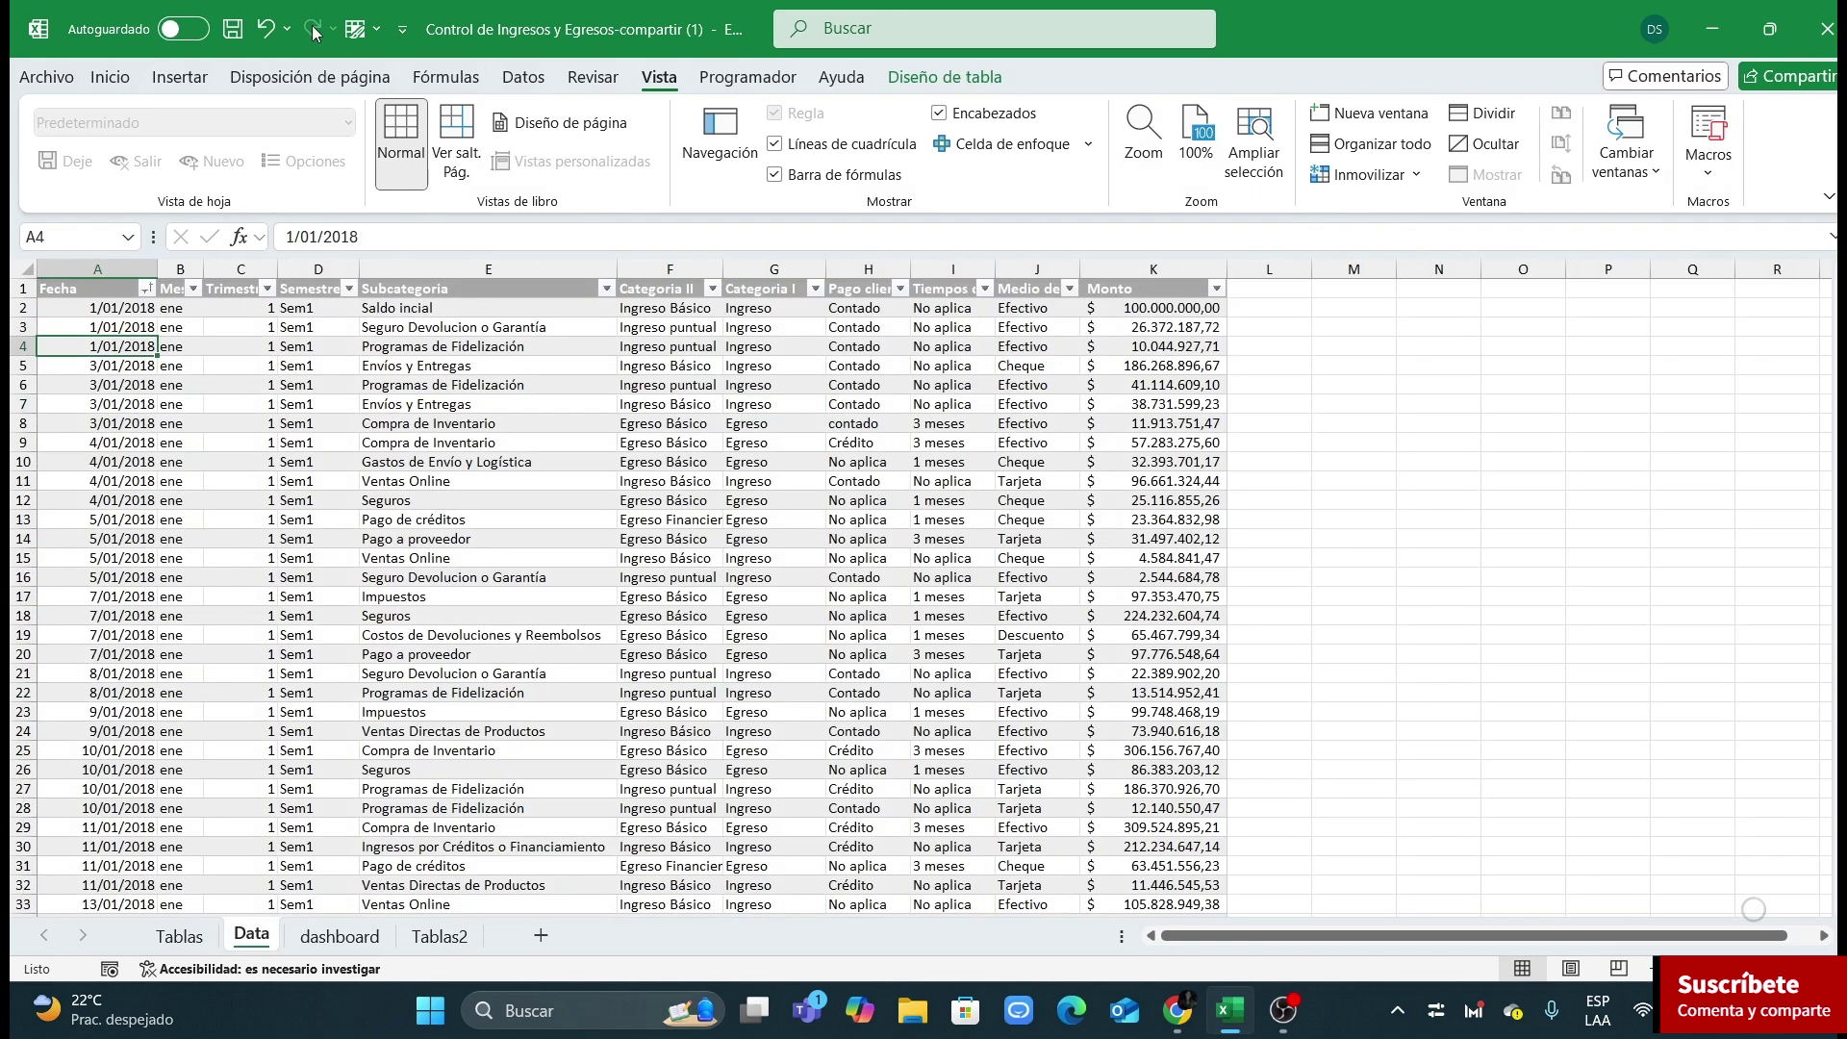
click(178, 79)
click(72, 130)
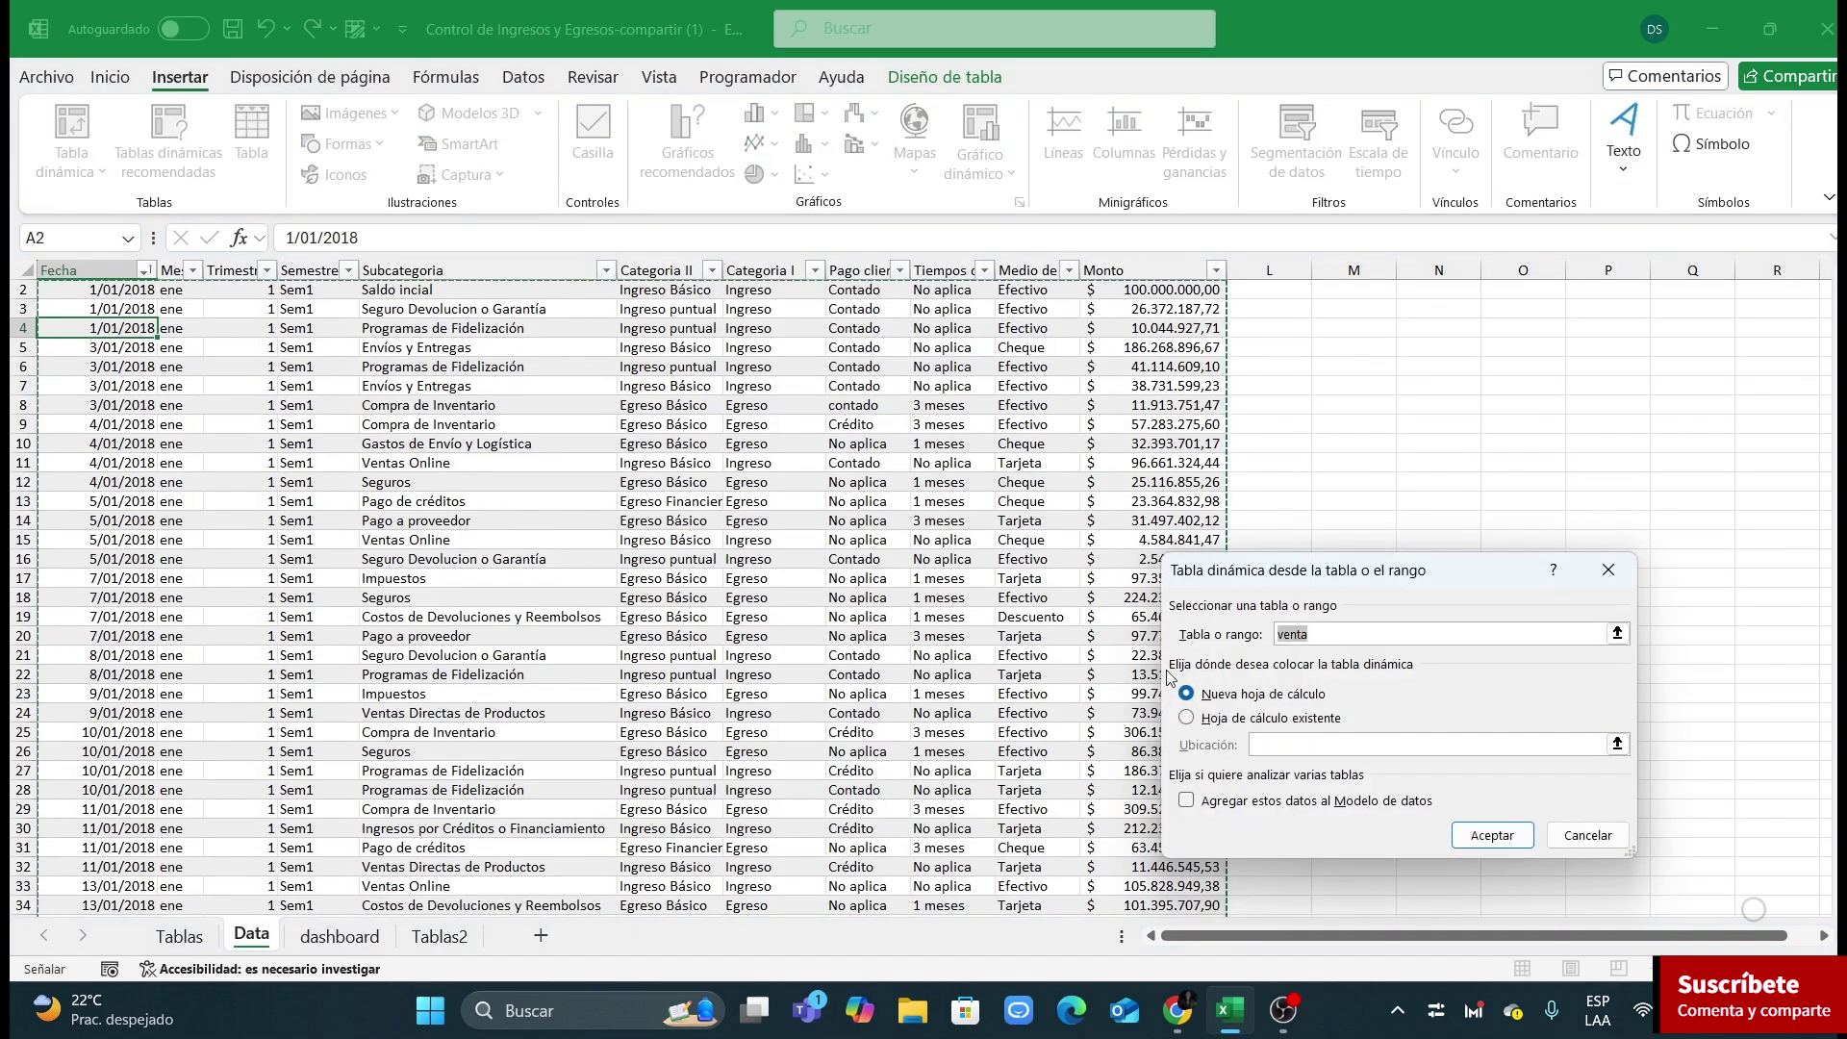
click(1186, 717)
click(440, 935)
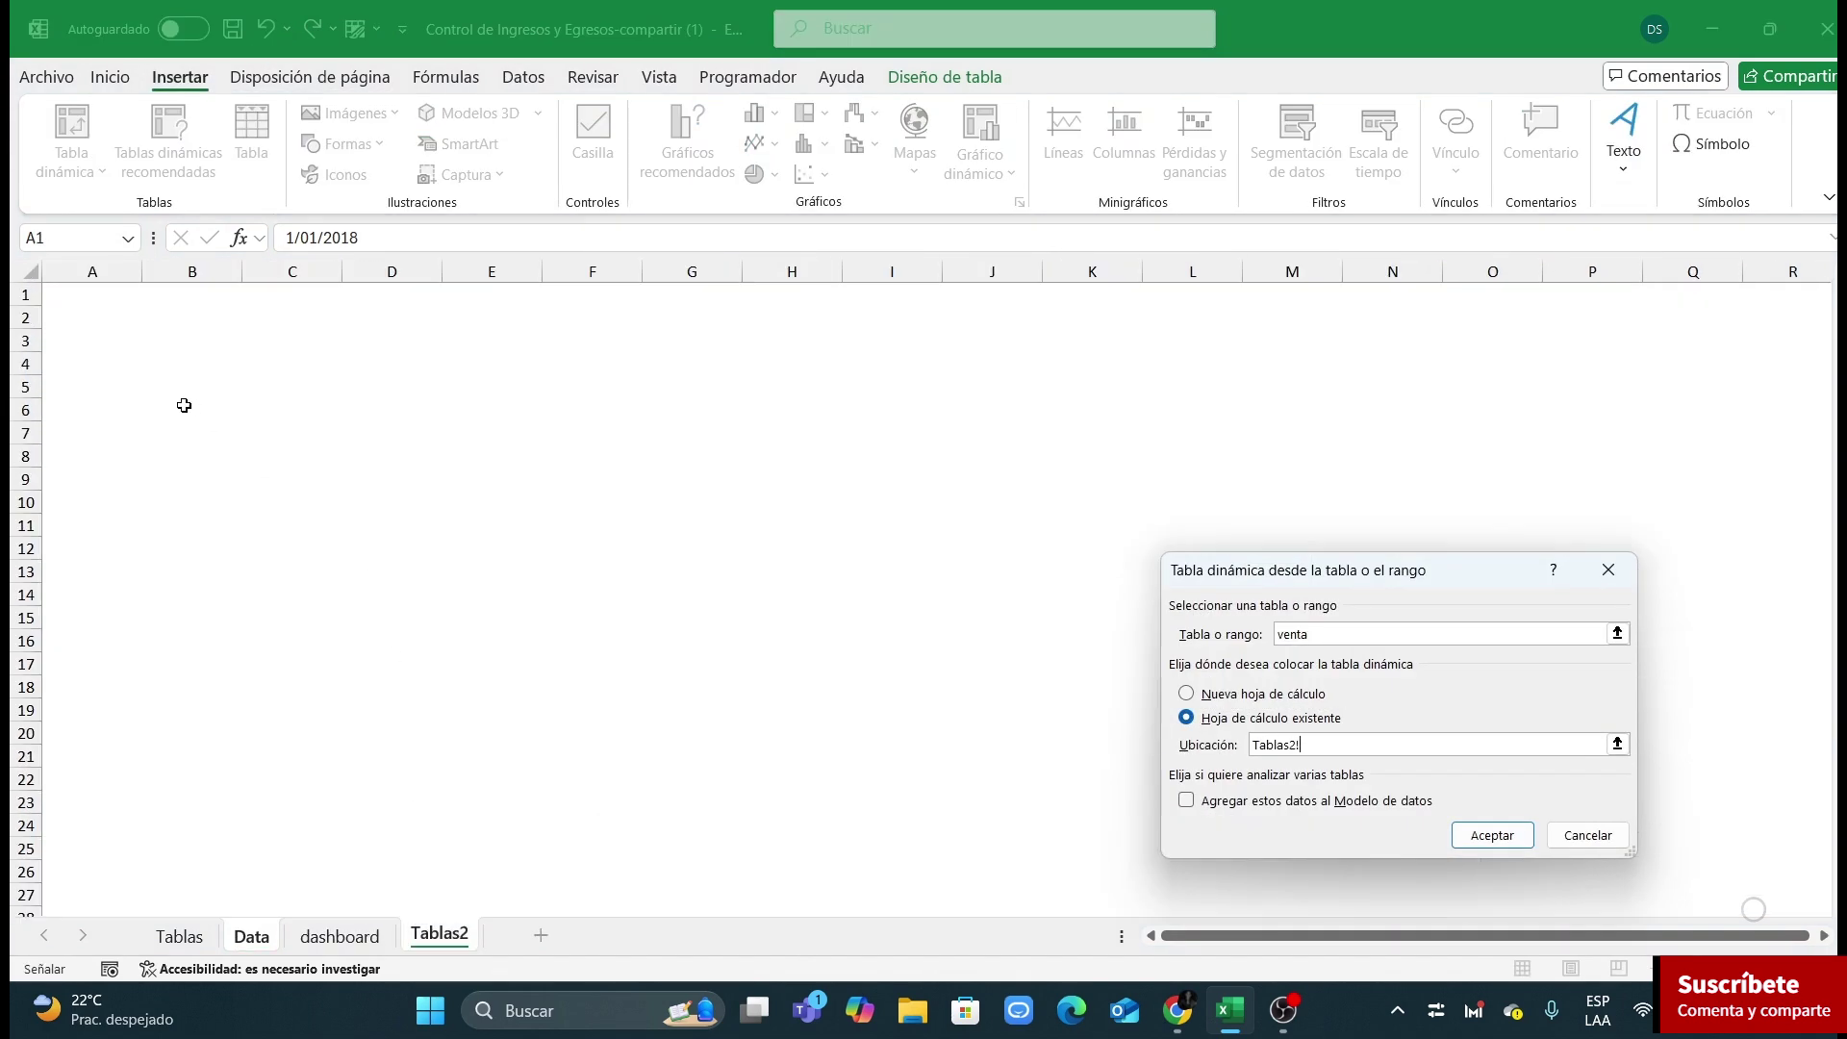
click(86, 344)
click(1490, 836)
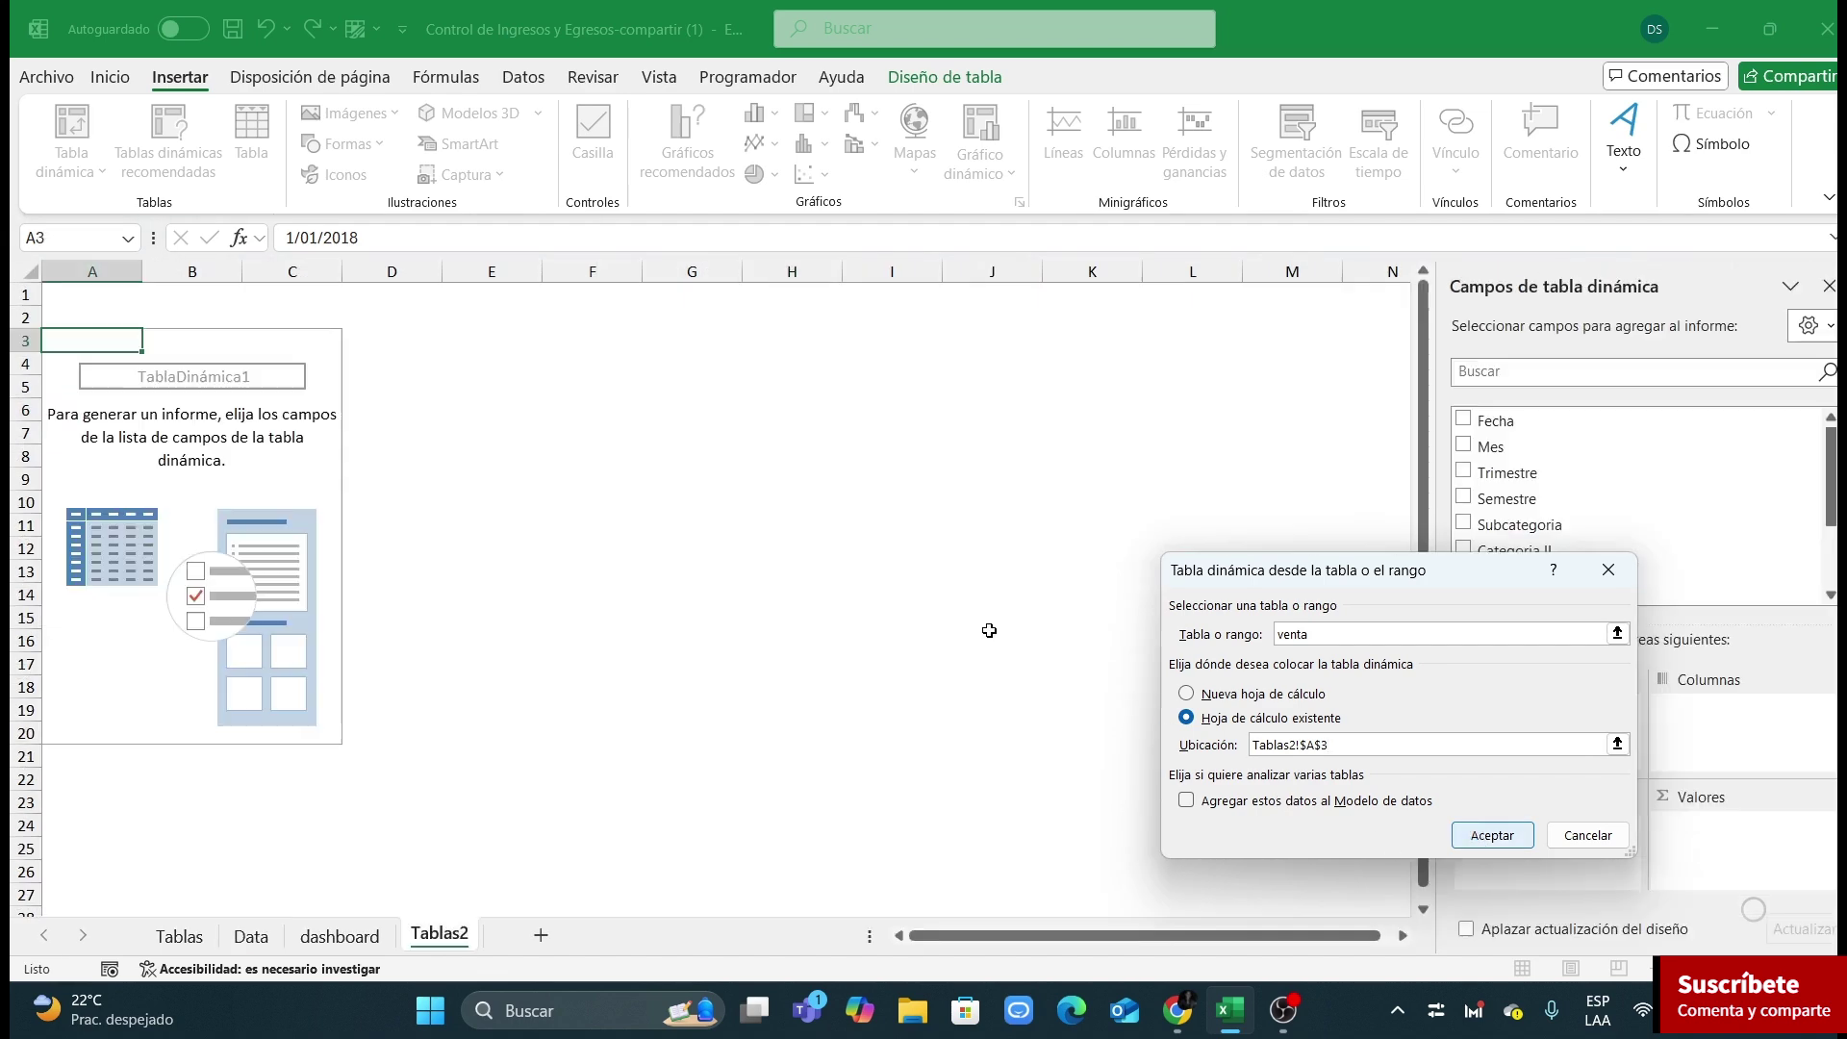
Step: Lay out the pivot table with Mes as rows, Categoria I as columns and the sum of Monto as values
drag(1497, 448, 1529, 847)
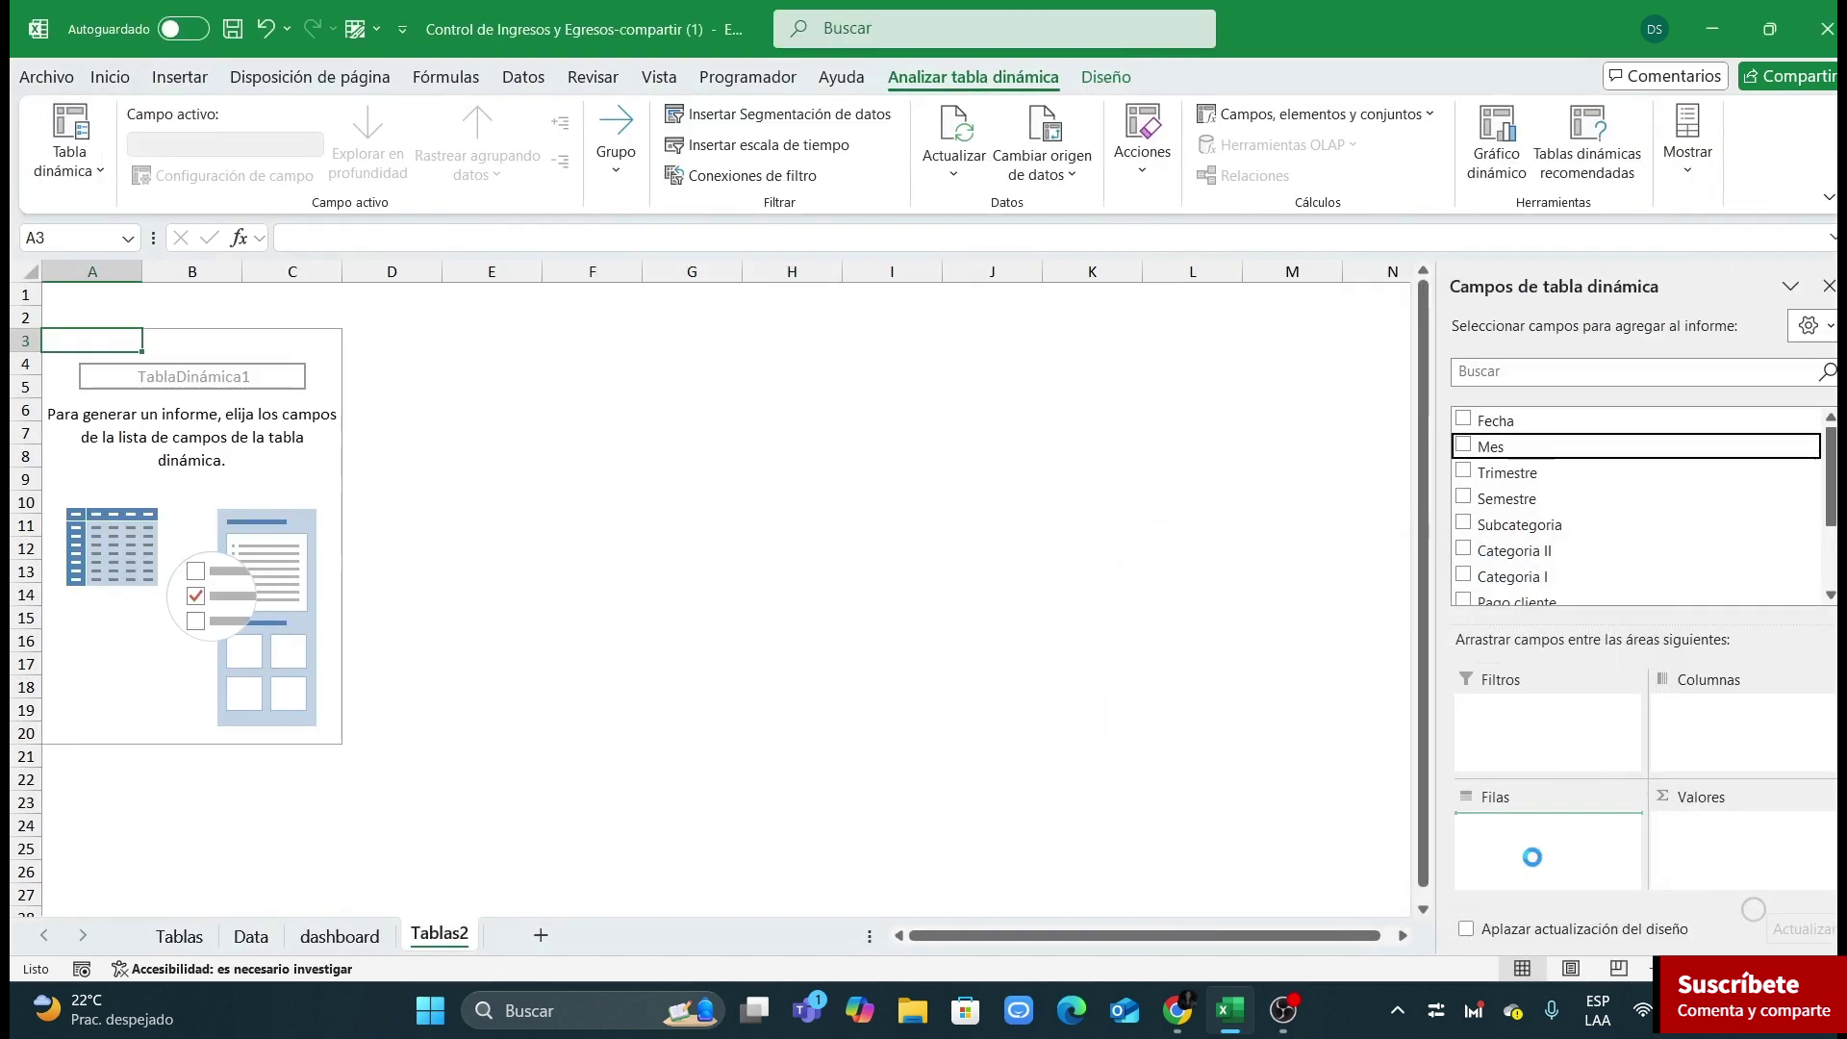
scroll(1614, 550, down, 3)
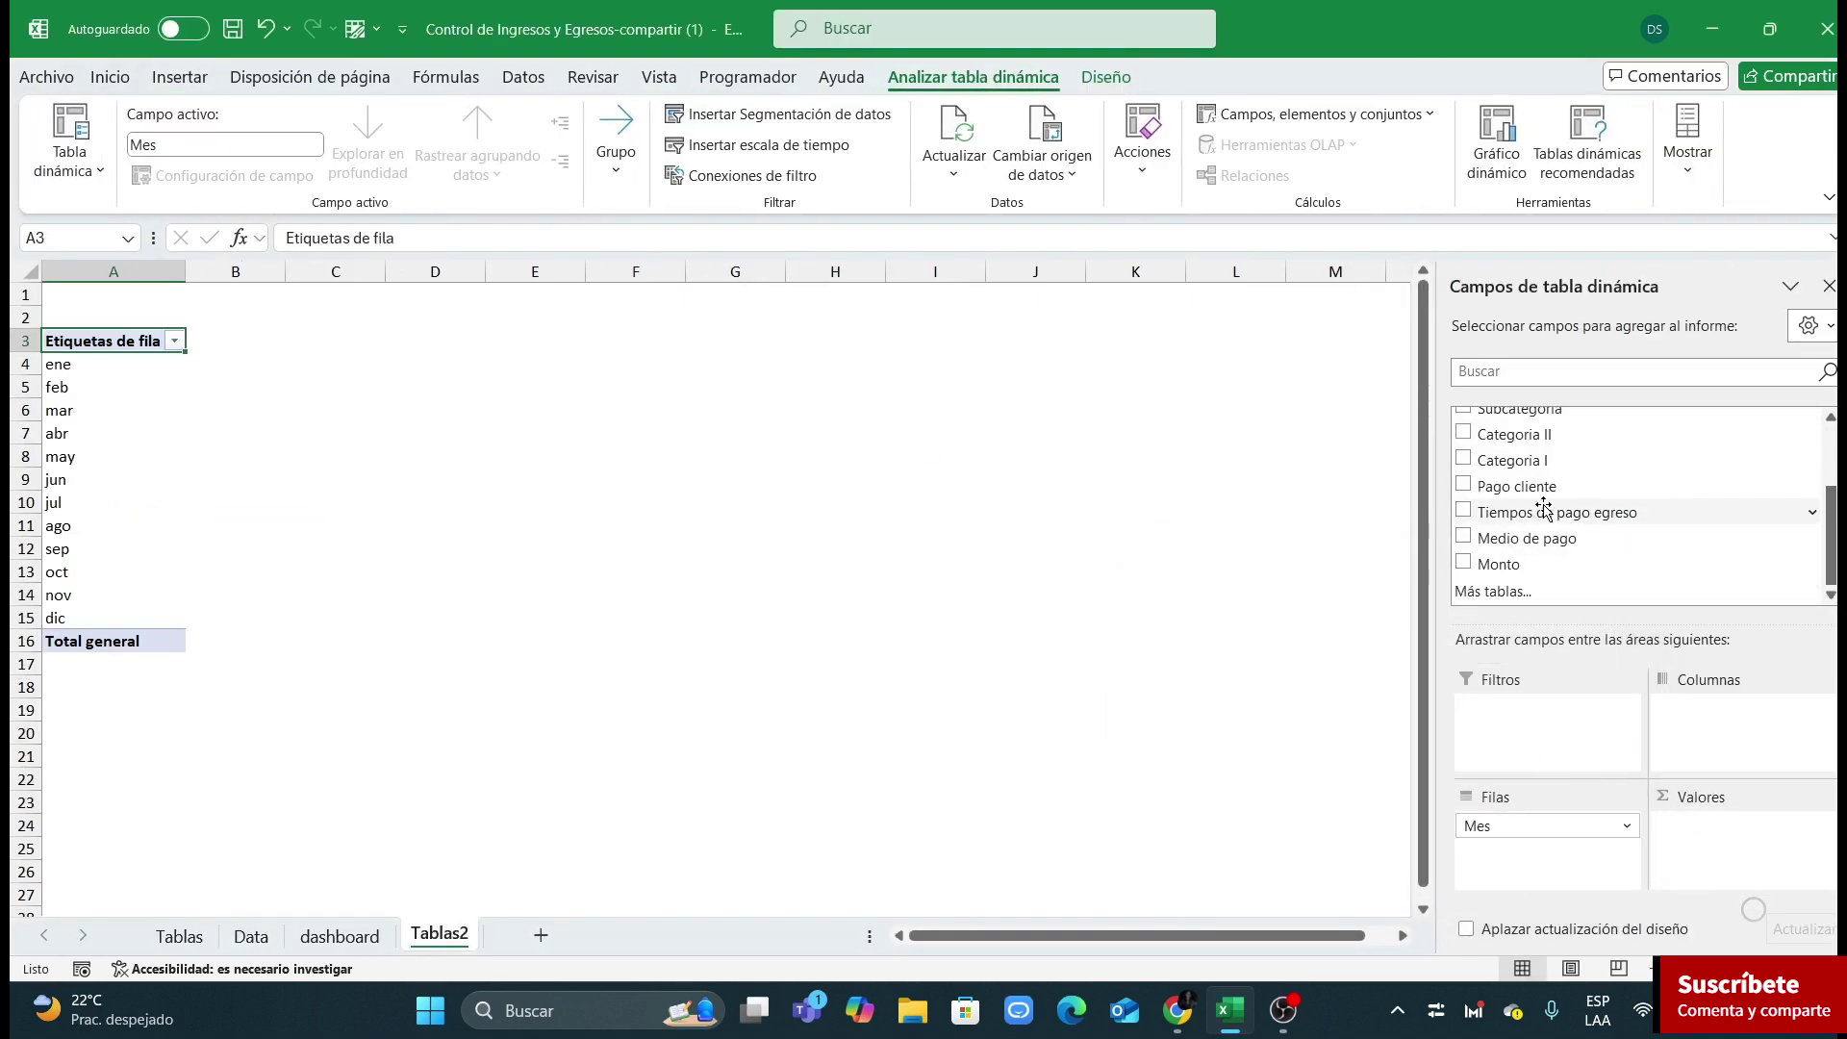
drag(1516, 566, 1732, 857)
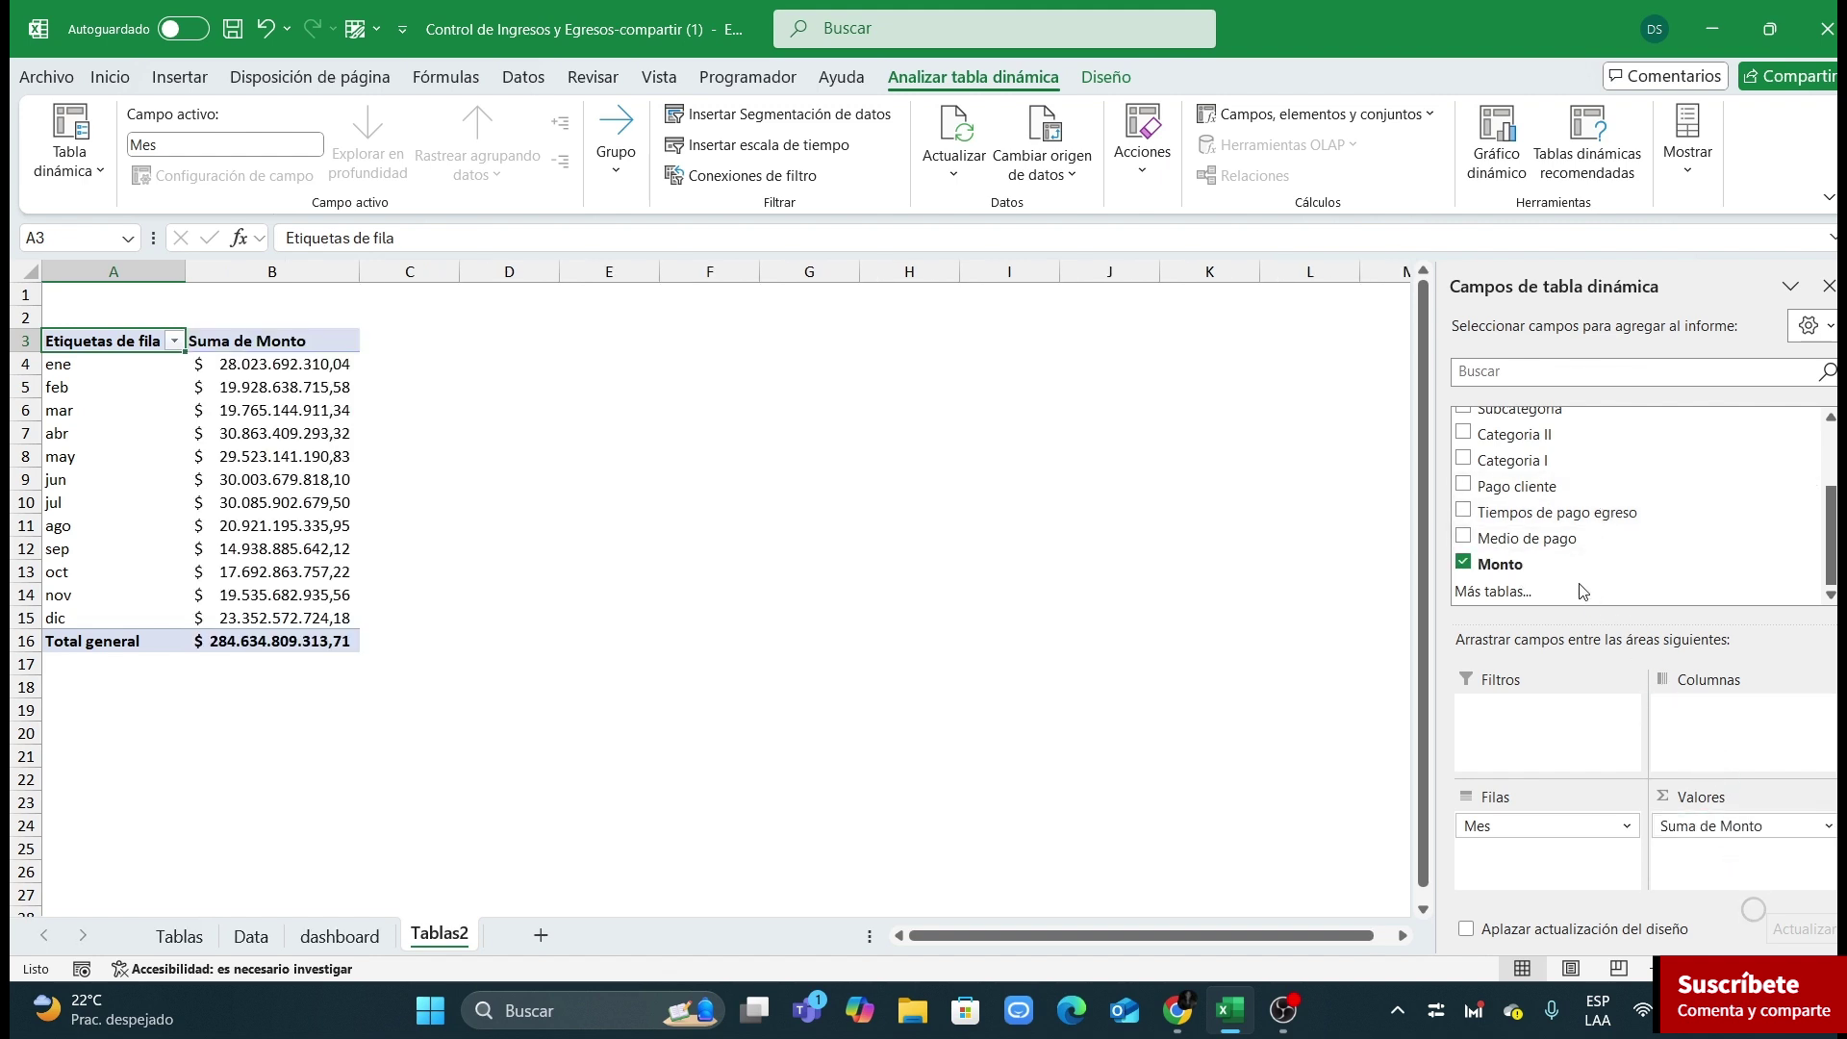
drag(1535, 462, 1738, 731)
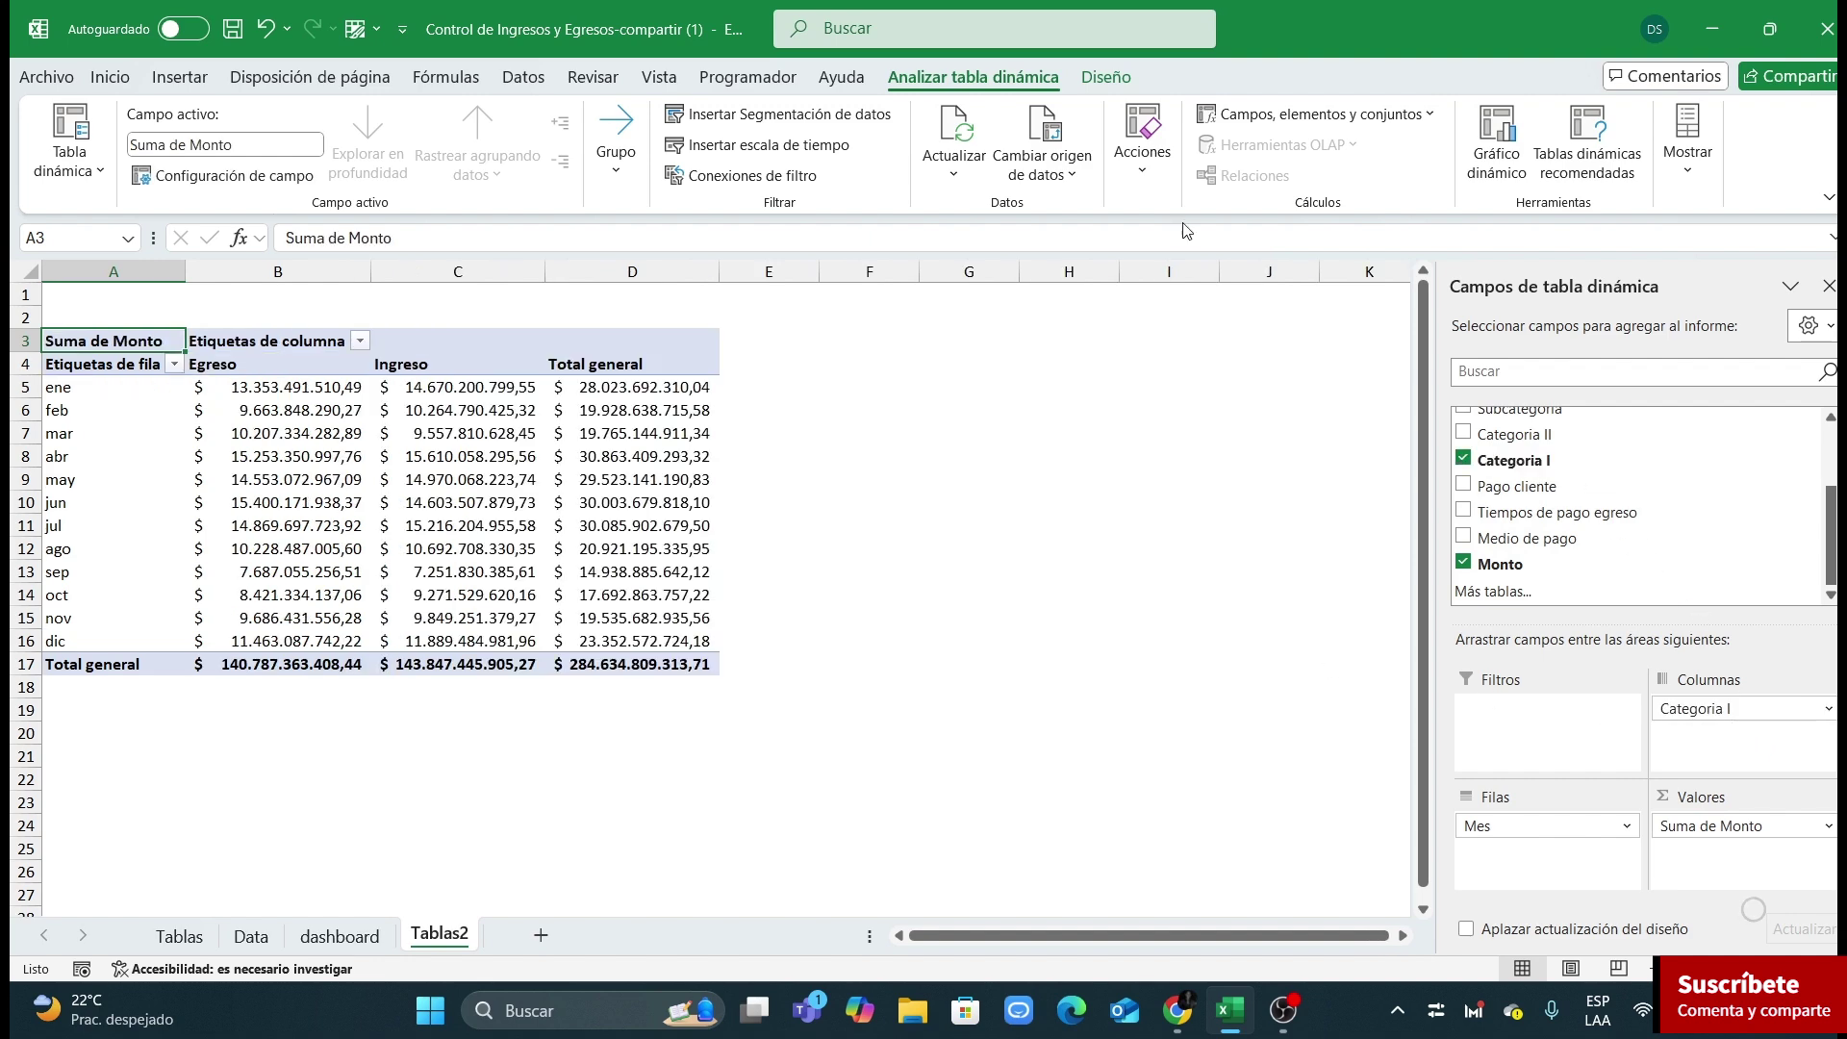
Step: Turn off the pivot table's subtotals and its grand totals for rows and columns
click(1105, 77)
click(69, 145)
click(109, 206)
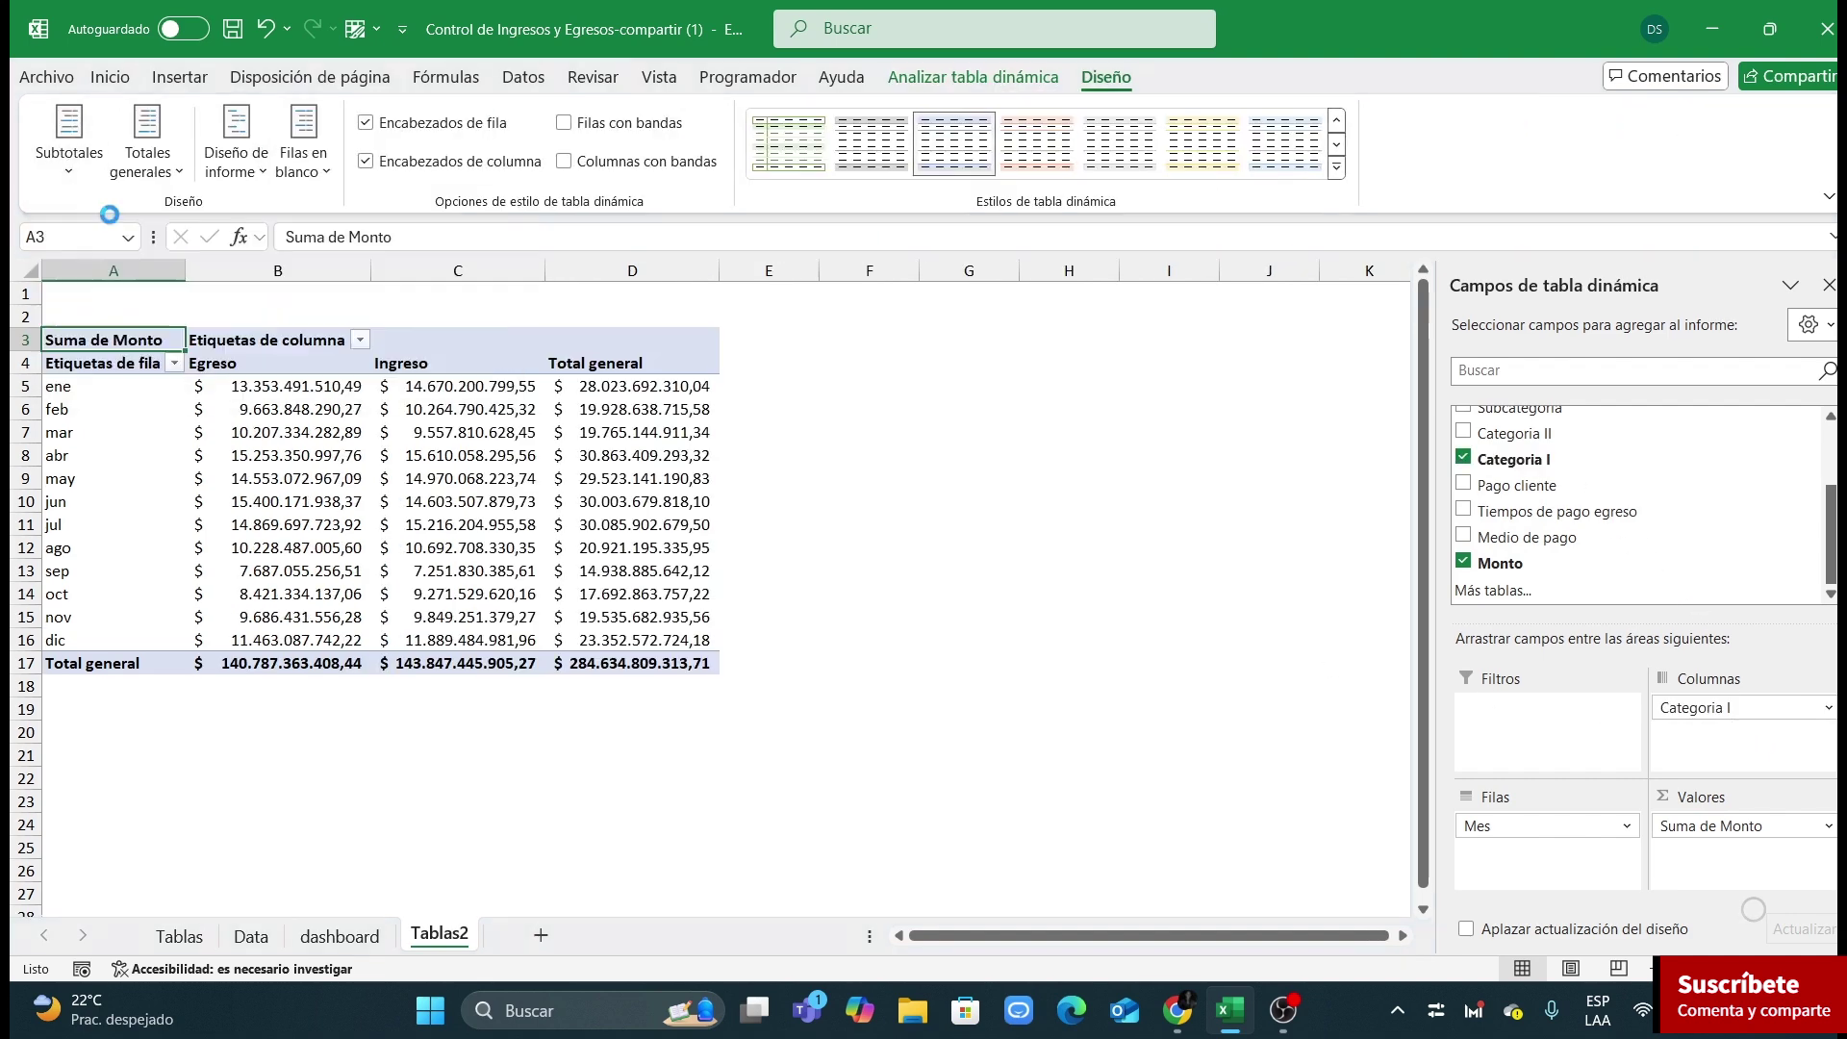
click(147, 144)
click(182, 210)
click(438, 454)
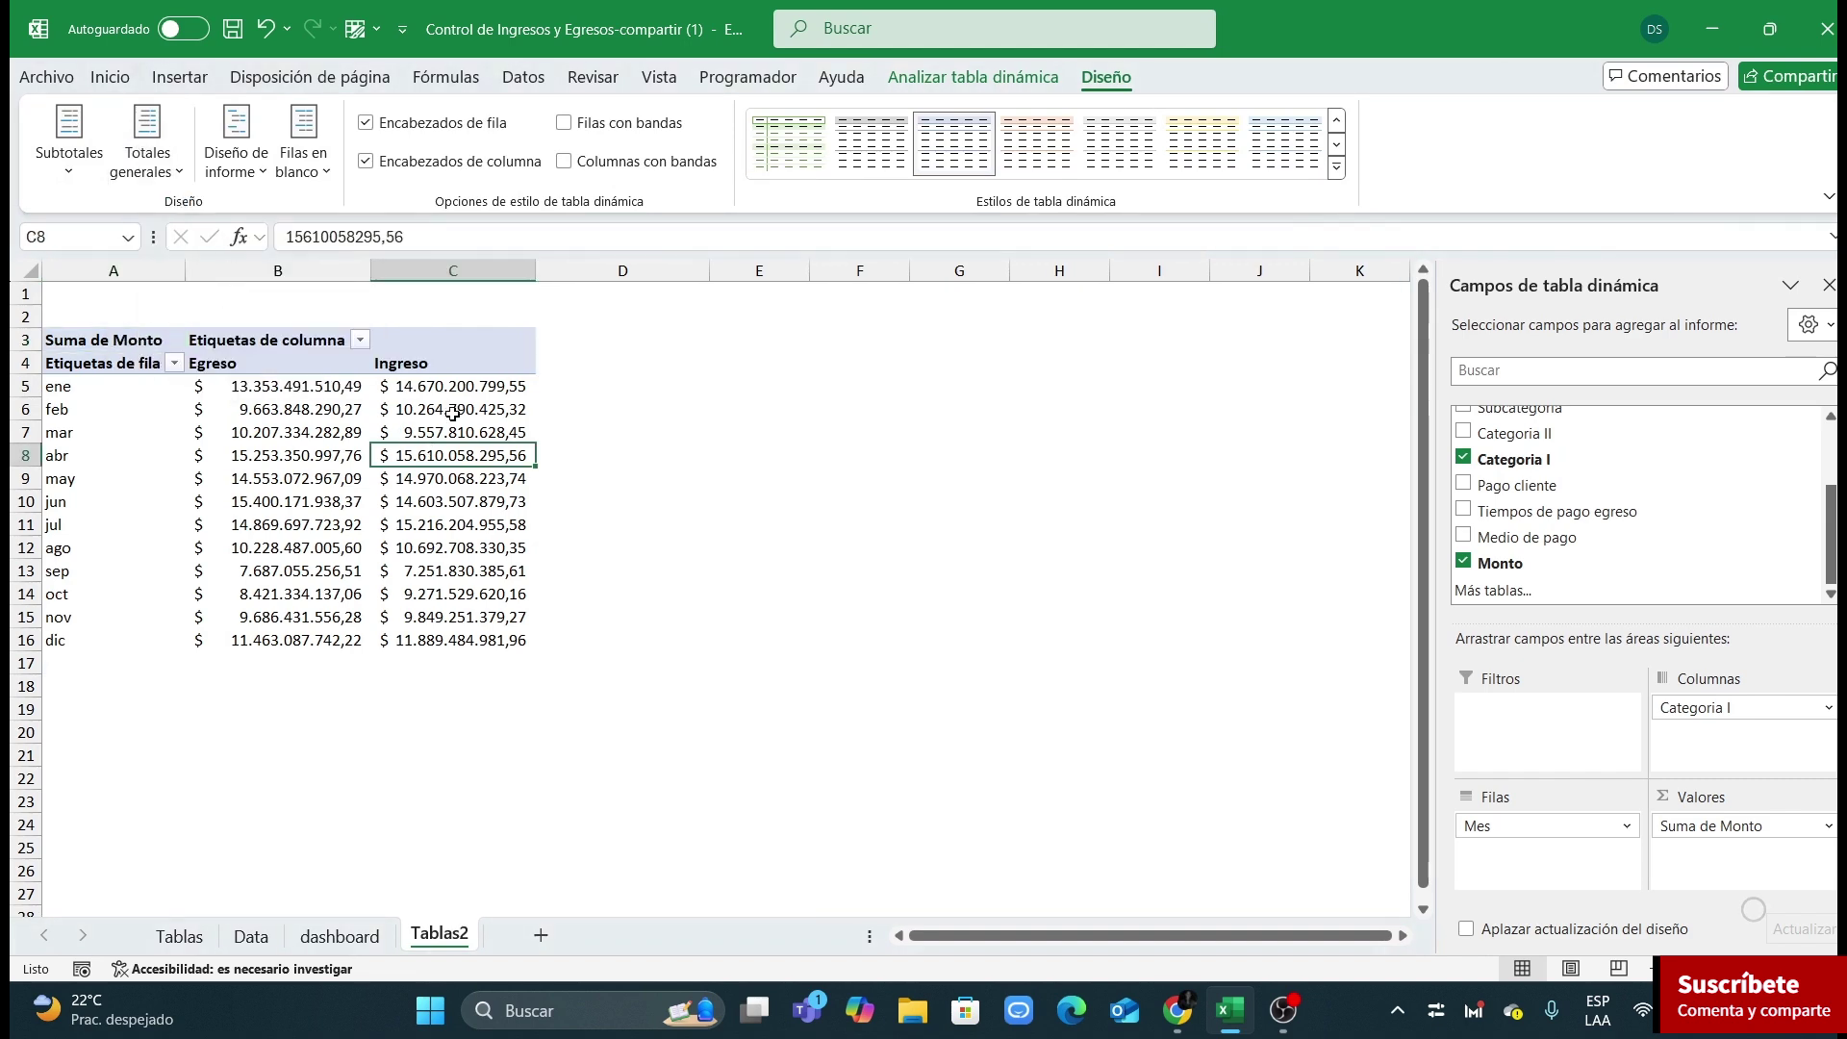
Step: Enter the headers Mes, Ingreso and Egreso in cells D4 to F4 beside the pivot table on Tablas2
click(589, 364)
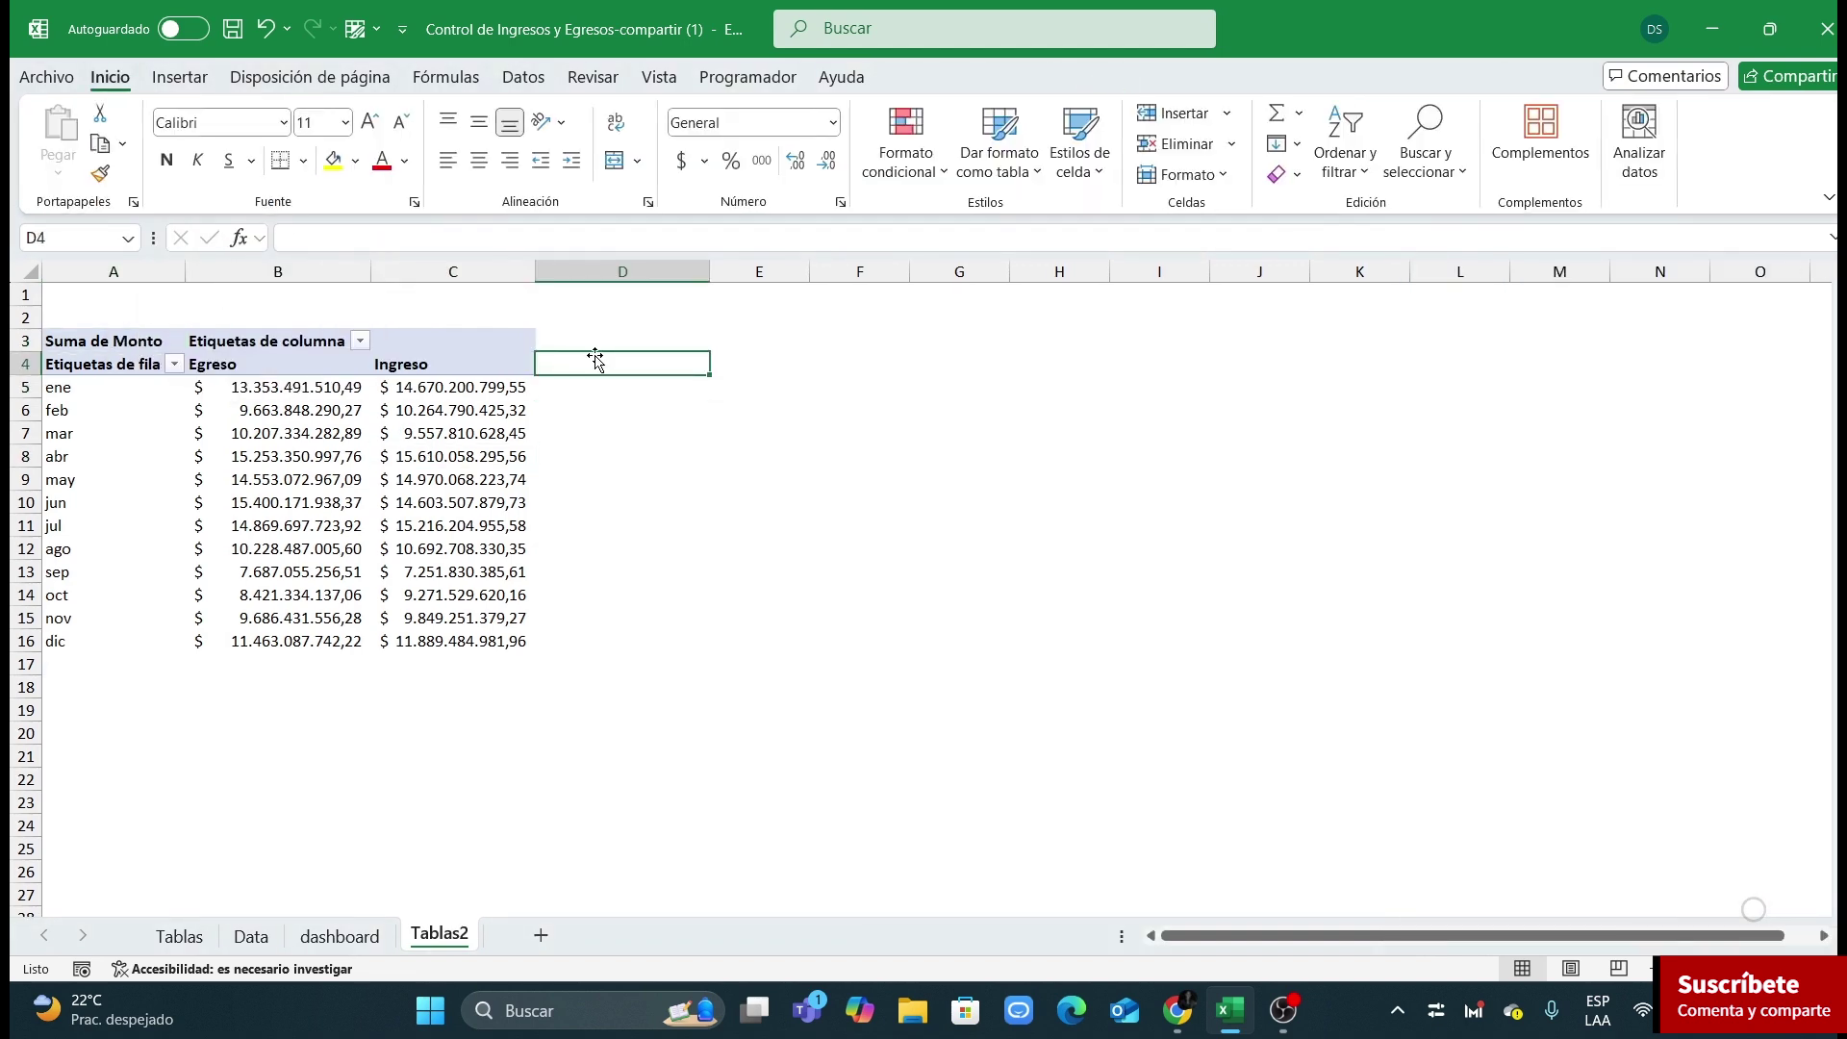
click(180, 936)
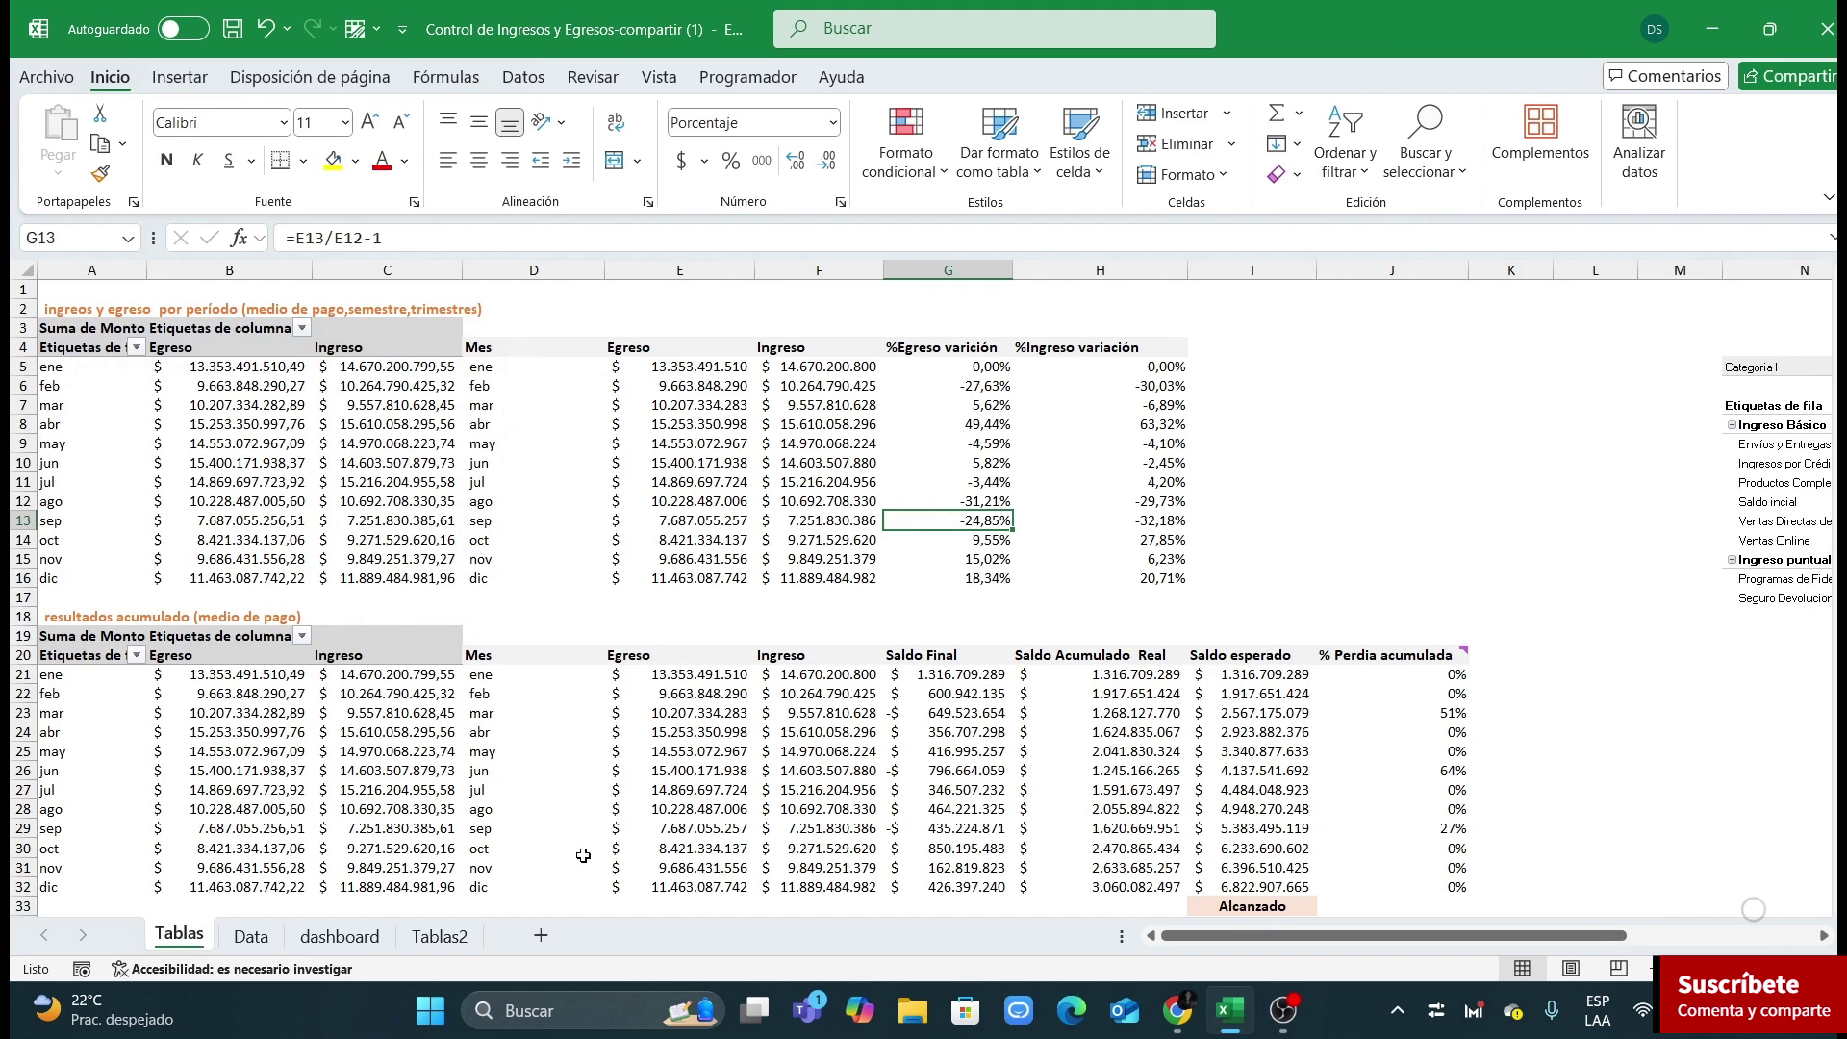
click(457, 939)
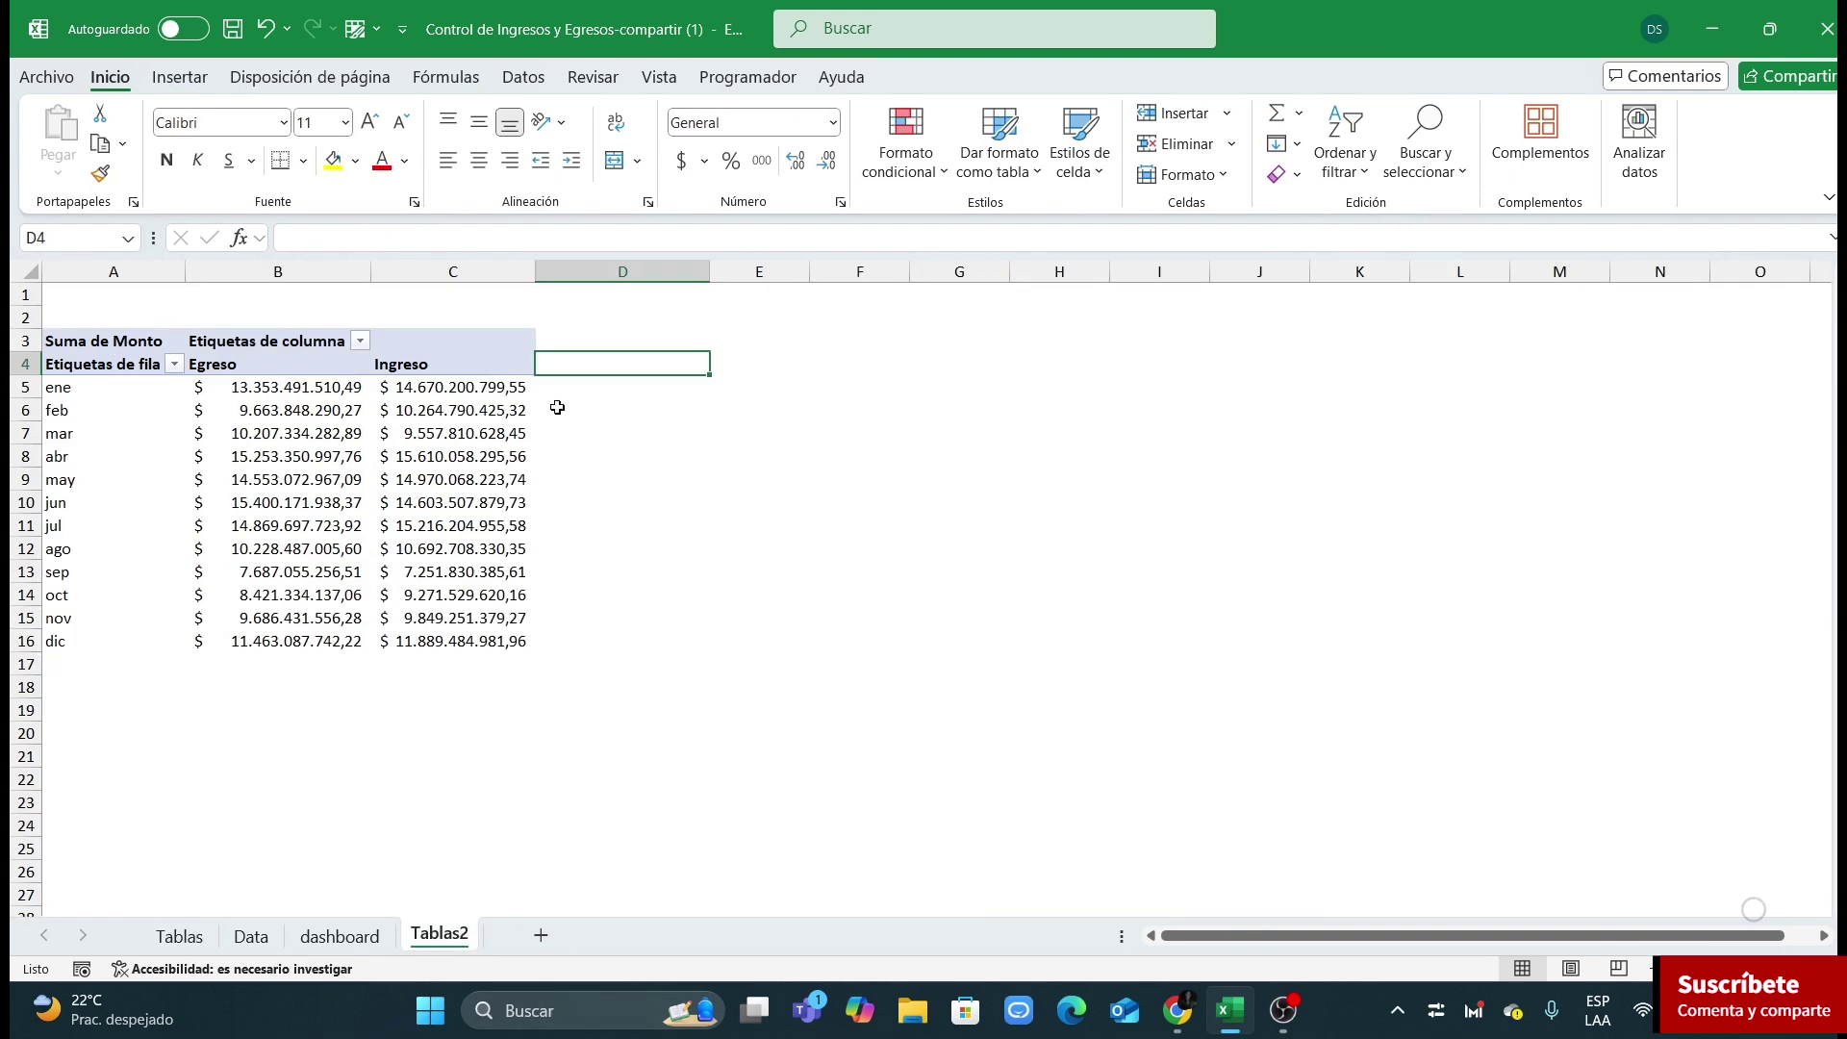
text(Mes)
key(Tab)
text(Ingr)
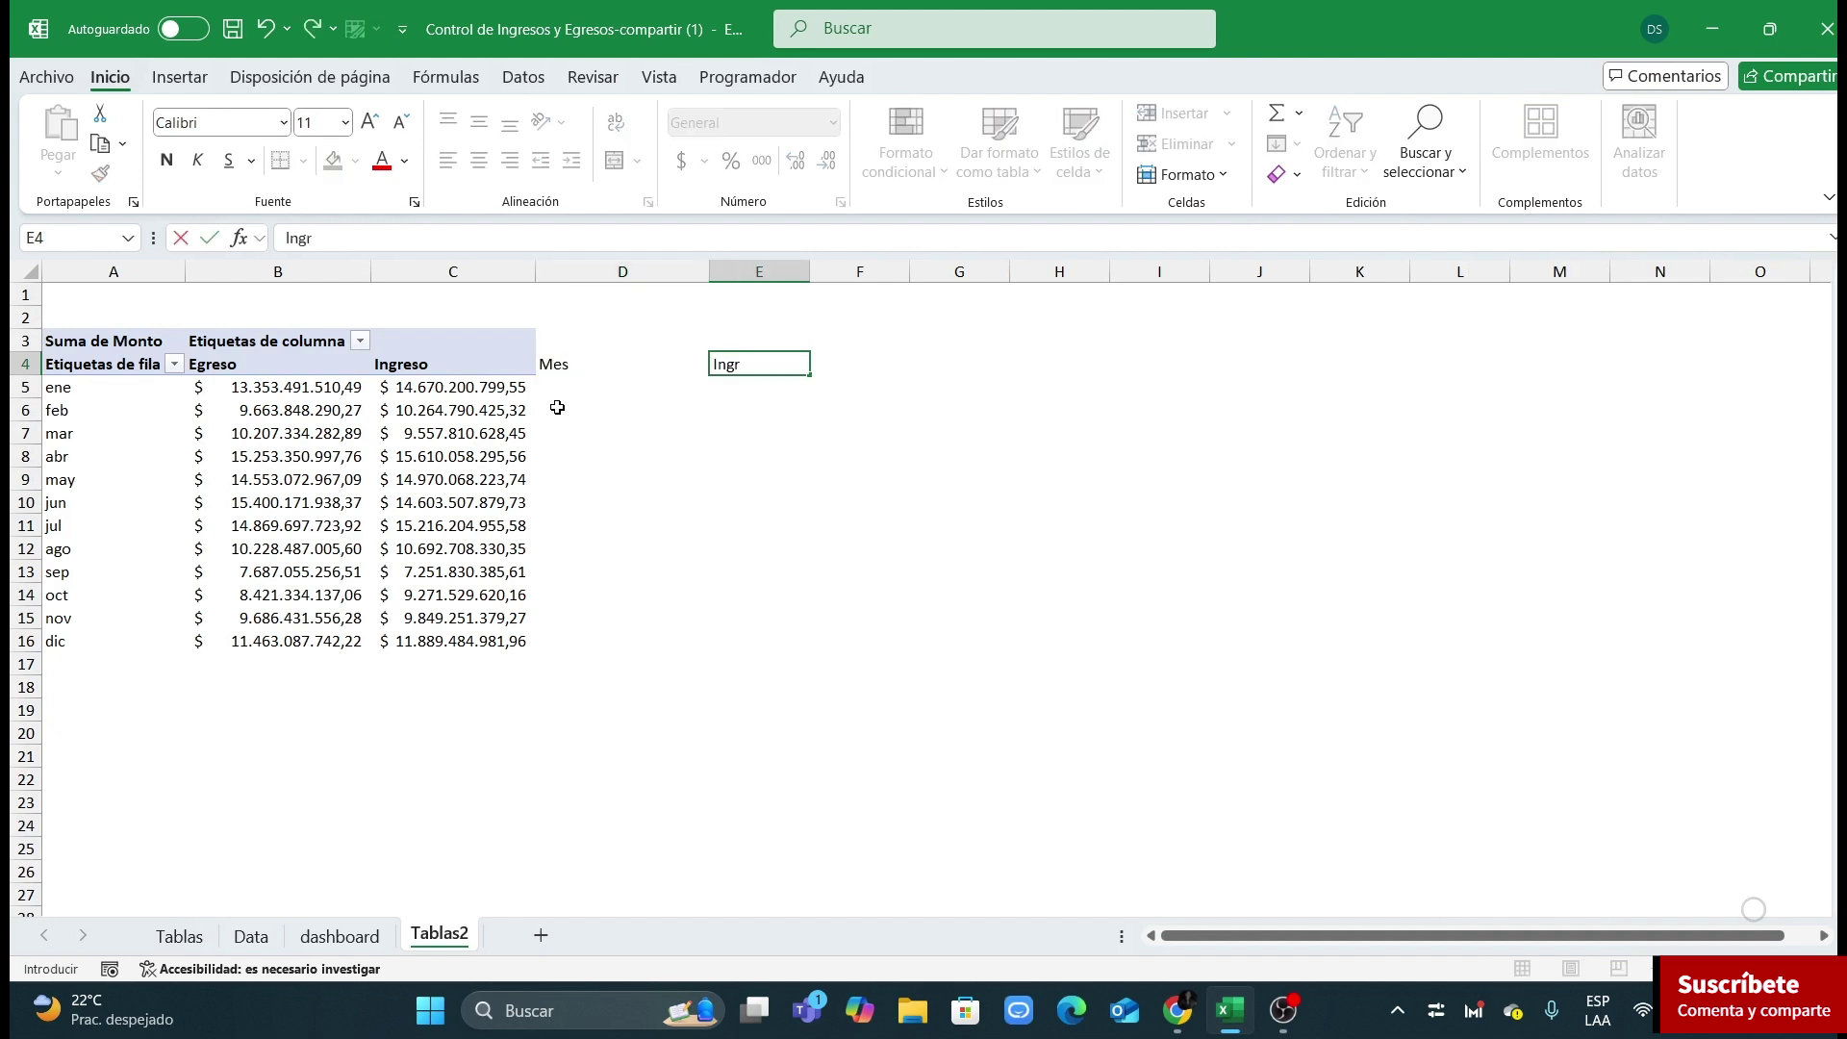
text(eso)
key(Tab)
text(Egre)
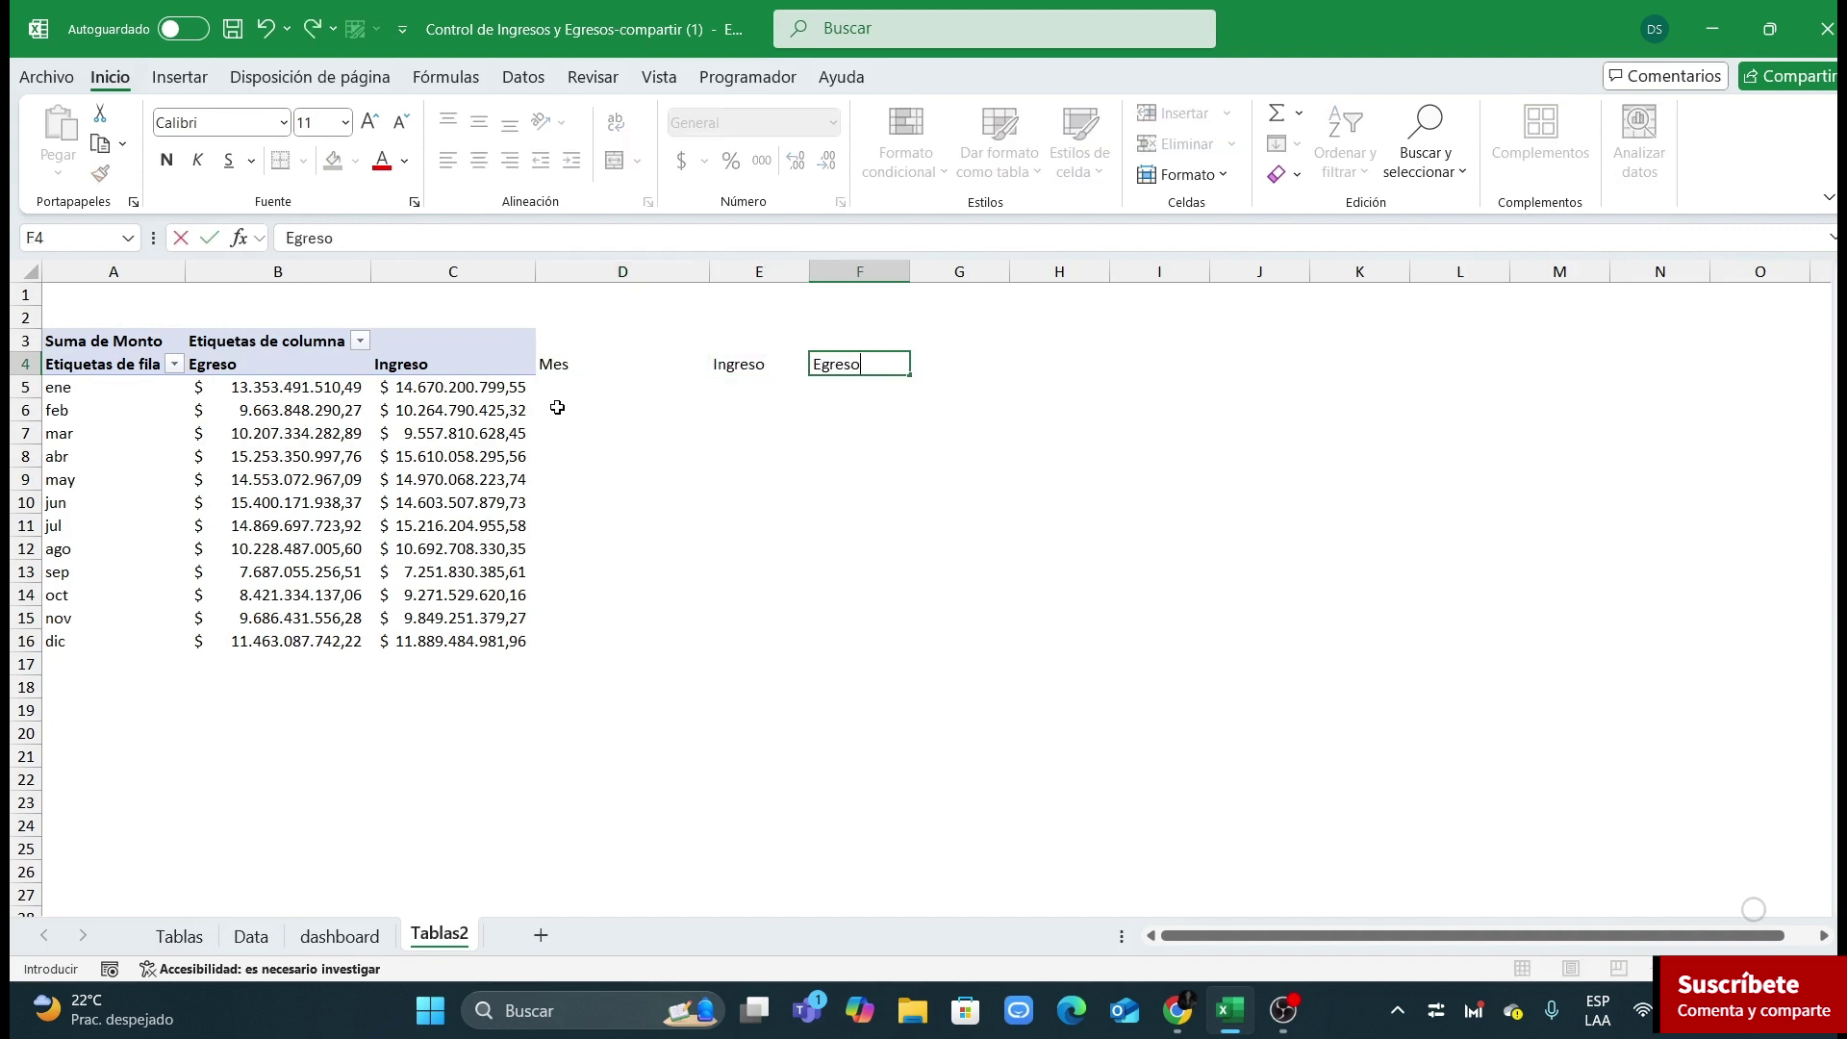
key(Tab)
Step: Copy the Ingreso and Egreso headers to G4:H4 and rename the copies % Ingreso and % Egreso
drag(756, 358, 862, 364)
key(ctrl+c)
click(964, 358)
key(ctrl+v)
double_click(964, 364)
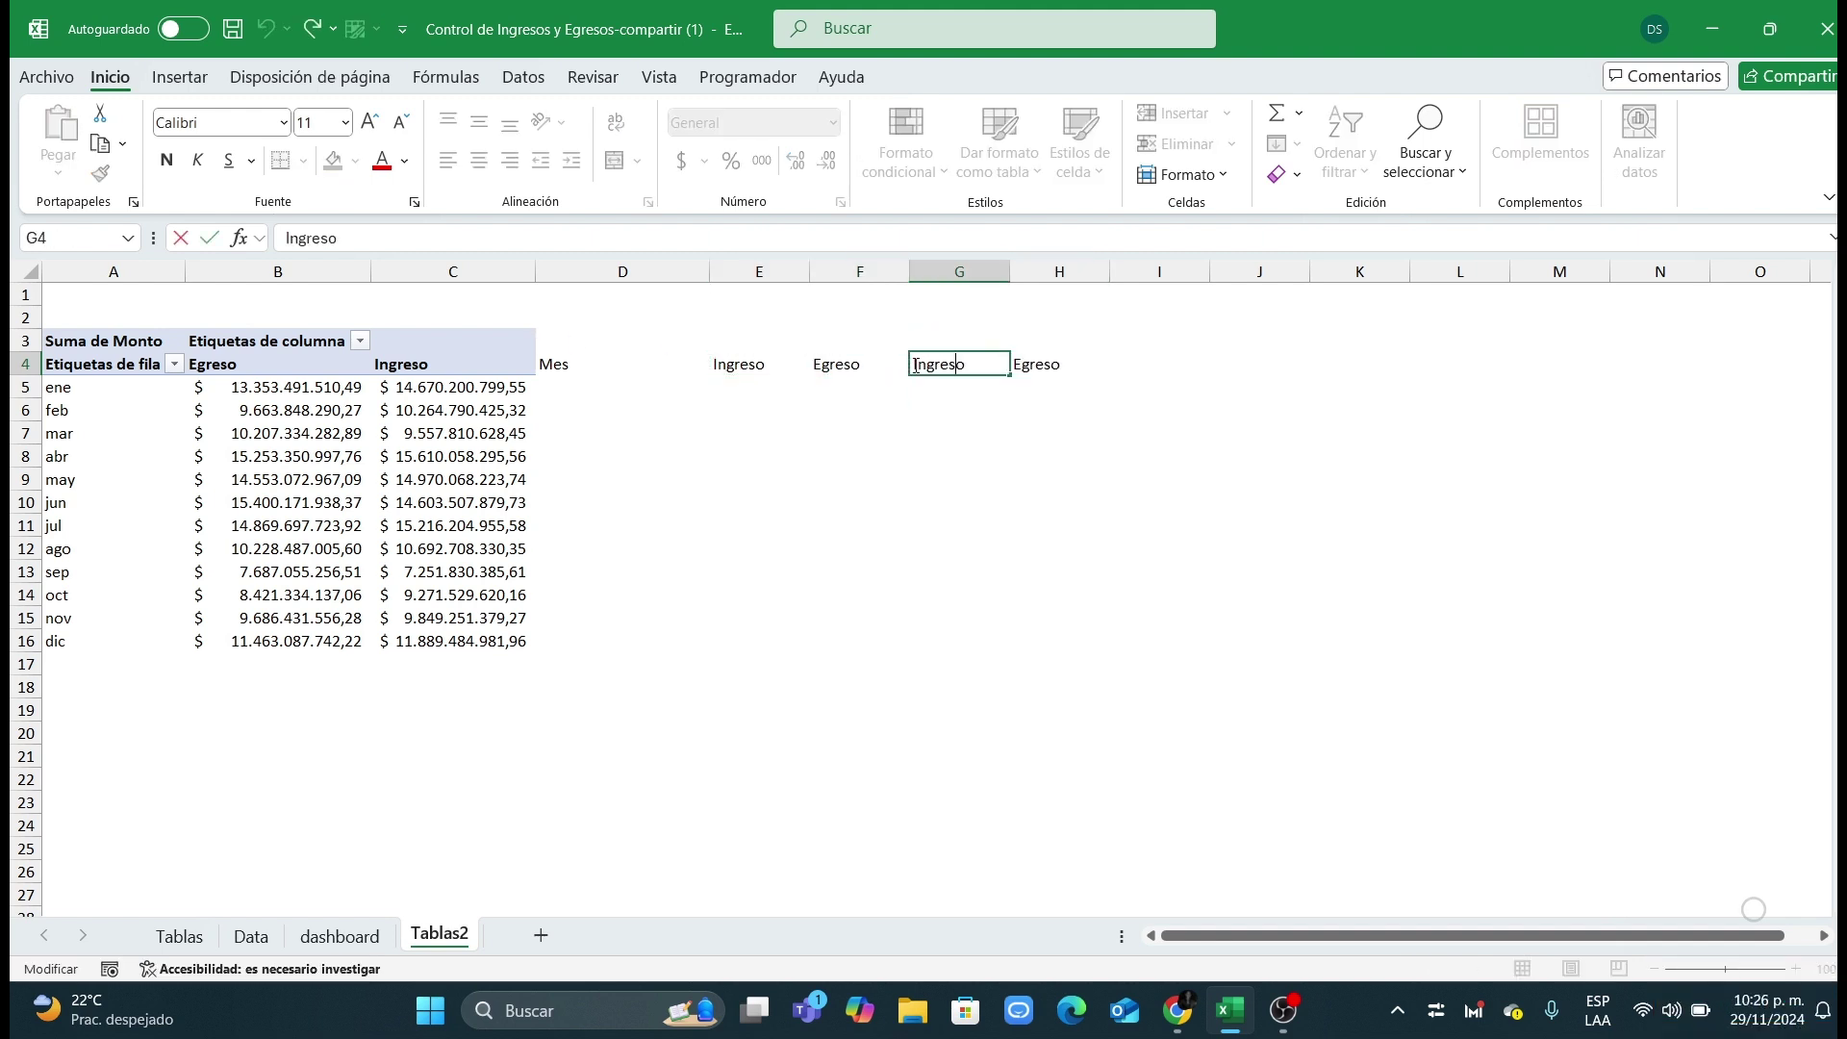
text(%)
click(1025, 366)
double_click(1021, 365)
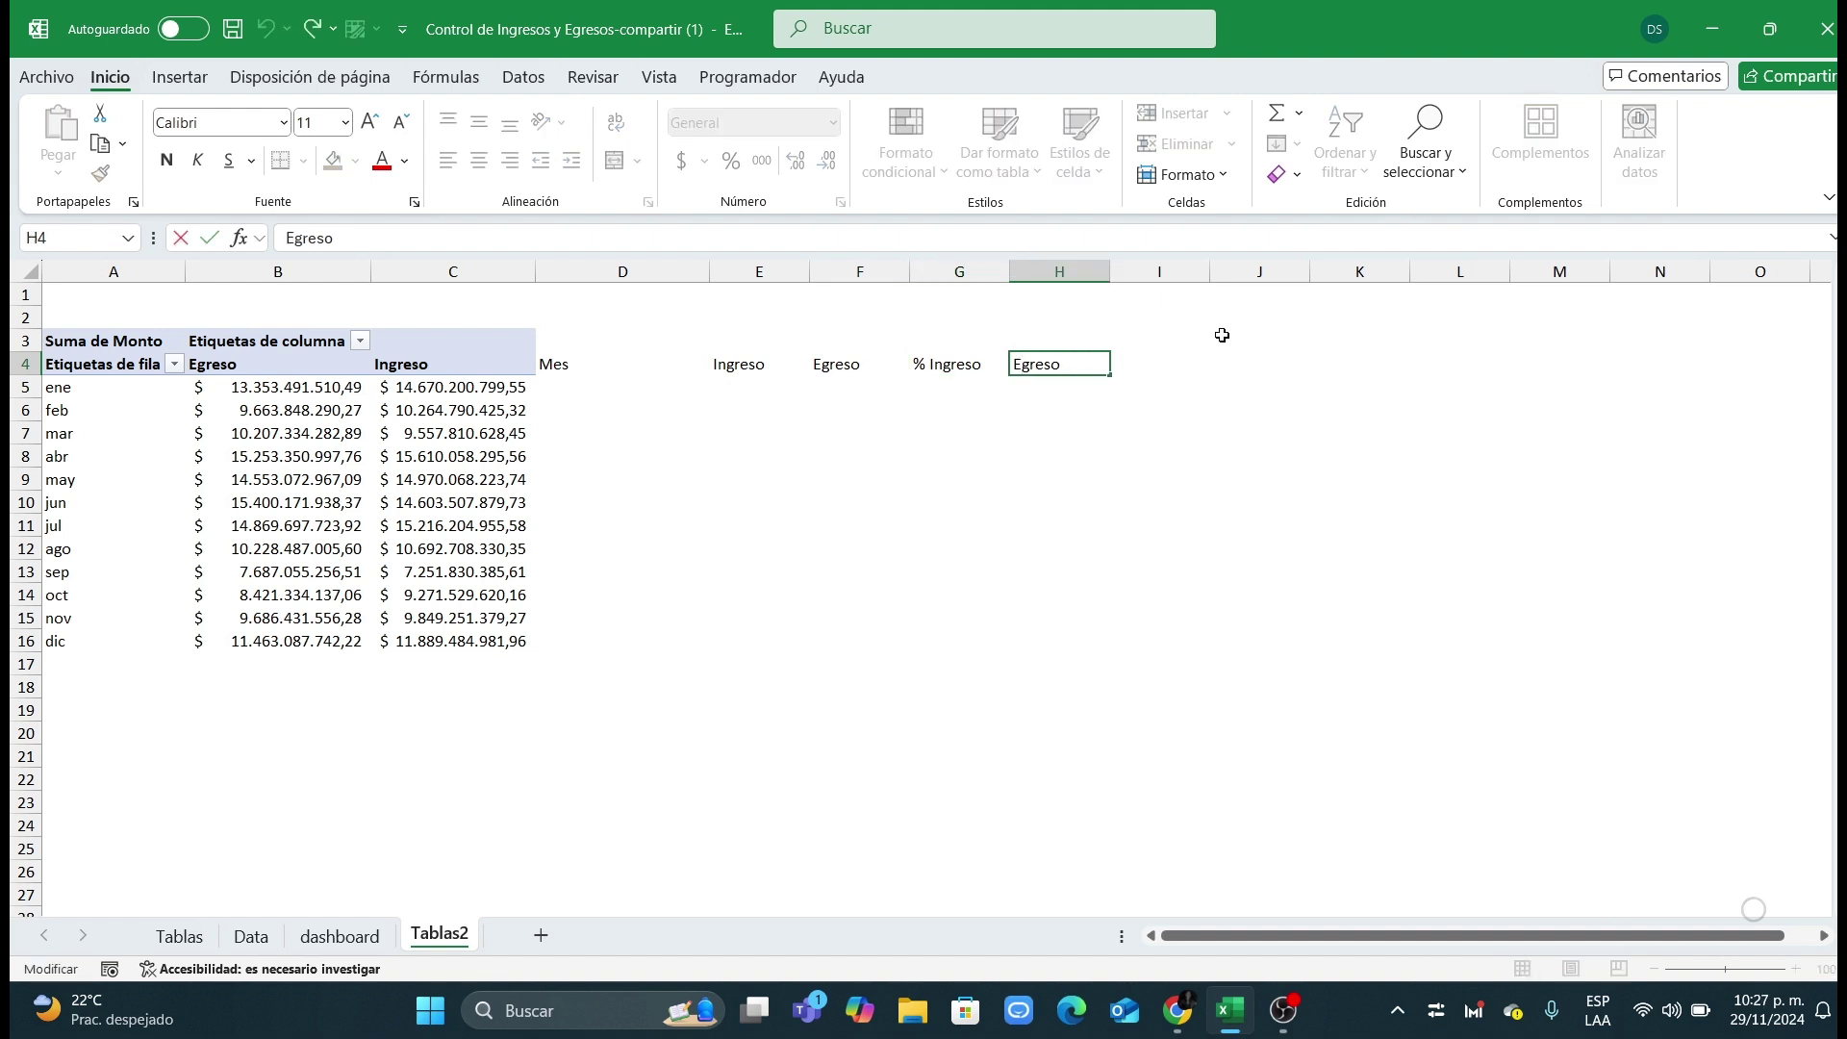
text(%)
click(755, 452)
Step: Link D5 to the pivot table's month with =A5 and fill the formula down the Mes column to D16
click(576, 388)
text(=)
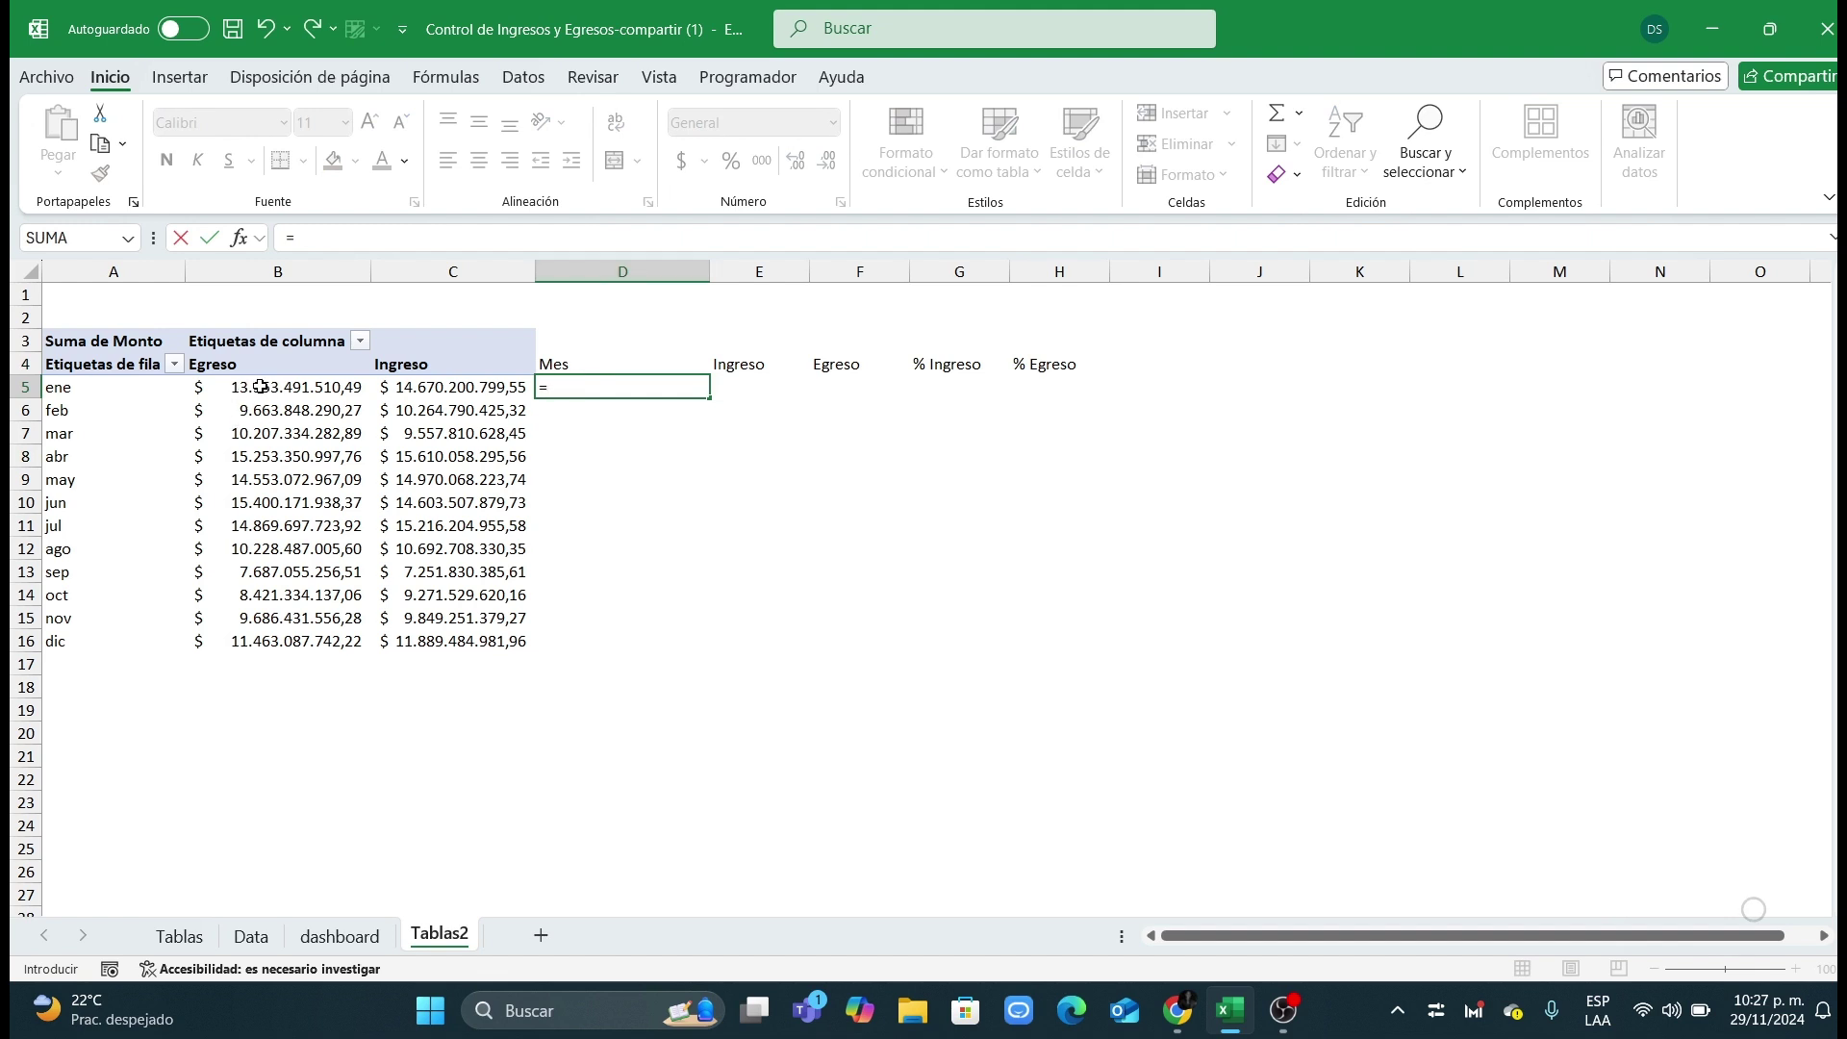
click(123, 392)
key(Return)
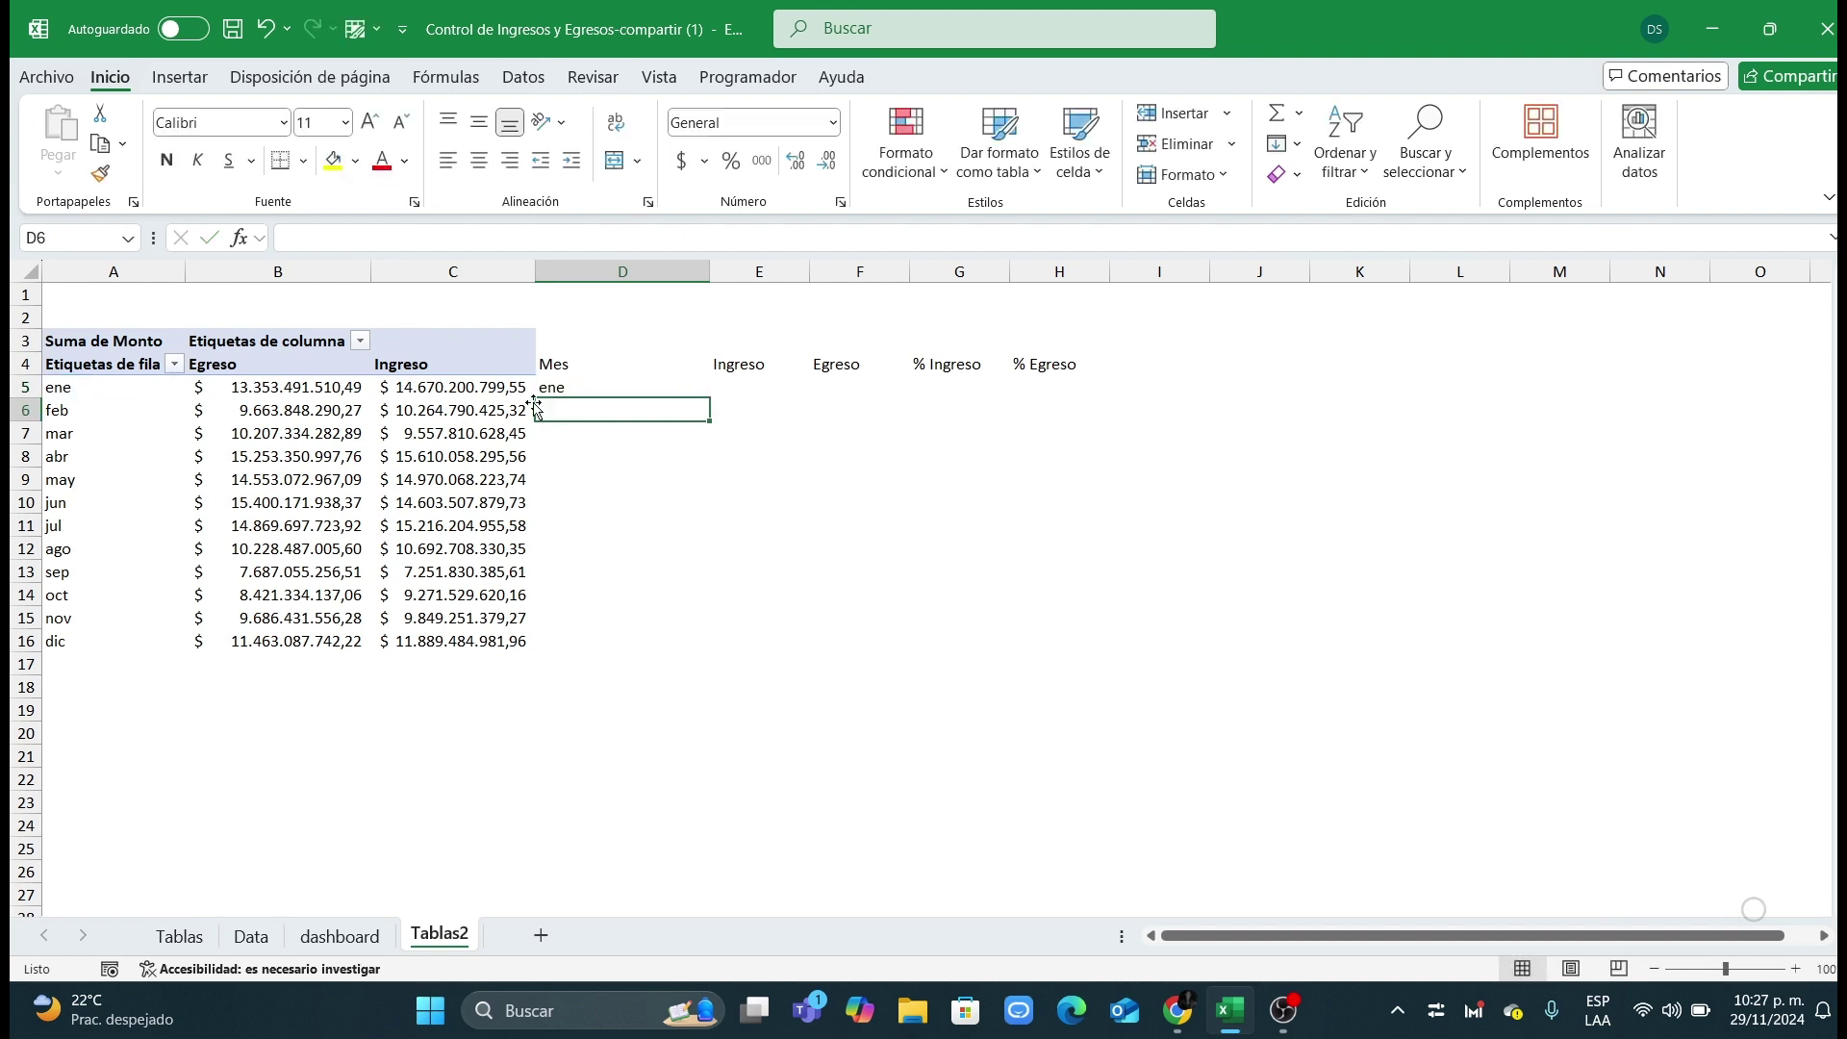
click(637, 393)
double_click(710, 398)
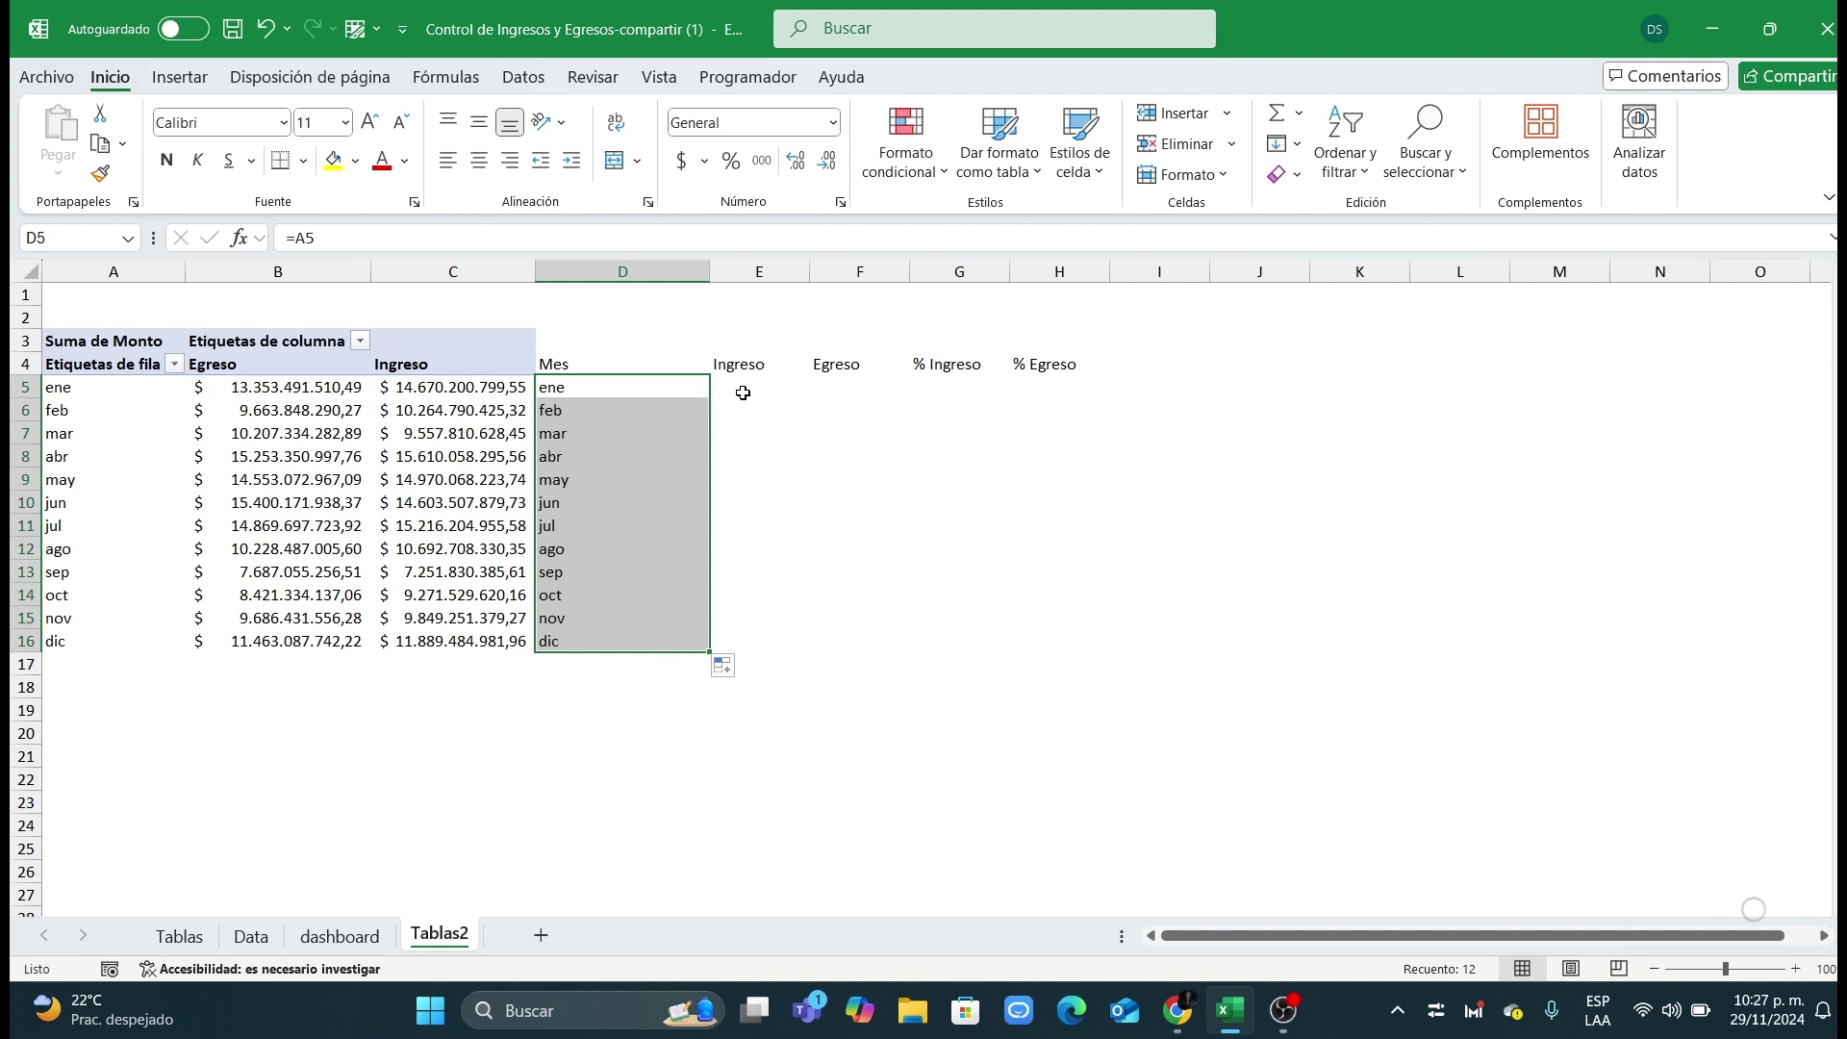
Step: Enter =B5 in E5 and fill the formula down the Ingreso column to row 16
click(740, 392)
text(=b5)
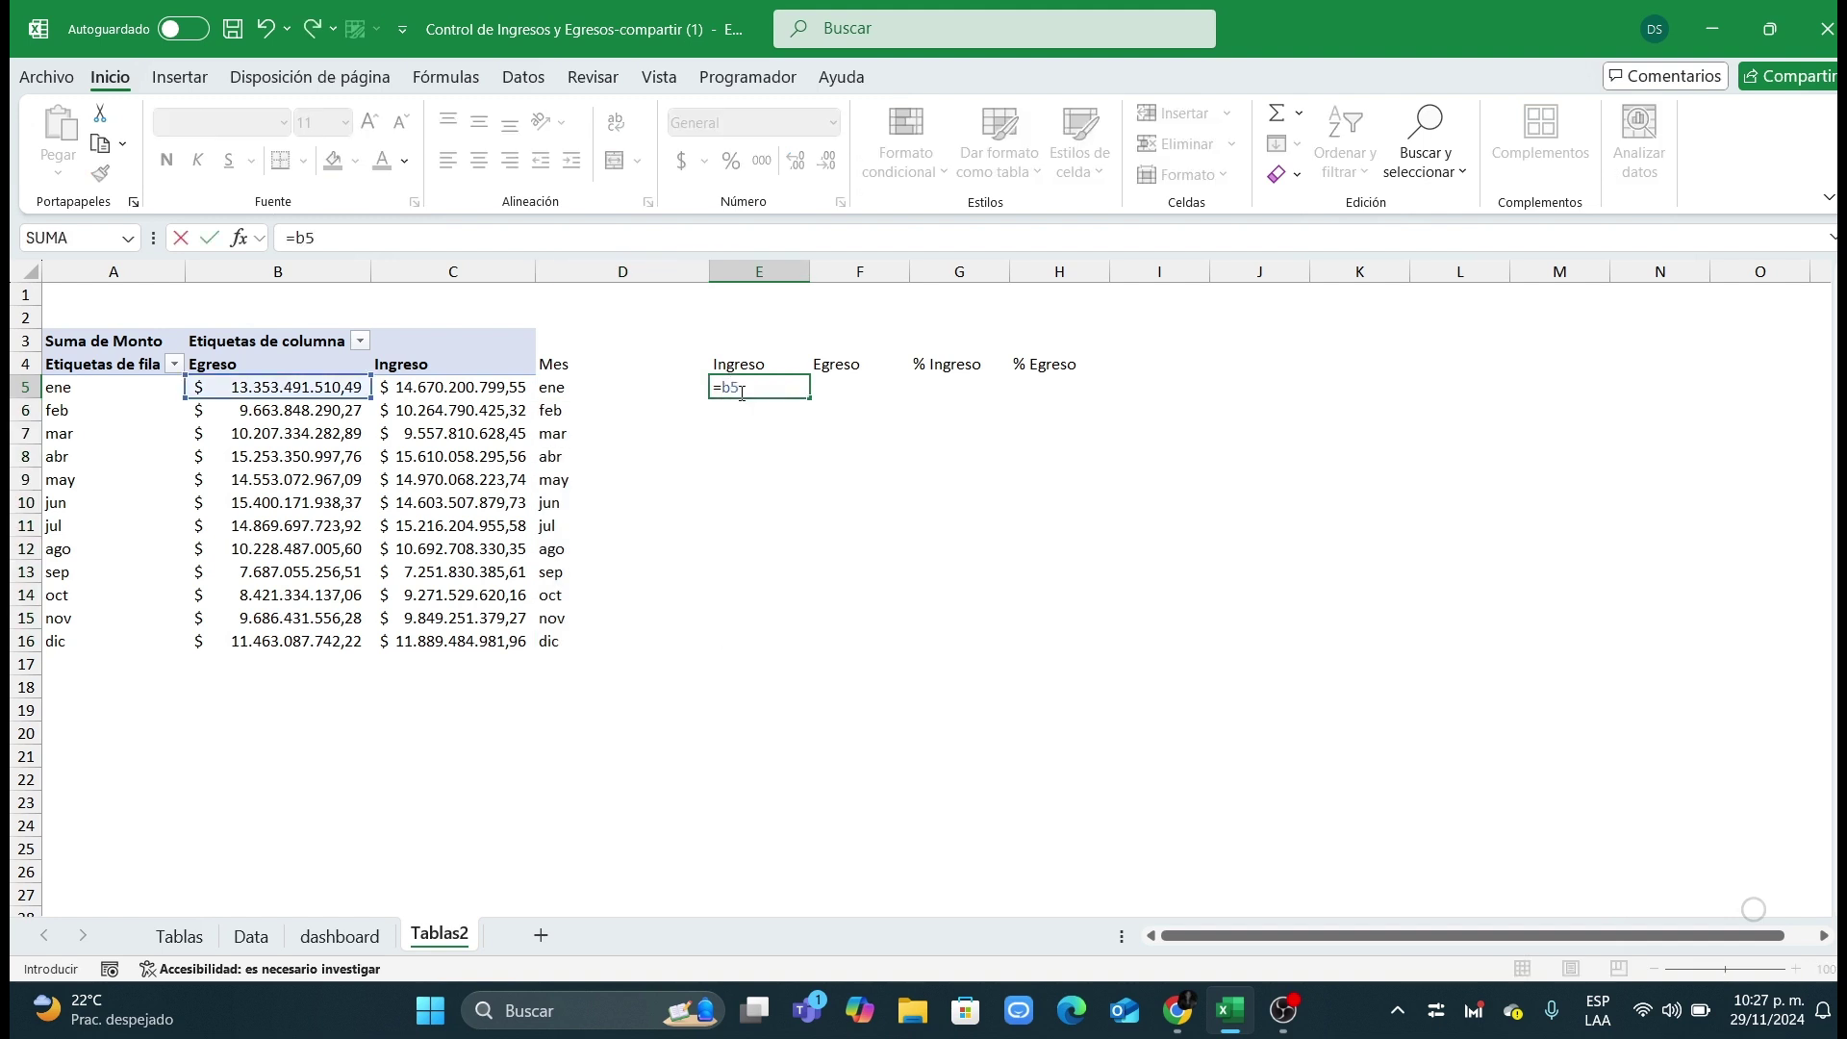
key(Return)
click(808, 389)
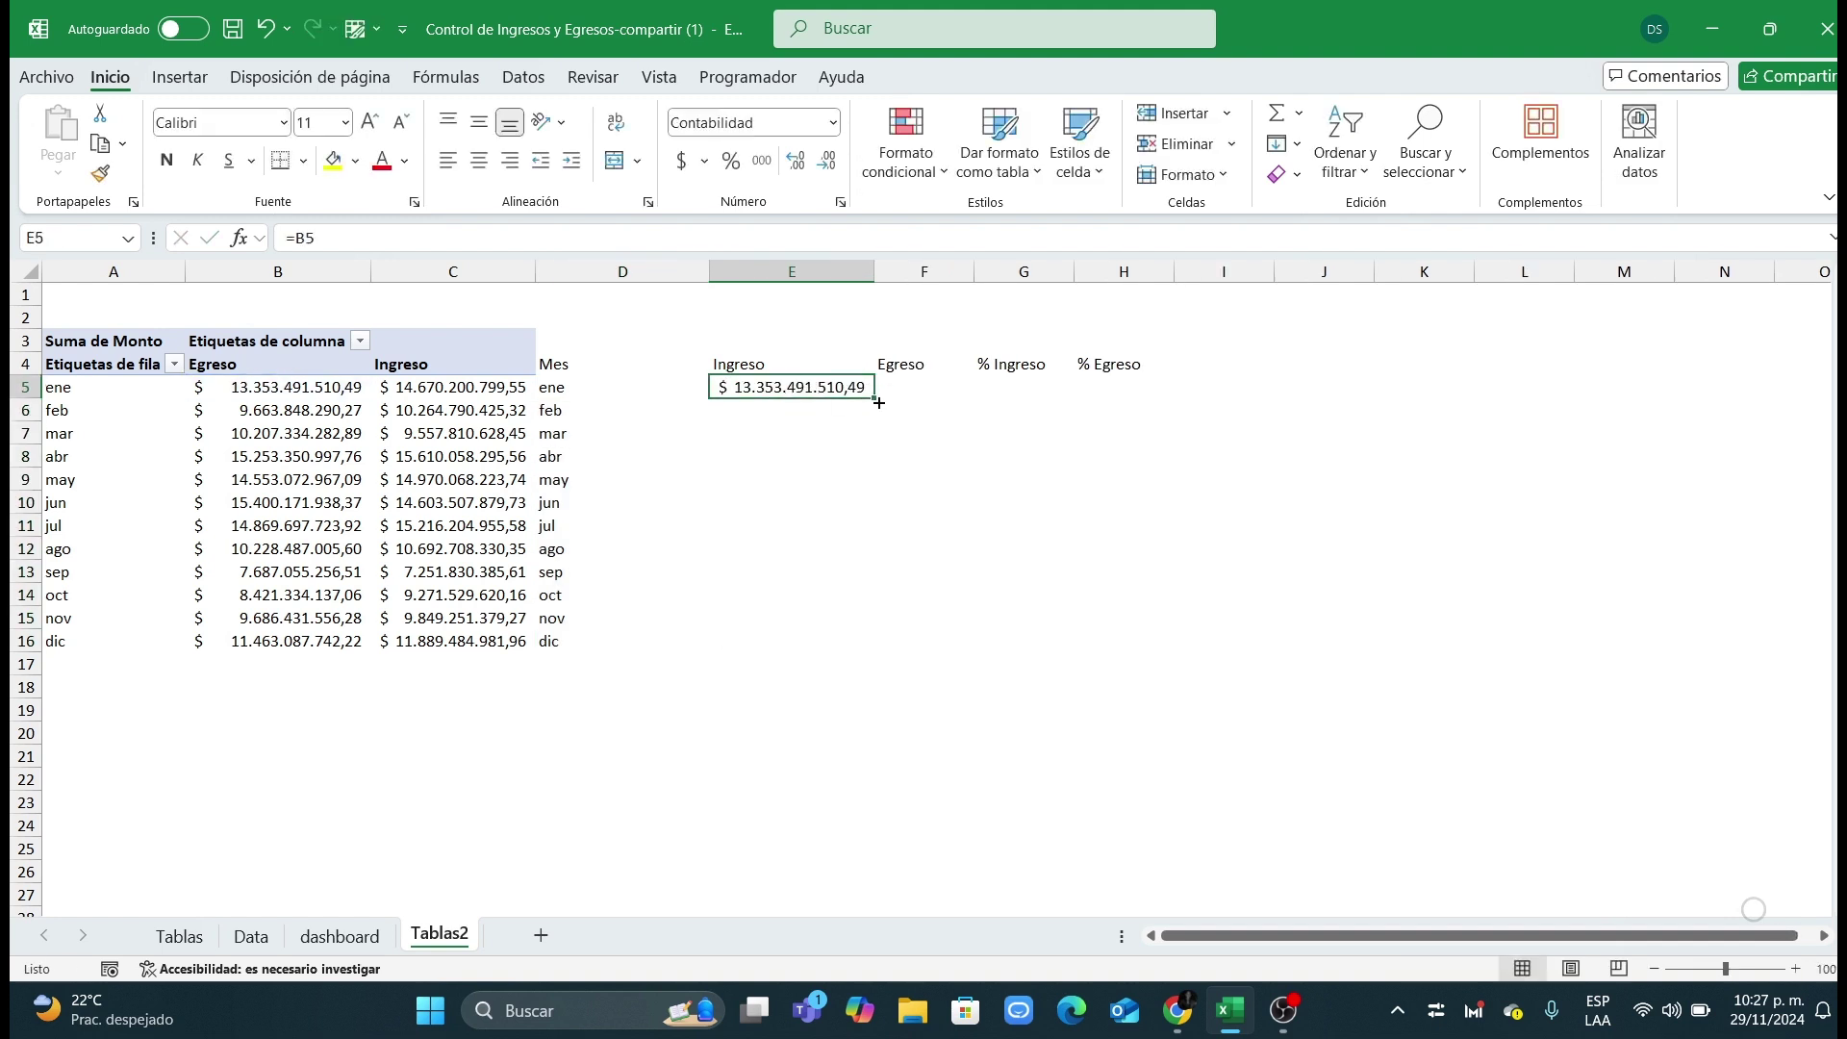
double_click(873, 398)
Step: Enter =C5 in F5 and fill the formula down the Egreso column to row 16
click(924, 386)
text(=)
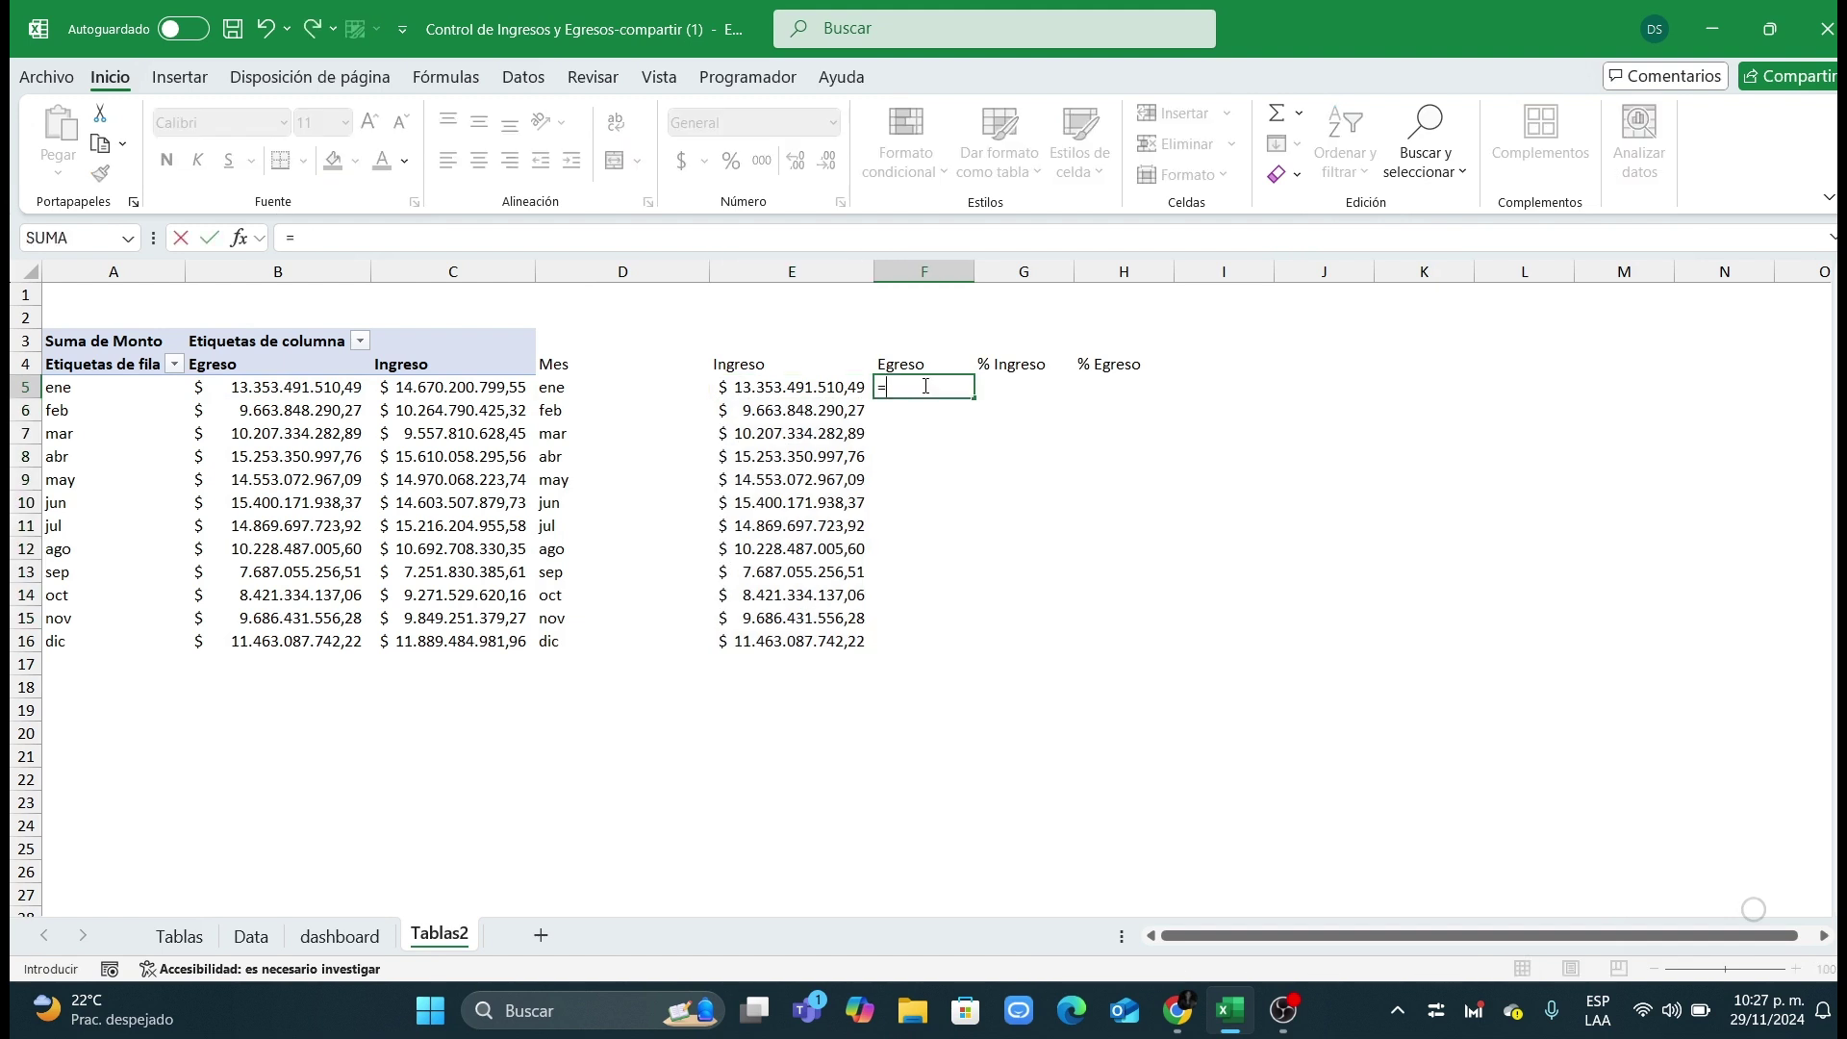
text(c5)
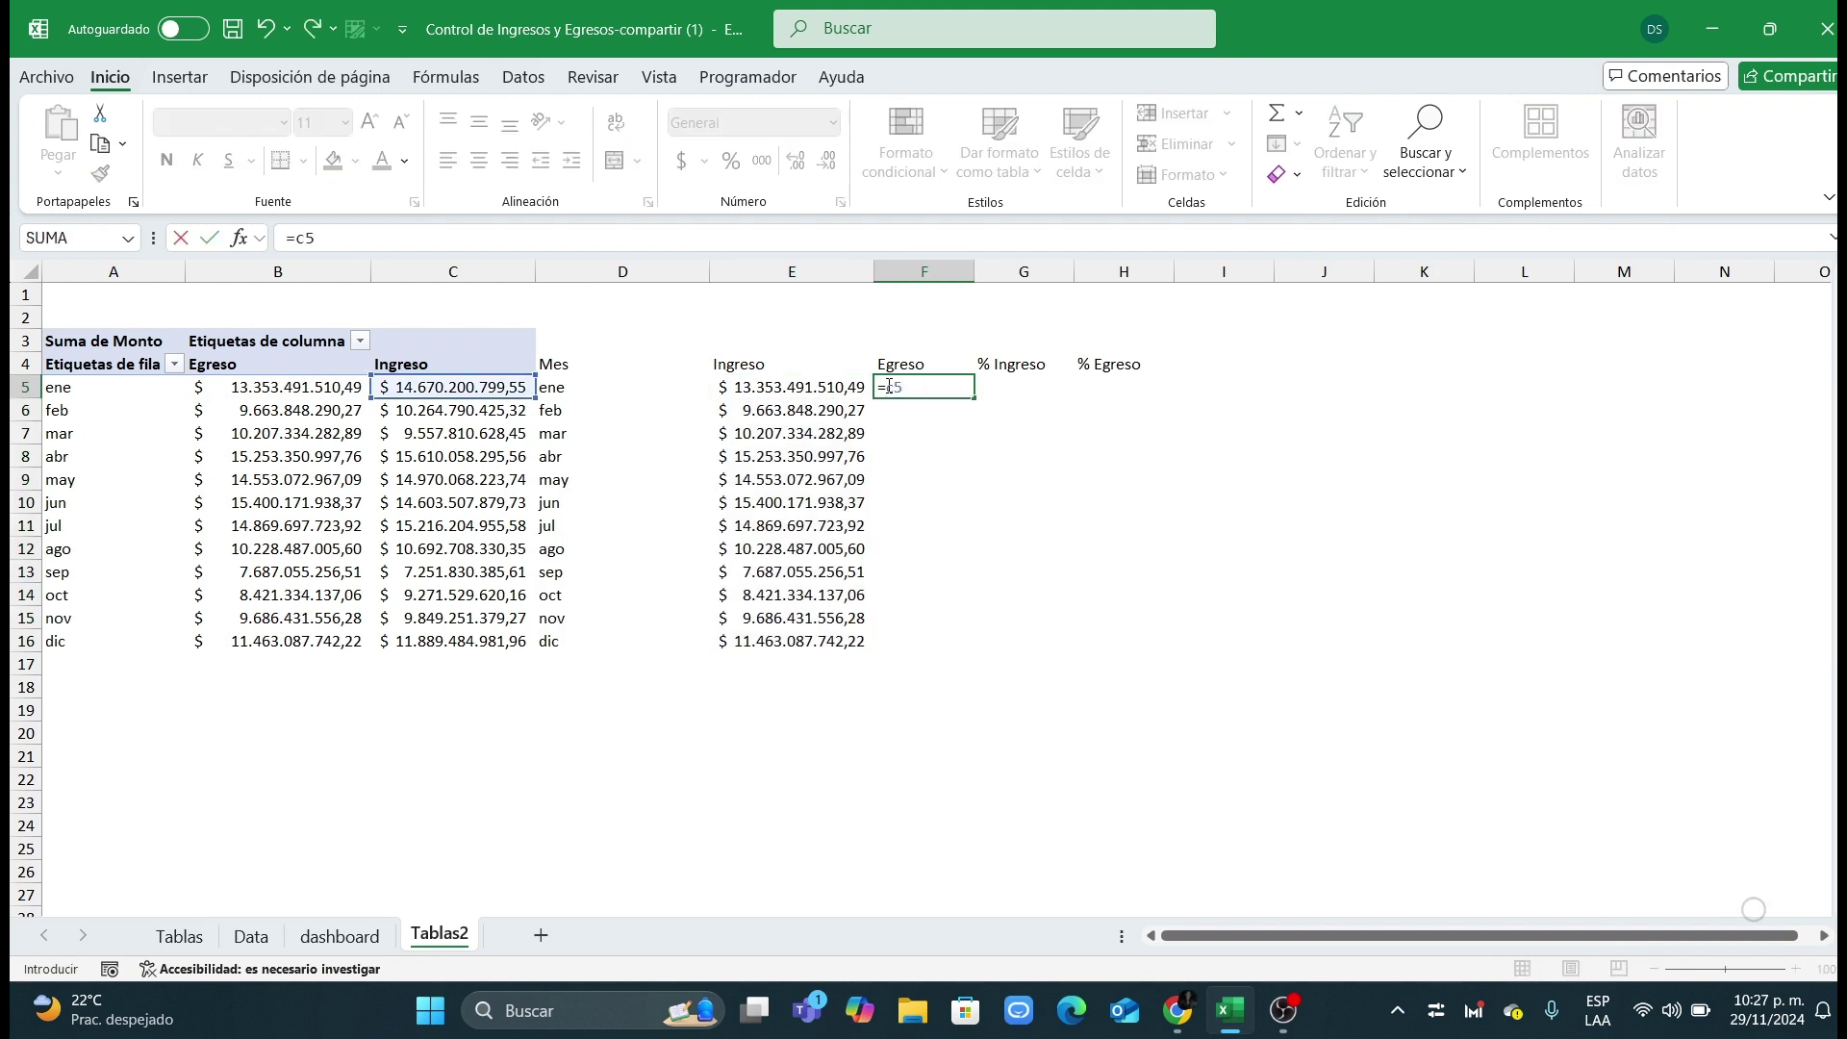
key(Return)
click(1022, 392)
double_click(1028, 397)
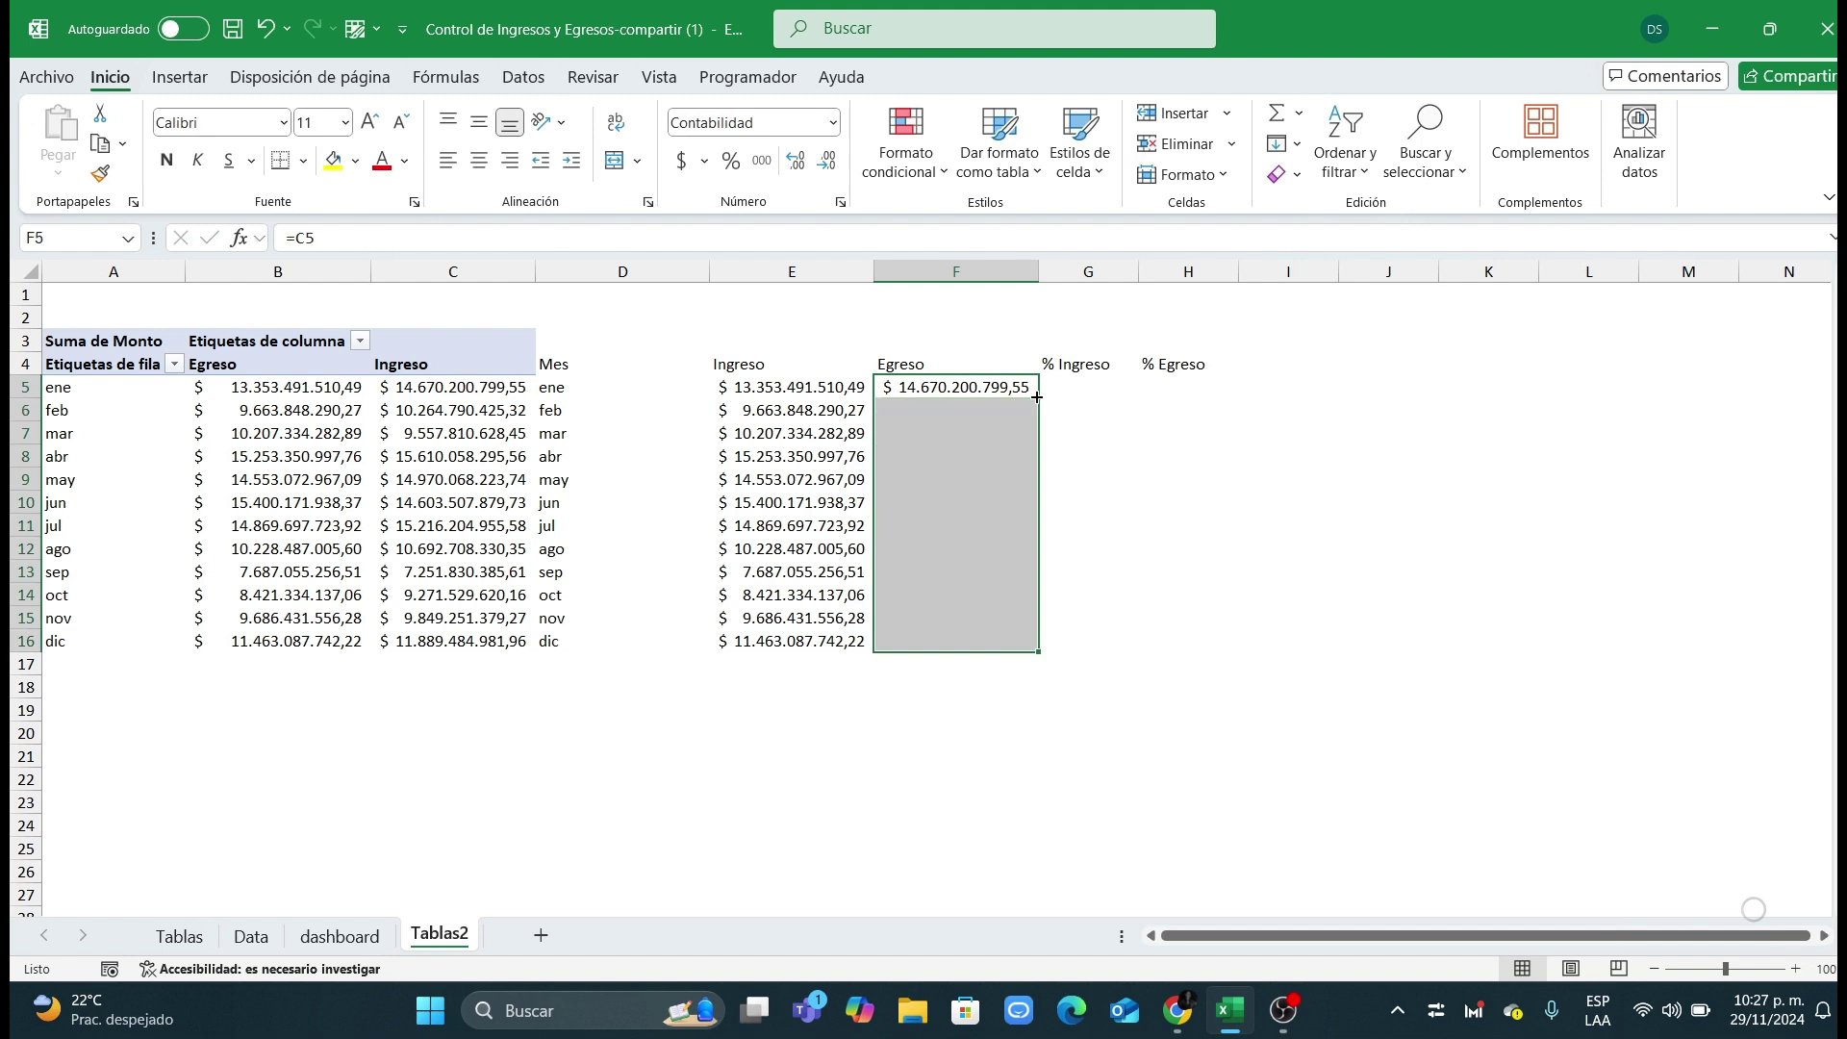
Step: Enter =0 in G5 as the January value of the % Ingreso column
click(1076, 393)
text(=0)
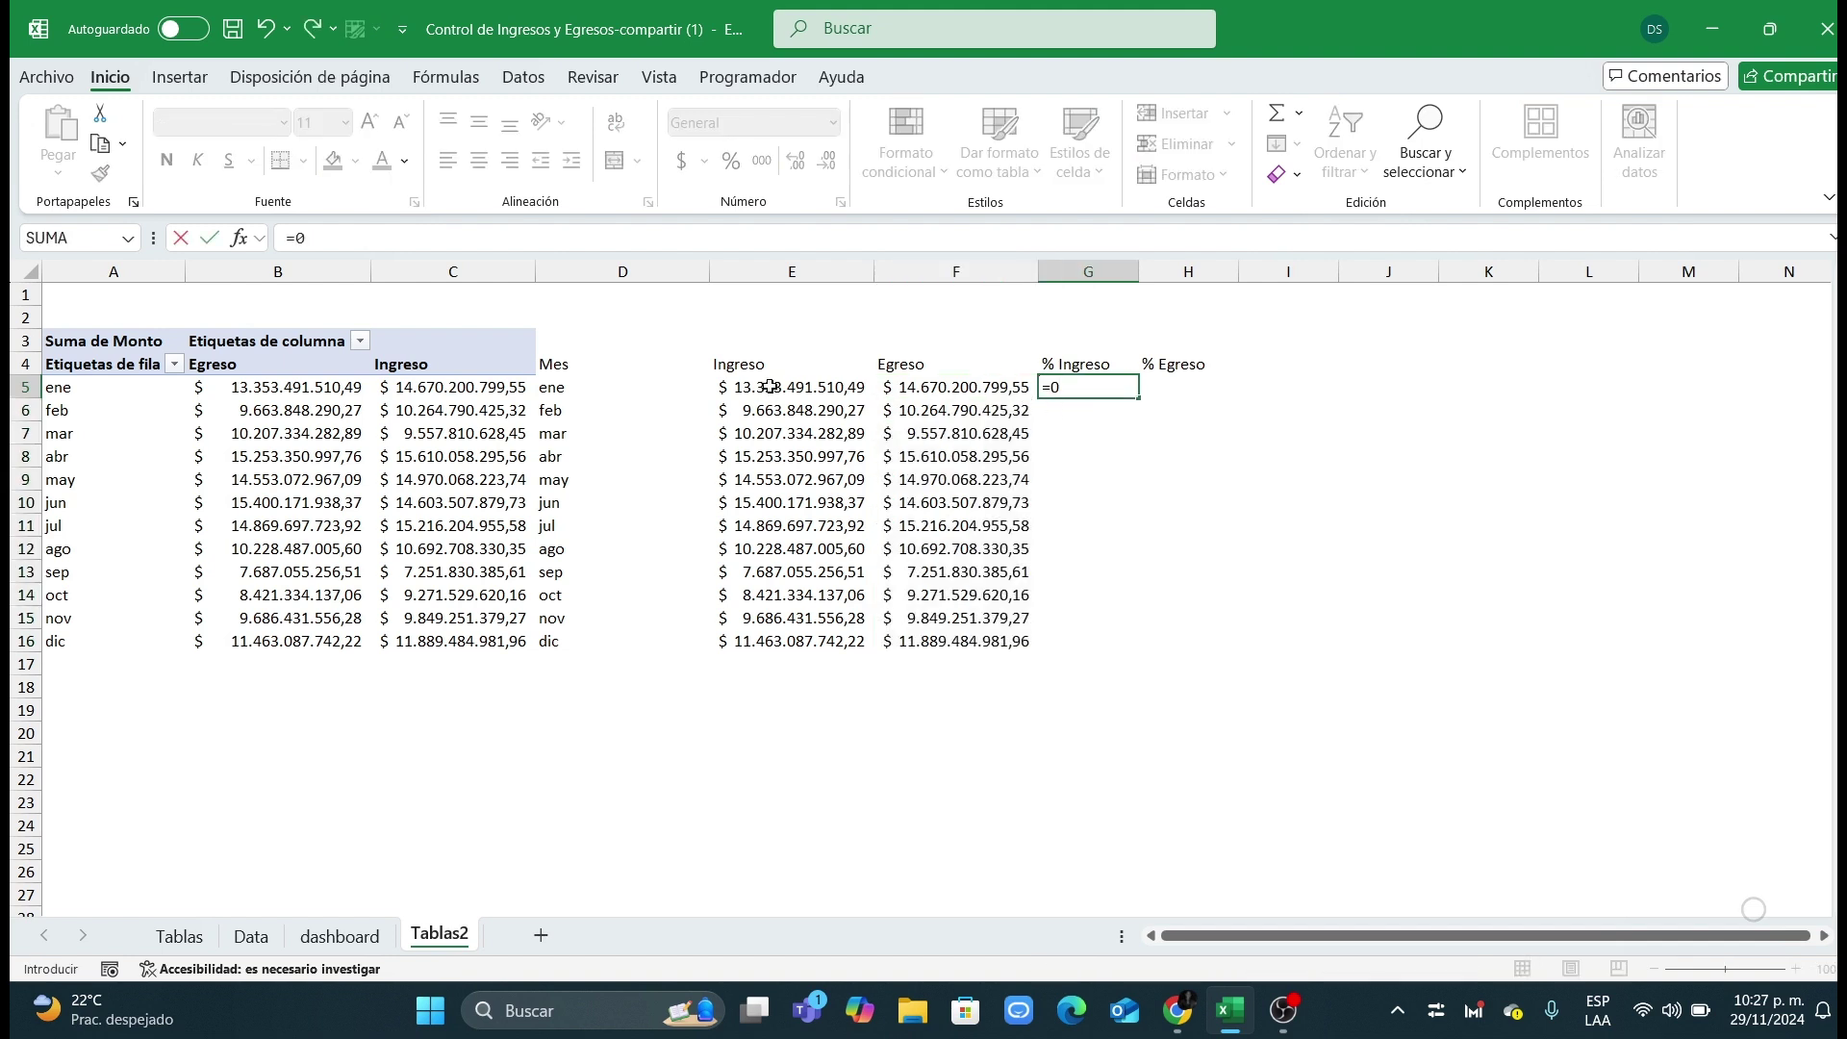
key(Return)
Step: Enter the variation formula =(E6/E5)-1 in G6 and fill it down the % Ingreso column to row 16
text(=)
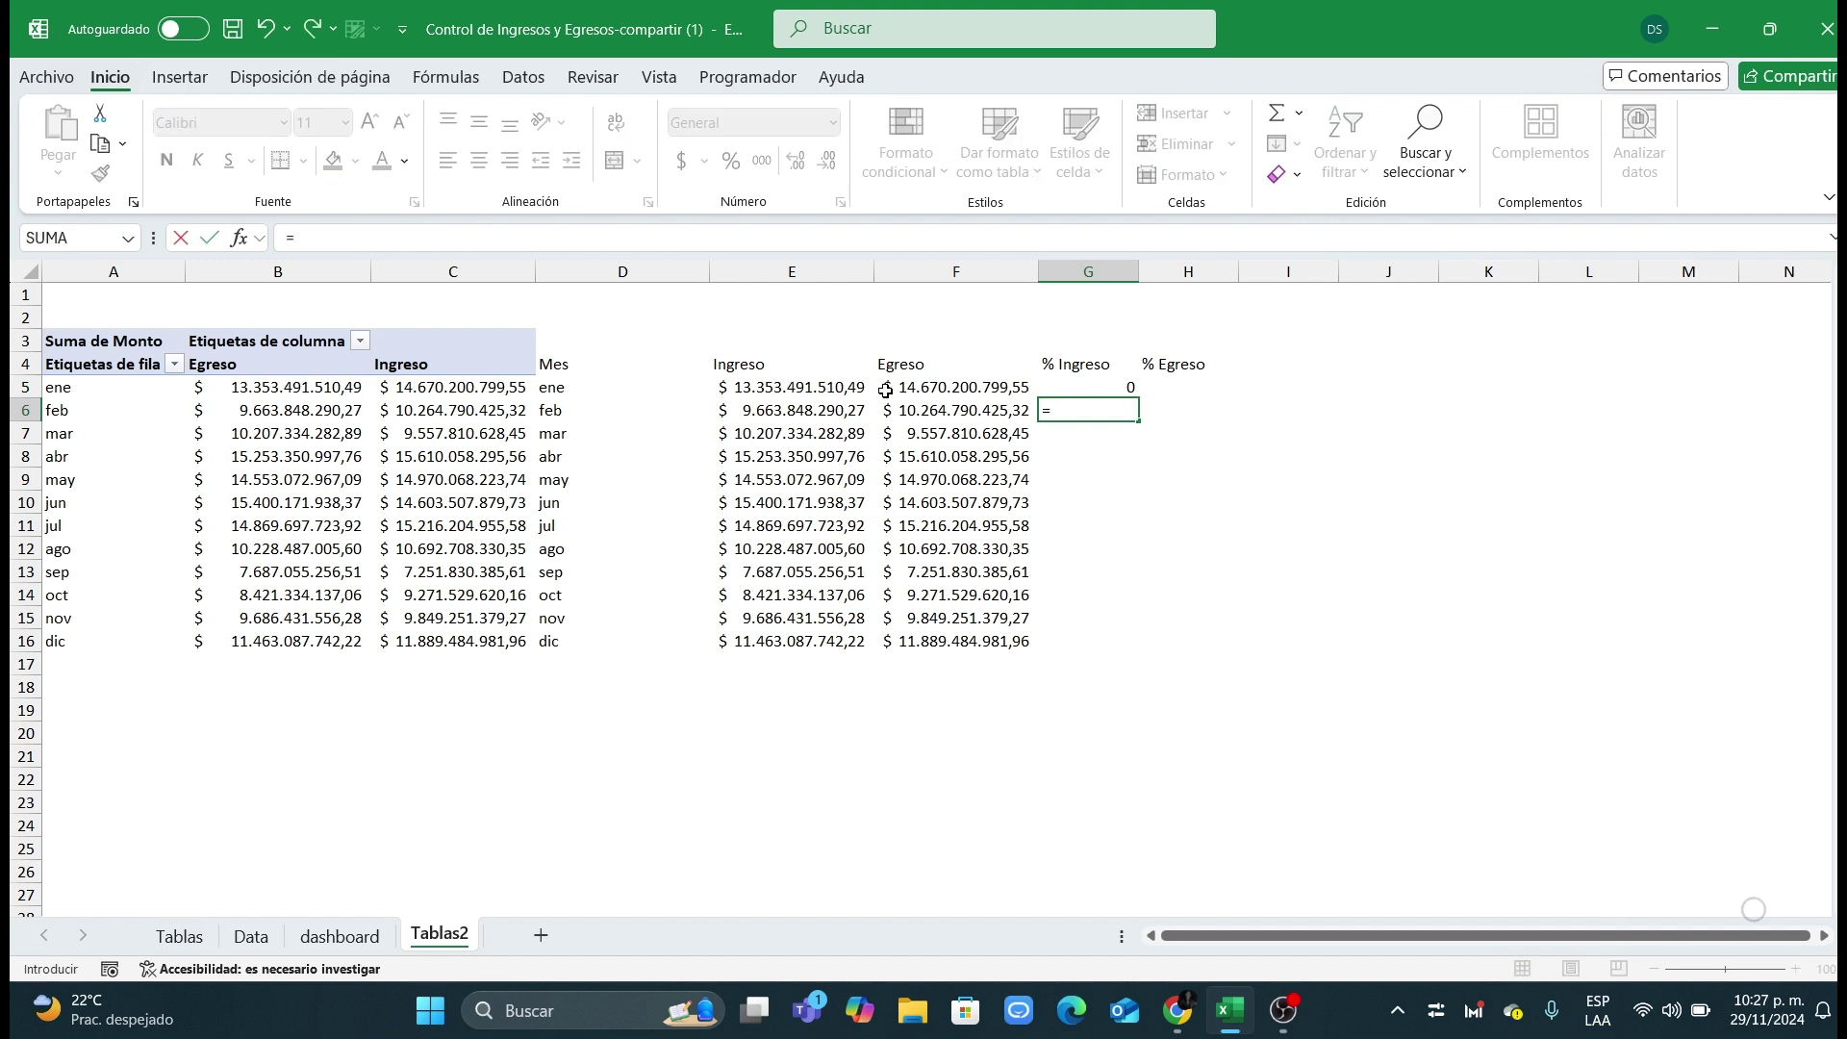
click(779, 408)
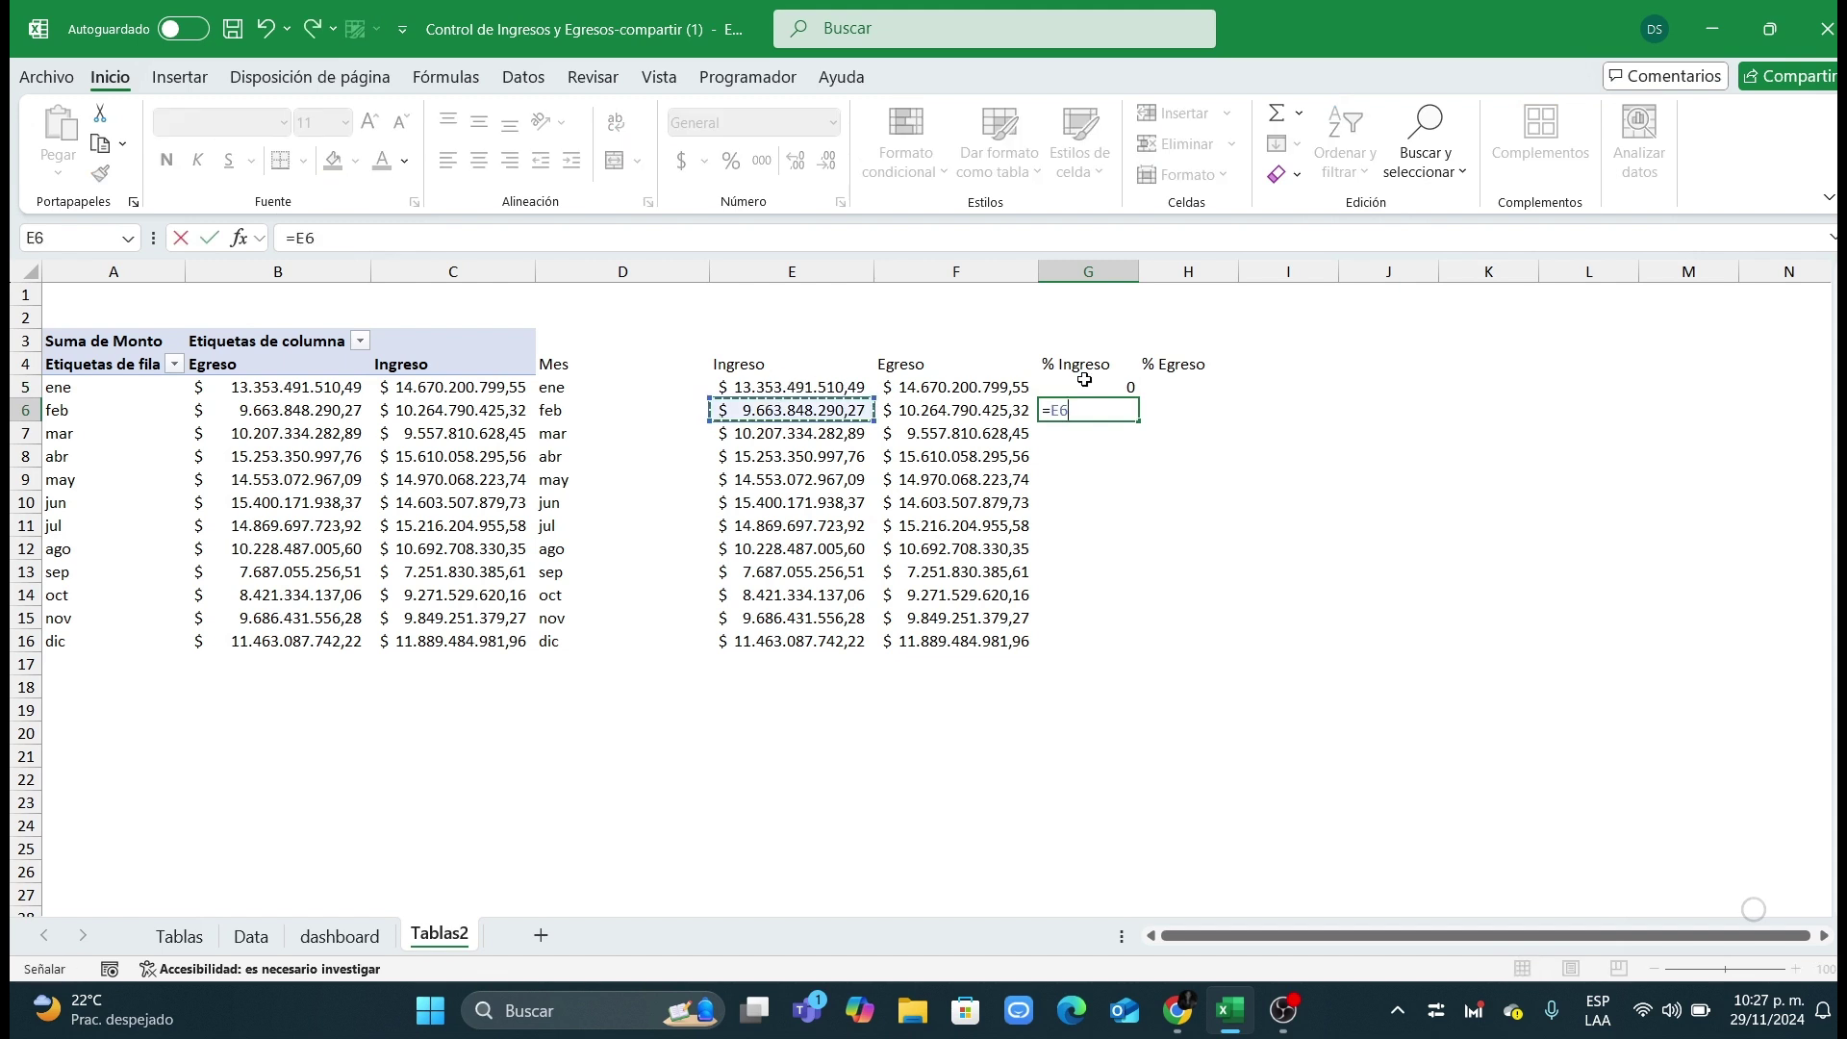
text(/)
click(814, 384)
text(-)
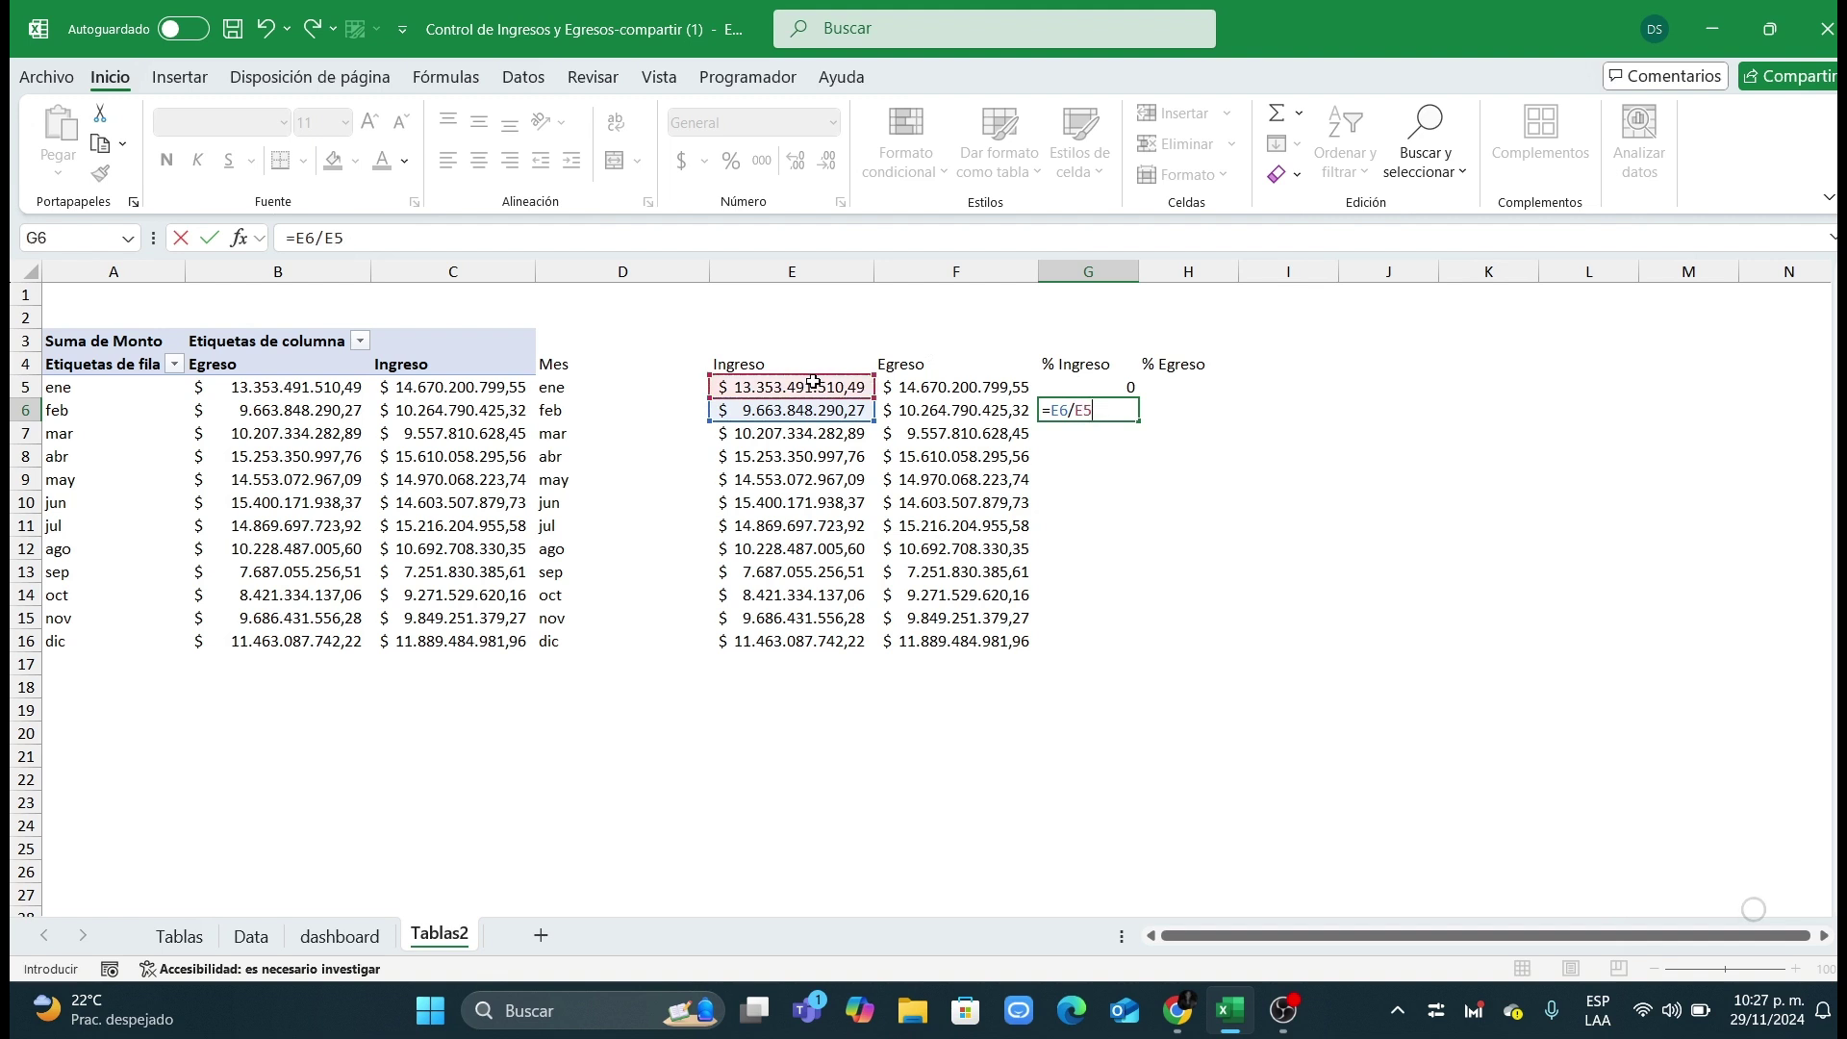
click(1059, 408)
text(()
text(-1)
key(Return)
click(1113, 410)
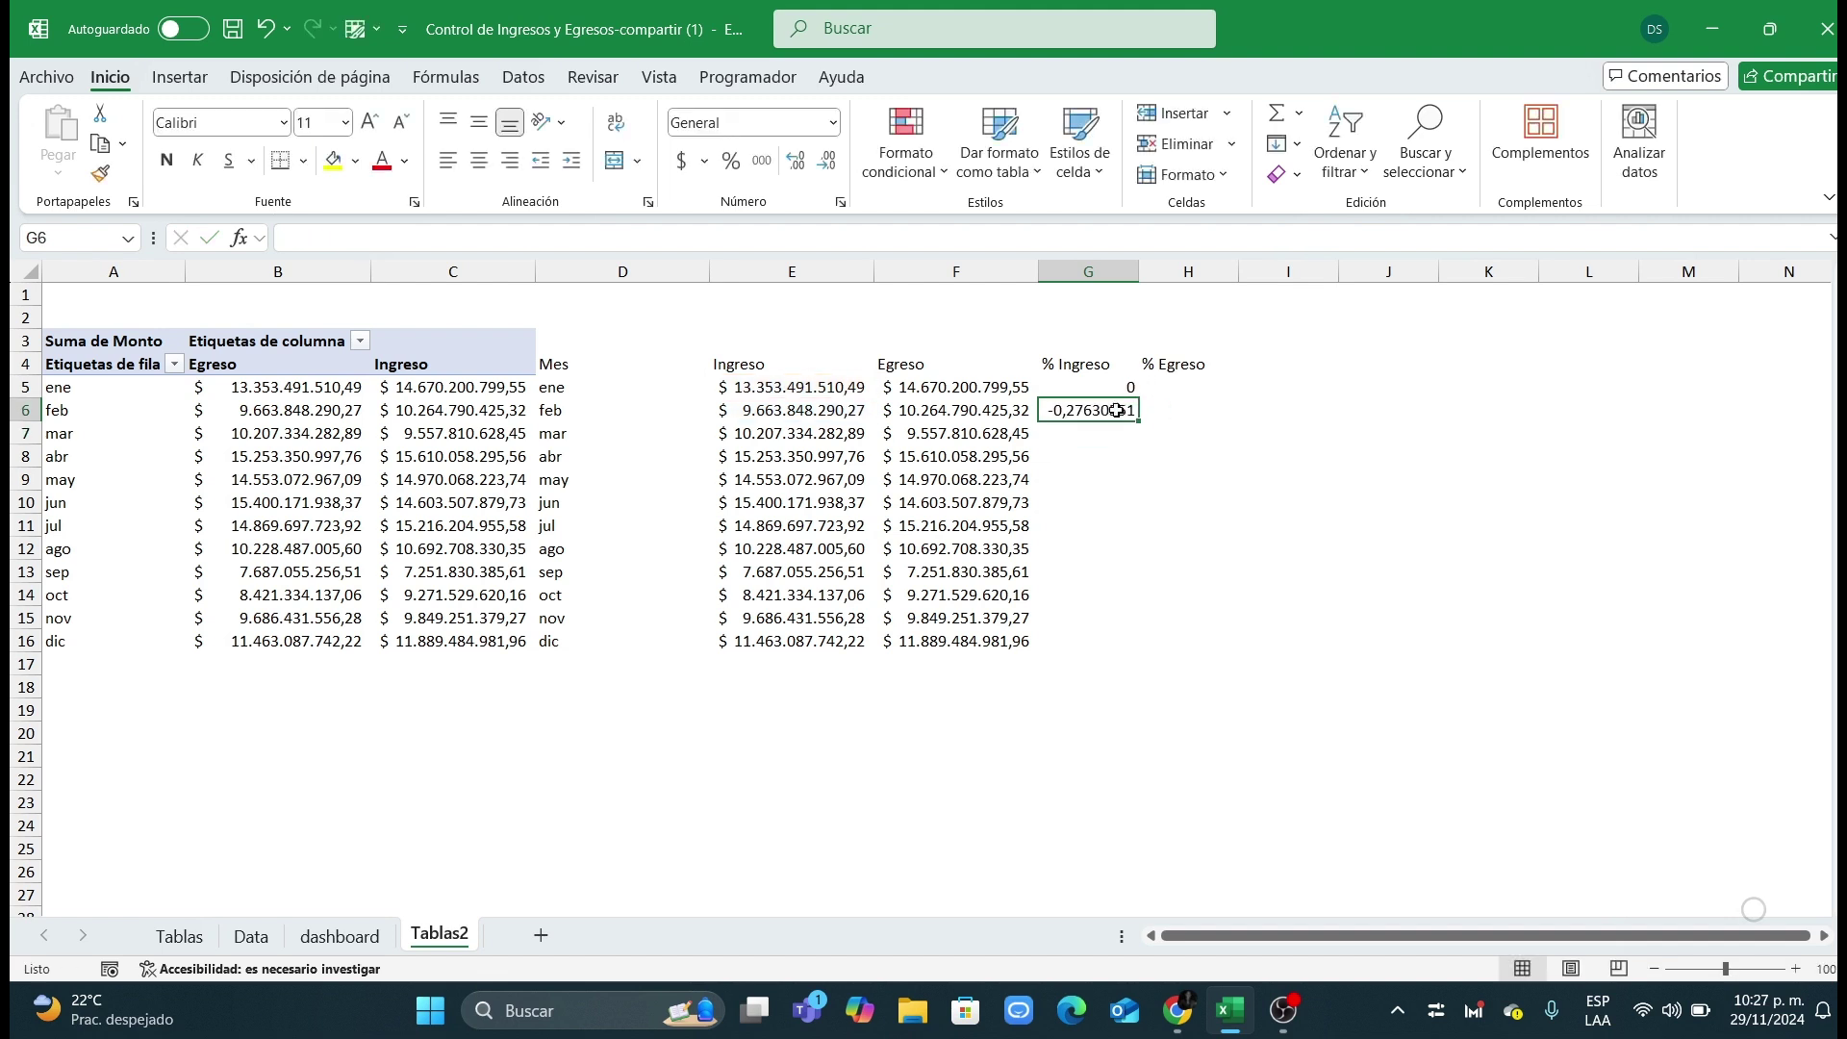
double_click(1140, 426)
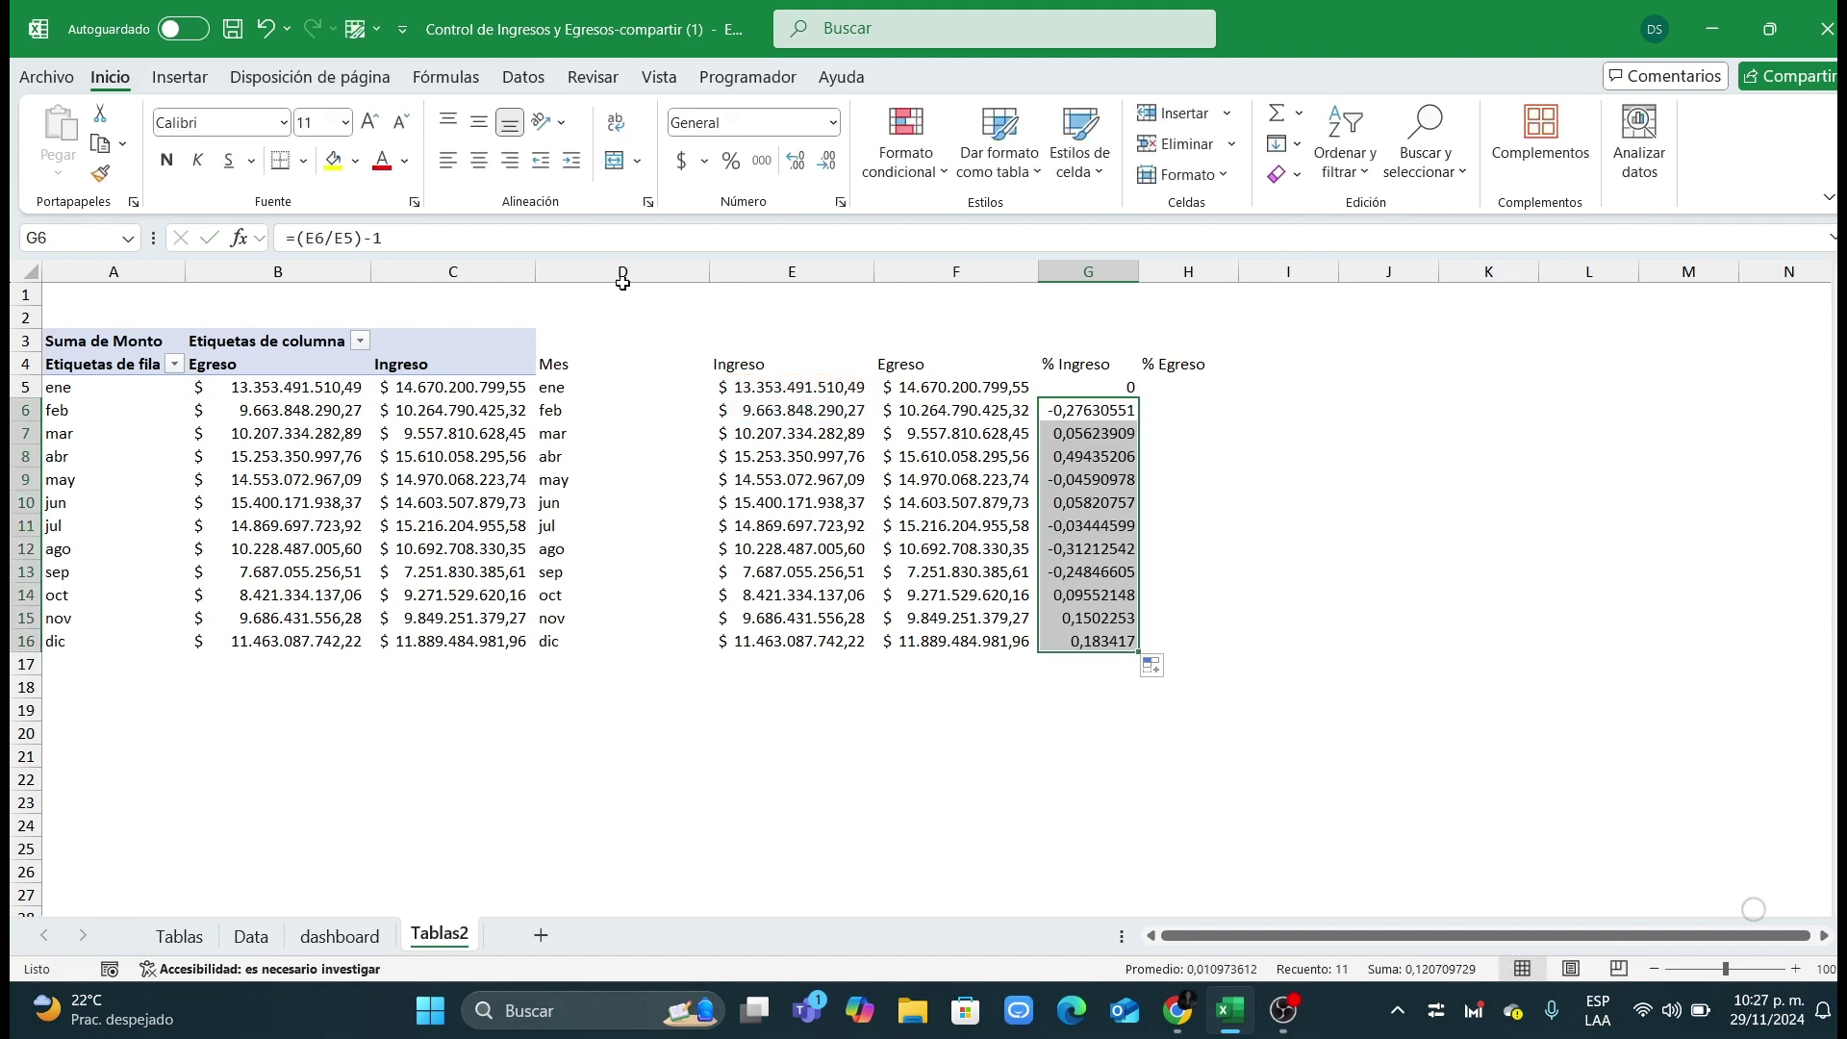
click(1175, 393)
text(=)
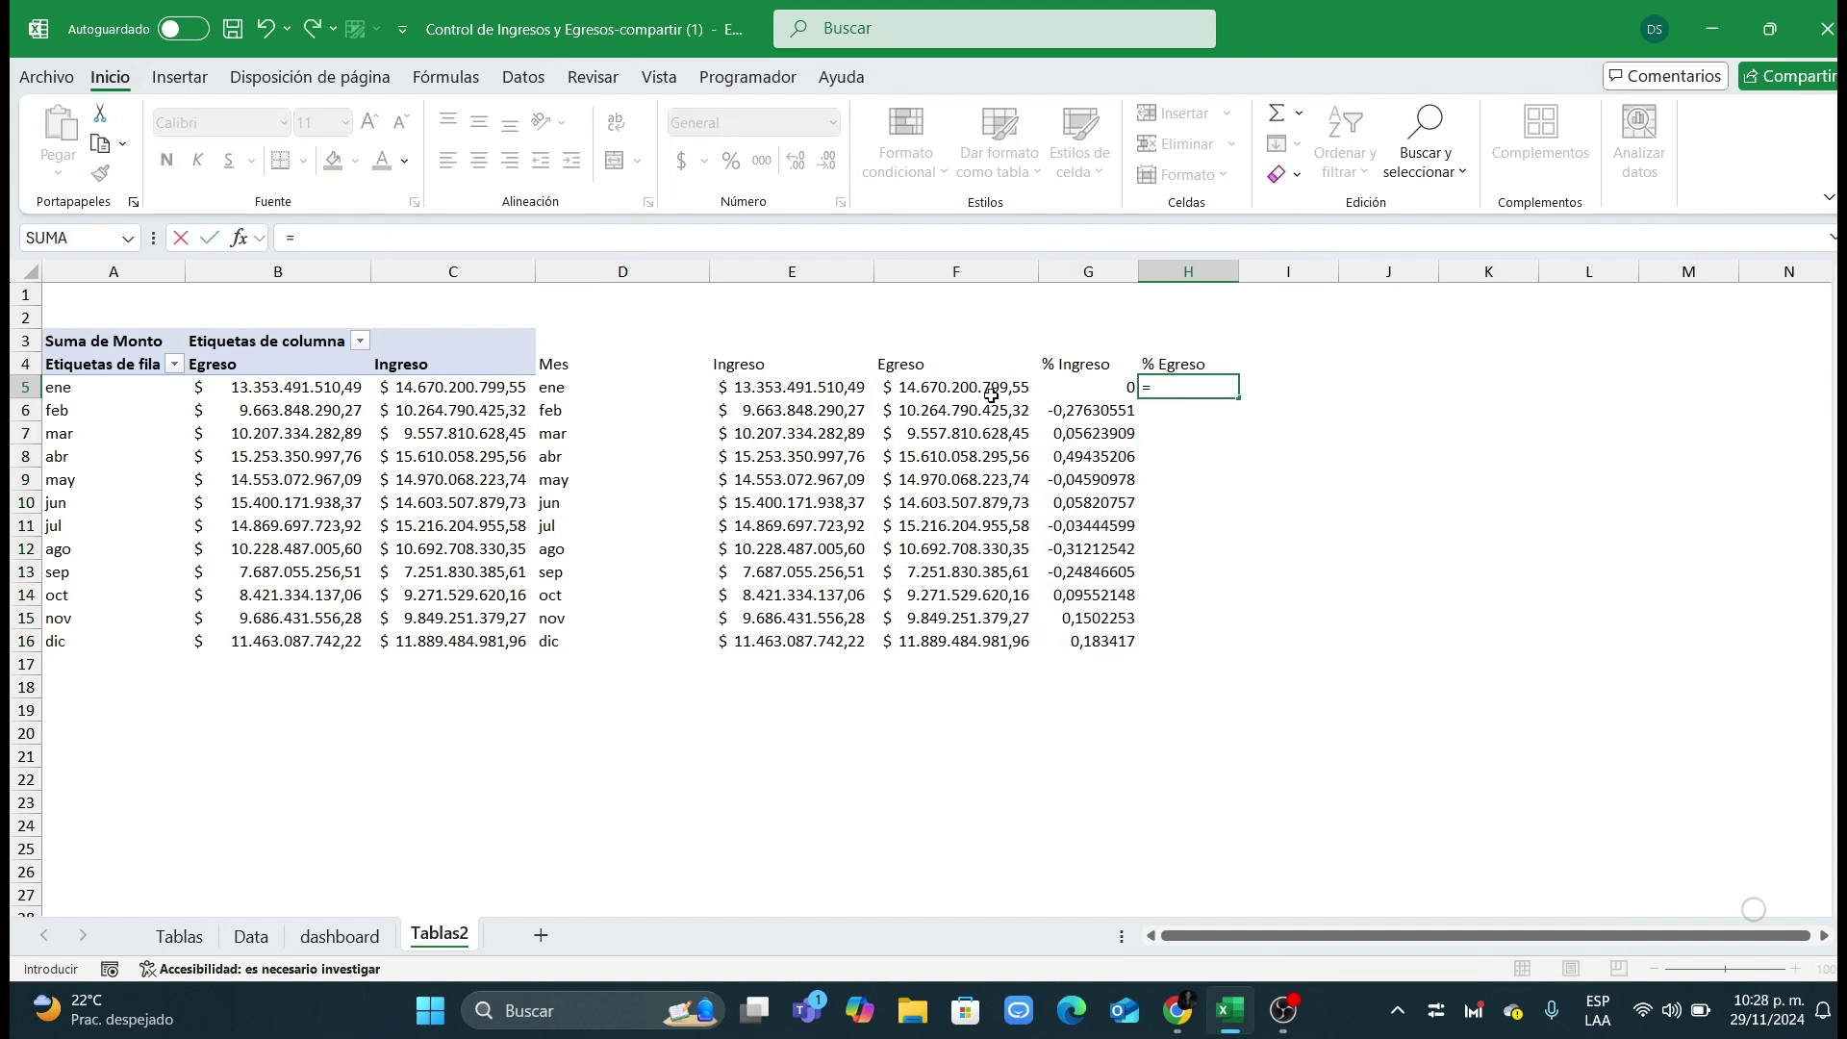
click(972, 390)
key(Return)
Step: Enter =0 in H5 as the January value of the % Egreso column
click(1201, 390)
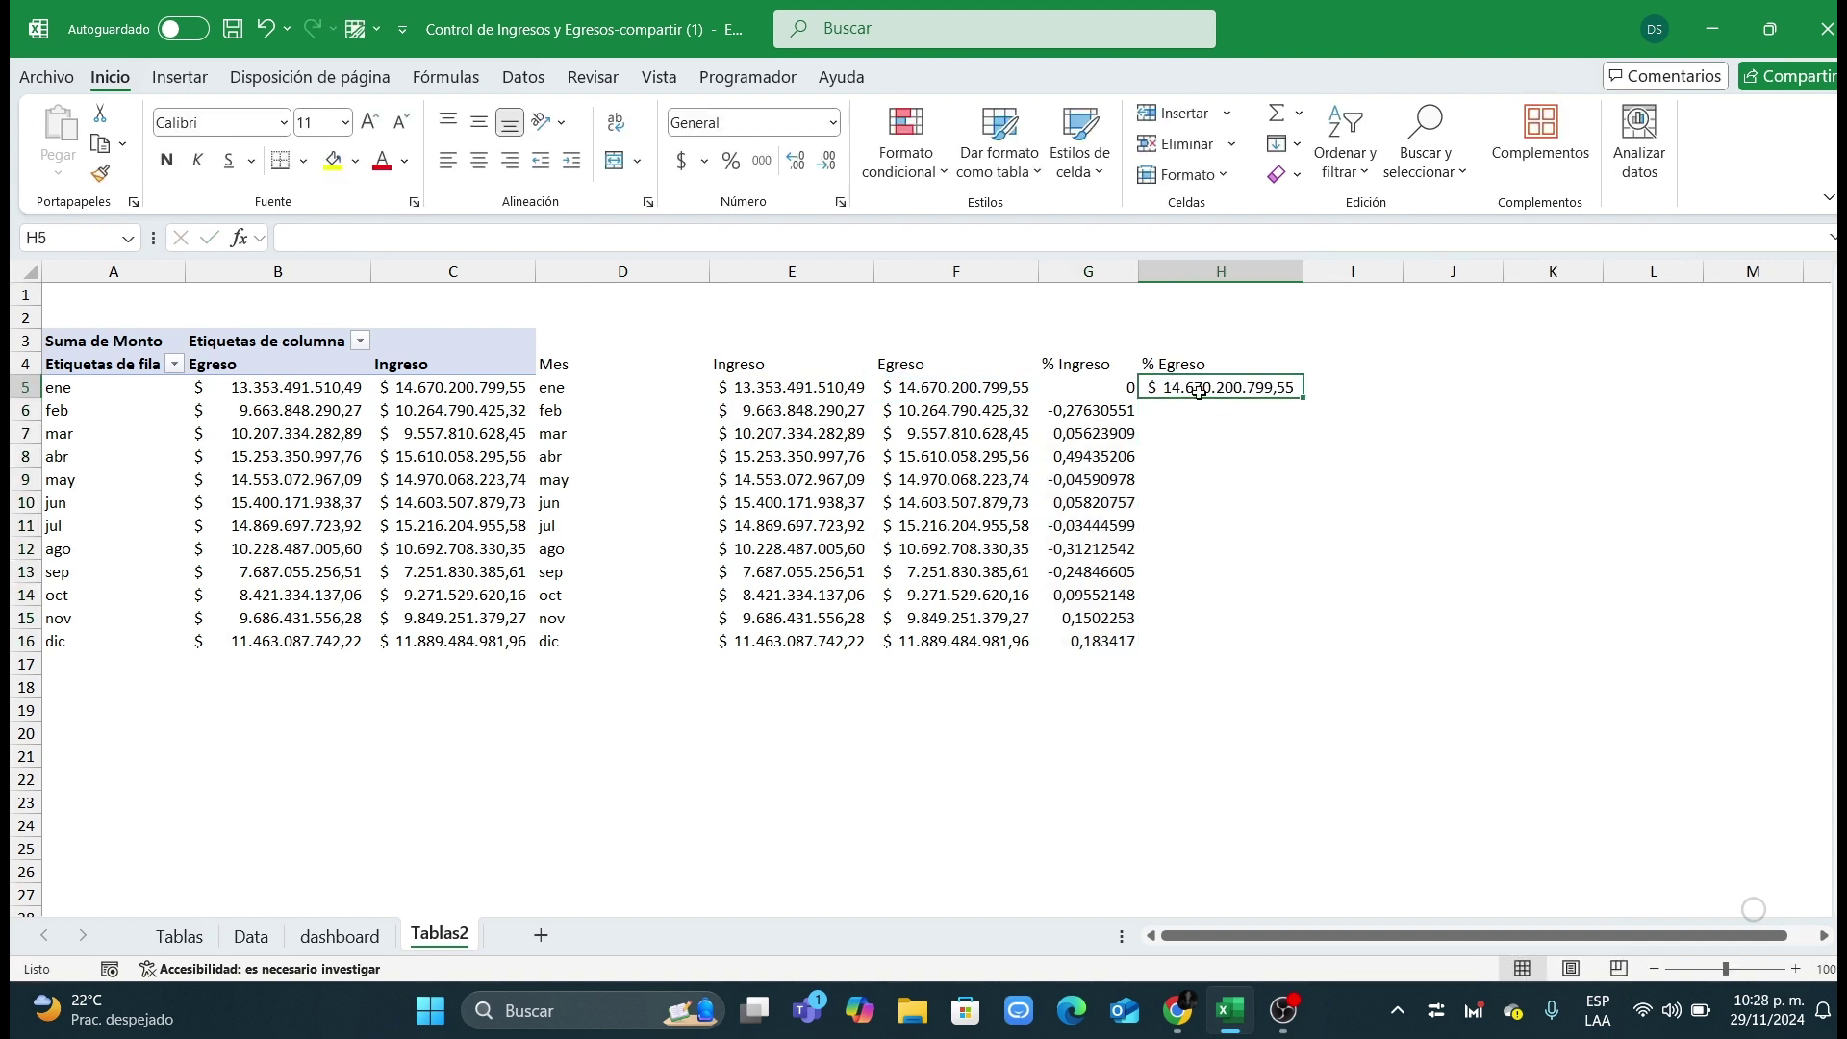
text(=0)
key(Return)
Step: Enter the variation formula =(F6/F5)-1 in H6 and fill it down the % Egreso column to row 16
text(=)
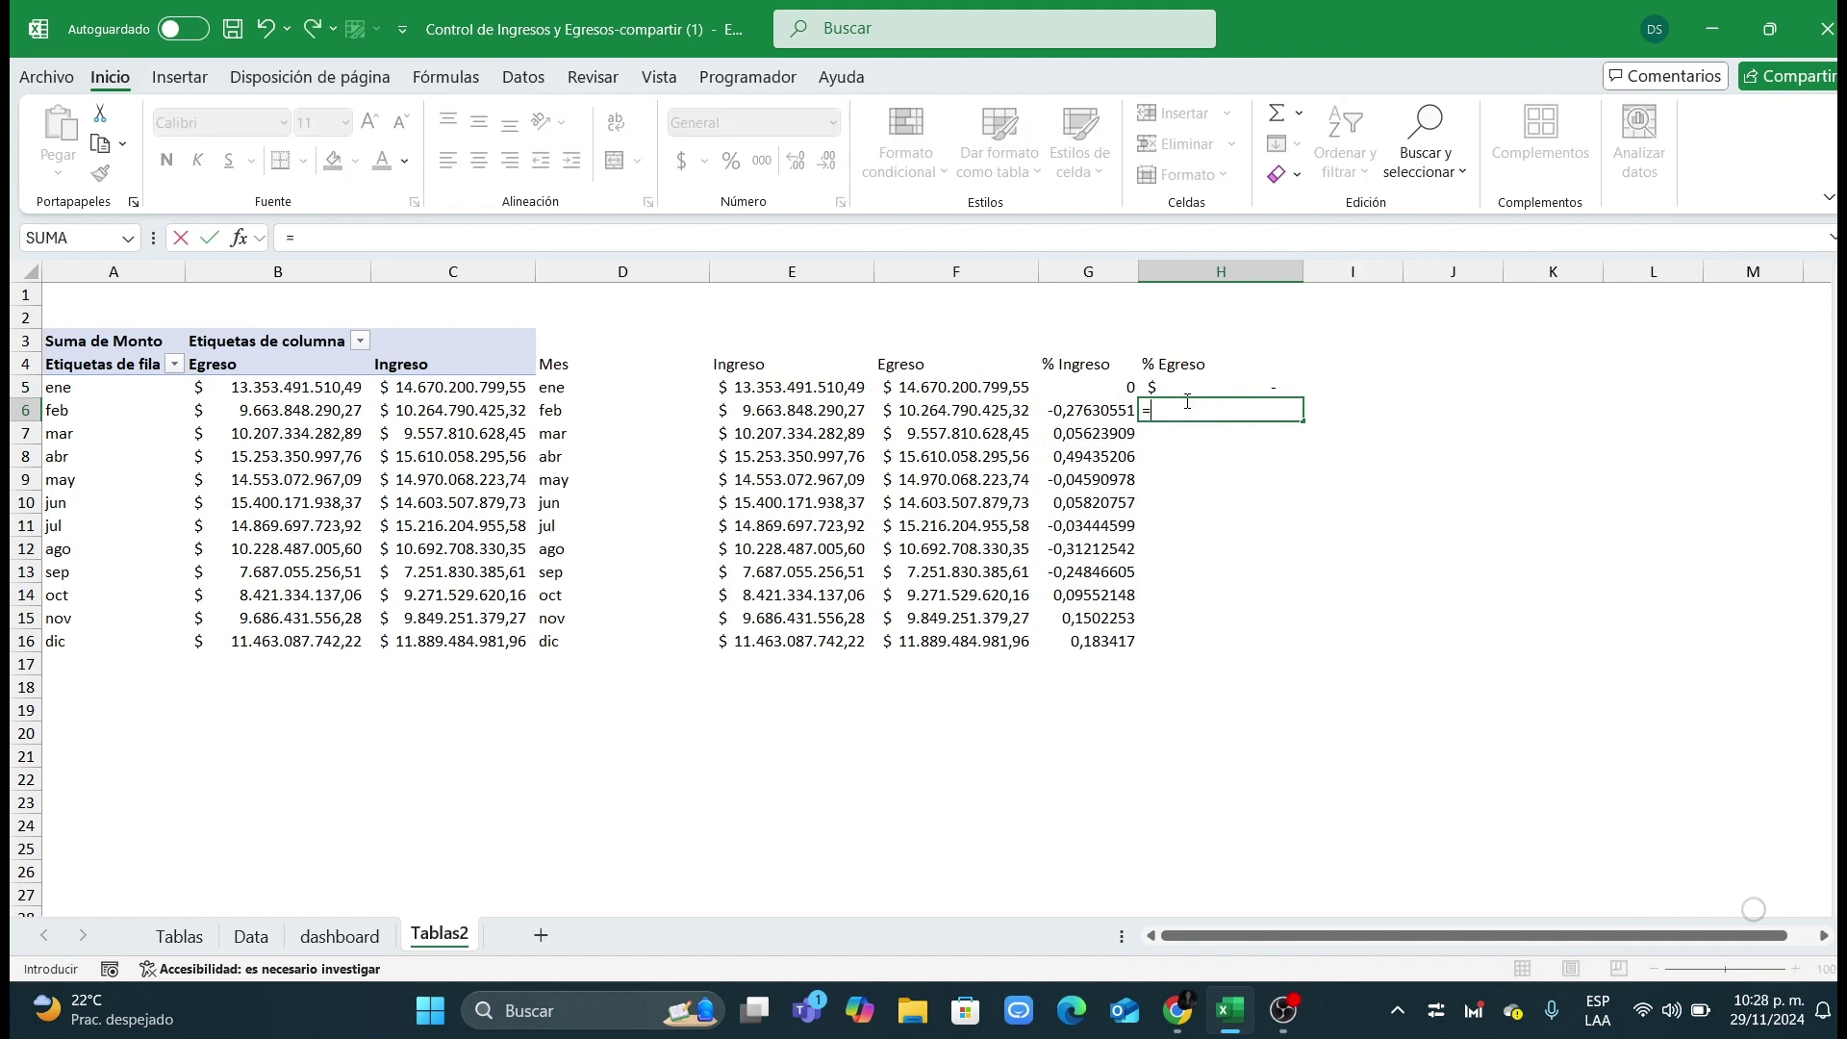
click(960, 412)
text(/)
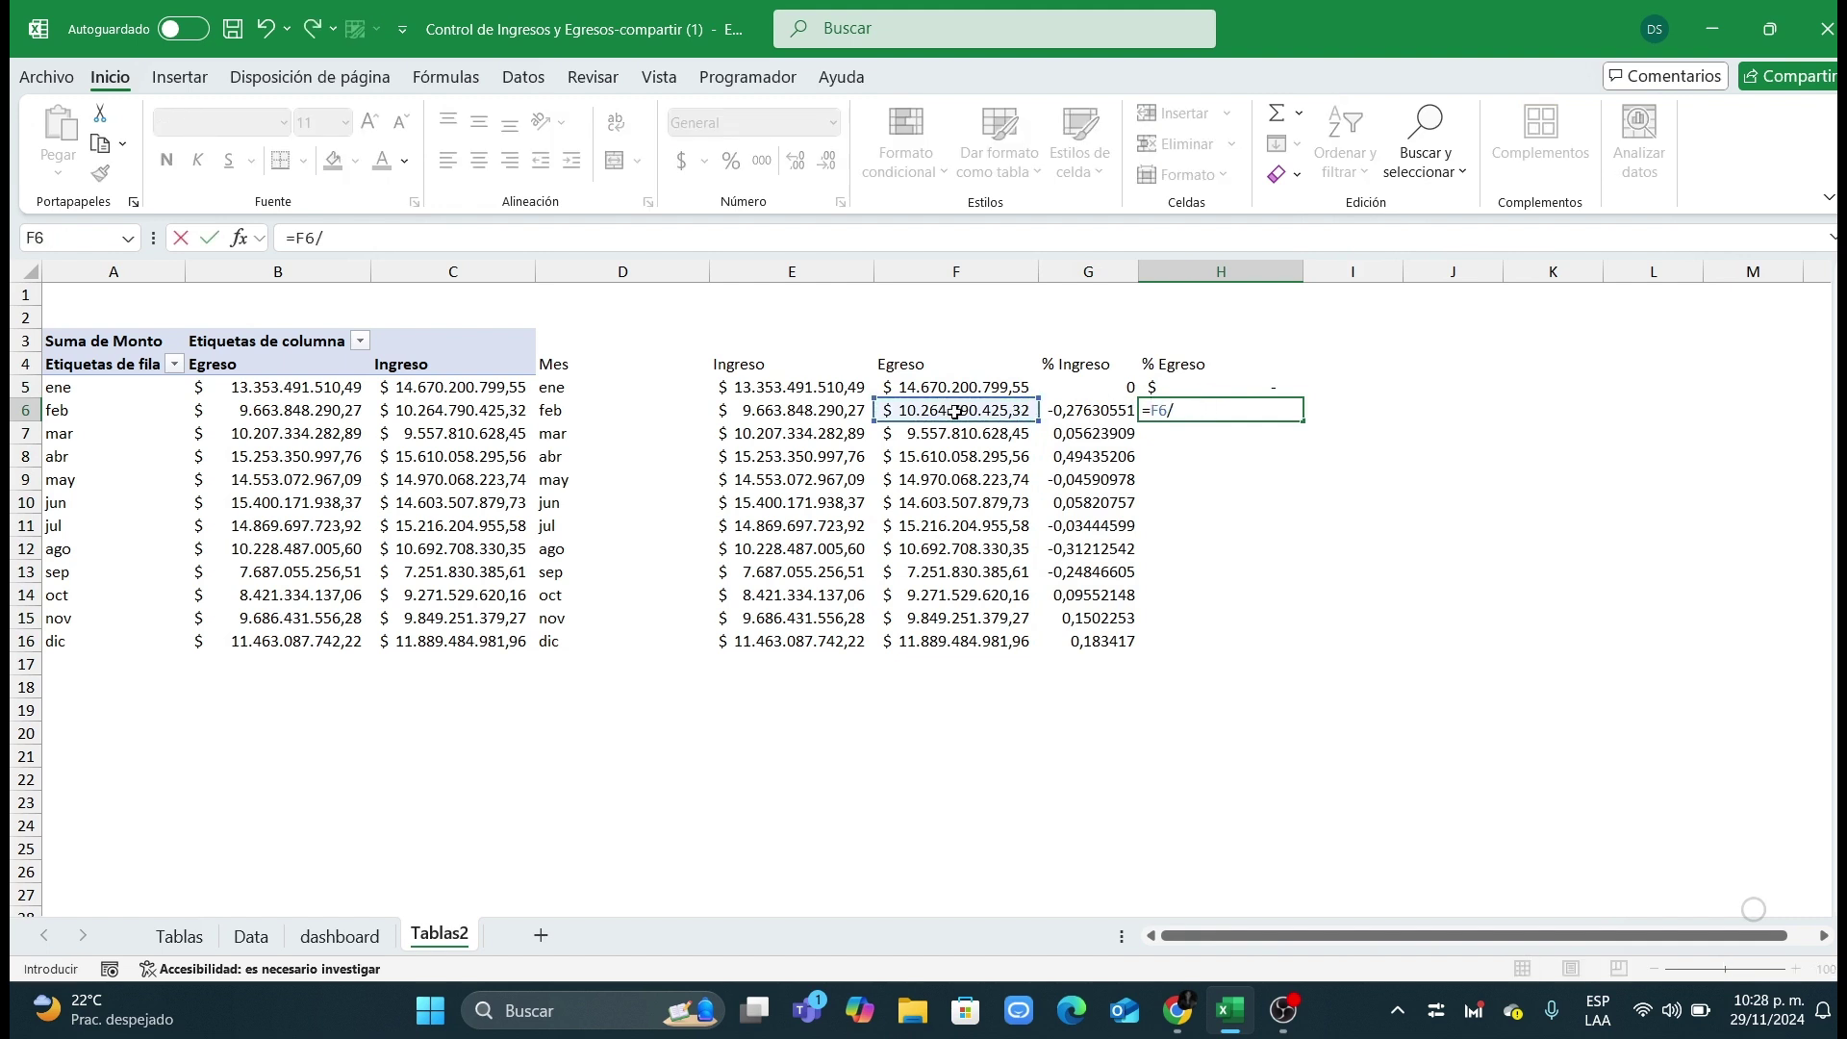
click(957, 388)
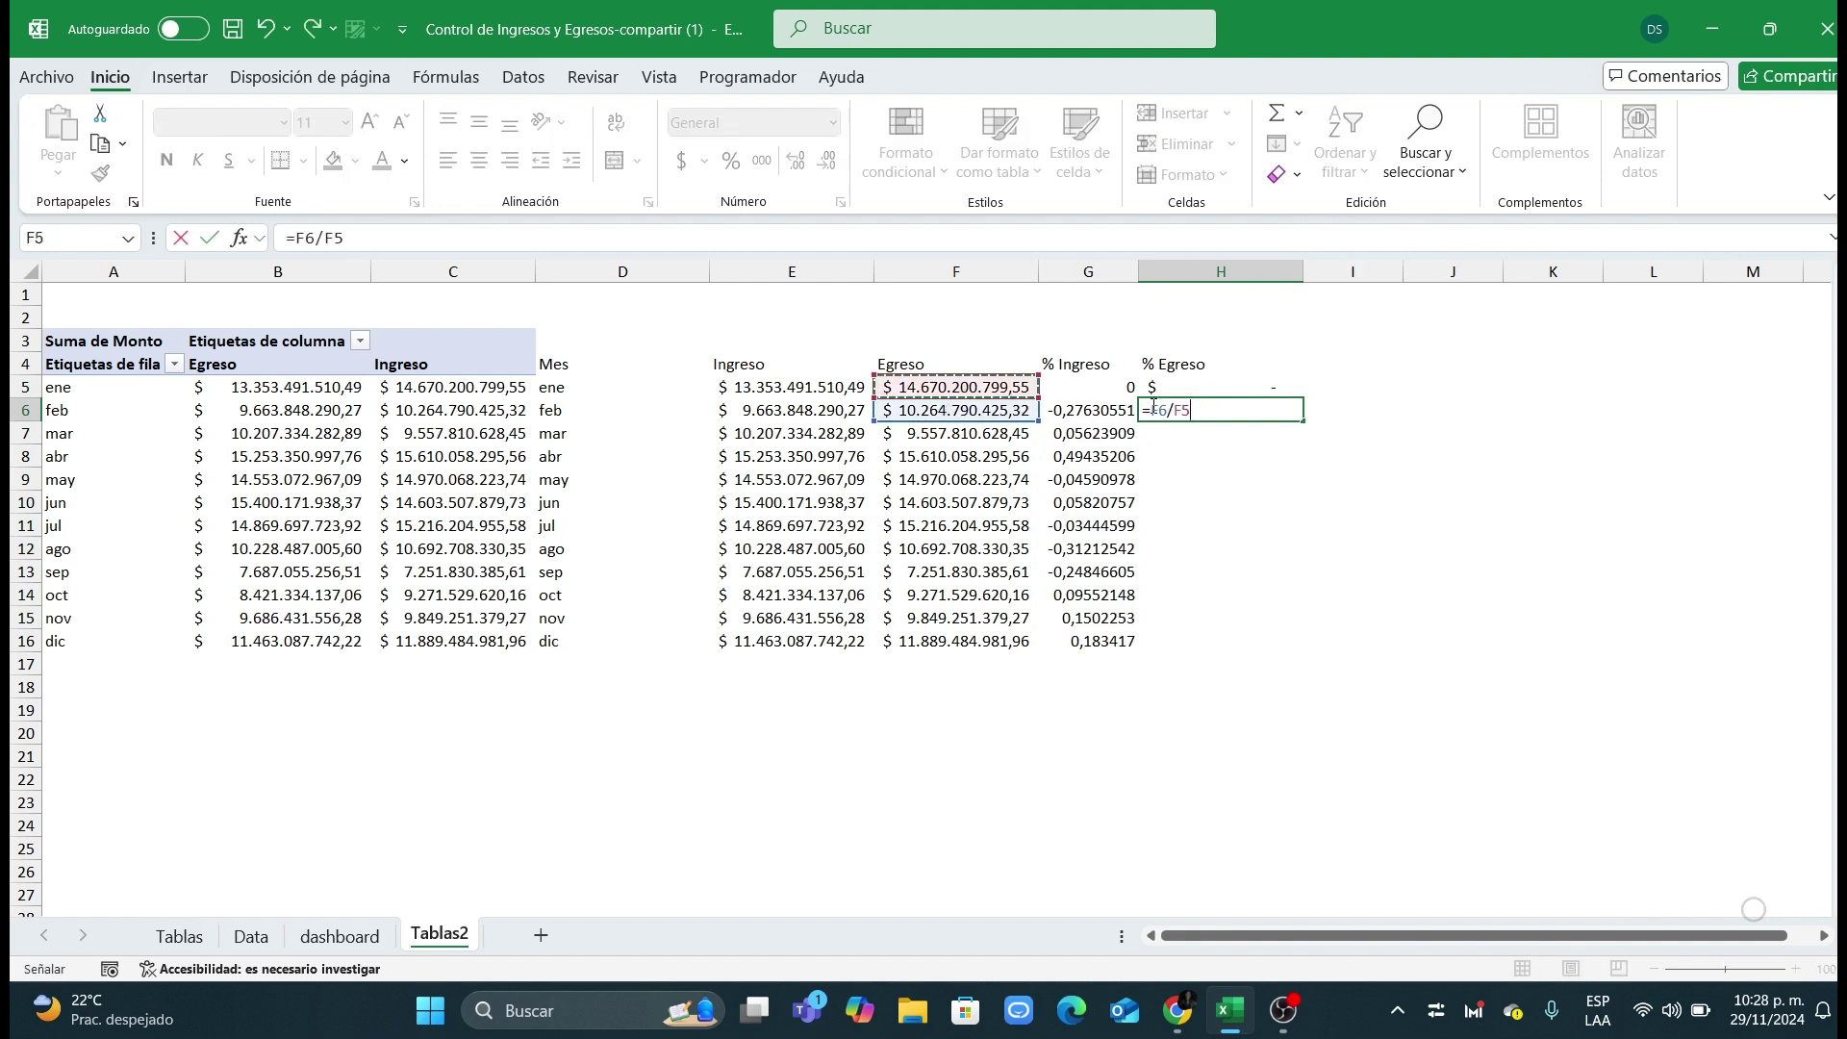
click(1154, 409)
text(()
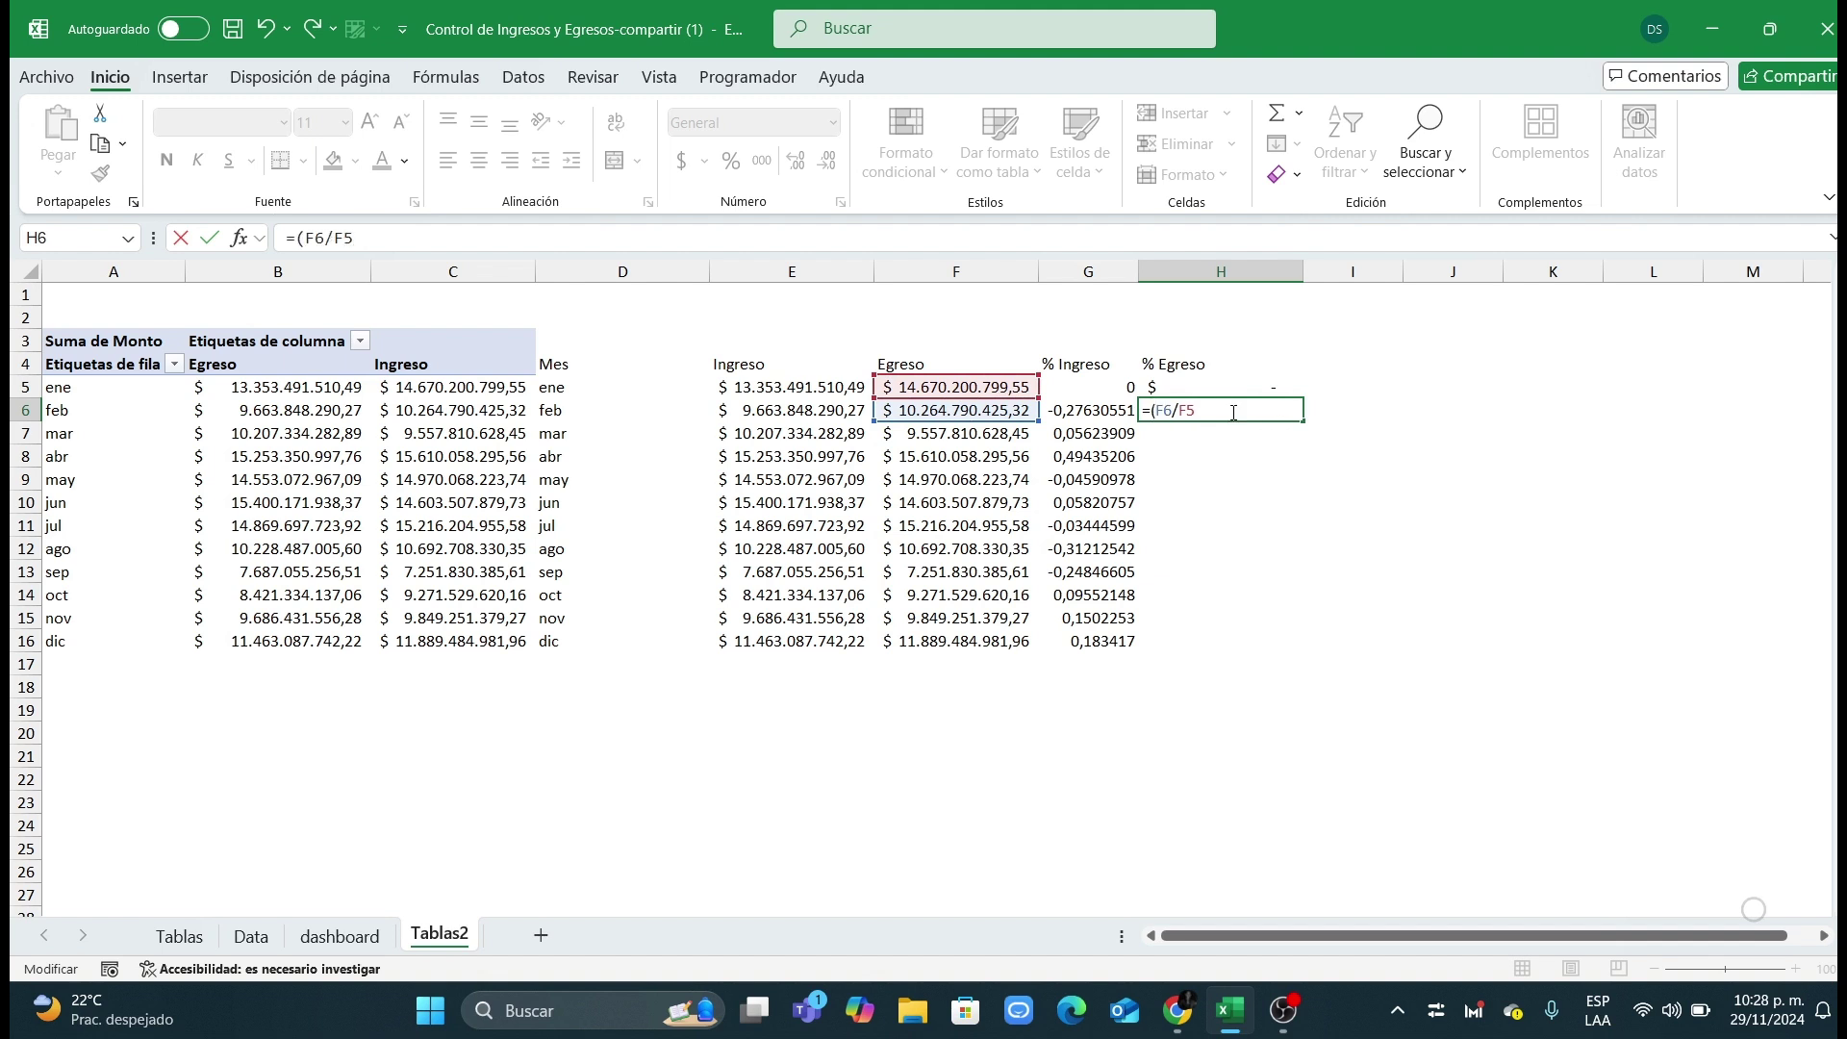
text()-1)
key(Return)
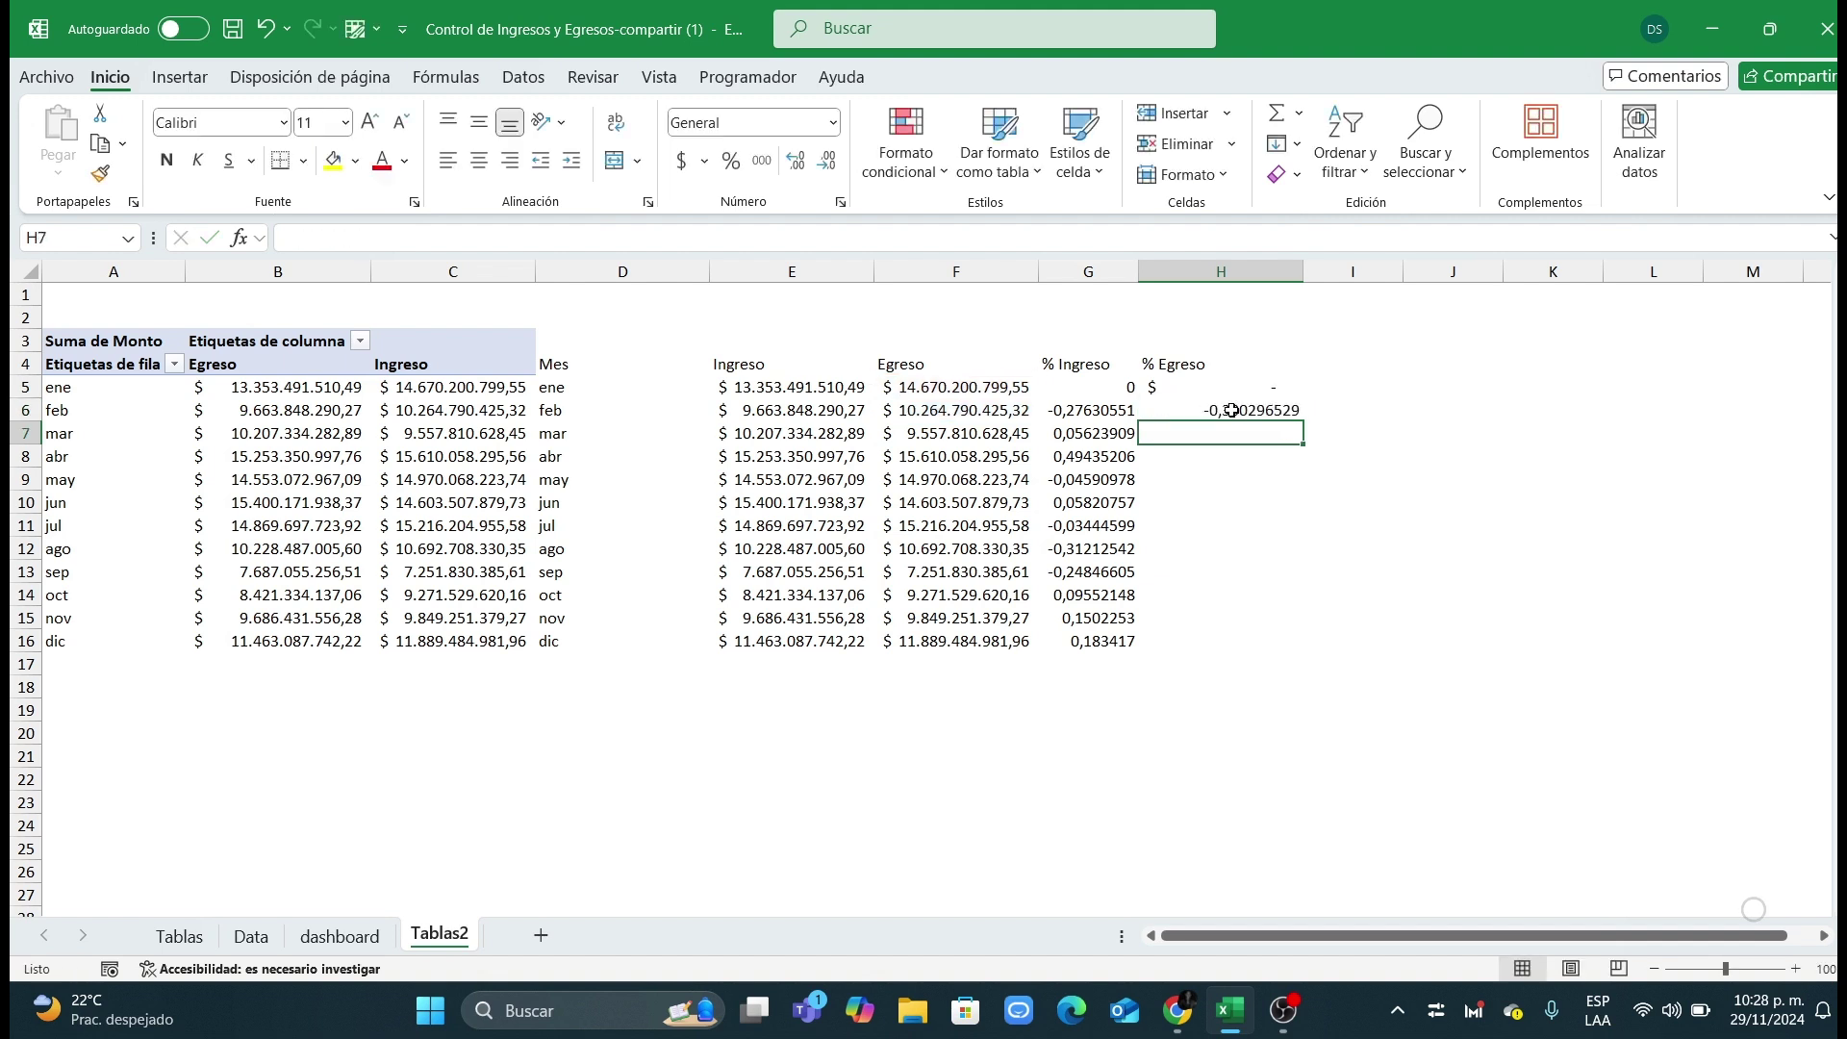
click(1234, 412)
double_click(1305, 421)
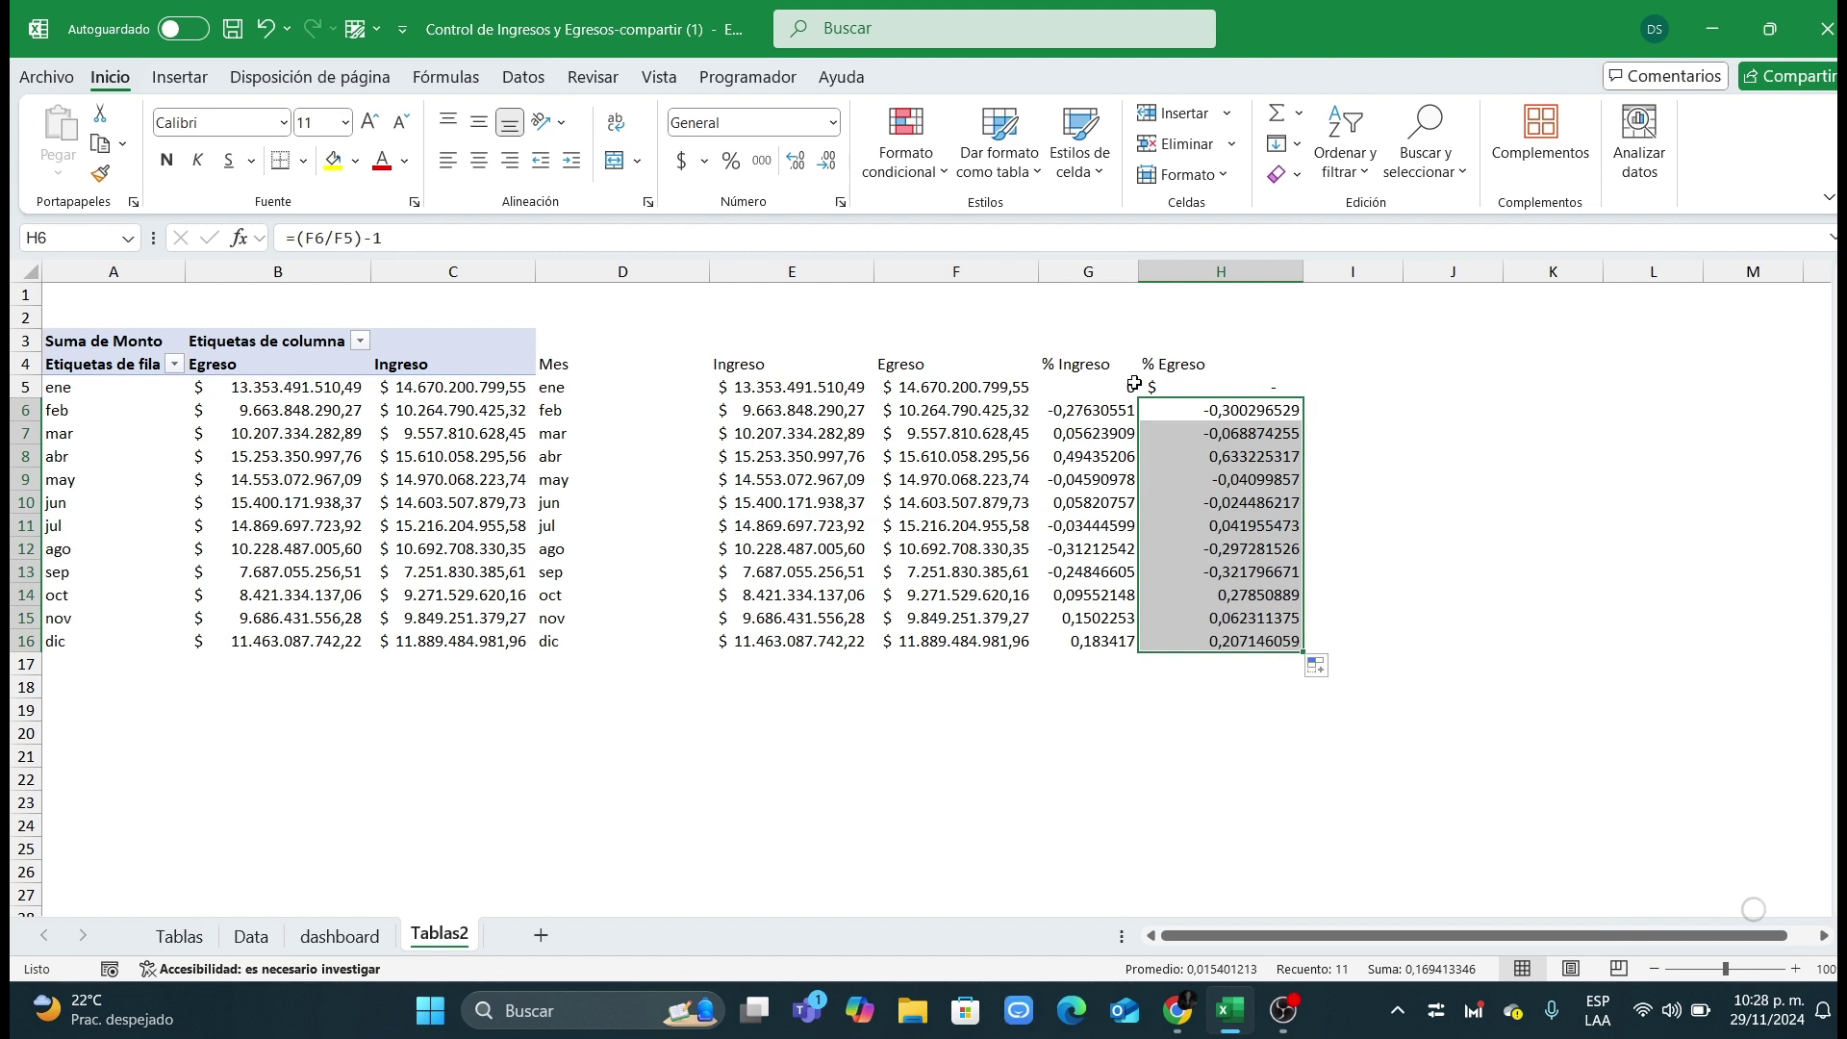
Step: Format the variation values in G5:H16 as percentages with two decimal places
drag(1106, 385, 1266, 642)
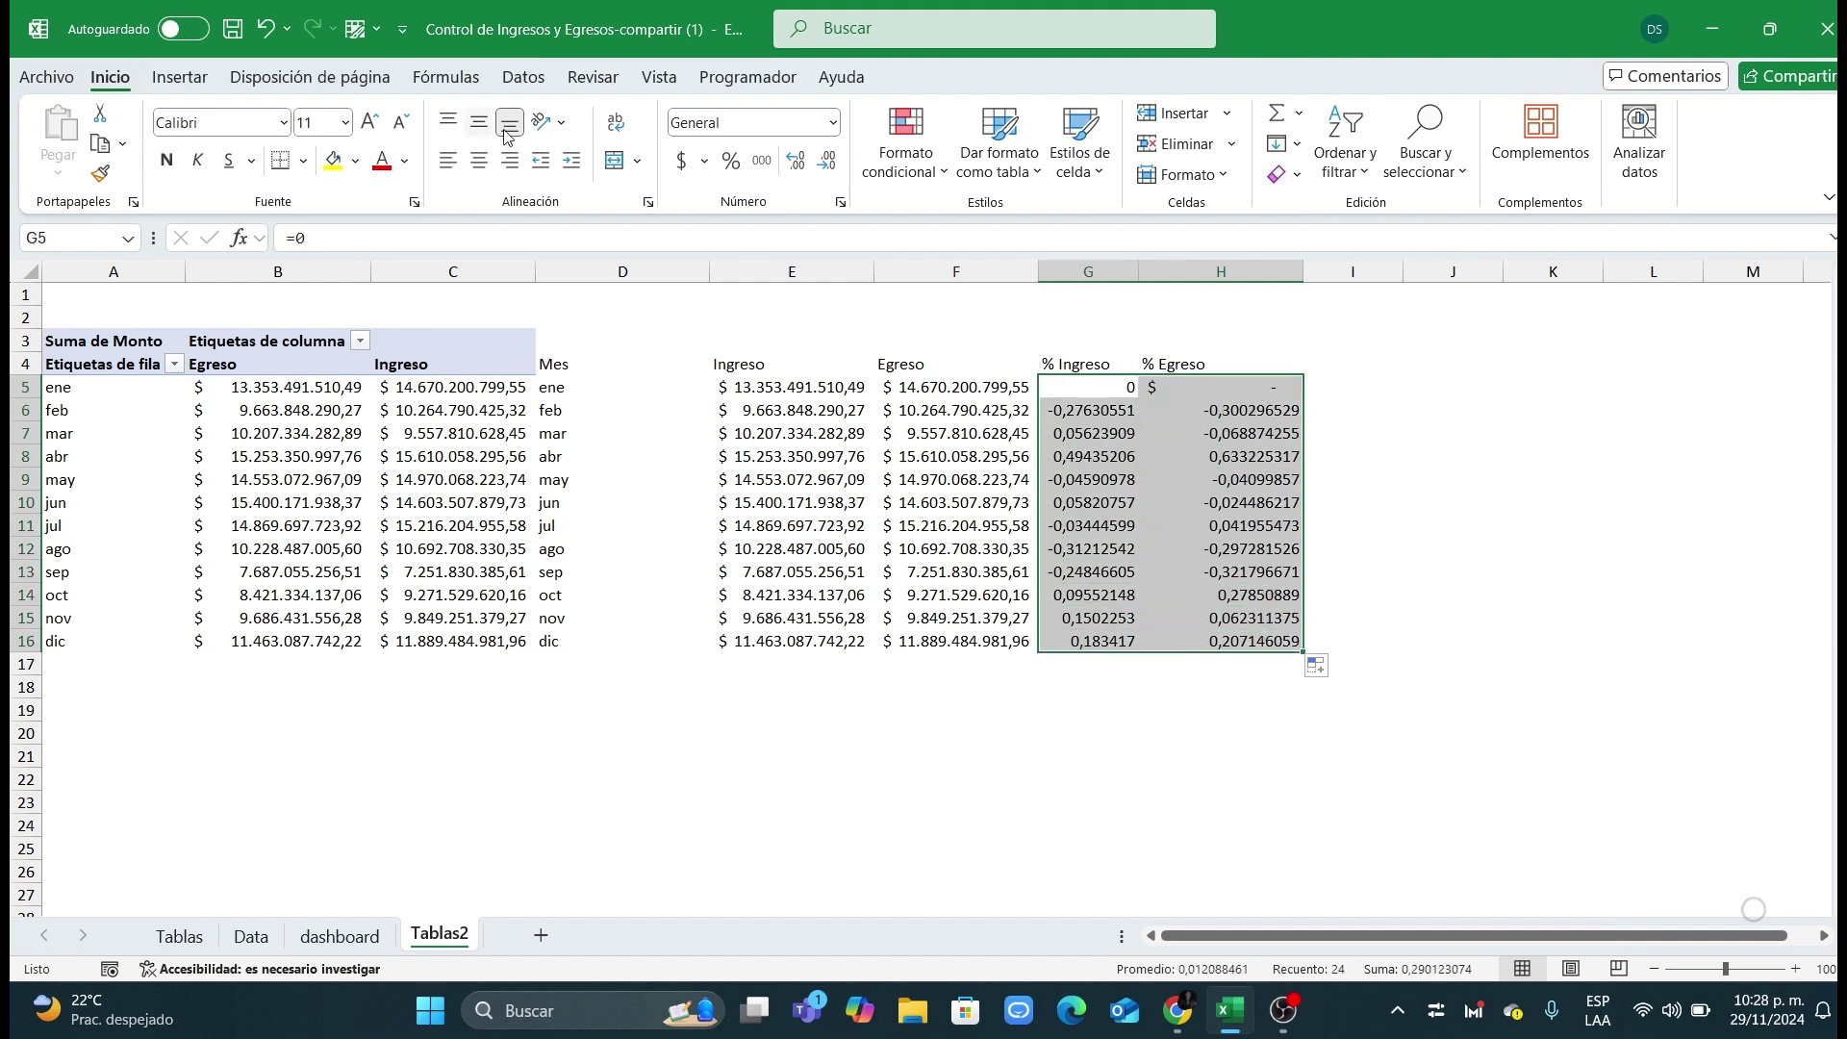
click(731, 161)
click(798, 170)
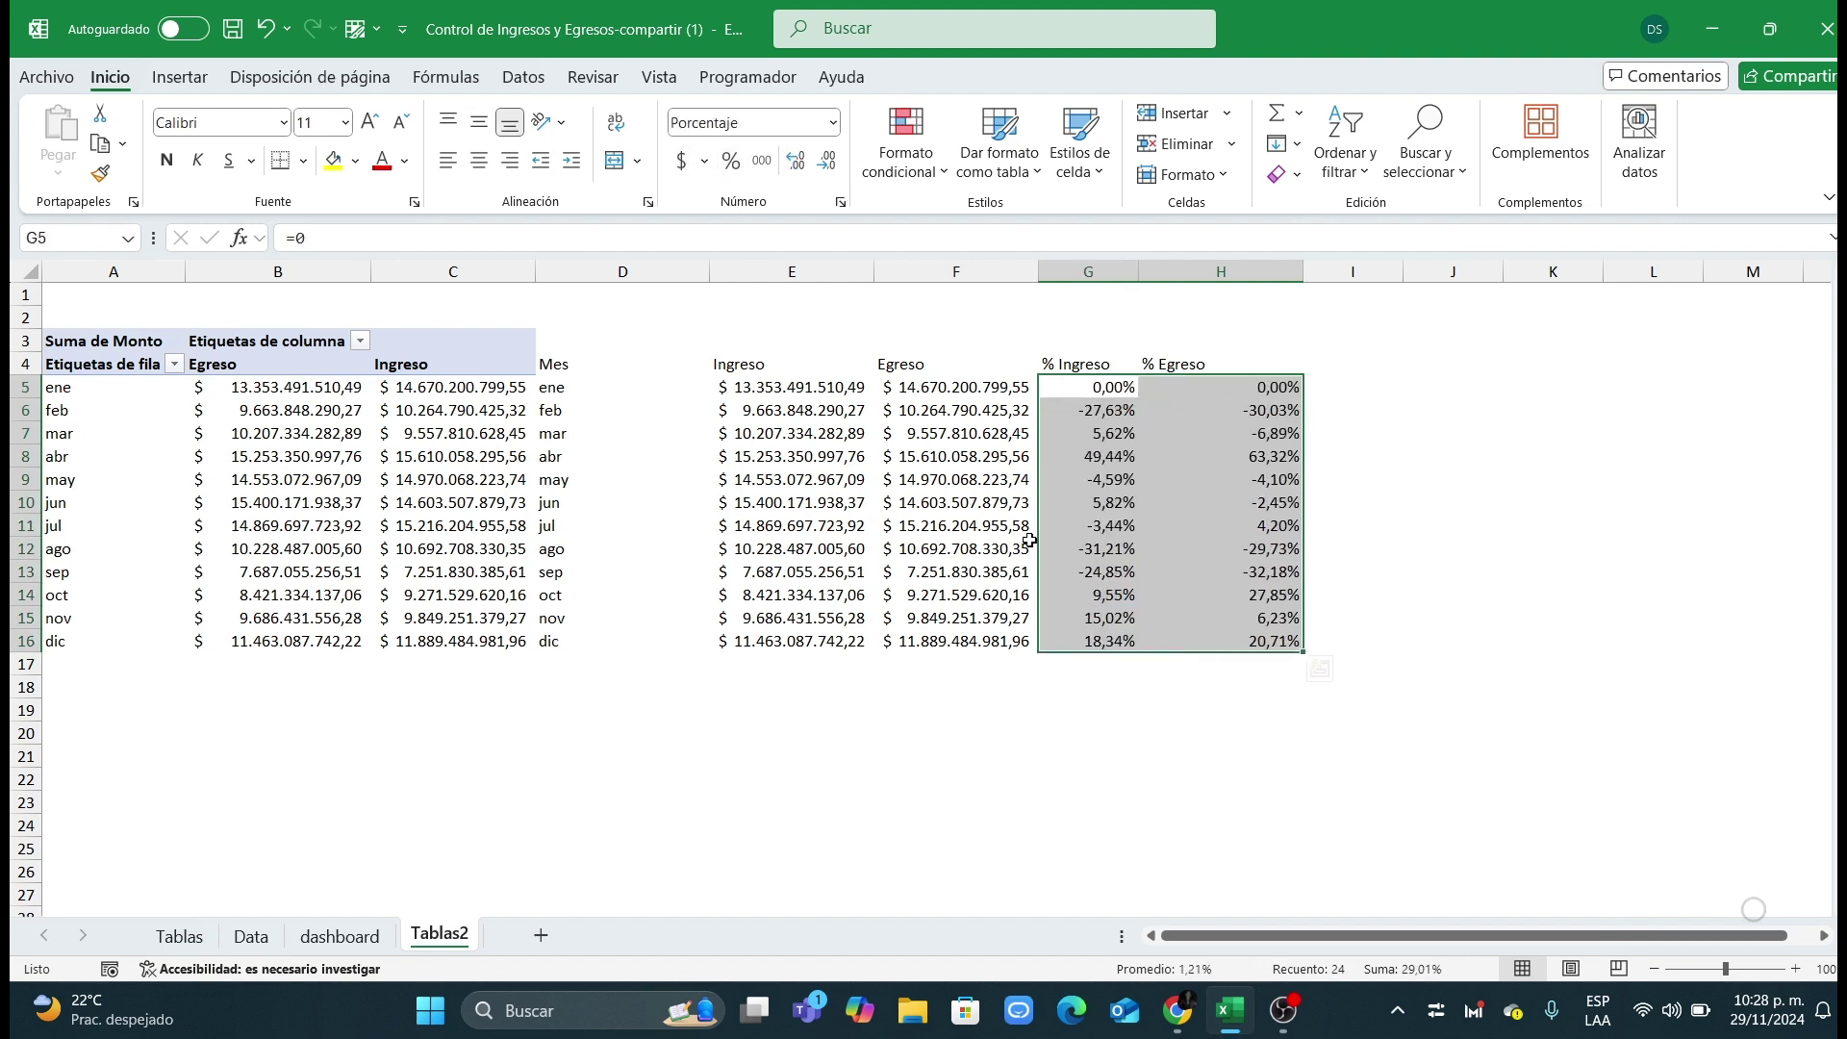
click(1020, 529)
Step: Check the reference table on Tablas, then give the D4:H4 headers on Tablas2 a light gray fill and bold text
click(180, 935)
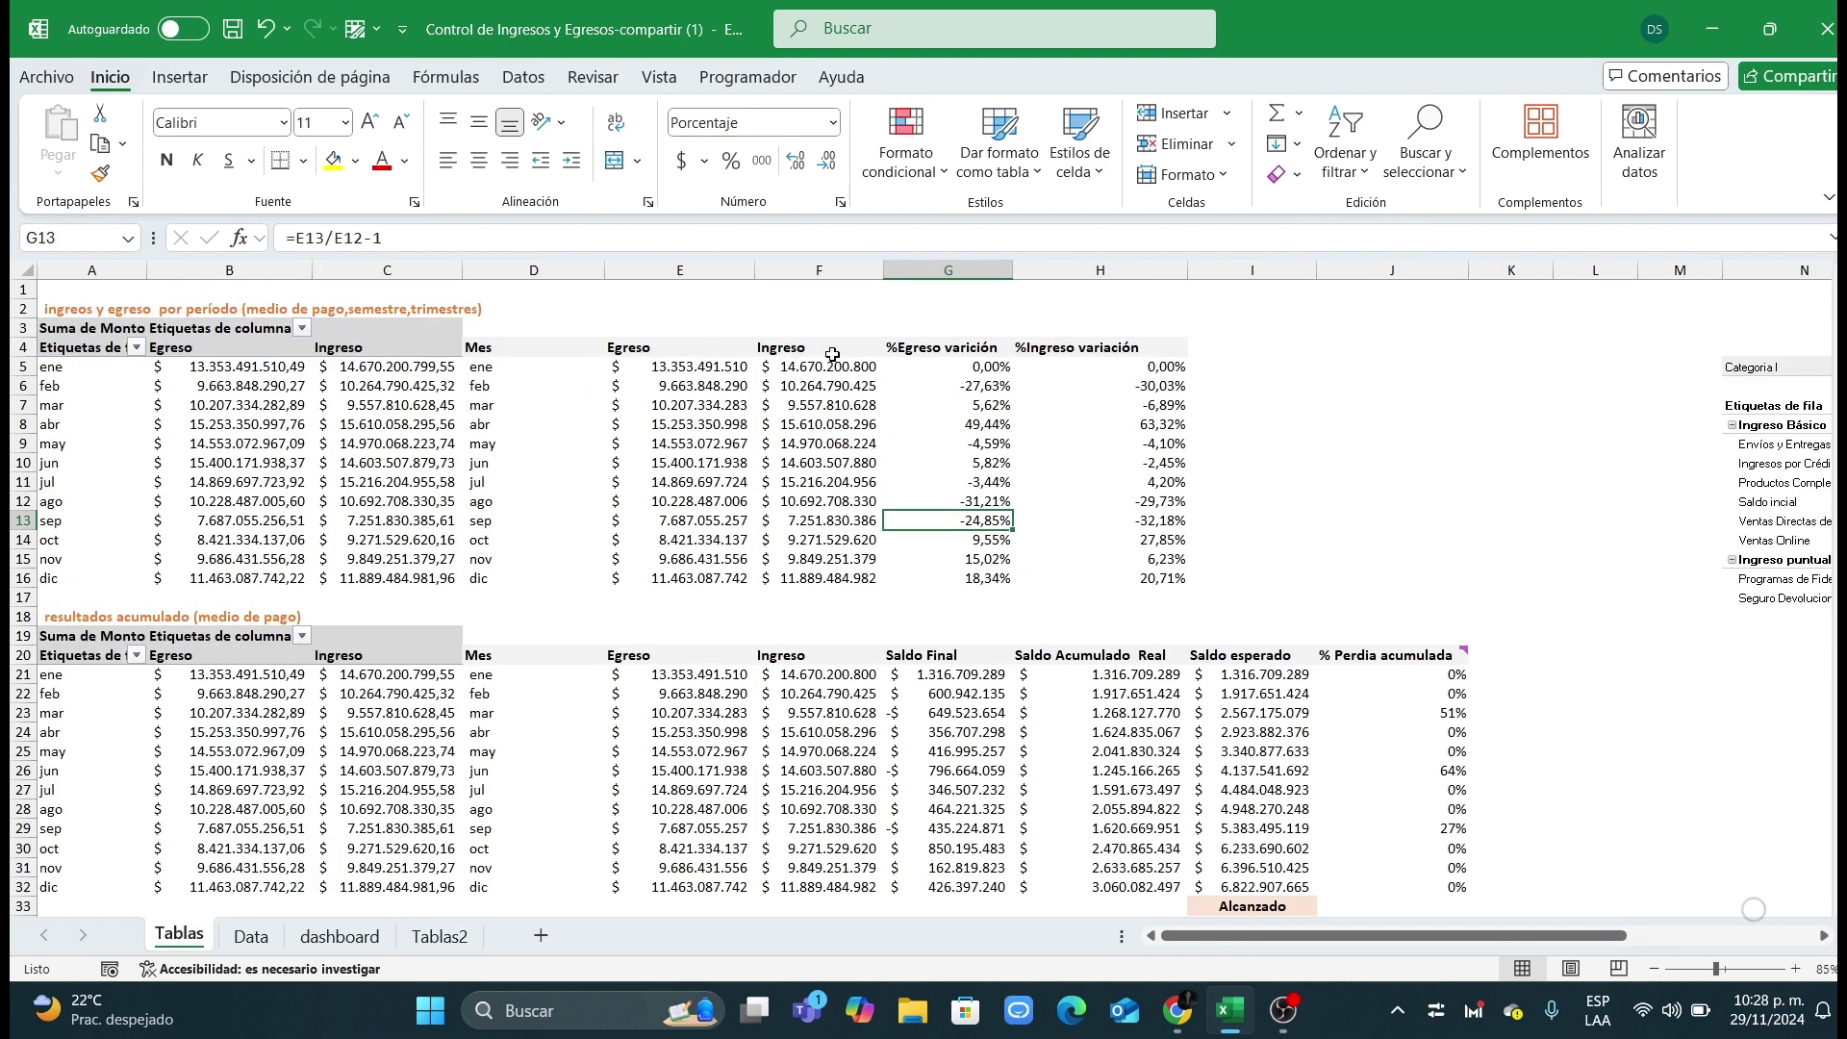
click(439, 935)
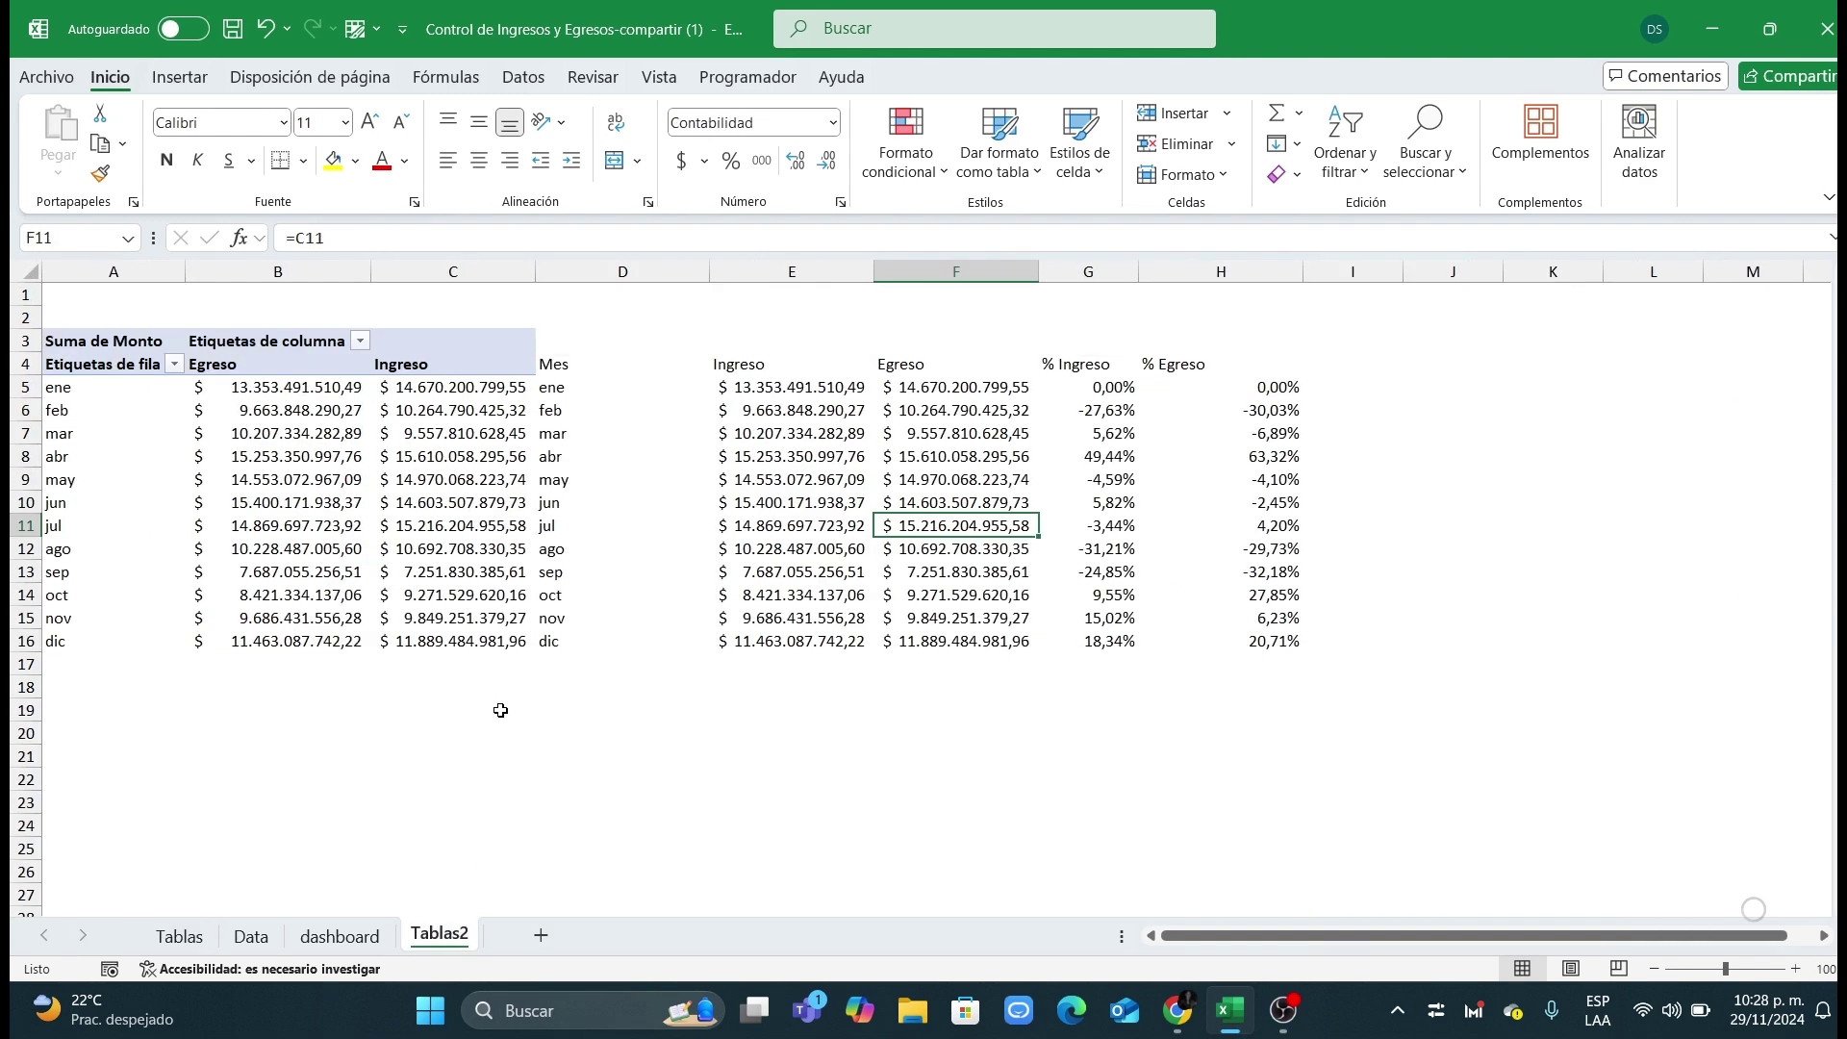
drag(659, 361, 1222, 366)
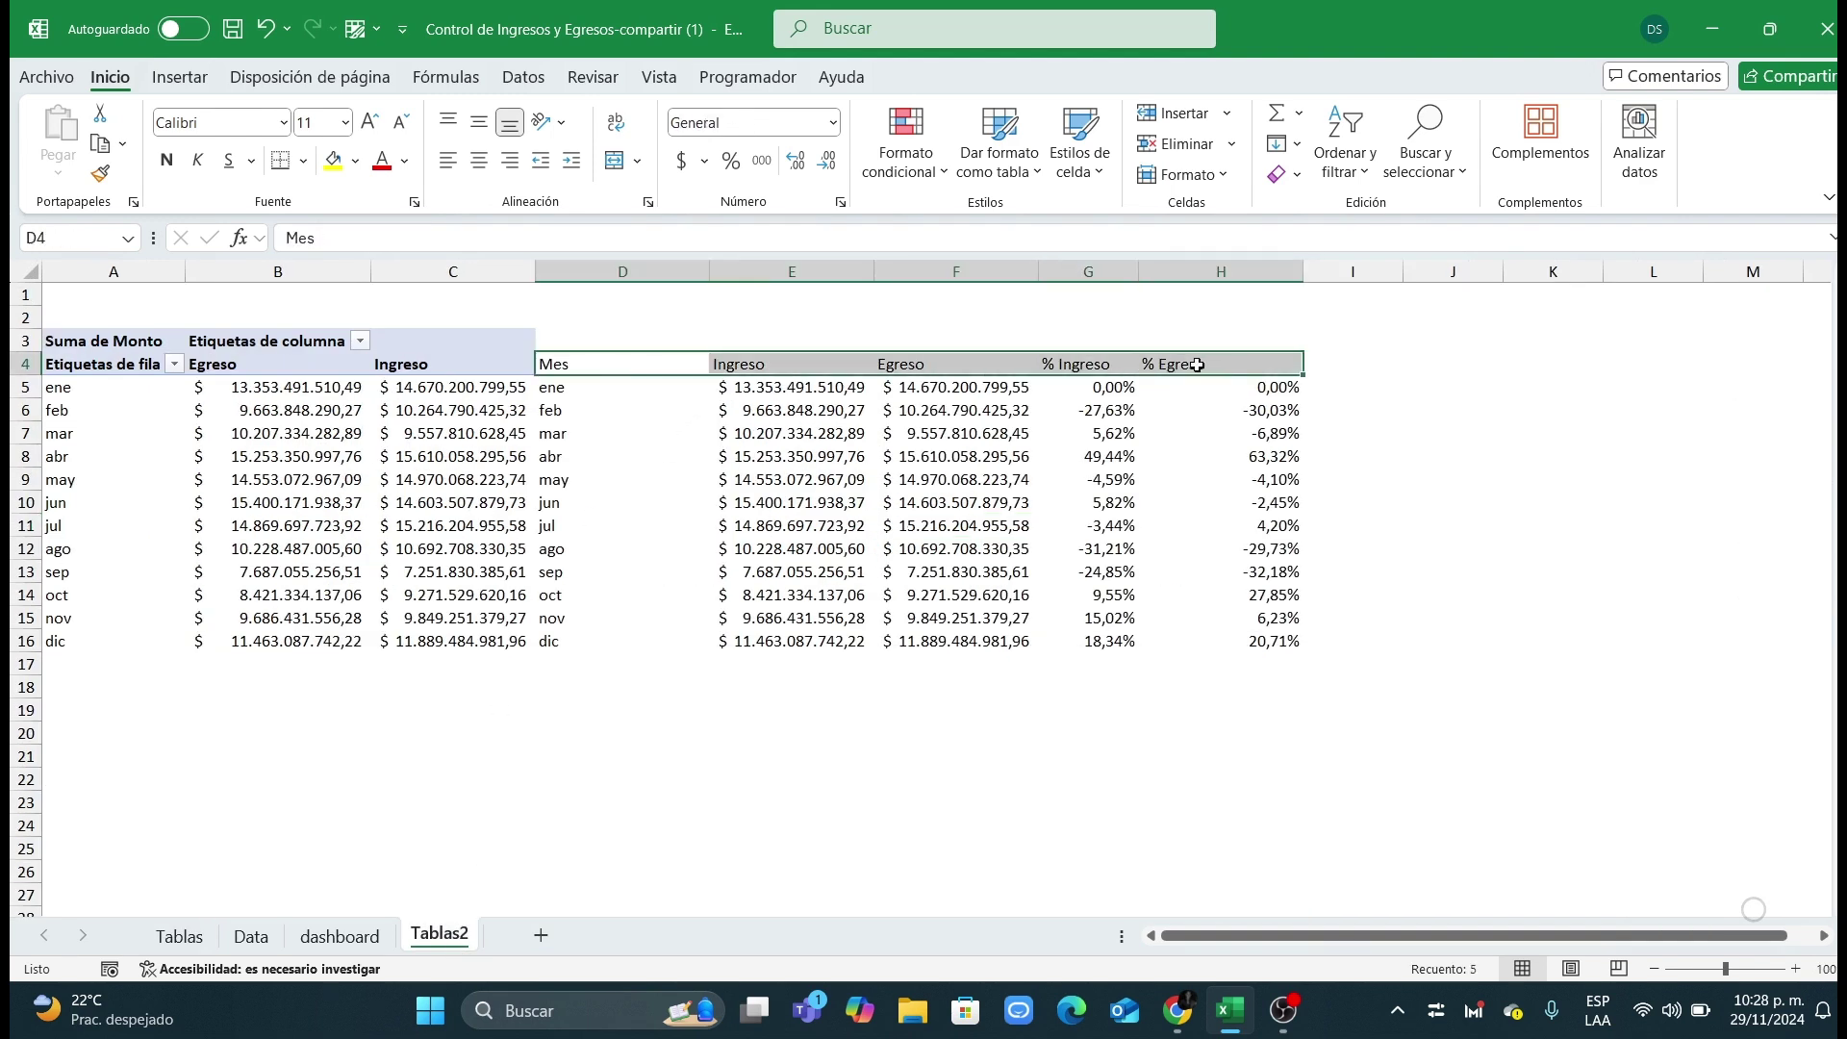
click(365, 160)
click(395, 539)
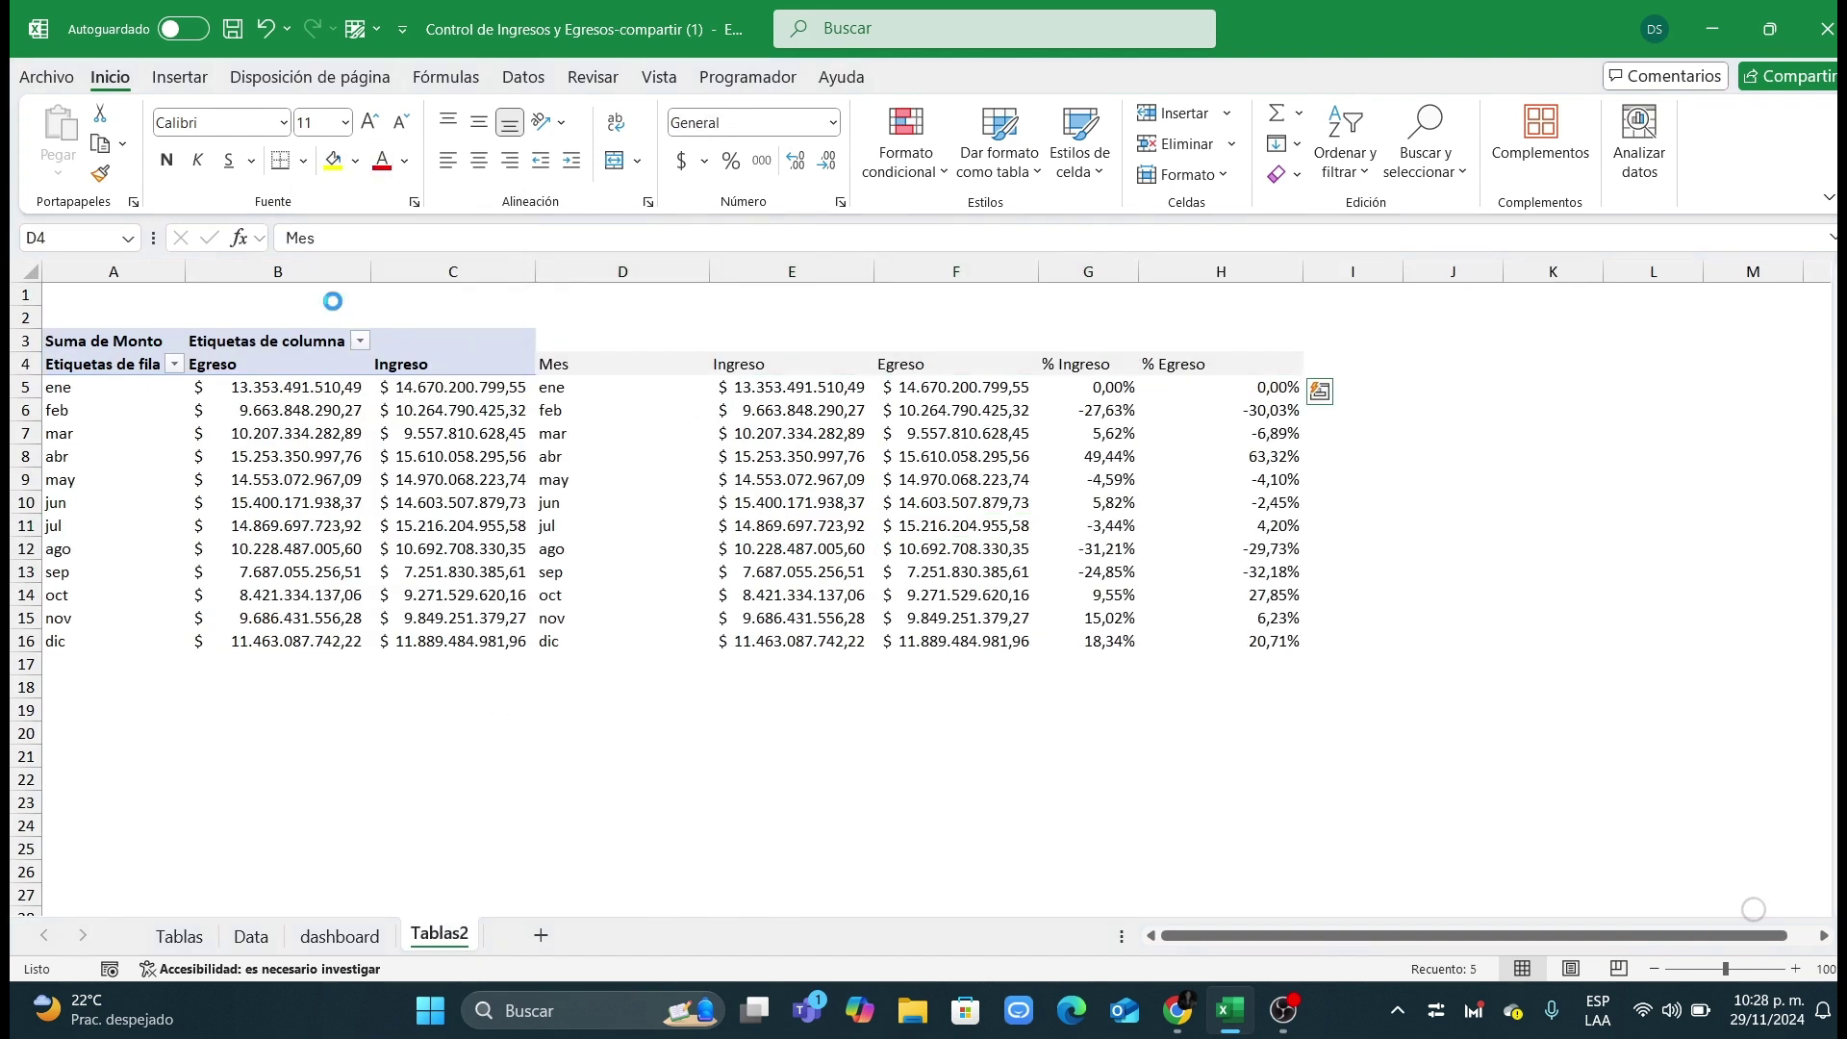
click(167, 161)
click(968, 568)
Step: Apply the gray style to the pivot table and close its field list
click(454, 456)
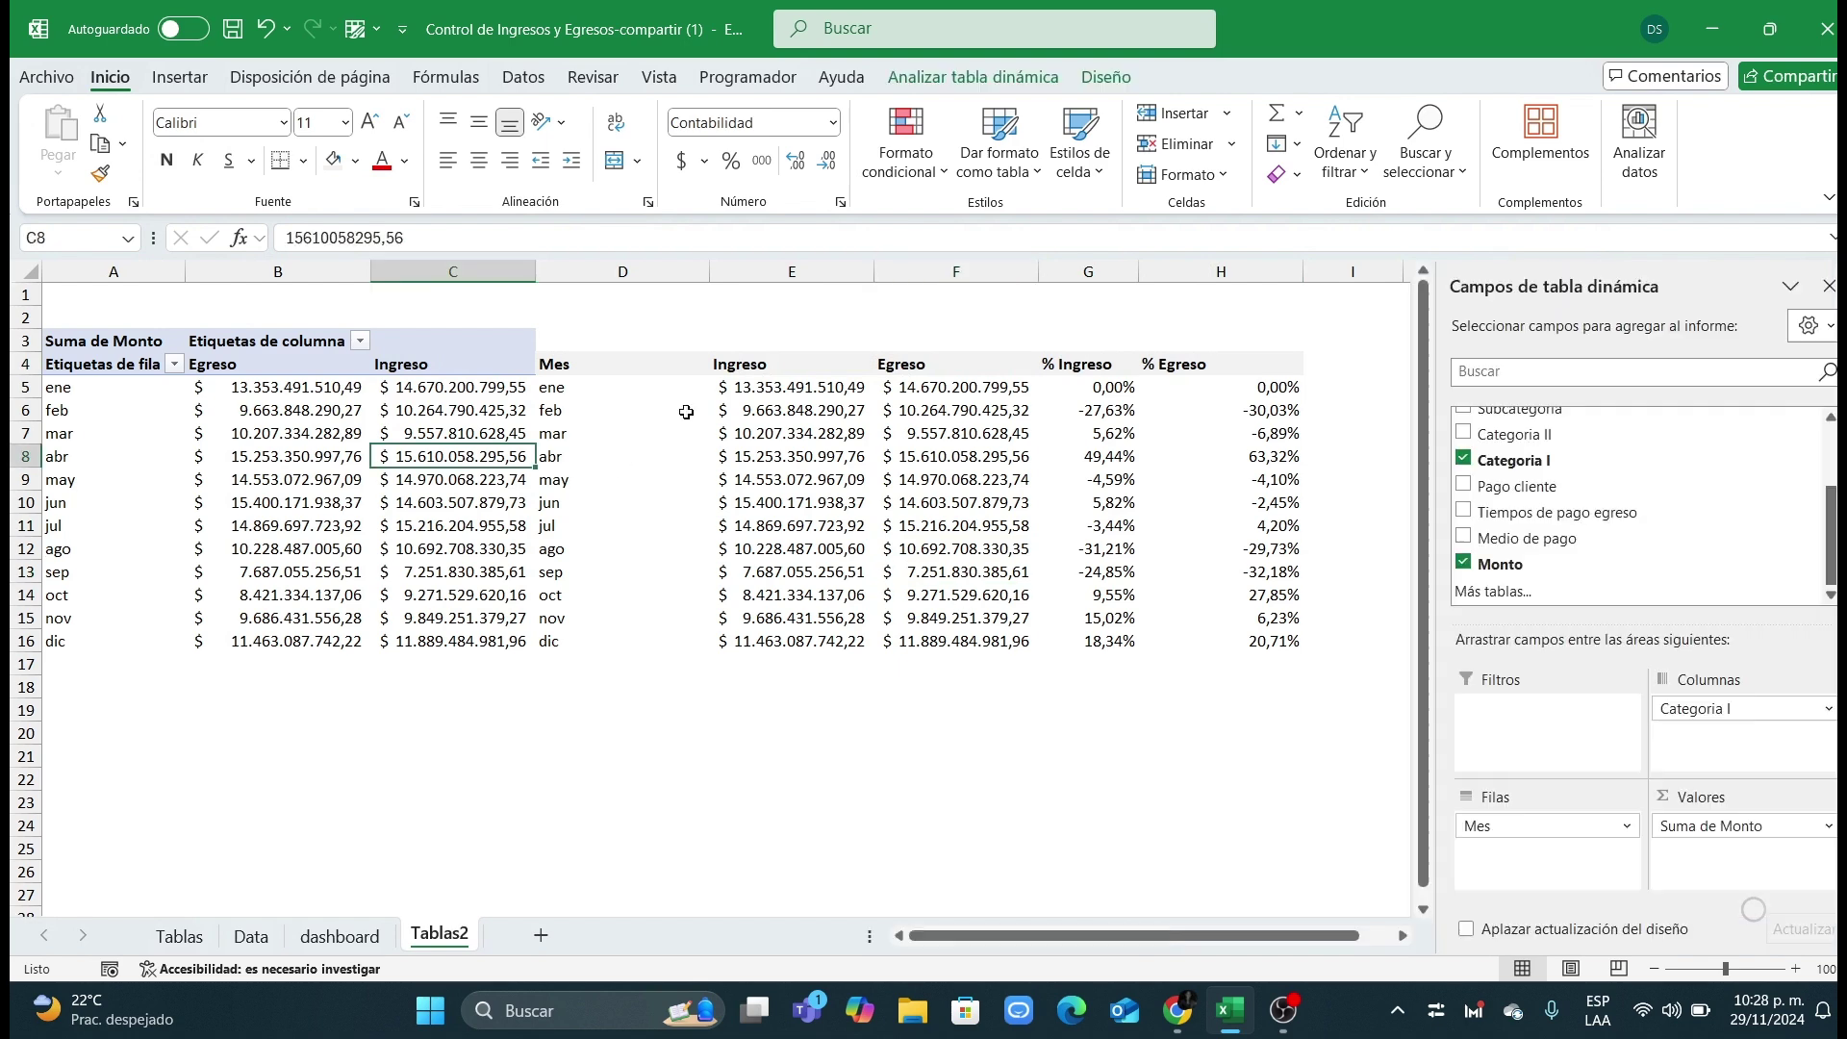
click(1106, 77)
click(864, 141)
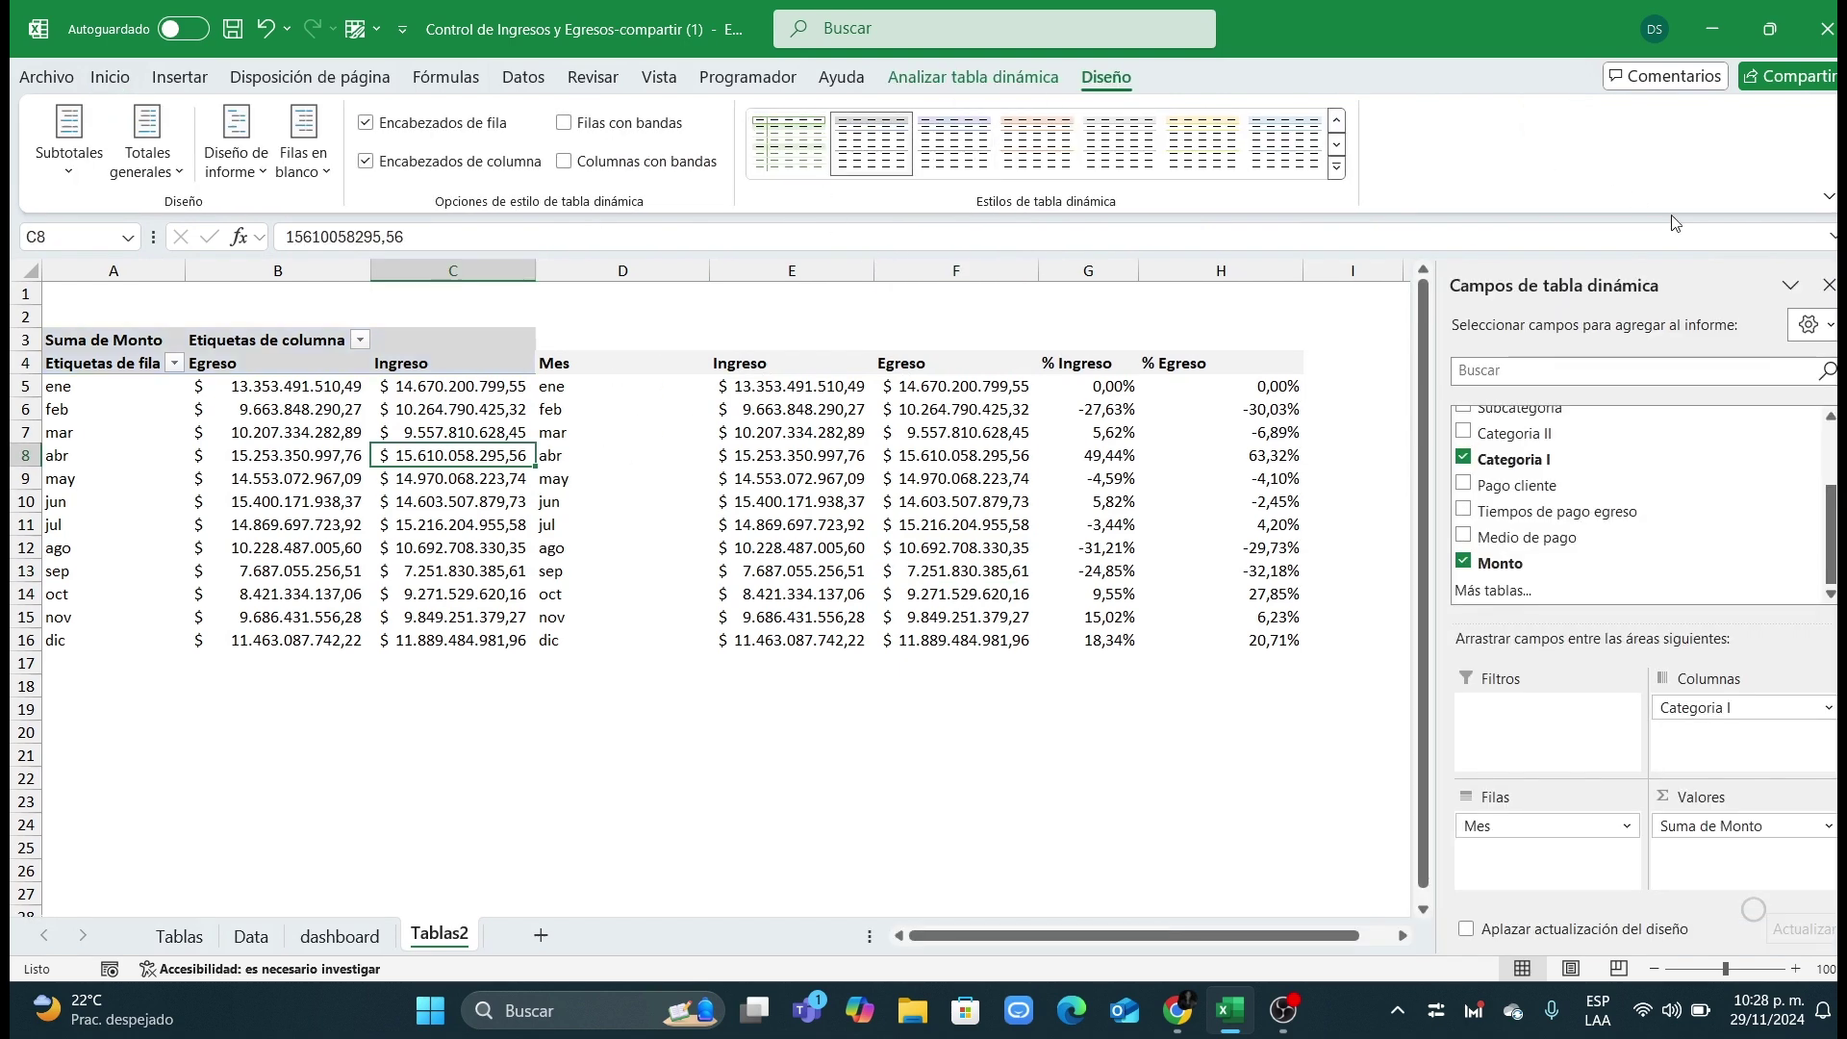
click(1830, 285)
Step: Copy the orange title in A2 of the Tablas sheet to A2 on Tablas2
click(180, 936)
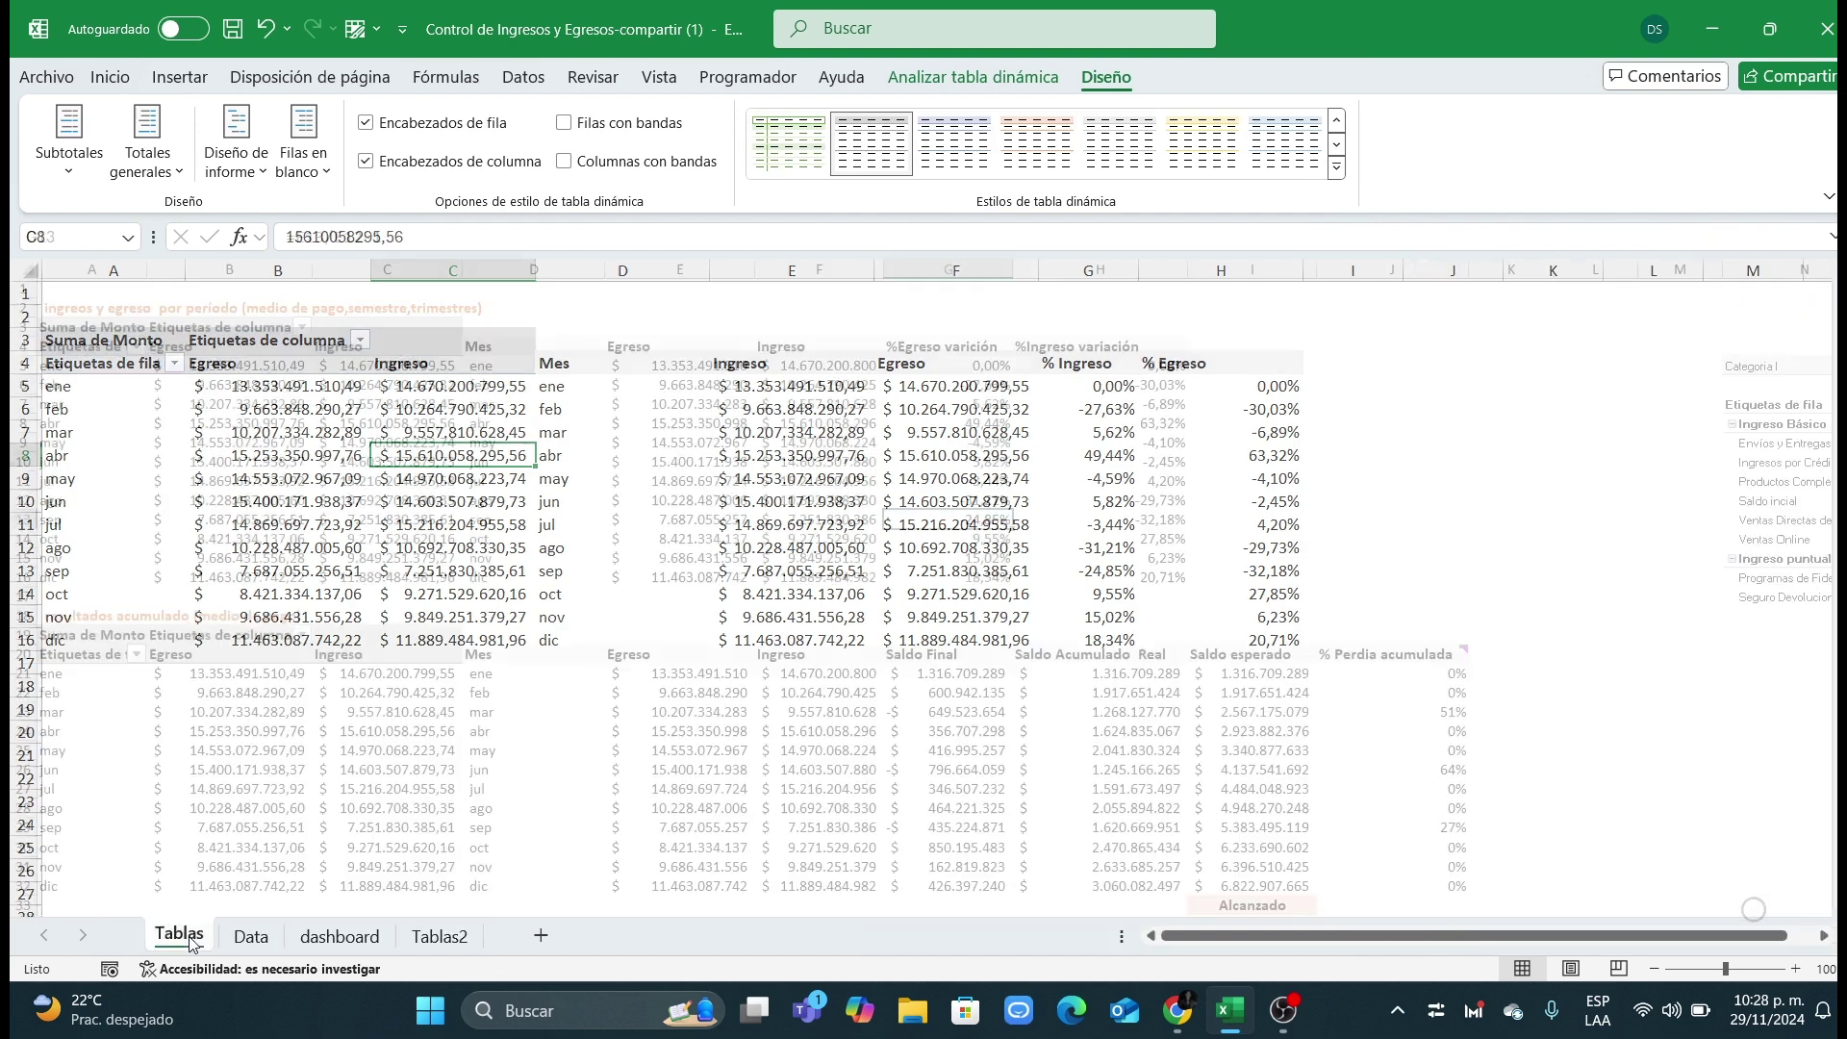
click(69, 311)
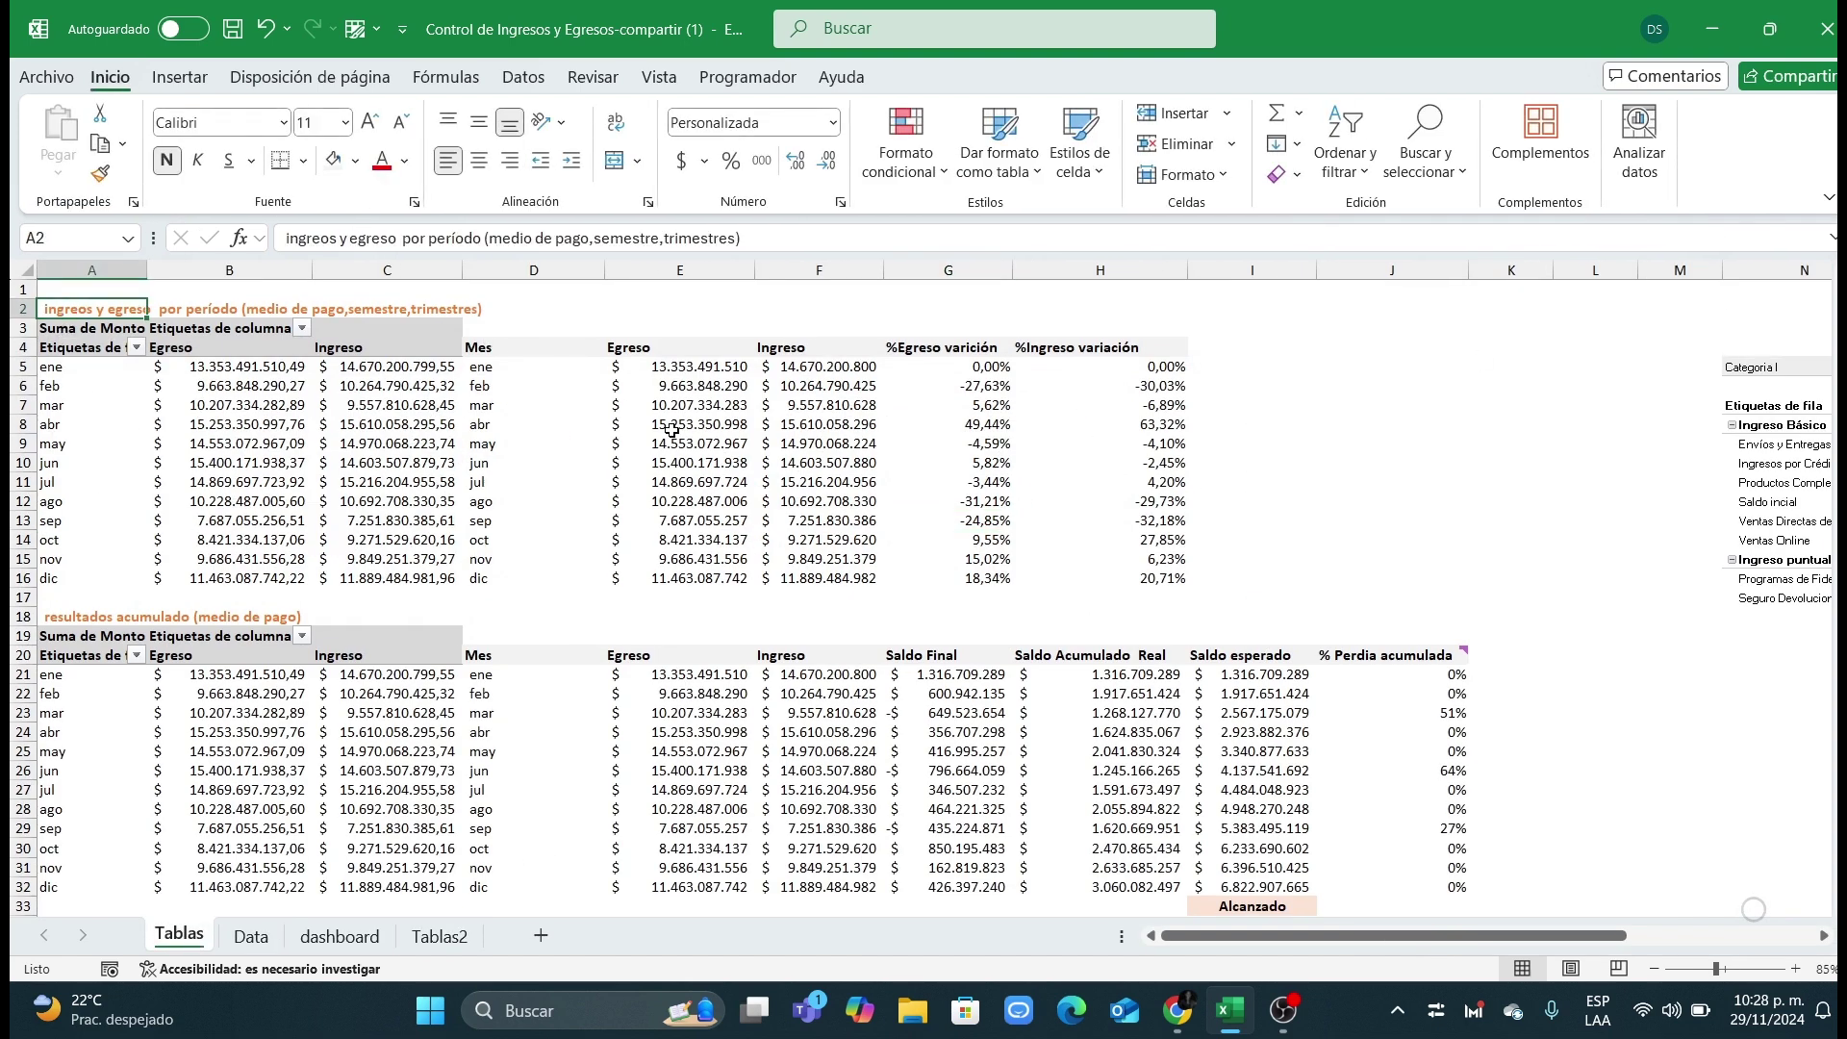
key(ctrl+c)
click(439, 935)
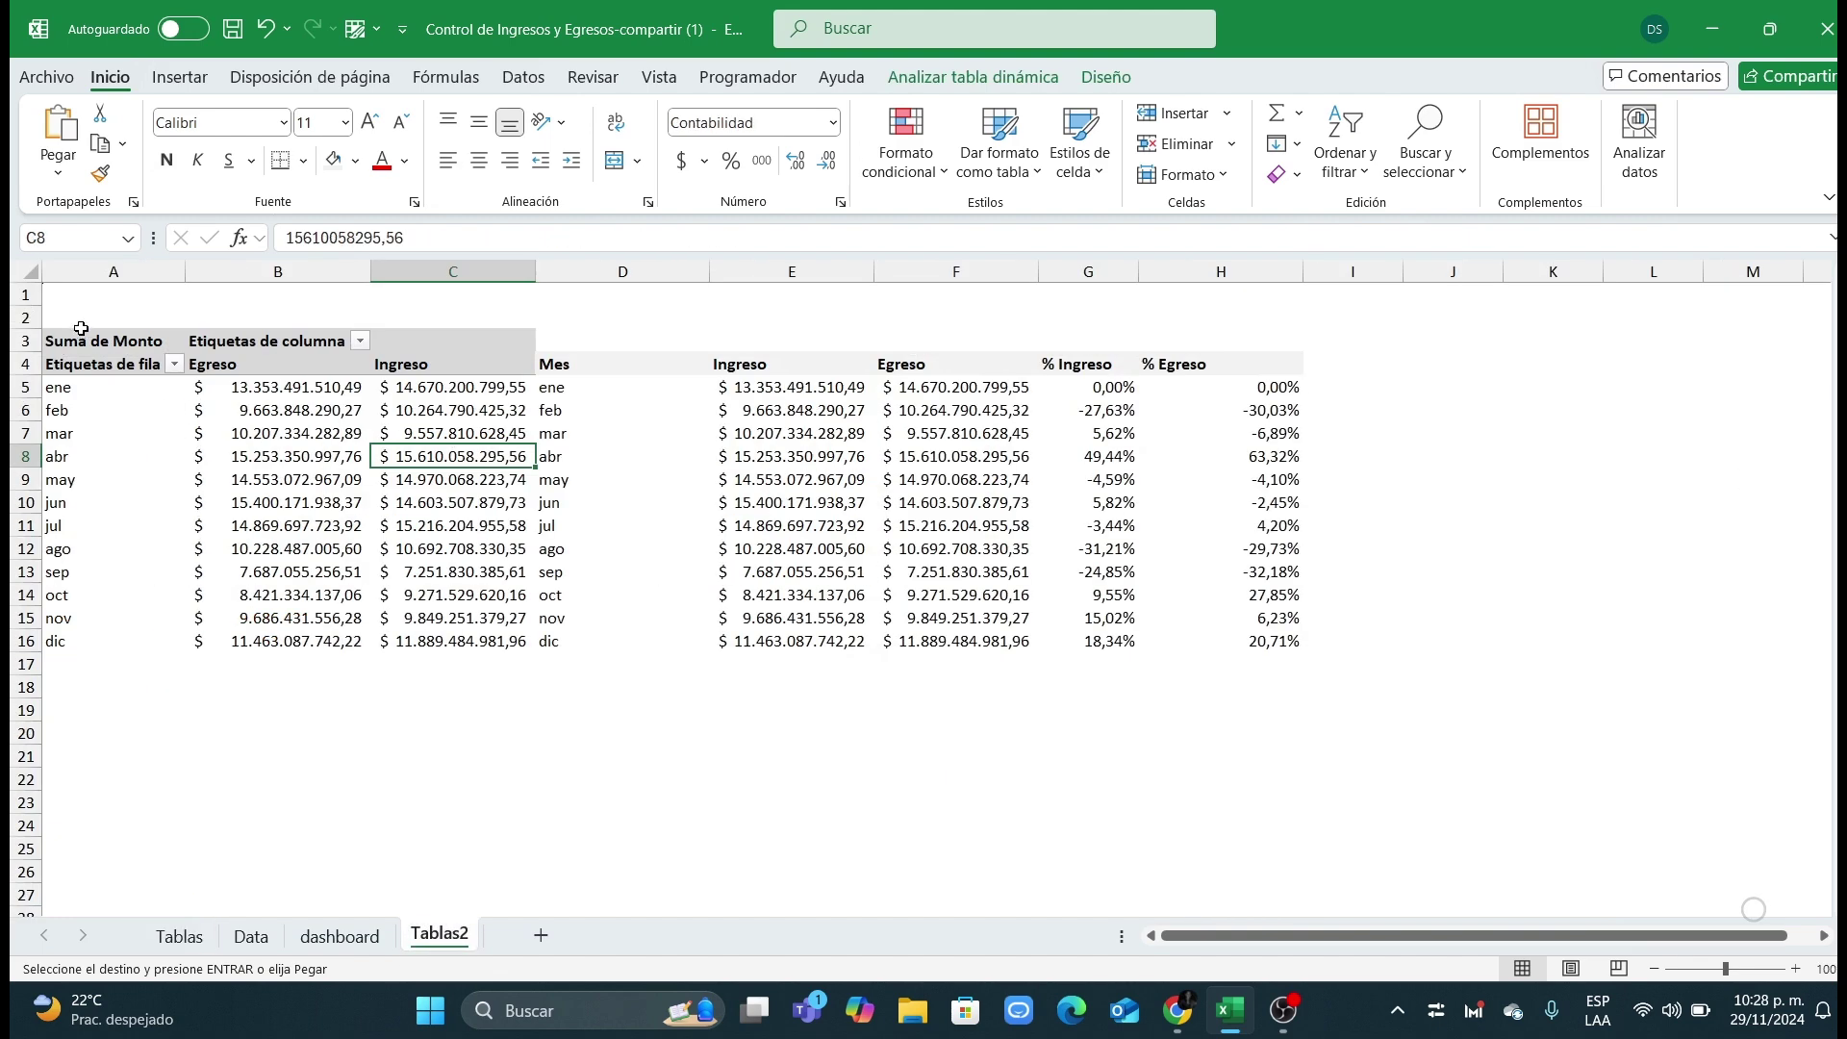
click(82, 323)
key(ctrl+v)
click(327, 640)
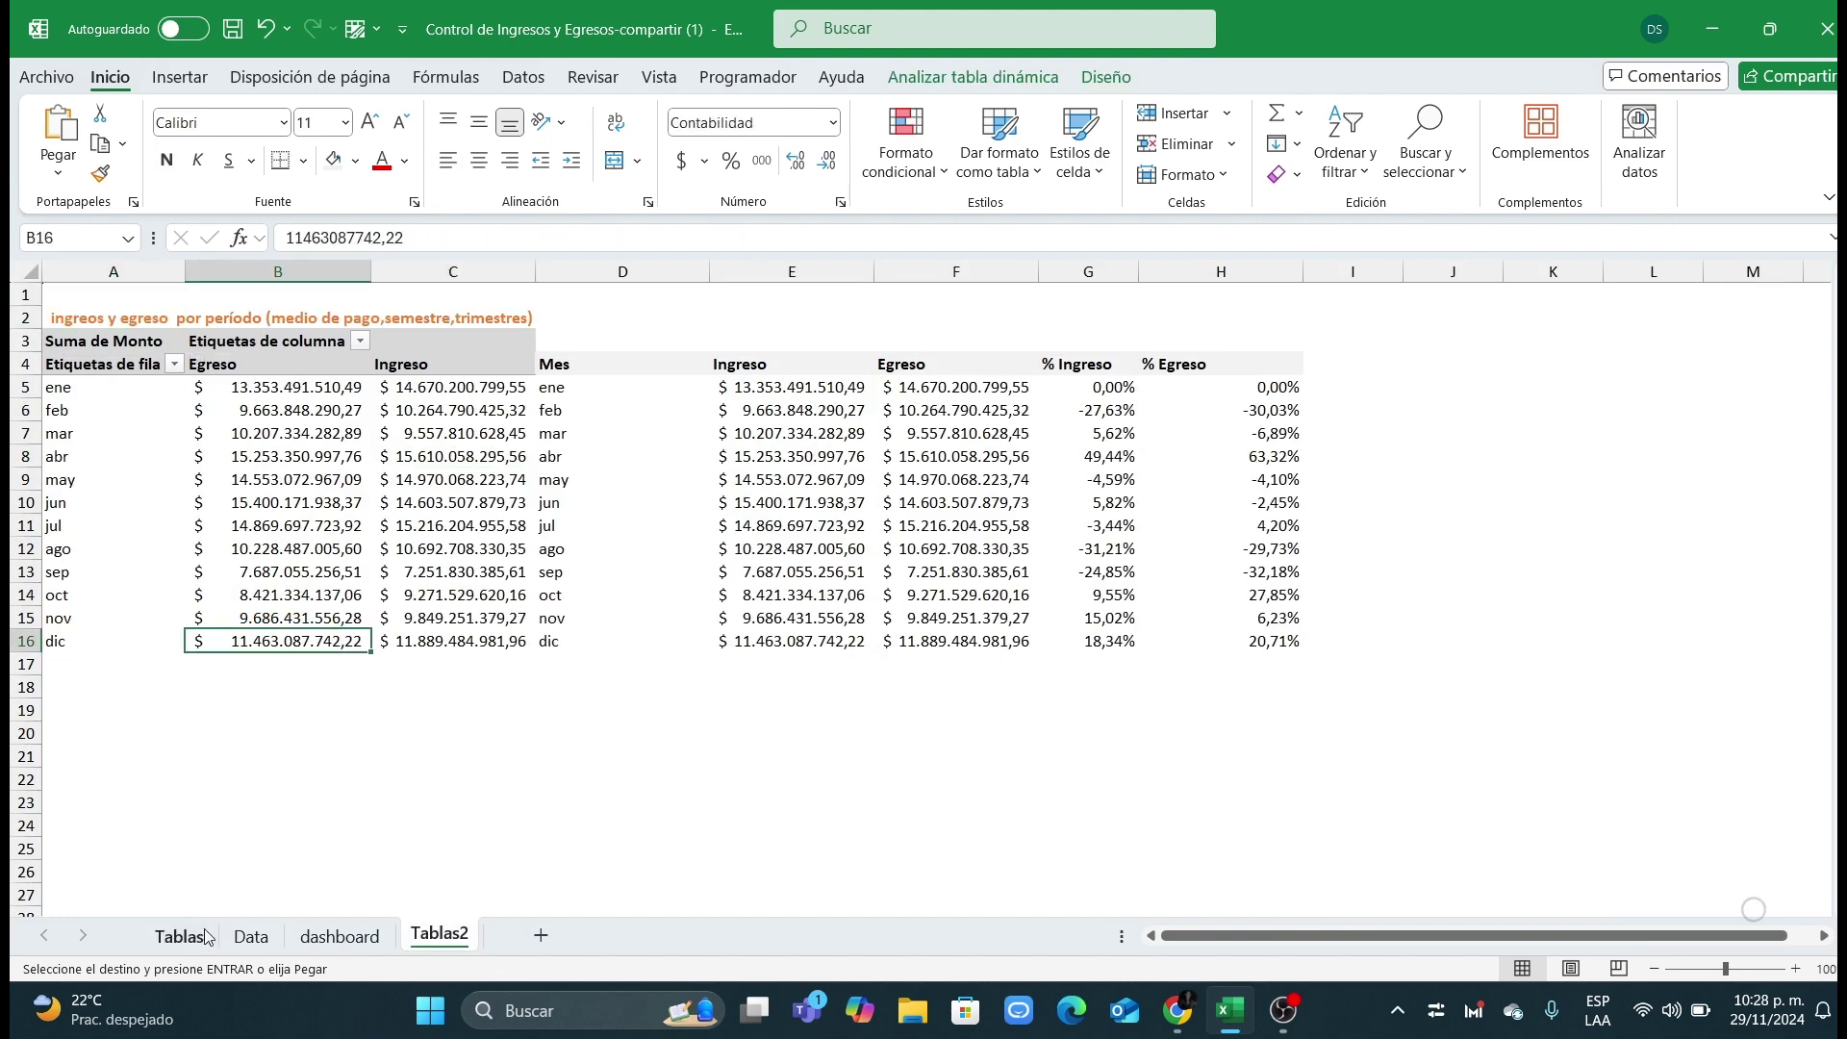
Step: Examine the resultados acumulado table on Tablas, especially how Saldo Final is calculated from Ingreso and Egreso
click(204, 938)
scroll(164, 693, down, 1)
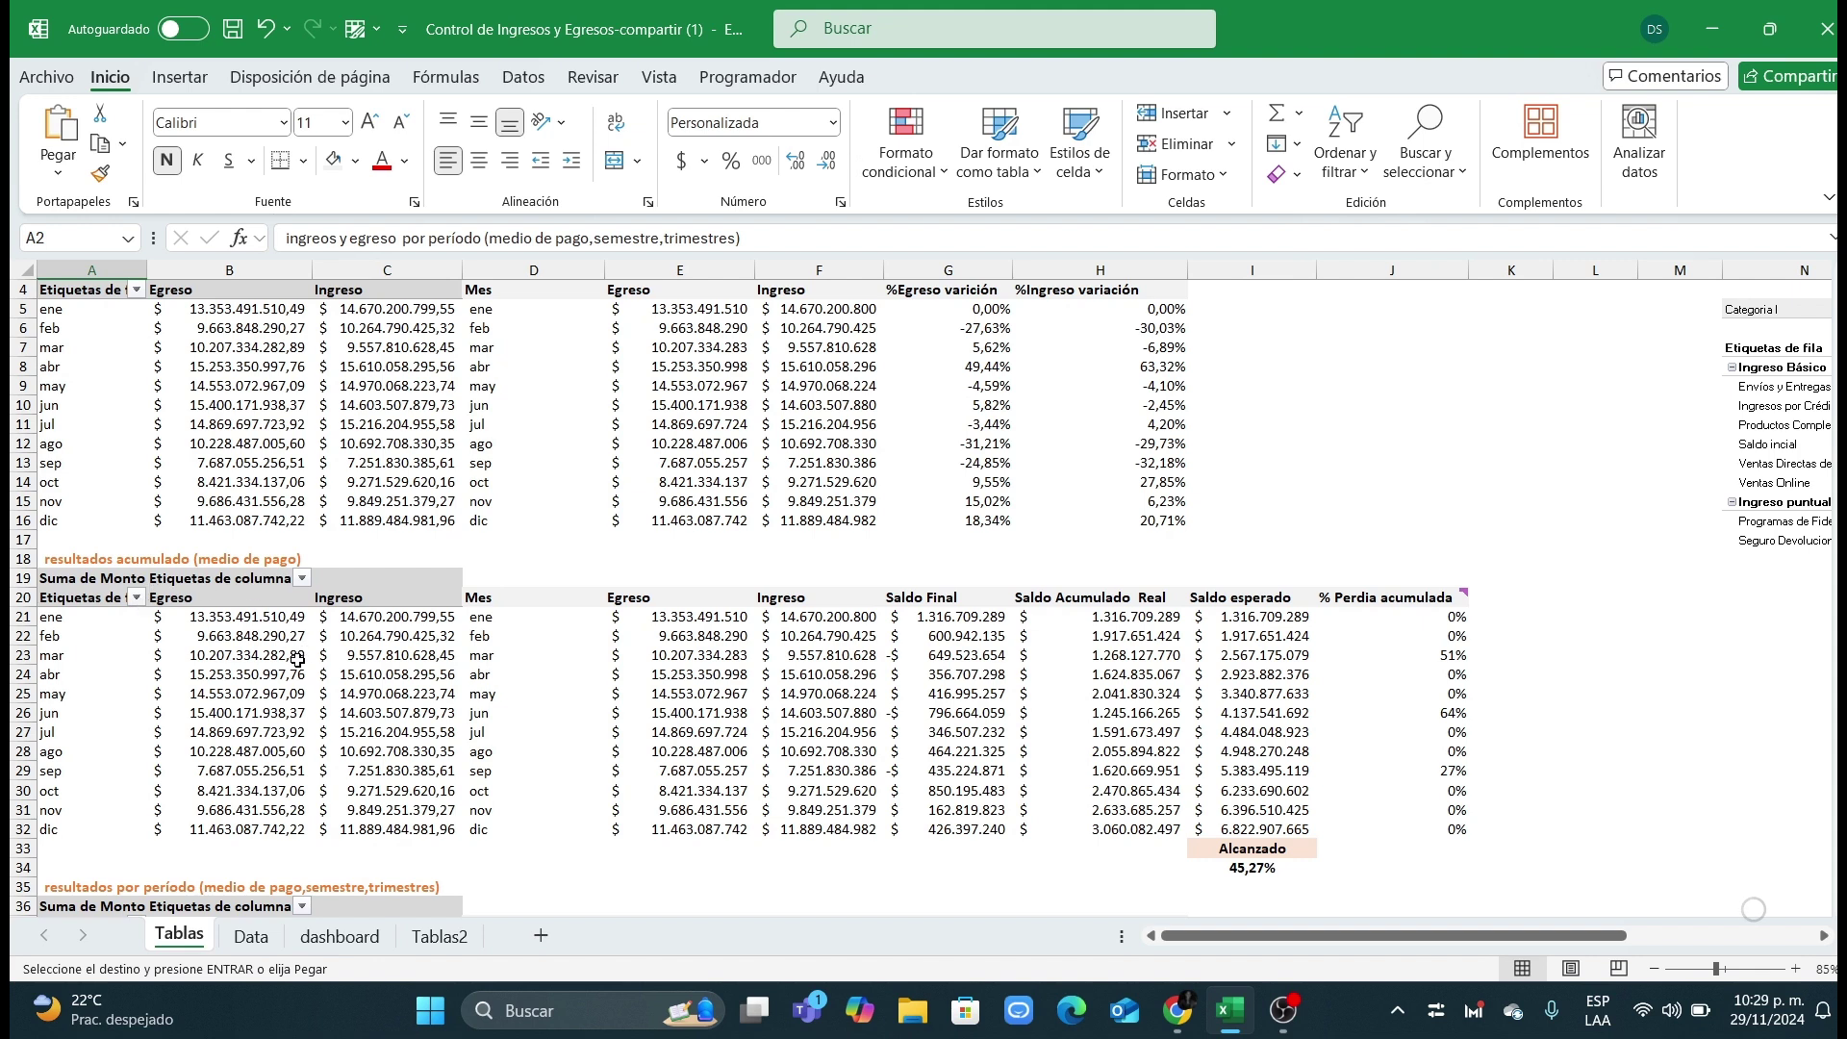
click(277, 468)
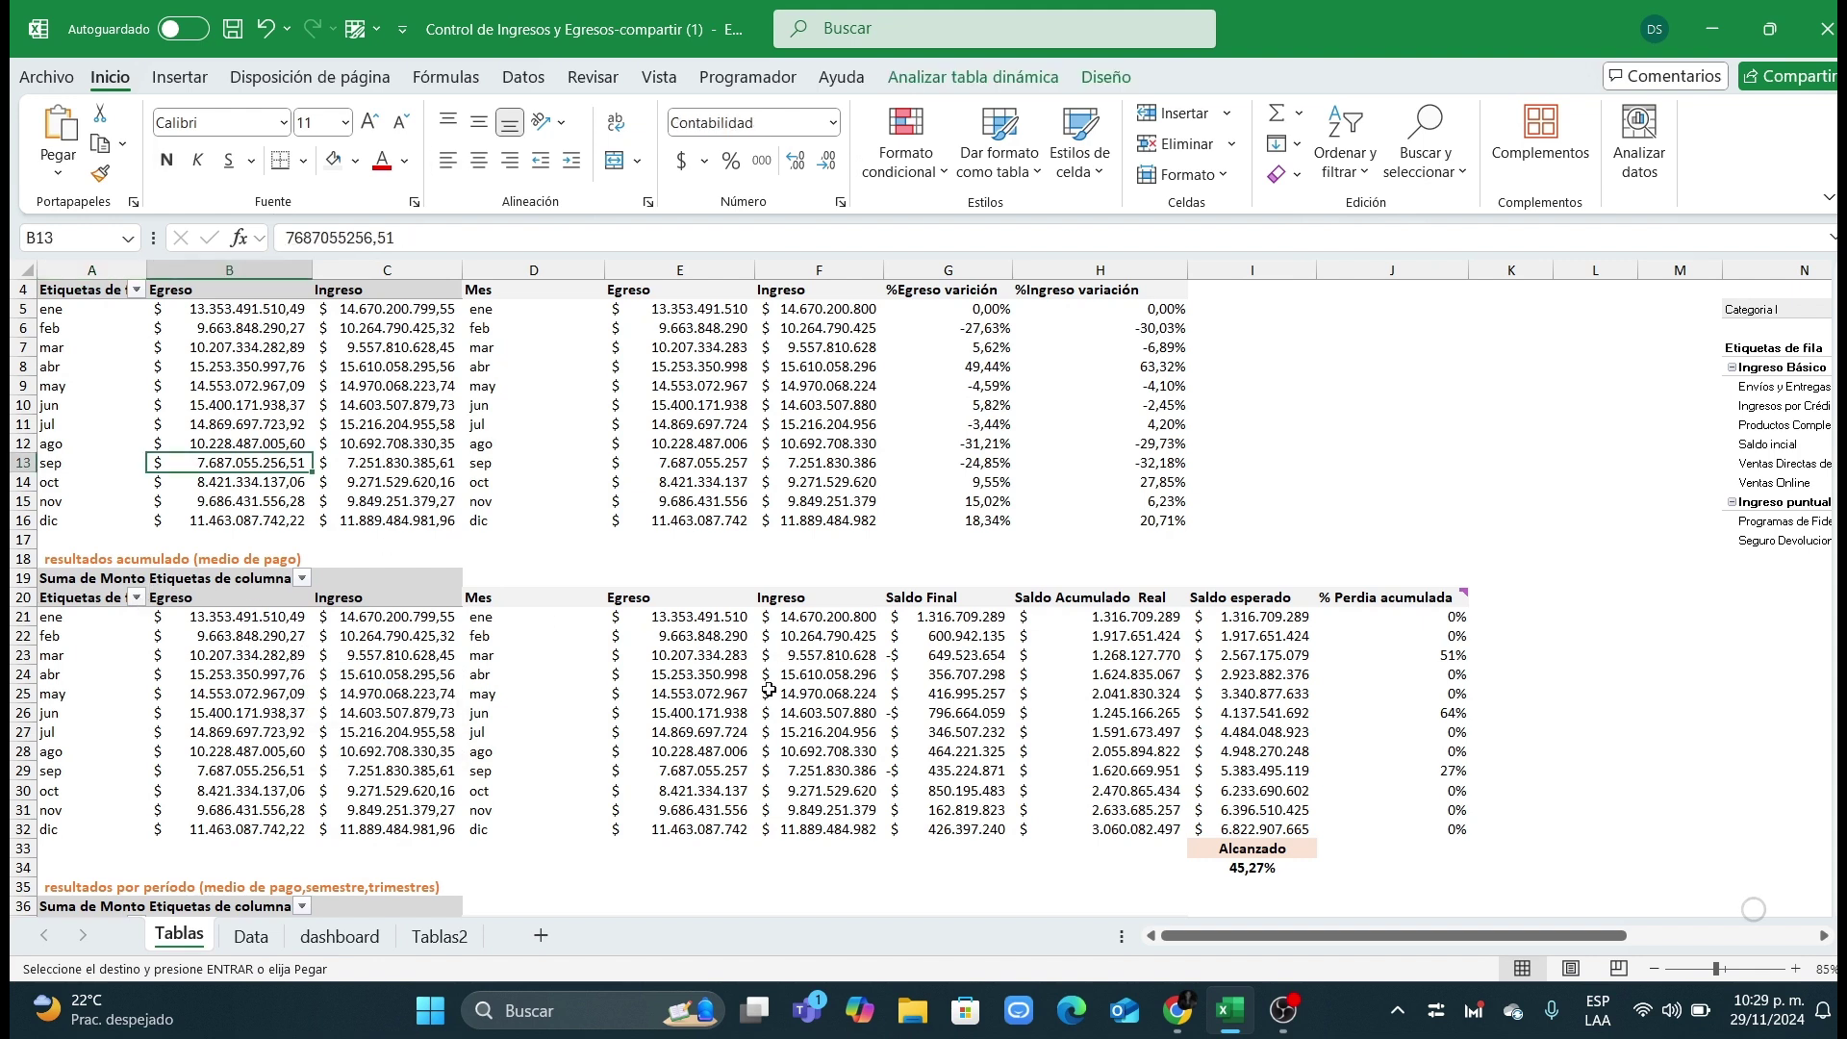
click(926, 617)
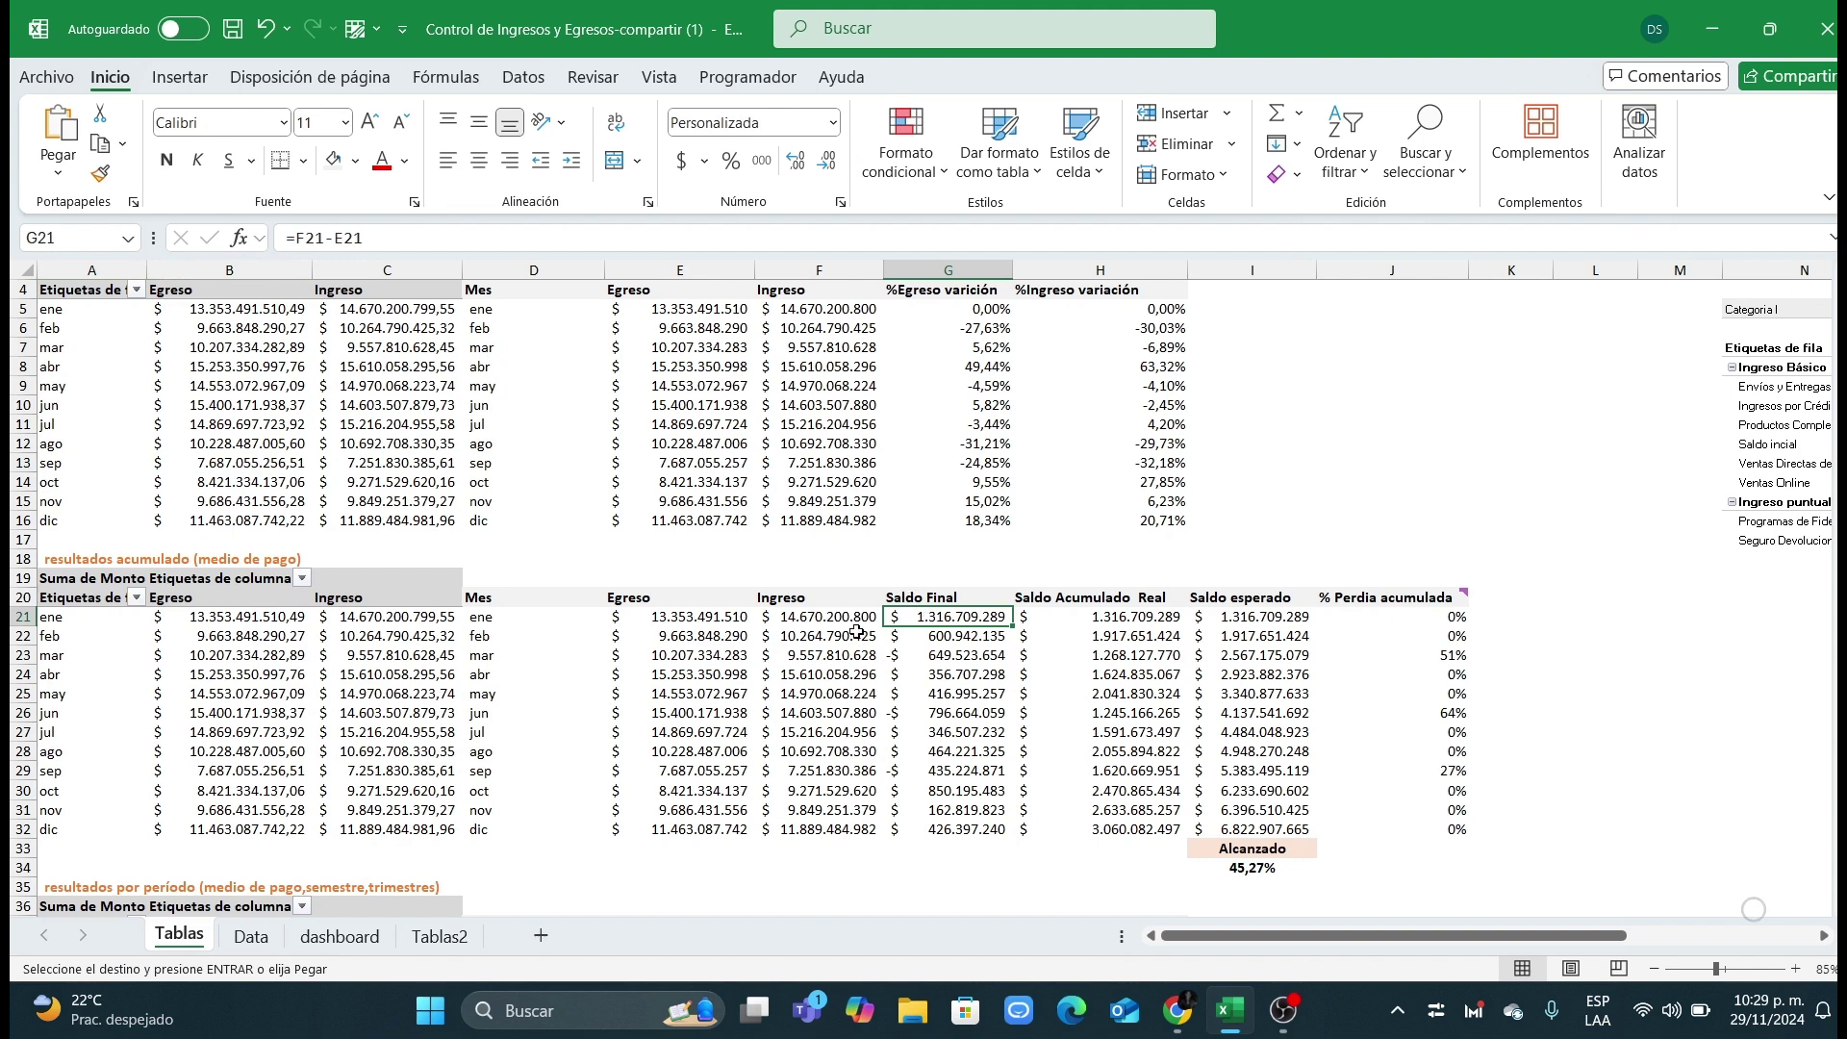
click(688, 620)
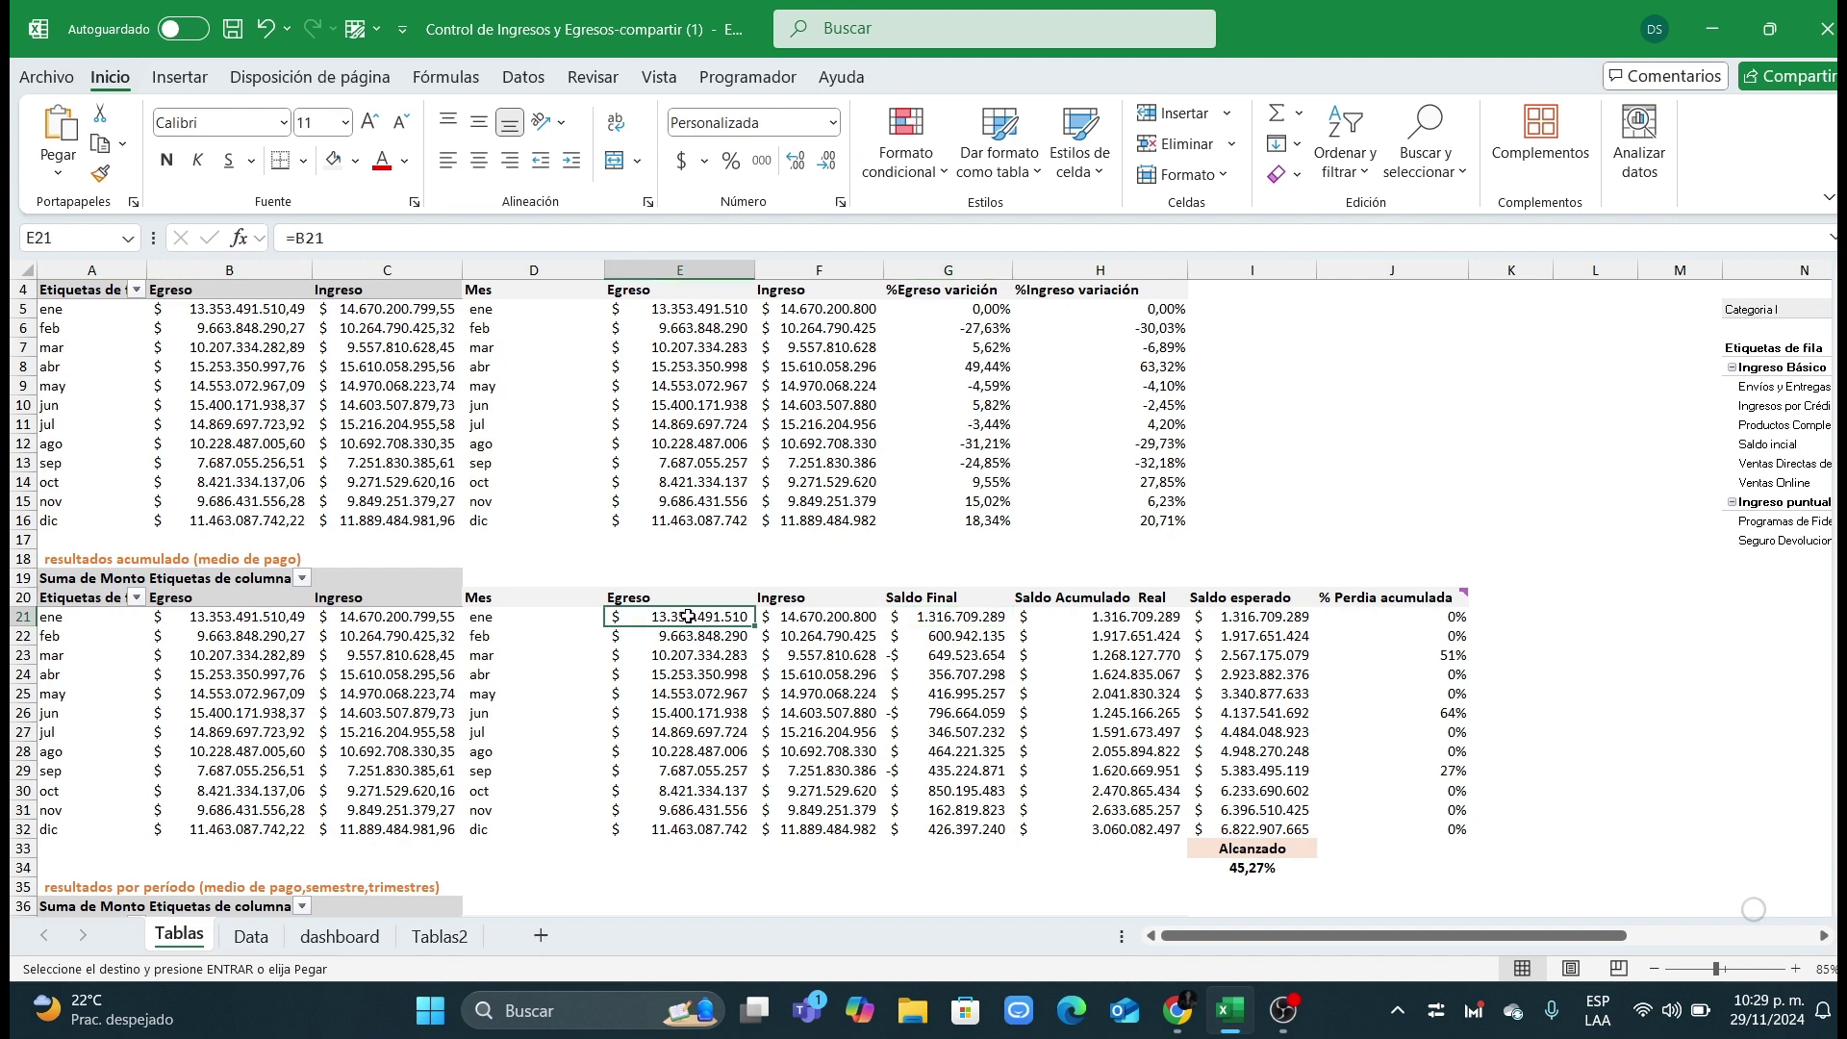
click(797, 614)
click(695, 618)
click(952, 619)
drag(946, 635, 950, 831)
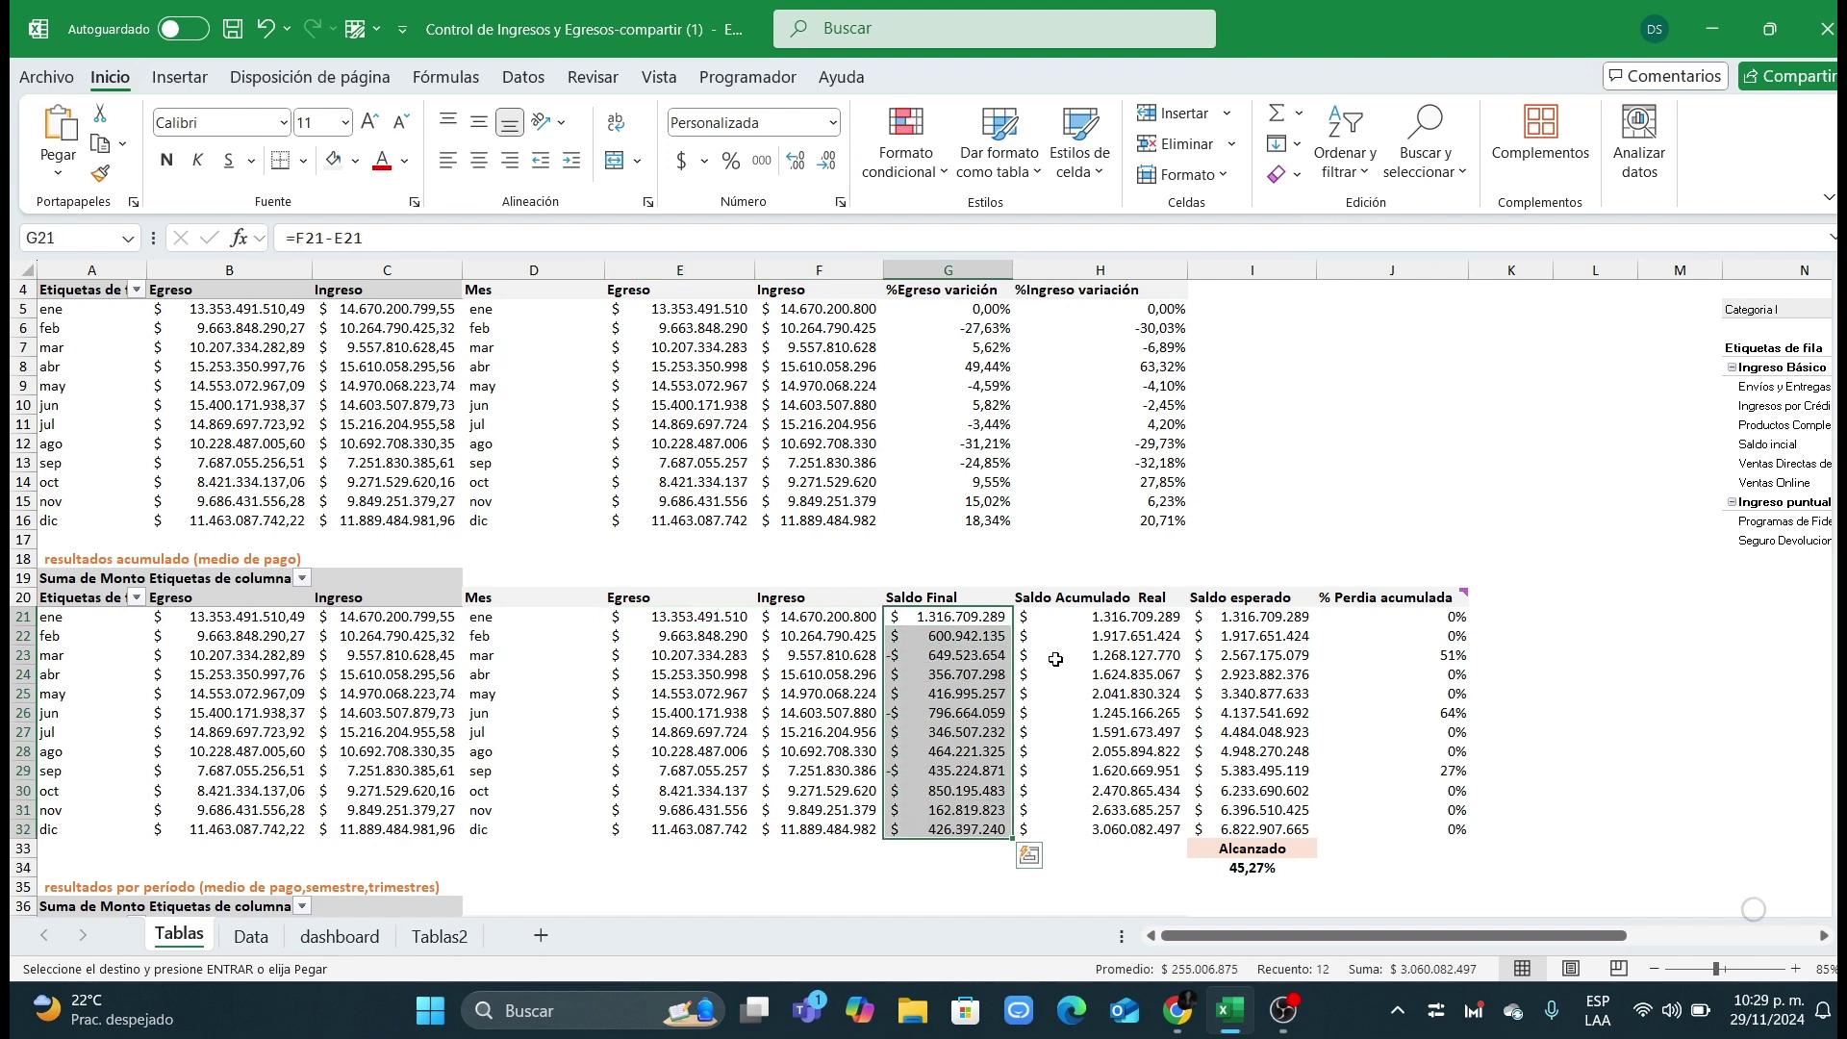
drag(1072, 623, 1078, 664)
click(943, 616)
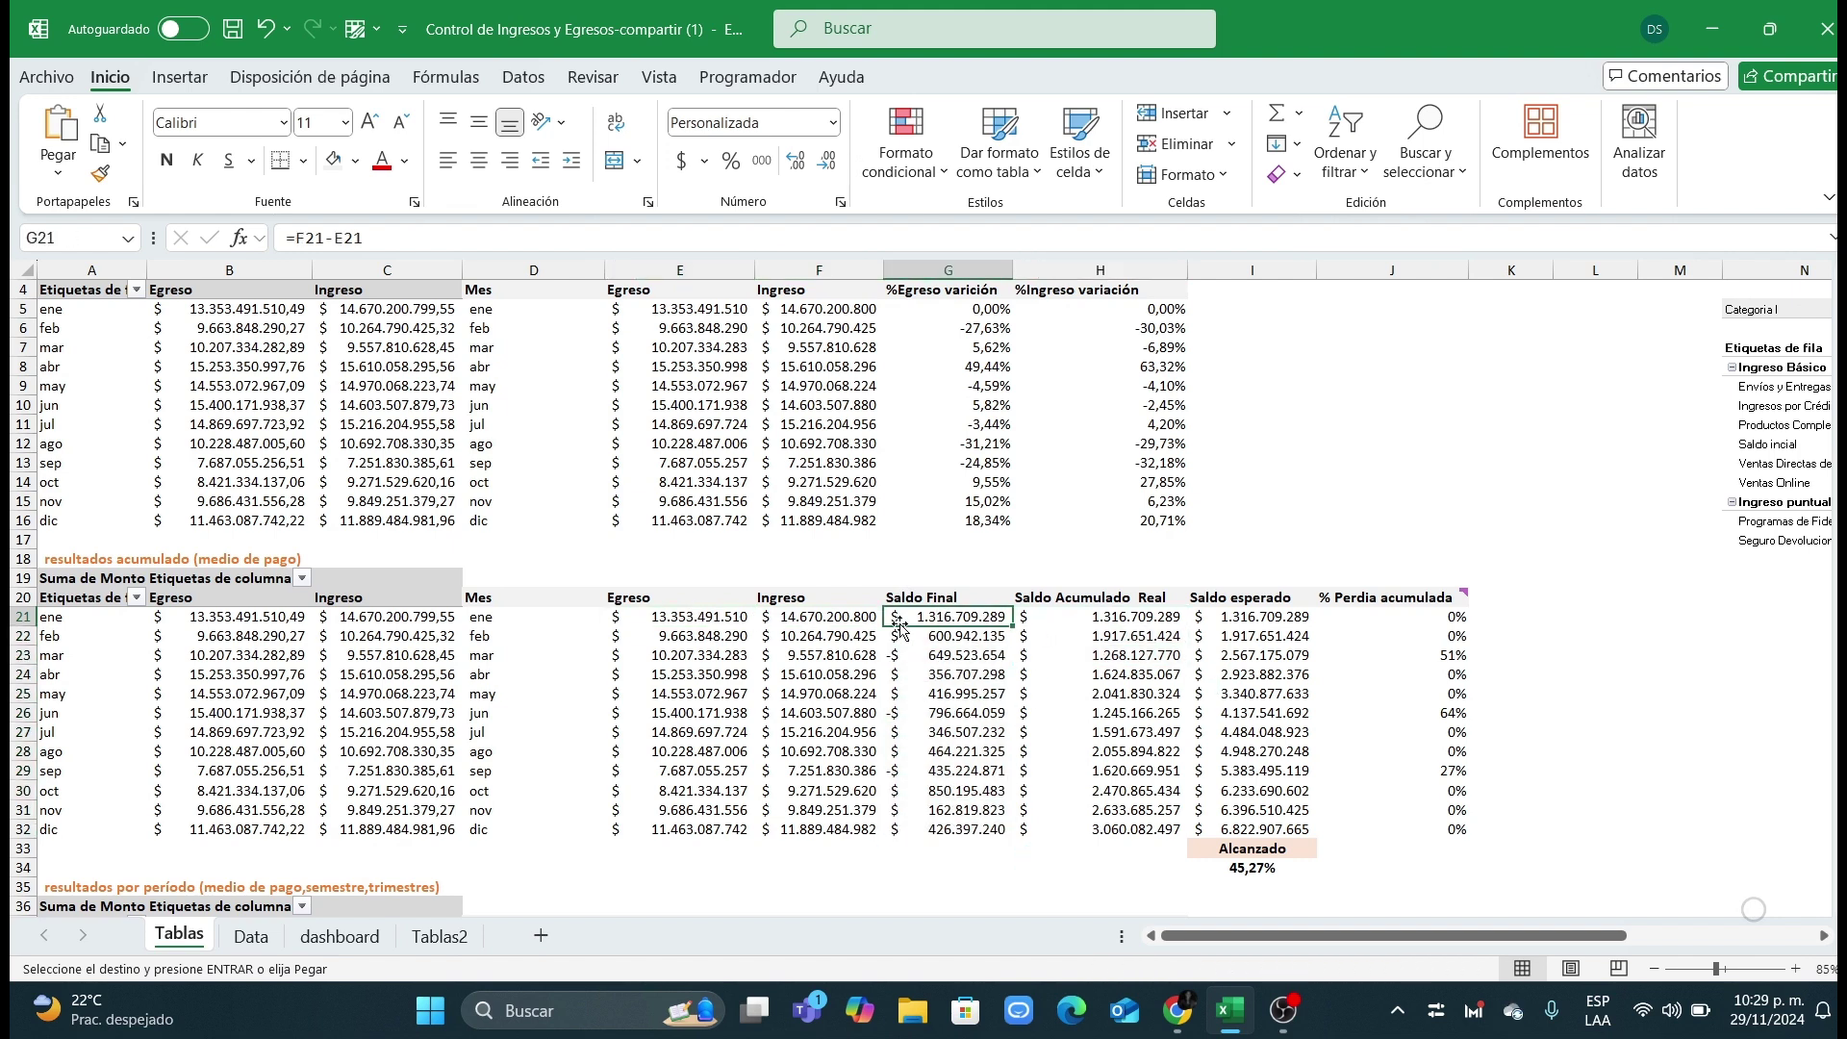
Step: Copy the pivot table in A3:C16 on Tablas2 and paste the copy at A19
click(440, 935)
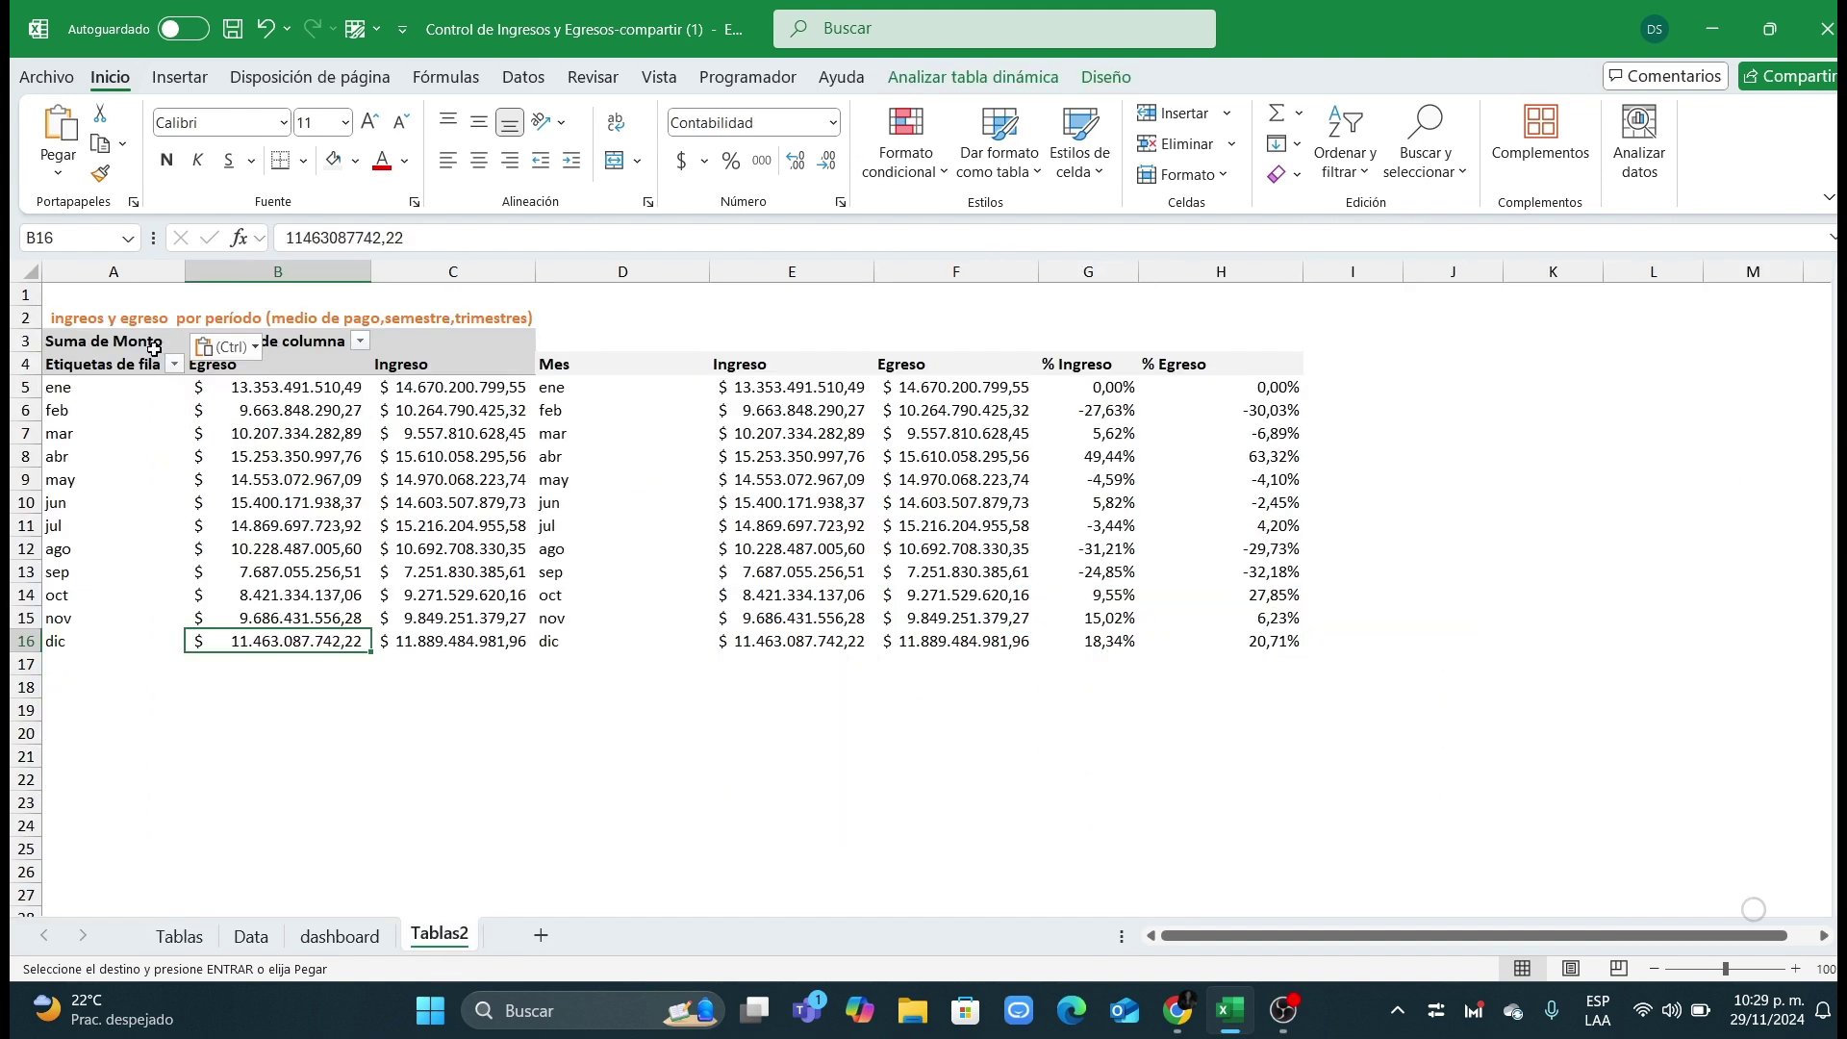
drag(84, 339, 470, 635)
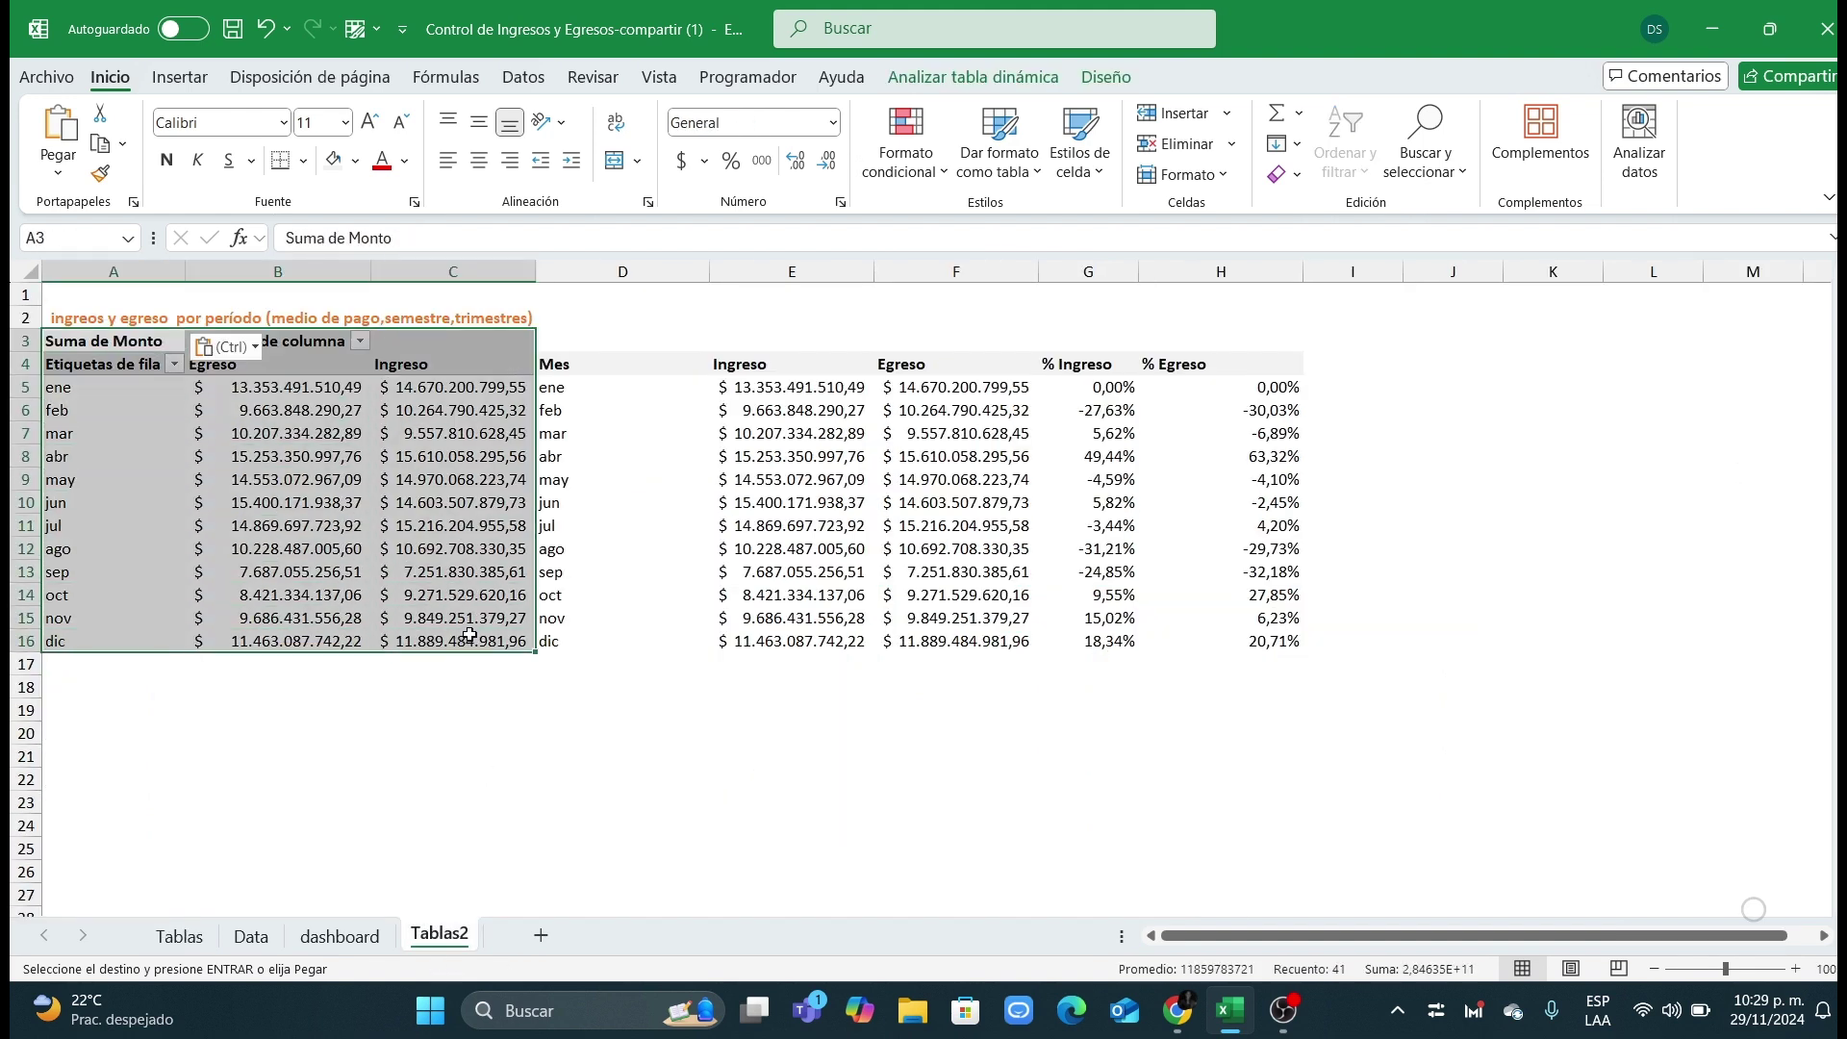
click(102, 717)
key(ctrl+v)
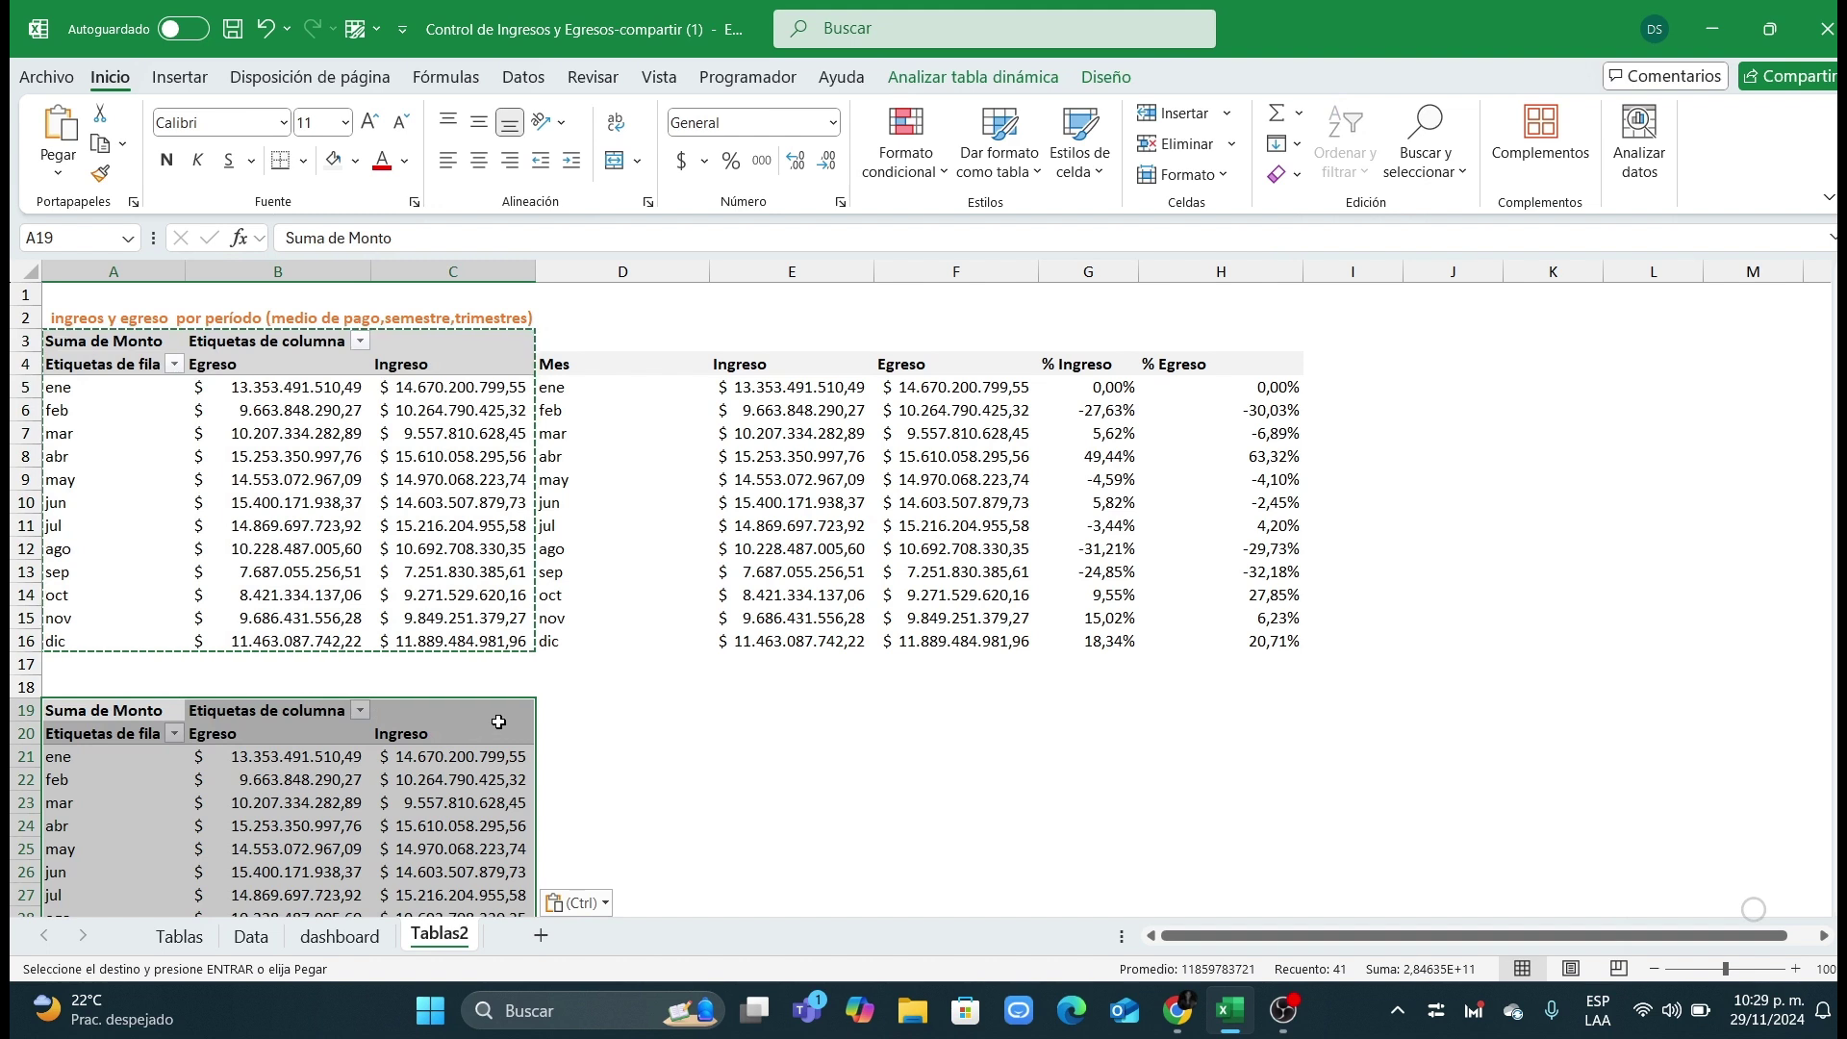
Step: Undo the last paste, copy the range A3:F16 including the Mes, Ingreso and Egreso columns, and paste it at A19
key(ctrl+z)
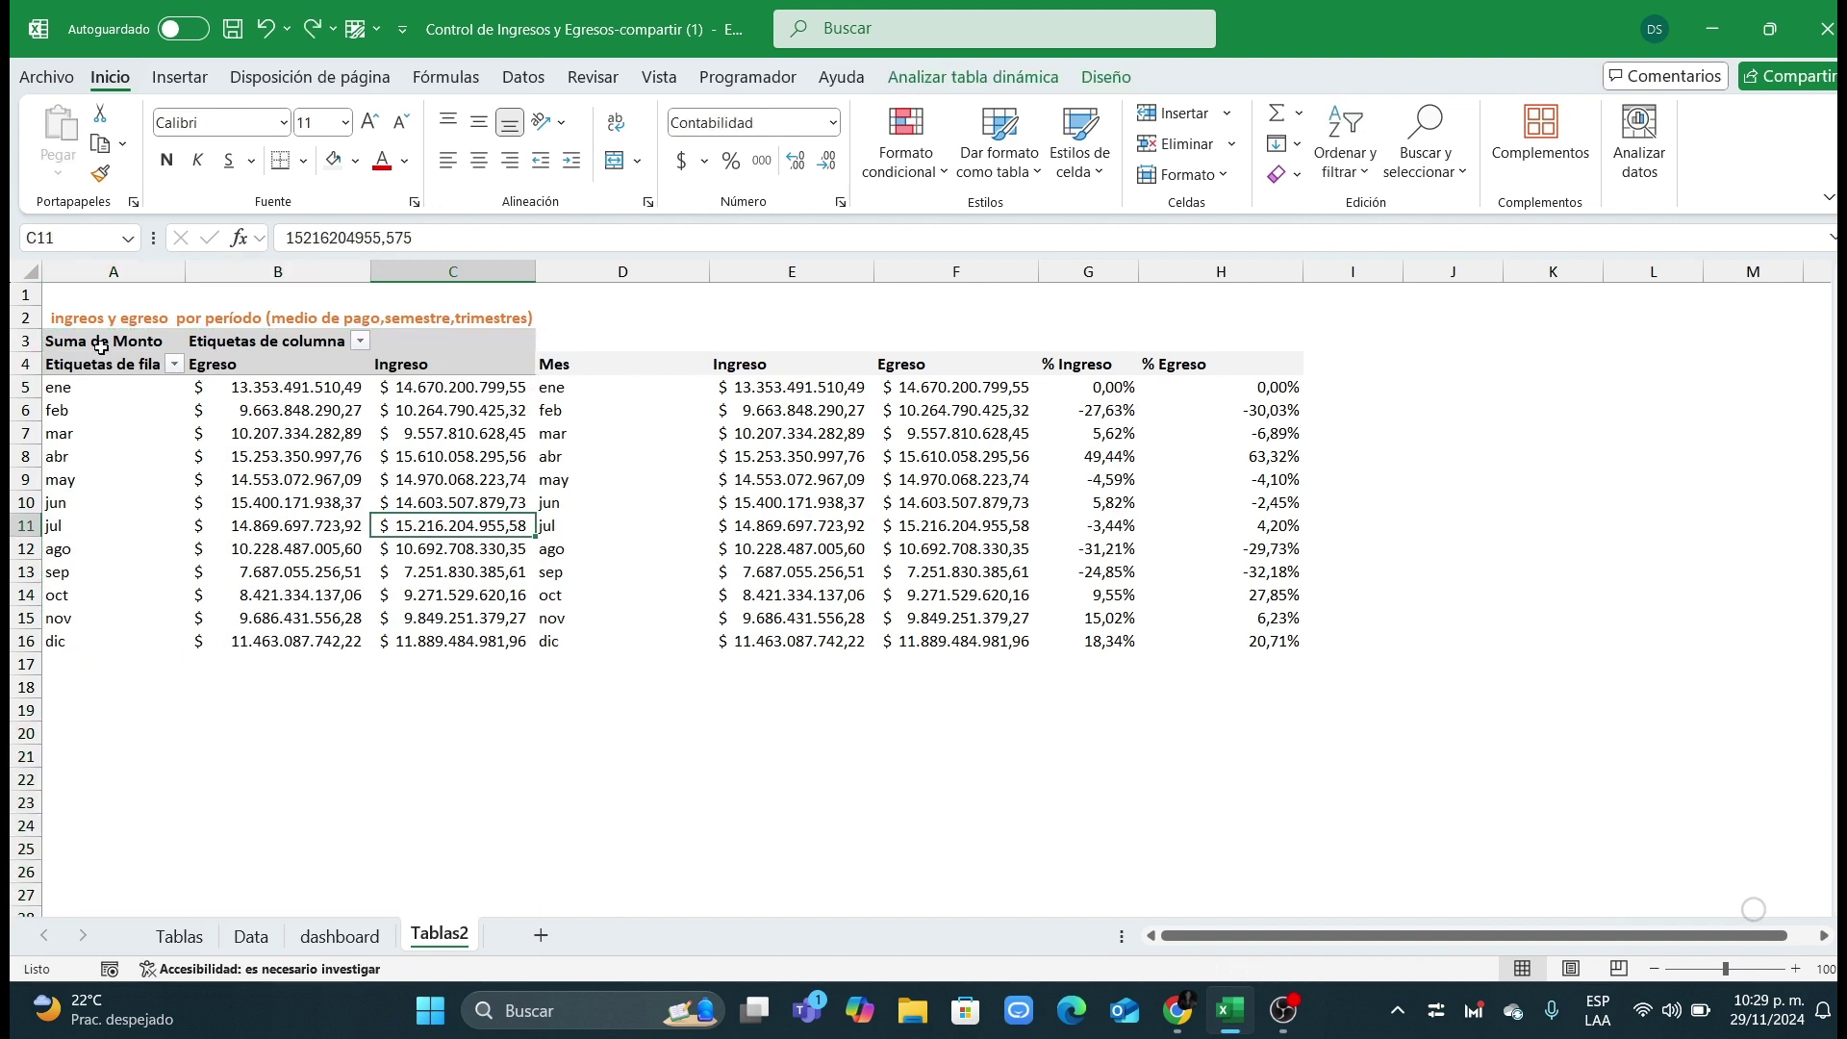
drag(96, 343, 965, 635)
key(ctrl+c)
click(69, 712)
key(ctrl+v)
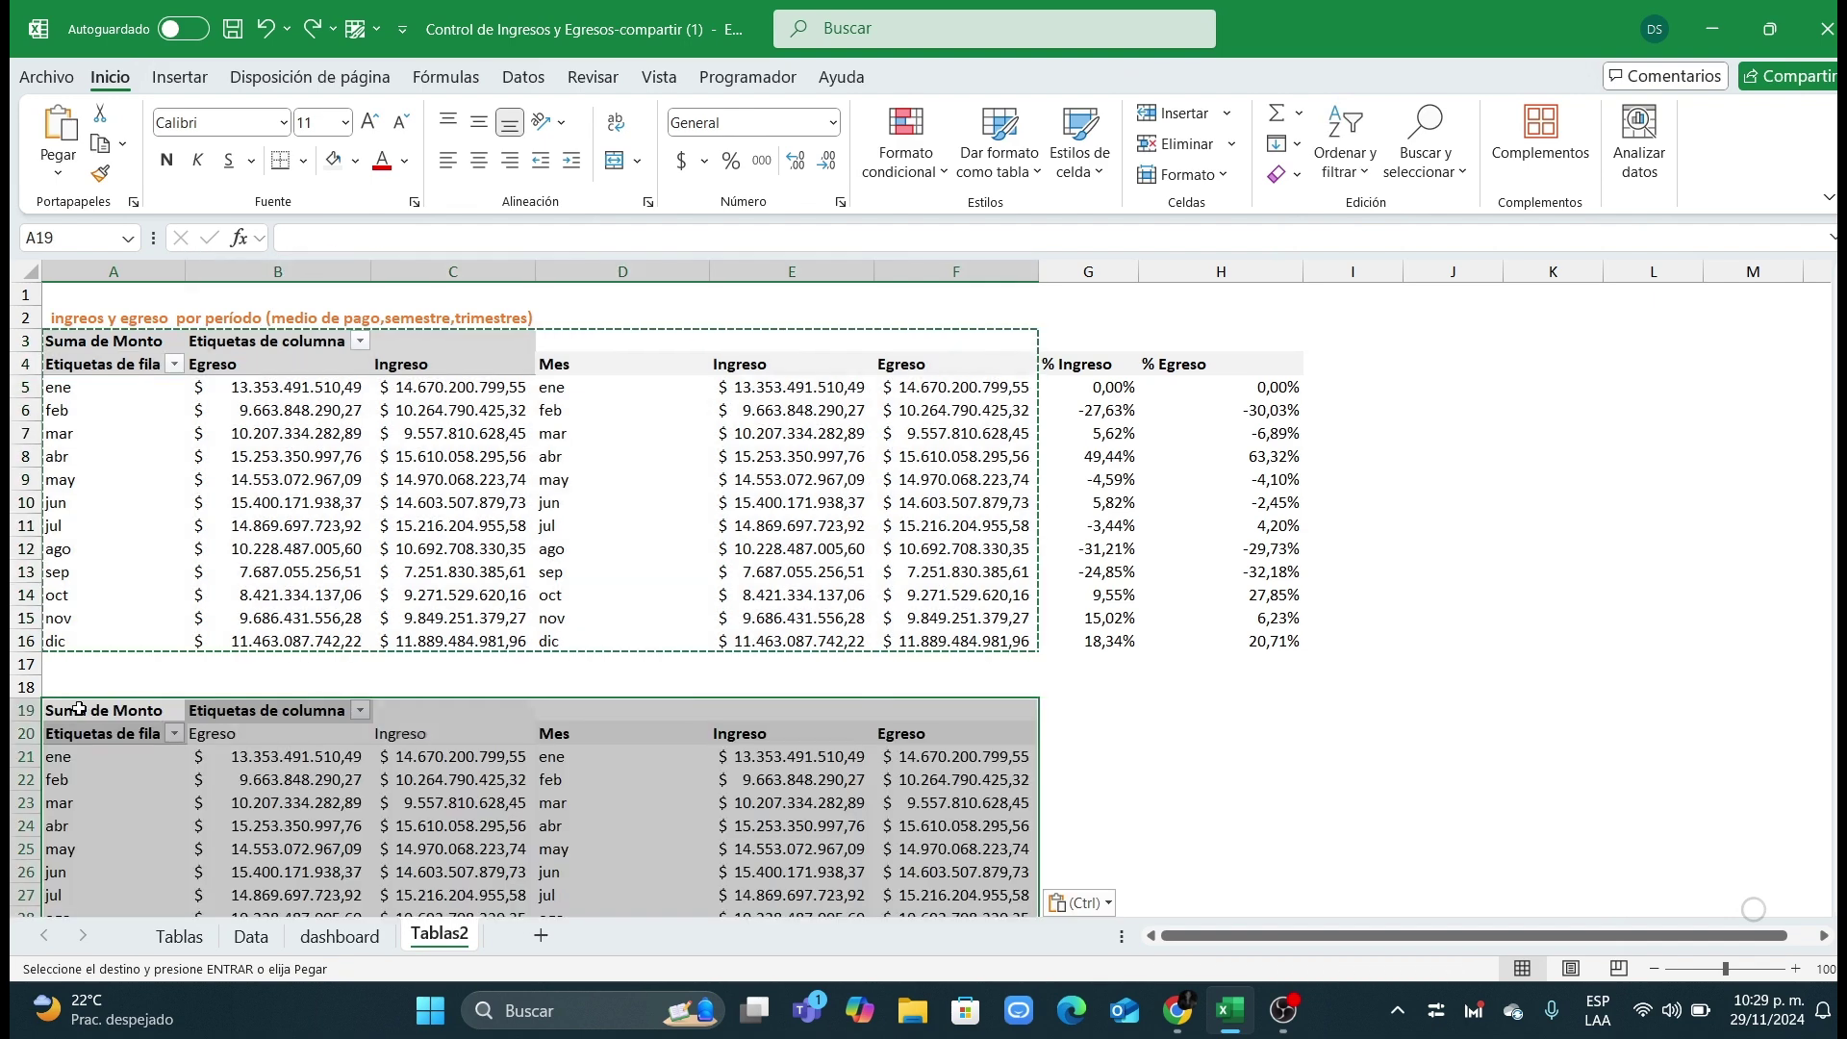
key(Escape)
Step: Add a Diferencia header in G20 beside the copied table
click(1087, 756)
click(1077, 738)
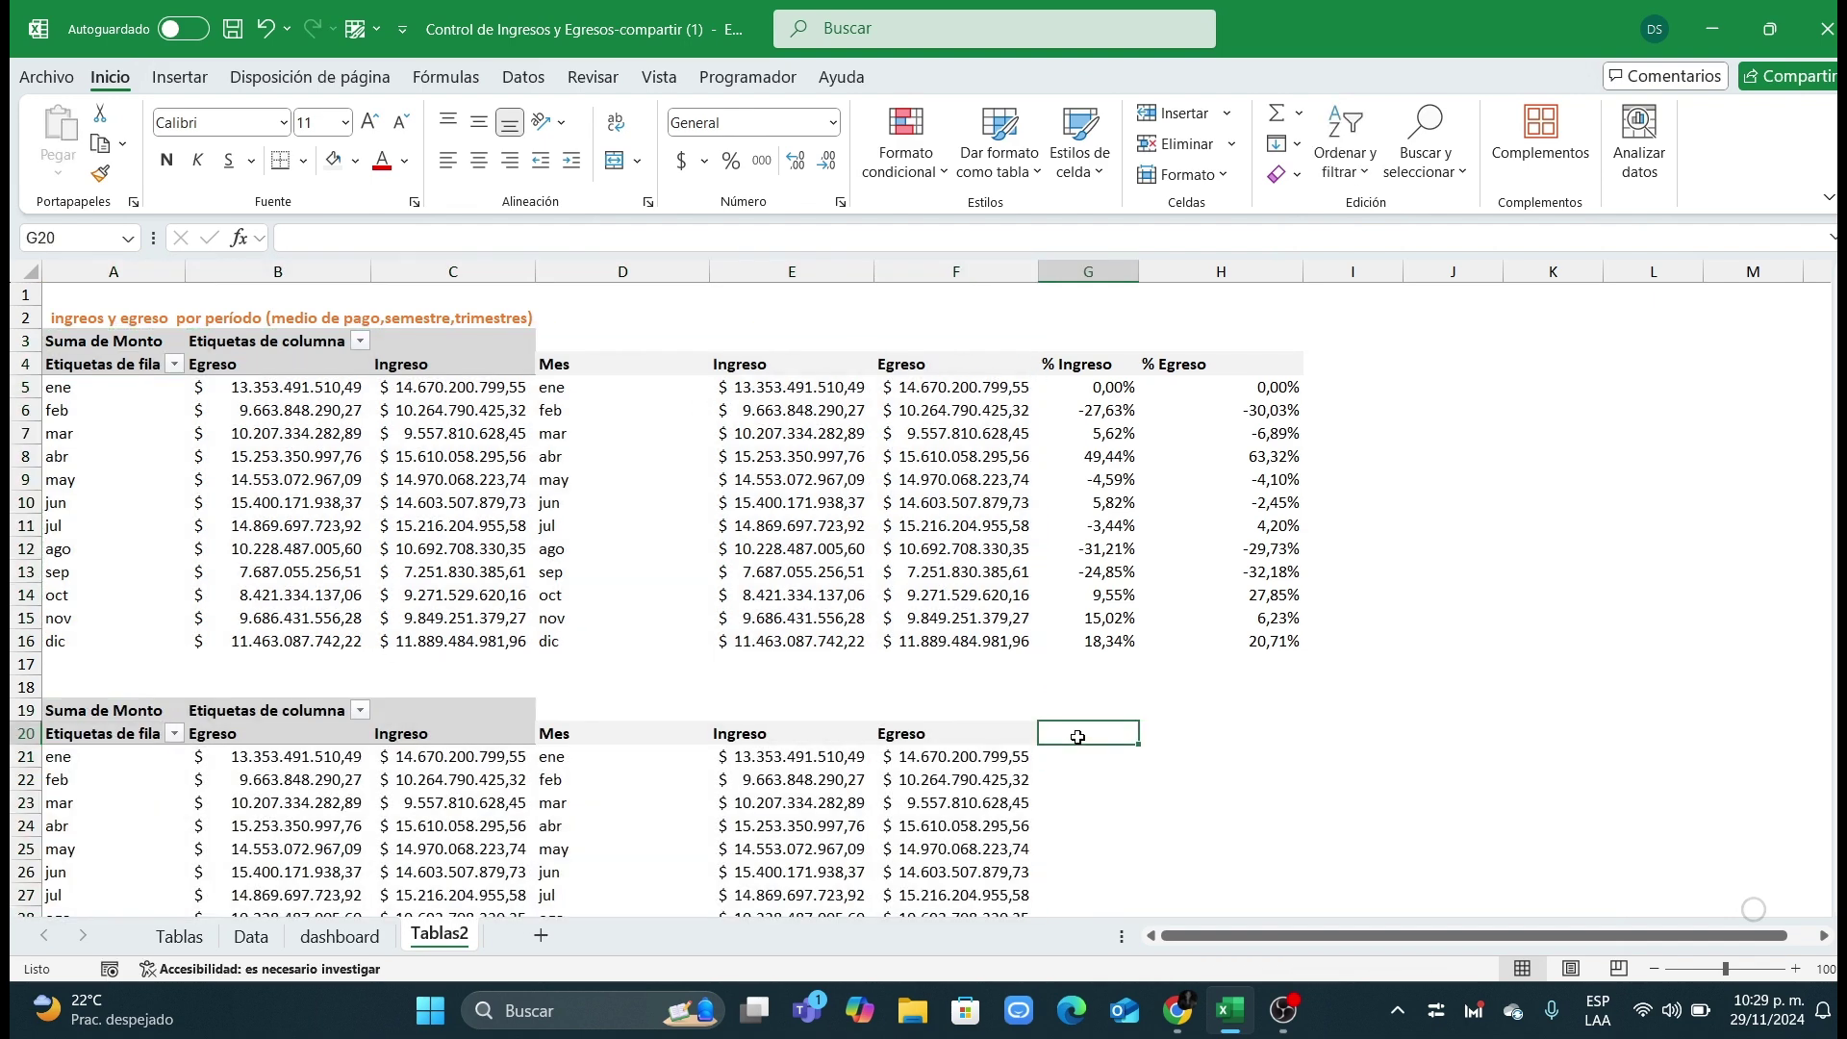
text(Diferencia)
key(Return)
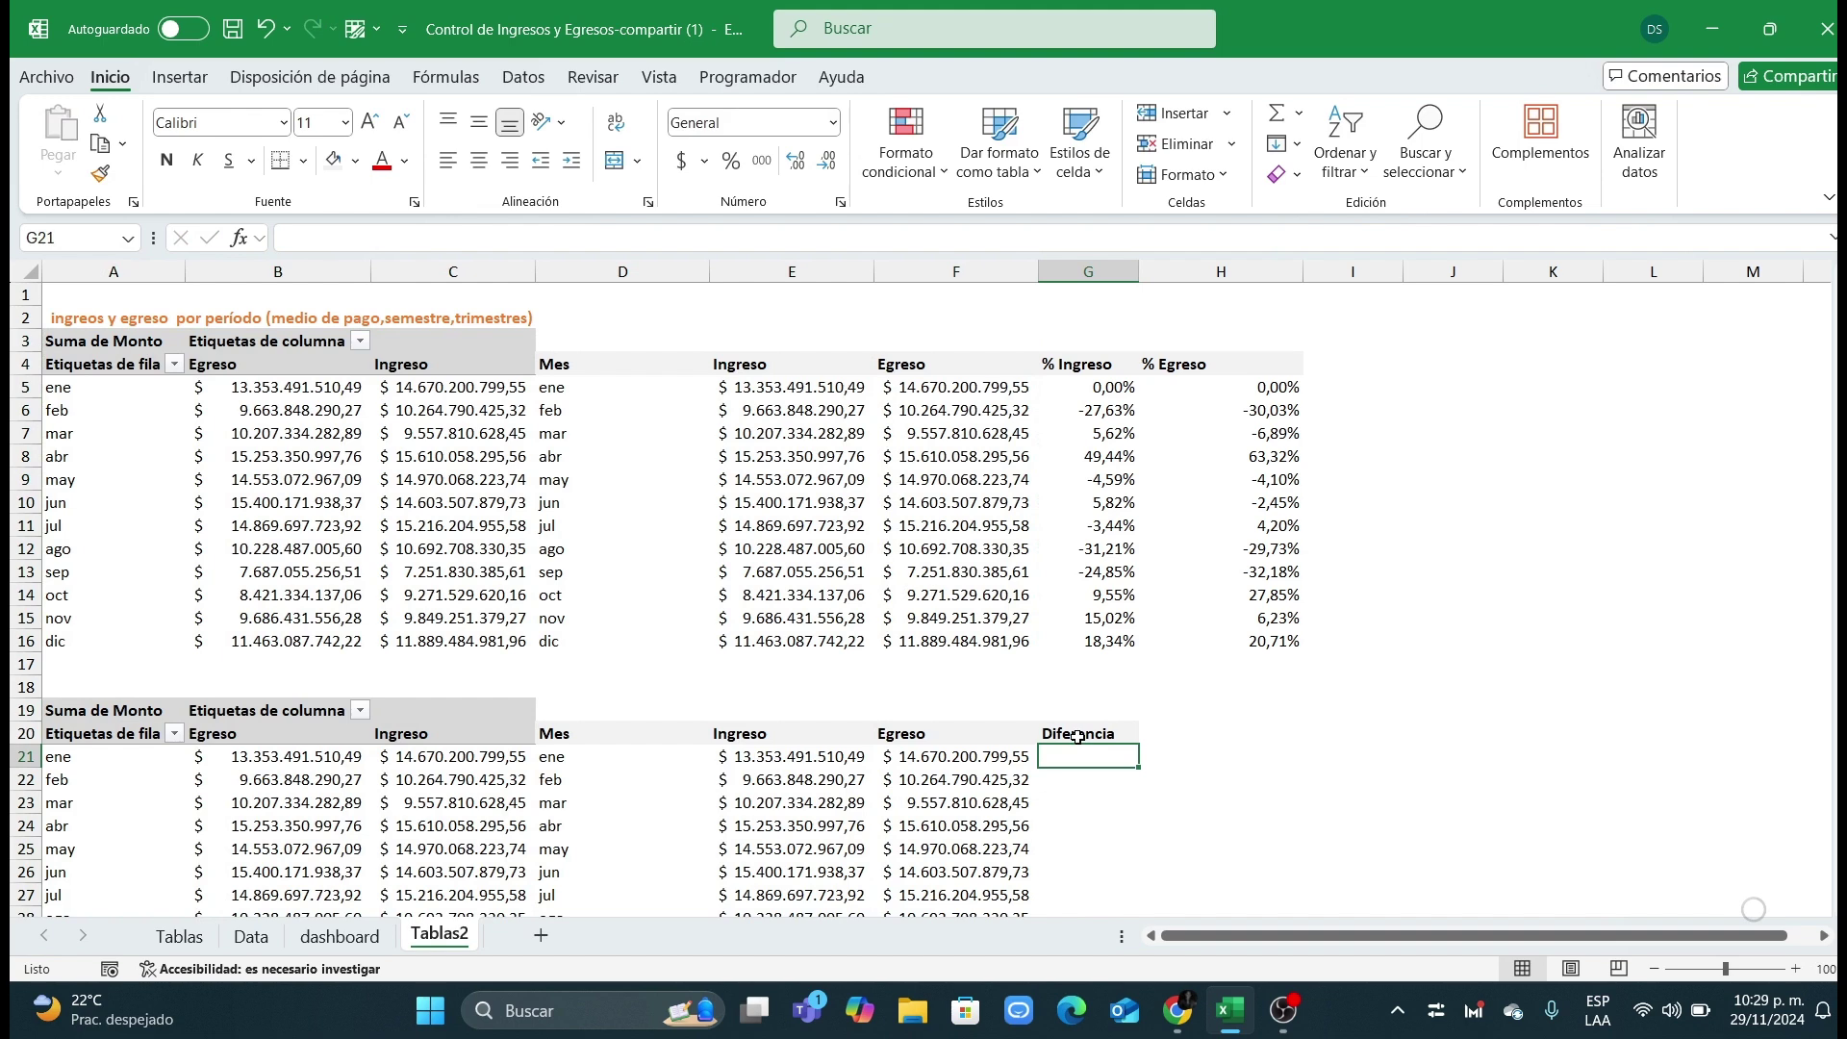
text(=)
click(916, 756)
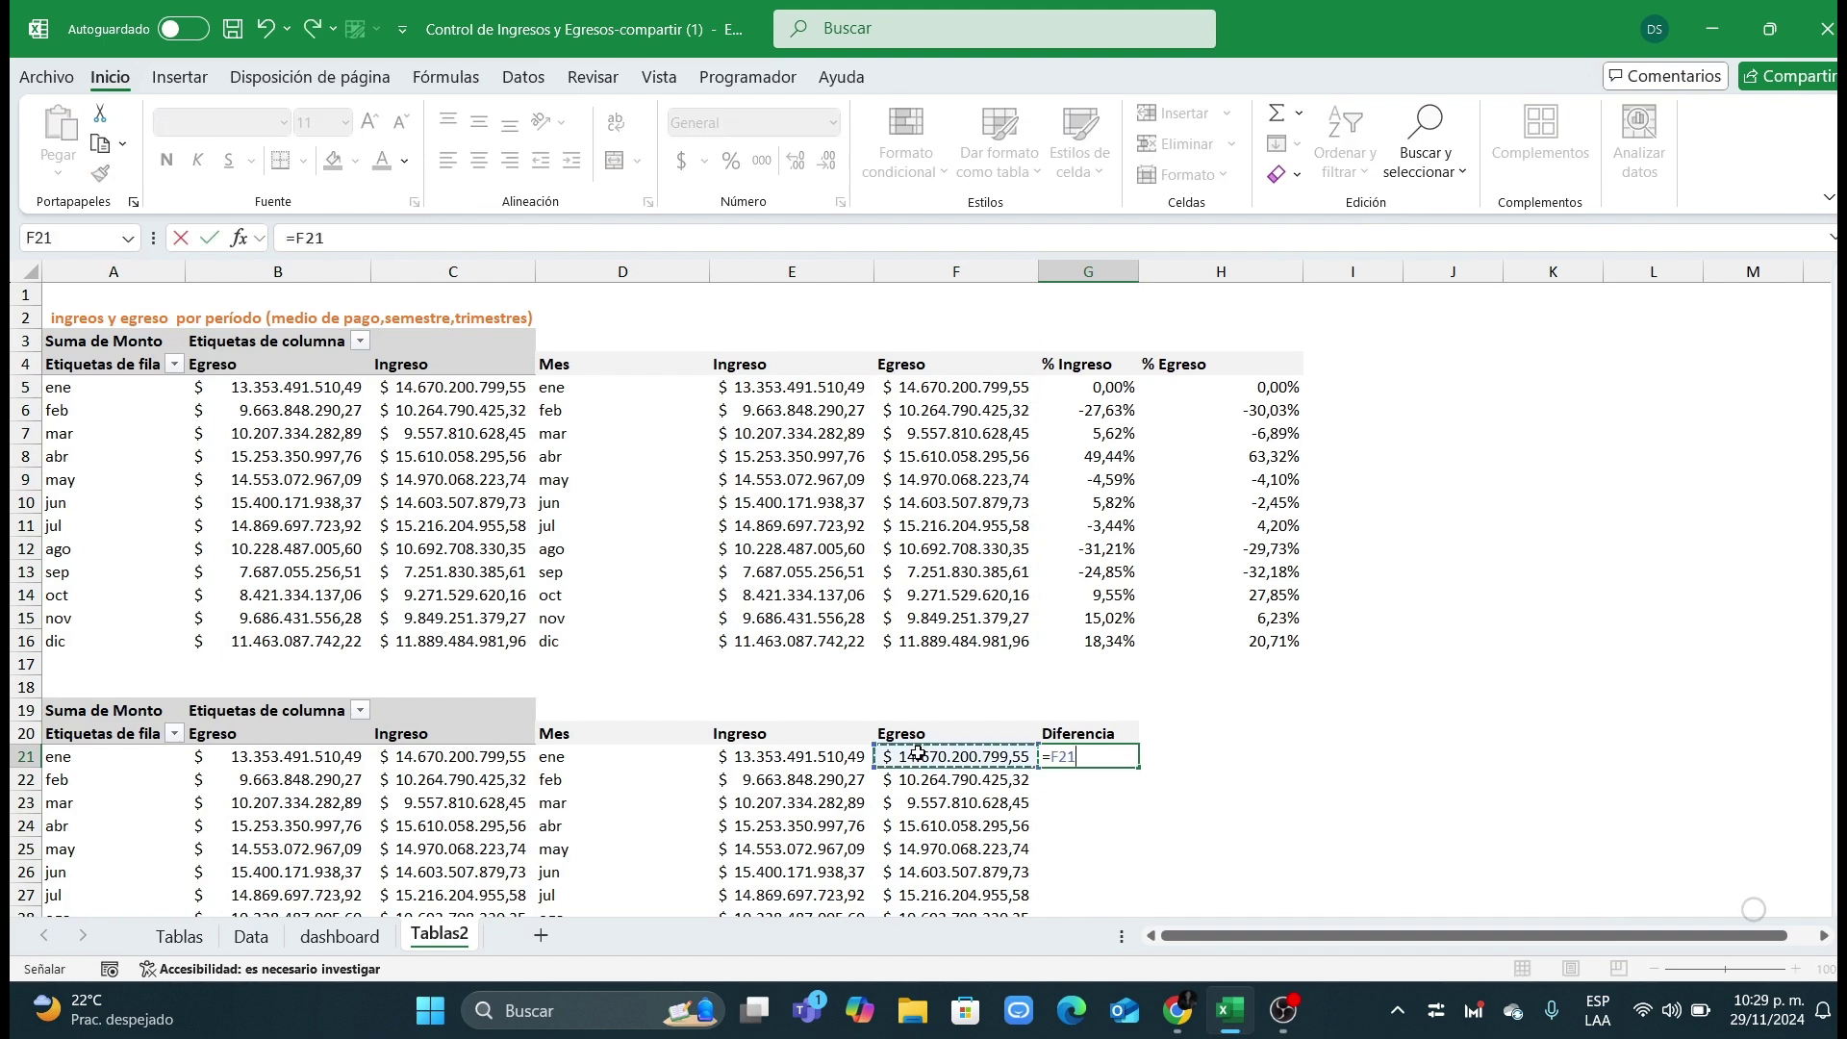
text(-)
click(813, 763)
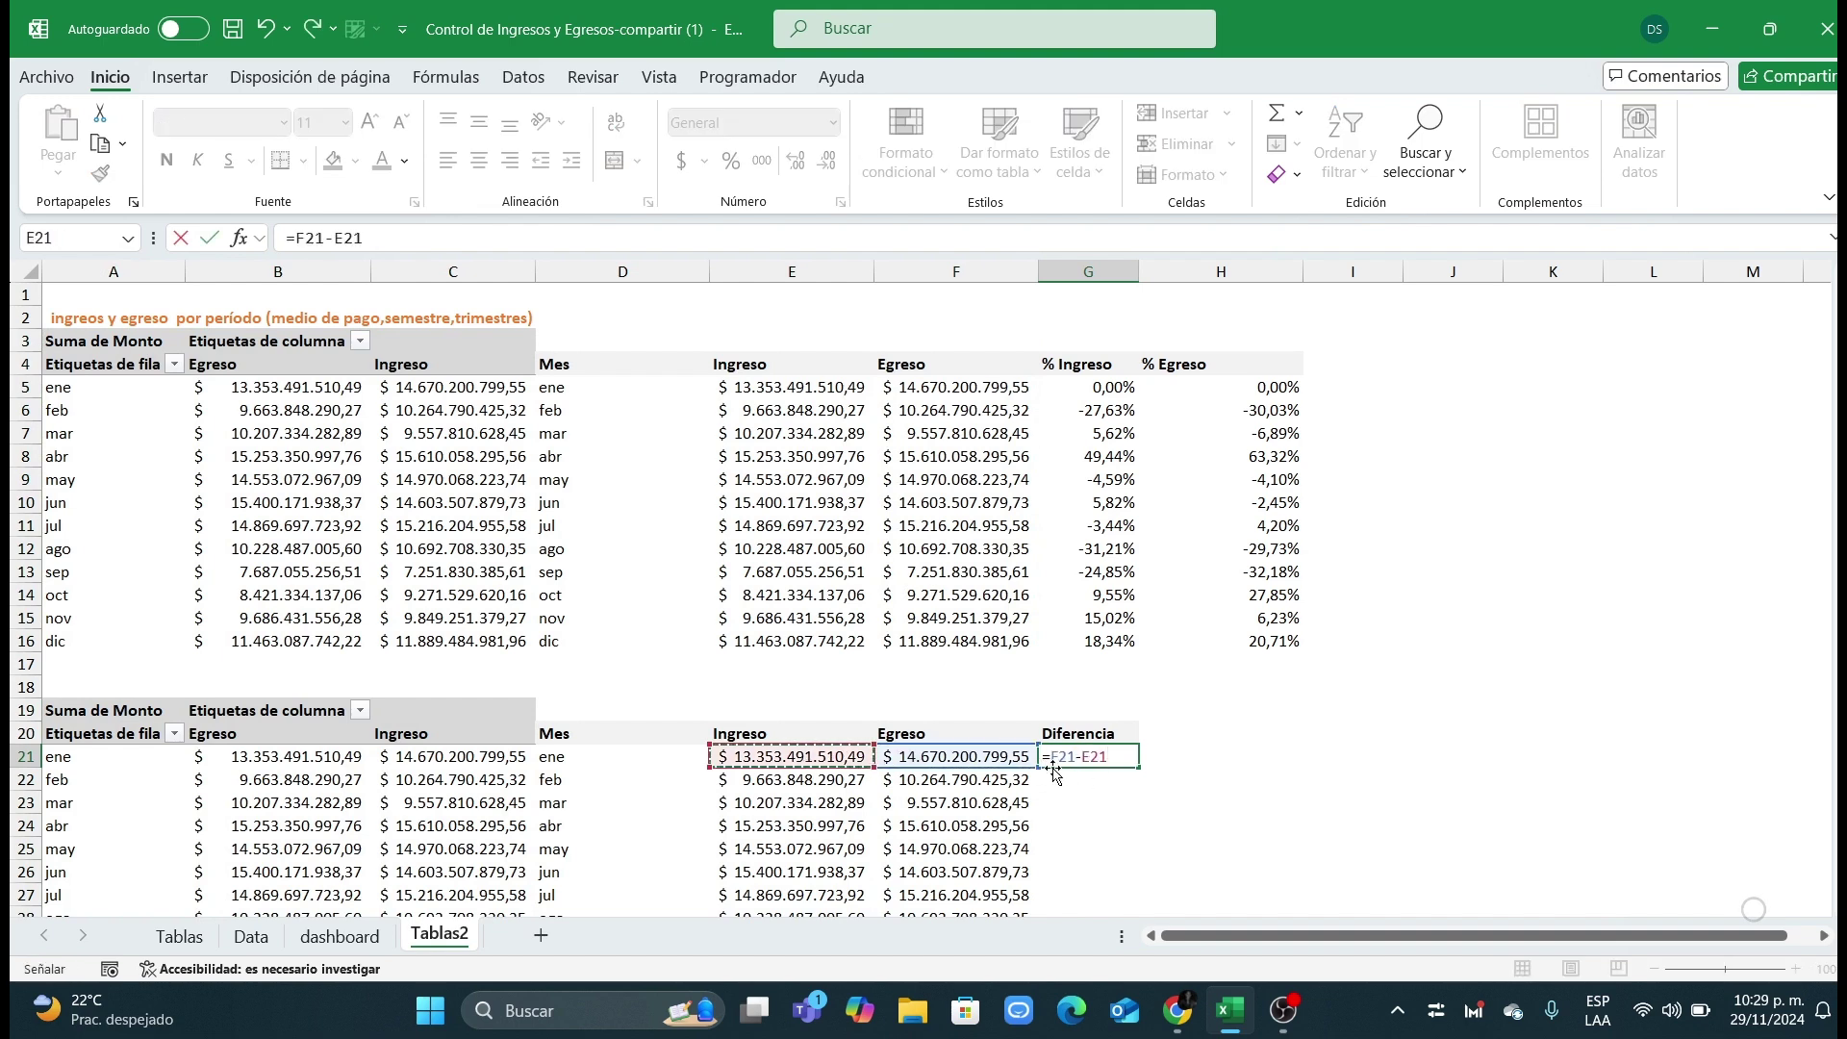
key(BackSpace)
key(BackSpace)
key(BackSpace)
key(BackSpace)
key(BackSpace)
key(BackSpace)
key(BackSpace)
Step: Calculate the monthly difference in G21 as =E21-F21 and fill it down to G32
click(813, 759)
text(-)
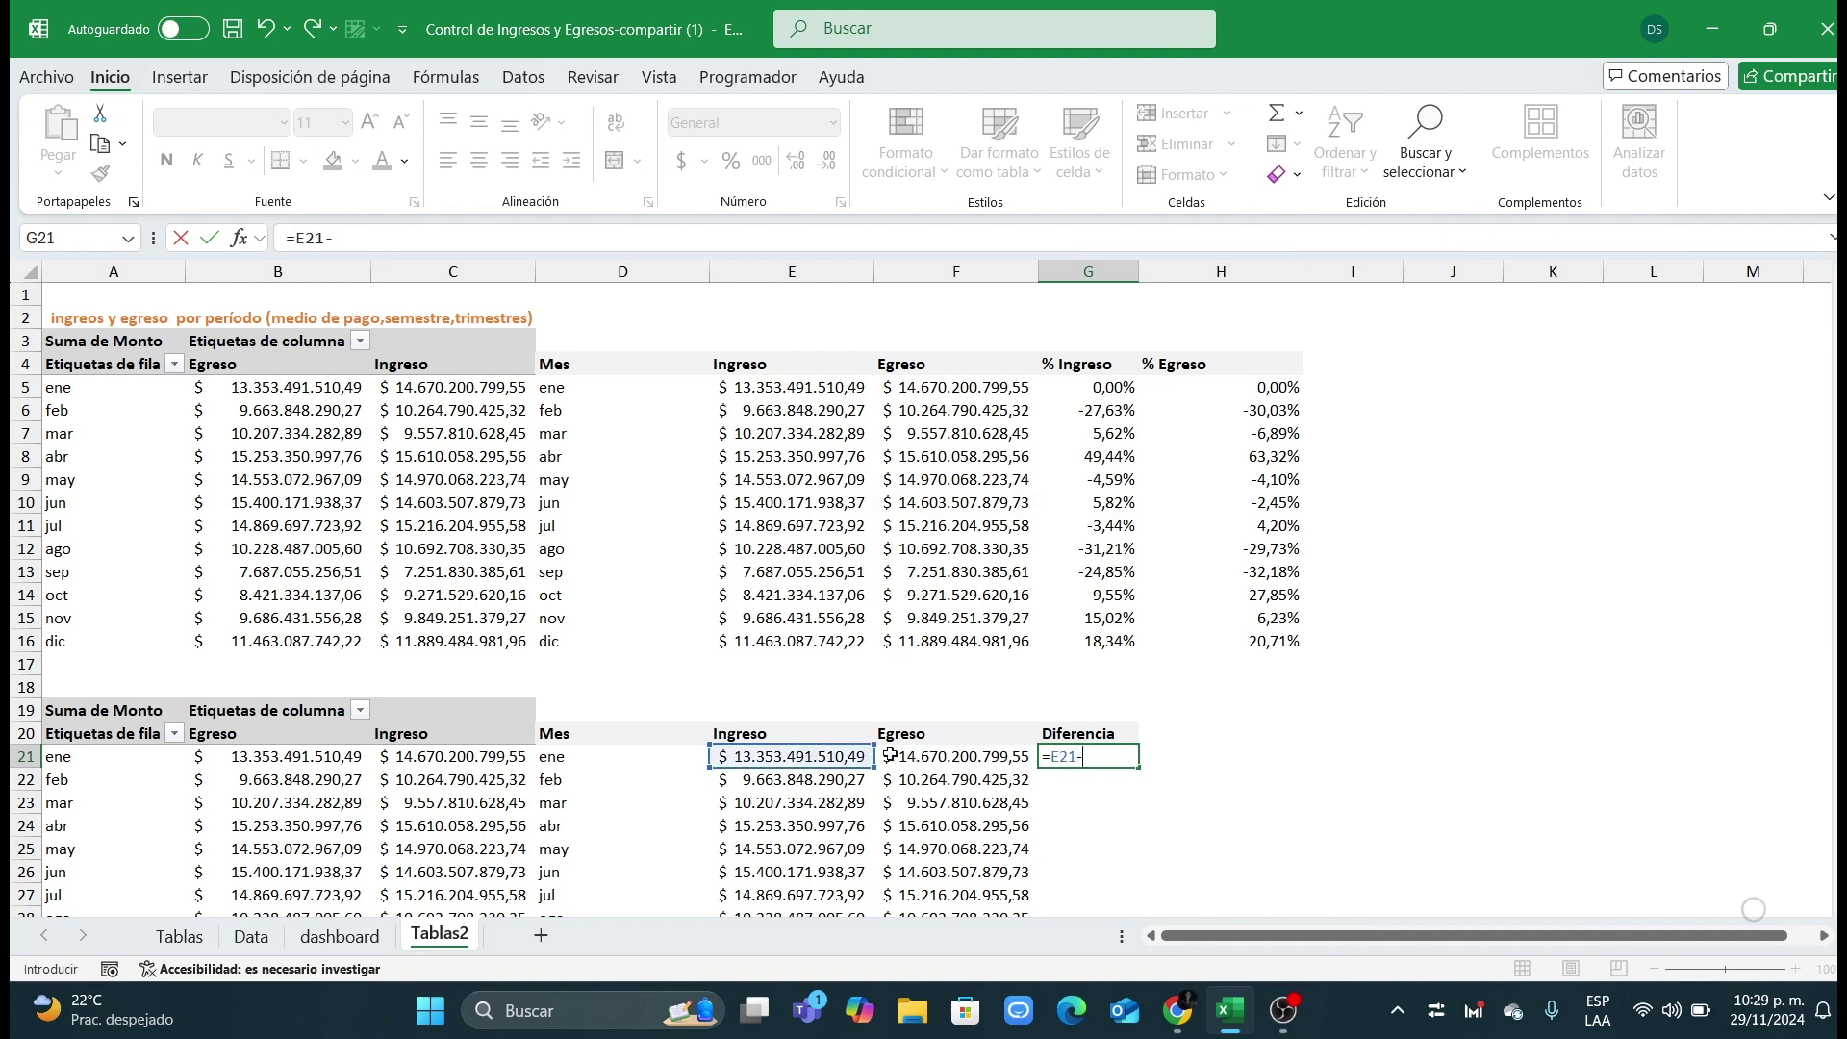
click(890, 756)
key(Return)
click(1116, 756)
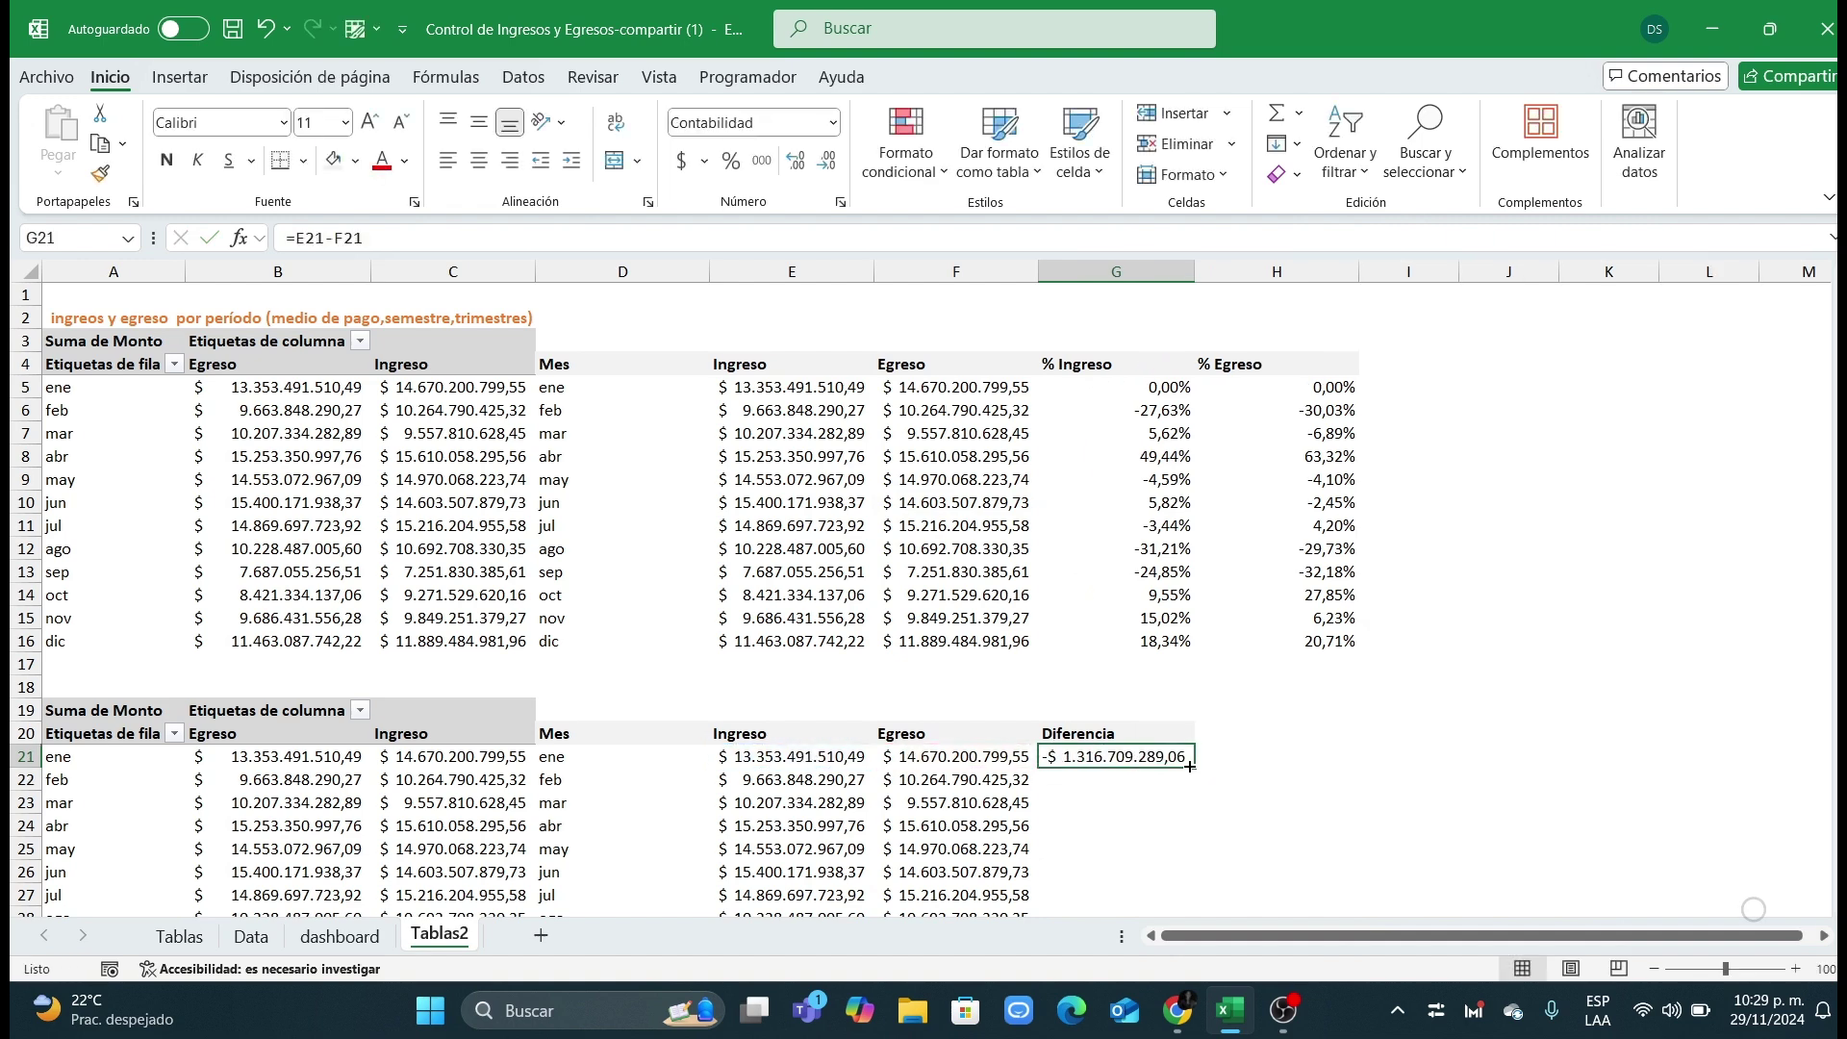
double_click(1190, 767)
scroll(1217, 761, down, 2)
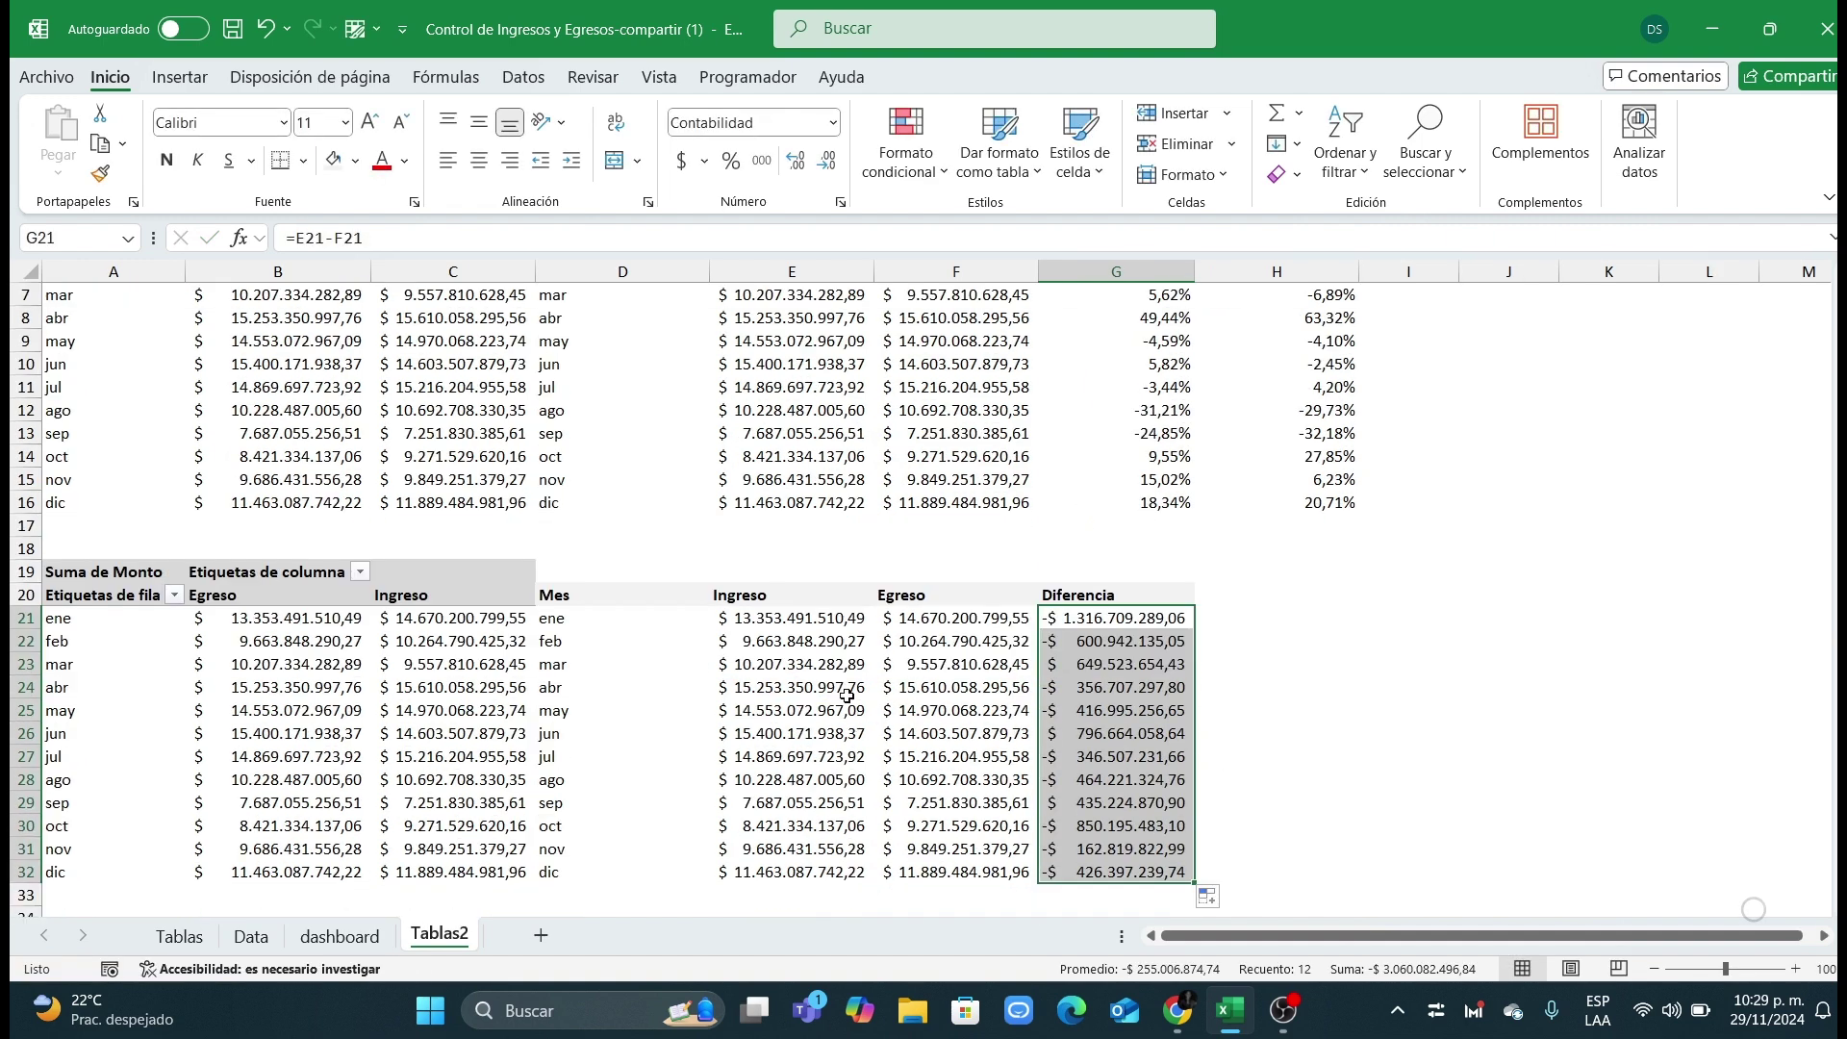
Step: Check which pivot table column the formulas in E21 and E5 refer to
double_click(802, 623)
key(Escape)
scroll(801, 623, up, 2)
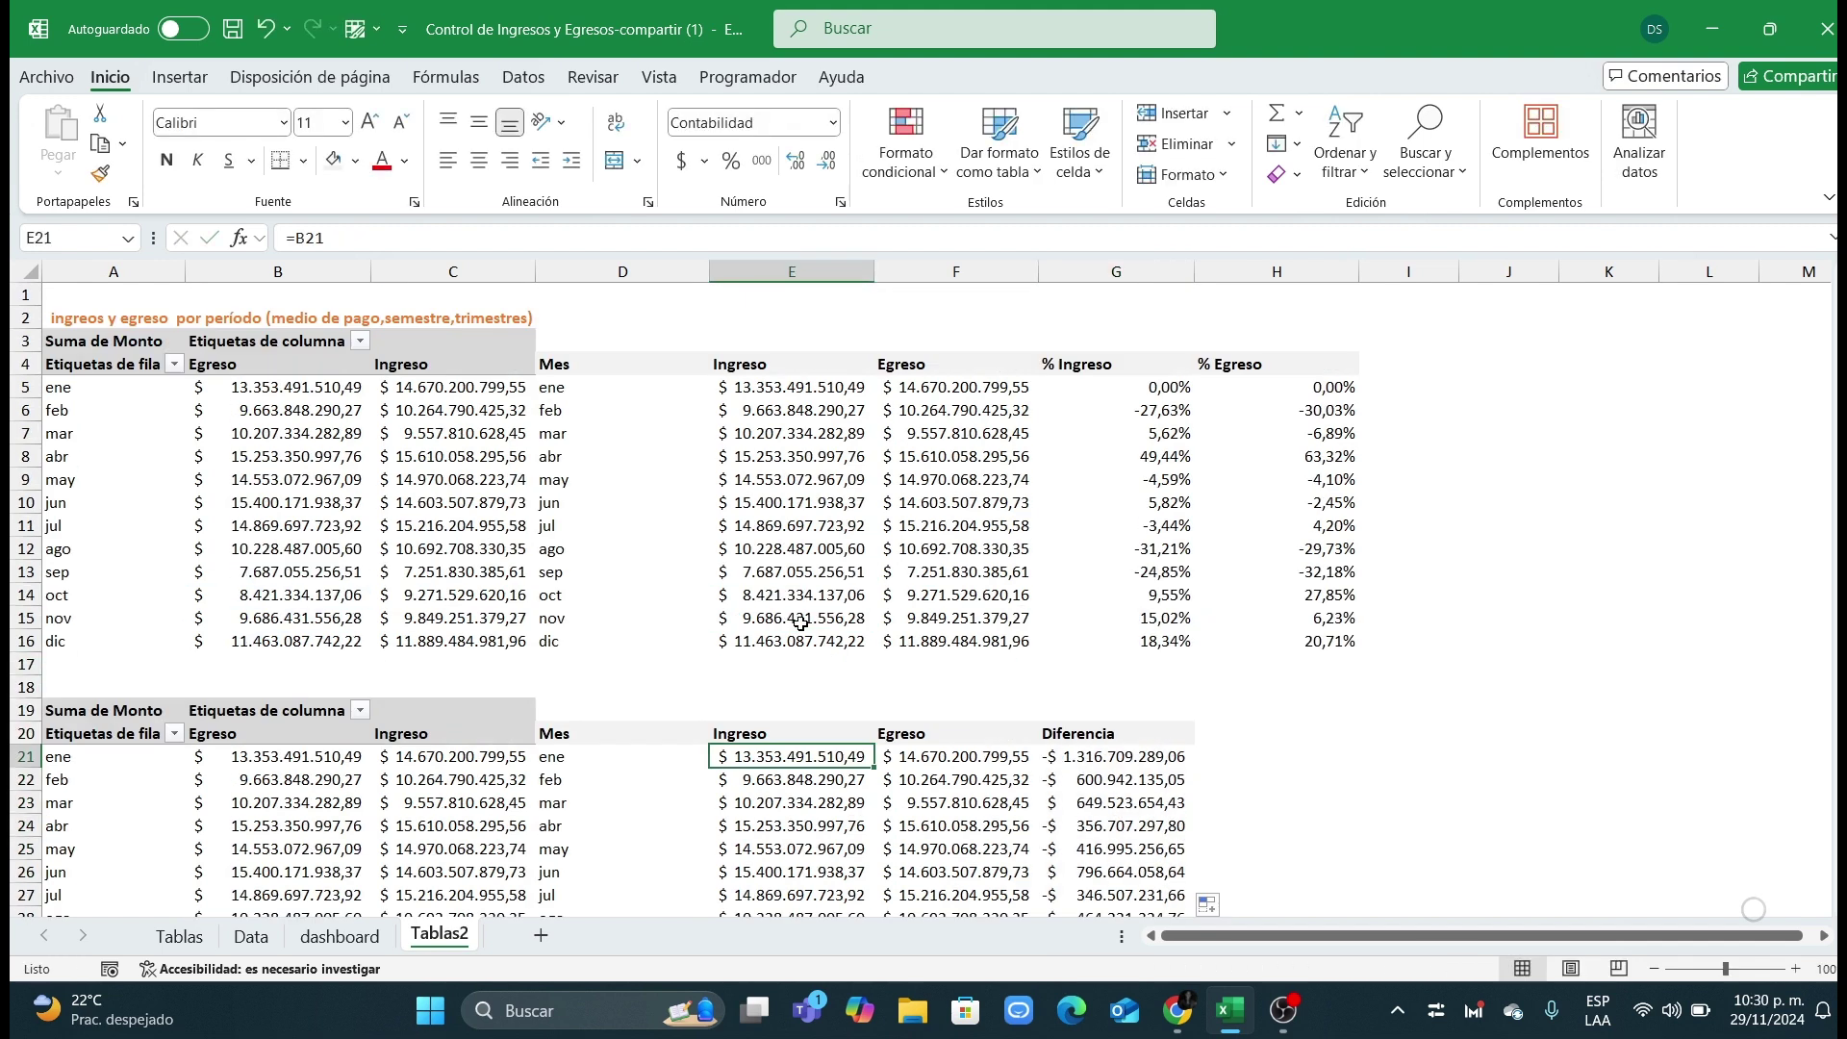
click(740, 397)
text(=)
click(236, 382)
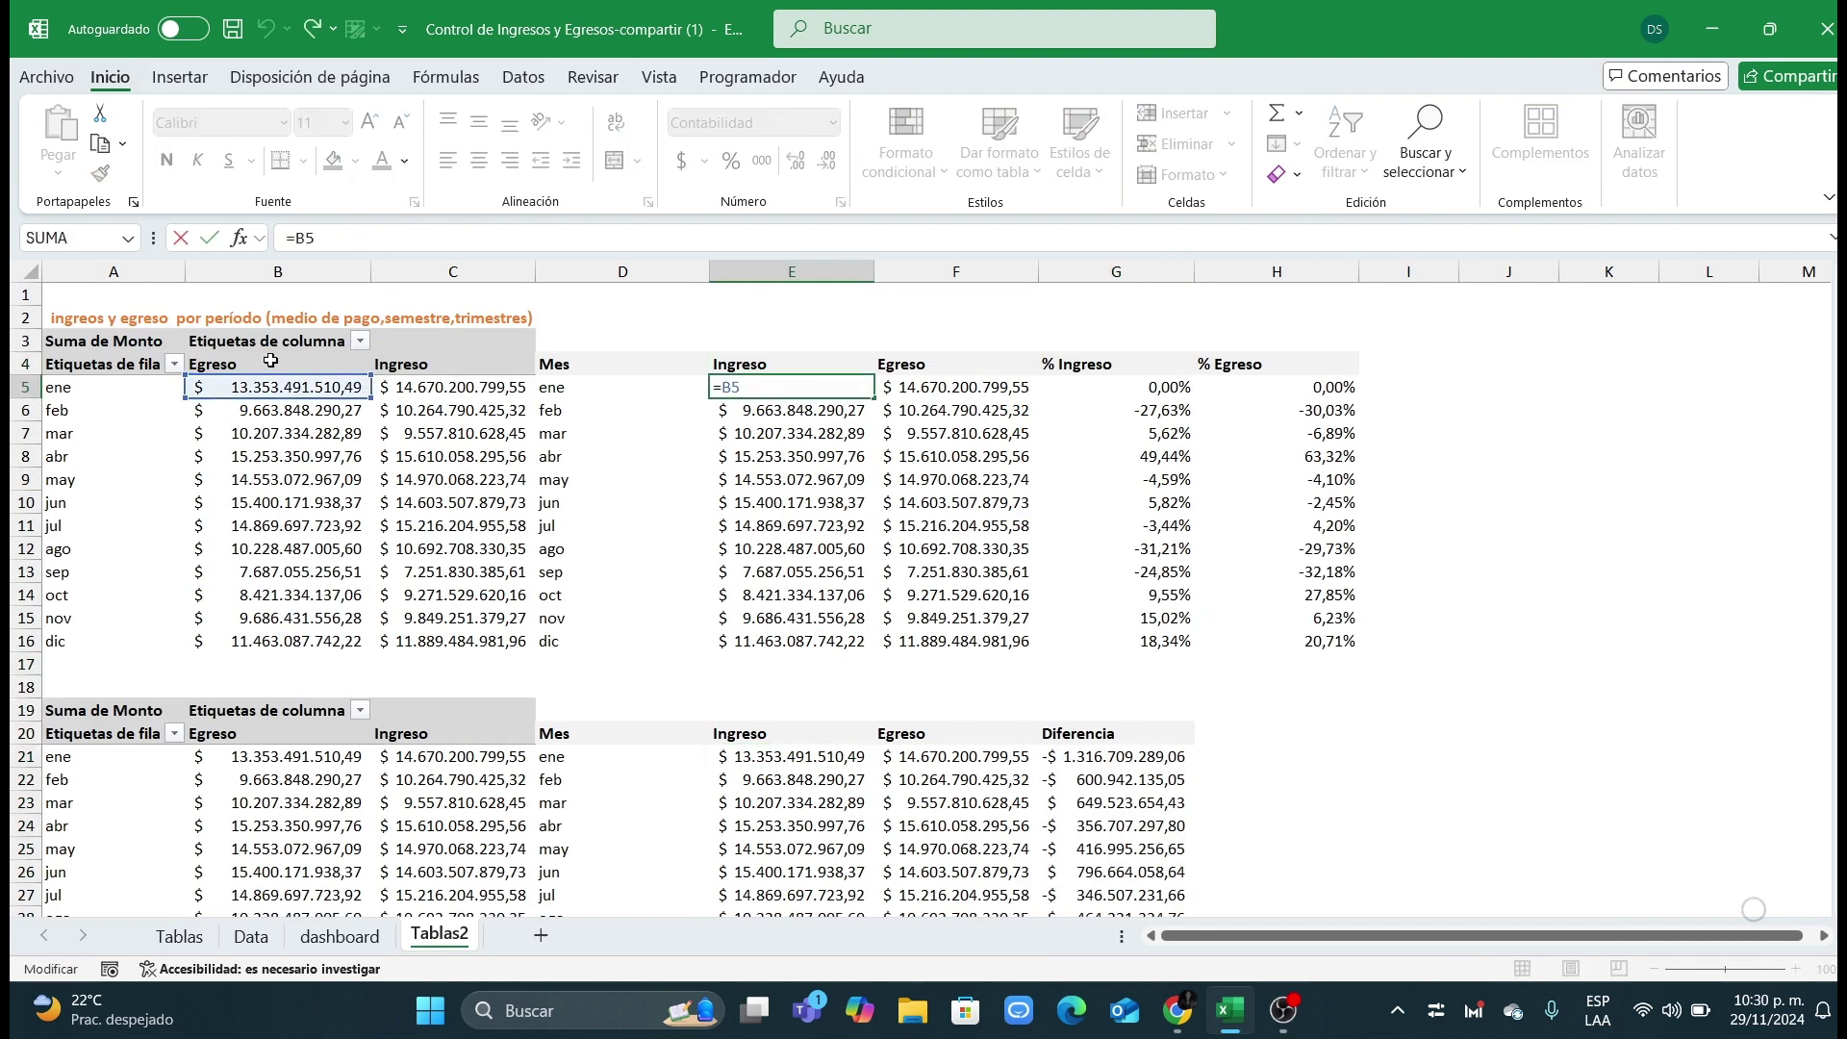
key(Return)
Step: Swap the headers of the upper table so E4 reads Egreso and F4 reads Ingreso
click(777, 362)
text(Egreso)
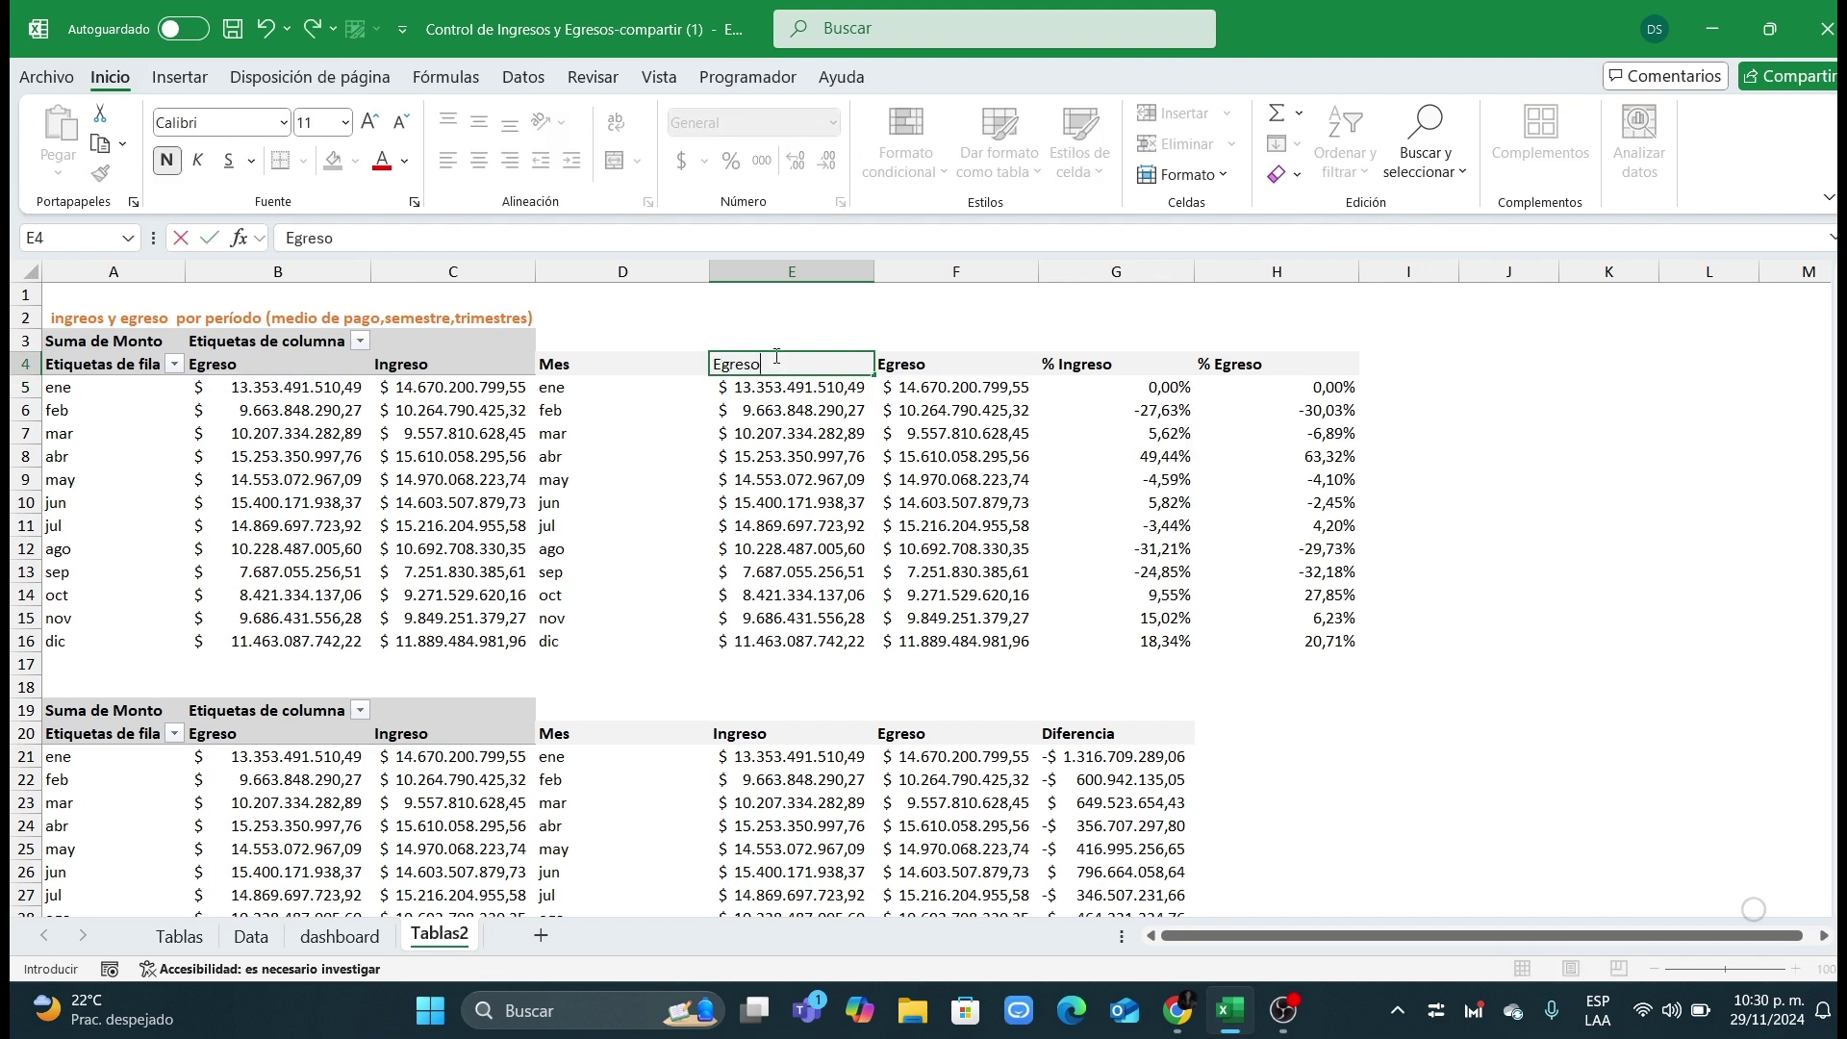
key(Tab)
text(Ingre)
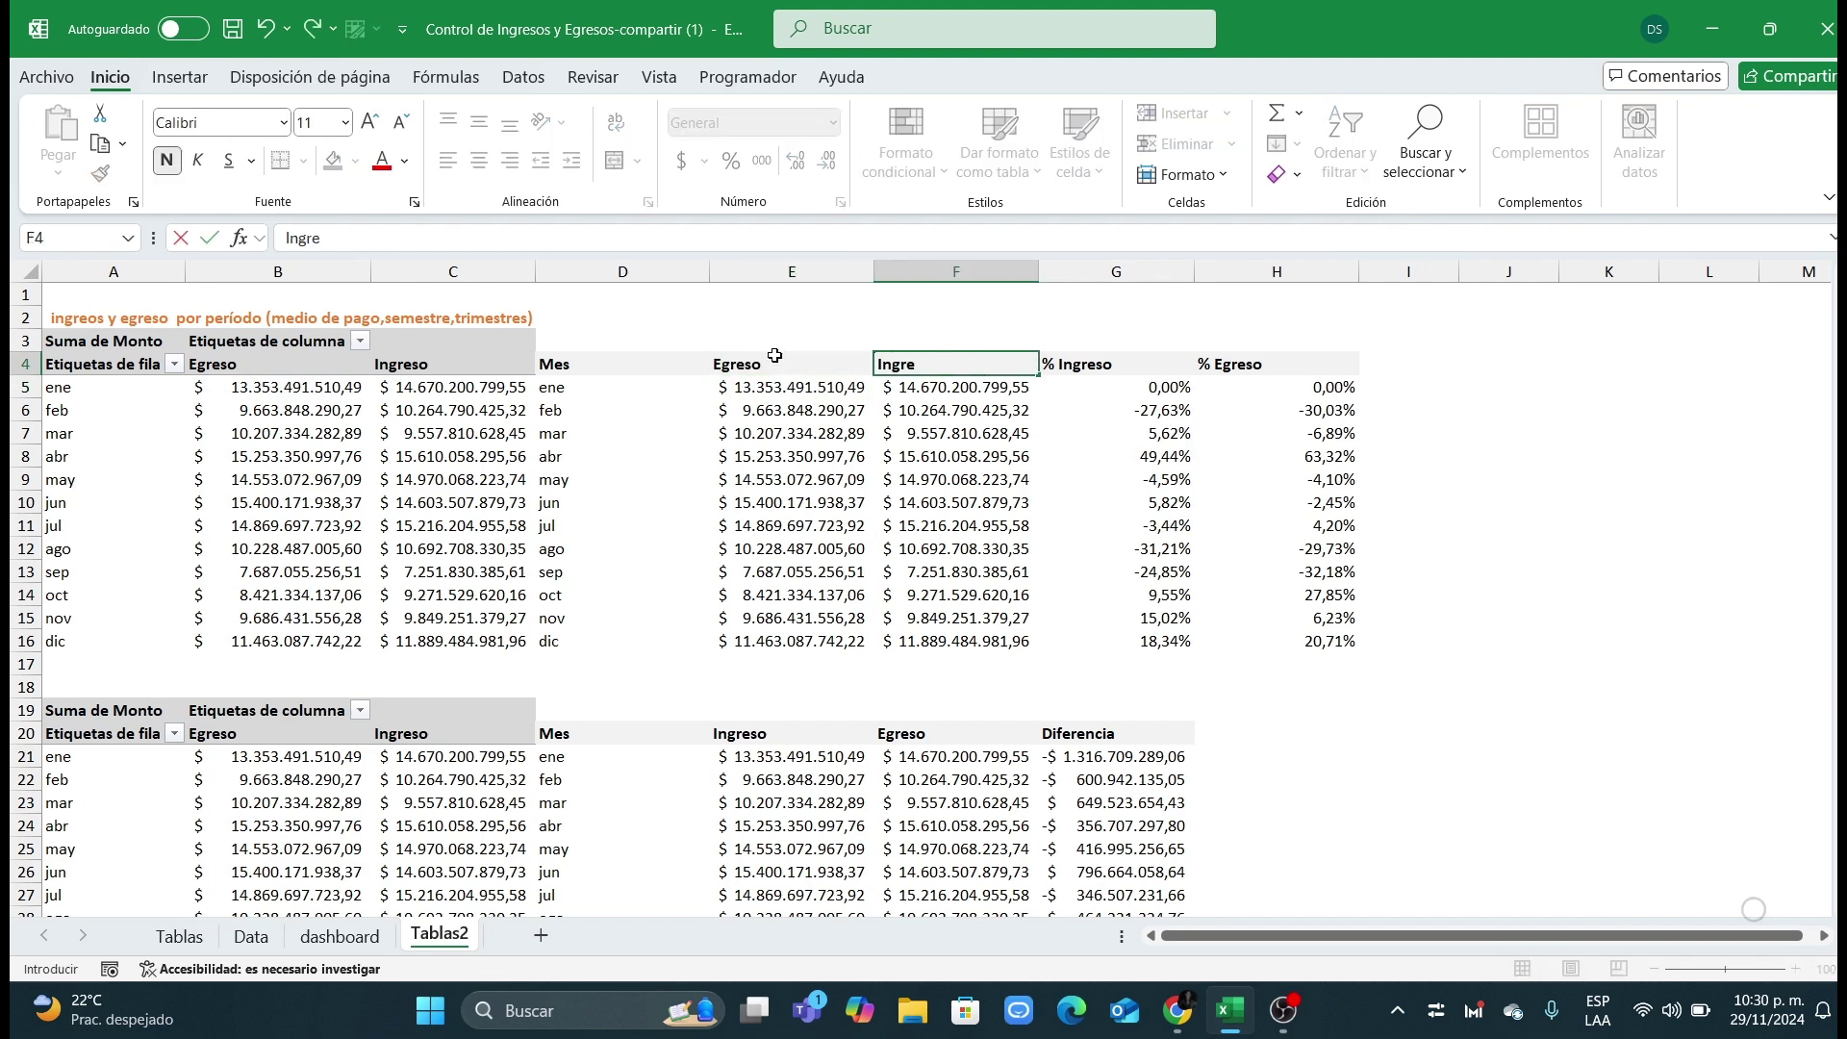
text(so)
key(Return)
Step: Check the source cells of the formula in F5 and of the percentage variation formula in G6
text(=)
click(495, 384)
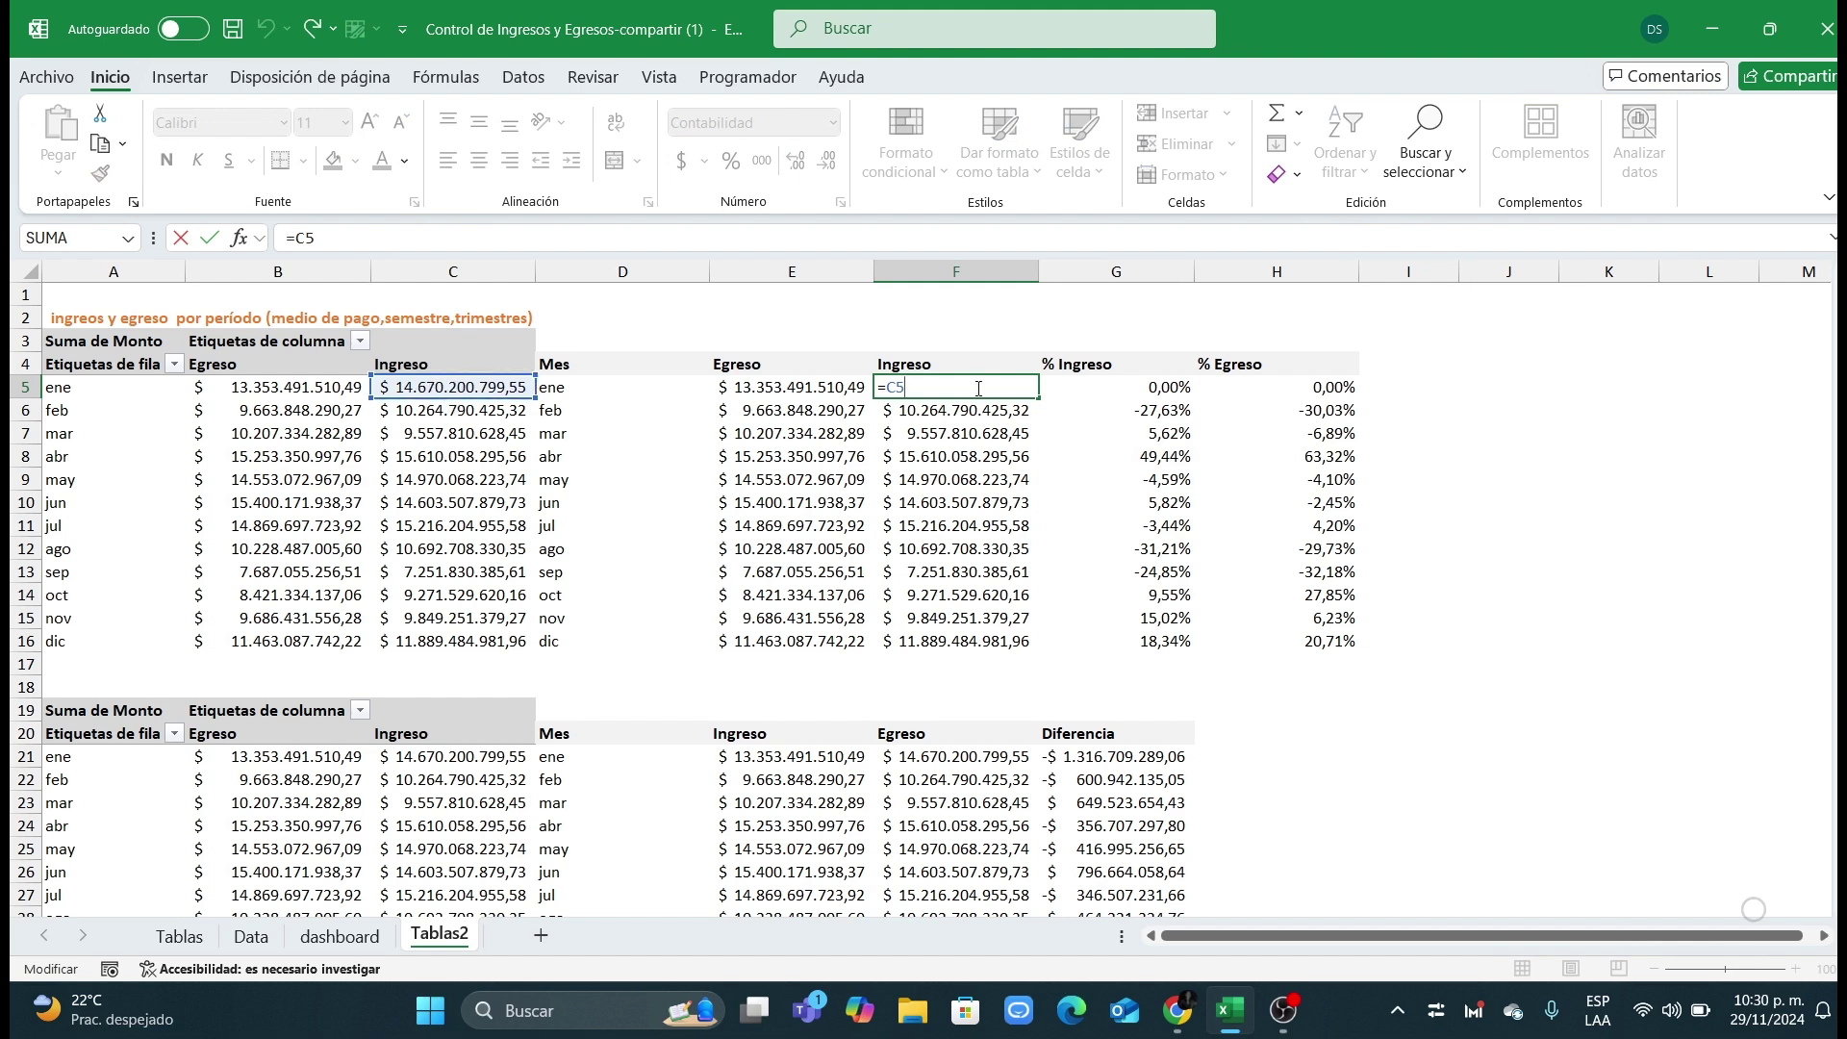
key(Tab)
double_click(1111, 407)
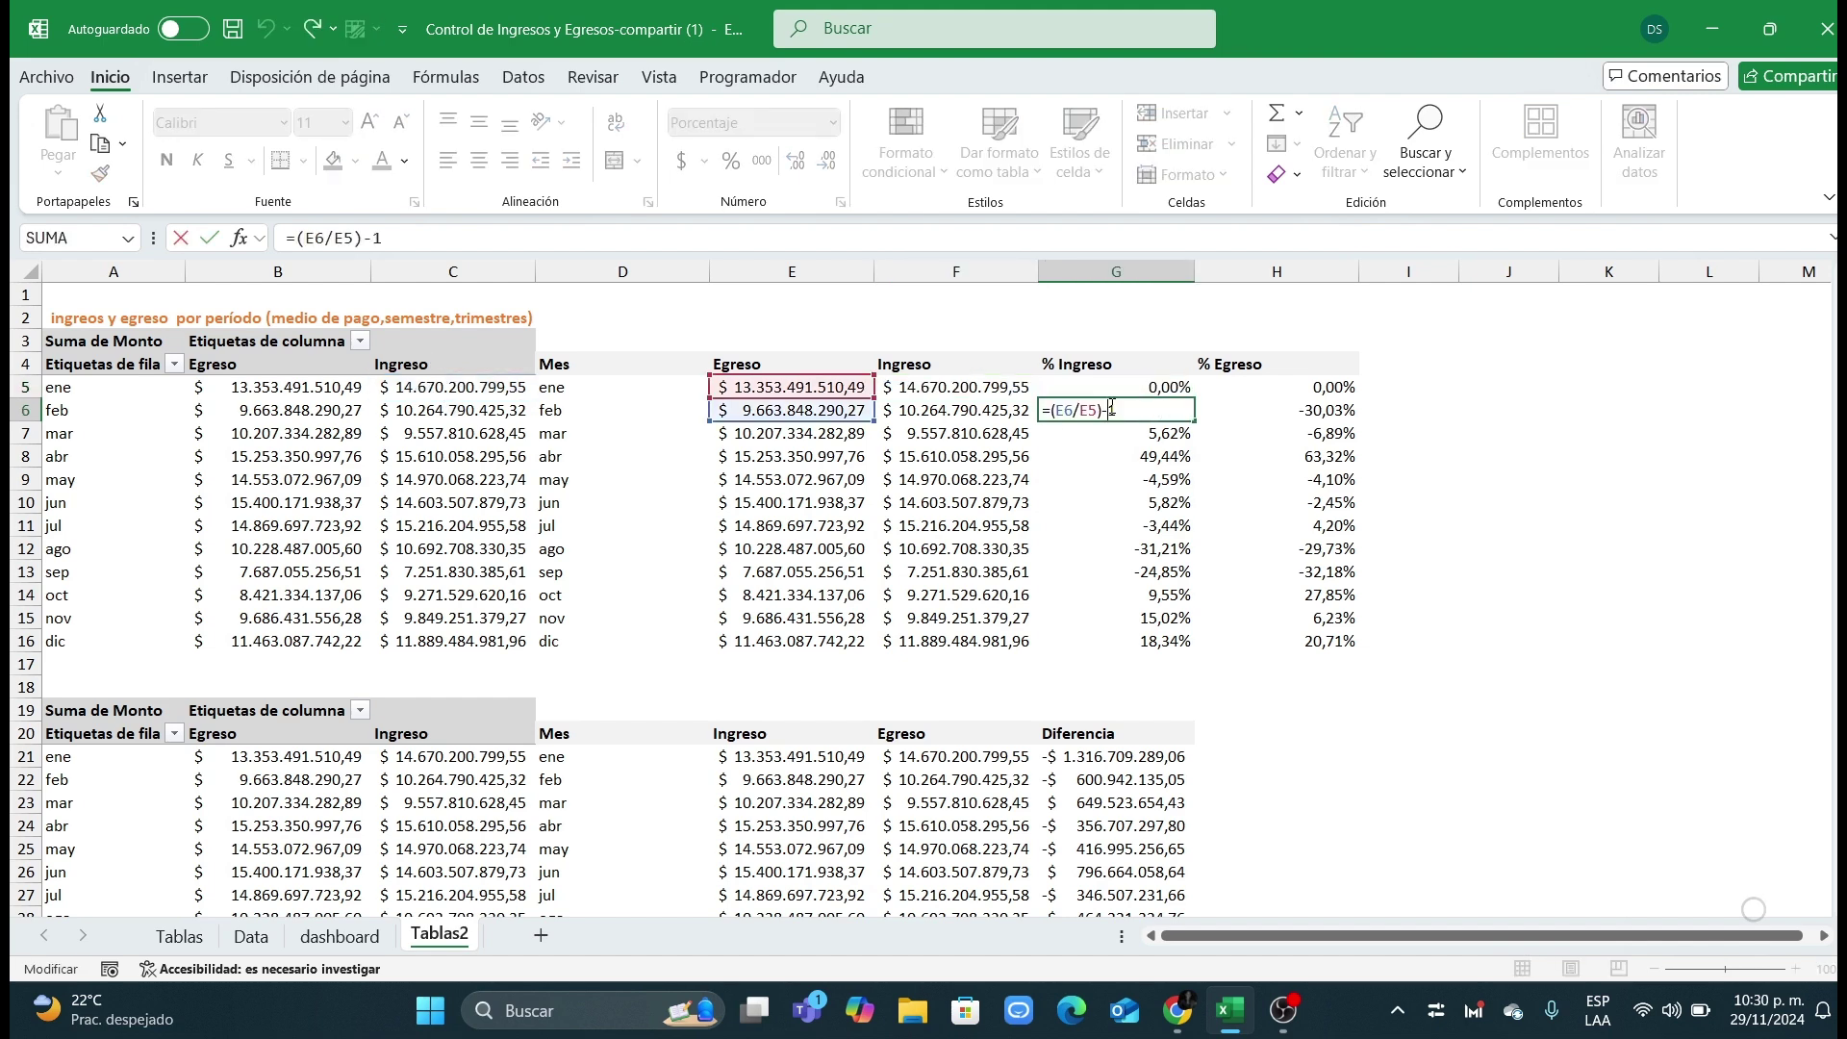
key(Escape)
Step: Change the percentage headers to "% Engreso" in G4 and "% Ingreso" in H4
double_click(1118, 373)
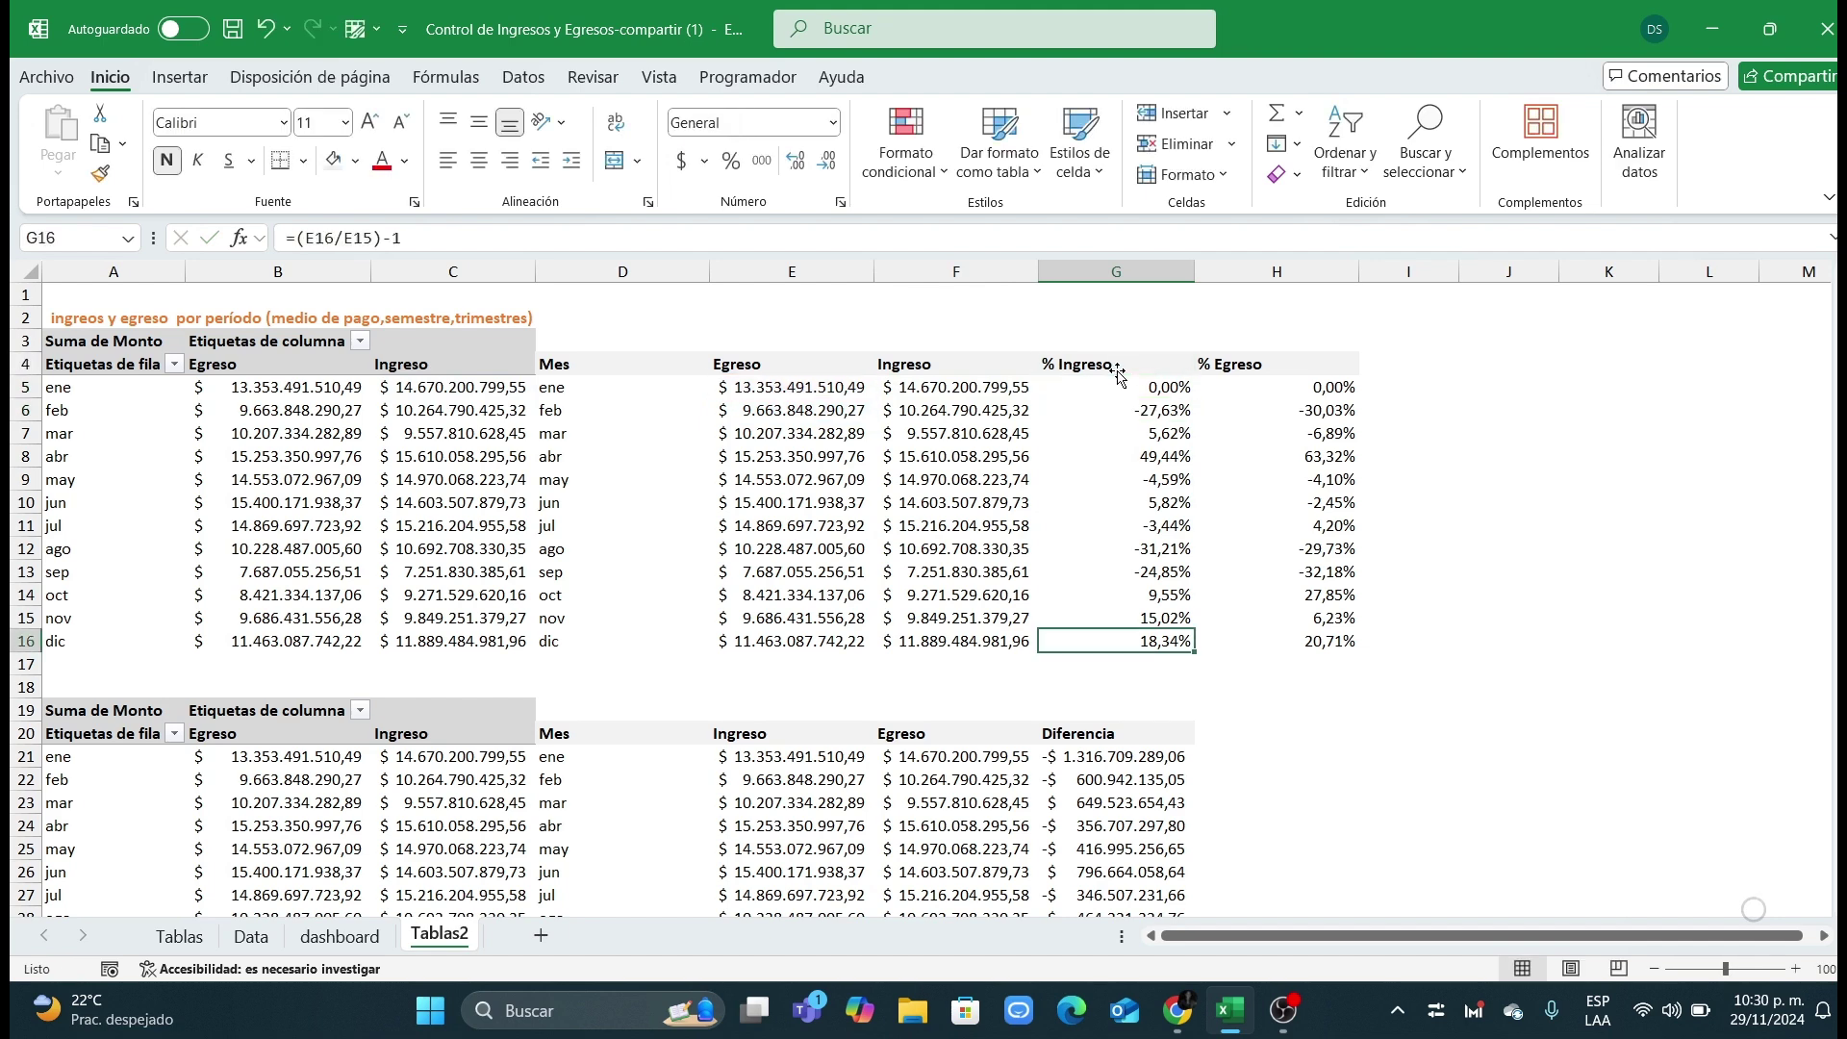
double_click(1138, 364)
key(Delete)
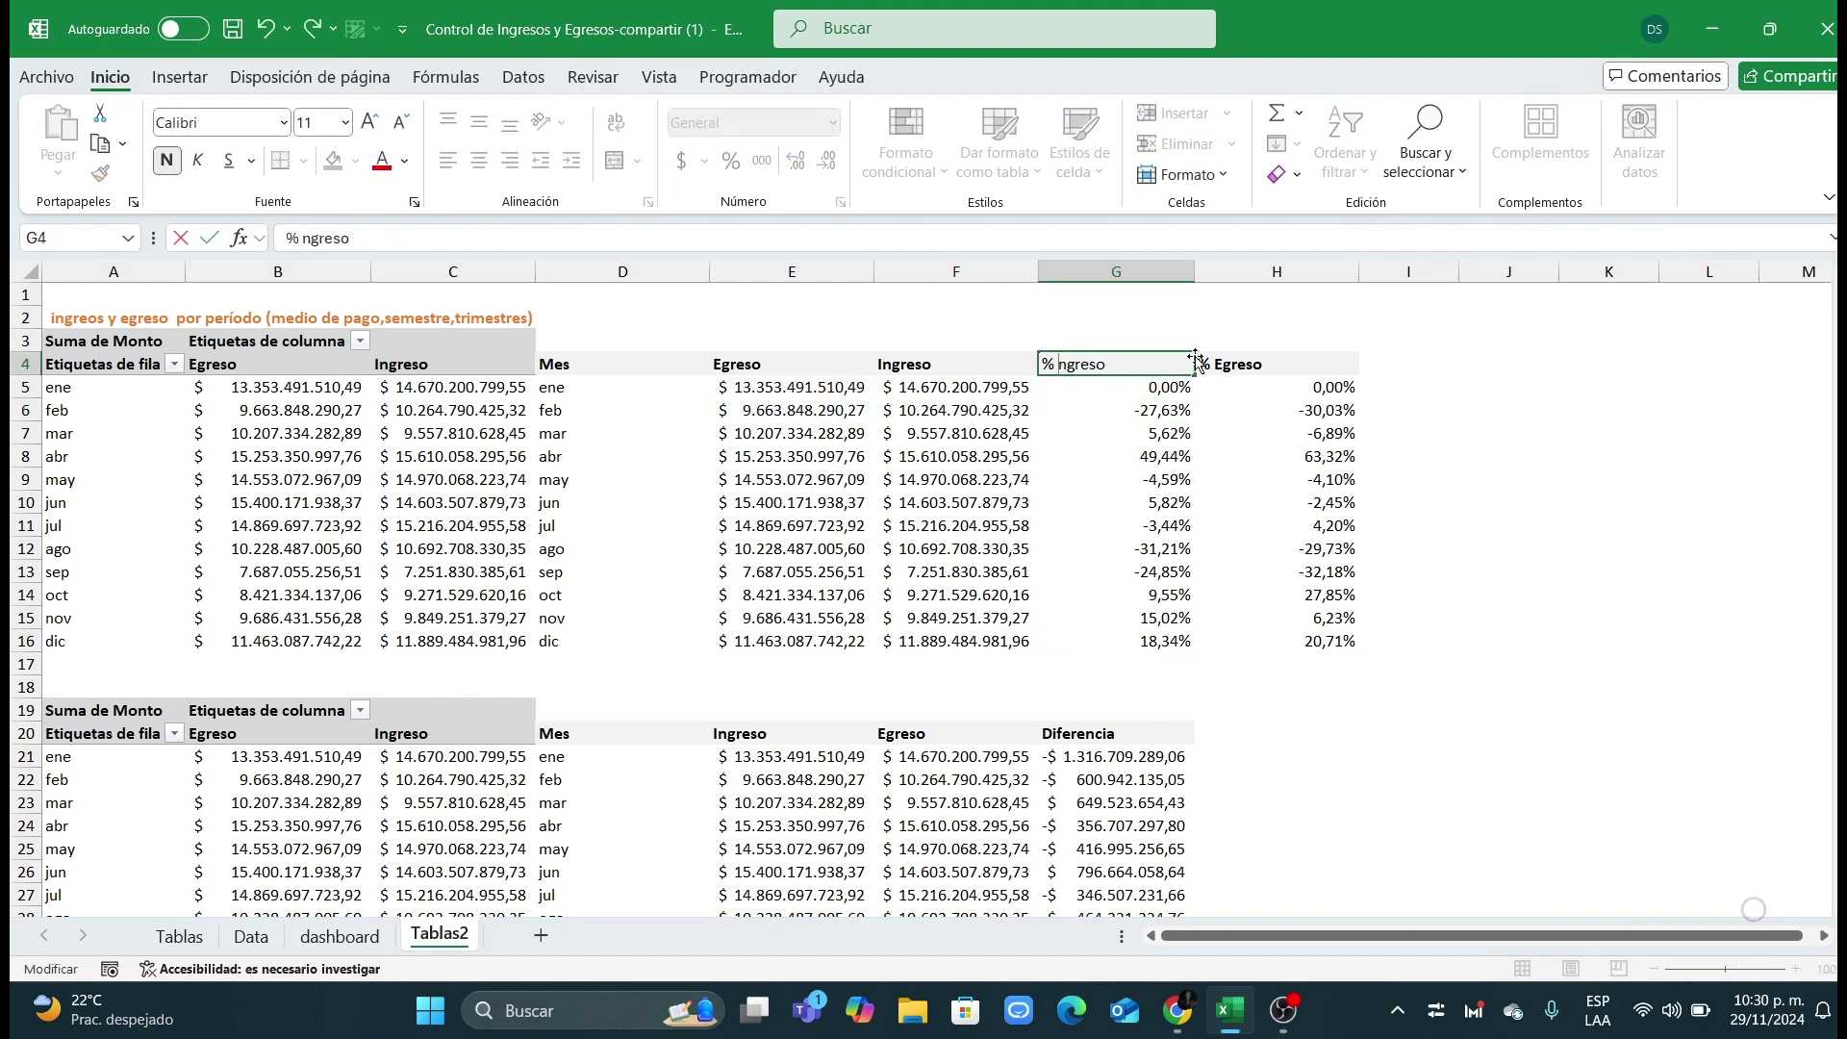
text(E)
click(1310, 456)
double_click(1227, 365)
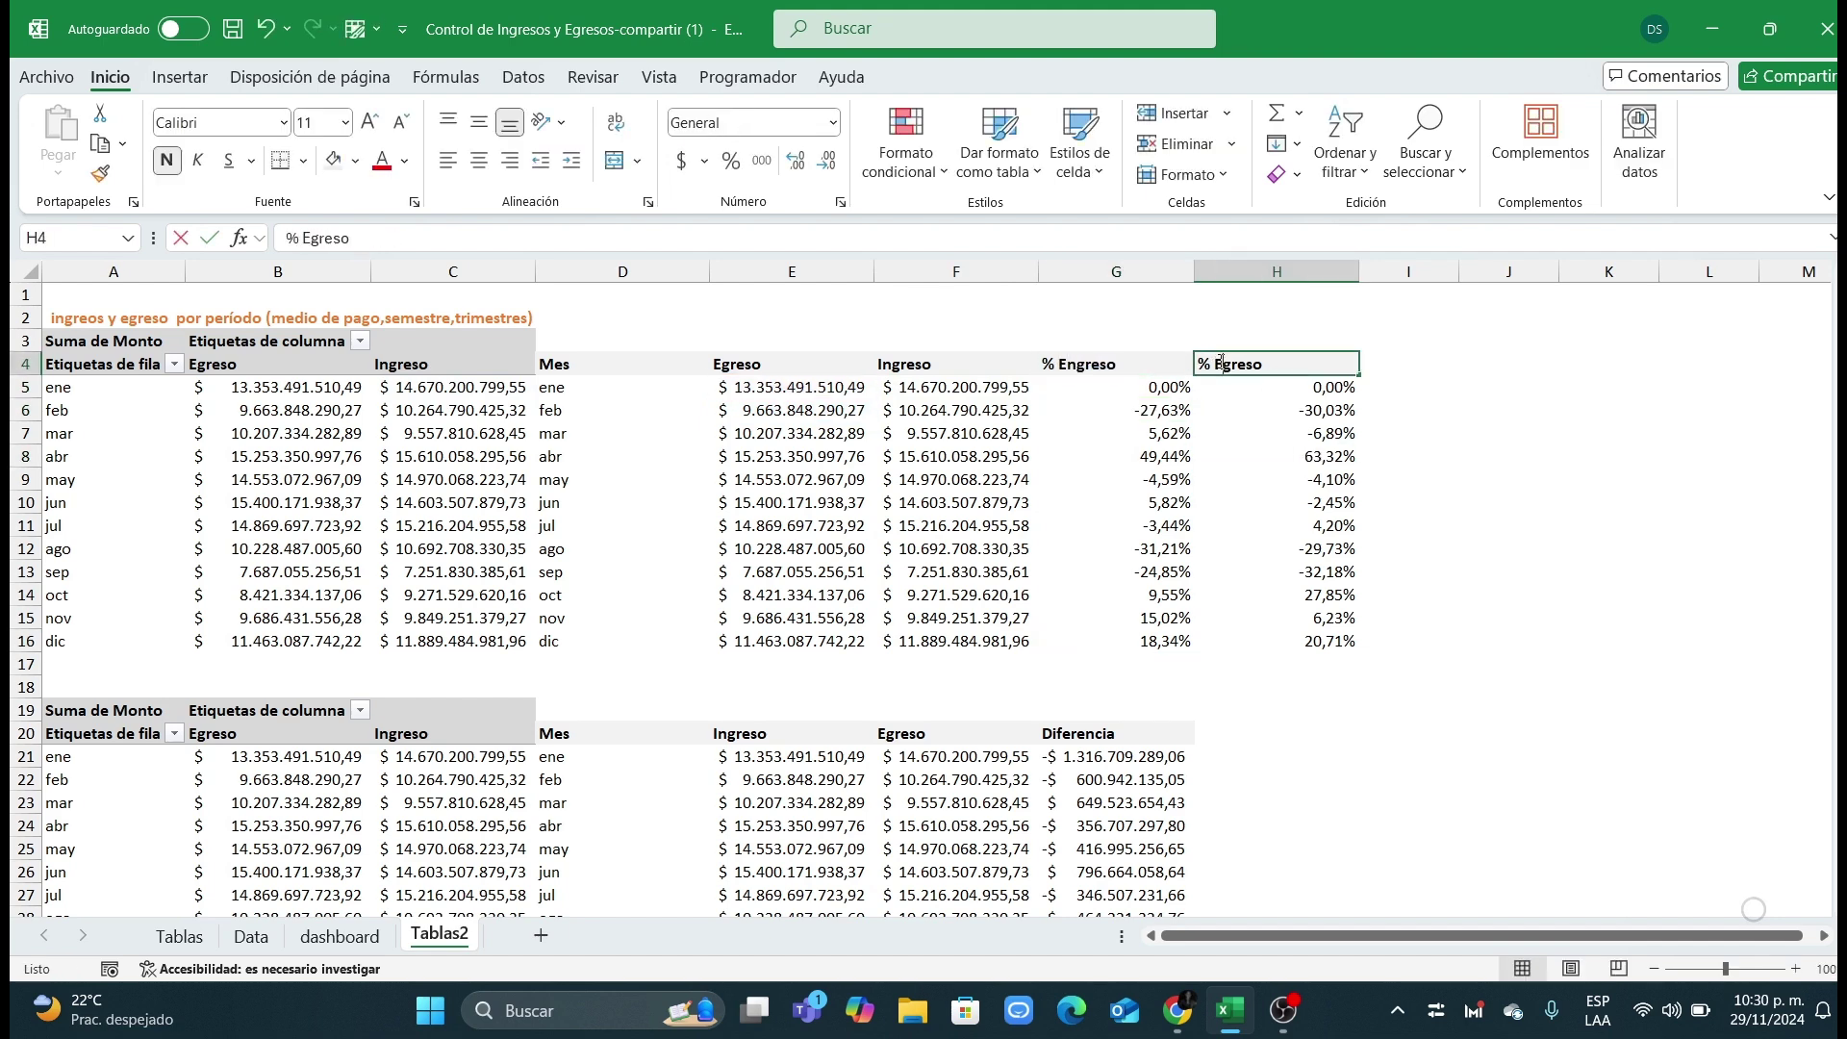
key(Delete)
text(in)
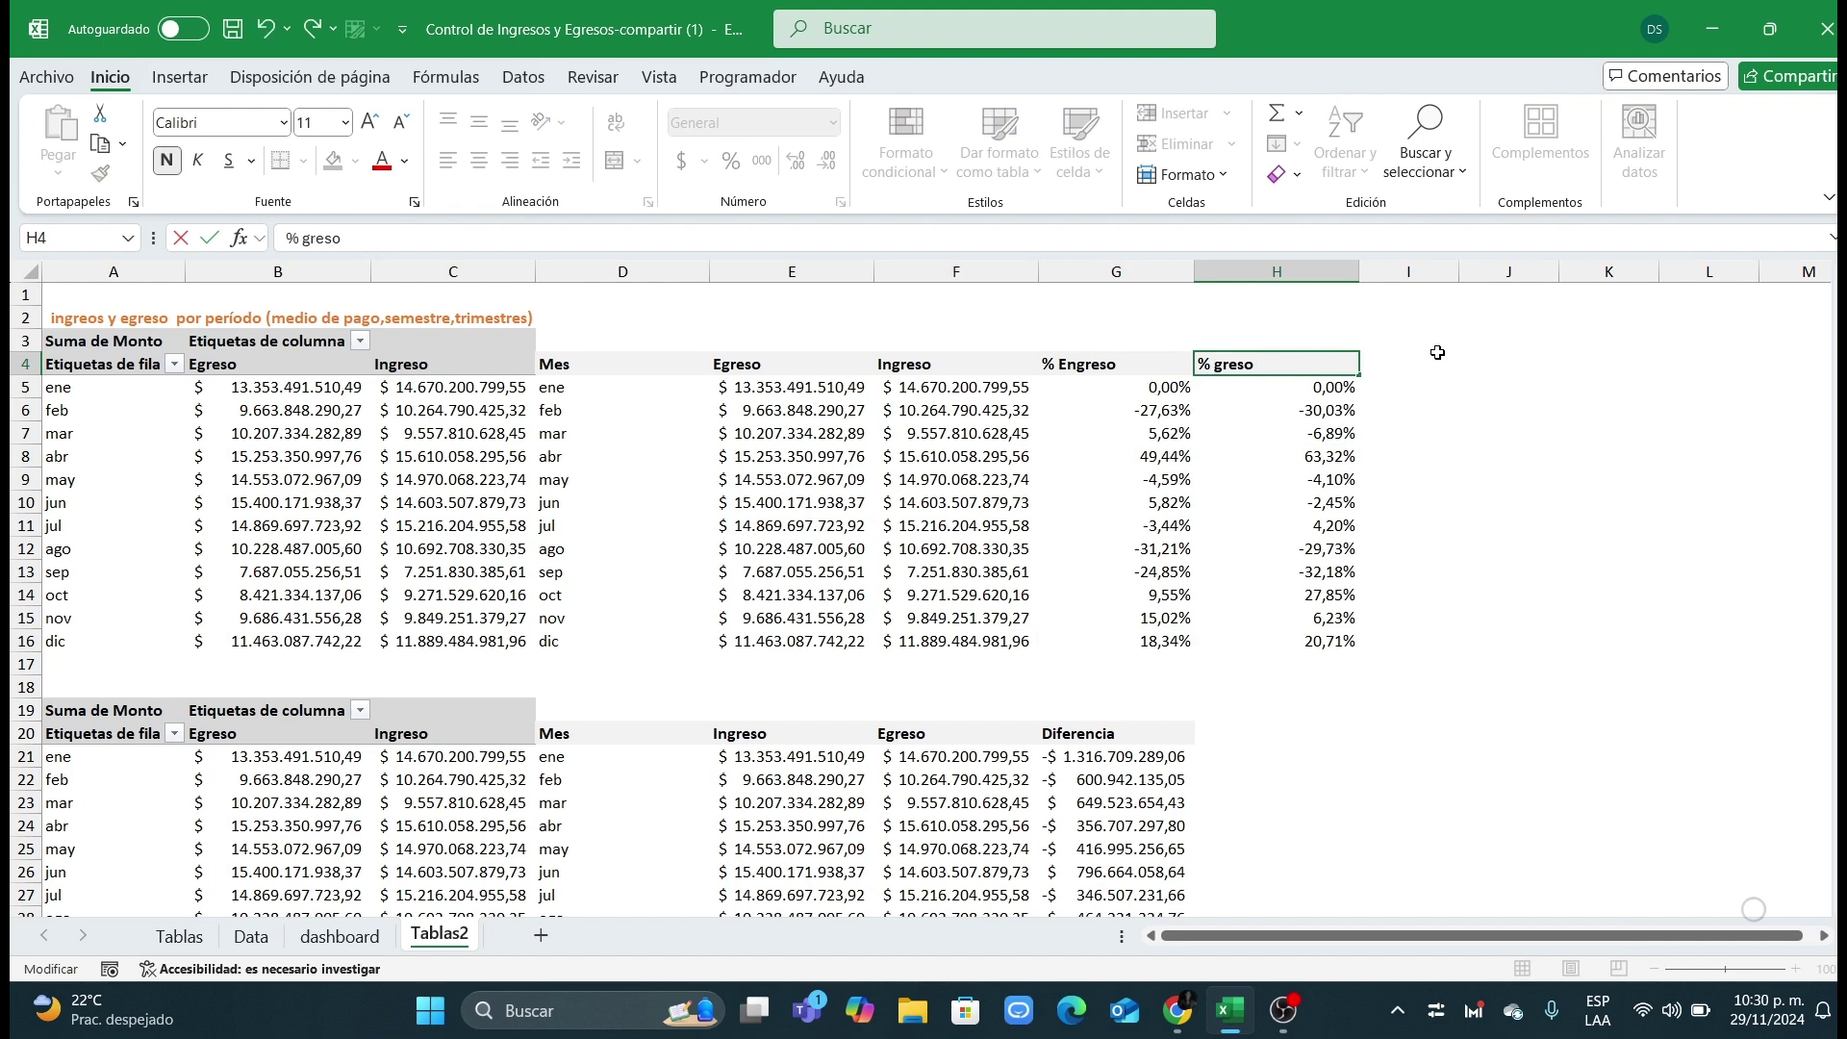
click(1187, 478)
Step: Copy the Mes, Egreso and Ingreso headers from D4:F4 to D20:F20
drag(649, 364, 981, 361)
key(ctrl+c)
click(599, 737)
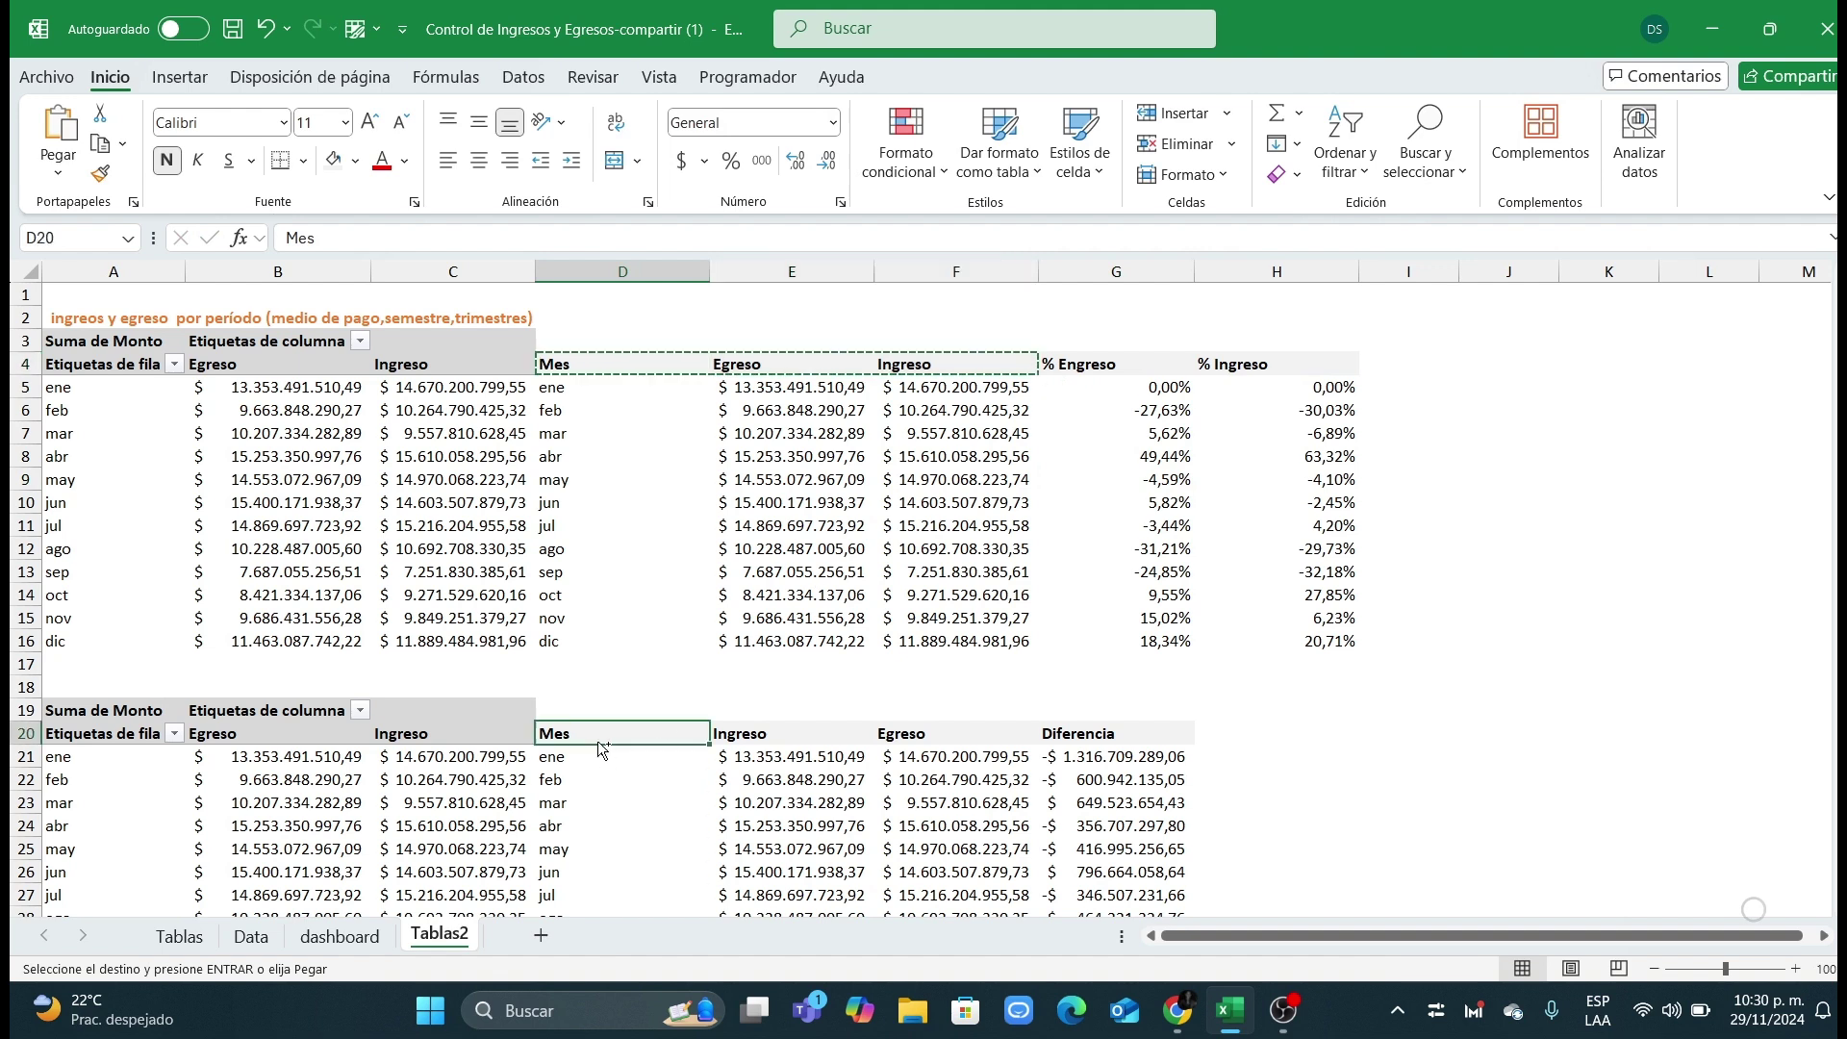
key(ctrl+v)
key(Escape)
click(955, 687)
Step: Replace the difference formula in G21 with =F21-E21 and fill it down to G32
scroll(963, 687, down, 2)
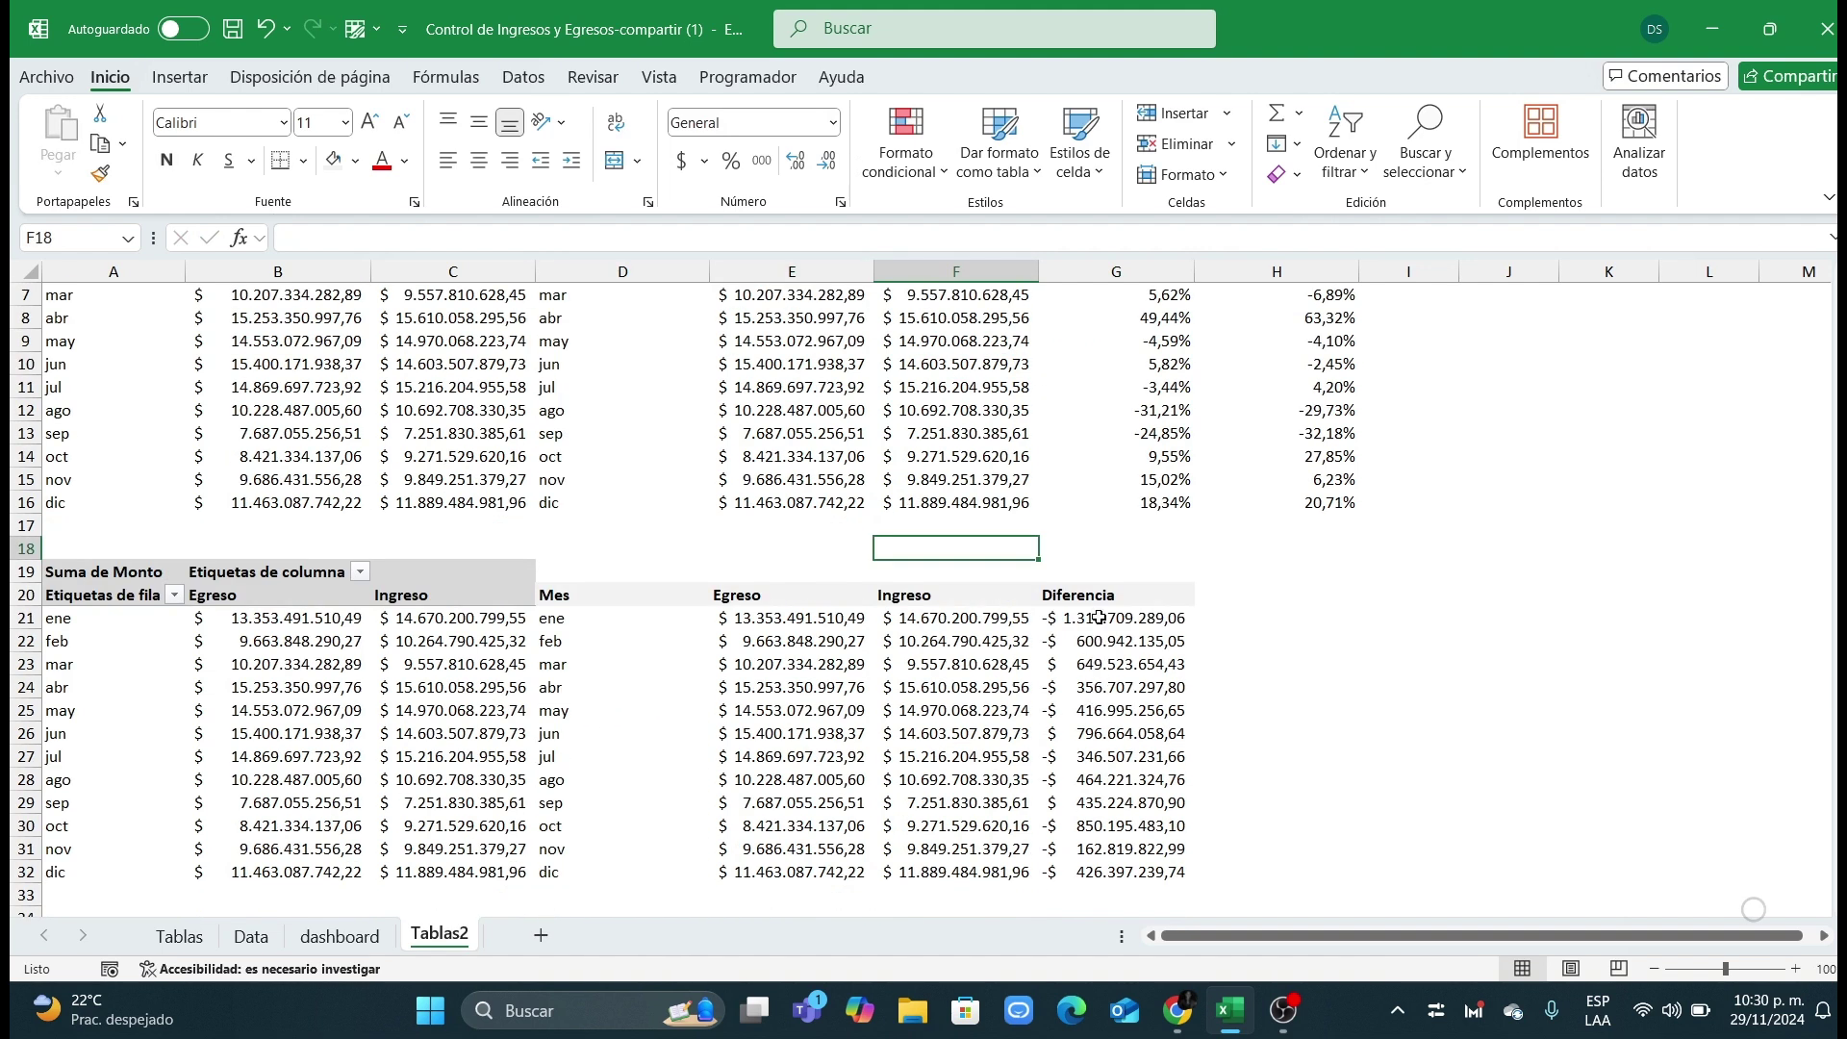
click(1100, 618)
text(=)
click(943, 618)
text(-)
click(866, 618)
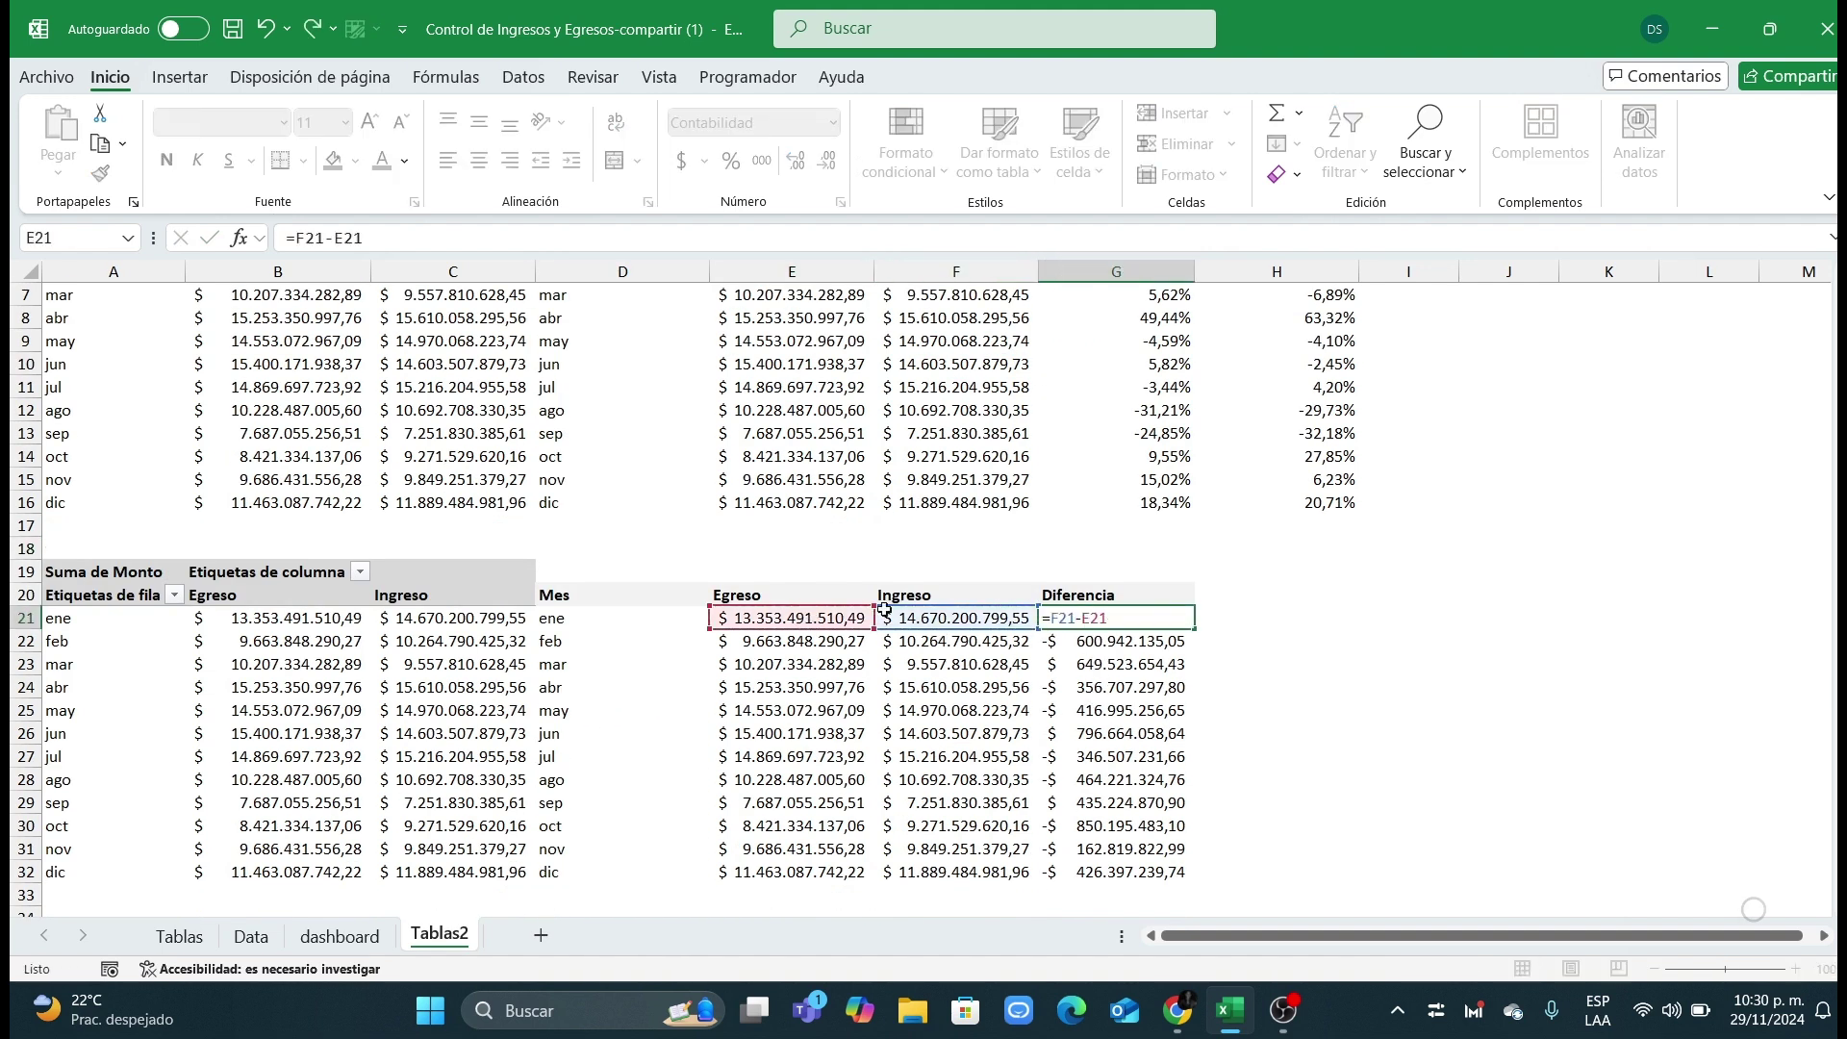
key(Return)
click(1116, 617)
double_click(1194, 629)
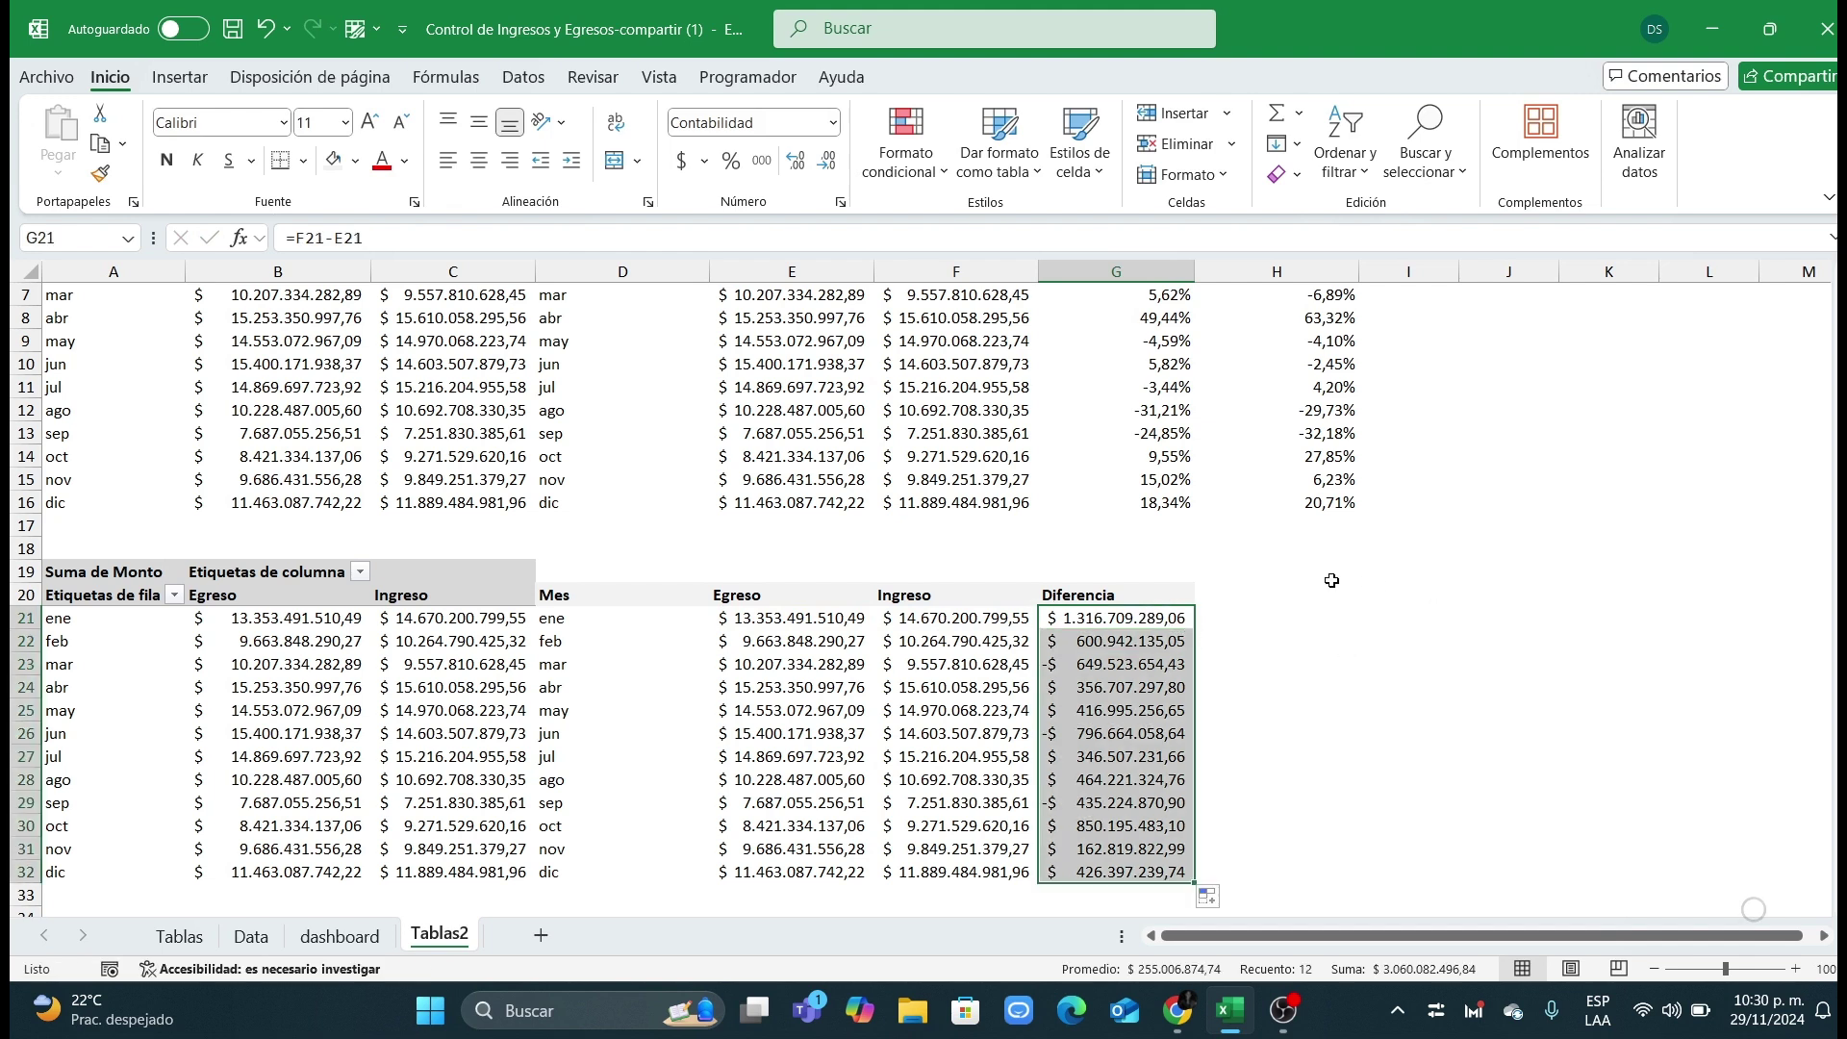
Step: Examine how the Saldo Acumulado Real column on Tablas is calculated, checking the formulas in H21, H22 and H32
click(1224, 592)
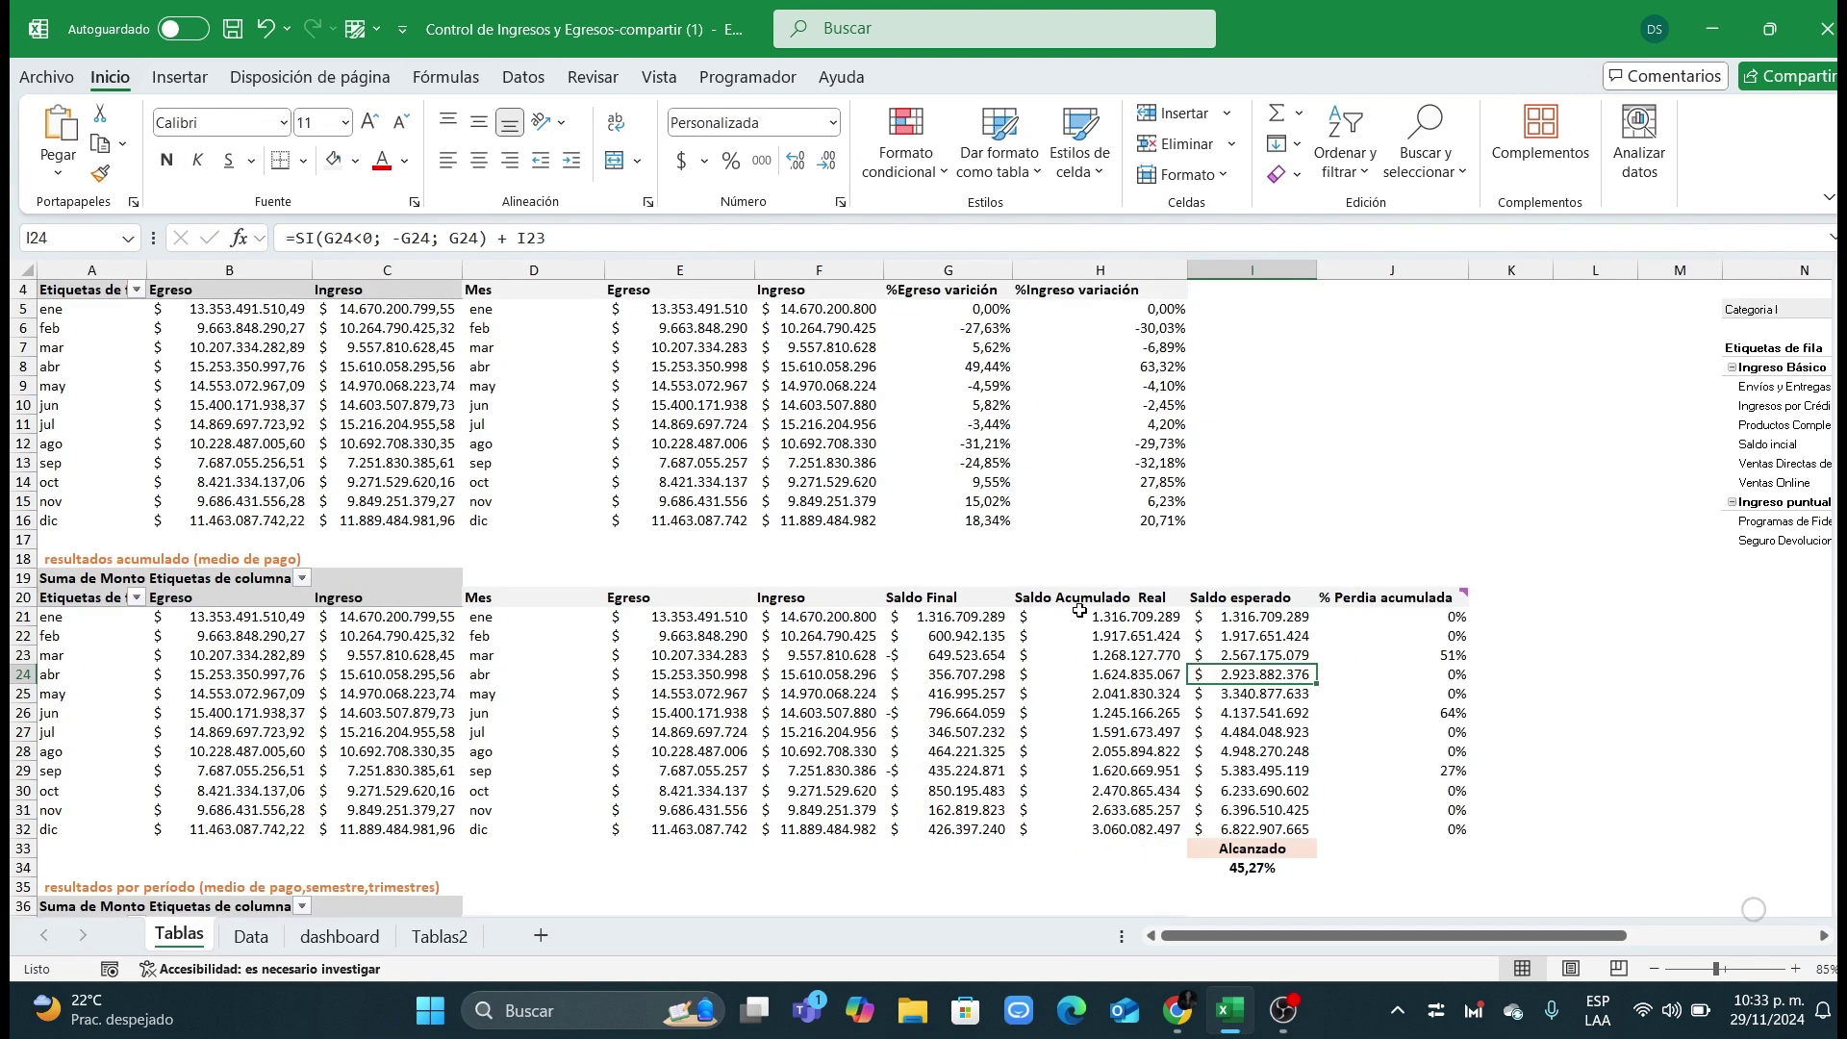
click(1110, 598)
click(1106, 621)
key(ctrl+Down)
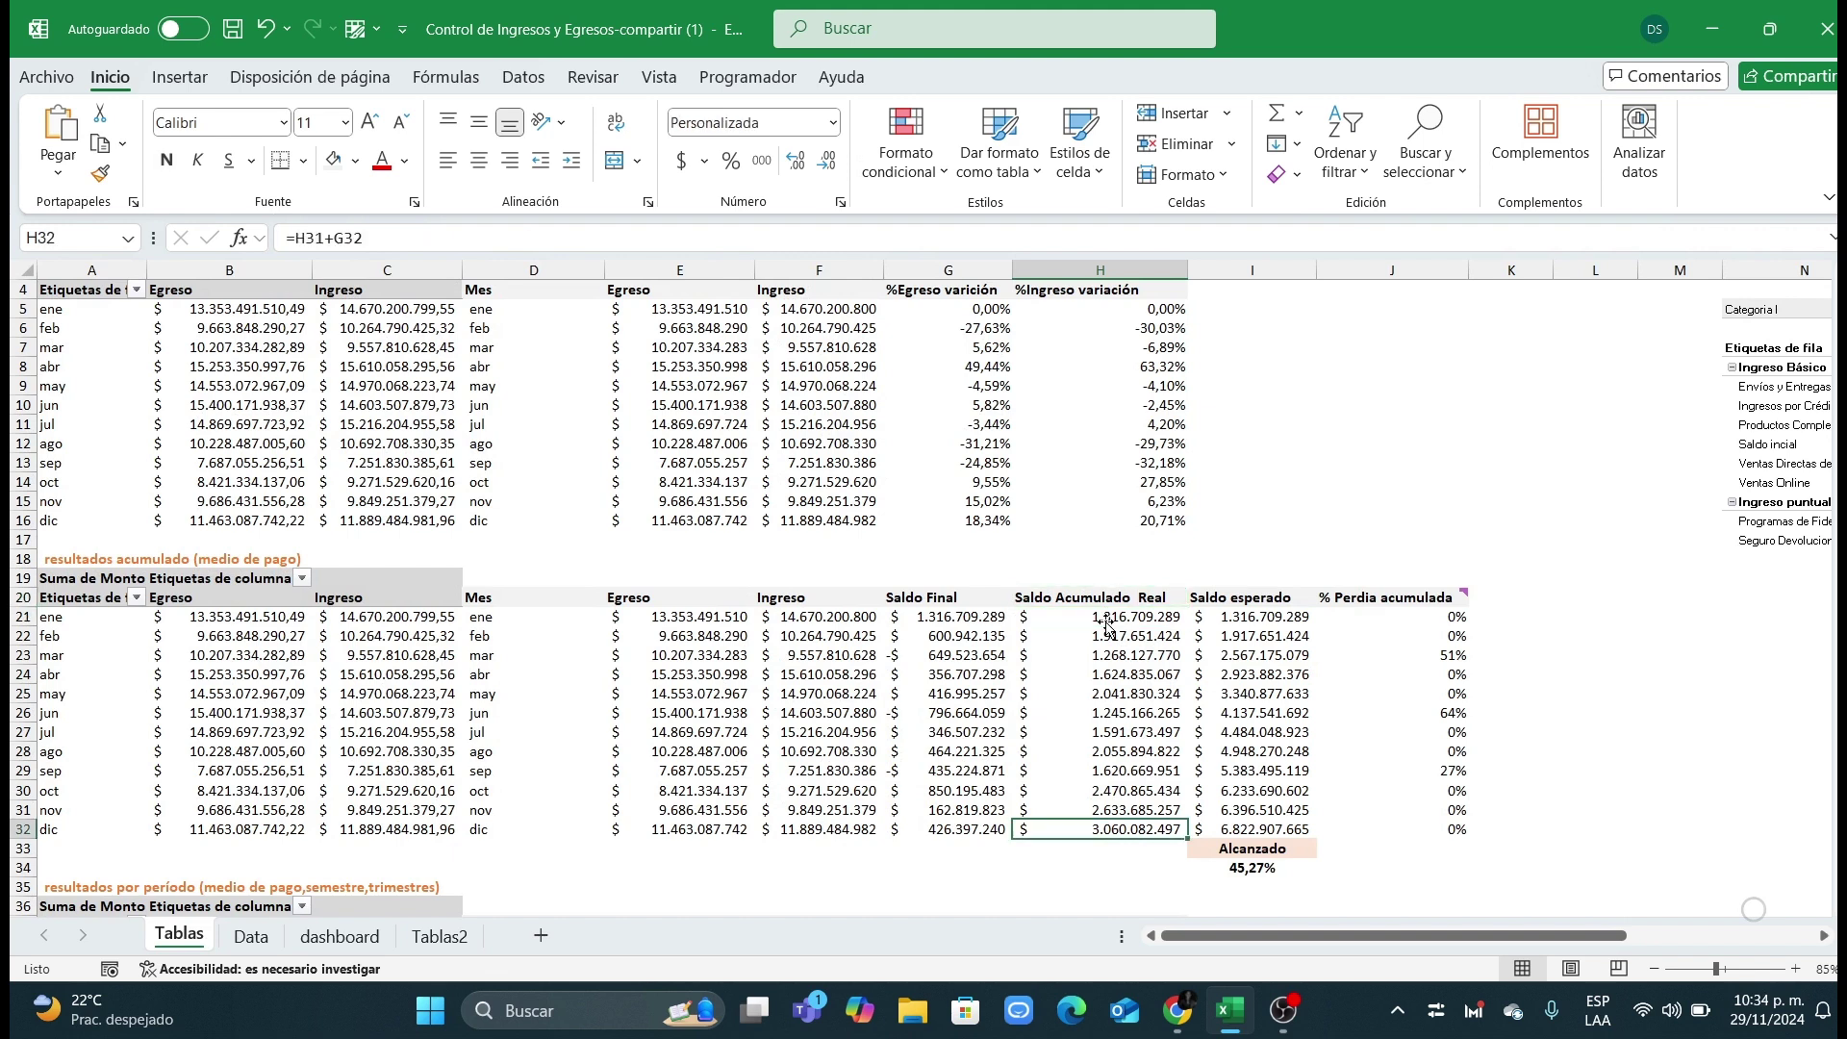
double_click(1101, 616)
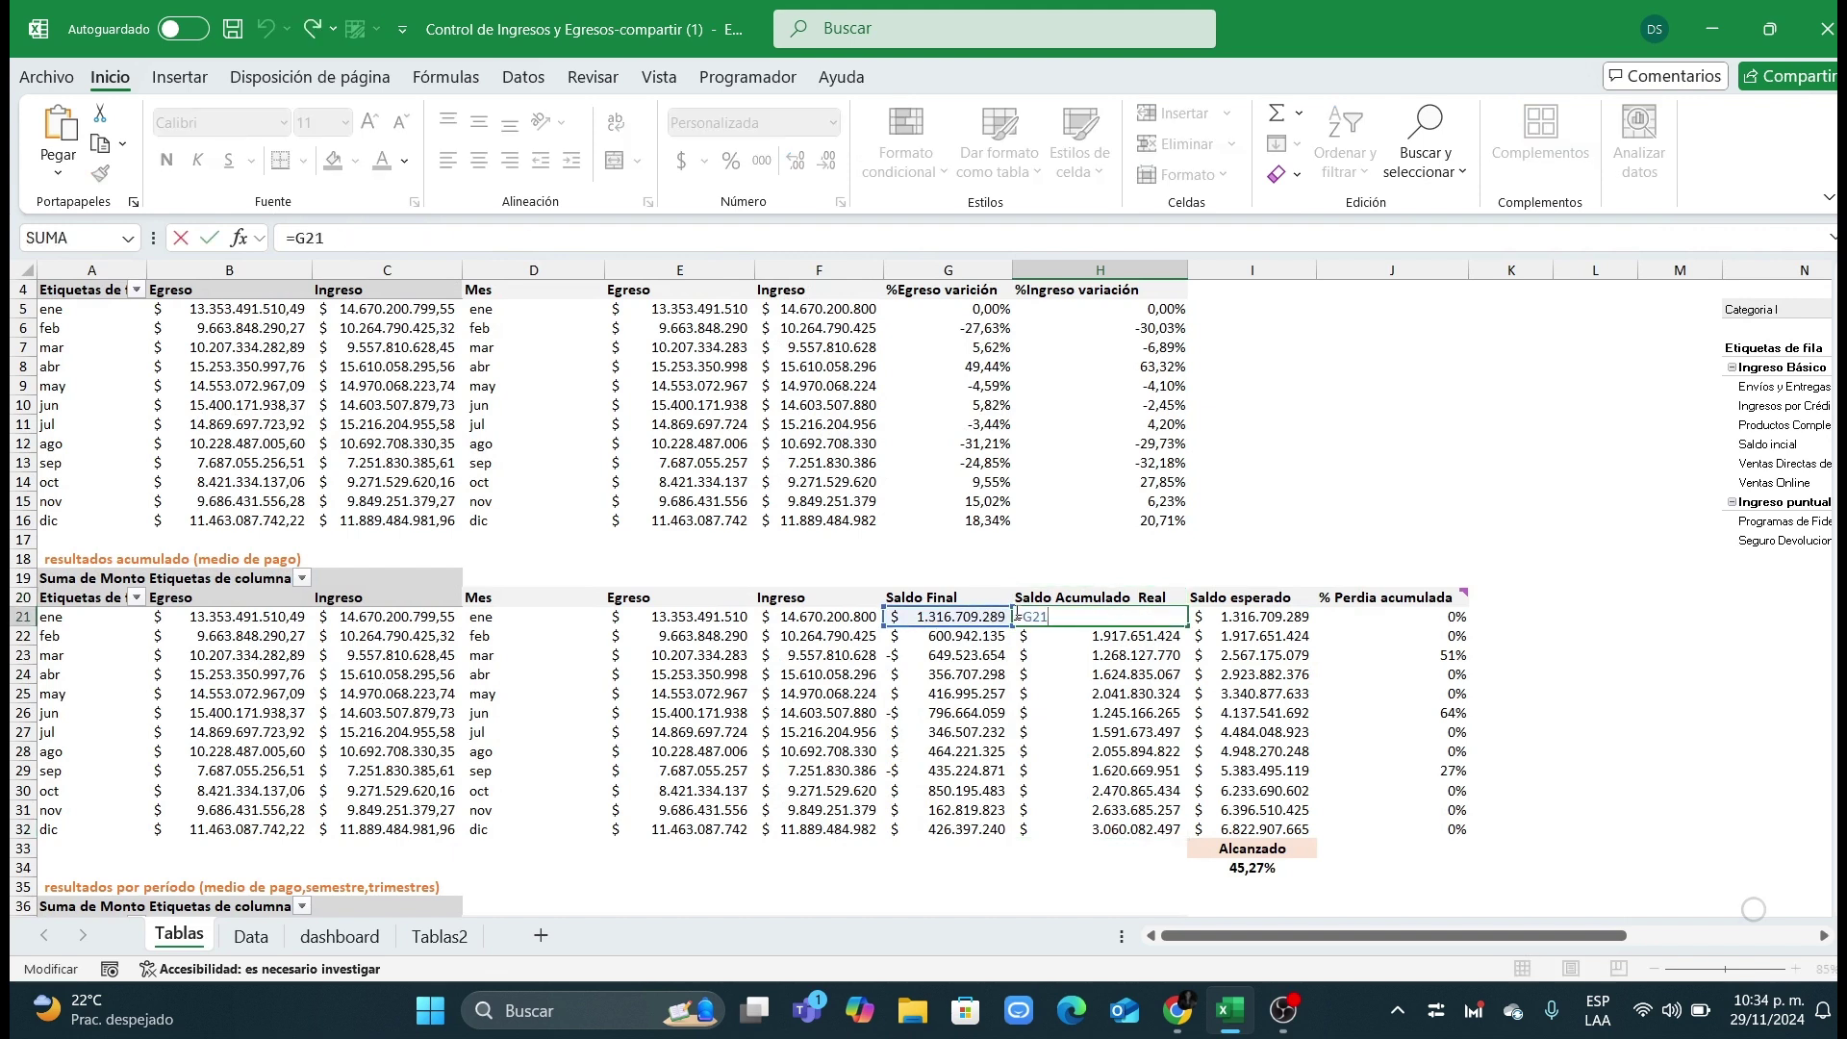
key(Escape)
double_click(1117, 635)
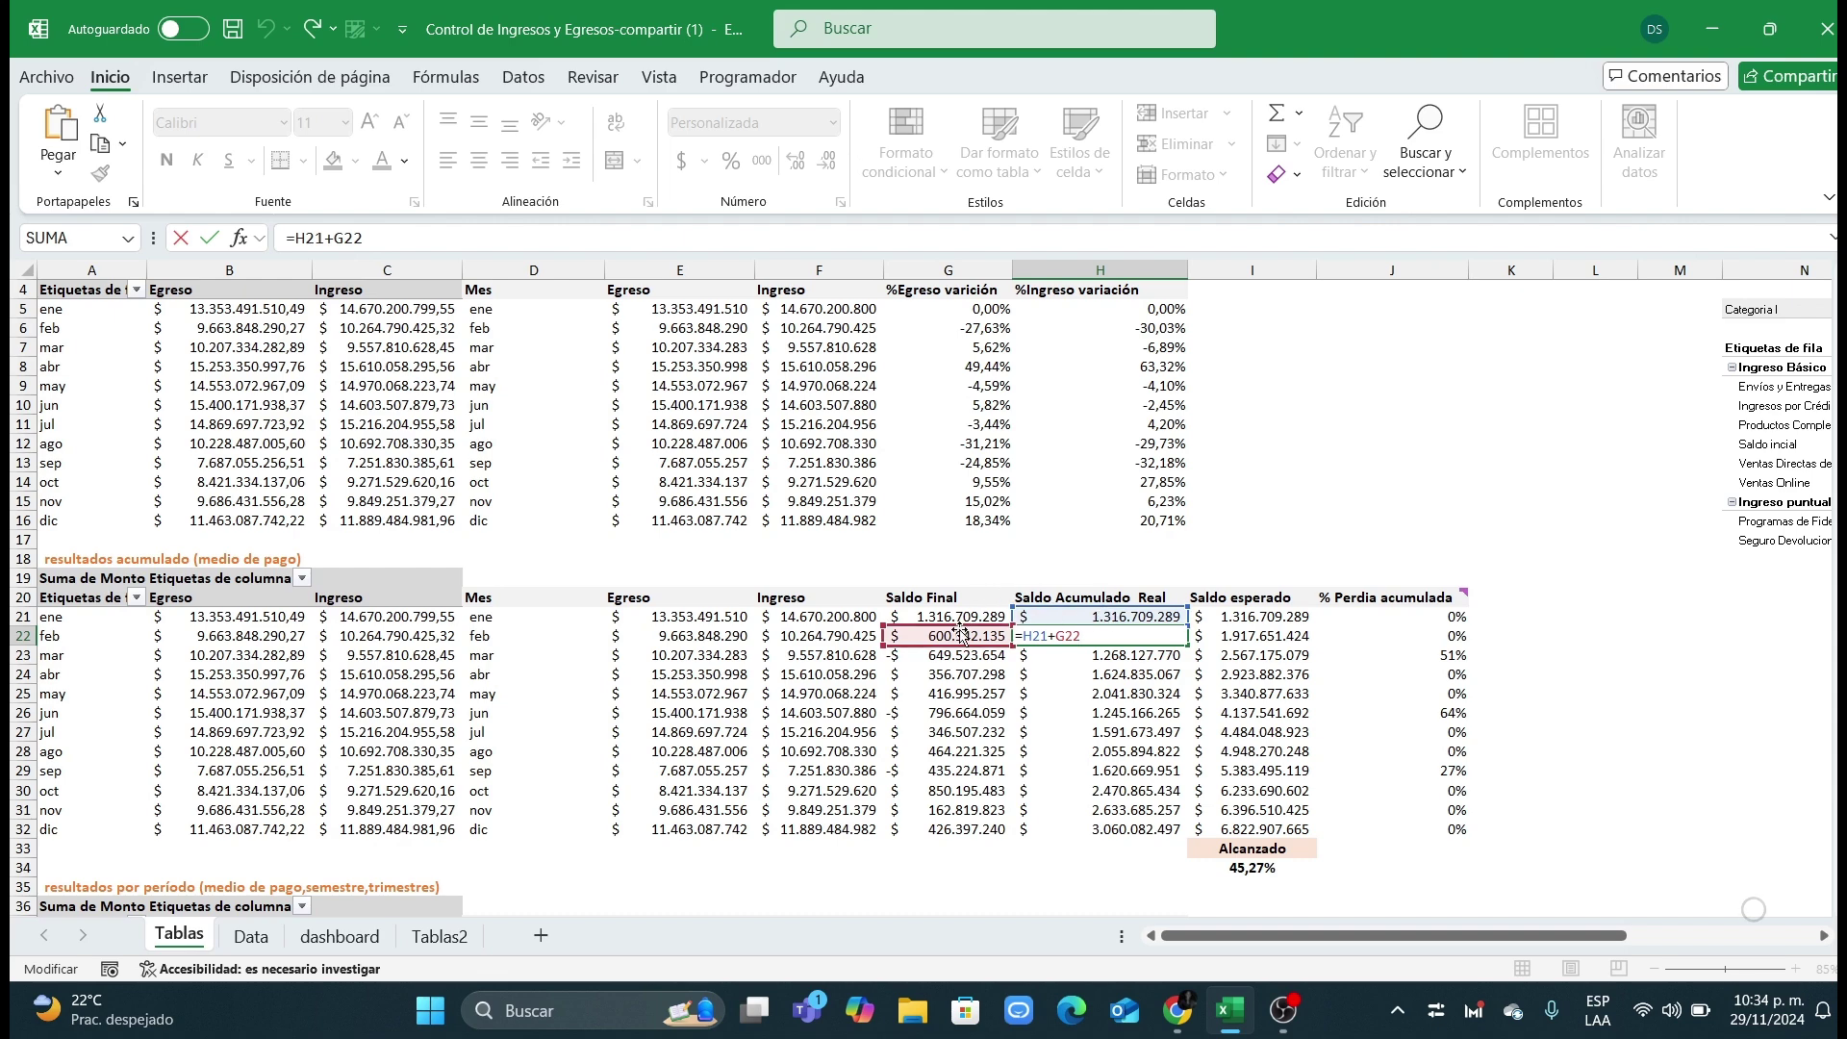
key(Escape)
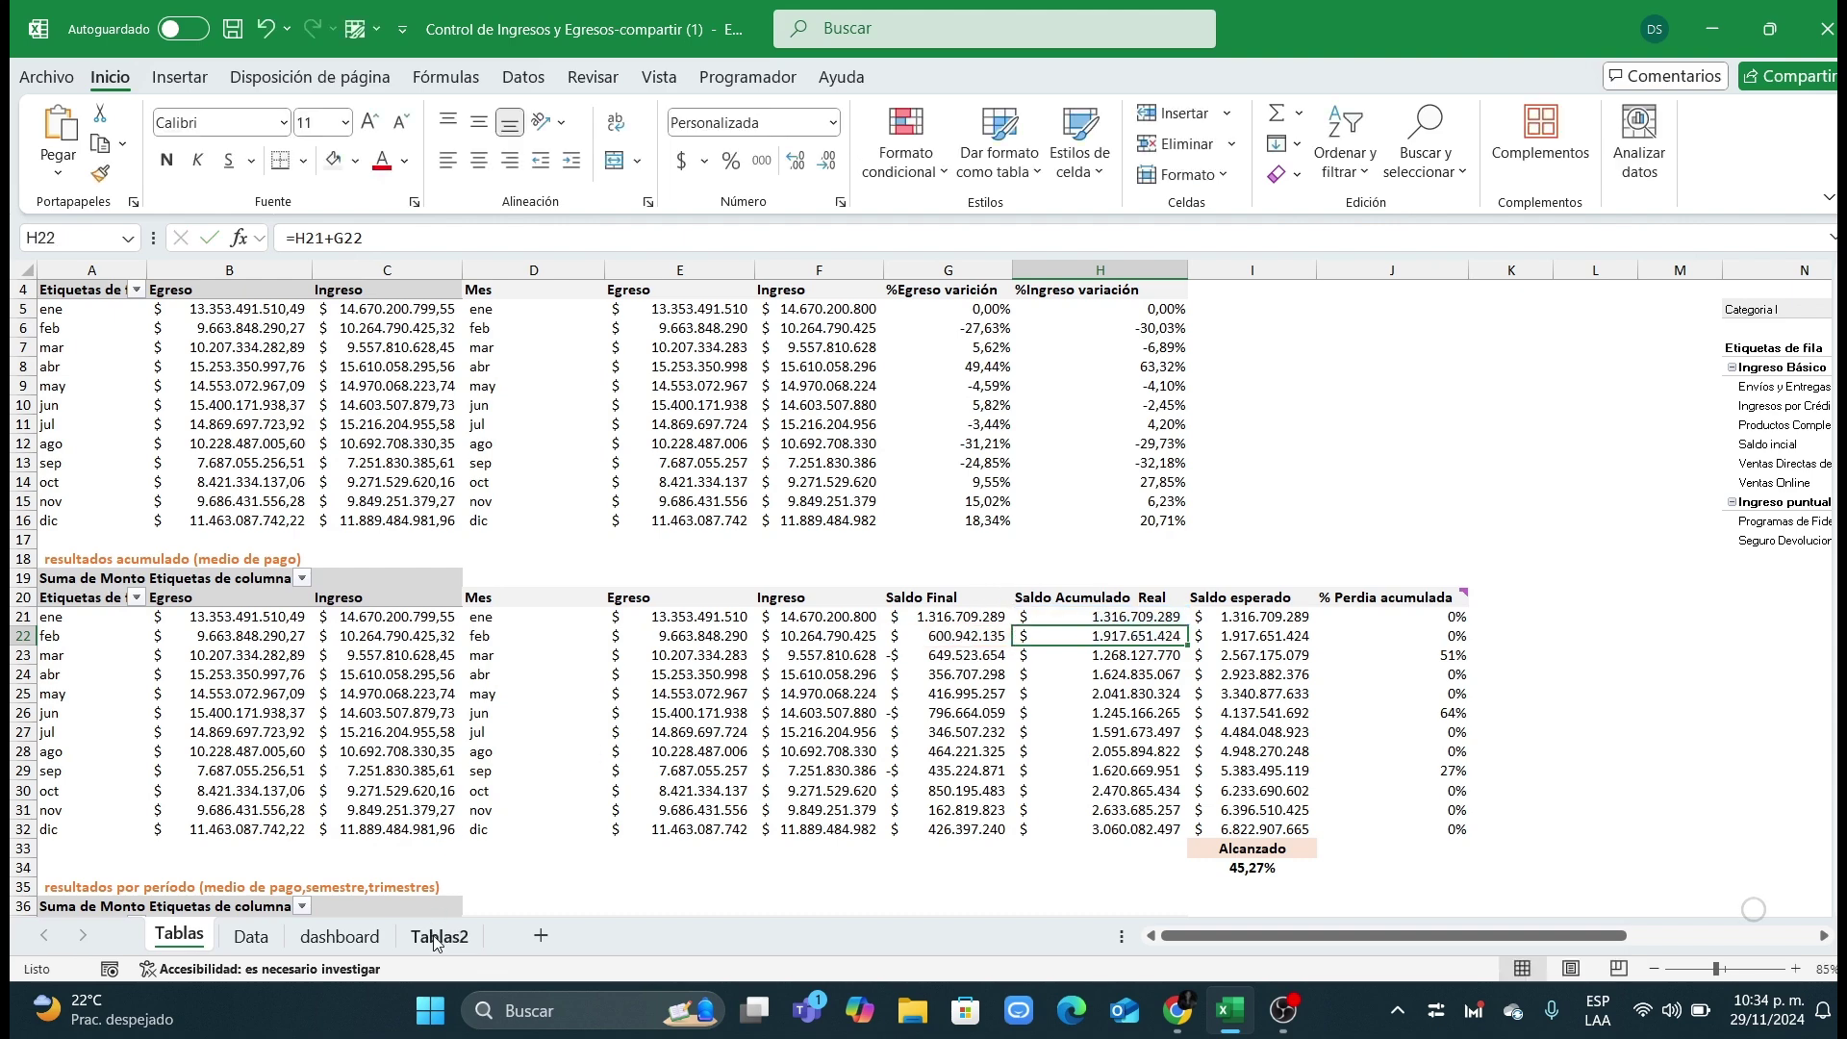
Step: Copy the header row D20:J20 from Tablas, Mes through % Perdia acumulada, and paste it at D20 on Tablas2
click(437, 938)
click(175, 939)
drag(560, 602, 1395, 601)
key(ctrl+c)
click(436, 936)
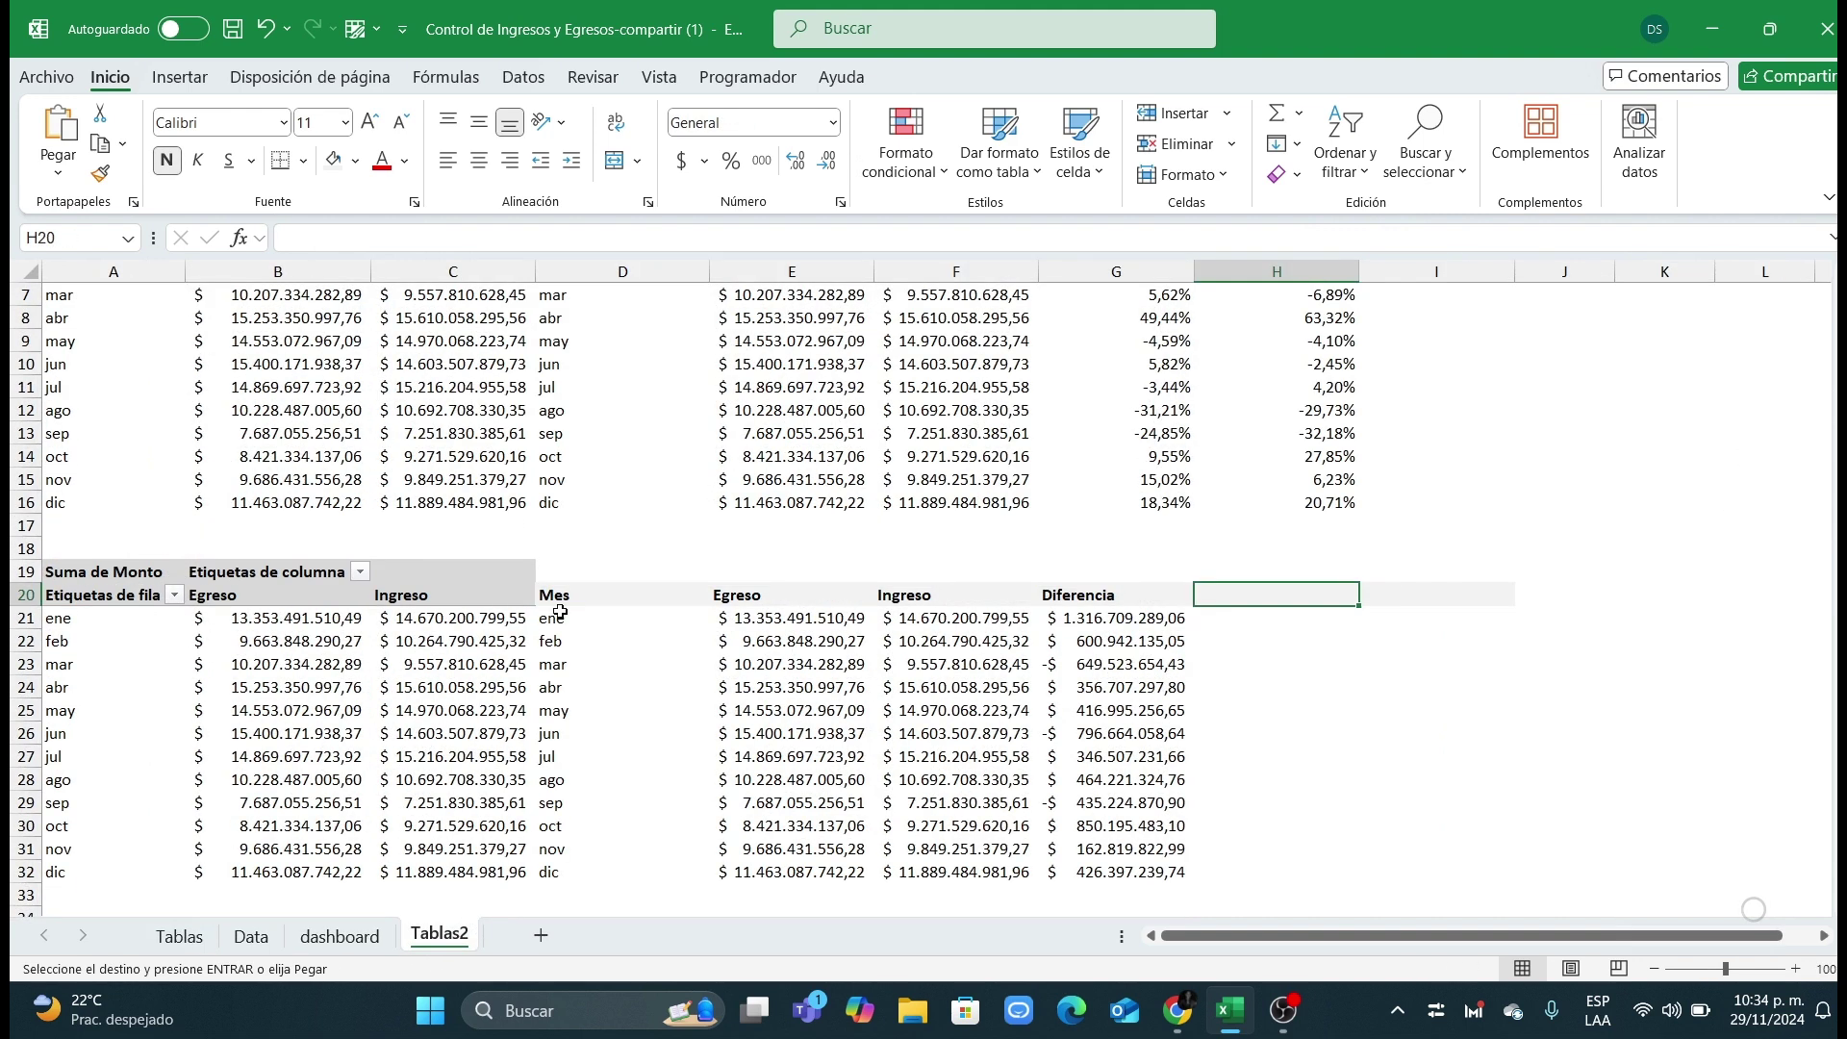
click(596, 592)
key(ctrl+v)
key(Escape)
click(963, 641)
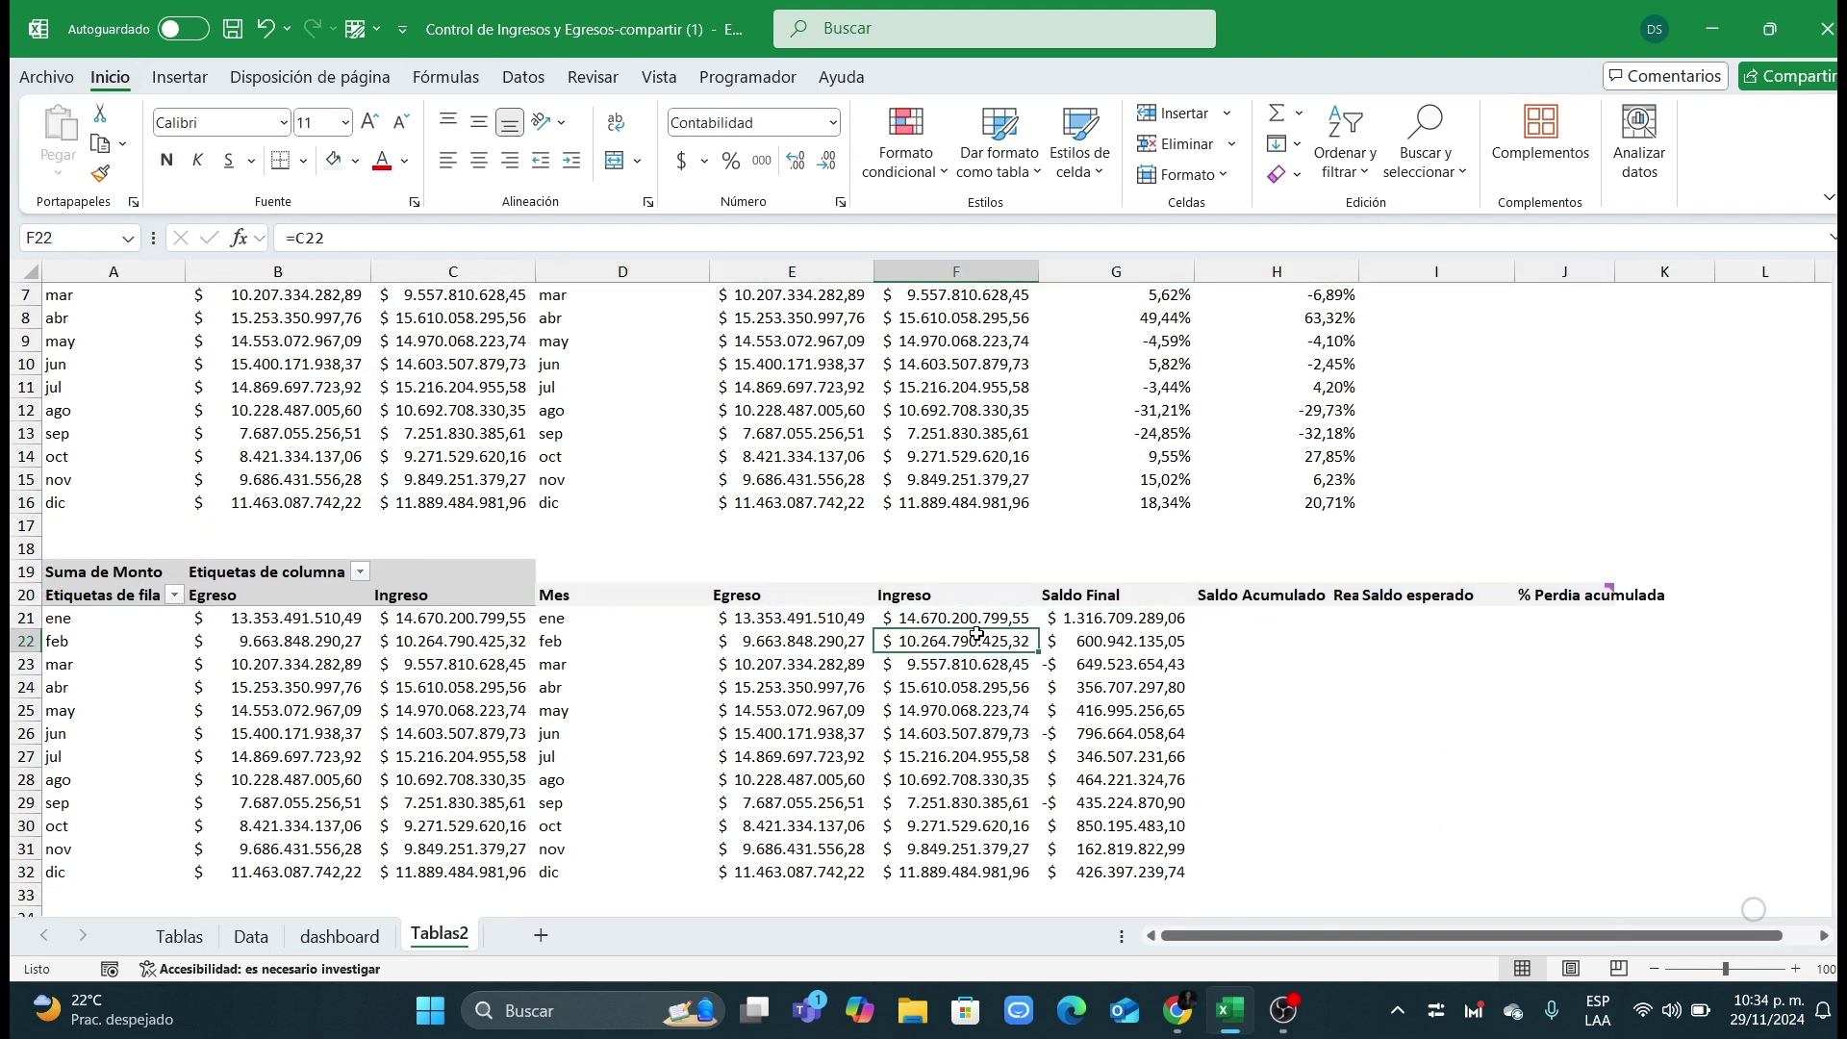
Step: Start the Saldo Acumulado Real column on Tablas2 by entering =G21 in H21
click(1261, 625)
text(=)
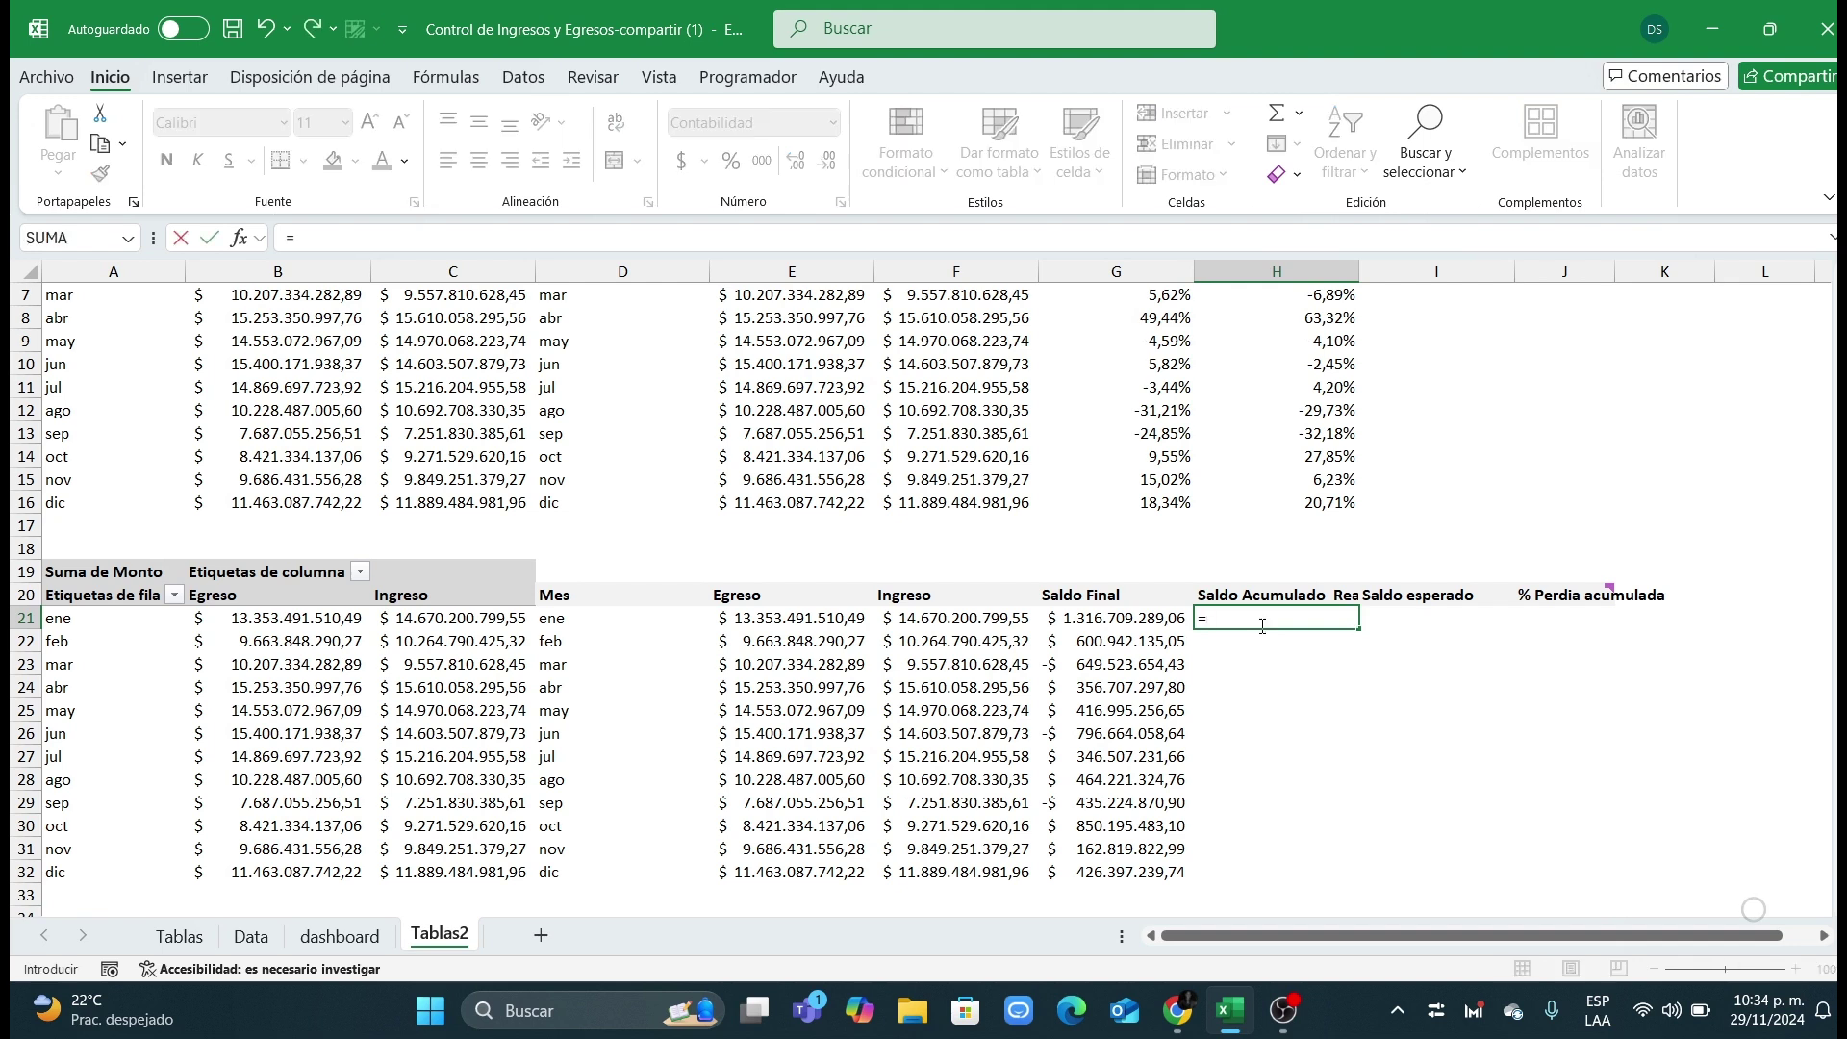
key(Left)
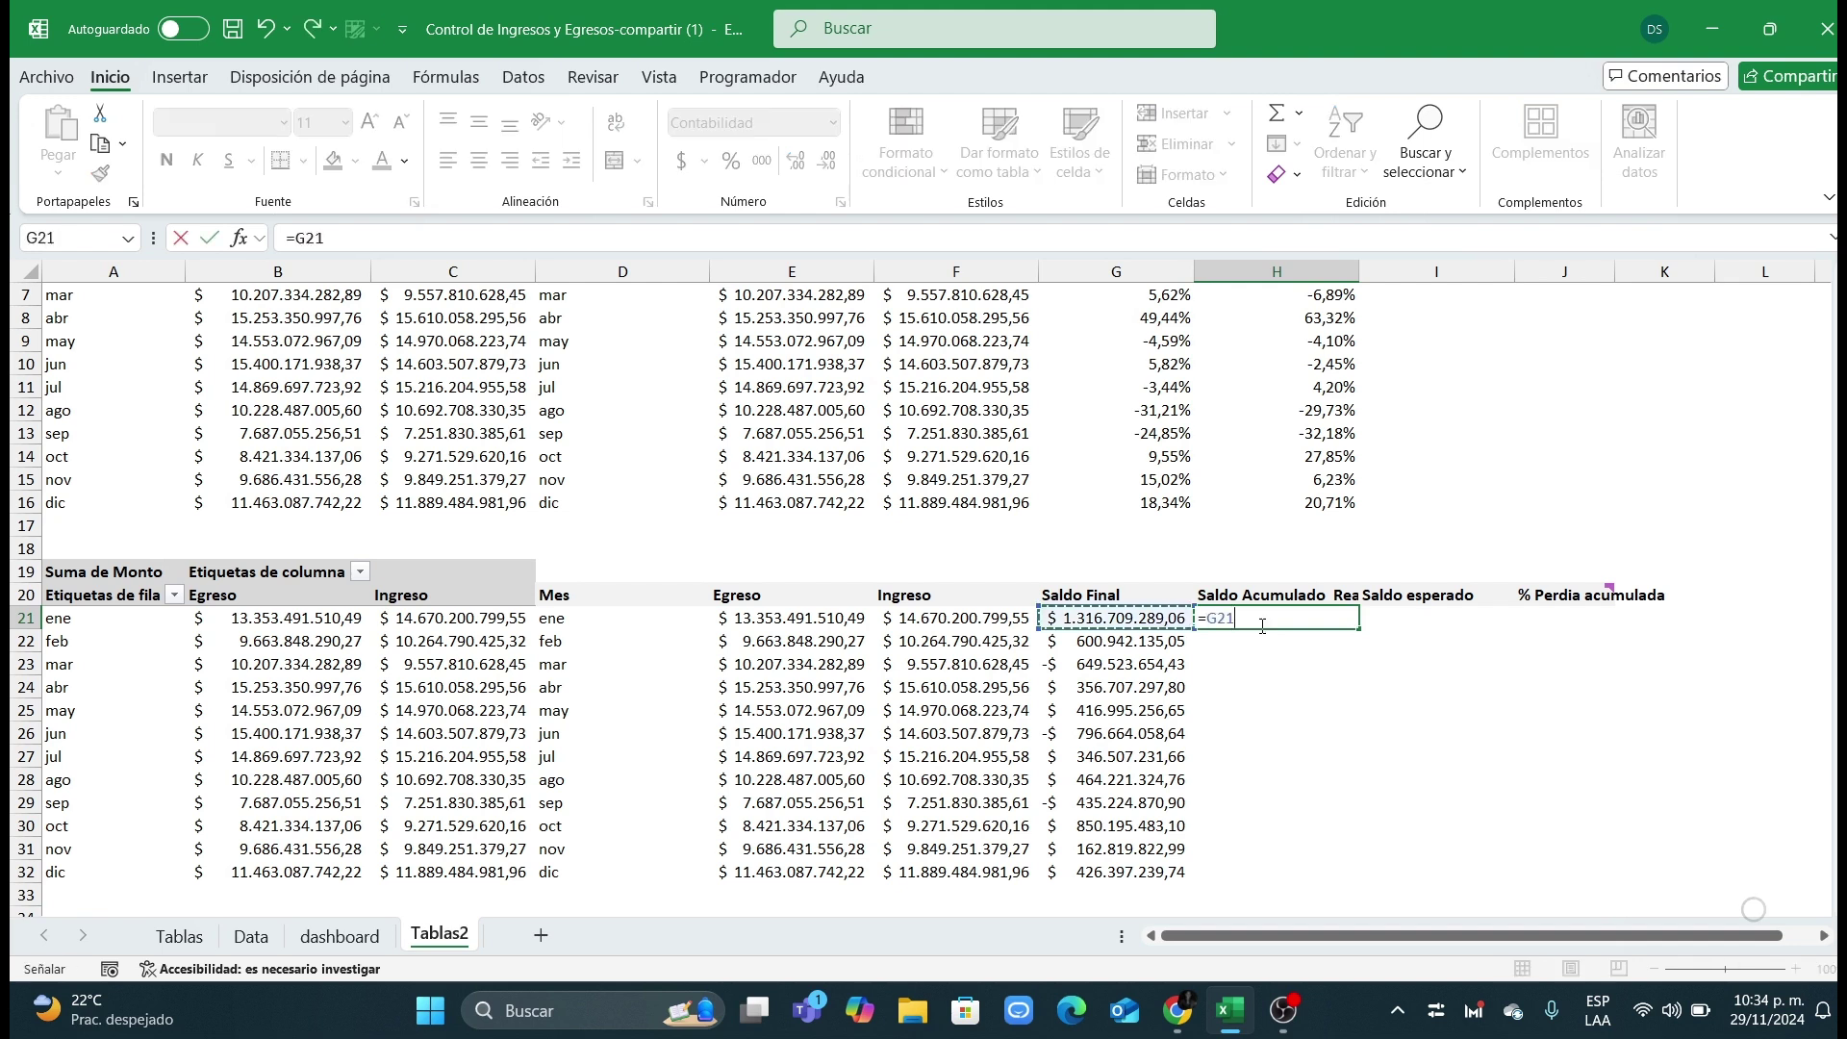
key(Return)
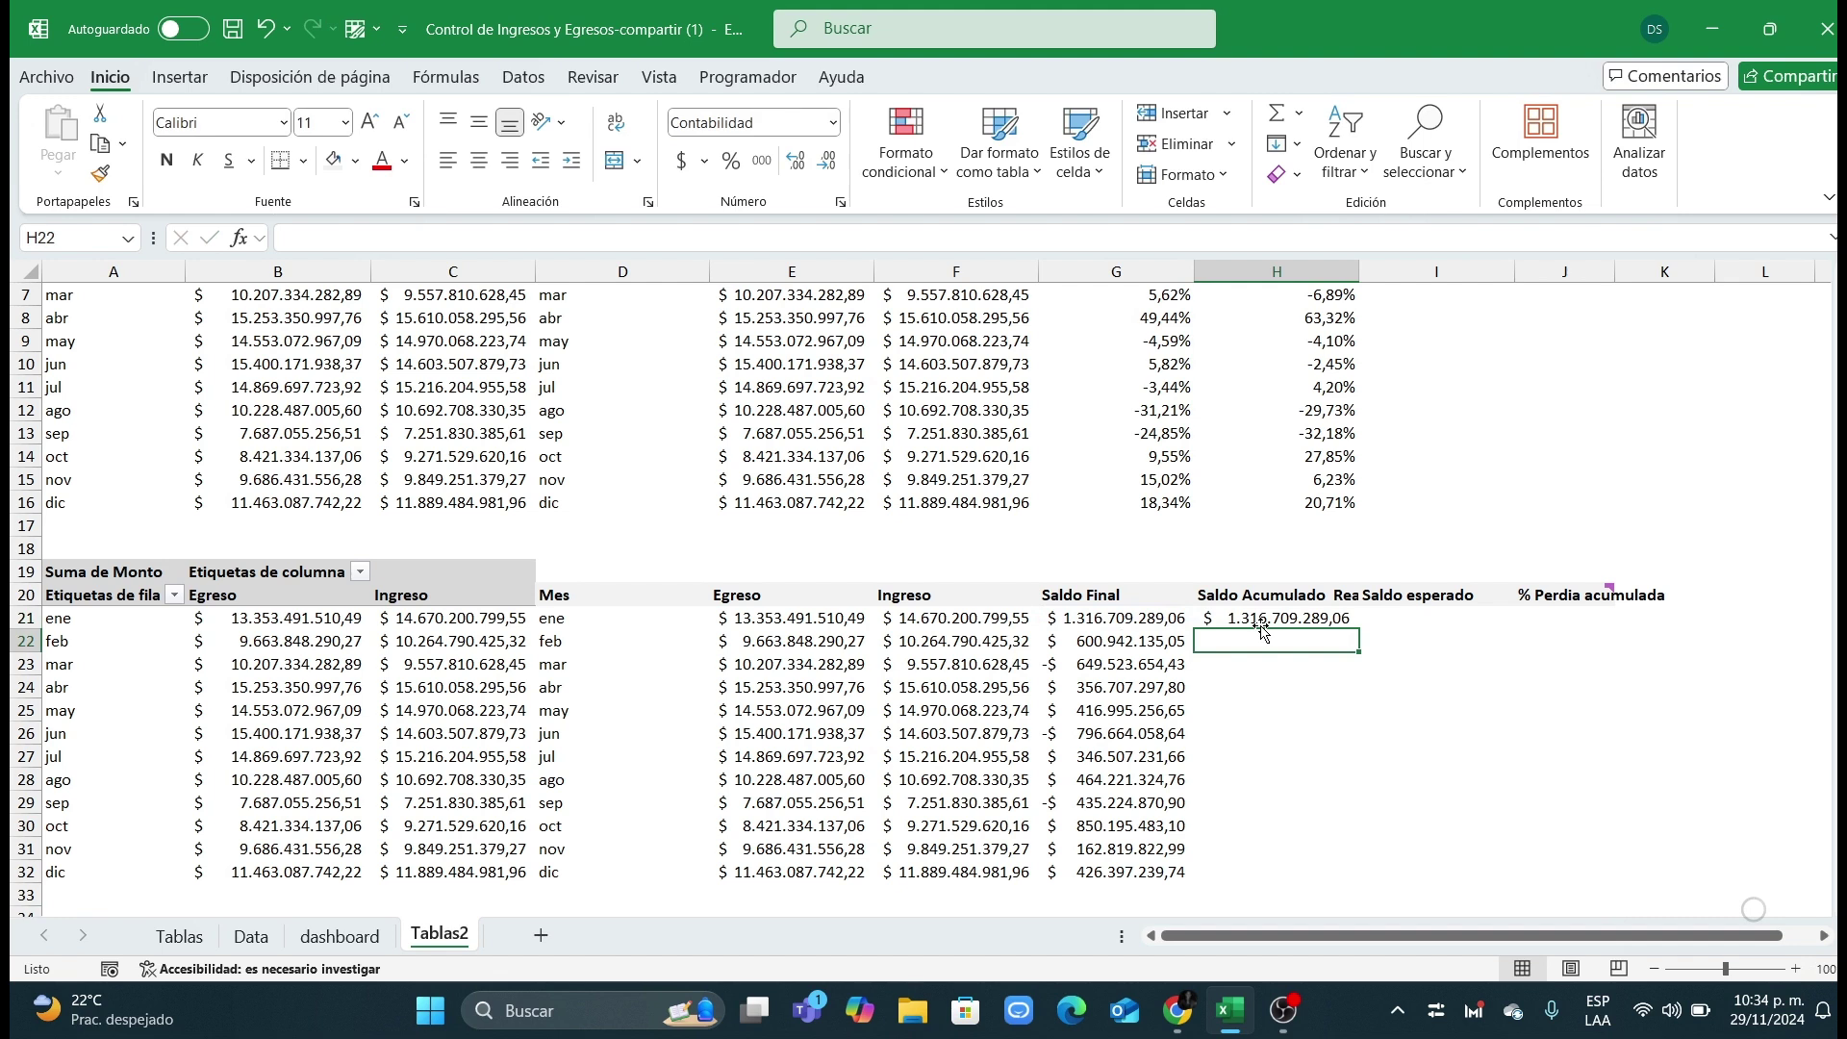
Step: Enter the running balance formula =H21+G22 in H22 and fill it down to H32
text(=)
key(Up)
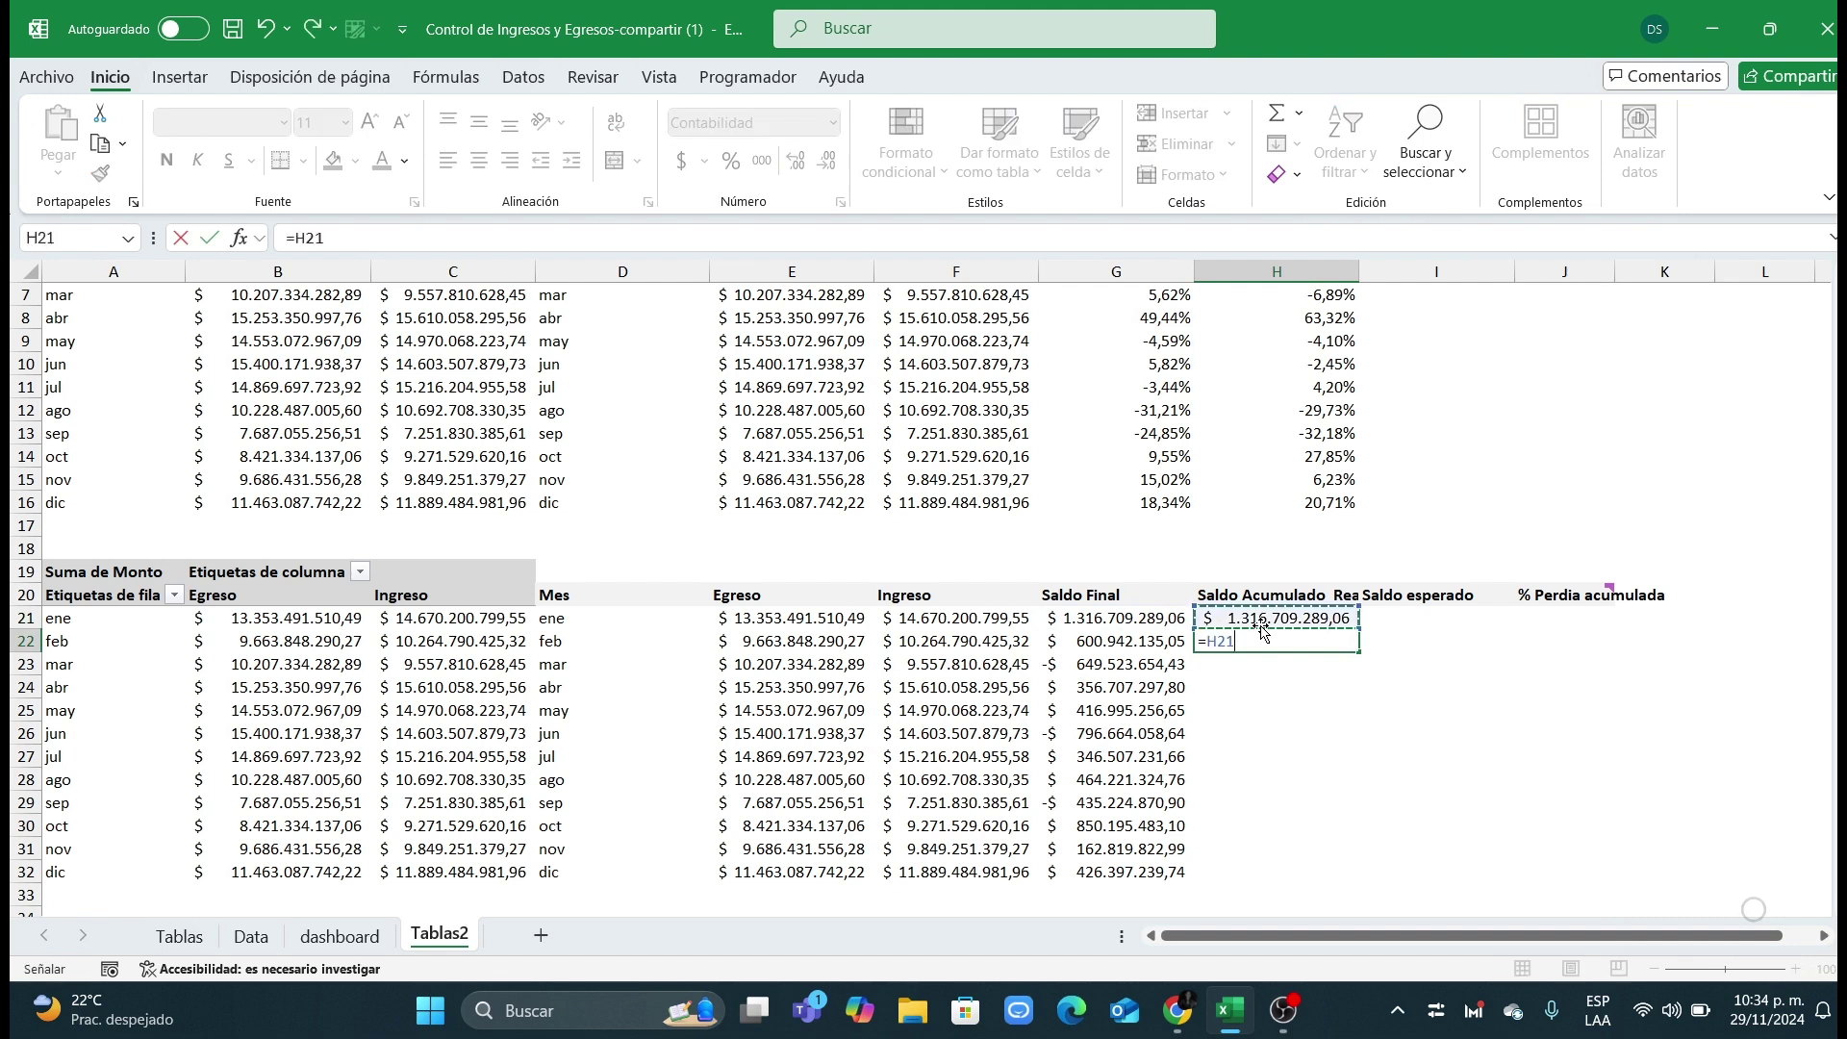
text(+)
key(Left)
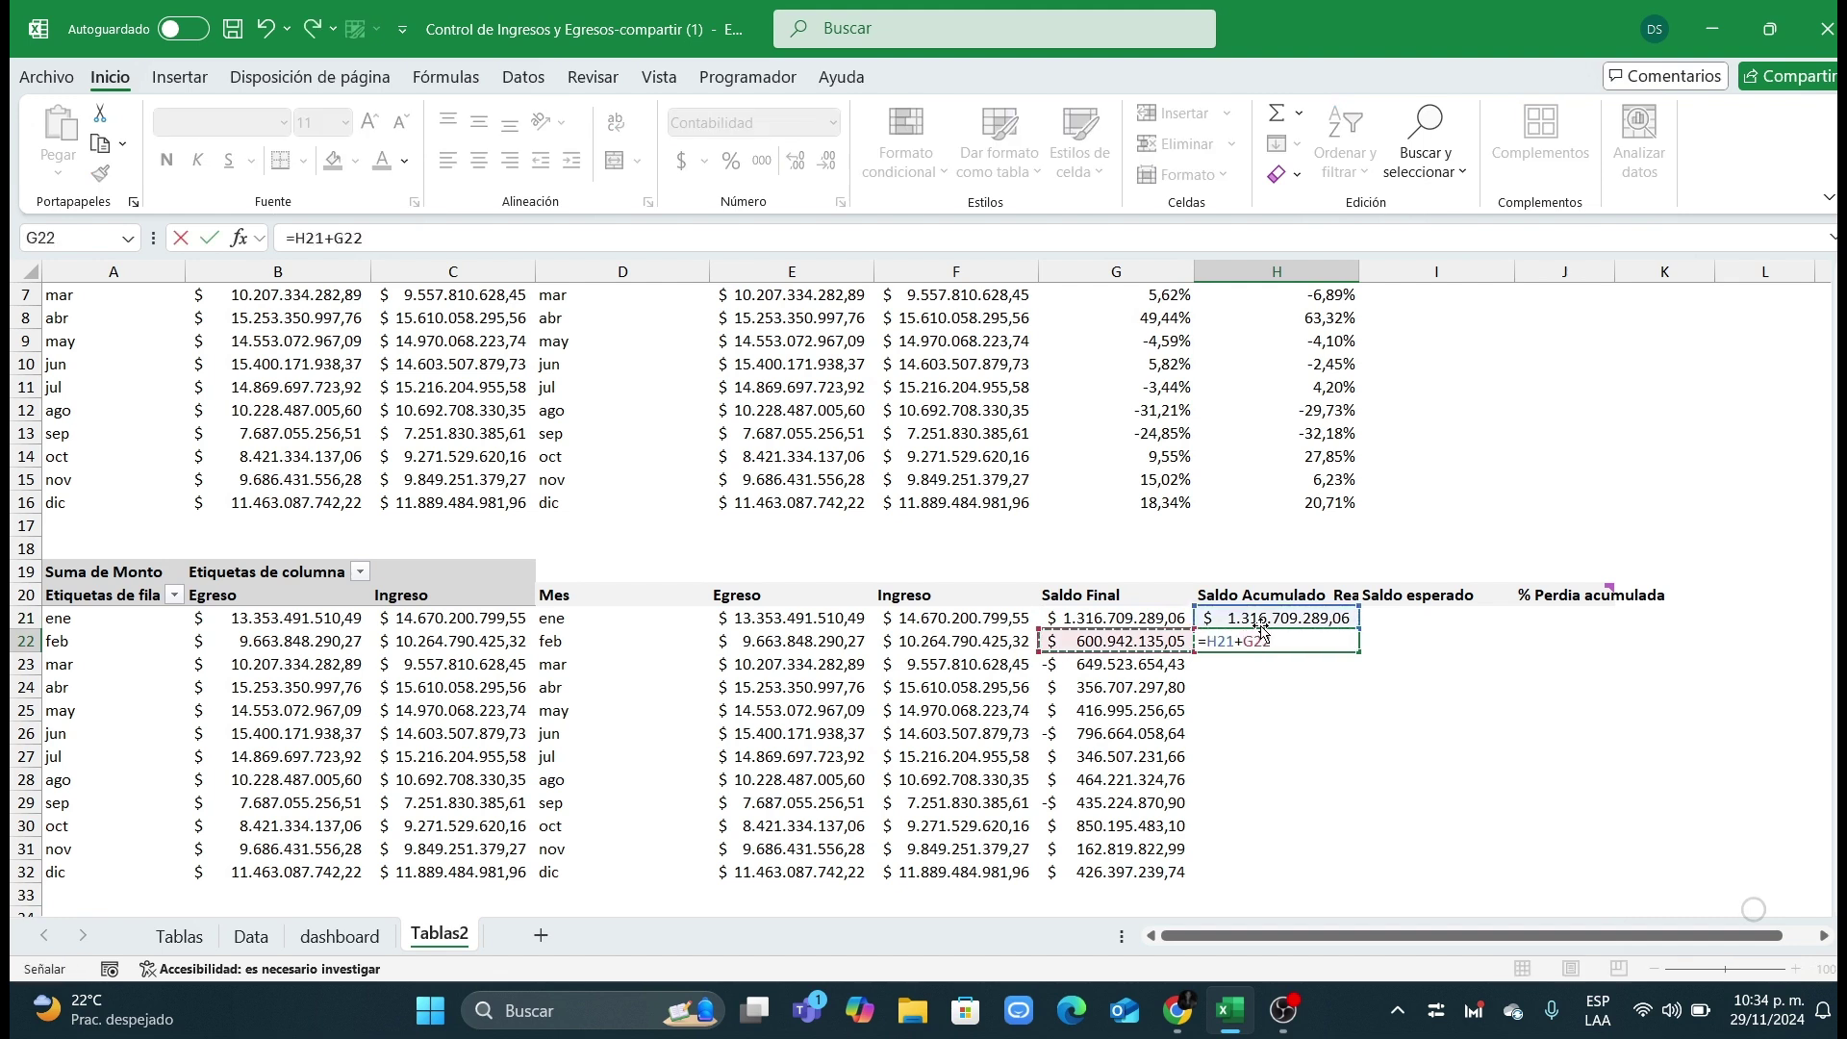
key(Return)
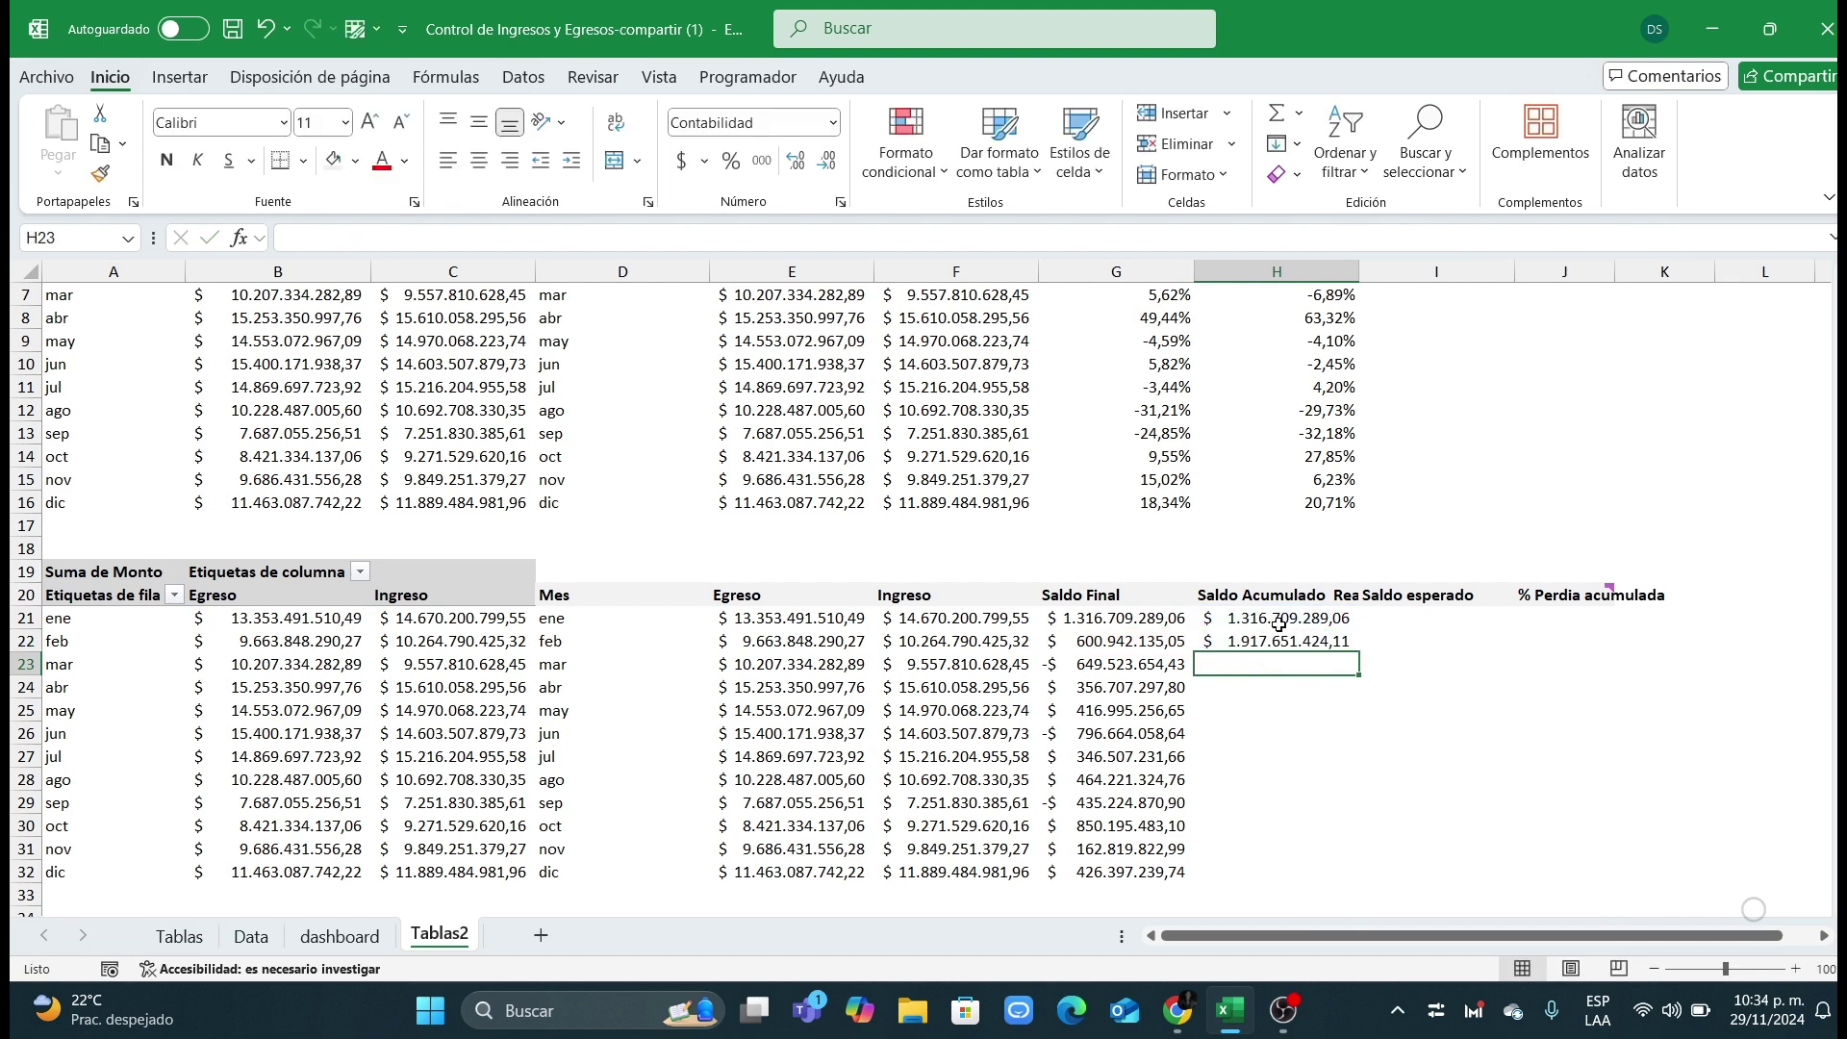
click(1335, 642)
double_click(1359, 654)
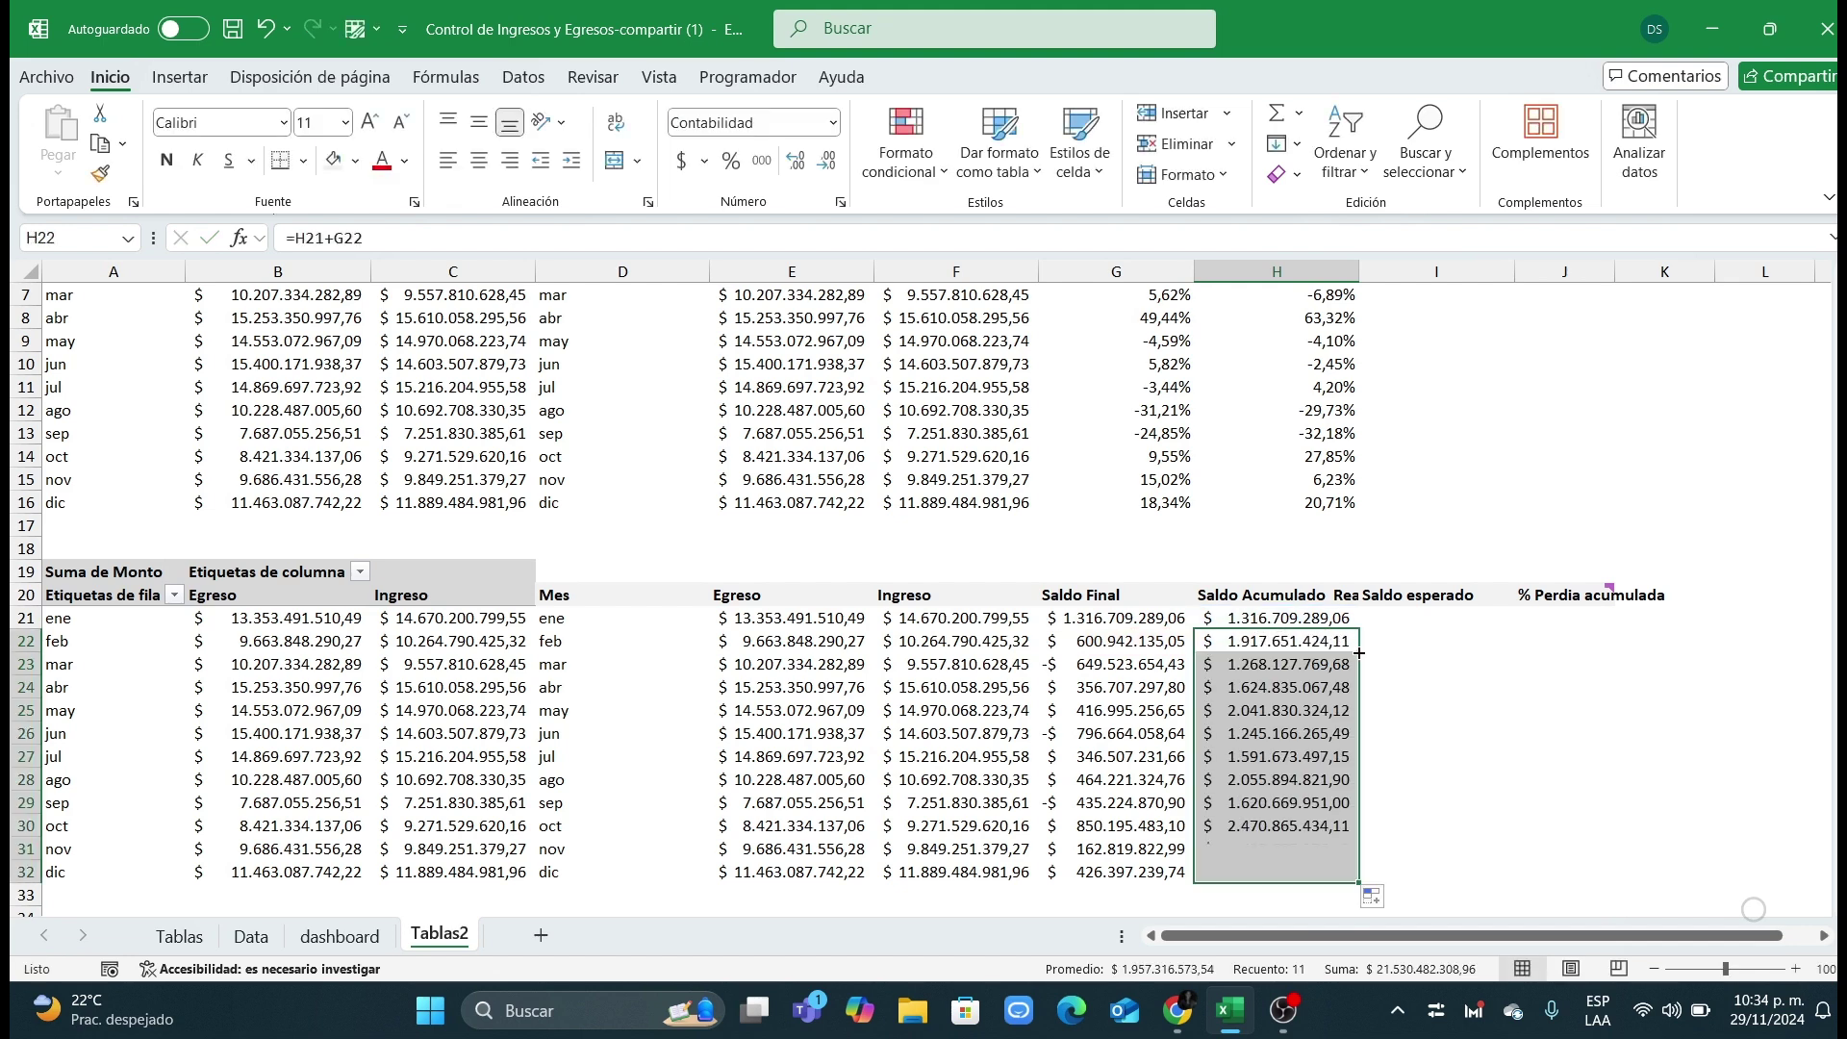
Step: Start the Saldo esperado column by entering =G21 in I21
click(1414, 620)
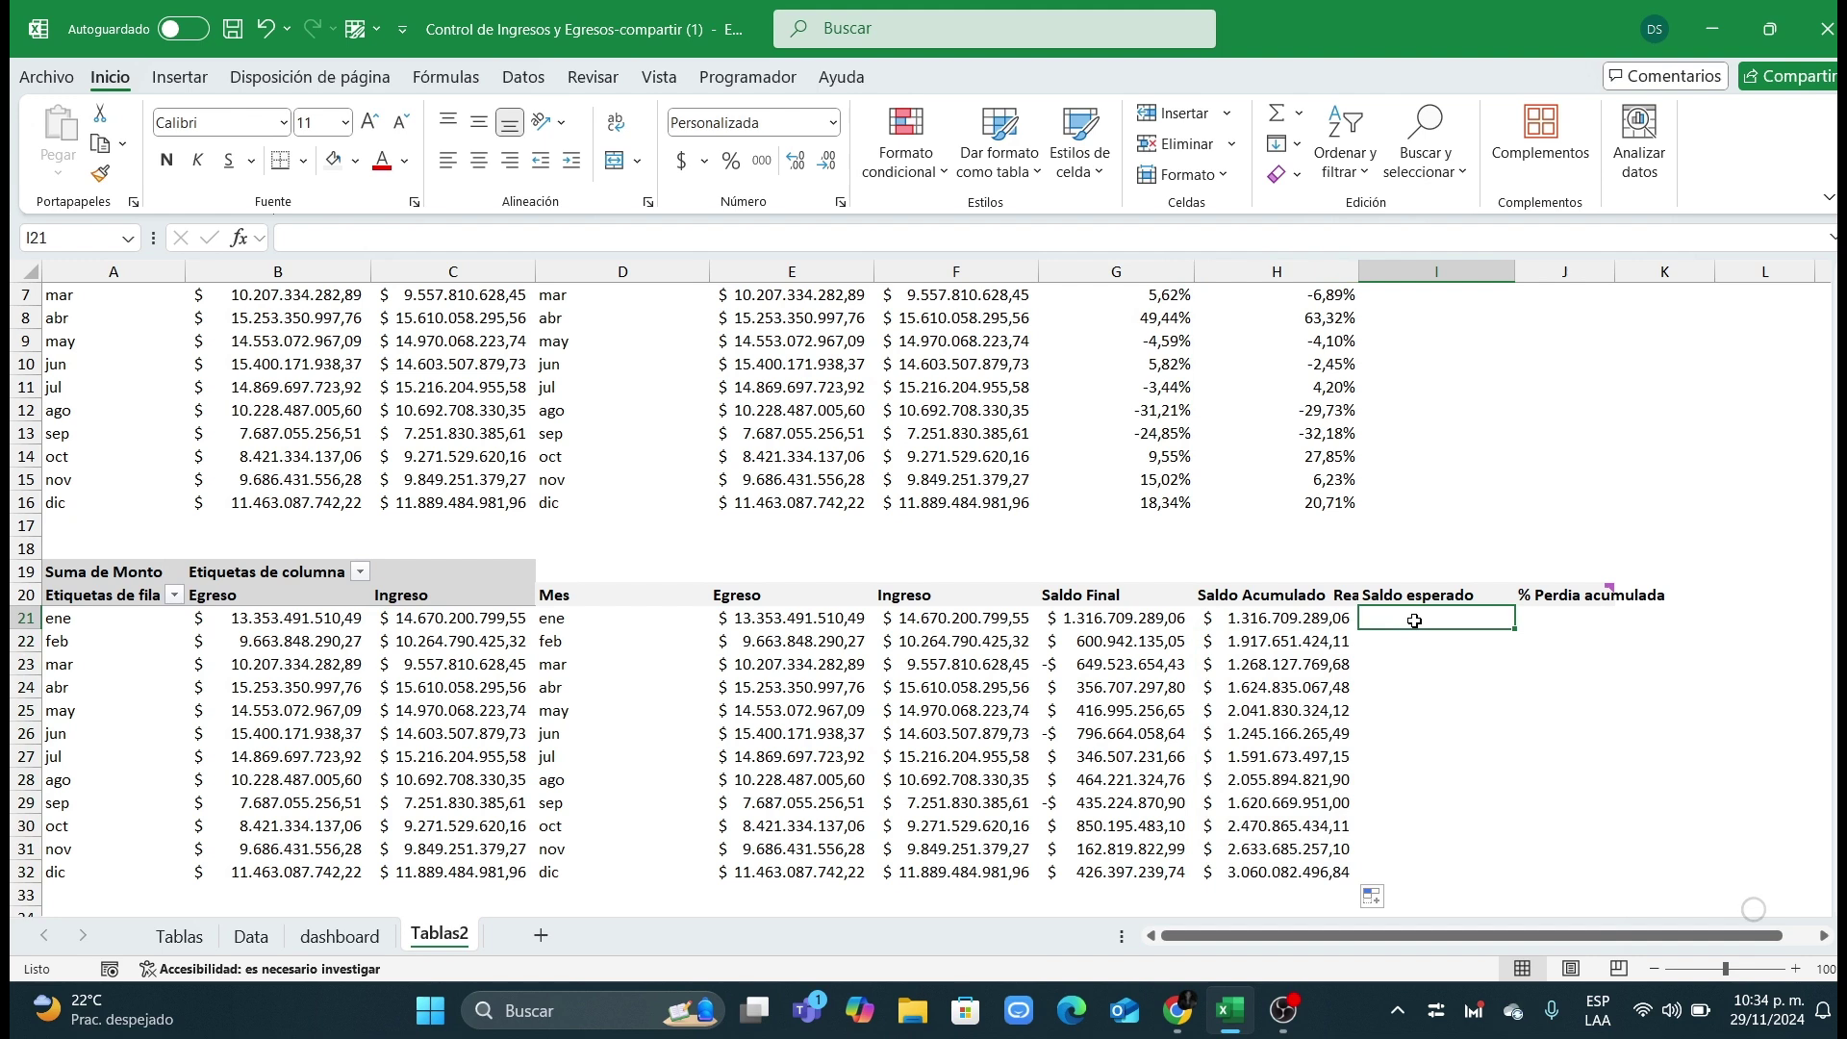
text(=)
click(1107, 618)
key(Return)
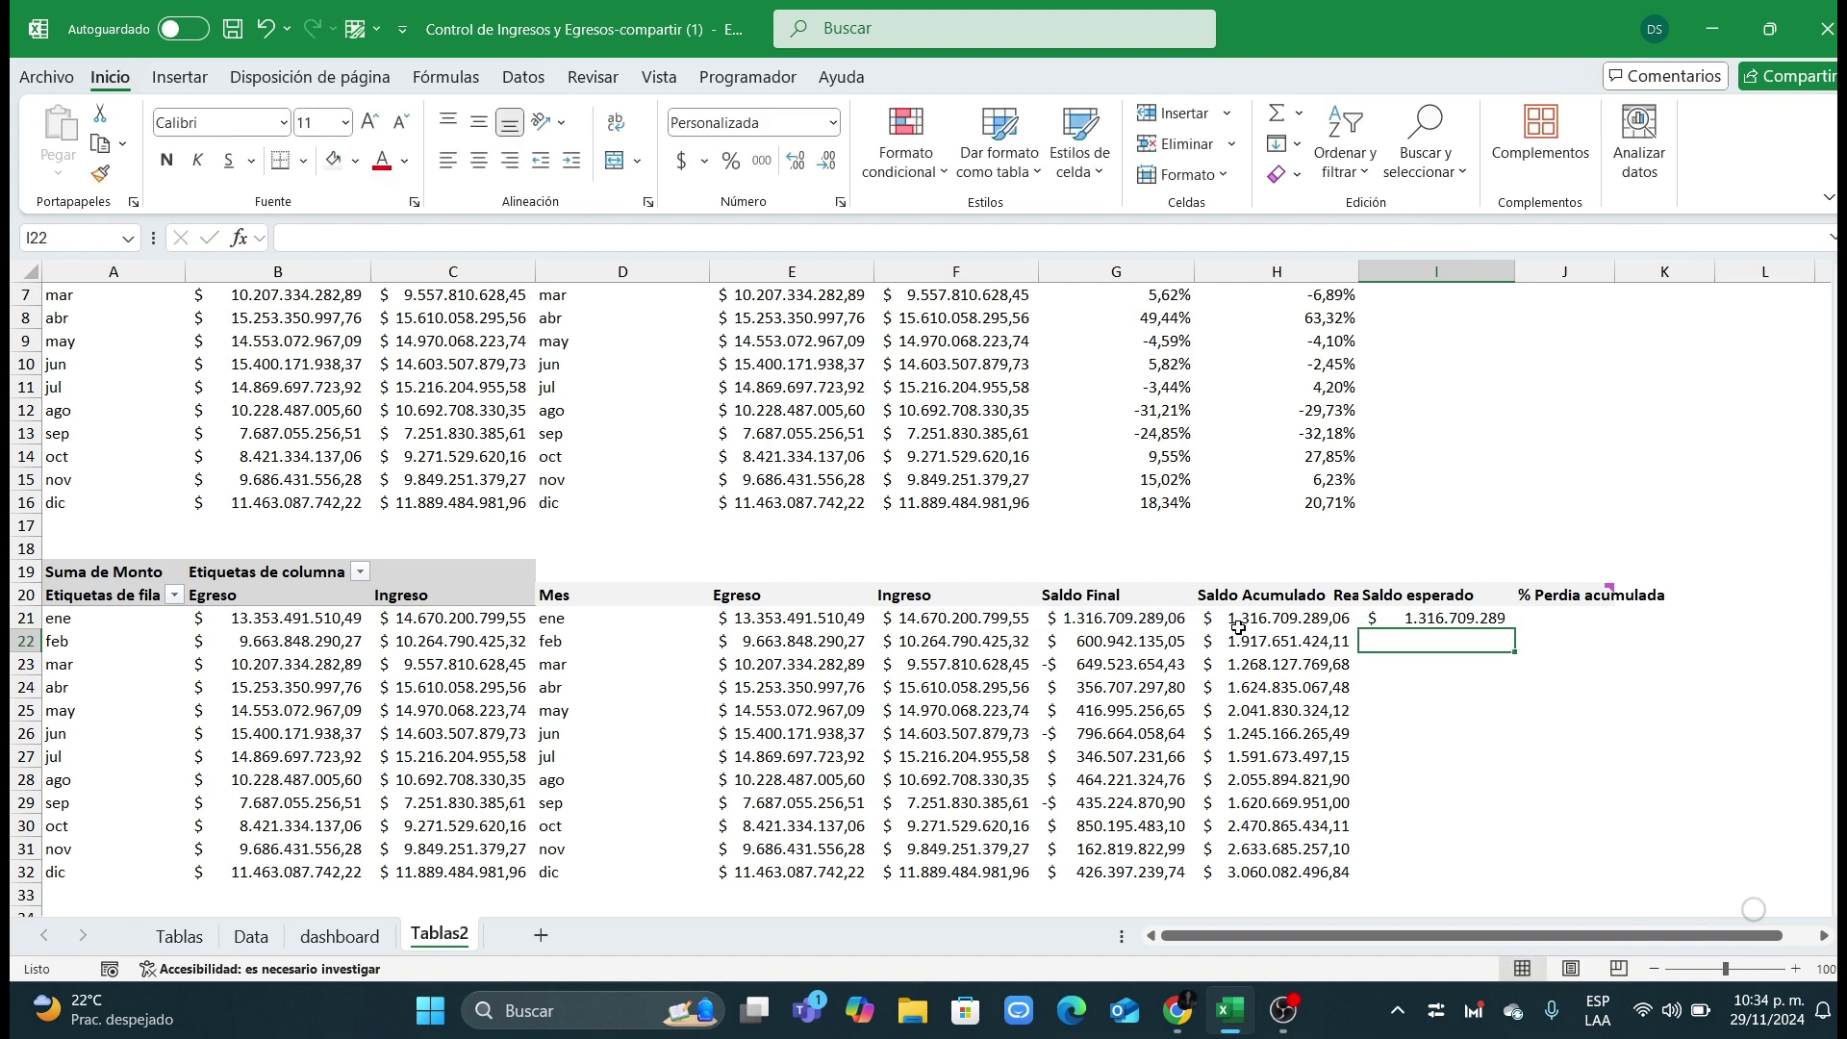
Step: Enter =SI(G22>0;G22;-G22)+I21 in I22 under Saldo esperado and fill it down to I32
text(=)
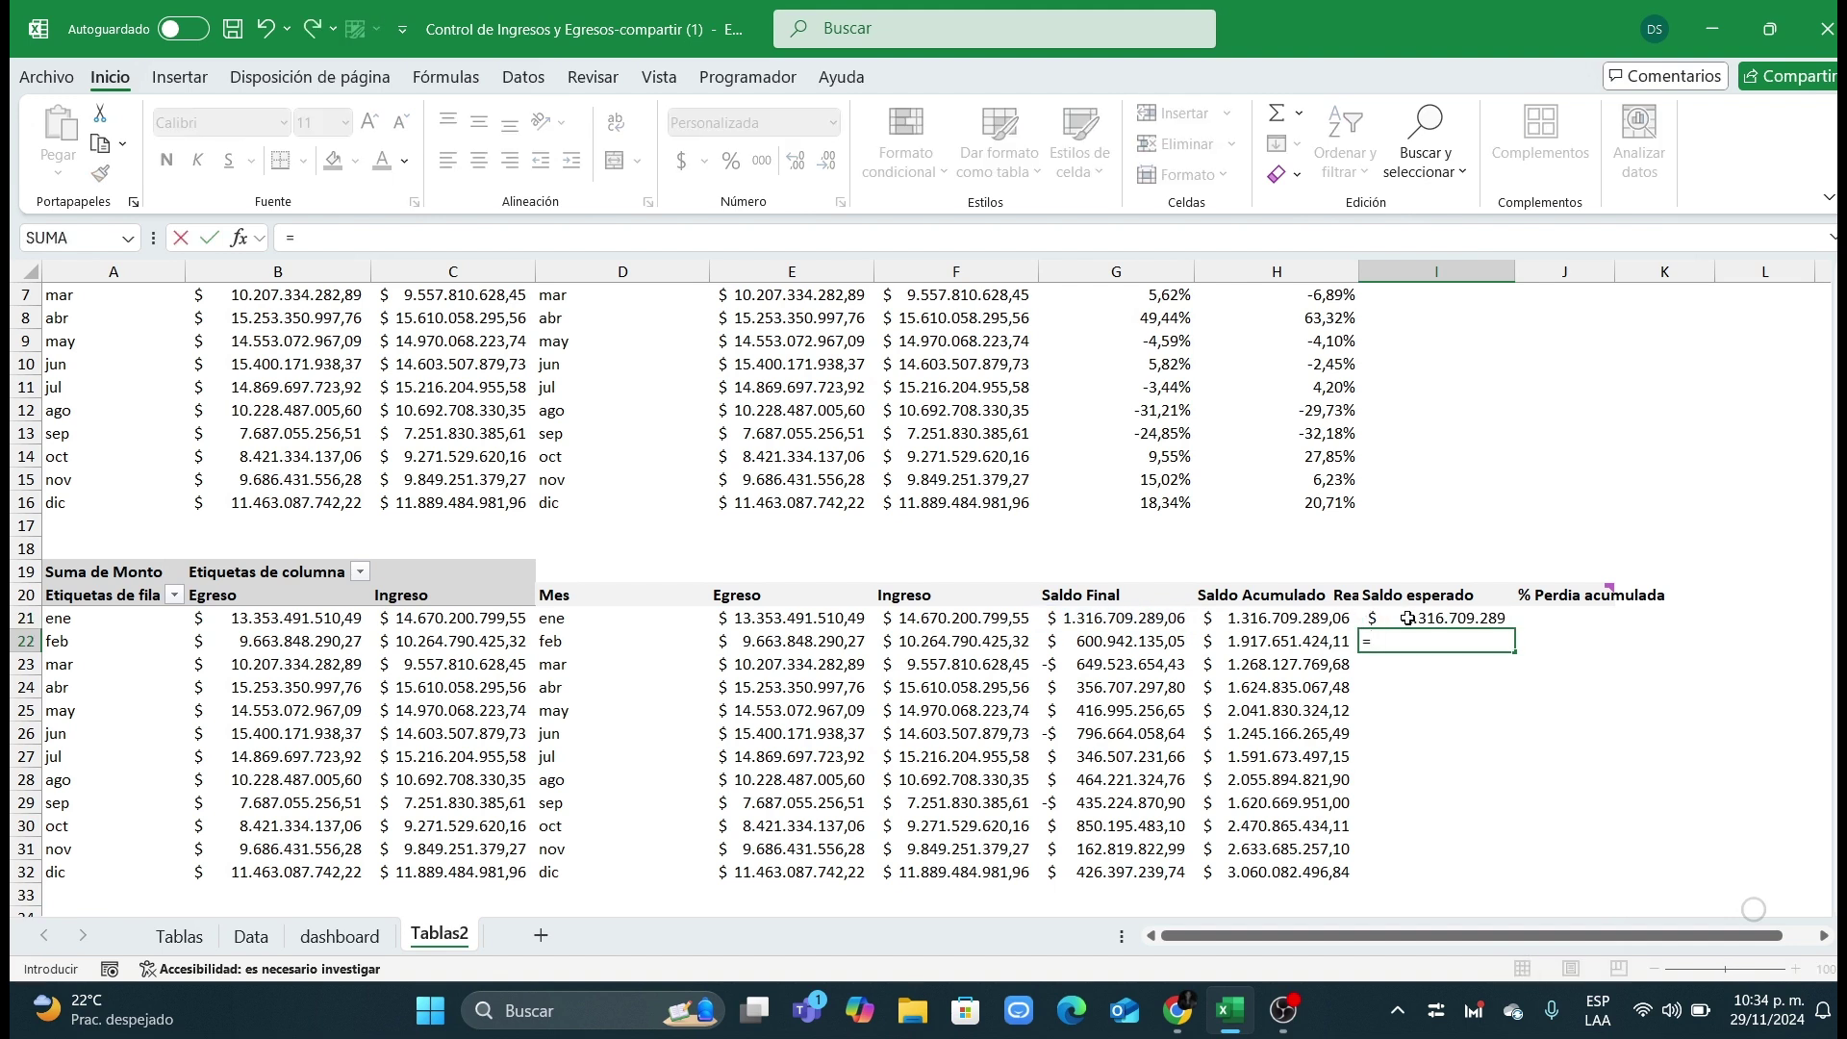
text(si()
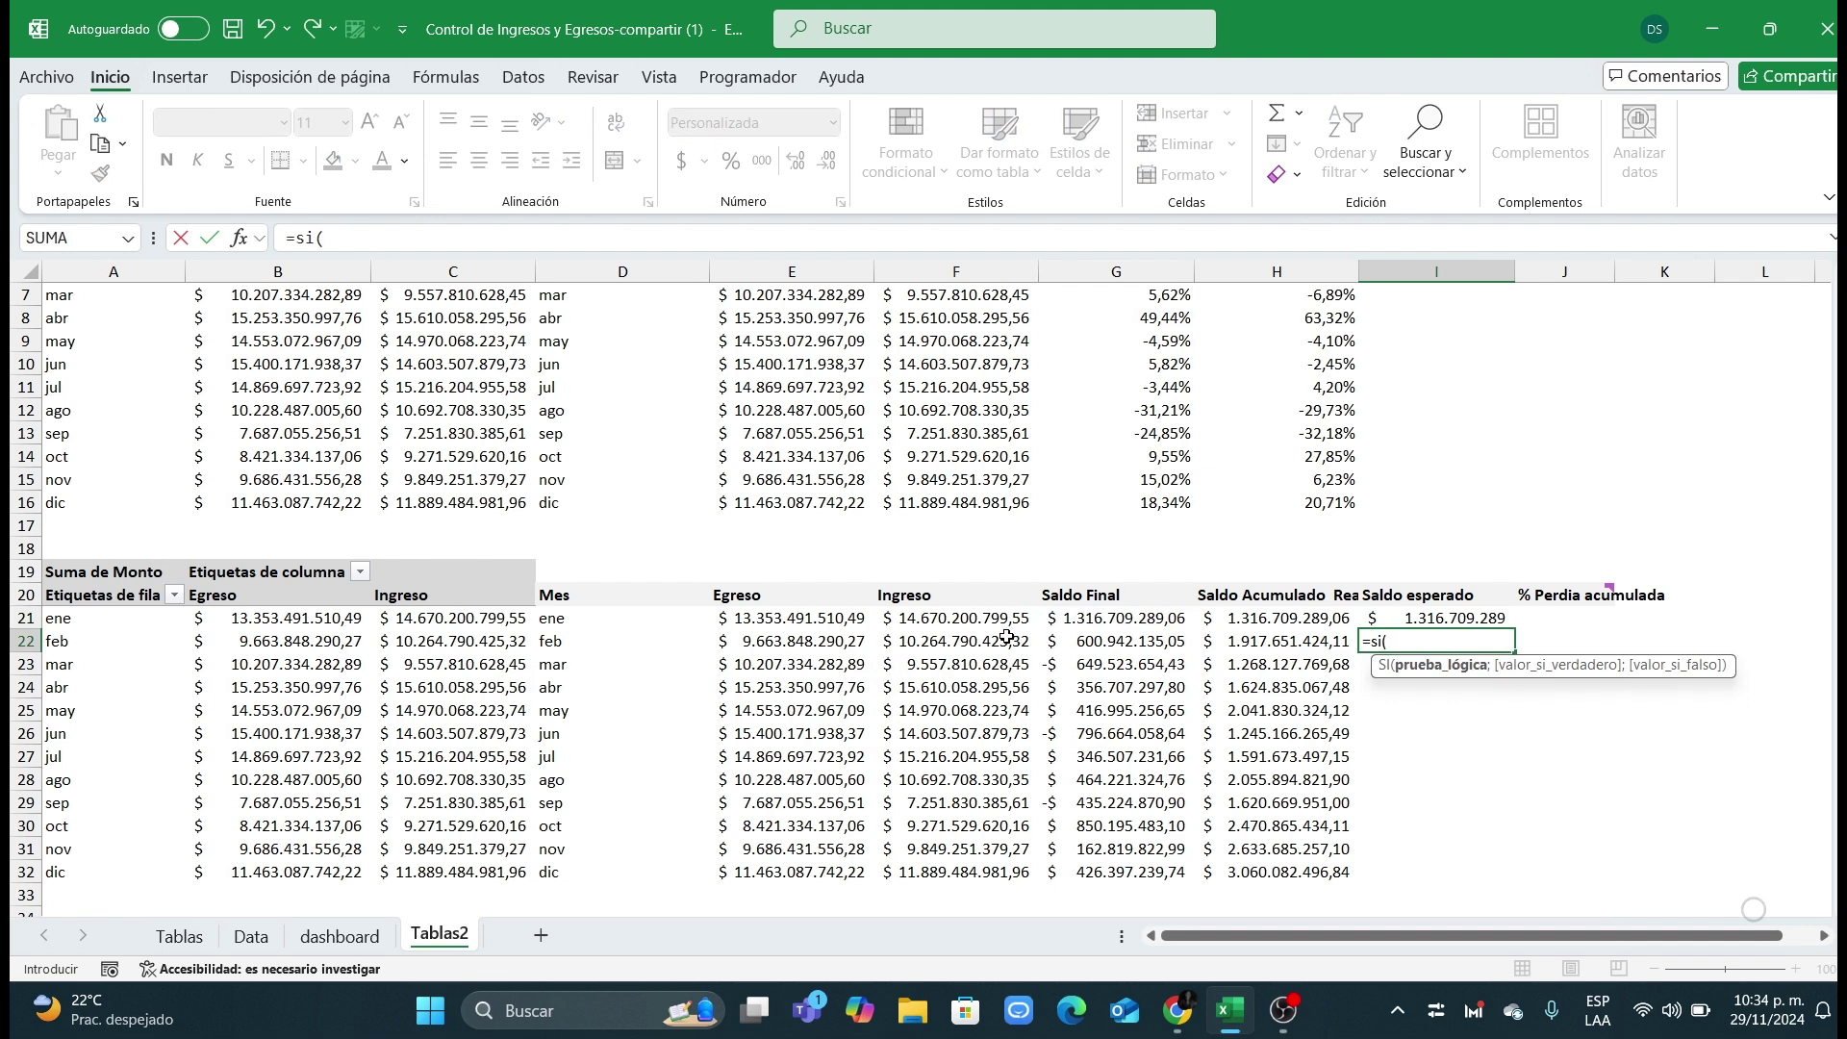
click(1104, 645)
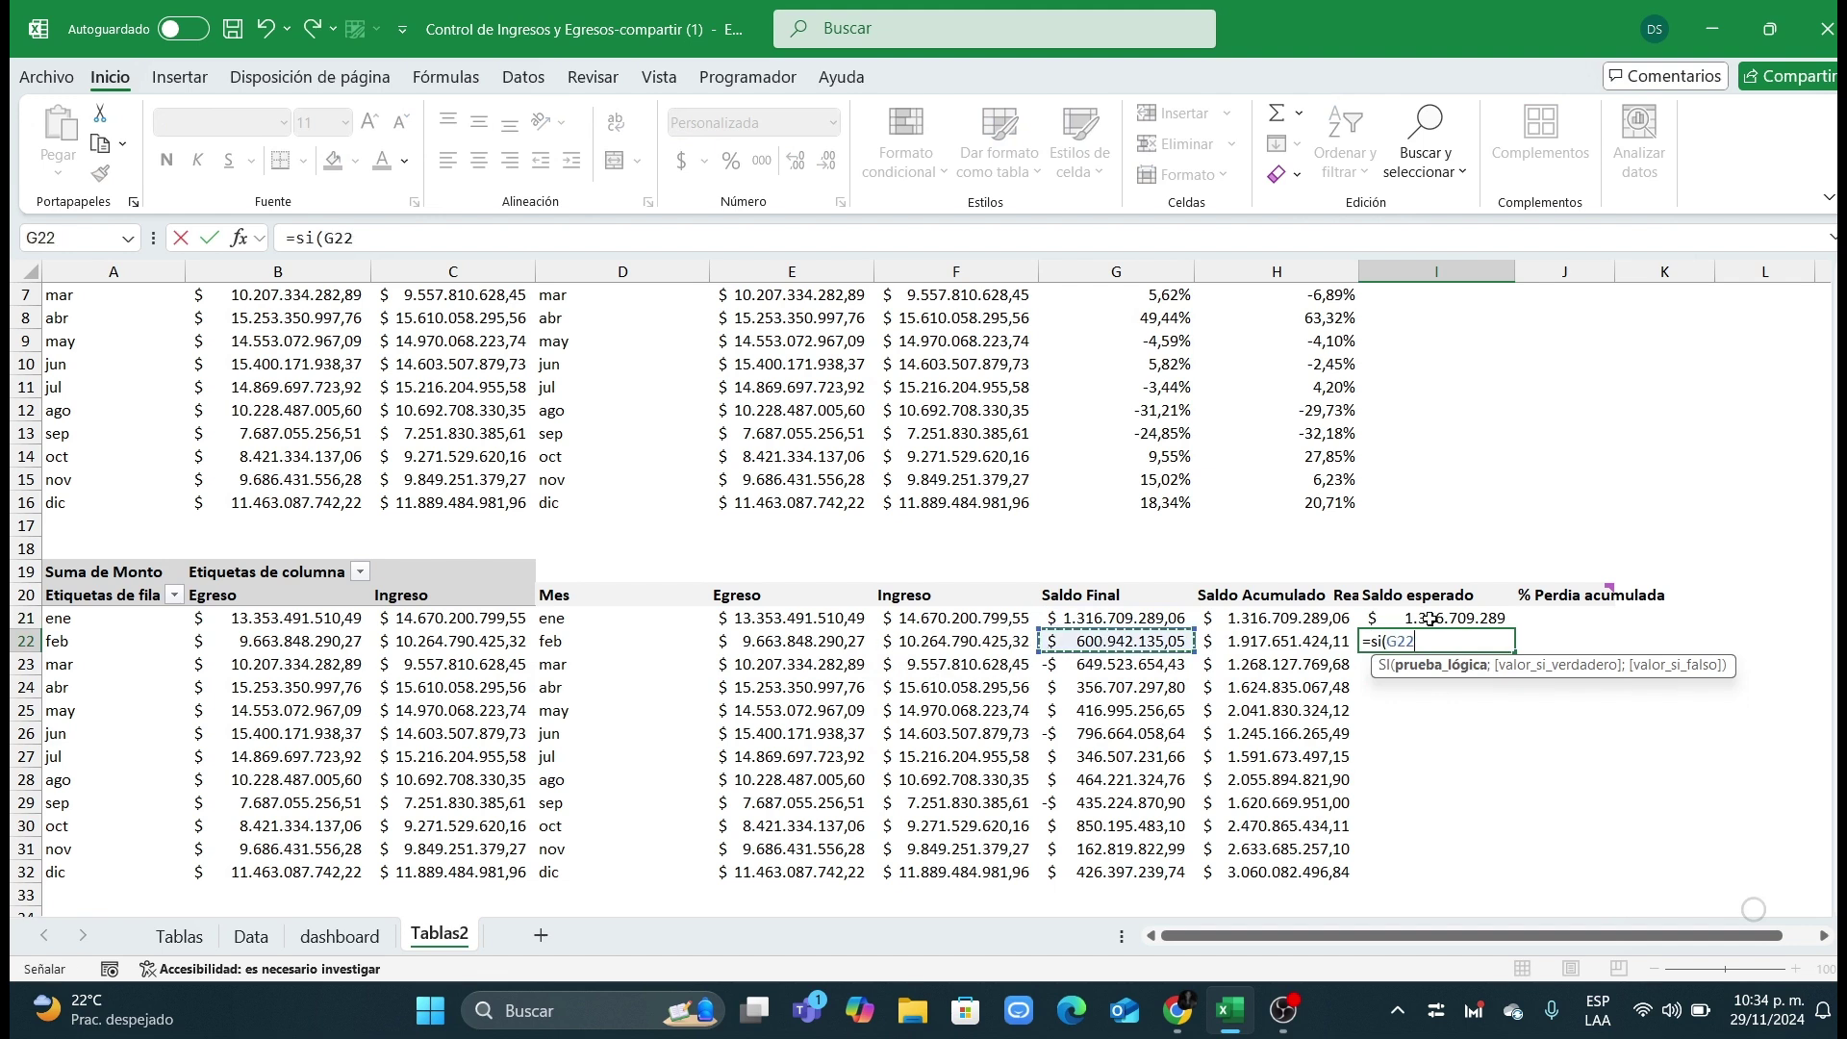
text(>0;)
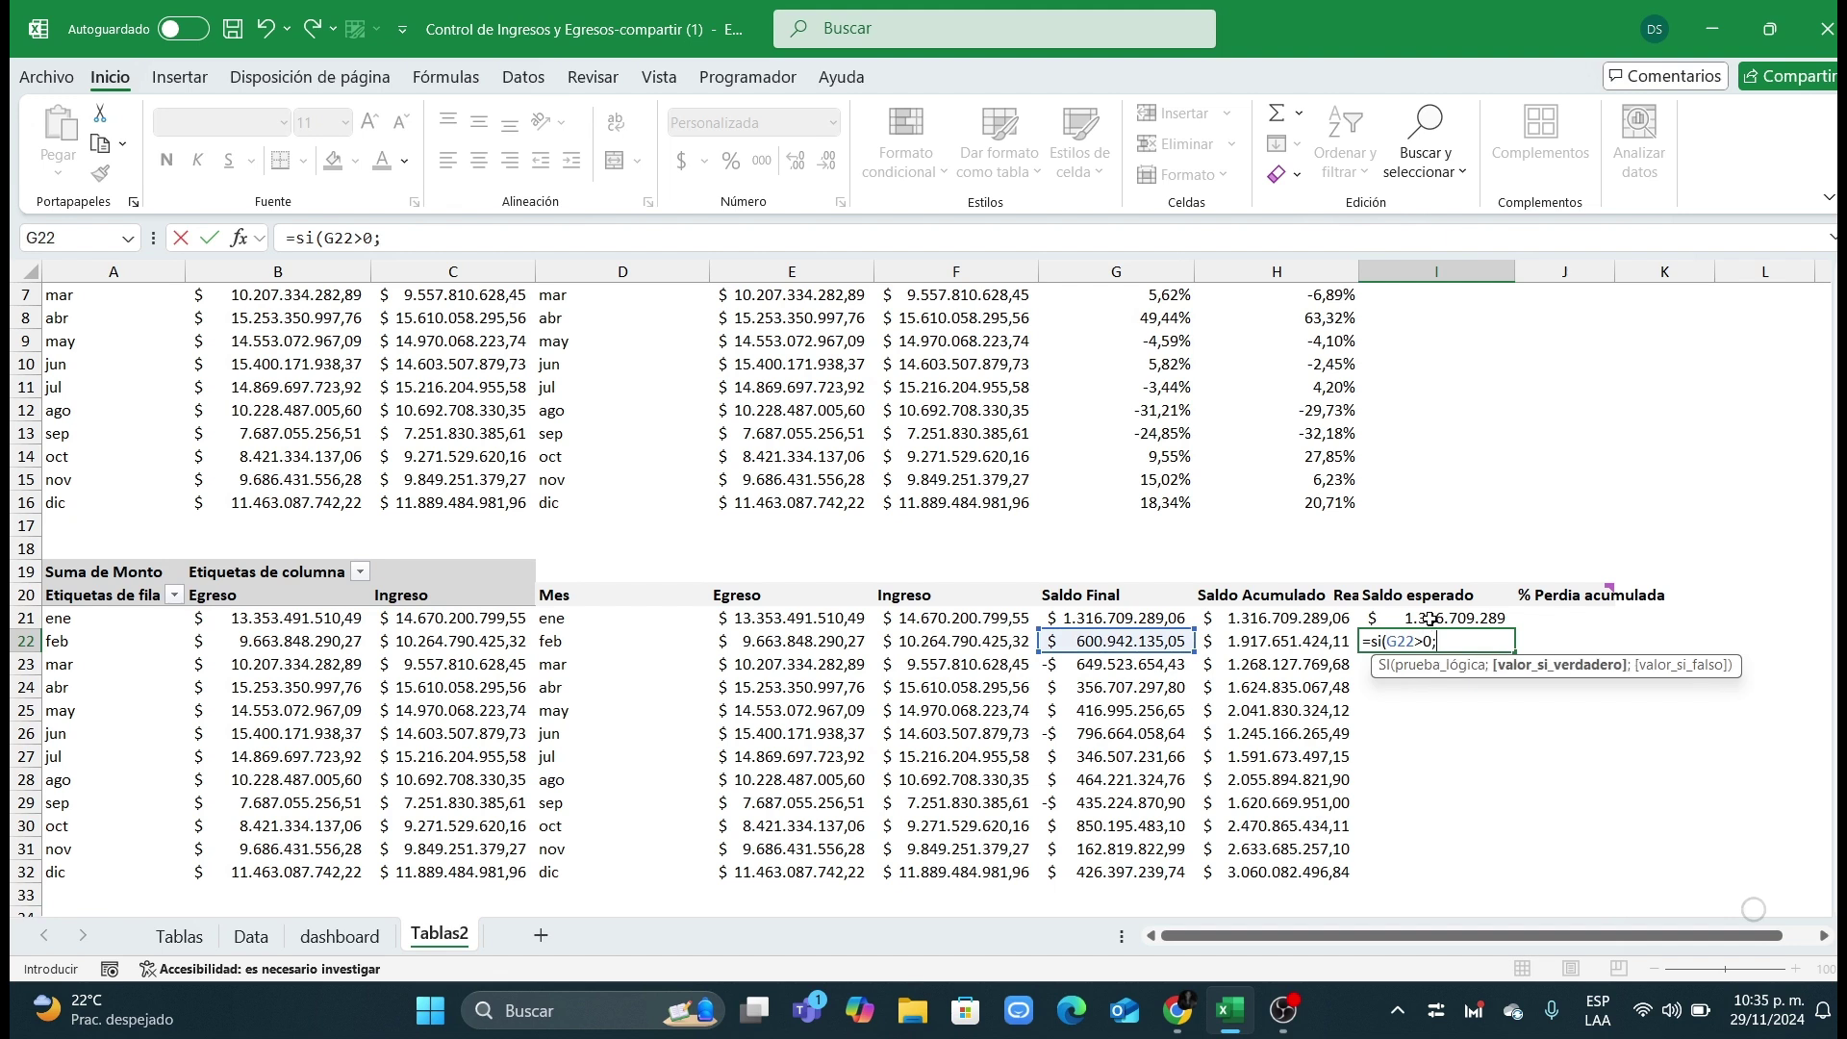
click(1140, 641)
text(;-)
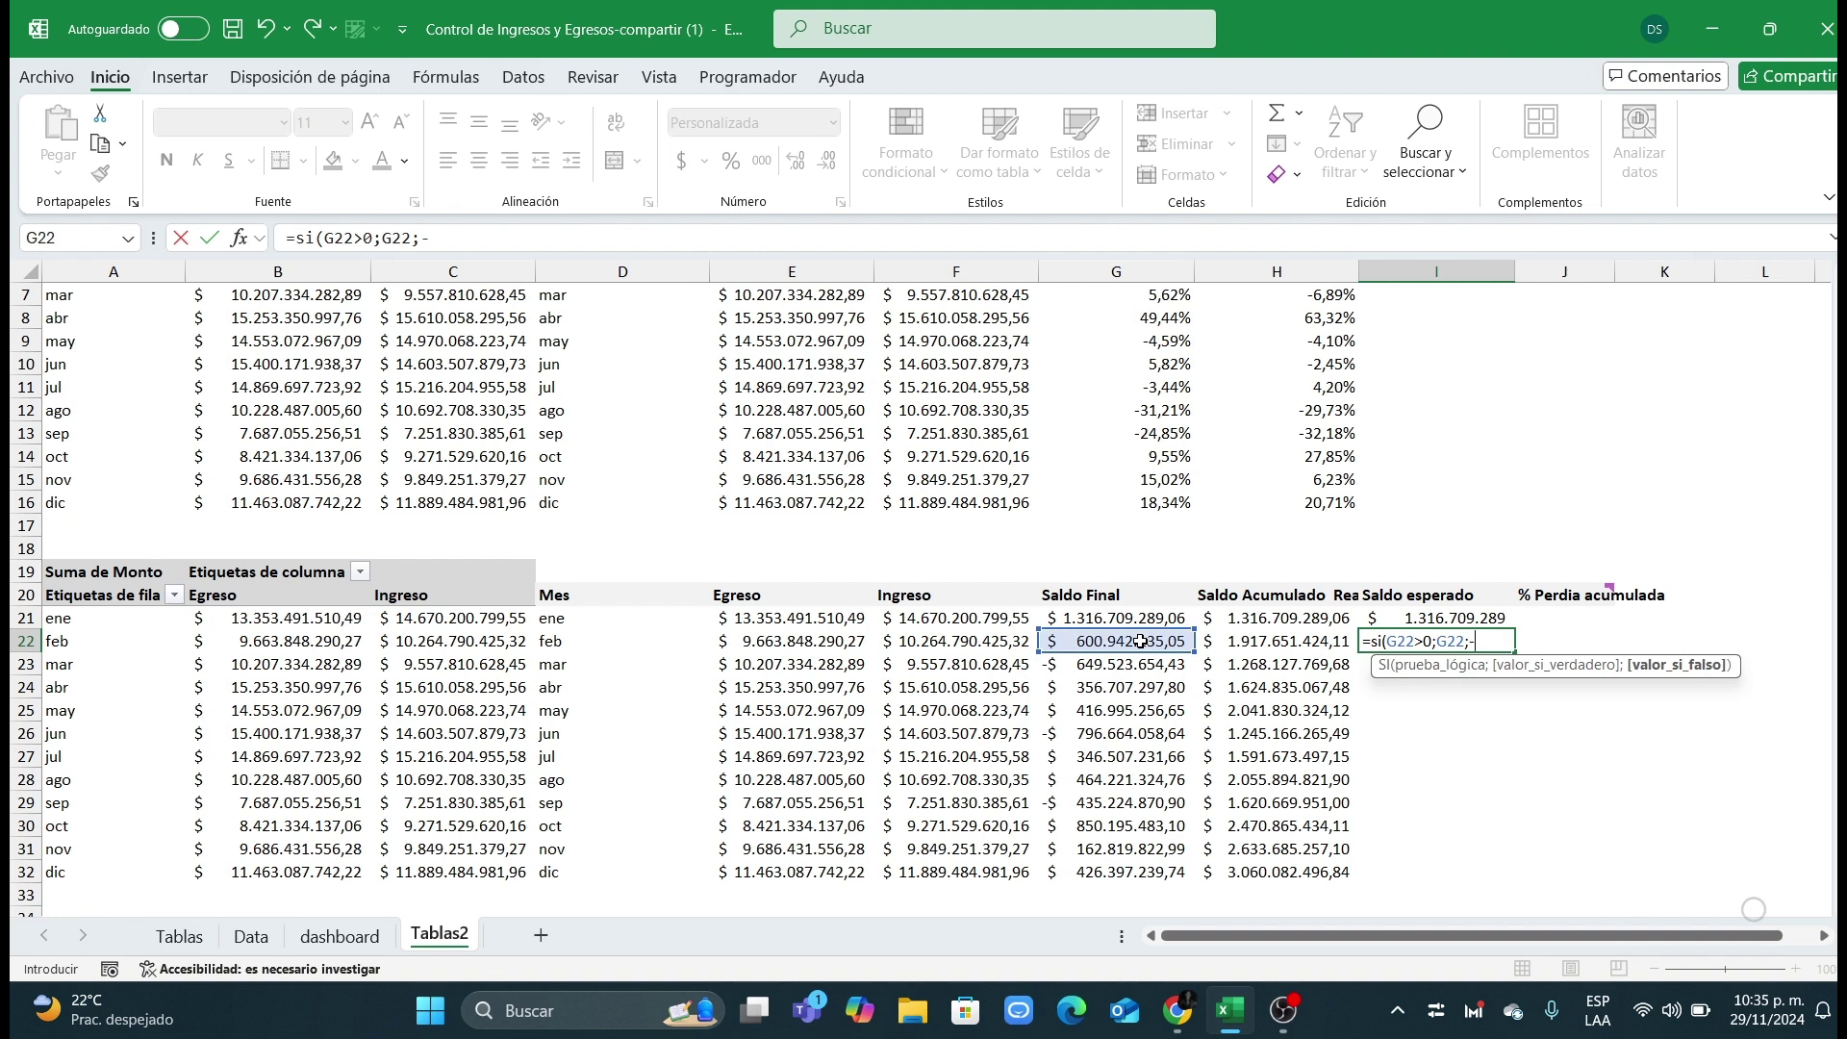
click(1140, 641)
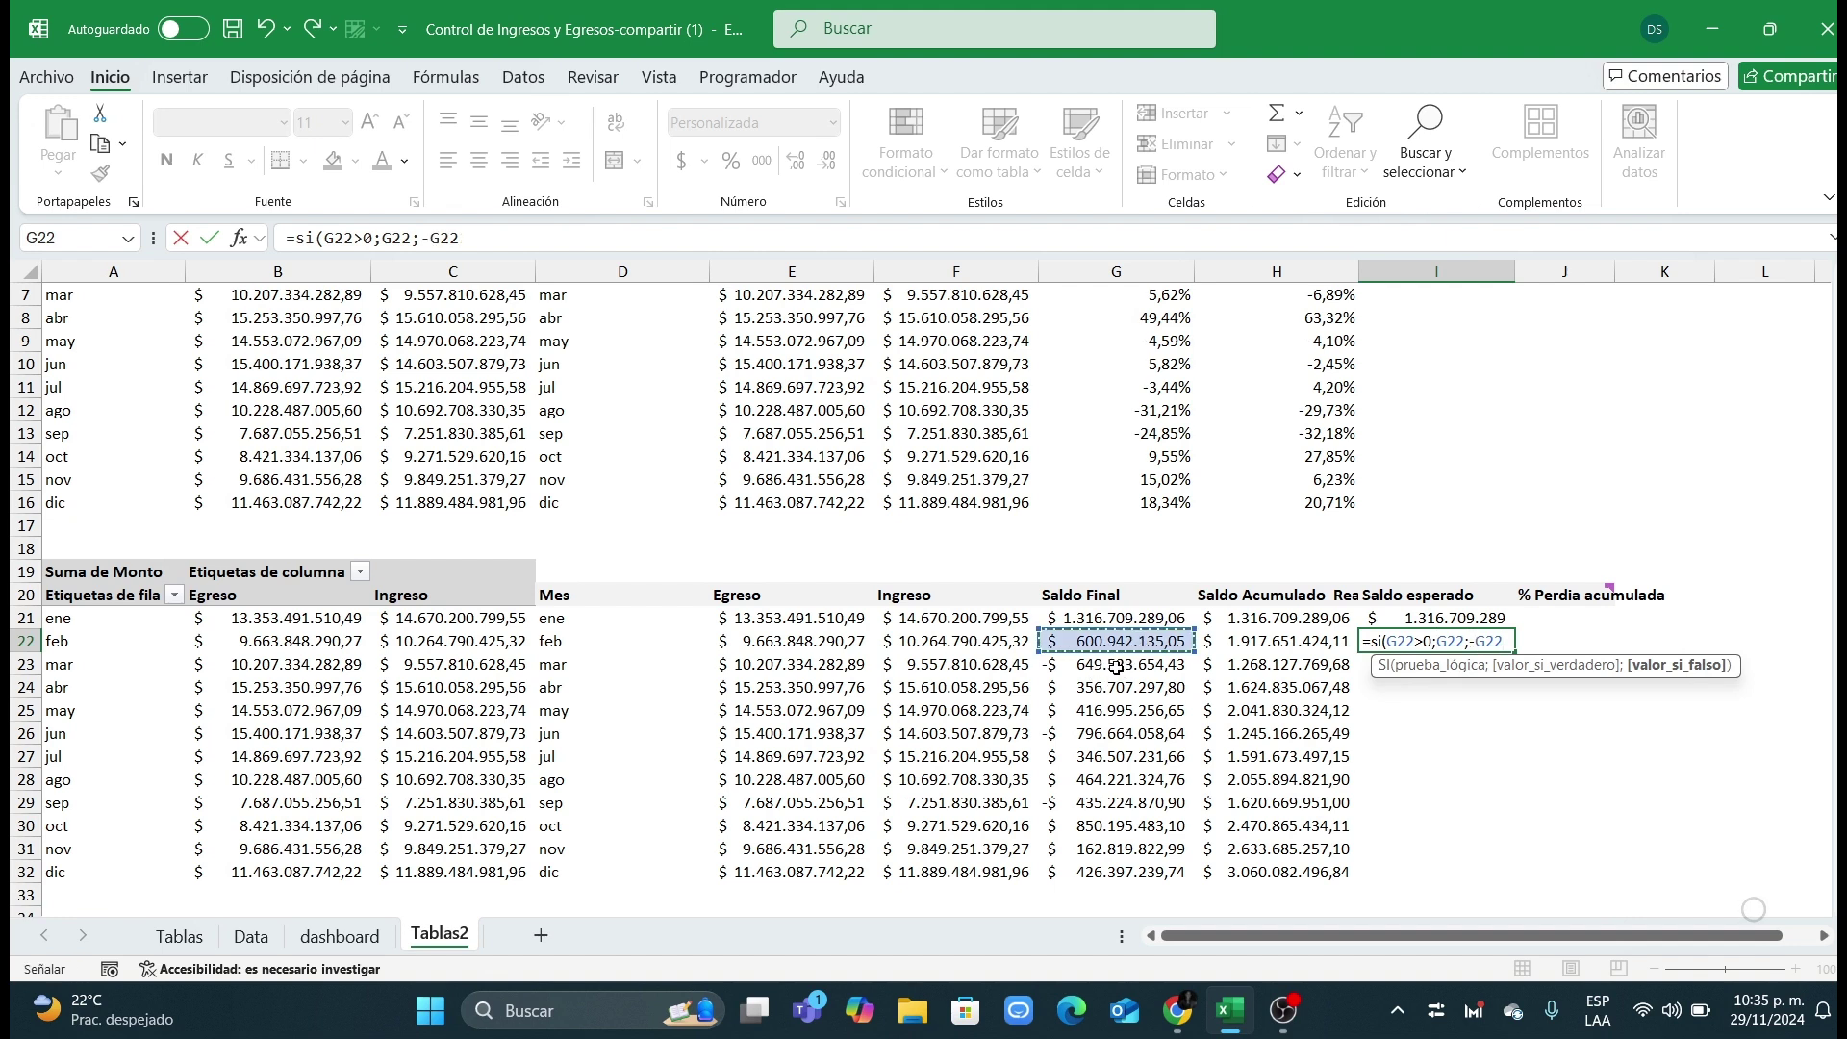
text()+)
click(1421, 610)
key(Return)
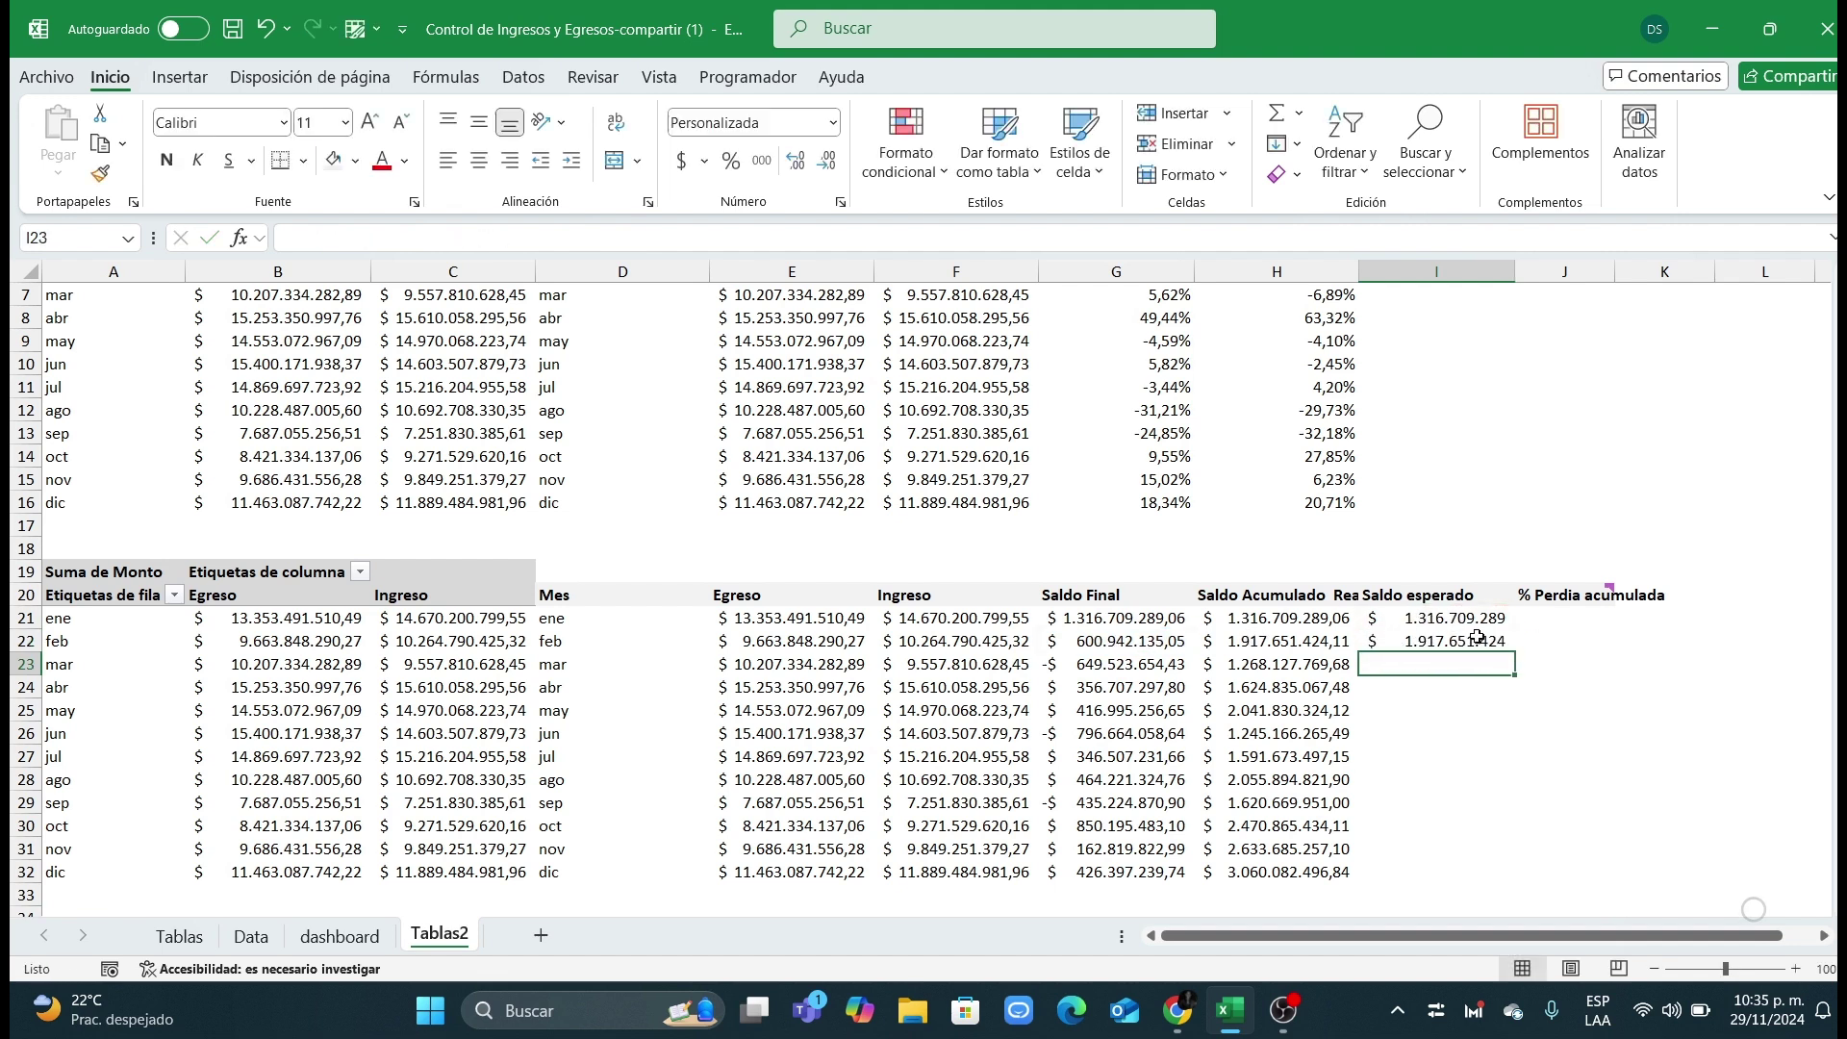
click(1478, 637)
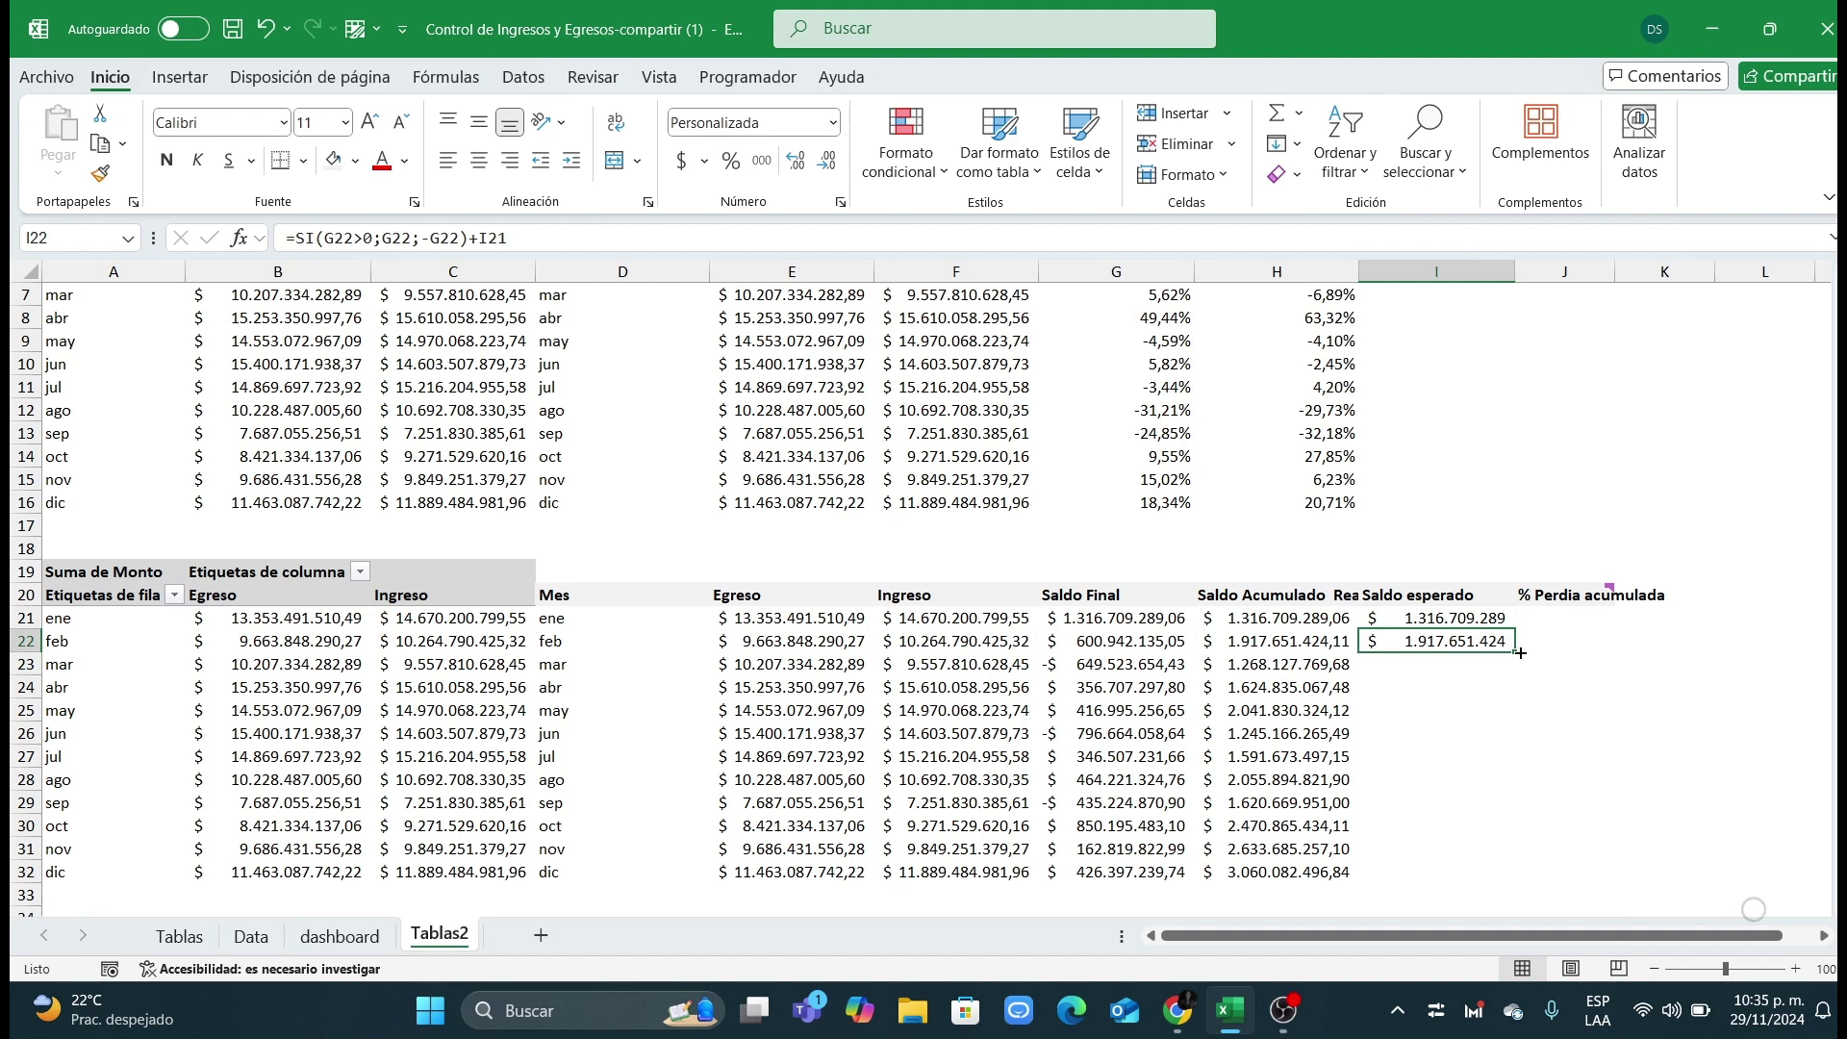
double_click(1519, 652)
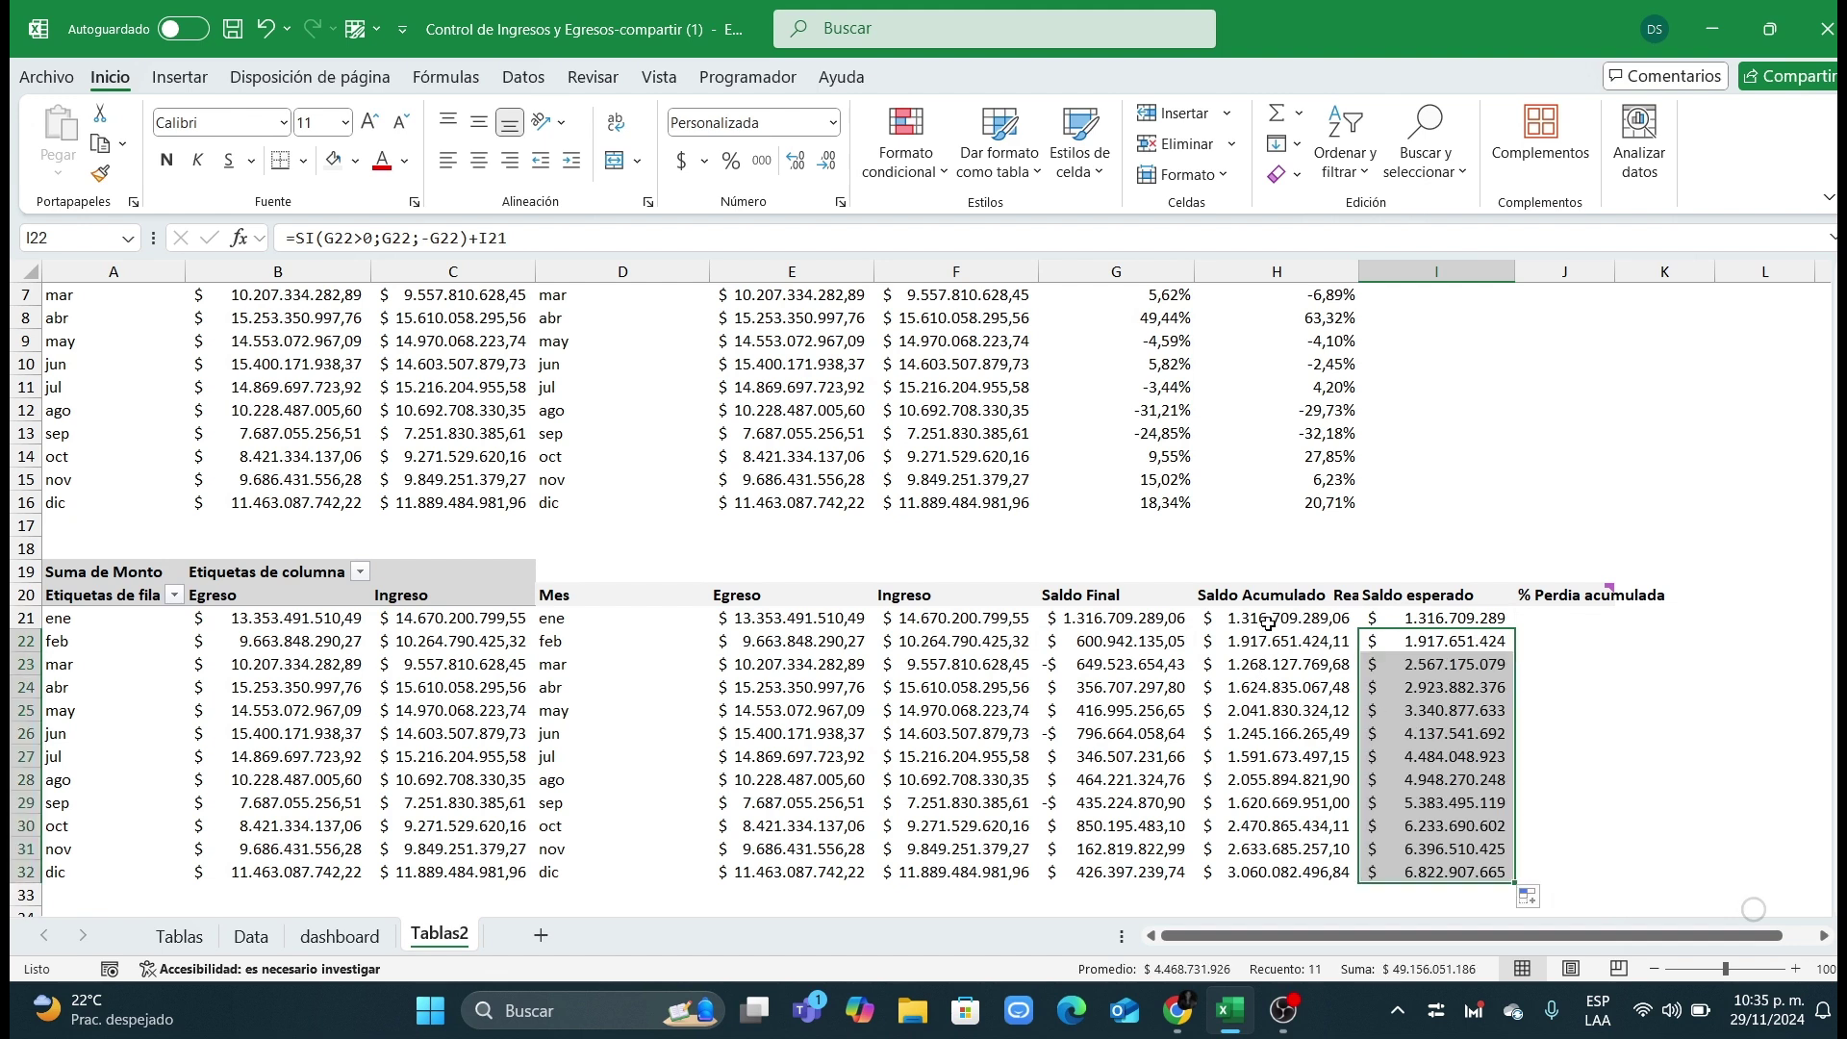
drag(1267, 624, 1292, 872)
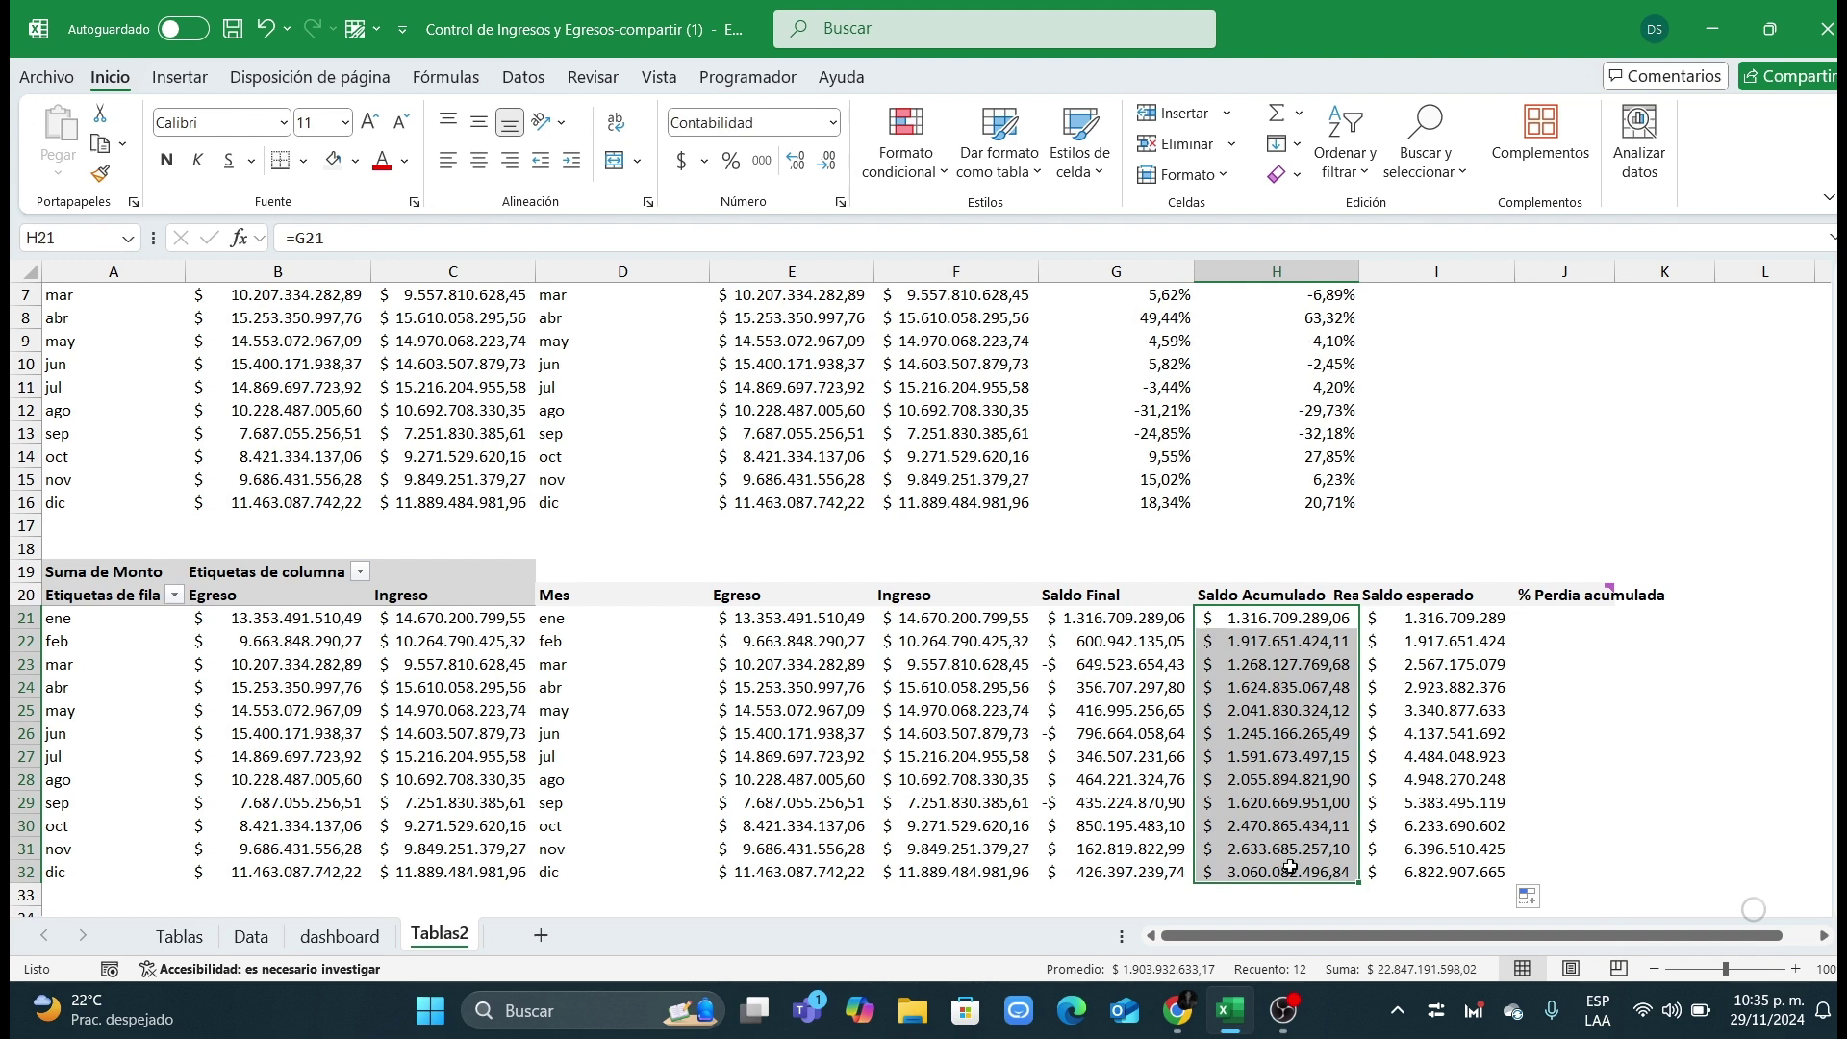
drag(1423, 621, 1420, 872)
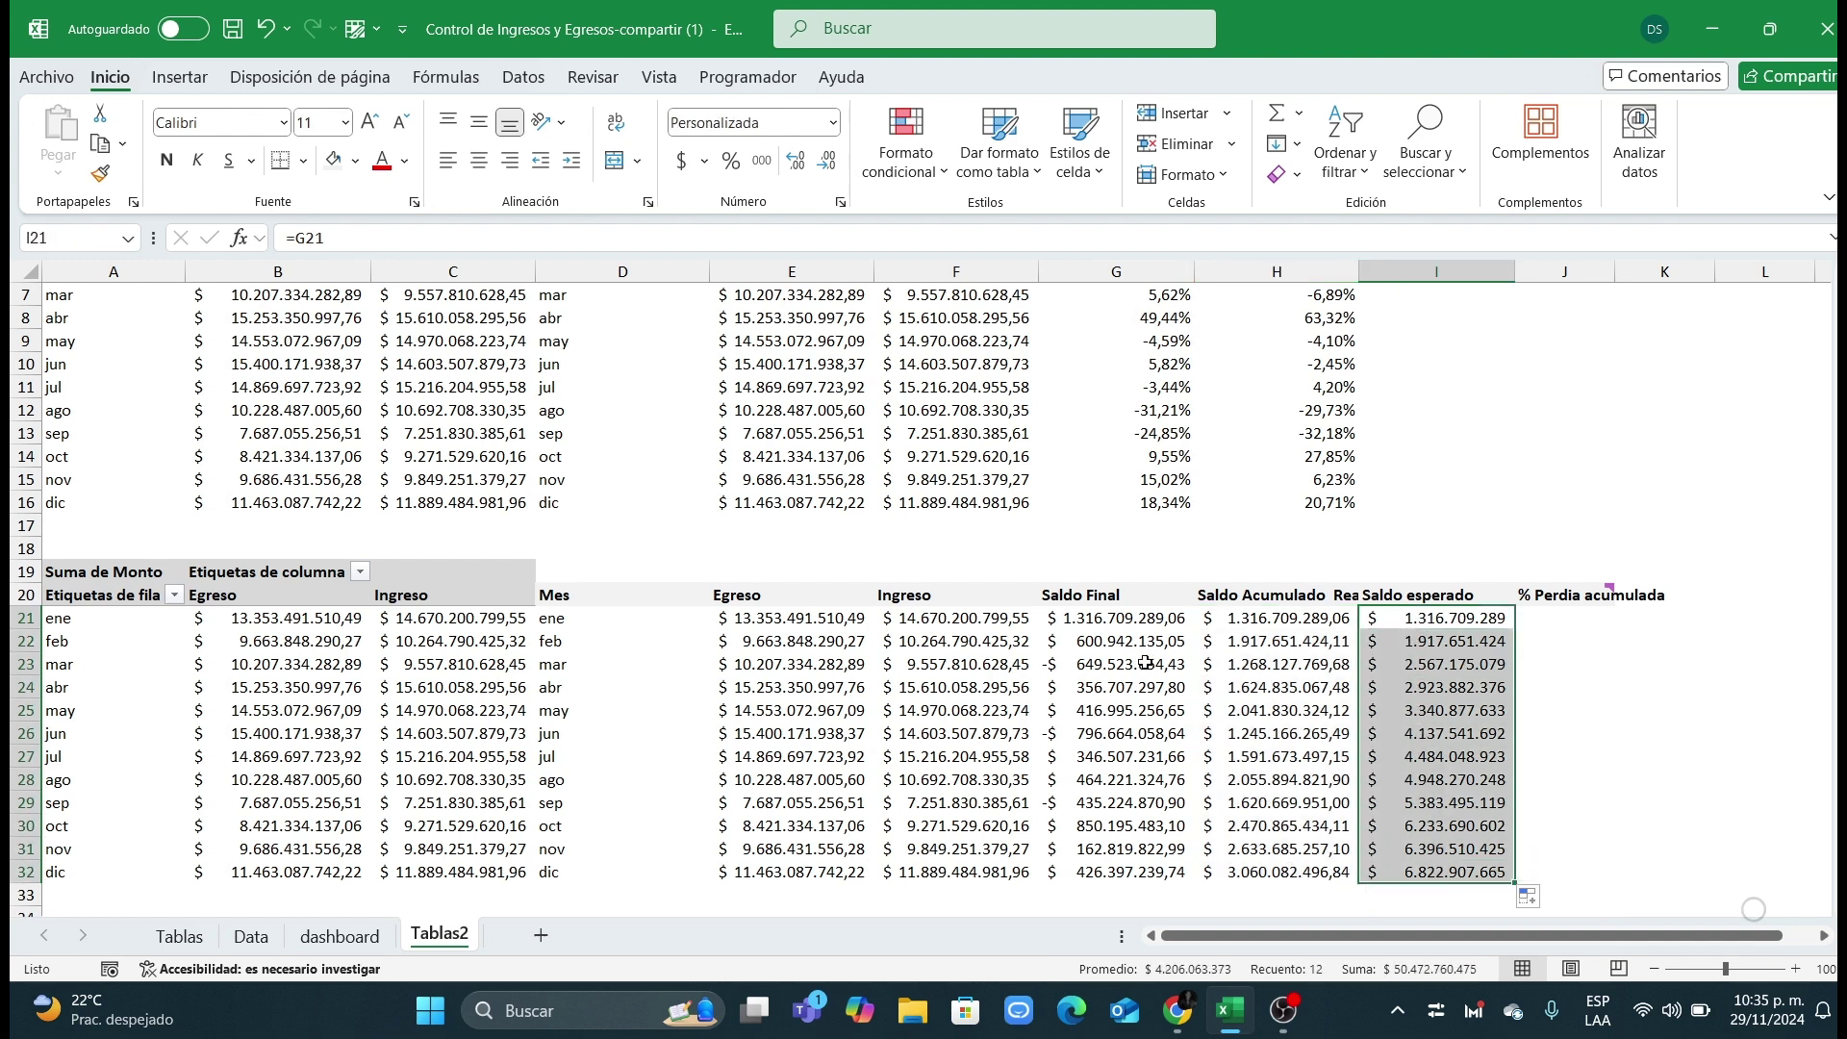
drag(1109, 620, 1116, 872)
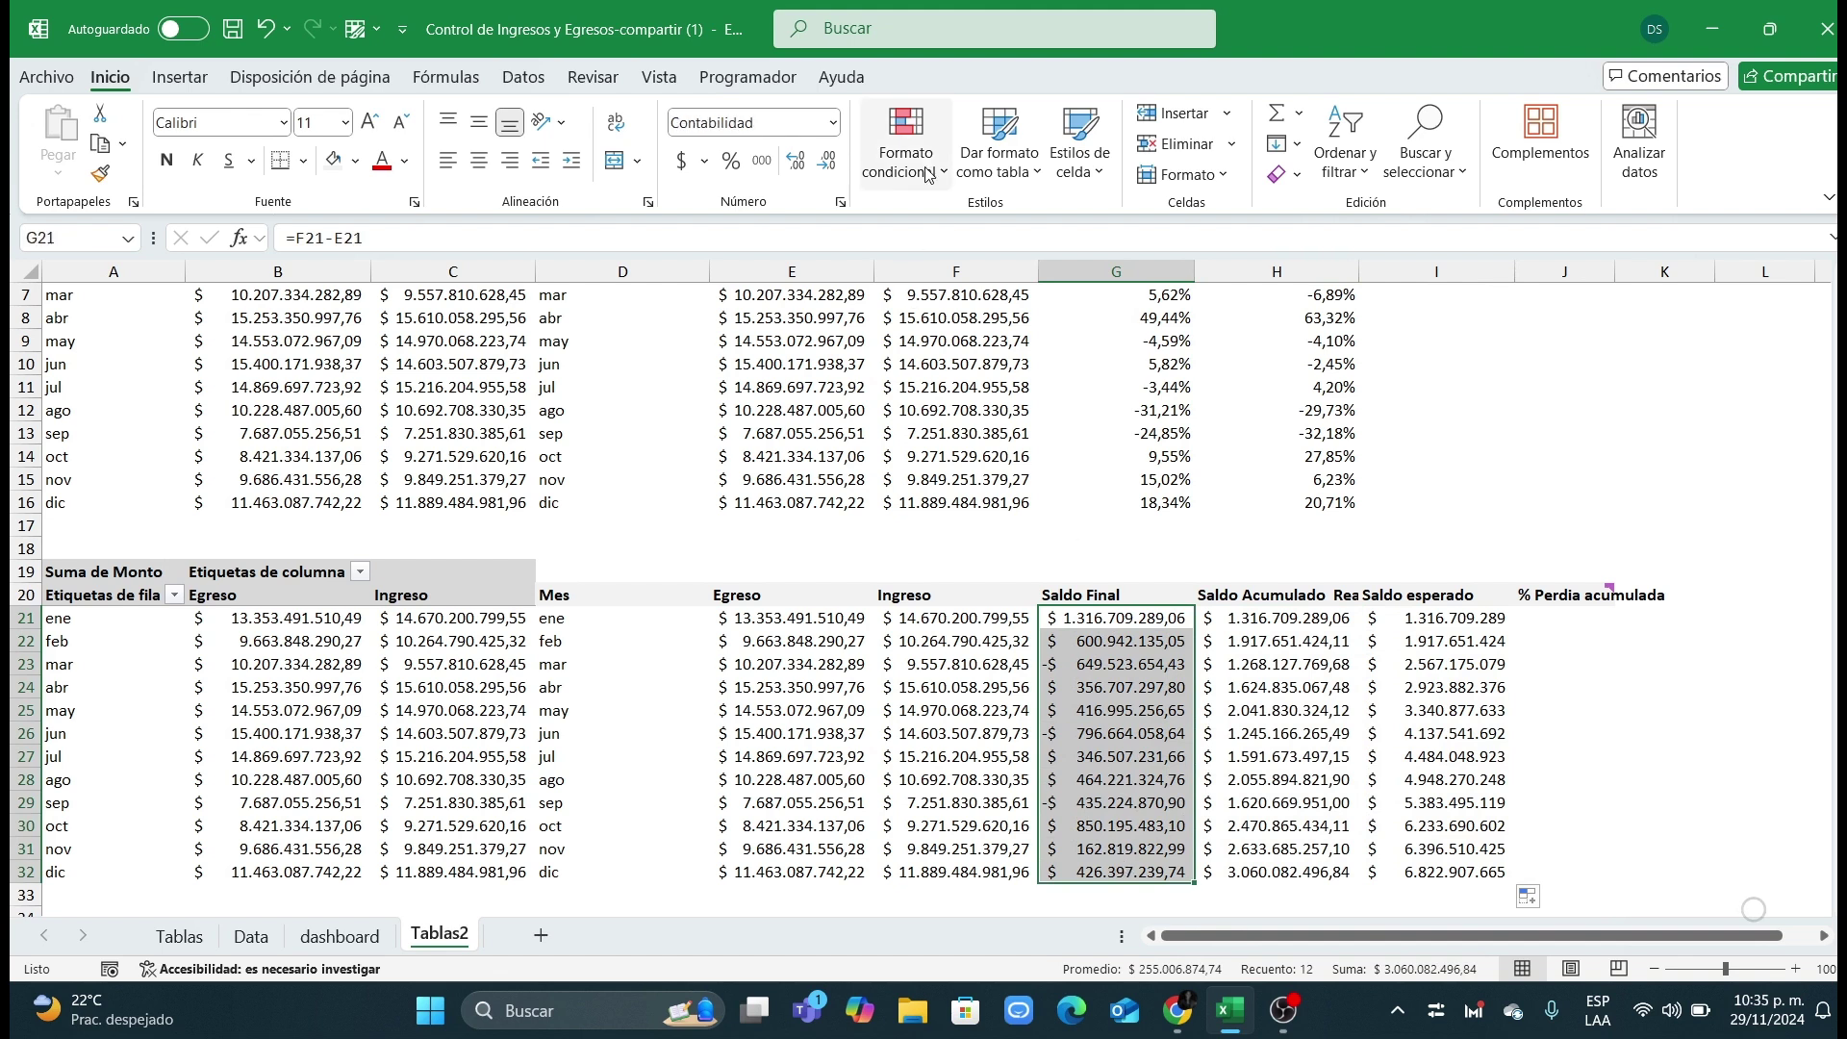
click(906, 139)
mouse_move(1107, 369)
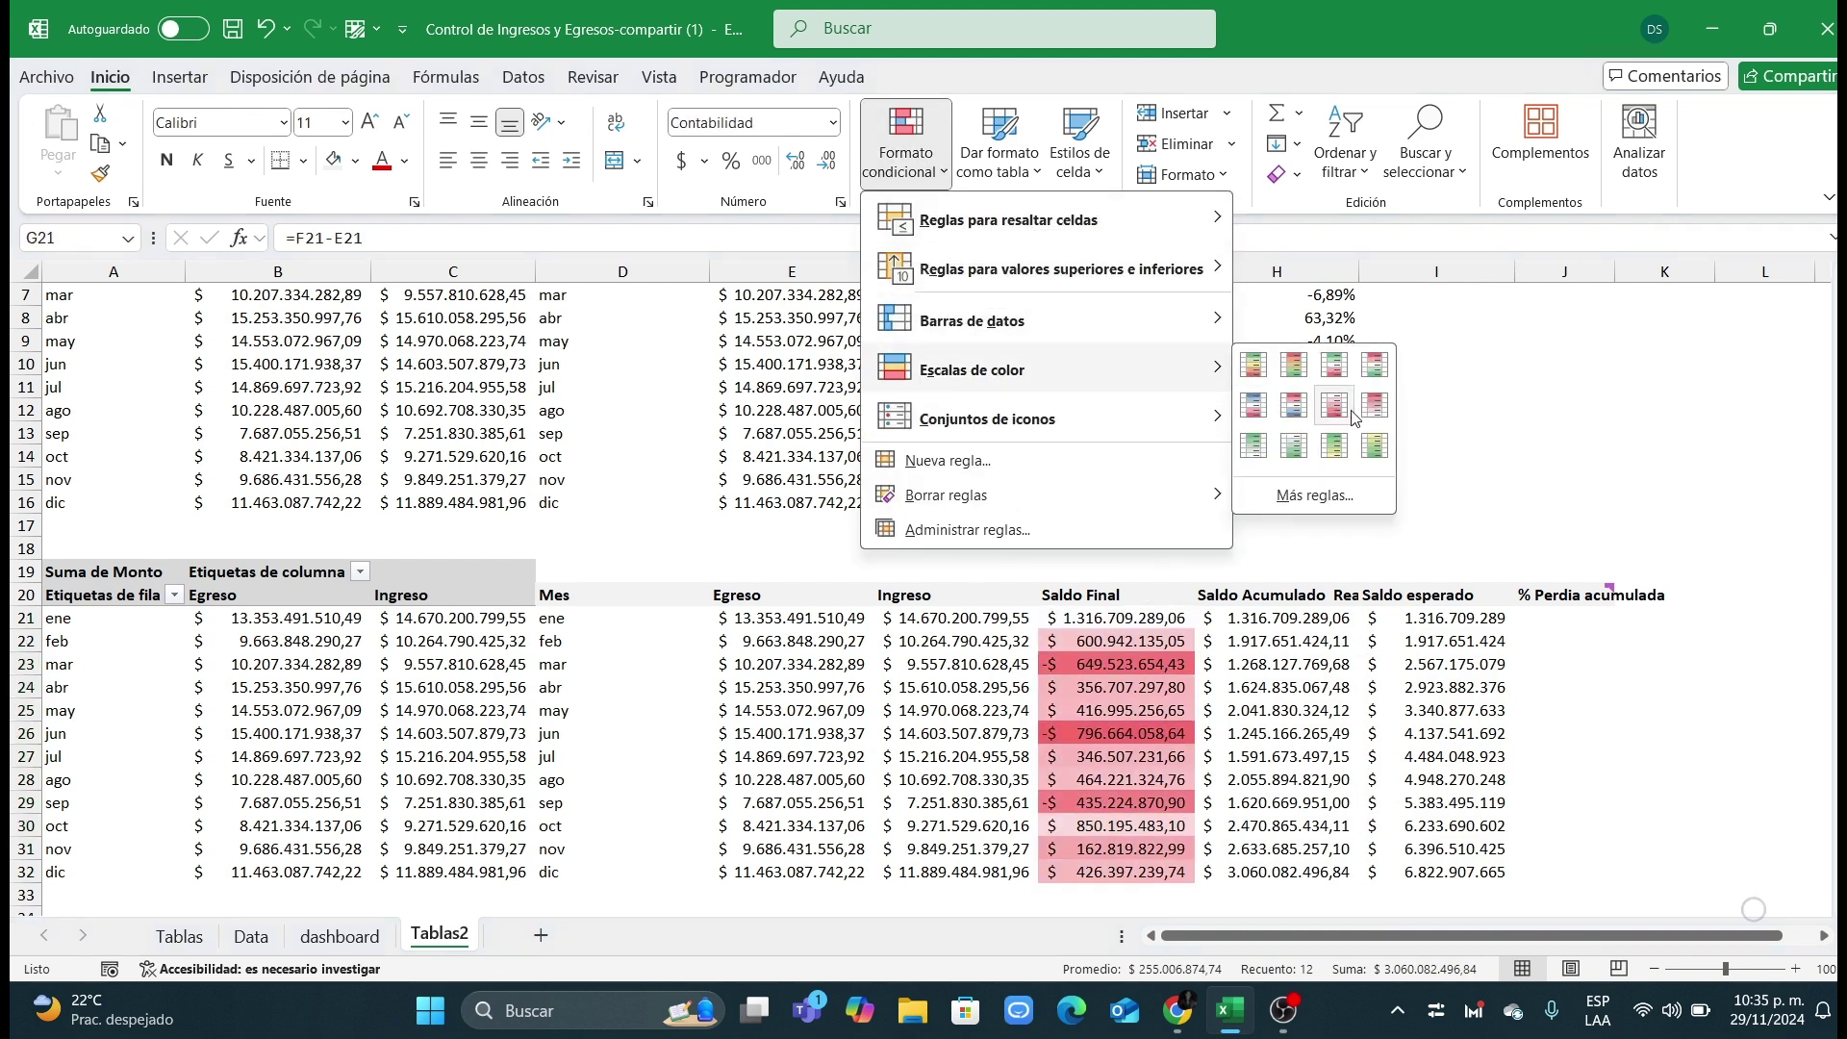
click(1431, 649)
click(1477, 669)
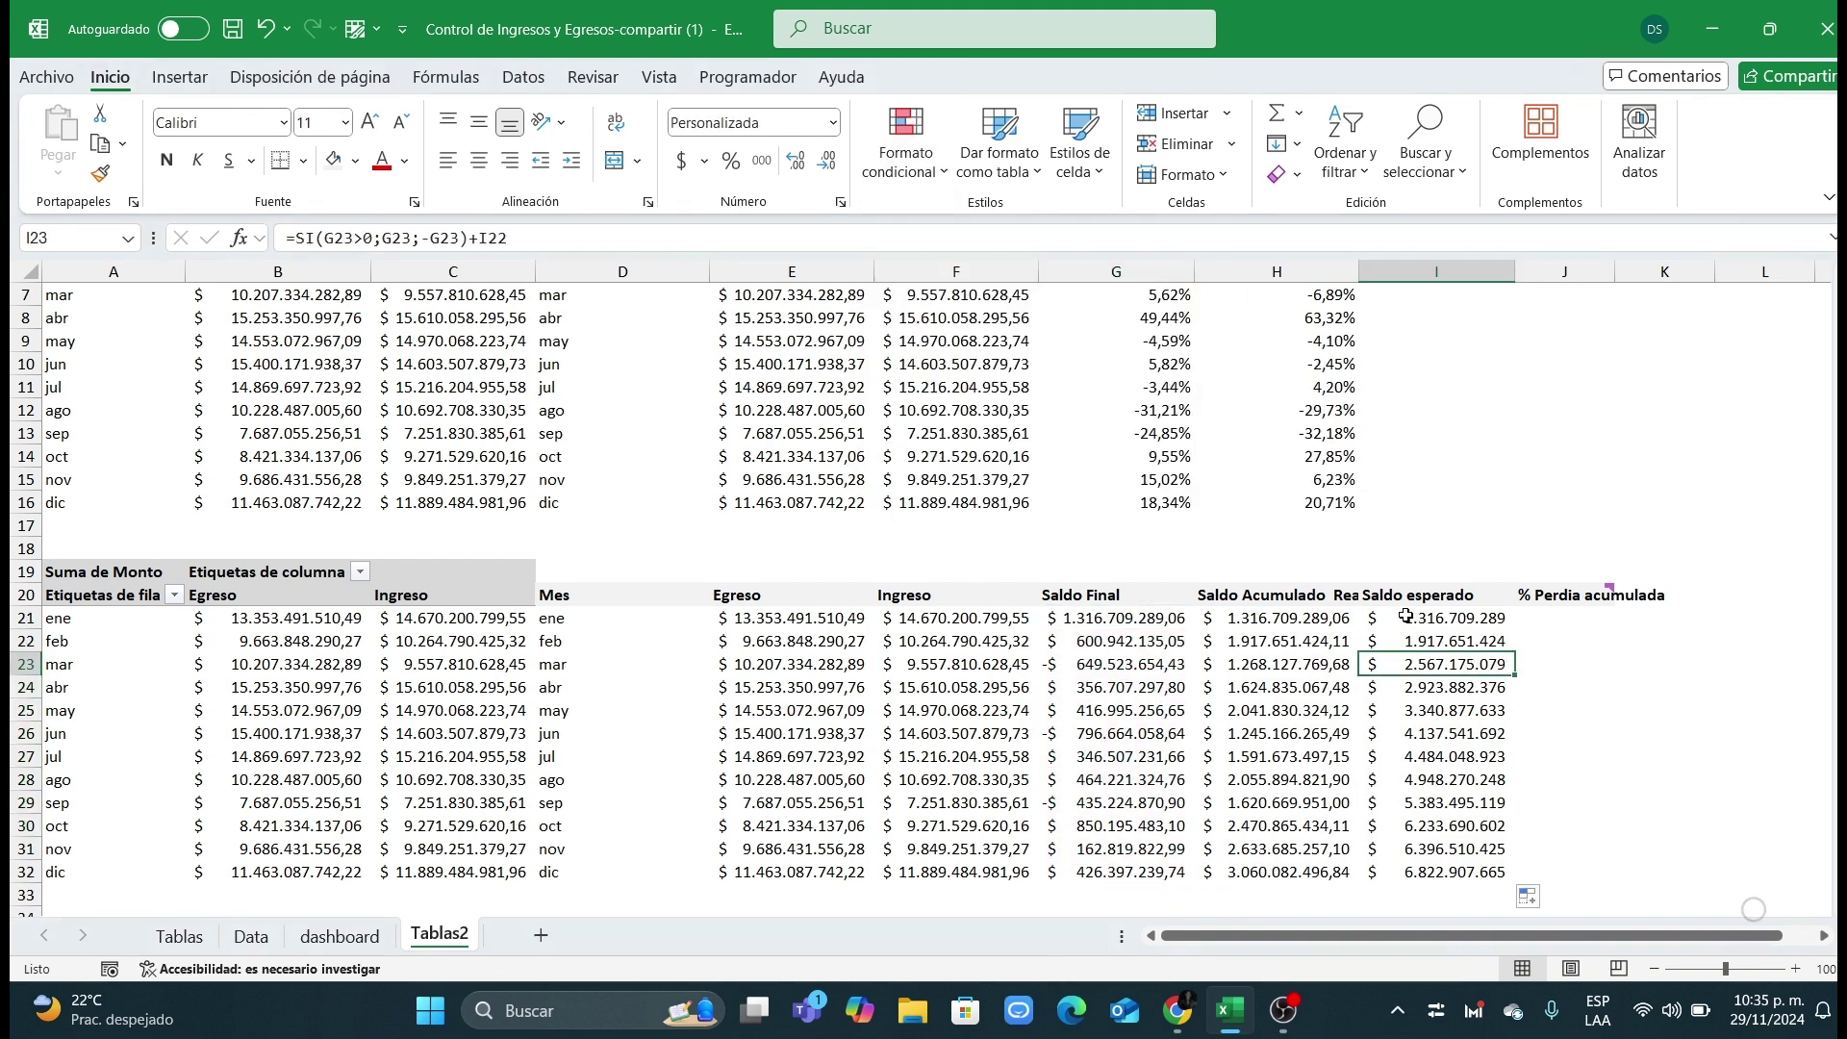
click(1542, 621)
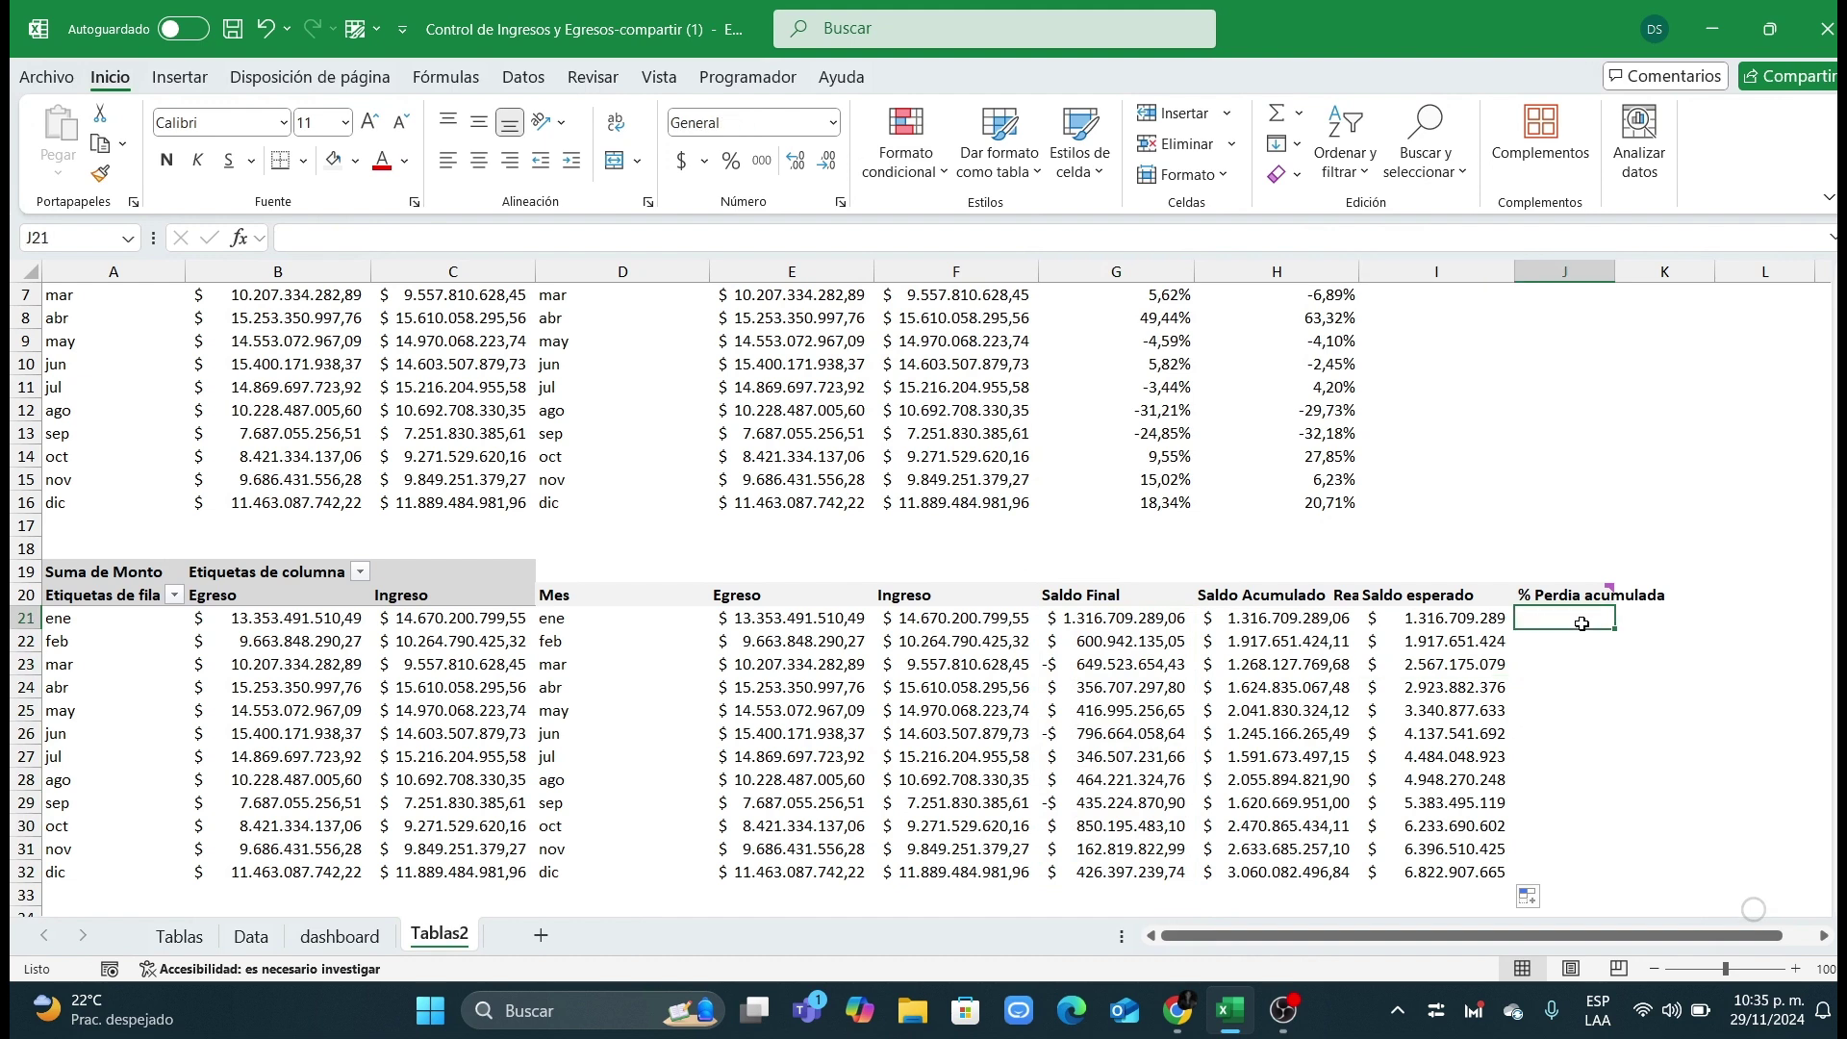
text(=)
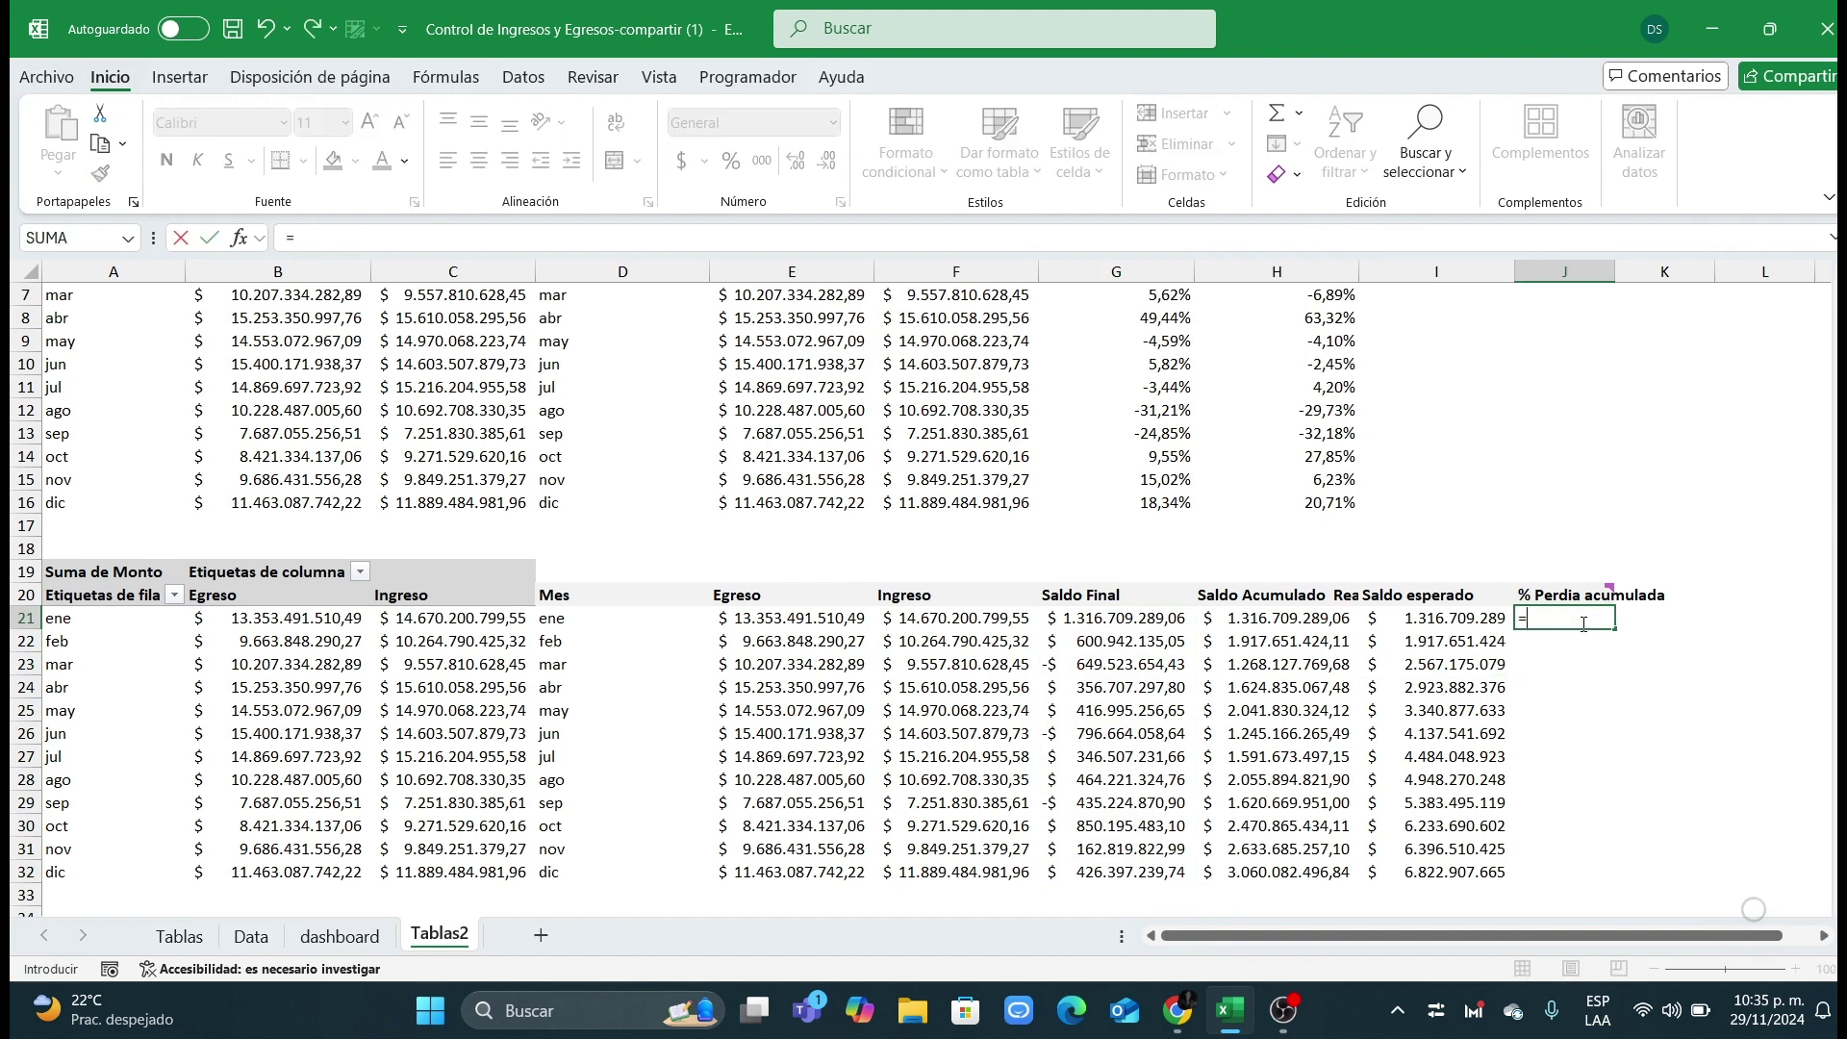
text(si()
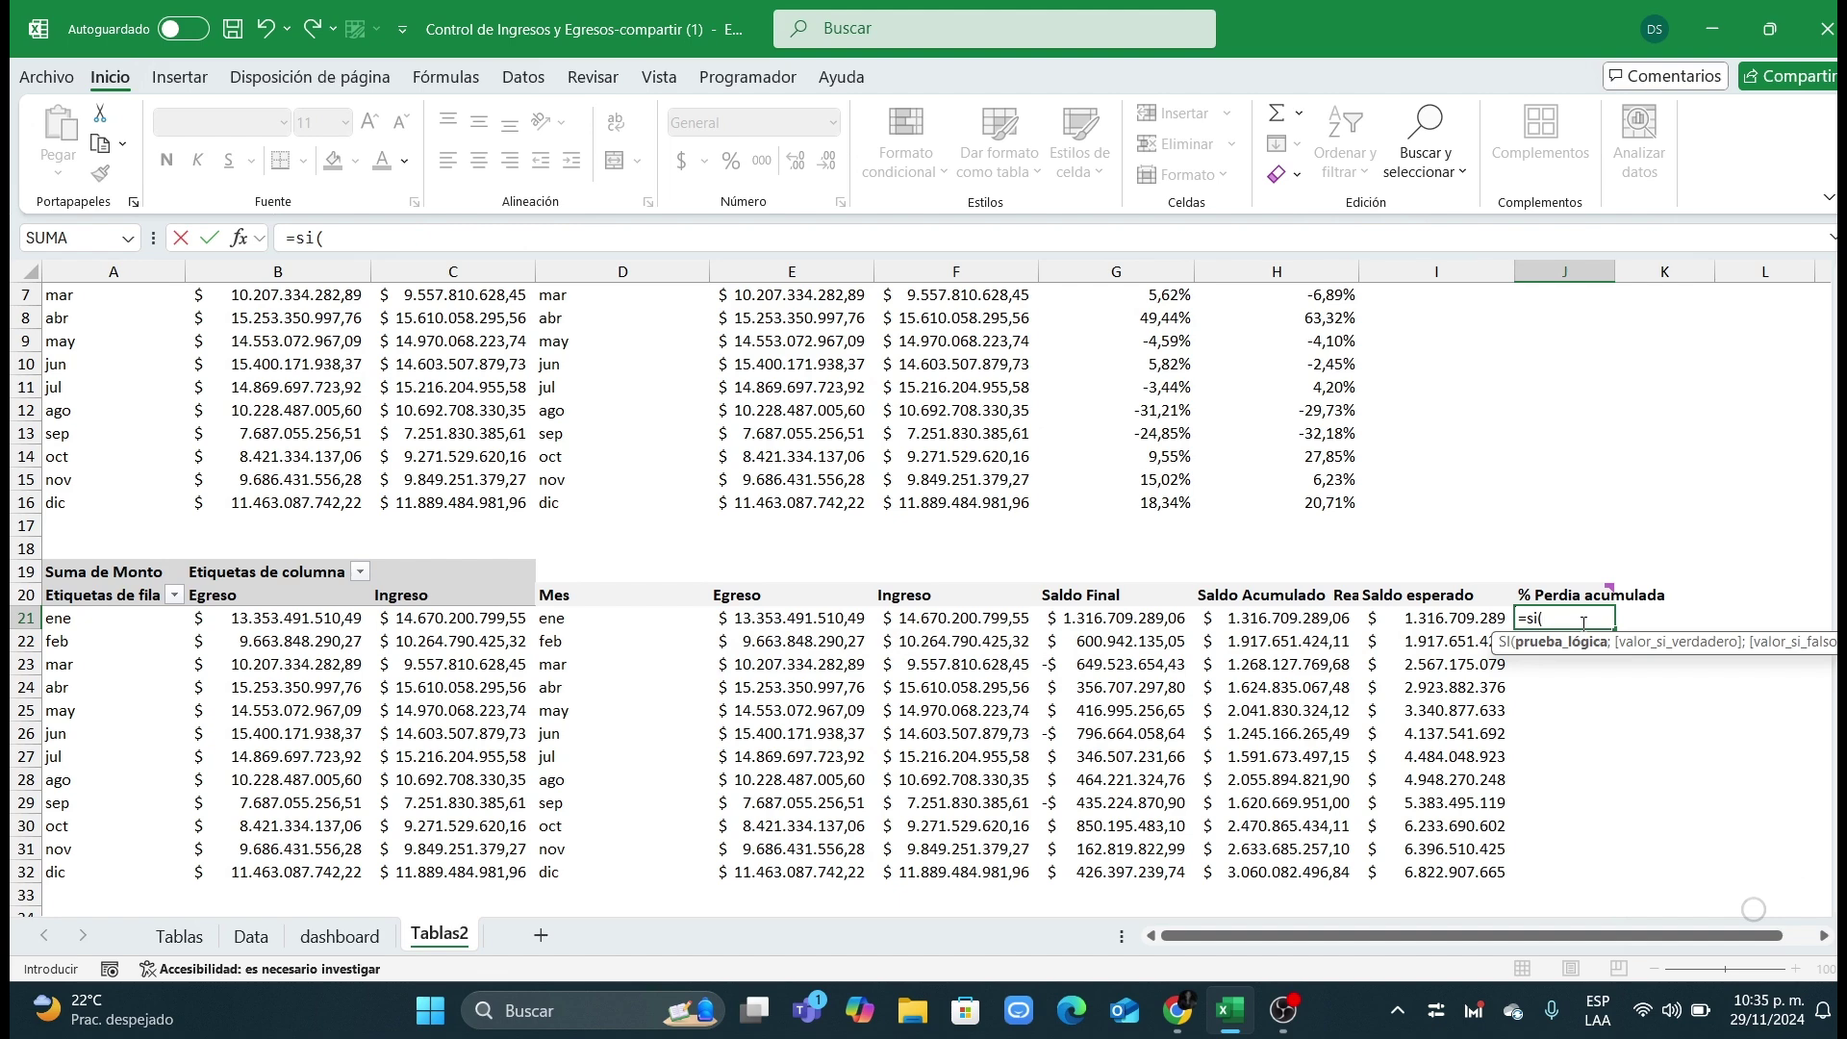
key(Escape)
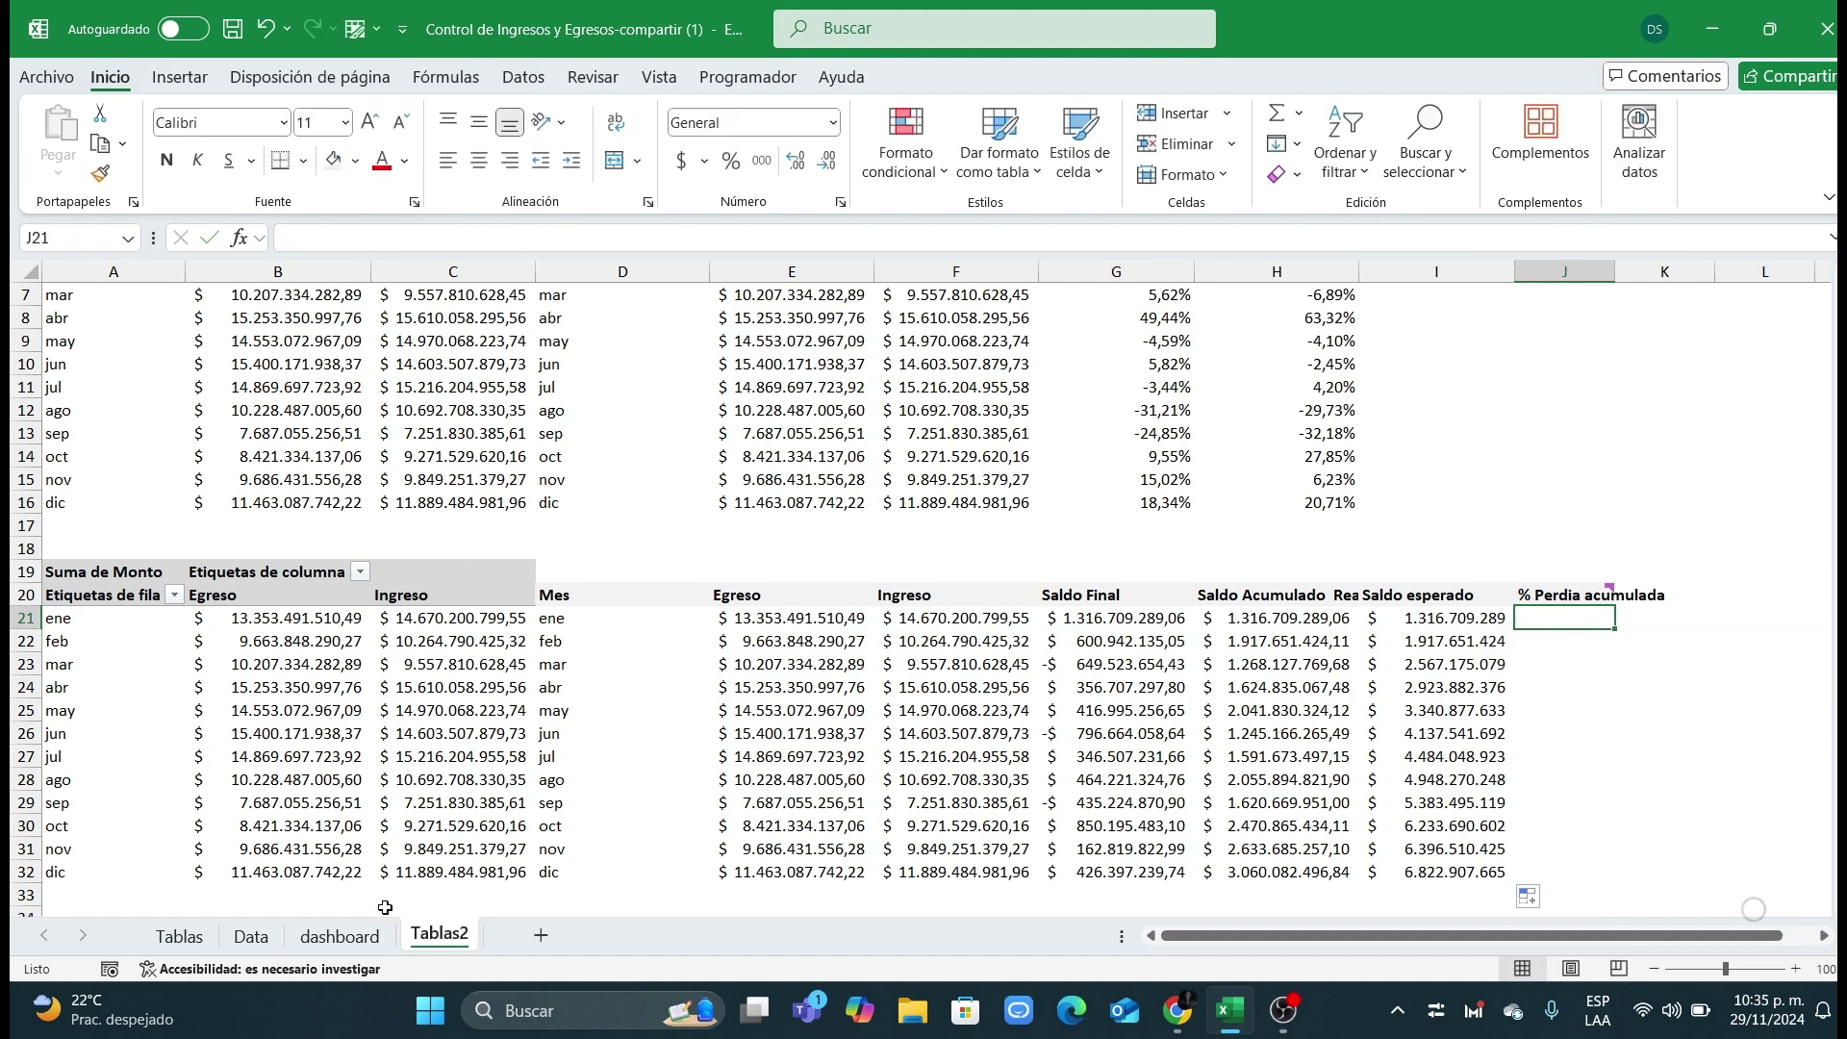
Step: Examine how % Perdia acumulada is calculated on the Tablas sheet, checking the formula in J21
click(180, 937)
click(1371, 619)
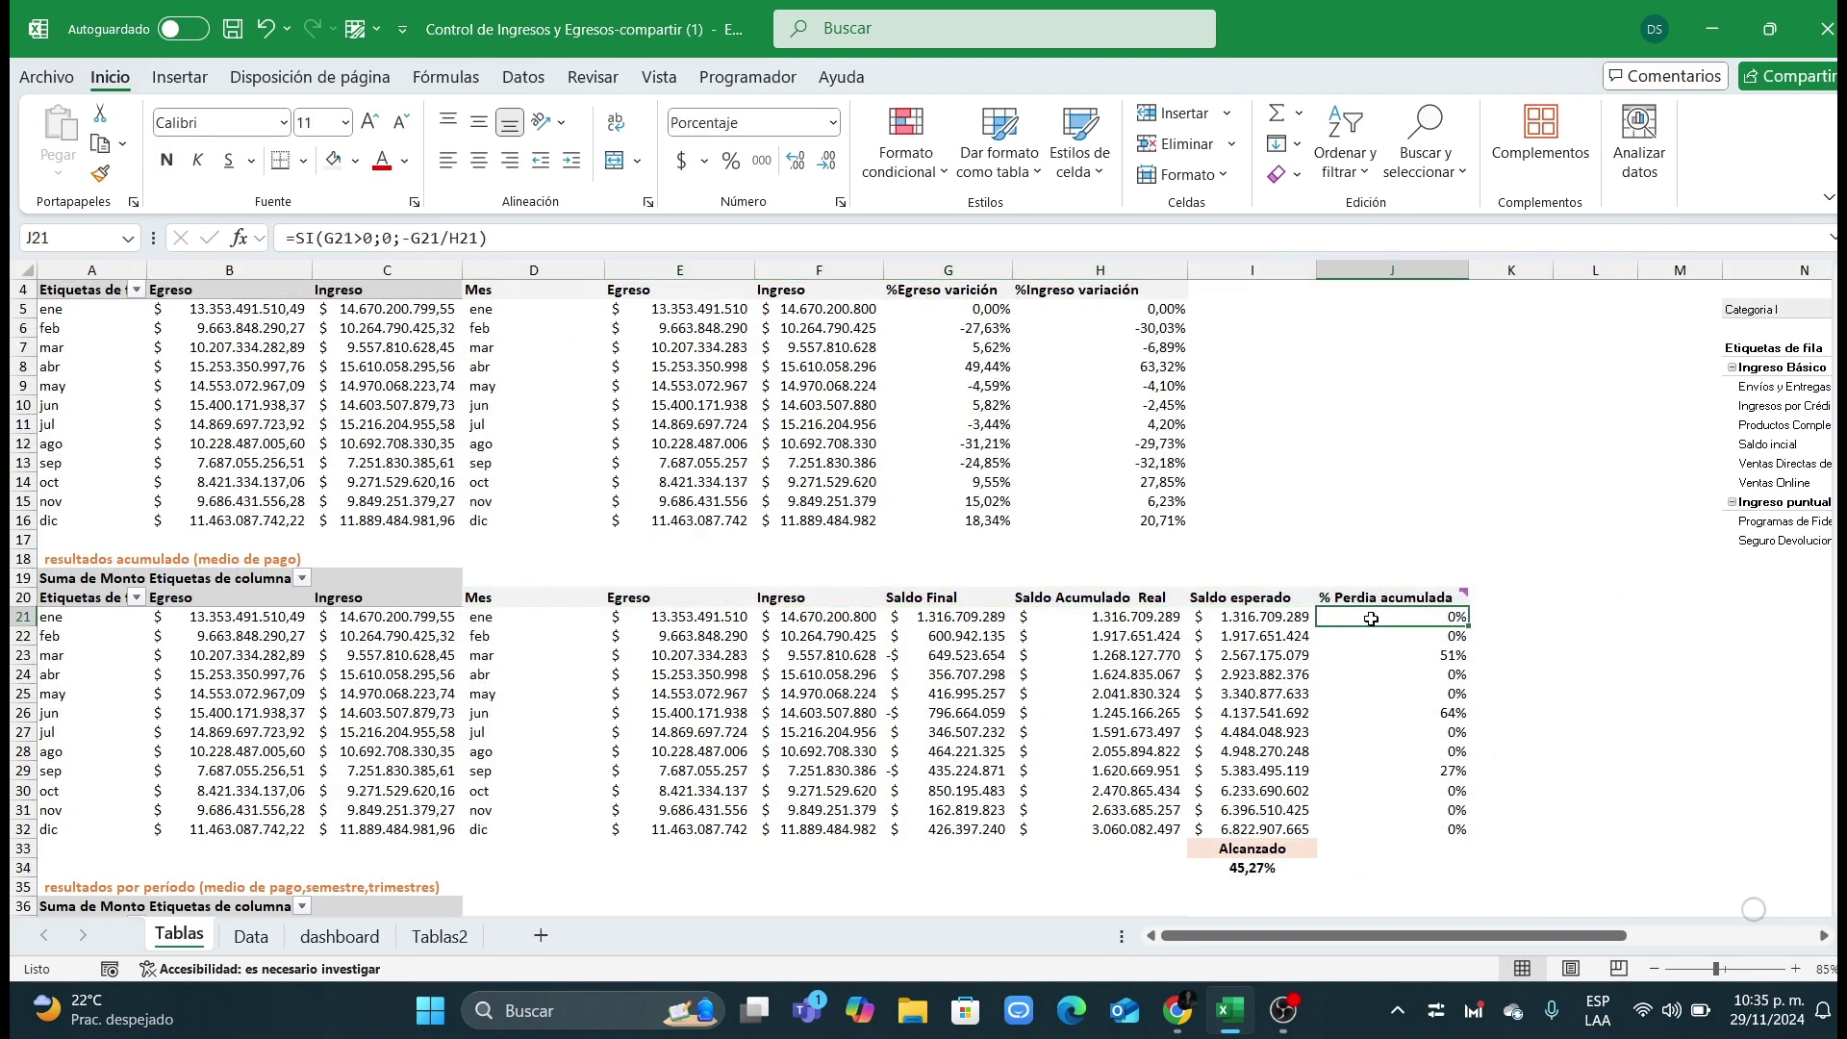
double_click(1371, 619)
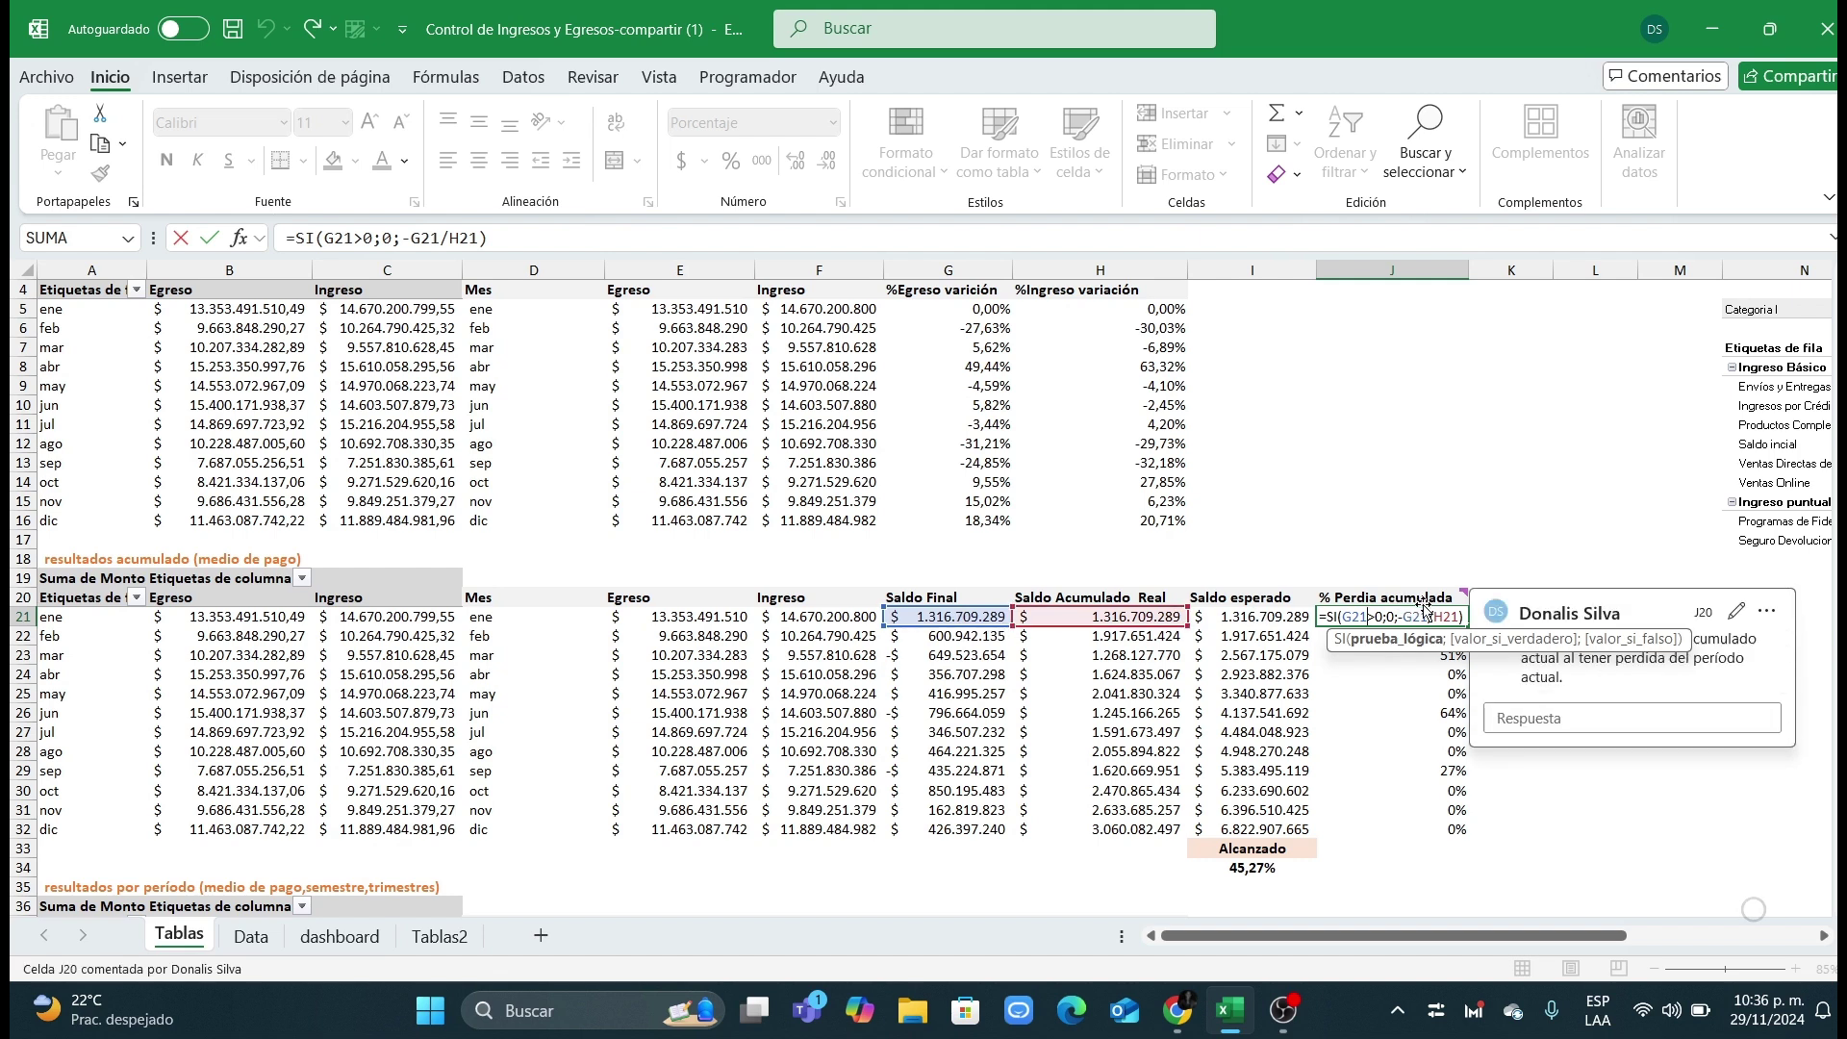
key(Return)
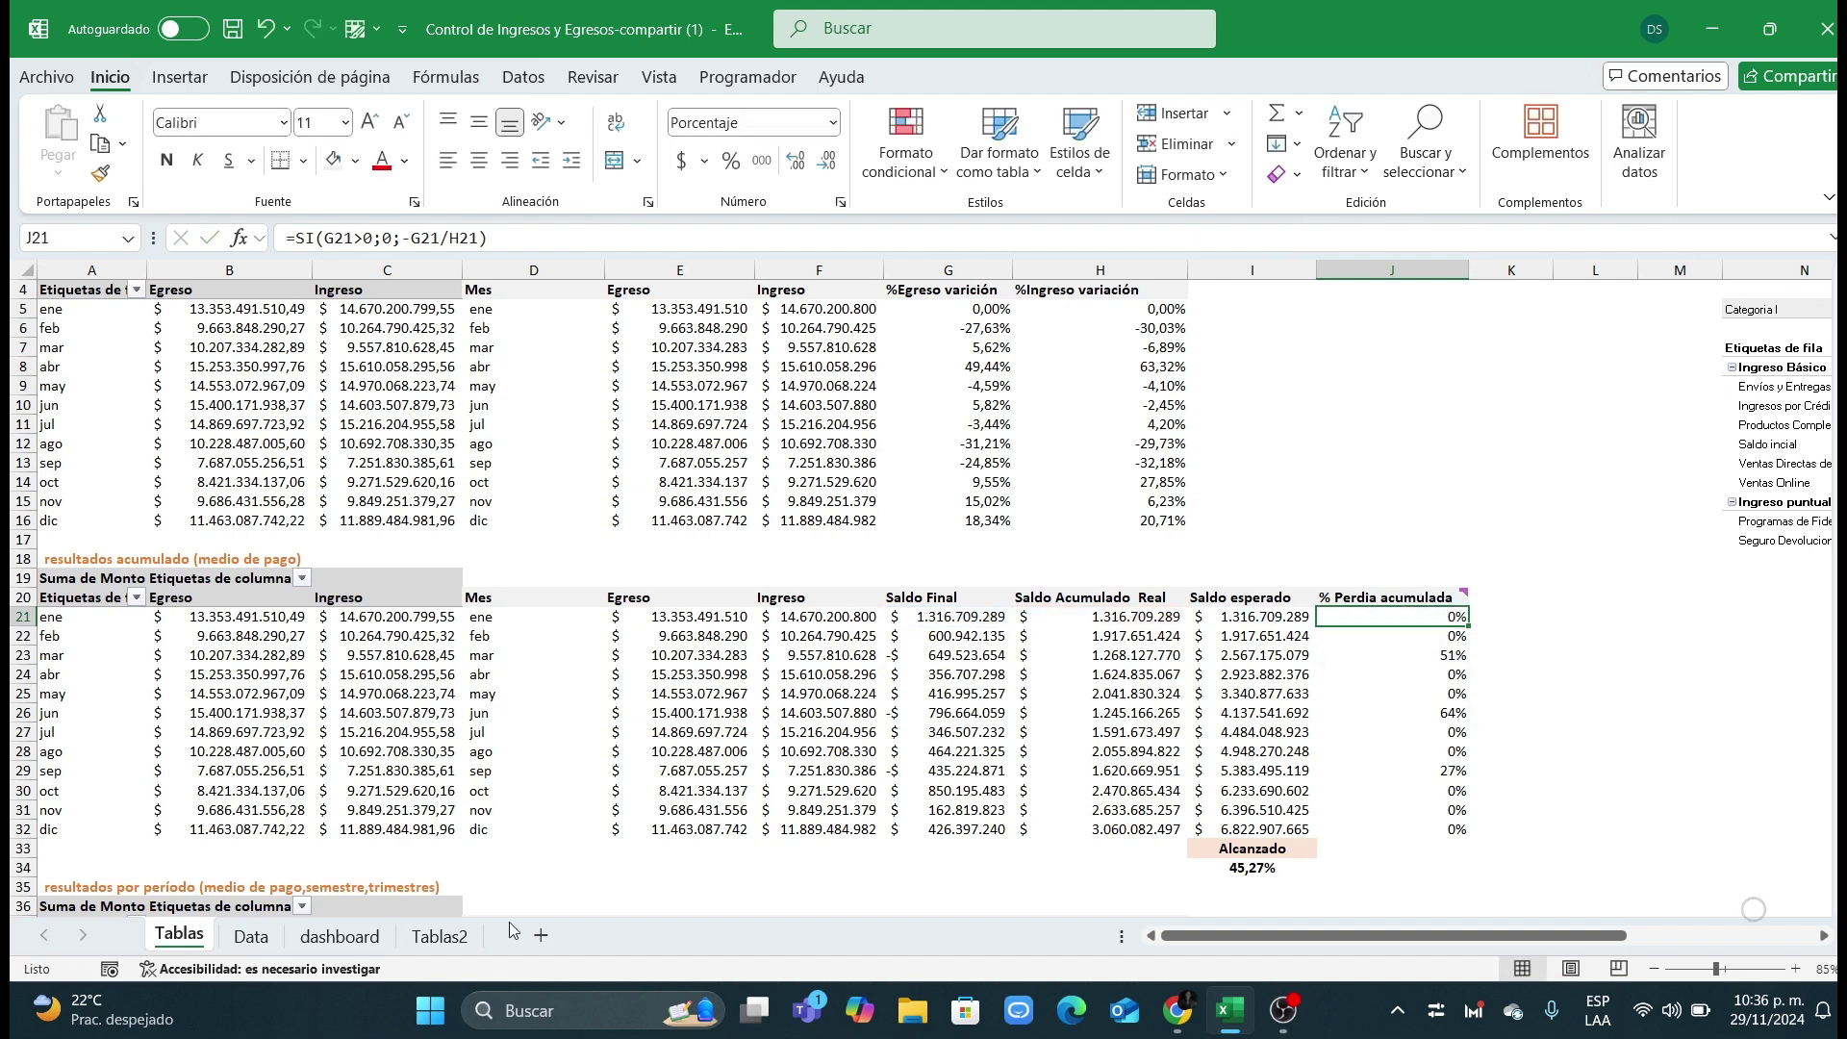
Step: Enter the formula =SI(G21>0;0;-G21/H21) in J21 under % Perdia acumulada on the Tablas2 sheet
click(440, 937)
text(=si()
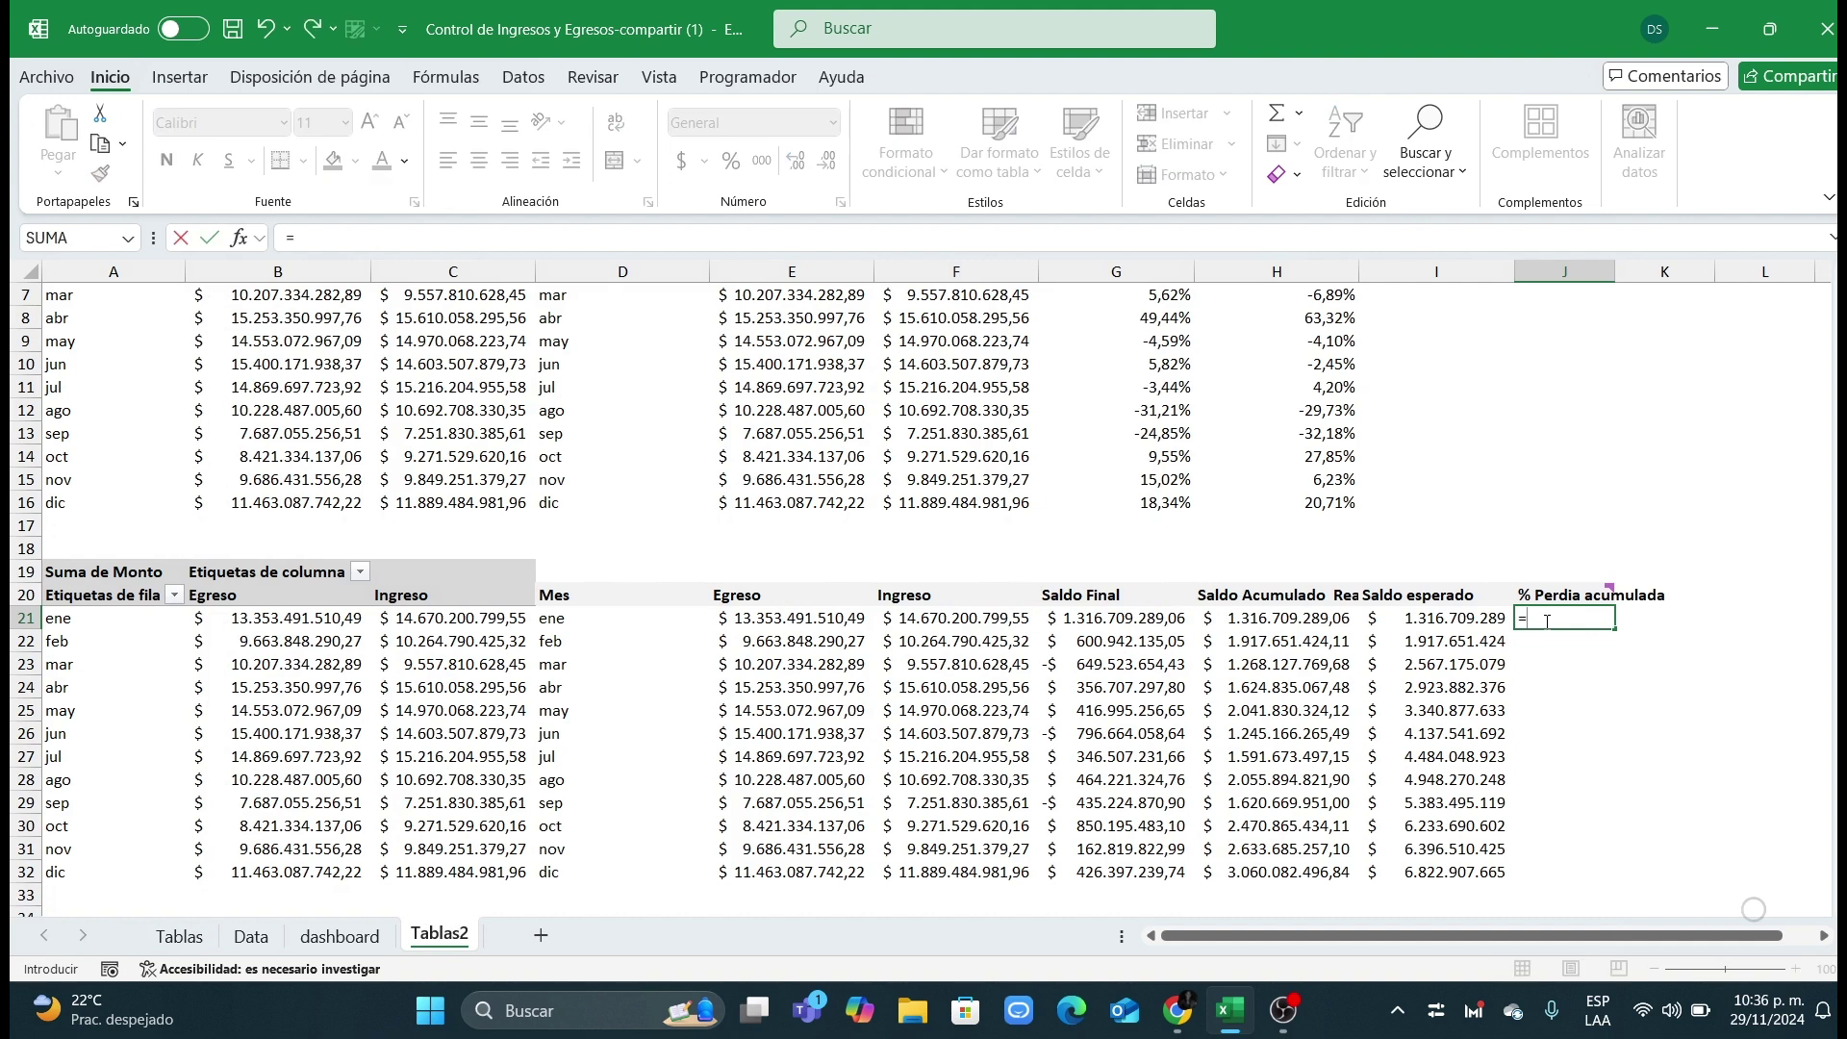
click(1087, 617)
text(>)
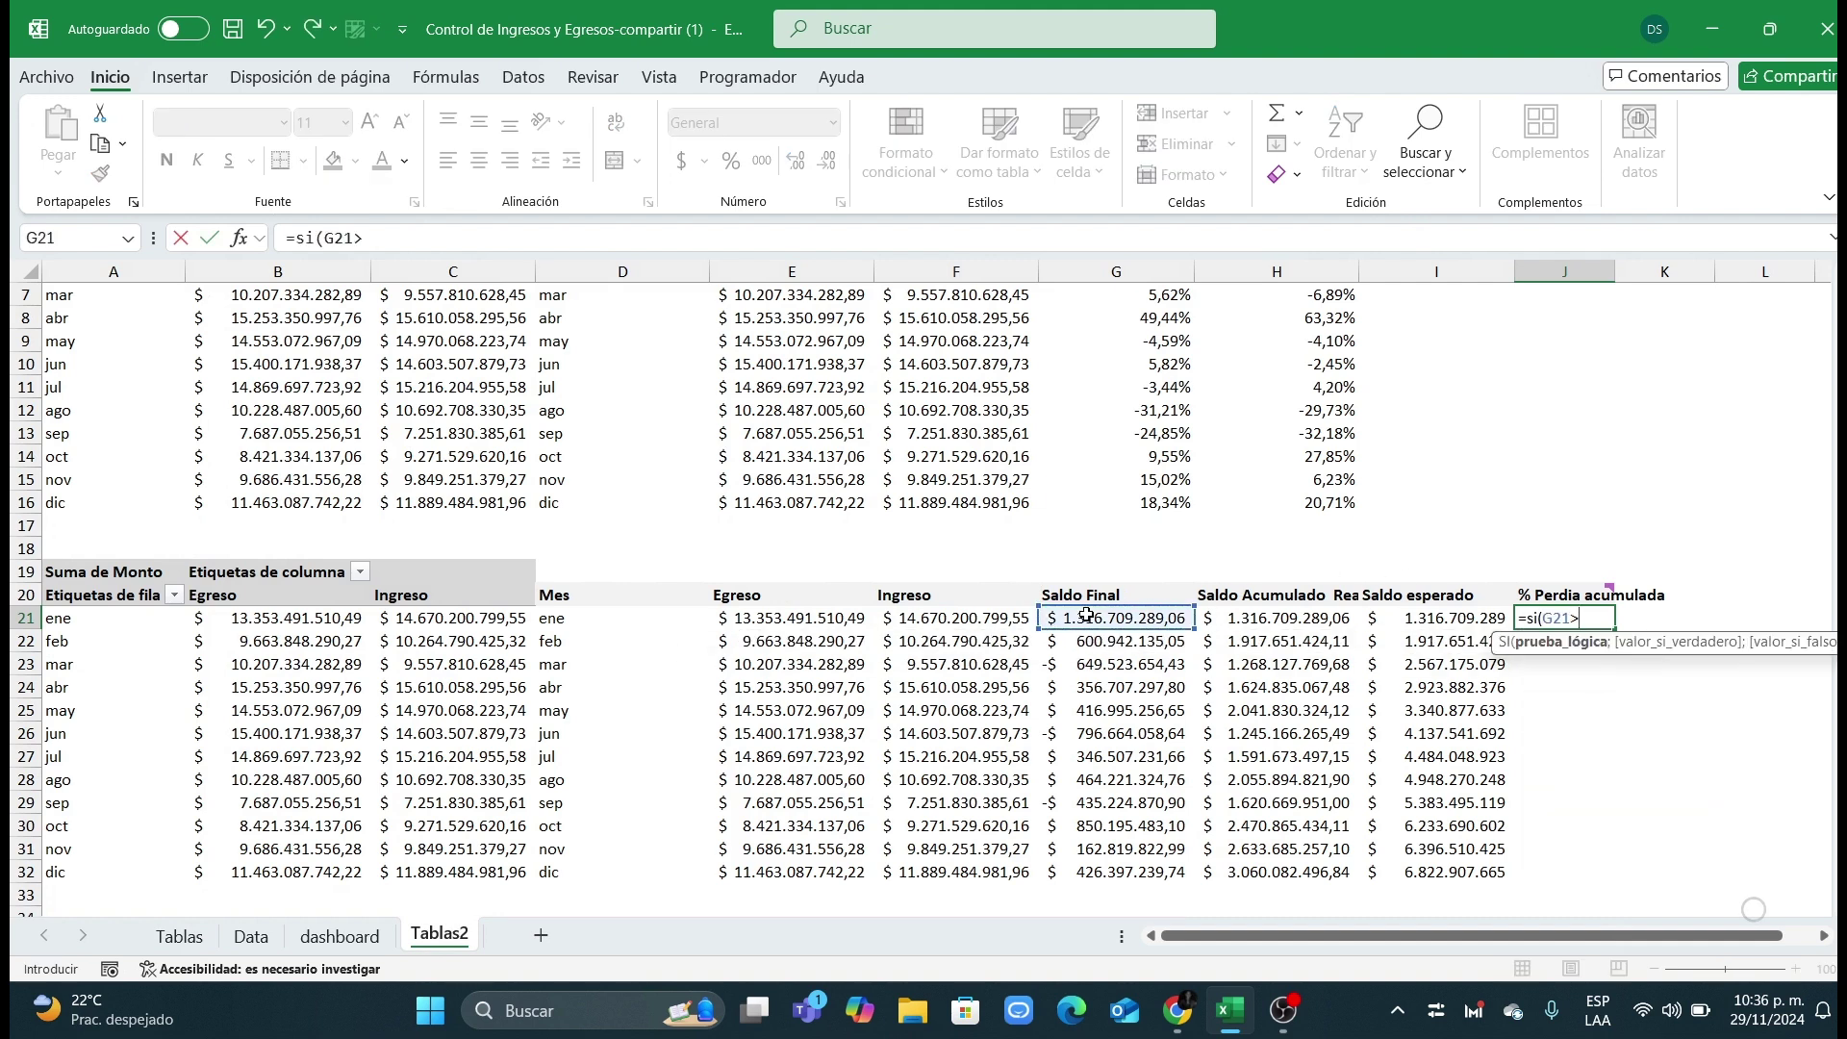
text(0;)
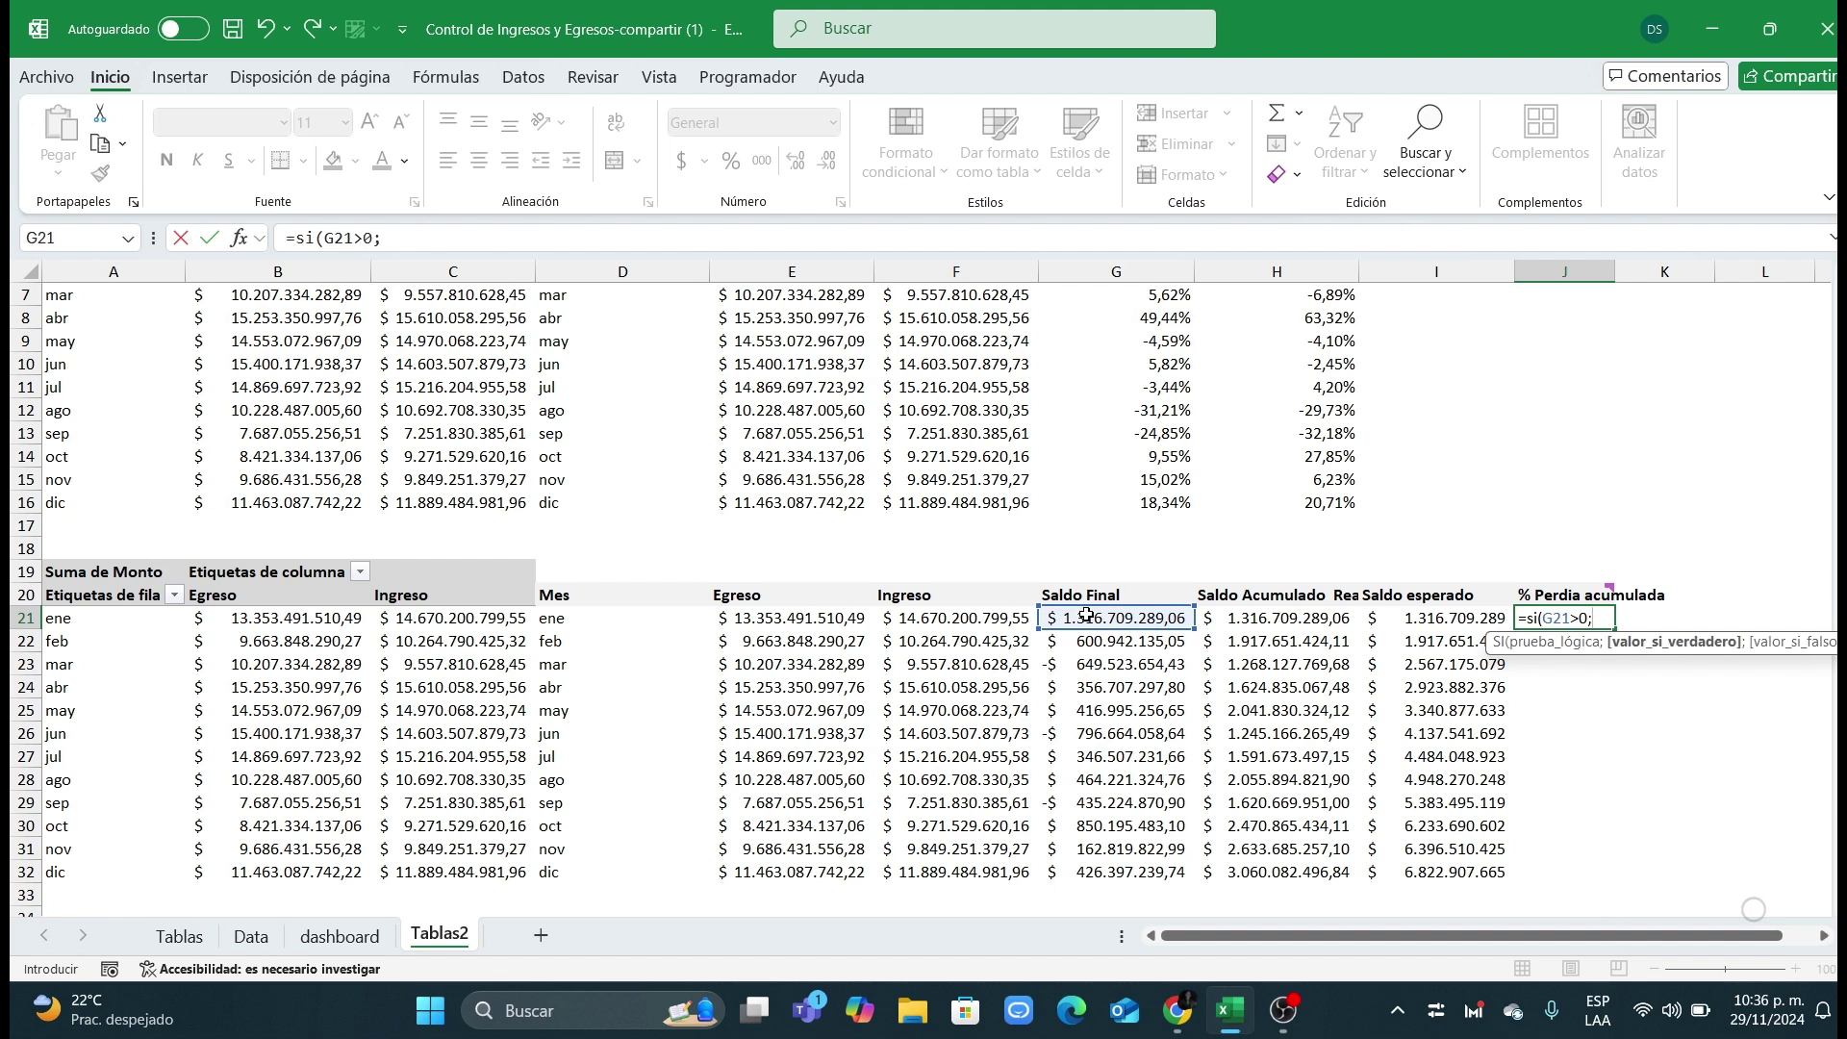
click(1087, 617)
key(BackSpace)
key(BackSpace)
key(BackSpace)
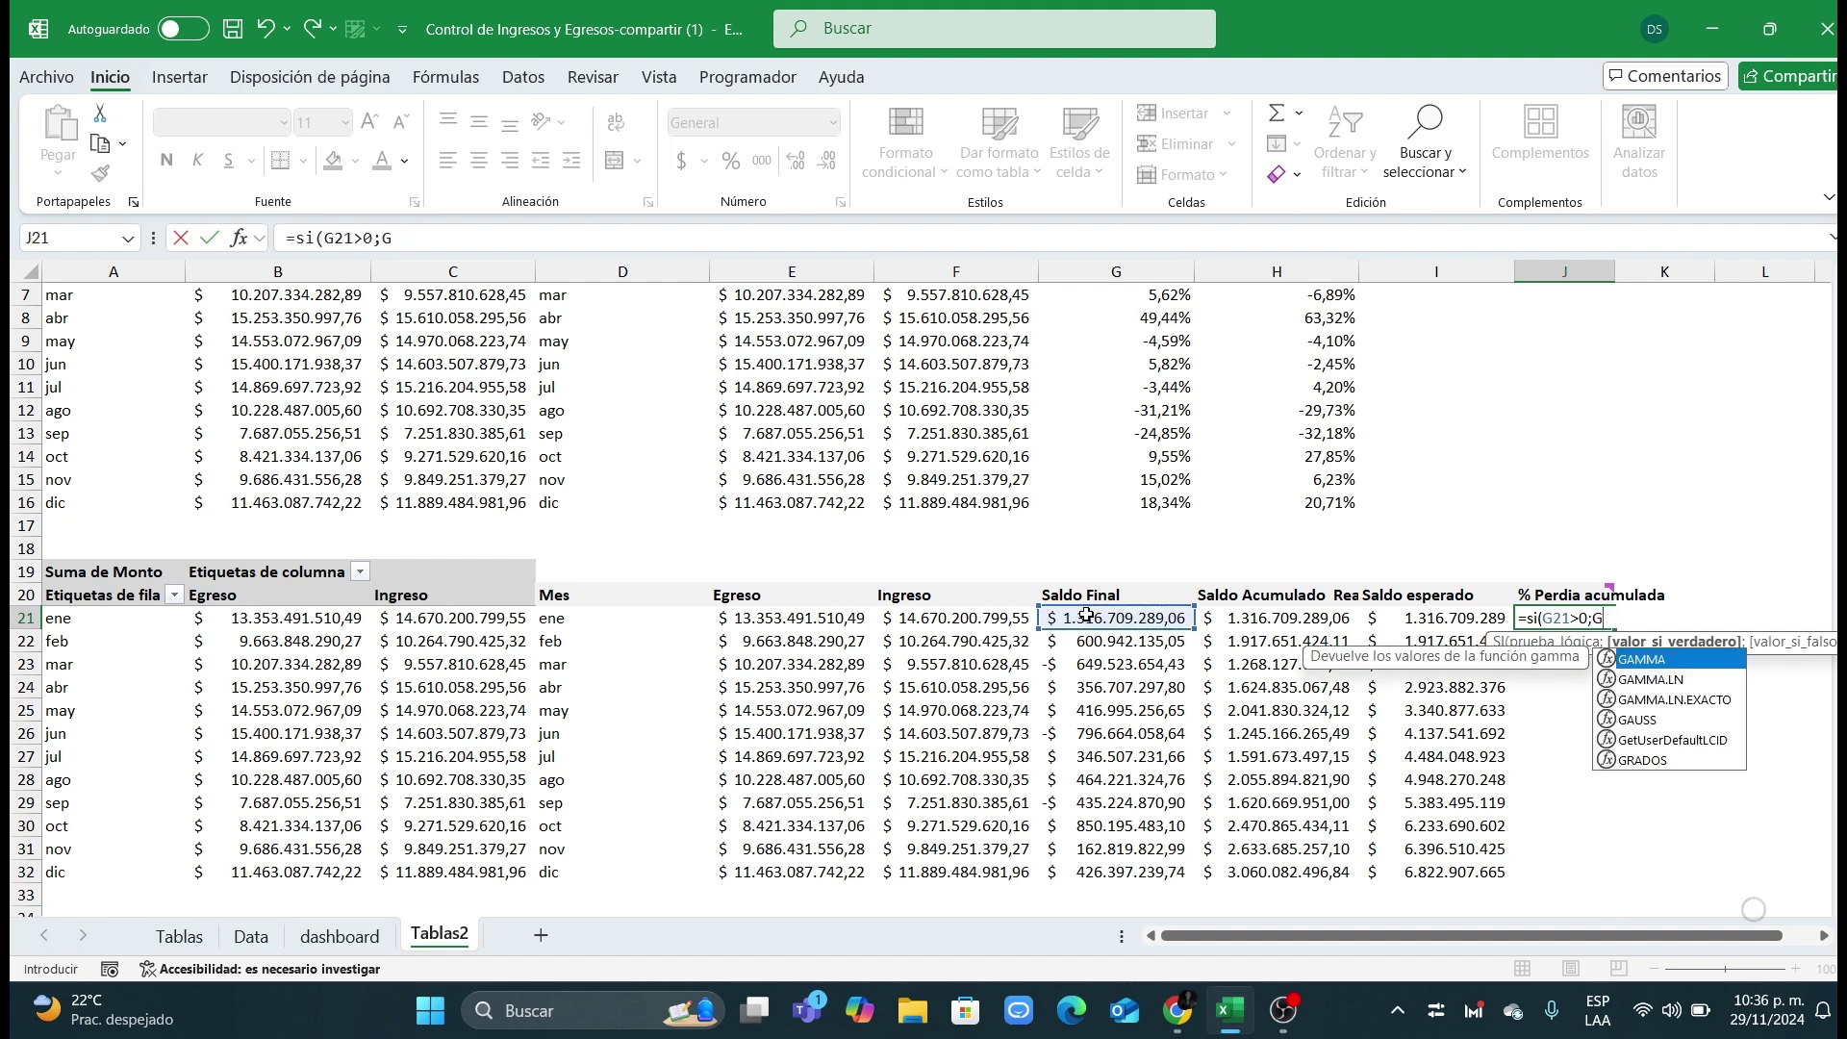
text(0;)
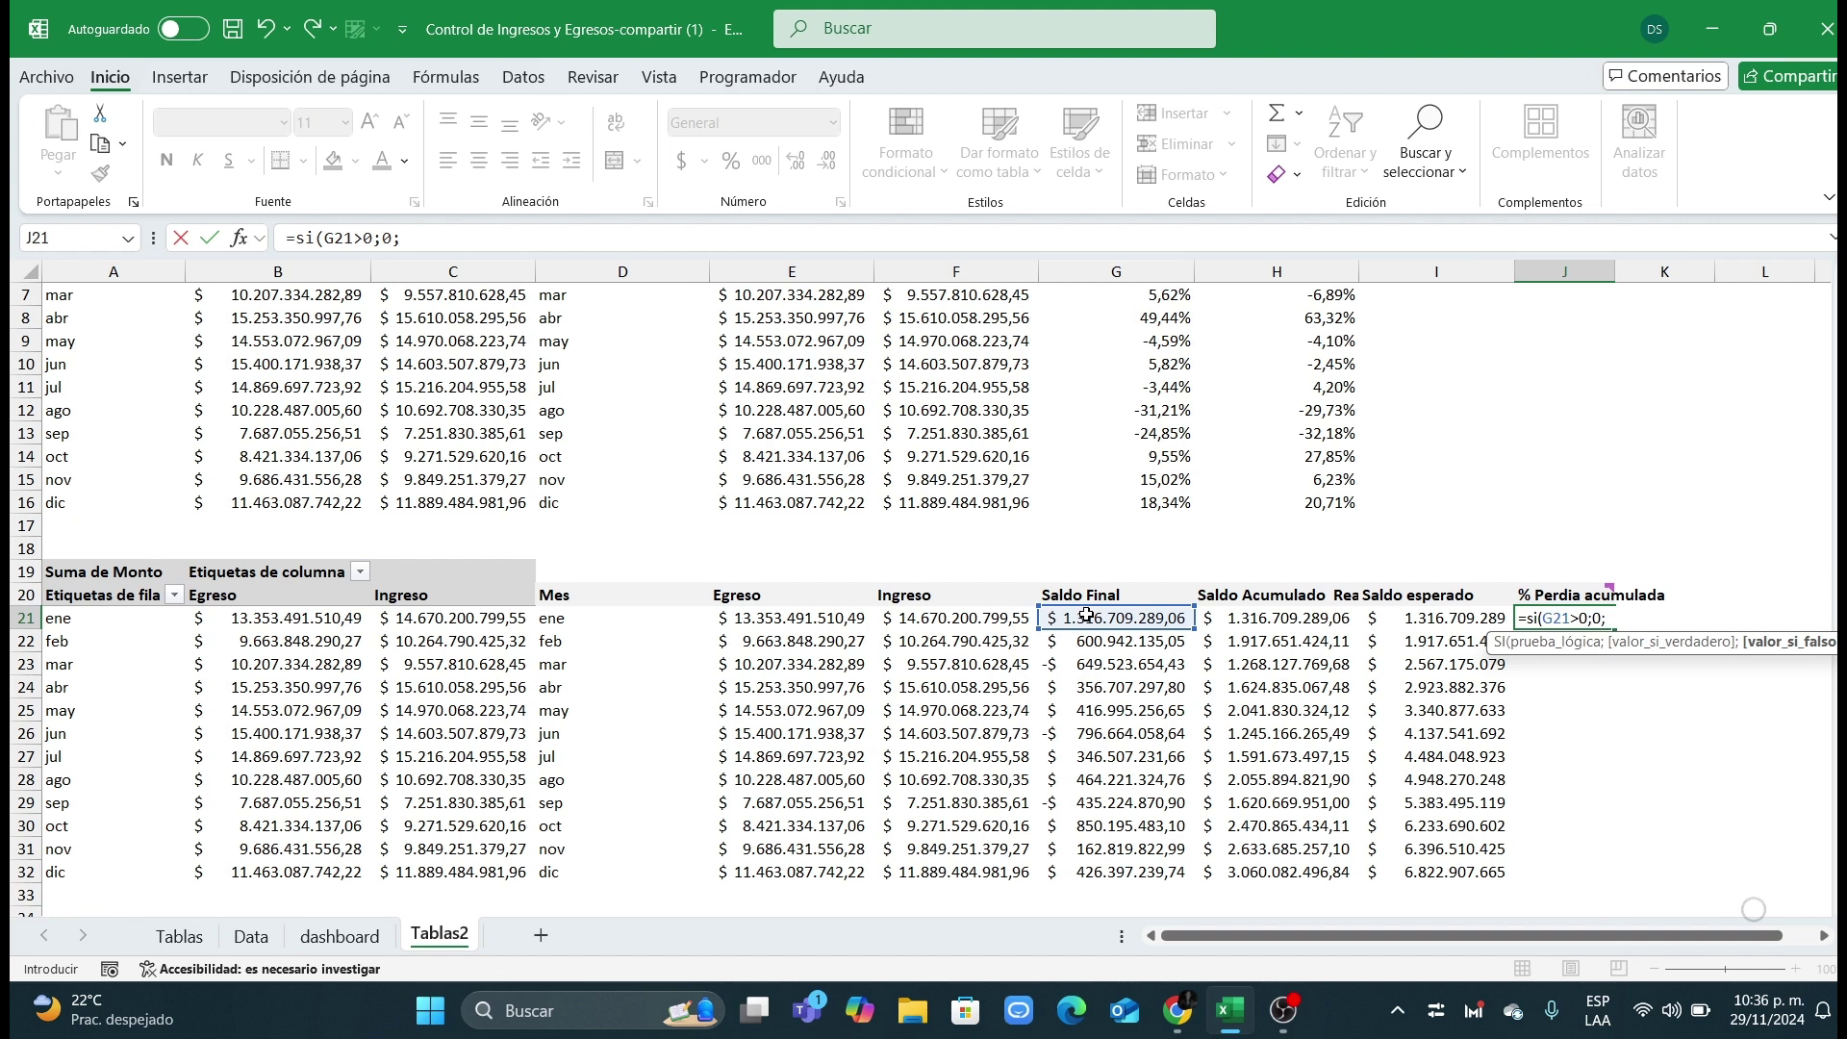
click(1099, 621)
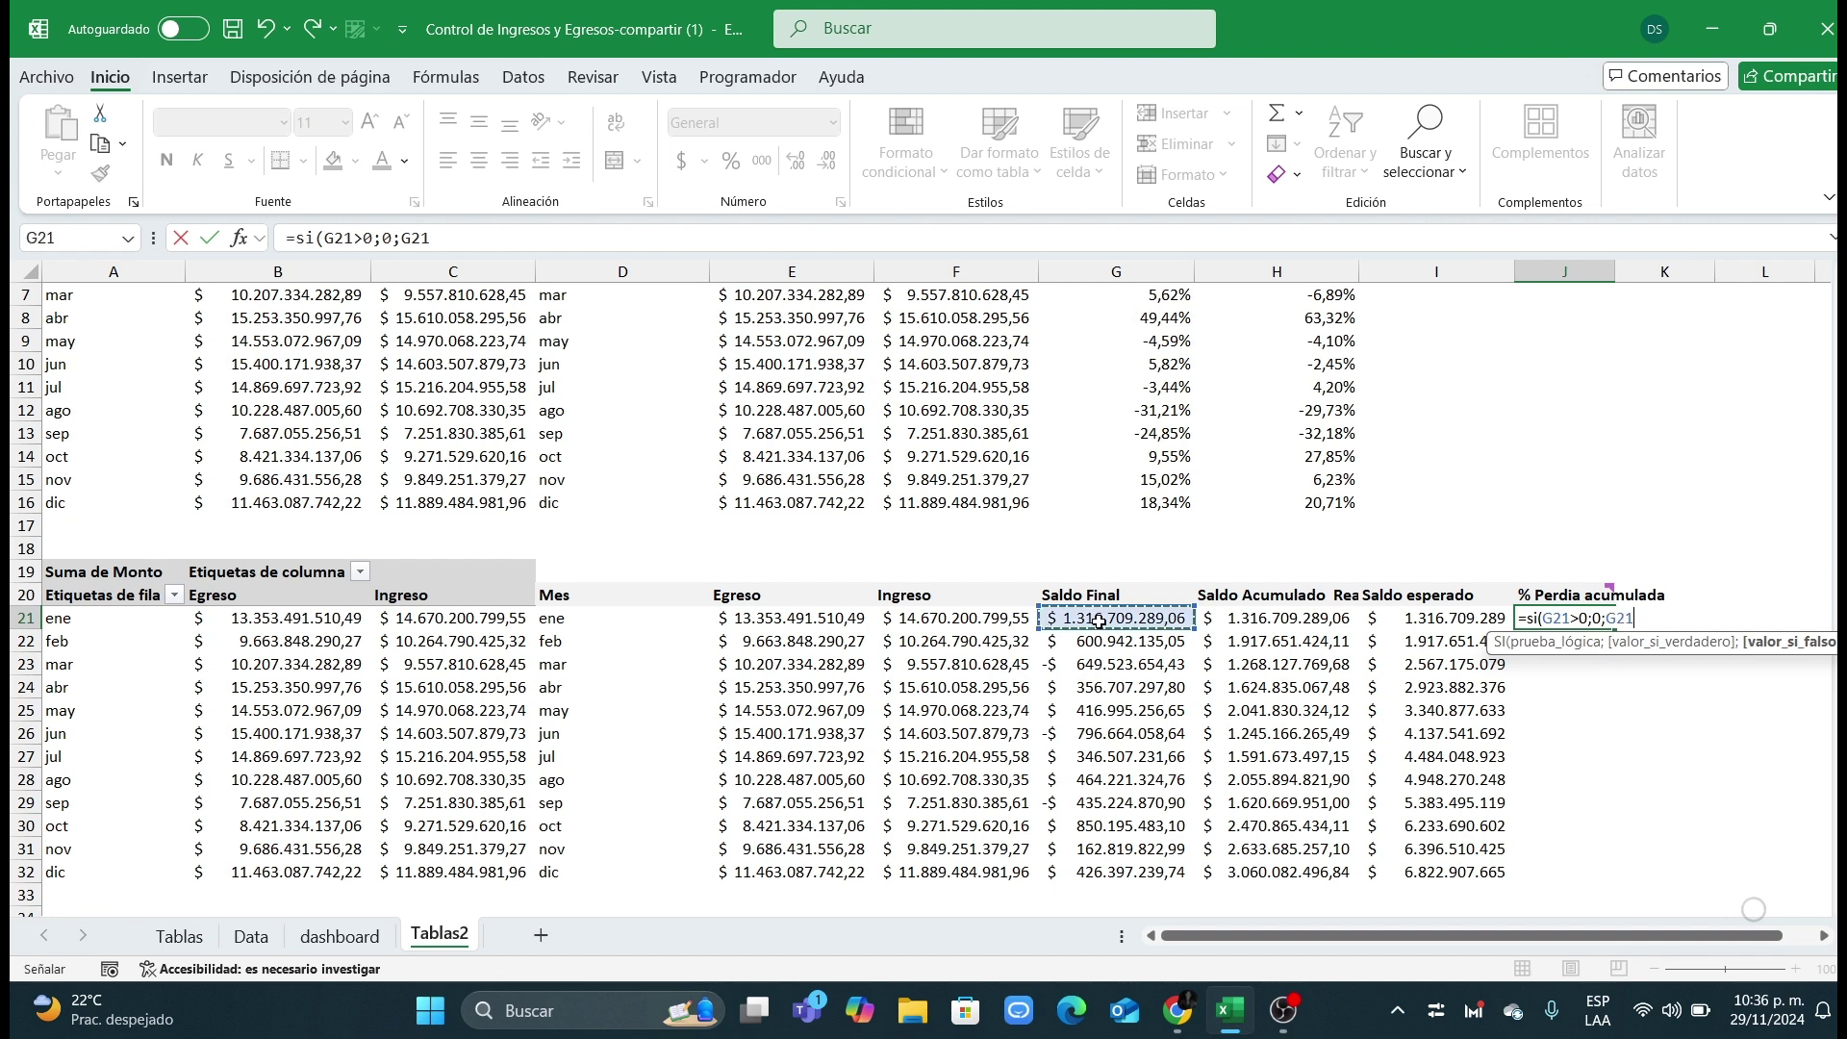
text(/)
click(1258, 618)
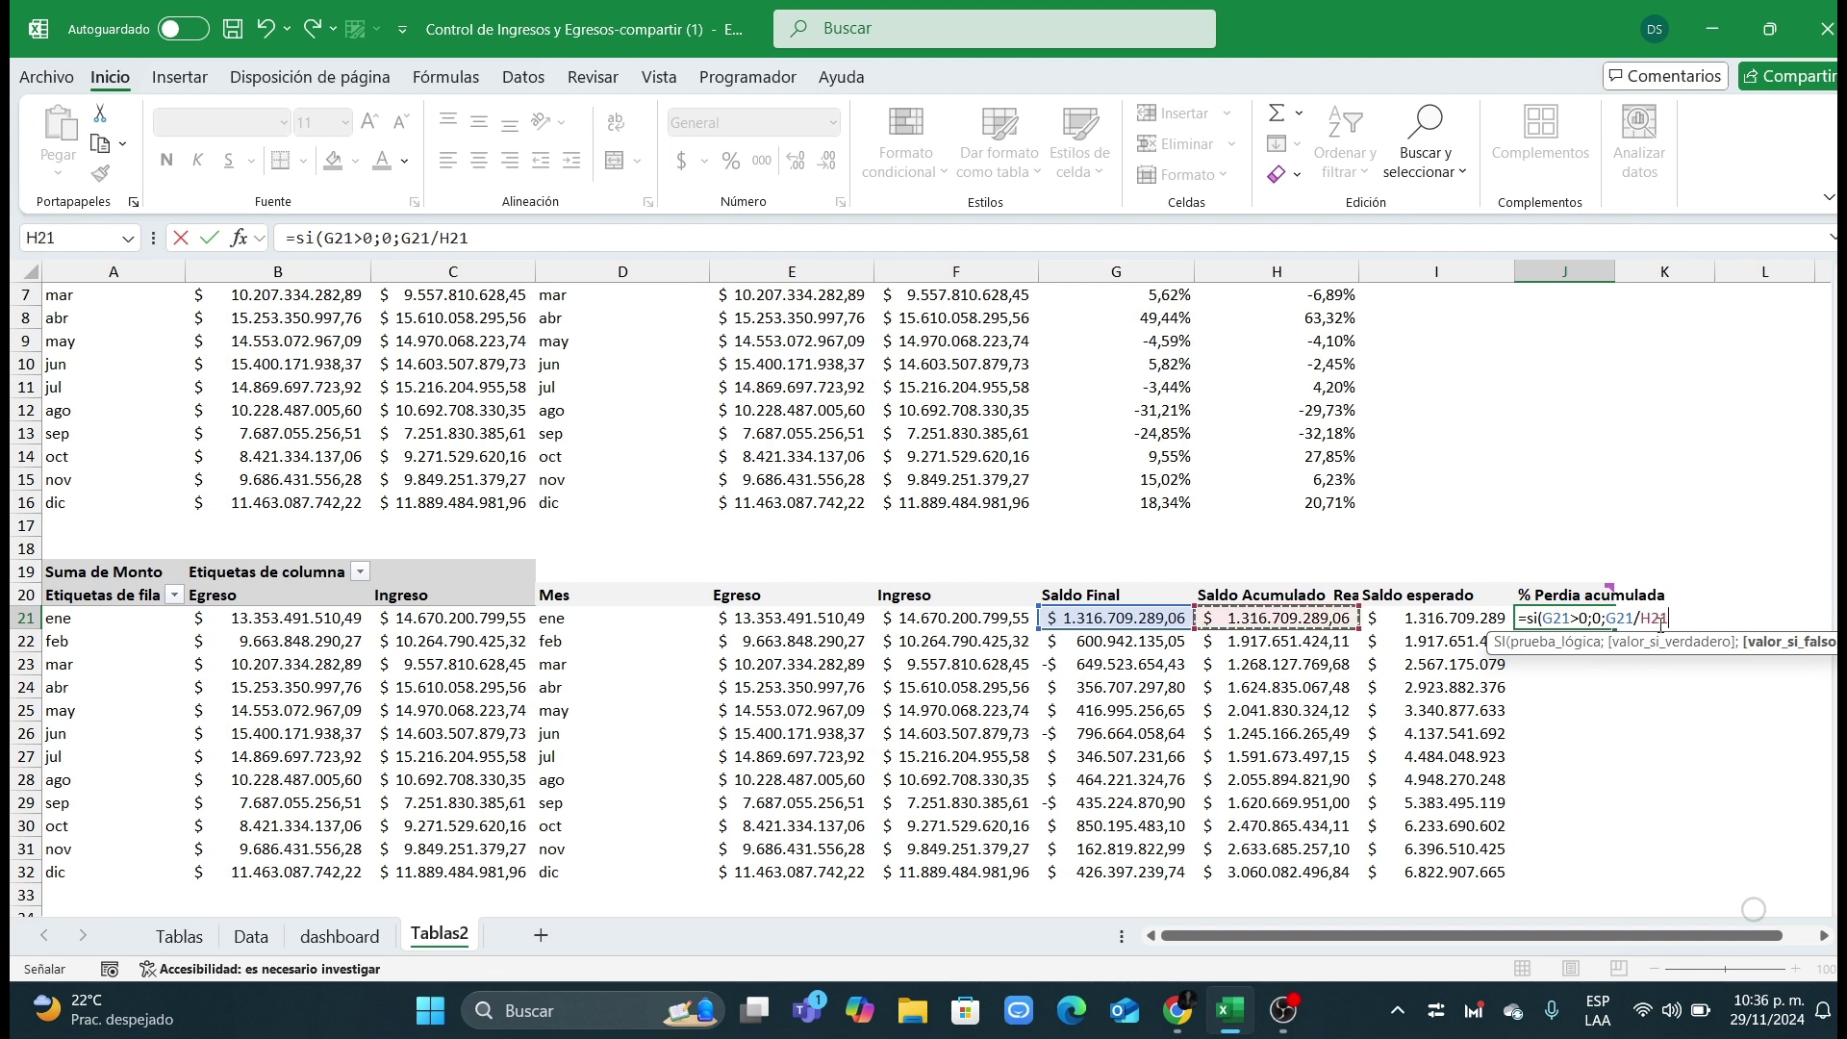
text(-)
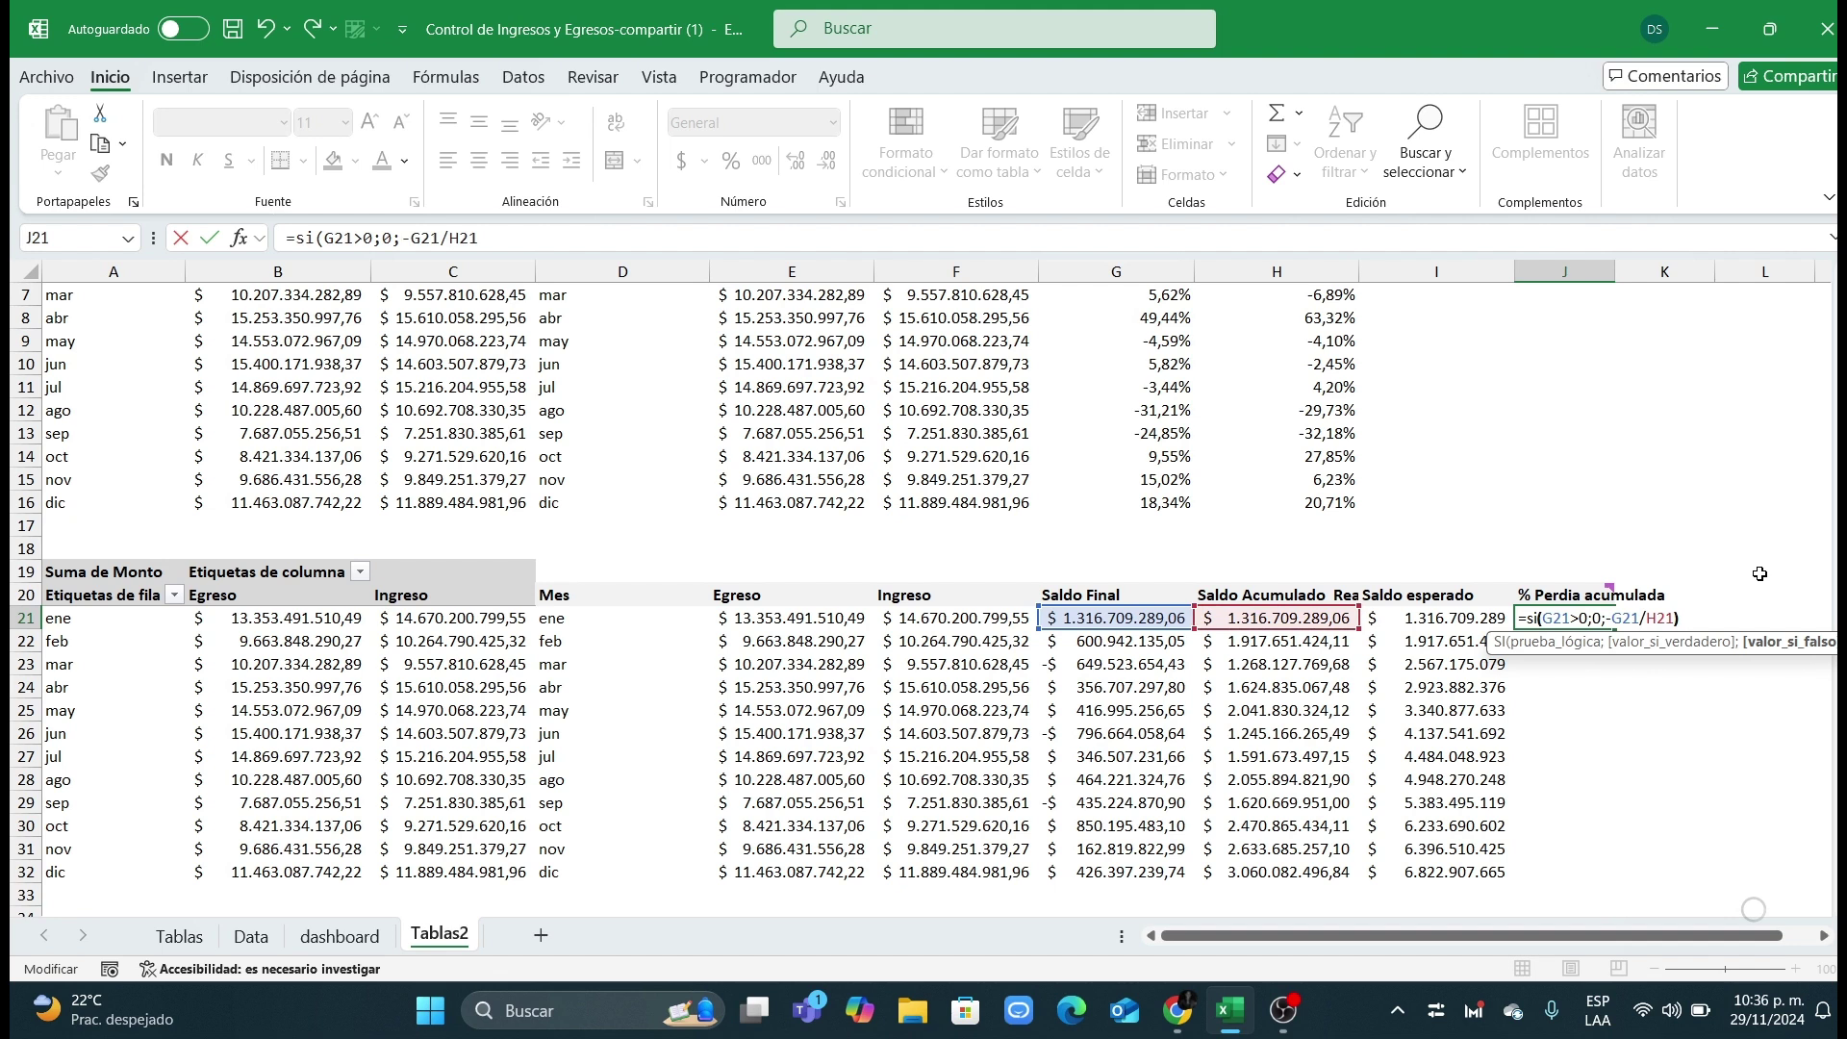
key(Return)
Step: Fill the J21 formula down to J32 and format those cells as percentages with two decimals
click(1597, 623)
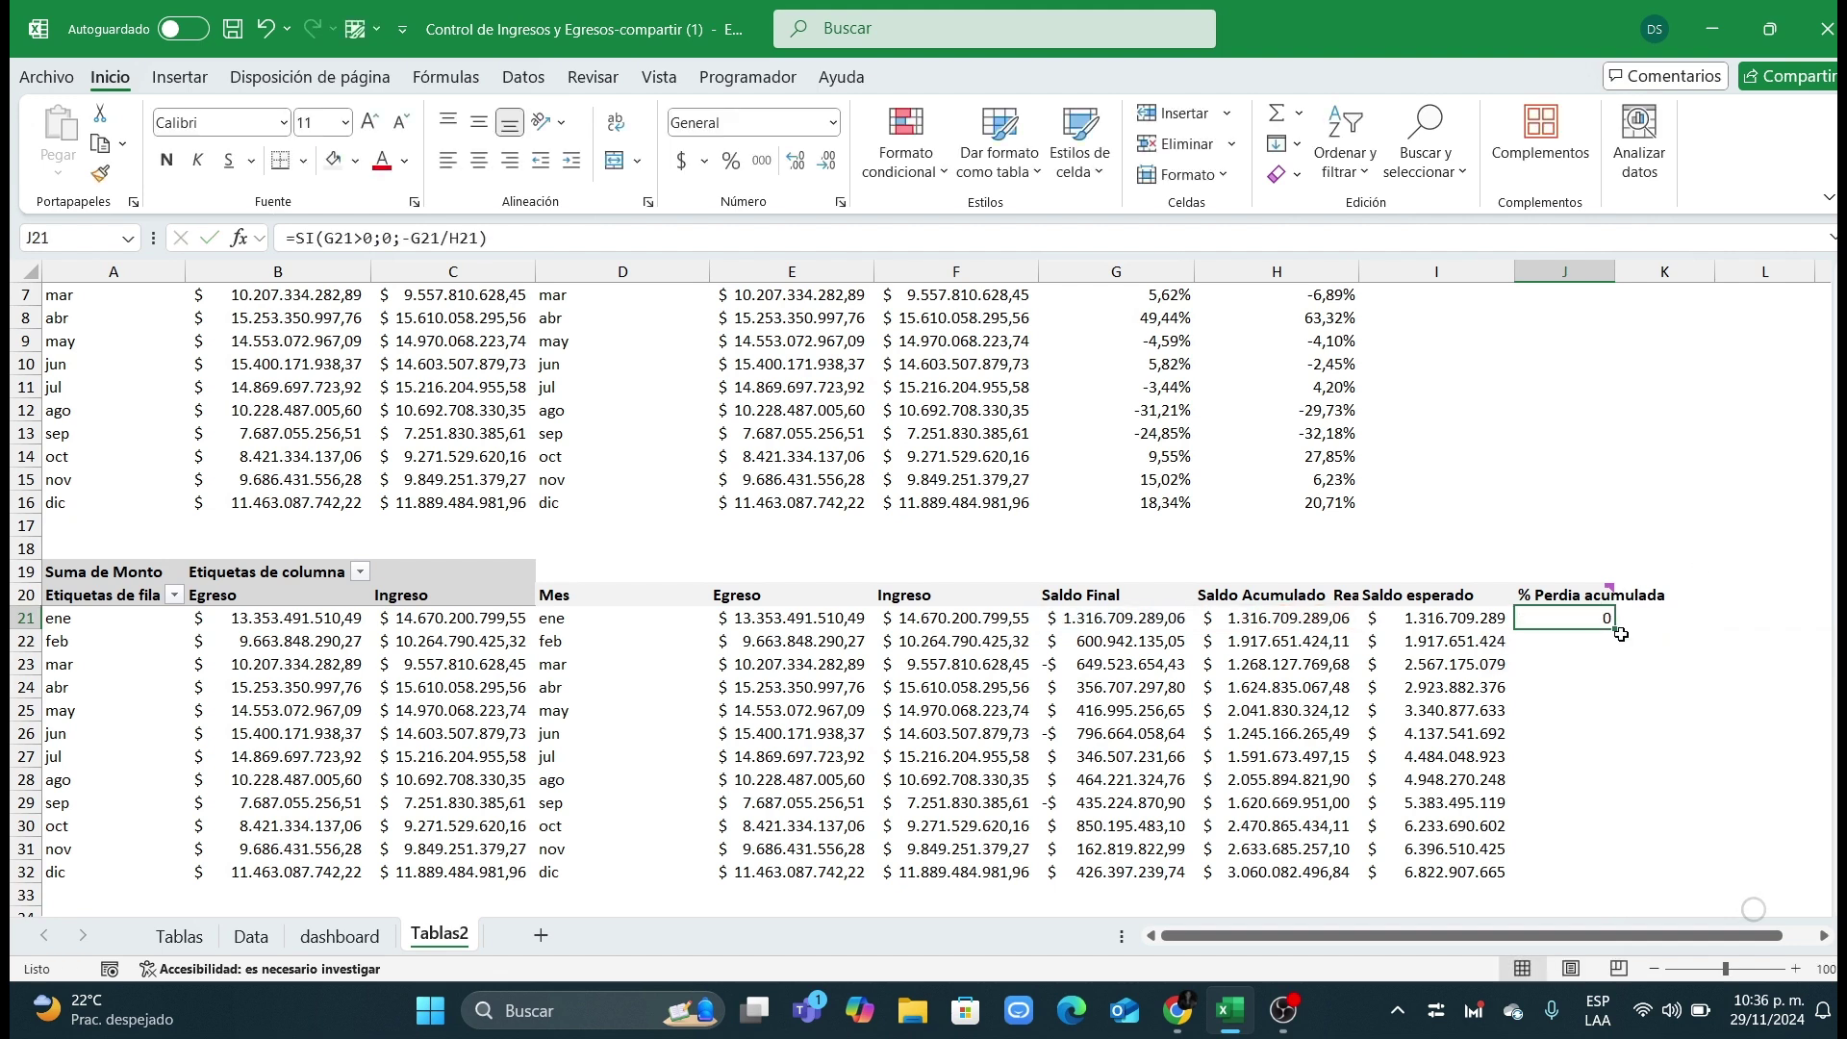
double_click(1616, 630)
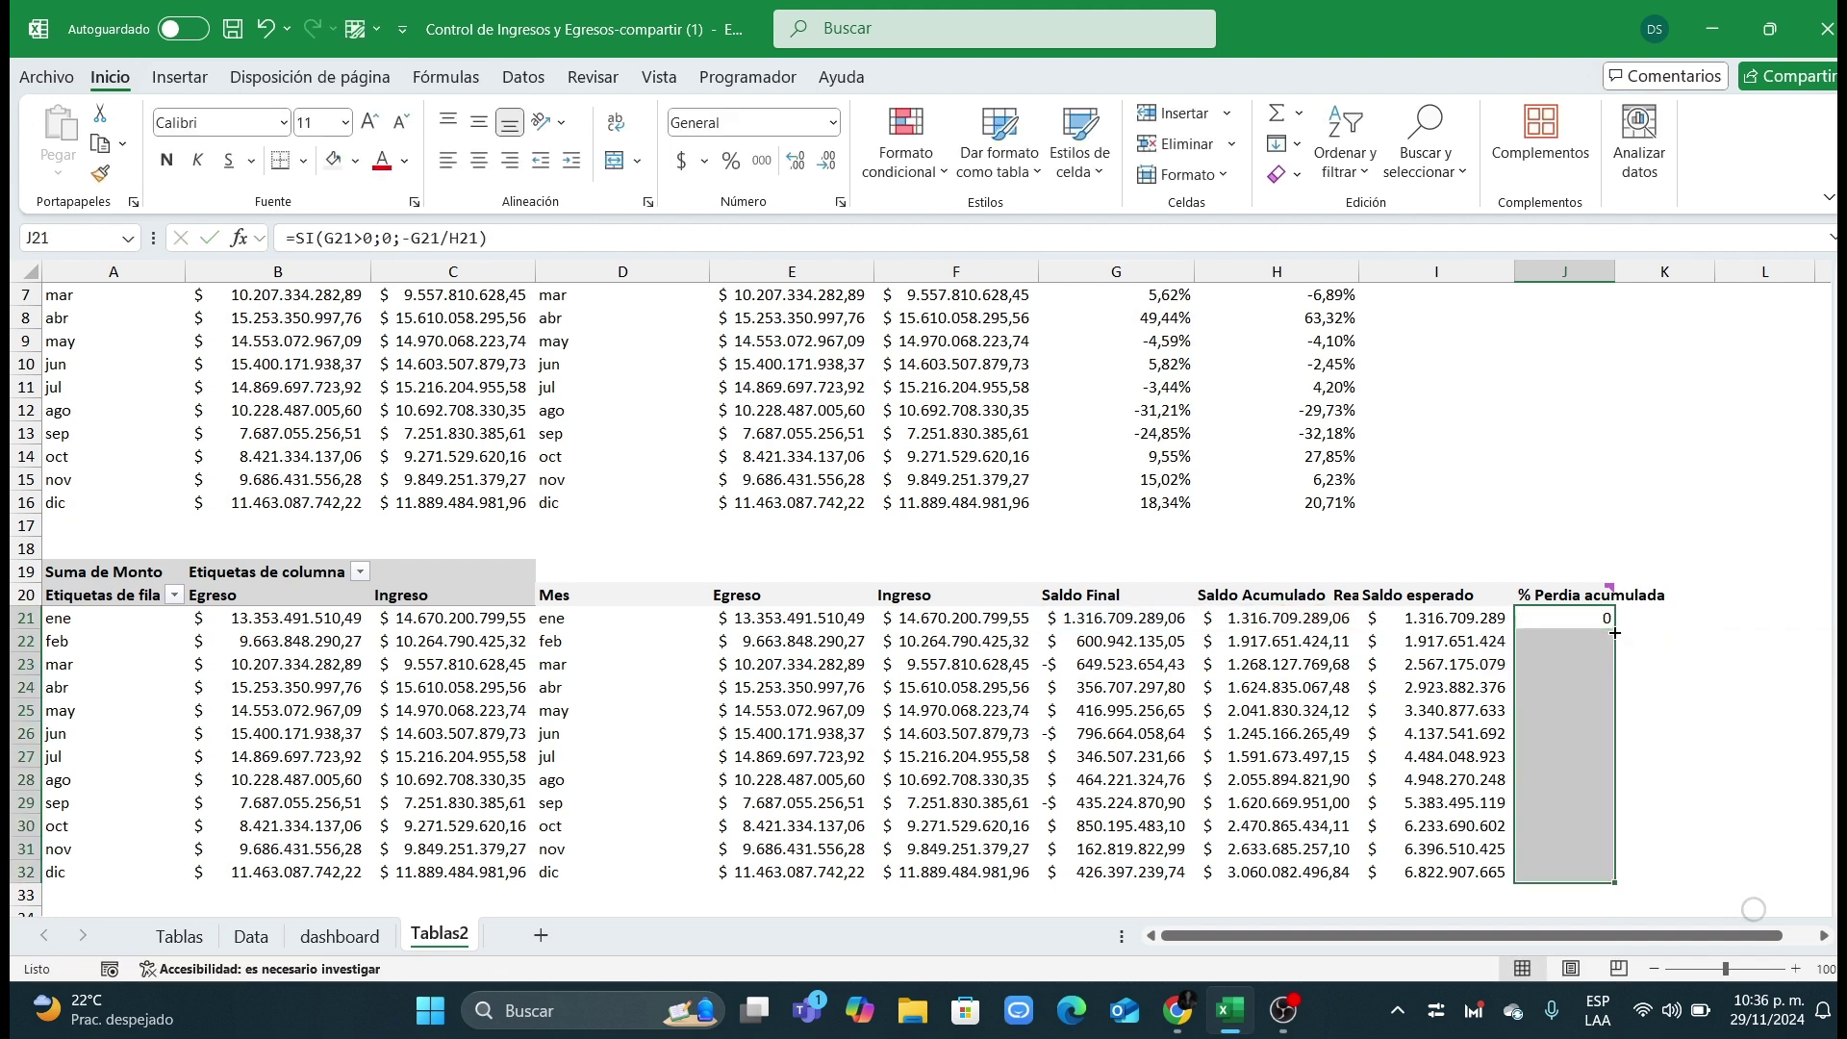
click(731, 159)
click(795, 160)
click(795, 160)
Step: Examine how March's loss percentage in J23 relates to its final, accumulated and expected balances, comparing with February's accumulated balance
click(1423, 709)
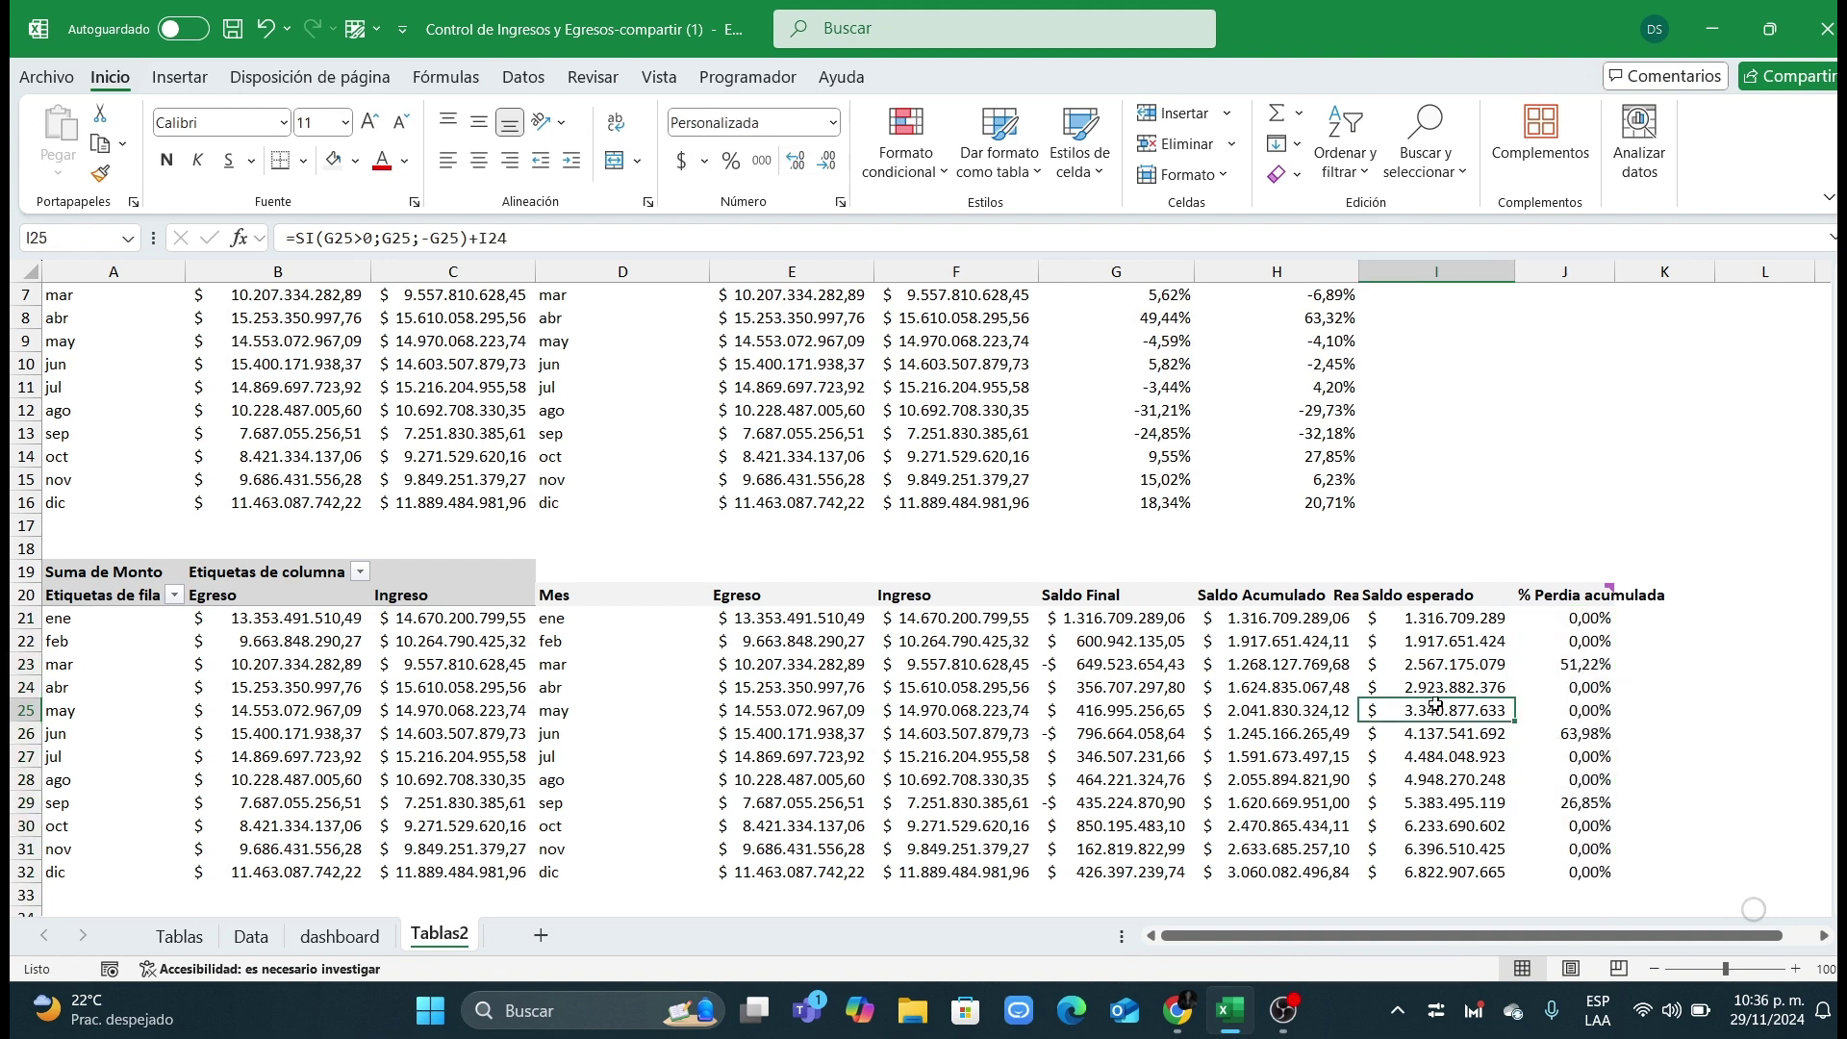
click(1586, 666)
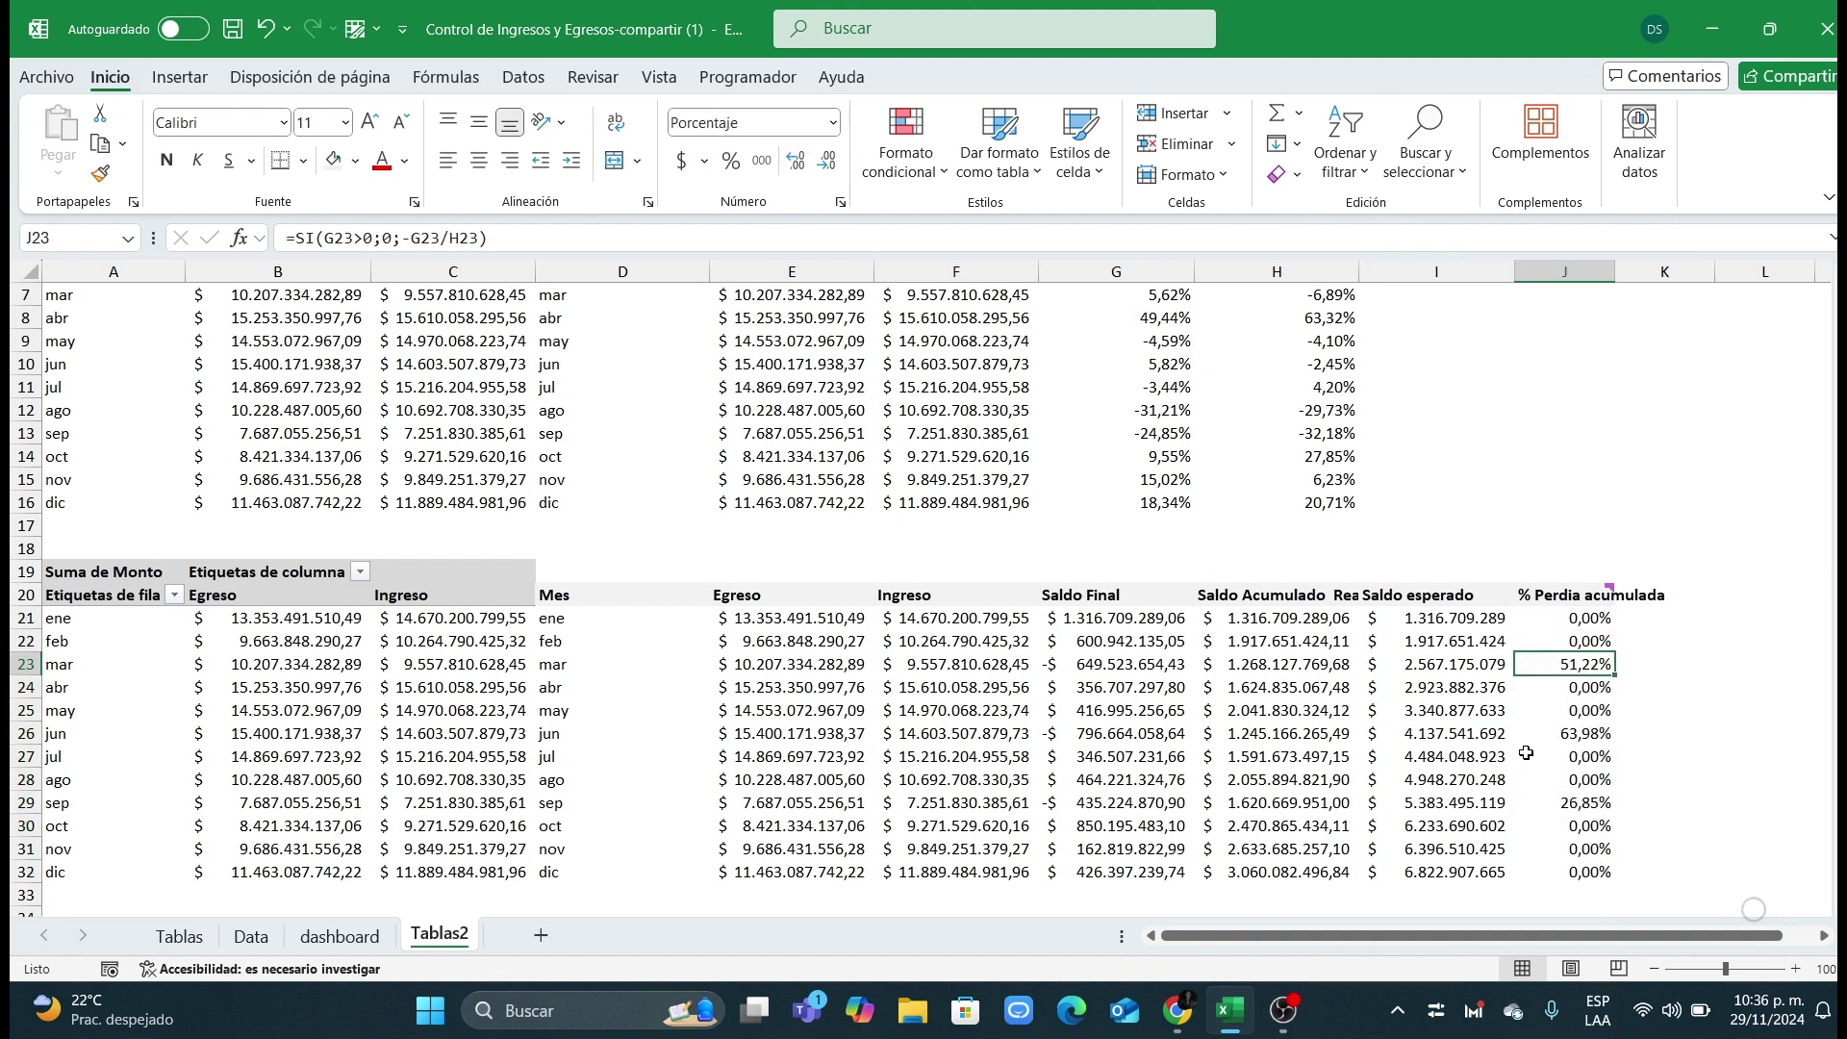
click(1099, 667)
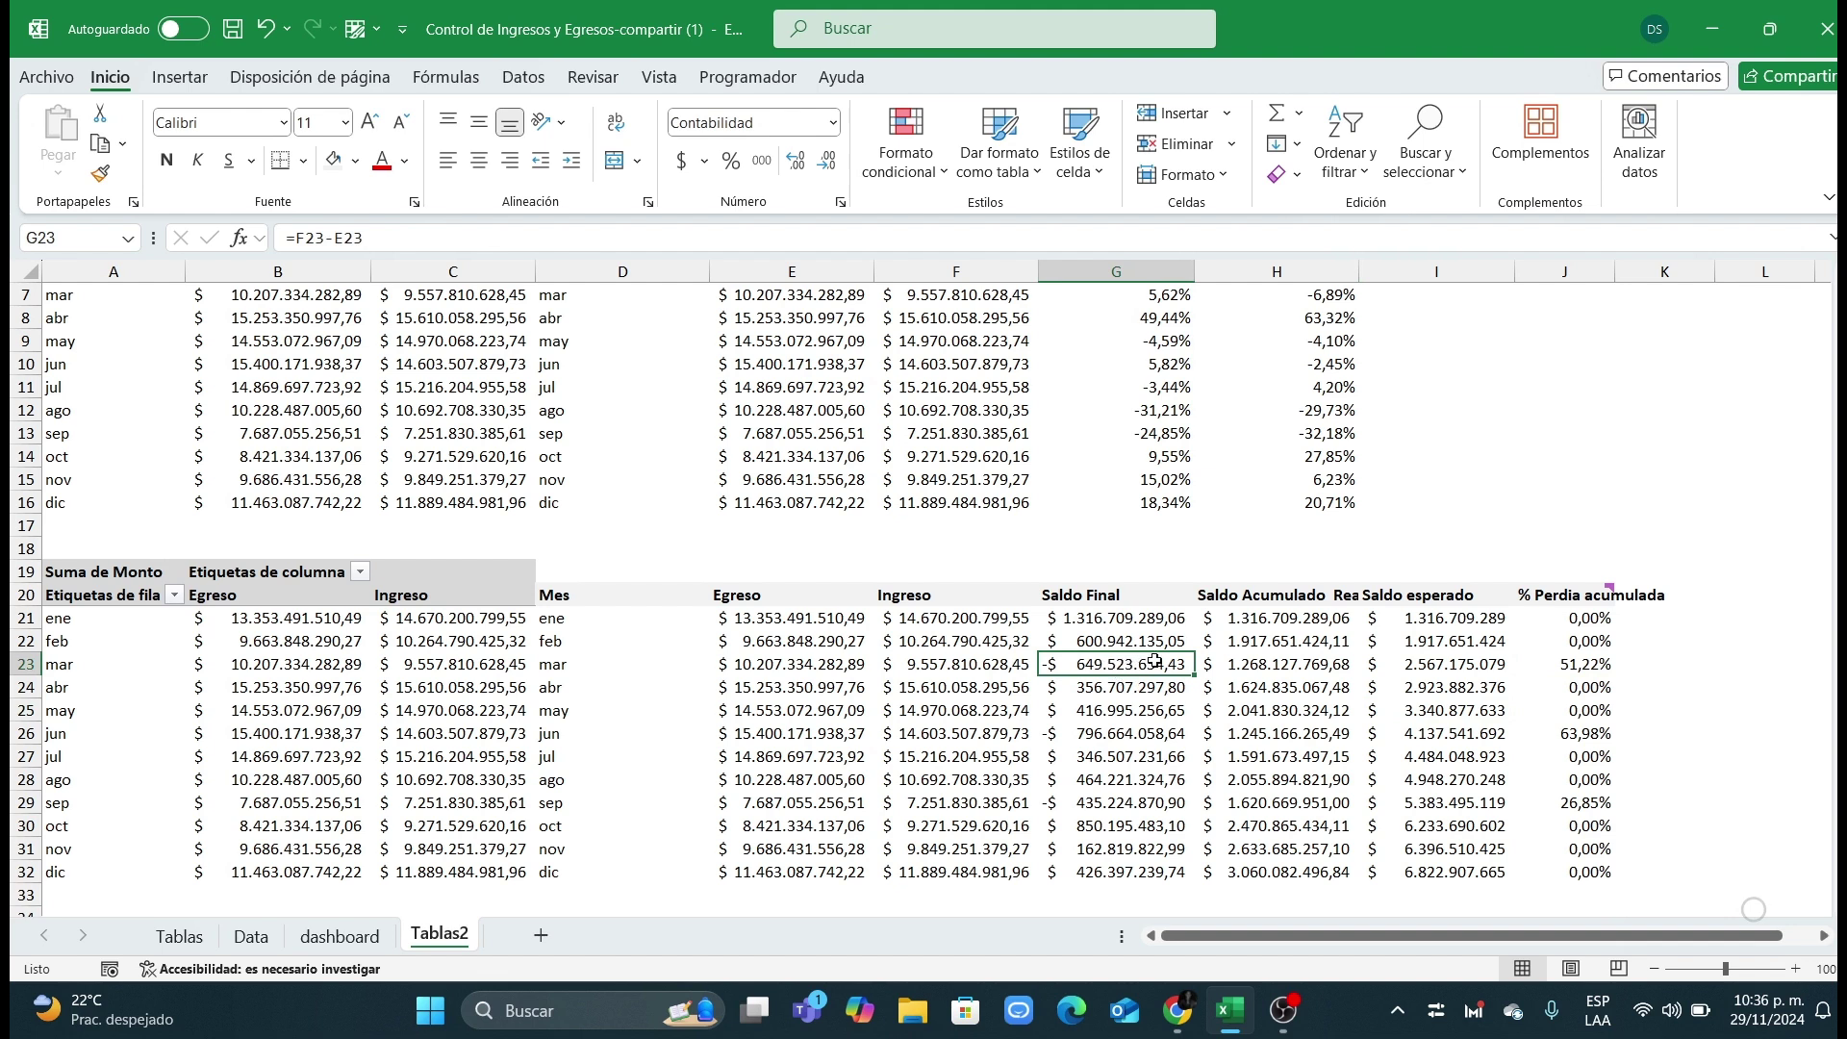
click(1450, 671)
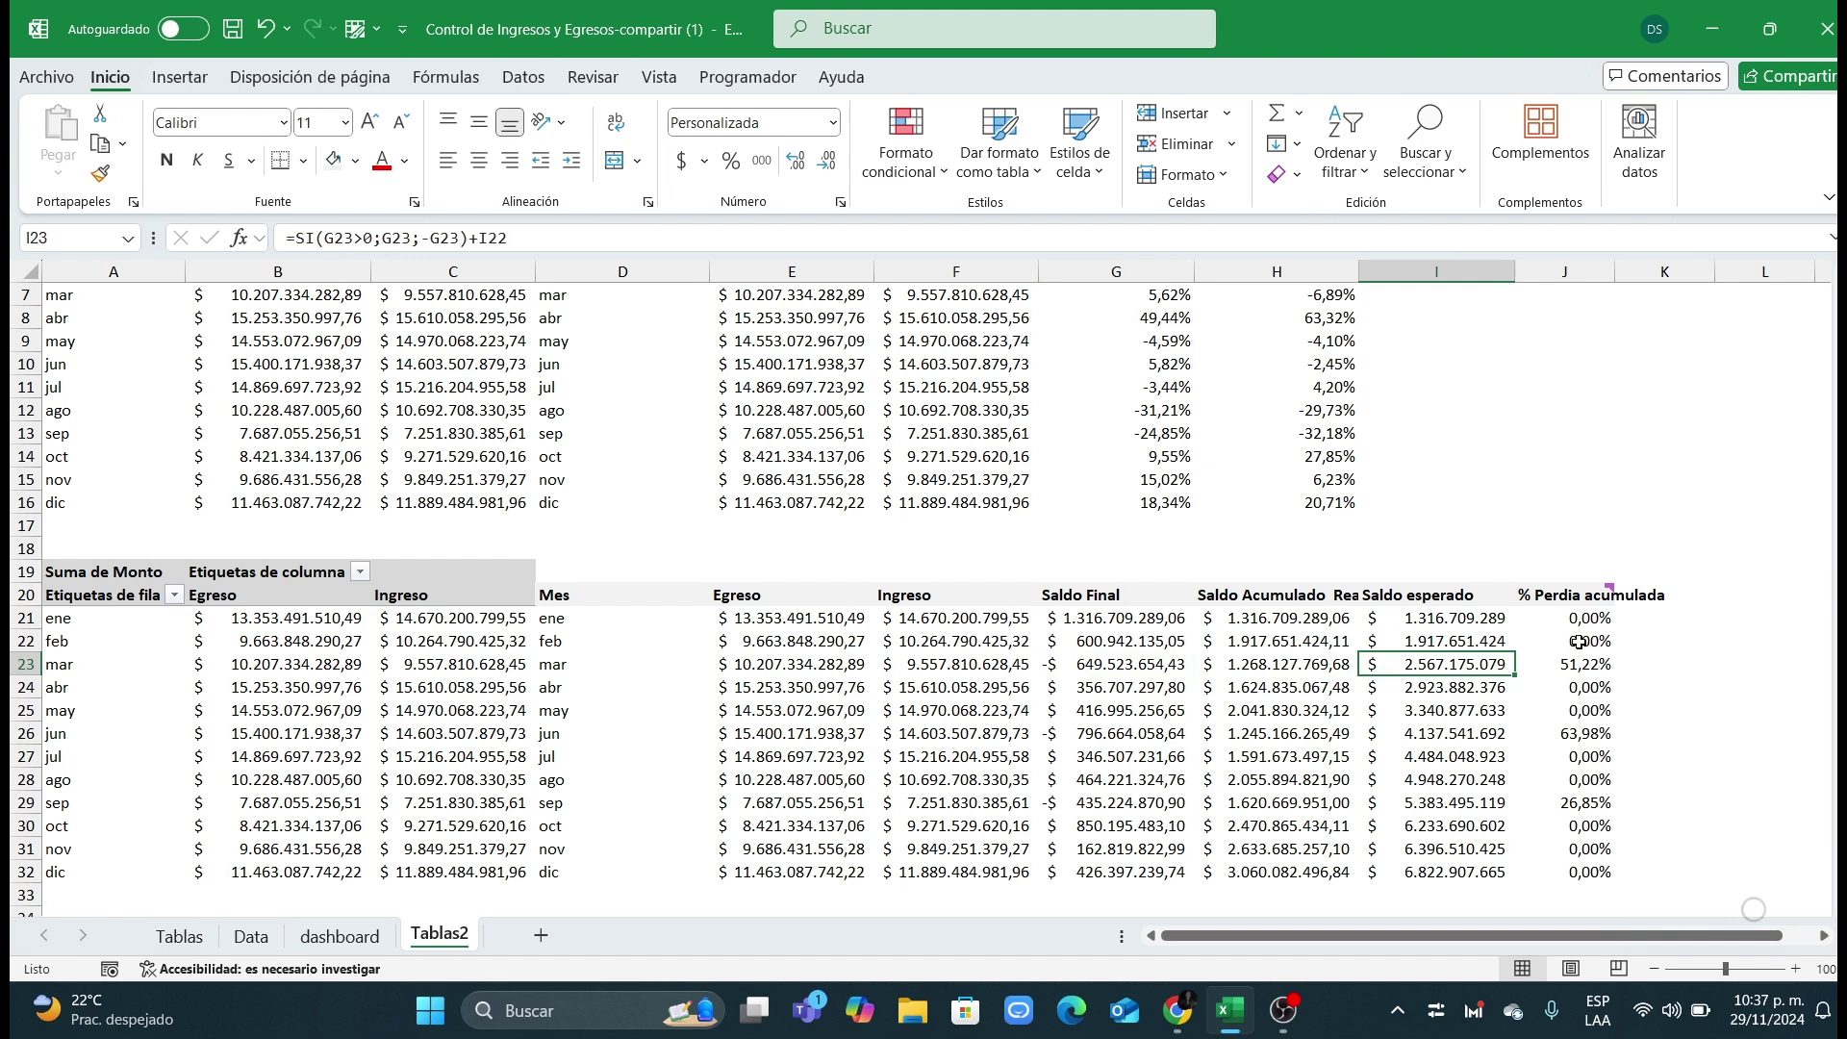
click(1286, 673)
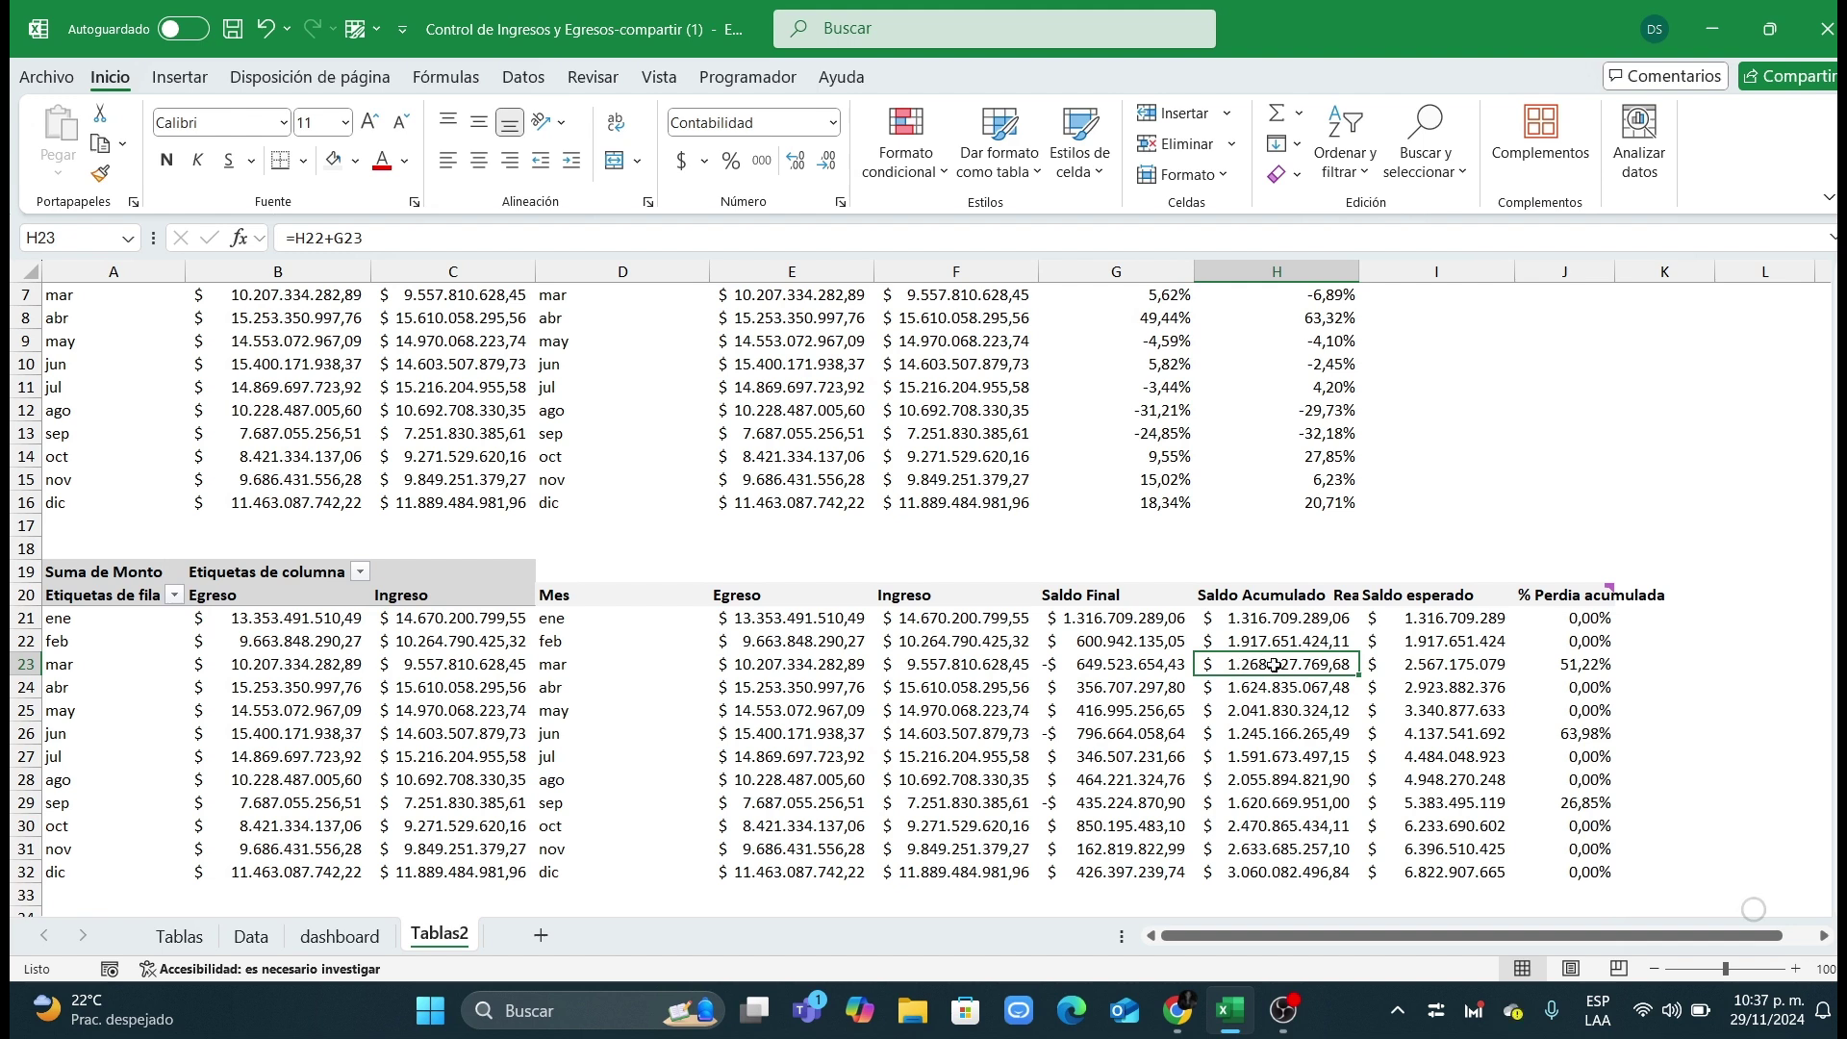
click(1127, 667)
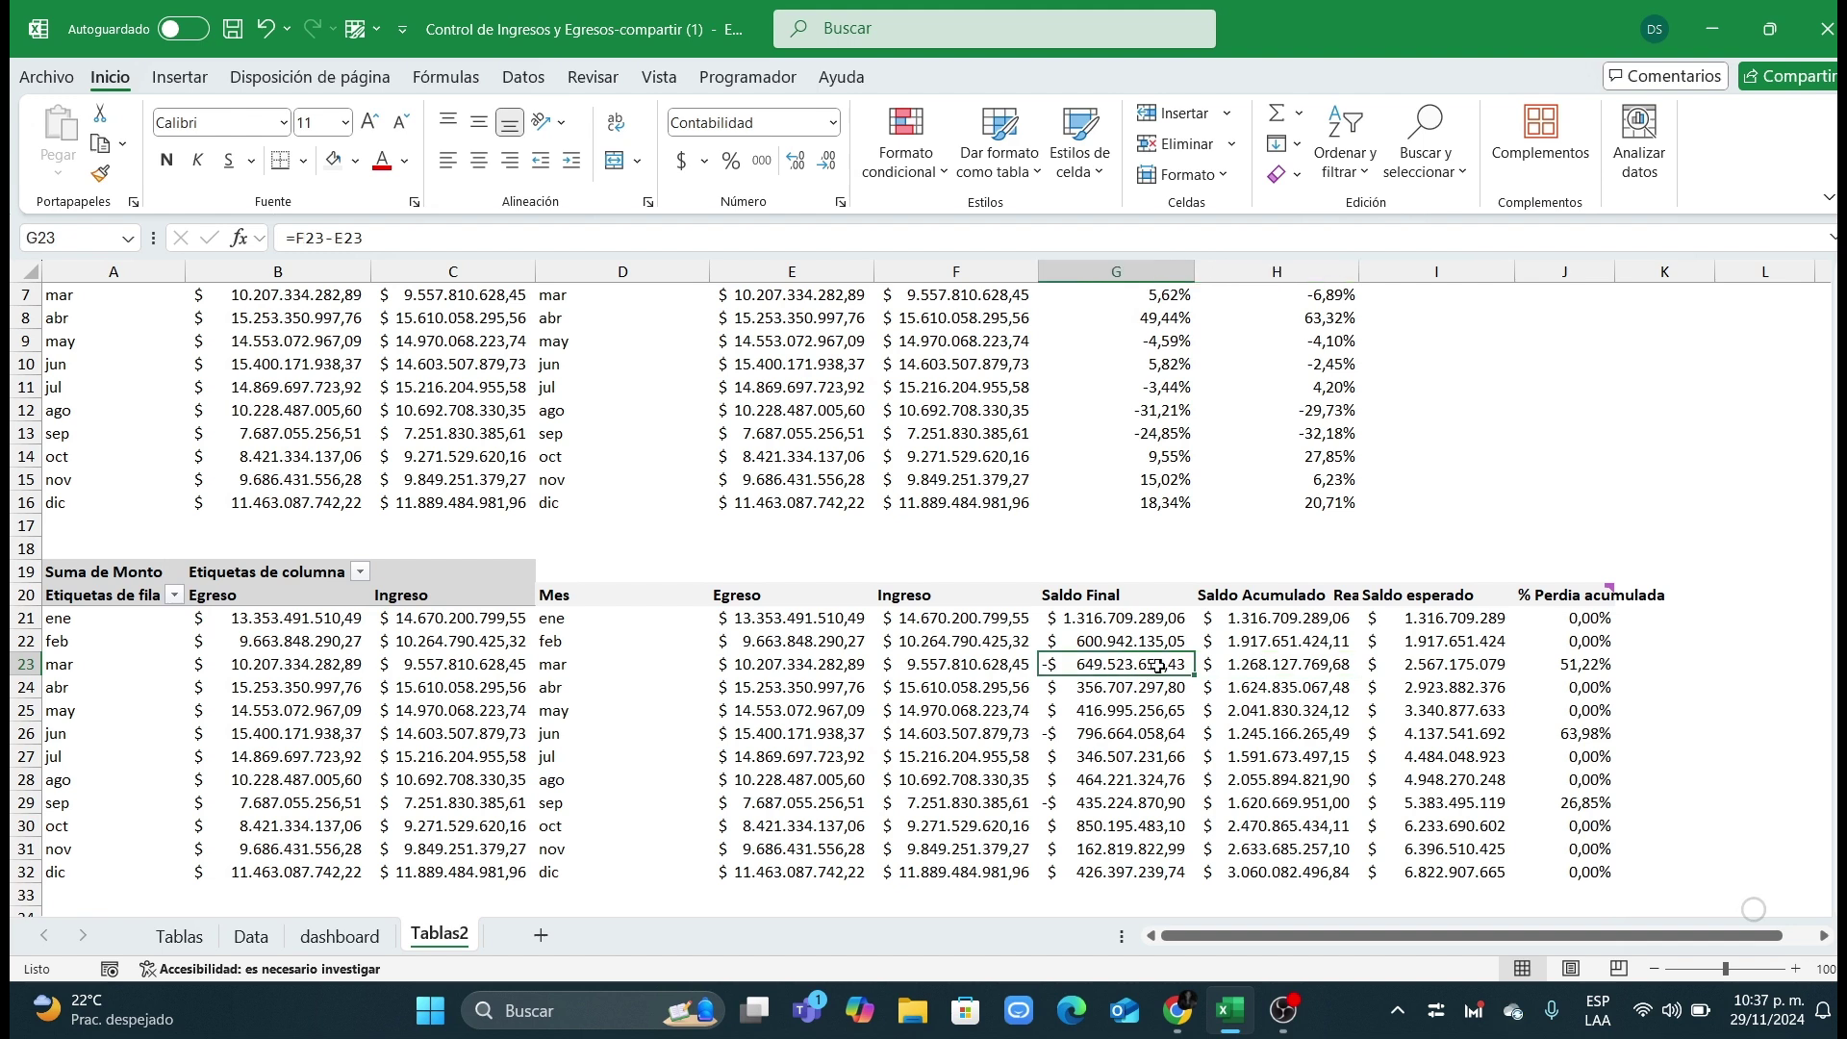
click(1250, 664)
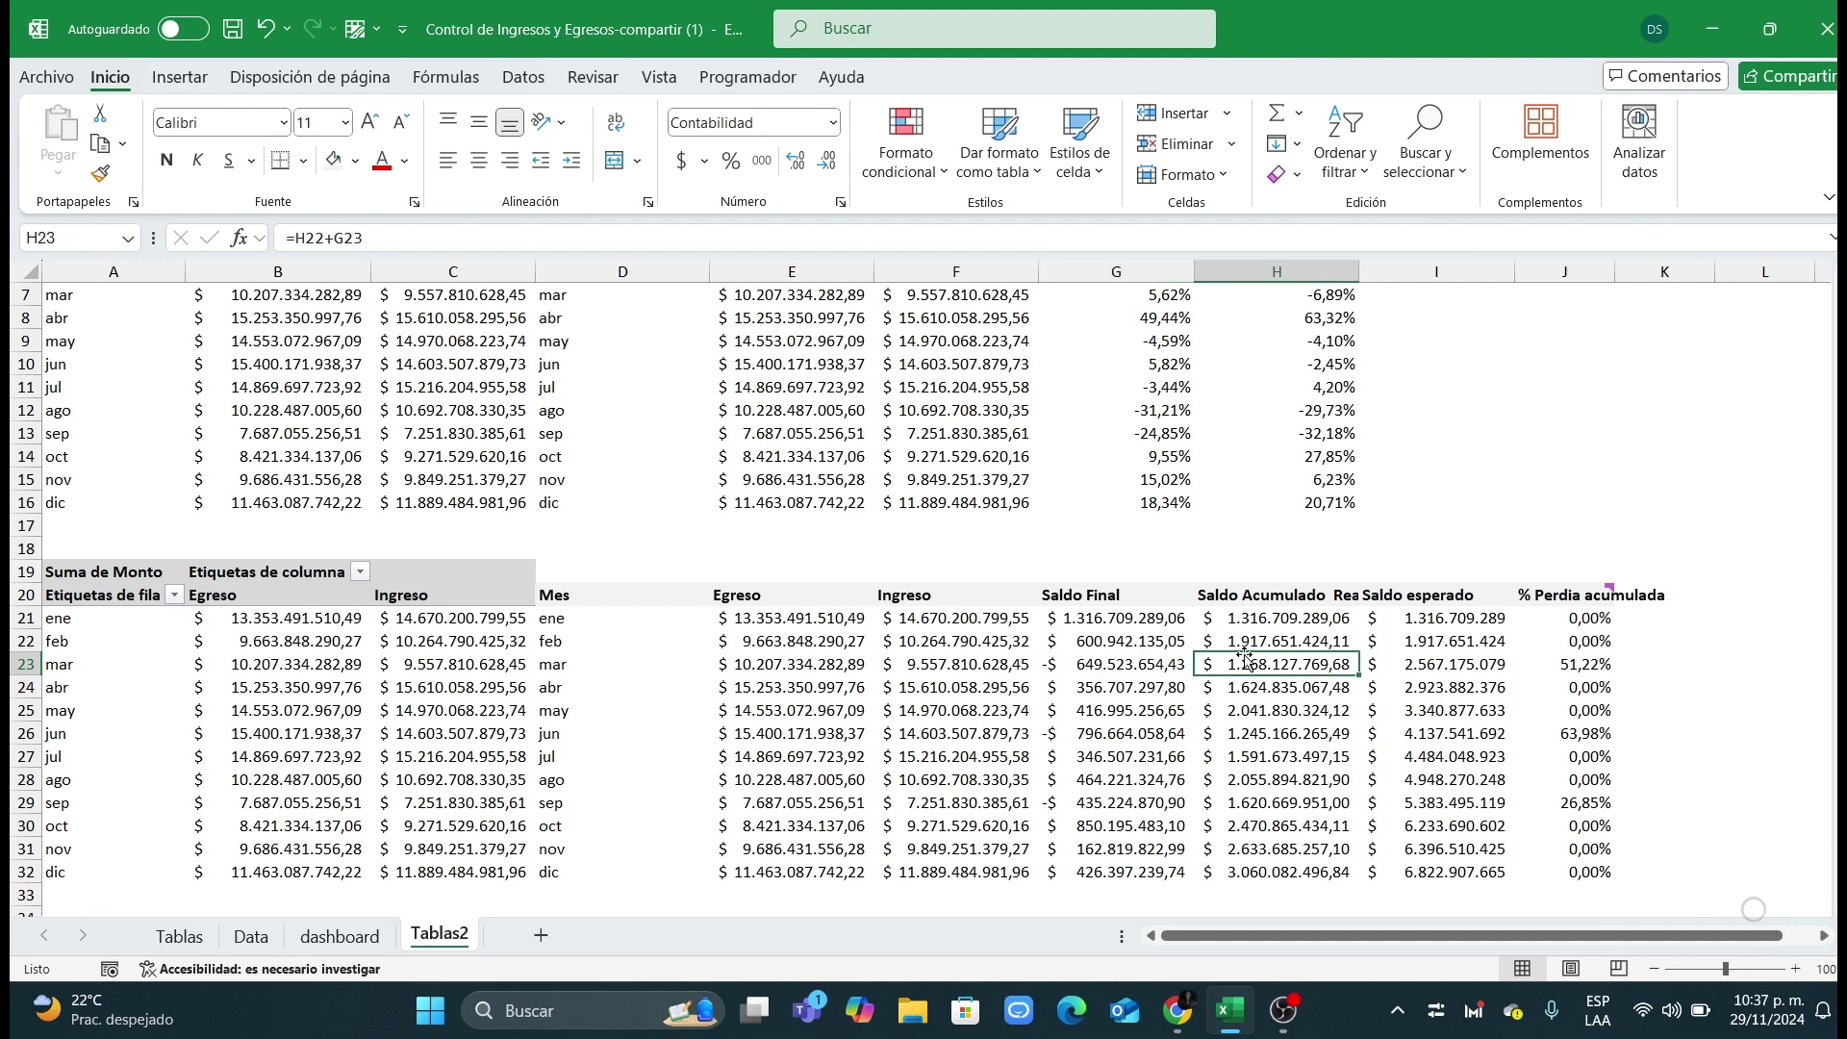
click(1248, 642)
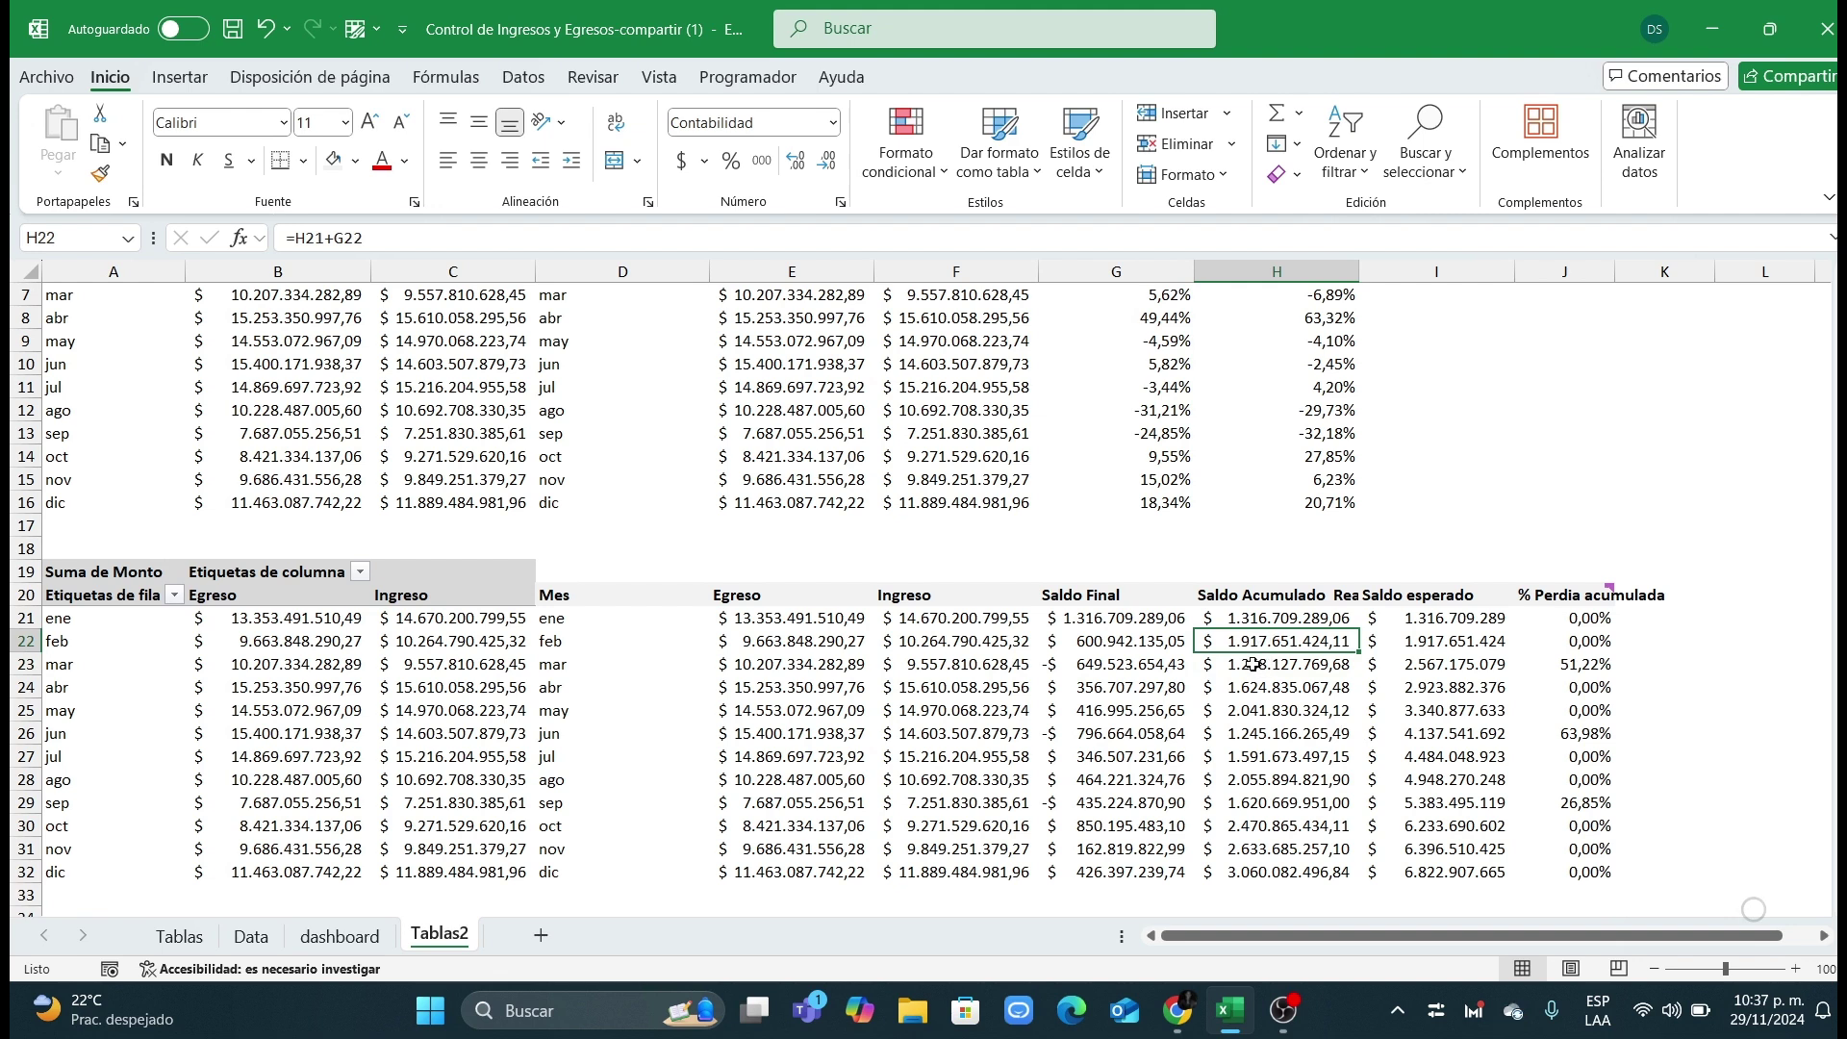
click(1267, 664)
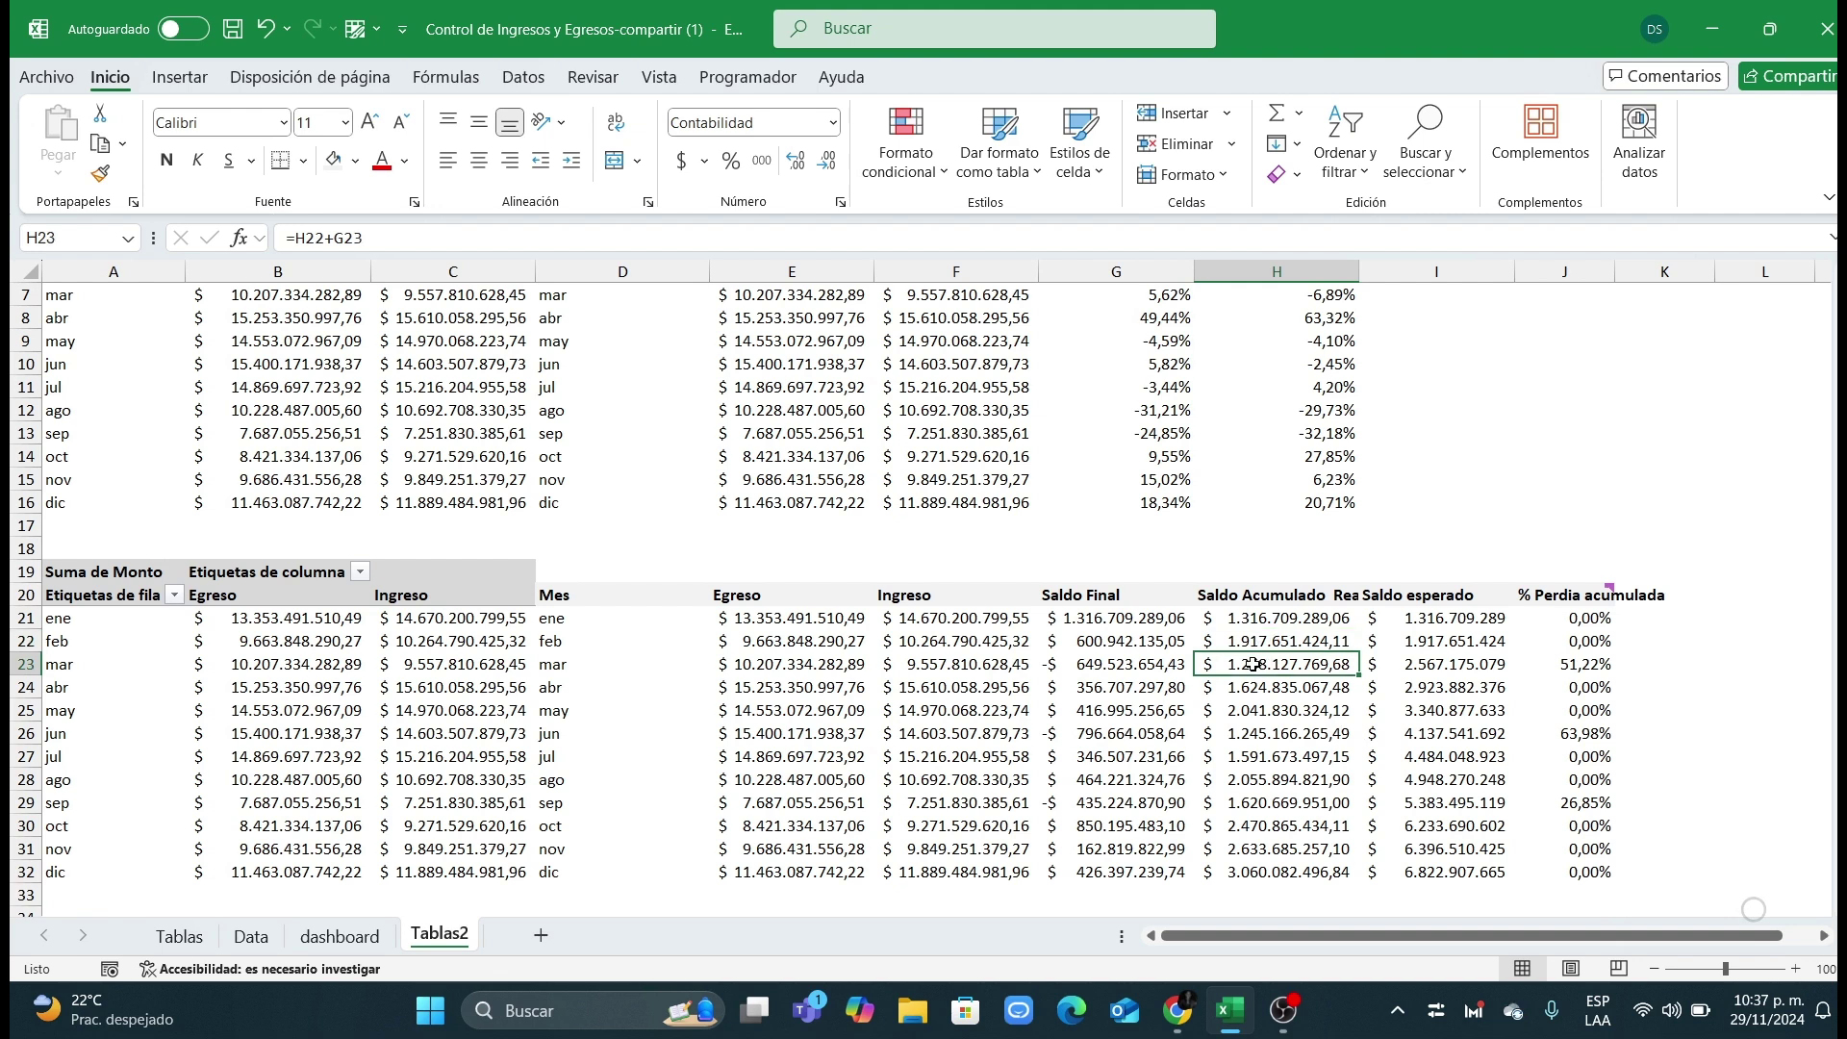
click(1097, 671)
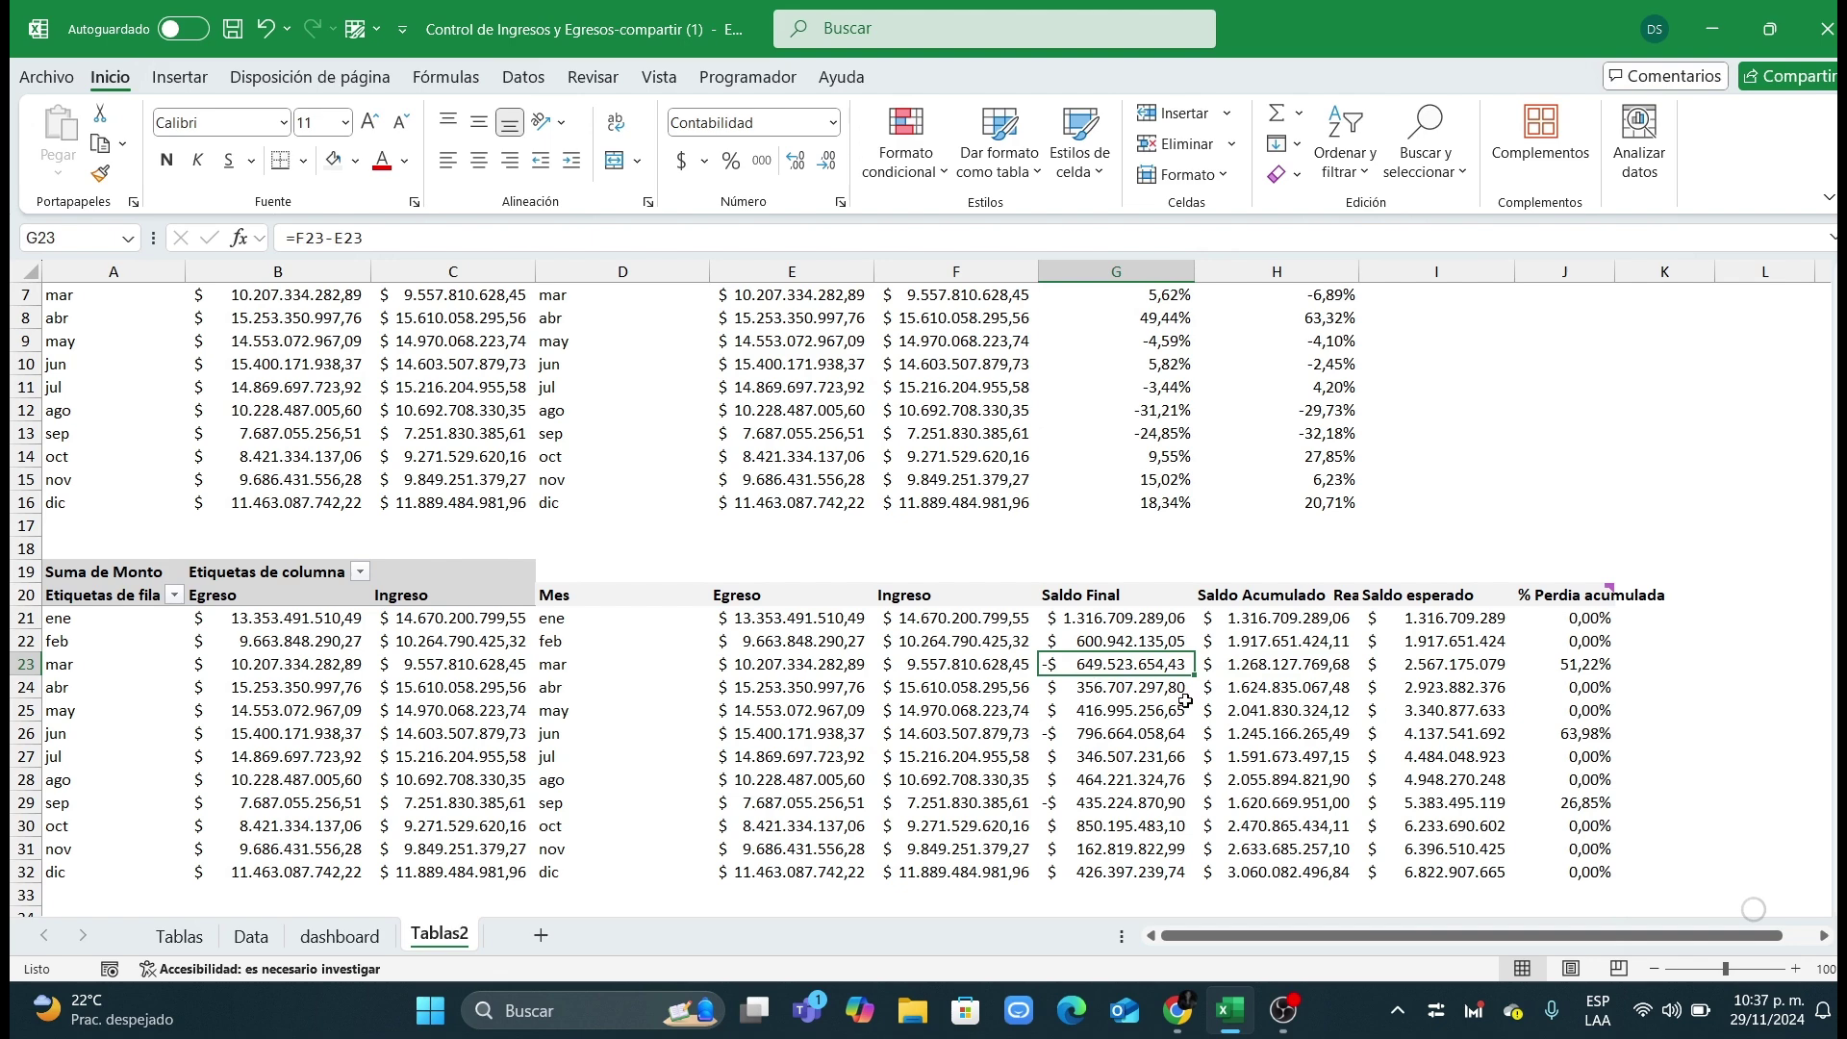
Step: Check how the Alcanzado percentage in I34 is calculated on the Tablas sheet, then return to Tablas2
click(180, 936)
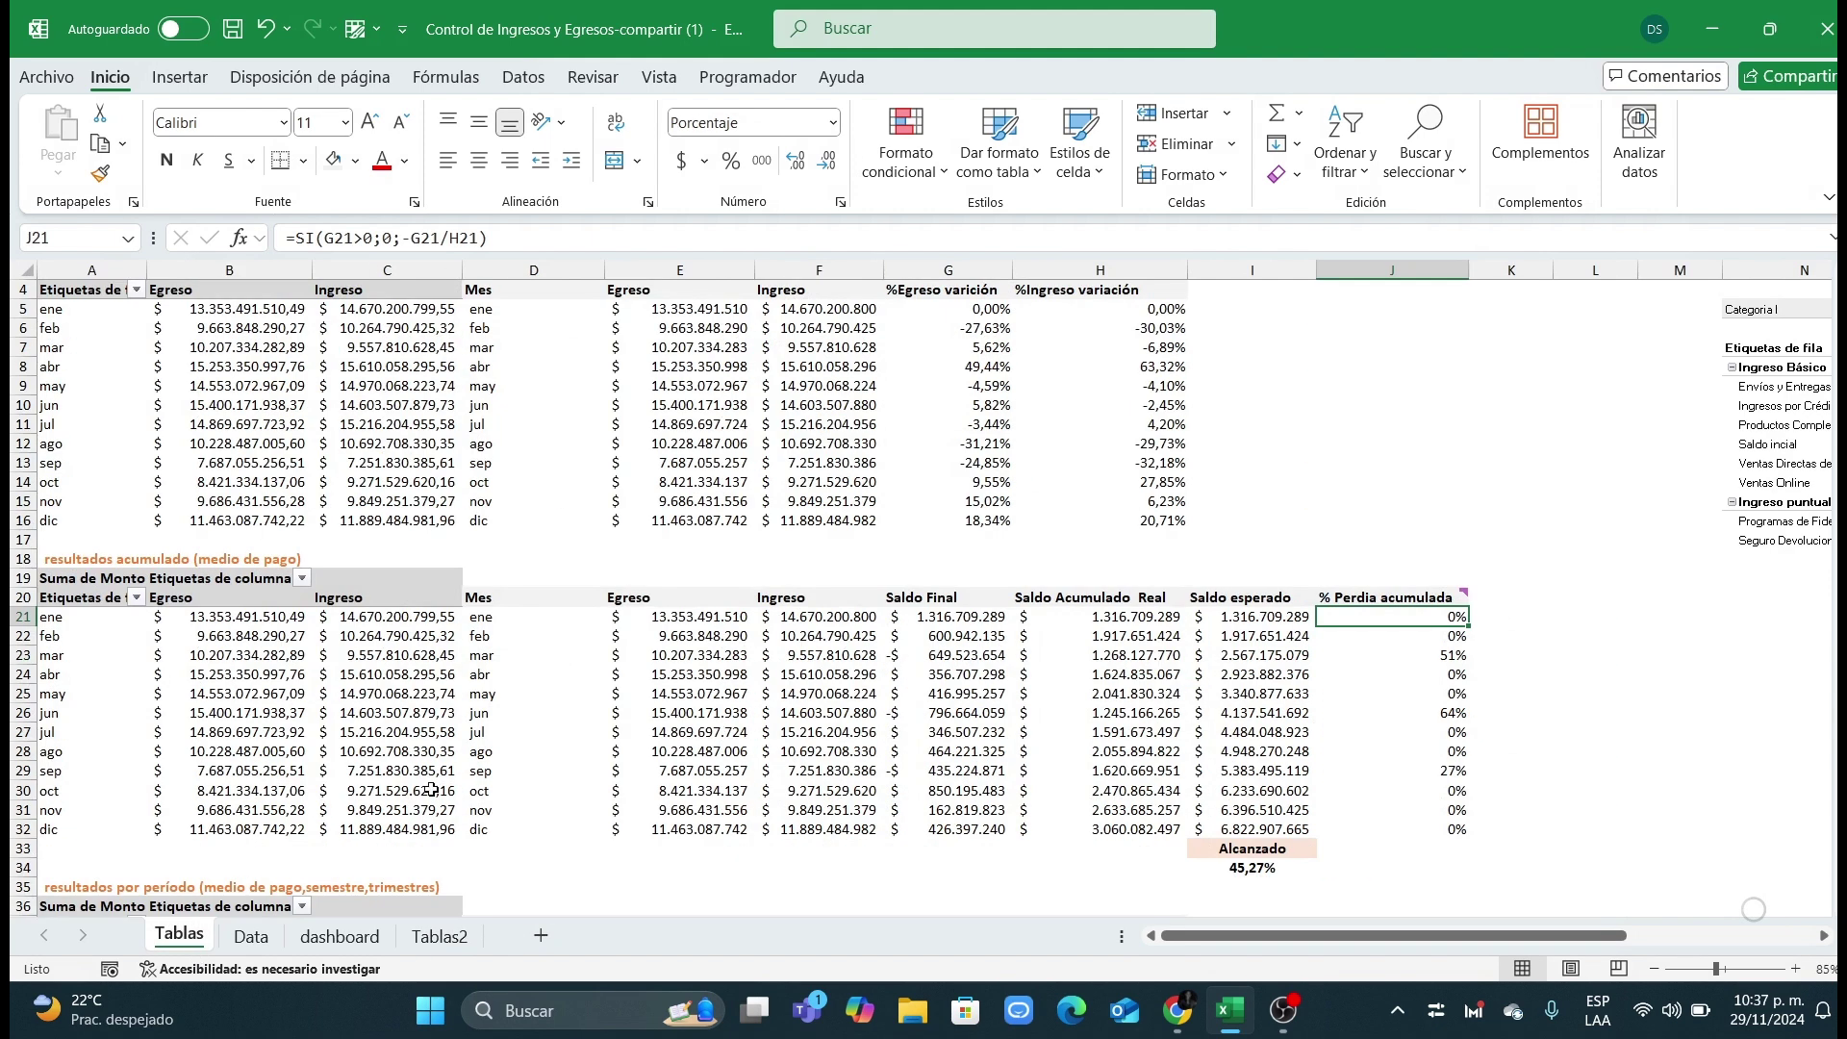
double_click(1253, 868)
key(Escape)
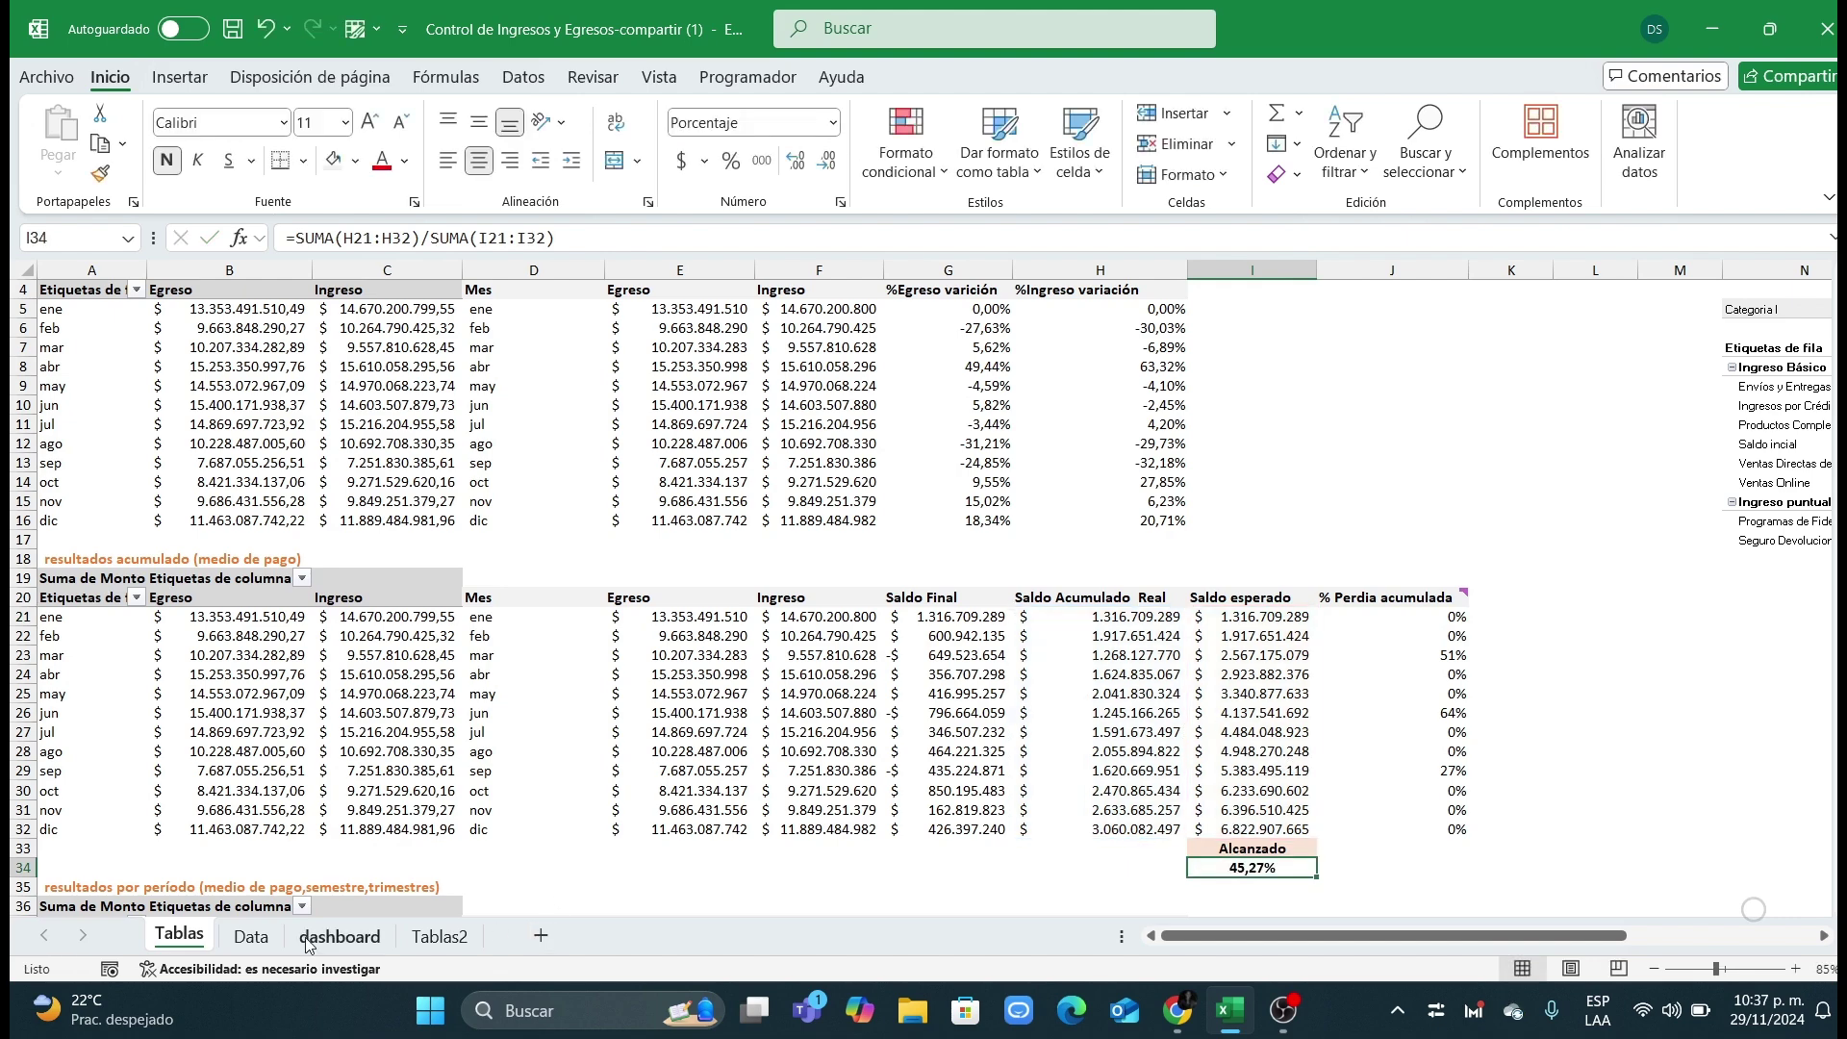
click(251, 936)
click(440, 937)
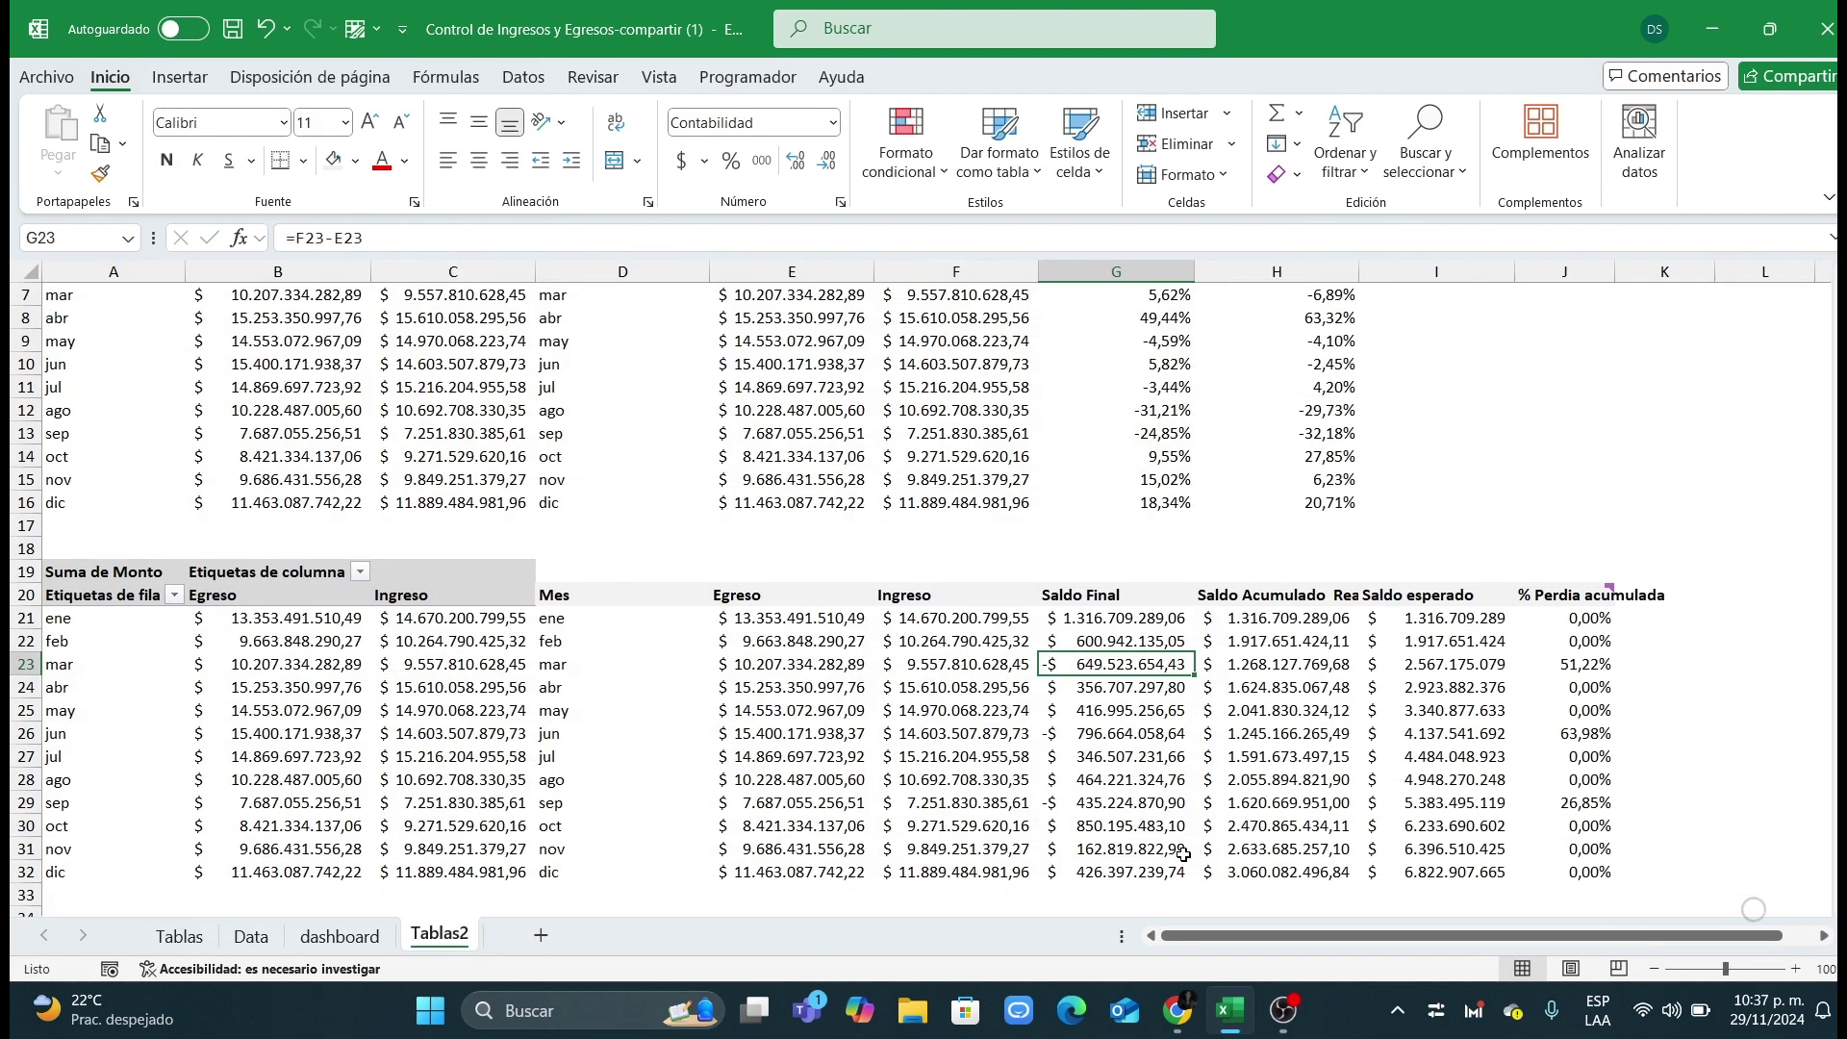
scroll(1251, 830, down, 1)
click(1273, 824)
text(=)
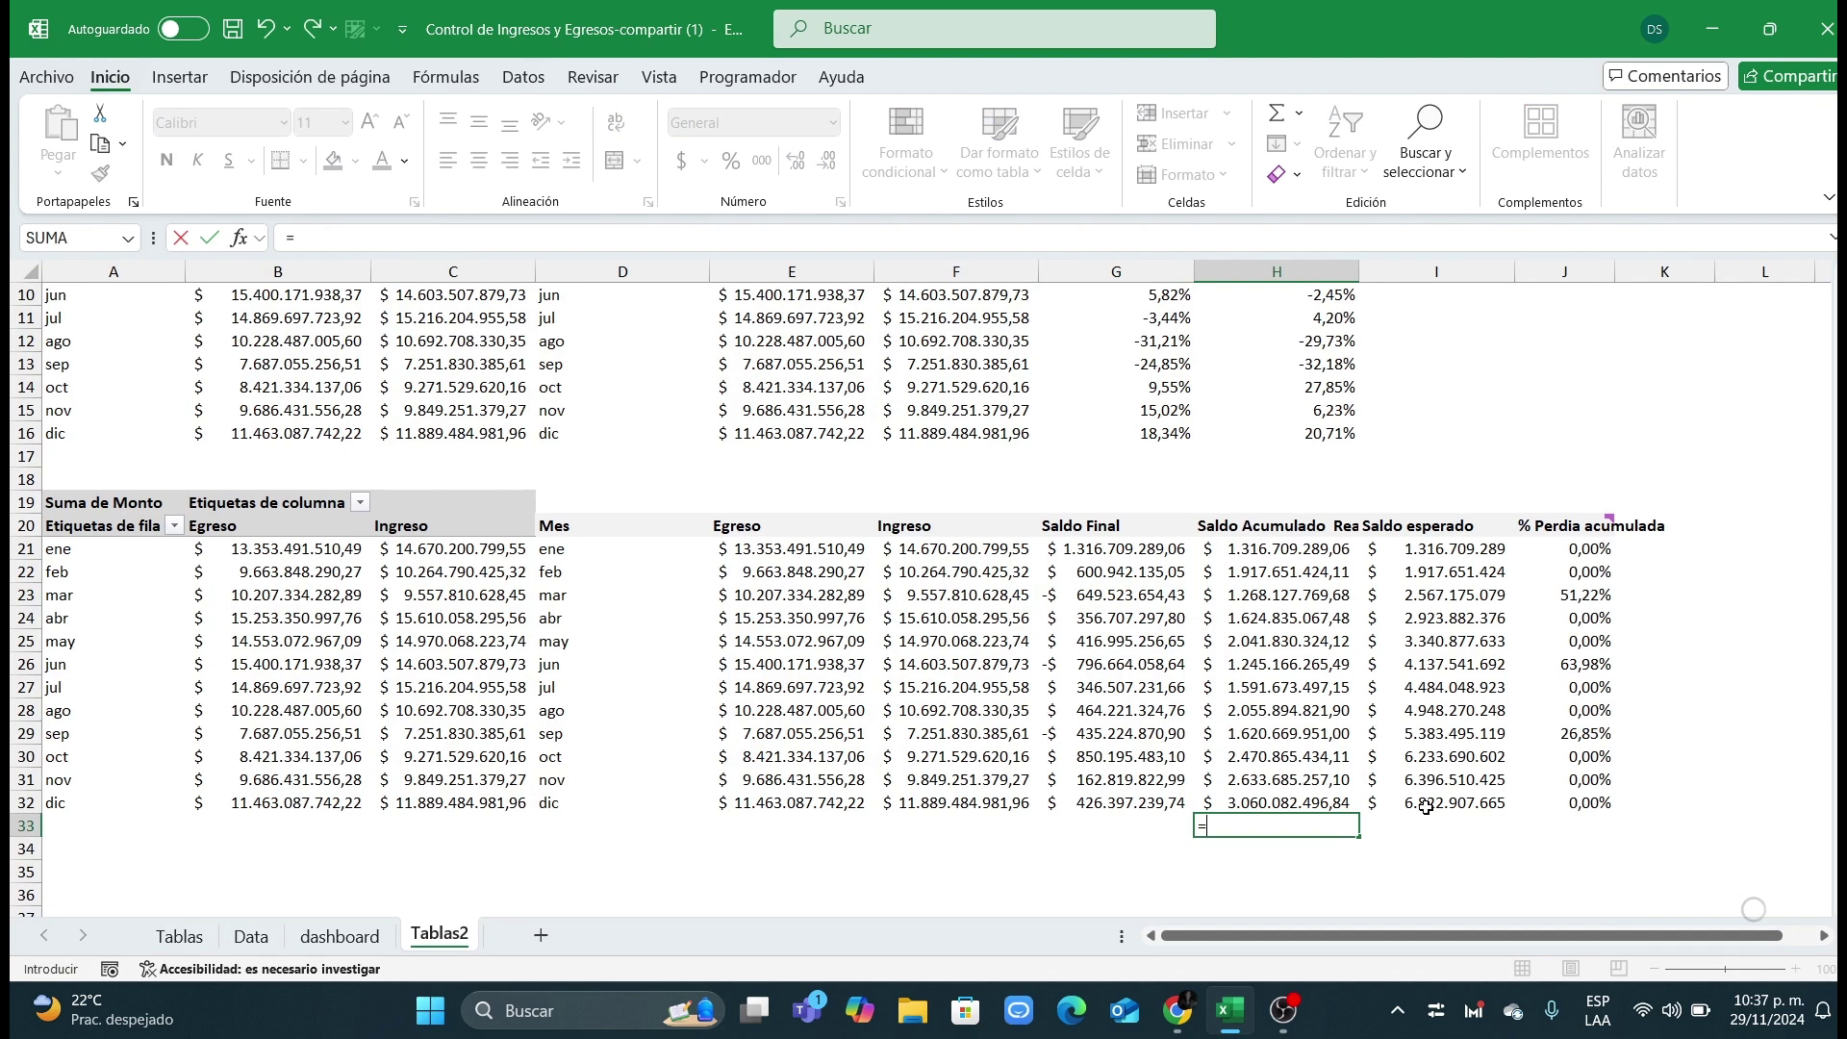
key(BackSpace)
key(Tab)
text(=suma()
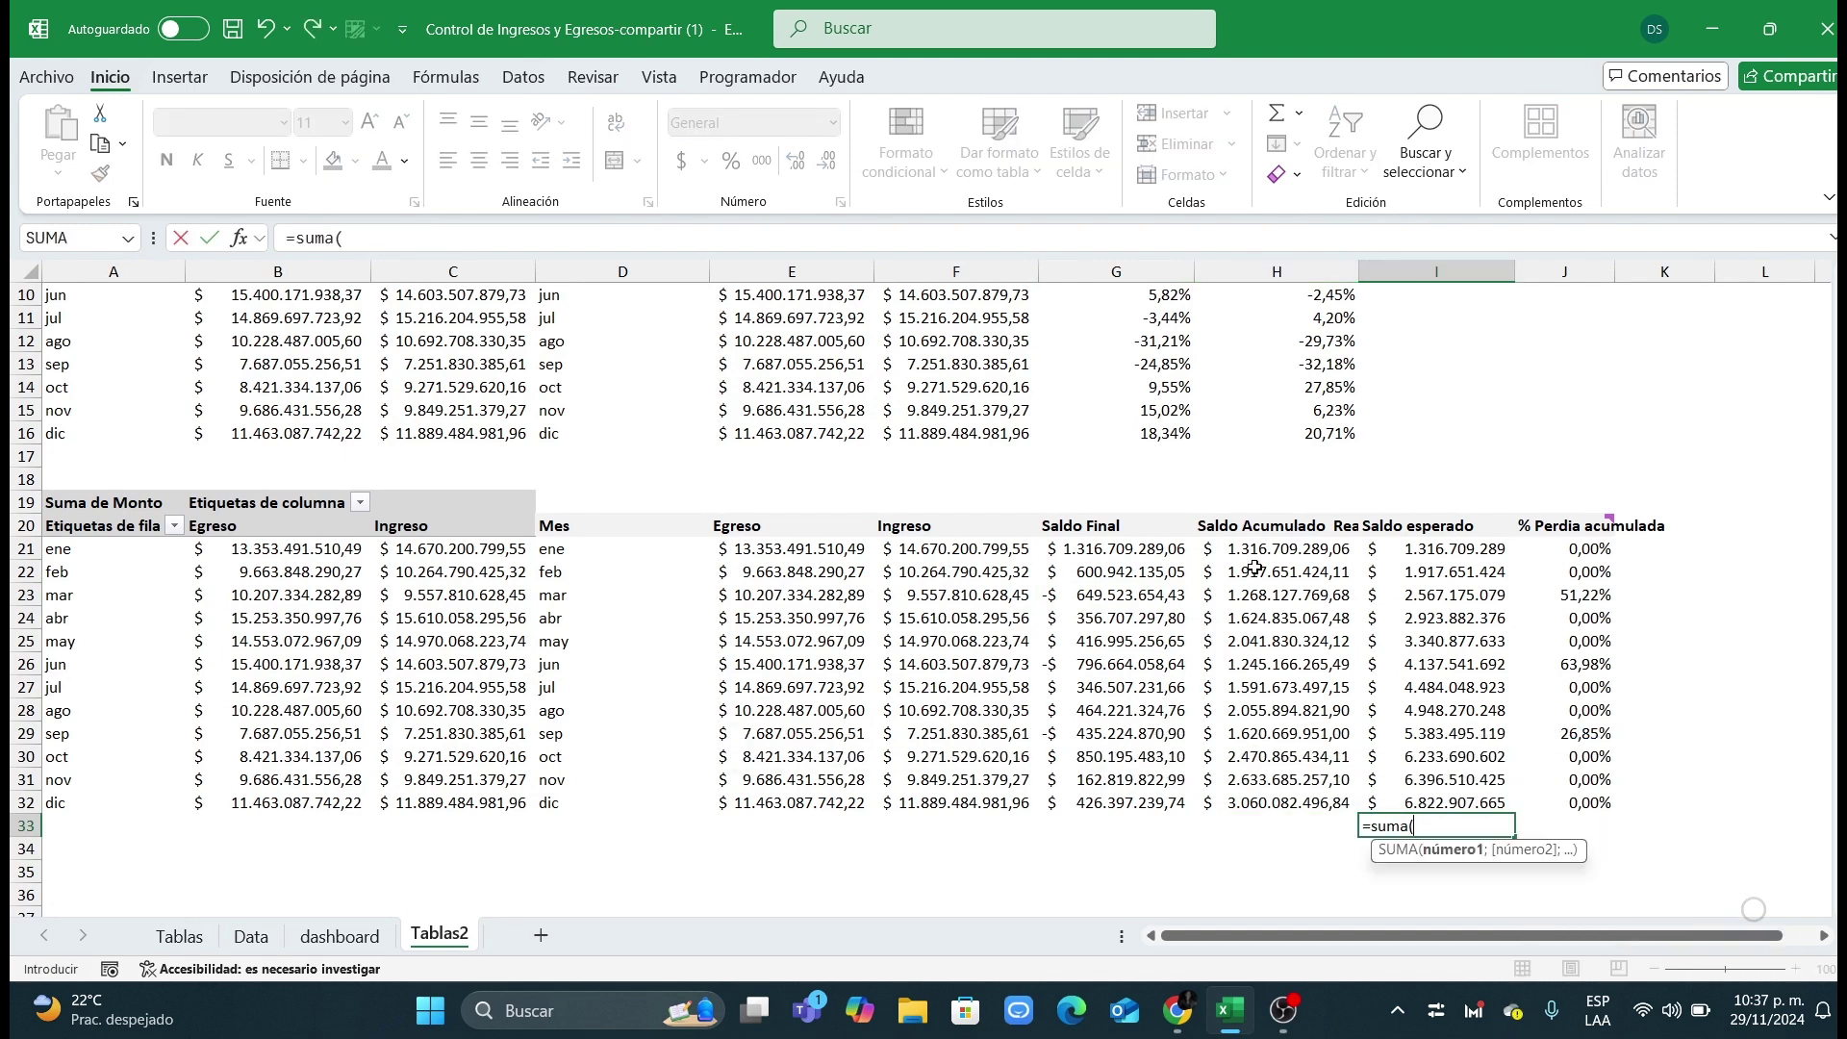
drag(1259, 556, 1231, 797)
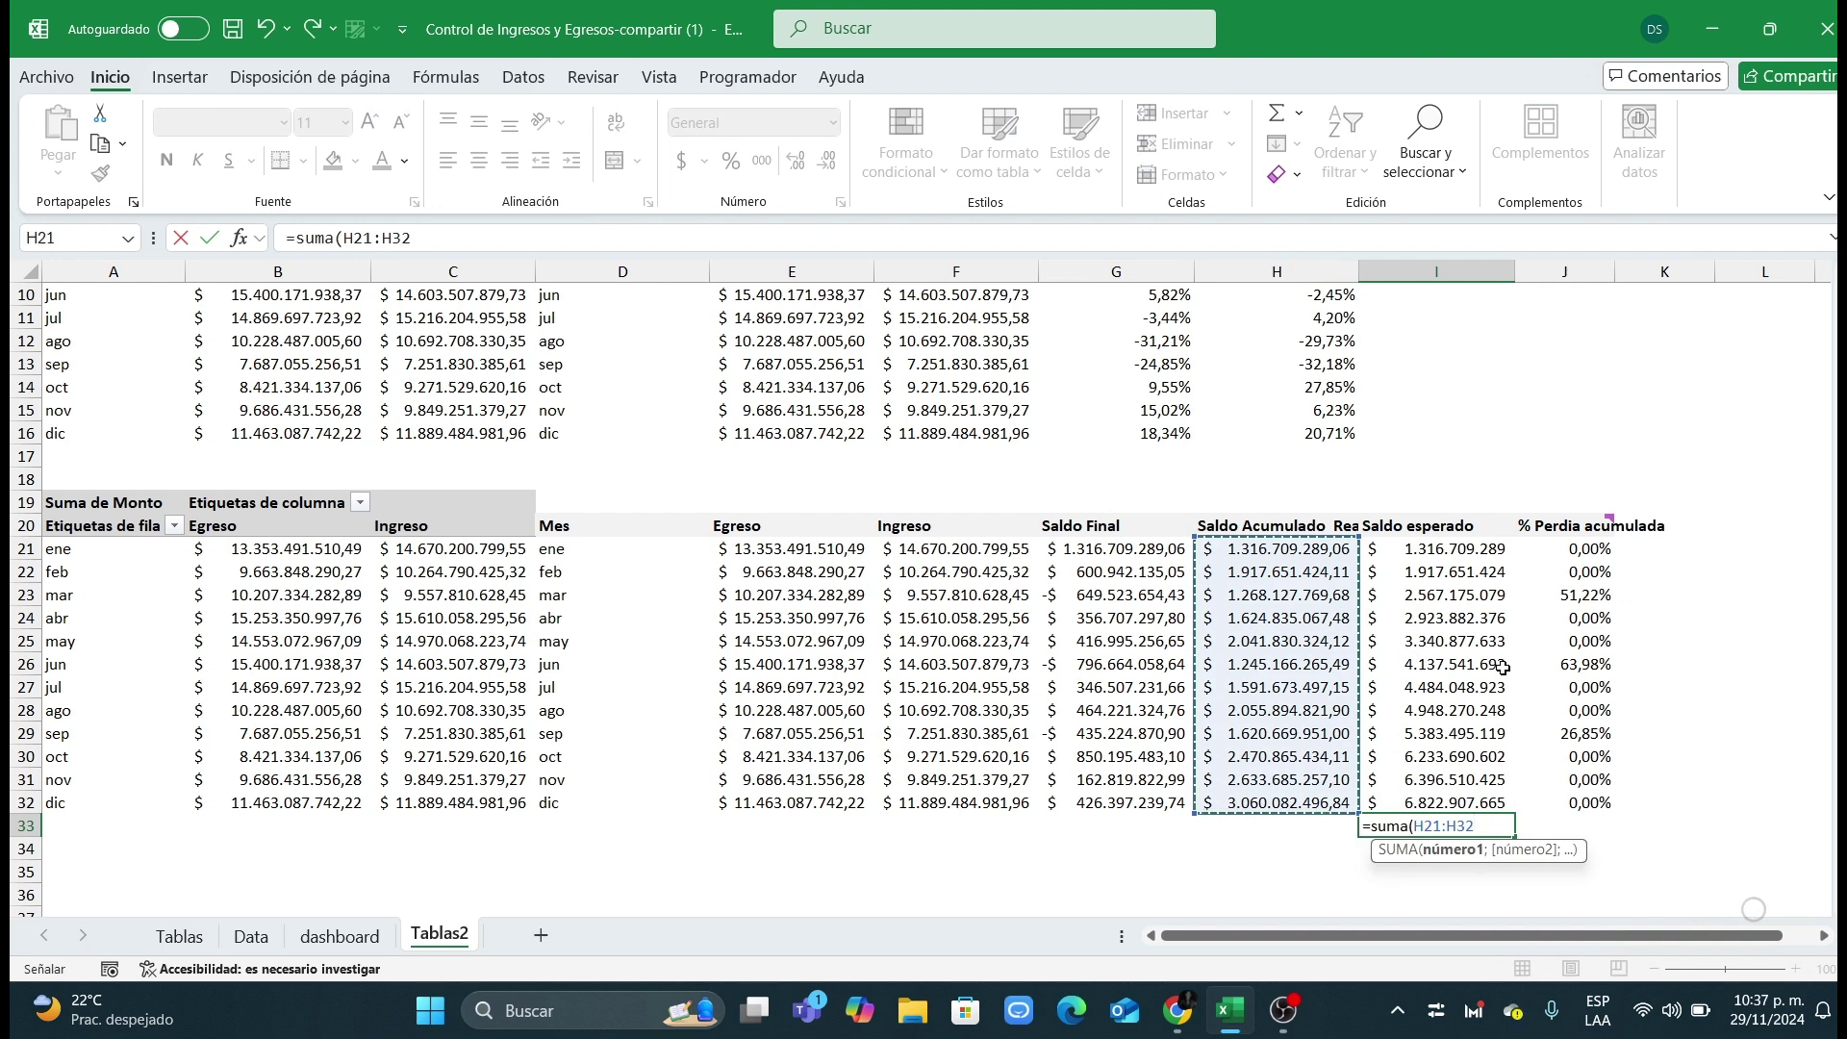
key(BackSpace)
key(BackSpace)
key(Escape)
key(Escape)
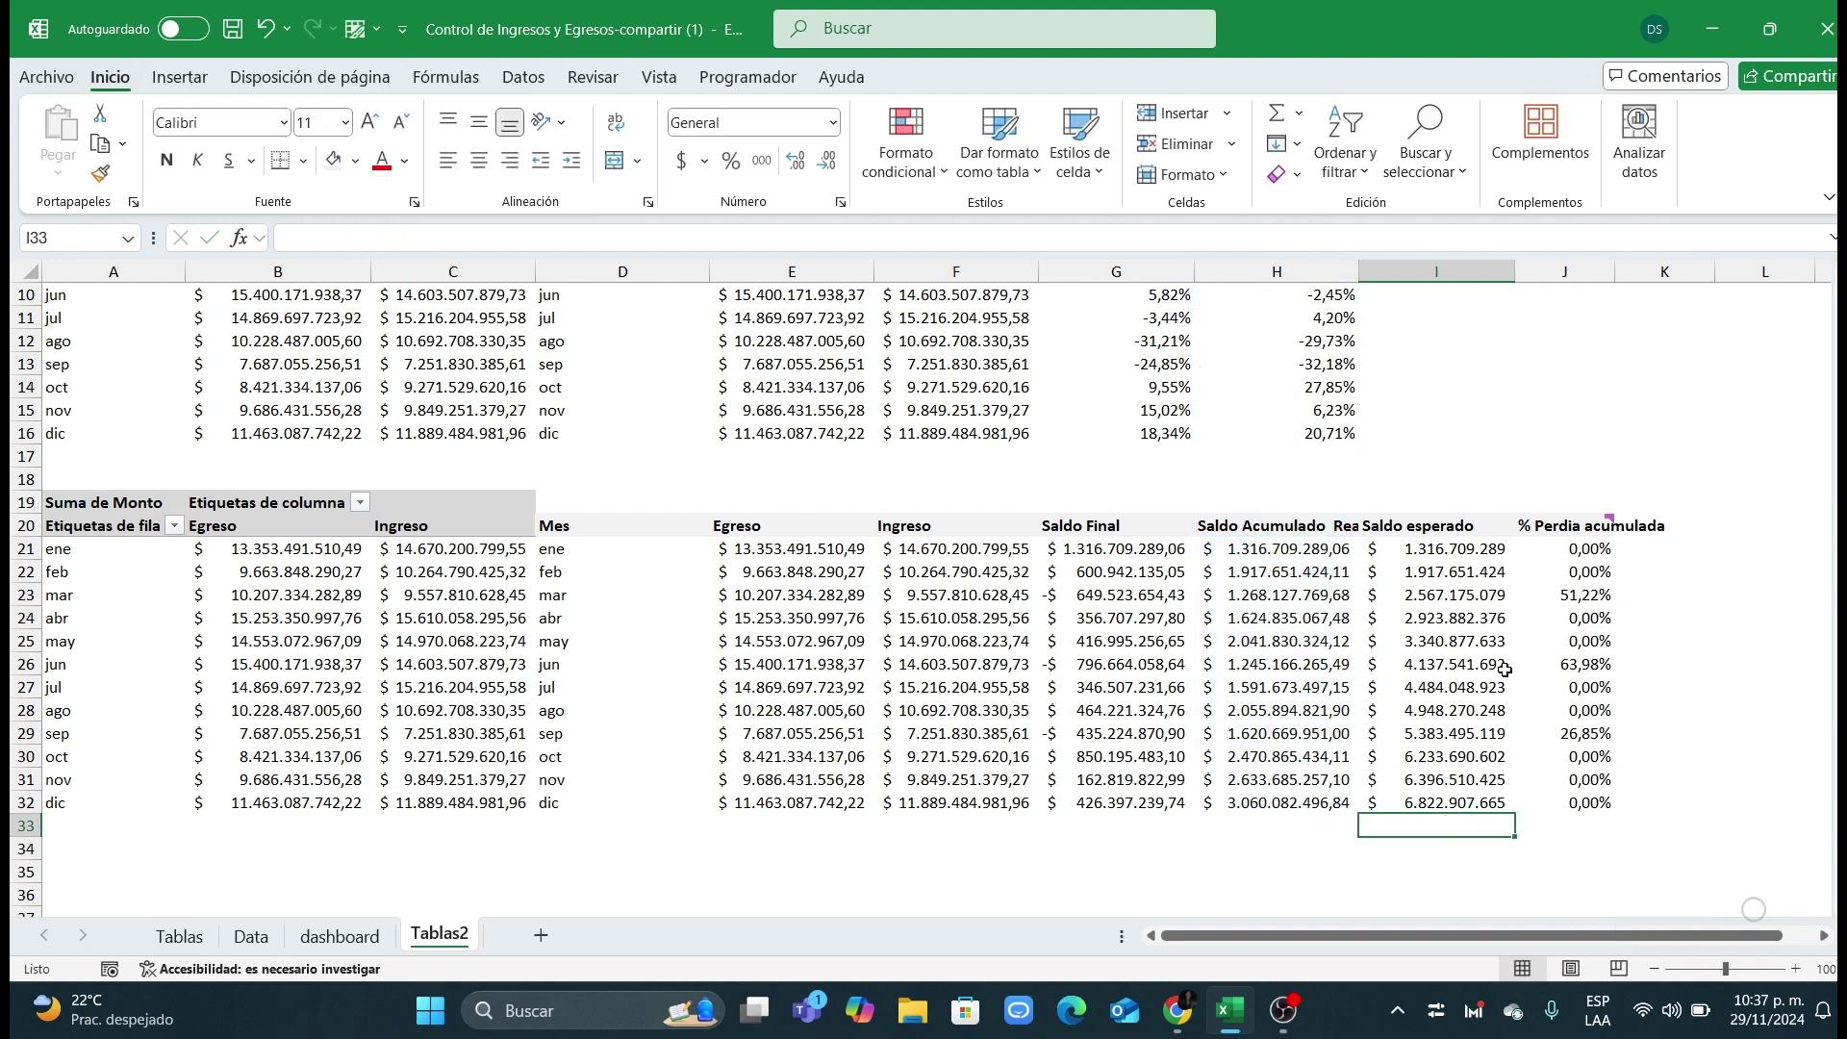
Step: Make the December accumulated and expected balances in H32 and I32 bold
click(1295, 802)
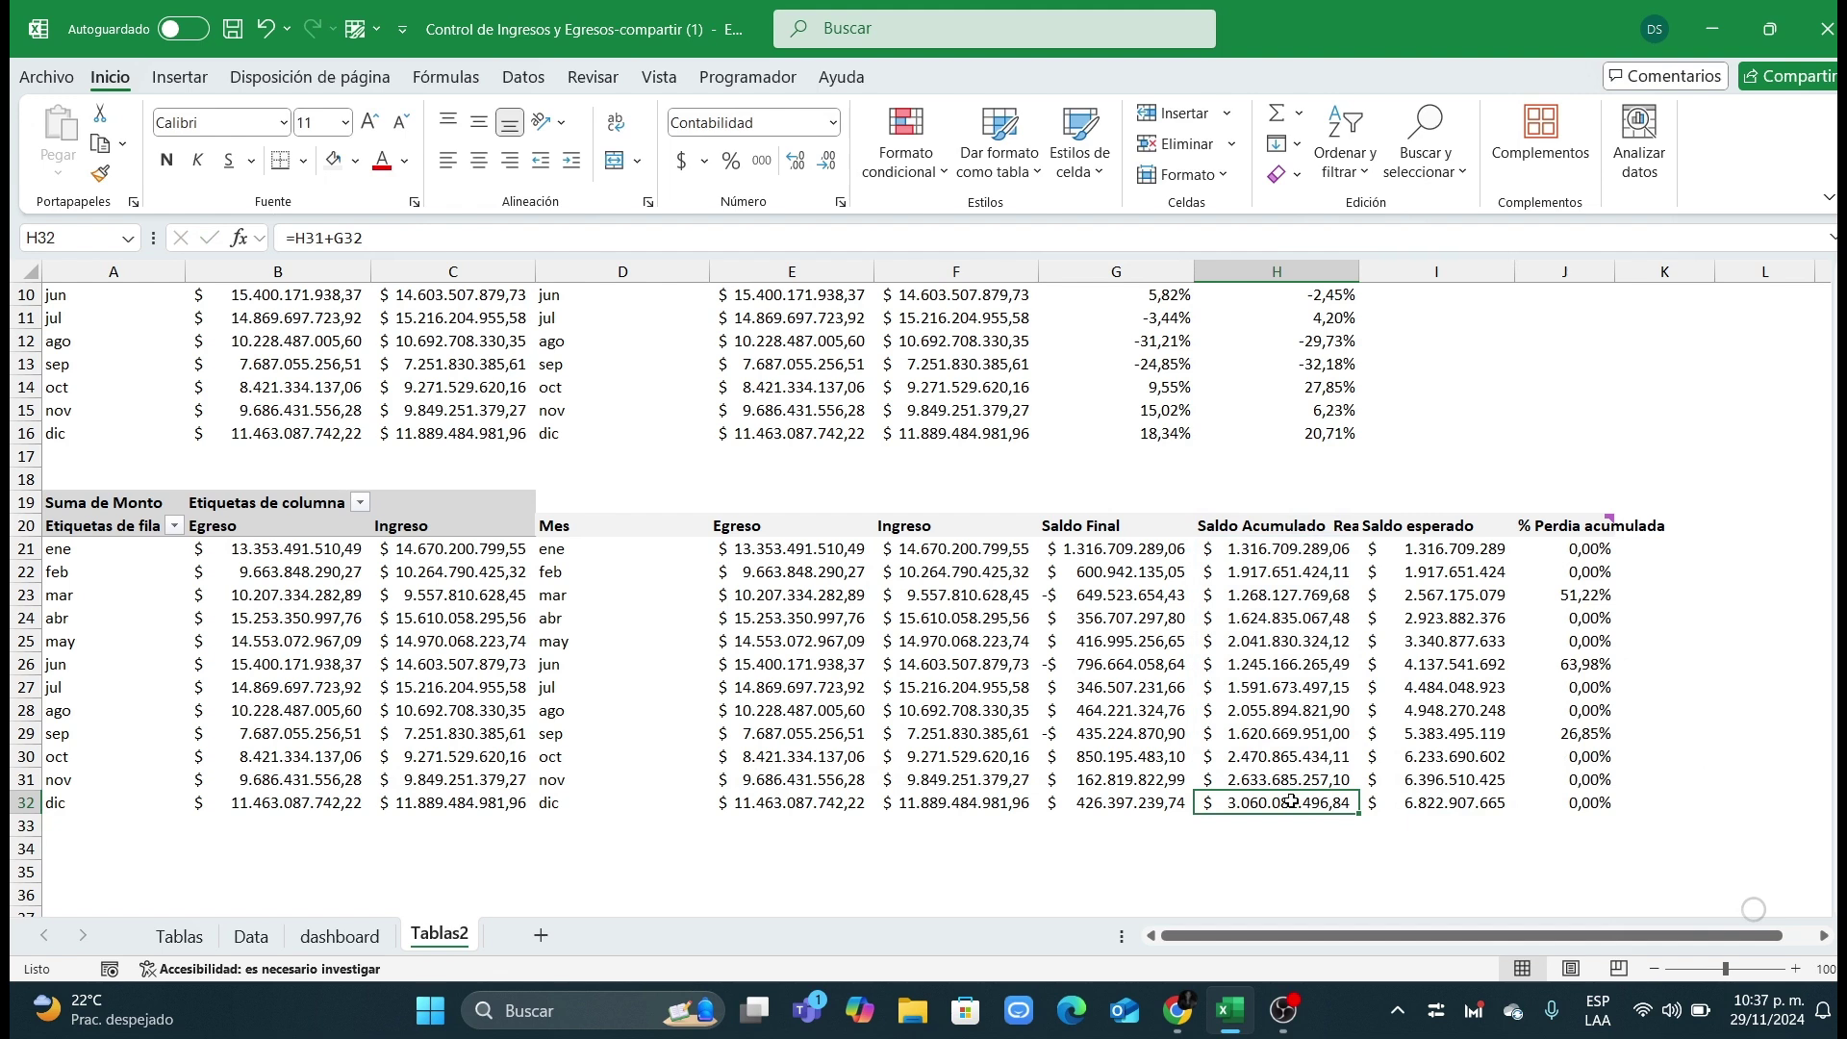
click(166, 160)
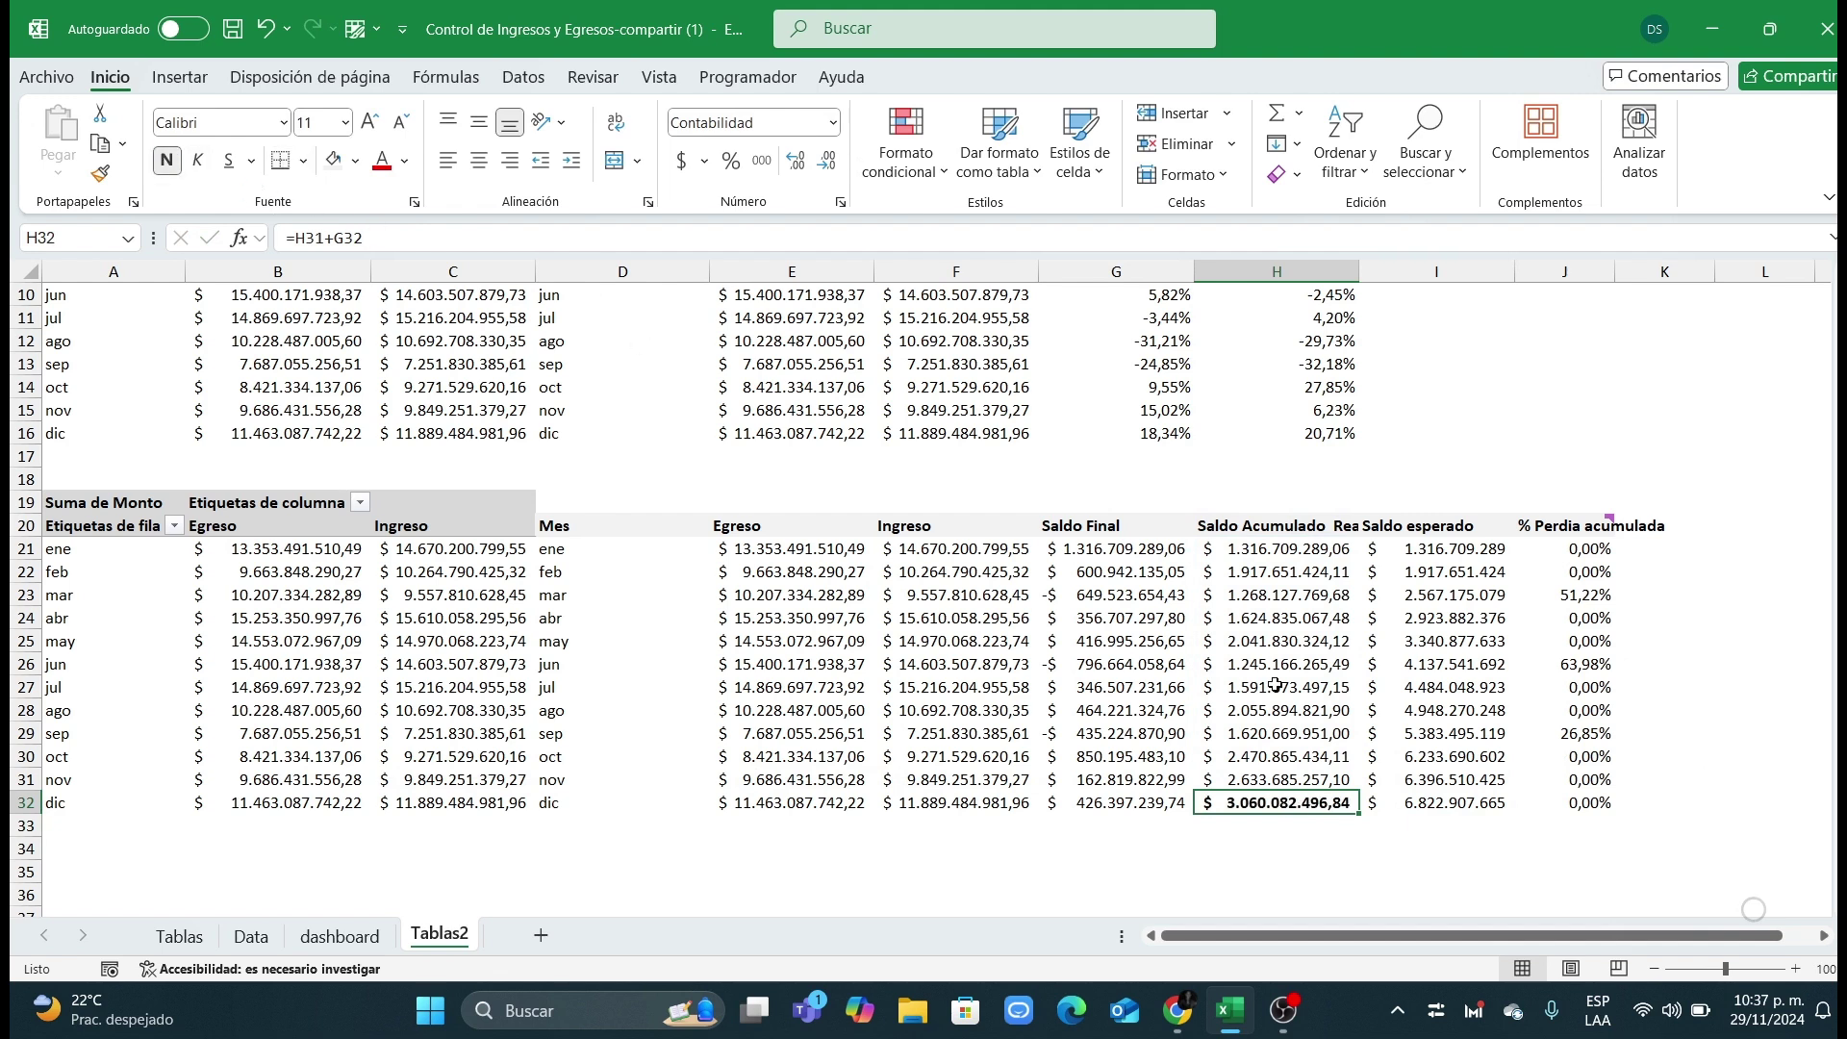
click(1411, 802)
click(166, 160)
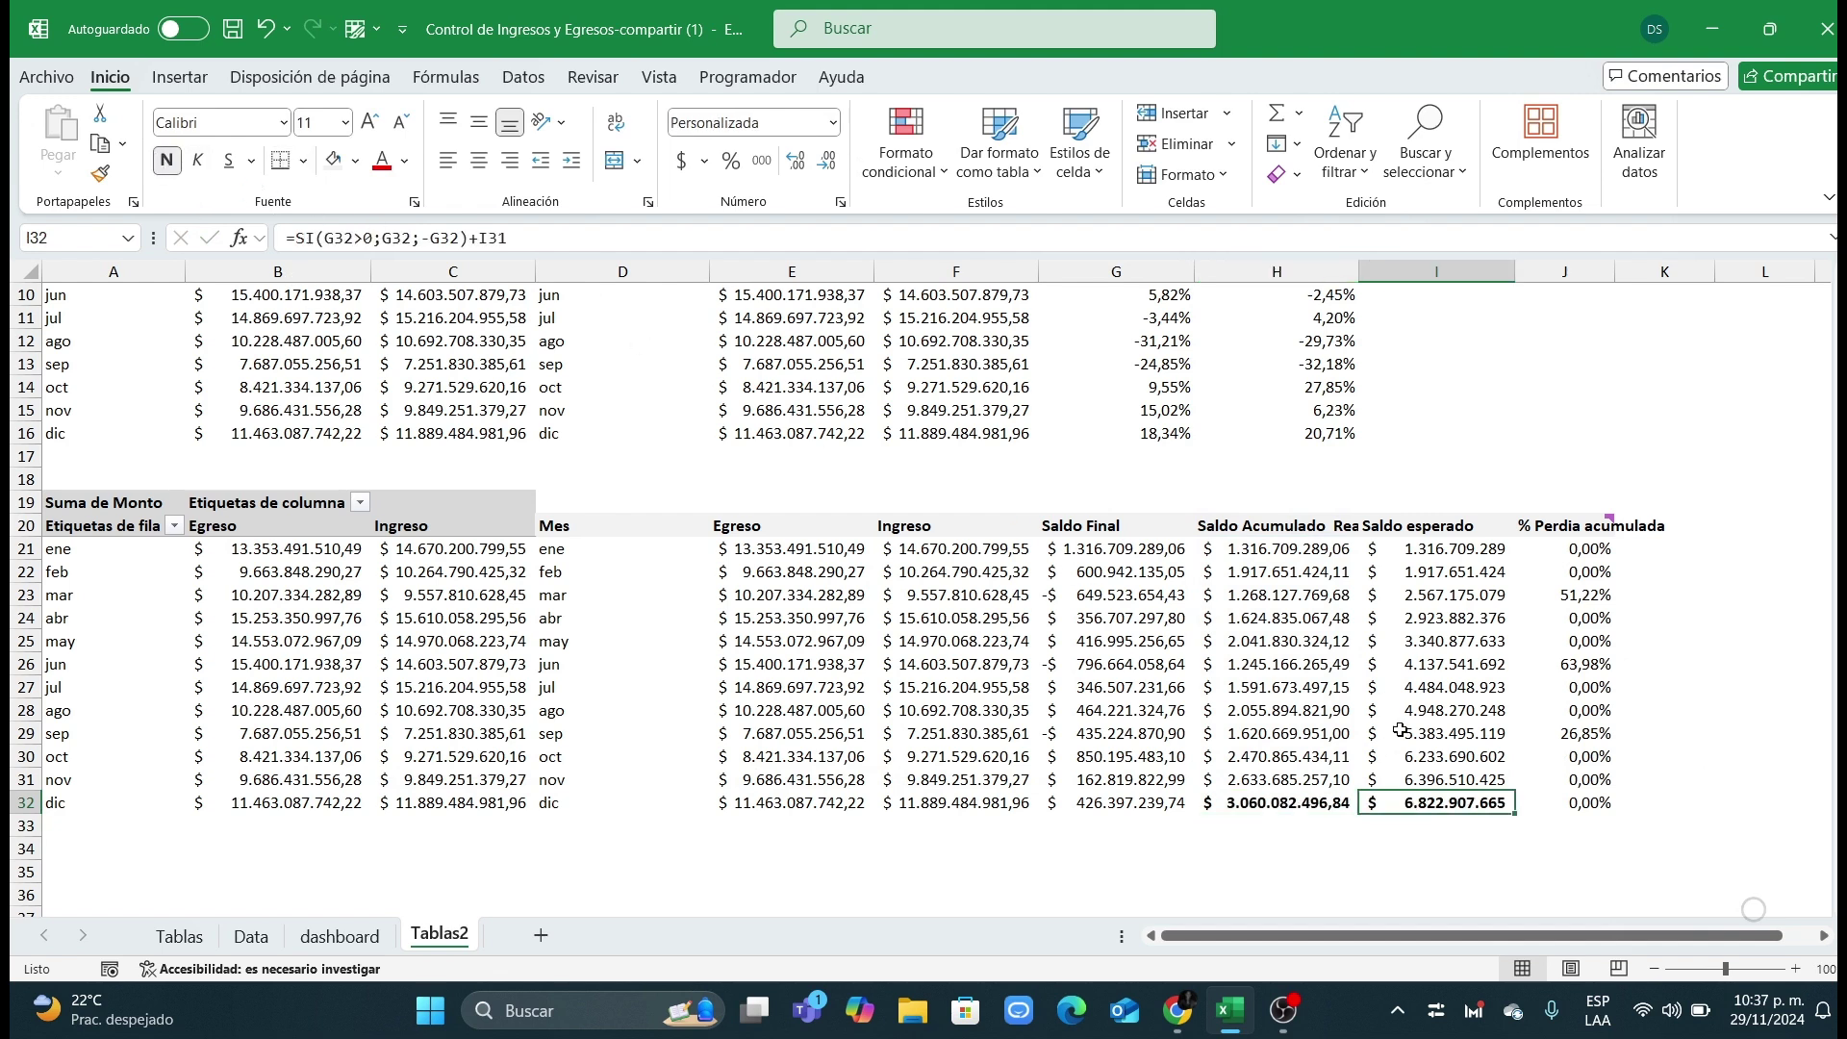
Step: Enter the achieved ratio =H32/I32 in I34 and format it as a percentage with one decimal
click(1431, 832)
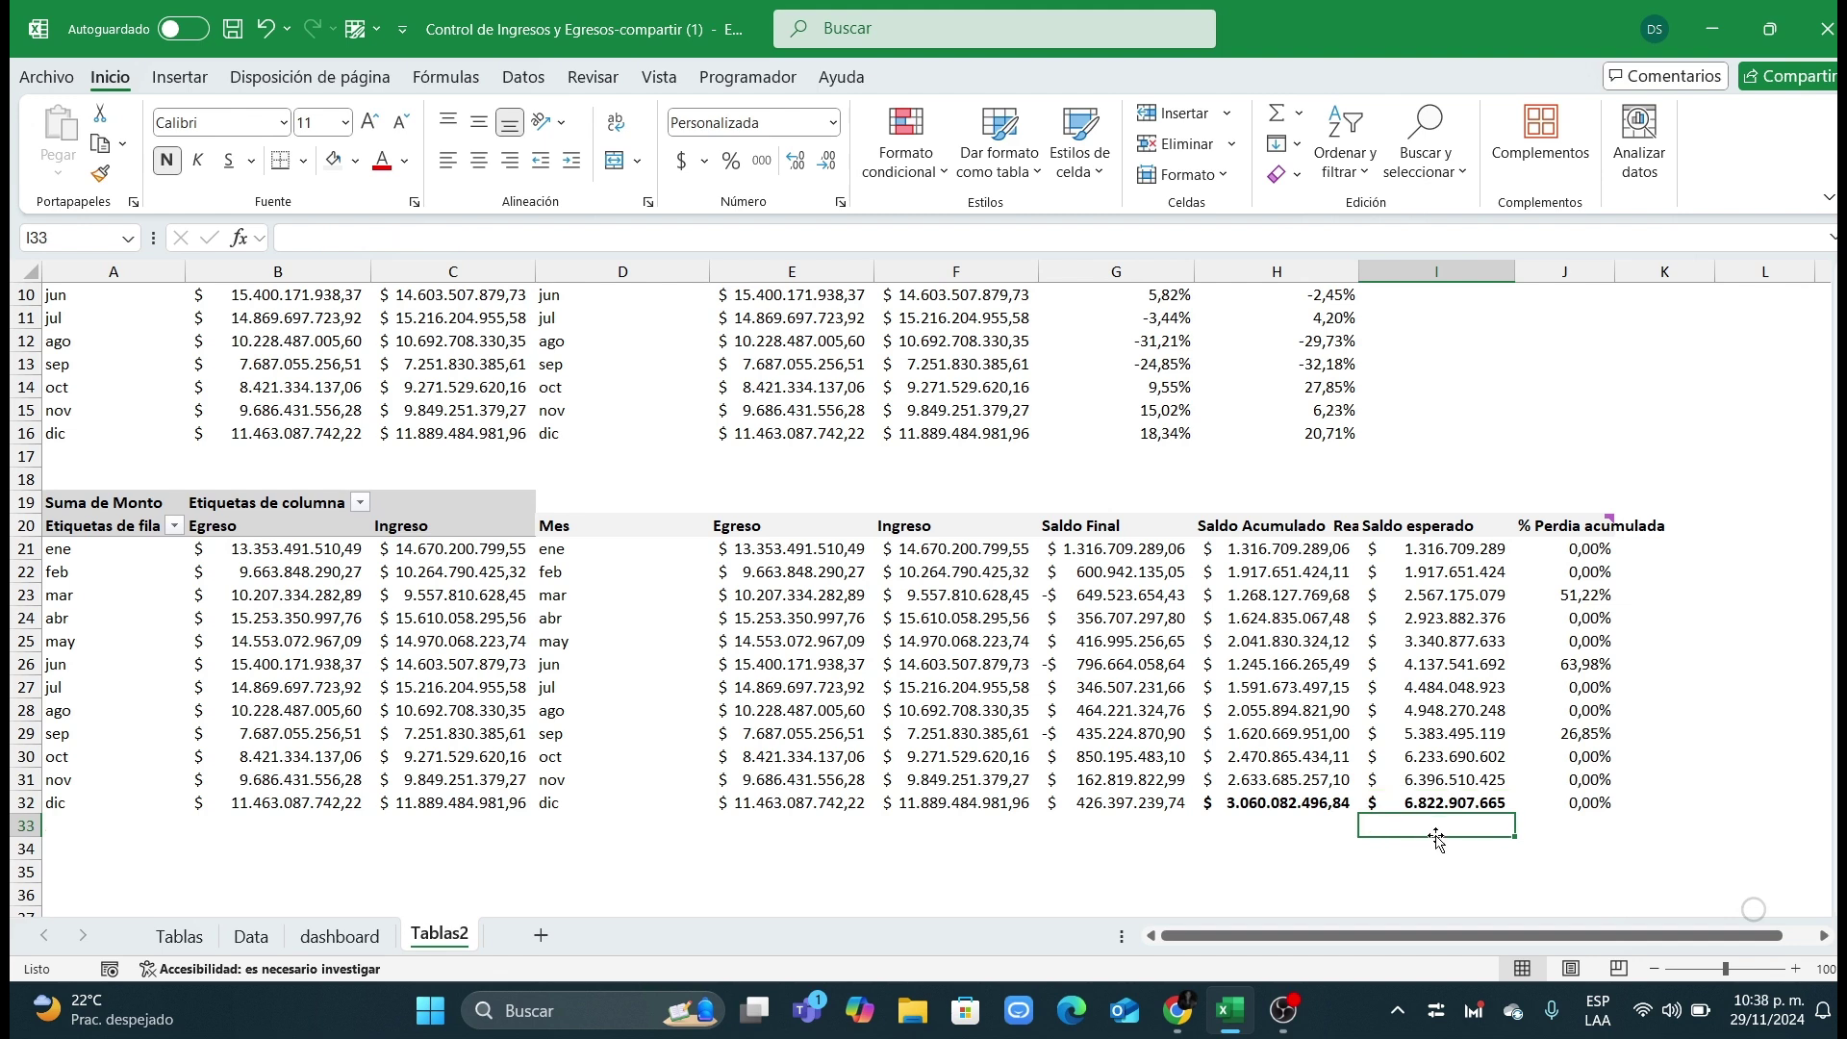
click(1415, 847)
text(=)
click(1270, 806)
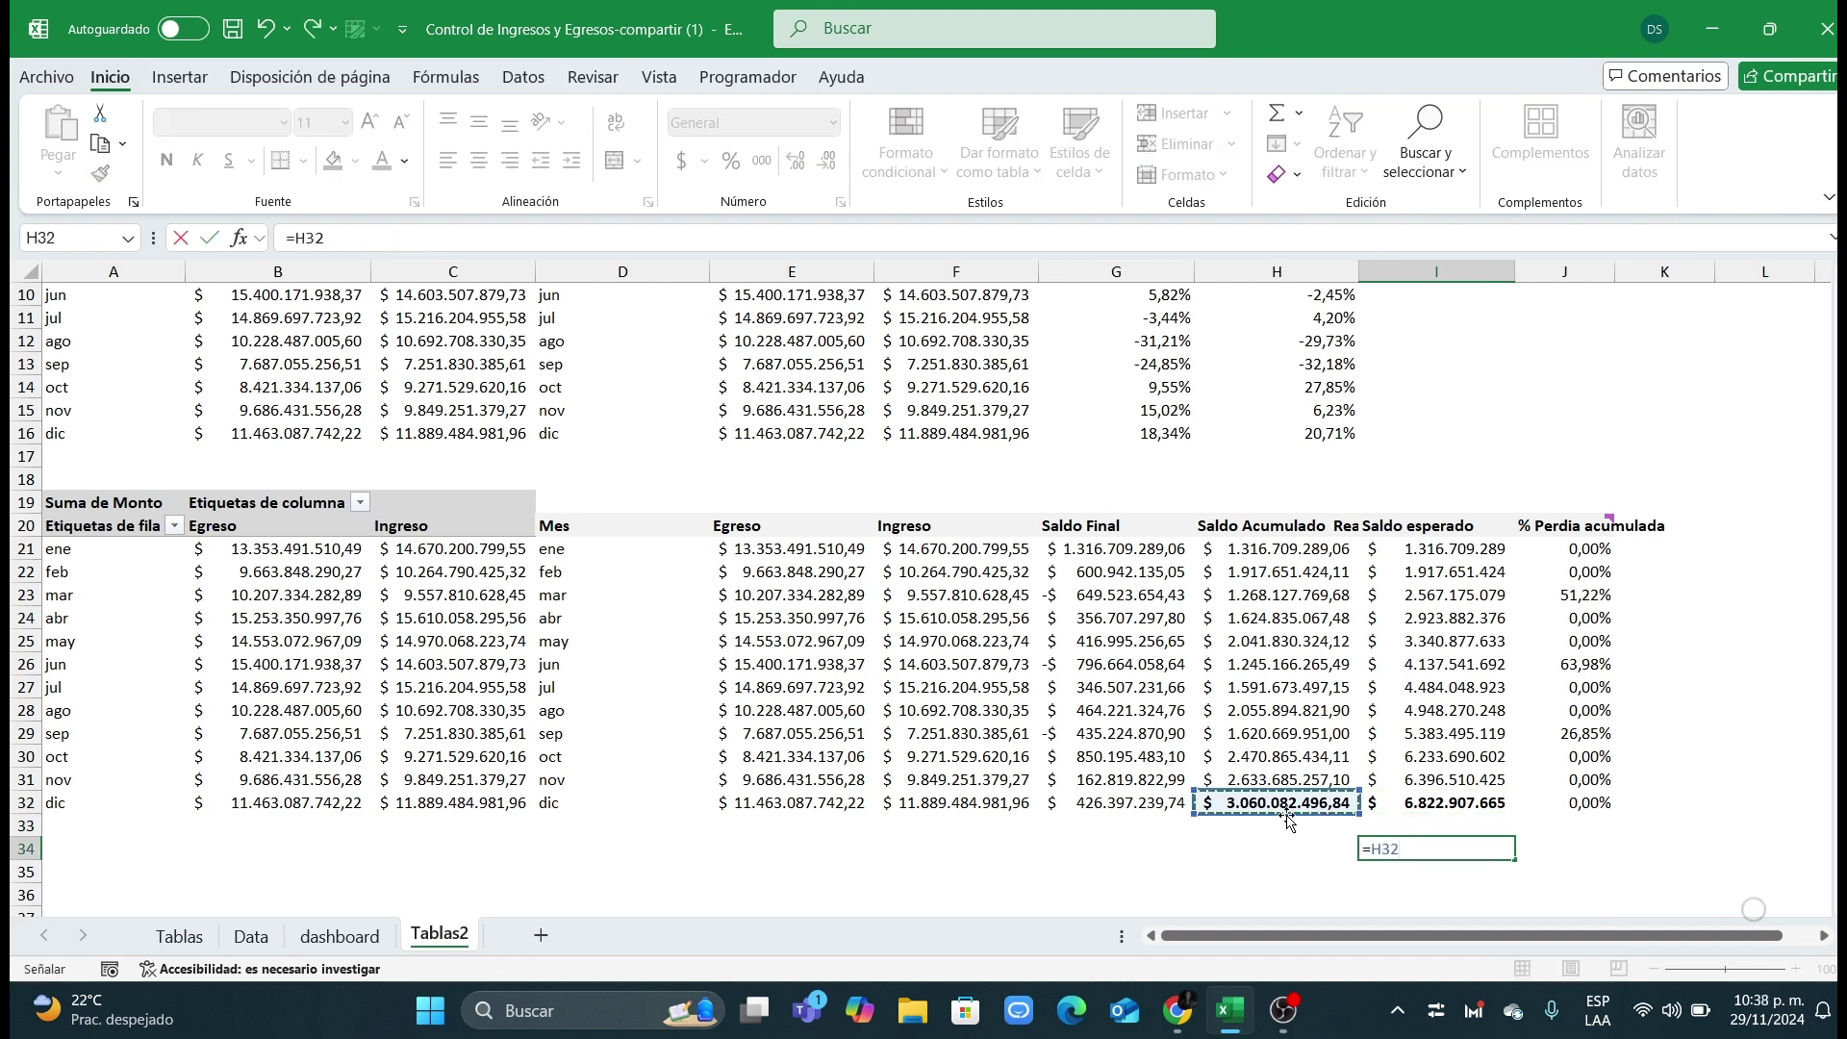
text(/)
click(1458, 802)
key(Return)
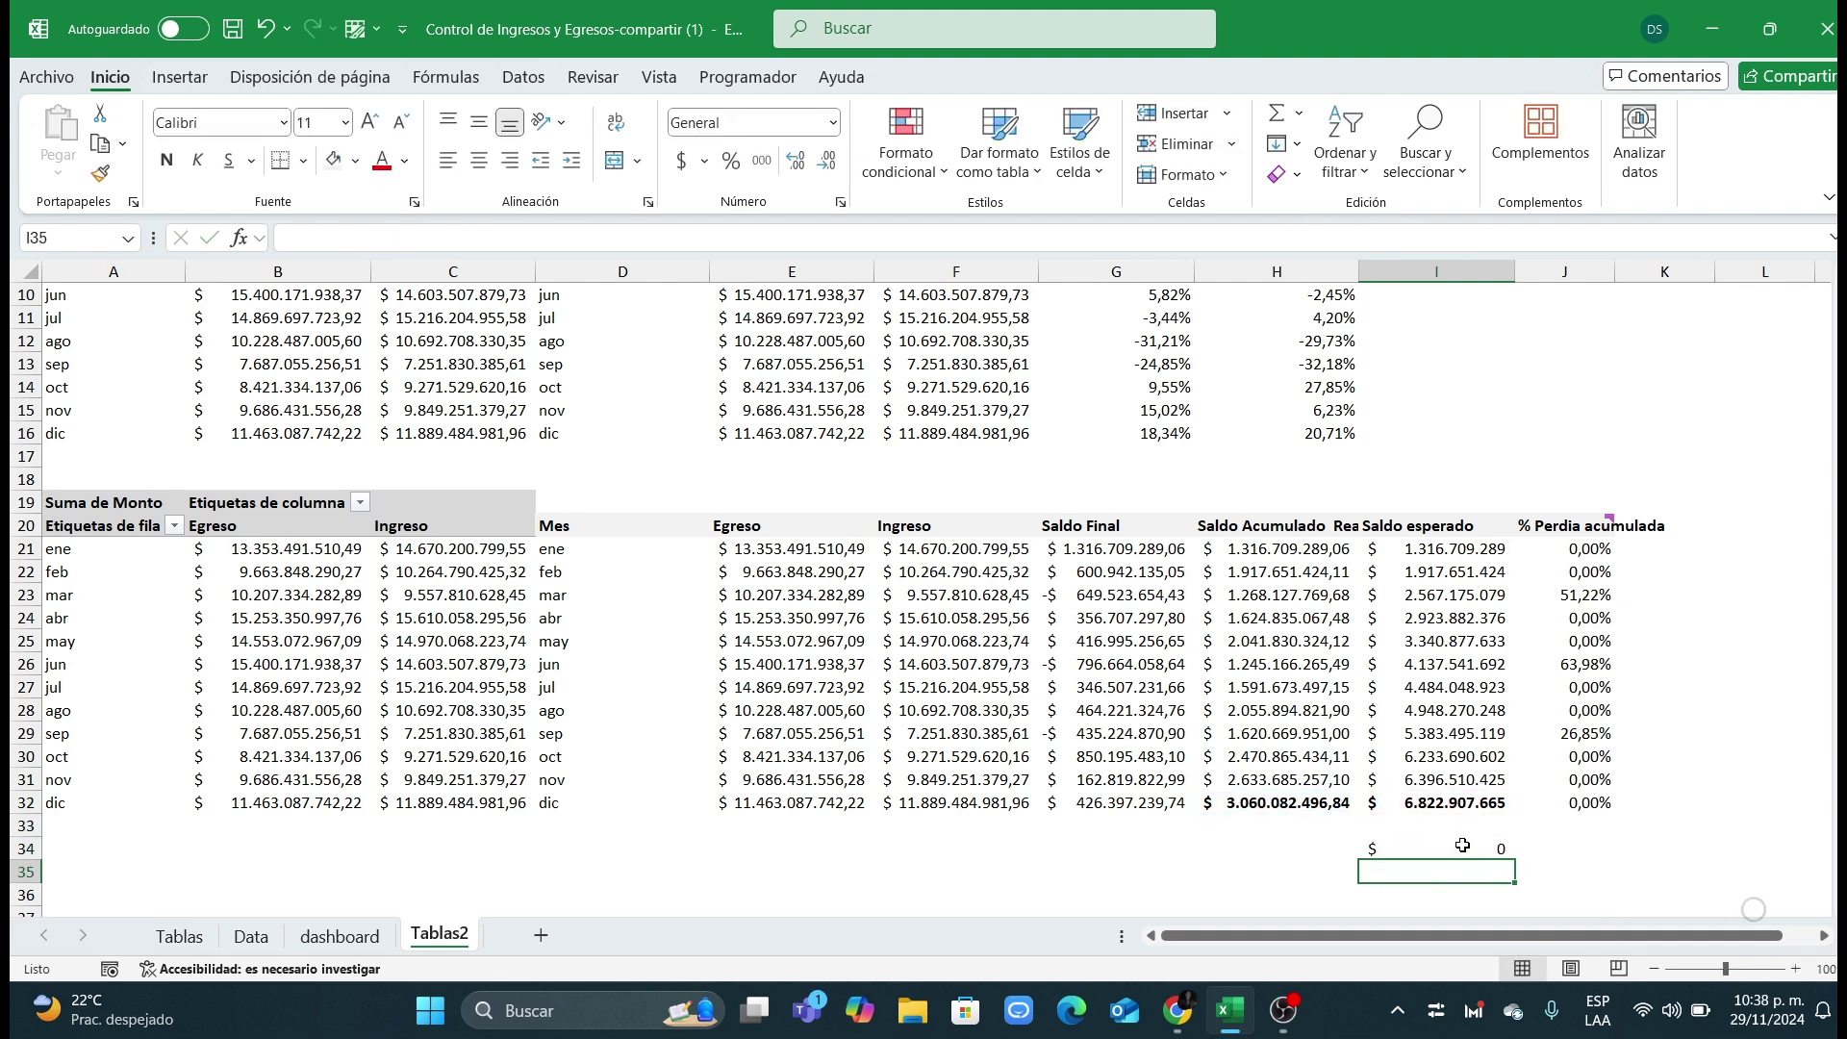
key(Up)
click(731, 160)
click(787, 163)
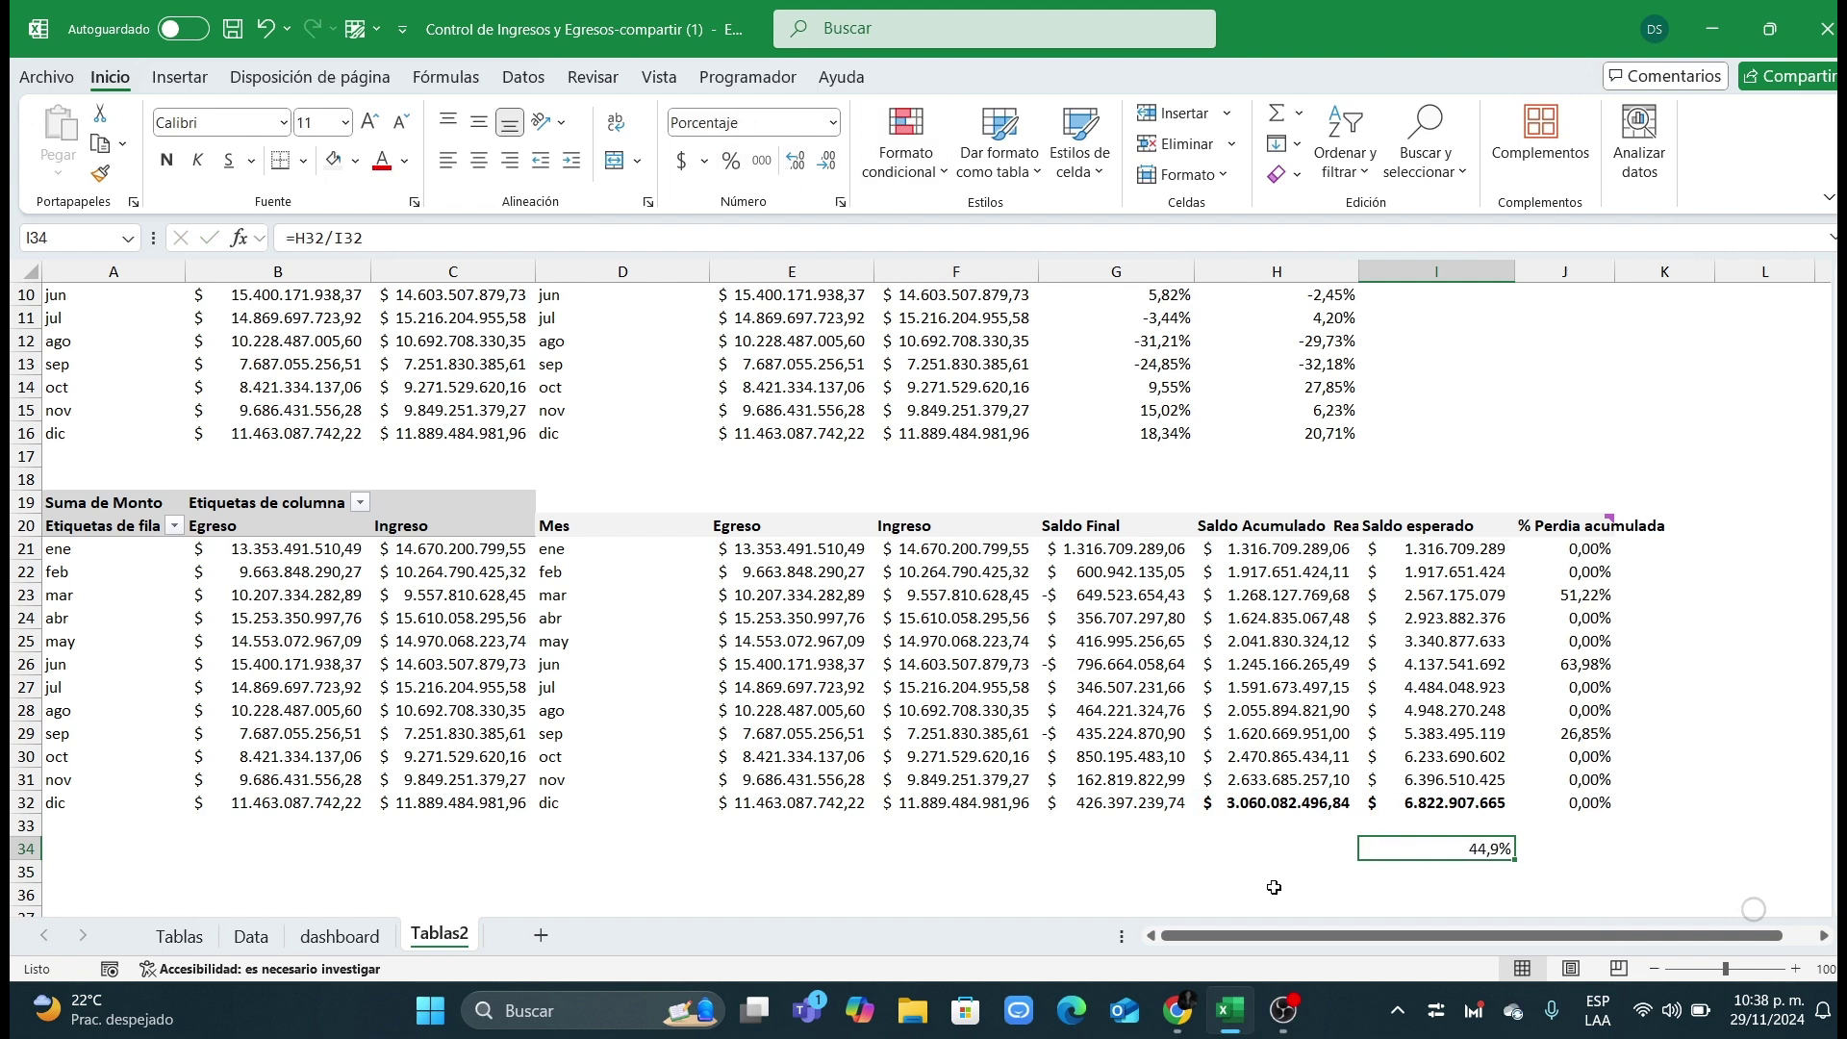
click(1274, 850)
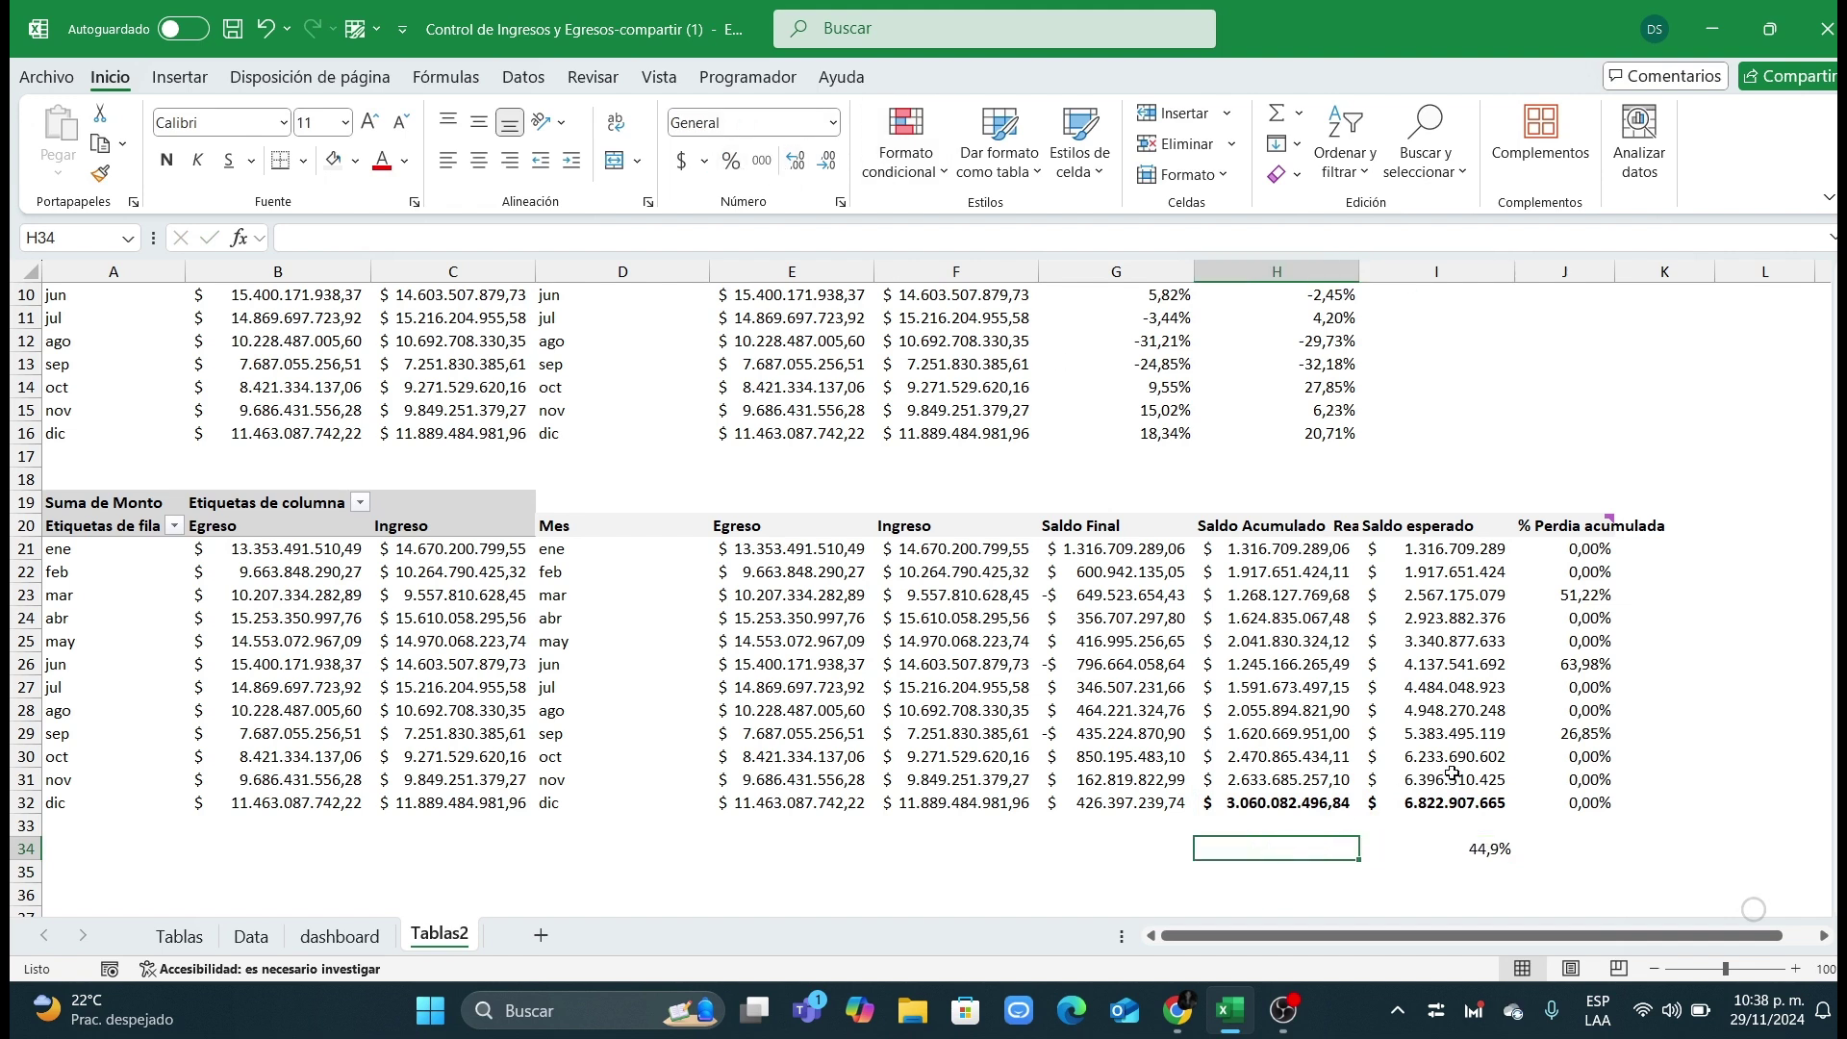
Step: Format the achieved percentage in I34 with an orange fill and bold white text
click(1395, 852)
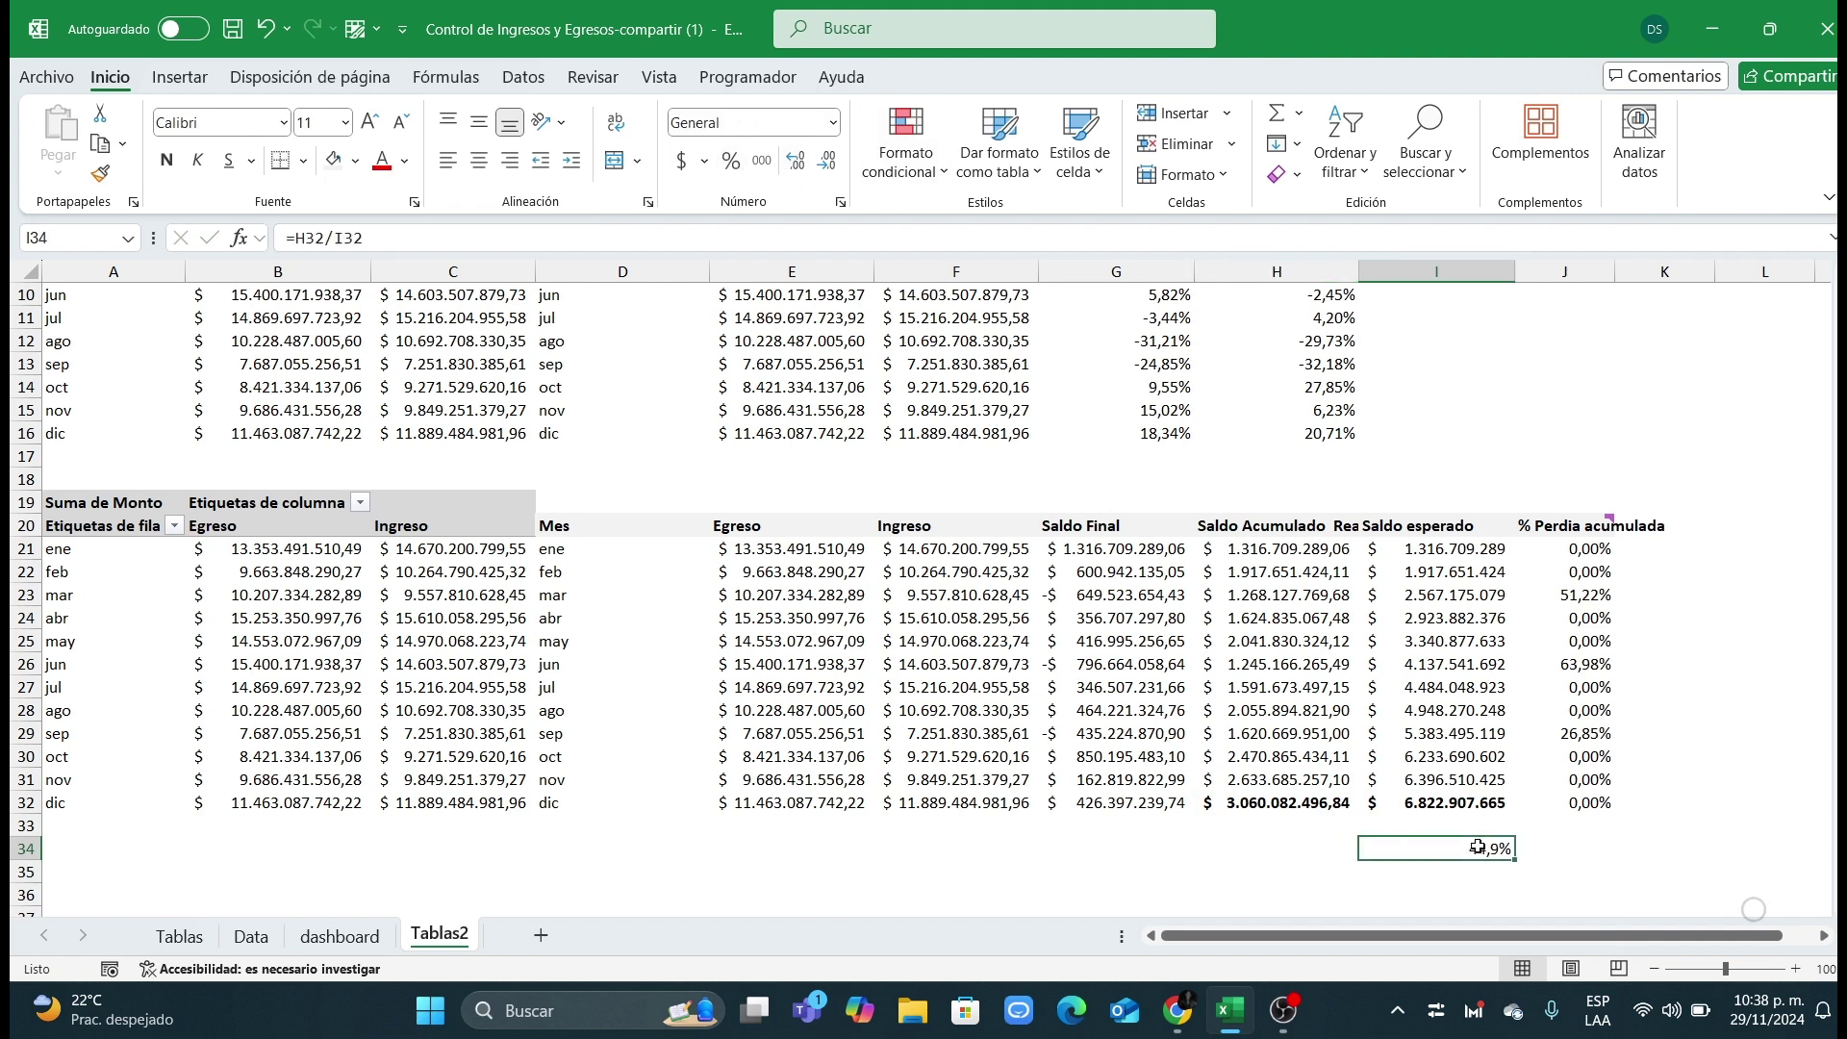
click(353, 161)
click(426, 274)
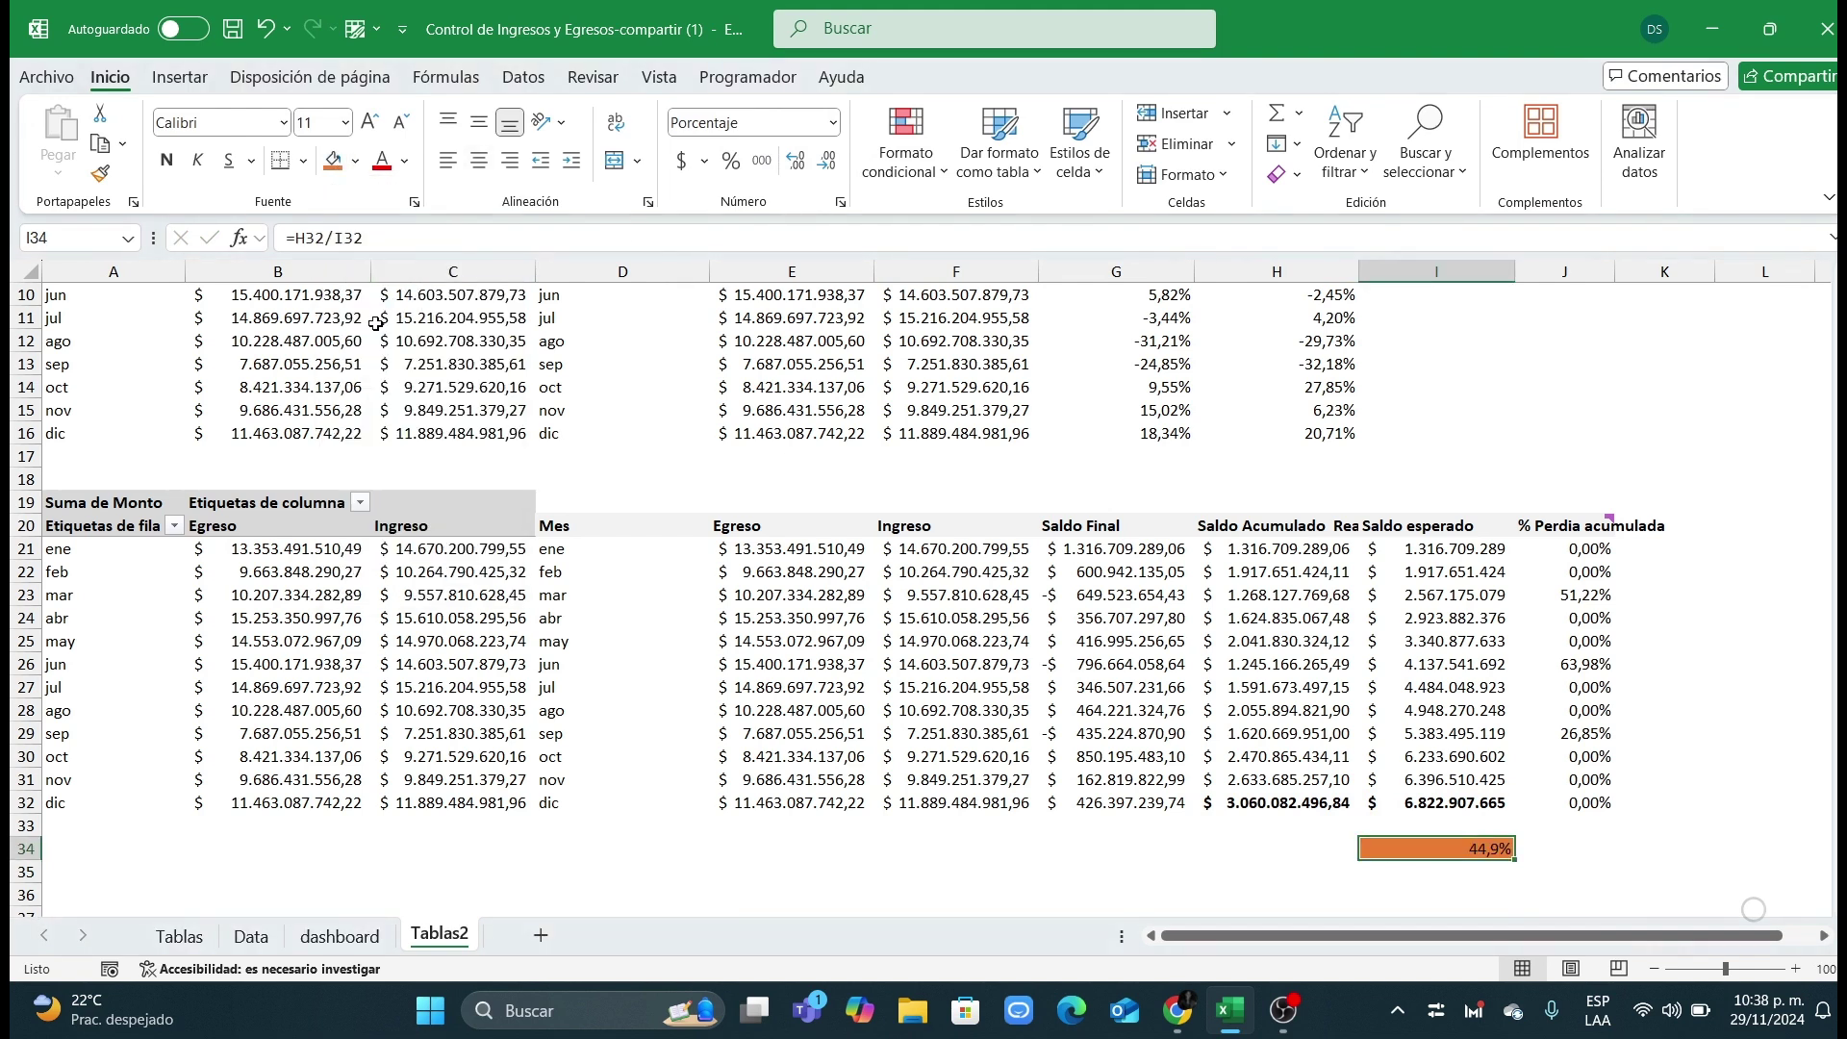
click(167, 161)
click(404, 161)
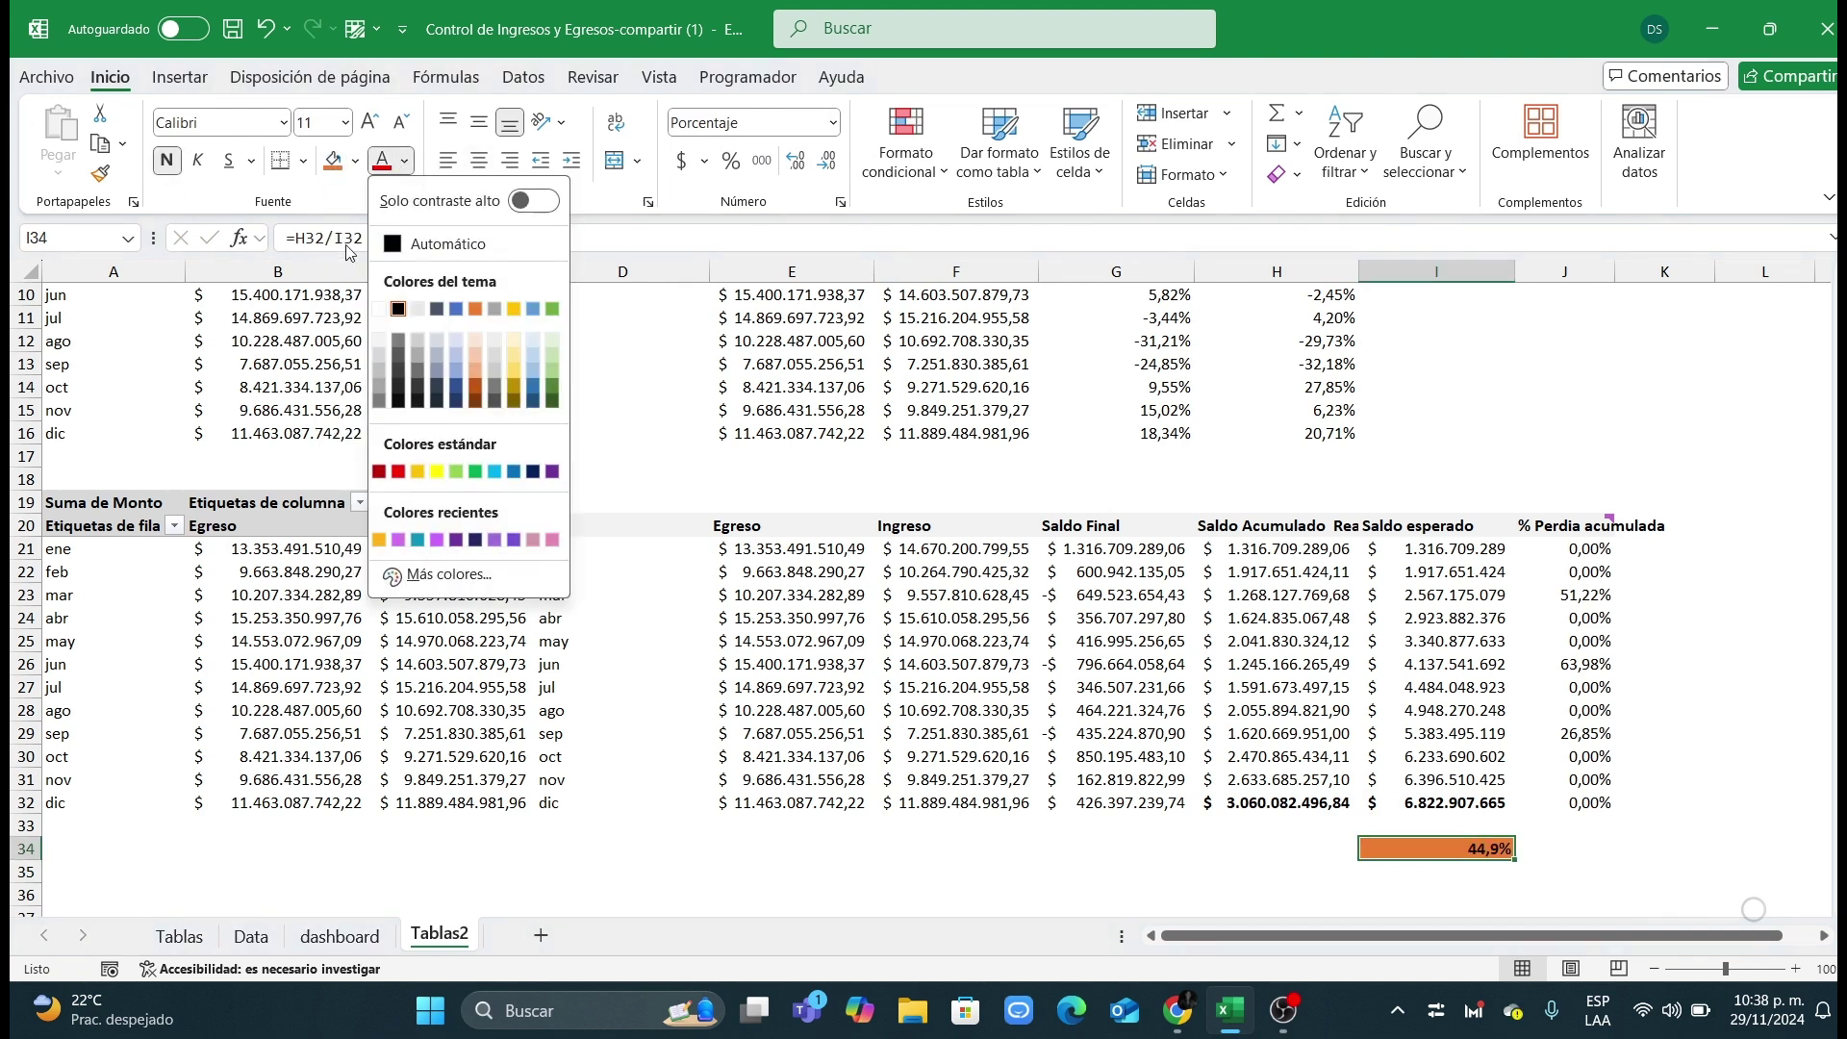
click(379, 309)
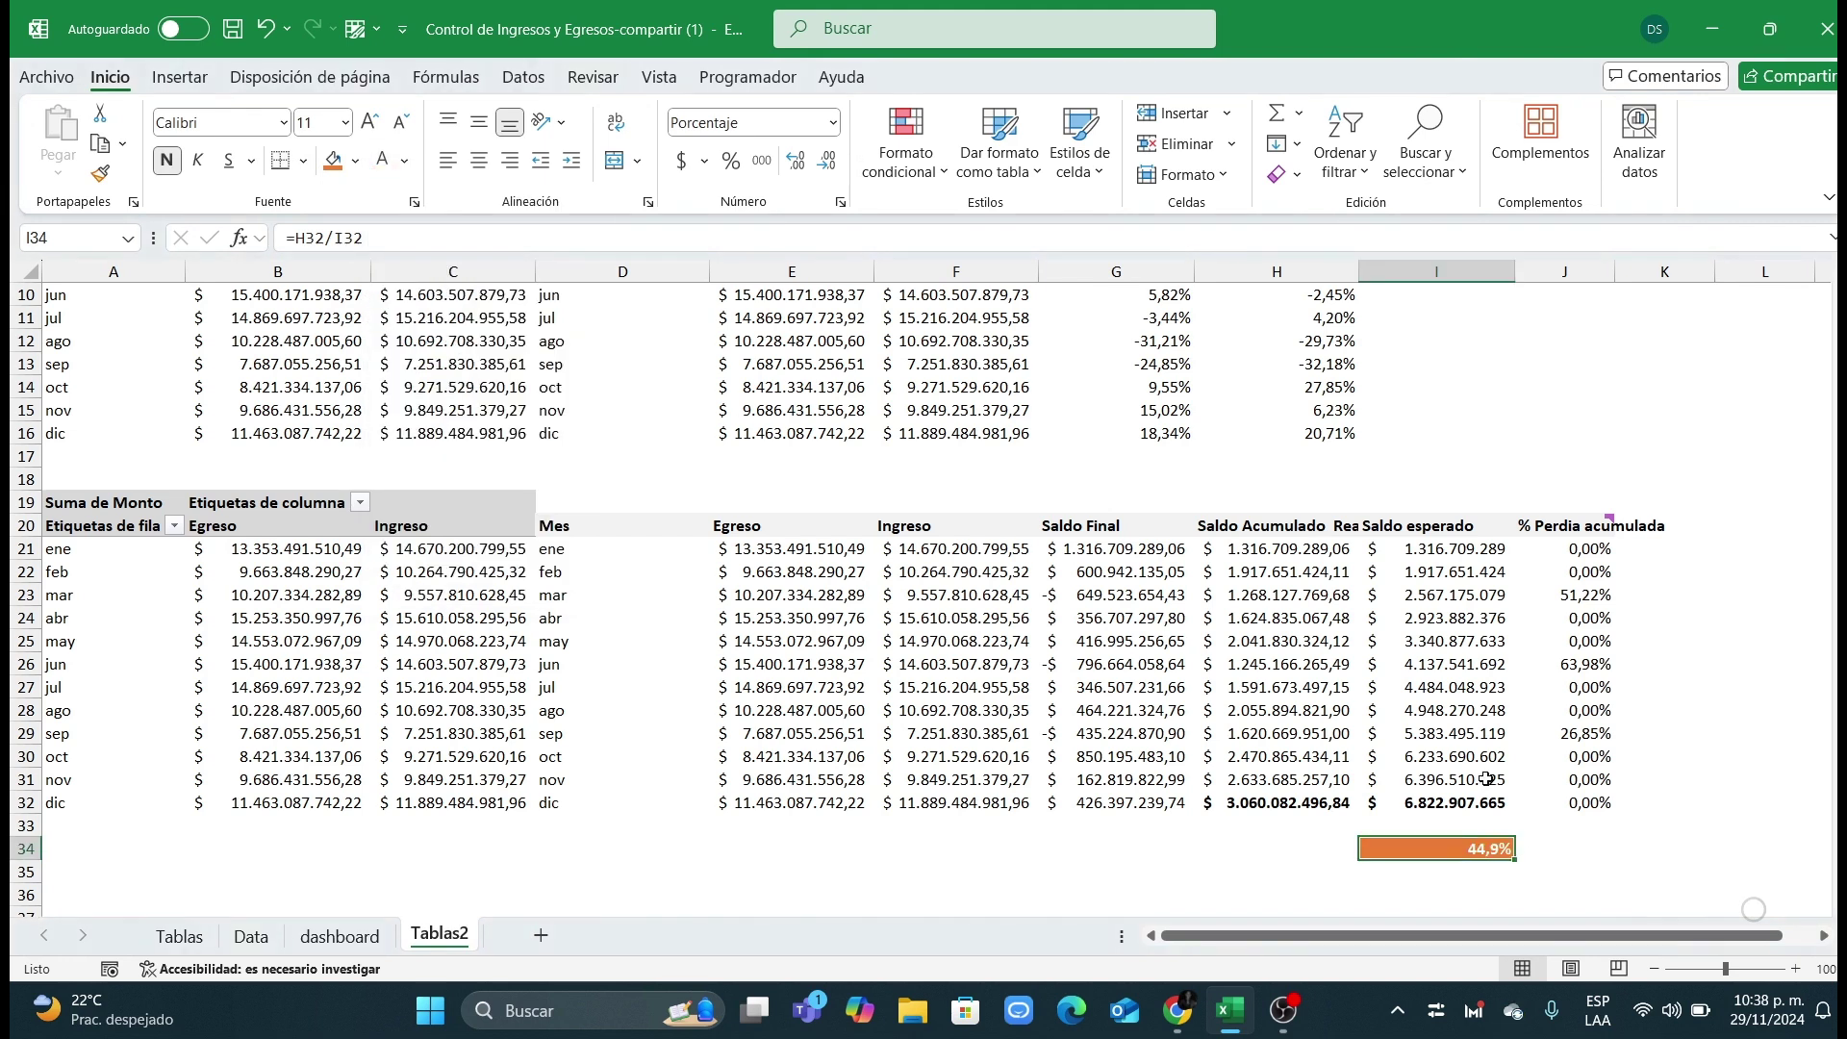
Step: Review the final, accumulated and expected balances on Tablas2, then examine the results-by-period pivot and its linked table on the Tablas sheet
click(1428, 807)
drag(1116, 573, 1116, 687)
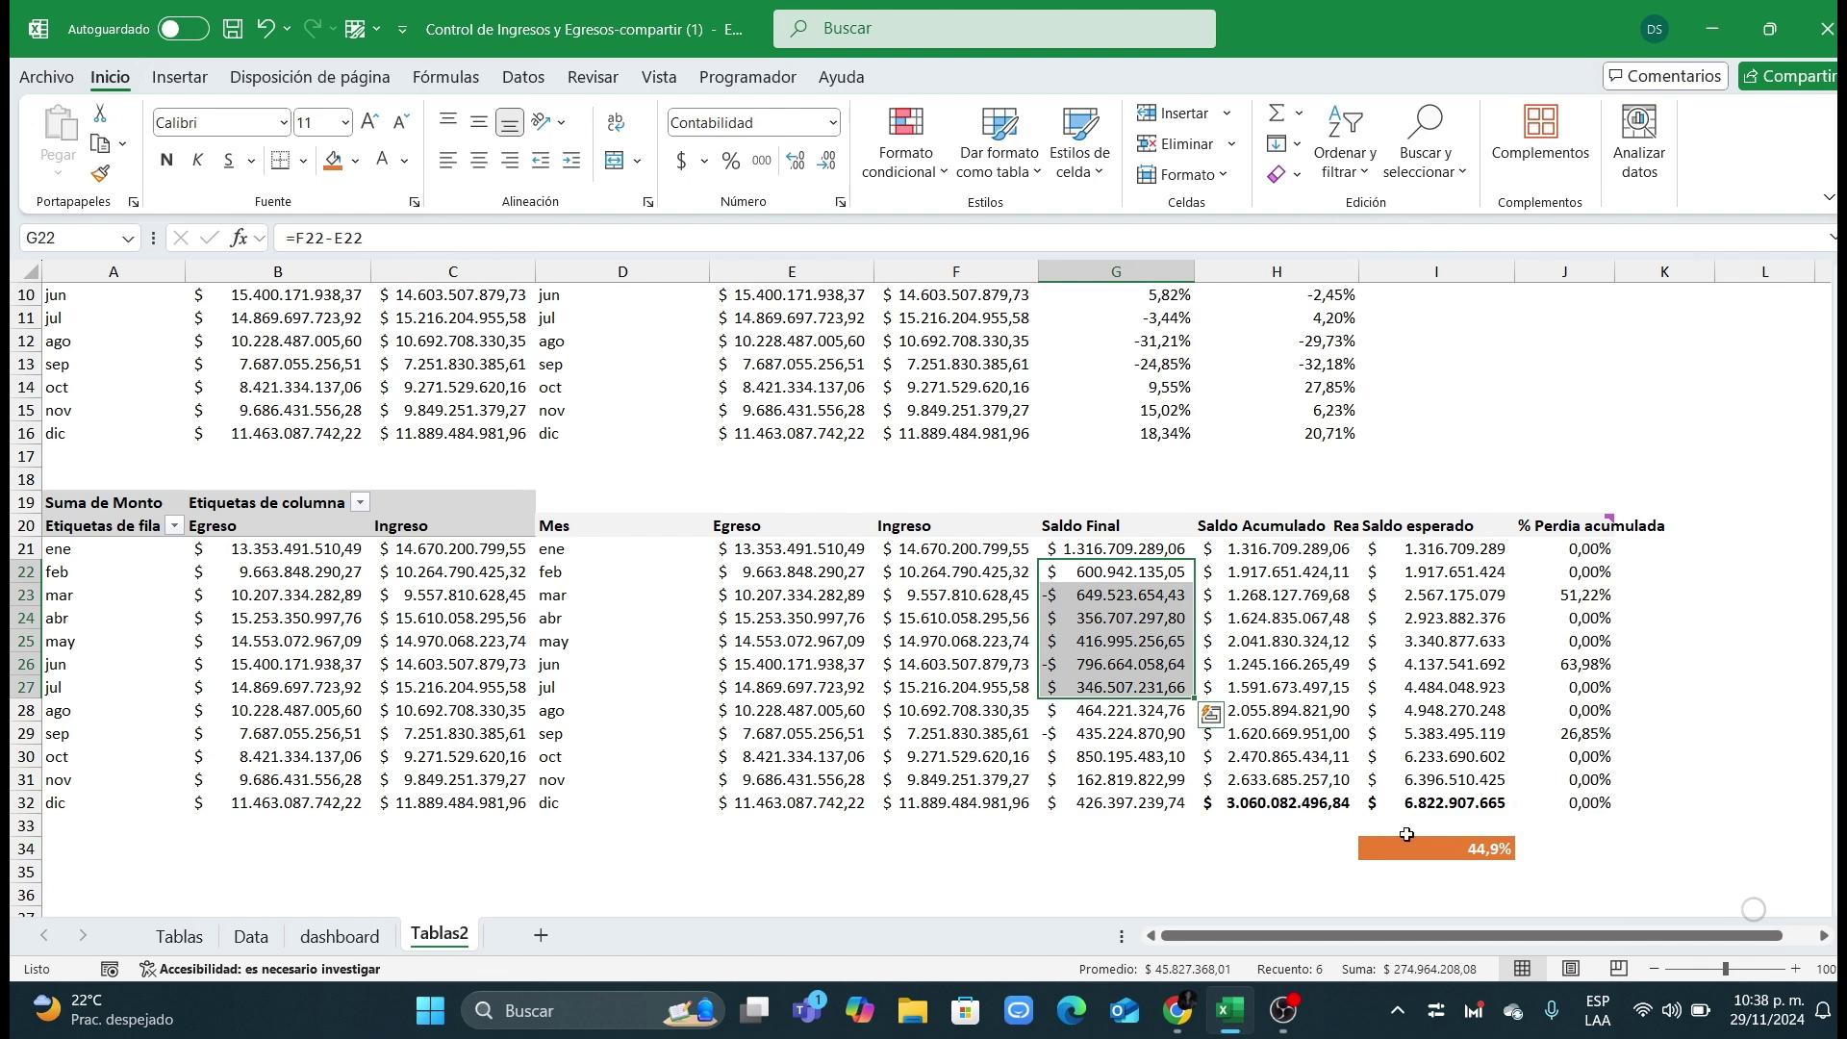
click(1294, 811)
click(1428, 802)
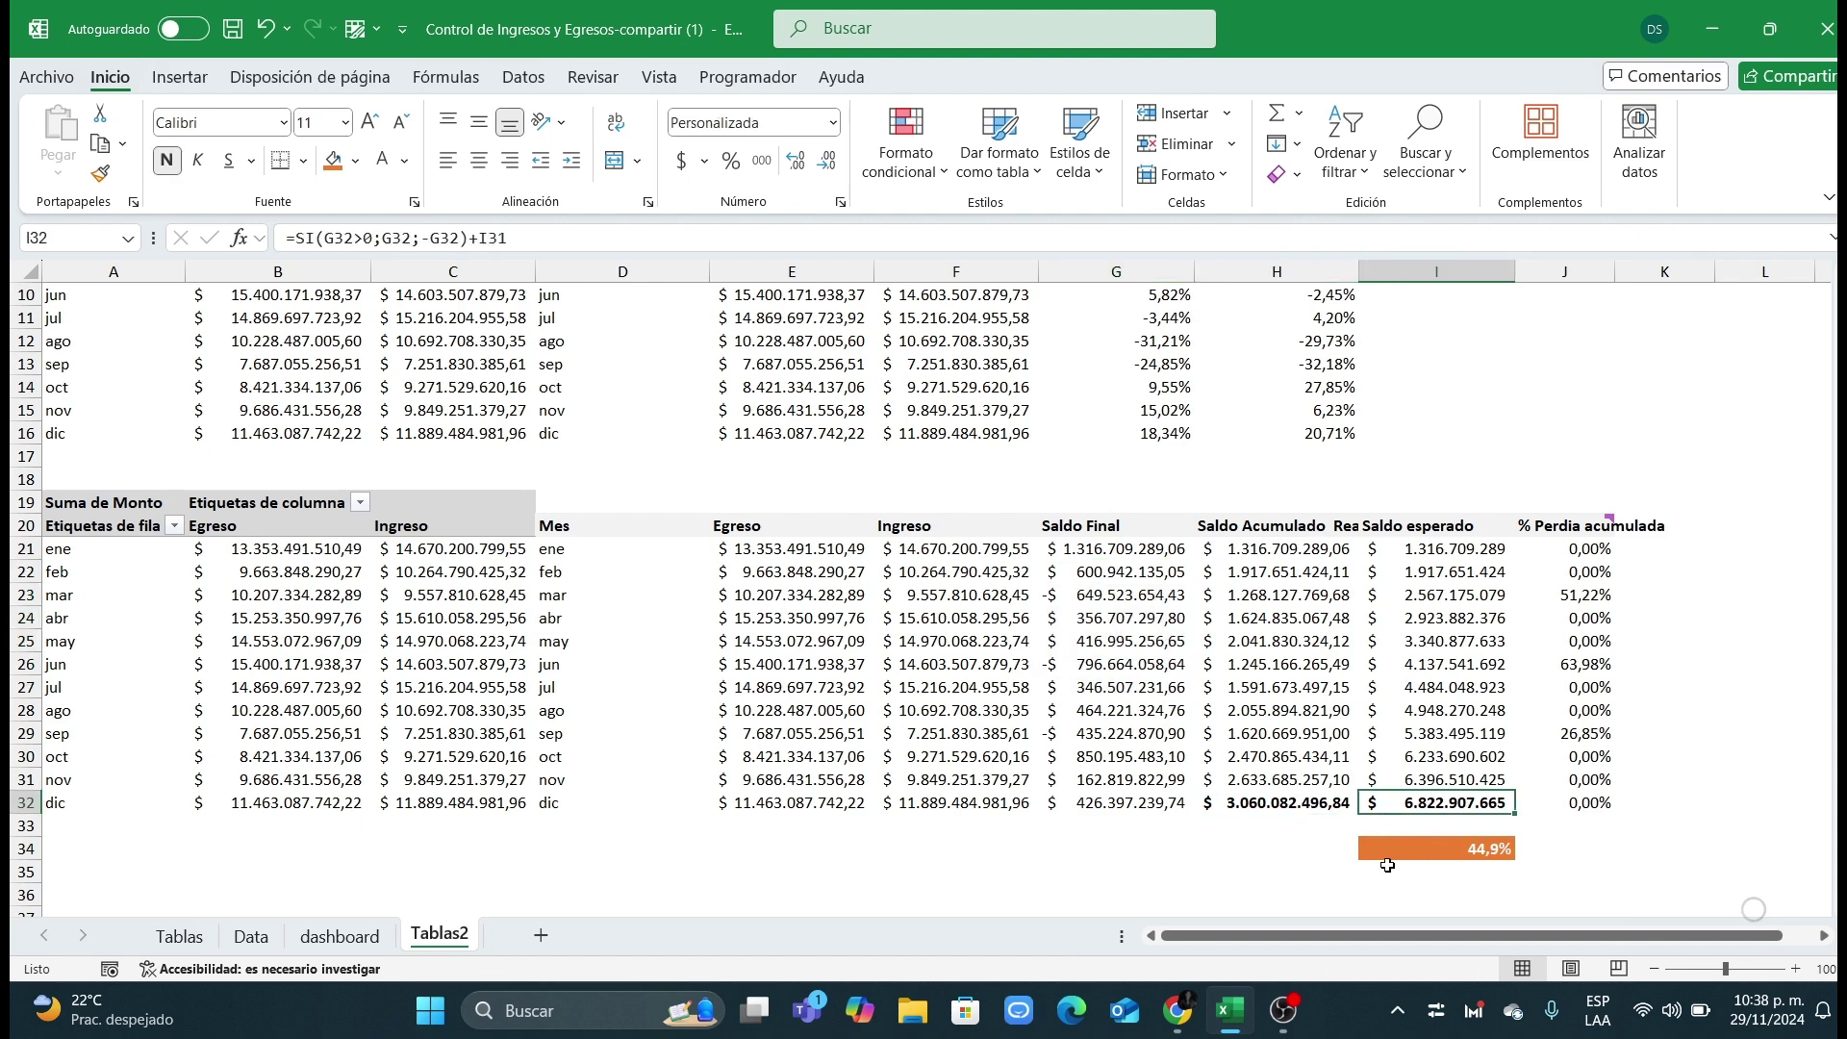
click(179, 936)
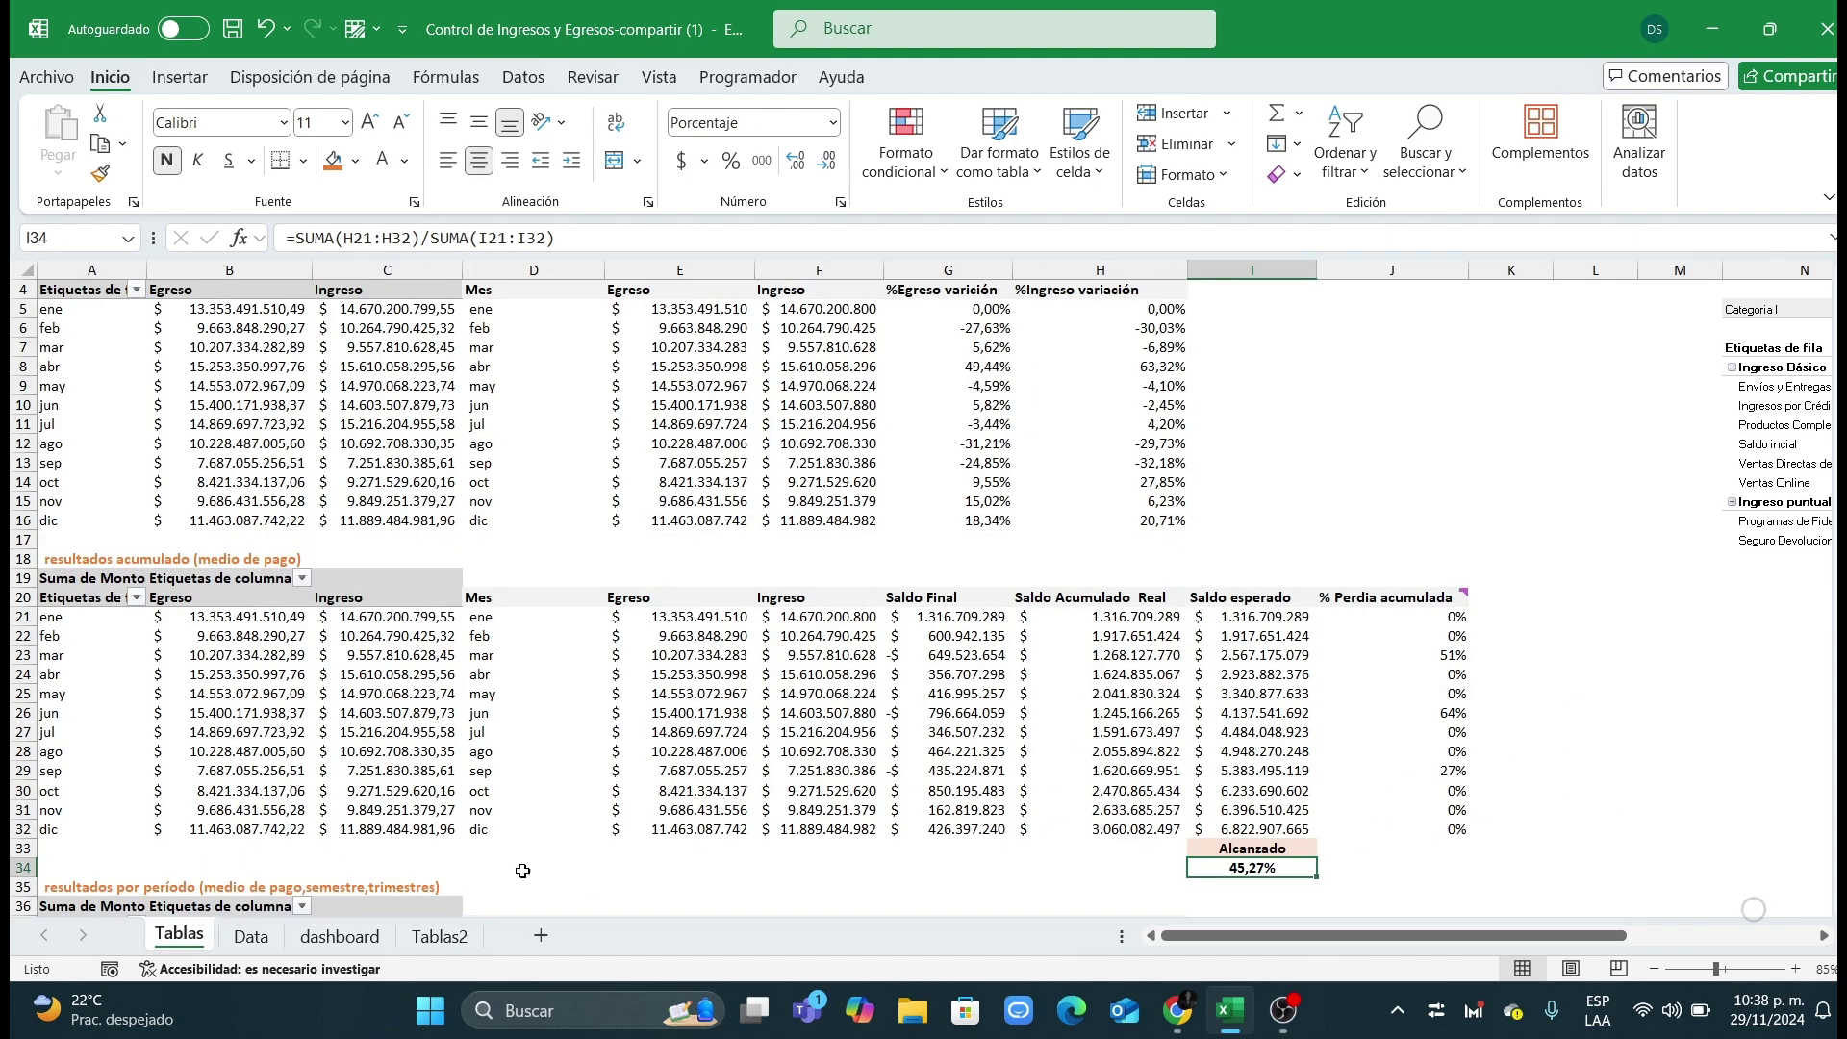
scroll(834, 844, down, 3)
scroll(834, 845, down, 4)
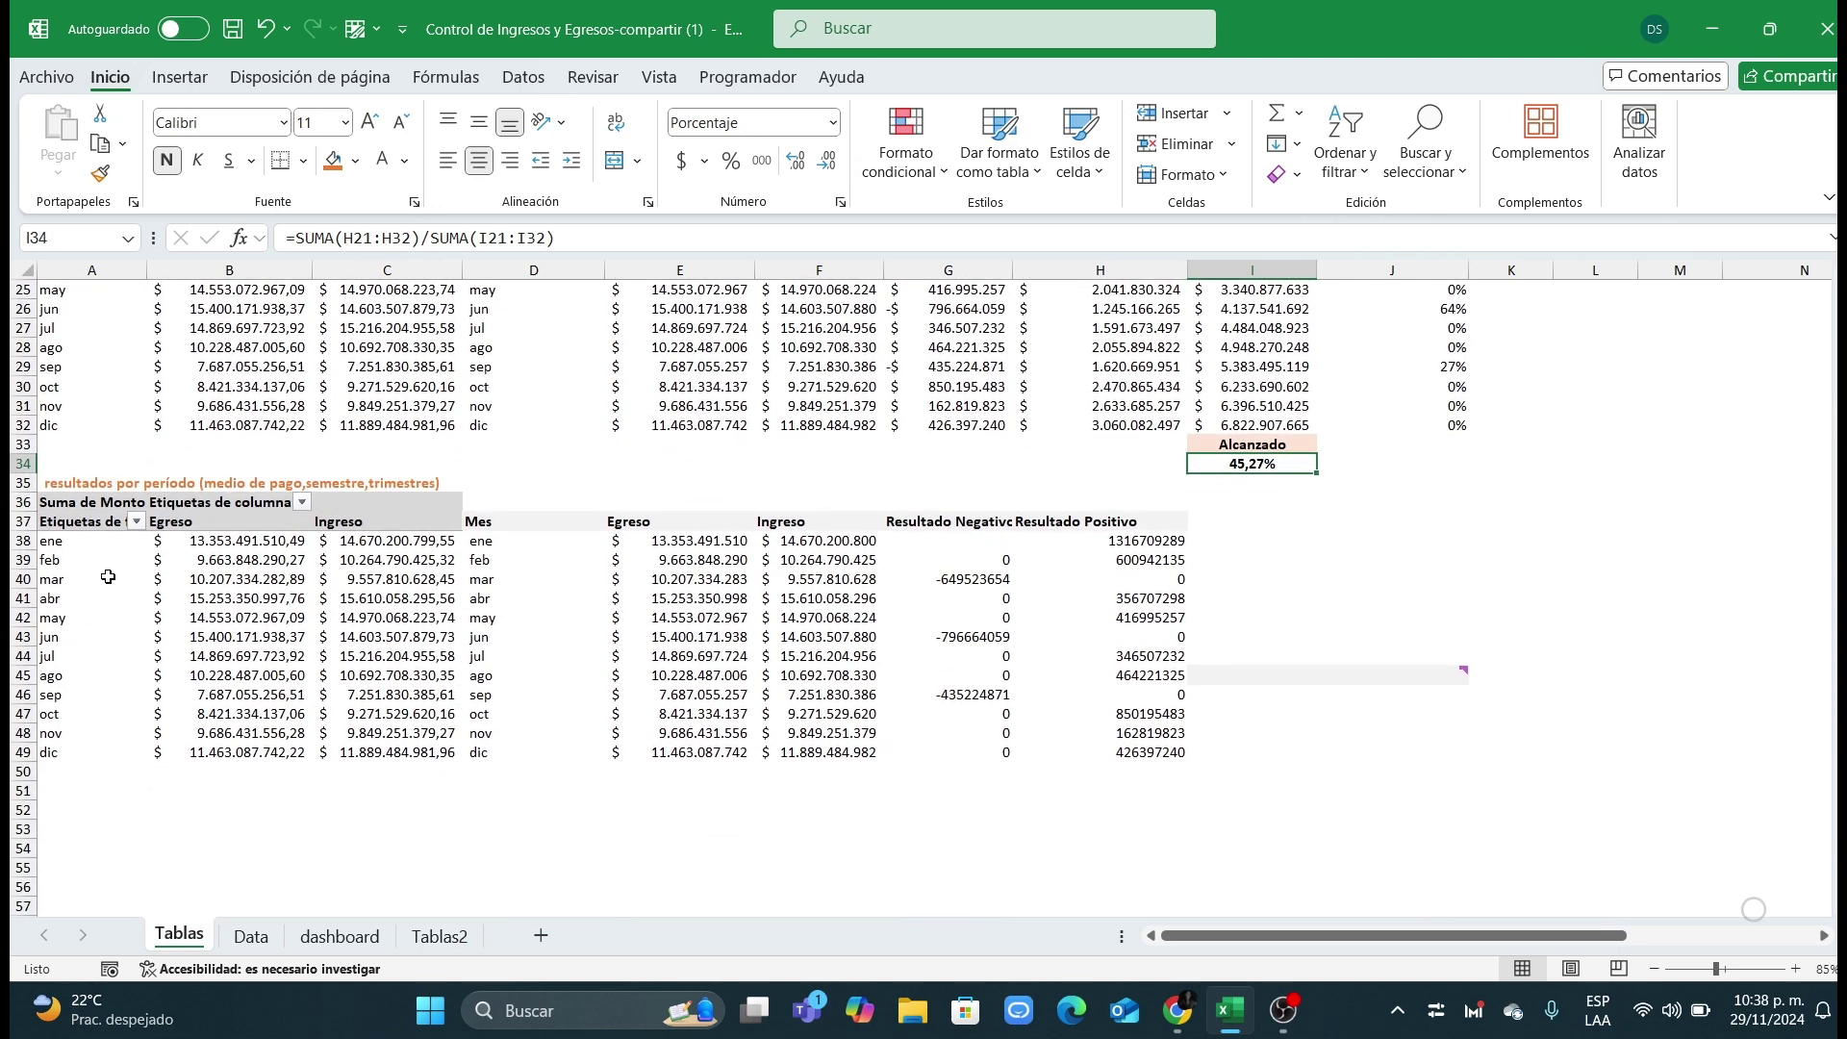
drag(89, 574, 83, 632)
drag(216, 558, 241, 637)
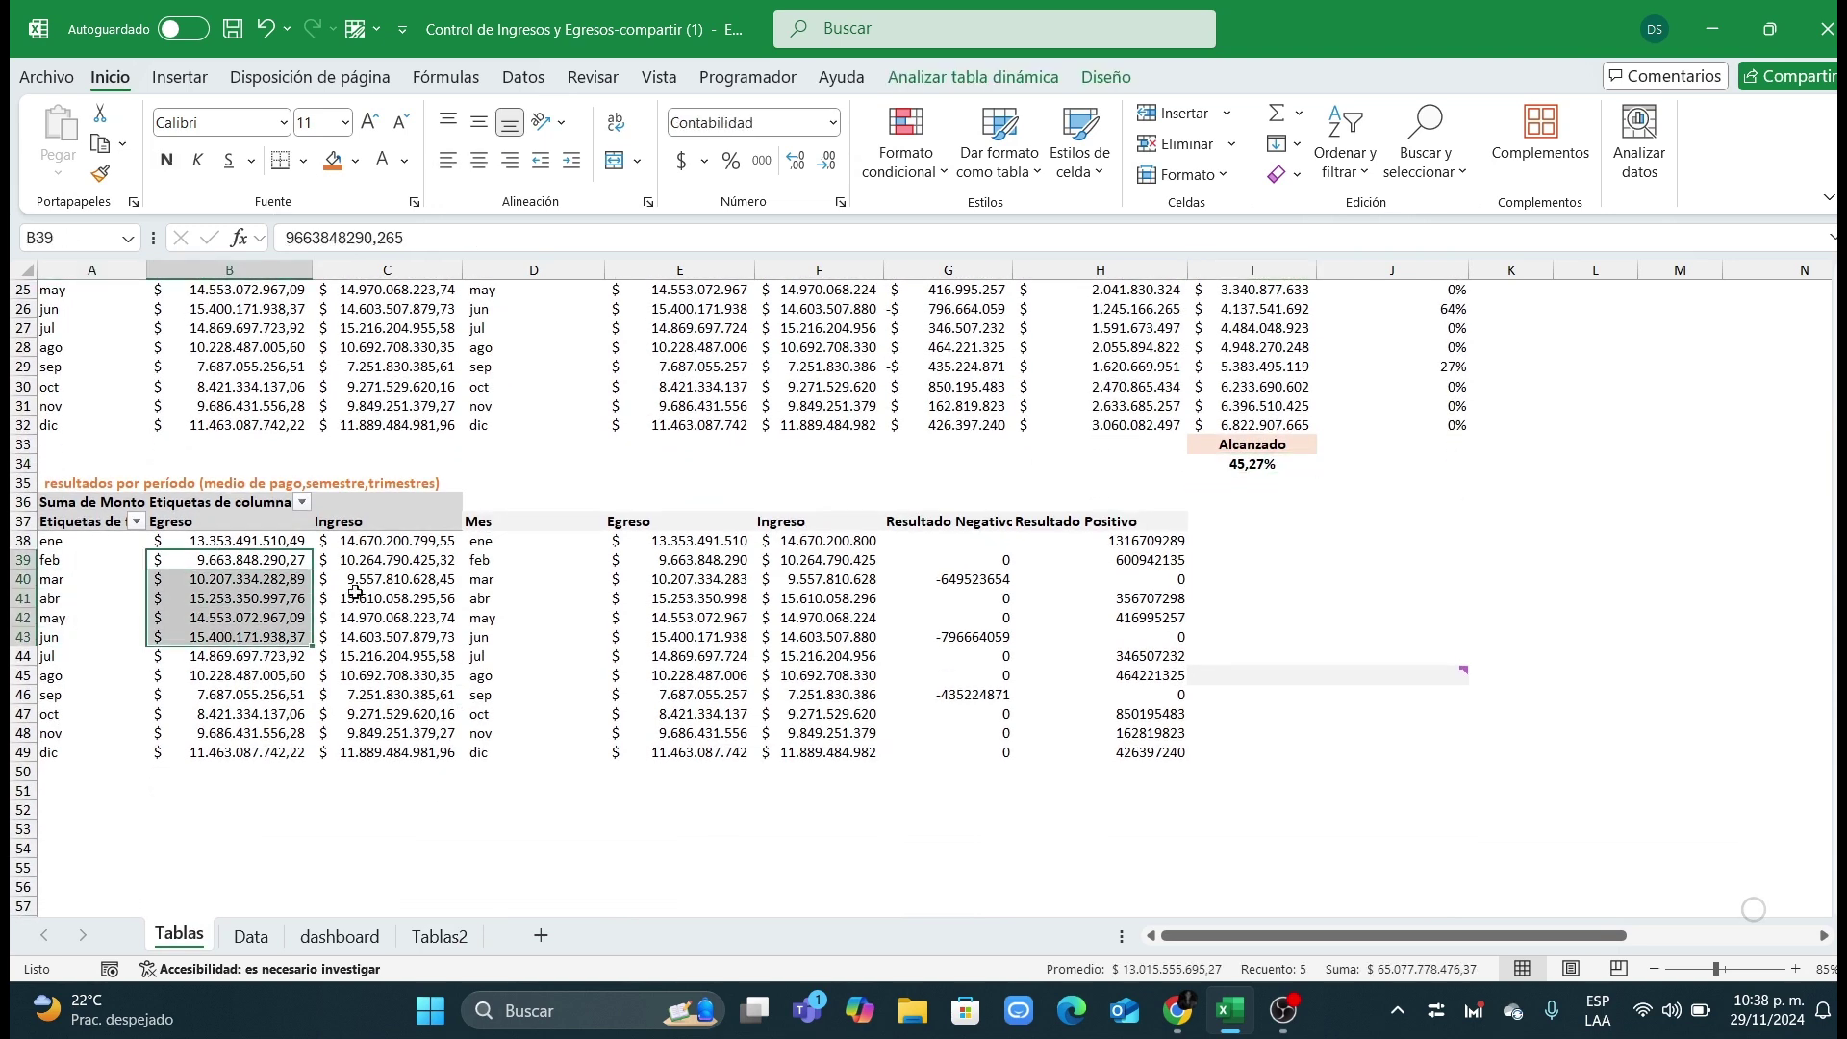
drag(358, 583, 426, 693)
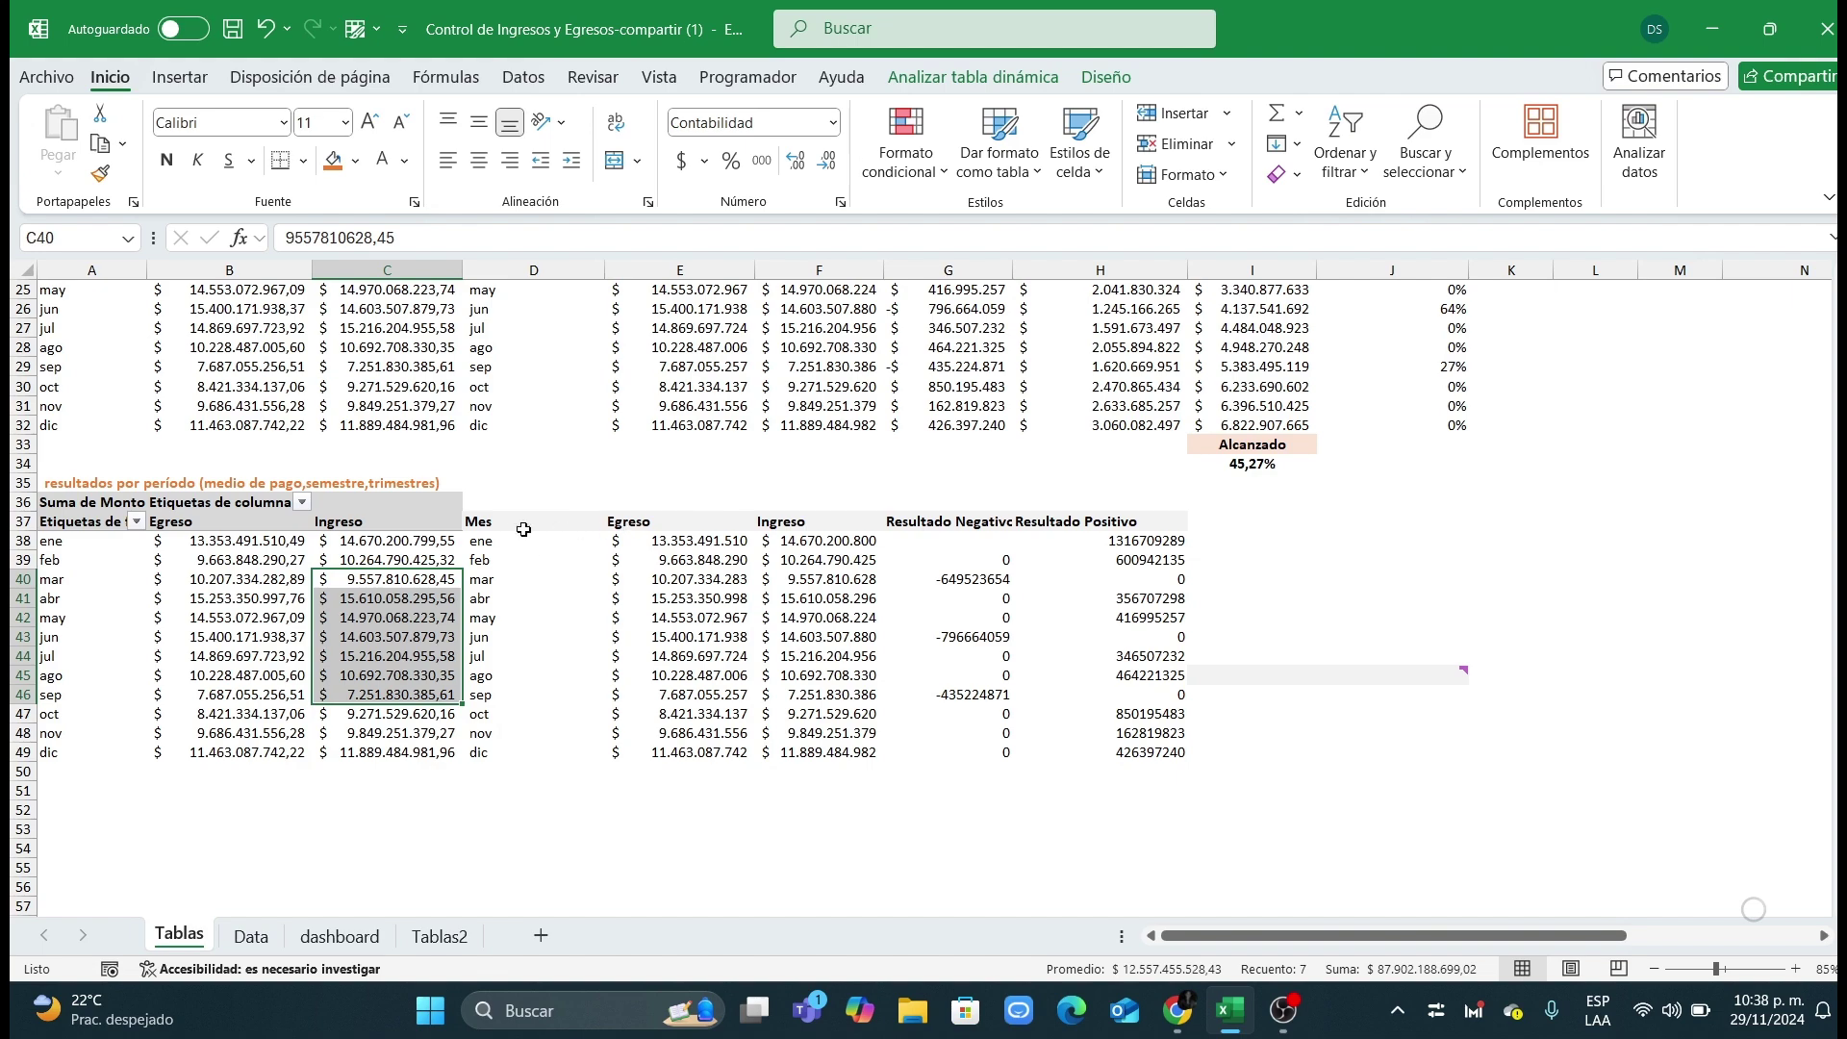
drag(496, 502, 871, 717)
Step: Copy the heading "resultados acumulado (medio de pago)" from A18 on Tablas into A18 on Tablas2
scroll(215, 561, up, 5)
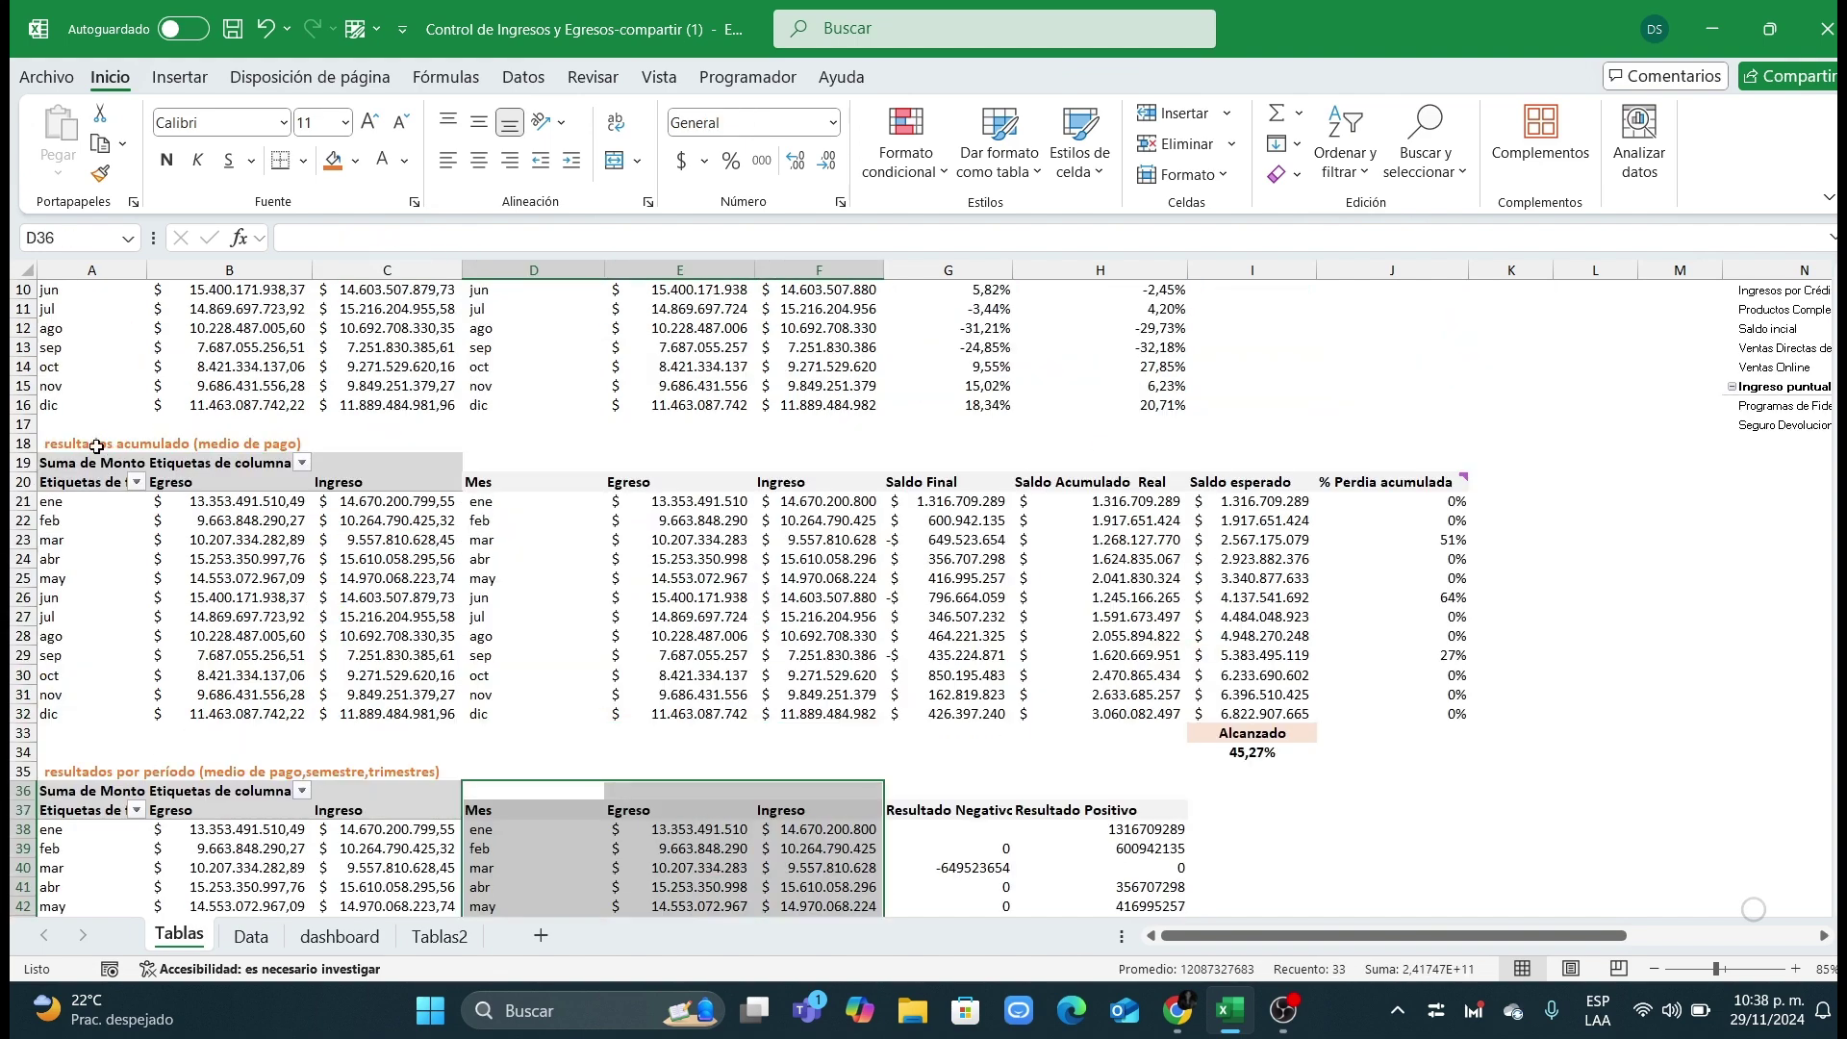
click(76, 448)
key(ctrl+c)
click(440, 935)
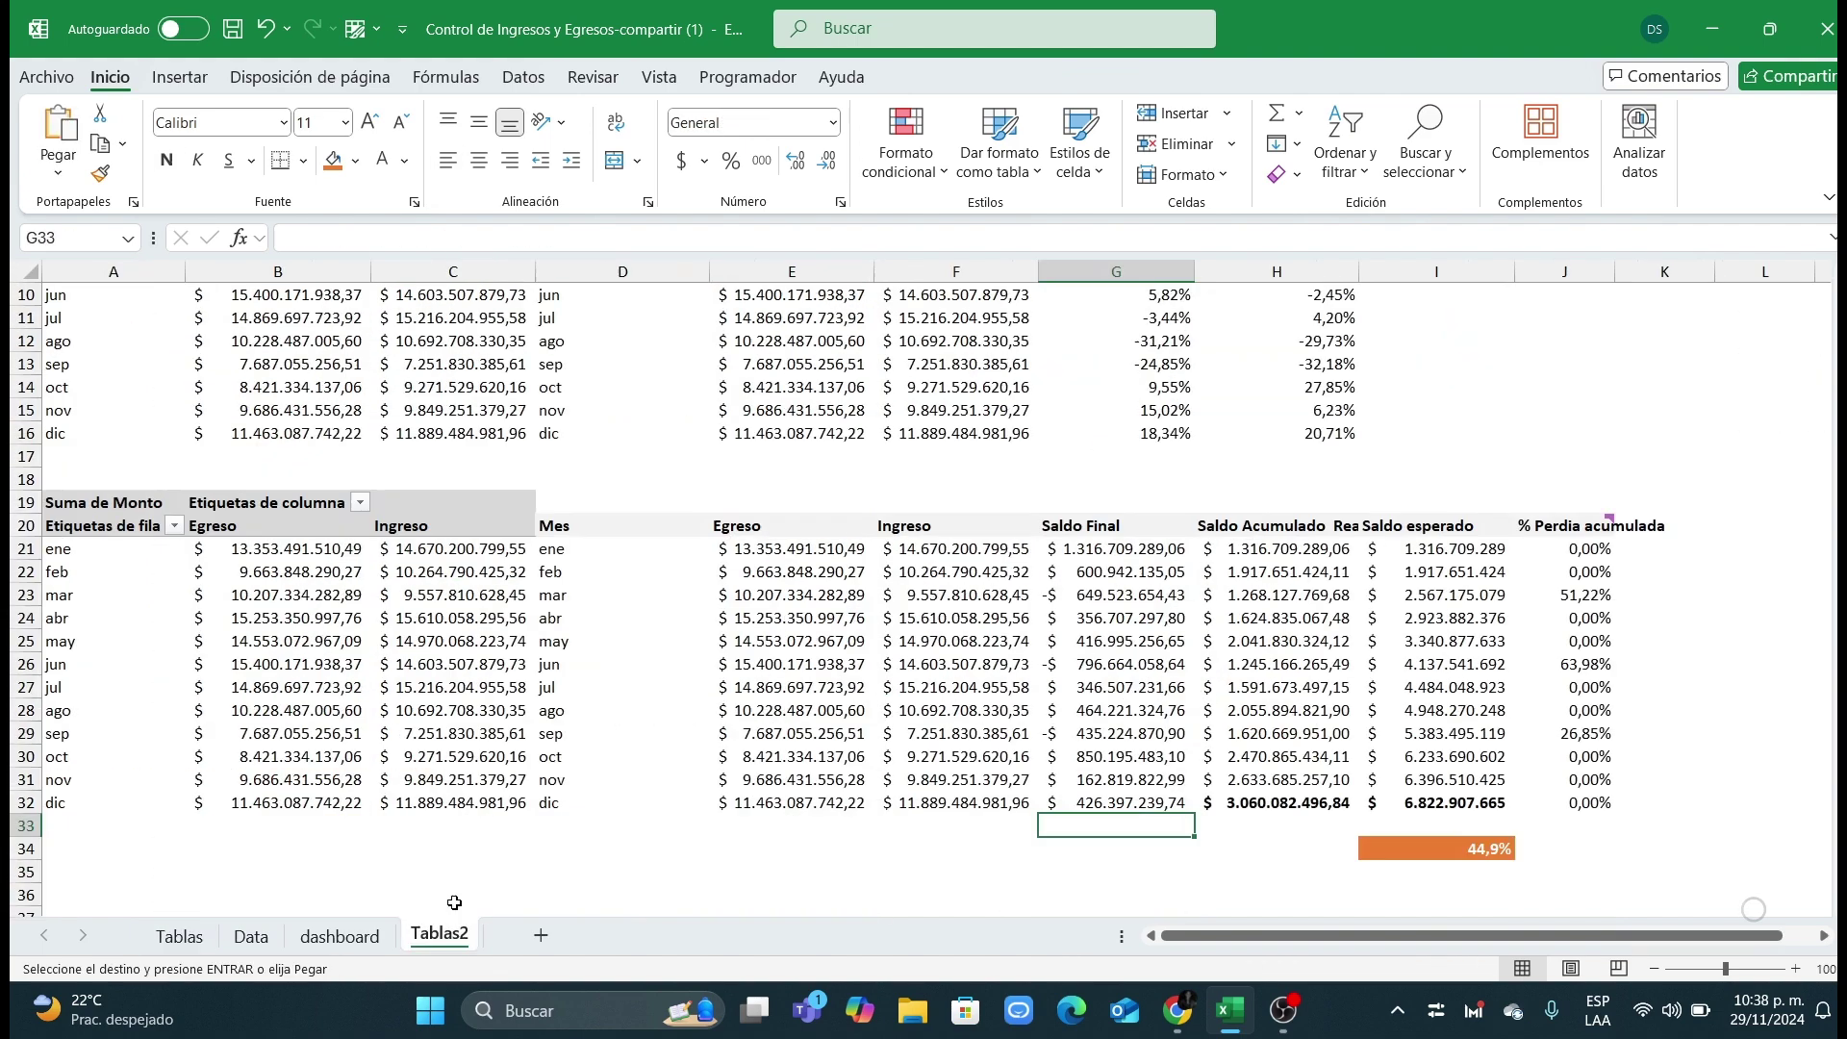
click(57, 486)
key(ctrl+v)
Step: Copy the "resultados por período (medio de pago,semestre,trimestres)" block A35:H49 from Tablas and paste it at A37 on Tablas2
click(179, 936)
scroll(224, 804, down, 4)
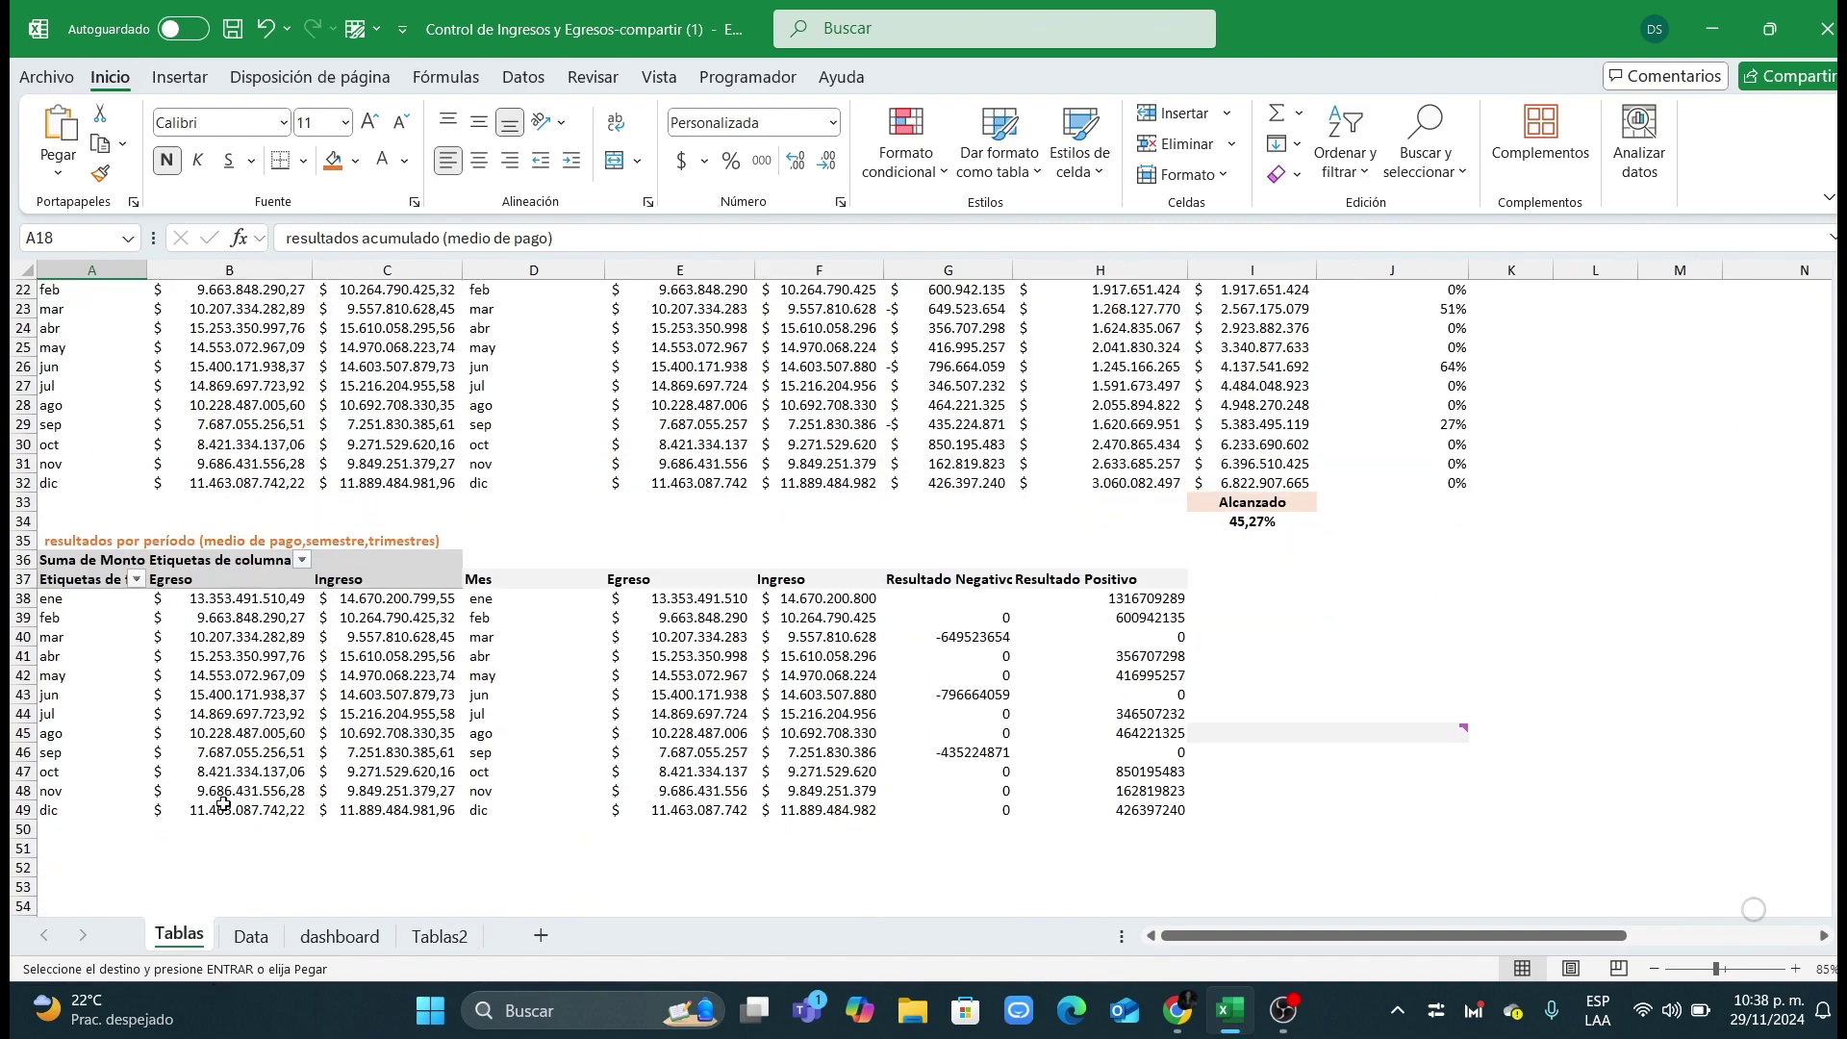
scroll(223, 804, up, 2)
scroll(223, 805, down, 2)
drag(67, 540, 774, 808)
key(ctrl+c)
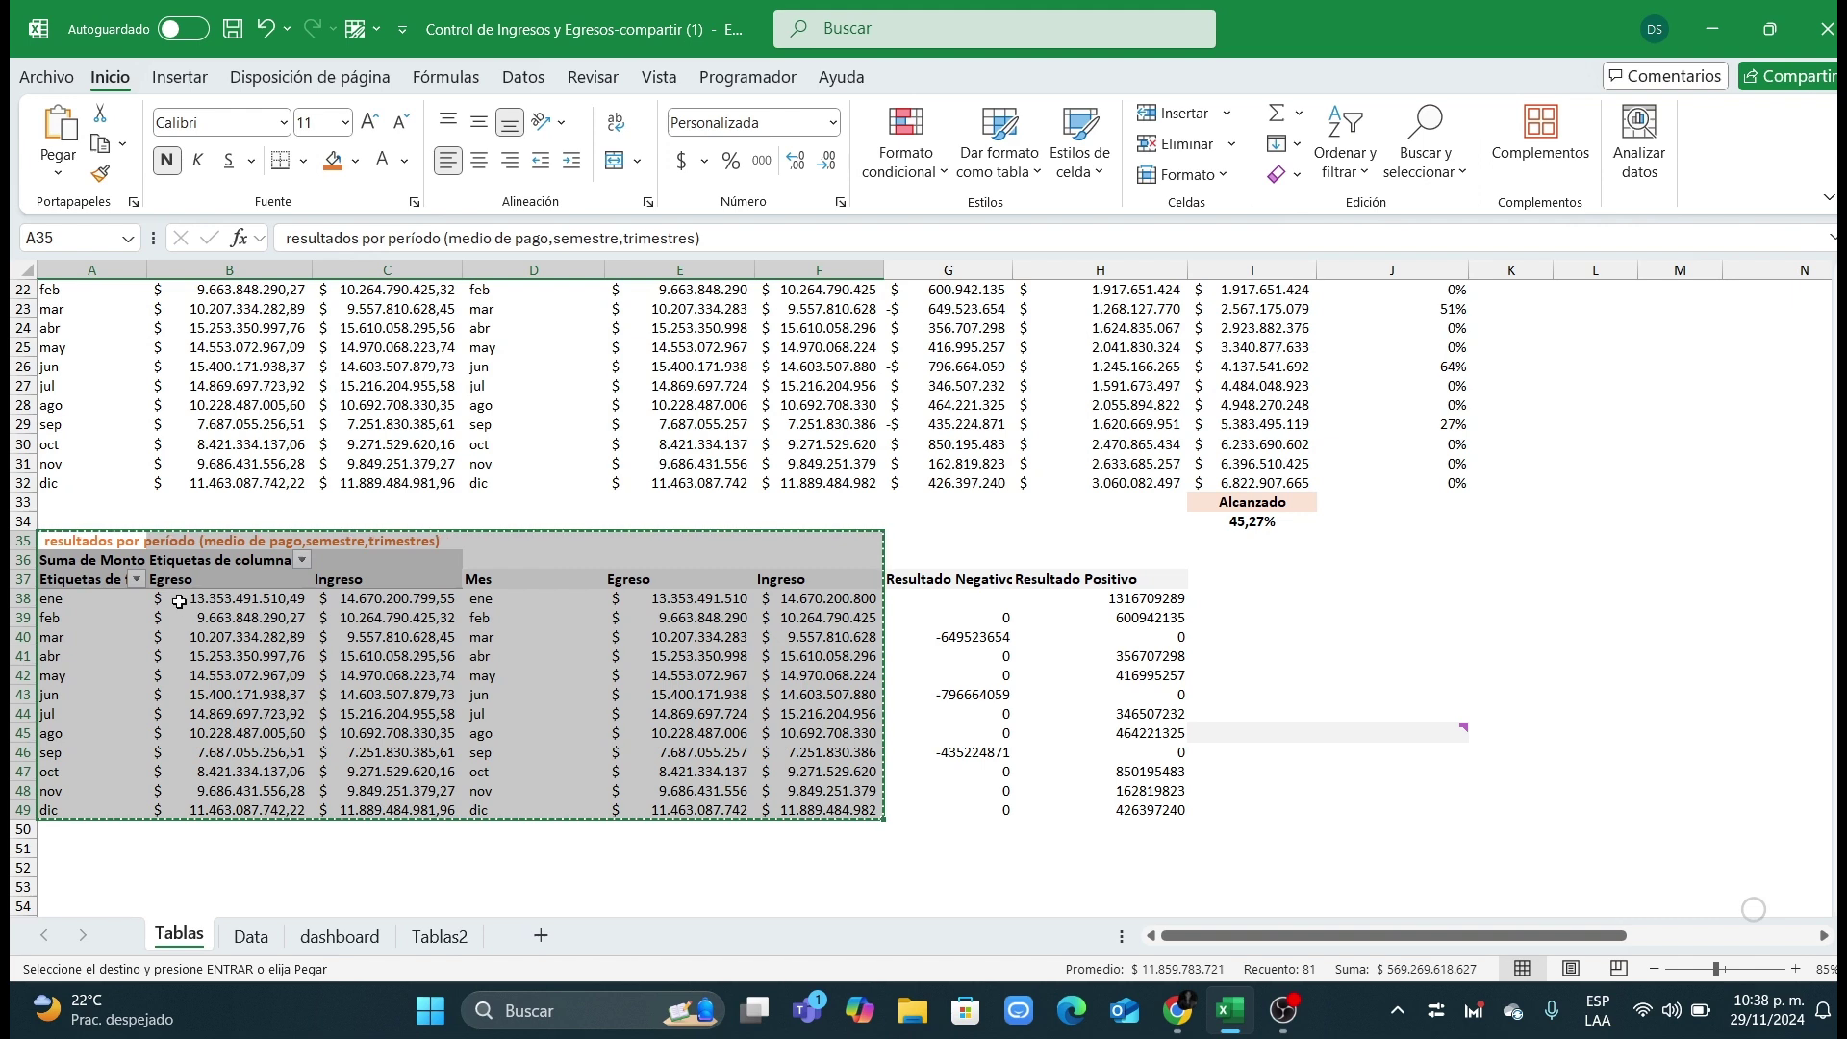
drag(63, 541, 1131, 818)
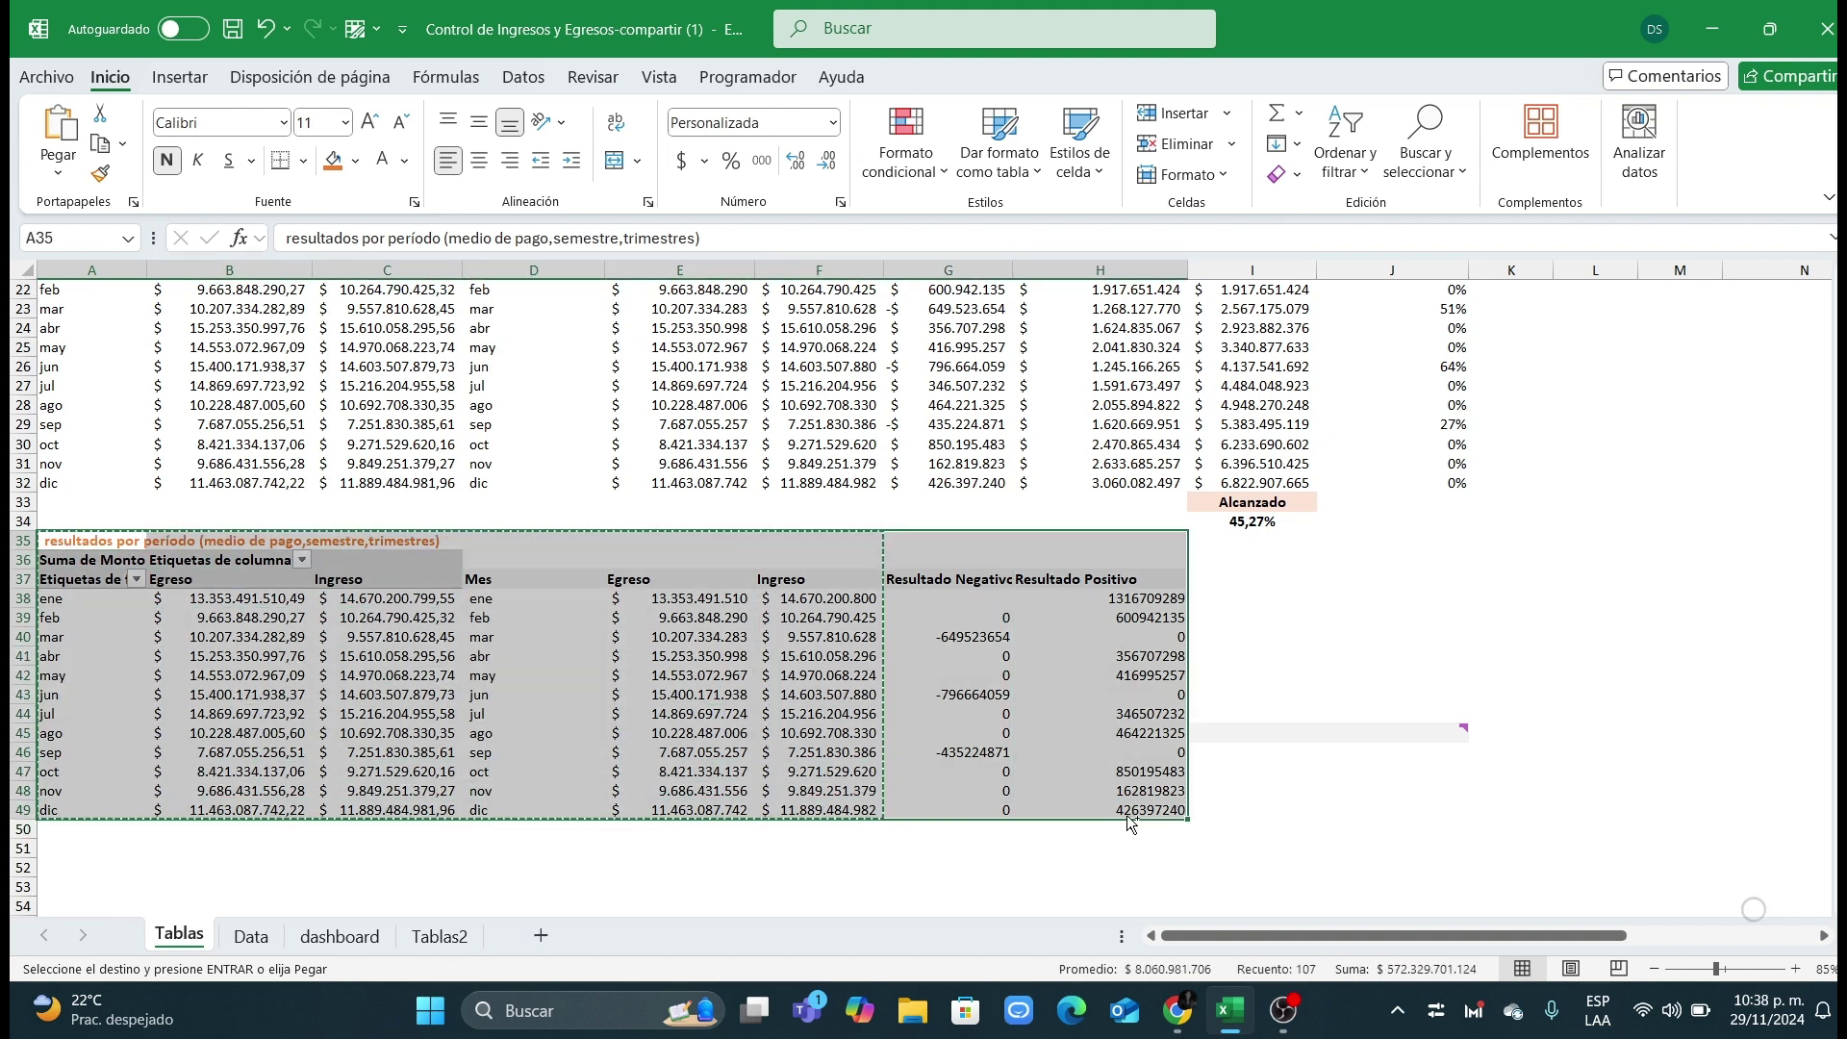
key(ctrl+c)
click(439, 935)
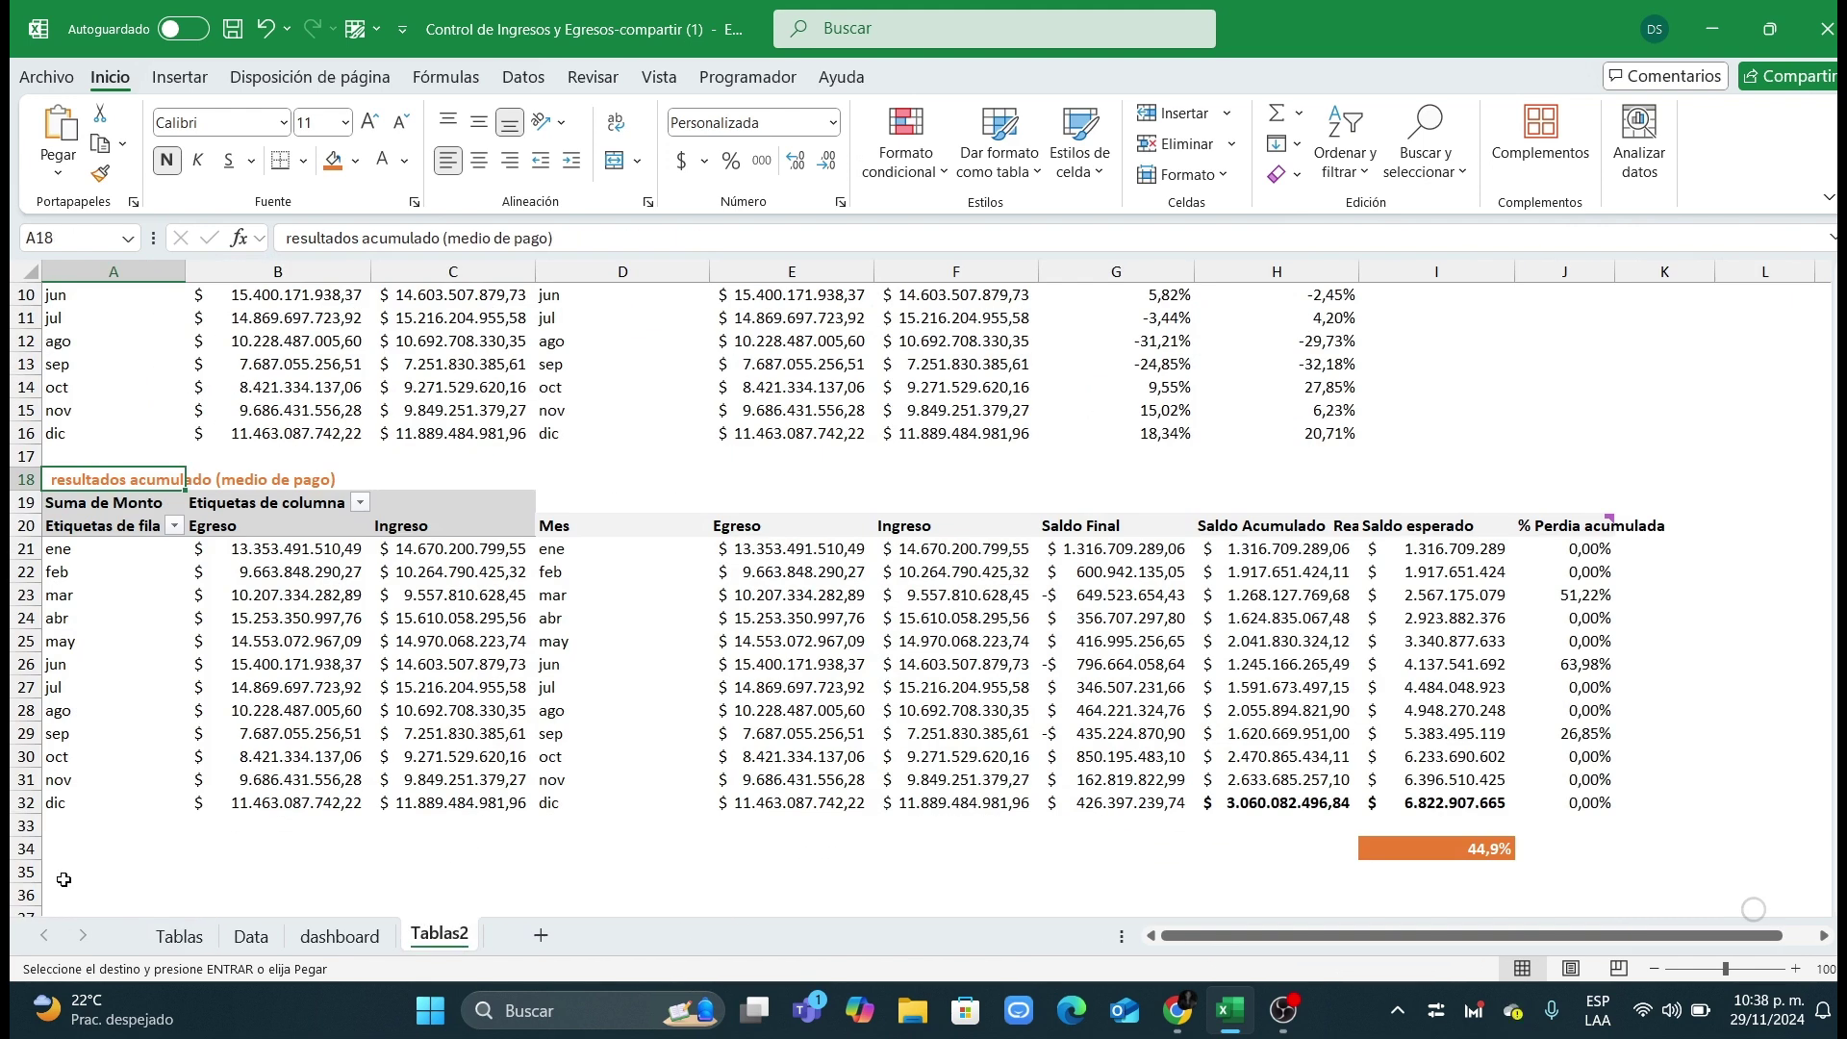
click(63, 890)
scroll(63, 890, down, 2)
click(79, 782)
key(Return)
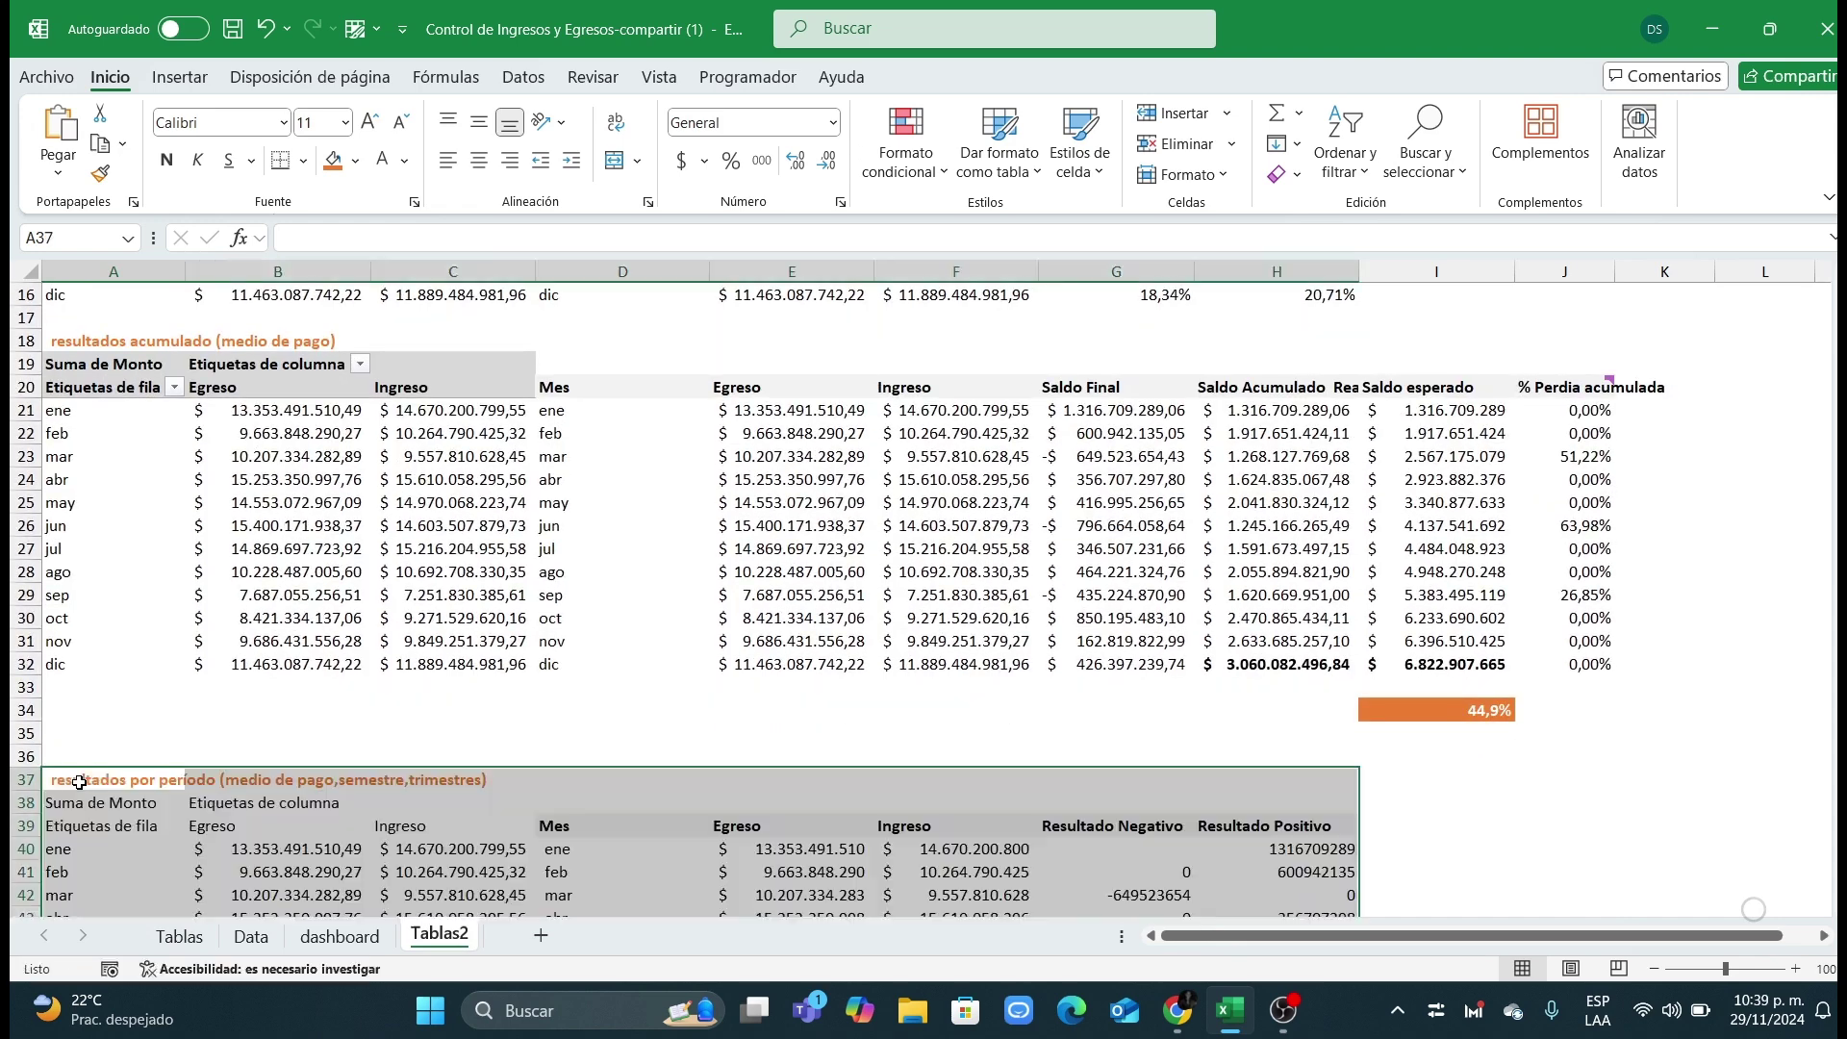
Step: Clear the copied formulas in G40:H51 under Resultado Negativo and Resultado Positivo, keeping the headers
scroll(79, 782, down, 4)
click(471, 666)
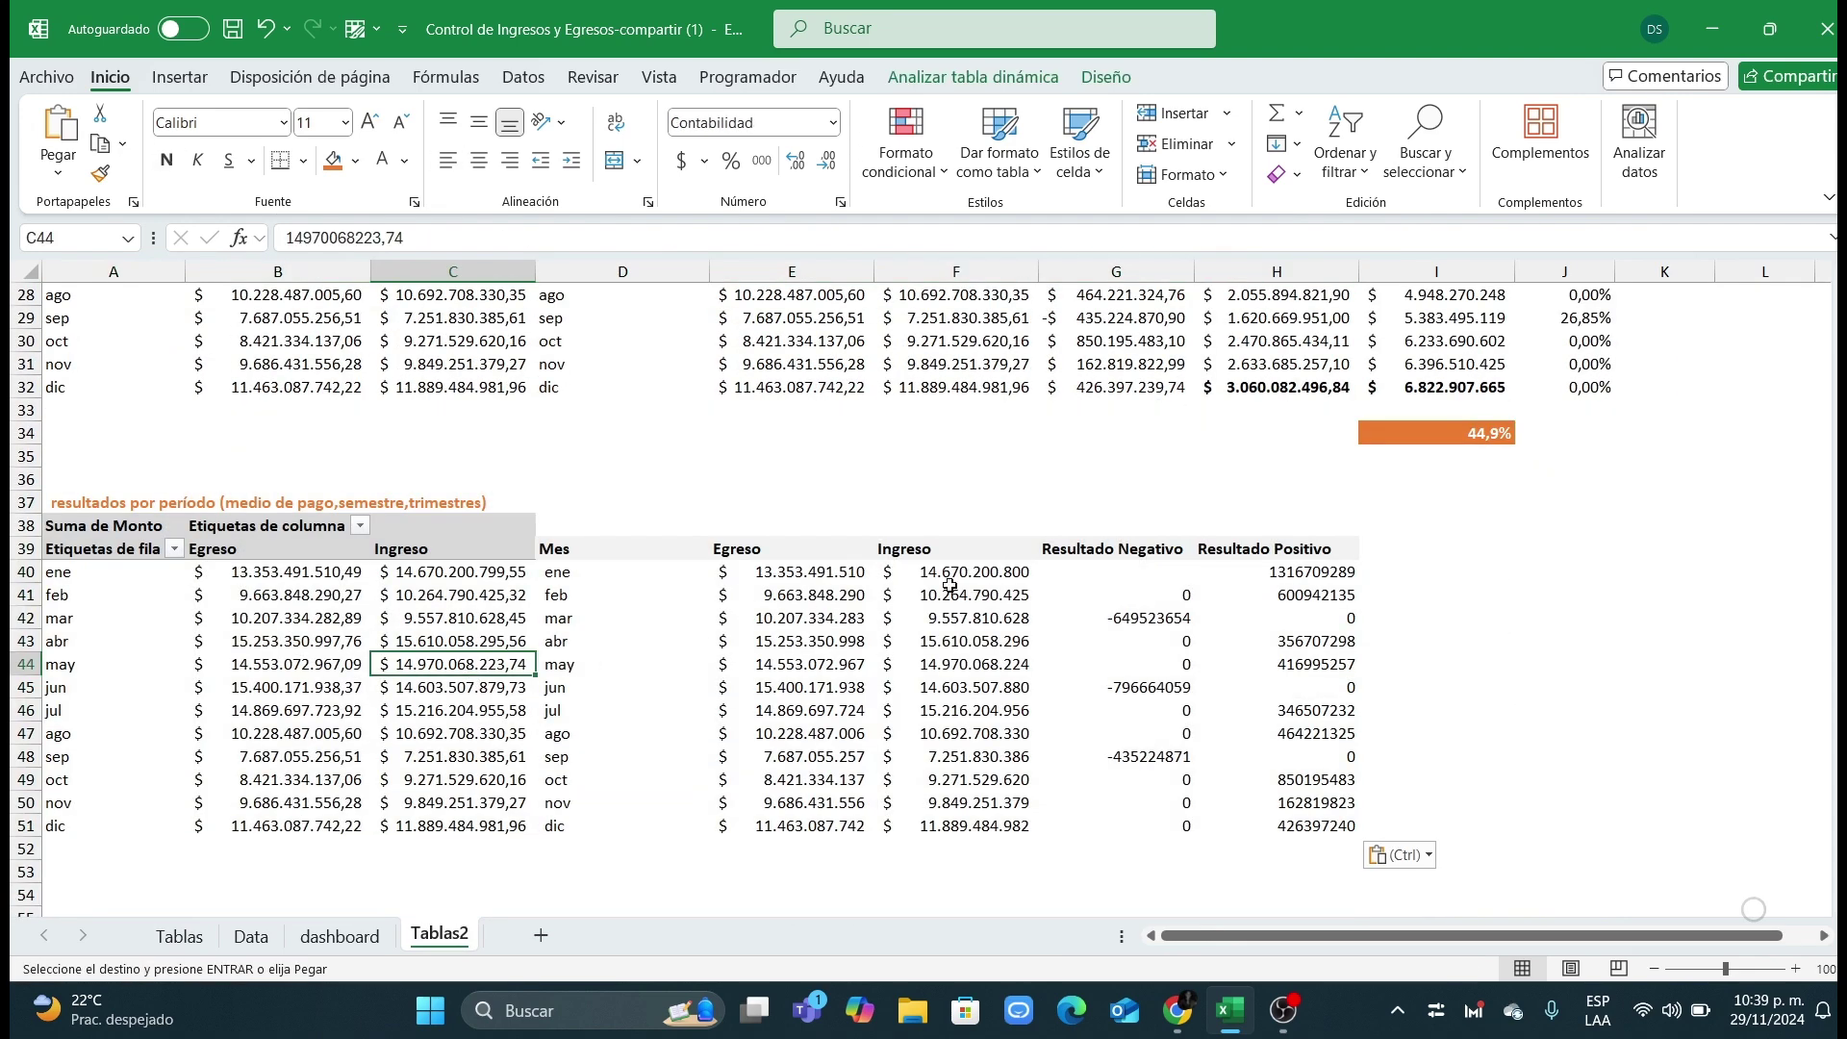
drag(1075, 566, 1303, 824)
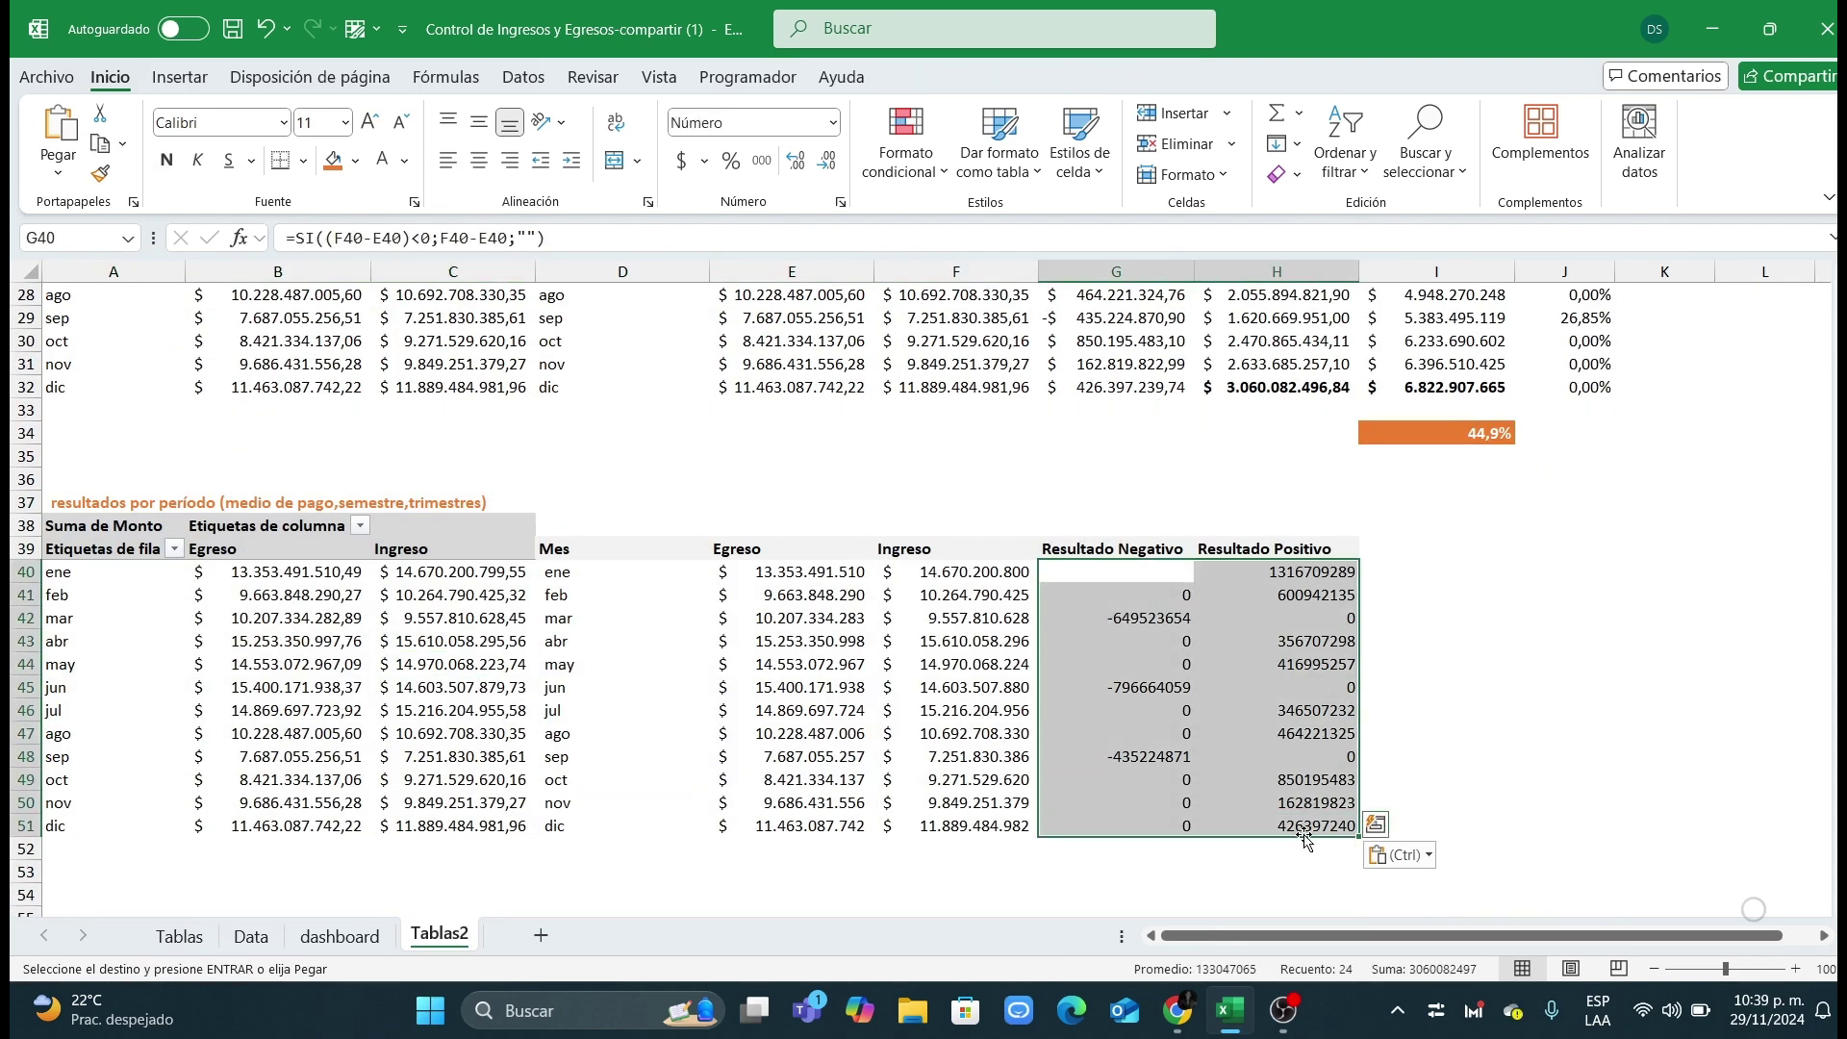
key(Delete)
click(1165, 799)
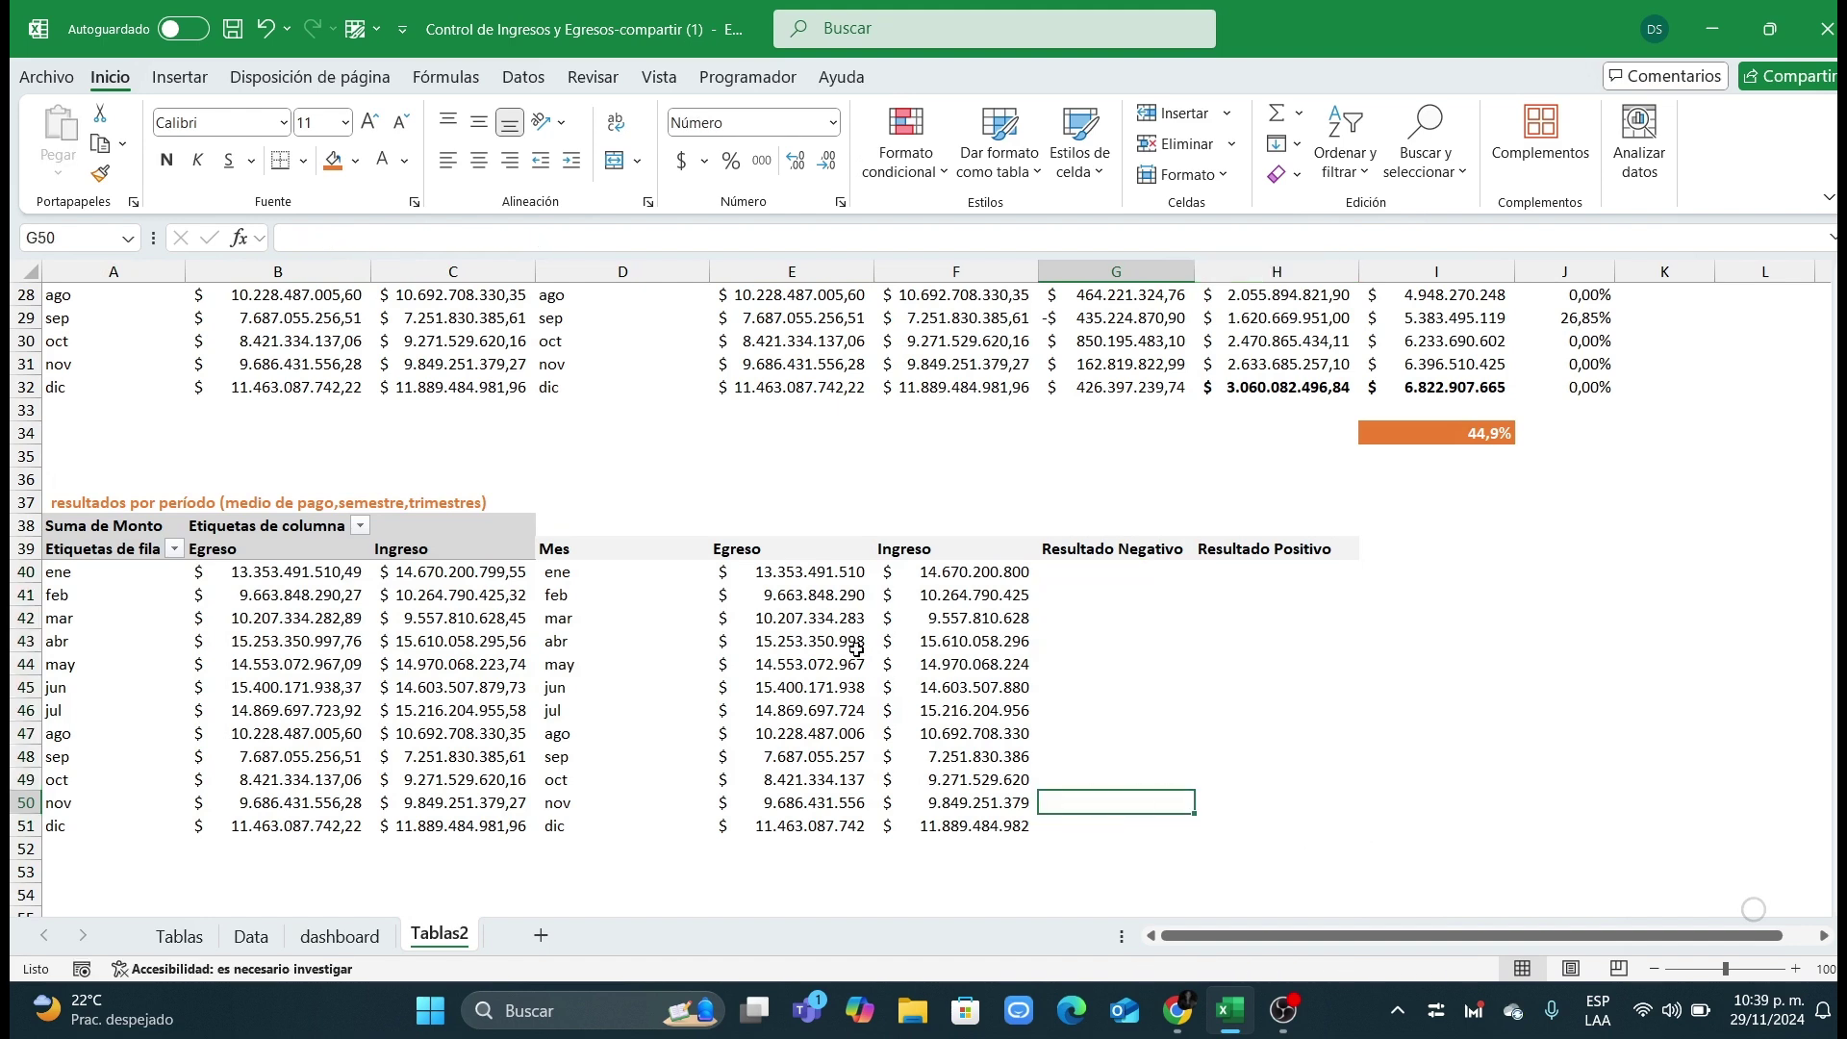
Step: Check which pivot cells the month in D40 and the Egreso values in column E refer to
double_click(617, 568)
key(Escape)
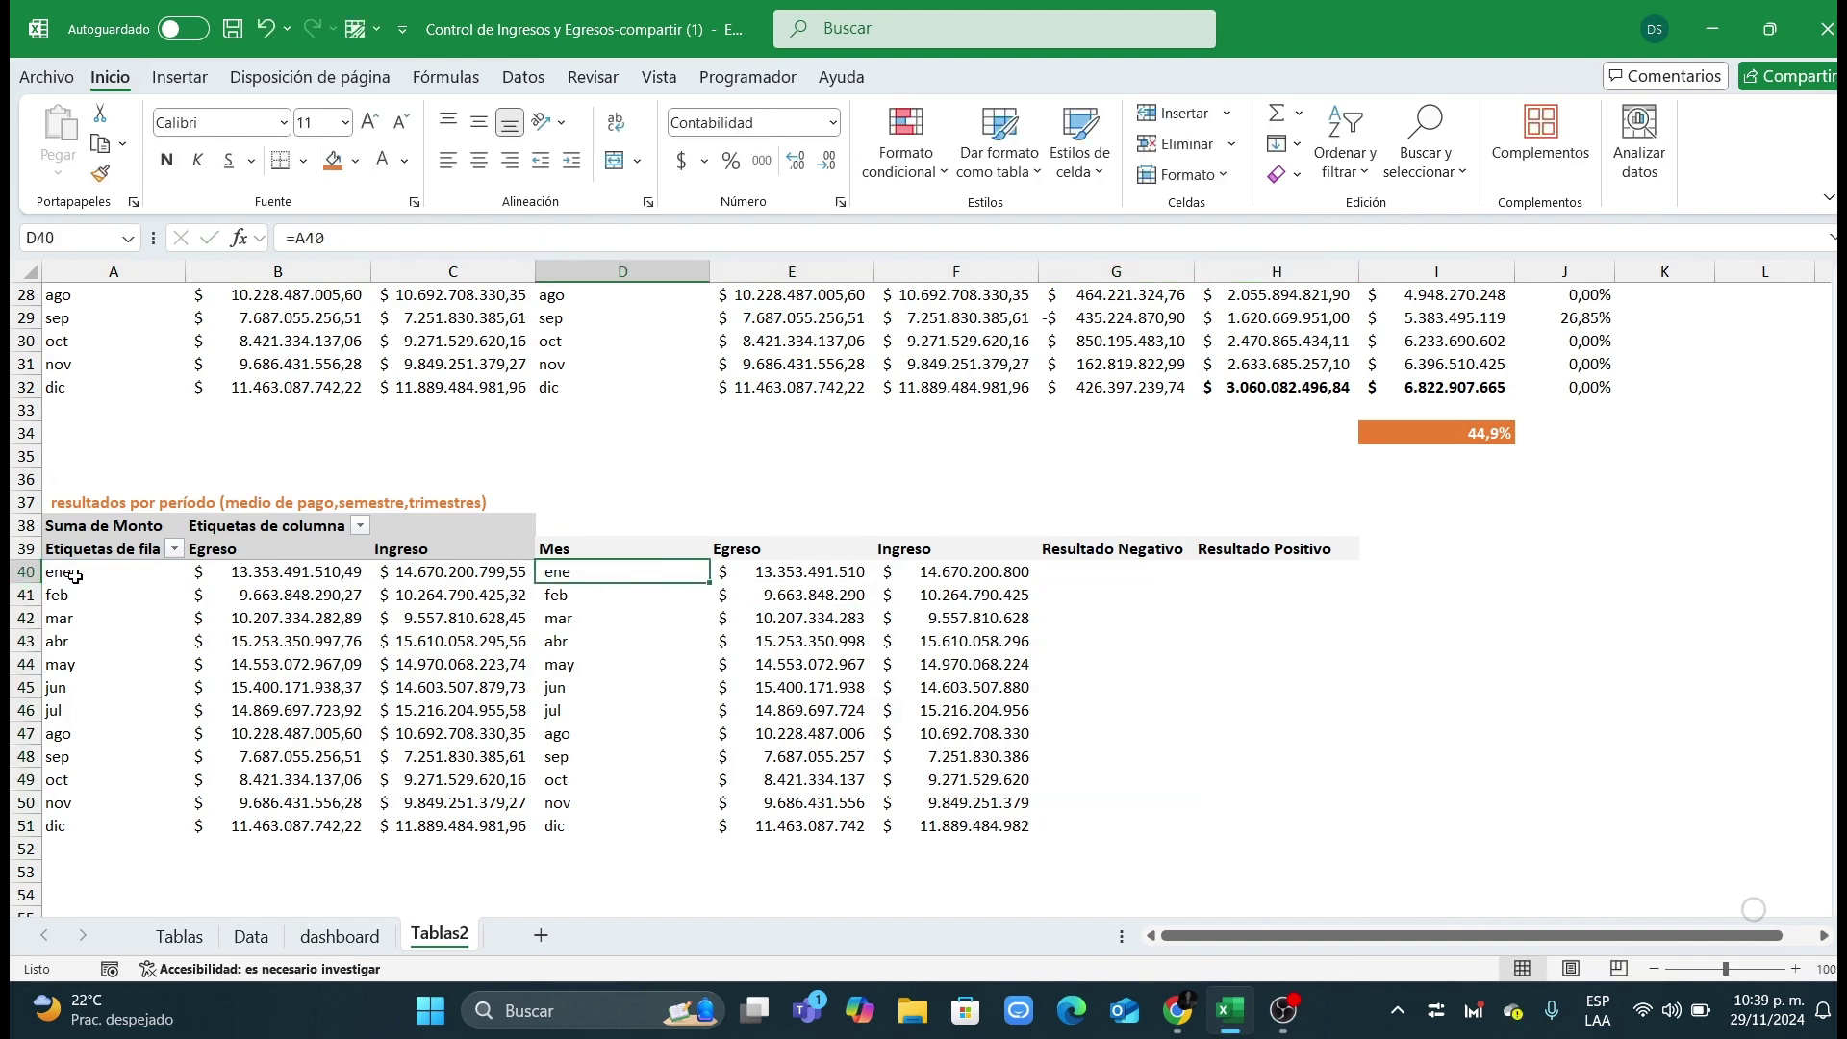
click(775, 577)
key(ctrl+Down)
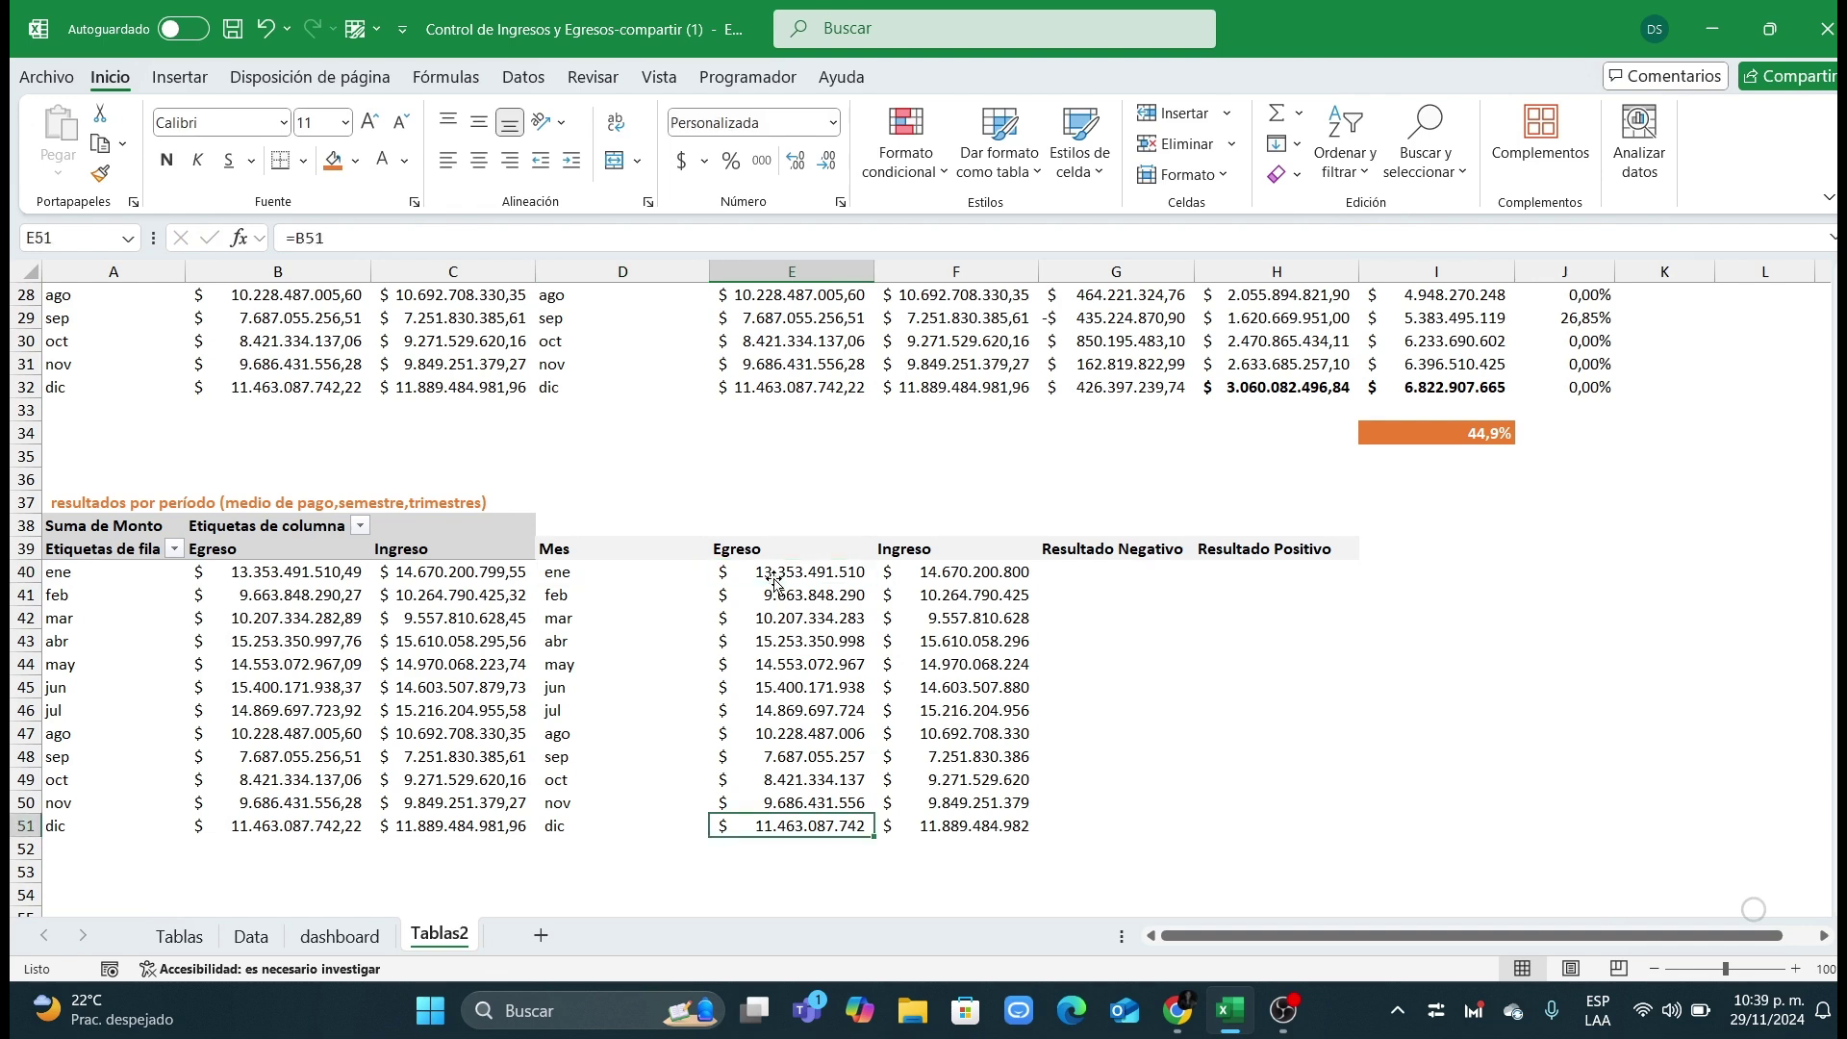
double_click(774, 577)
key(Escape)
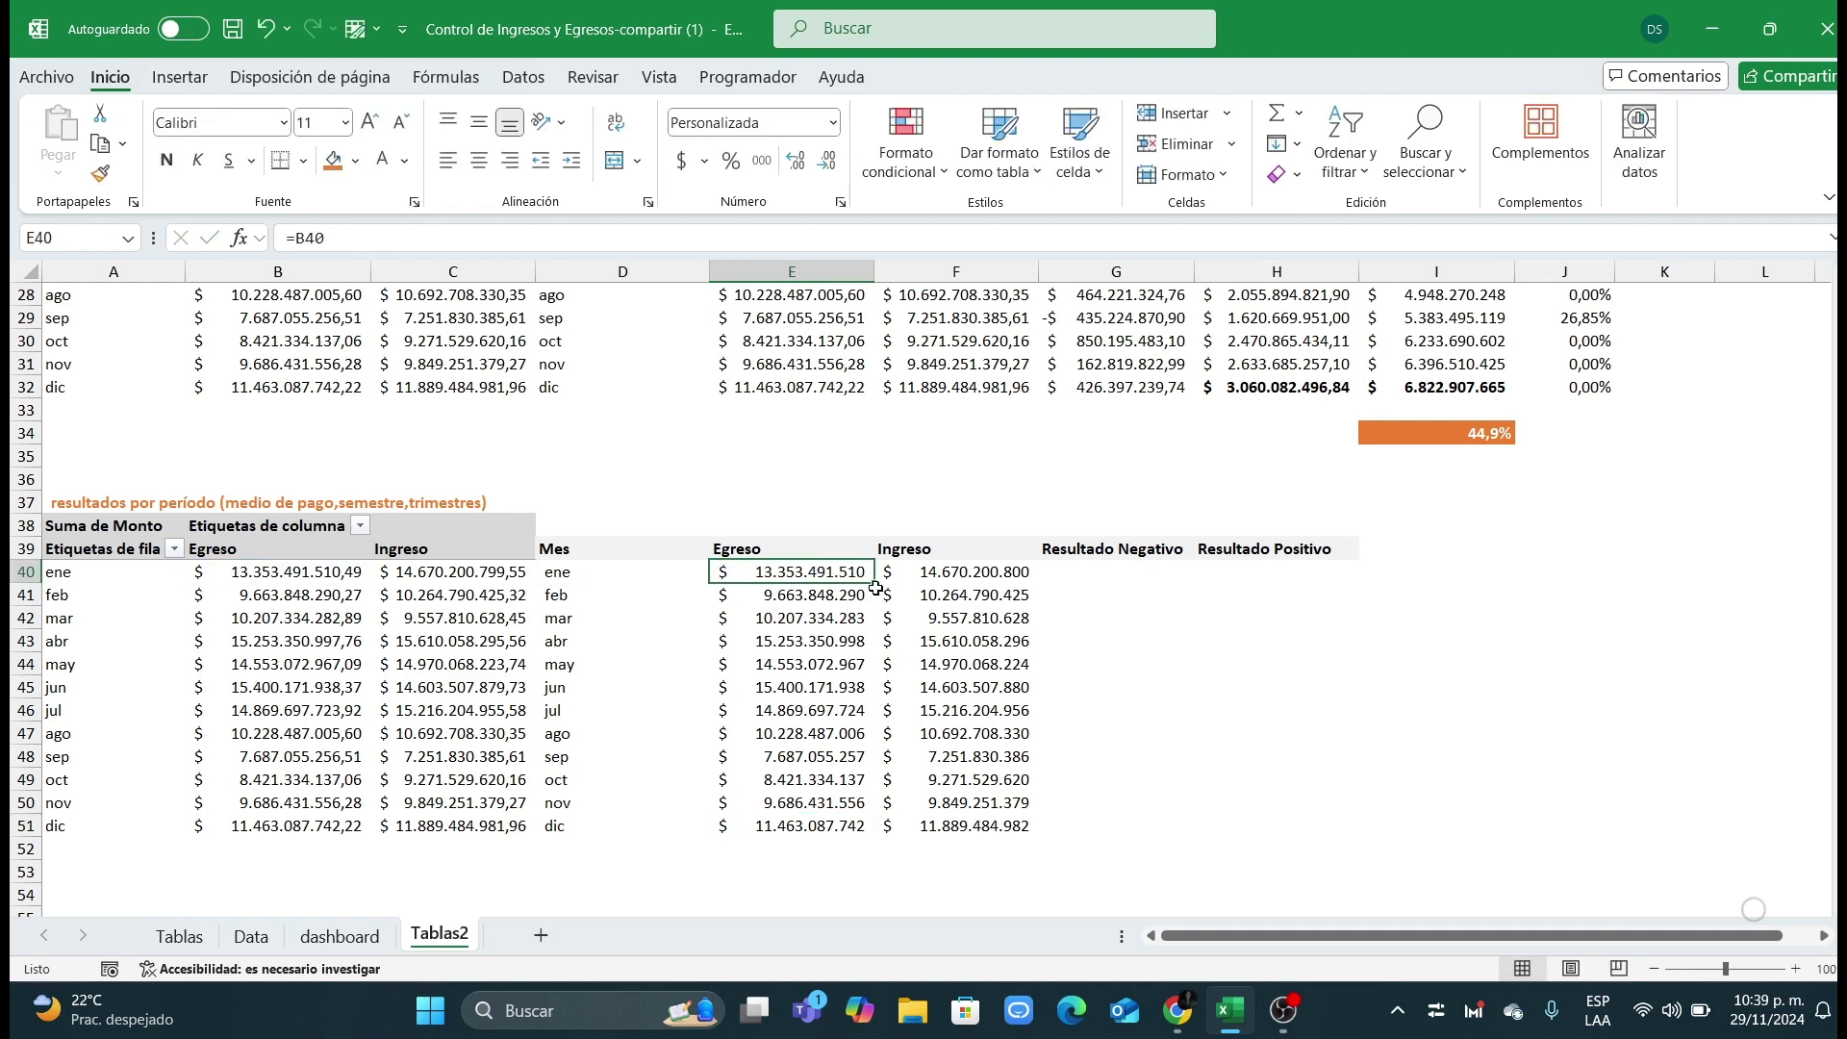
click(1121, 582)
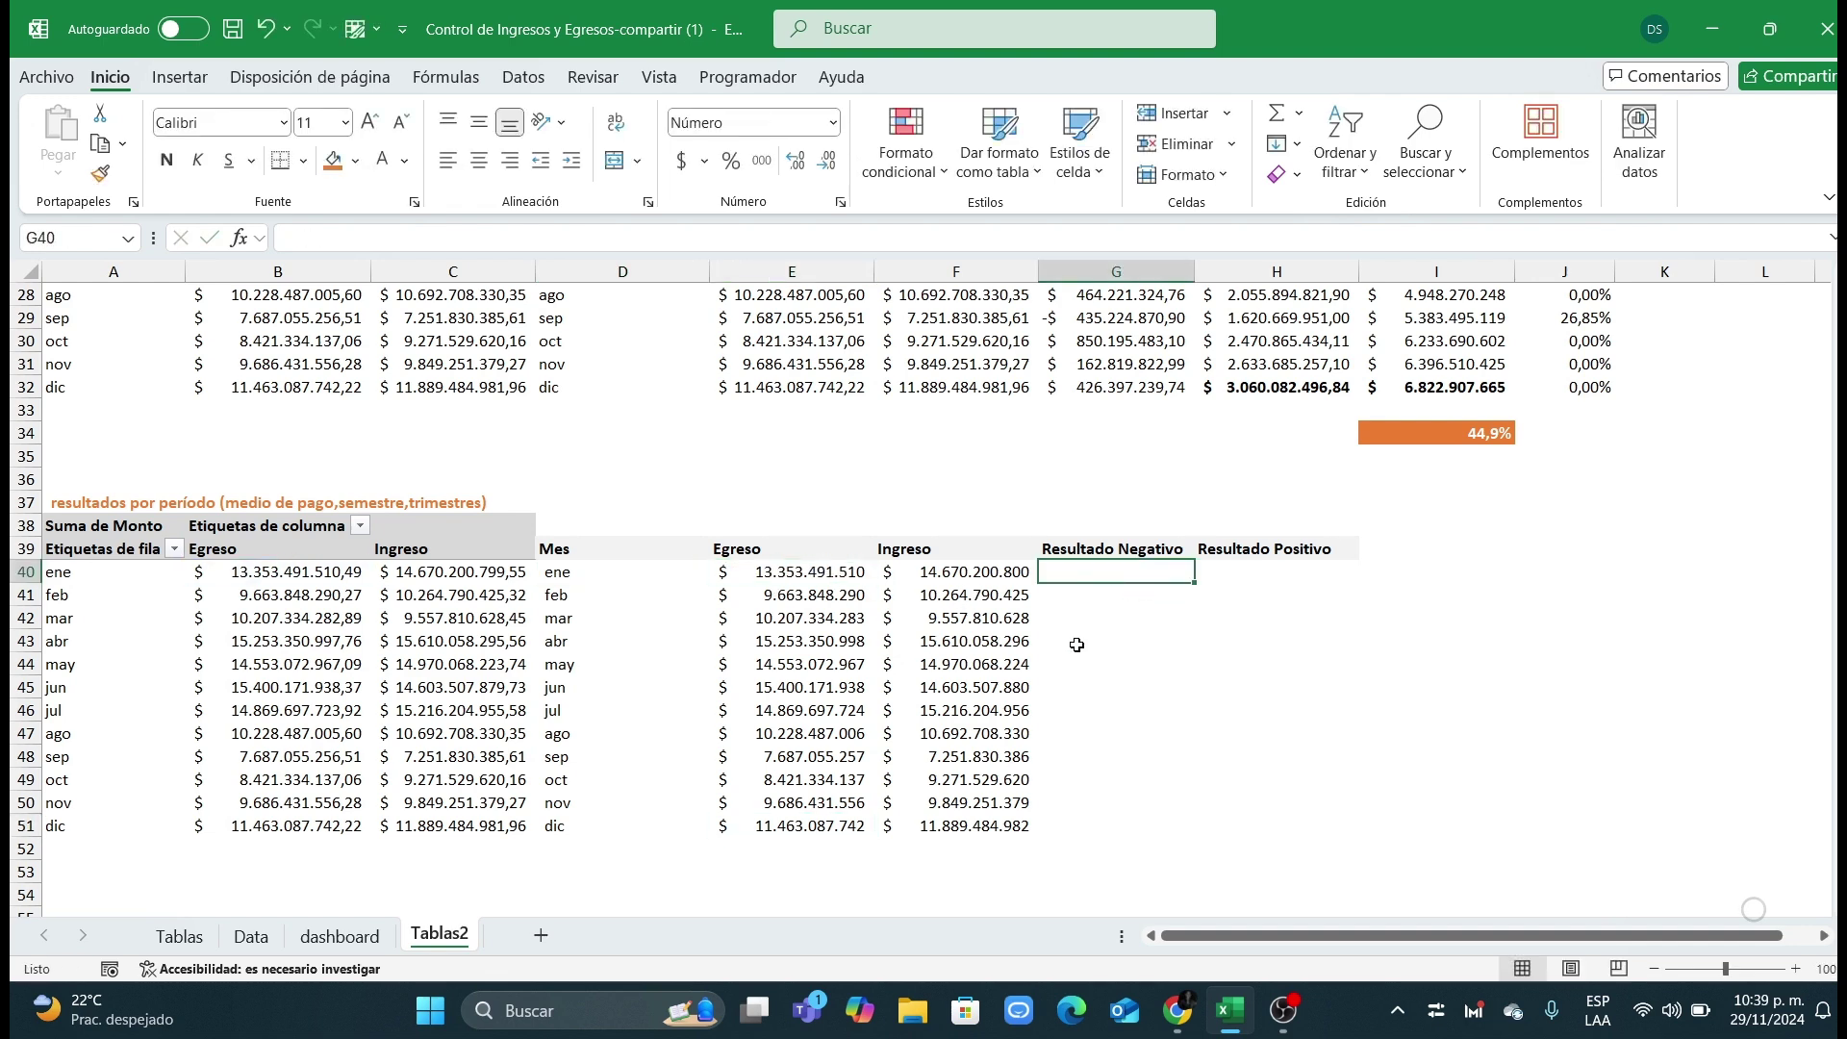
text(=)
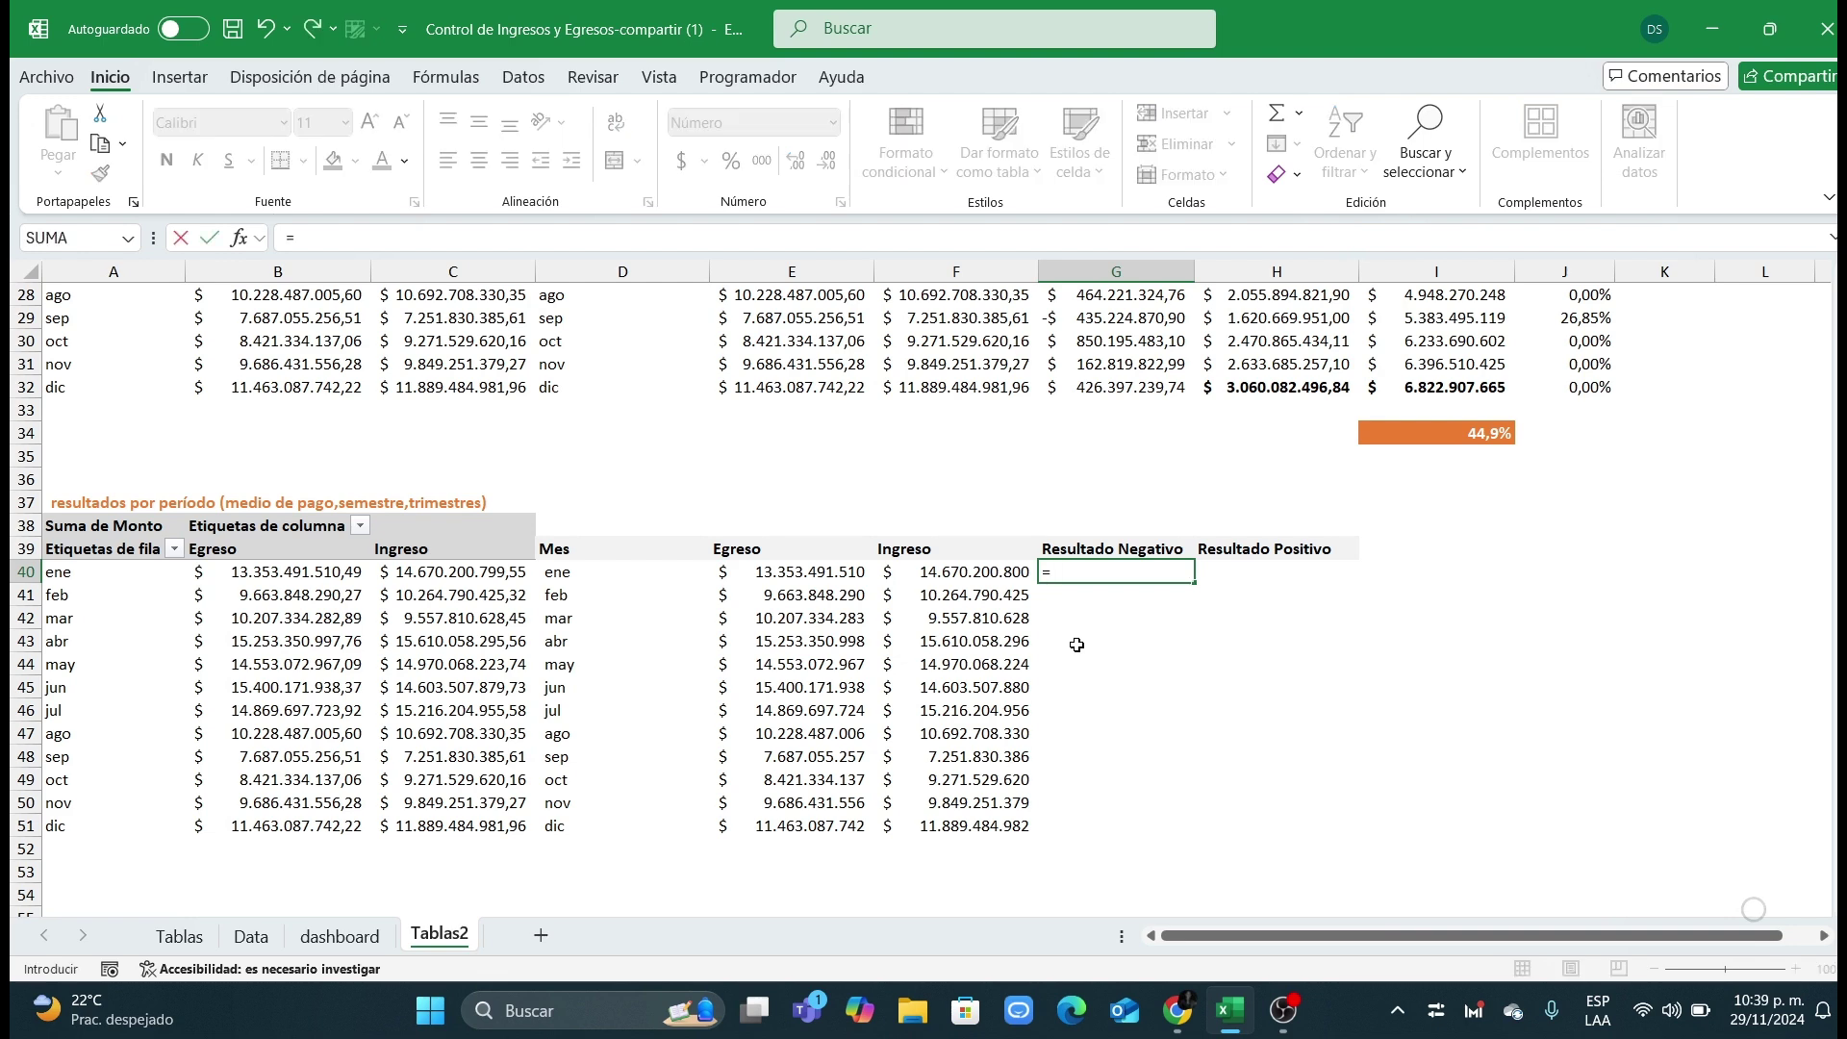
scroll(1076, 644, up, 3)
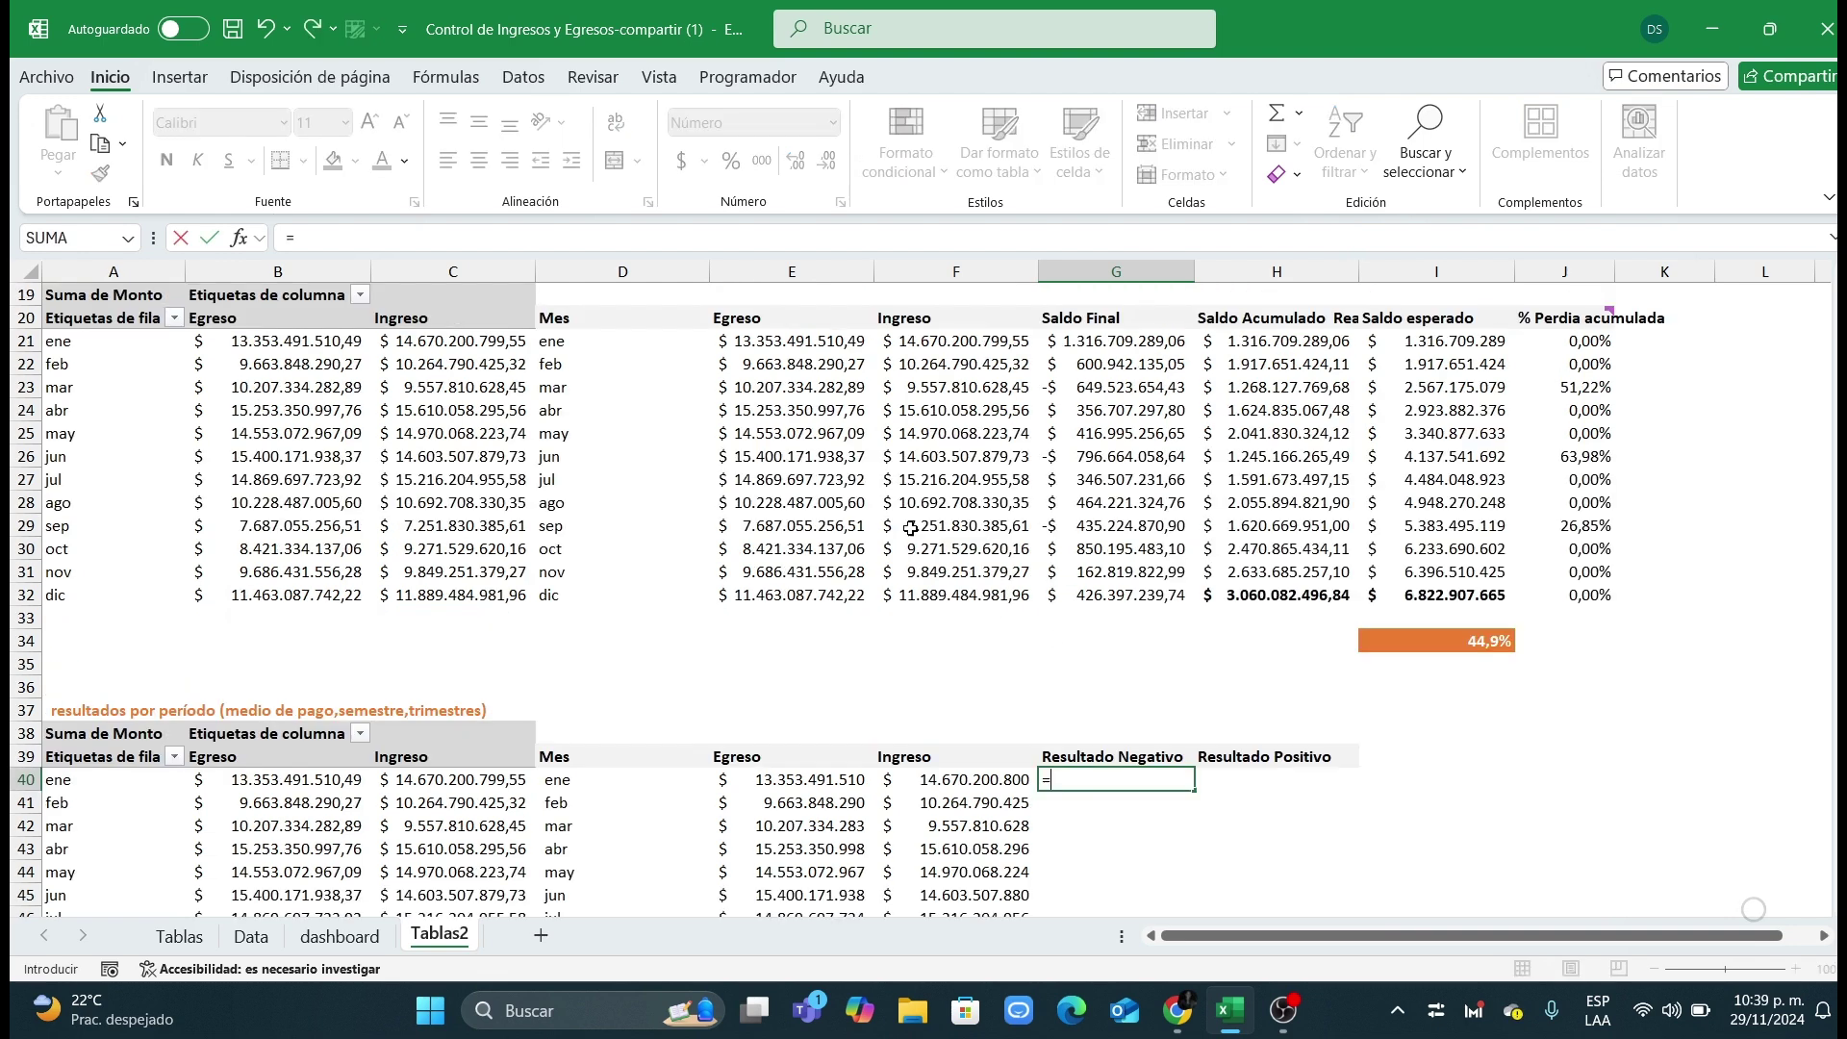
key(Escape)
Step: Compare the Saldo Final values in G21:G32 with the empty Resultado Negativo and Resultado Positivo columns in rows 40 to 51
click(1108, 345)
drag(1109, 348, 1098, 600)
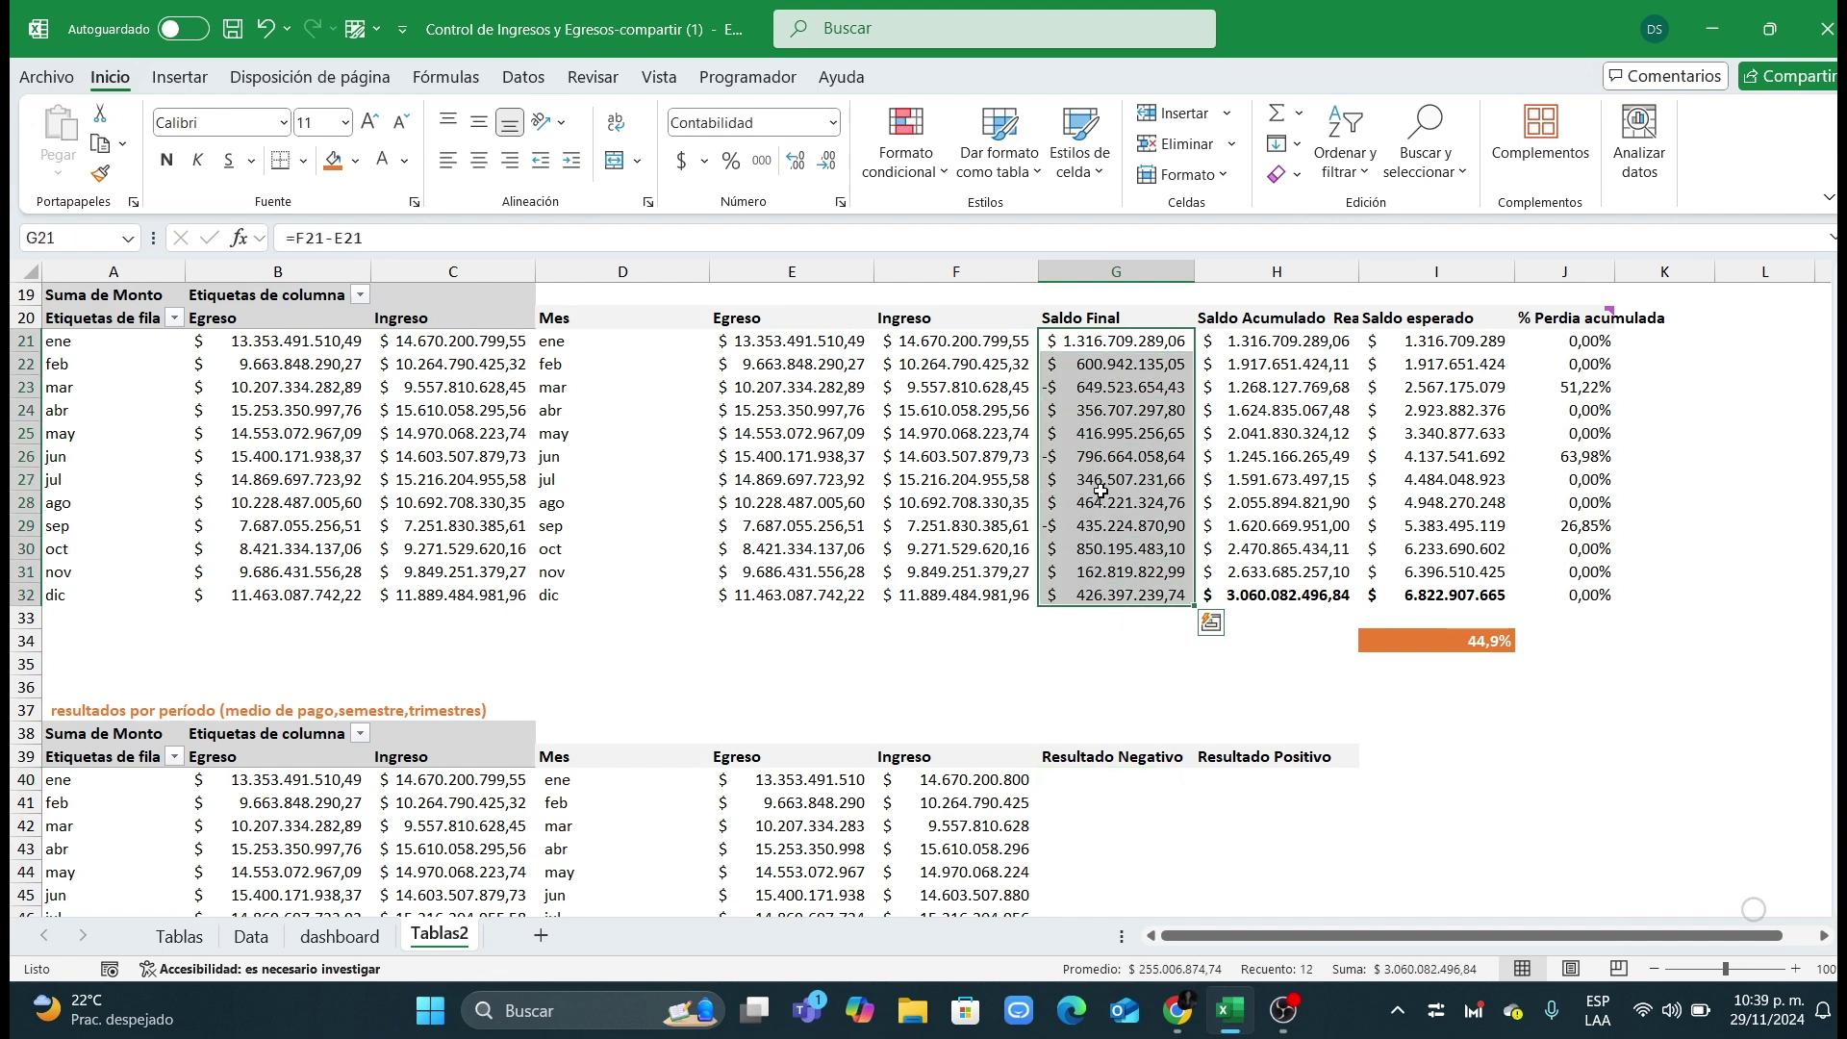
scroll(1107, 684, down, 1)
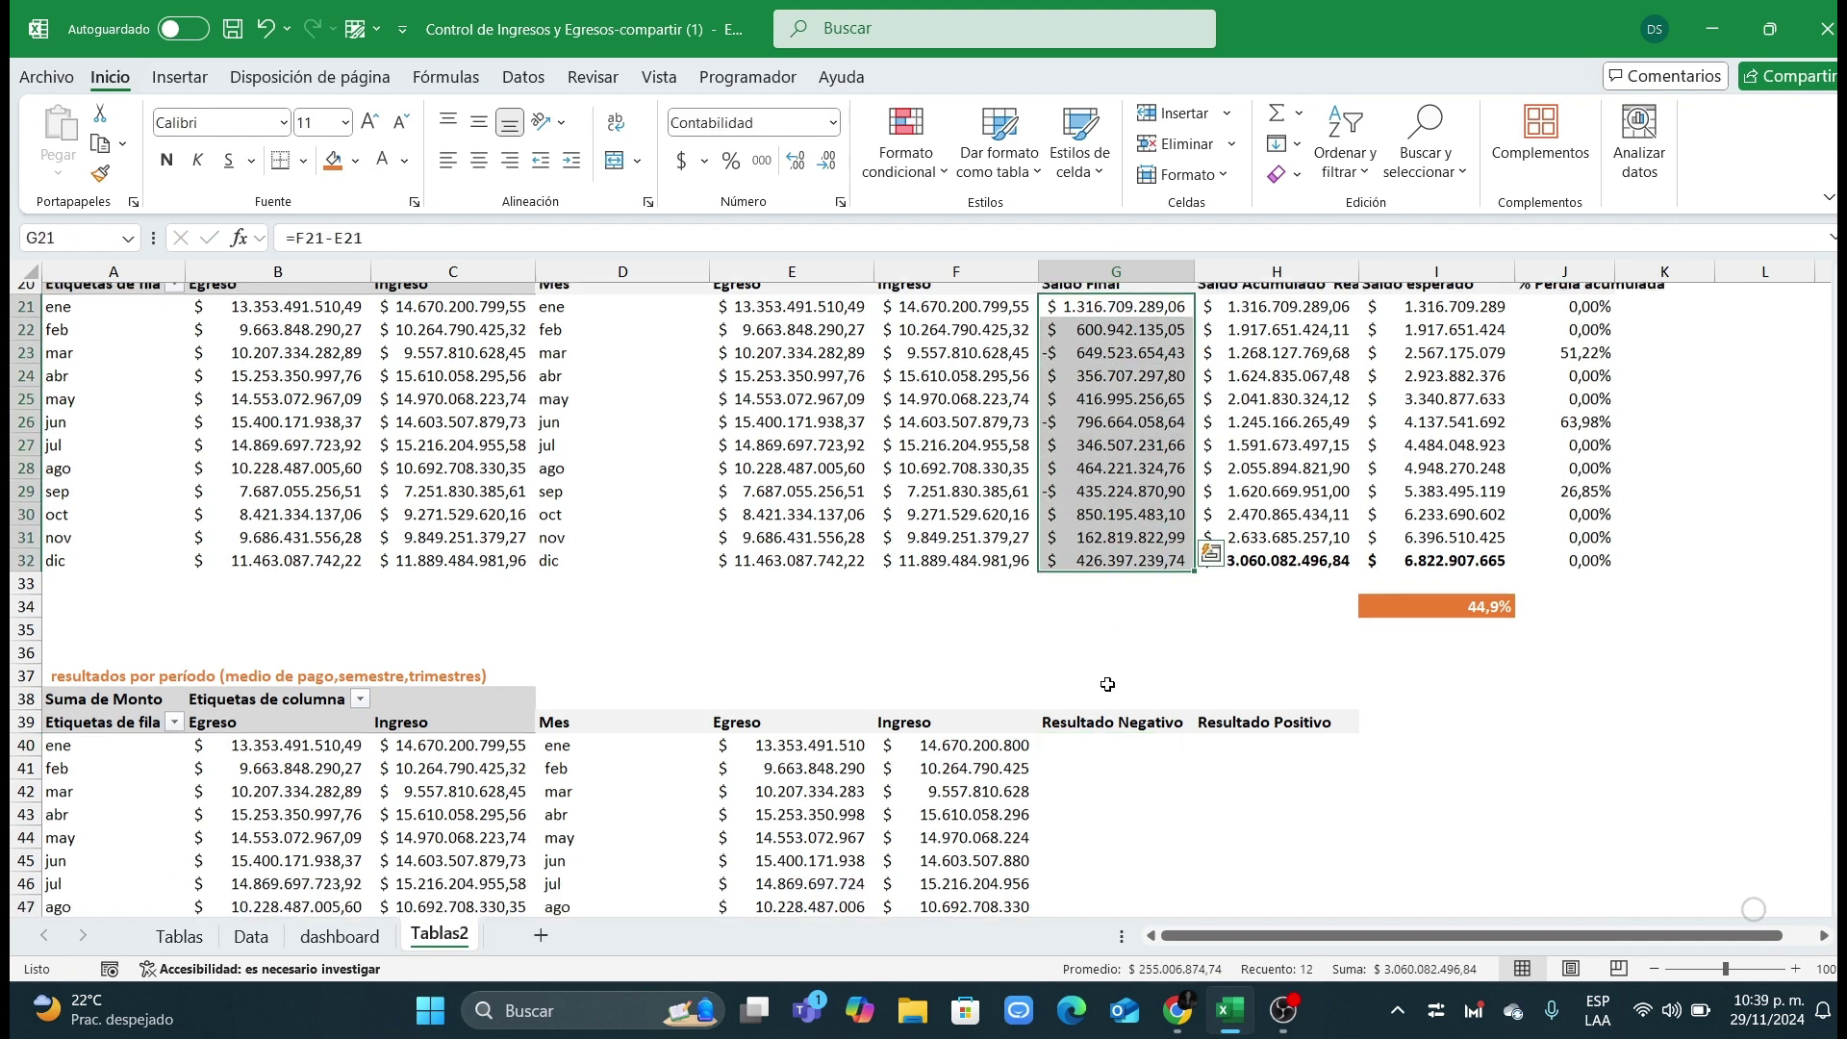
scroll(1107, 684, down, 3)
drag(1108, 503, 1087, 757)
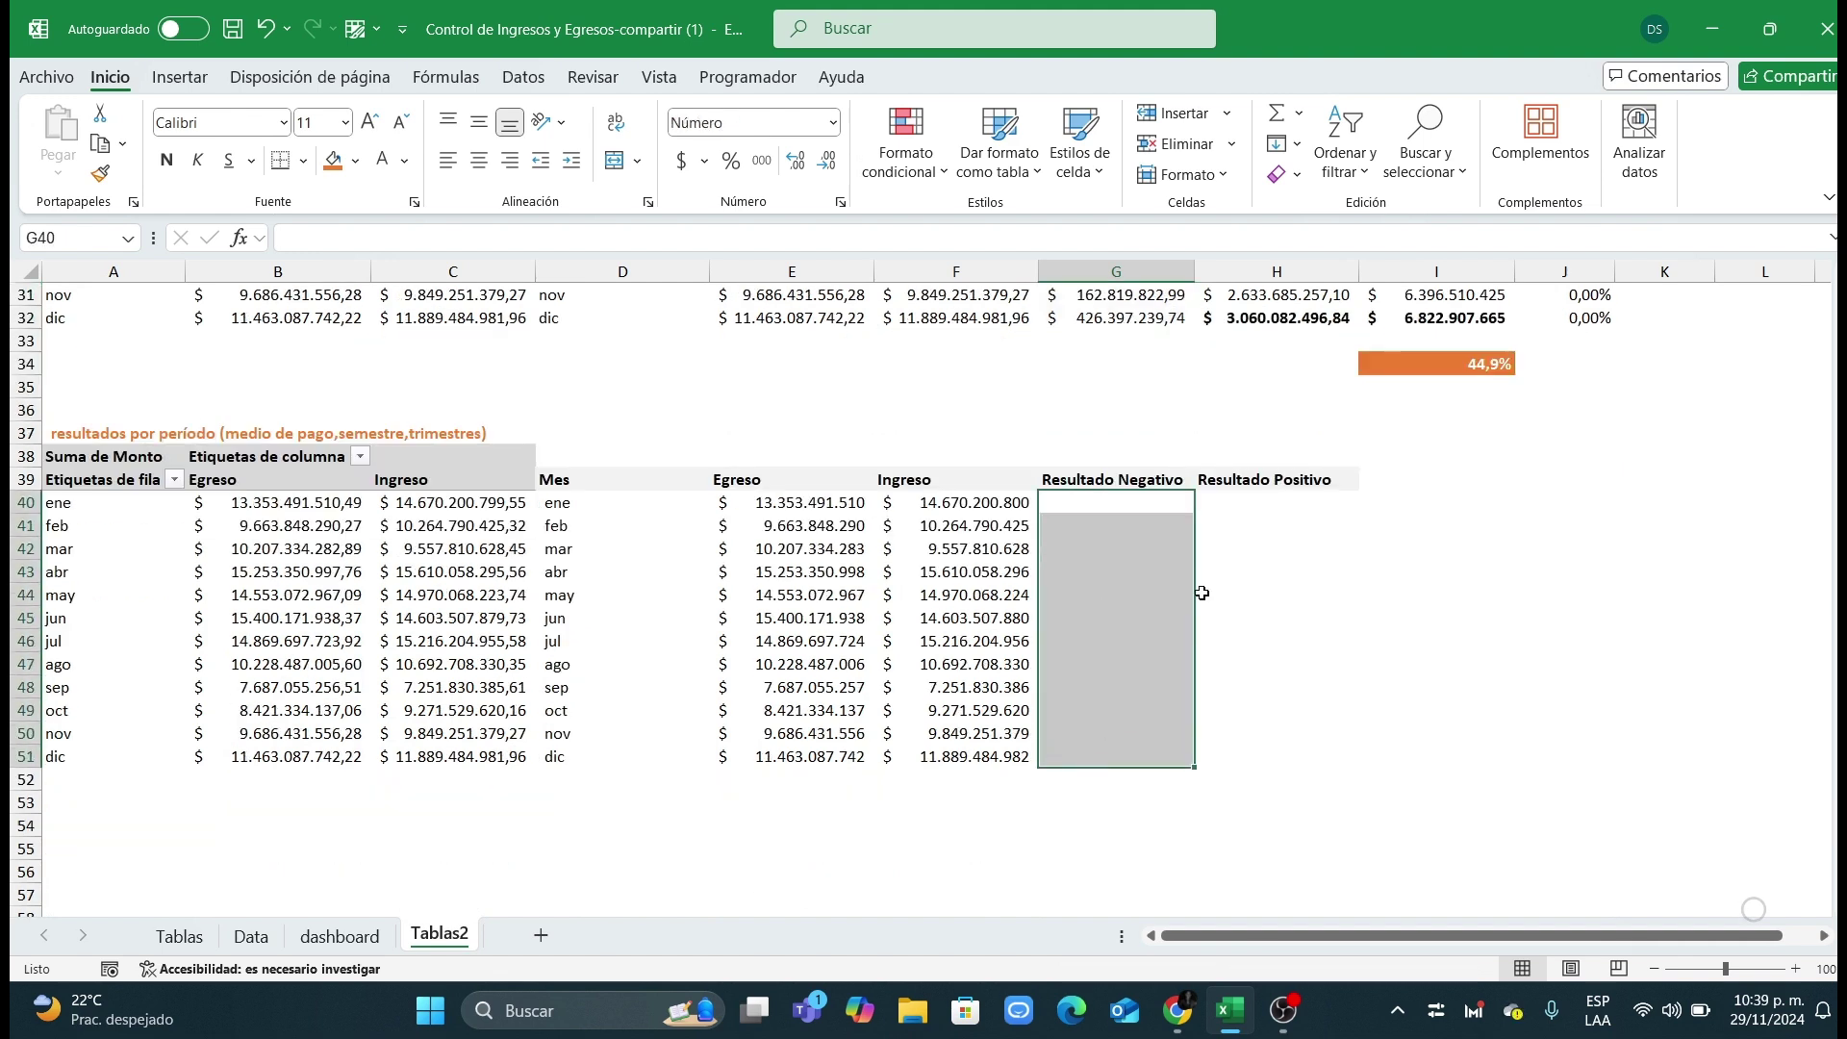
drag(1270, 501, 1295, 782)
Step: Enter =SI((F40-E40)>0;"";F40-E40) in G40 under Resultado Negativo
click(1111, 510)
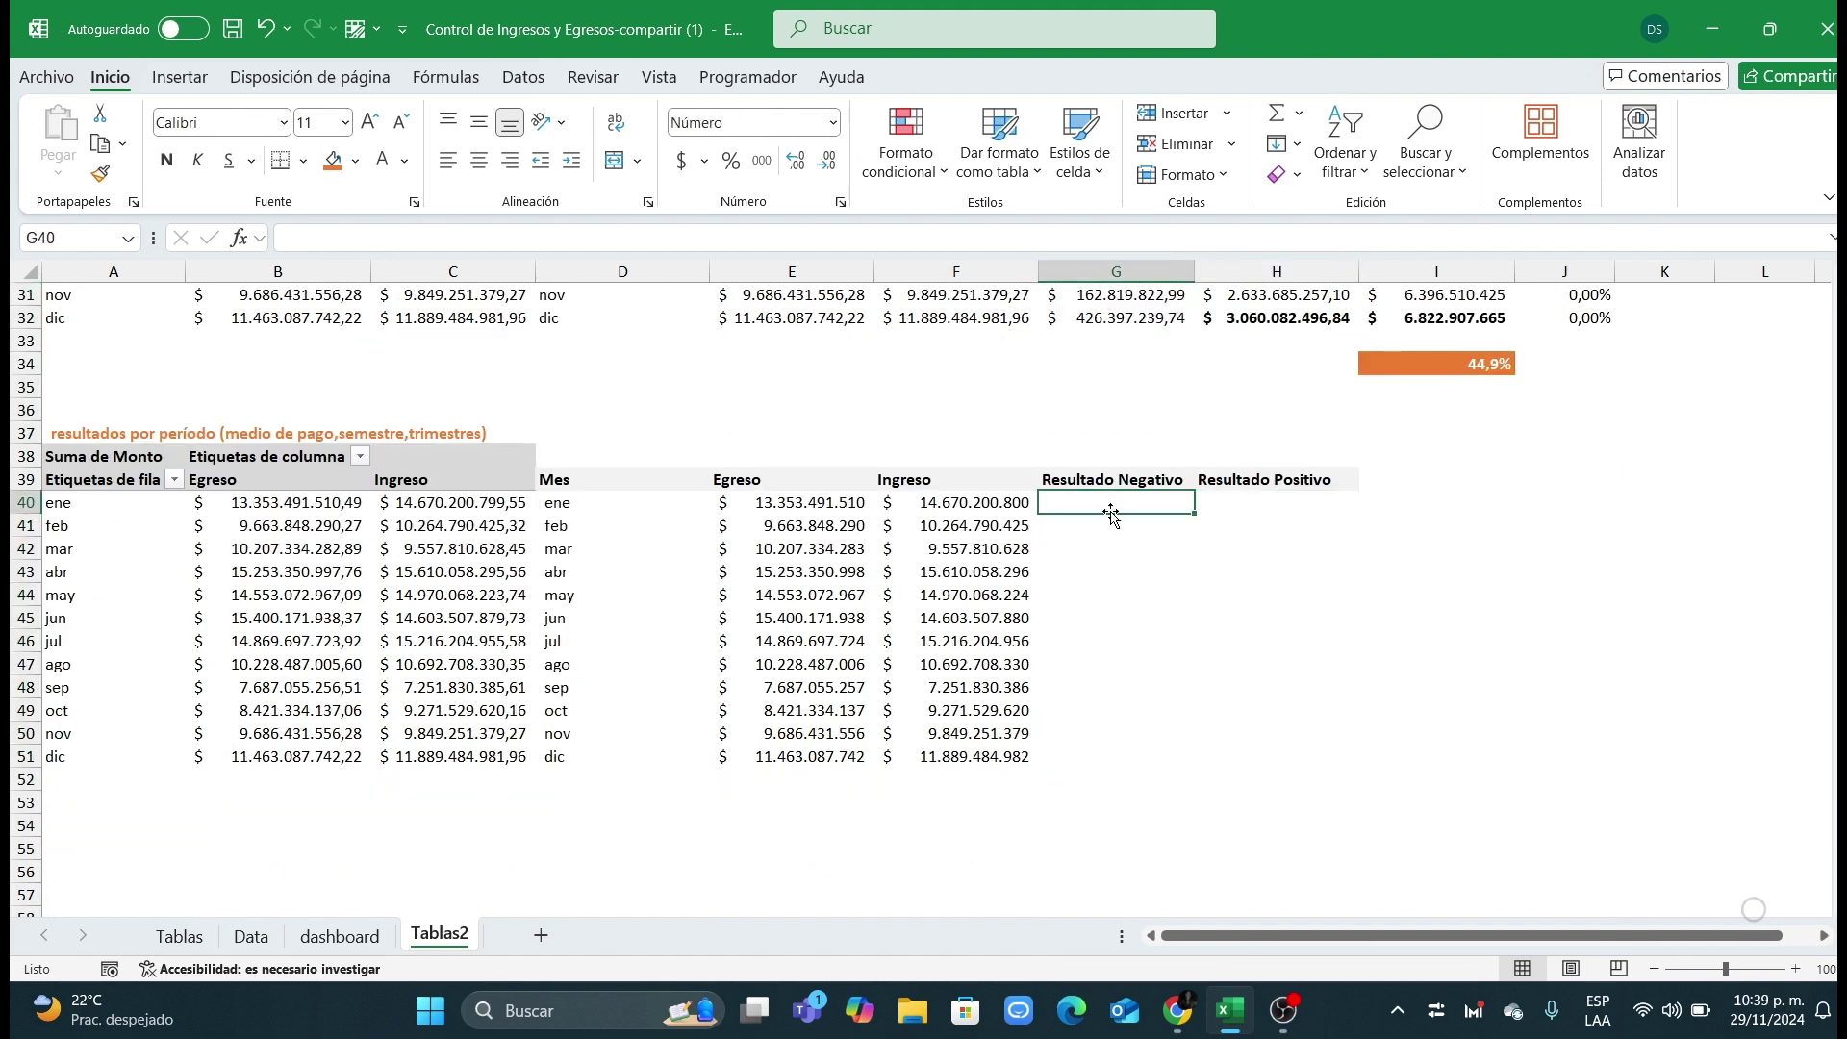
text(=si()
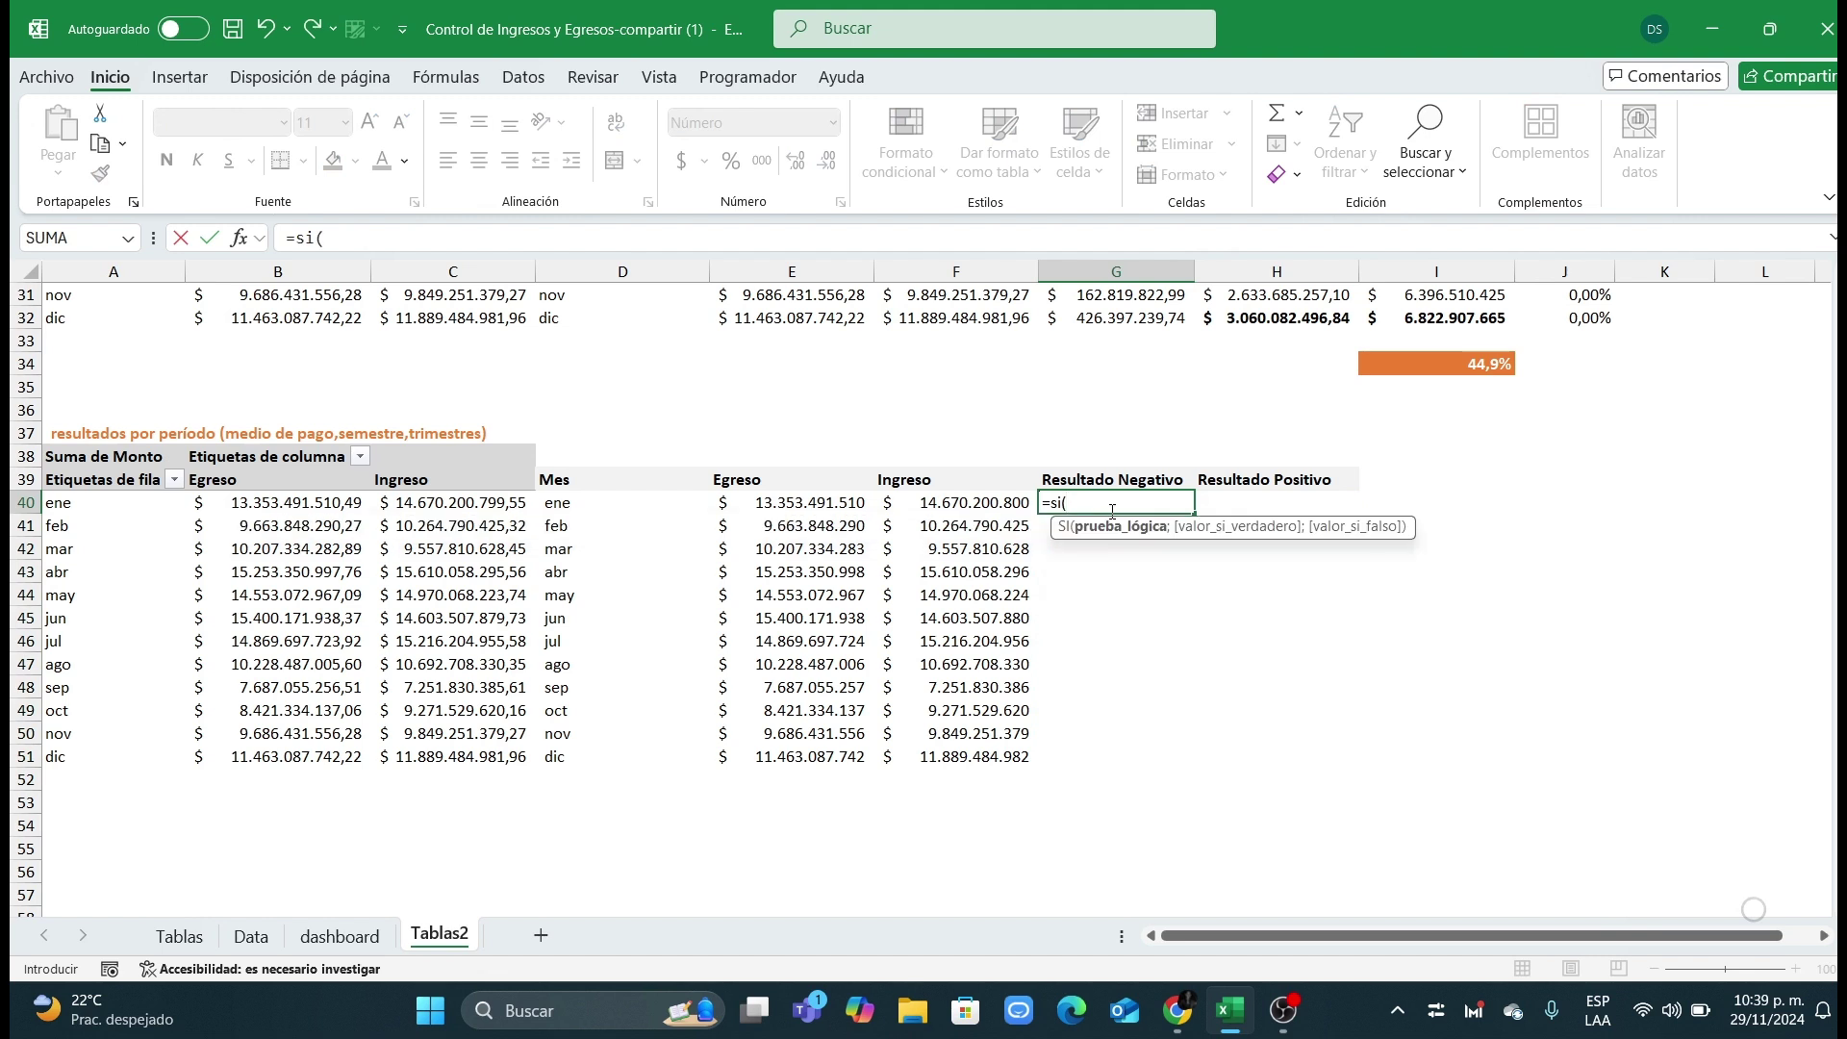
text(()
click(957, 502)
text(-)
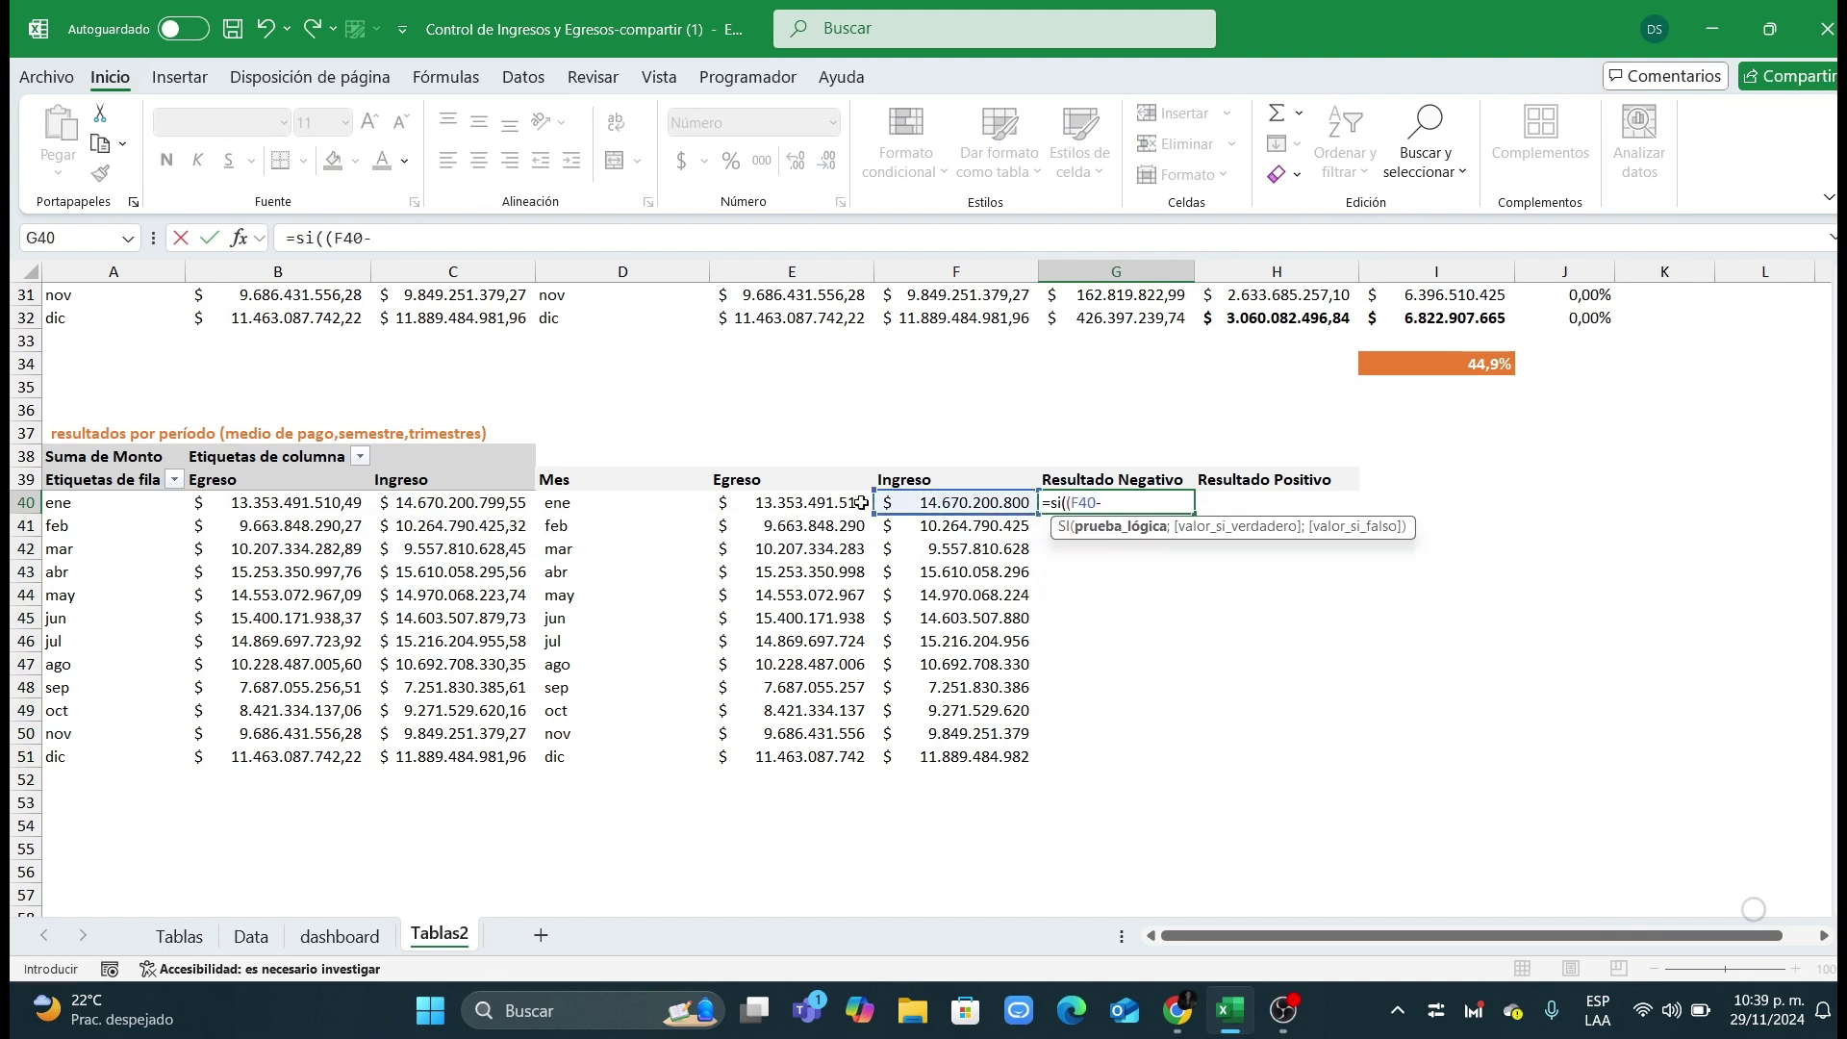
click(822, 503)
text()>)
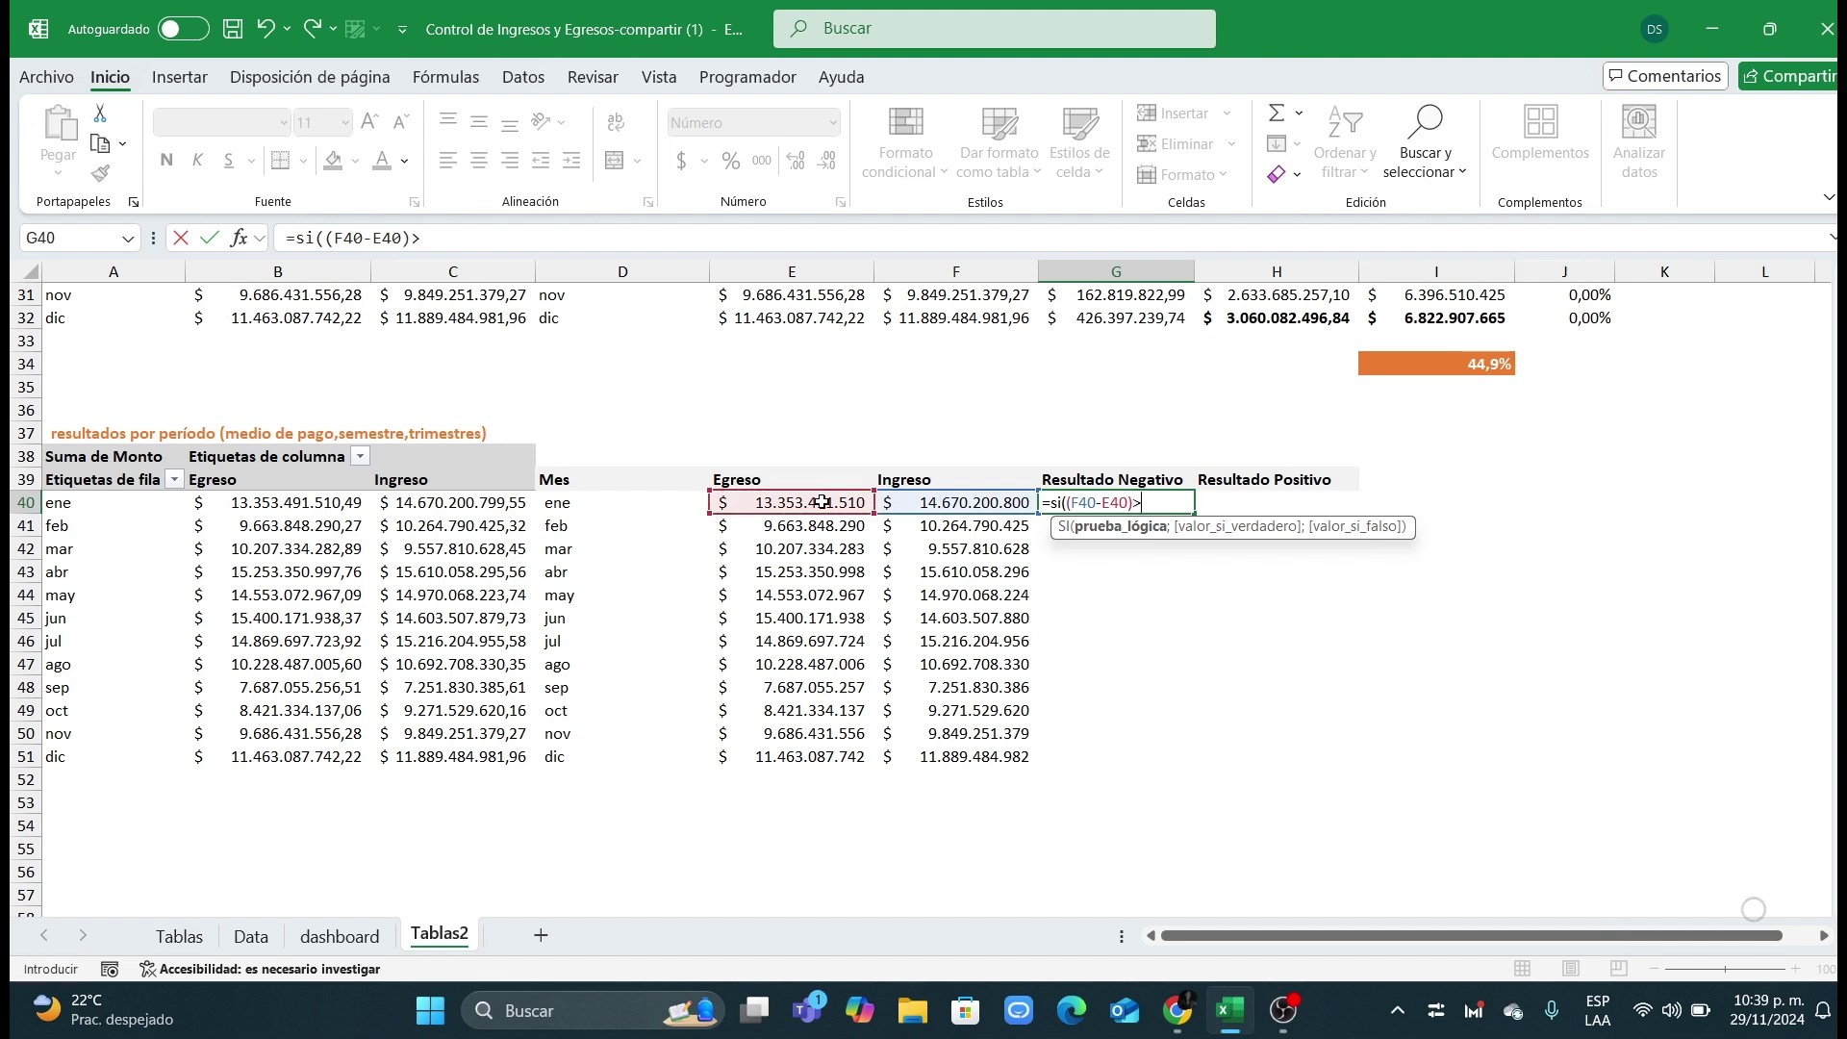
text(0;)
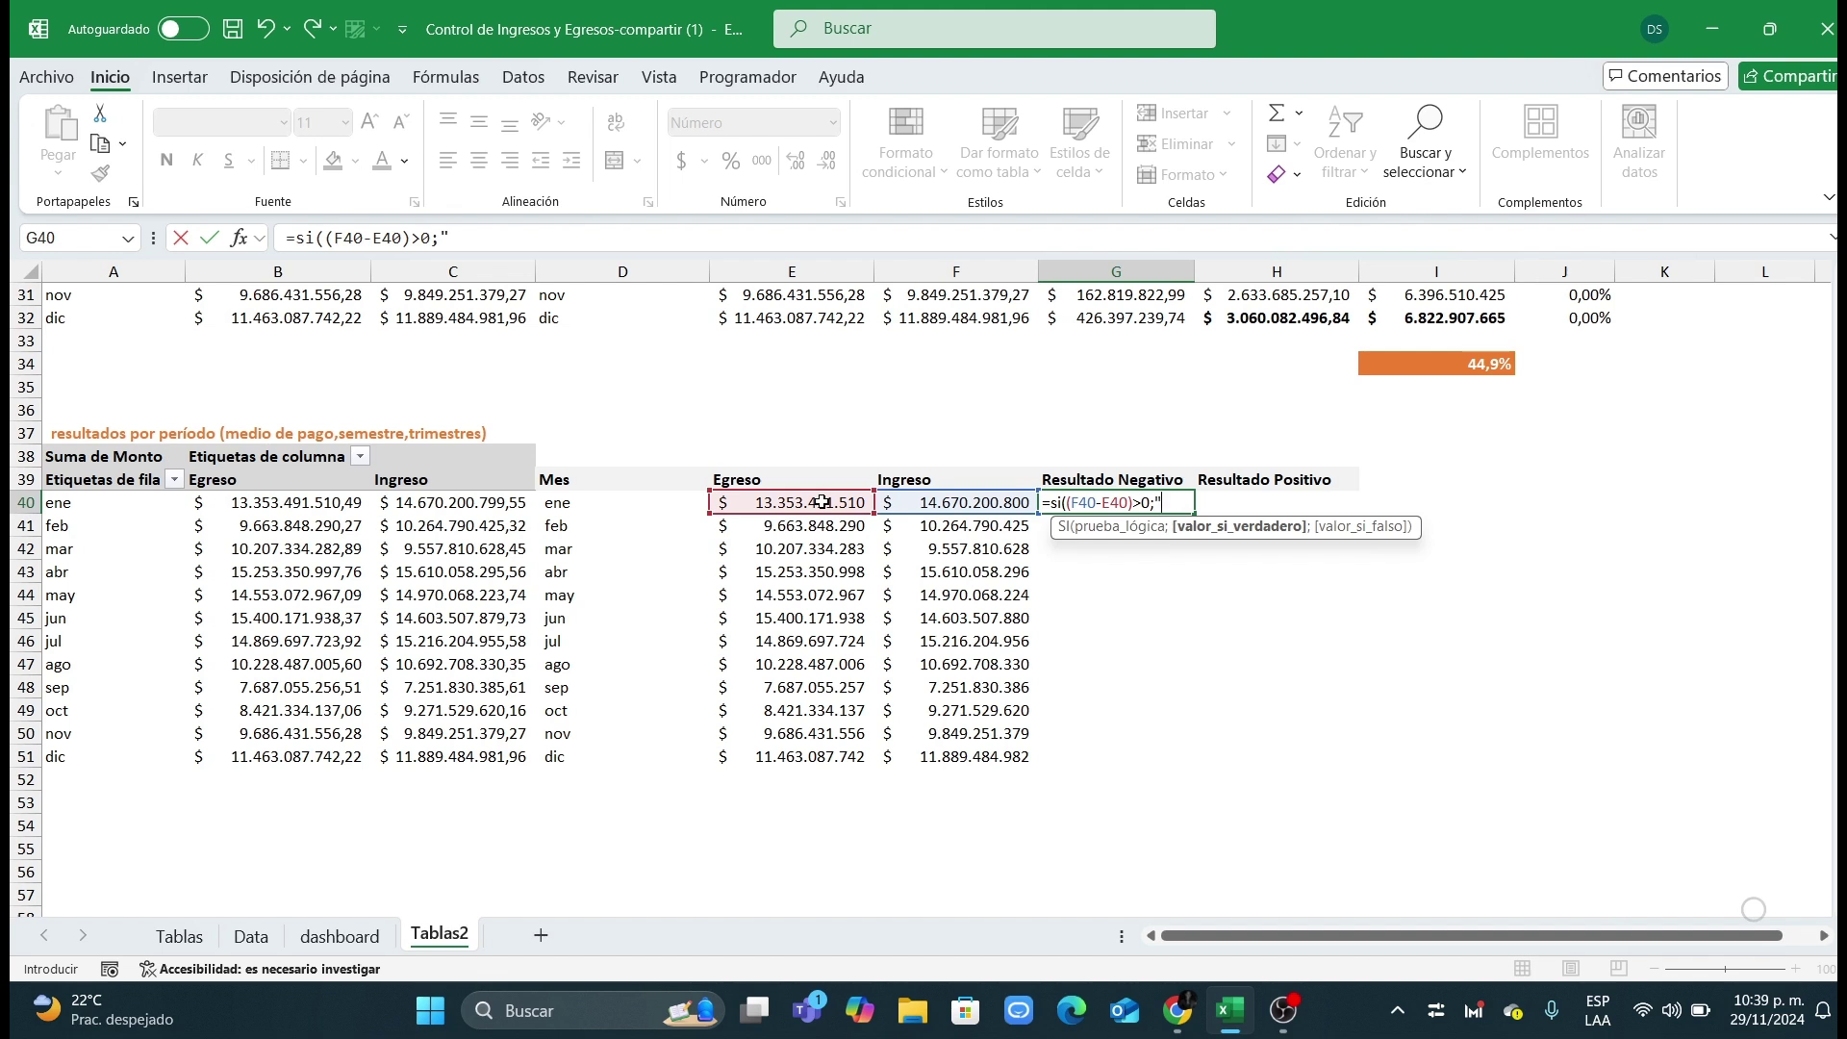
text("";)
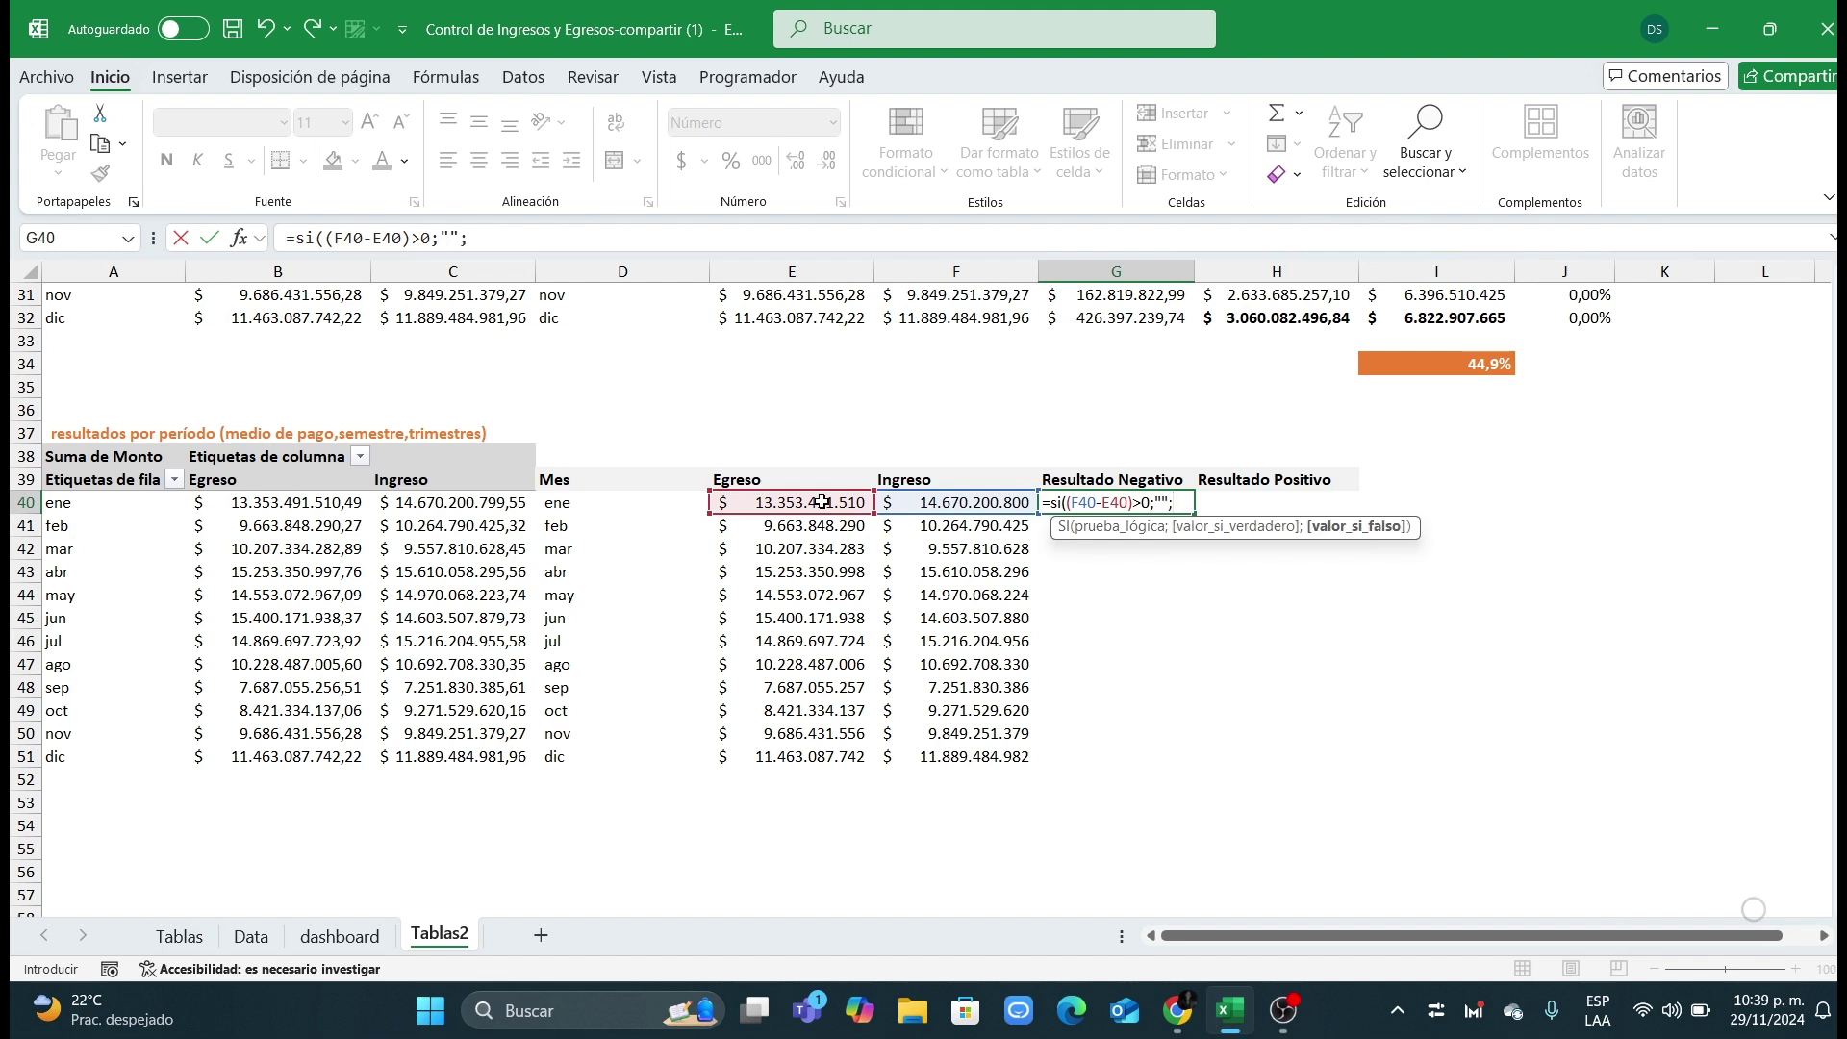
click(958, 510)
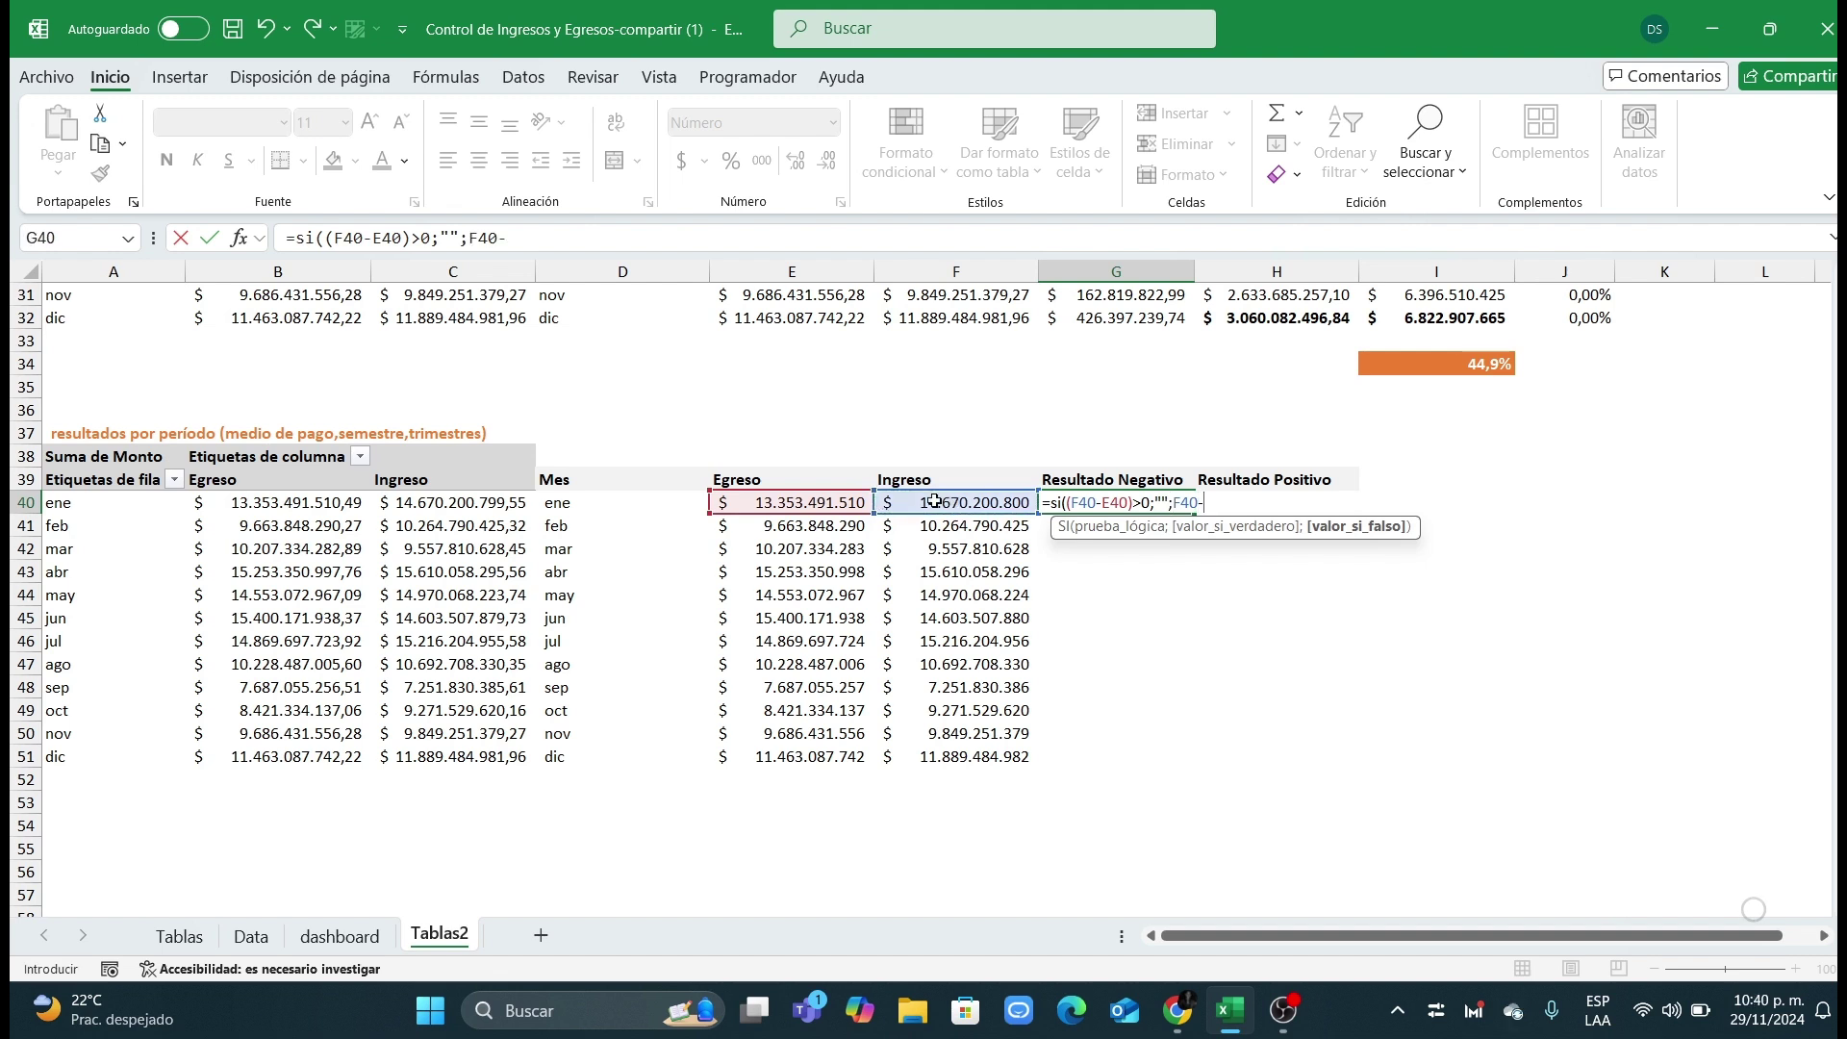
text(-)
click(791, 501)
text())
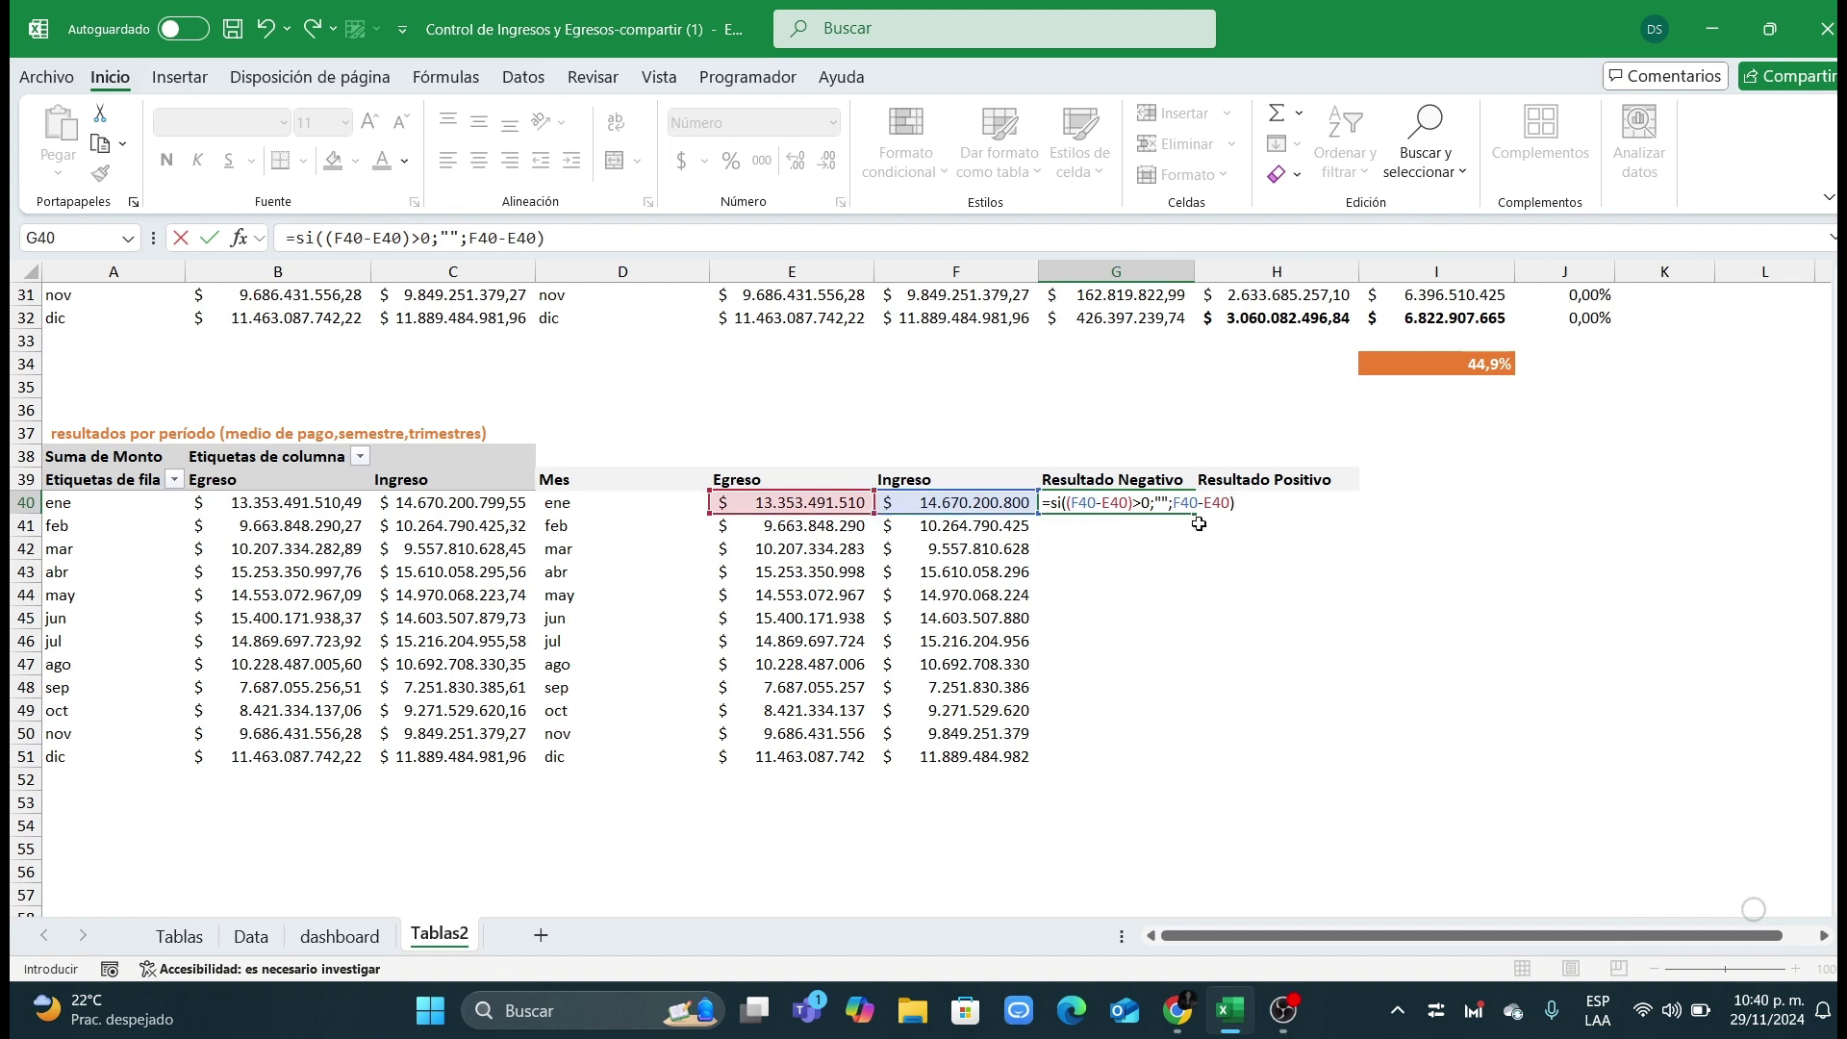
key(Return)
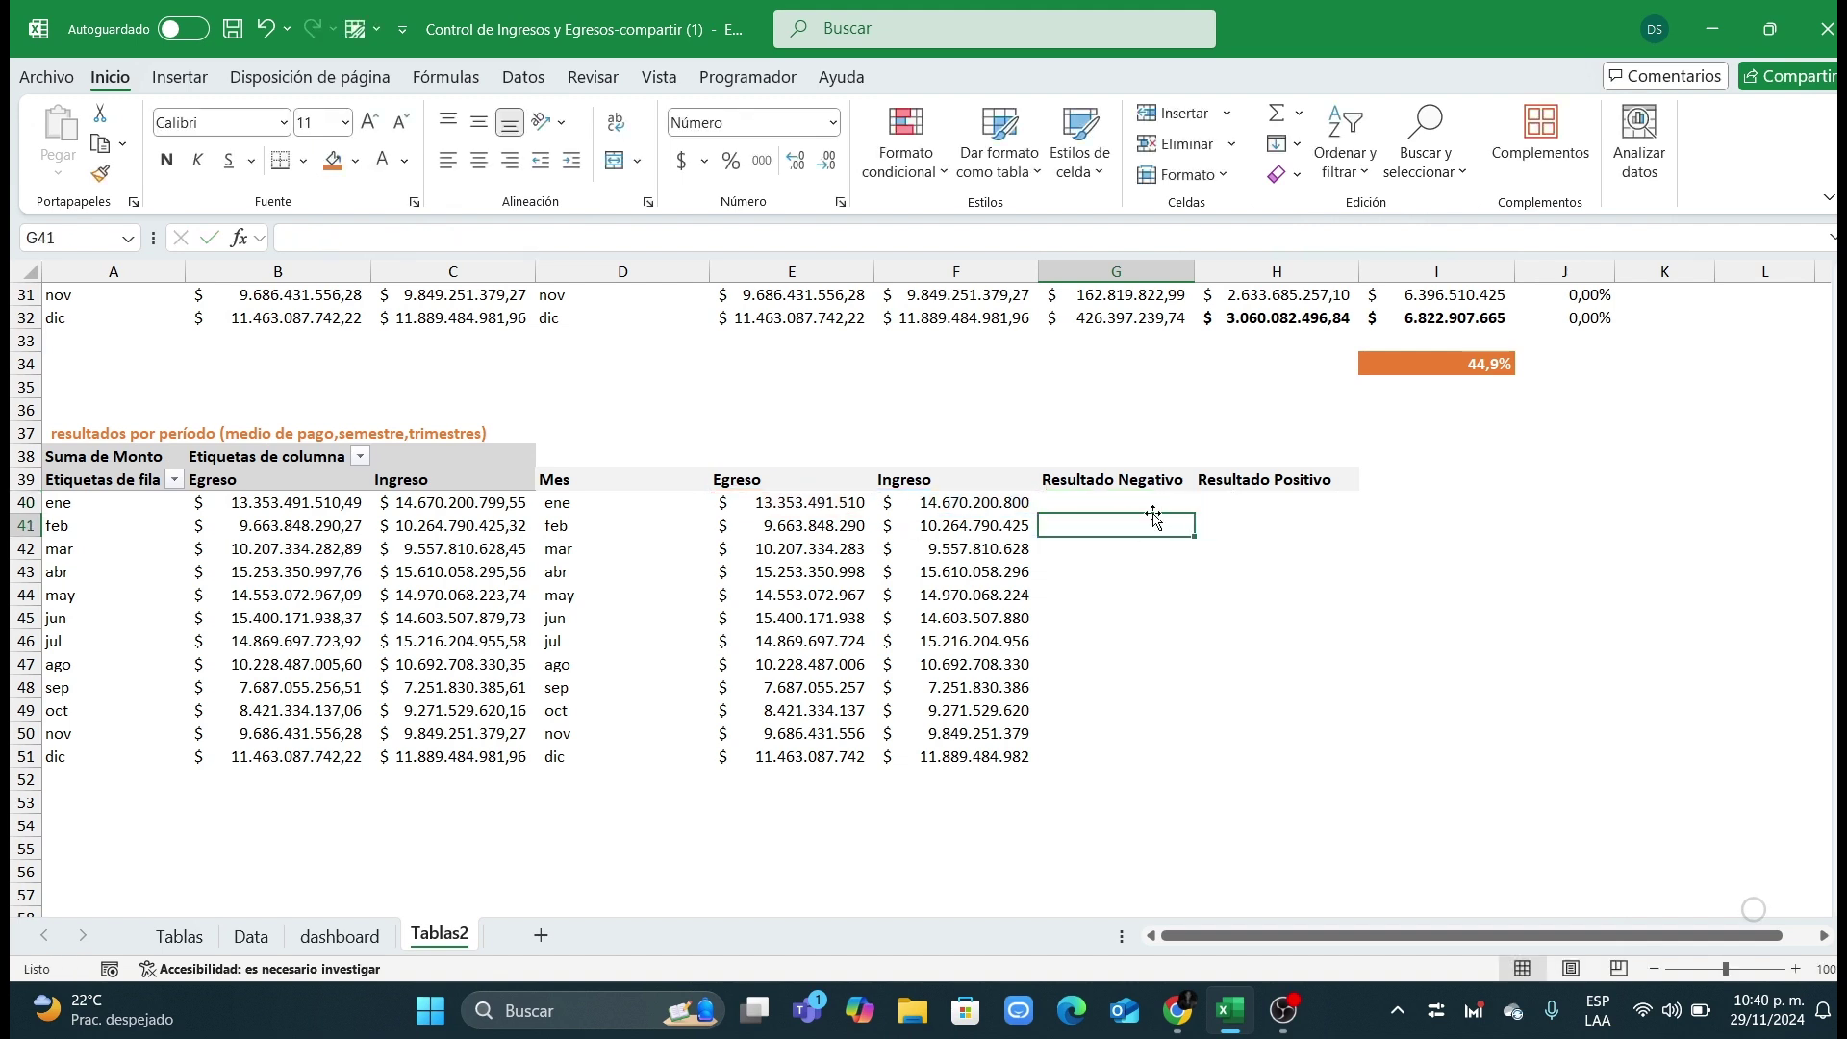
Step: Fill the Resultado Negativo formula from G40 through G51 and format the range as accounting currency without decimals
click(1153, 508)
double_click(1195, 514)
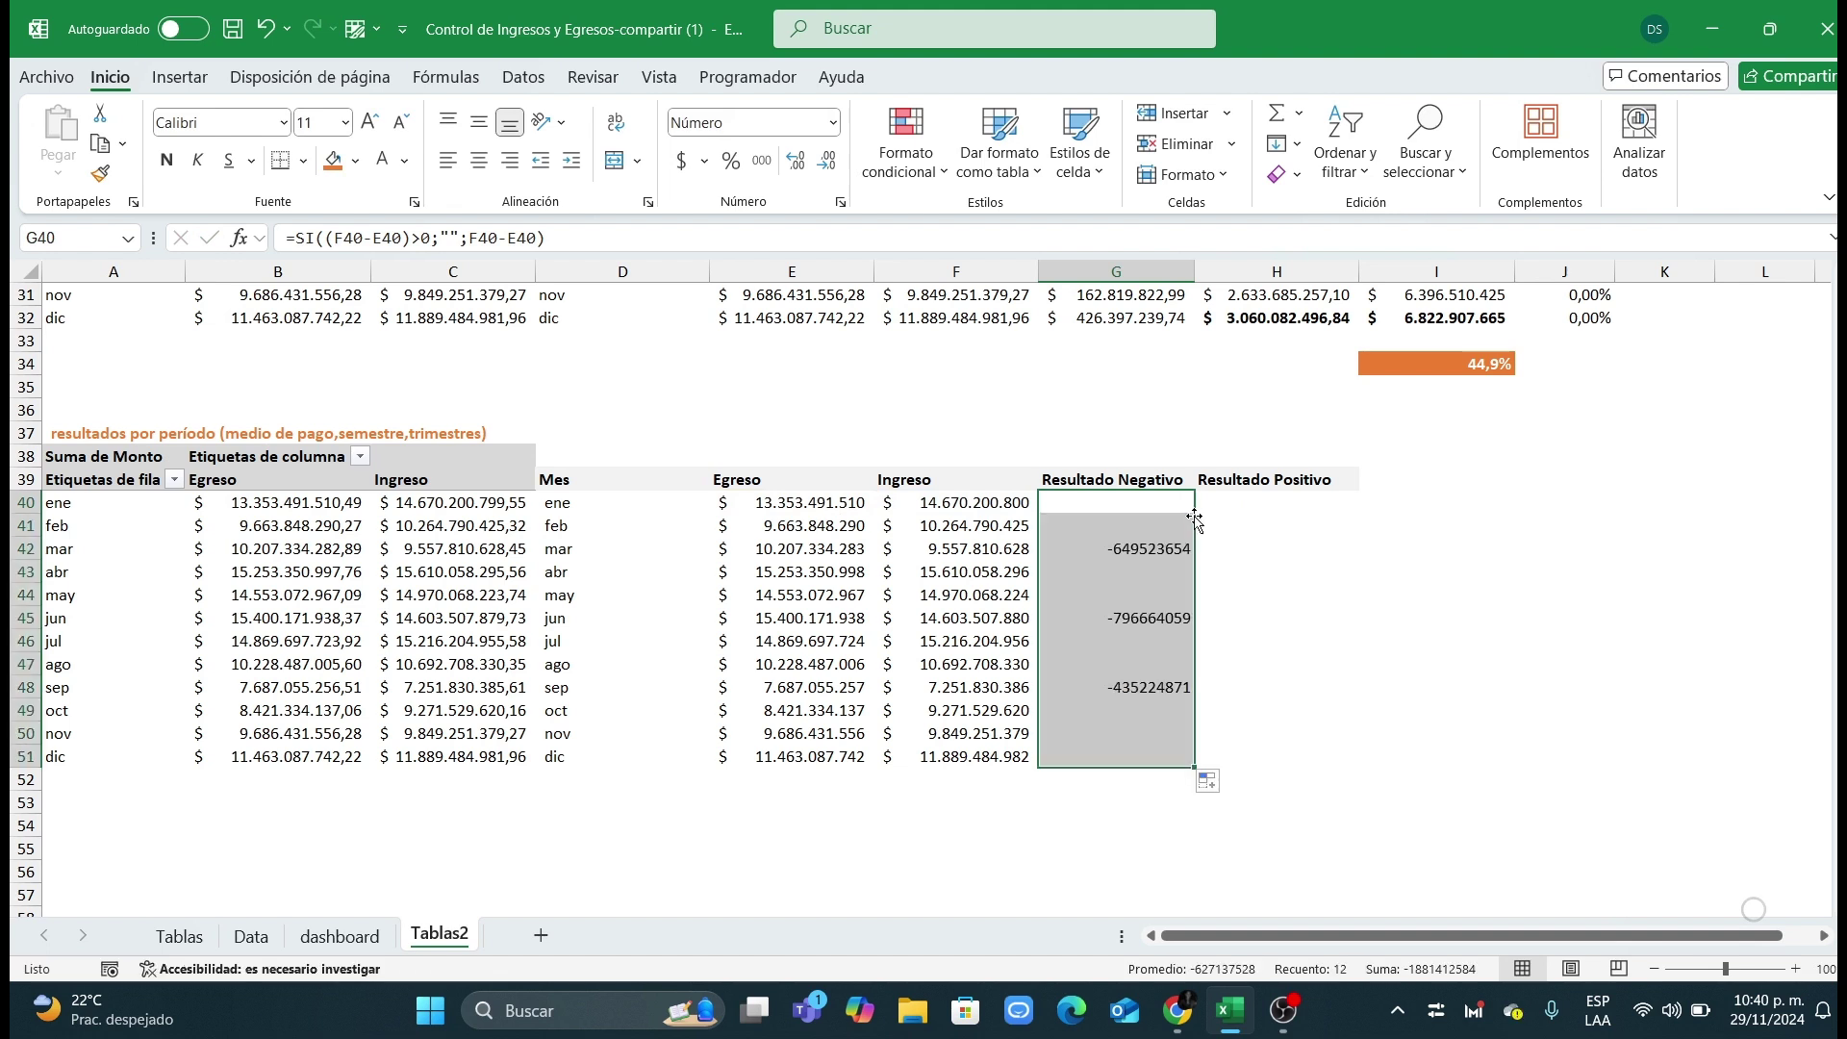
click(682, 161)
click(827, 161)
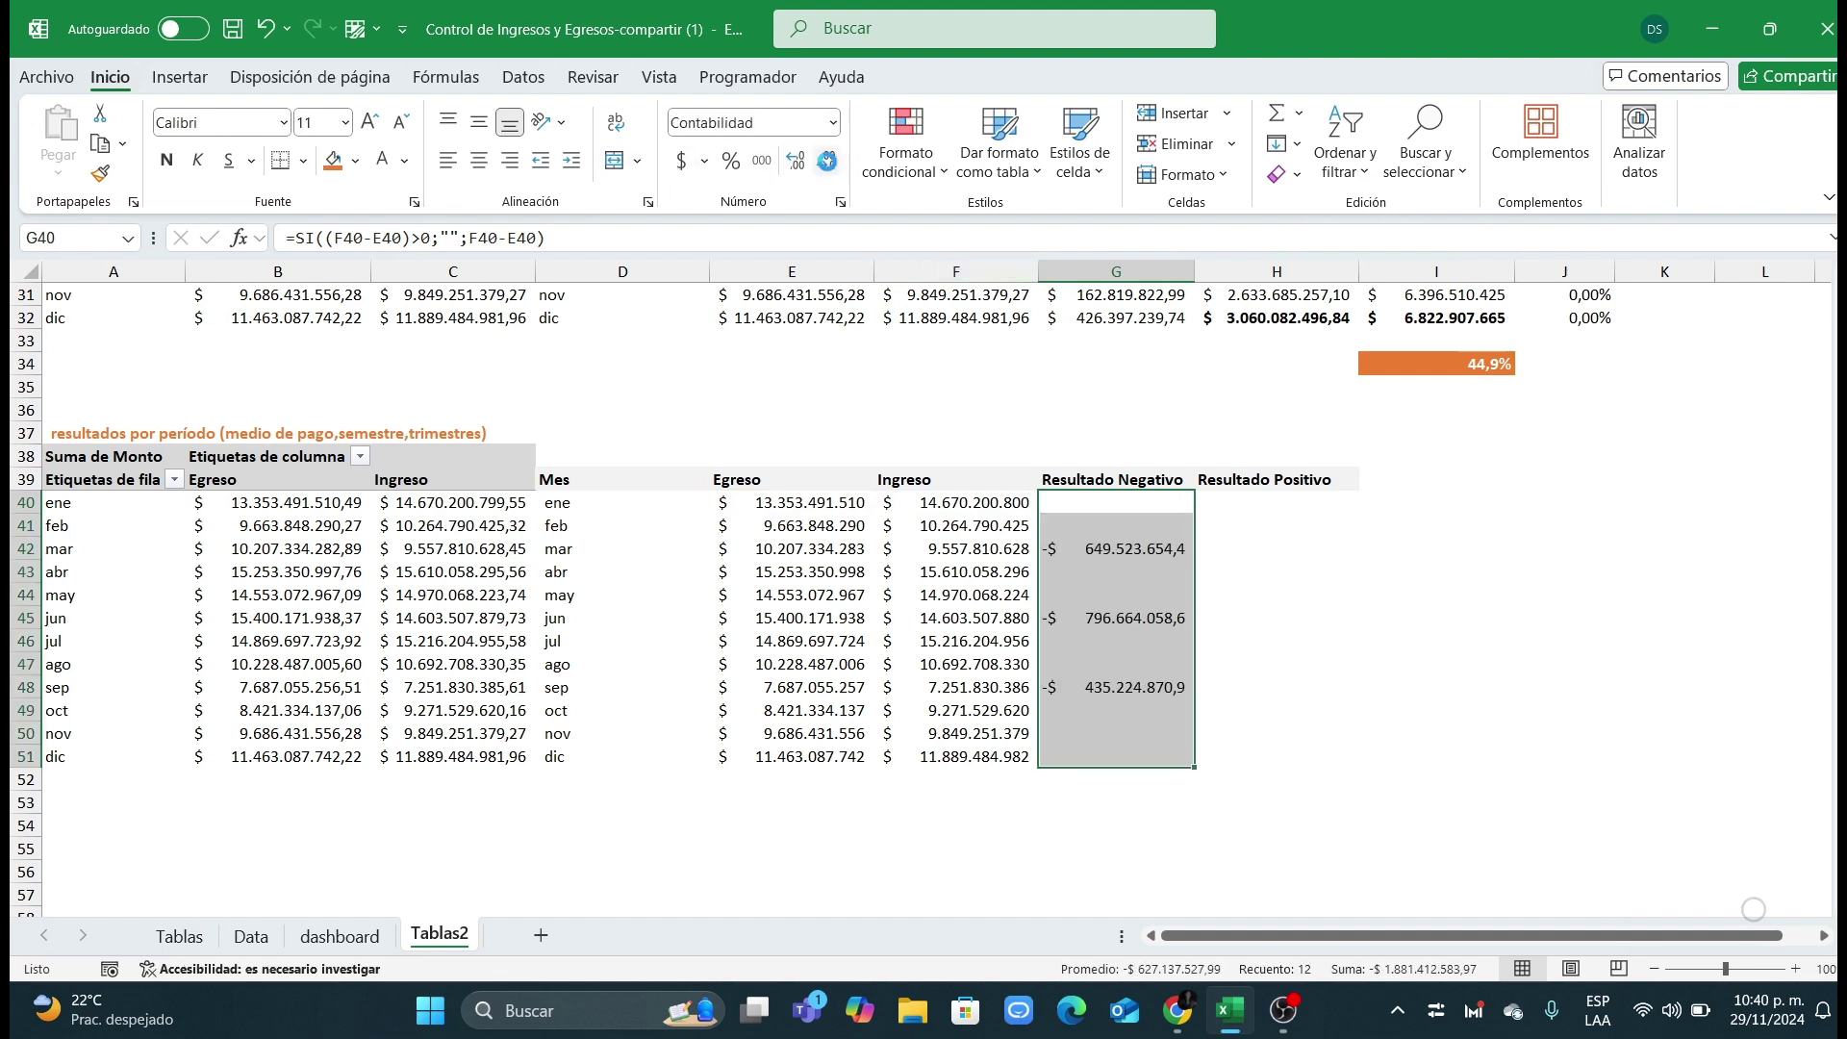
click(827, 161)
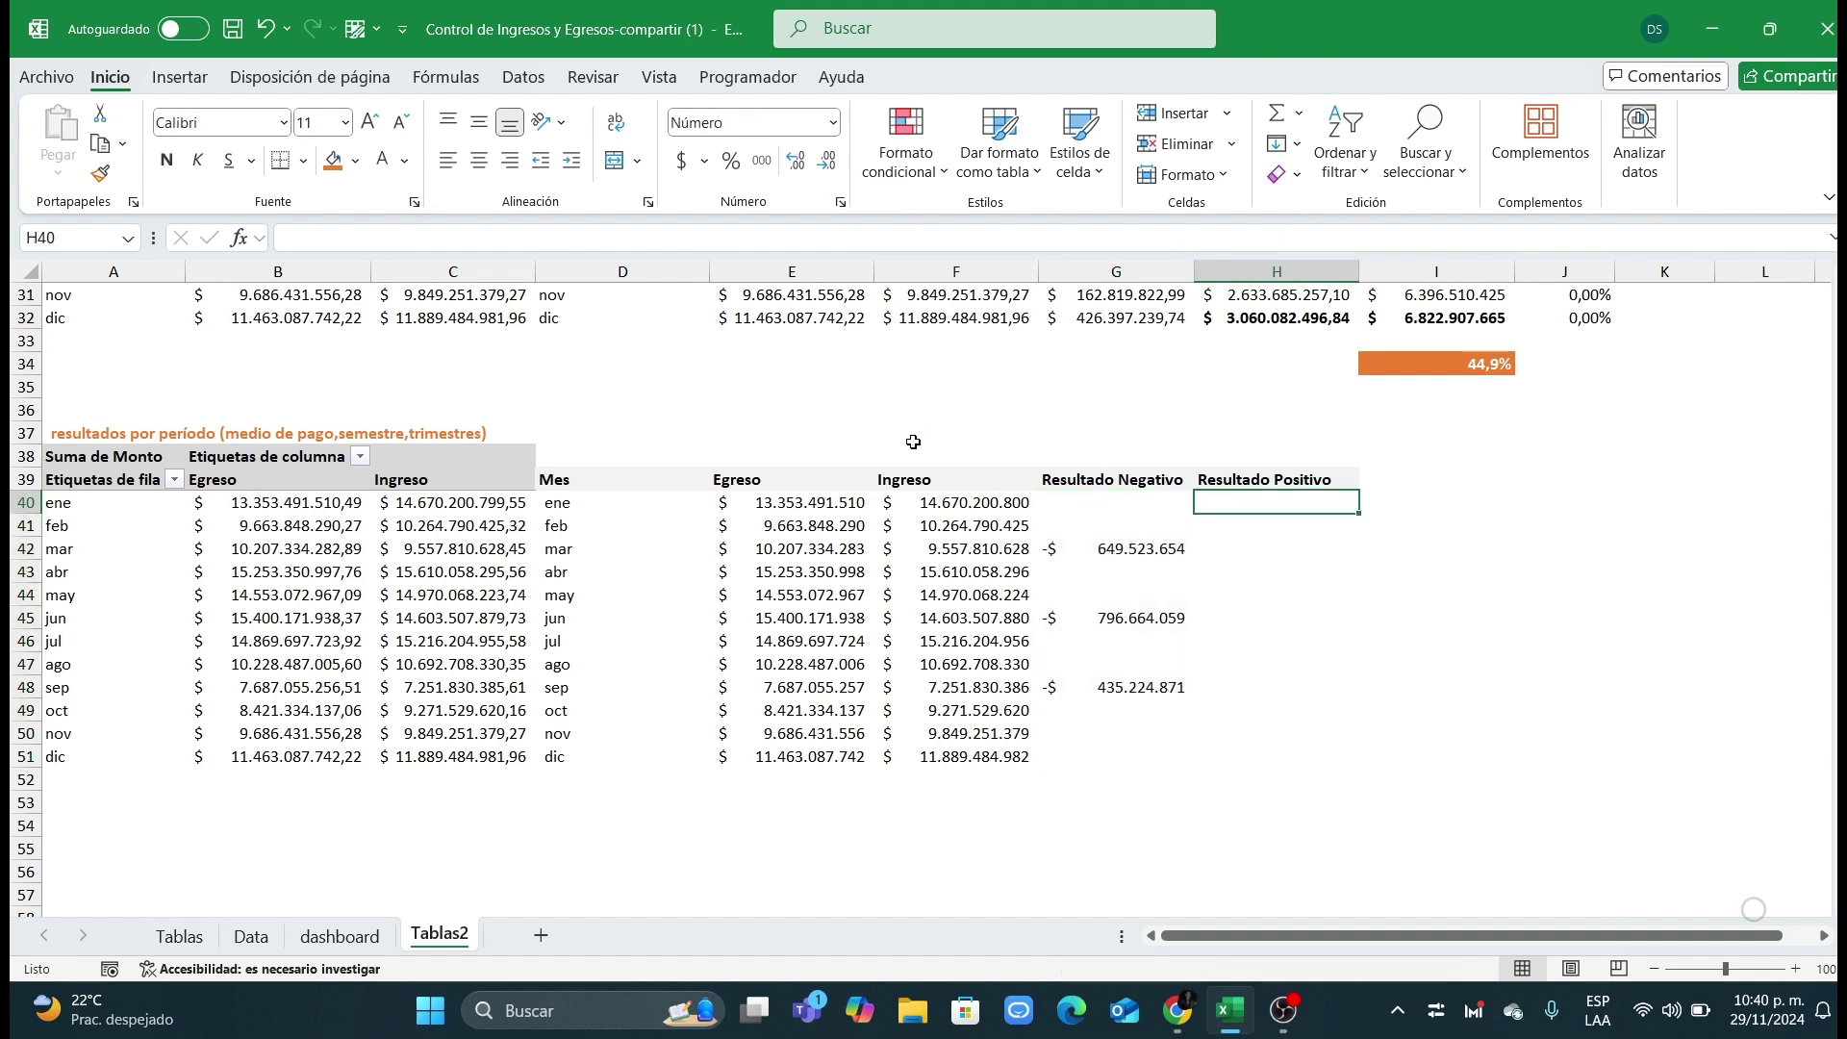
click(1128, 500)
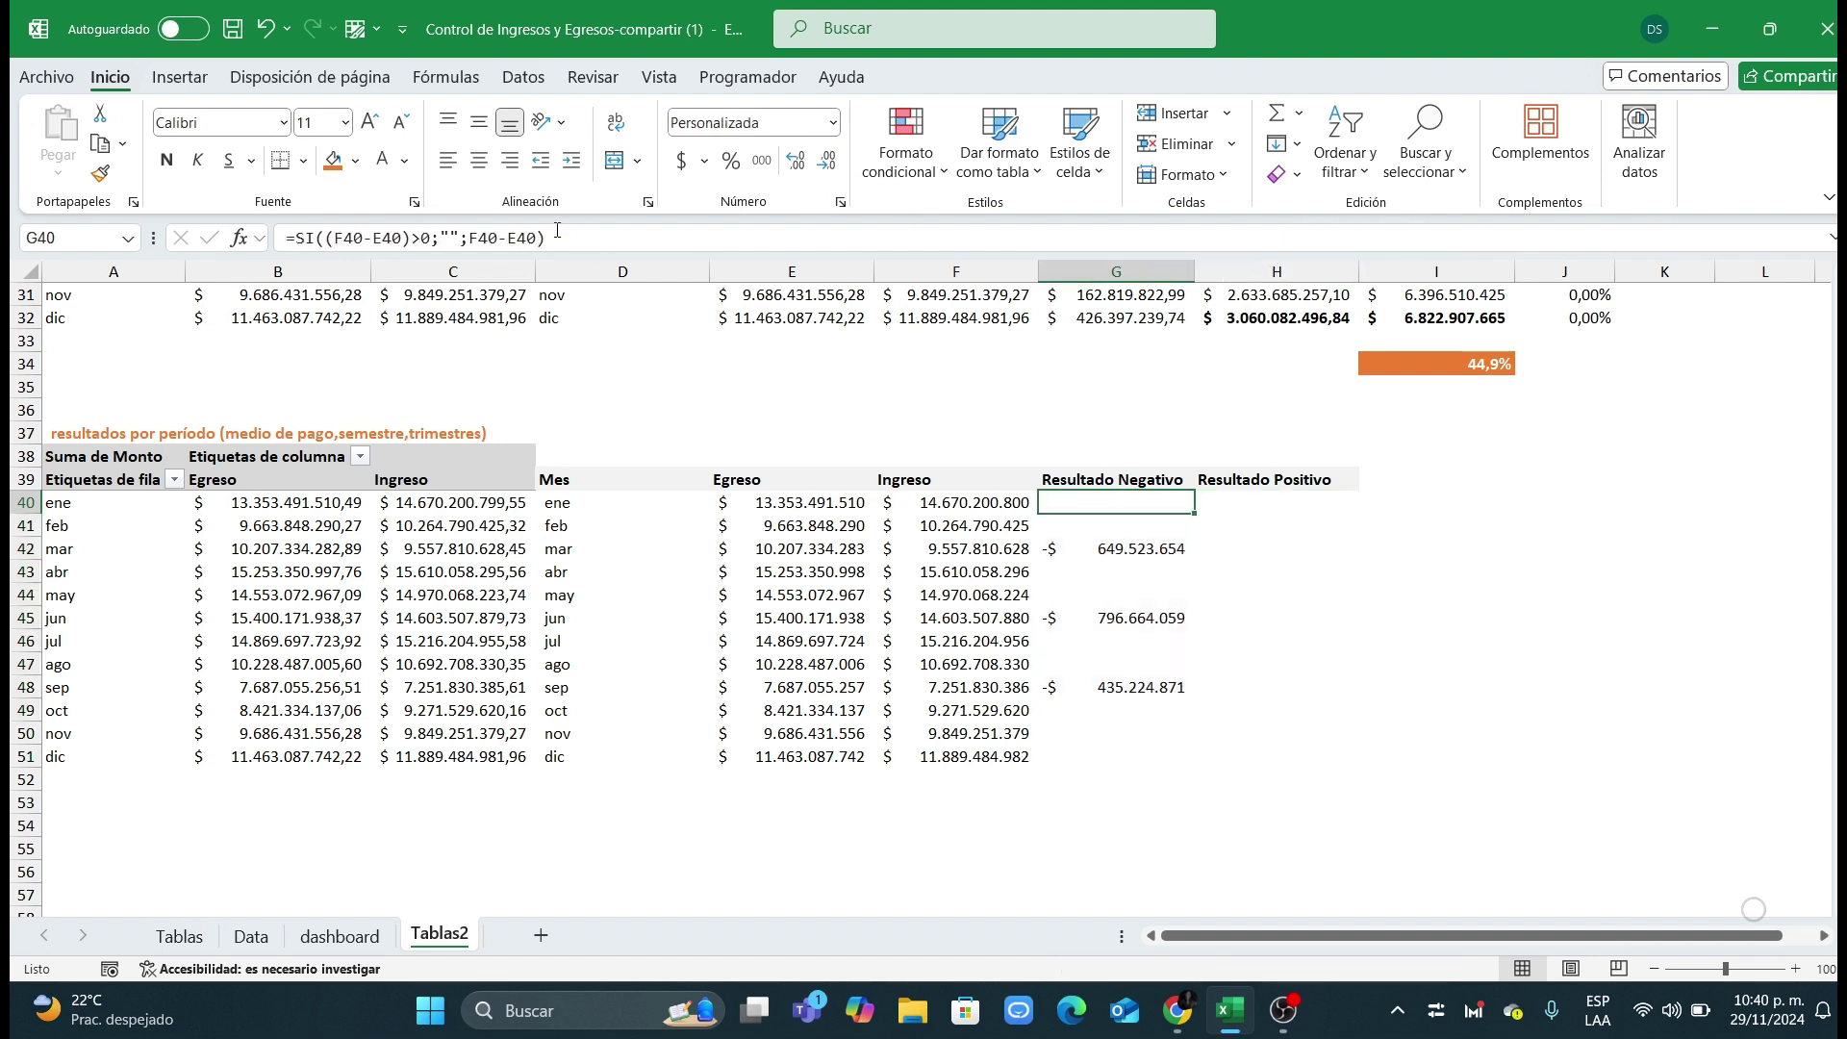
double_click(1128, 501)
key(Escape)
click(1247, 506)
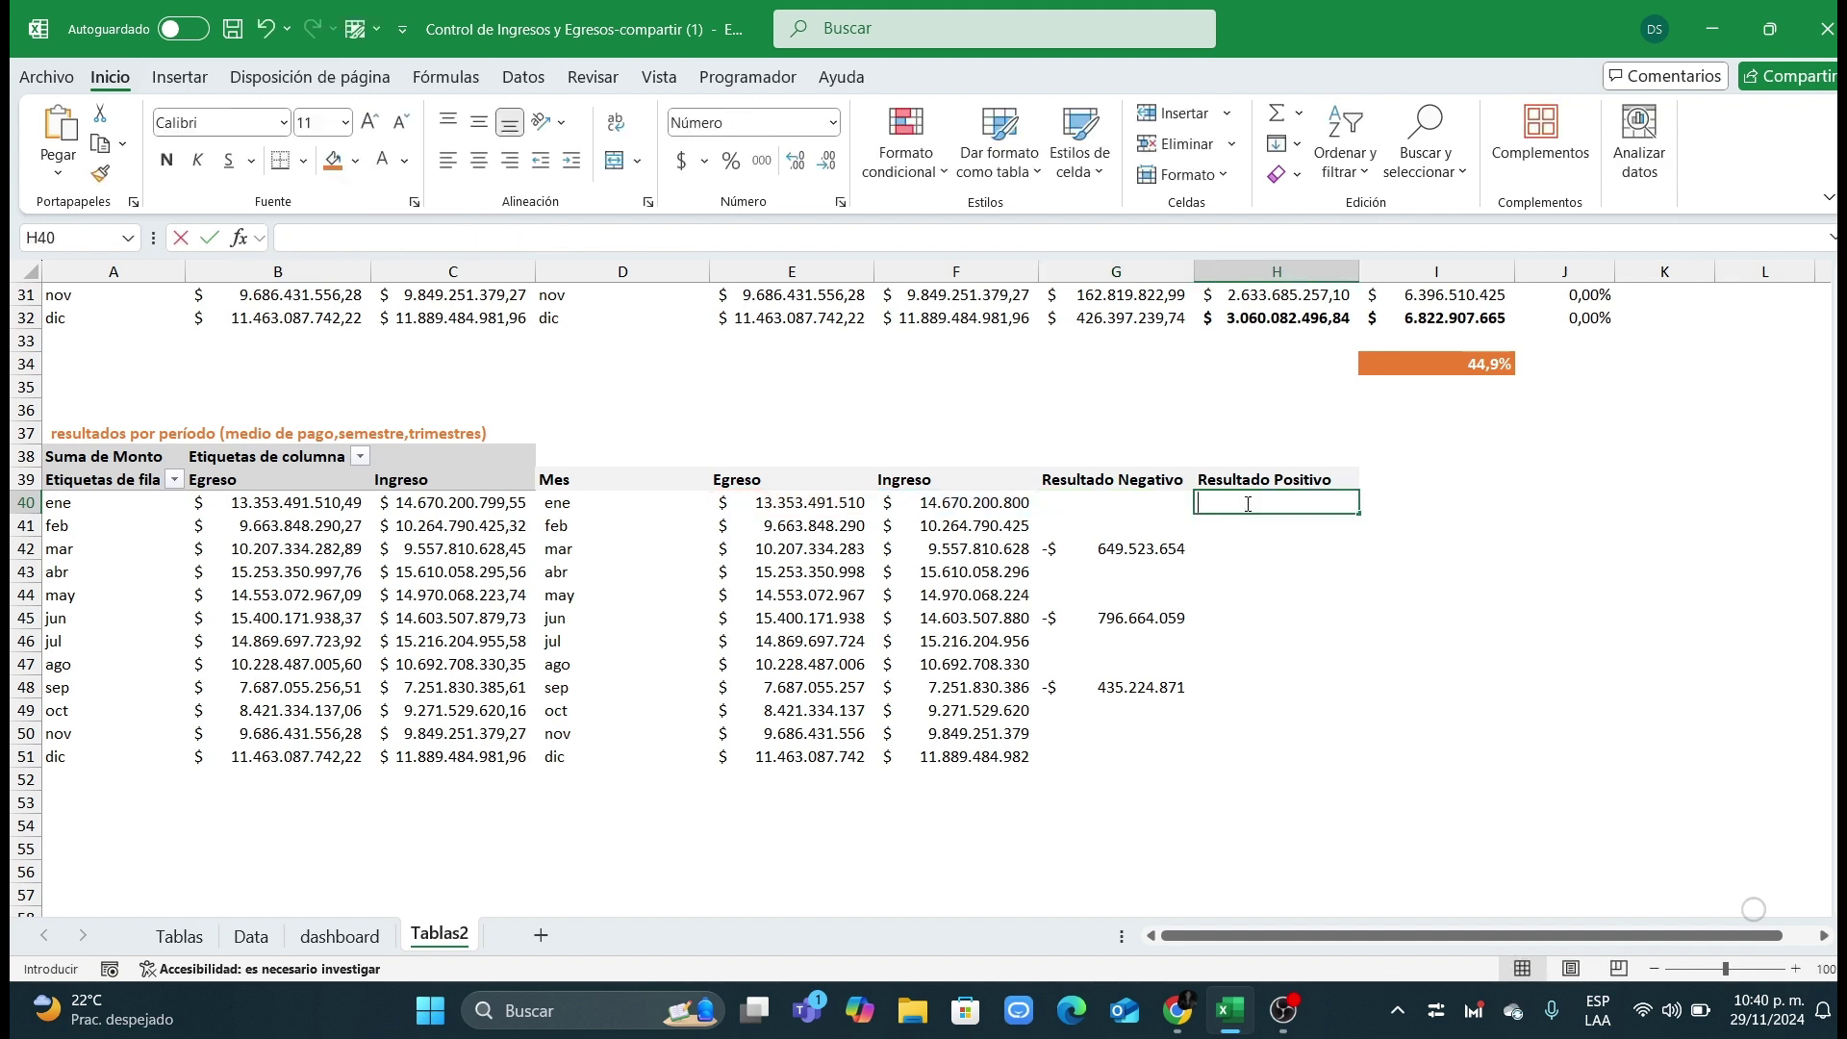
double_click(1247, 506)
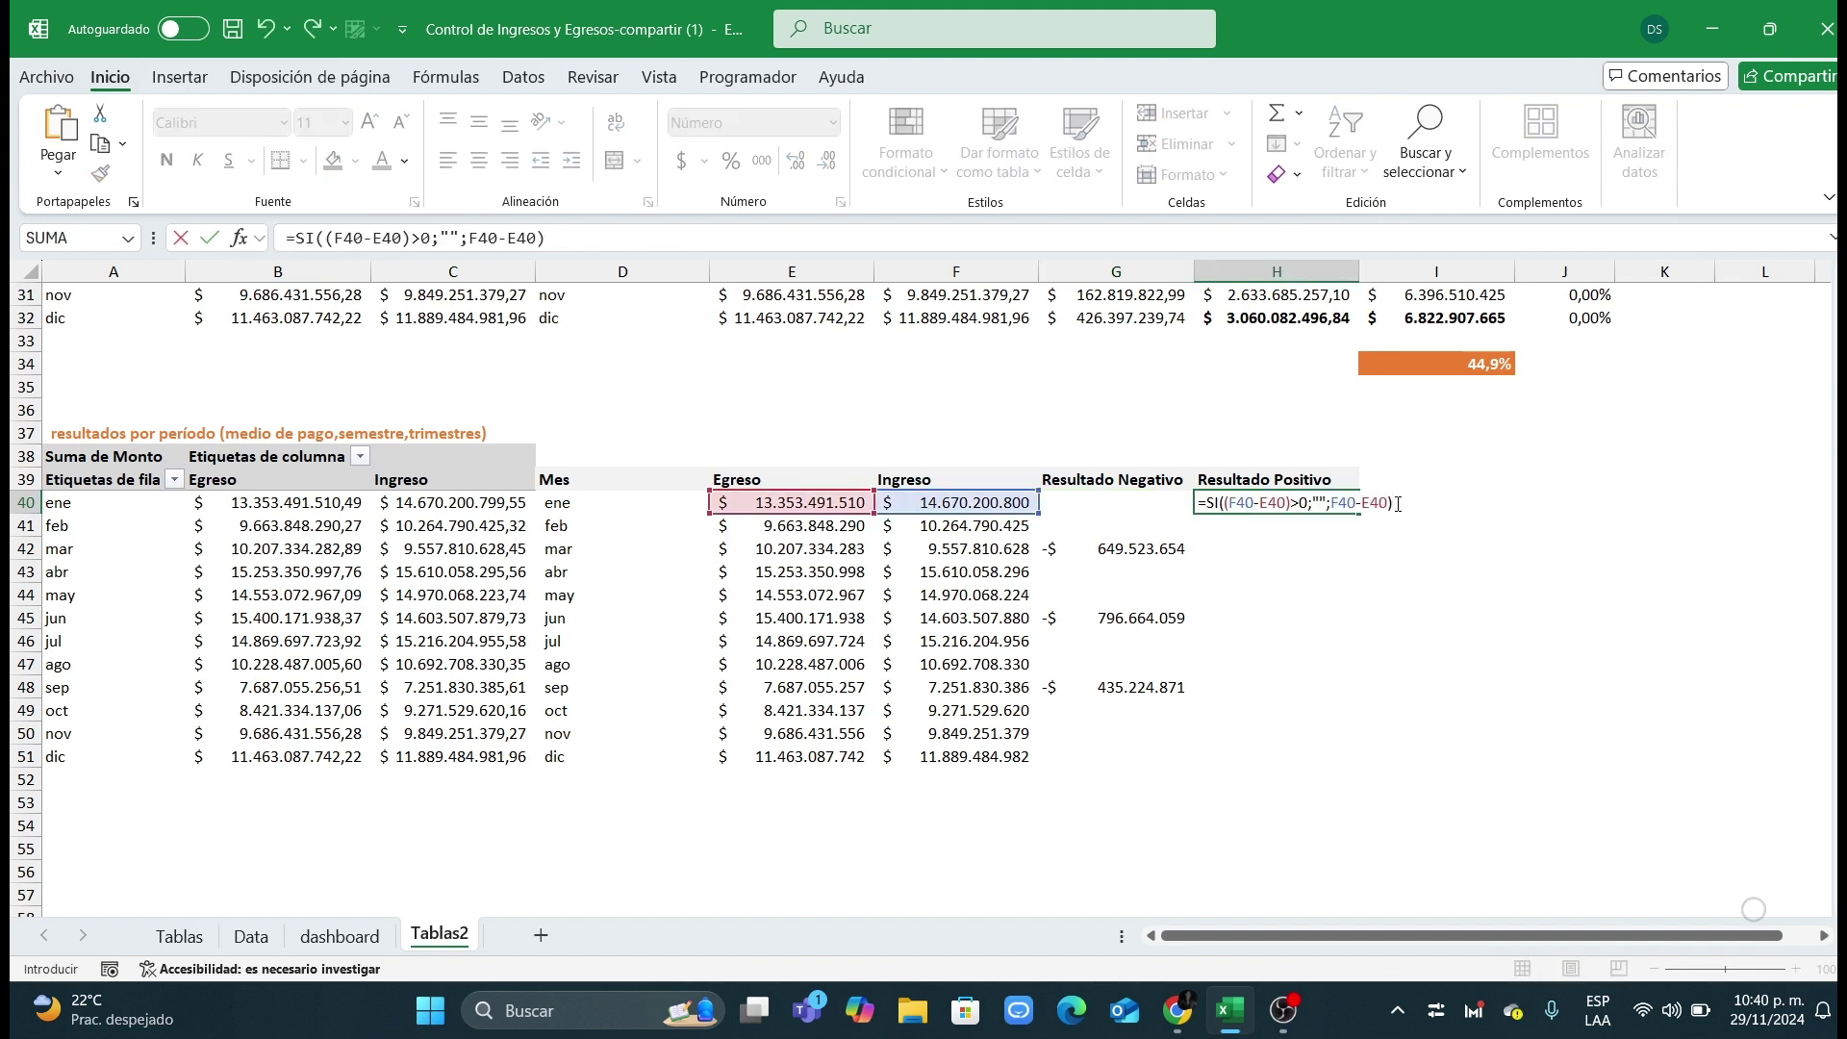
click(1329, 502)
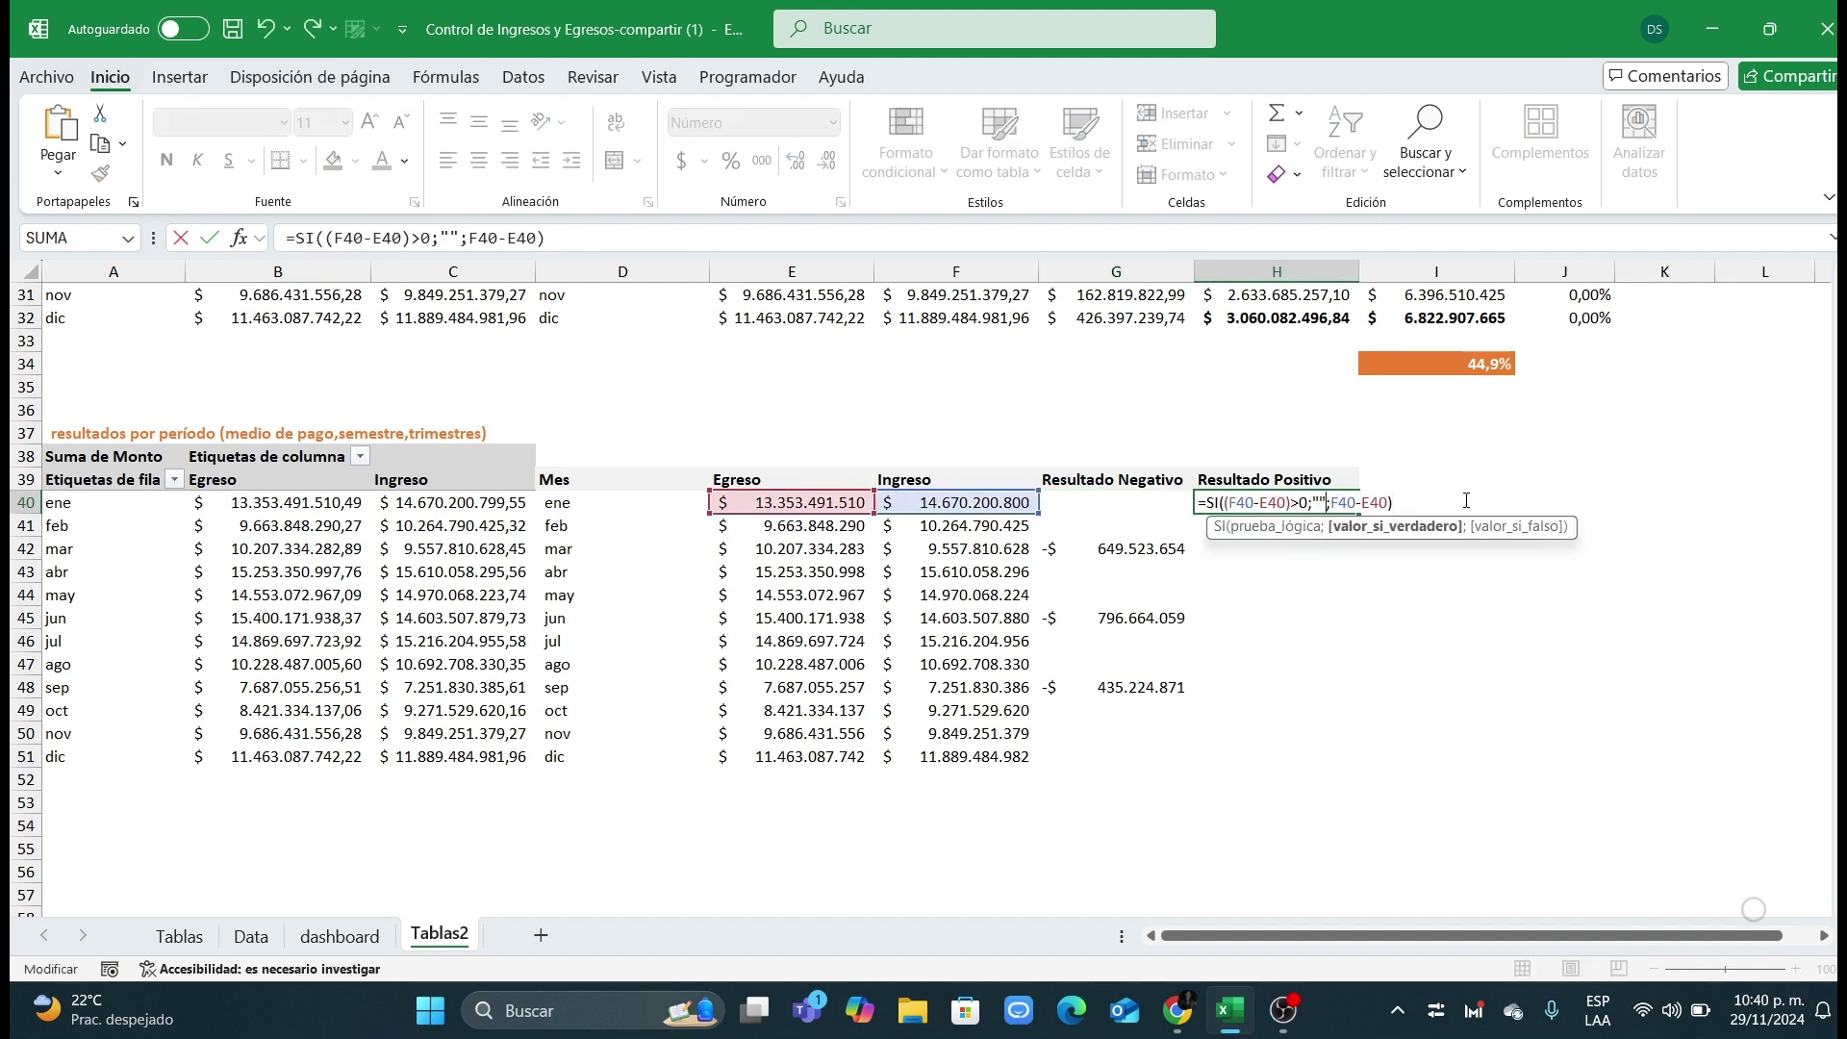
key(BackSpace)
key(Return)
click(1206, 449)
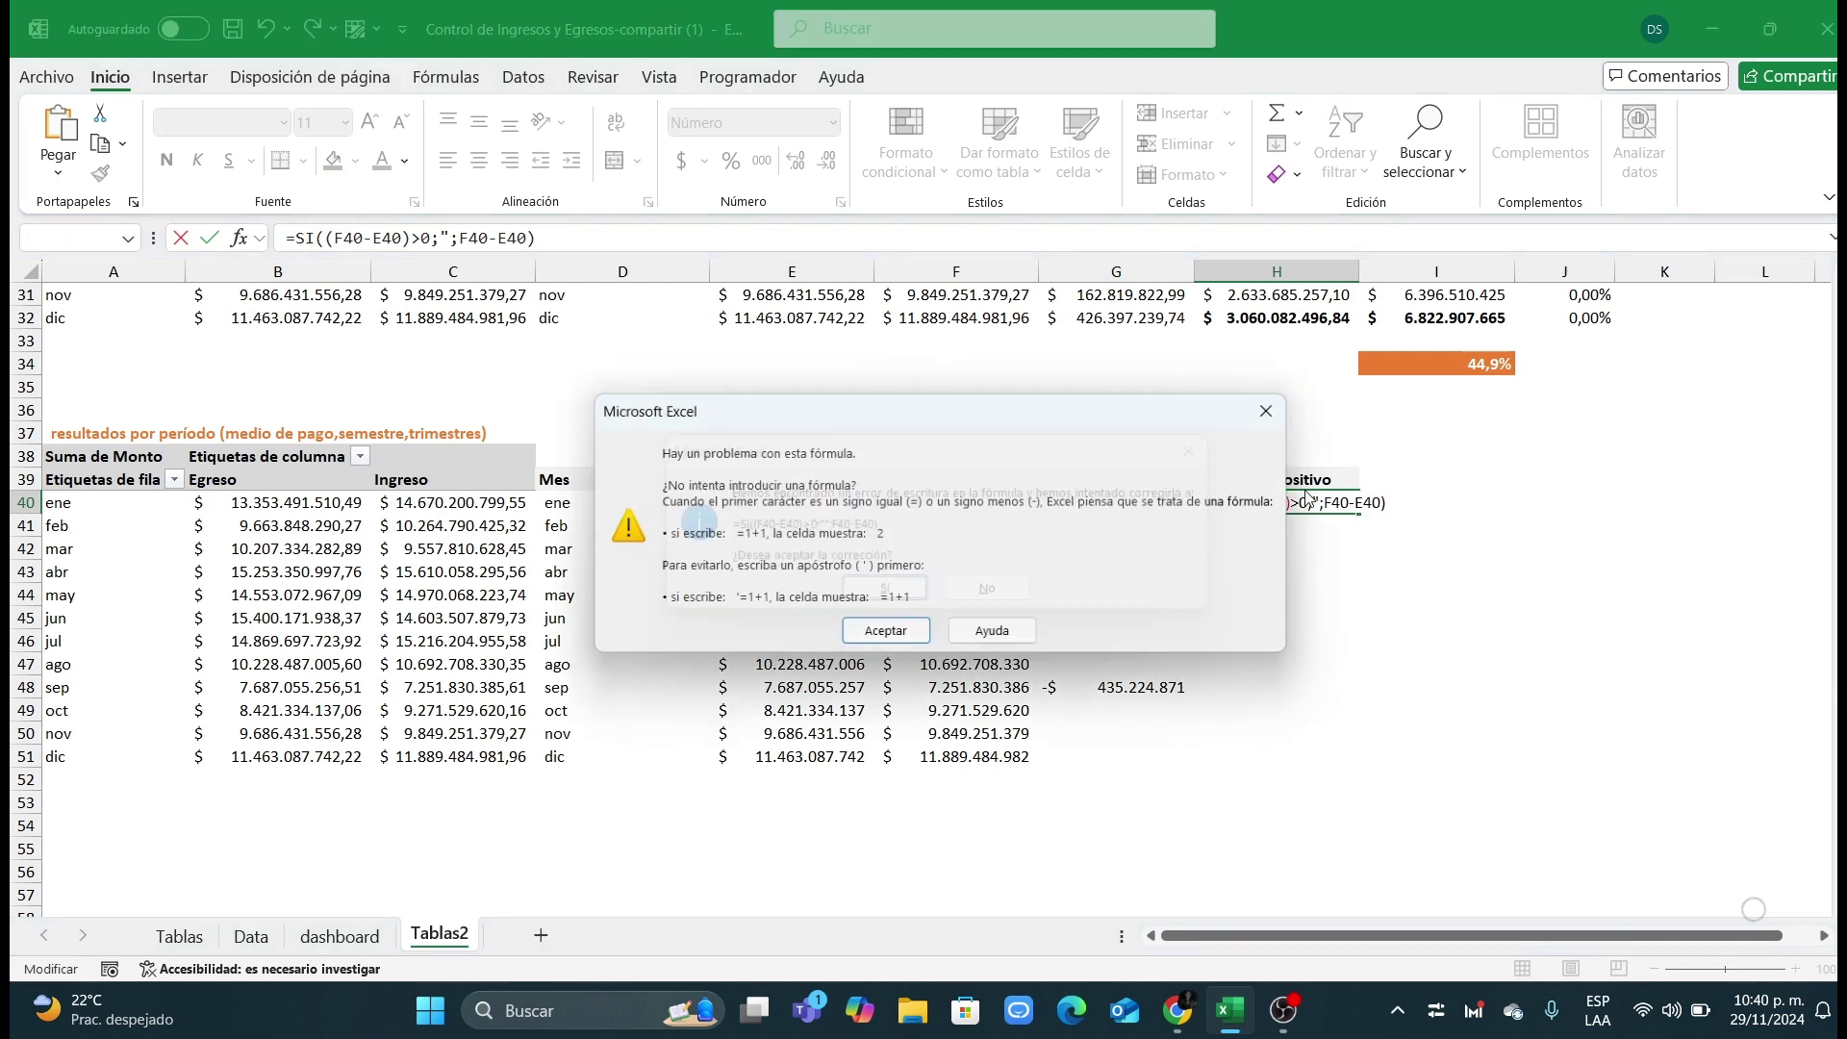
key(Return)
key(Escape)
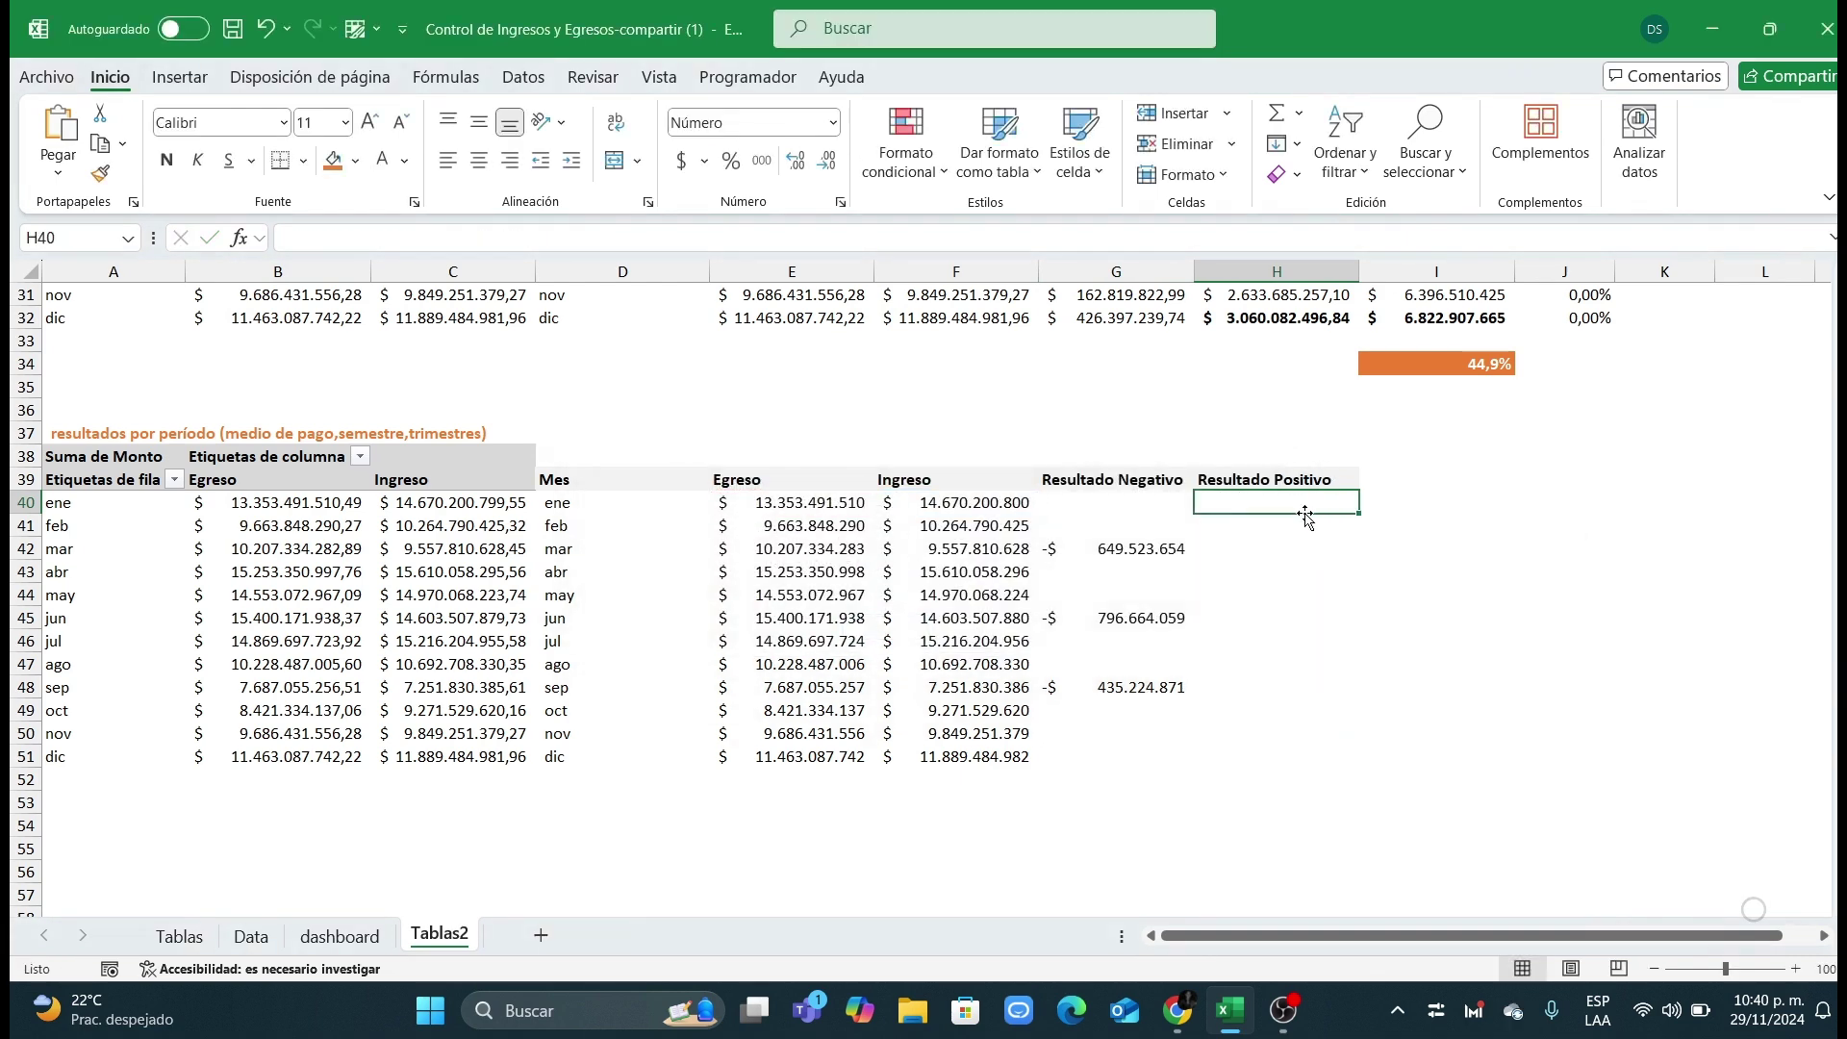
Step: Enter =SI((F40-E40)>0;F40-E40;"") in H40 under Resultado Positivo
text(=si()
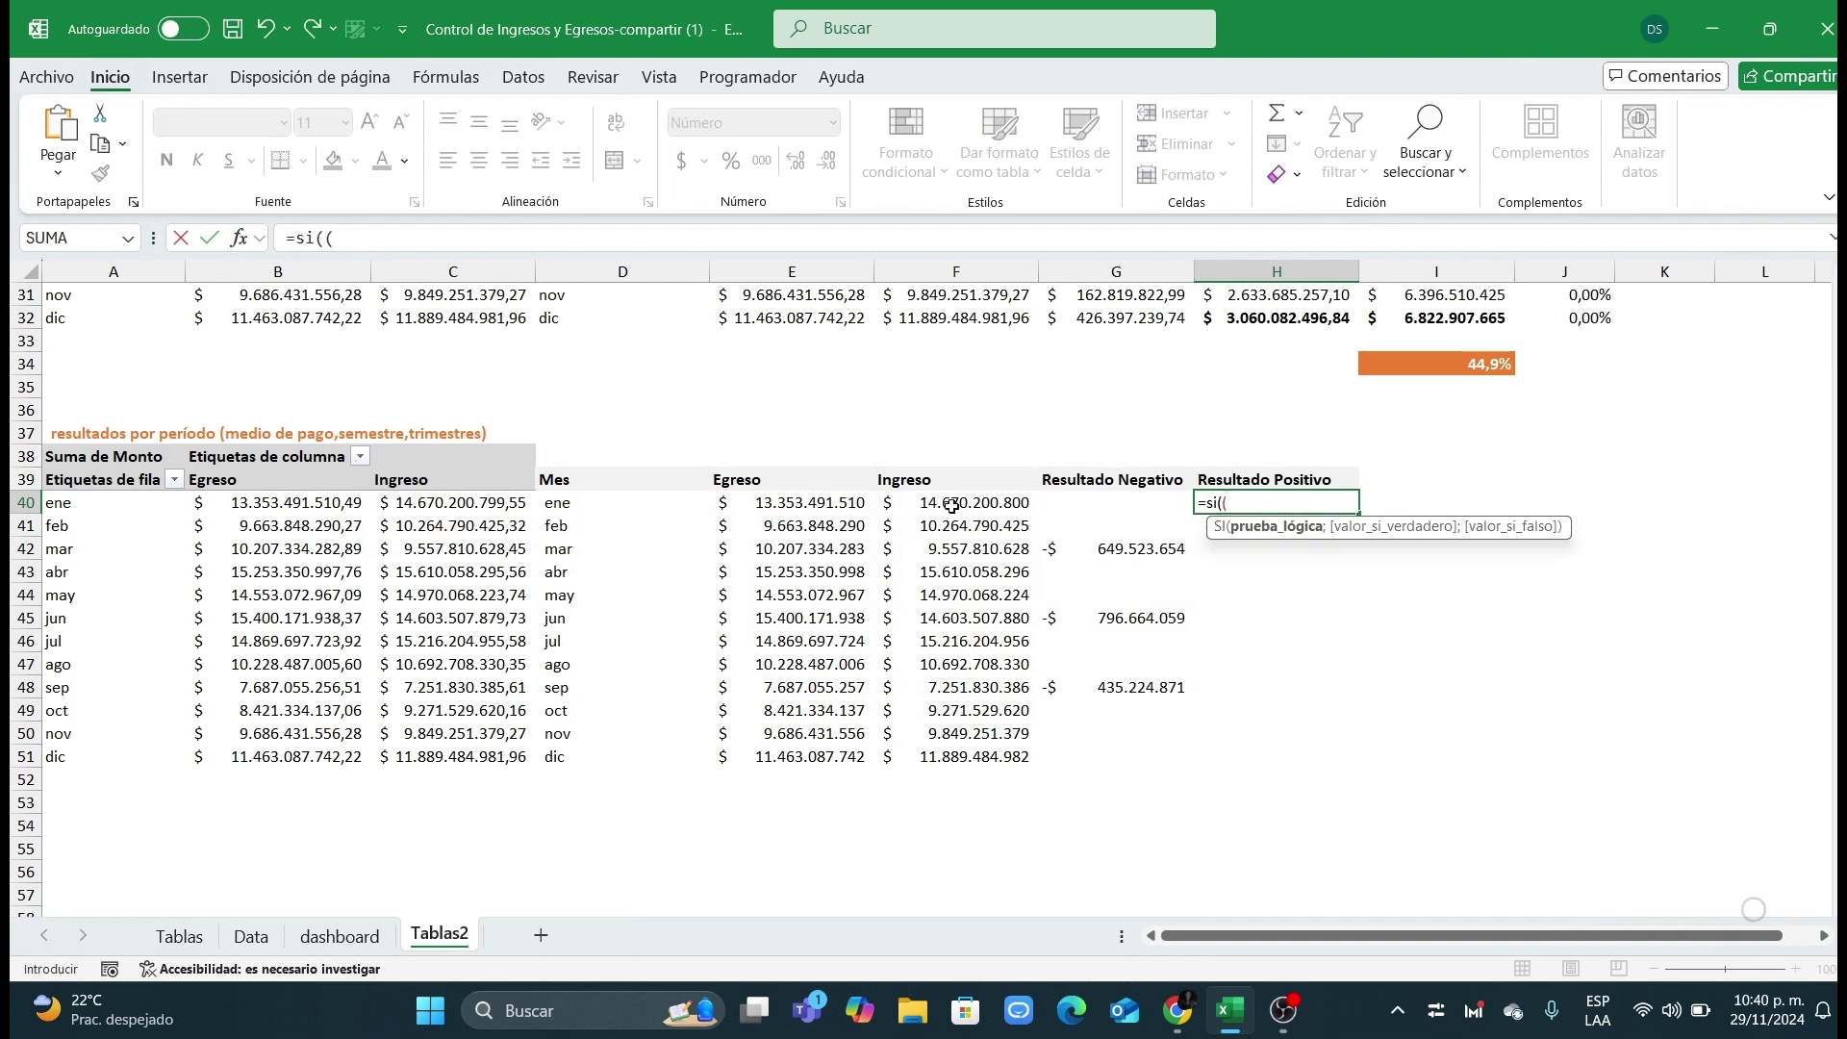
text(()
click(889, 504)
text(-)
click(805, 508)
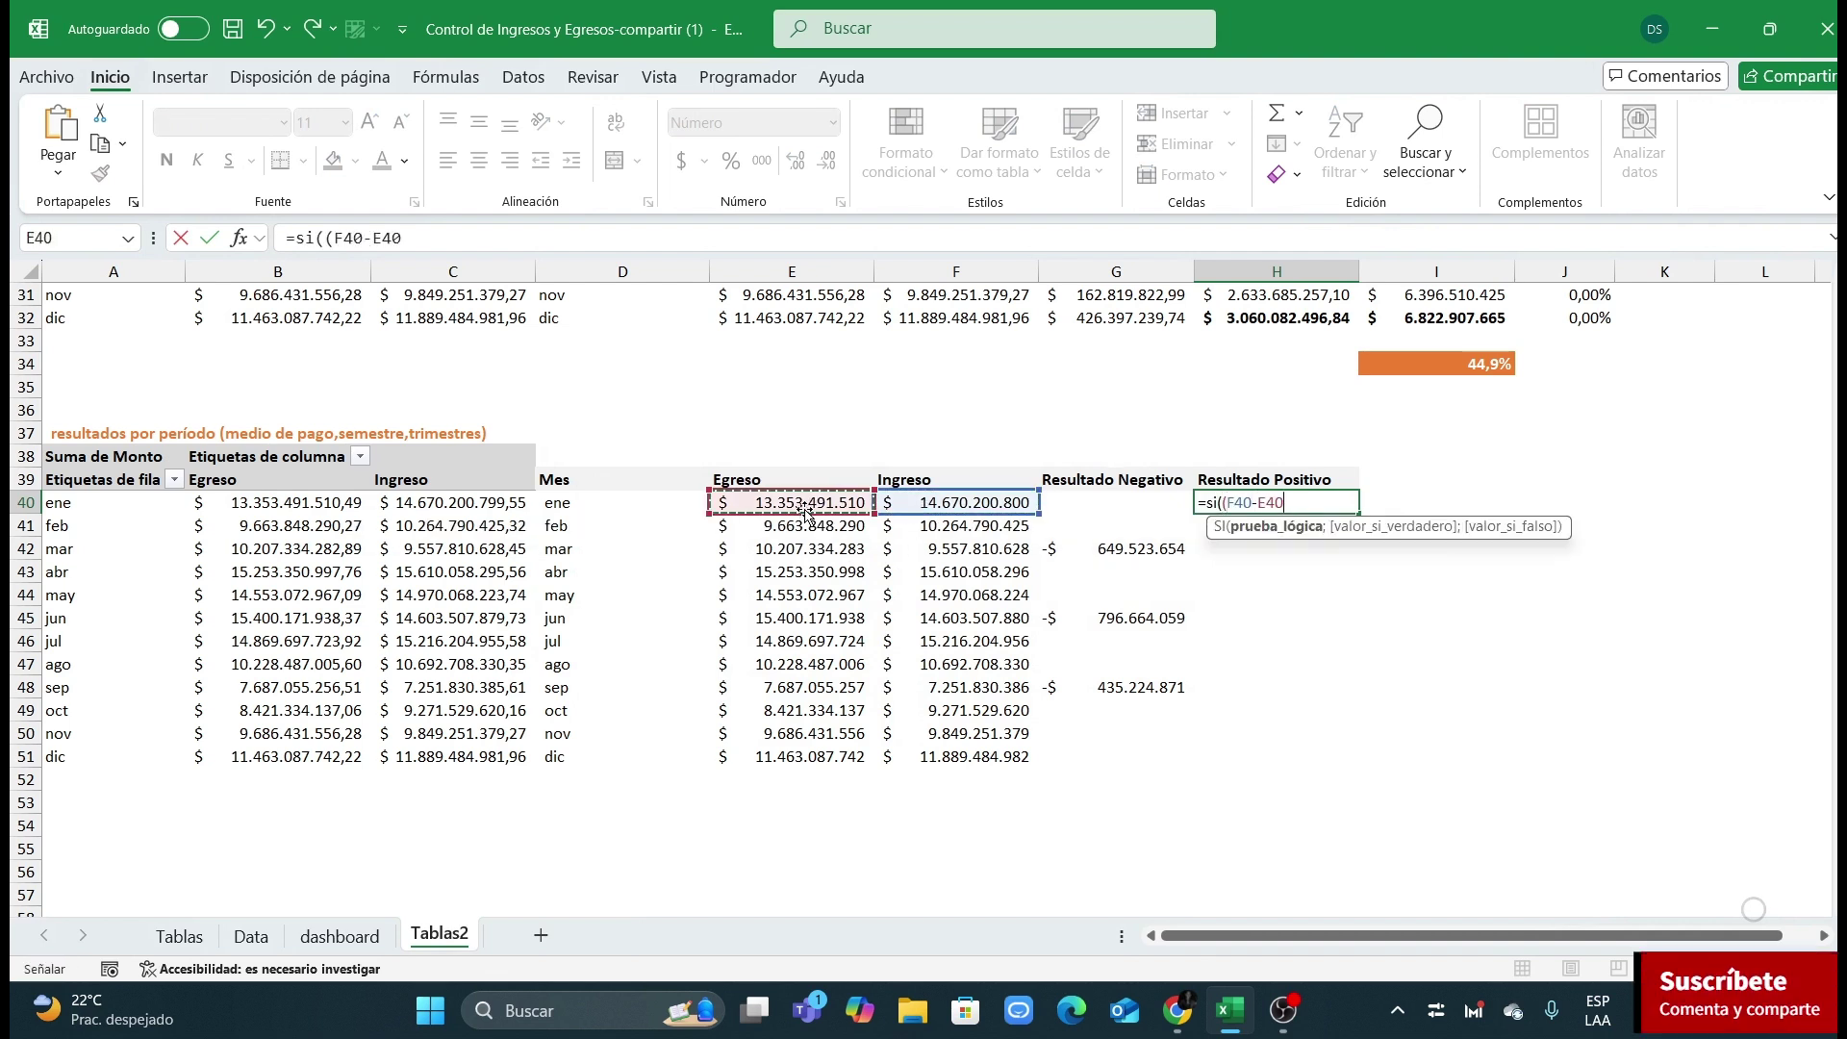
text()>0;)
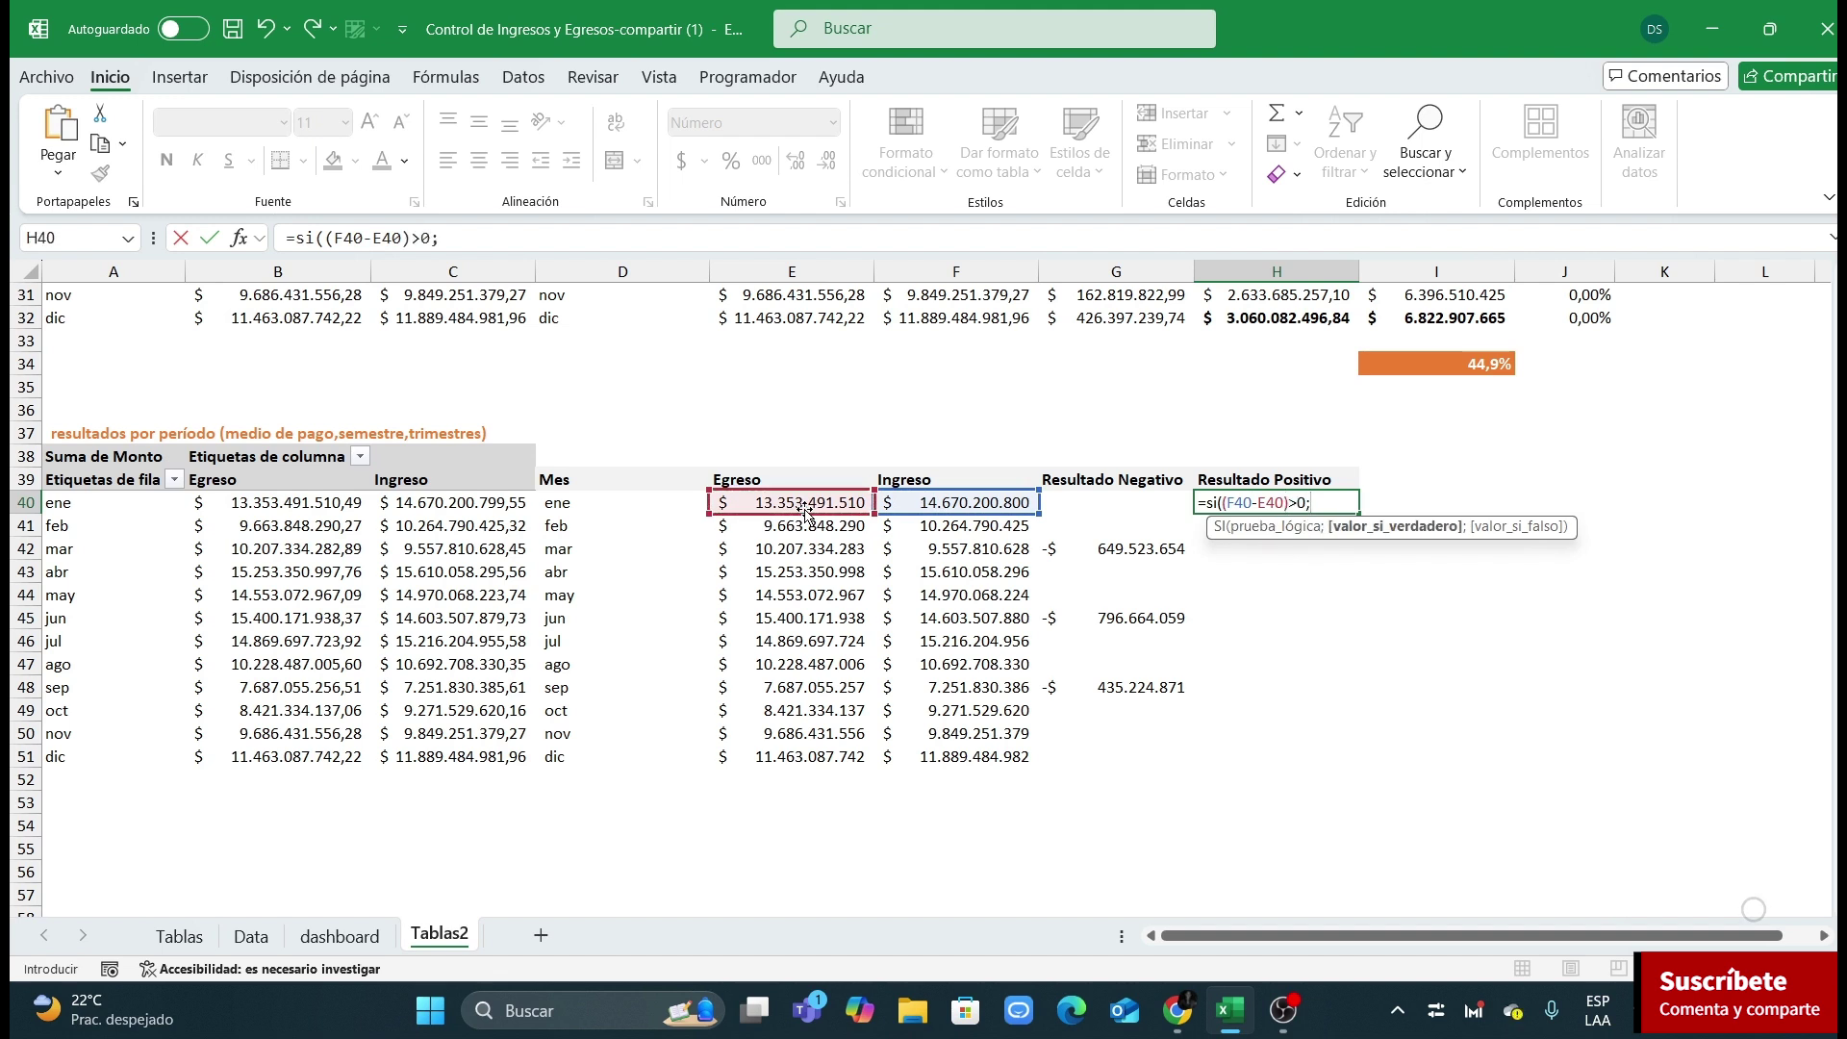
click(964, 500)
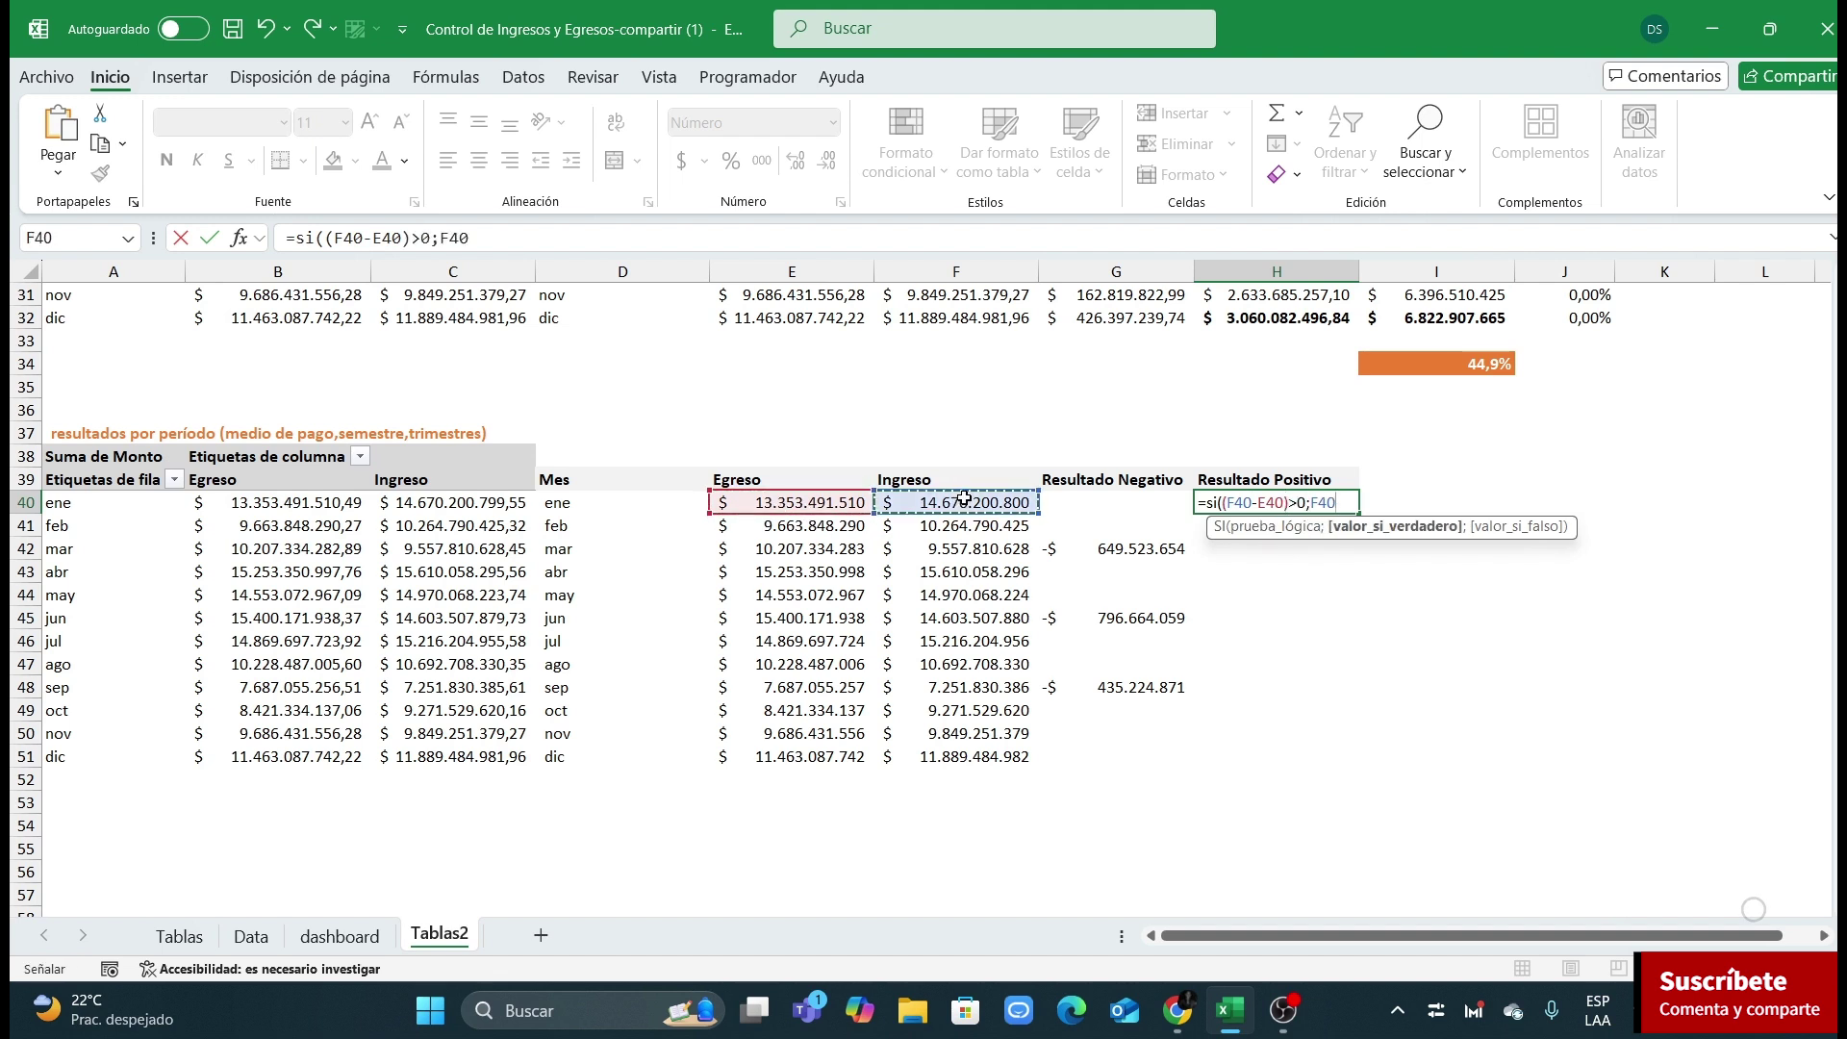
text(-)
click(795, 500)
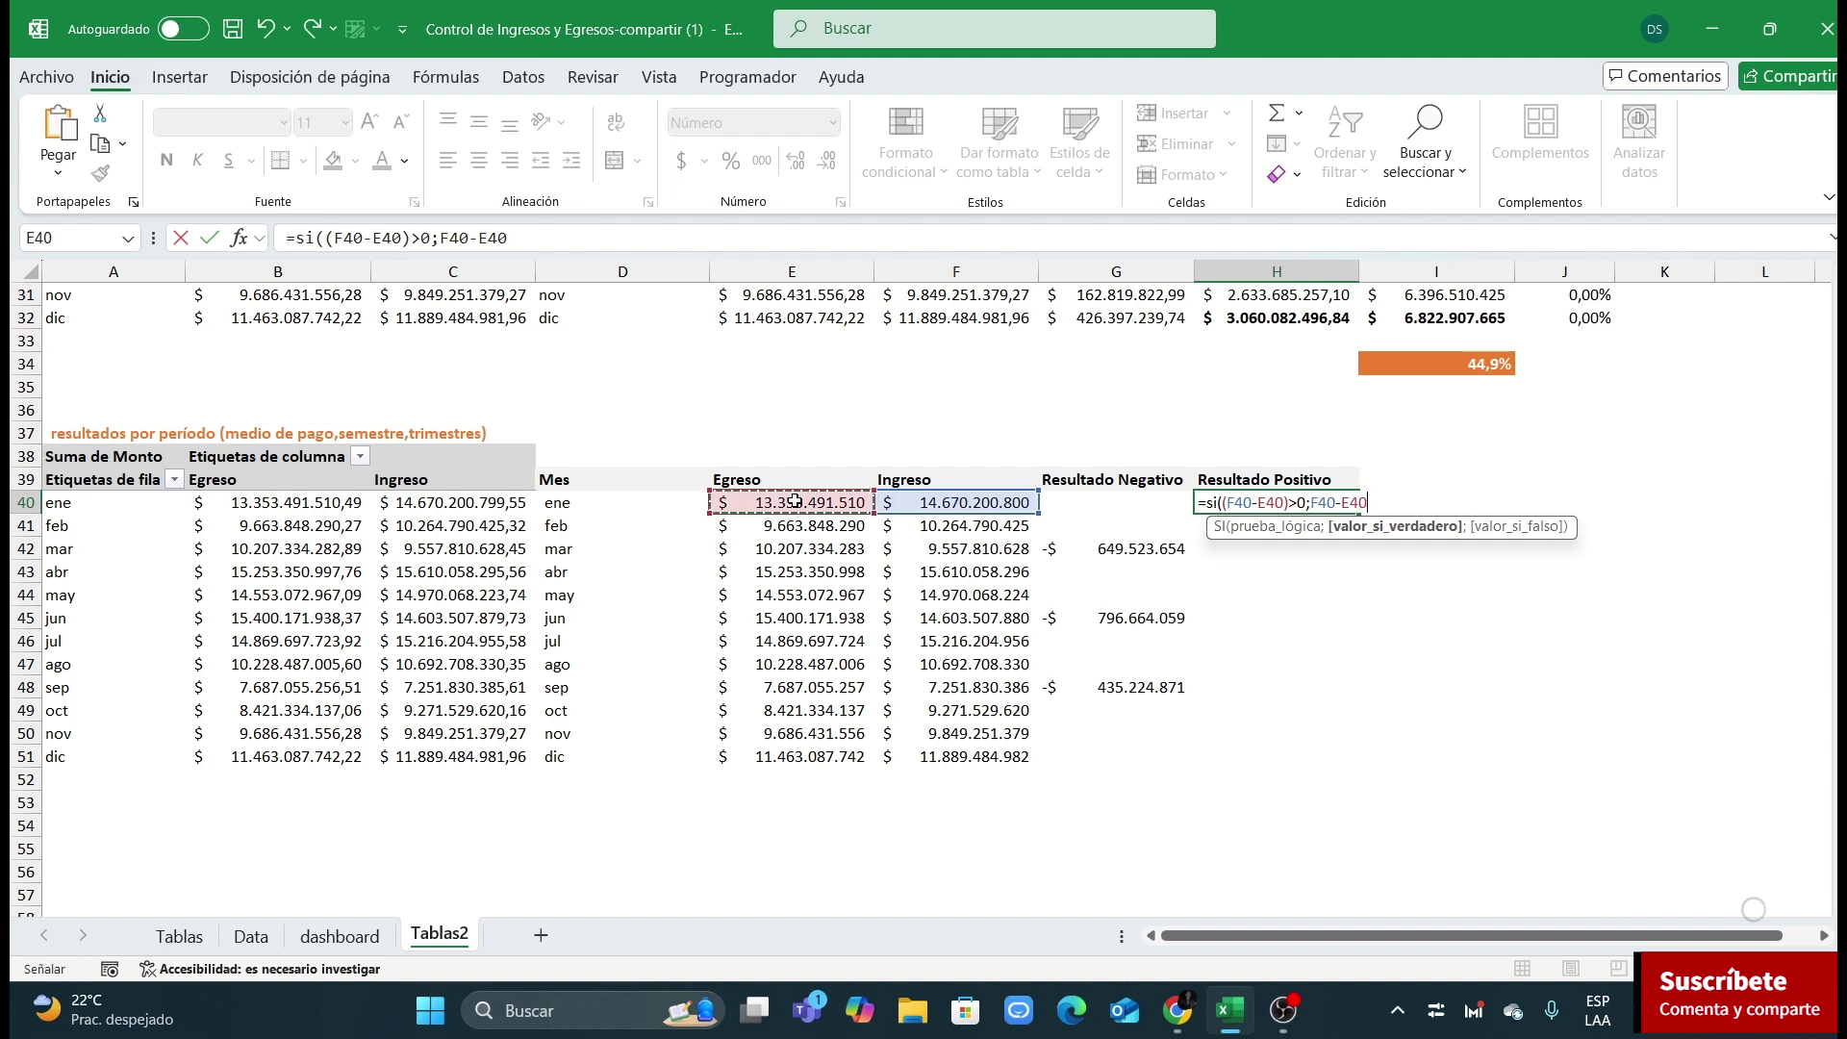
text(;"")
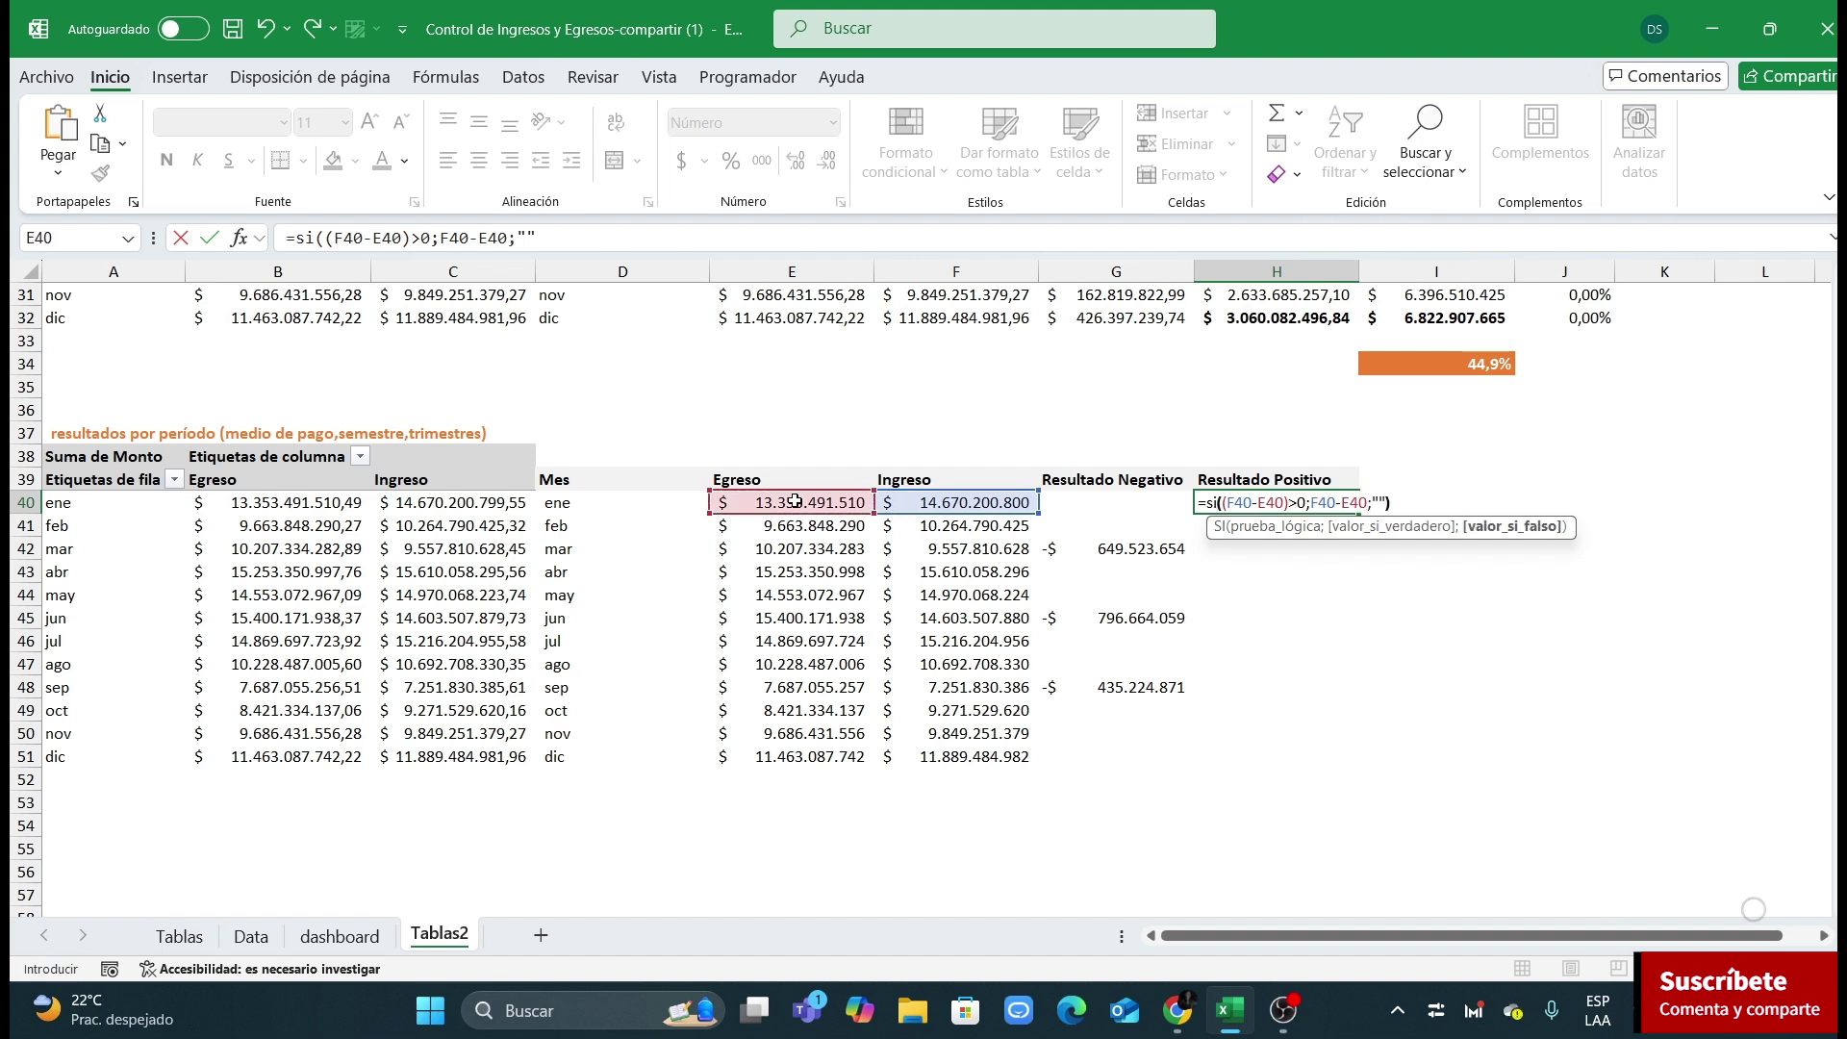
text())
key(Return)
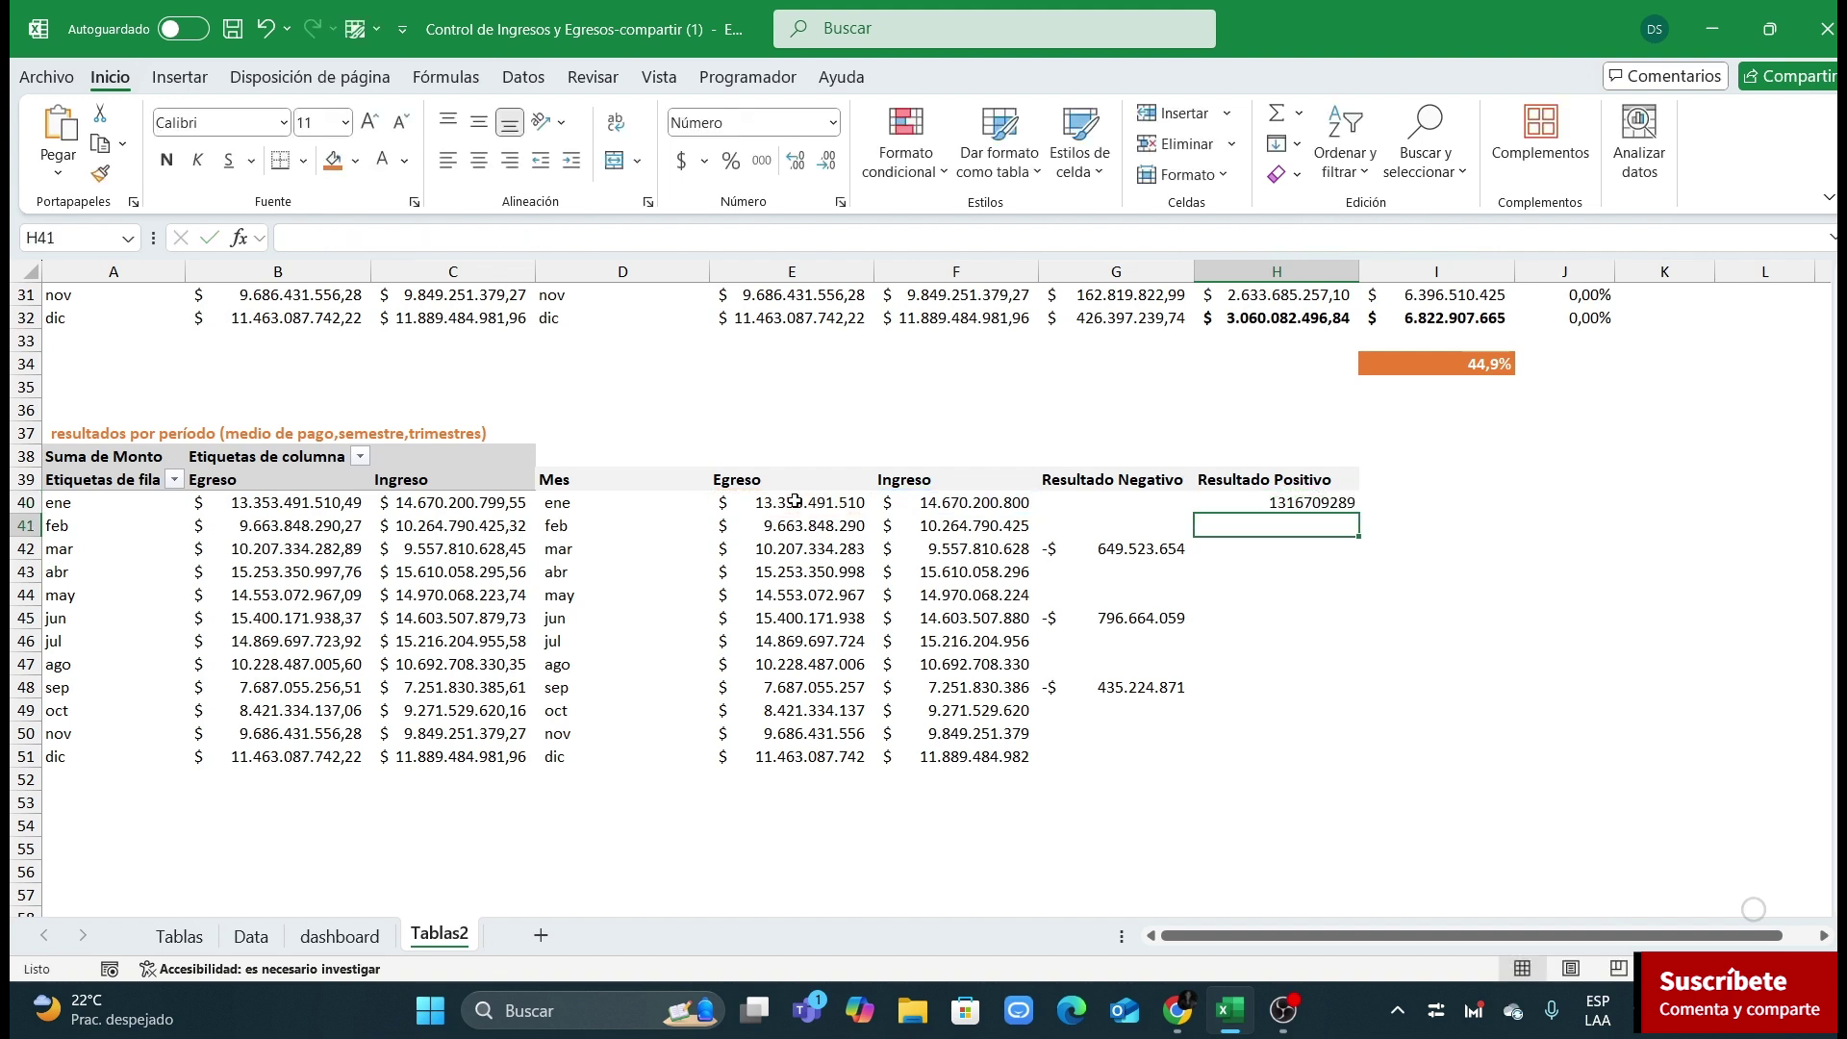
Step: Fill the Resultado Positivo formula from H40 through H51 and format the range as accounting currency without decimals
click(1307, 505)
double_click(1359, 517)
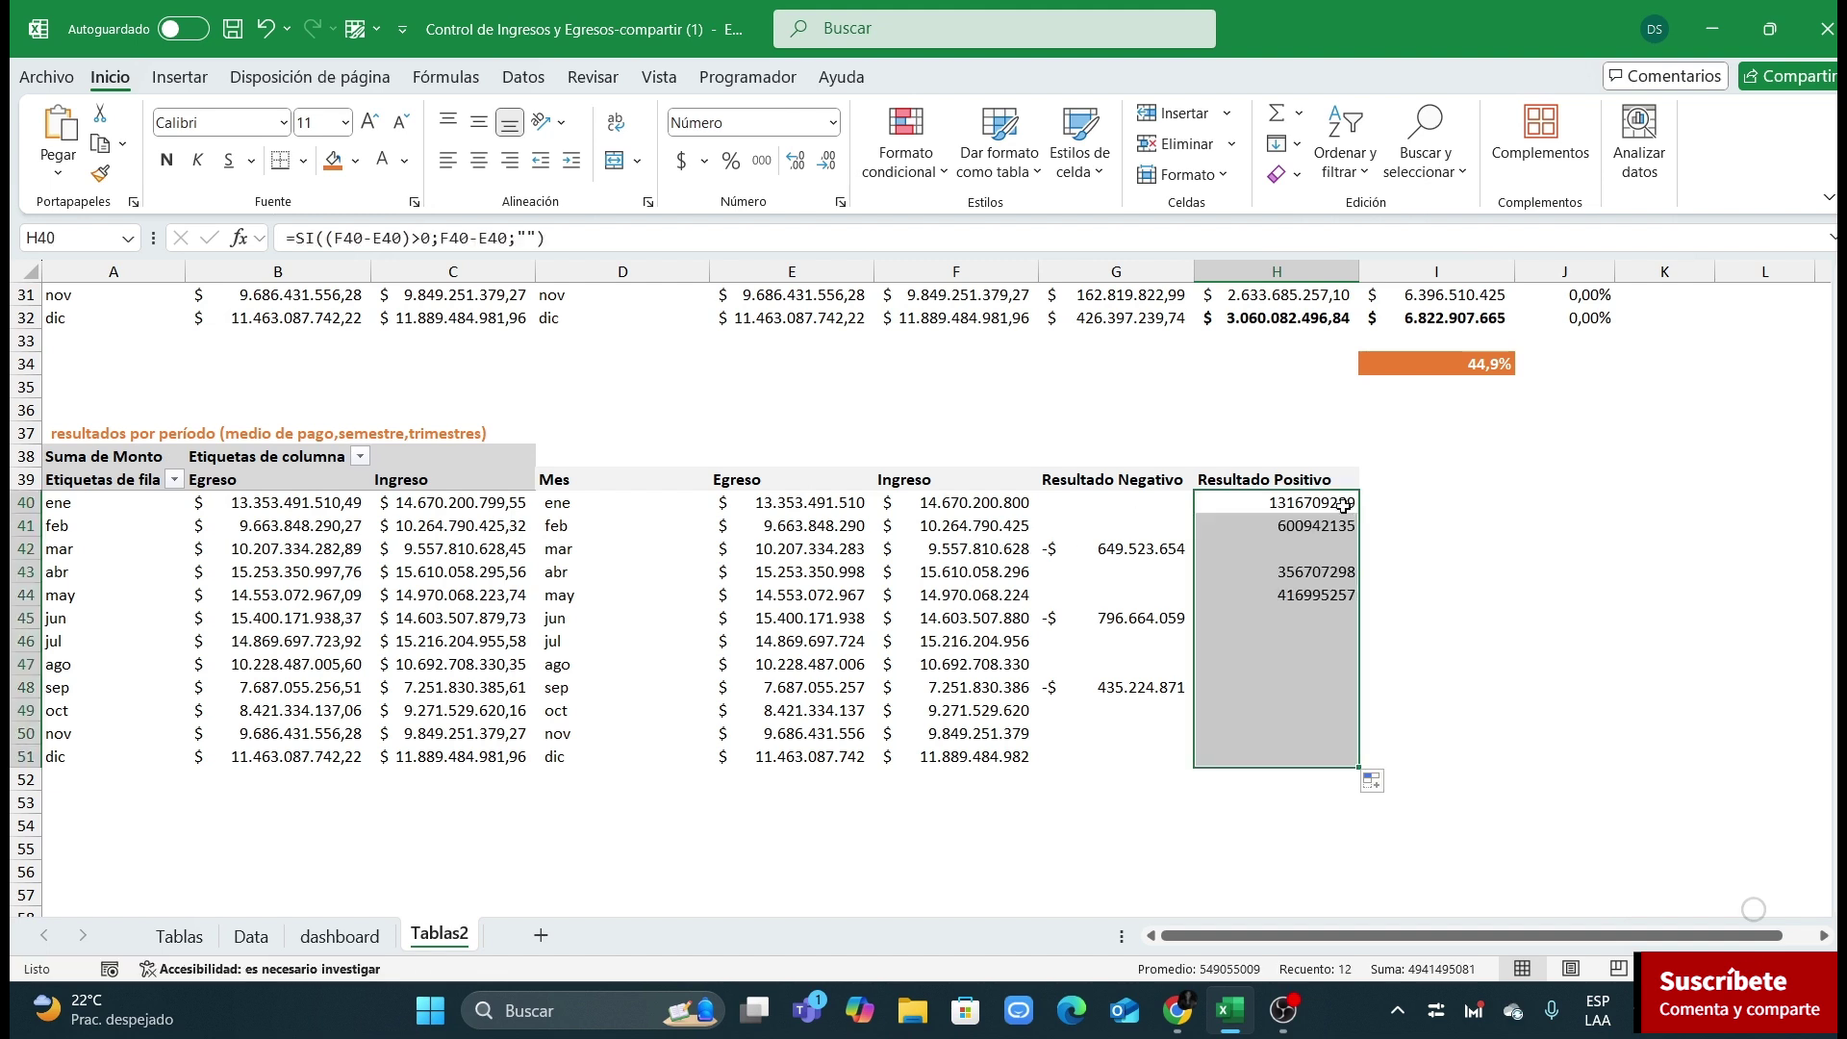
click(689, 162)
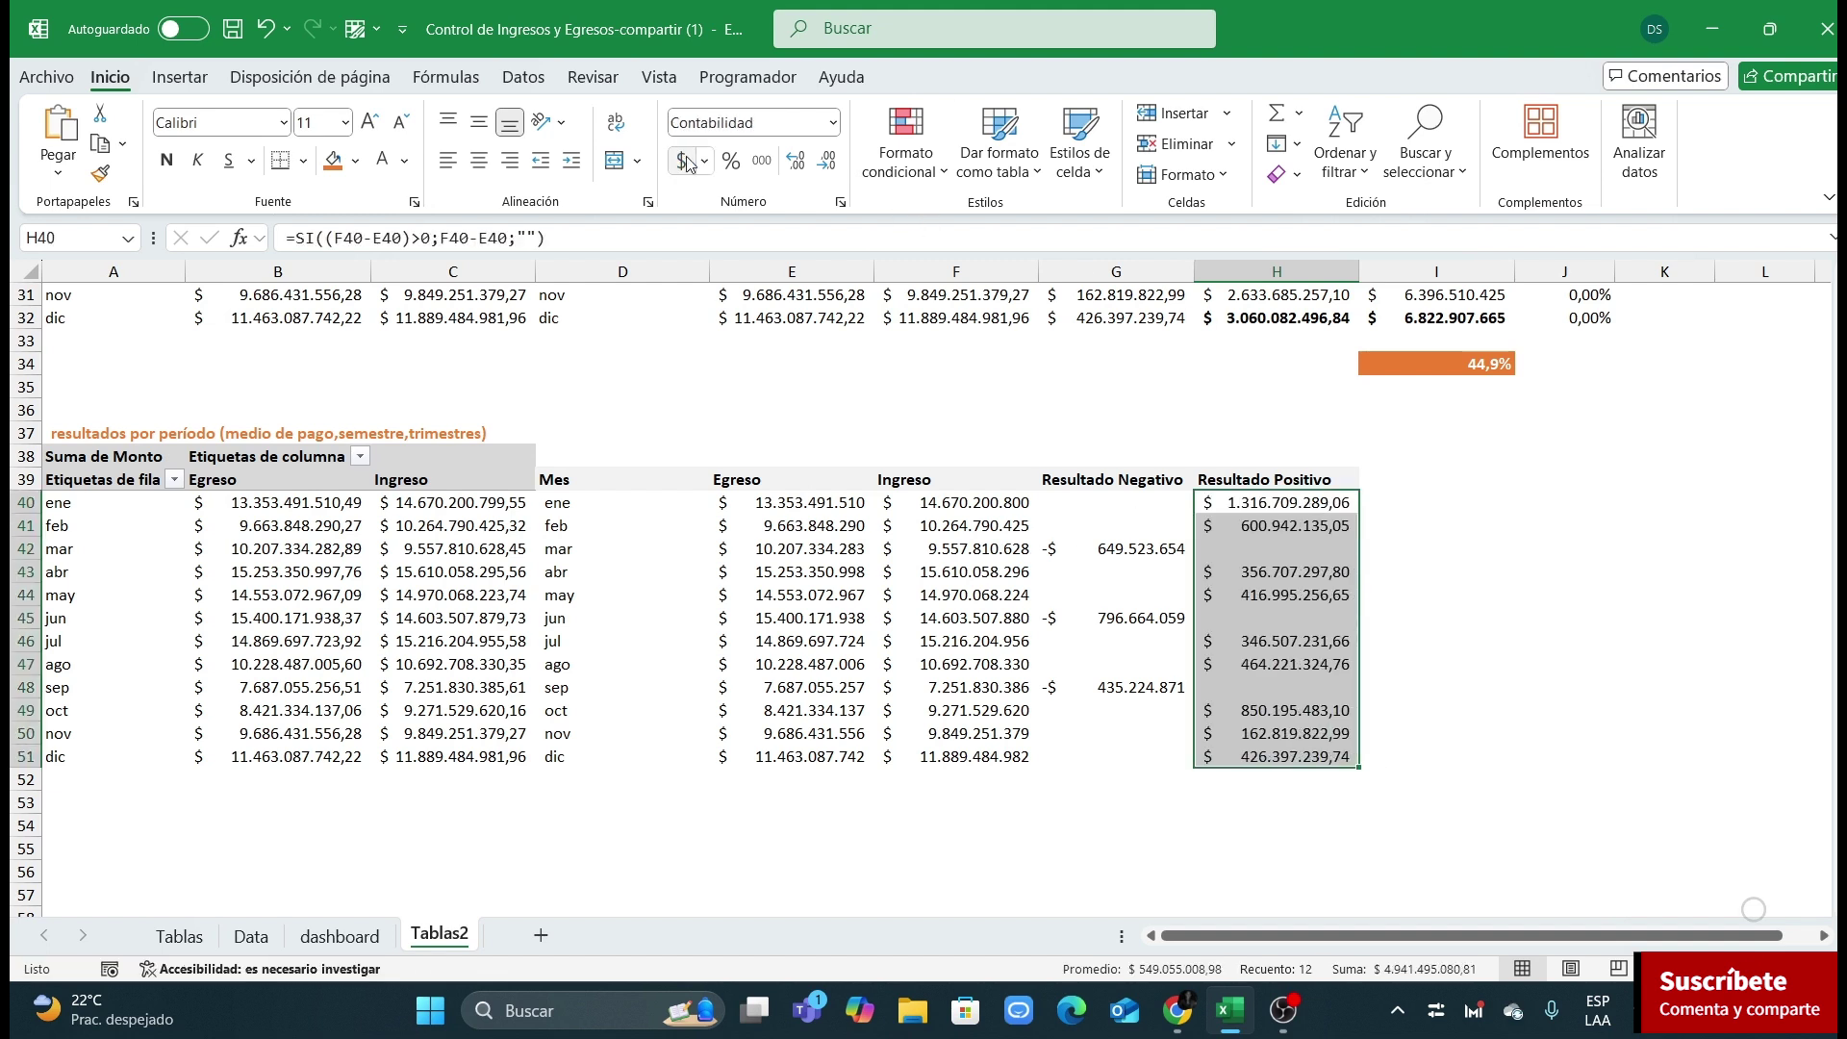
click(827, 161)
click(827, 161)
click(880, 574)
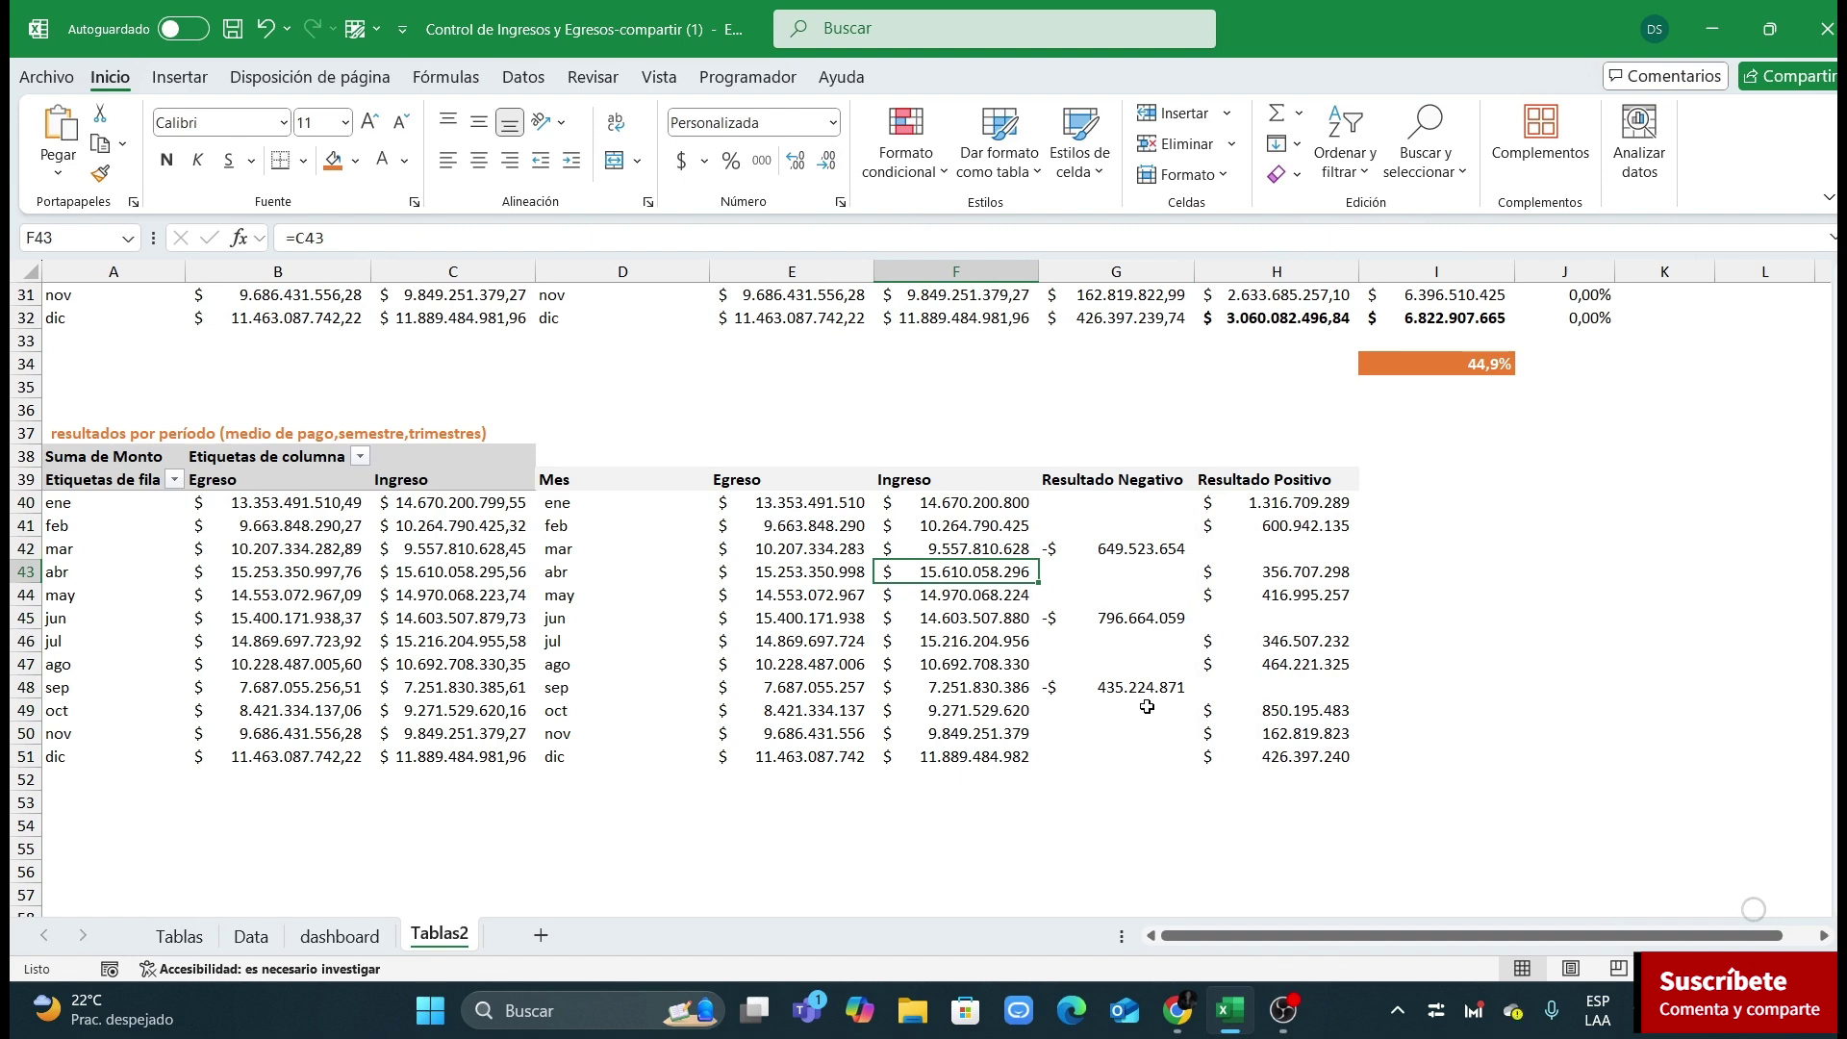
drag(1092, 507, 1138, 710)
drag(1255, 507, 1275, 756)
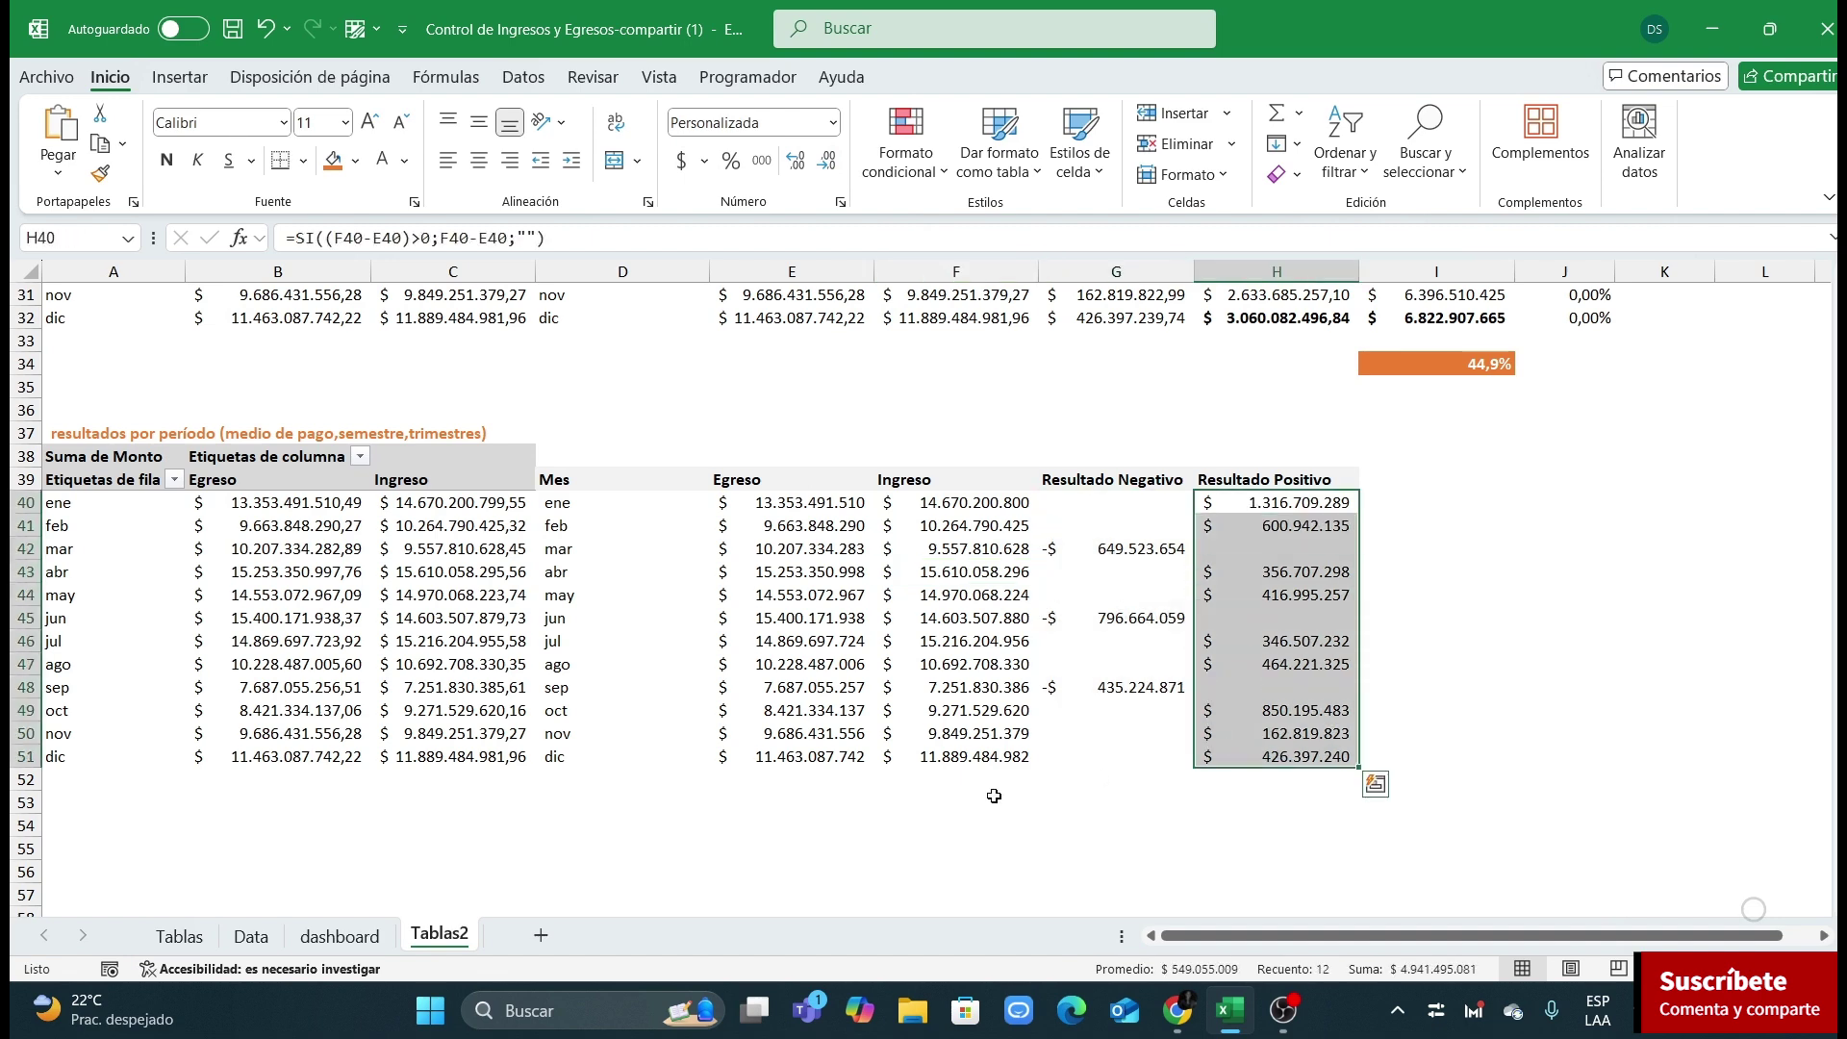
click(989, 796)
Step: Copy the Totales Sin variación and Totales Con variación blocks in A60:D72 from Tablas and paste them at A64 on Tablas2
click(179, 936)
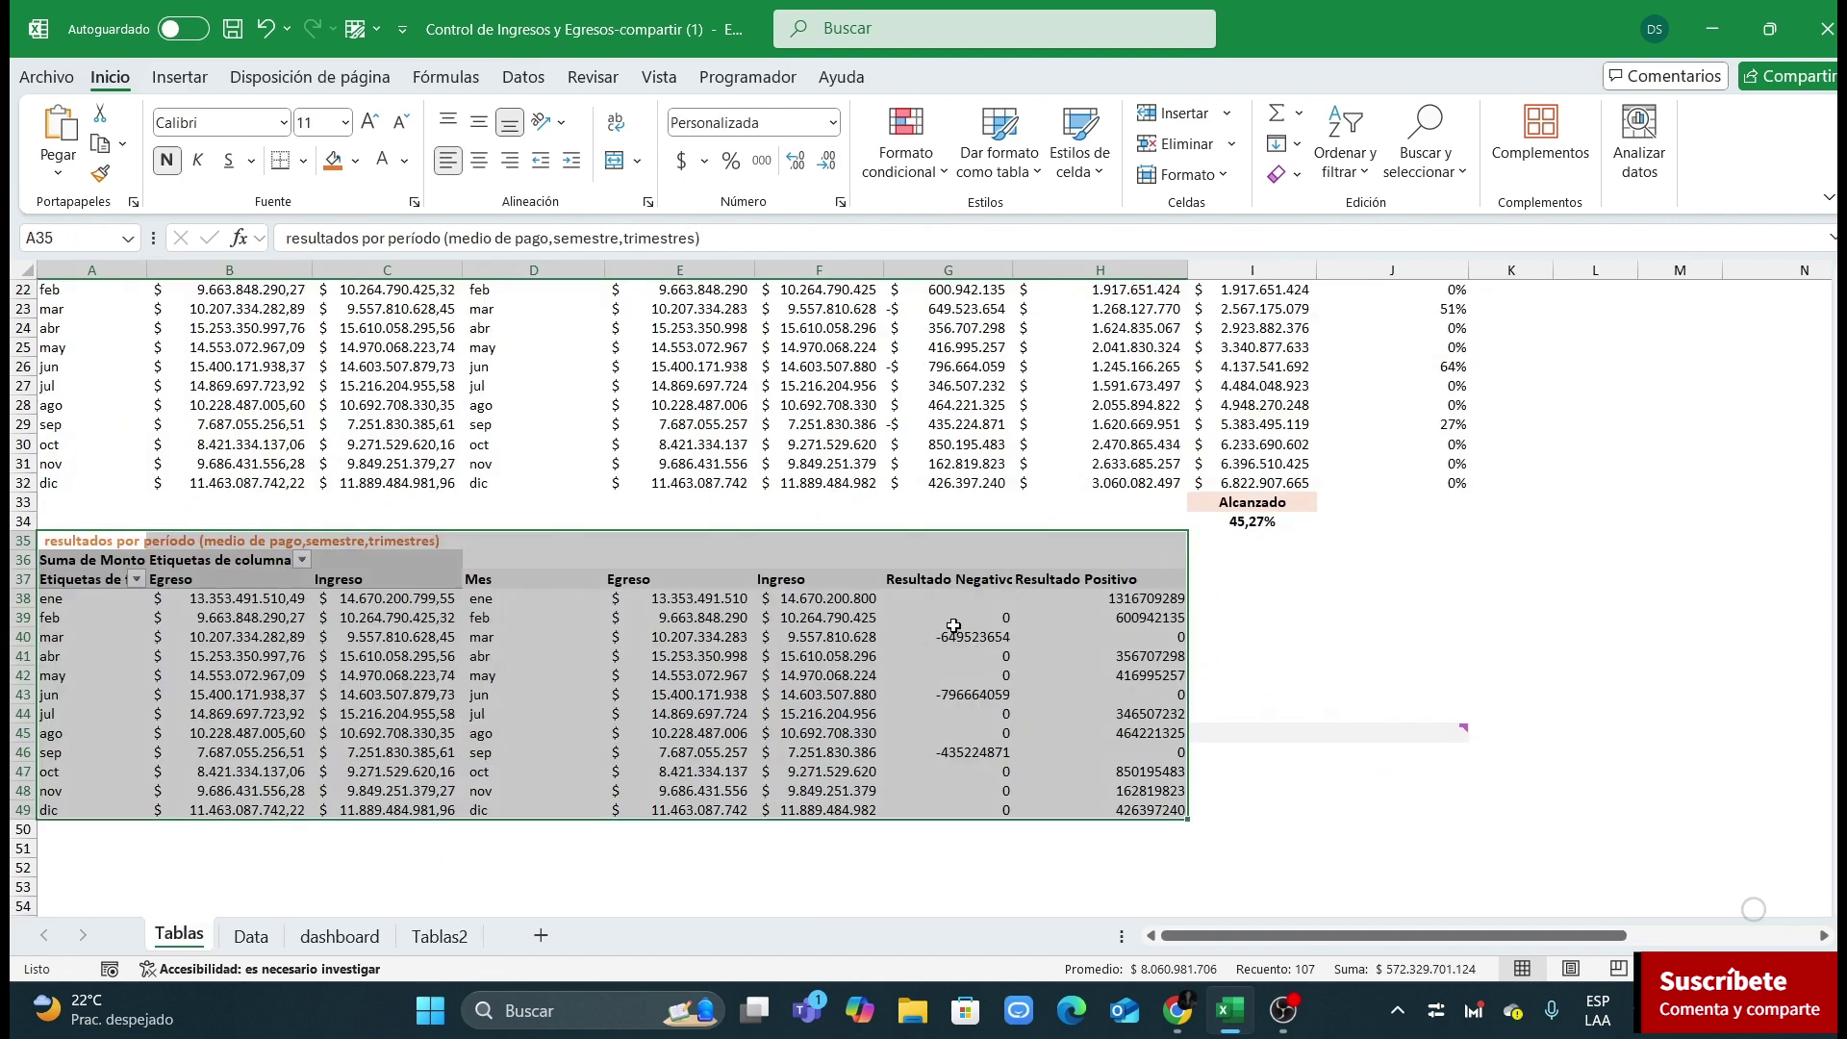
scroll(516, 729, down, 9)
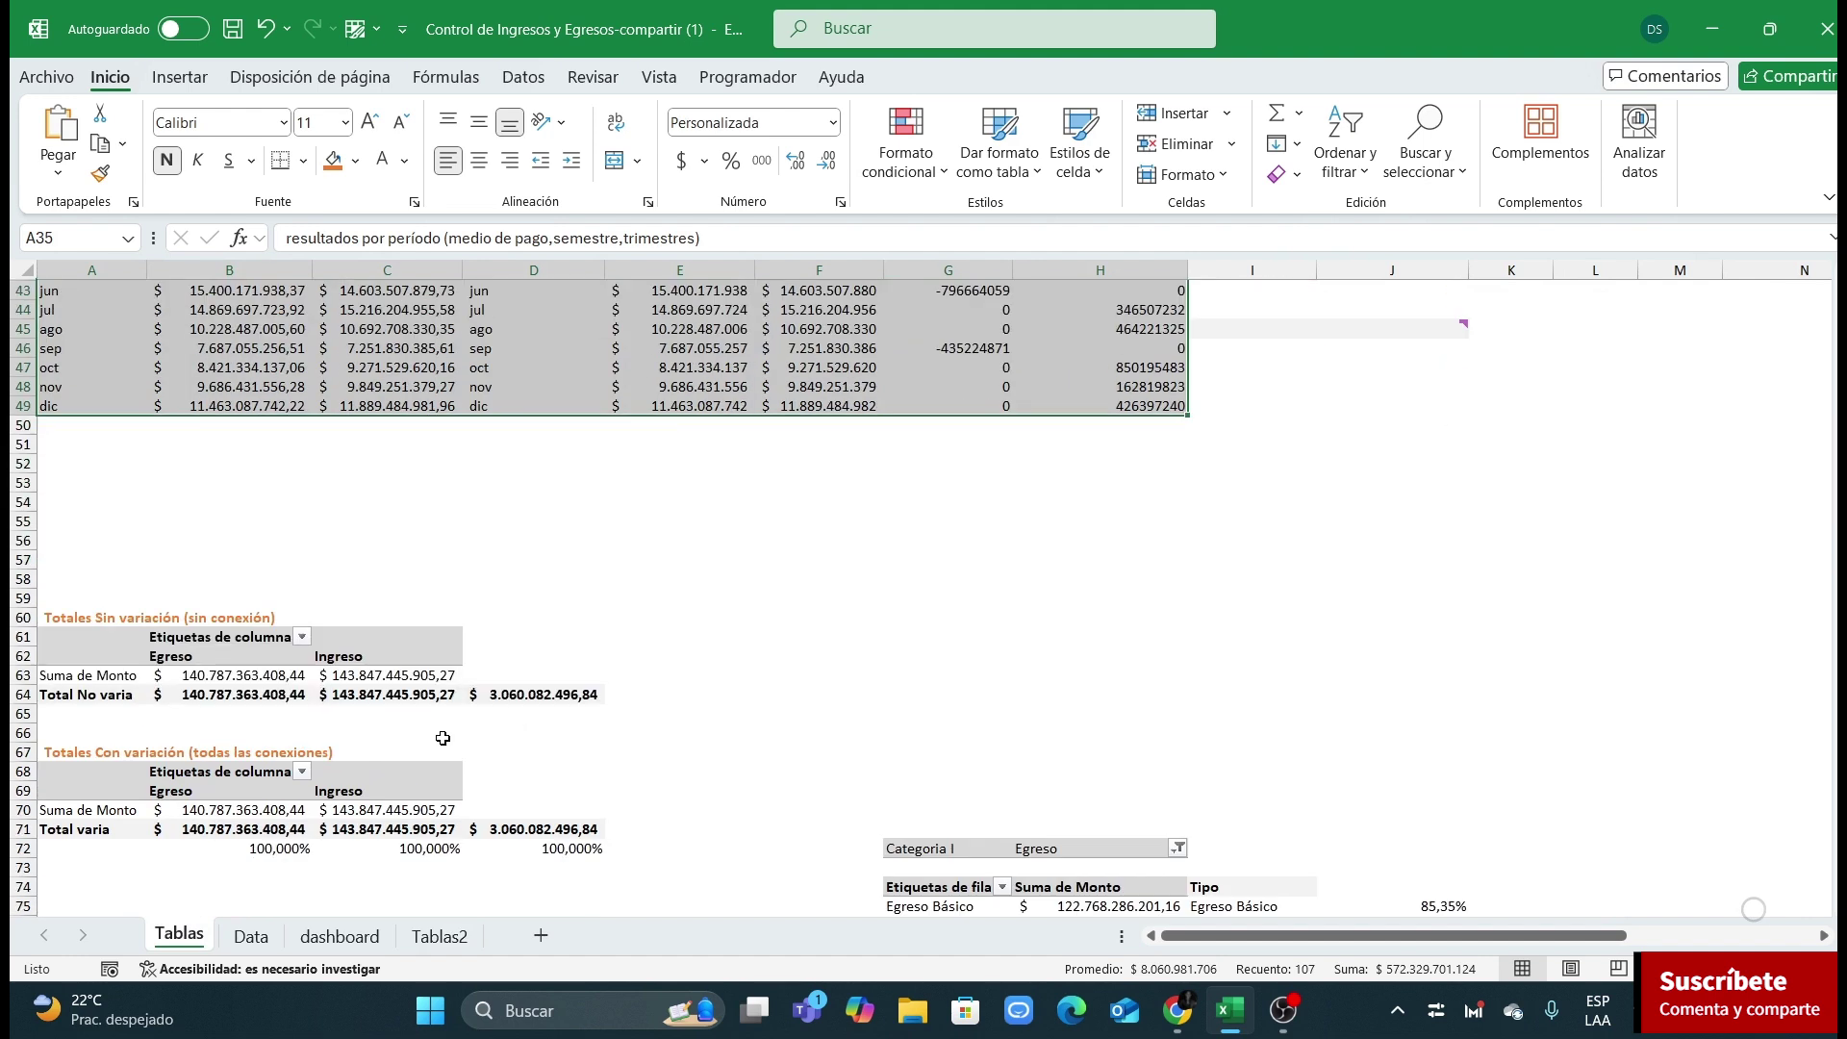
click(765, 618)
drag(87, 501, 592, 775)
click(751, 654)
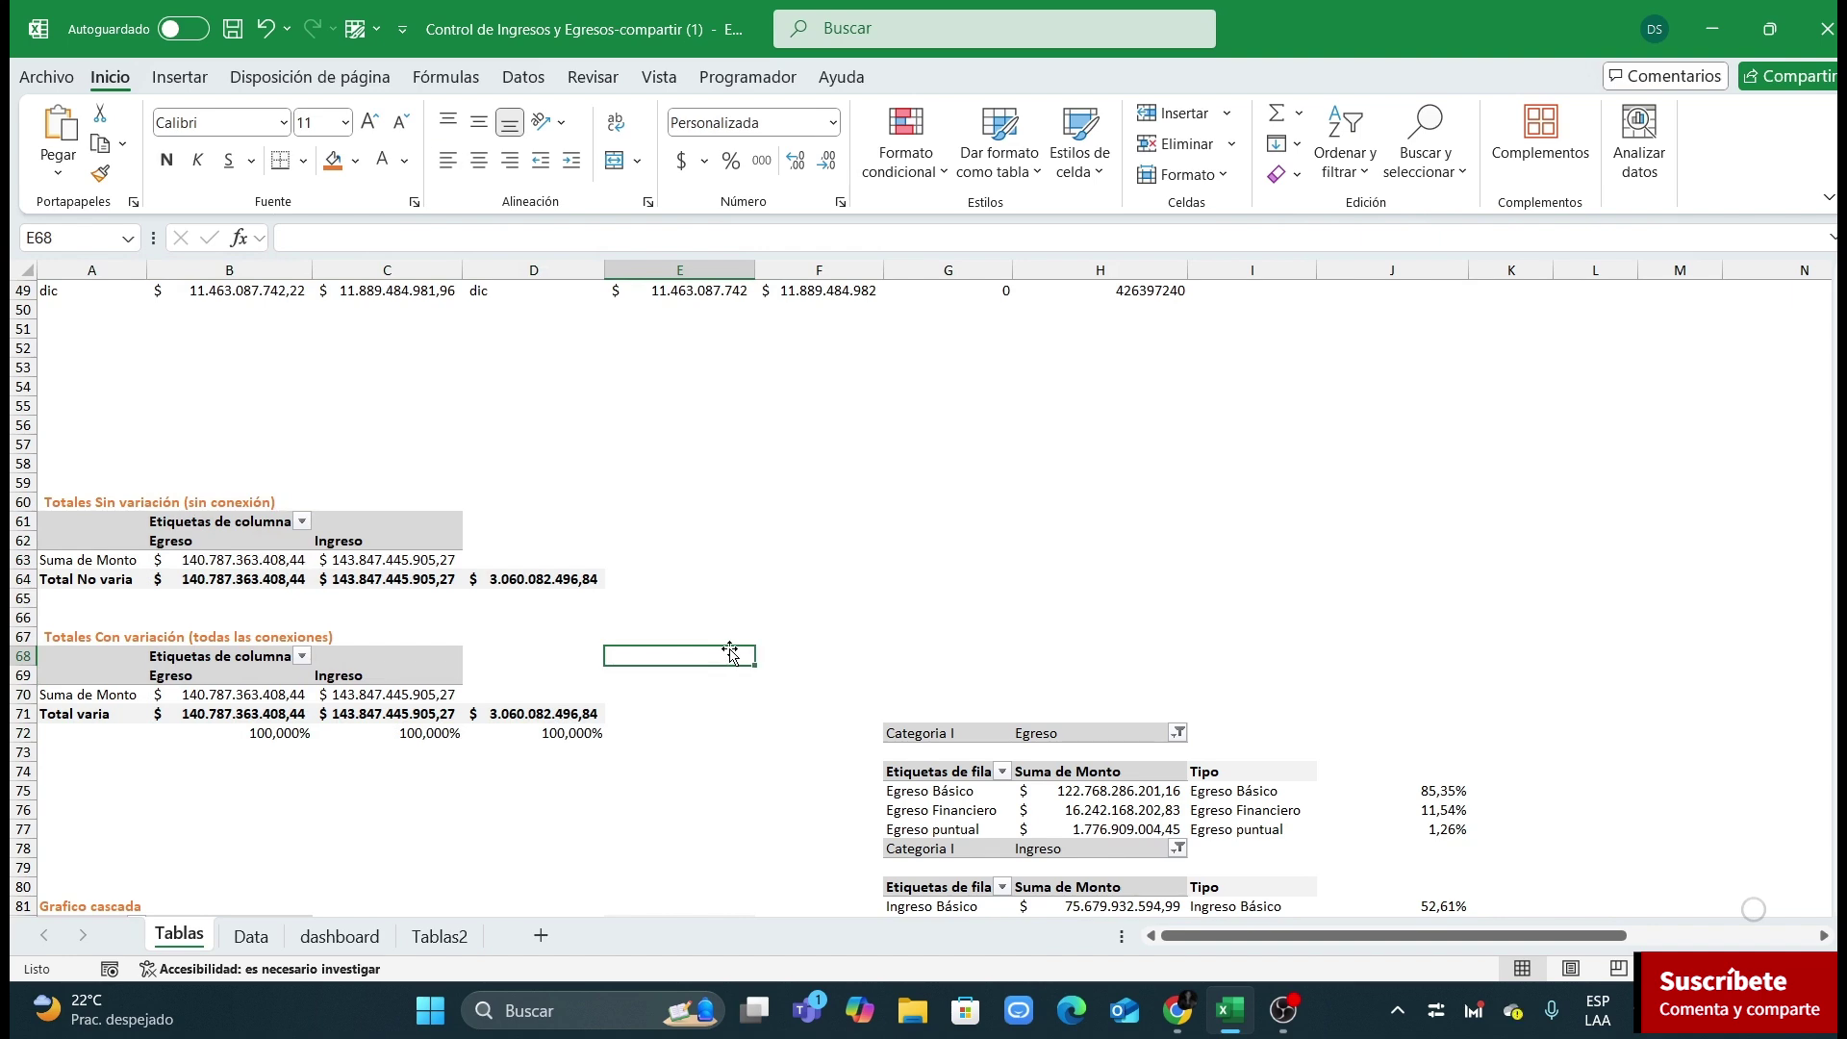
drag(56, 505, 597, 736)
key(ctrl+c)
click(440, 935)
scroll(522, 773, down, 3)
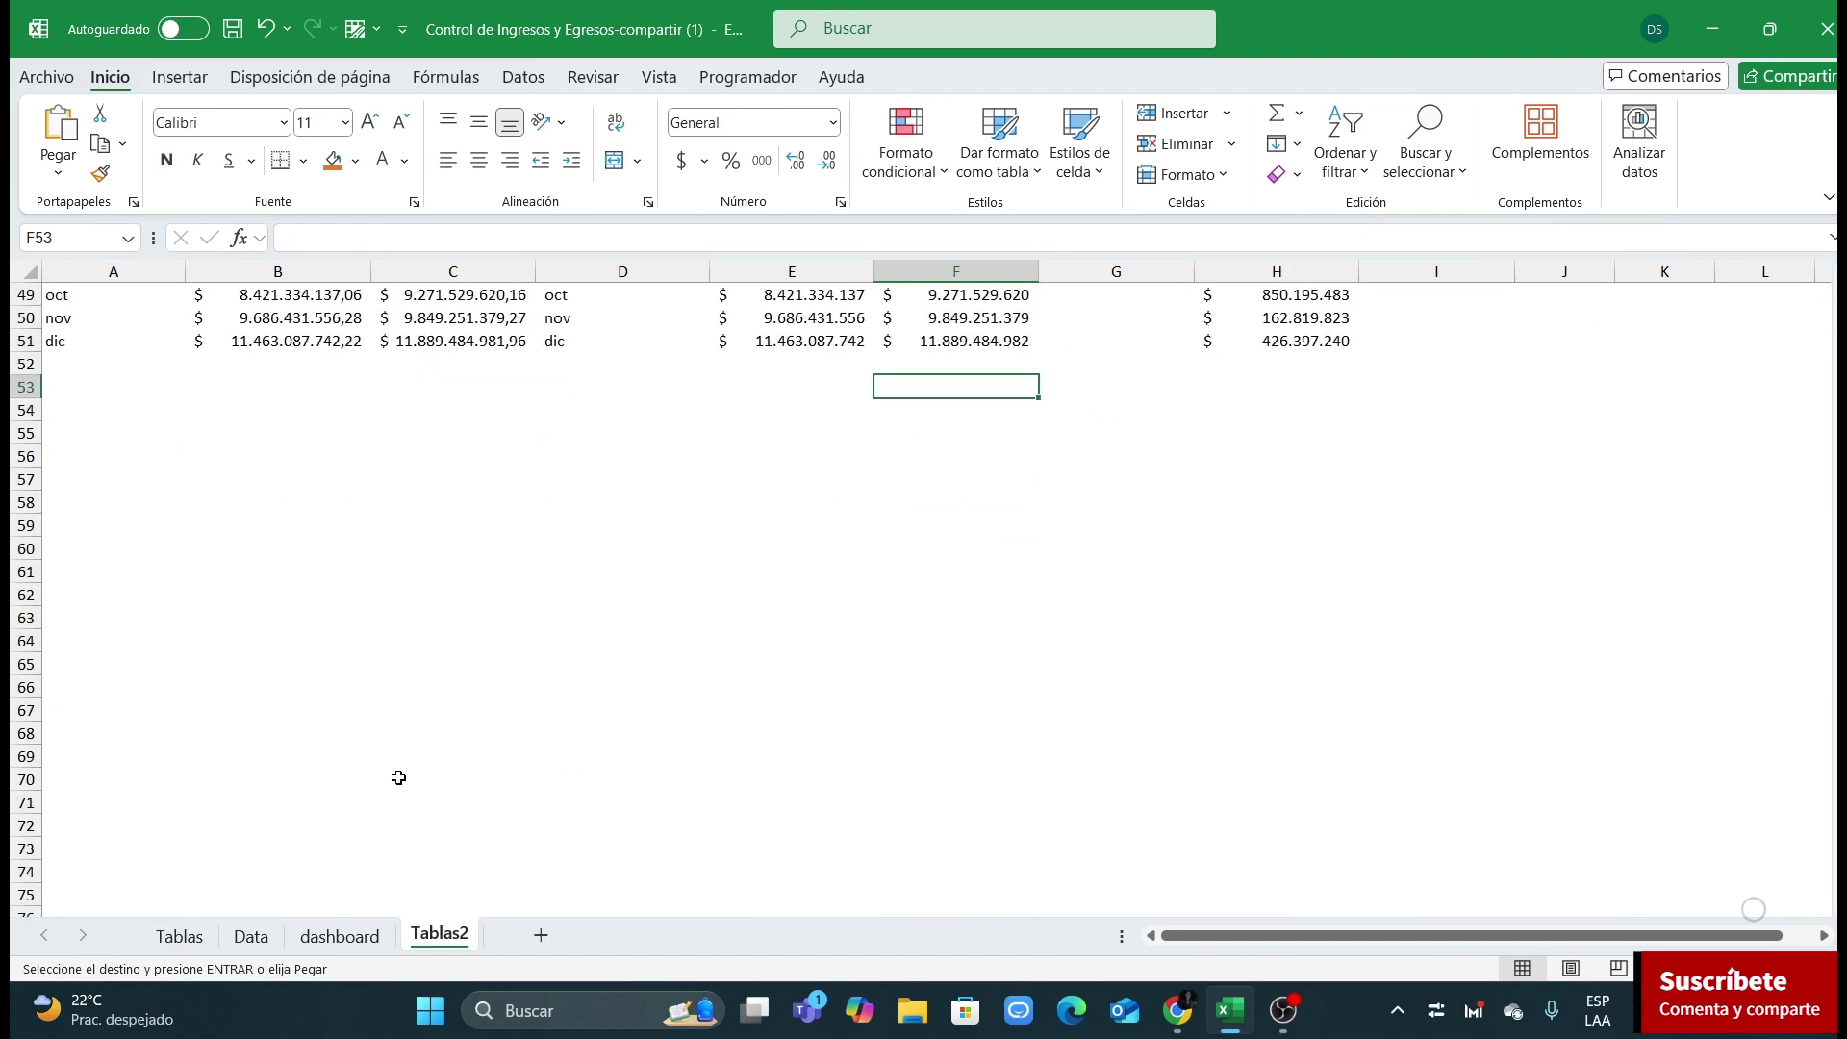
click(109, 635)
key(ctrl+v)
click(553, 593)
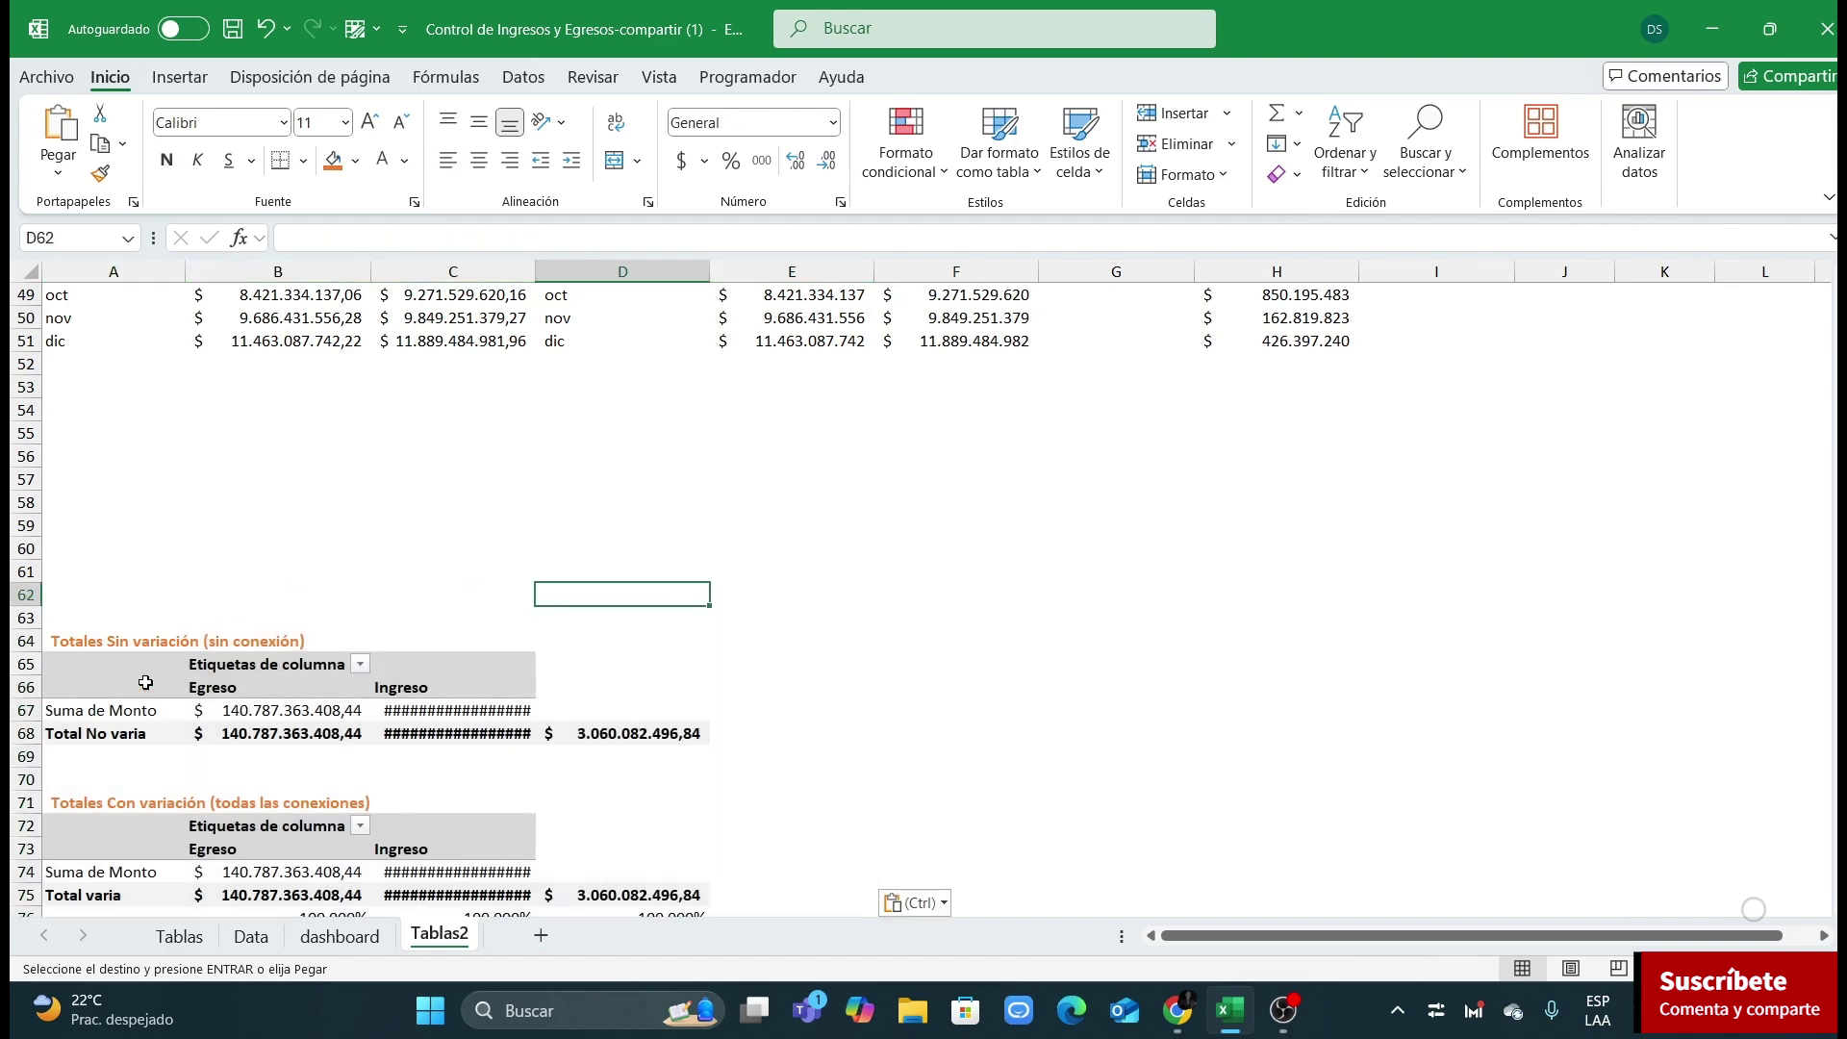
scroll(371, 673, up, 5)
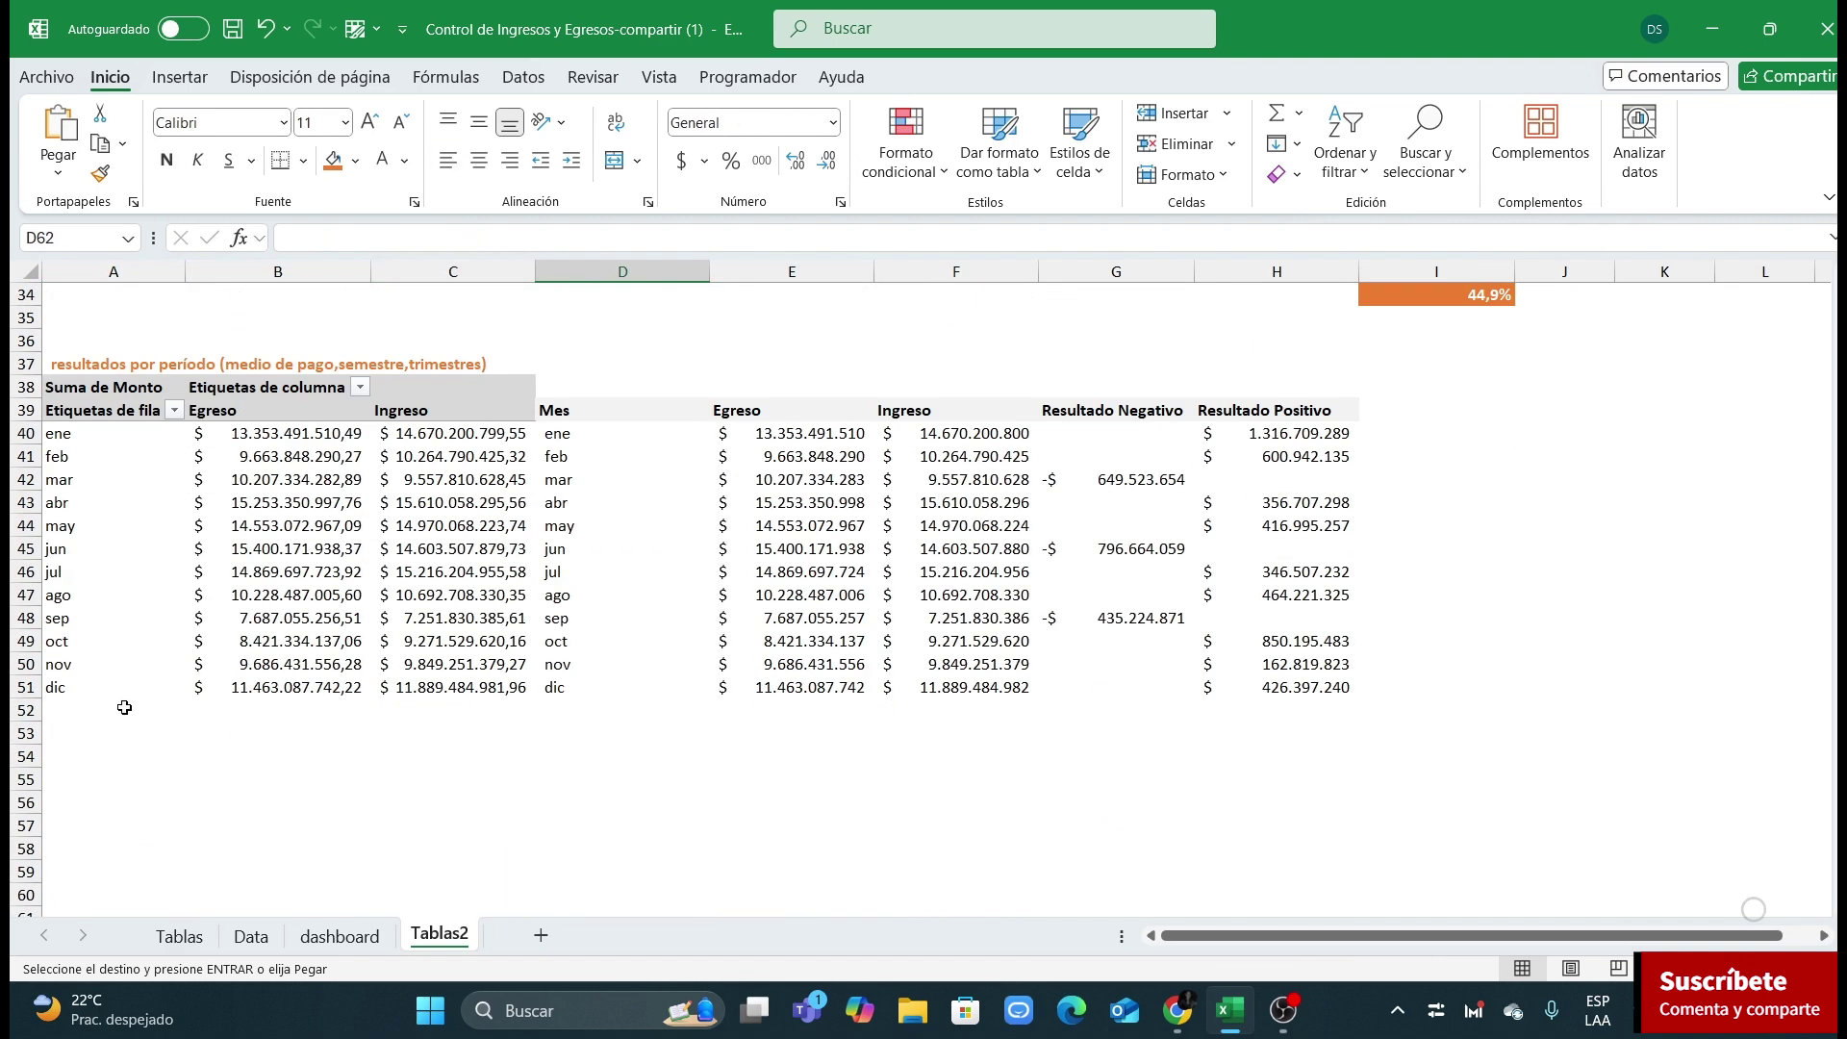
drag(73, 392, 452, 687)
key(ctrl+c)
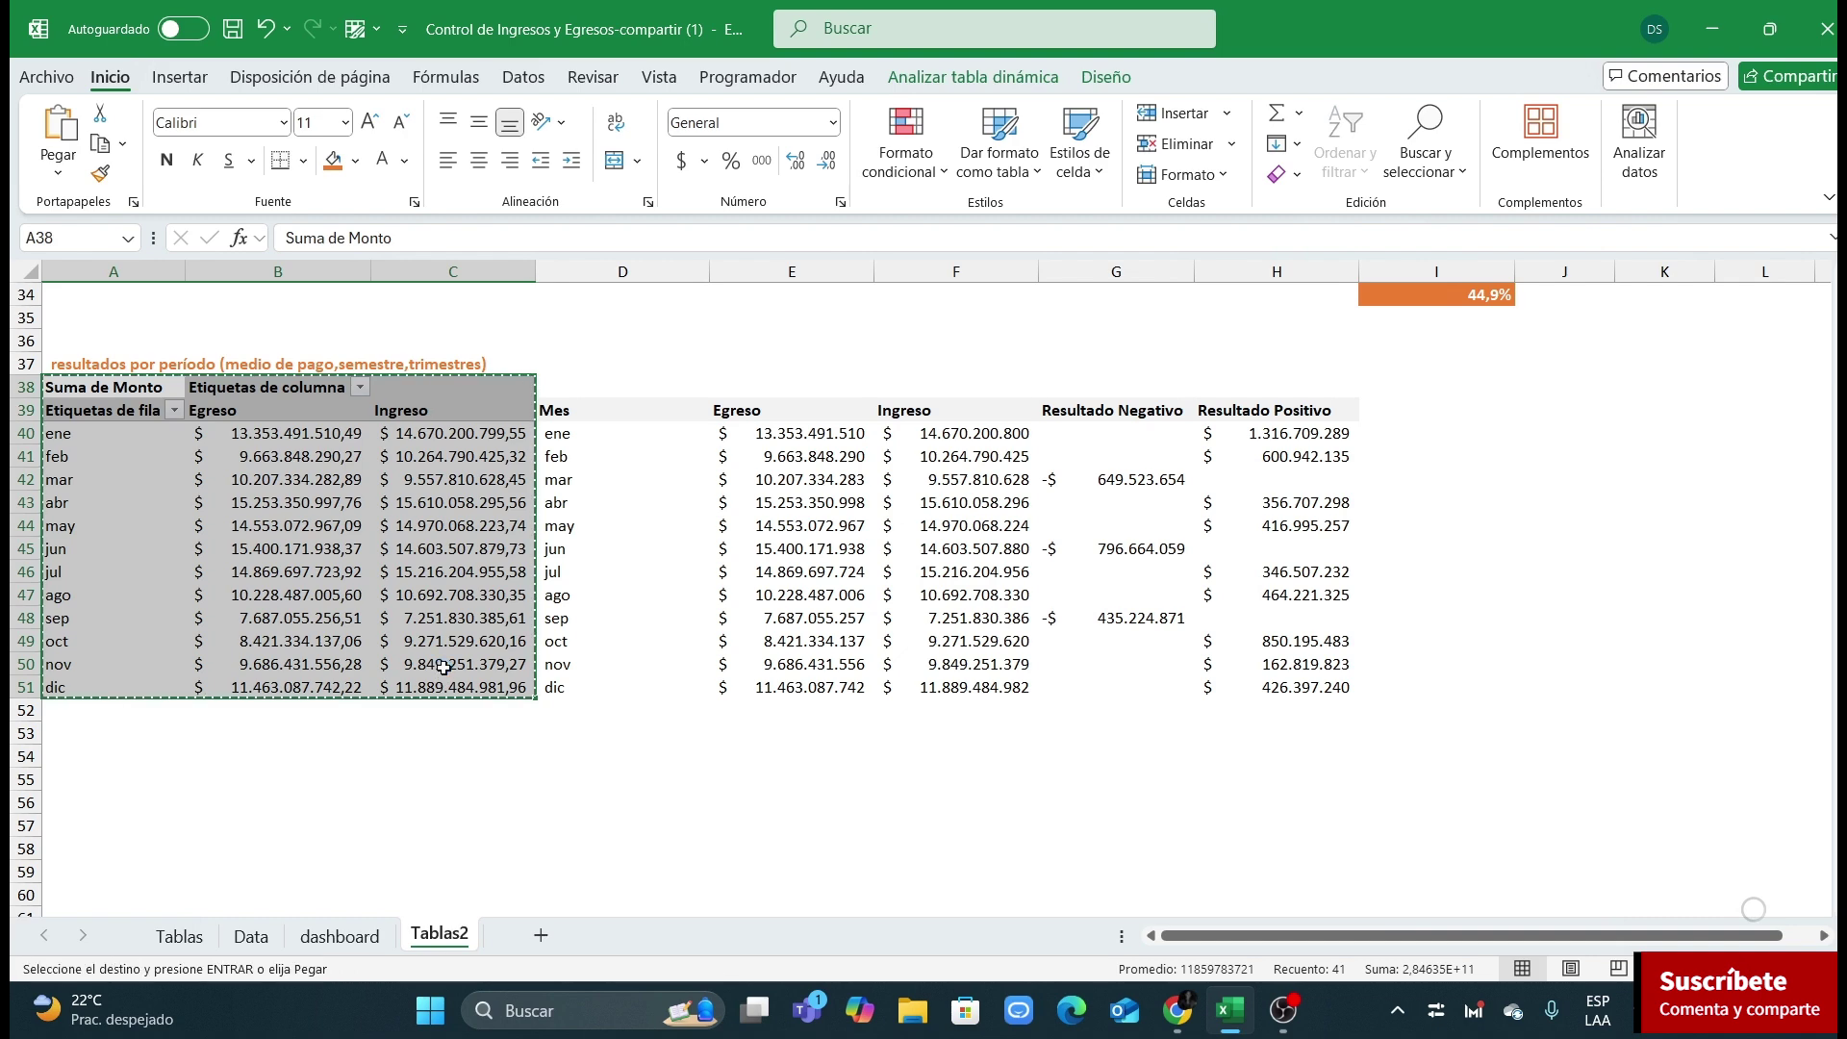
scroll(49, 515, down, 3)
click(50, 517)
scroll(29, 596, down, 2)
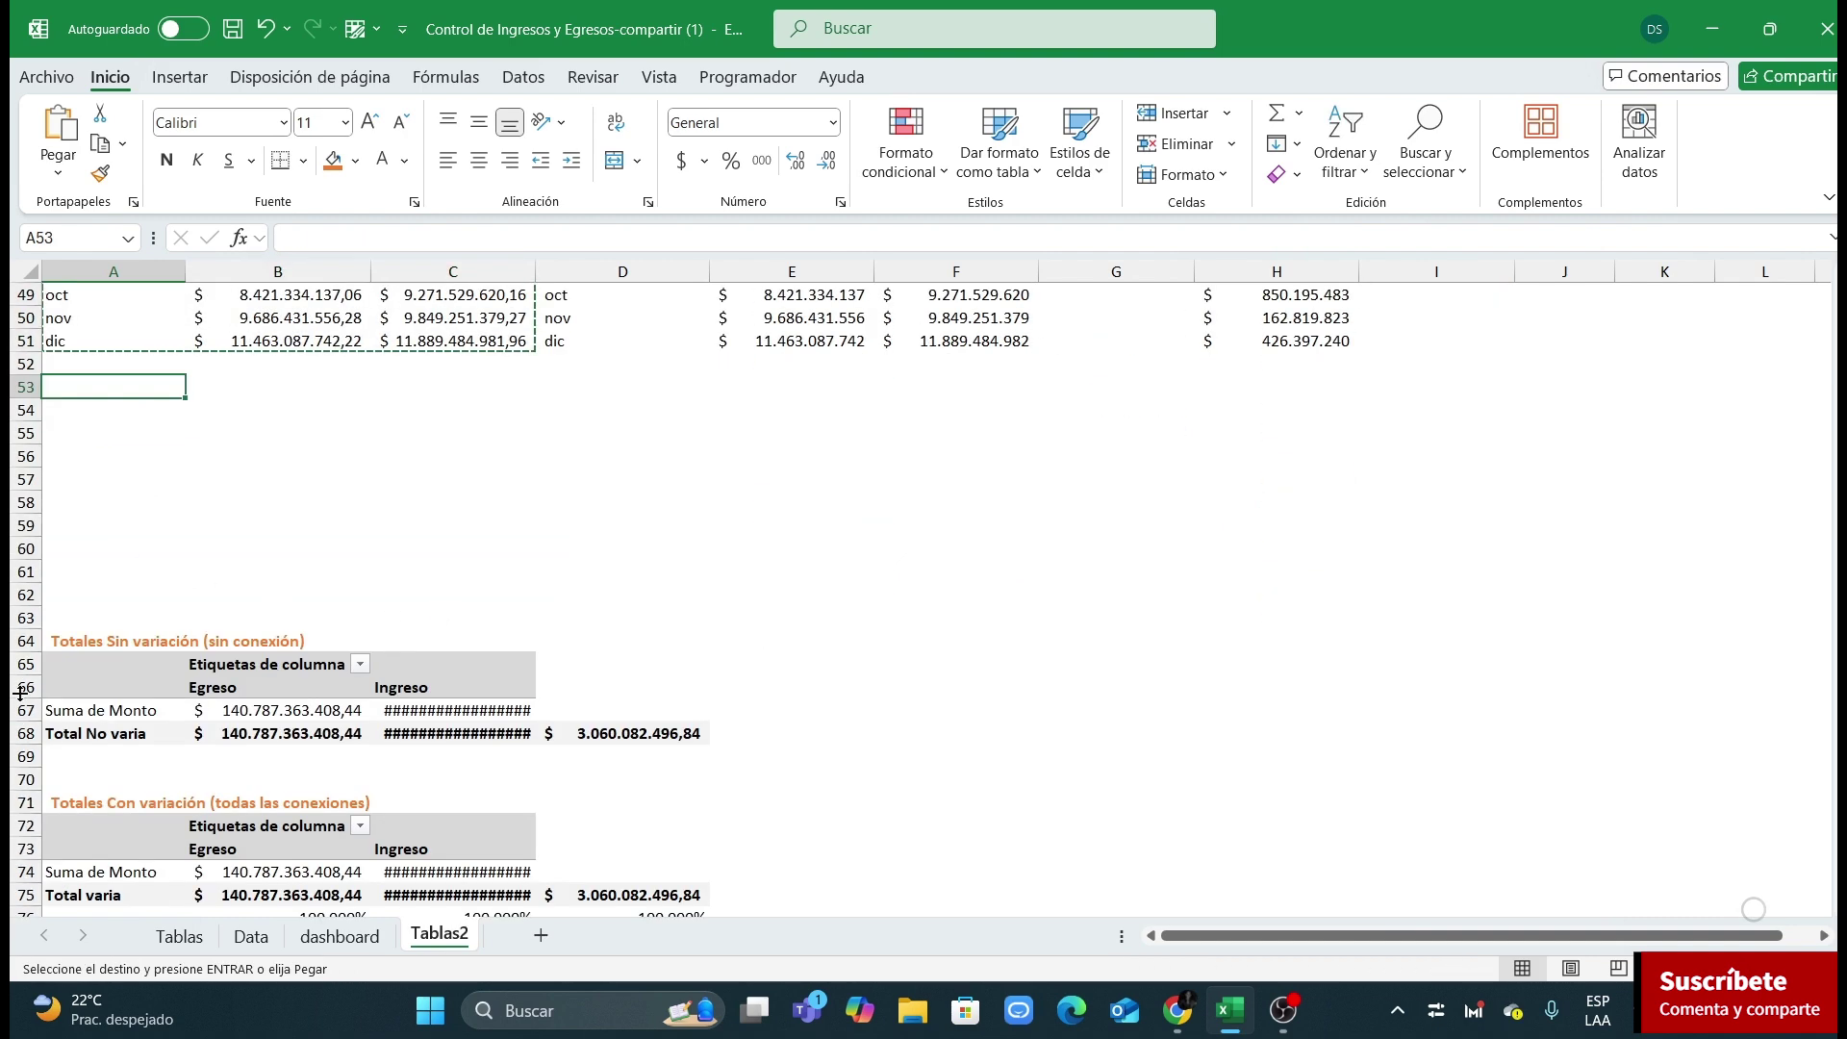
click(26, 618)
key(ctrl+plus)
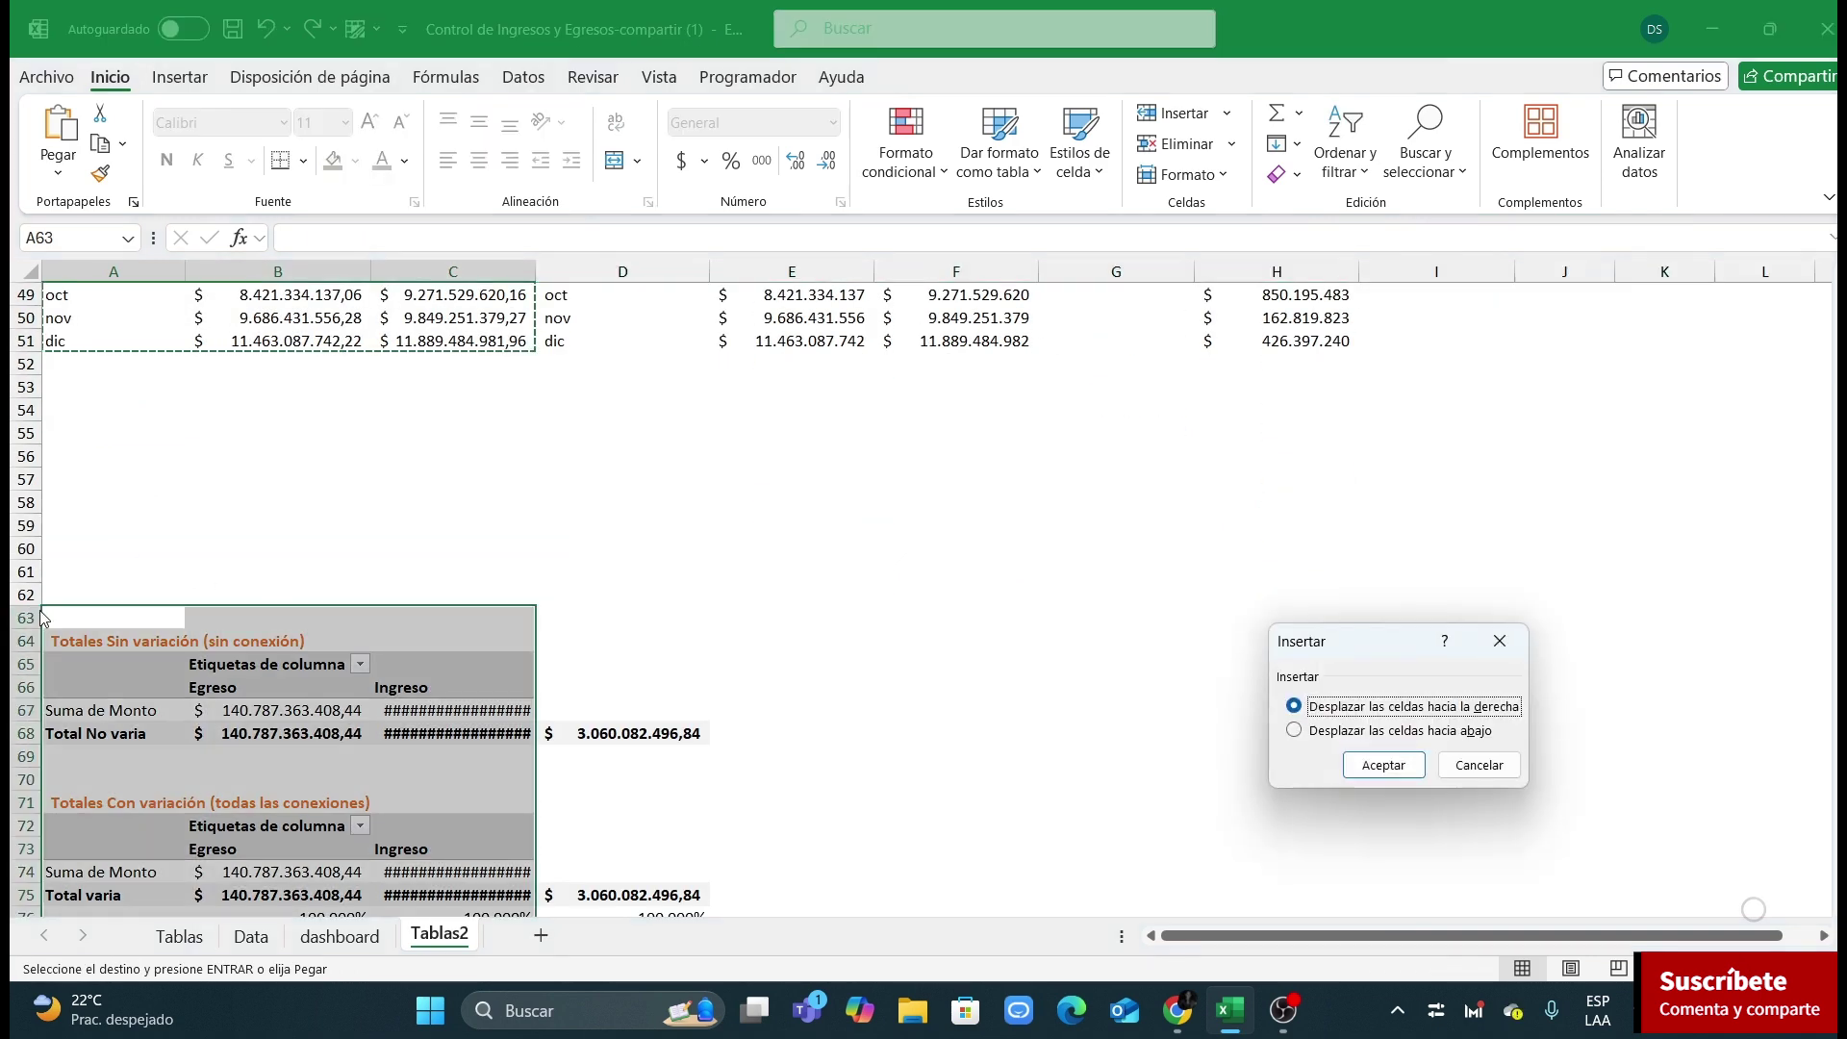
click(1500, 641)
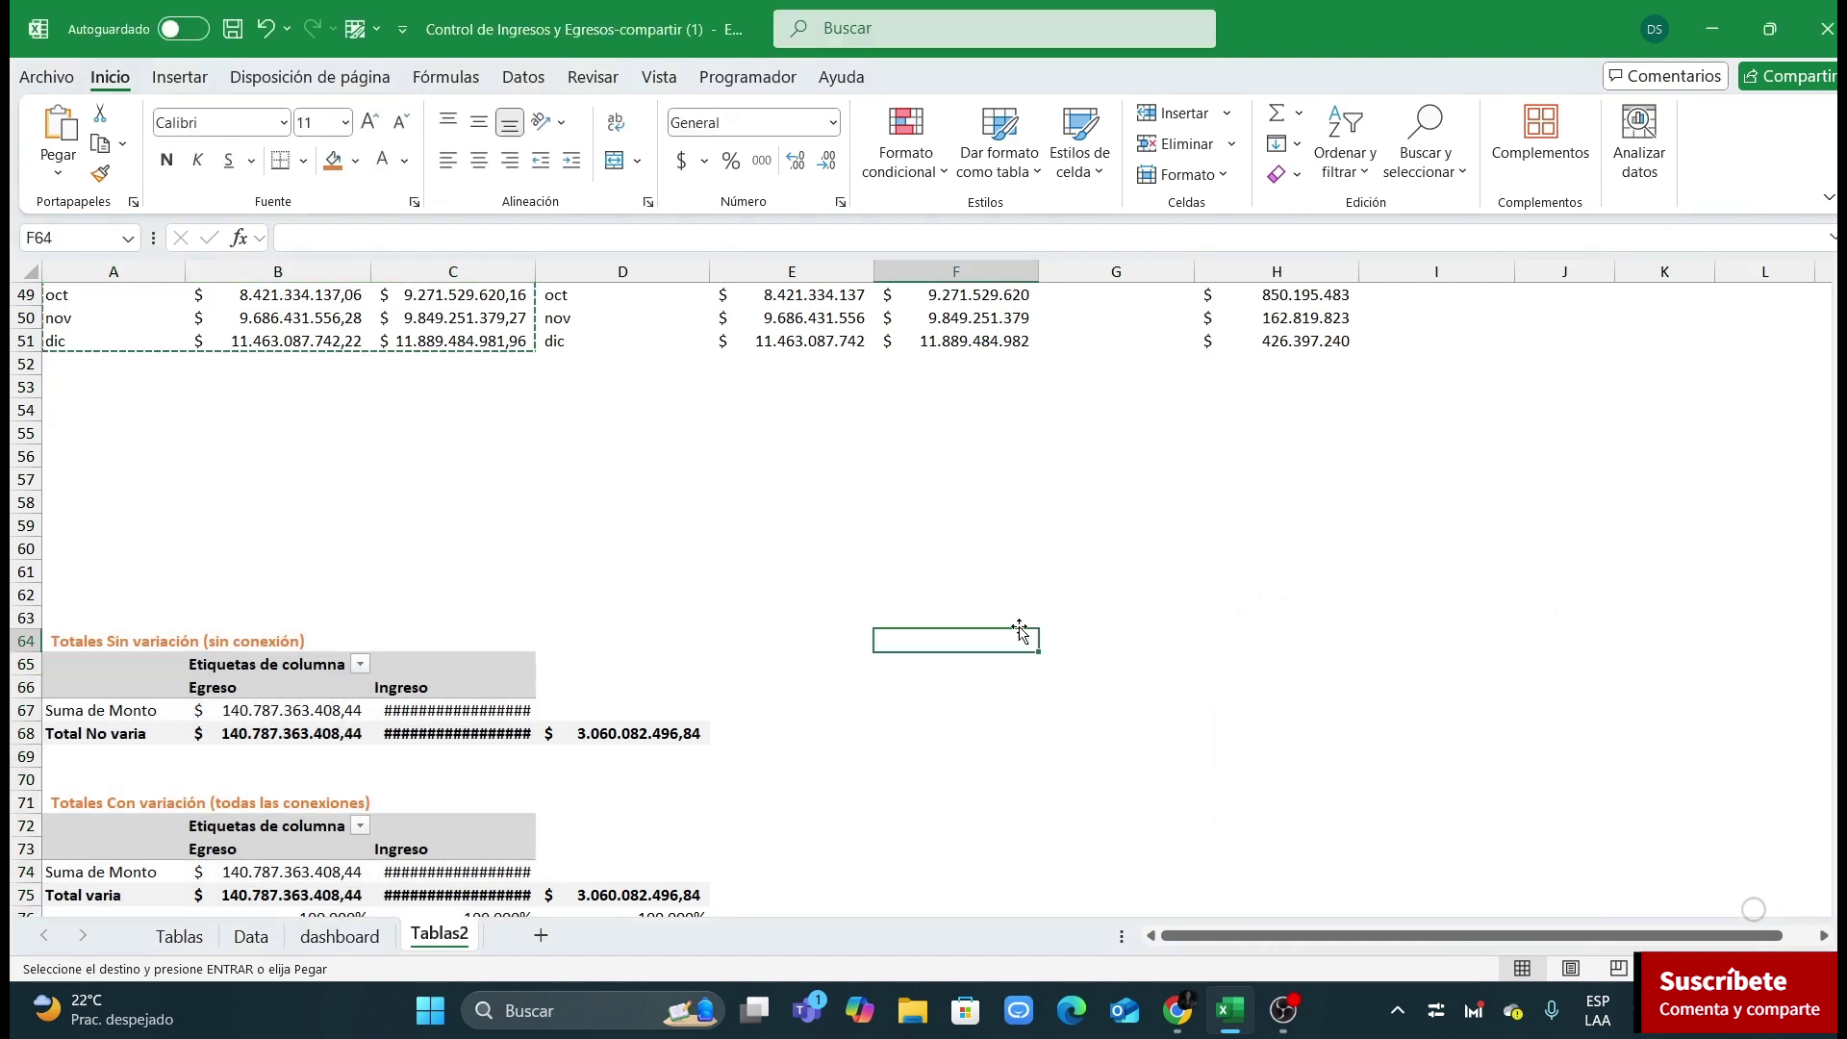
click(26, 594)
key(ctrl+plus)
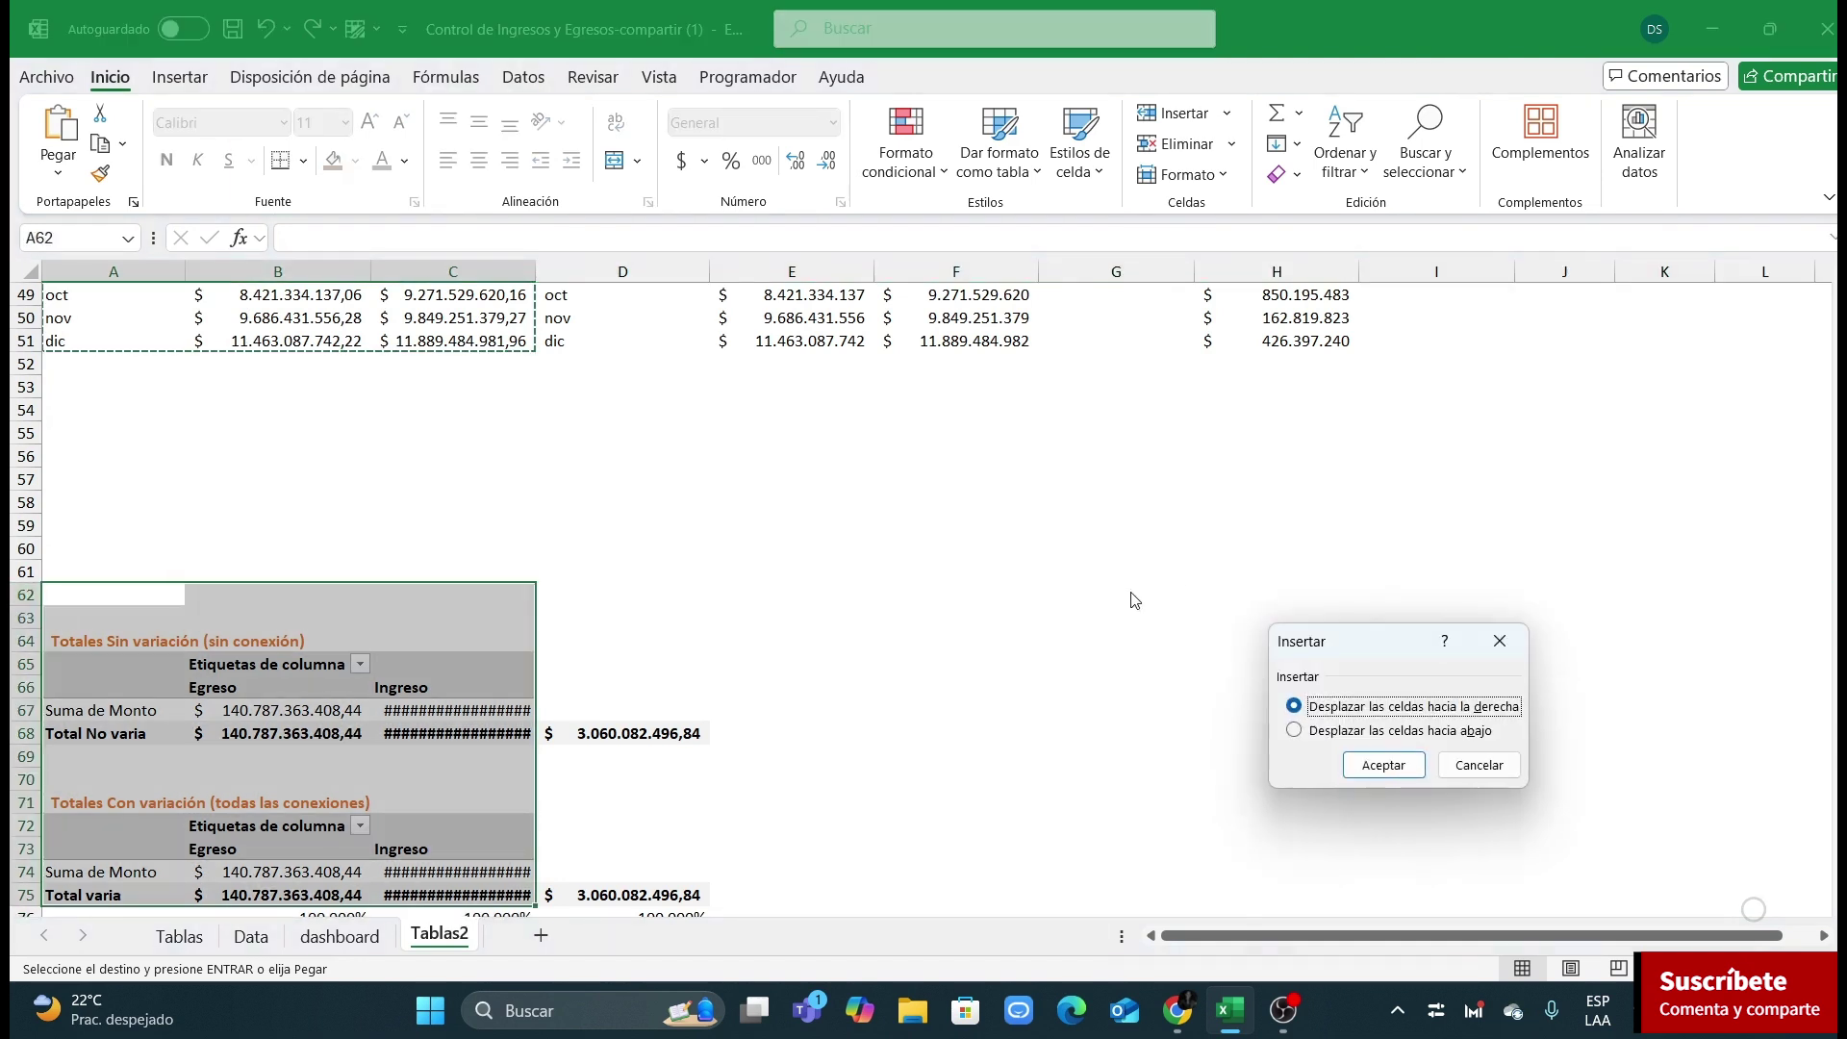
click(1500, 641)
click(800, 597)
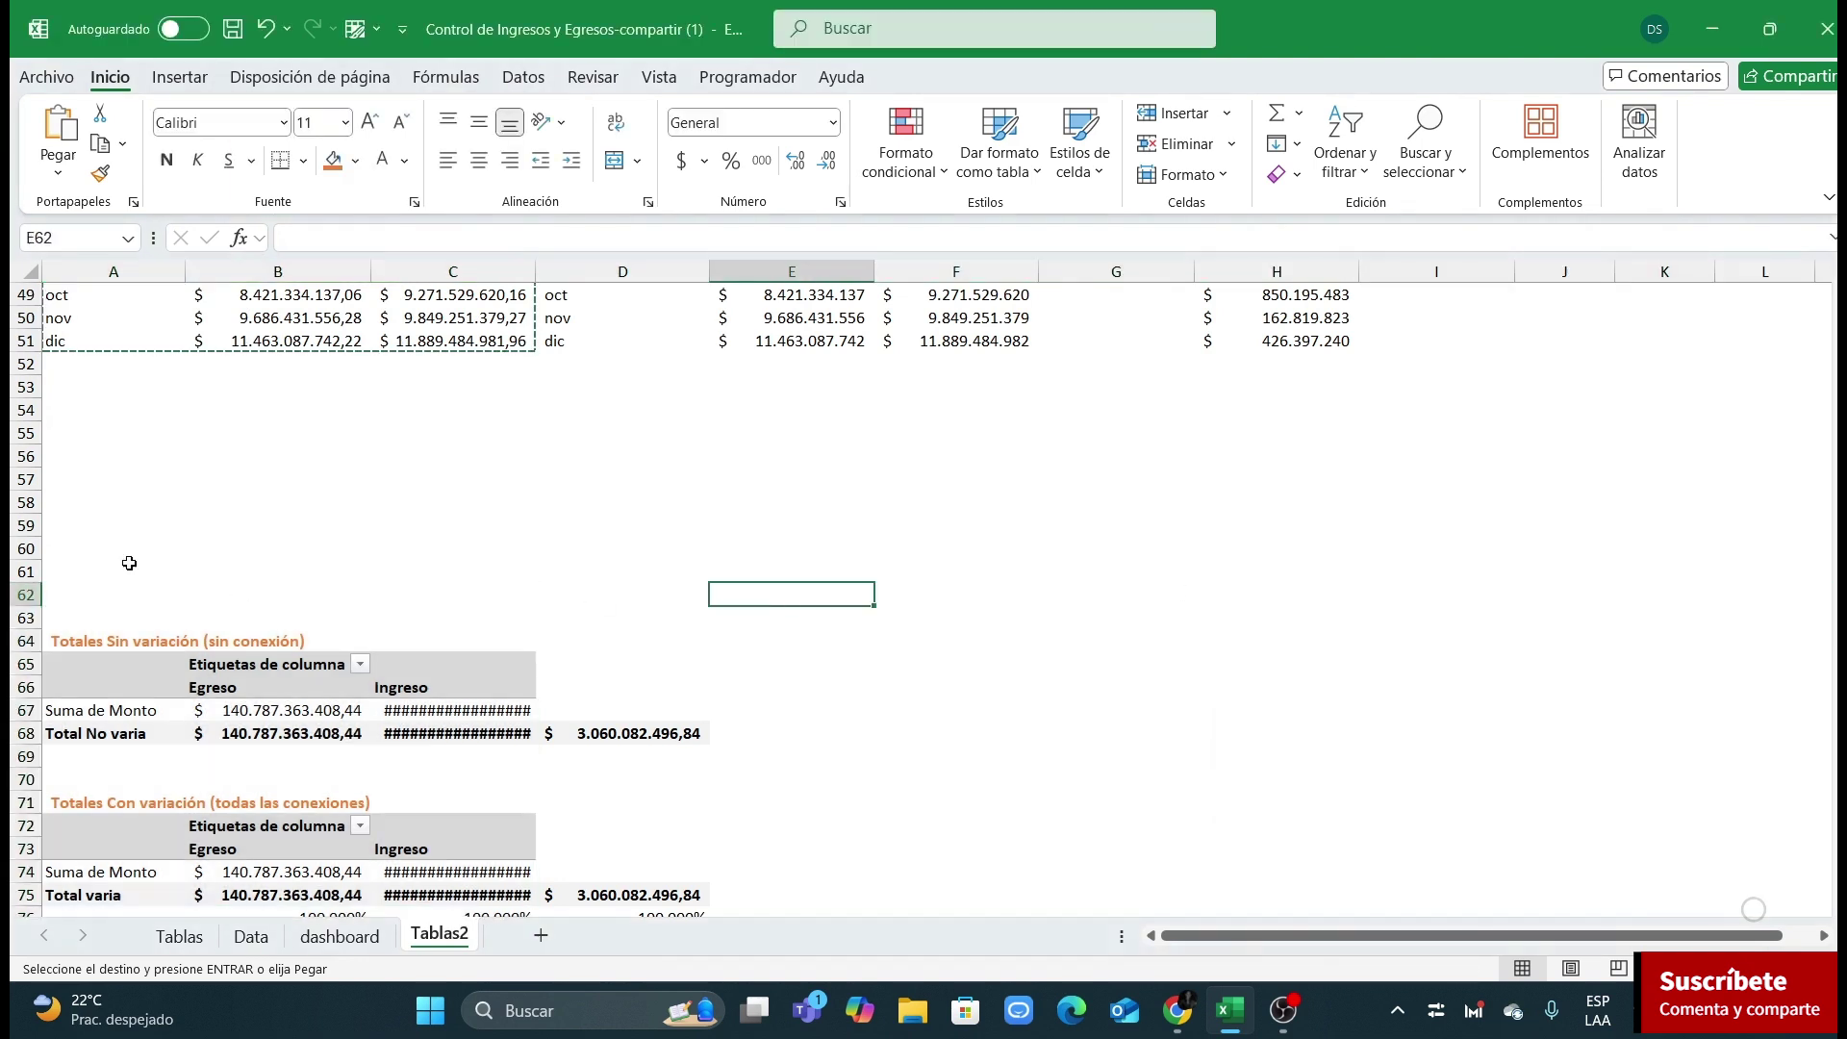
key(Escape)
Step: Insert eight blank rows at row 60, and paste a copy of the results-by-period pivot table A38:C51 at A55
click(26, 549)
key(ctrl+plus)
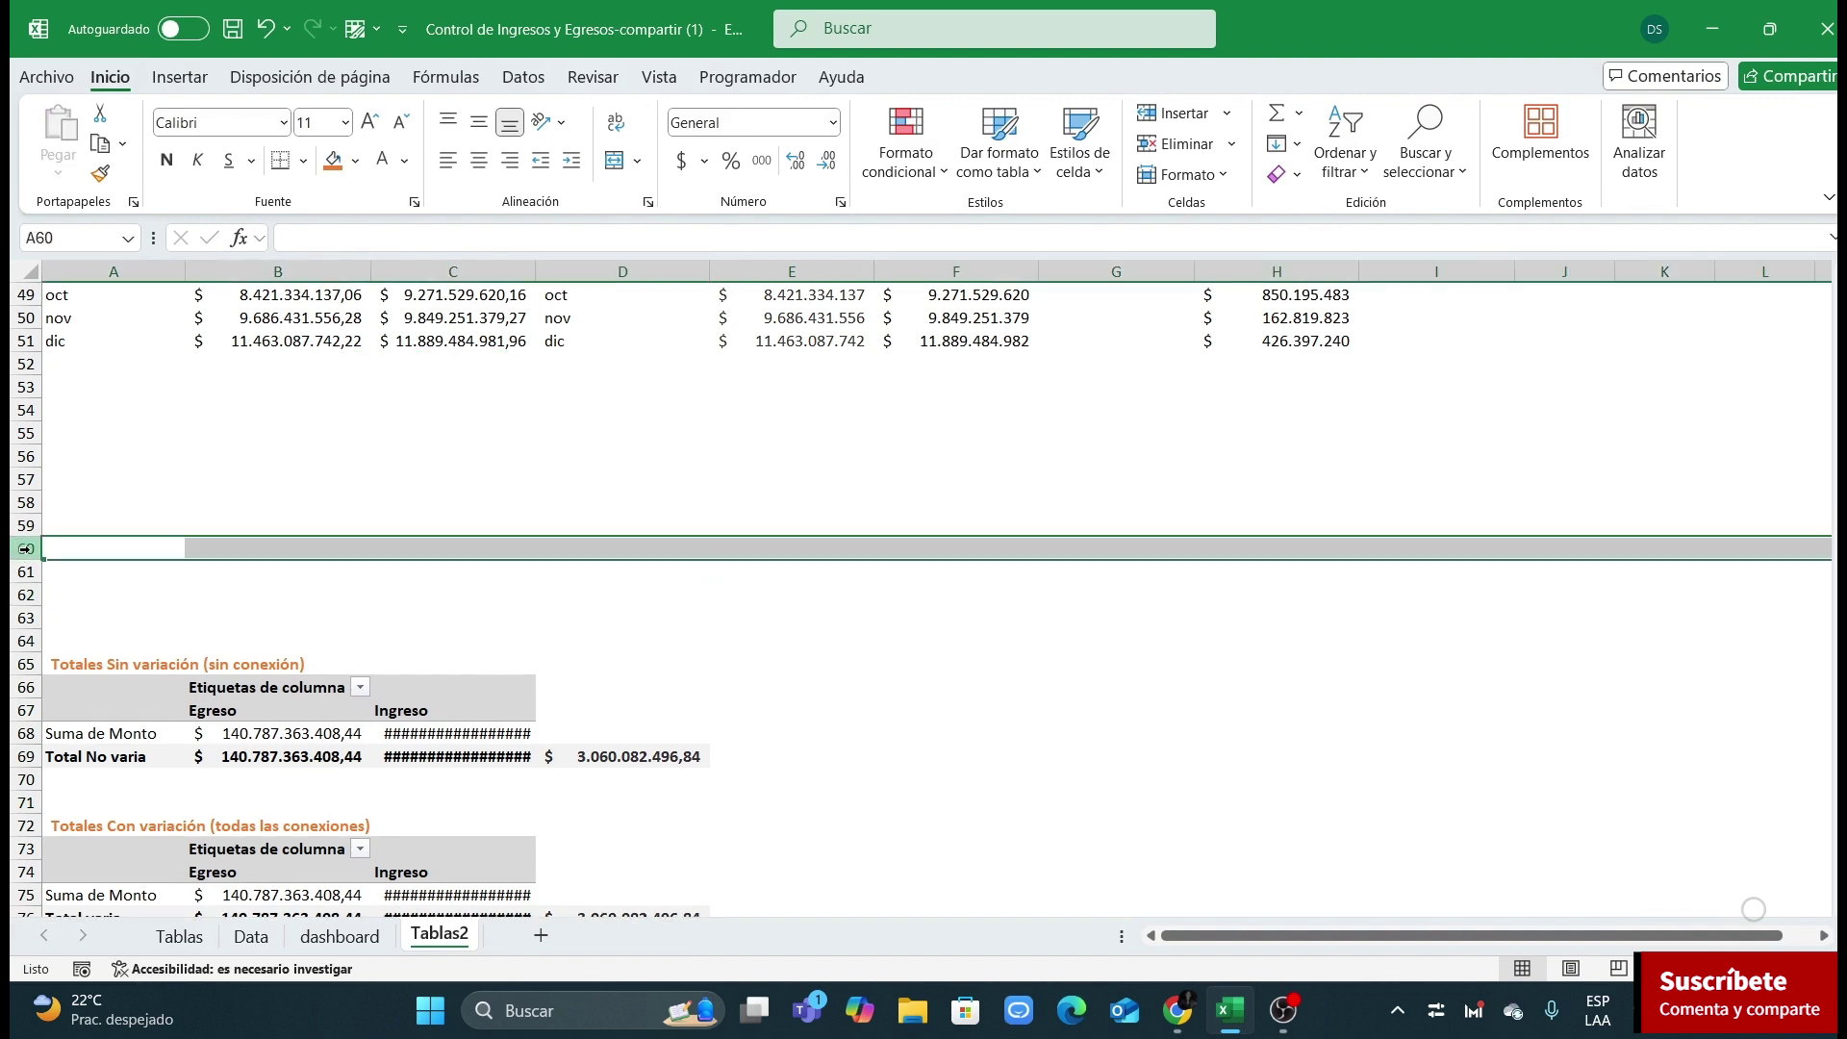
scroll(343, 593, up, 4)
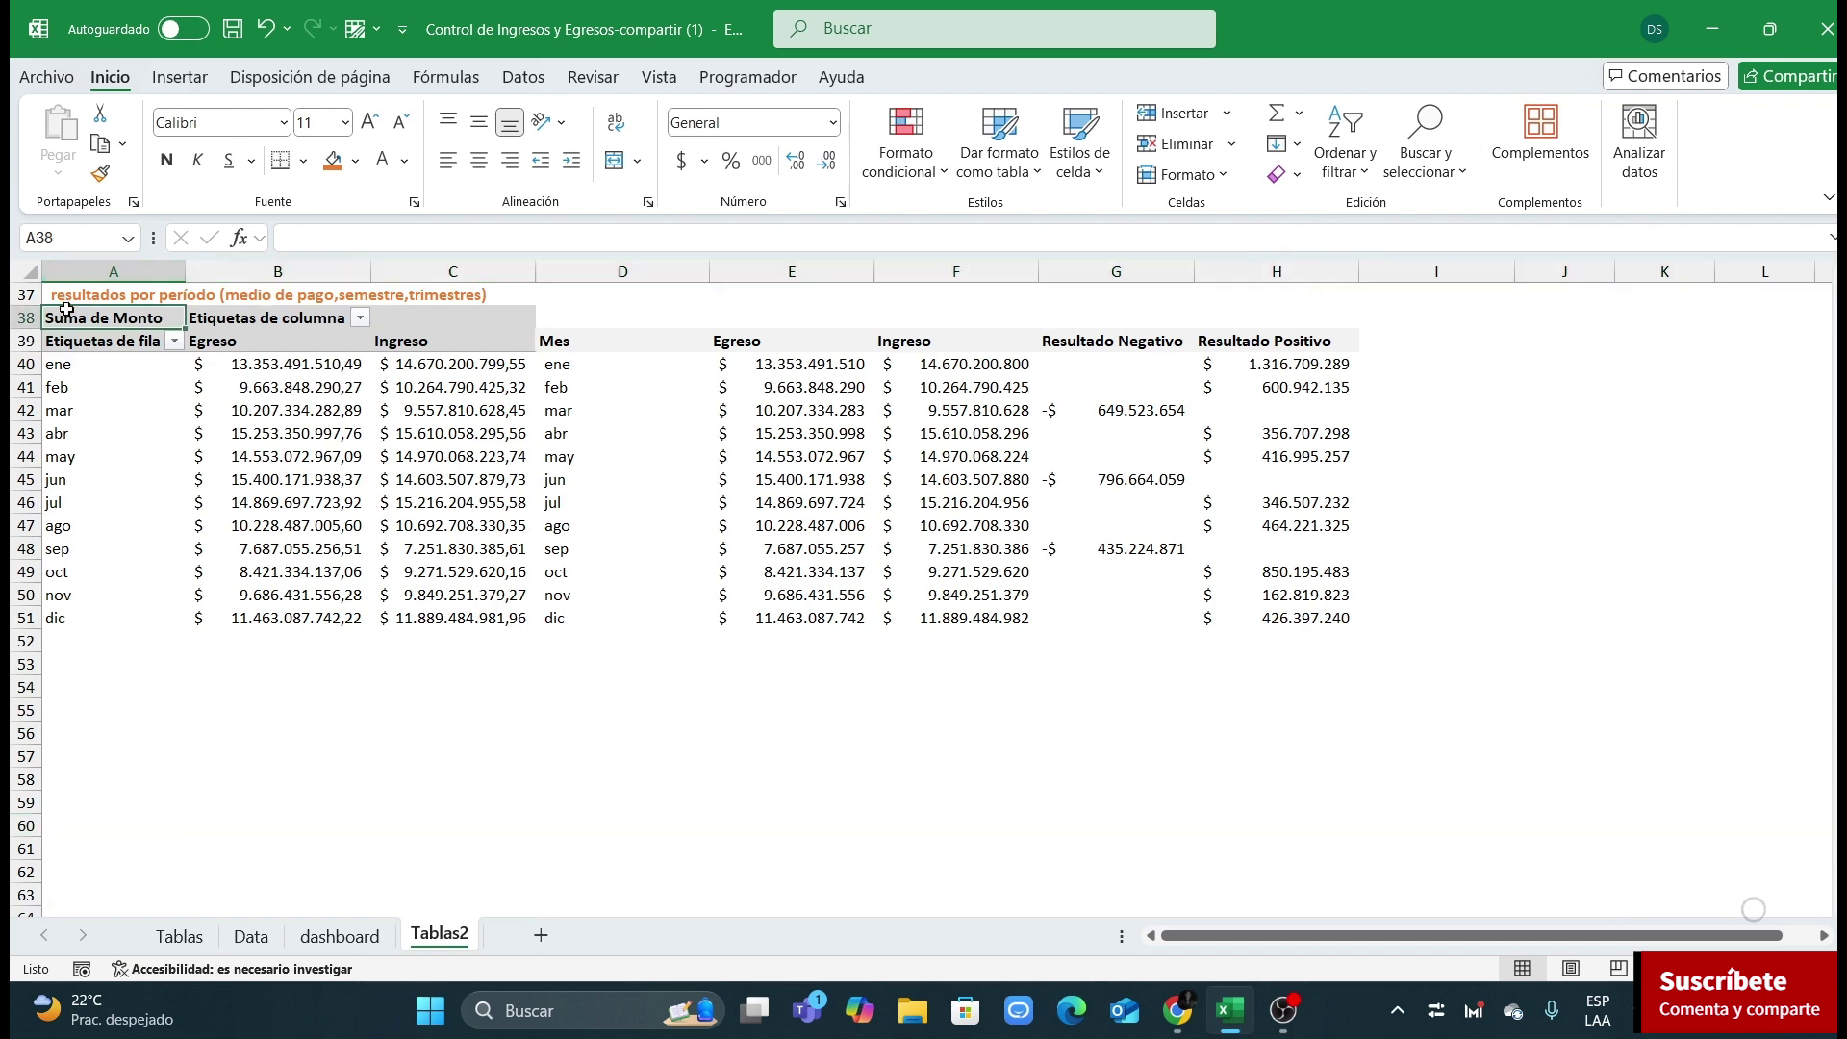
drag(69, 306, 381, 645)
key(ctrl+c)
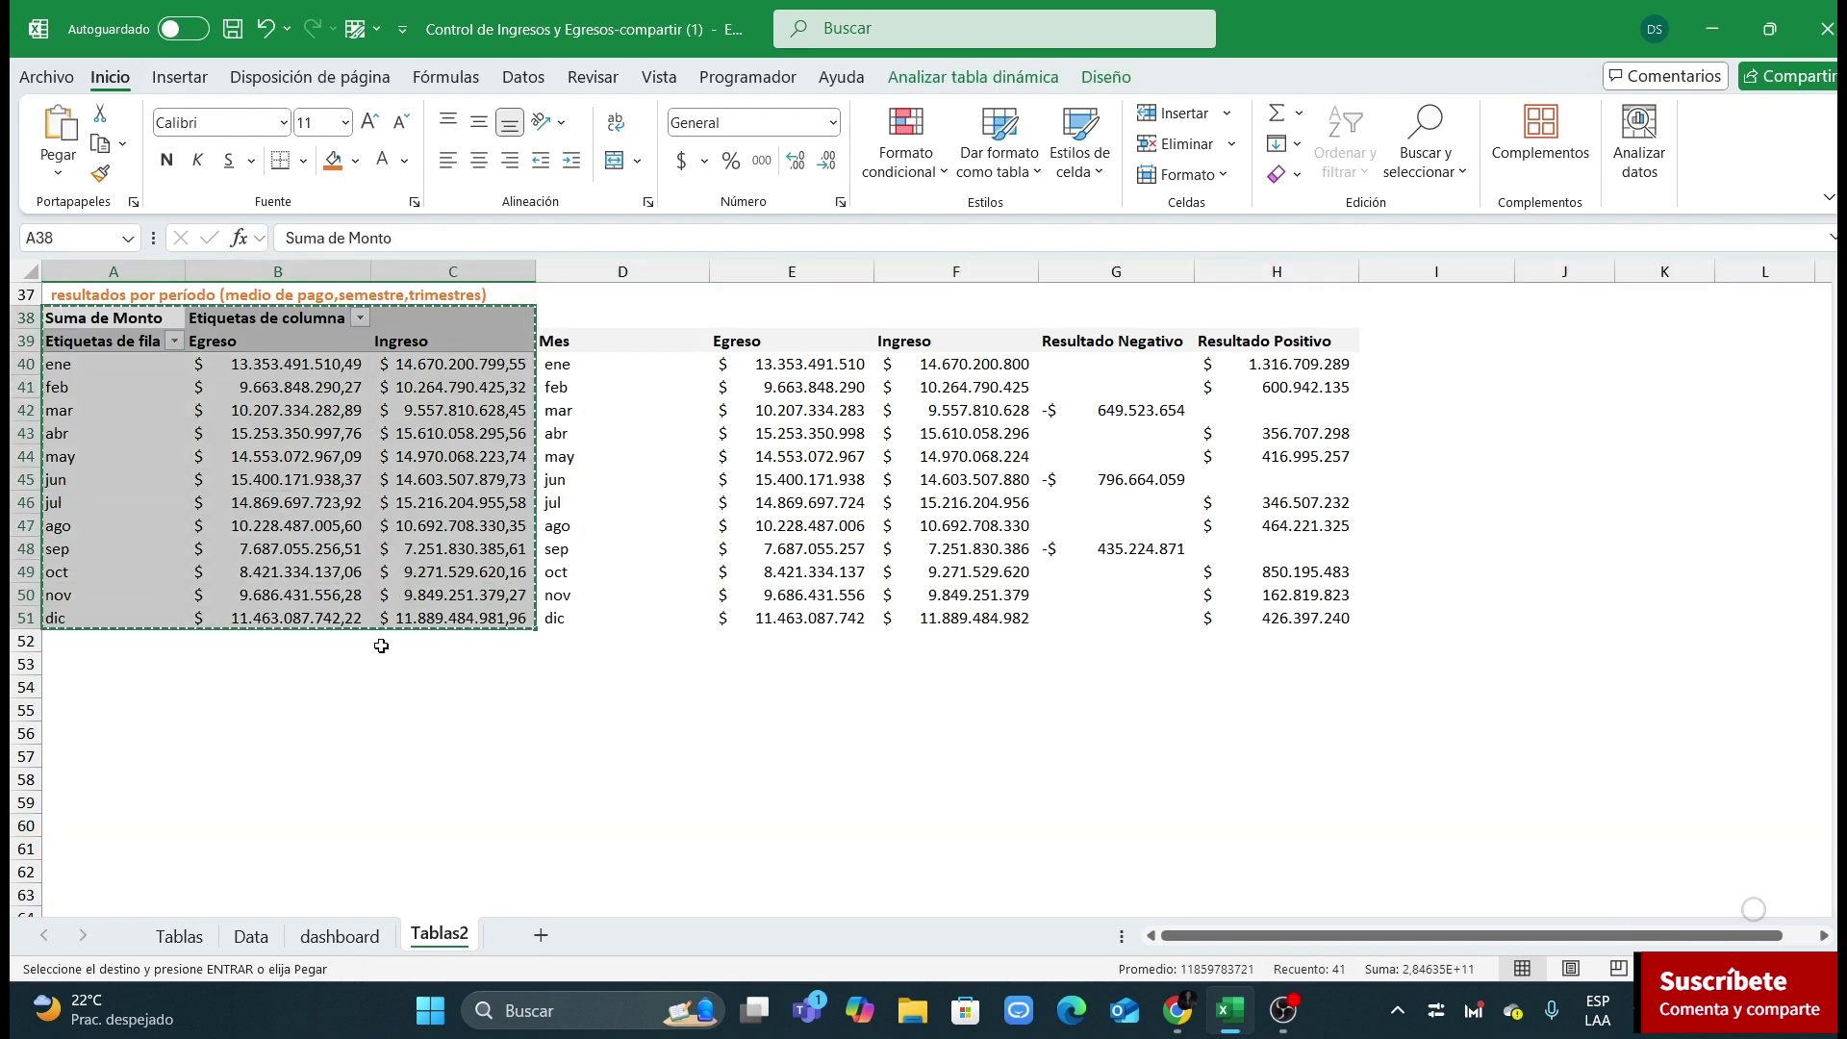
click(70, 720)
key(ctrl+v)
scroll(288, 577, down, 3)
Step: Show the field list for the copied pivot table at A55 and remove Mes from its row fields
click(278, 664)
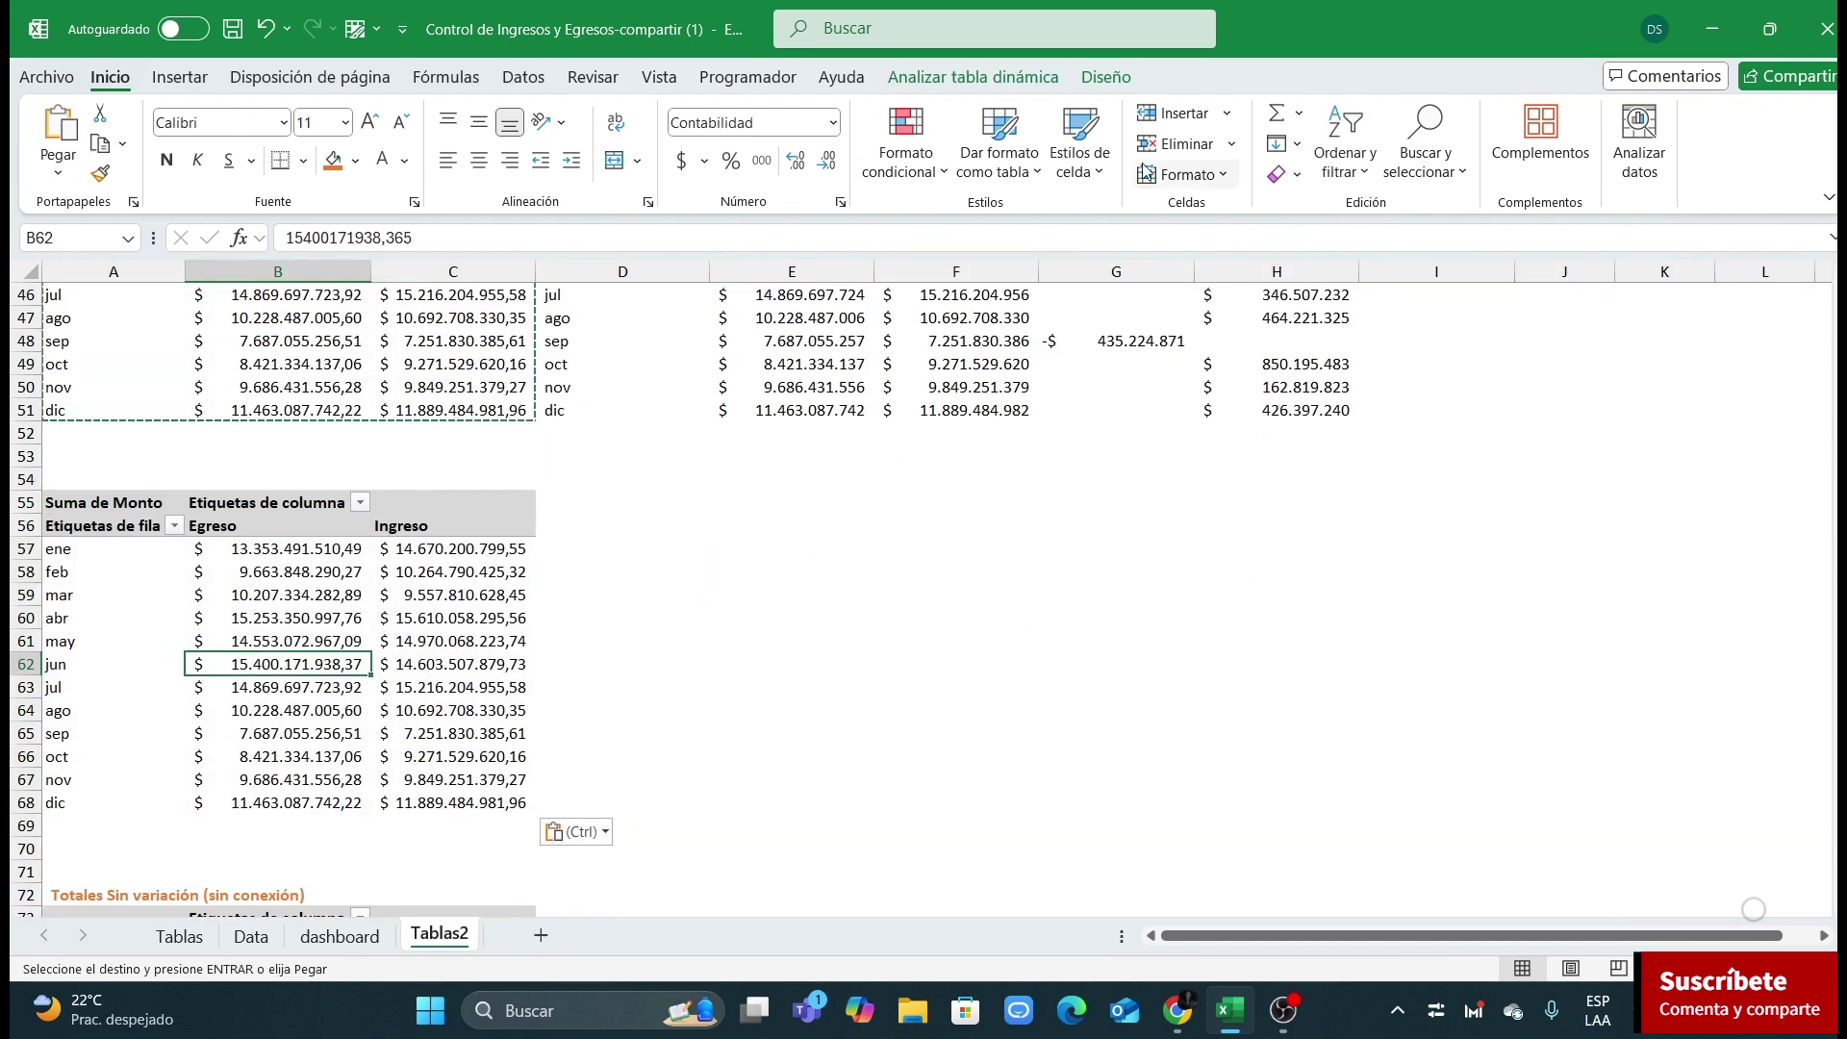
click(1097, 81)
click(973, 77)
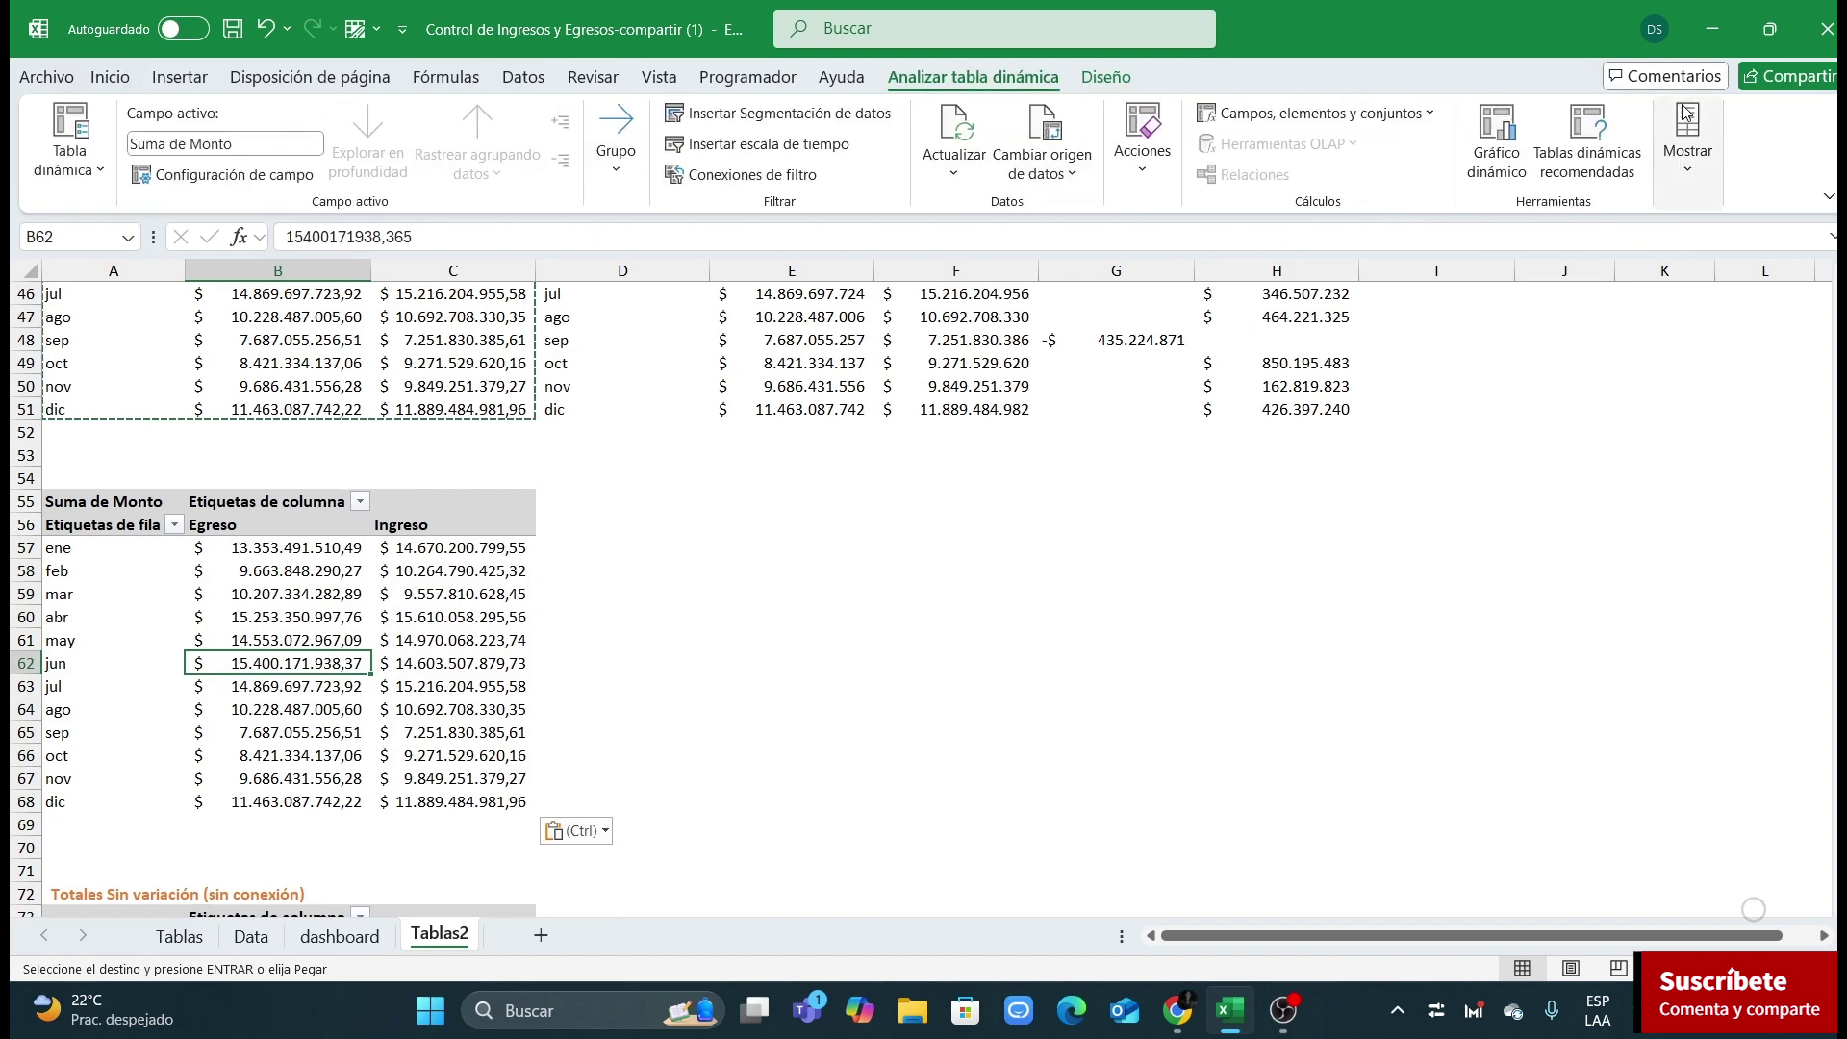
click(1687, 135)
click(1694, 258)
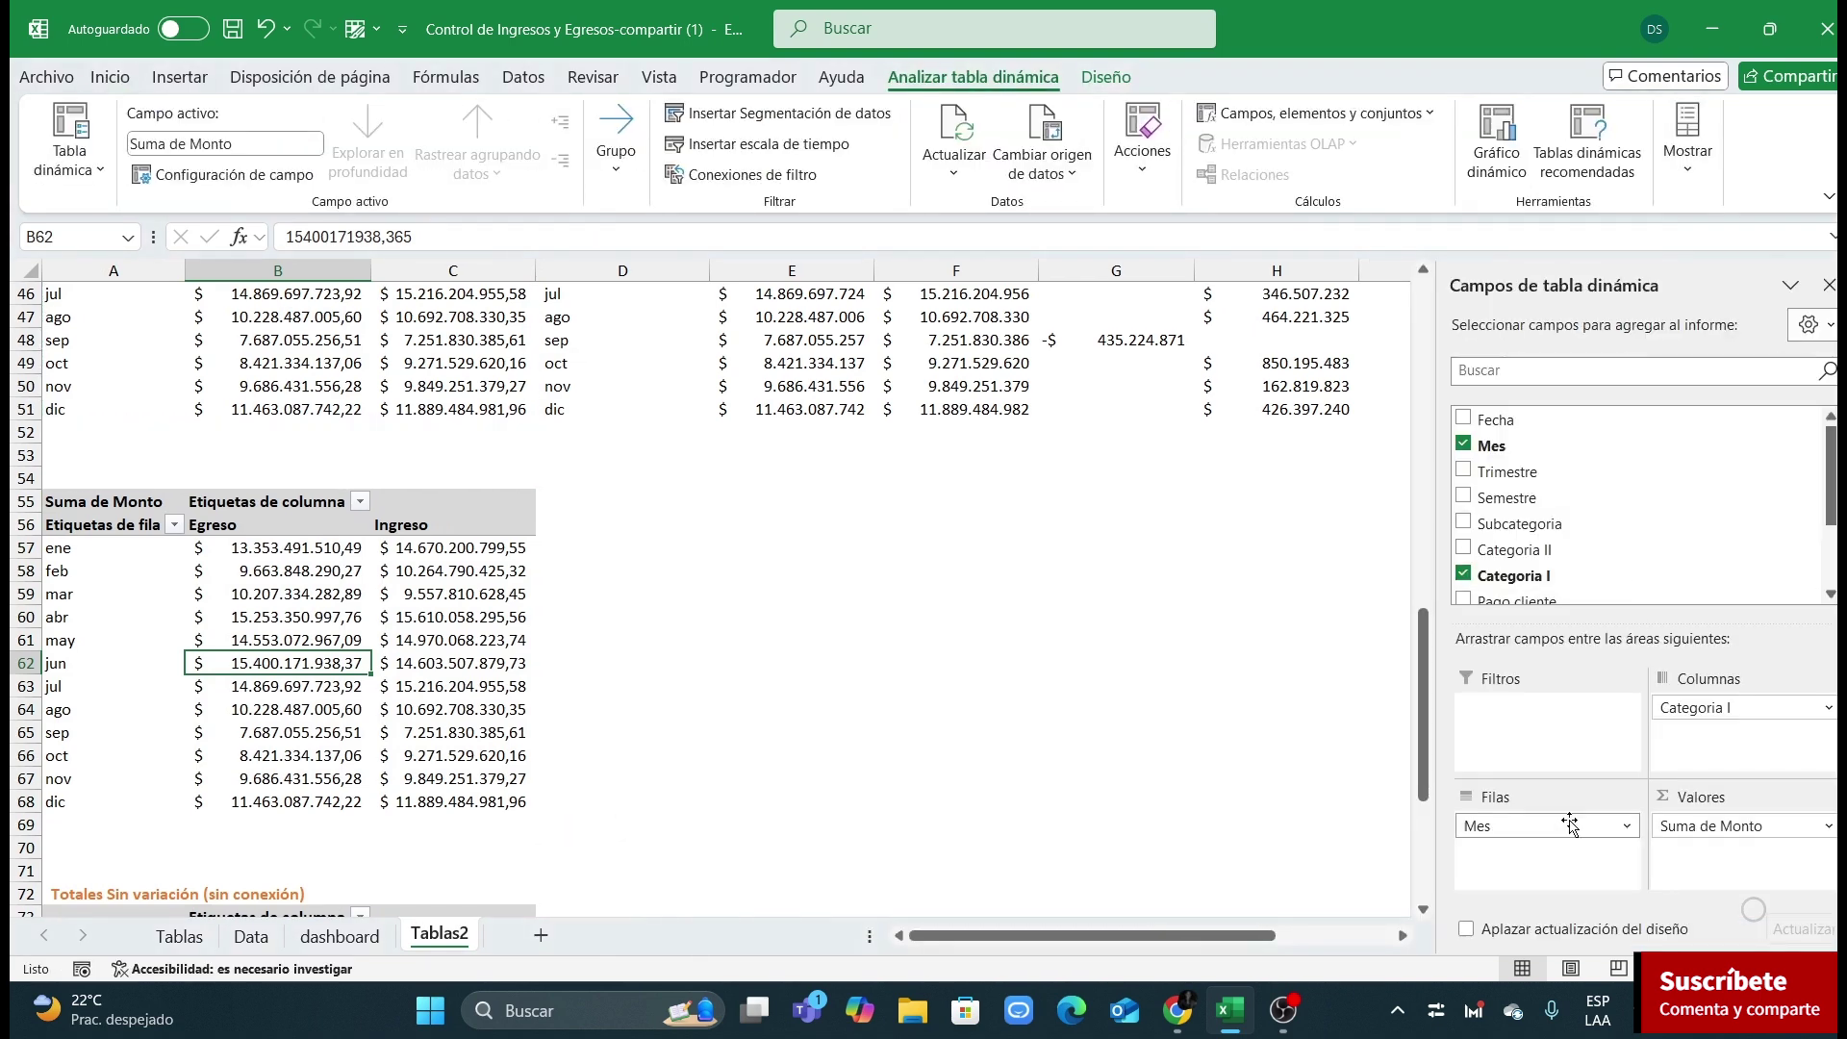
drag(1546, 833, 1625, 569)
Step: Compare the Egreso and Ingreso totals of the pivot table at A55 with the existing Totales Sin variación block
scroll(348, 714, down, 3)
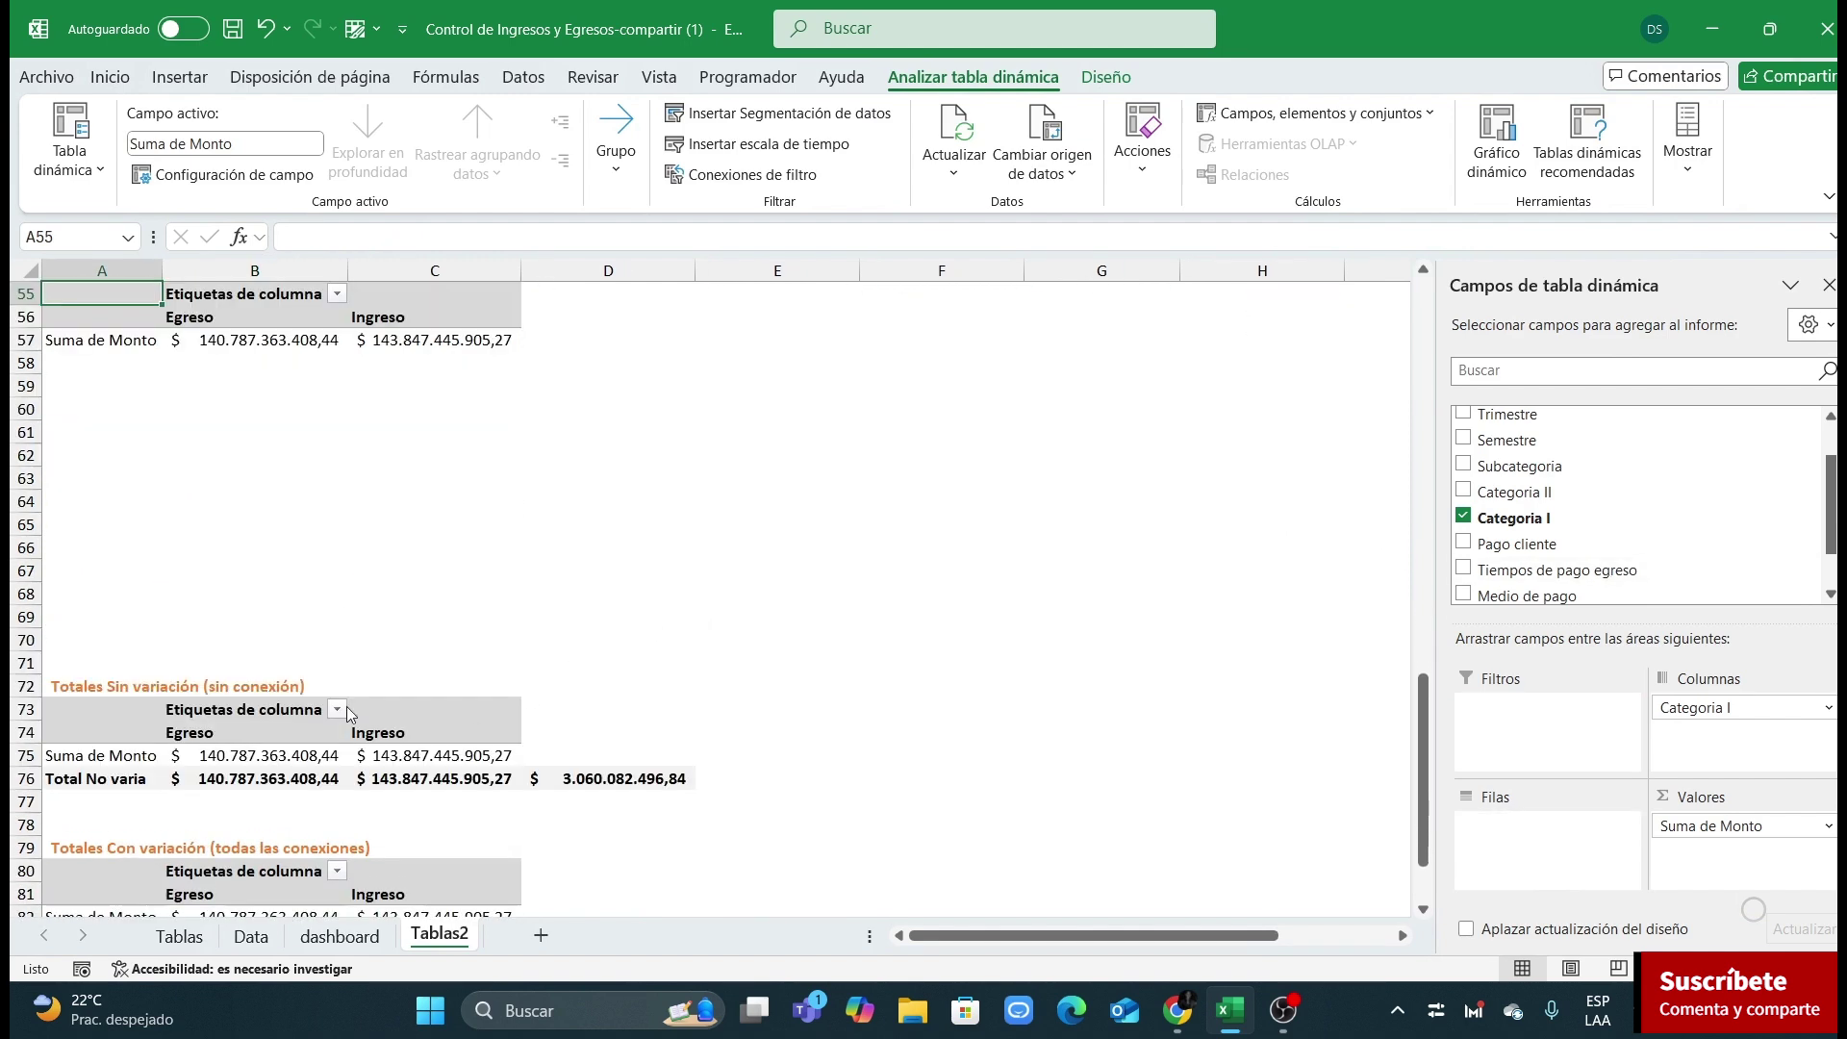
scroll(227, 751, down, 3)
click(415, 665)
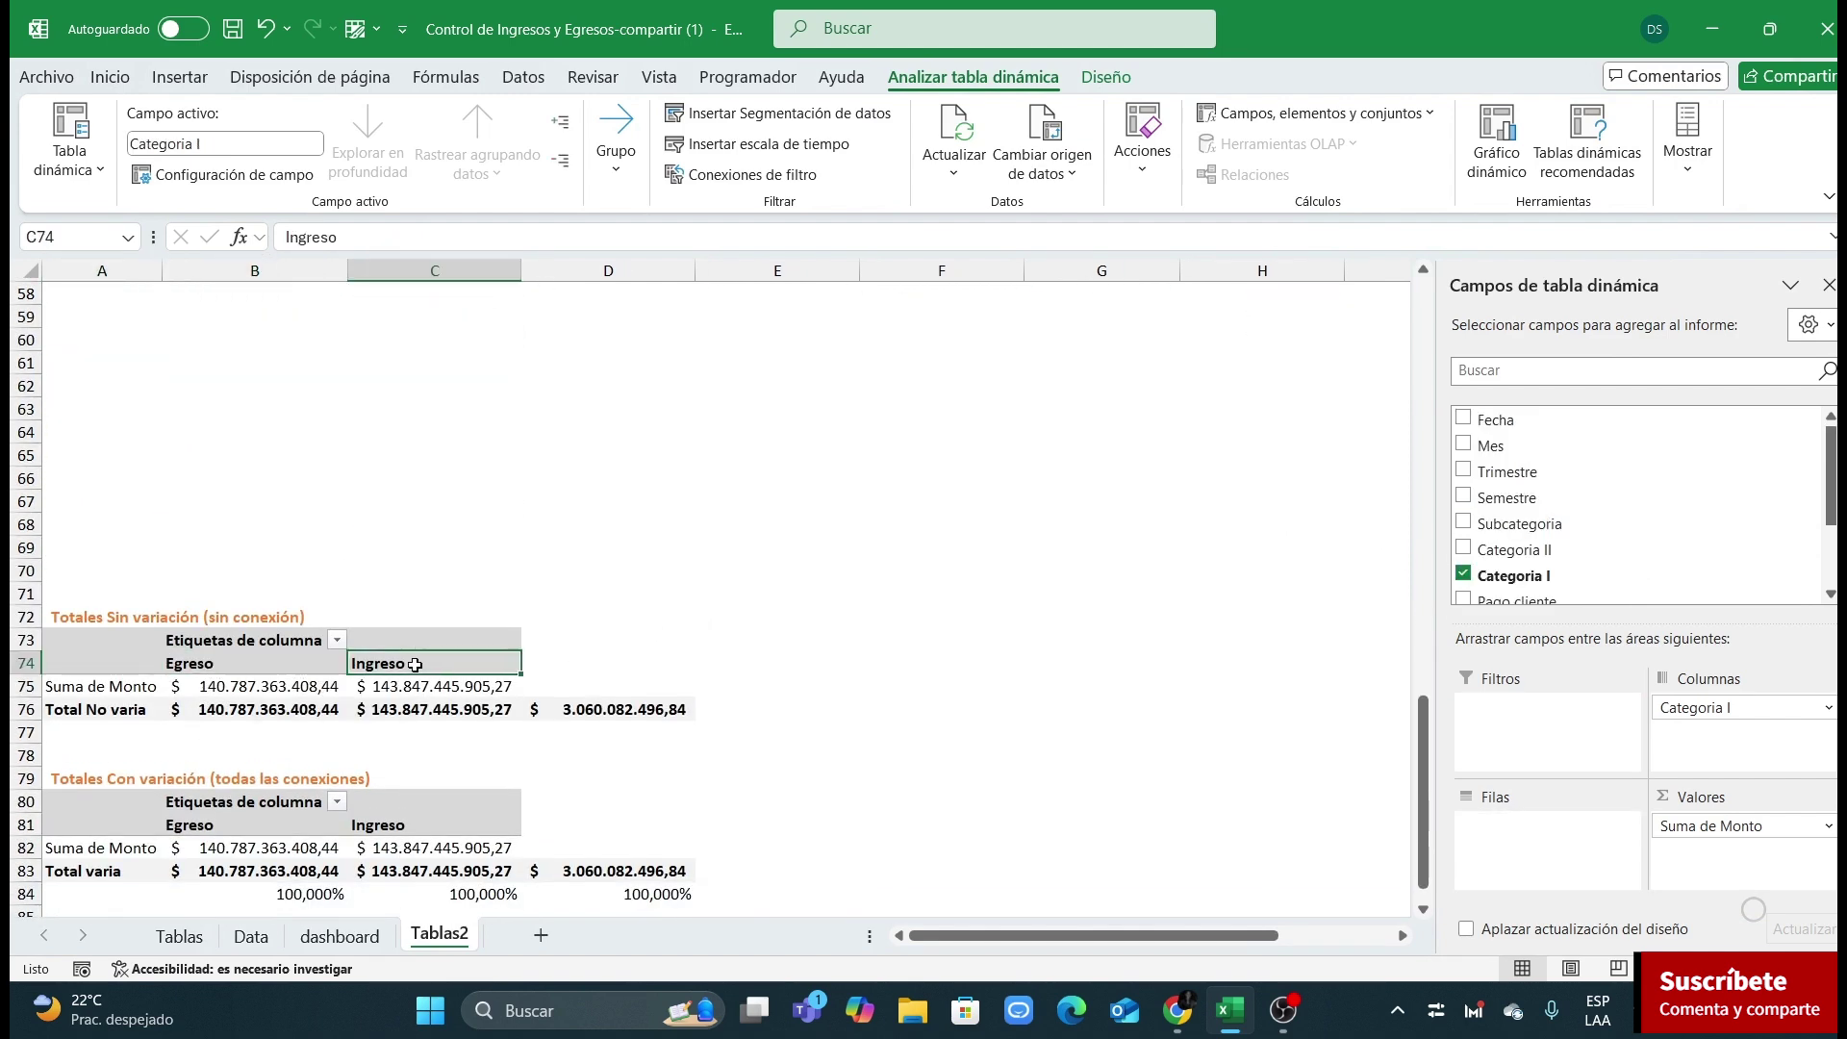
scroll(313, 713, up, 3)
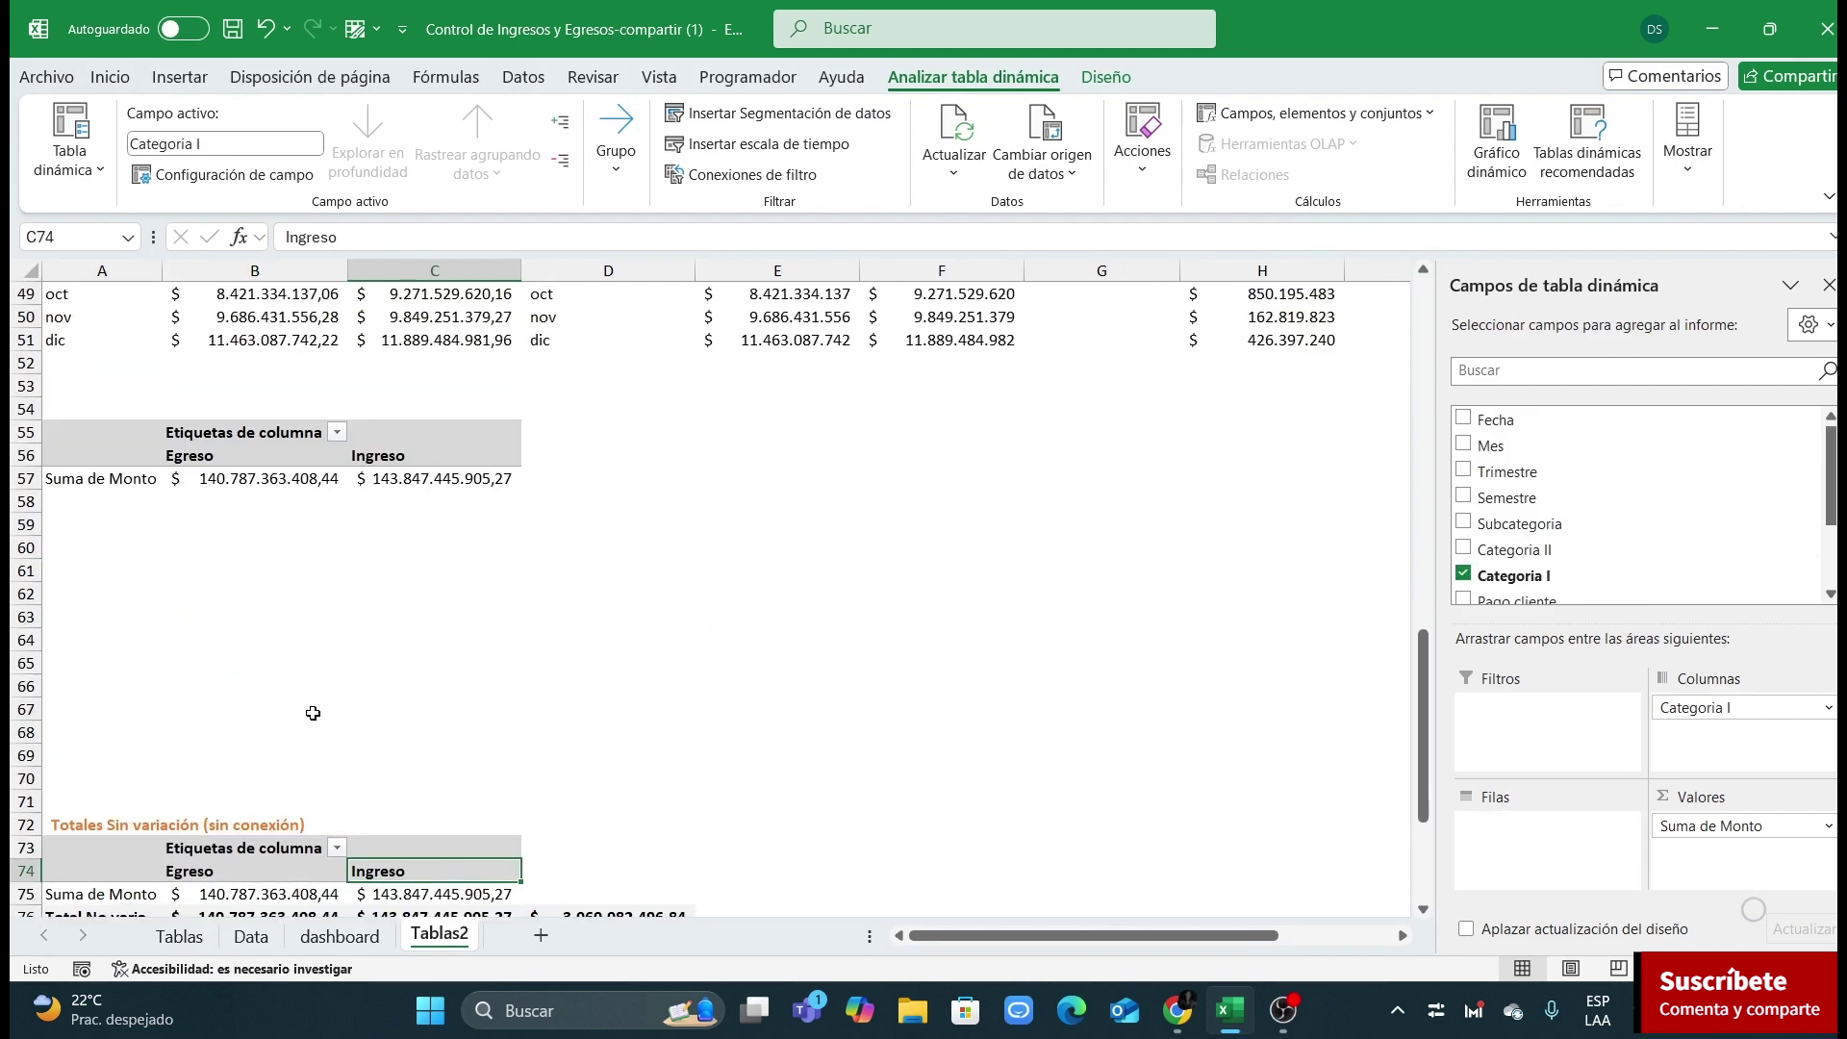
click(251, 484)
click(404, 484)
scroll(457, 675, down, 1)
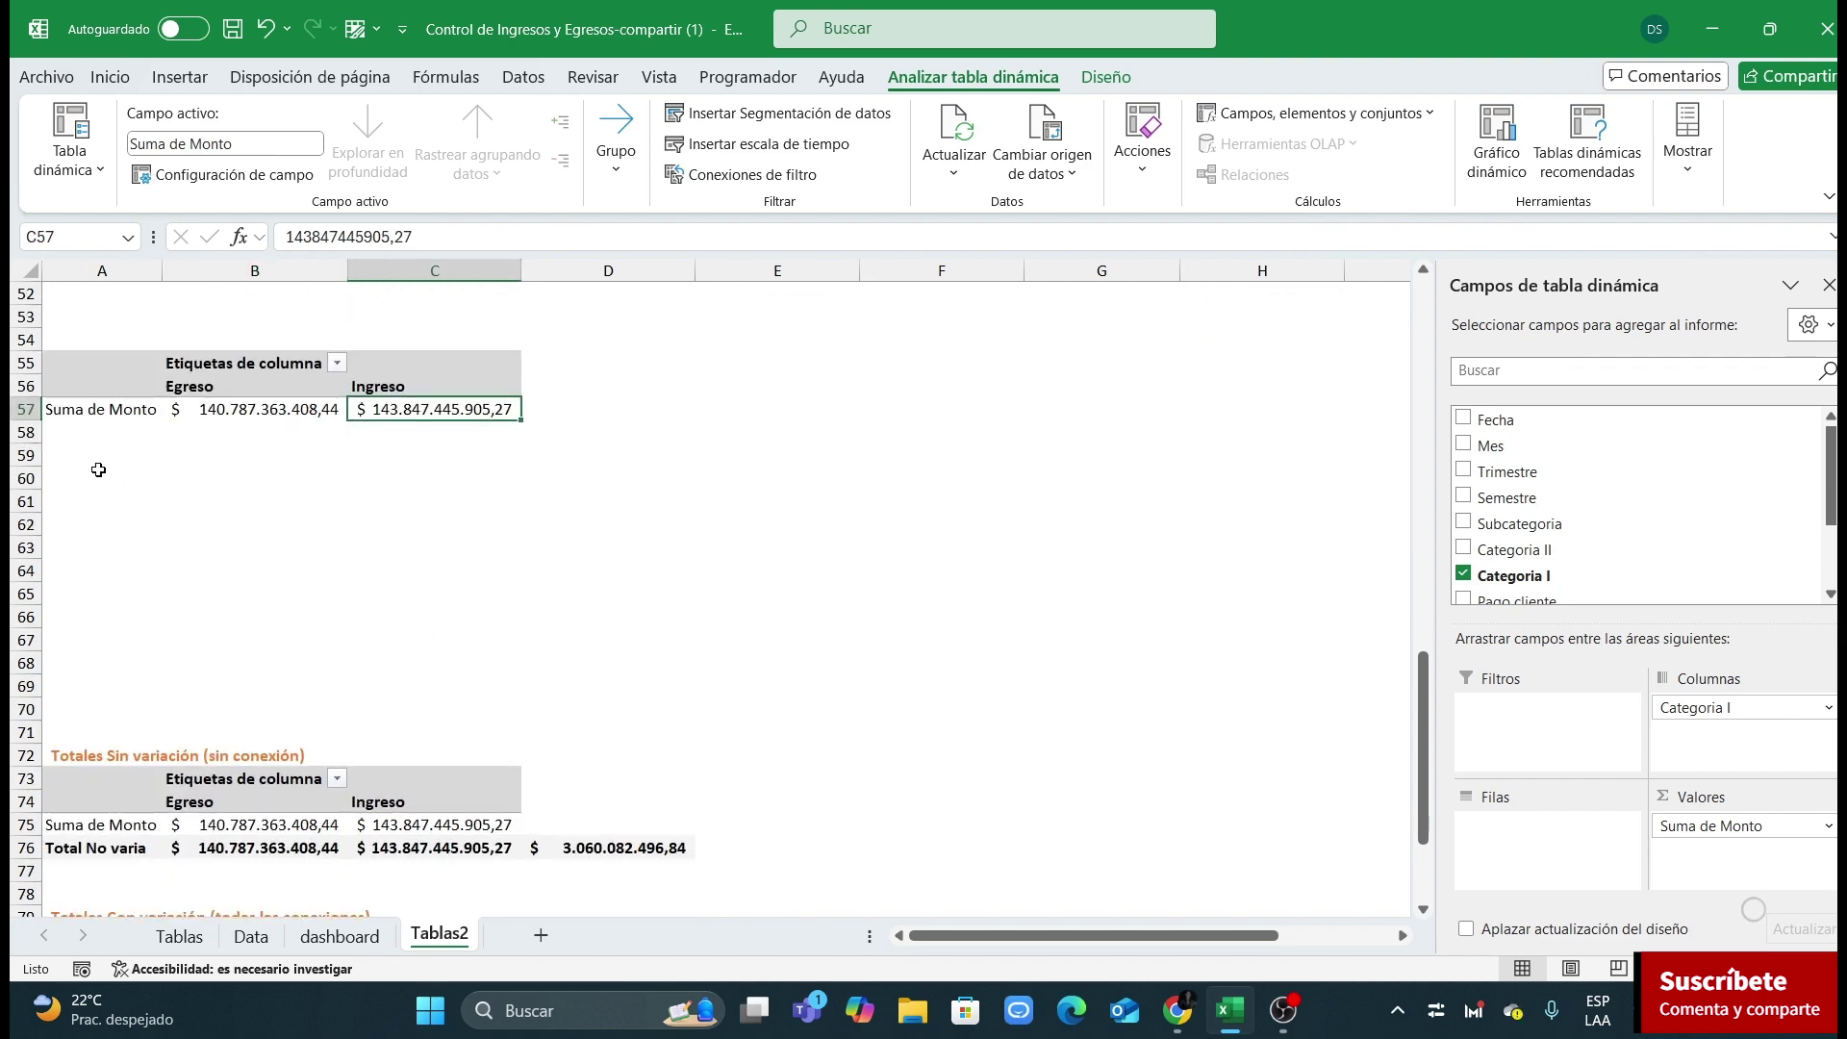
Step: Enter the label "totales que no varian" in A58 below the new pivot table
click(103, 435)
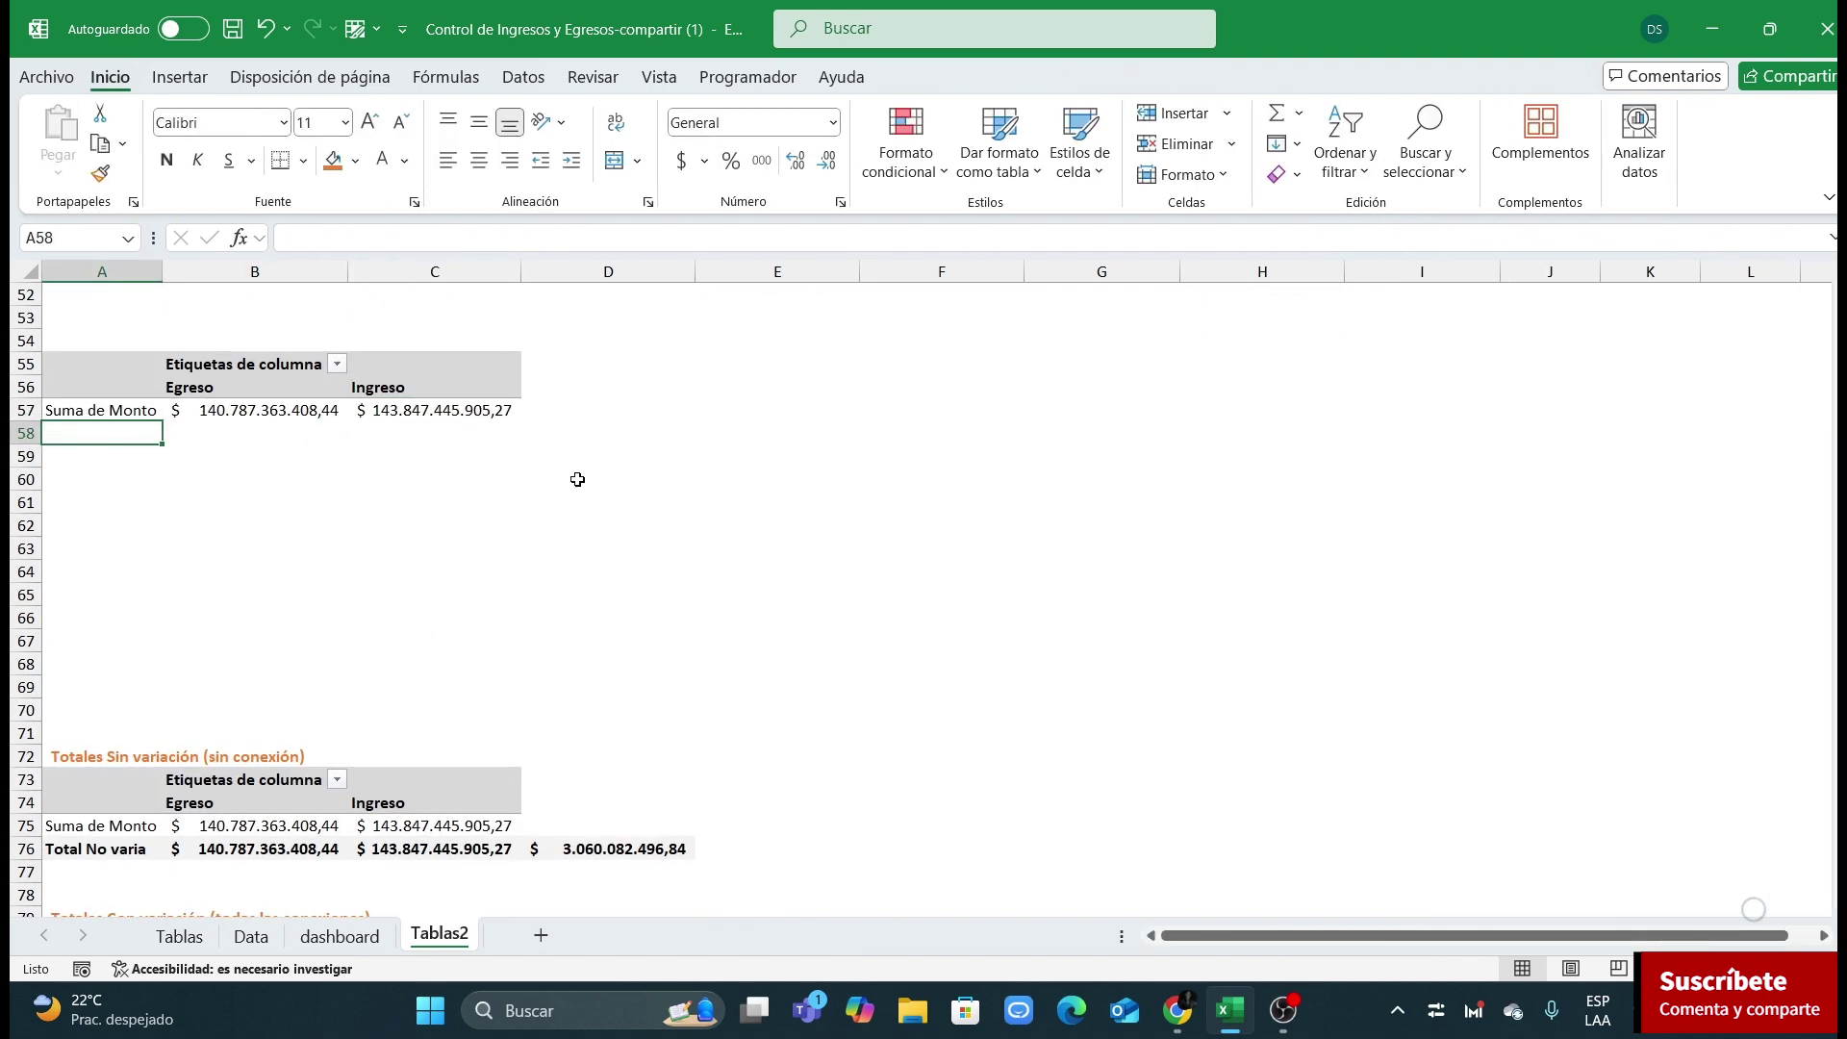
text(totales que no)
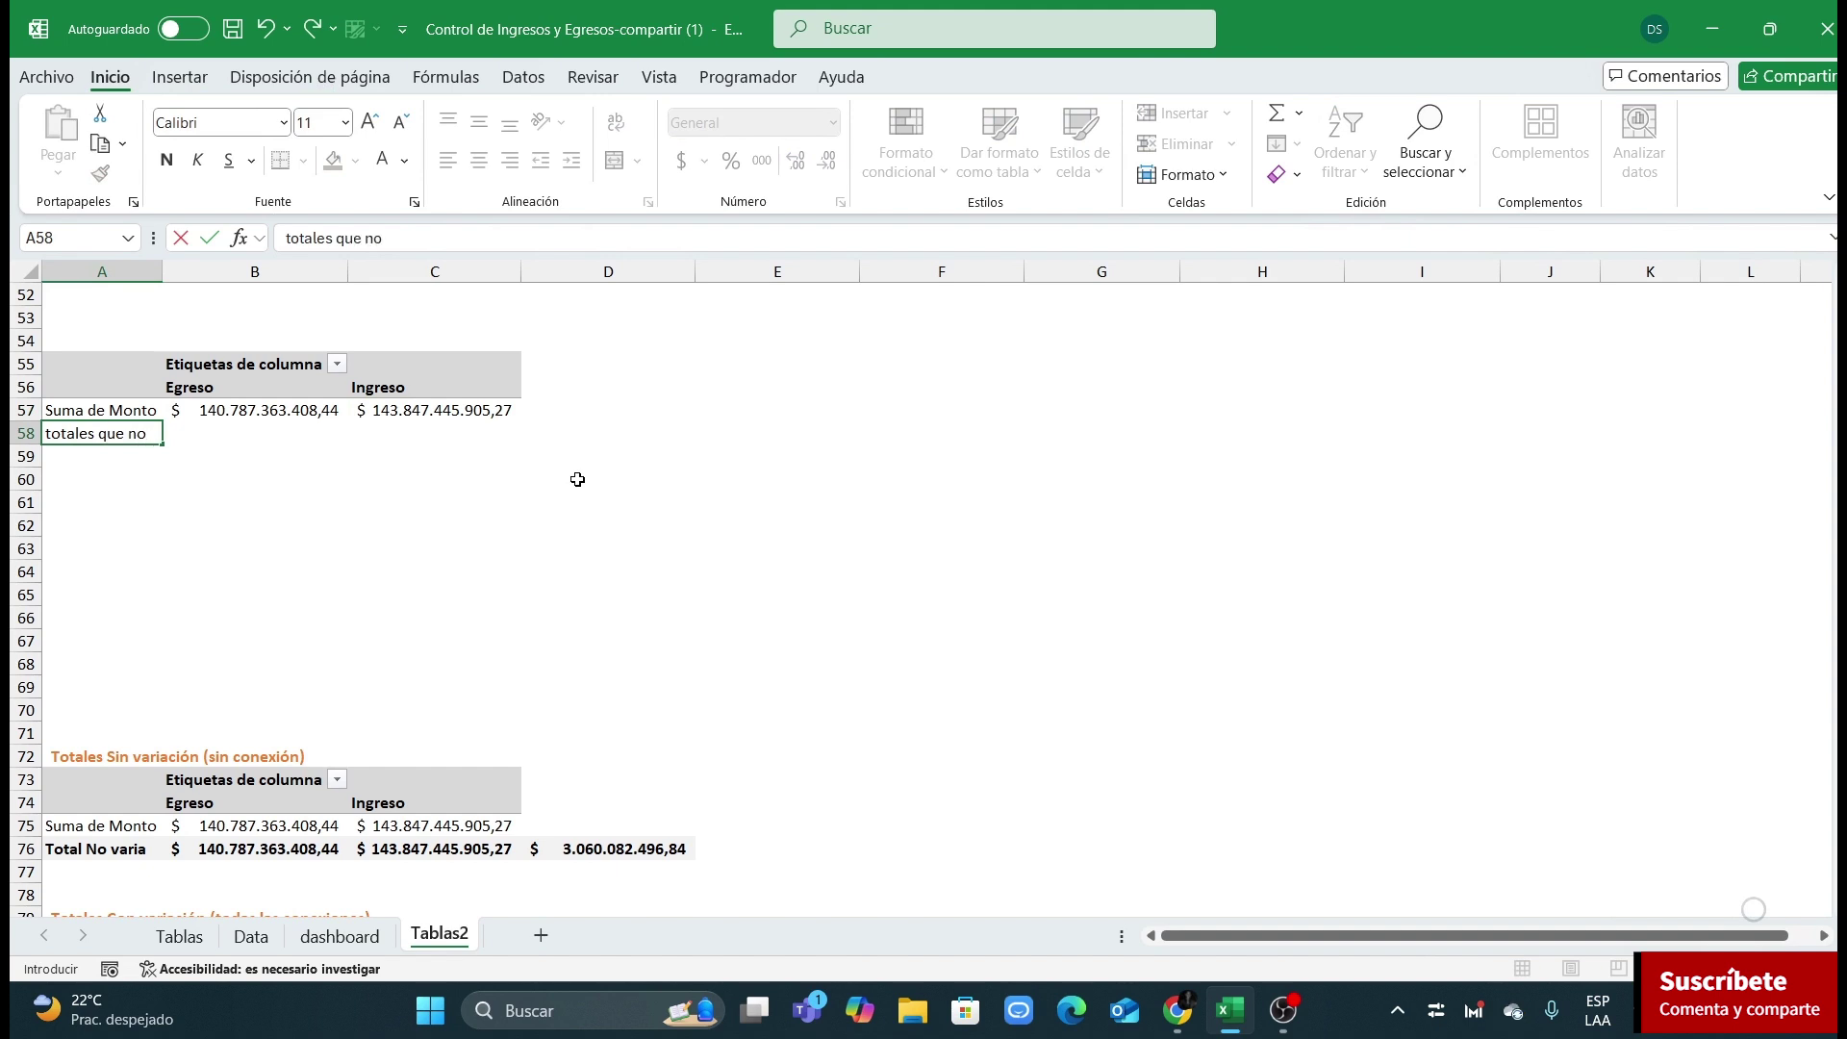
text( varian)
key(Tab)
Step: Enter =B57 in B58 and fill the formula across to C58
text(=)
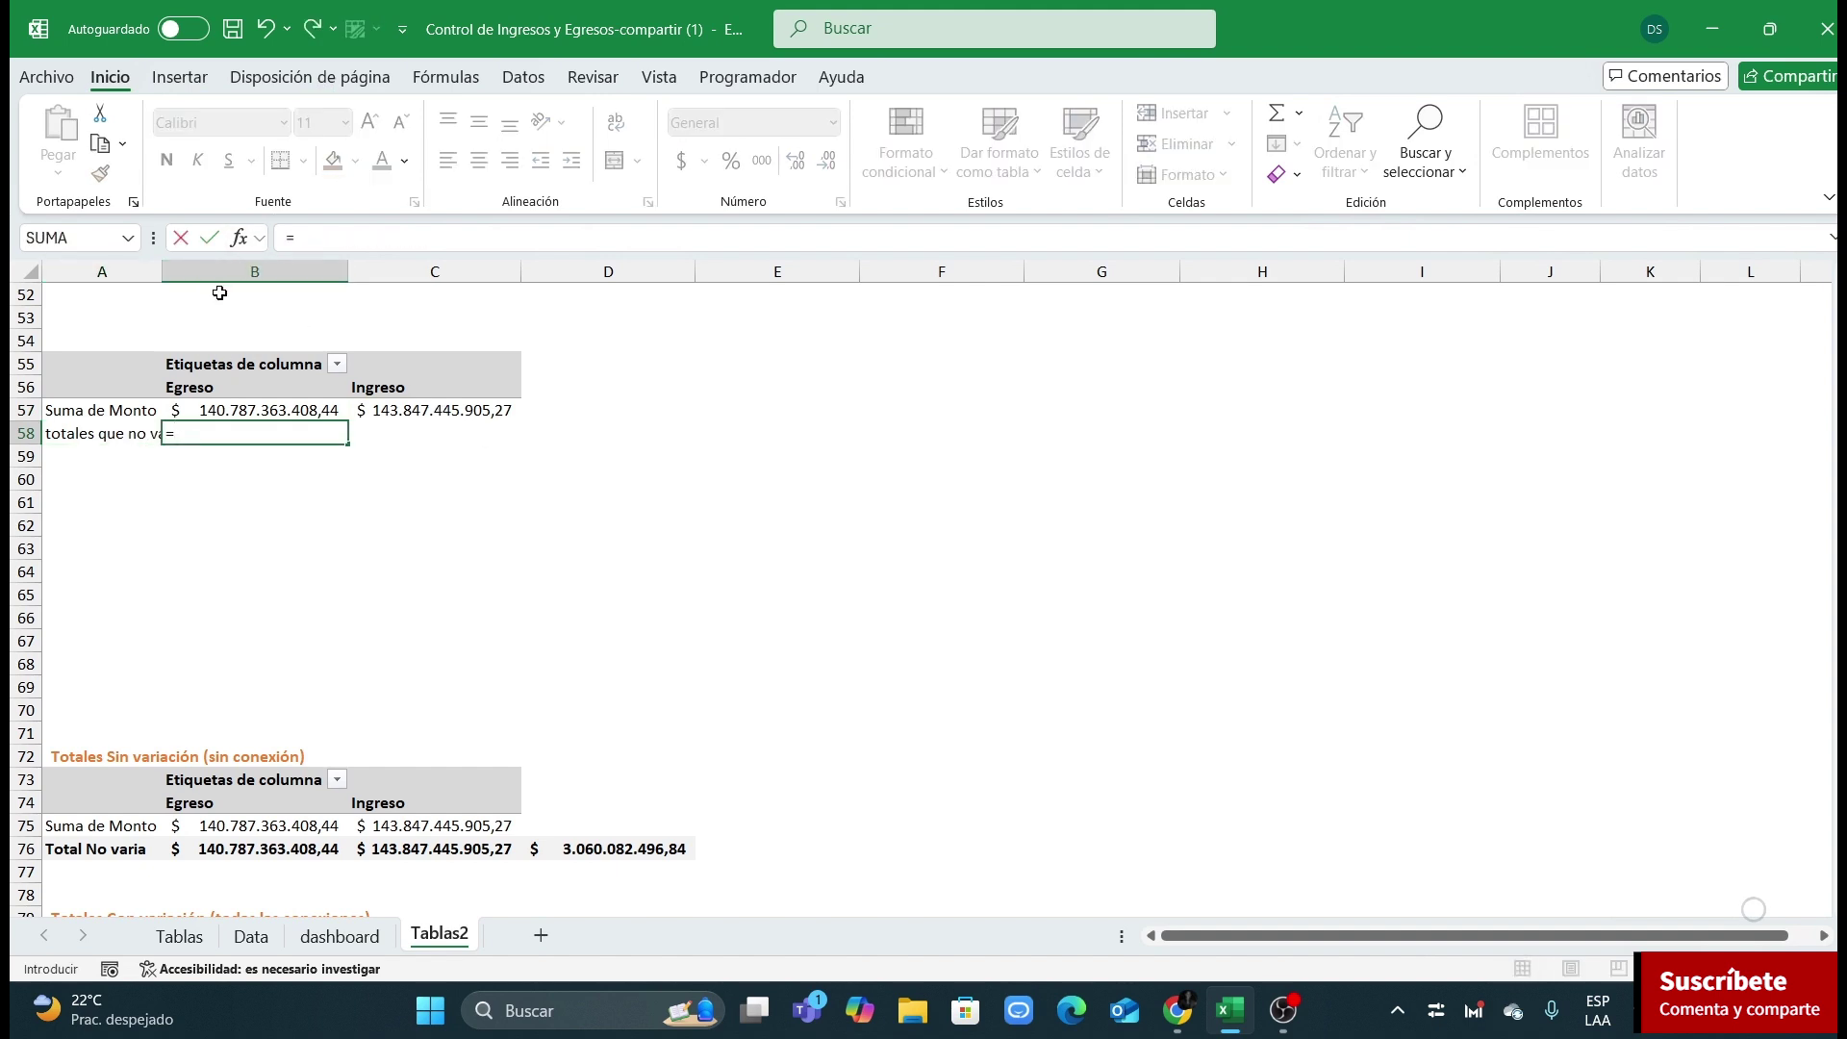
text(b57)
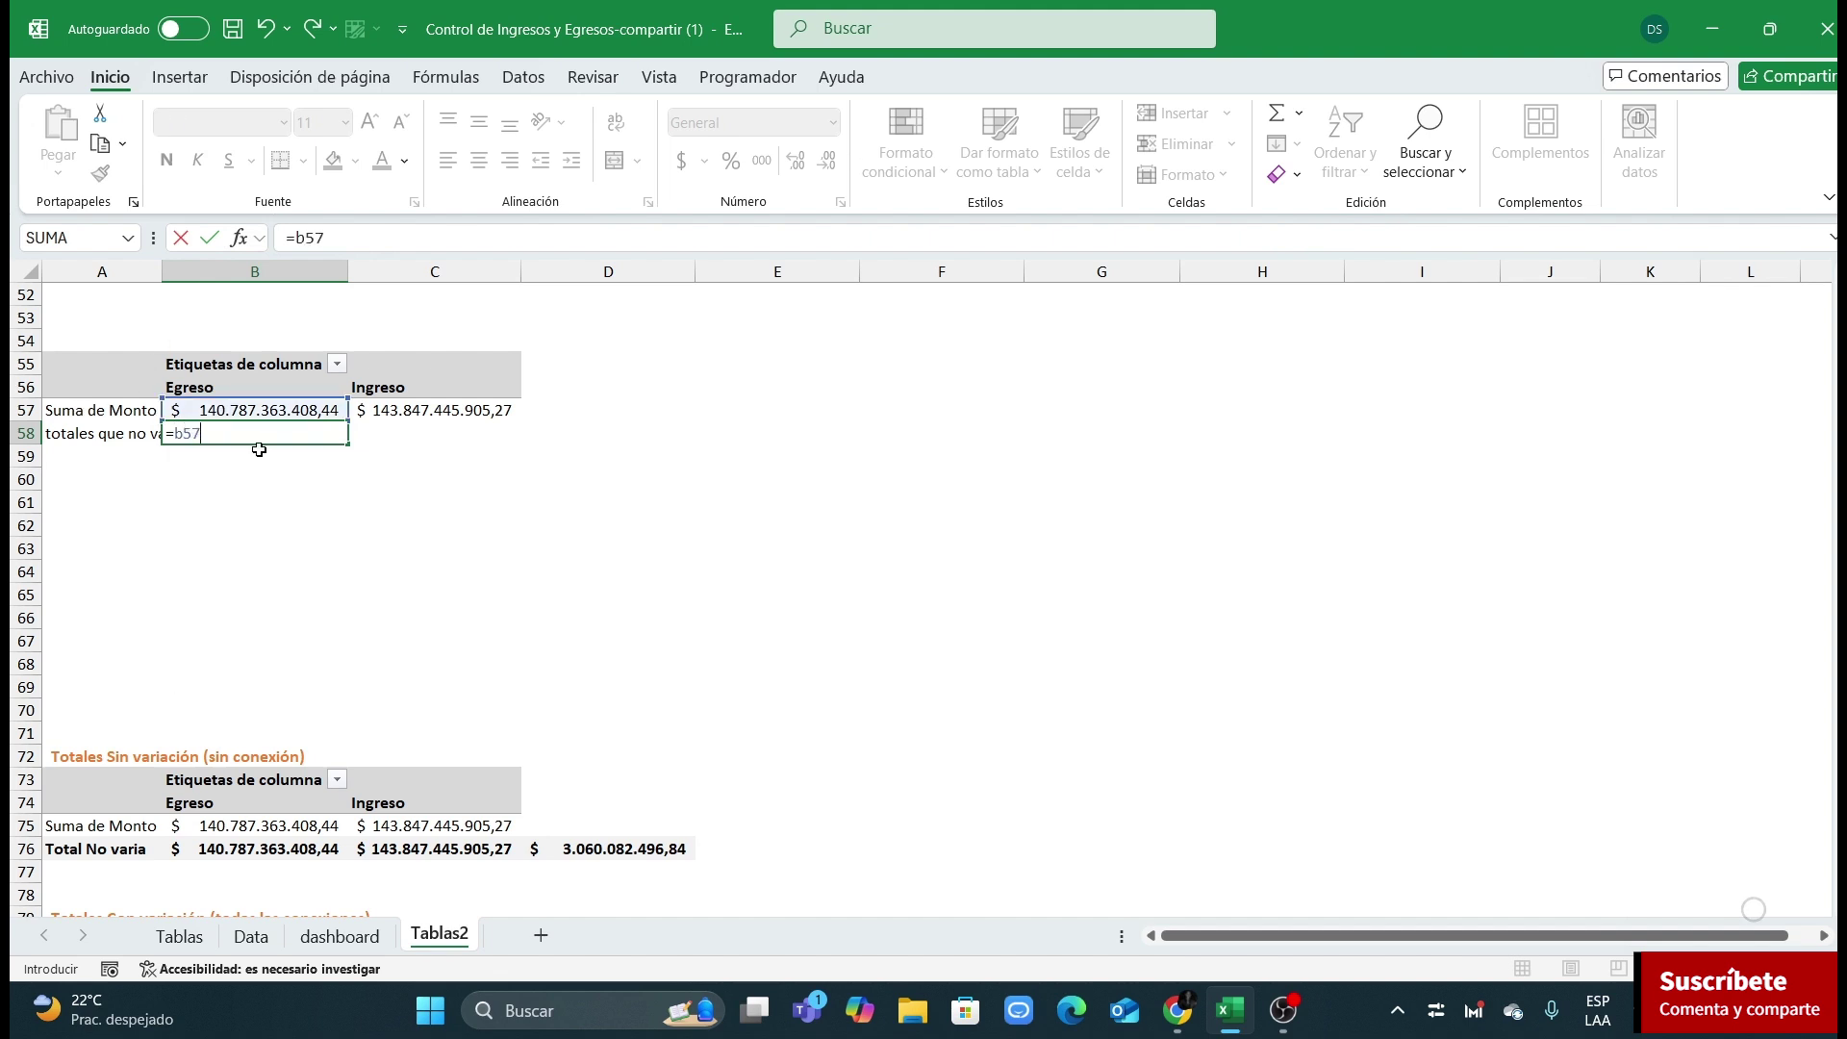
key(Return)
click(303, 430)
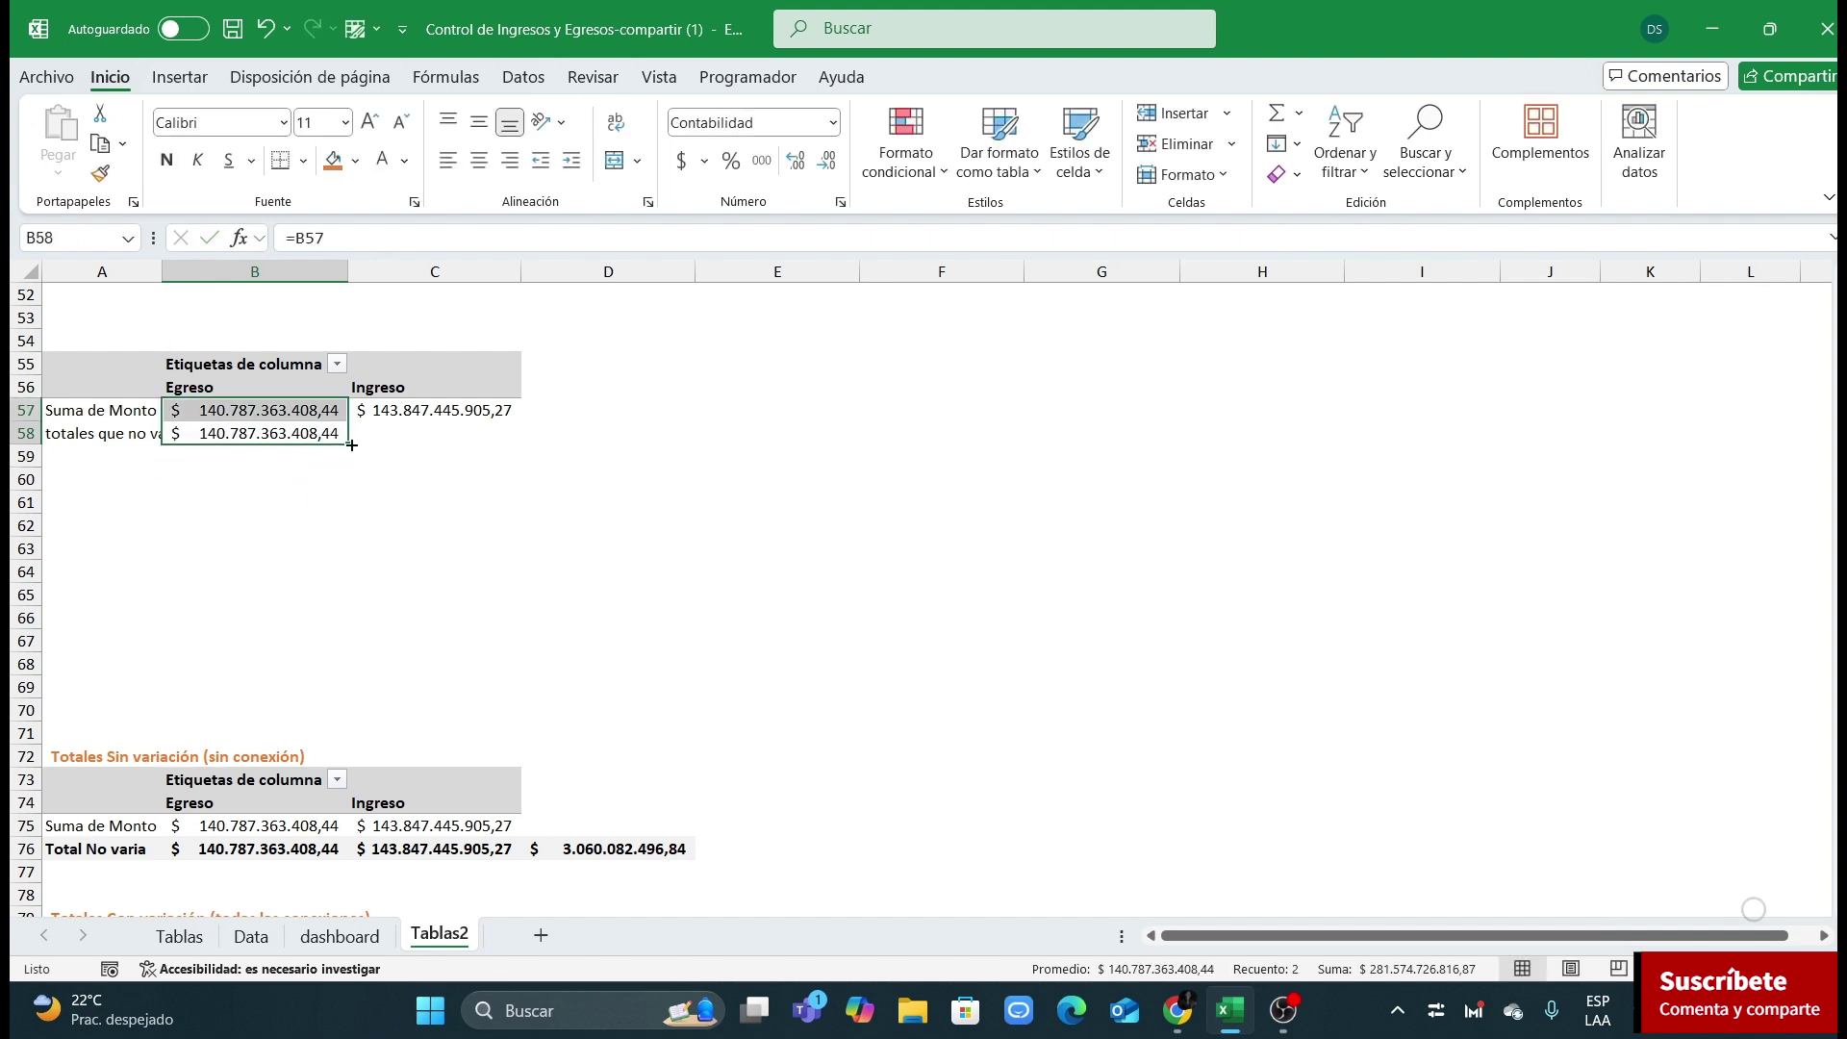
drag(353, 448, 481, 438)
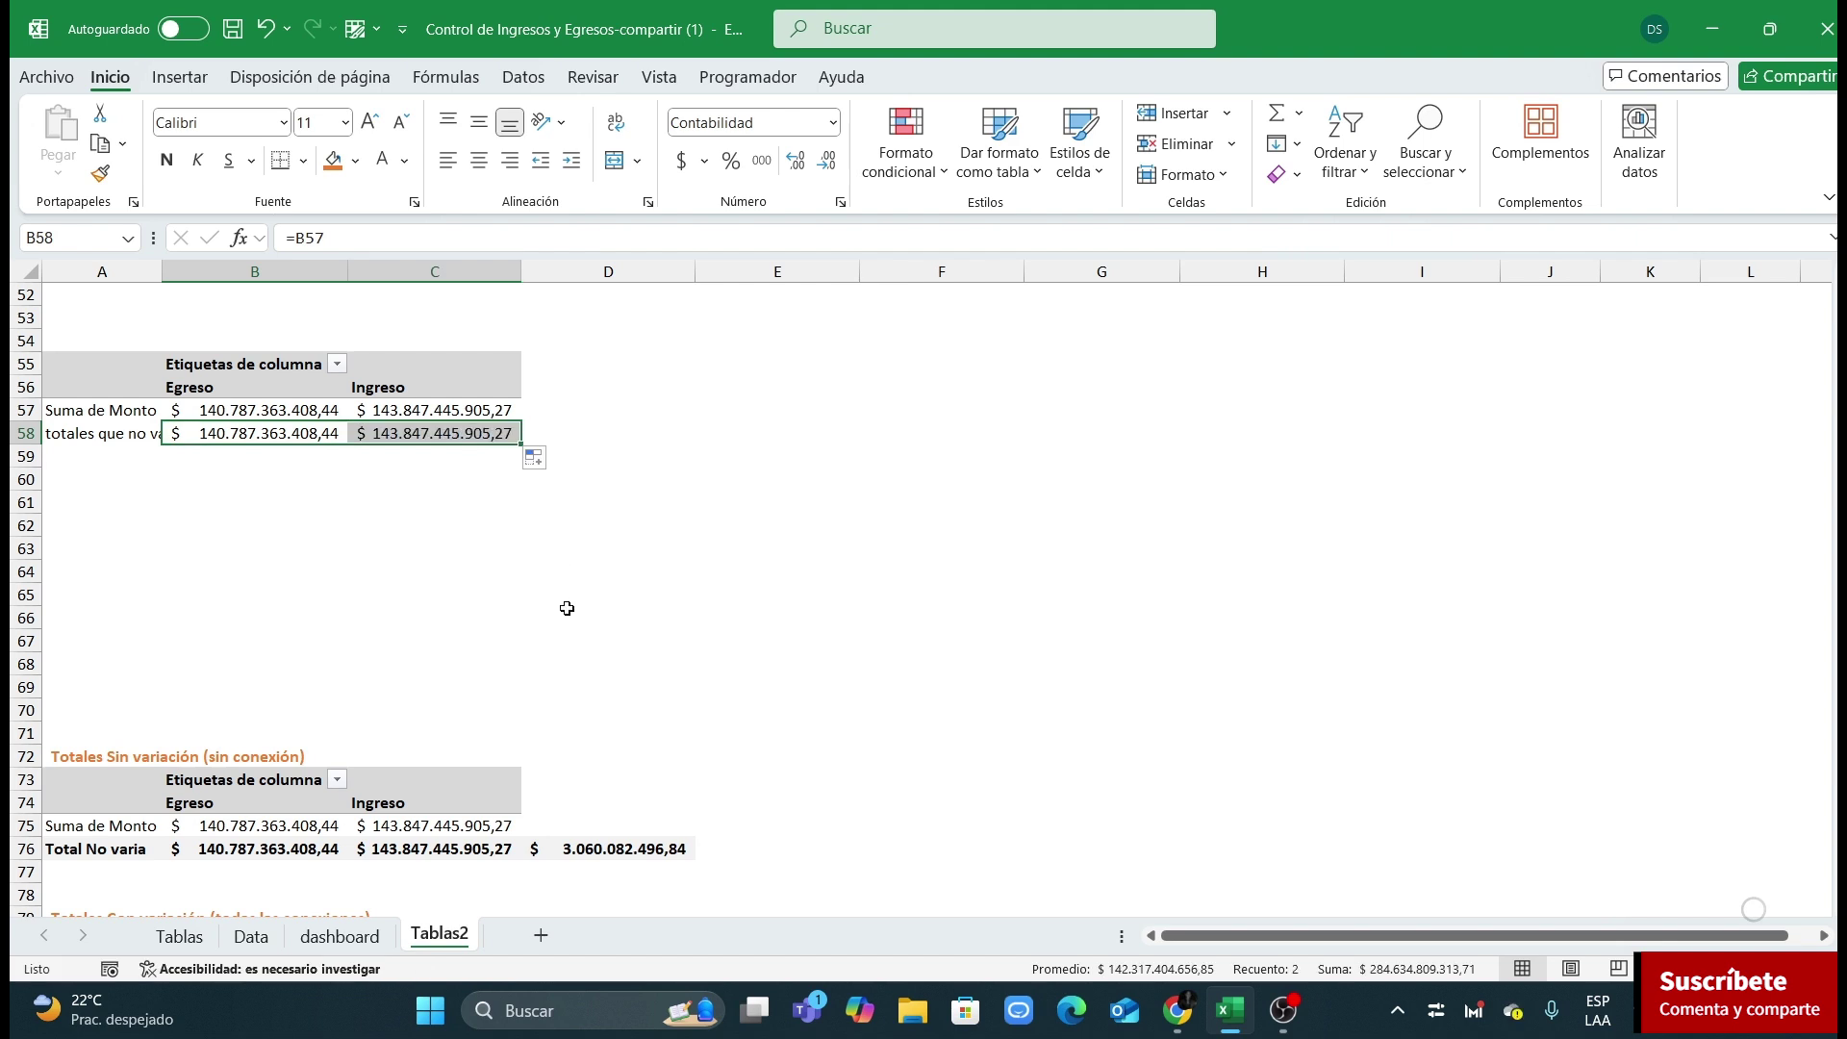
click(566, 616)
Step: Copy the title "Totales Sin variación (sin conexión)" from A72 to A54 above the new pivot table
click(84, 757)
key(ctrl+c)
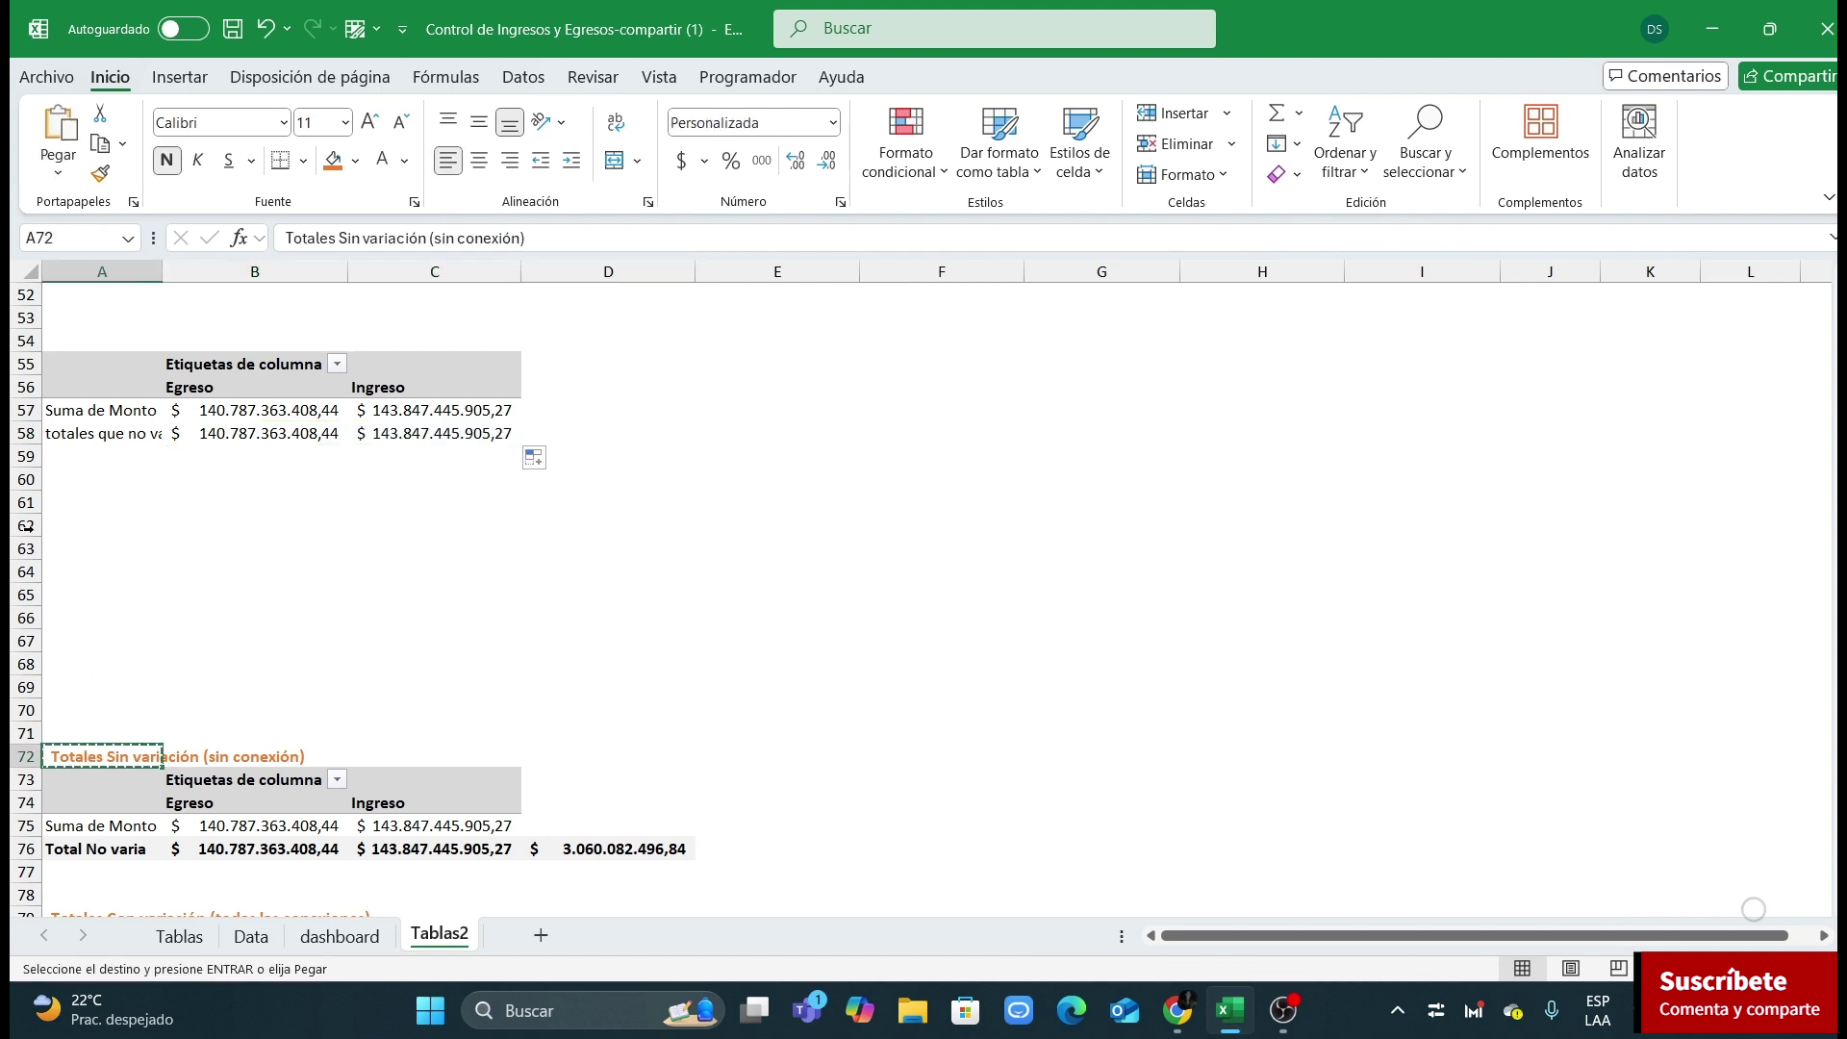
click(53, 341)
key(ctrl+v)
scroll(396, 609, up, 1)
scroll(396, 608, up, 1)
click(389, 659)
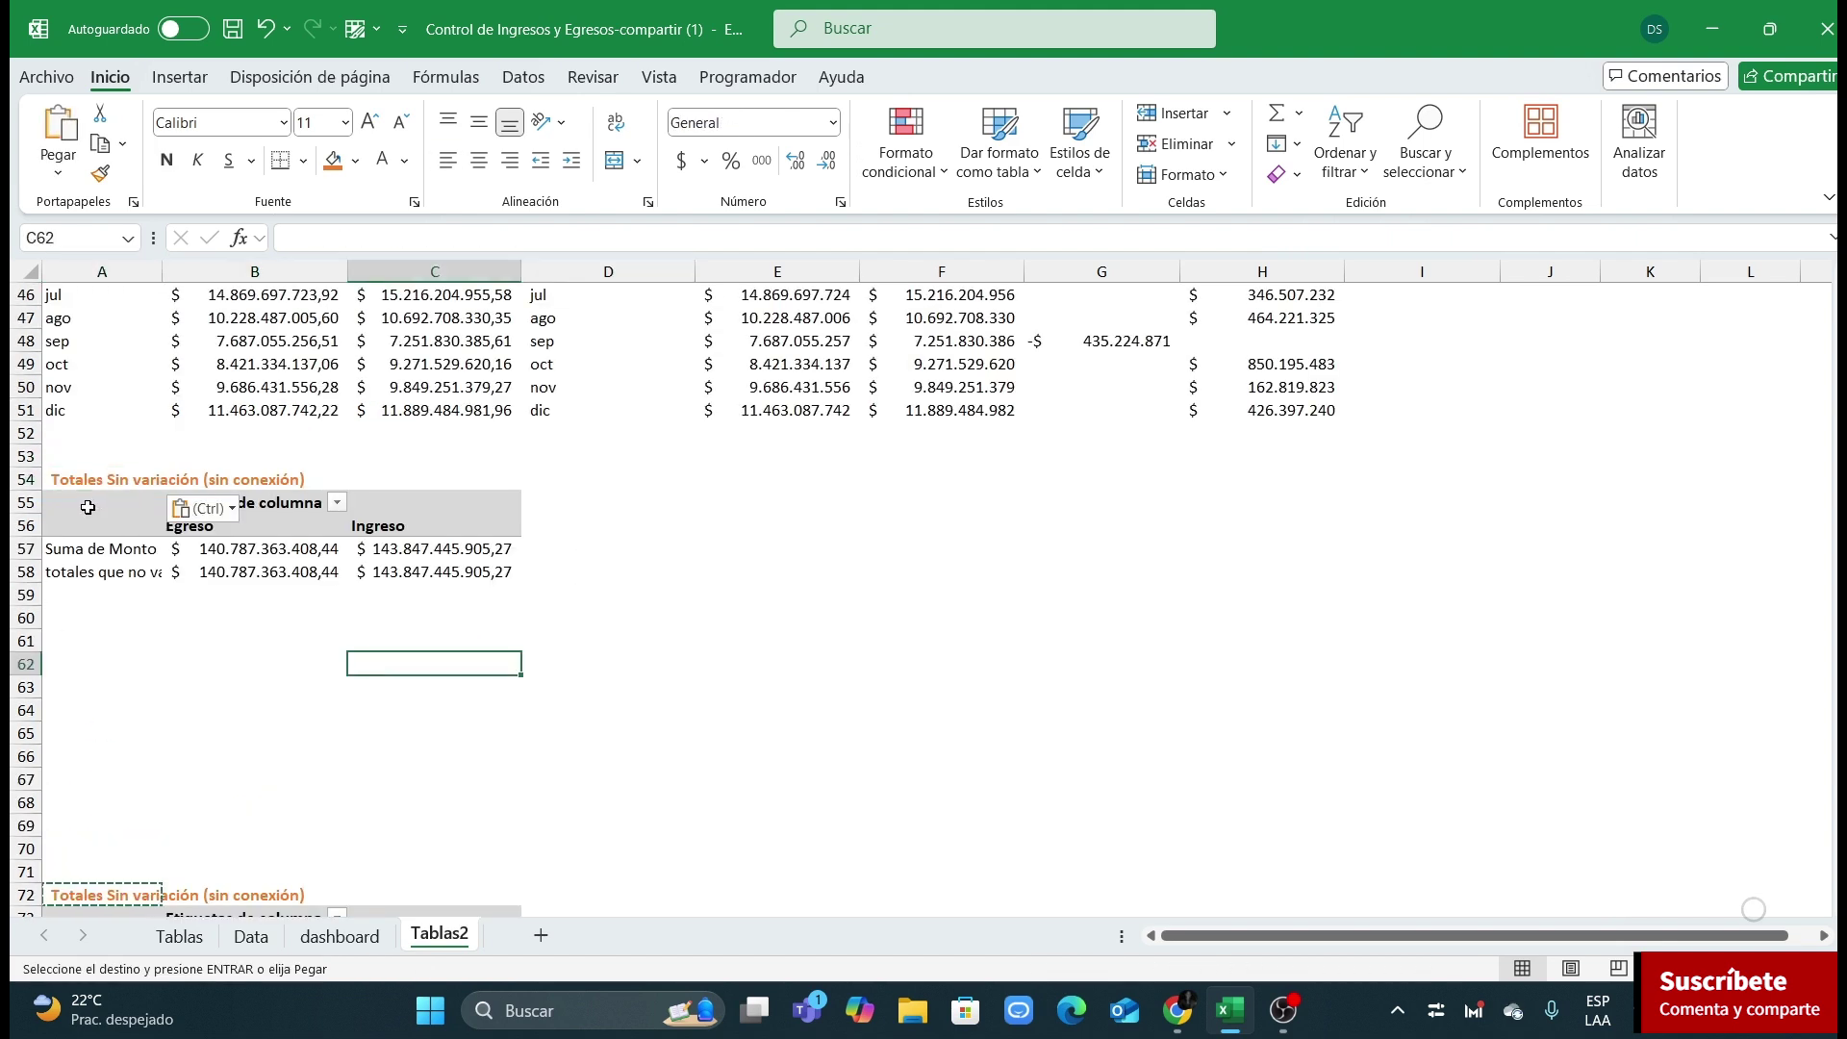
scroll(148, 577, down, 2)
scroll(154, 548, up, 2)
Step: Replace the default name of the pivot table at A55 with a custom name
click(115, 508)
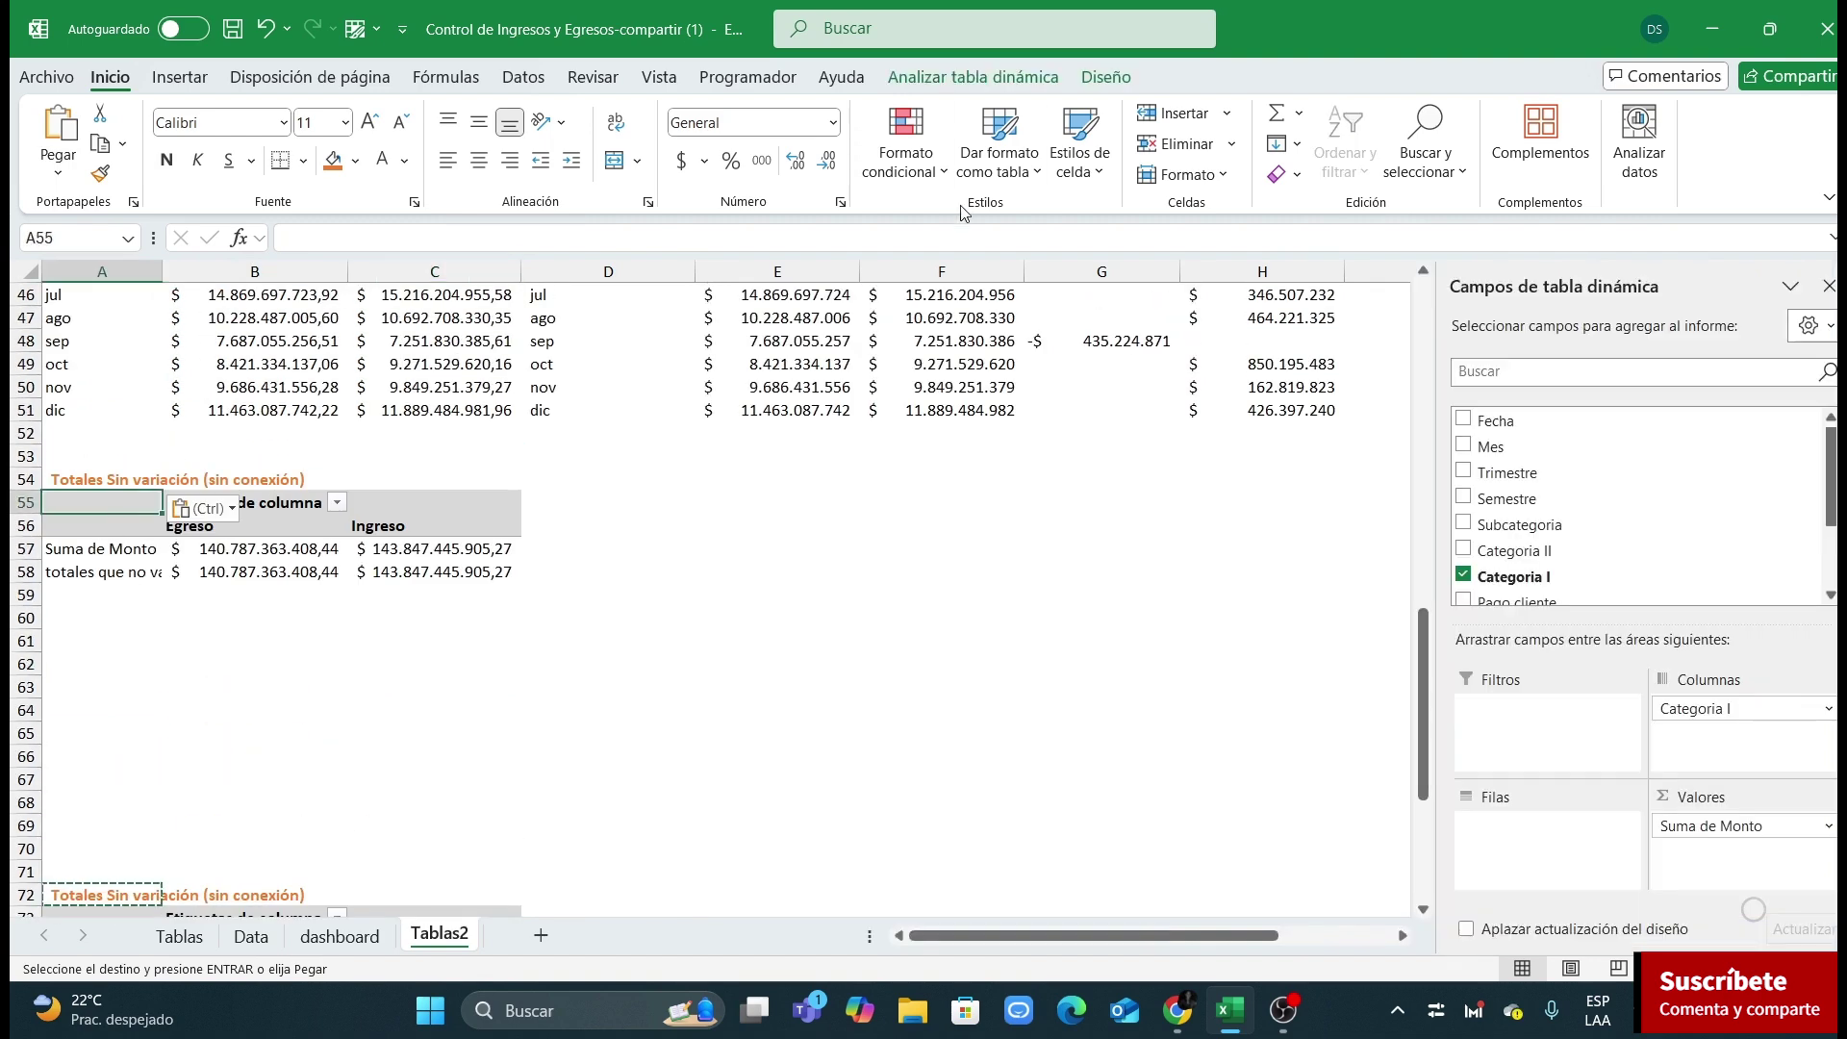
click(987, 77)
click(70, 144)
click(115, 258)
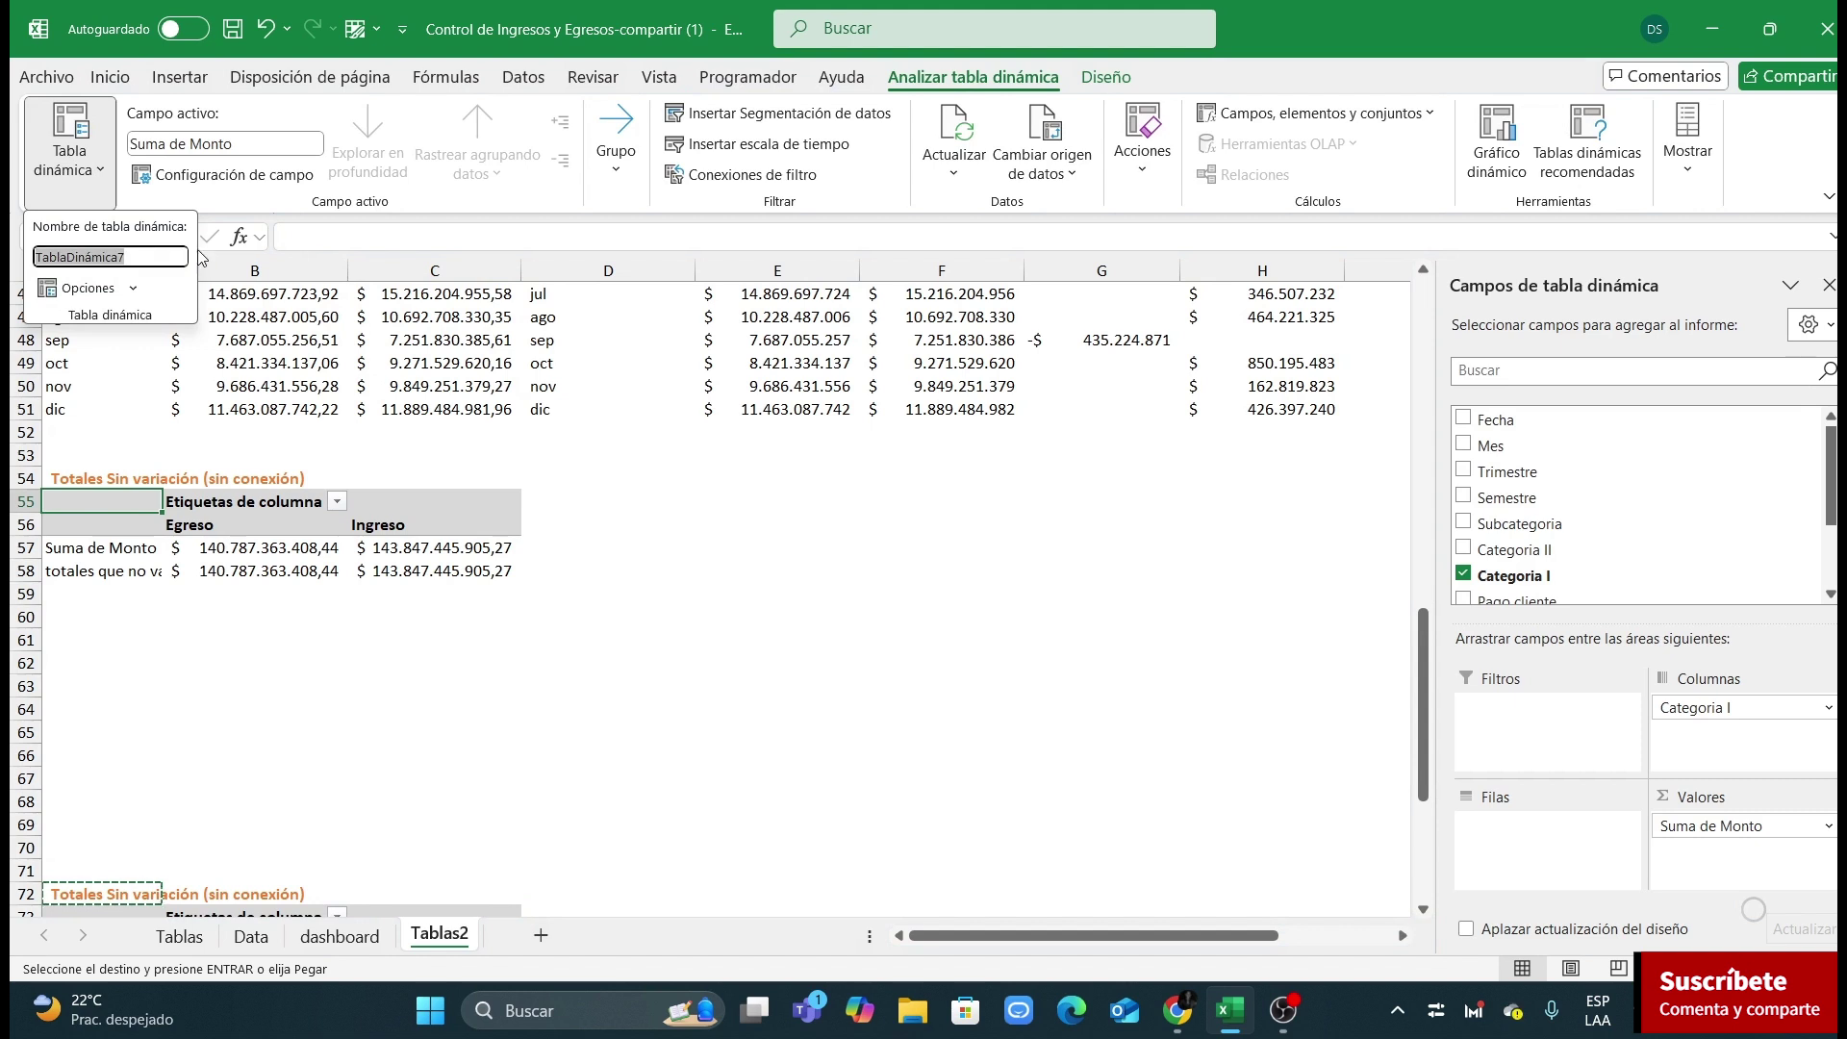
text(nofiltro)
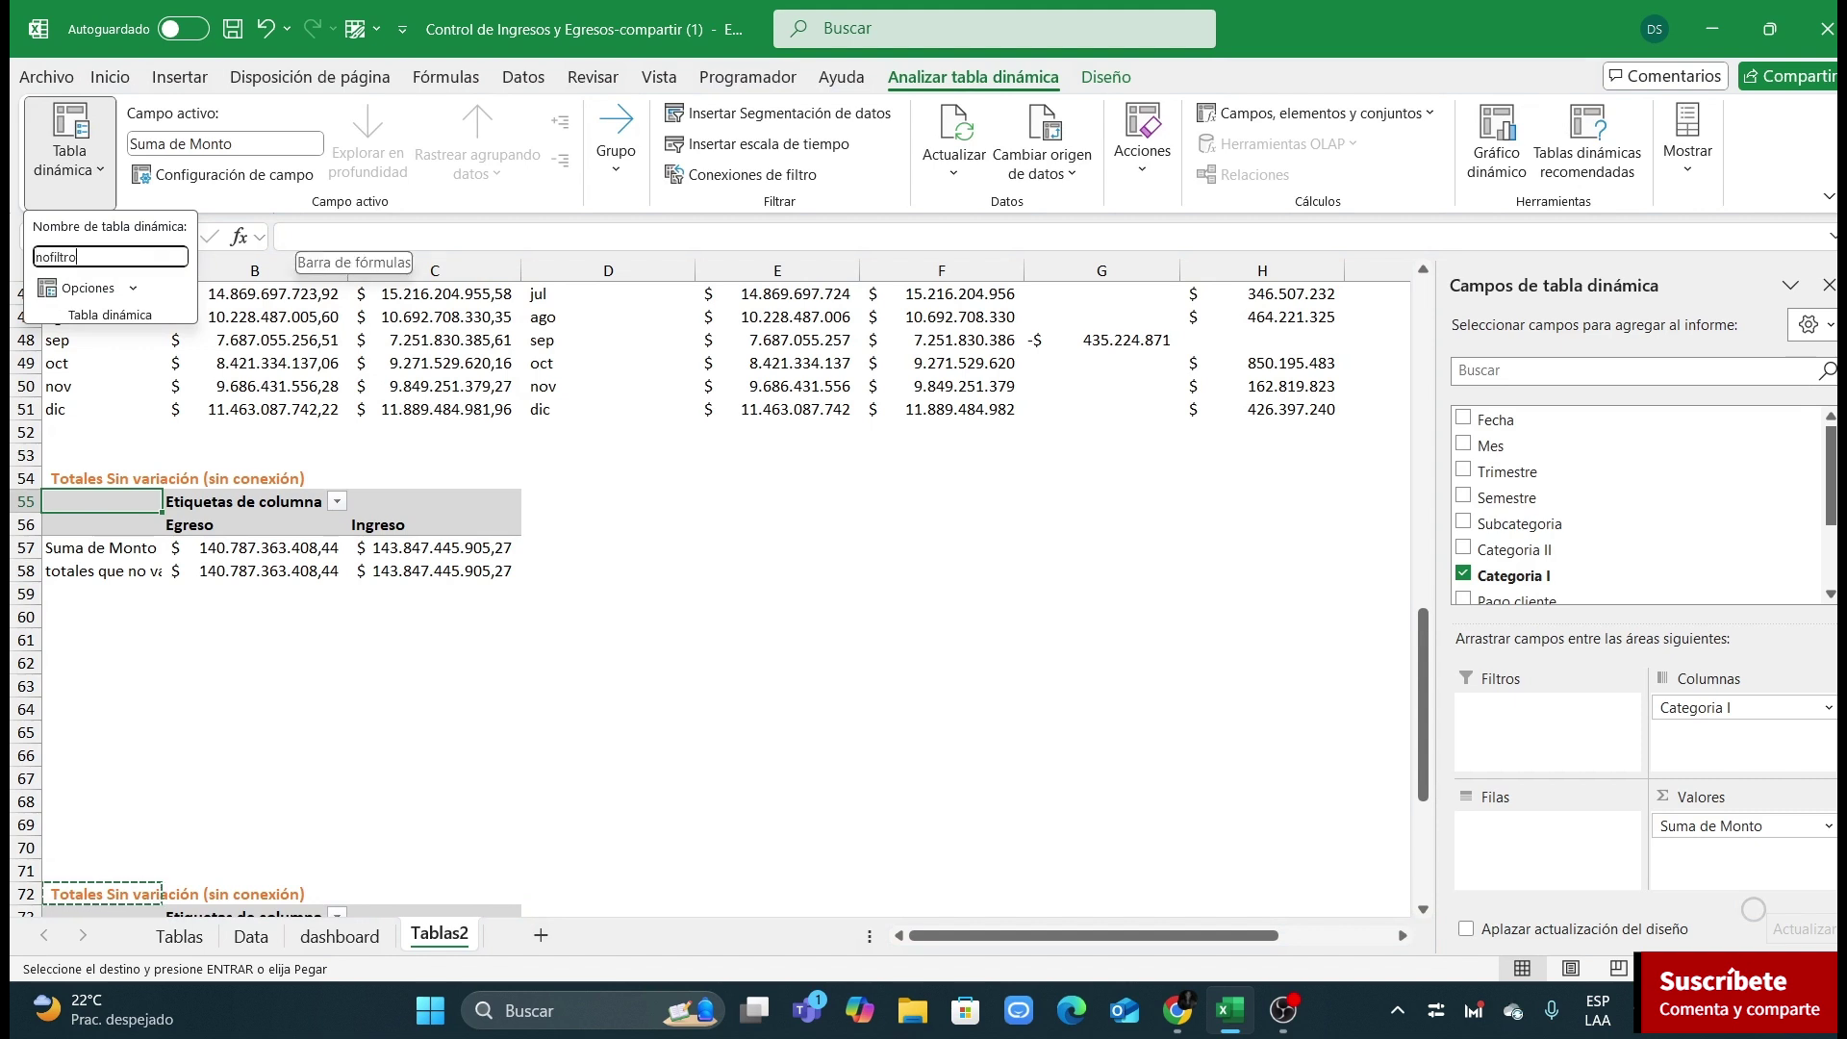
key(BackSpace)
key(BackSpace)
key(BackSpace)
key(BackSpace)
key(BackSpace)
text(tota)
key(Return)
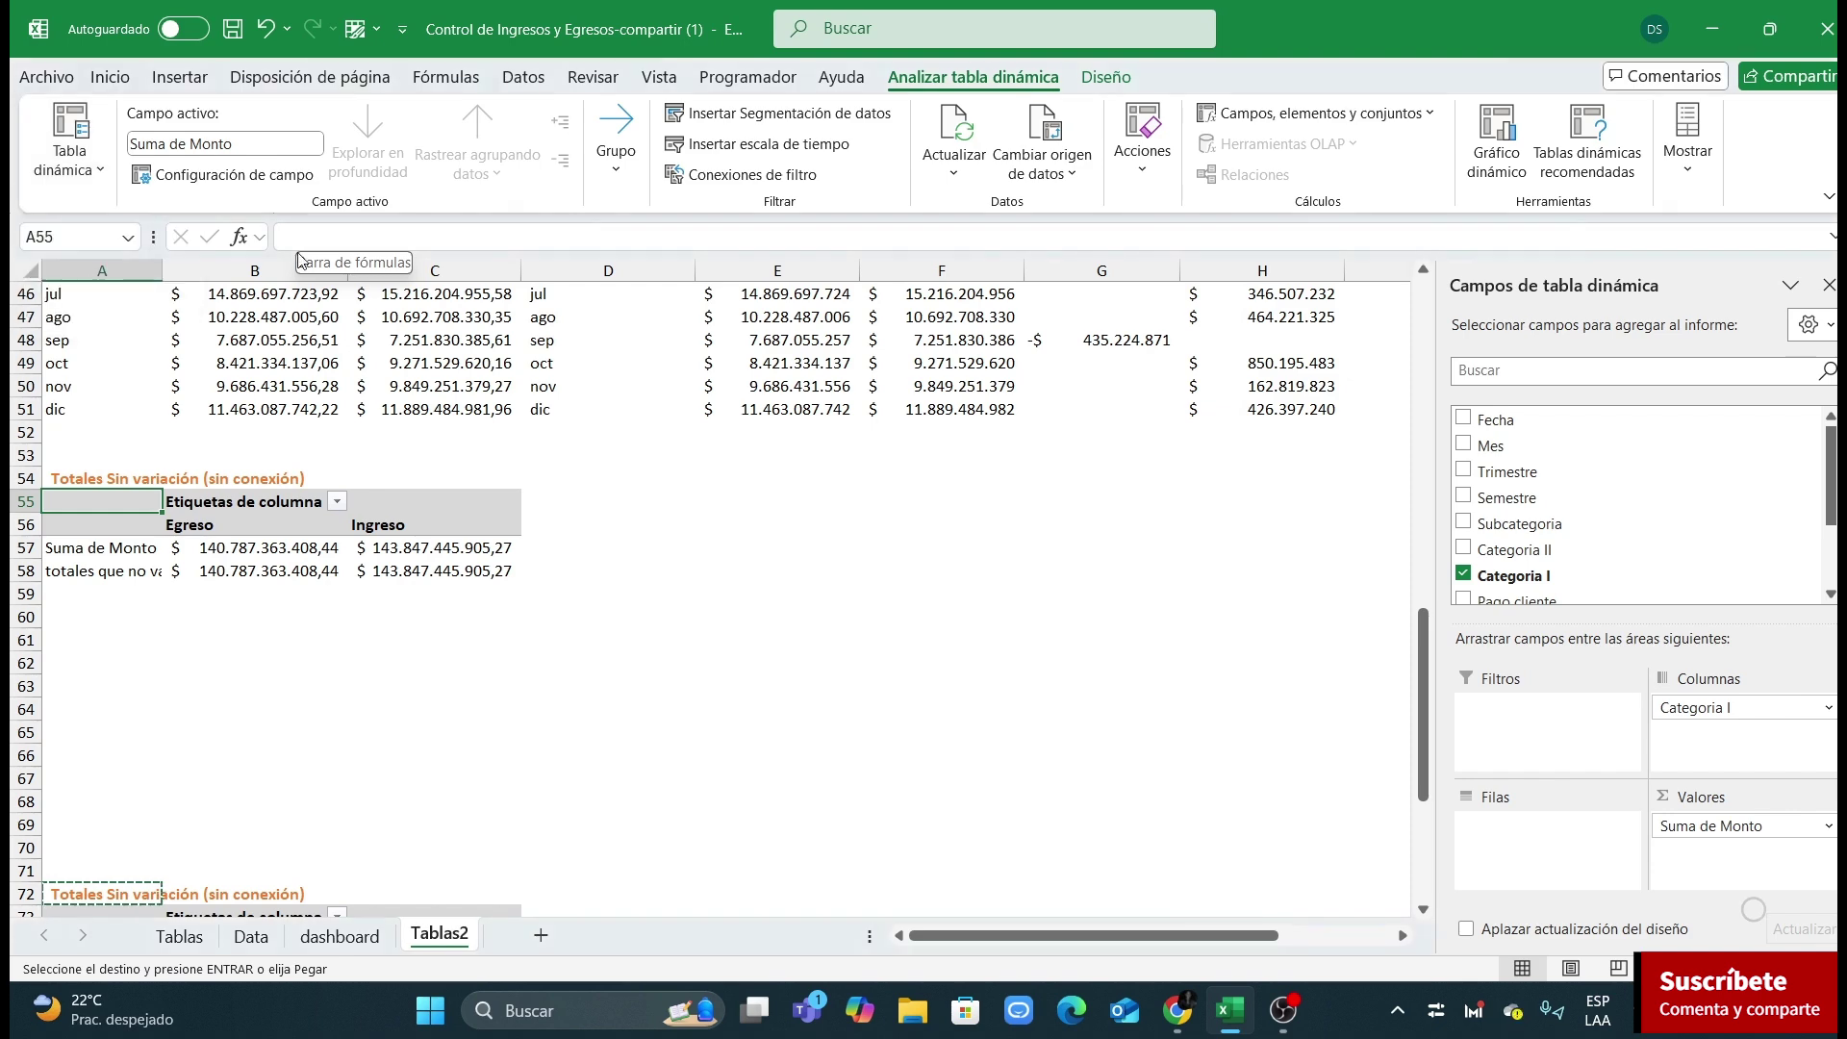
Step: Enter =C58-B58 in D58 to calculate the difference between the fixed Ingreso and Egreso totals
click(231, 544)
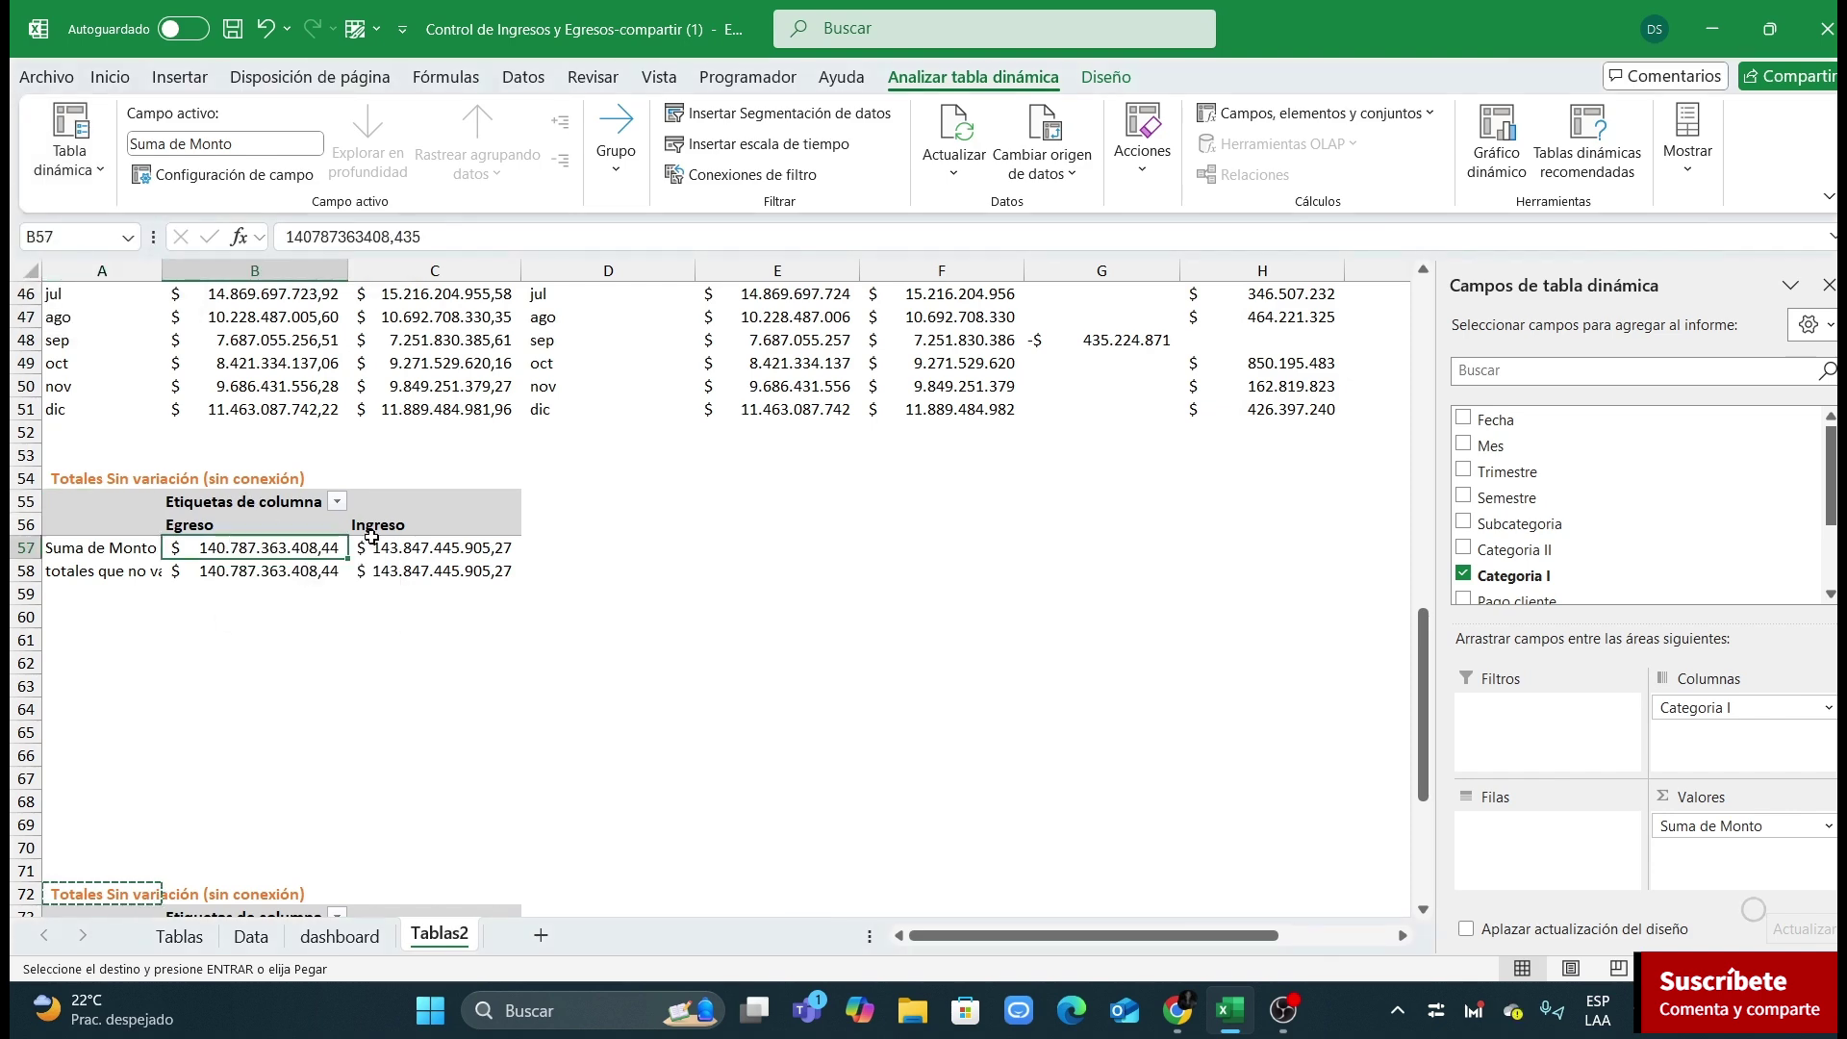
scroll(303, 586, down, 3)
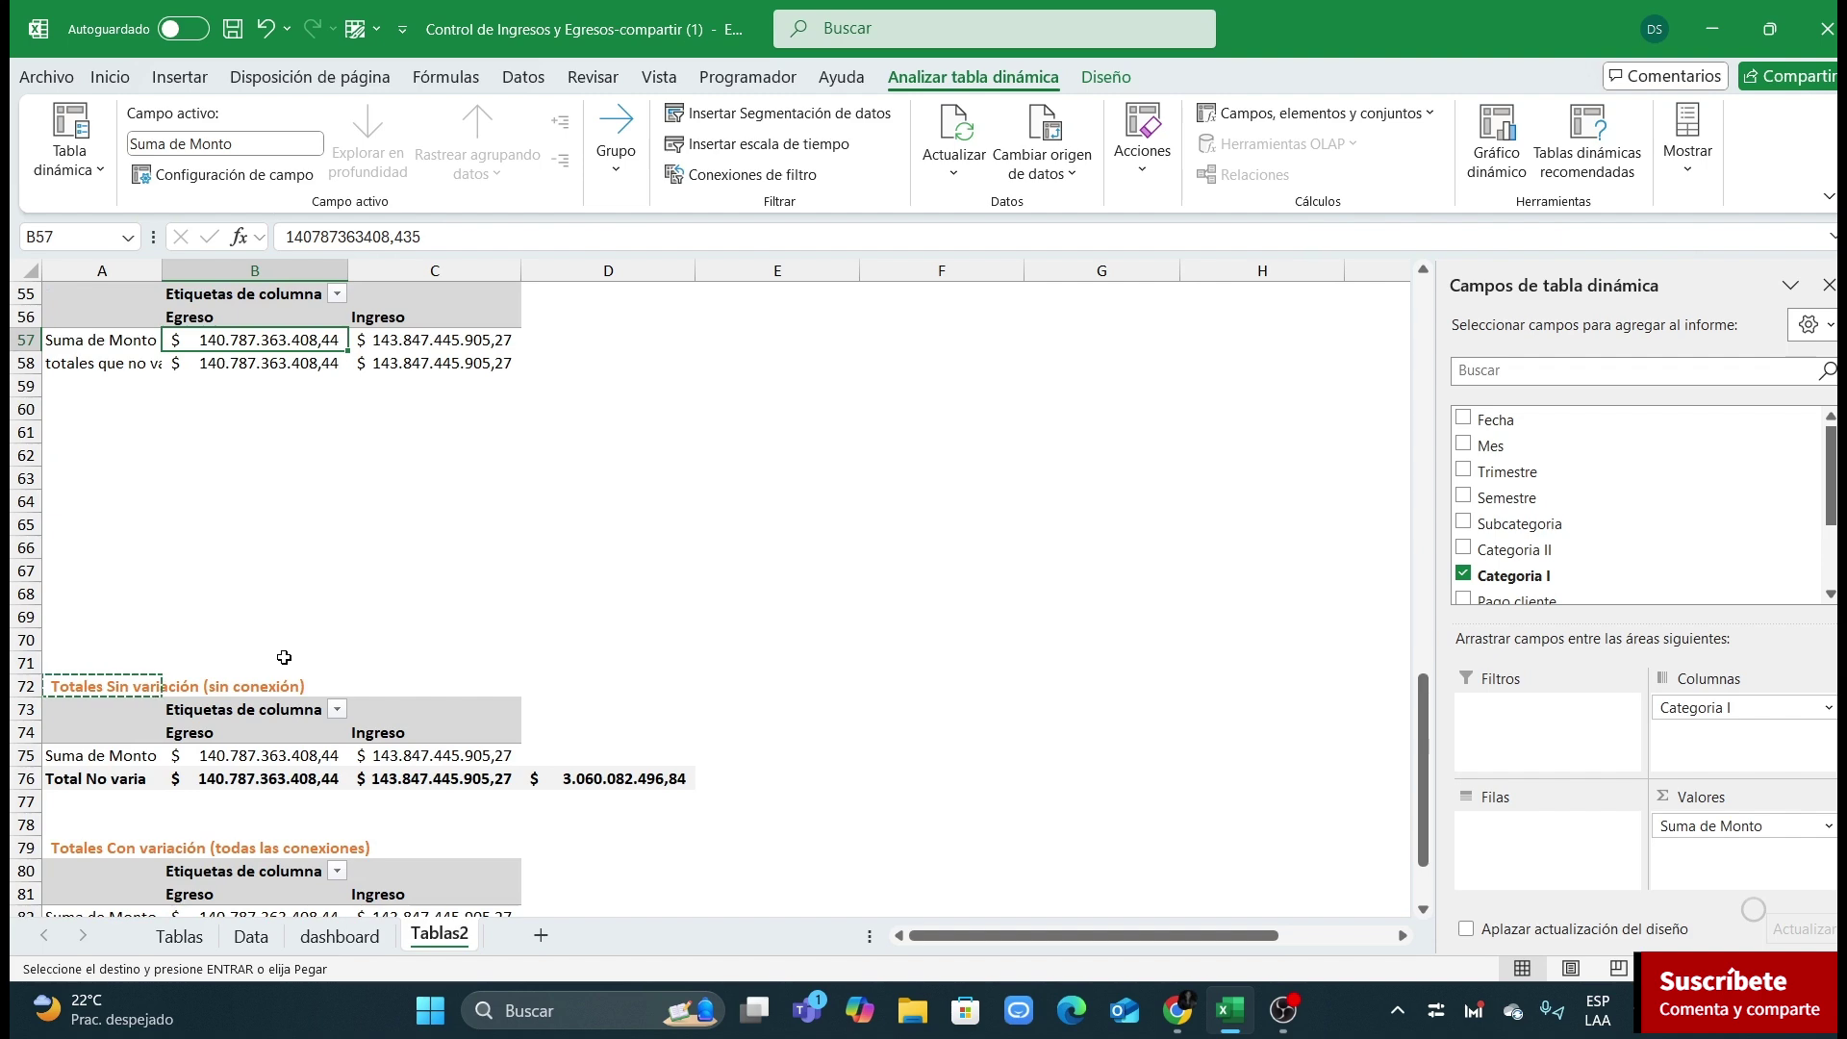
drag(20, 685, 33, 774)
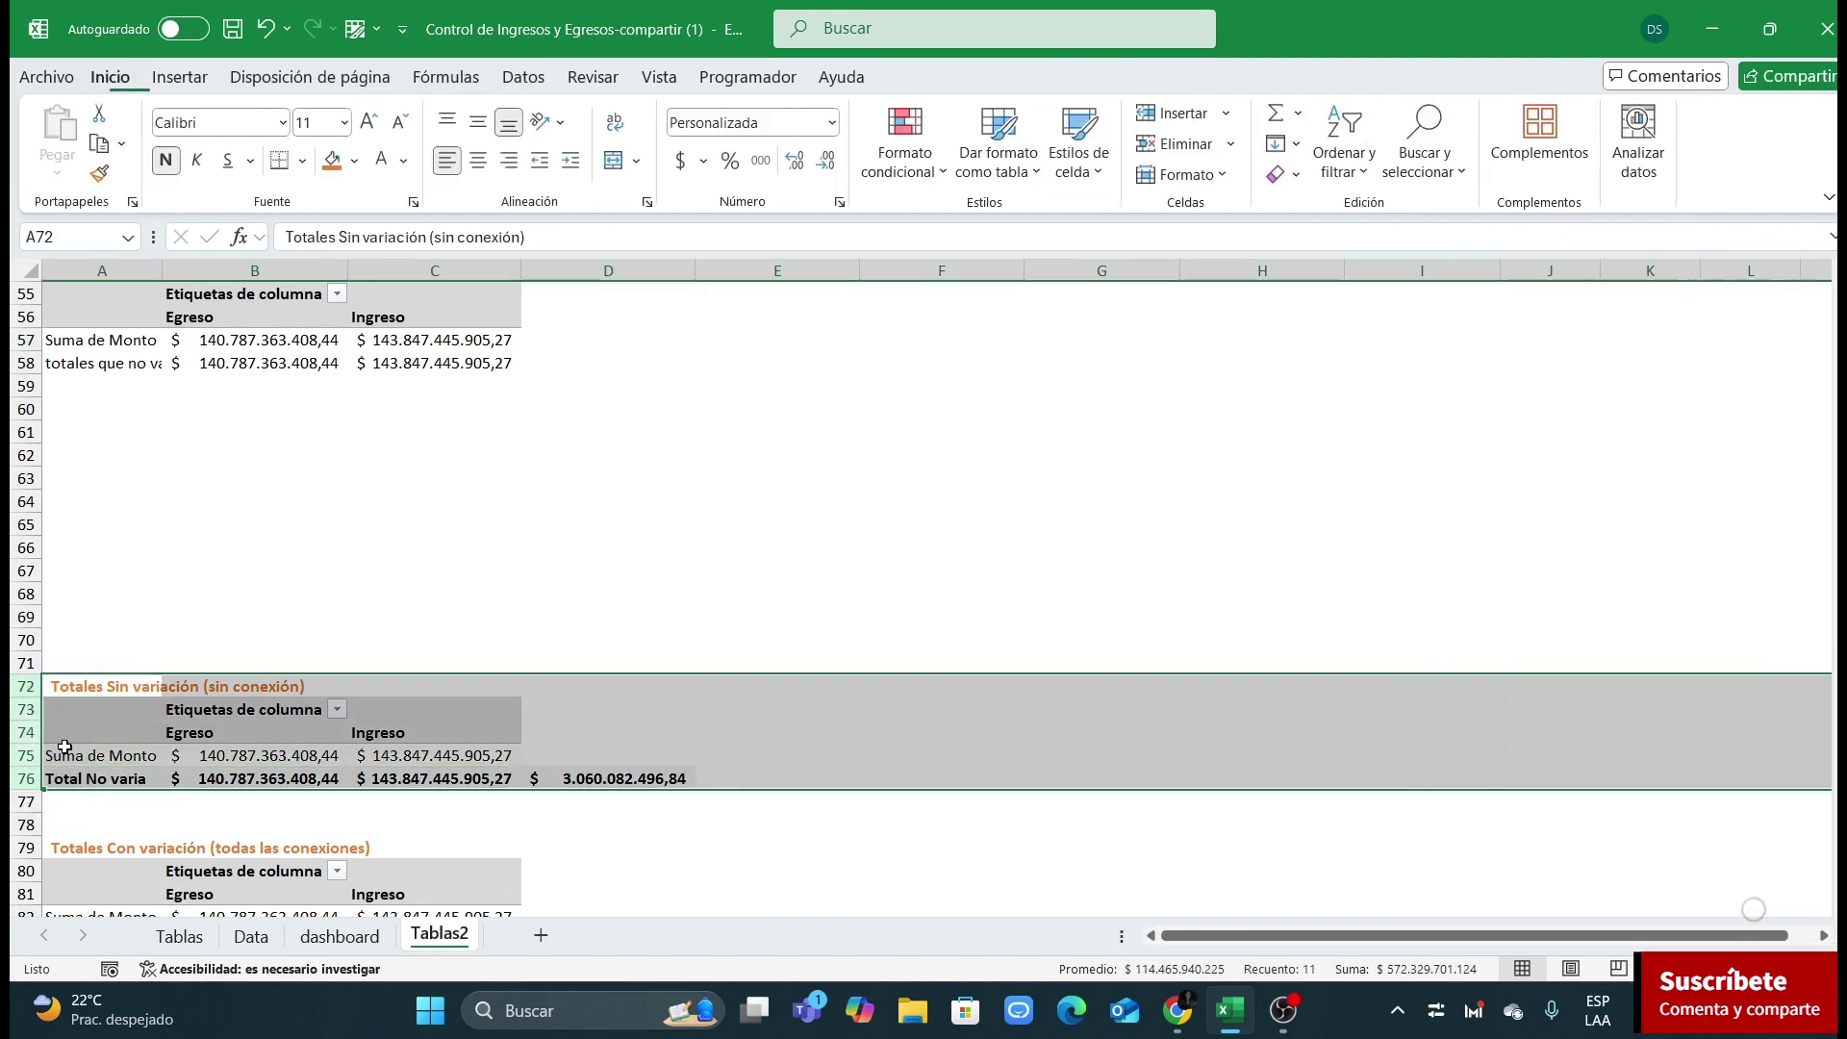
scroll(500, 578, up, 3)
click(571, 568)
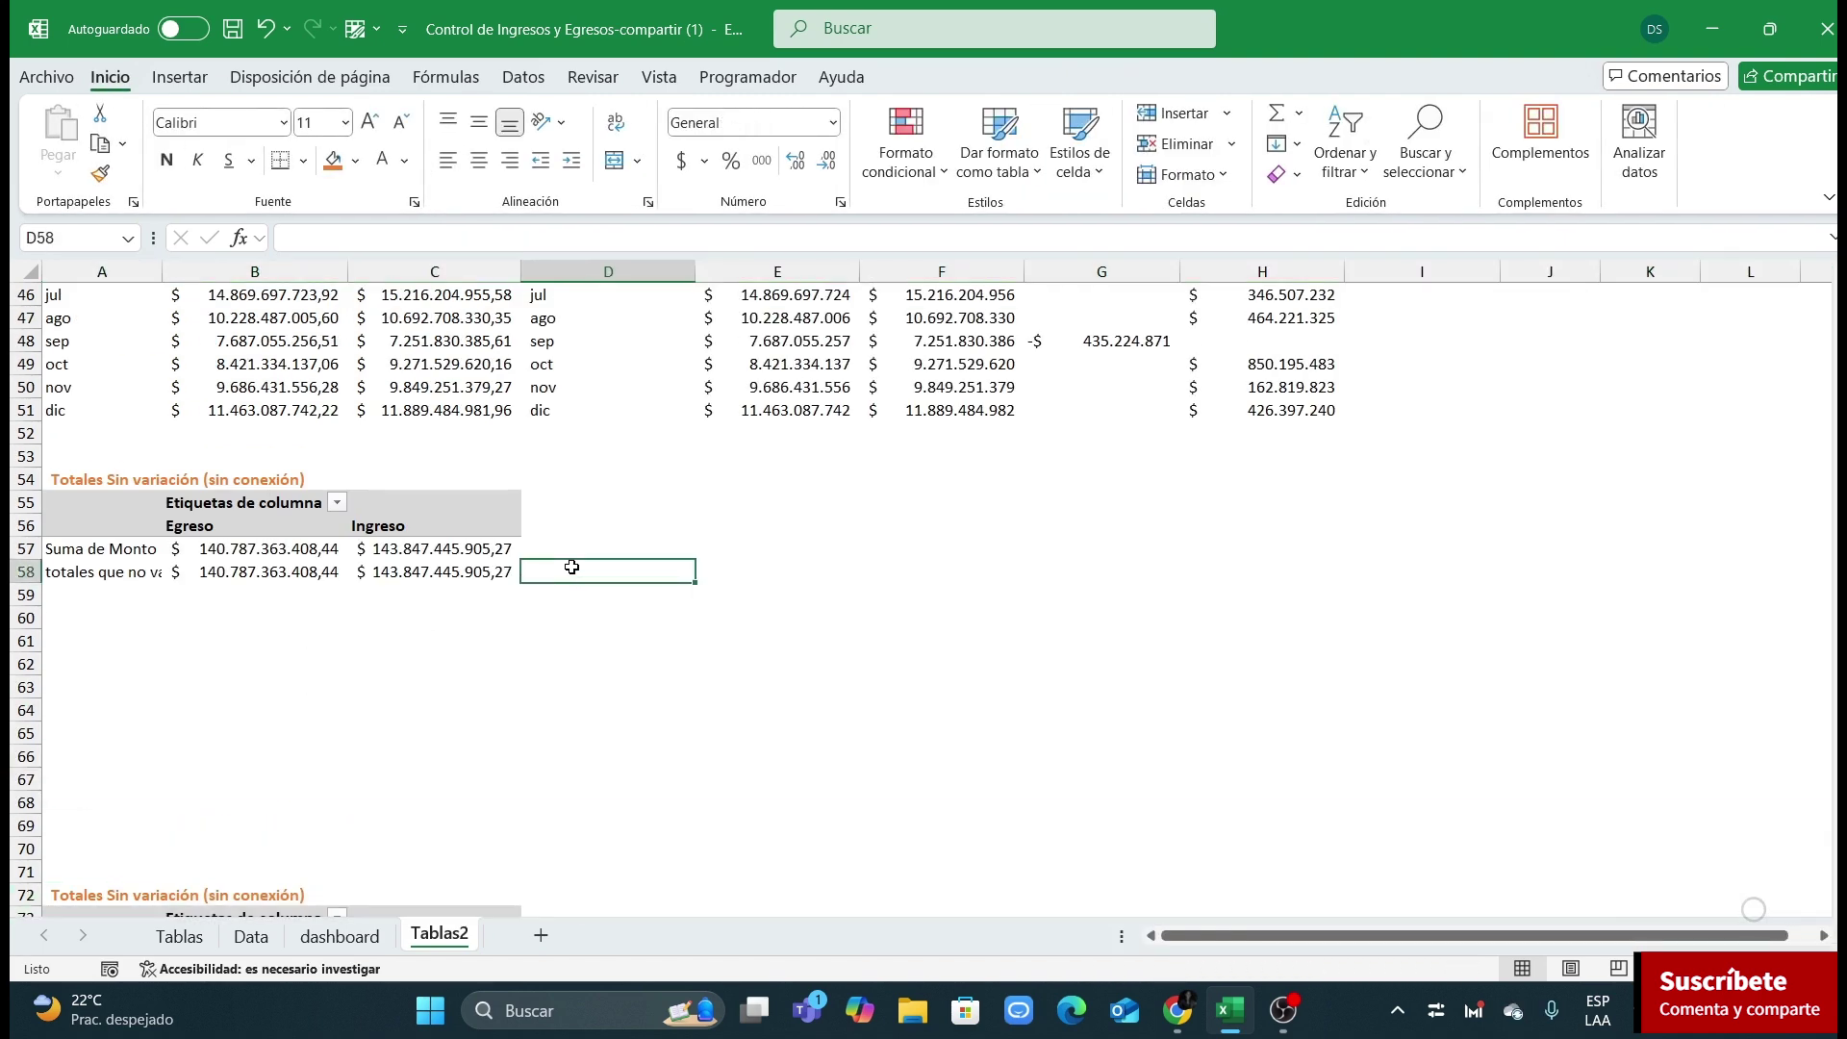
text(=)
click(458, 577)
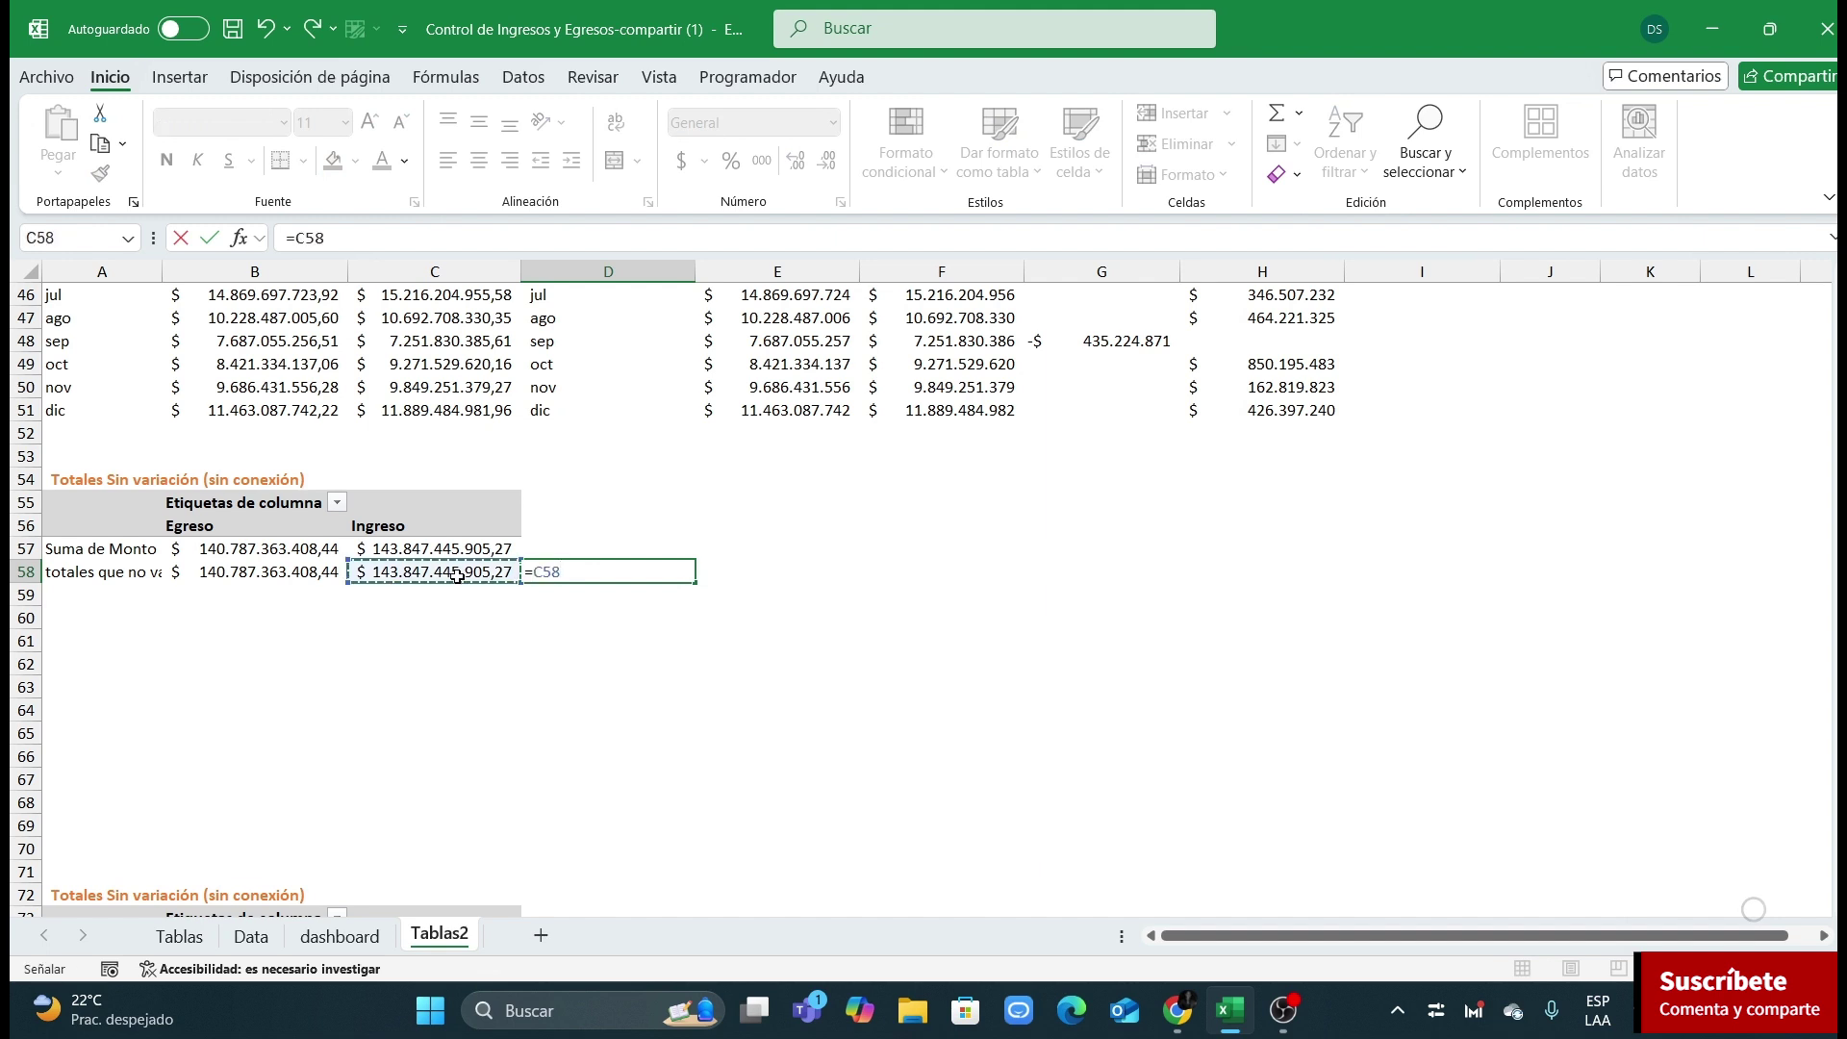
text(-)
click(266, 590)
click(286, 571)
key(Return)
click(449, 637)
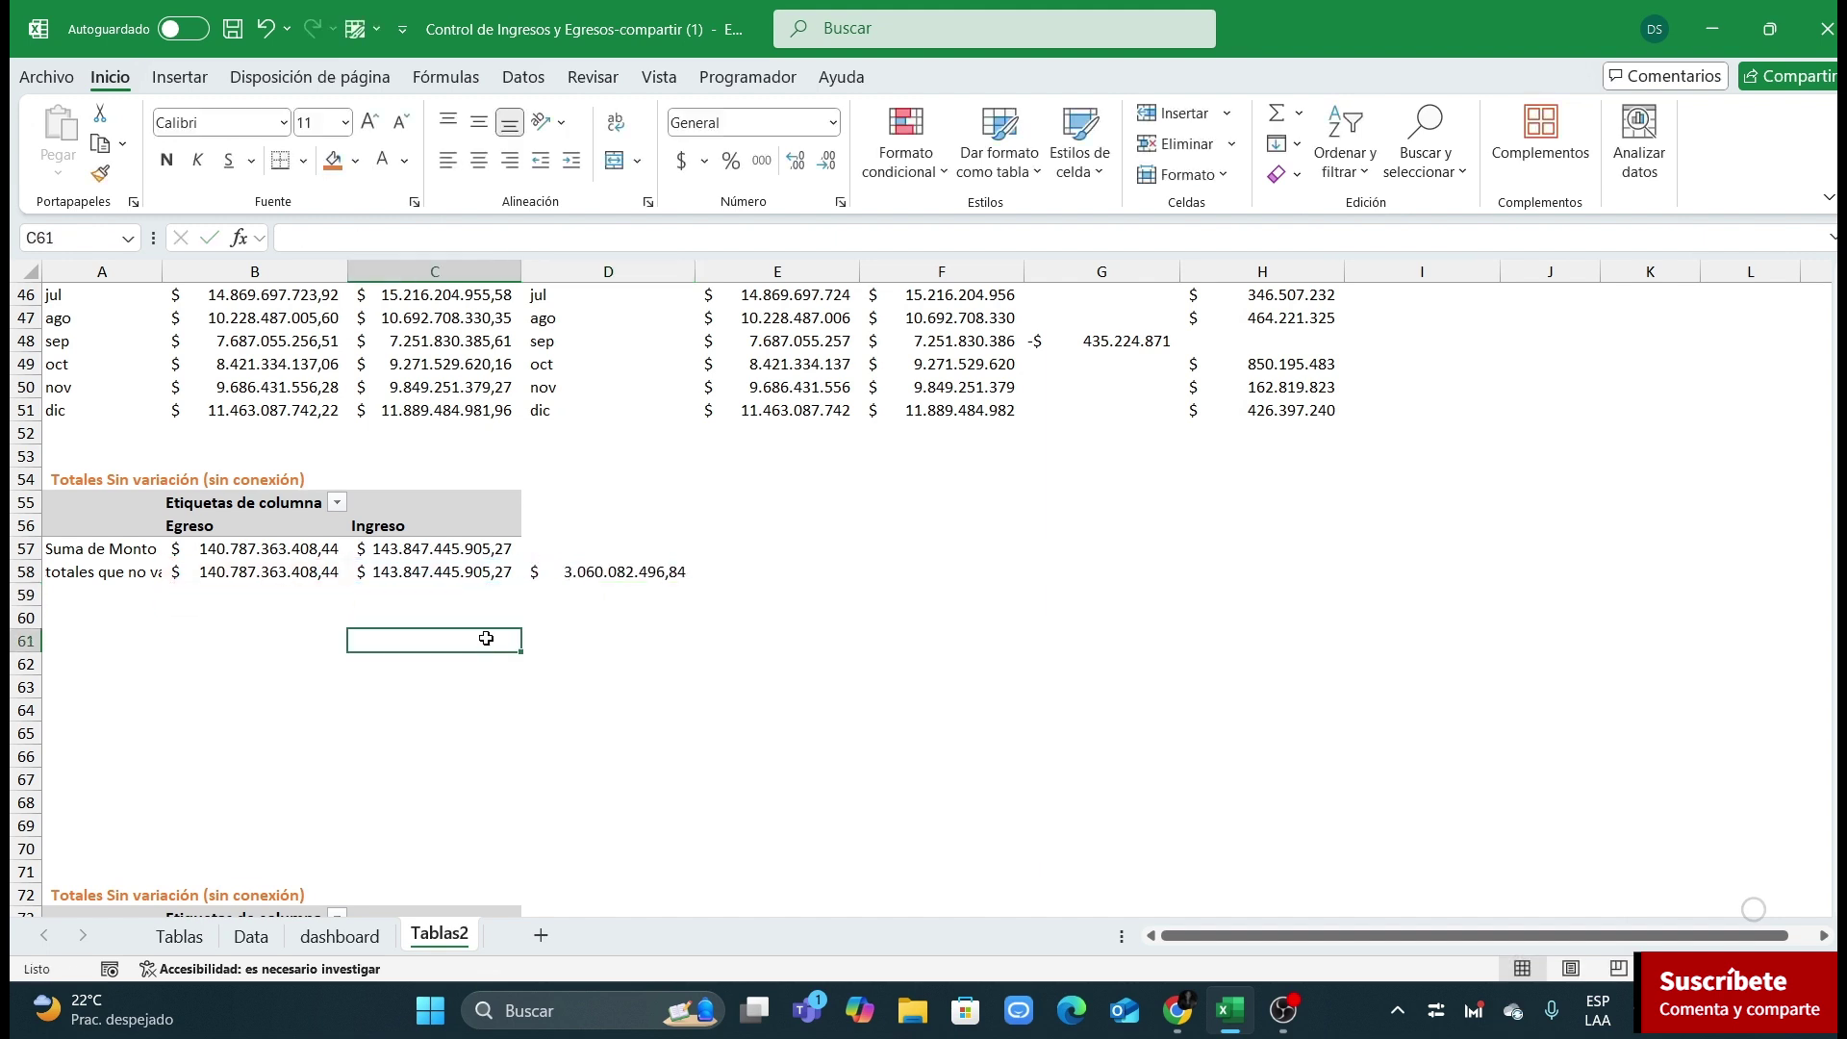
Step: Try deleting rows 72 to 76 with the pasted Totales Sin variación reference, and undo the deletion
scroll(490, 639, down, 4)
drag(31, 616, 26, 712)
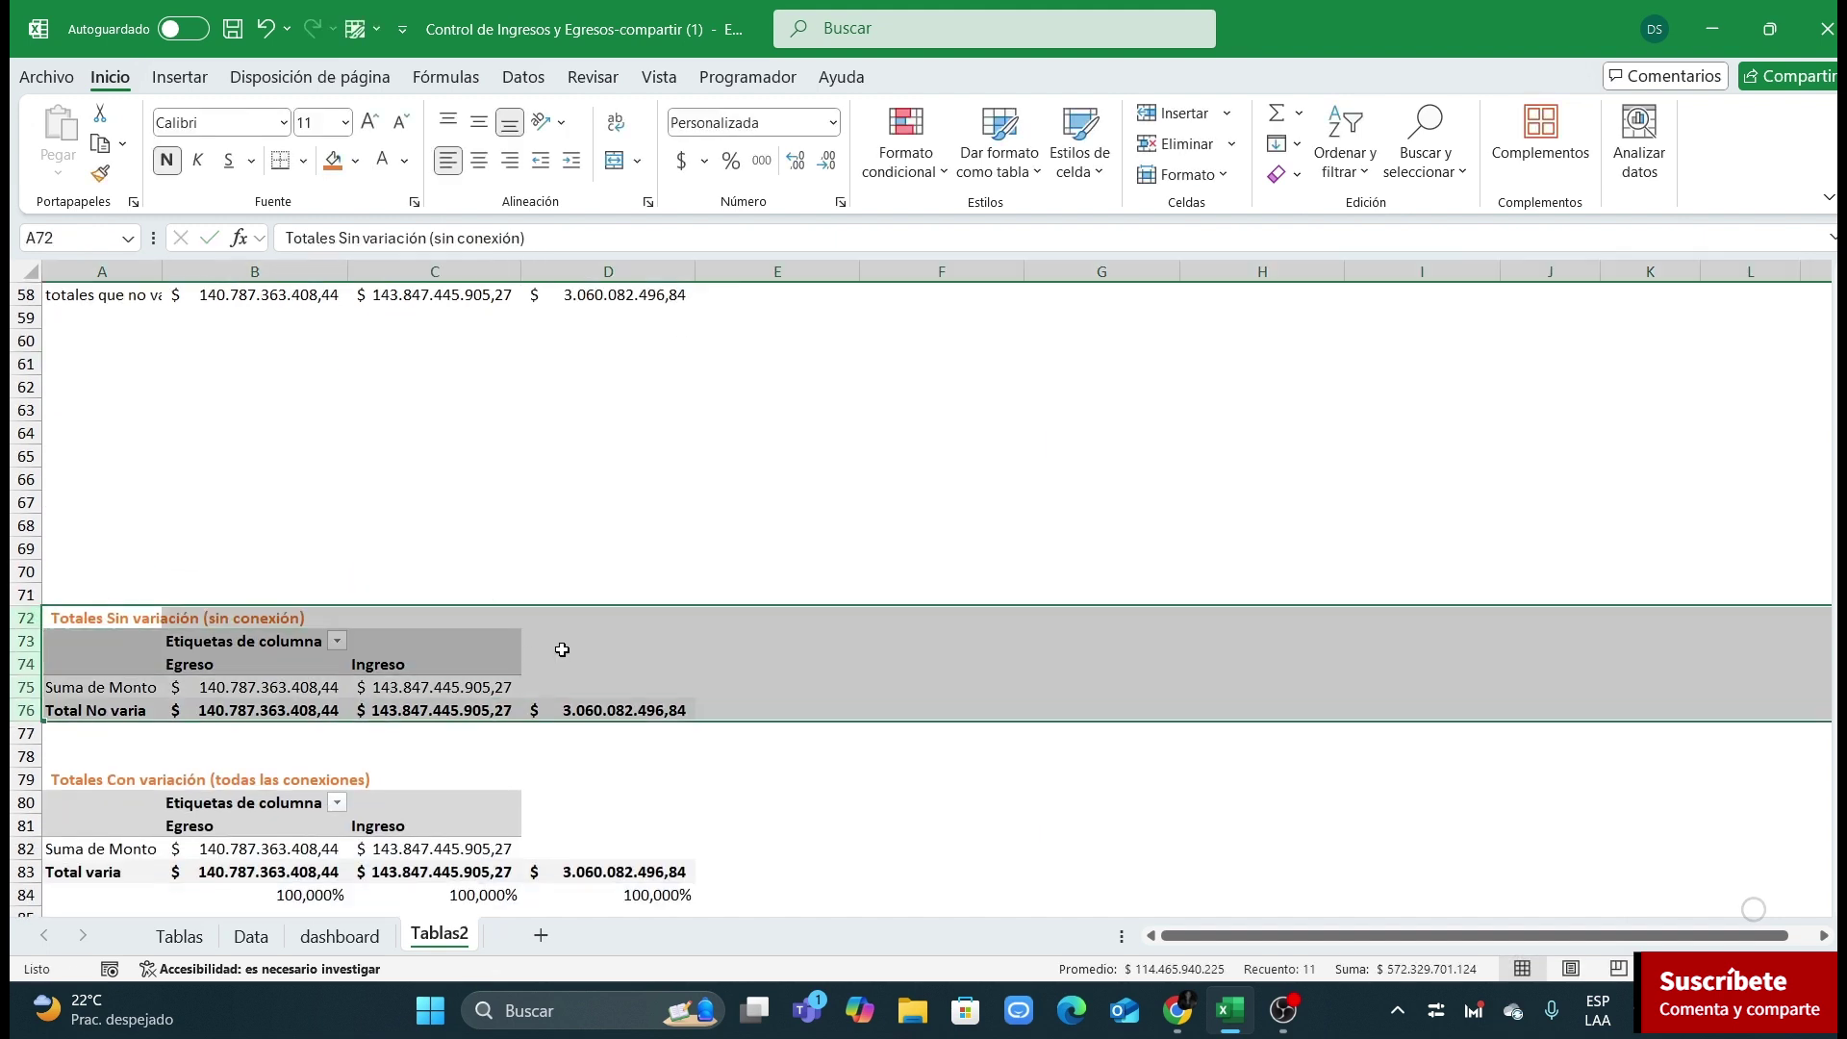
key(ctrl+minus)
key(ctrl+z)
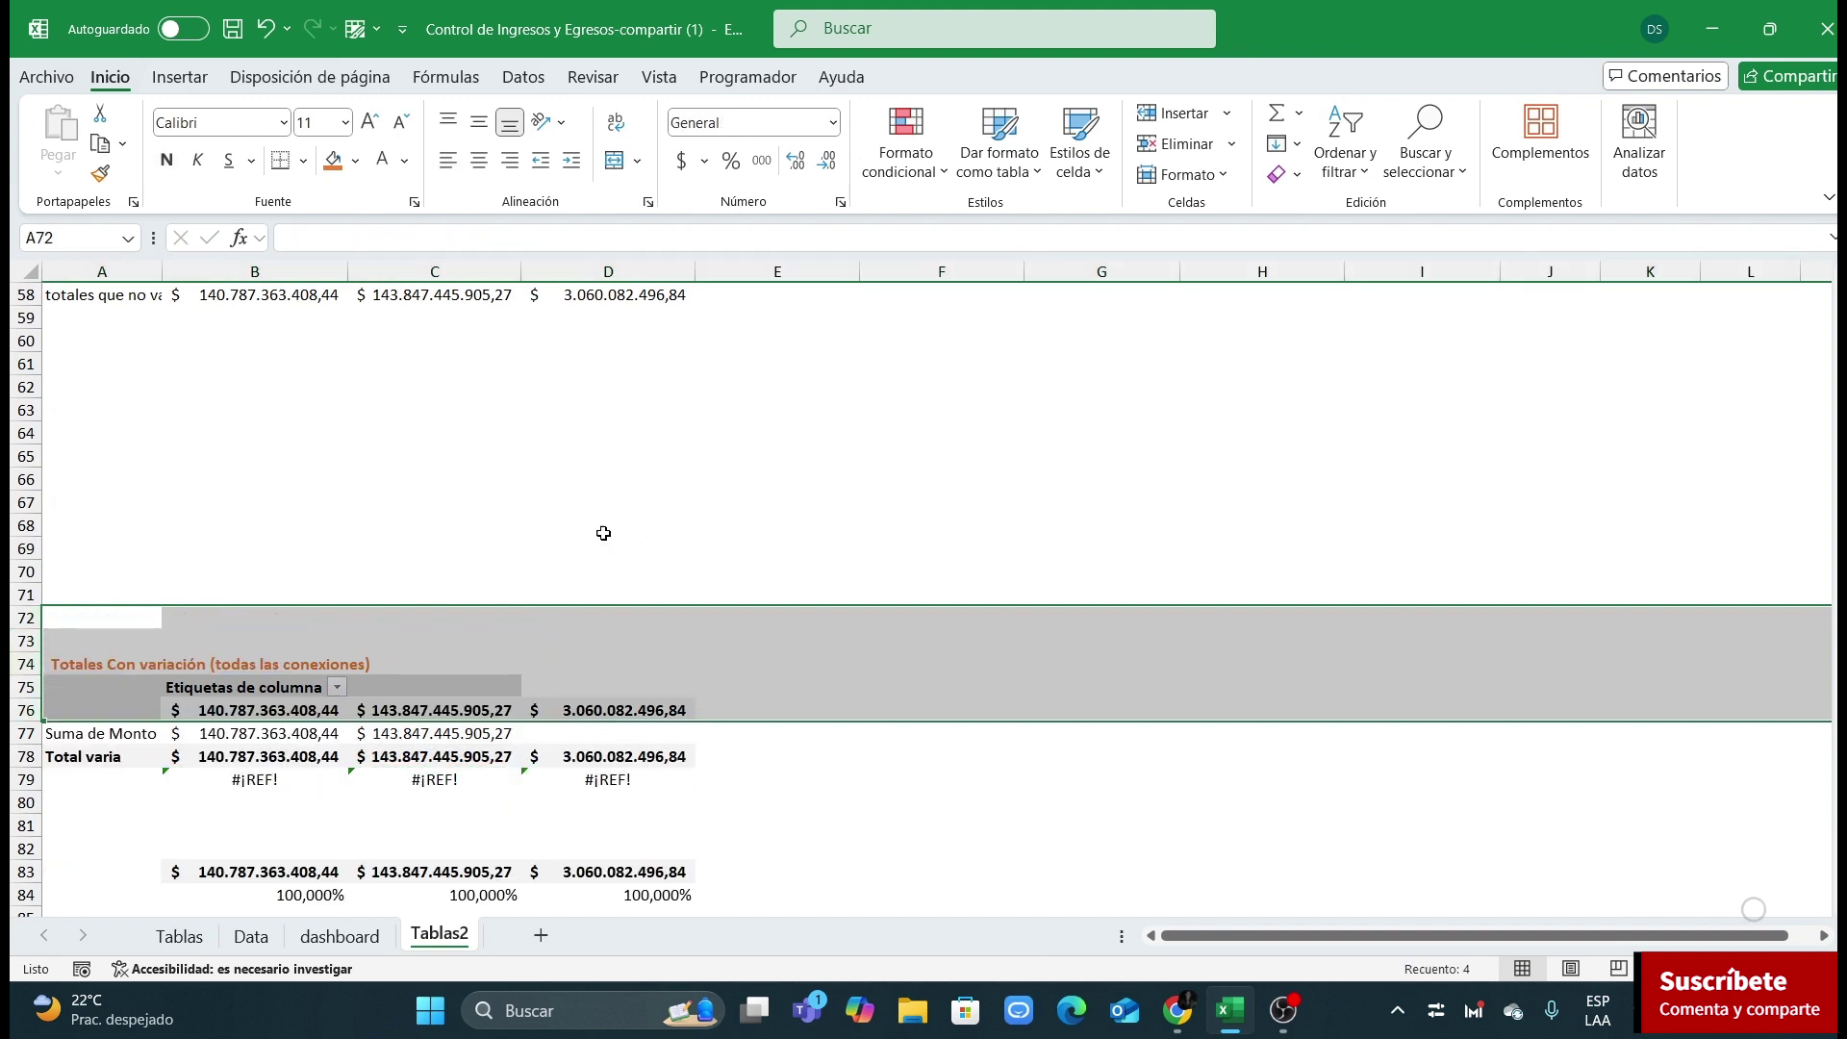
click(597, 578)
Step: Clear rows 72 to 86, removing both pasted reference blocks, Totales Sin variación and Totales Con variación
scroll(183, 732, down, 2)
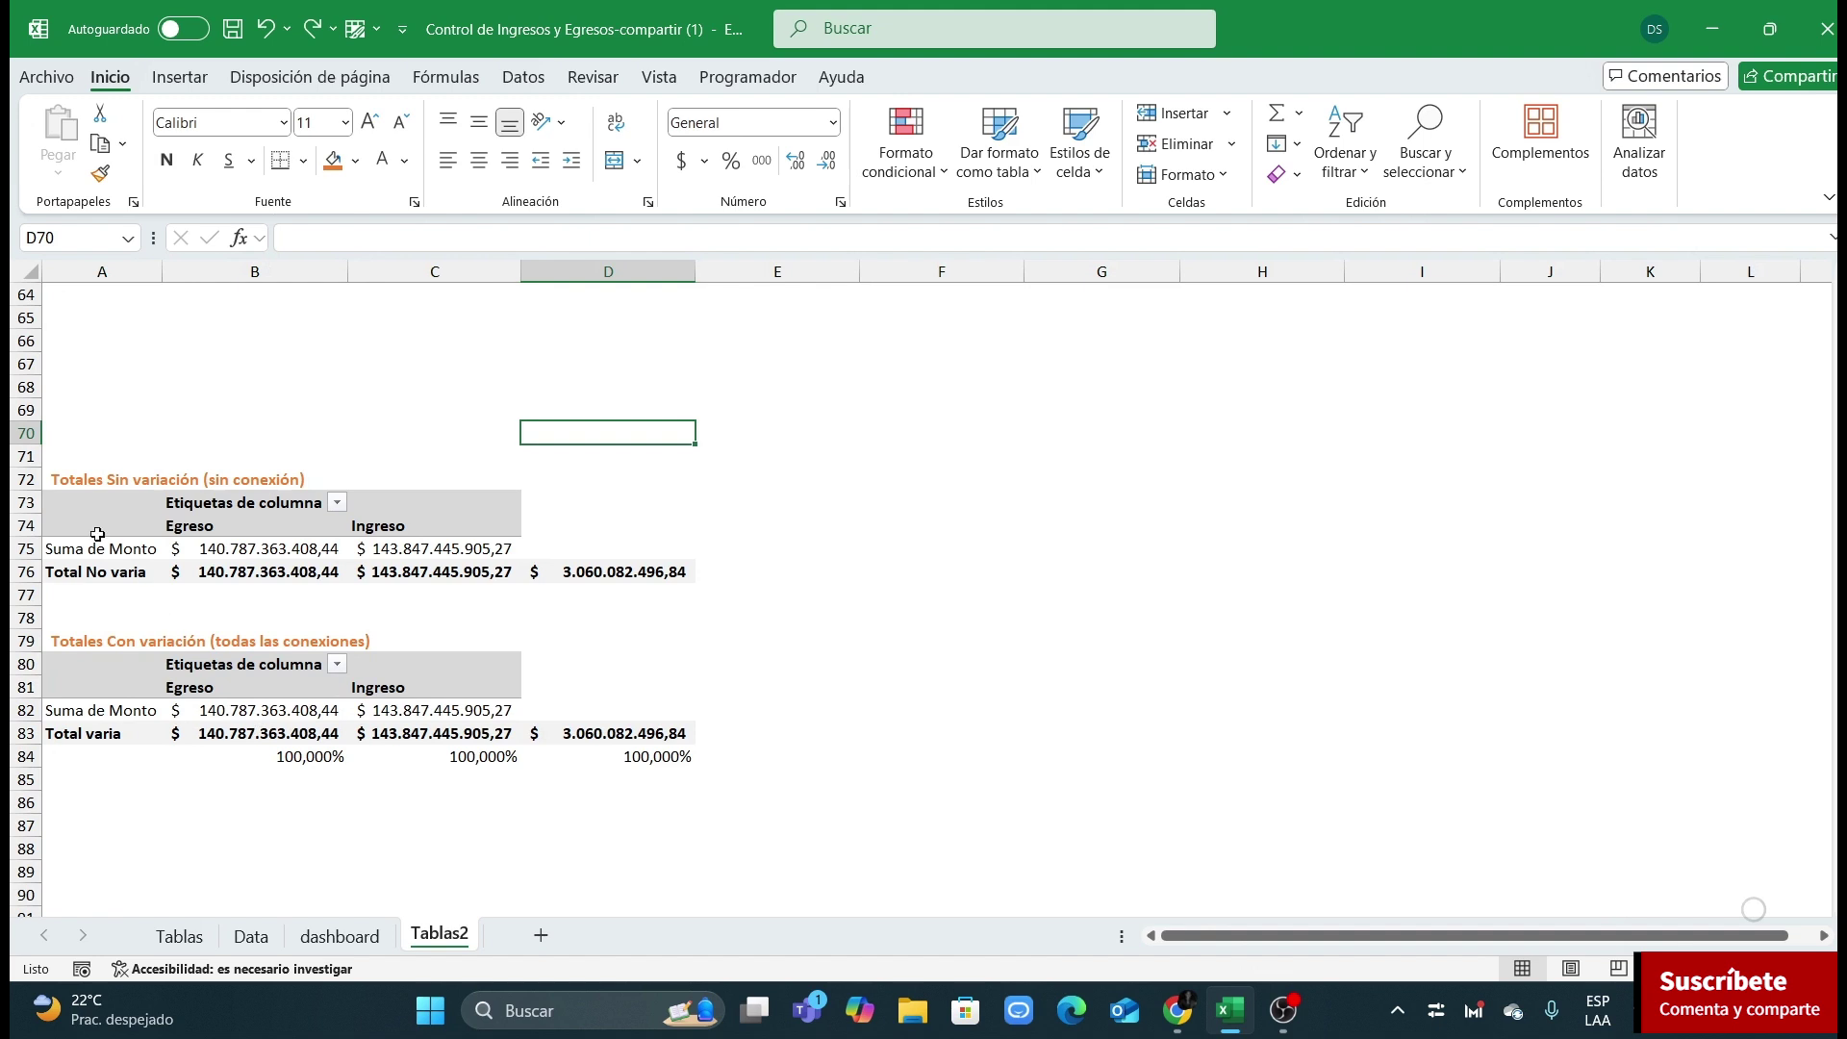
drag(17, 479, 31, 790)
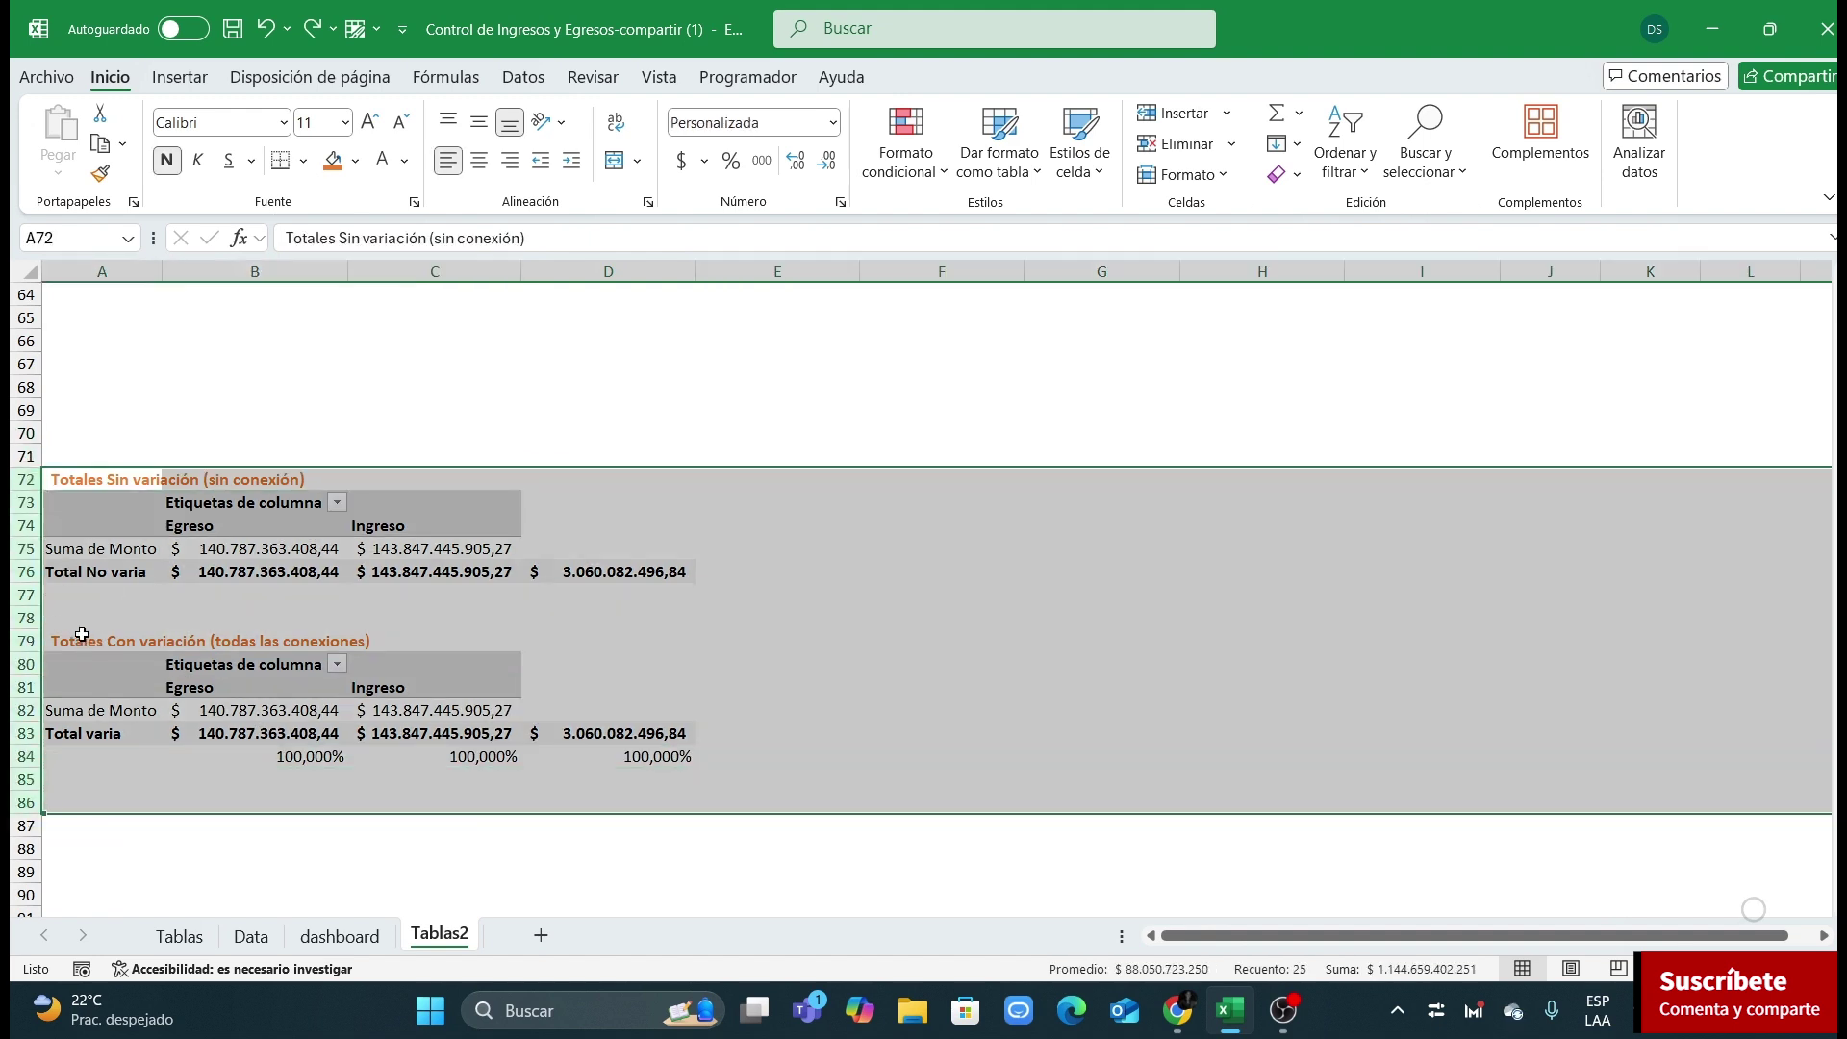
key(Delete)
Step: Duplicate the Totales Sin variación block by copying rows 54 to 59 and pasting them at row 60
scroll(141, 565, up, 4)
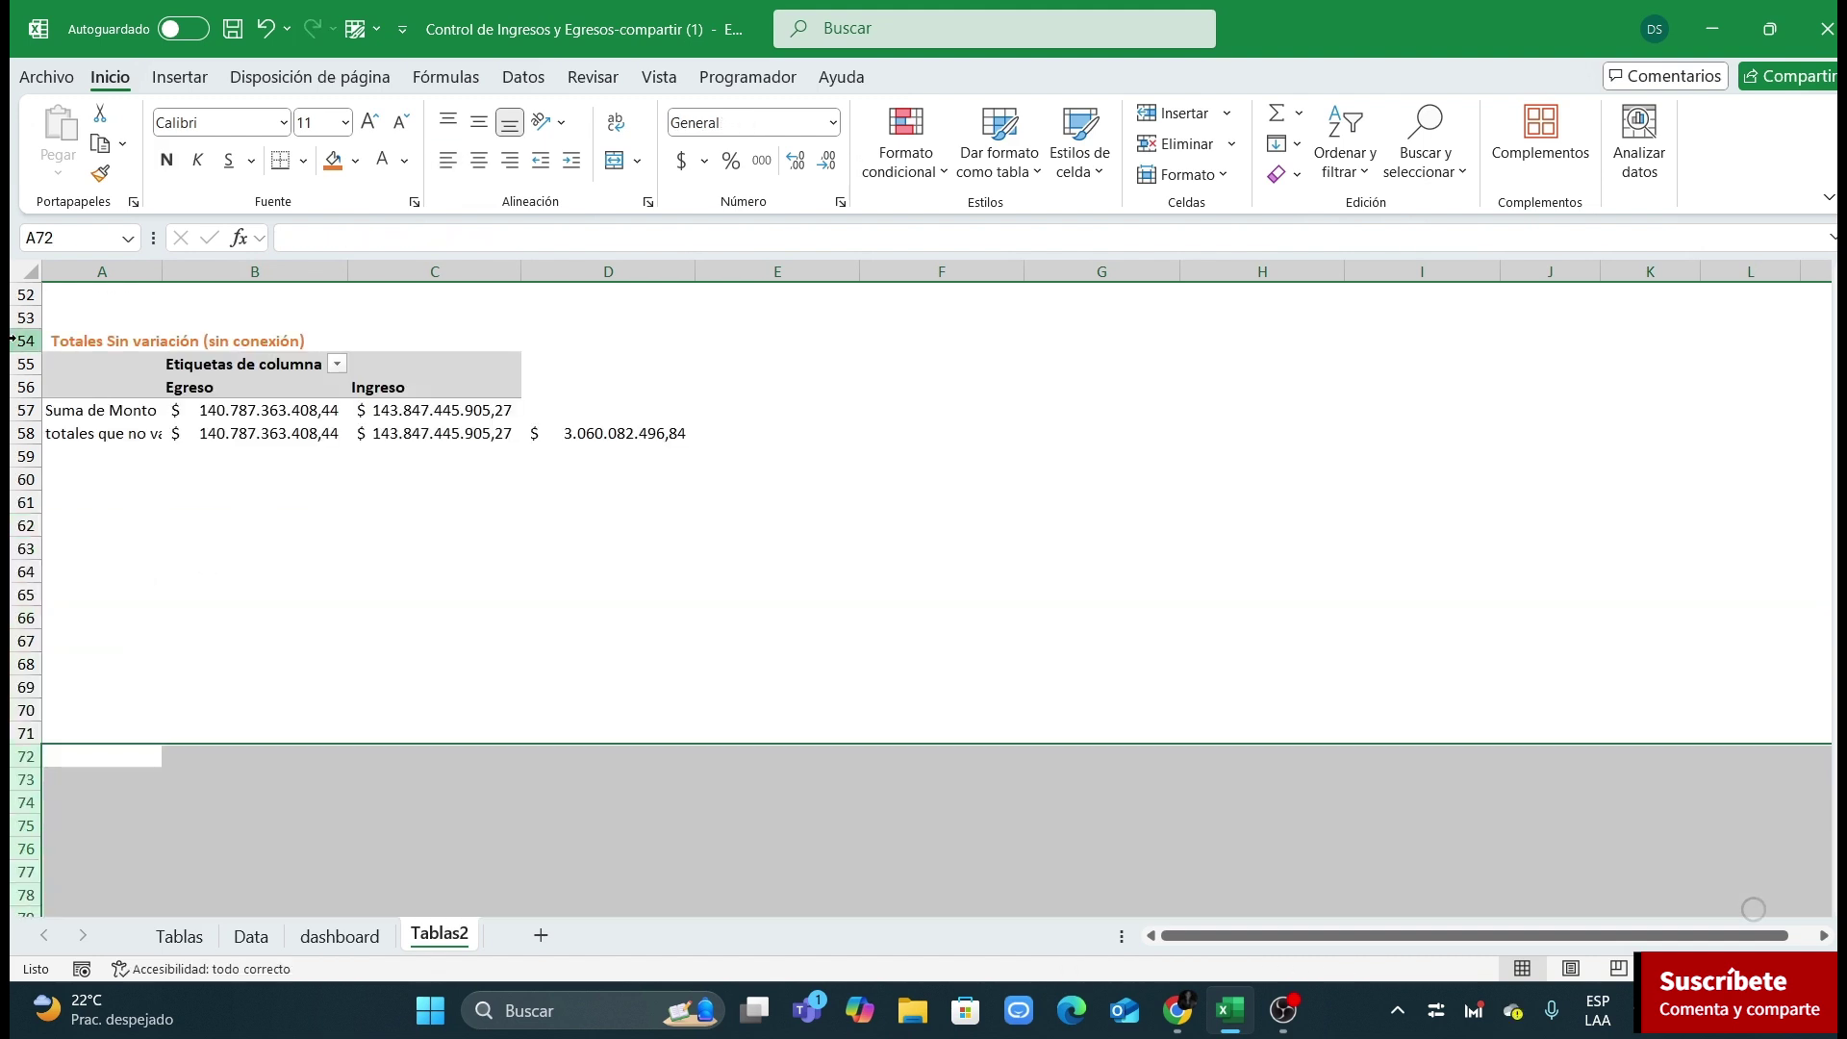
drag(13, 340, 23, 456)
key(ctrl+c)
click(55, 478)
key(ctrl+v)
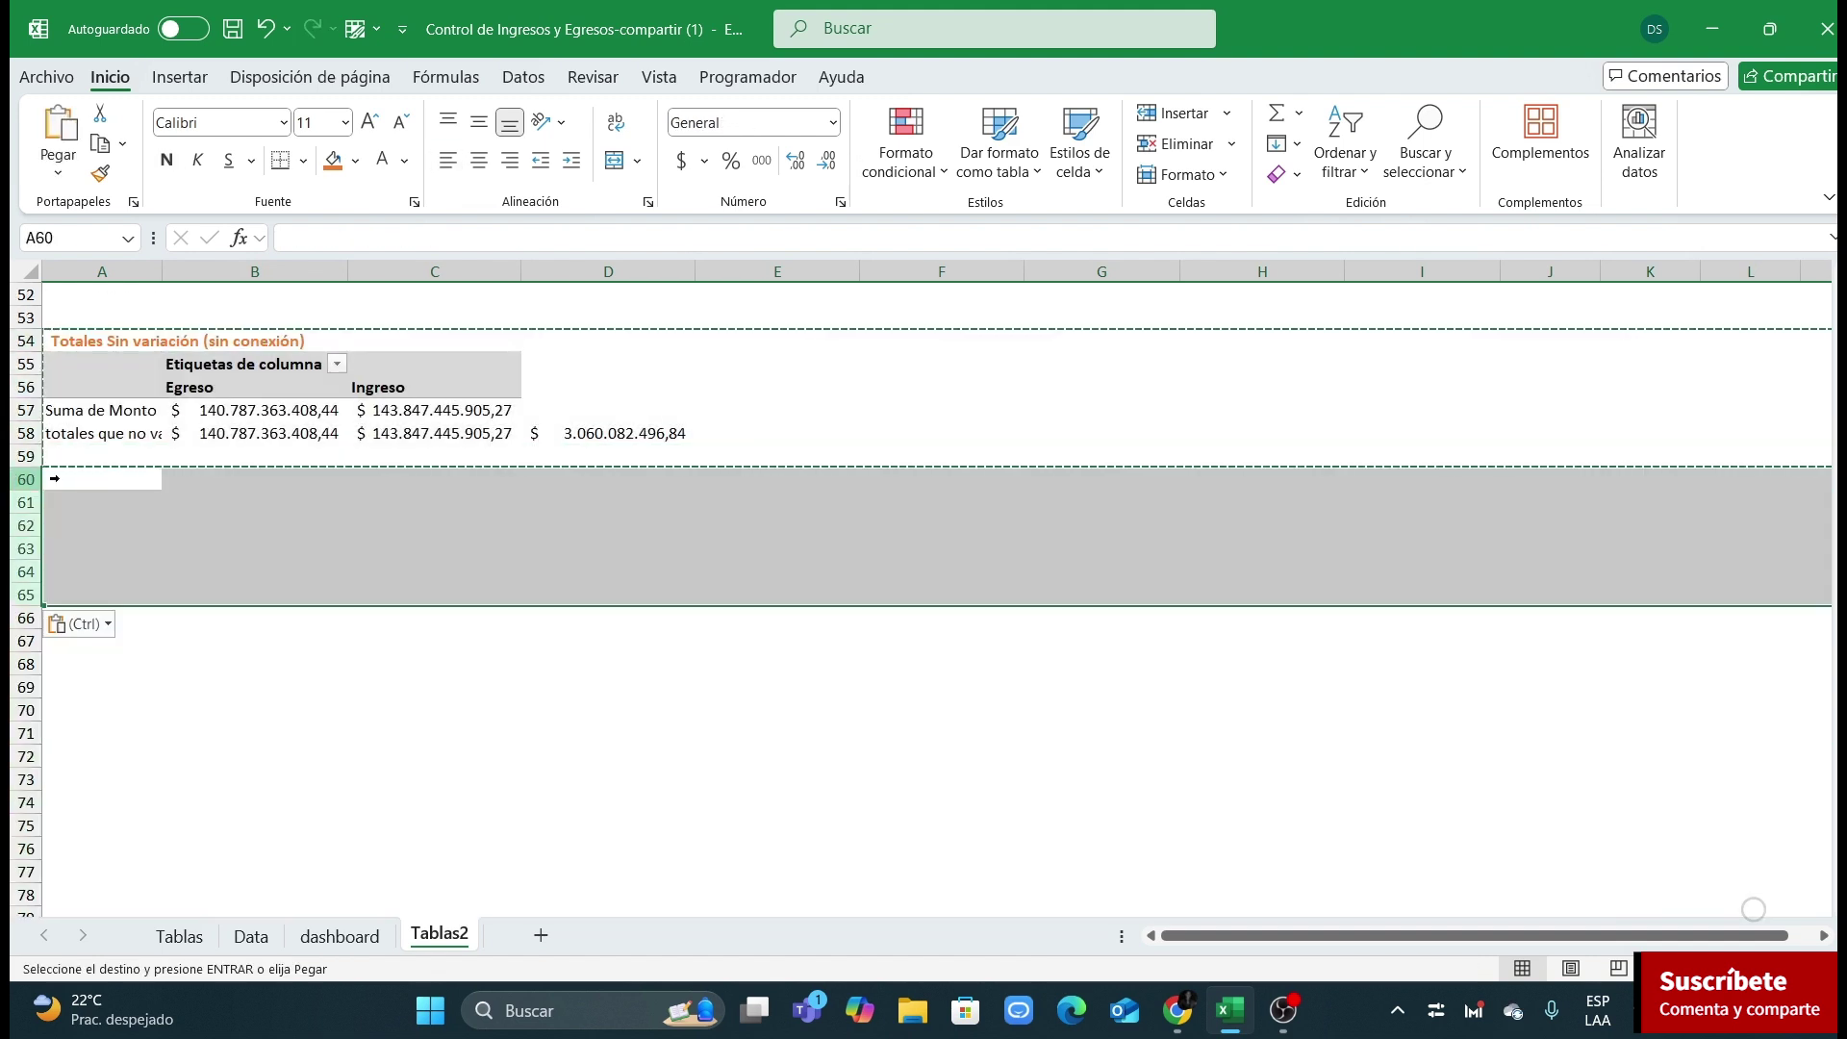
click(239, 527)
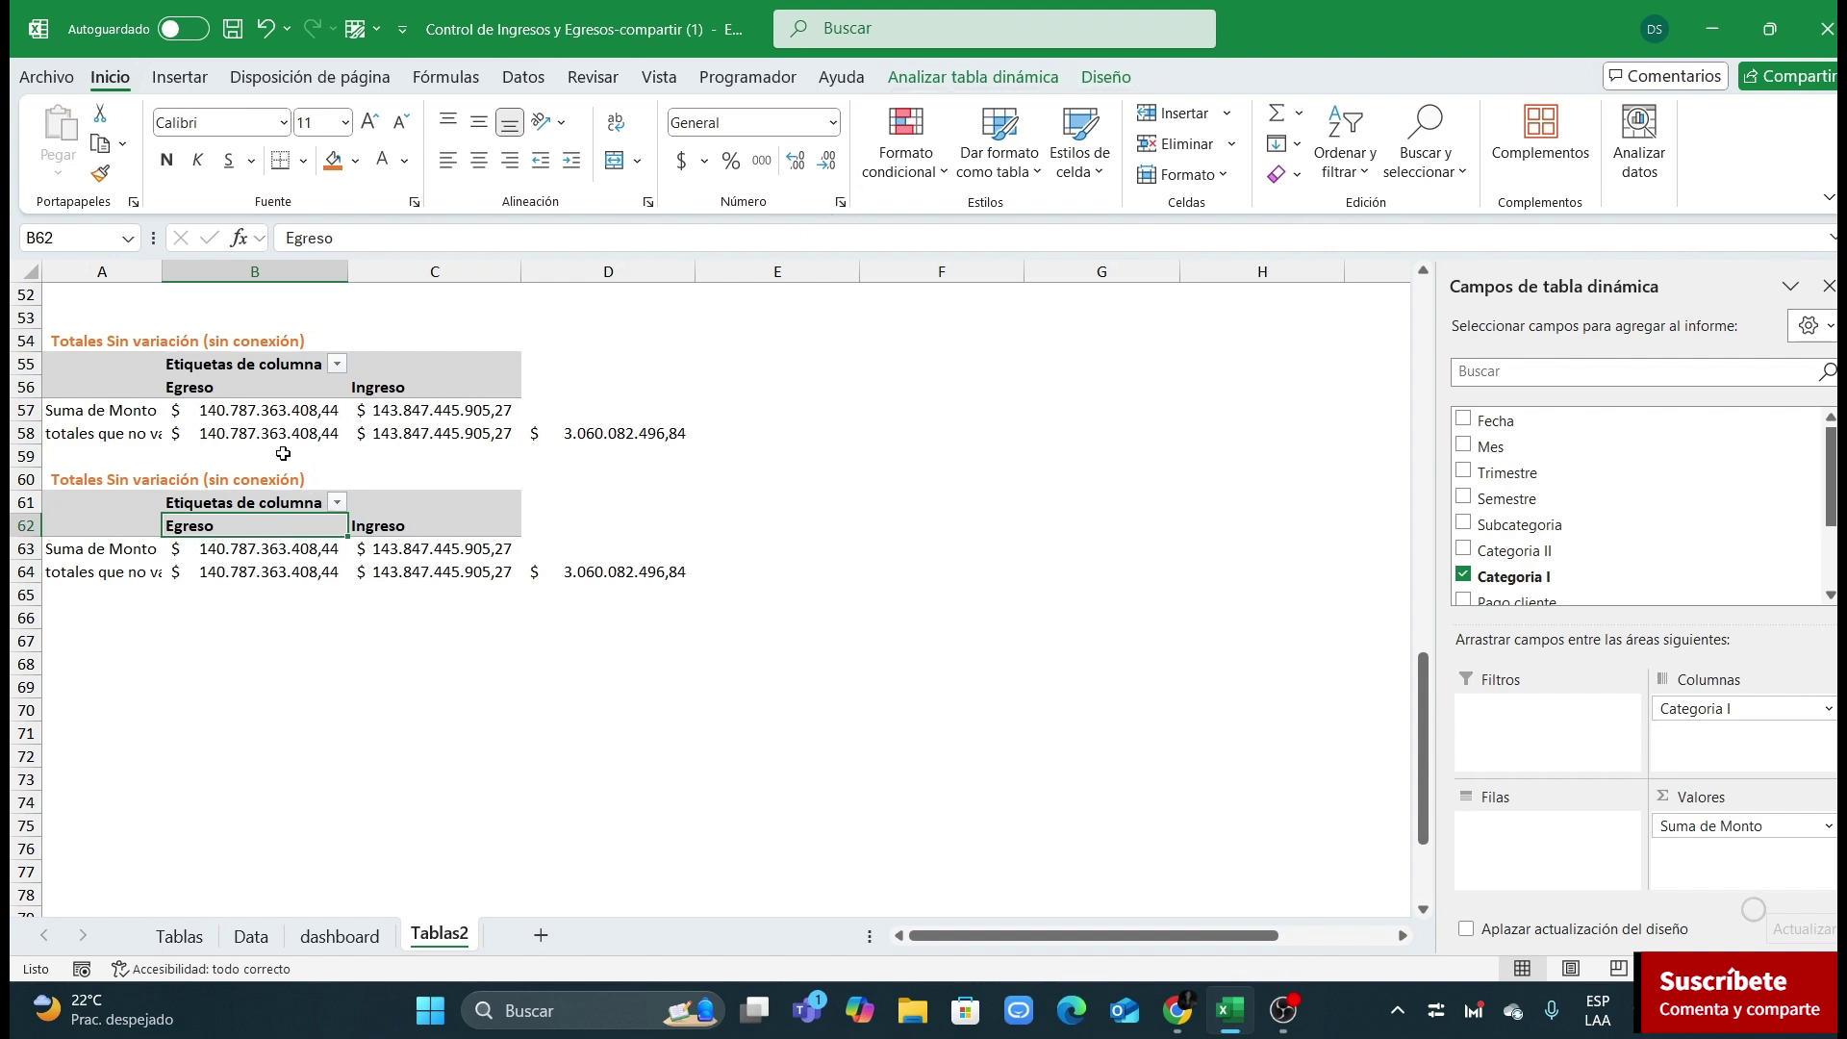
Step: Enter =B64/B58 in B65 to divide the two blocks' totals, and fill the formula across to D65
click(227, 585)
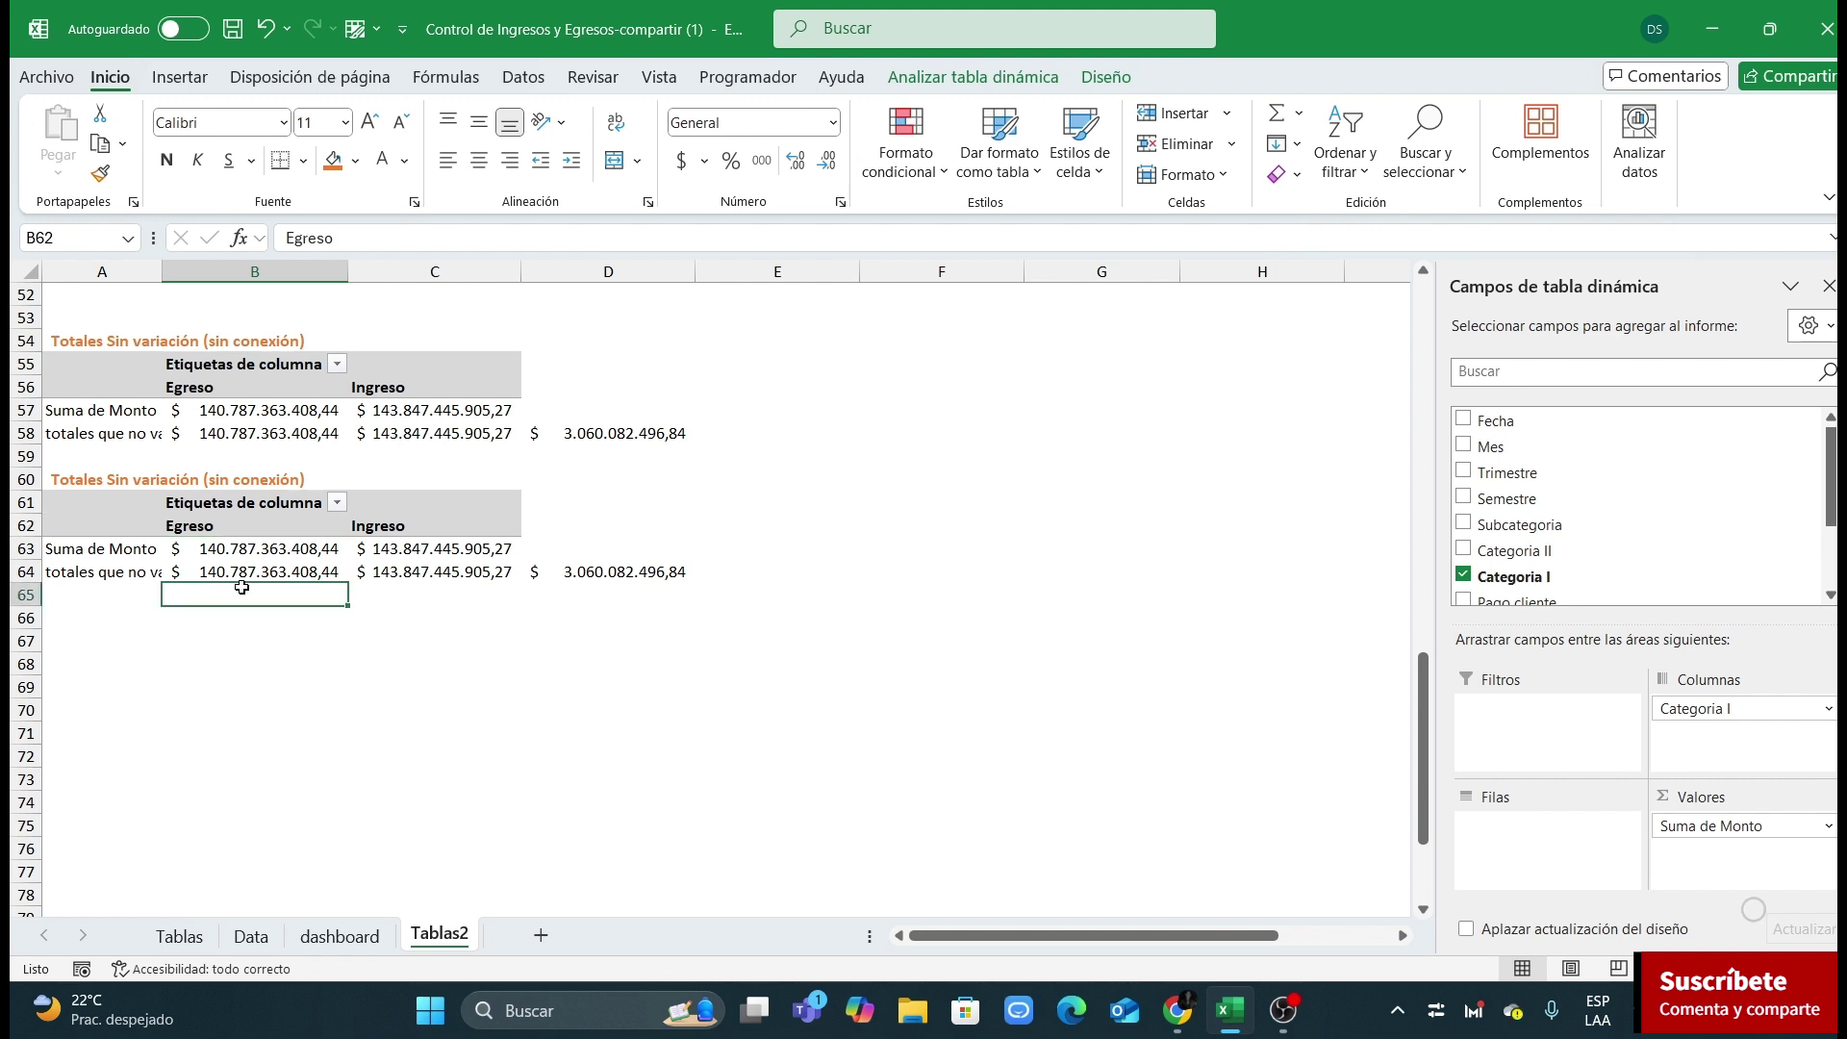
text(=)
click(270, 575)
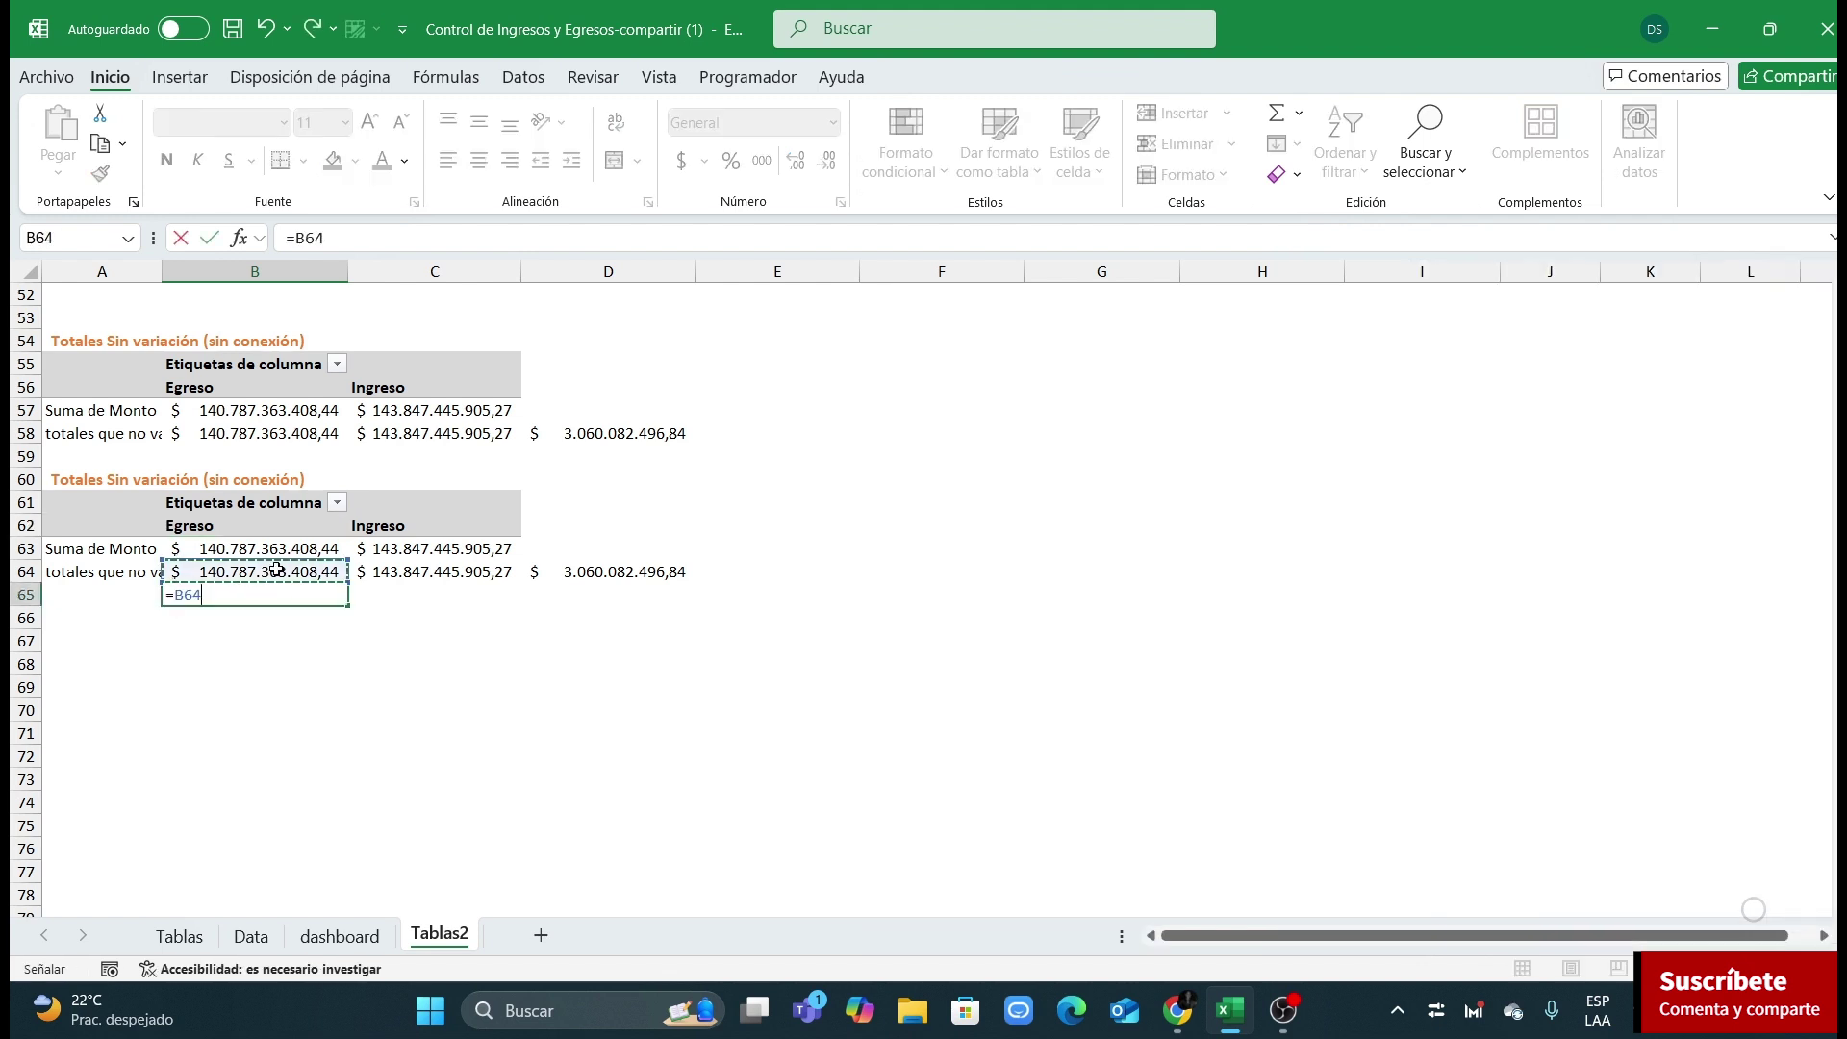
text(/)
click(241, 434)
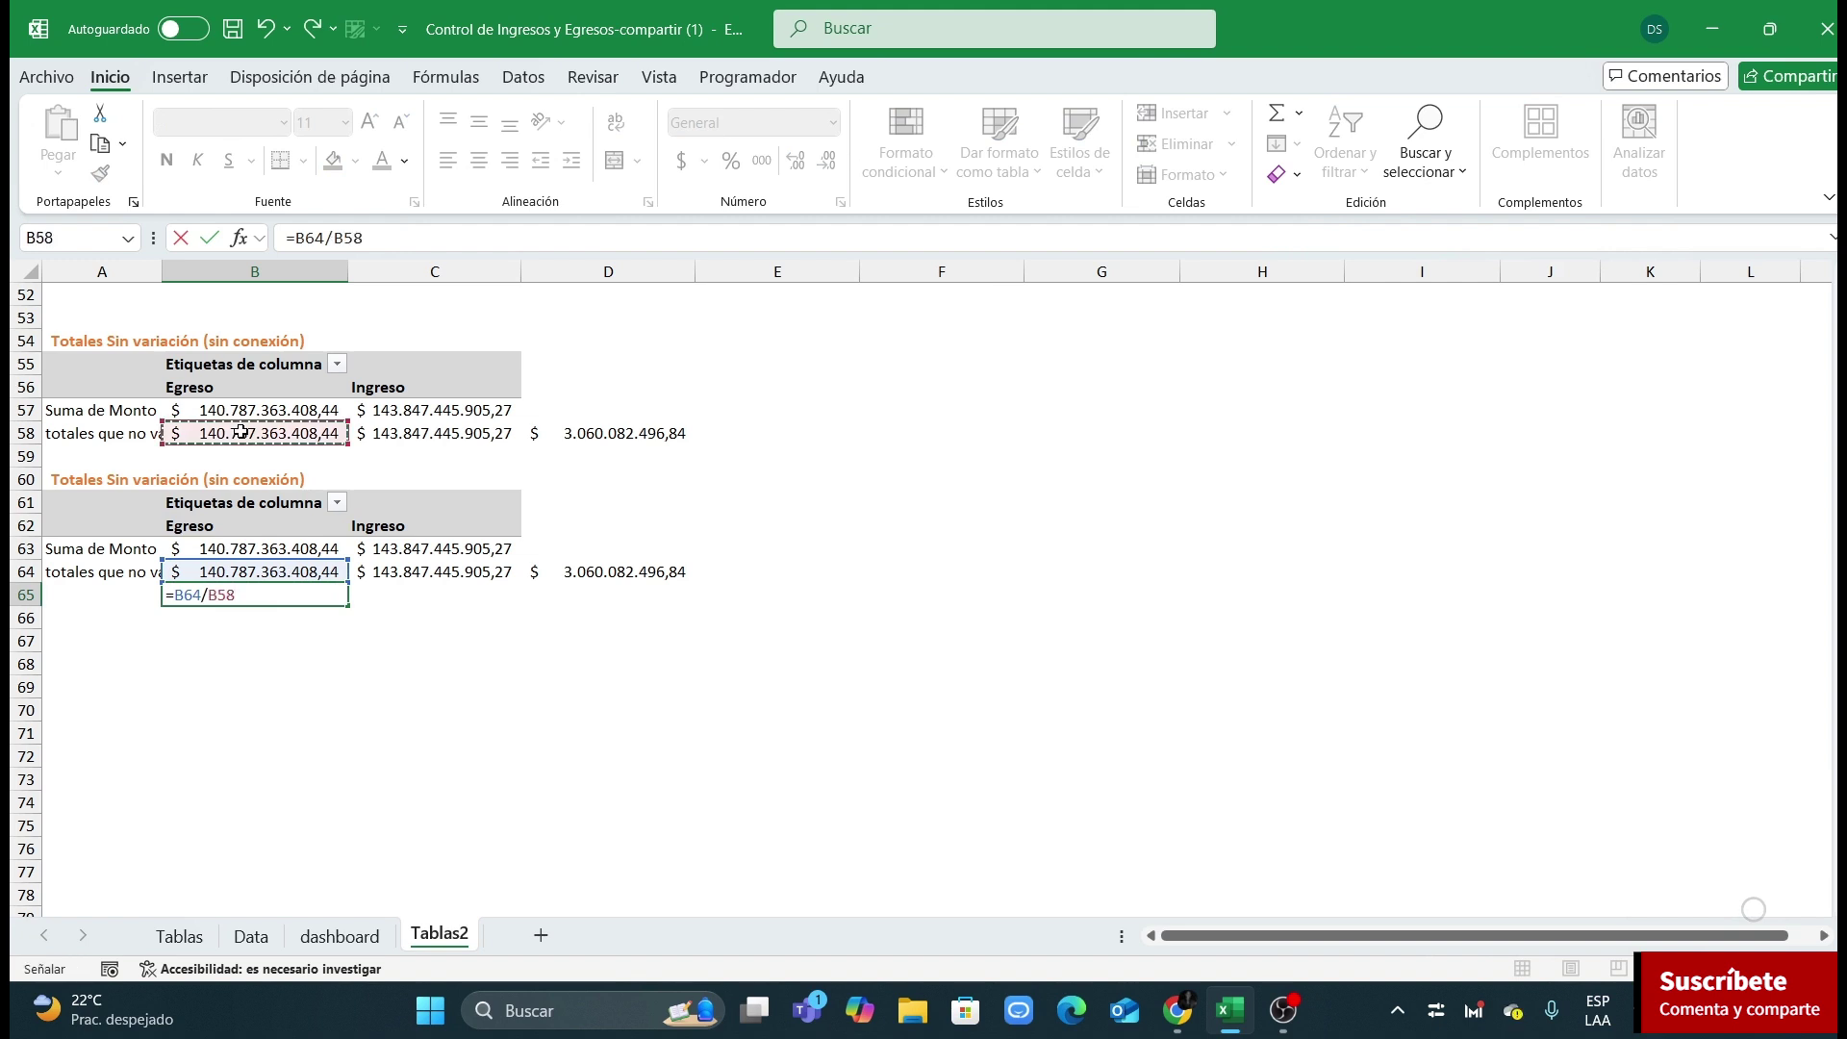
key(Return)
click(292, 592)
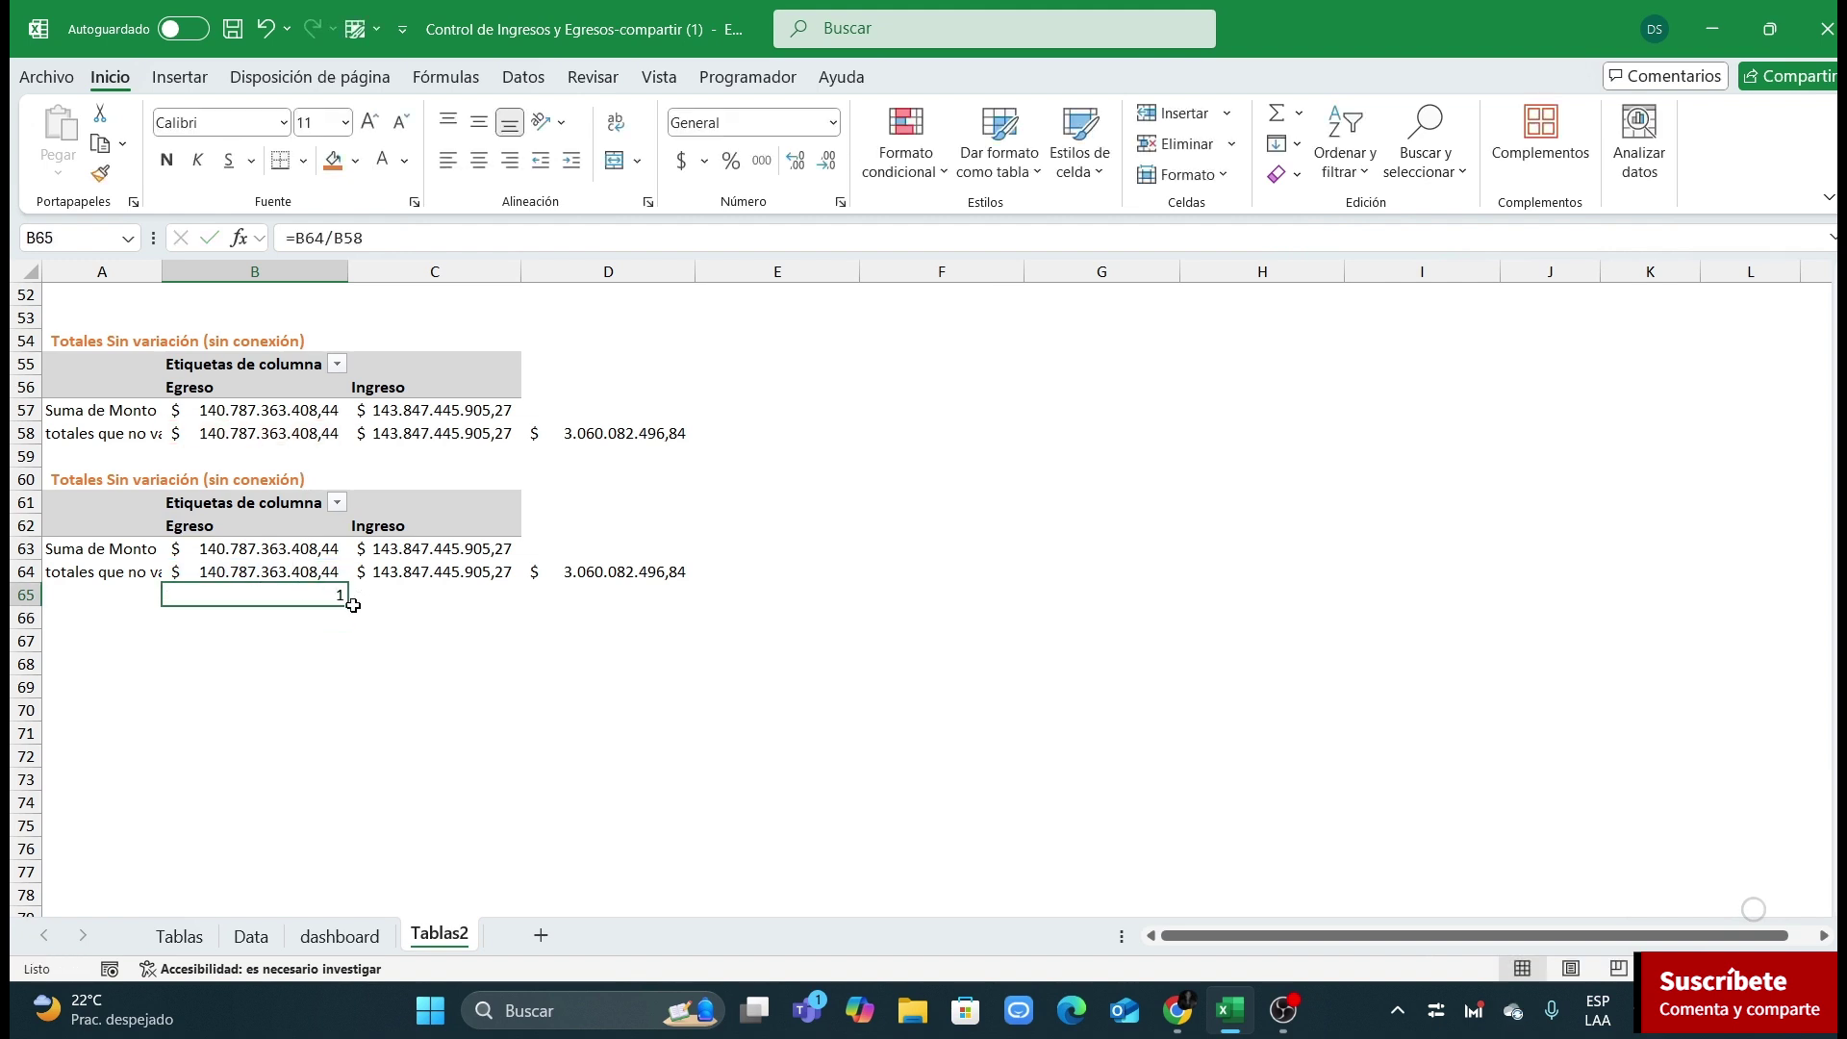
drag(344, 603, 691, 598)
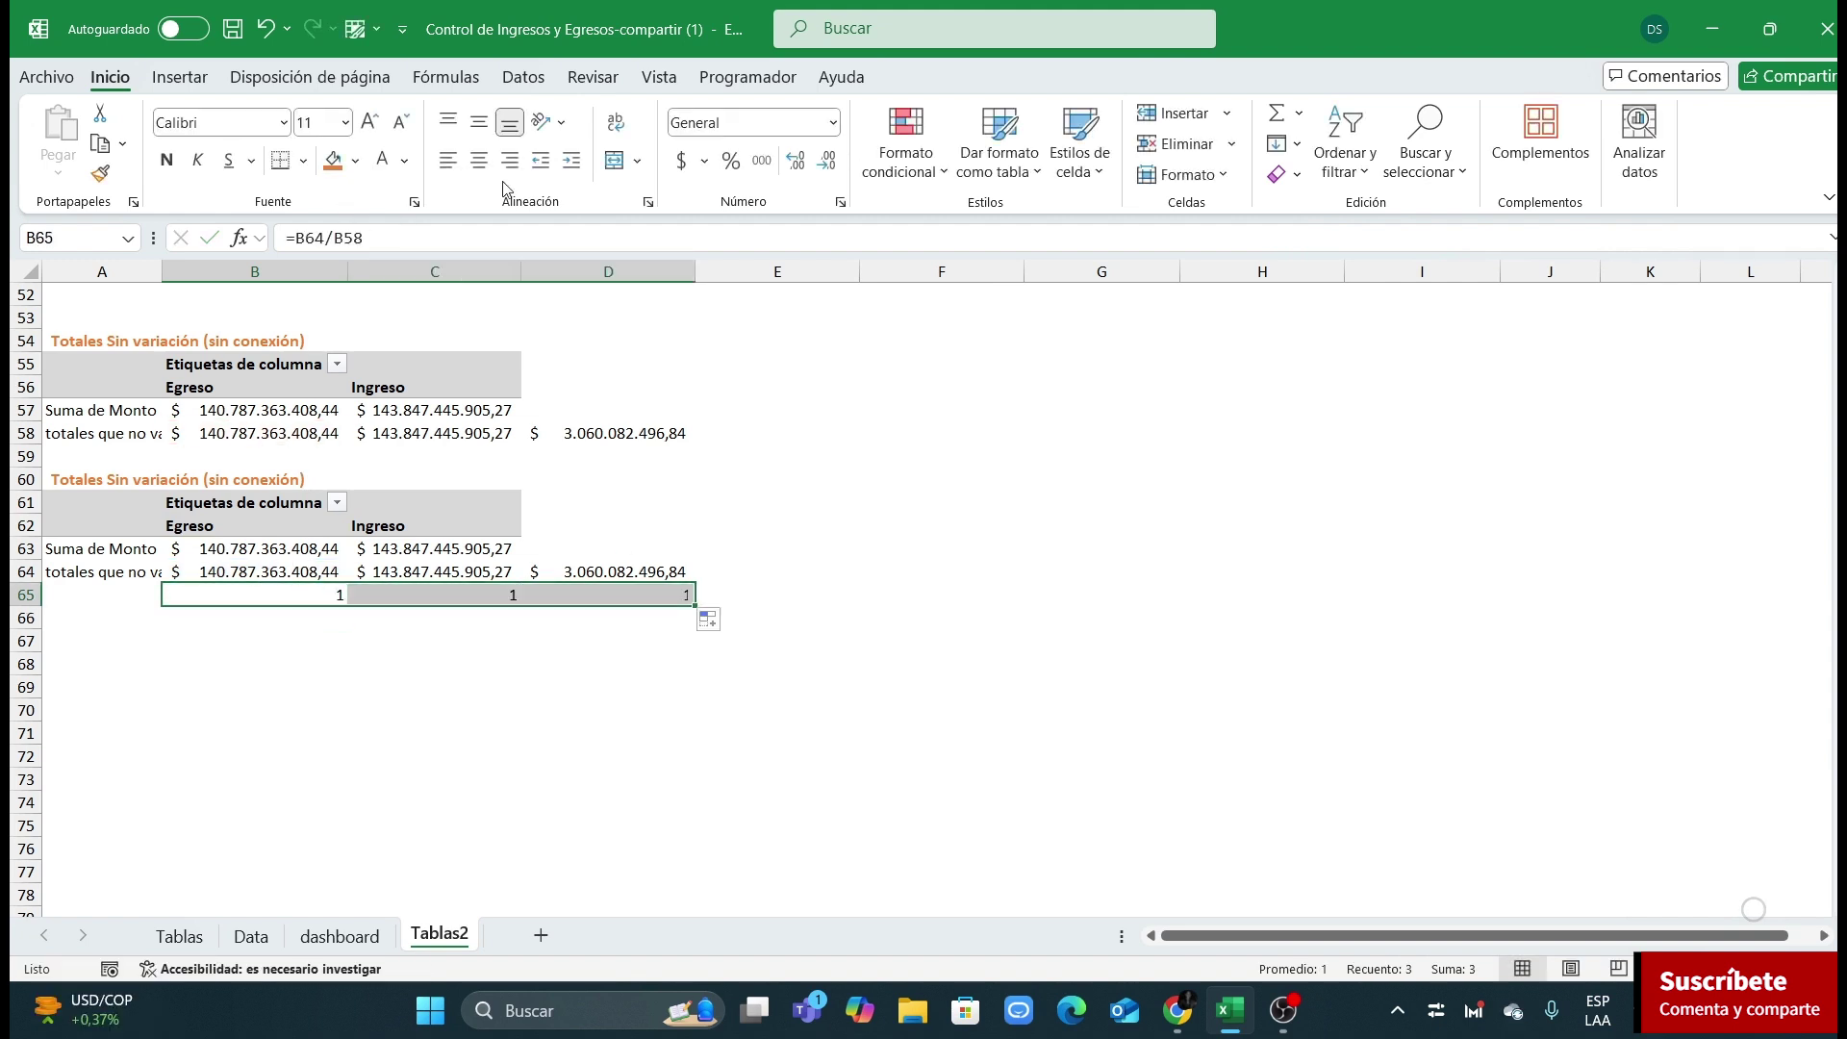
Step: Format the ratios in B65:D65 as percentages with two decimal places
click(732, 160)
click(795, 160)
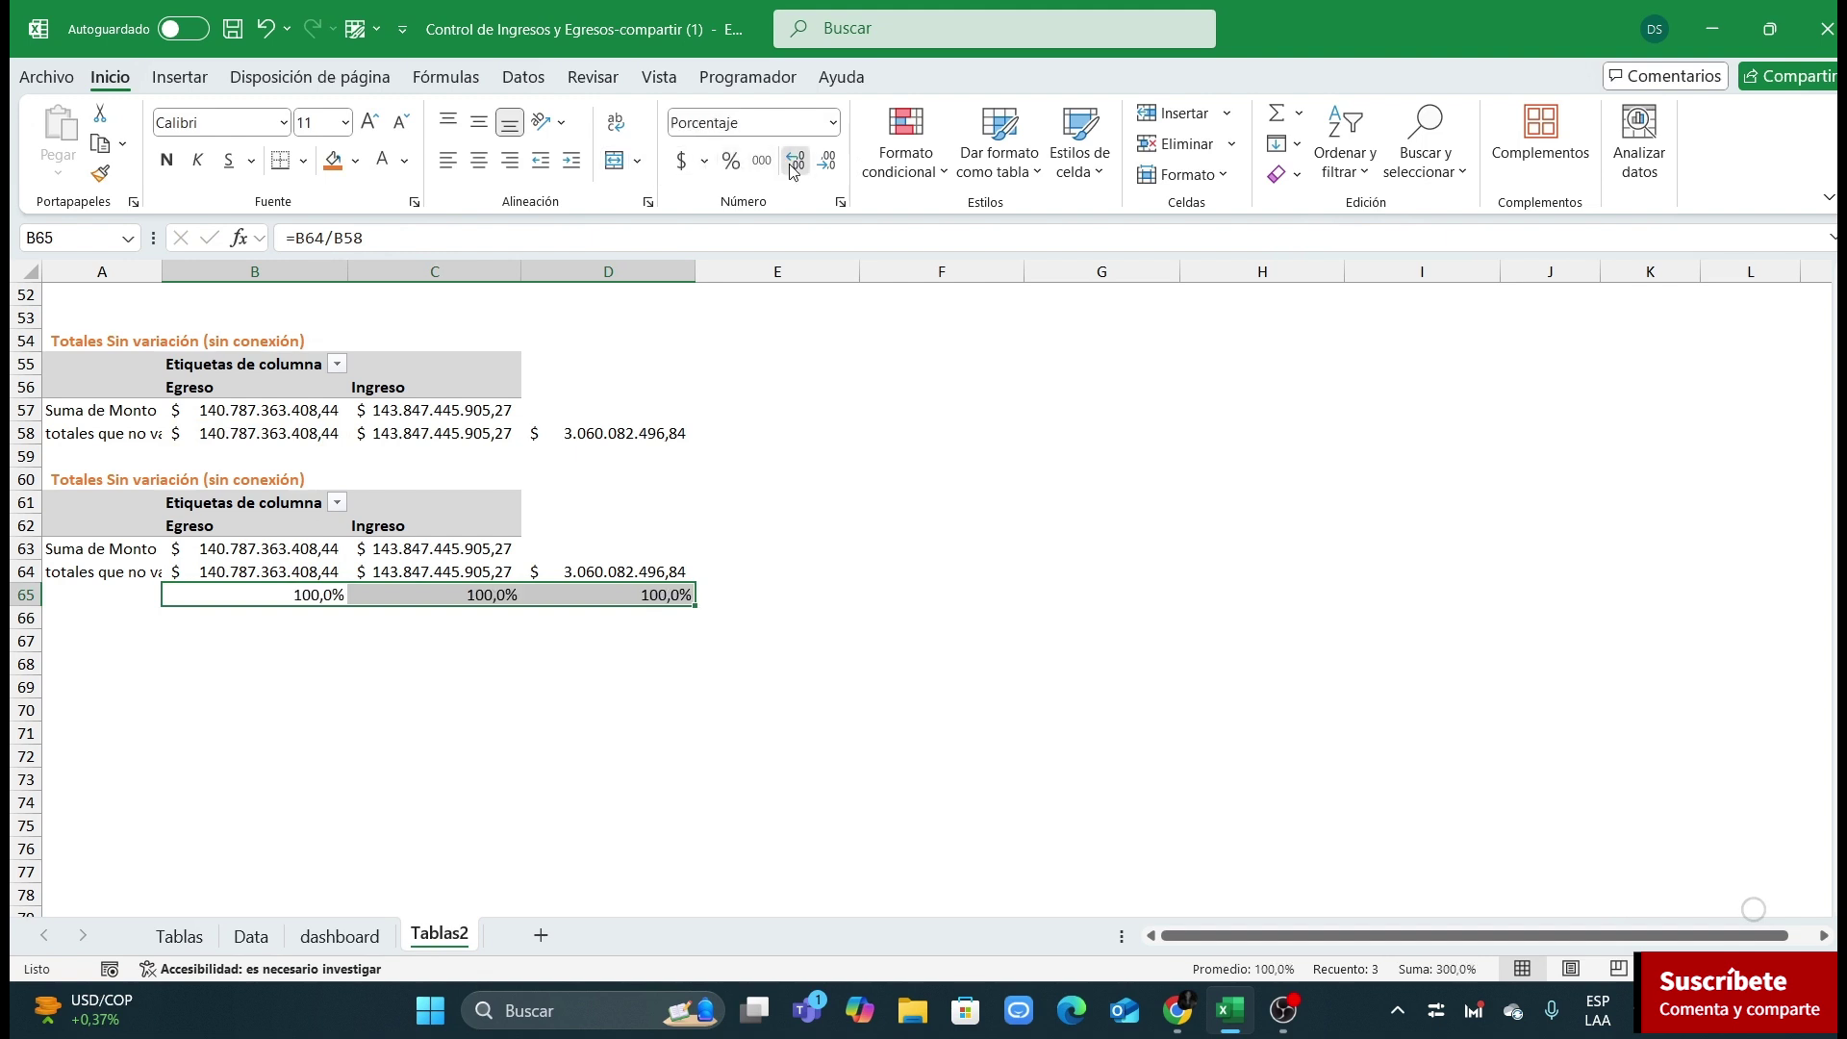
click(796, 160)
click(980, 571)
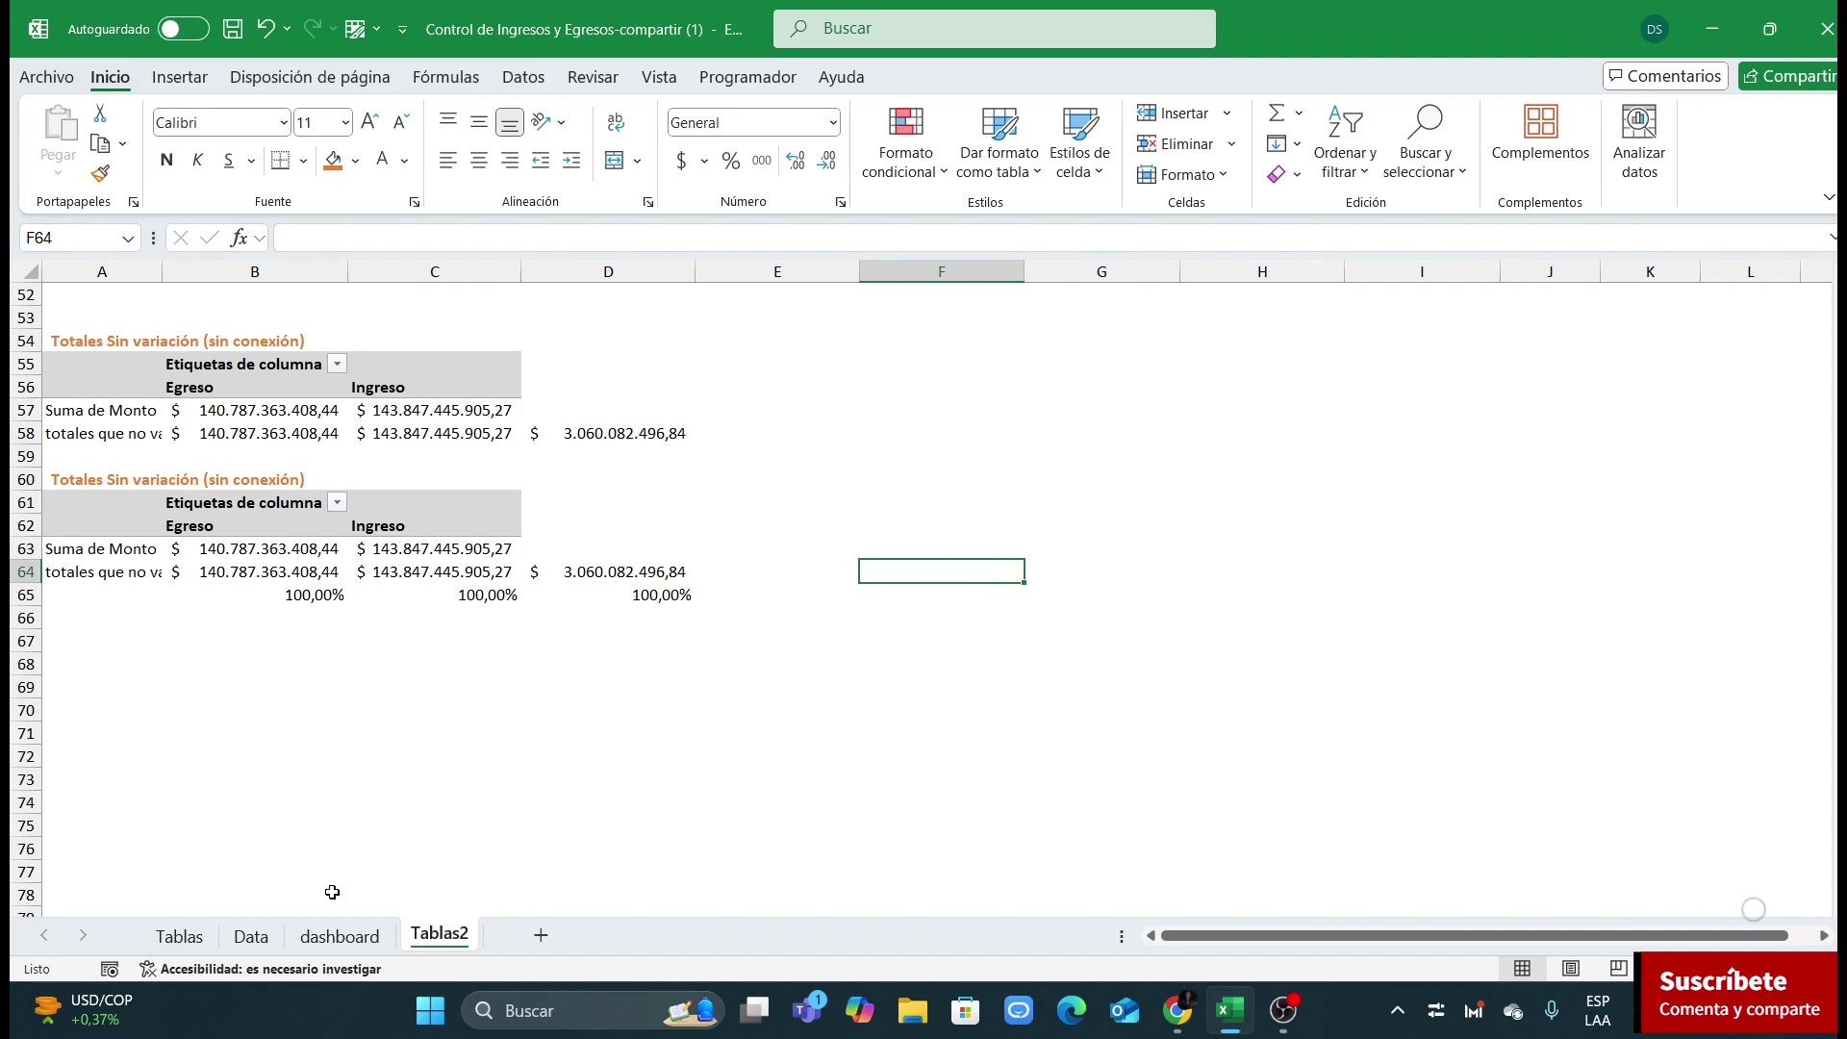
Step: Copy the title "Totales Con variación (todas las conexiones)" from A67 on the Tablas sheet to A60 on Tablas2
click(180, 936)
click(63, 636)
key(ctrl+c)
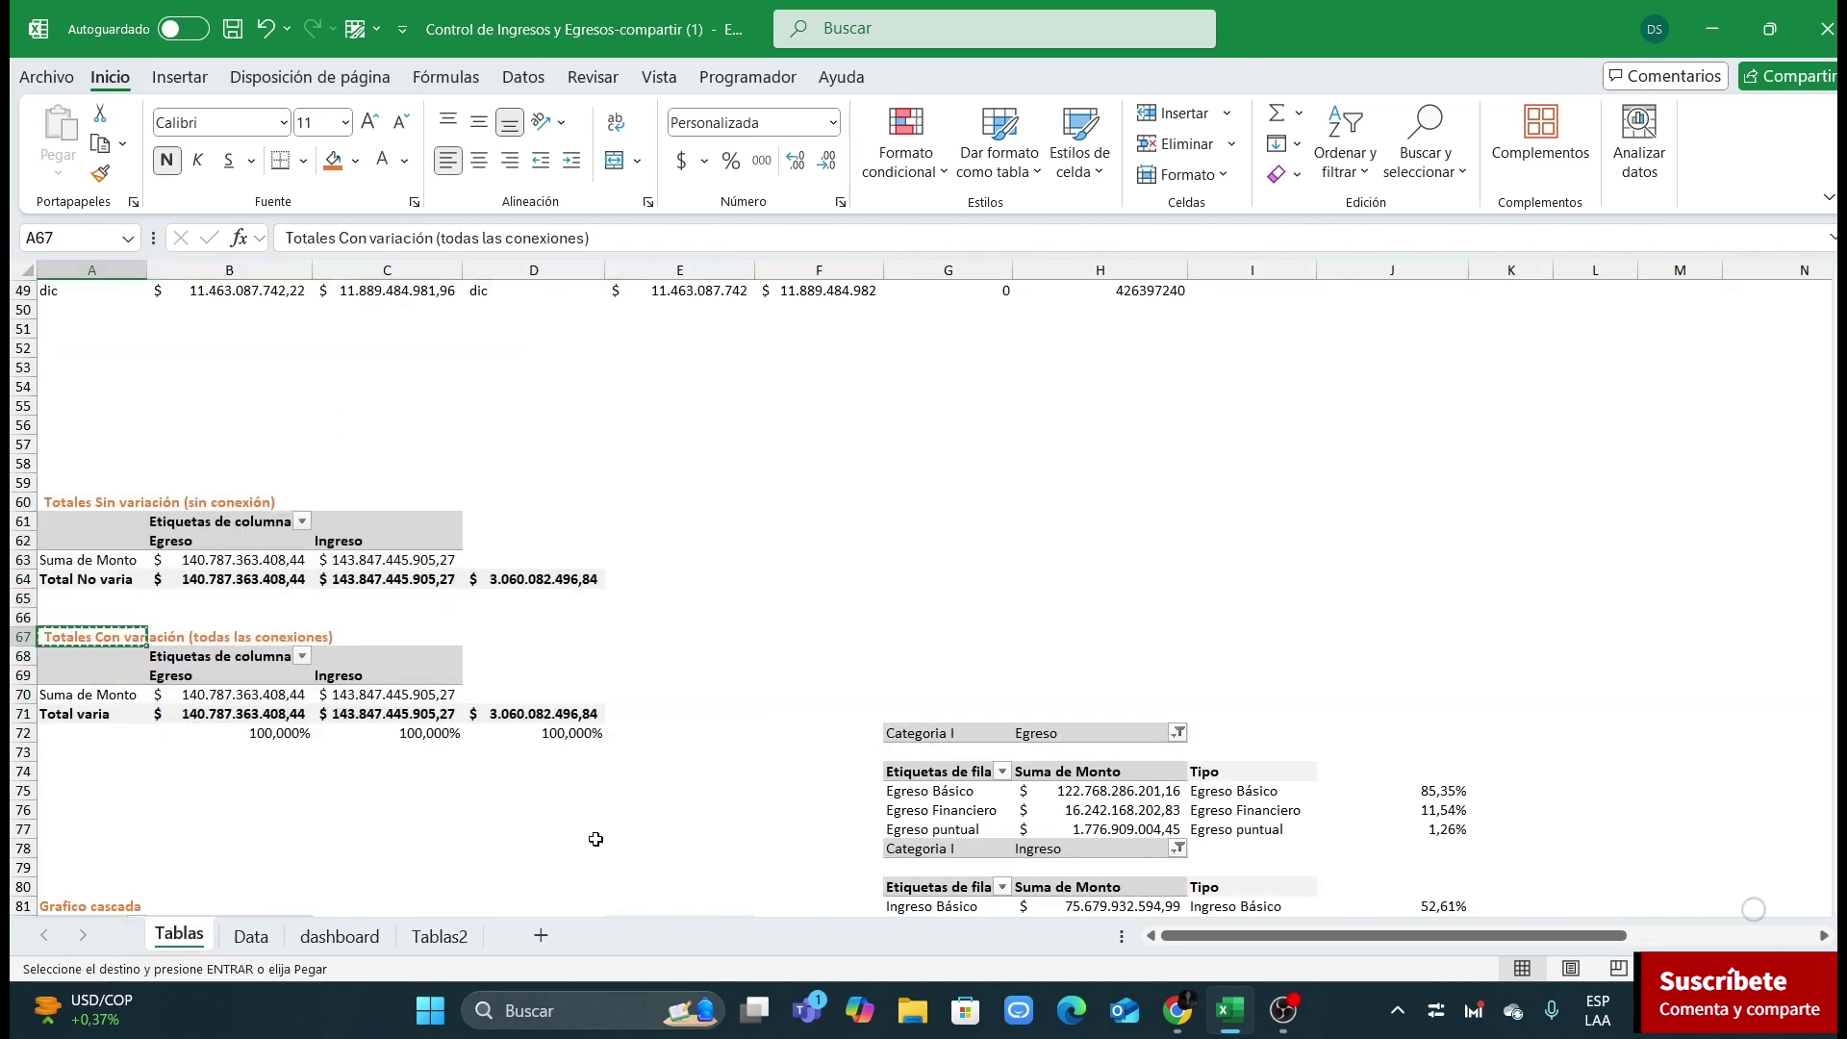
click(439, 936)
click(62, 478)
key(ctrl+v)
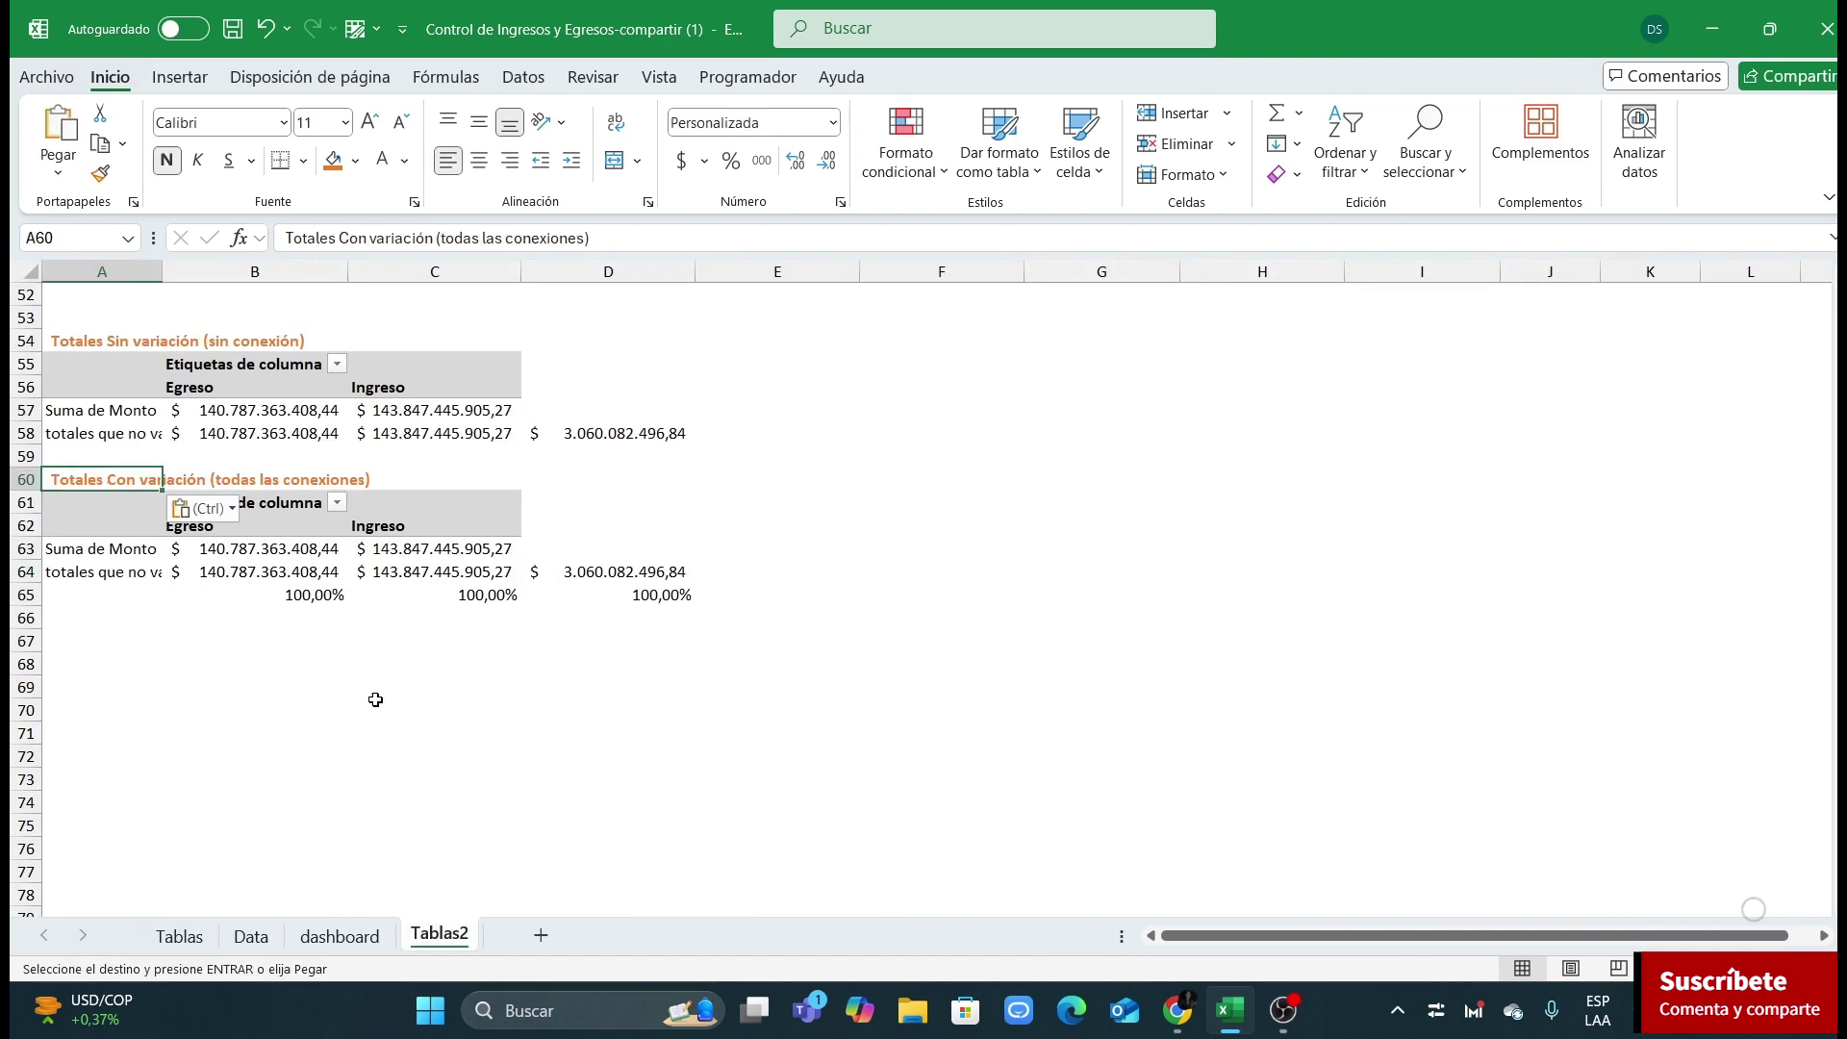
click(423, 712)
click(55, 342)
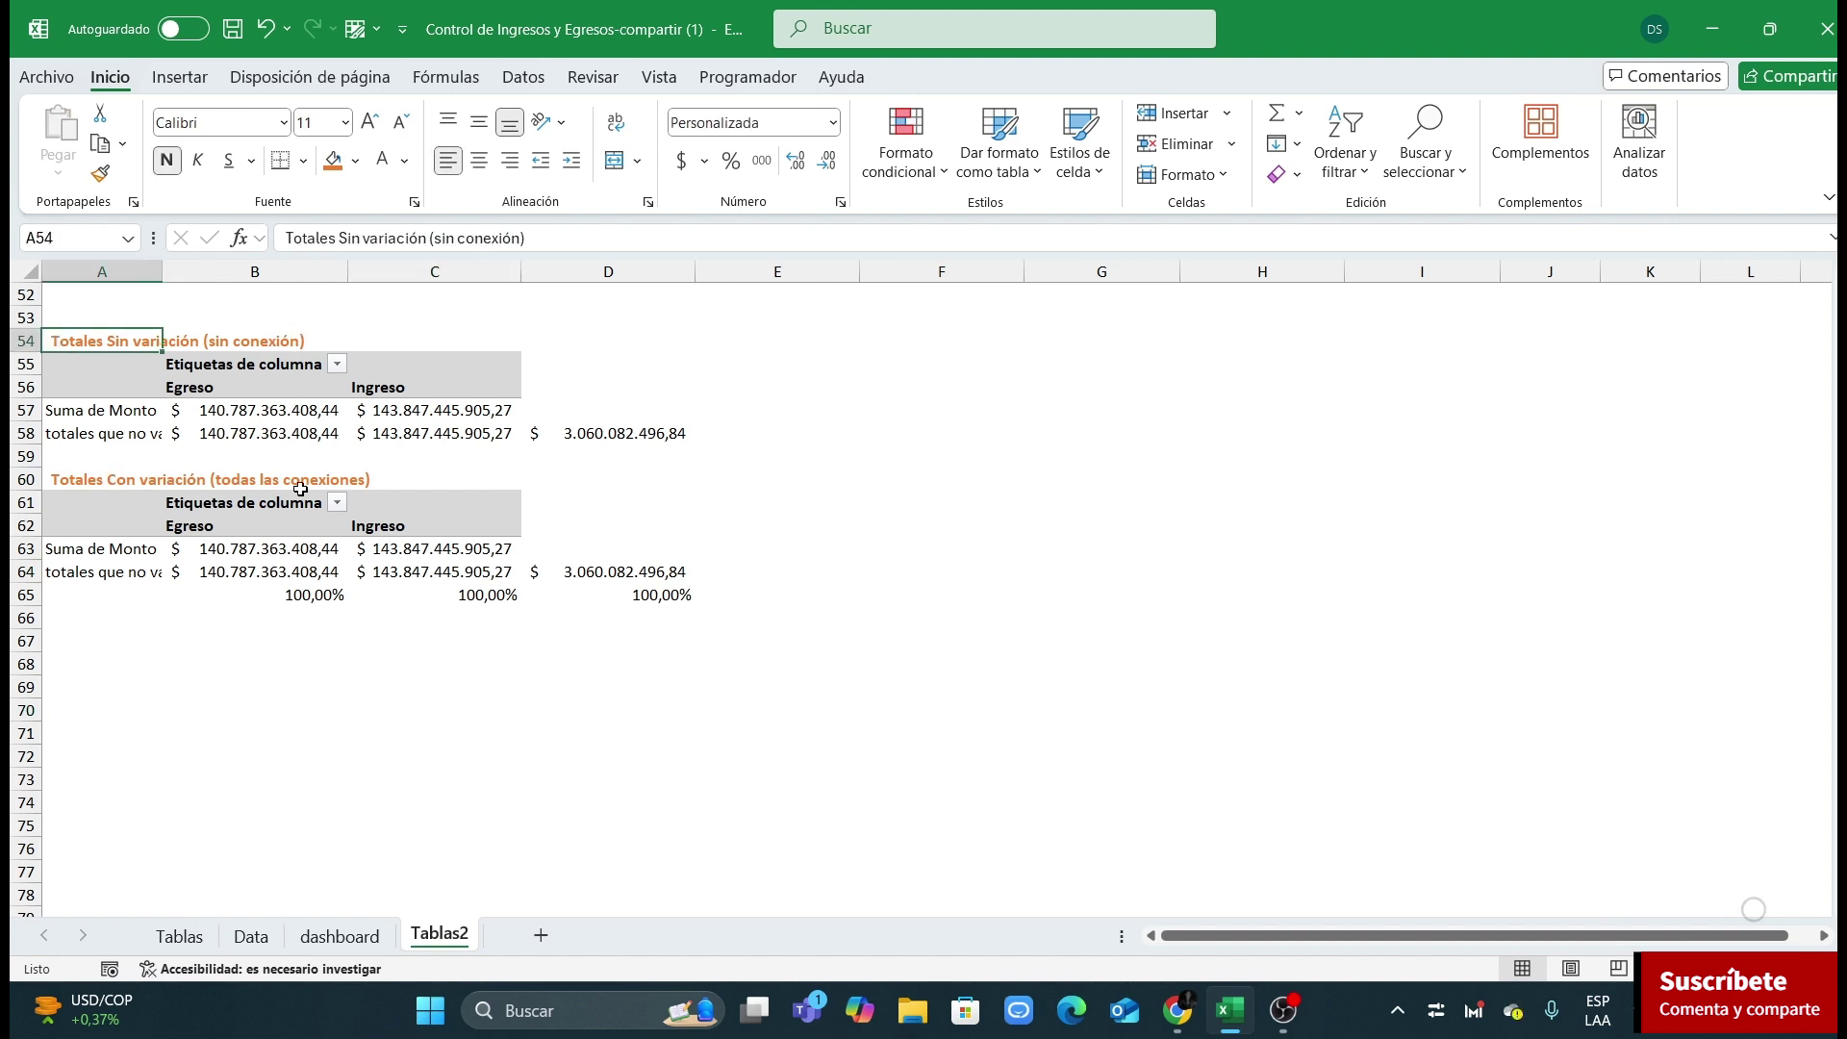
drag(65, 478, 586, 689)
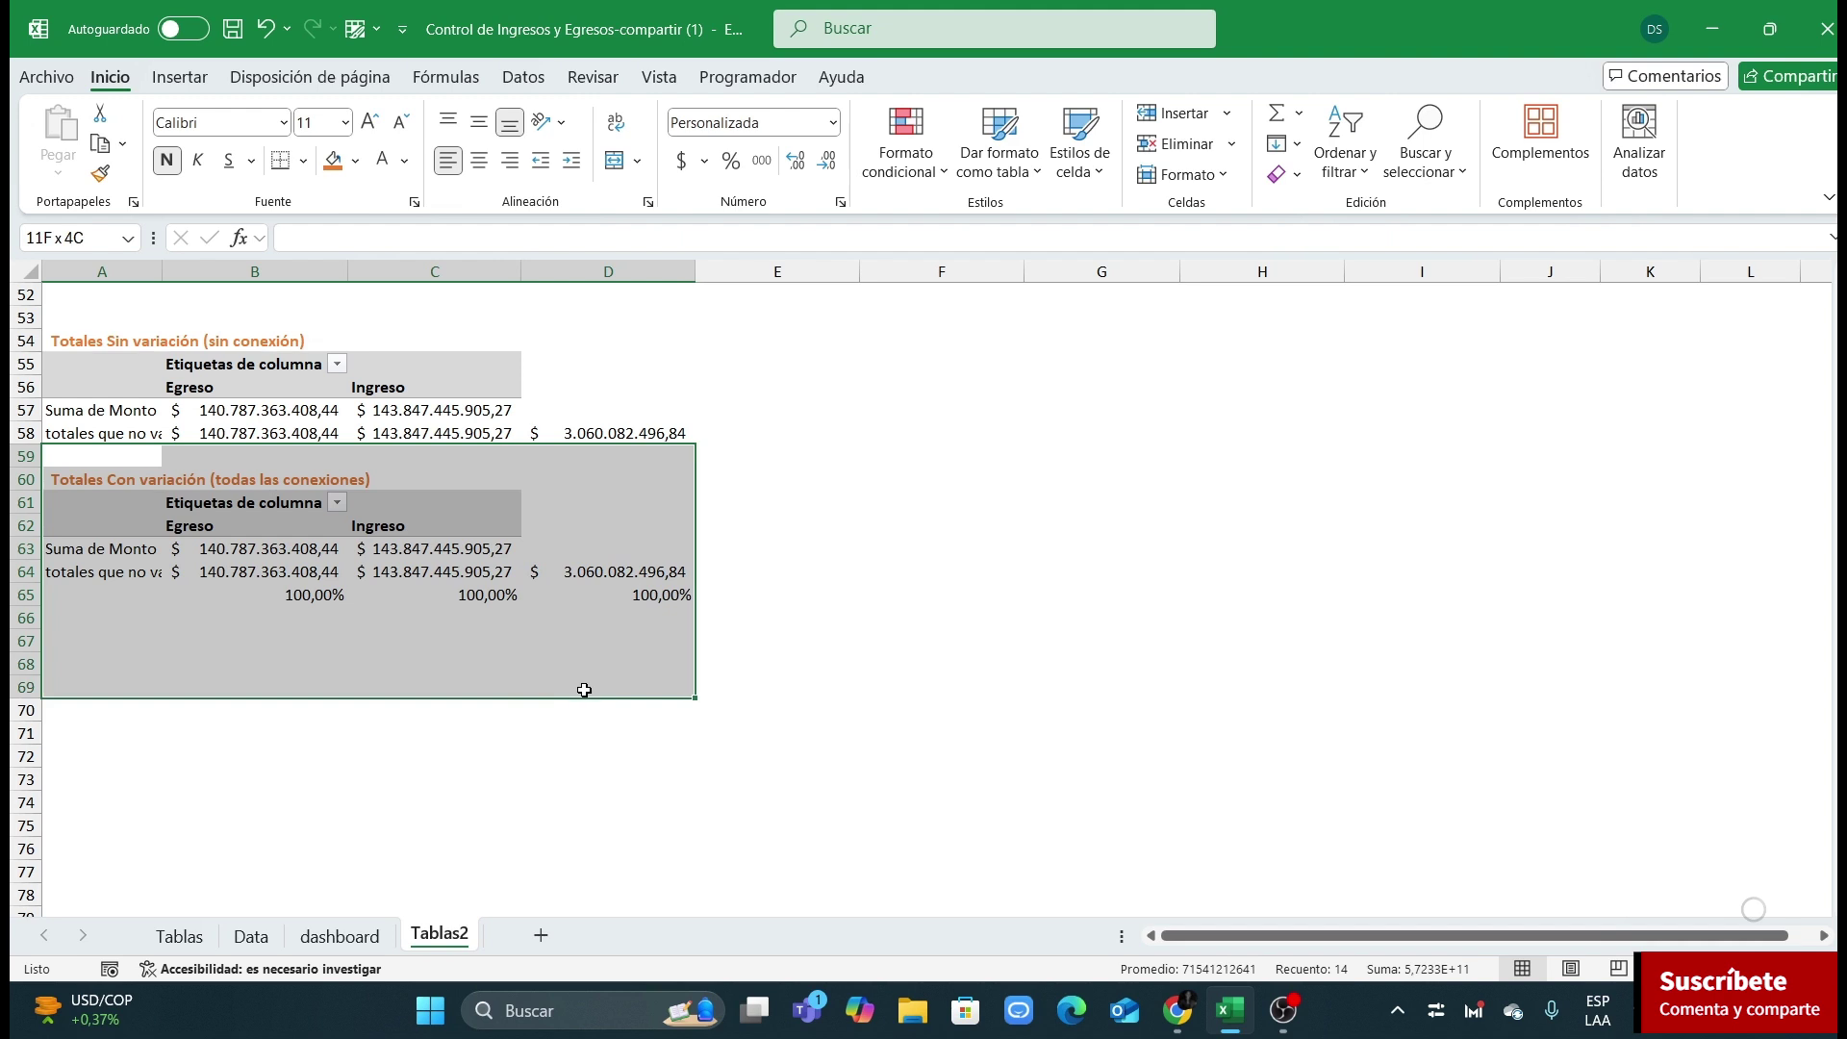
click(293, 601)
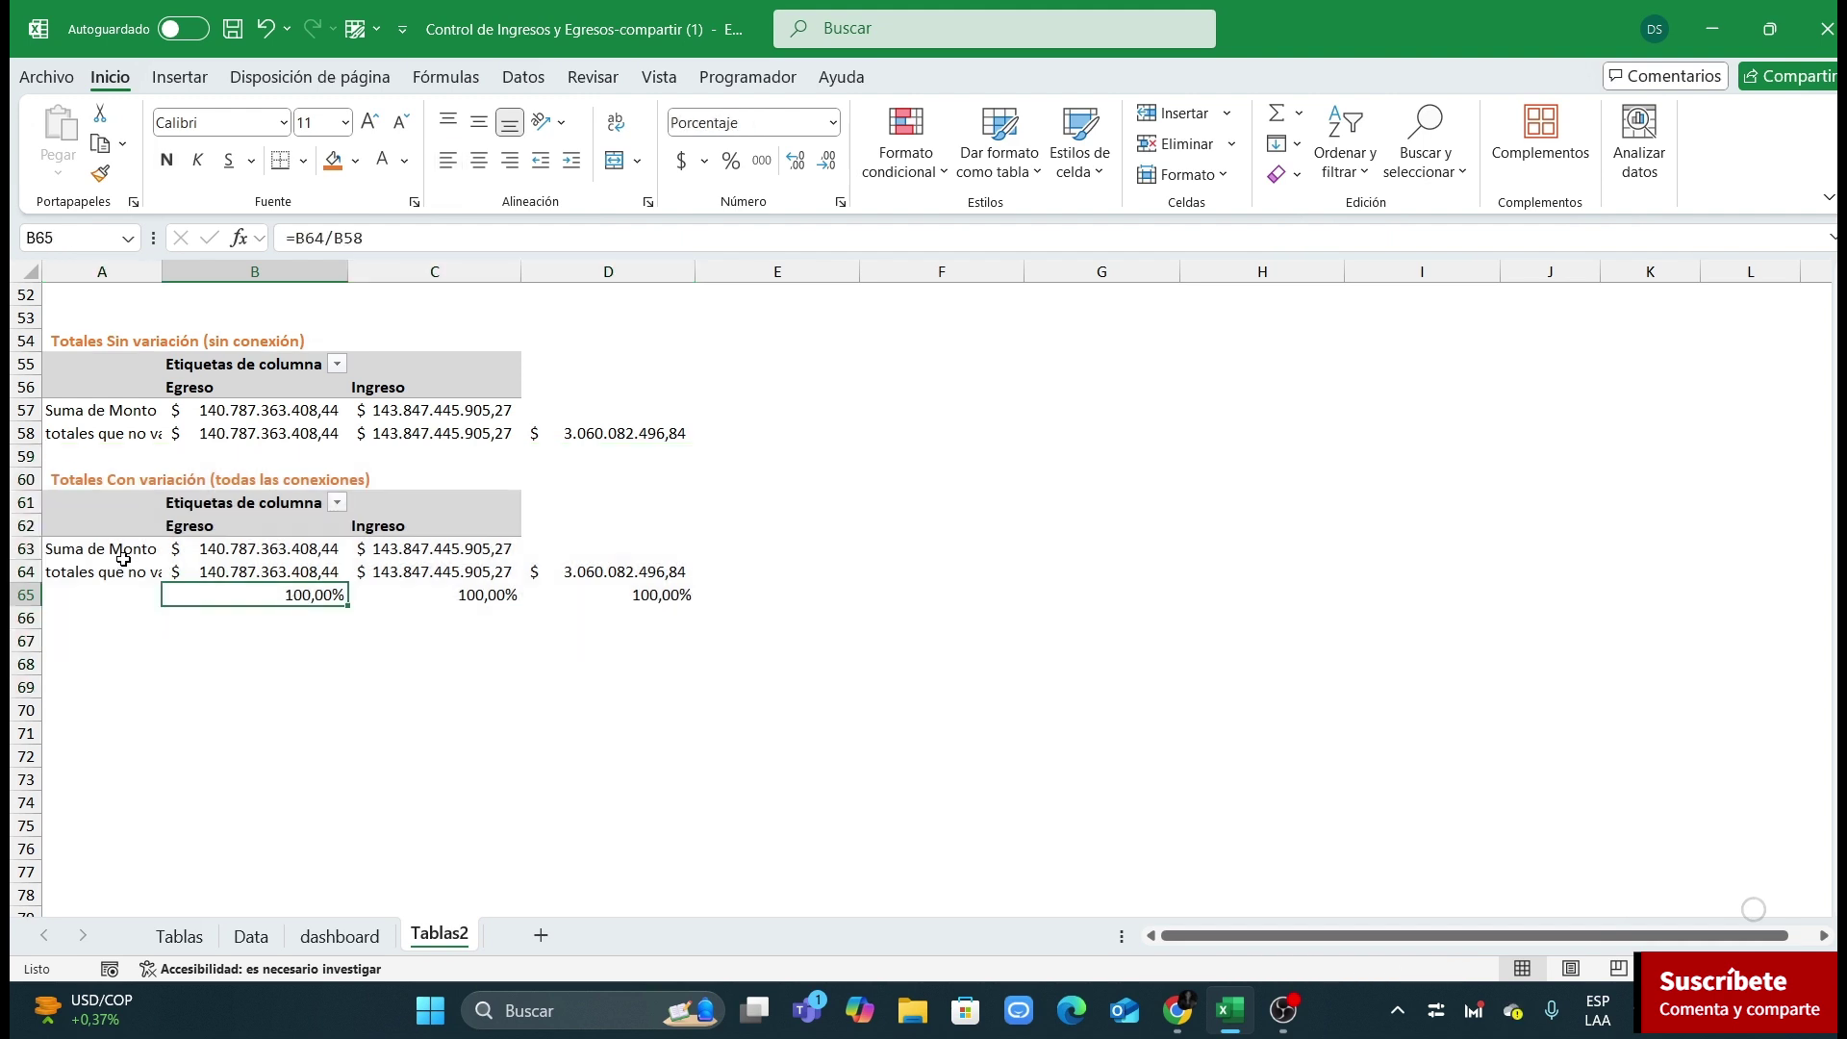
drag(123, 560, 630, 613)
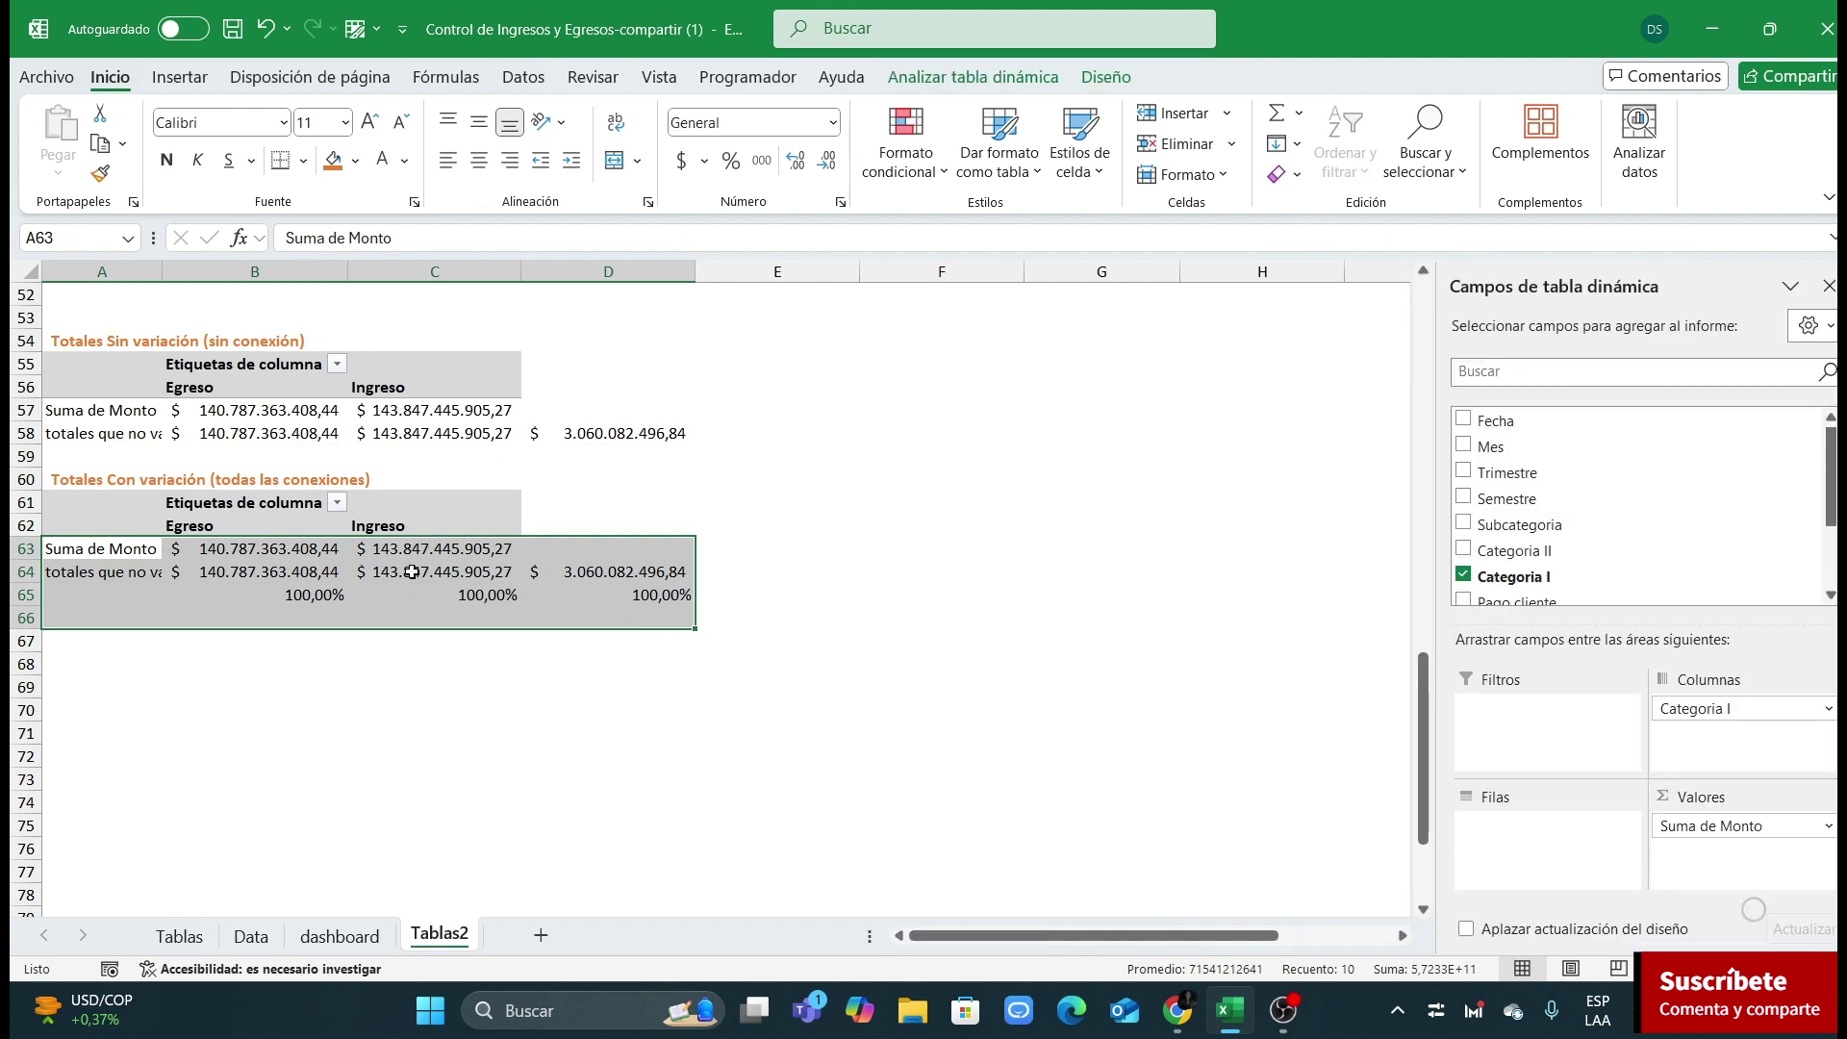
drag(55, 360, 641, 443)
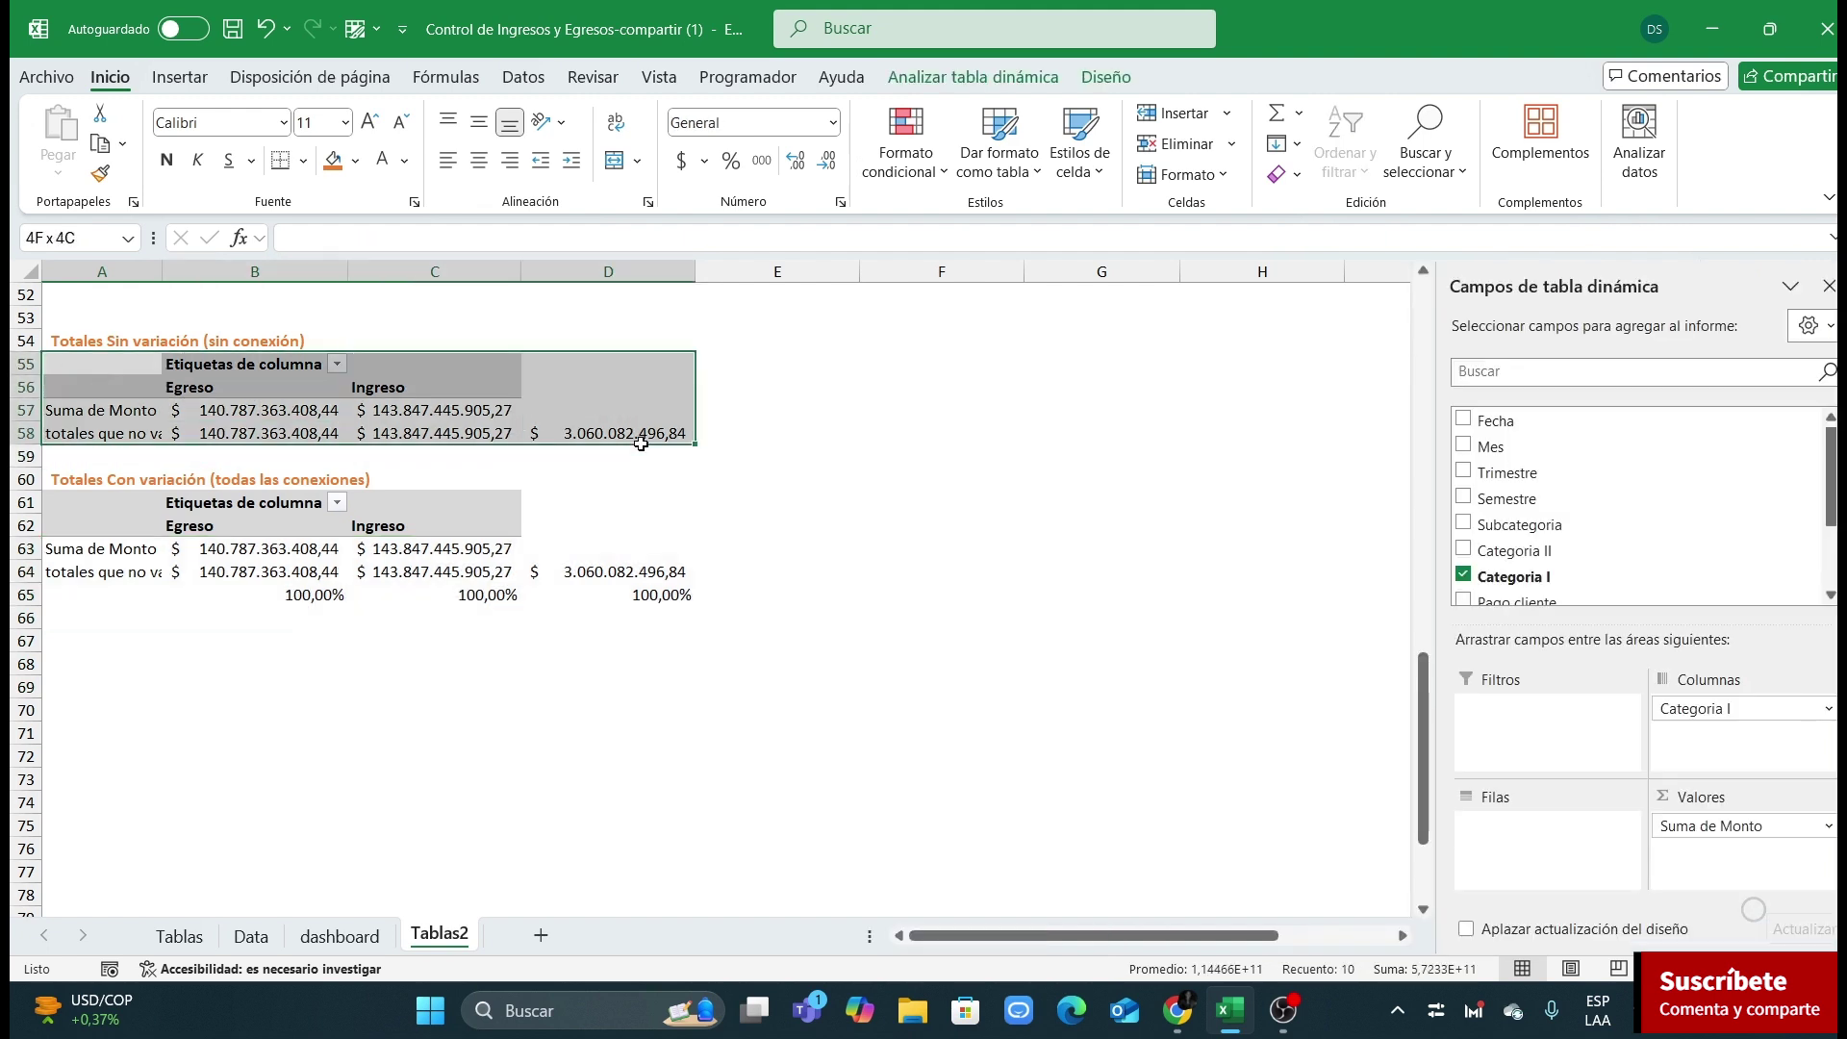
Step: Examine the two totals tables on Tablas2 and the Grafico cascada source table on the Tablas sheet
click(298, 605)
drag(214, 404, 669, 436)
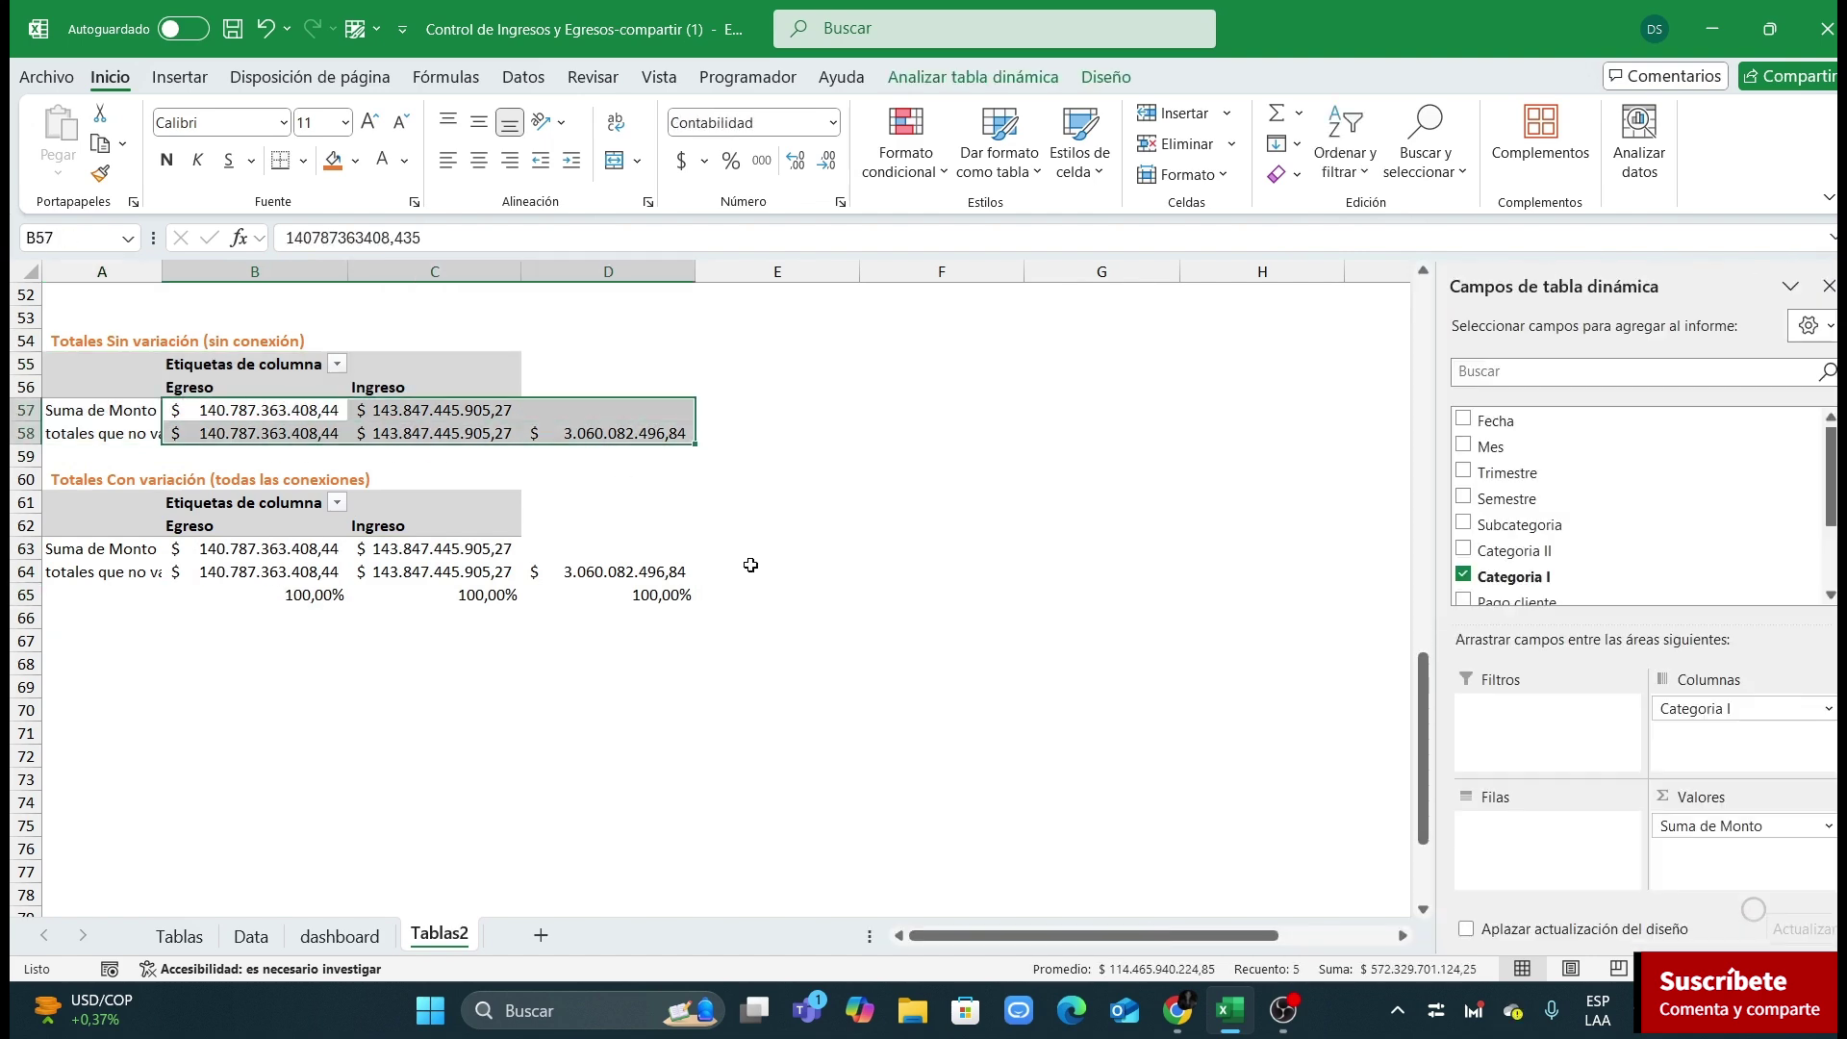
click(760, 630)
drag(317, 595, 712, 621)
click(606, 757)
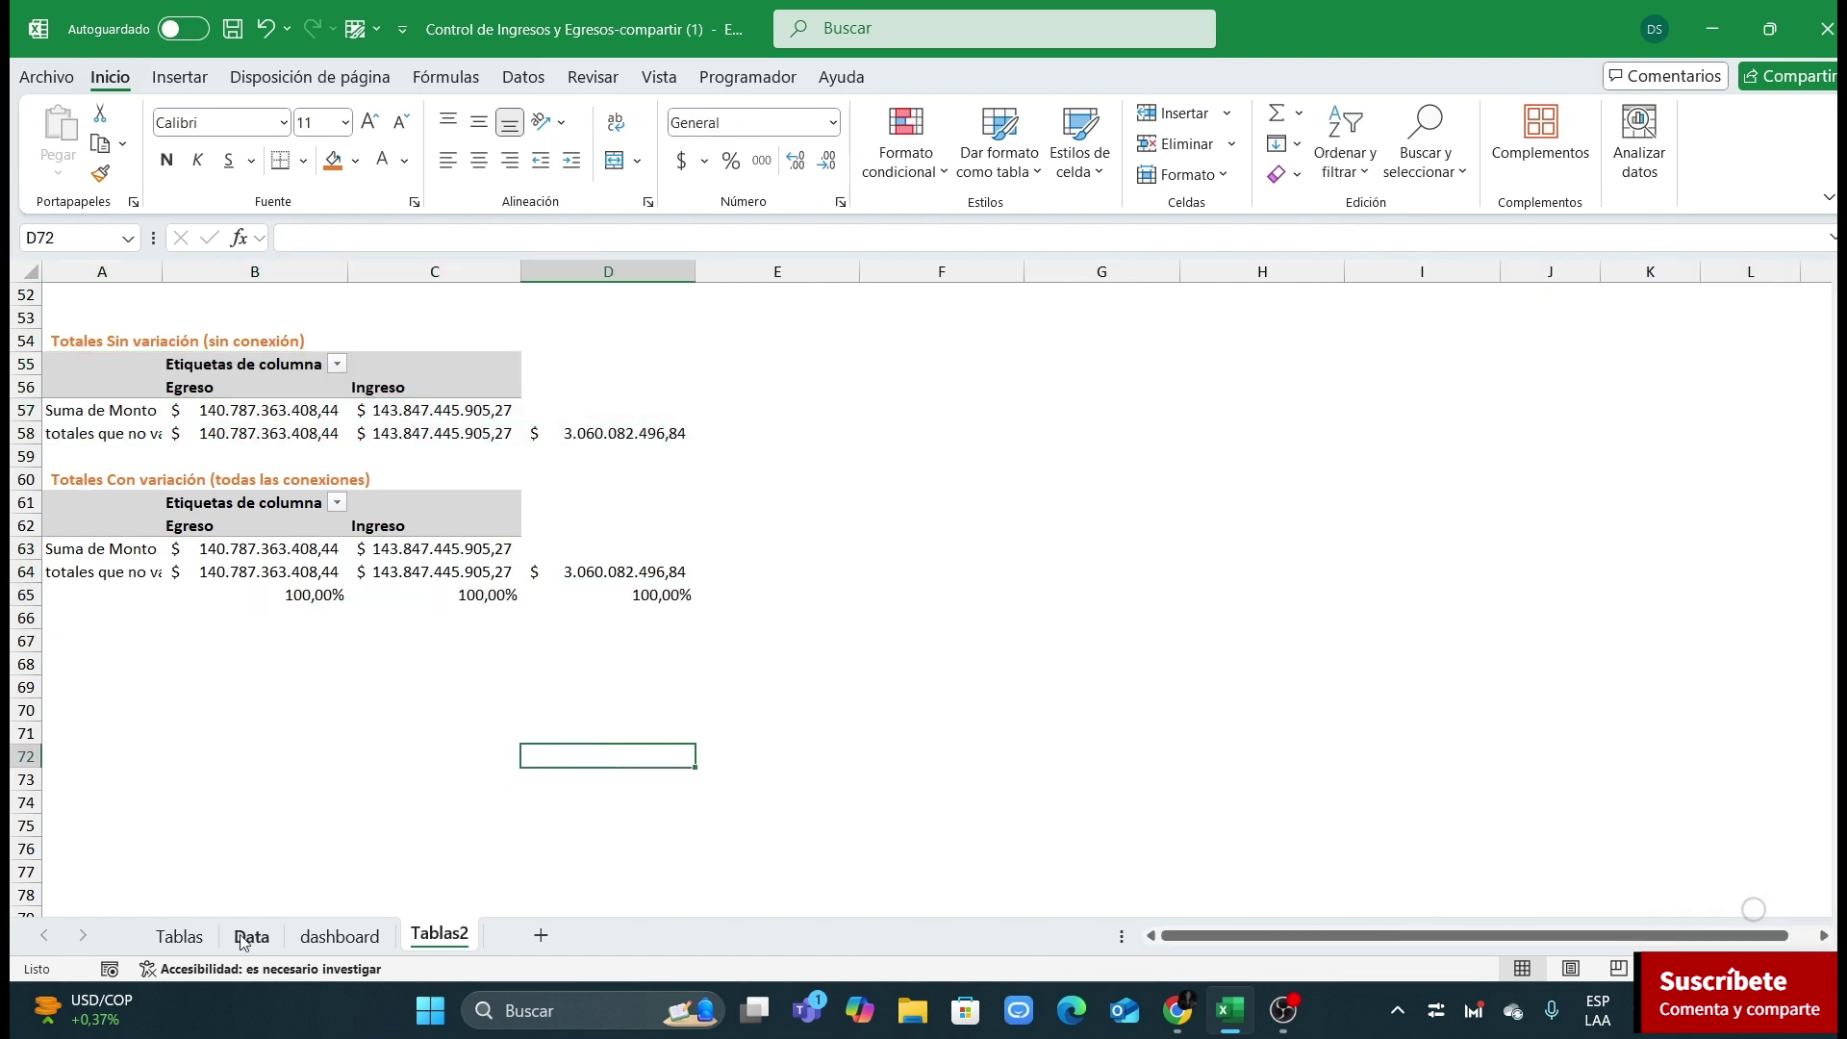
click(179, 936)
scroll(462, 755, down, 6)
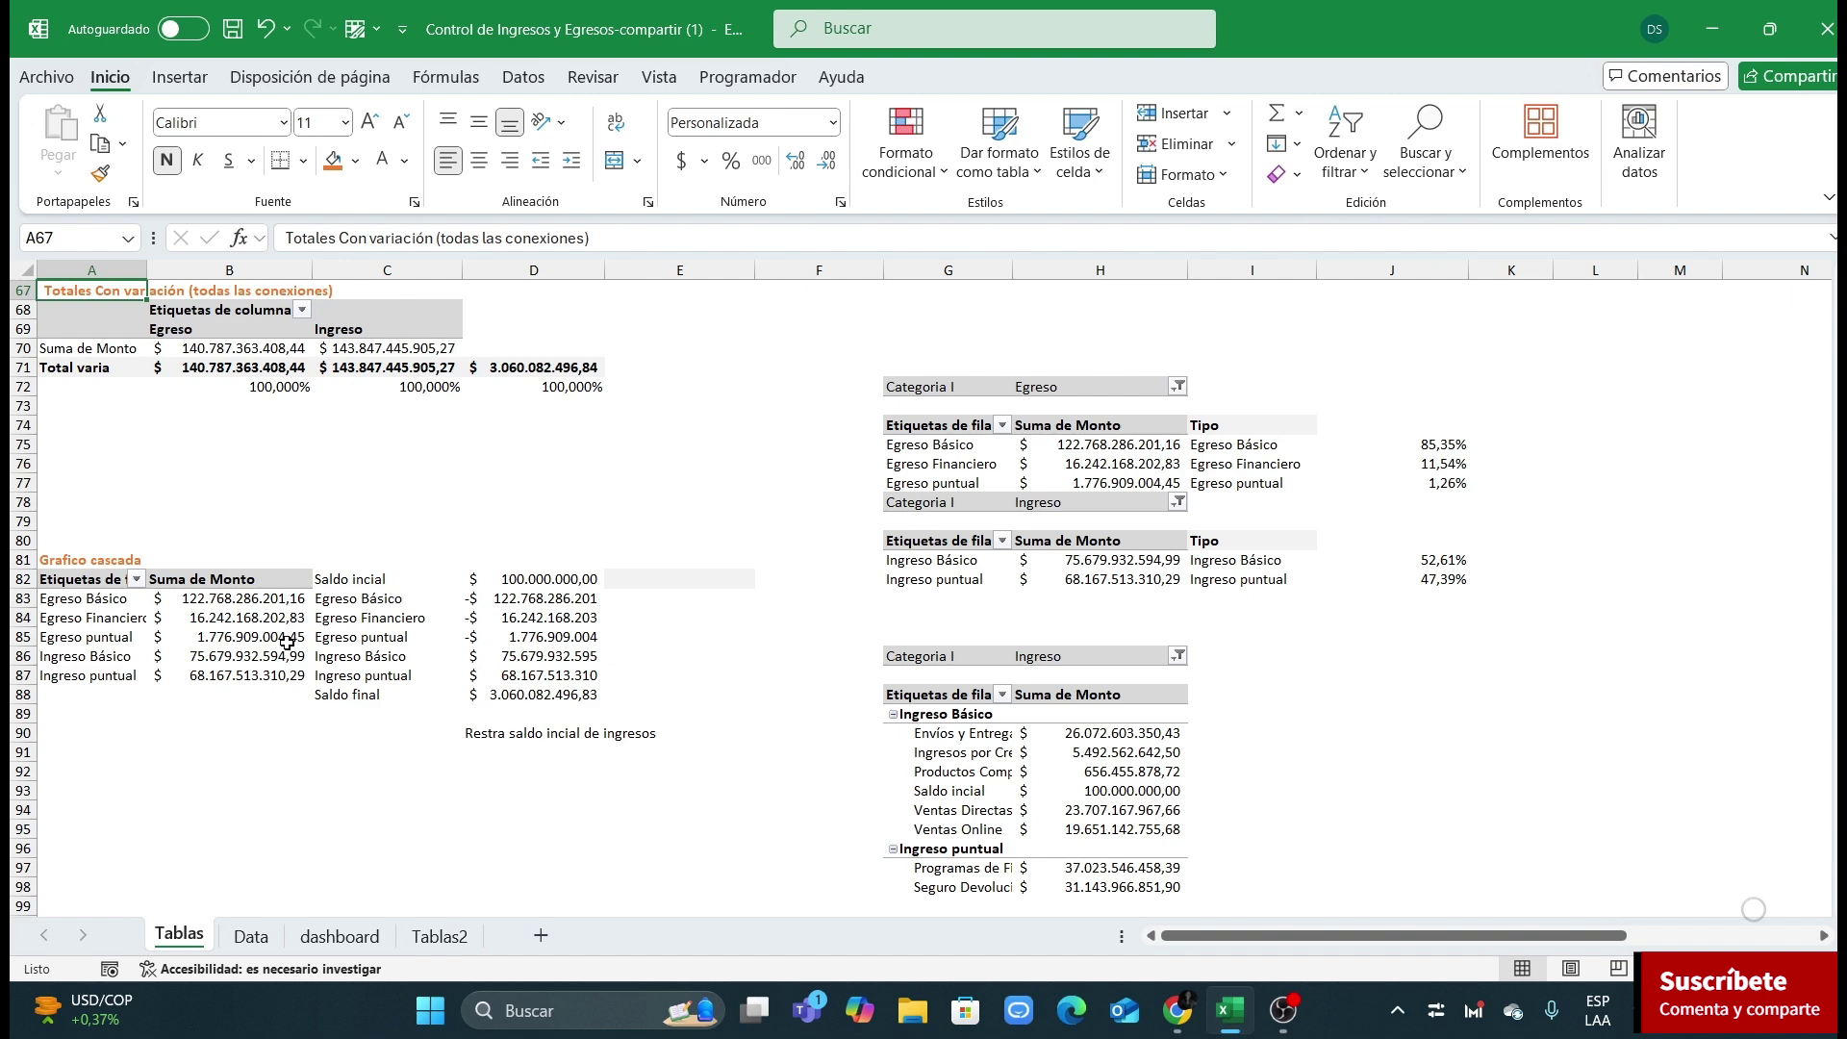
Step: Copy the Totales Con variación pivot table on the Tablas2 sheet and paste the copy at A68
click(440, 936)
key(ctrl+a)
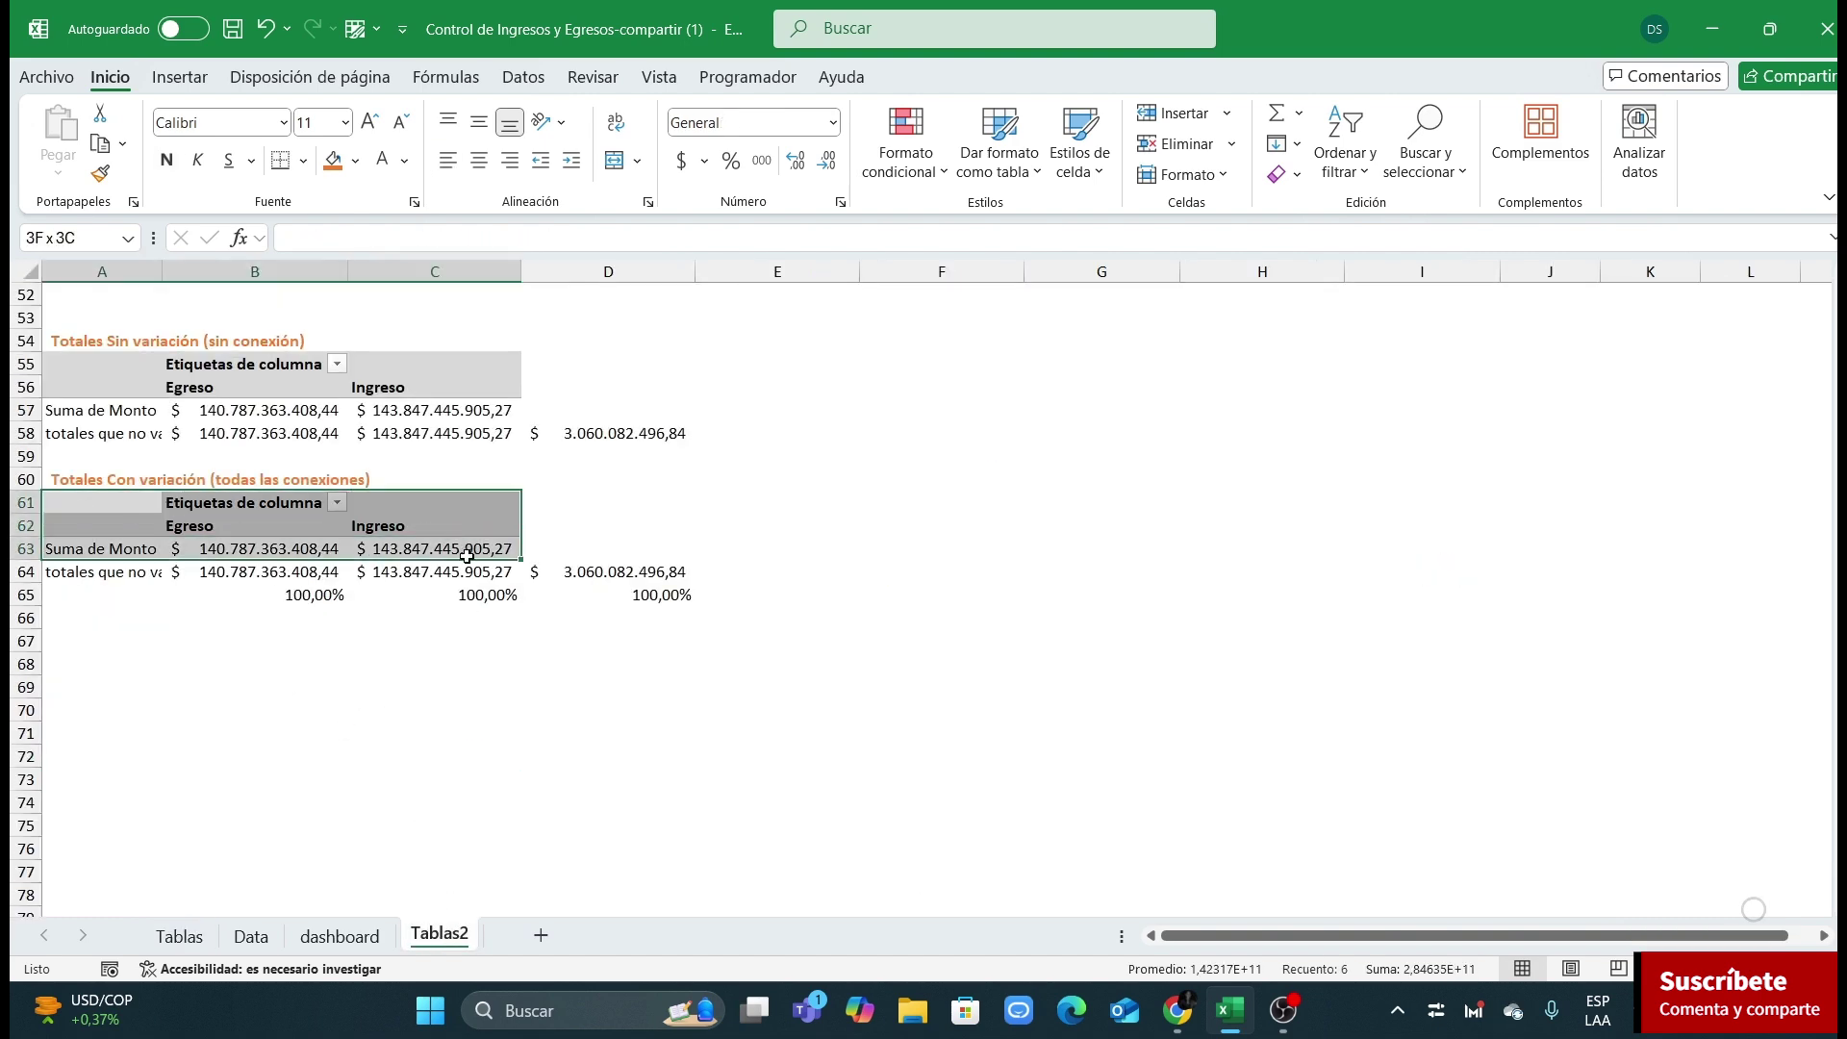
key(ctrl+c)
click(67, 666)
key(ctrl+v)
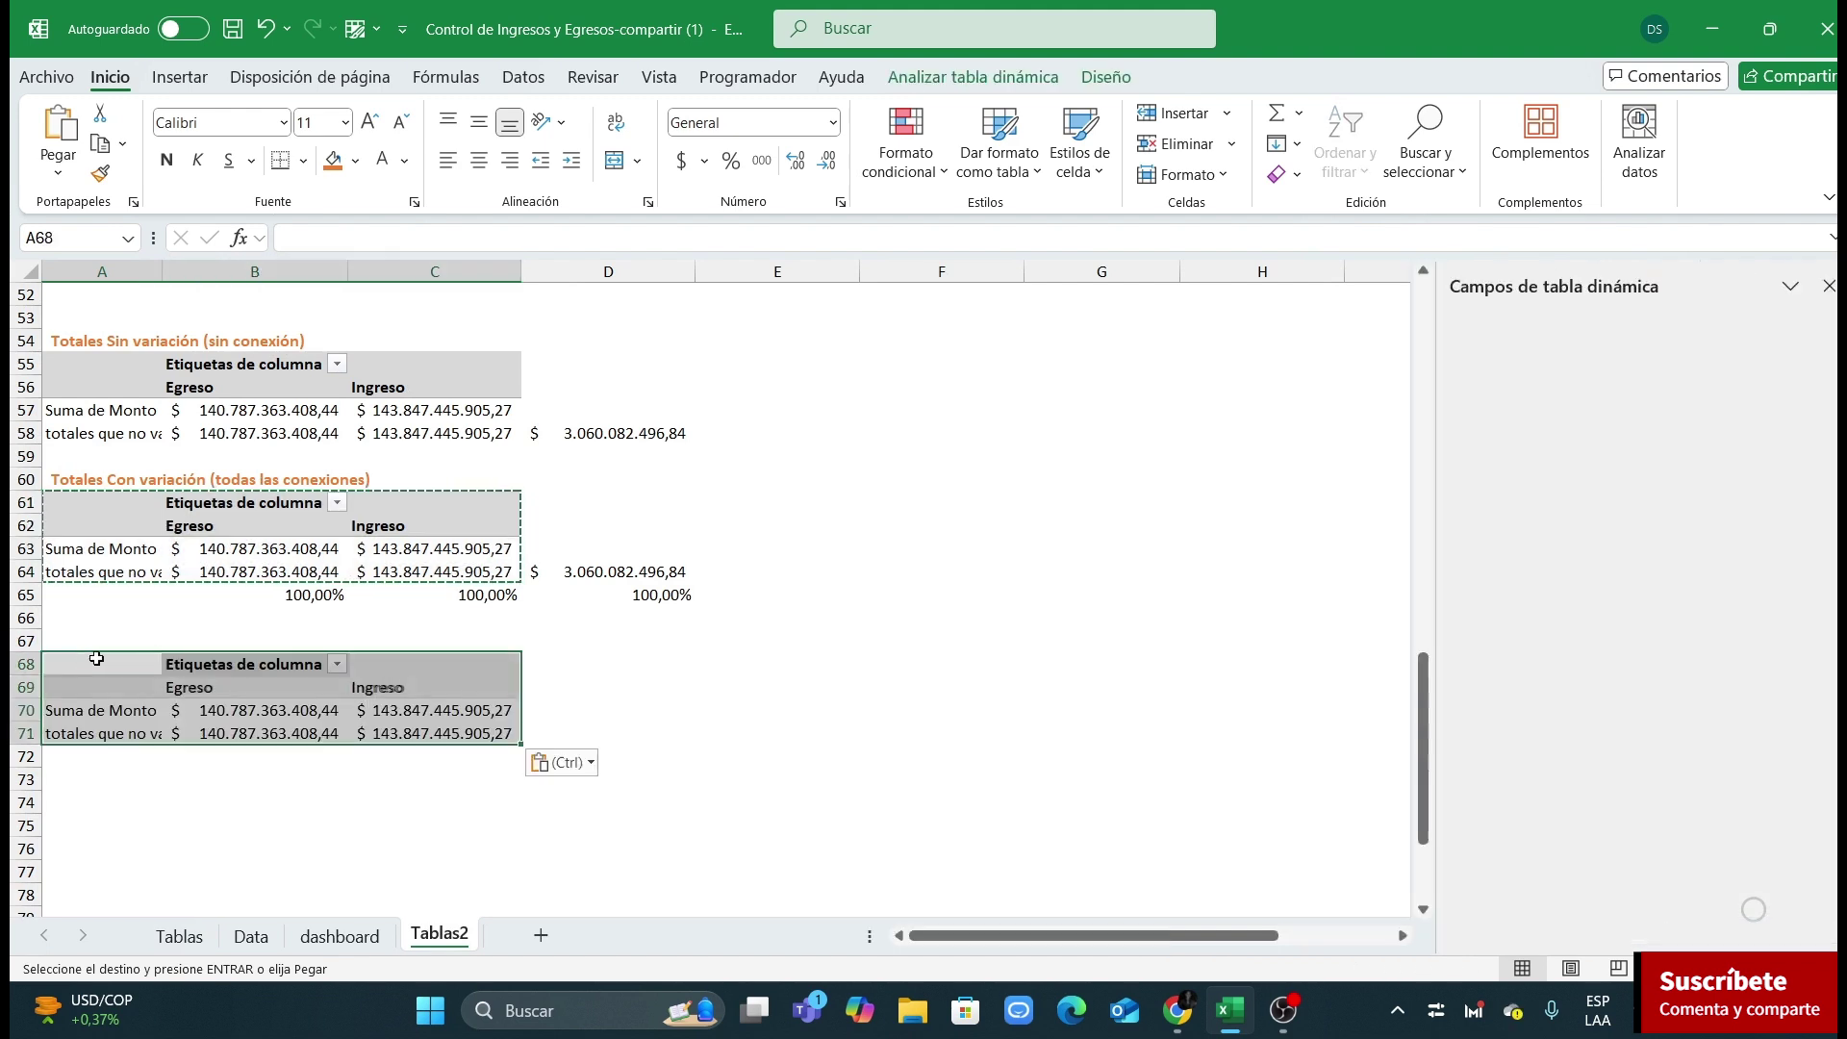
Step: Remove the Categoria I field from the columns of the pivot table copy at A68
click(327, 687)
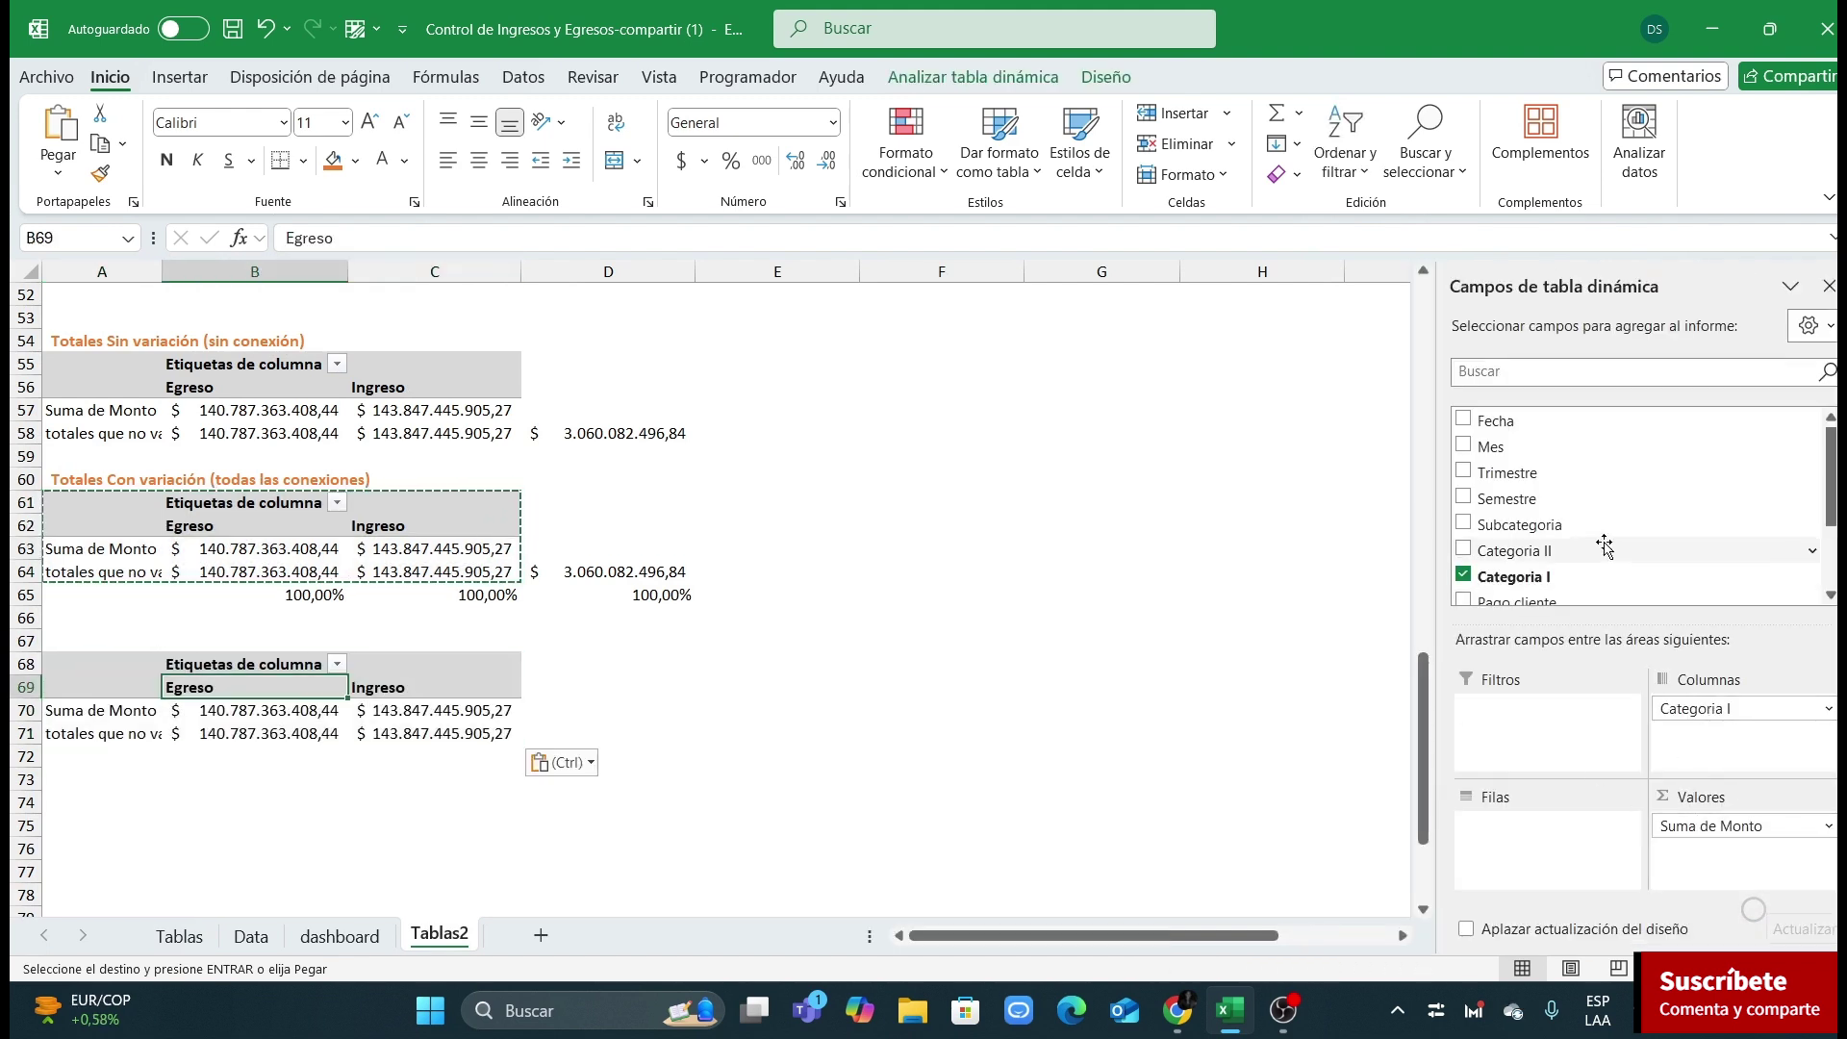
drag(1723, 708, 1544, 826)
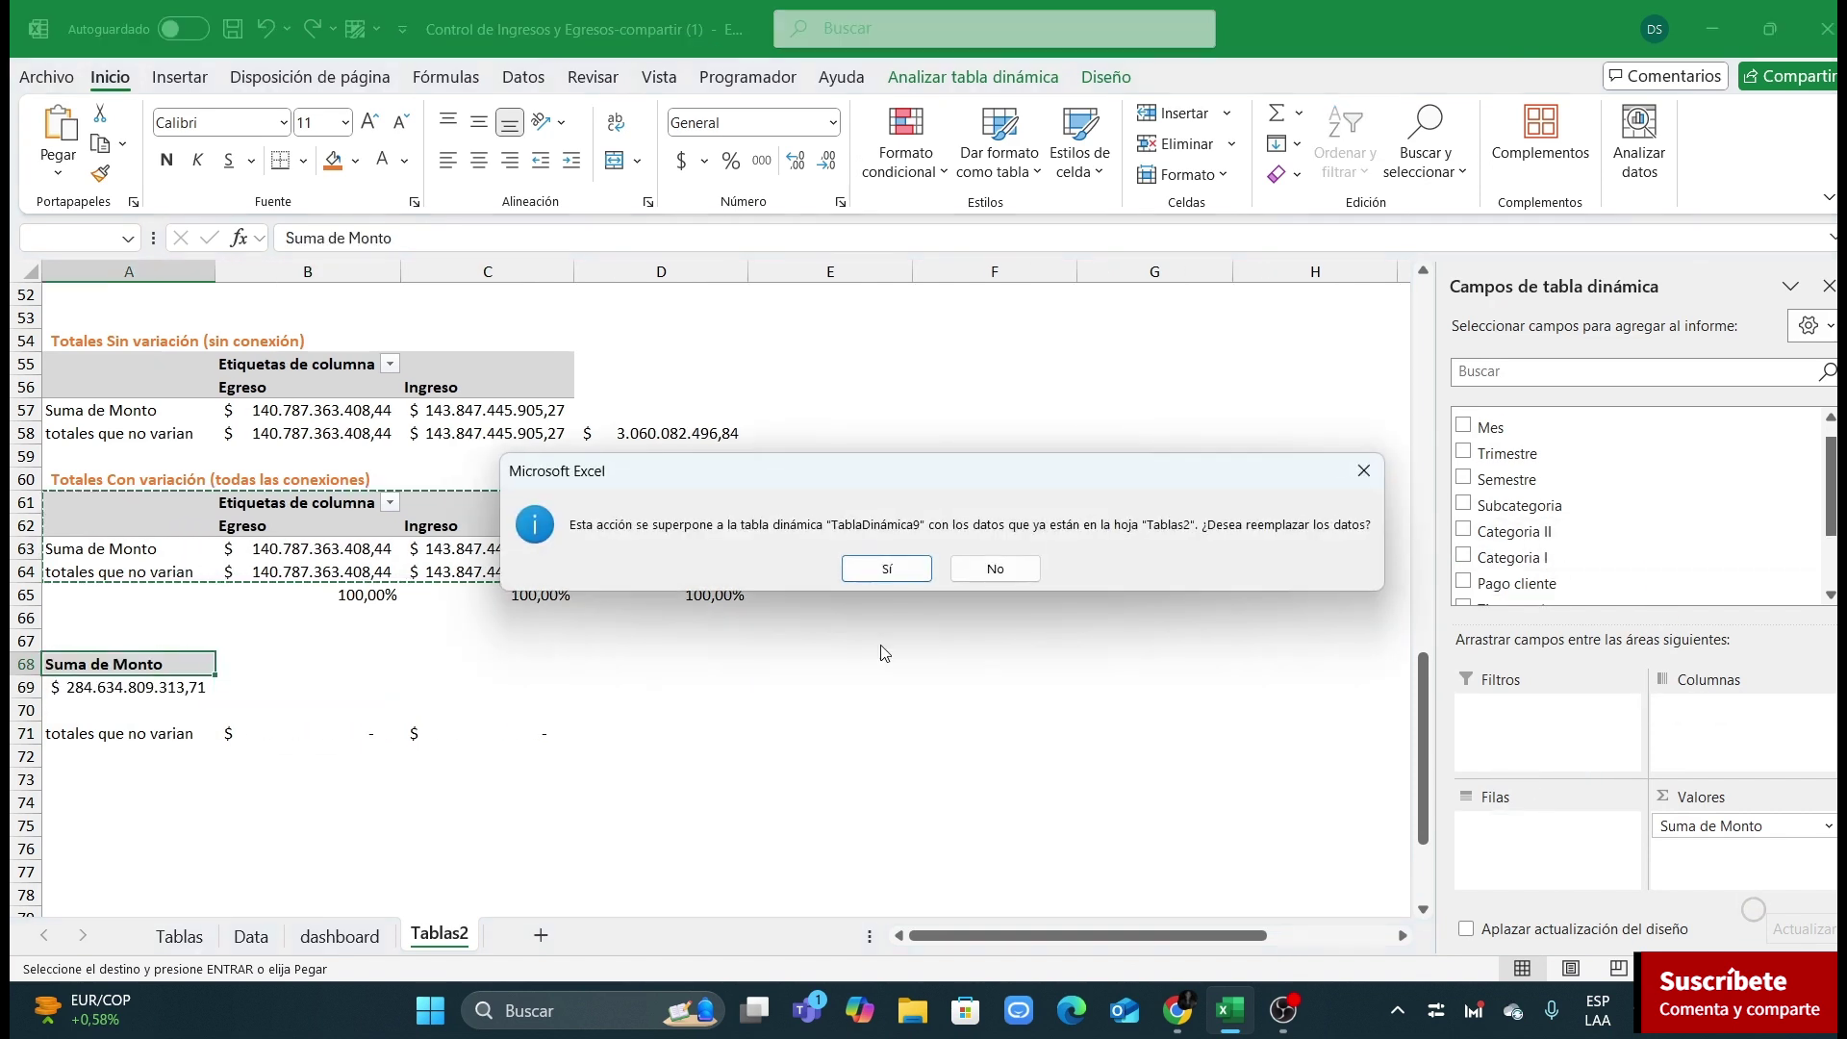
click(1364, 470)
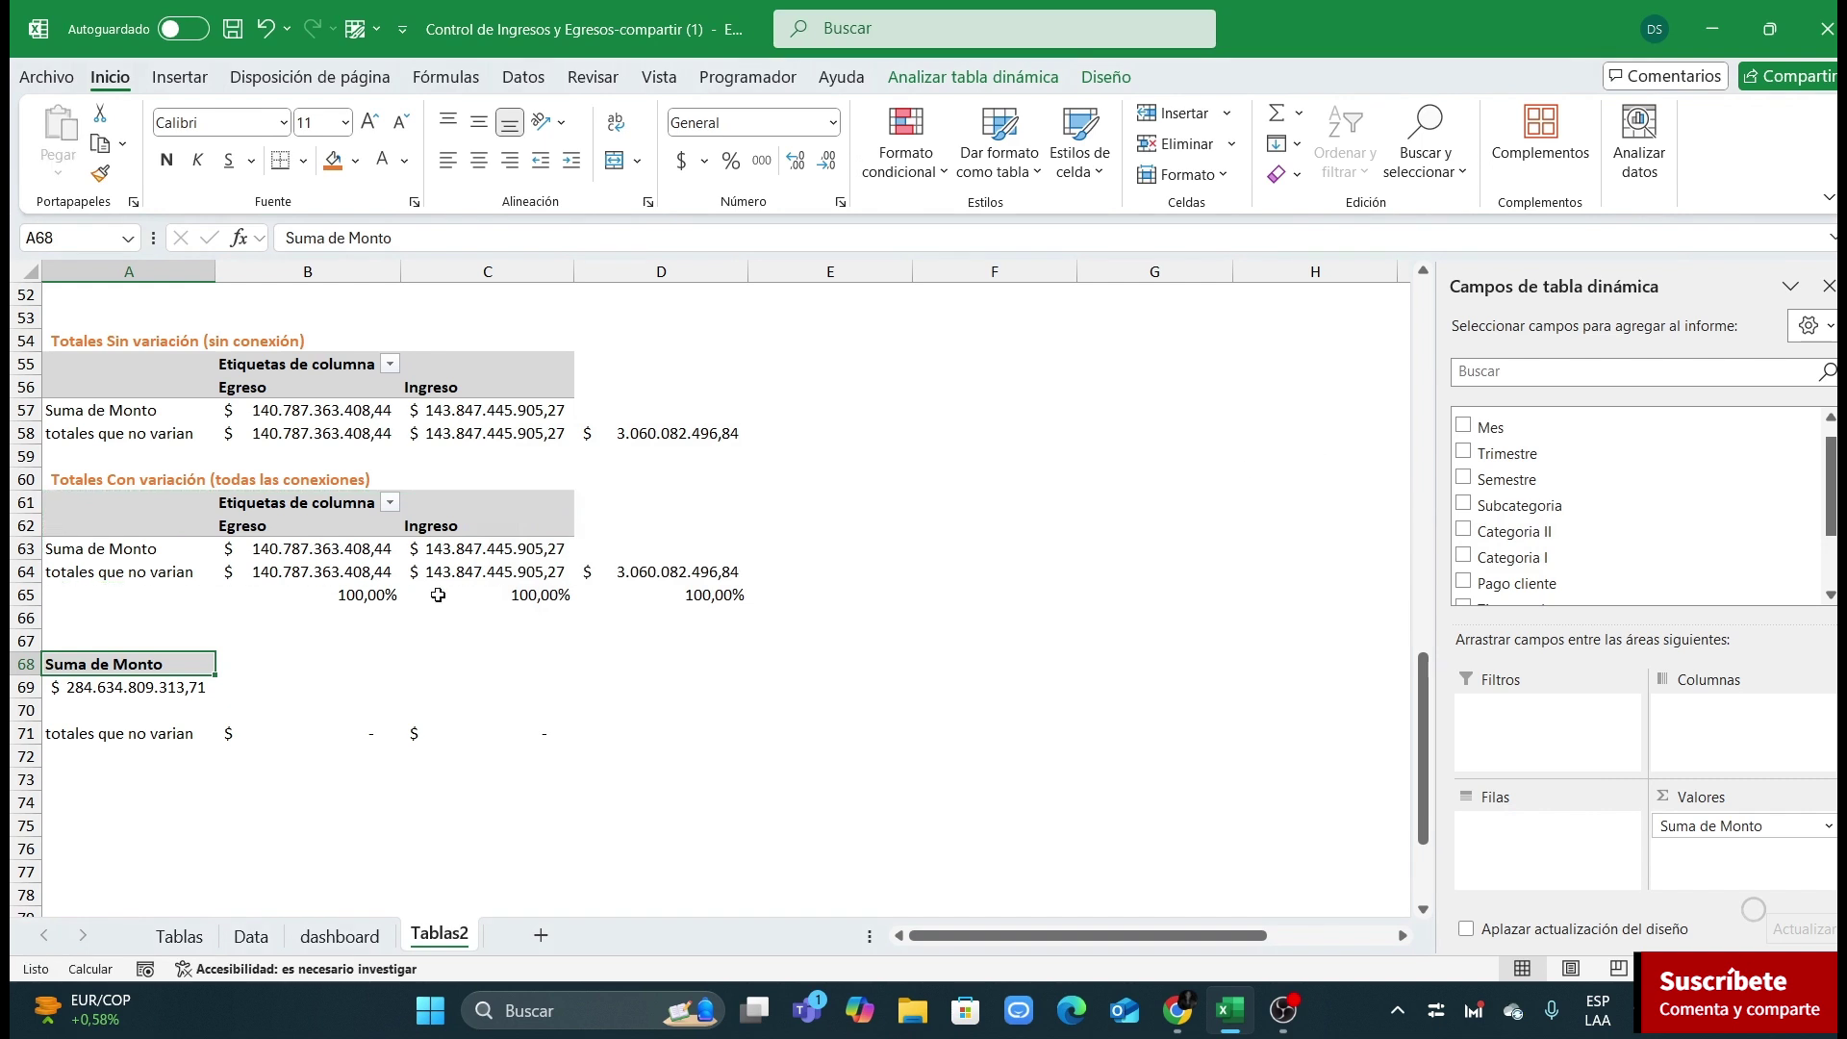
Step: Clear the leftover totals cells in row 71 and add Categoria II as the row field of the copied pivot table
click(135, 692)
drag(96, 734, 673, 802)
key(Delete)
click(148, 687)
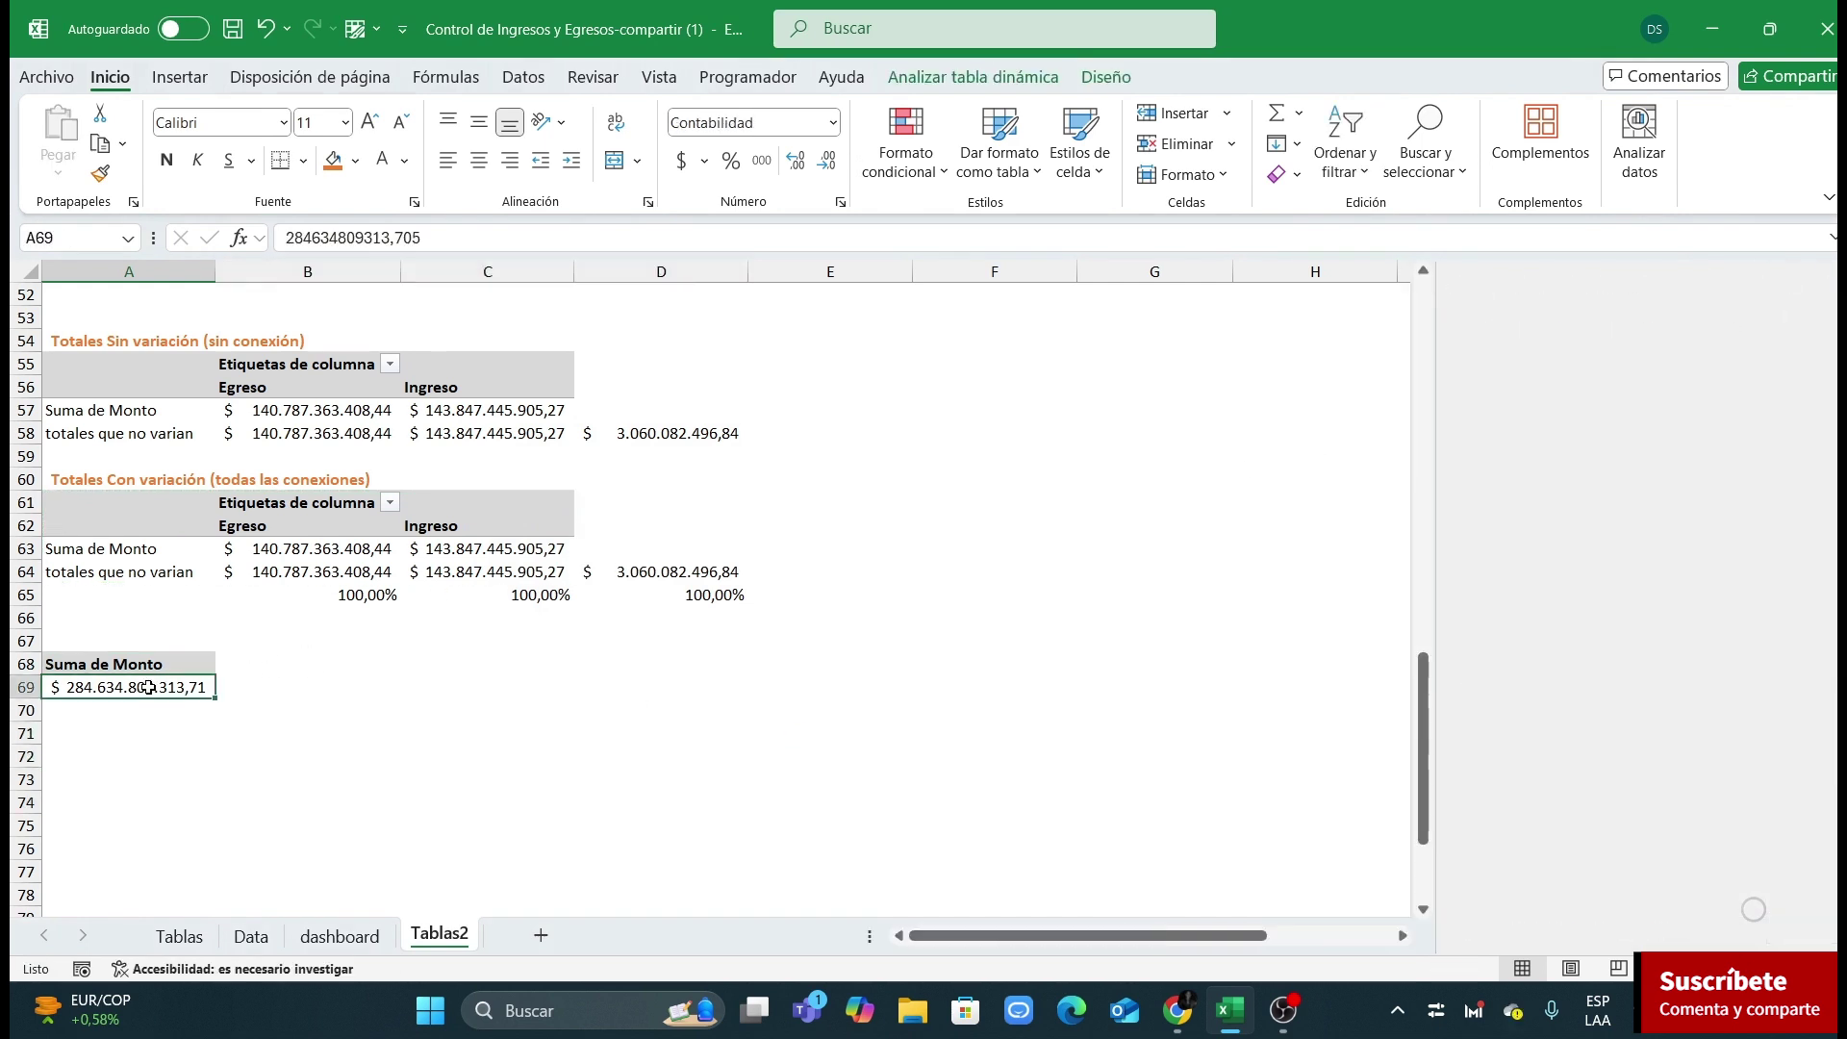
drag(1551, 532, 1587, 839)
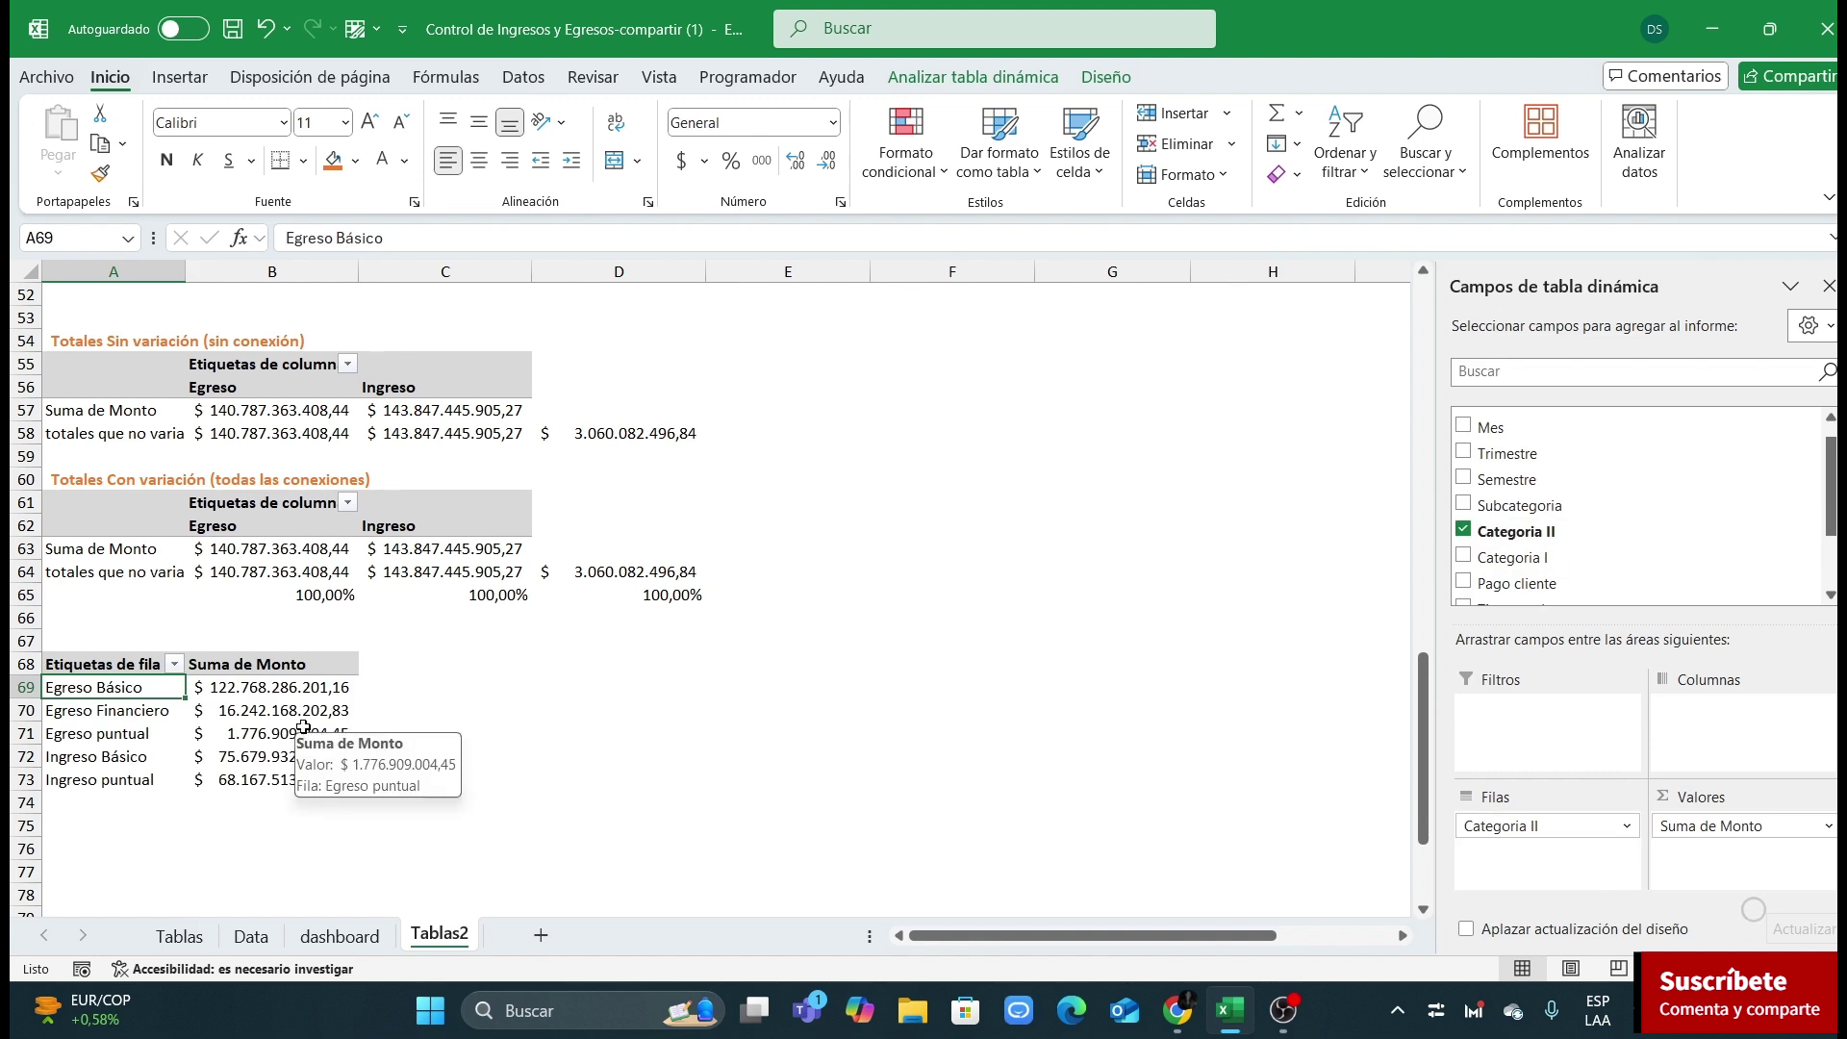
Step: Link the category names beside the new pivot table with =A69 in C69, filled down to C73
click(418, 687)
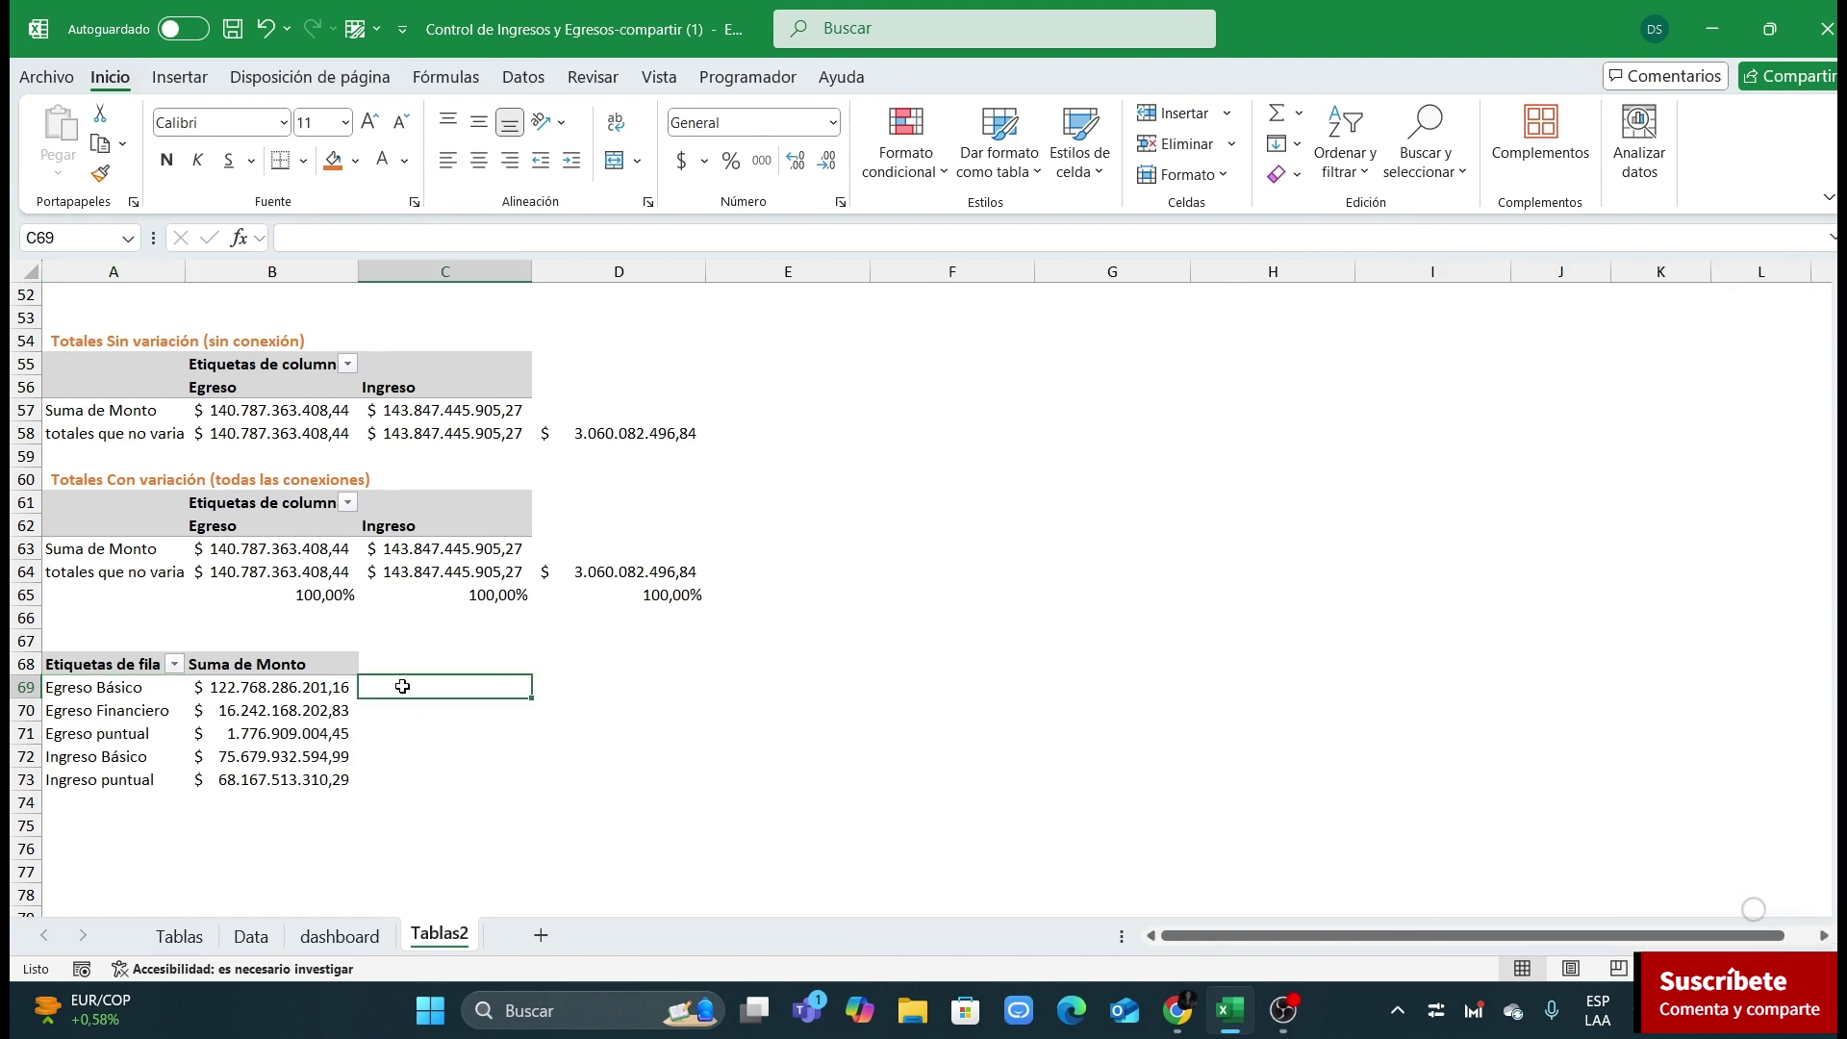
text(=)
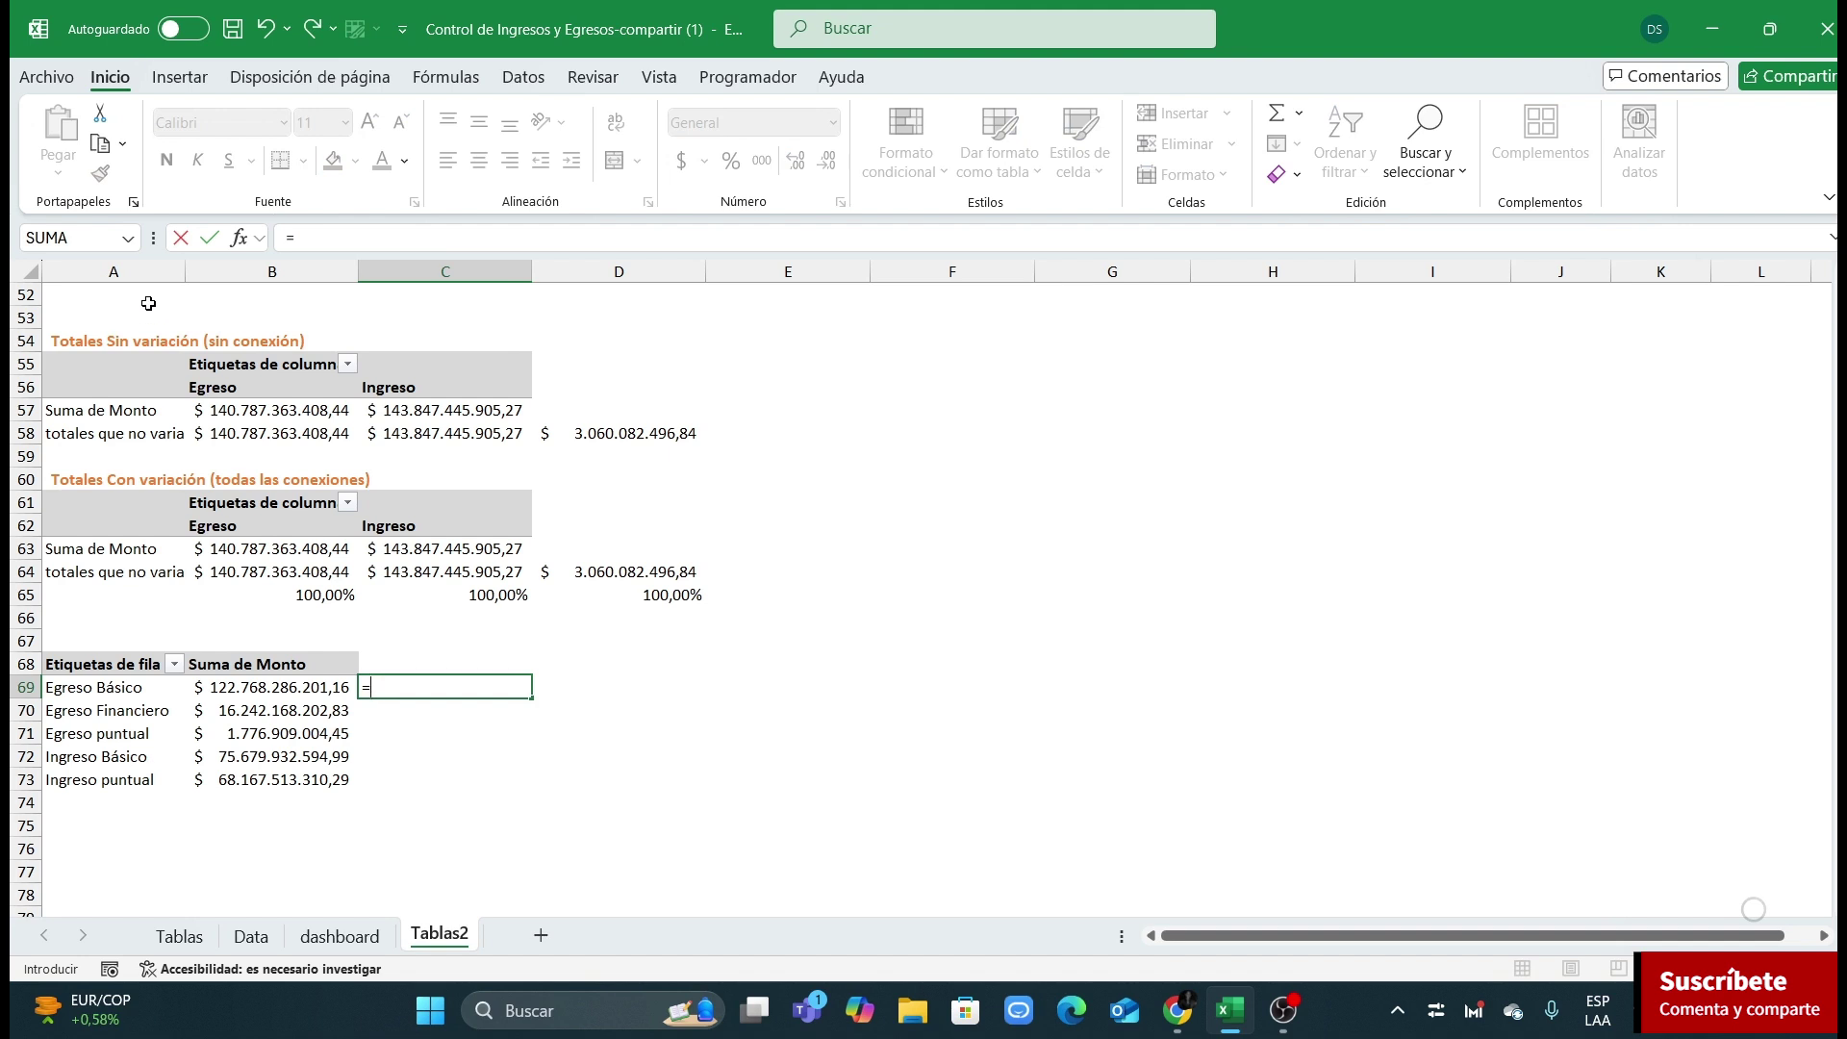
text(a69)
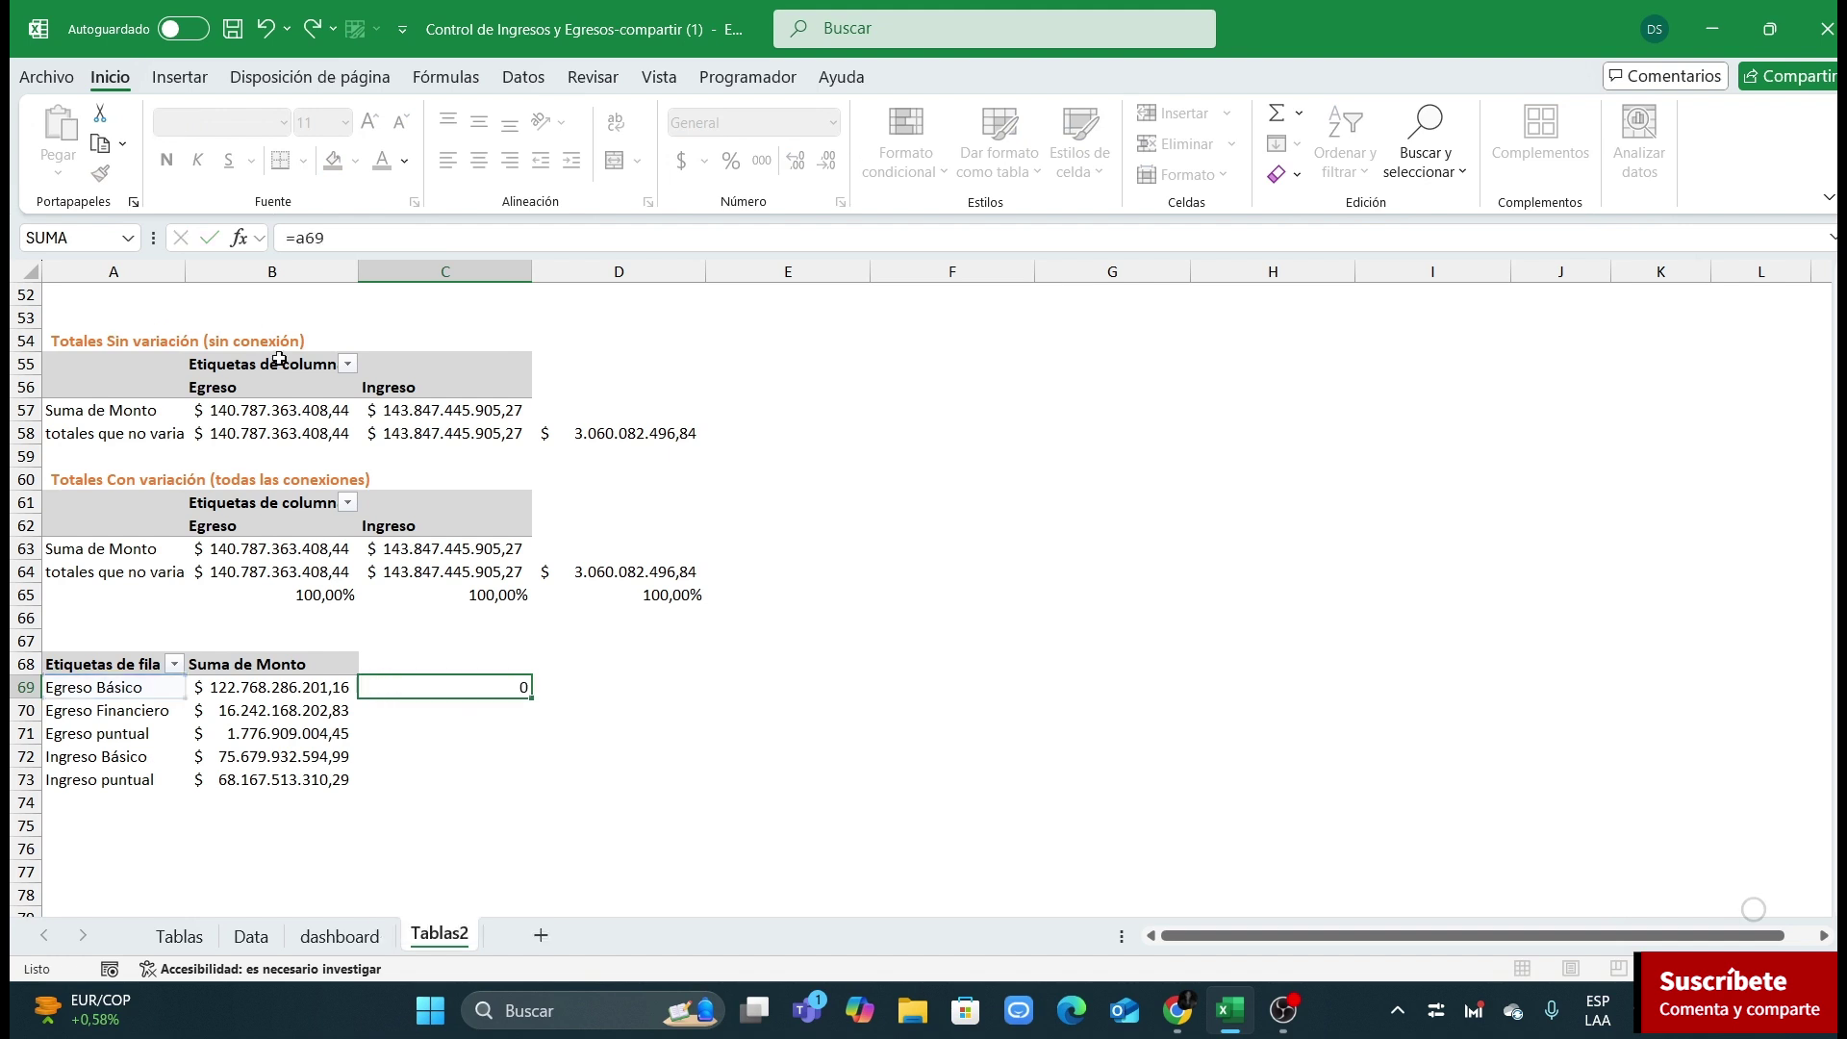
key(Return)
click(505, 691)
double_click(537, 699)
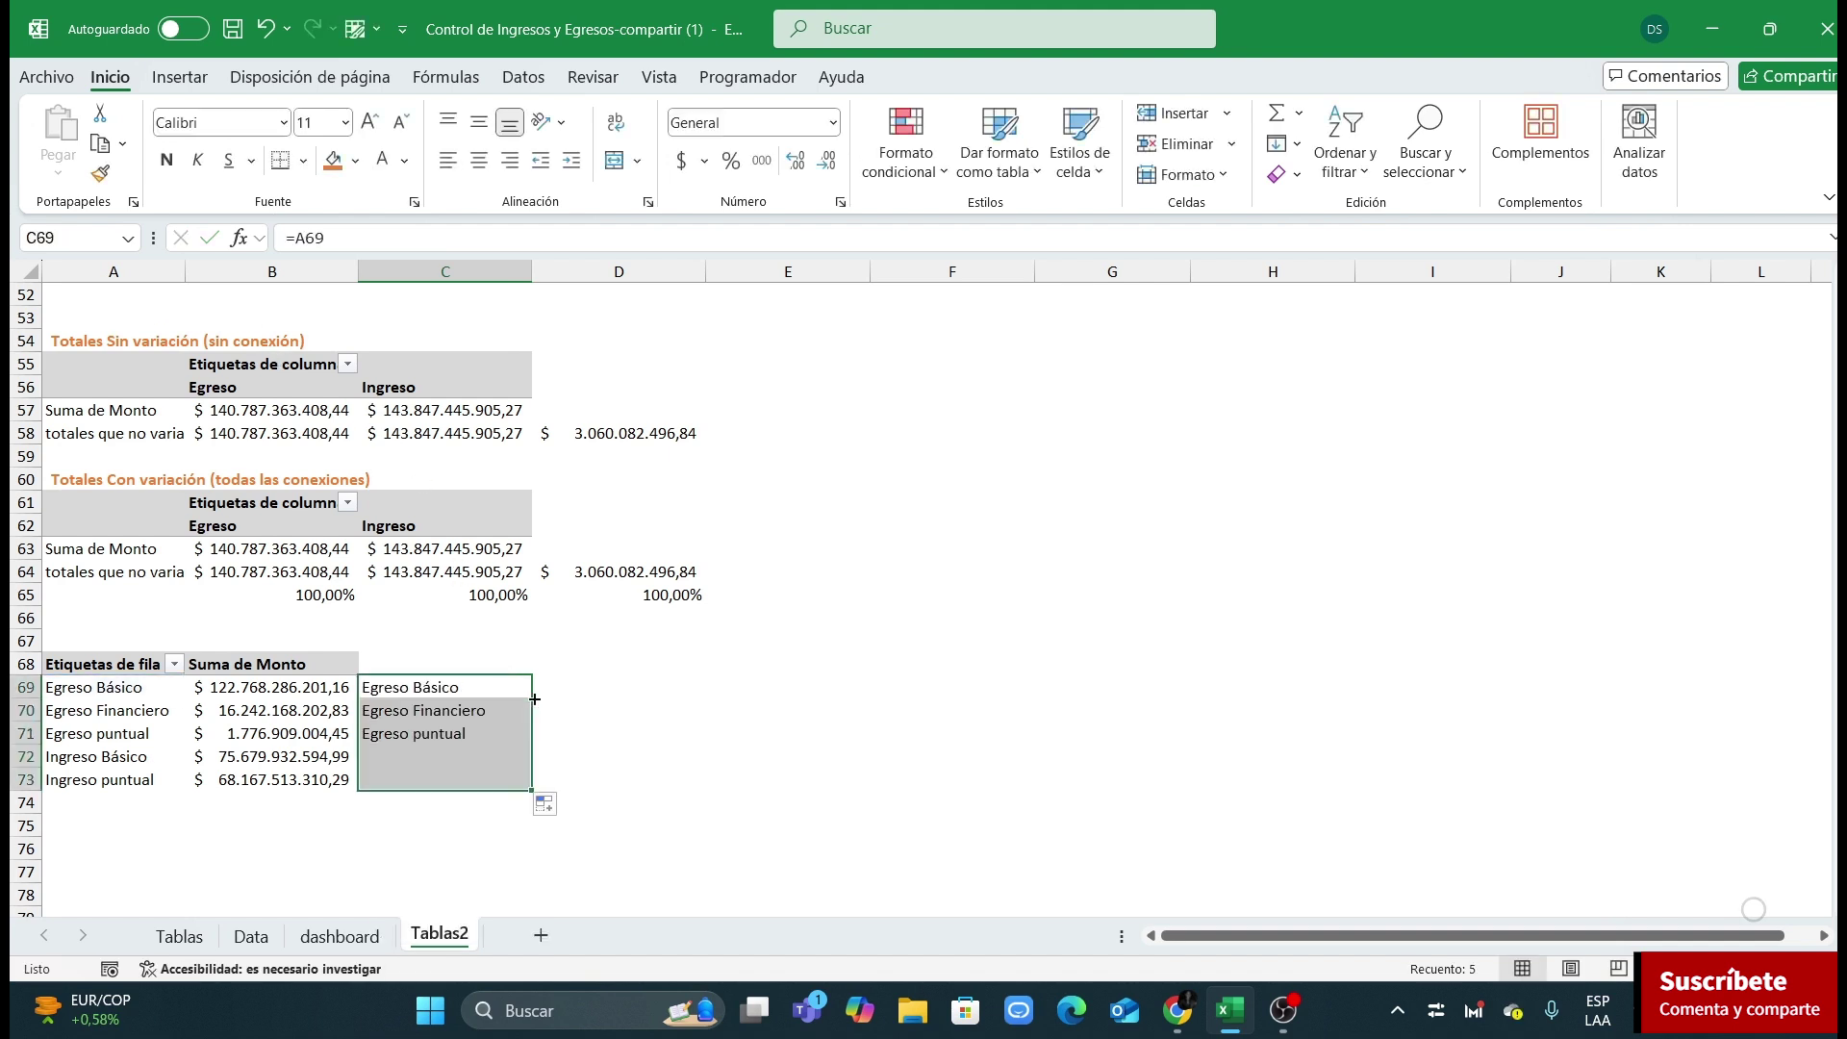
Step: Link the category amounts with =B69 in D69, filled down to D73
click(571, 683)
text(=b69)
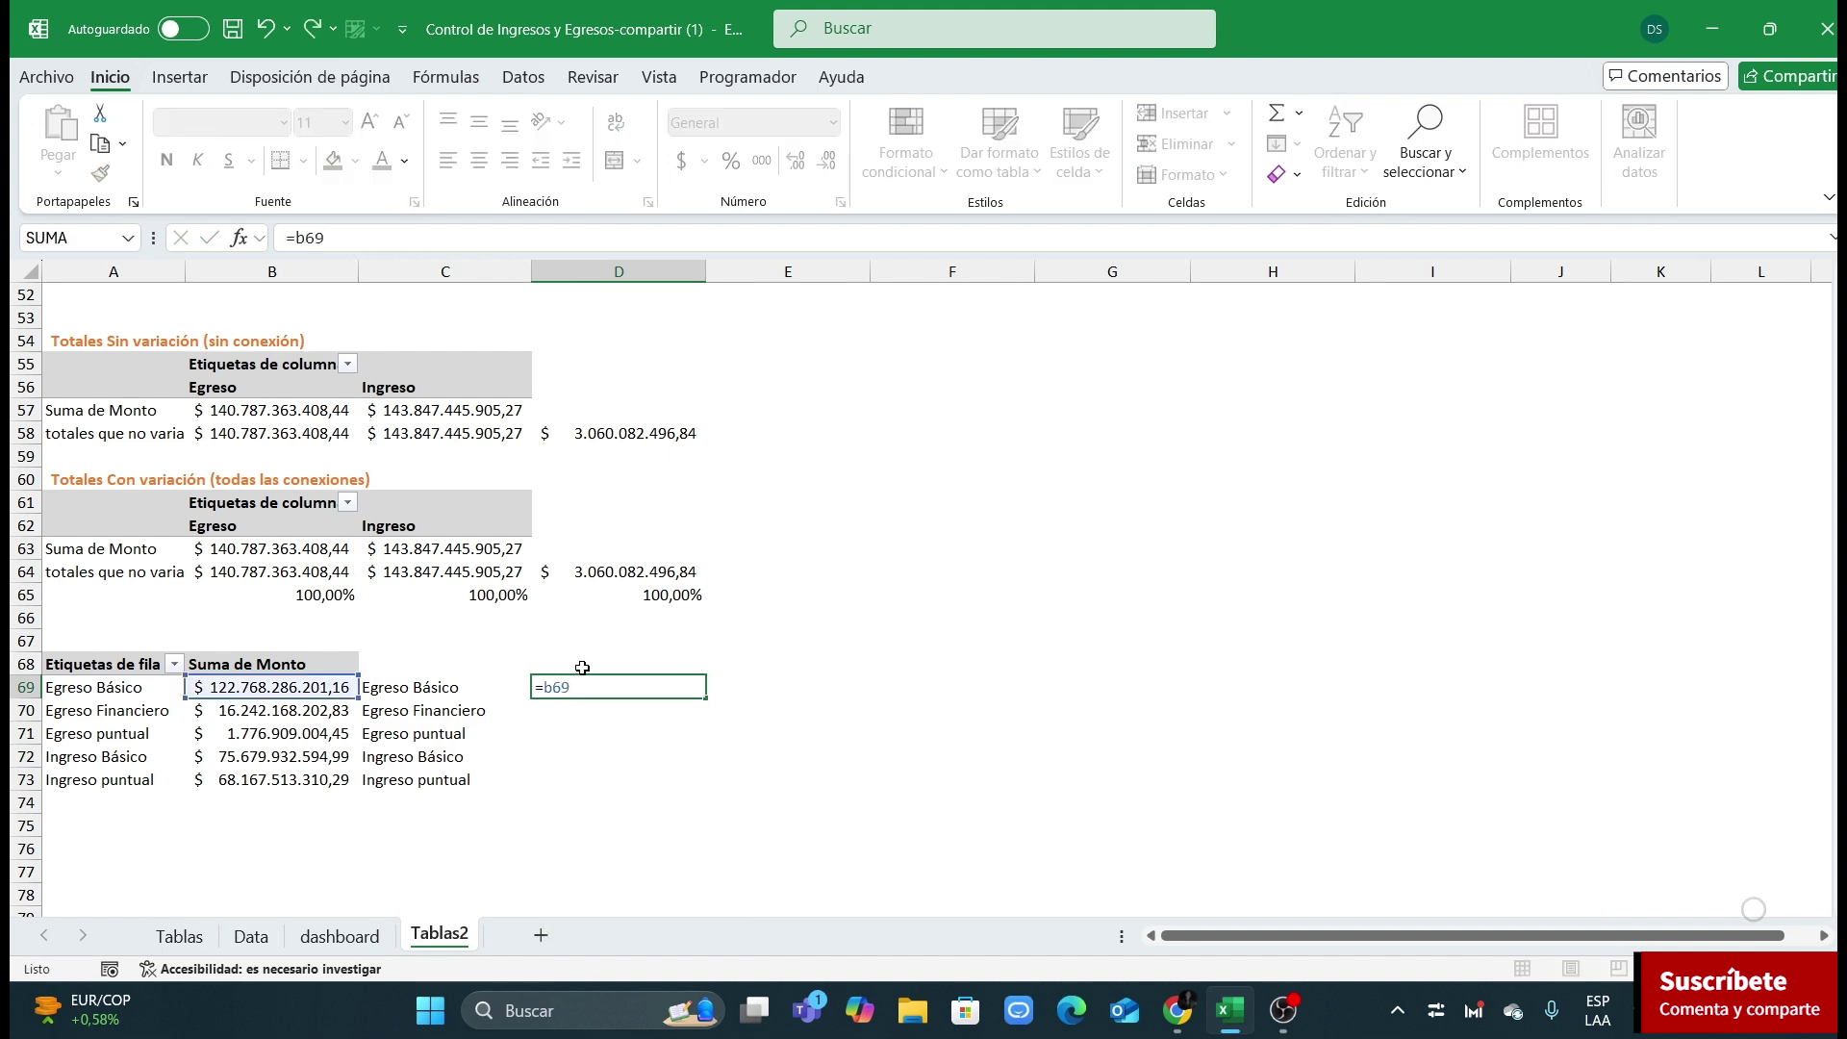
key(Return)
click(666, 691)
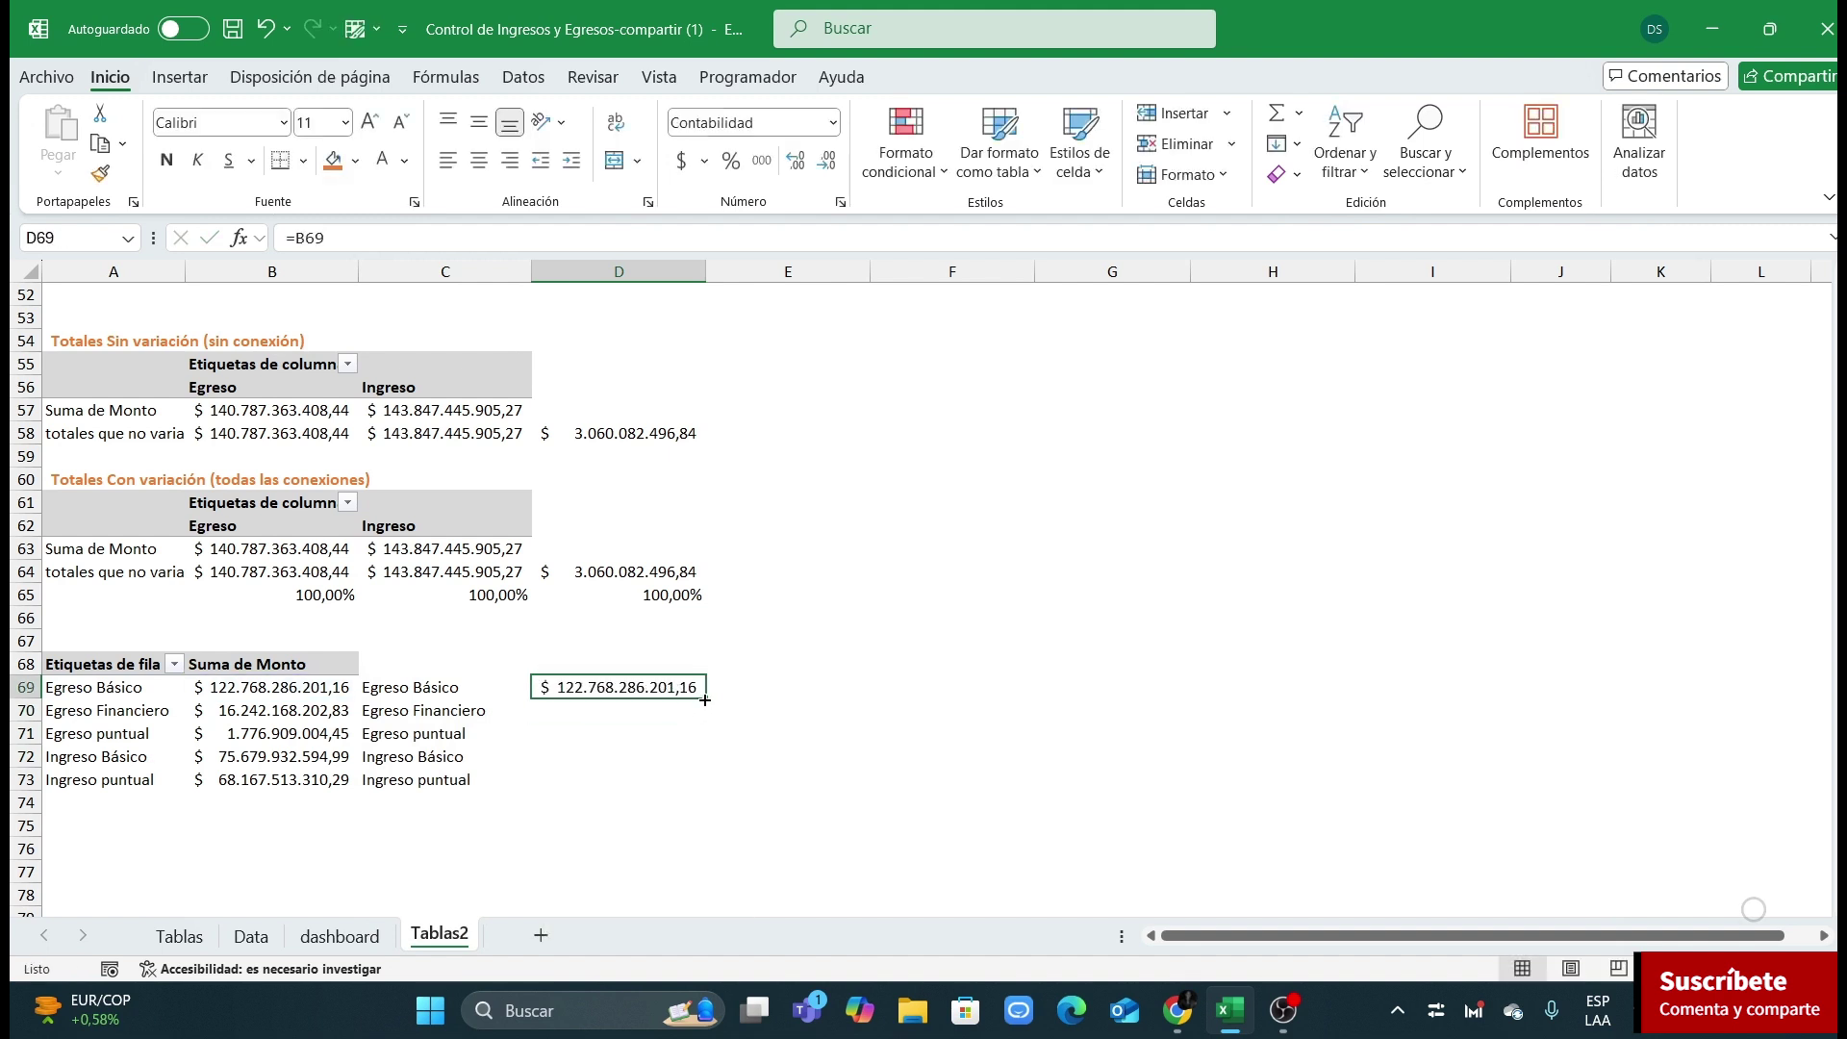
double_click(705, 701)
Step: Label C68 "Saldo inicial" and link D68 to the opening balance with =Data!K2
click(427, 666)
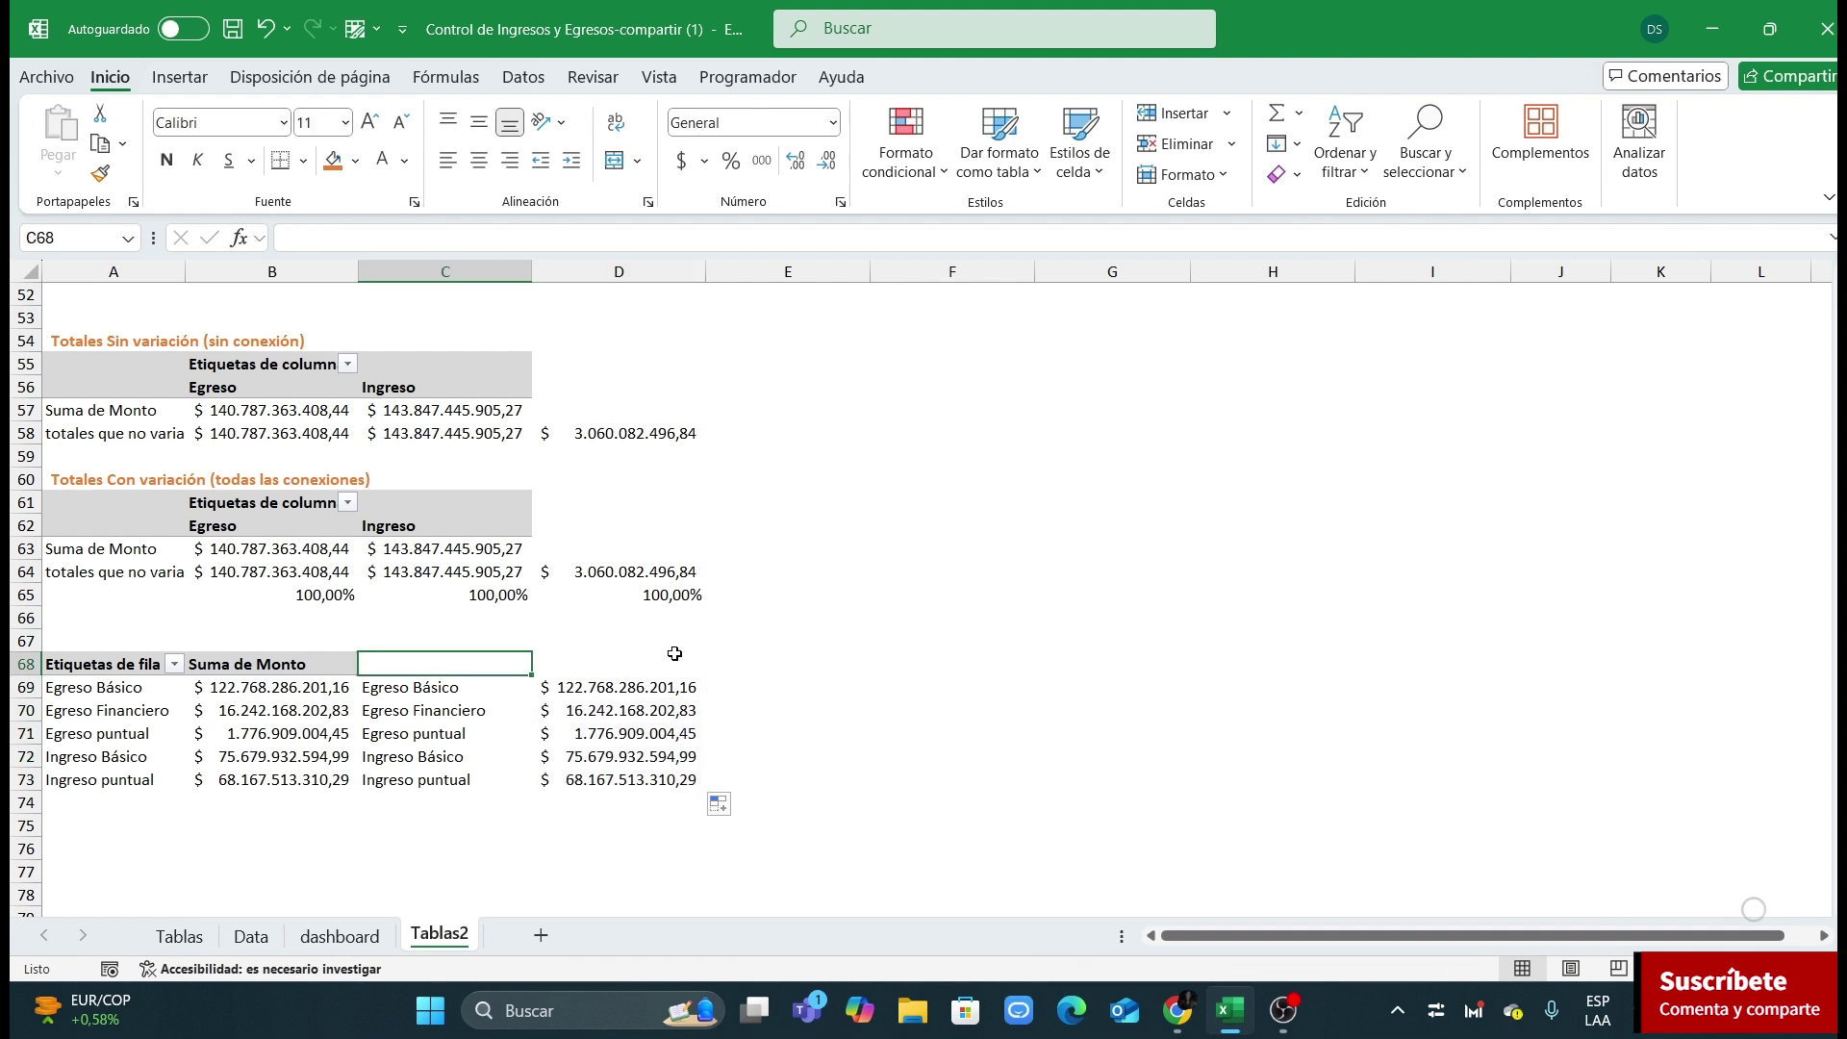
text(Saldo inicial)
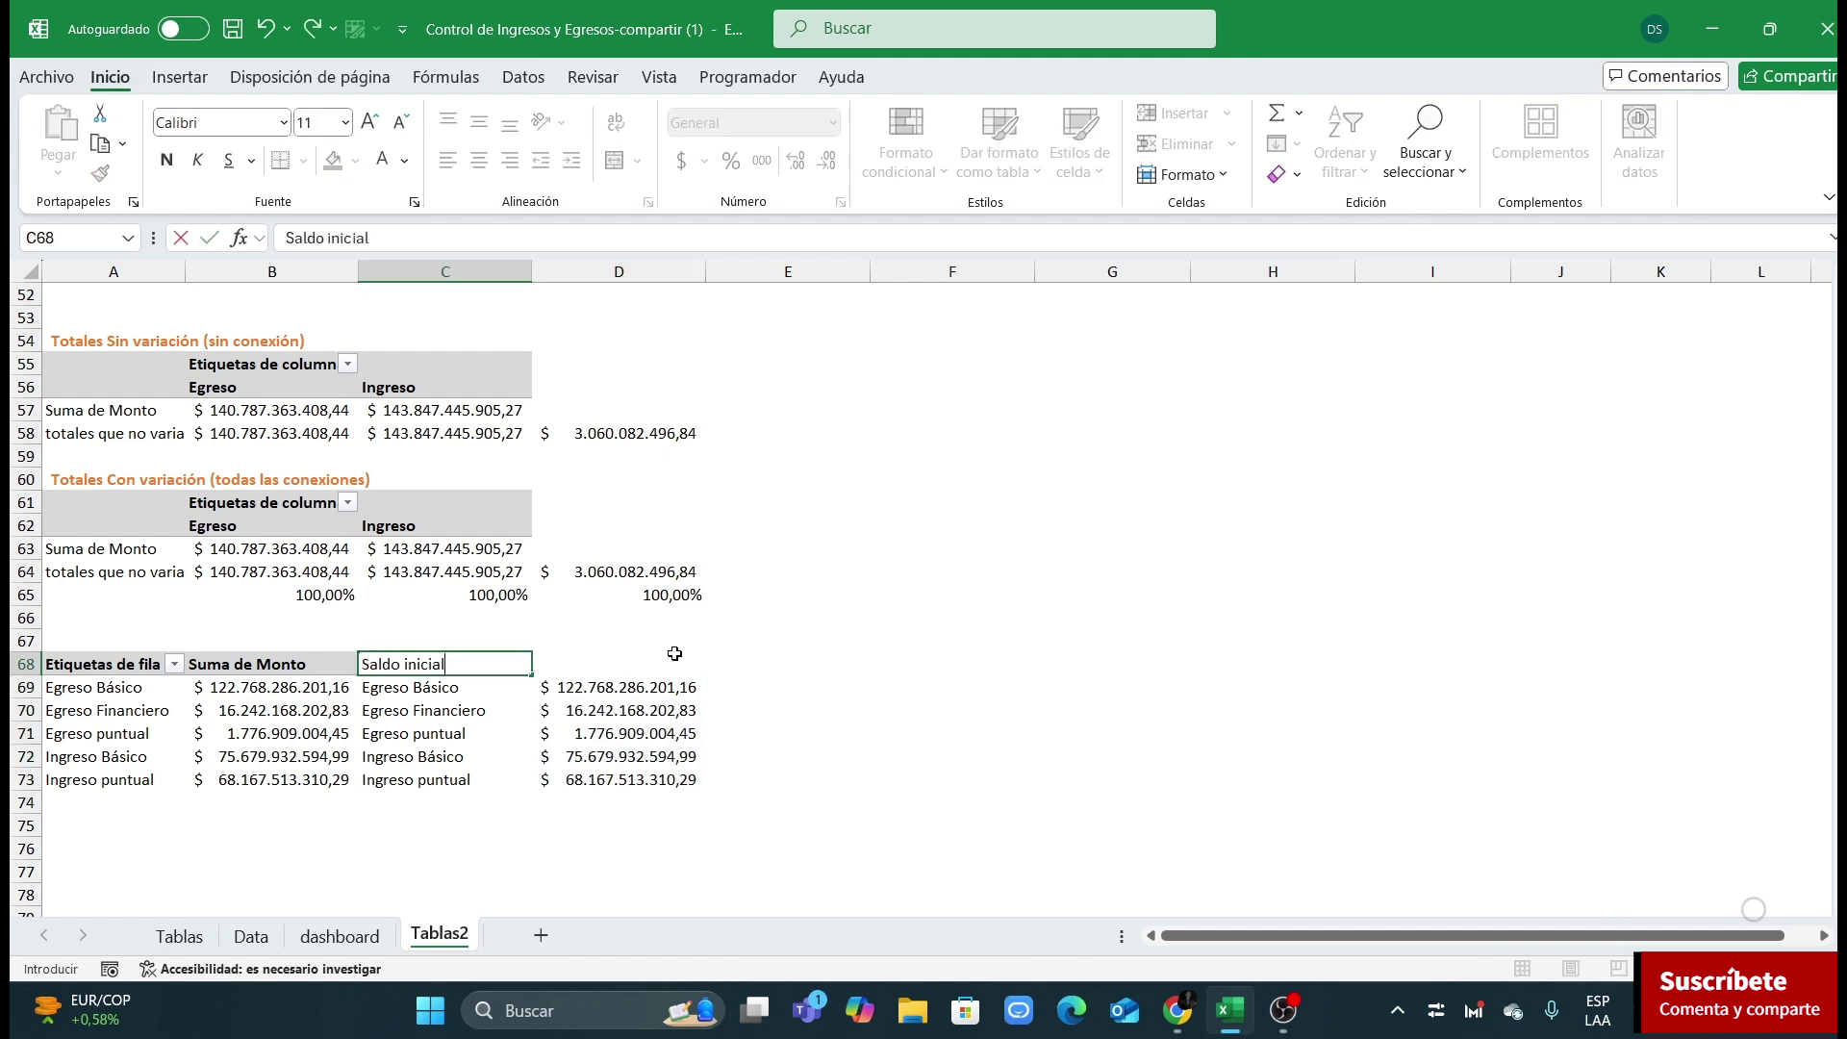
click(674, 656)
text(=)
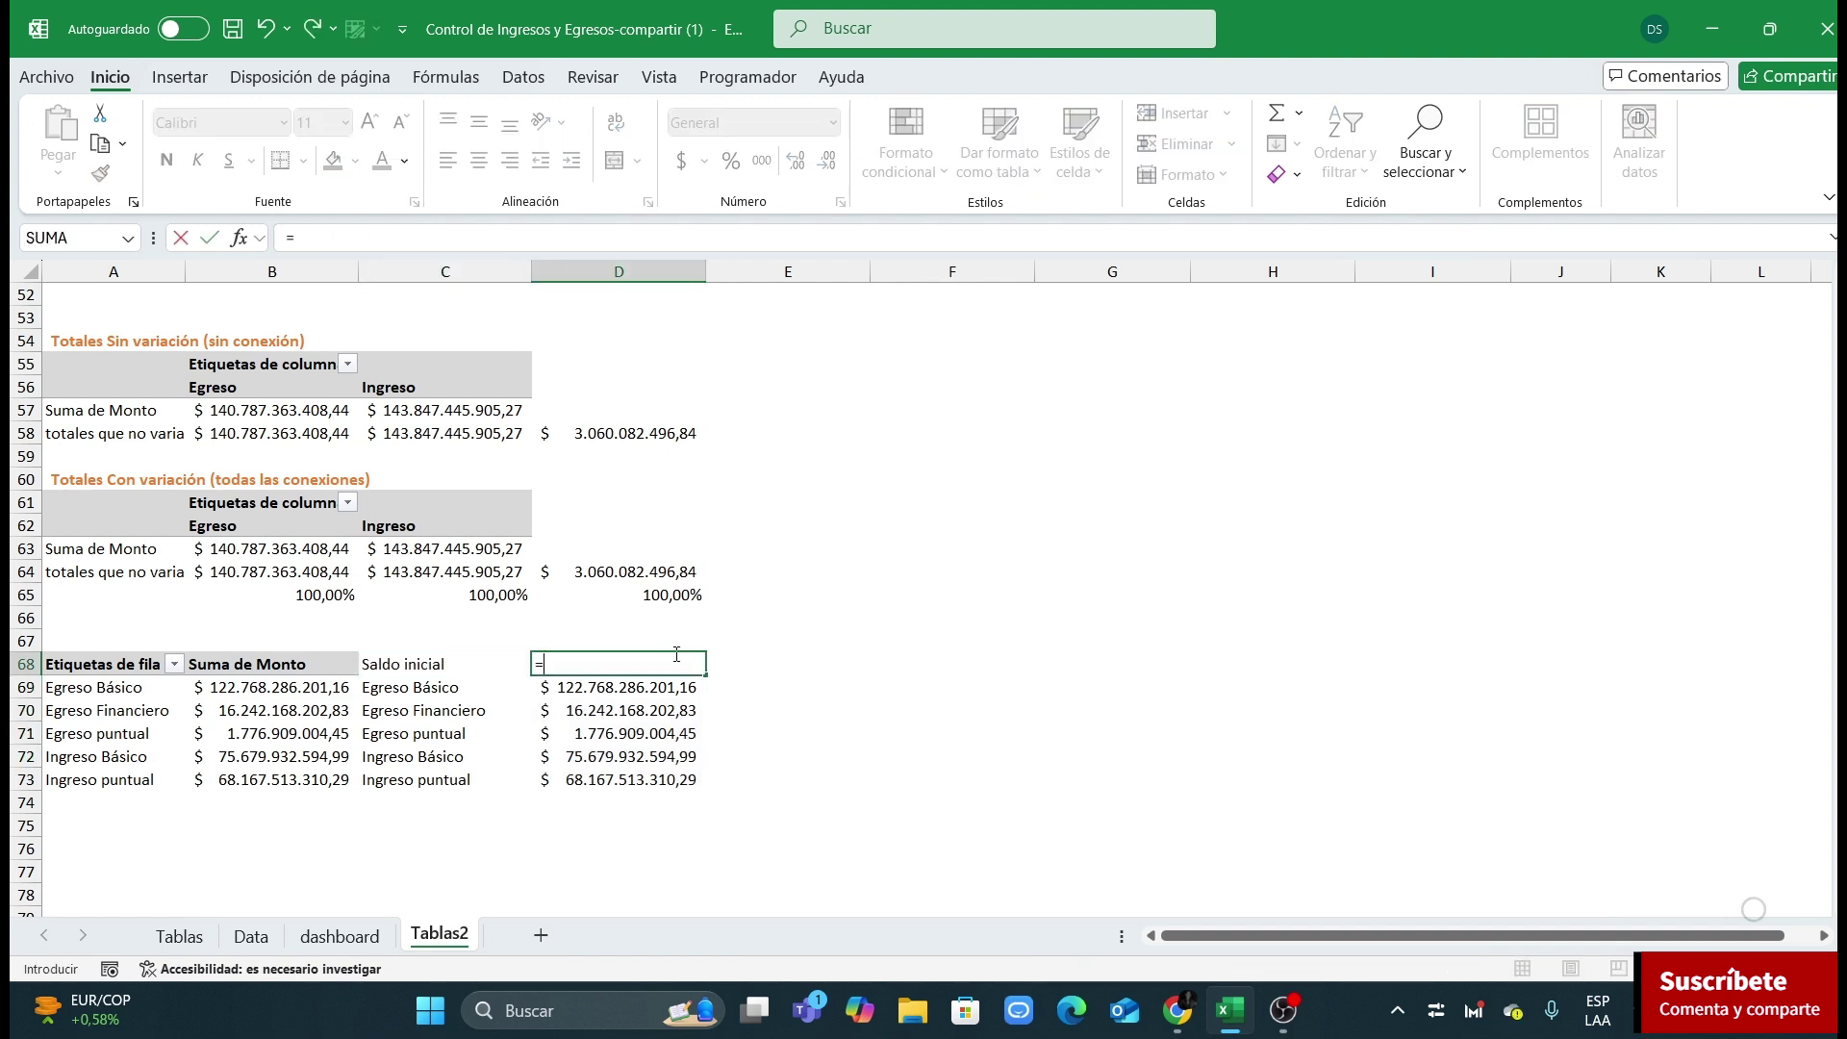
click(251, 936)
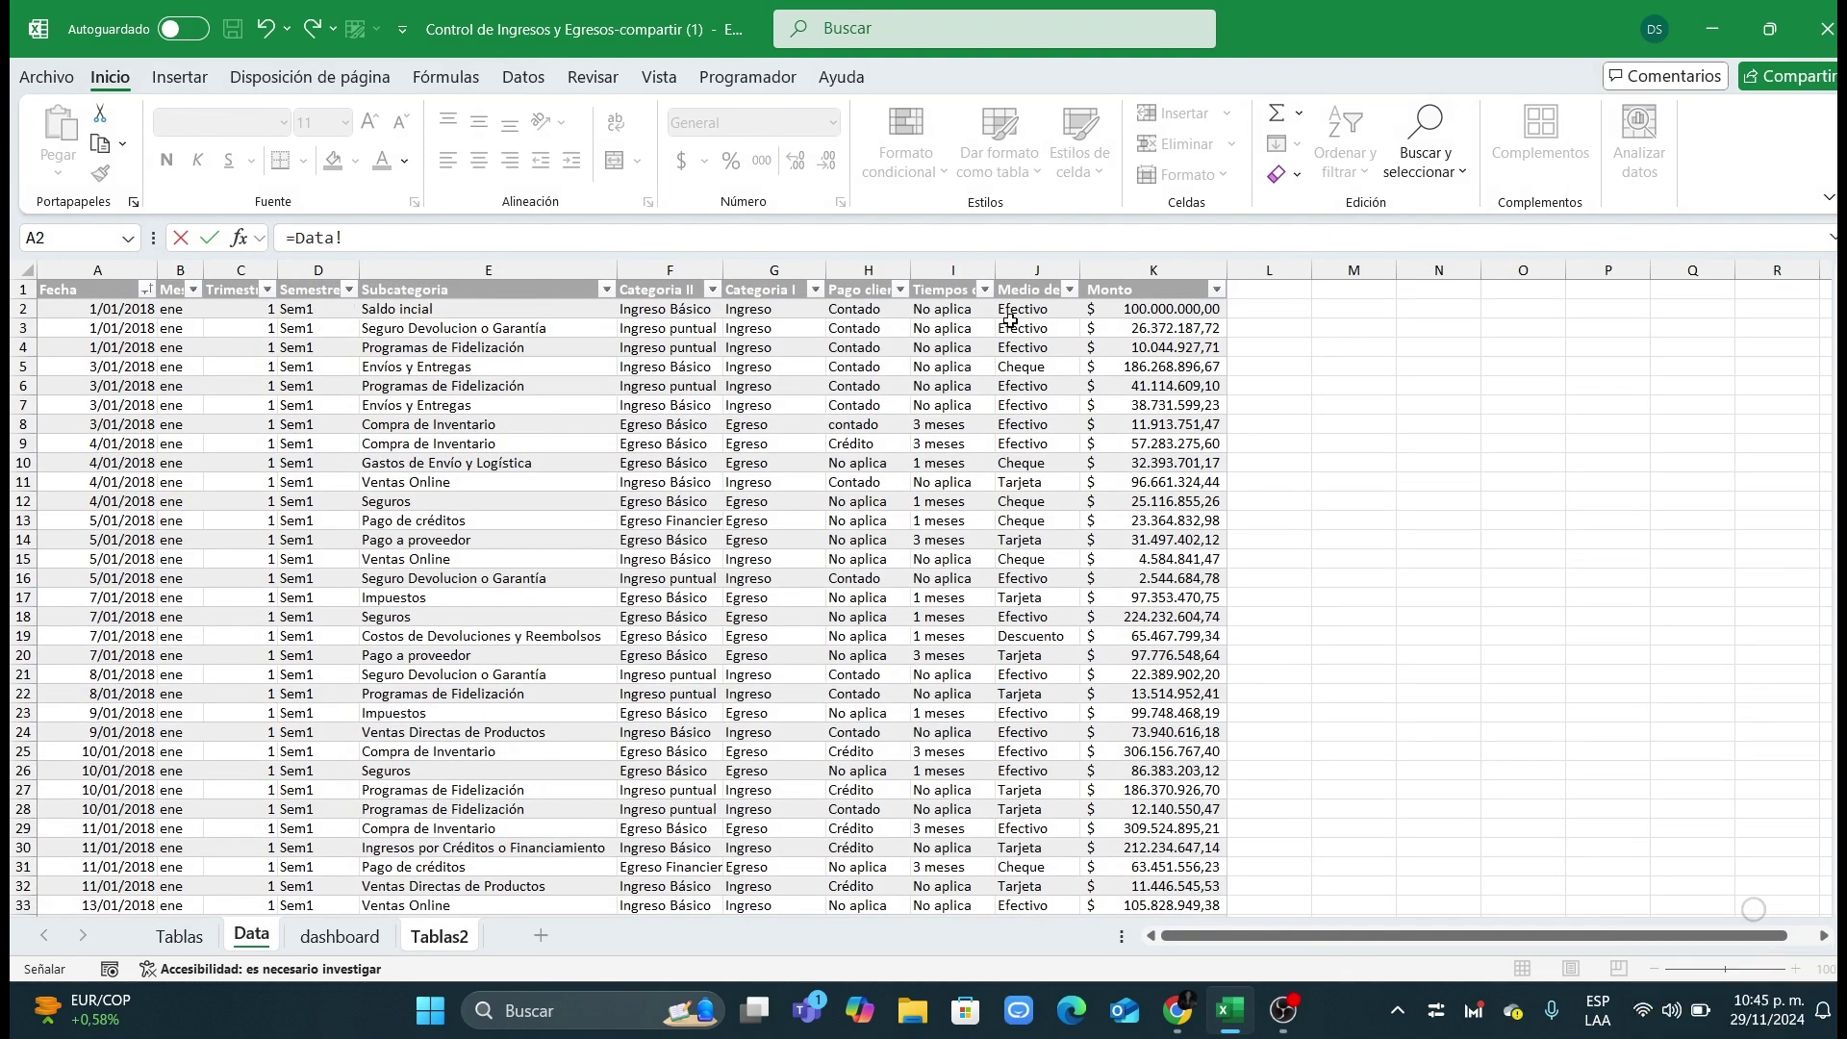
click(1176, 313)
key(Return)
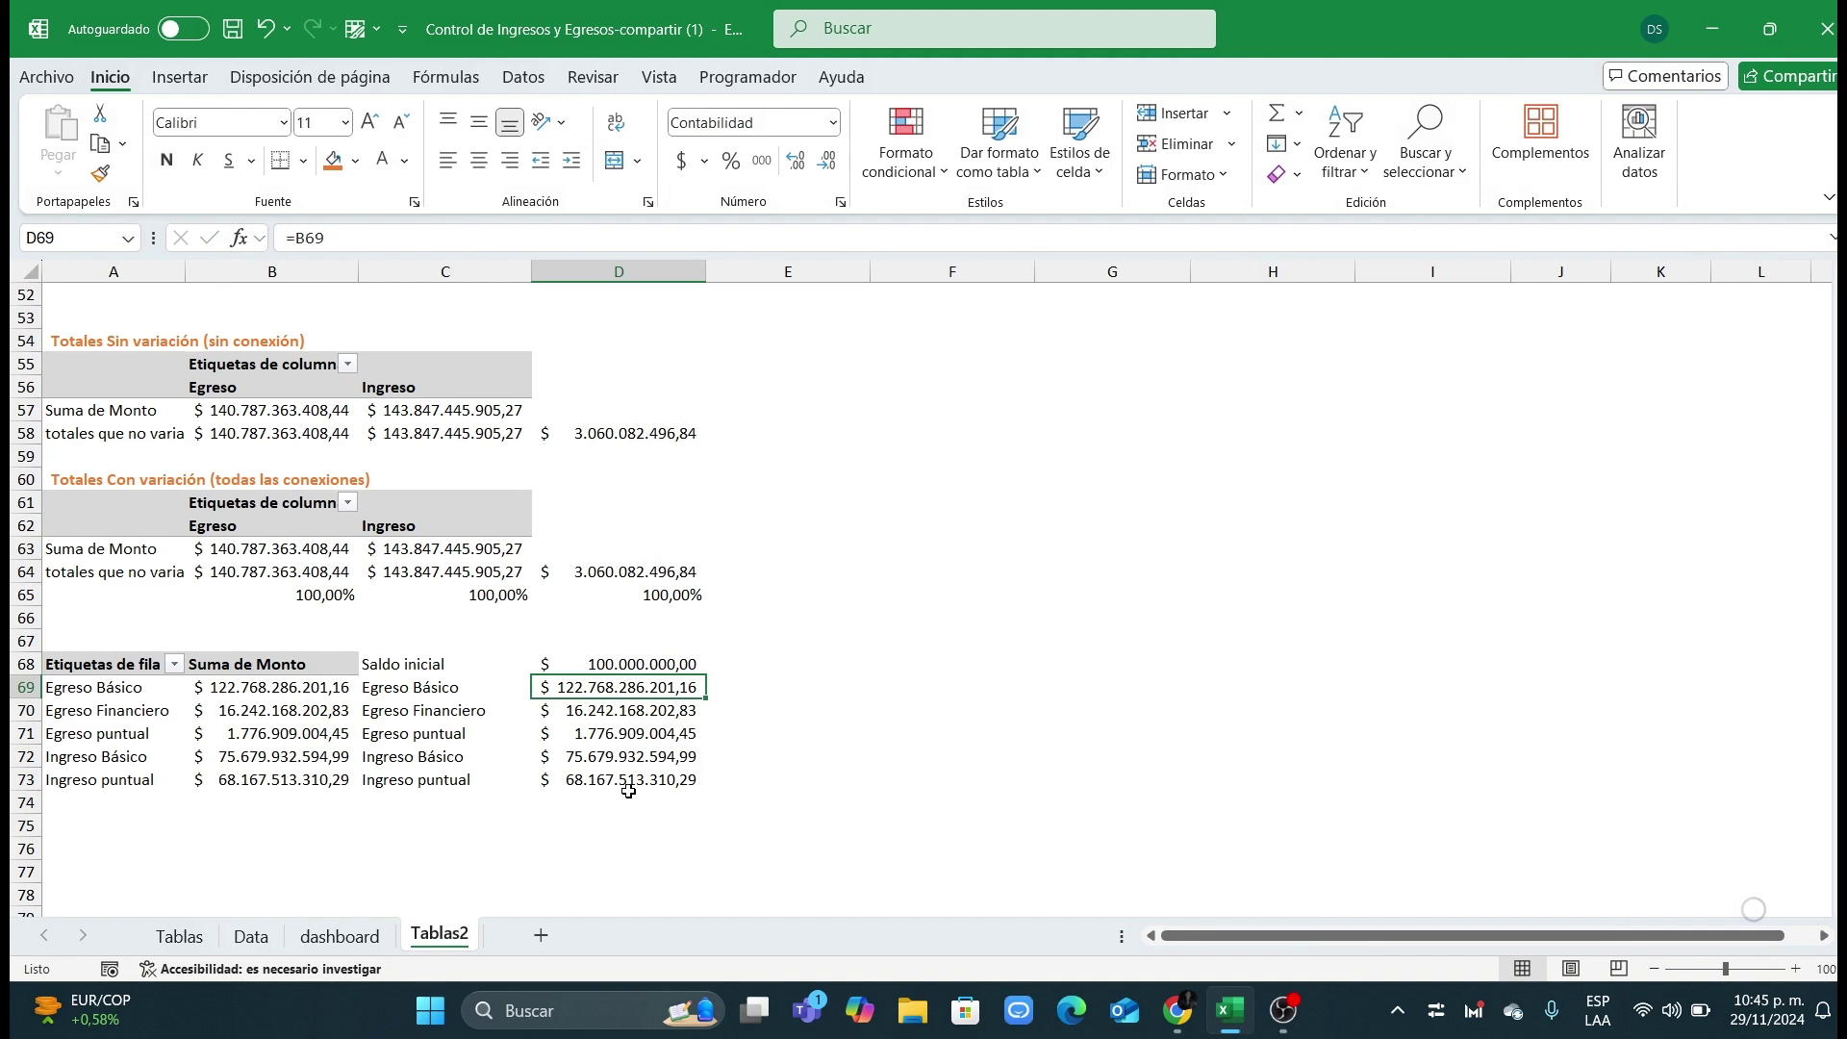
Step: Enter the label "Saldo final" in C74, below the category names
click(660, 801)
click(444, 799)
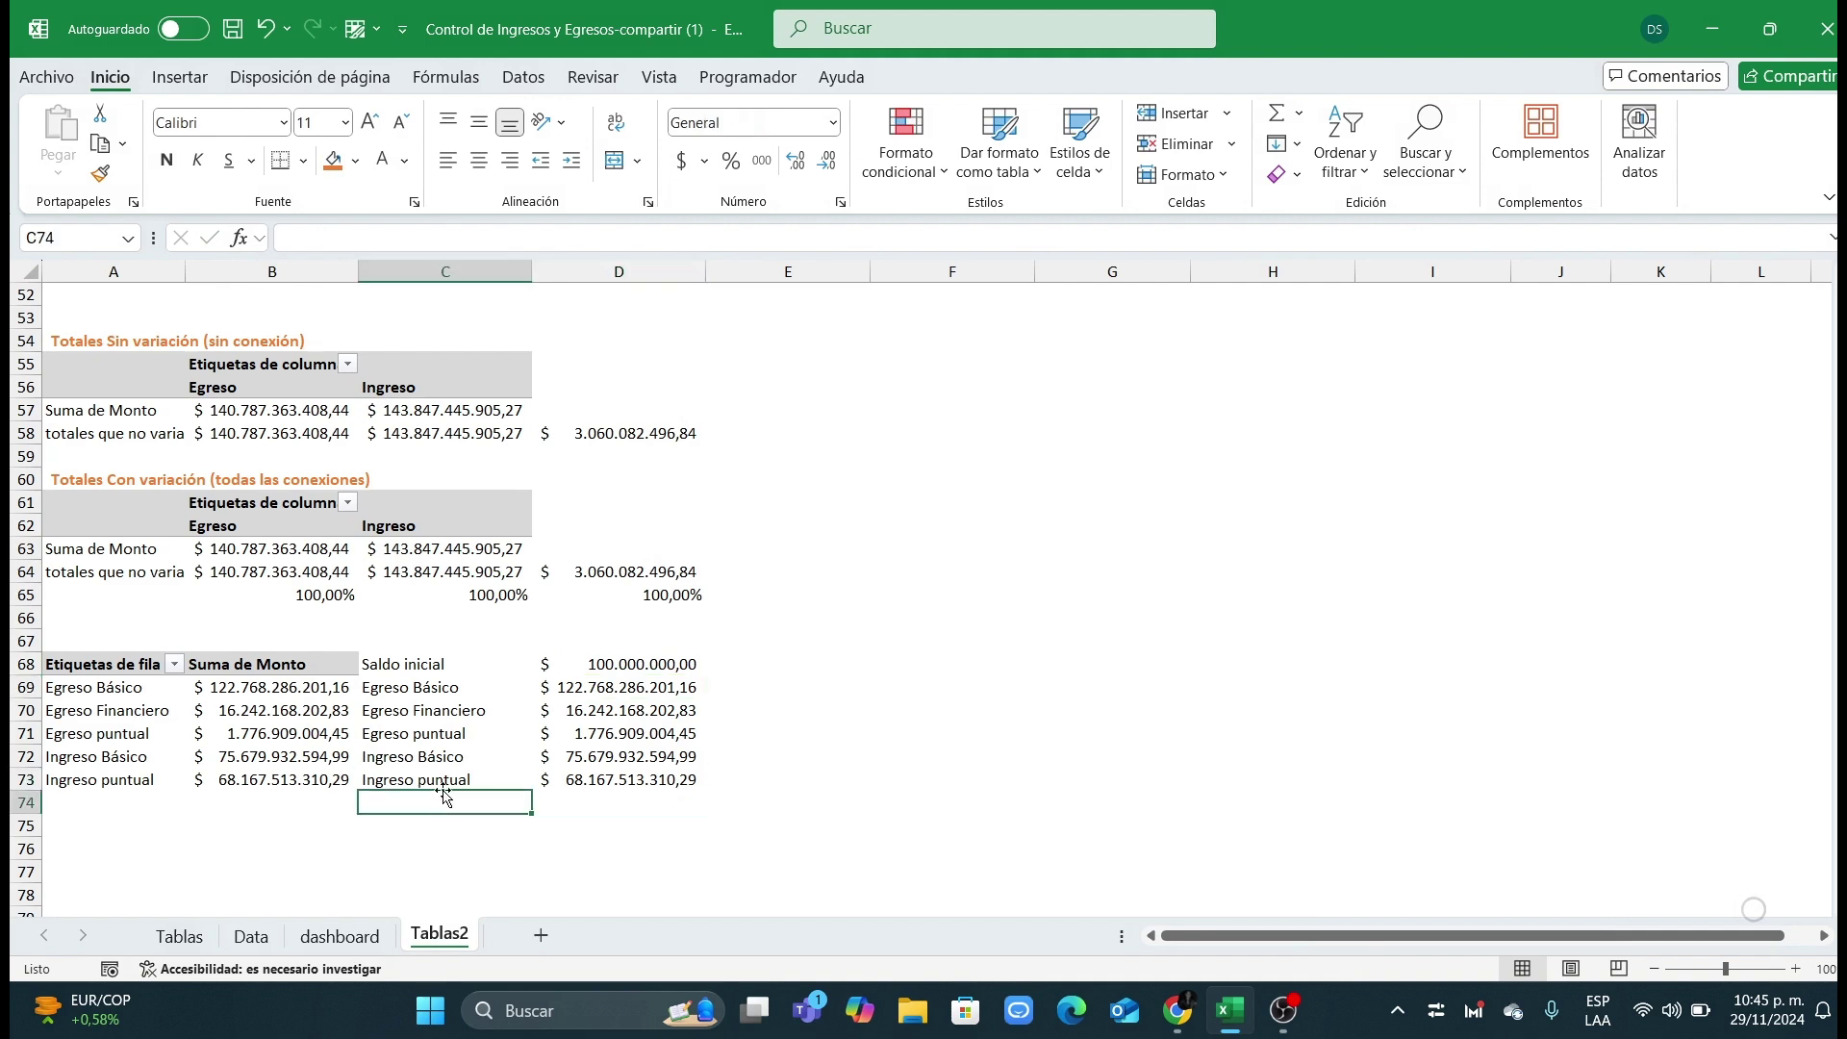
text(Saldo final)
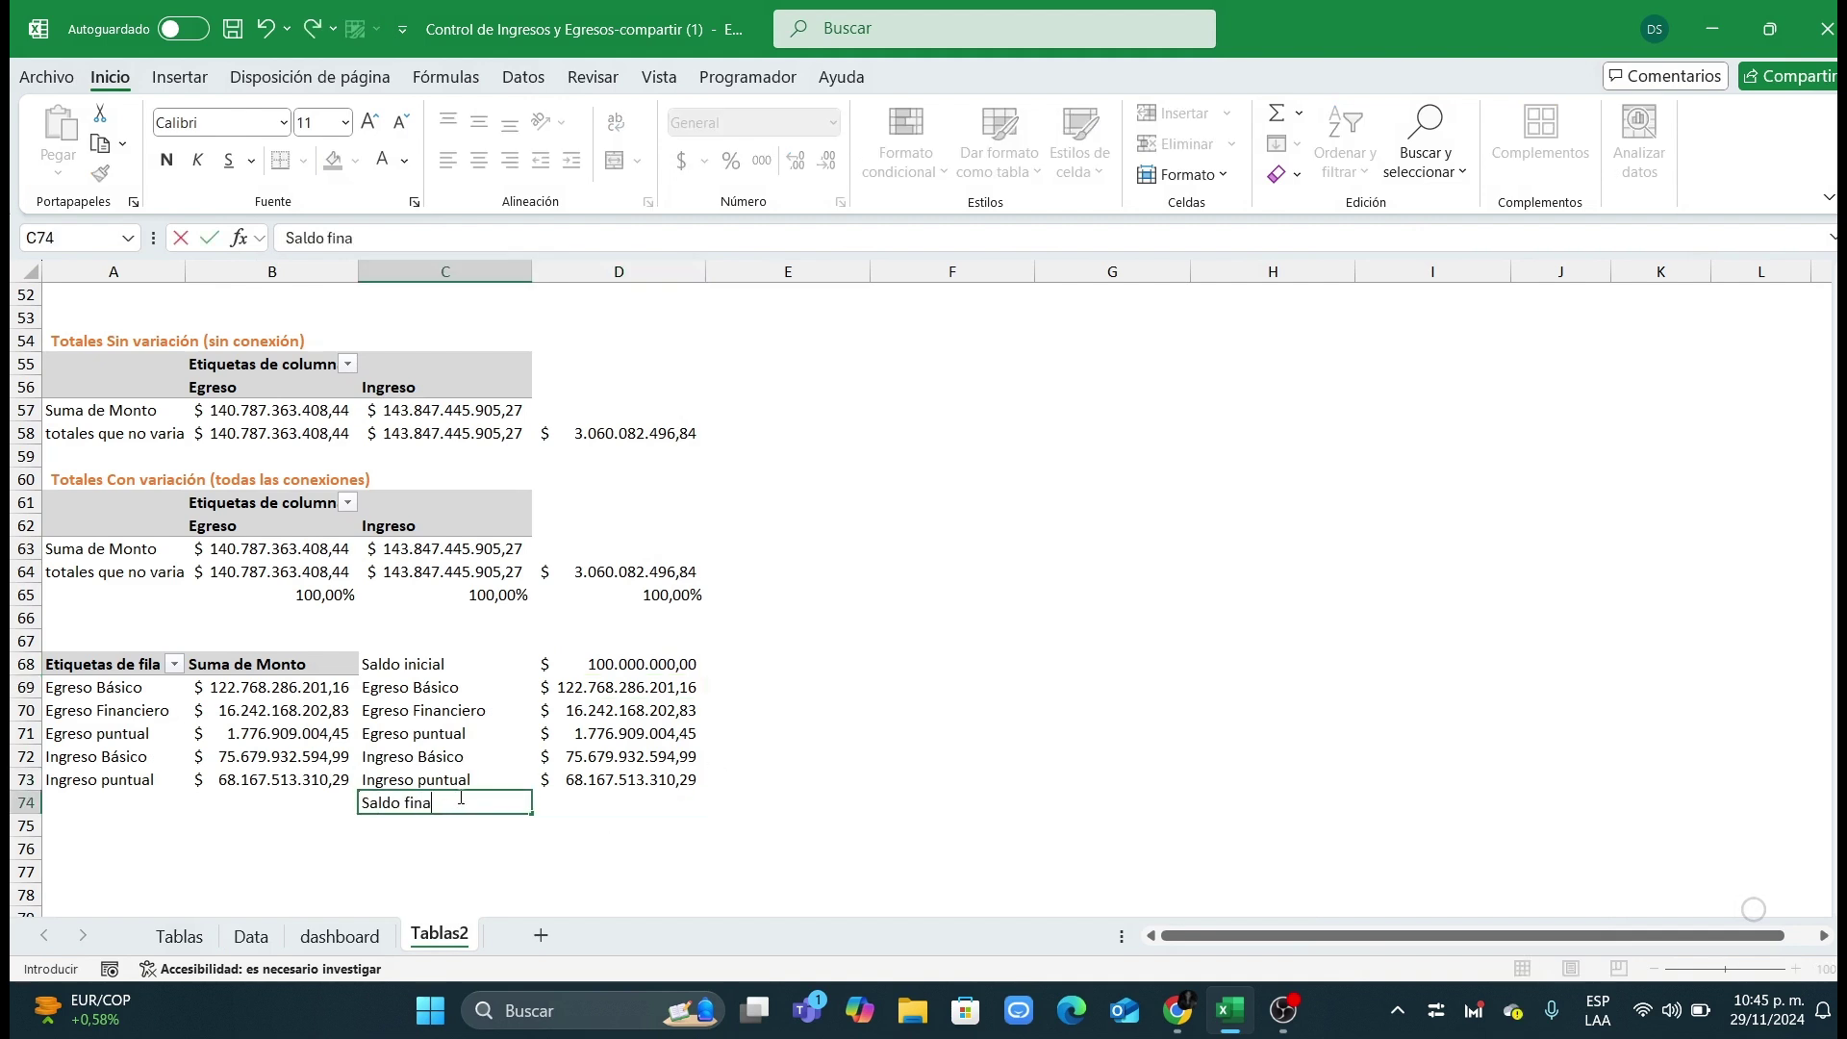
key(Tab)
text(=)
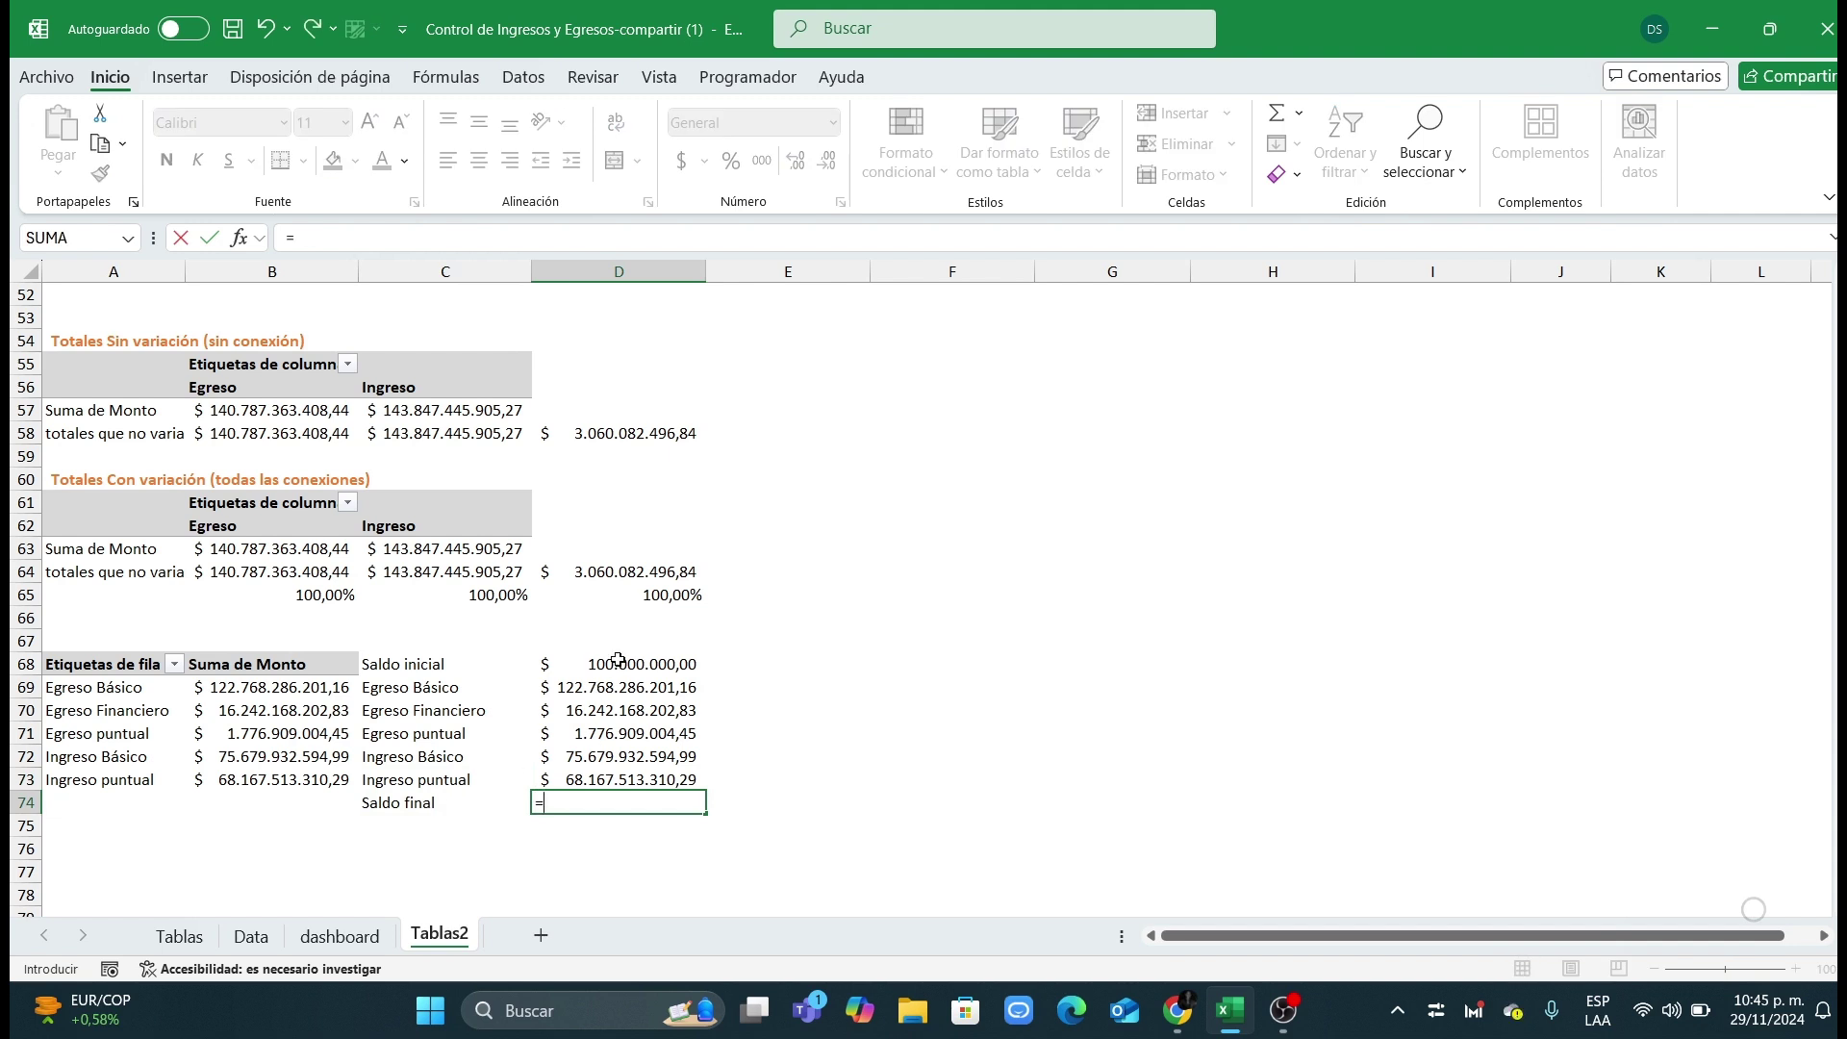
key(Escape)
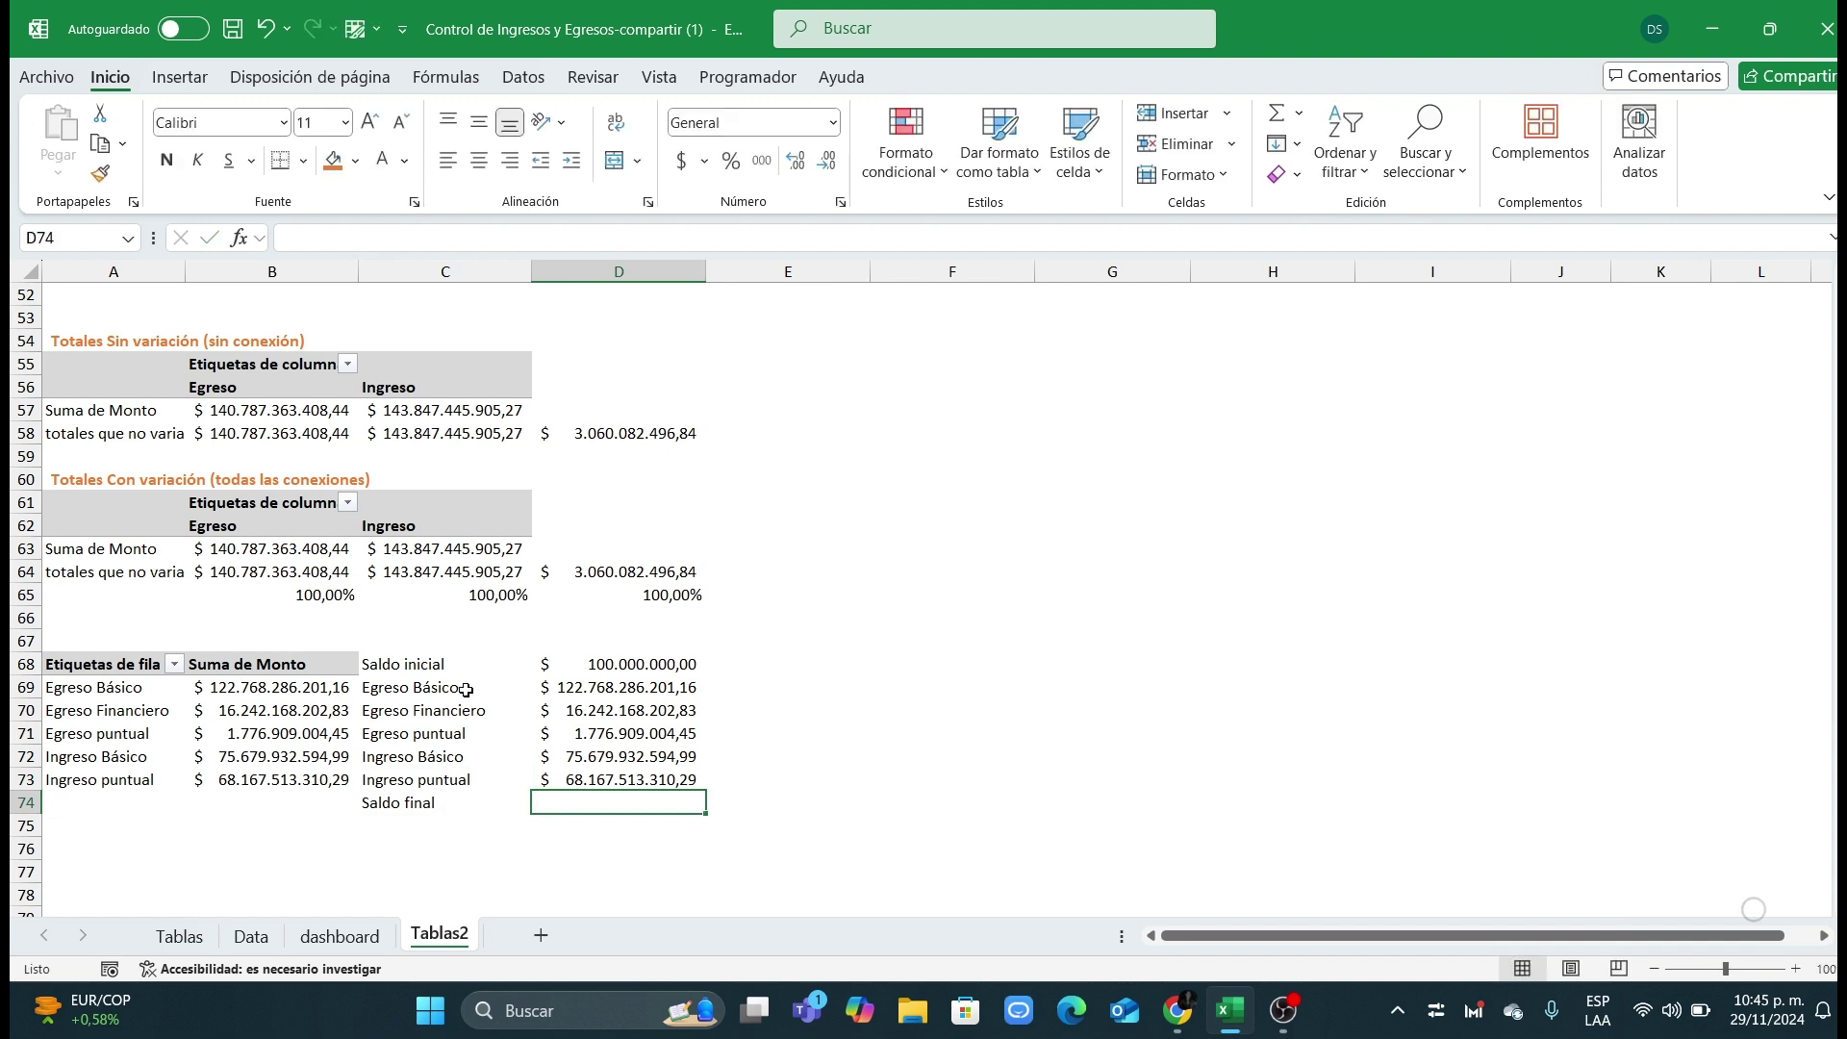
Step: Make the three Egreso amounts in D69:D71 negative by changing their formulas to =-B69, =-B70 and =-B71
drag(466, 690, 467, 734)
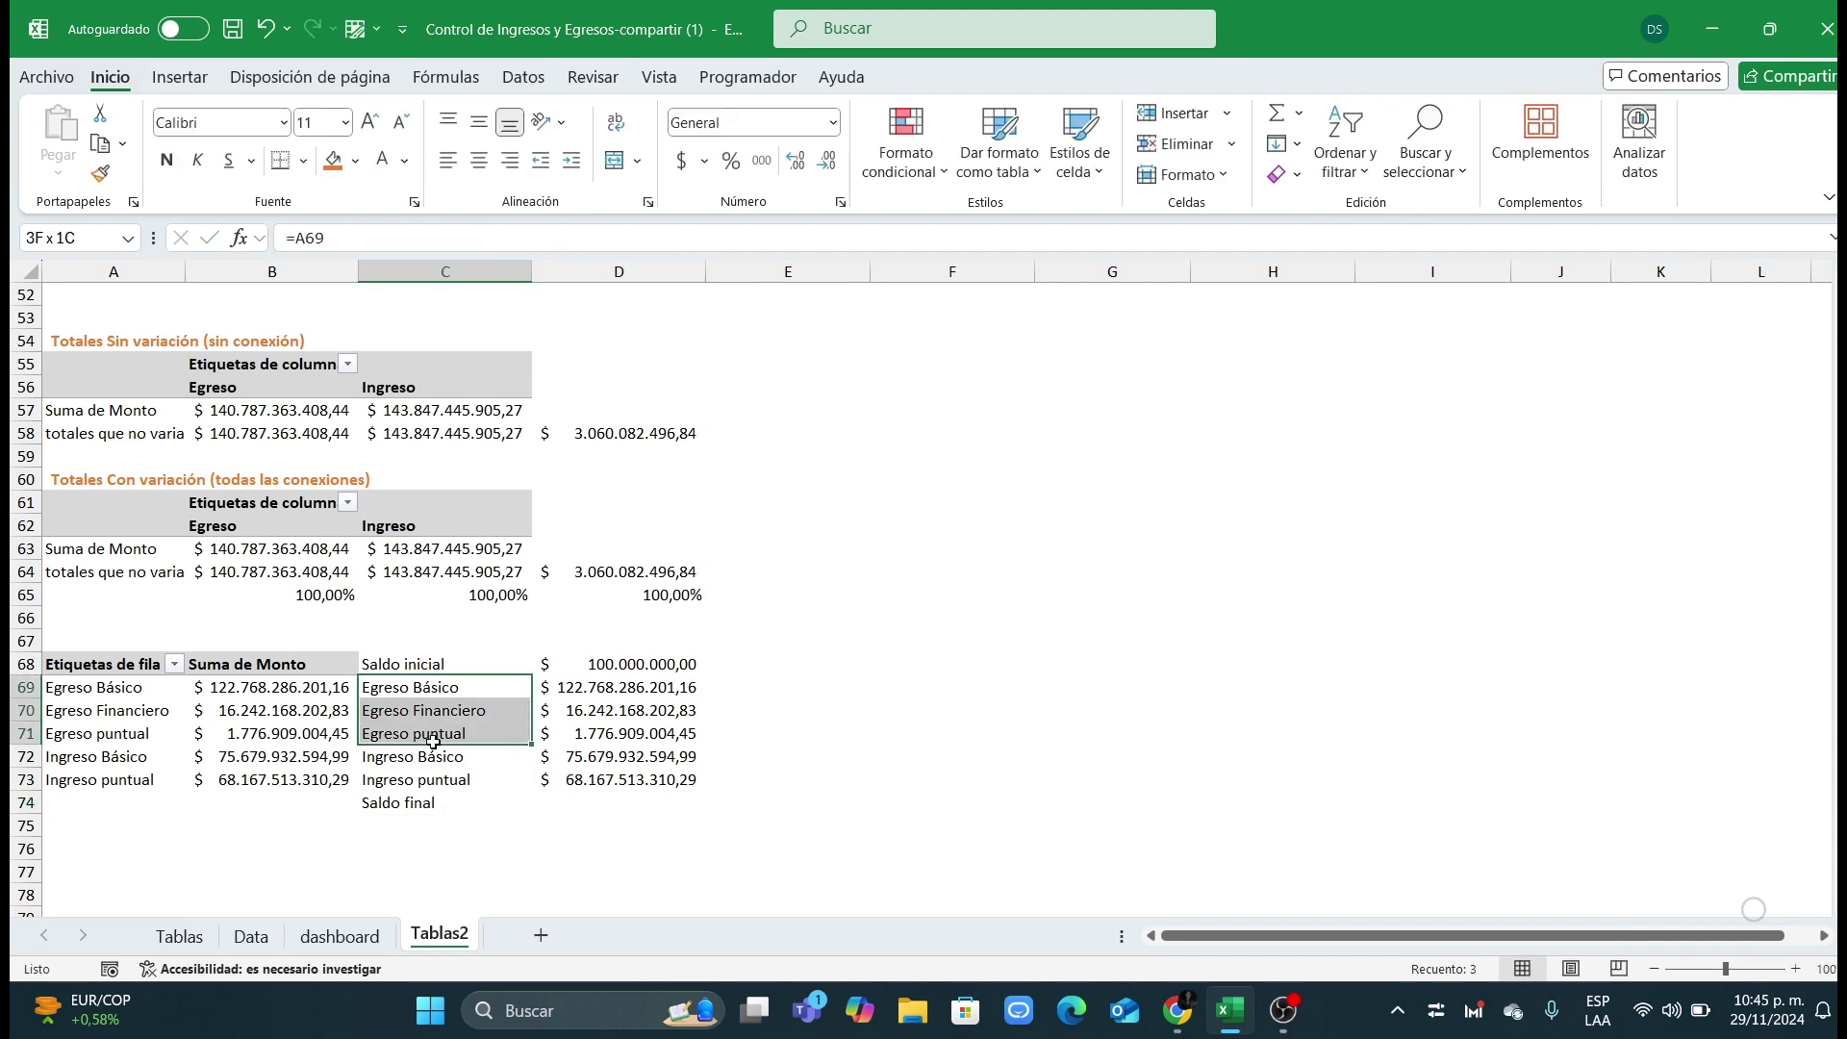
double_click(549, 687)
text(-)
key(Return)
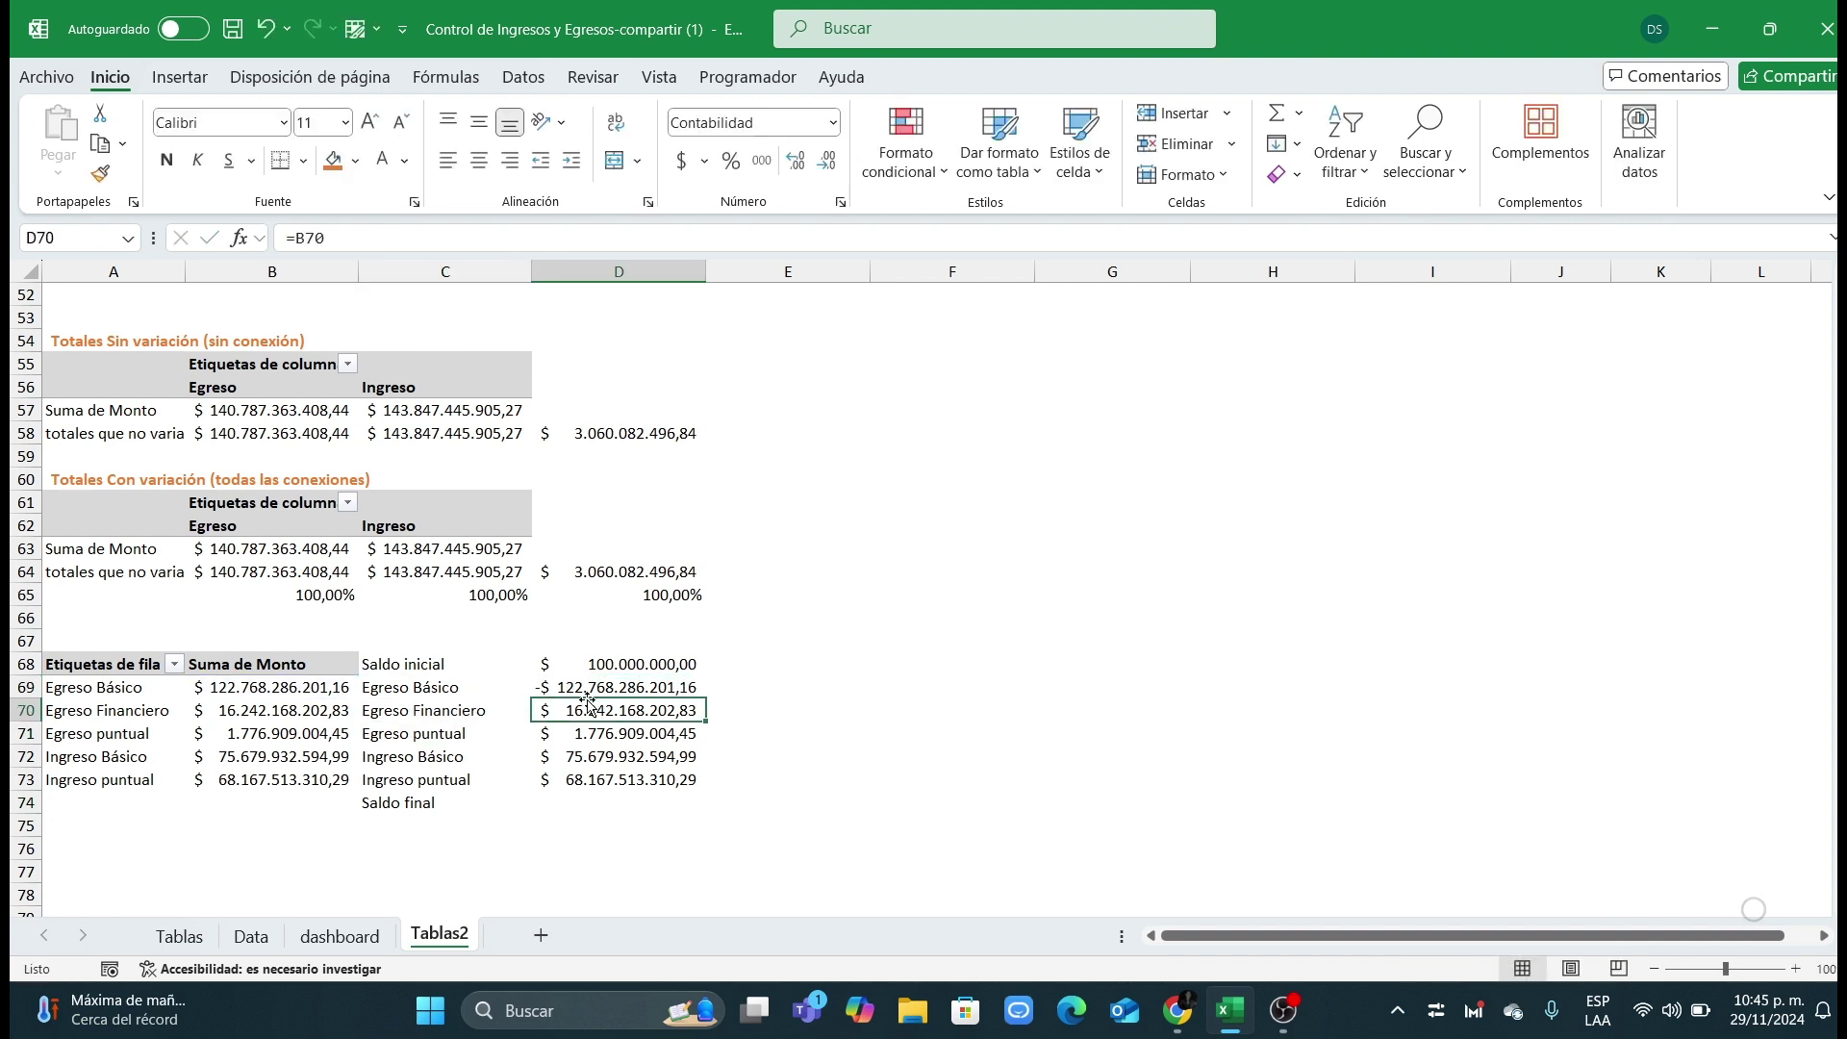
double_click(548, 710)
text(-)
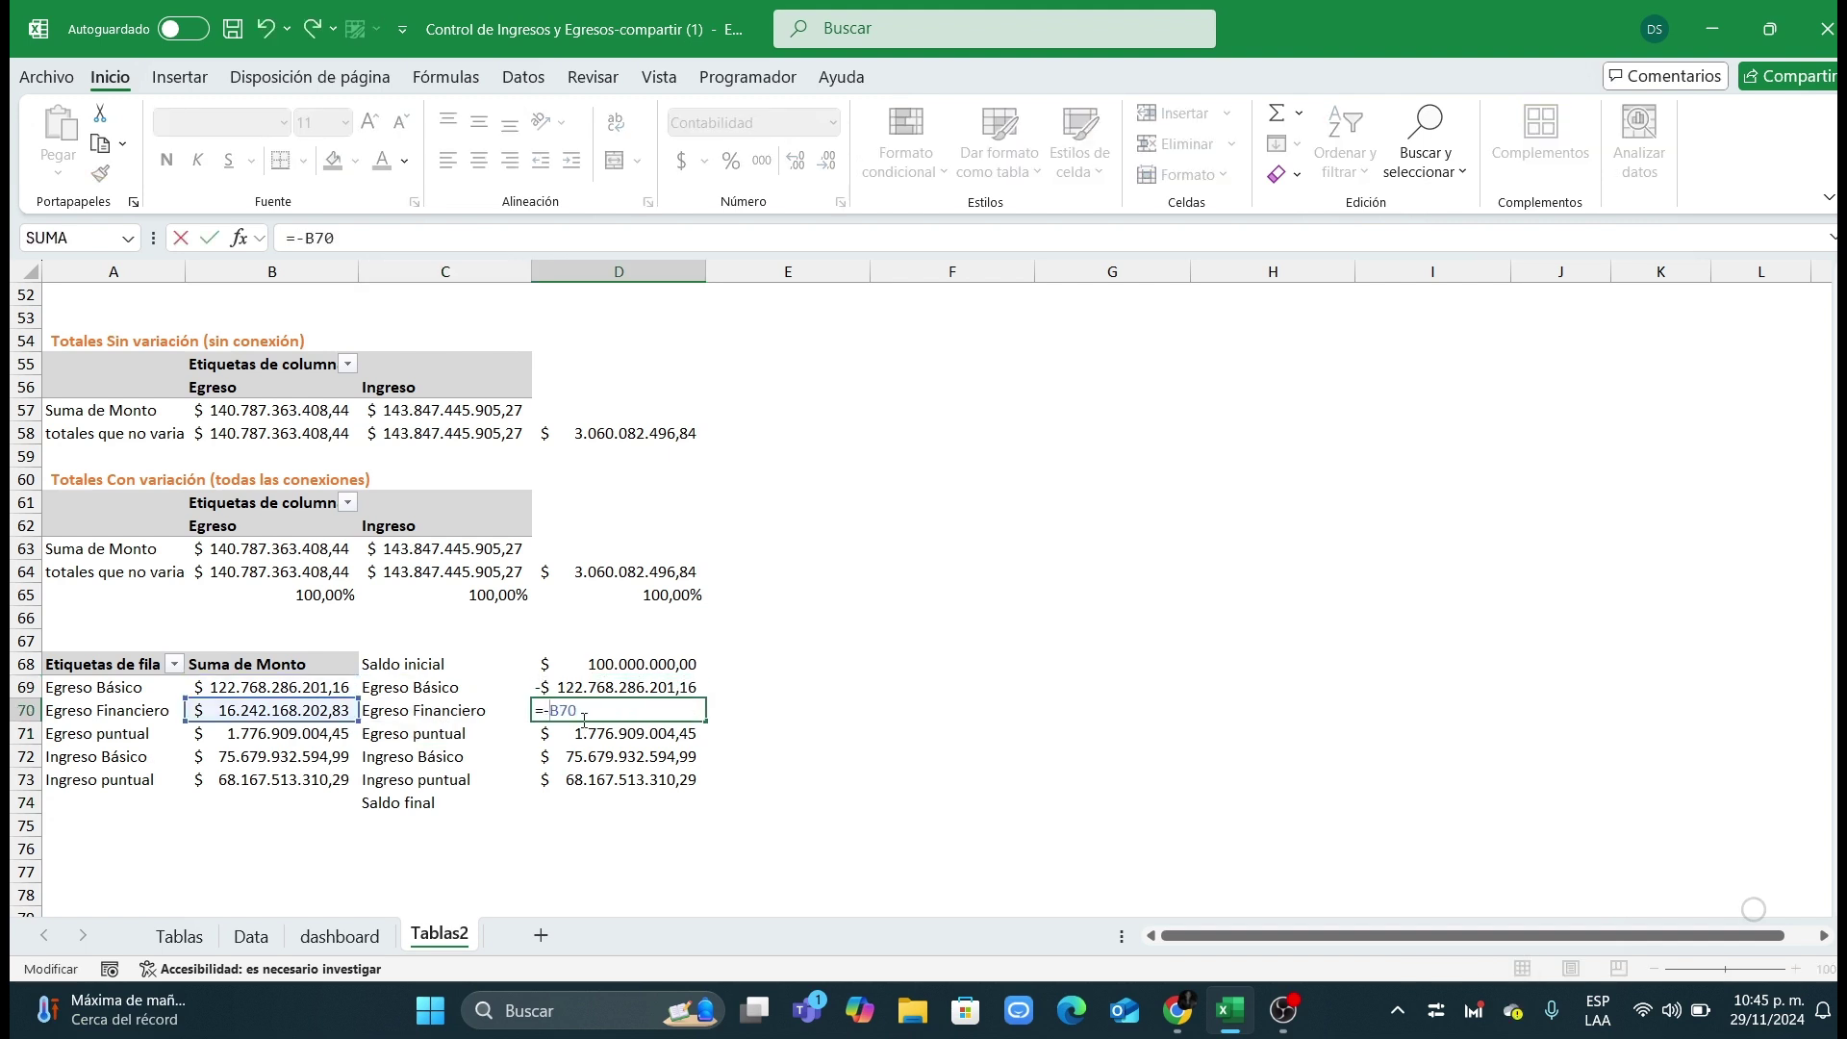
key(Return)
double_click(551, 734)
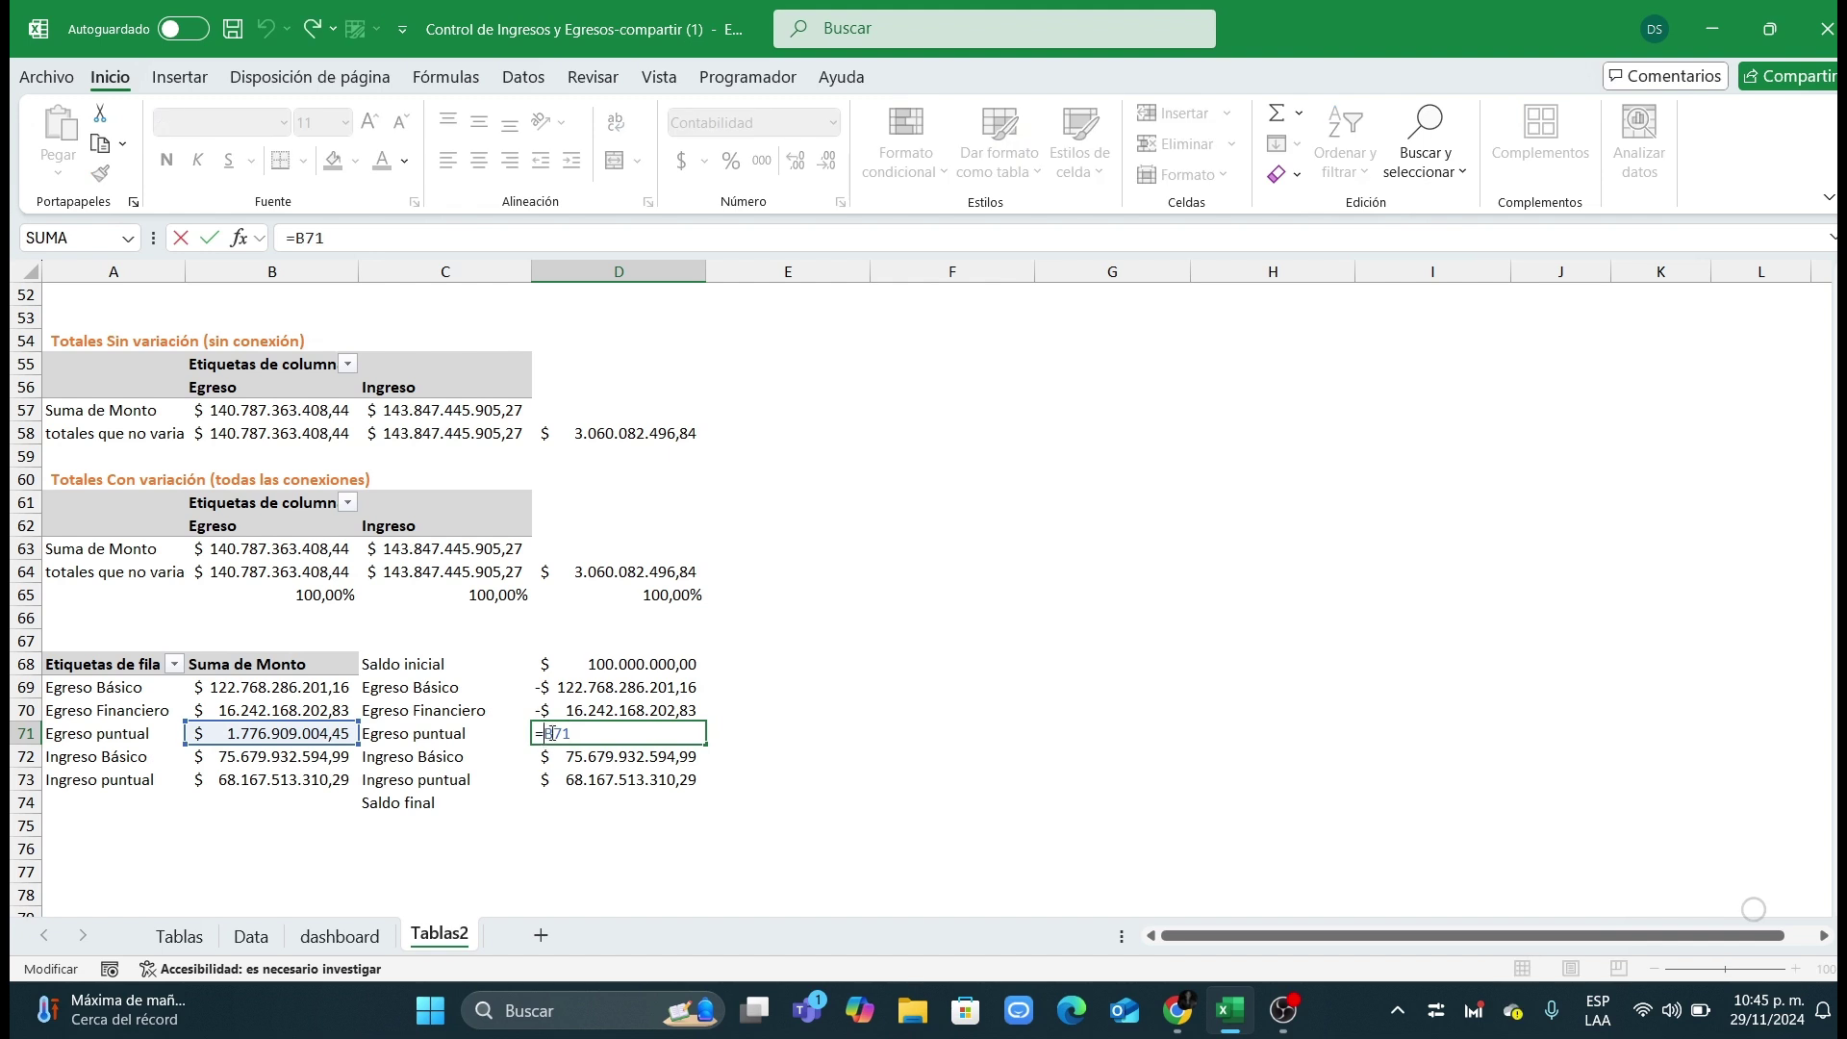
text(-)
key(Return)
click(829, 736)
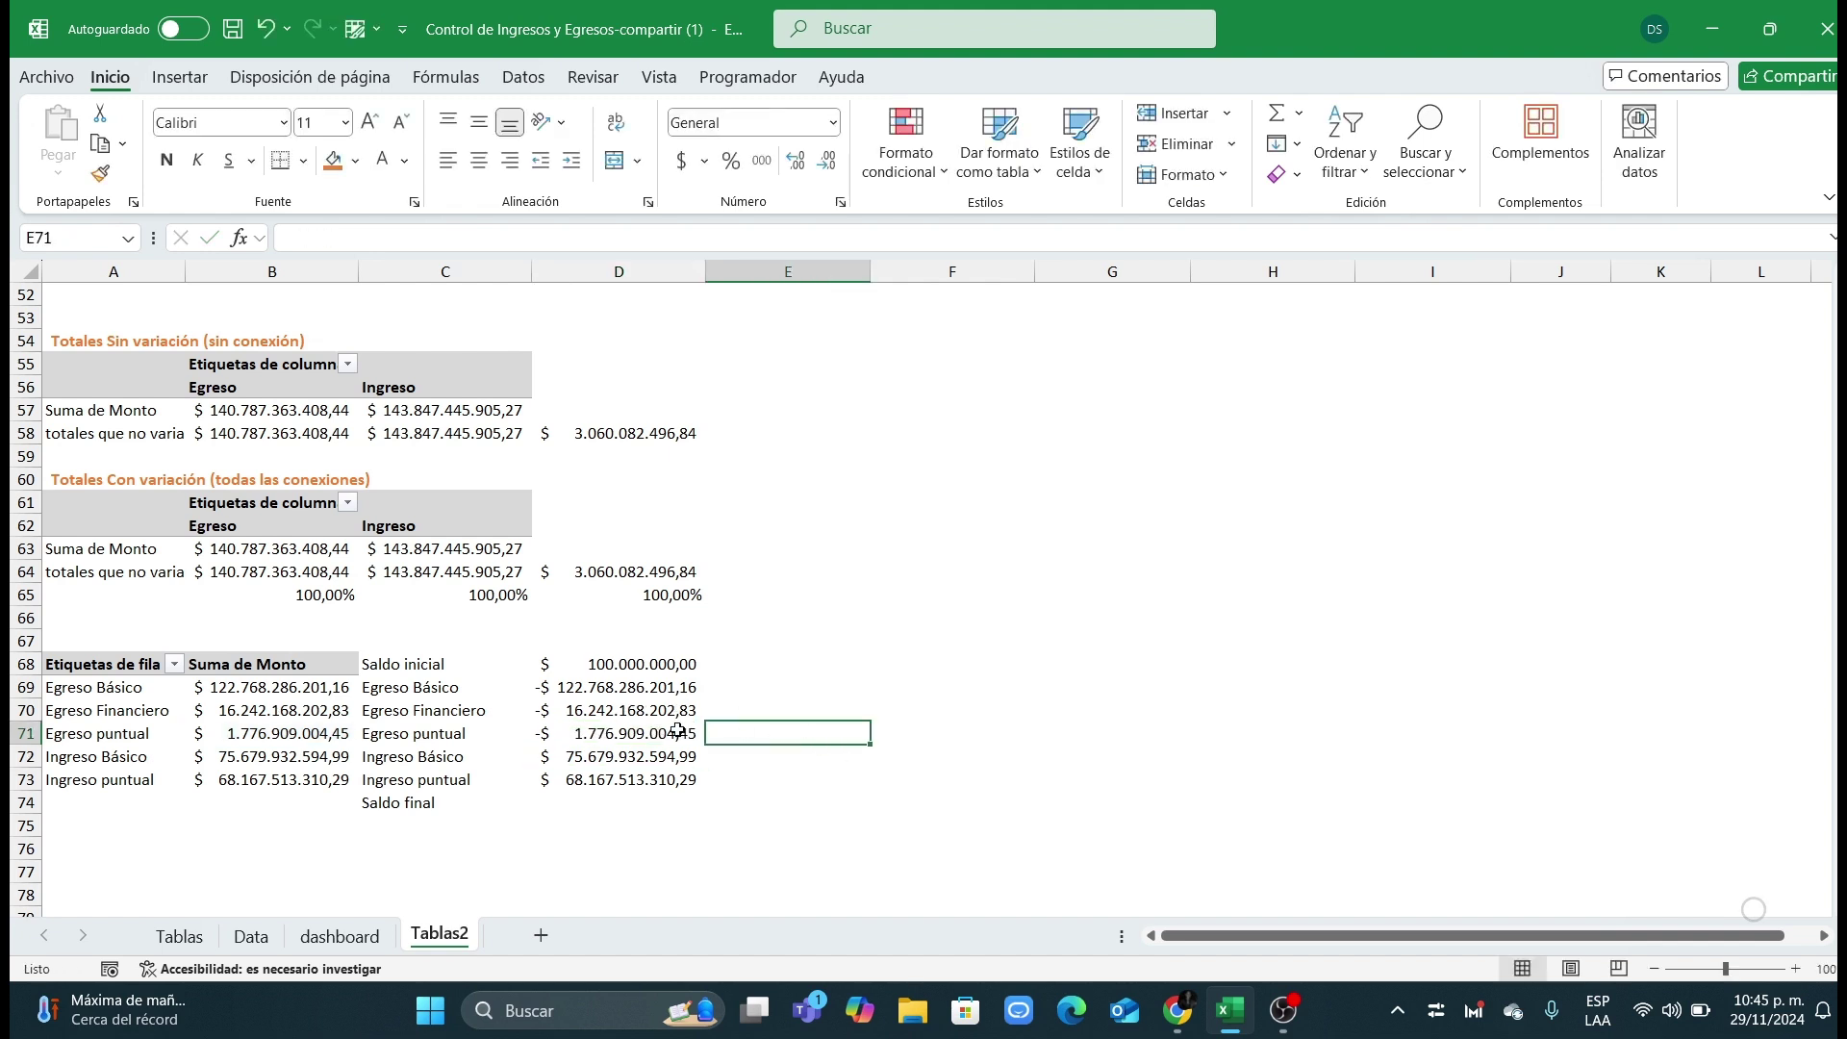
Step: Calculate the Saldo final in D74 with =suma(D68:D73)-D68, so the opening balance is not counted twice
click(483, 759)
click(486, 775)
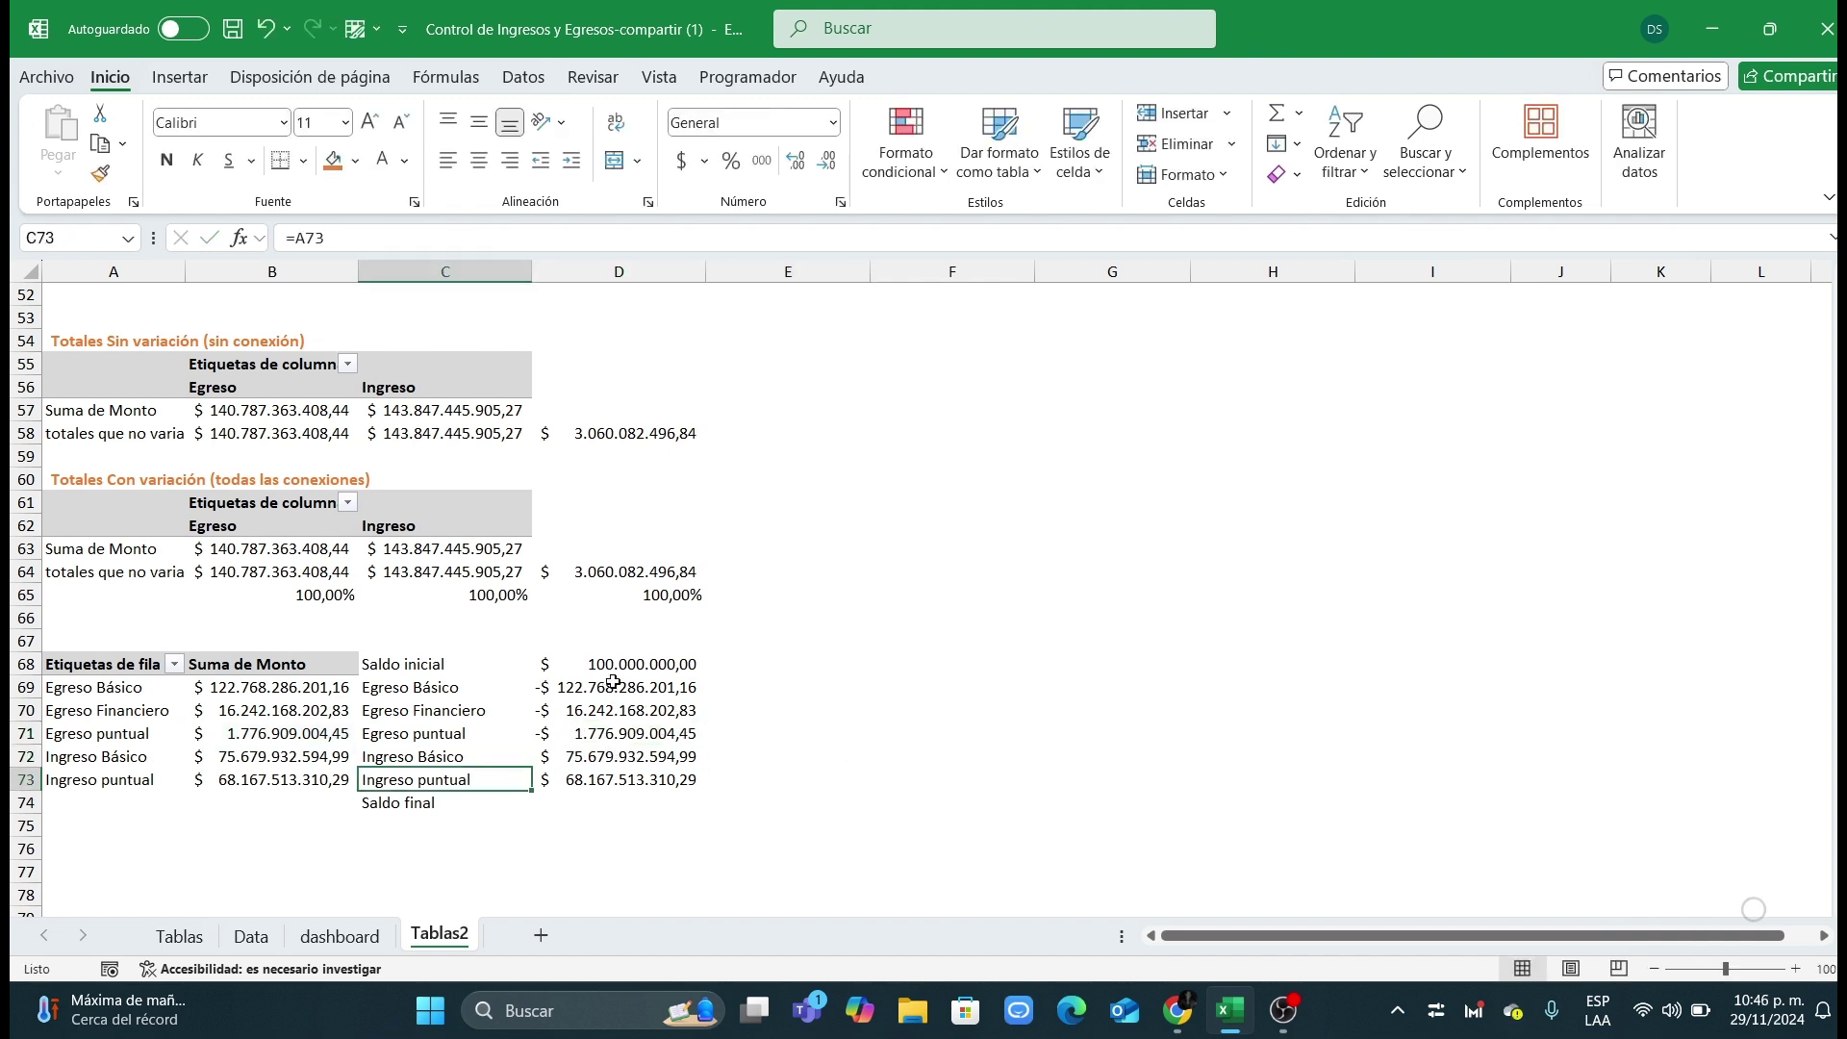
click(626, 664)
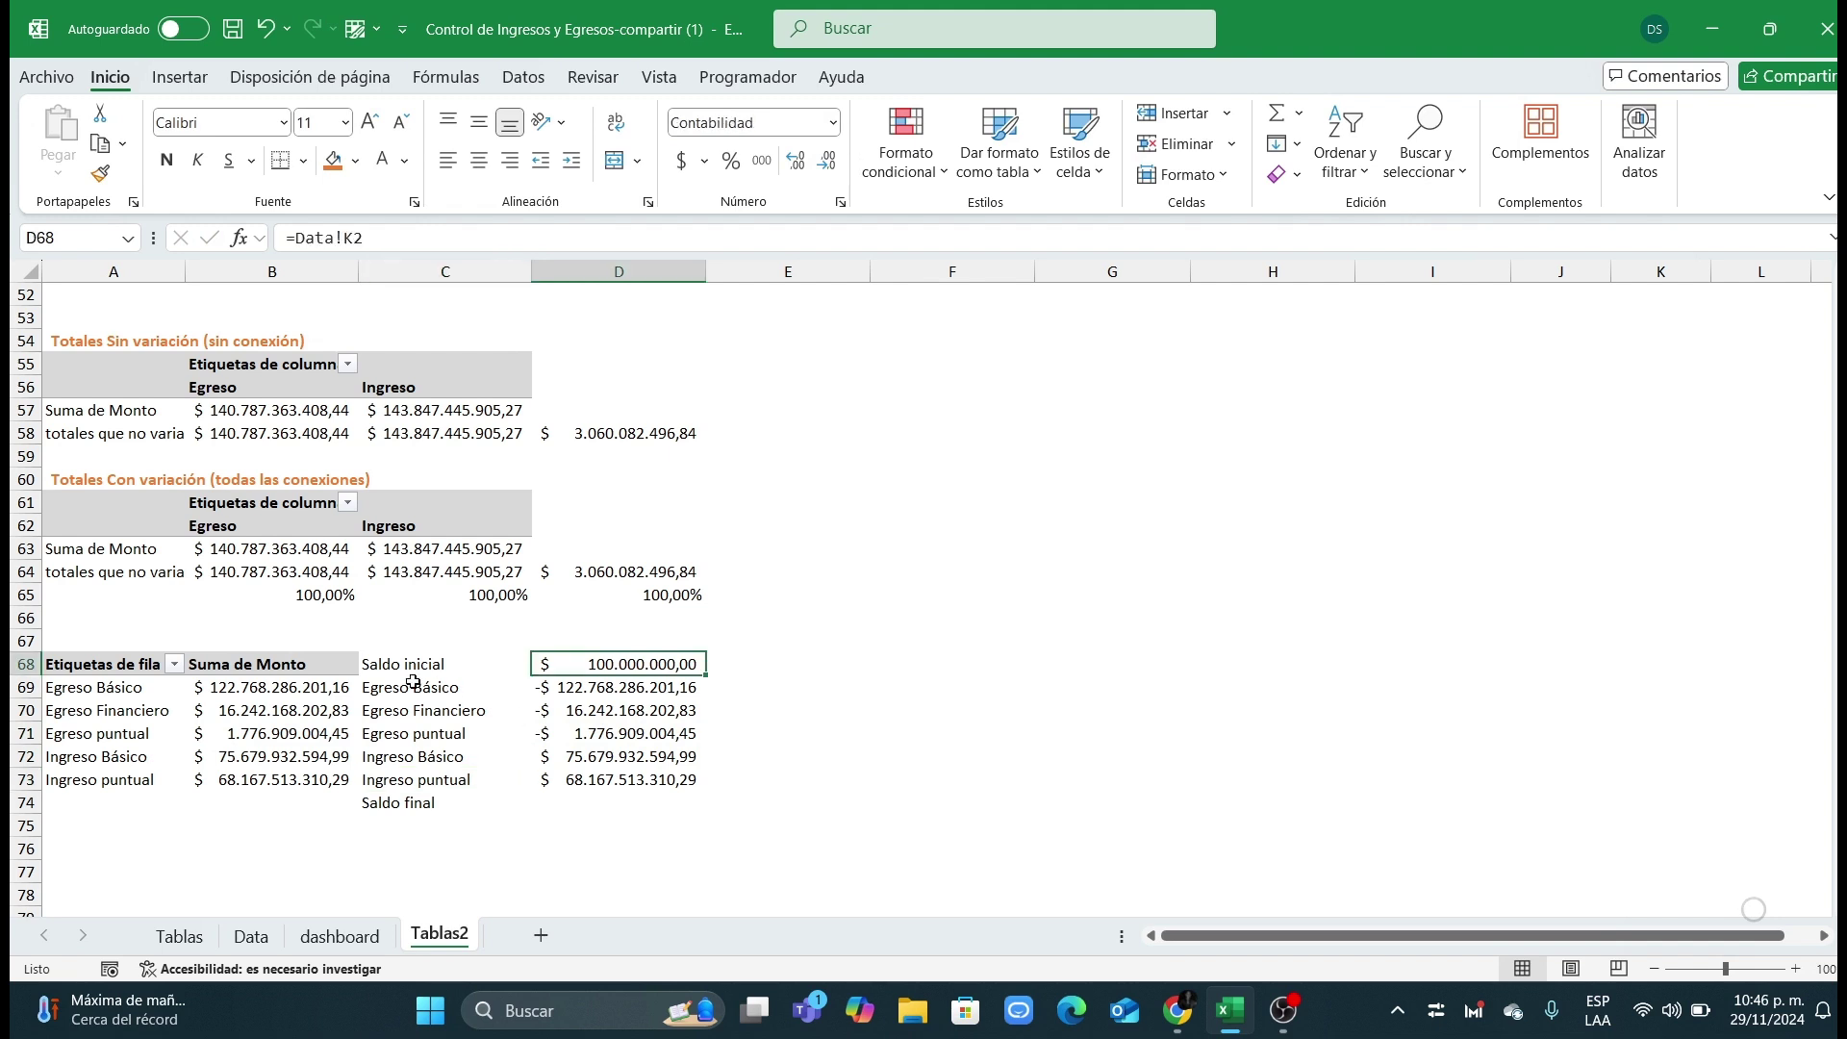
click(592, 800)
text(=suma()
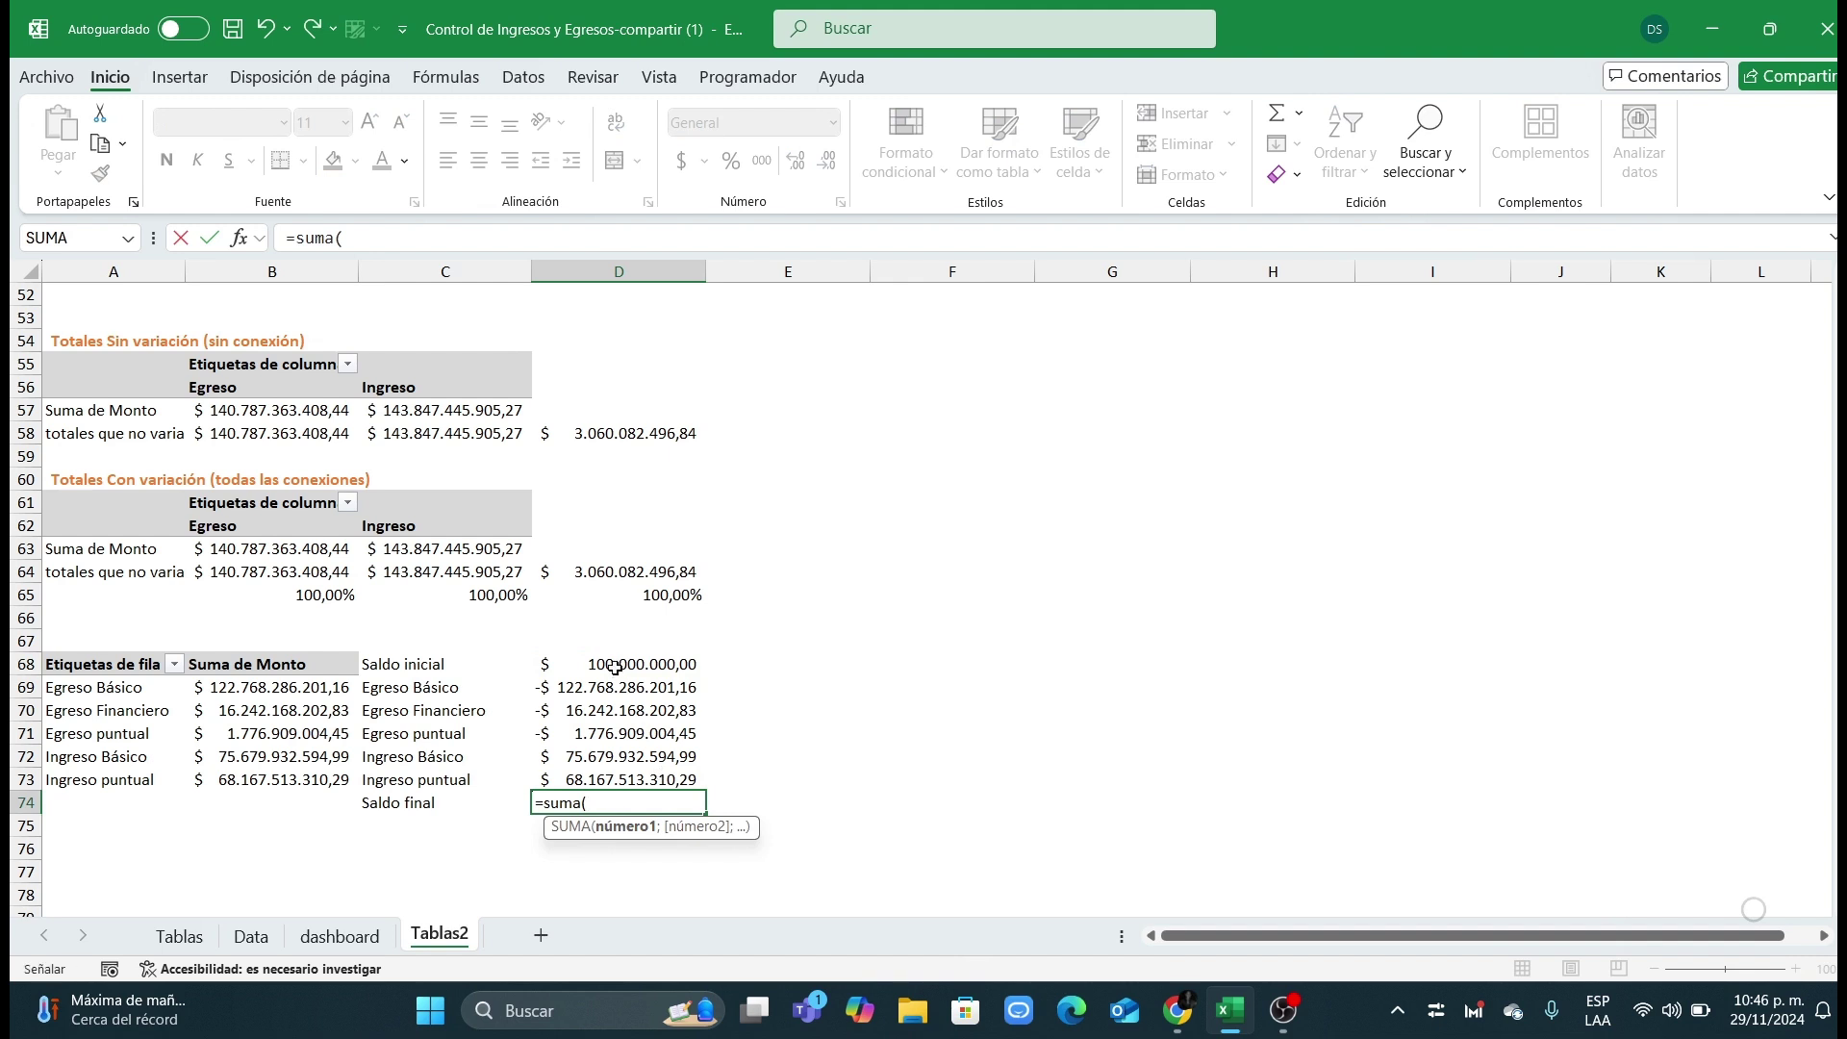
drag(617, 666, 621, 780)
text()-)
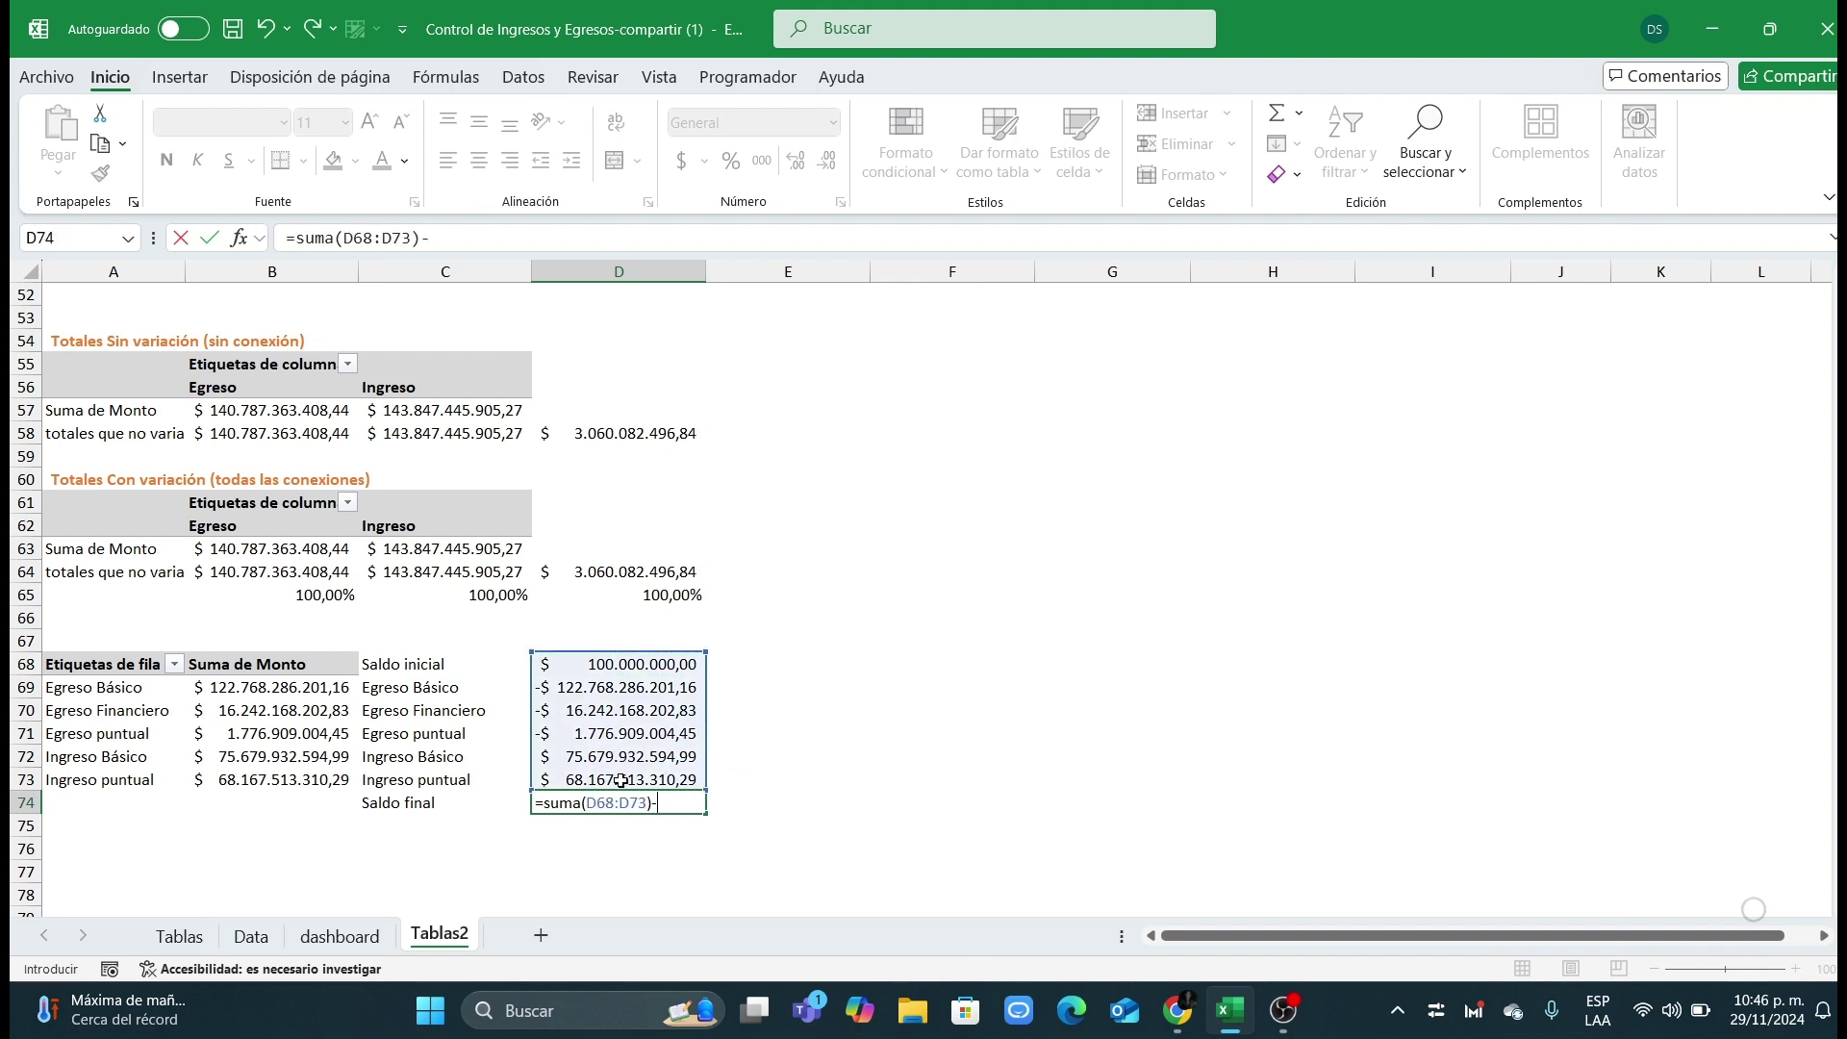
click(612, 663)
key(Return)
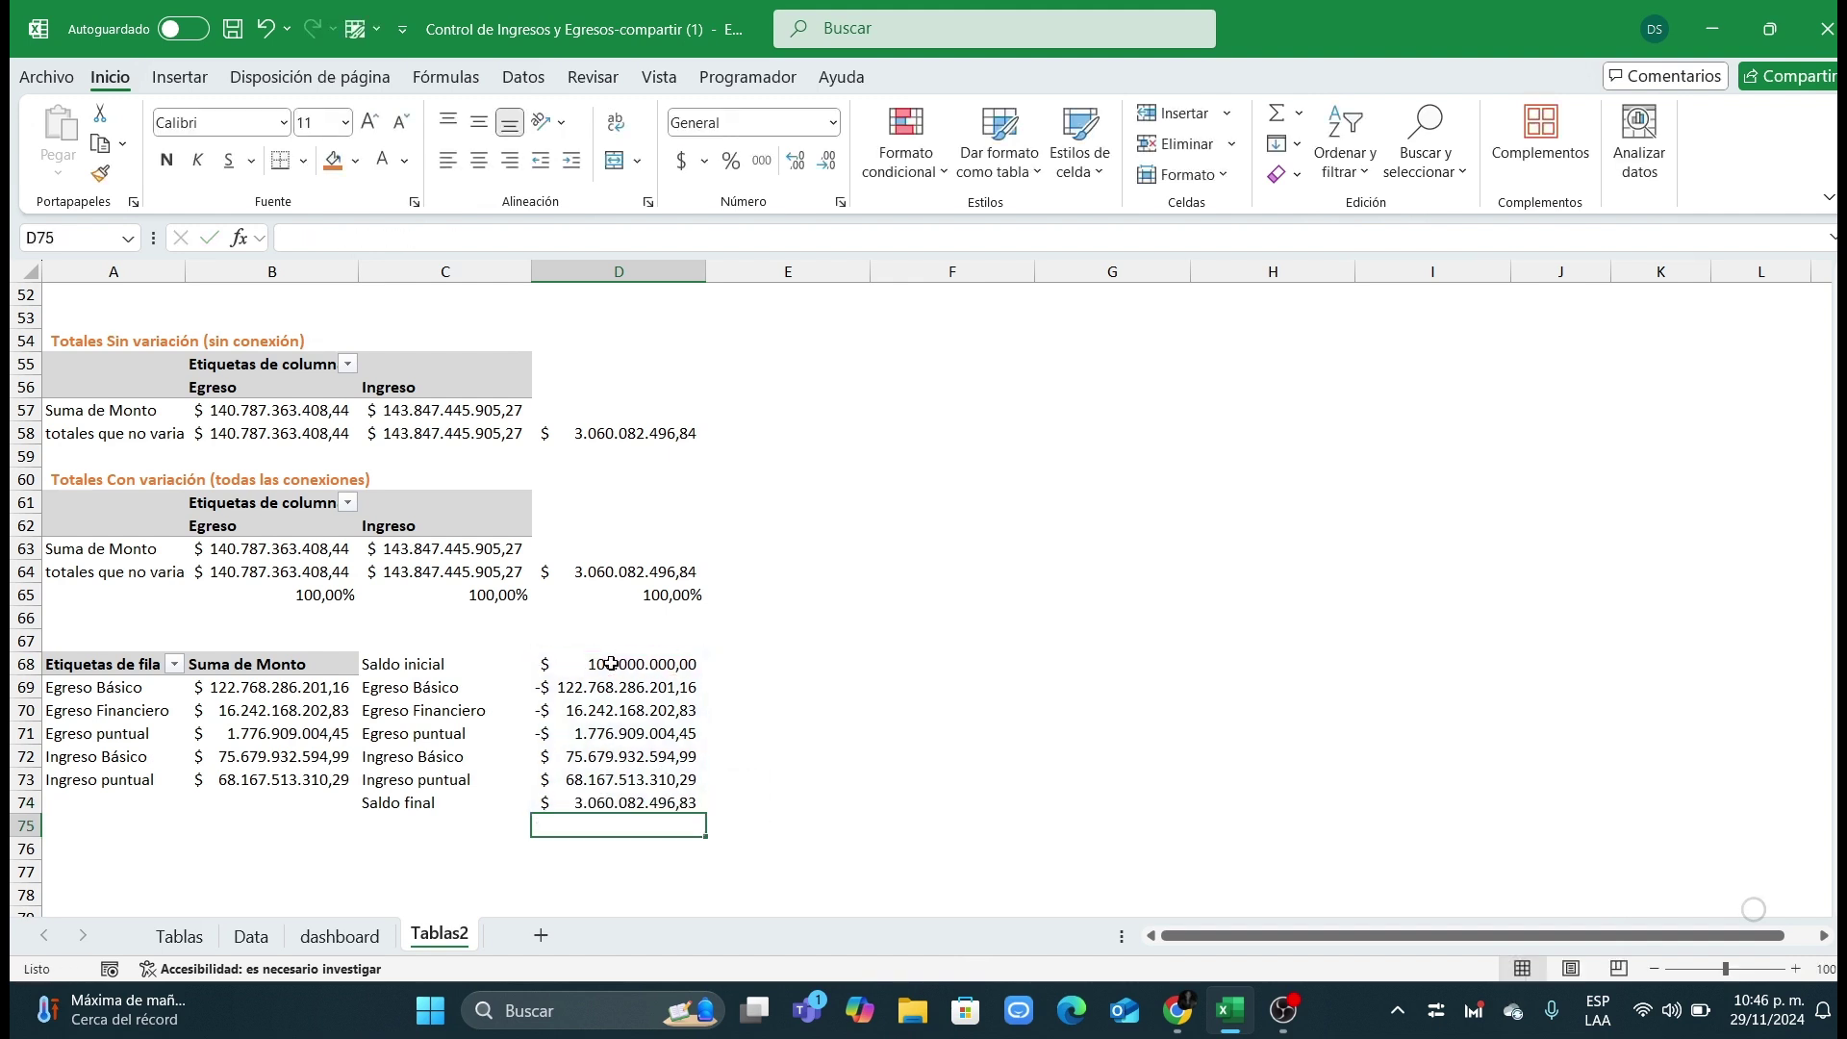
Step: Review the waterfall source table in C68:D74, including the opening balance, the Ingreso rows and the Saldo final formula in D74
click(792, 804)
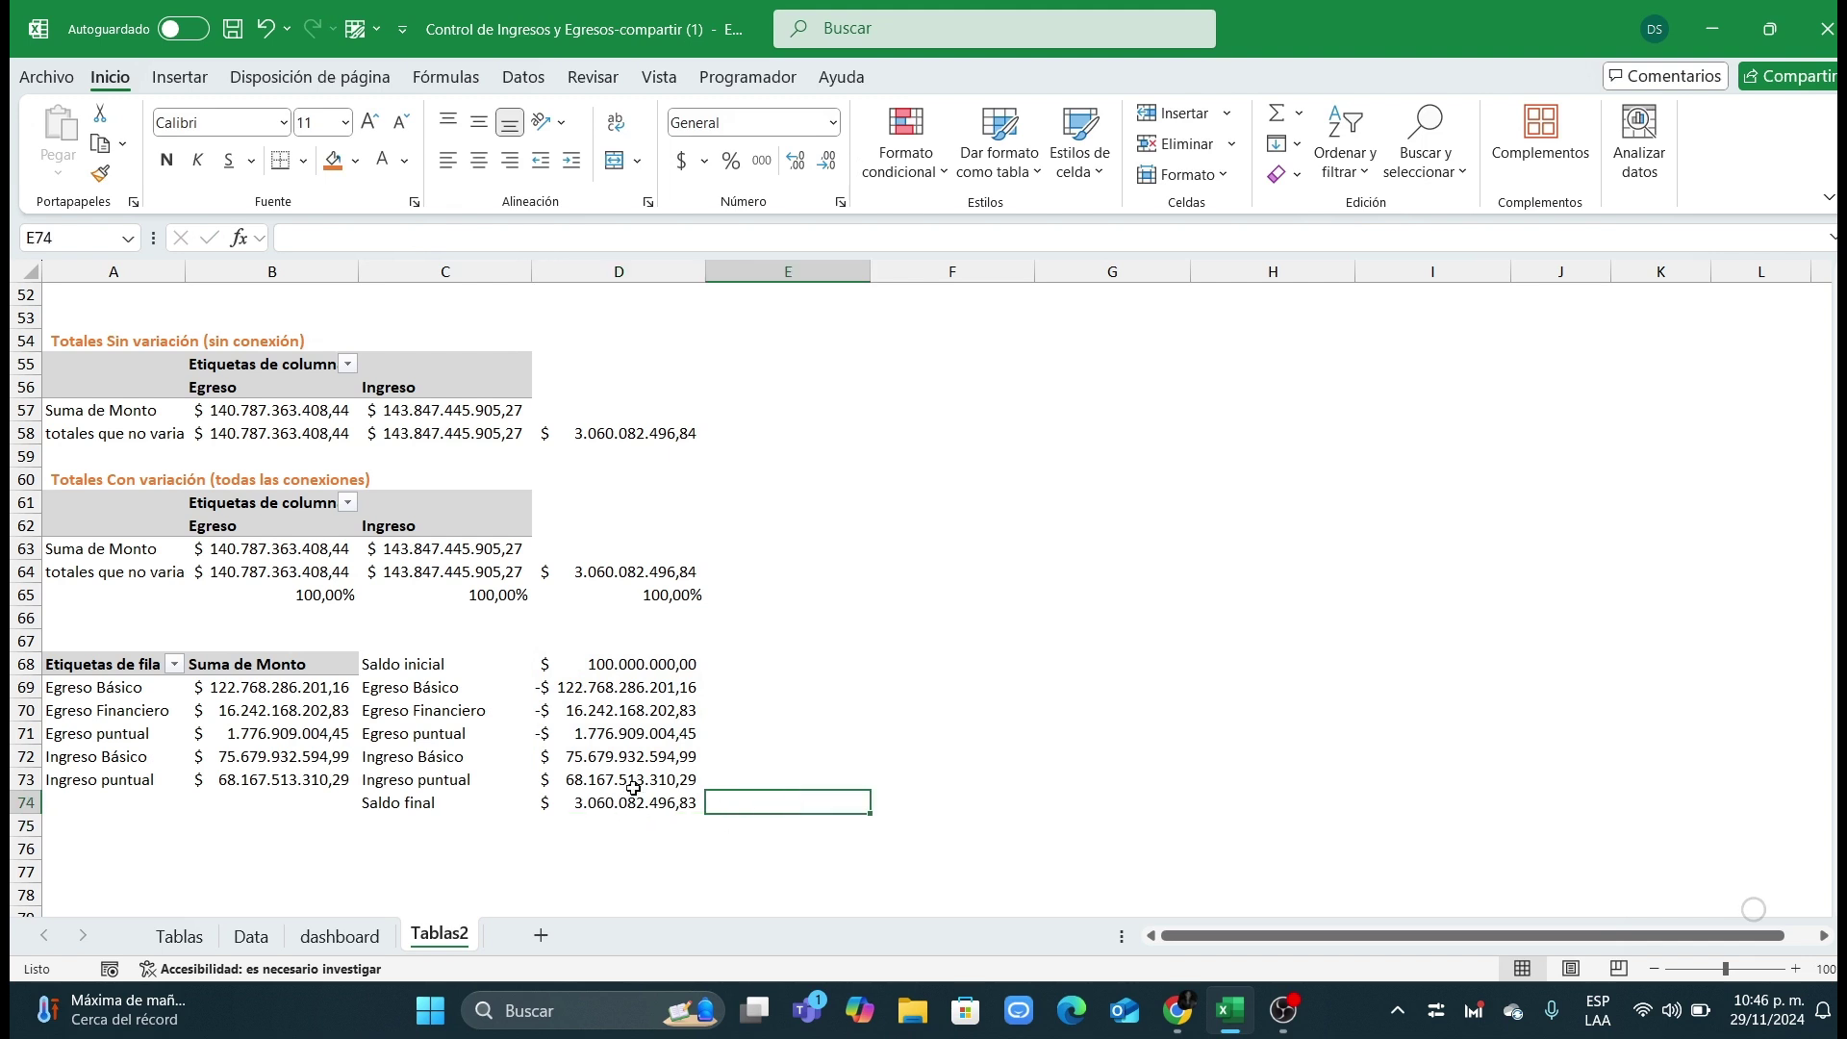
click(612, 668)
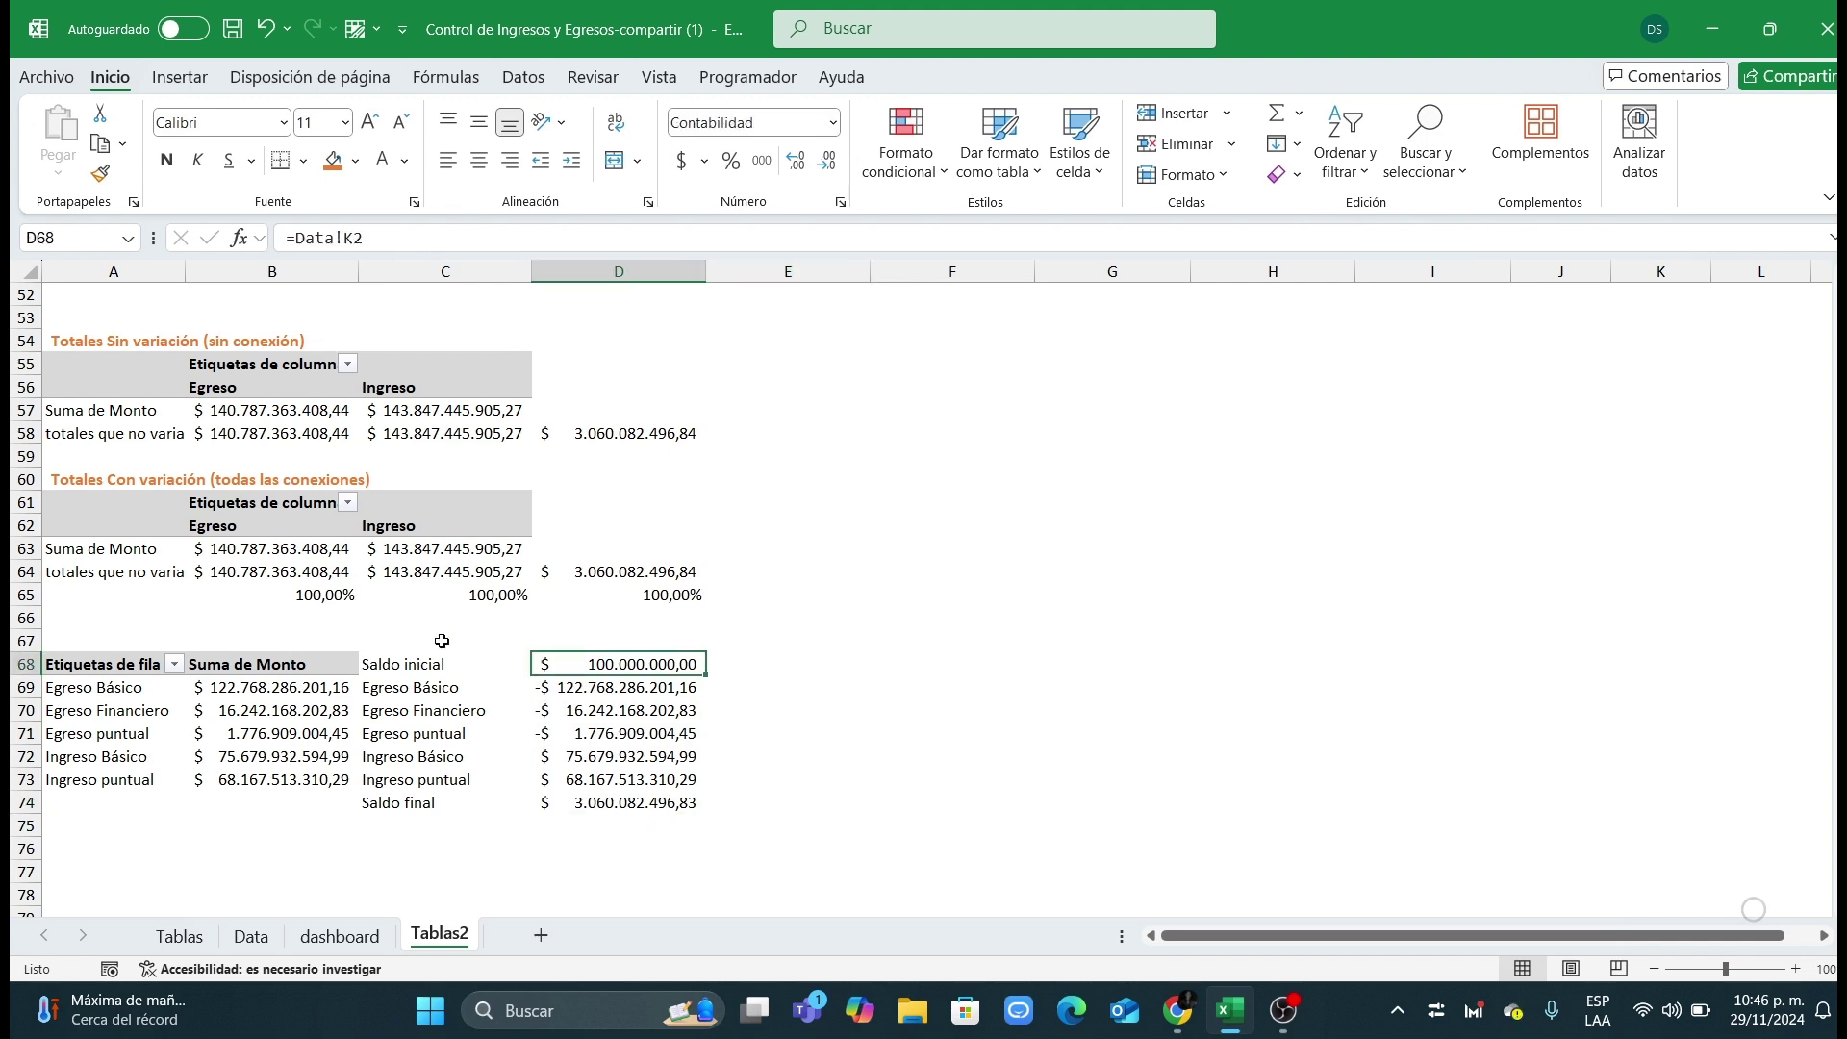
drag(450, 668, 577, 664)
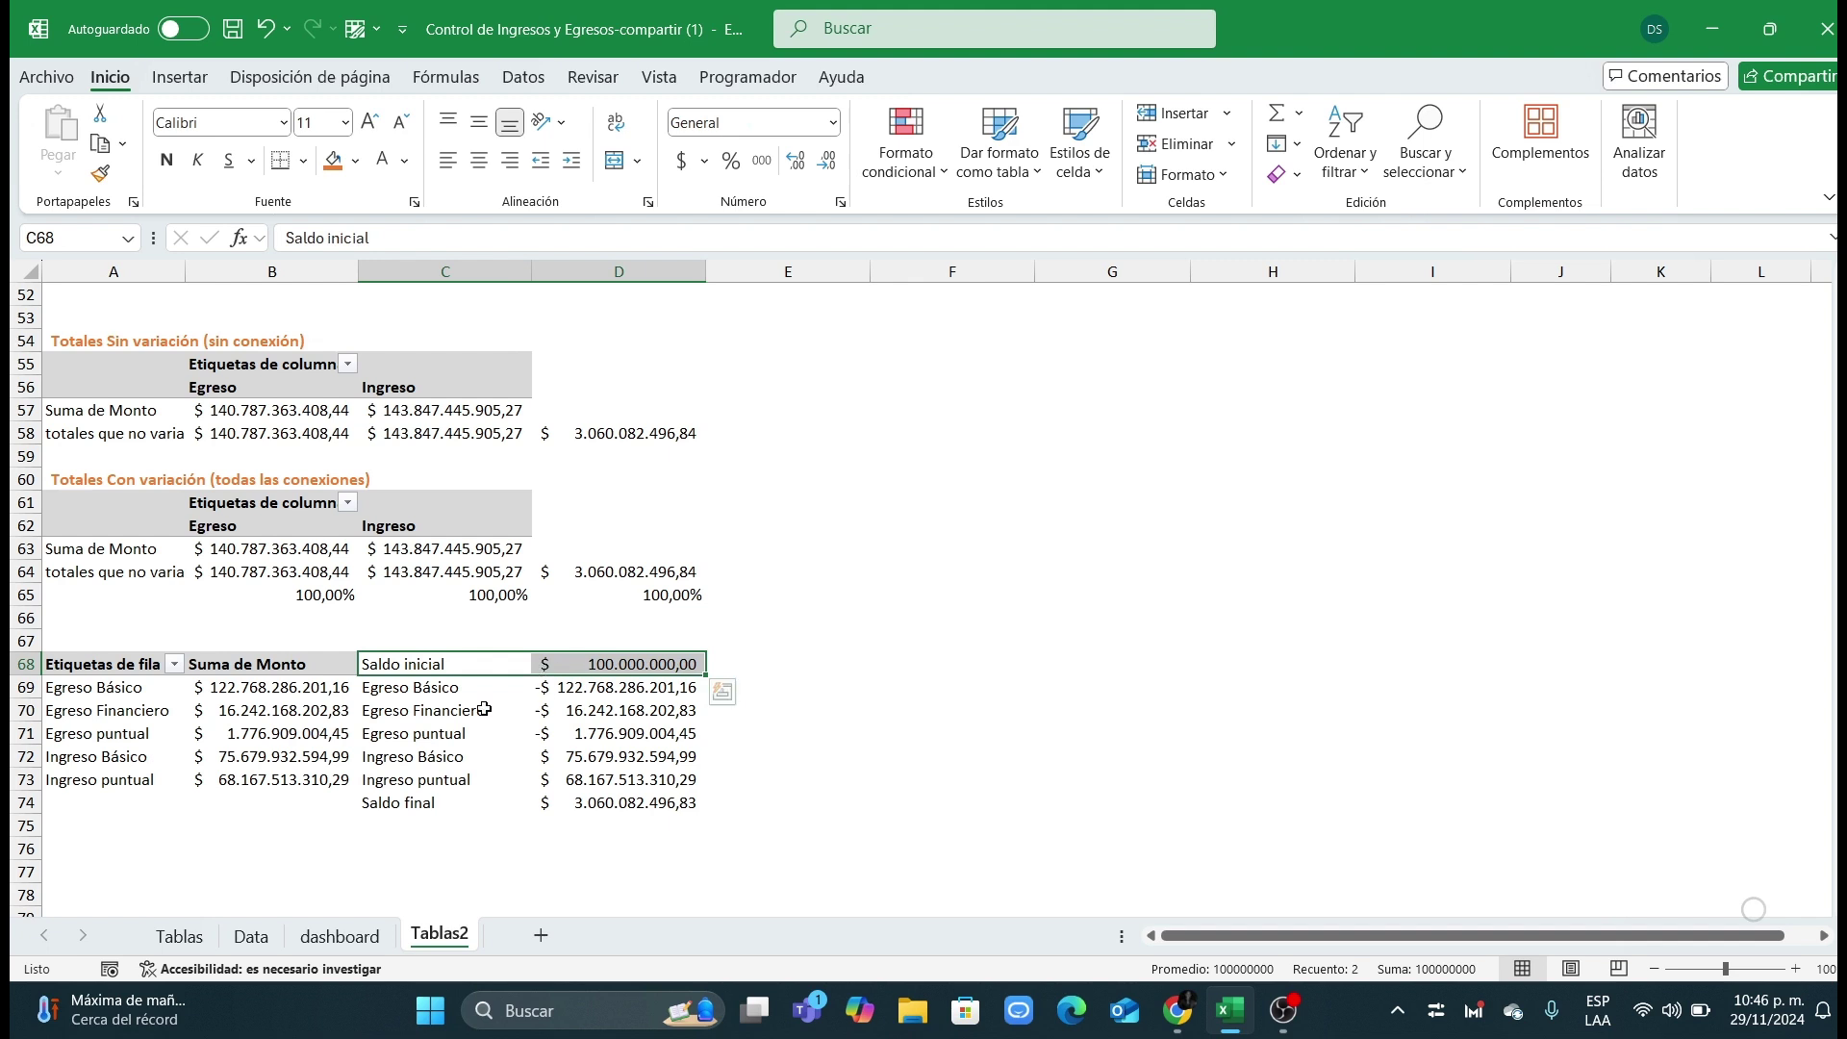
drag(459, 700, 414, 781)
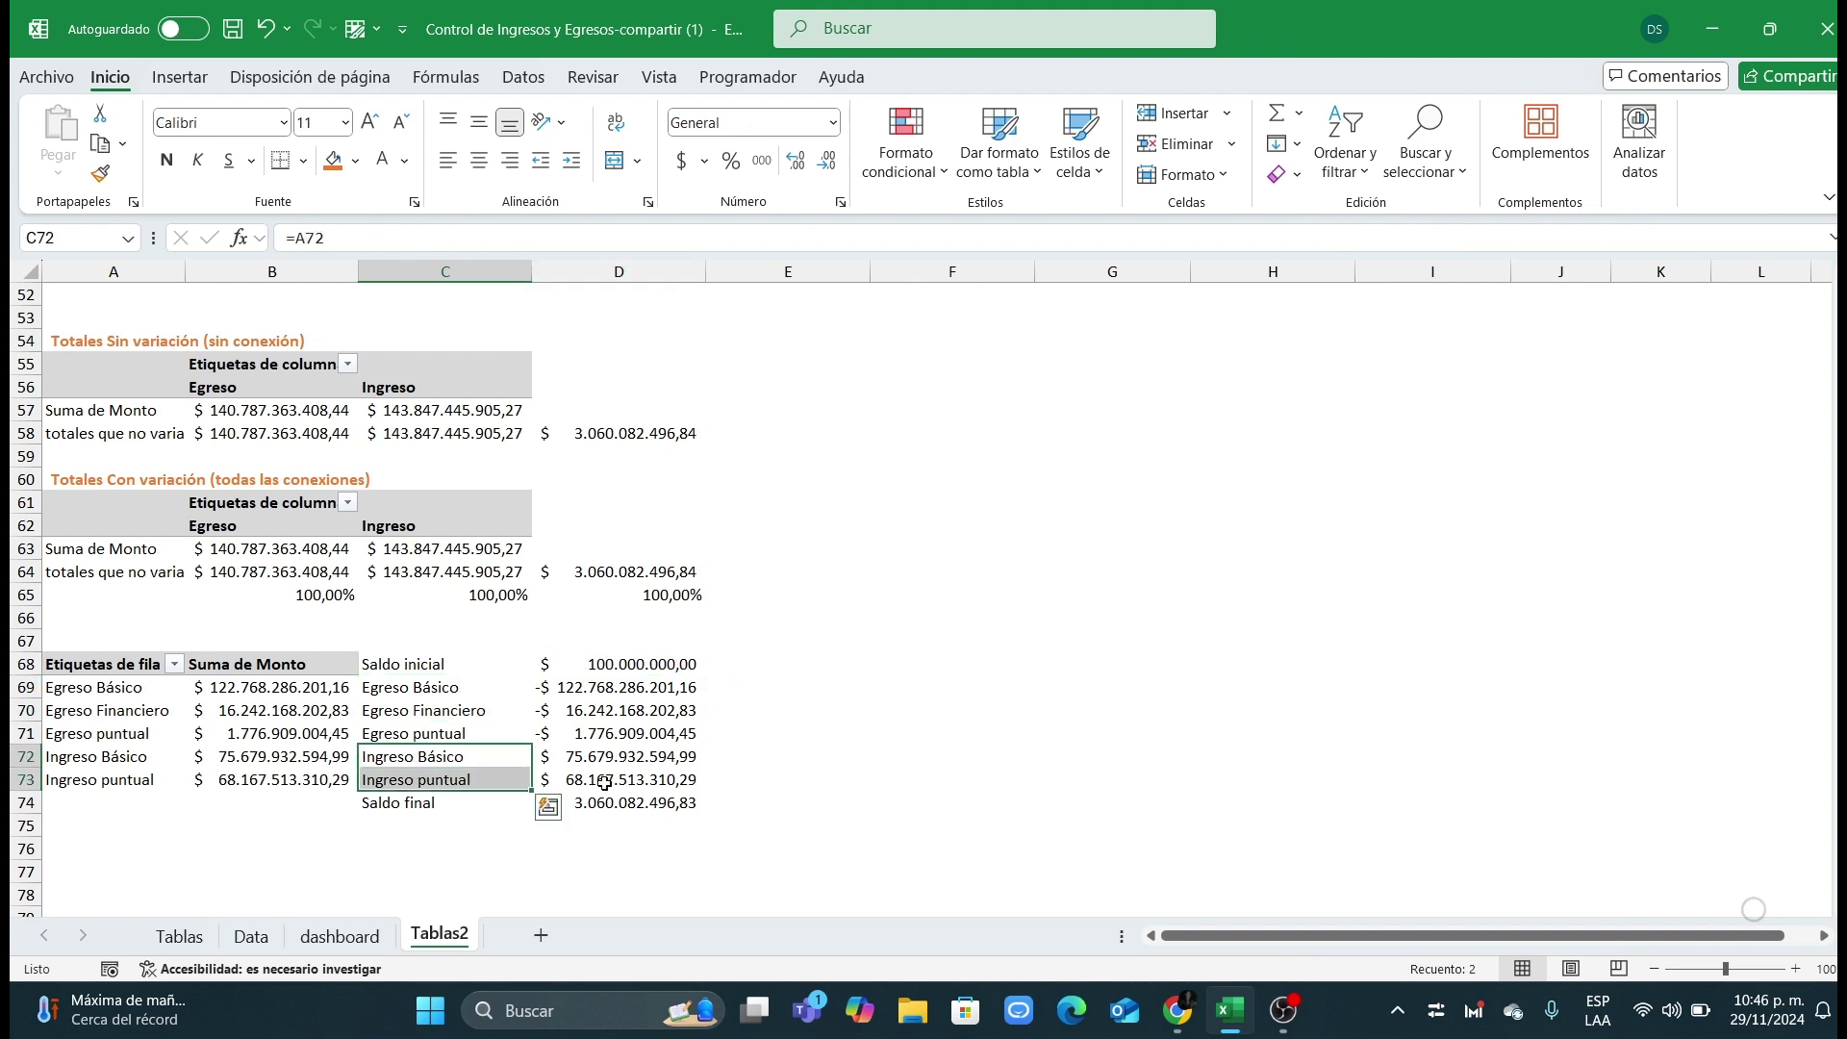
click(596, 664)
drag(462, 758, 597, 782)
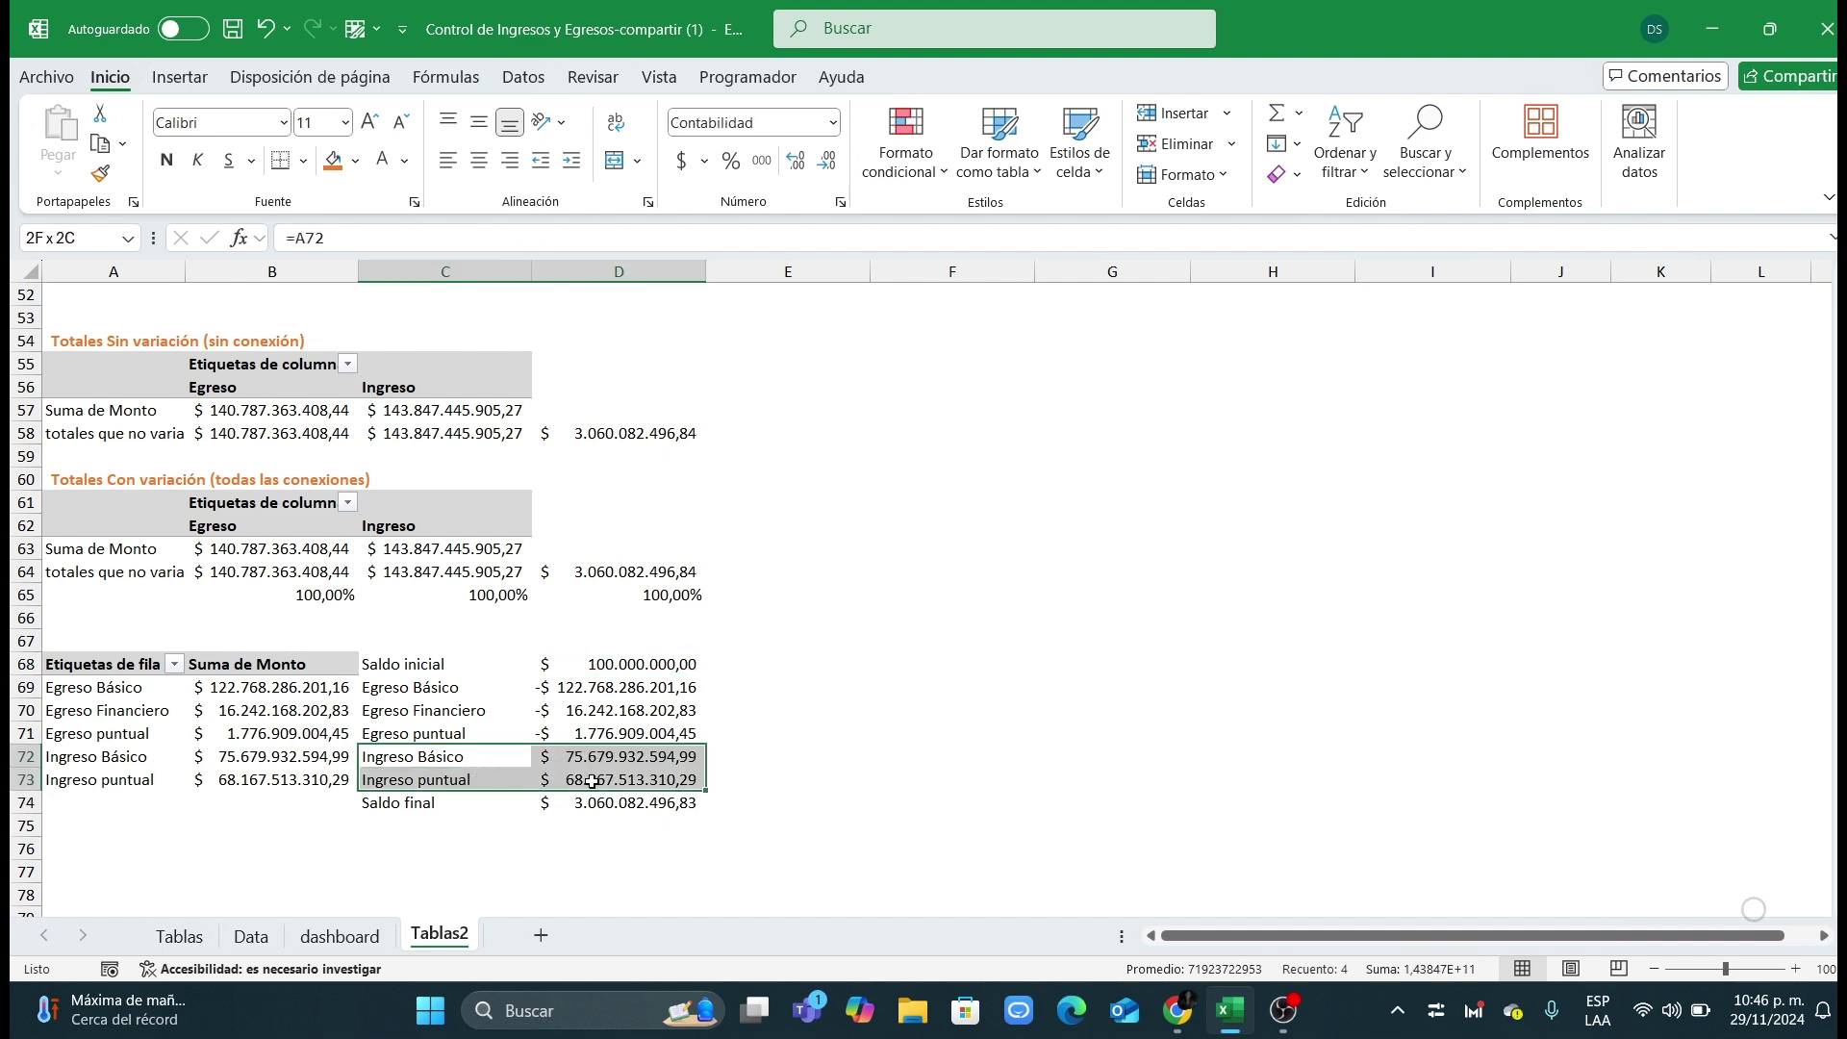
click(604, 823)
double_click(604, 806)
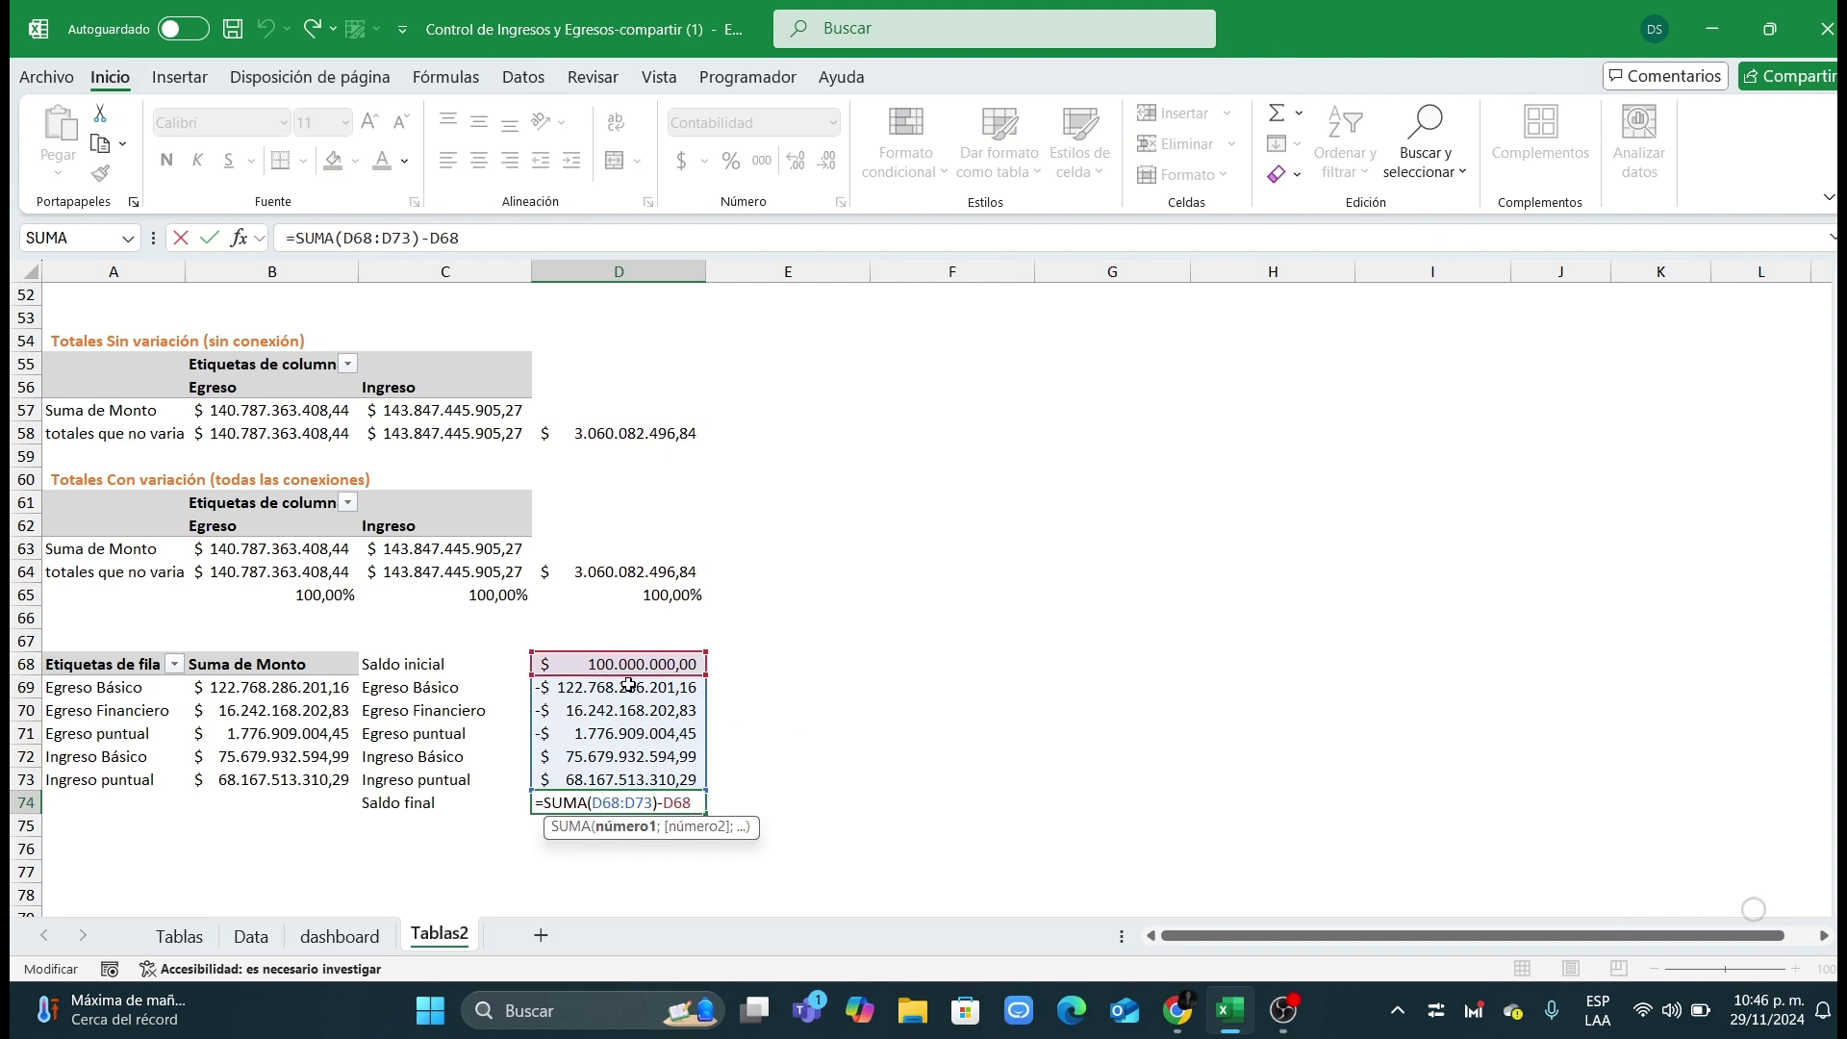
key(Escape)
click(826, 780)
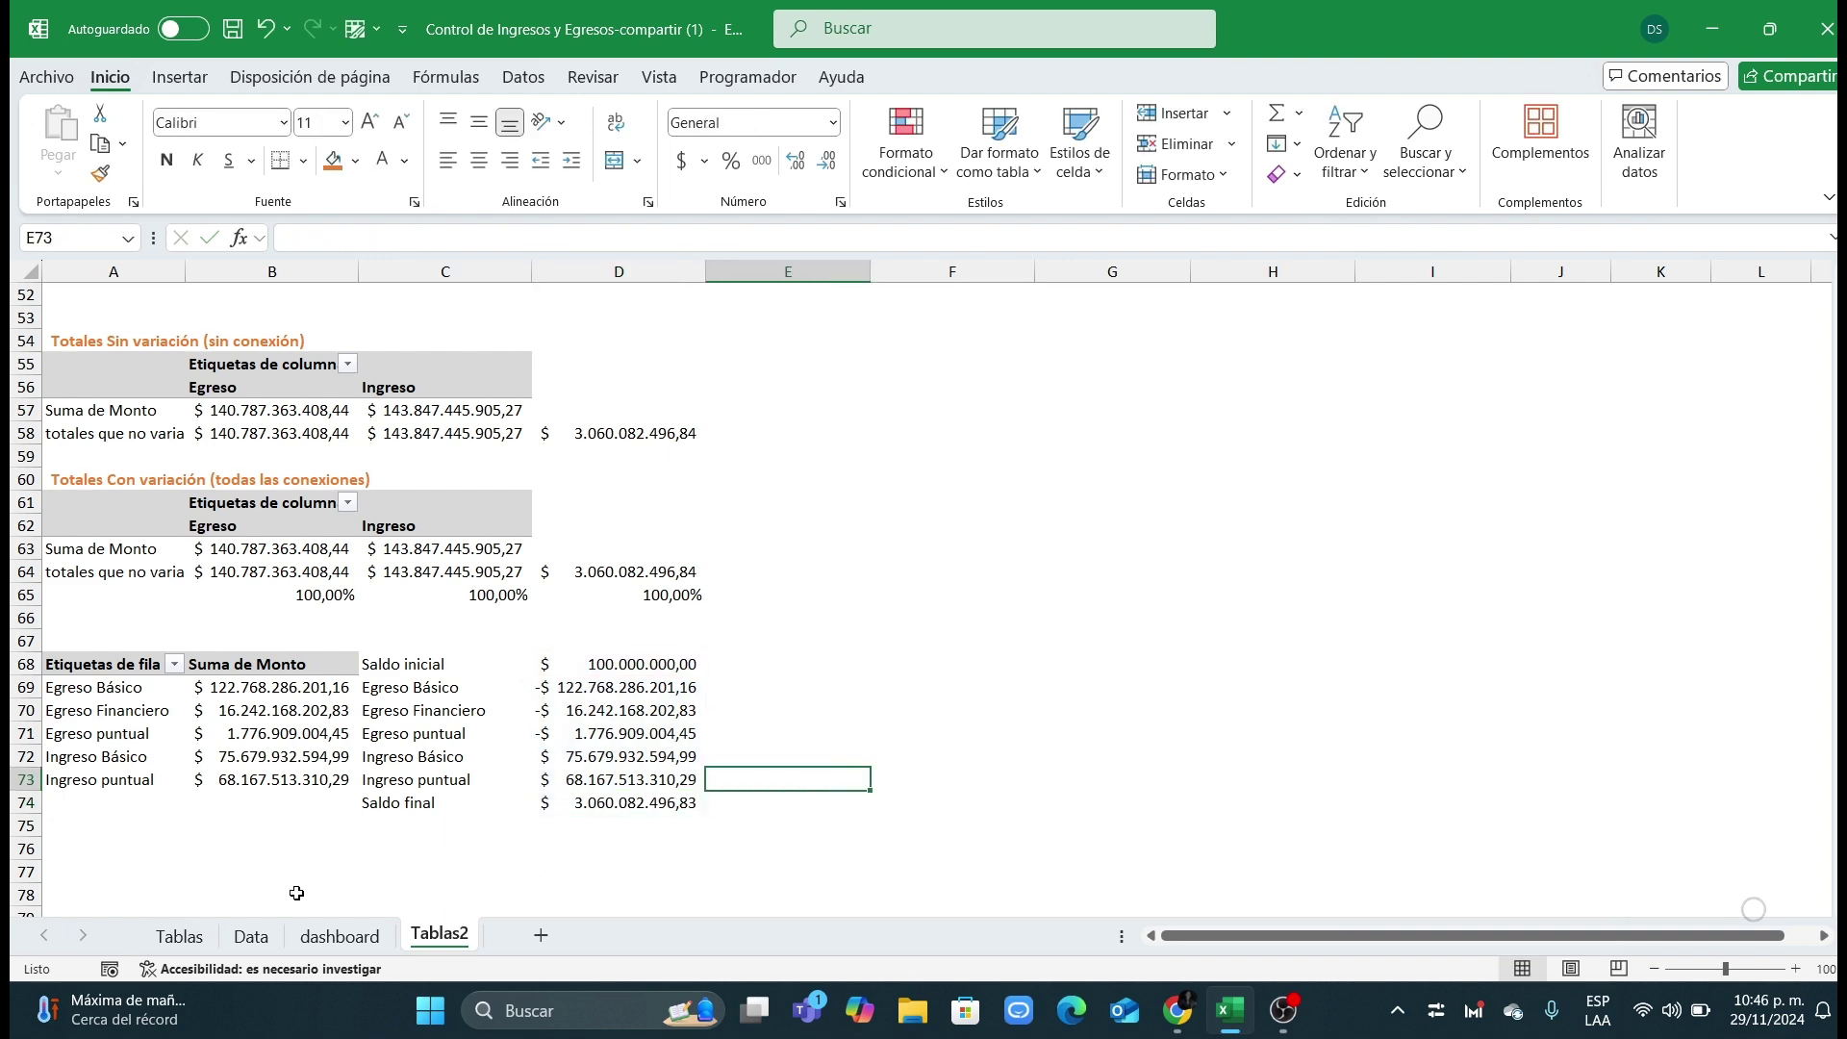
Step: Copy the "Grafico cascada" title from A81 of the Tablas sheet to A67 on Tablas2, above the waterfall table
click(193, 929)
click(77, 561)
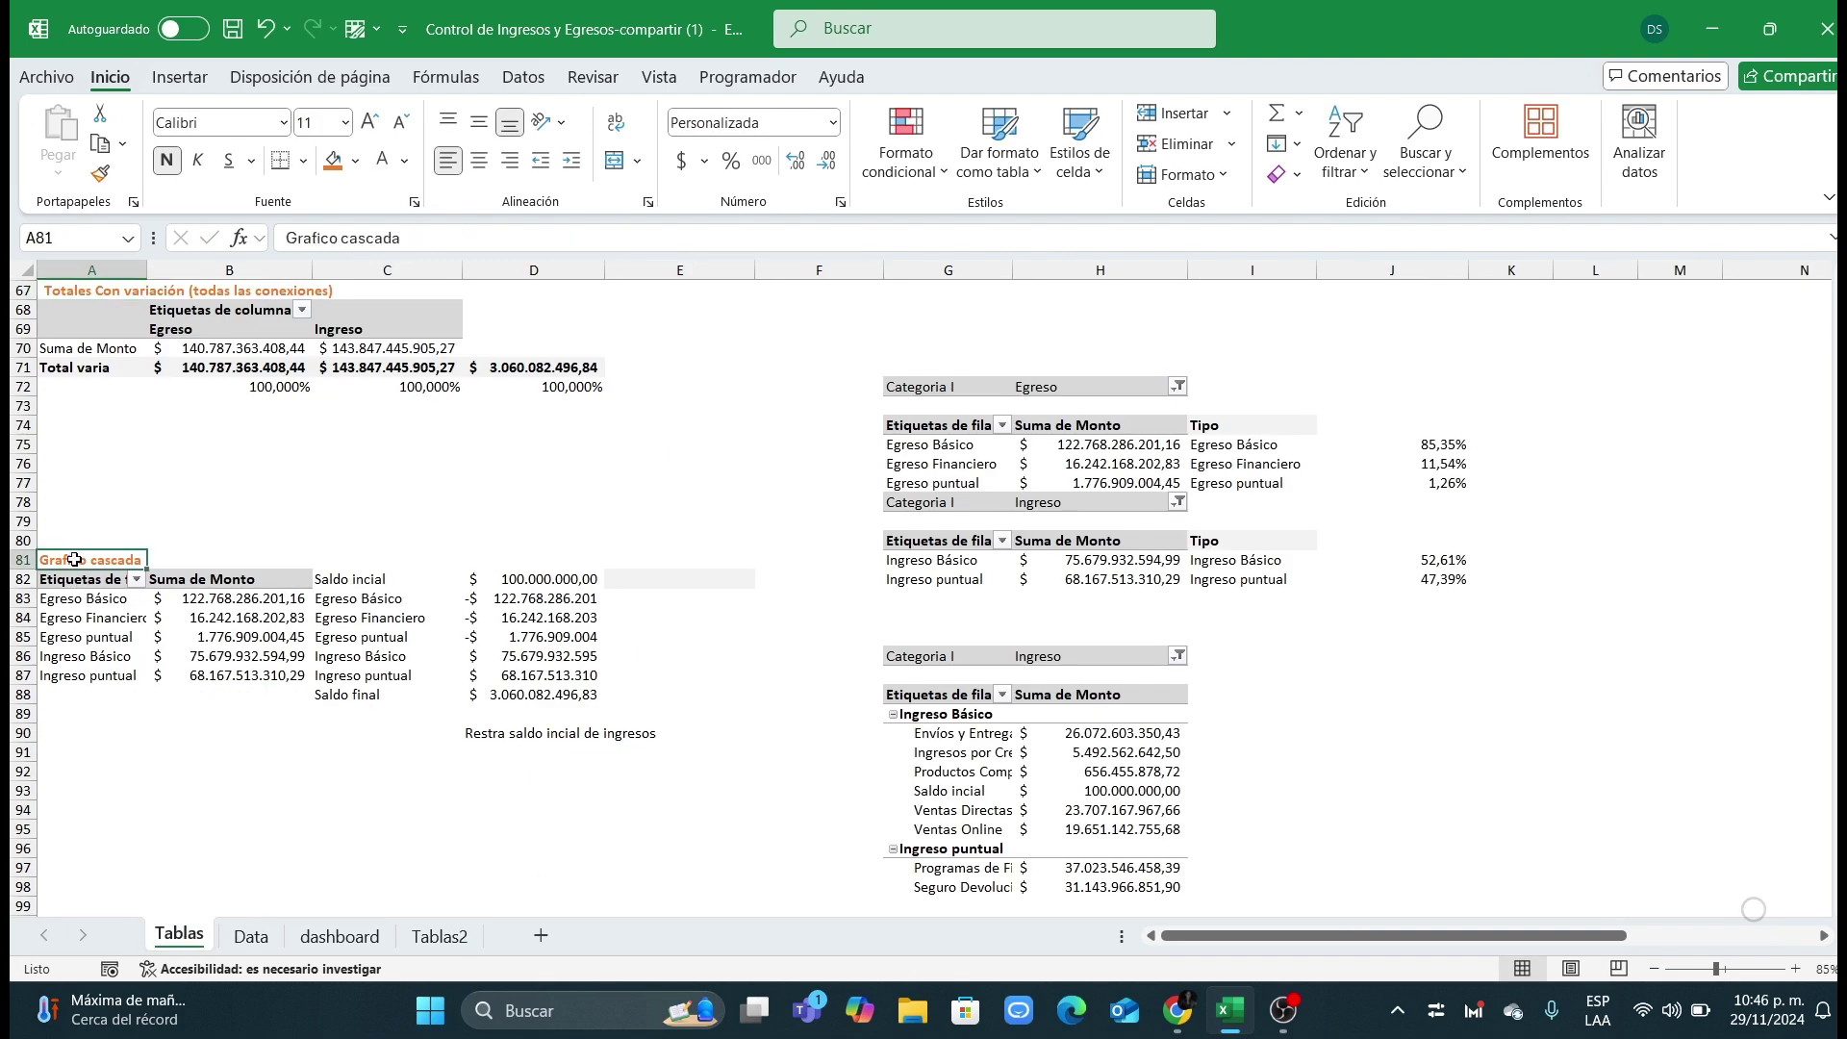
key(ctrl+c)
click(439, 936)
click(81, 639)
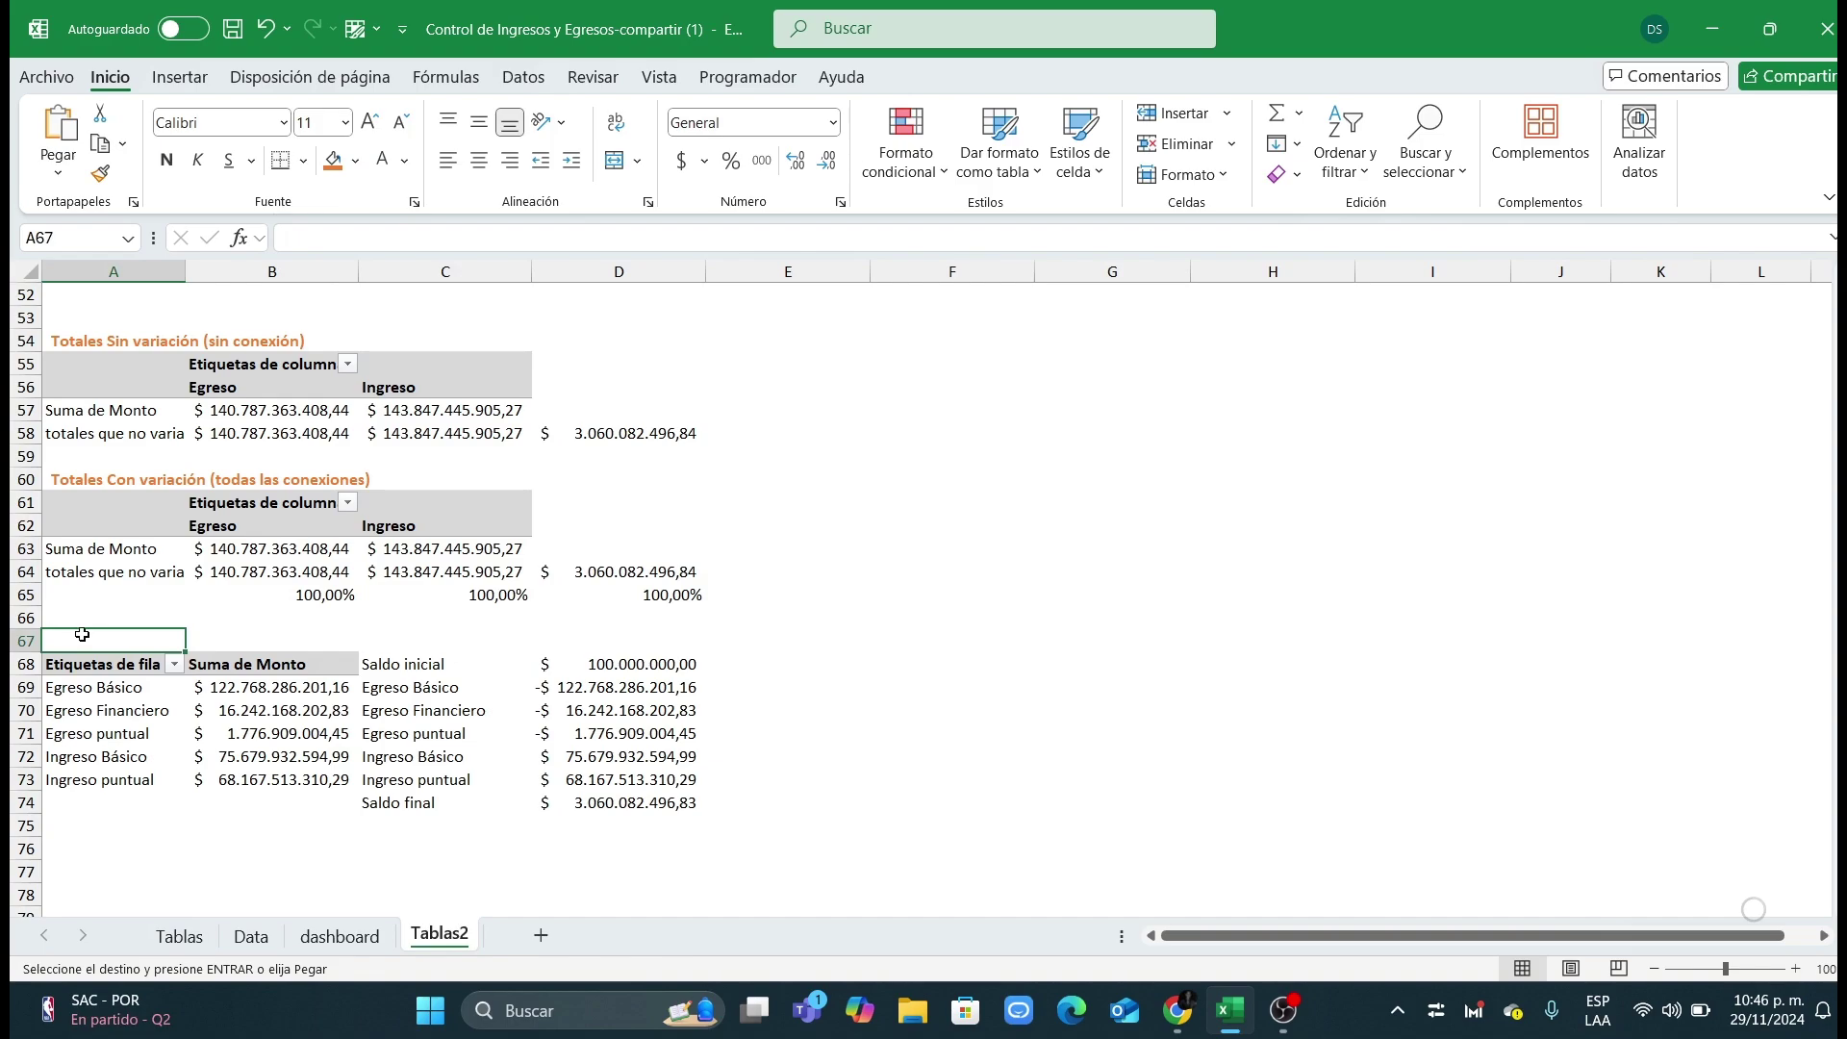
key(ctrl+v)
scroll(787, 715, up, 10)
scroll(787, 715, up, 6)
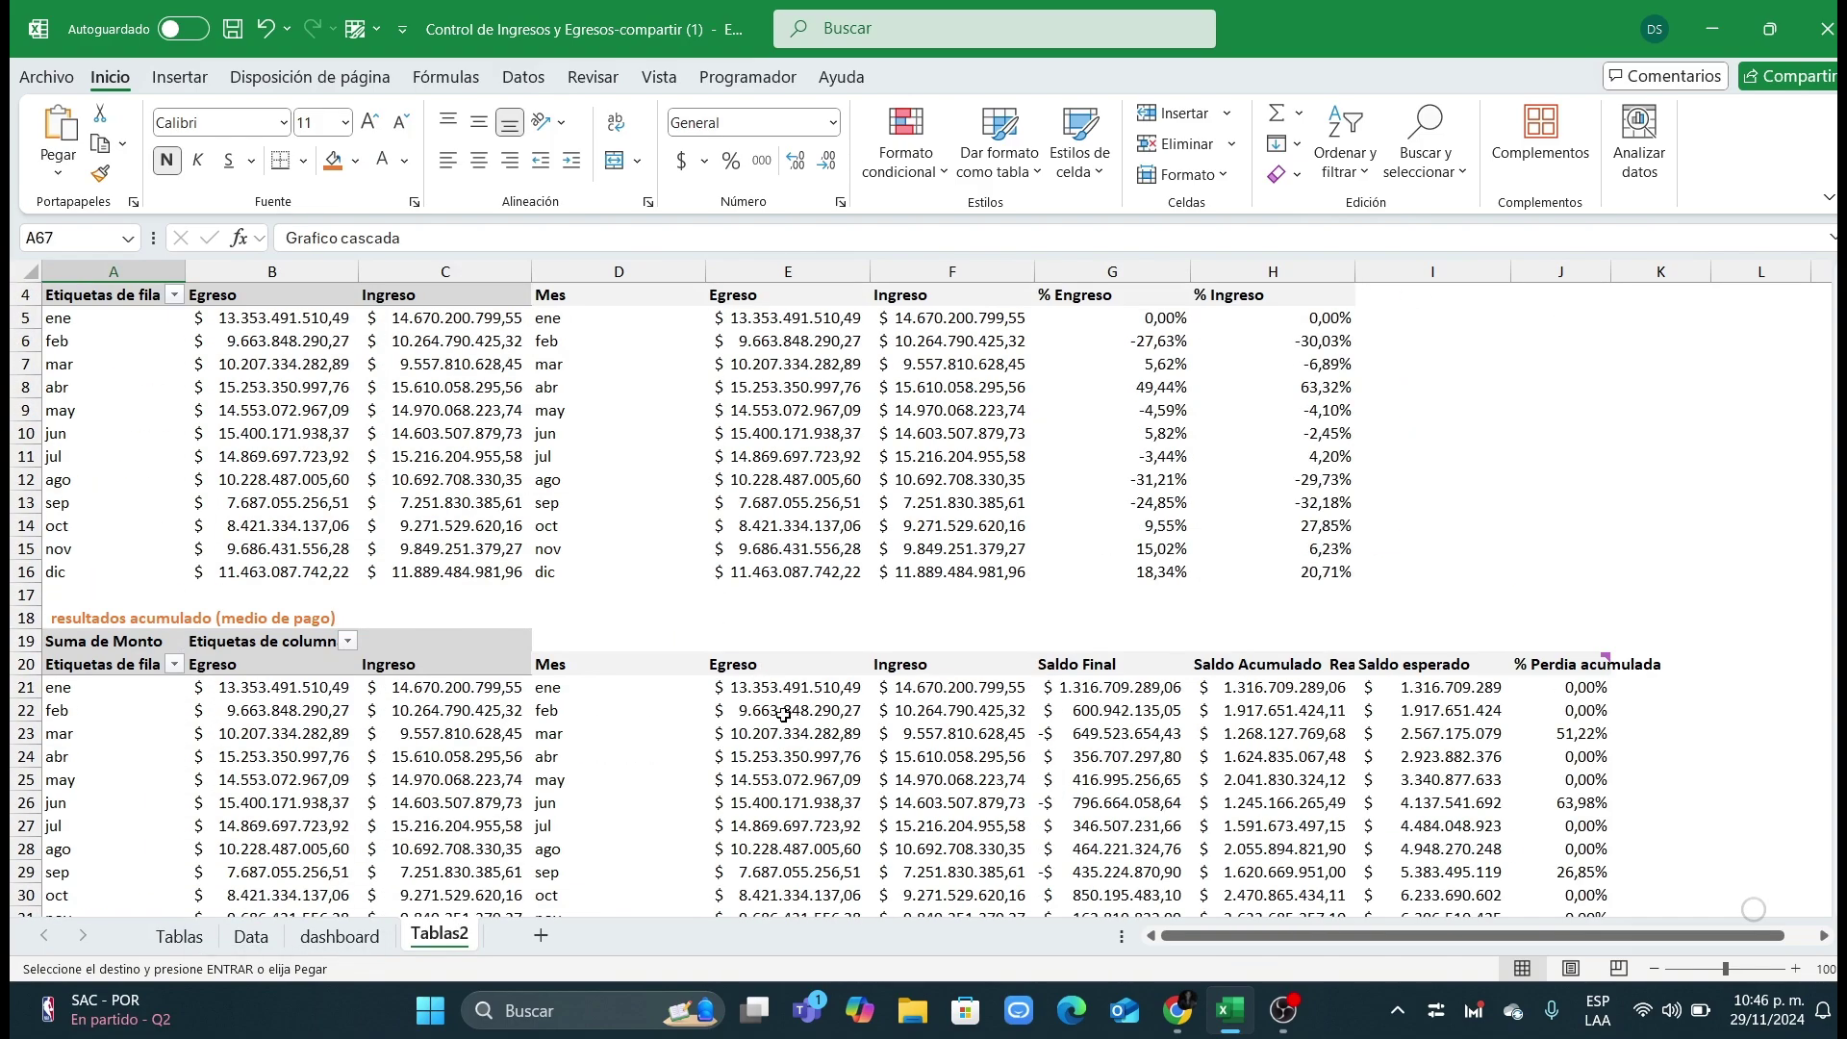
scroll(770, 721, down, 18)
scroll(750, 732, down, 2)
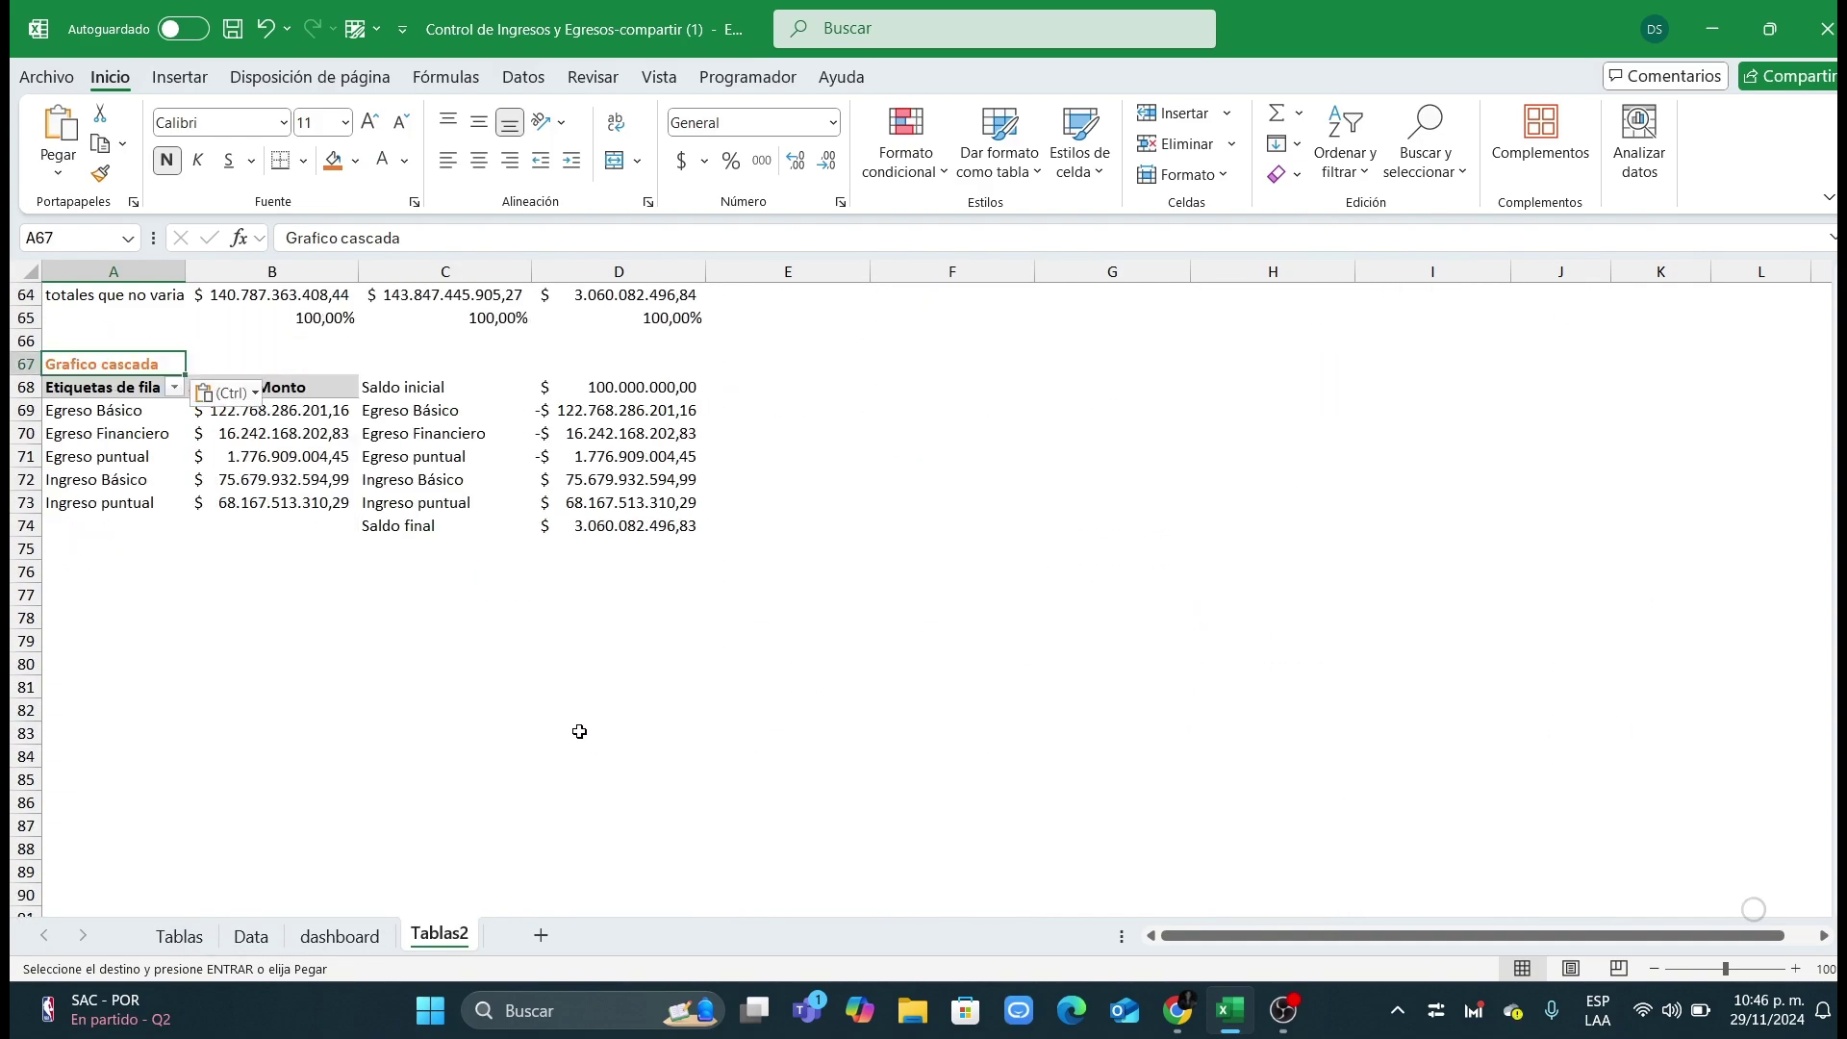
click(577, 732)
Step: Examine the Categoria I pivot tables for Egreso and Ingreso beside the waterfall table on the Tablas sheet
click(179, 935)
scroll(723, 780, up, 12)
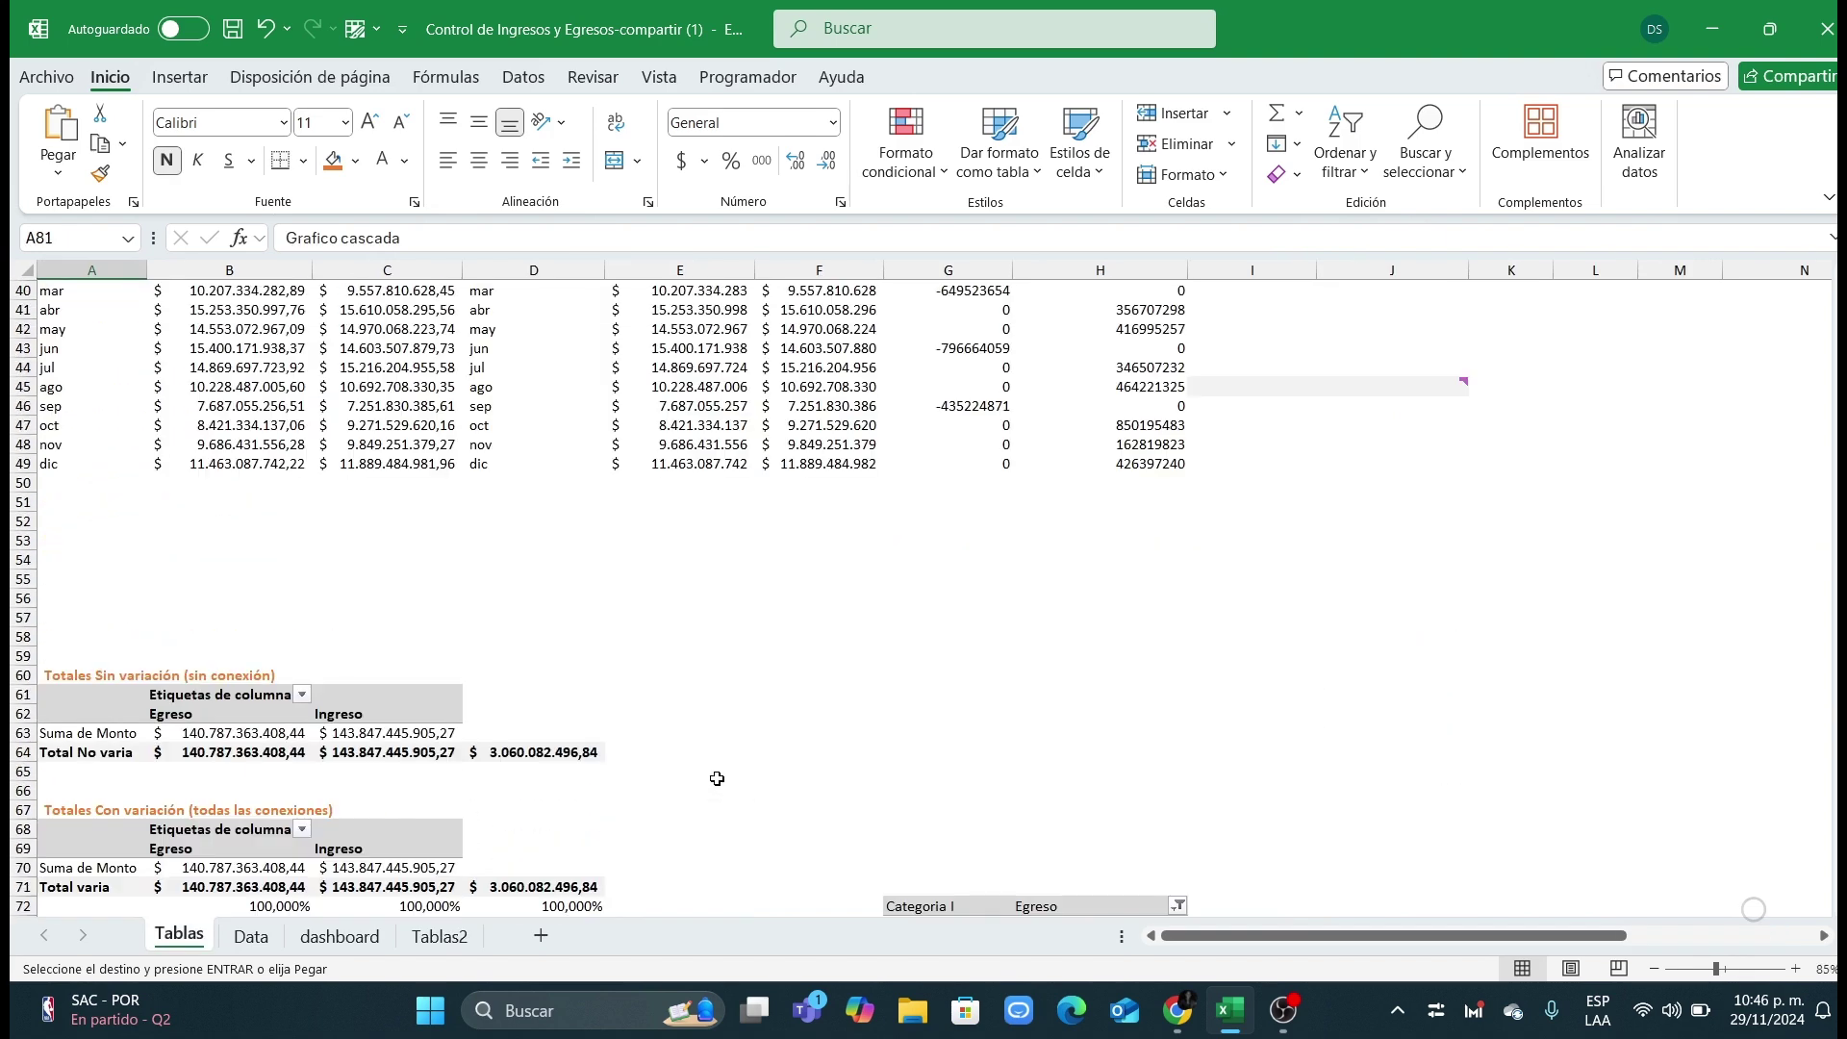
scroll(727, 781, down, 11)
scroll(728, 781, down, 3)
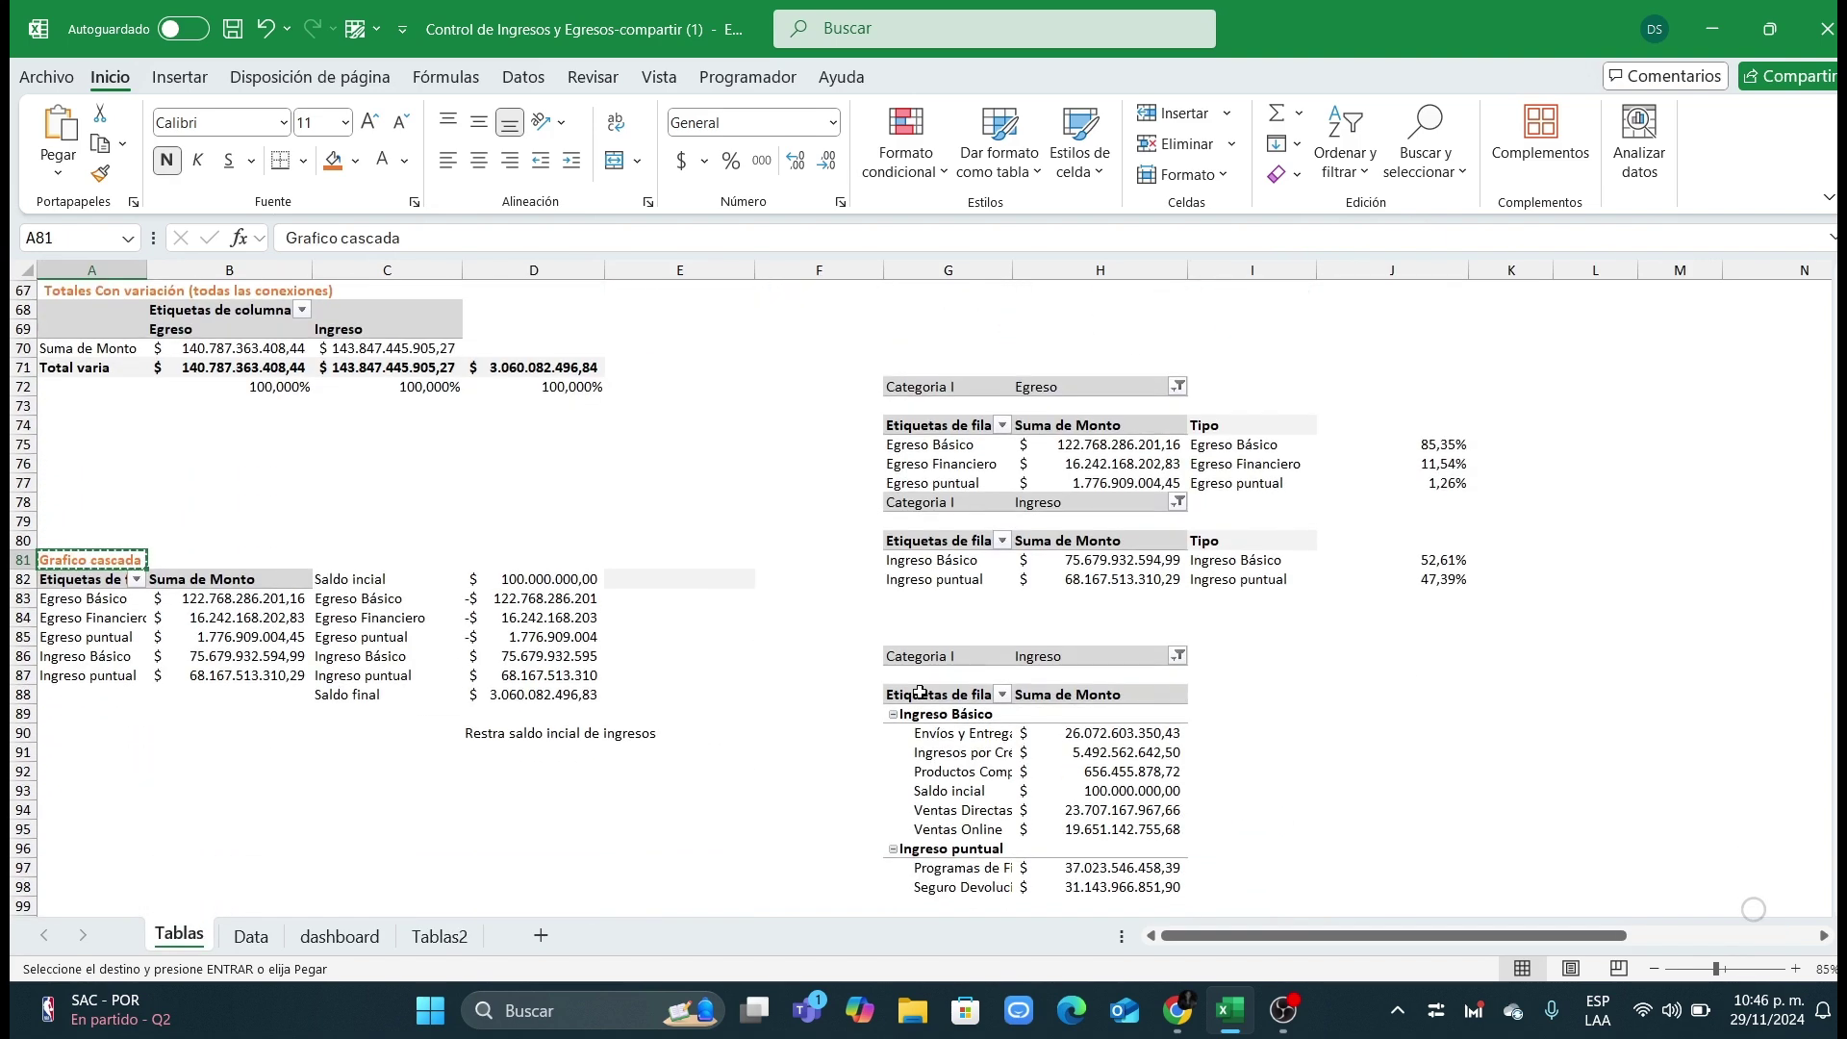
scroll(728, 673, up, 1)
drag(770, 310, 1390, 818)
click(1393, 599)
scroll(1117, 597, down, 4)
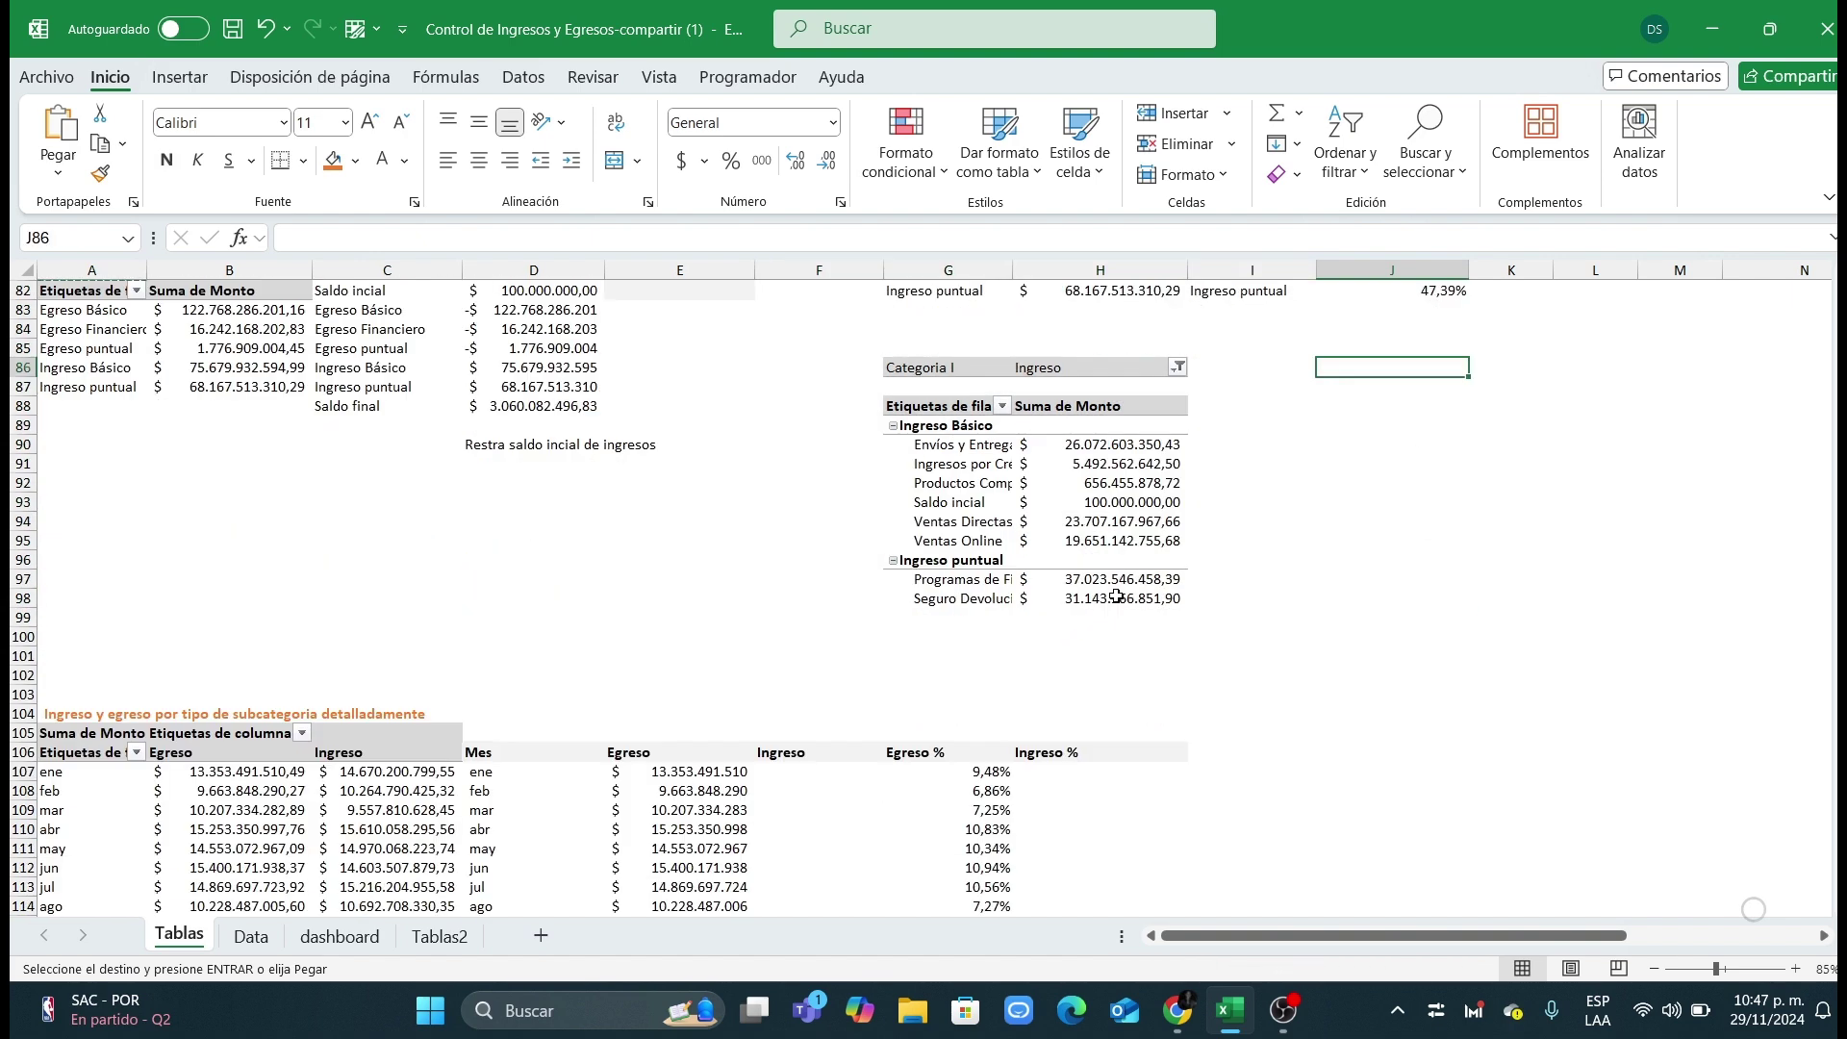
scroll(1109, 585, up, 5)
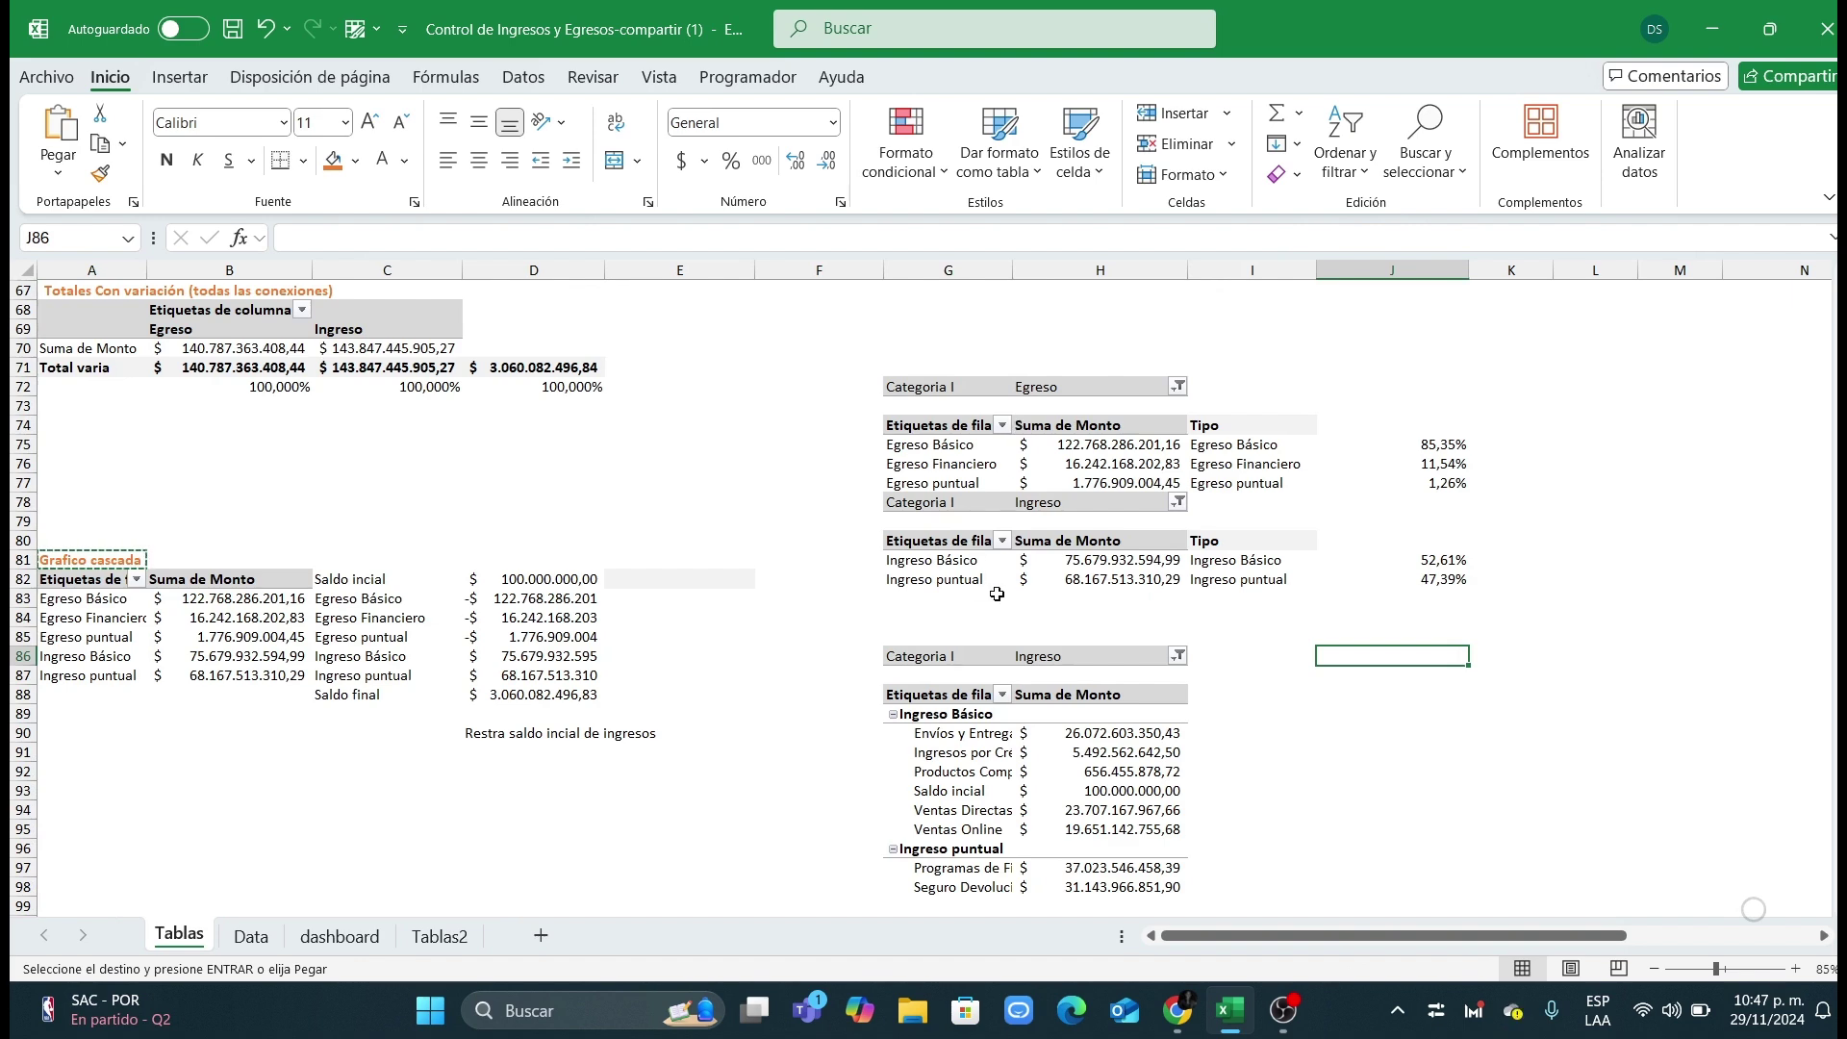
Step: Copy the category pivot table in A68:B73 of Tablas2 and paste it at F68
click(440, 935)
click(100, 388)
drag(144, 393, 279, 502)
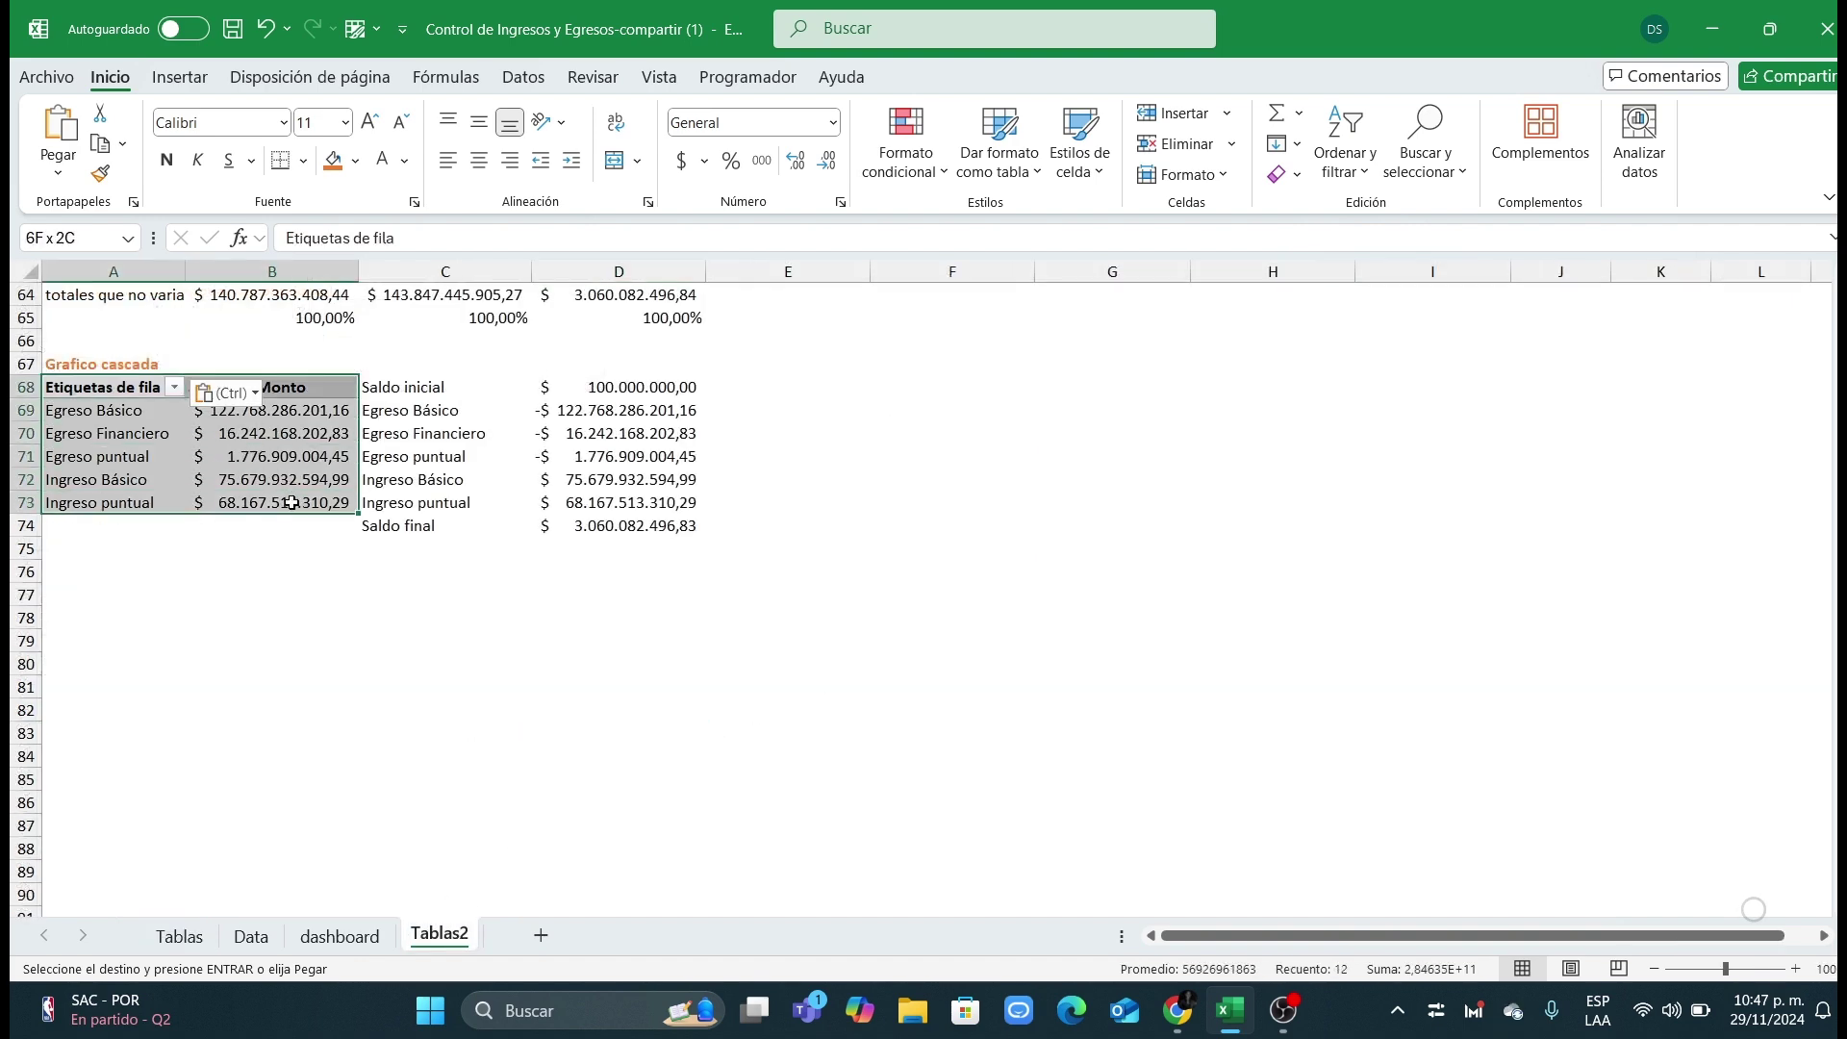
key(ctrl+c)
click(902, 396)
key(ctrl+v)
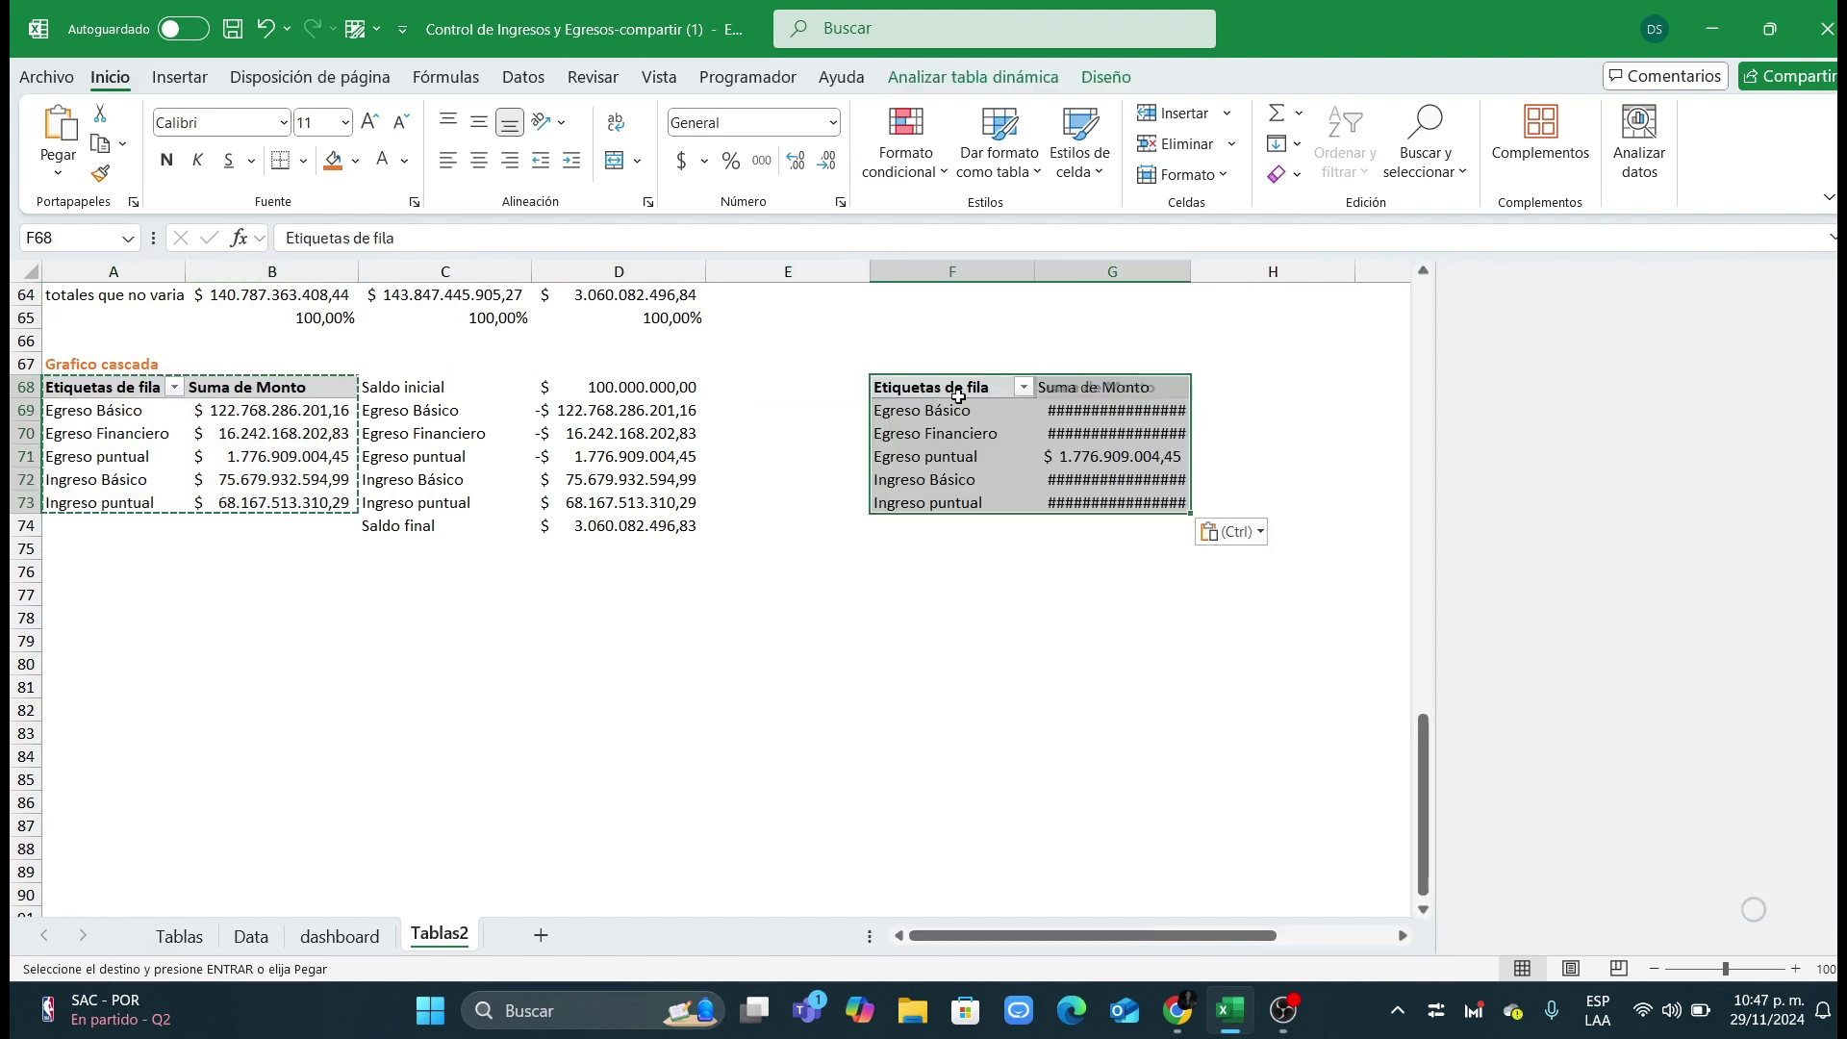
Step: Add Categoria I as a report filter to the pivot table copy and filter it to Egreso only
drag(1576, 587, 1587, 712)
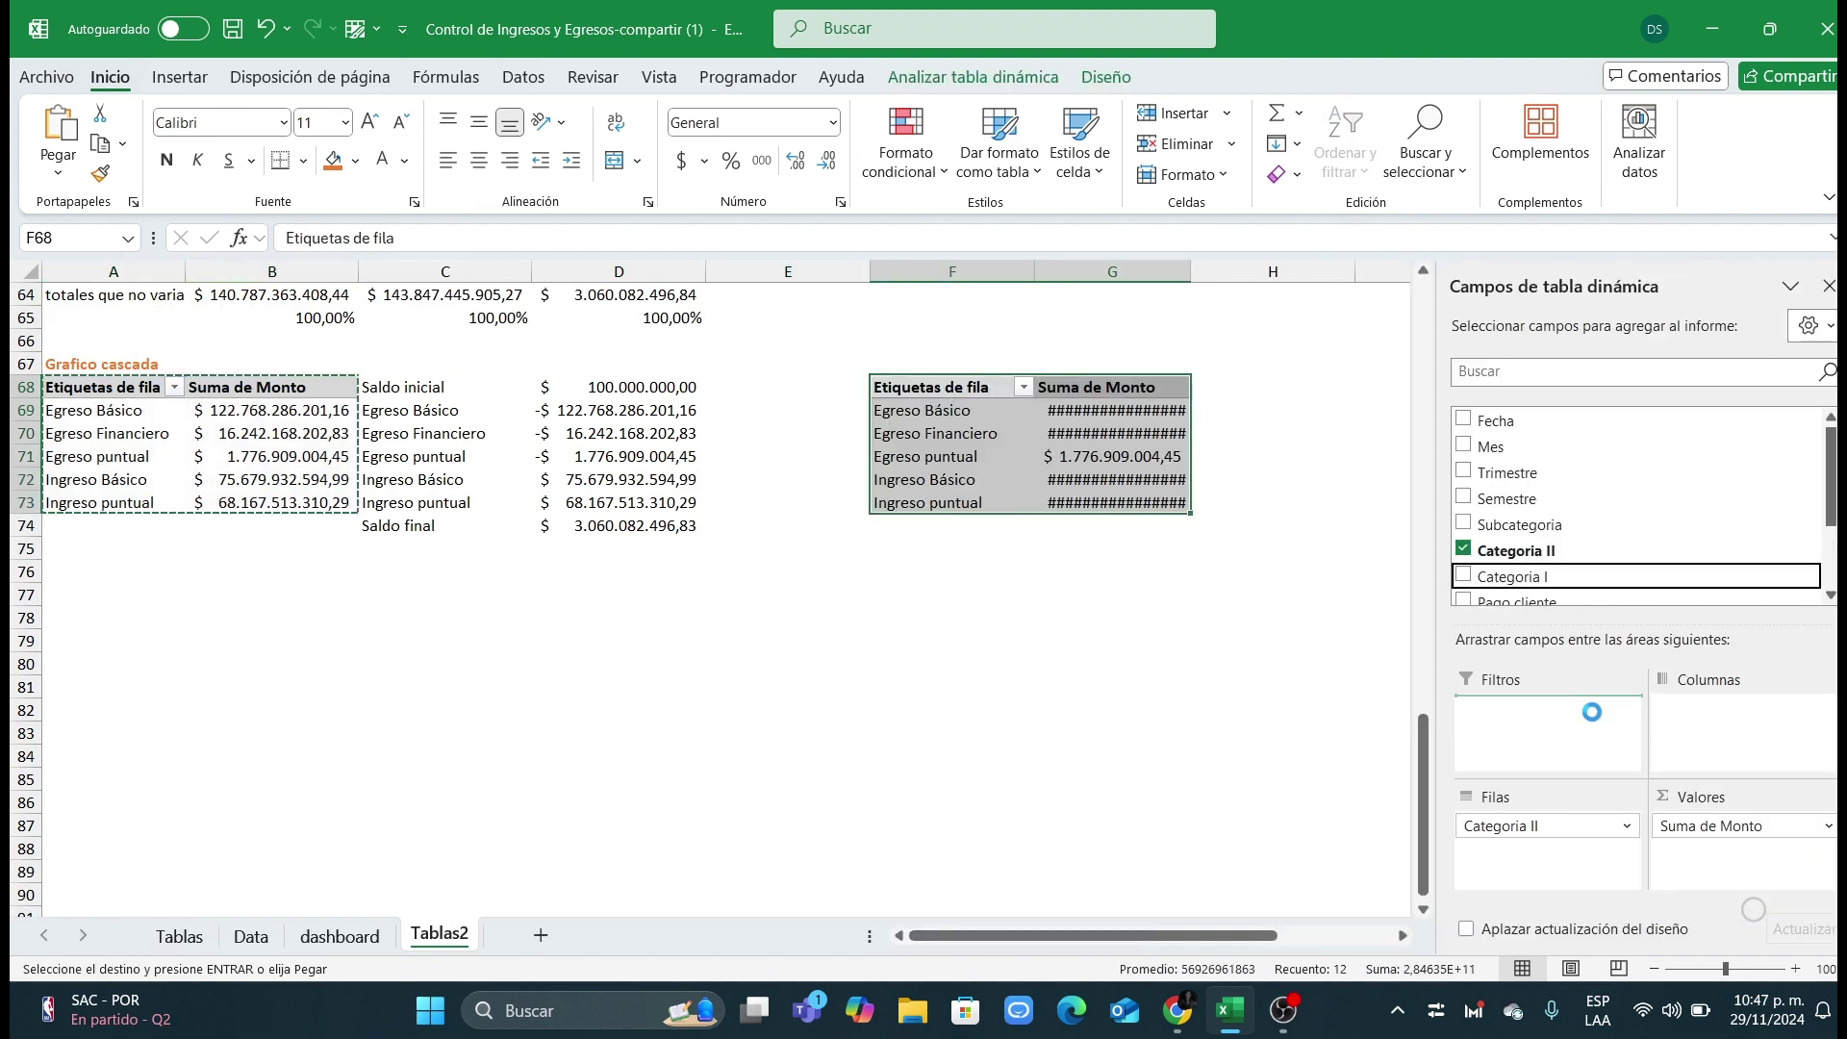
click(1176, 342)
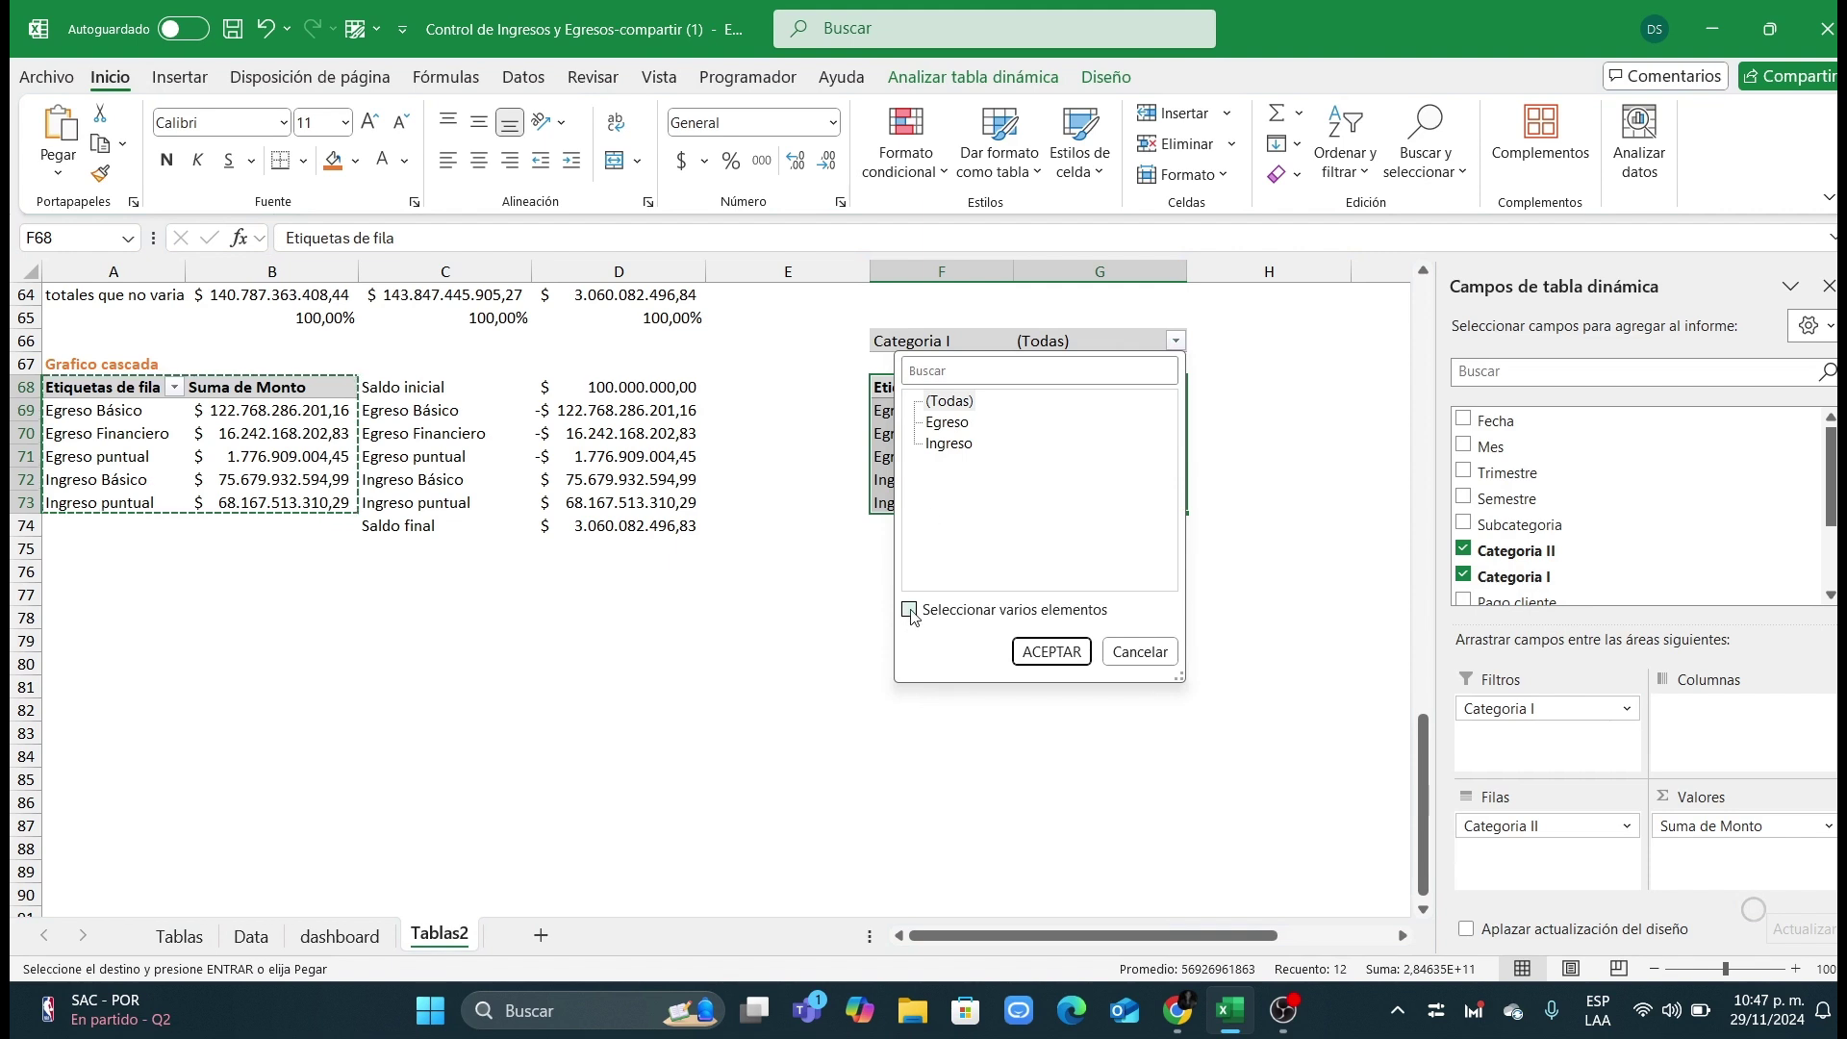
click(910, 610)
click(929, 401)
click(929, 422)
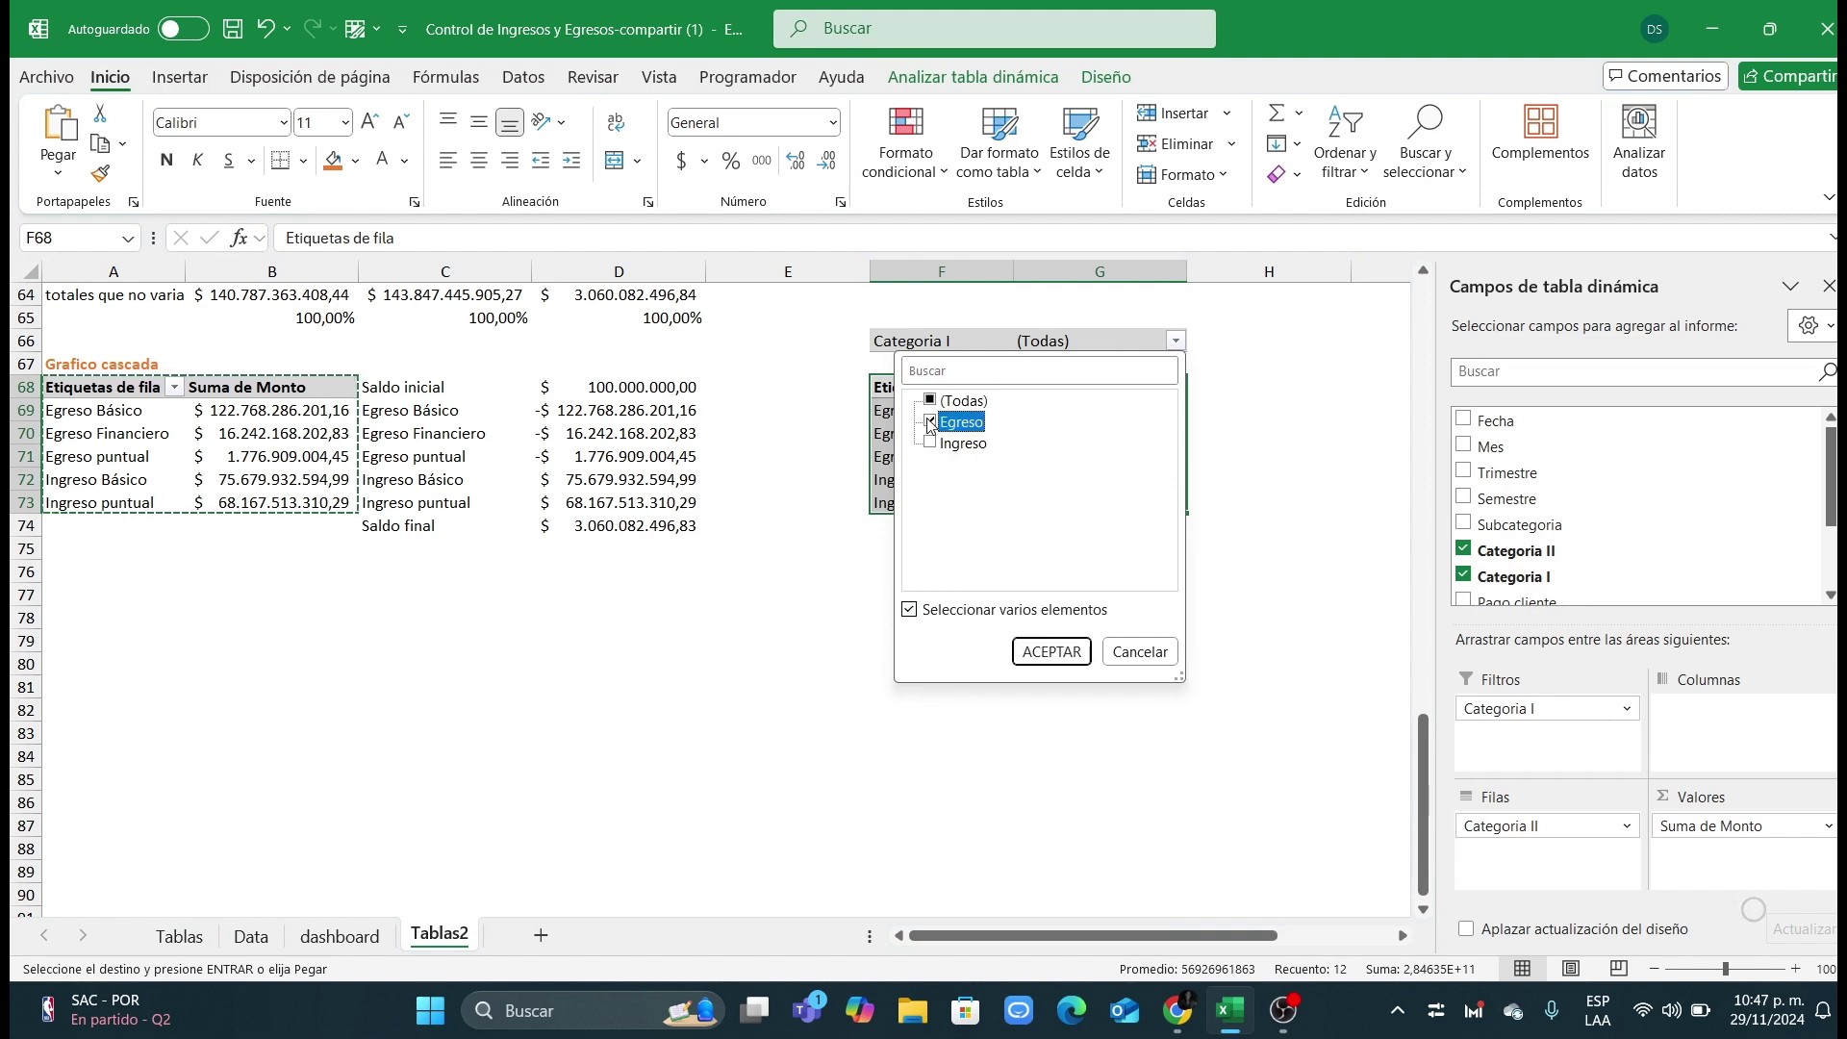
click(1051, 652)
Step: Duplicate the Egreso pivot table in F66:G71, including its Categoria I filter, at F74
drag(904, 340, 1064, 456)
key(ctrl+c)
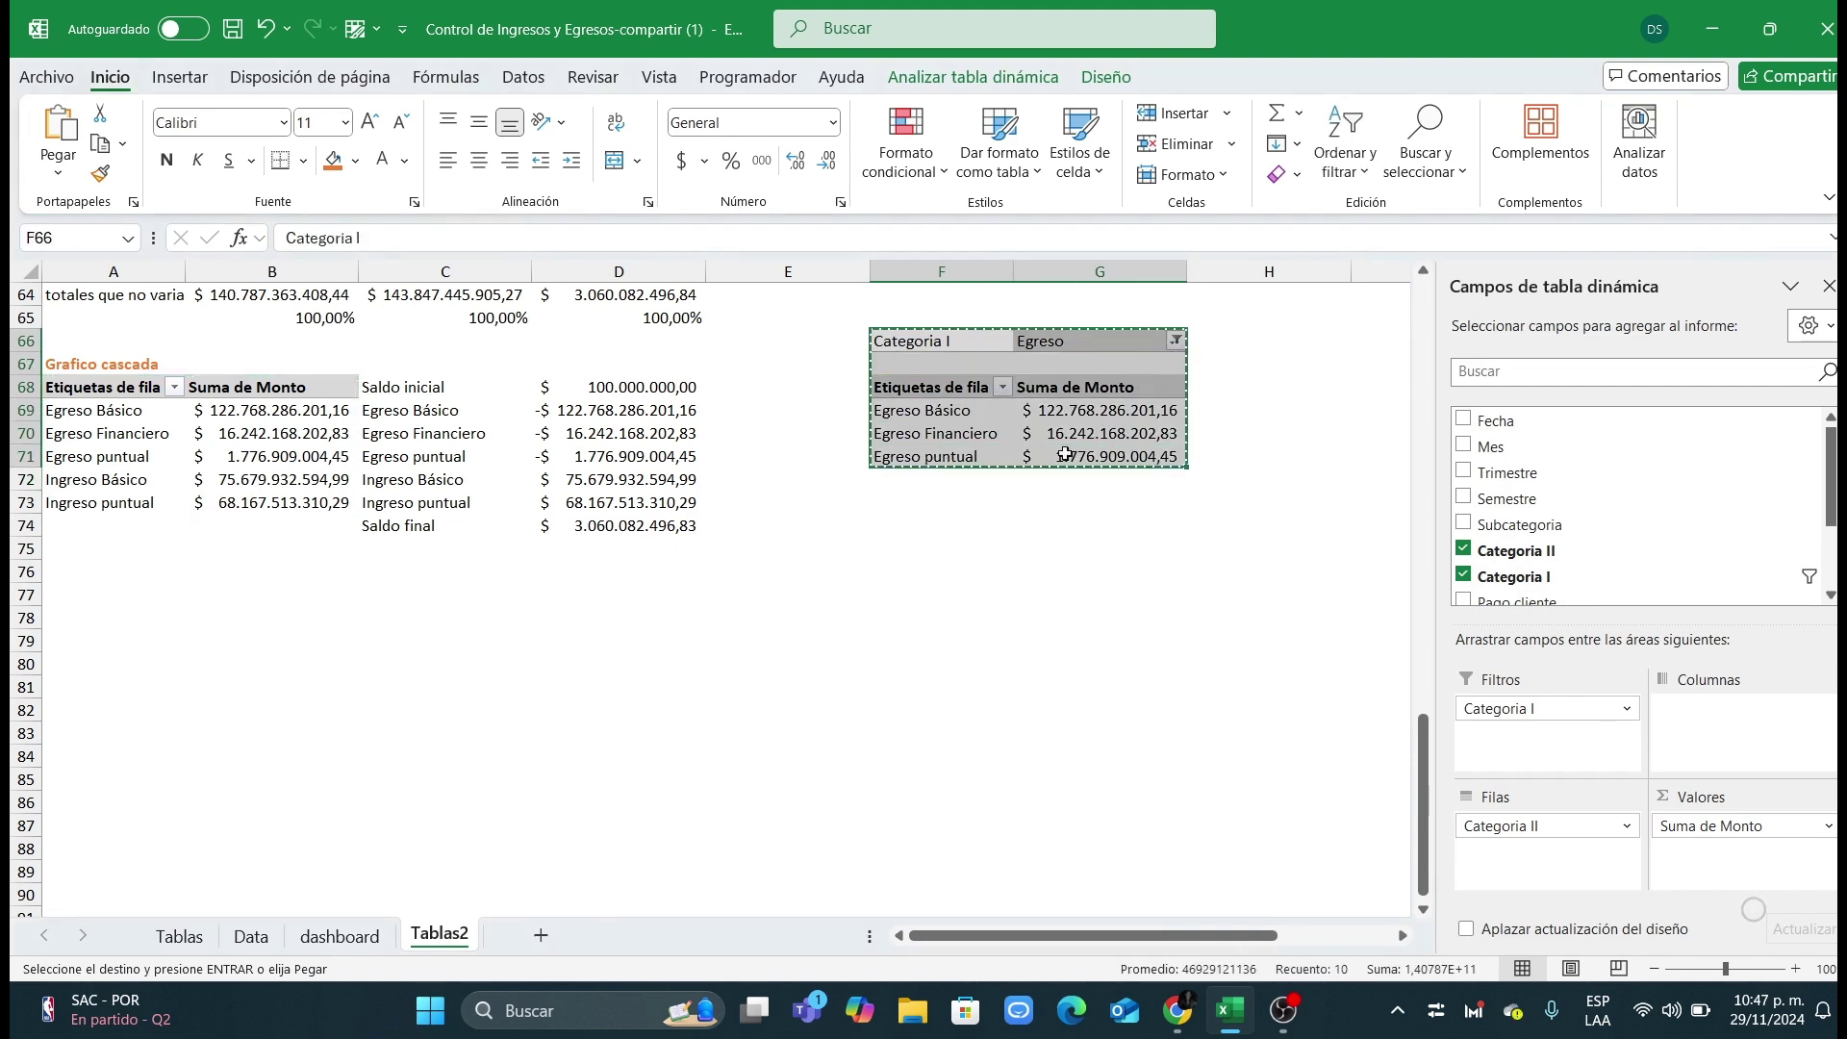
click(911, 526)
key(ctrl+v)
Step: Change the lower pivot table's Categoria I filter to Ingreso only and autofit column G to its amounts
click(1176, 525)
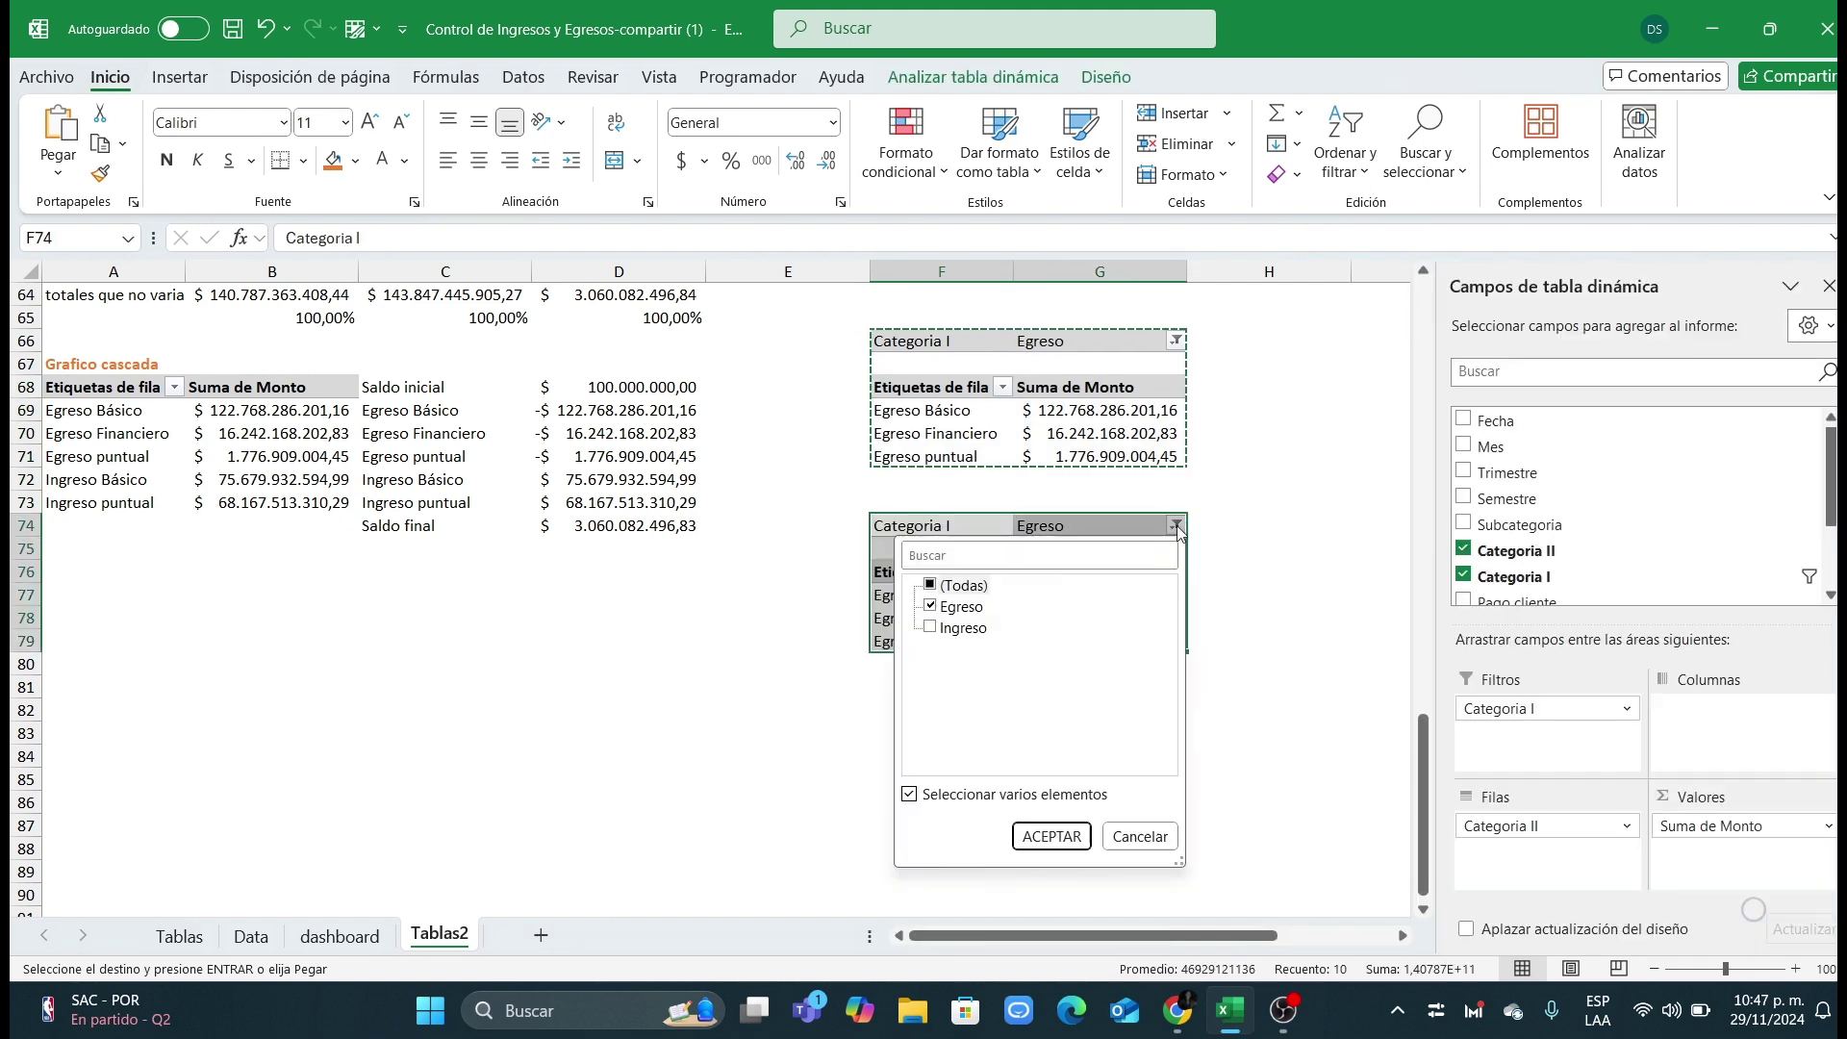
click(945, 607)
click(943, 628)
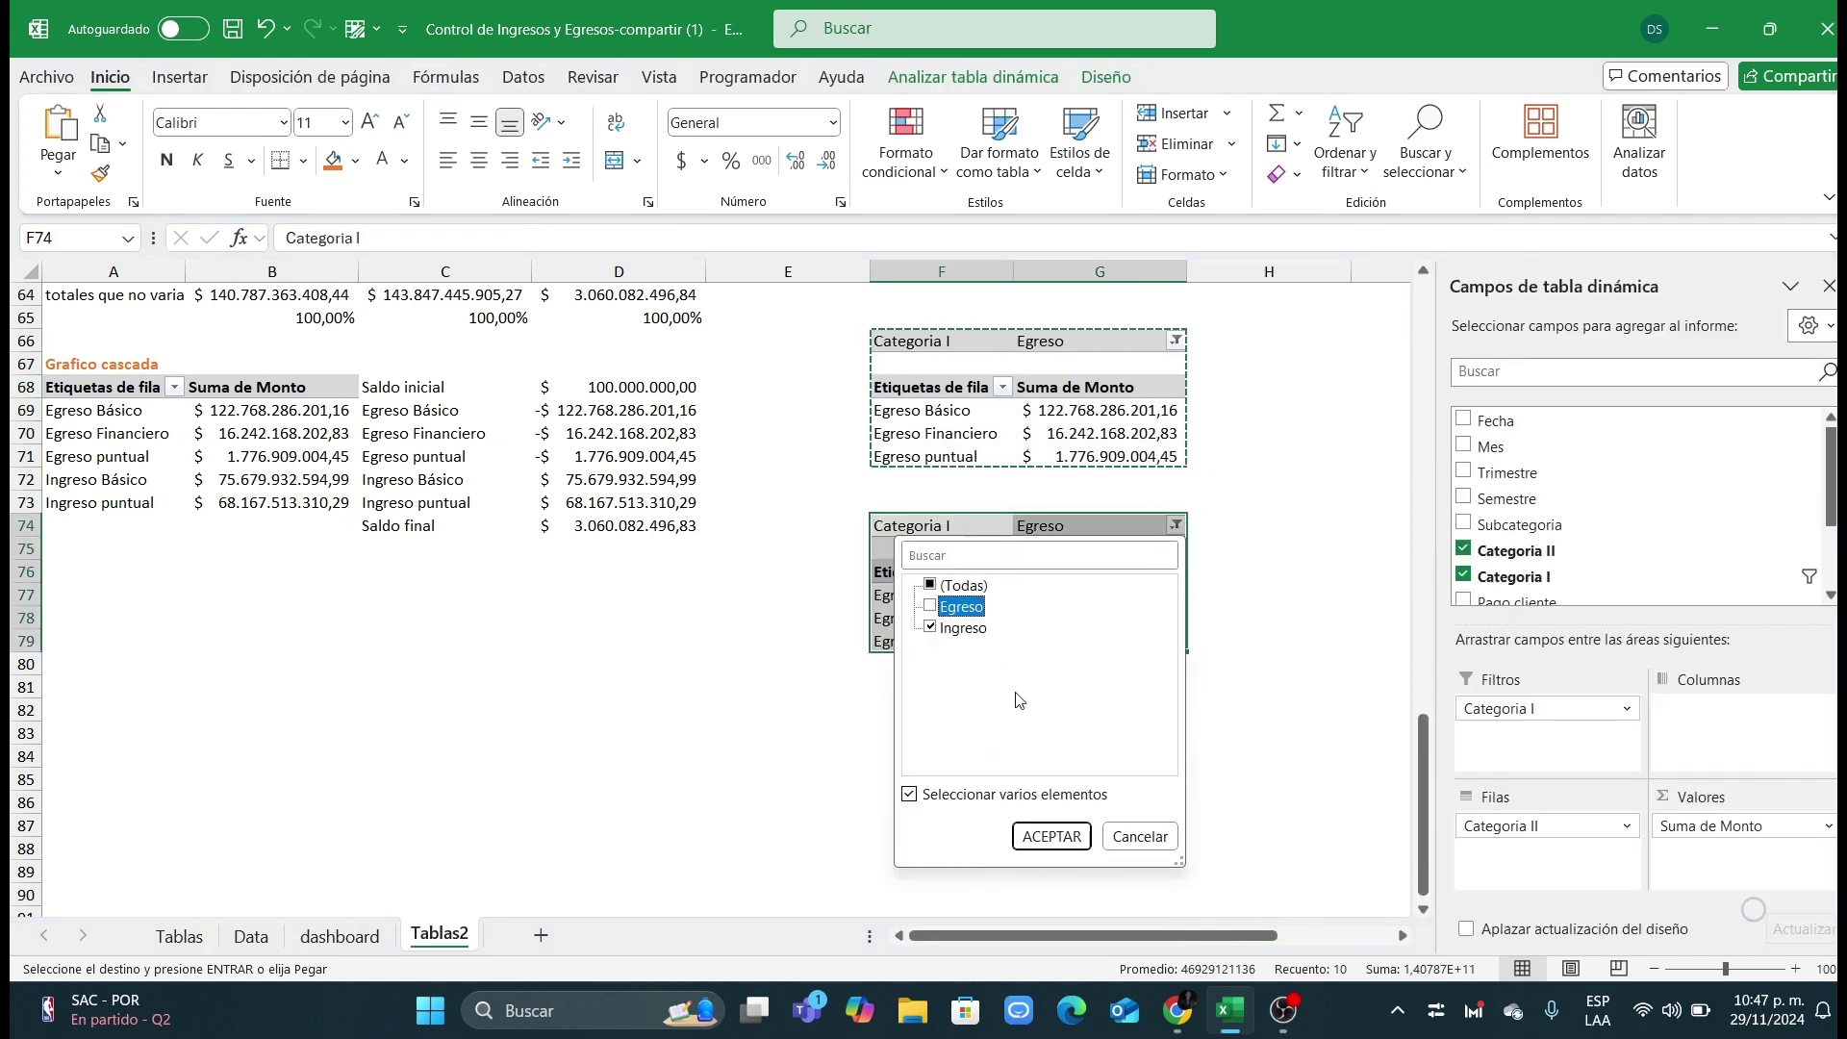
click(1052, 836)
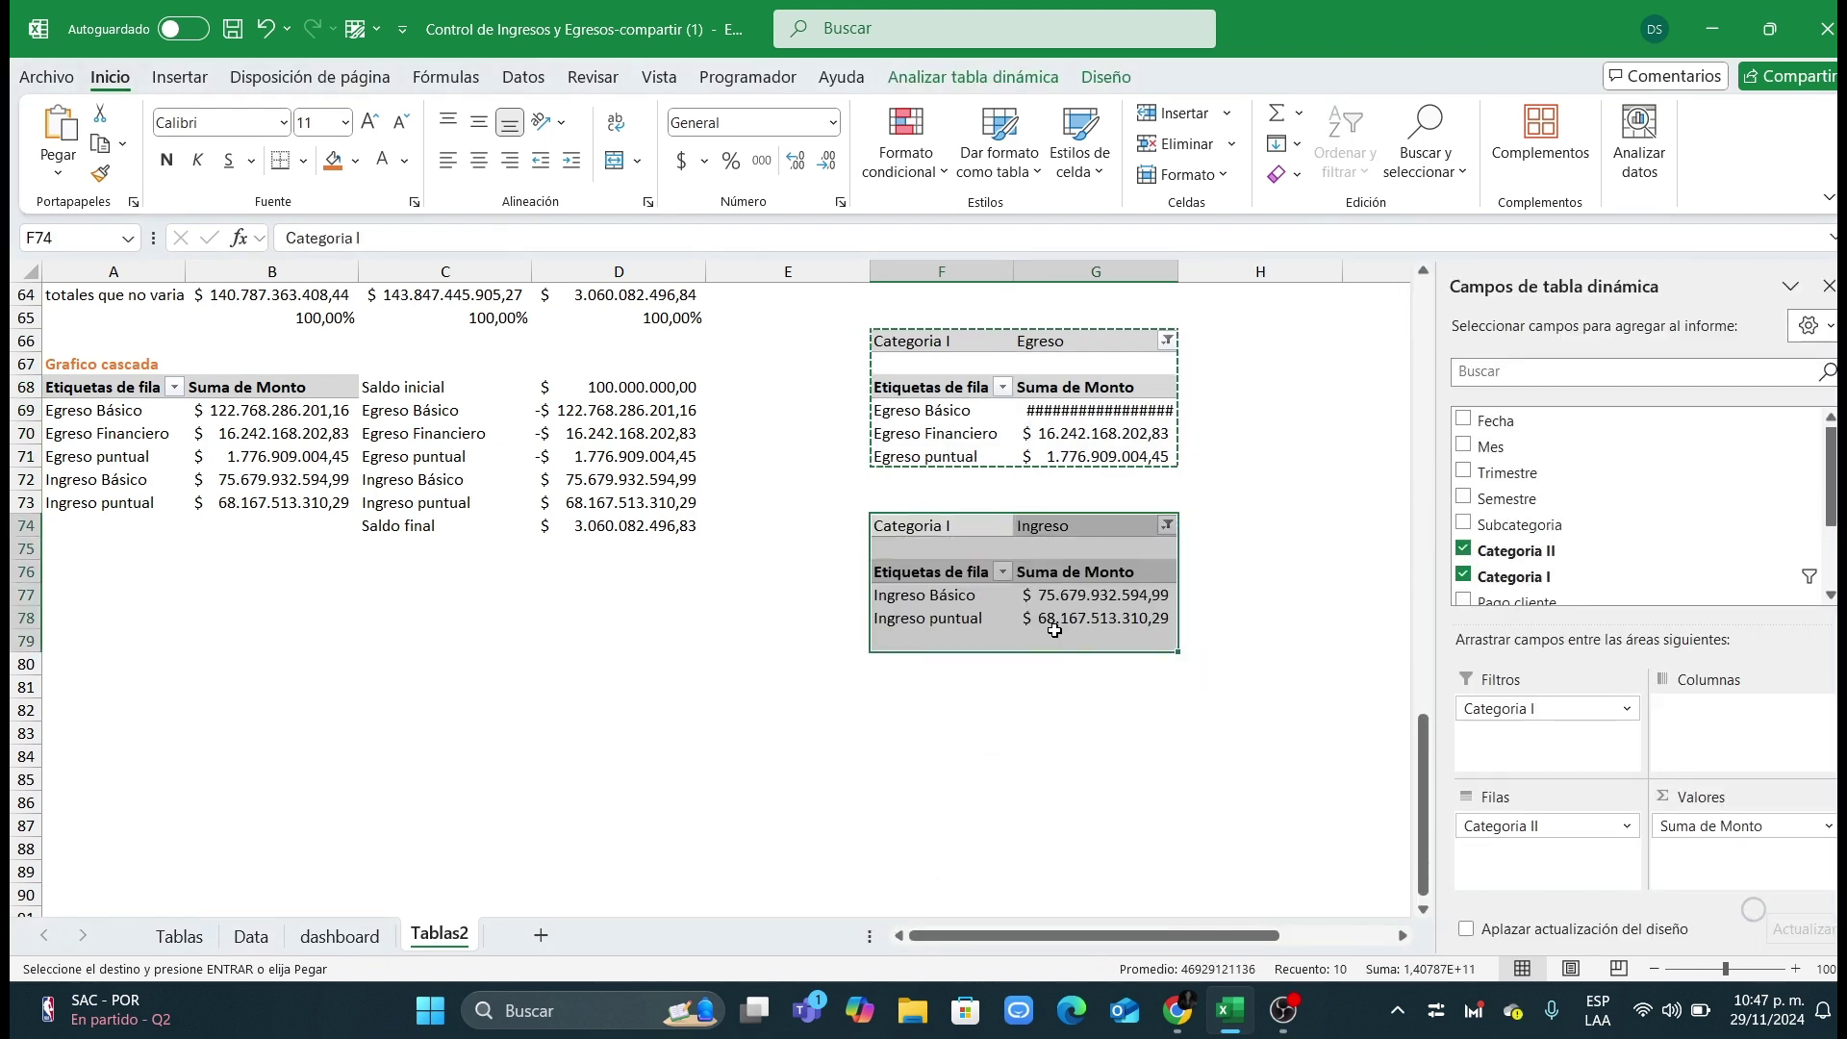
double_click(1188, 274)
click(1285, 386)
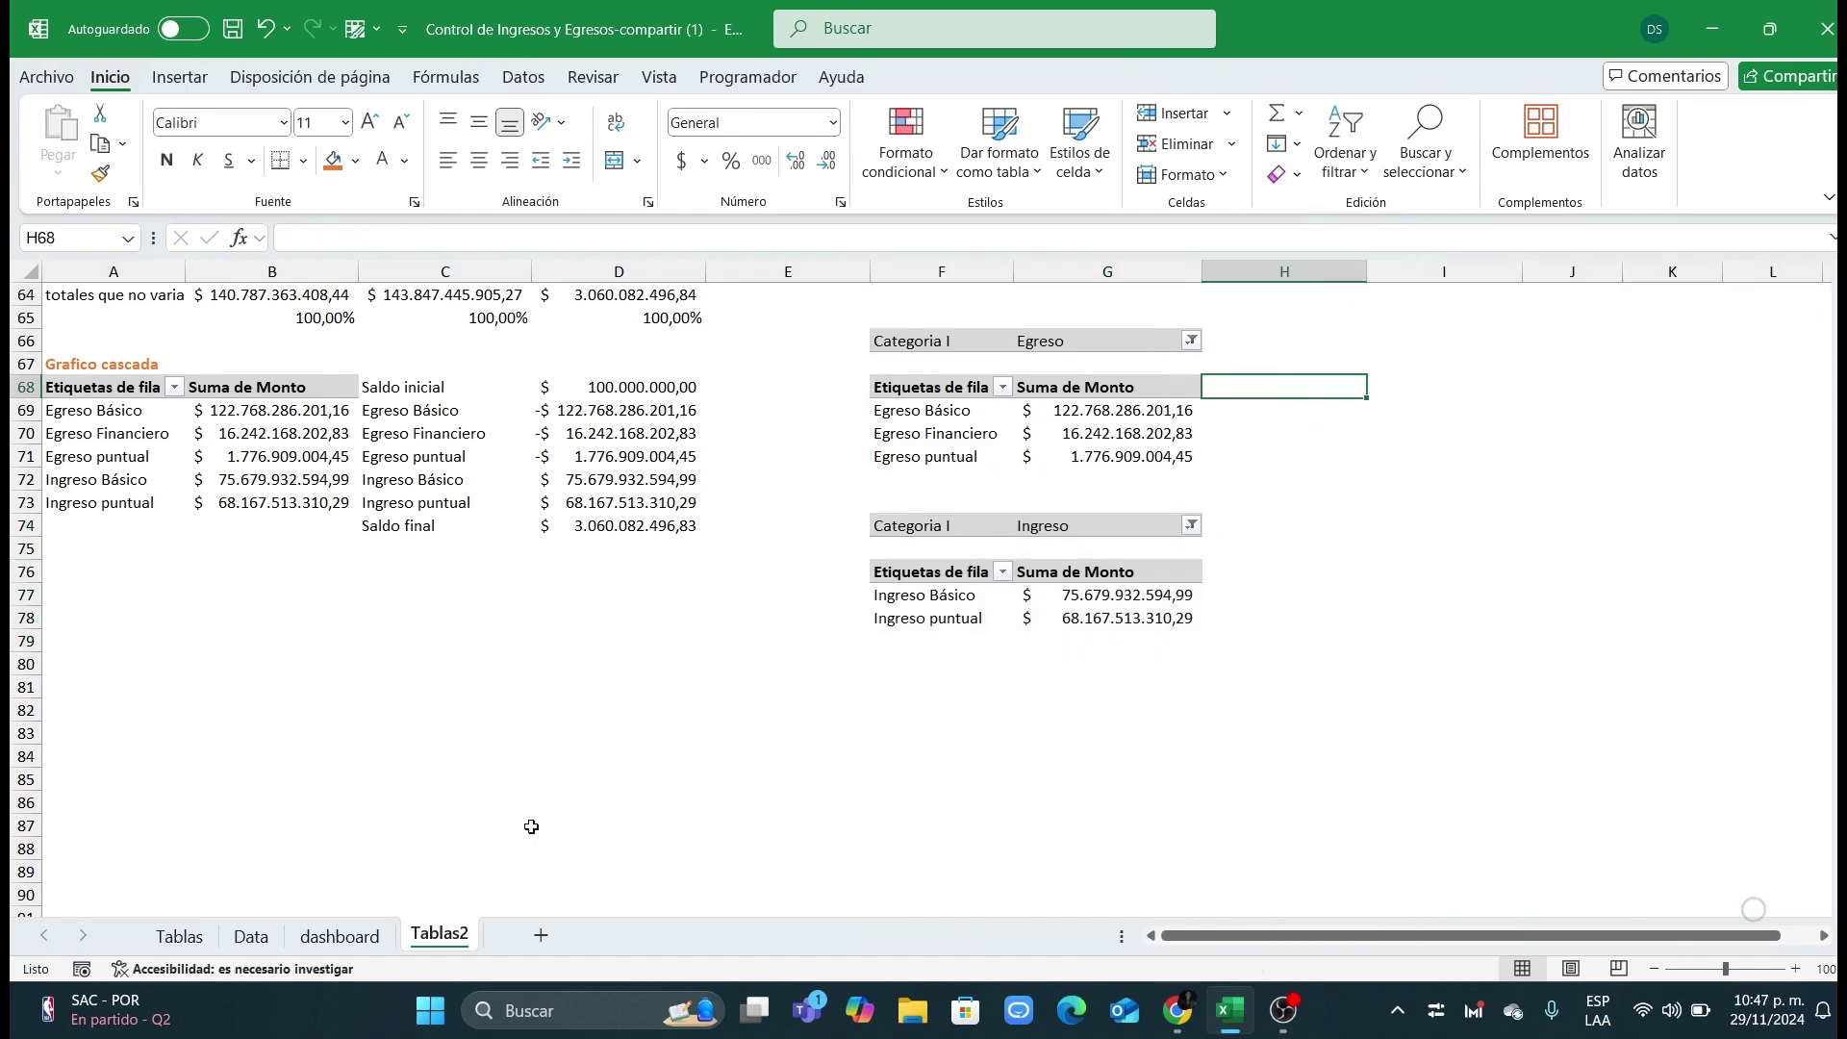
Step: Examine on the Tablas sheet how the Tipo labels in I75:I77 and the percentage in J75 are calculated
click(179, 935)
drag(872, 368, 1369, 575)
click(1277, 446)
click(1270, 464)
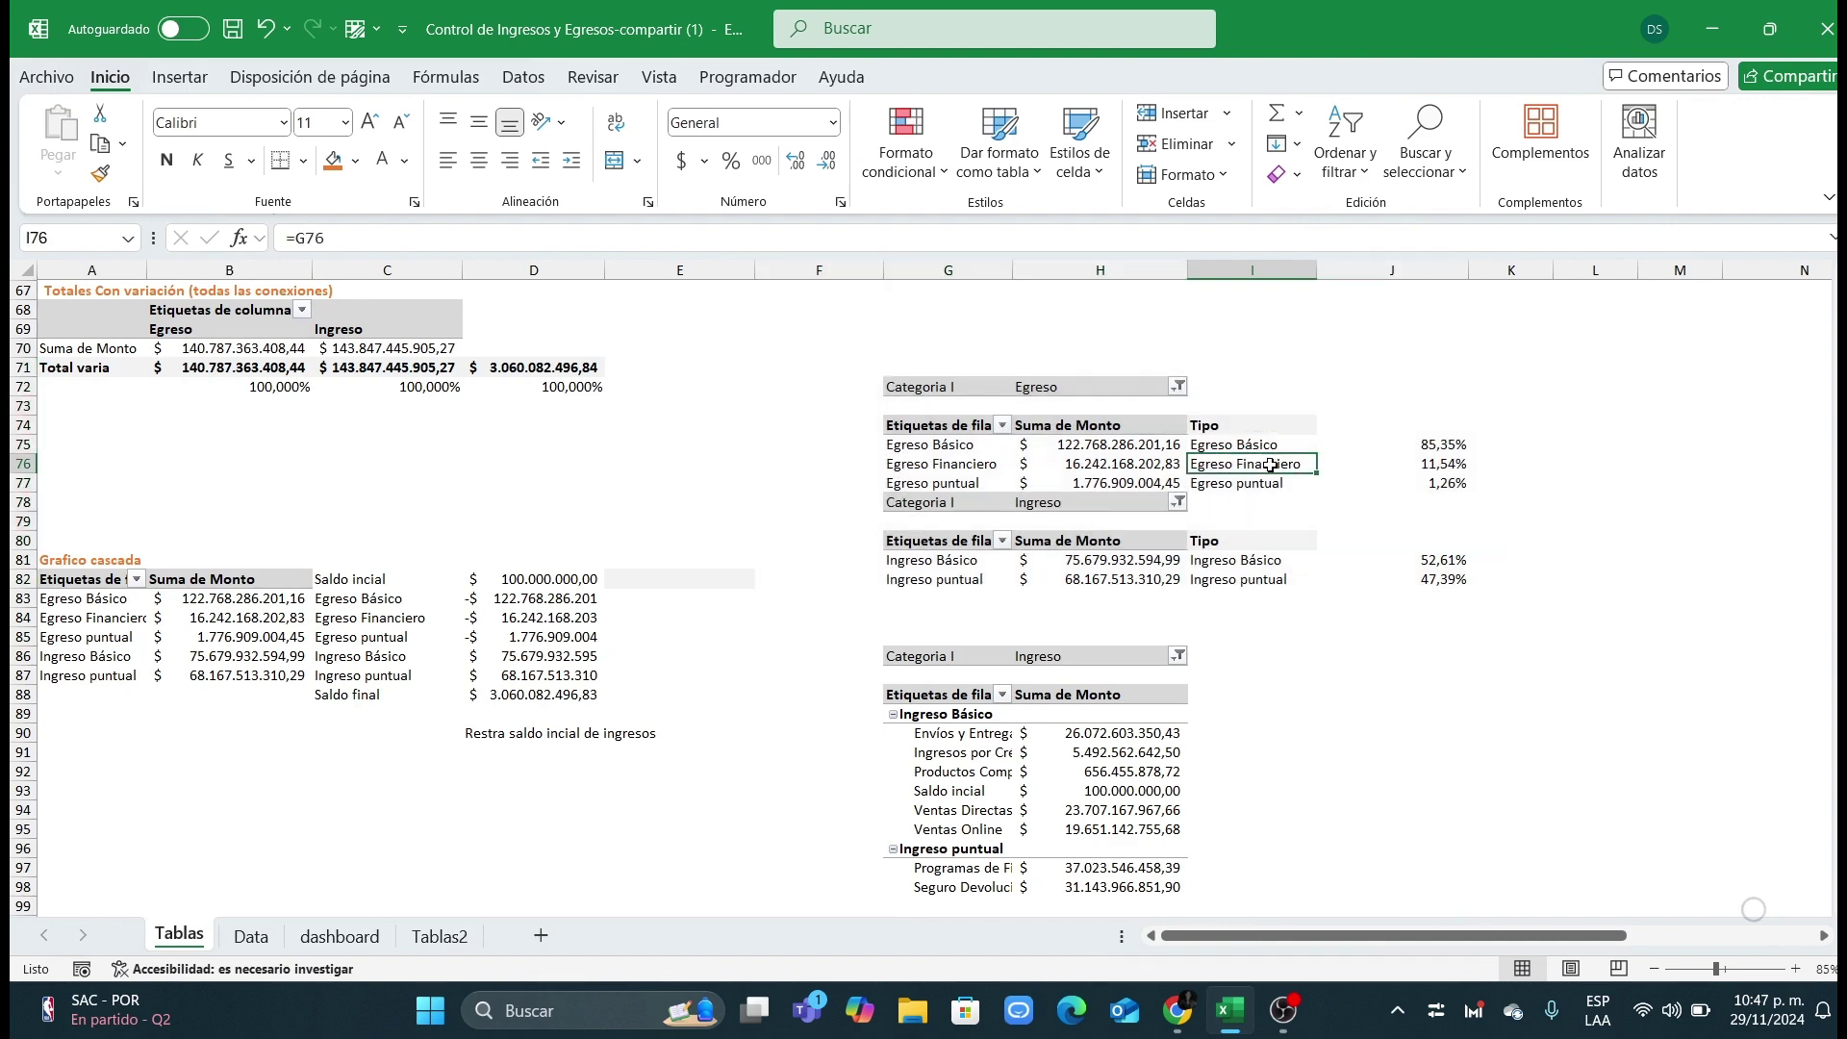
click(1272, 484)
double_click(1426, 440)
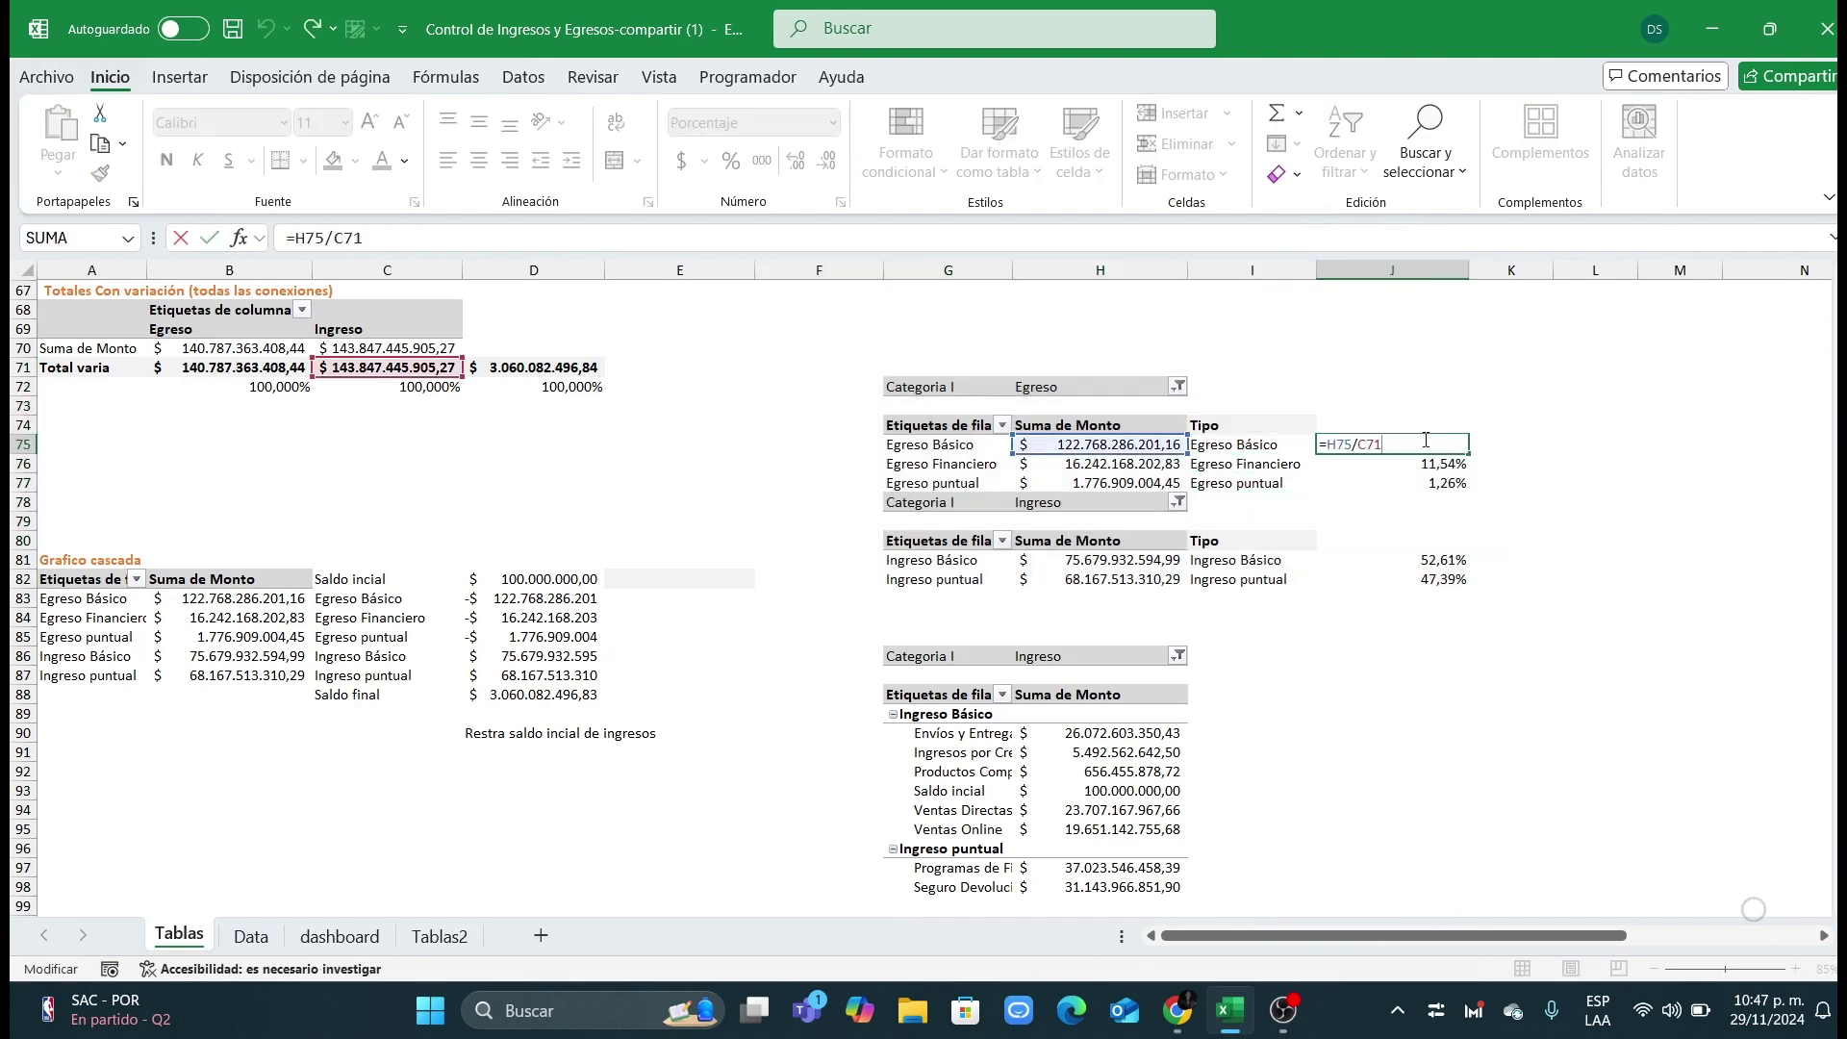
scroll(1426, 440, up, 2)
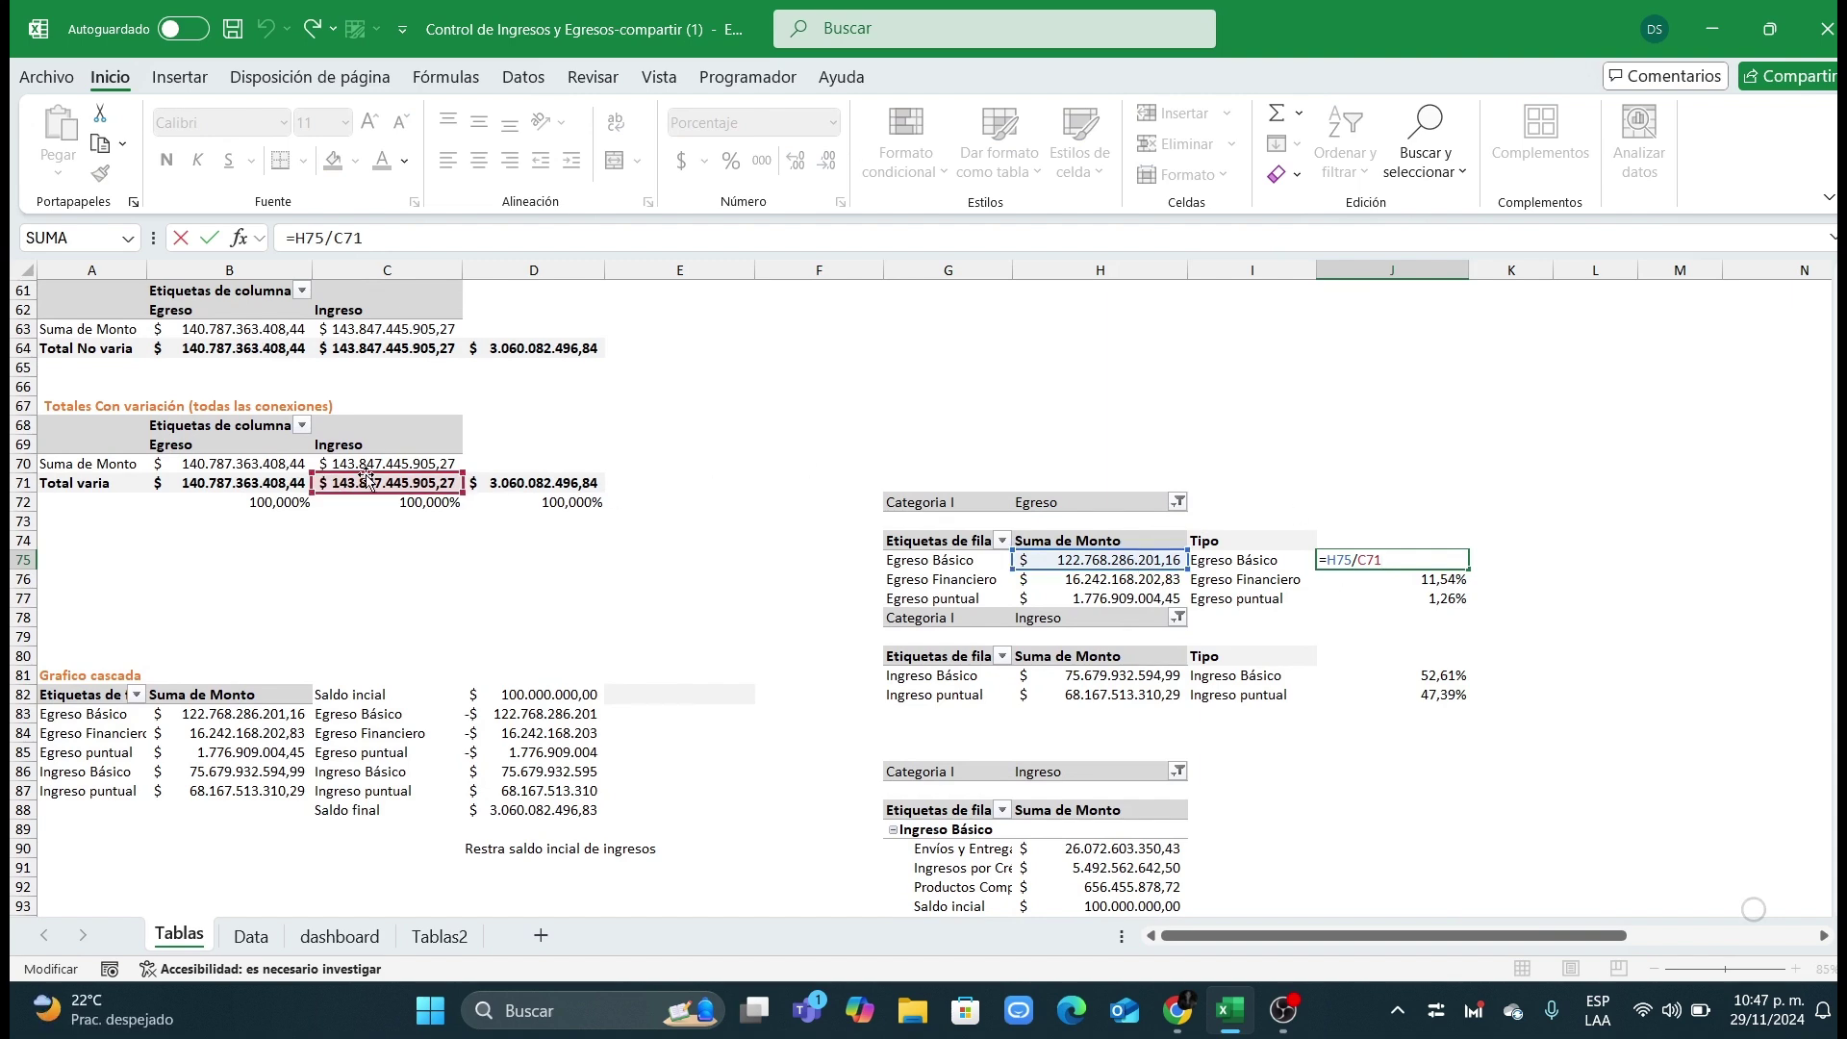
Step: Link H69 on Tablas2 to the Egreso Básico label with =F69 and fill the formula down to H71
click(436, 939)
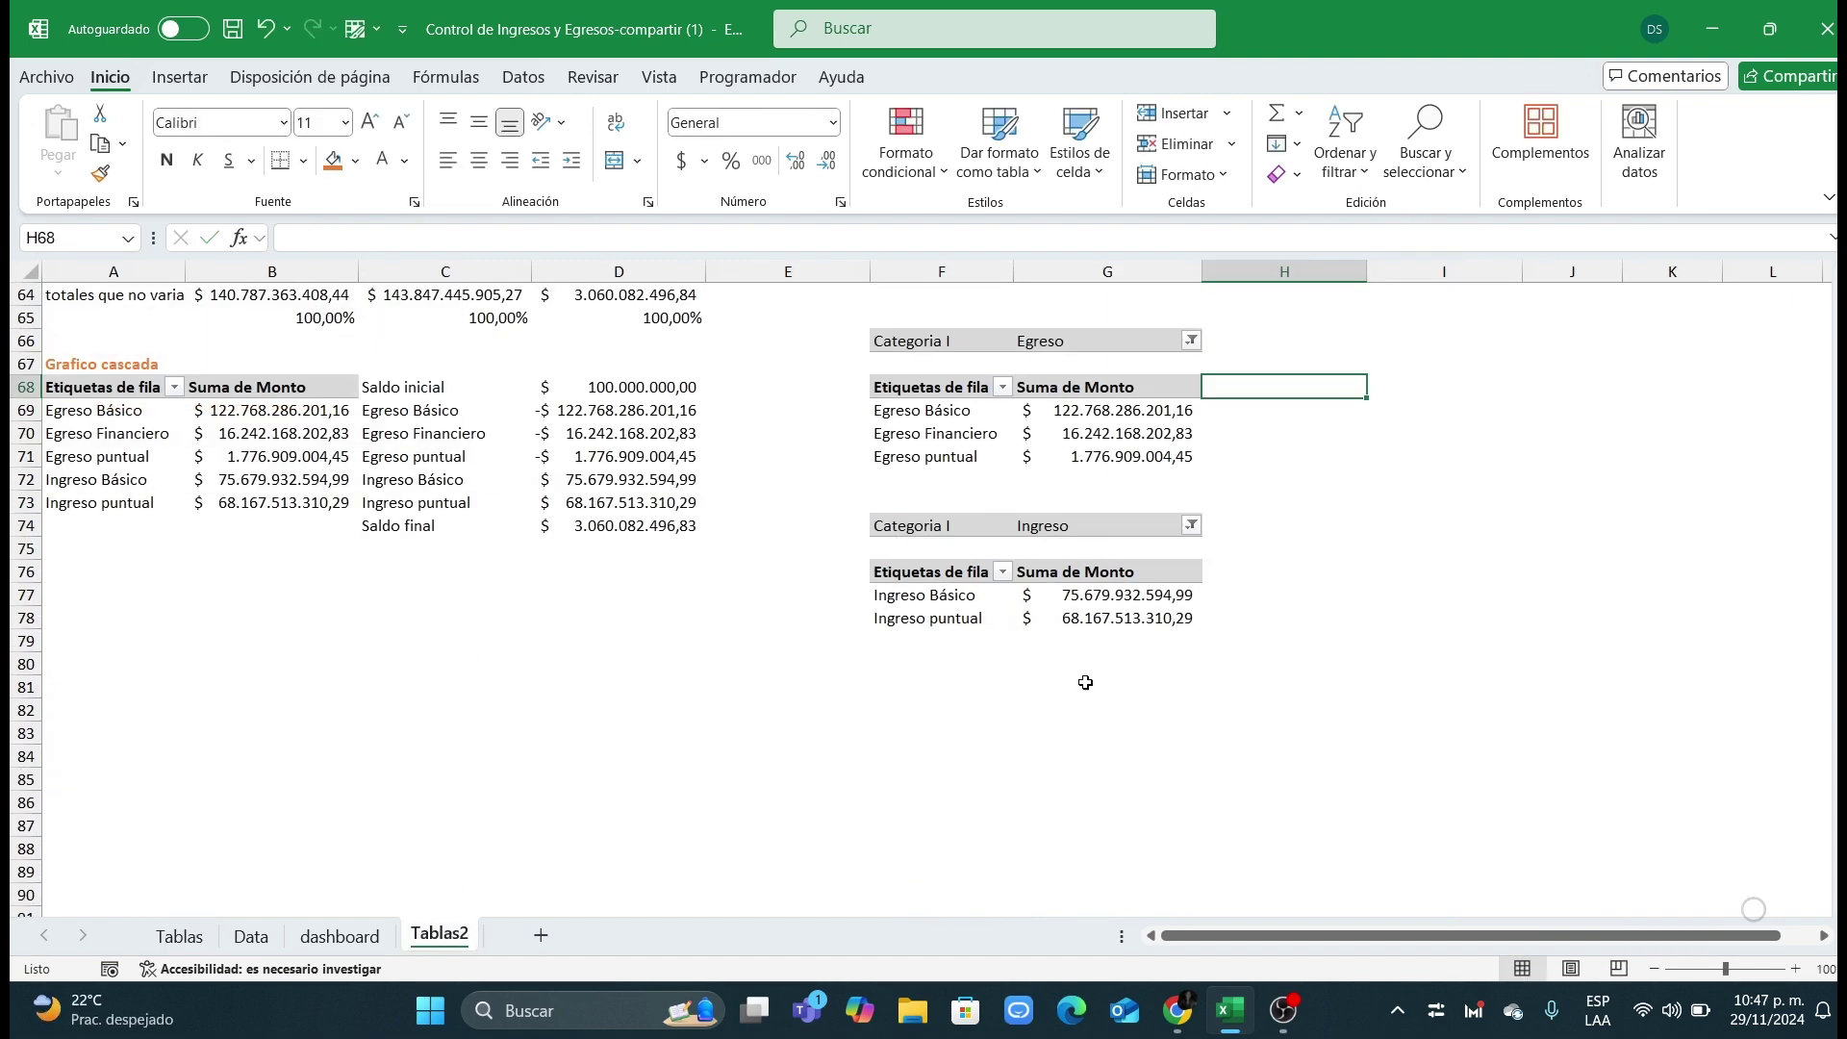
click(1269, 412)
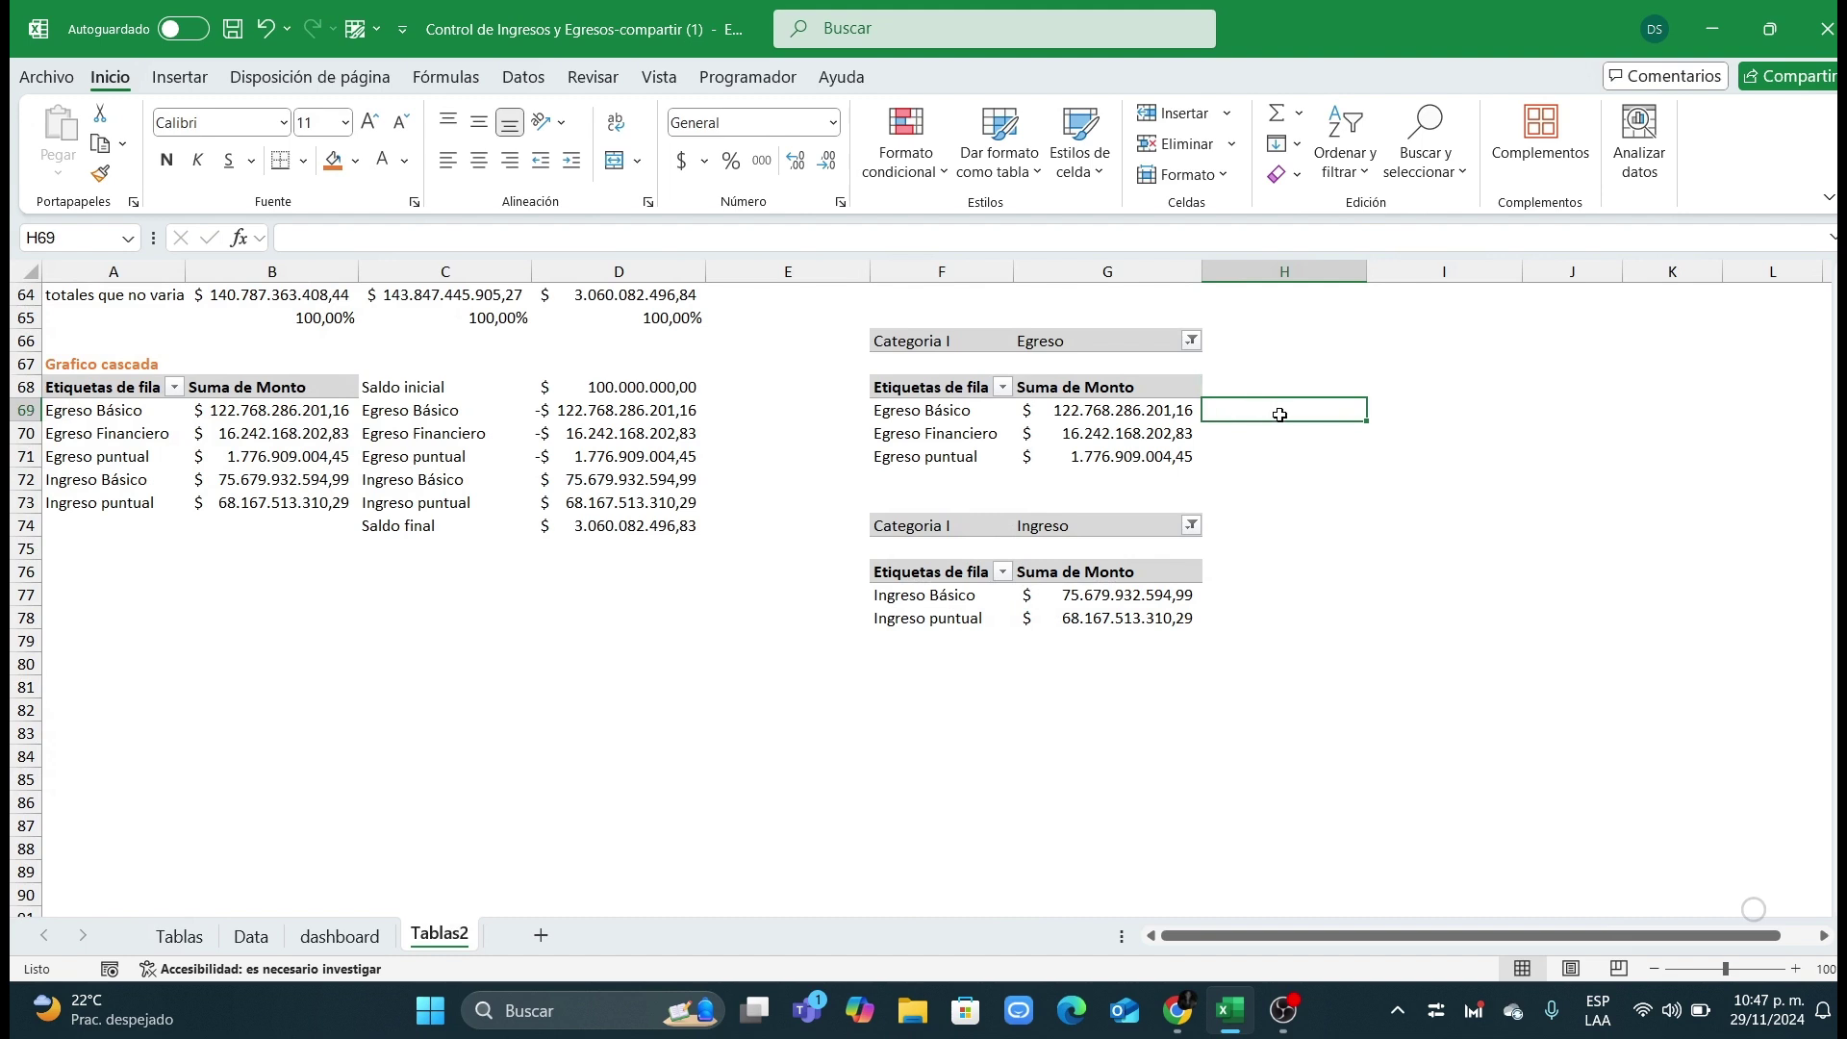
text(=)
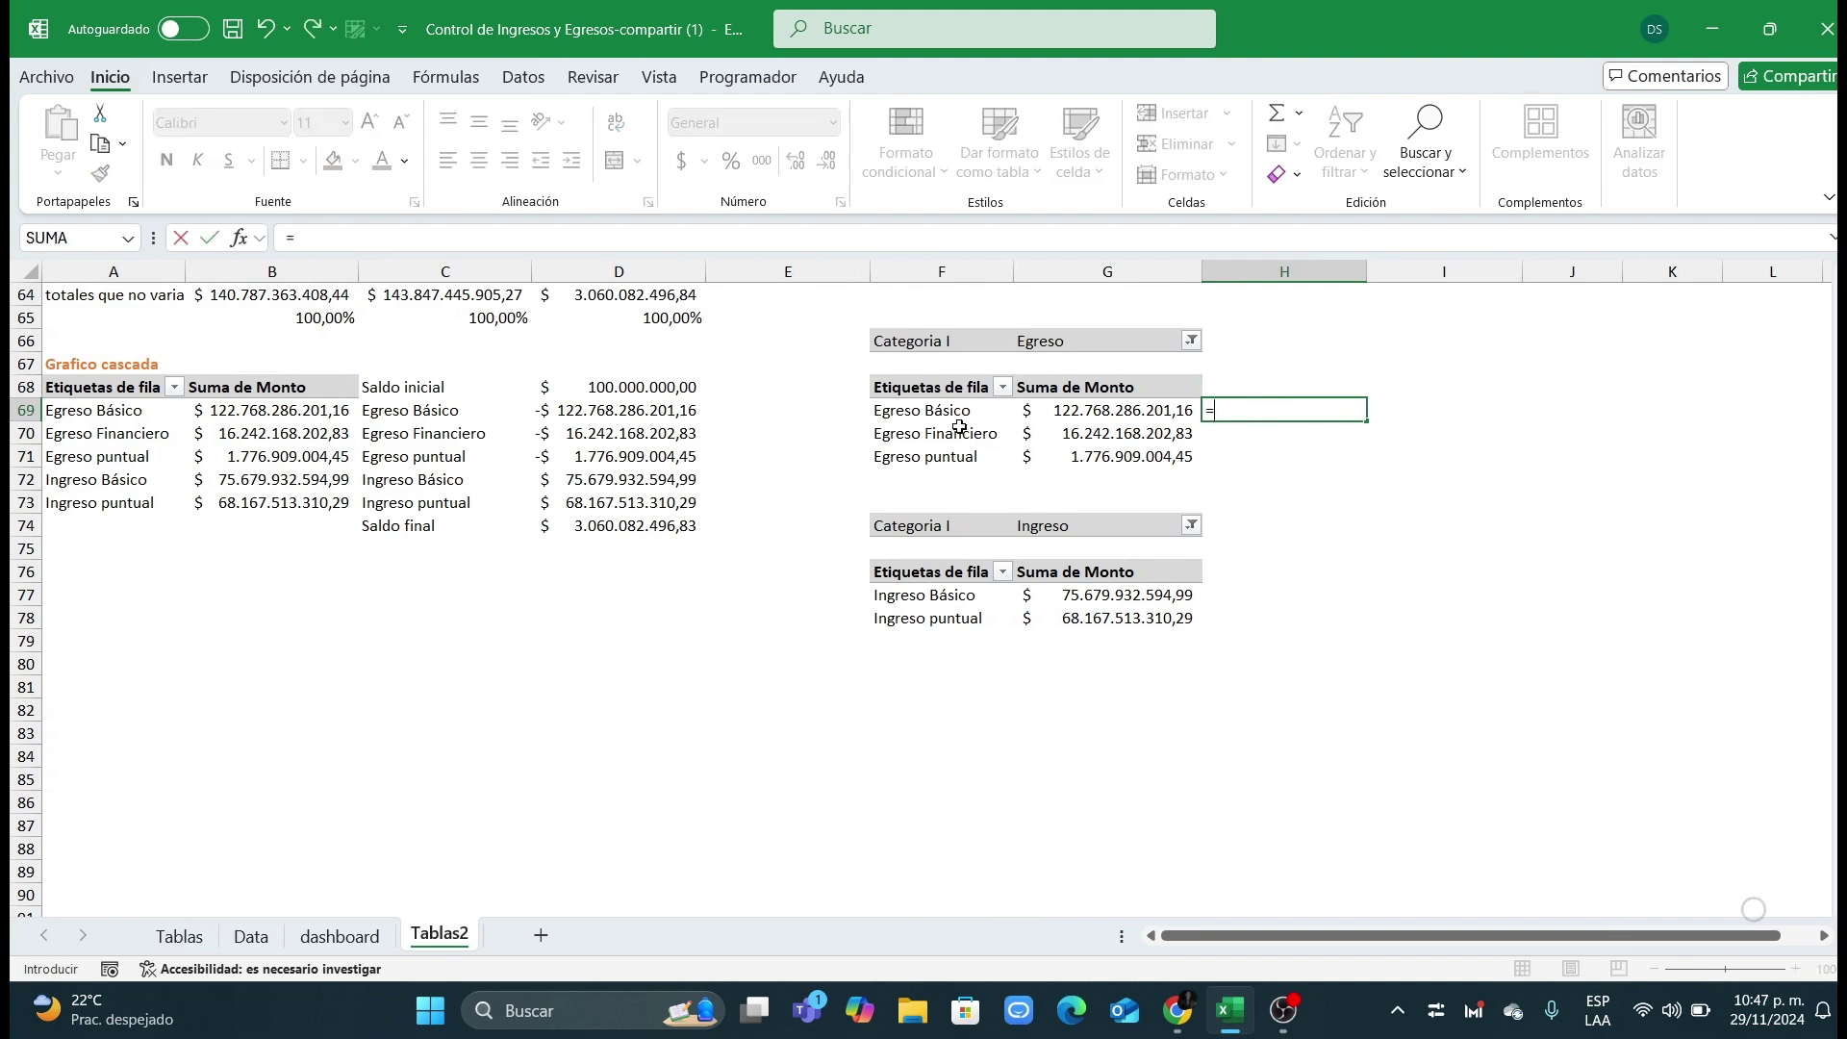
text(f69)
key(Return)
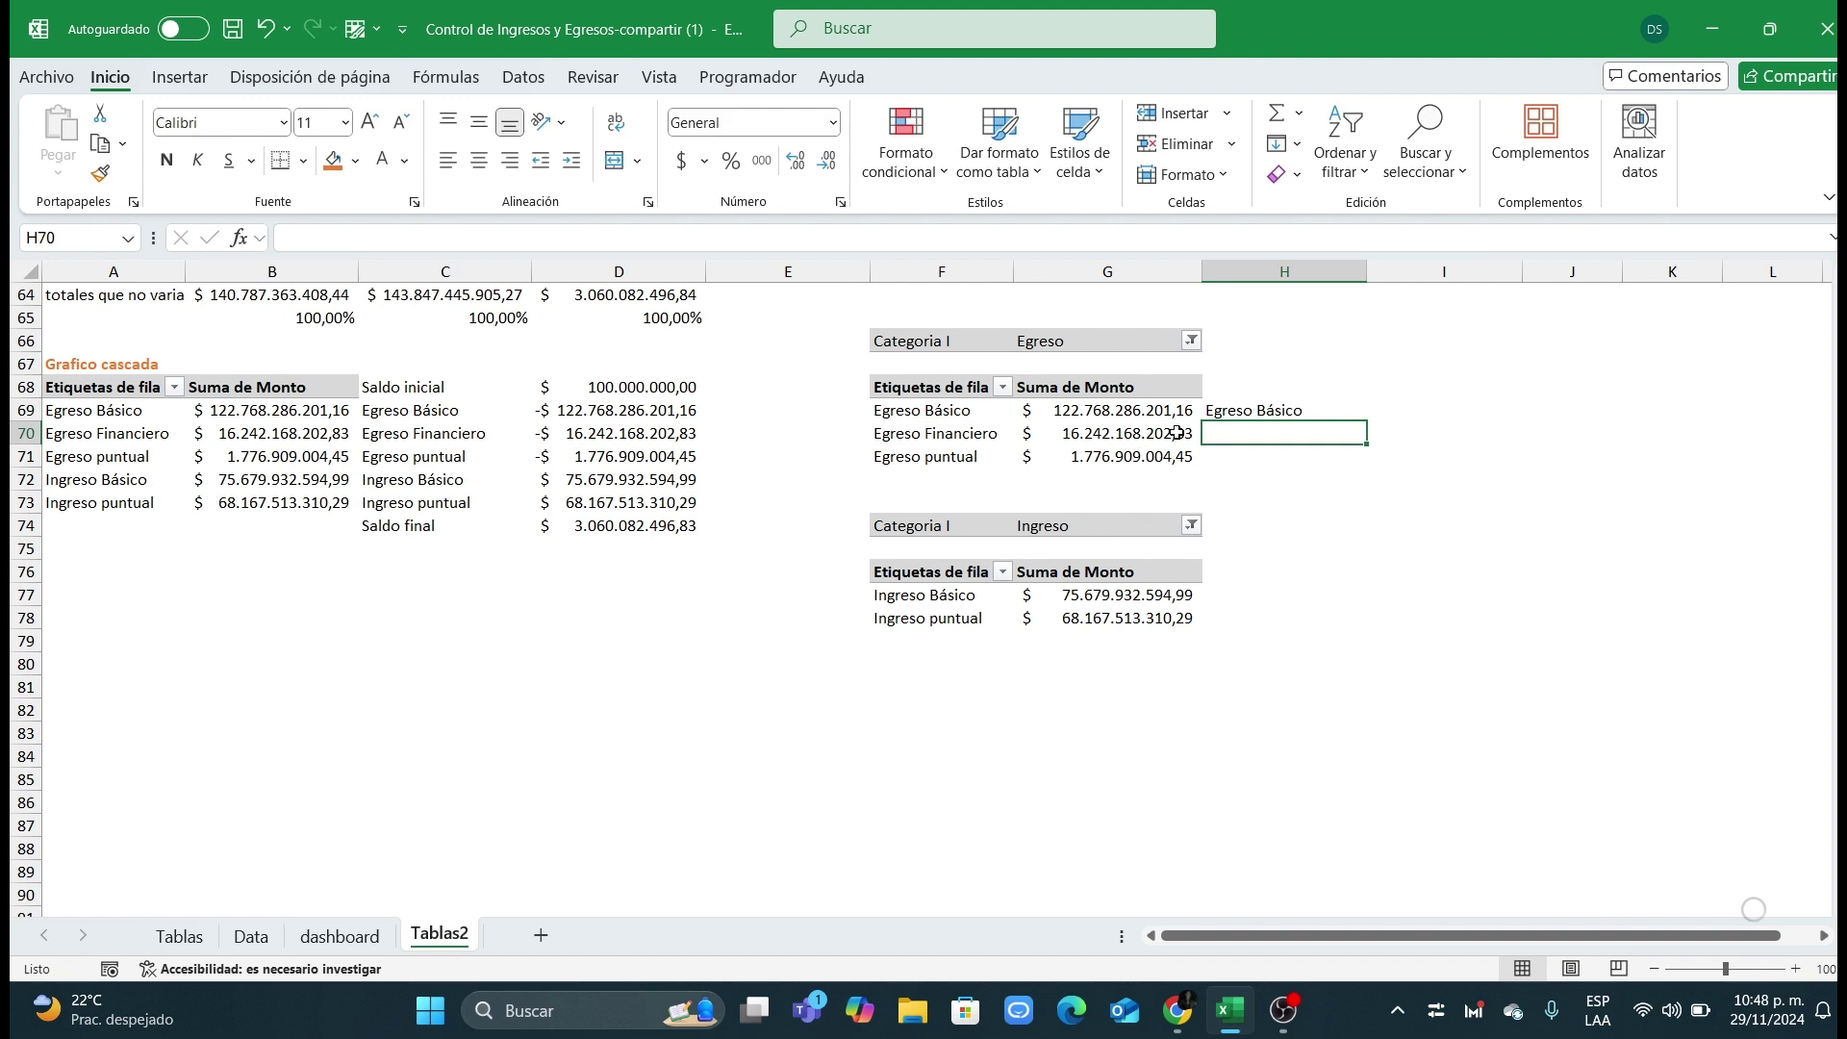
click(1349, 417)
drag(1365, 420, 1367, 464)
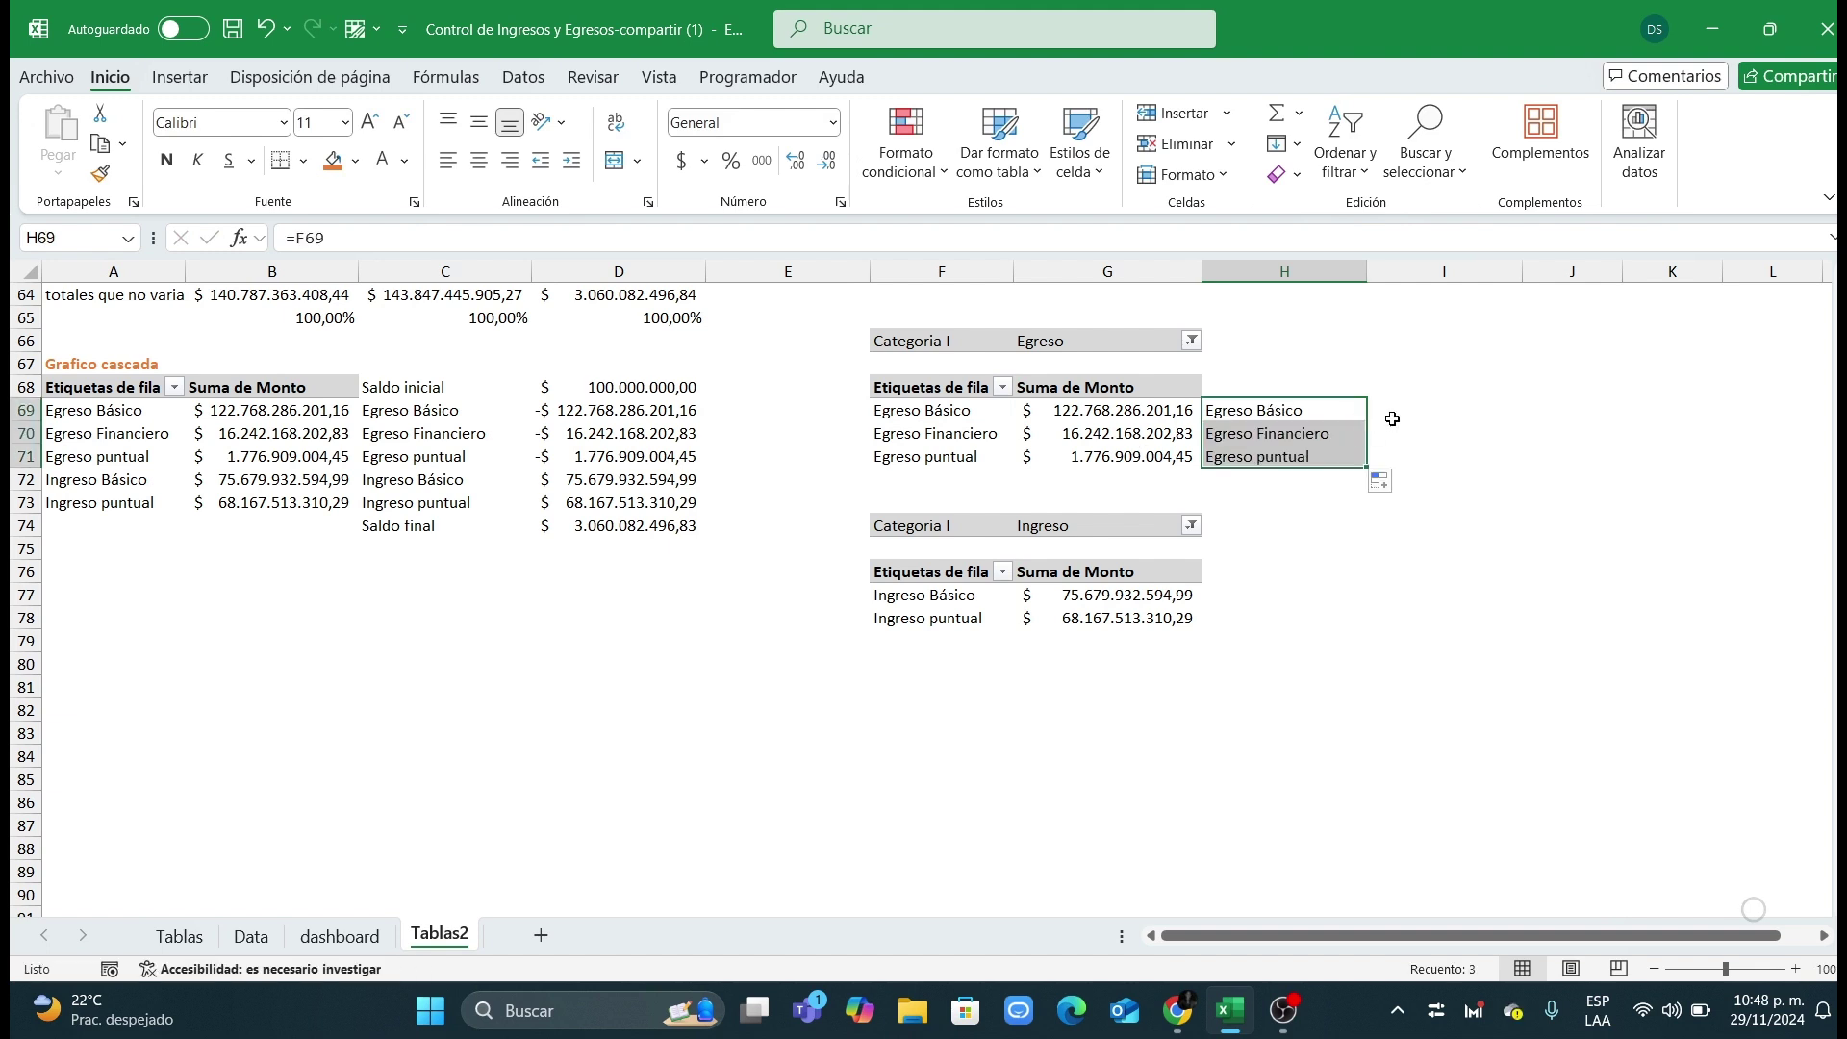
Step: Calculate the share of each Egreso type on Tablas2 with =G69/$B$63 in I69, filled down to I71
click(1389, 413)
text(=)
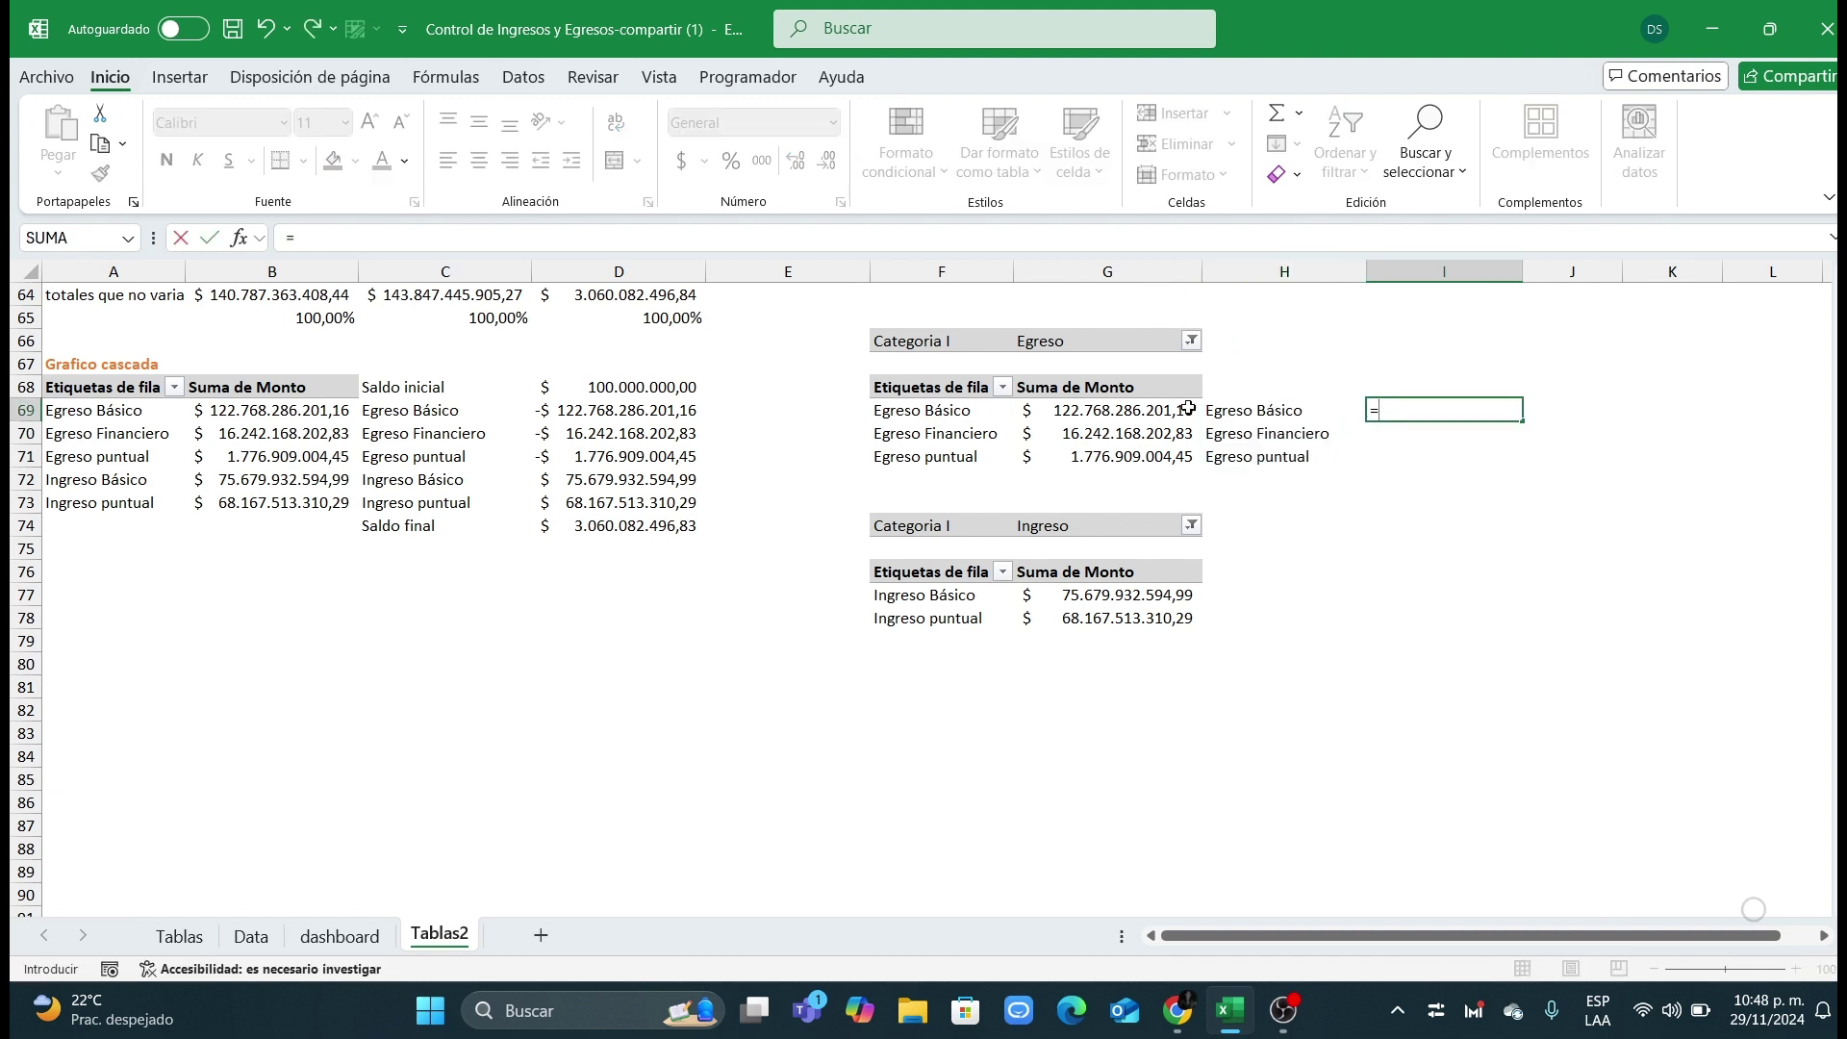
text(g)
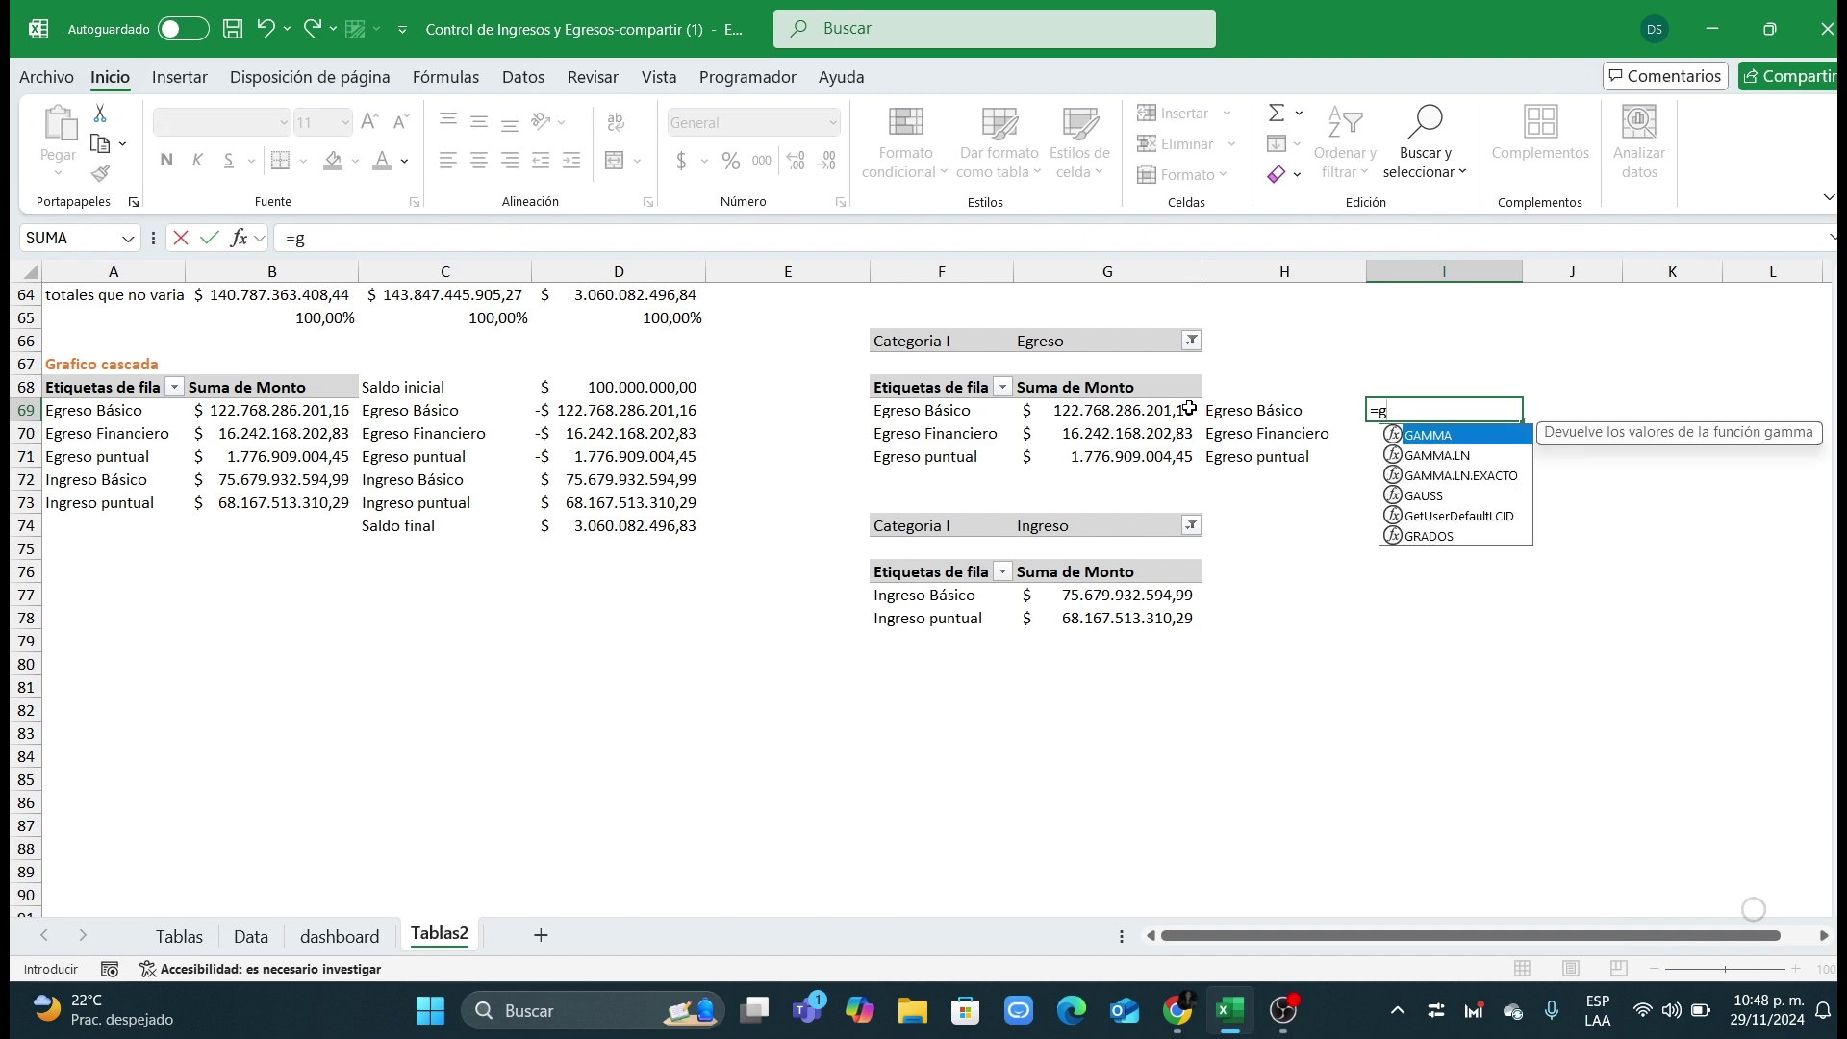
text(69/)
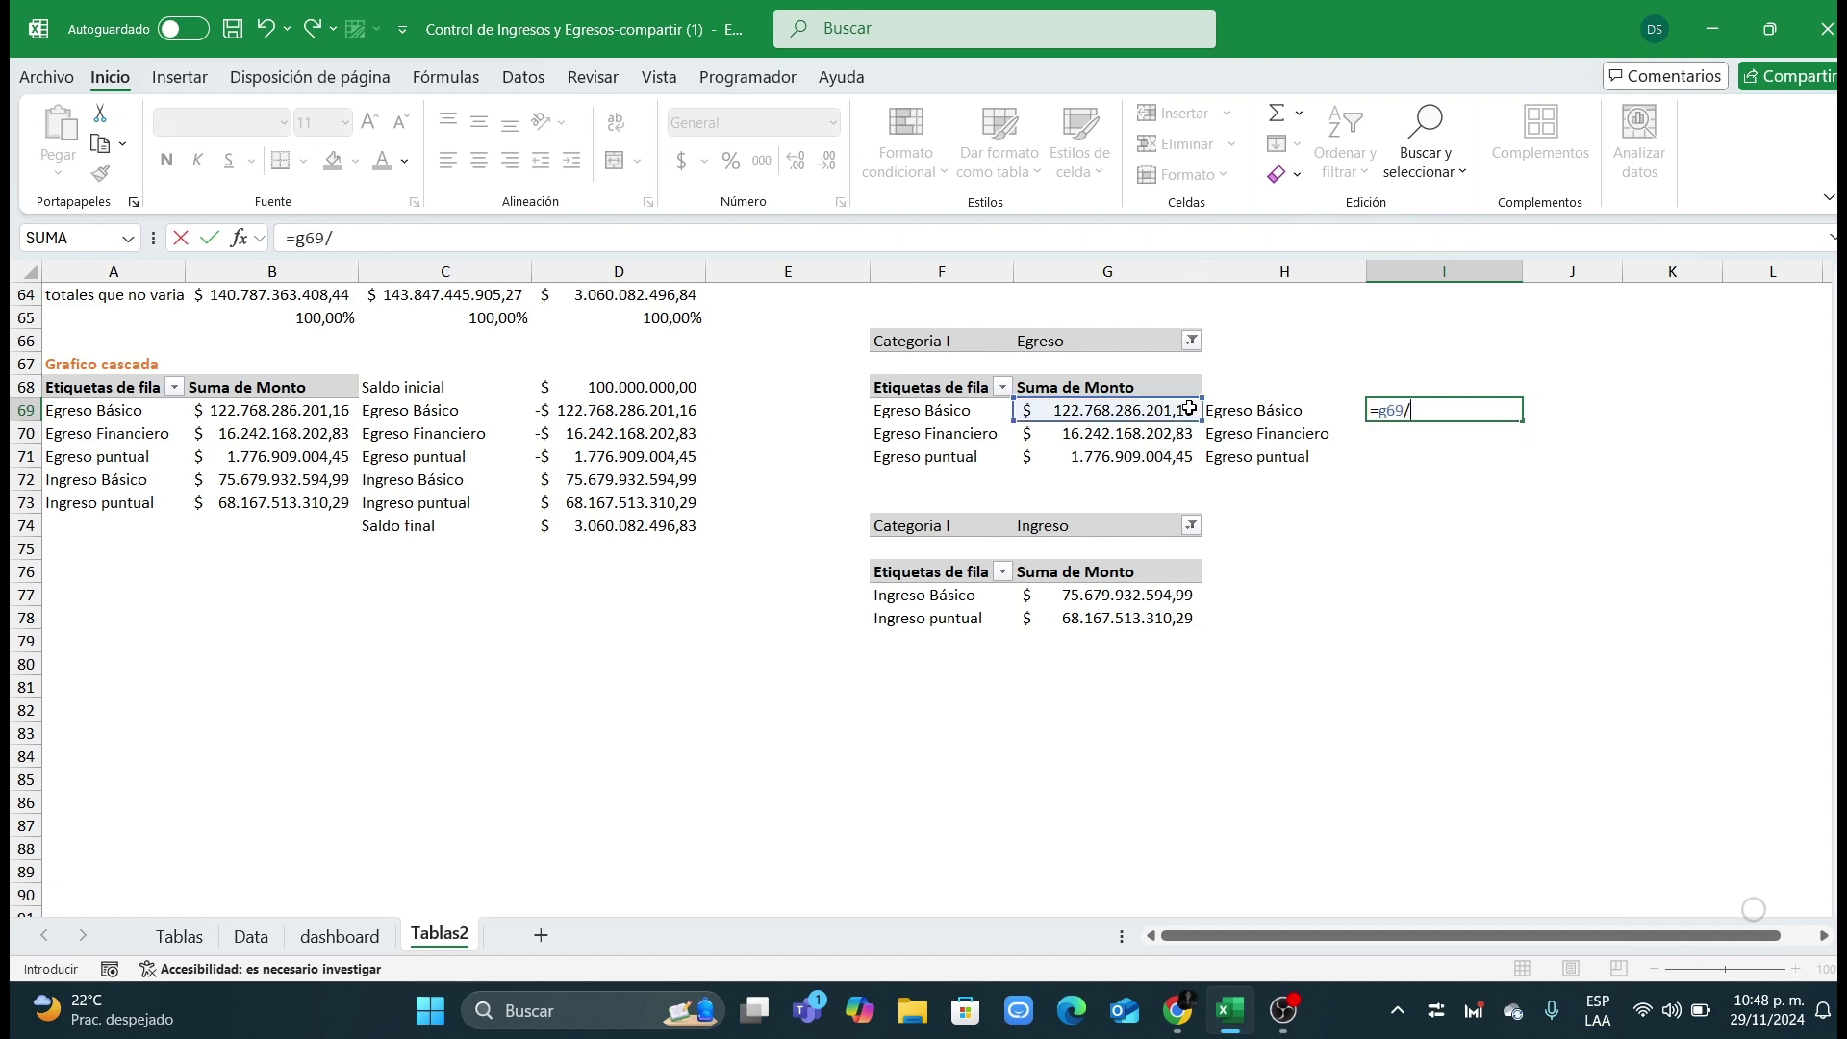
scroll(481, 404, up, 3)
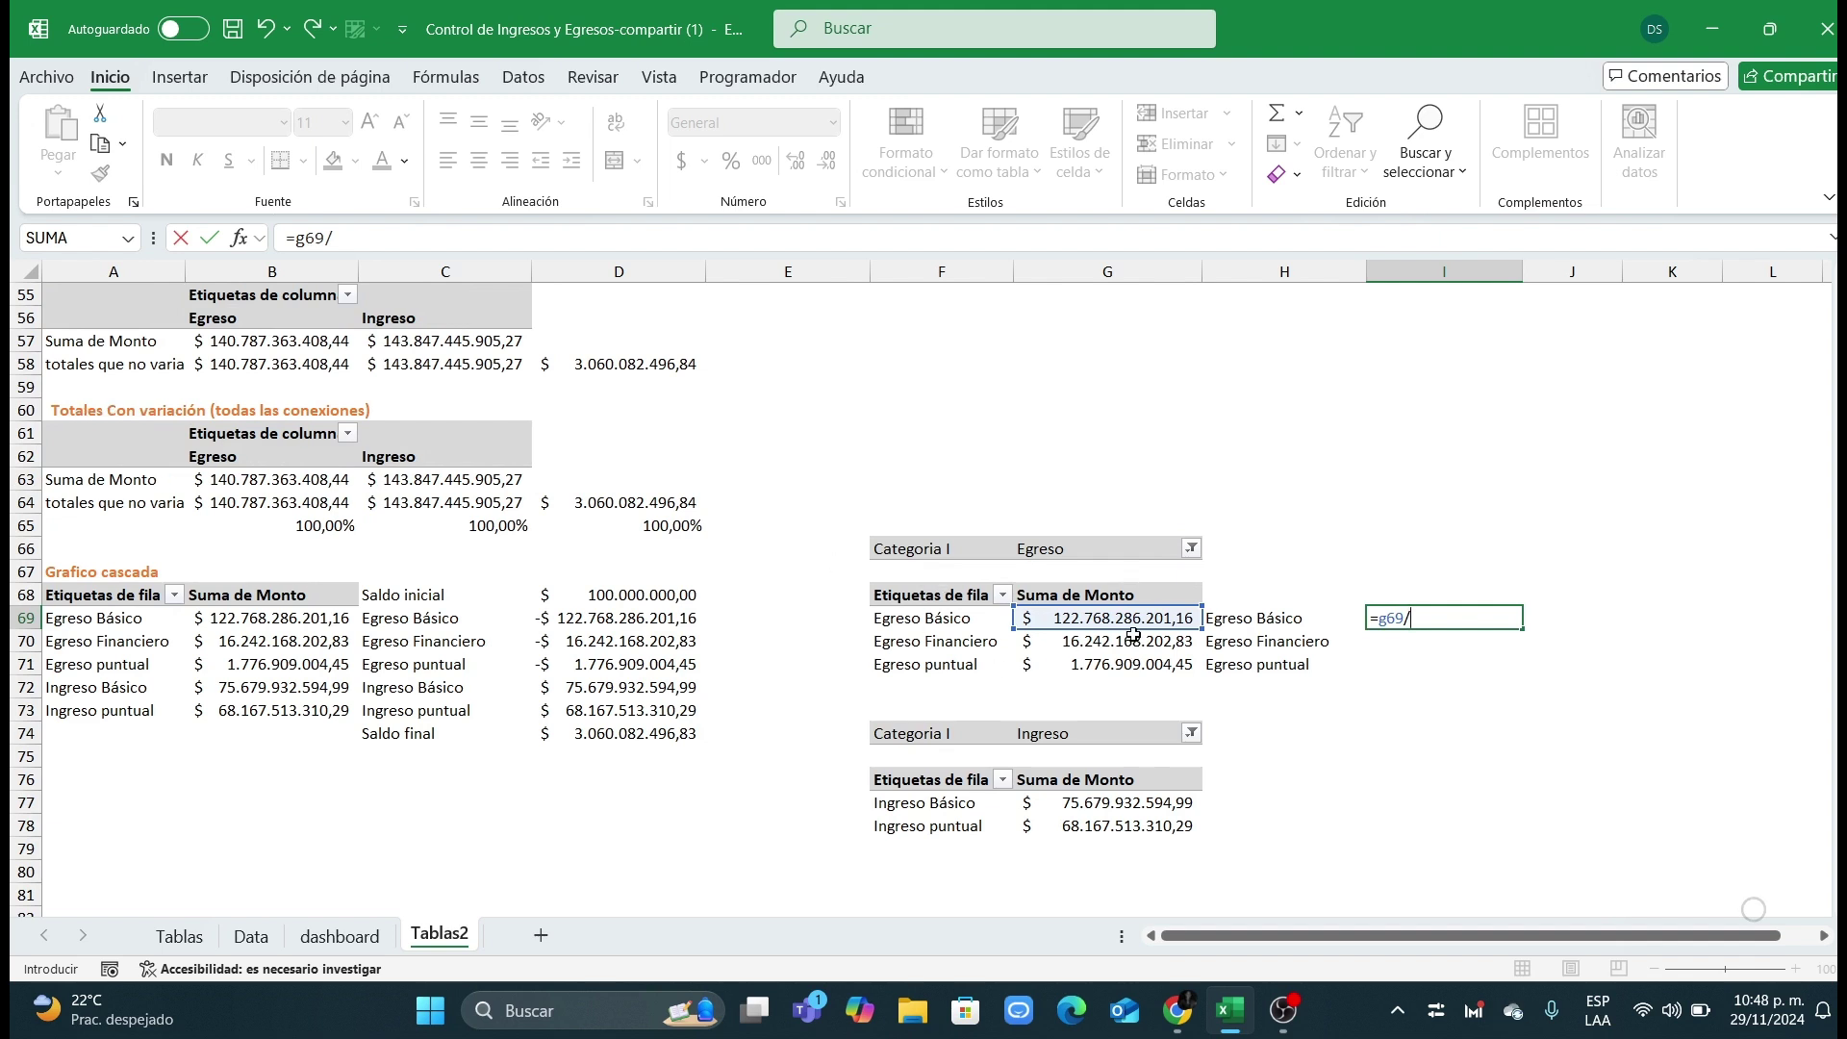
click(231, 482)
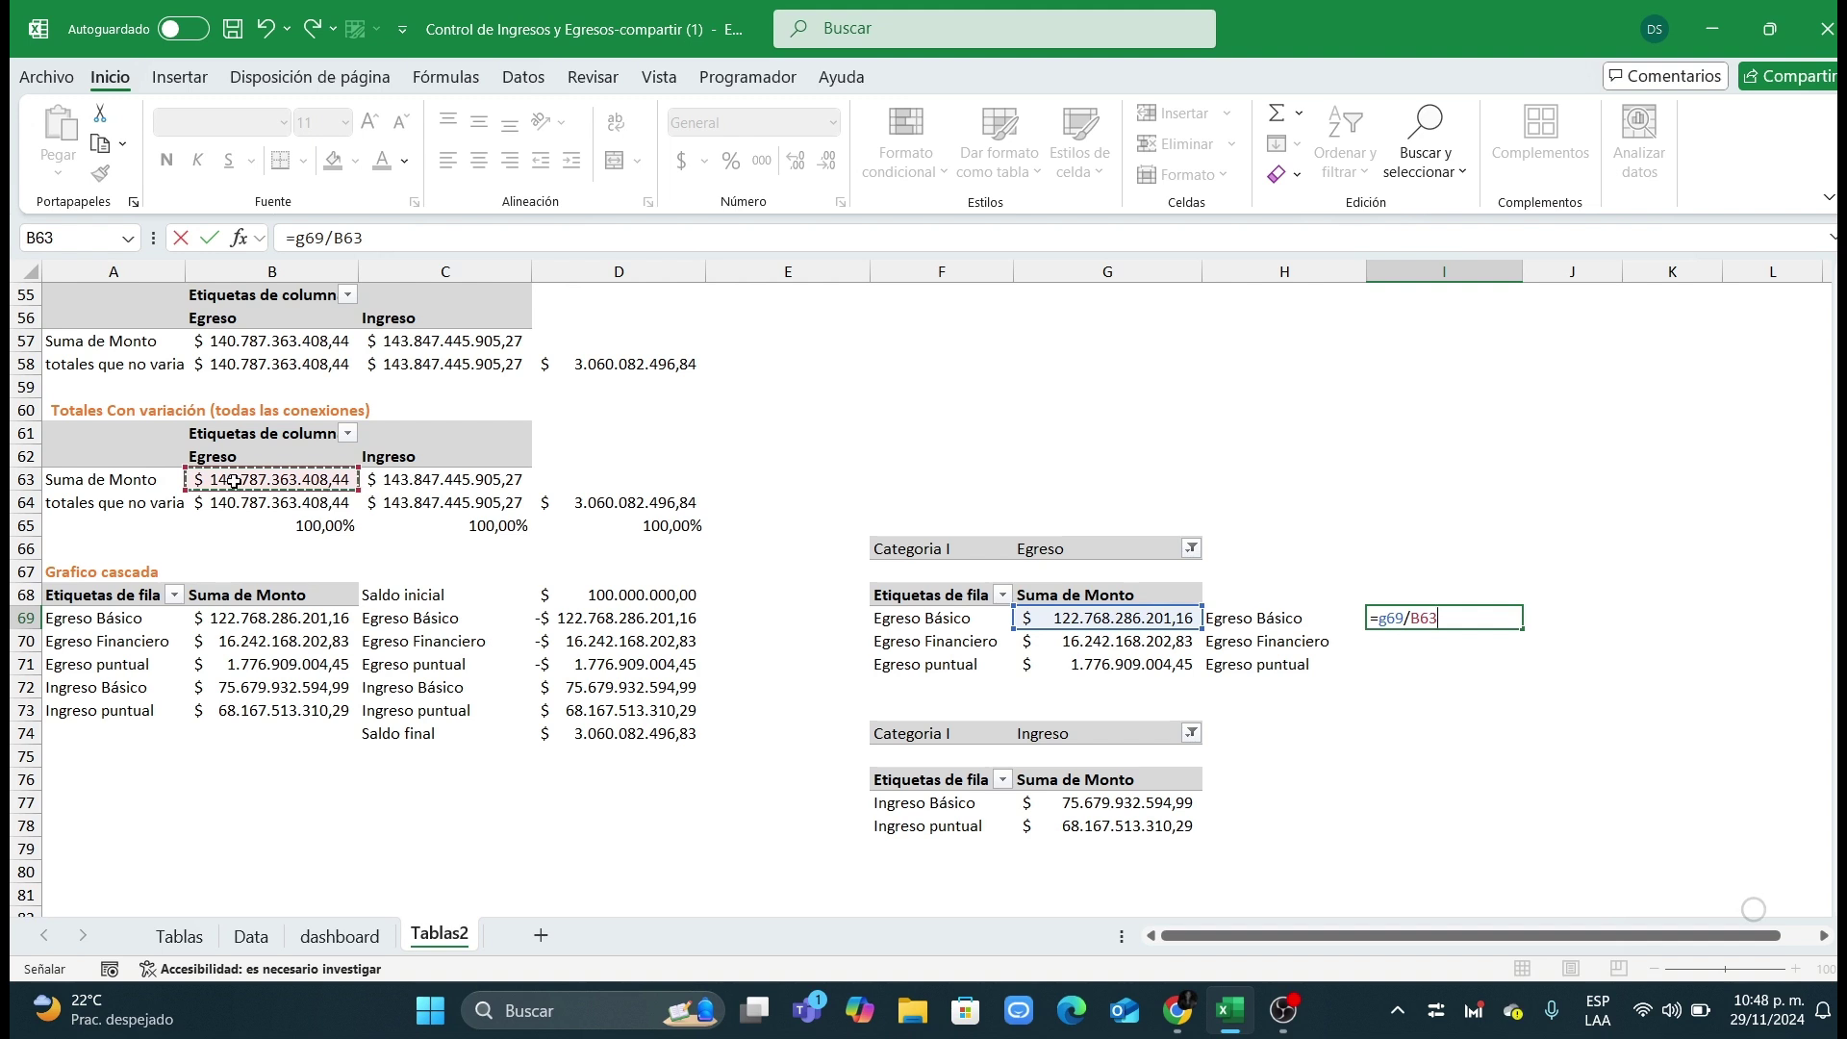
key(F4)
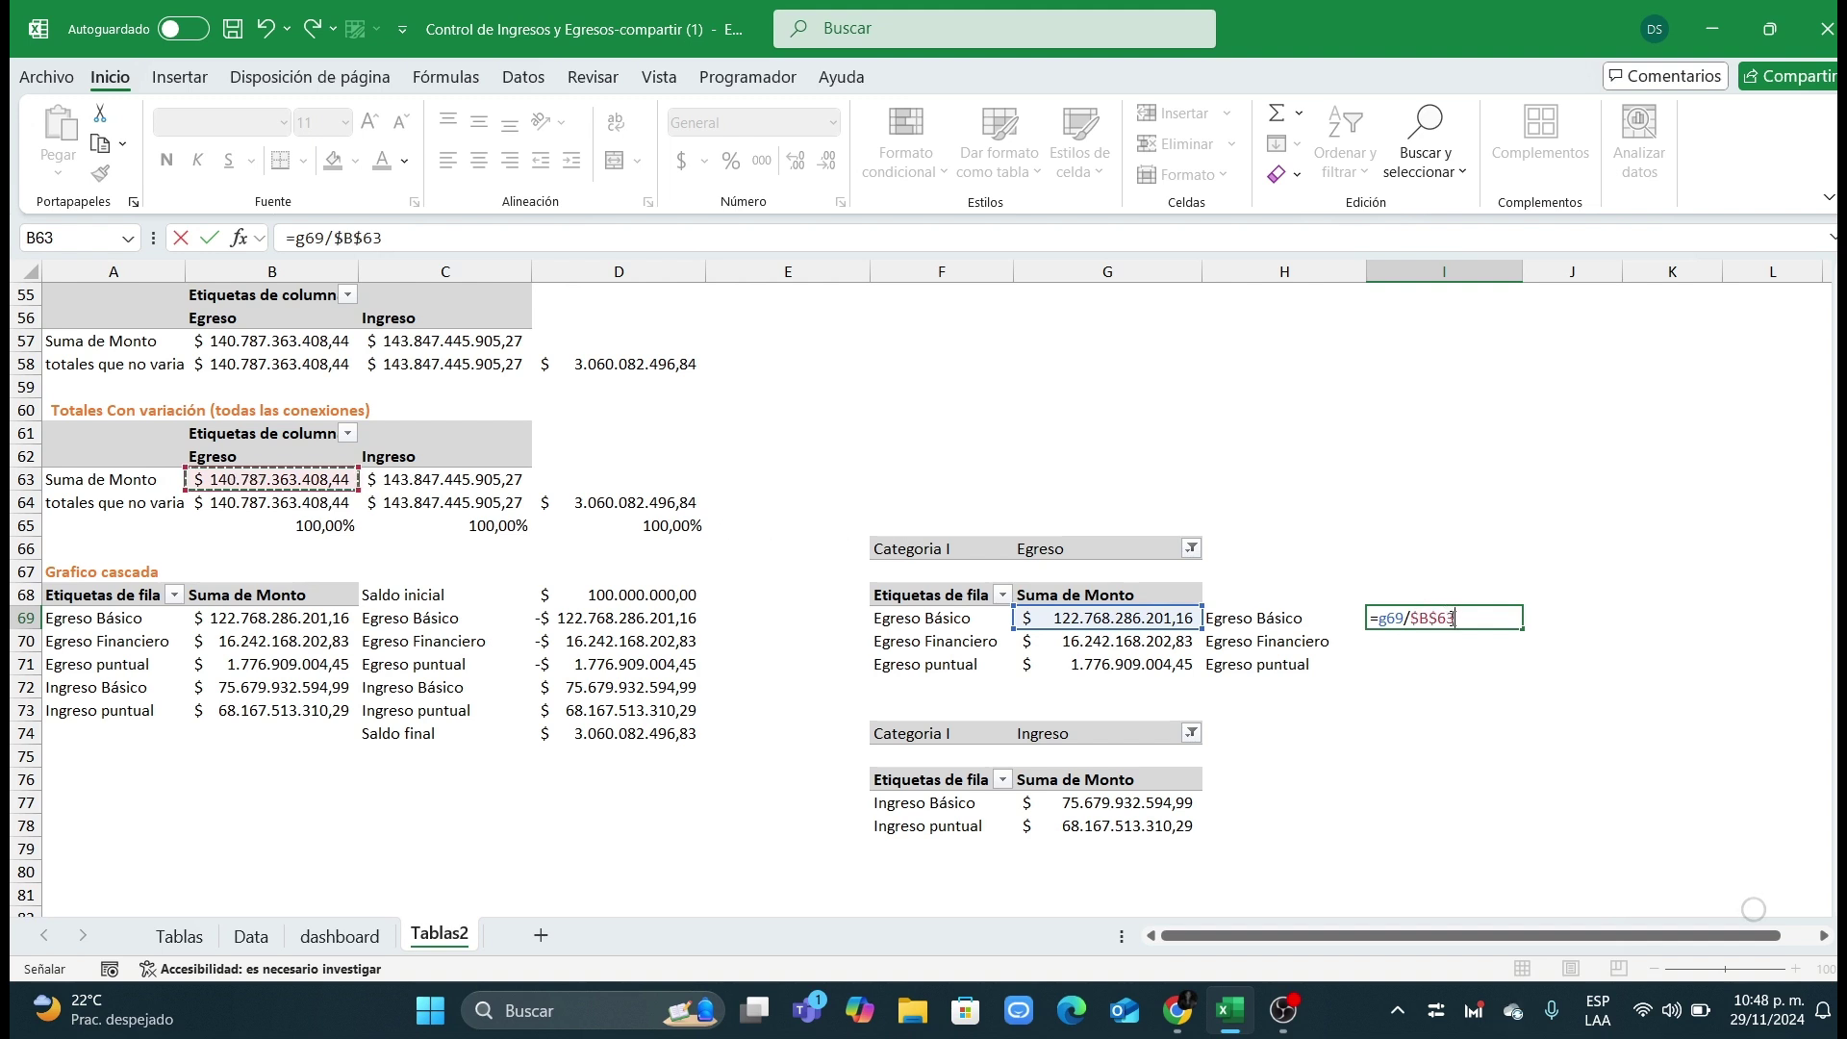
key(Return)
click(1500, 623)
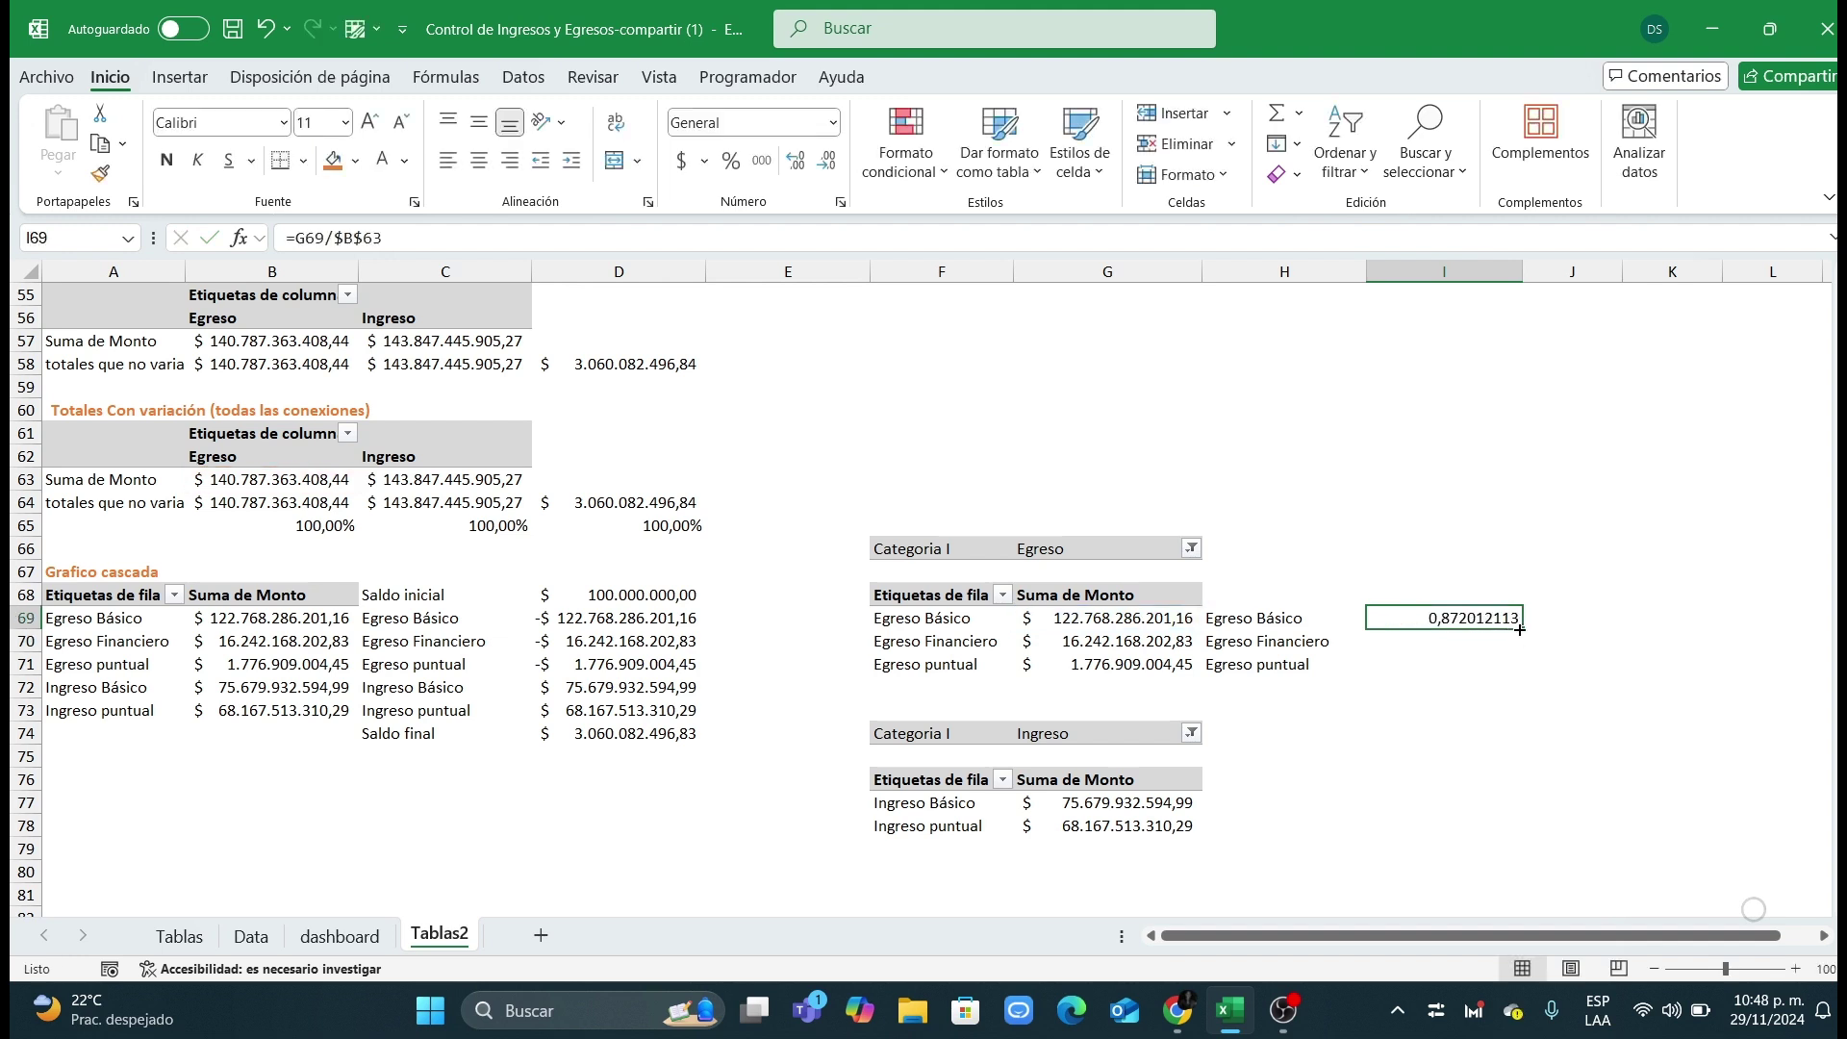
drag(1520, 630, 1520, 674)
Step: Format the Egreso shares in I69:I71 as percentages with two decimals
click(731, 160)
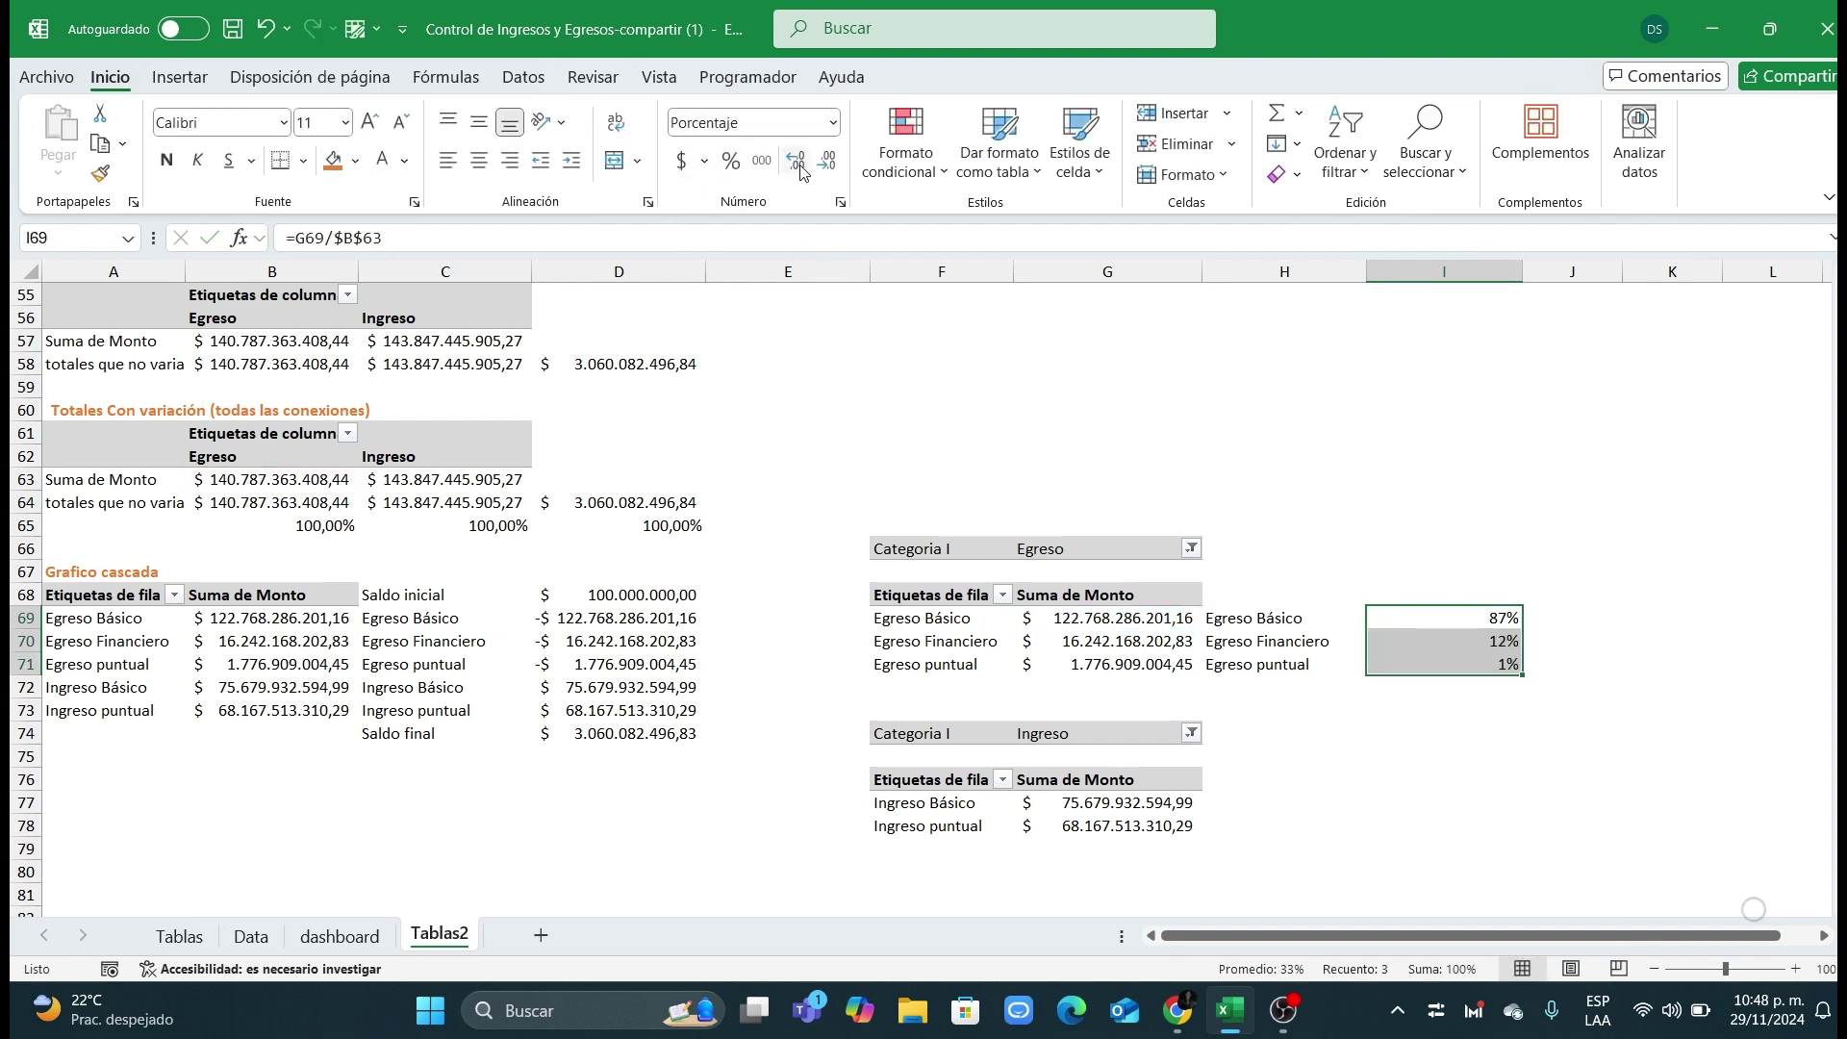
click(795, 169)
click(797, 169)
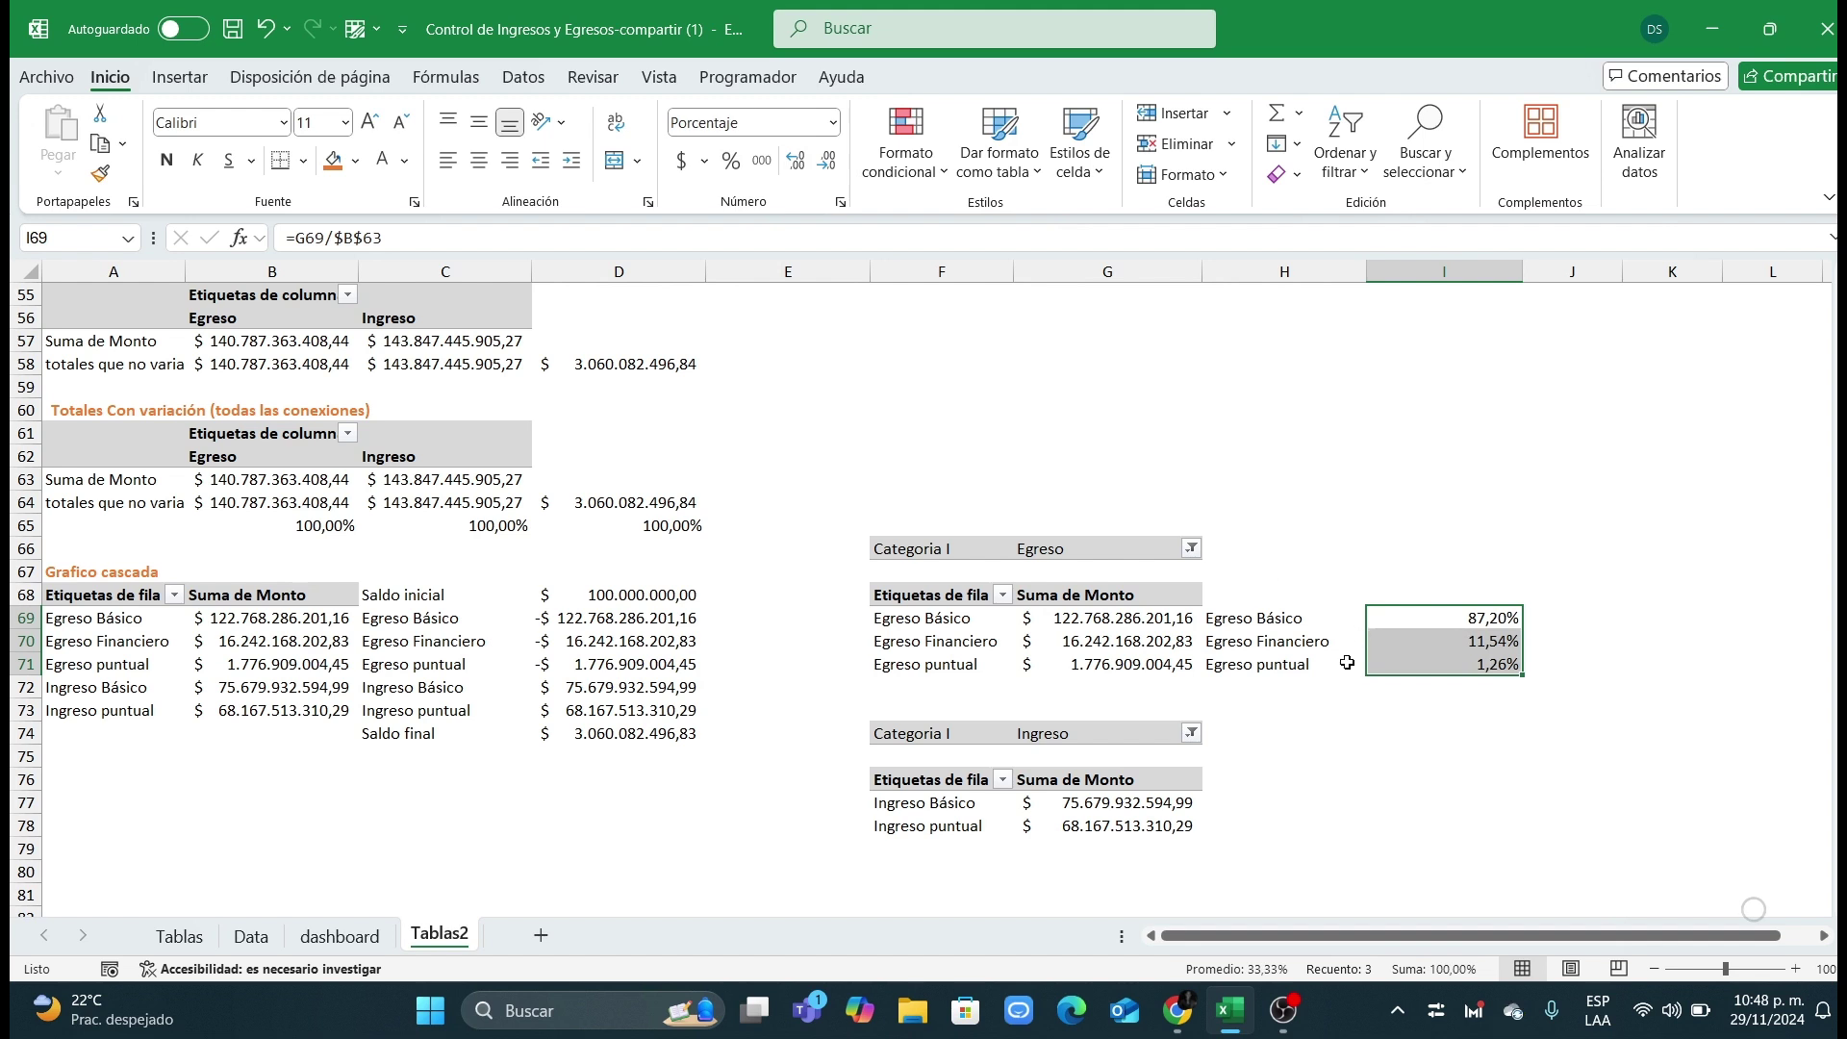
Step: Link H77 to the Ingreso Básico label with =F77 and fill the formula down to H78
click(1258, 800)
text(=)
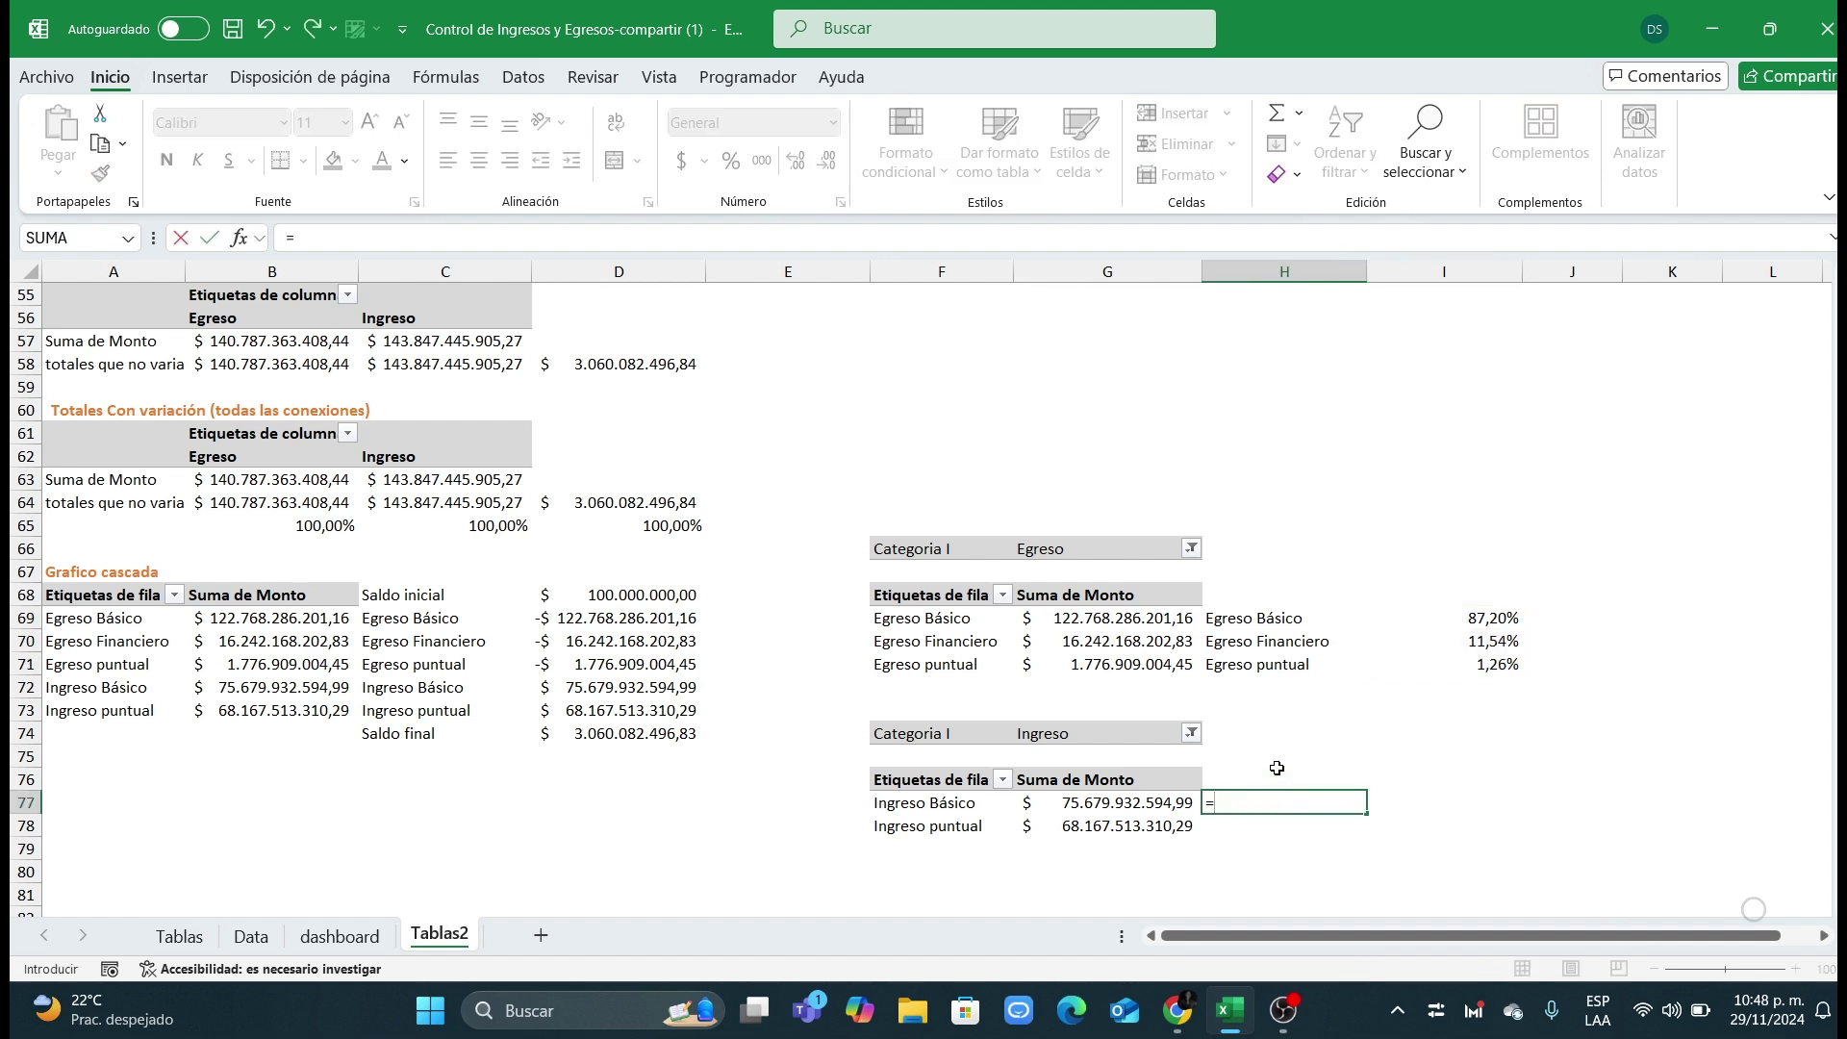
click(978, 803)
key(Return)
click(1347, 800)
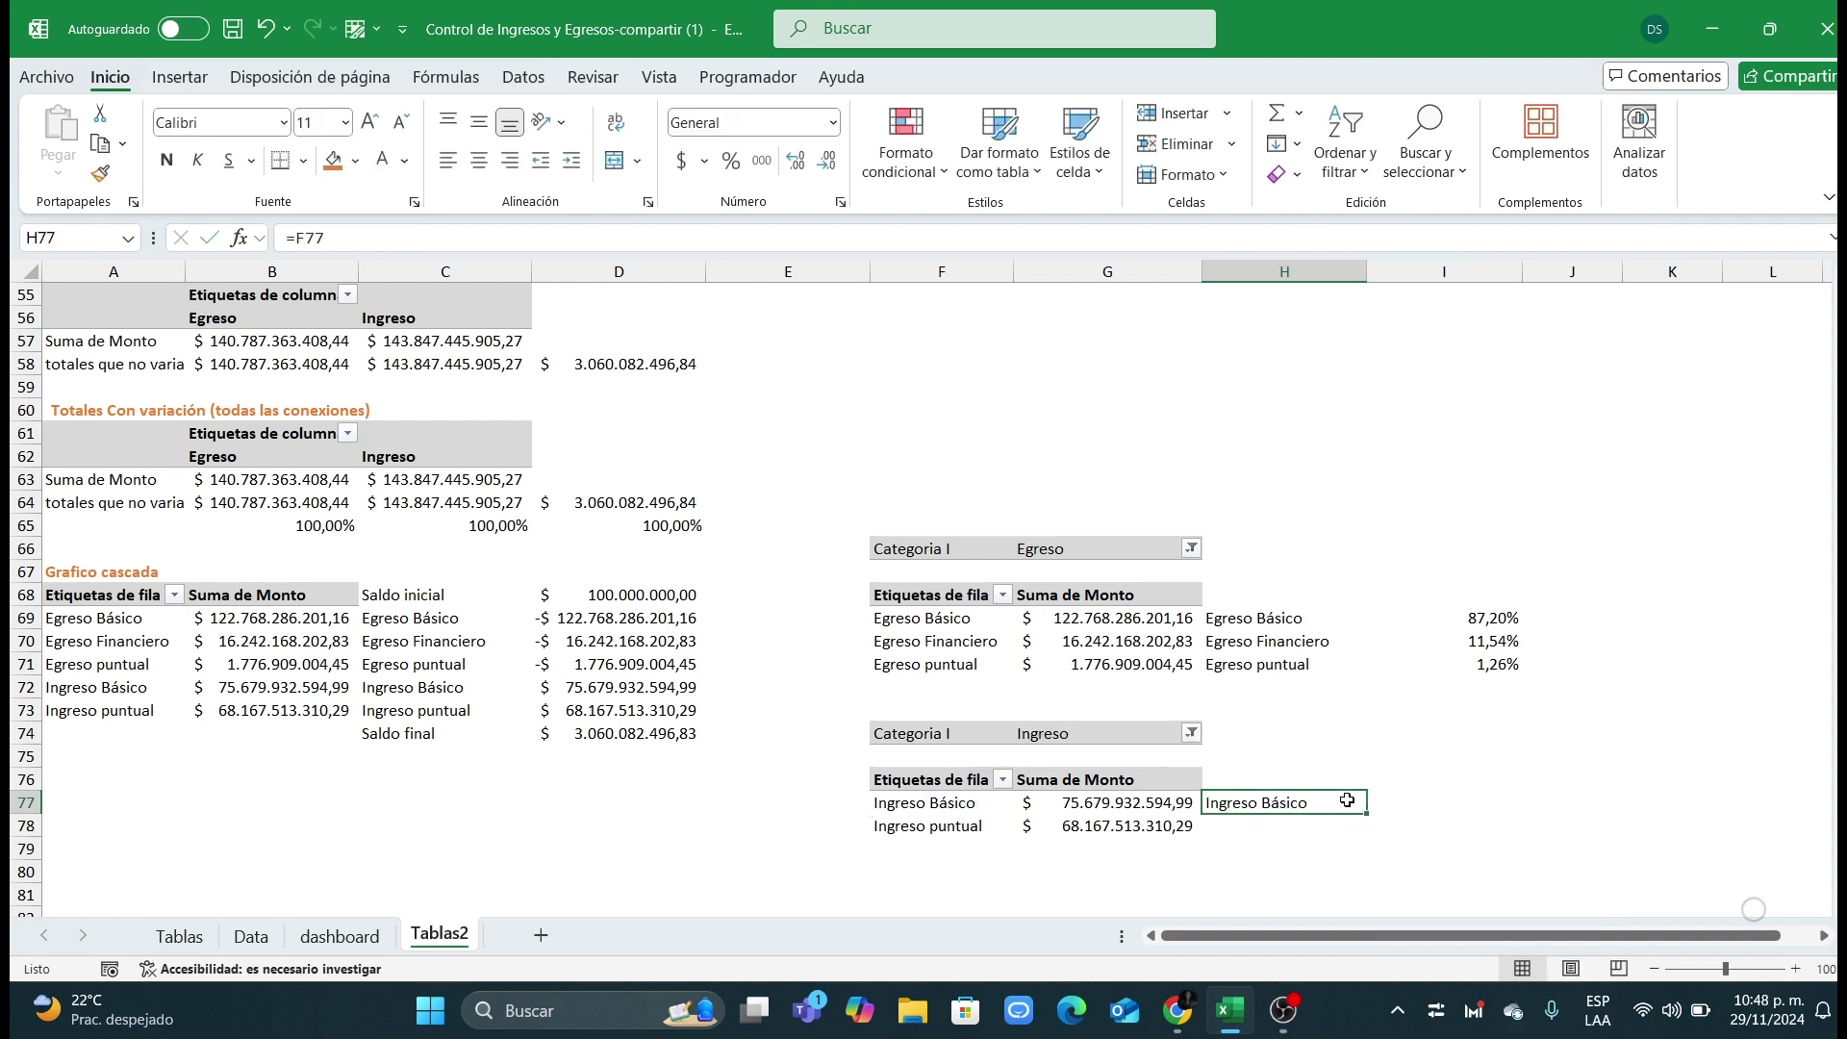
double_click(1369, 810)
Step: Calculate the share of each Ingreso type with =G77/$C$64 in I77, filled down to I78
click(1388, 805)
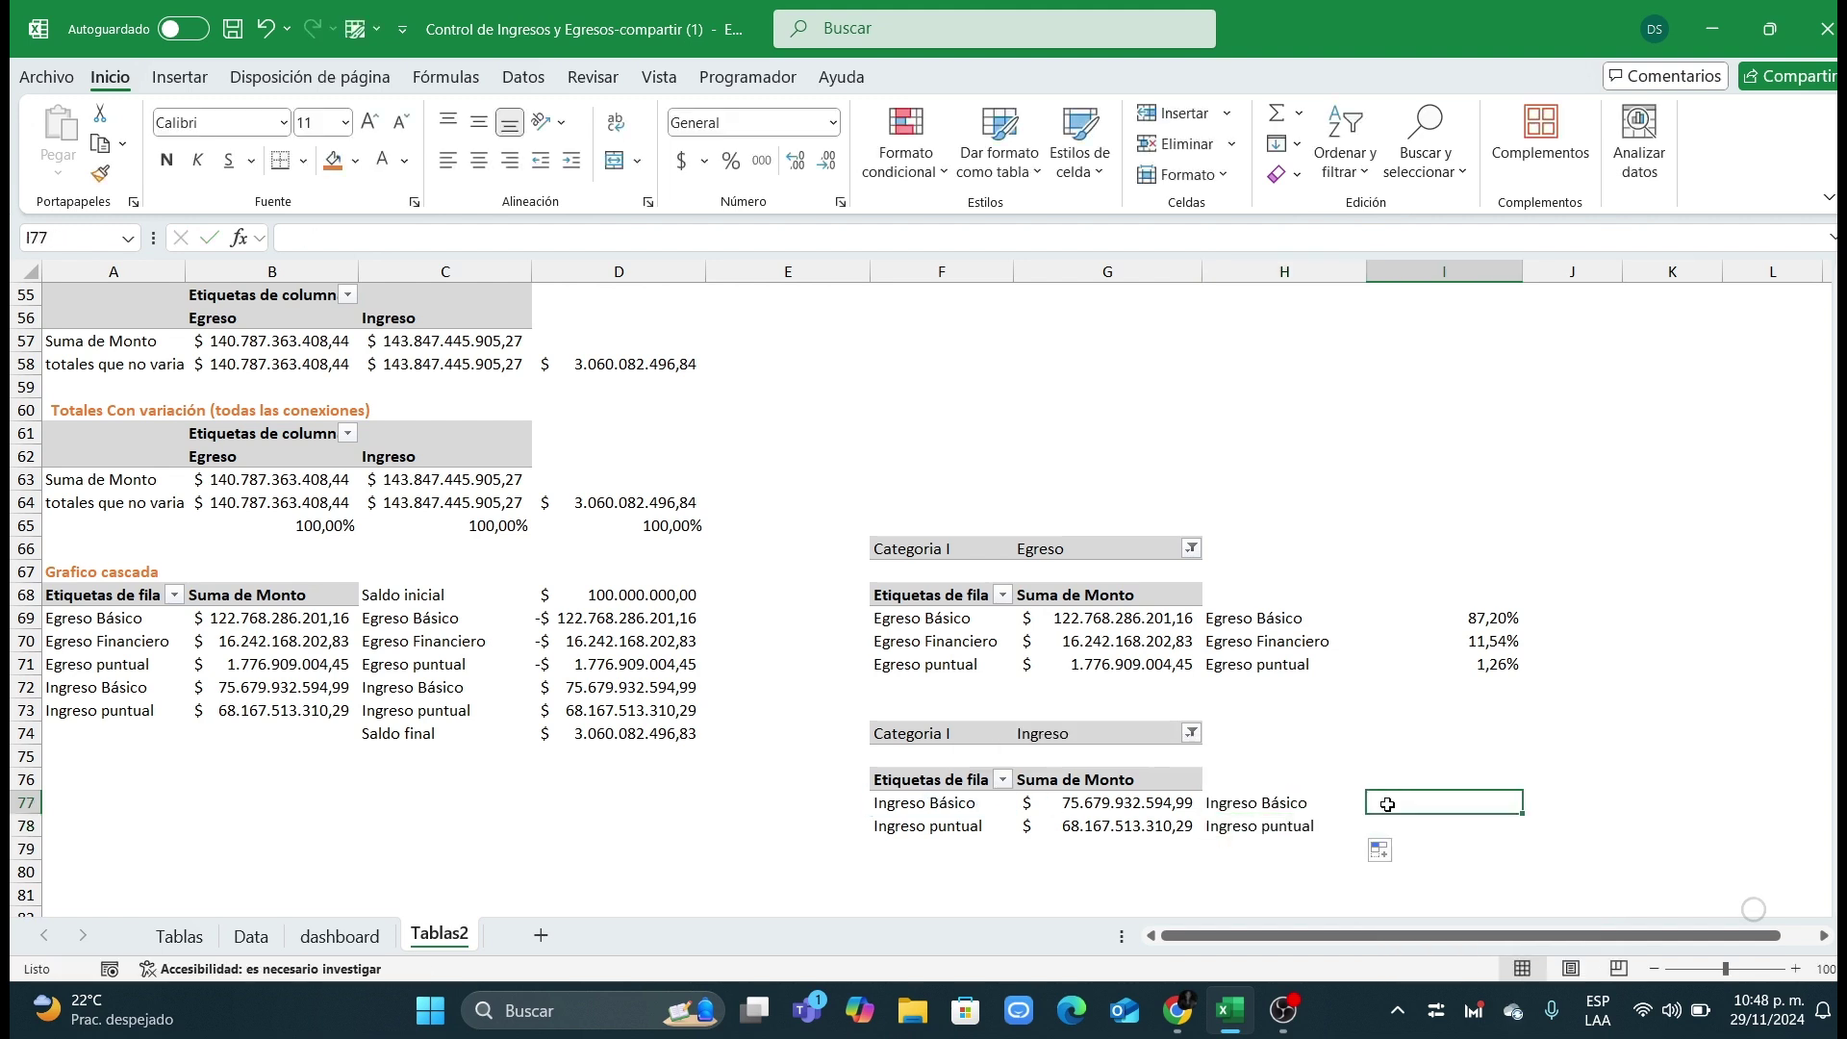
text(=)
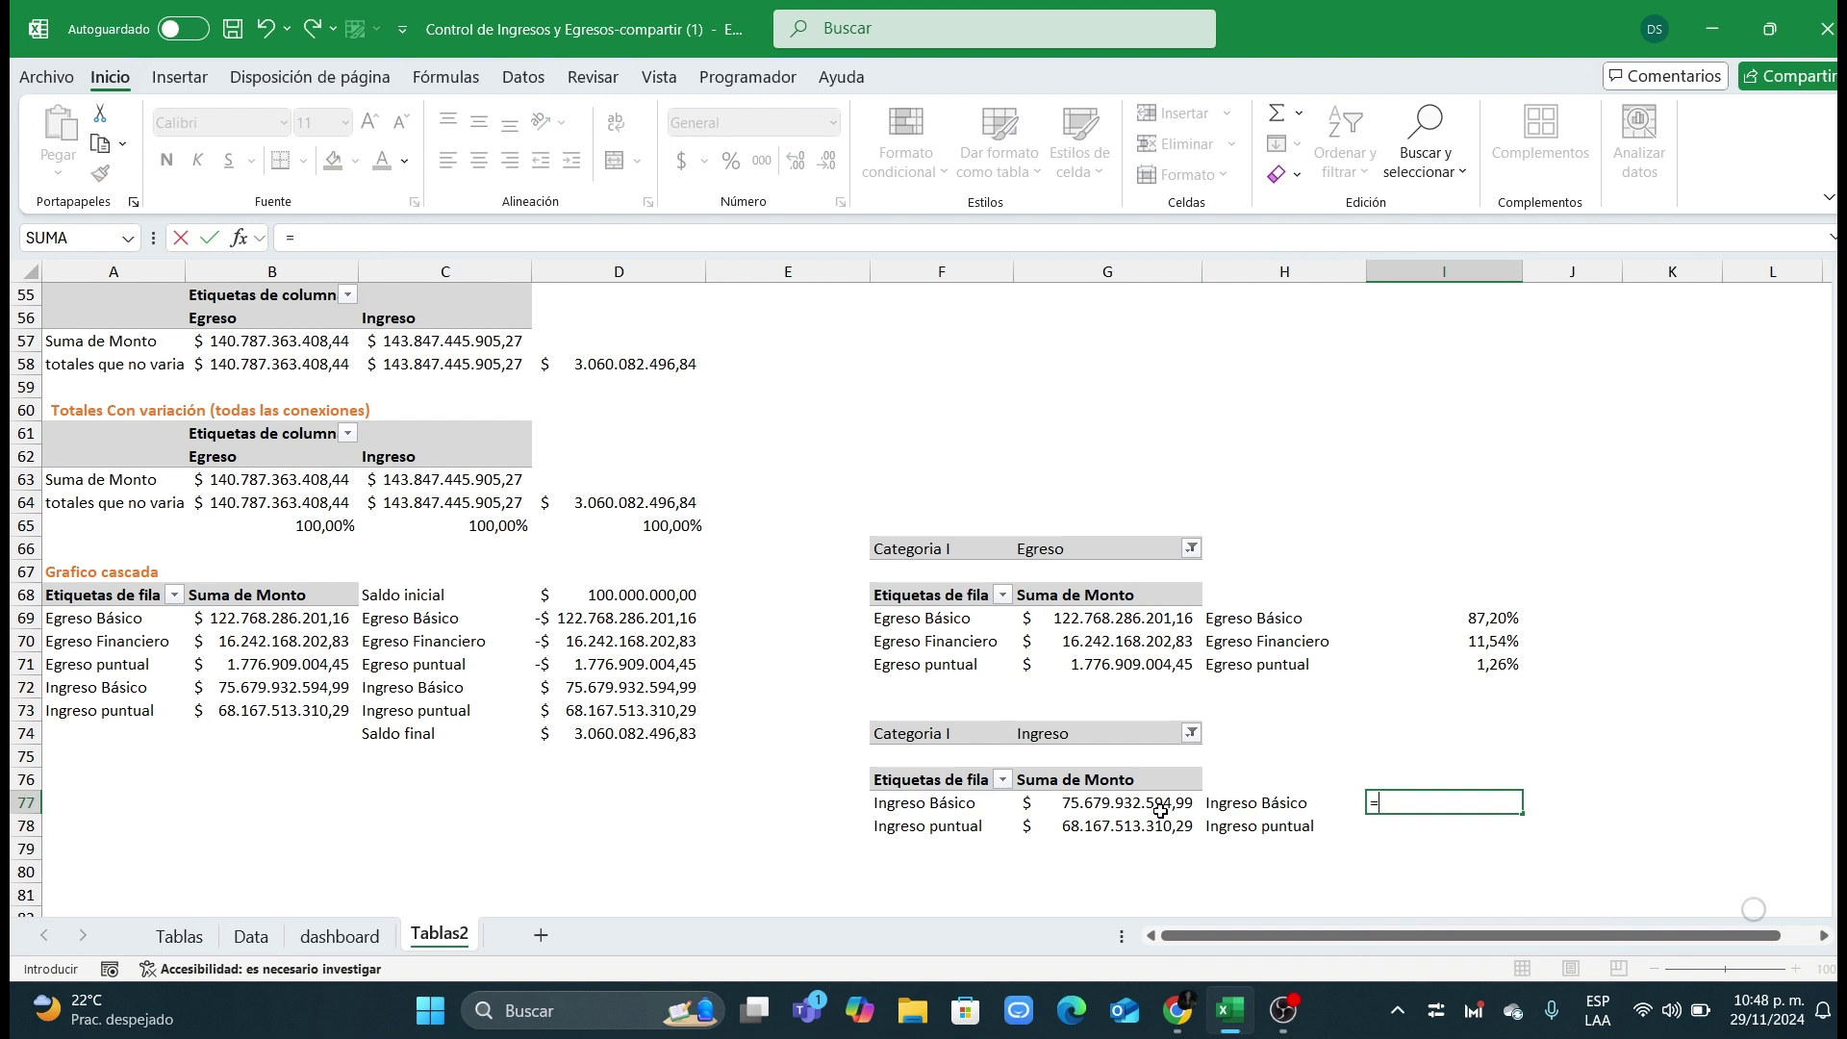
text(g67)
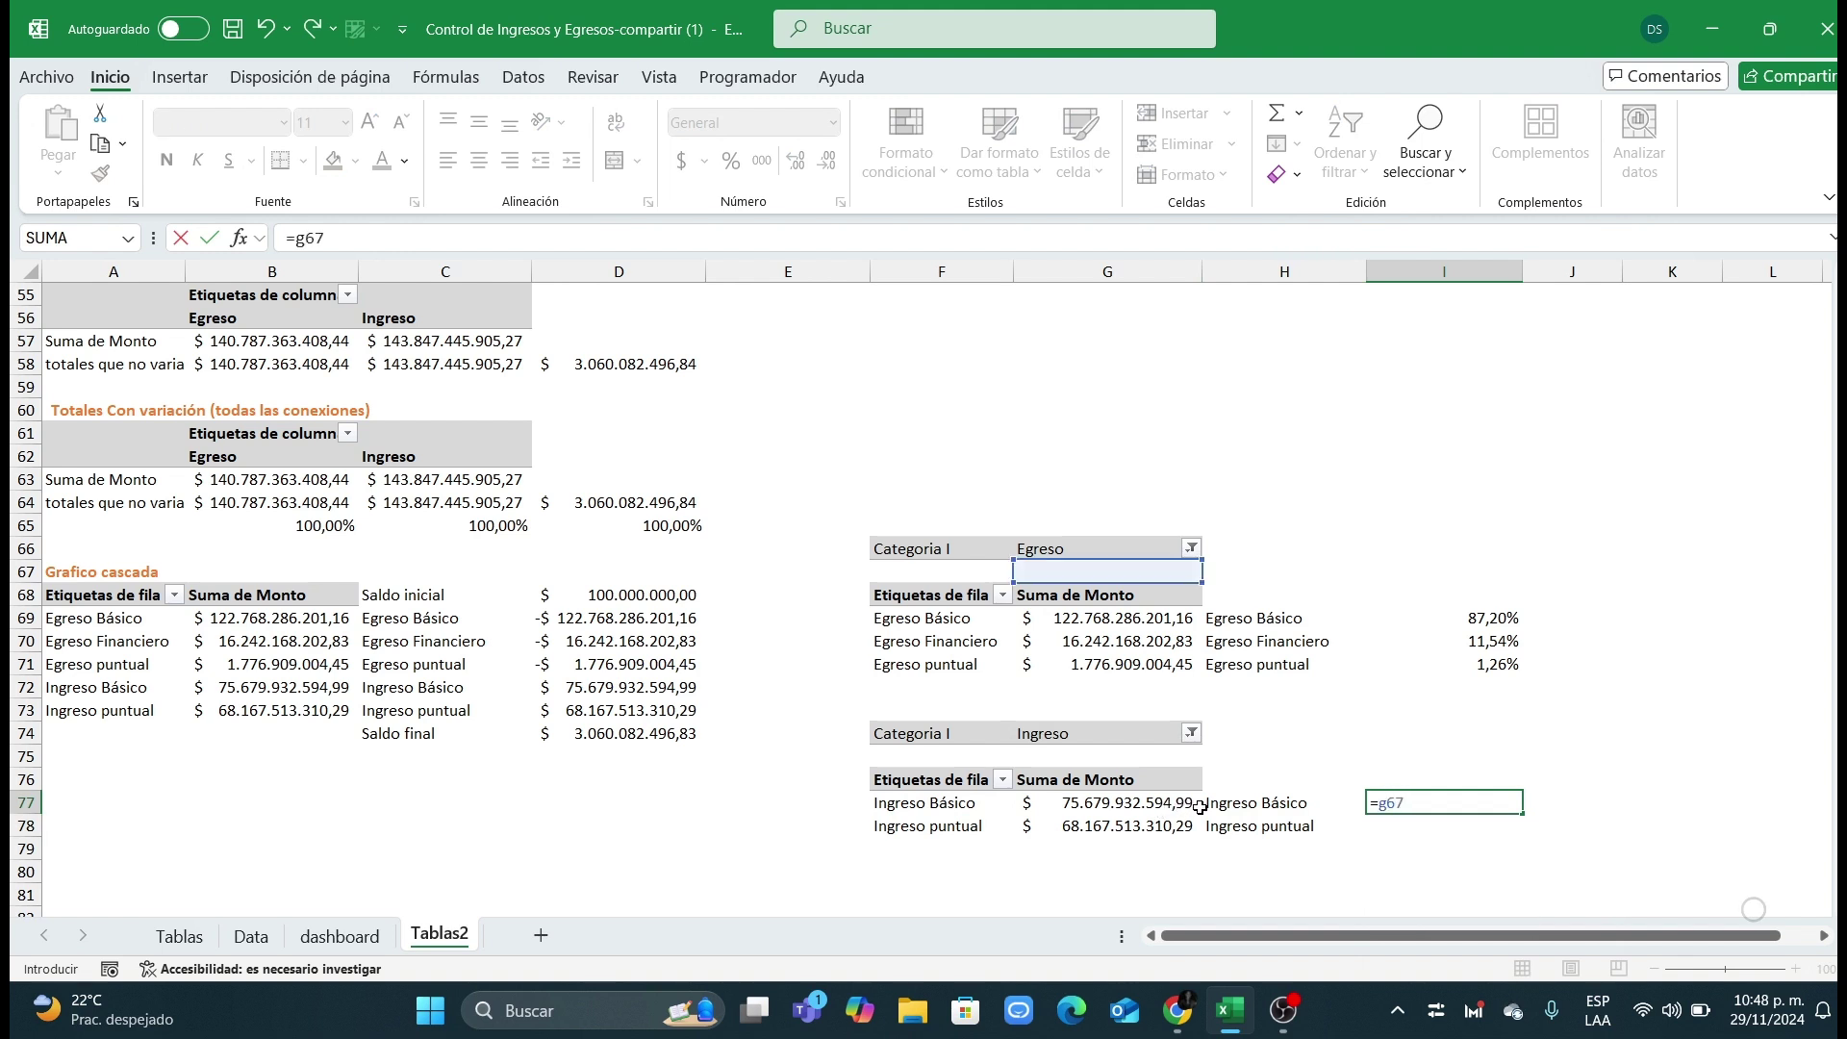
key(BackSpace)
key(BackSpace)
text(77)
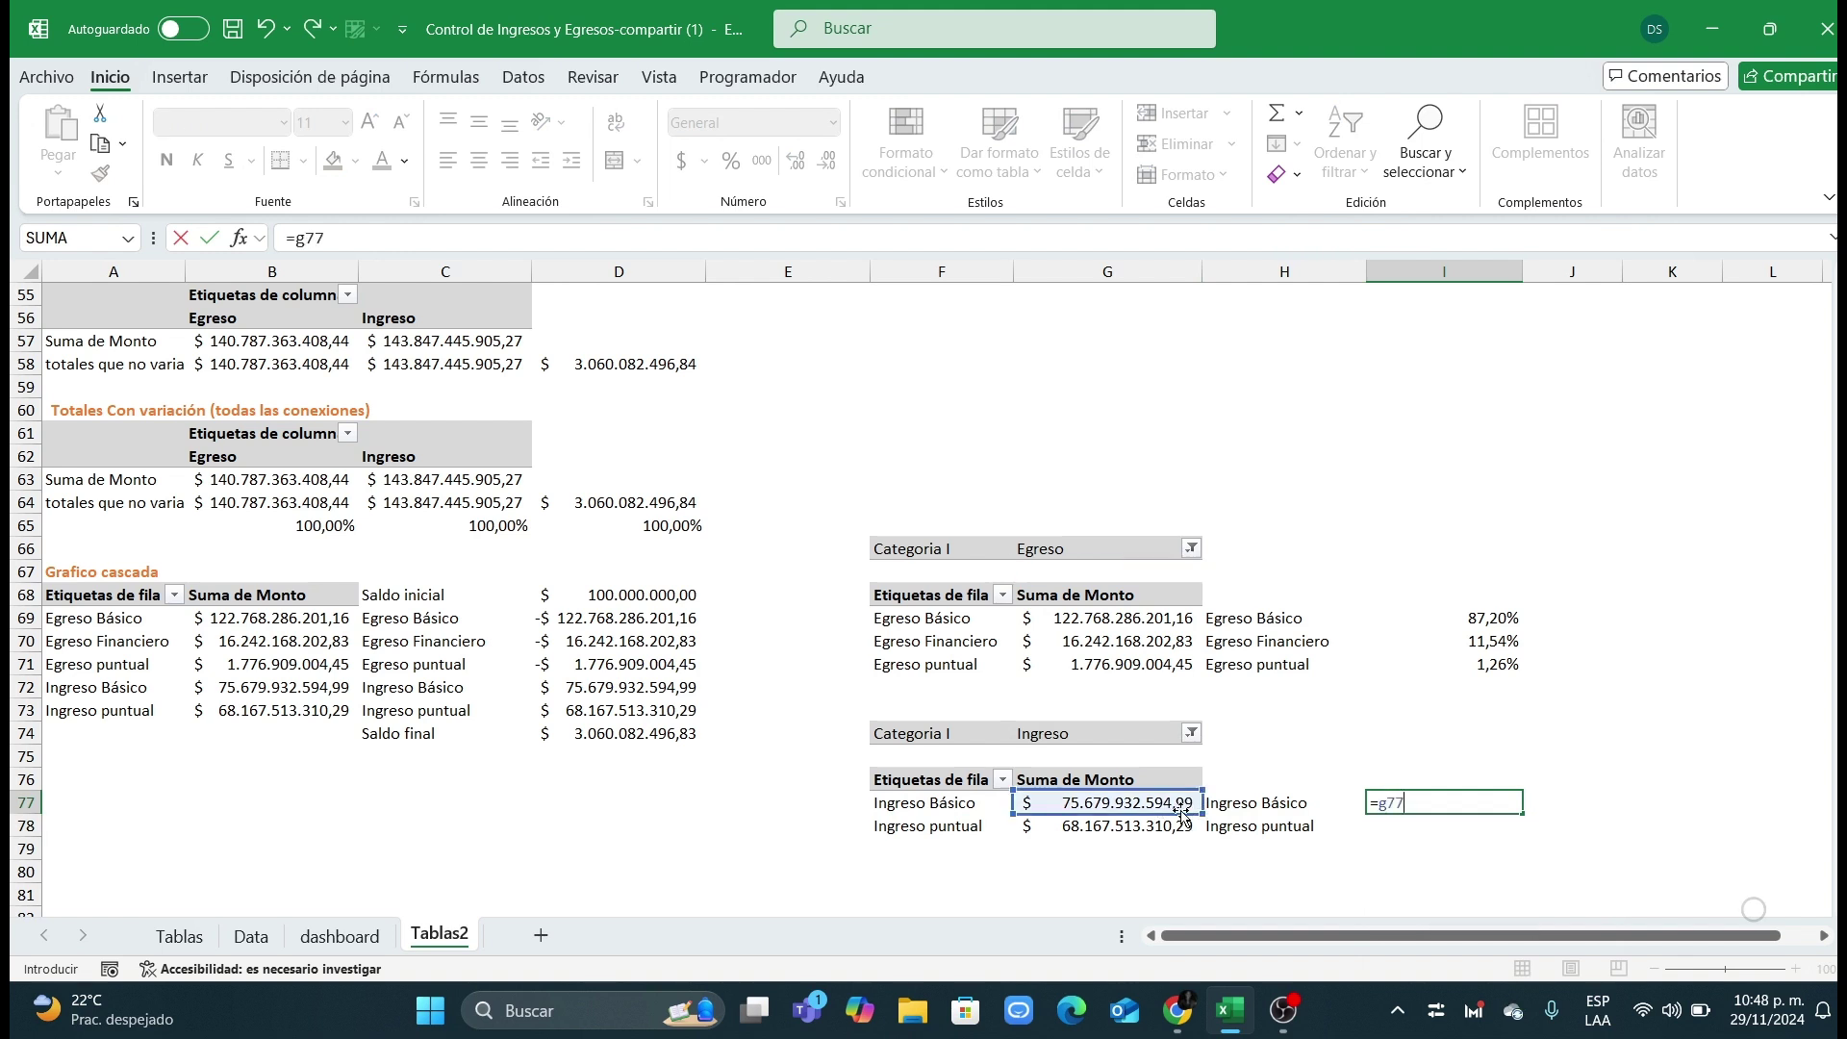
text(/)
click(462, 500)
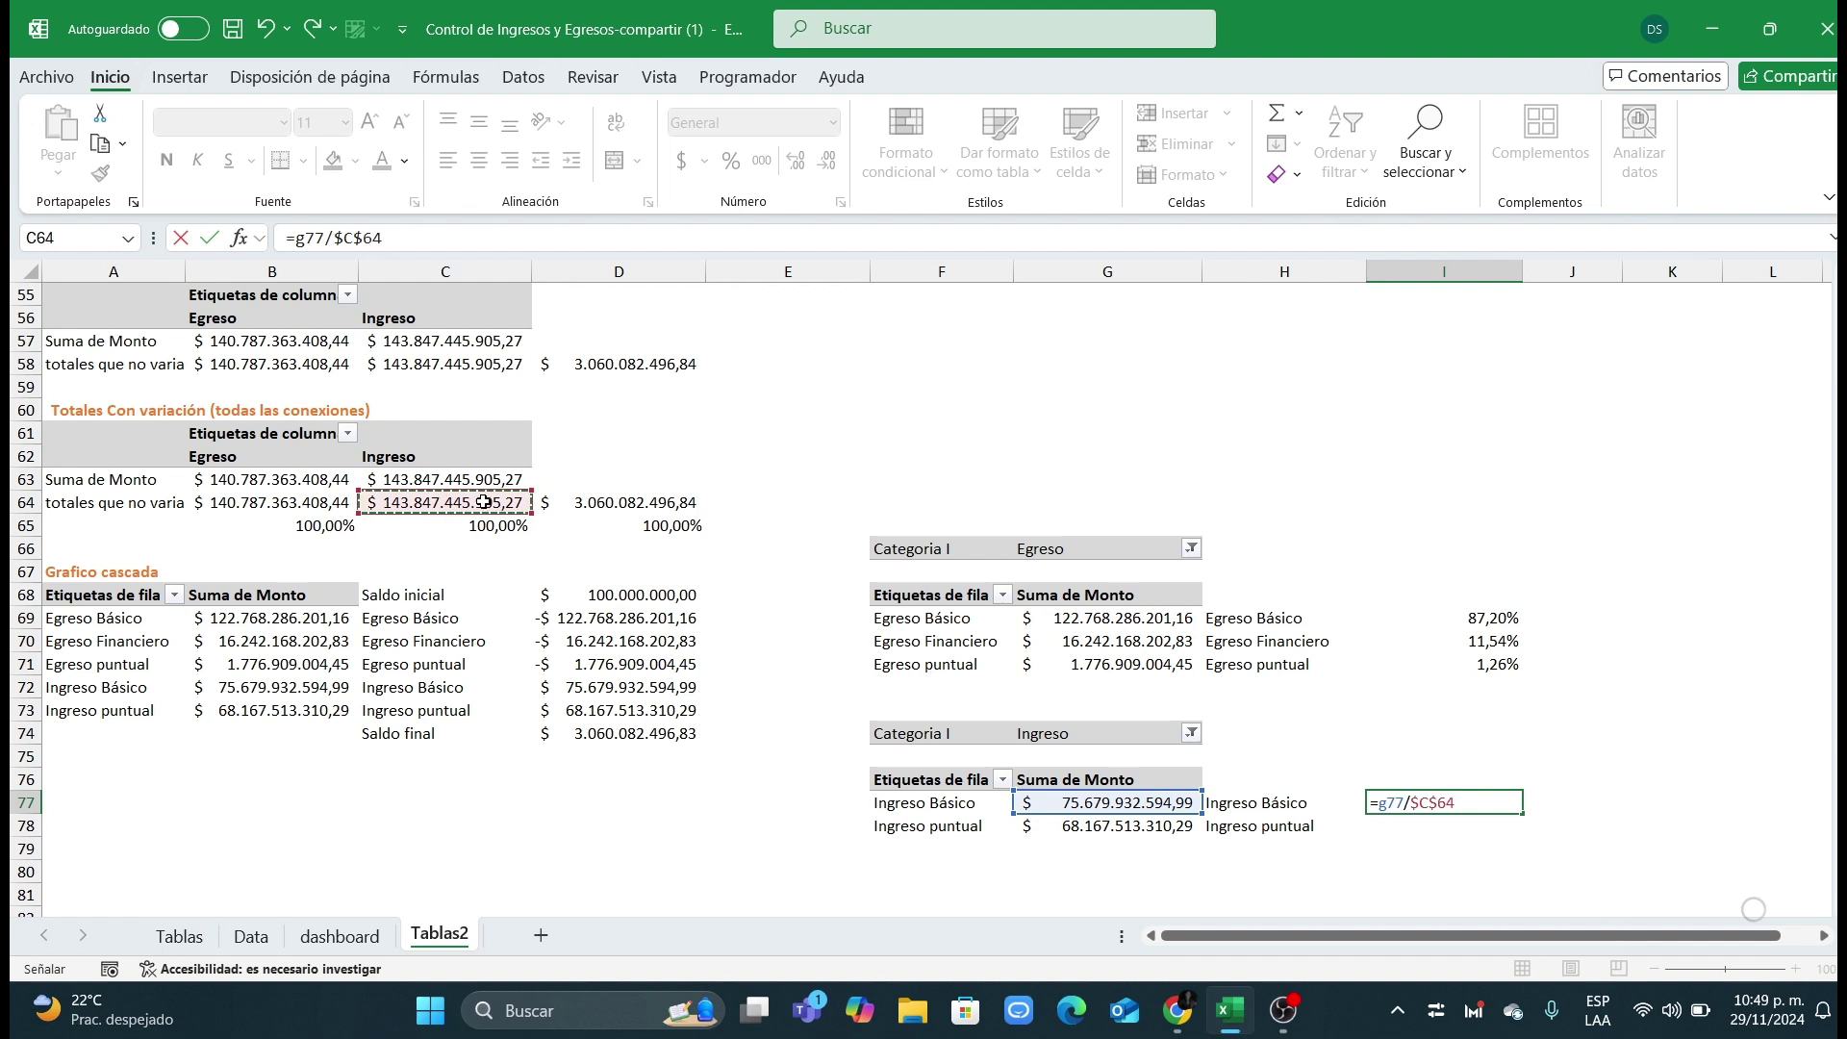
key(Return)
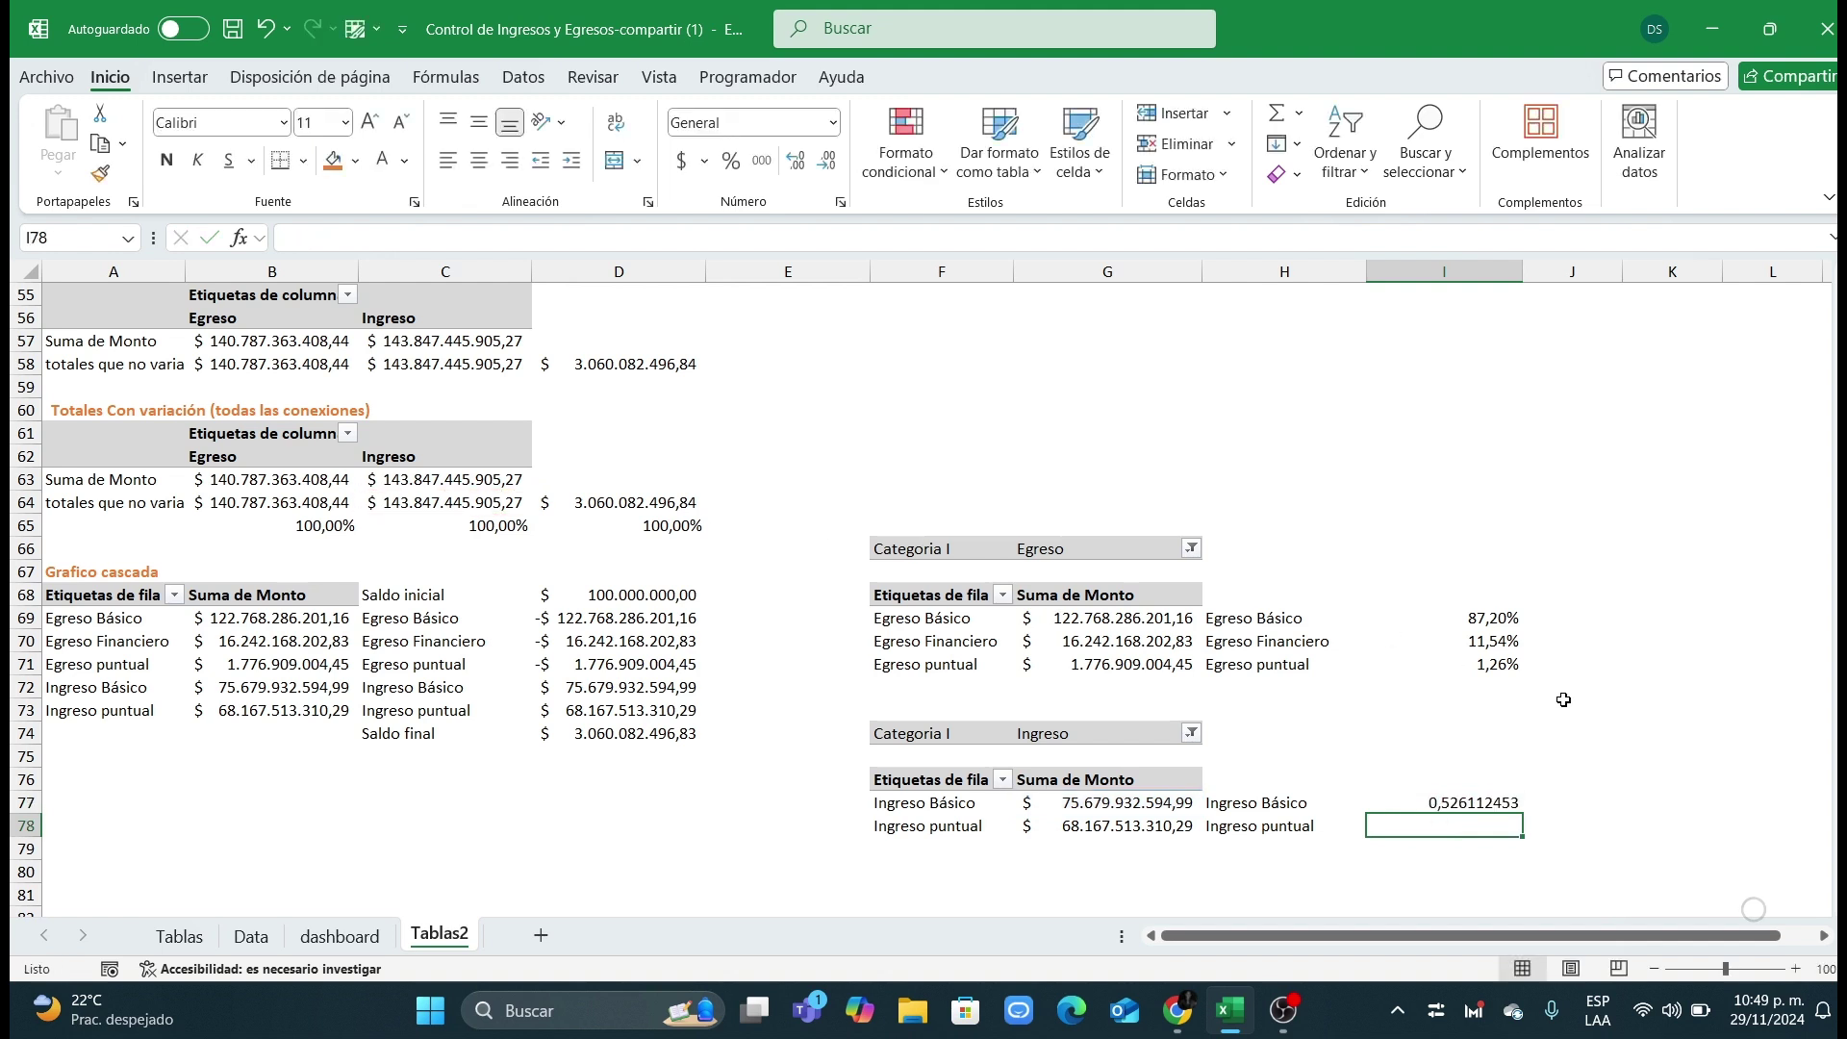
click(1486, 806)
drag(1526, 812, 1526, 835)
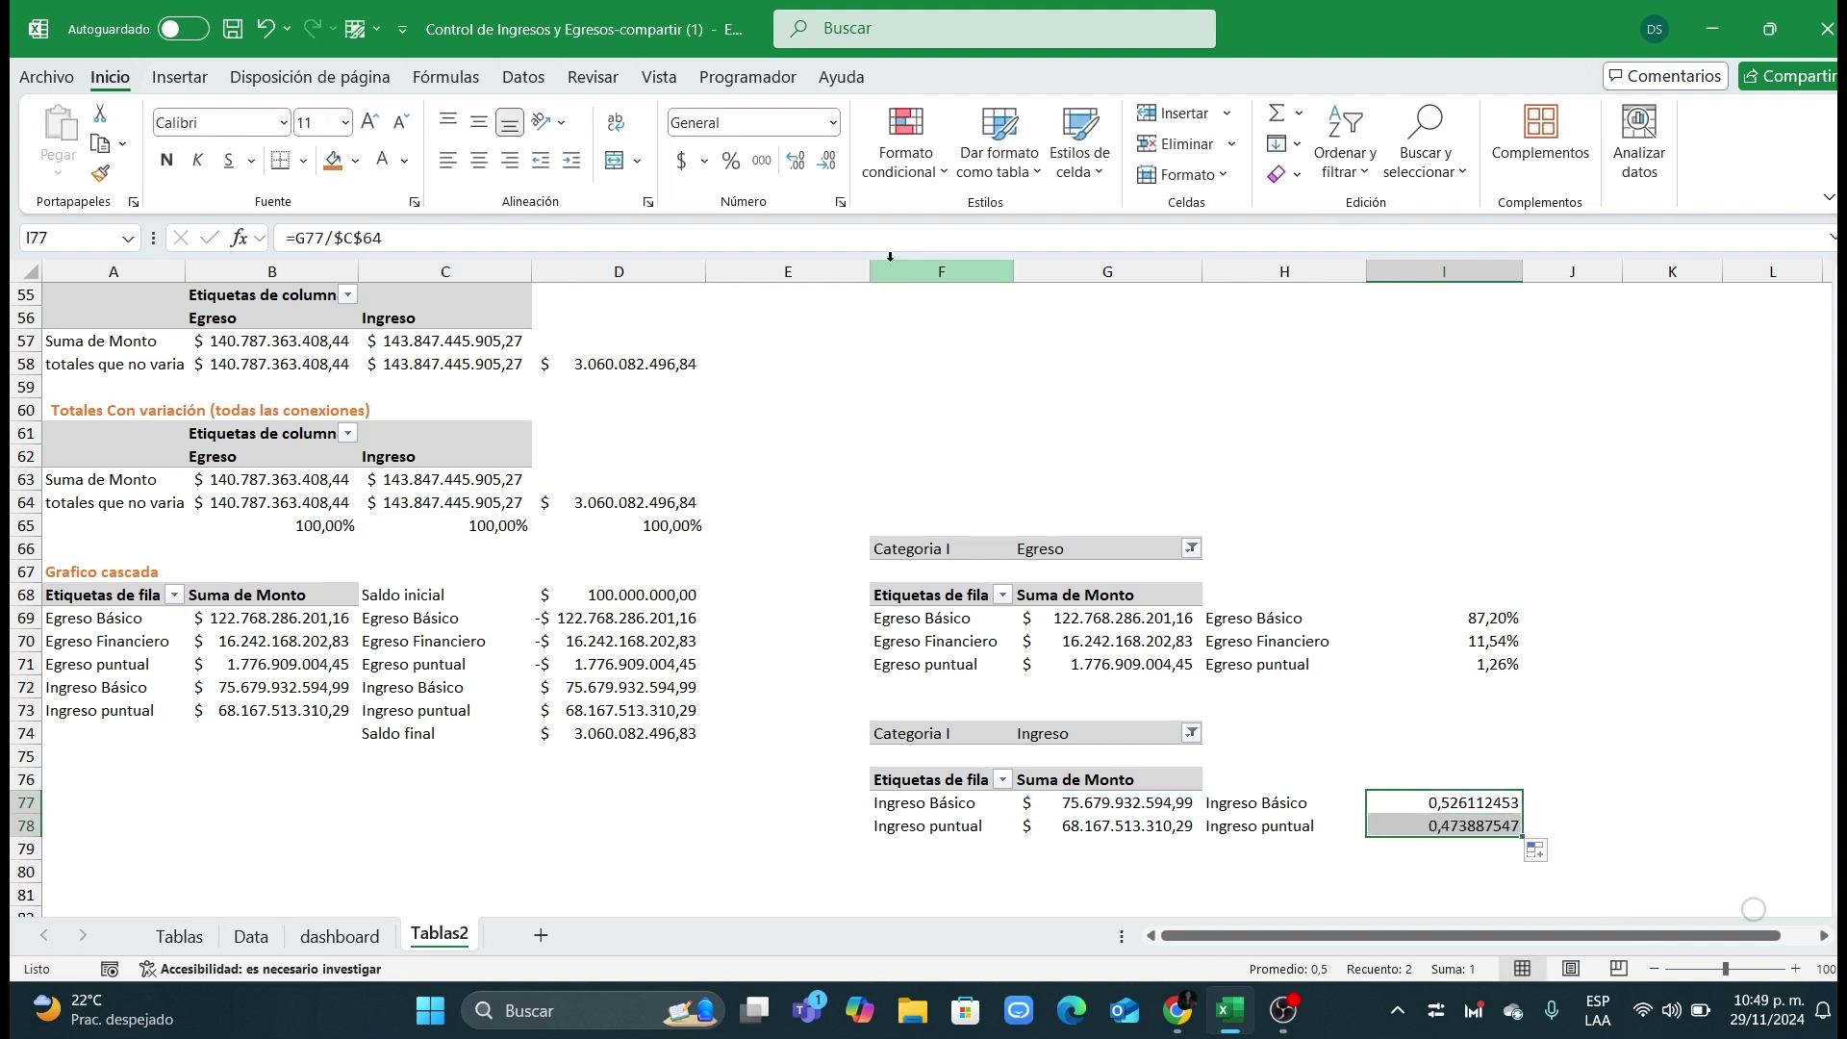
Step: Format the Ingreso shares in I77:I78 as percentages with two decimals
click(731, 161)
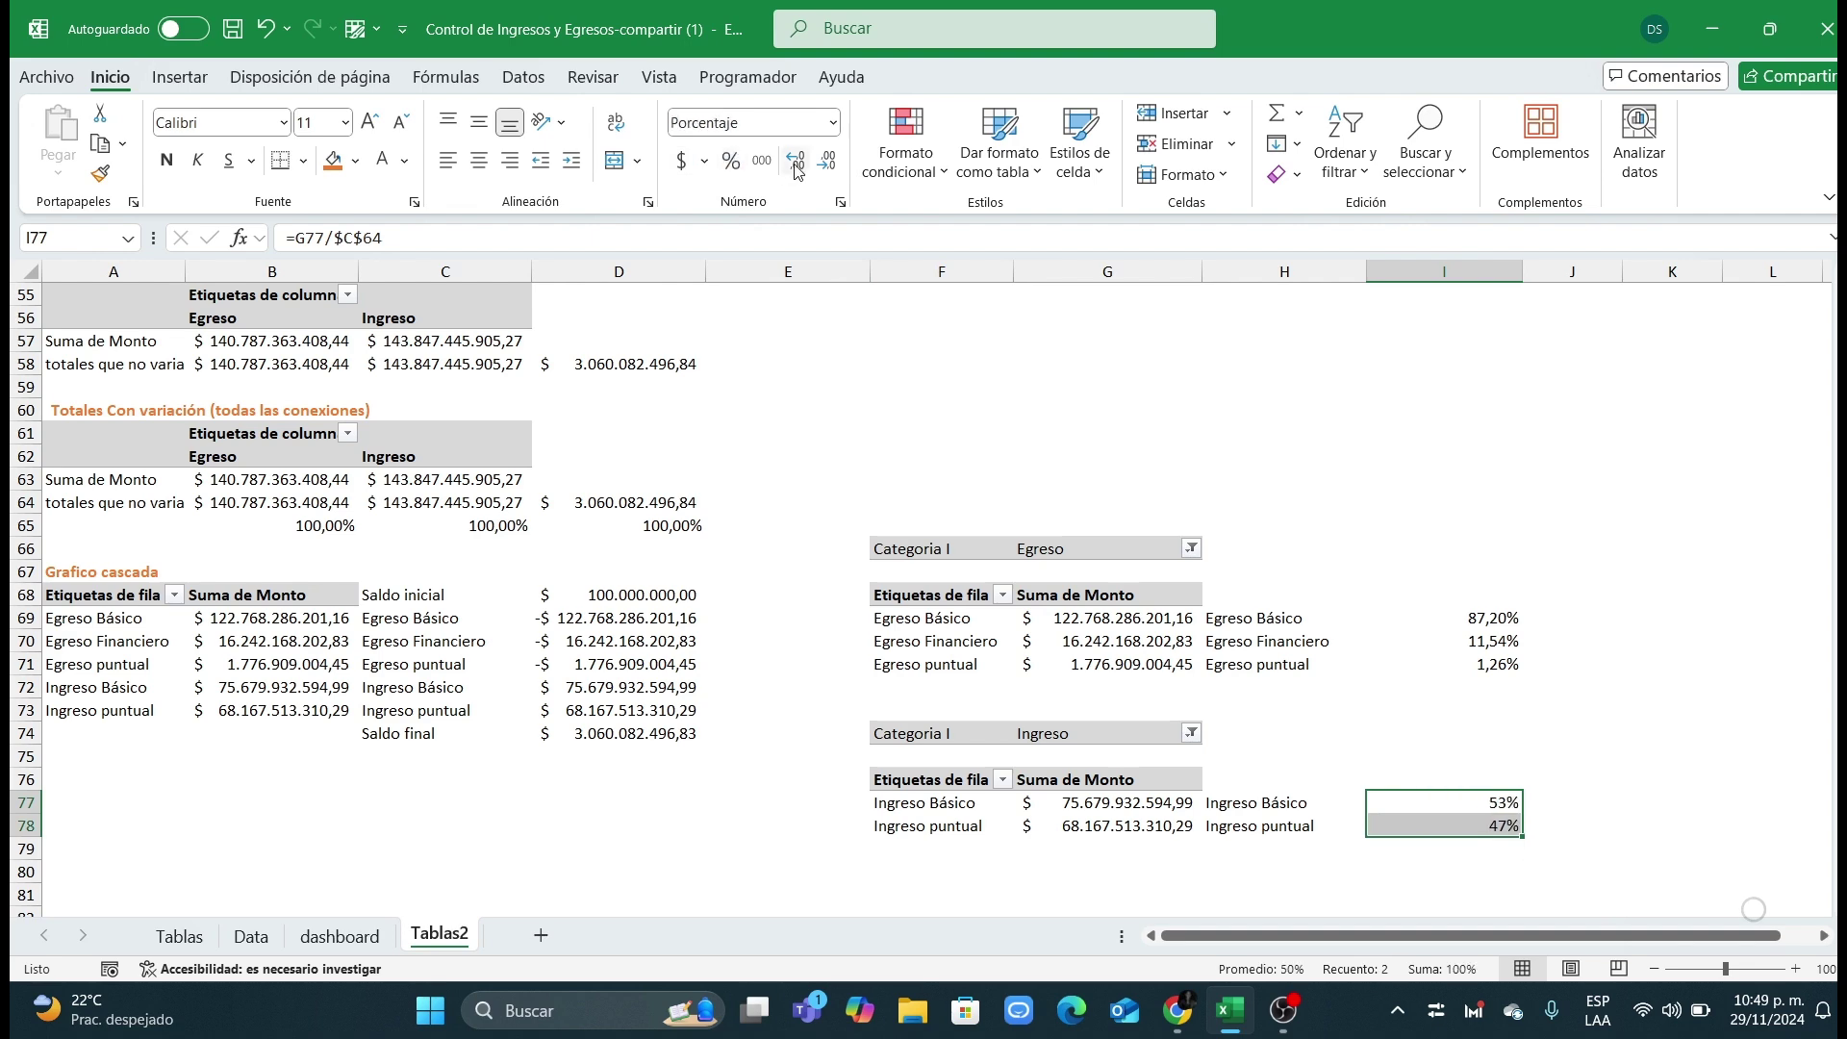
click(796, 161)
click(796, 160)
click(1642, 712)
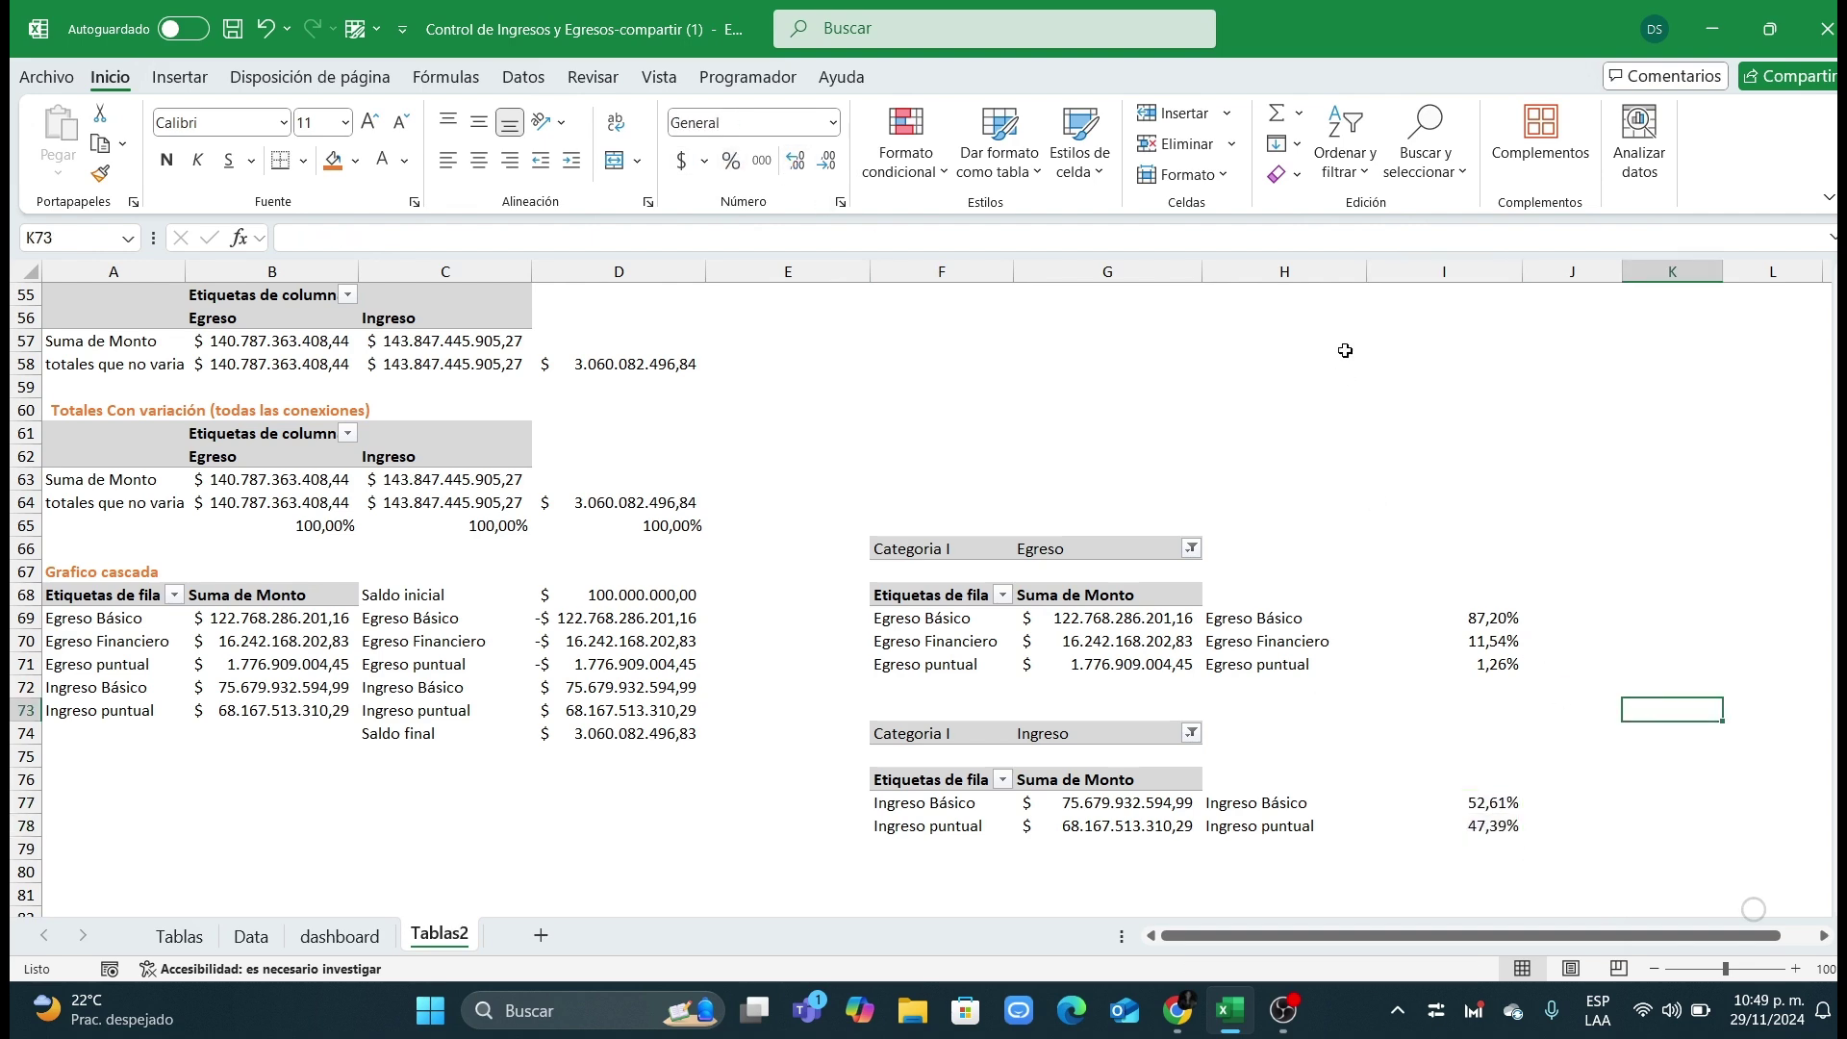
Step: Examine on the Tablas sheet the monthly Egreso and Ingreso pivot table and the formulas and headings of the helper table beside it
click(179, 936)
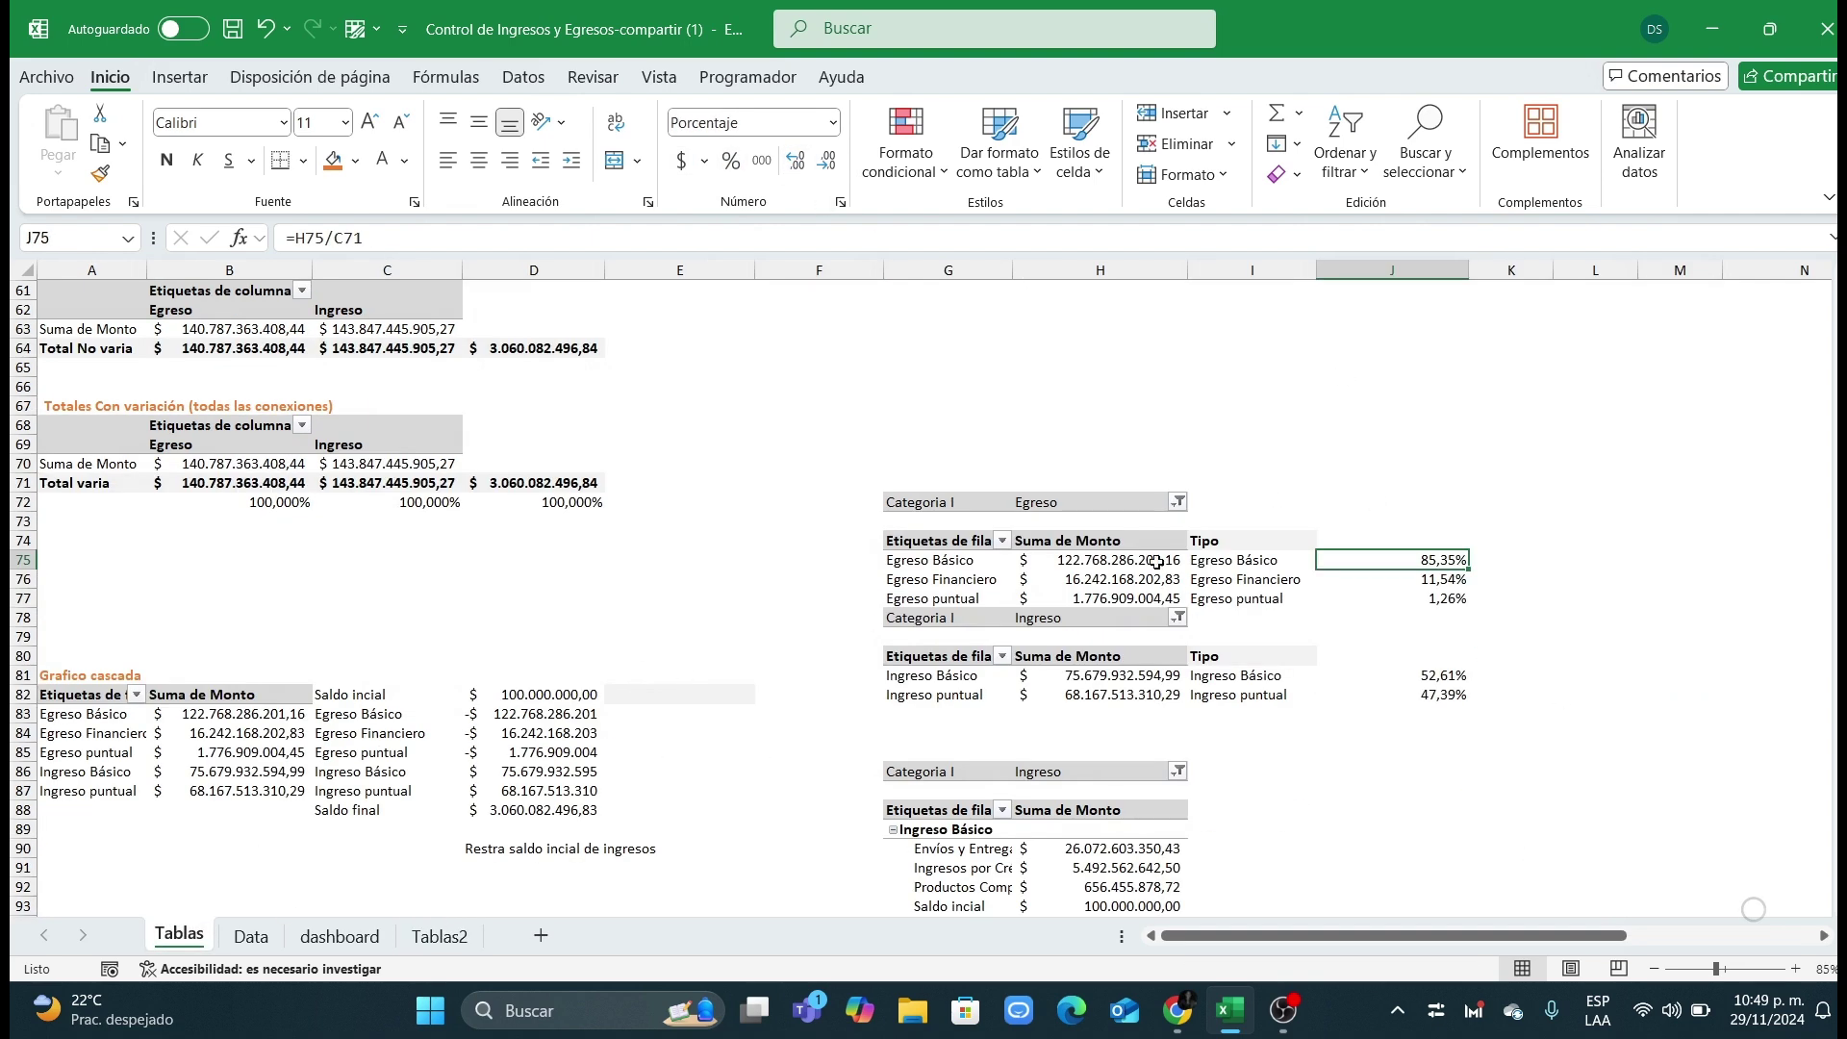
click(982, 550)
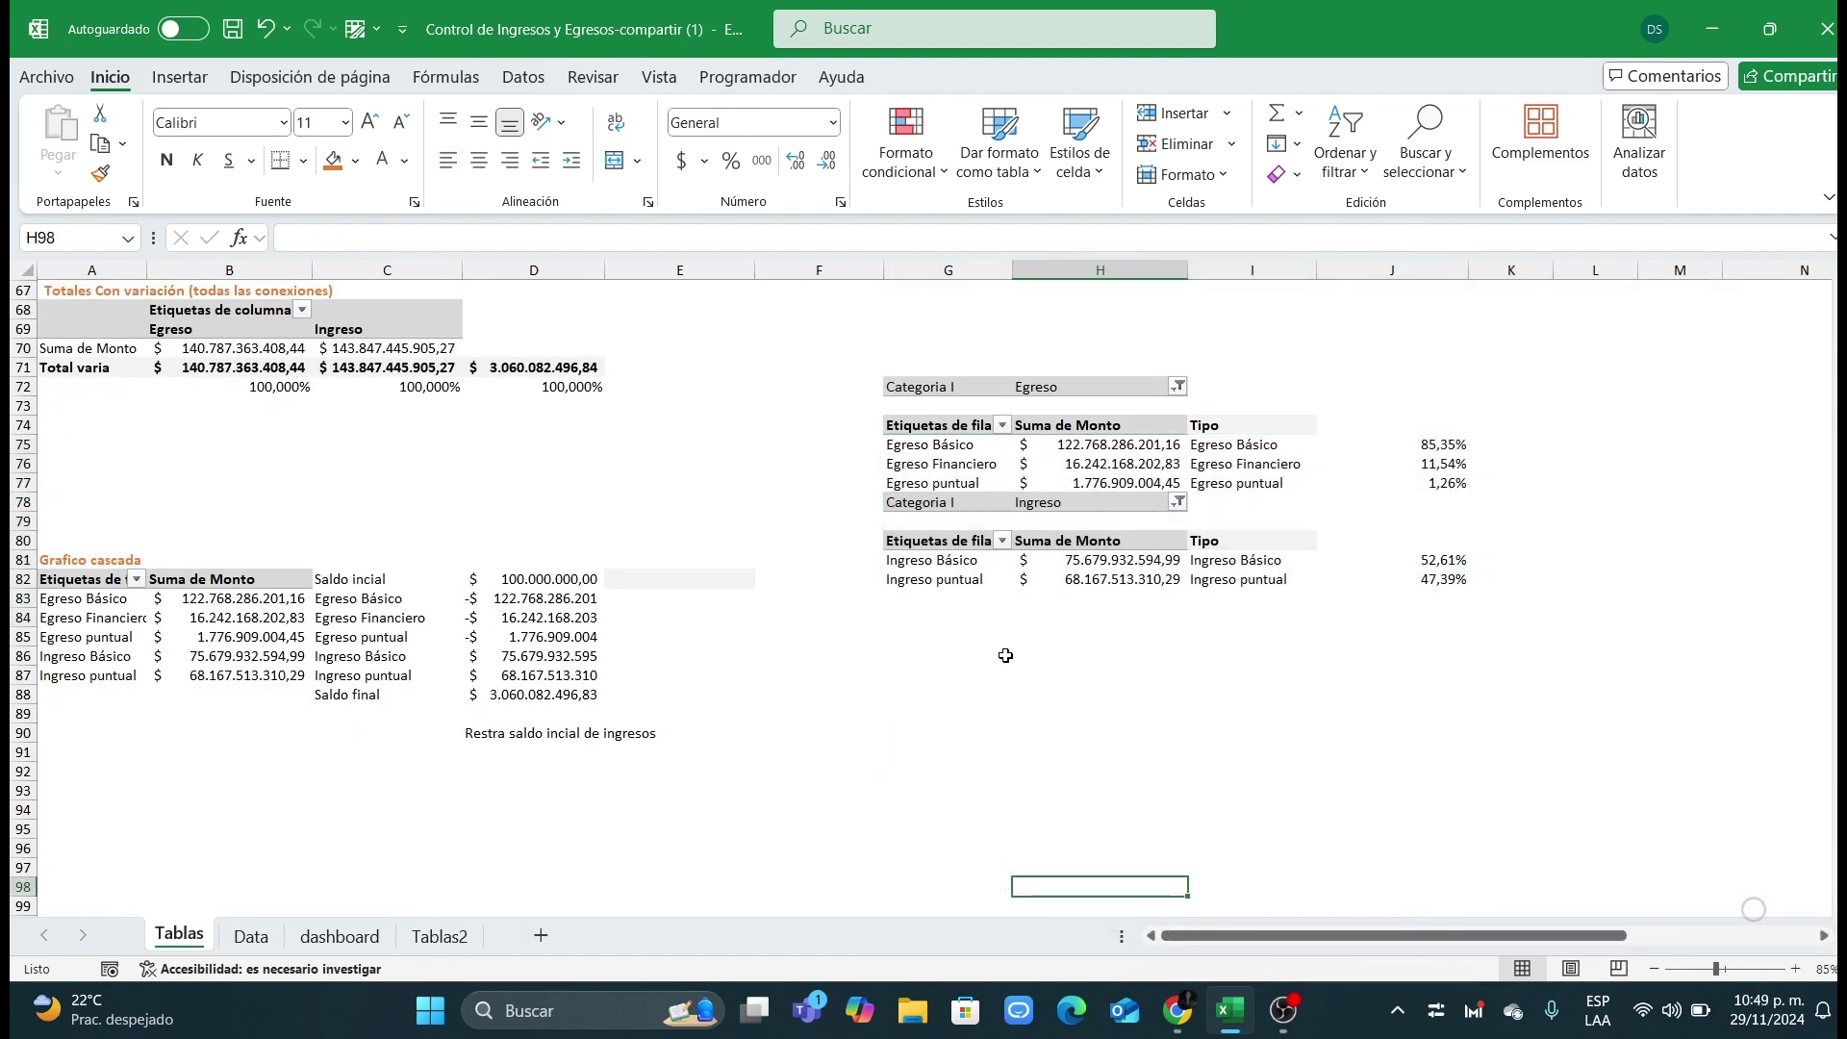
scroll(986, 658, down, 9)
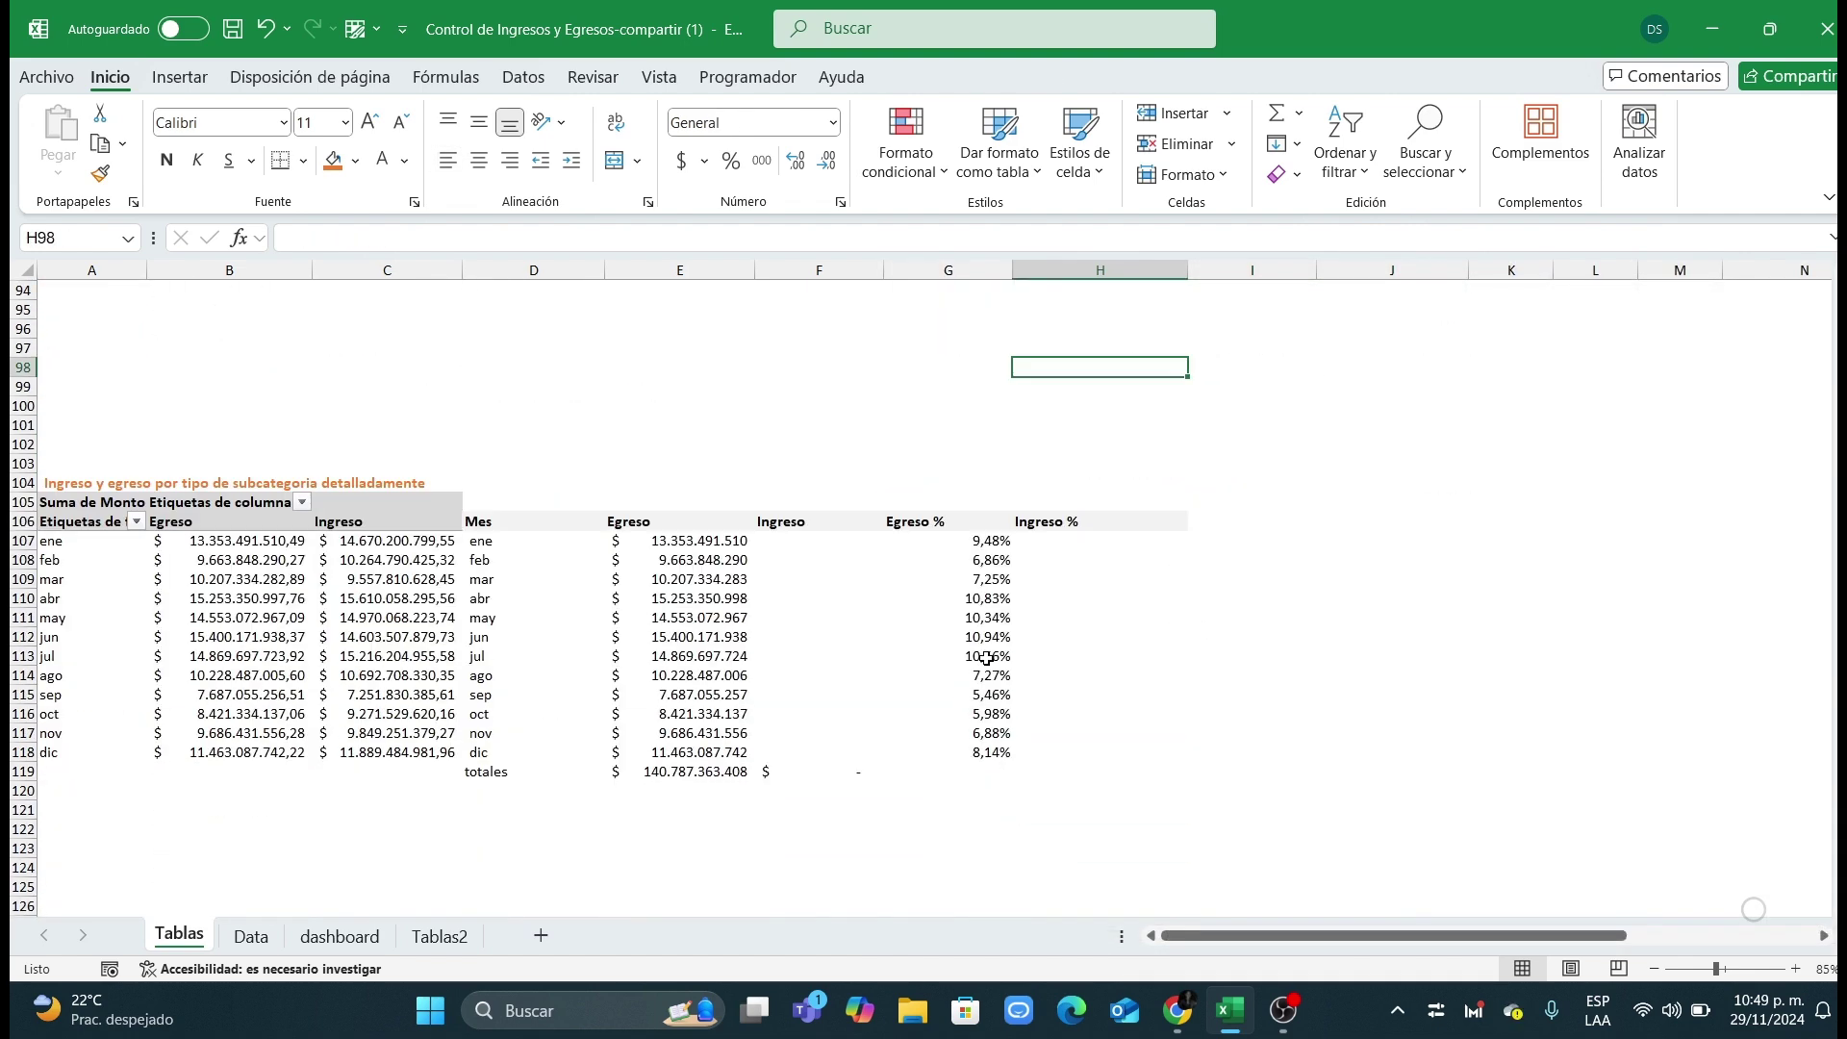
scroll(566, 562, up, 6)
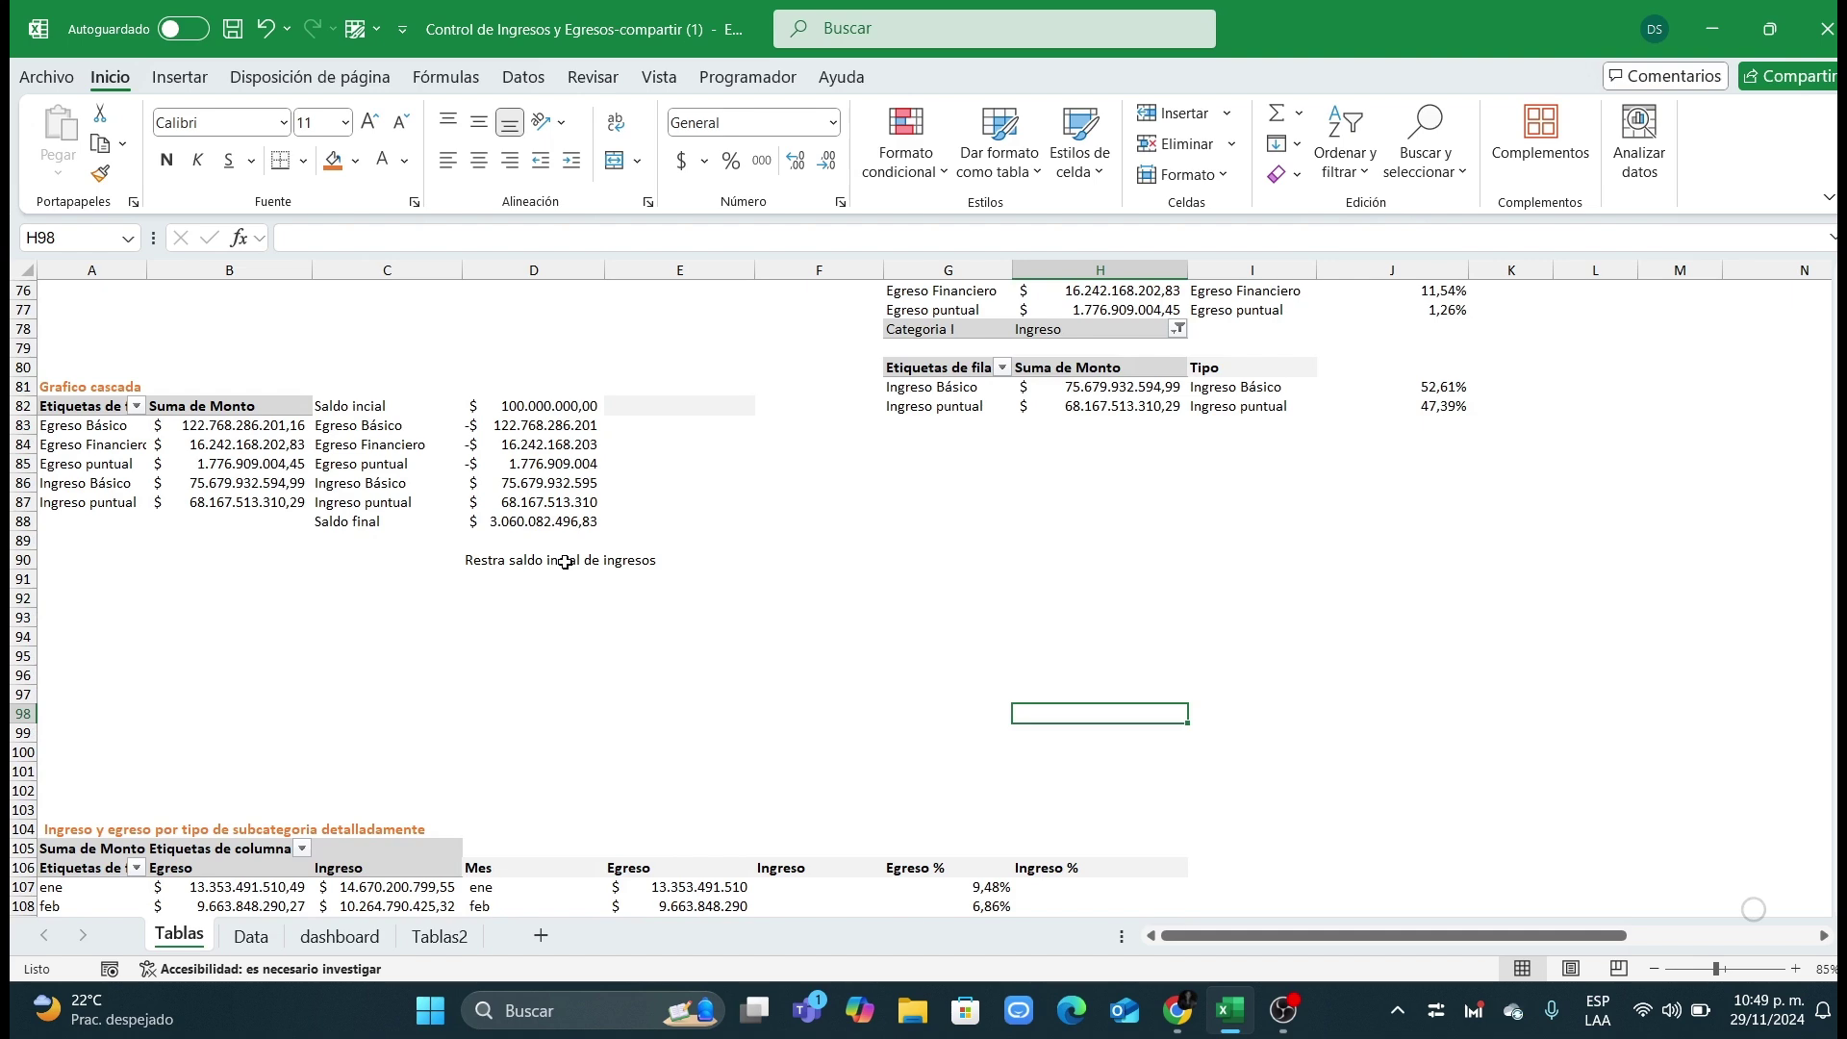
scroll(566, 562, down, 6)
click(57, 488)
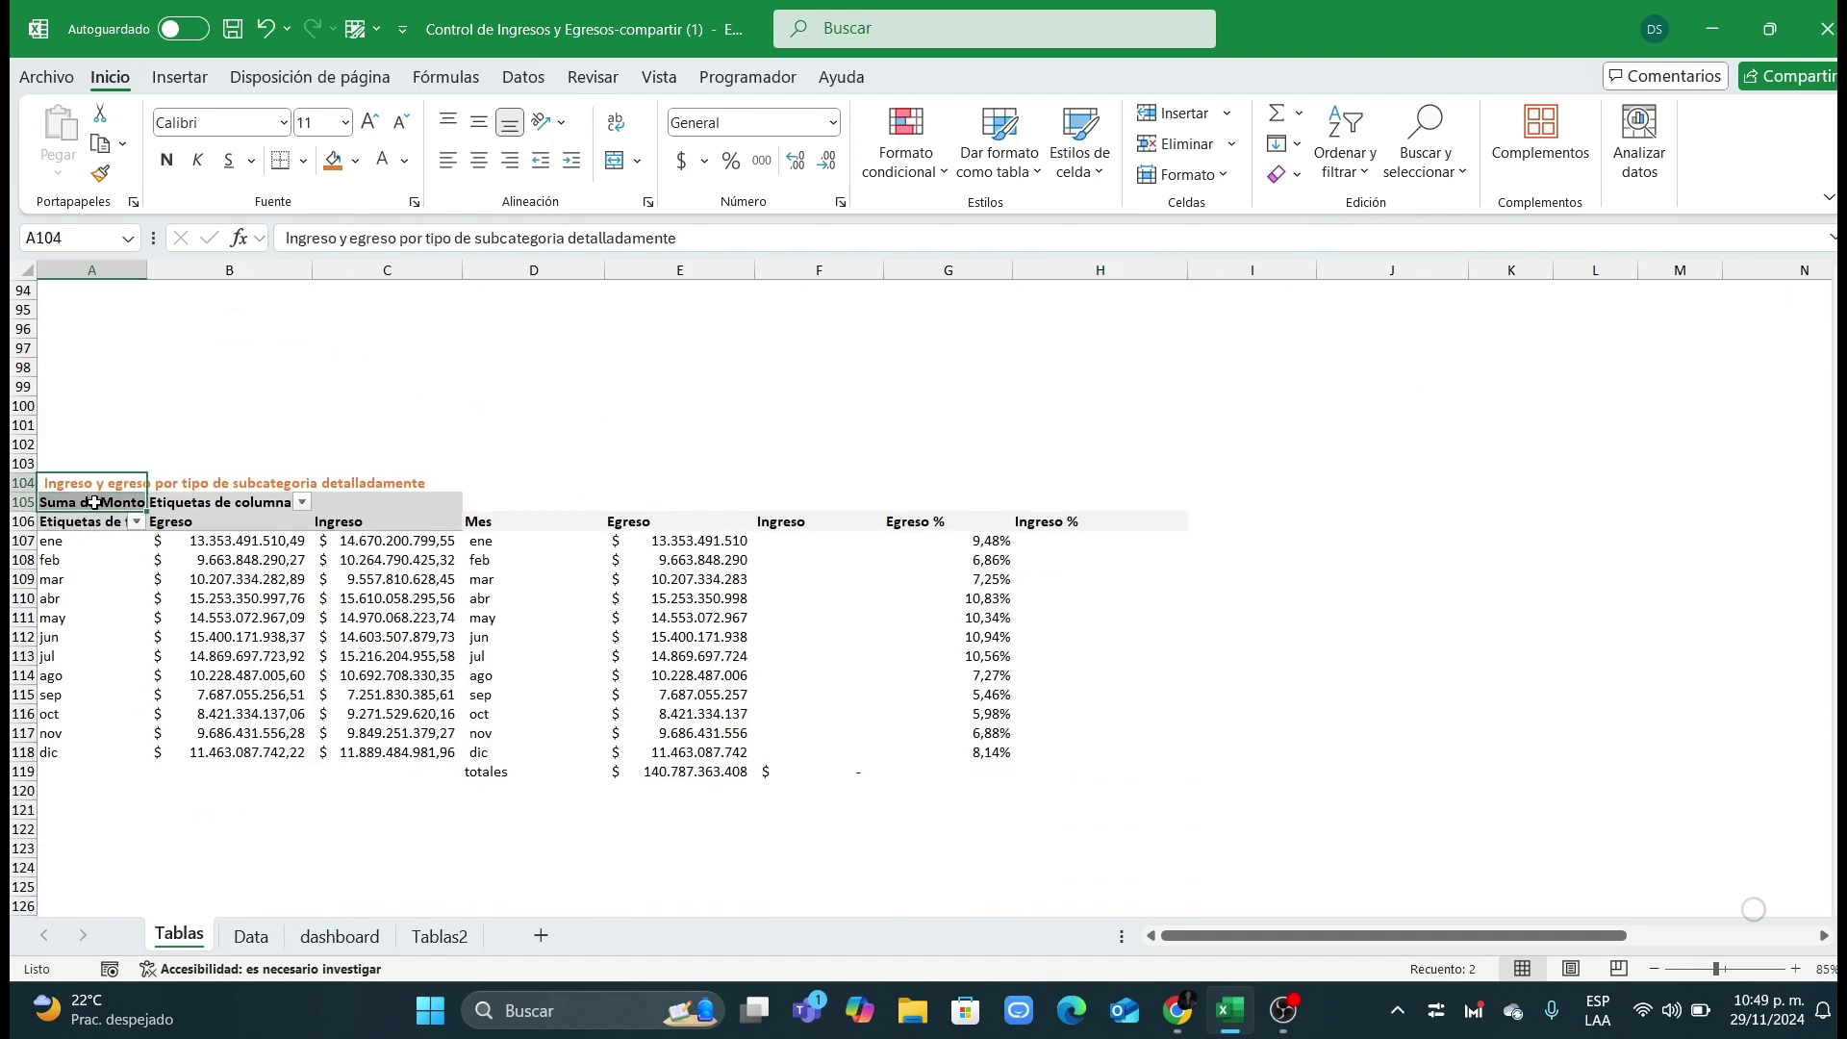
click(233, 597)
key(Left)
click(233, 582)
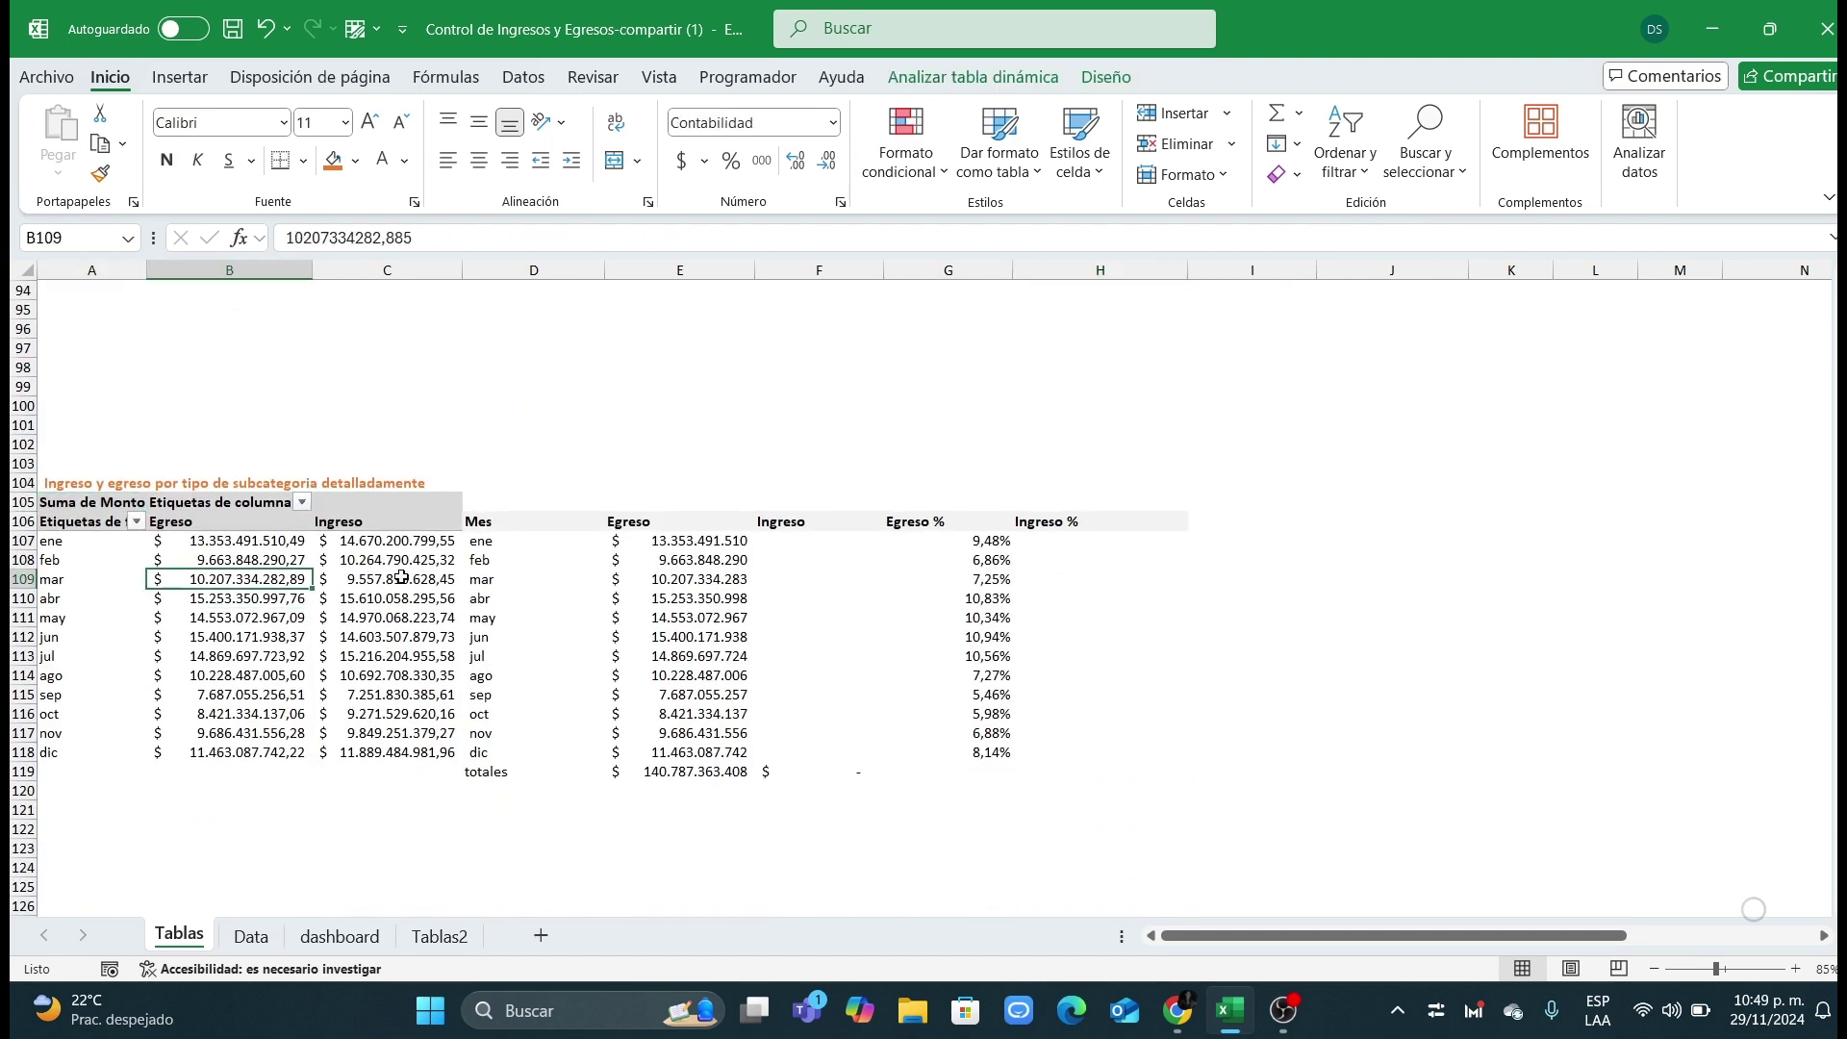
click(402, 578)
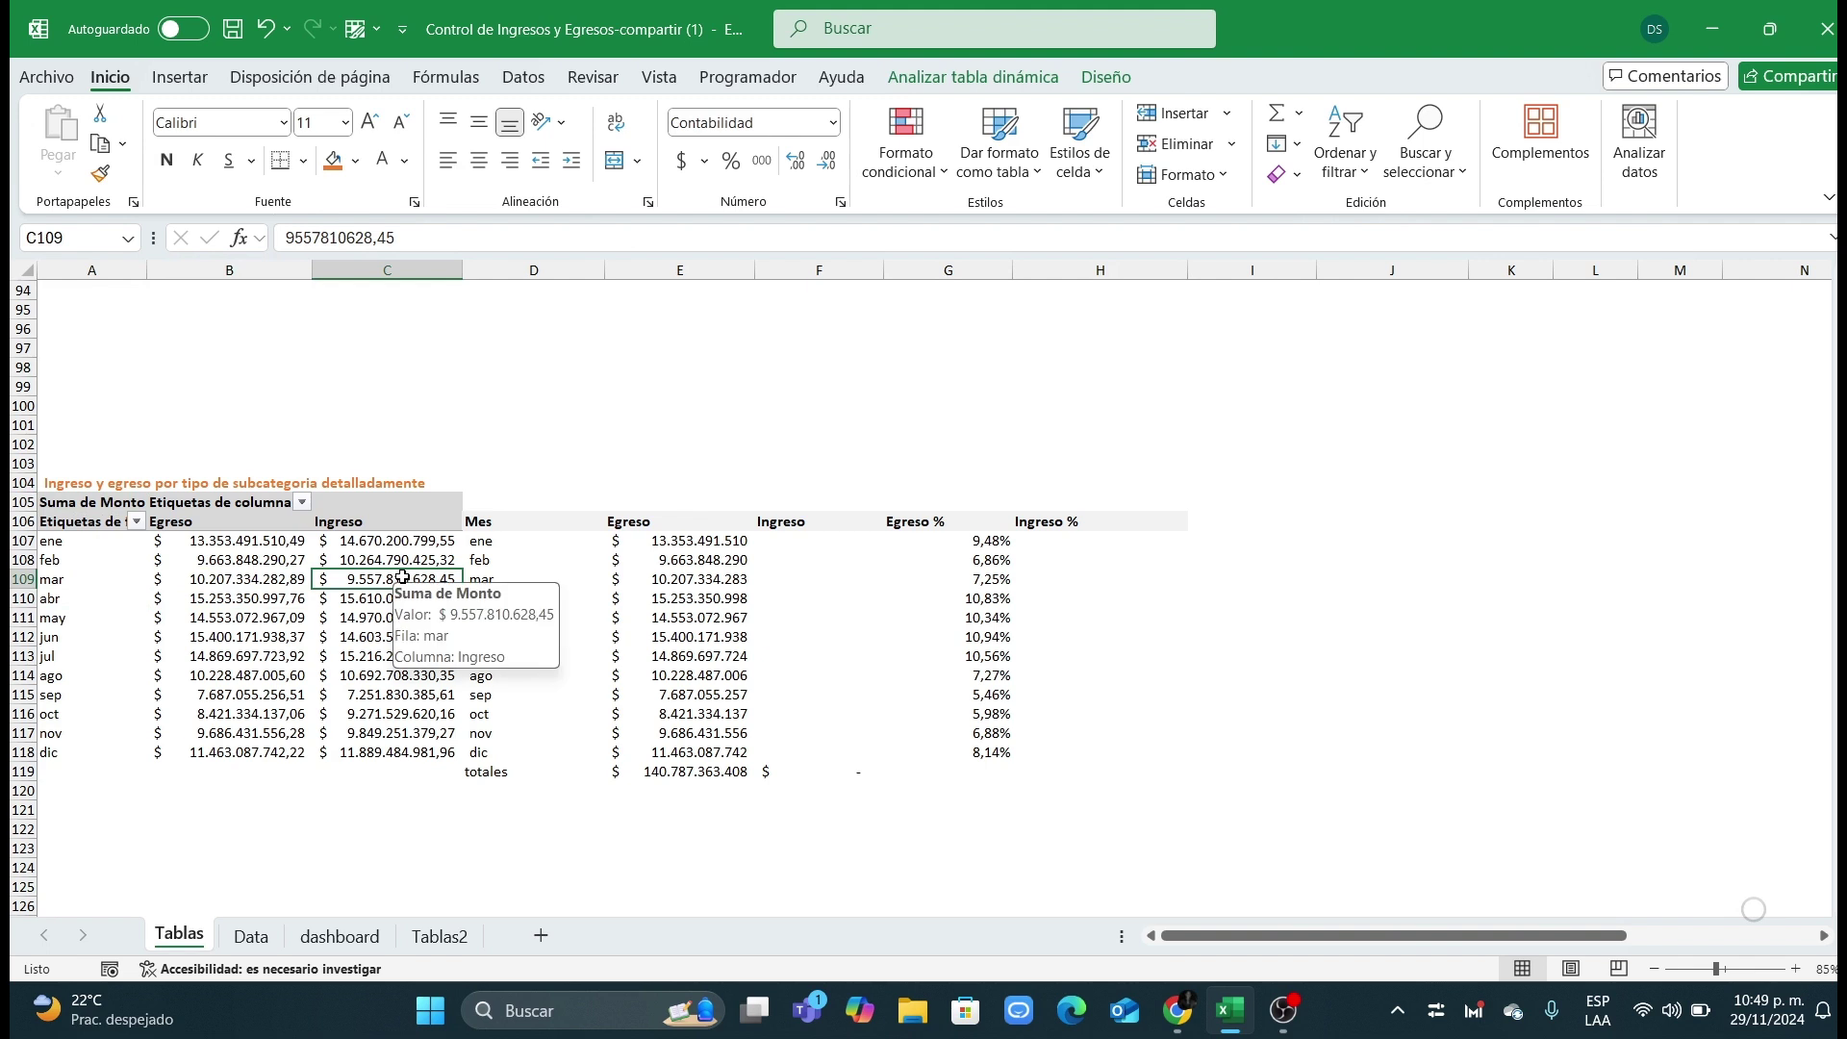
click(486, 542)
click(712, 523)
click(805, 521)
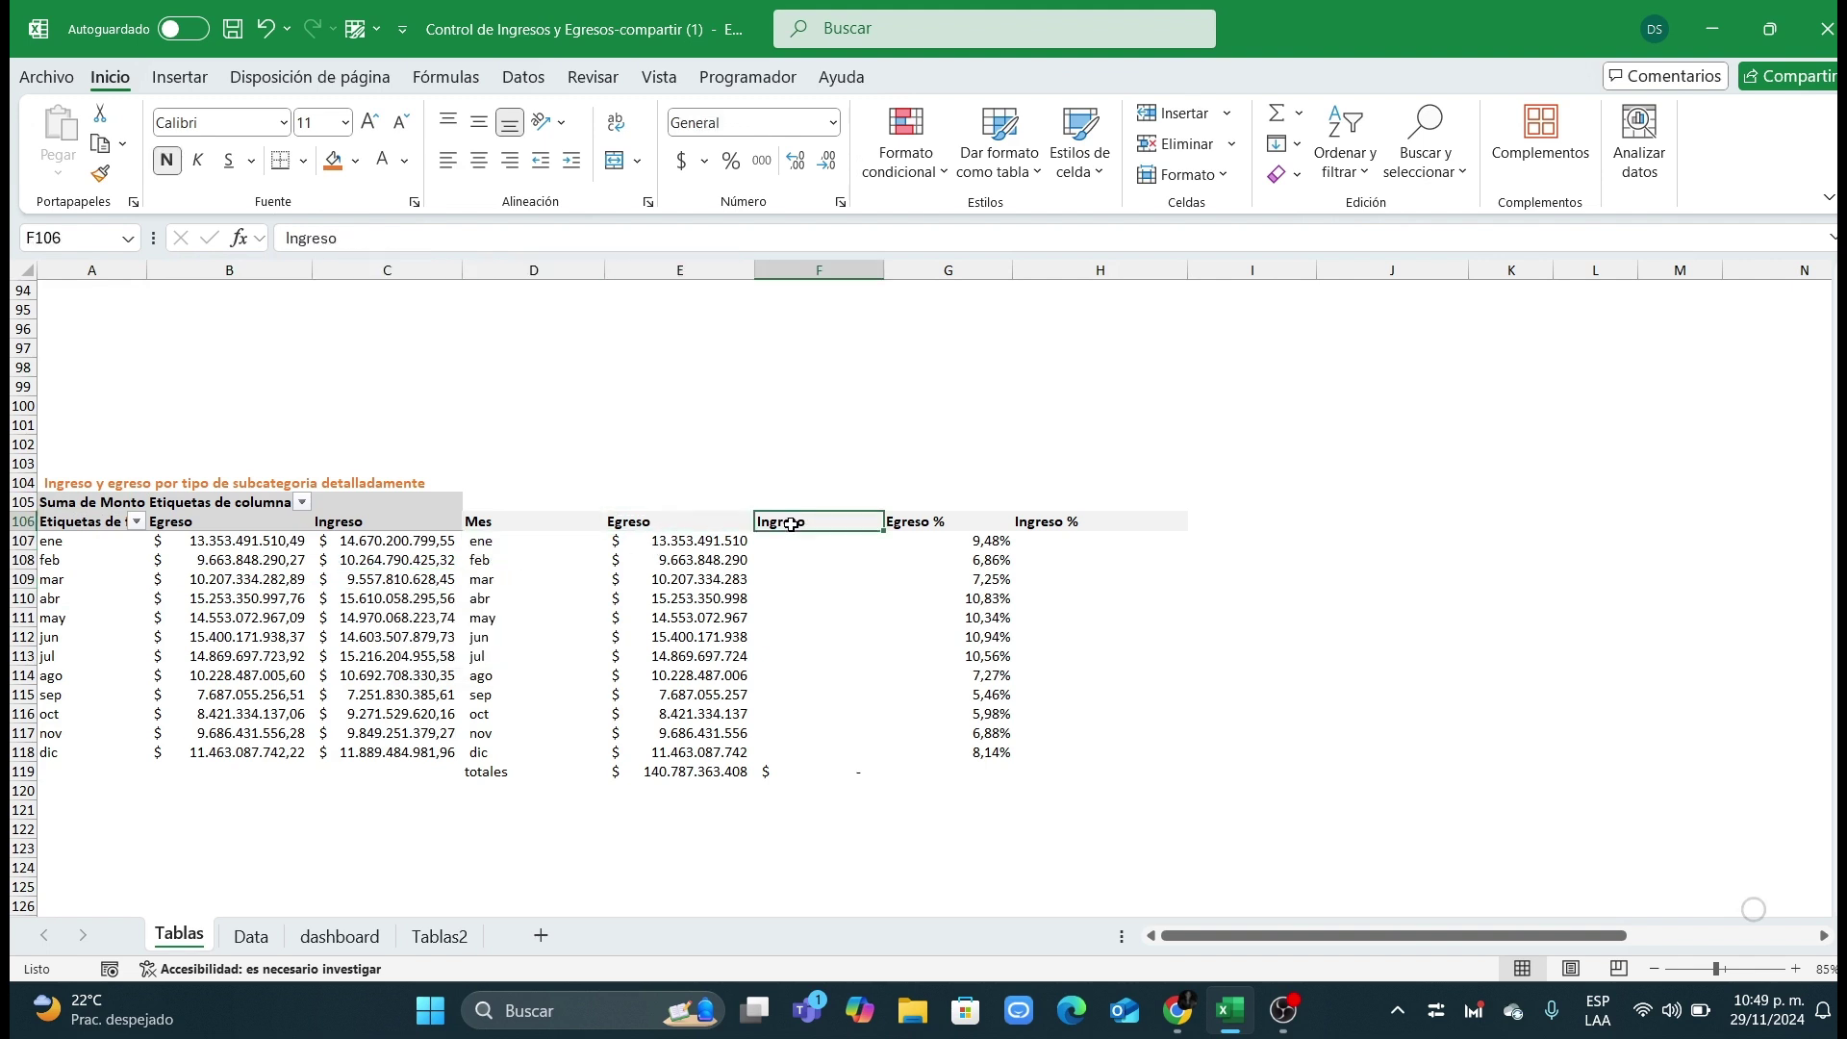
click(801, 577)
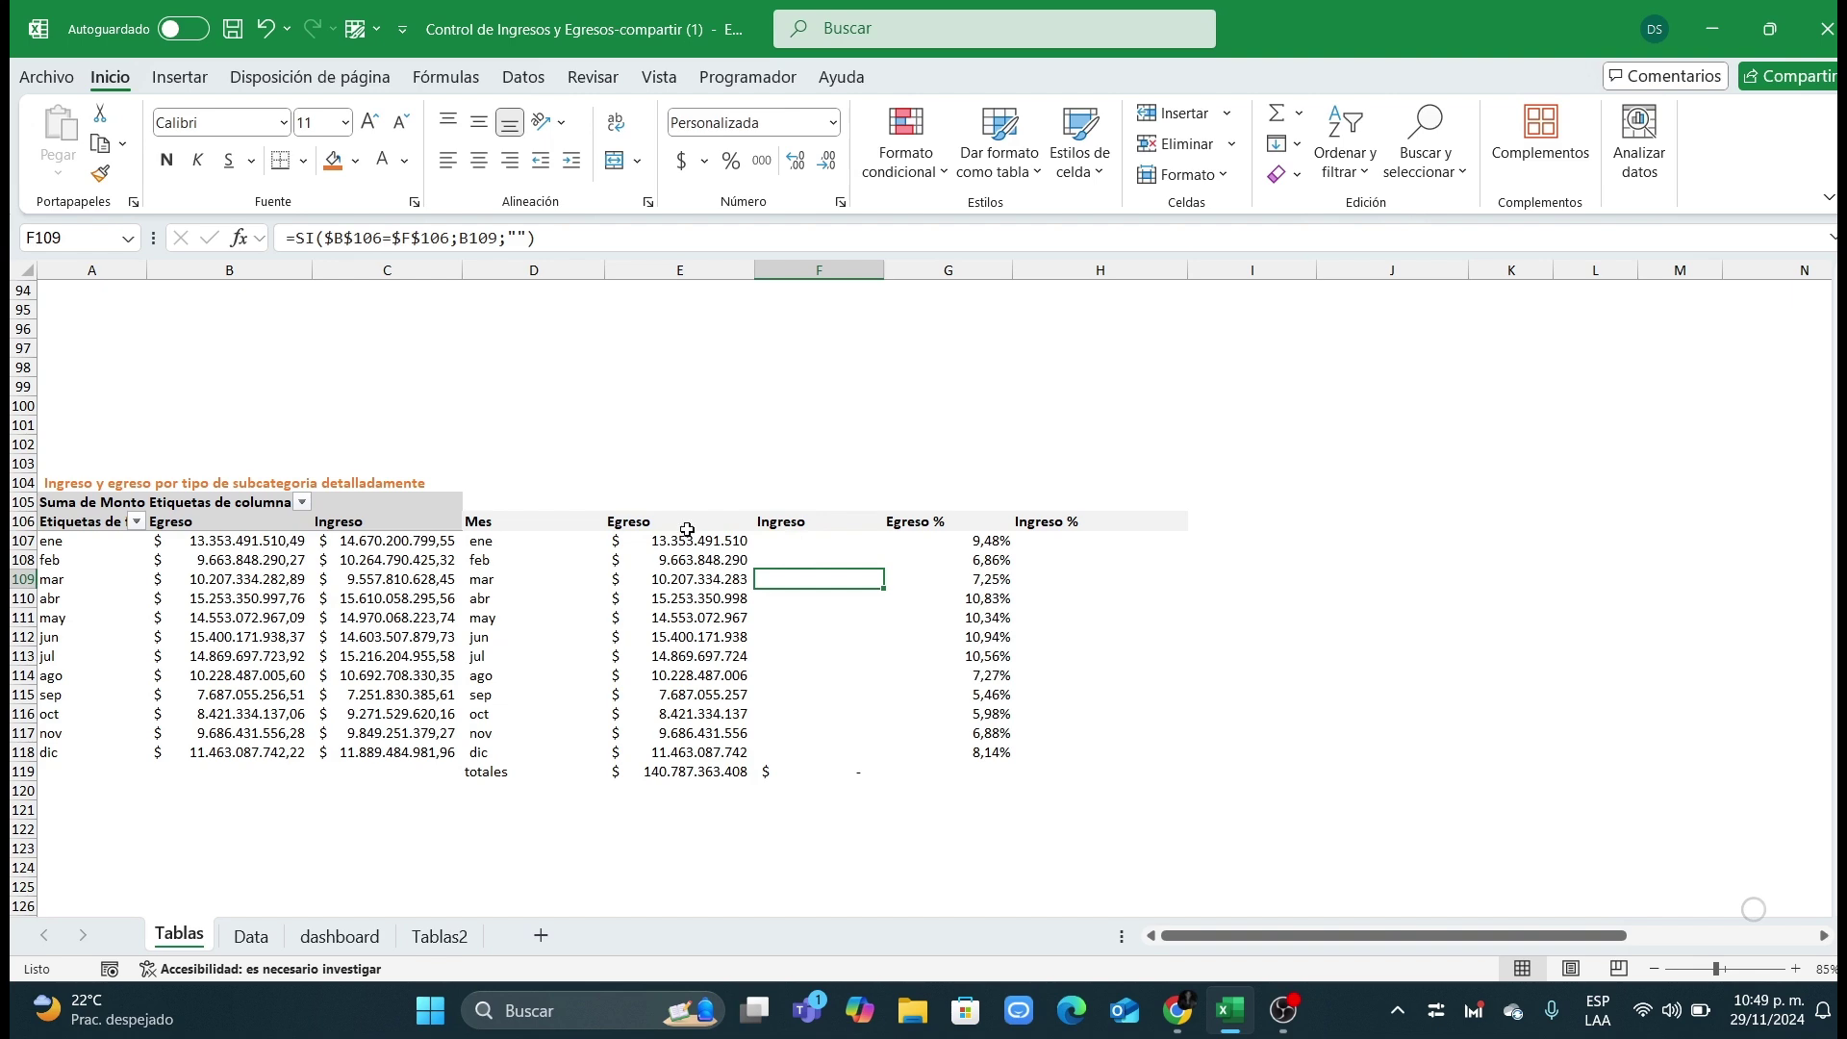
Step: Copy the heading "Ingreso y egreso por tipo de subcategoria detalladamente" from A104 on Tablas to A82 on Tablas2
drag(72, 505, 221, 637)
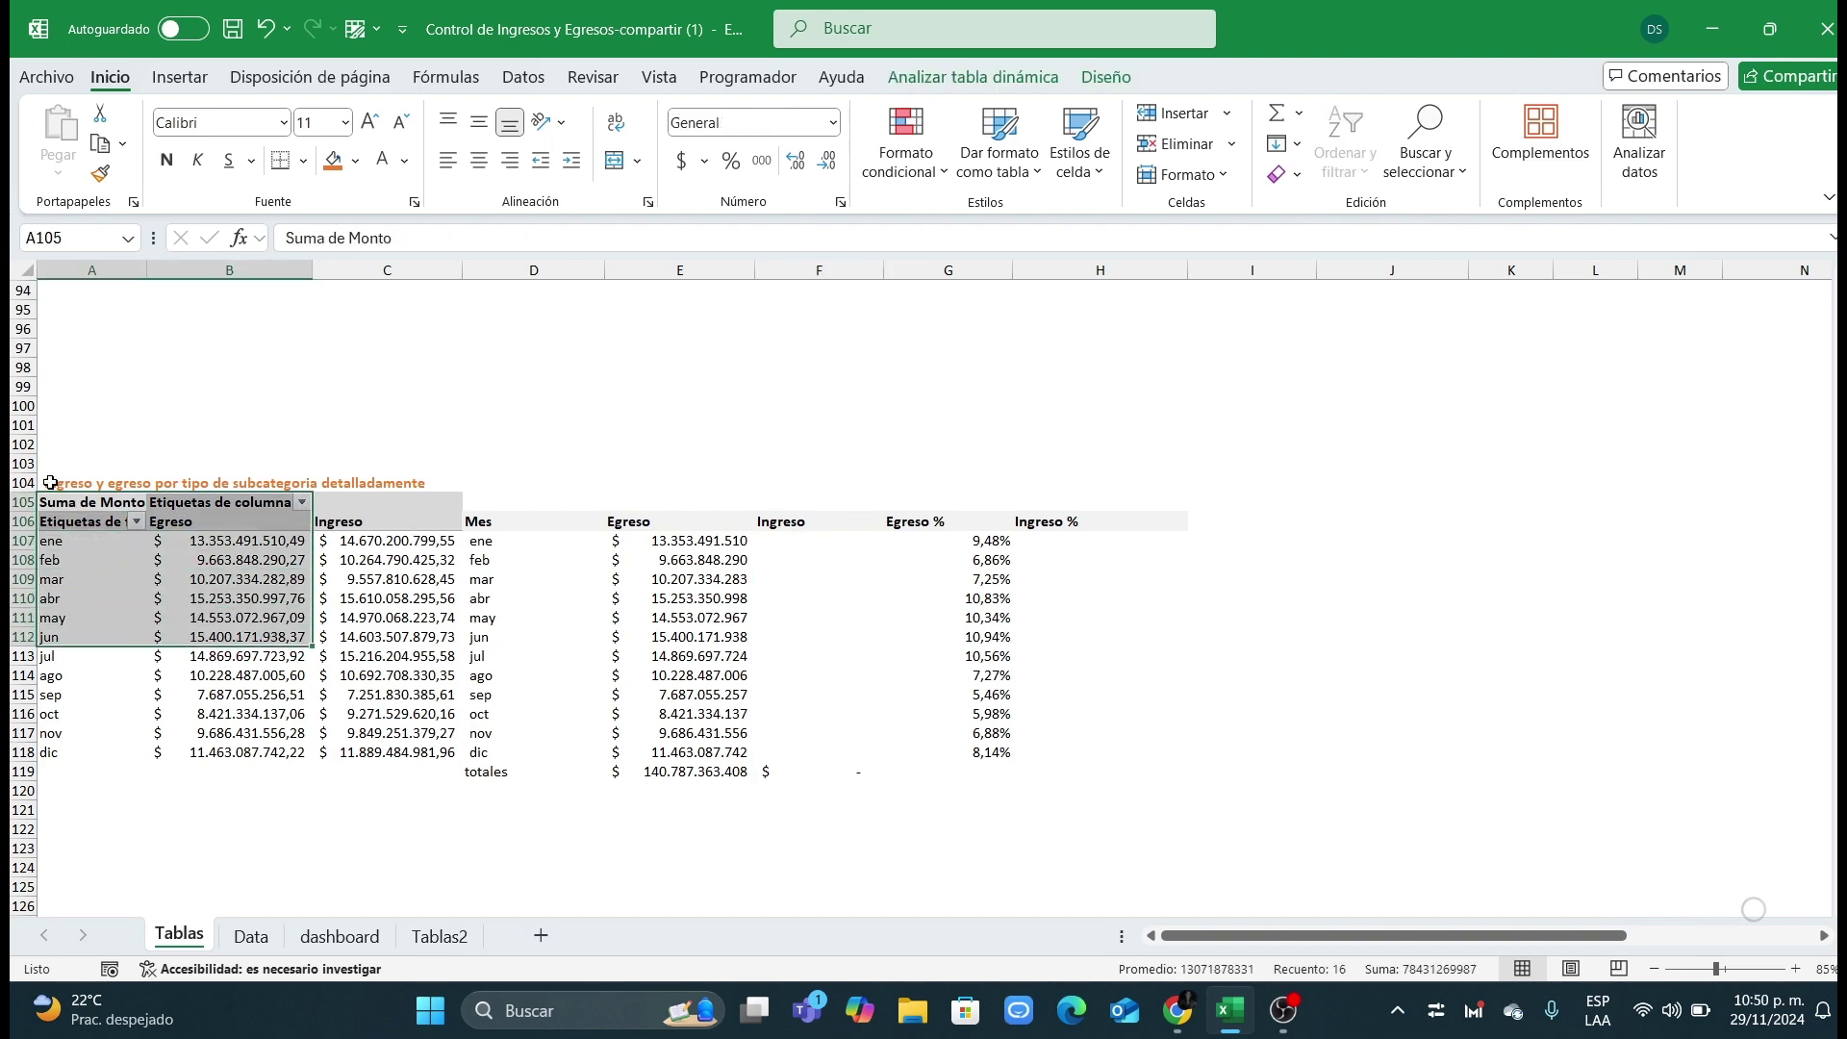
click(50, 482)
key(ctrl+c)
click(440, 933)
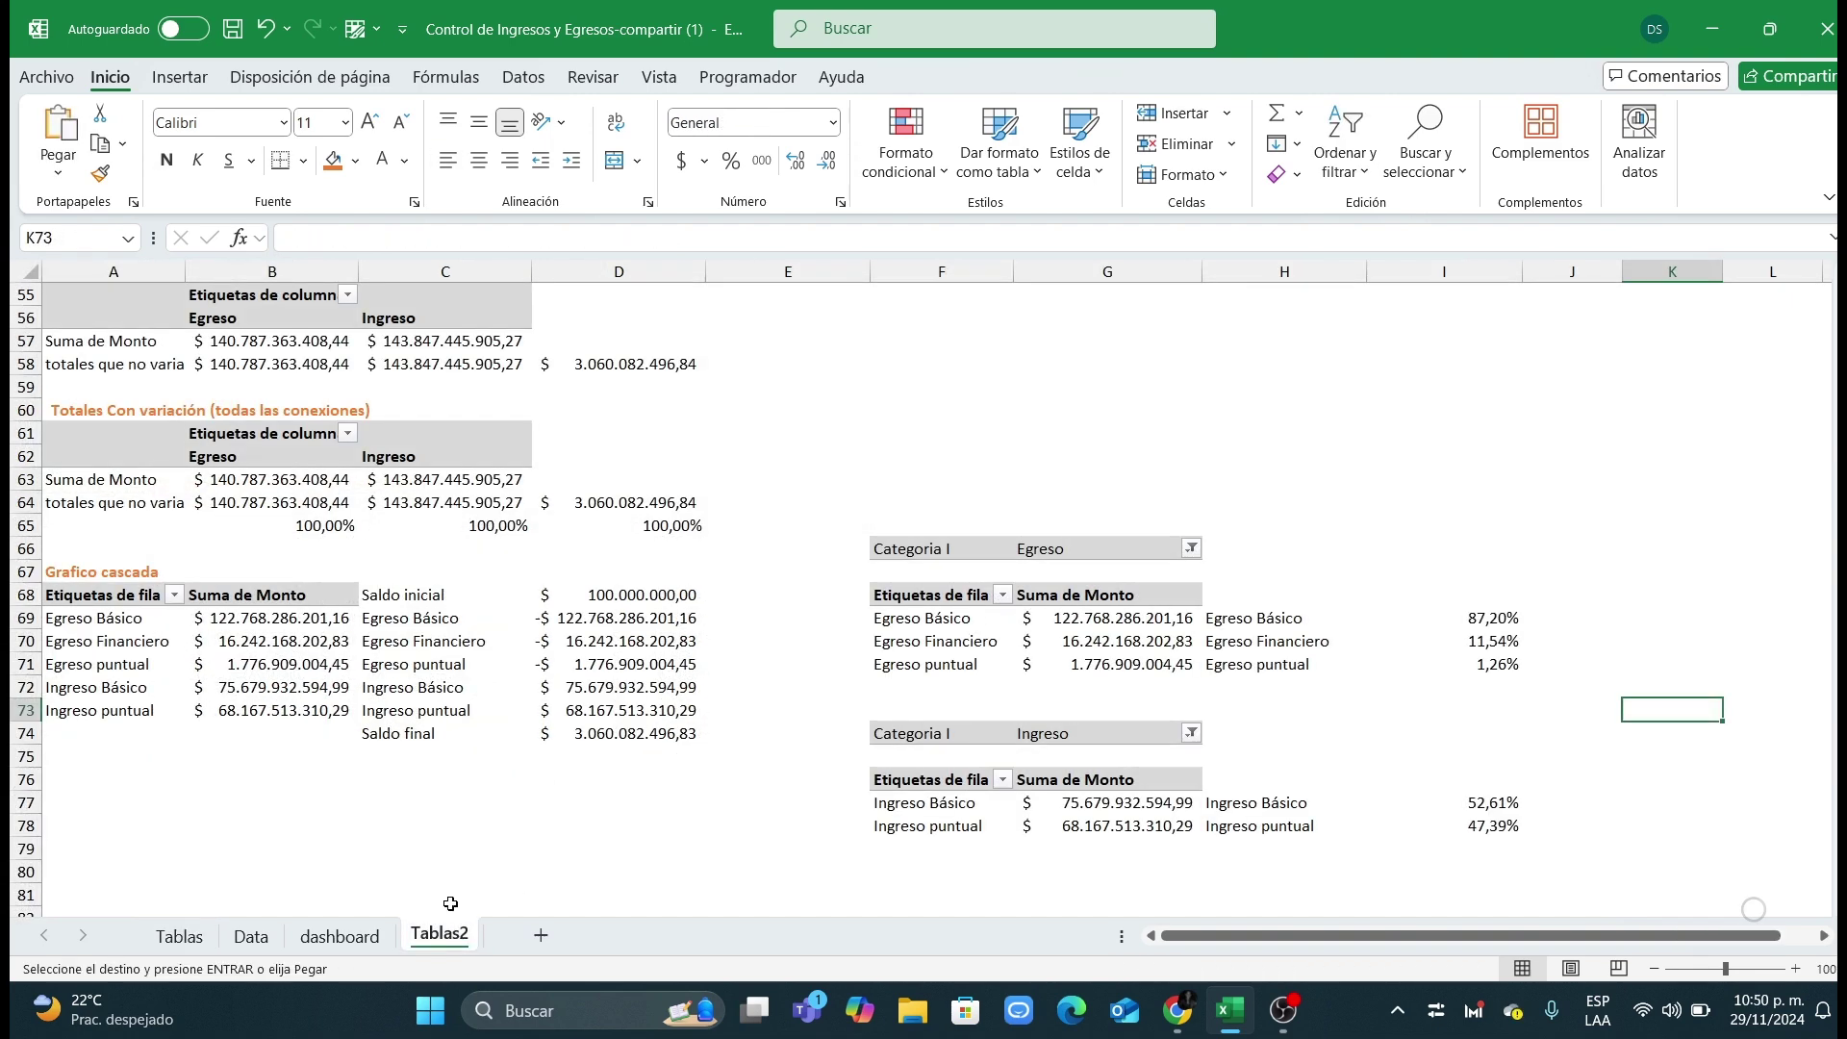
scroll(112, 841, down, 2)
click(75, 775)
key(ctrl+v)
key(Escape)
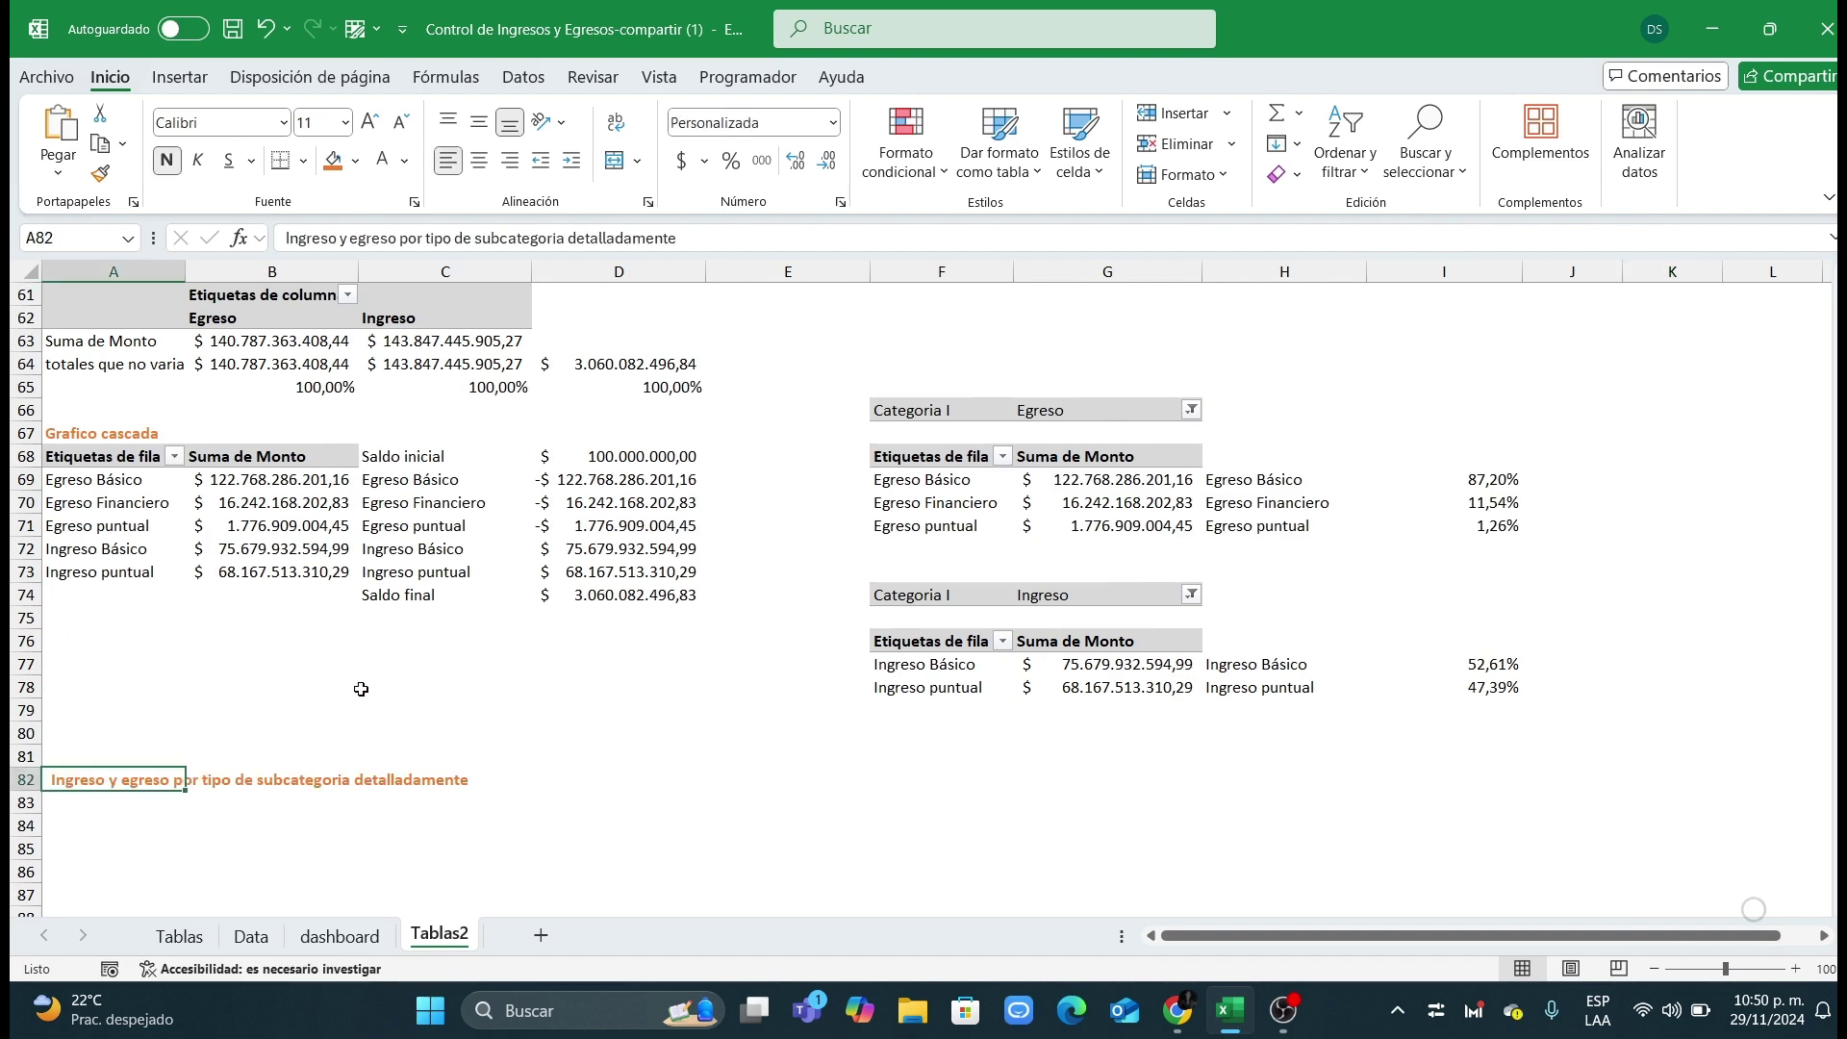
Step: Duplicate the monthly Egreso and Ingreso pivot table that starts at A38 on Tablas2 to A83, under the new heading
scroll(361, 689, up, 9)
drag(97, 388, 497, 690)
key(ctrl+c)
scroll(422, 753, down, 10)
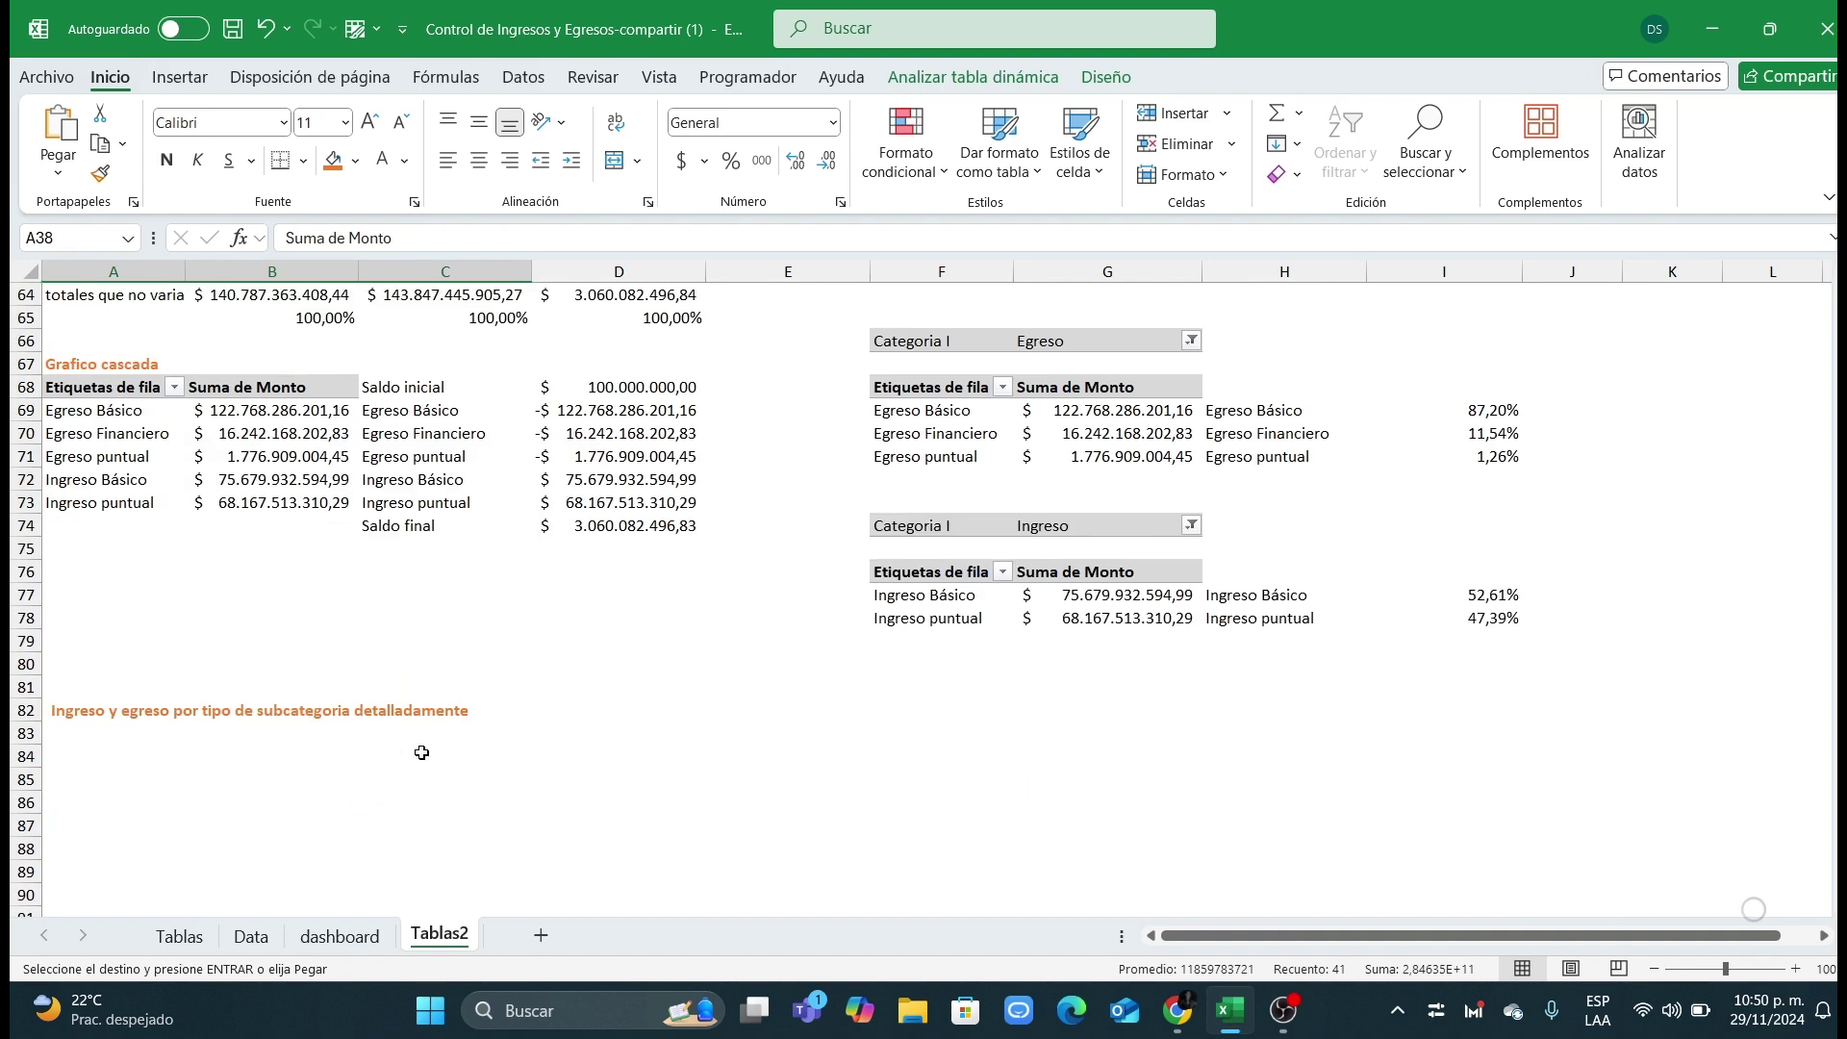
click(85, 745)
key(ctrl+v)
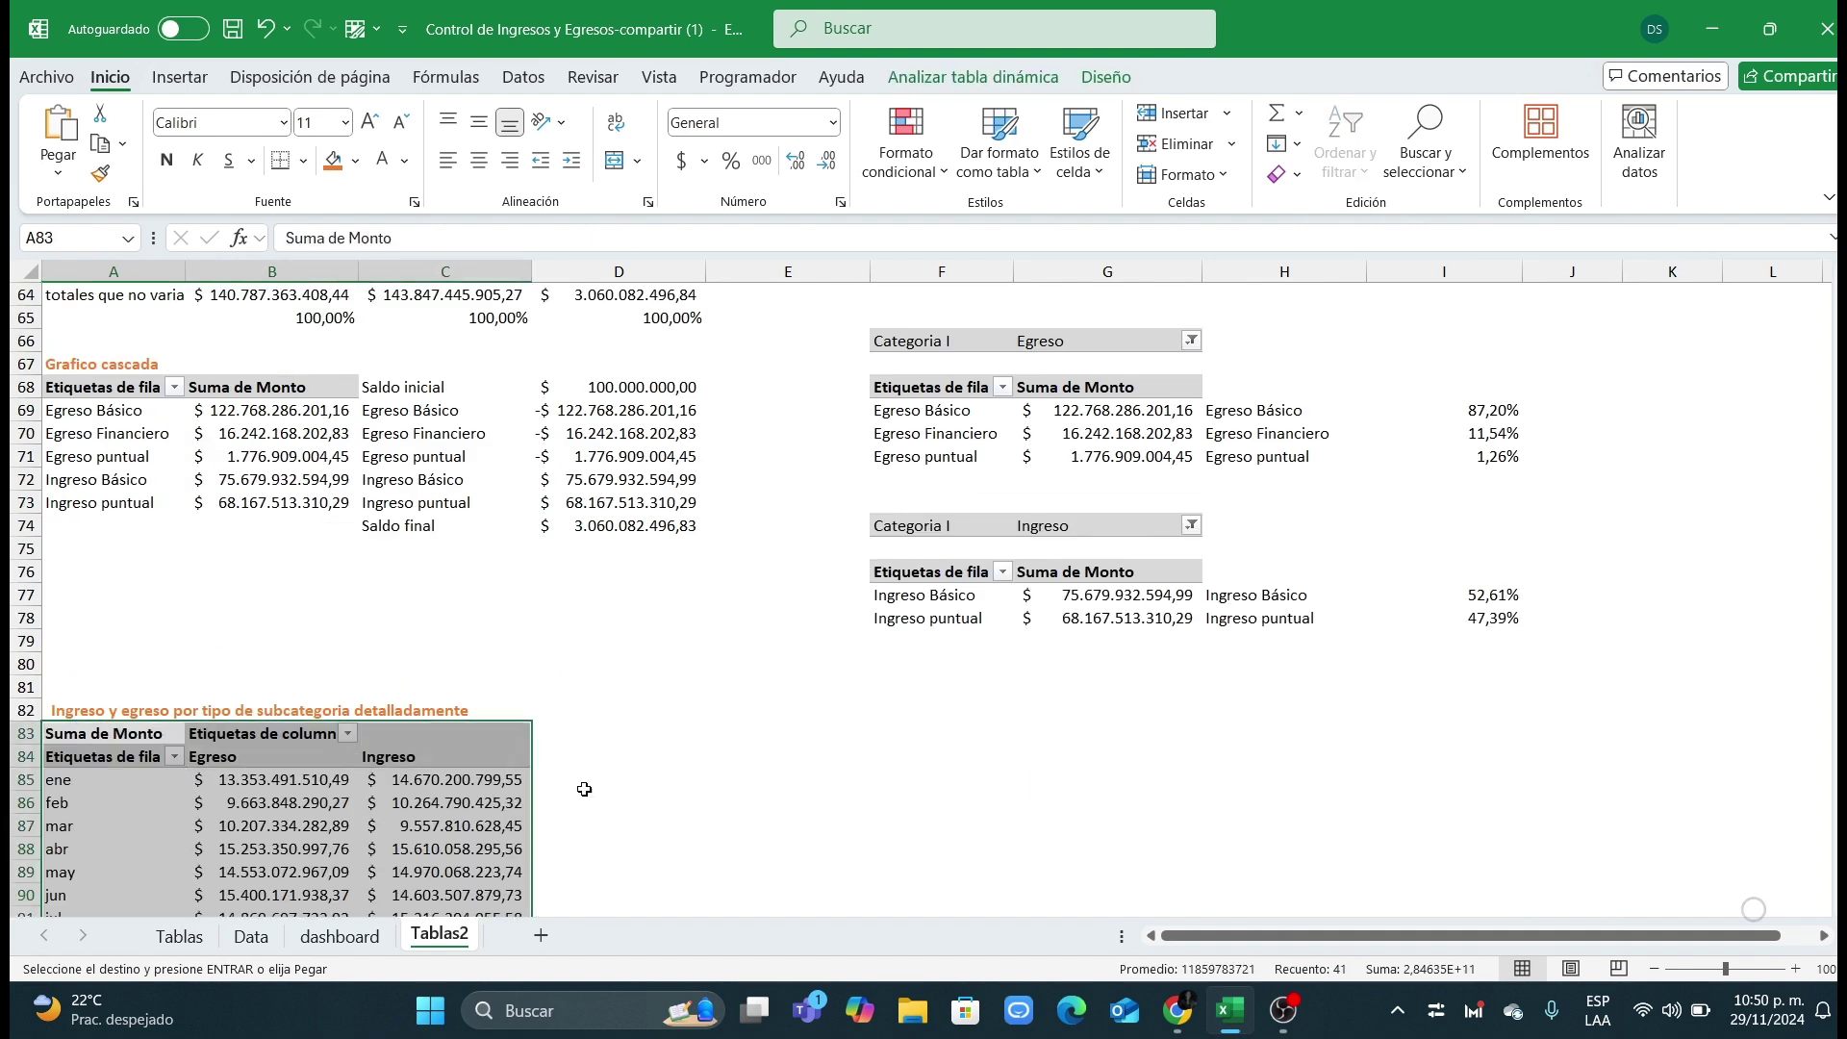
scroll(558, 775, down, 2)
key(Escape)
scroll(534, 770, down, 1)
click(467, 731)
Step: Copy the headings Mes, Egreso, Ingreso, Egreso % and Ingreso % from D106:H106 on Tablas to D84:H84 on Tablas2
click(180, 936)
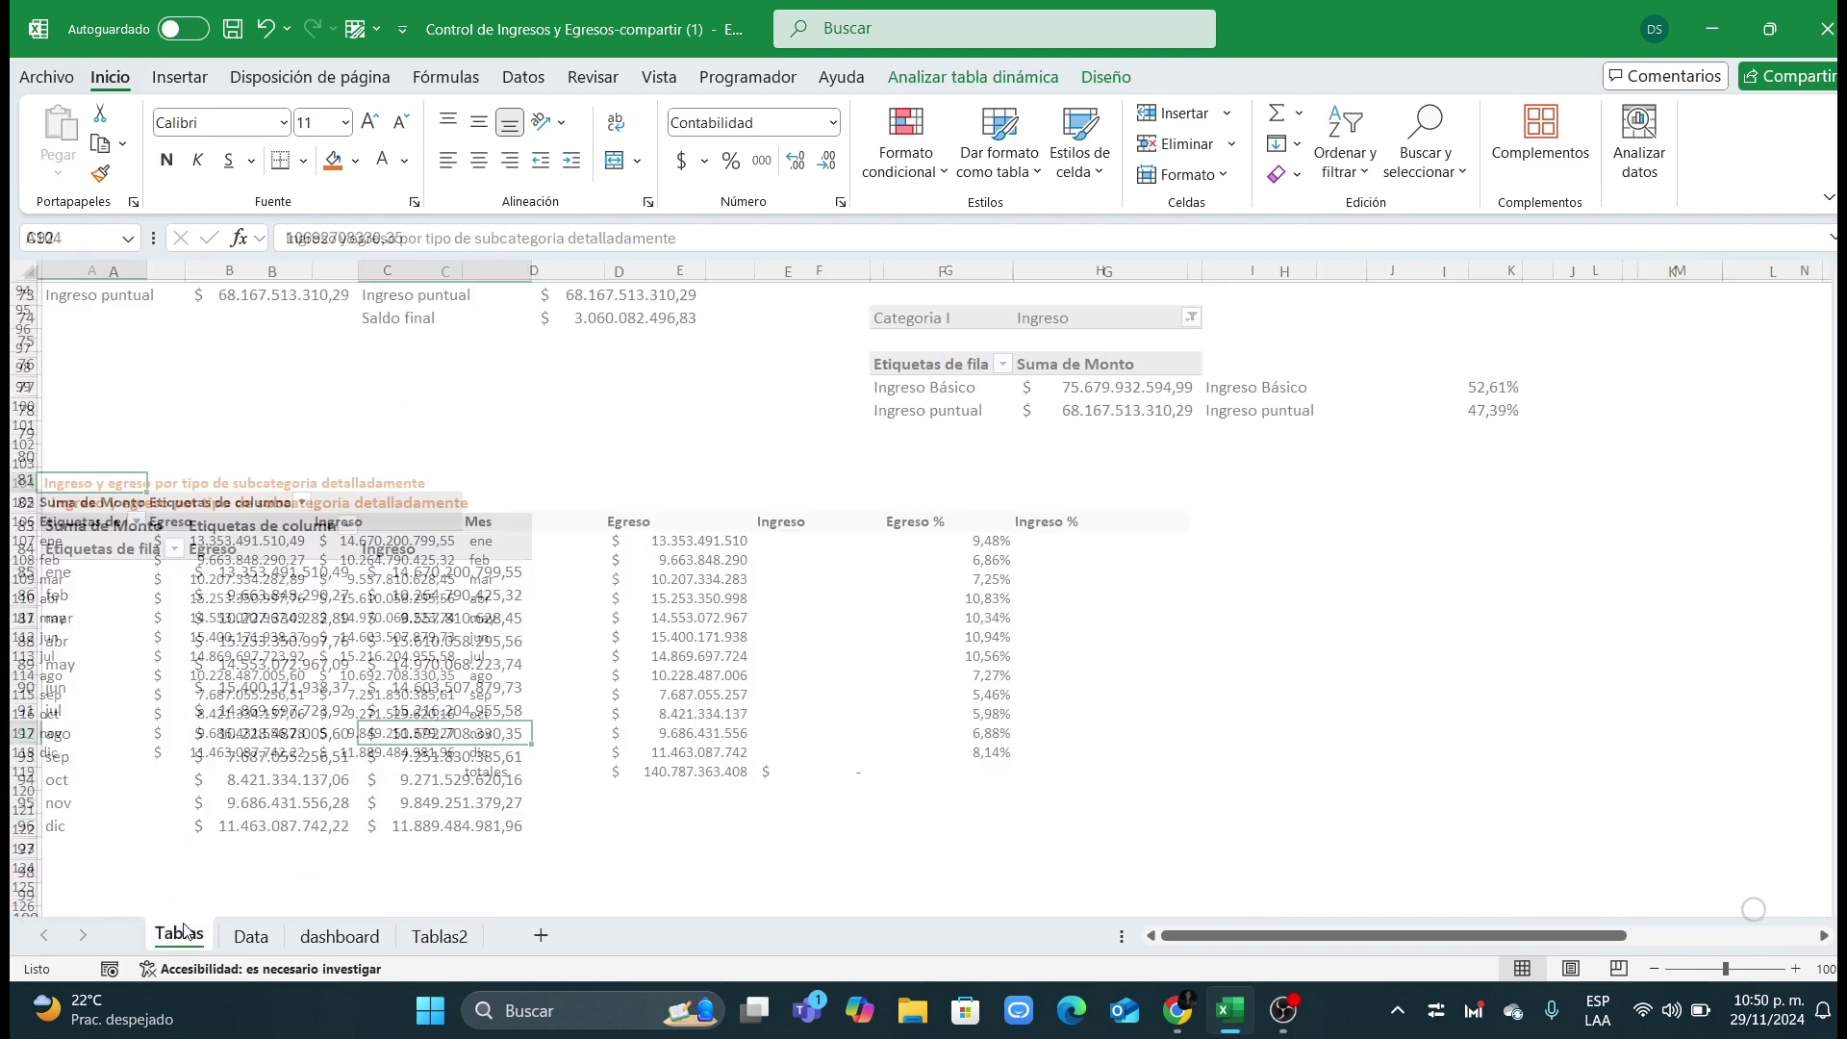
click(505, 542)
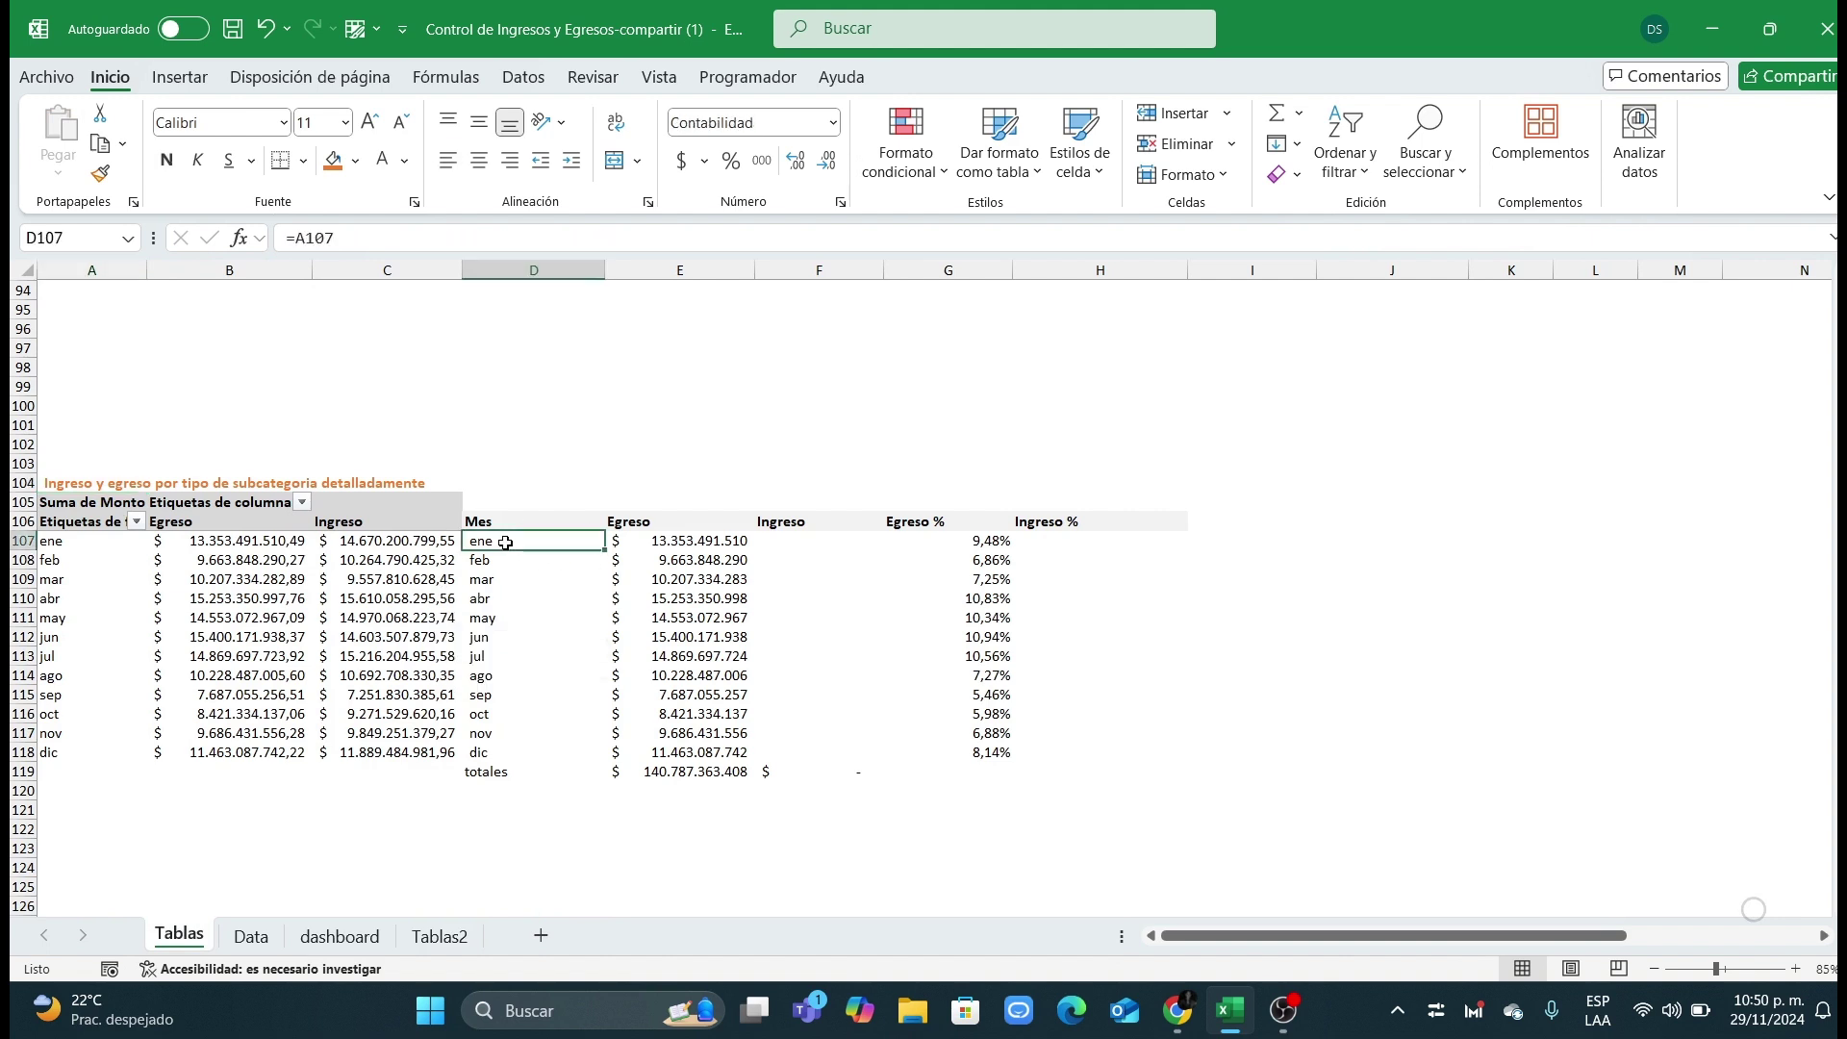
click(660, 525)
click(791, 537)
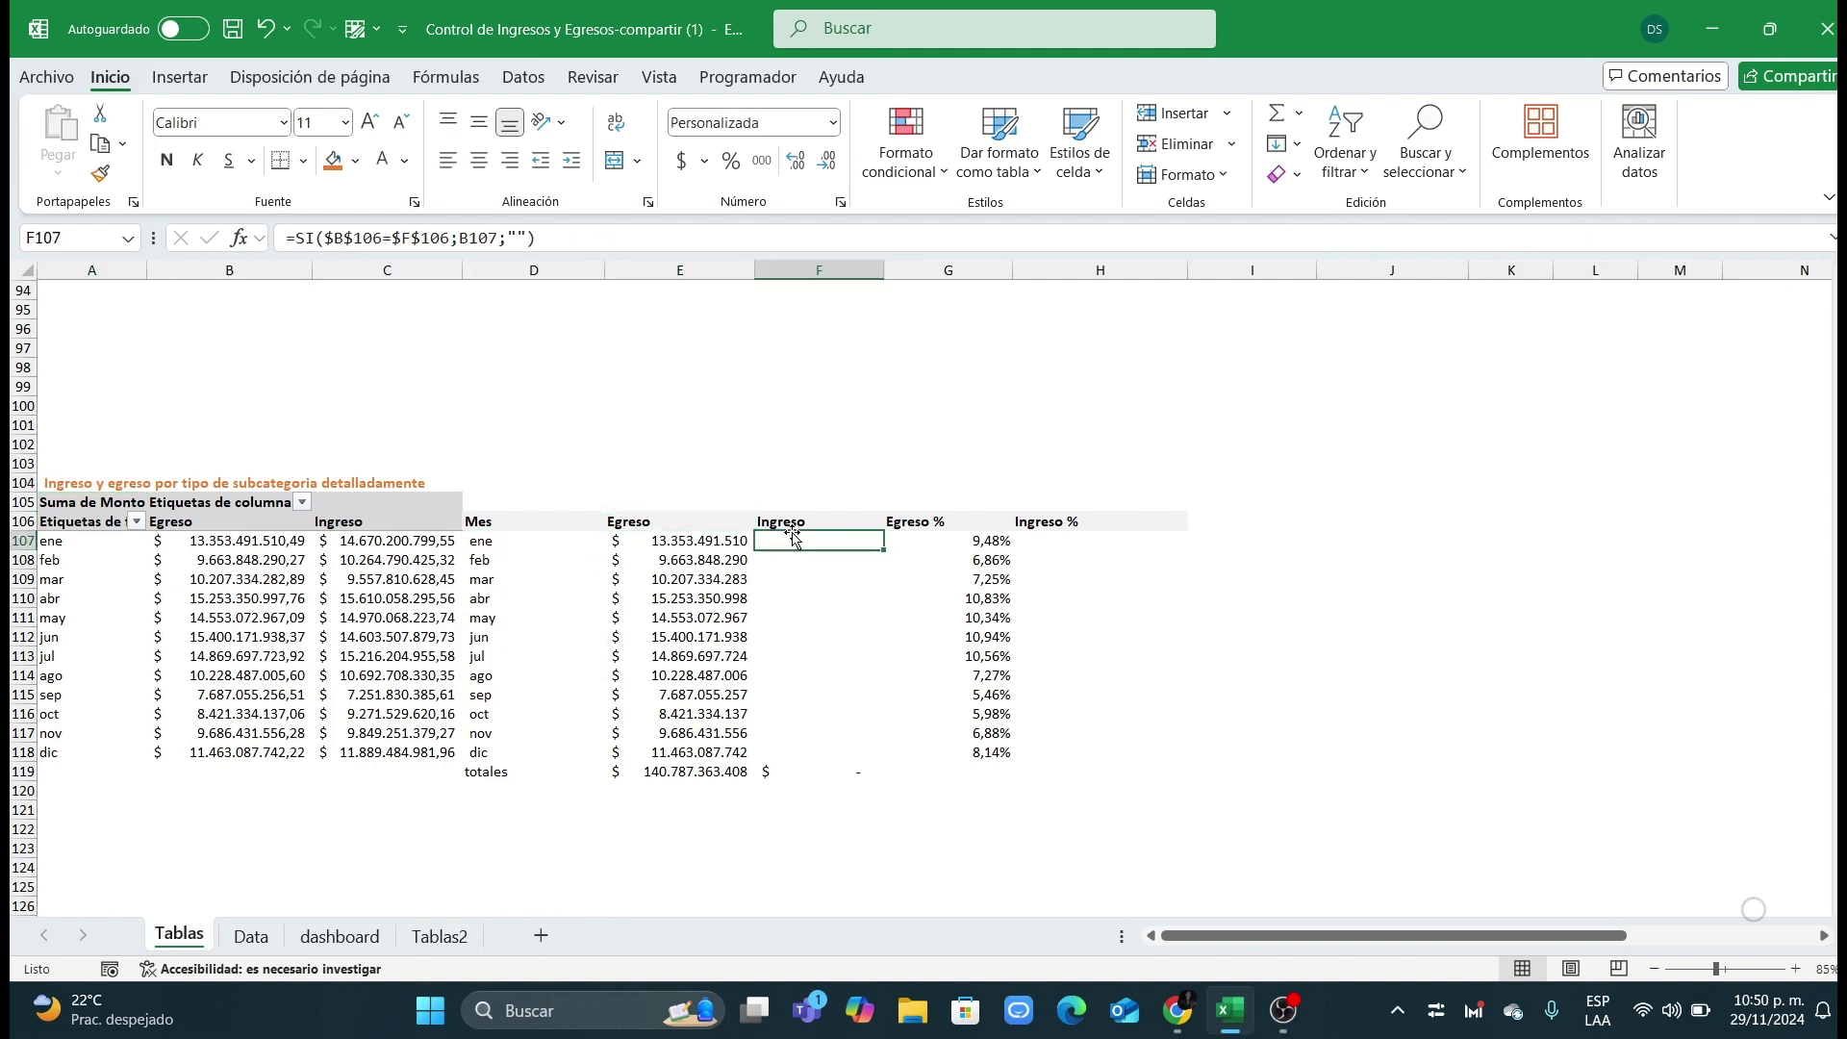
drag(546, 520, 1106, 522)
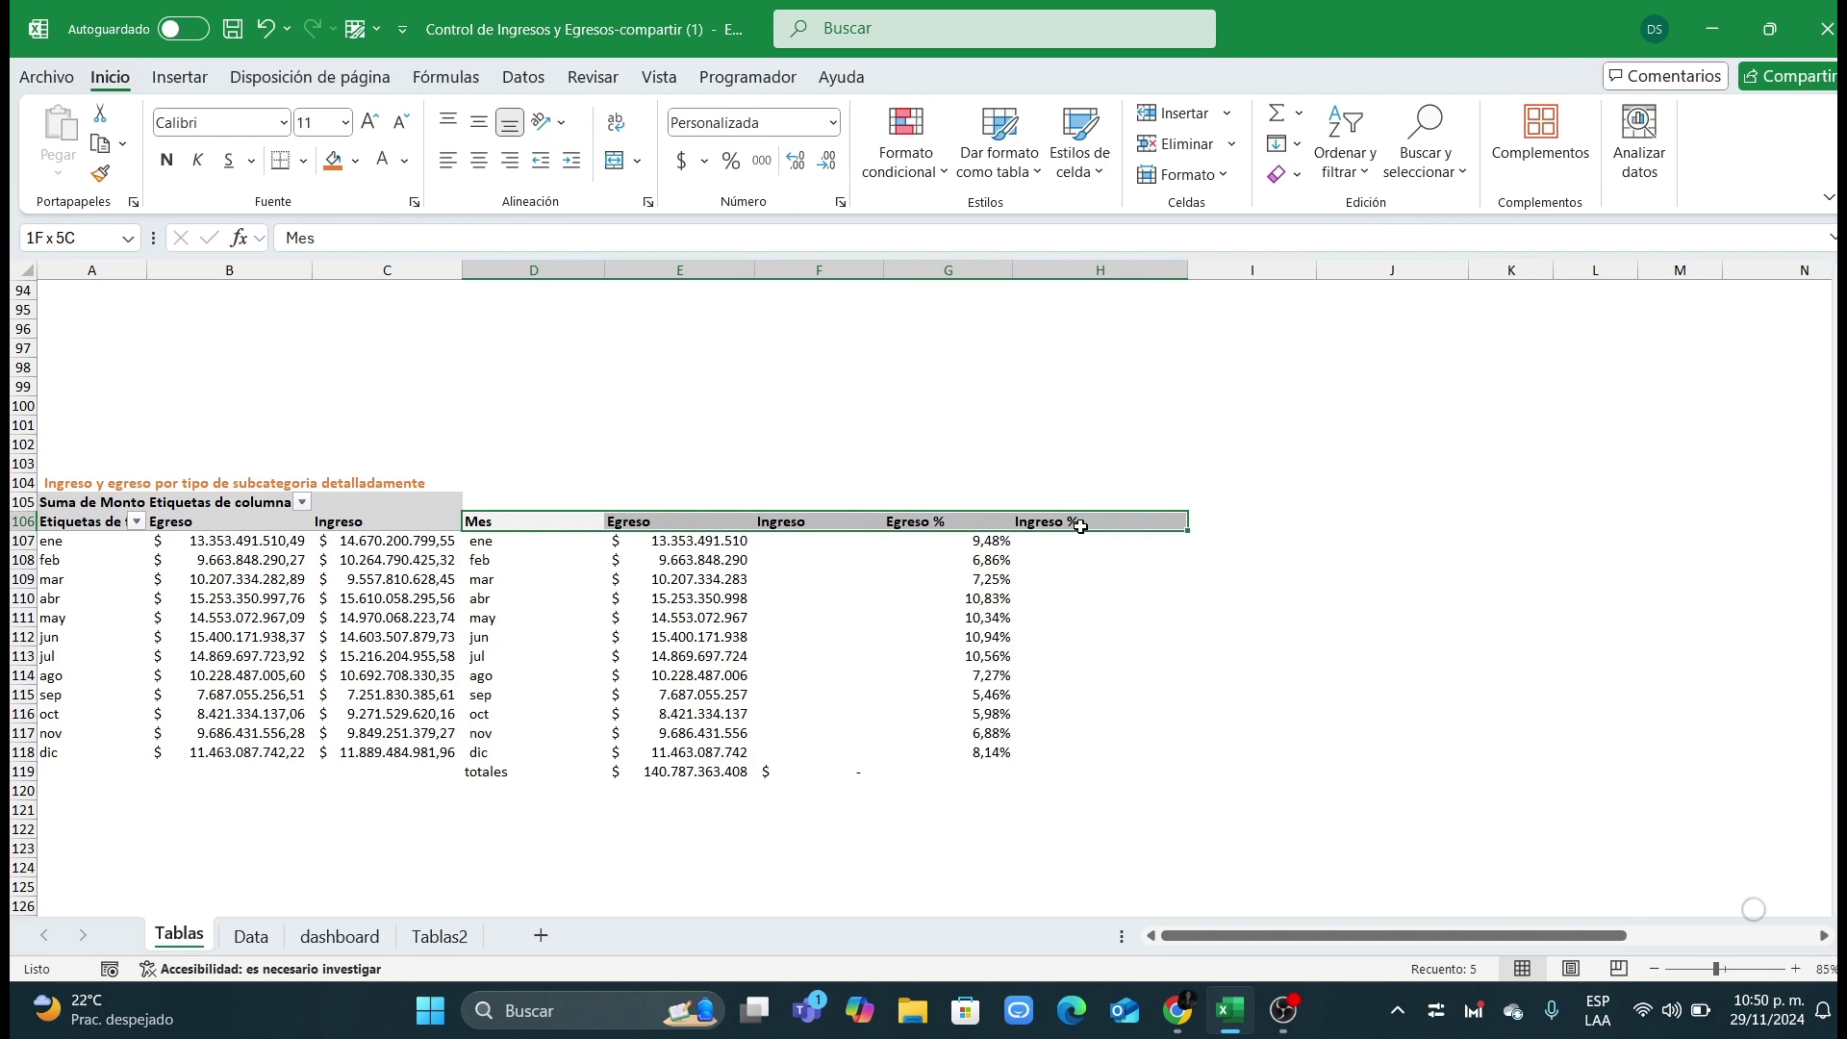
key(ctrl+c)
click(440, 937)
click(558, 547)
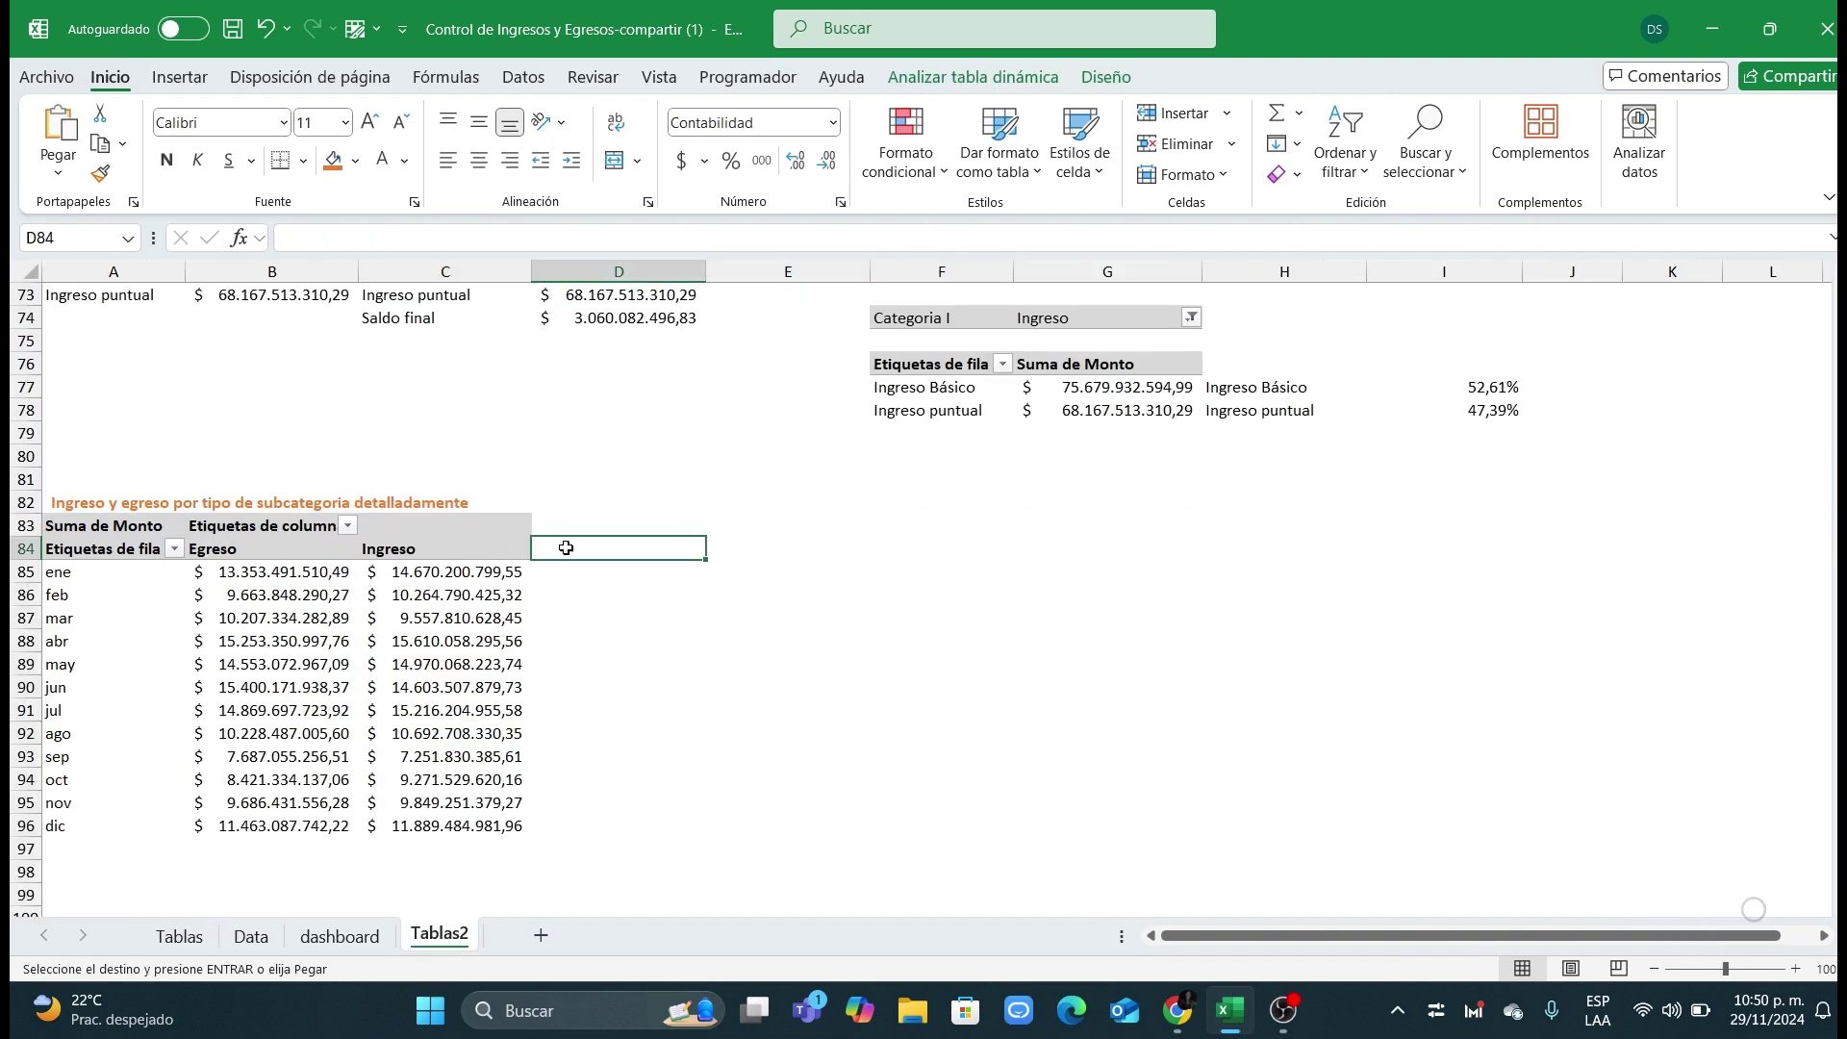
key(ctrl+v)
click(595, 571)
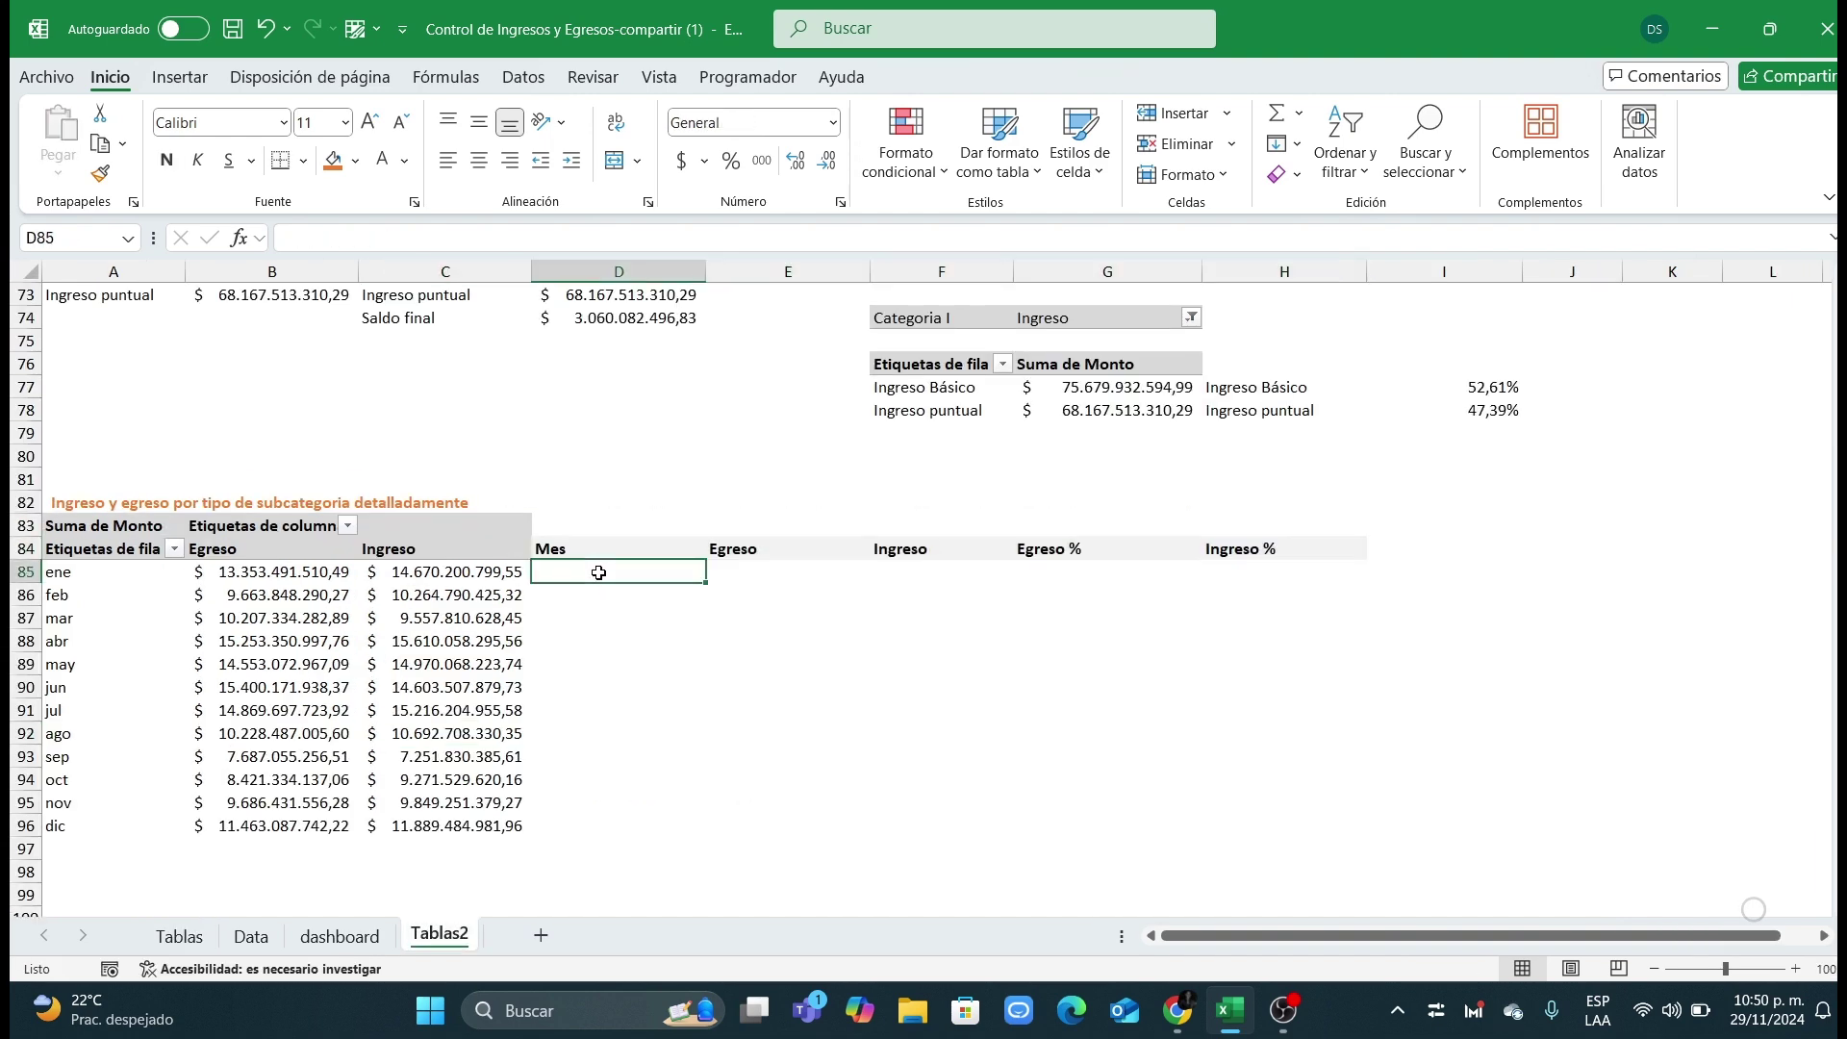
text(=)
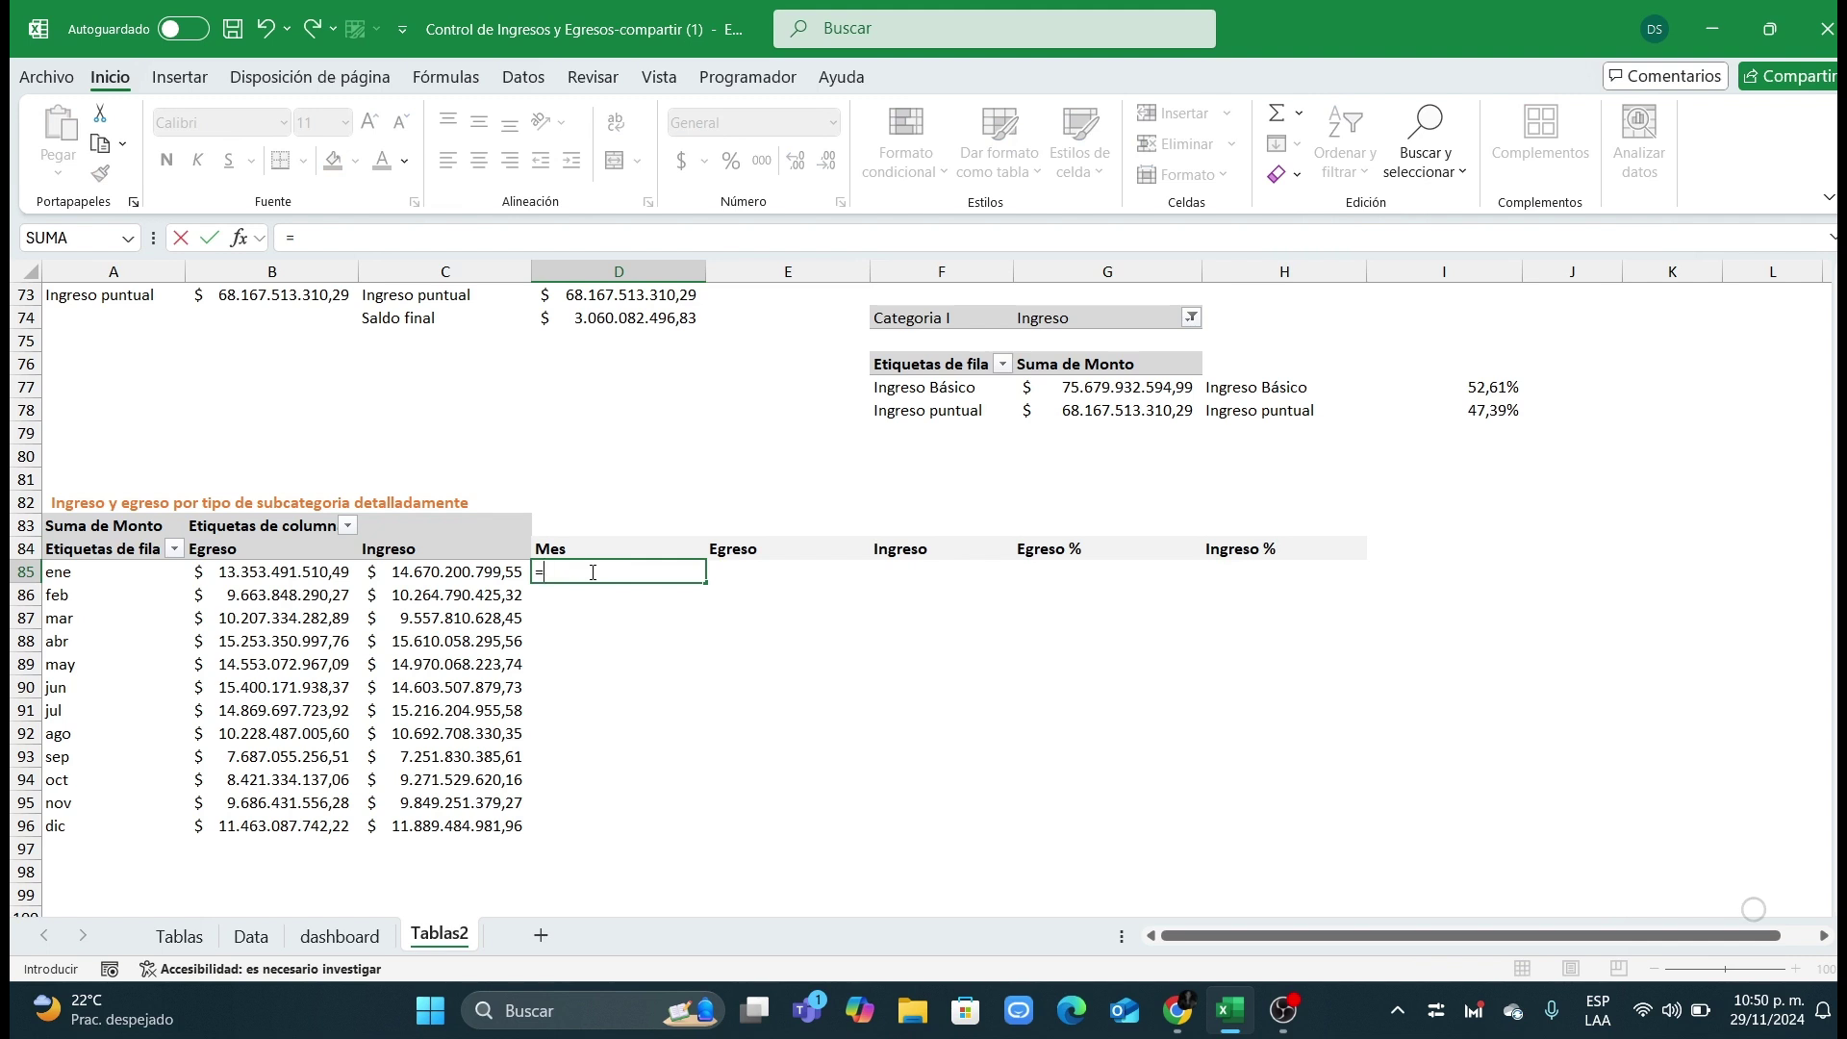
text(b85)
key(Return)
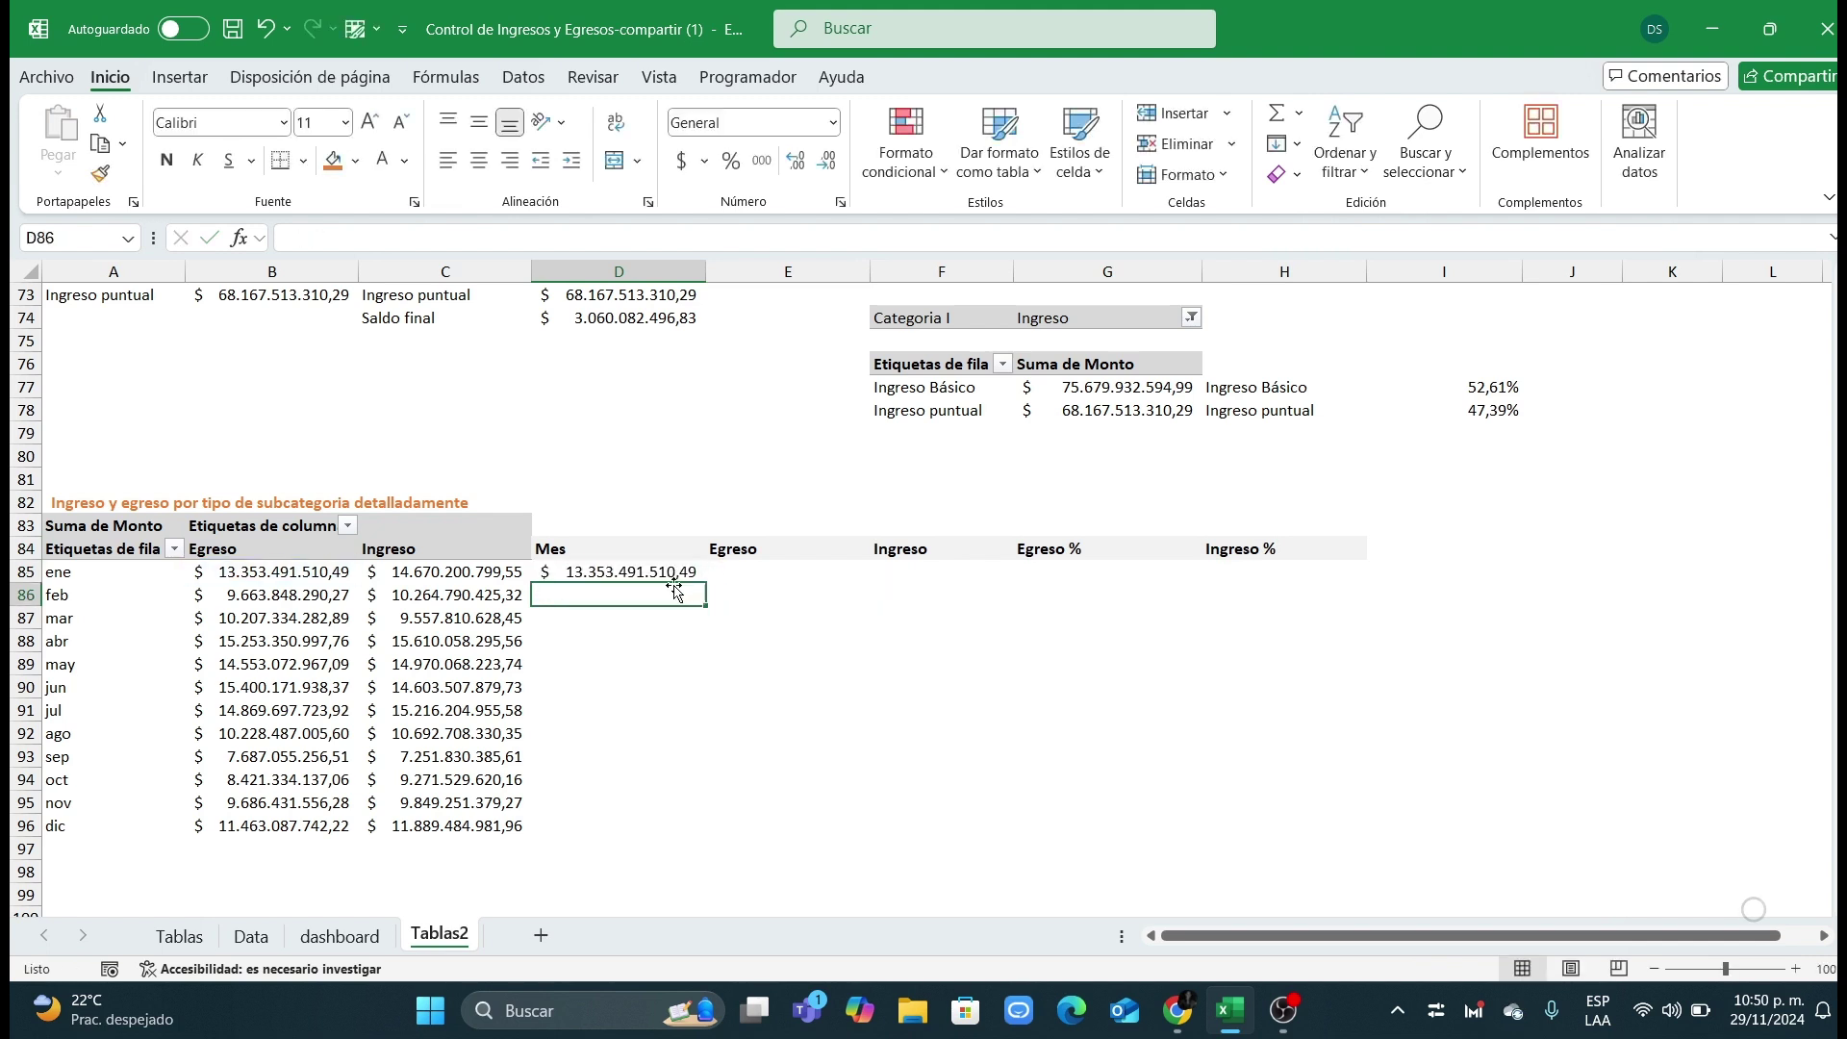
click(687, 576)
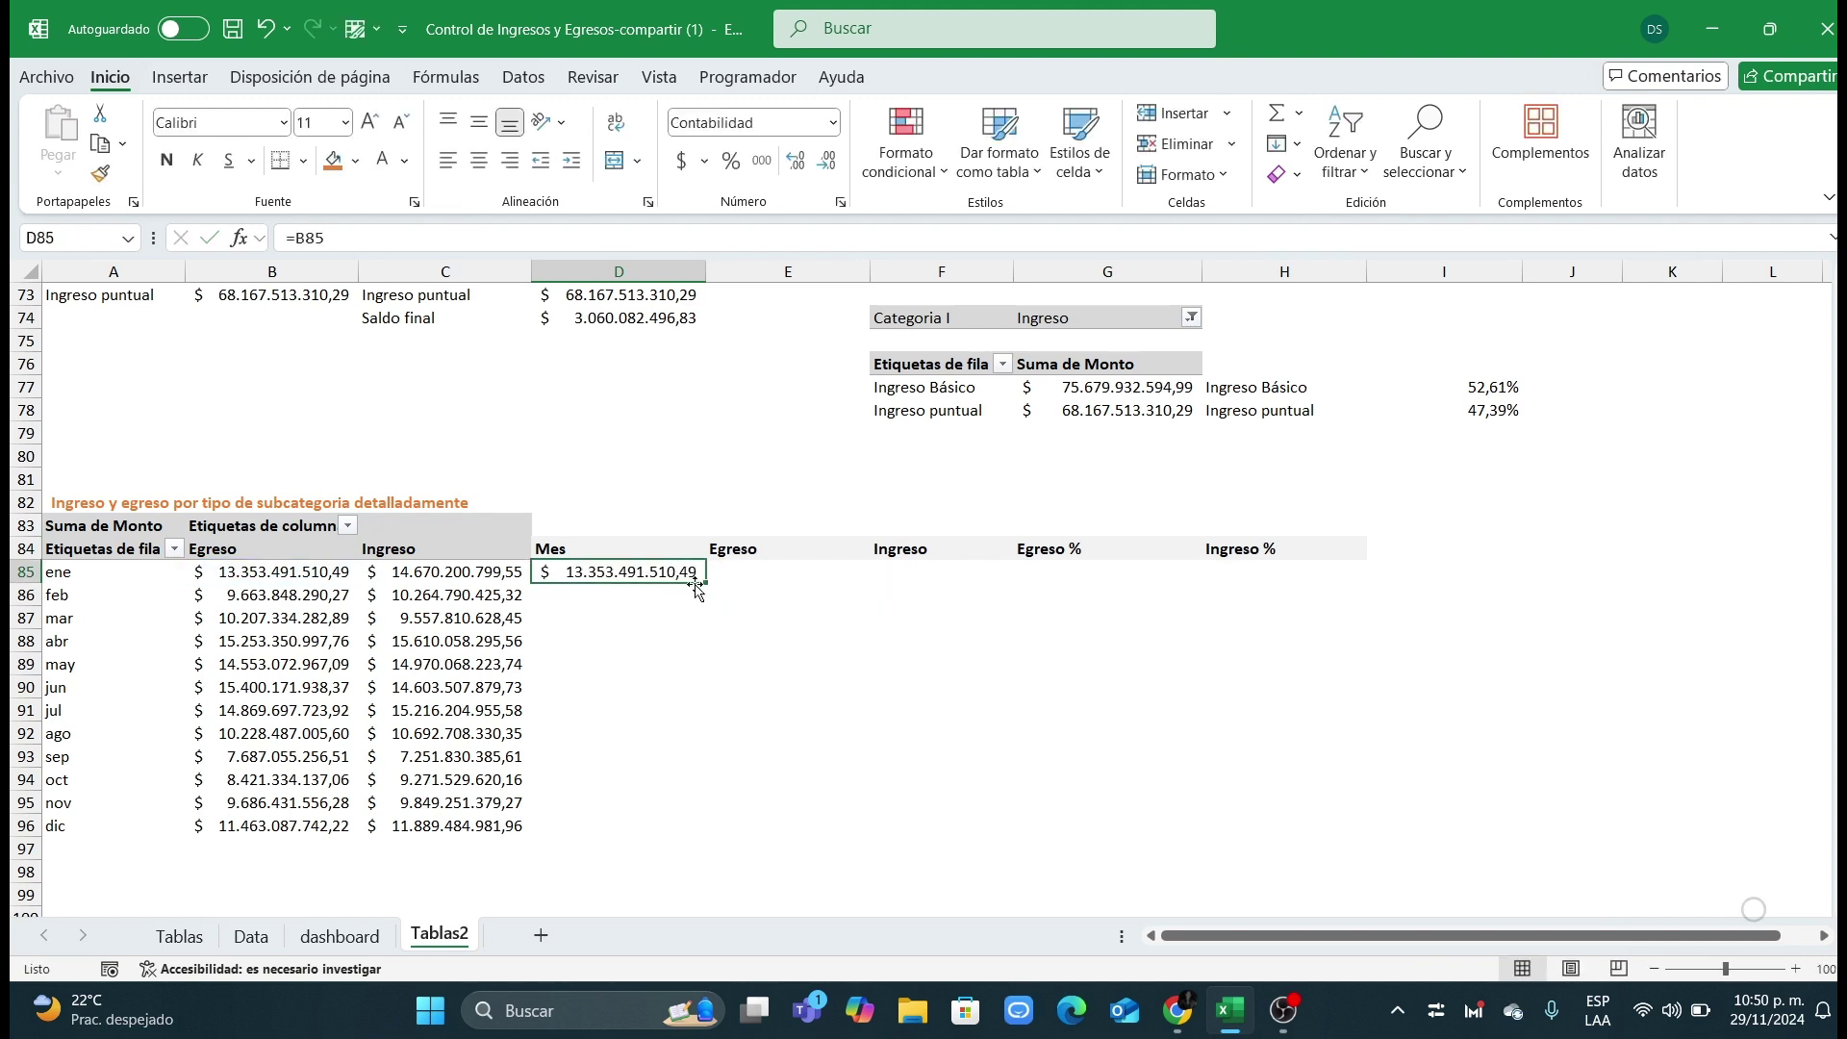
Step: Set D85 under Mes to =A85 and fill the formula down to D96 so the column takes the pivot's month labels
double_click(631, 571)
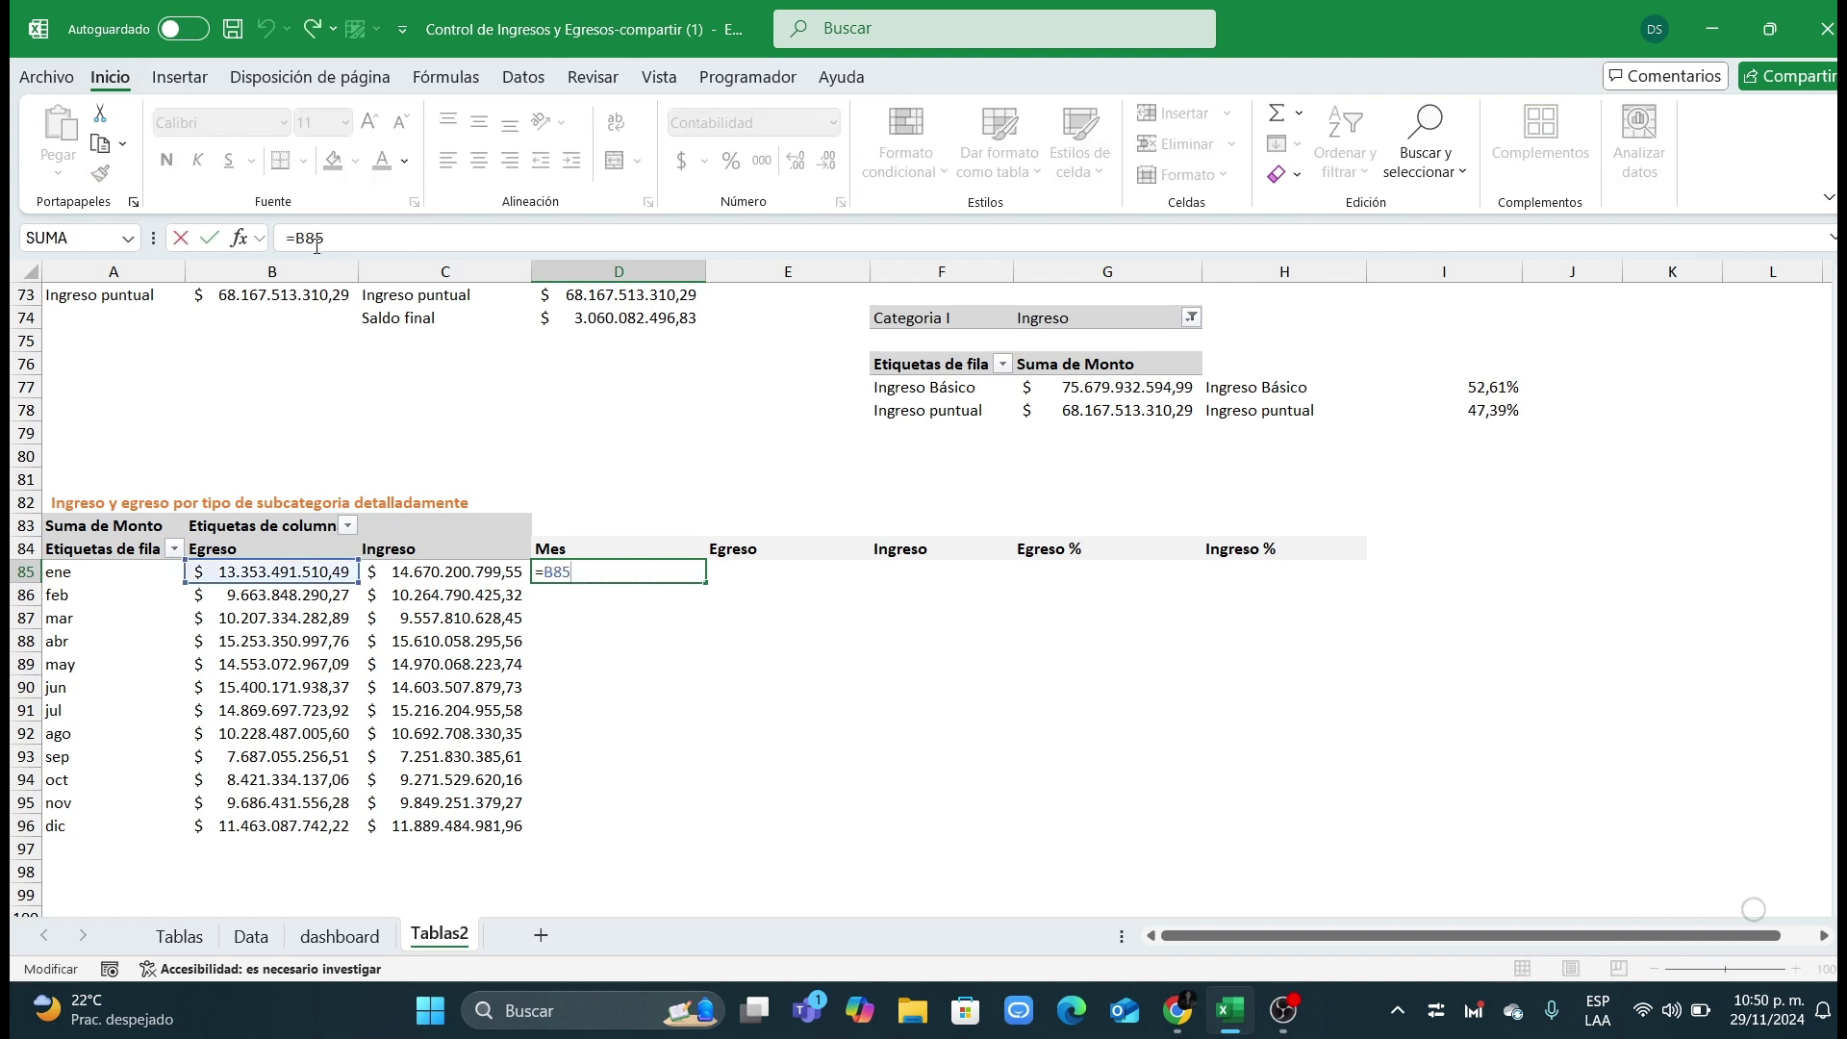
key(BackSpace)
key(BackSpace)
key(BackSpace)
text(a85)
key(Return)
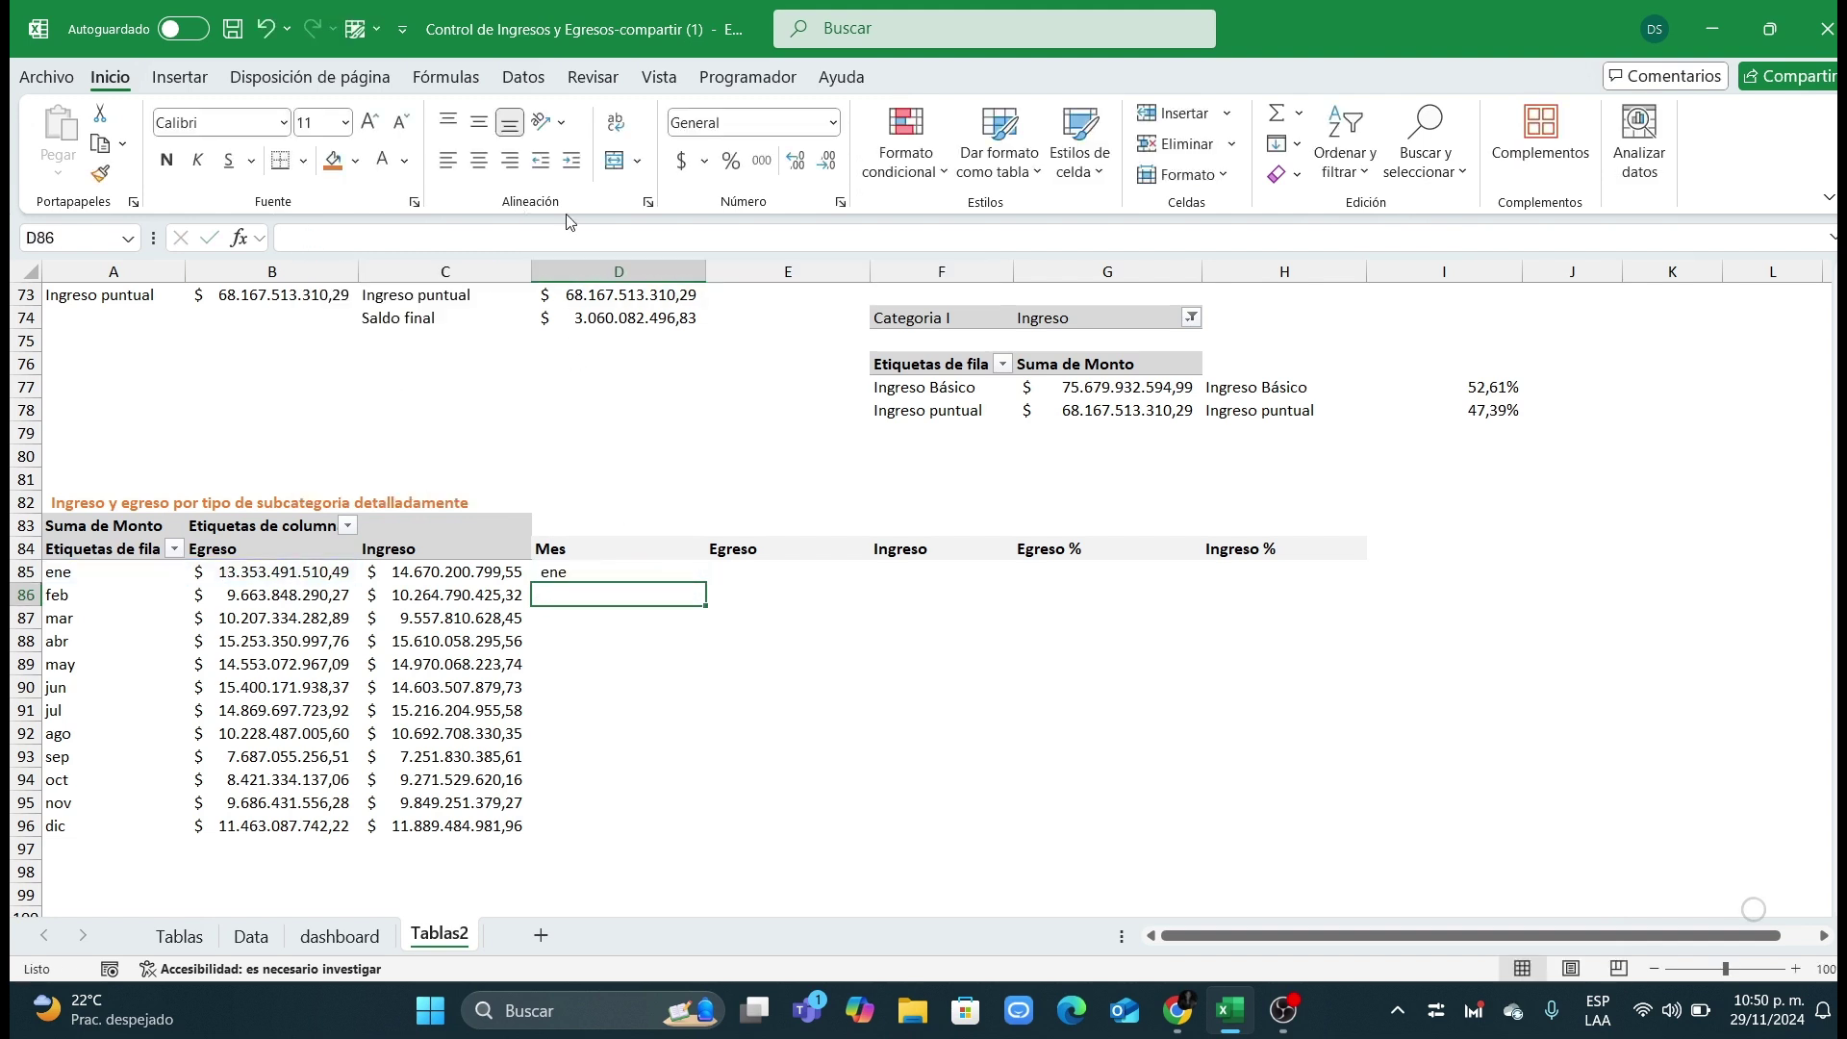
click(700, 577)
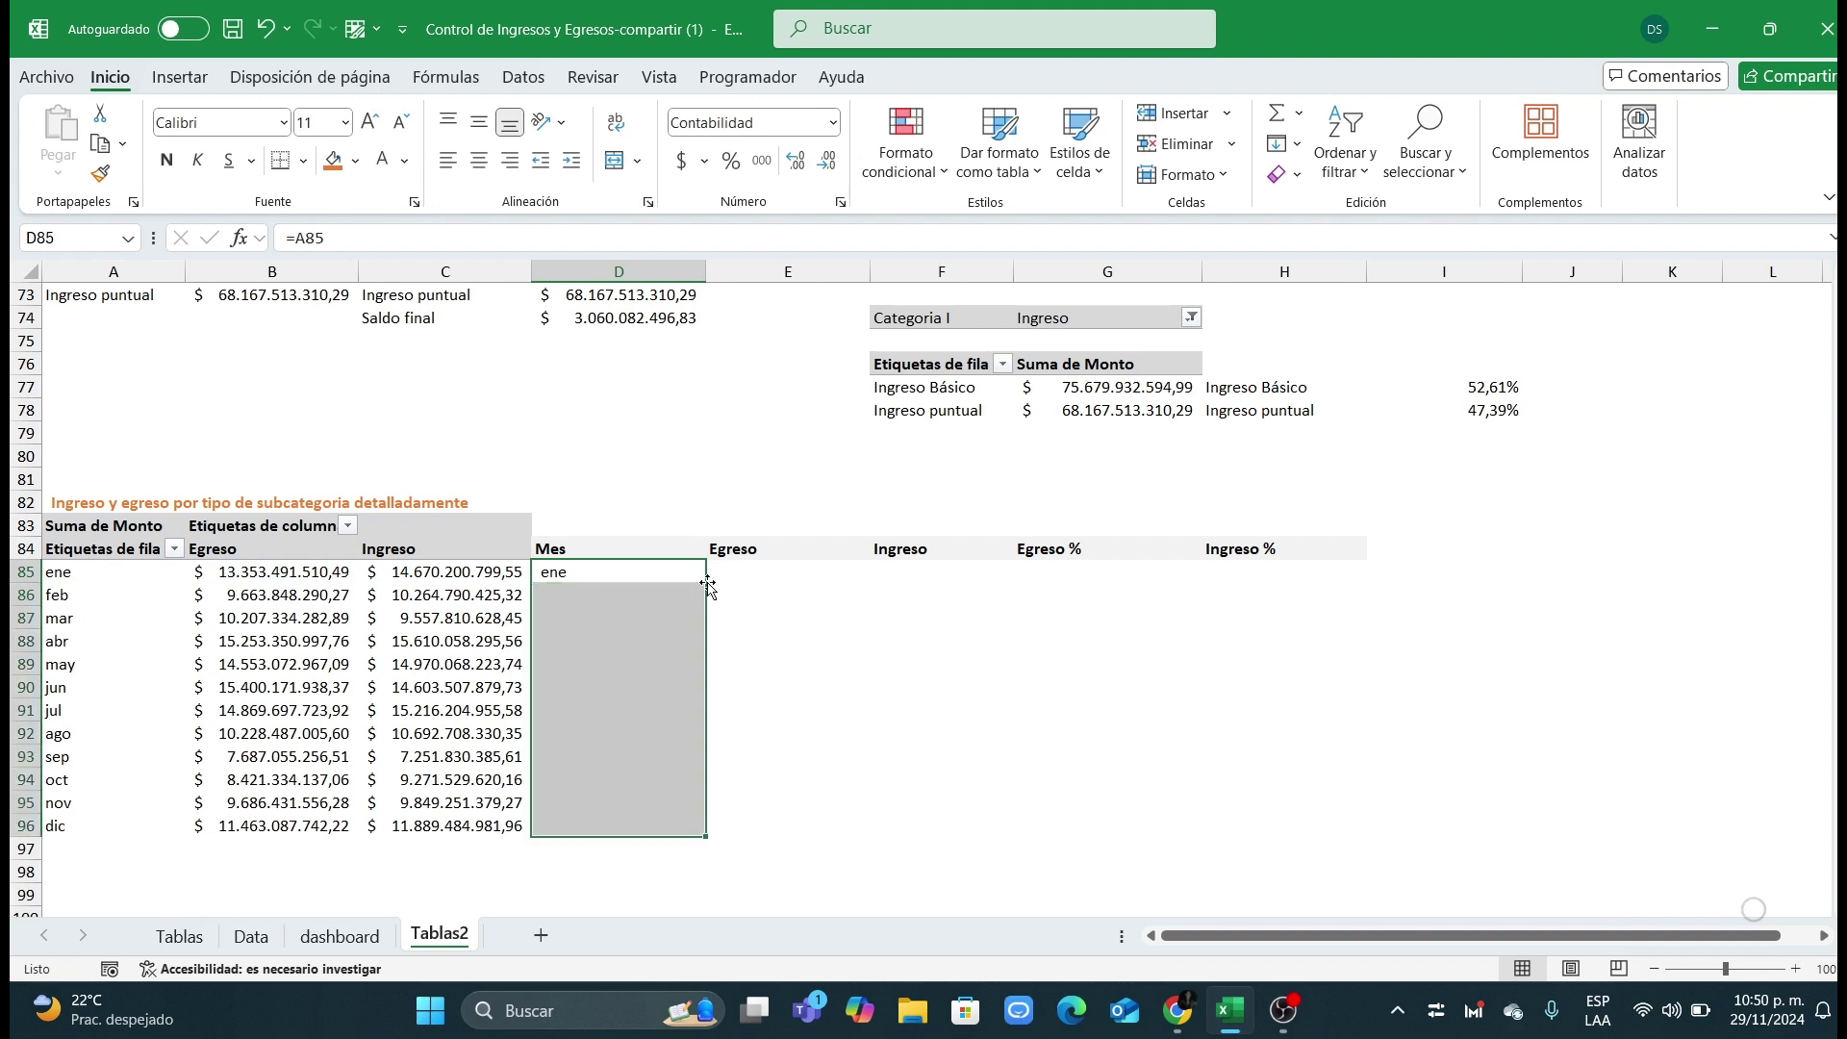
double_click(707, 582)
Step: Enter =SI($E$84=$B$84;B85;"") in E85 under Egreso and fill it down to E96
click(779, 580)
text(=)
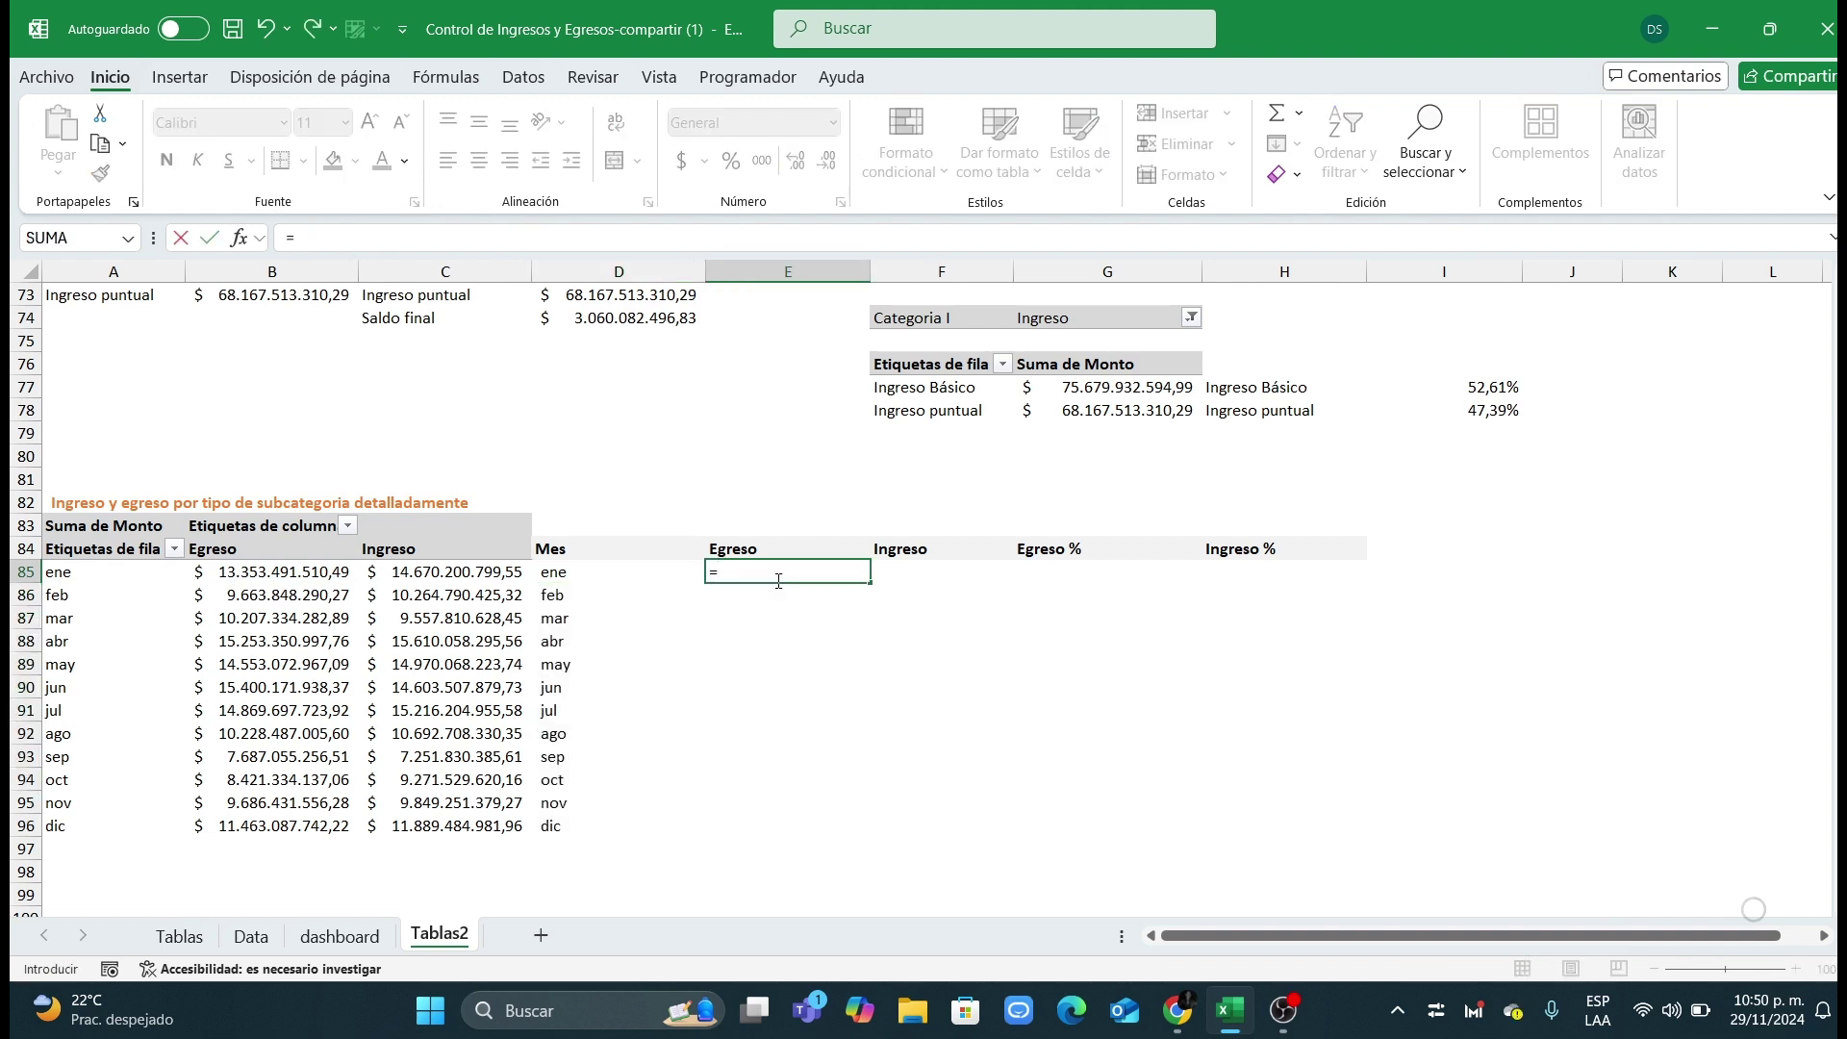
text(si()
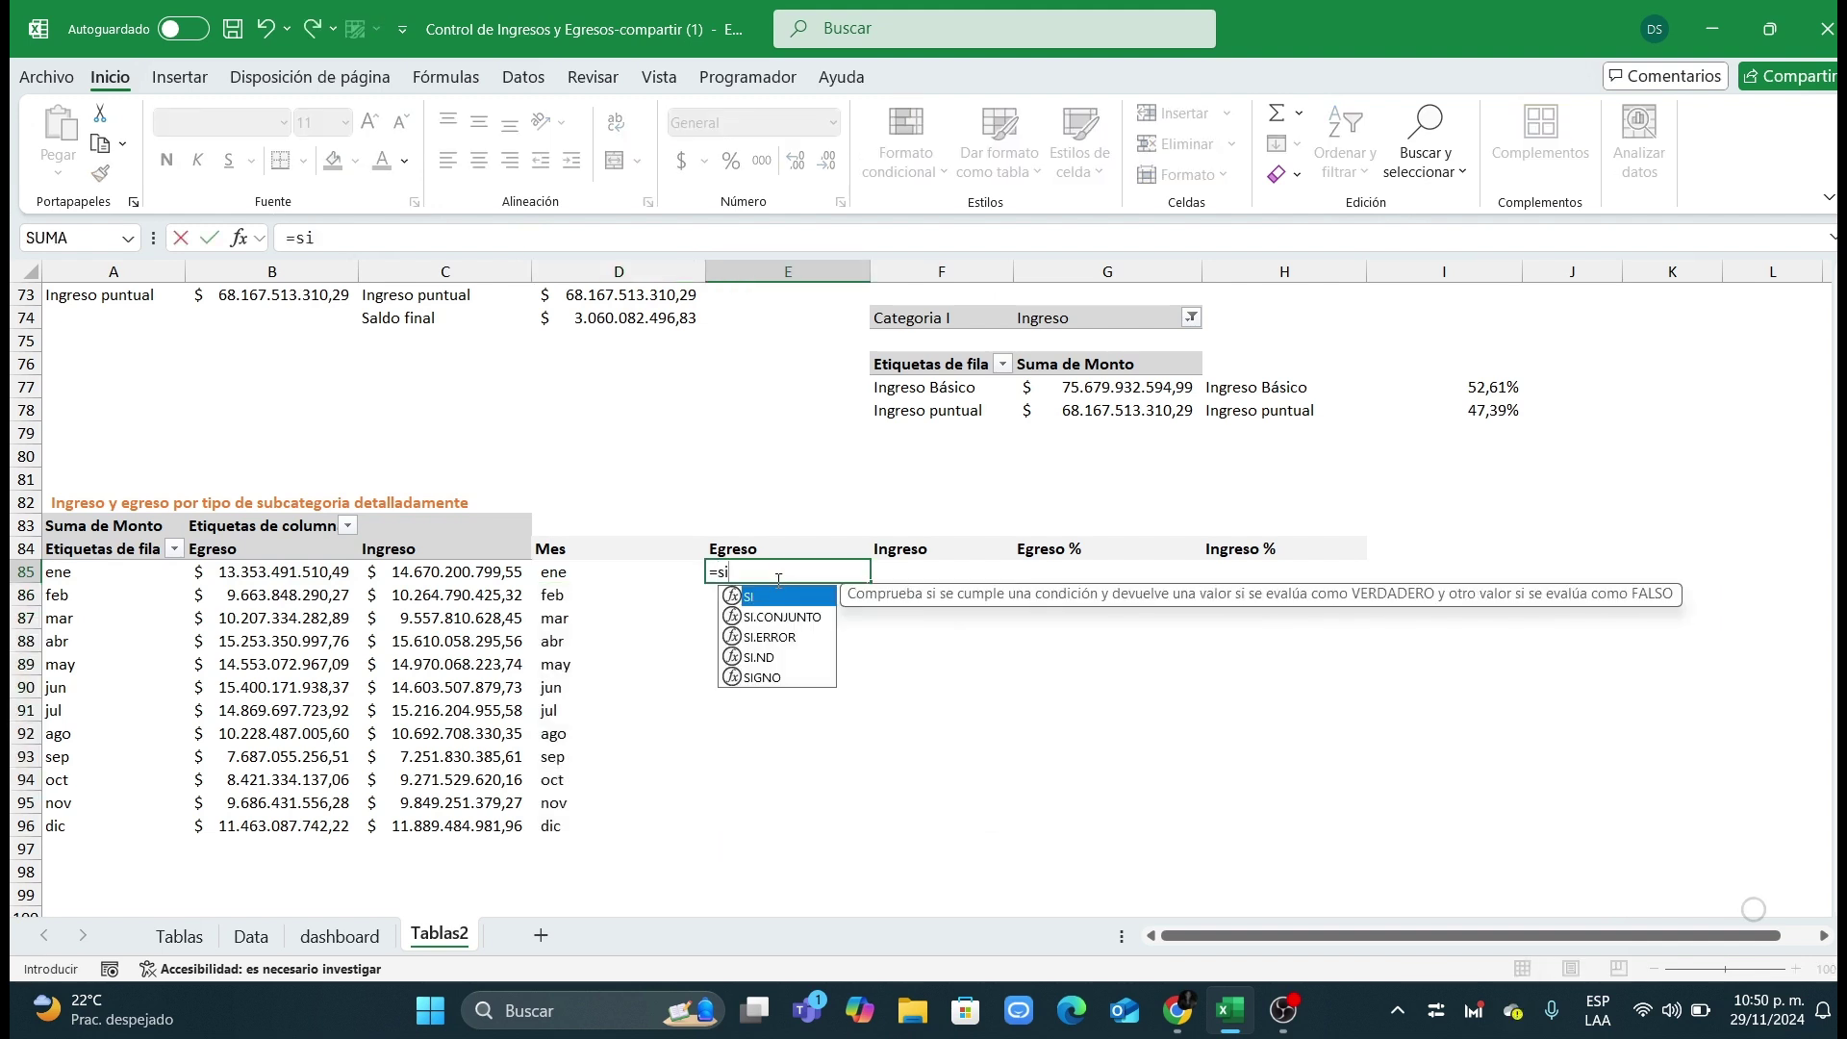
click(738, 549)
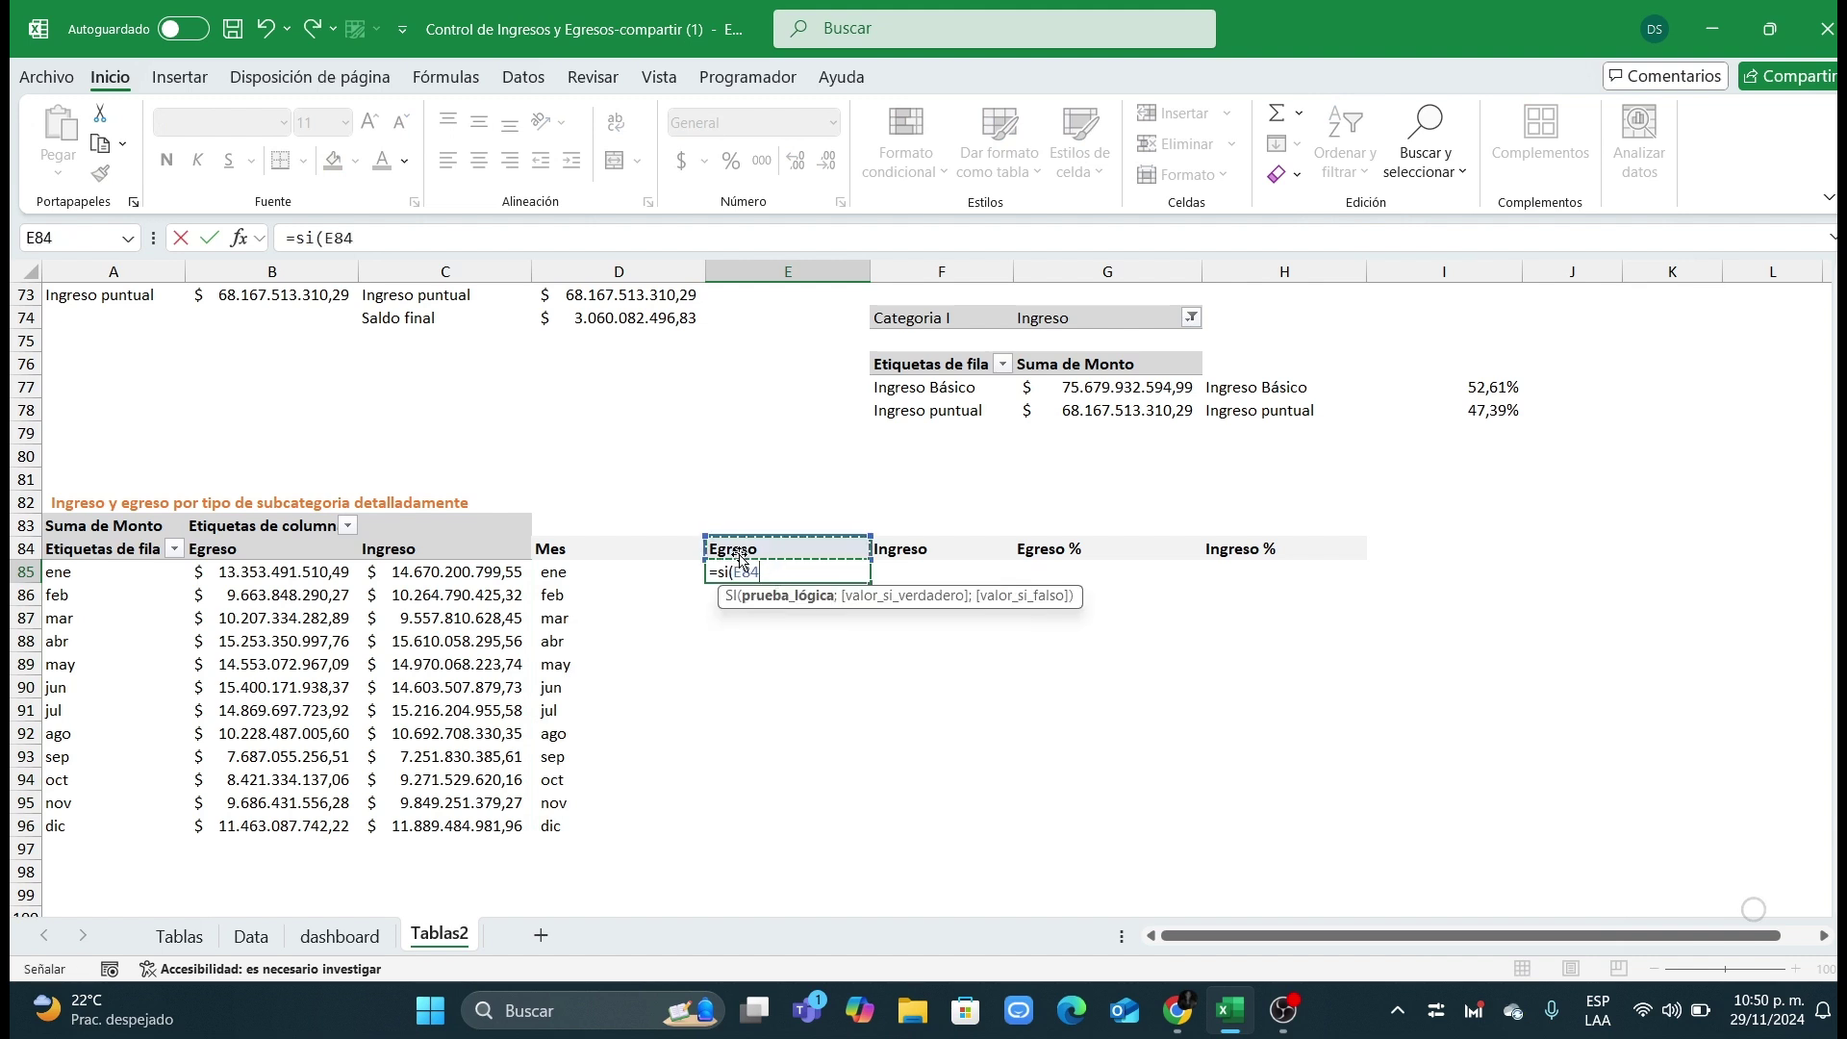
key(F4)
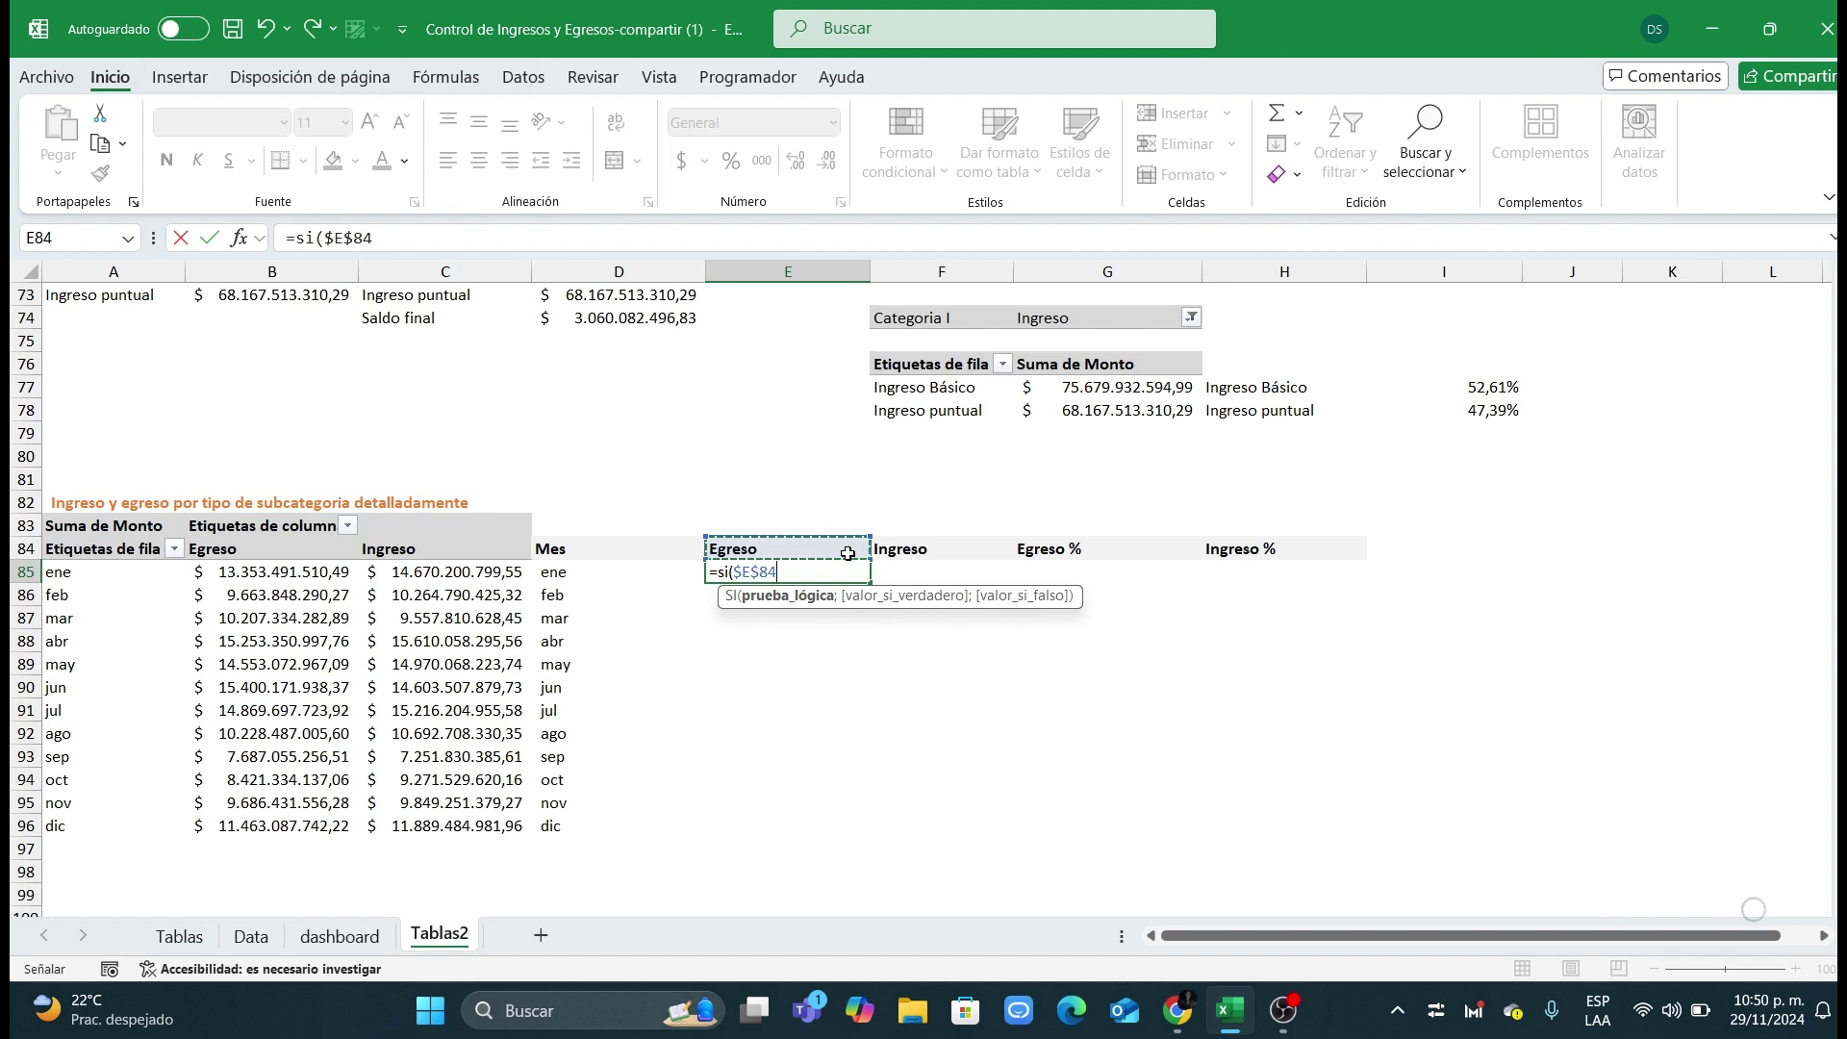
text(;)
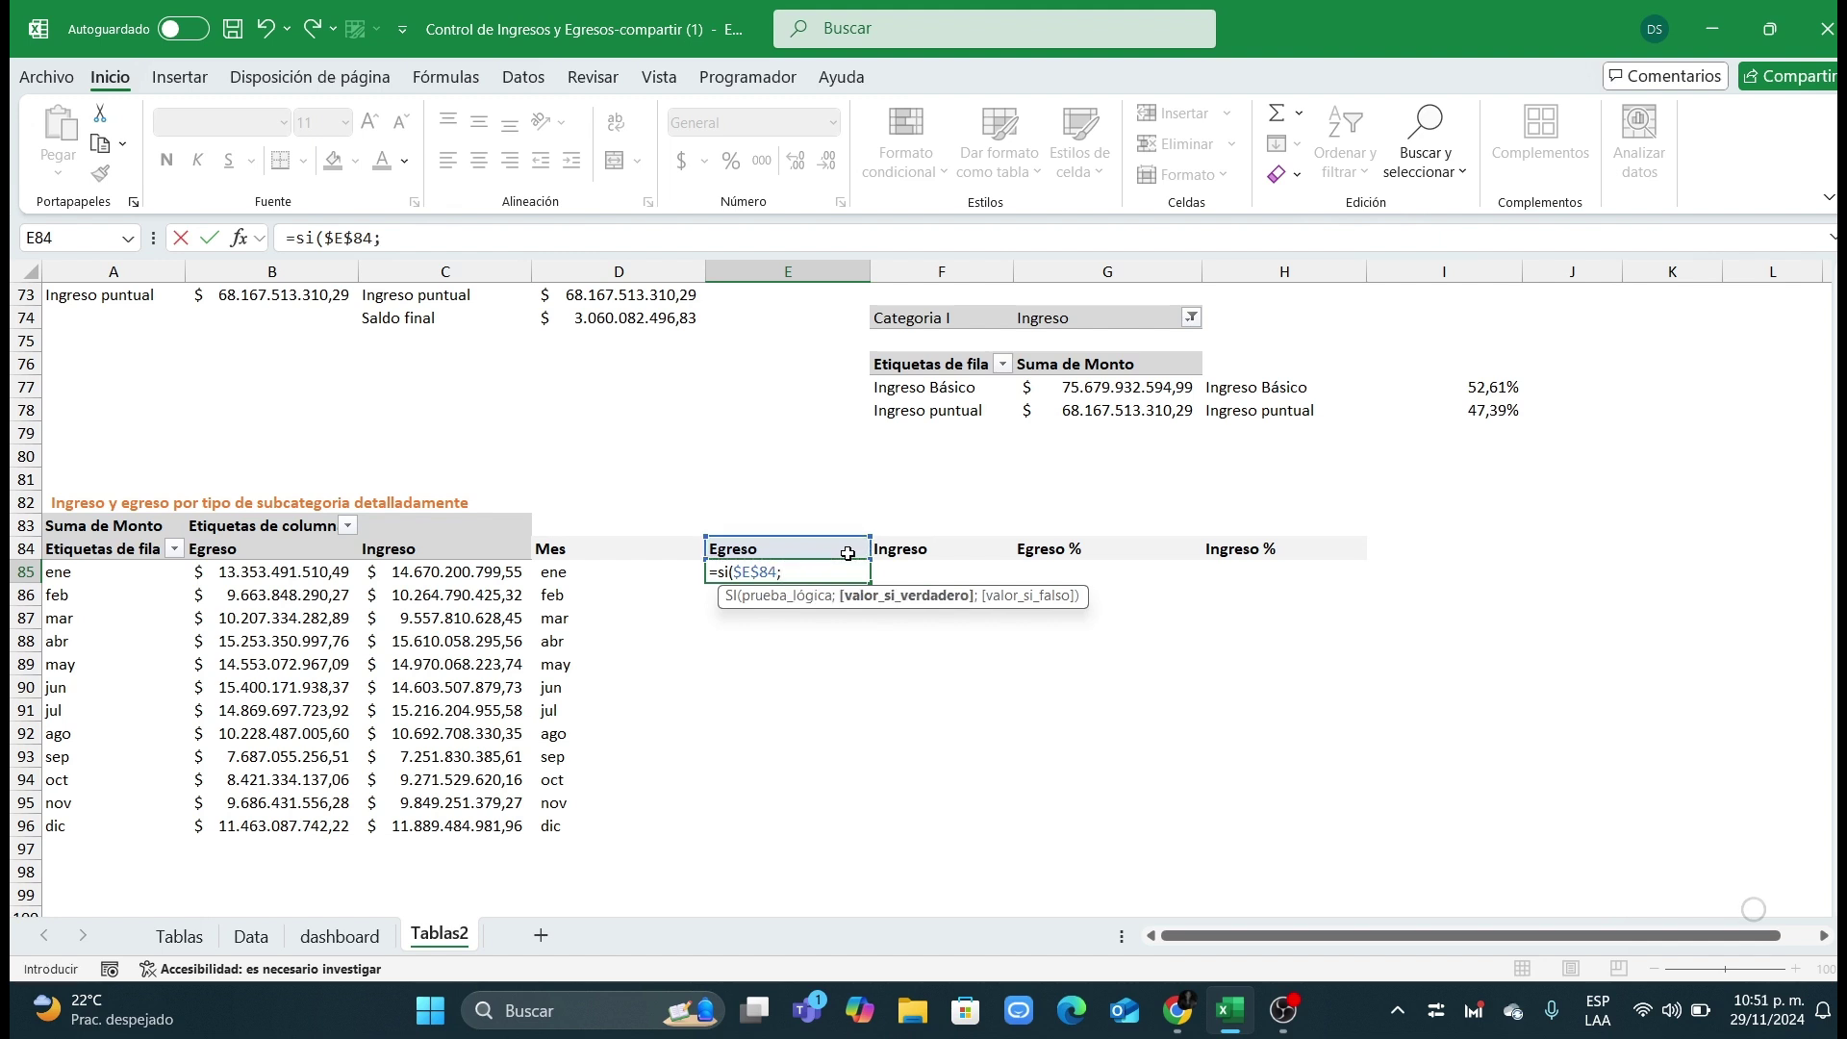
key(BackSpace)
text(=)
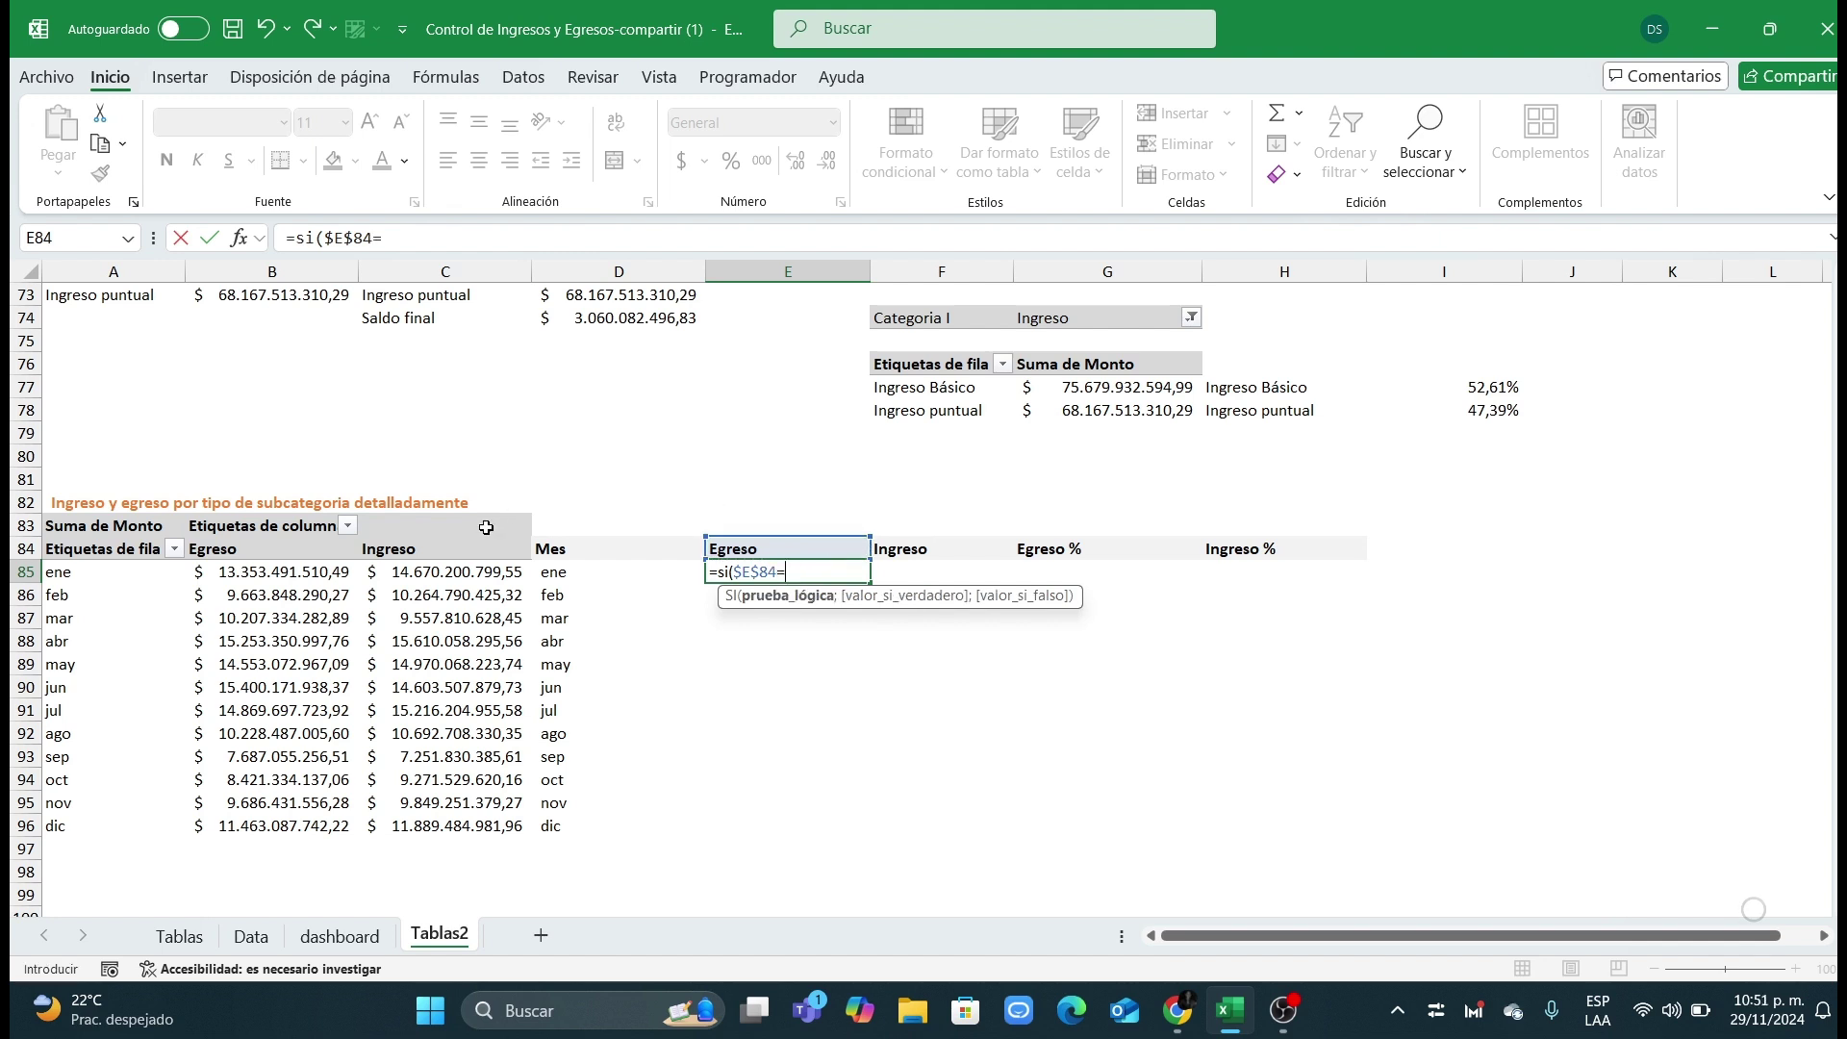
click(269, 551)
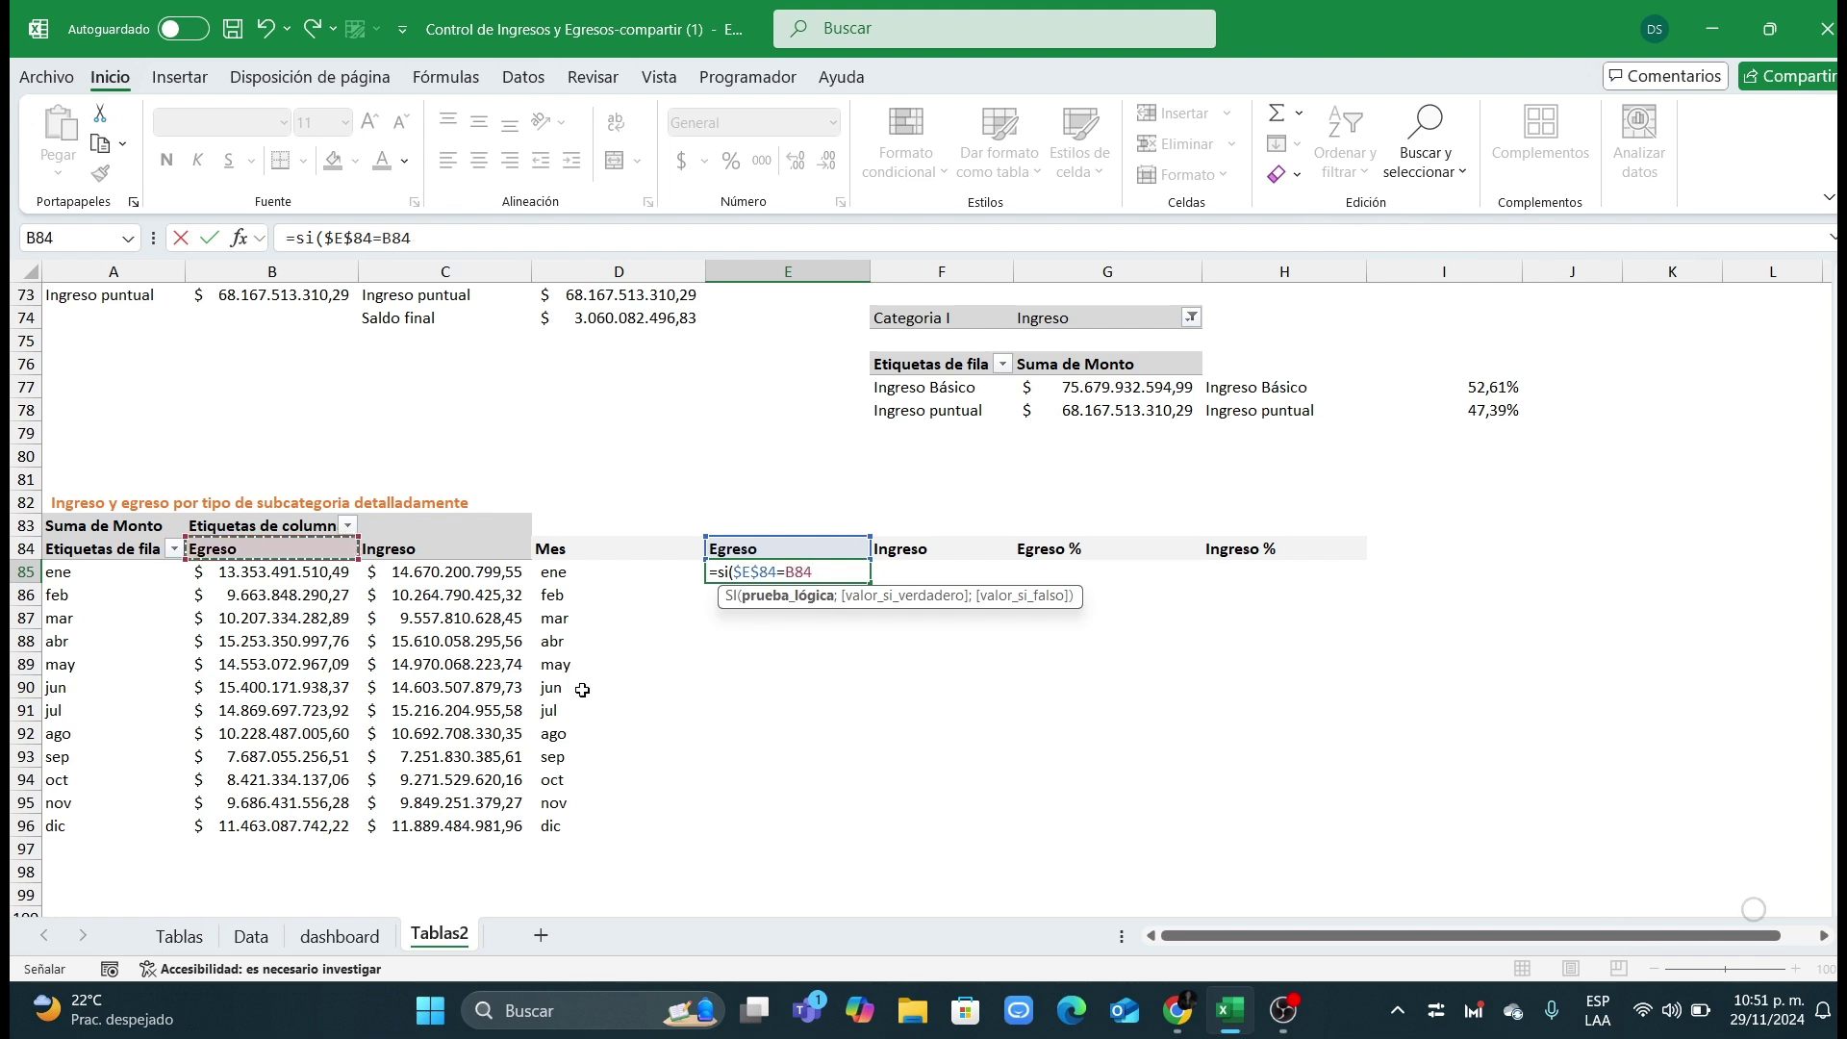
text(;)
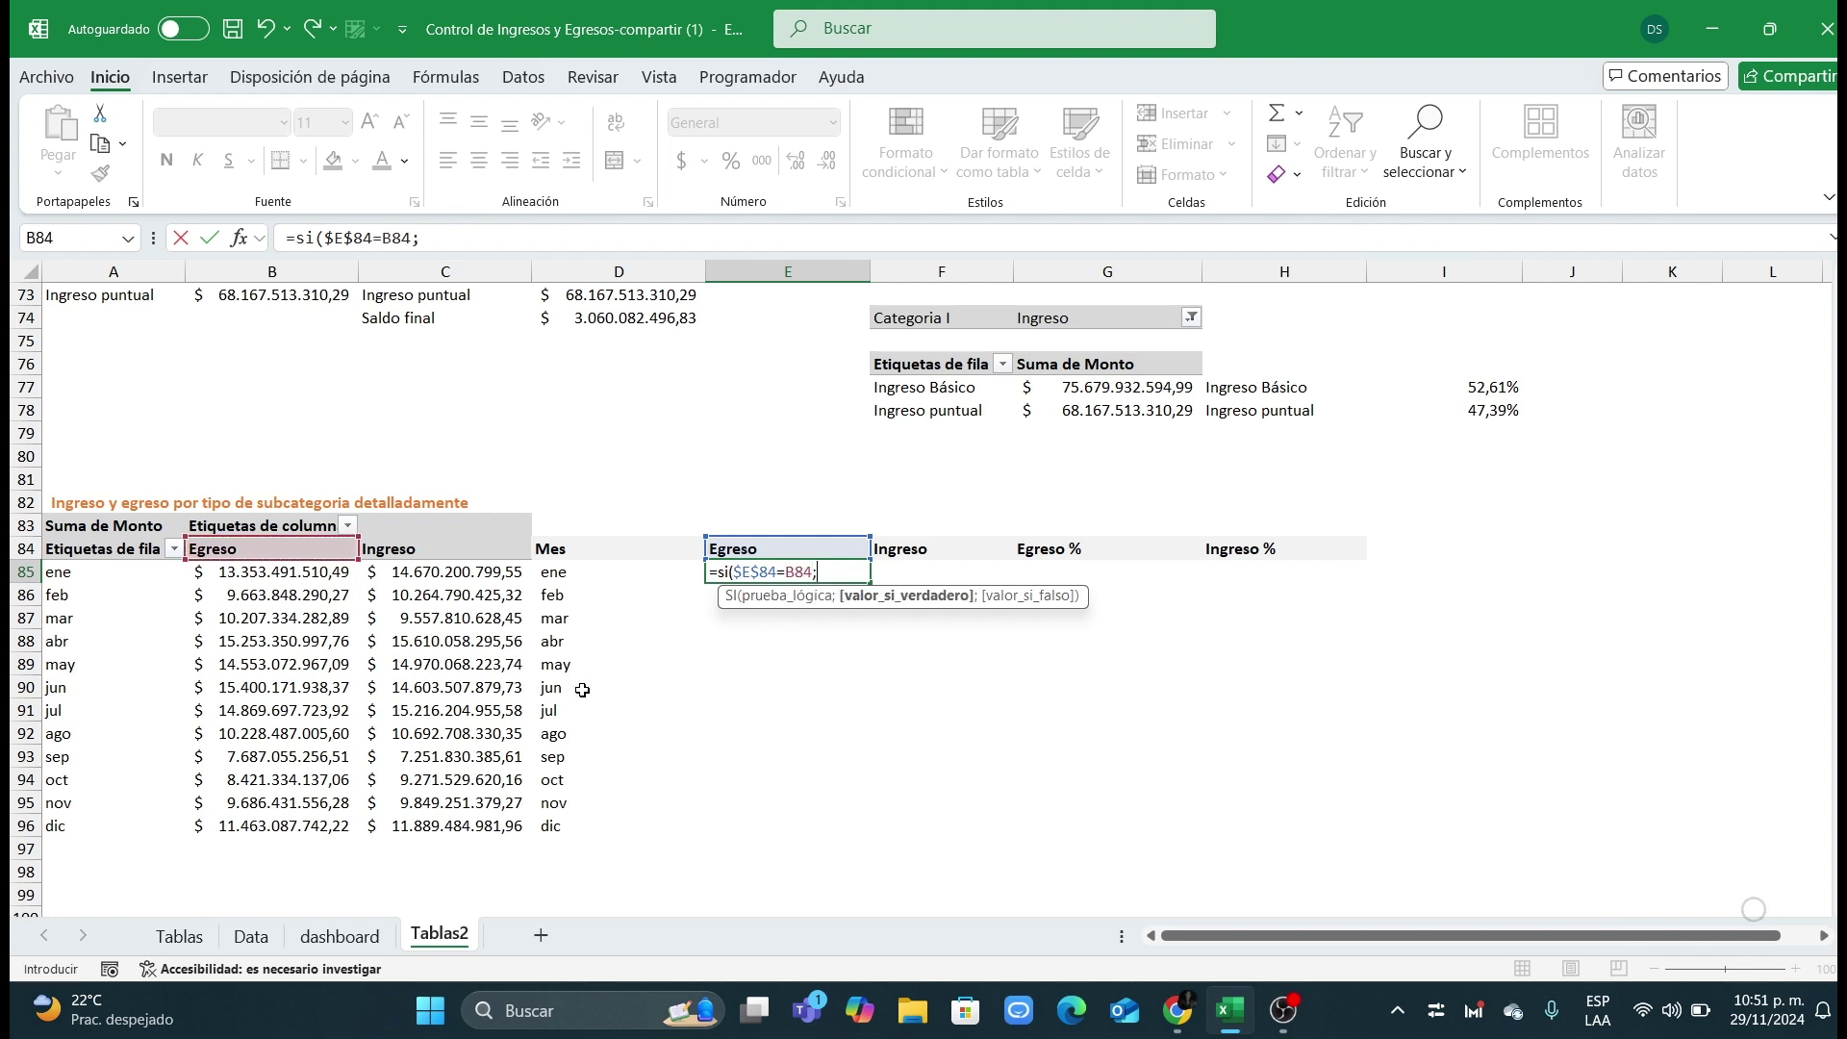
key(BackSpace)
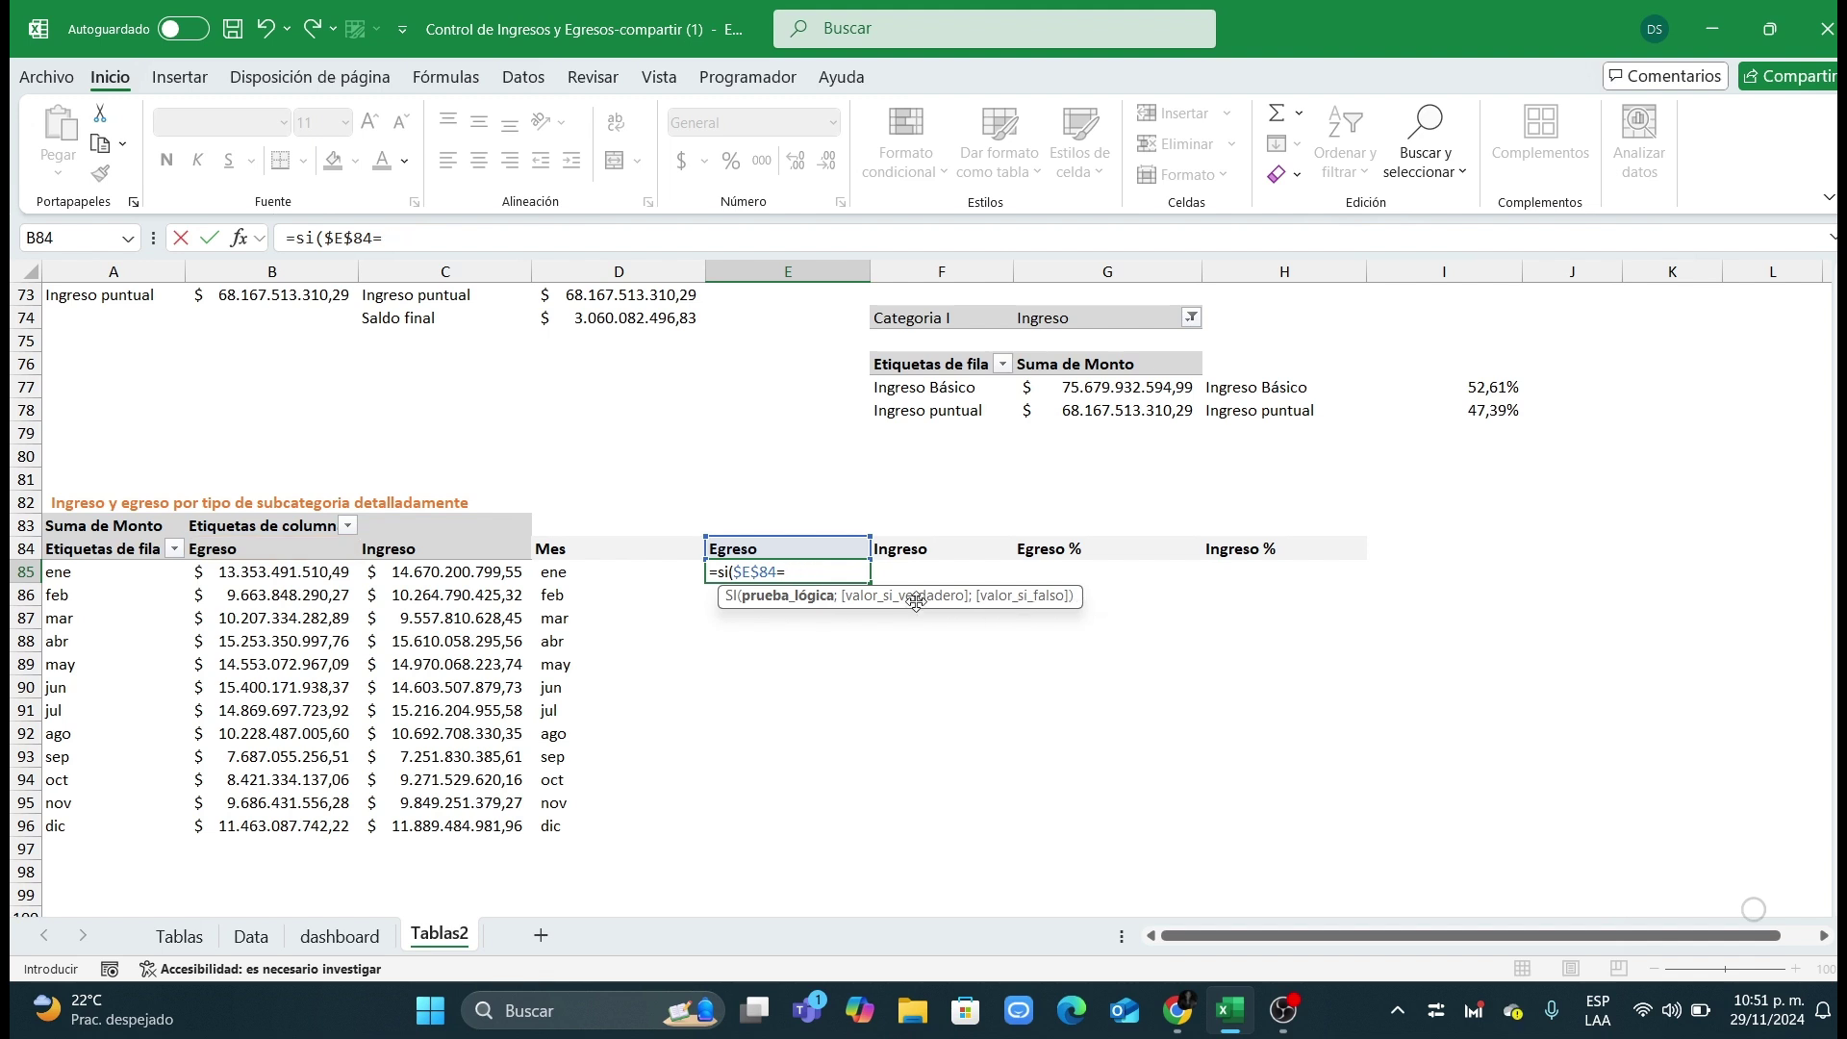
click(265, 554)
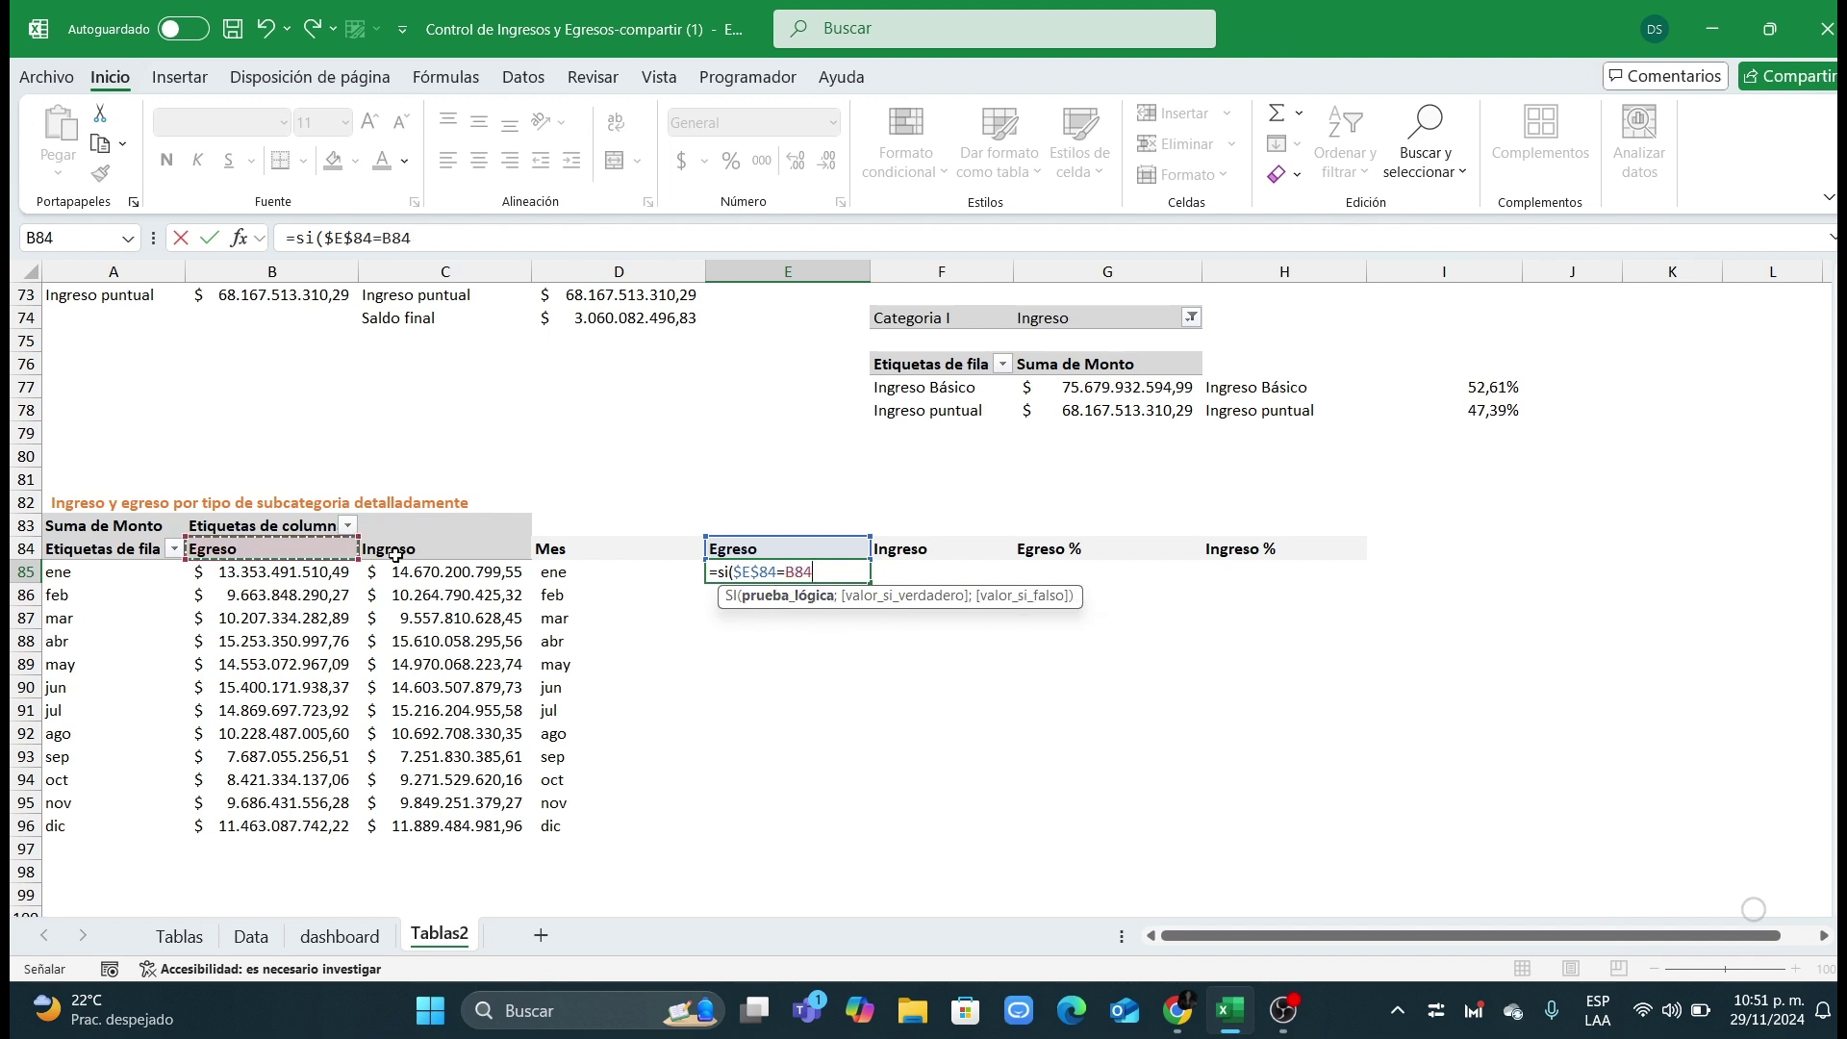
key(F4)
text(;)
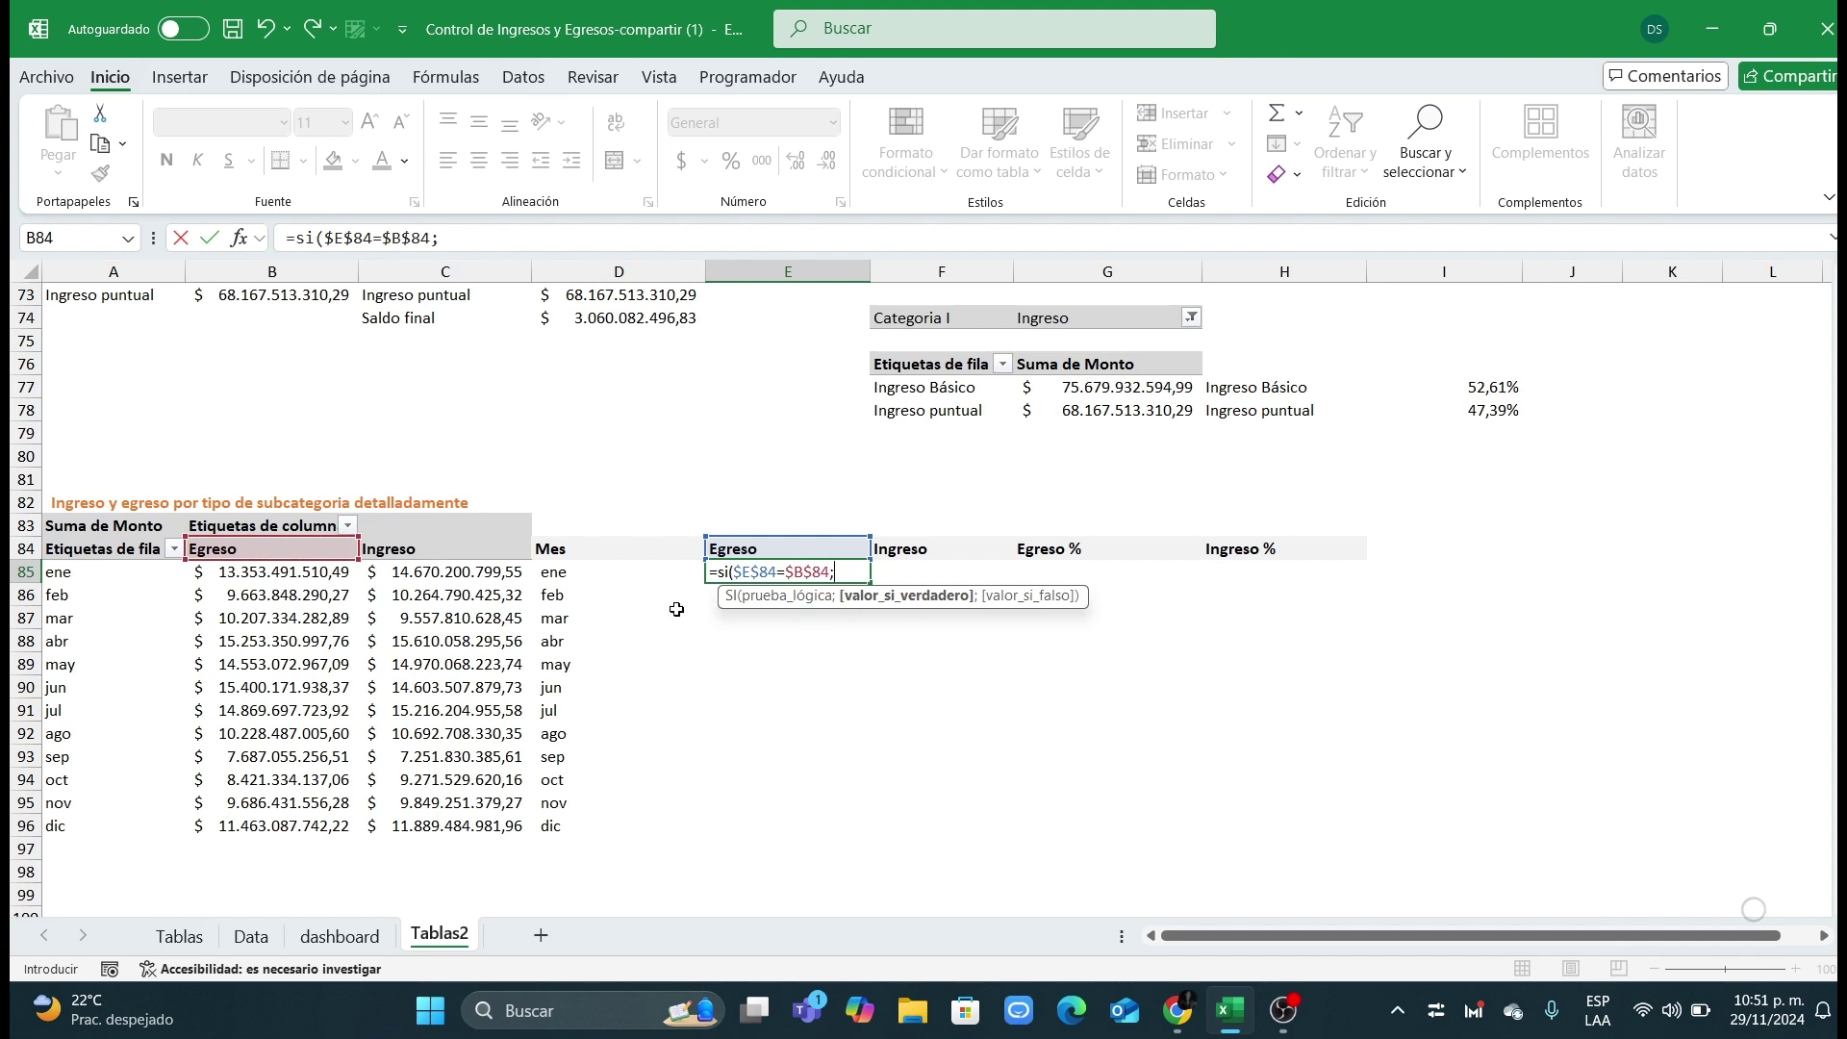
click(291, 572)
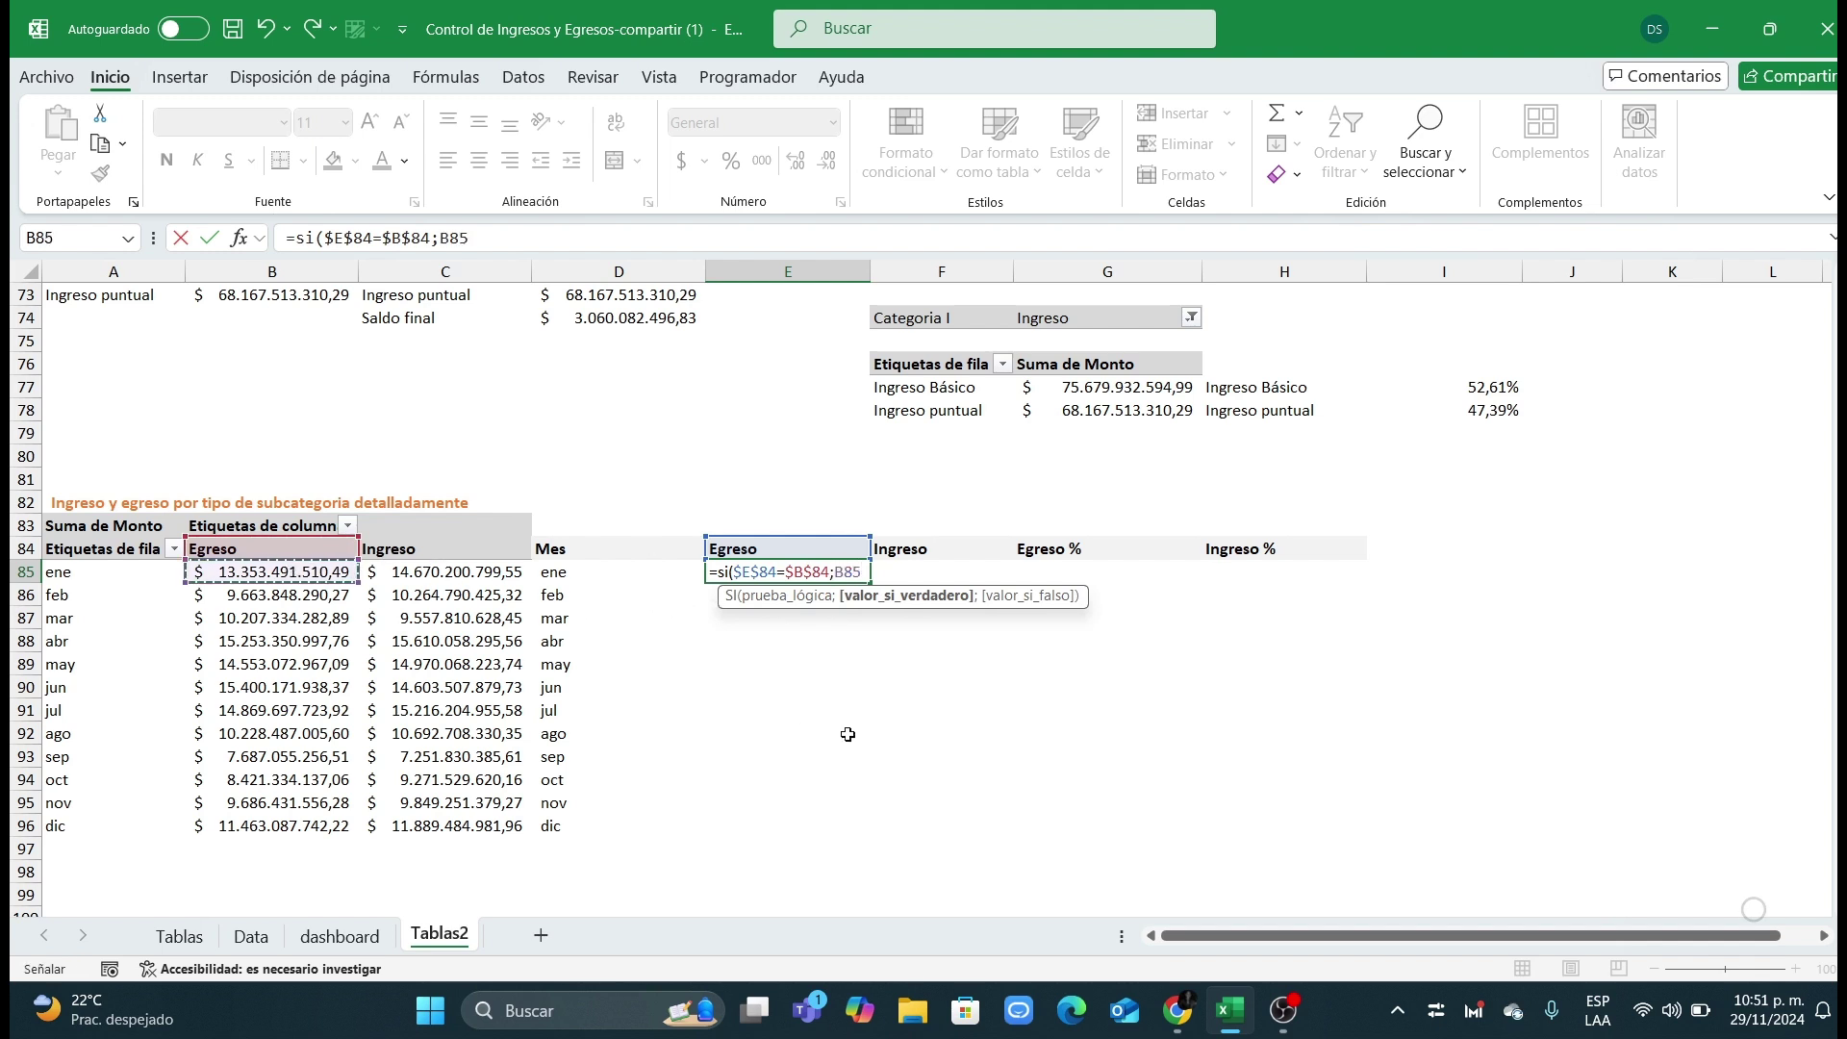
text(;)
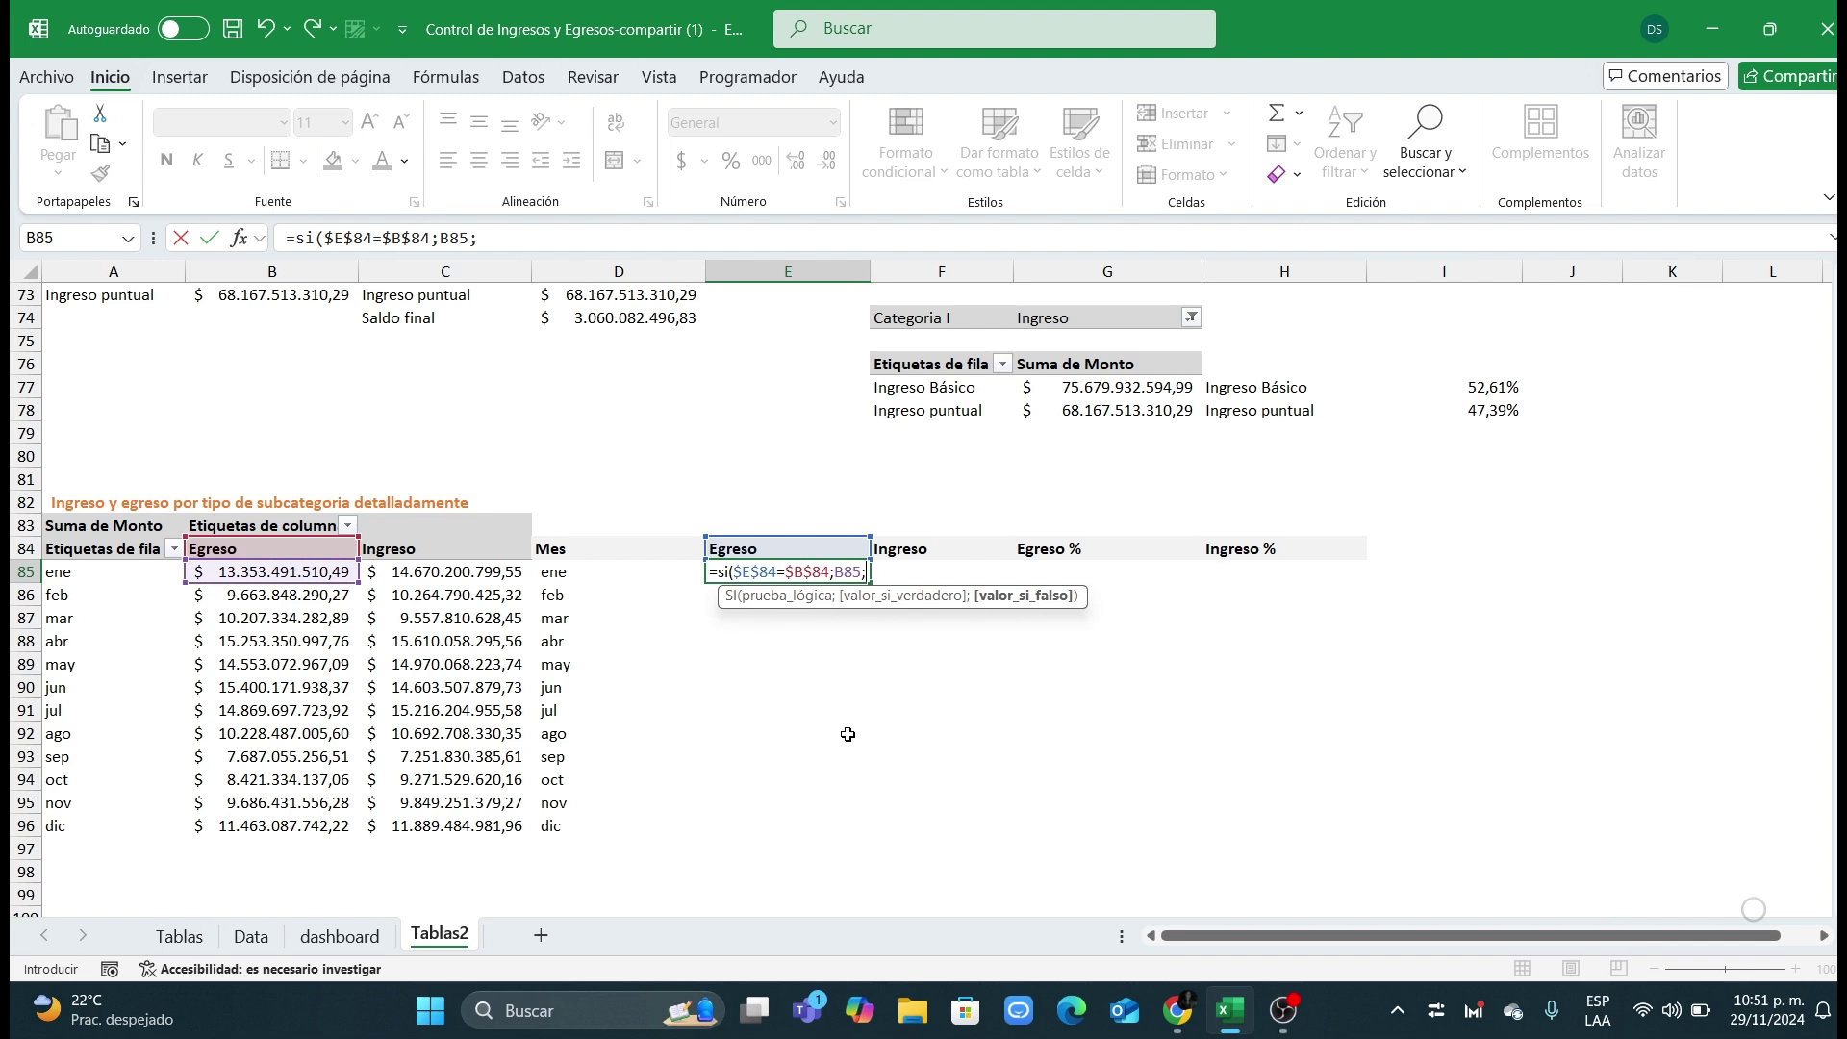
text(""))
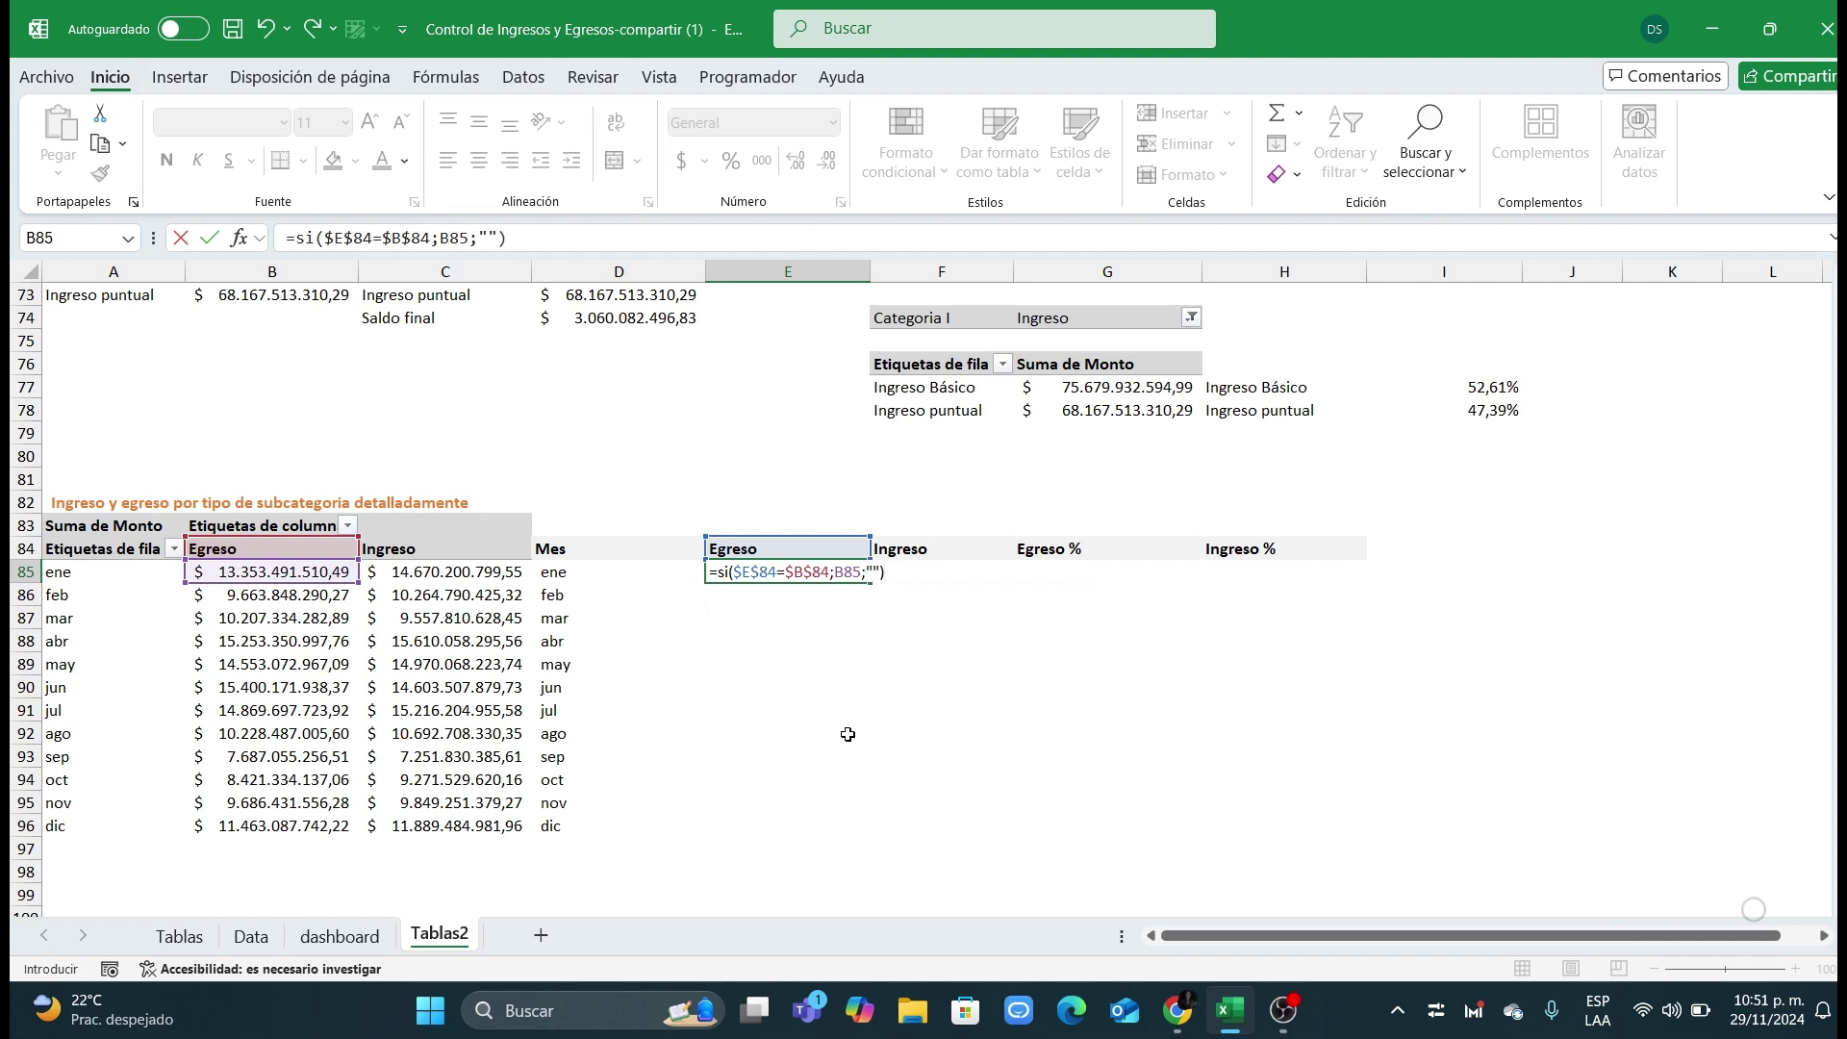
key(Return)
click(847, 572)
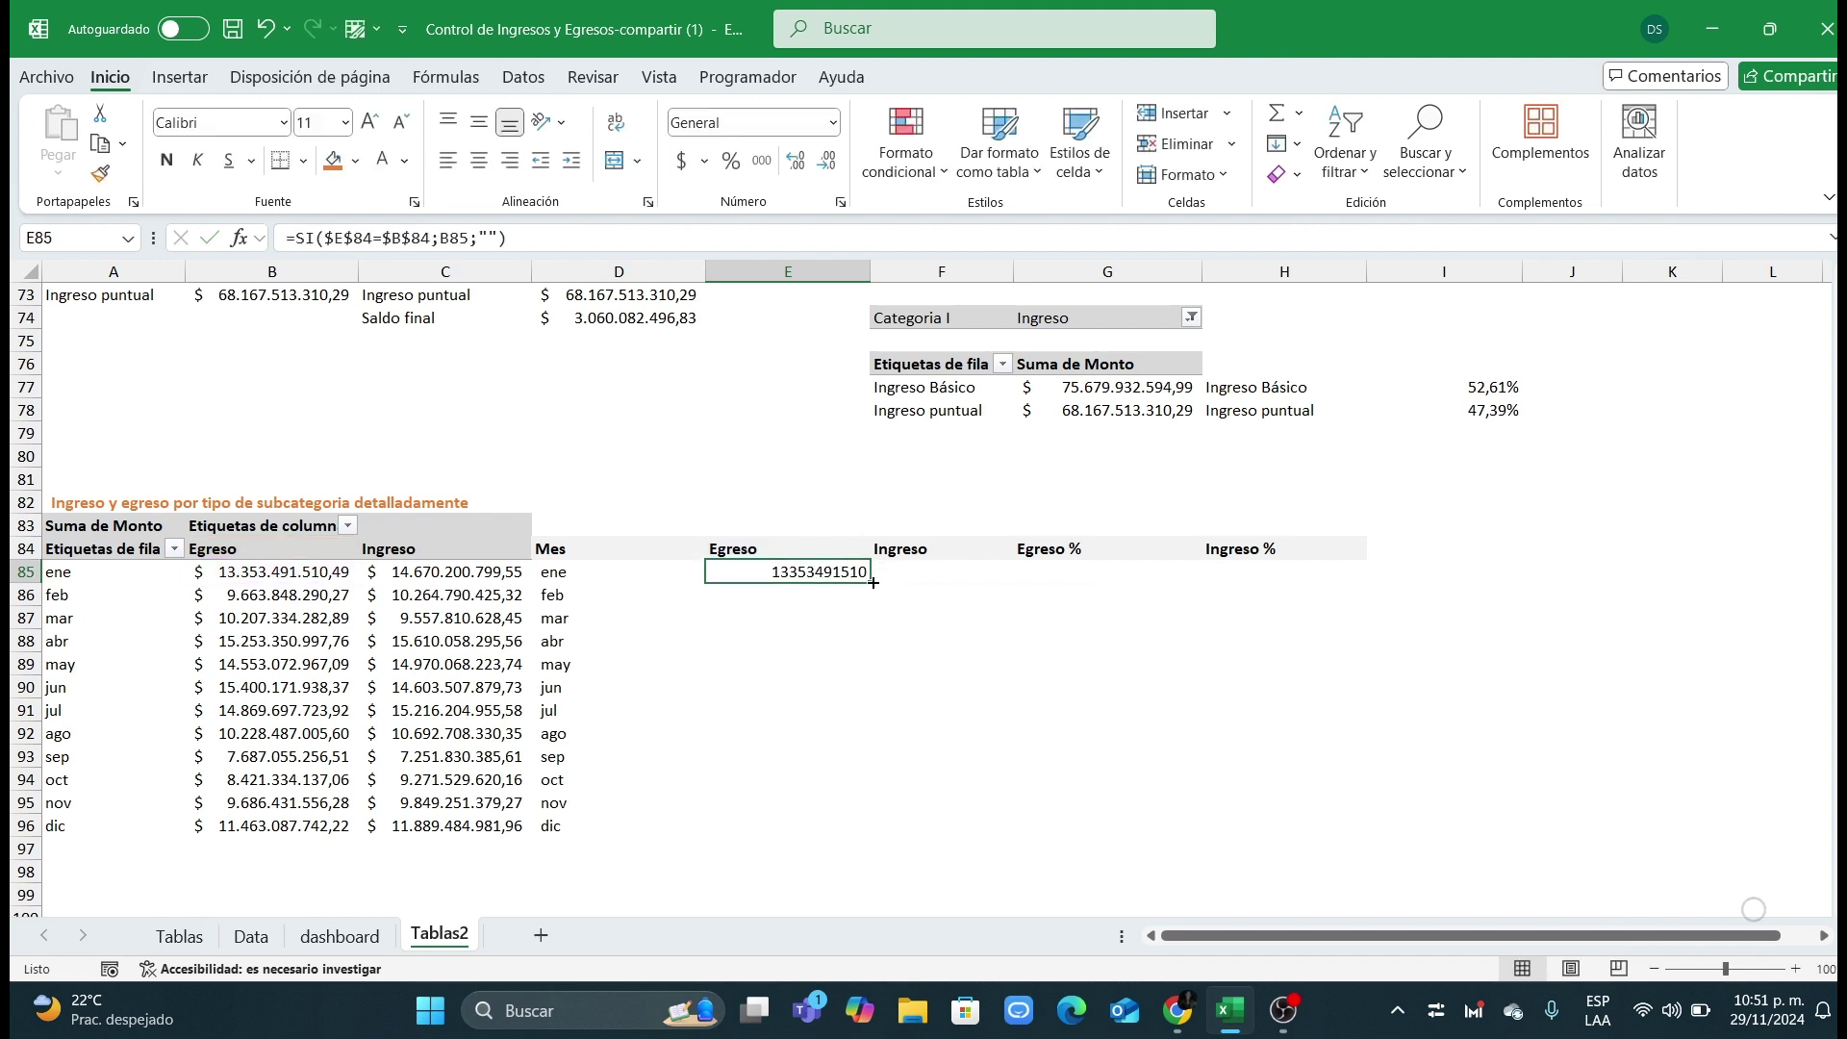
double_click(870, 583)
Step: Enter =SI($F$84=$B$84;B85;"") in F85 under Ingreso and fill it down to F96
click(927, 566)
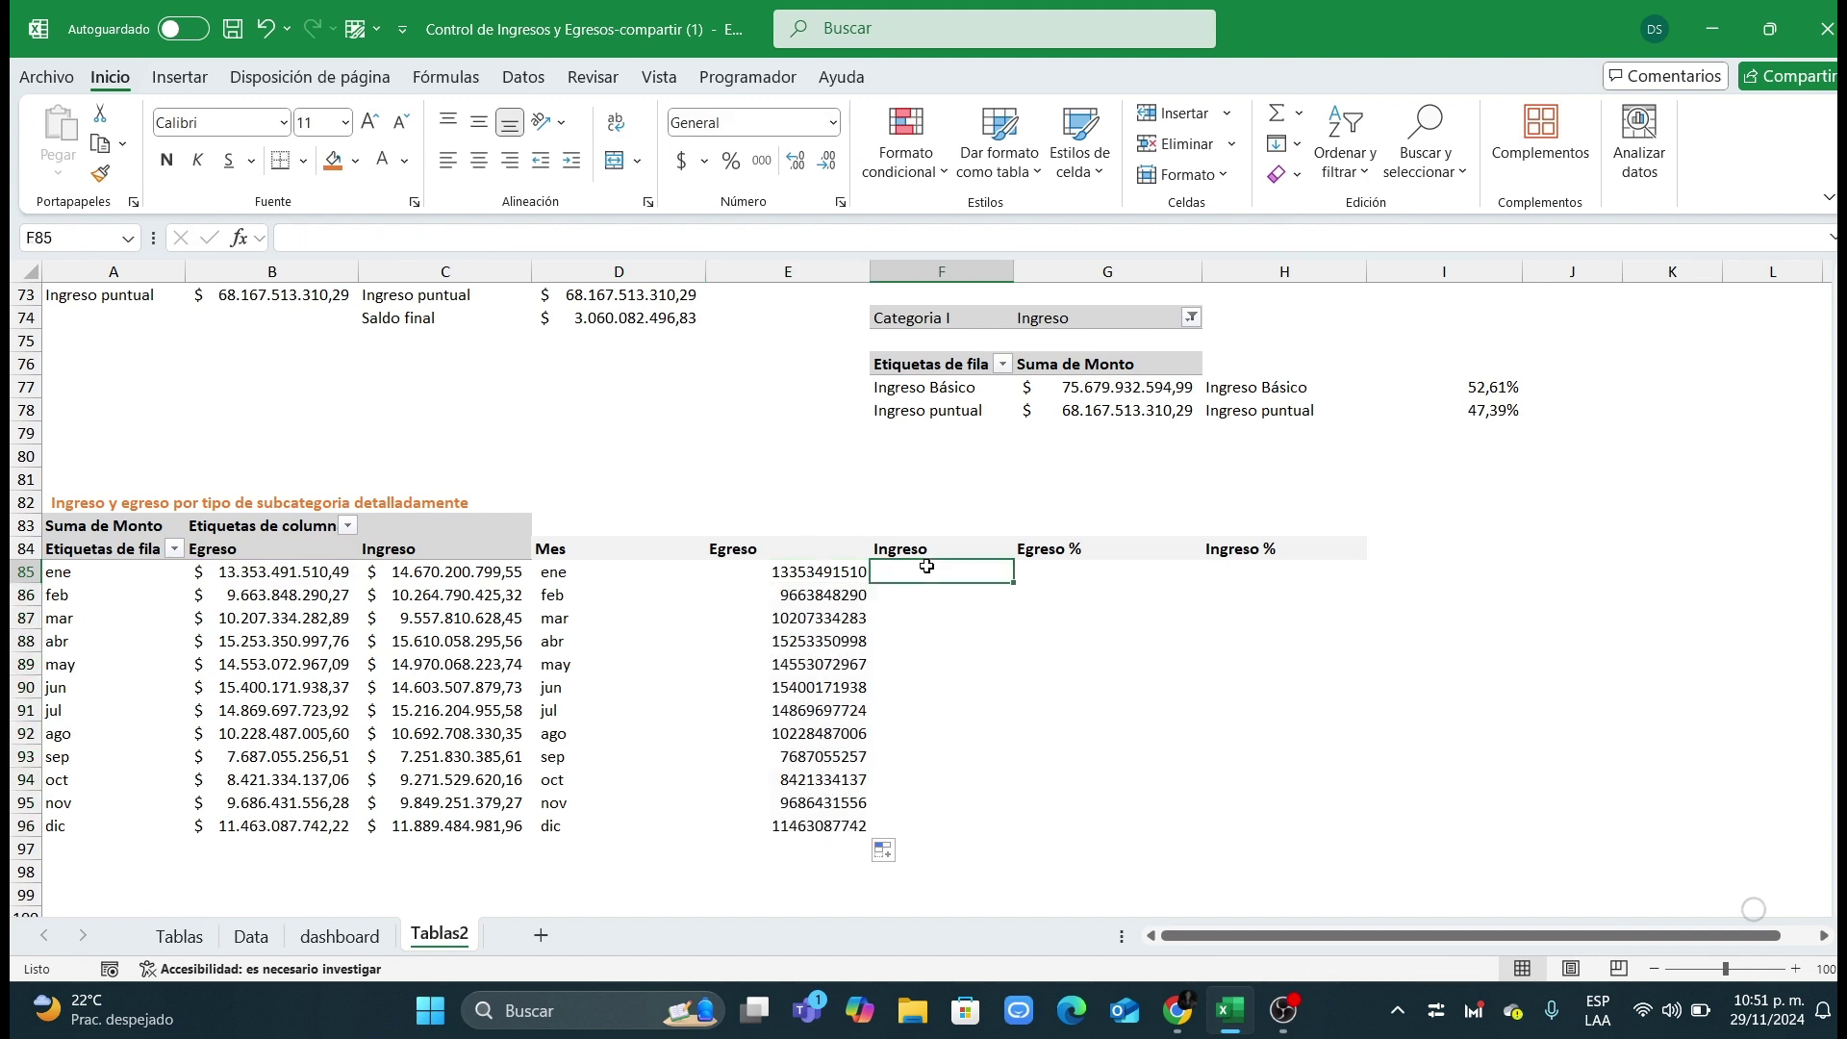
text(=si()
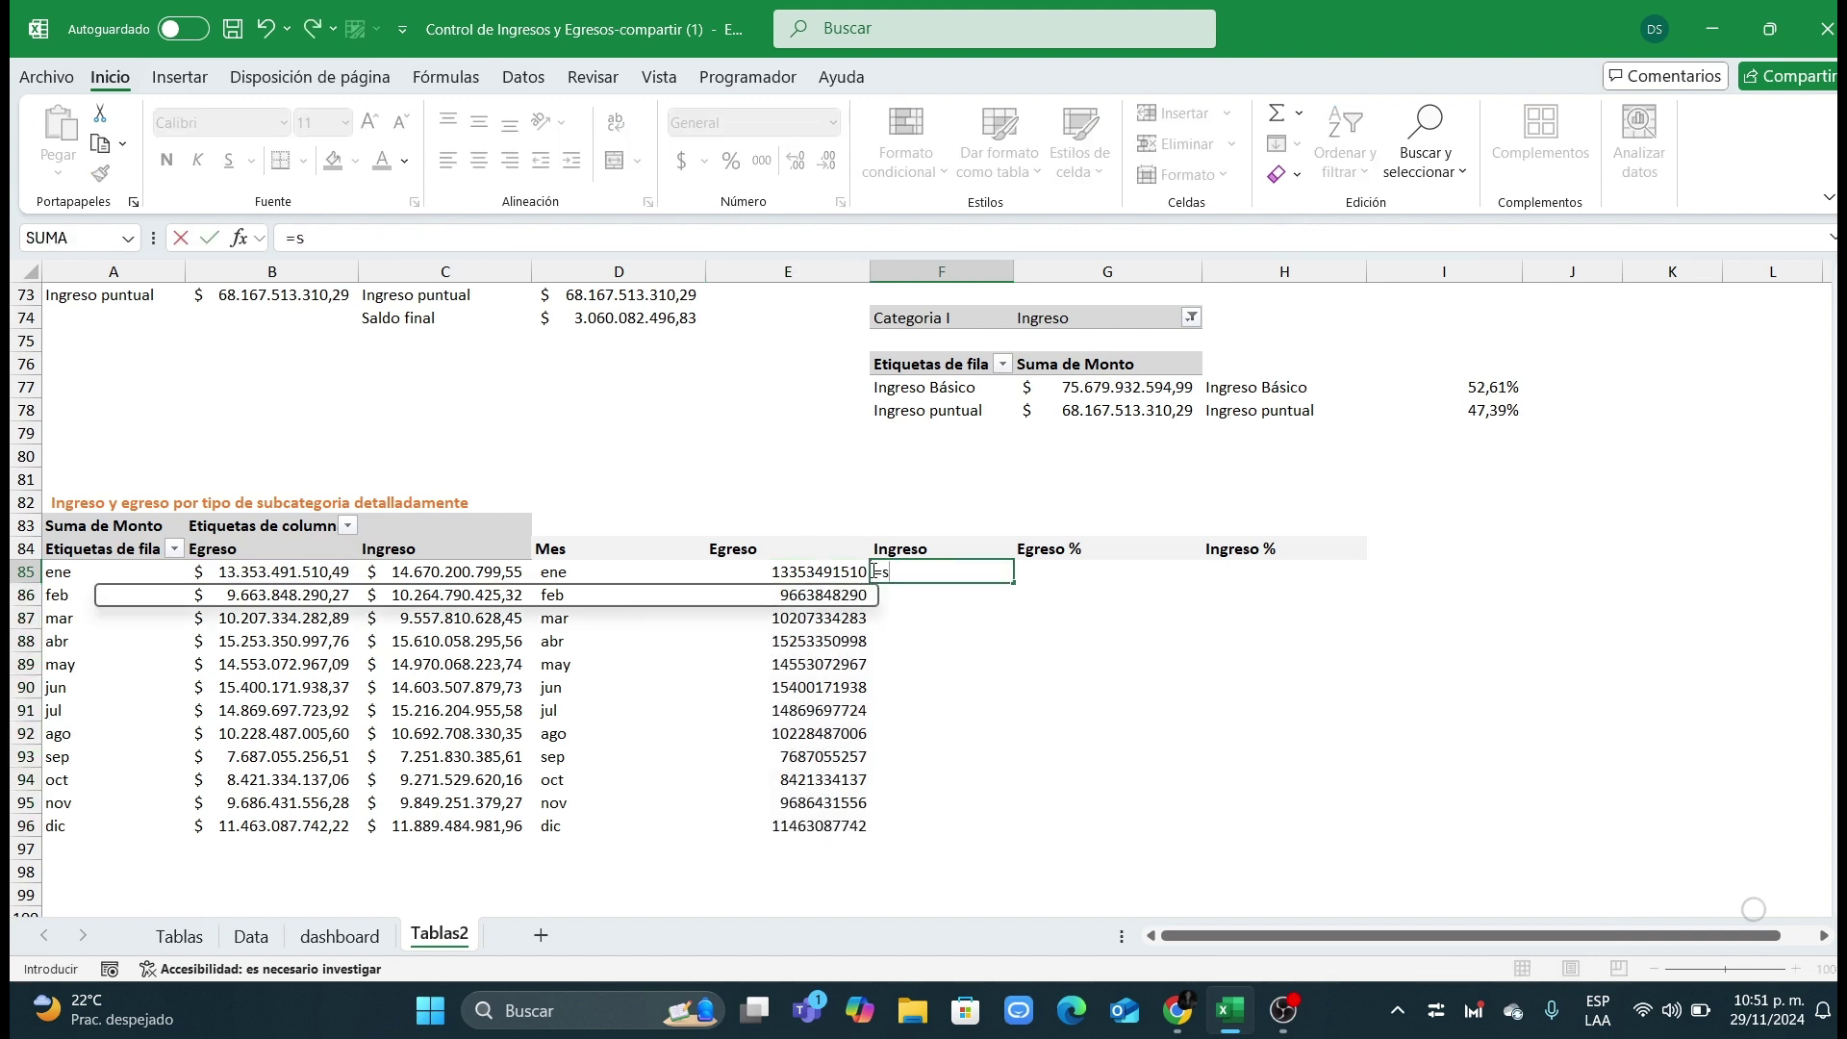
click(935, 548)
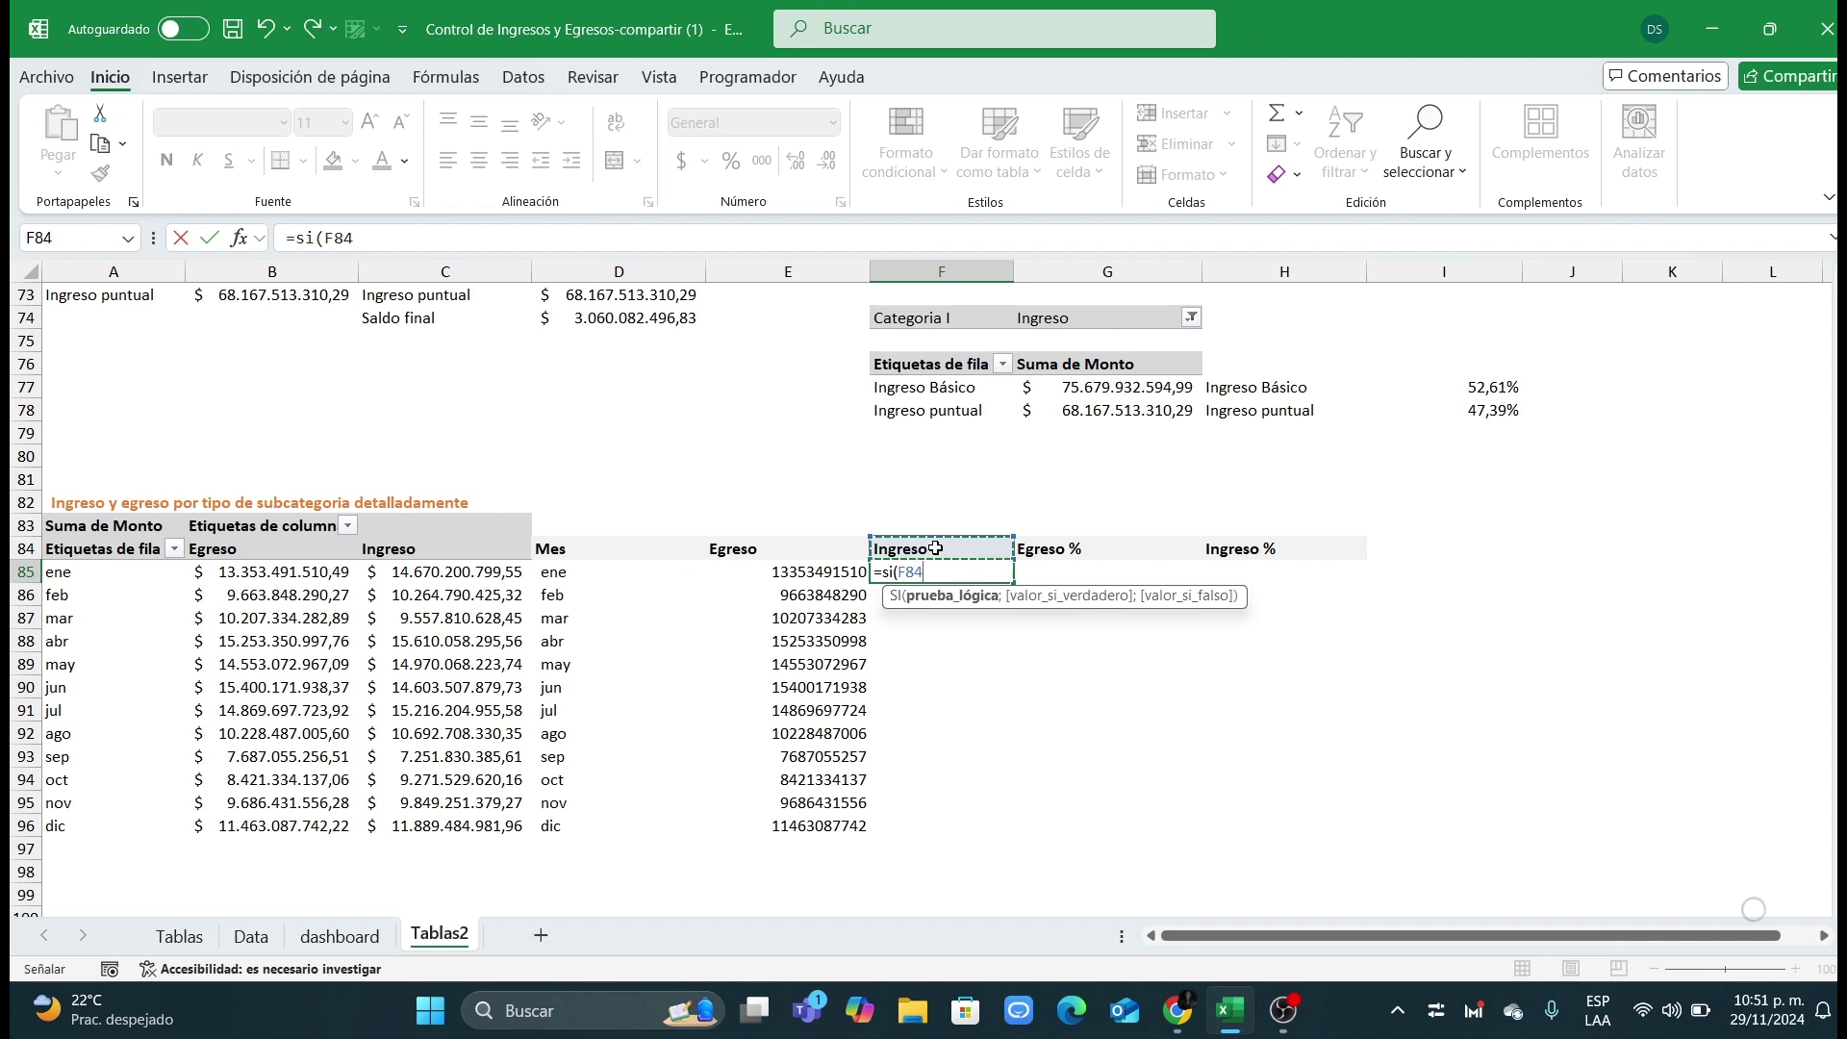
key(F4)
text(;)
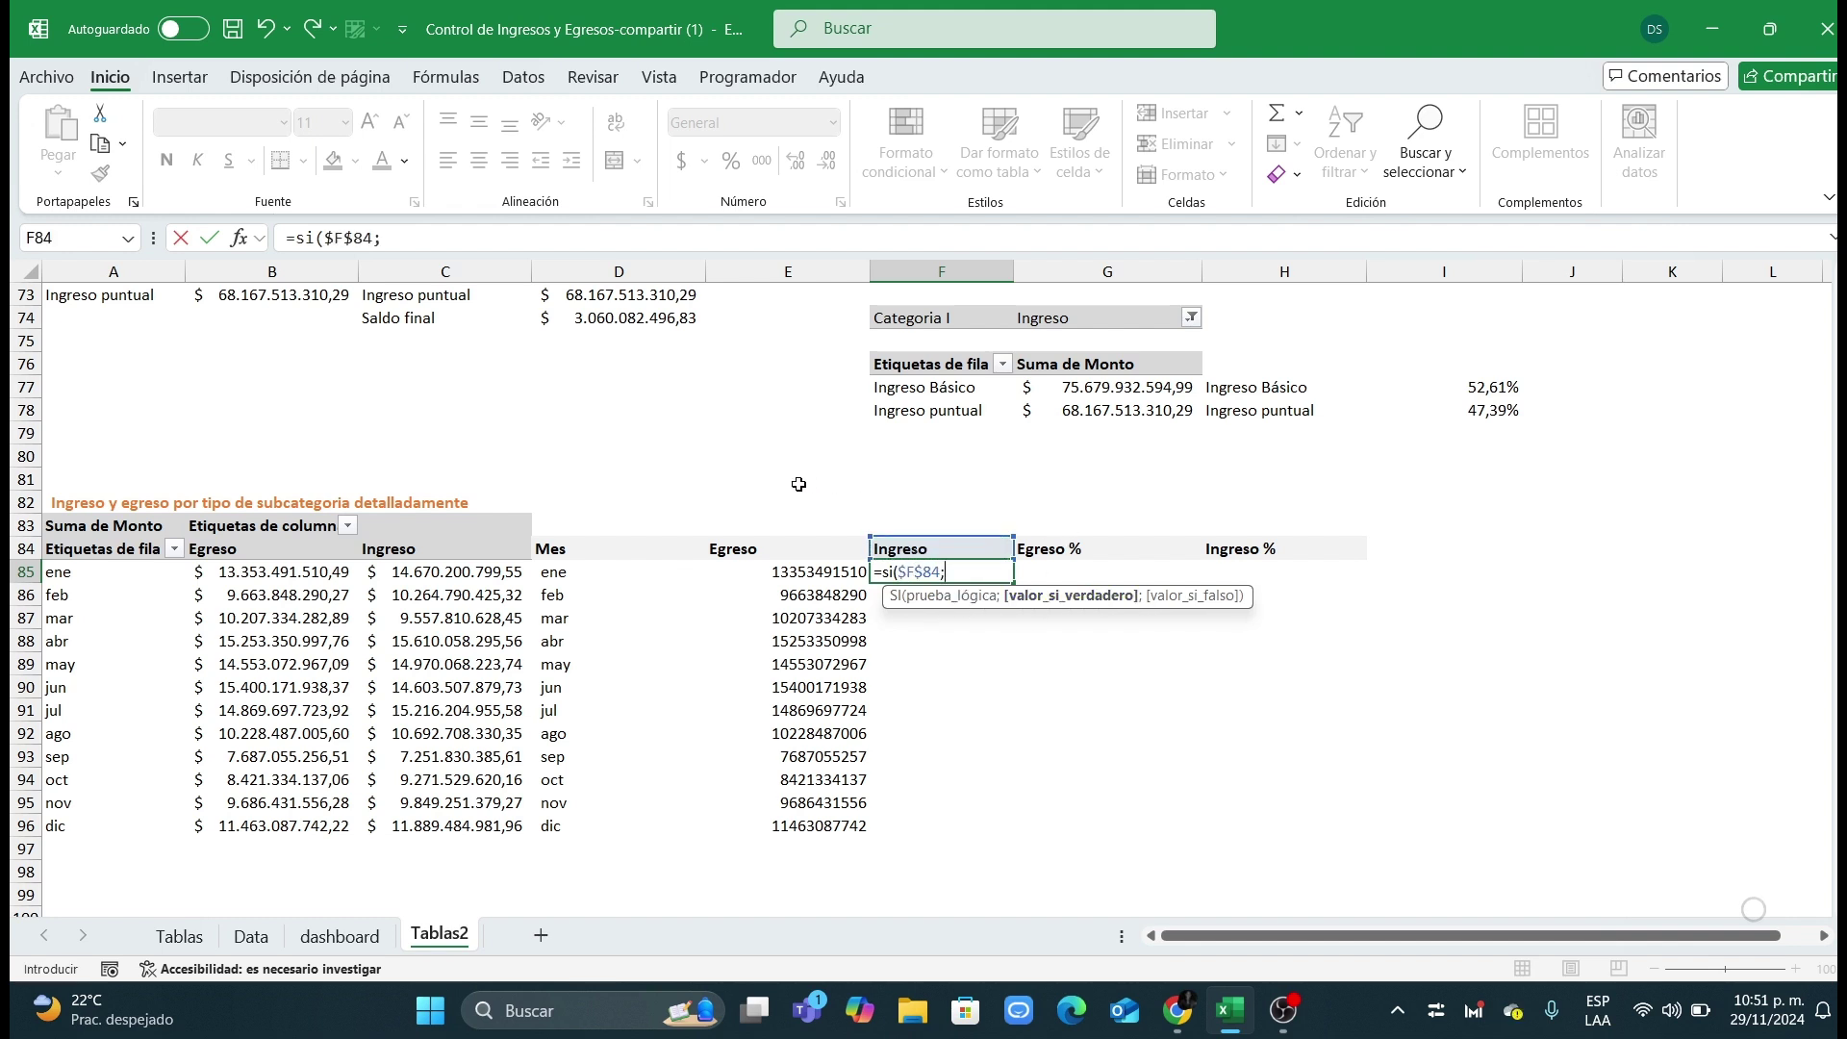
key(BackSpace)
text(=)
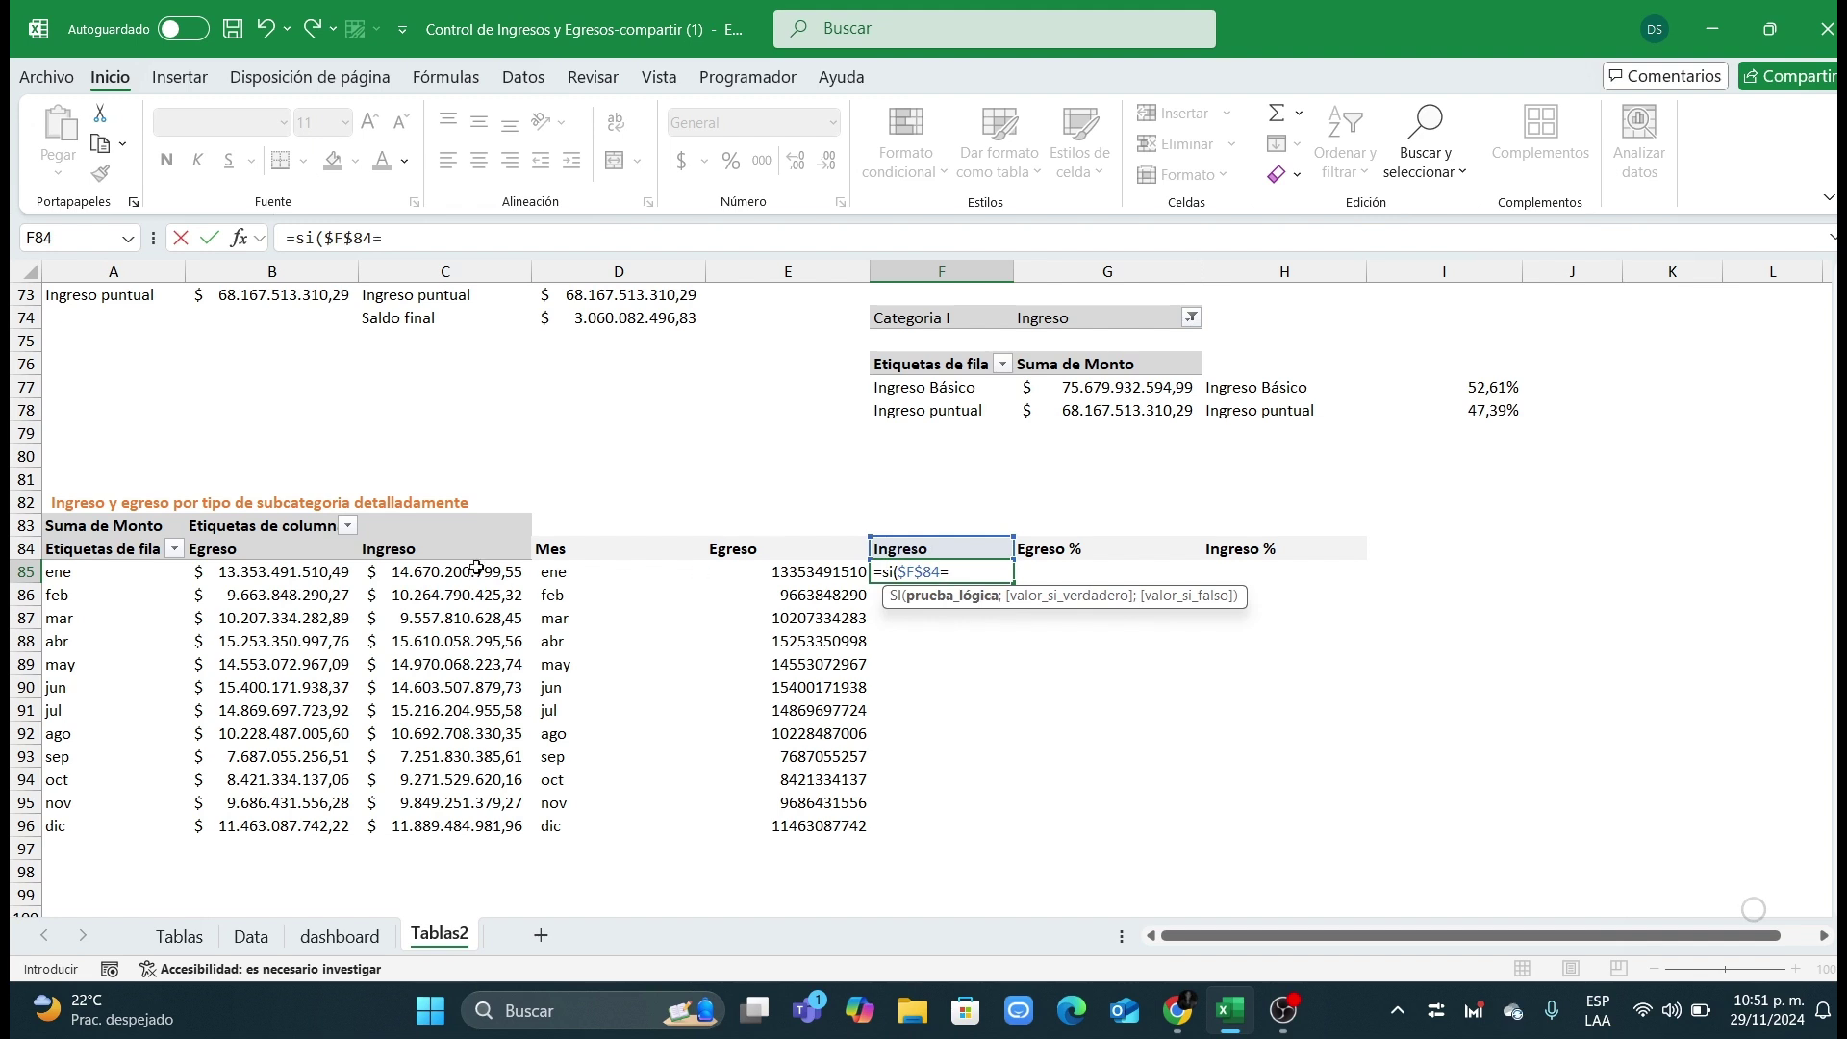
click(283, 553)
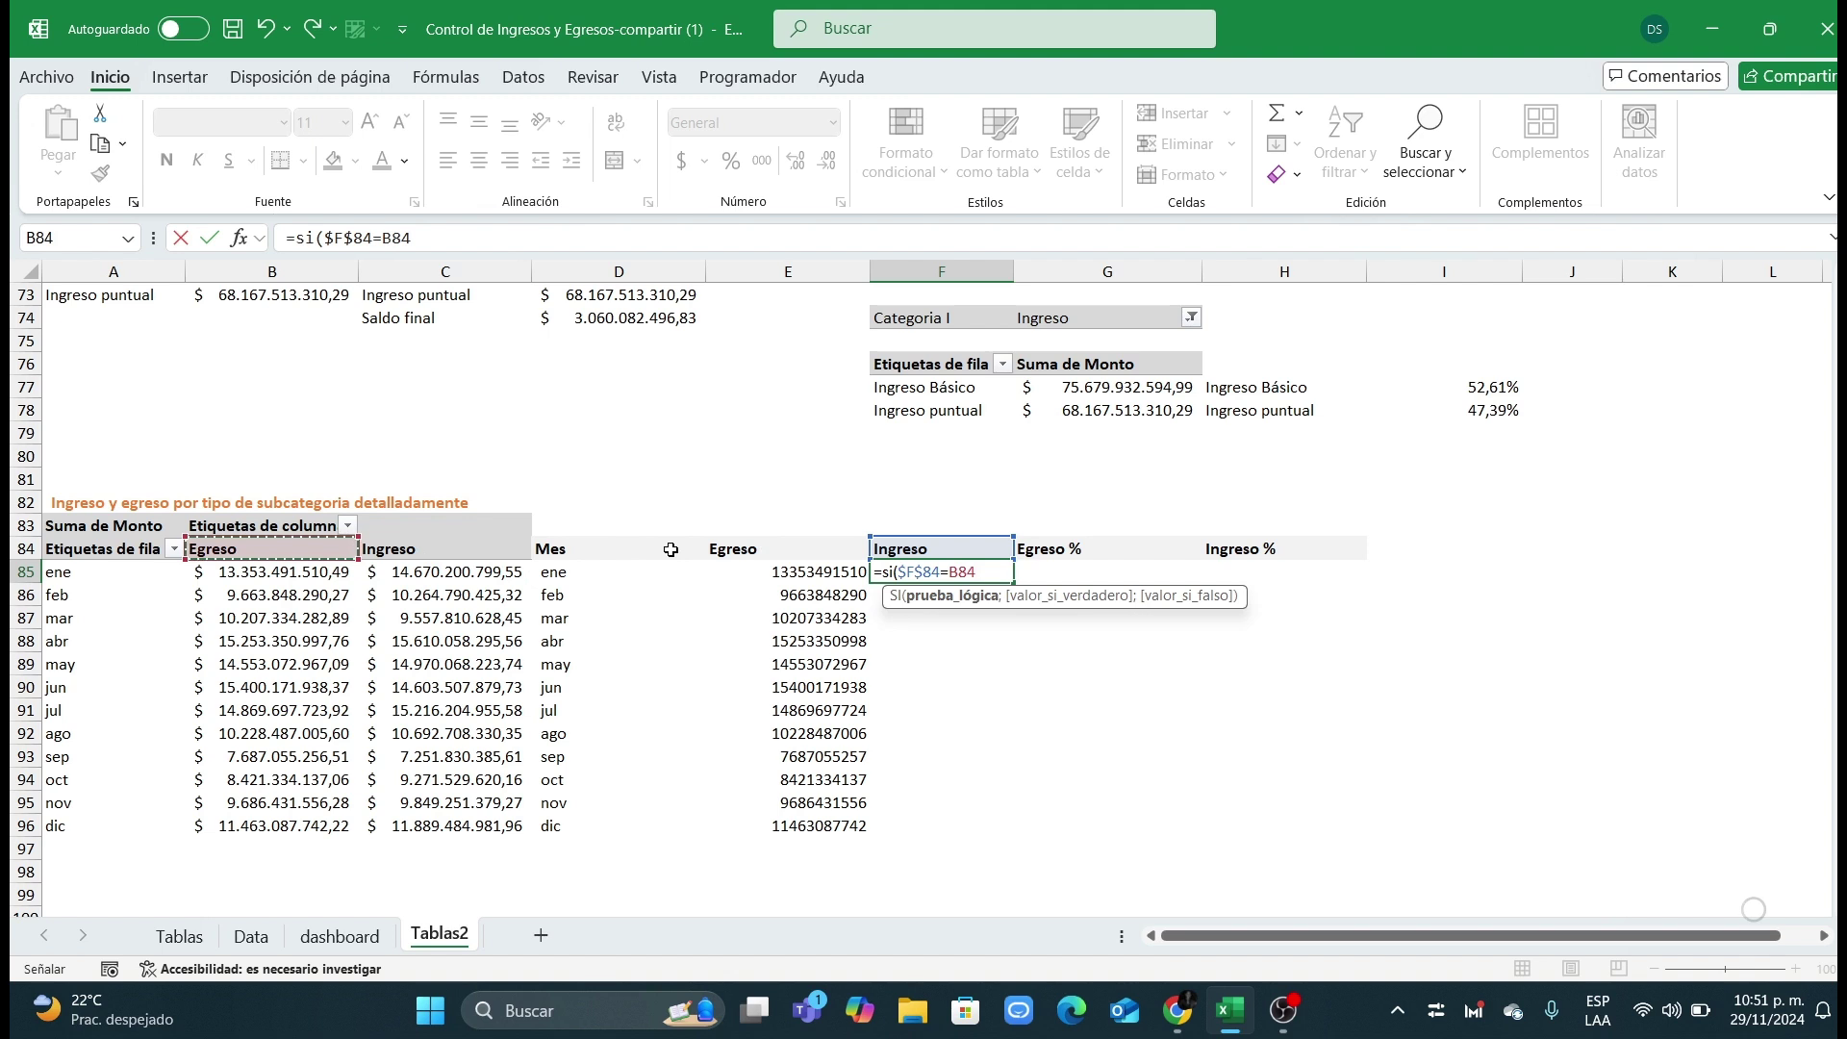
key(F4)
text(;)
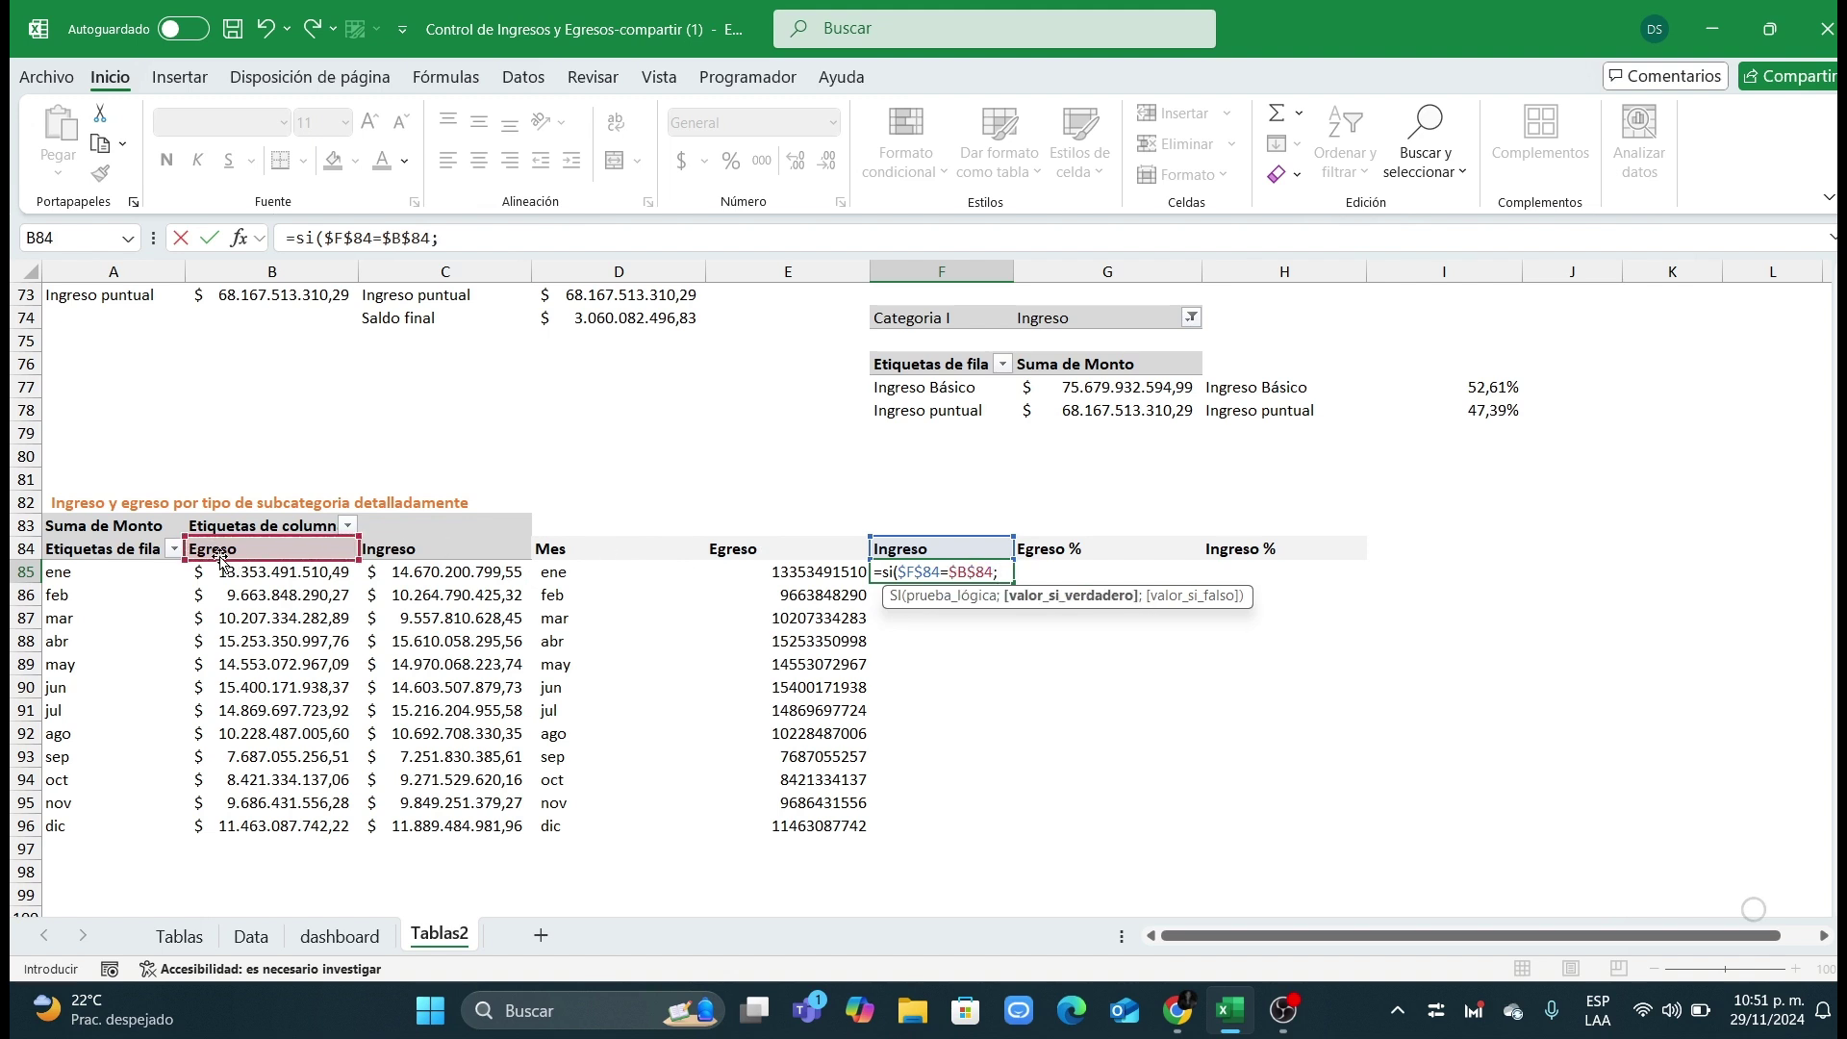
click(300, 576)
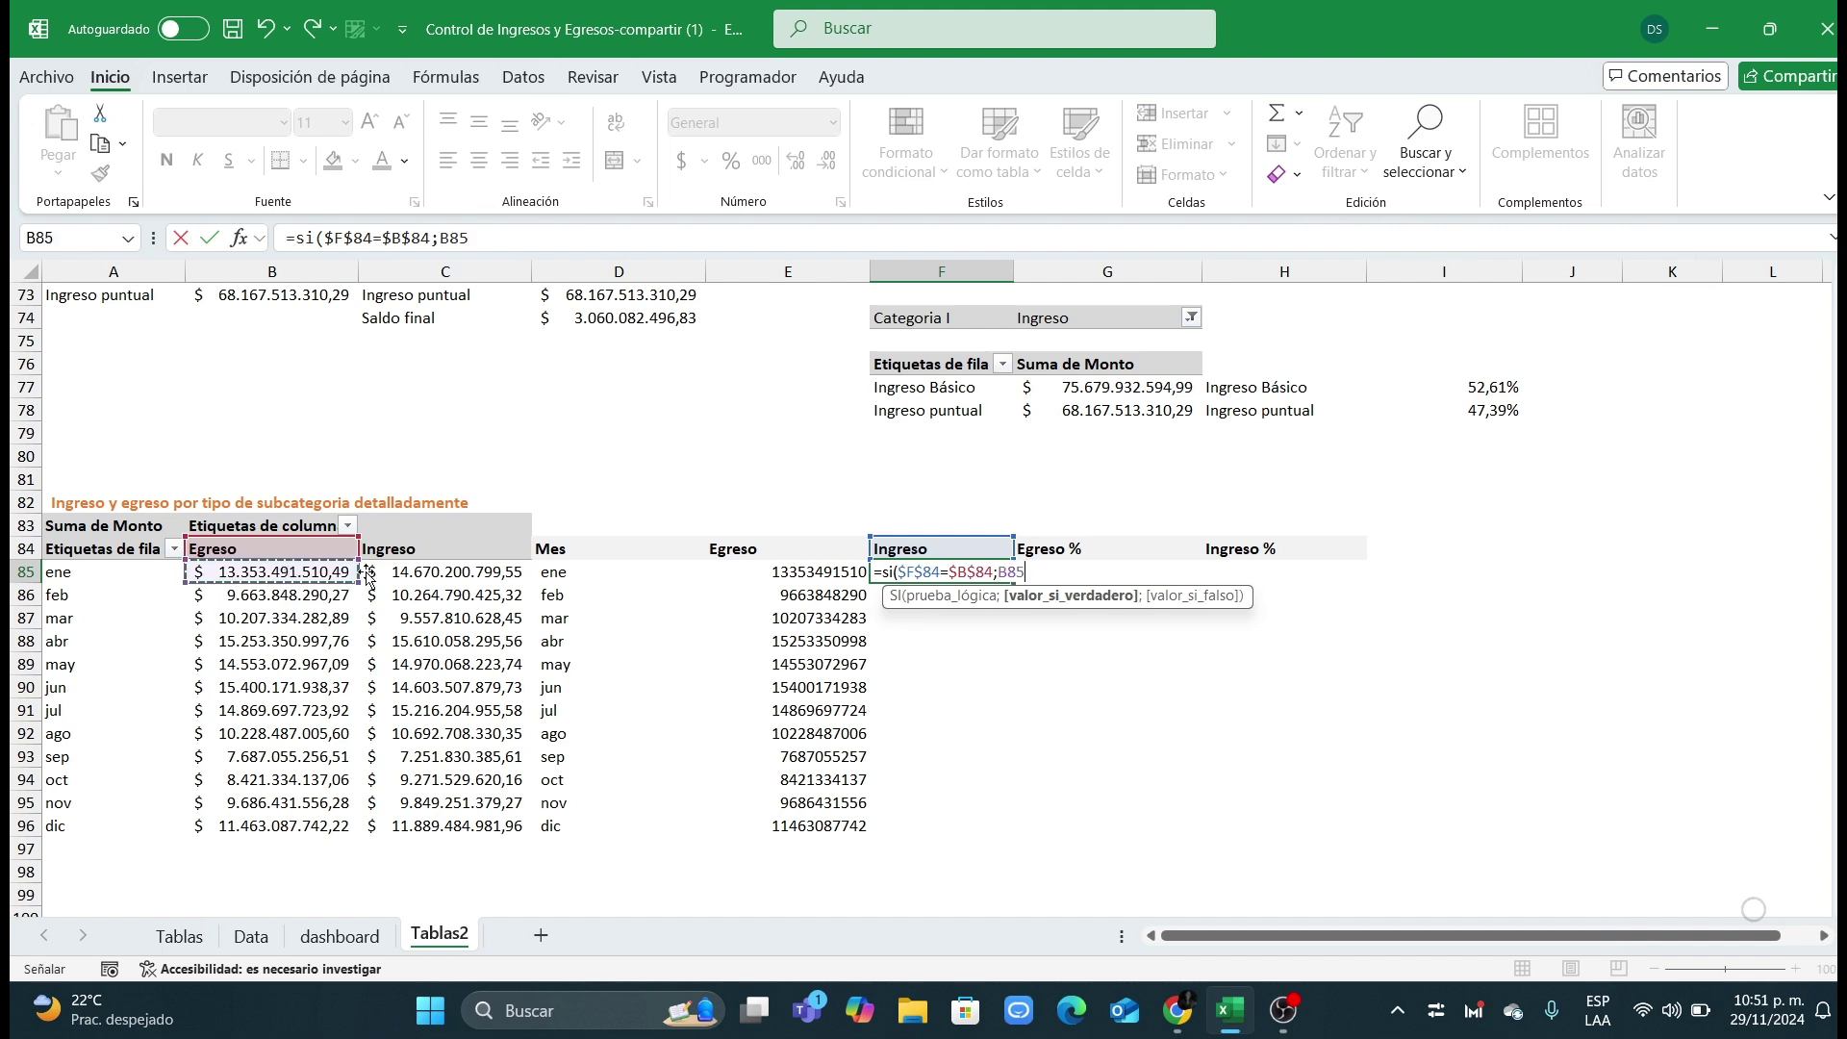
text(;)
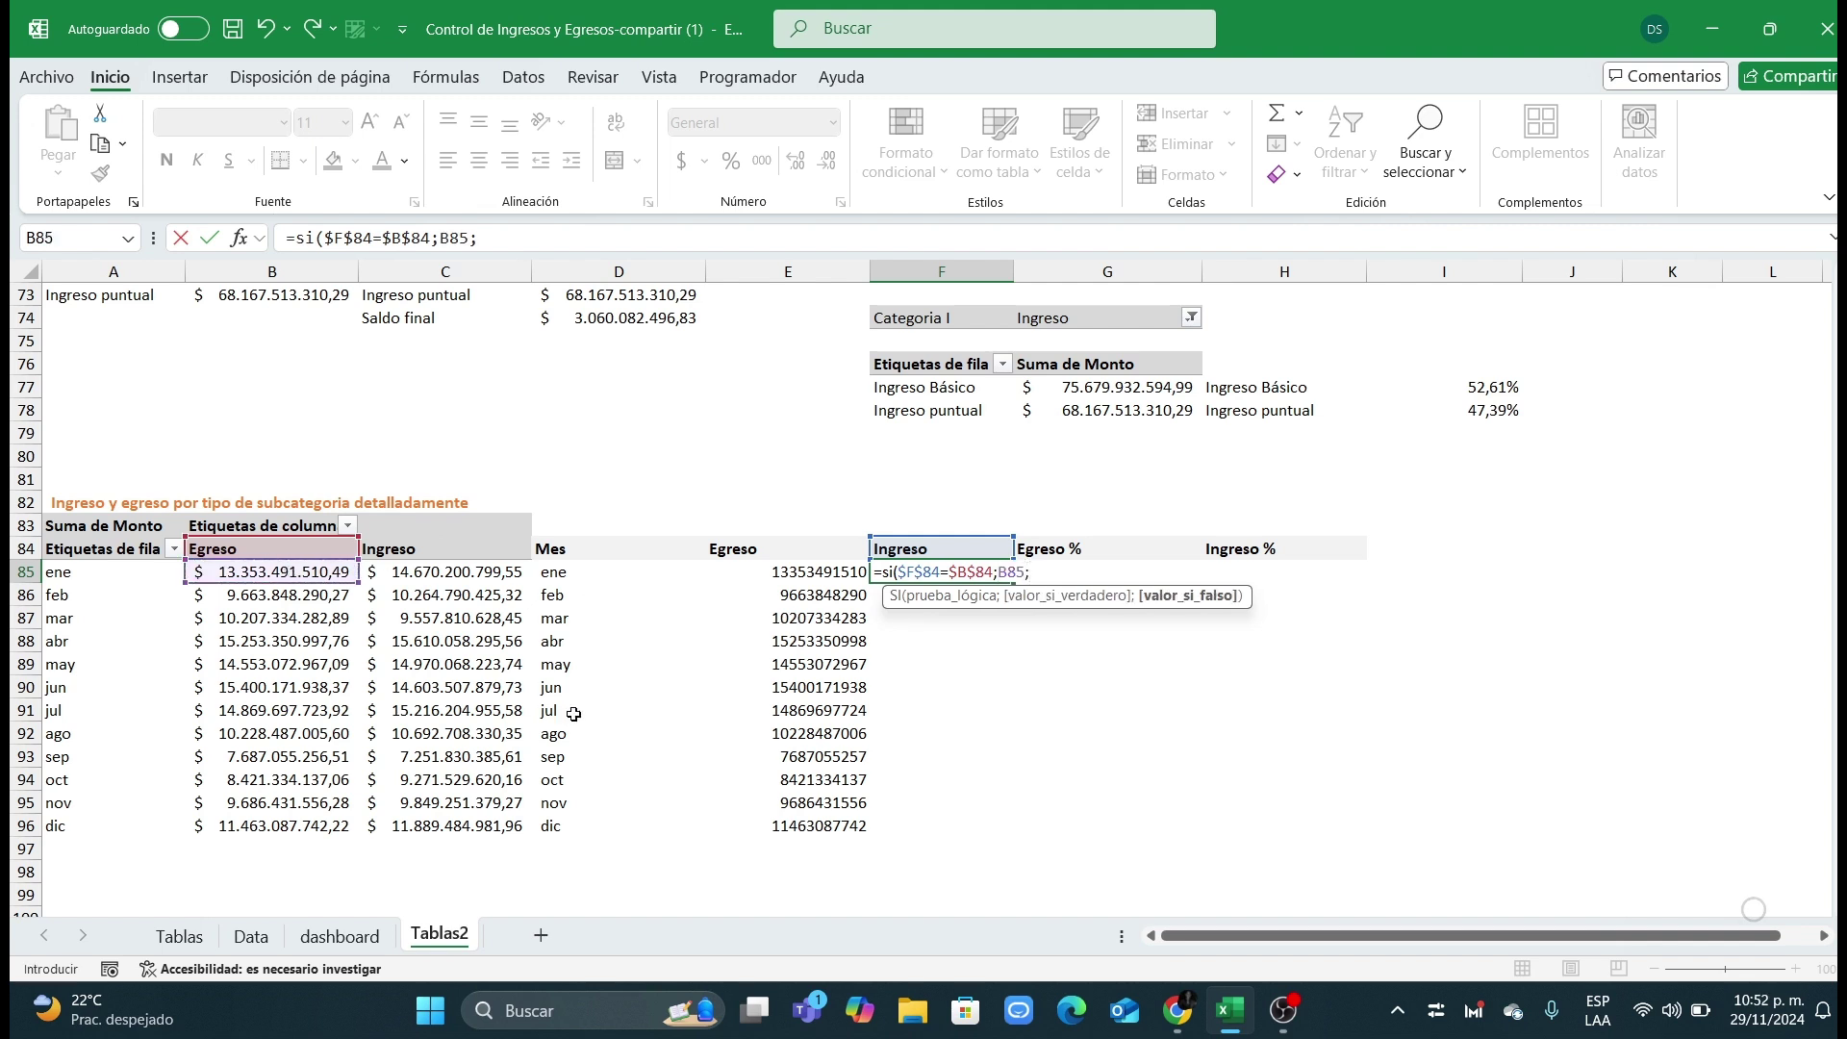
key(Return)
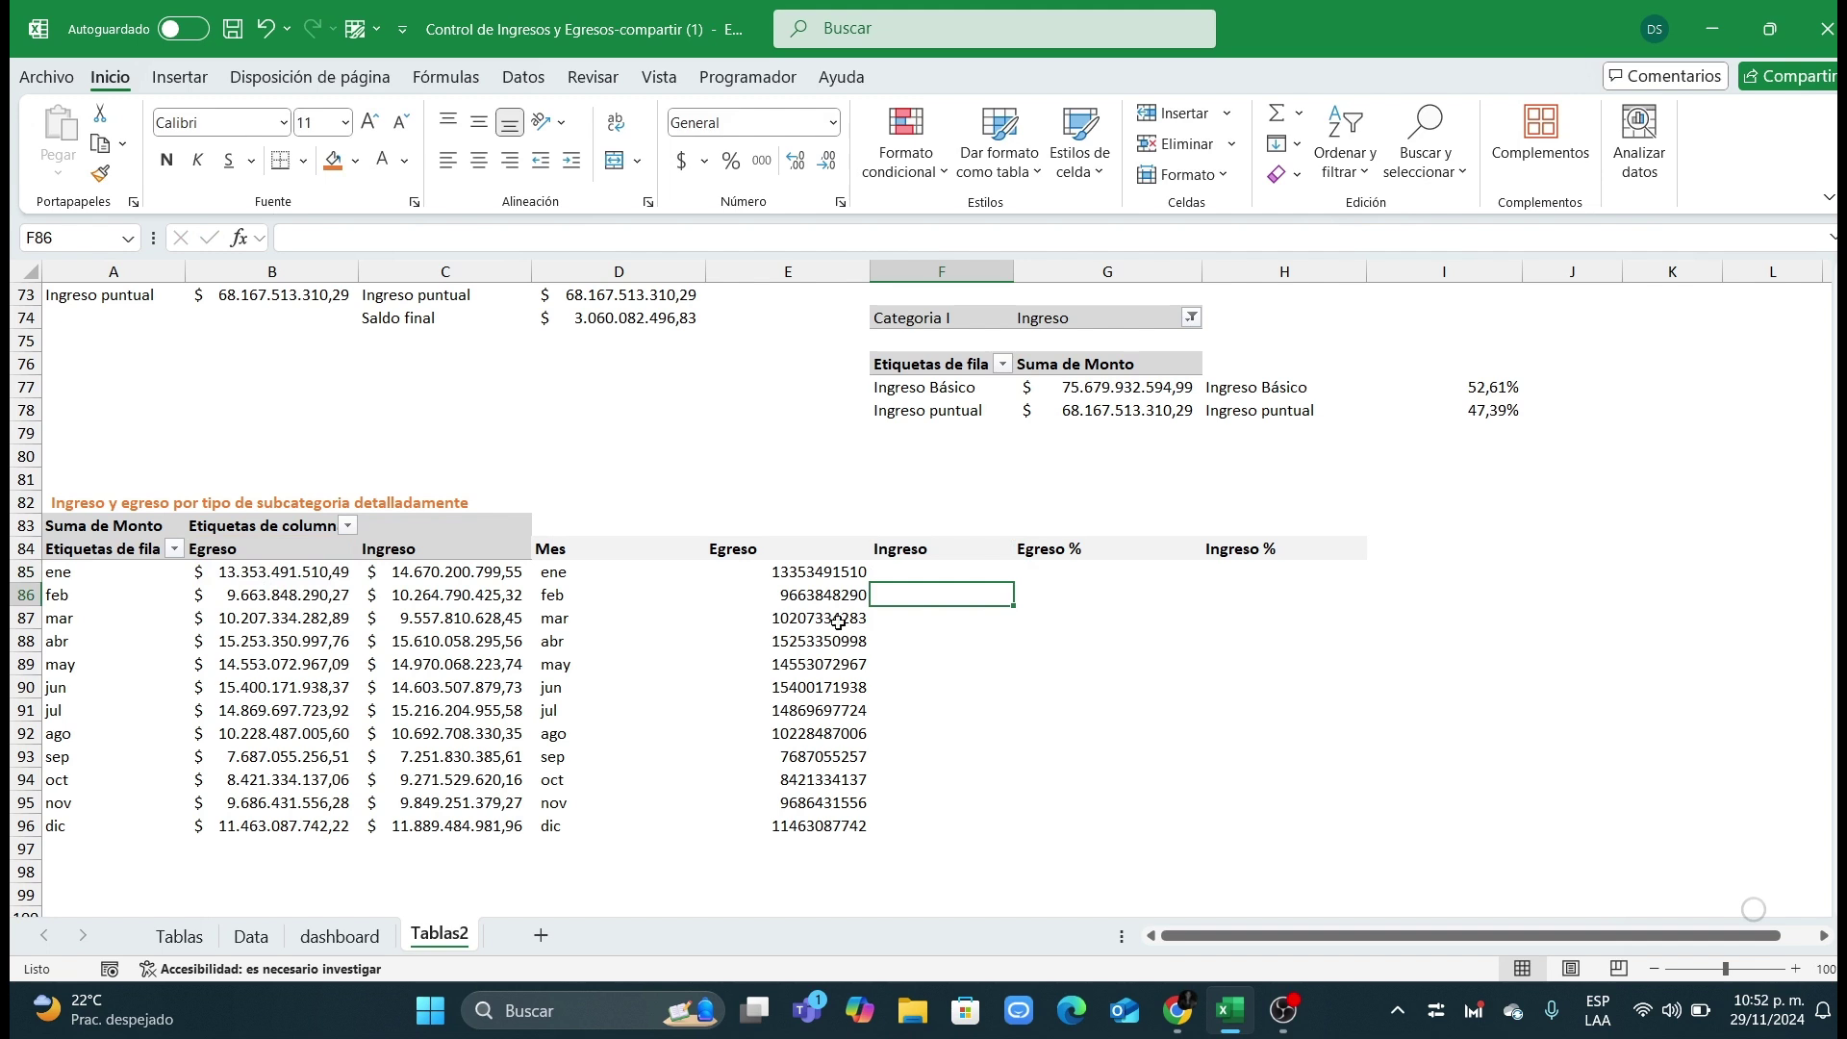
click(939, 569)
double_click(1012, 584)
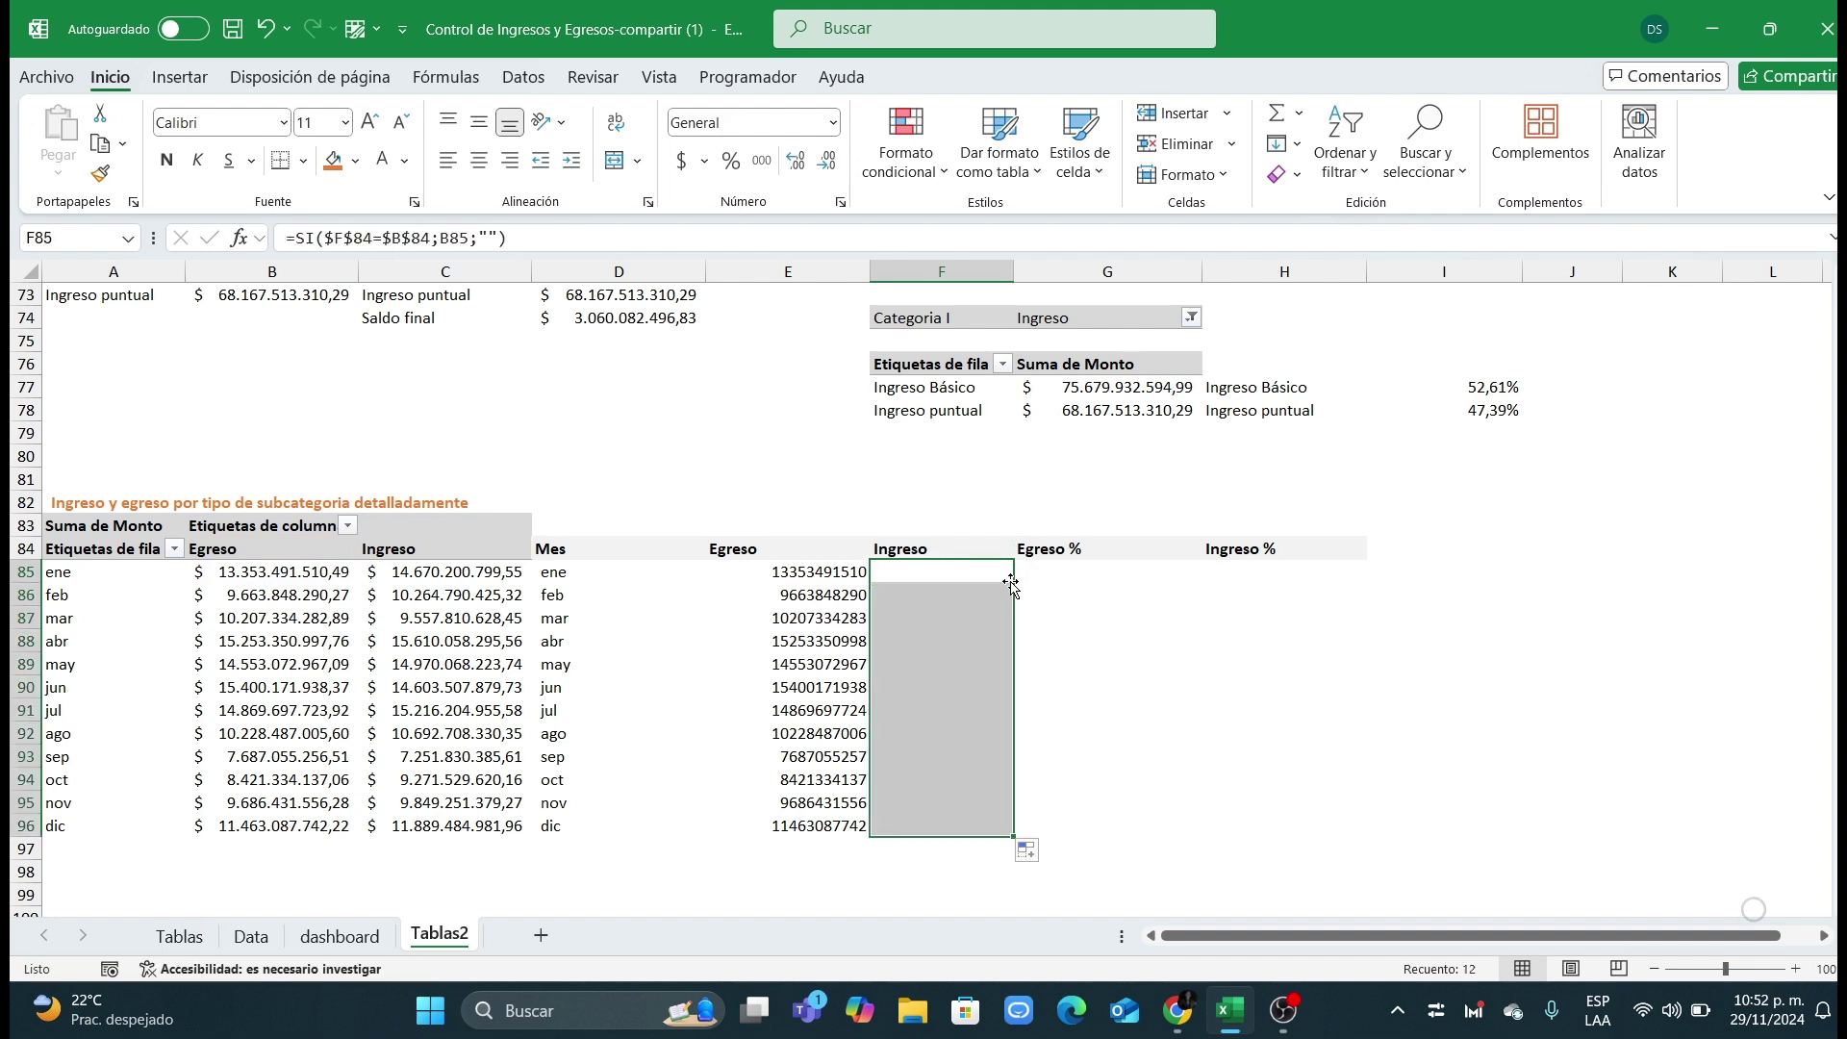
click(1095, 576)
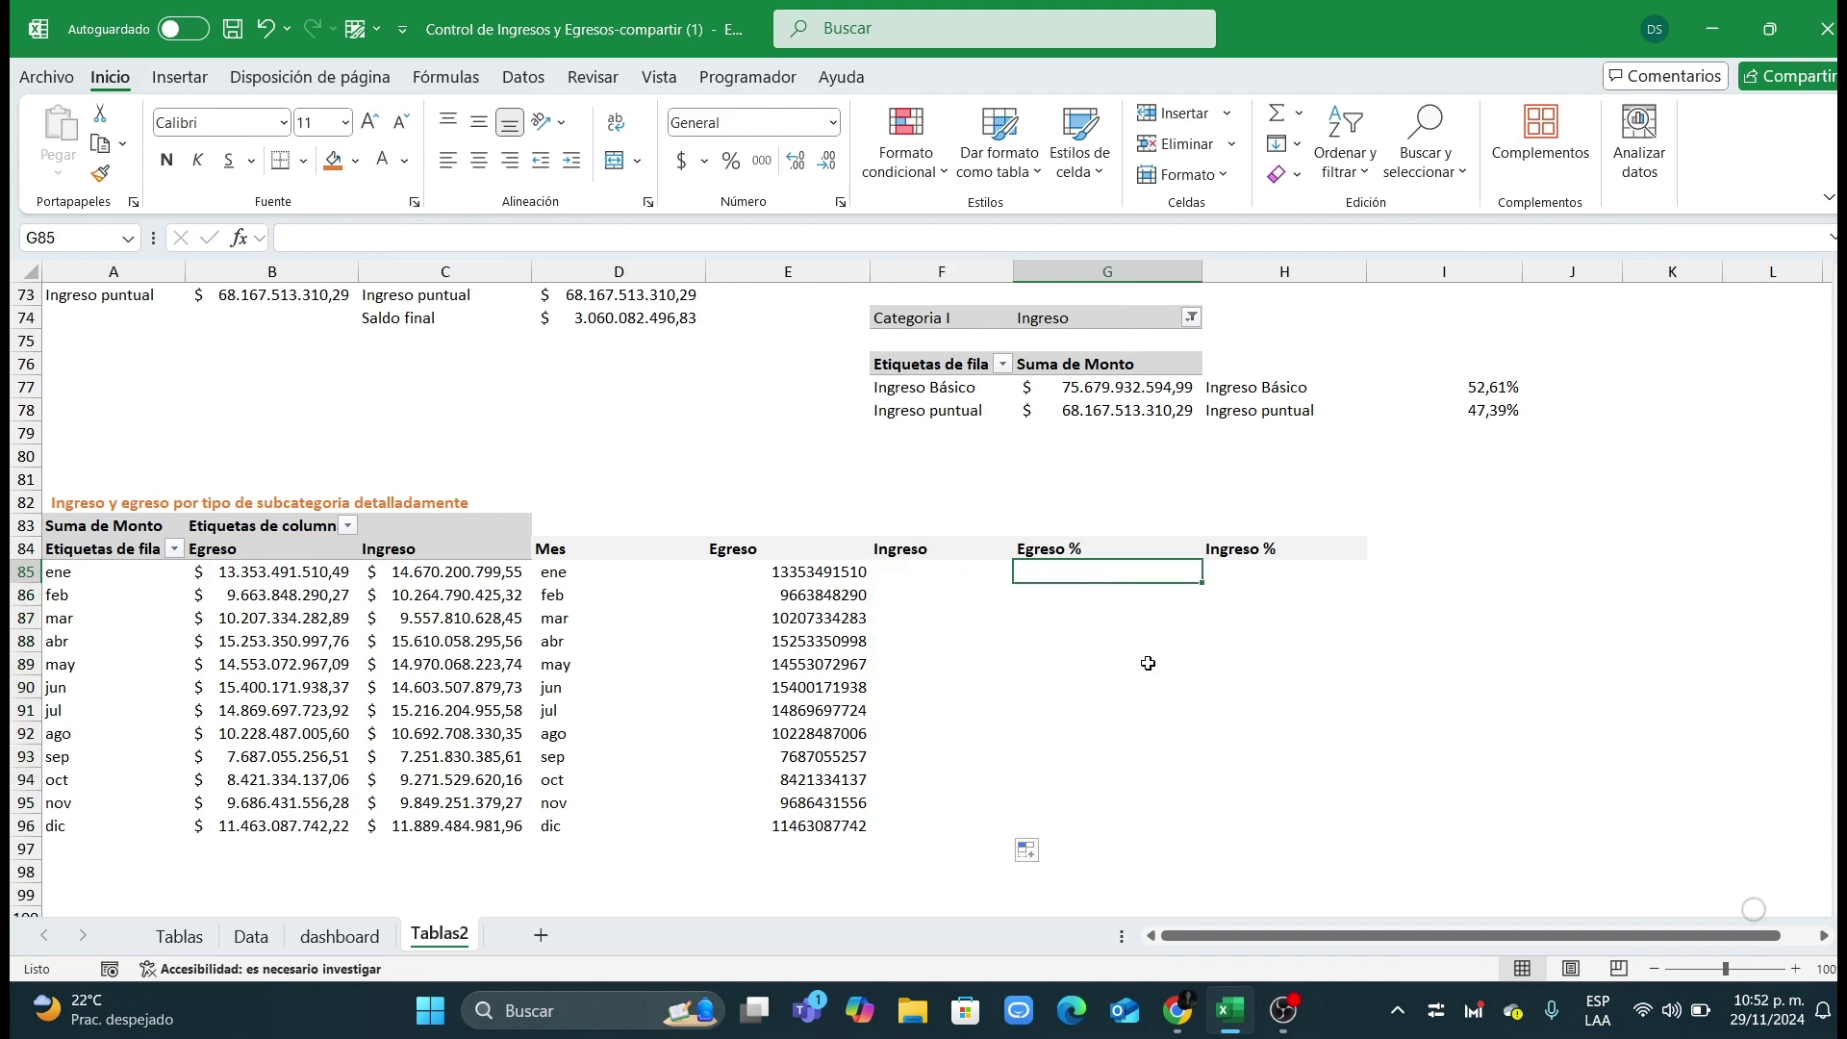
text(=si.er)
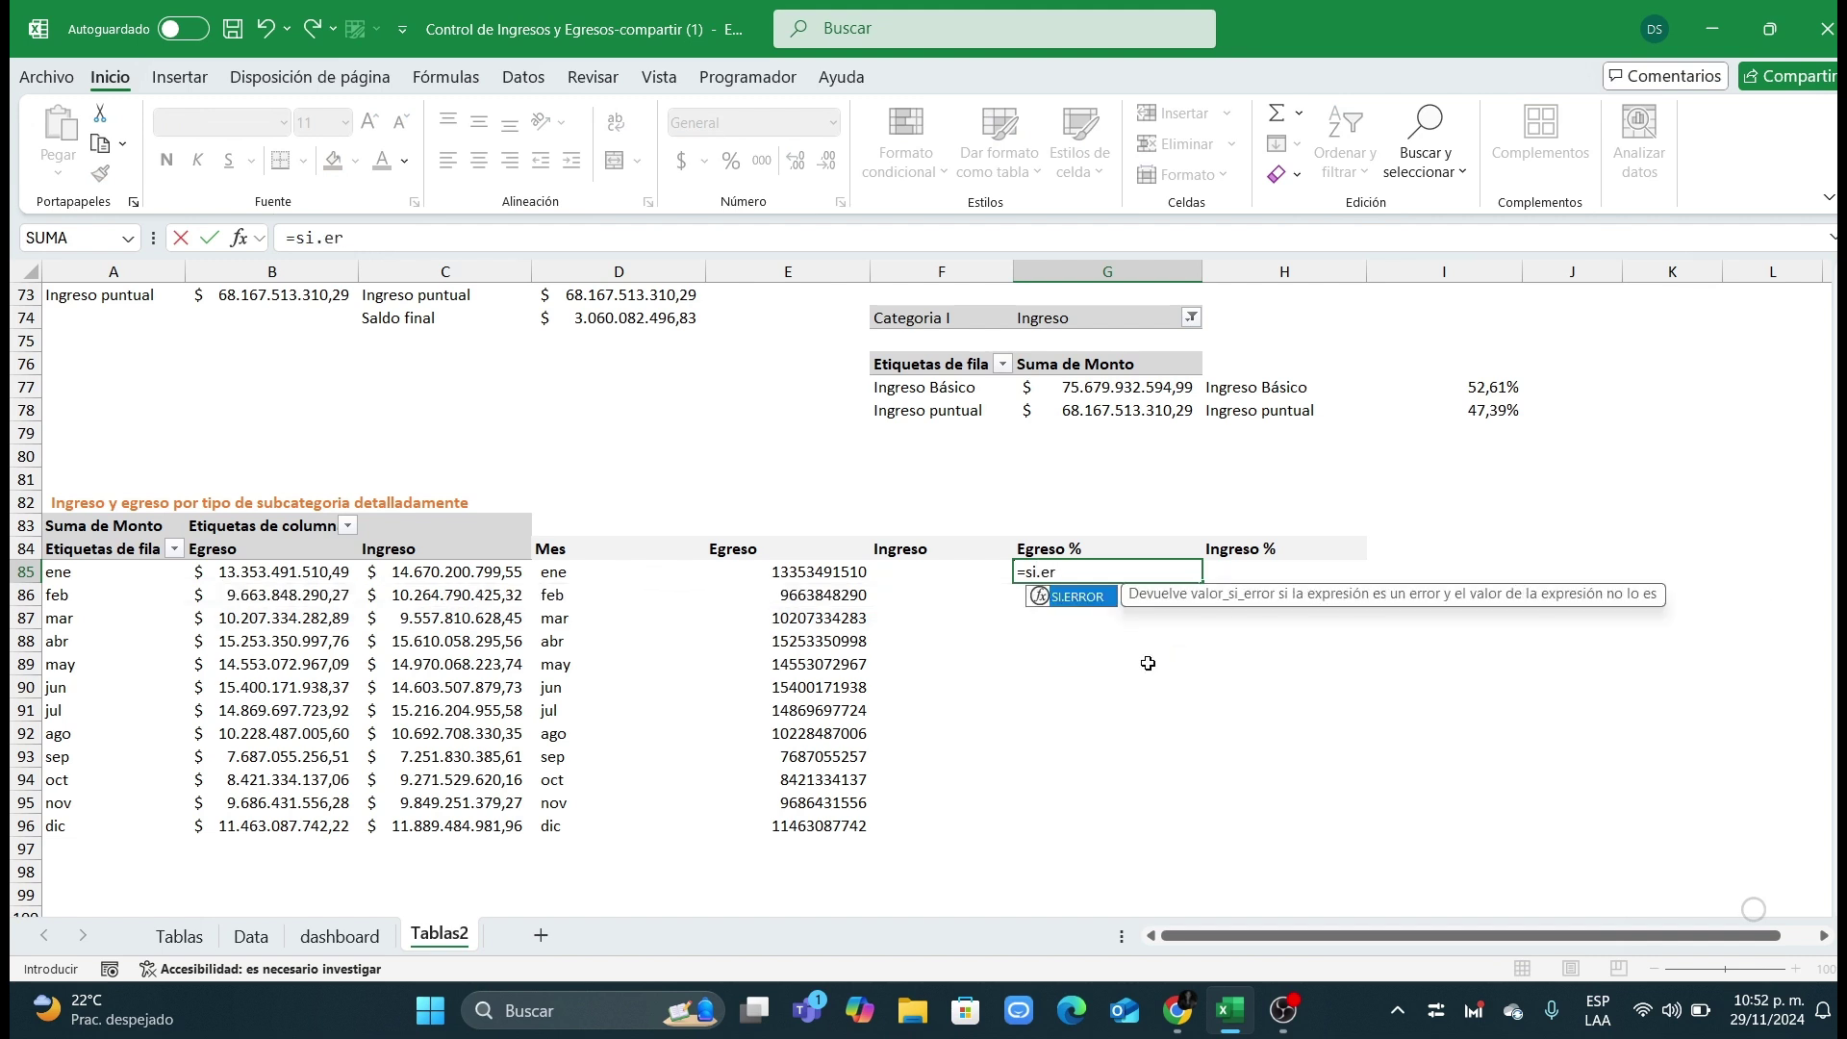
text(ror()
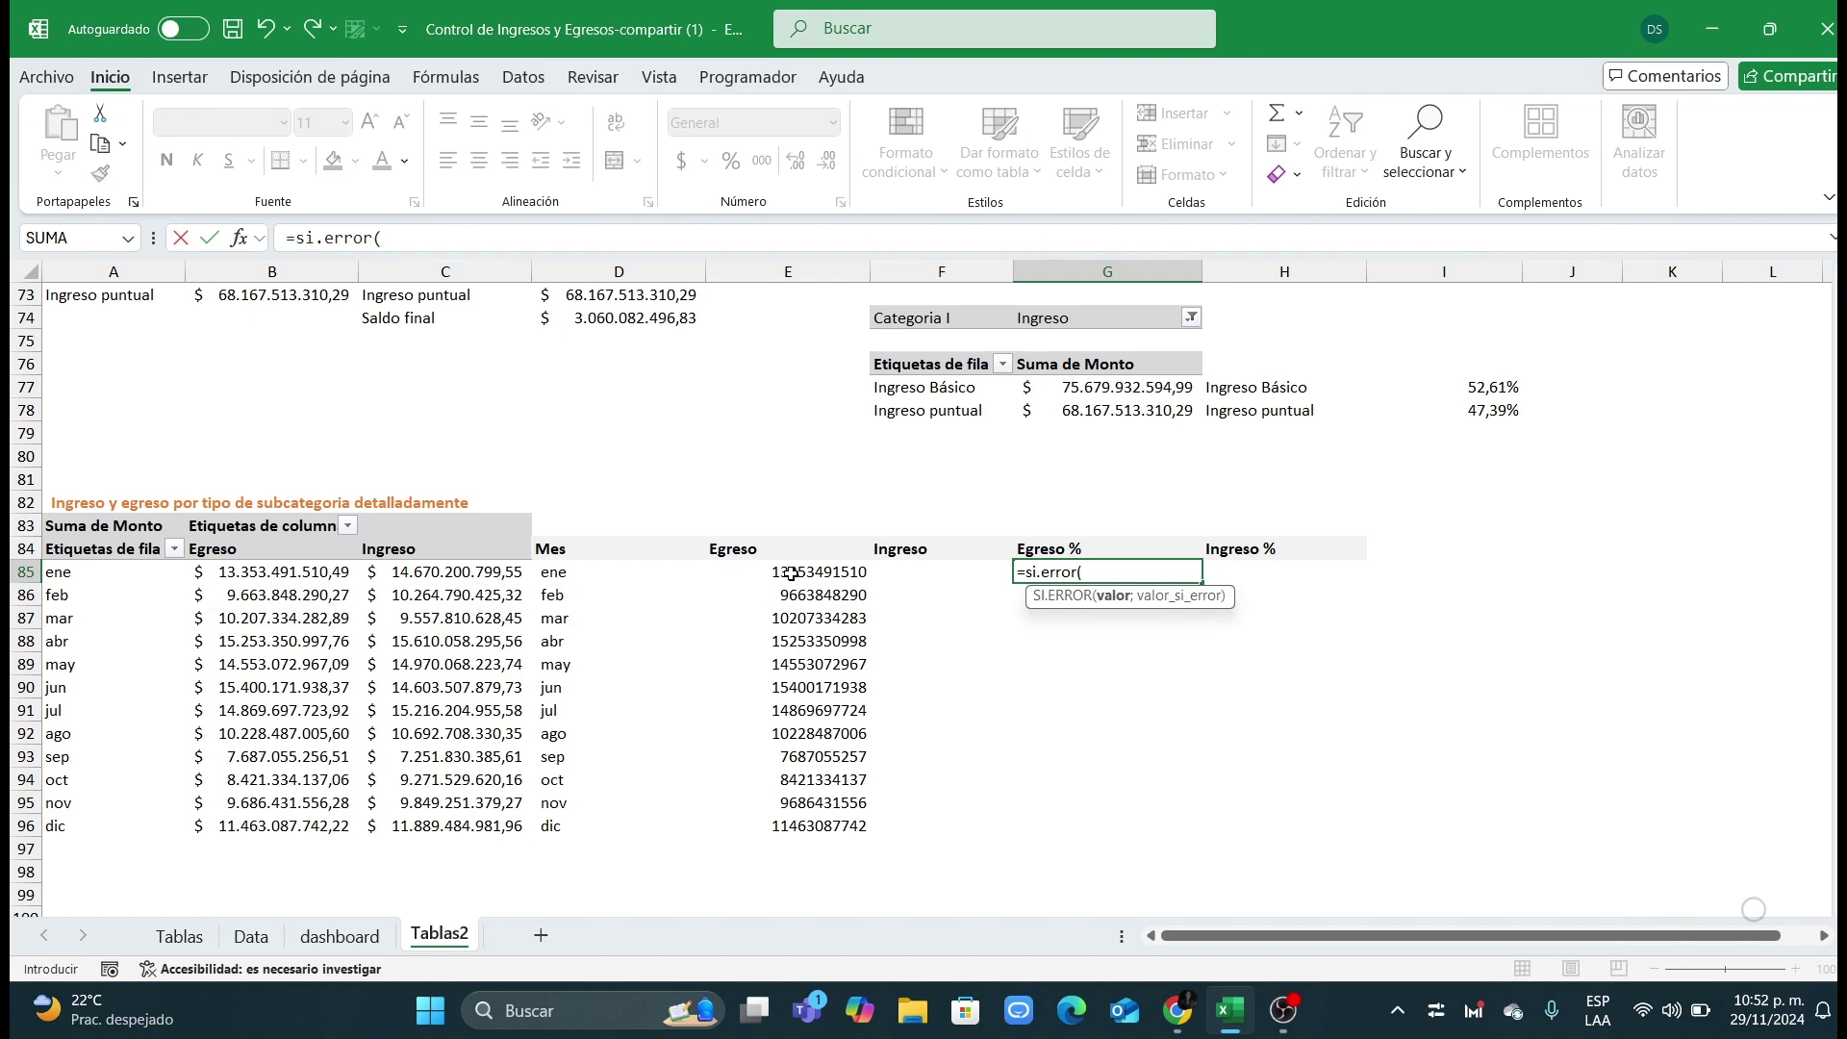
key(Escape)
Step: Check the formula behind the Egreso total in E119 on Tablas, then return to Tablas2
click(179, 935)
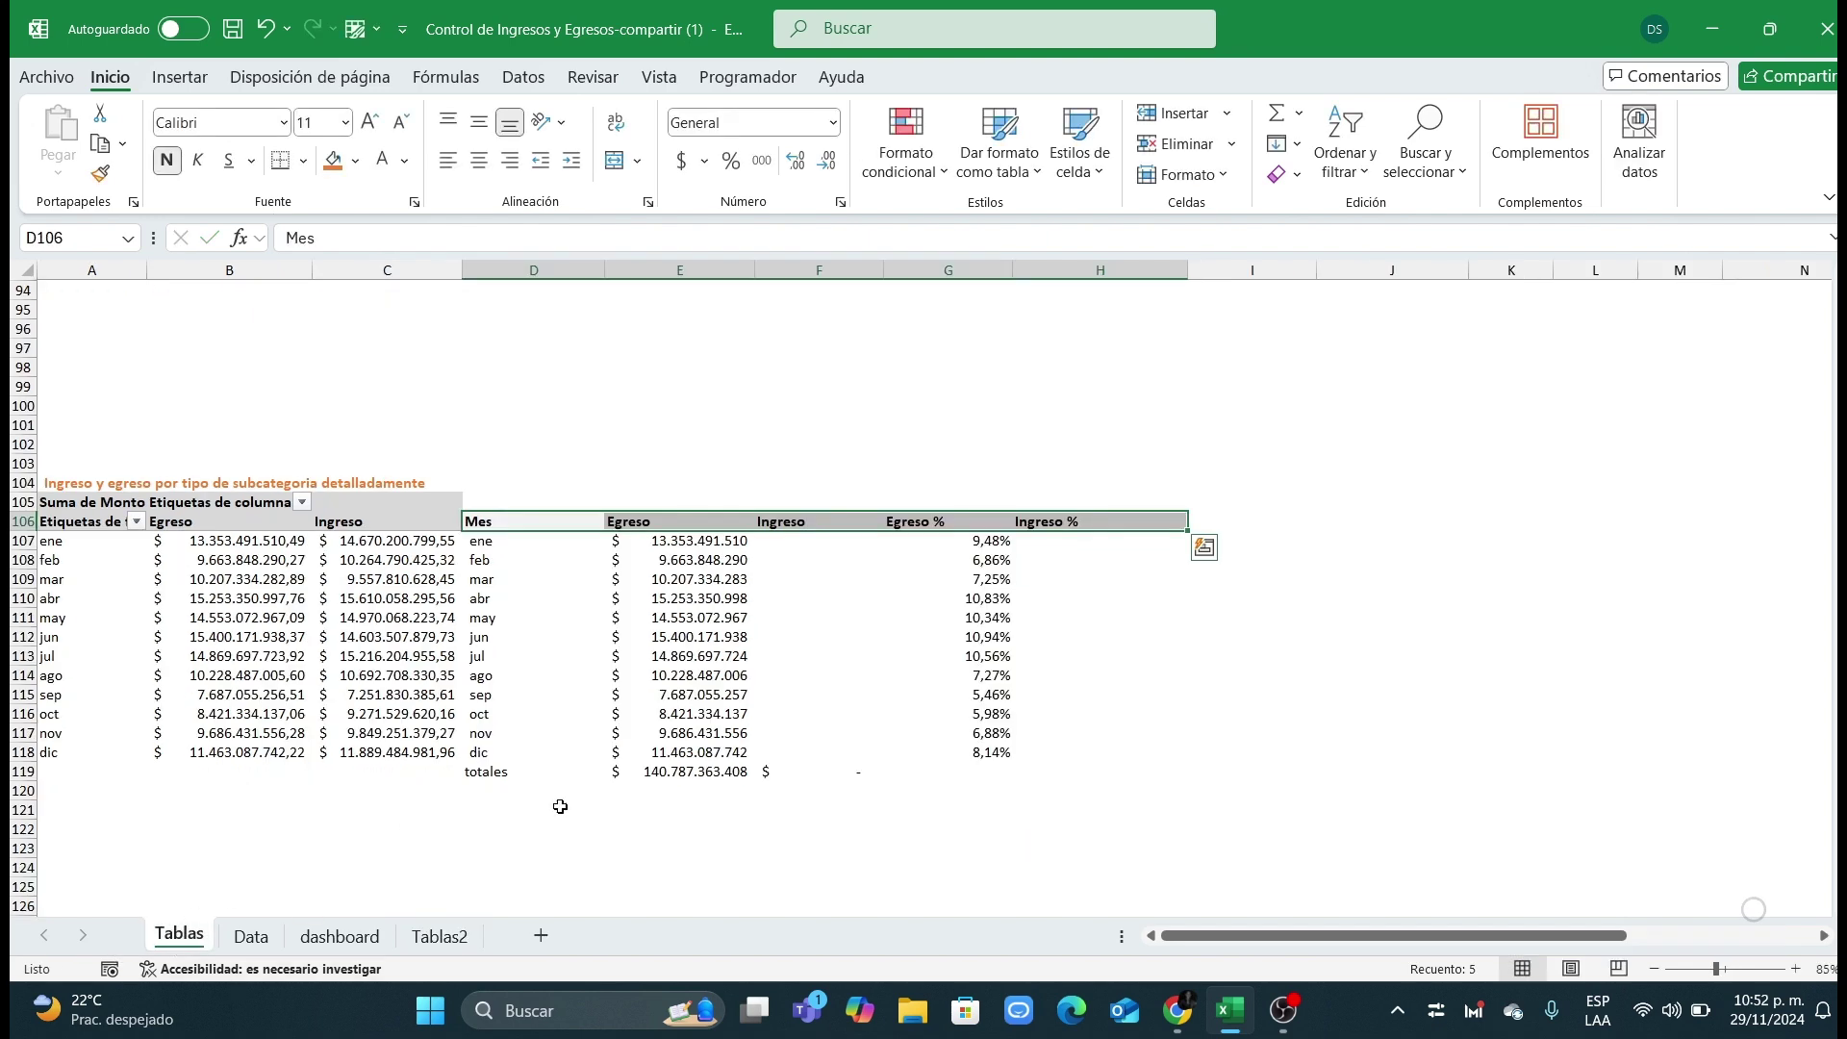
click(691, 774)
key(alt+equal)
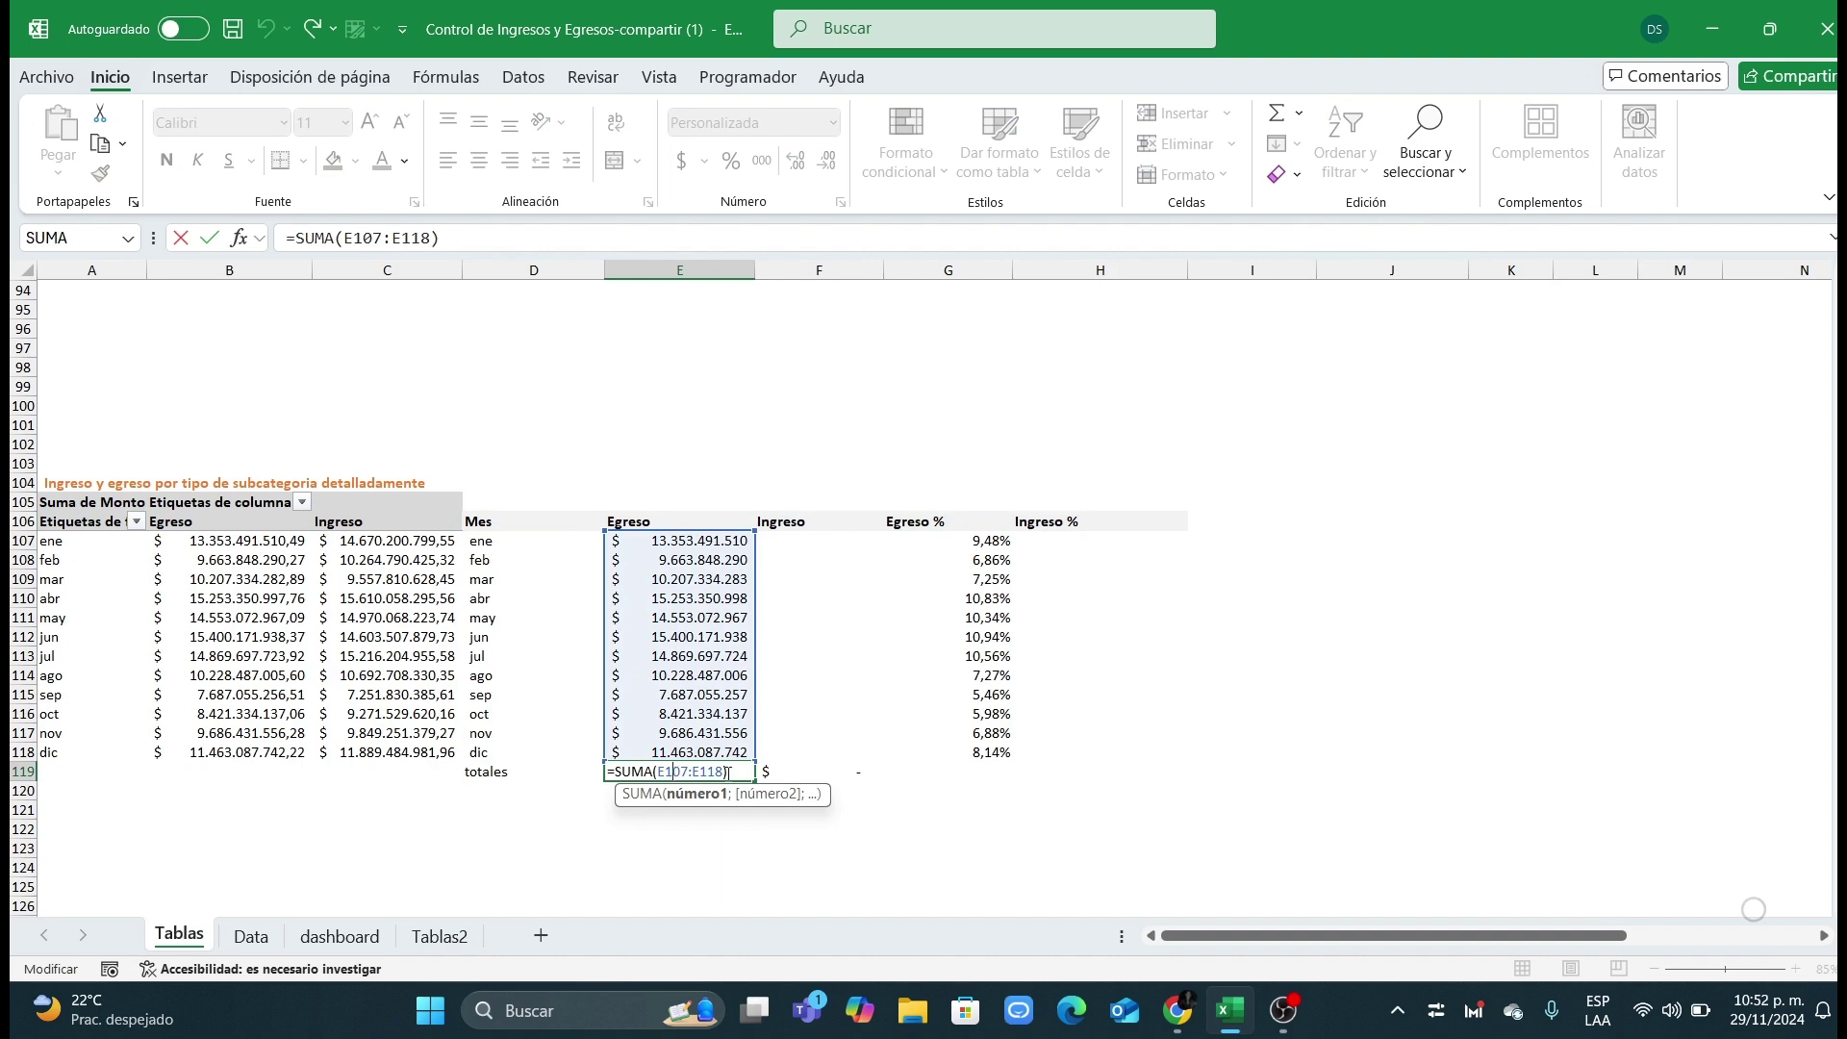
key(ctrl+Return)
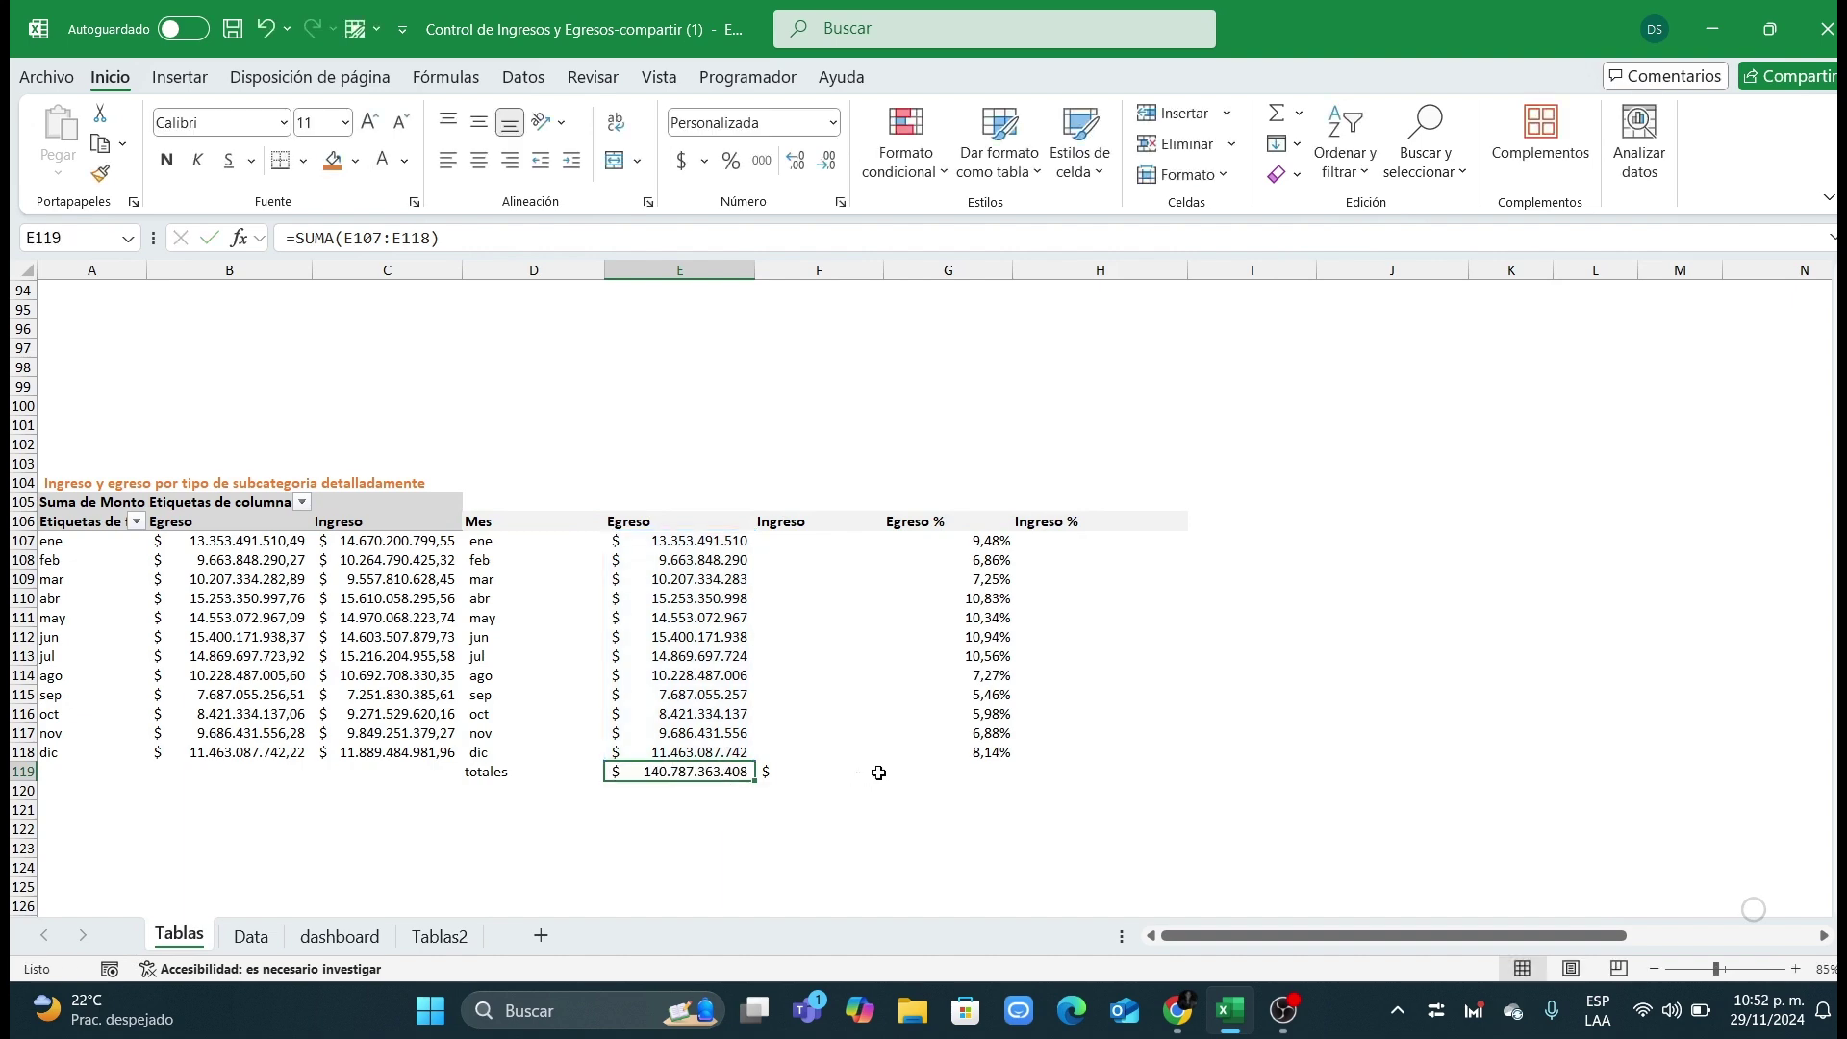
click(349, 936)
click(439, 935)
Step: Label D97 Totales below the months and total the Egreso column in E97 with =SUMA(E85:E96)
click(802, 846)
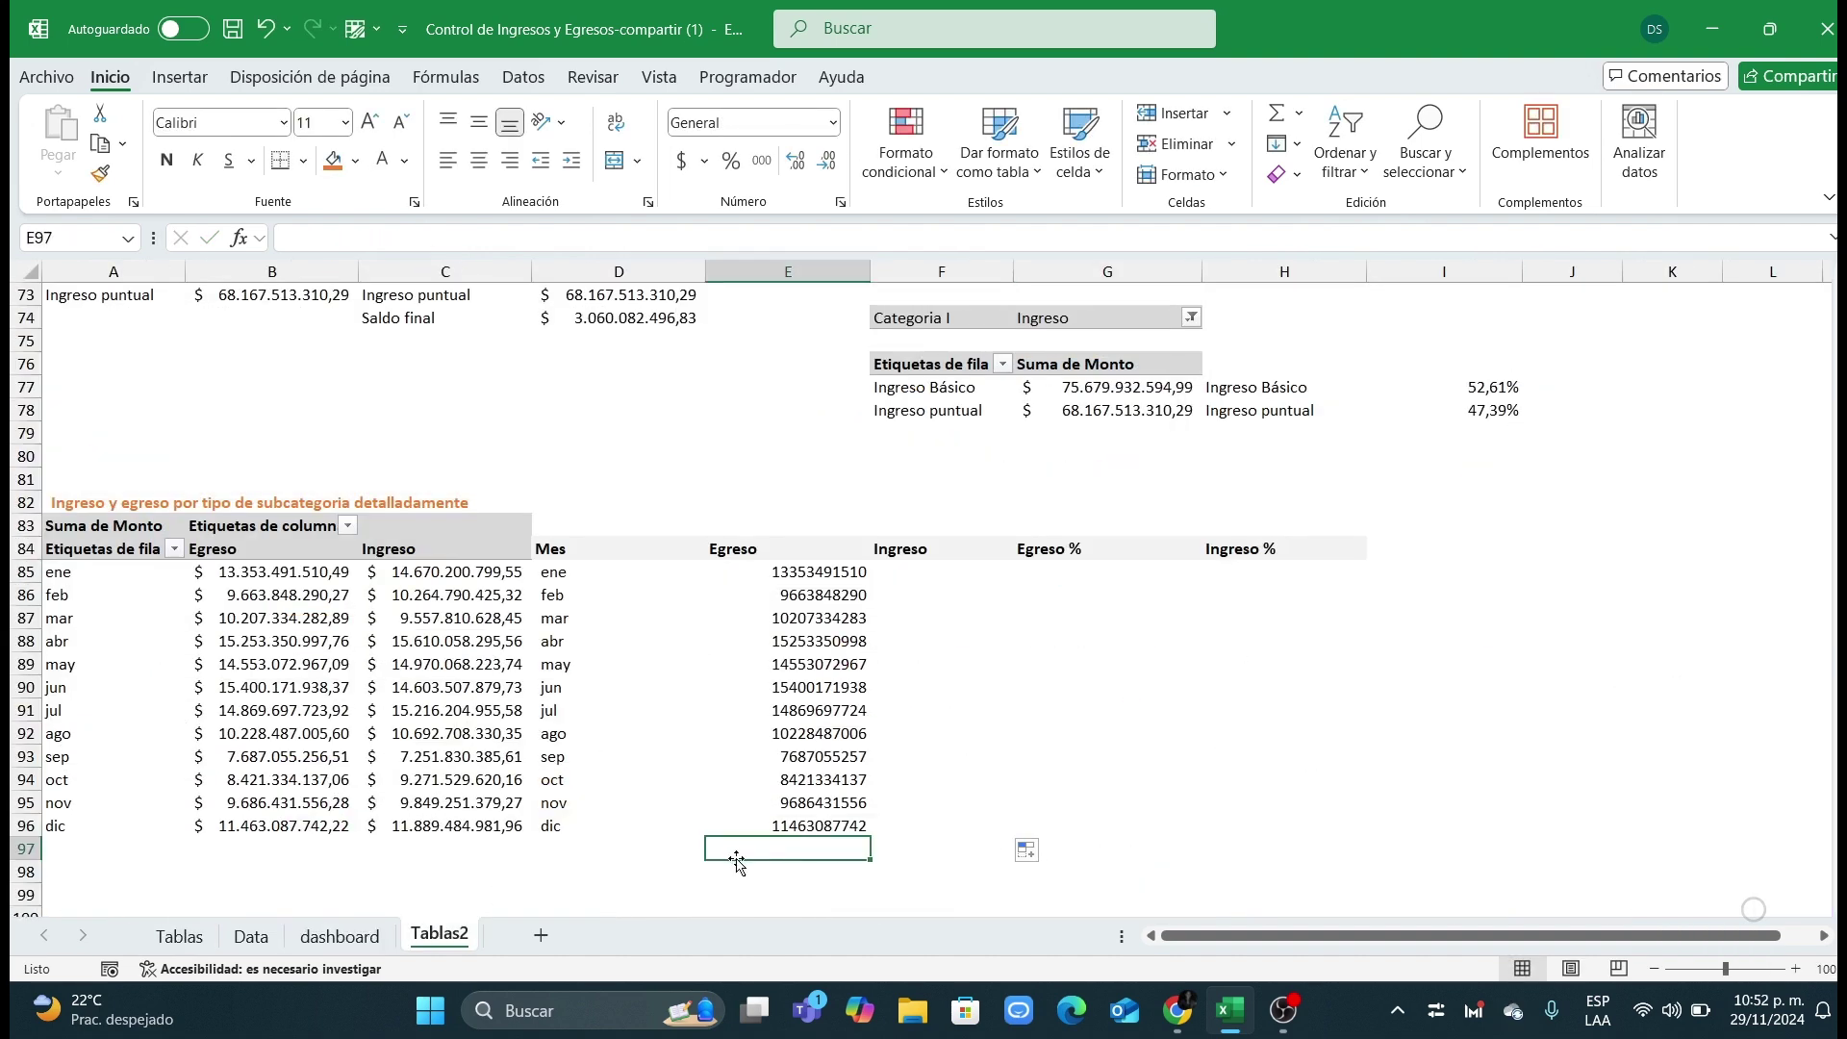
click(678, 848)
text(Tot)
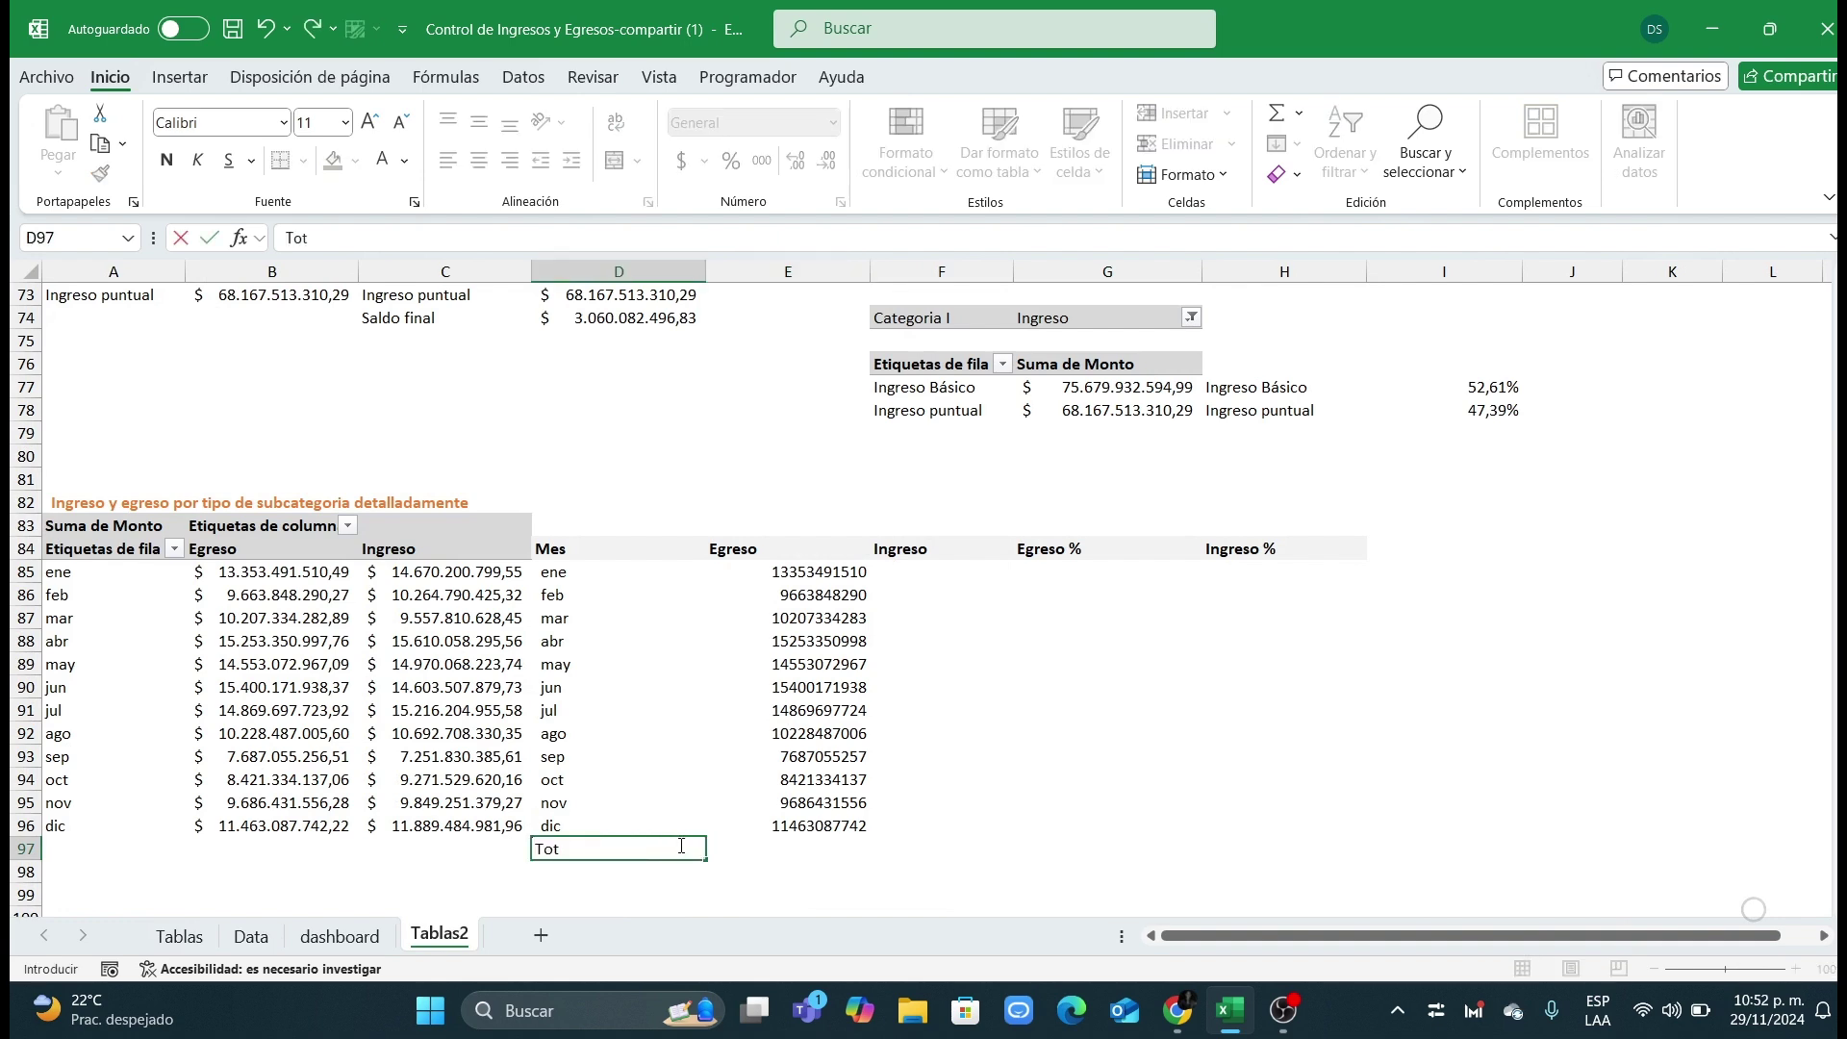
text(ales)
key(Tab)
text(=)
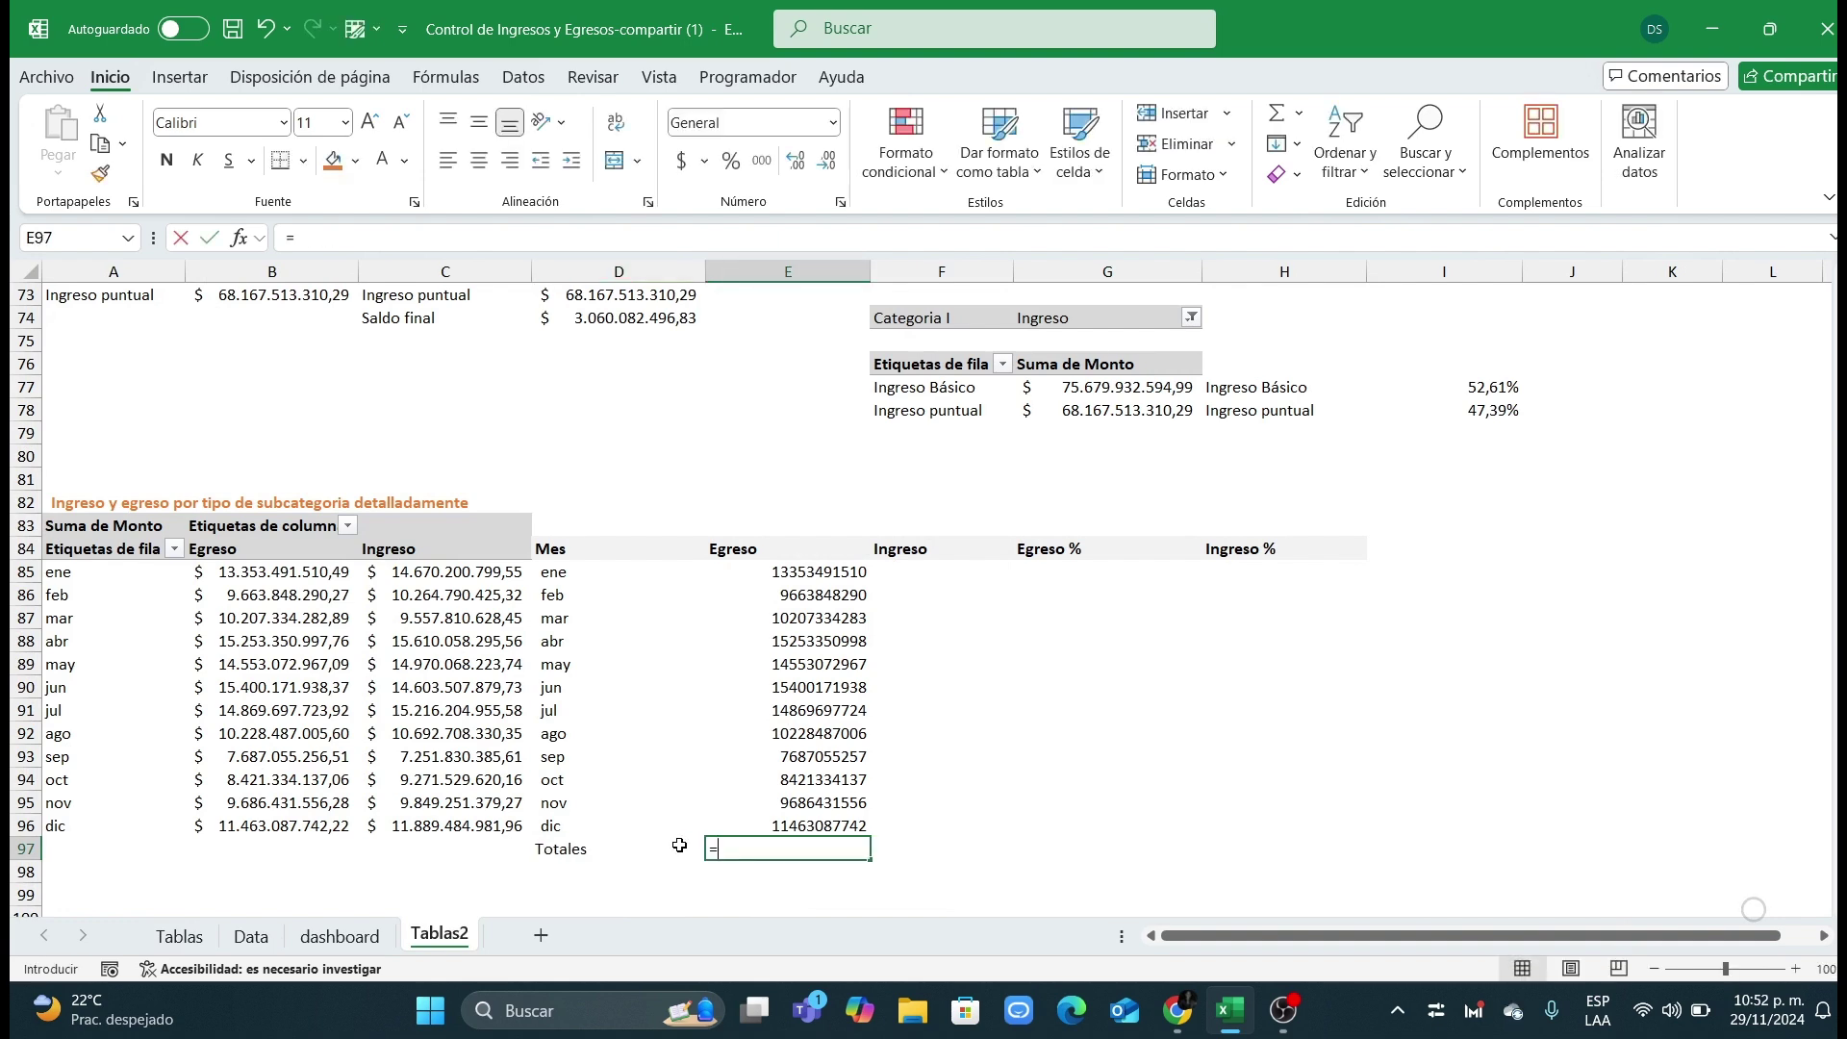
text(suma()
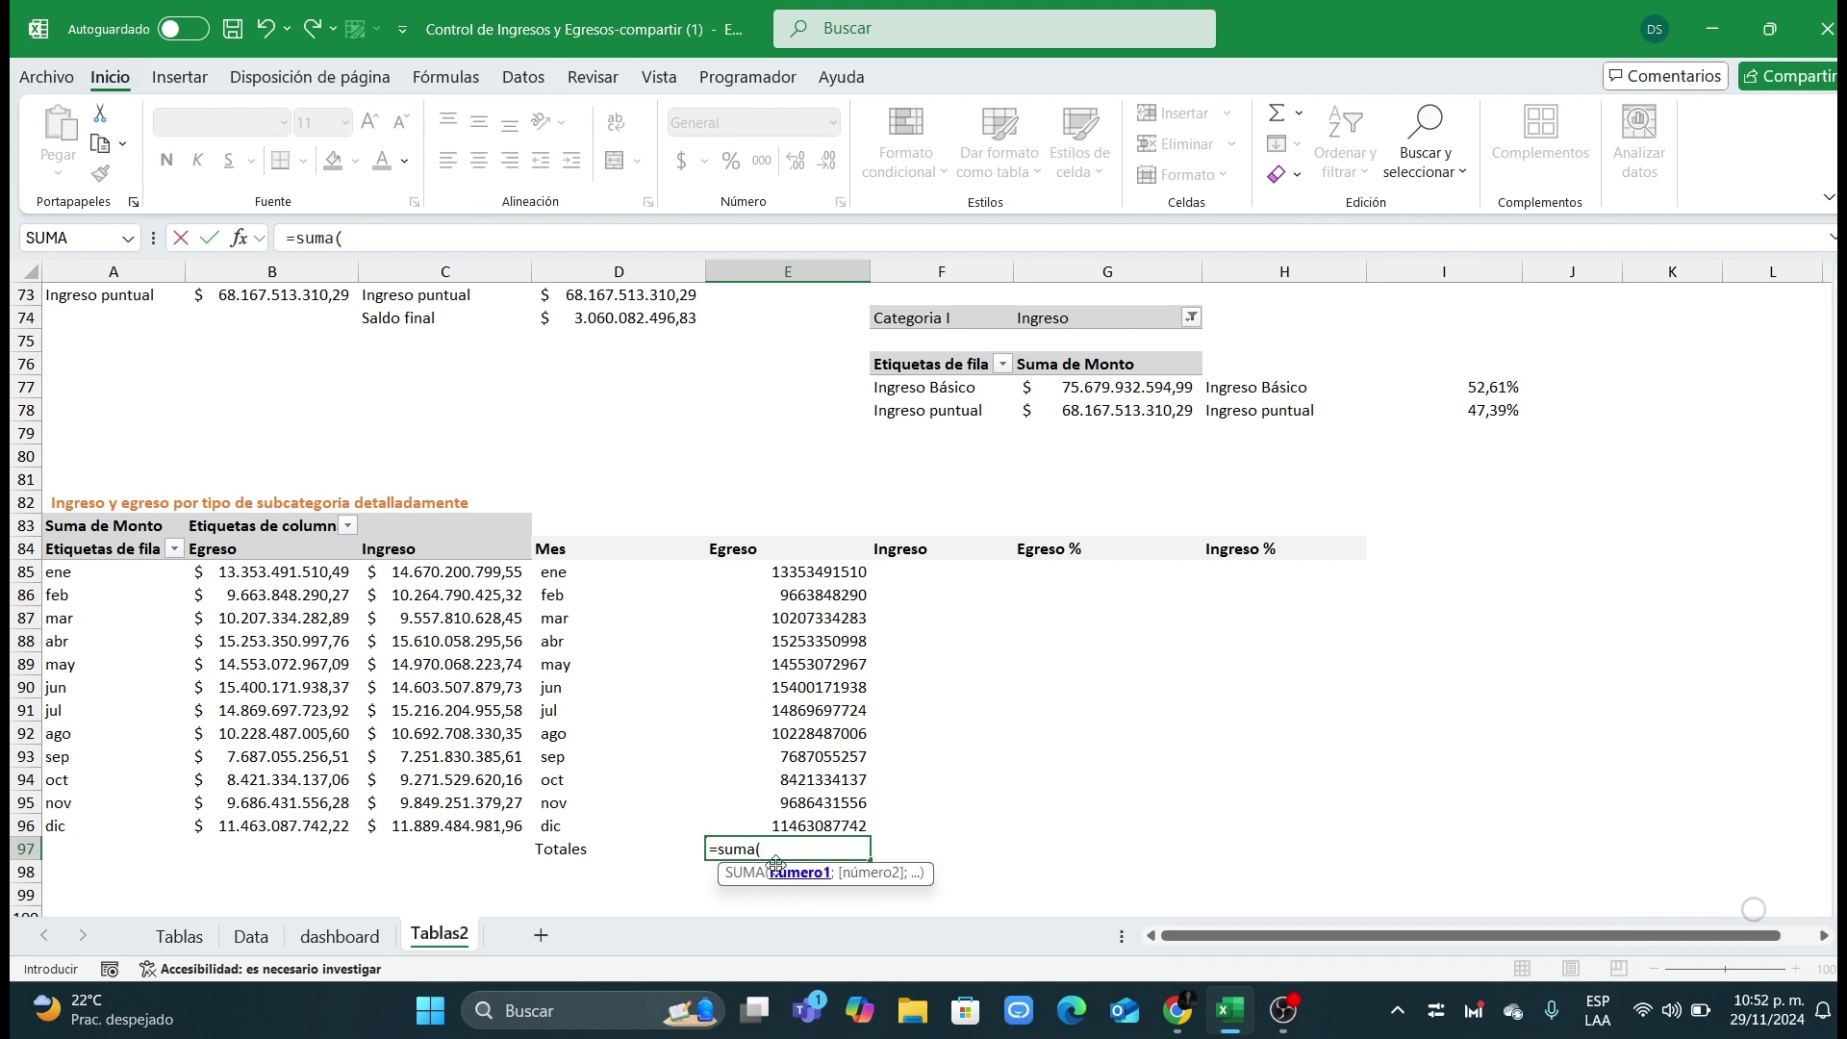
drag(805, 584, 818, 826)
text())
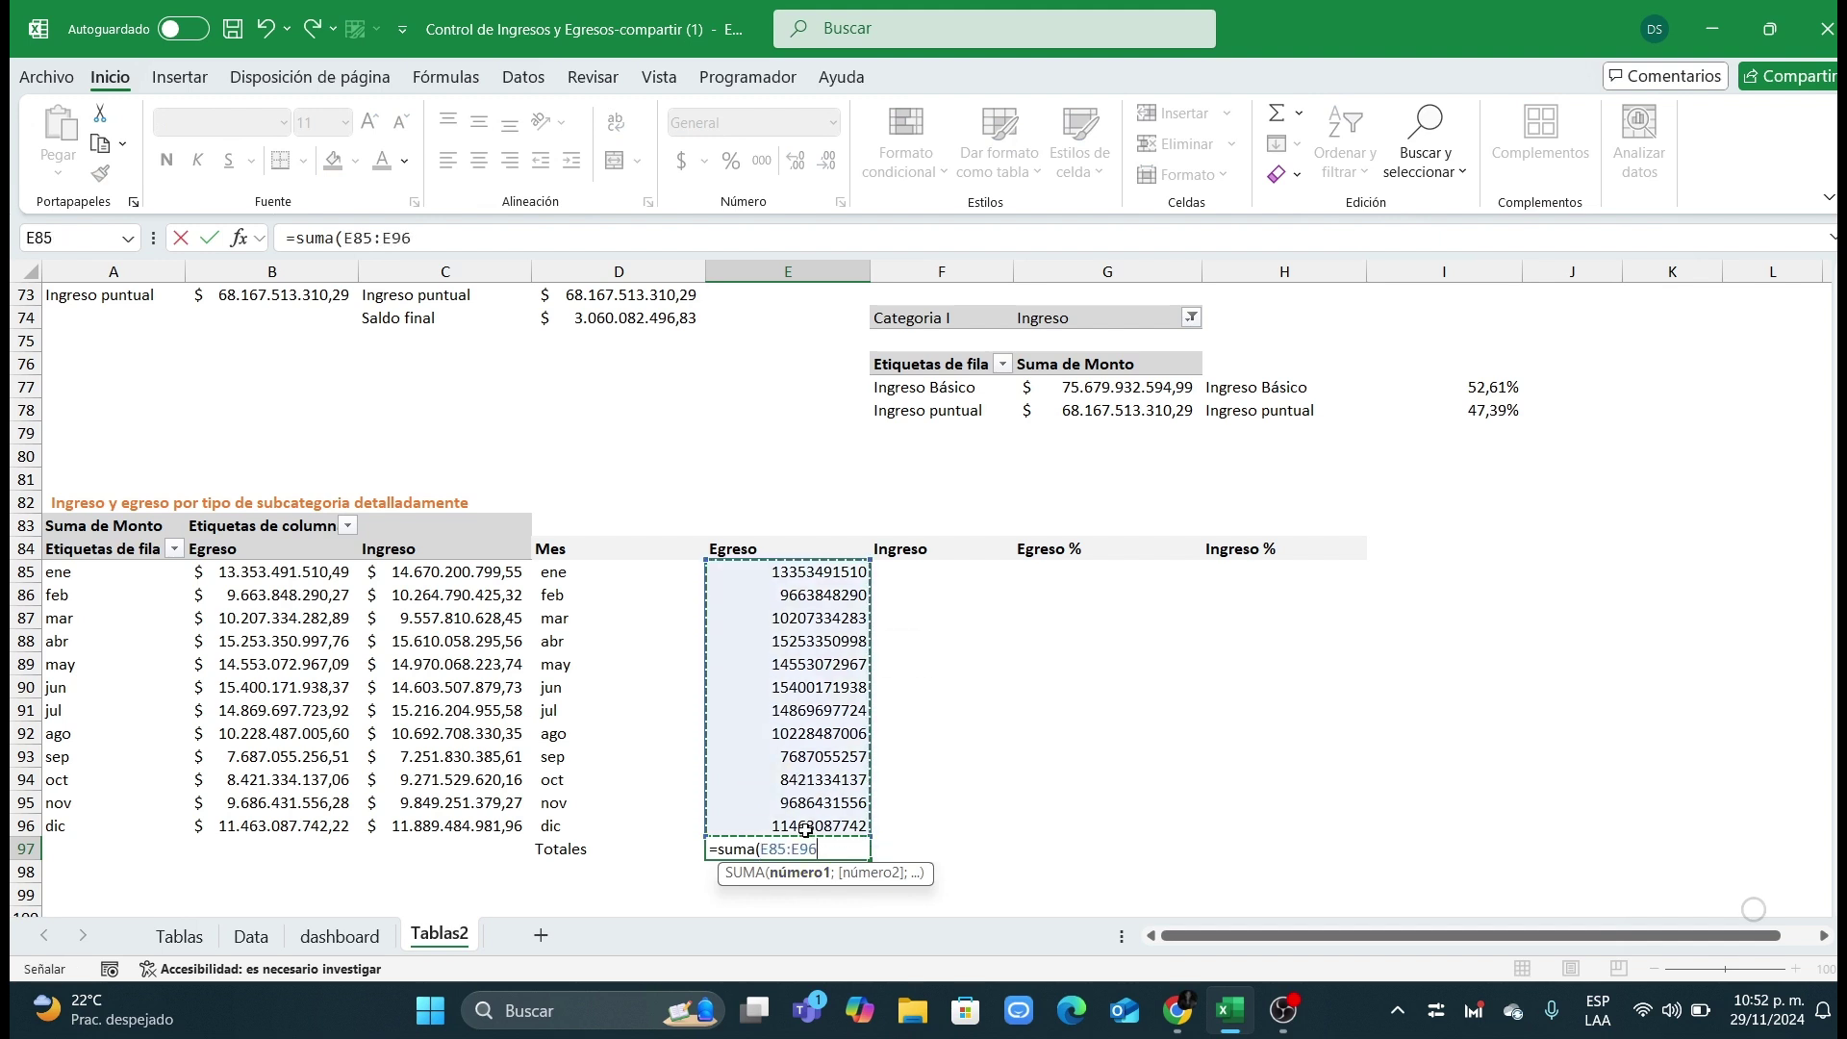
key(Return)
Step: Total the Ingreso column in F97 with =SUMA(F85:F96)
click(952, 828)
click(951, 845)
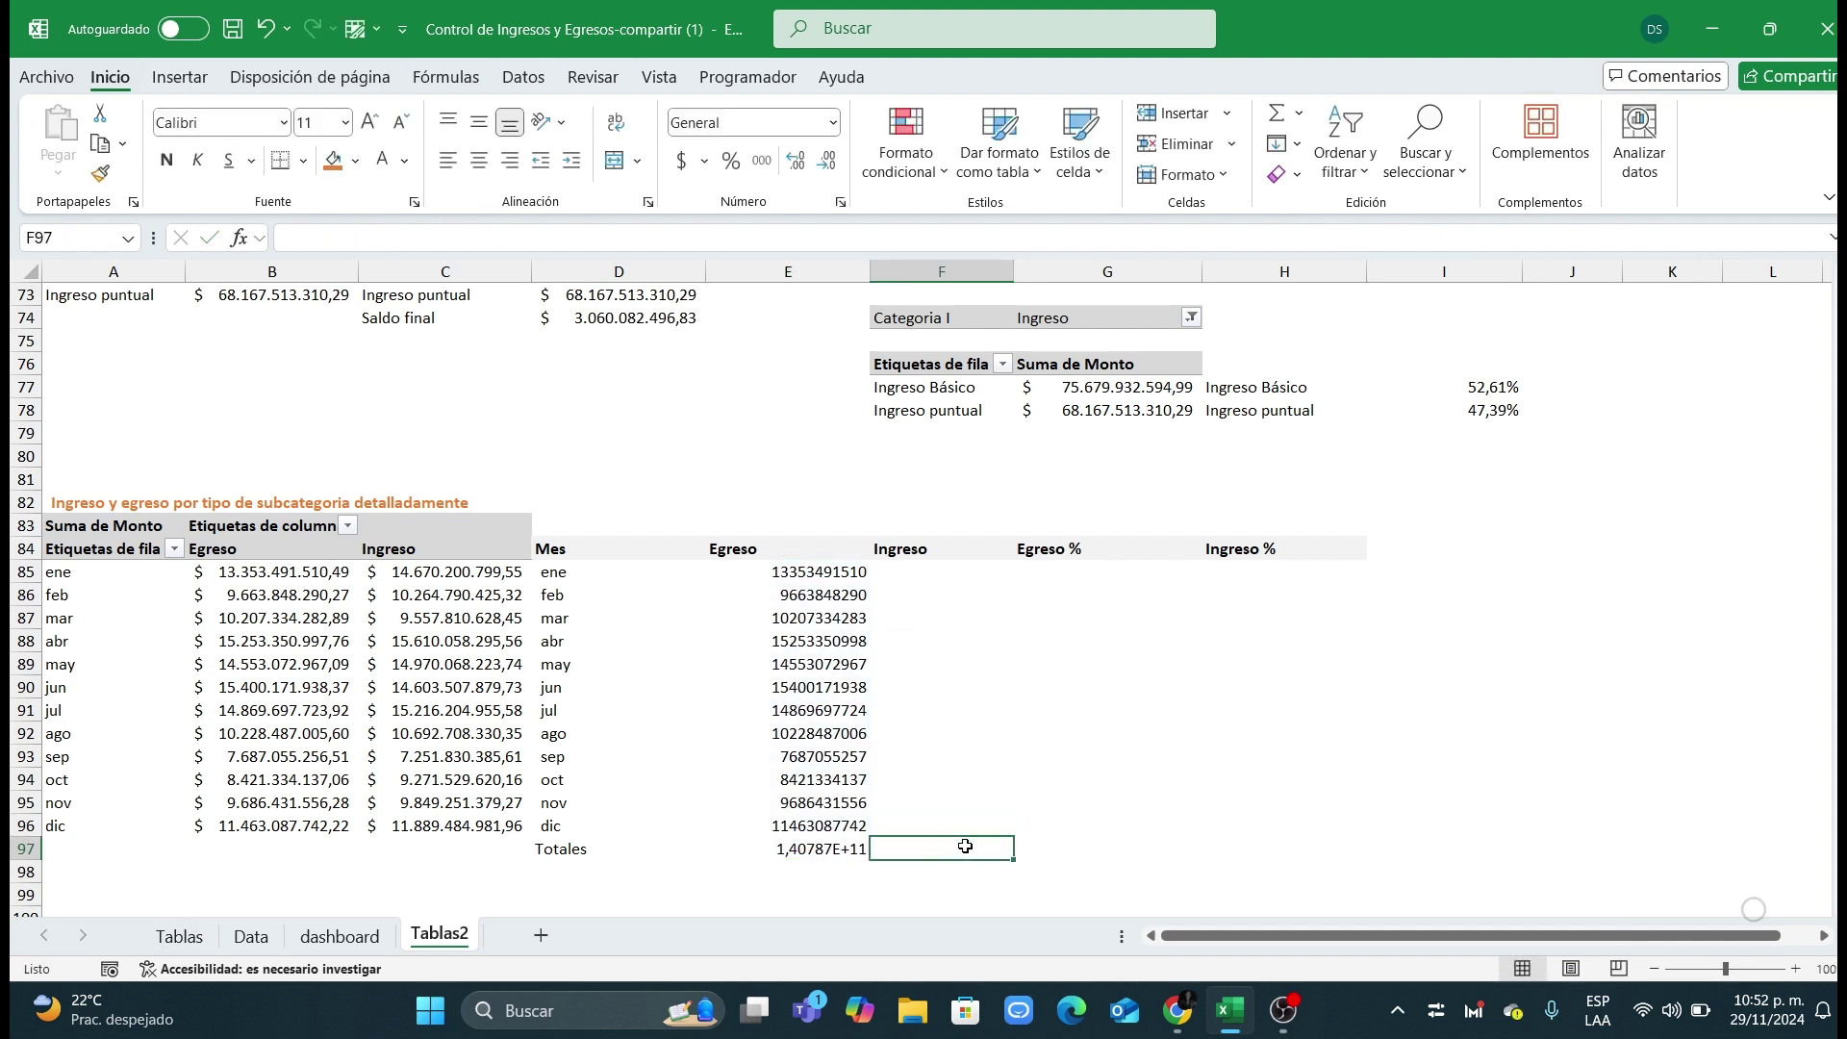
text(=suma()
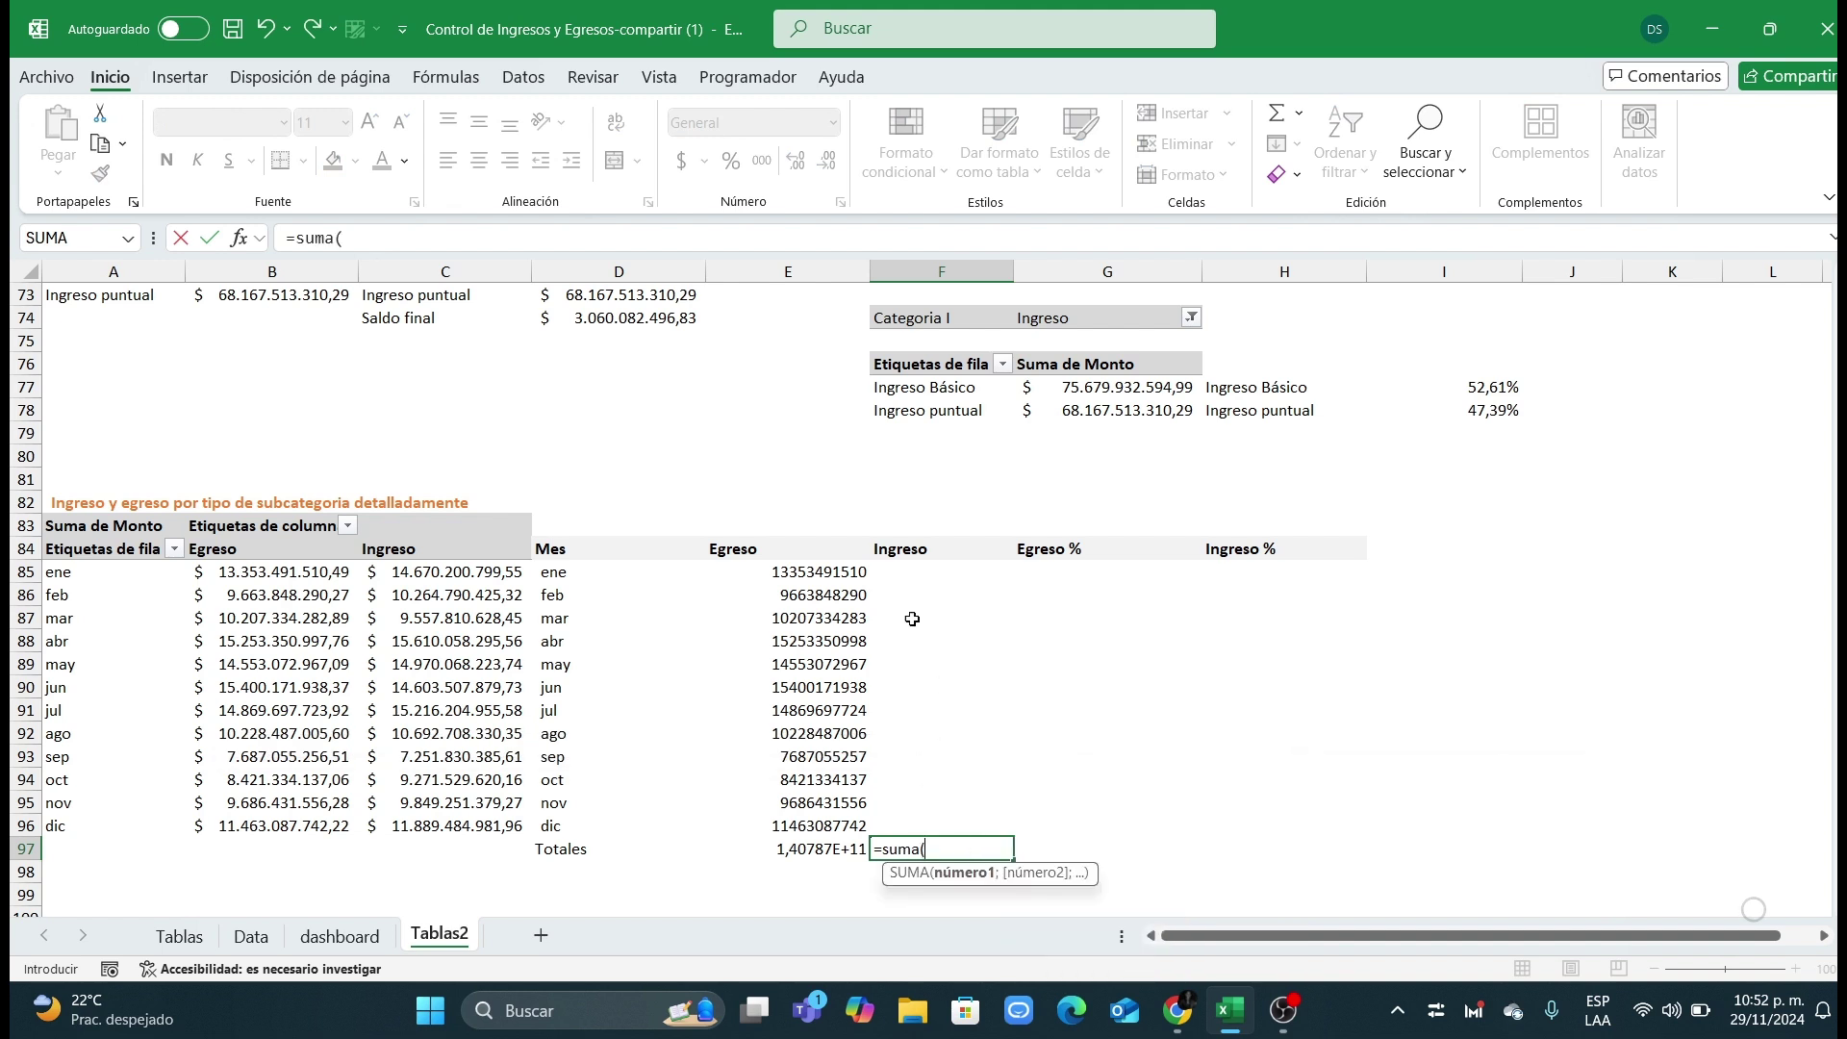
drag(923, 570, 933, 835)
key(Return)
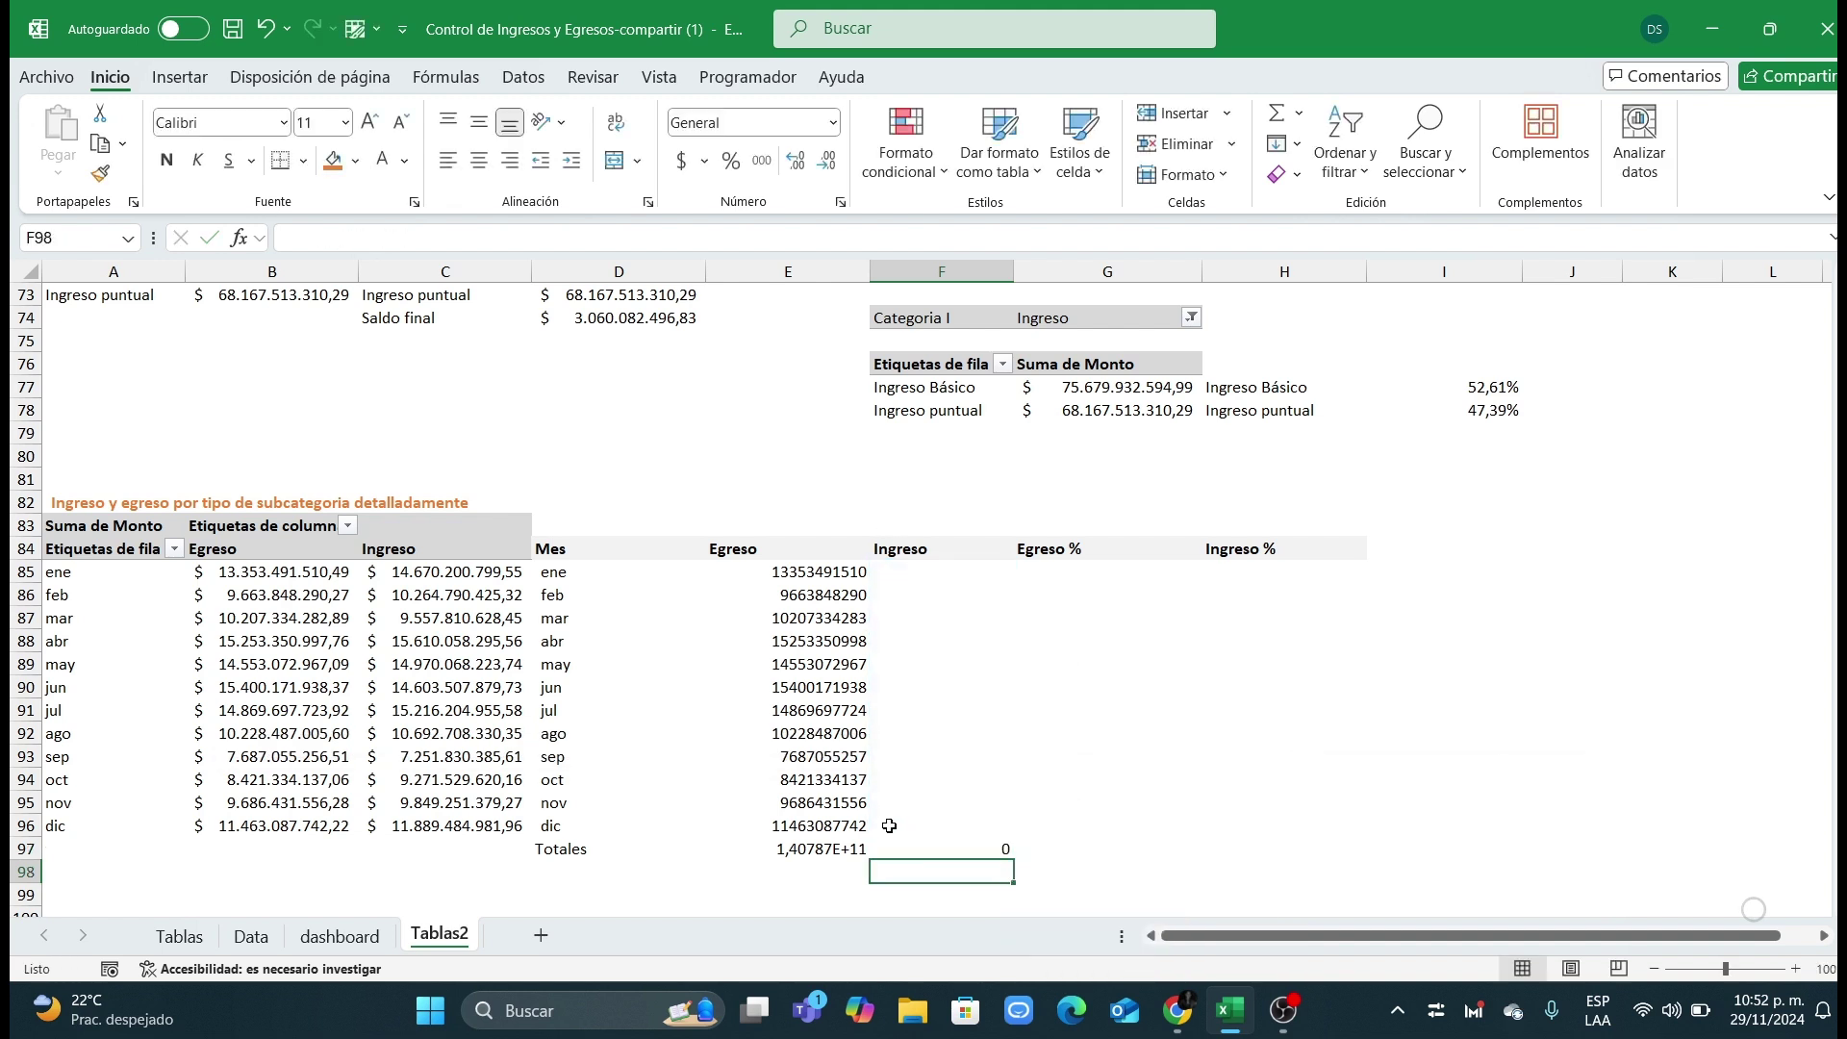
Step: Apply the Contabilidad number format with the $ symbol to the Totales cells E97 and F97
key(Up)
key(Left)
click(682, 160)
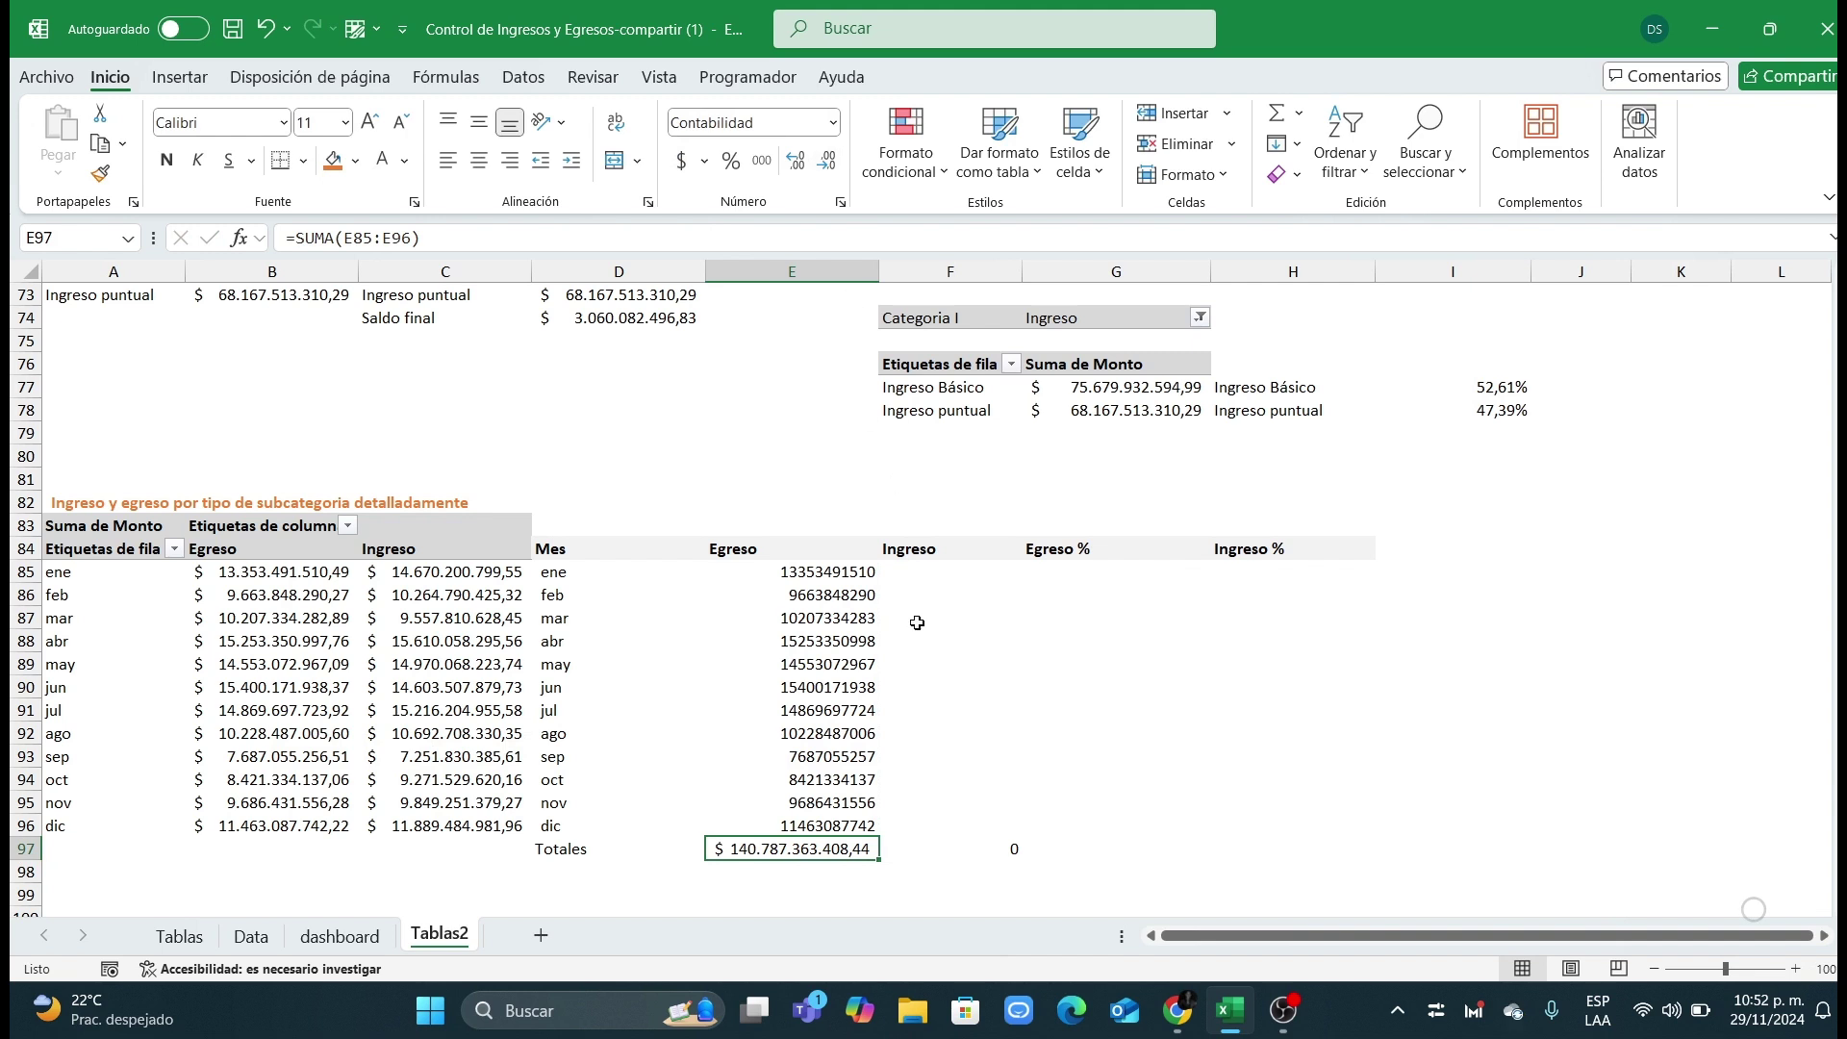
click(965, 844)
click(681, 160)
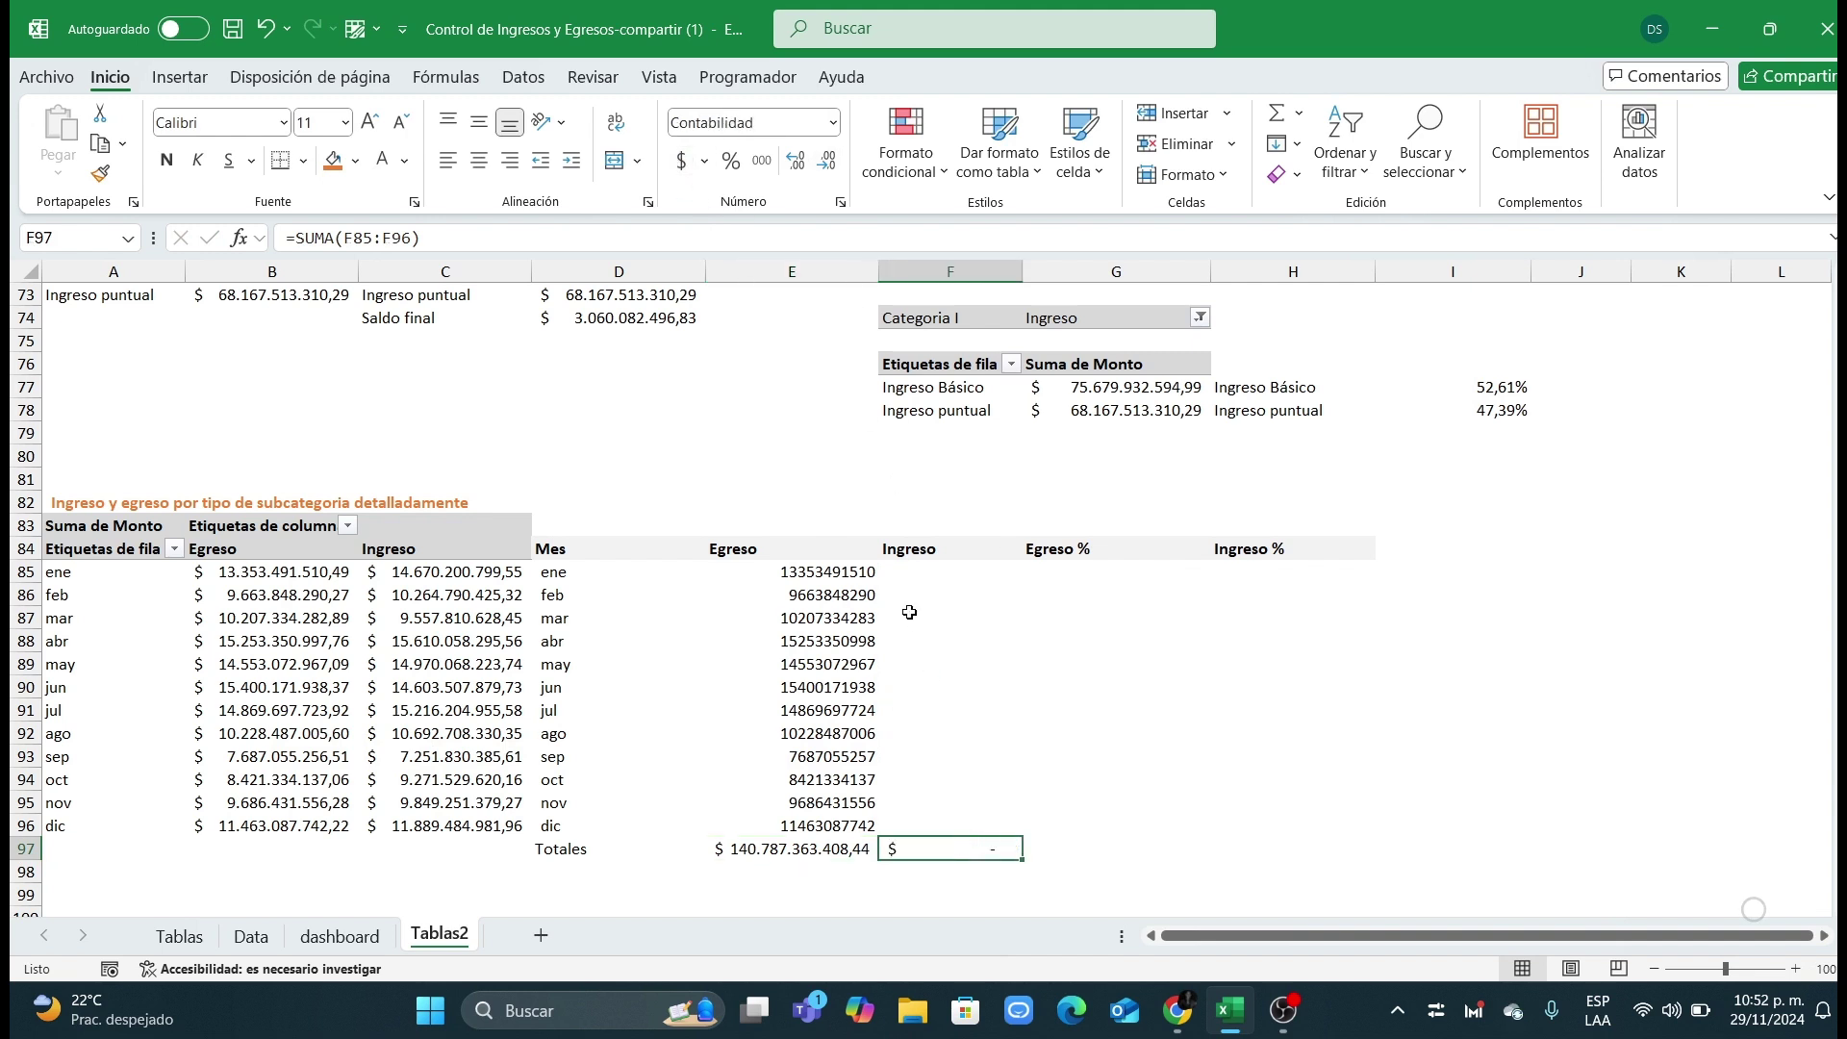
Step: Enter =SI.ERROR(E85/$E$97;"") in F85 under Ingreso and fill it down to F96
click(914, 570)
text(=)
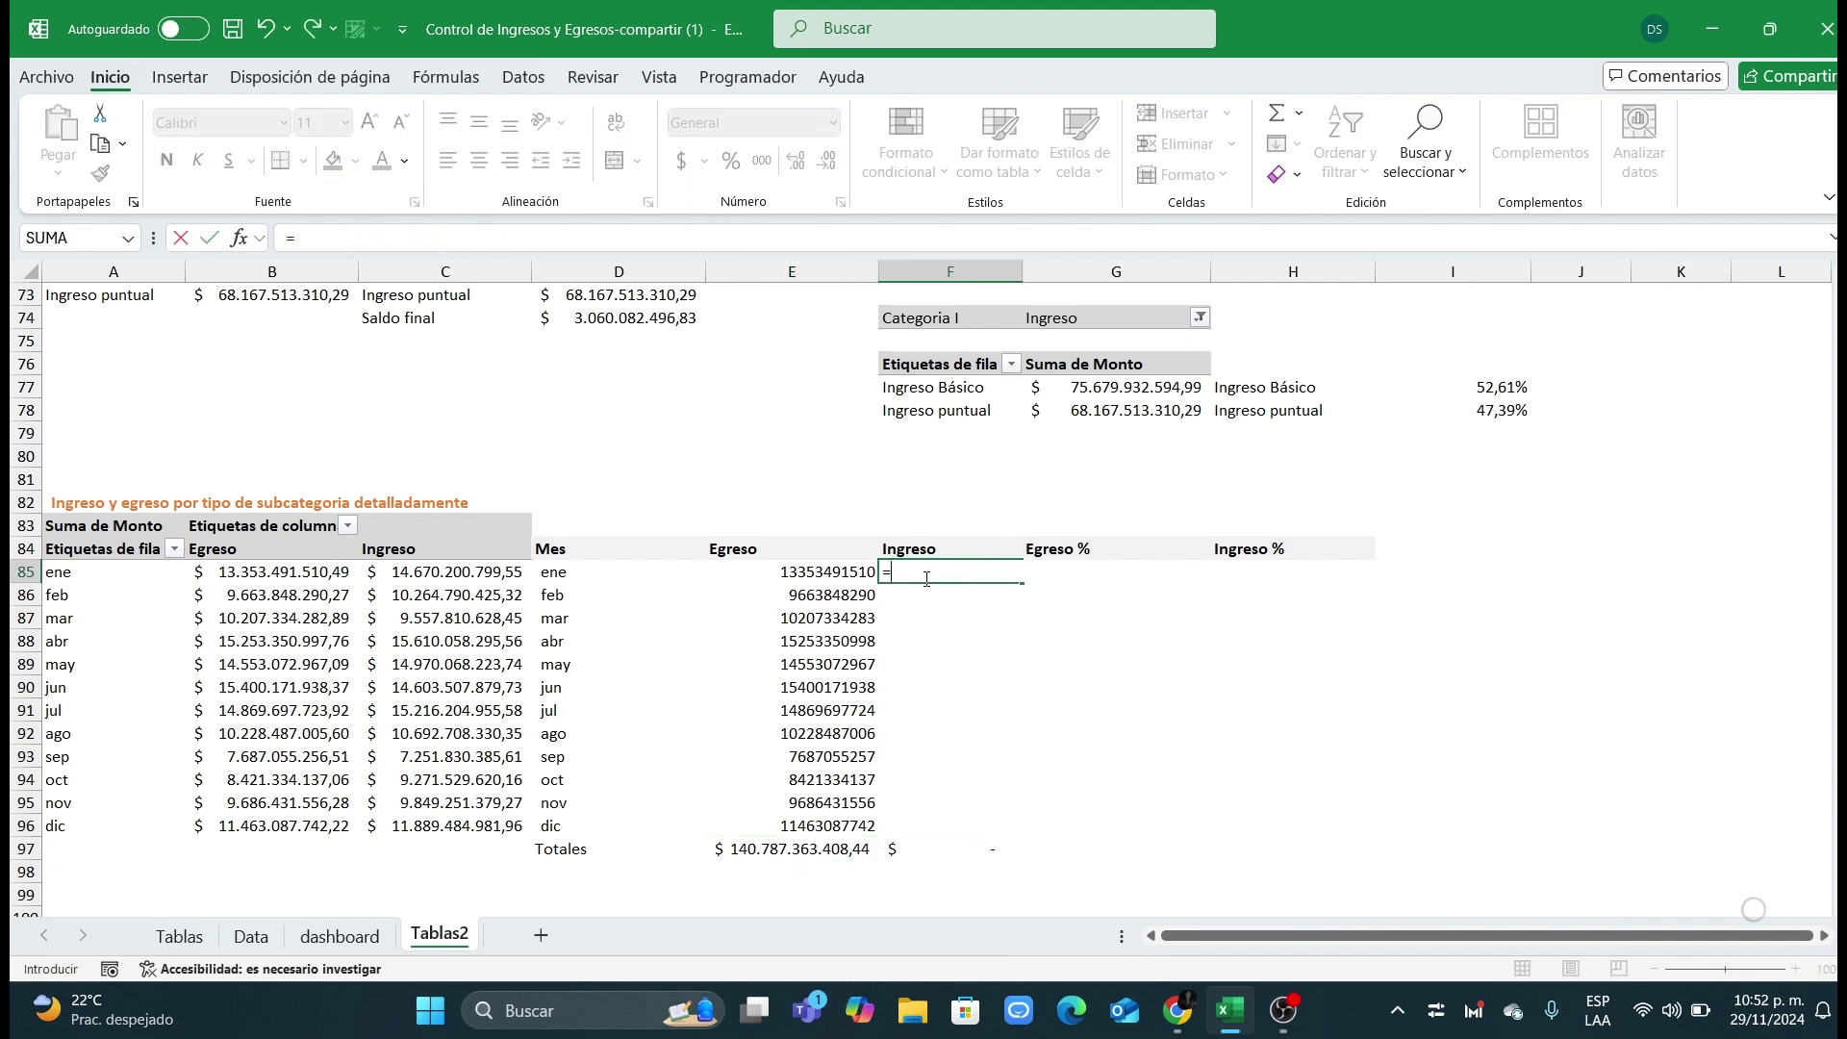
text(si.error)
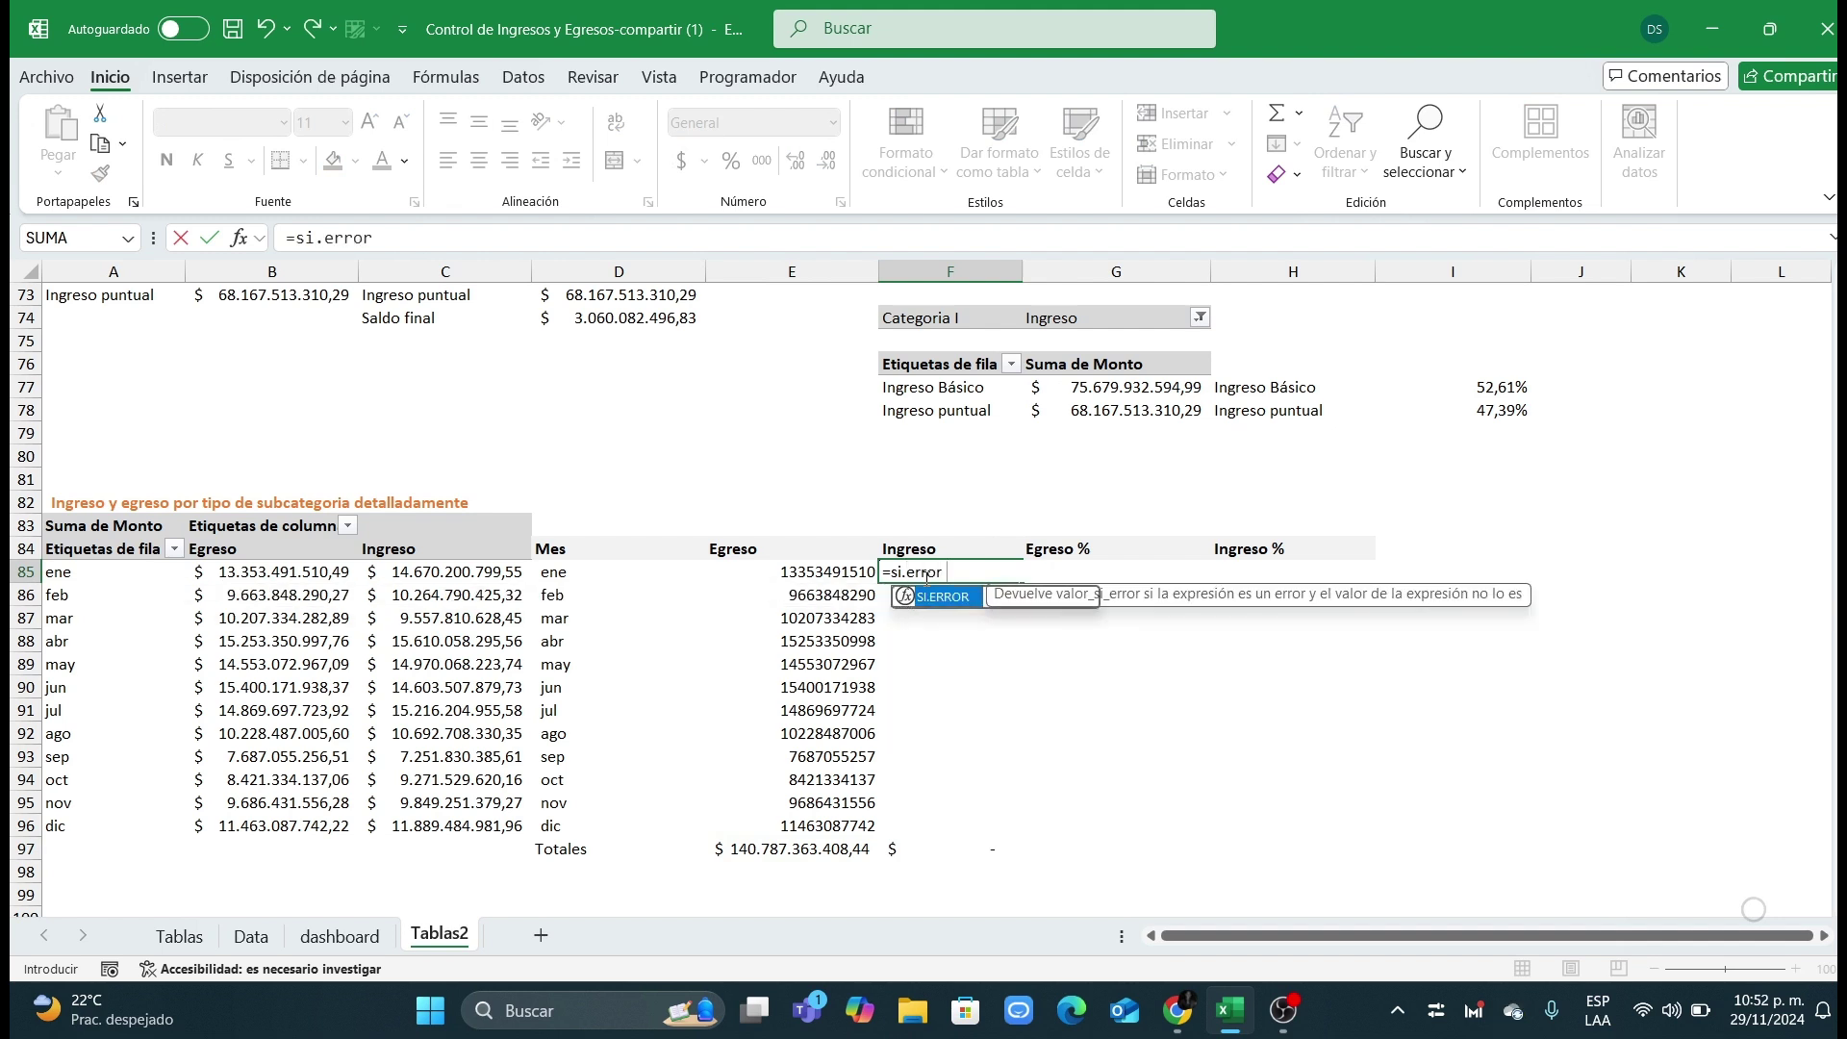
text(()
click(787, 571)
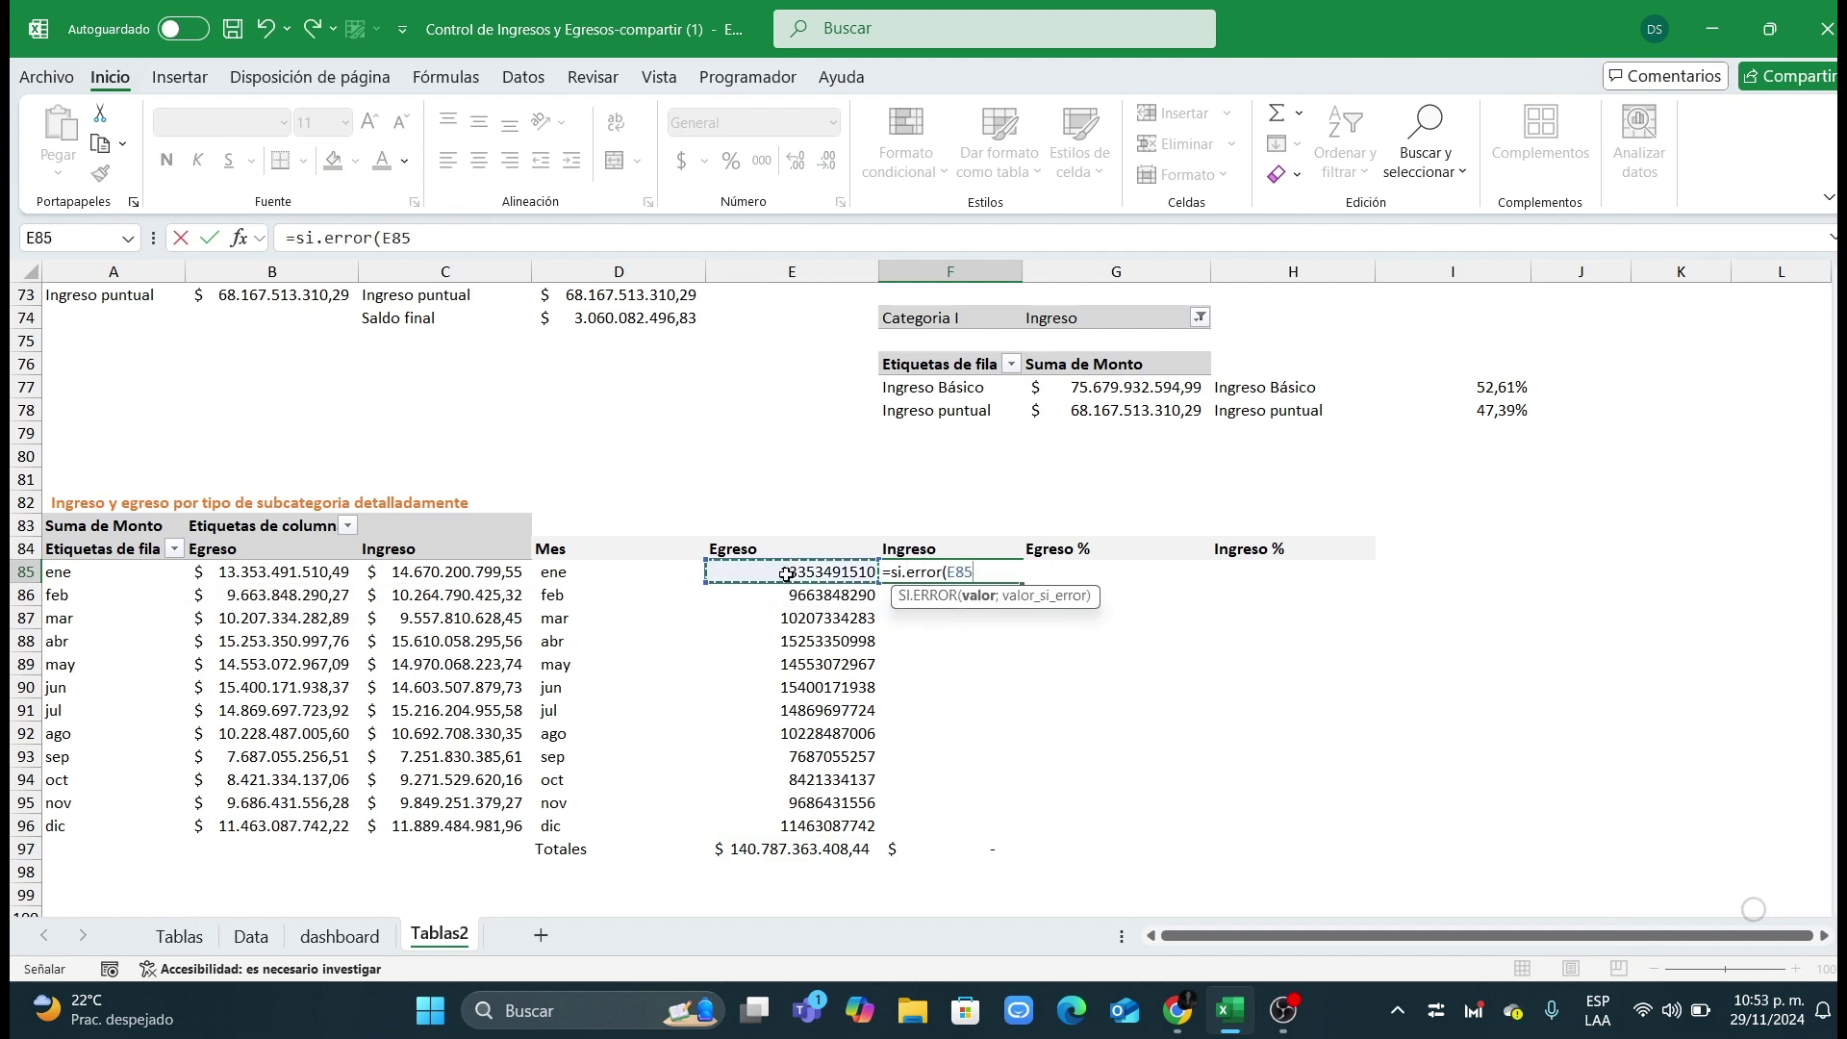
text(/)
click(752, 848)
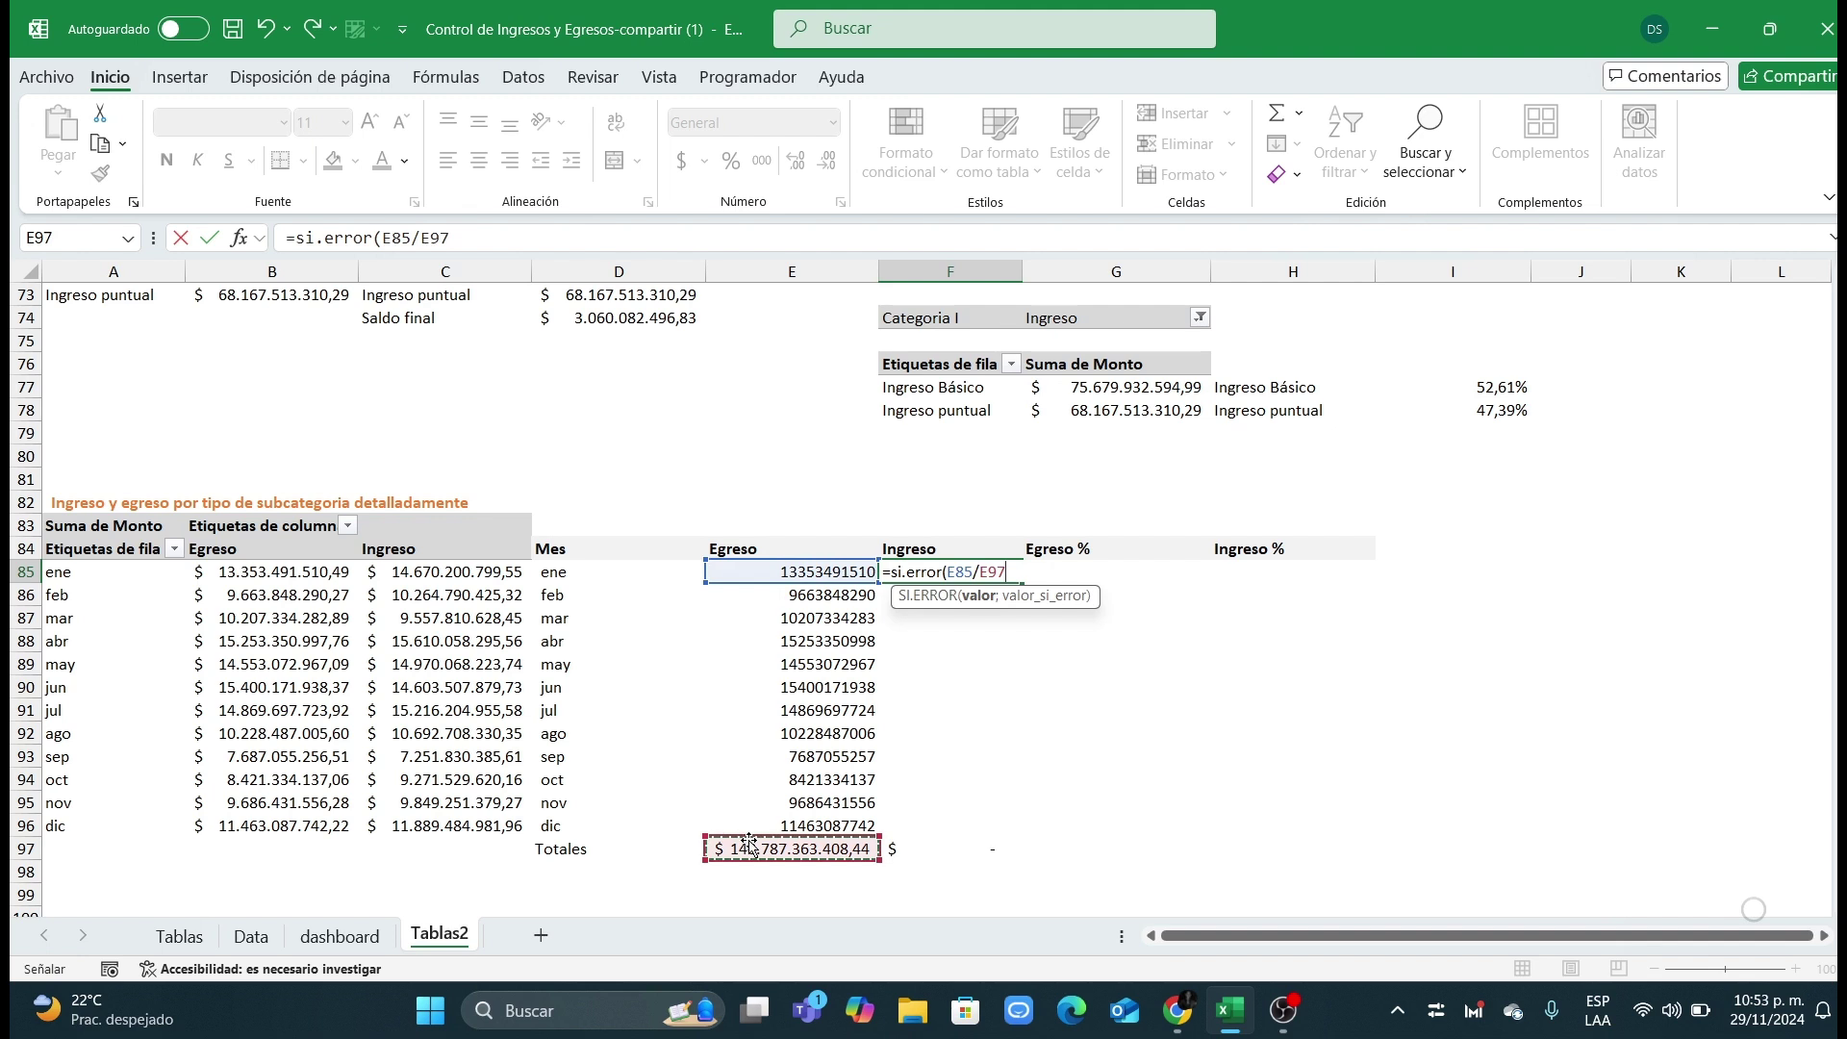
key(F4)
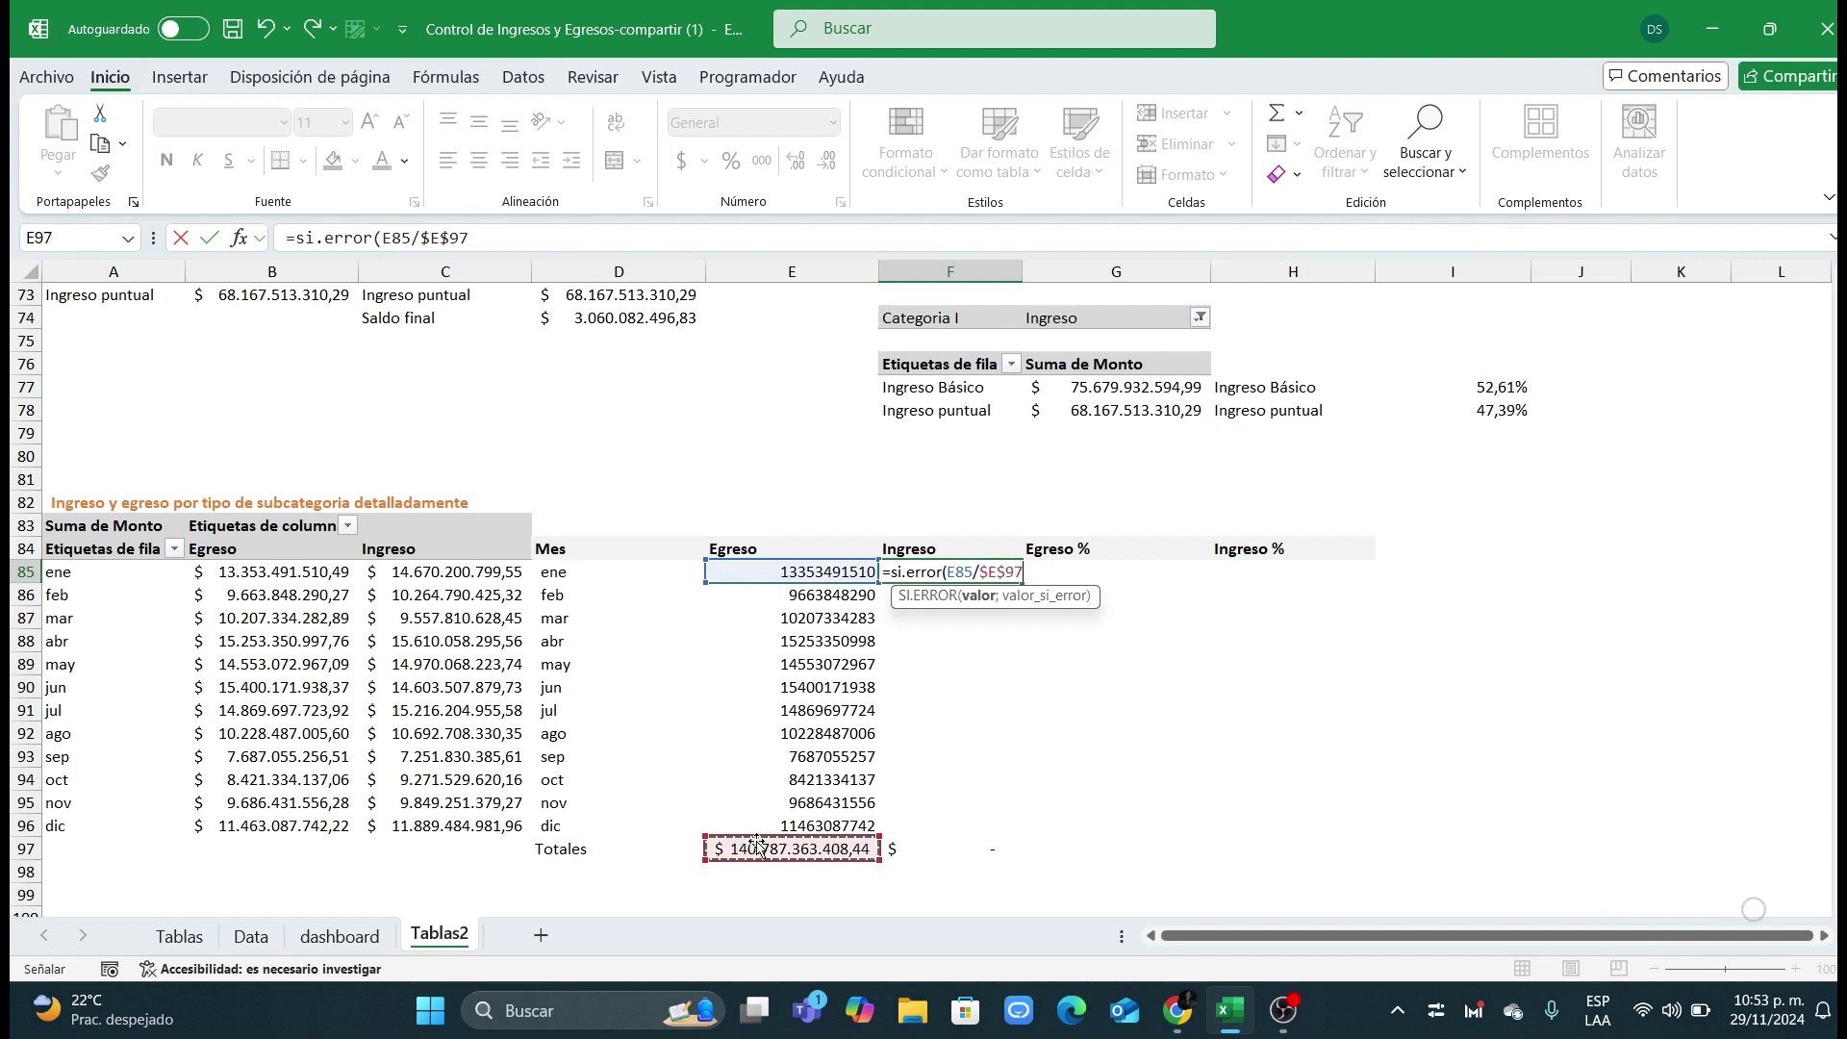
text(;)
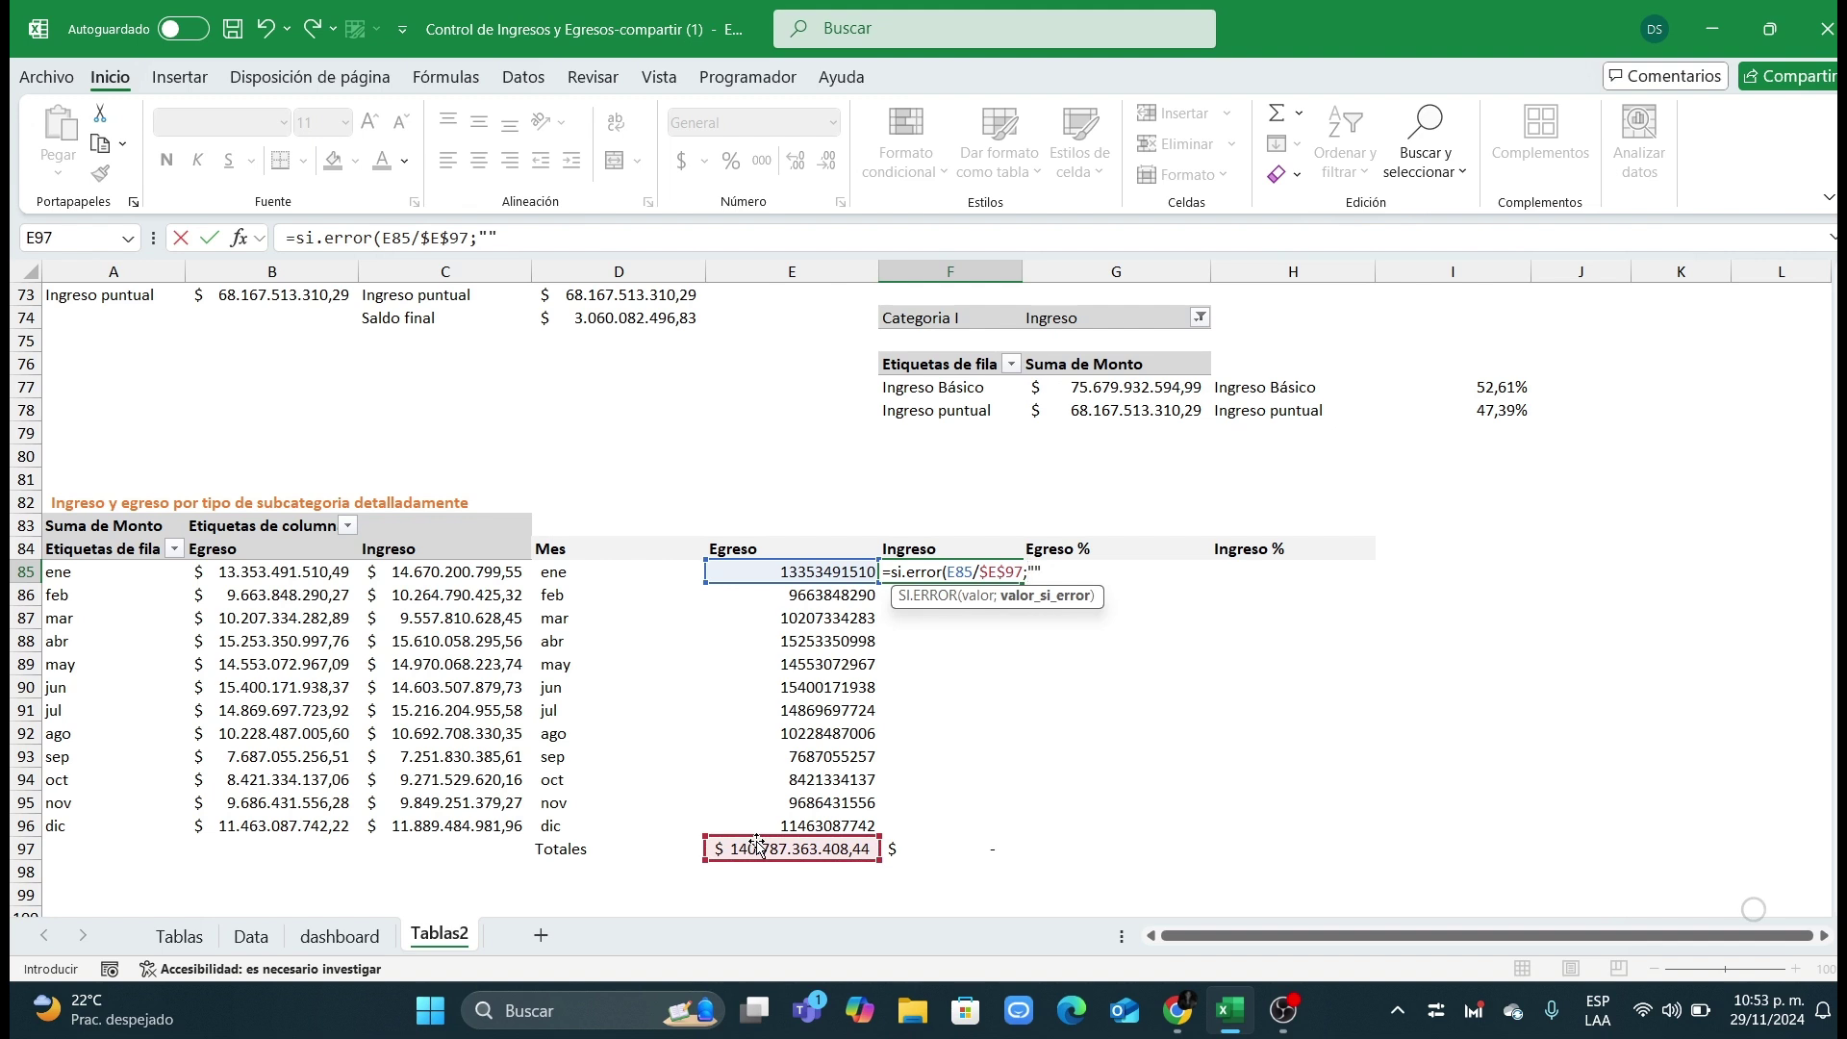
text(""))
key(Return)
click(977, 572)
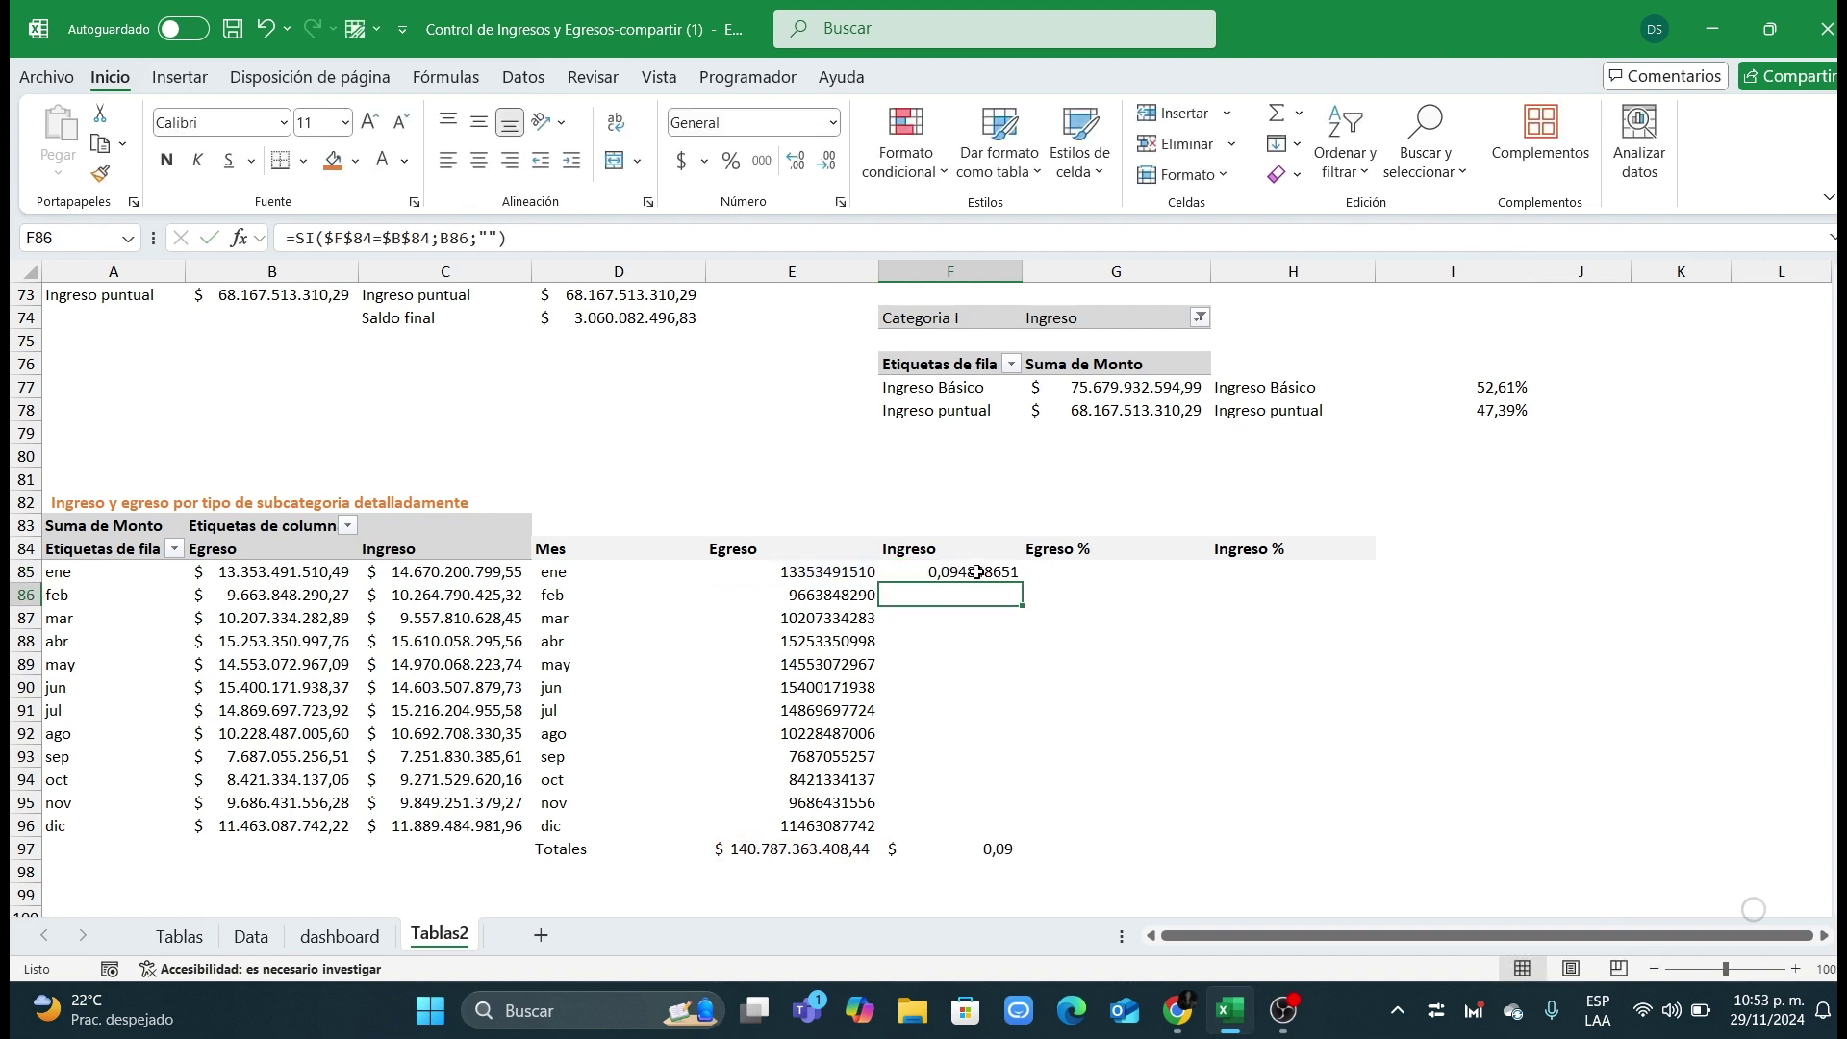
double_click(1022, 583)
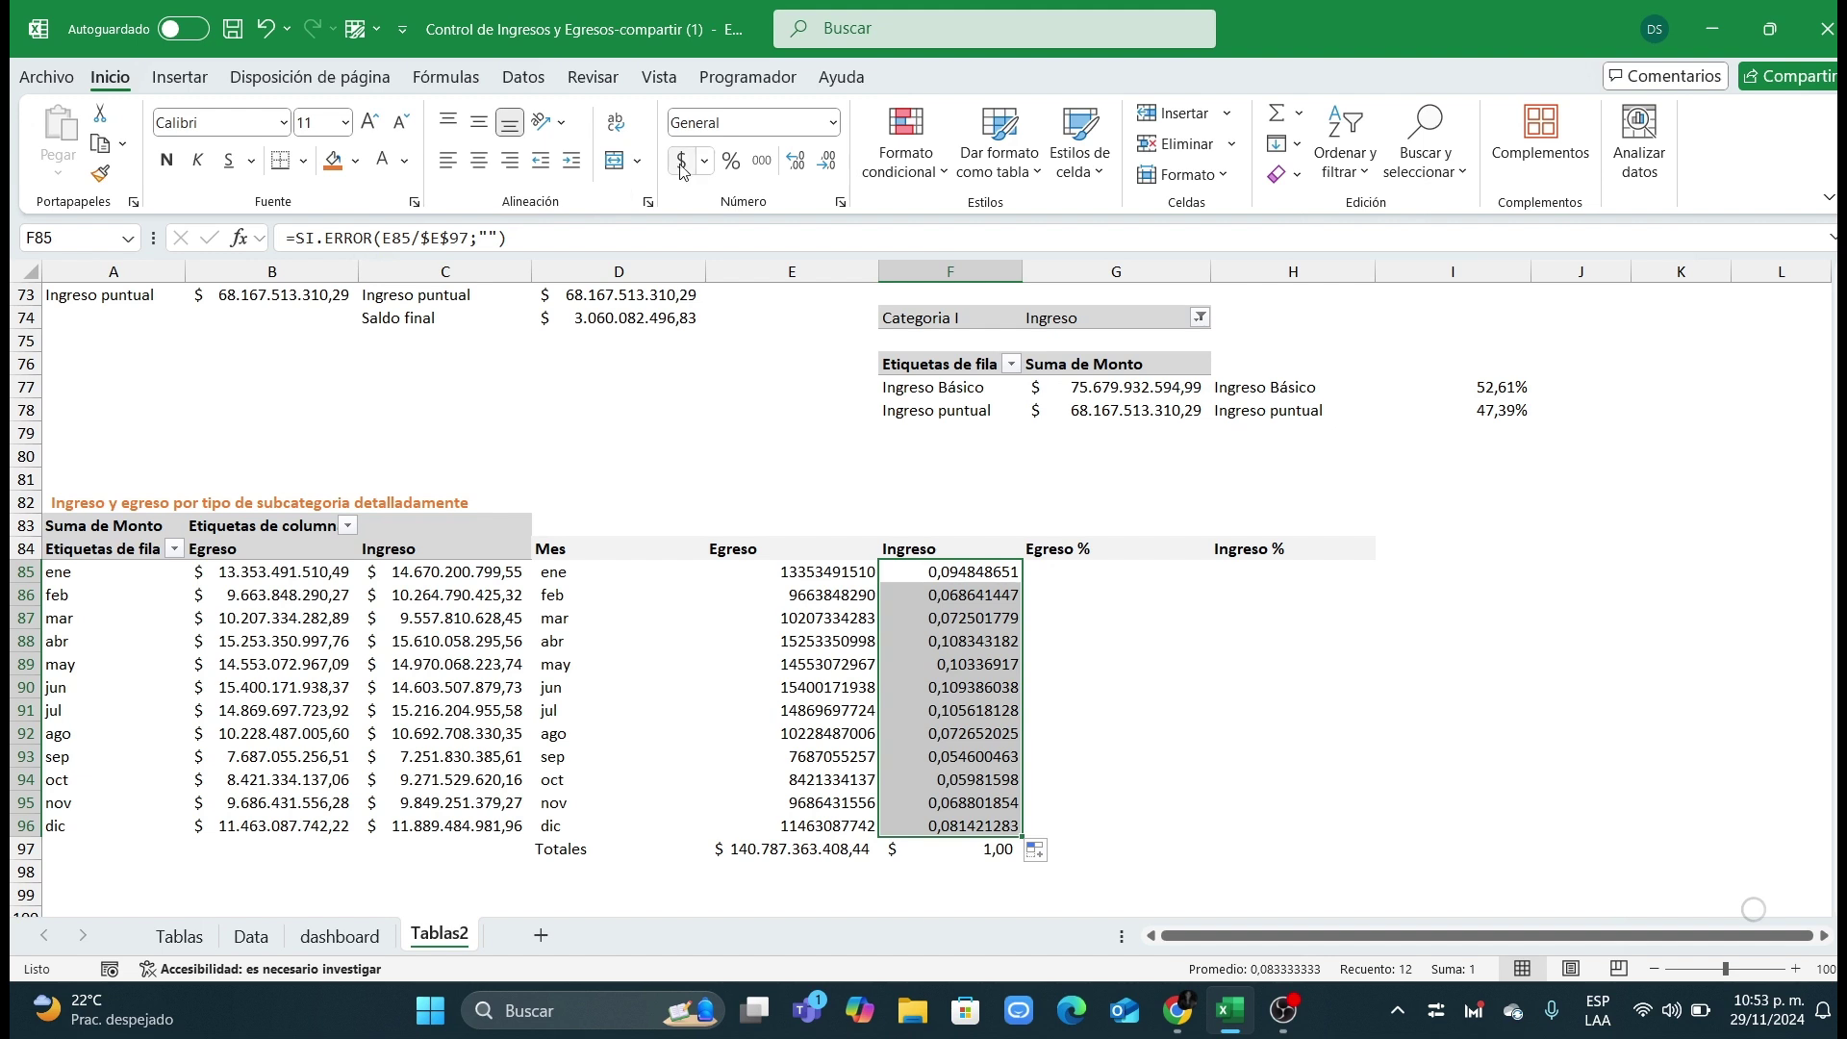
Step: Apply the percentage format to the results in F85:F96 under Ingreso
click(731, 159)
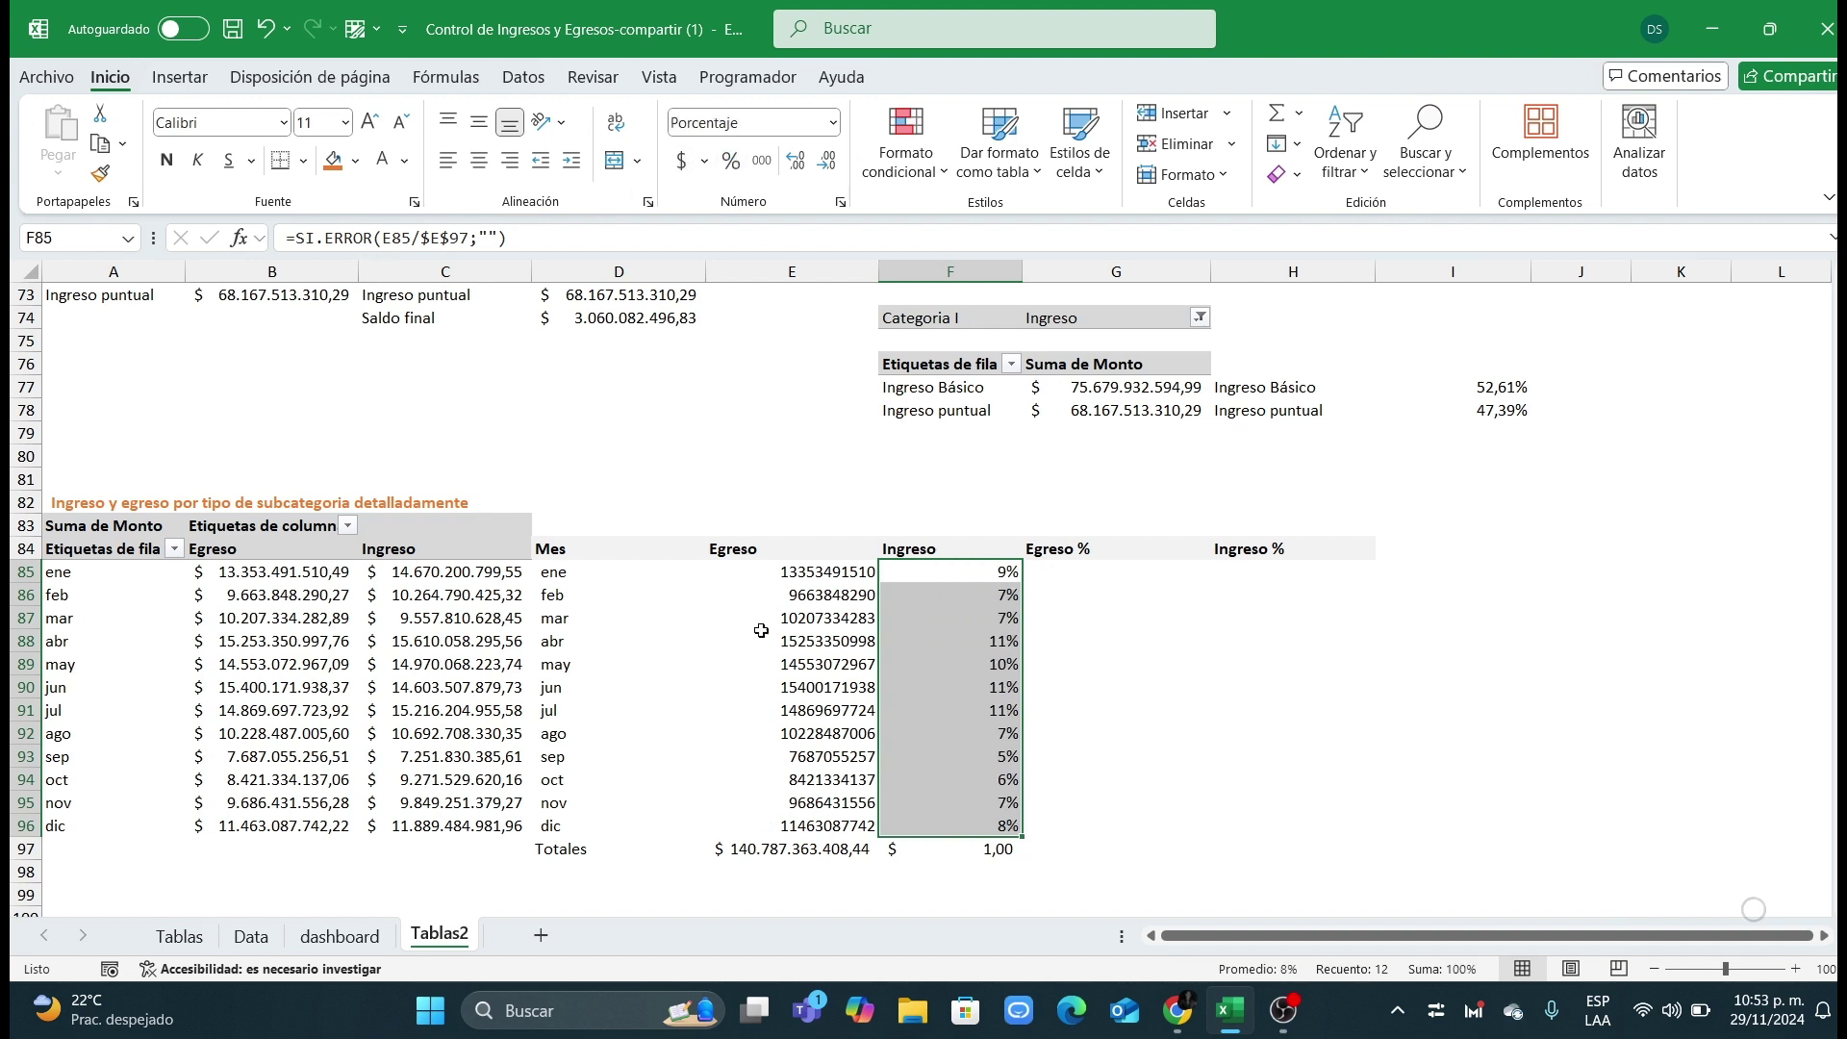
click(1071, 573)
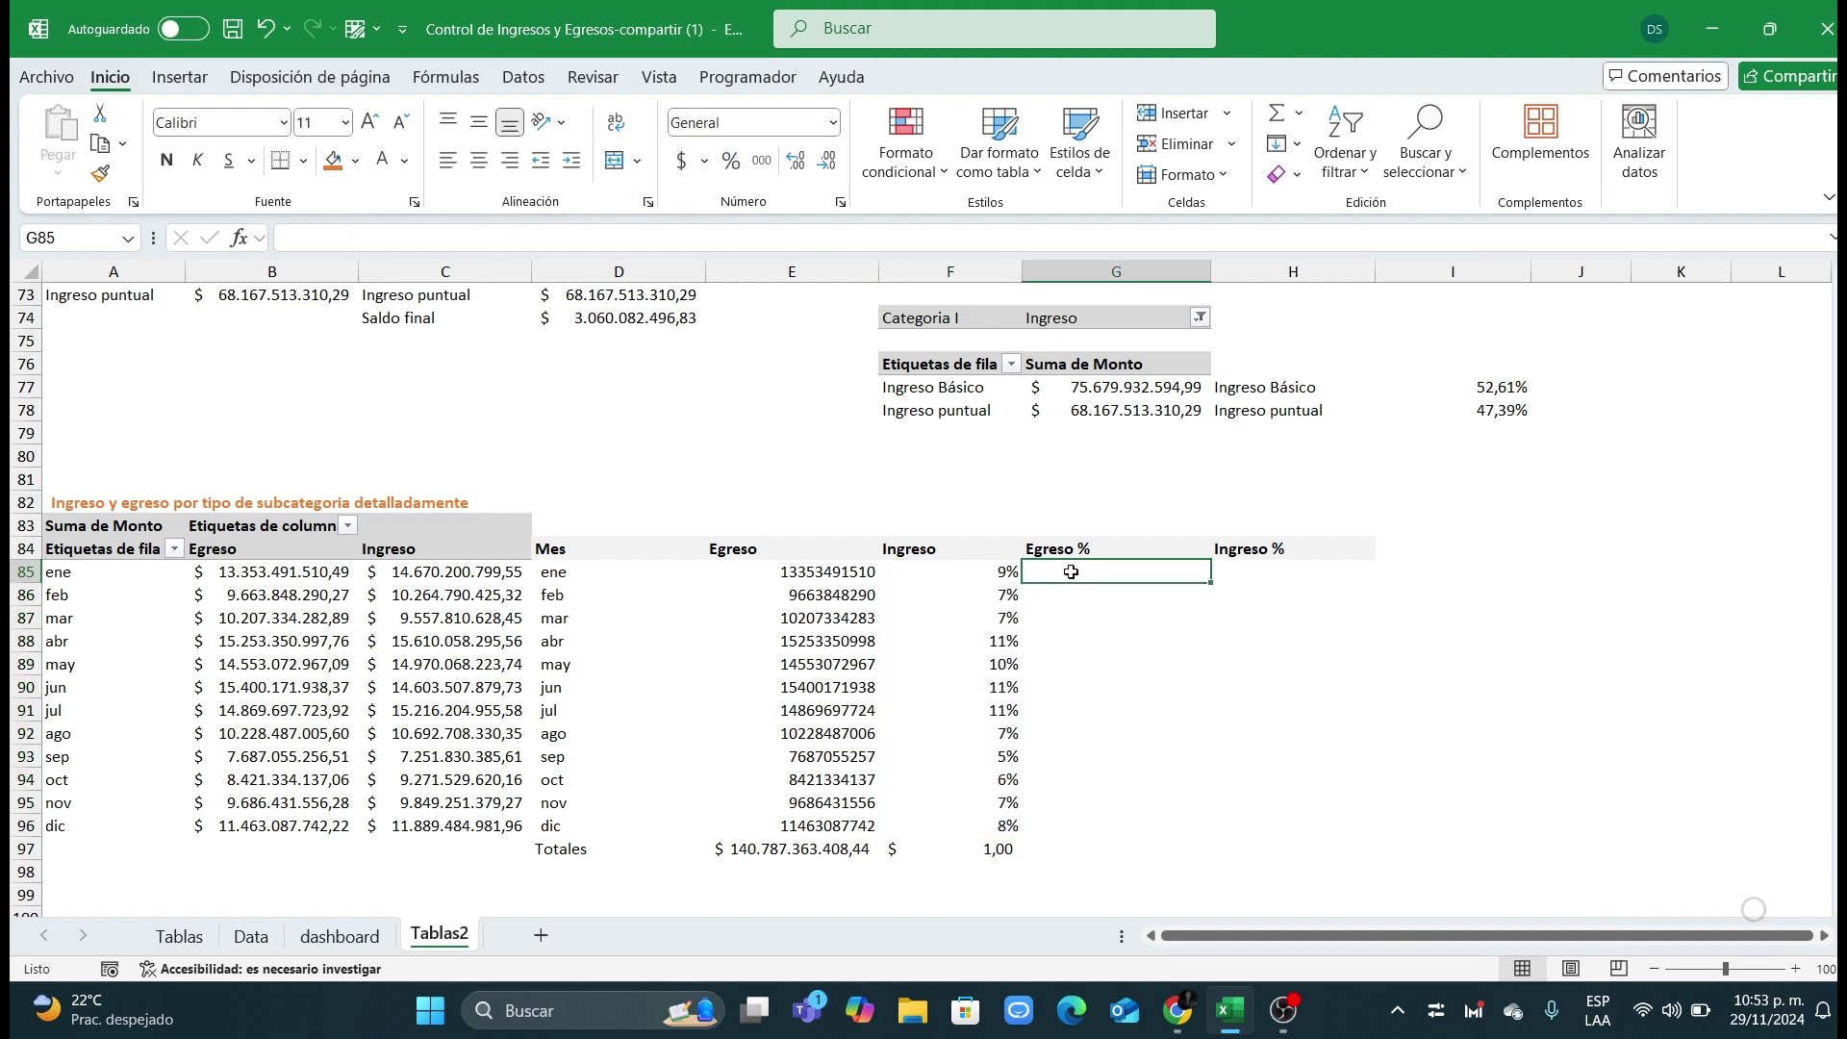
text(=si.error)
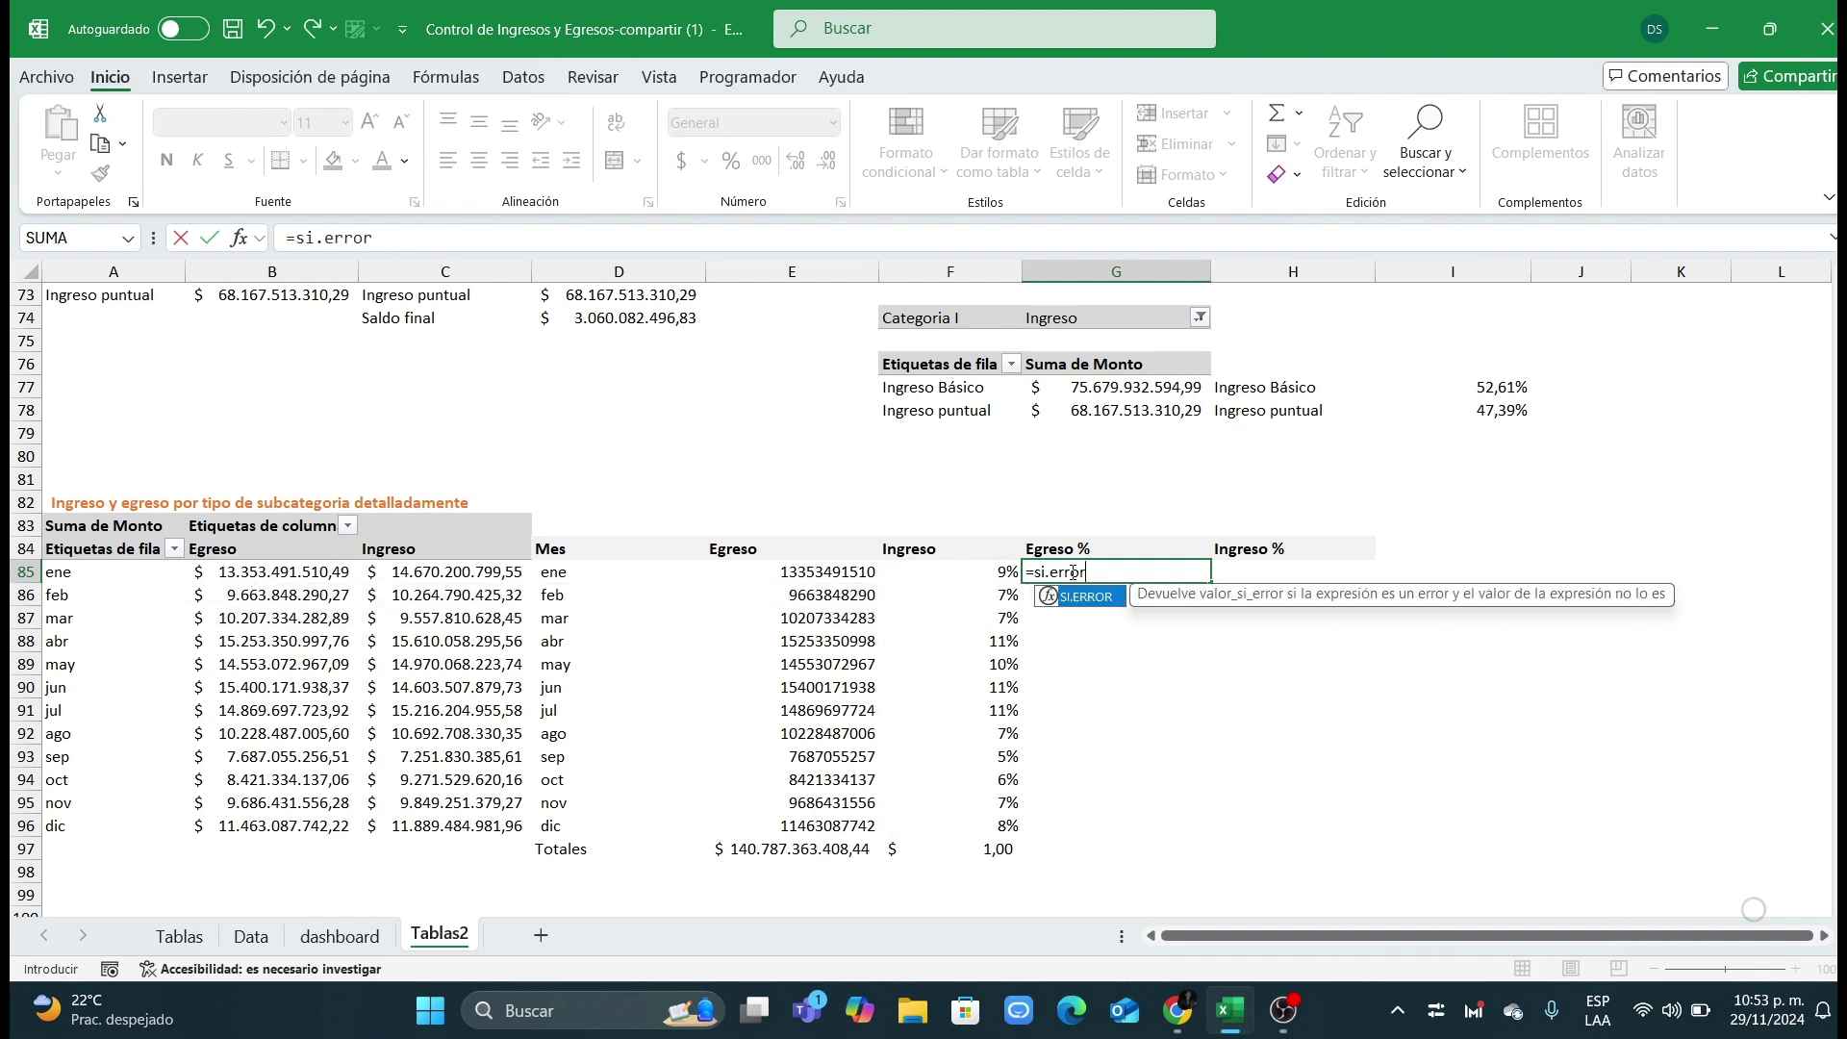
text(()
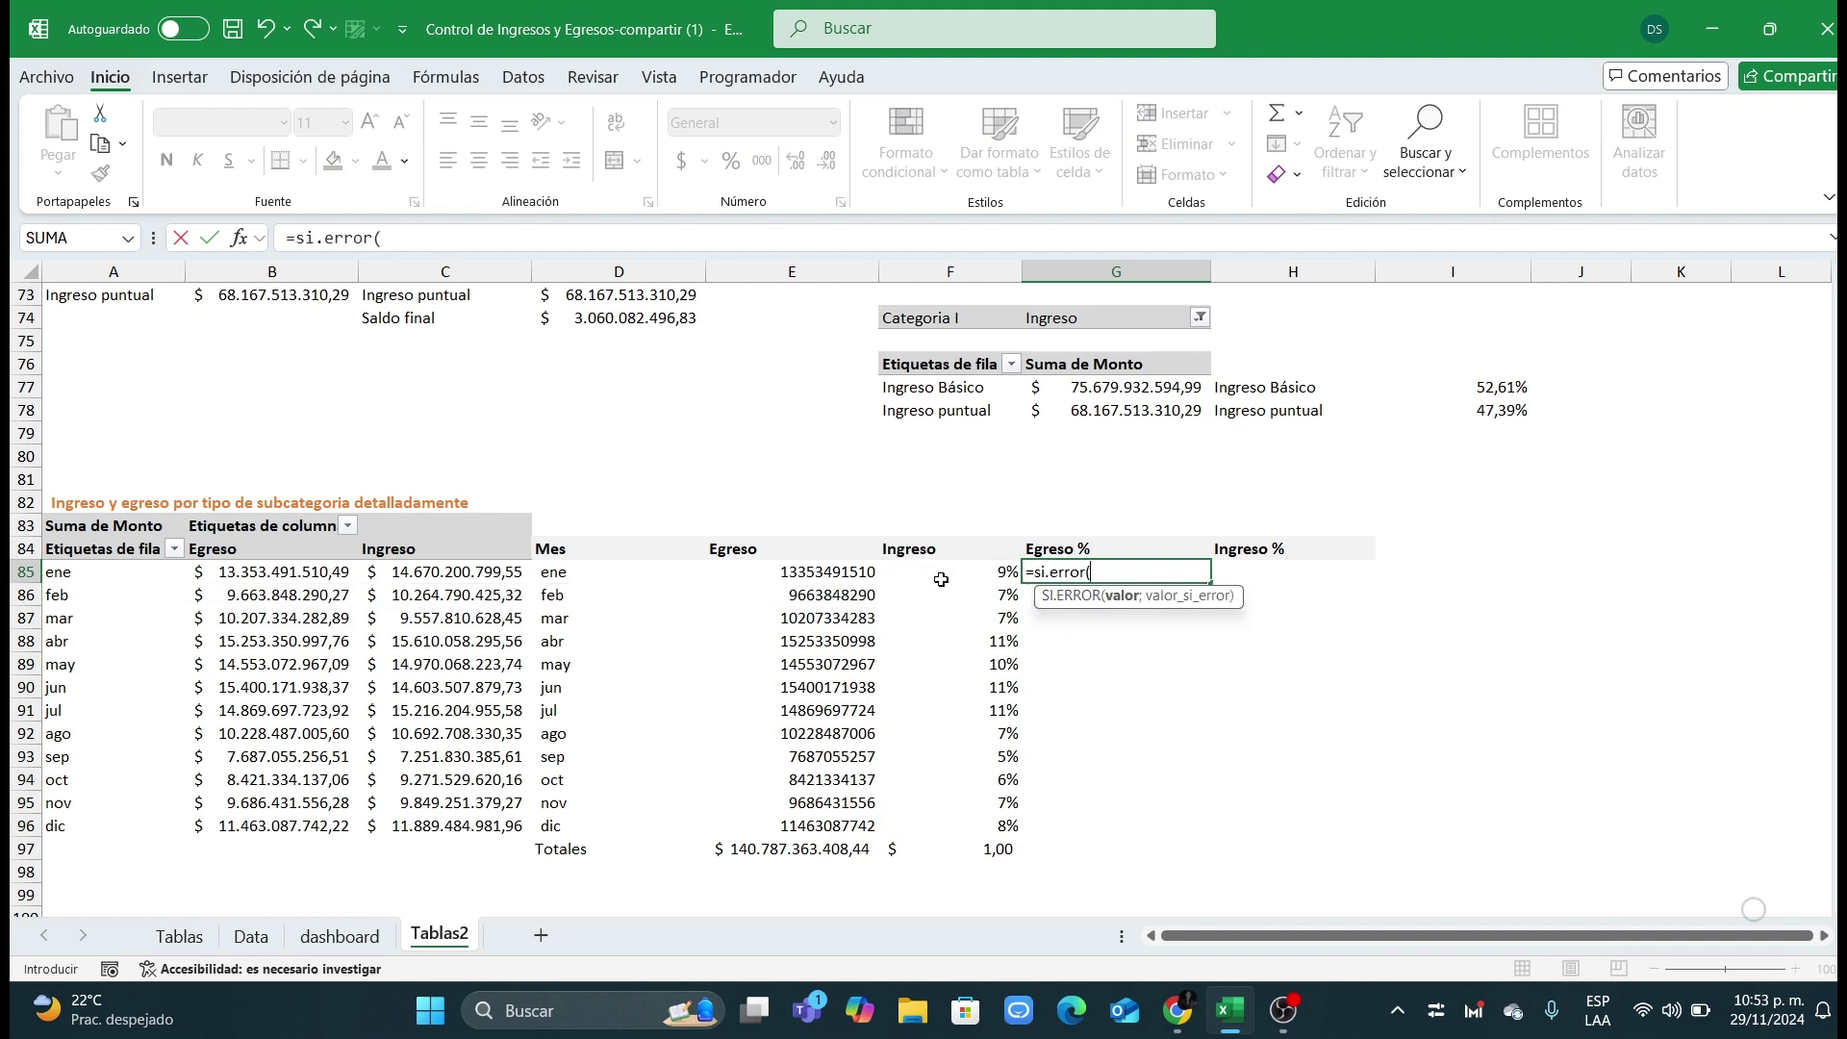
key(Escape)
click(1190, 707)
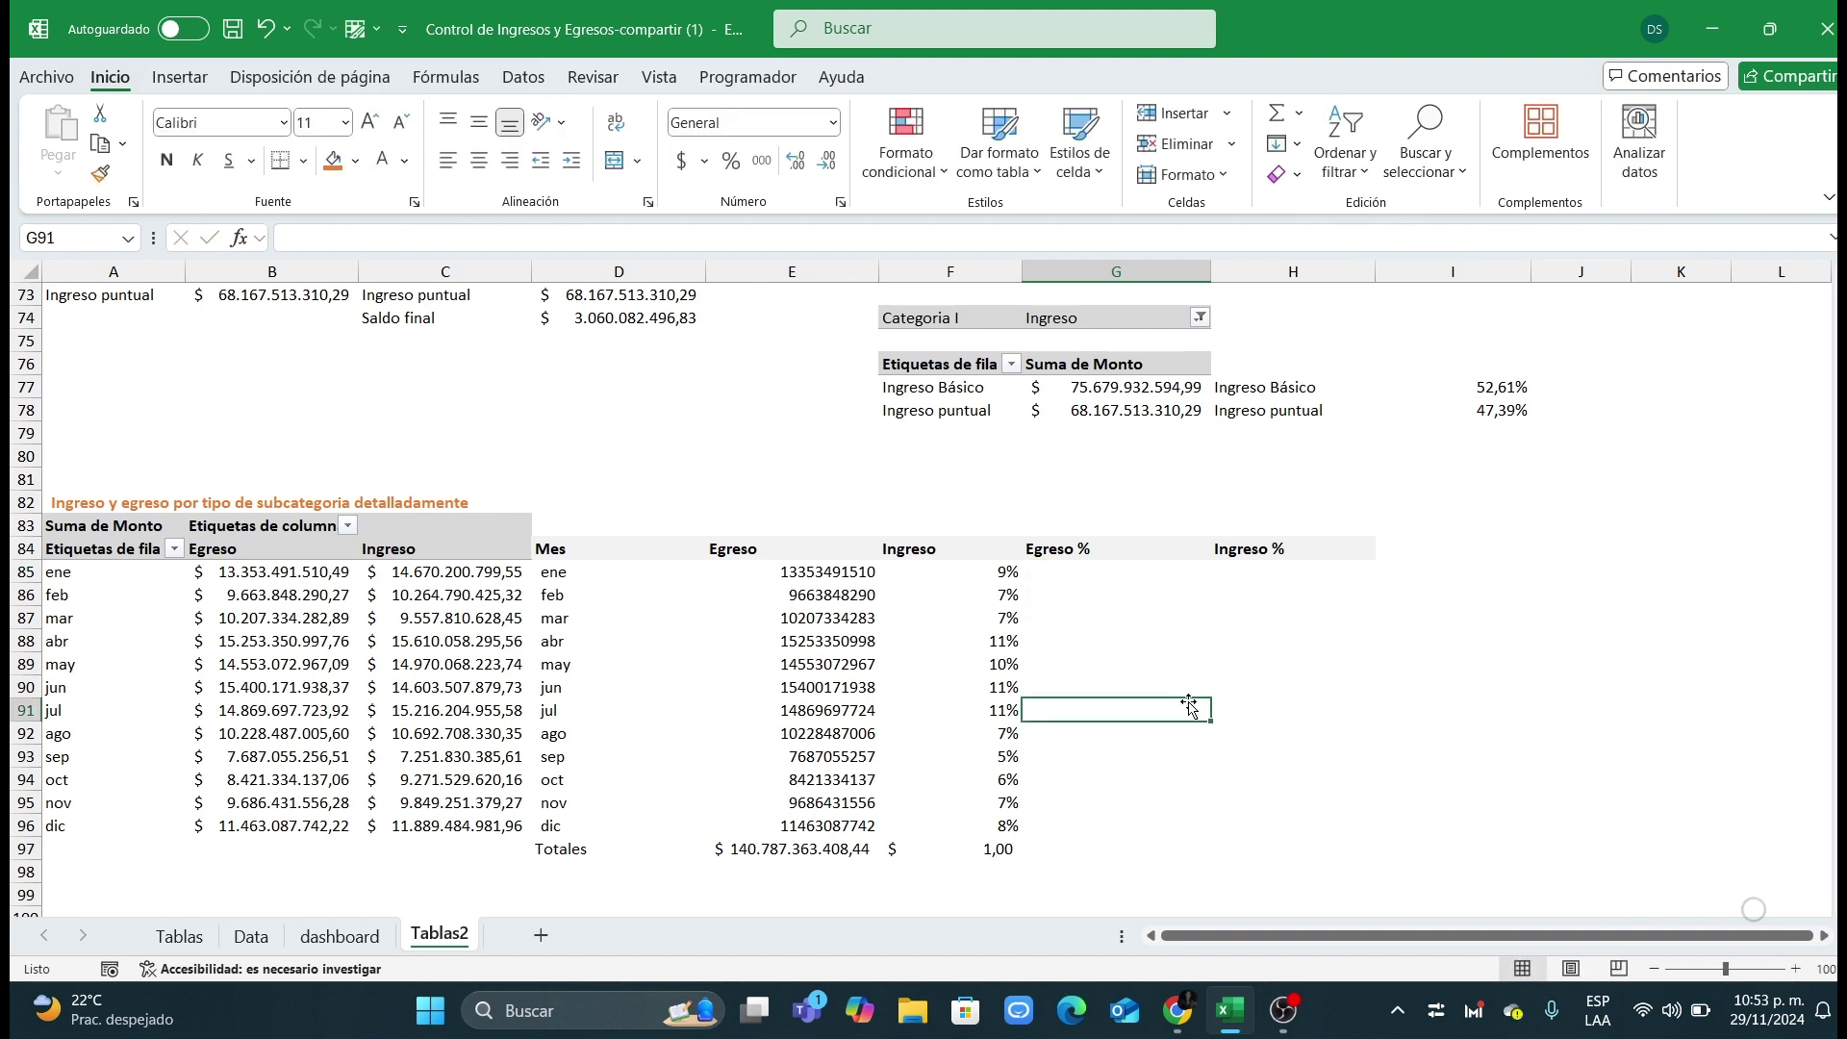
Step: Copy the formula =SI.ERROR(E85/$E$97;"") from F85 into G85 under Egreso % and fill it down to G96
click(967, 567)
drag(562, 241, 191, 241)
key(ctrl+c)
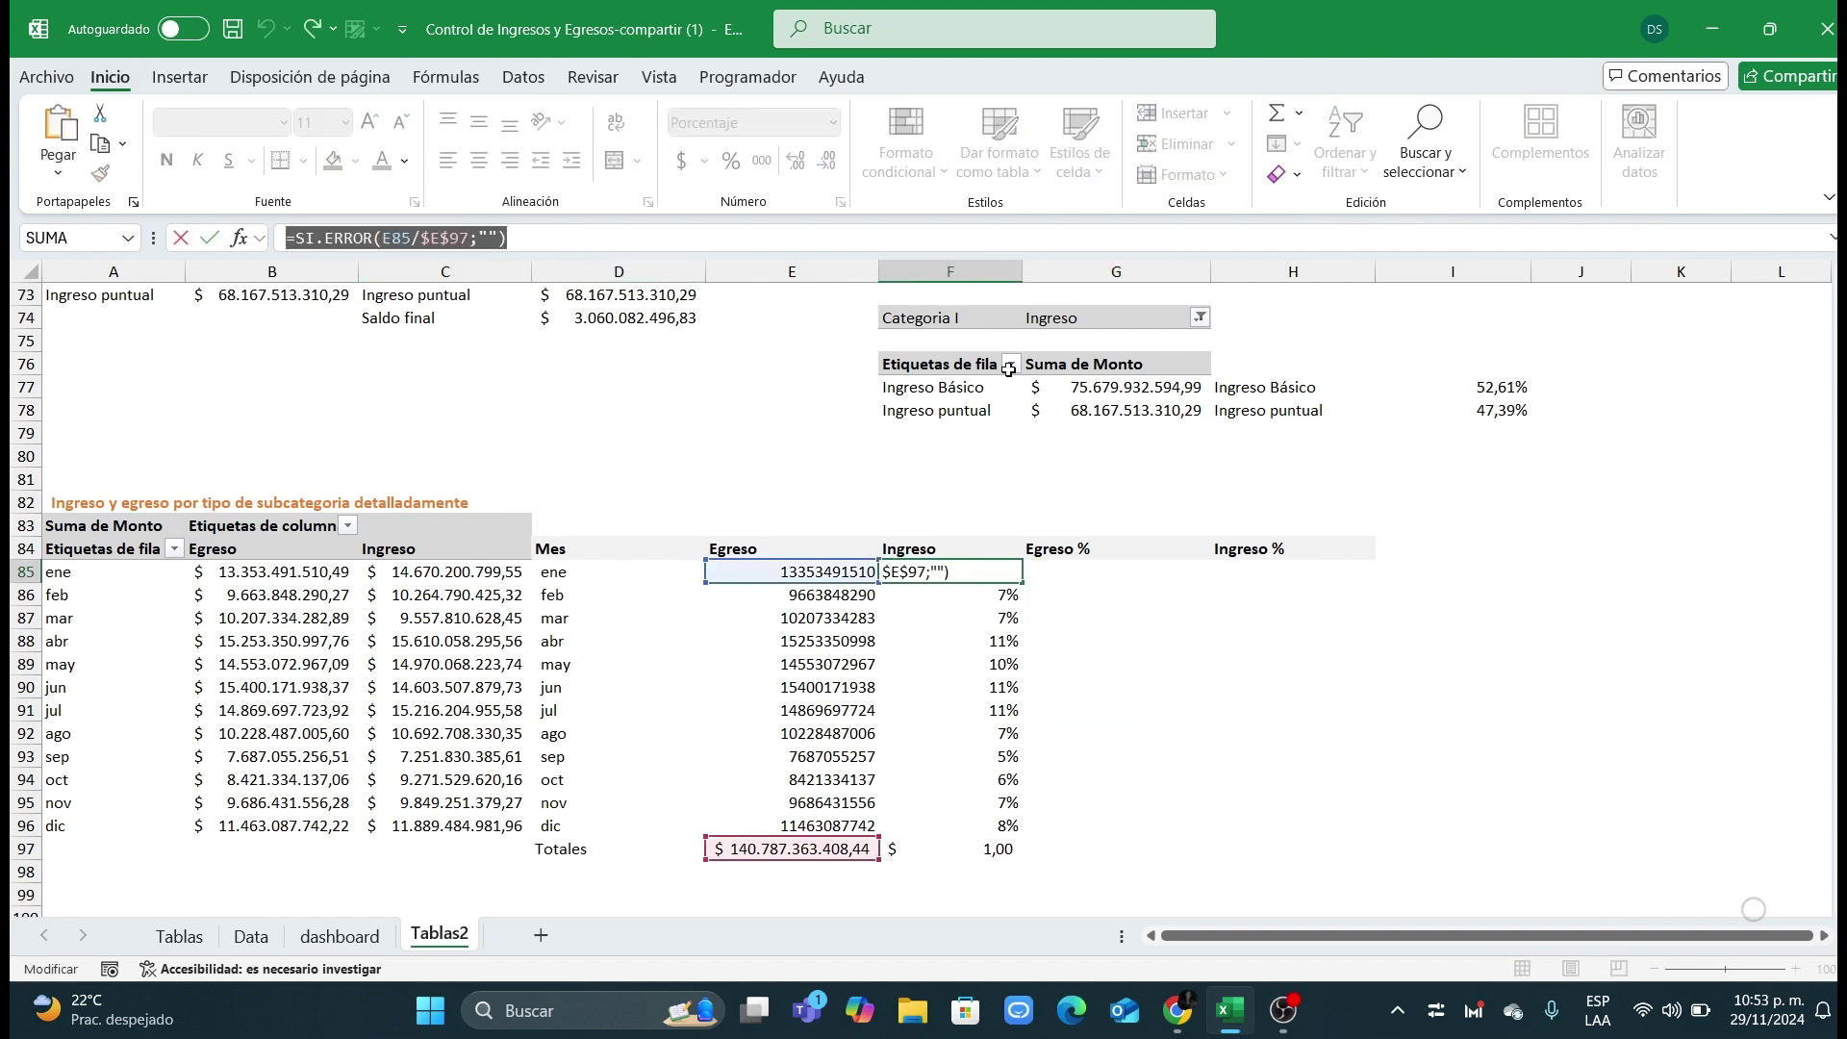
key(Escape)
click(1085, 568)
double_click(1085, 569)
key(ctrl+v)
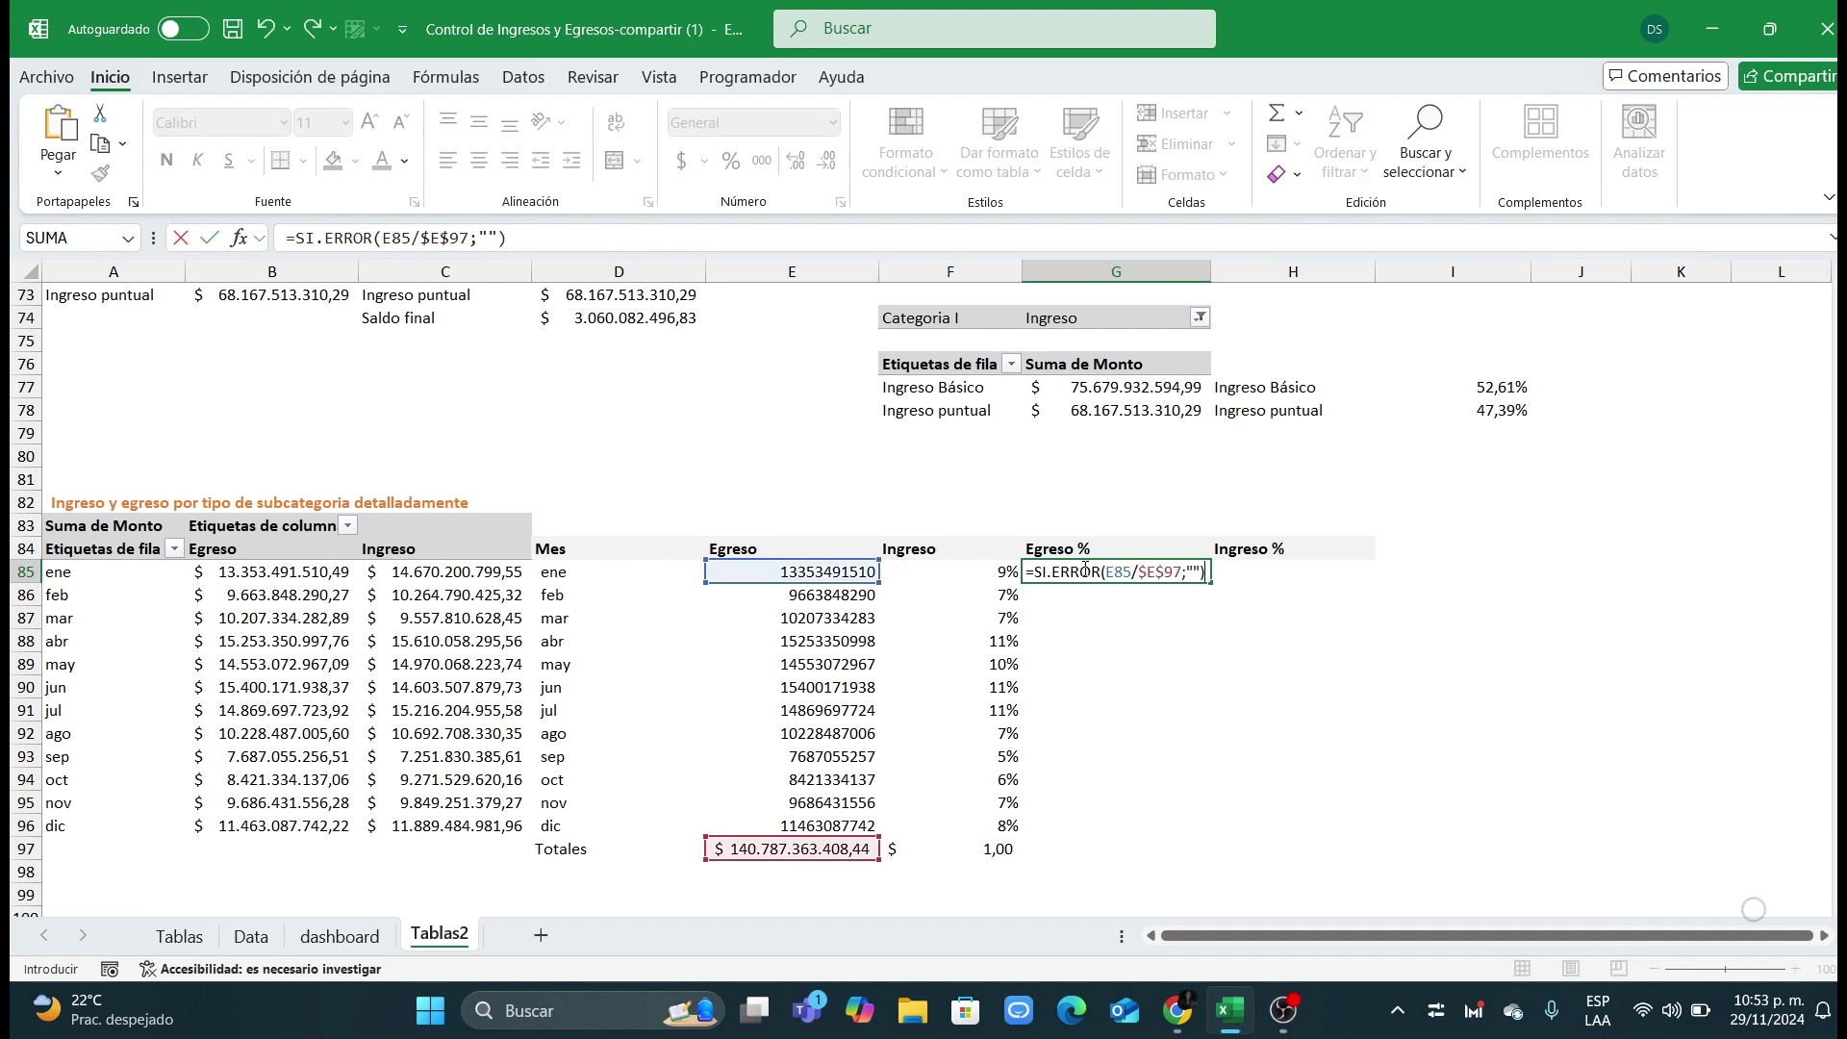
key(ctrl+Return)
double_click(1212, 583)
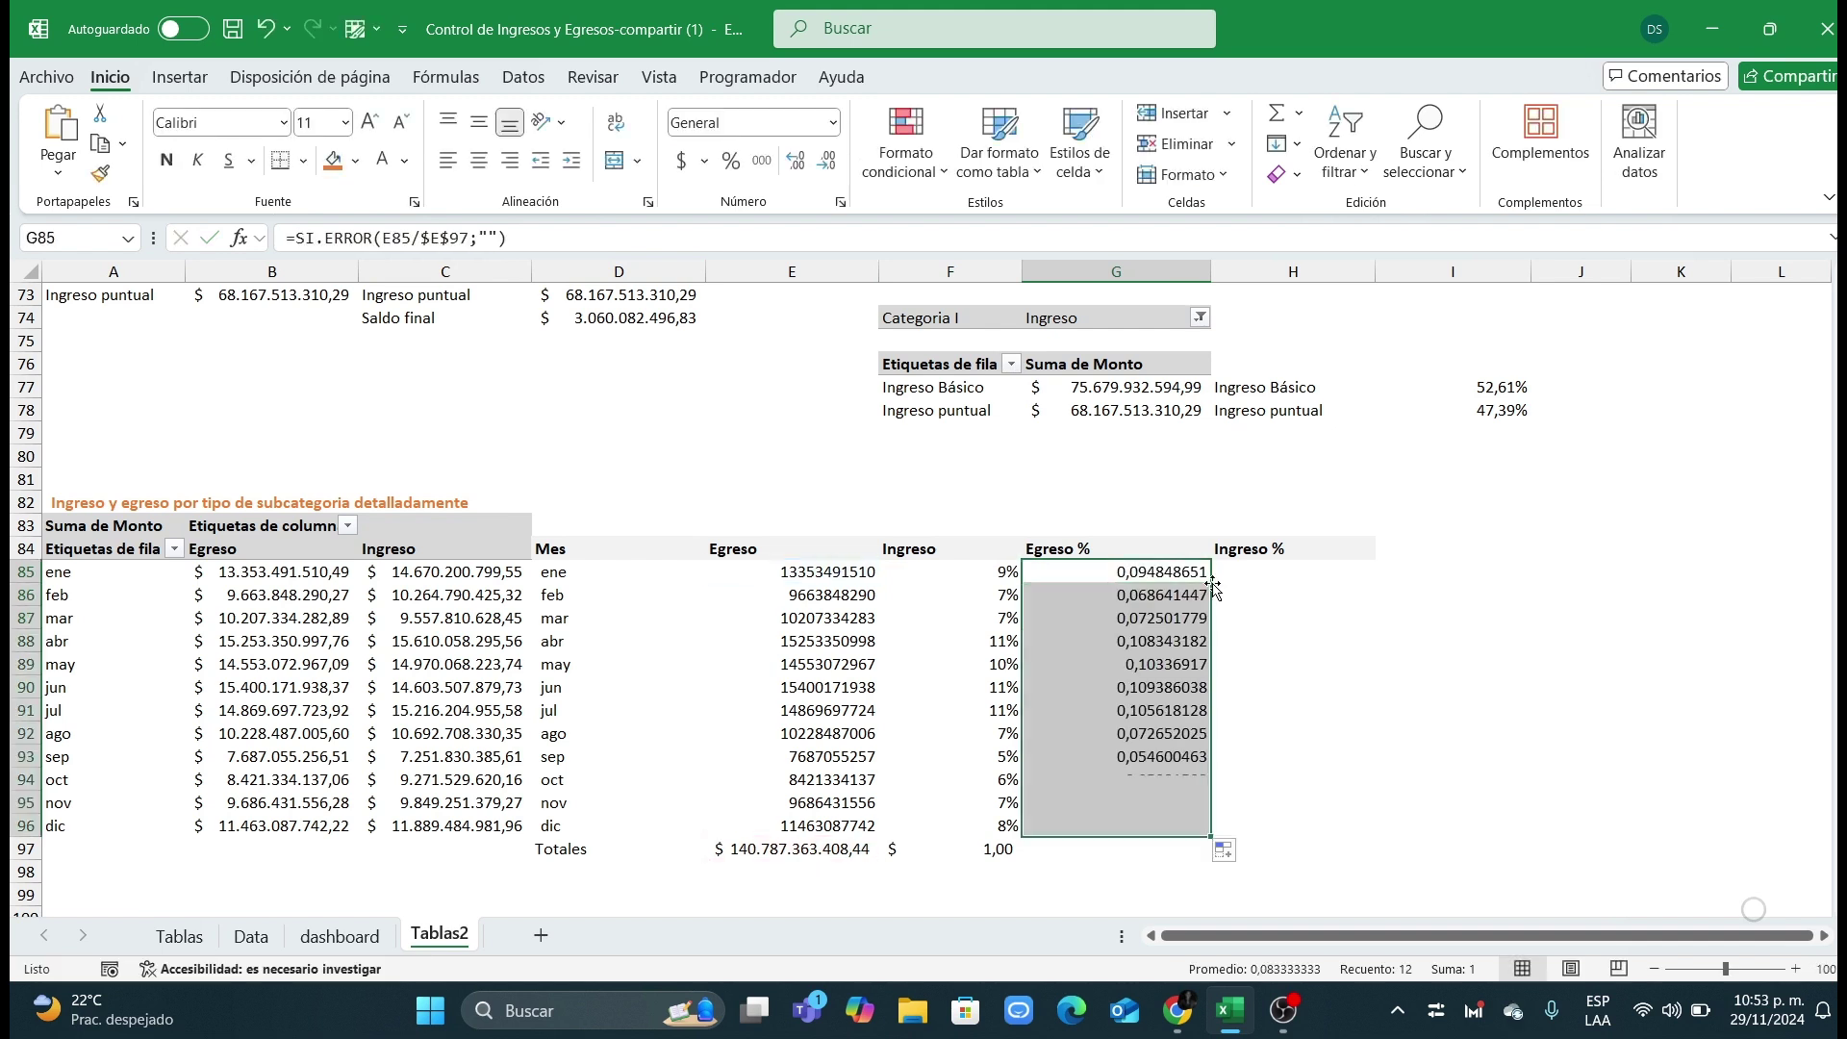
Step: Format the Egreso % results in G85:G96 as percentages with two decimals
click(732, 161)
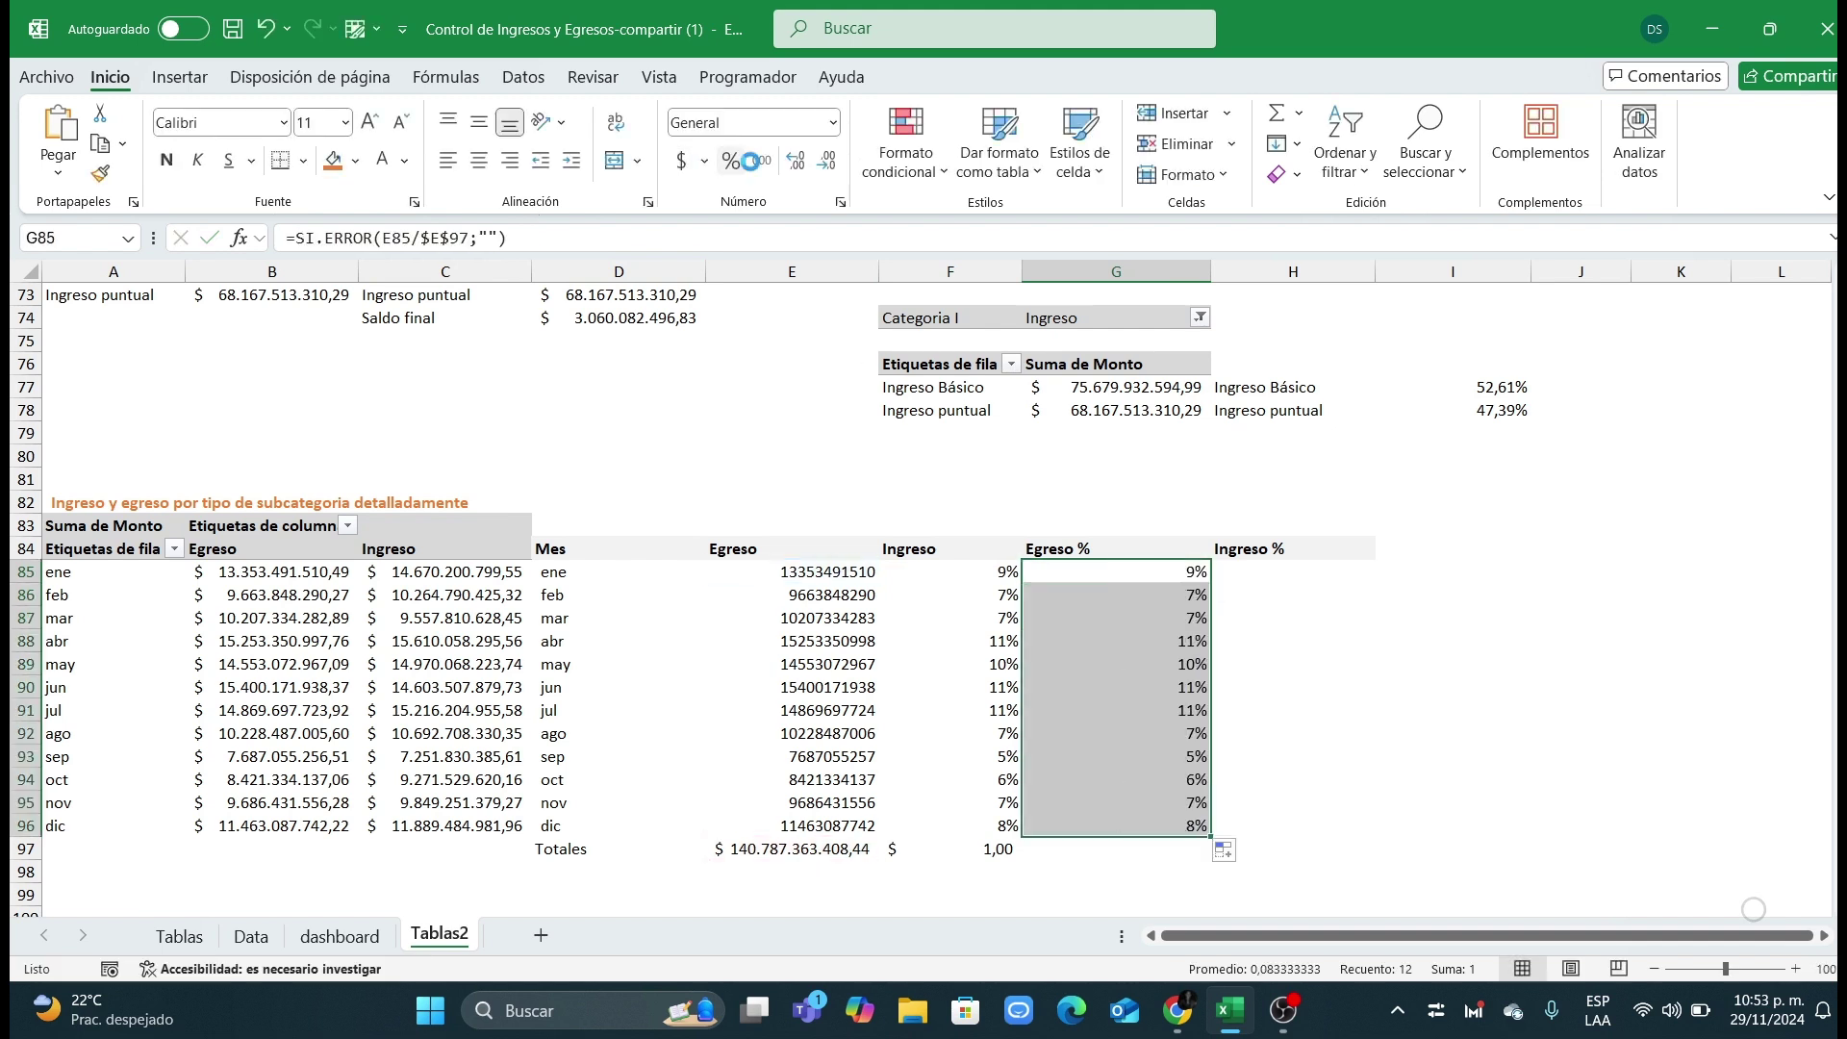
click(796, 159)
click(795, 160)
click(1289, 597)
Step: Replace the Ingreso formula in F85 with =SI($F$84=$B$84;B85;"") and fill it down to F96
click(1007, 574)
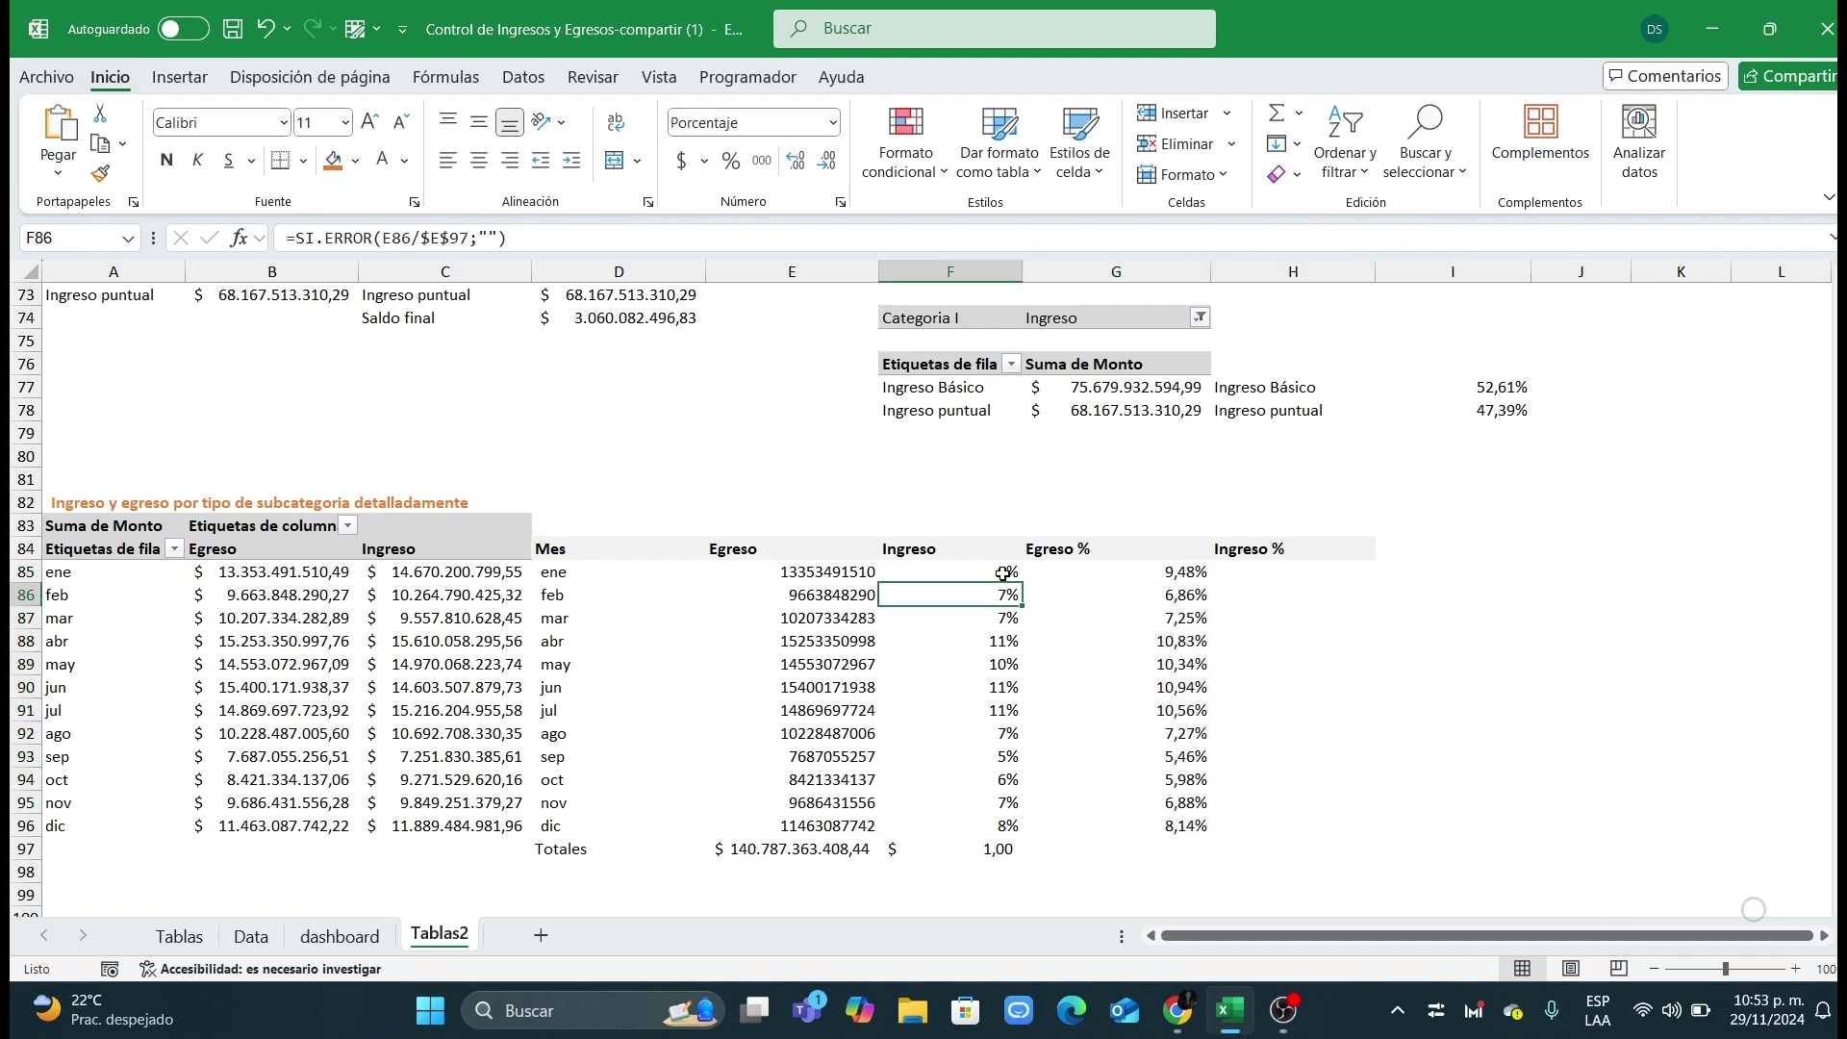
text(=si)
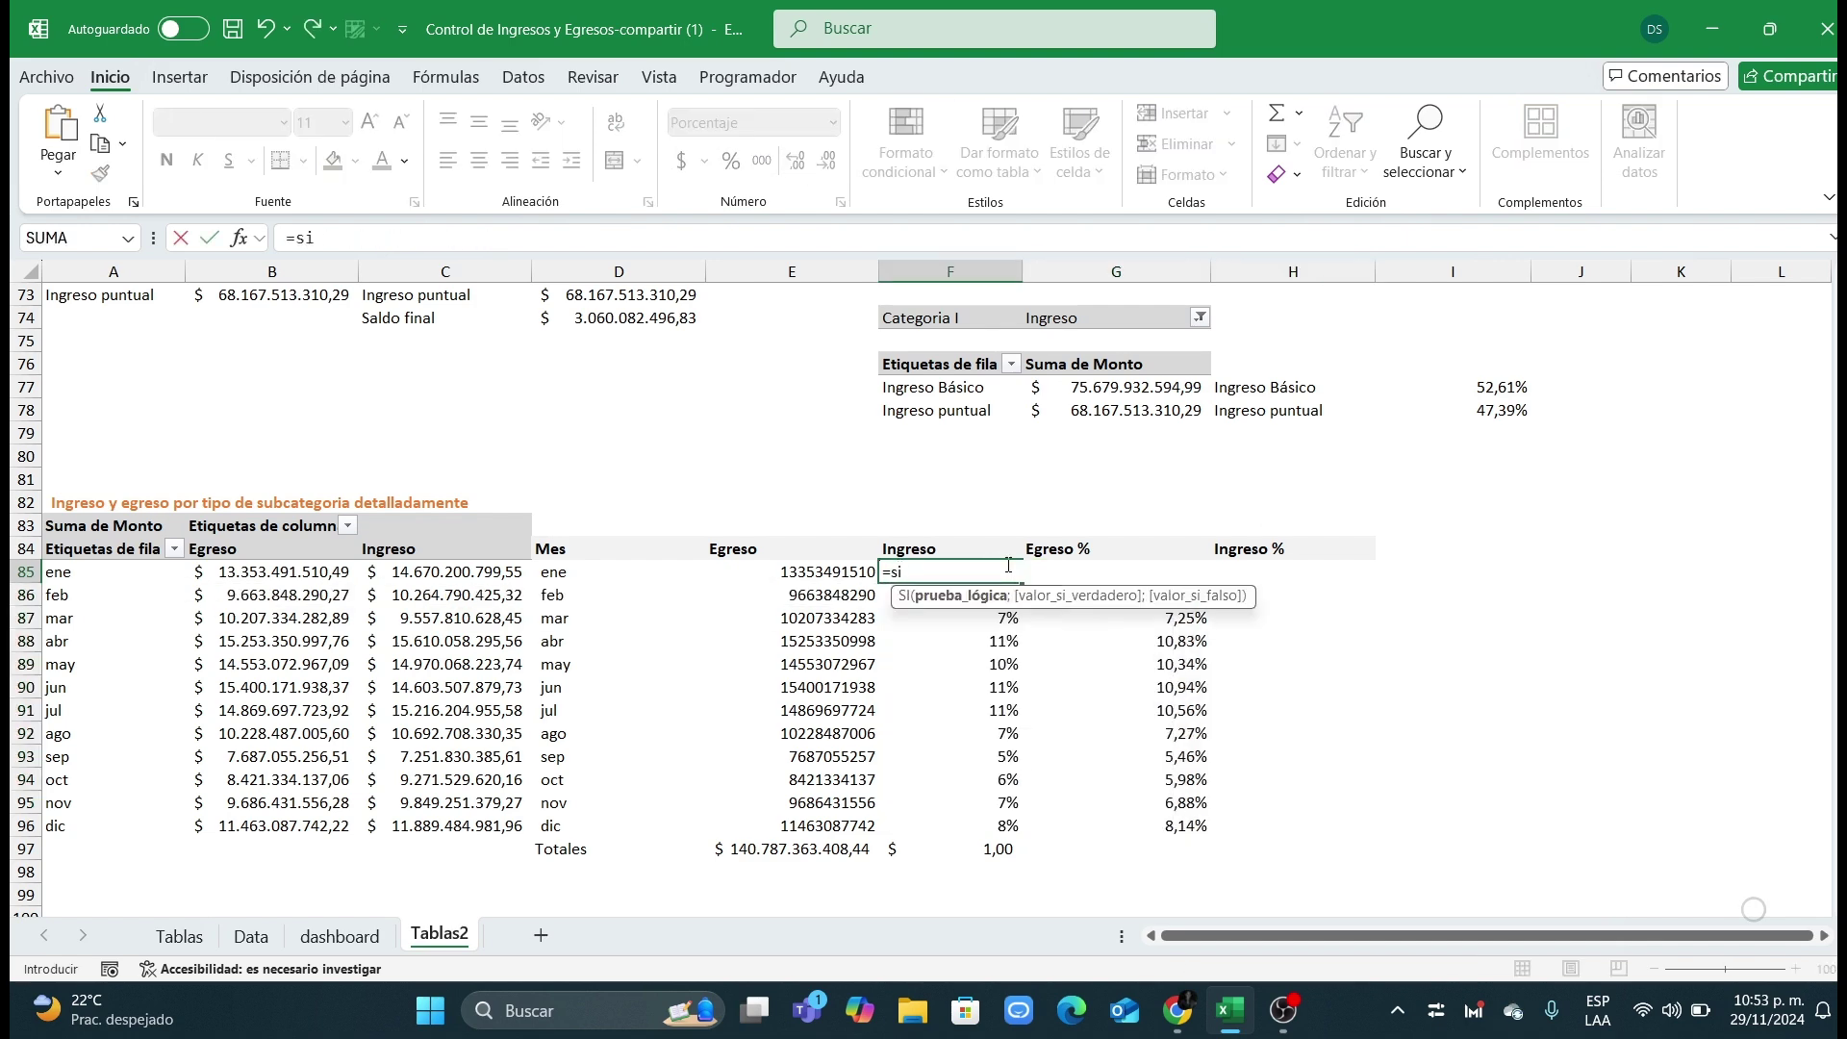
text(()
click(921, 556)
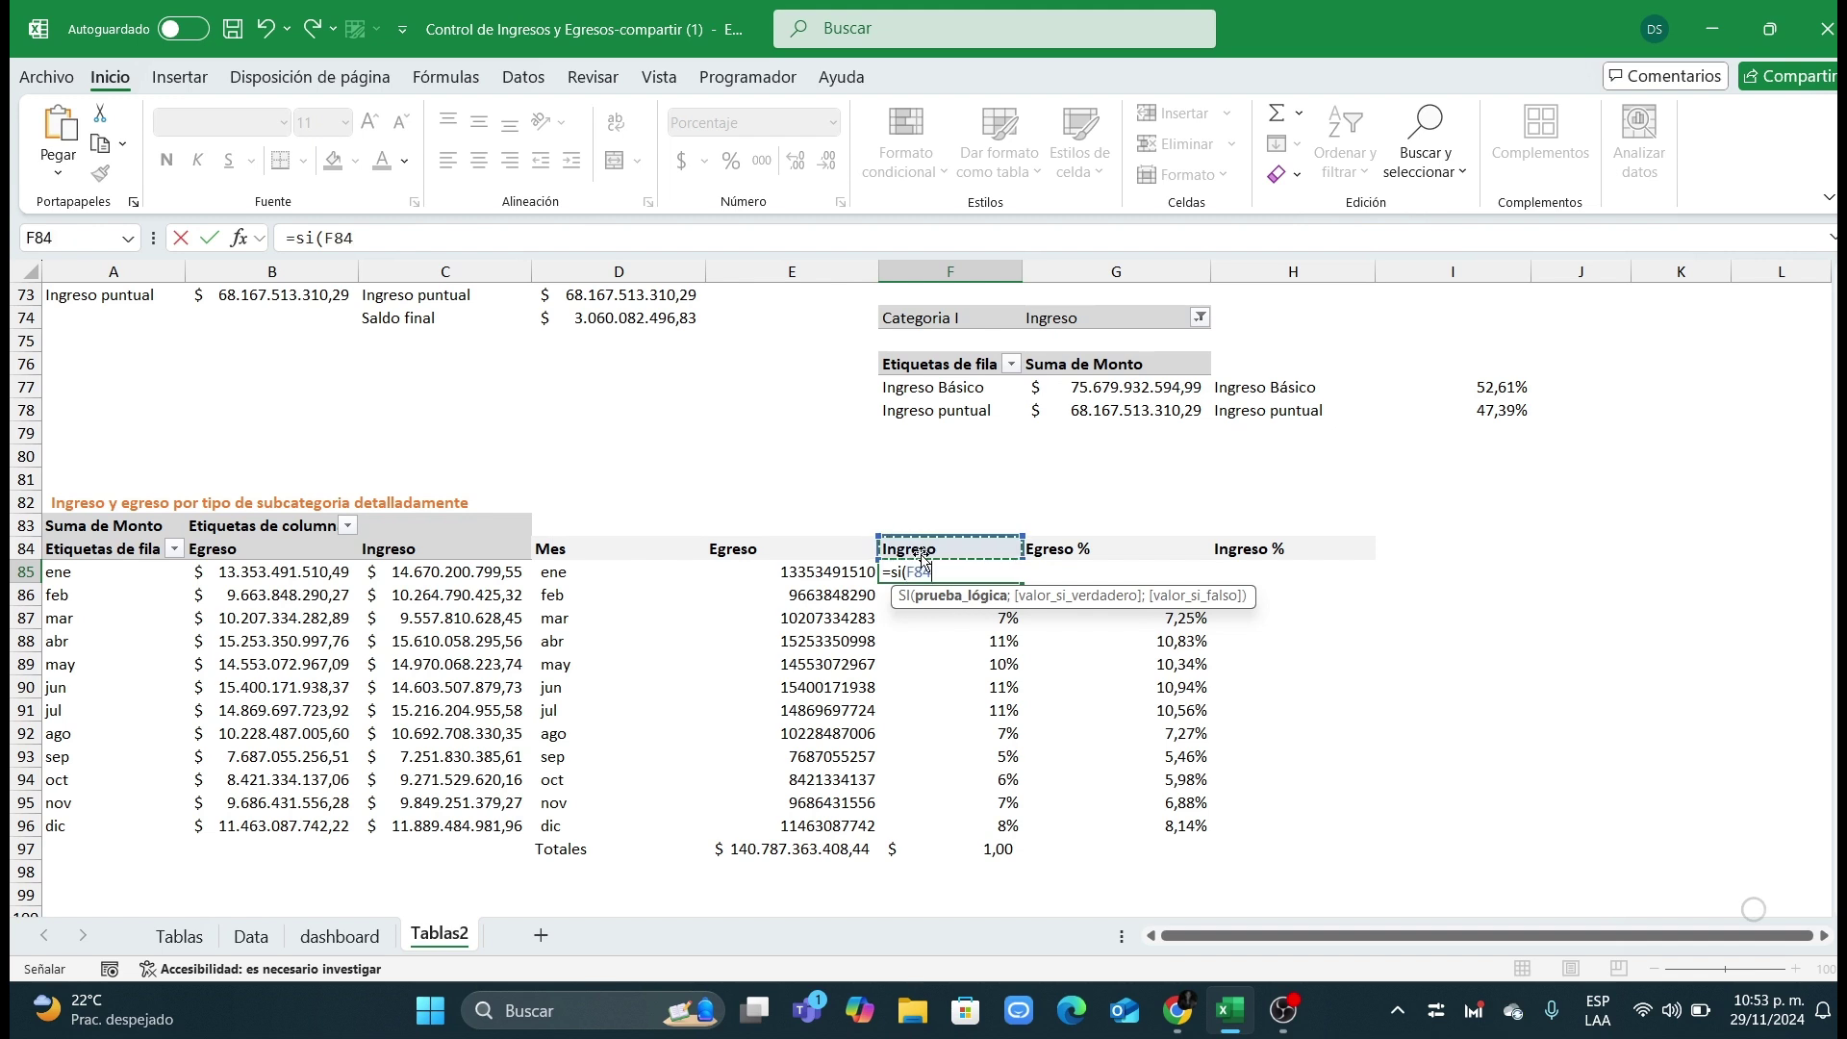
key(F4)
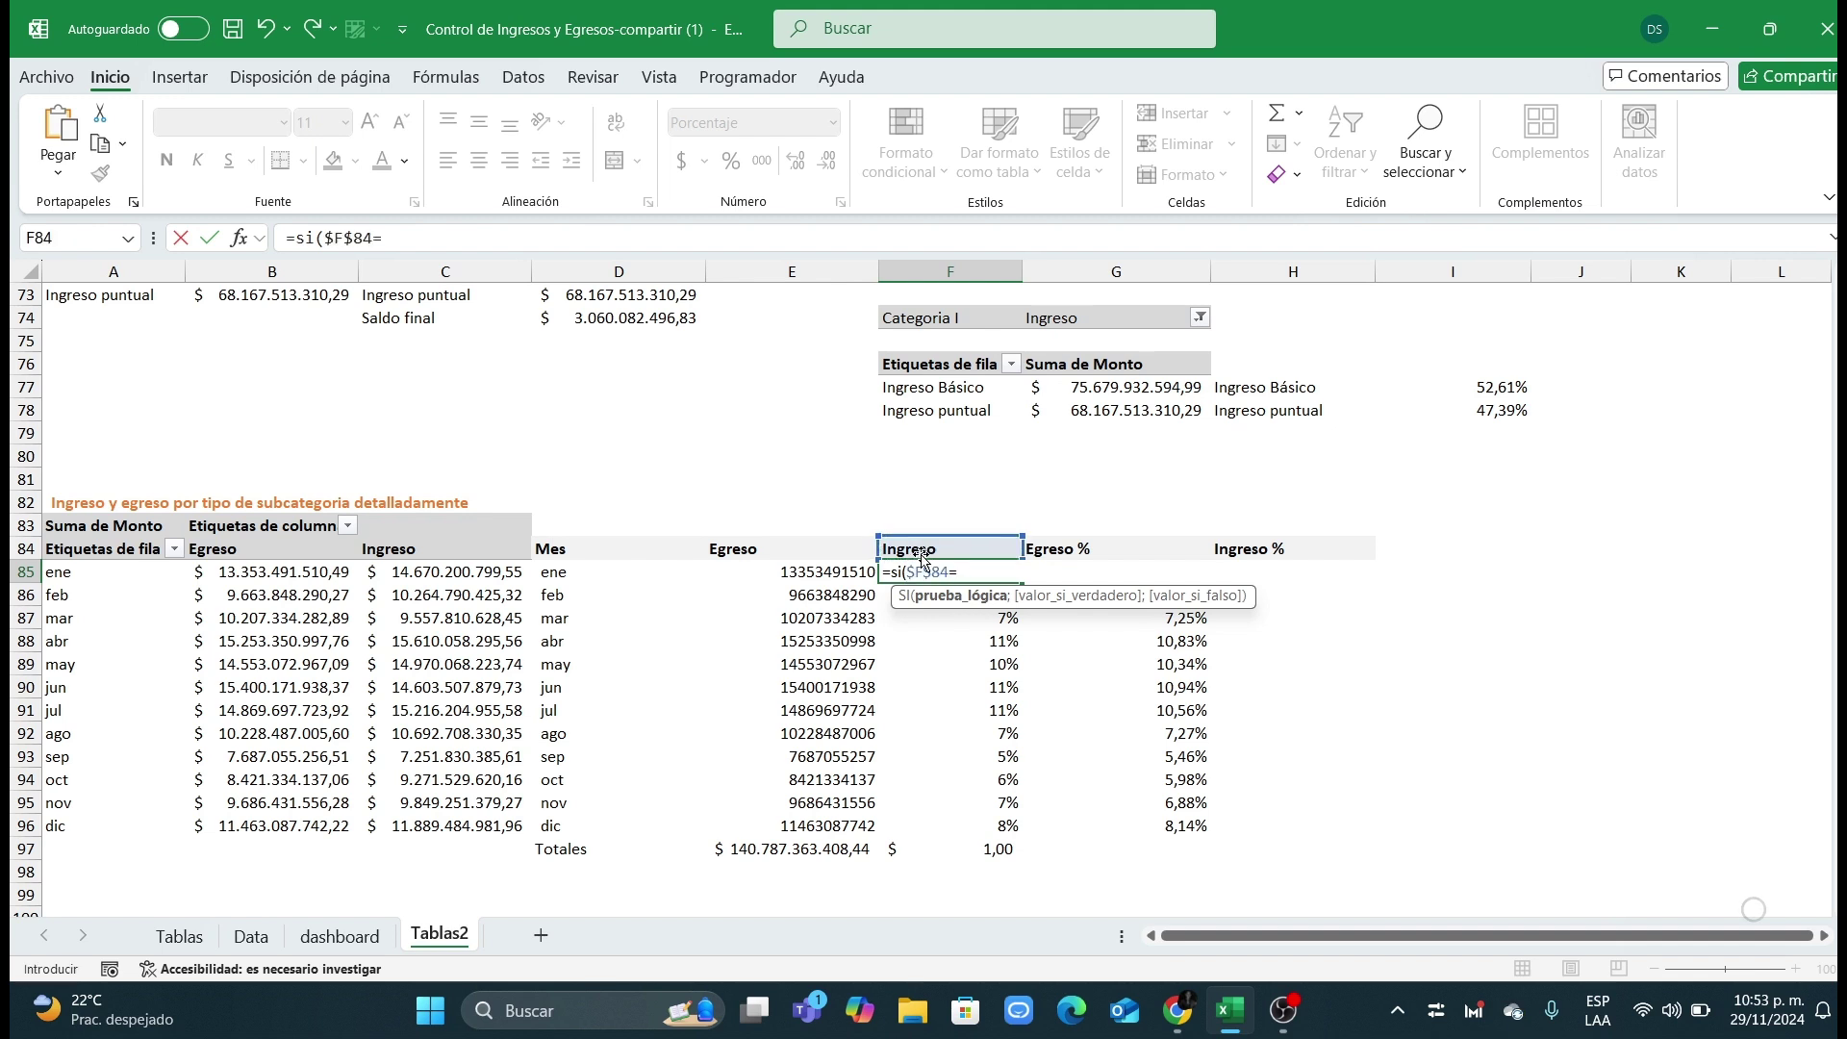
text(=)
click(298, 571)
click(323, 548)
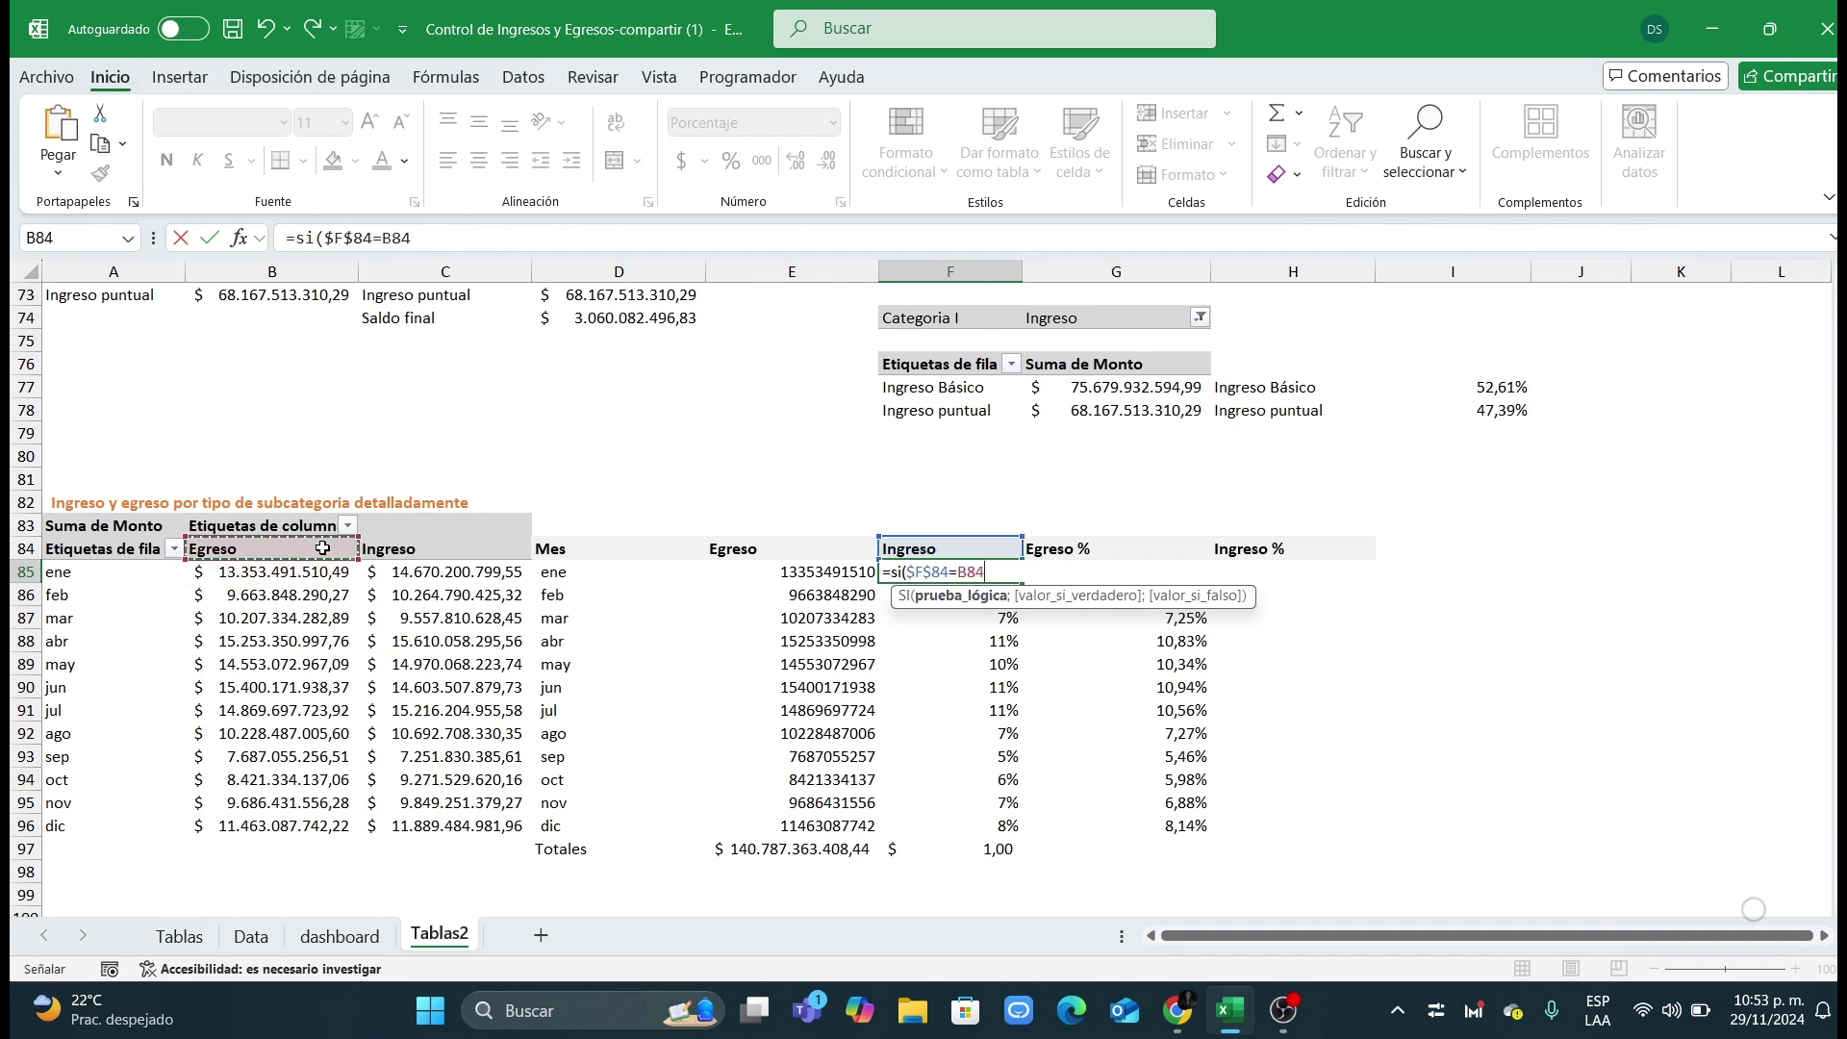
key(F4)
text(;)
click(303, 572)
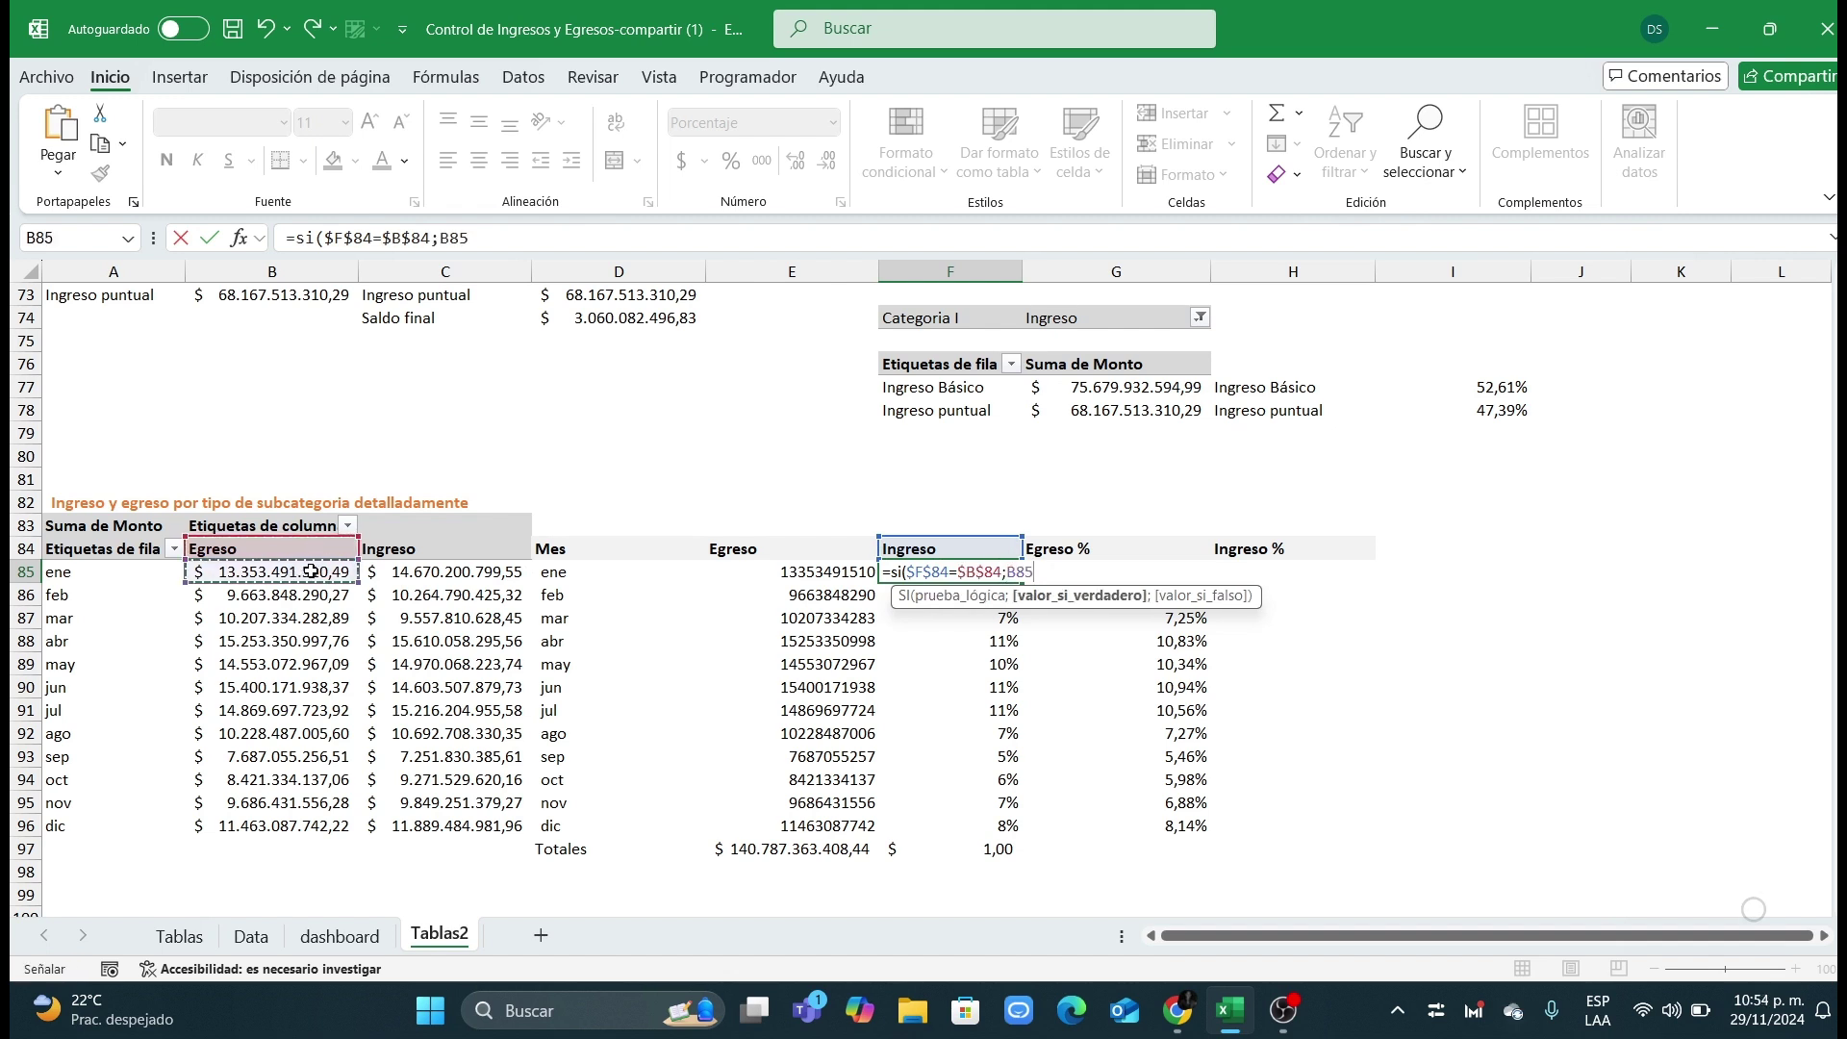
text(;"")
key(Return)
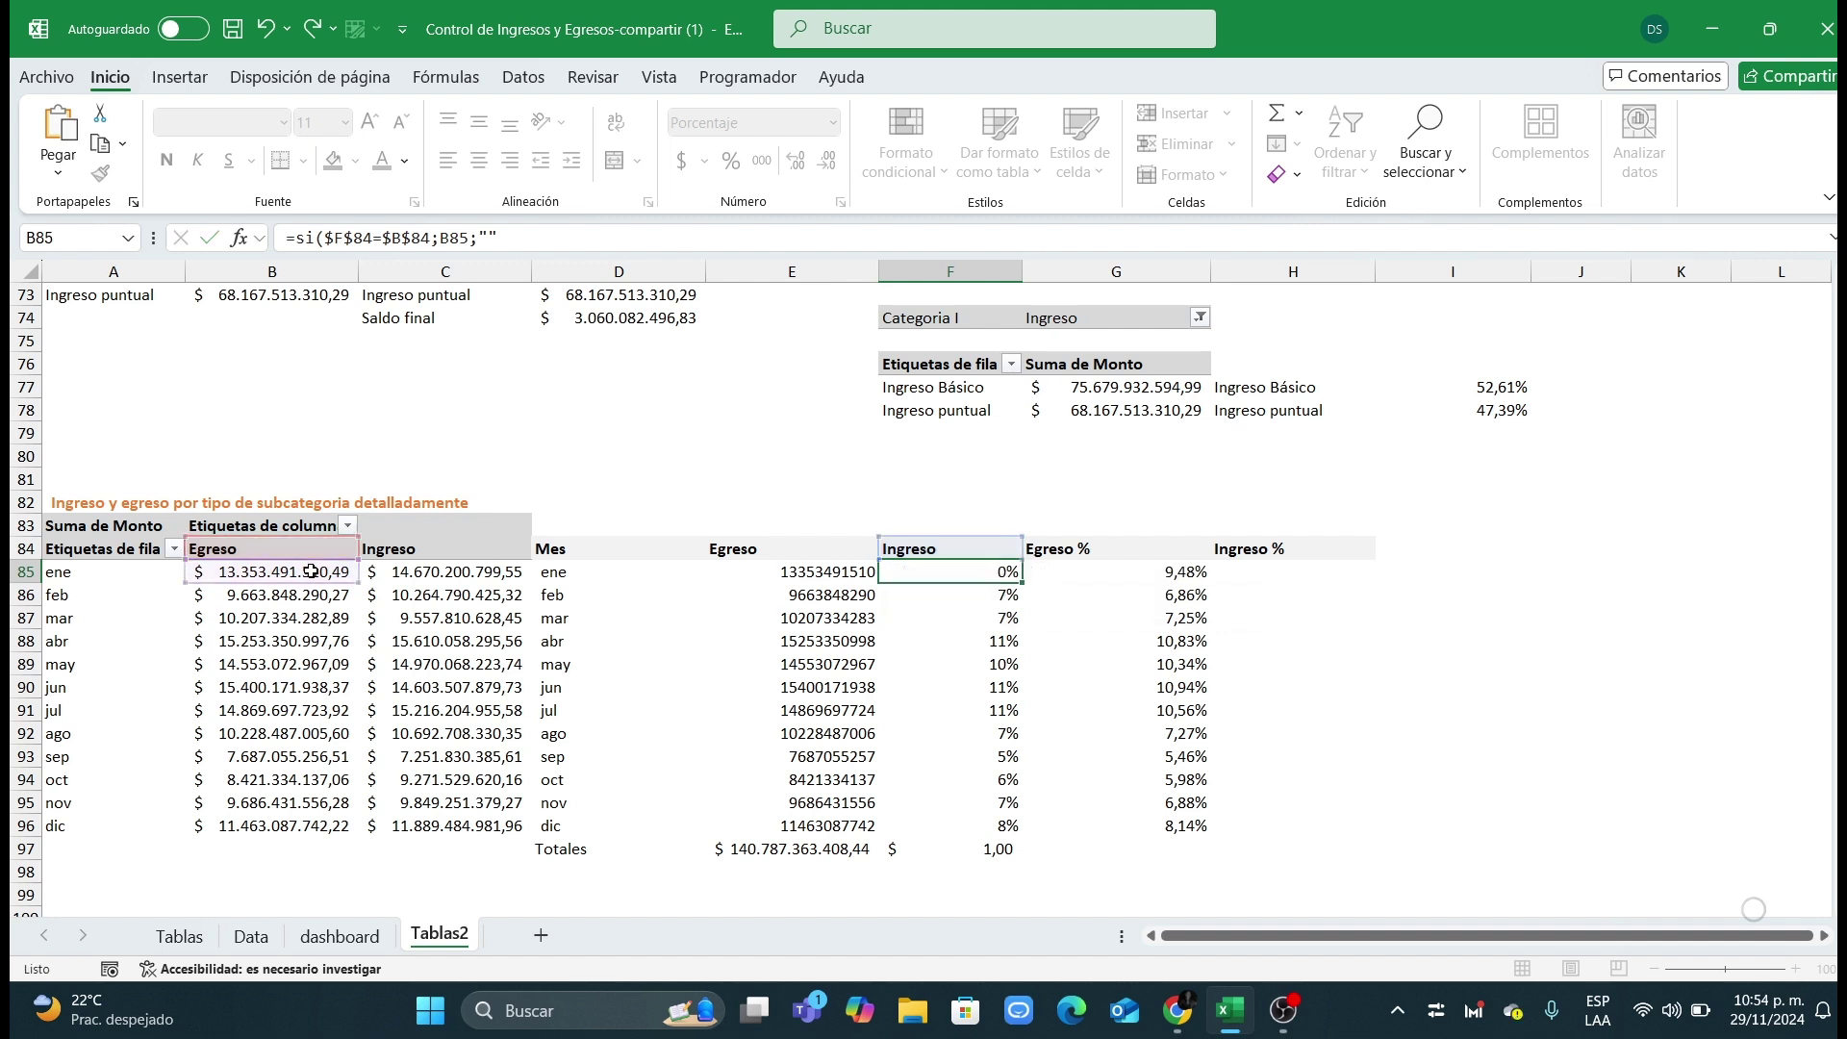
click(916, 571)
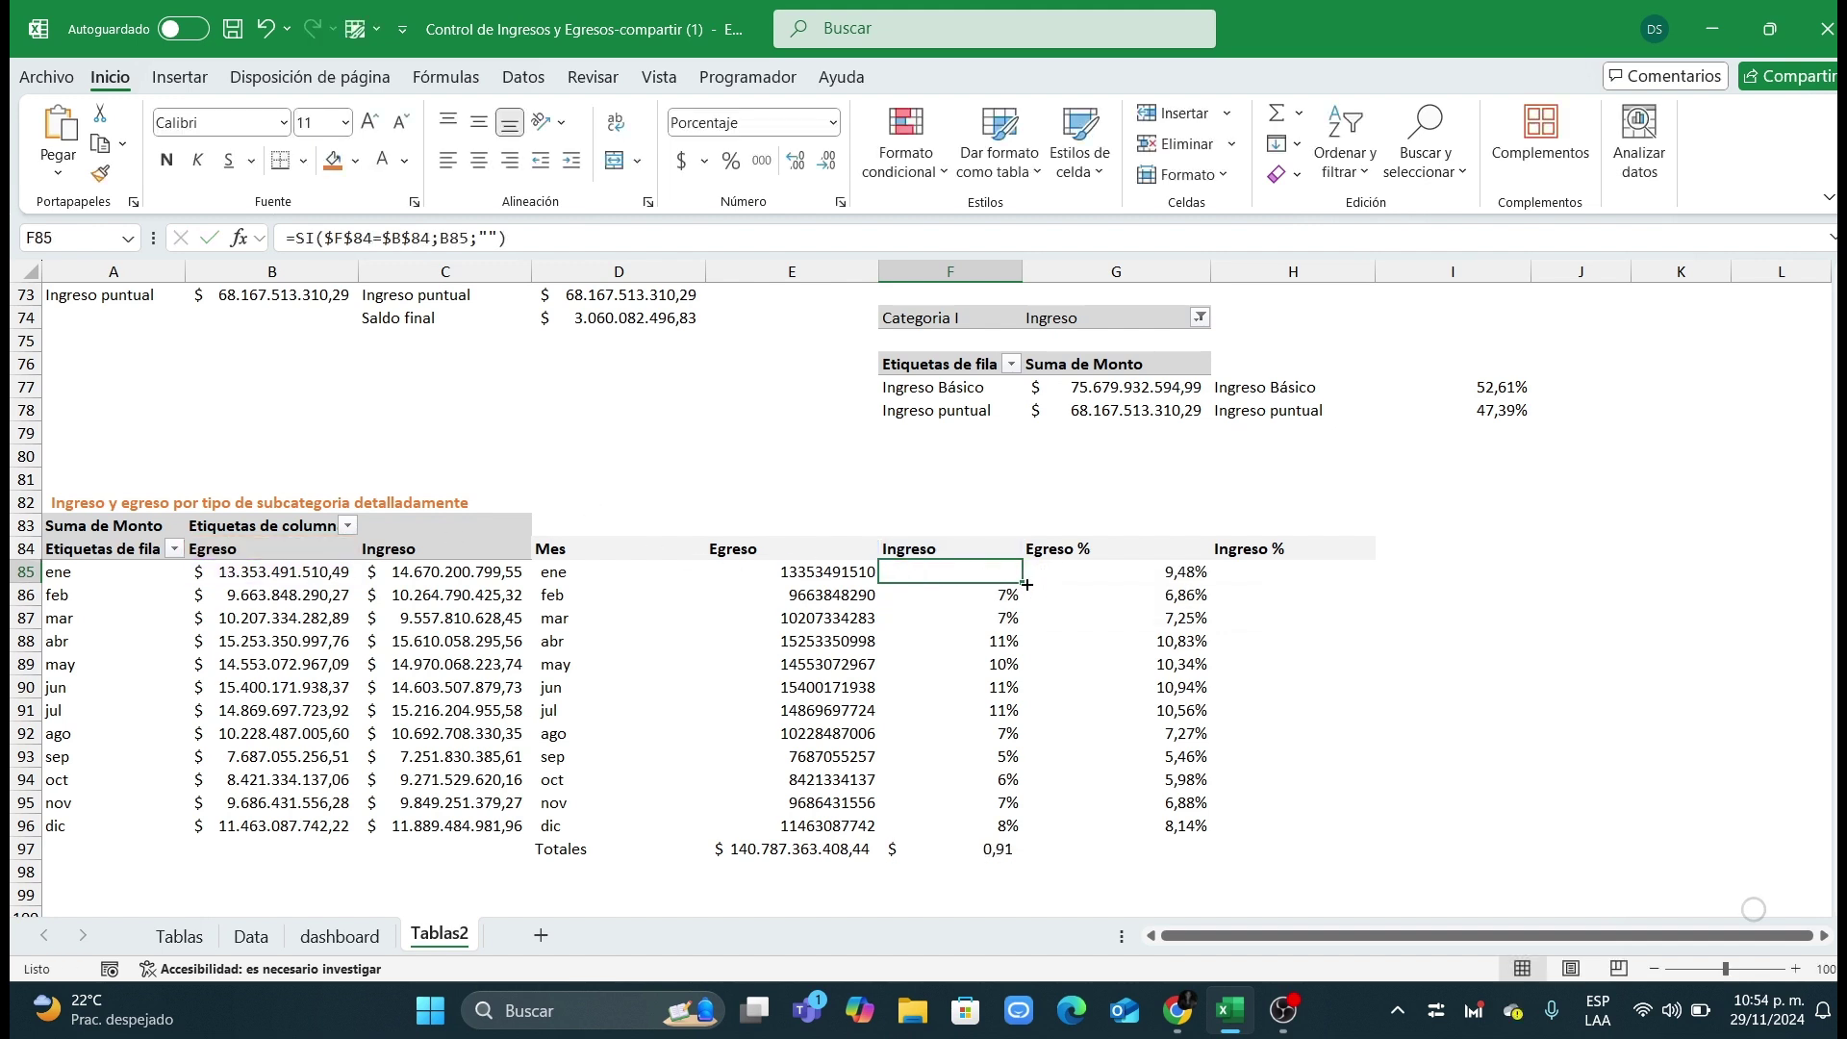
double_click(1027, 584)
Step: Examine the F85 formula against the helper table headers and the pivot table header in B84
click(1059, 571)
click(1116, 762)
click(941, 576)
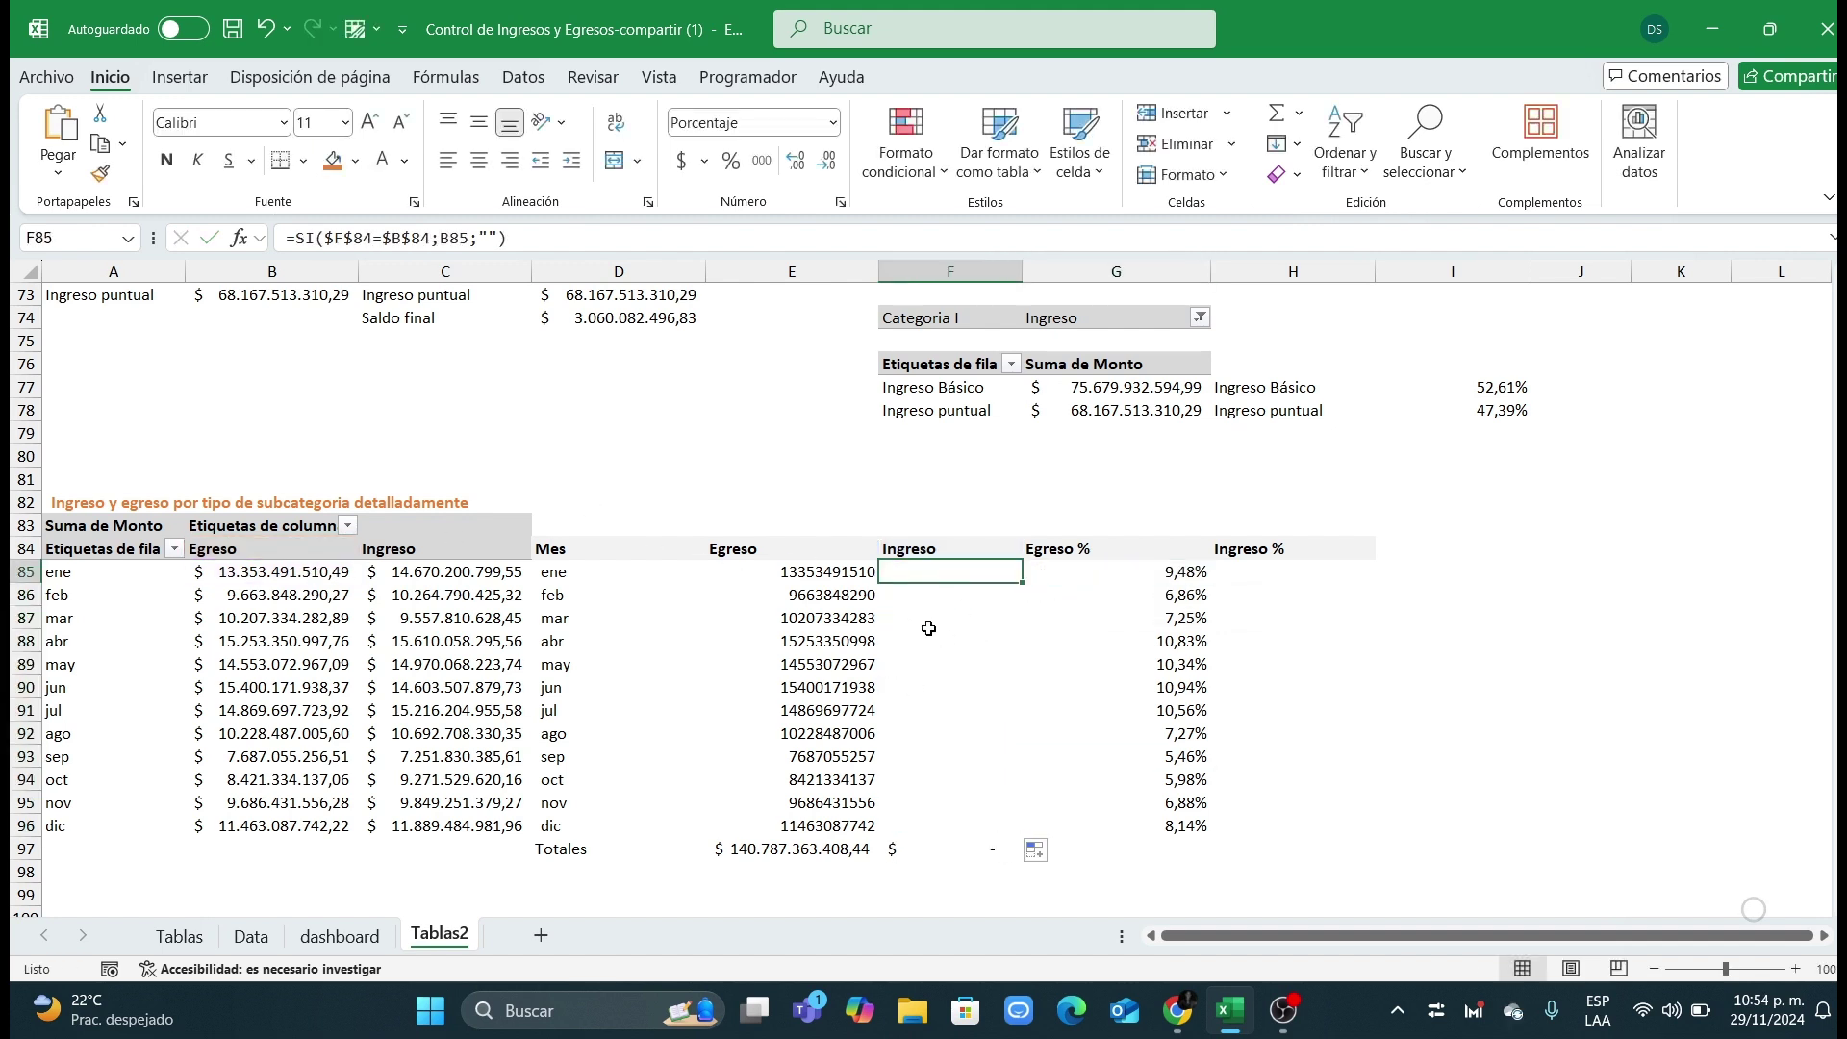
click(936, 548)
click(269, 554)
click(903, 556)
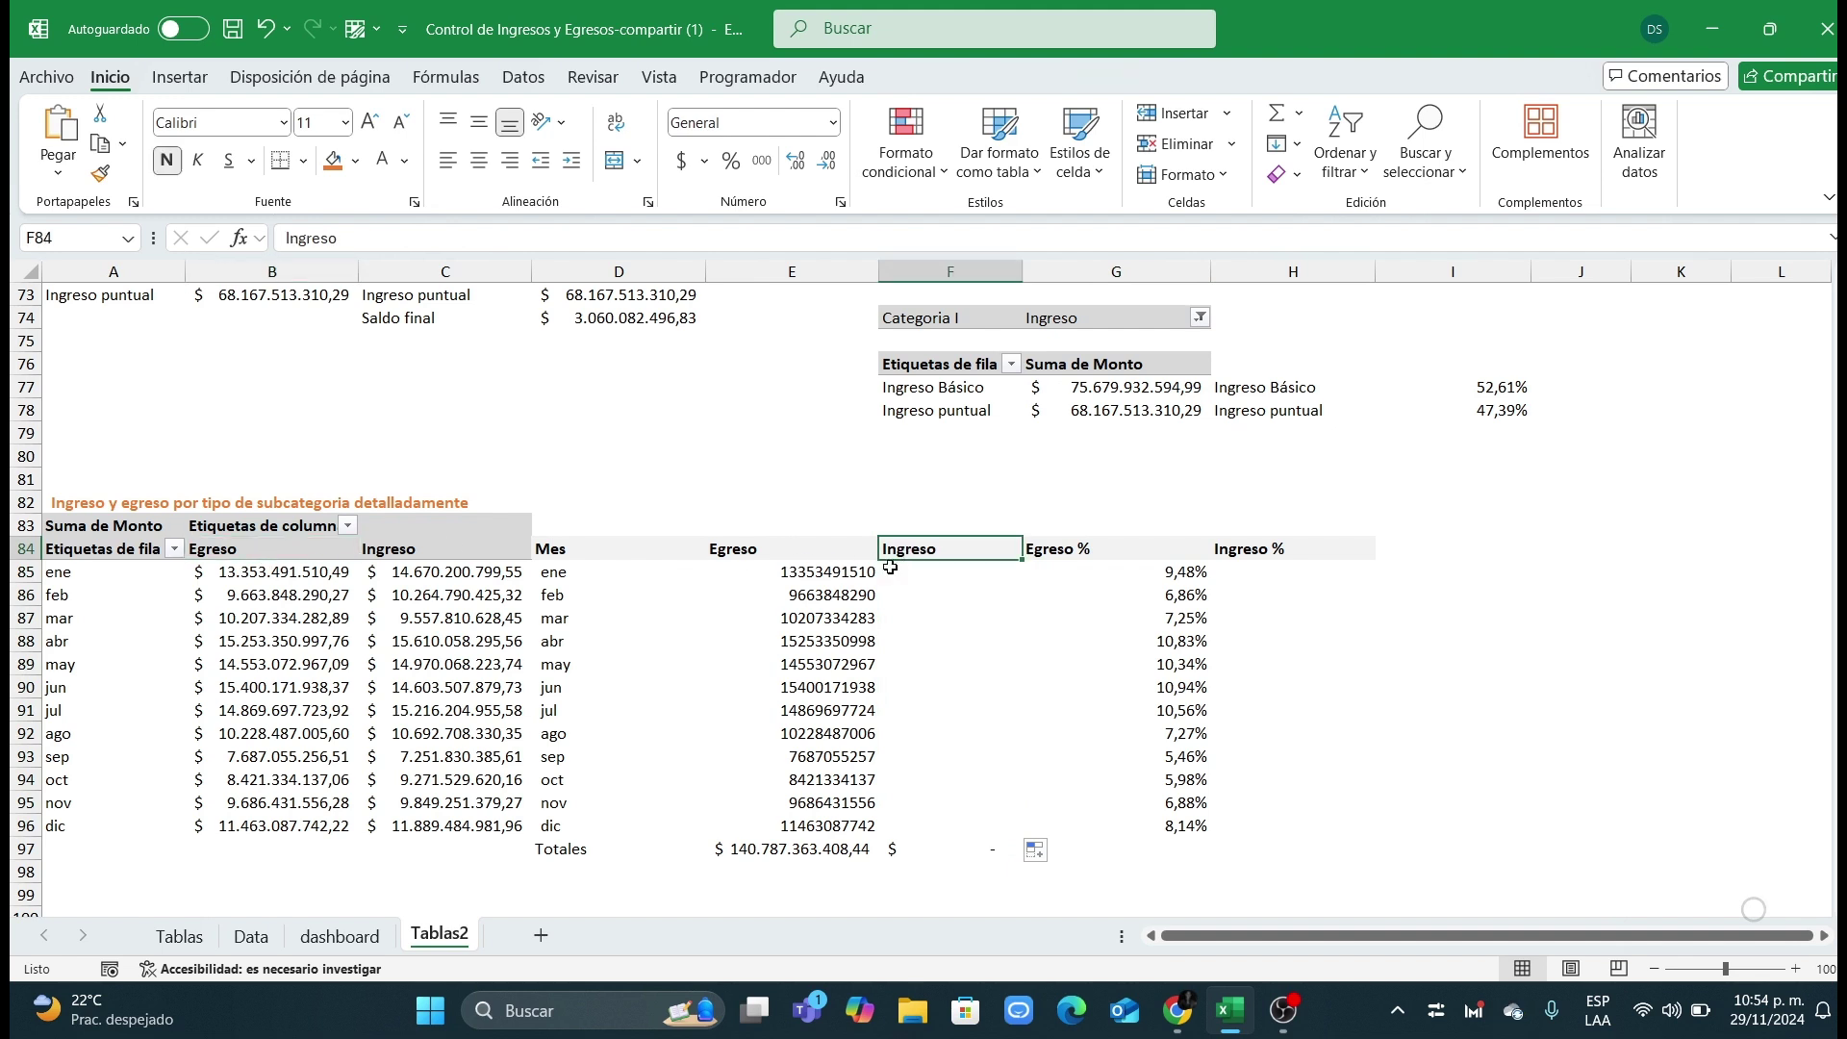
drag(895, 621, 950, 712)
click(265, 561)
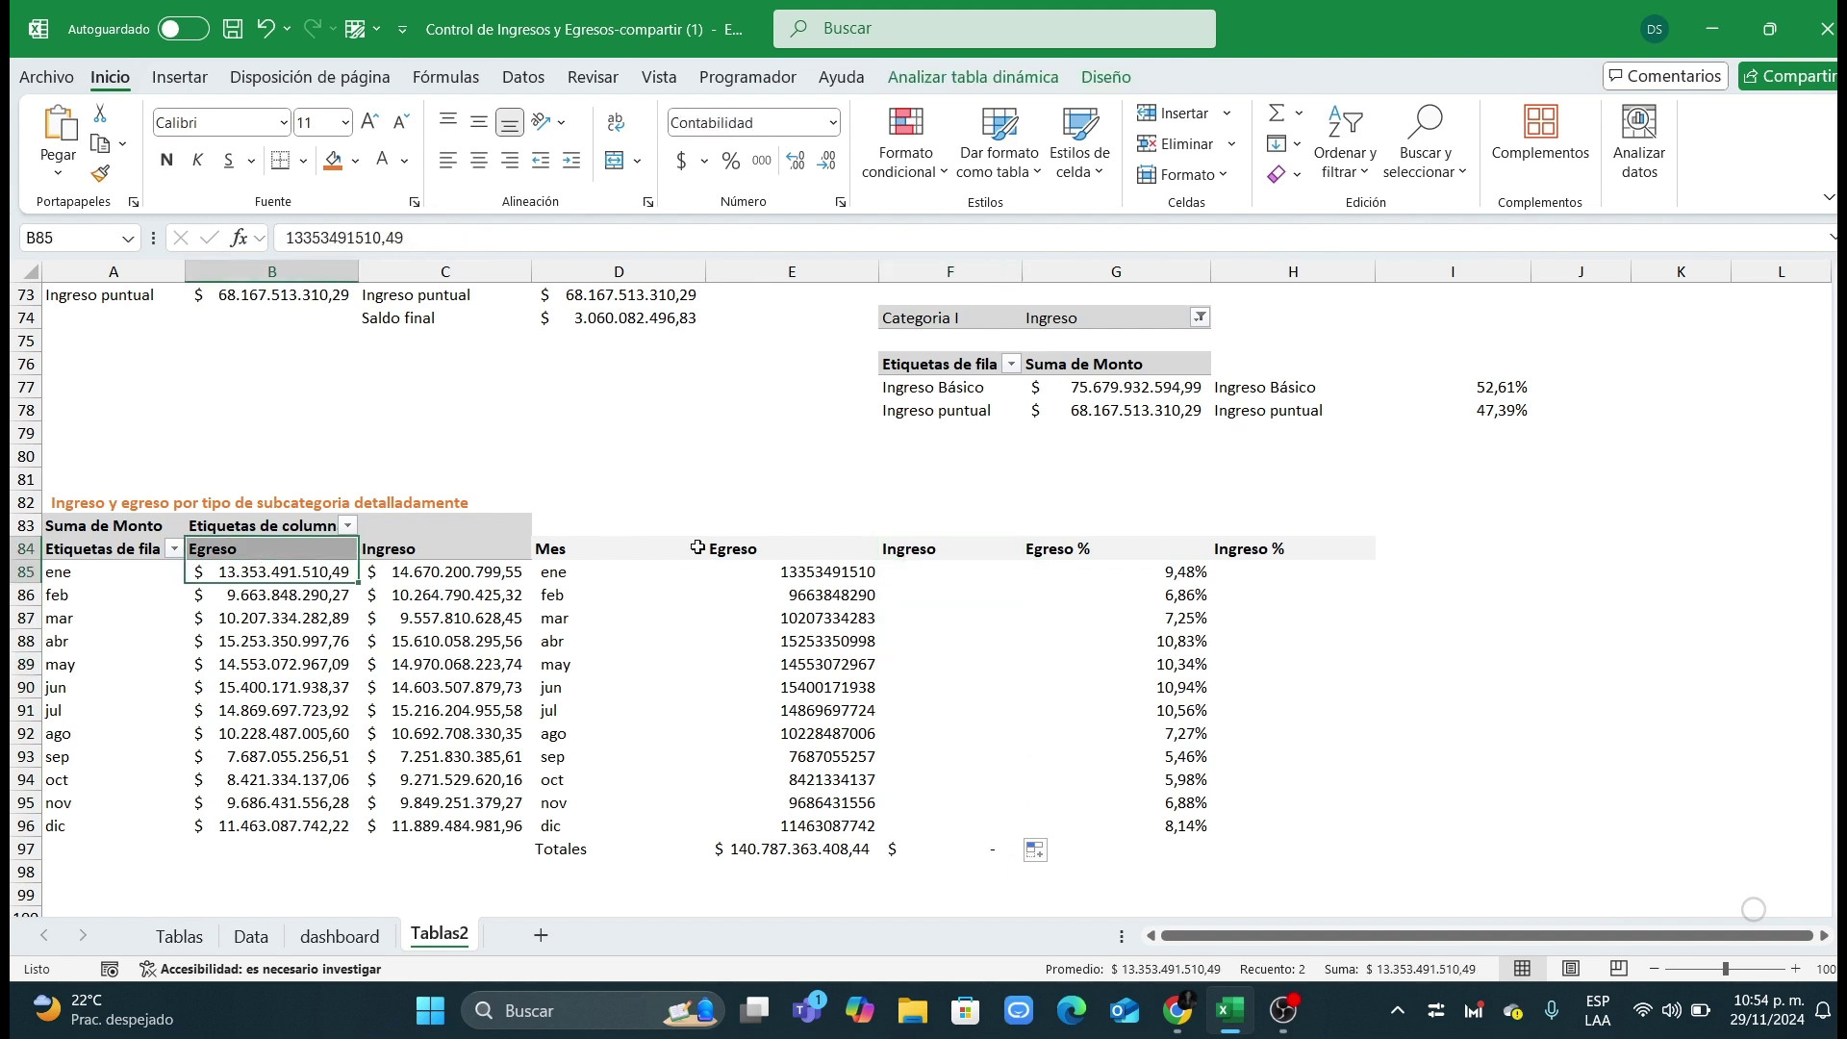
click(739, 556)
Step: Apply the Contabilidad format with the $ symbol to E85:E96 and remove the two decimals from E85:F97
drag(771, 577, 794, 820)
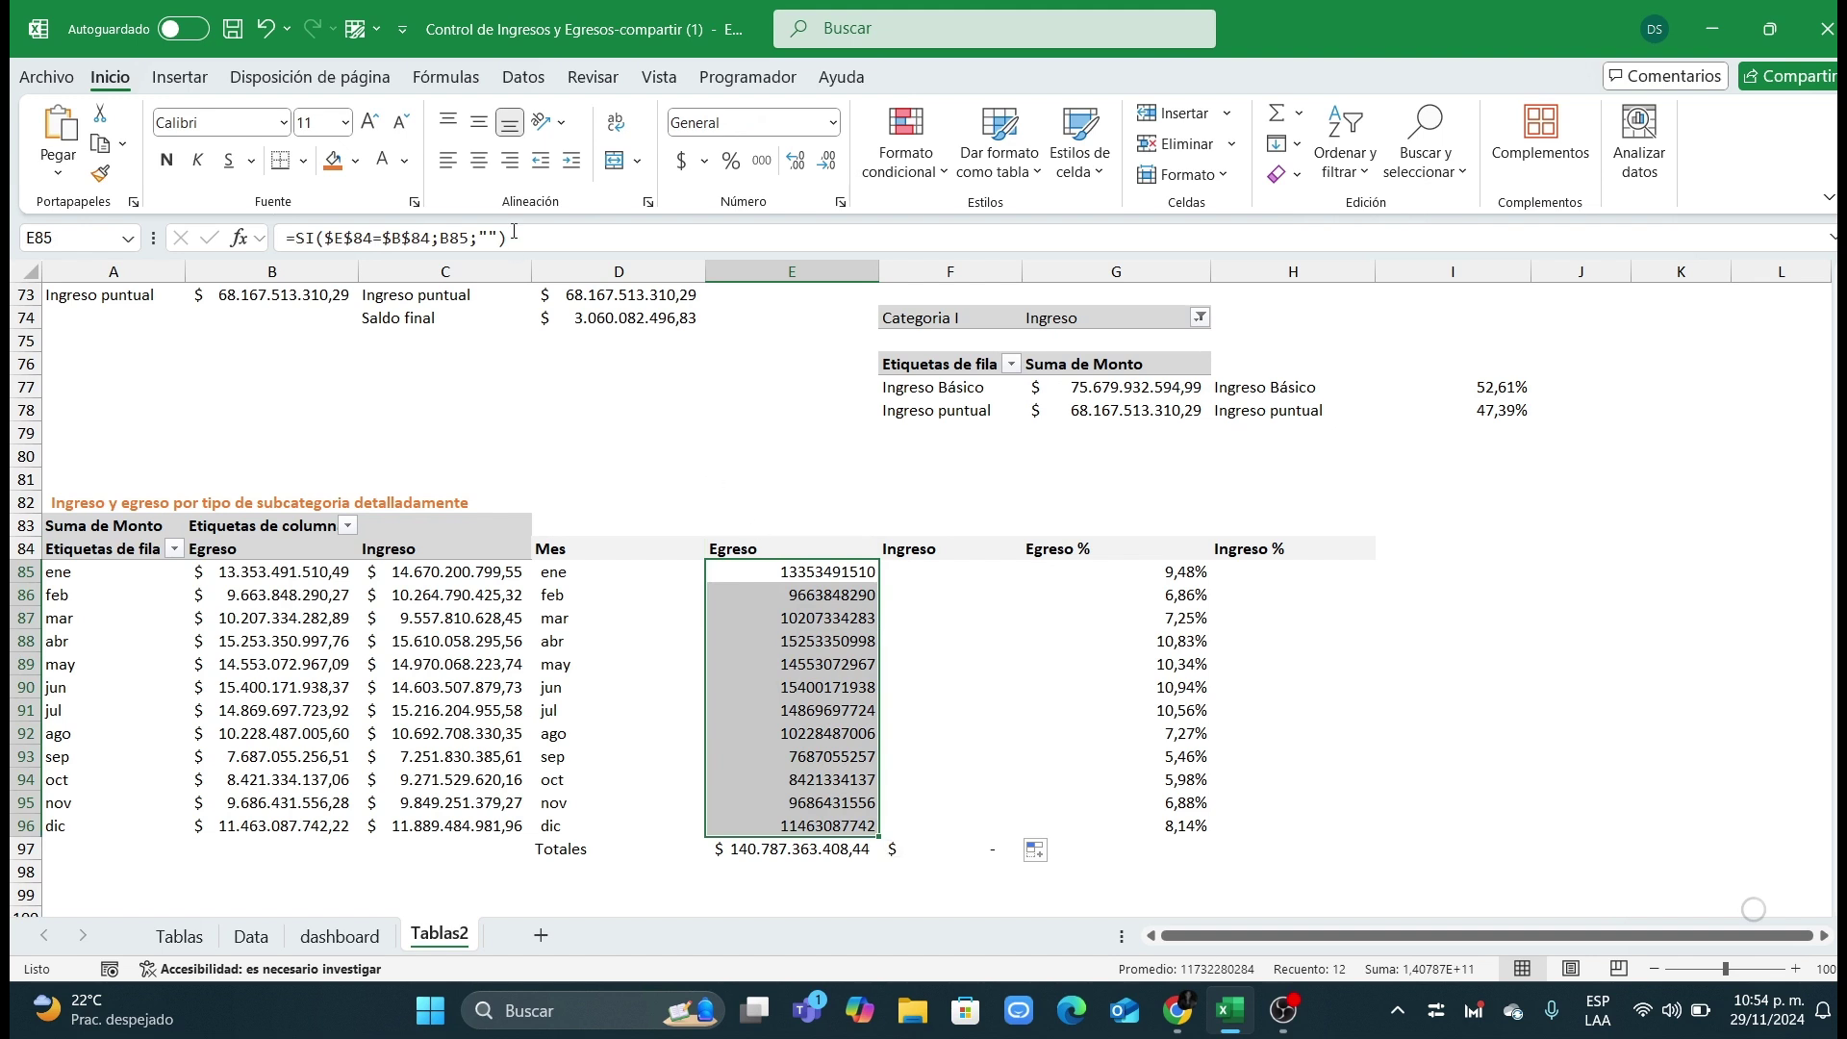
click(695, 165)
drag(838, 570, 953, 851)
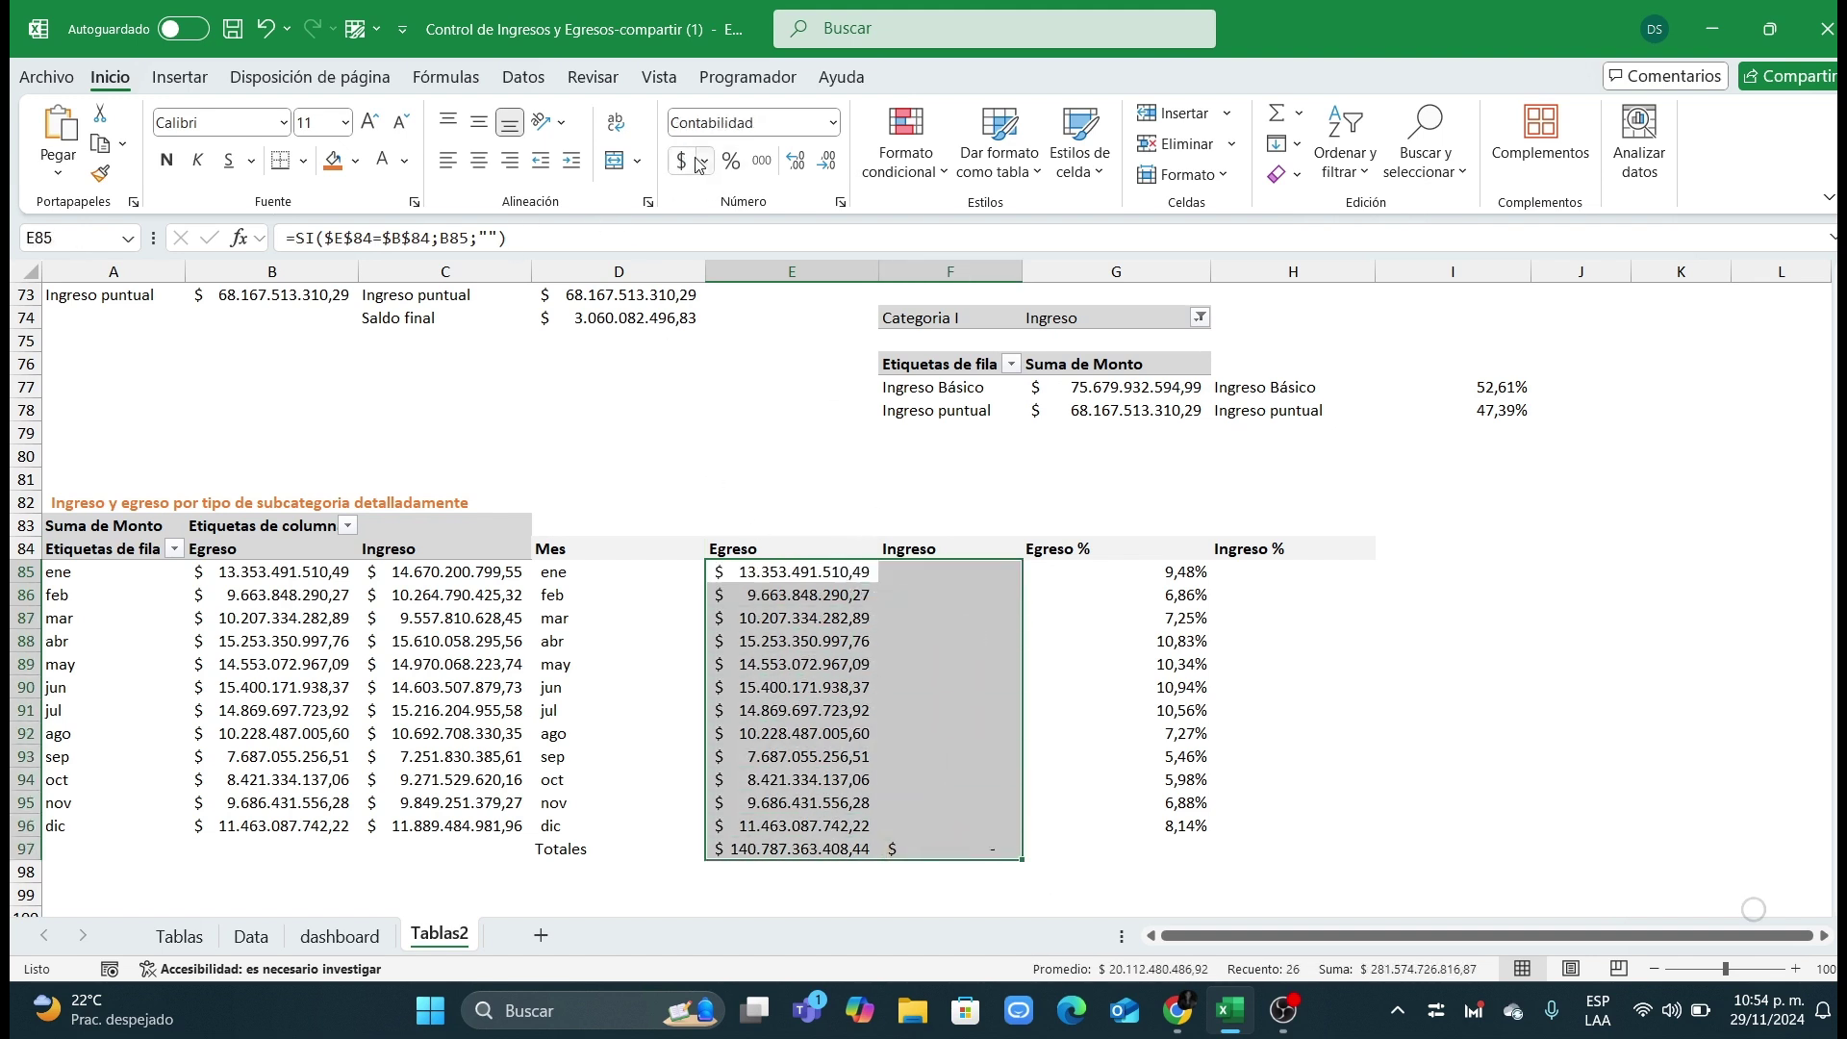
click(826, 162)
click(825, 162)
Step: Review the G85 formula and enter =SI.ERROR(F85/$F$97;"") in H85 under Ingreso %
click(1049, 571)
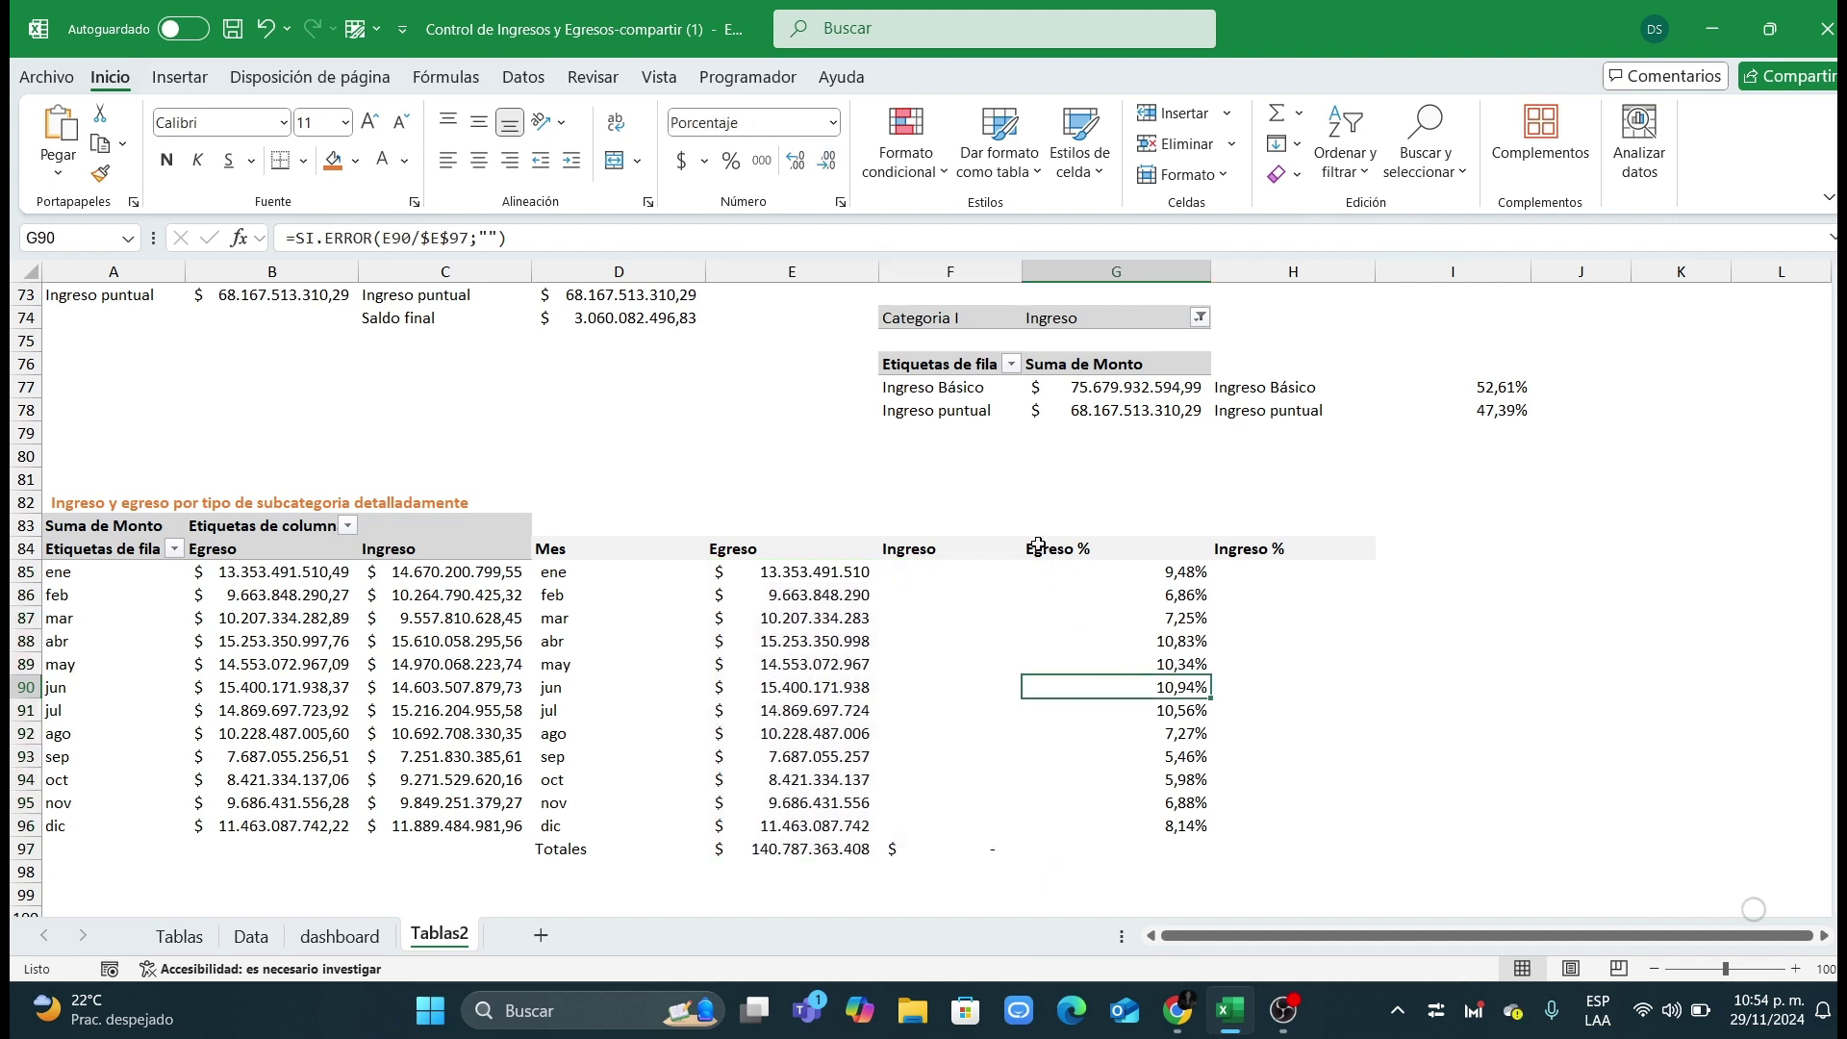
double_click(1147, 571)
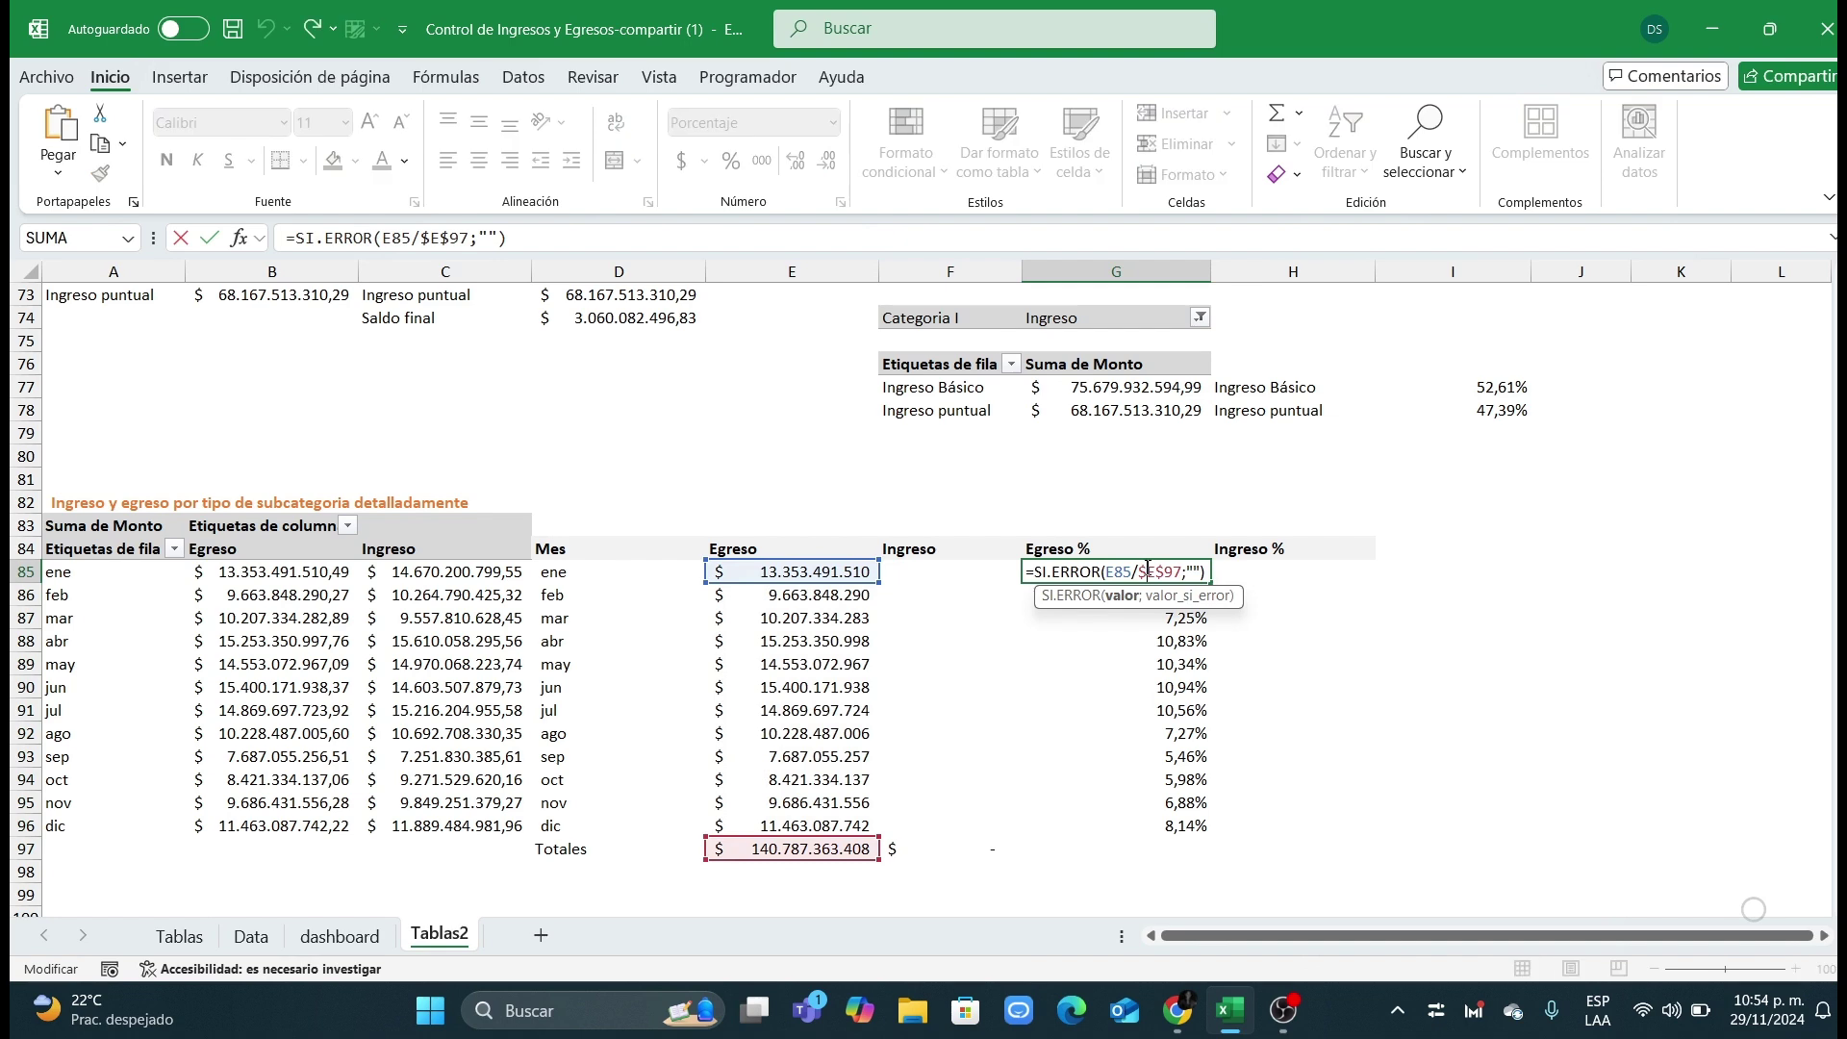
key(Escape)
click(1277, 566)
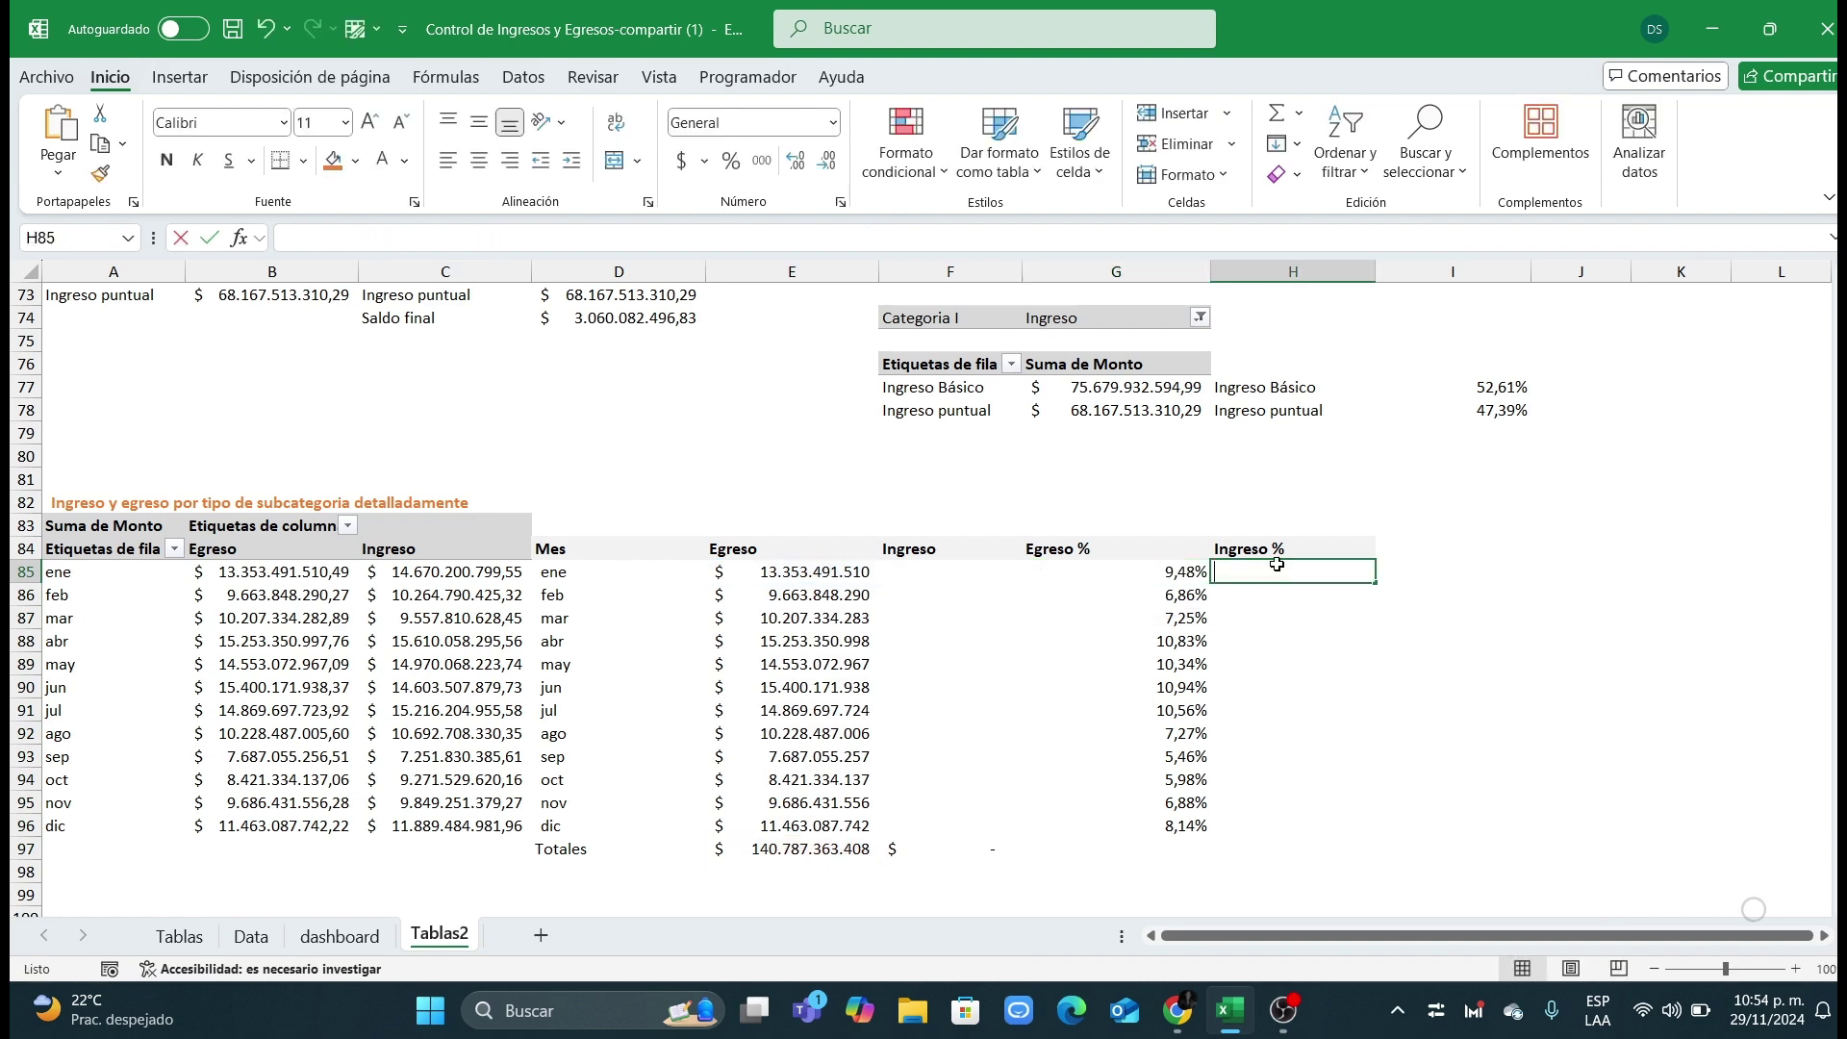
text(=si.error)
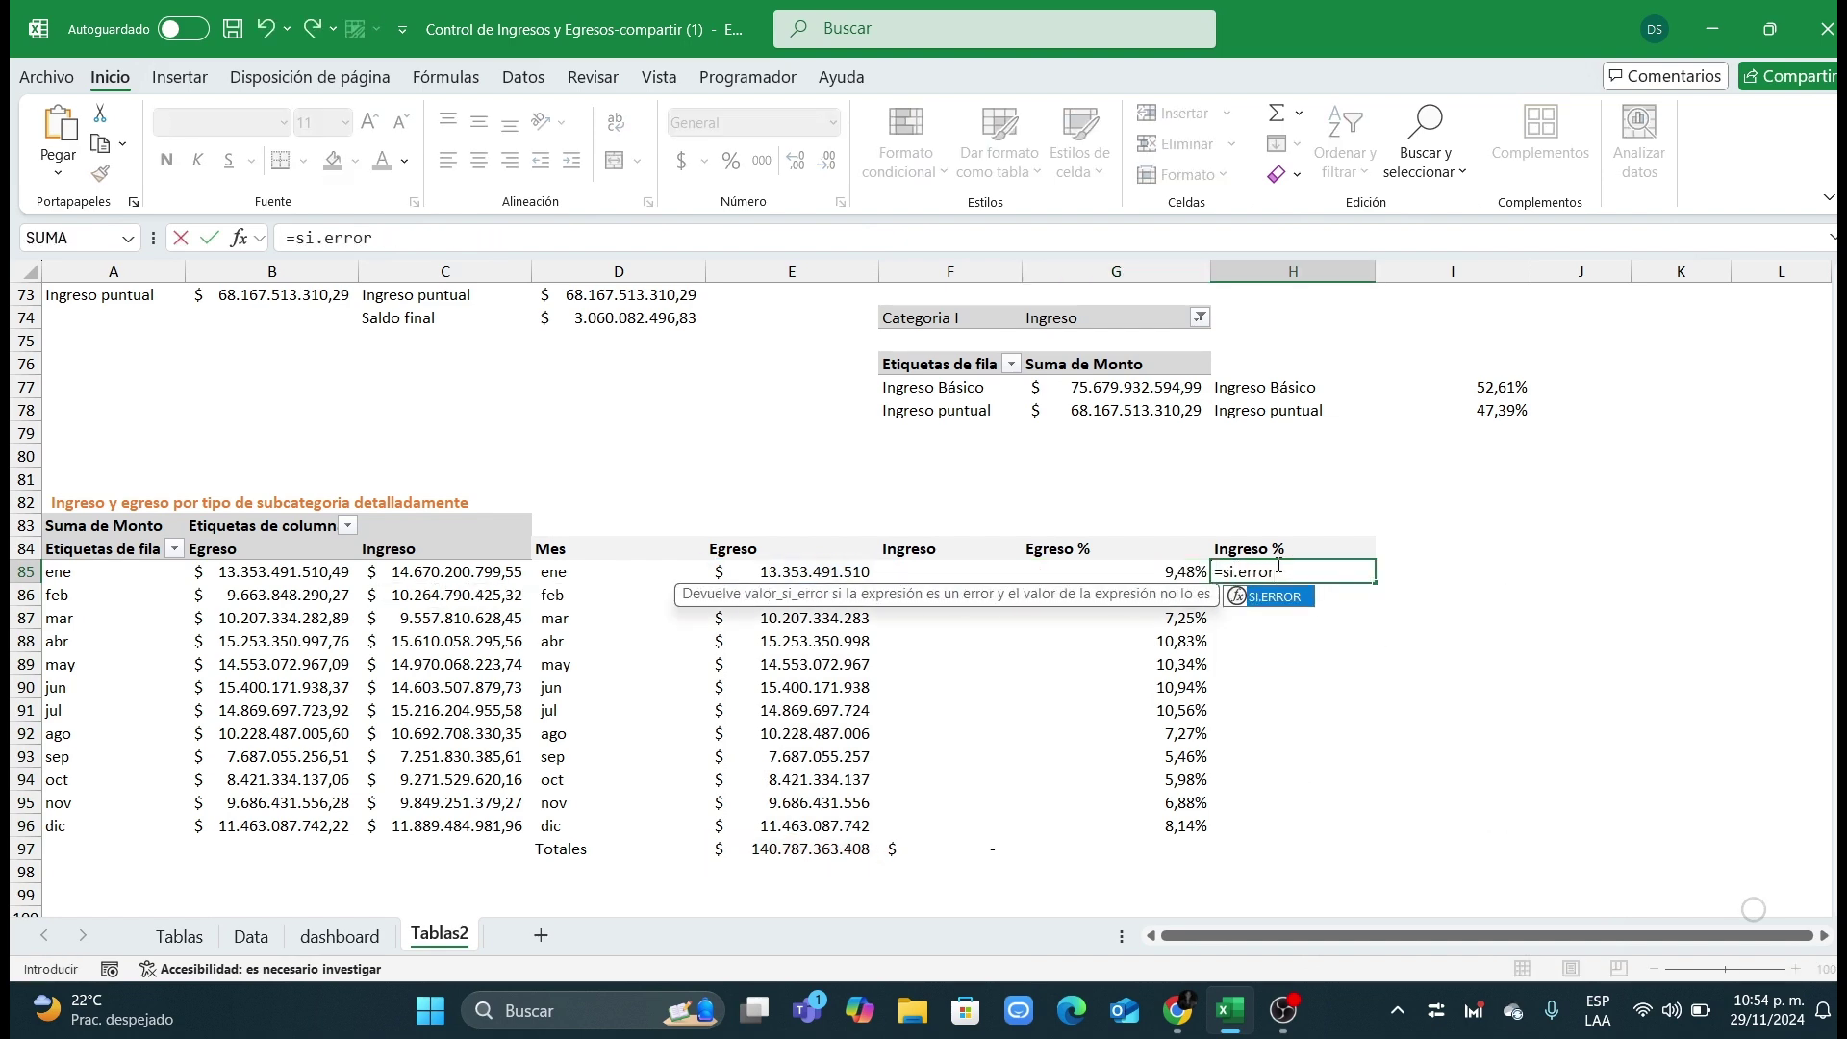
text(()
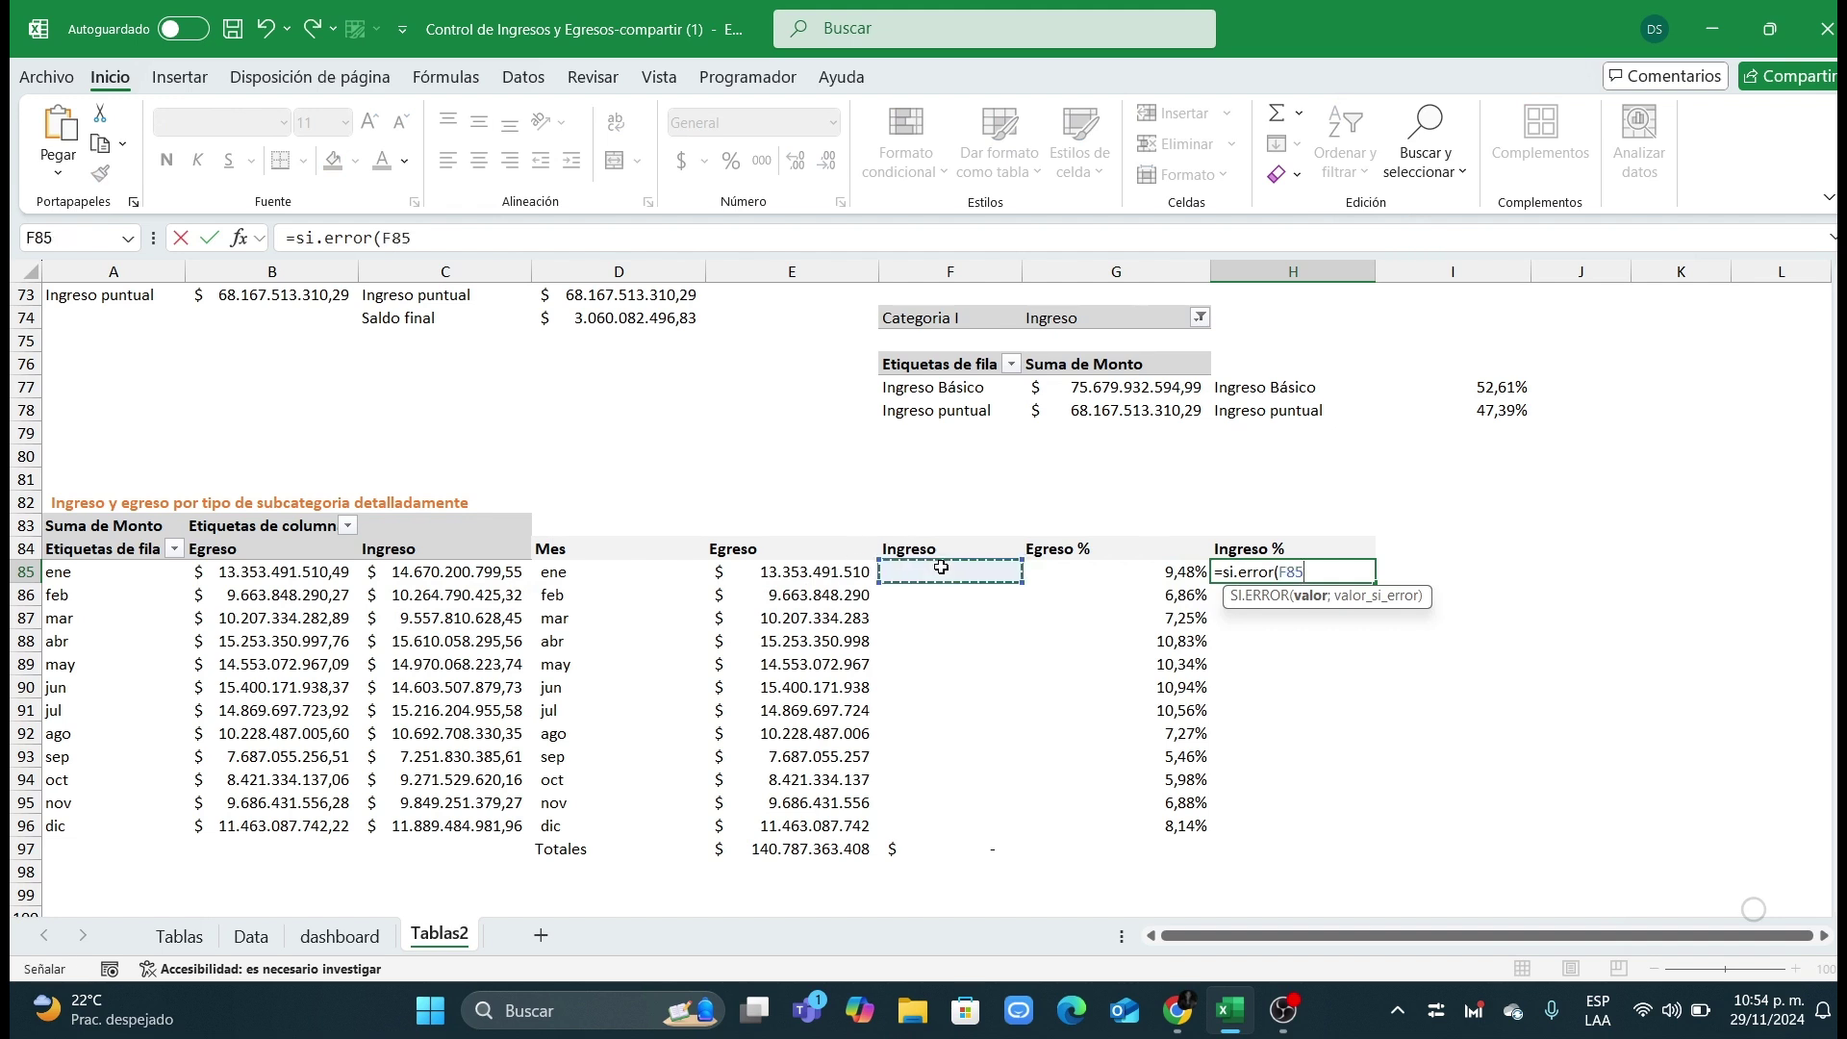
click(795, 582)
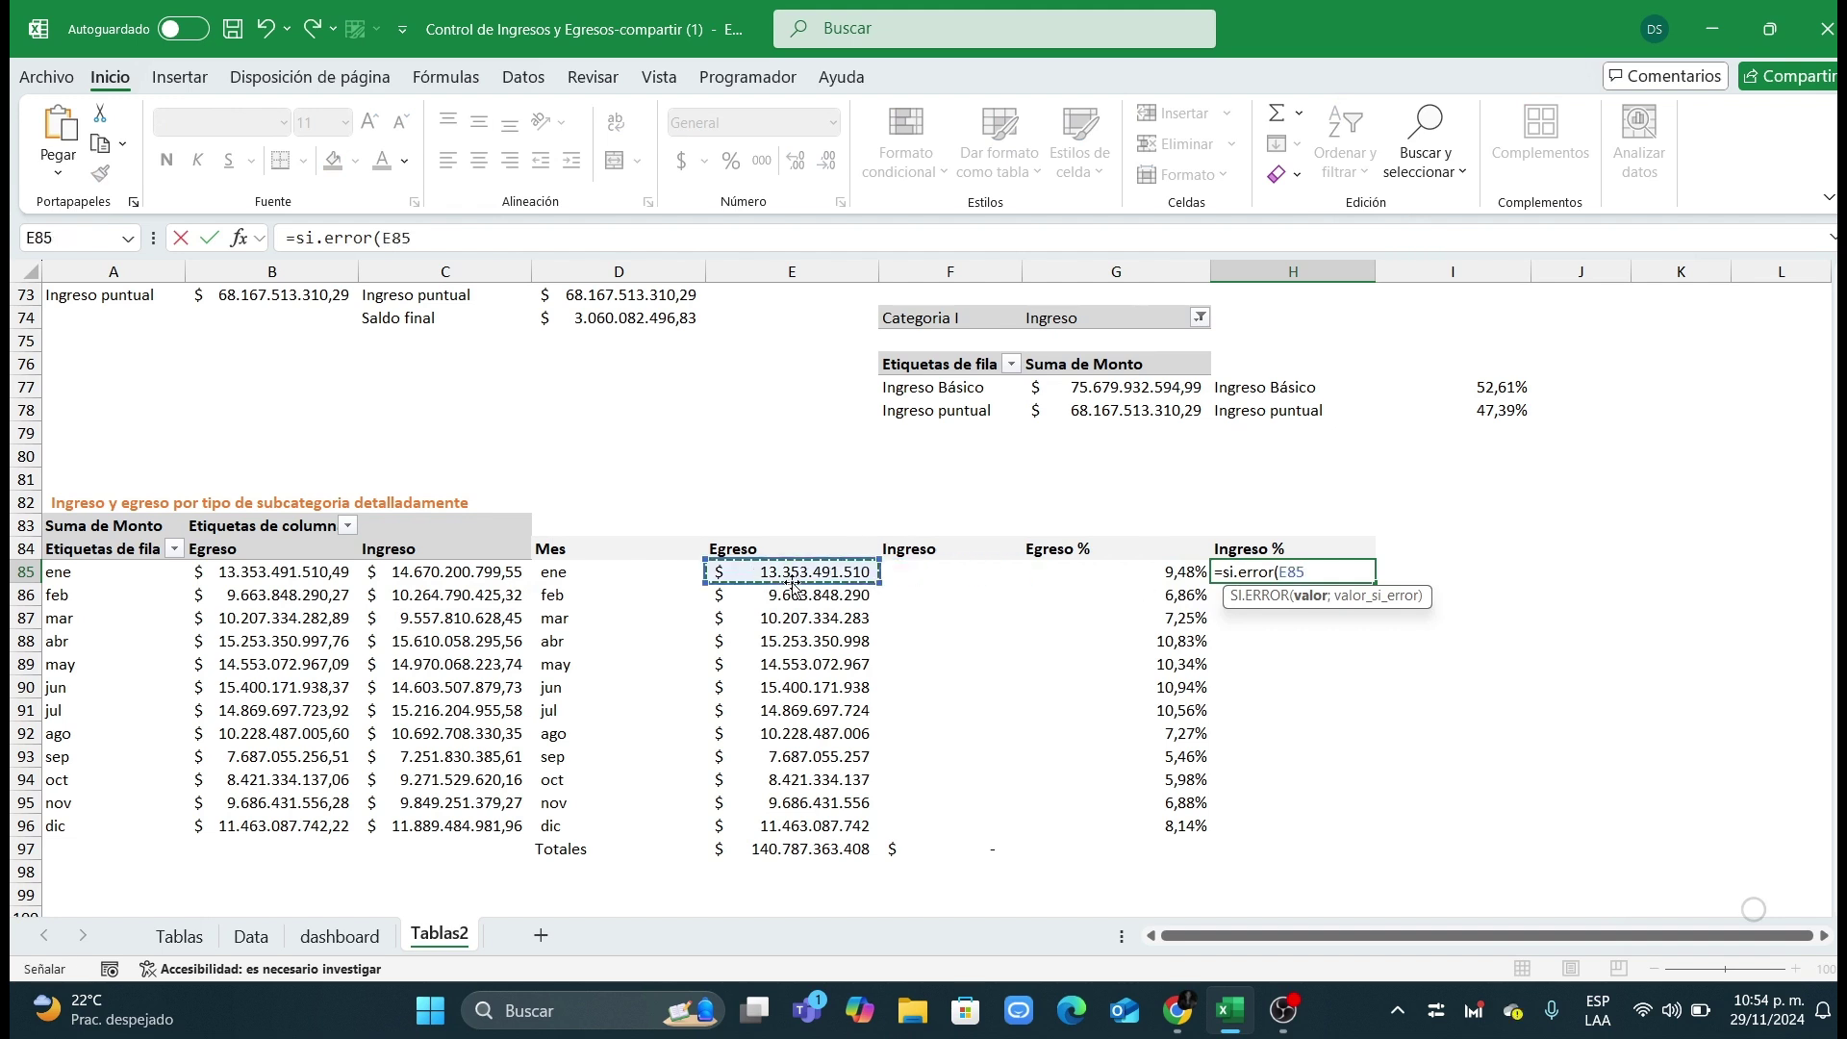
click(931, 577)
text(/)
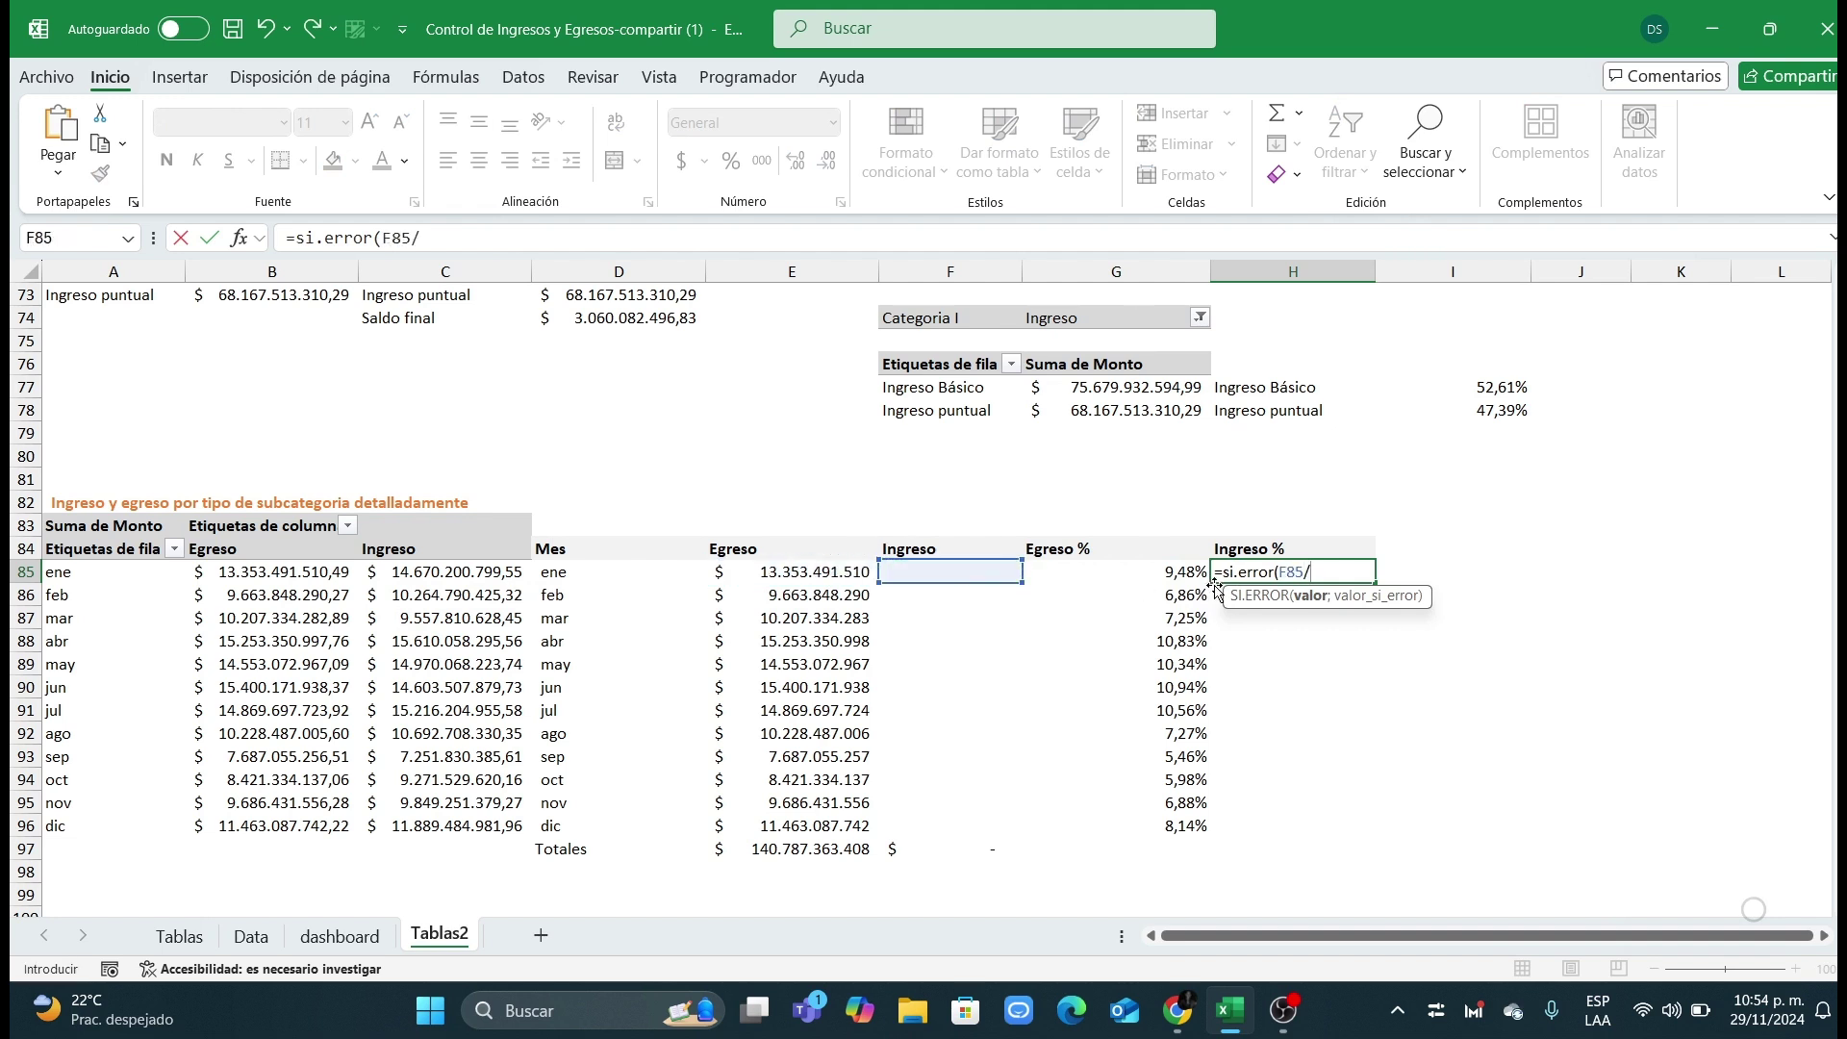
click(965, 847)
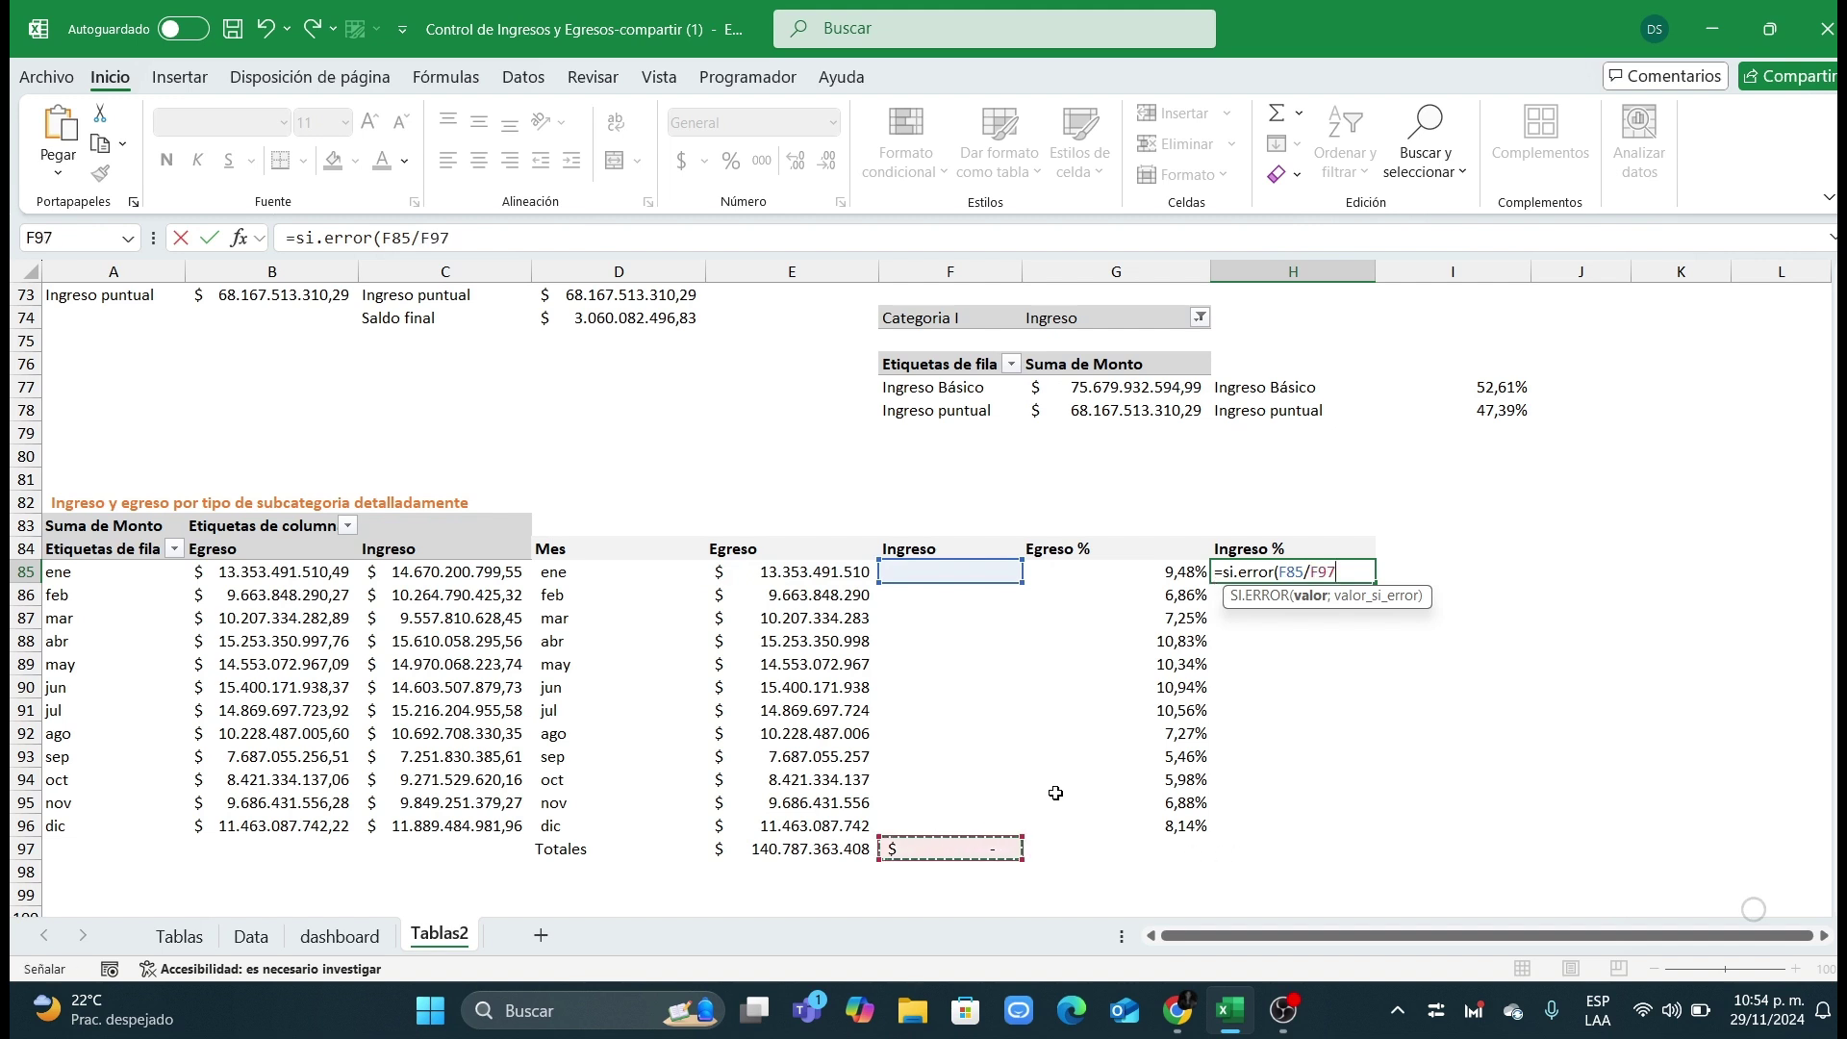
key(F4)
text(;)
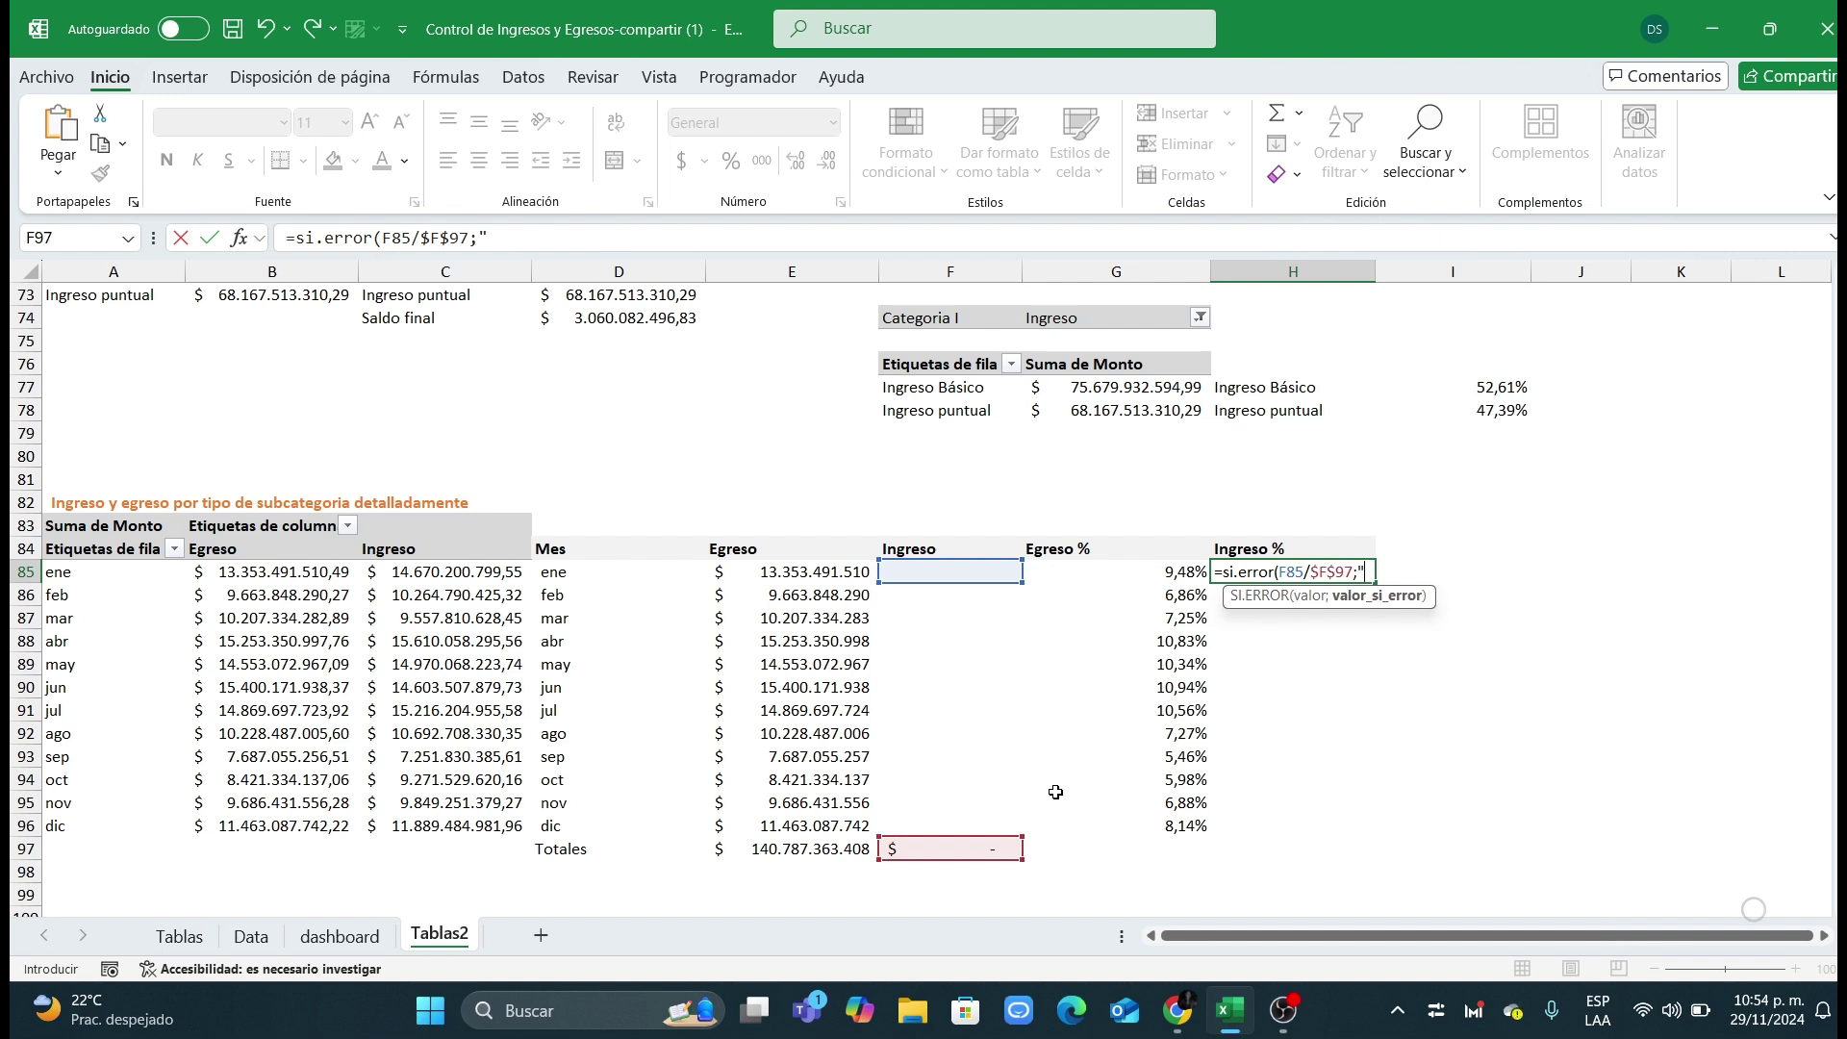
text(""))
key(Return)
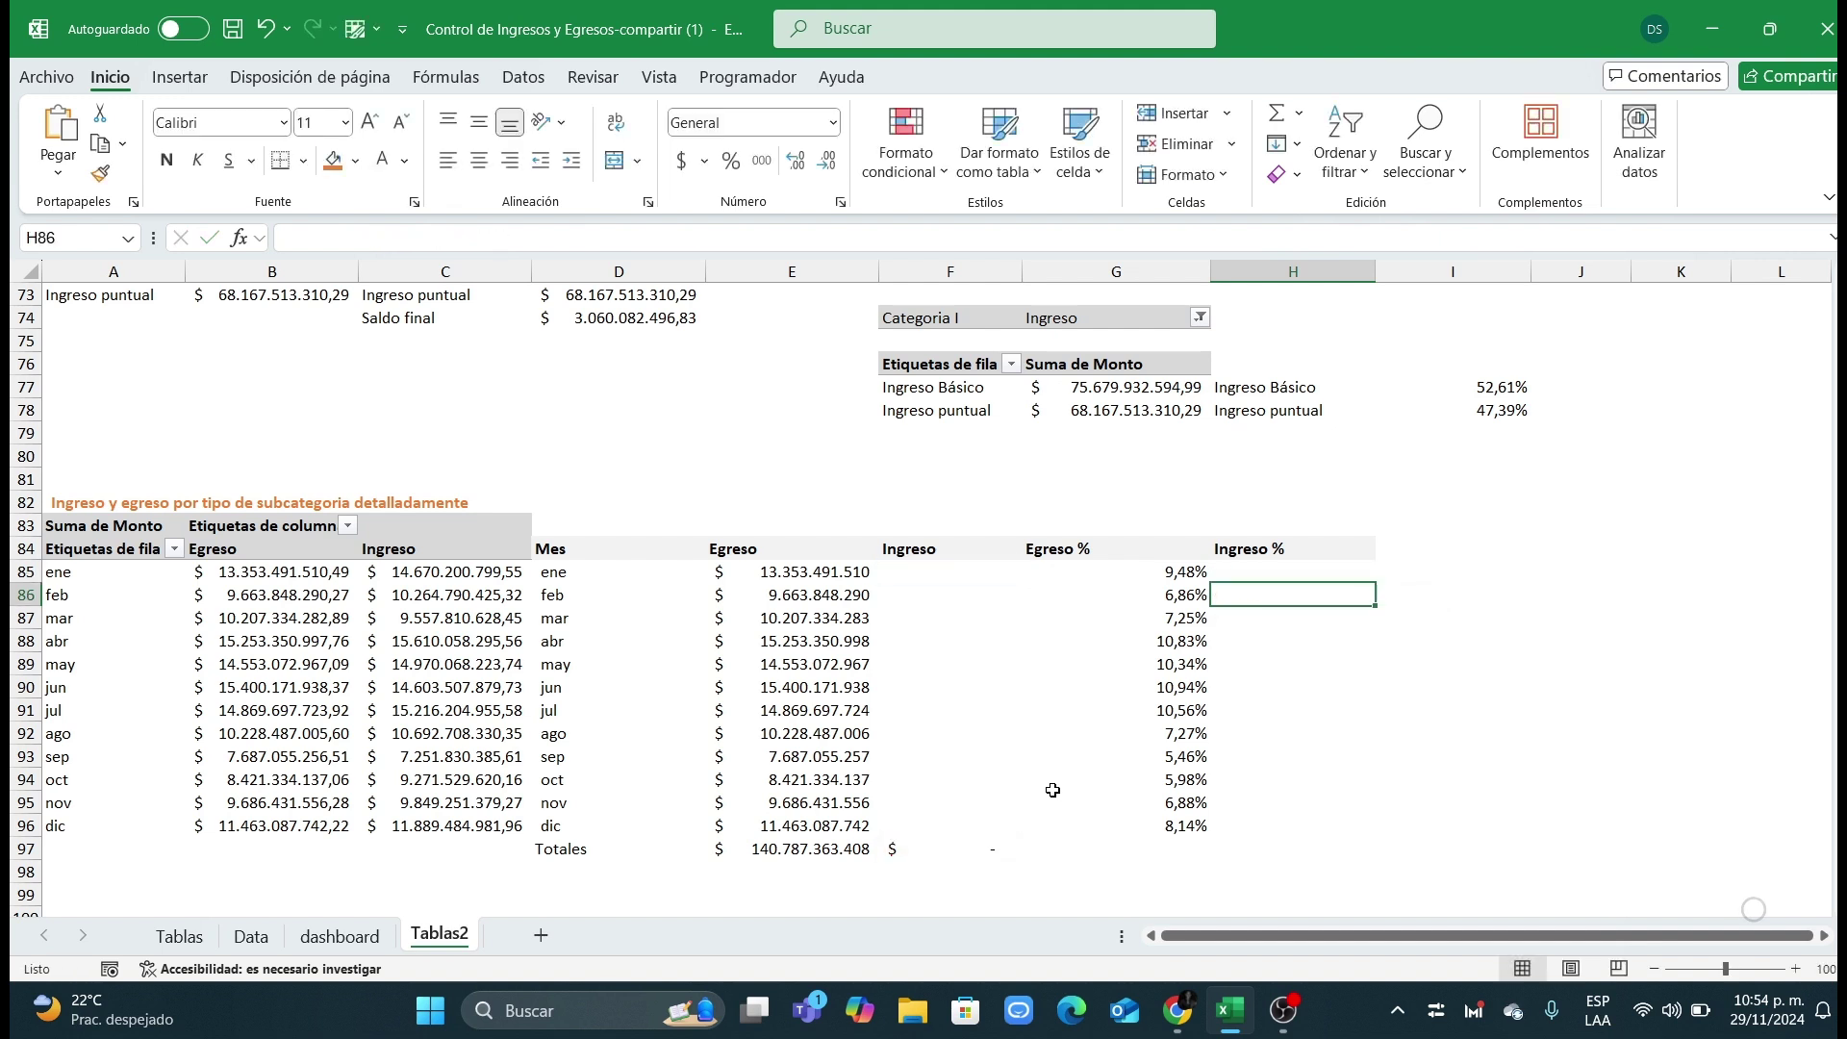
Step: Fill the H85 Ingreso % formula down to H96 and check it against the pivot table's B84 header
click(1328, 571)
drag(1376, 583, 1376, 835)
click(1503, 673)
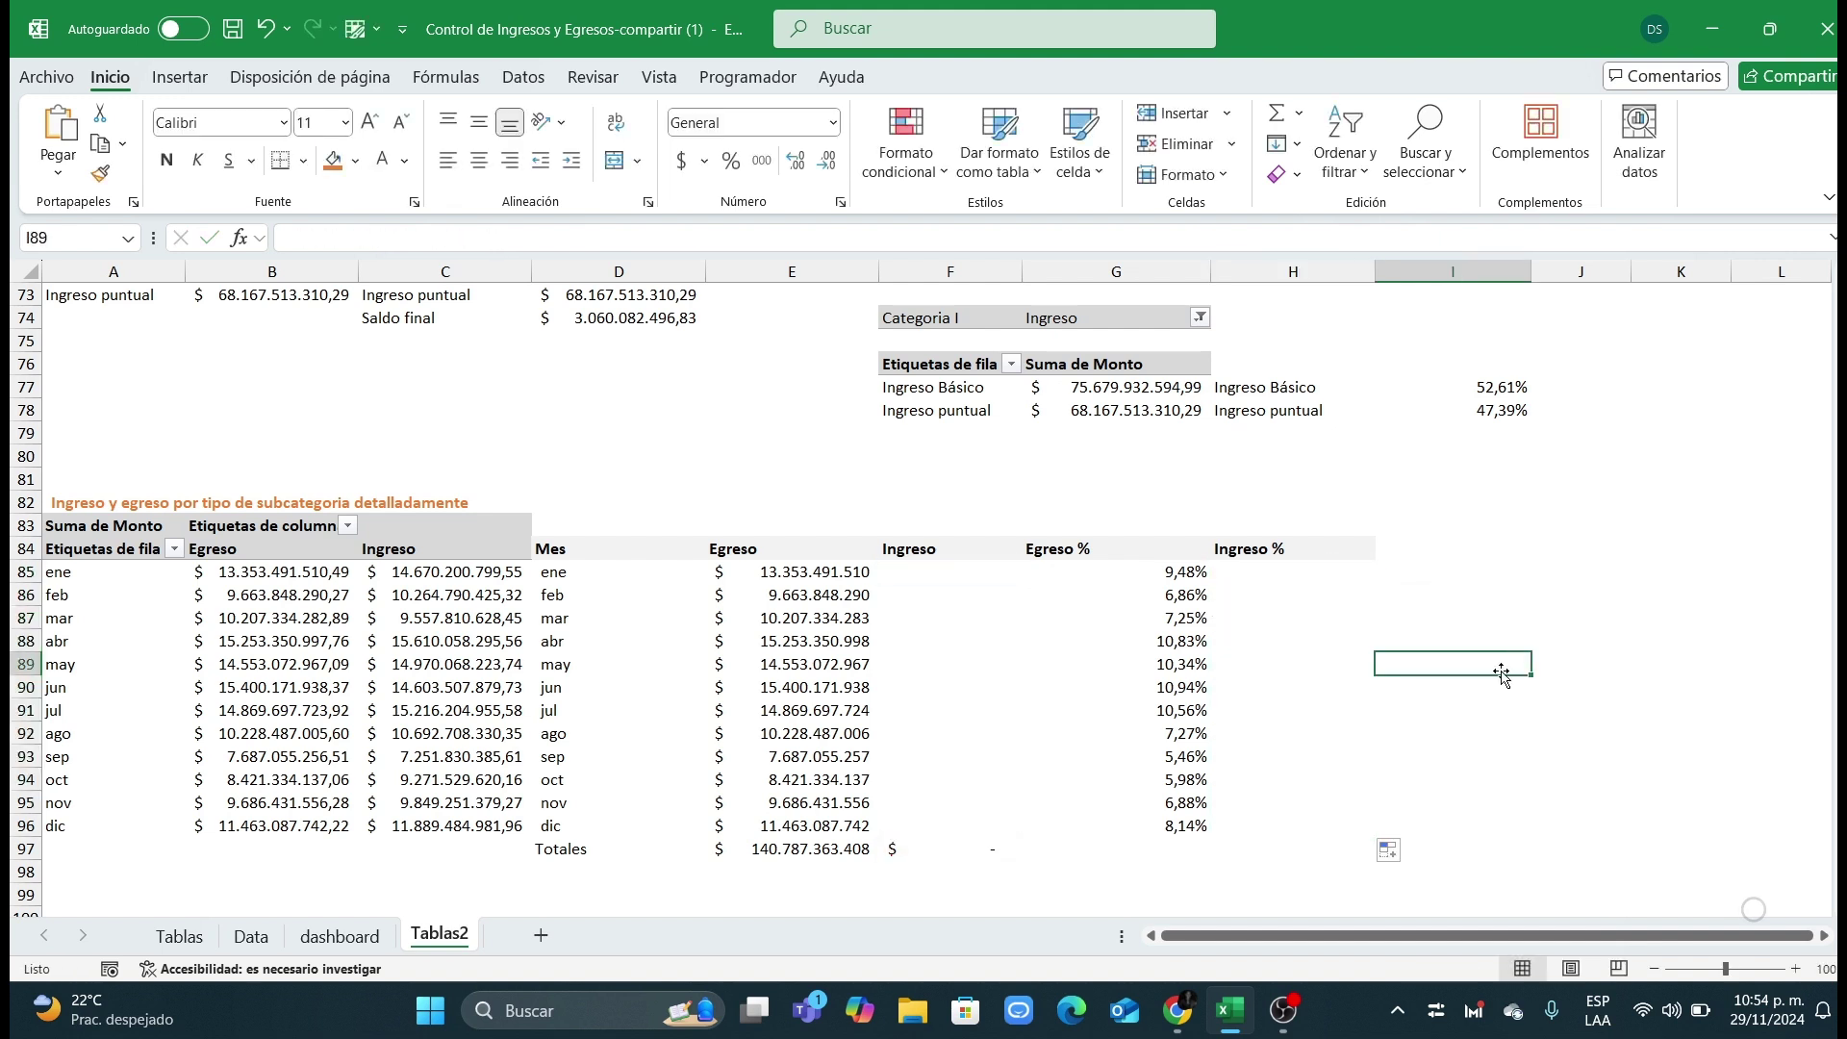
click(1298, 578)
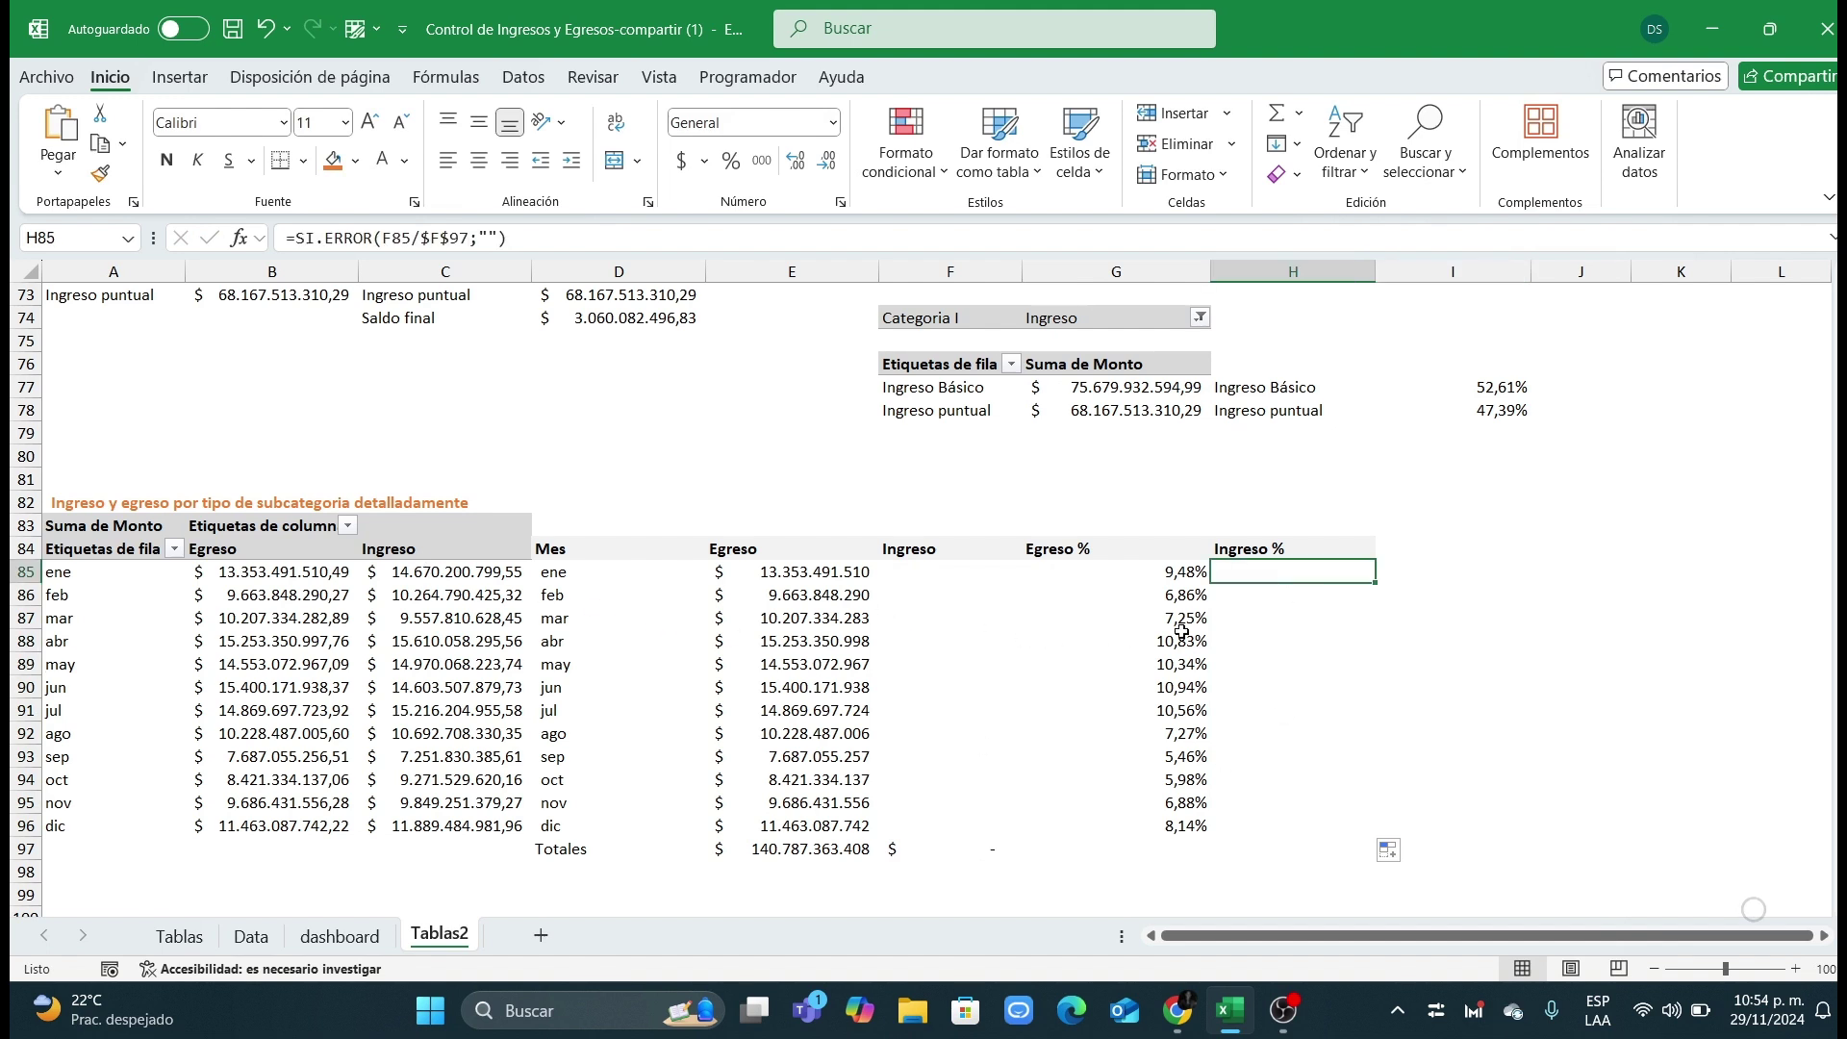
click(279, 549)
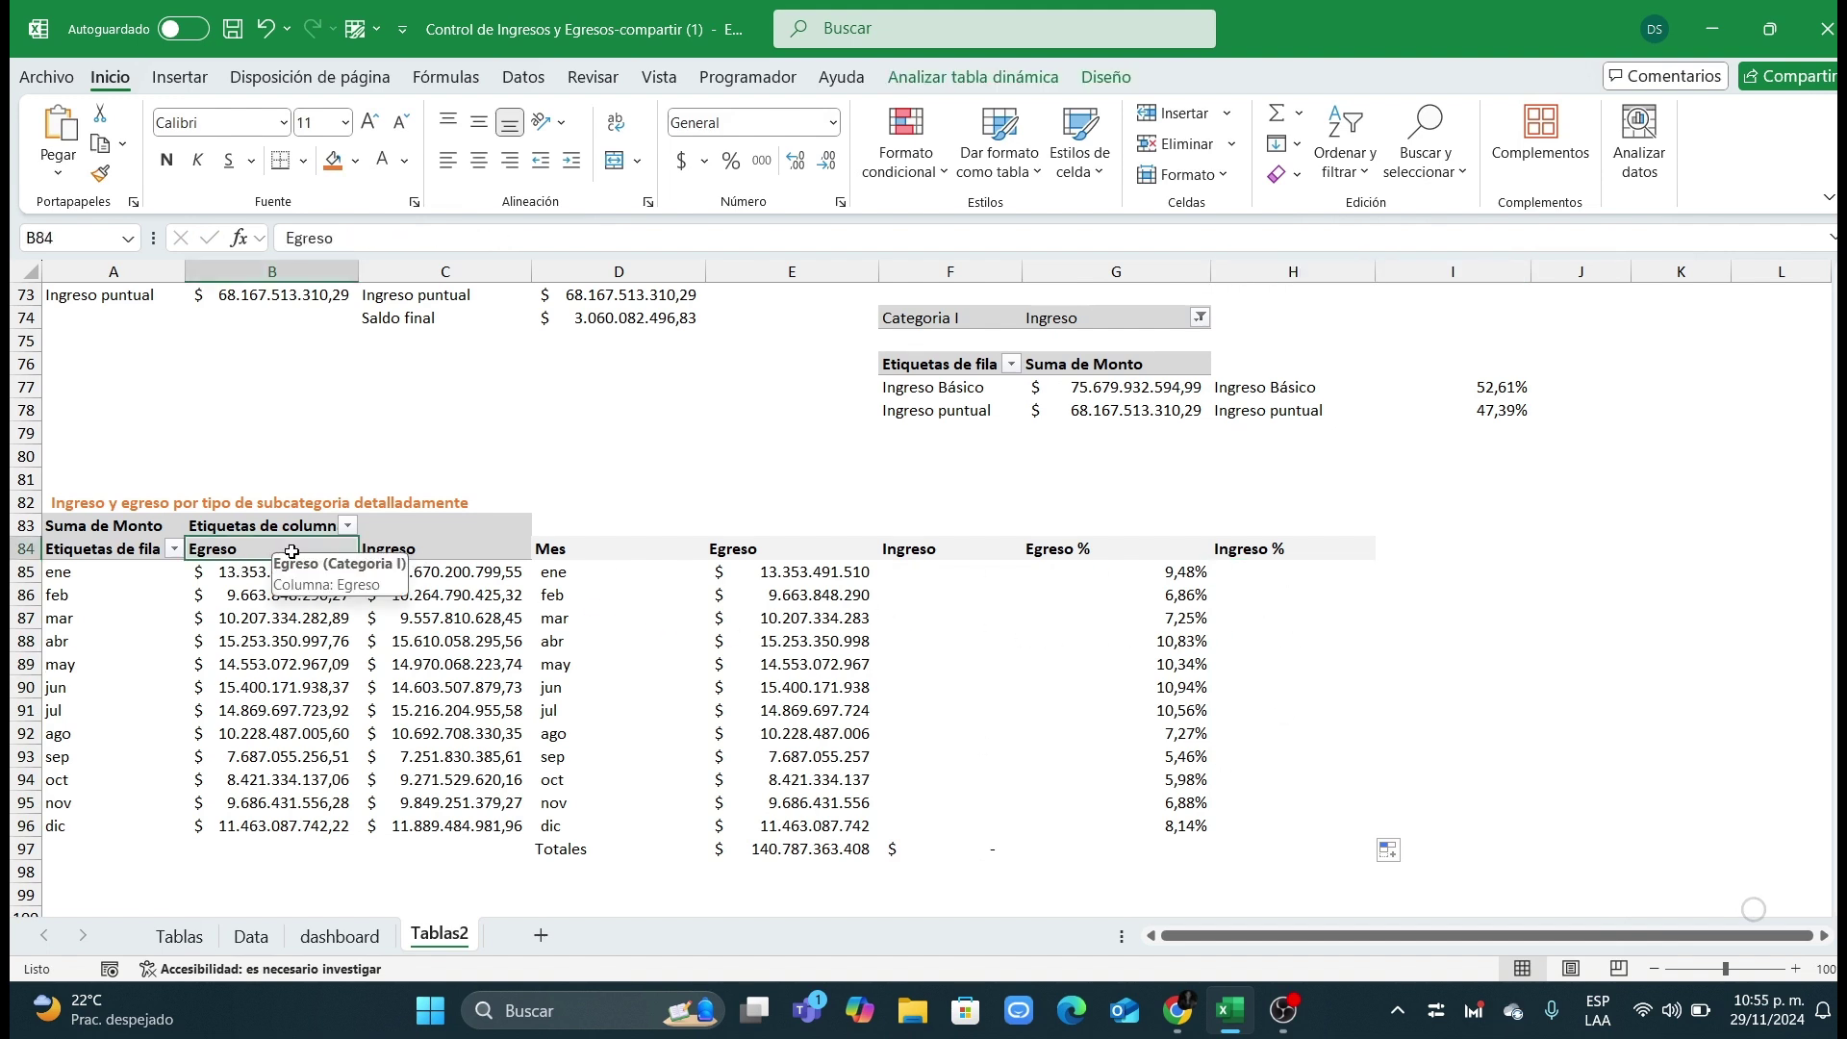
Step: Change the pivot table header in B84 to Ingreso and apply the percentage format to the Ingreso % values in H85:H96
text(In)
key(Return)
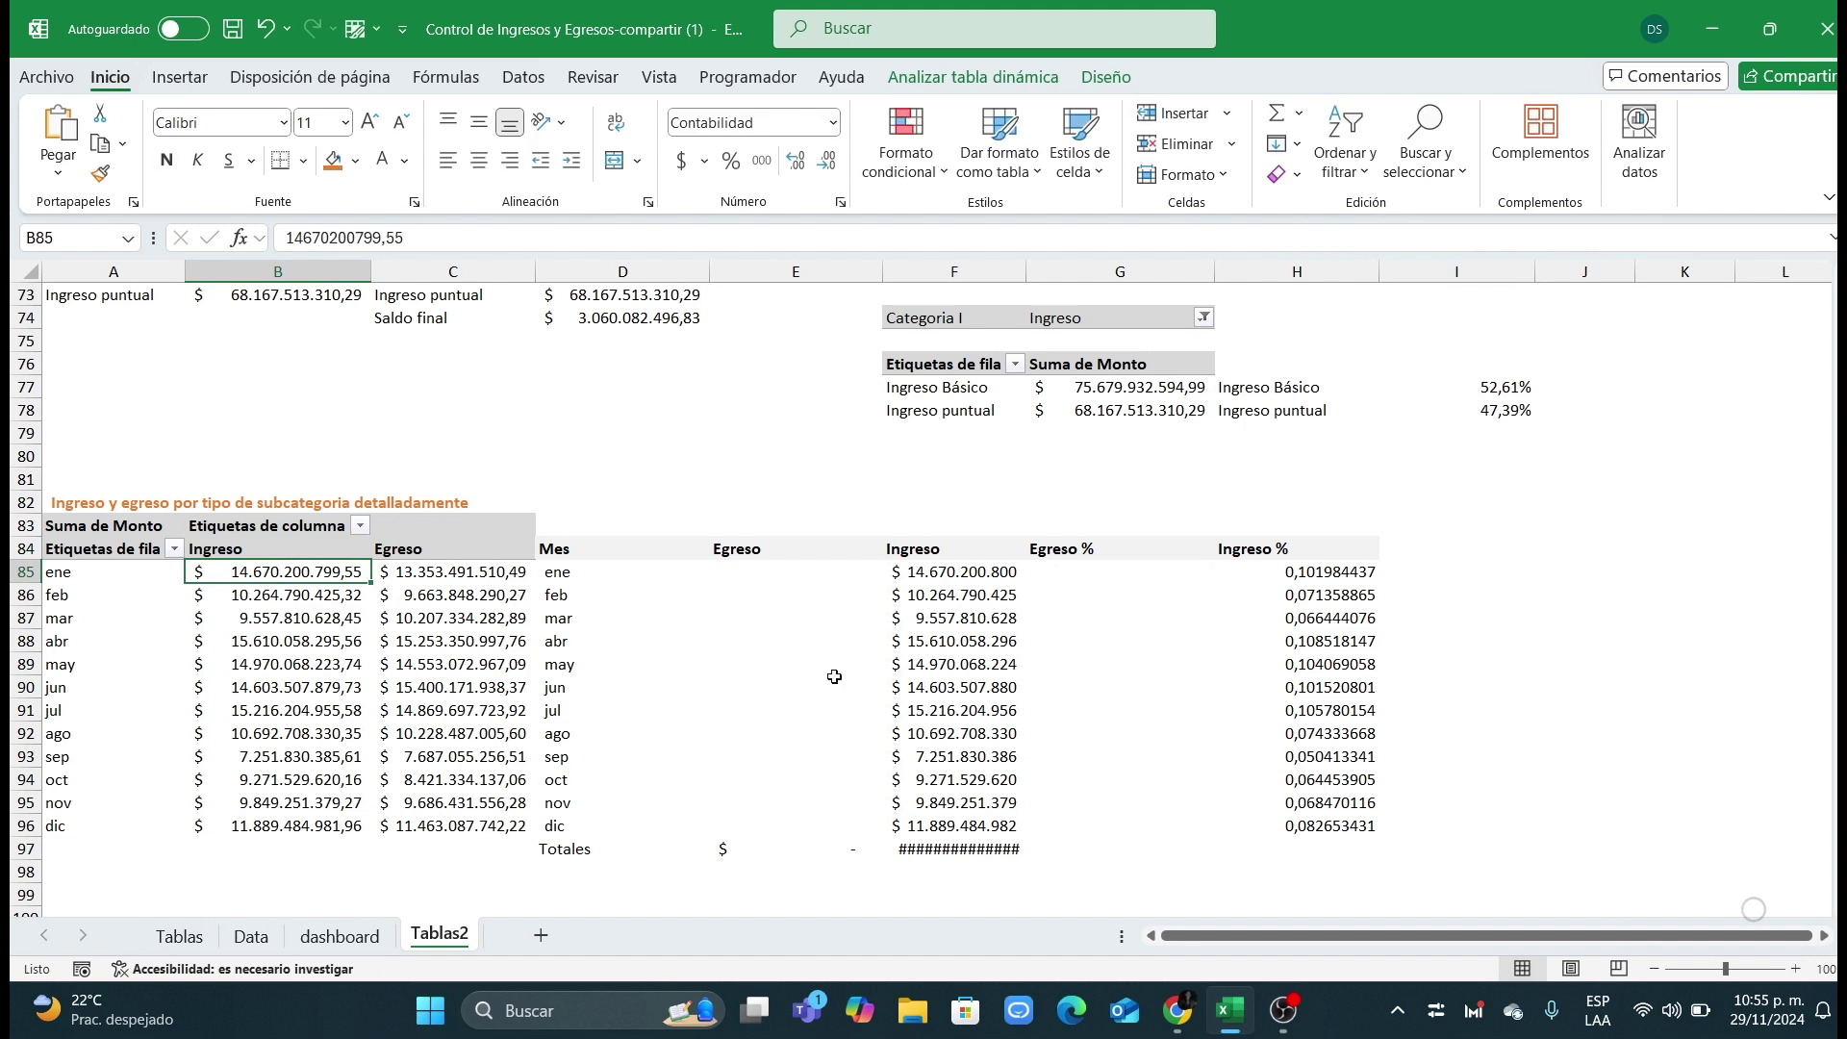
drag(948, 587, 952, 733)
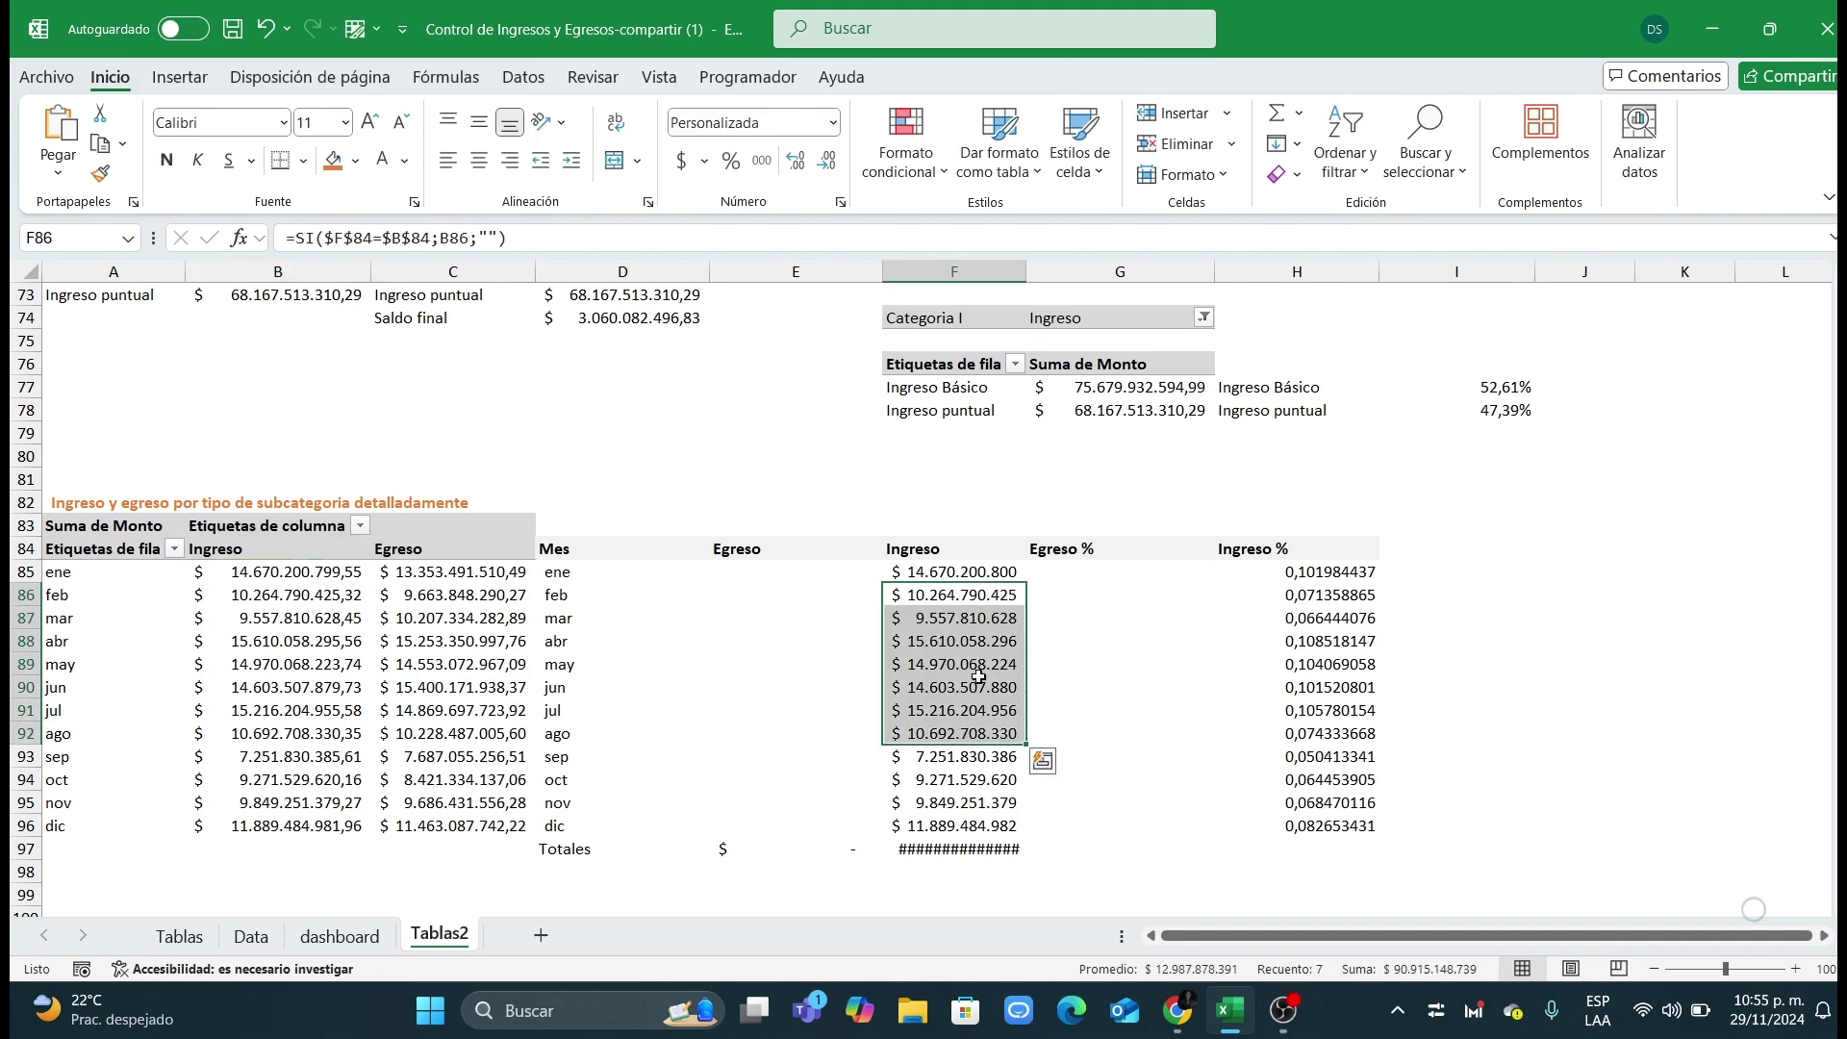
drag(1302, 574, 1299, 828)
click(731, 160)
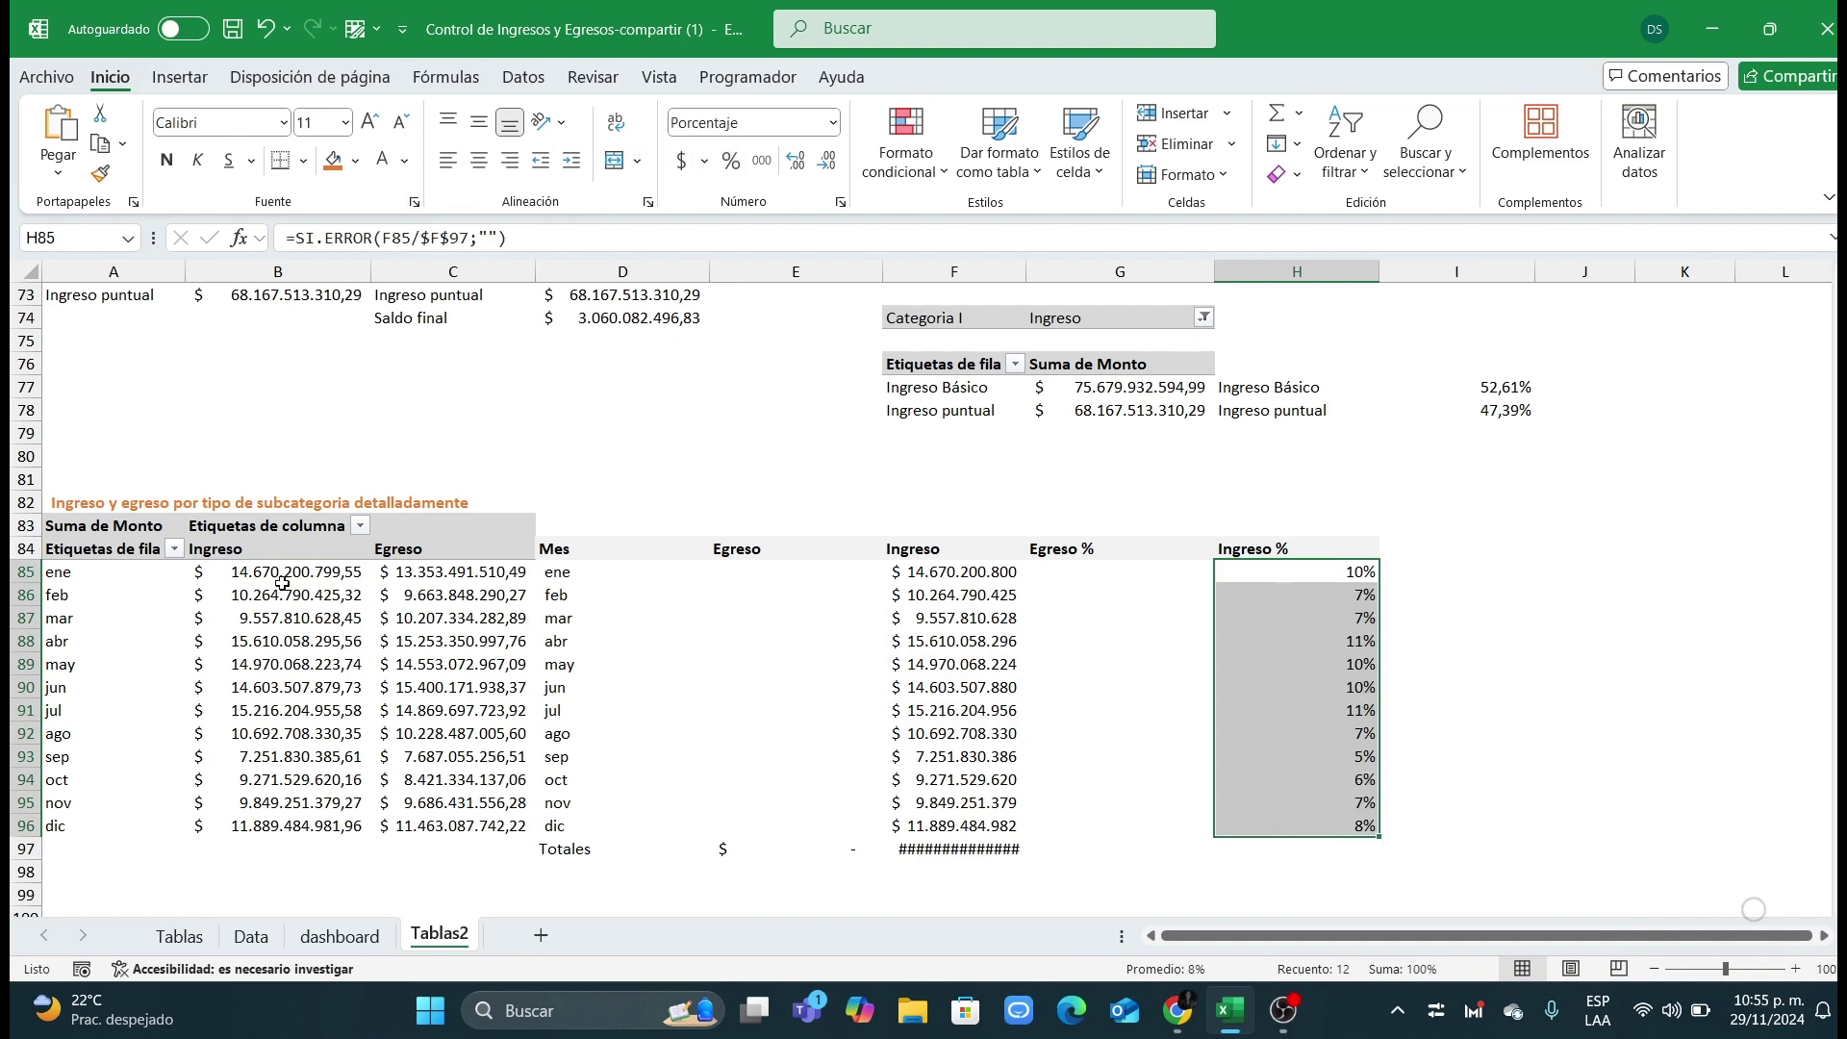
Step: Change the pivot table header in B84 back to Egreso and check the Ingreso % column
click(265, 555)
text(Eg)
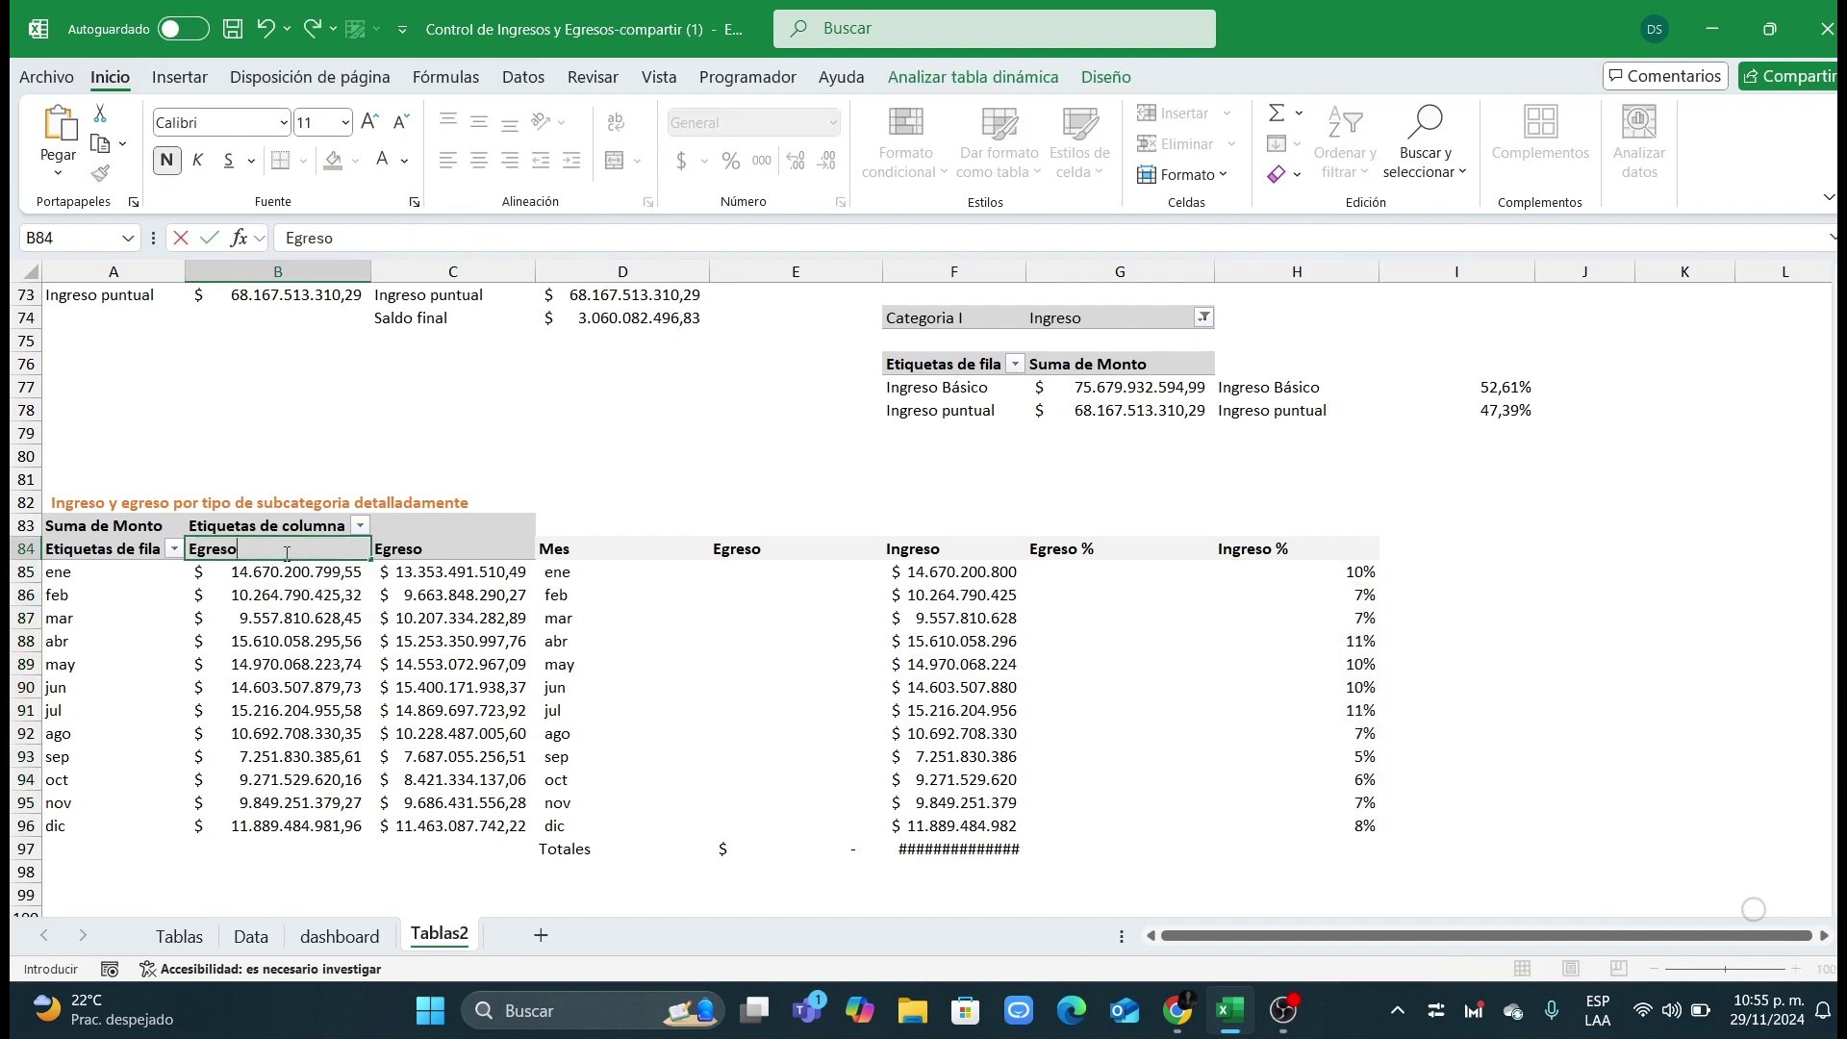
text(reso)
key(Return)
click(409, 687)
click(1326, 714)
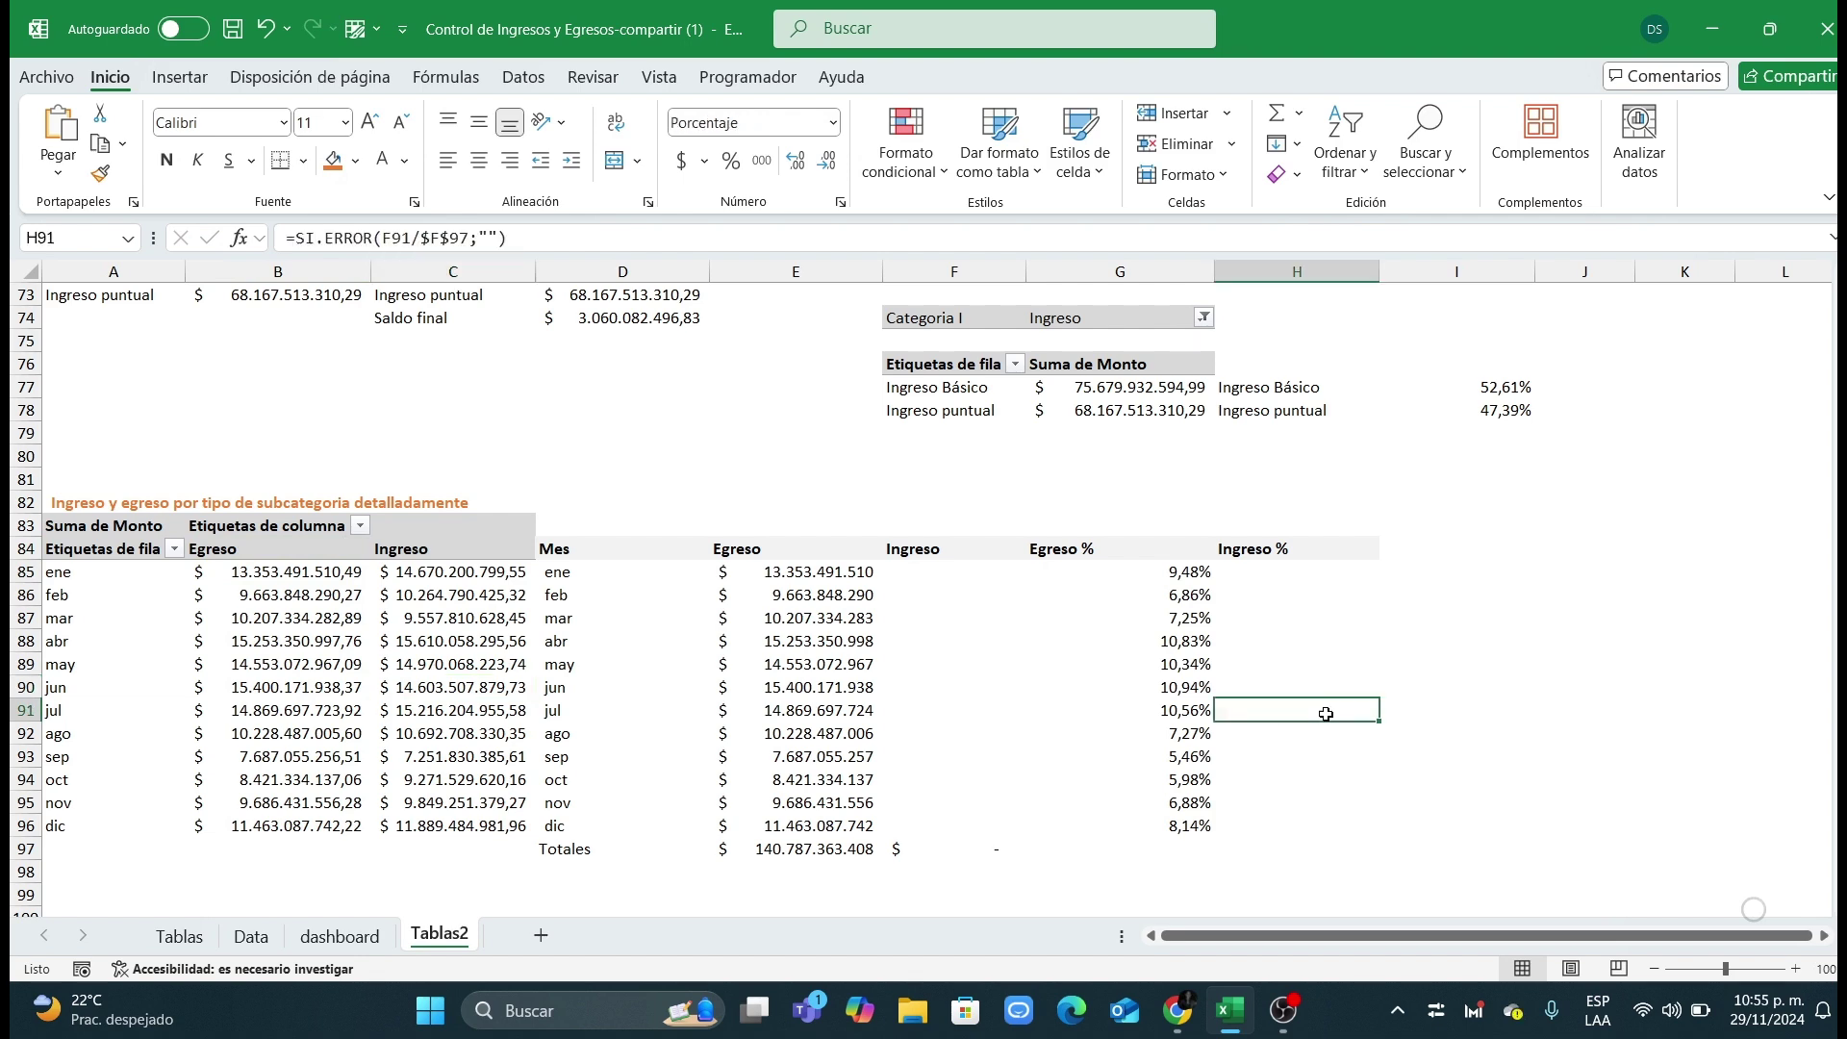
Step: Examine the tables on the Tablas sheet, including the two Categoria I pivot tables with percentage columns in N:T
click(179, 935)
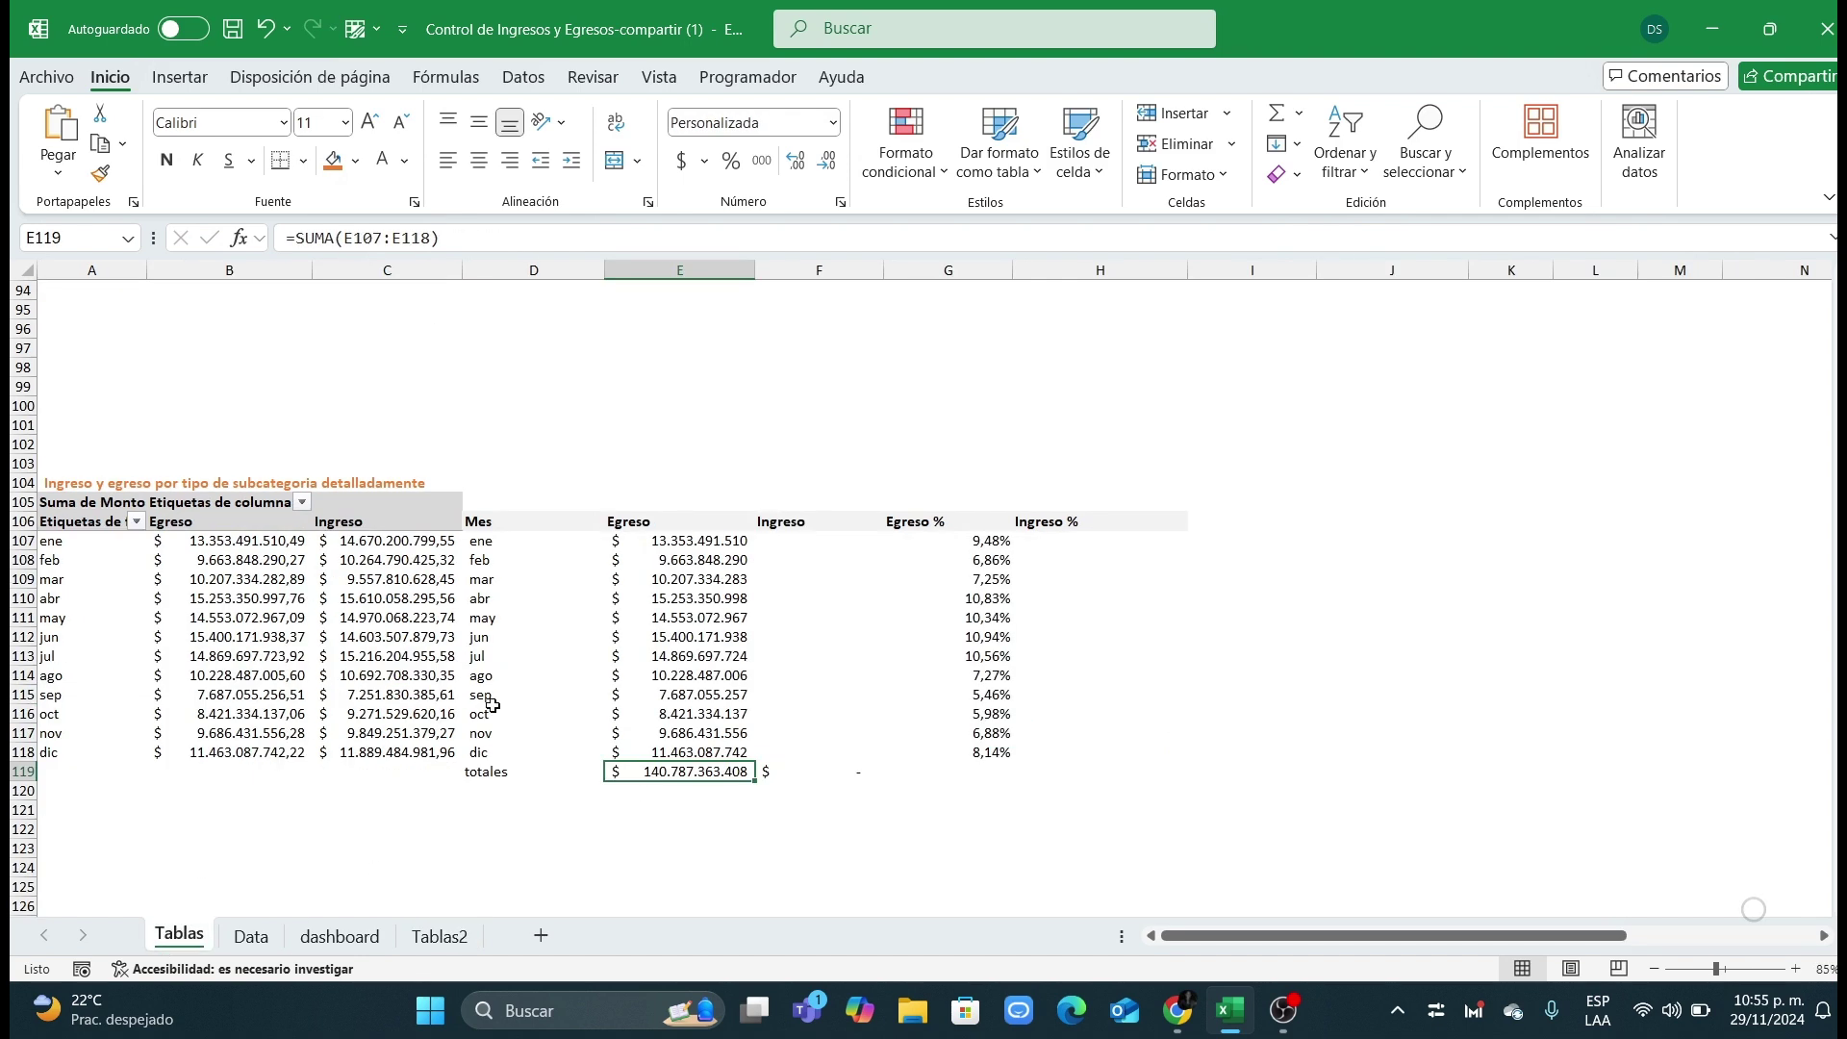
click(450, 678)
scroll(487, 689, down, 5)
scroll(520, 673, up, 14)
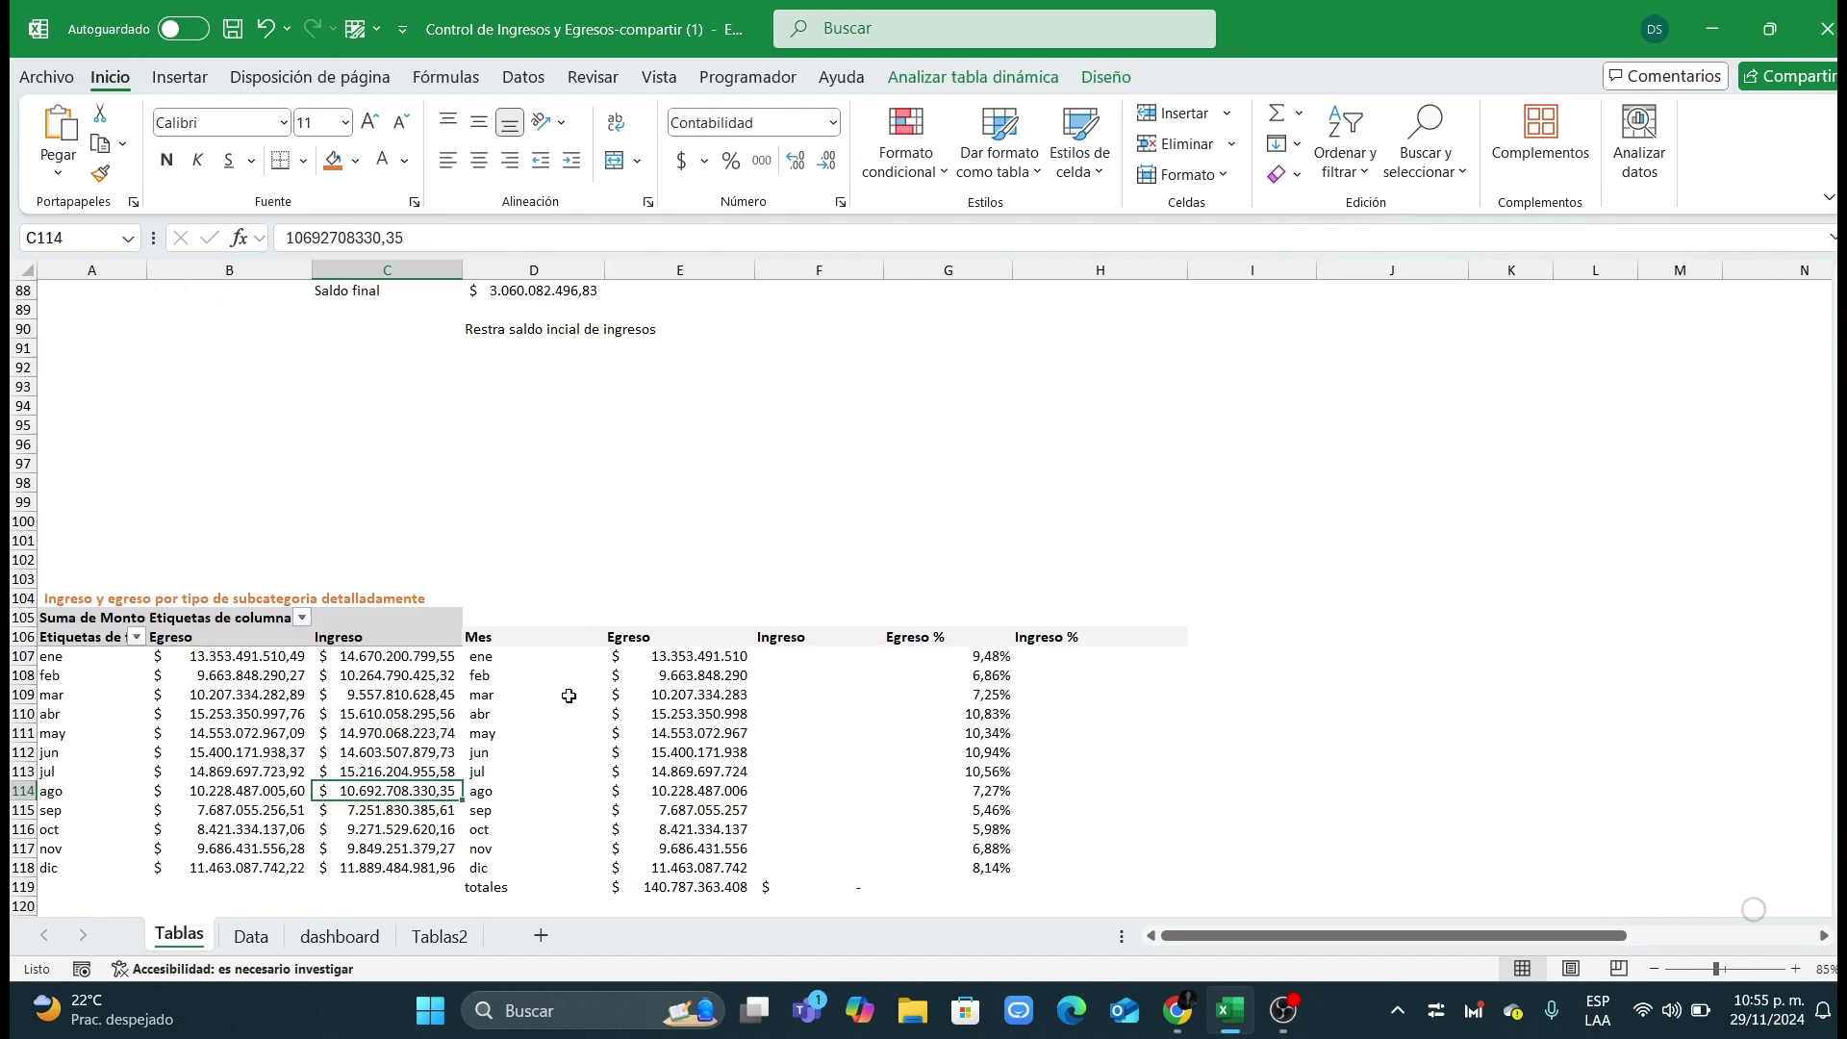
scroll(1027, 697, up, 20)
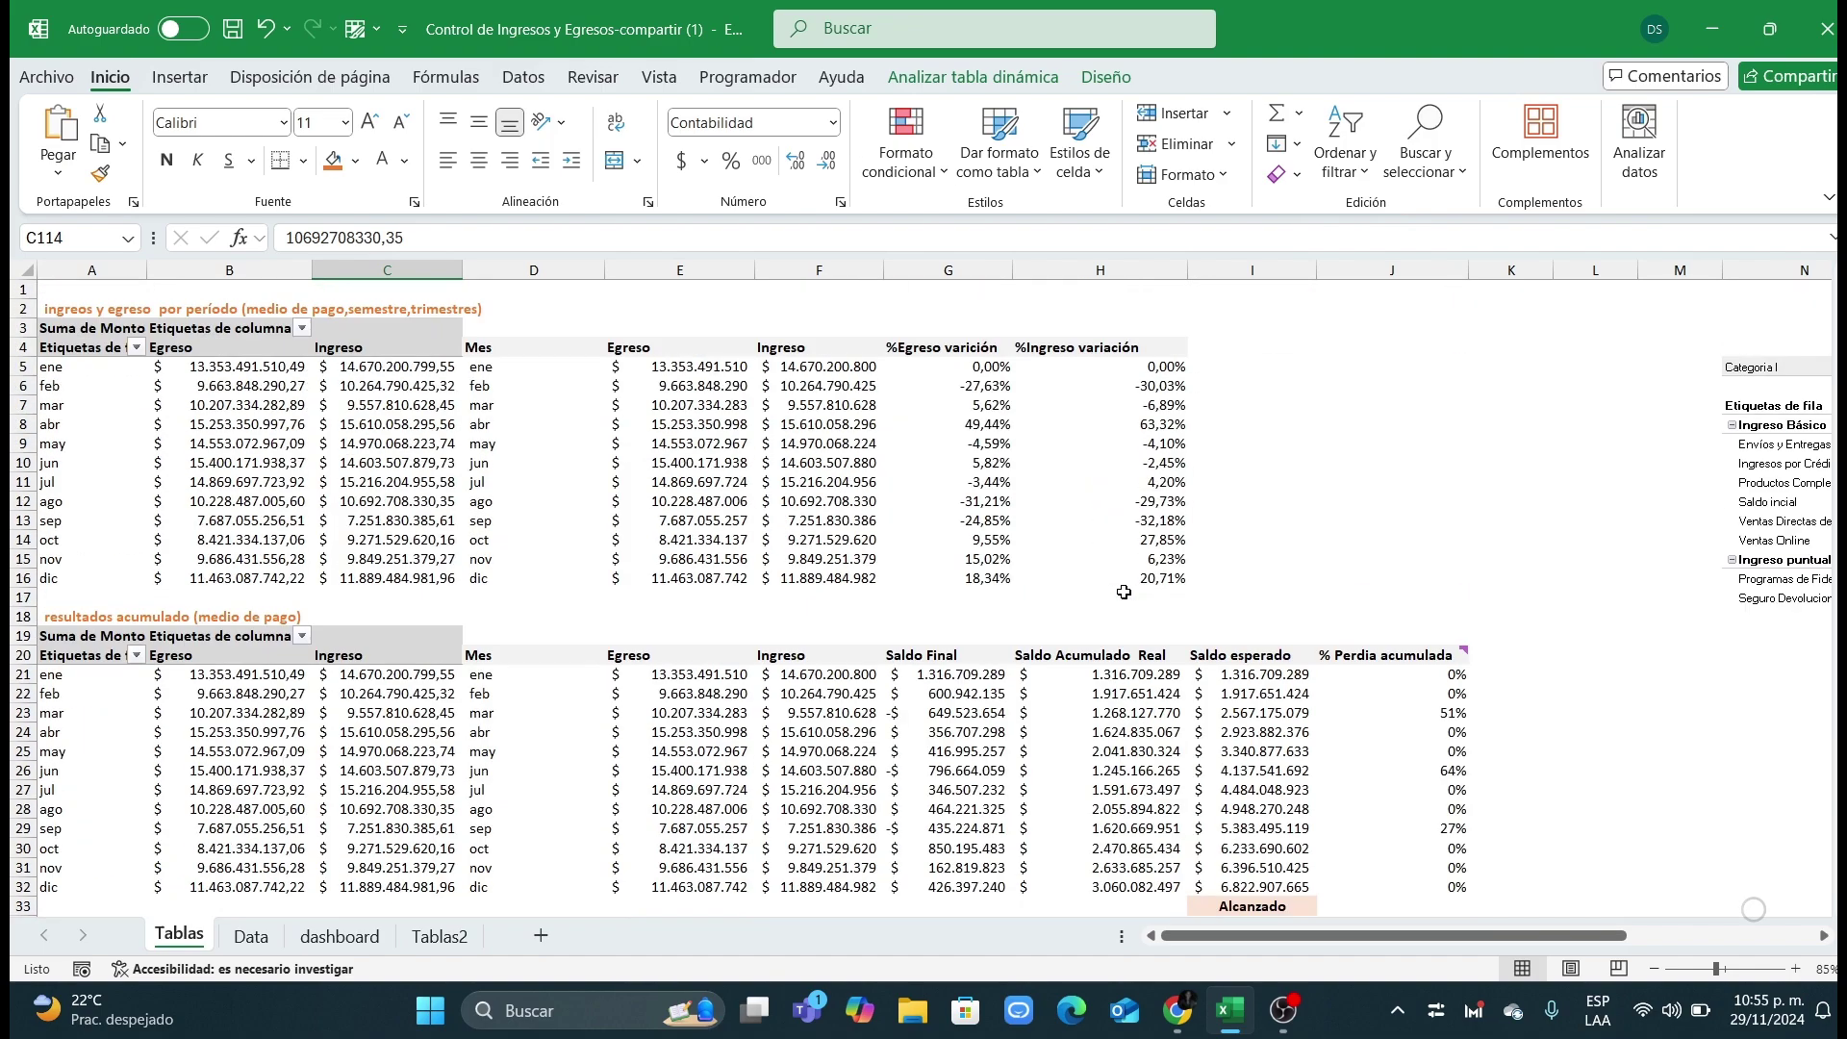
drag(1376, 936, 1563, 938)
scroll(1568, 842, down, 19)
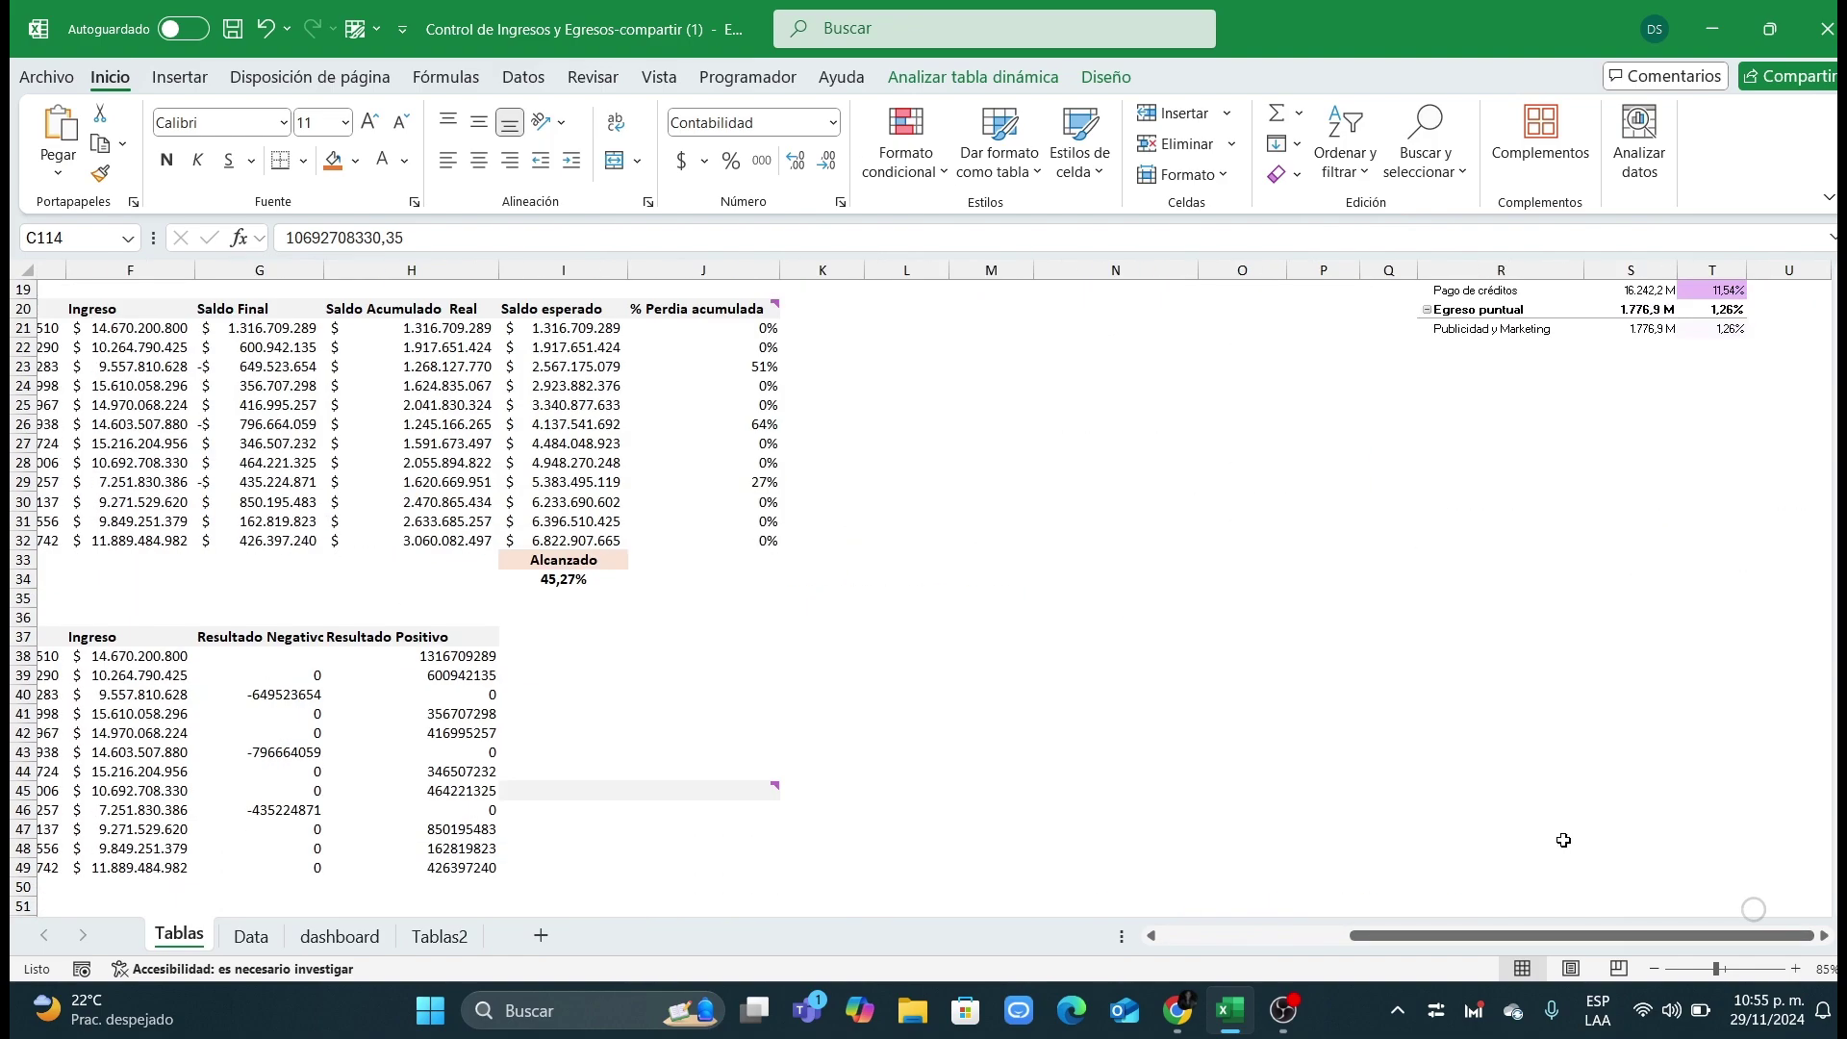
scroll(1569, 841, up, 19)
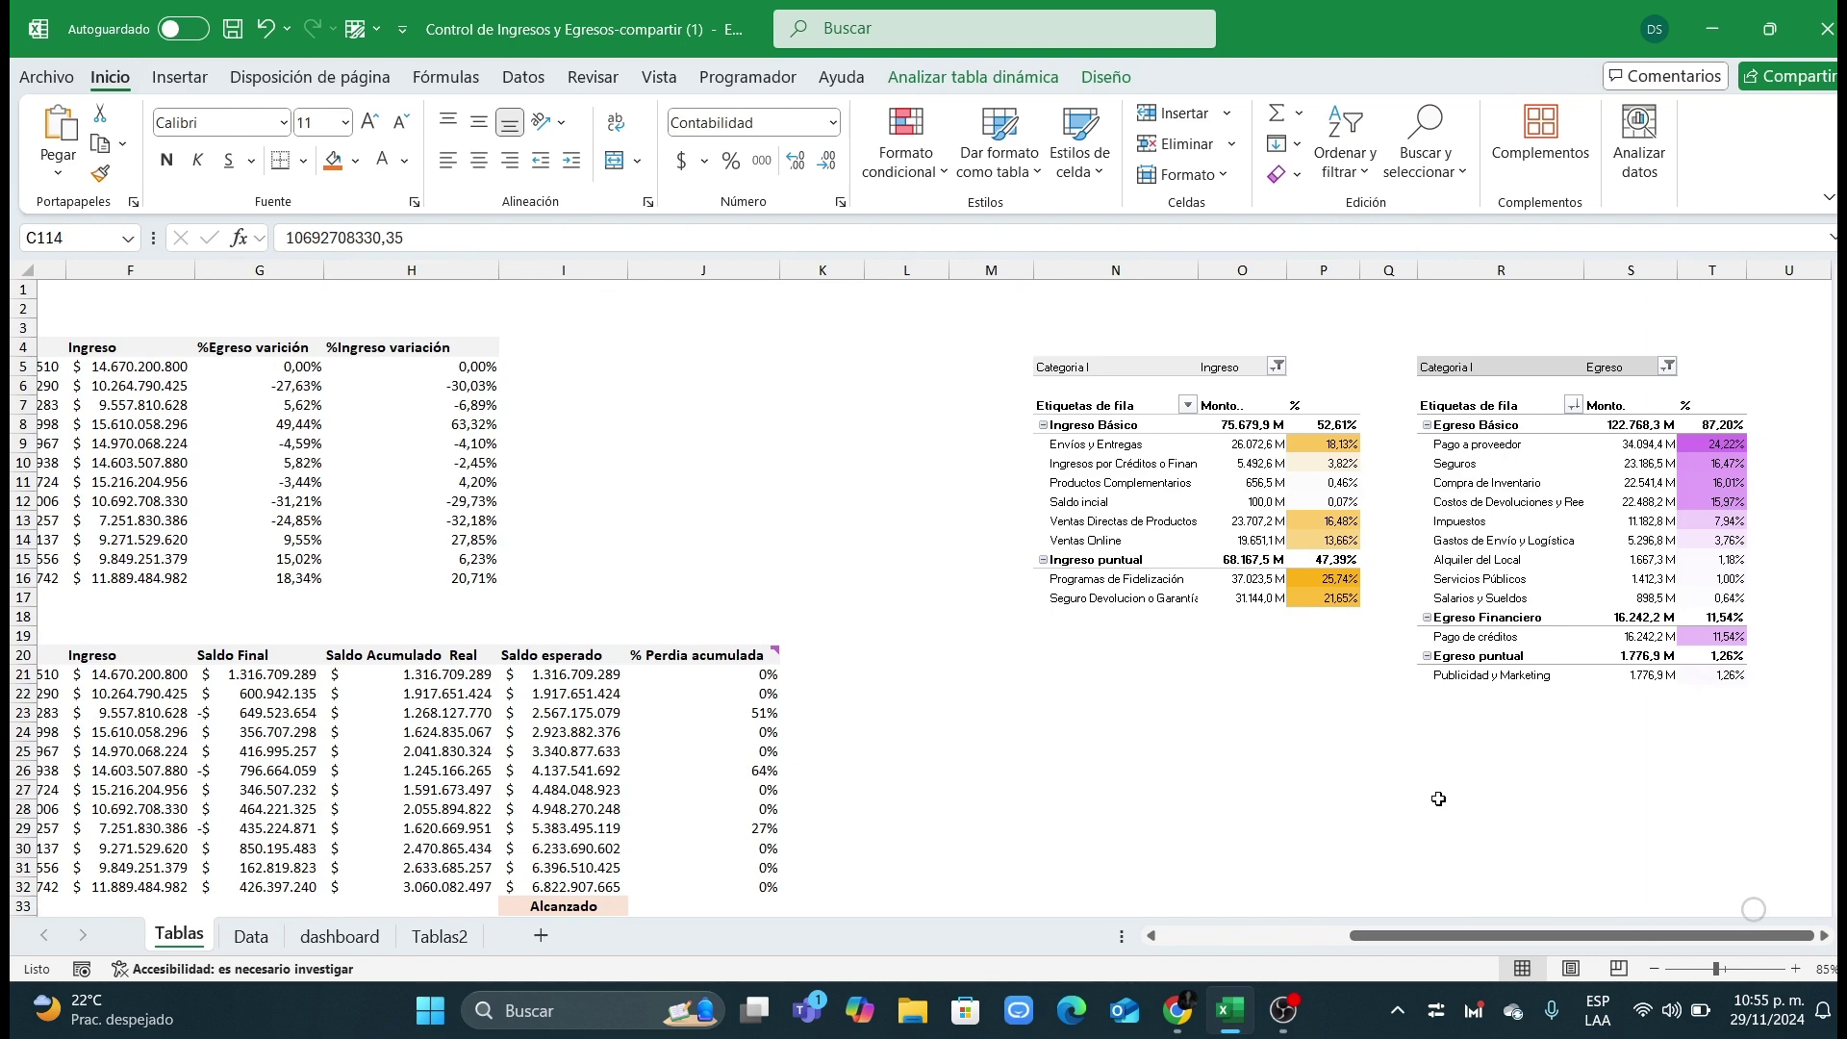
drag(1090, 330, 1713, 770)
click(1559, 793)
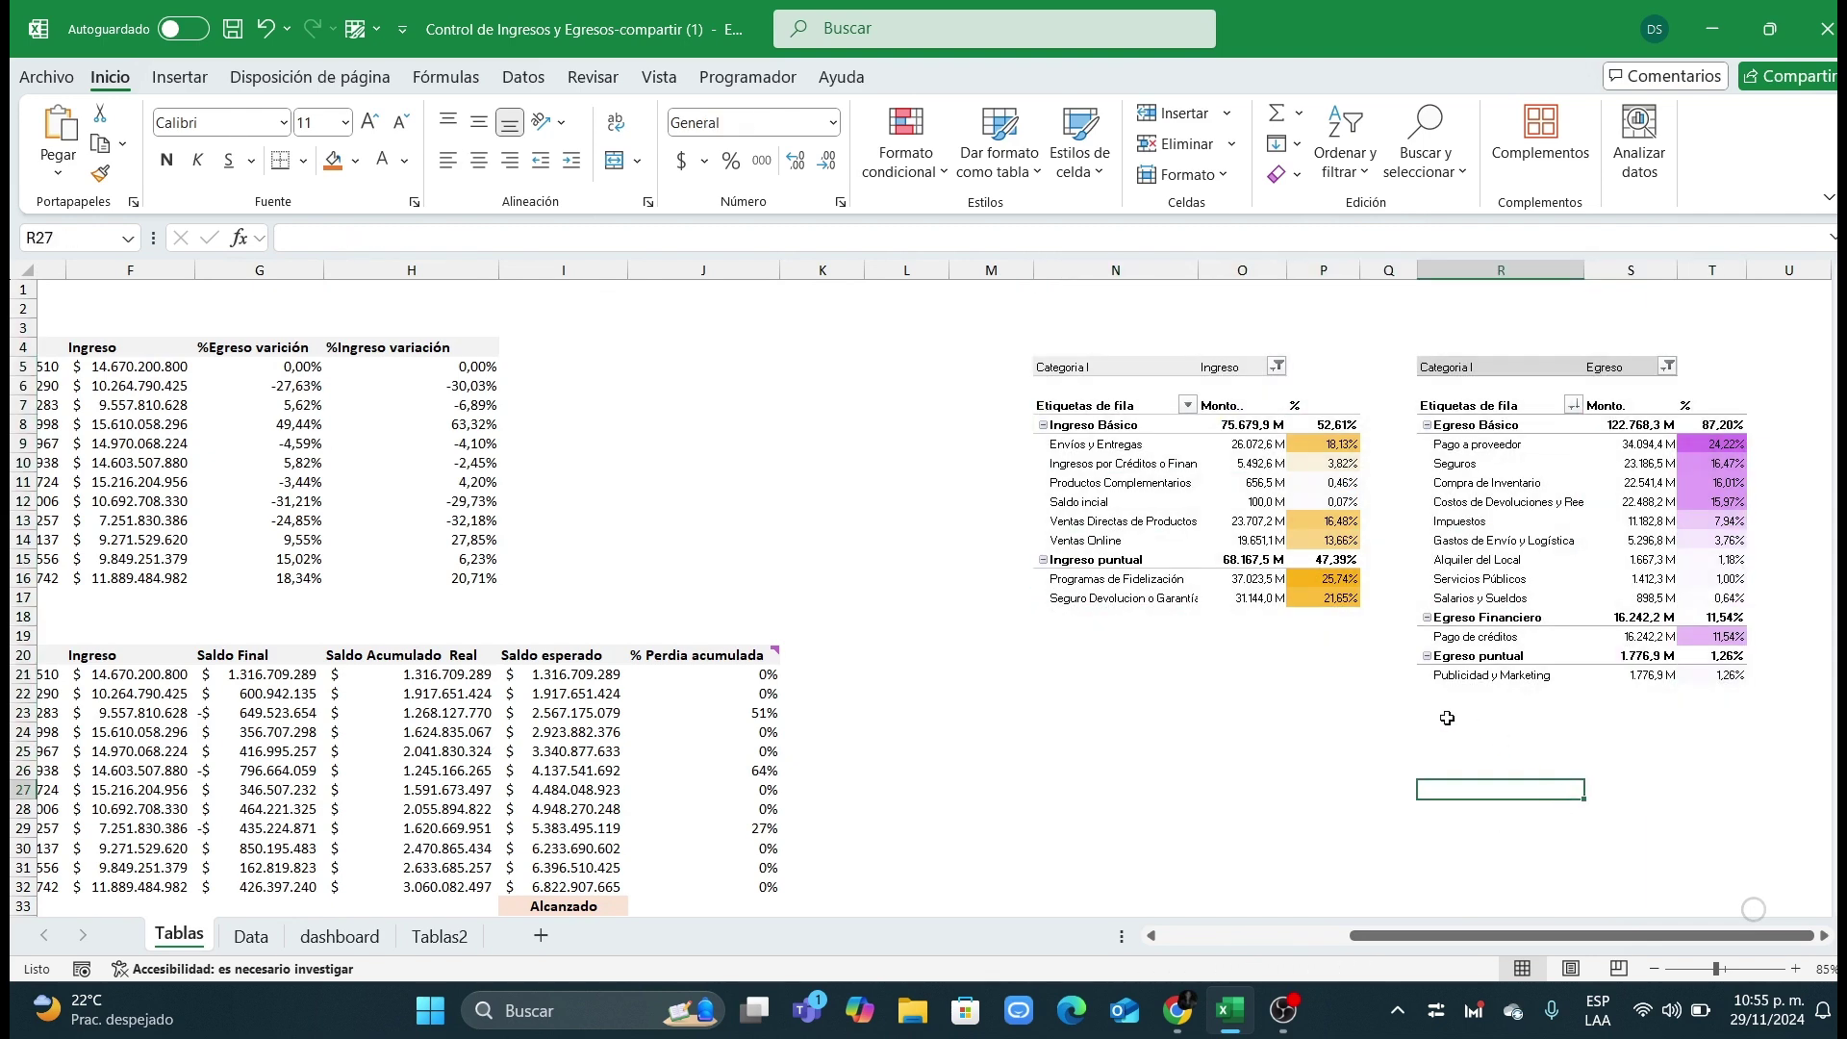
click(1283, 1011)
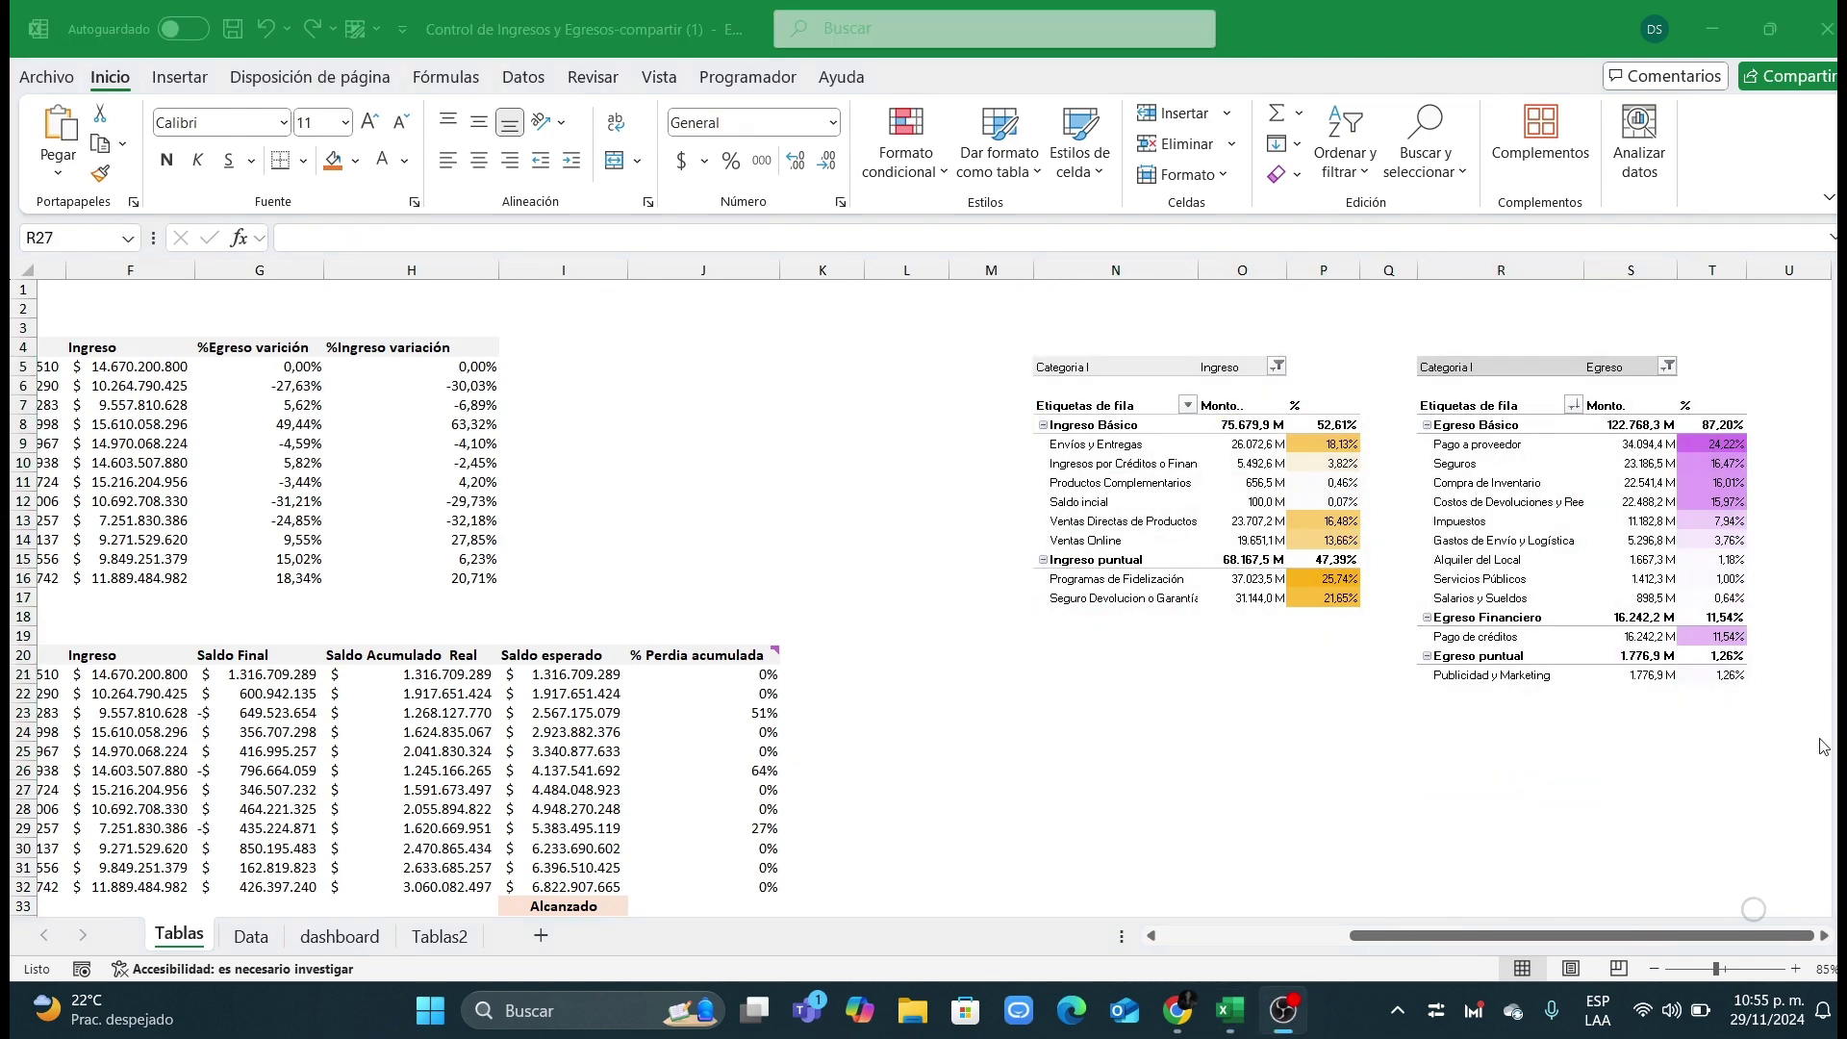
click(1270, 1012)
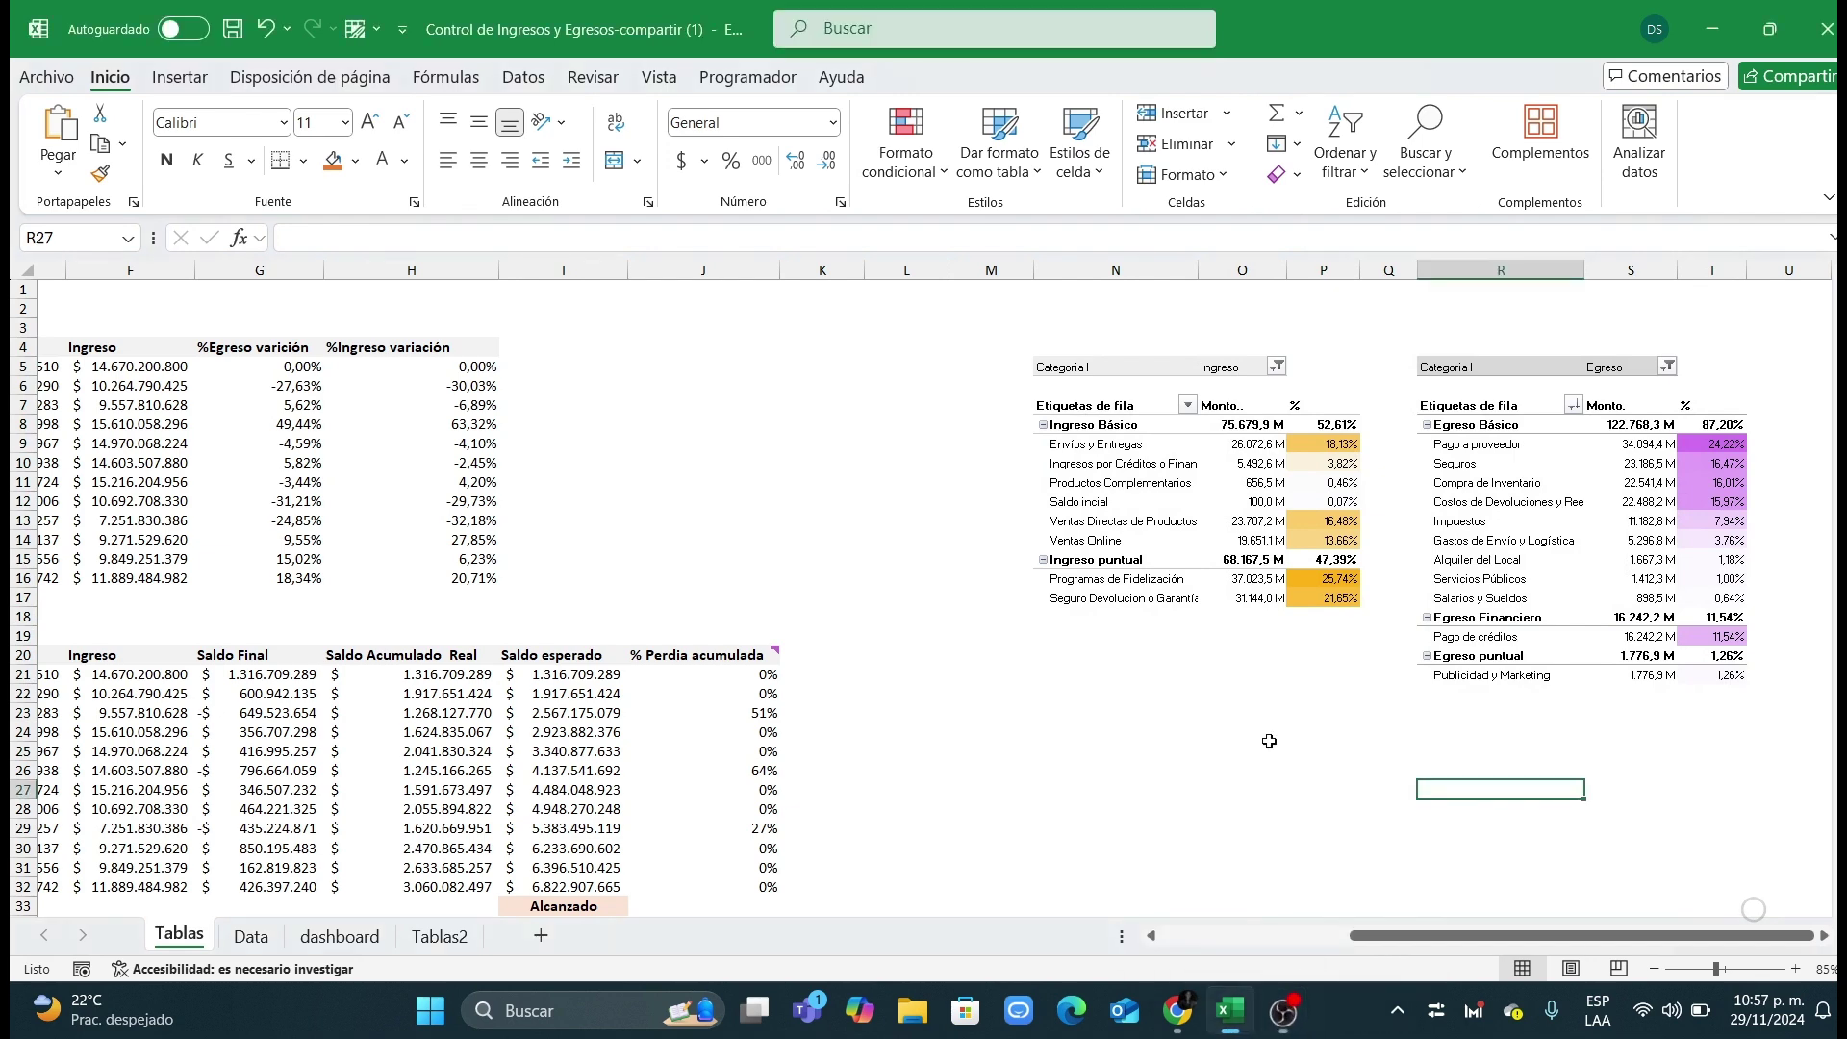
Step: Copy the two Categoria I pivot tables in N4:T23 on Tablas and paste them at O3 on Tablas2
drag(1060, 357, 1712, 713)
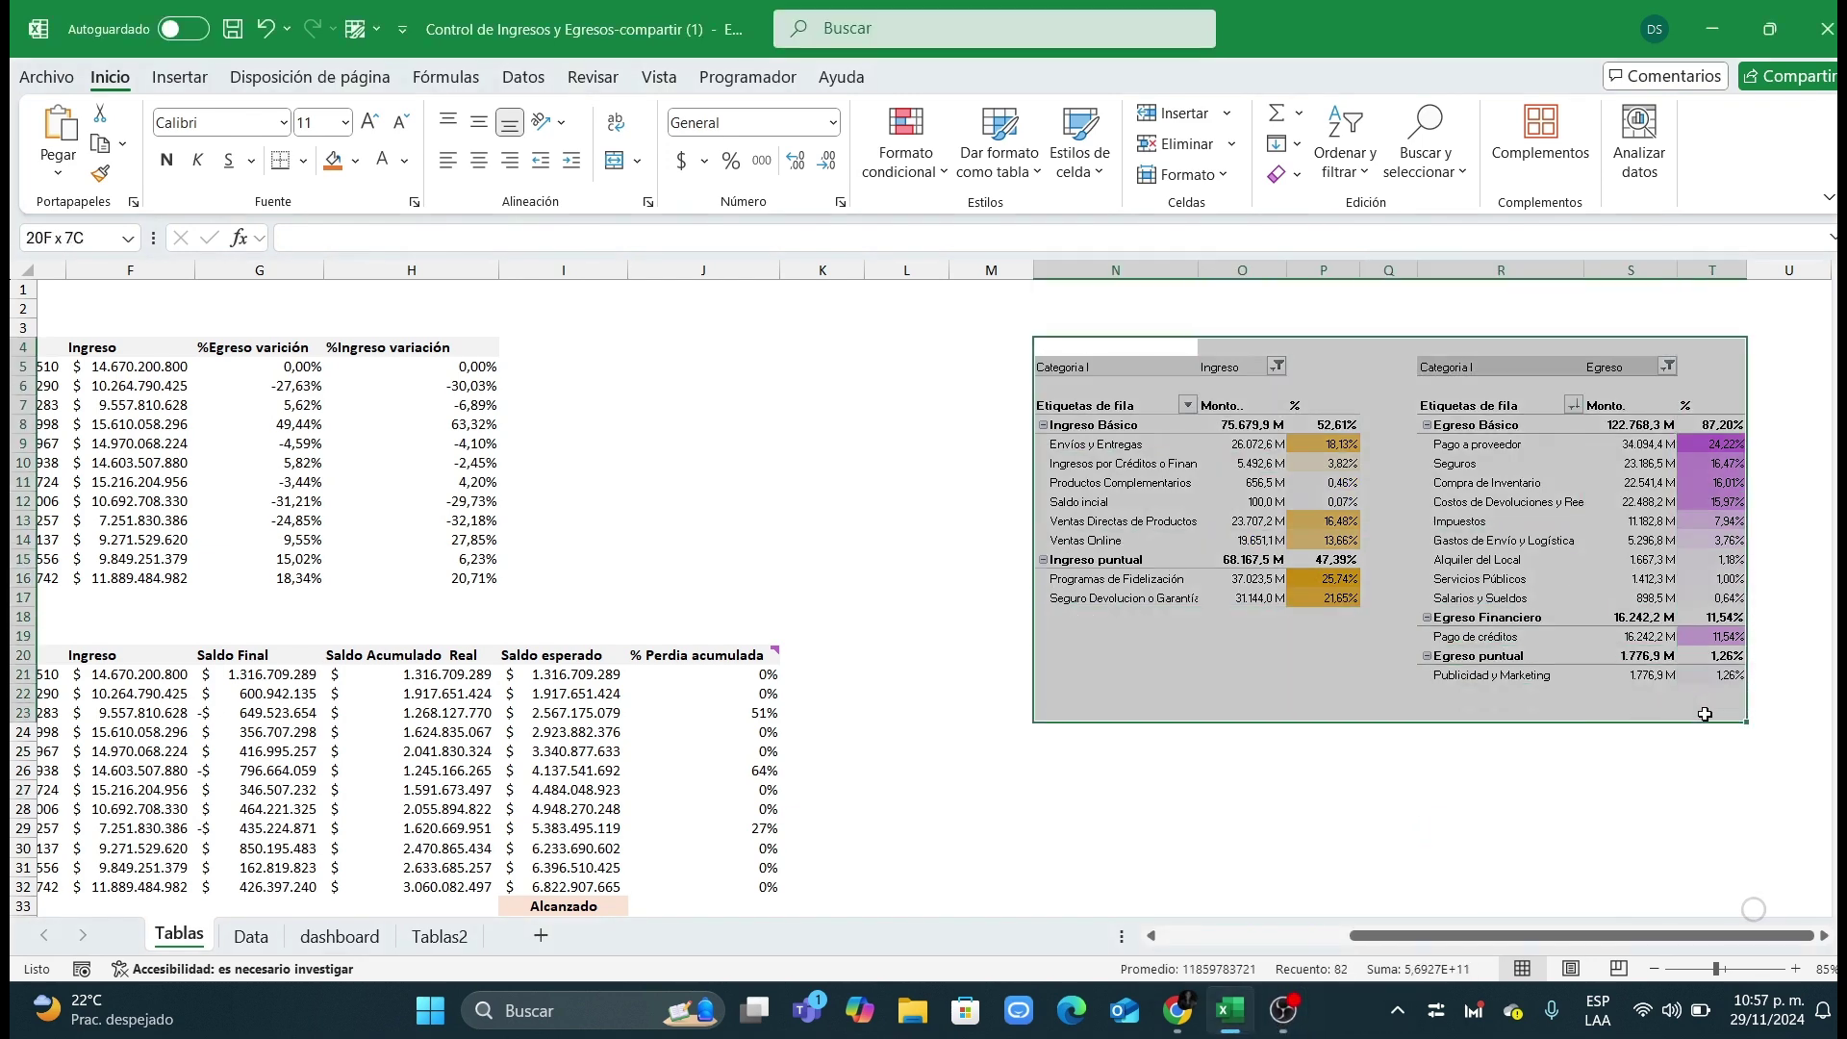
key(ctrl+c)
click(441, 936)
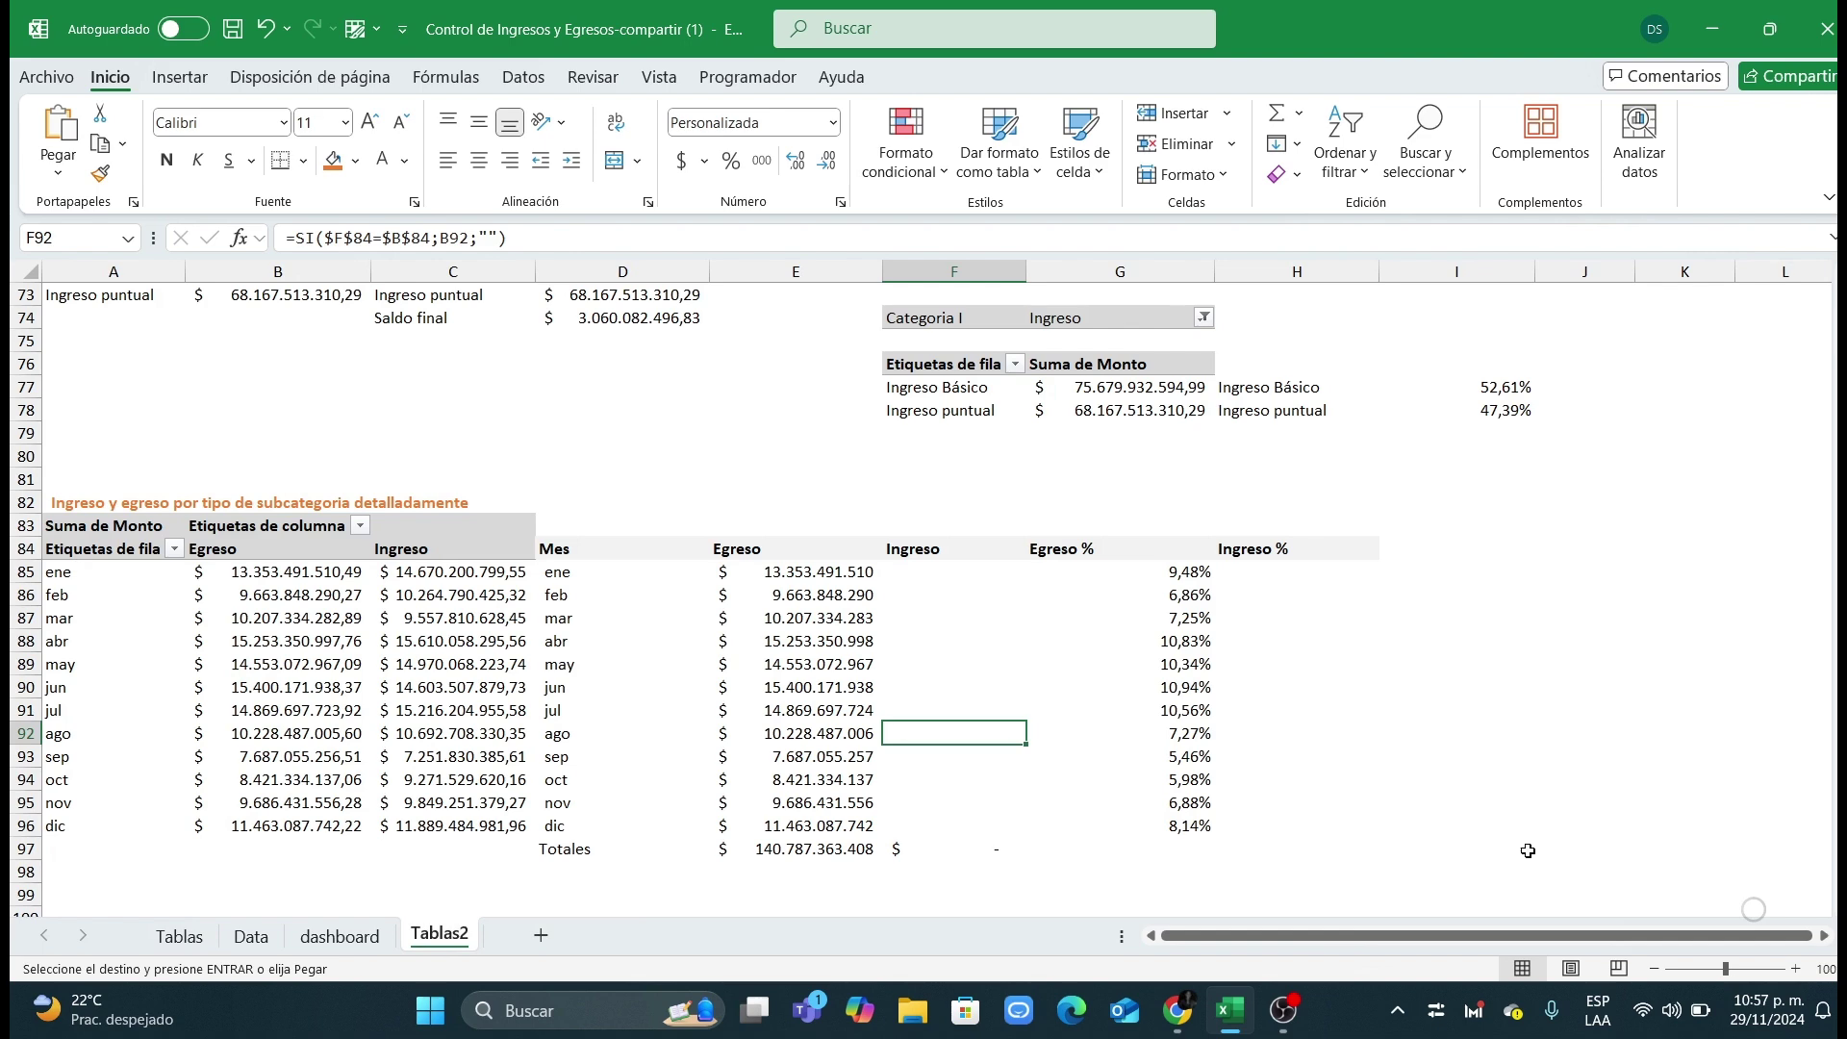
click(1821, 935)
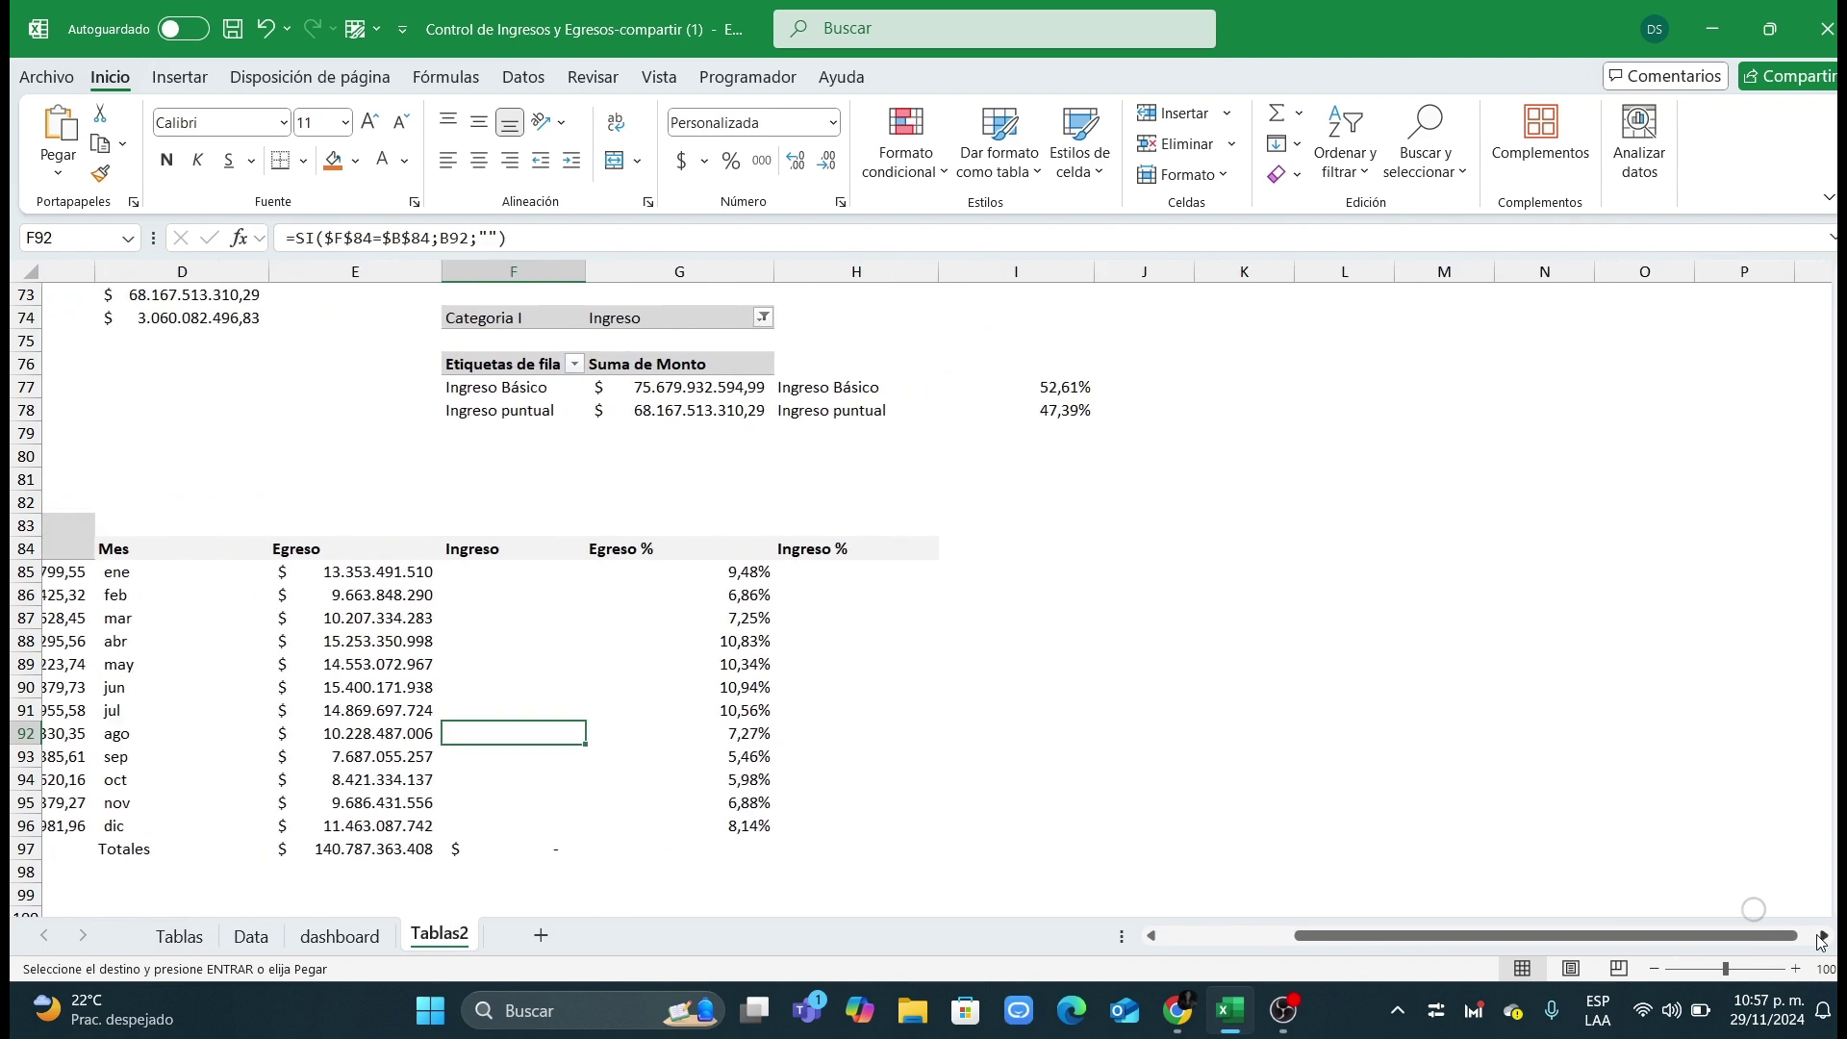
scroll(1540, 335, up, 20)
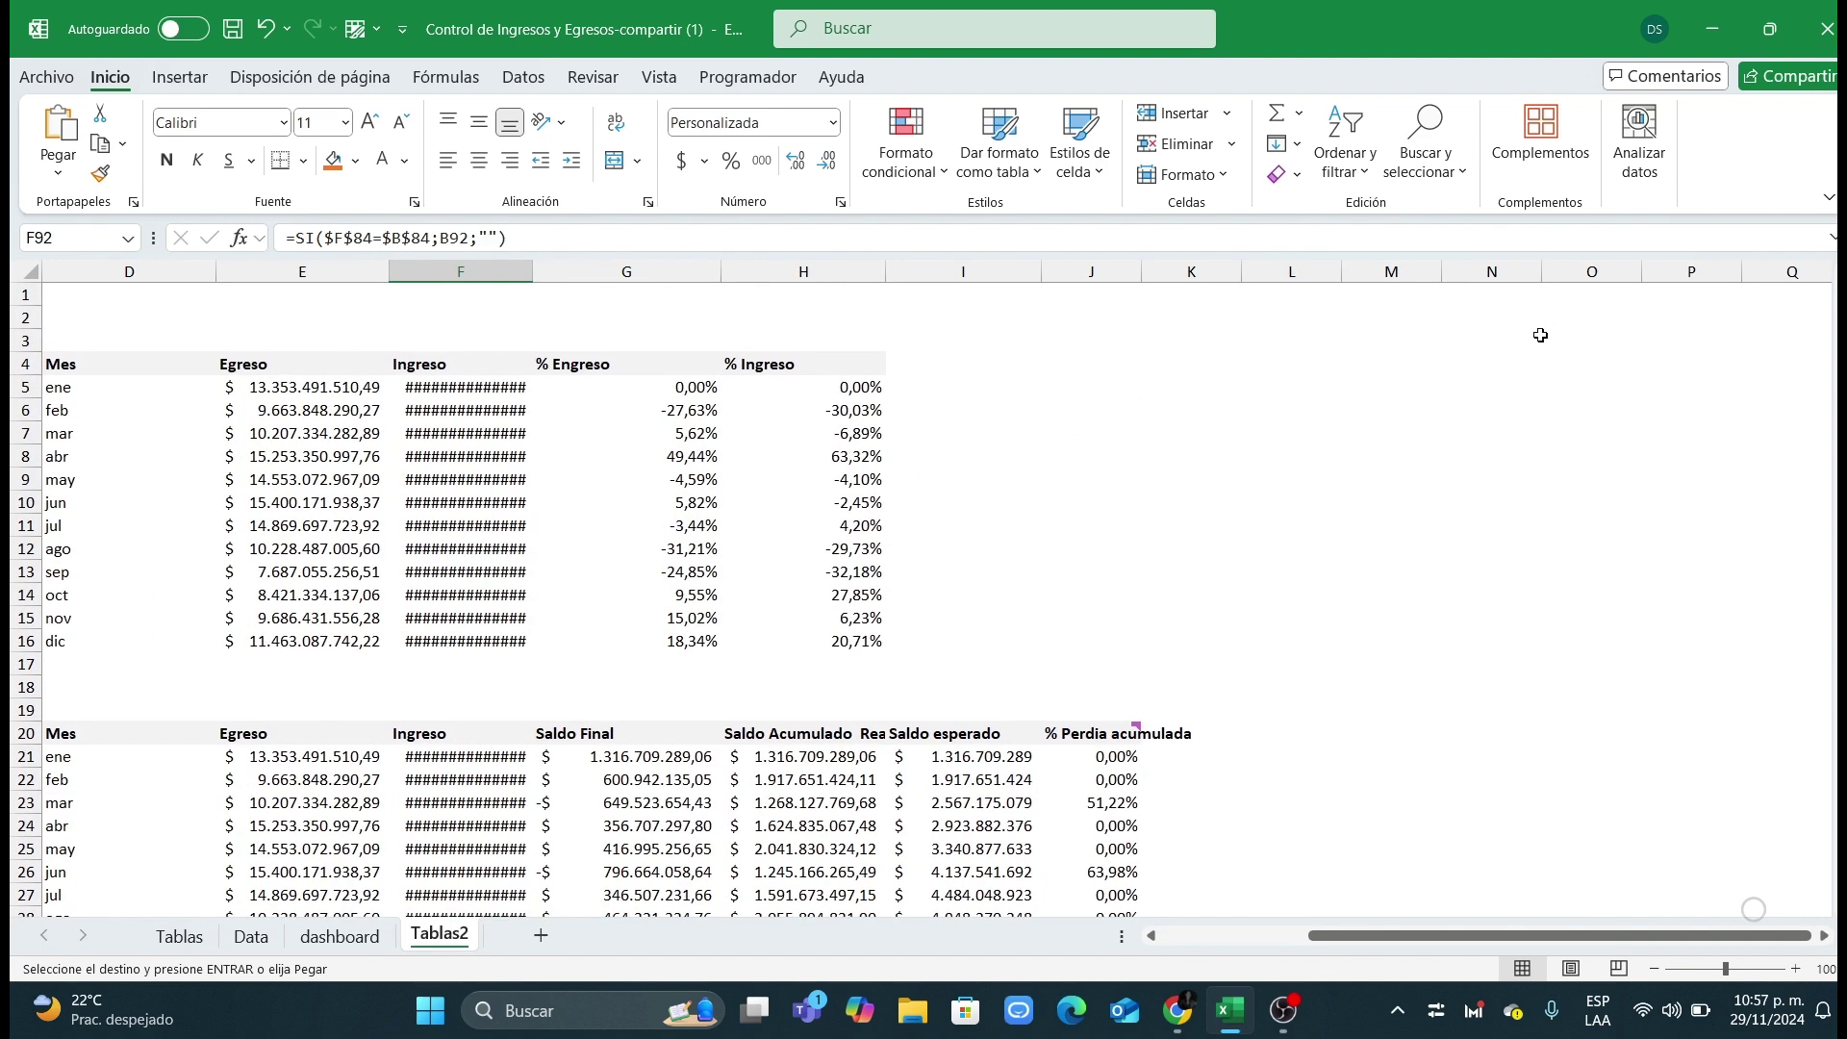
click(1543, 336)
key(ctrl+v)
drag(1496, 936, 1600, 939)
click(1512, 733)
scroll(1529, 814, down, 1)
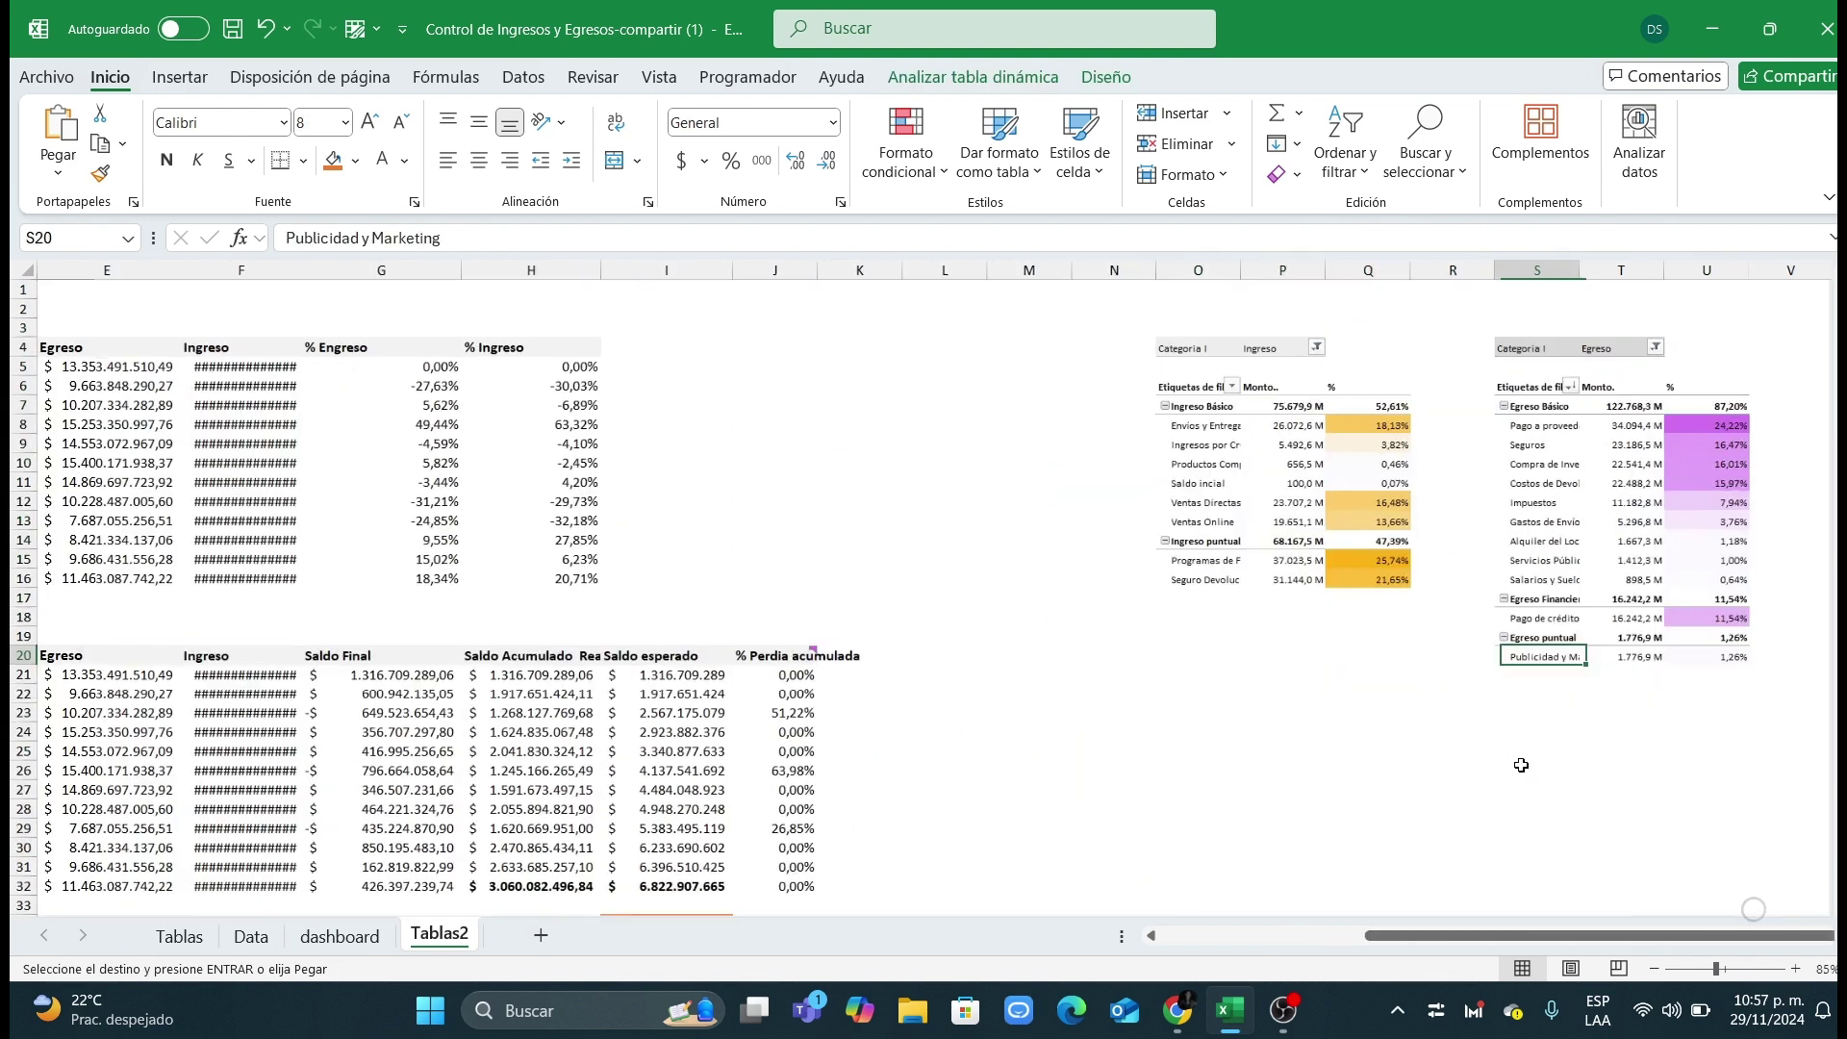
click(1304, 711)
Step: Copy the monthly Egreso/Ingreso pivot table in A3:C16 and paste it at O23 below the category tables
drag(1395, 935, 1231, 929)
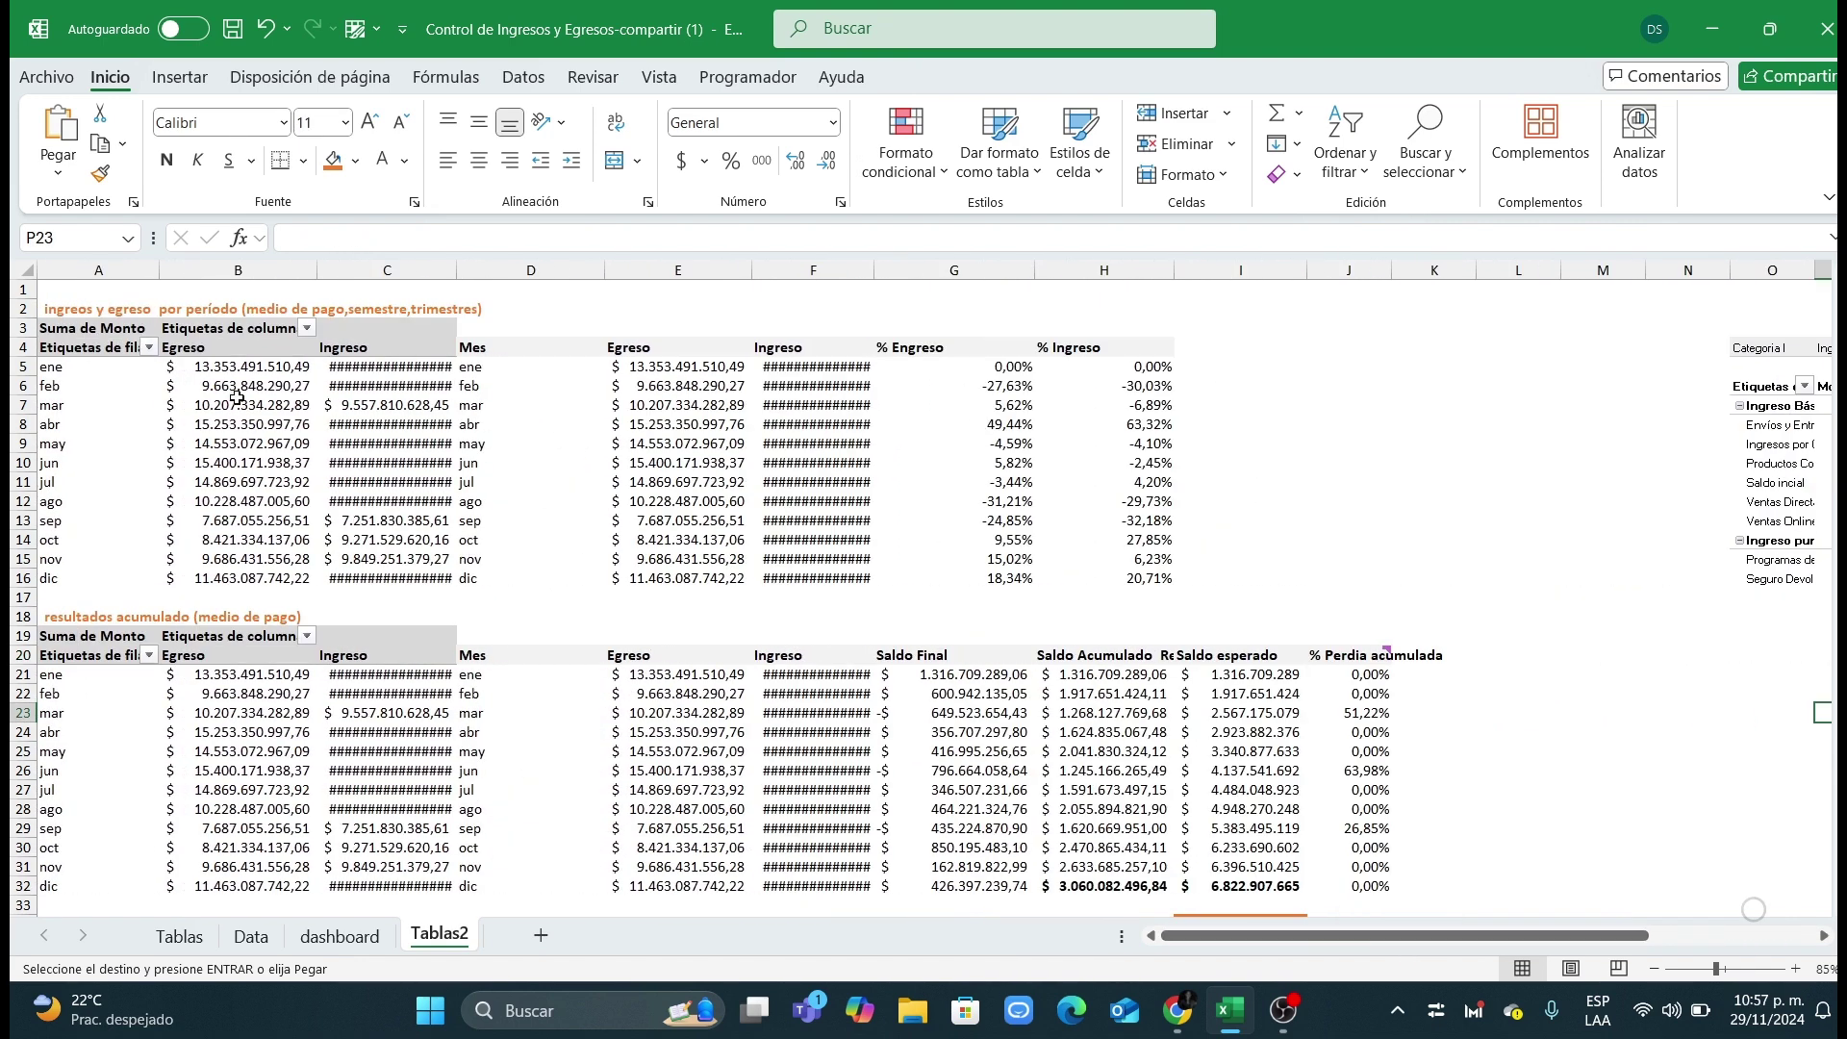
drag(58, 333, 376, 580)
key(ctrl+c)
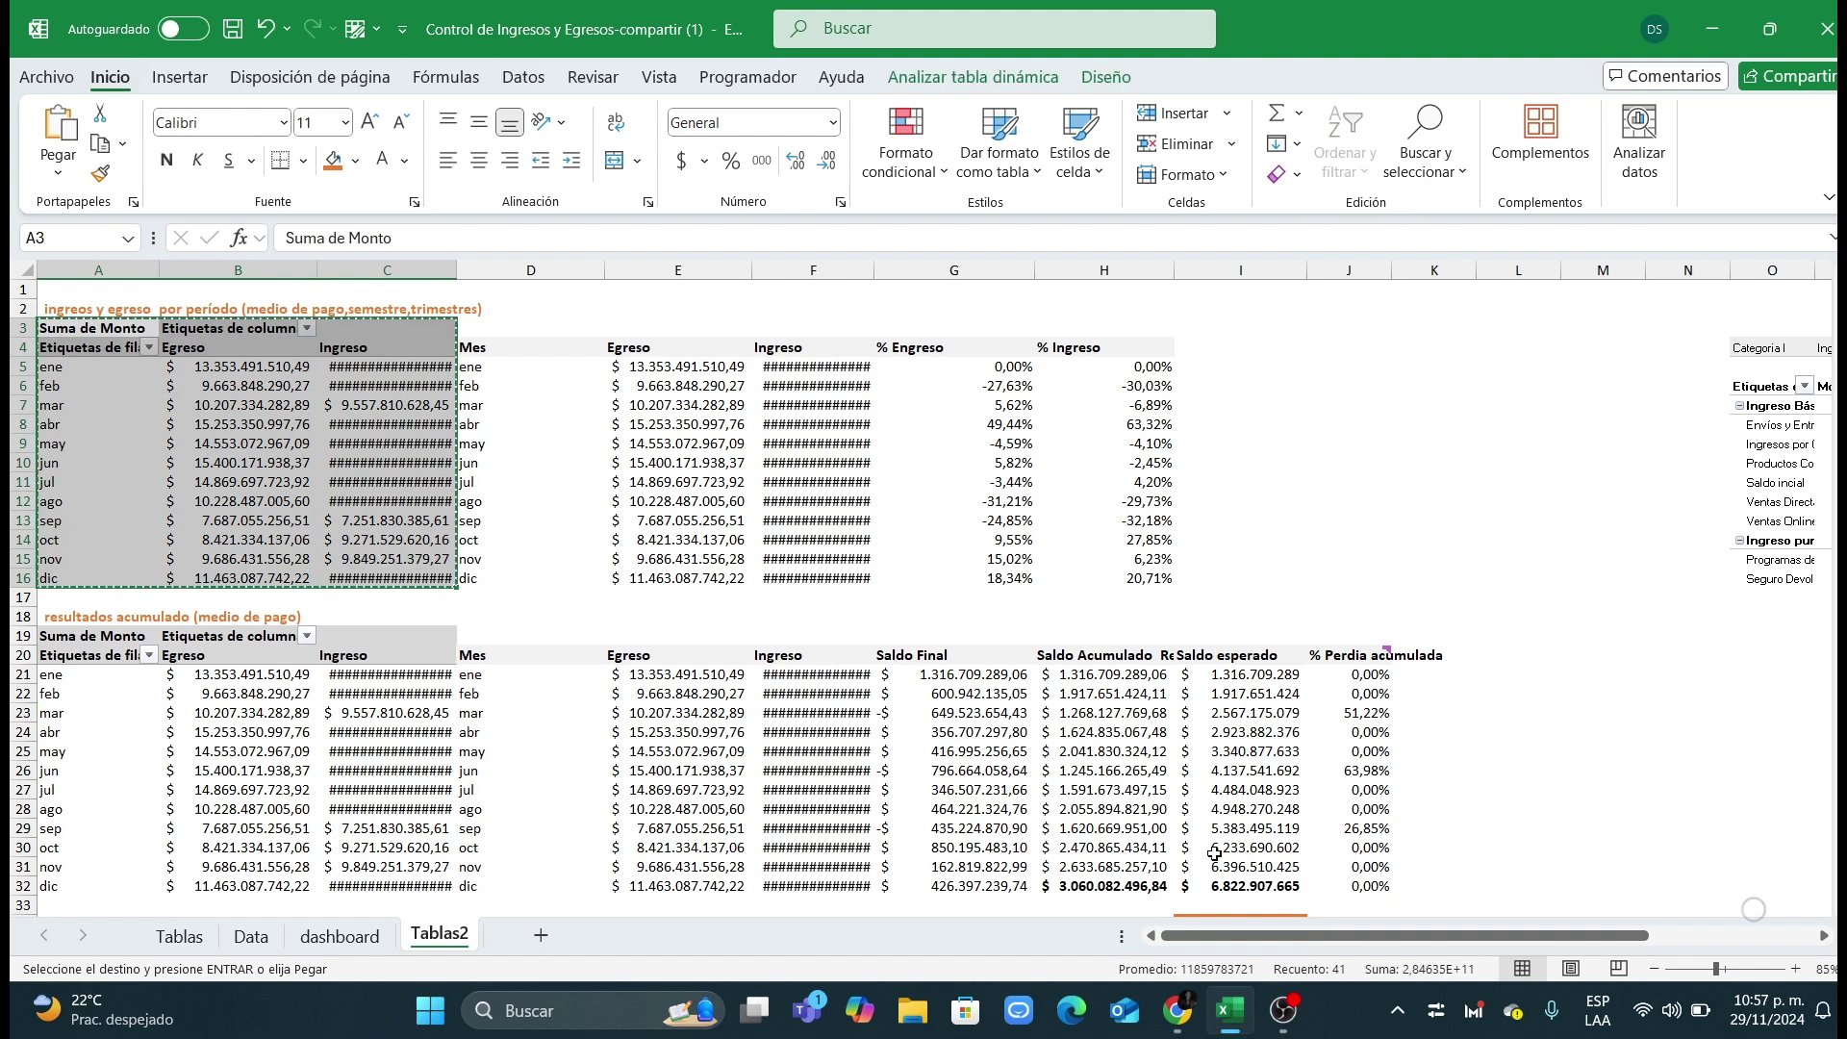
drag(1333, 939, 1498, 939)
click(1229, 714)
key(ctrl+v)
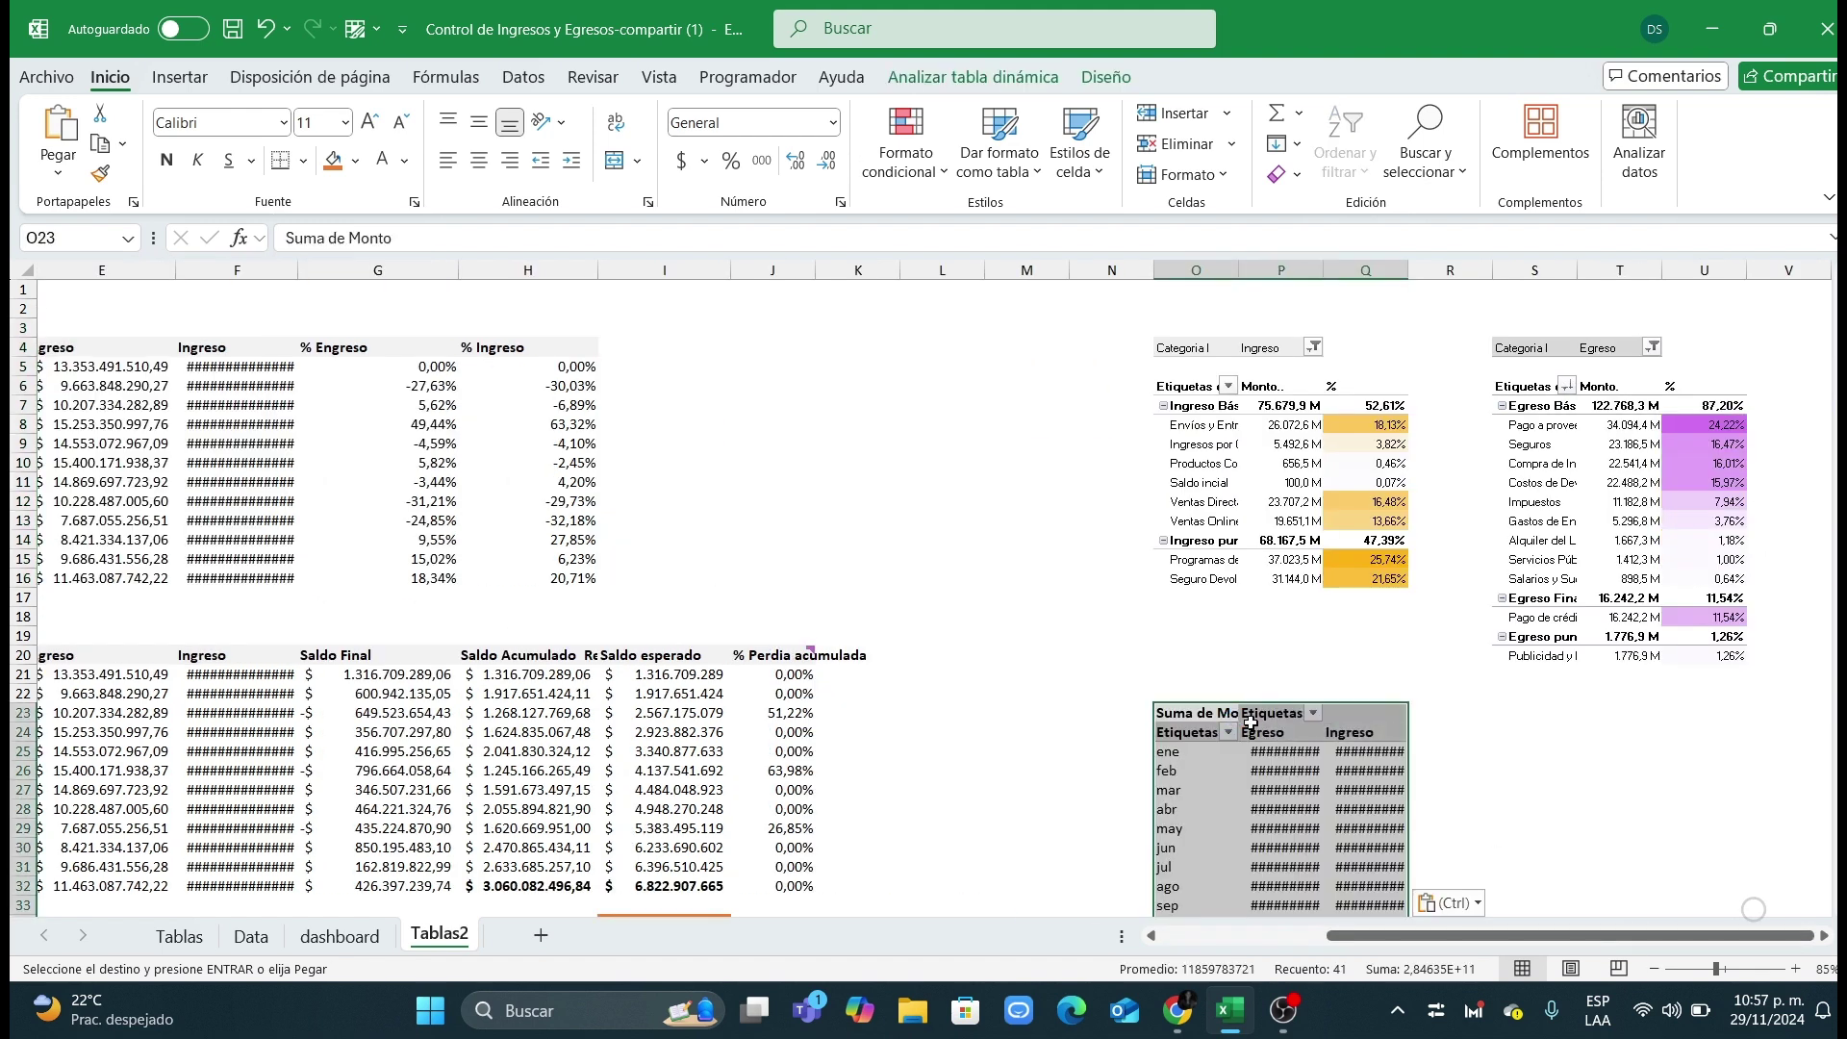
Step: Show the field list for the pivot table at O23 and remove its Categoria I, Mes and Monto fields
click(1280, 790)
click(1091, 82)
click(972, 77)
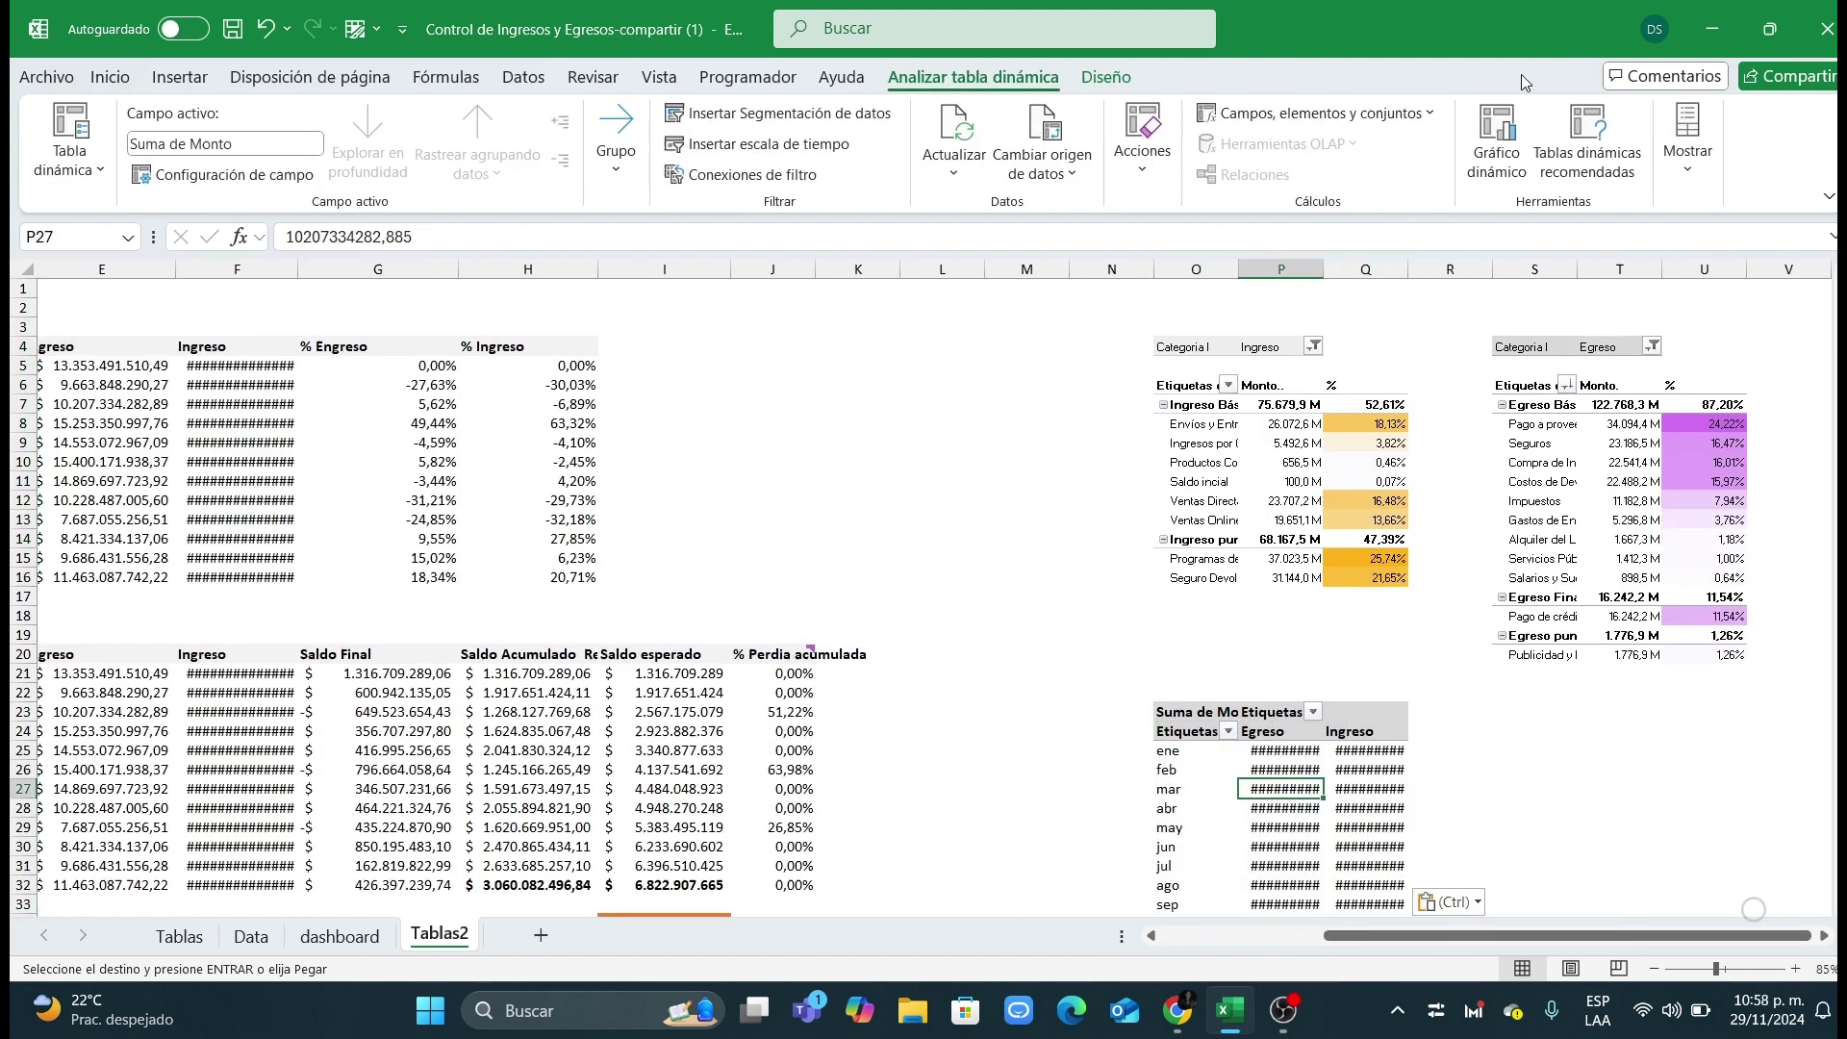
click(1688, 140)
click(1674, 255)
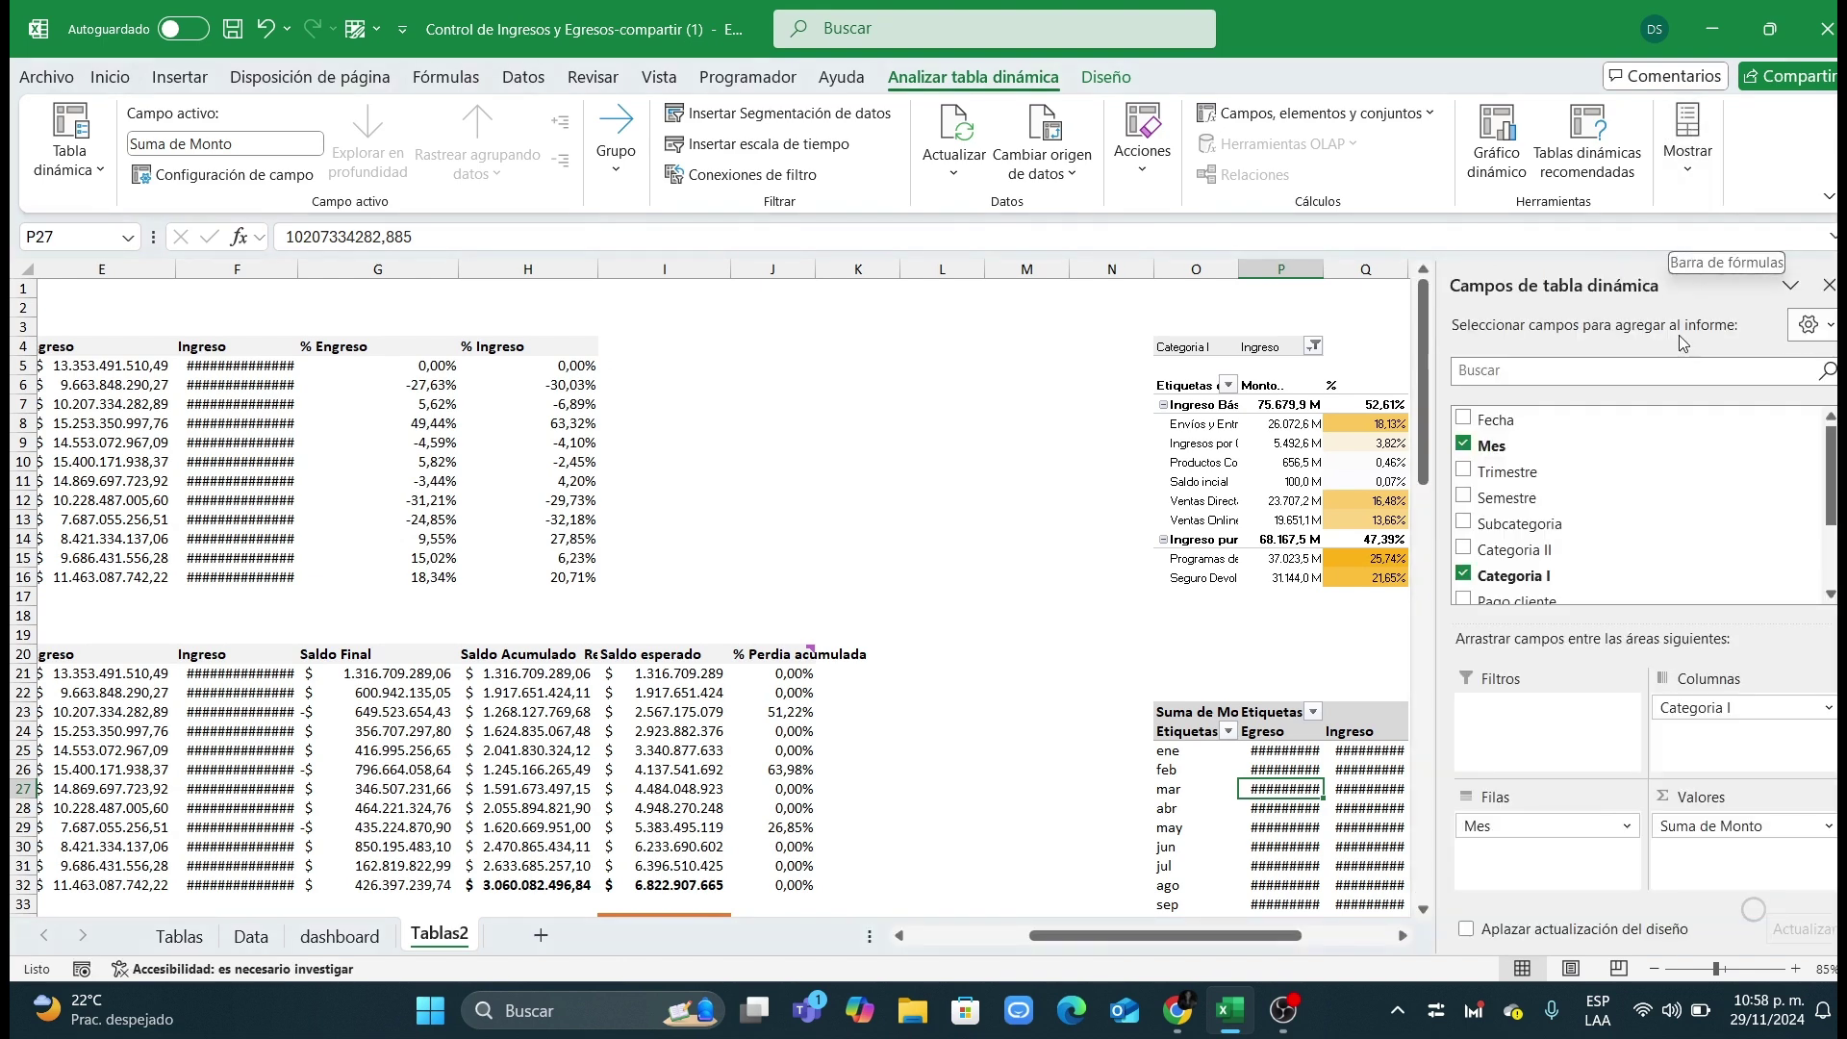
drag(1695, 719, 1552, 713)
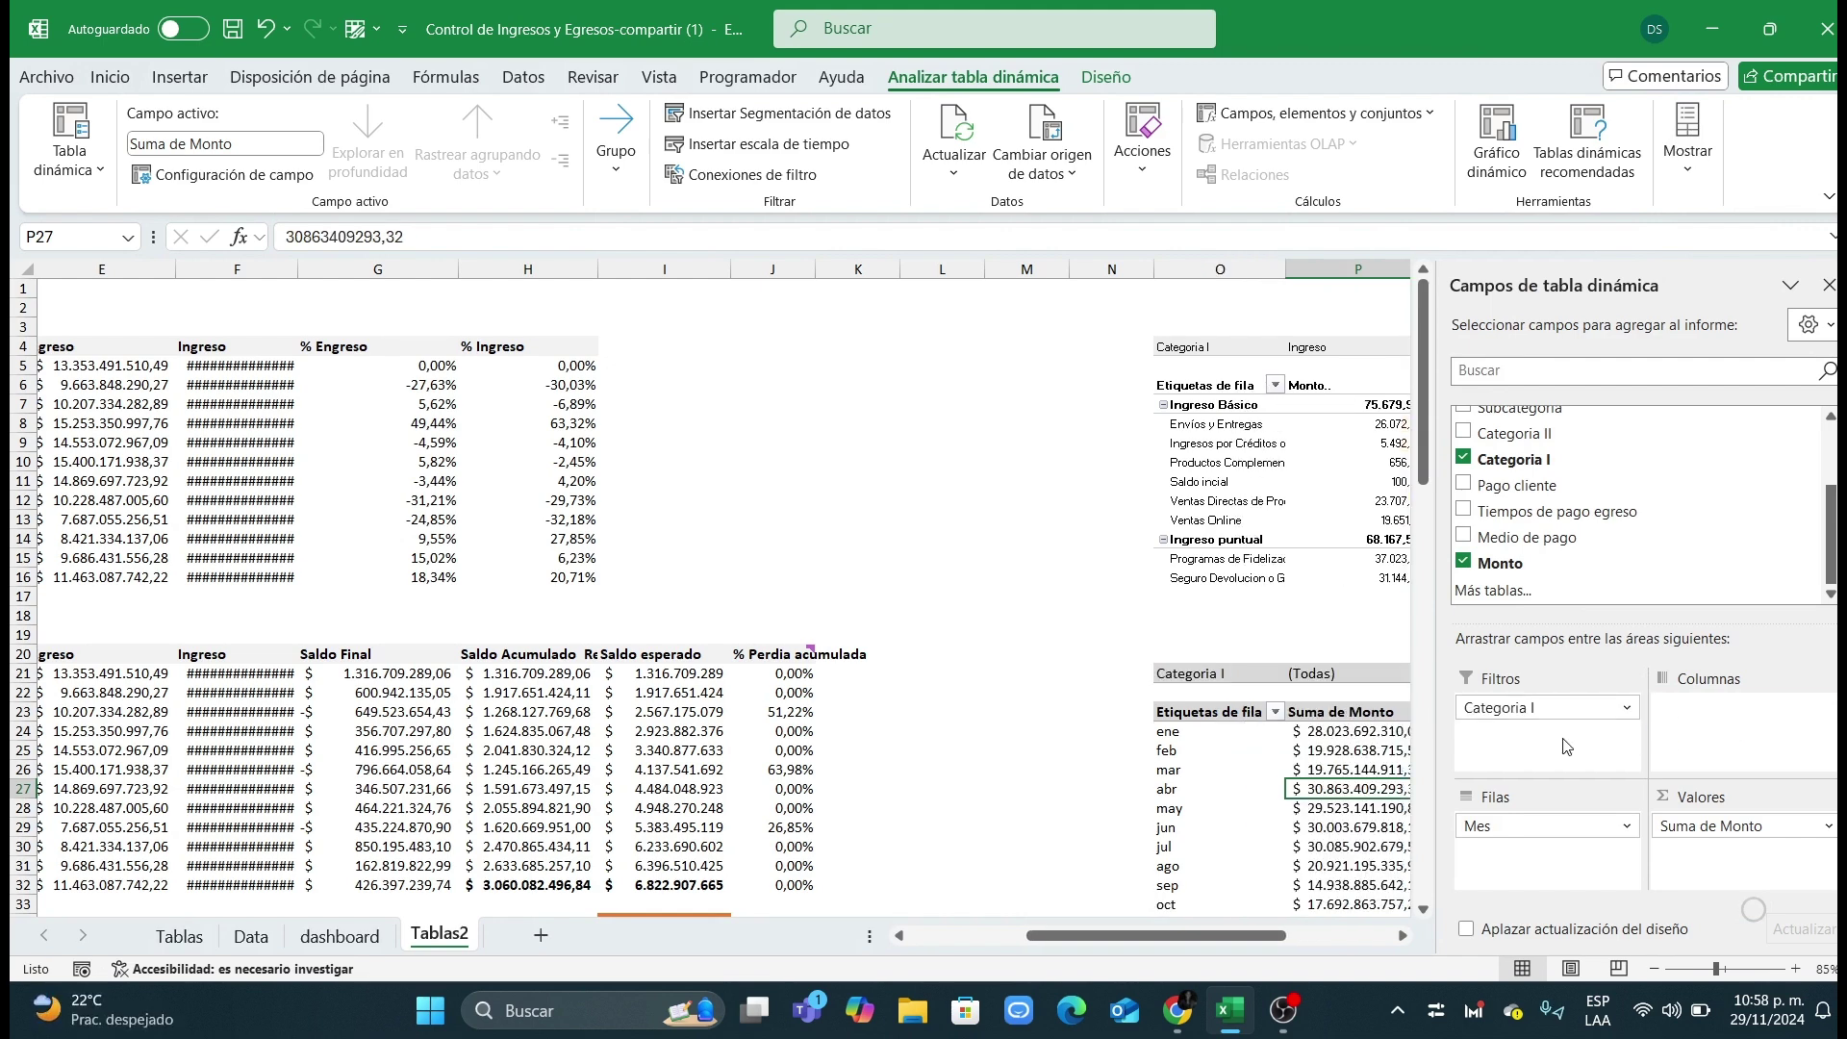
drag(1542, 826, 1599, 591)
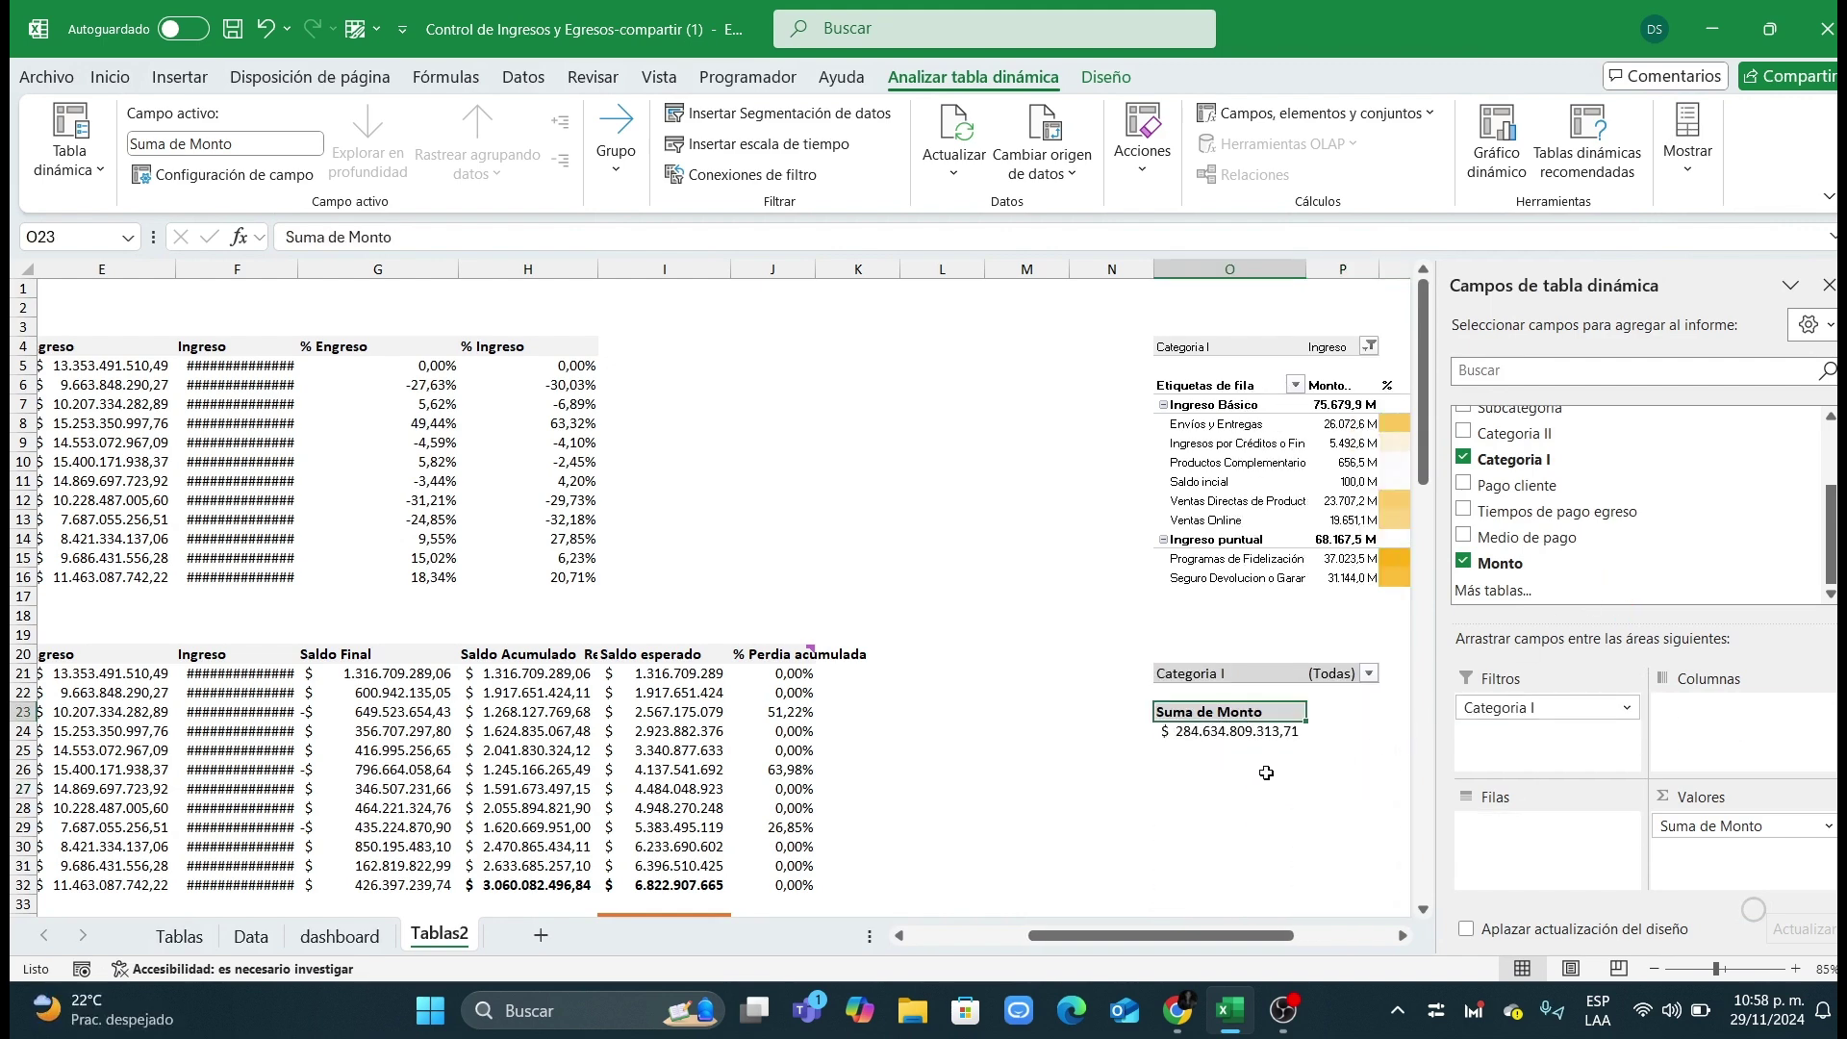
drag(1722, 826, 1645, 551)
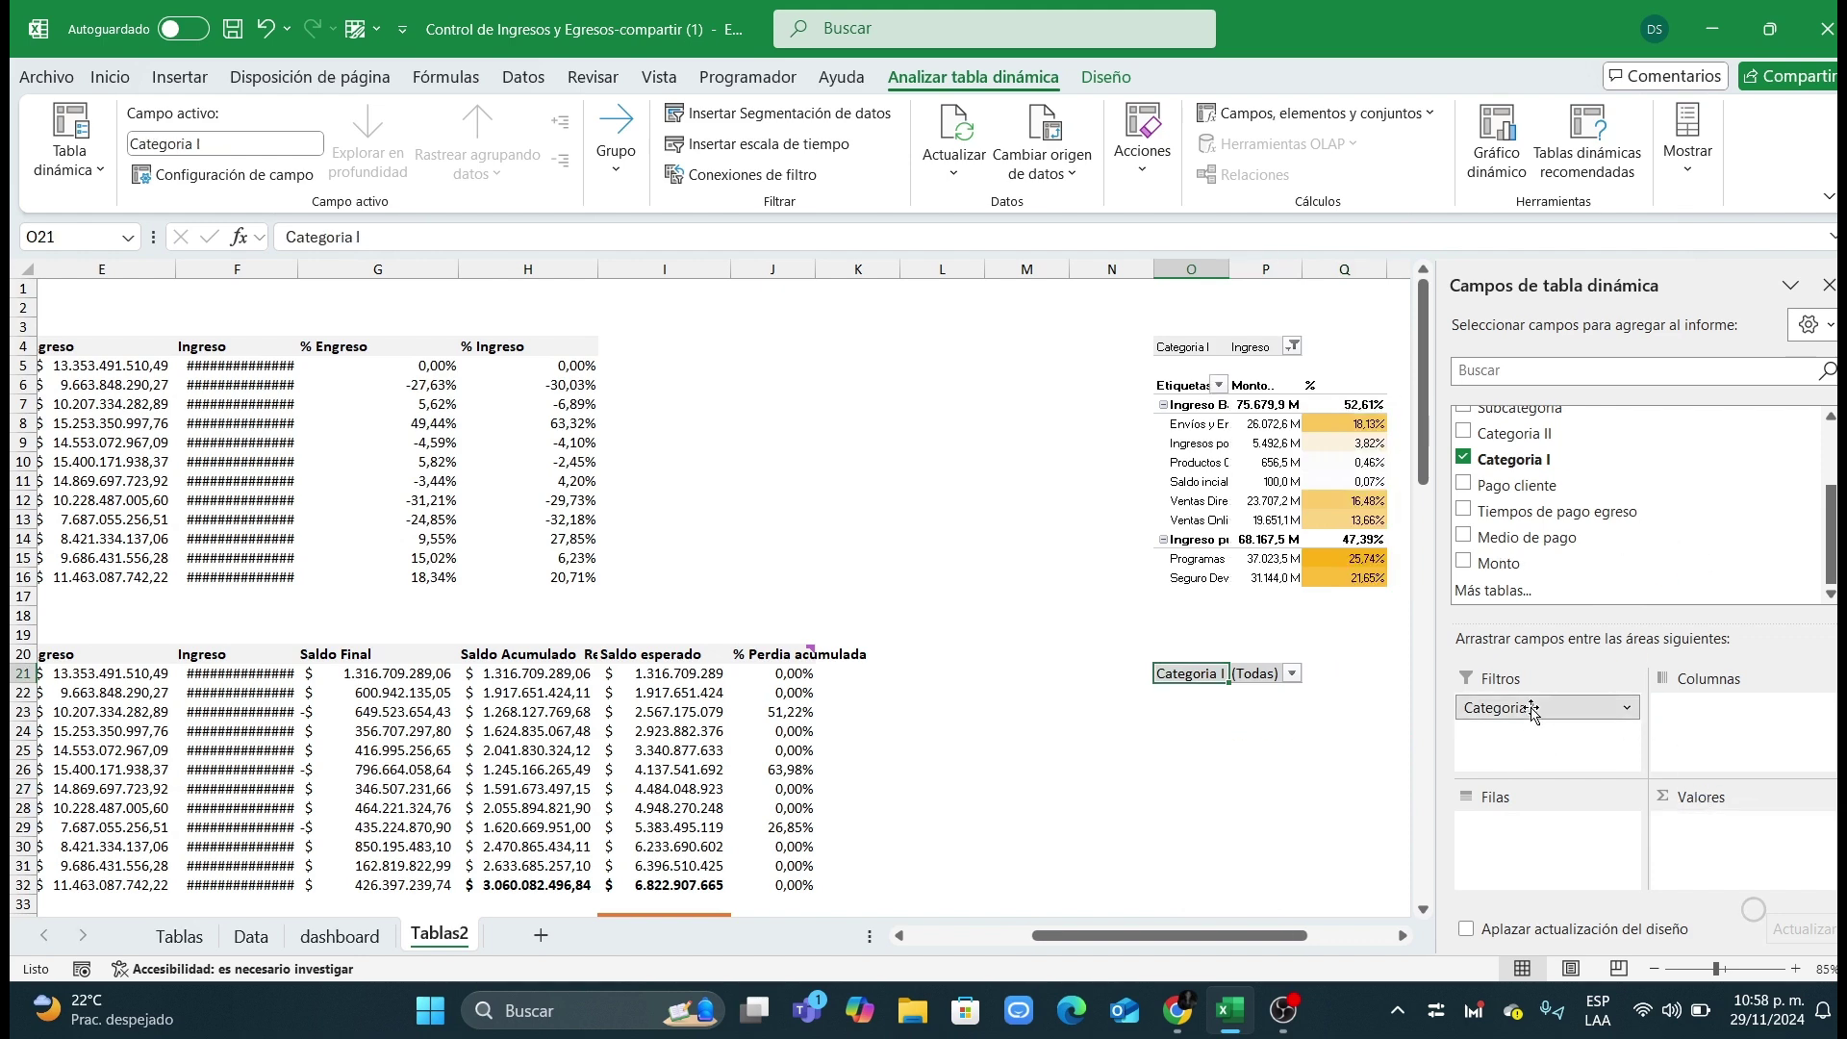
drag(1533, 710, 1587, 558)
Step: Set Categoria I as the empty pivot table's filter and add Categoria II and Subcategoria as row fields
scroll(1245, 767, down, 3)
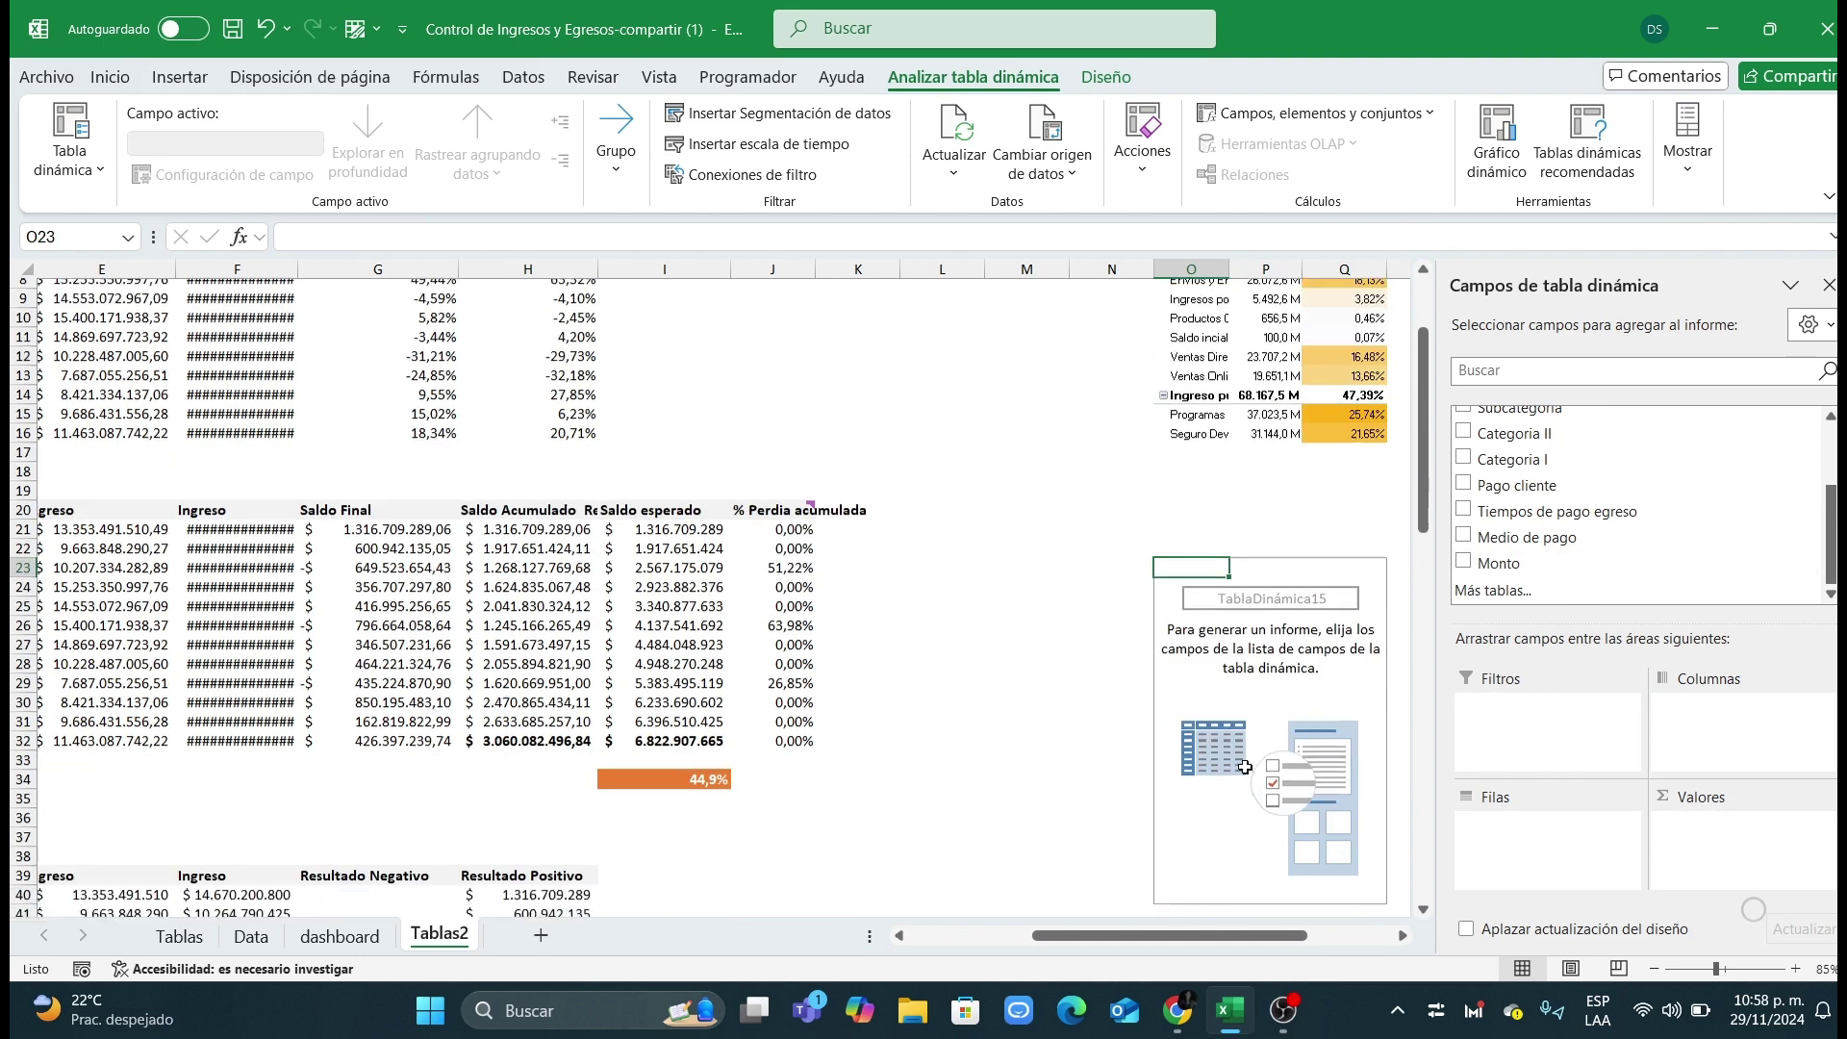
scroll(1246, 767, down, 1)
drag(1222, 939, 1321, 937)
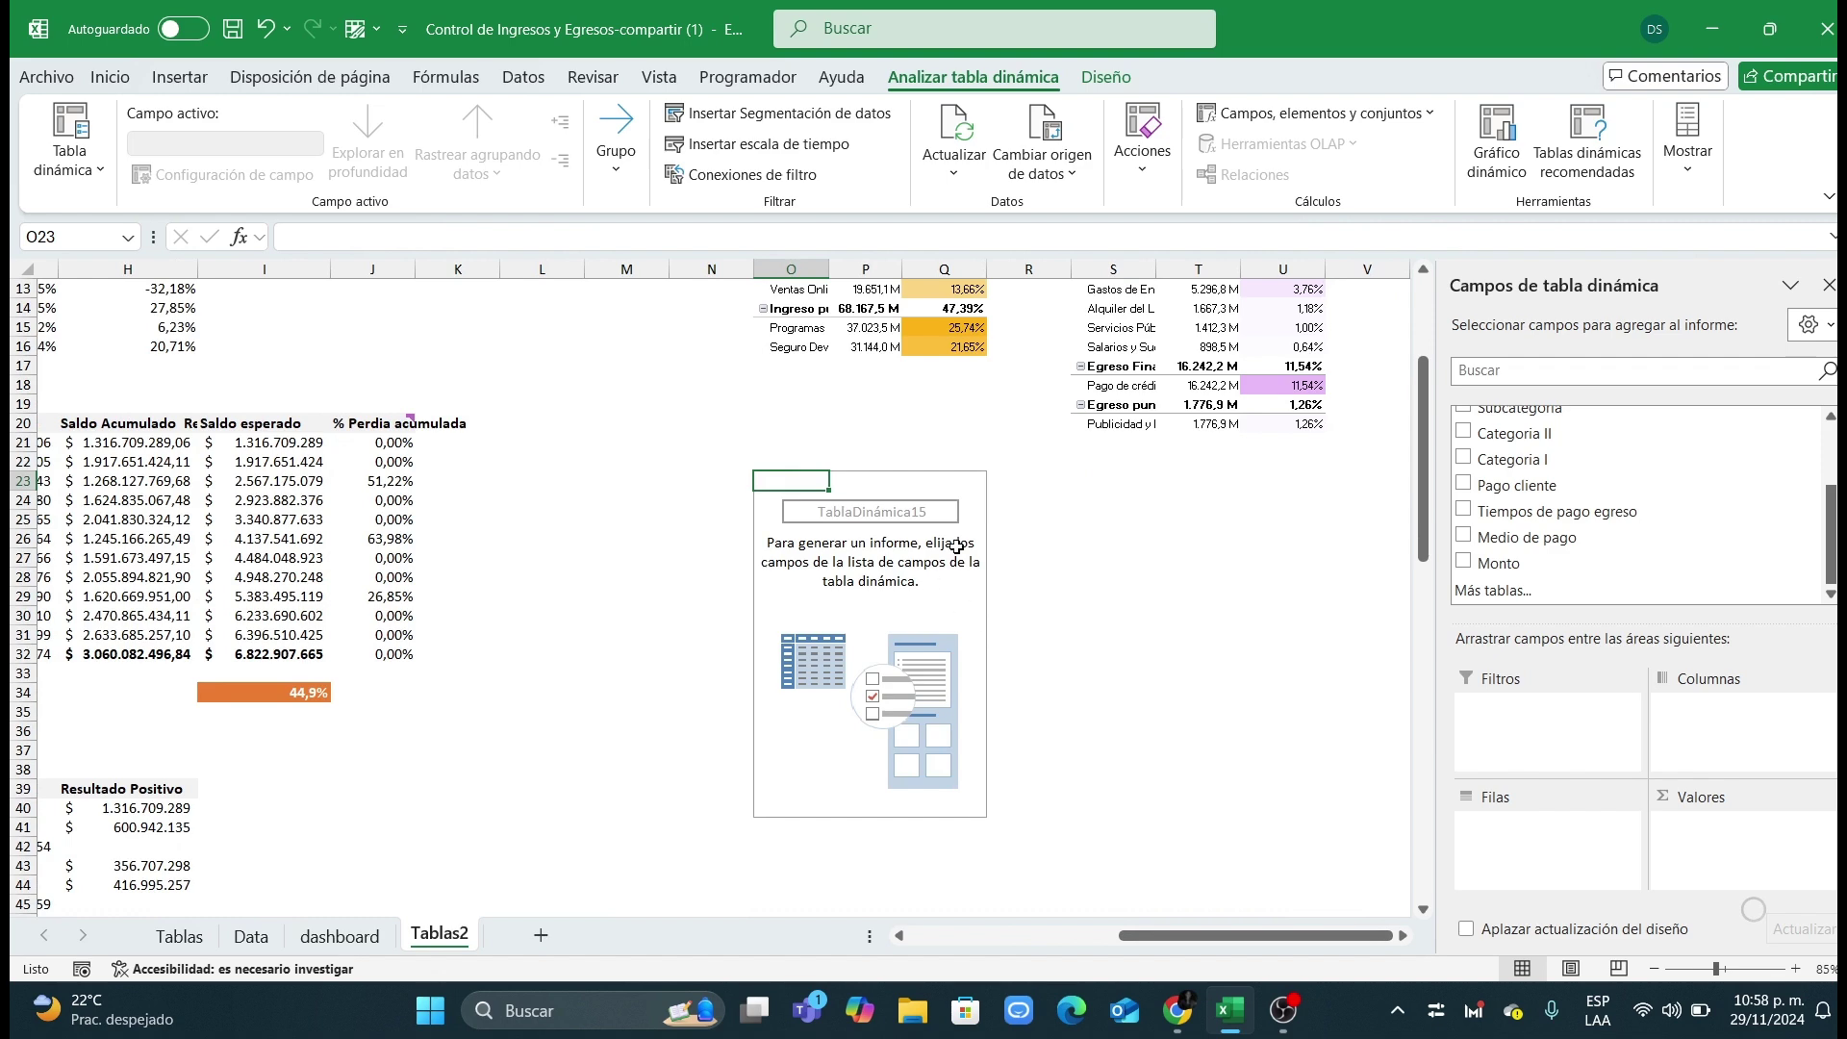
scroll(957, 546, up, 3)
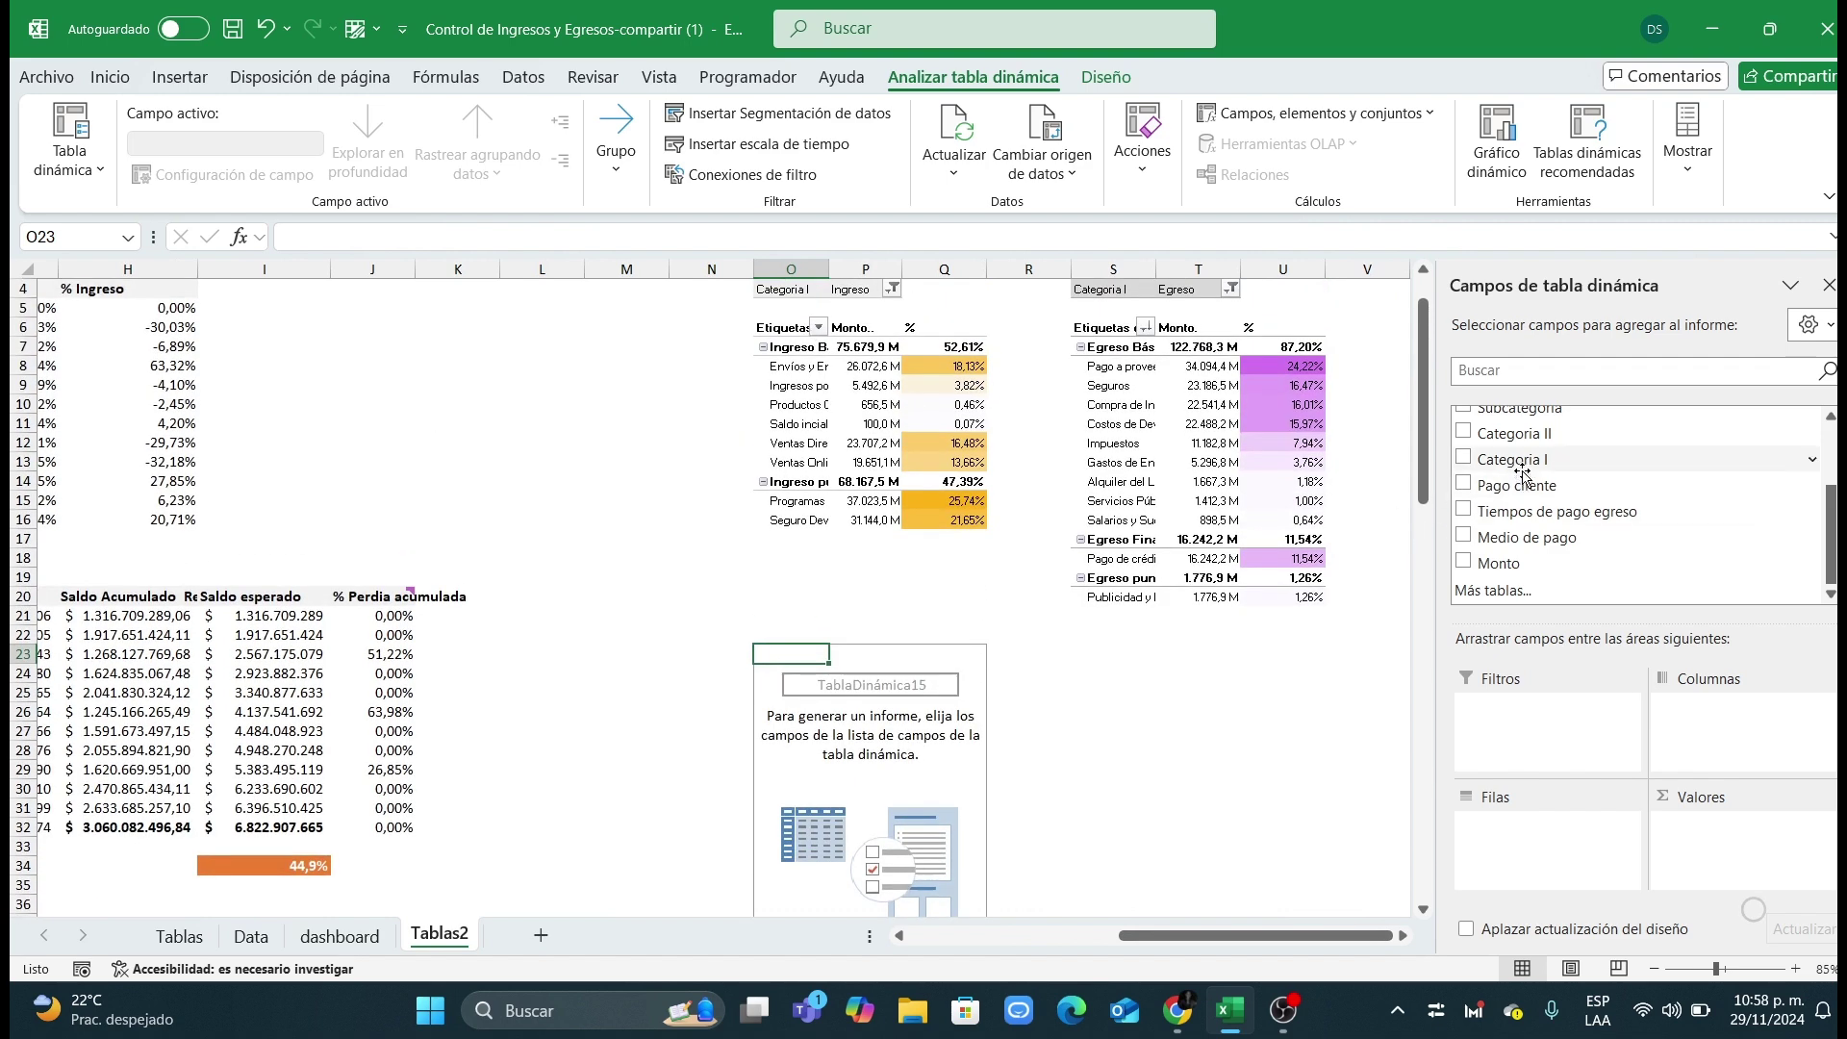
drag(1523, 474, 1540, 697)
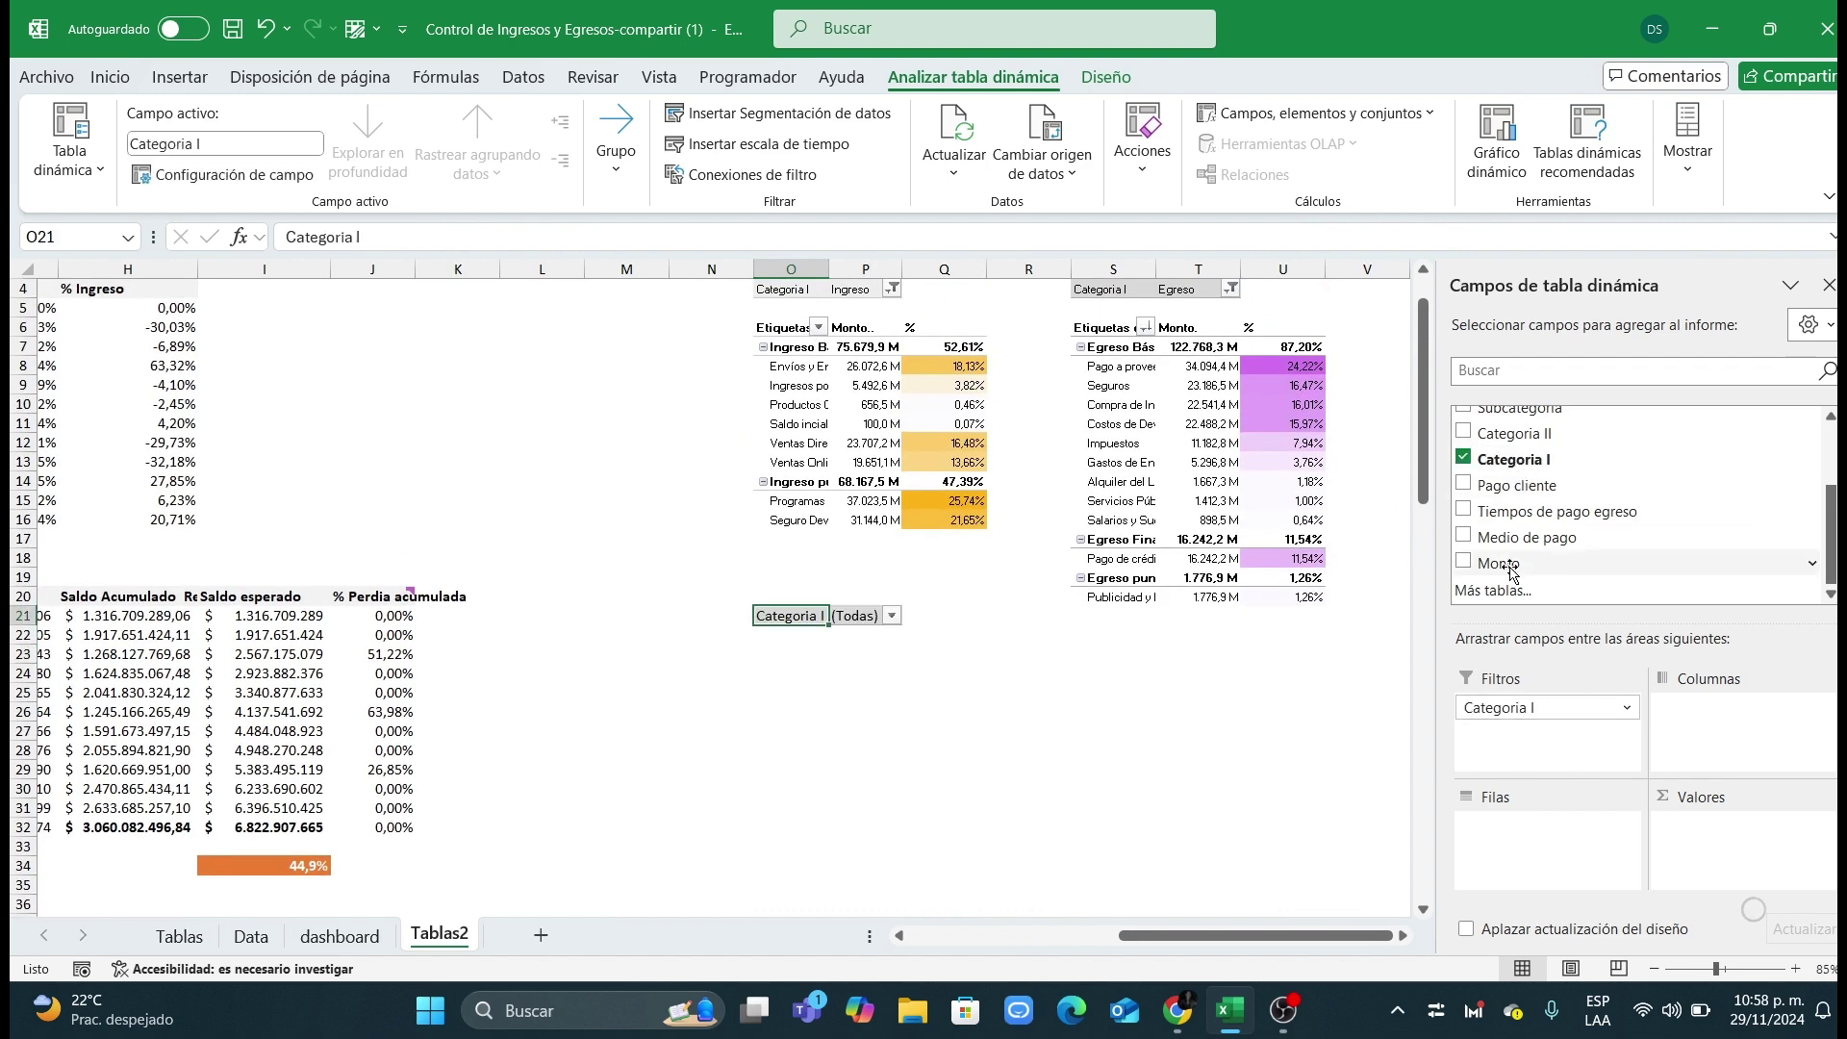
drag(1506, 433, 1527, 829)
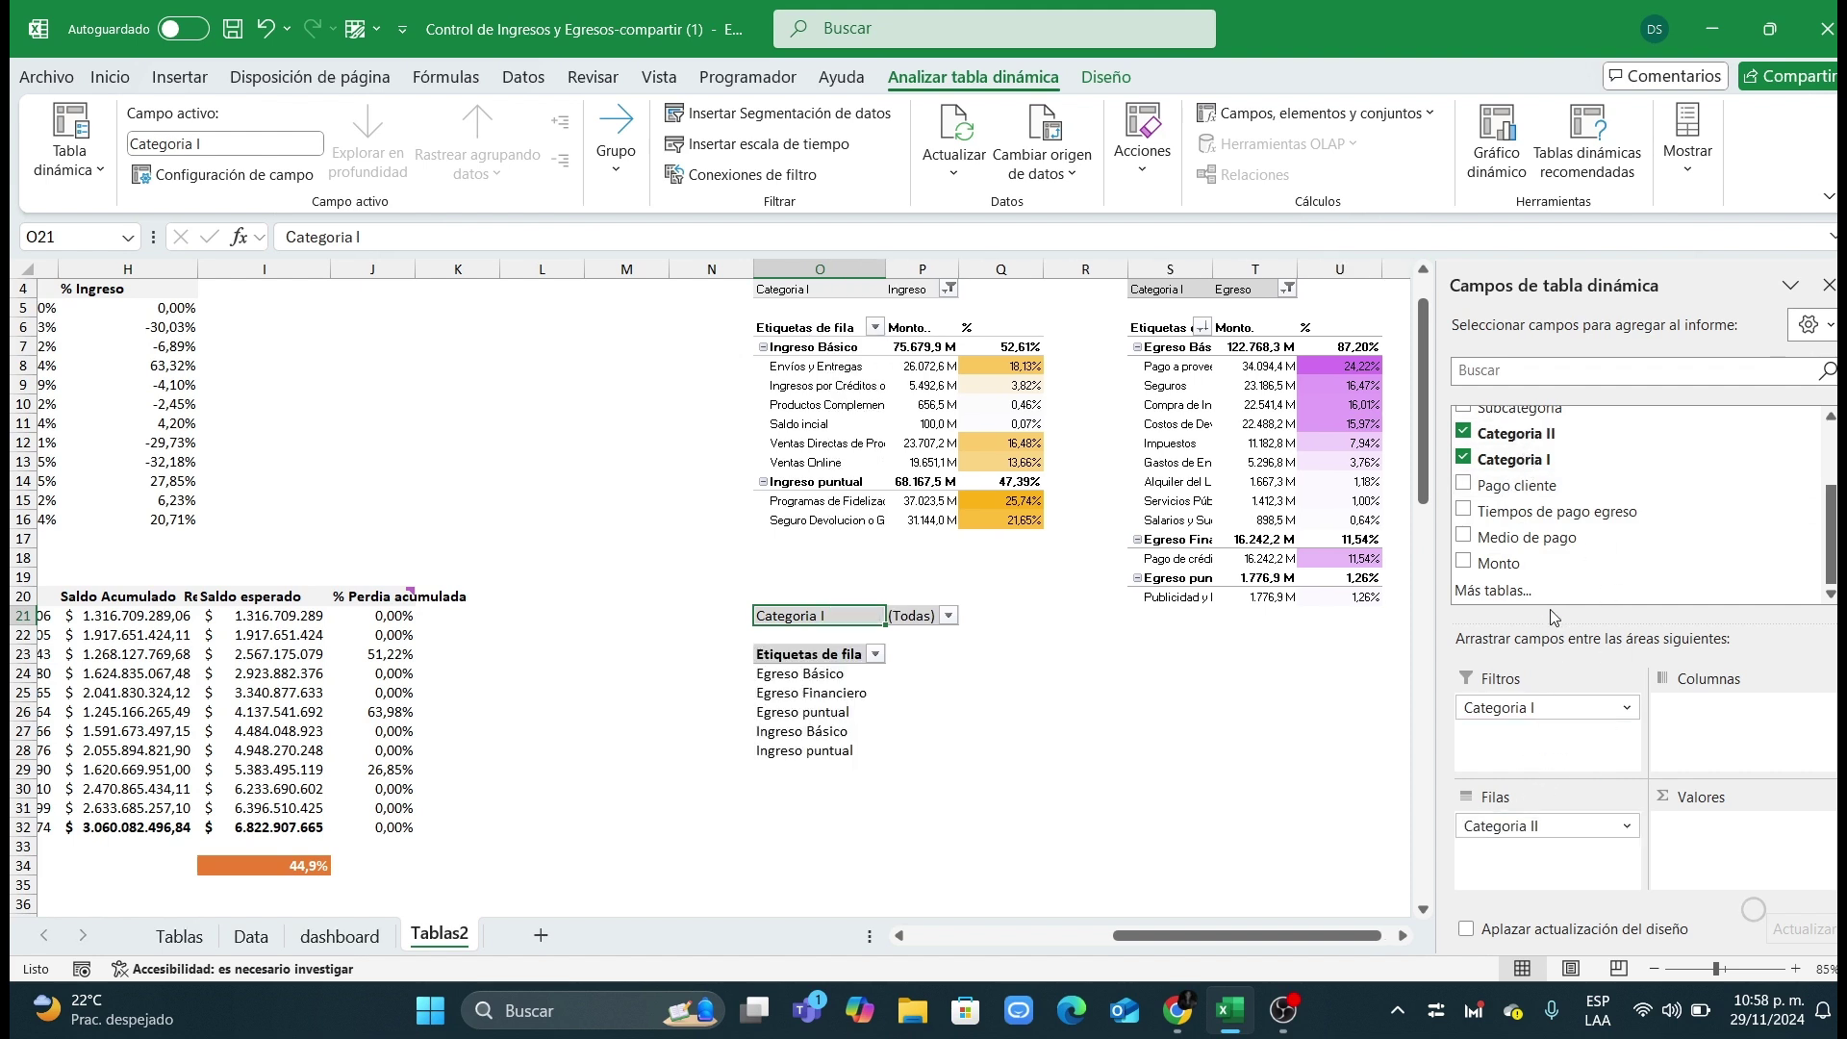
scroll(1533, 519, up, 1)
drag(1522, 466, 1578, 854)
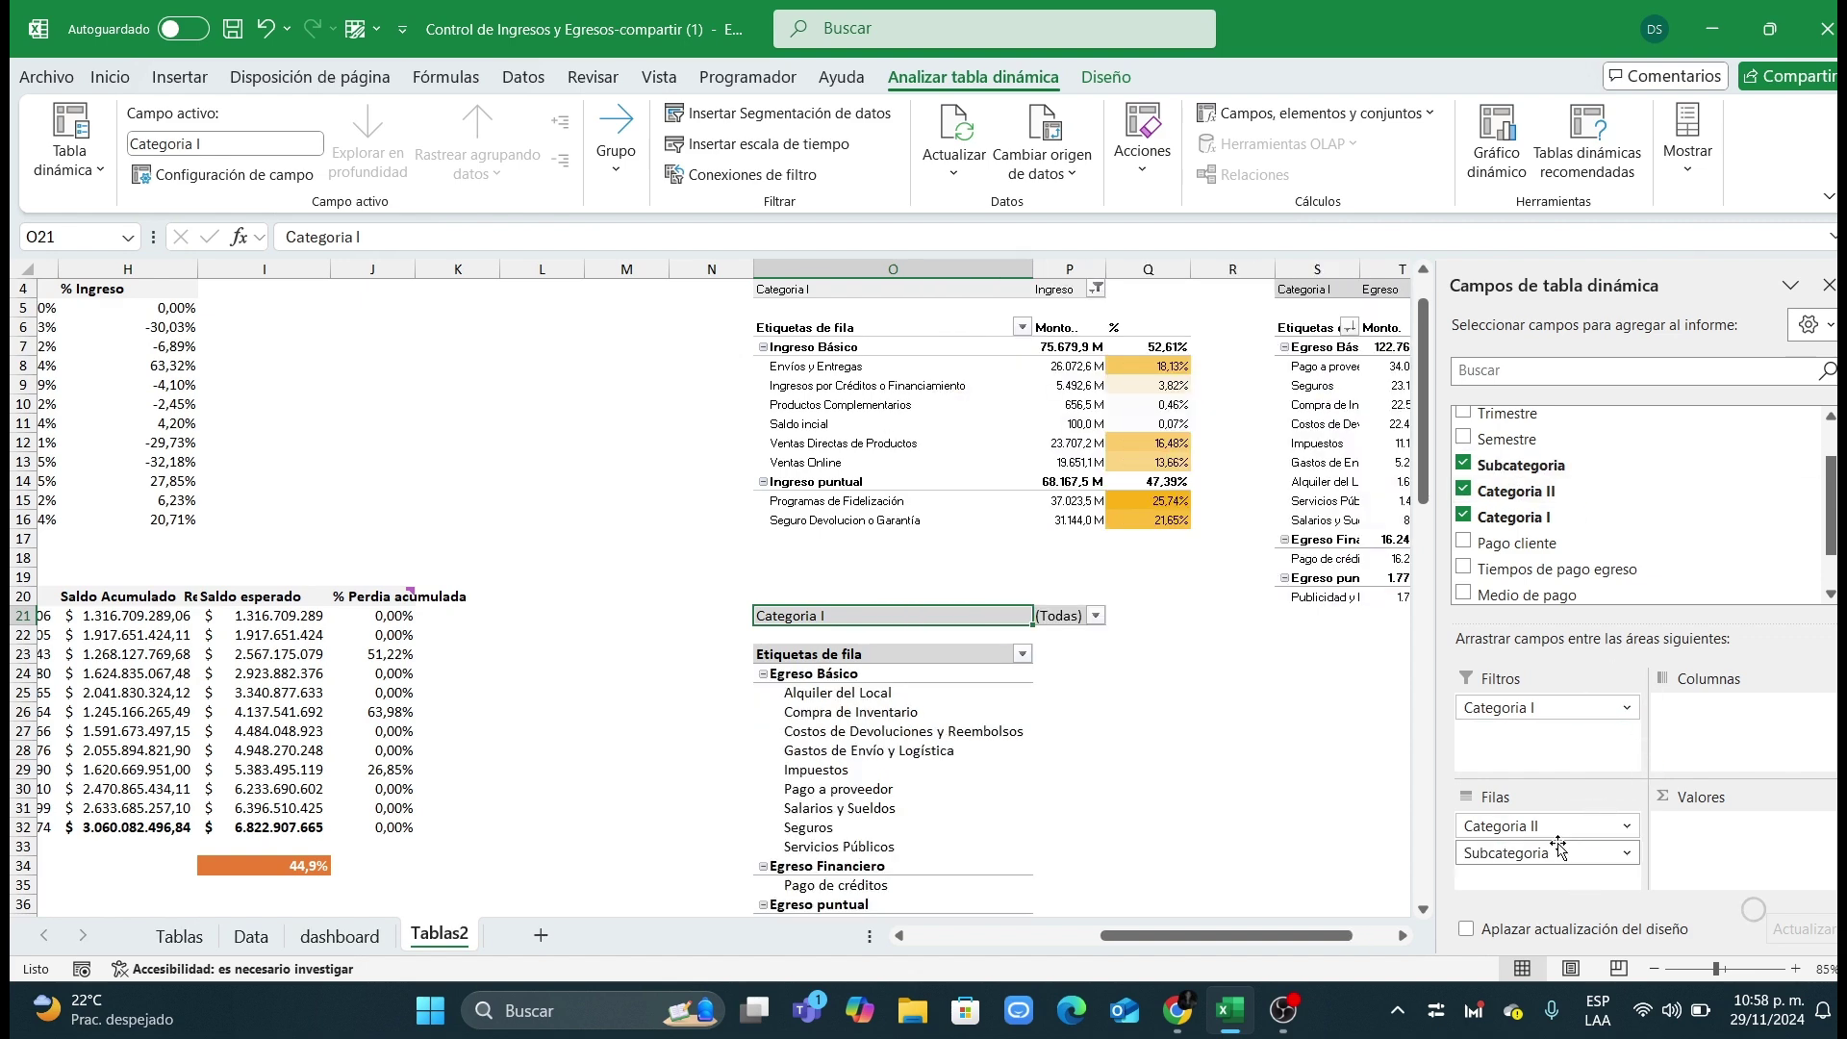
Step: Add the Monto field twice to the values of the new subcategory pivot table
scroll(1560, 498, down, 1)
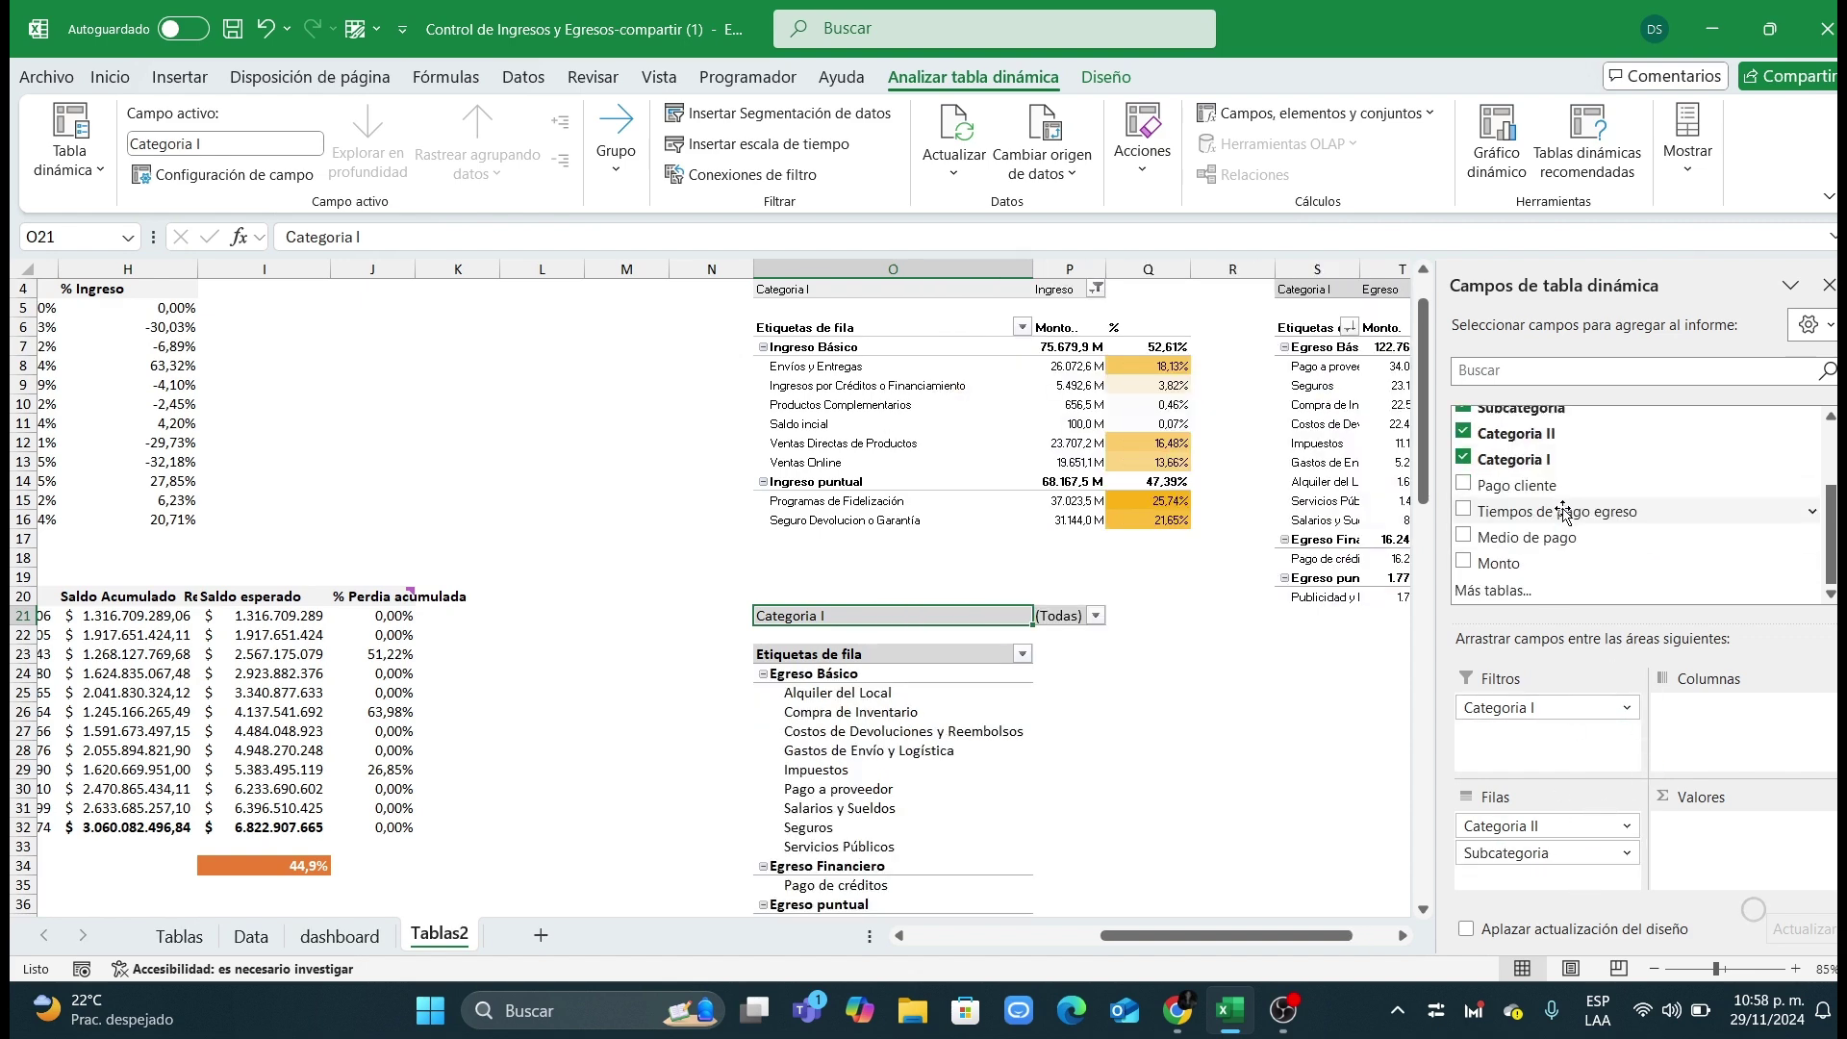
drag(1511, 563, 1725, 836)
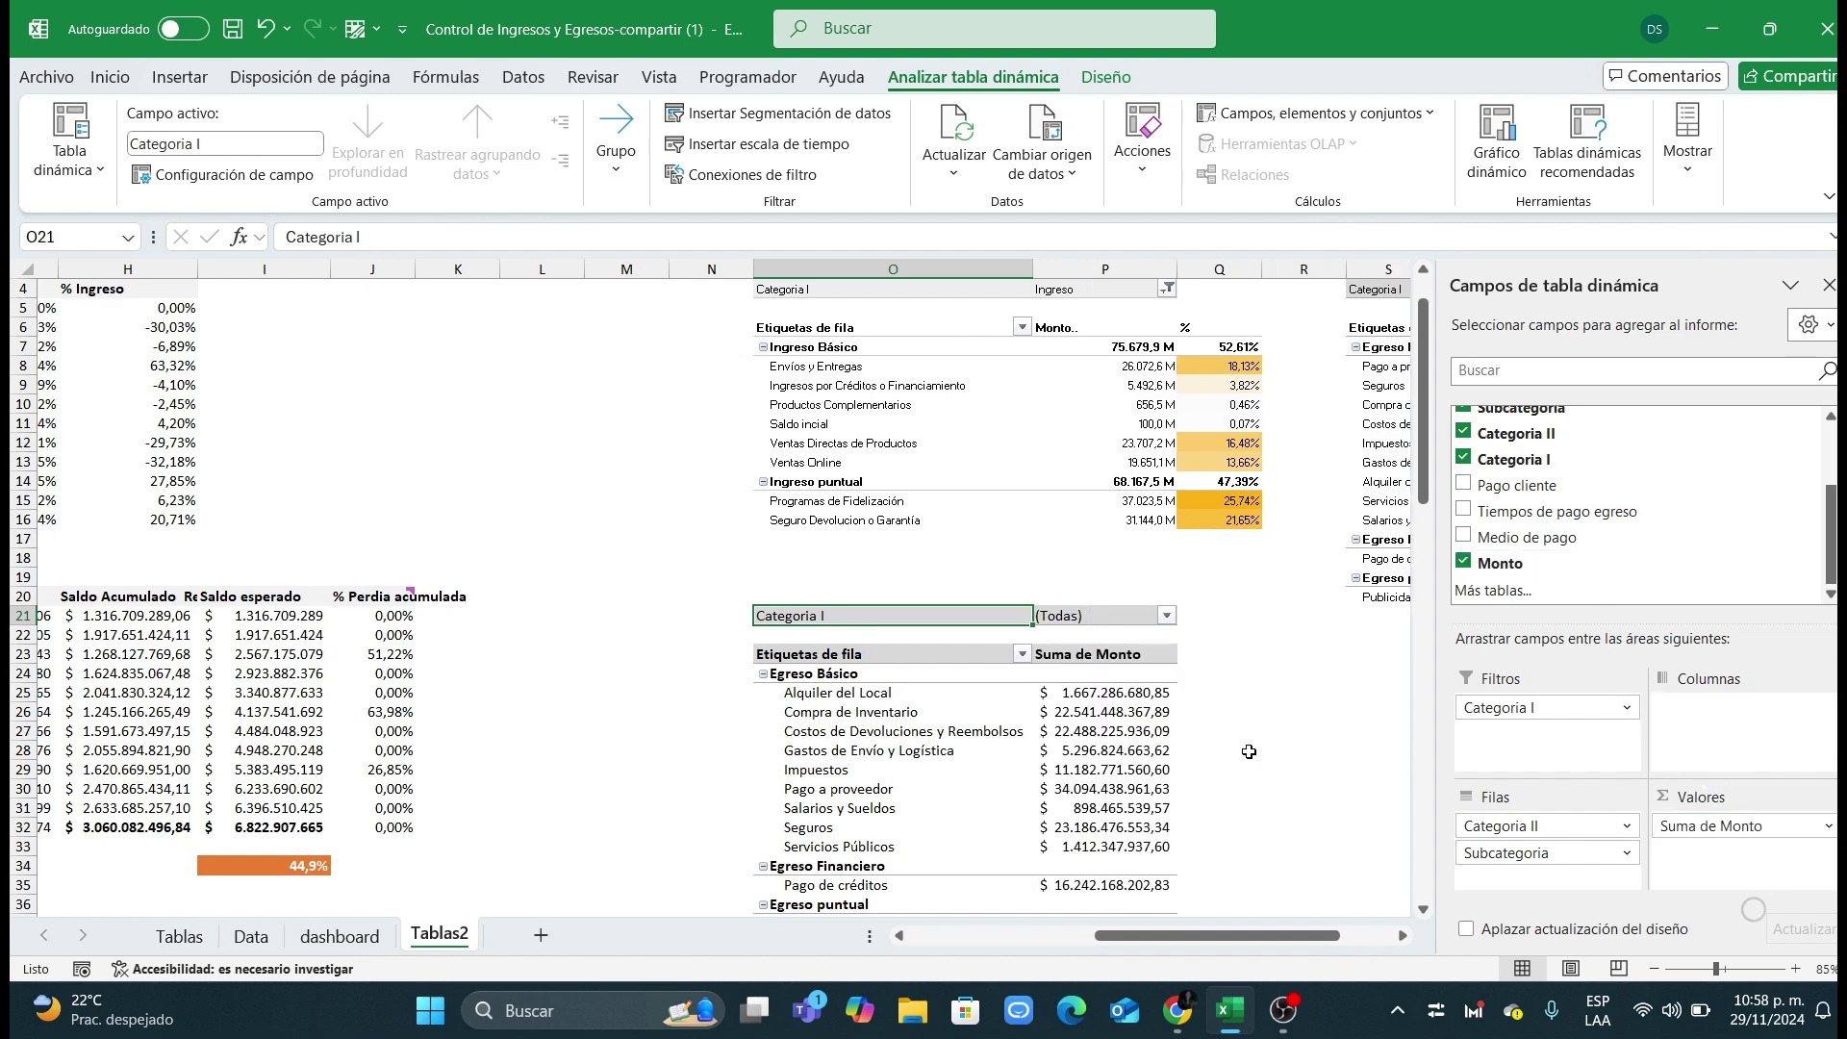
drag(1515, 567, 1725, 853)
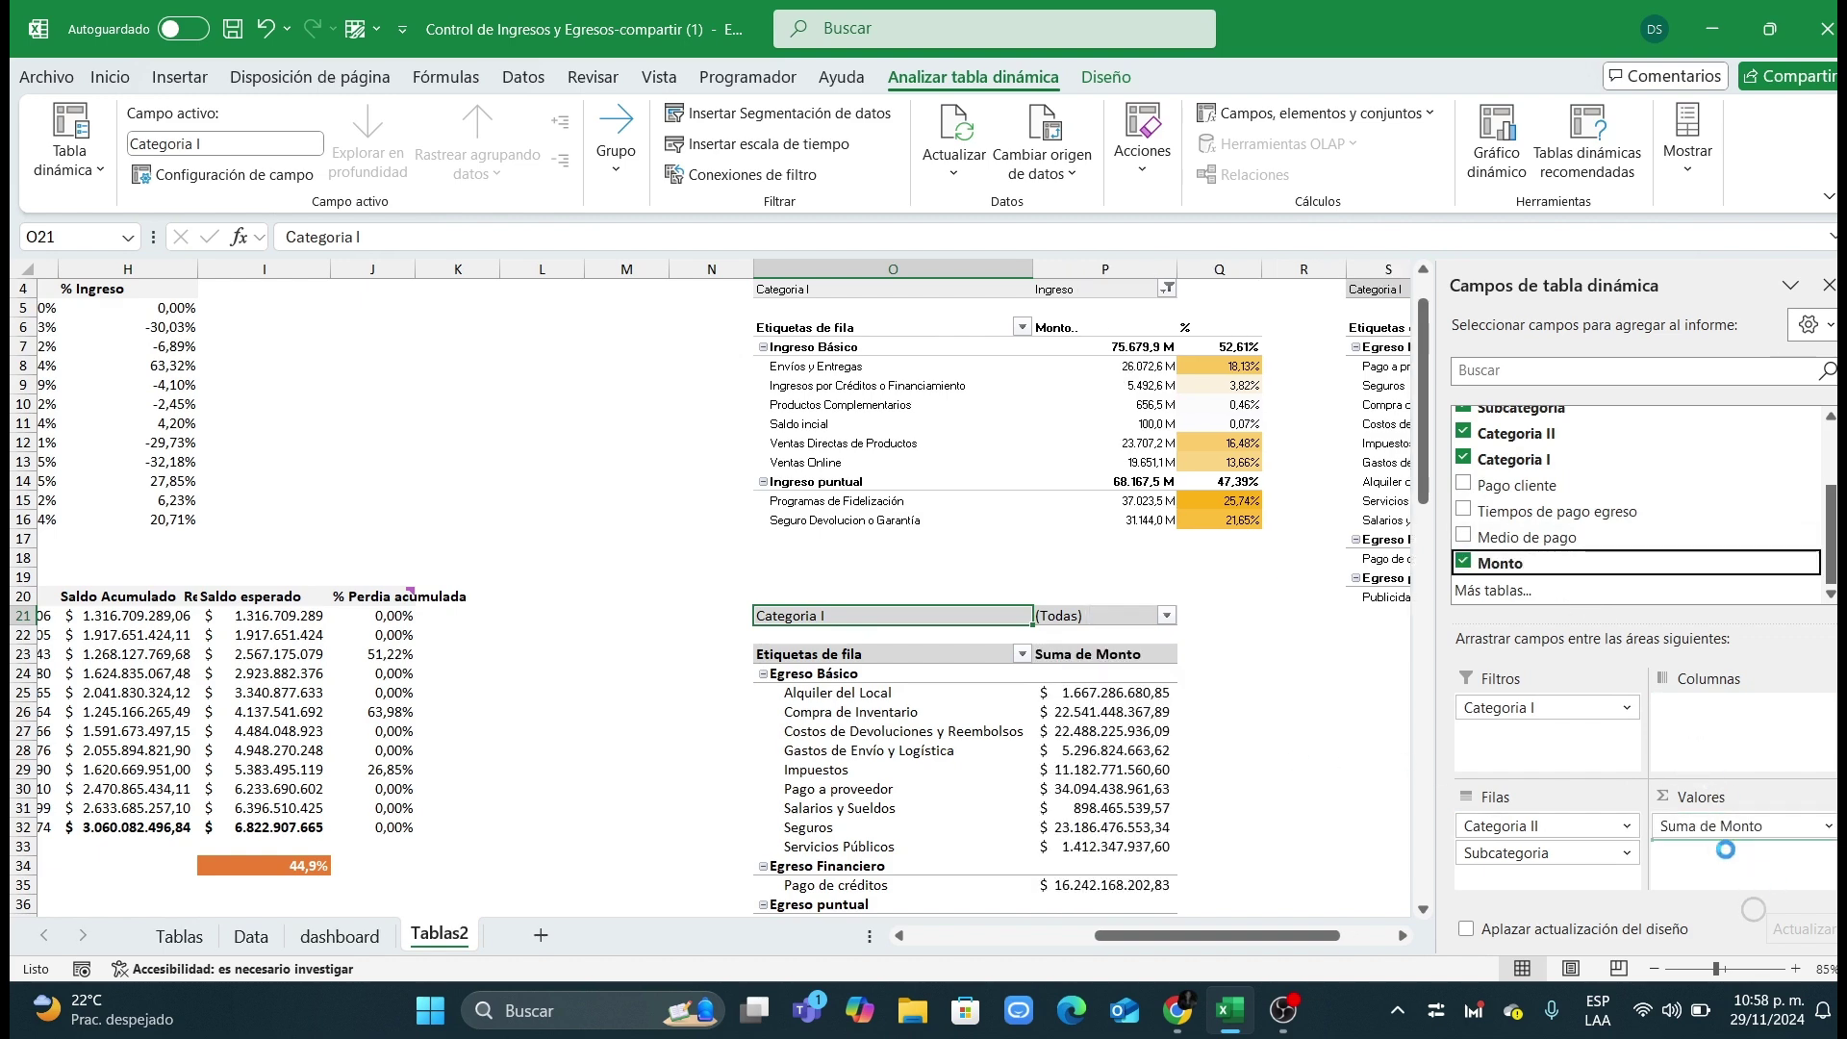
Step: Filter the new subcategory pivot table's Categoria I field to show only Ingreso
drag(1285, 937, 1345, 947)
scroll(815, 496, down, 4)
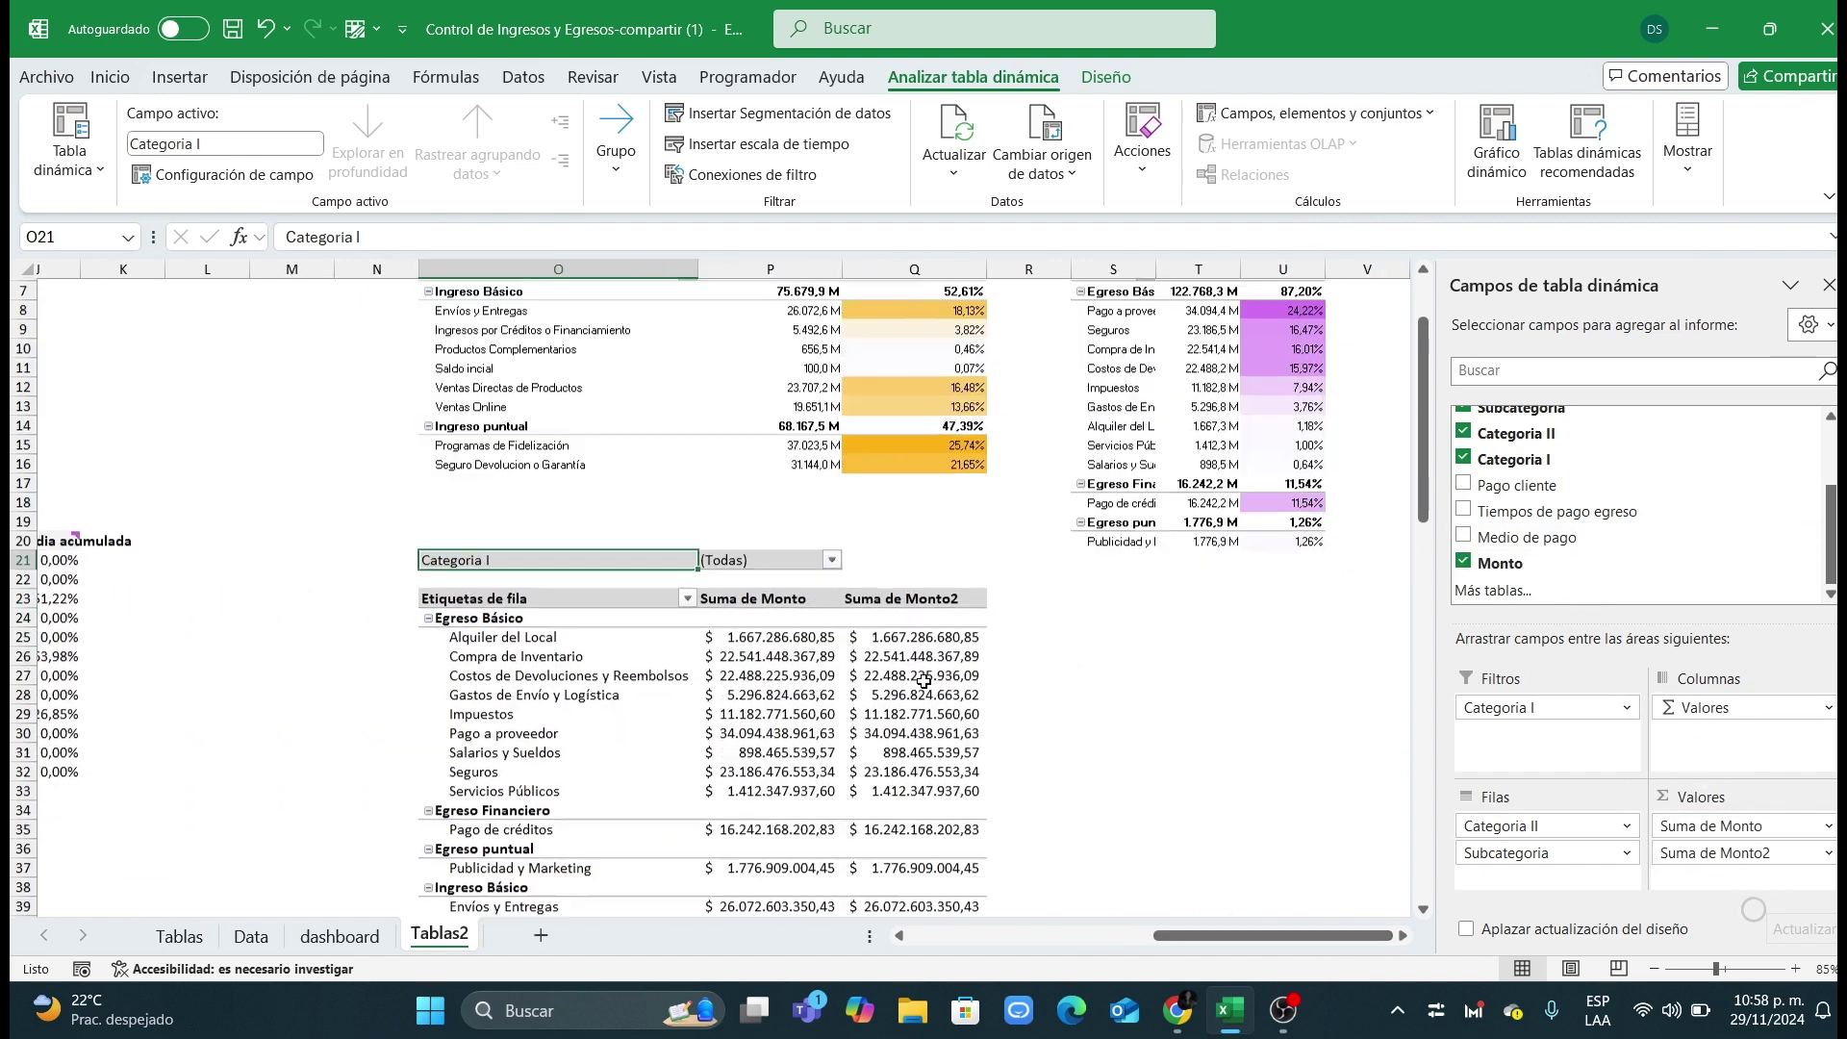
scroll(815, 495, up, 5)
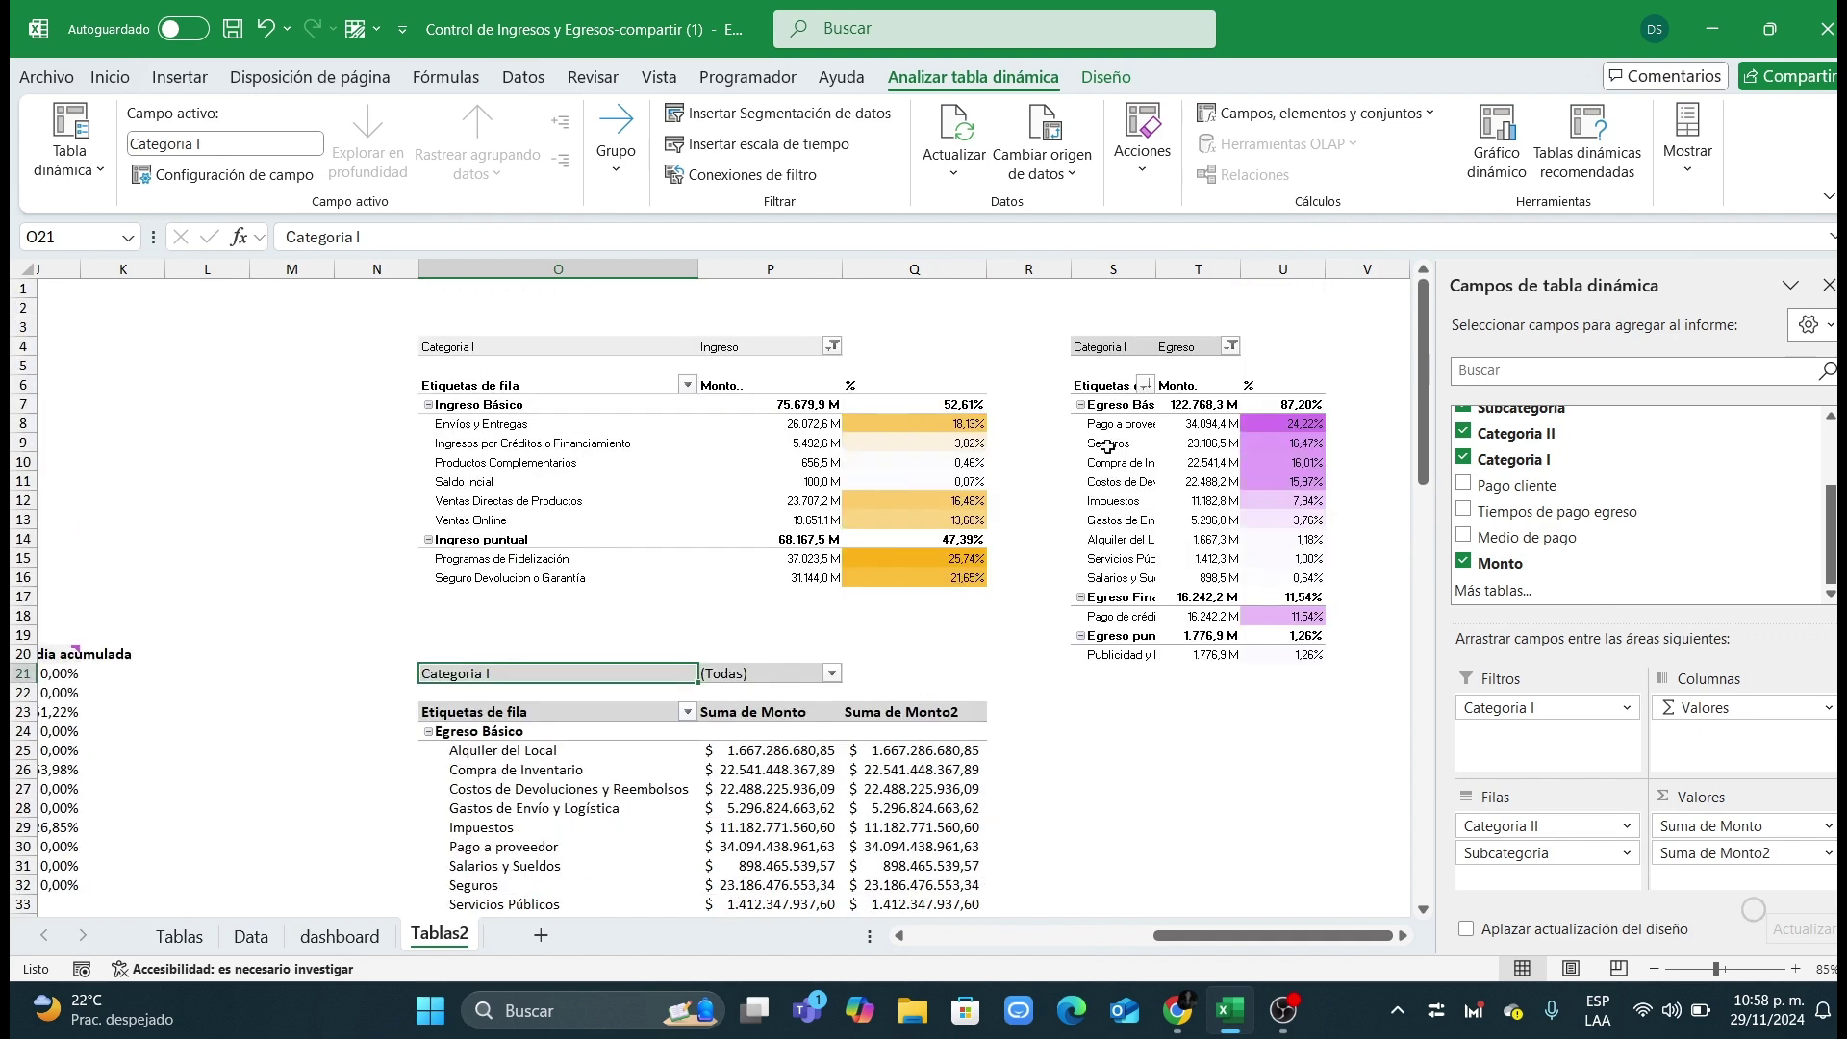
click(832, 674)
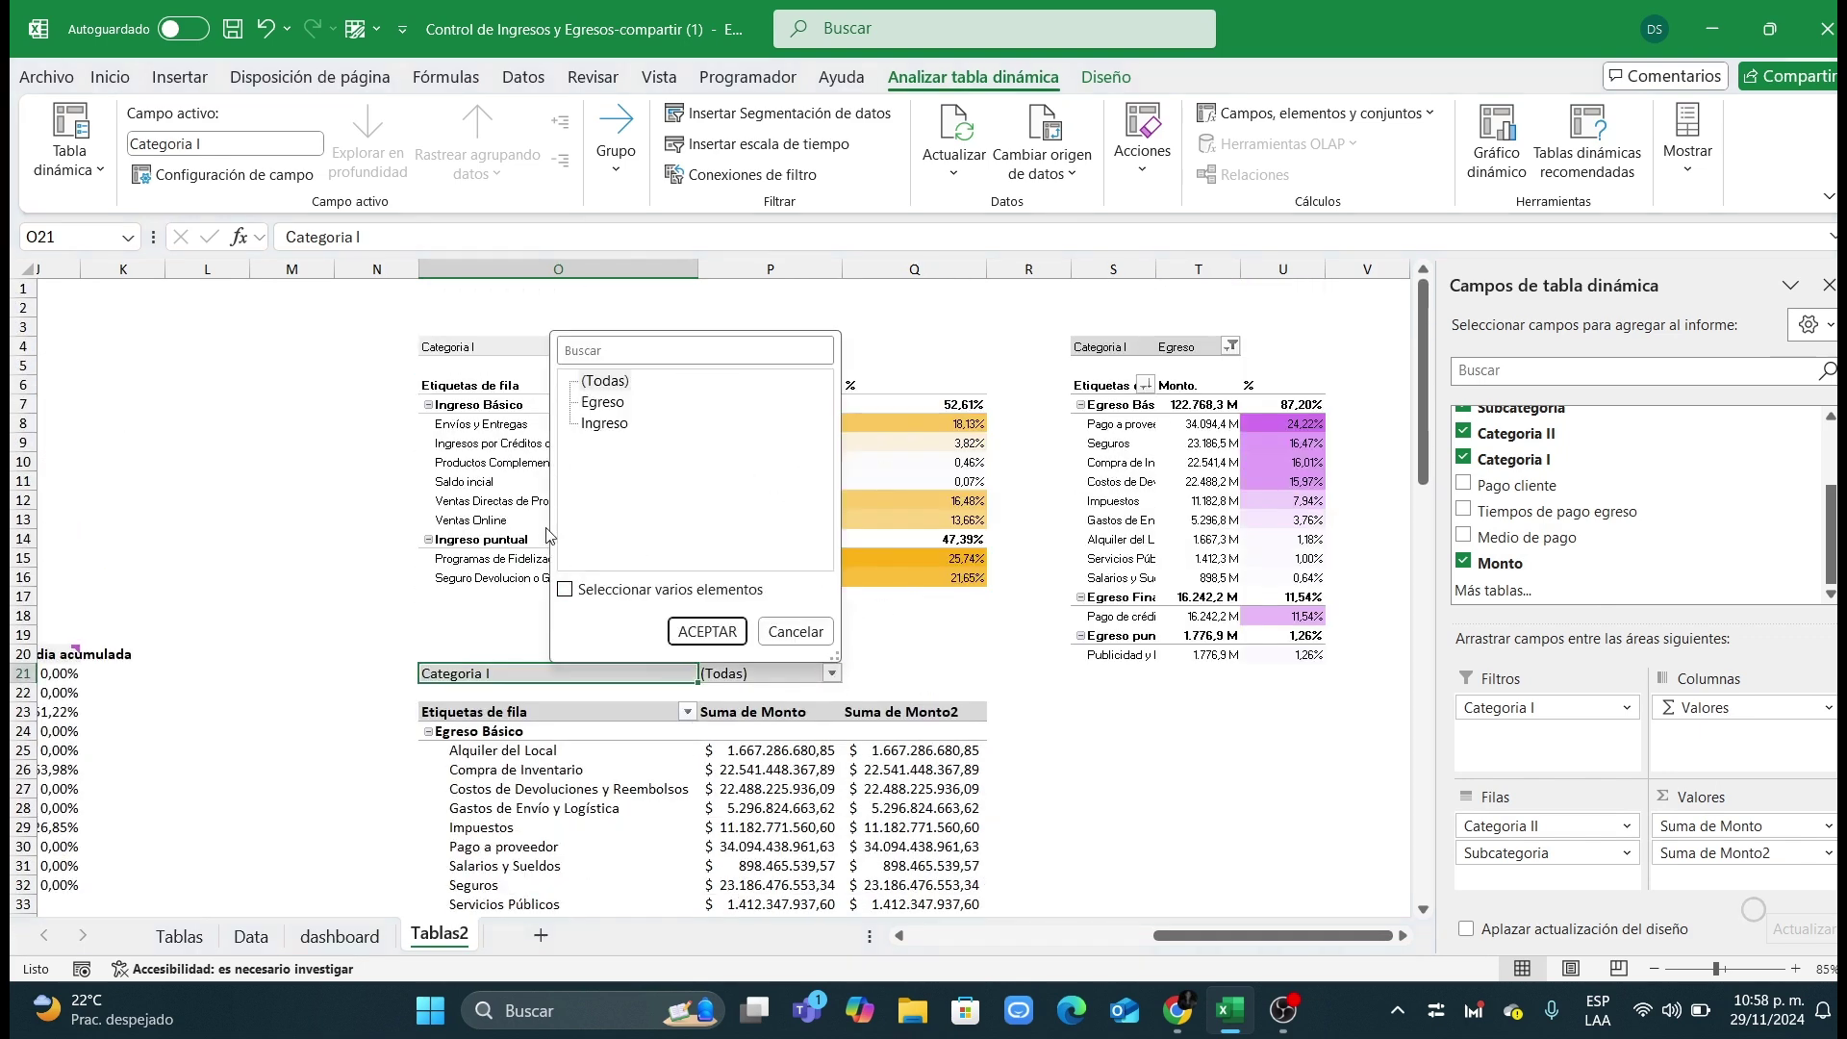
click(566, 590)
click(586, 381)
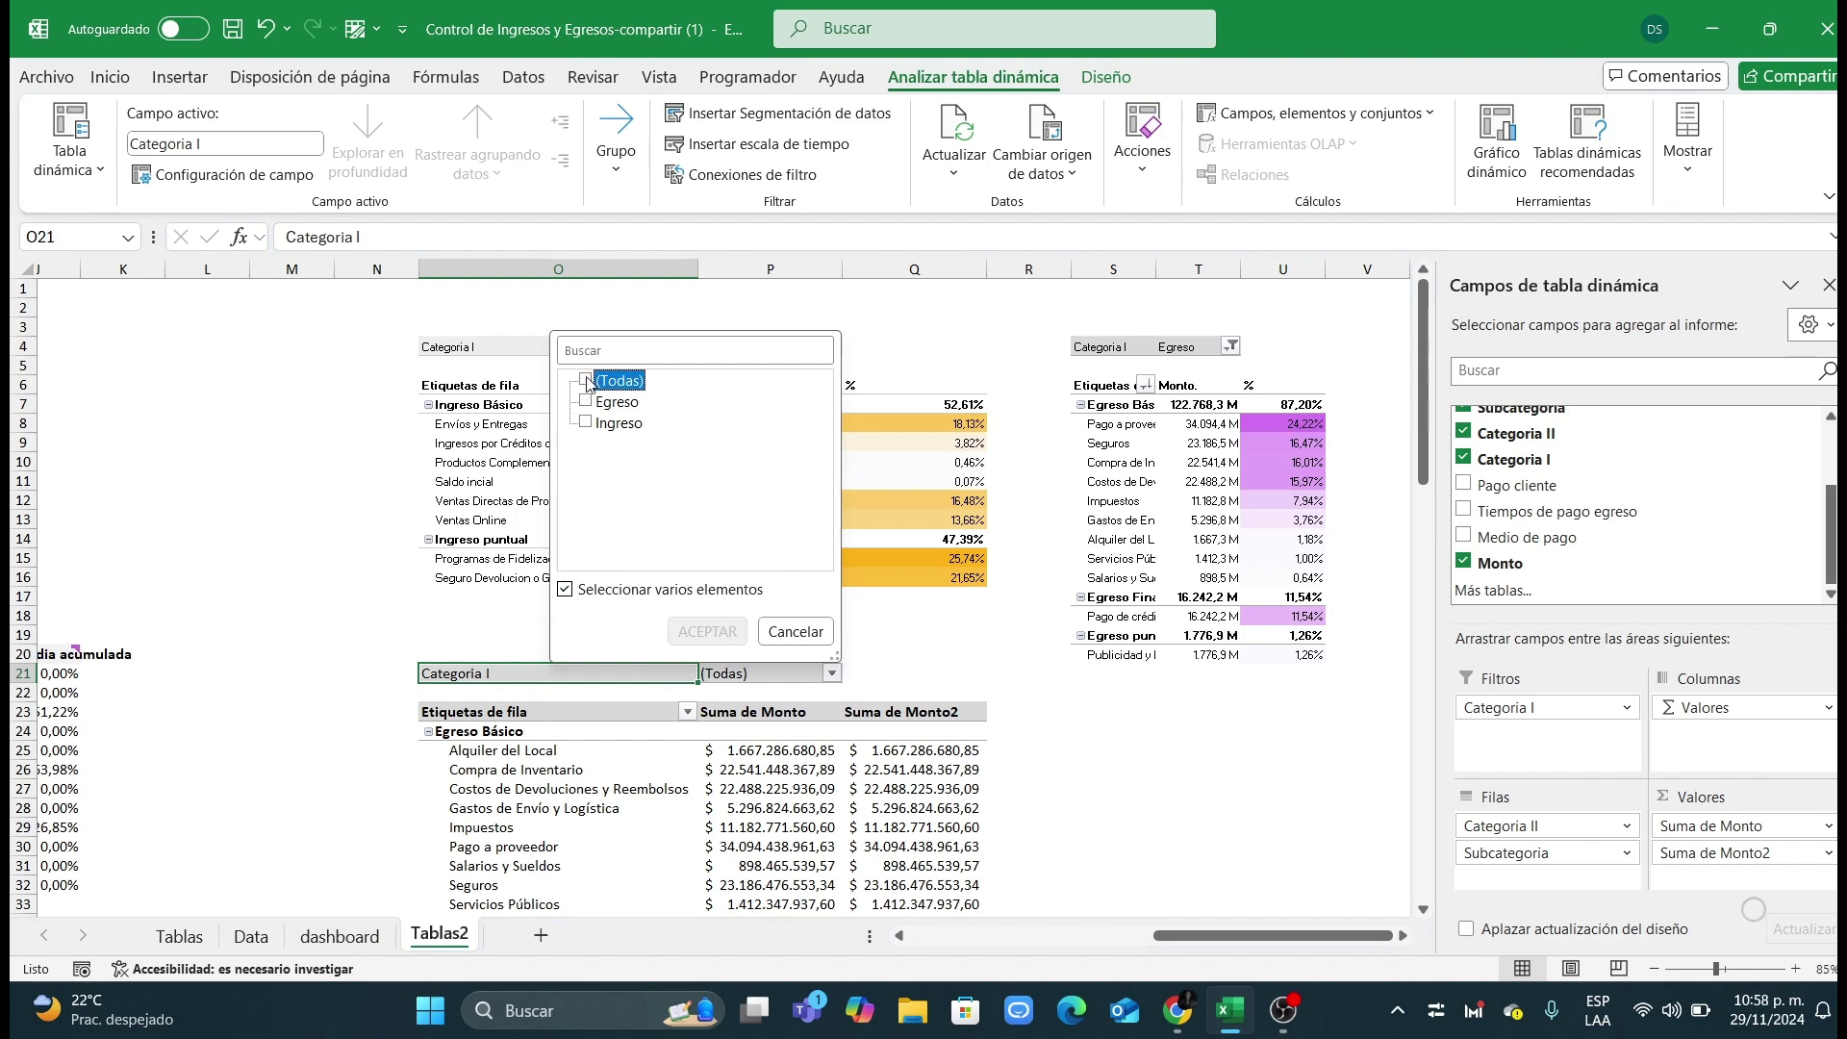
click(587, 423)
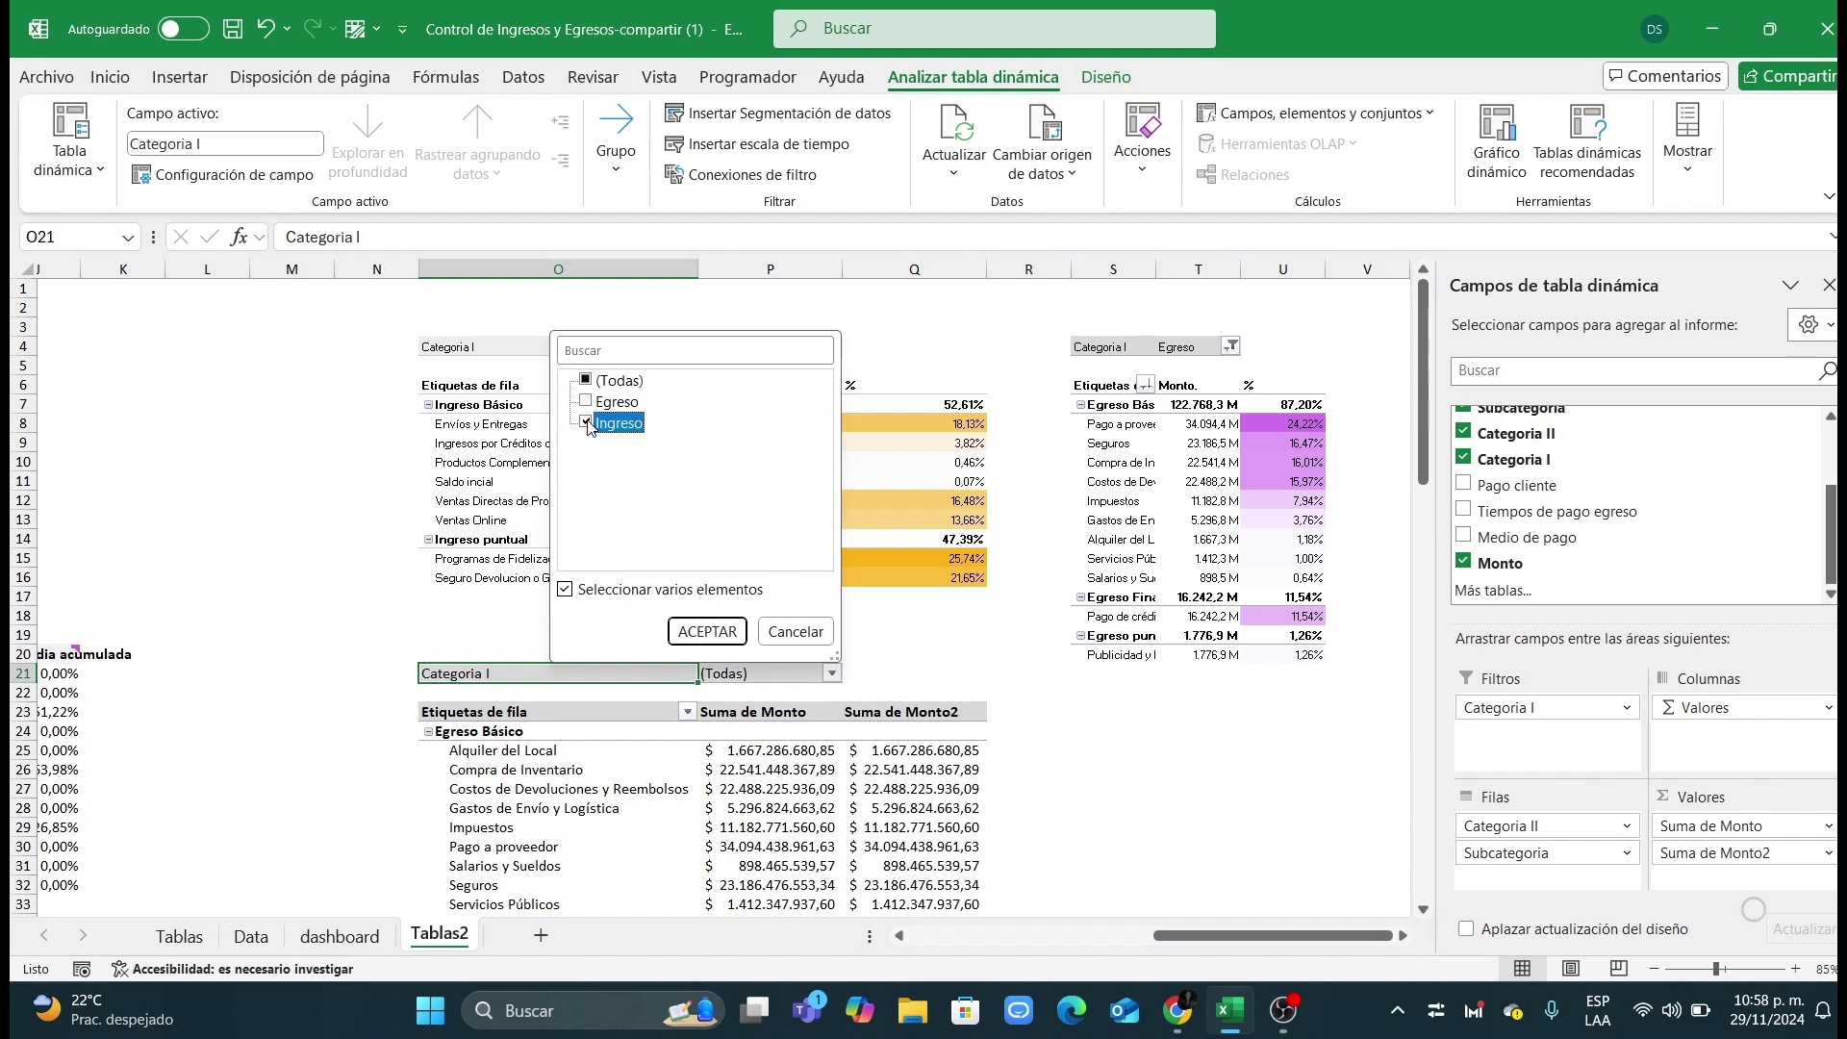
click(710, 631)
scroll(799, 628, down, 2)
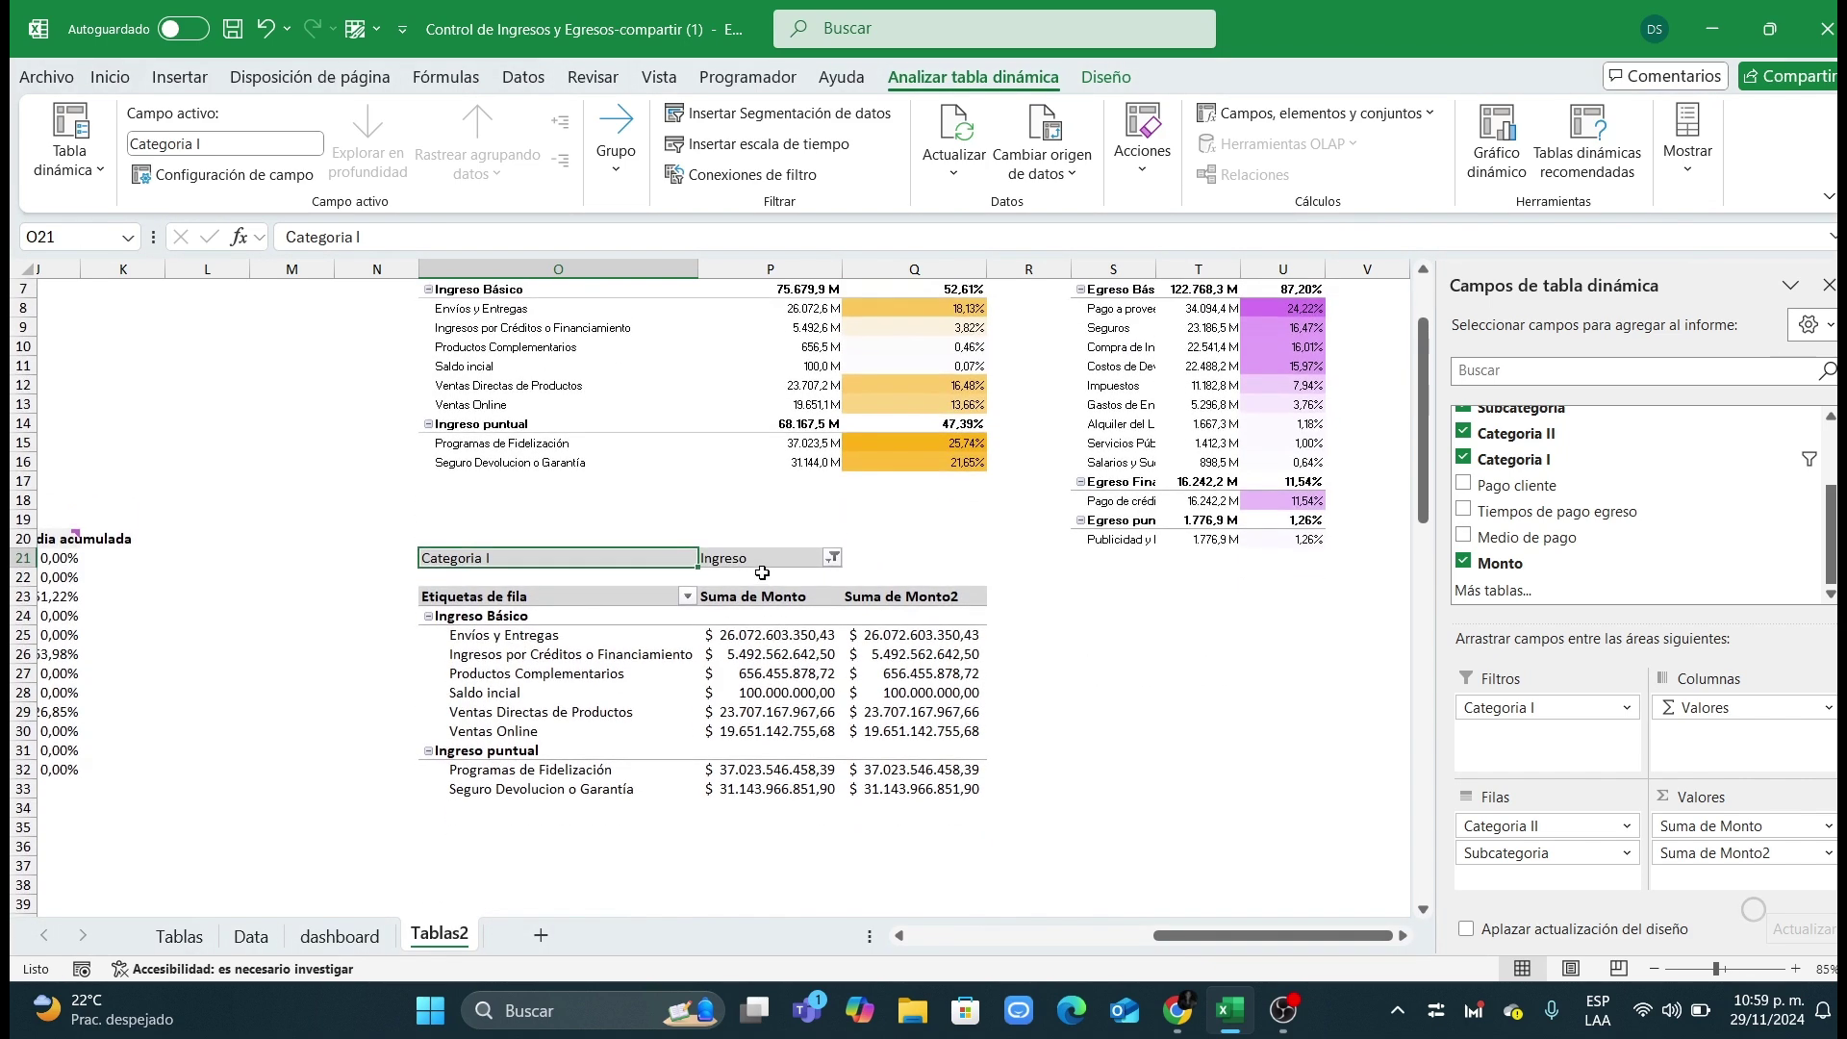
Step: Show the second Monto value column of the new pivot table as a percentage of the grand total
scroll(760, 577, up, 2)
click(668, 486)
scroll(760, 616, down, 2)
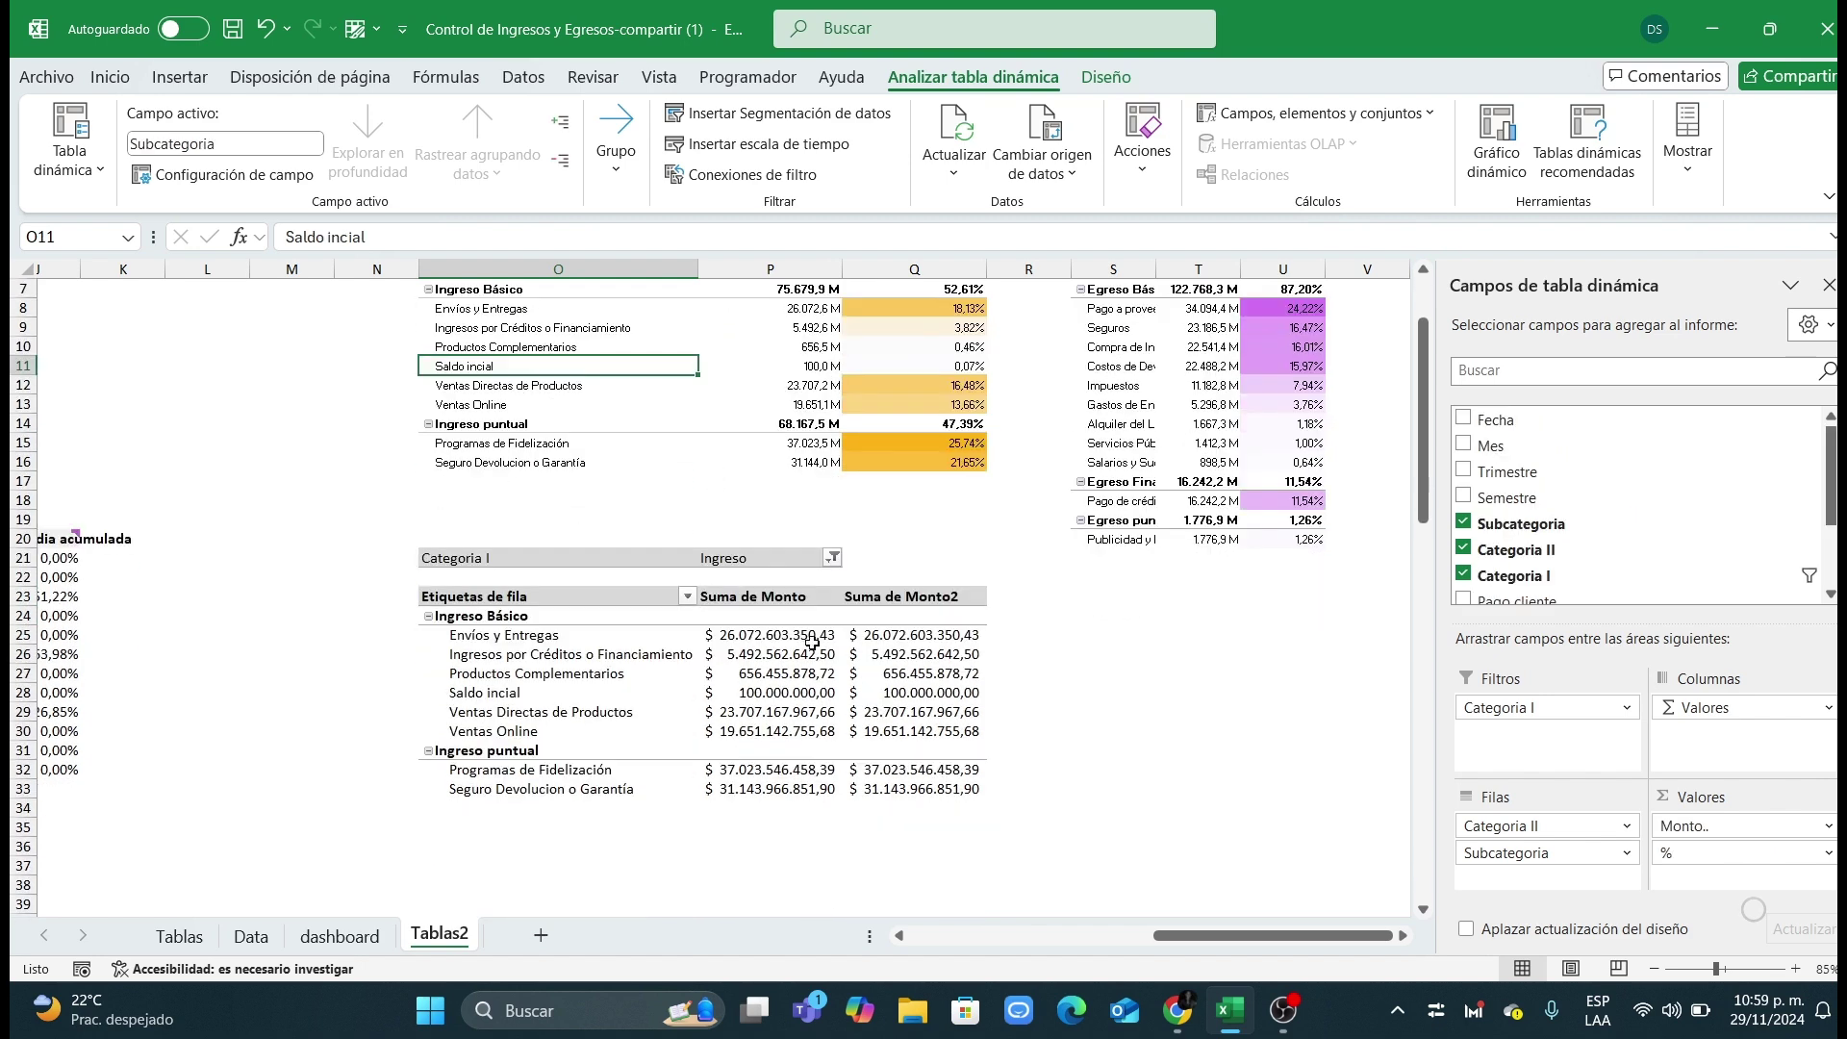
click(782, 693)
click(871, 663)
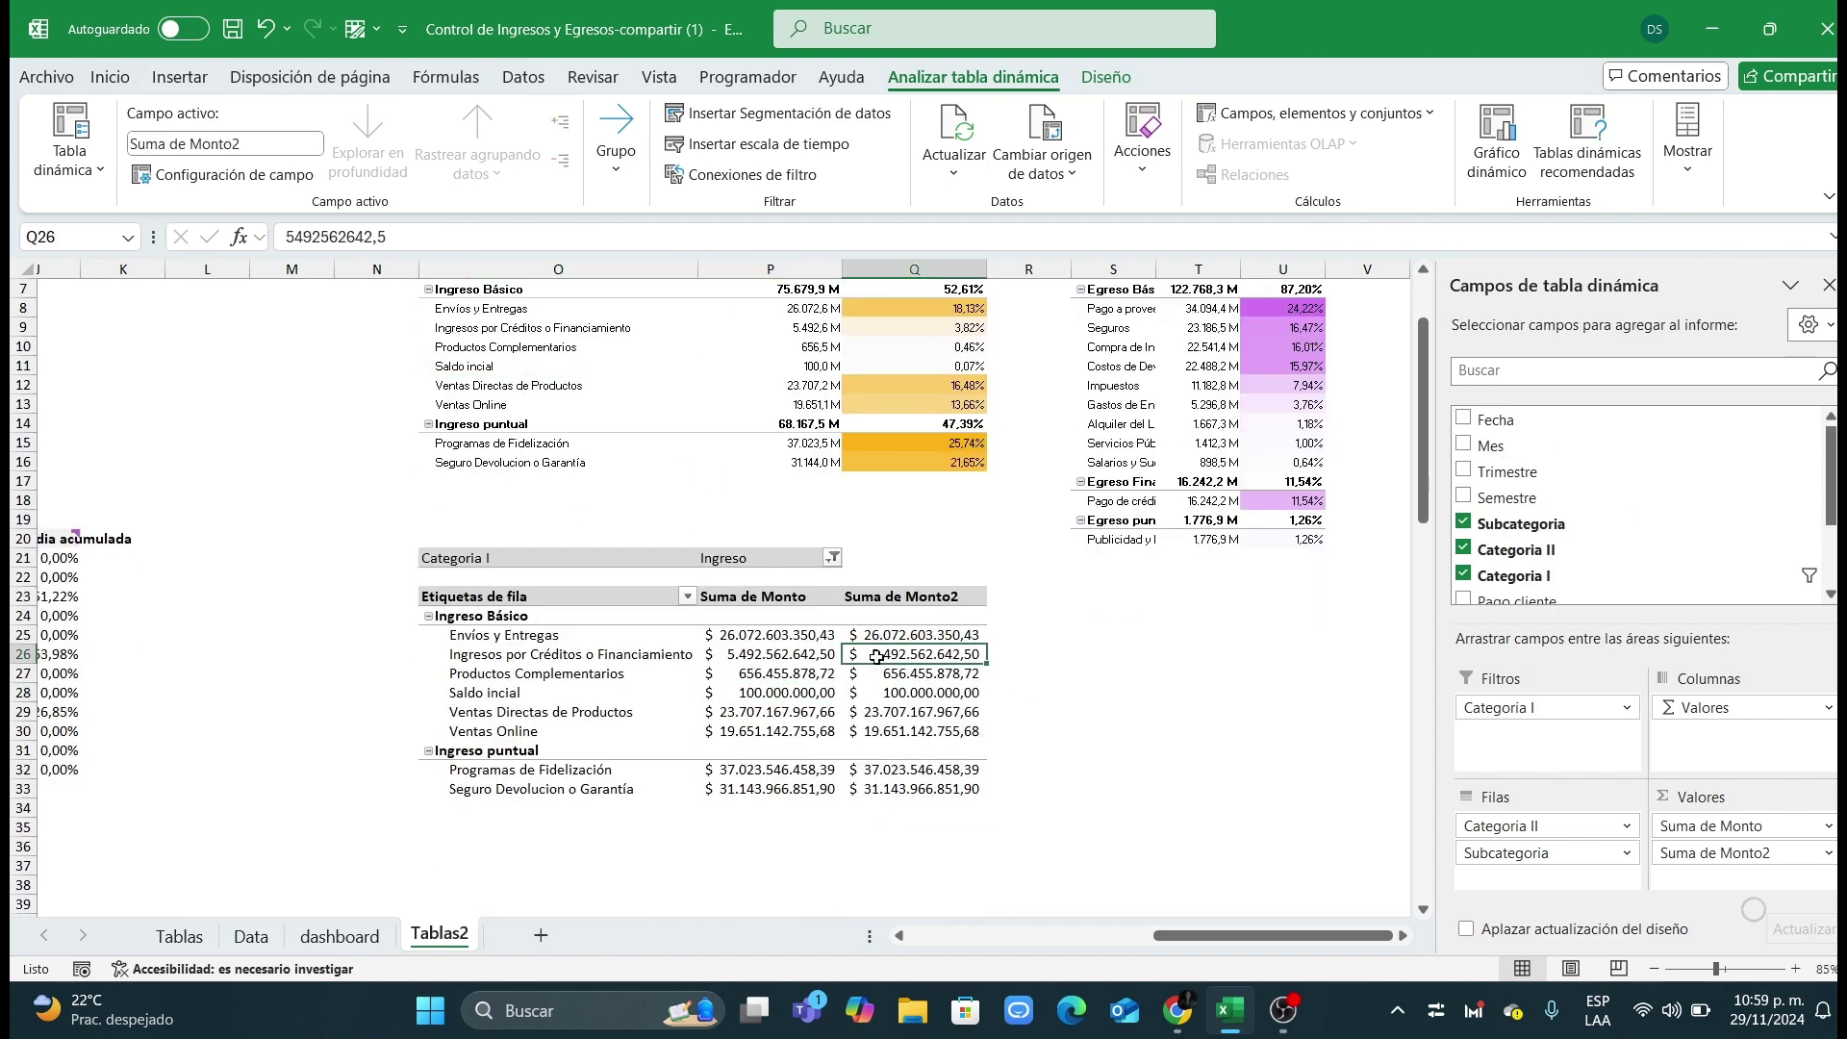
right_click(871, 663)
mouse_move(986, 498)
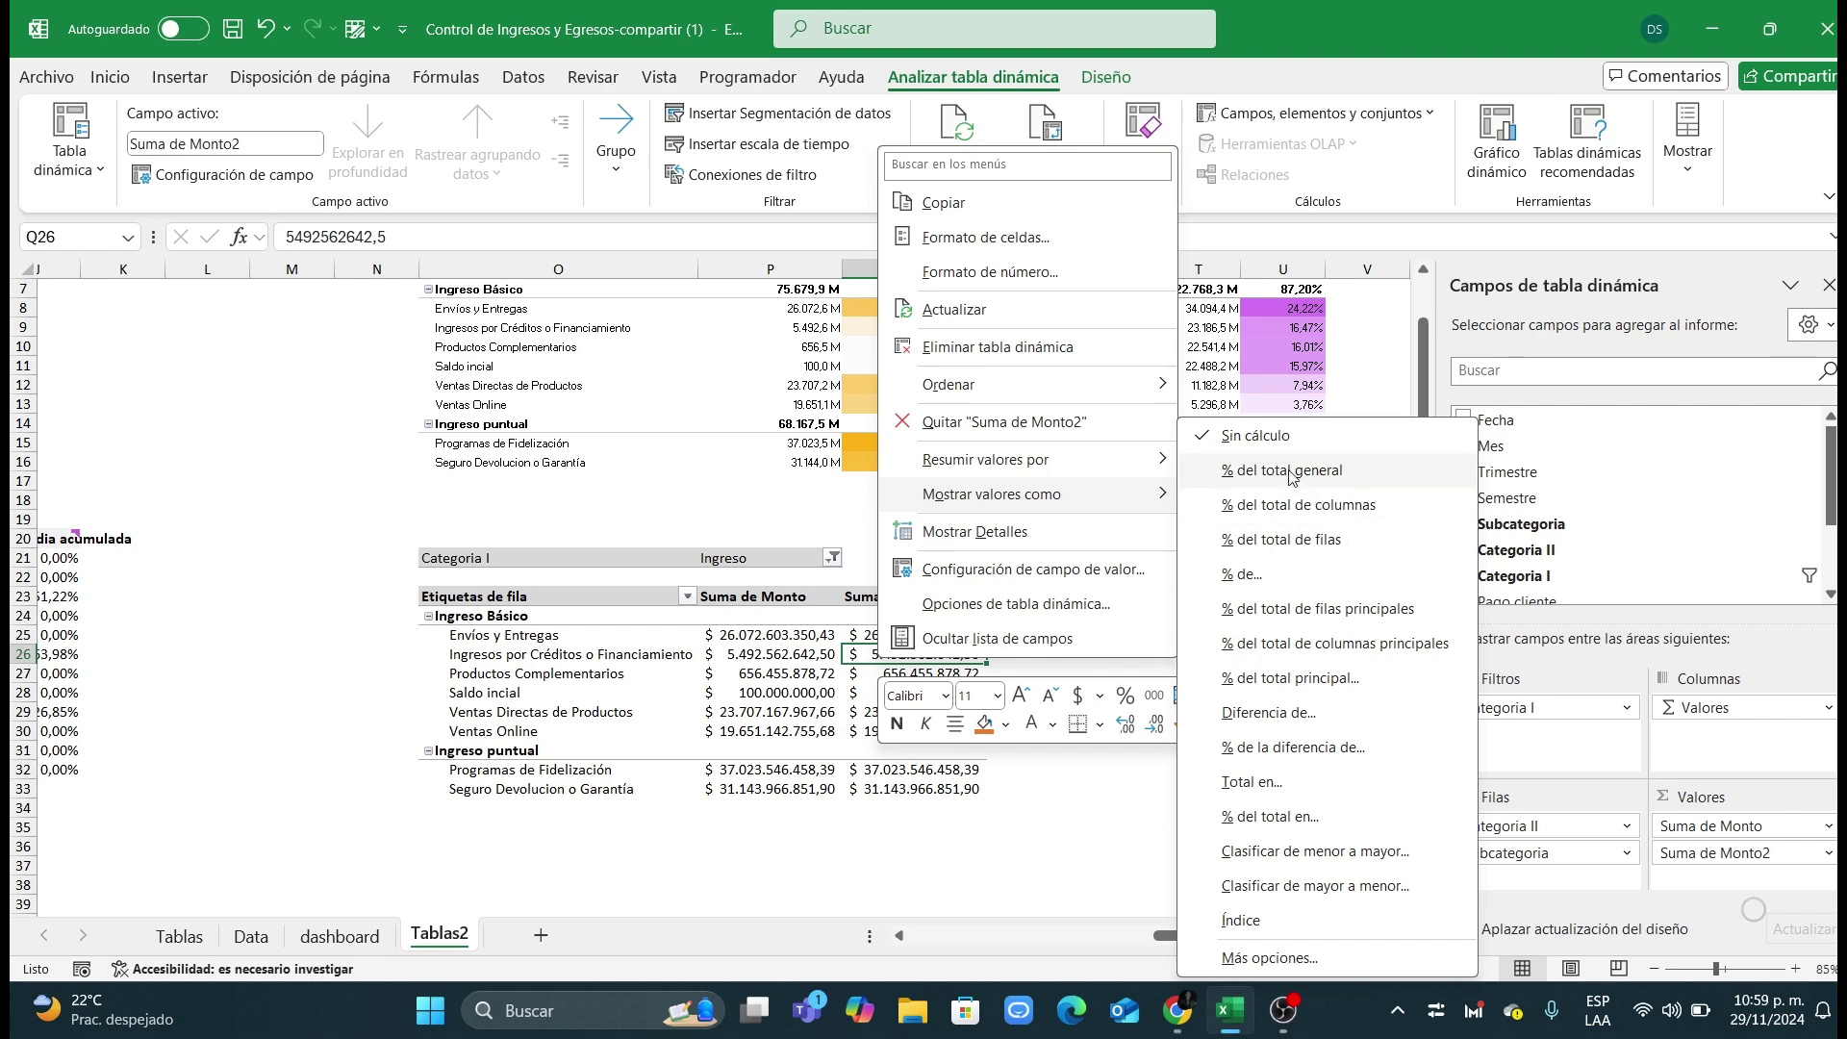
click(1242, 479)
Step: Rename the new pivot table's second value column as % and narrow column Q
click(927, 594)
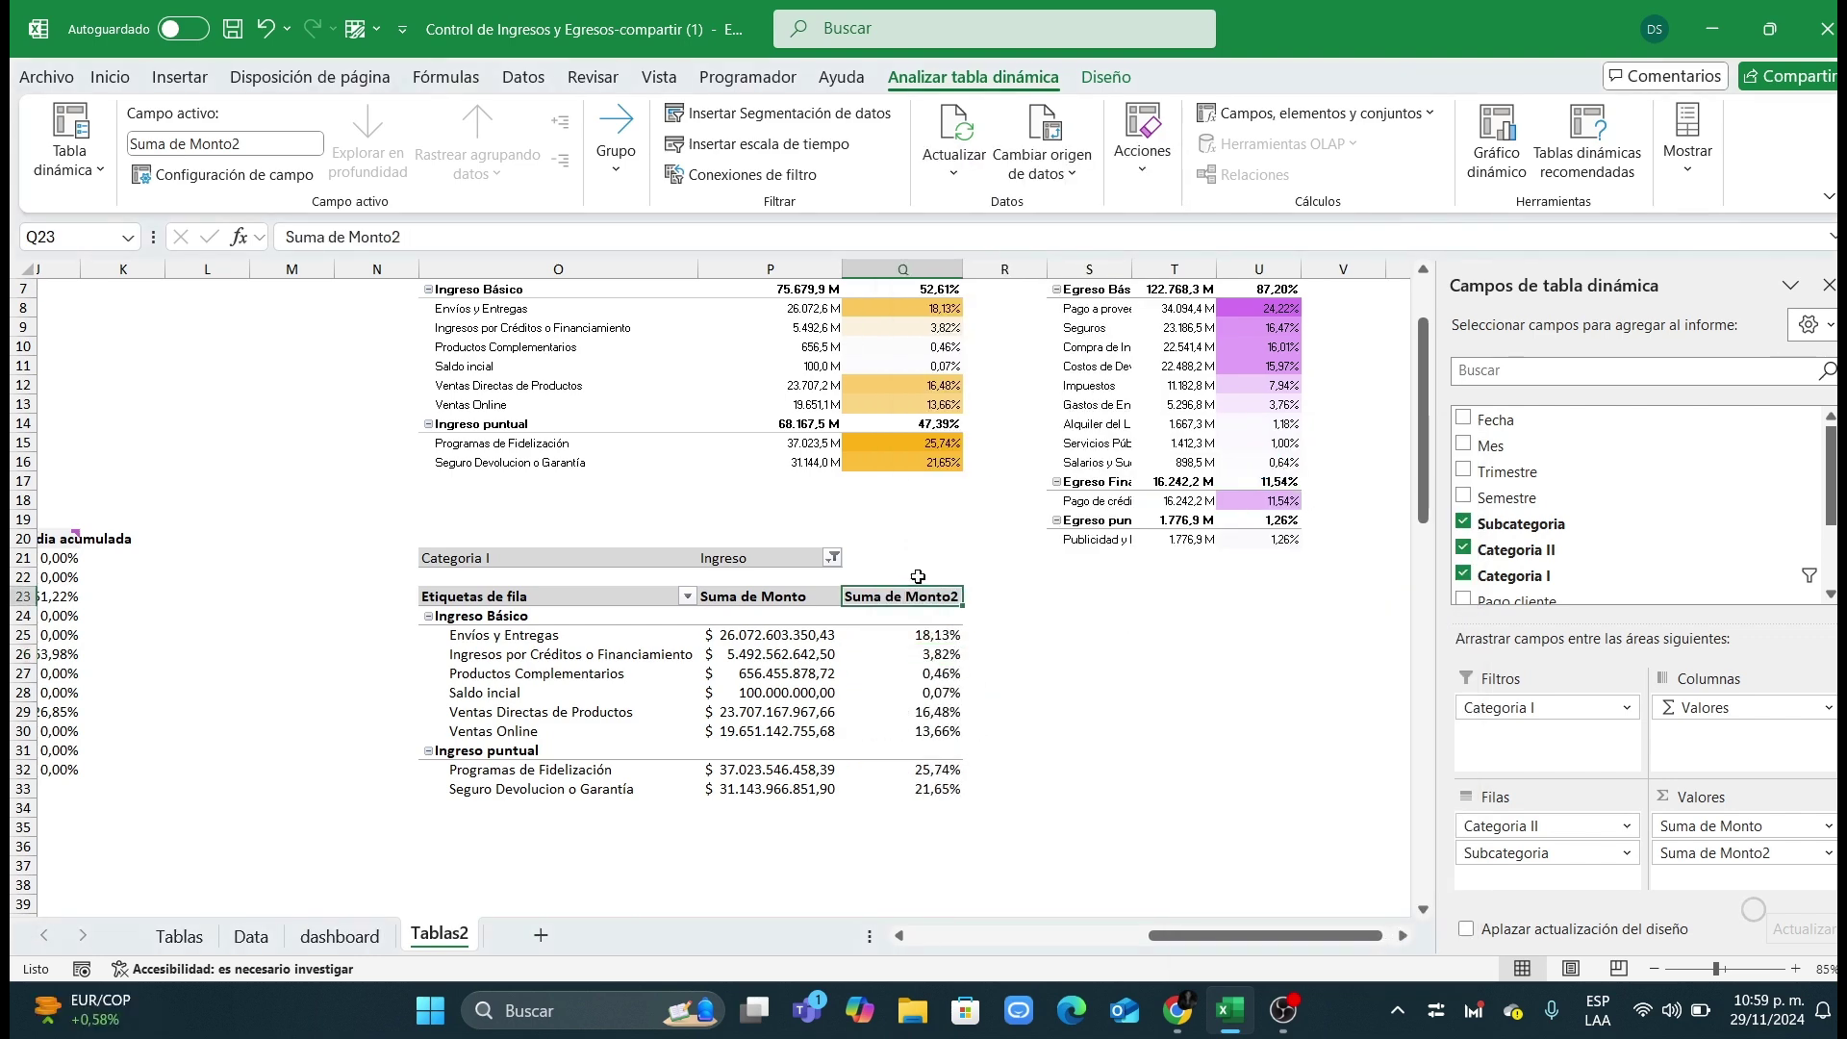
text(%)
key(Return)
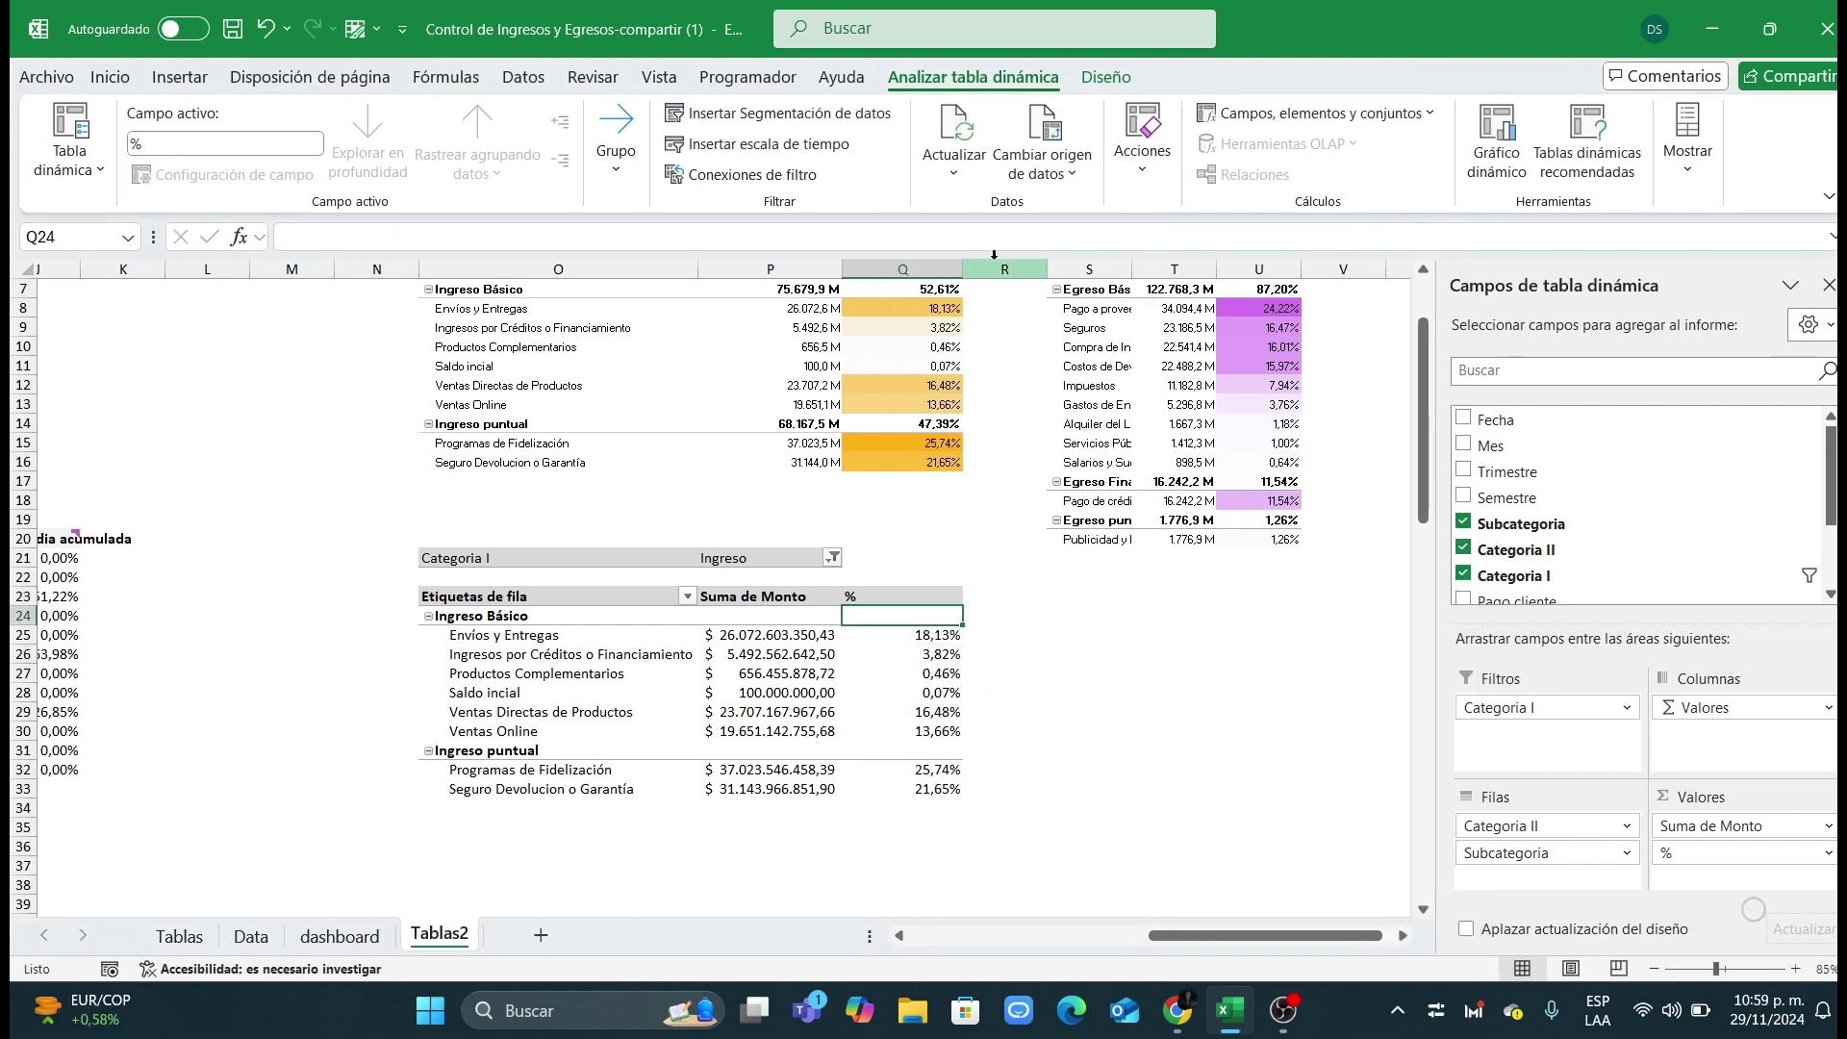
drag(953, 278, 927, 278)
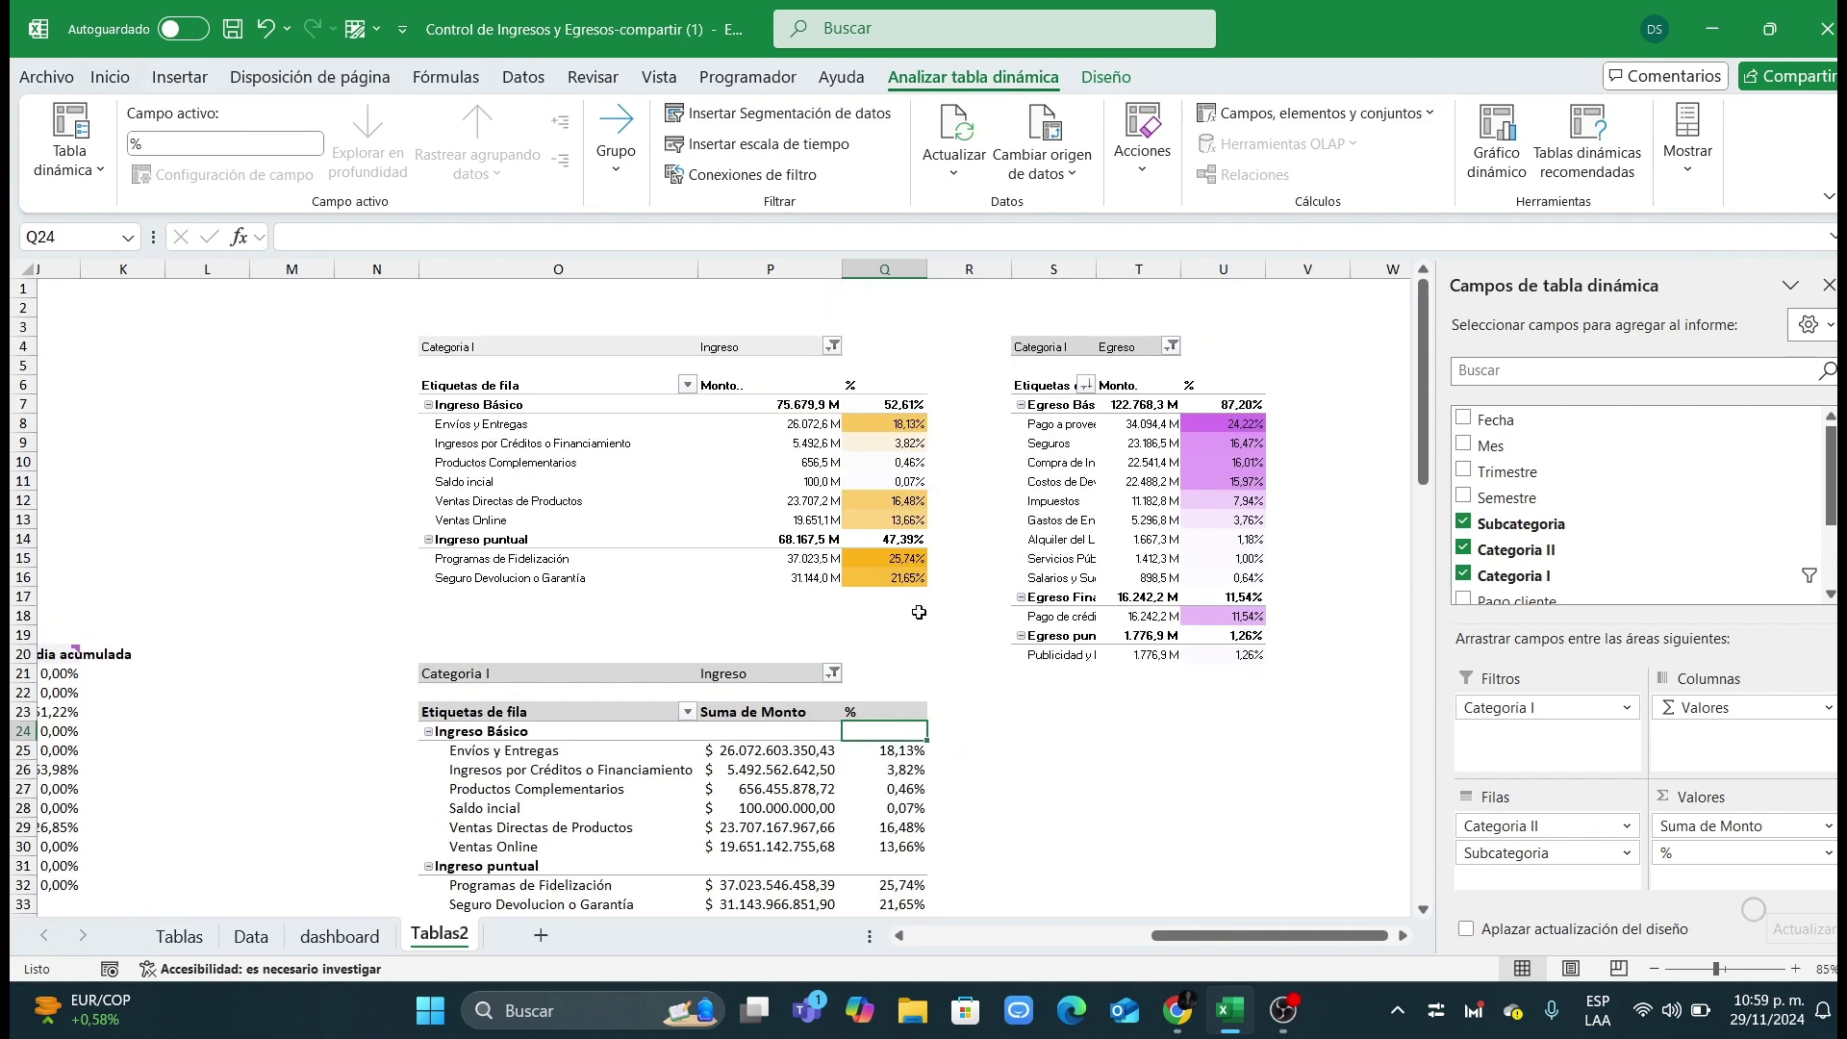
Step: Switch to Chrome, search for chat gpt in a new tab and open ChatGPT without logging in
click(797, 636)
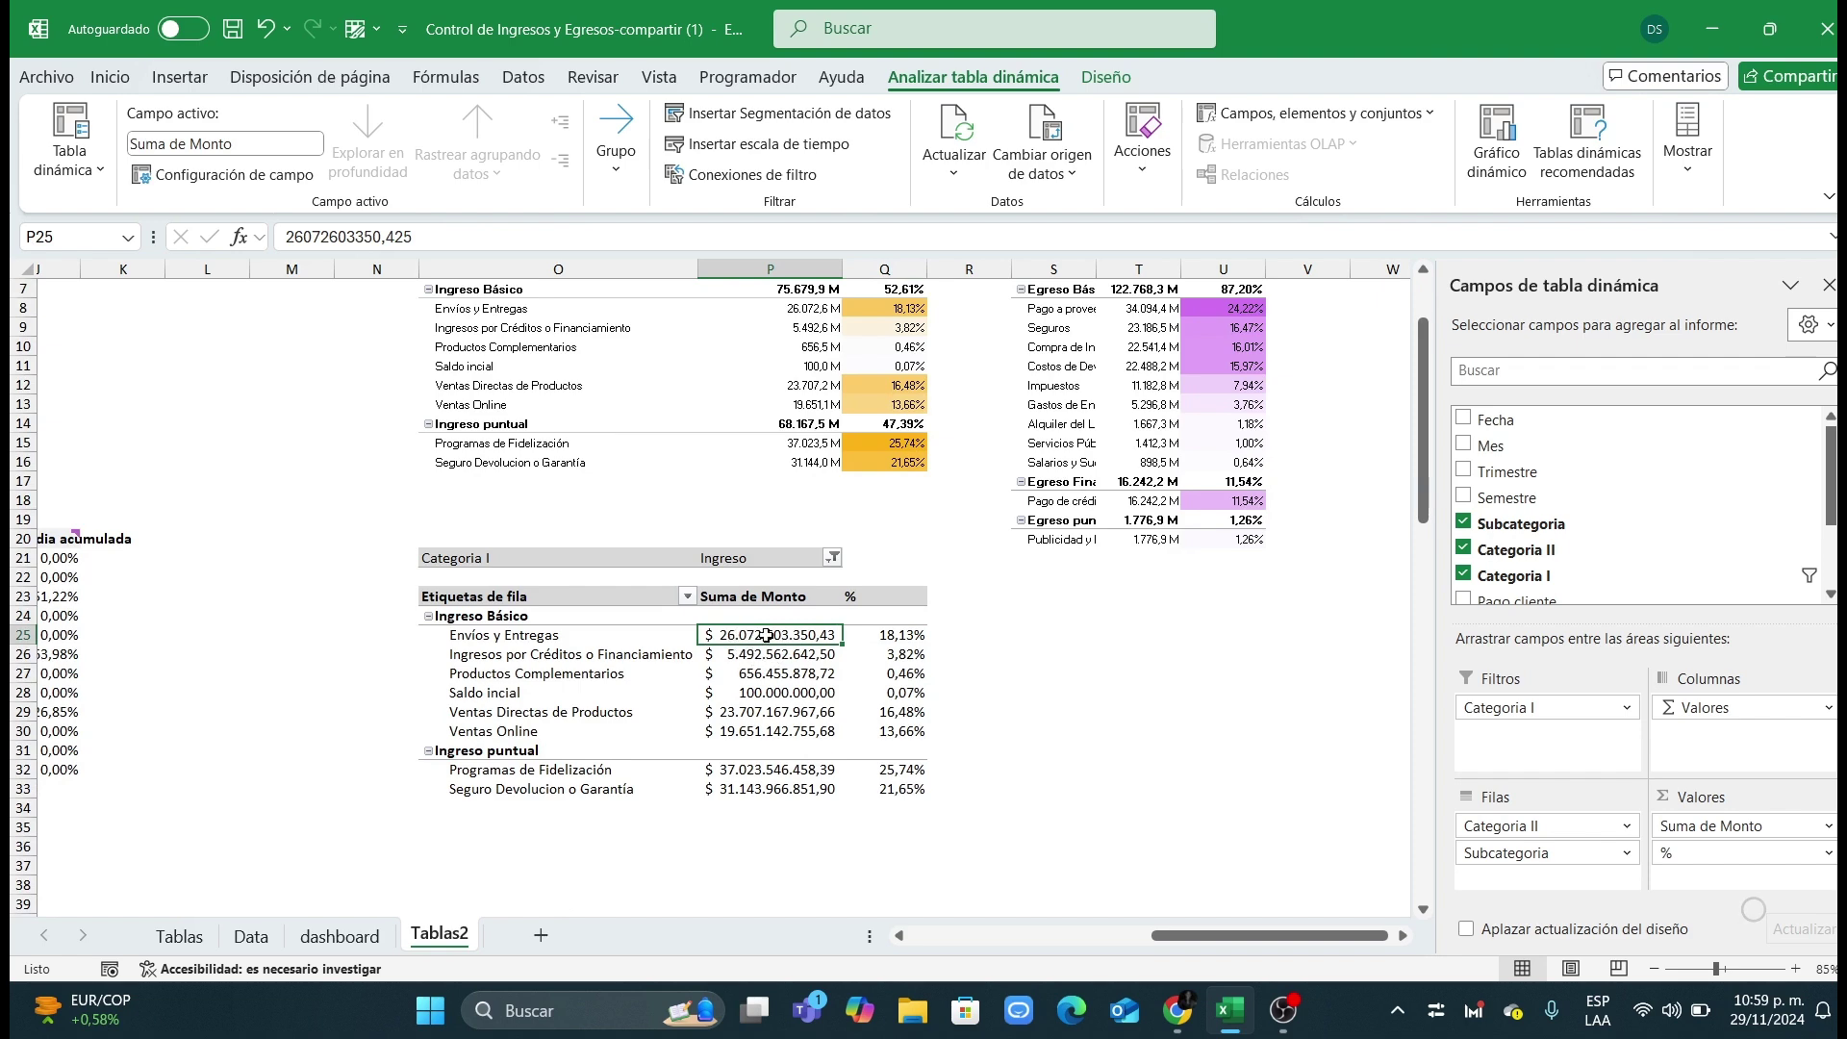
click(1177, 1011)
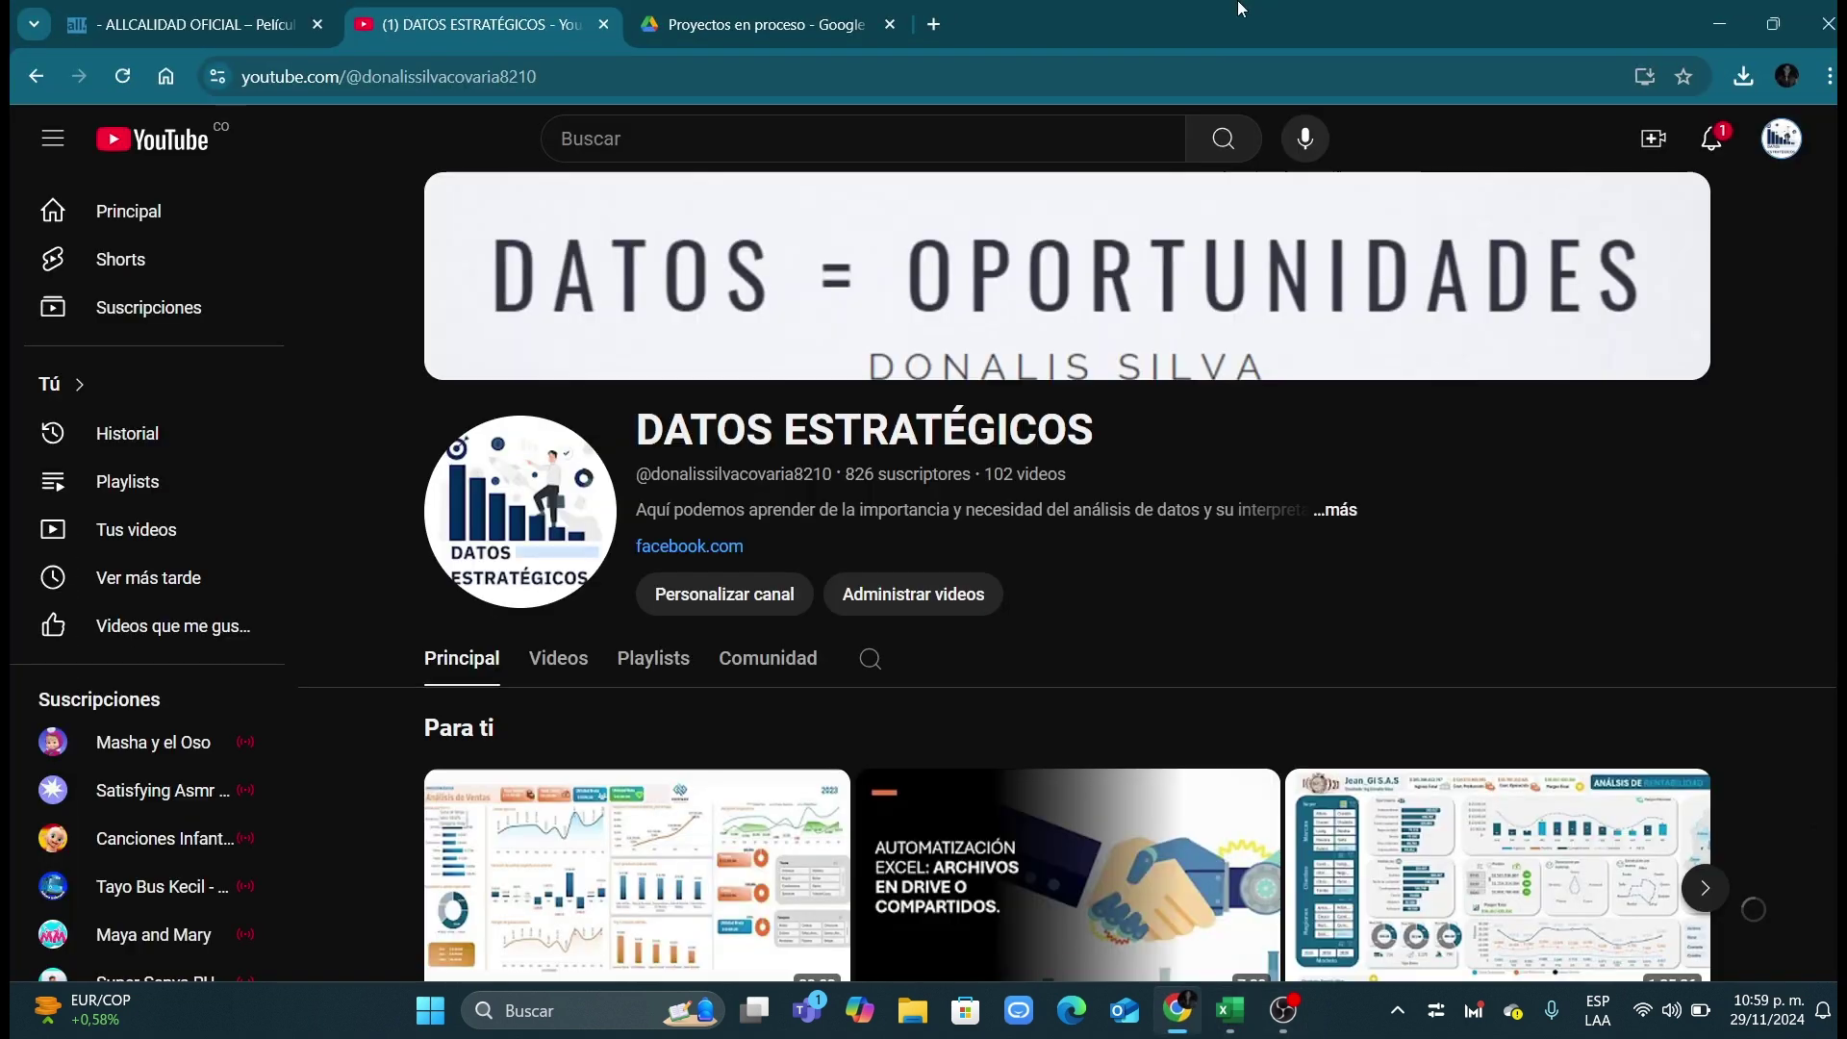
click(928, 25)
text(chat g)
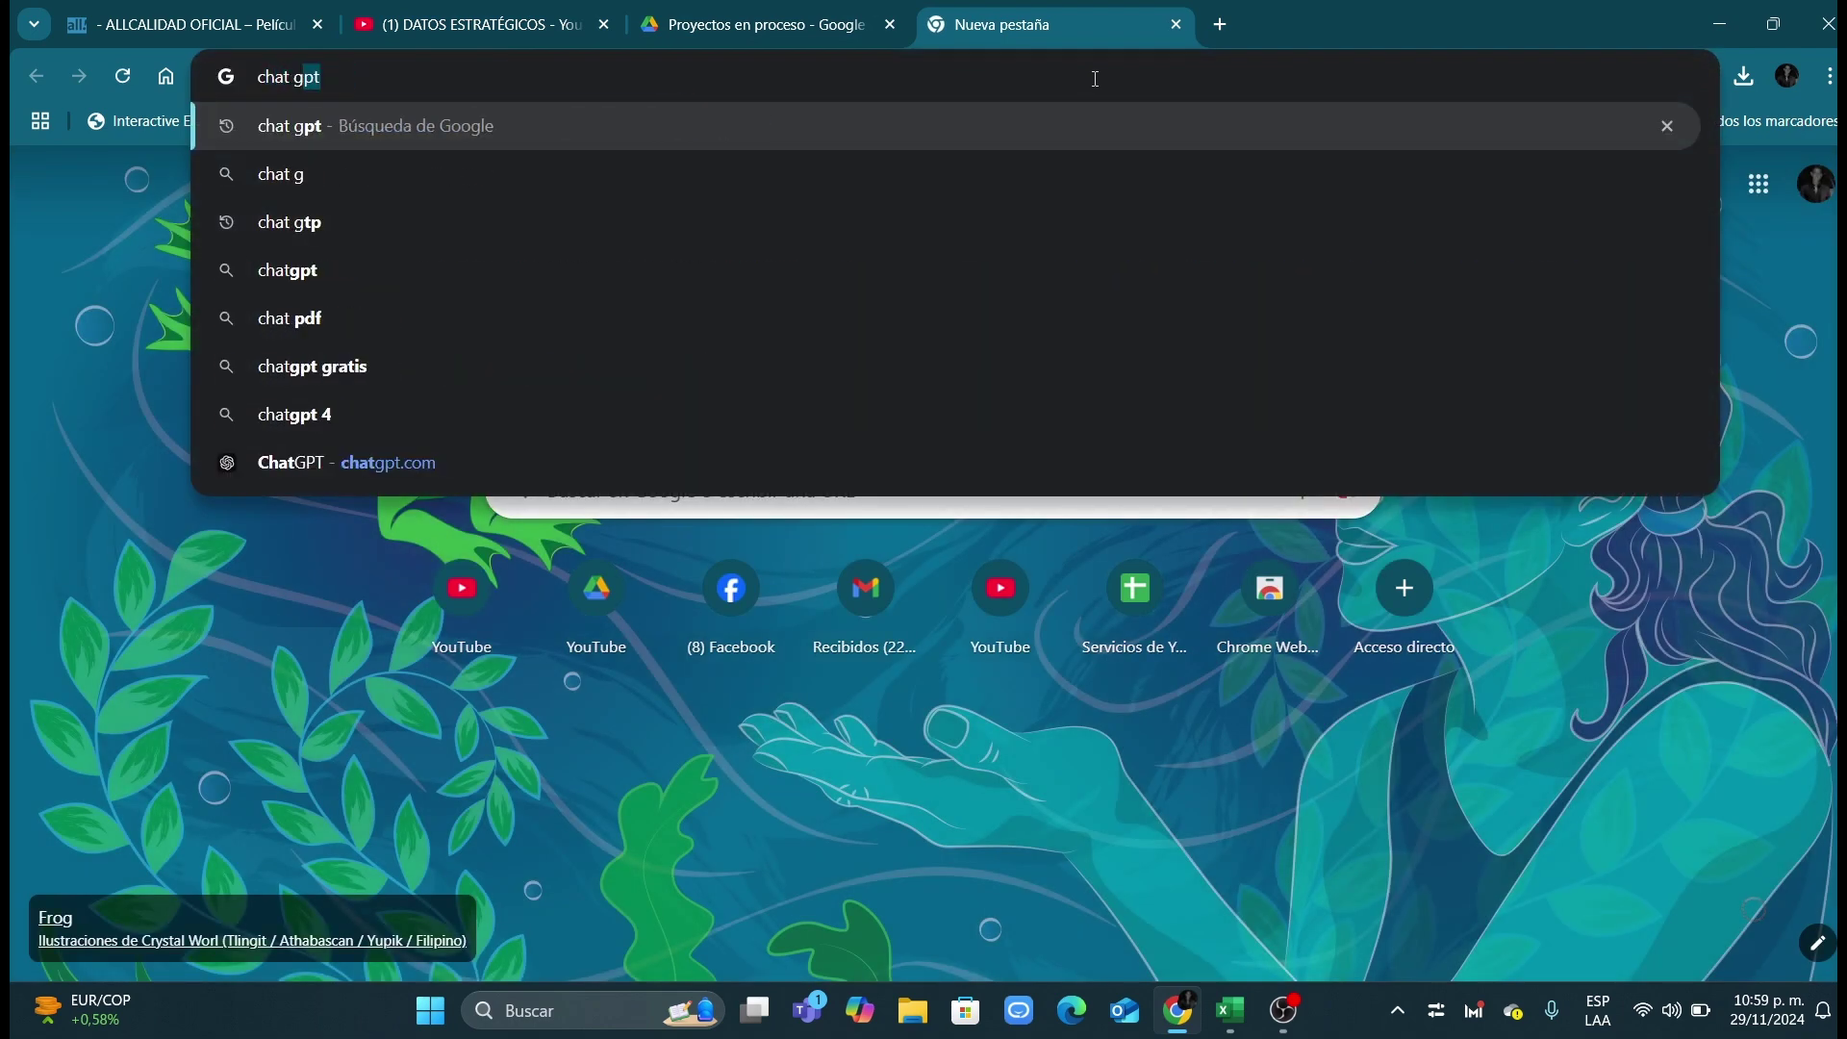
text(pt)
key(Return)
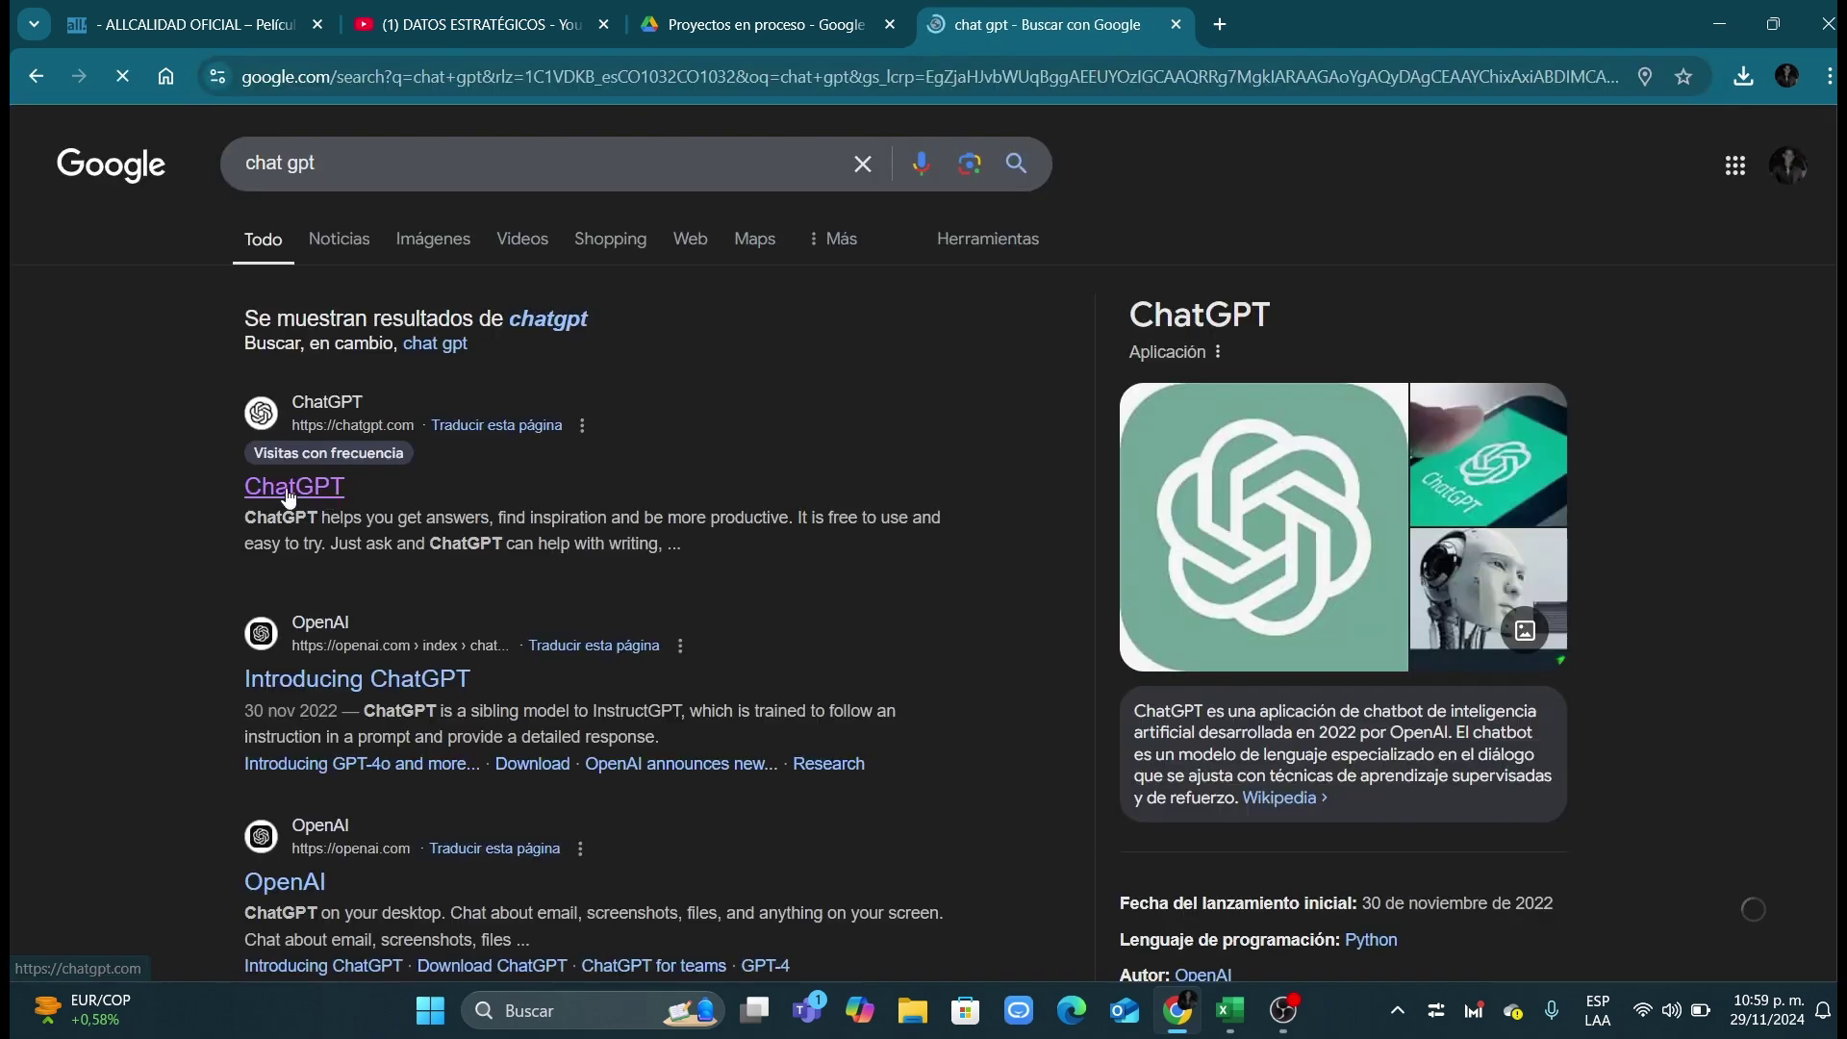
click(288, 496)
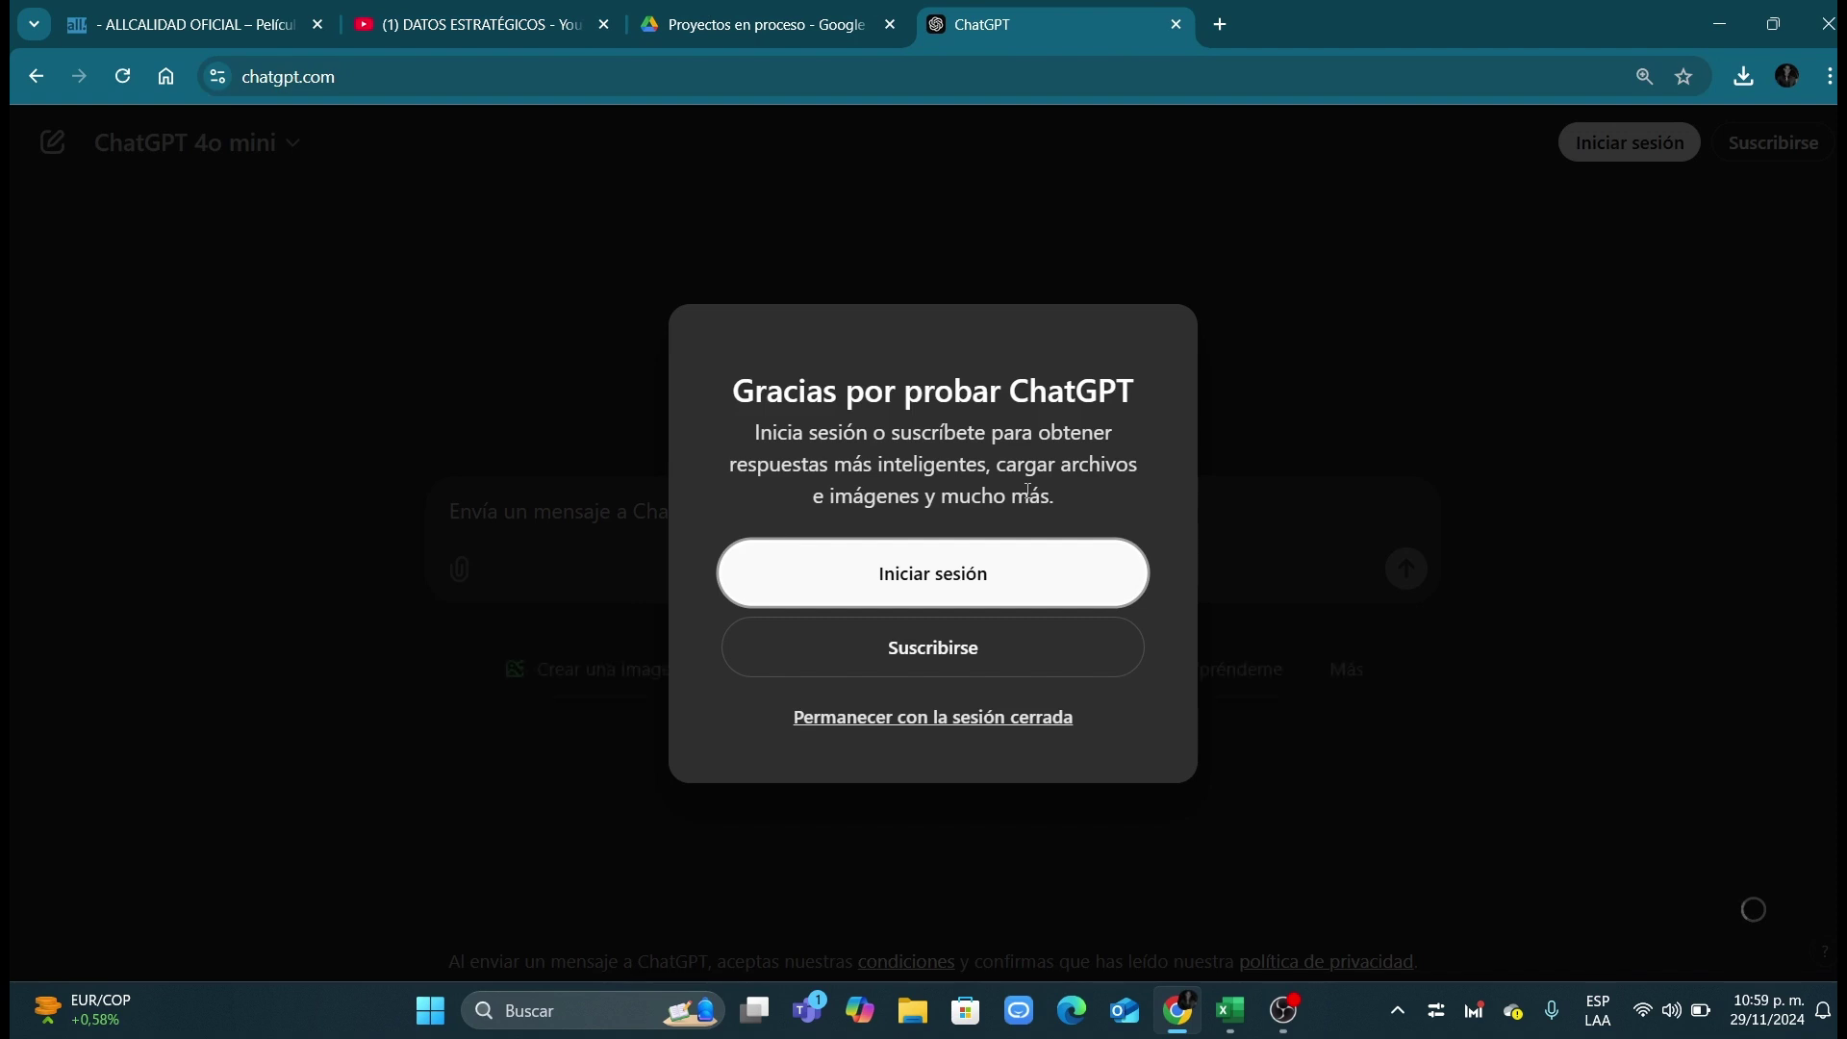
click(1063, 721)
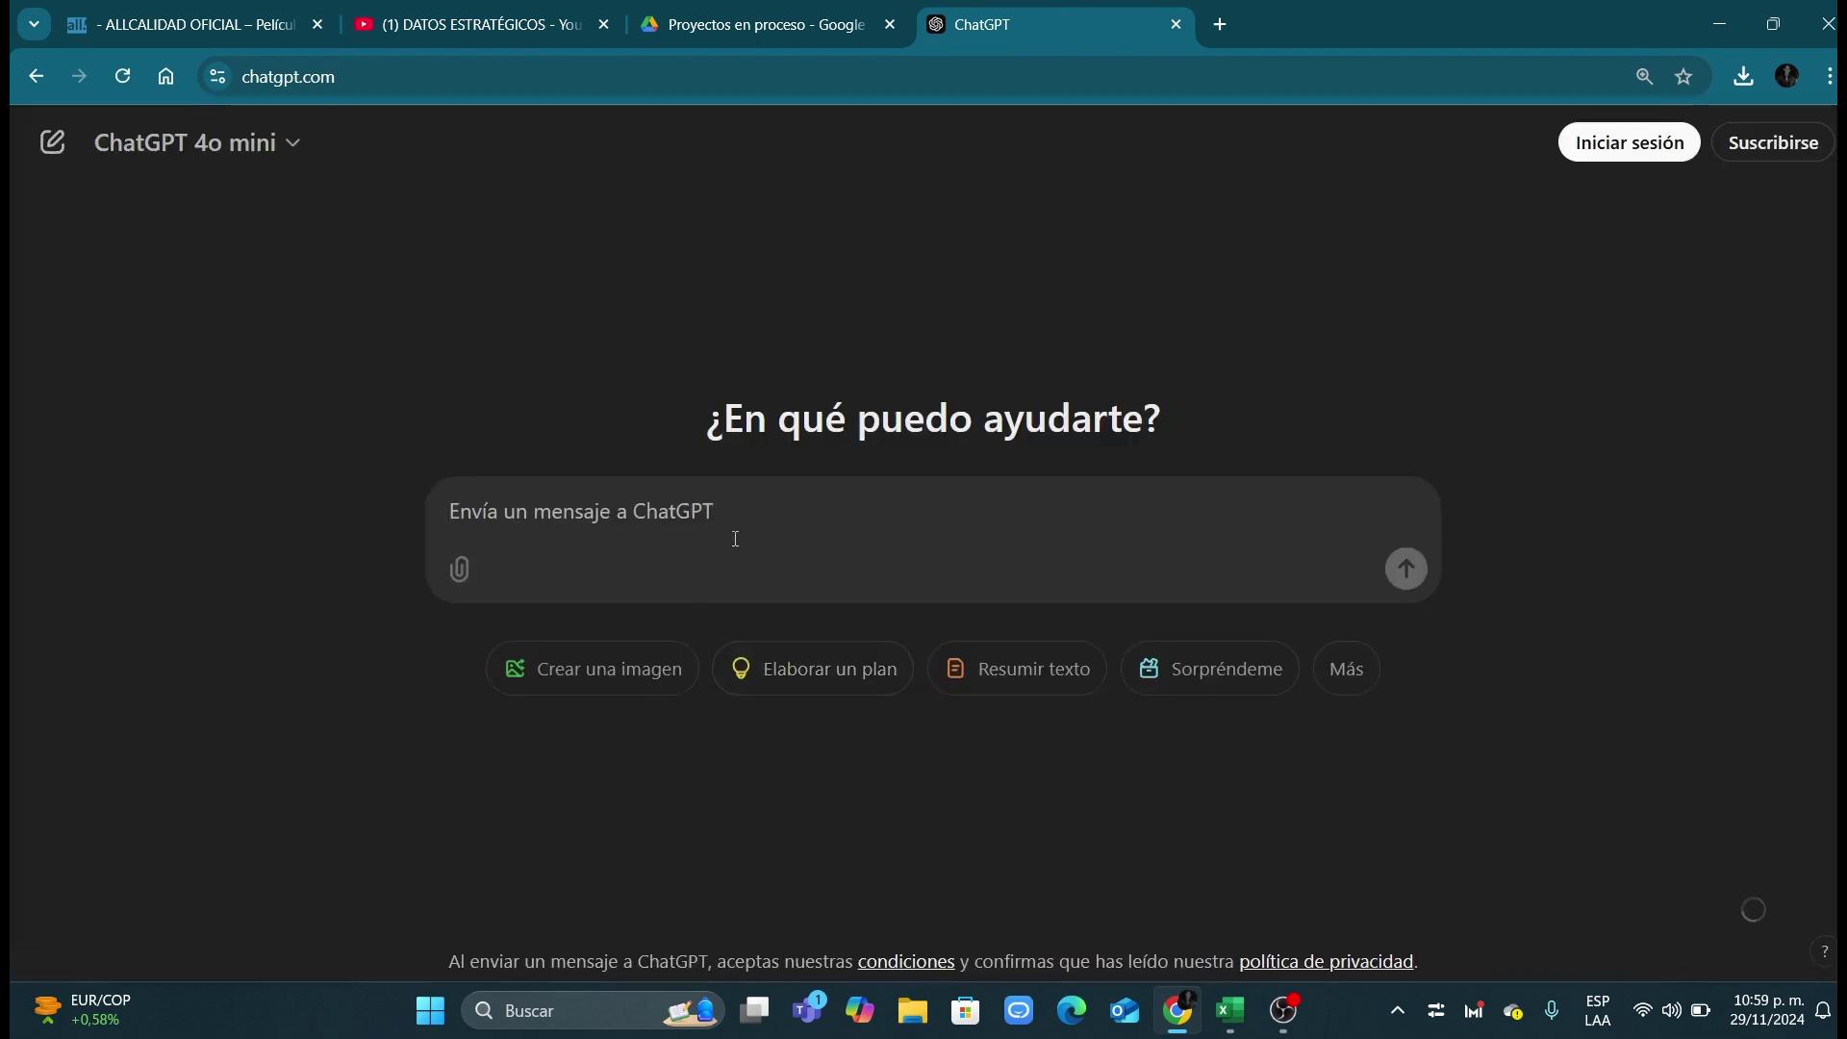
Step: Ask ChatGPT "personalizar un numero en excel con millones M" and go to the format code in the answer
text(personalizar un numero en excel con millones M)
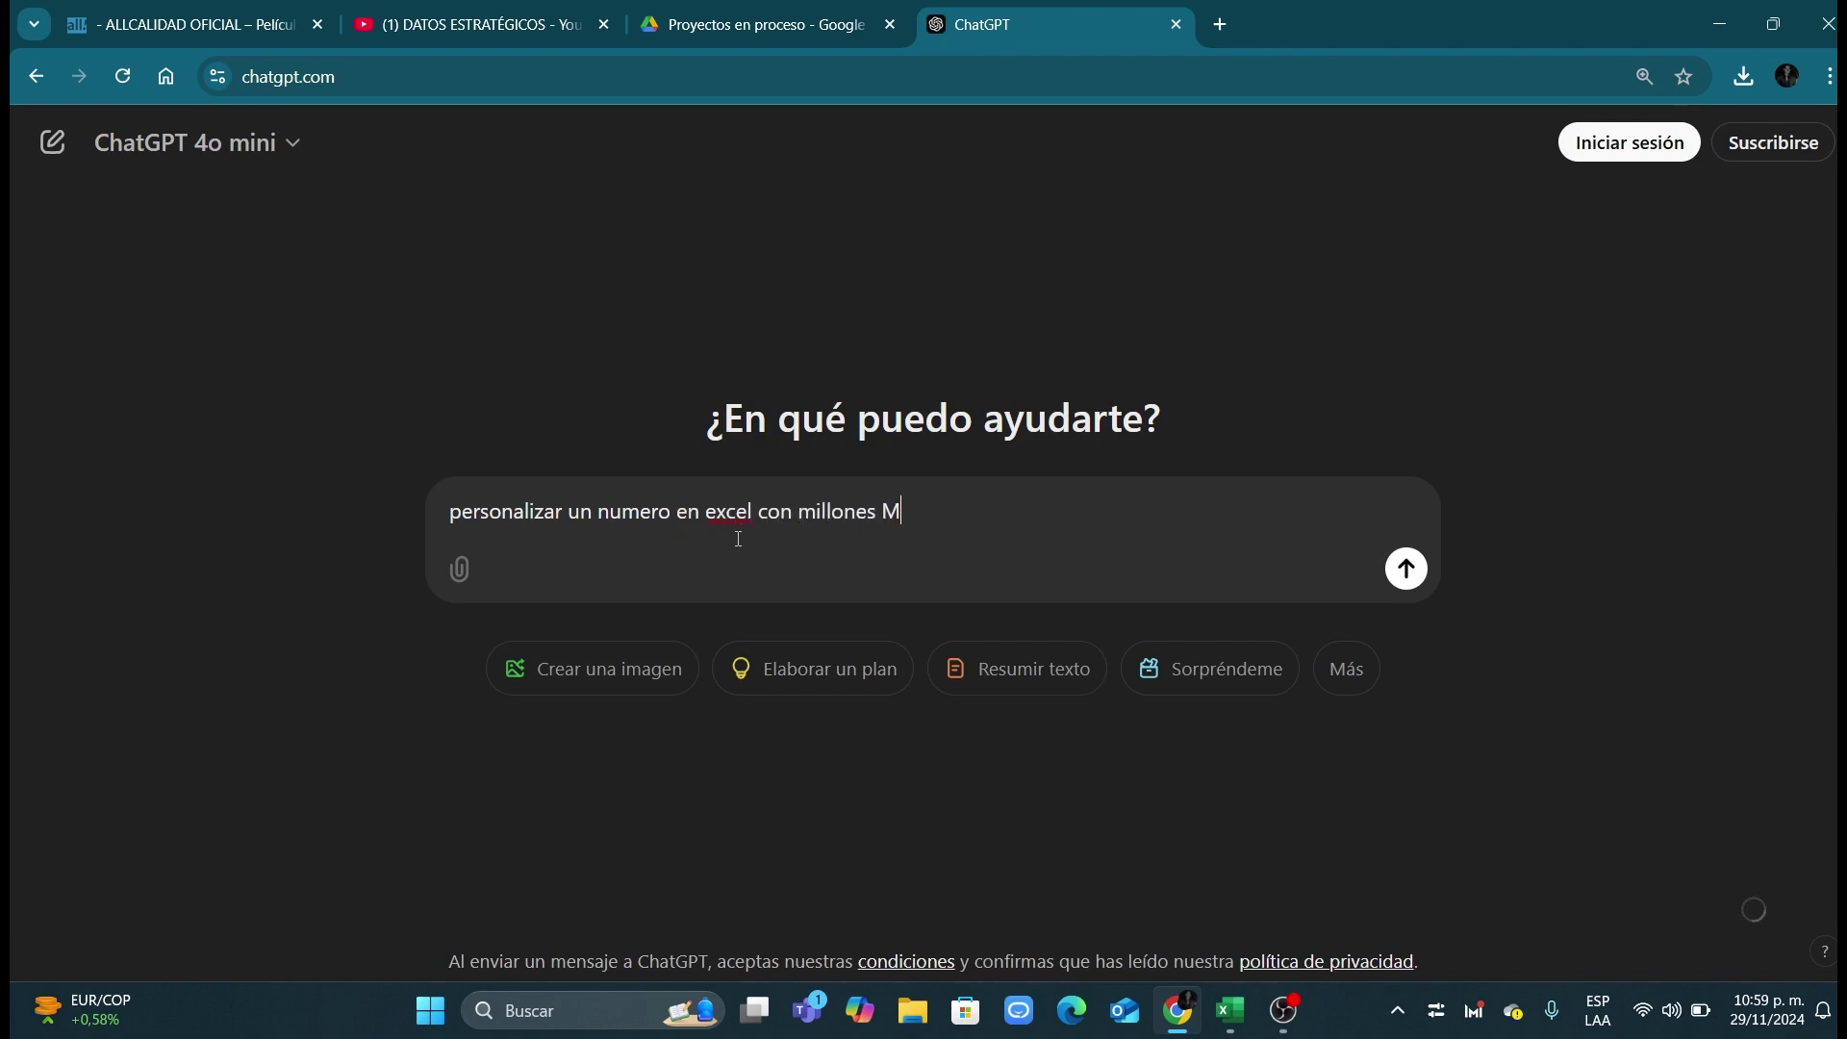
key(Return)
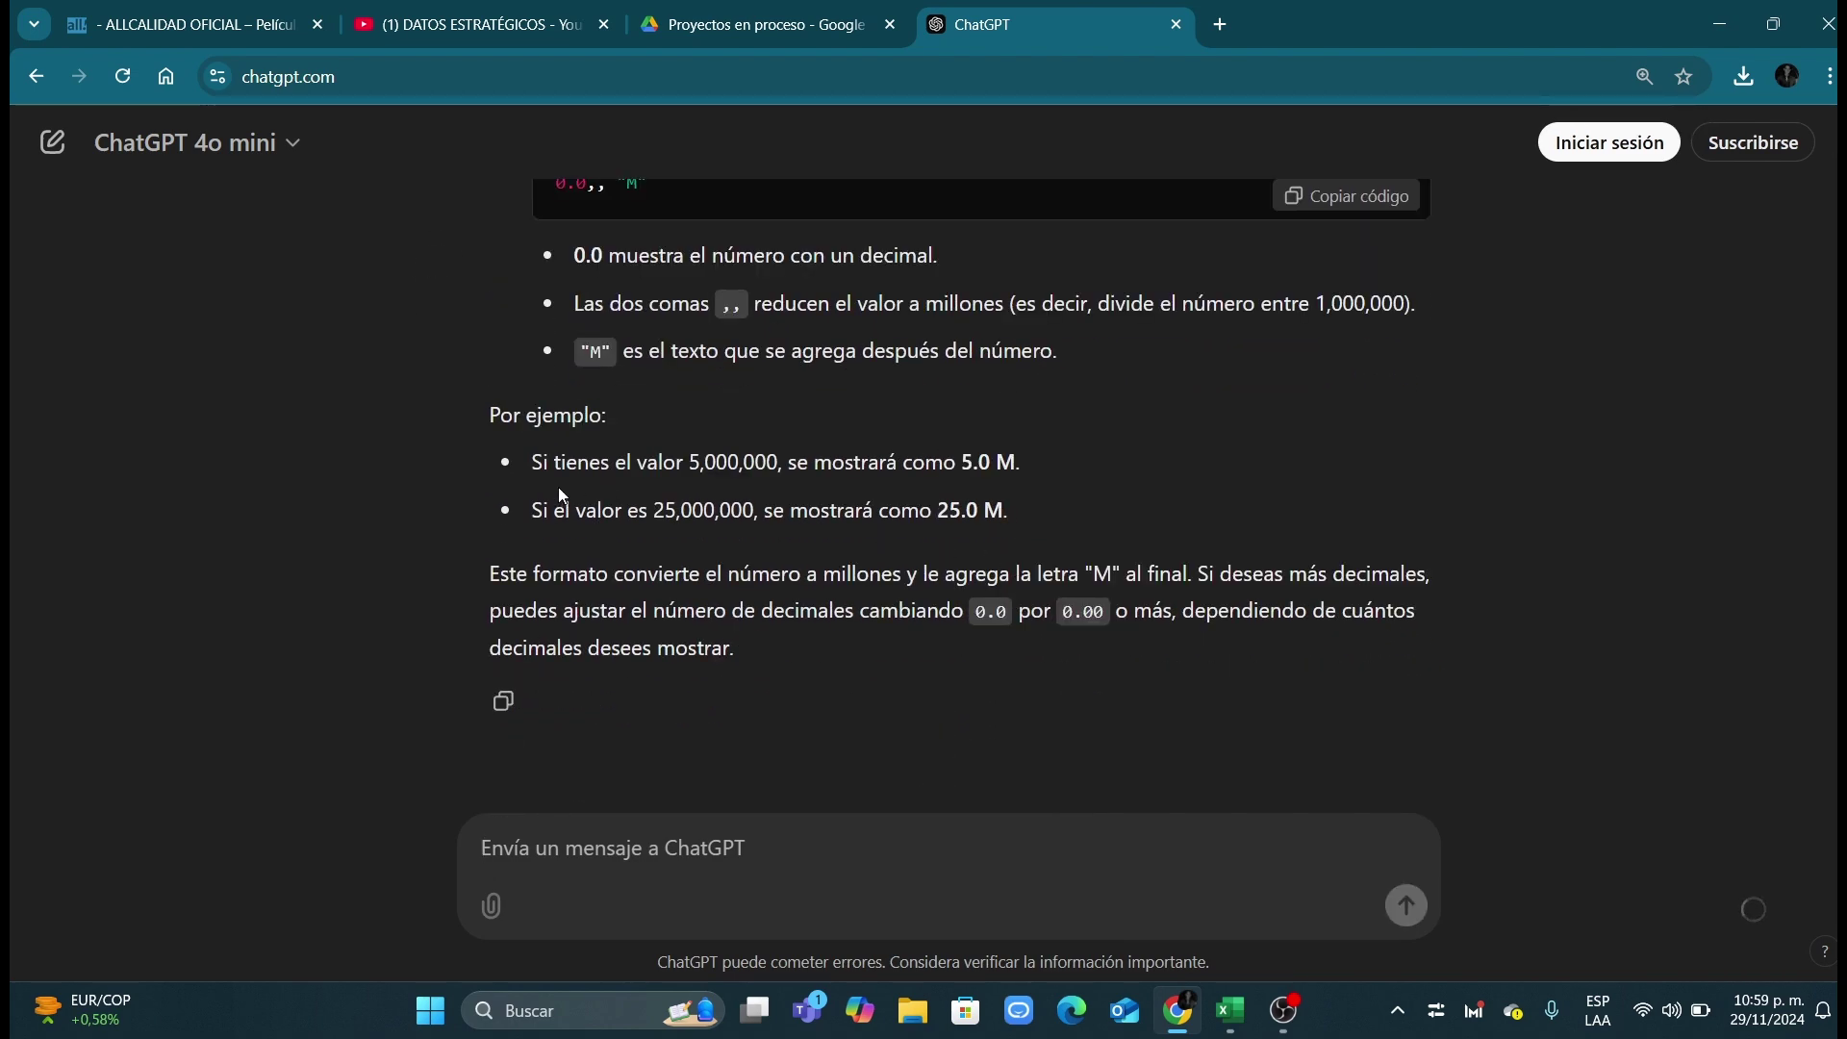
scroll(535, 441, up, 4)
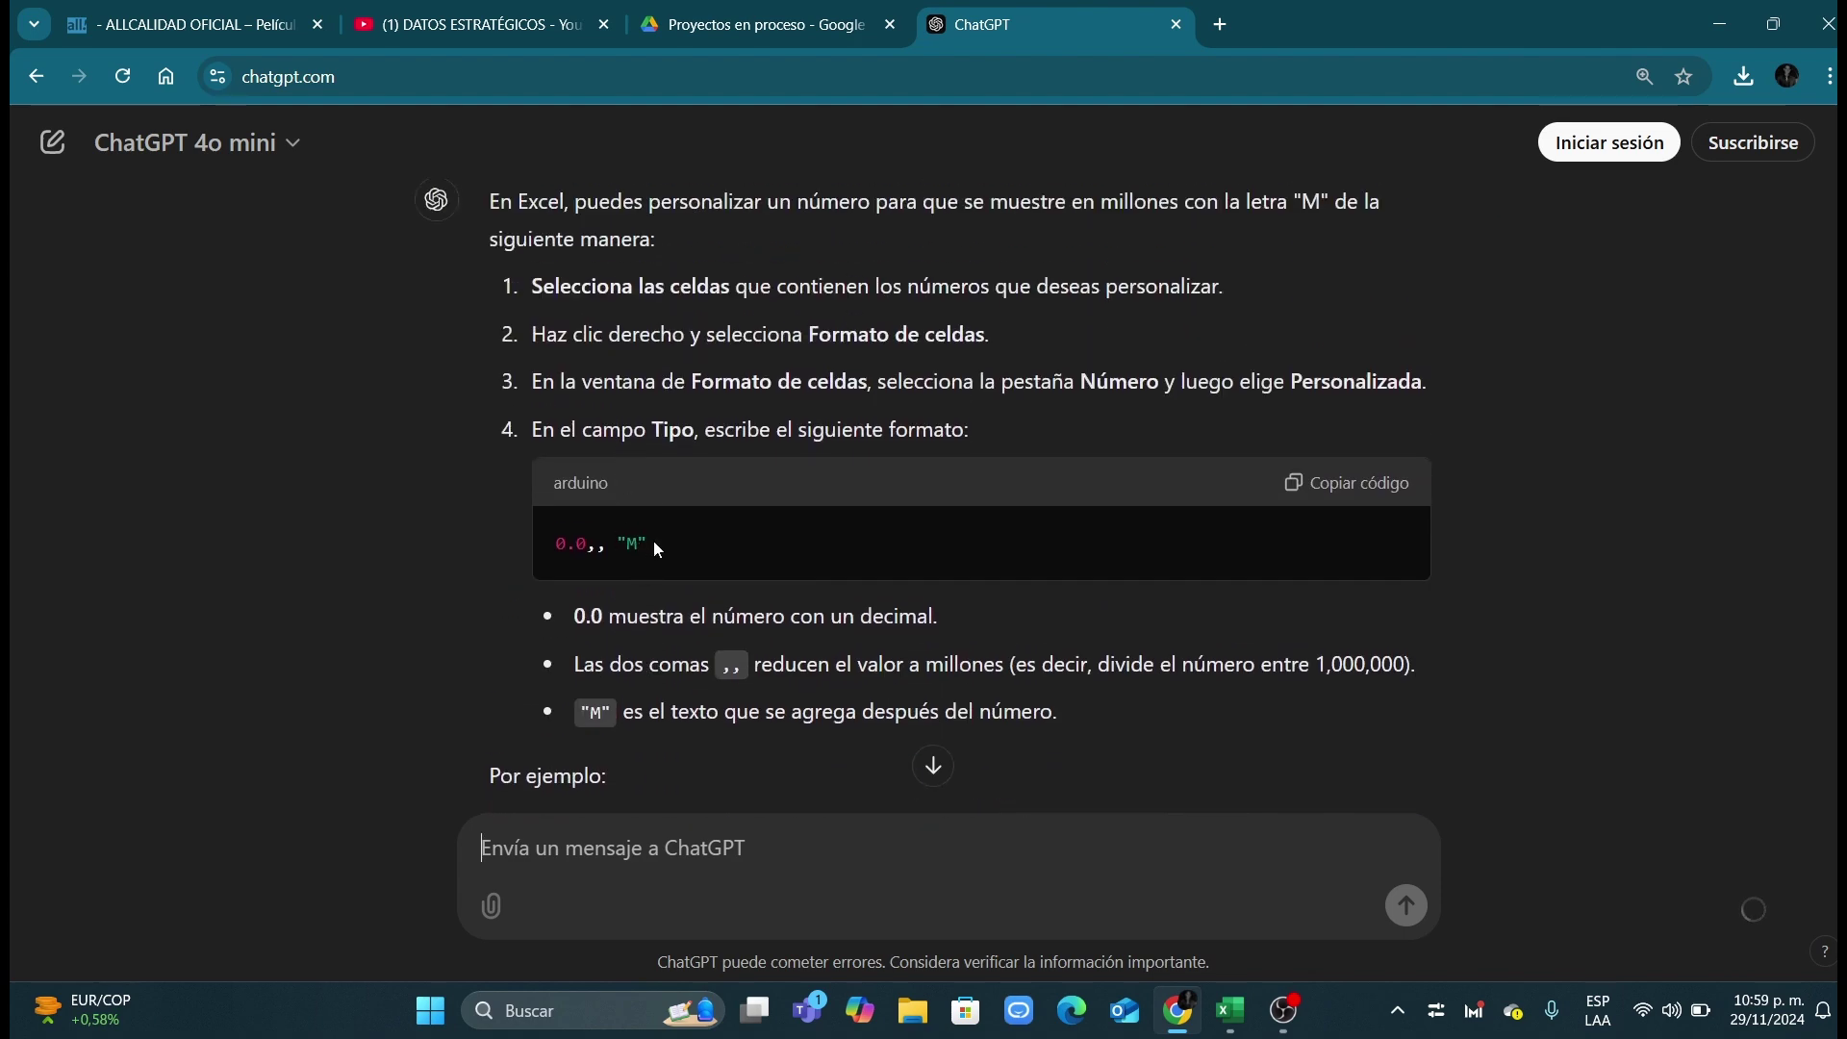
Step: Review the formatting instructions in ChatGPT's answer and copy the format code 0.0,, "M"
drag(658, 549, 558, 546)
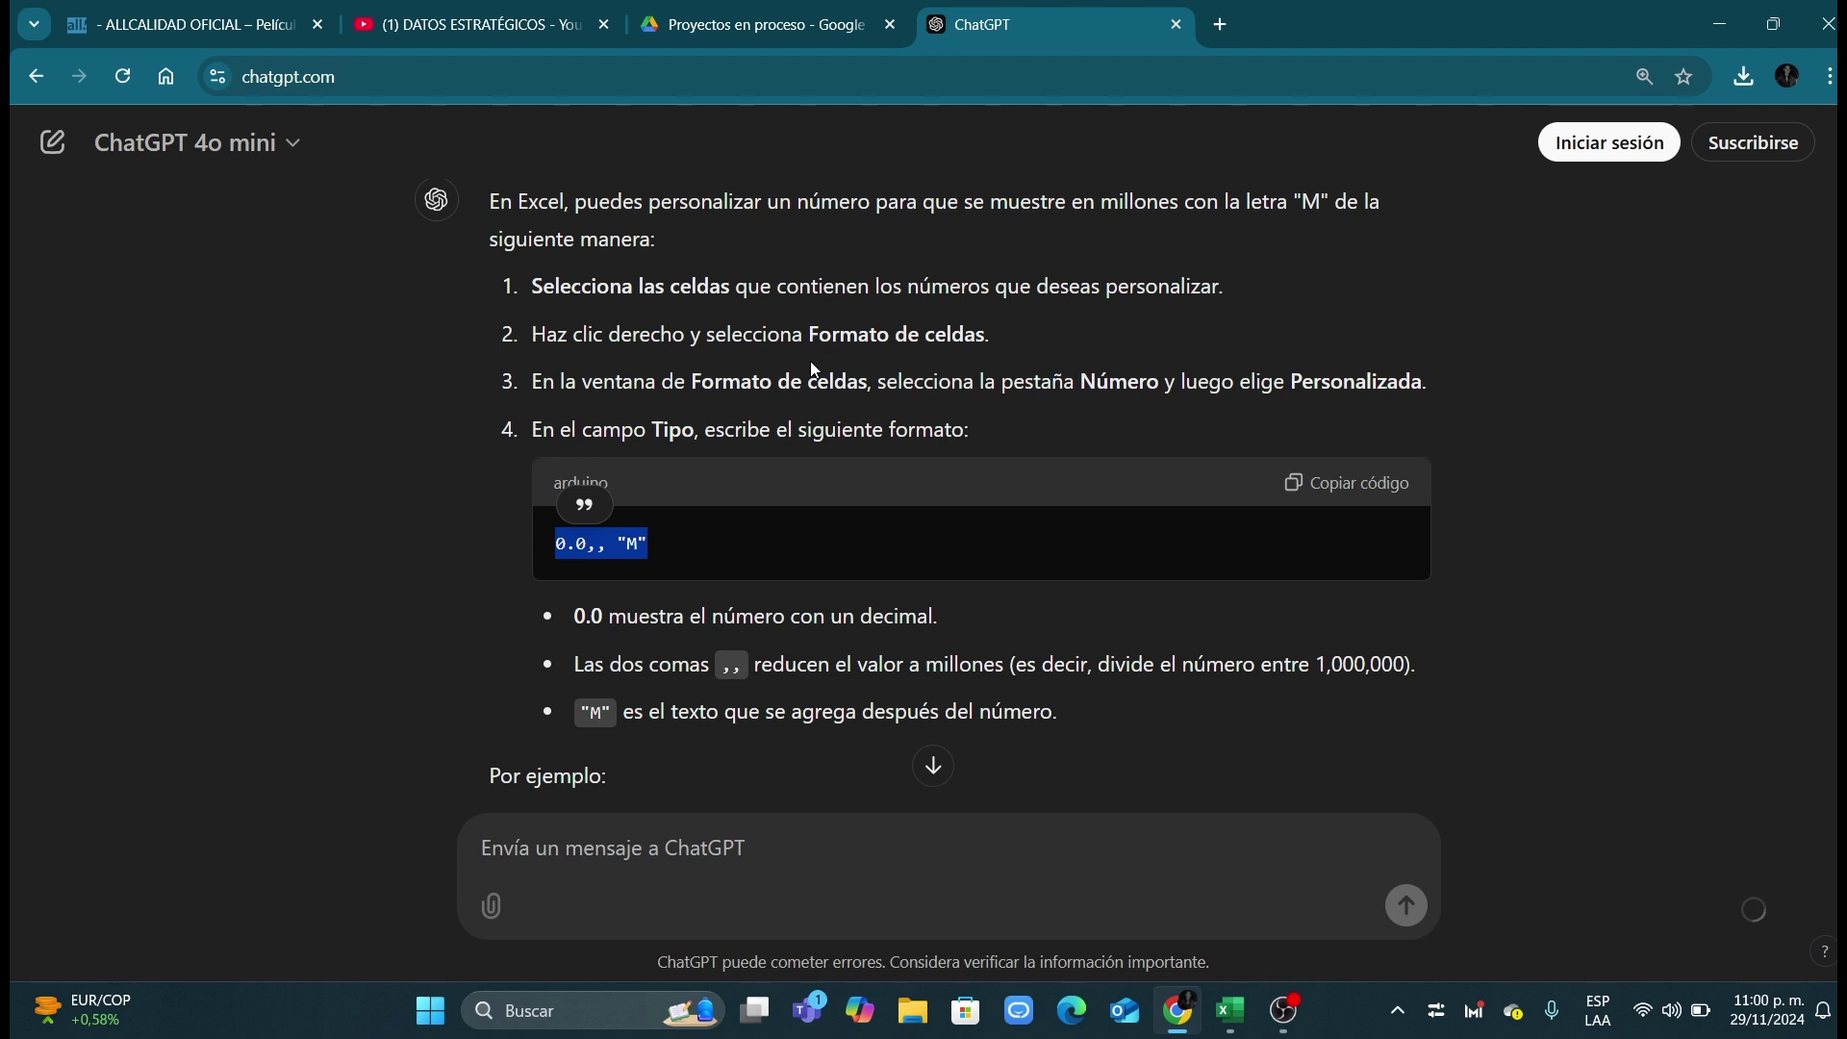
drag(568, 334, 994, 339)
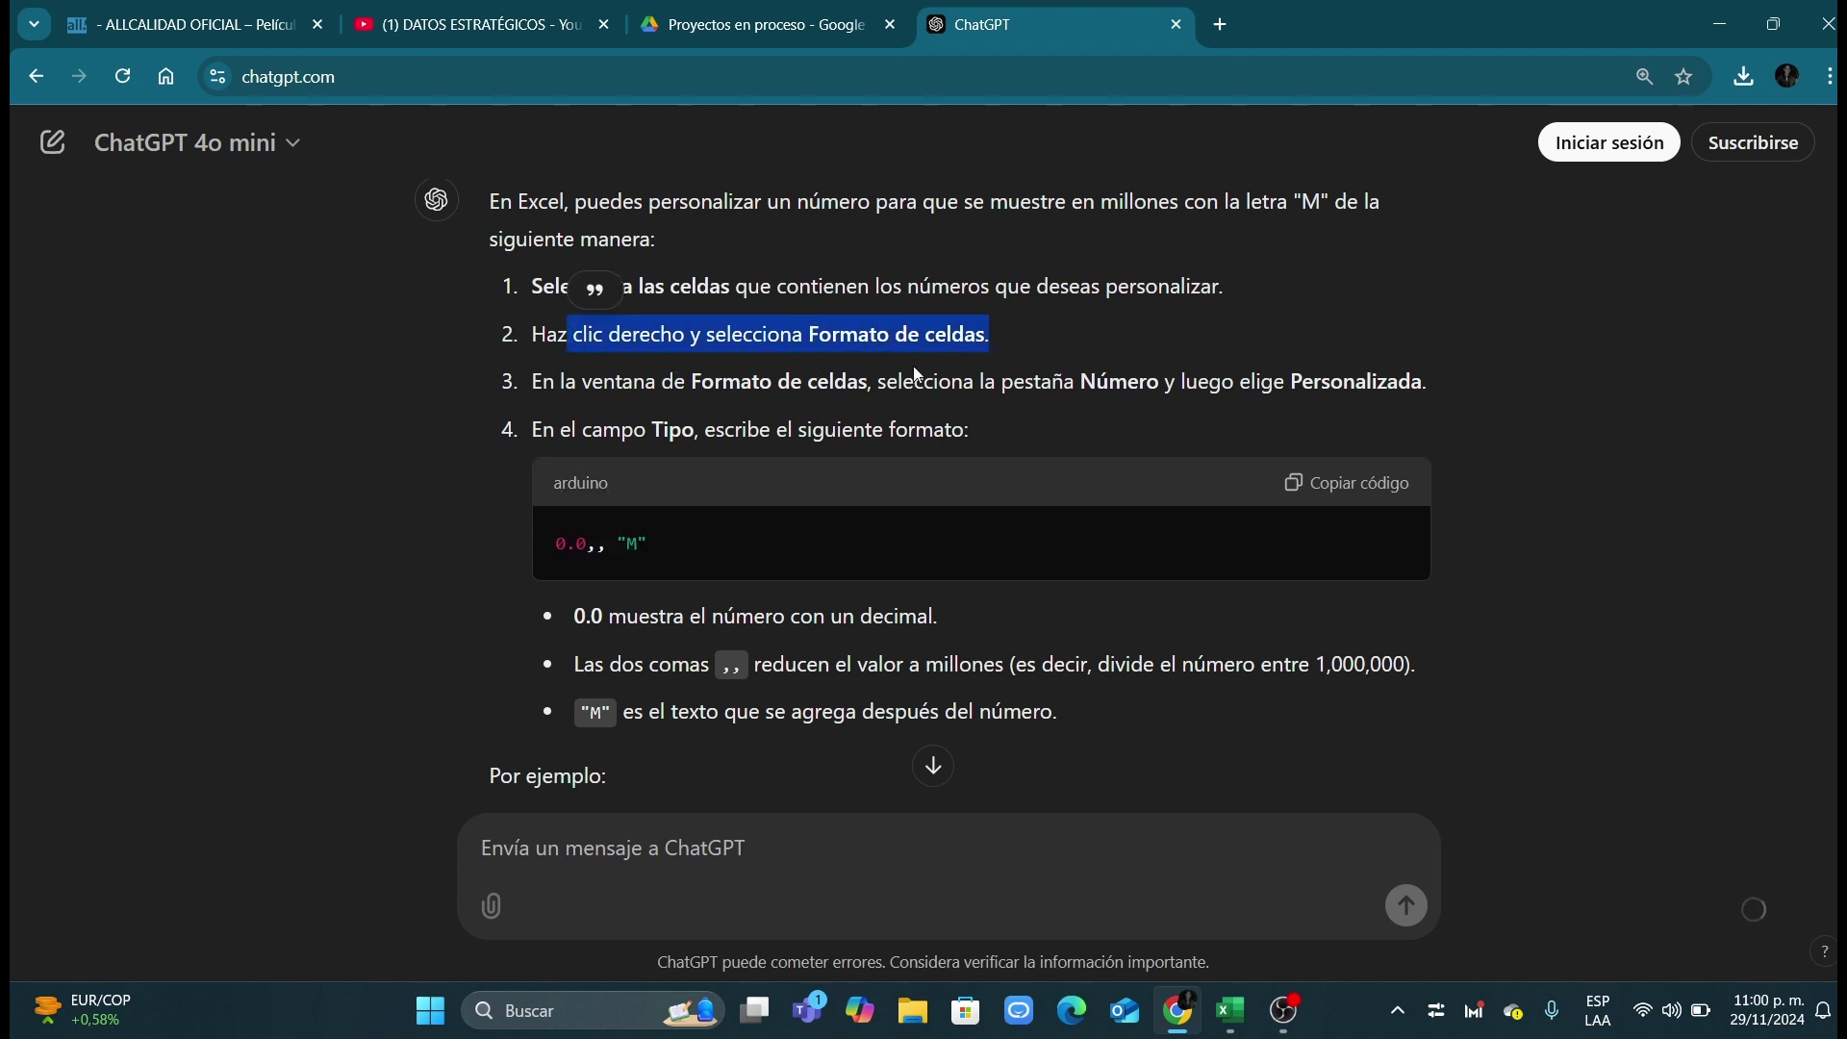
drag(538, 272, 1133, 277)
drag(536, 334, 1009, 339)
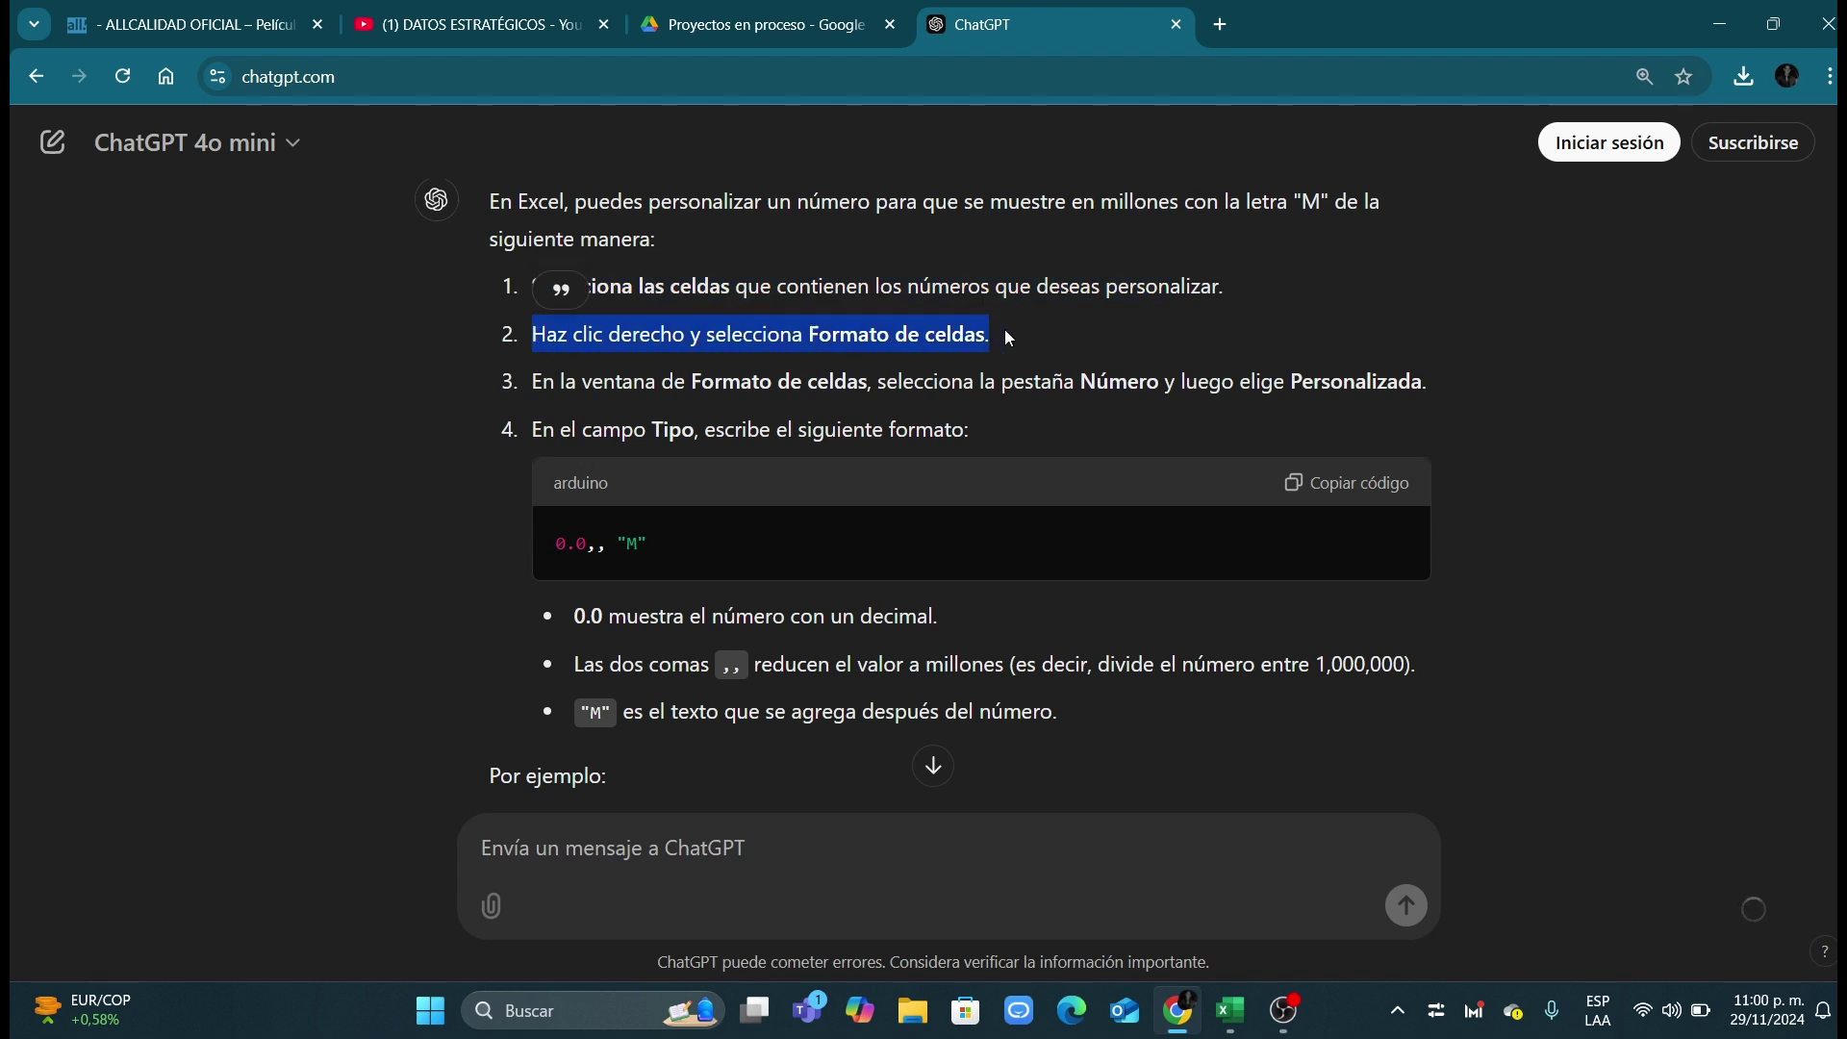
drag(553, 389, 1400, 385)
drag(678, 568, 529, 551)
key(ctrl+c)
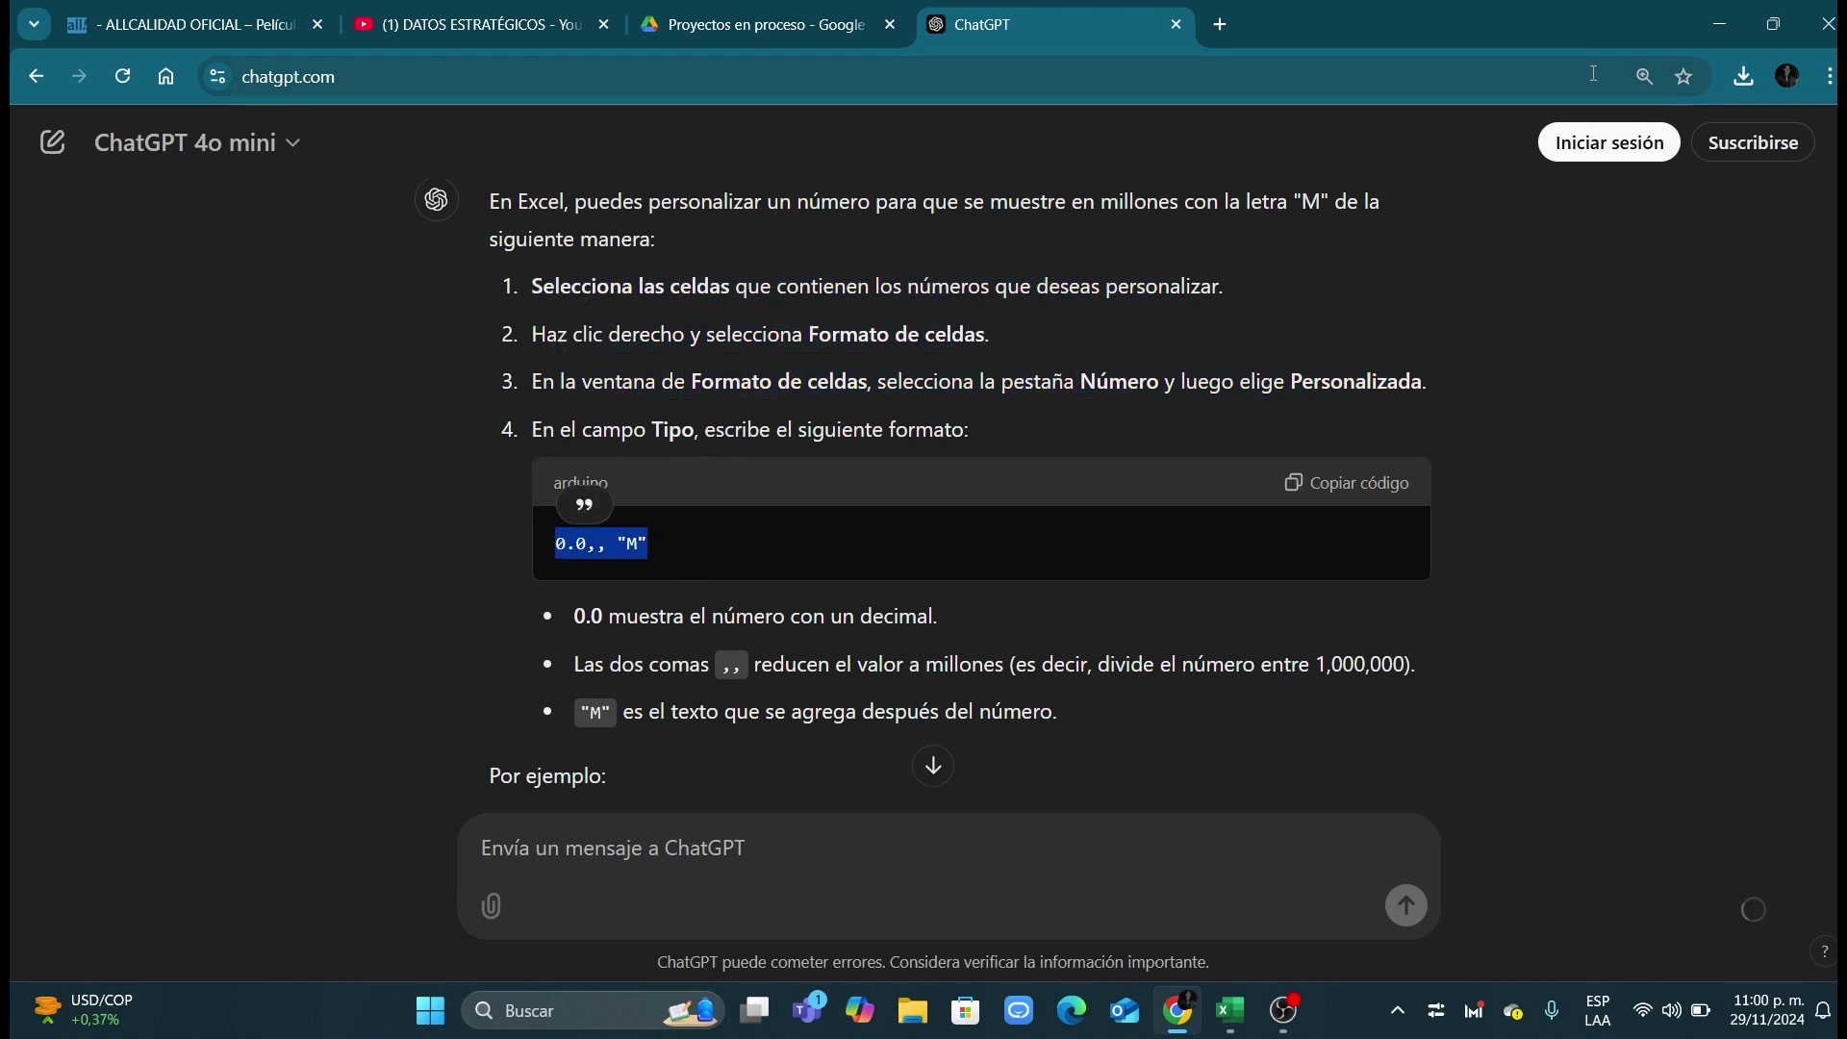
Step: Switch back to Excel and show all subtotals at the top of each group in the new Ingreso pivot table
key(alt+Tab)
click(1164, 557)
drag(770, 636, 759, 794)
click(481, 693)
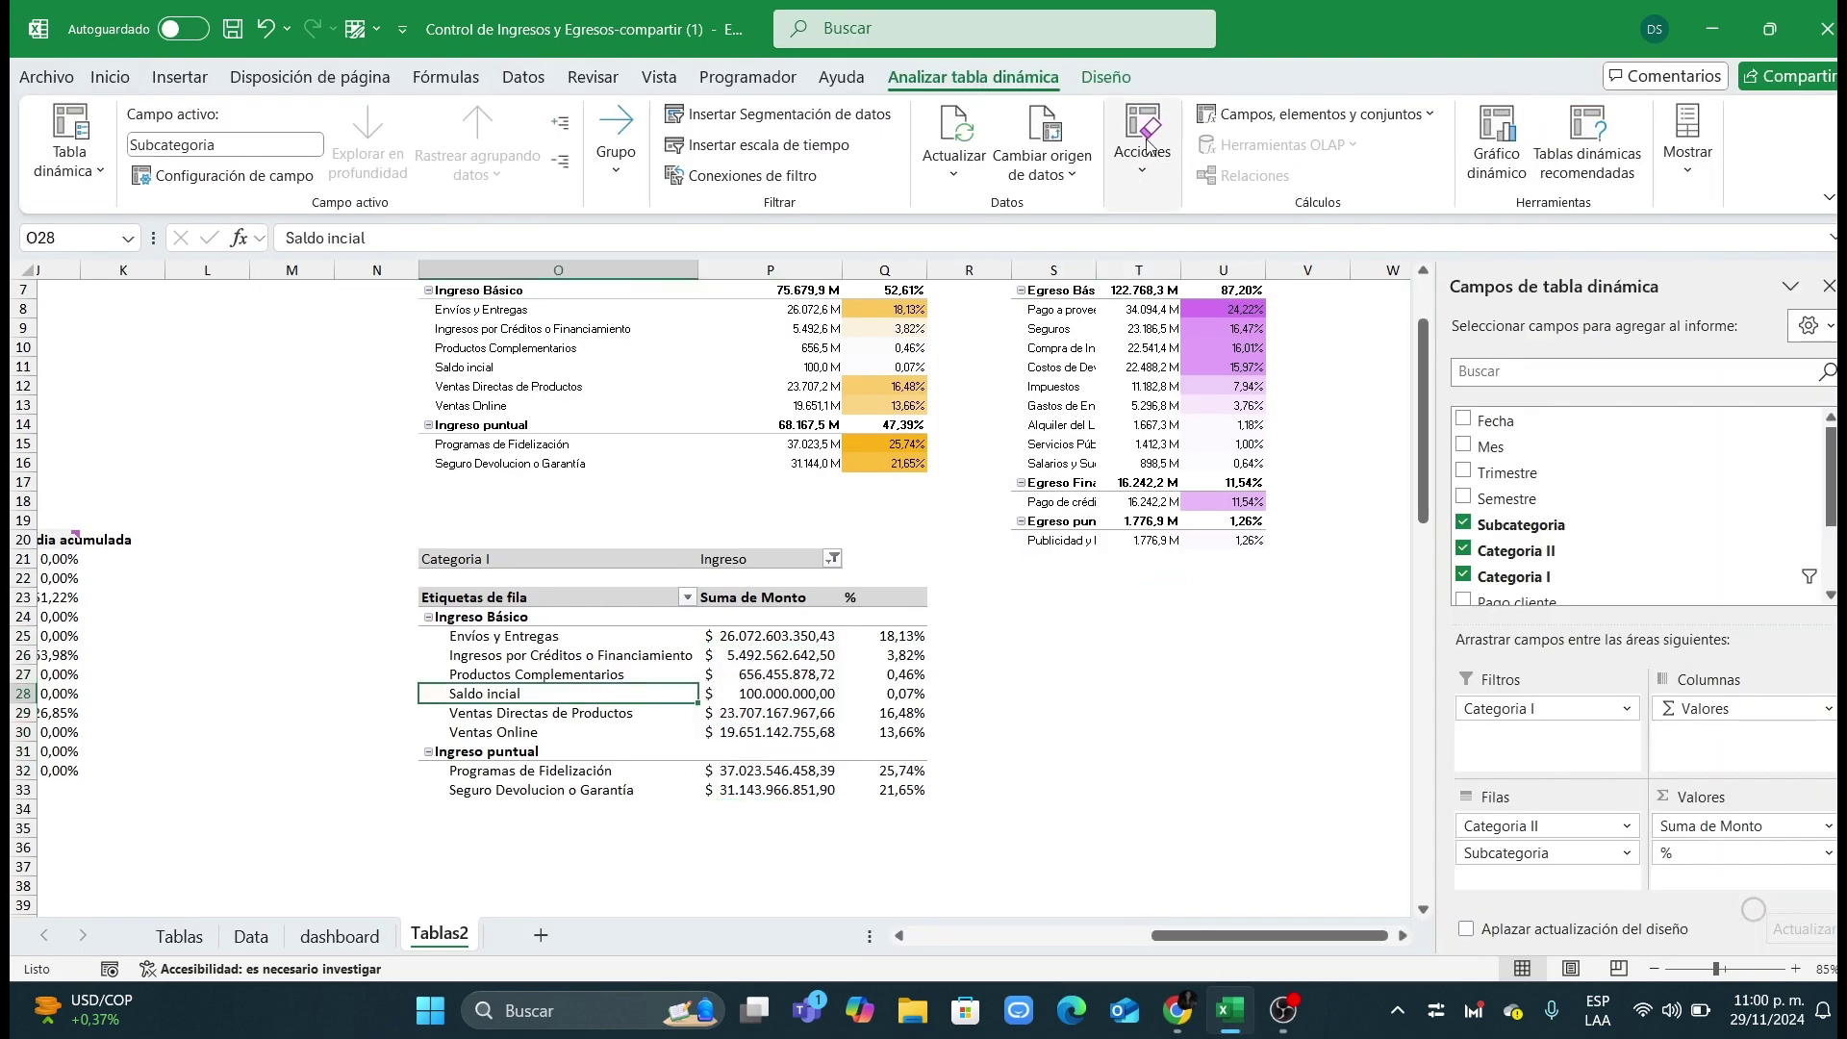
click(1106, 77)
click(960, 77)
click(1107, 77)
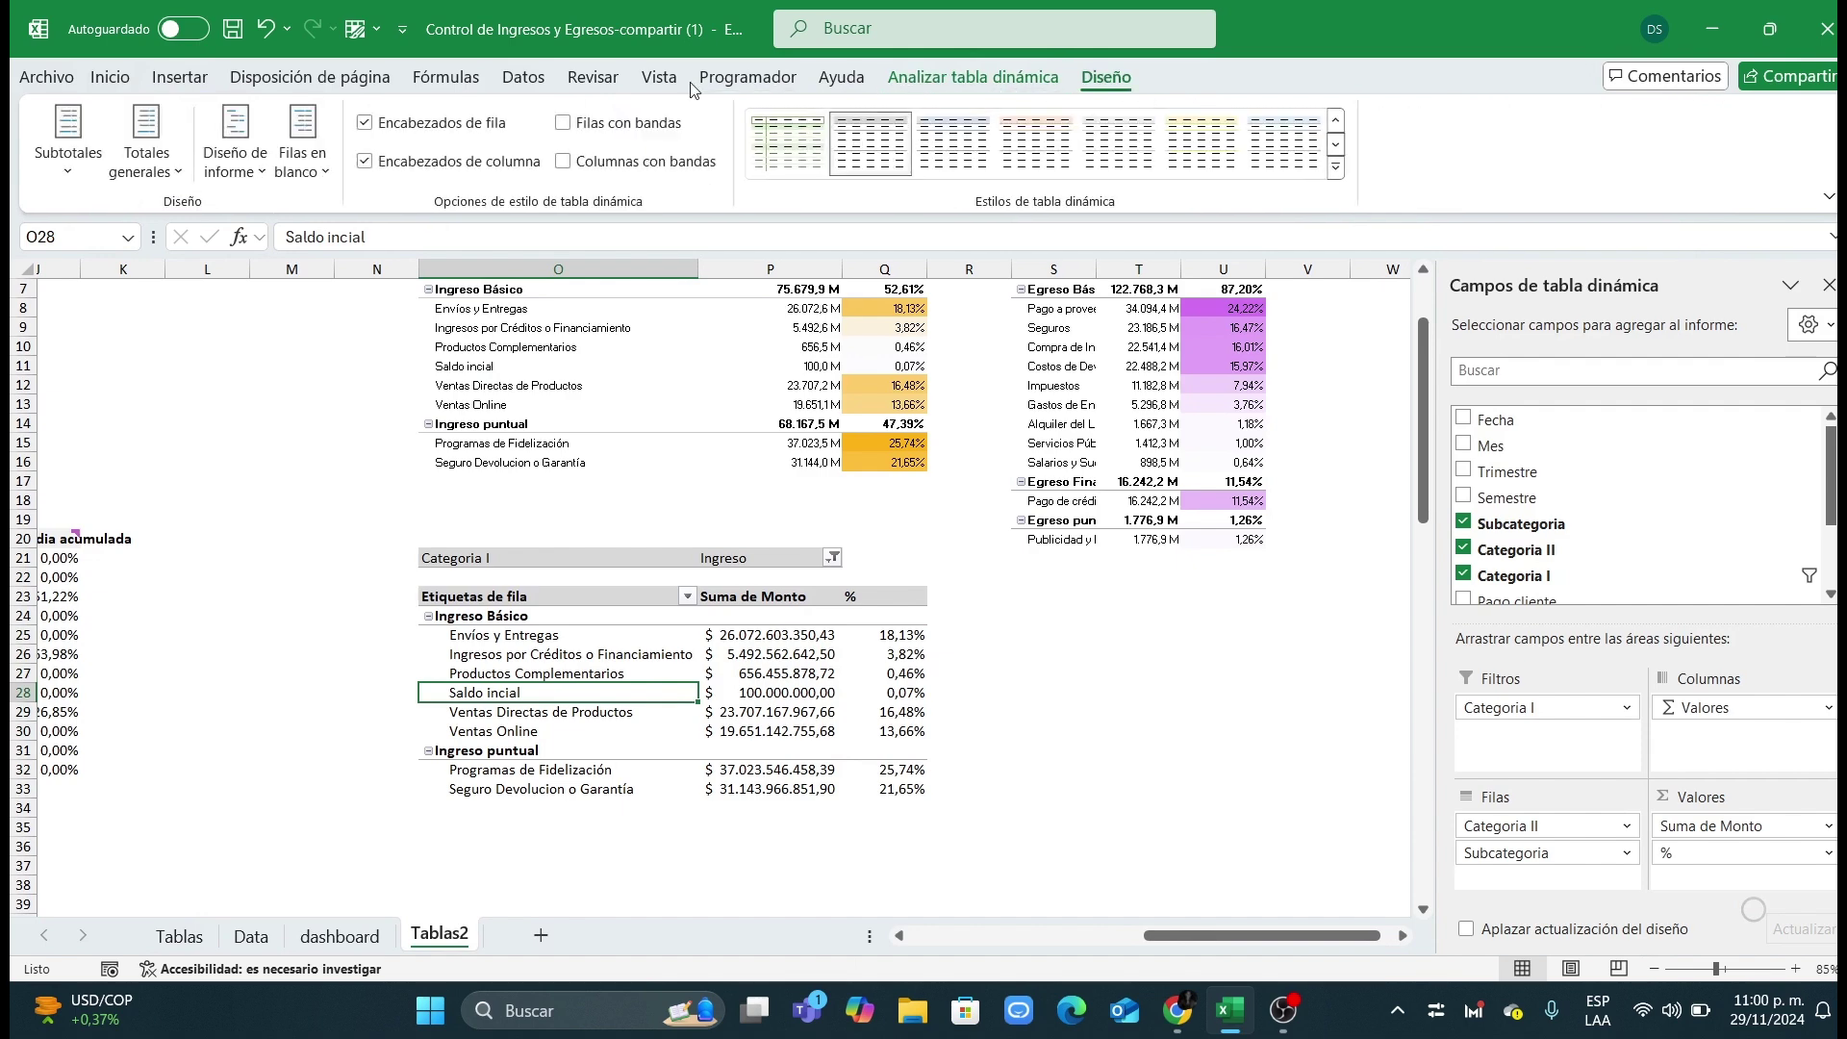
click(63, 154)
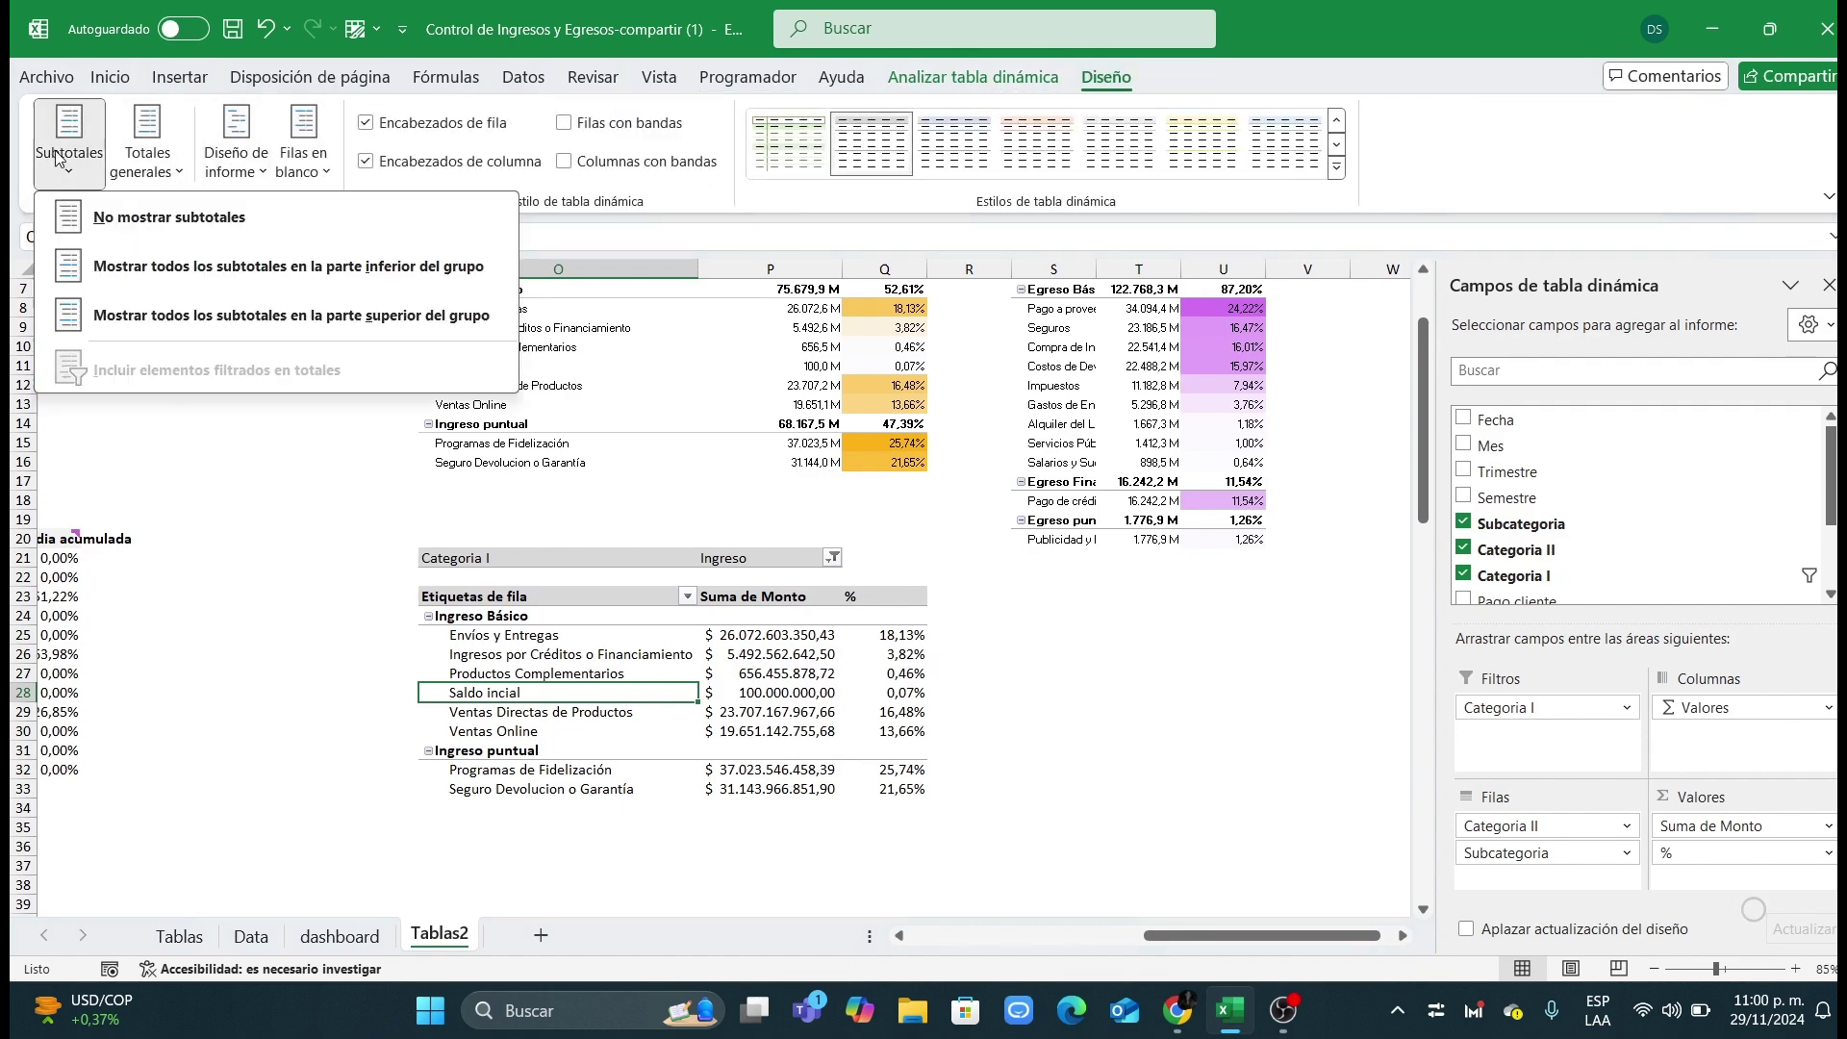
click(154, 318)
click(775, 698)
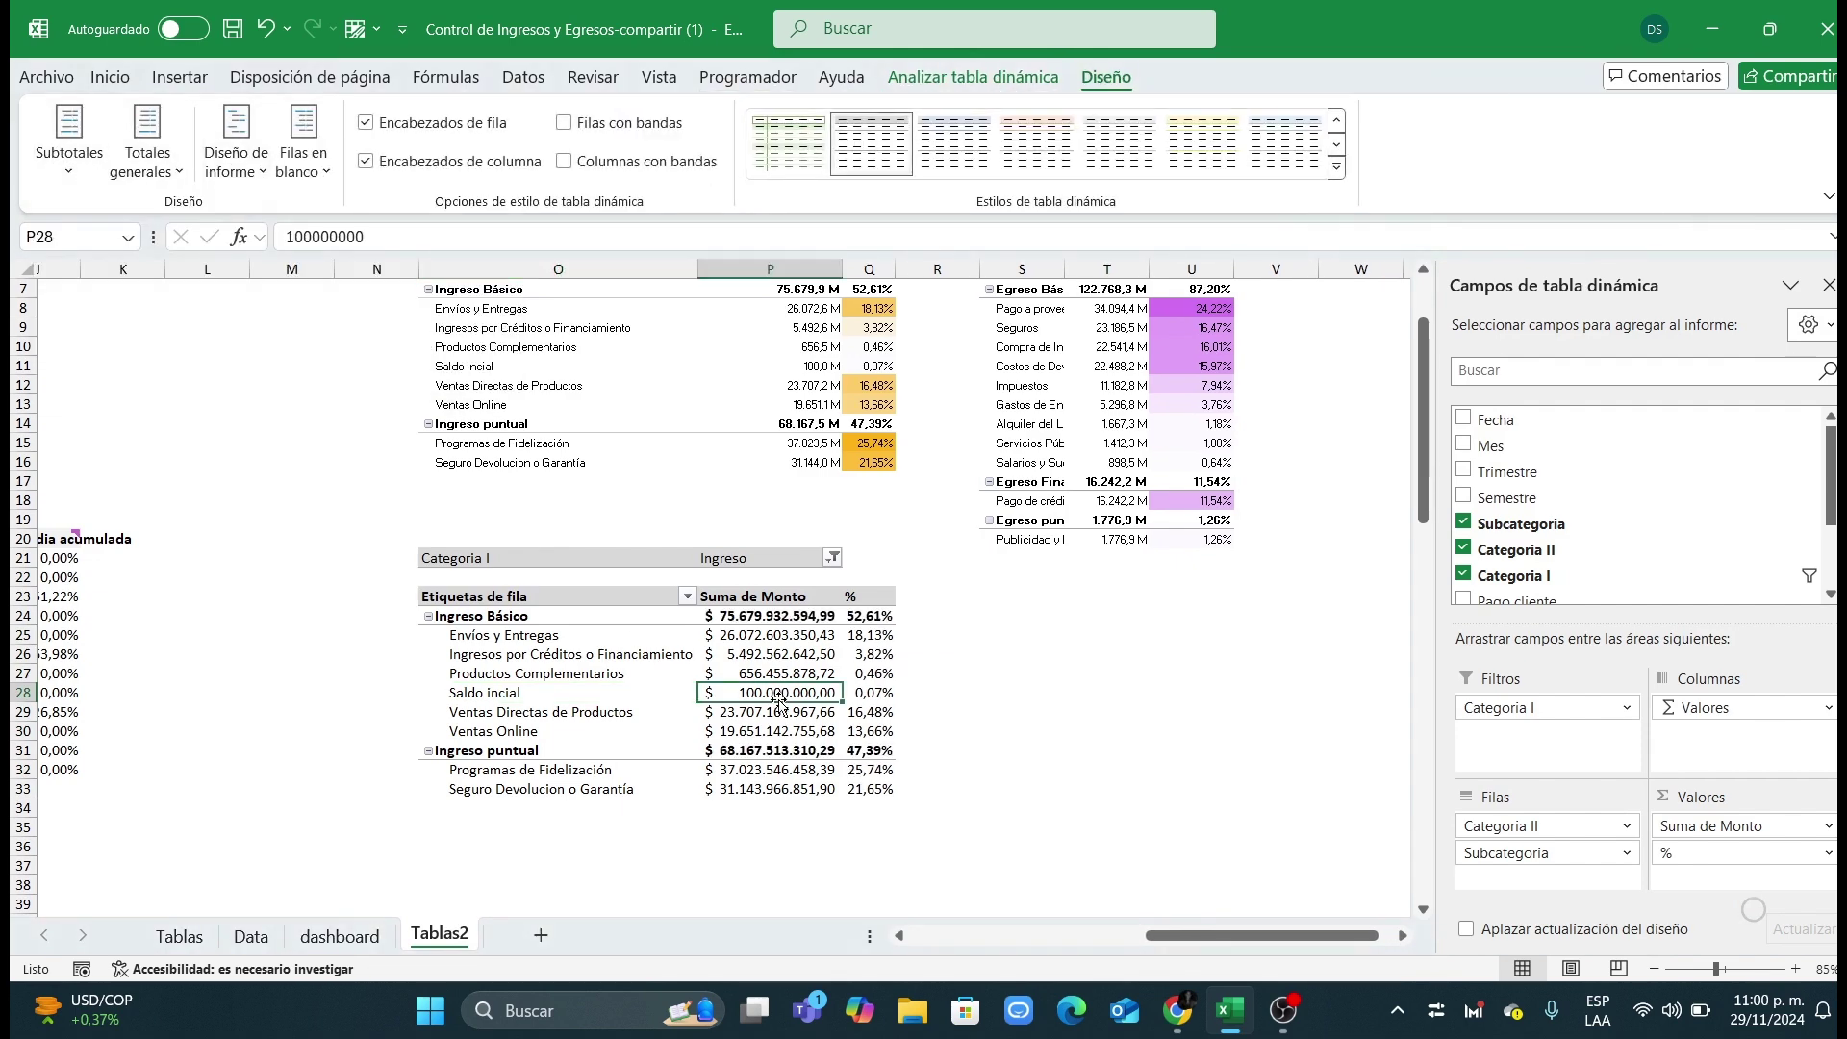
Step: Apply the copied custom number format 0.0,, "M" to the Suma de Monto amounts in P24:P33
drag(746, 621, 746, 781)
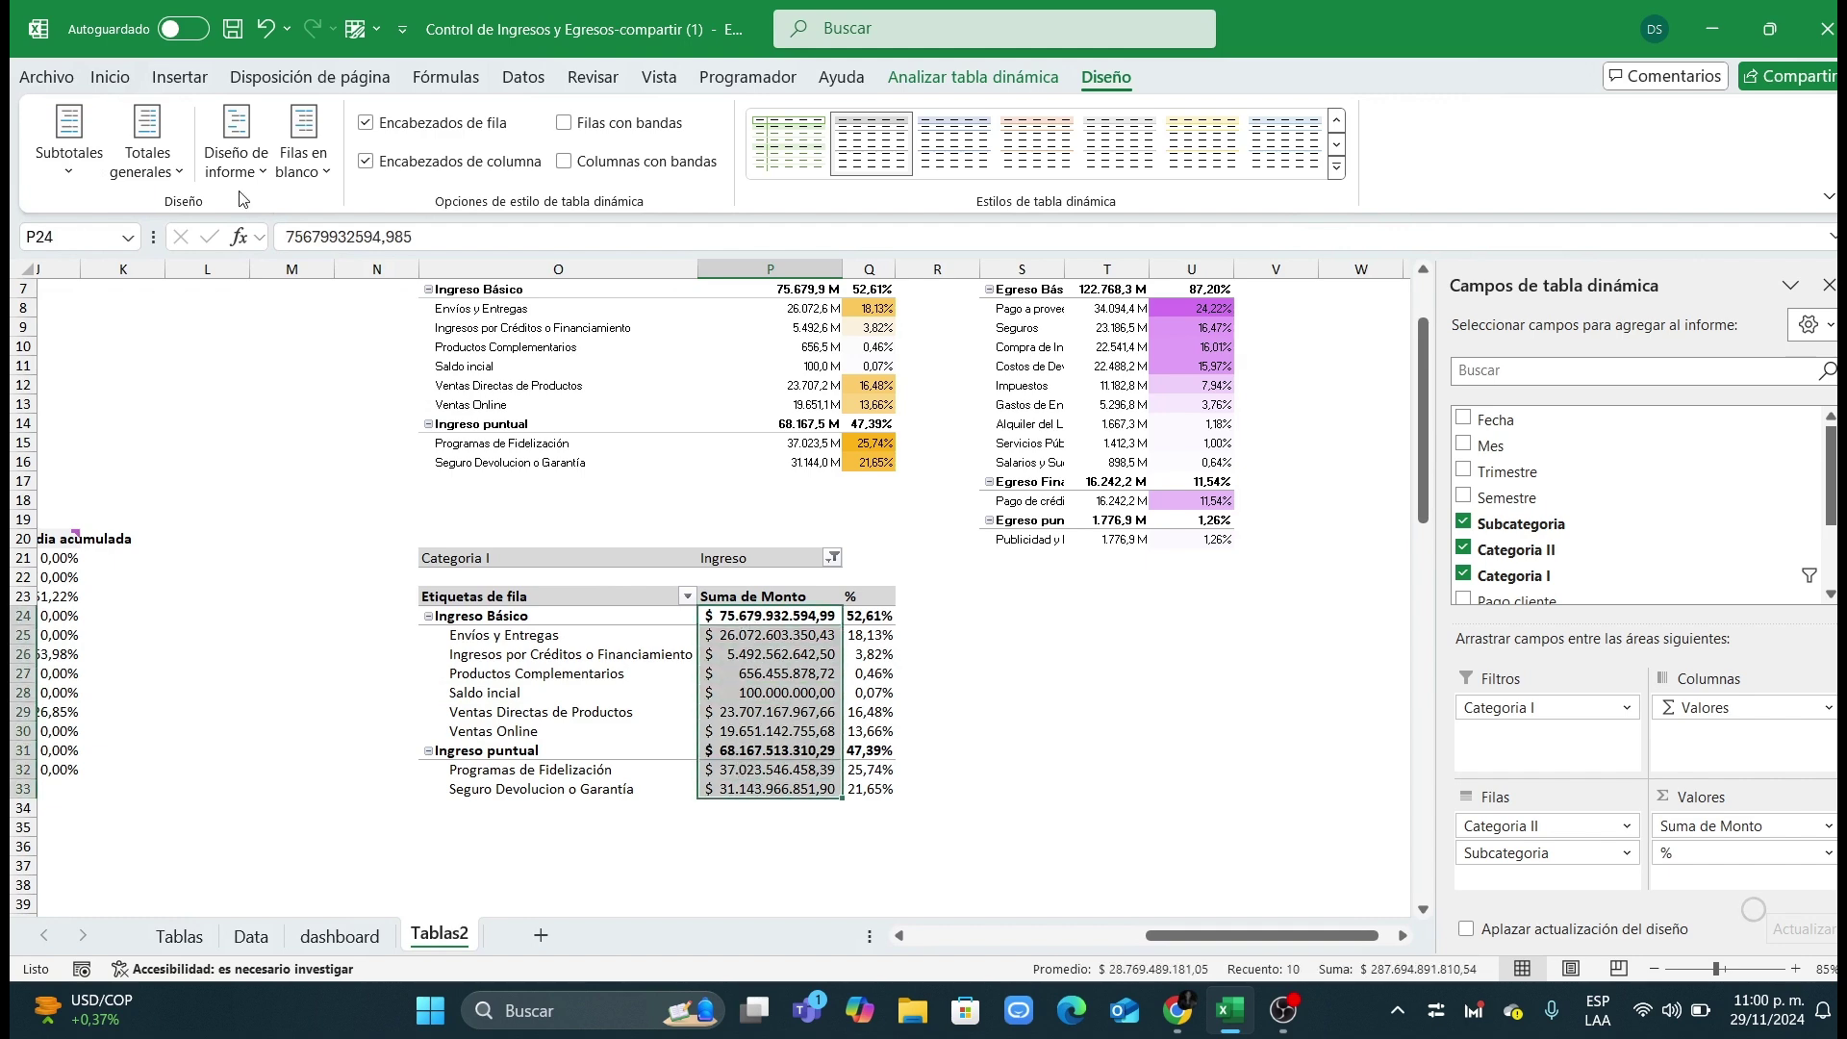
click(108, 77)
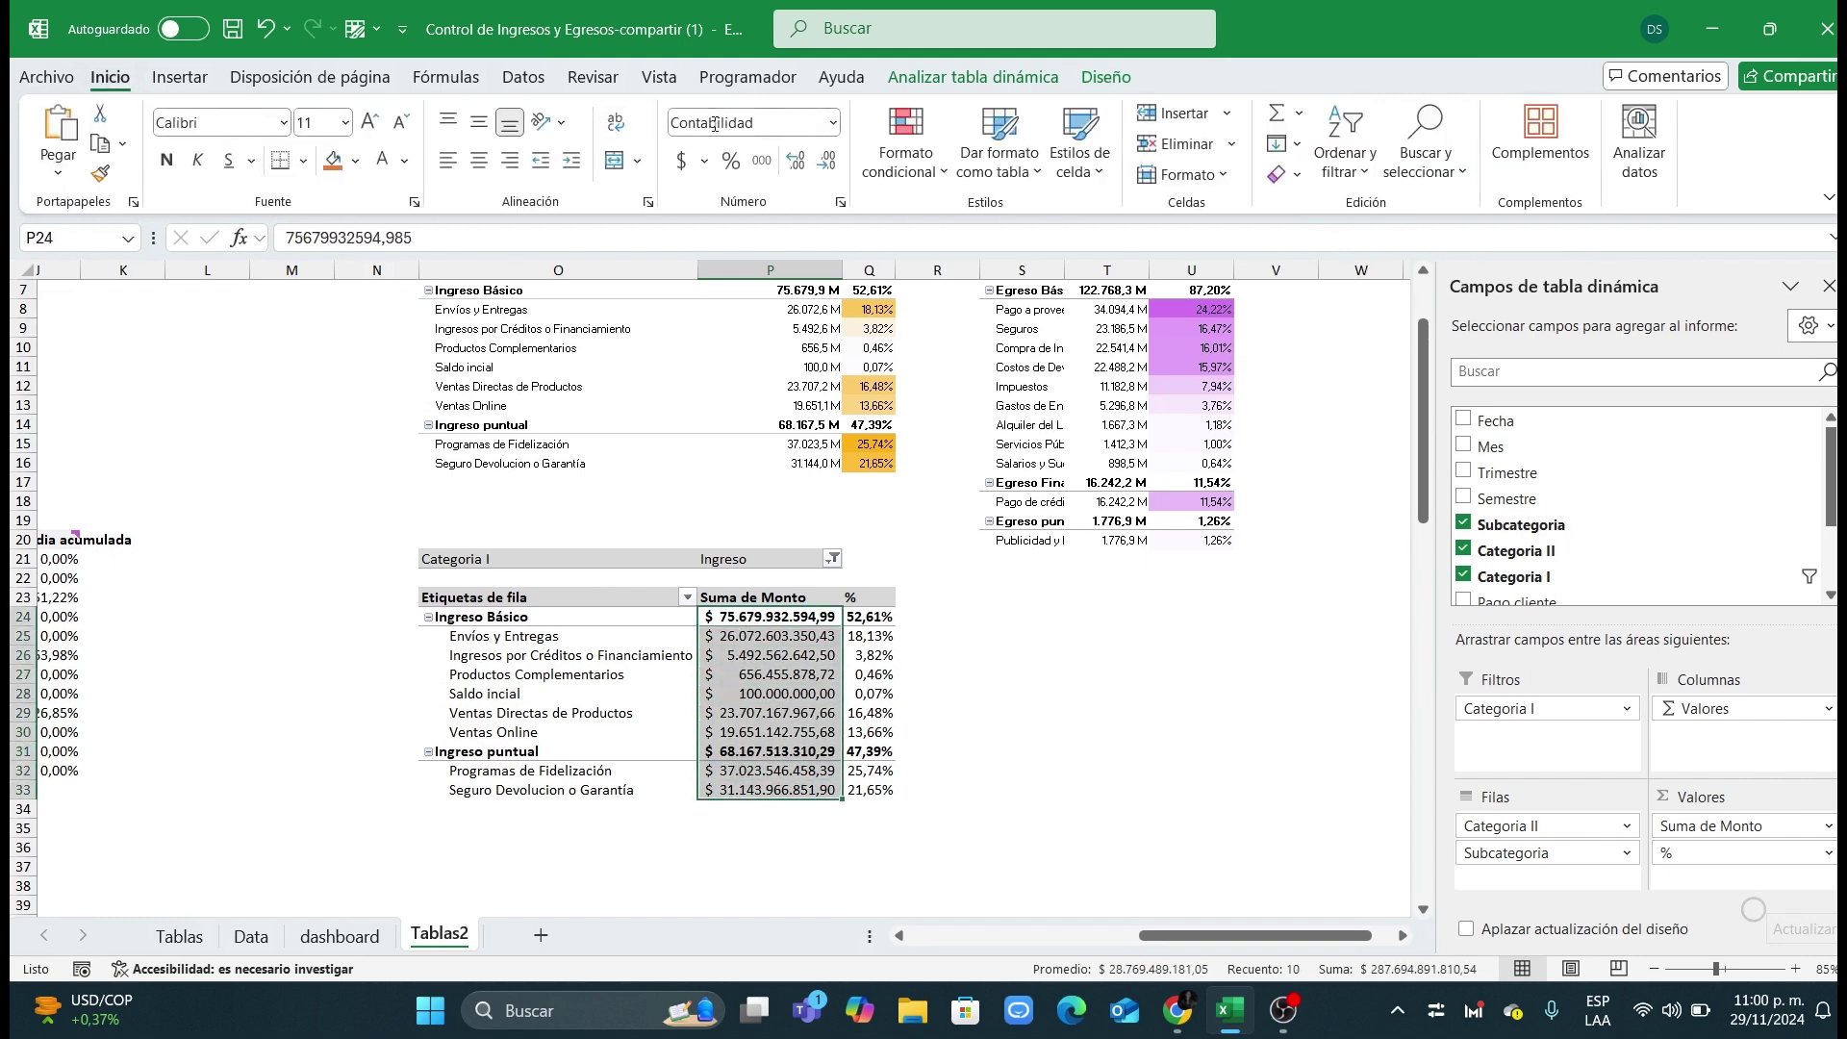
click(834, 132)
click(765, 741)
click(1137, 659)
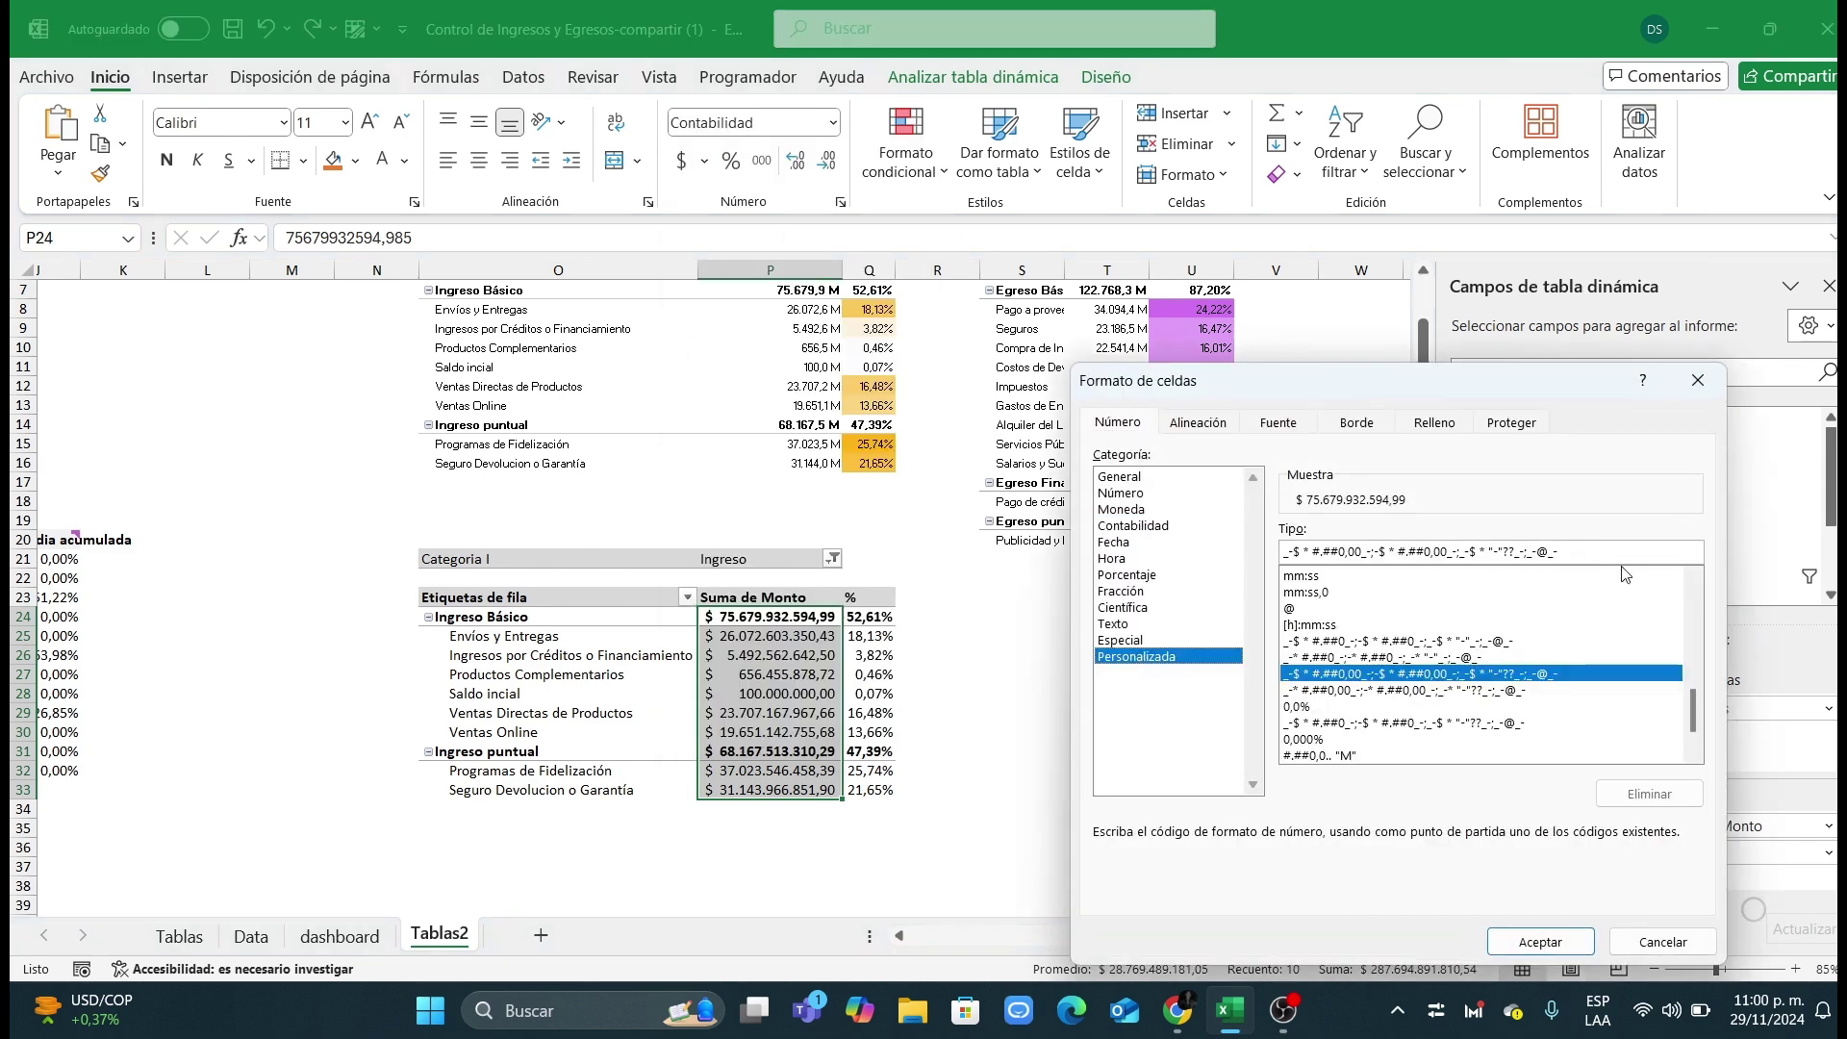
drag(1559, 551, 1139, 551)
key(ctrl+v)
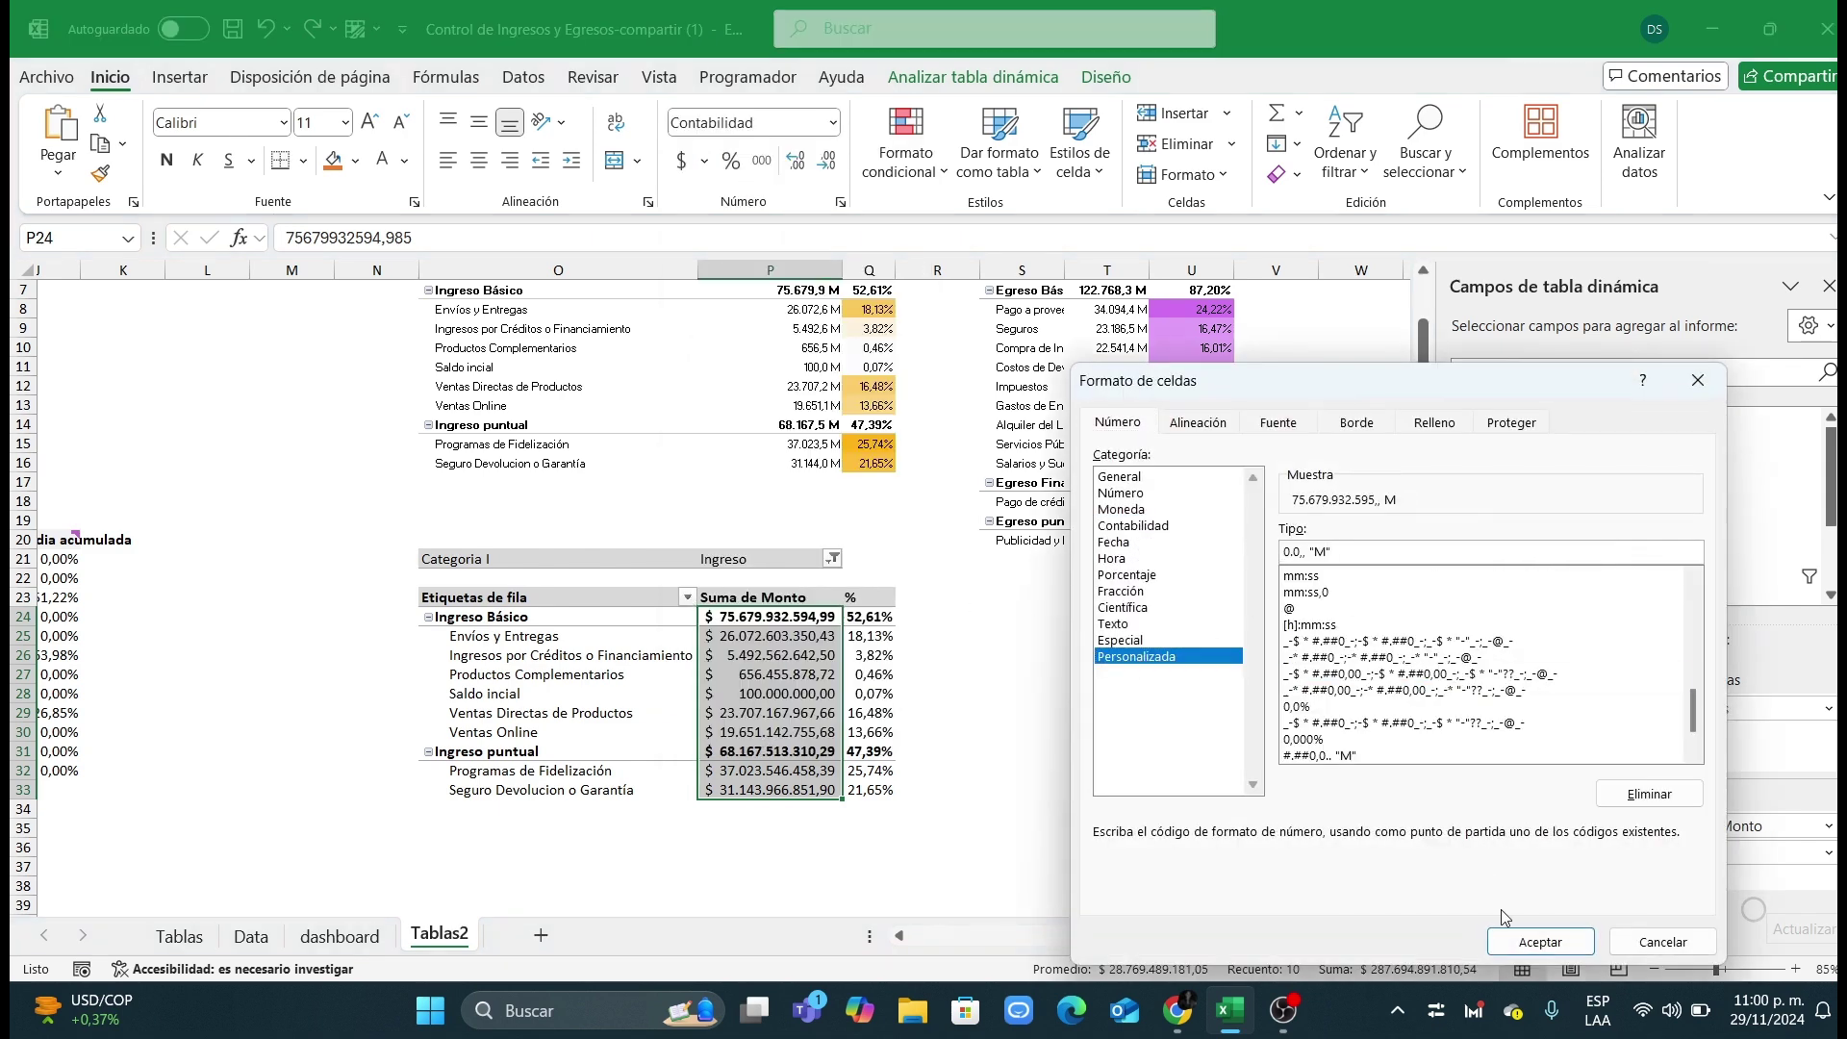
click(1530, 940)
drag(770, 694, 770, 675)
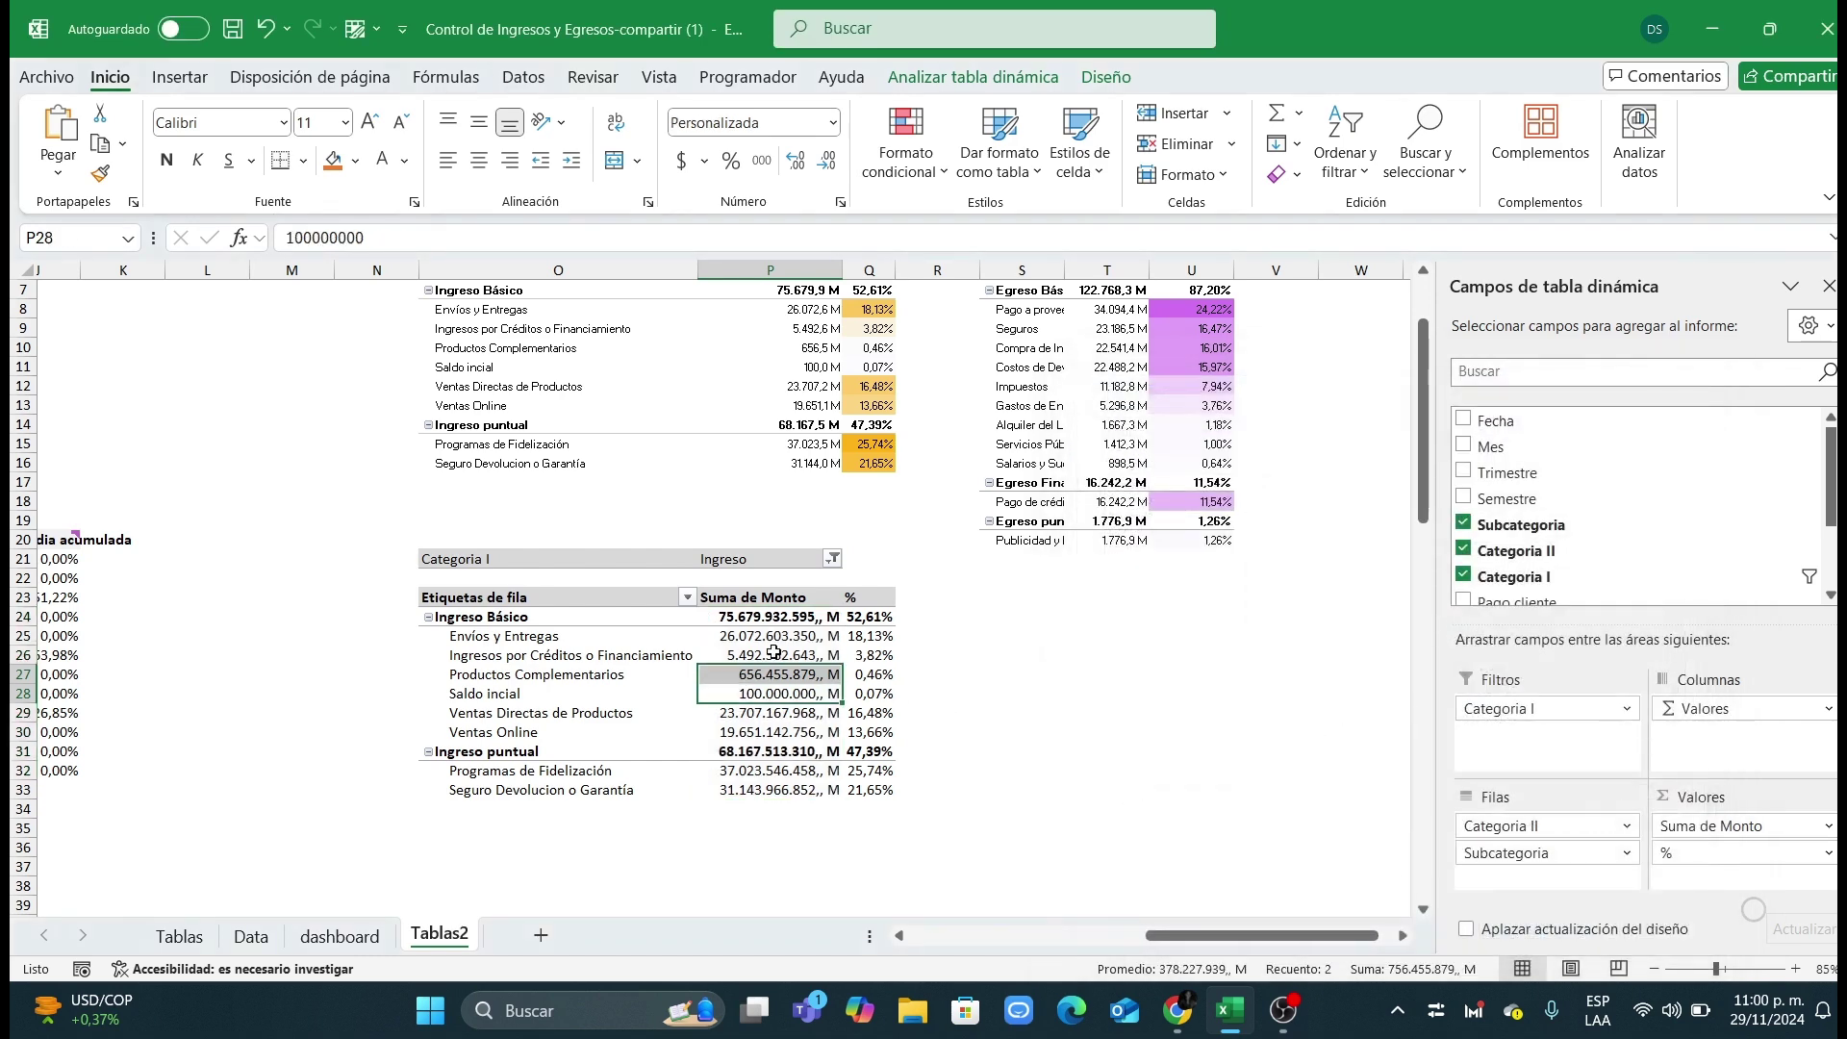
click(774, 653)
mouse_move(1180, 1014)
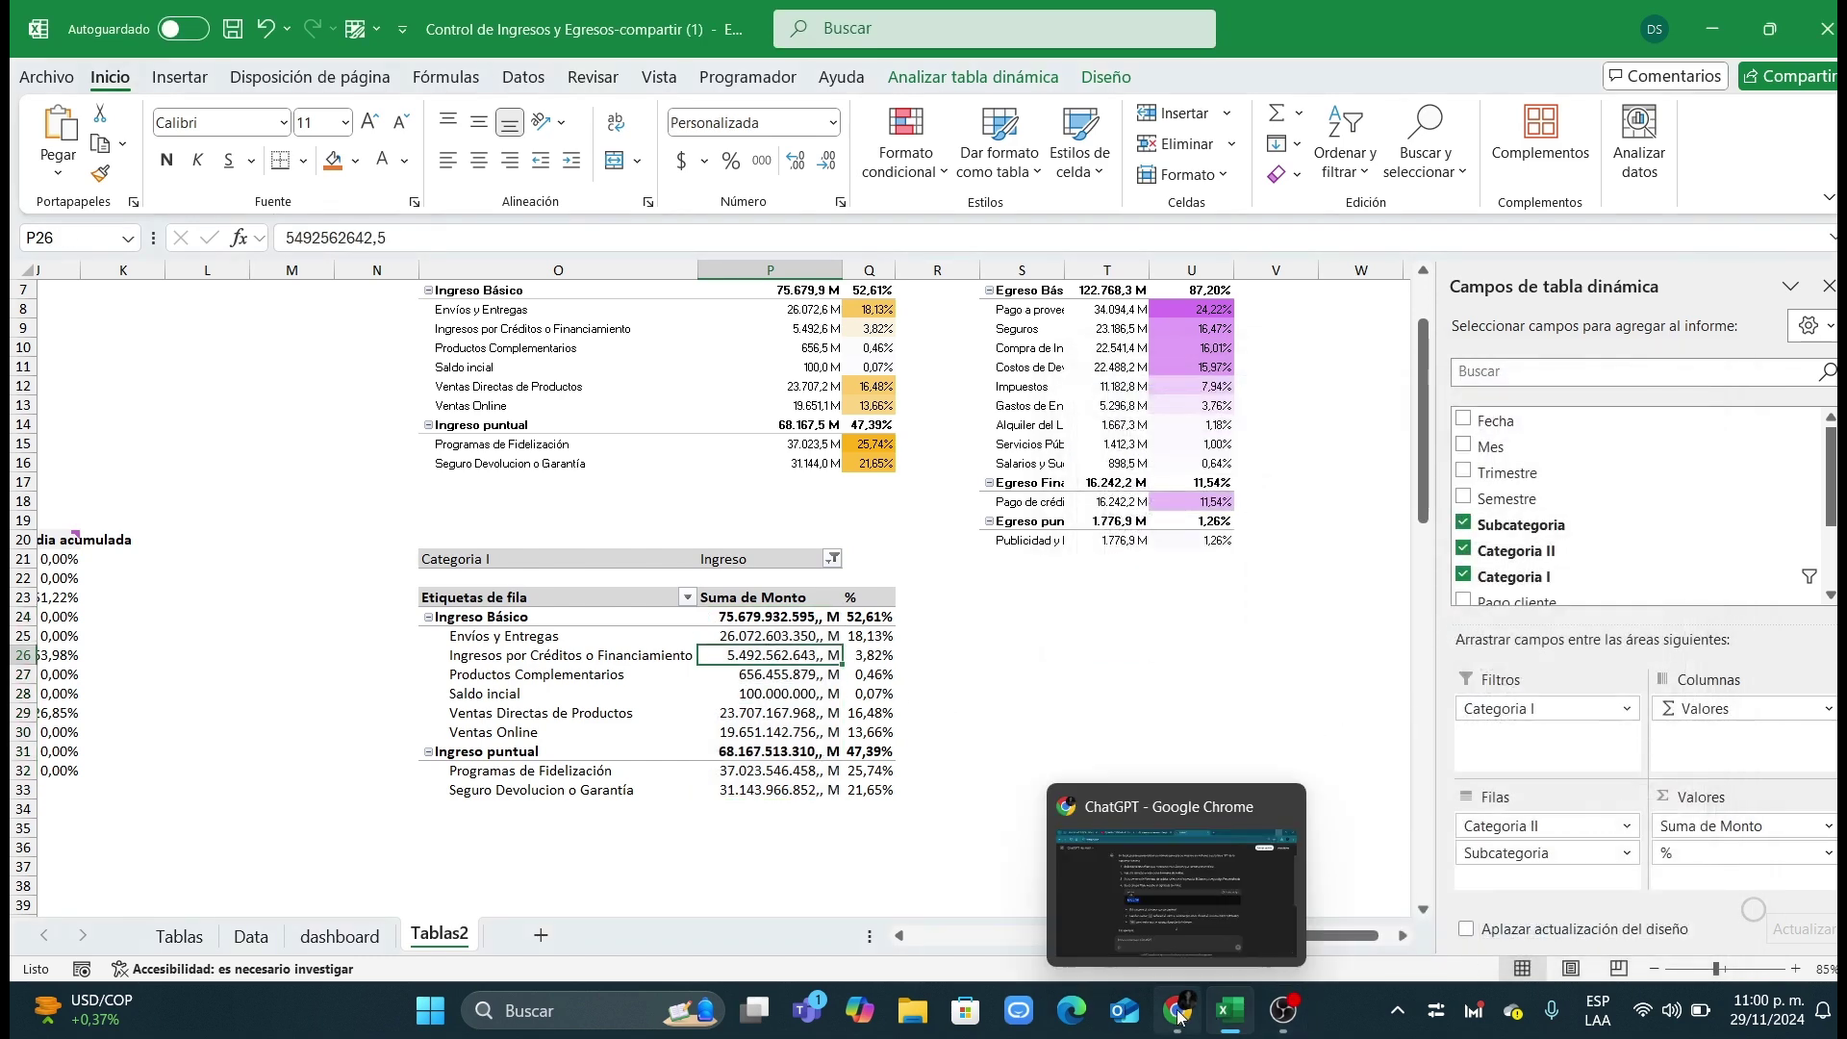
Step: Apply the custom number format #.##0,0.. "M" to the Suma de Monto amounts in P24:P33
click(1285, 1020)
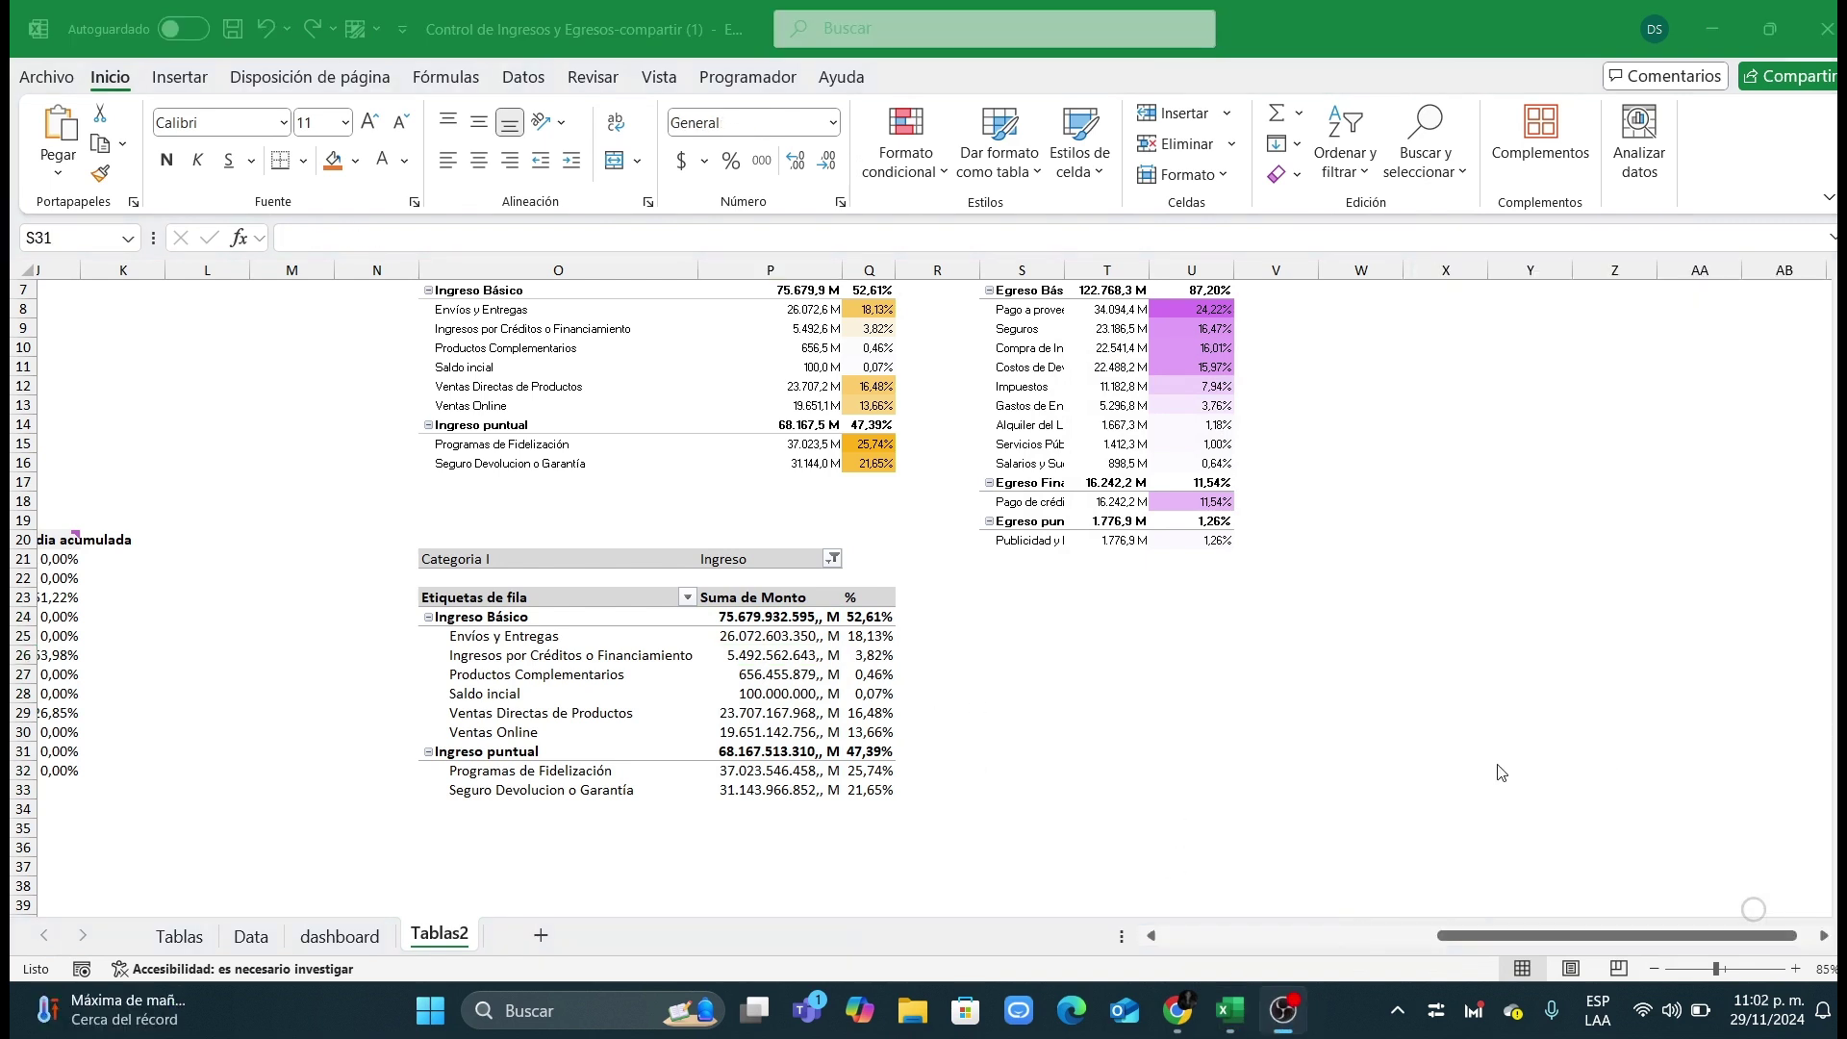
mouse_move(1282, 1033)
drag(775, 616, 781, 789)
click(833, 122)
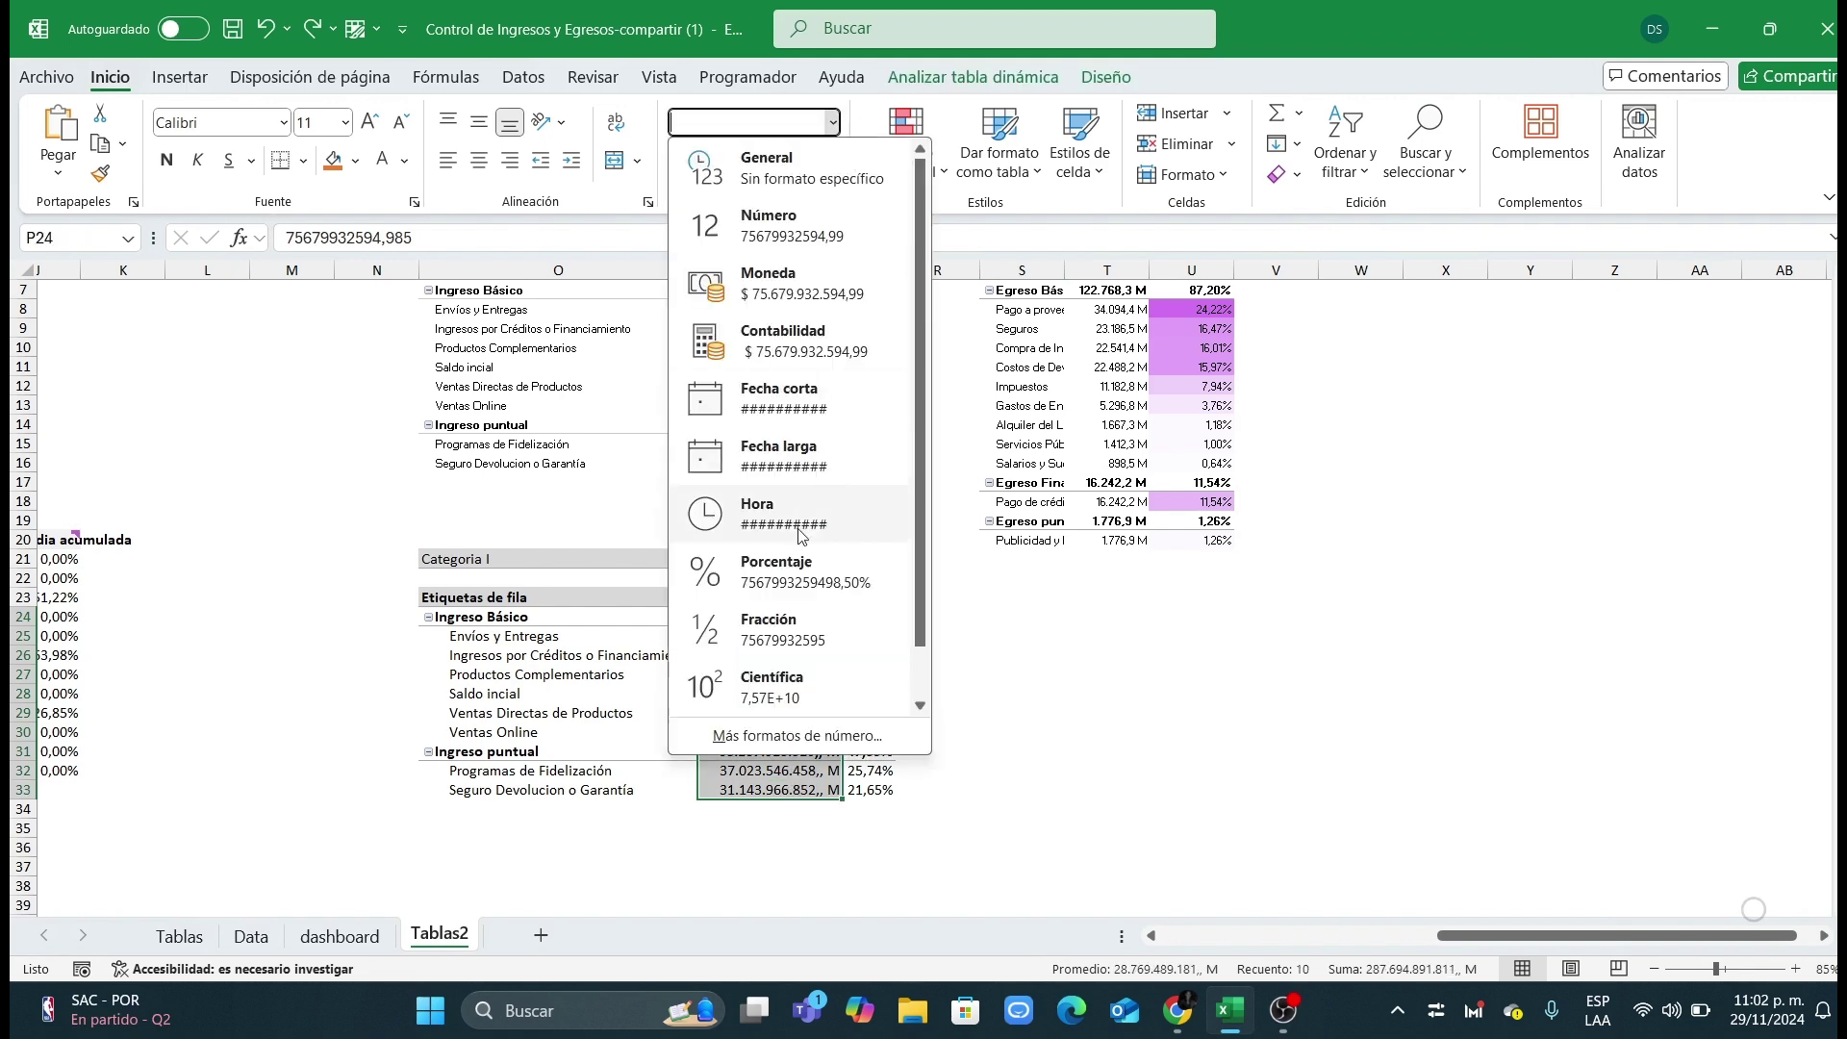
click(798, 731)
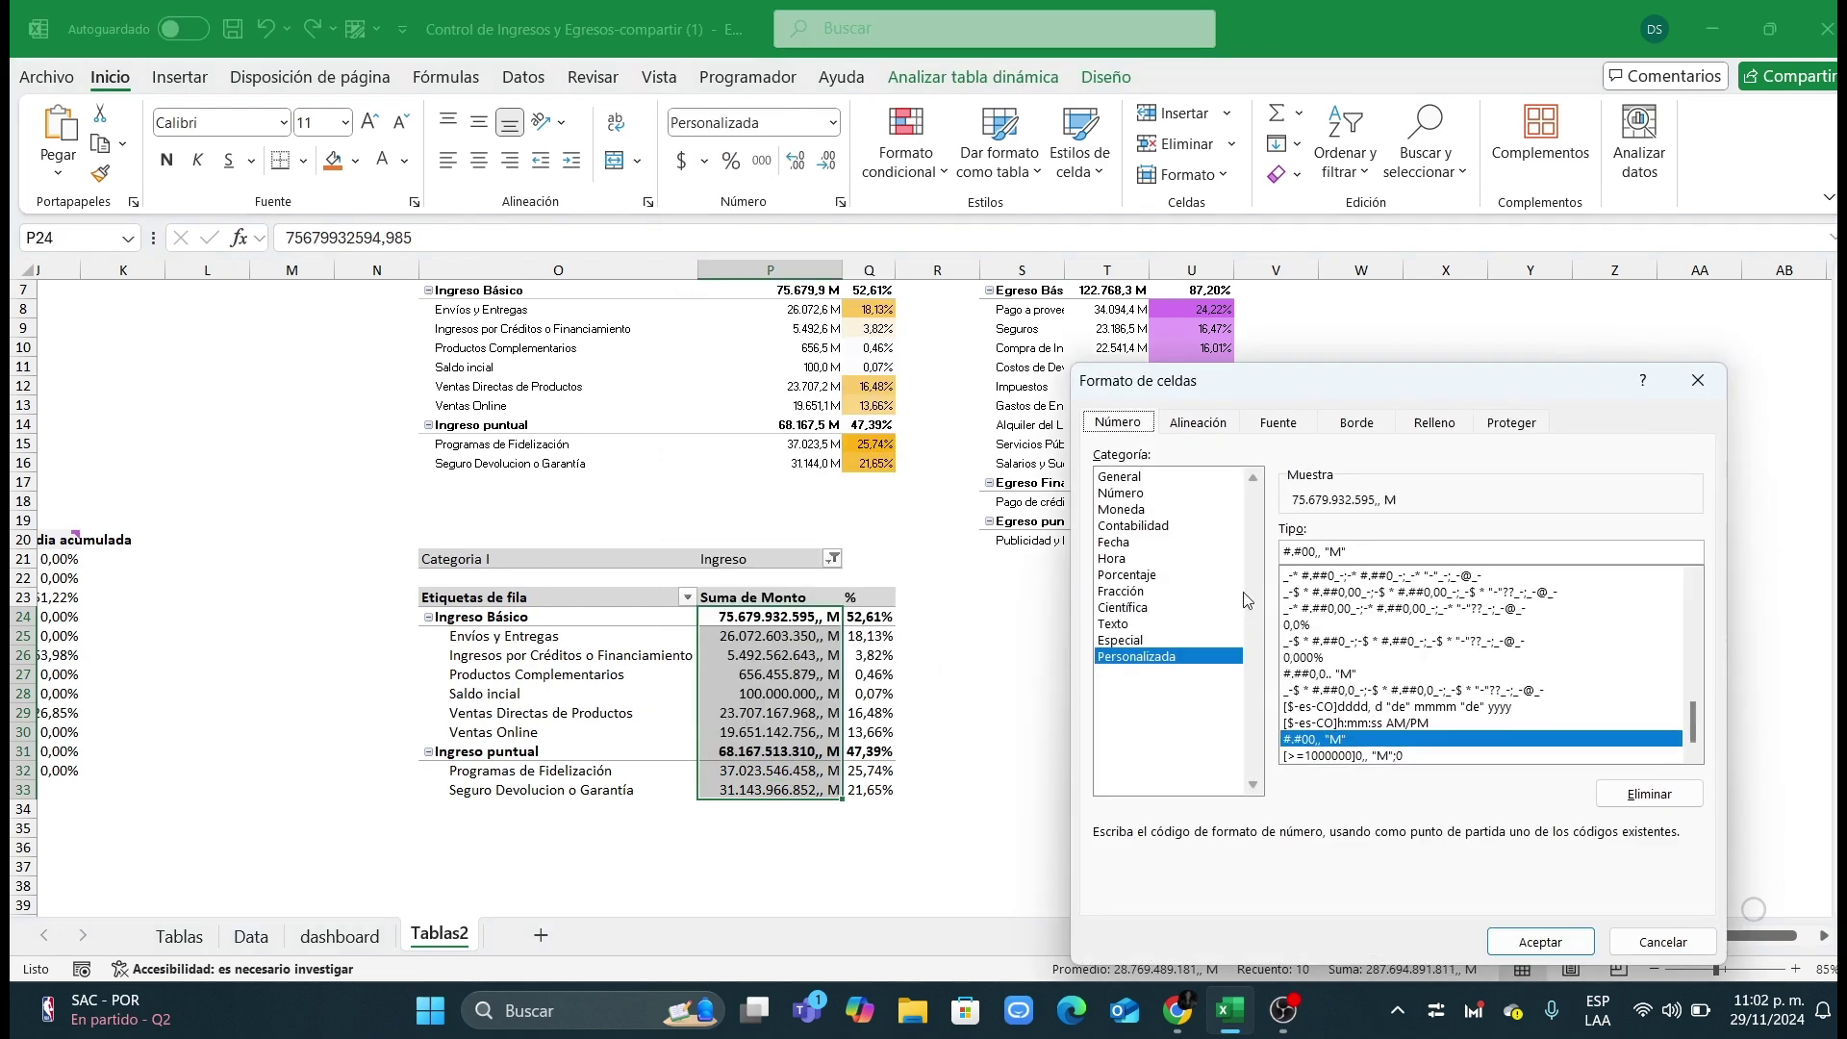
key(alt+t)
text(#.##0,0.. "M")
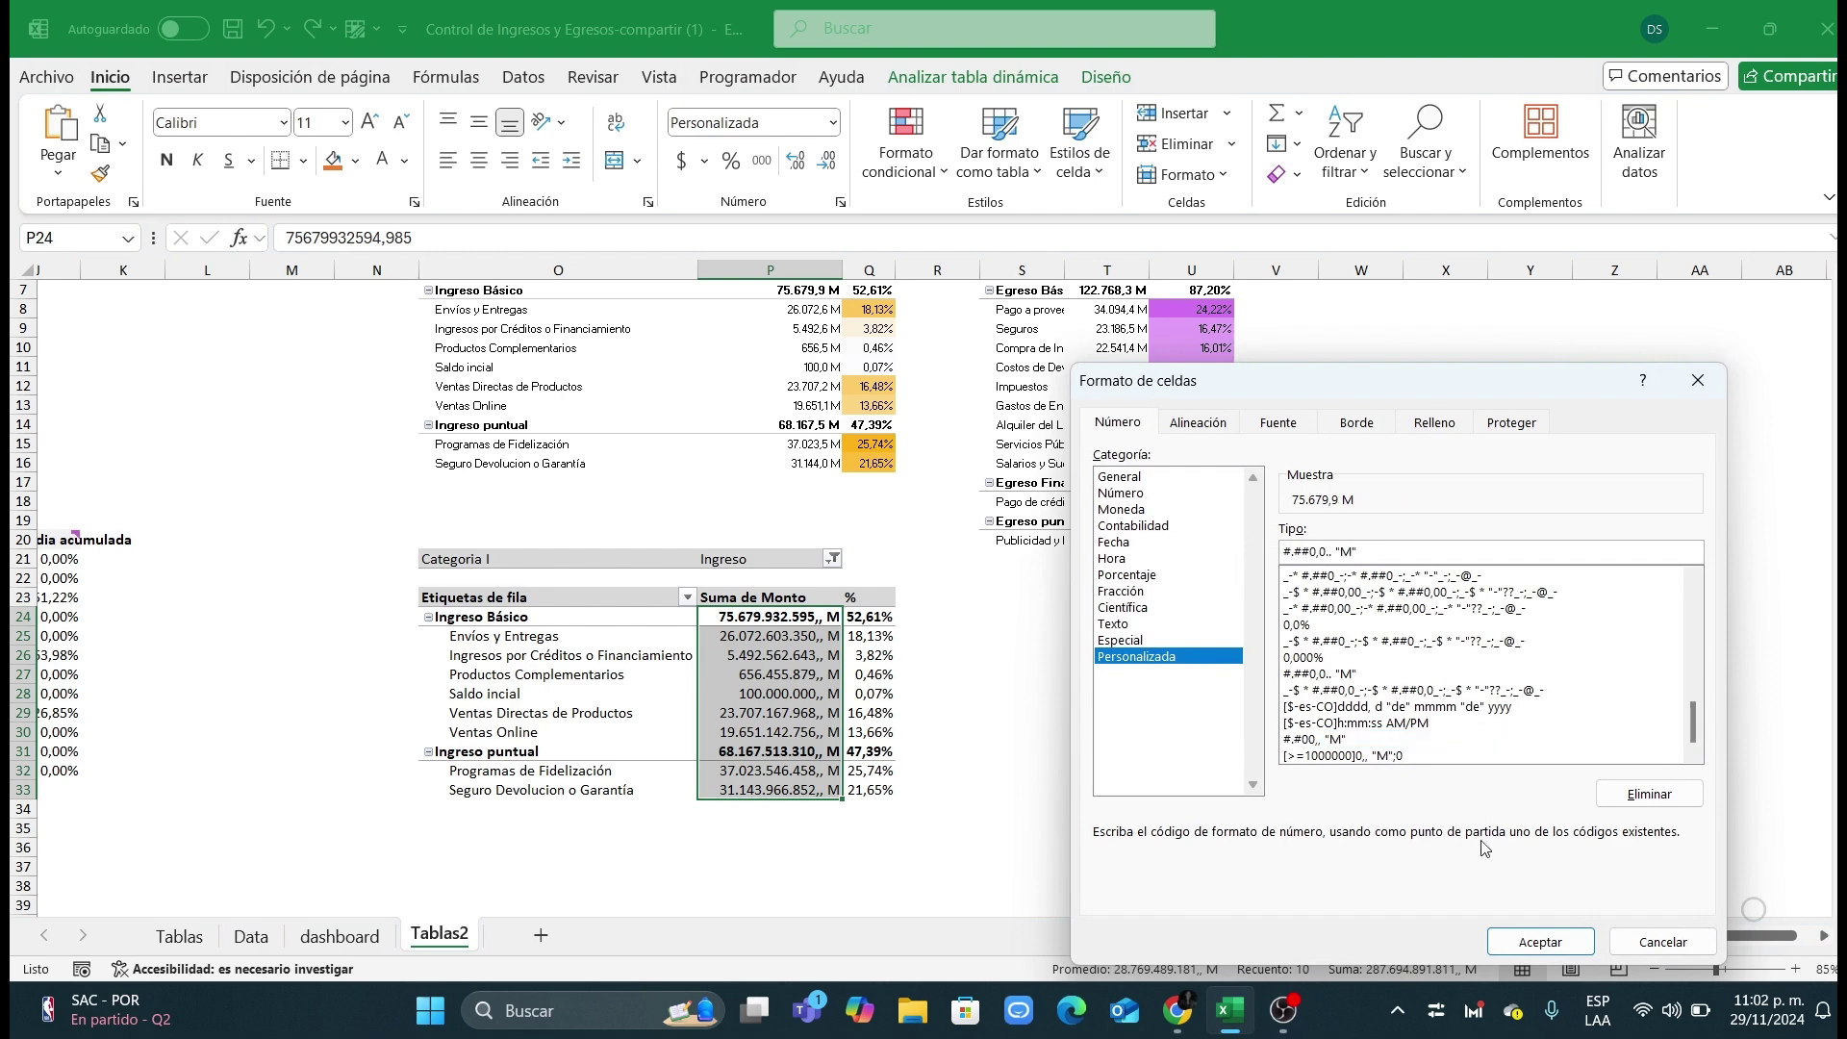
click(1539, 942)
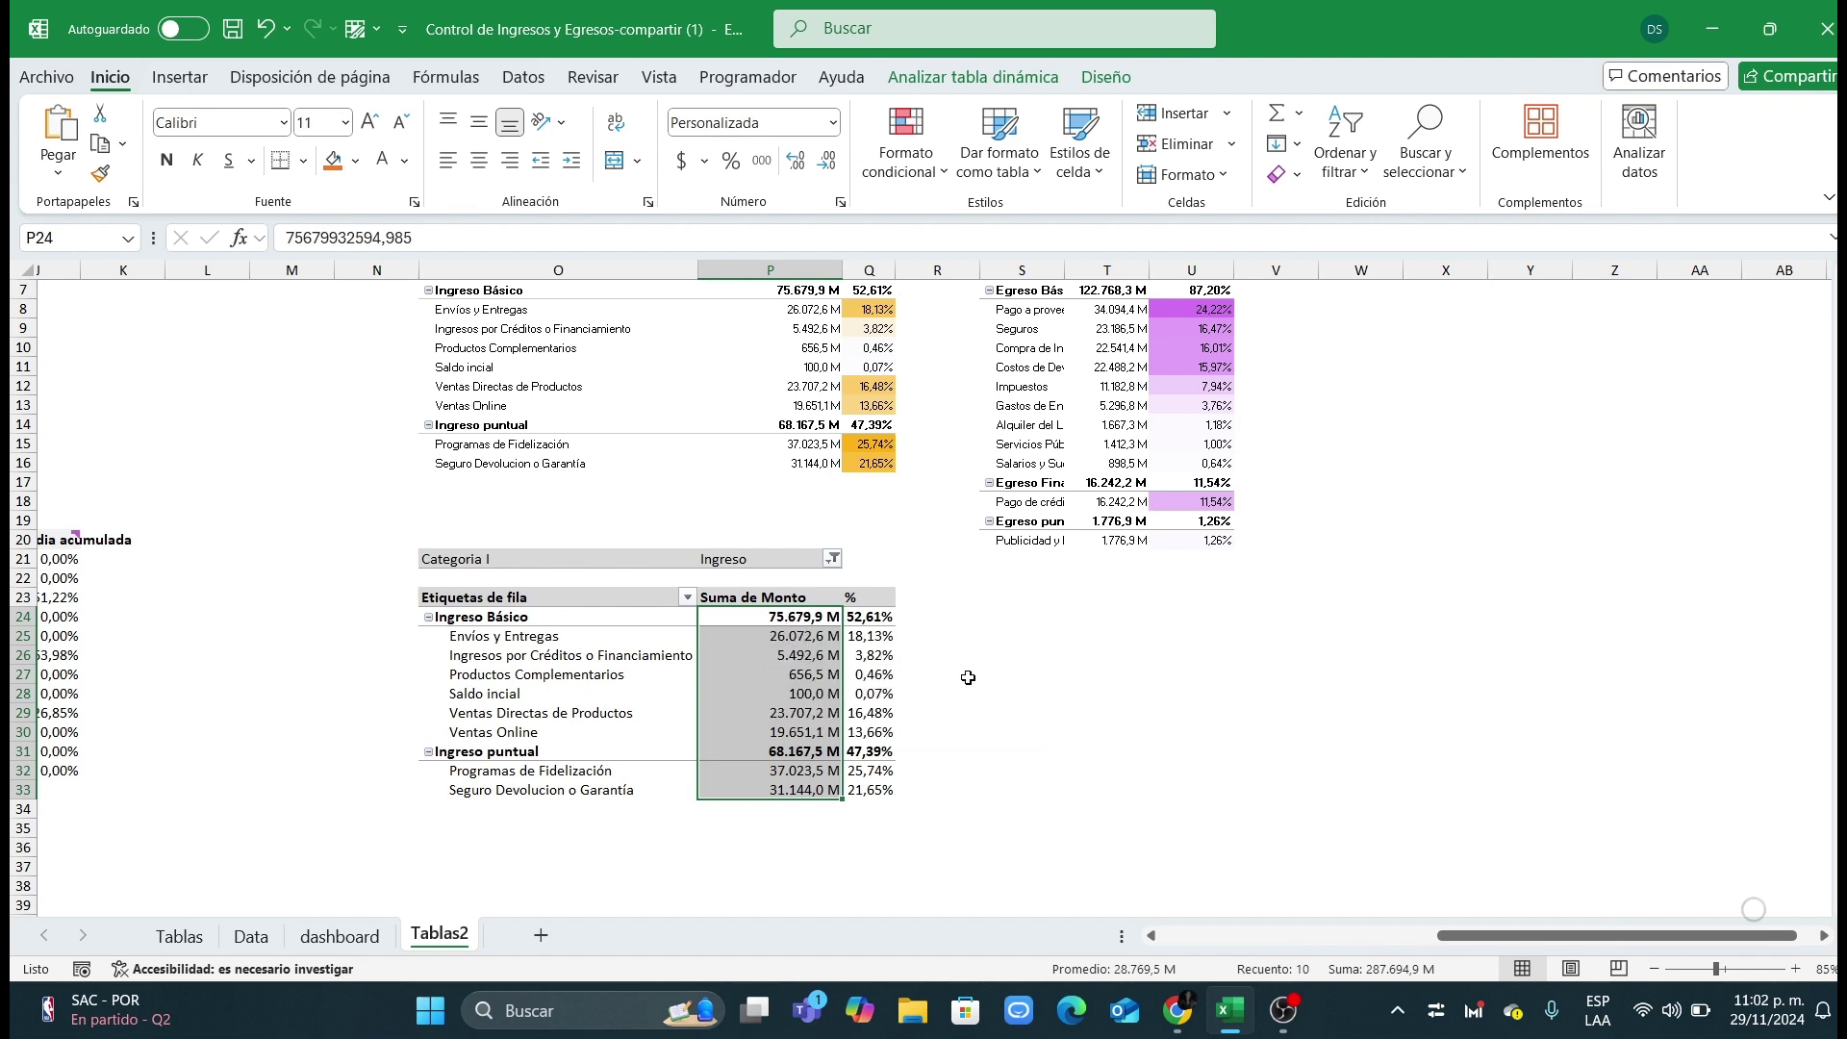
Step: Enter the format code #.##0,0.. "M" as a note in cell O20 above the Ingreso pivot table
click(465, 545)
text(#.##0,0.. "M")
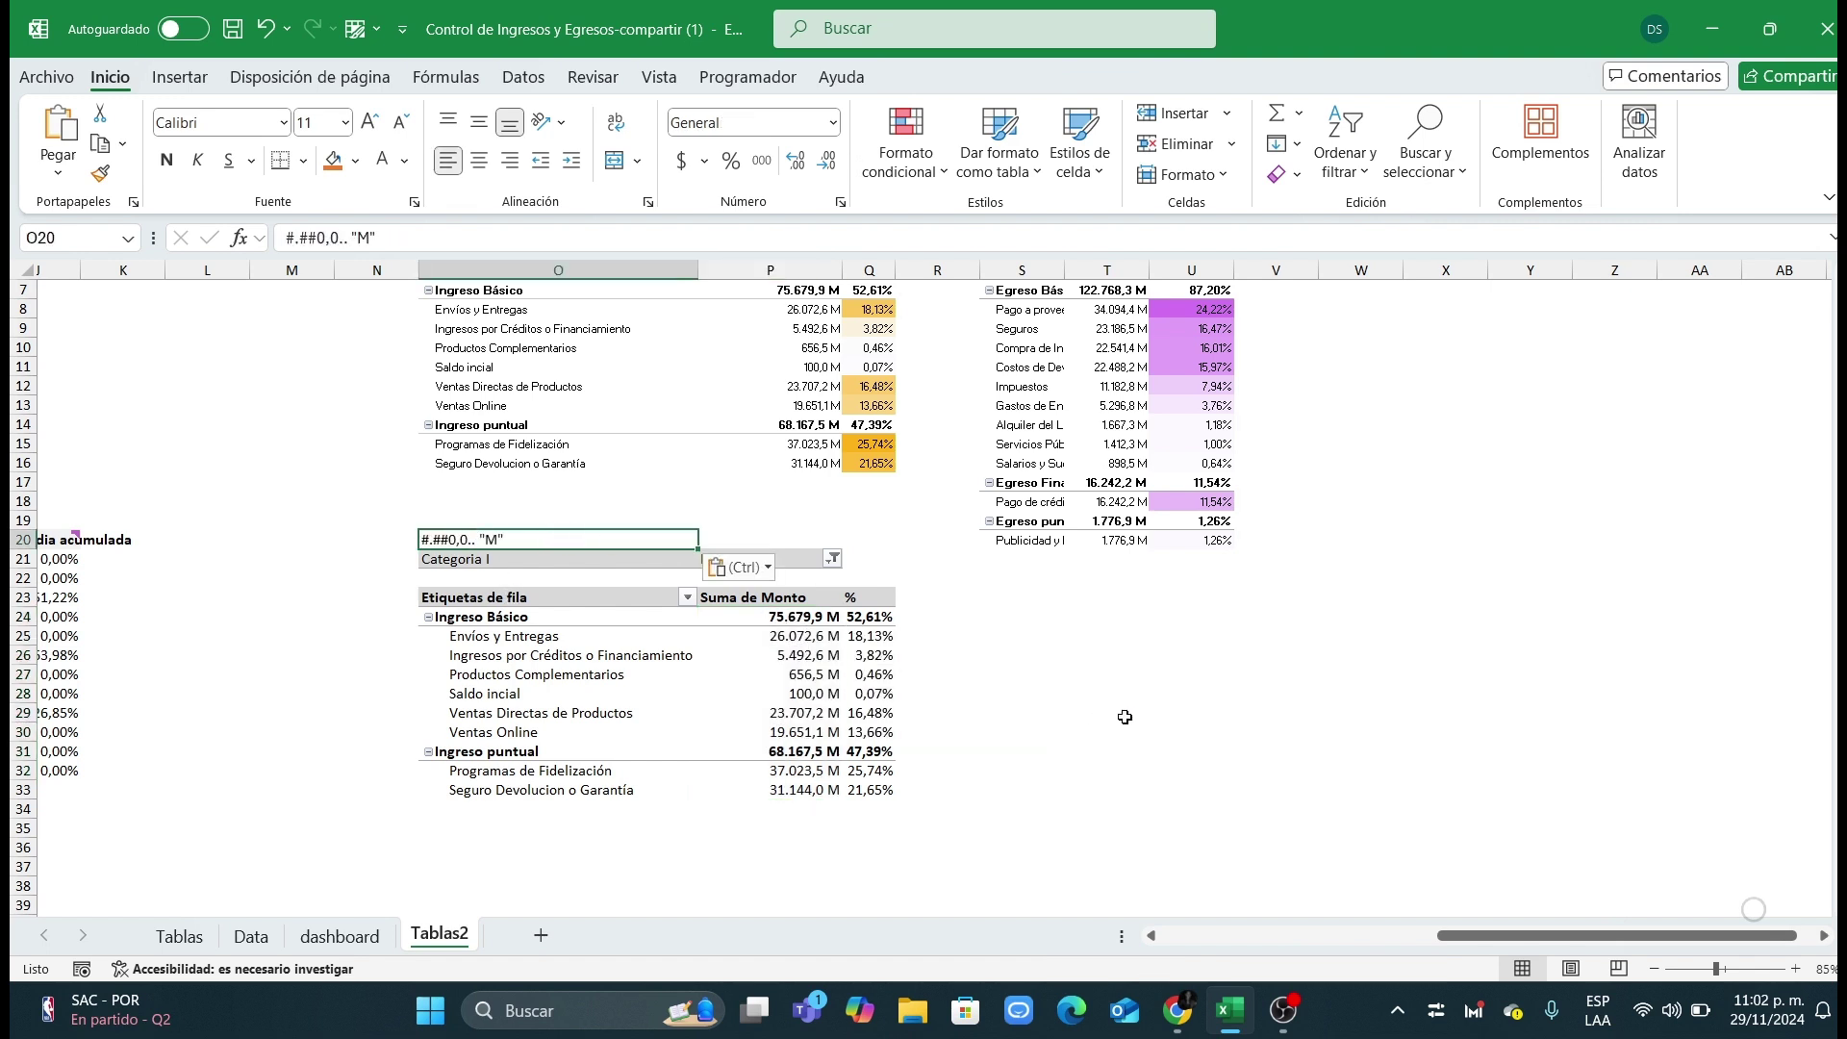
click(1116, 713)
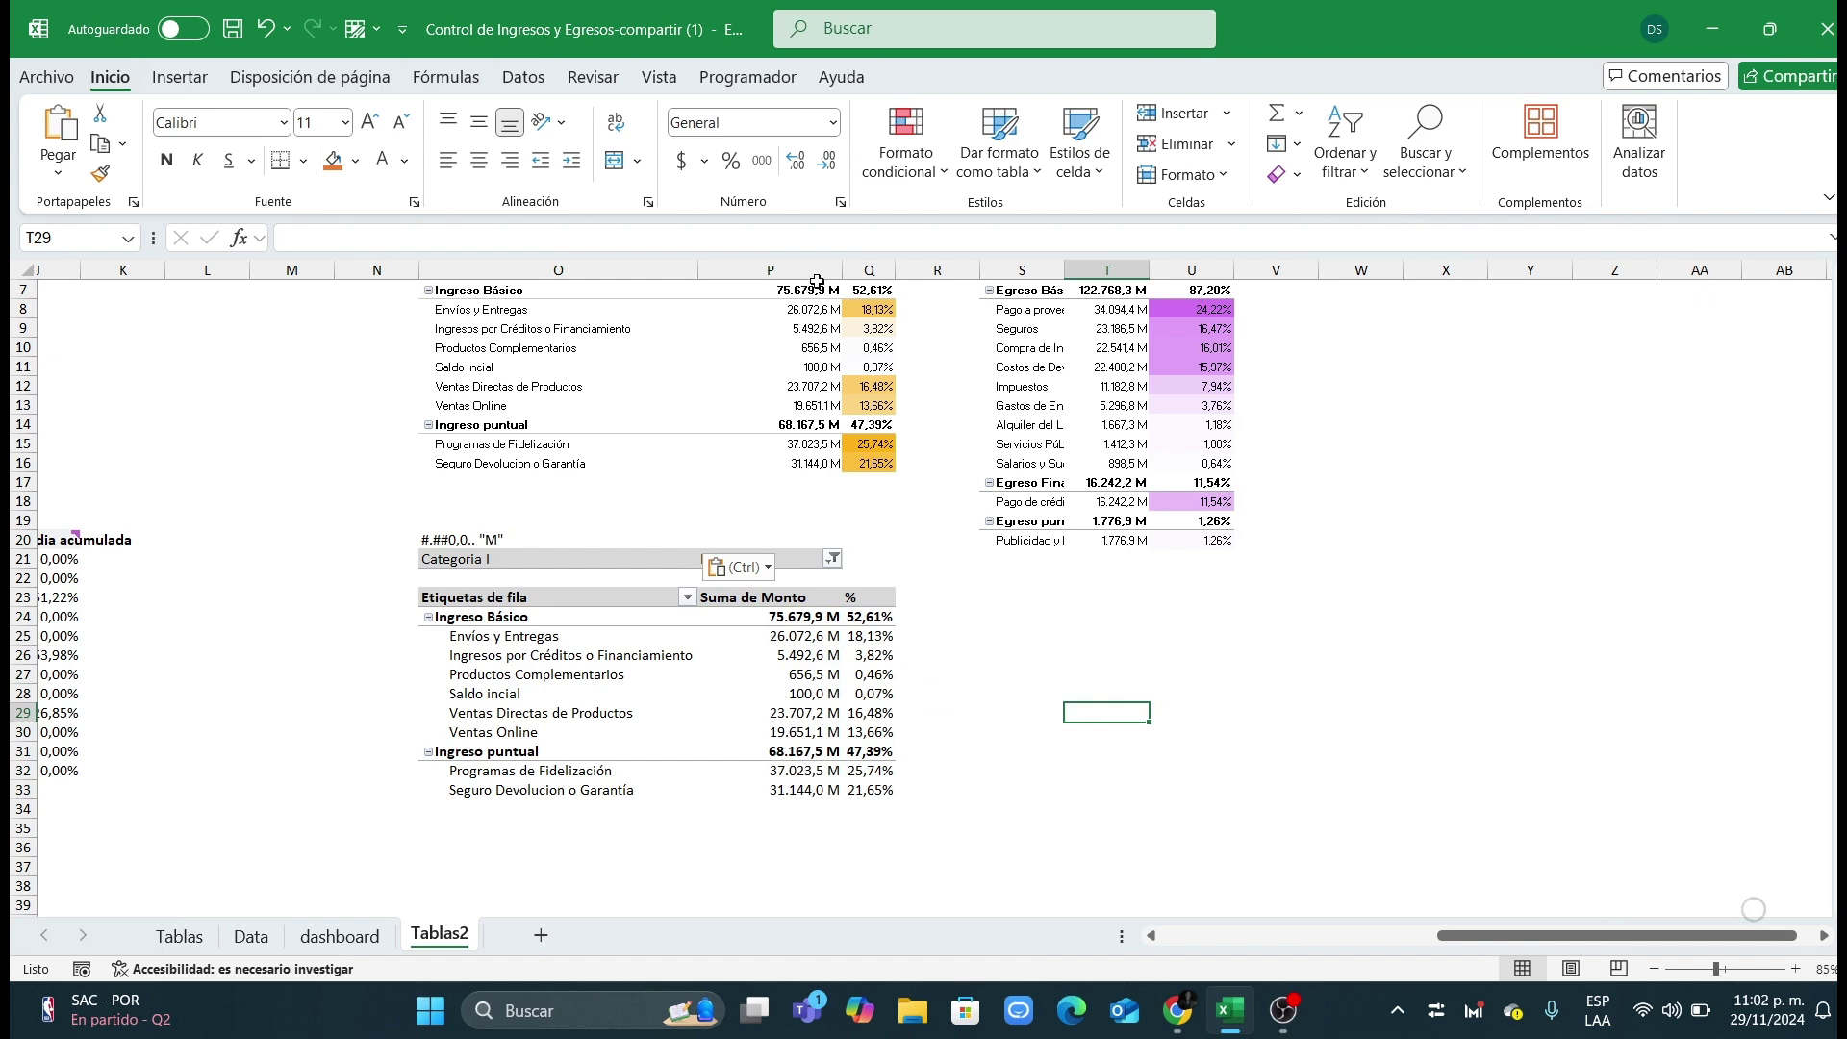
Step: Narrow column P and rename the Suma de Monto header of the new Ingreso pivot table to "Monto."
drag(842, 269, 793, 269)
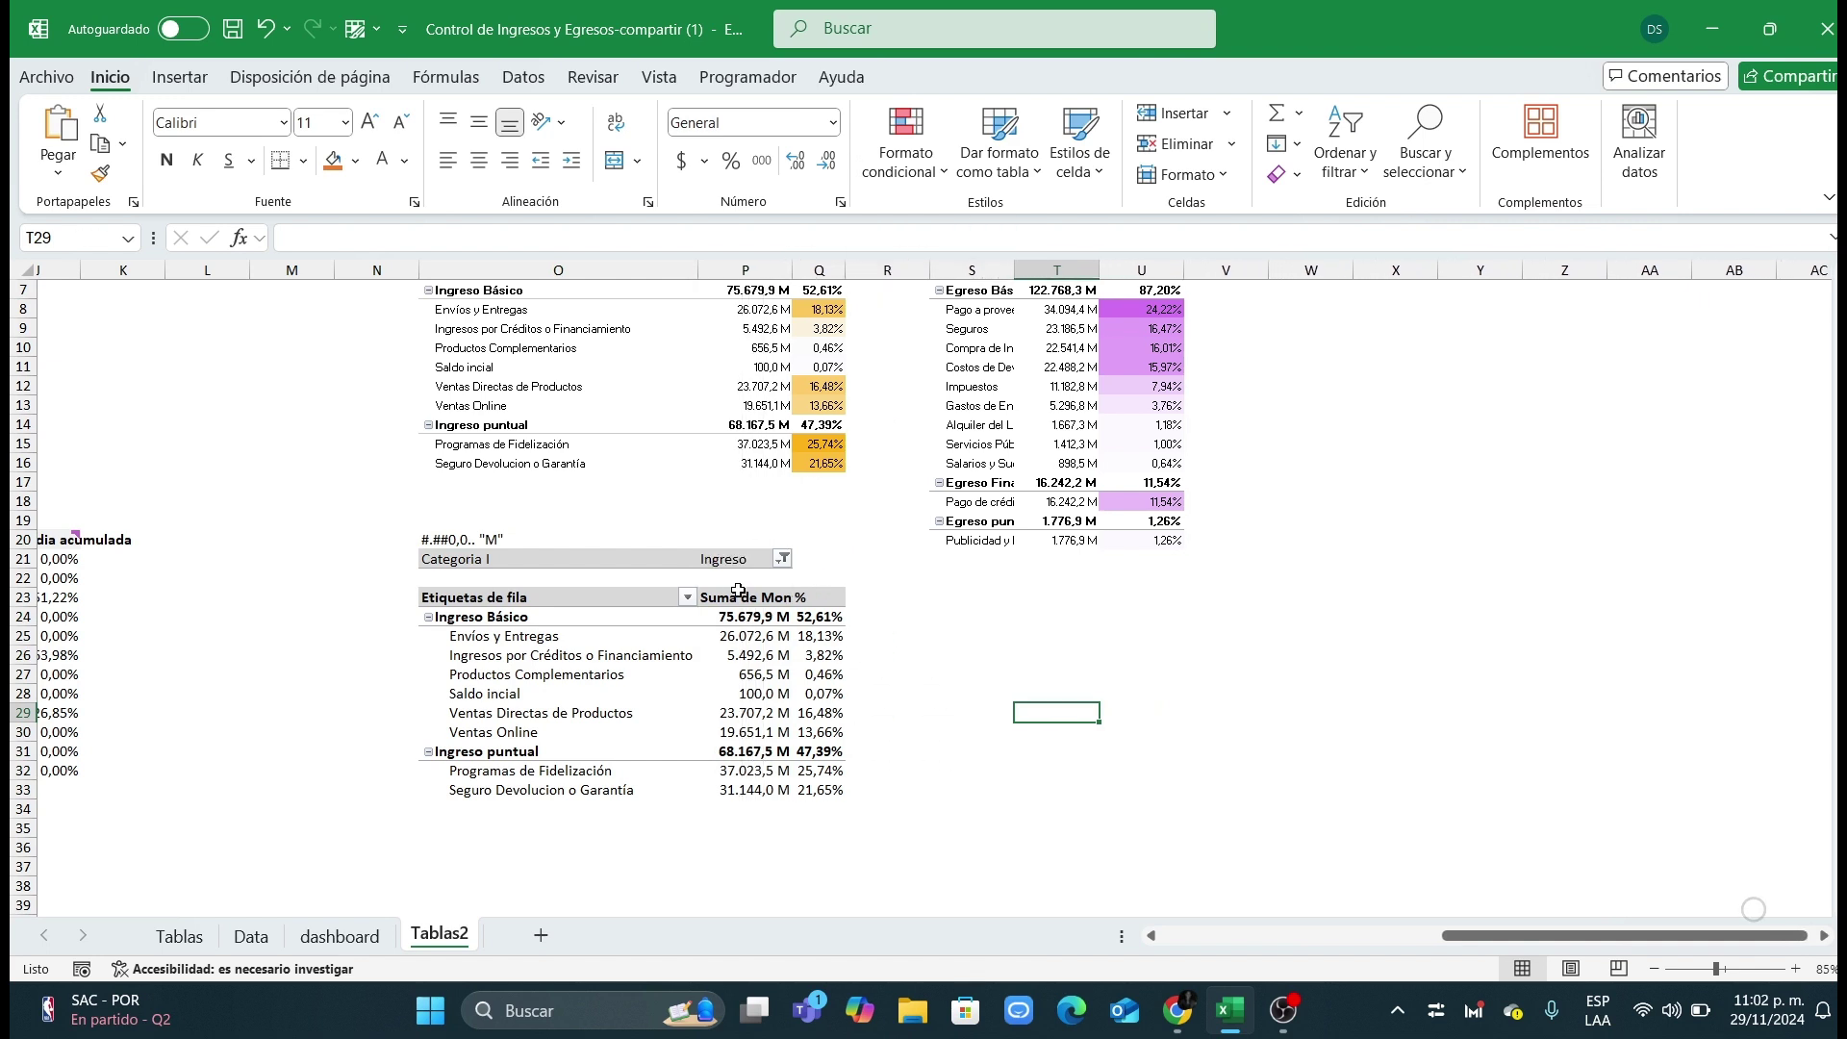
click(738, 591)
text(Mo)
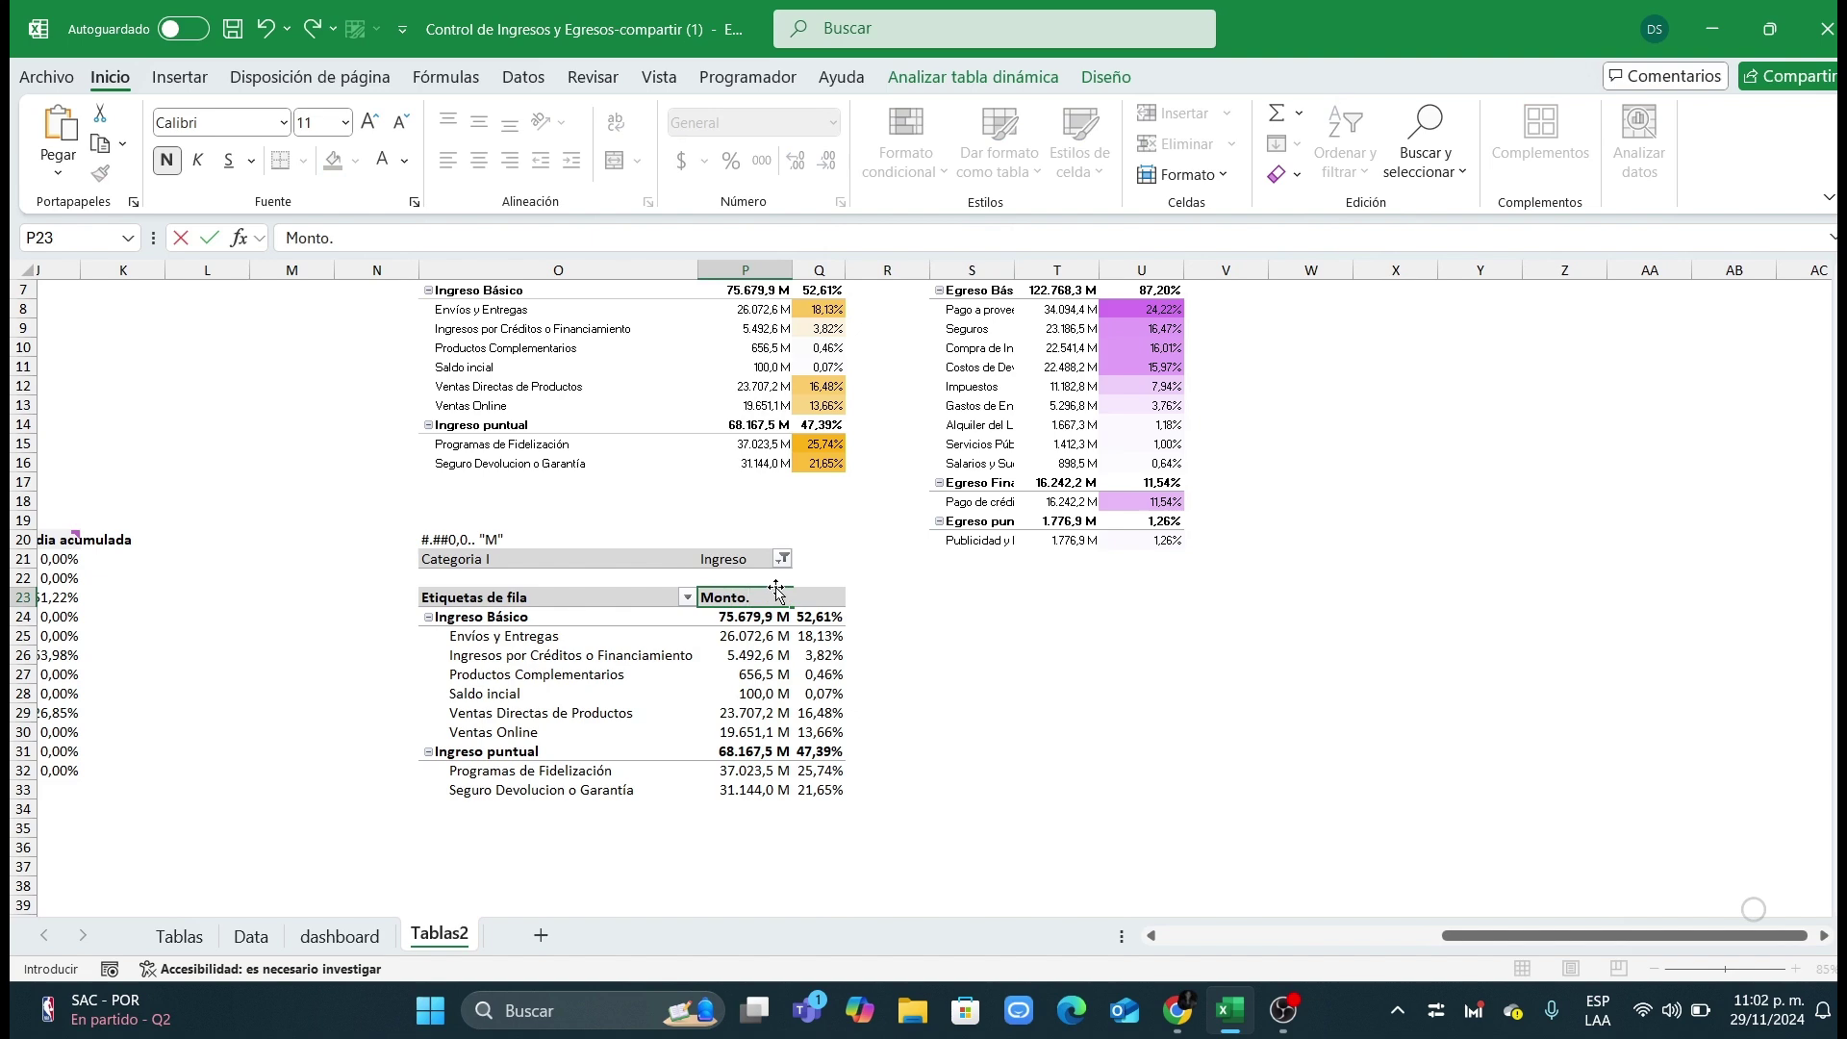
text(nto.)
key(Return)
click(1001, 710)
scroll(1025, 699, up, 1)
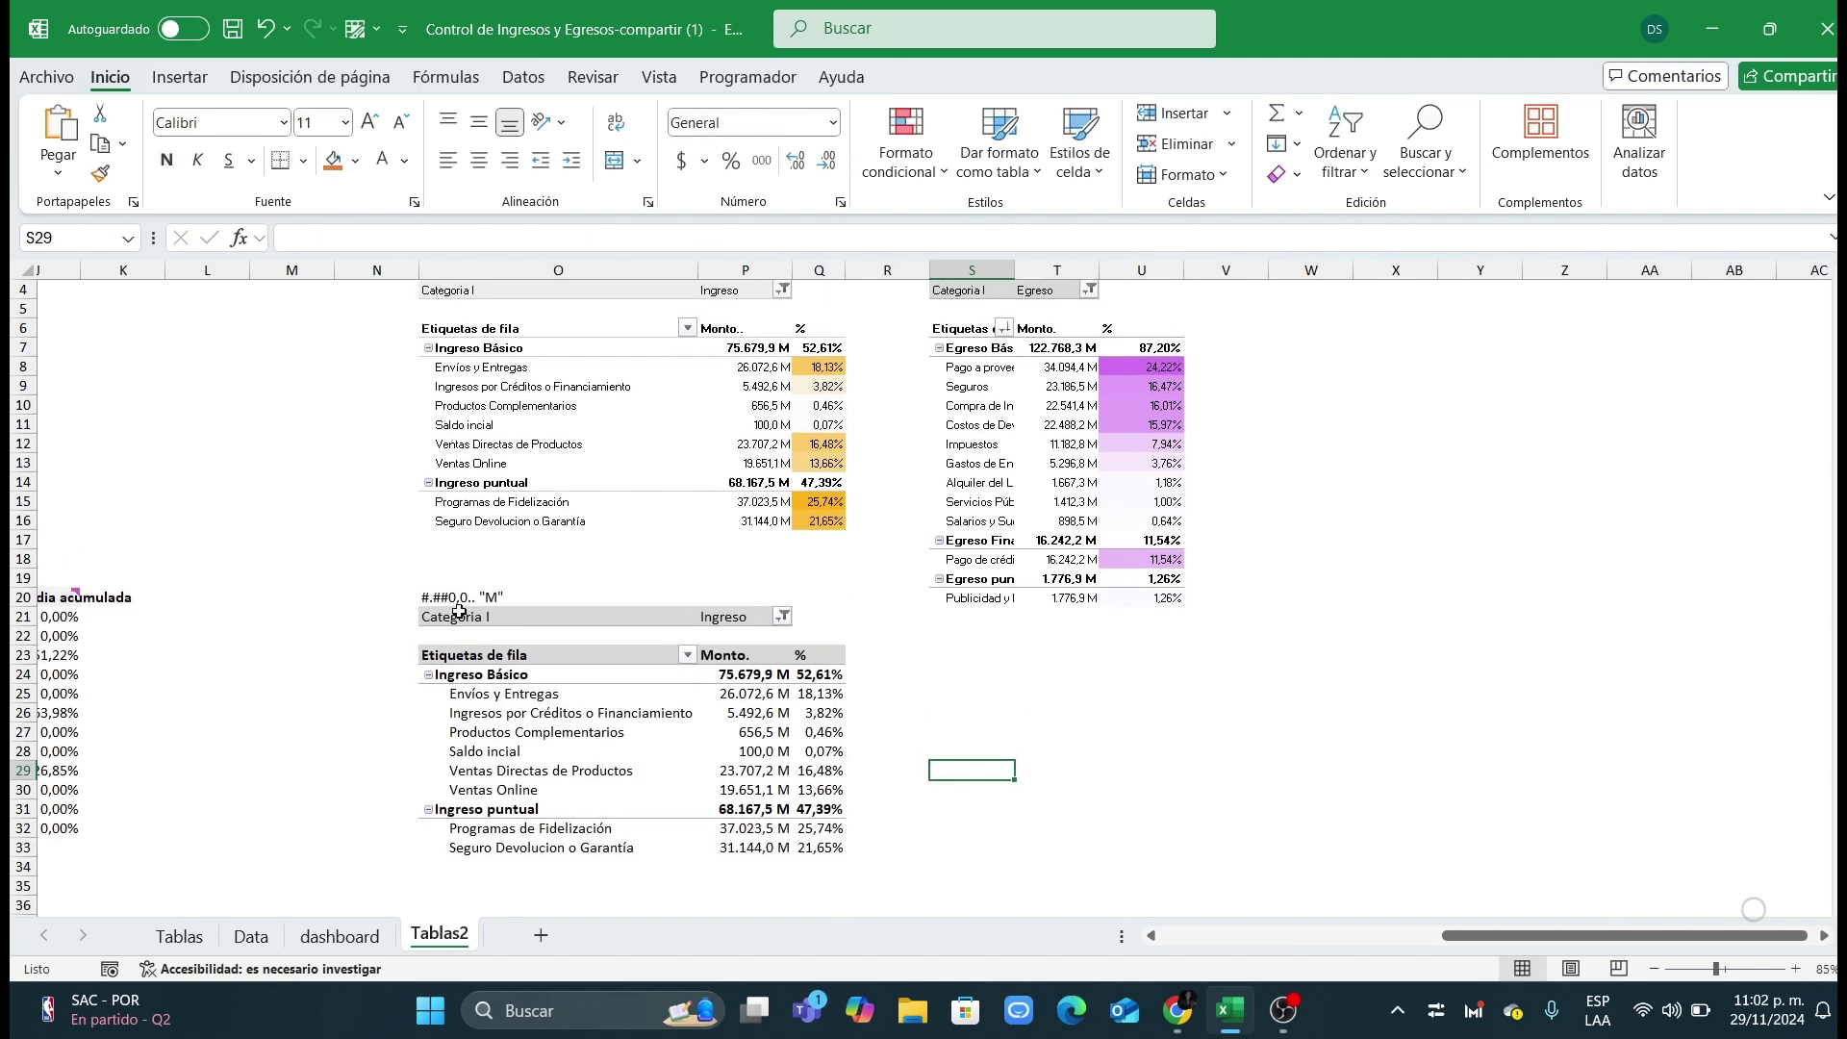
Step: Duplicate the new Ingreso pivot table O21:Q33, placing the copy at S23
drag(459, 612, 816, 846)
key(ctrl+c)
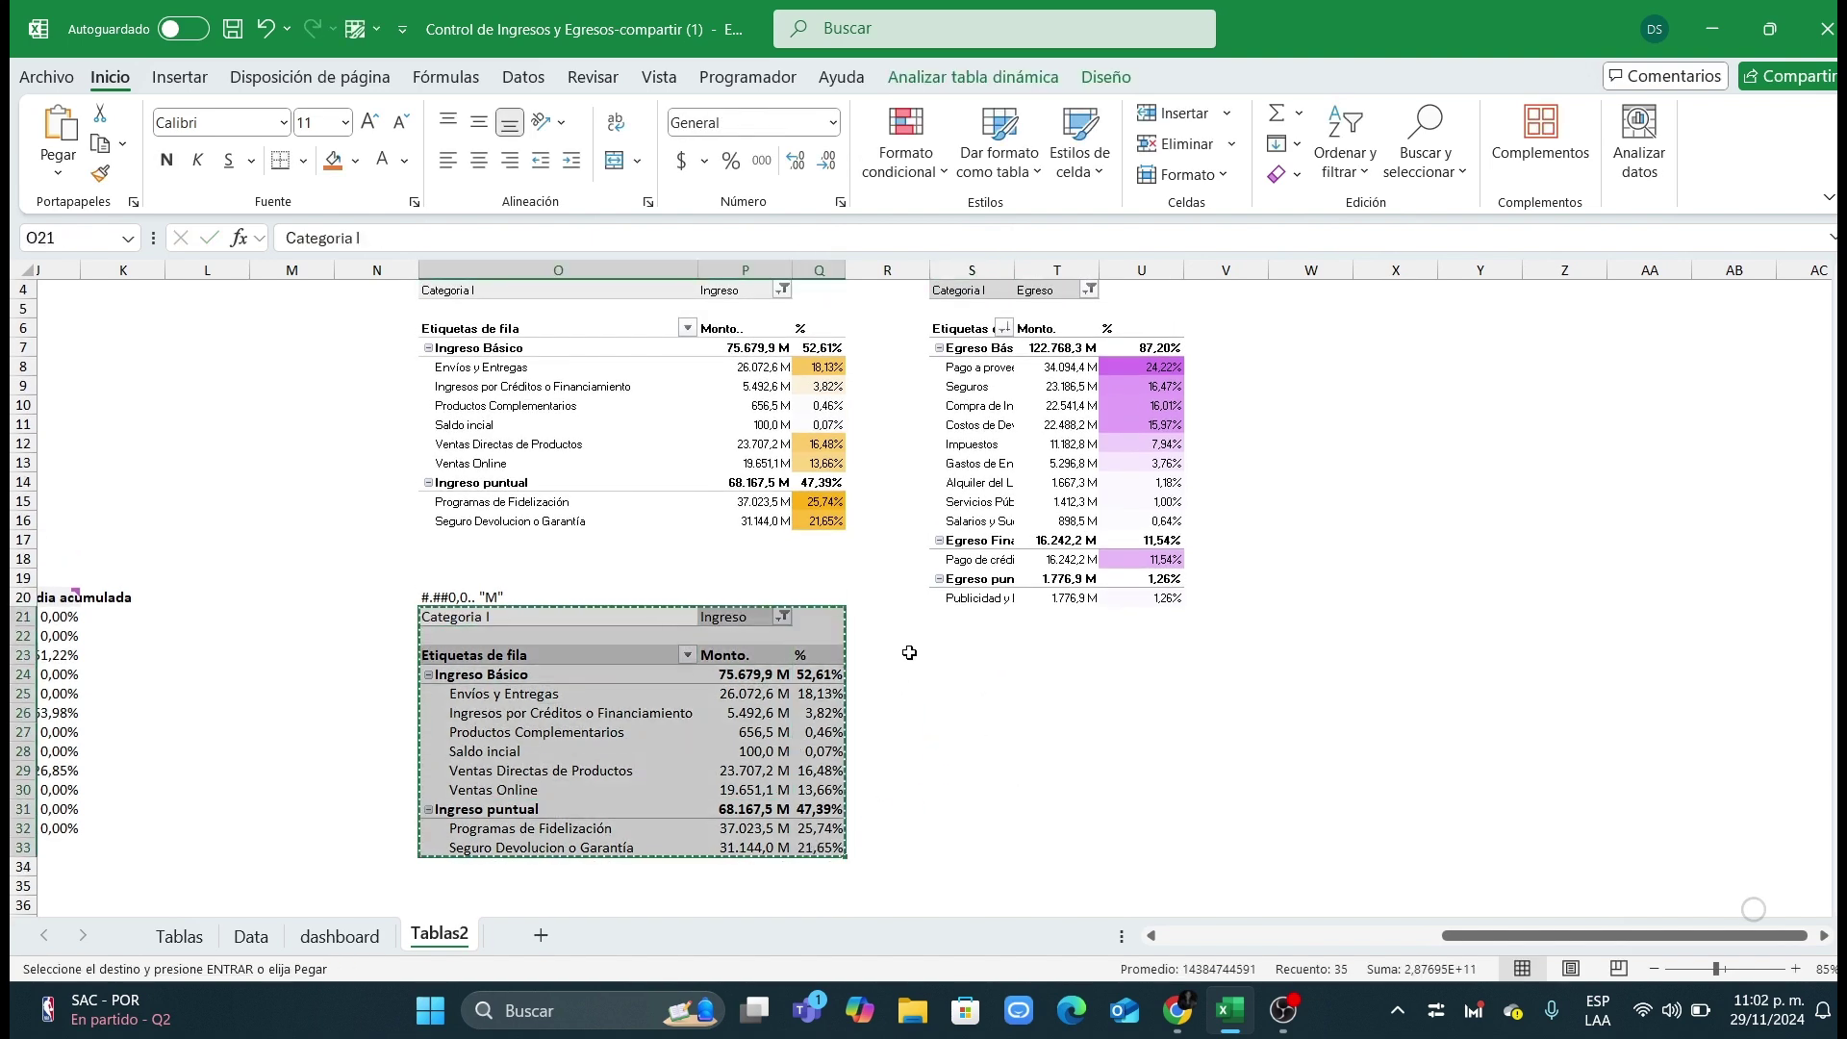
click(937, 652)
key(ctrl+v)
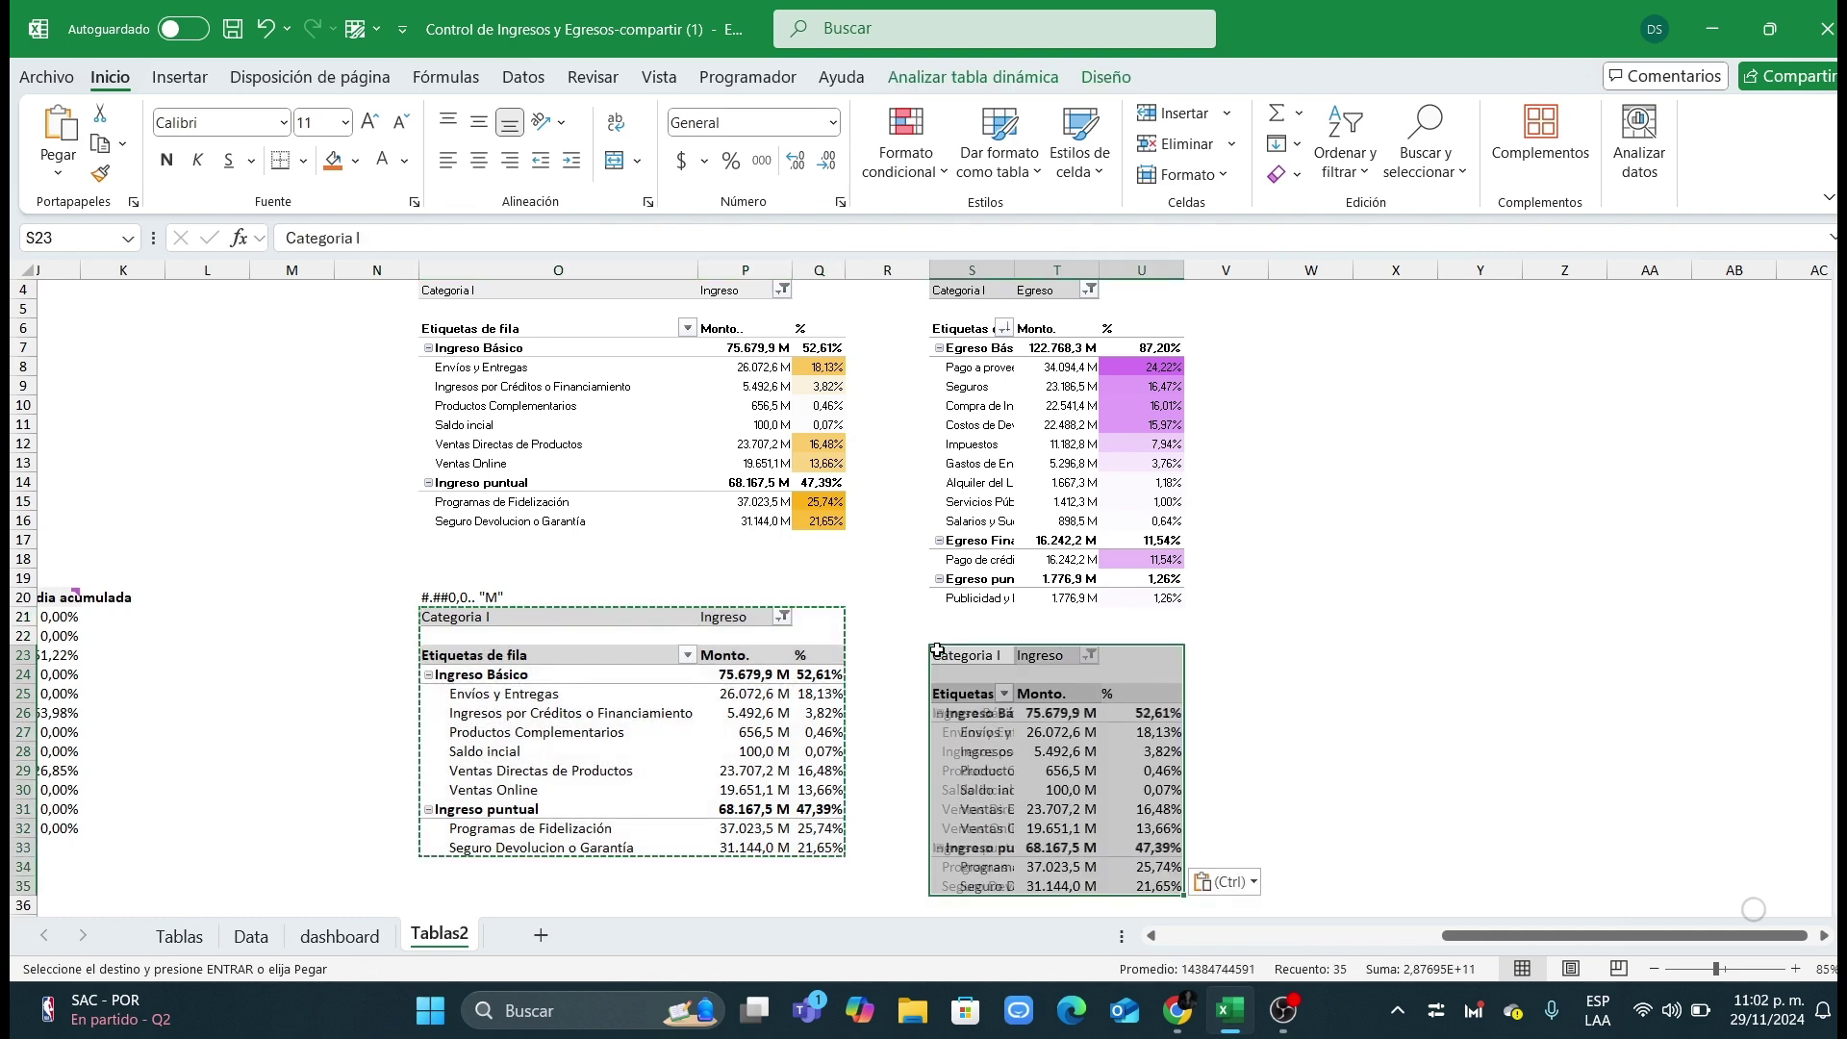
Step: Filter the copied pivot table's Categoria I to Egreso instead of Ingreso, and narrow column S
click(1089, 656)
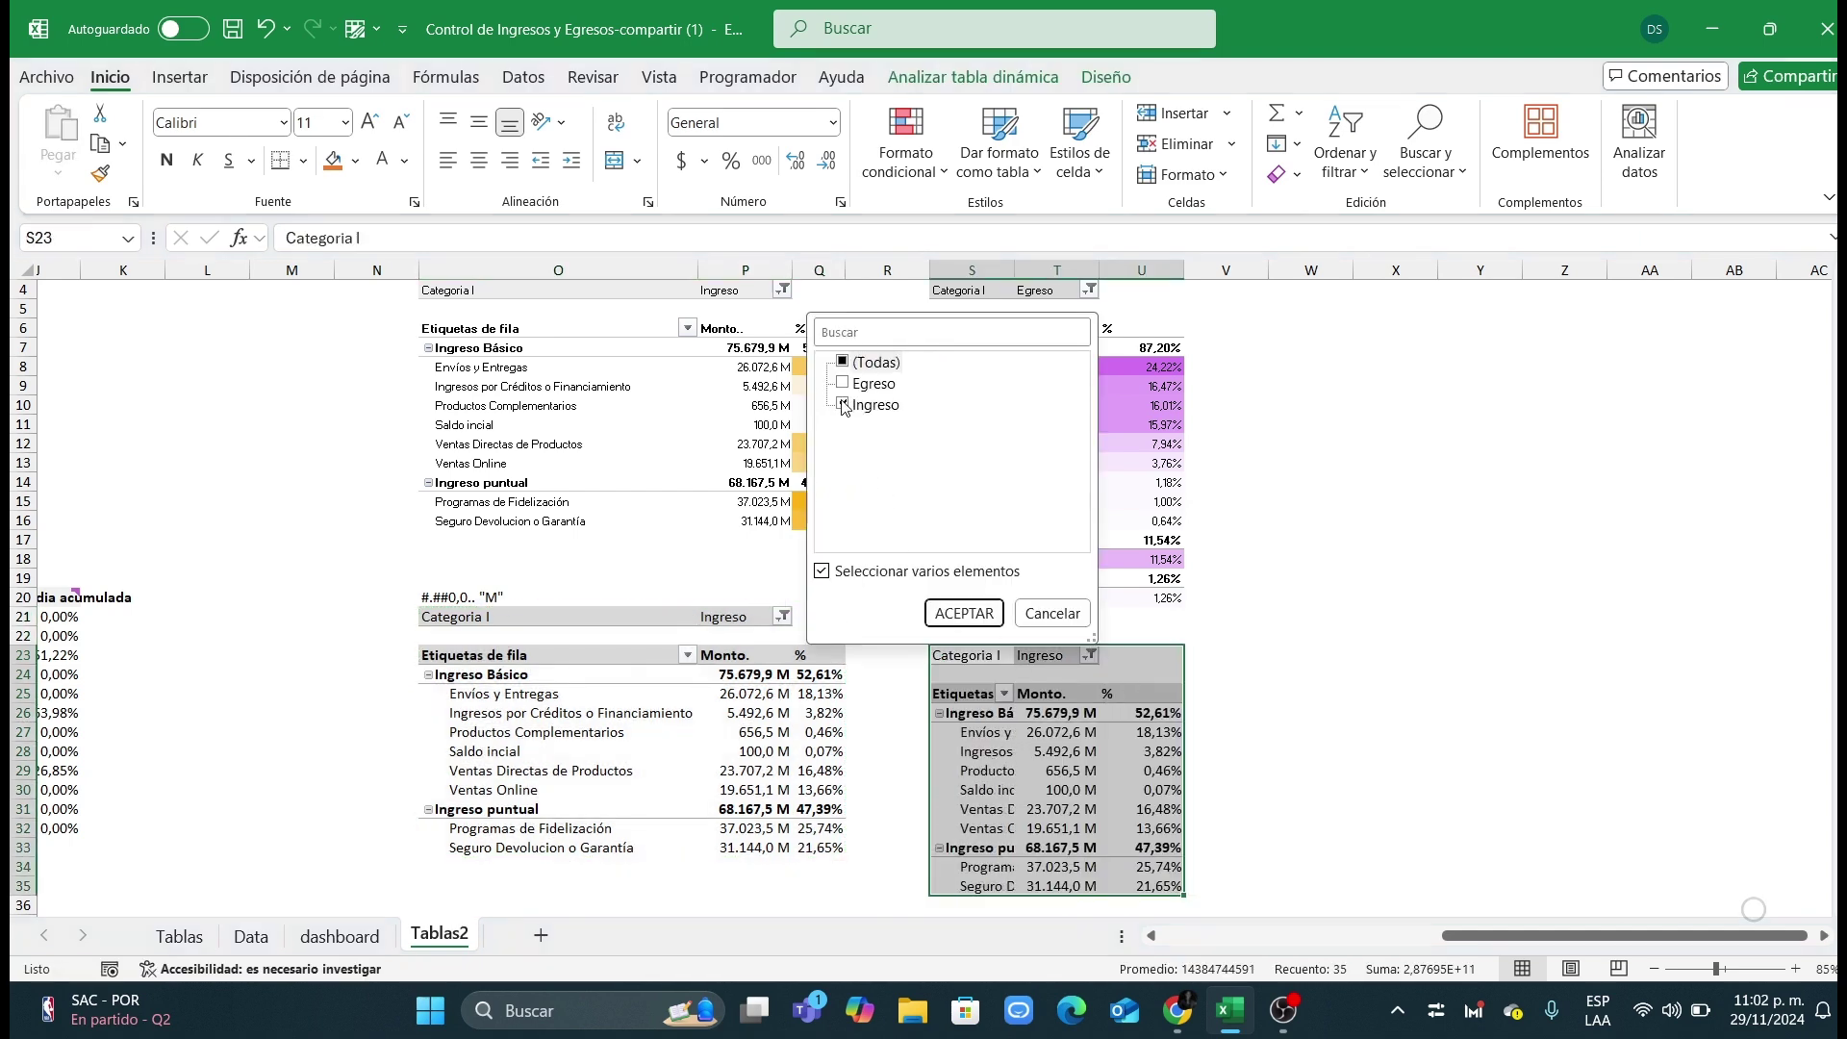
click(843, 405)
click(841, 383)
click(965, 613)
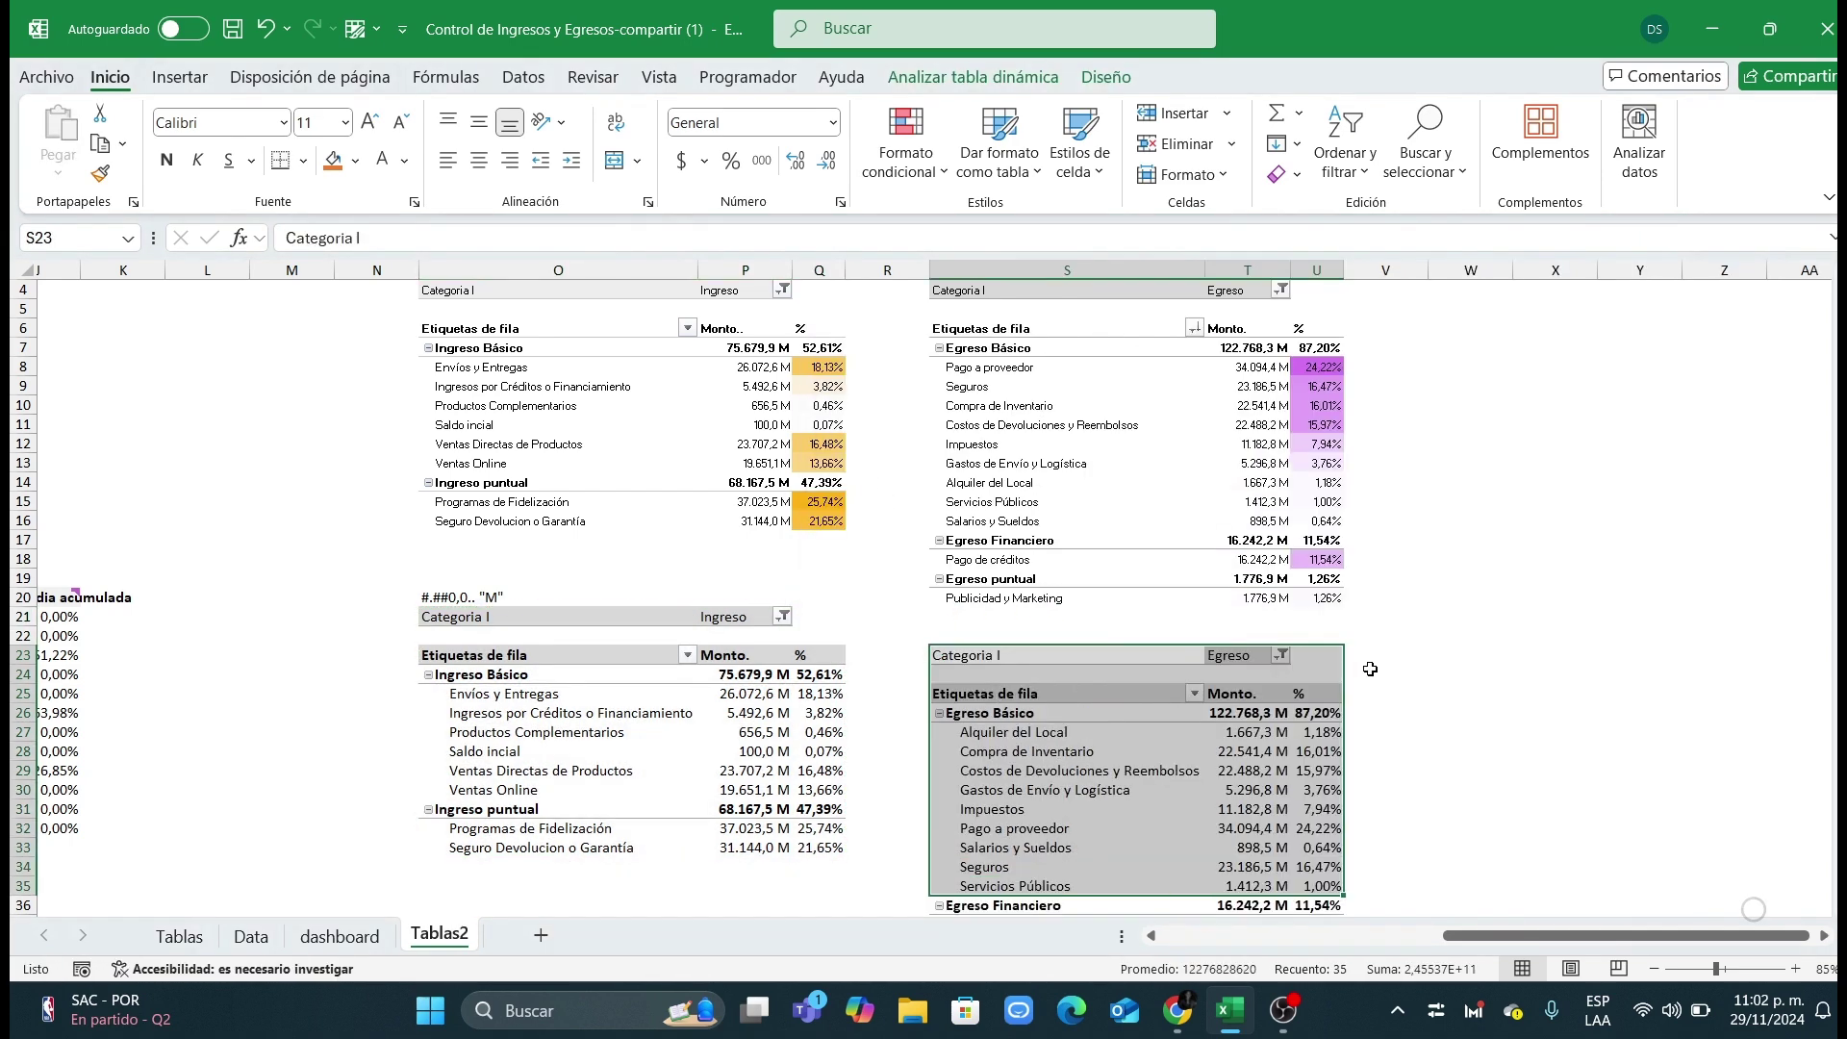
click(1453, 669)
scroll(1192, 310, down, 2)
drag(1204, 270, 1151, 271)
click(1521, 658)
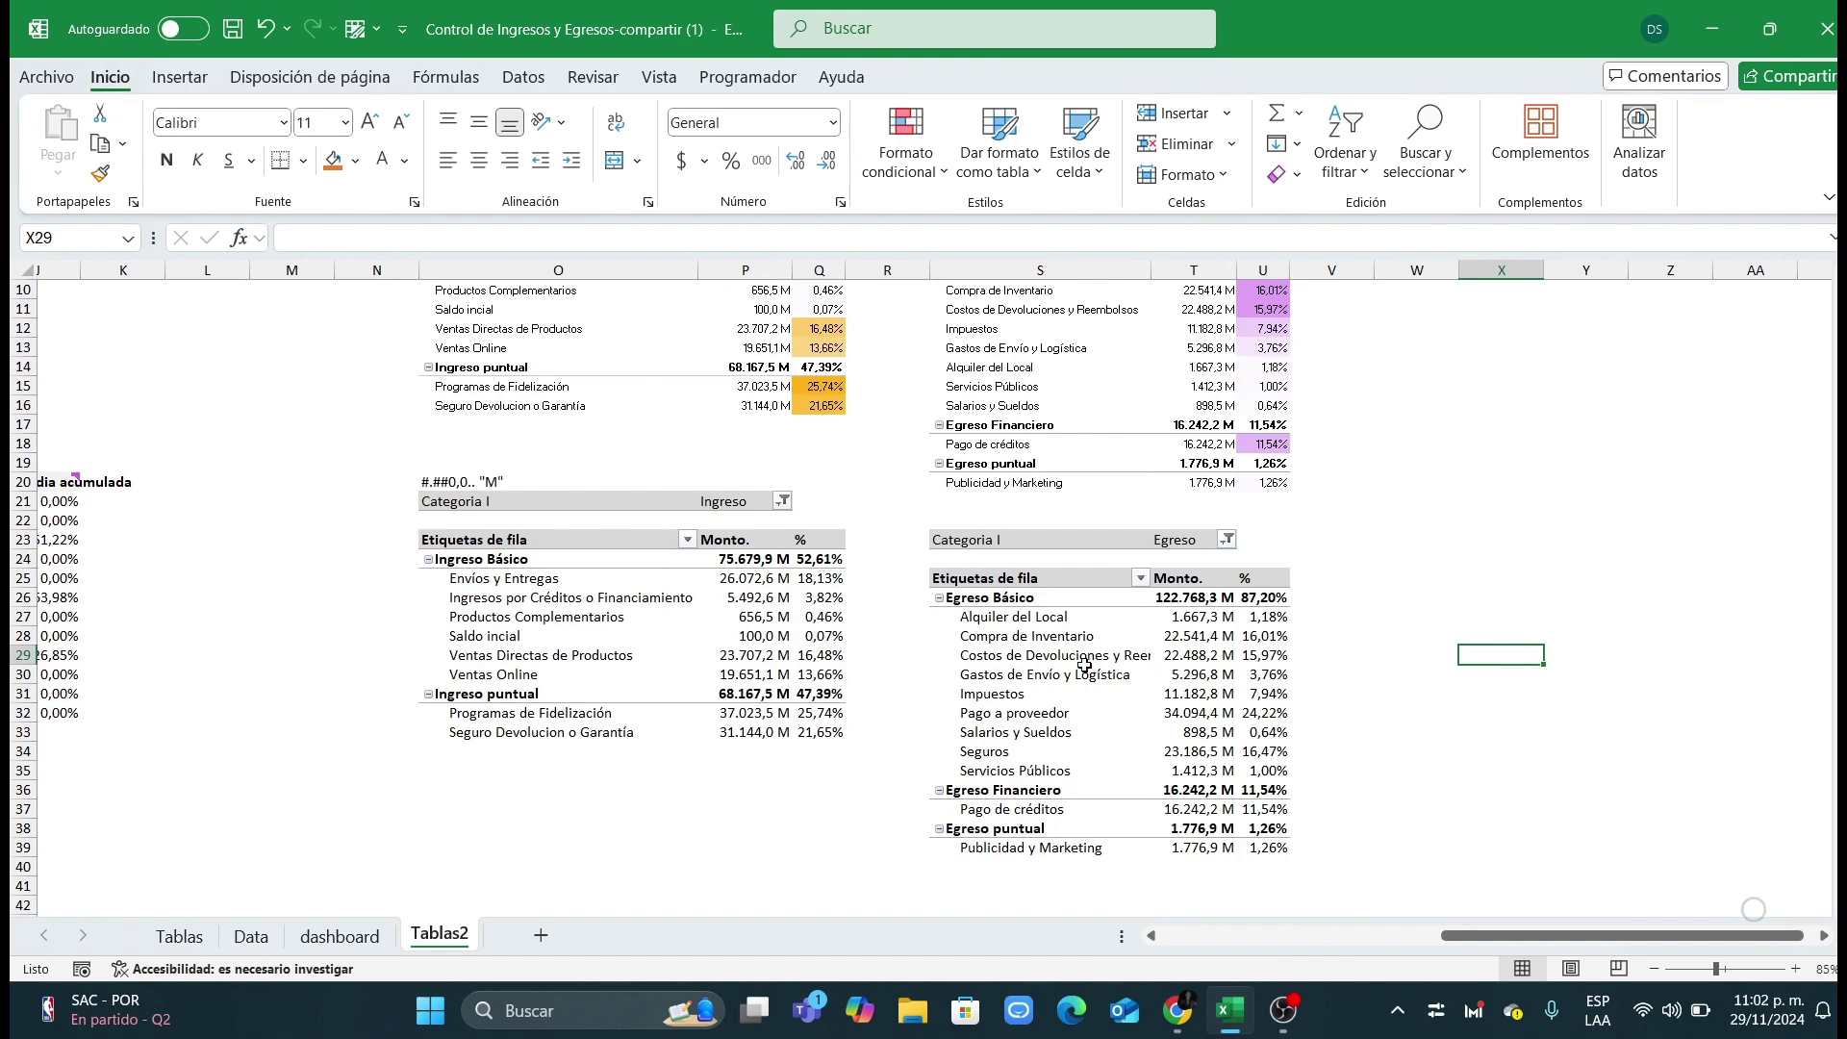
Step: Apply a two-colour white-to-red conditional formatting scale to the Ingreso Monto. amounts in P24:P33
scroll(1068, 596, up, 3)
scroll(791, 640, down, 3)
mouse_move(734, 561)
drag(737, 558, 740, 724)
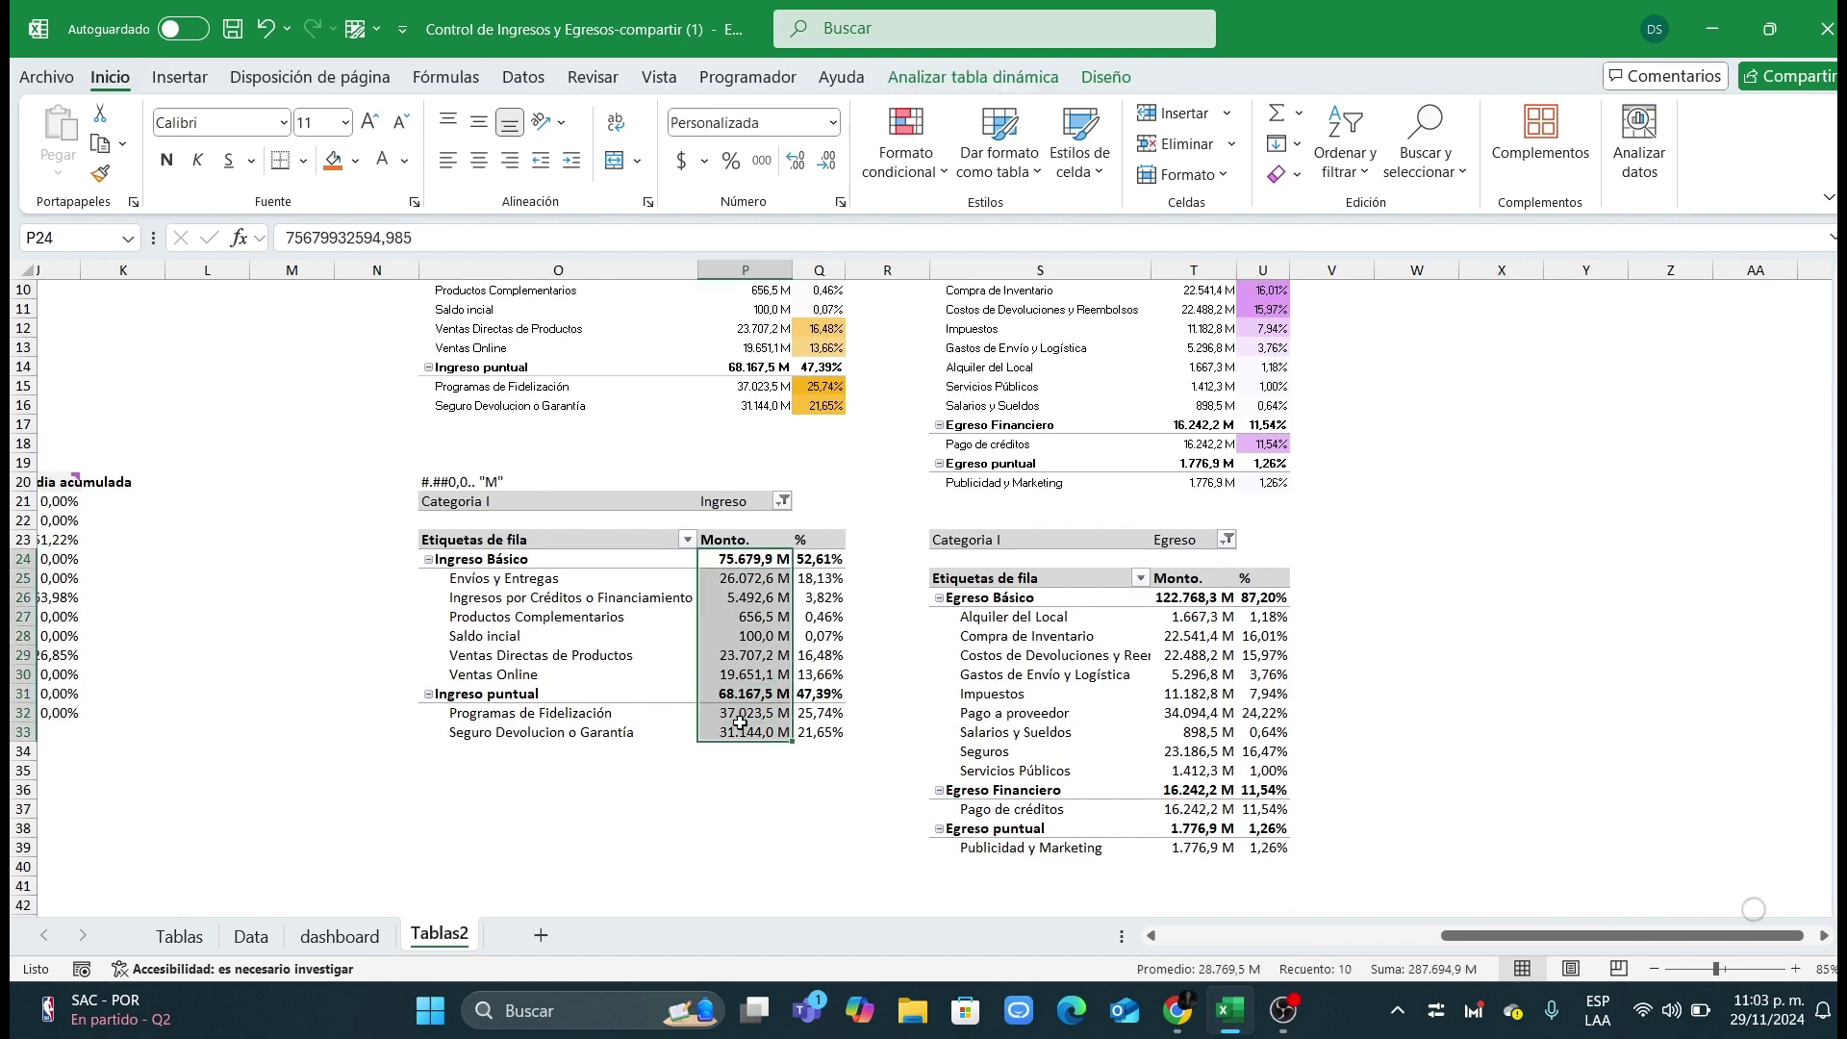
click(902, 146)
mouse_move(982, 370)
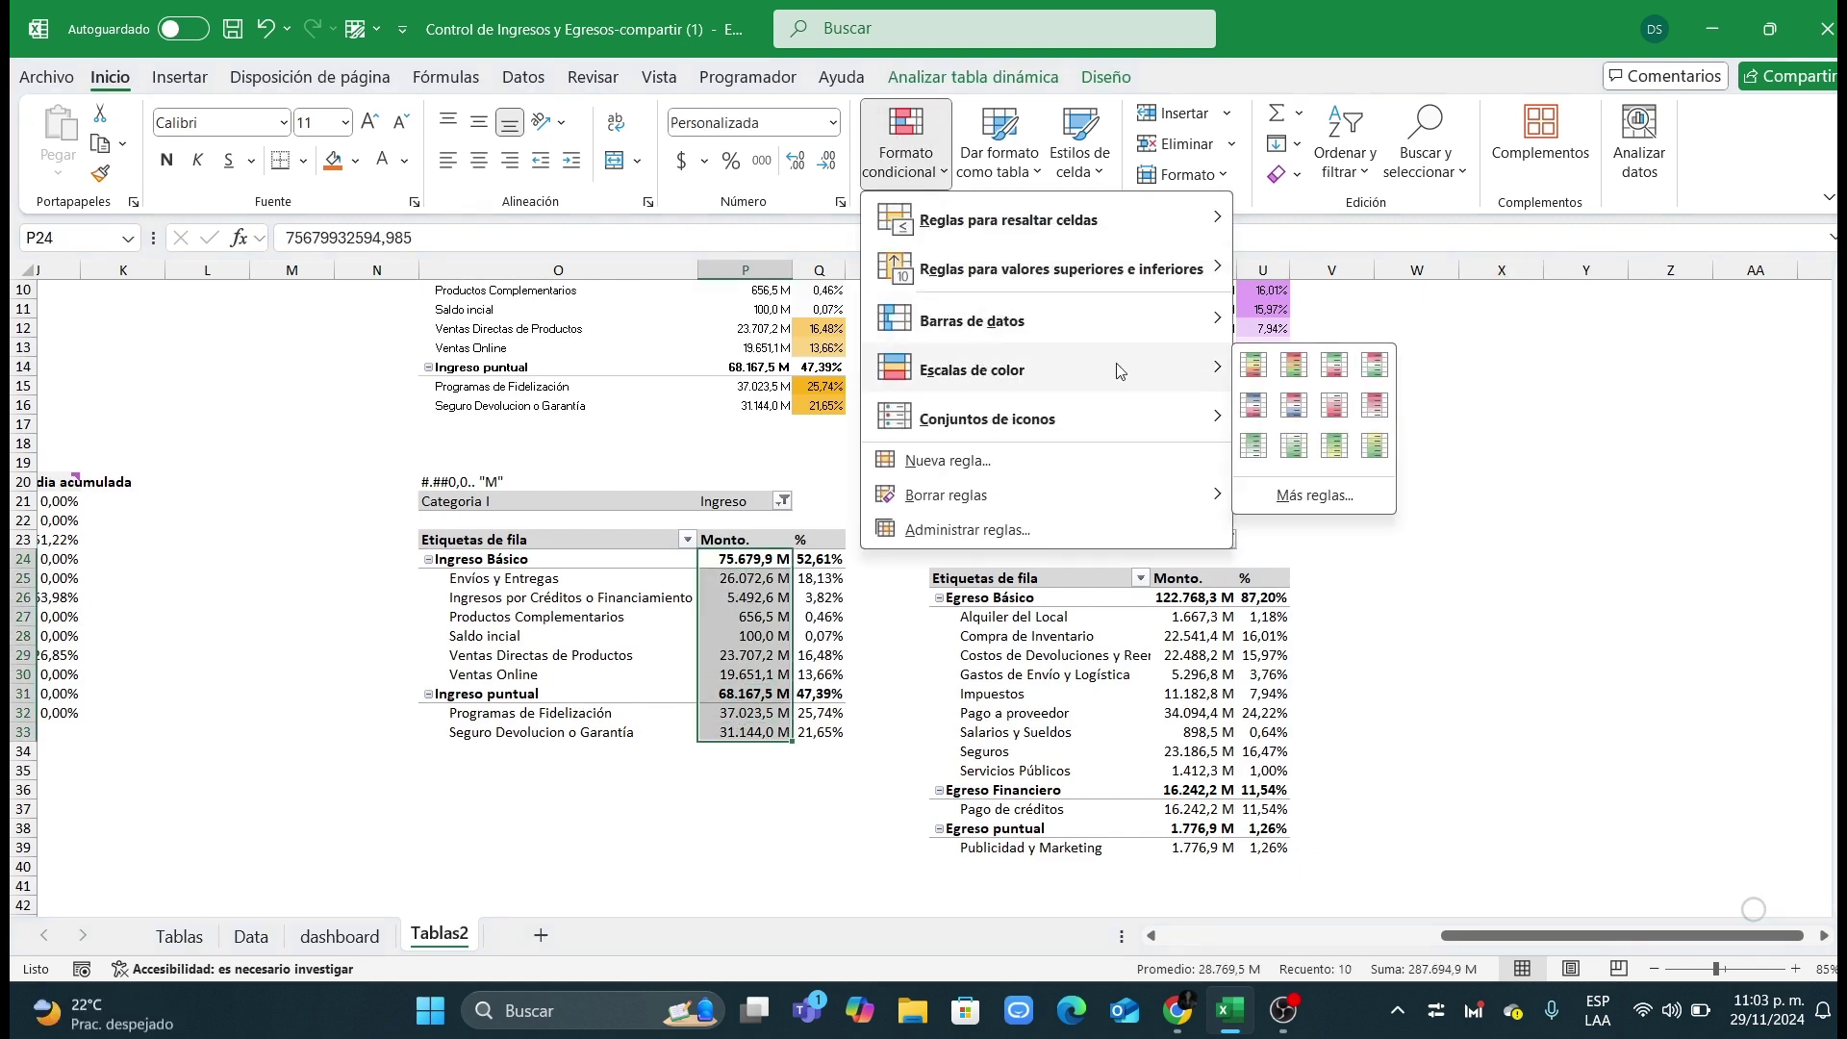
click(1382, 409)
Step: Edit the Ingreso colour scale rule so its maximum colour is the recently used orange-gold
click(904, 144)
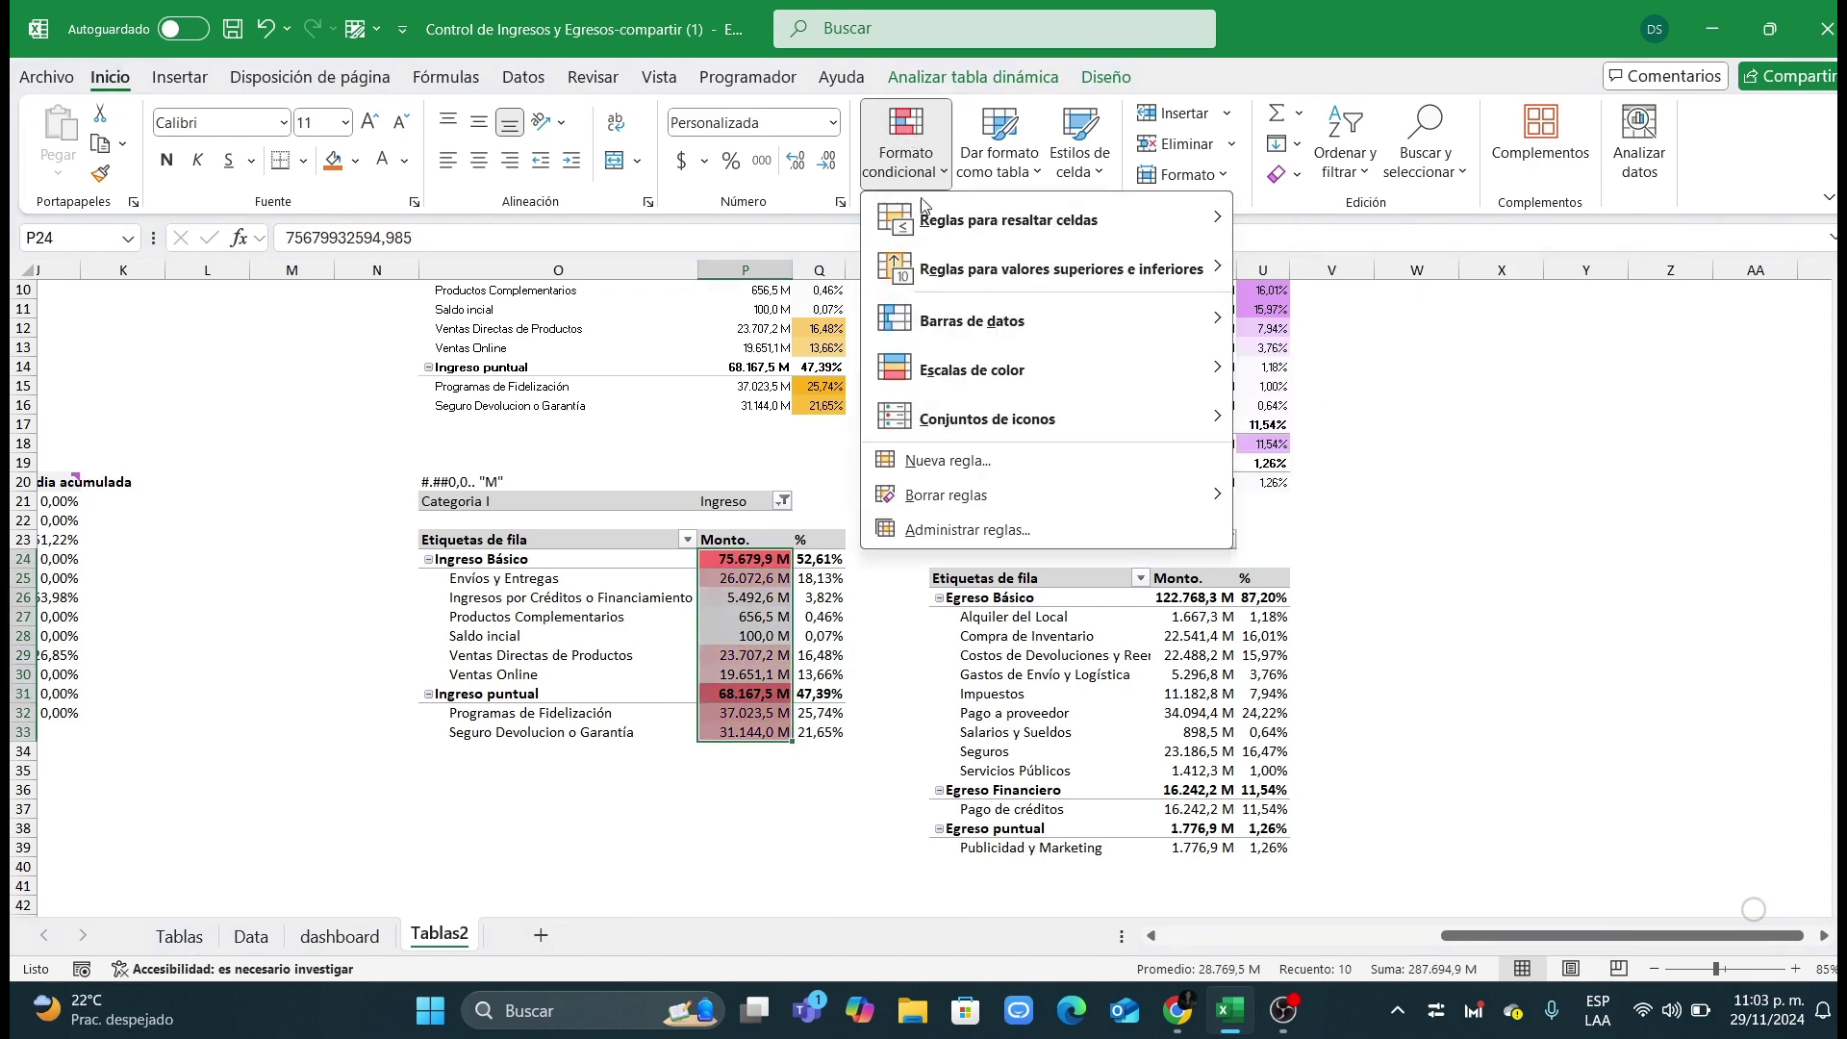
click(958, 529)
double_click(1274, 679)
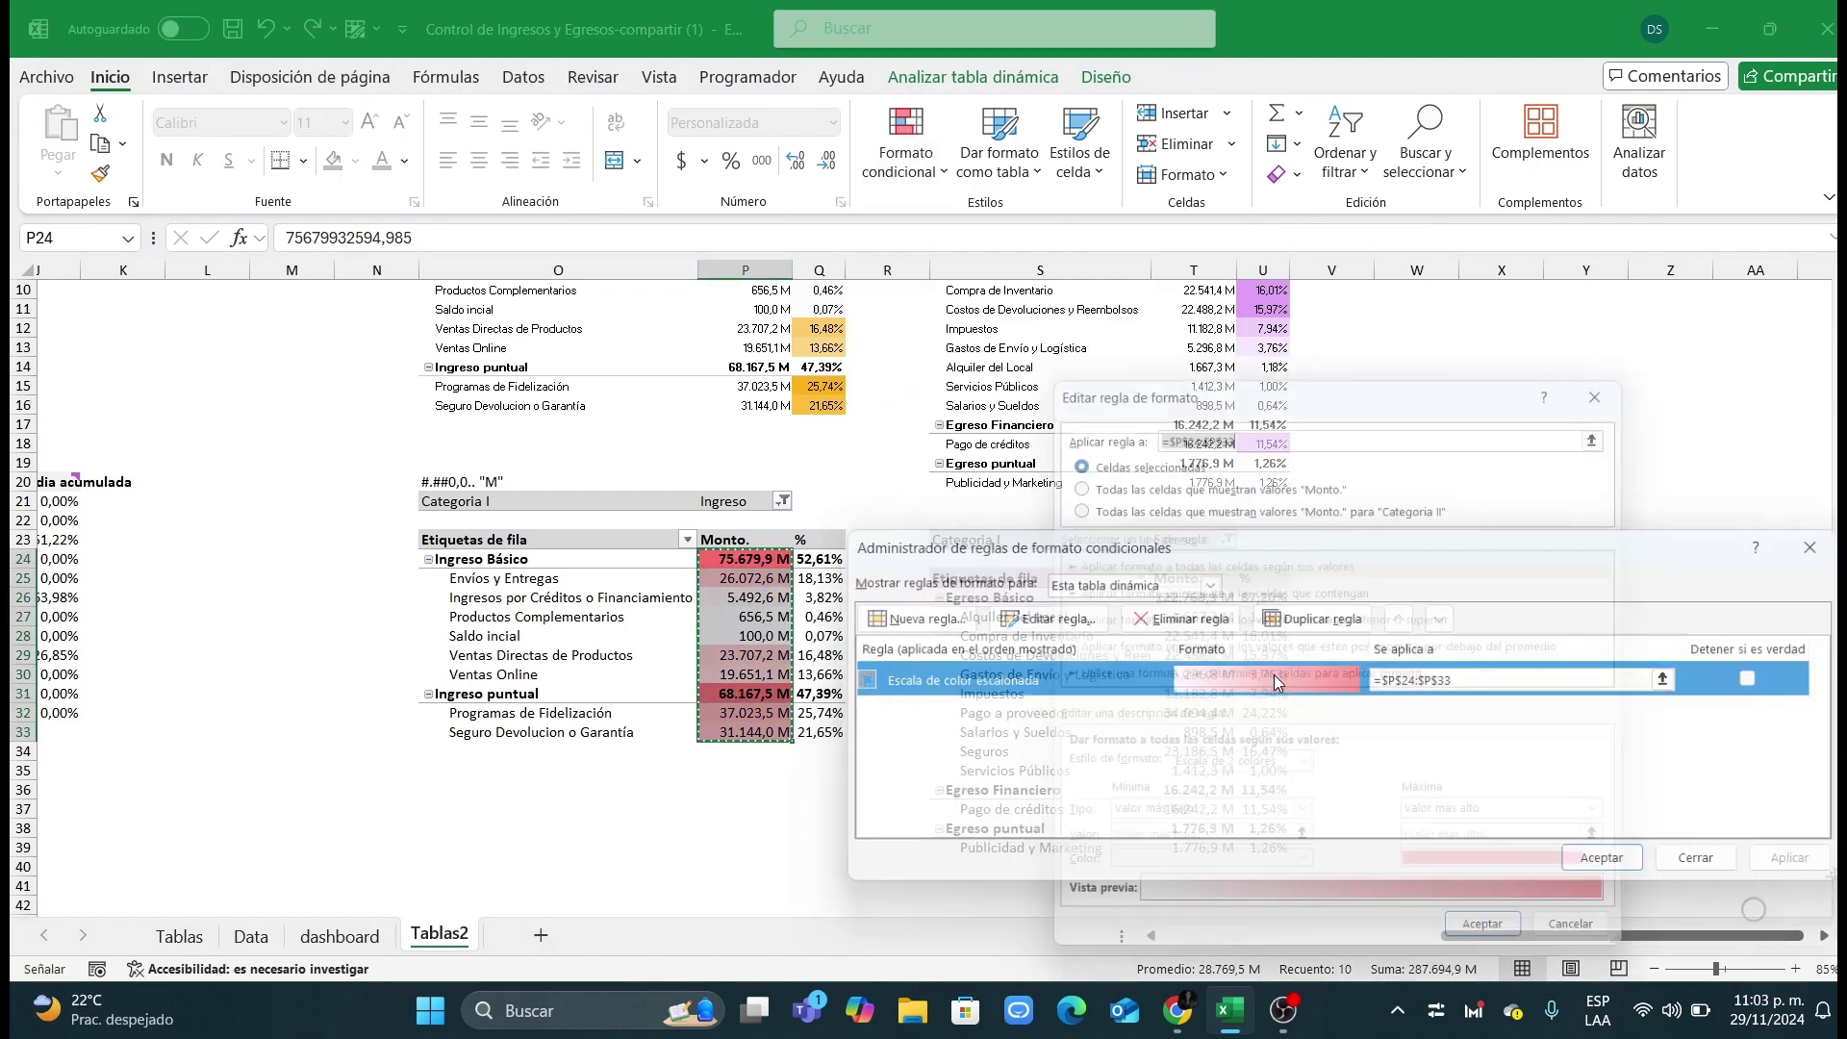
click(1620, 878)
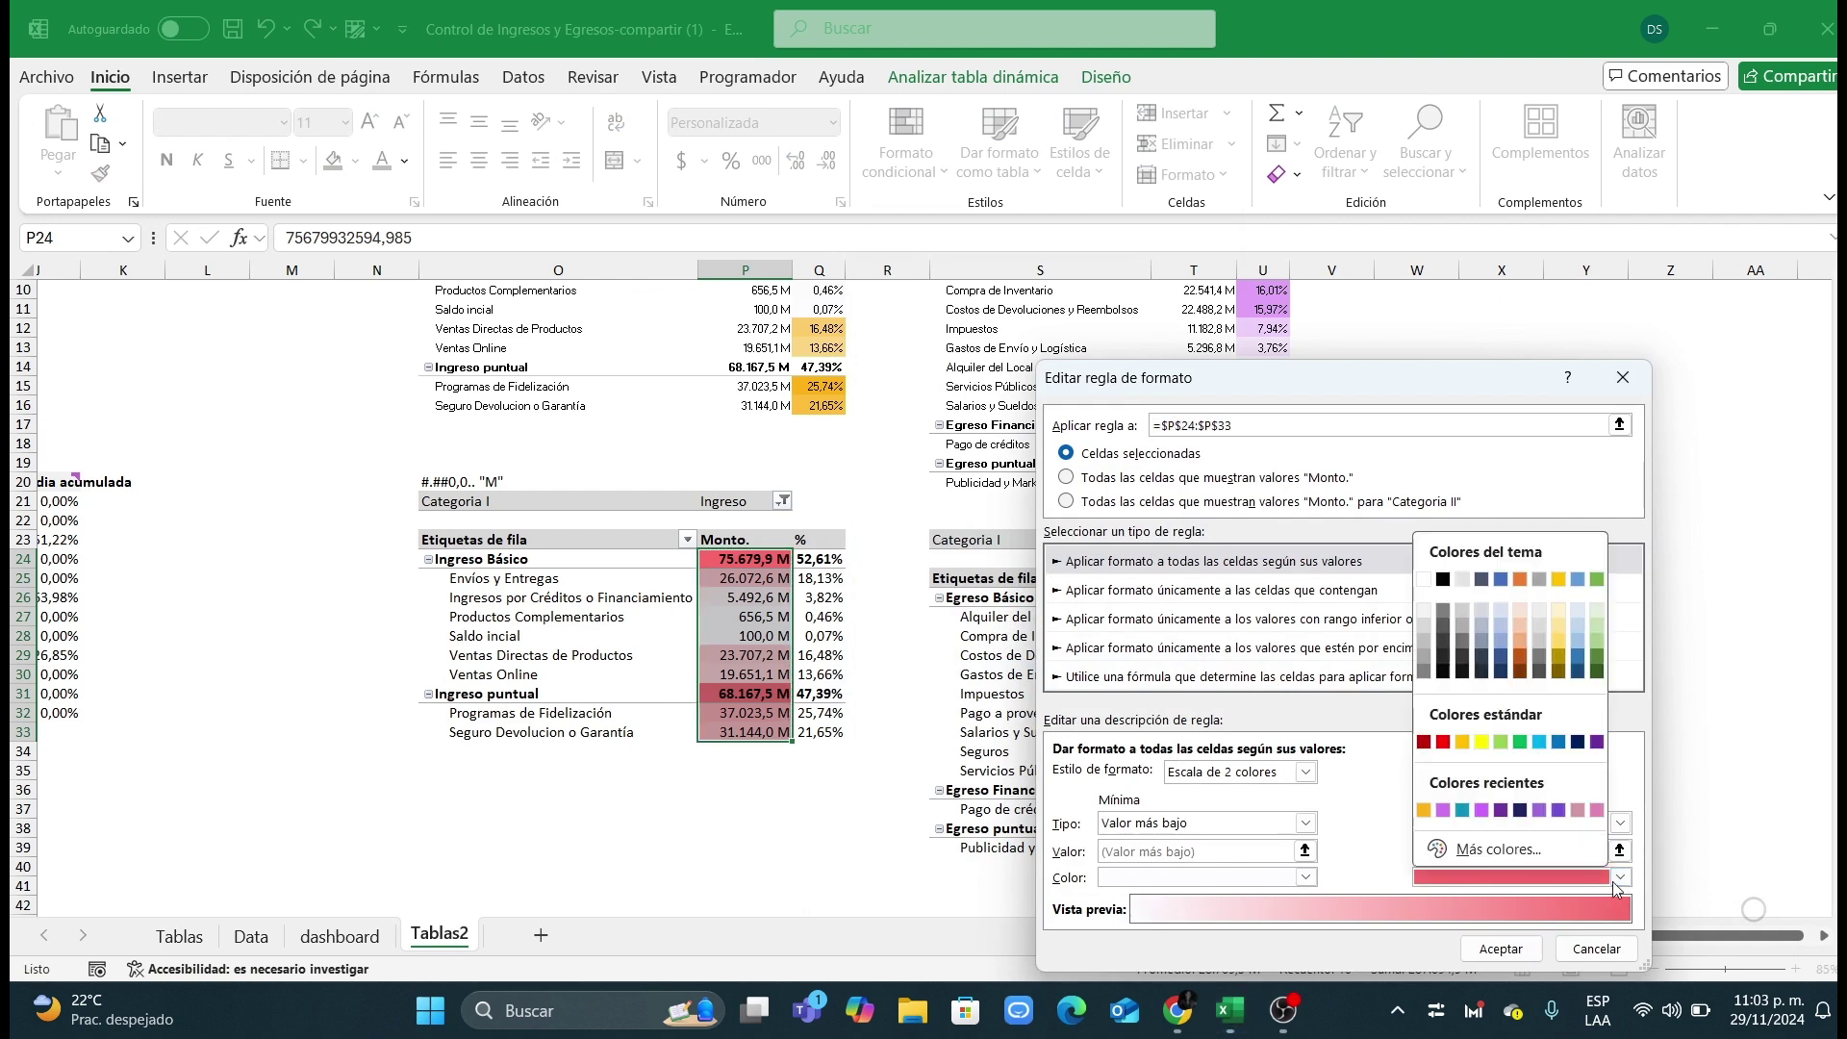
click(1426, 812)
click(1501, 948)
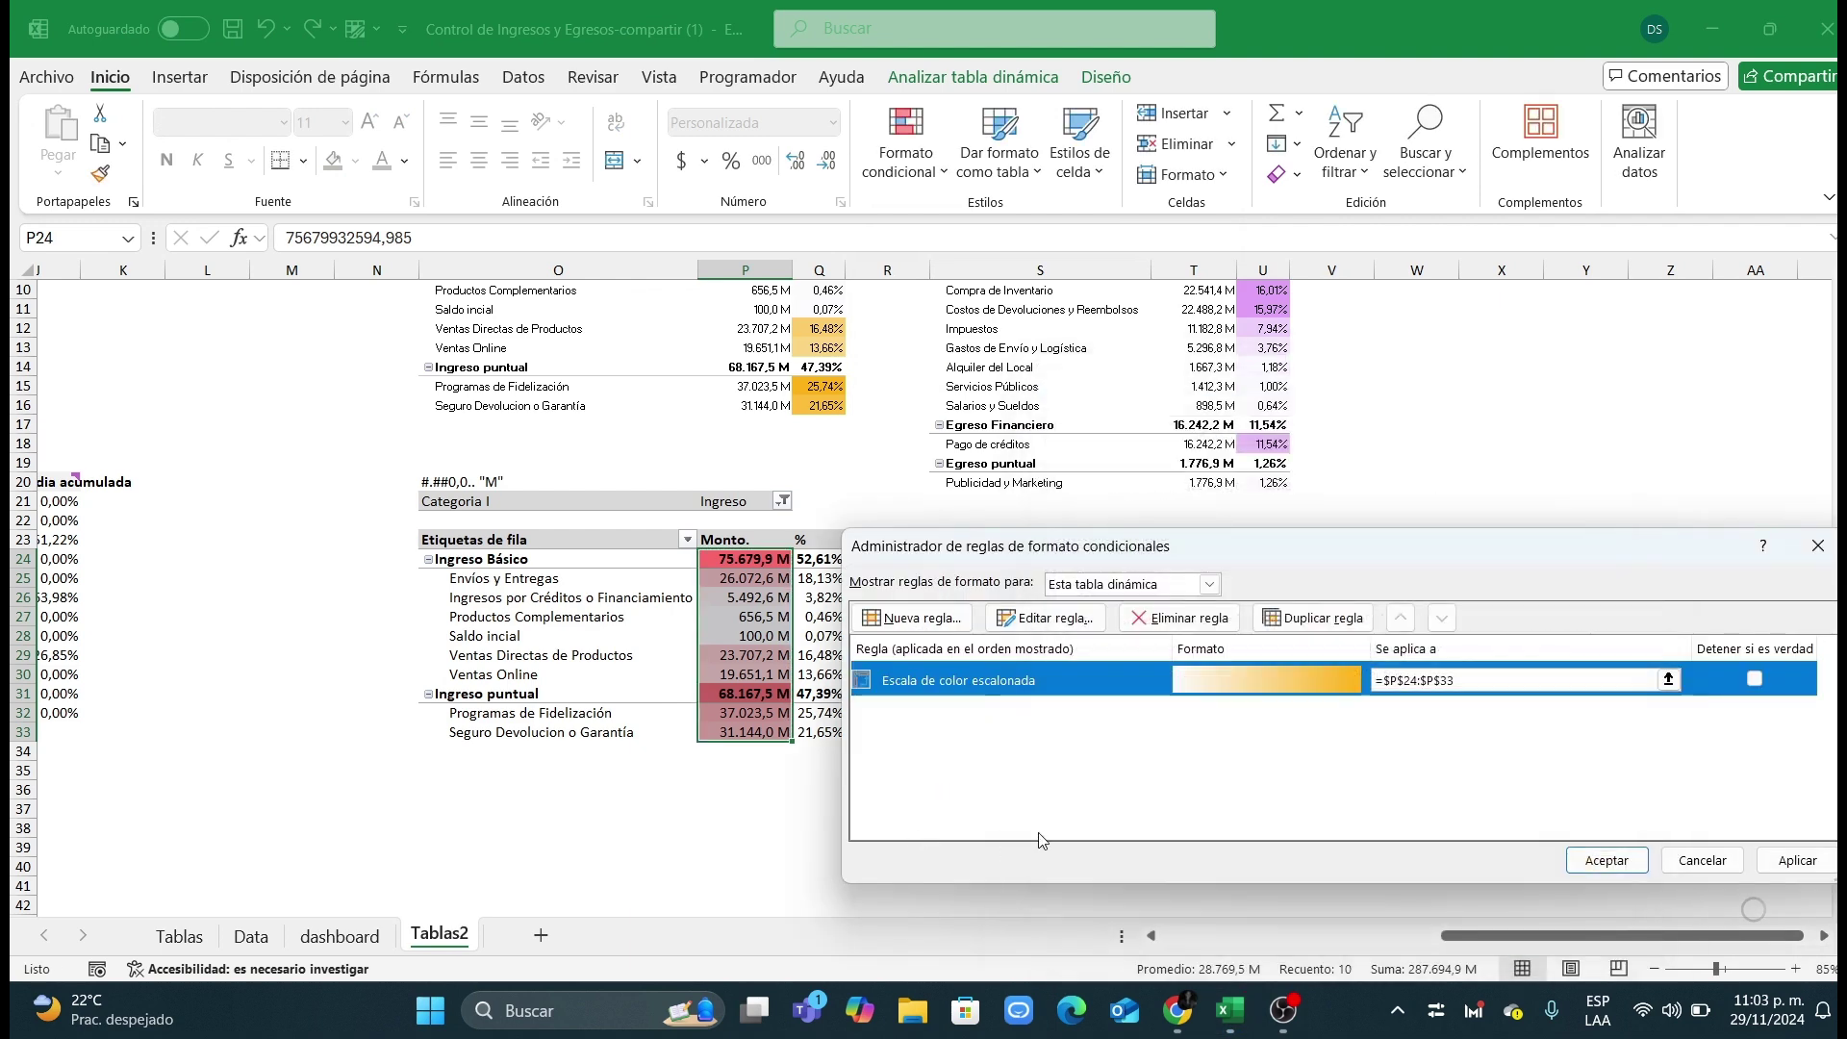
click(1604, 863)
click(852, 809)
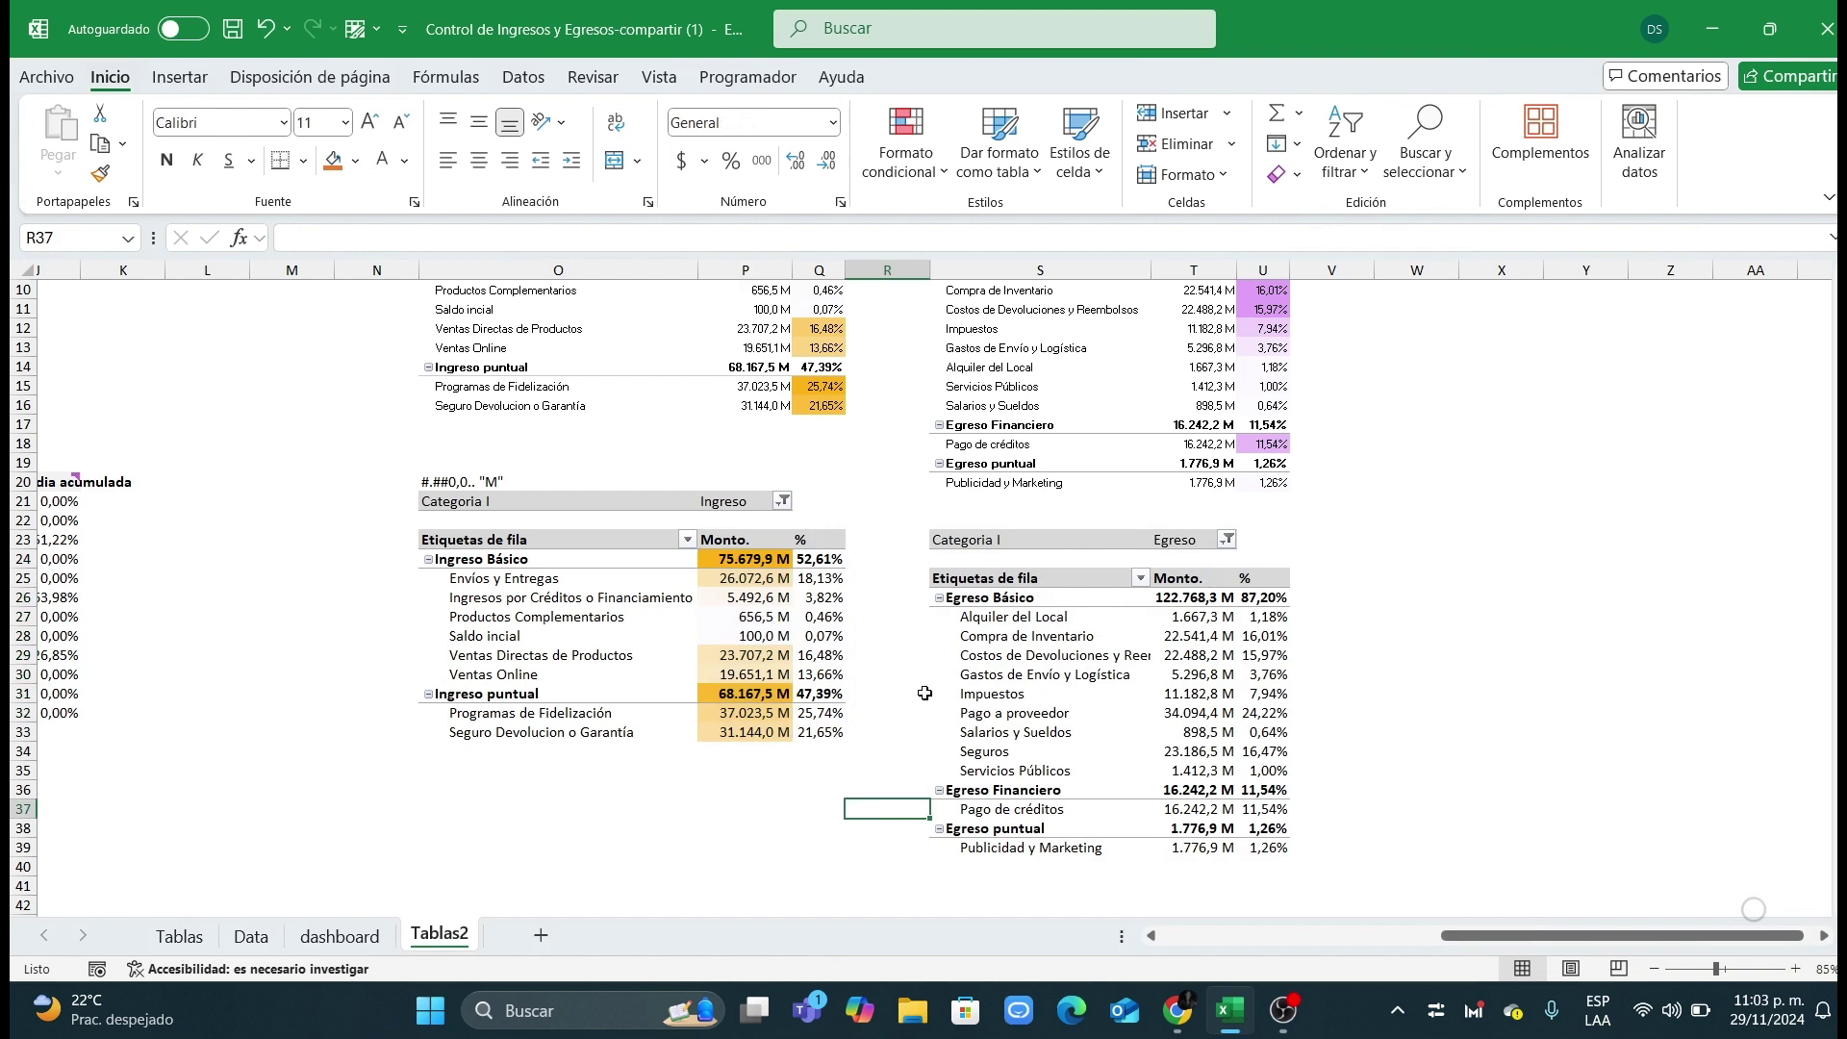
Step: Apply a two-colour white-to-red conditional formatting scale to the Egreso Monto. amounts in T26:T39
drag(1183, 591, 1193, 848)
click(900, 182)
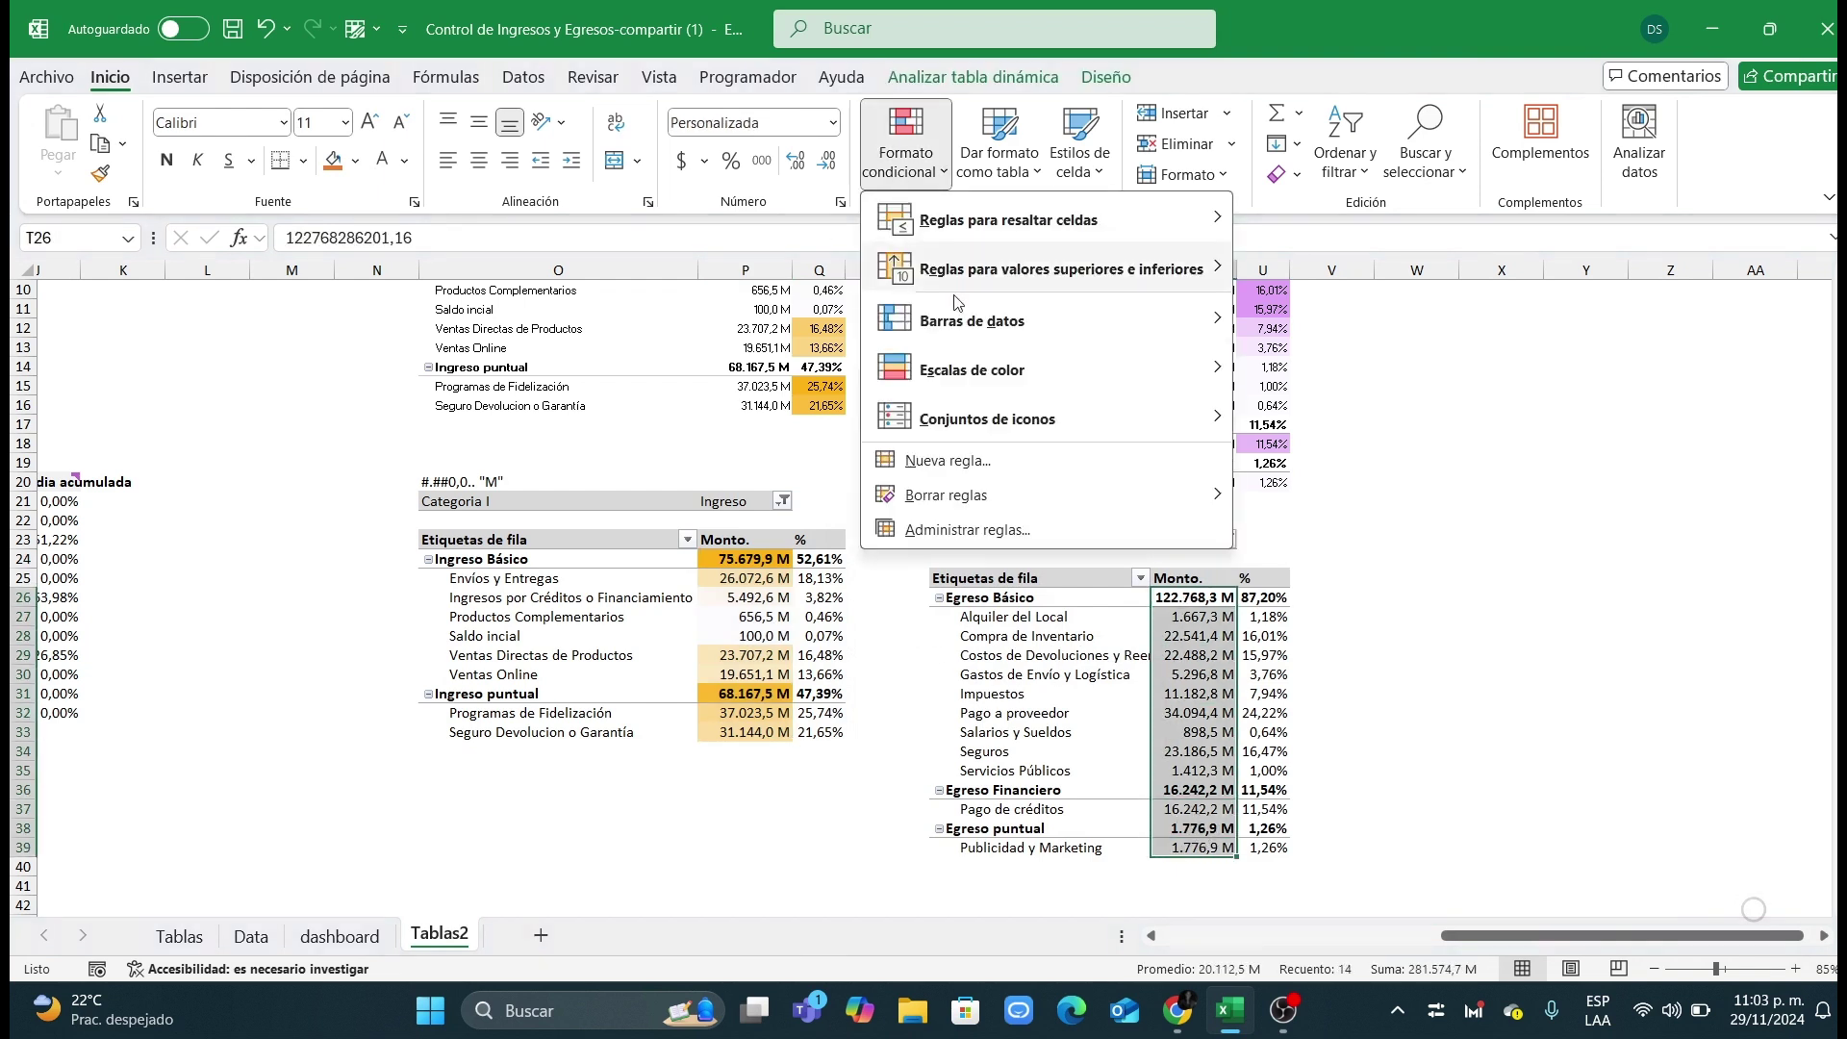
mouse_move(1106, 375)
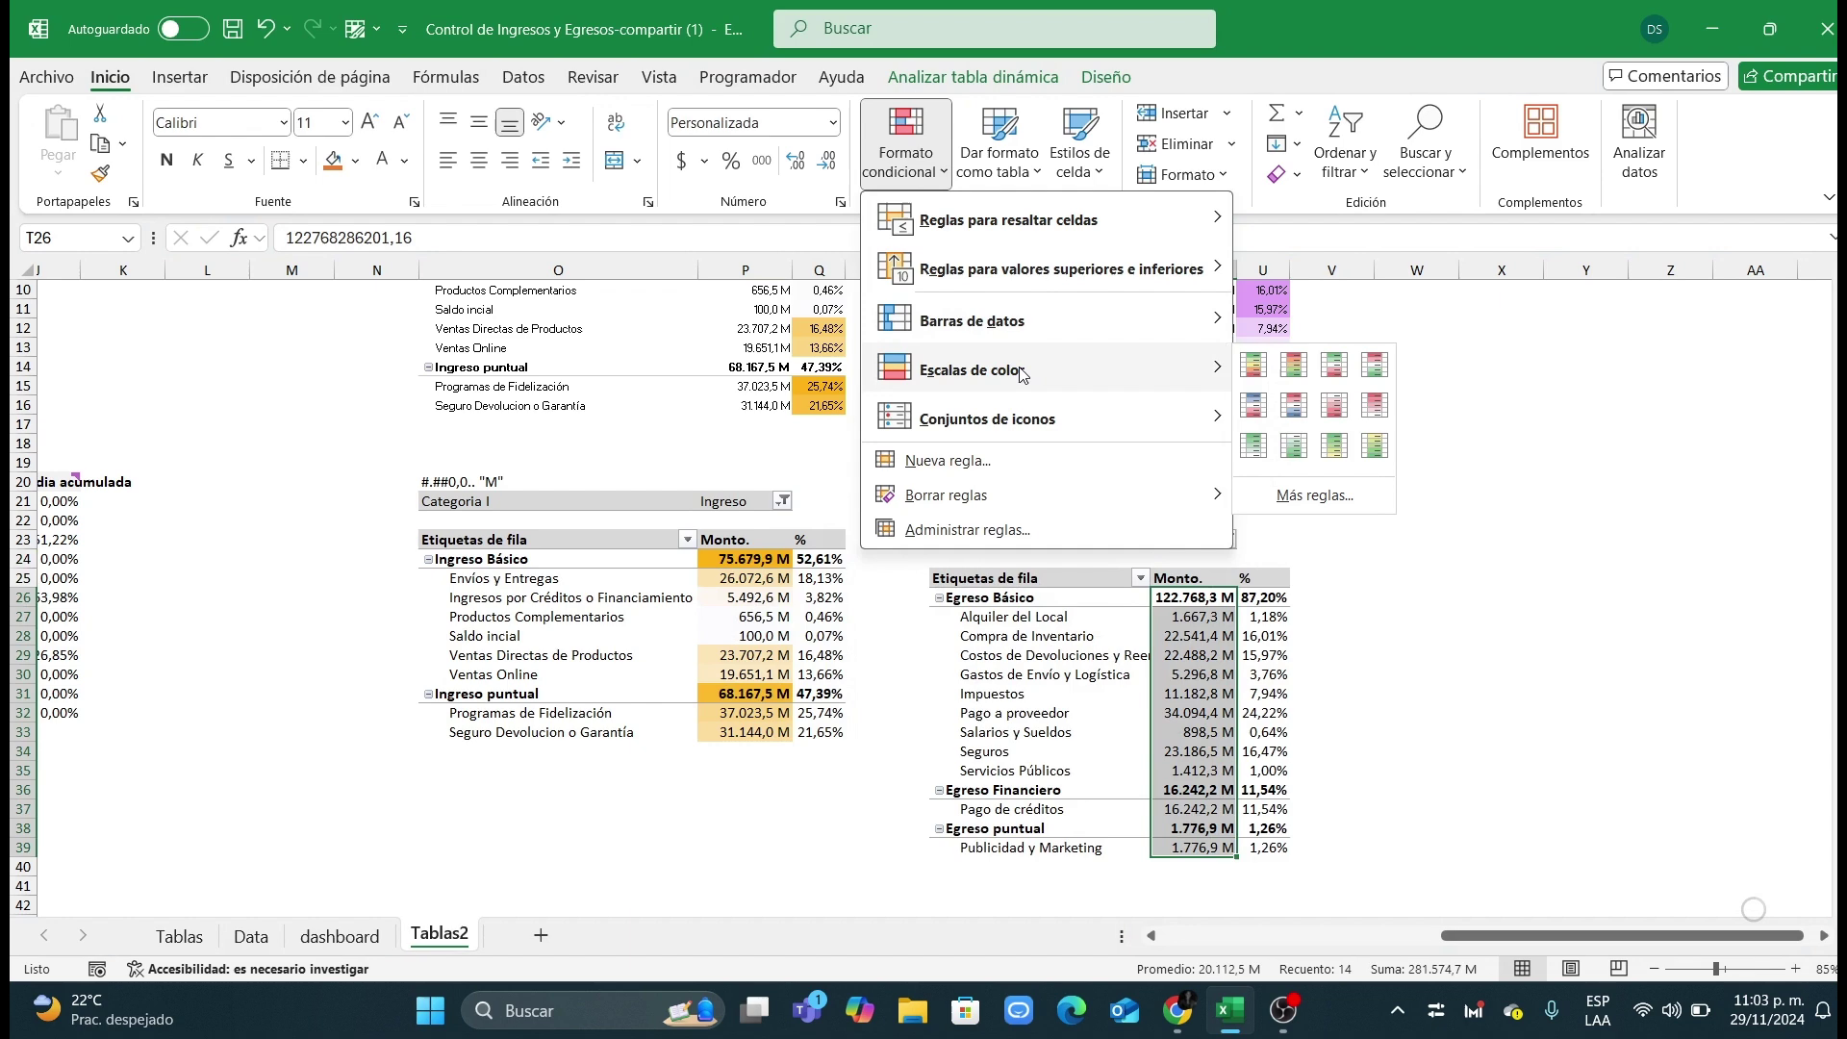
click(1377, 409)
Step: Edit the Egreso colour scale rule so its maximum colour is the recently used purple
click(890, 169)
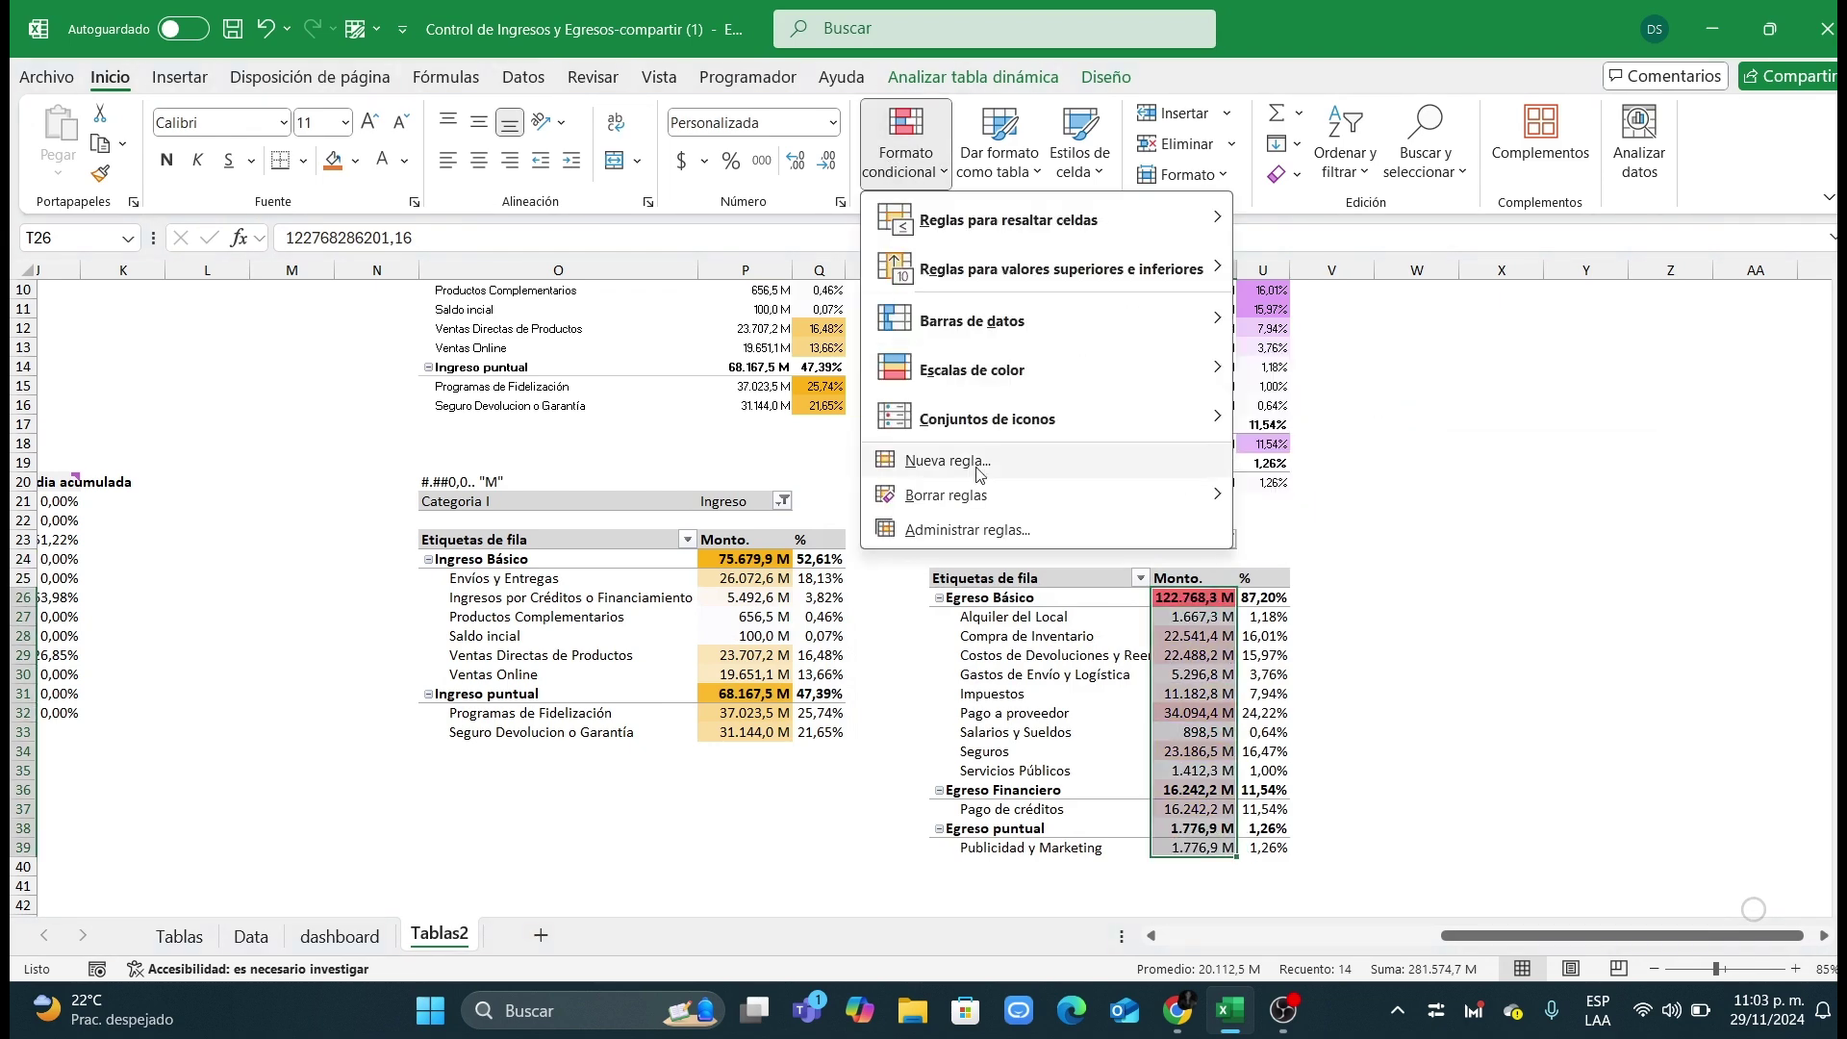
click(948, 534)
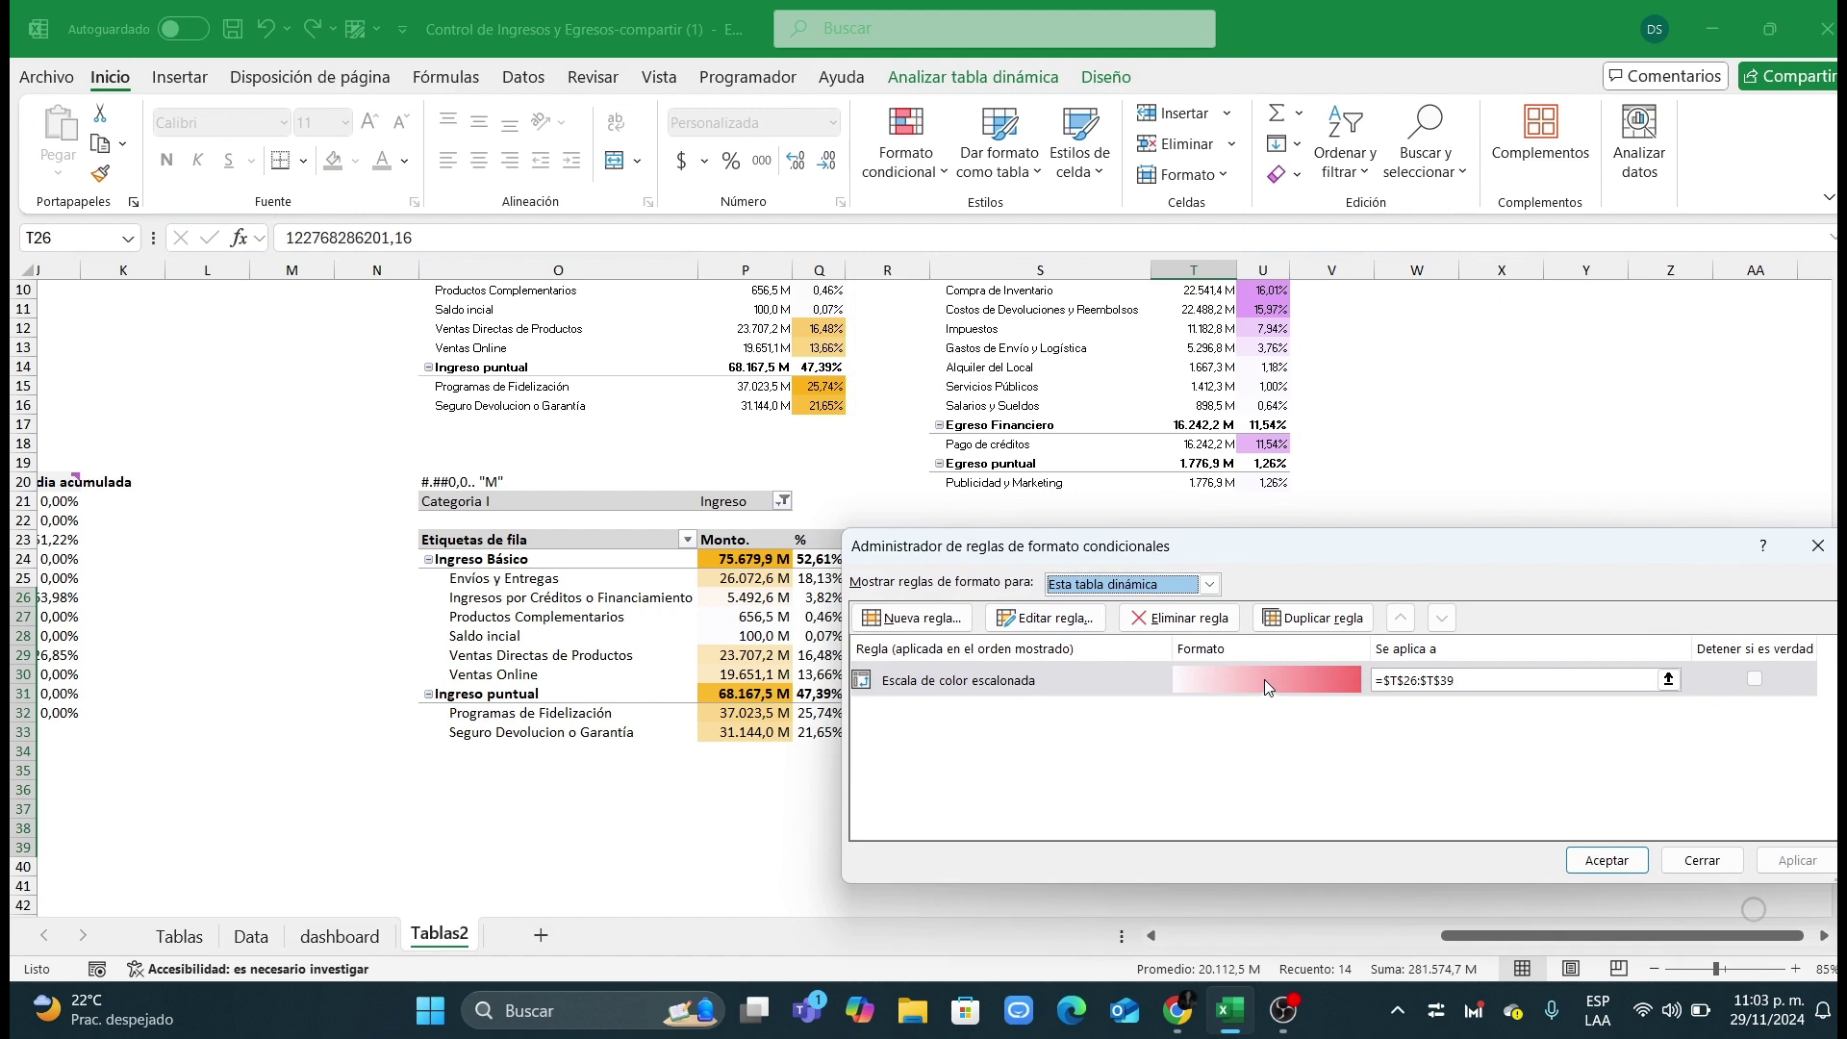
double_click(1264, 679)
click(1623, 877)
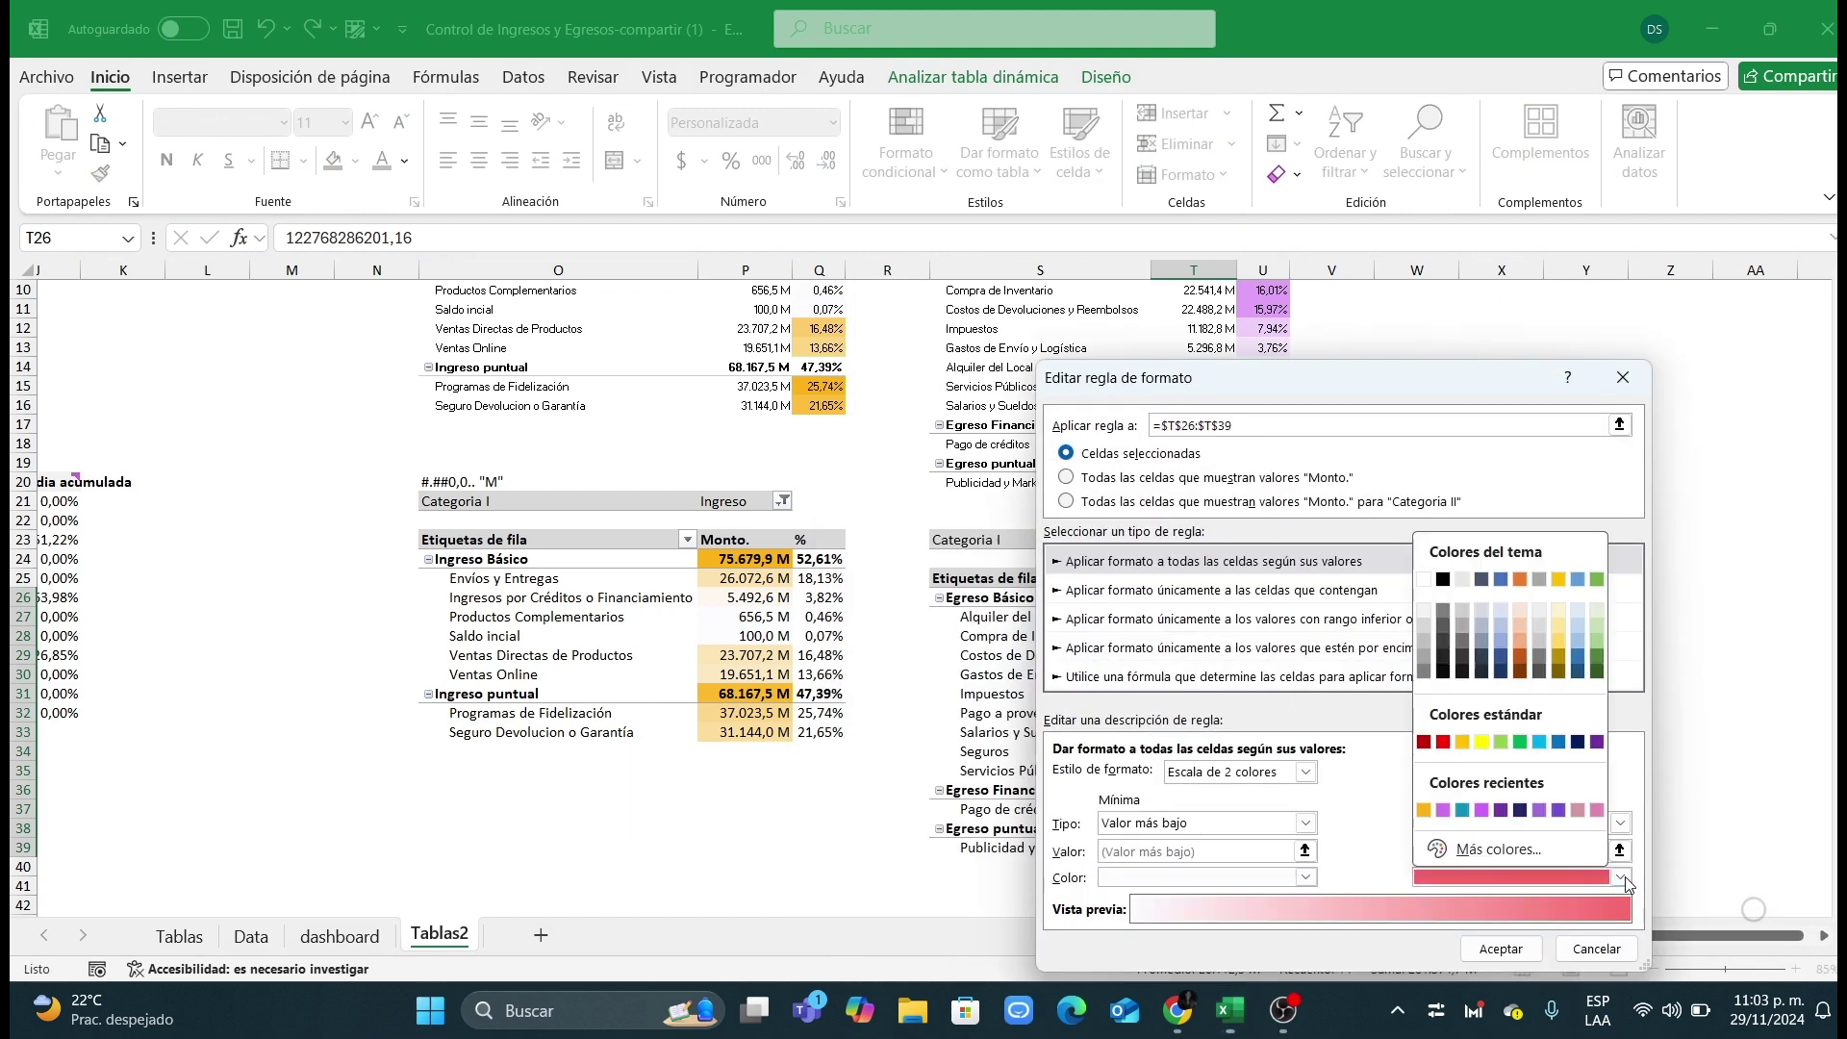
click(1485, 811)
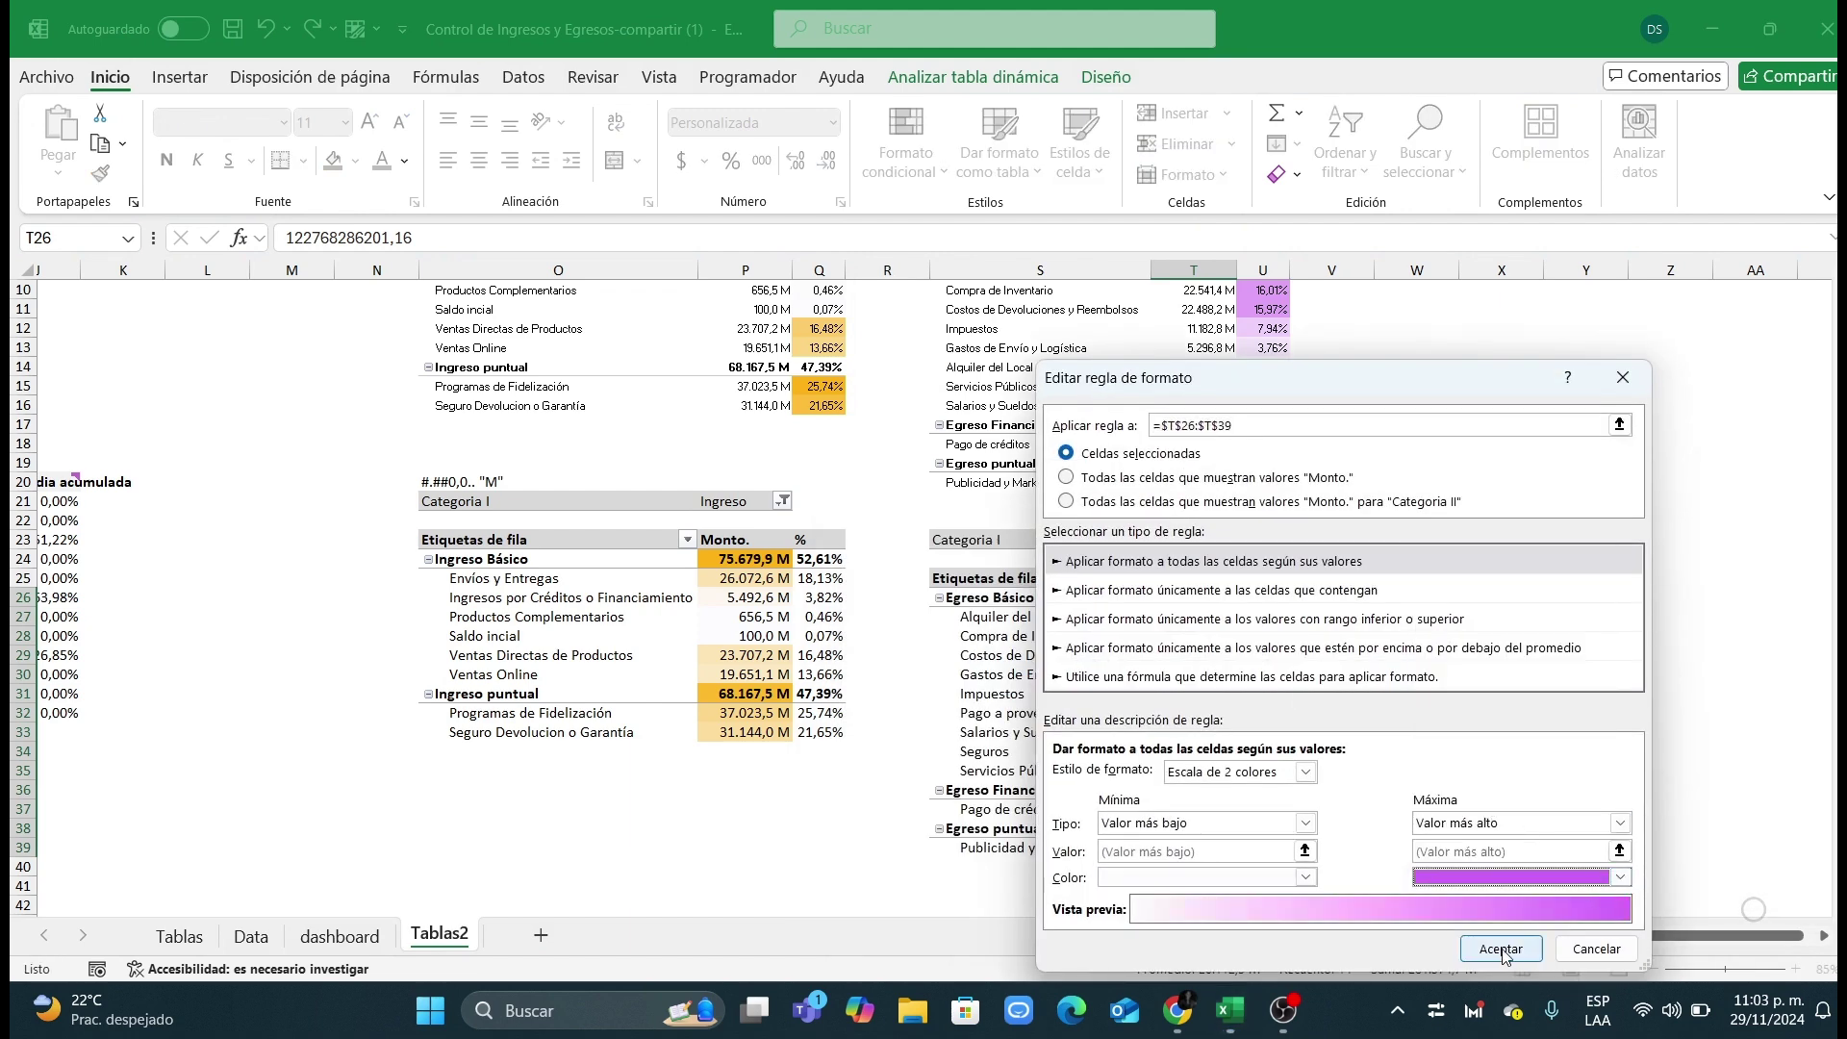
click(1501, 949)
click(1503, 967)
click(1472, 655)
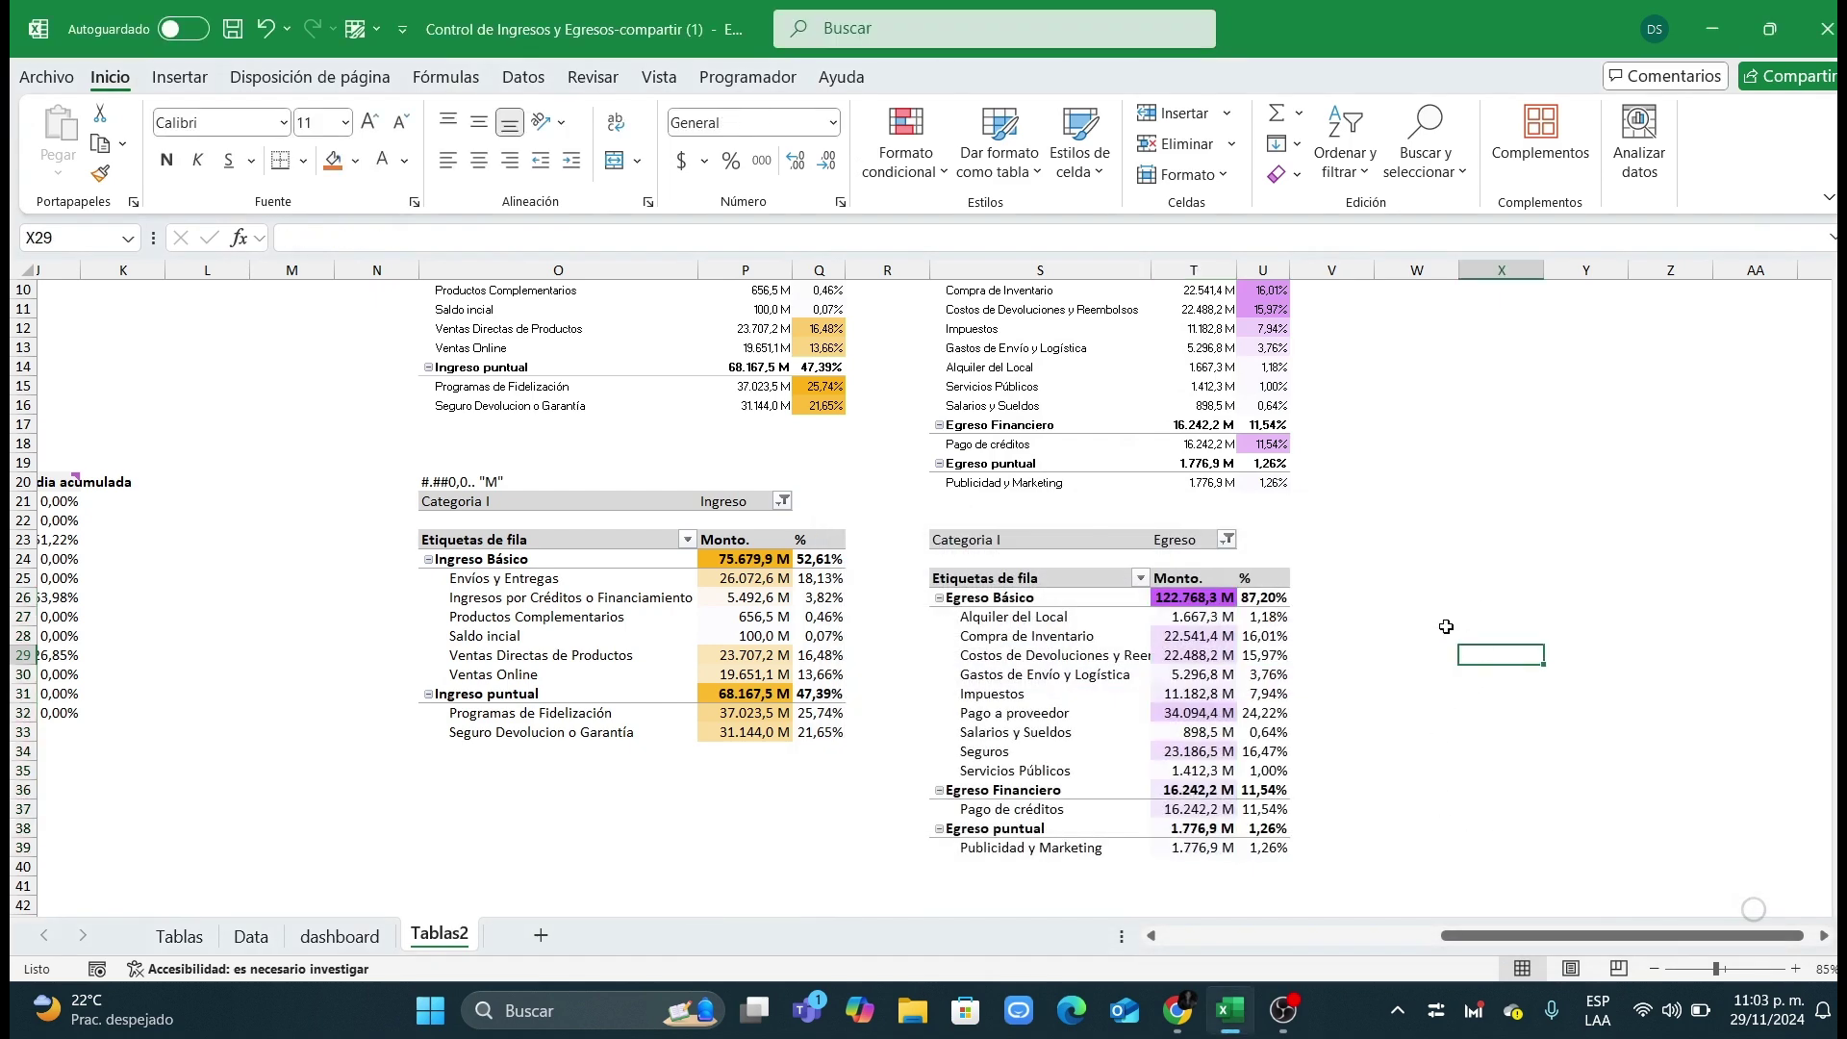
Step: Try to delete both older pivot tables at once by clearing the range N2:V21
scroll(1440, 615, up, 2)
scroll(1407, 618, down, 2)
scroll(966, 491, up, 3)
drag(409, 310, 1299, 674)
key(Delete)
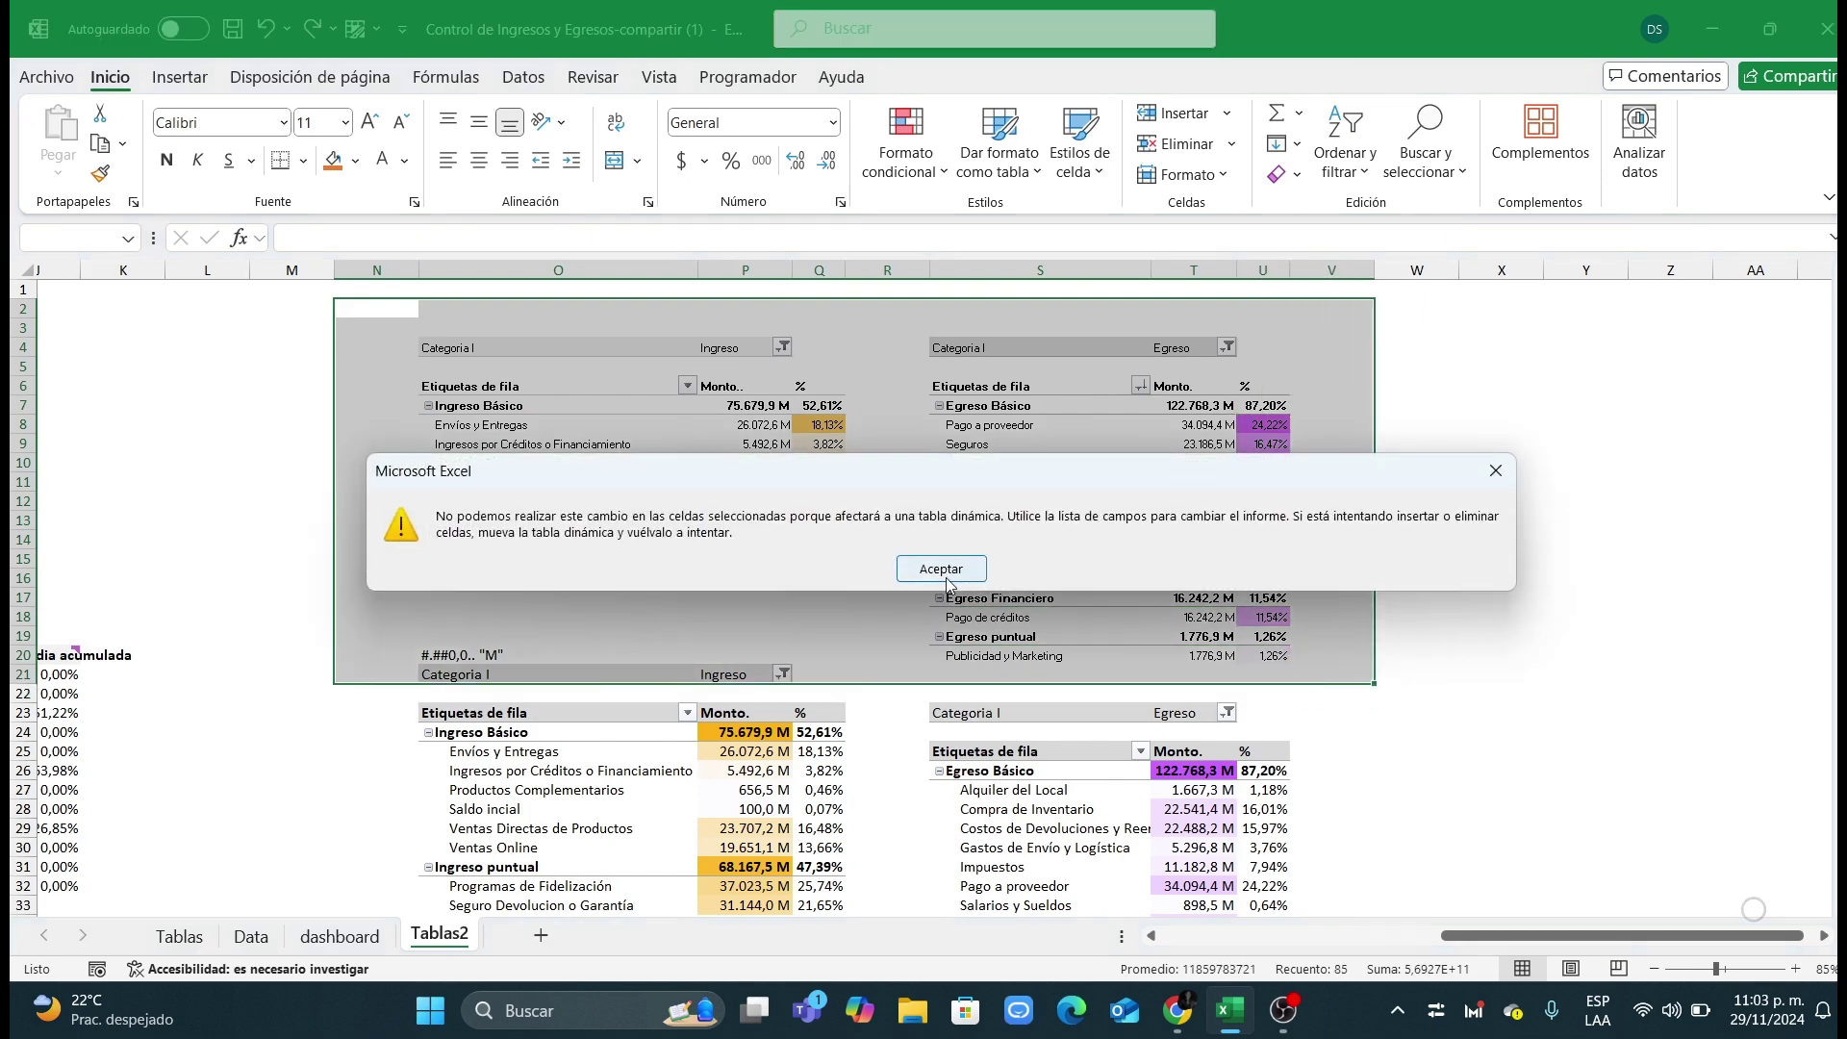
click(1497, 471)
Step: Delete the older Egreso and Ingreso pivot tables located above the new ones
drag(390, 313, 1289, 621)
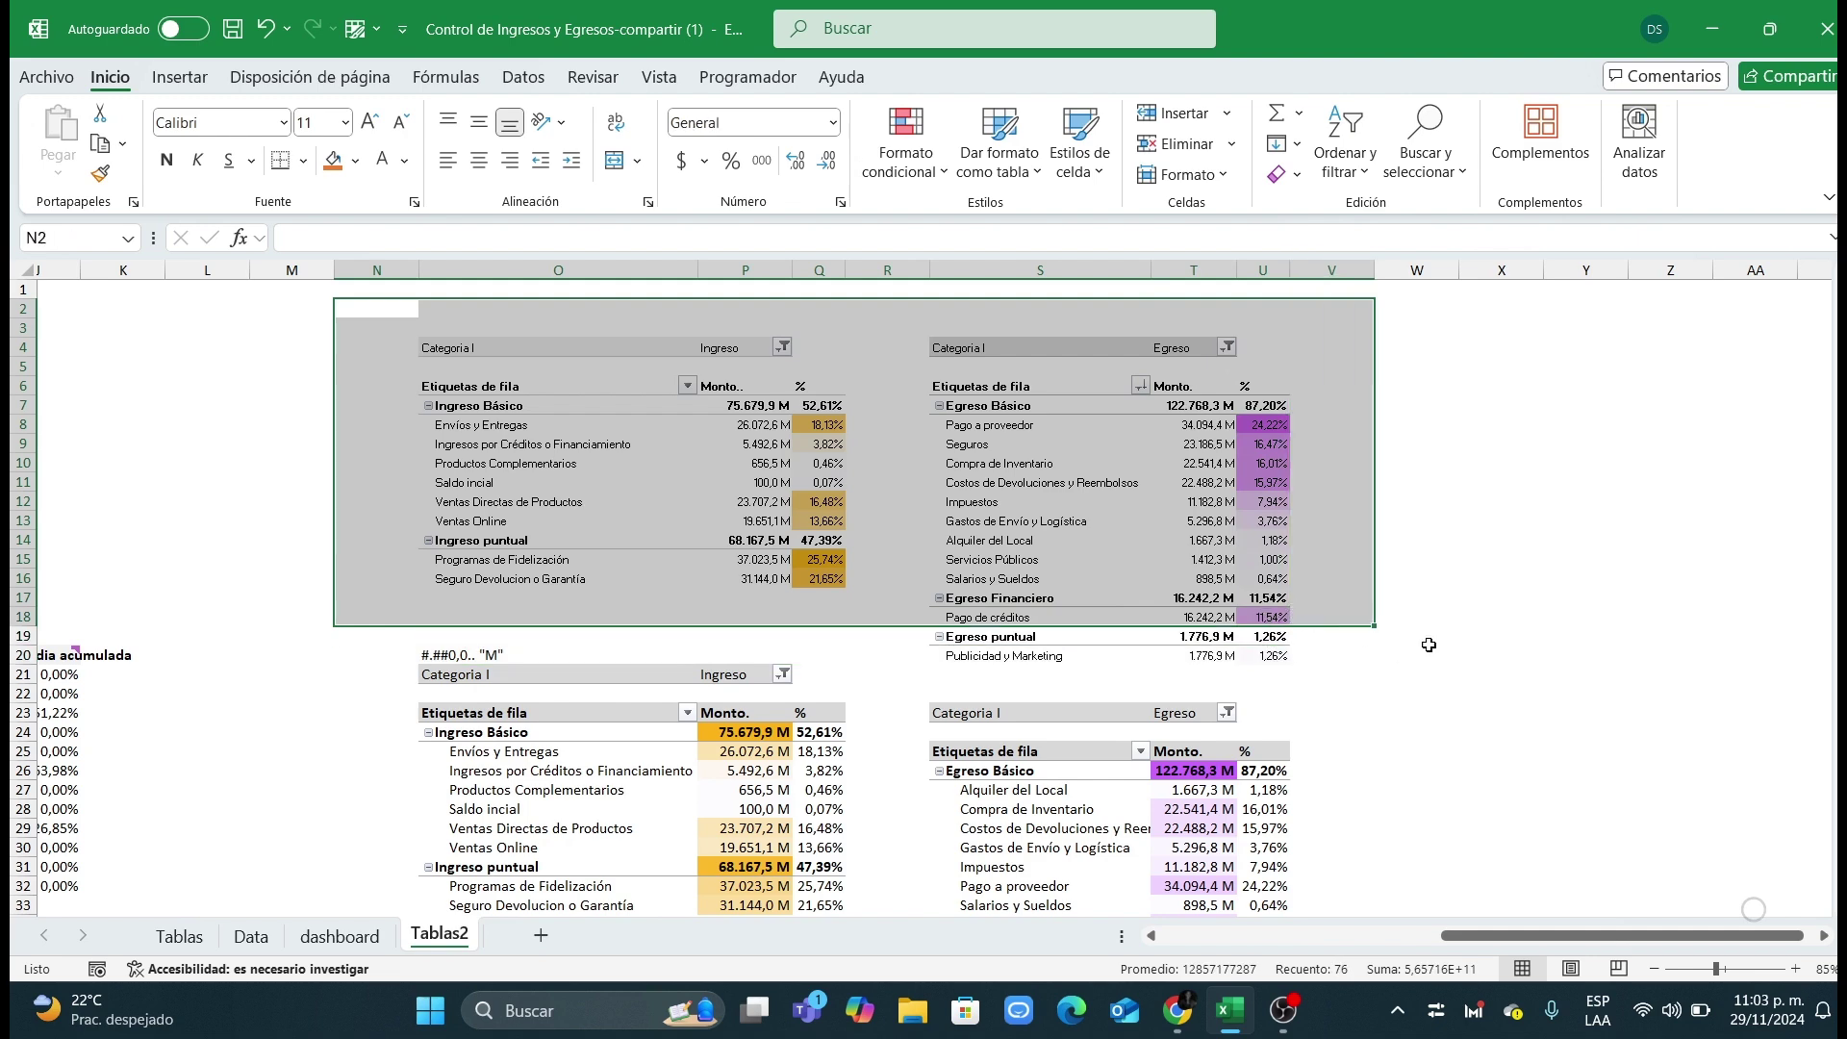
drag(905, 310, 757, 490)
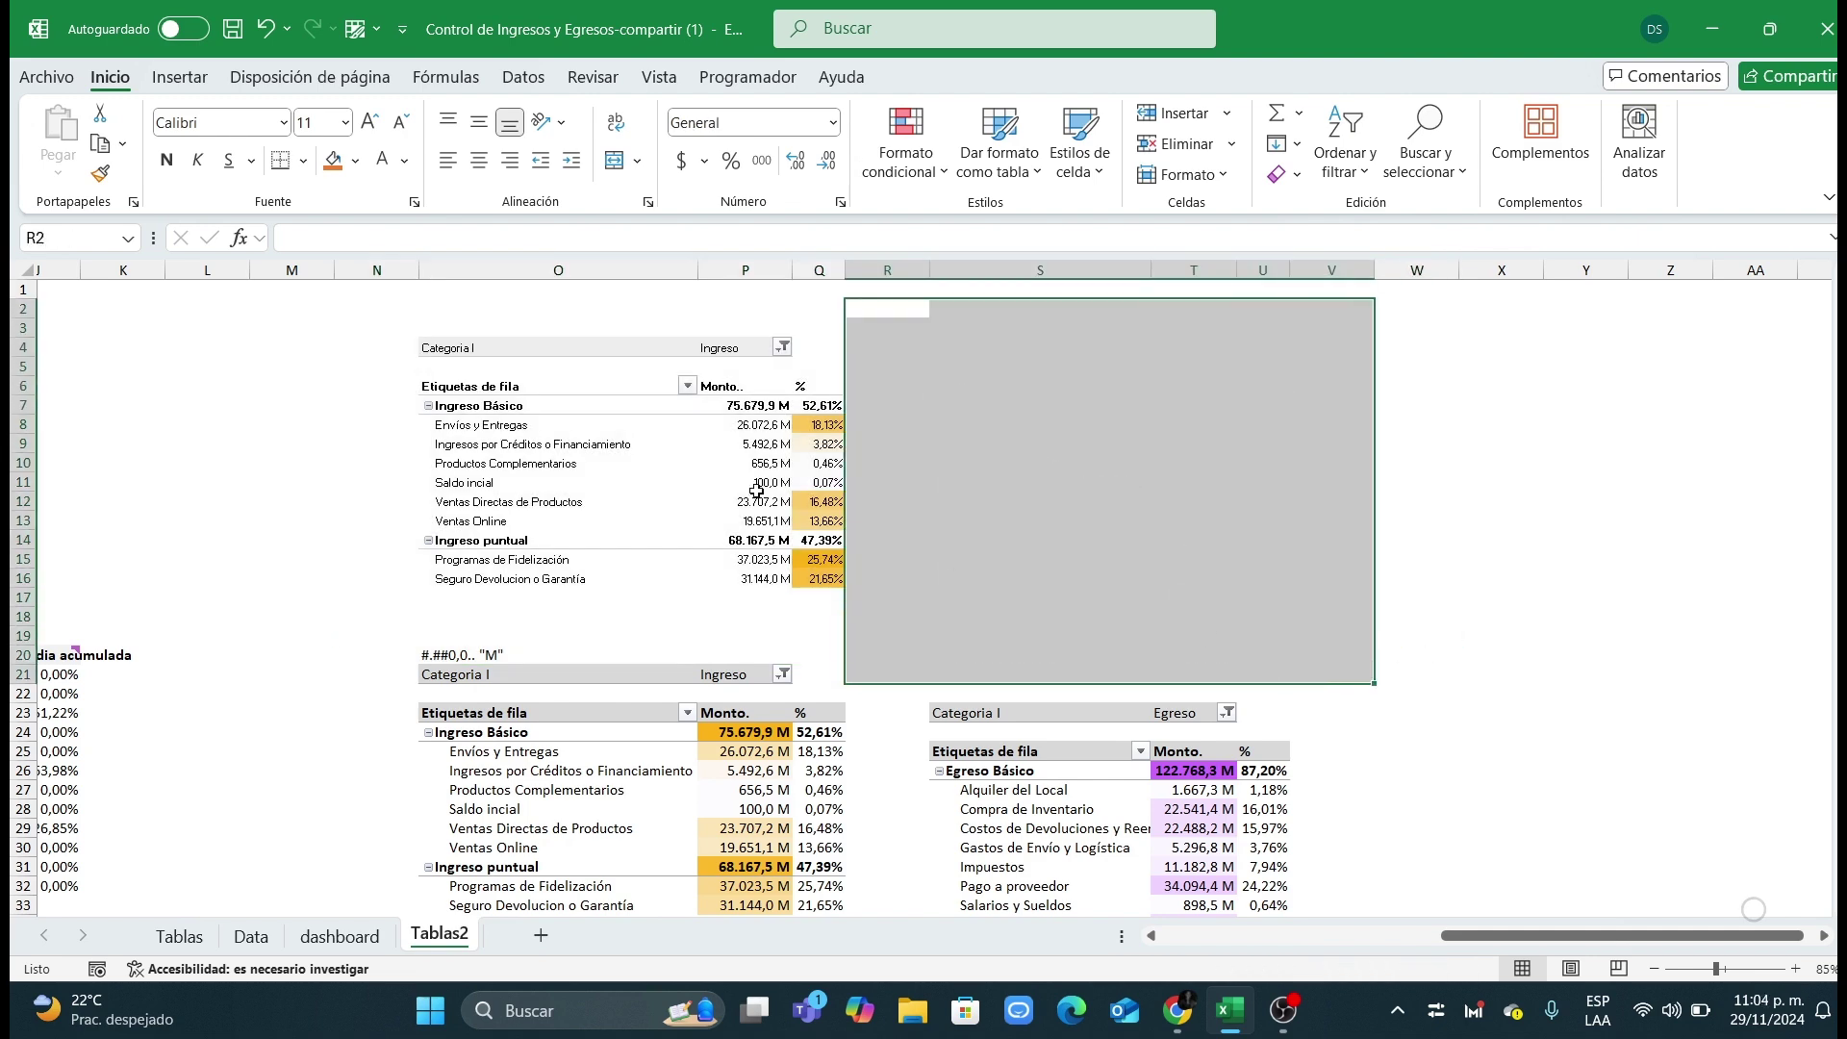
drag(418, 321, 417, 321)
click(1134, 539)
Step: Edit the colour scale rule on T26:T39 so its maximum colour is the lighter violet, third among the recent colours
scroll(1192, 577, down, 4)
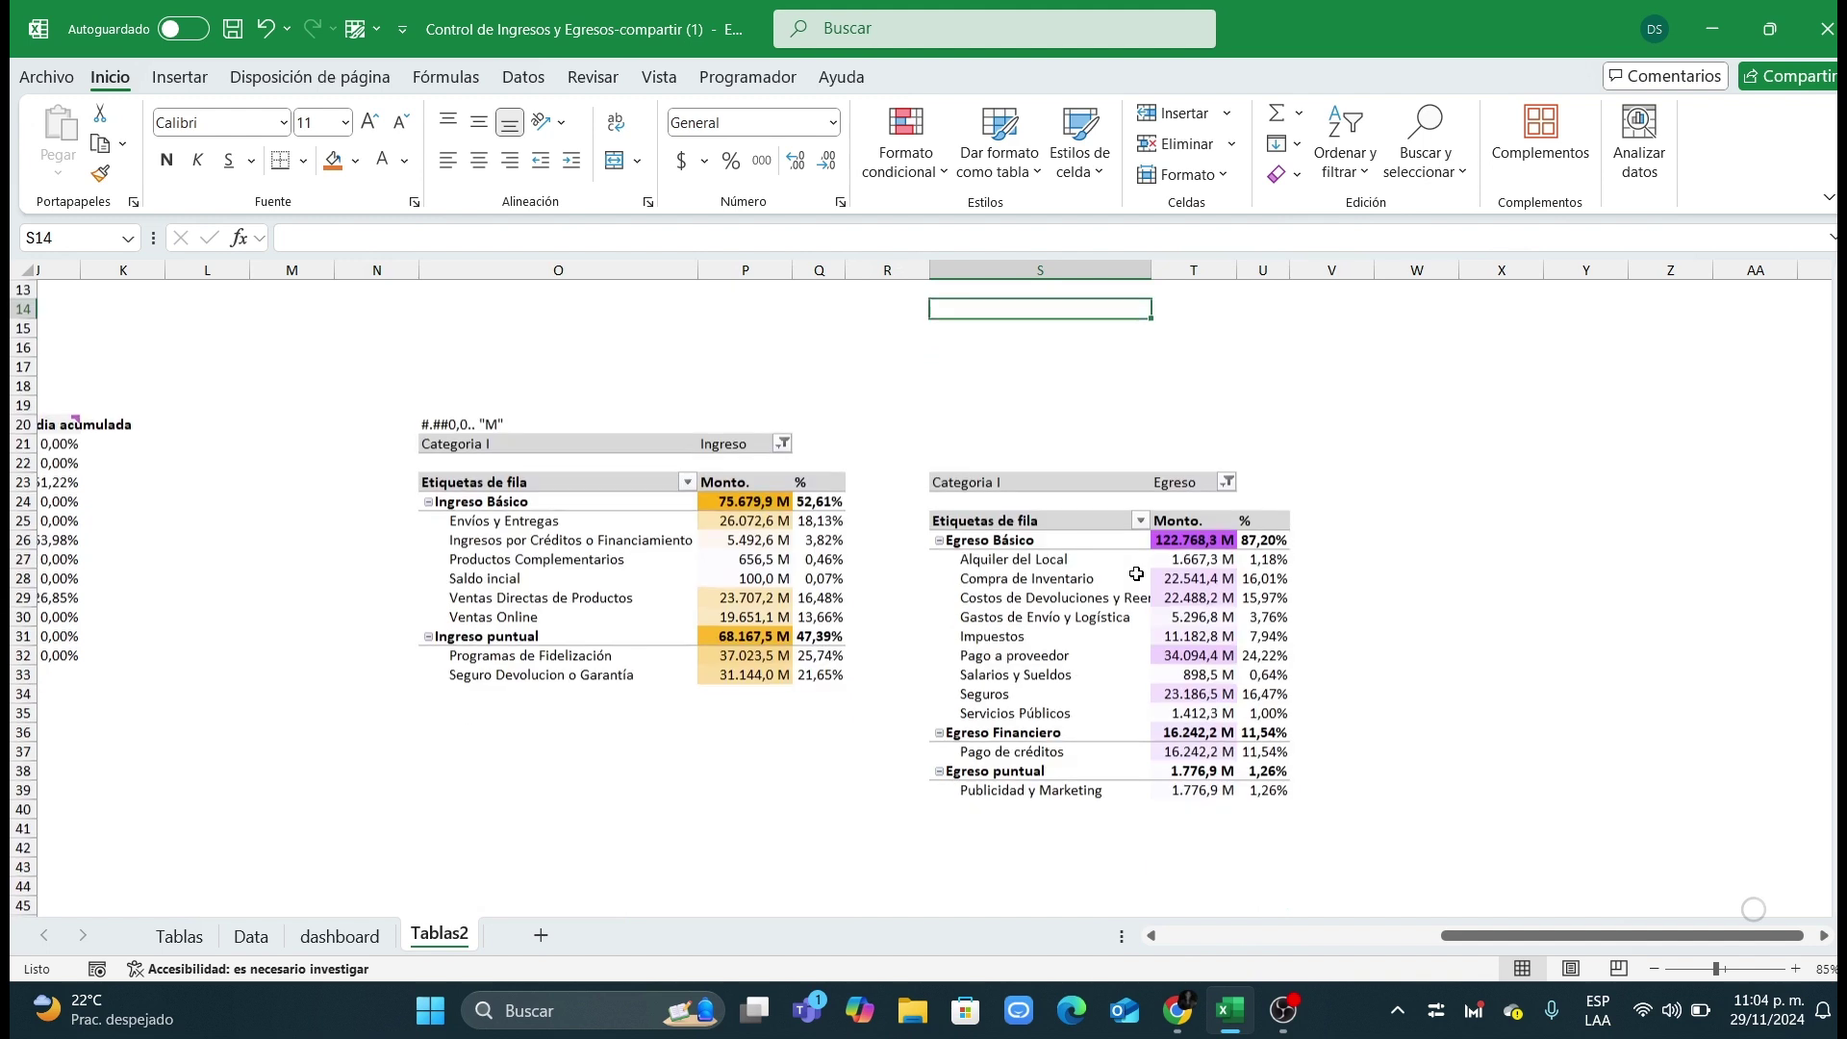
drag(1176, 535, 1193, 790)
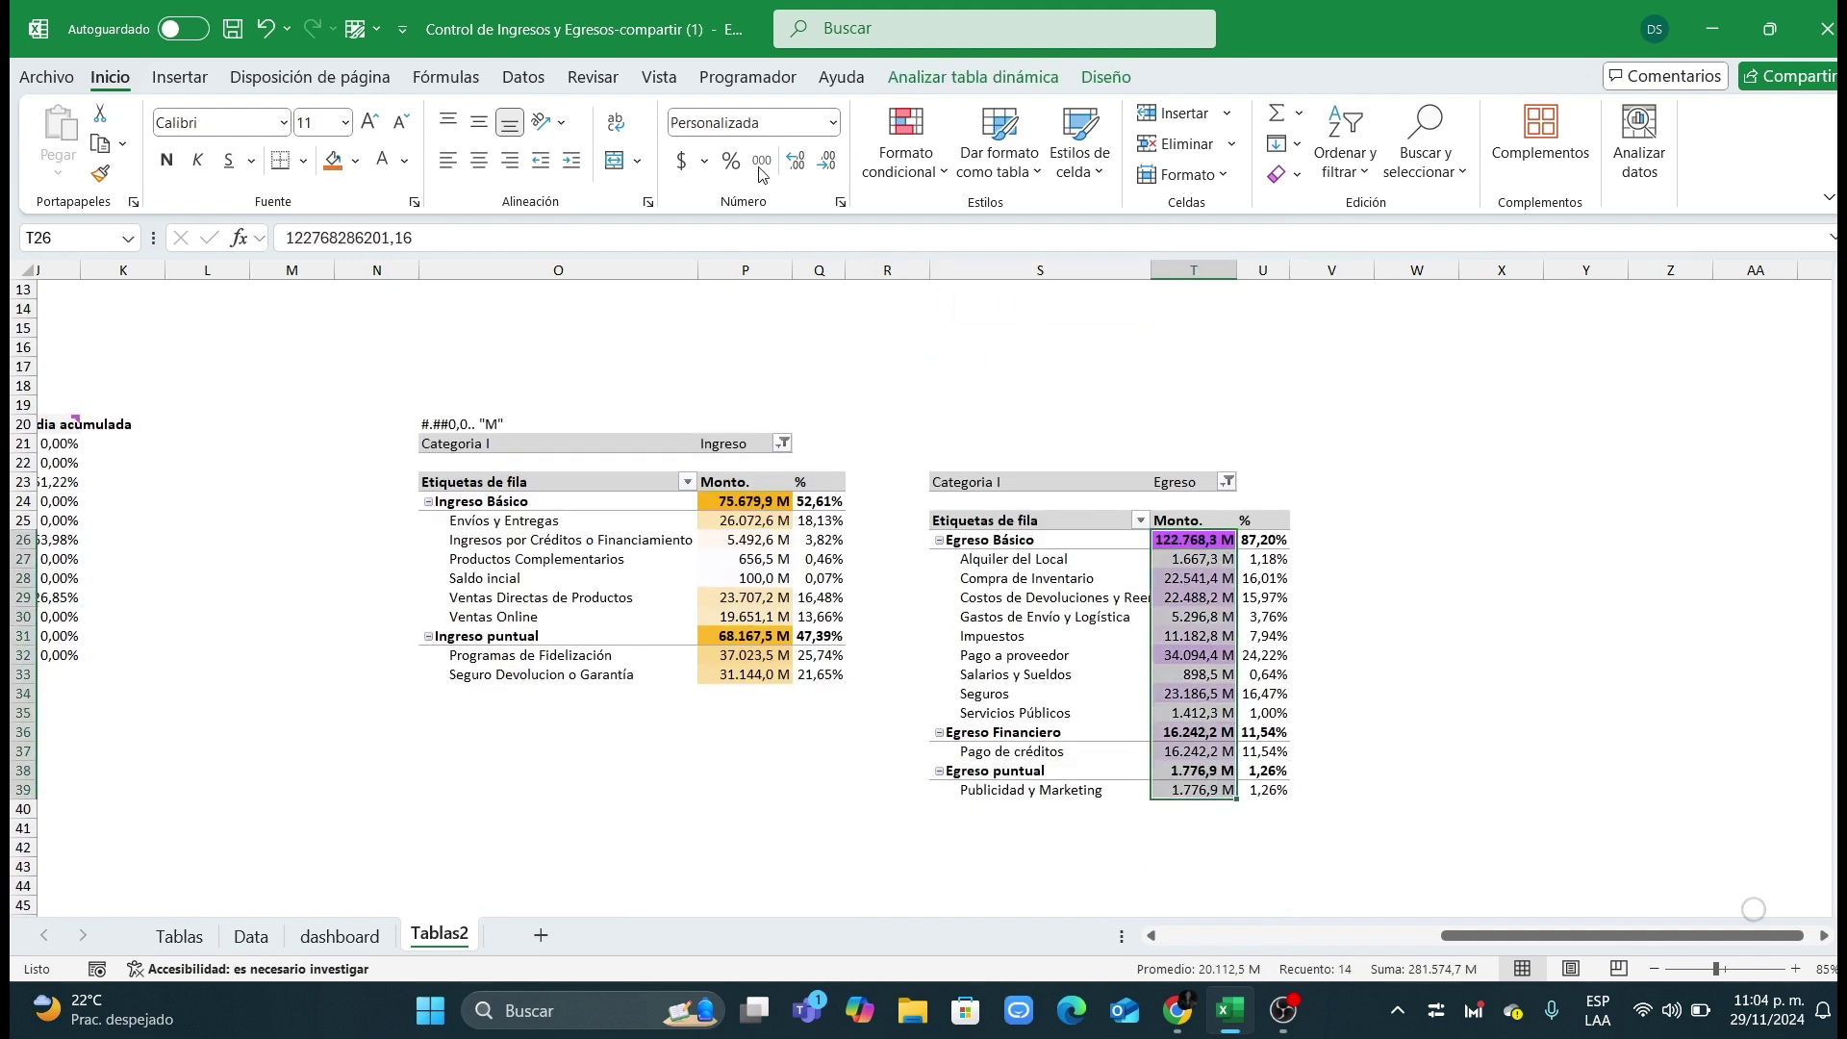
click(916, 134)
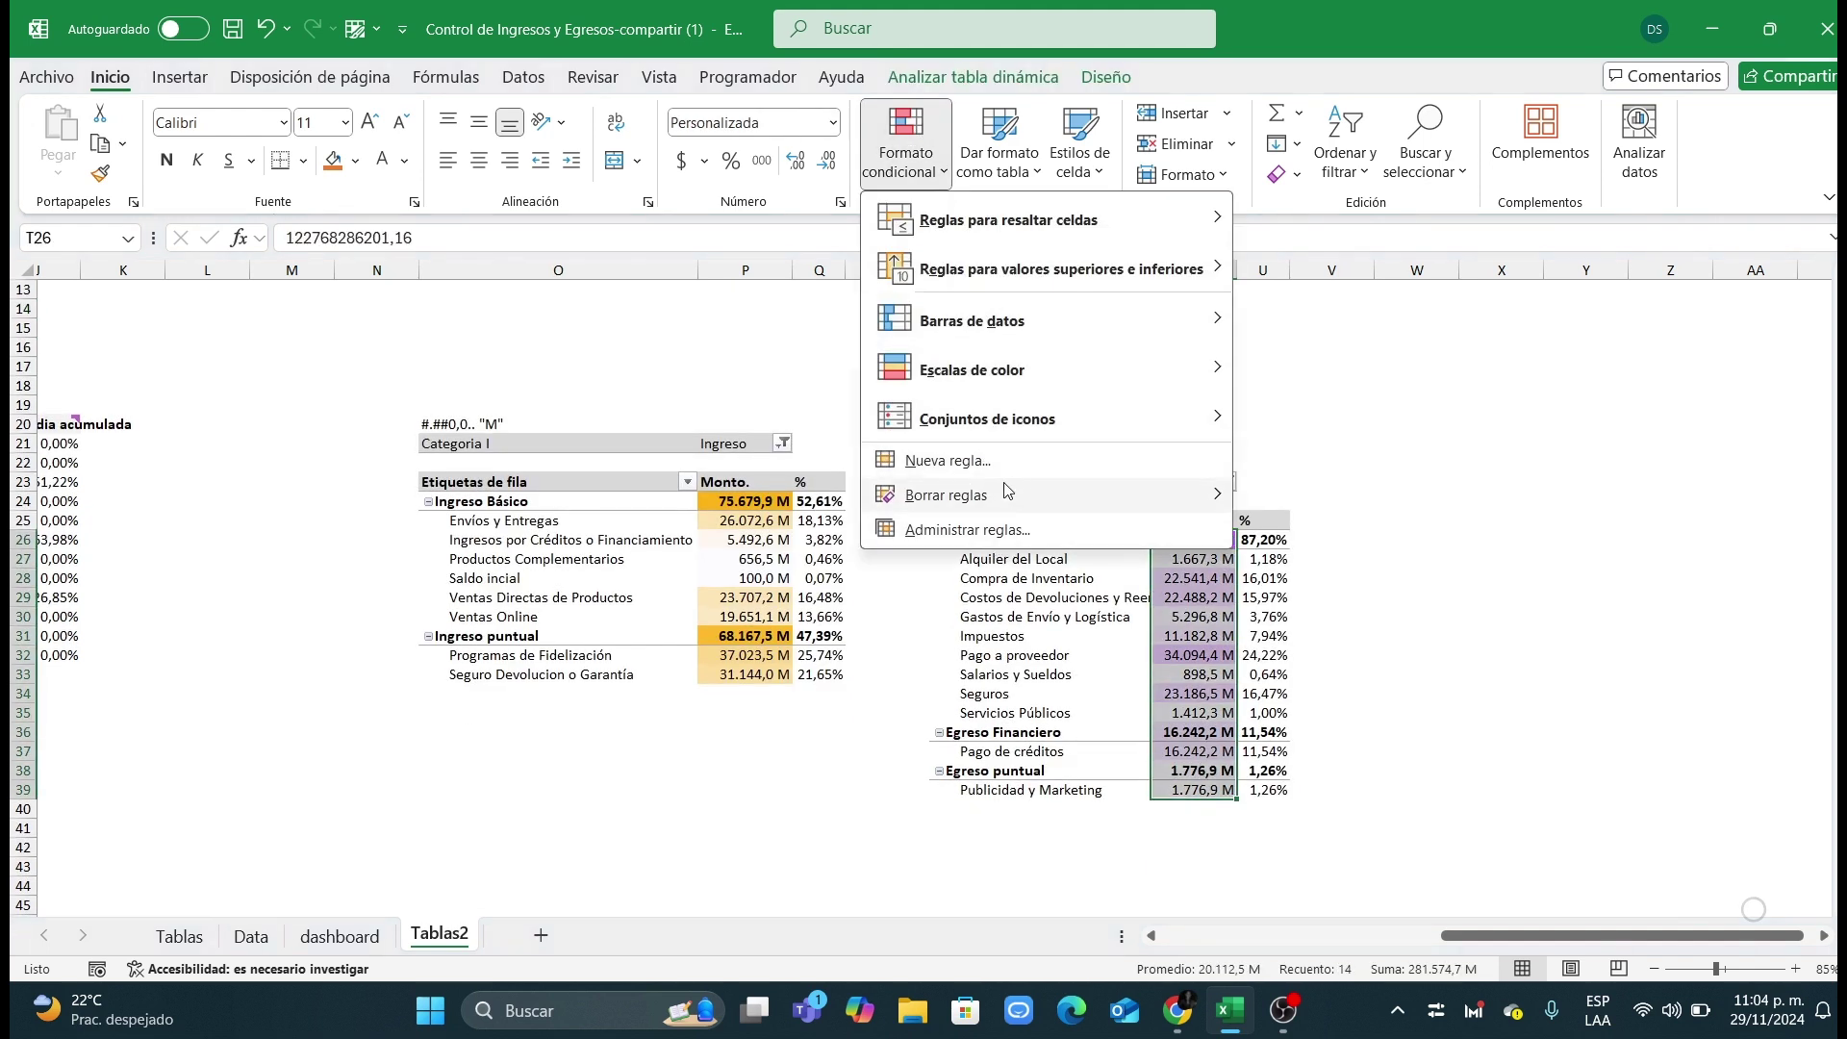
click(1005, 528)
click(1284, 684)
double_click(1284, 685)
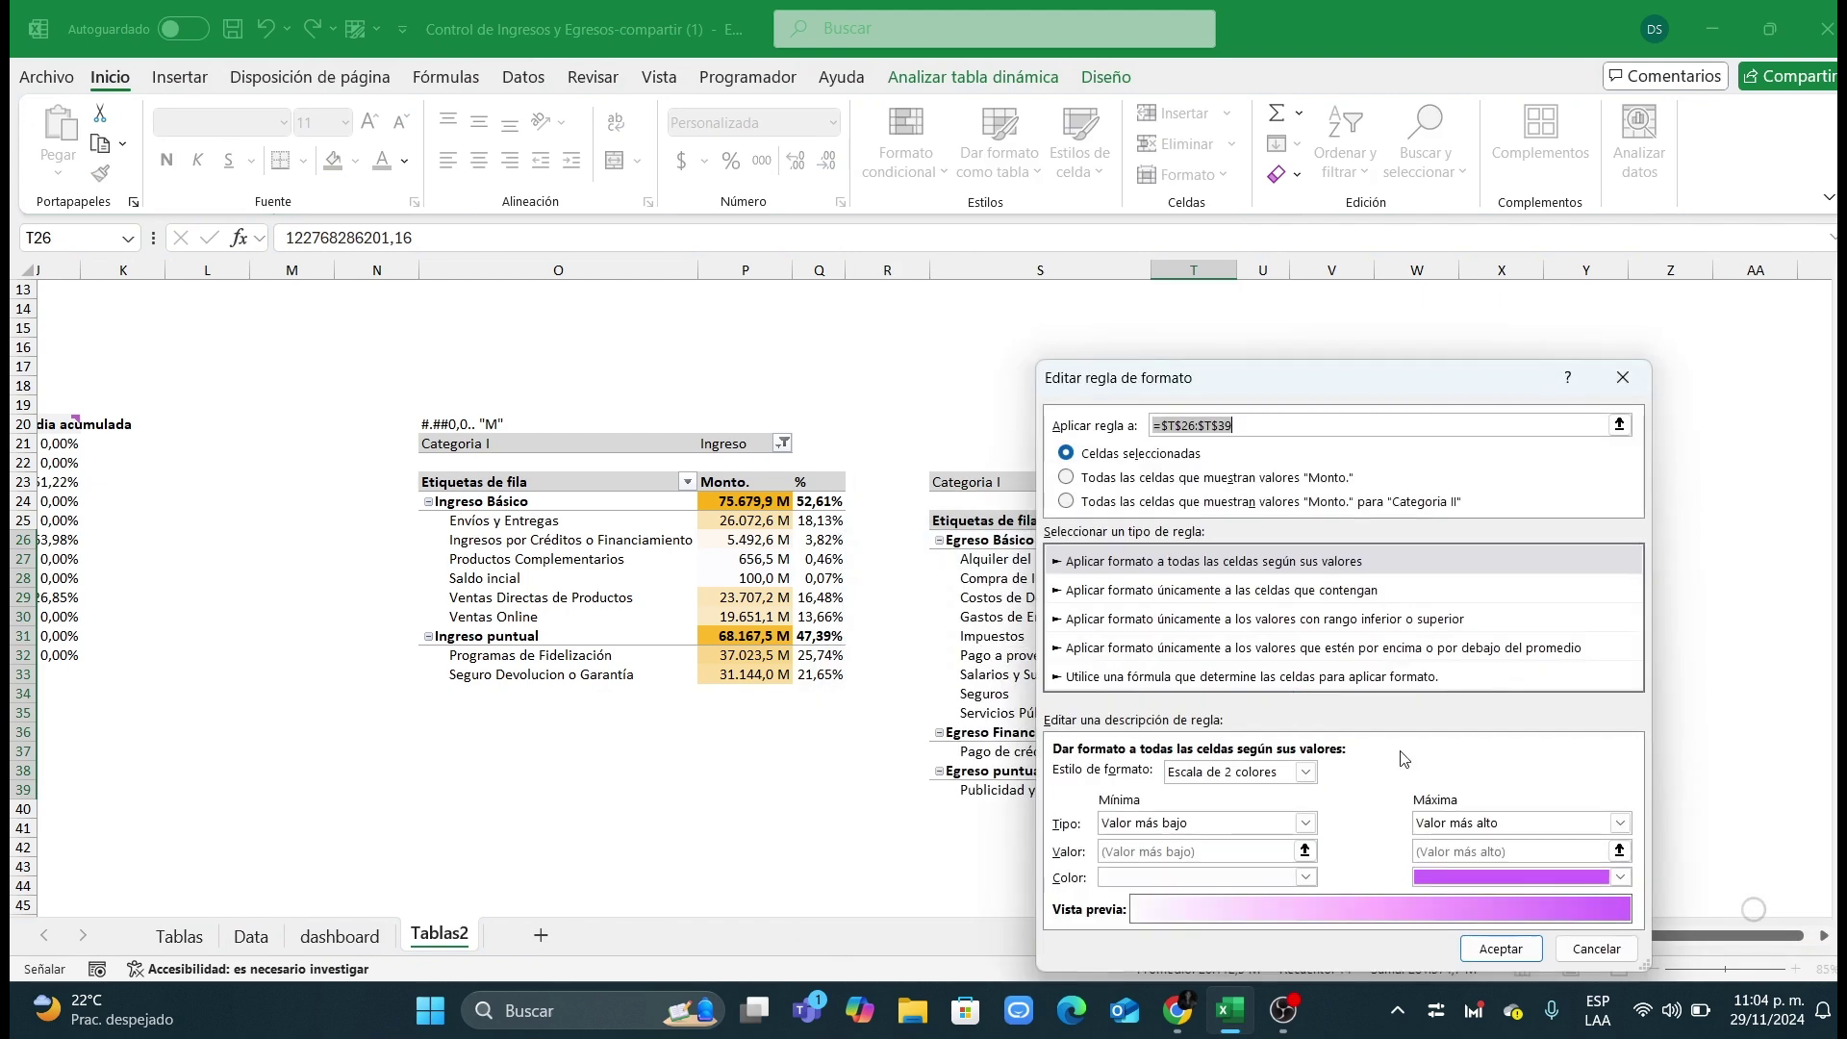
click(1589, 880)
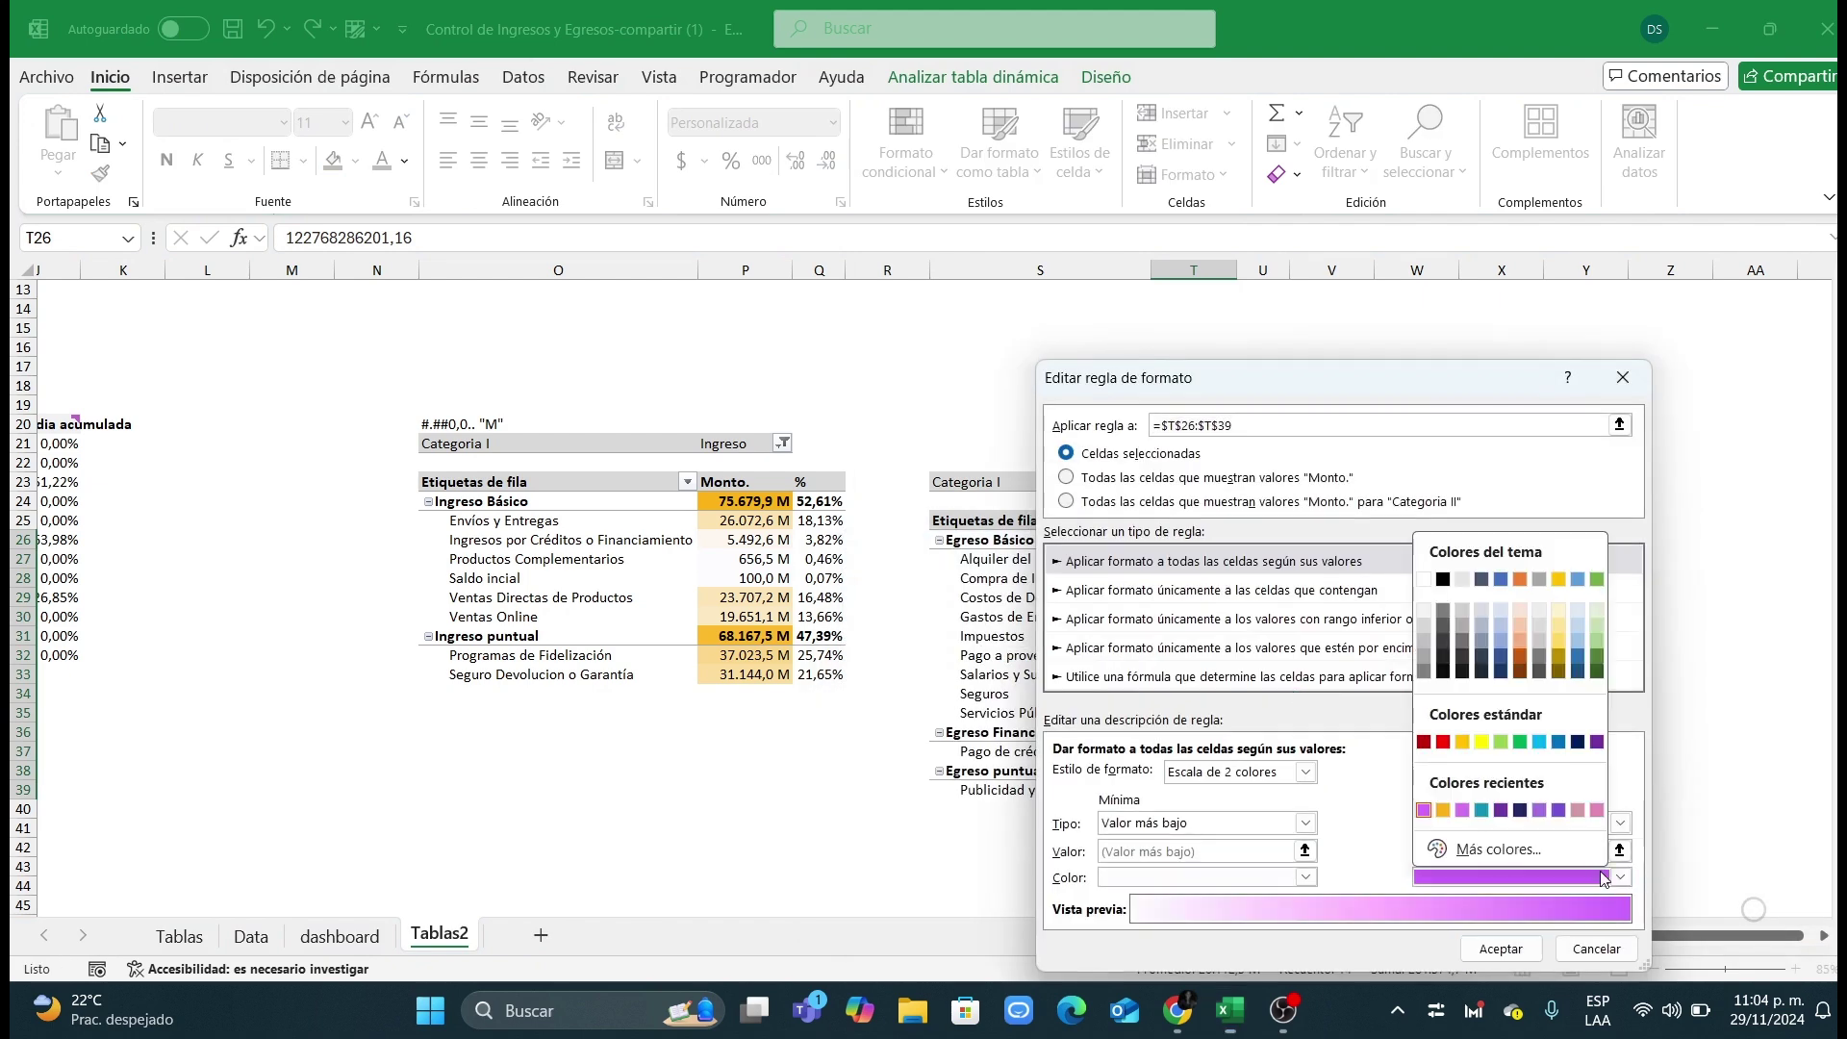
click(1462, 810)
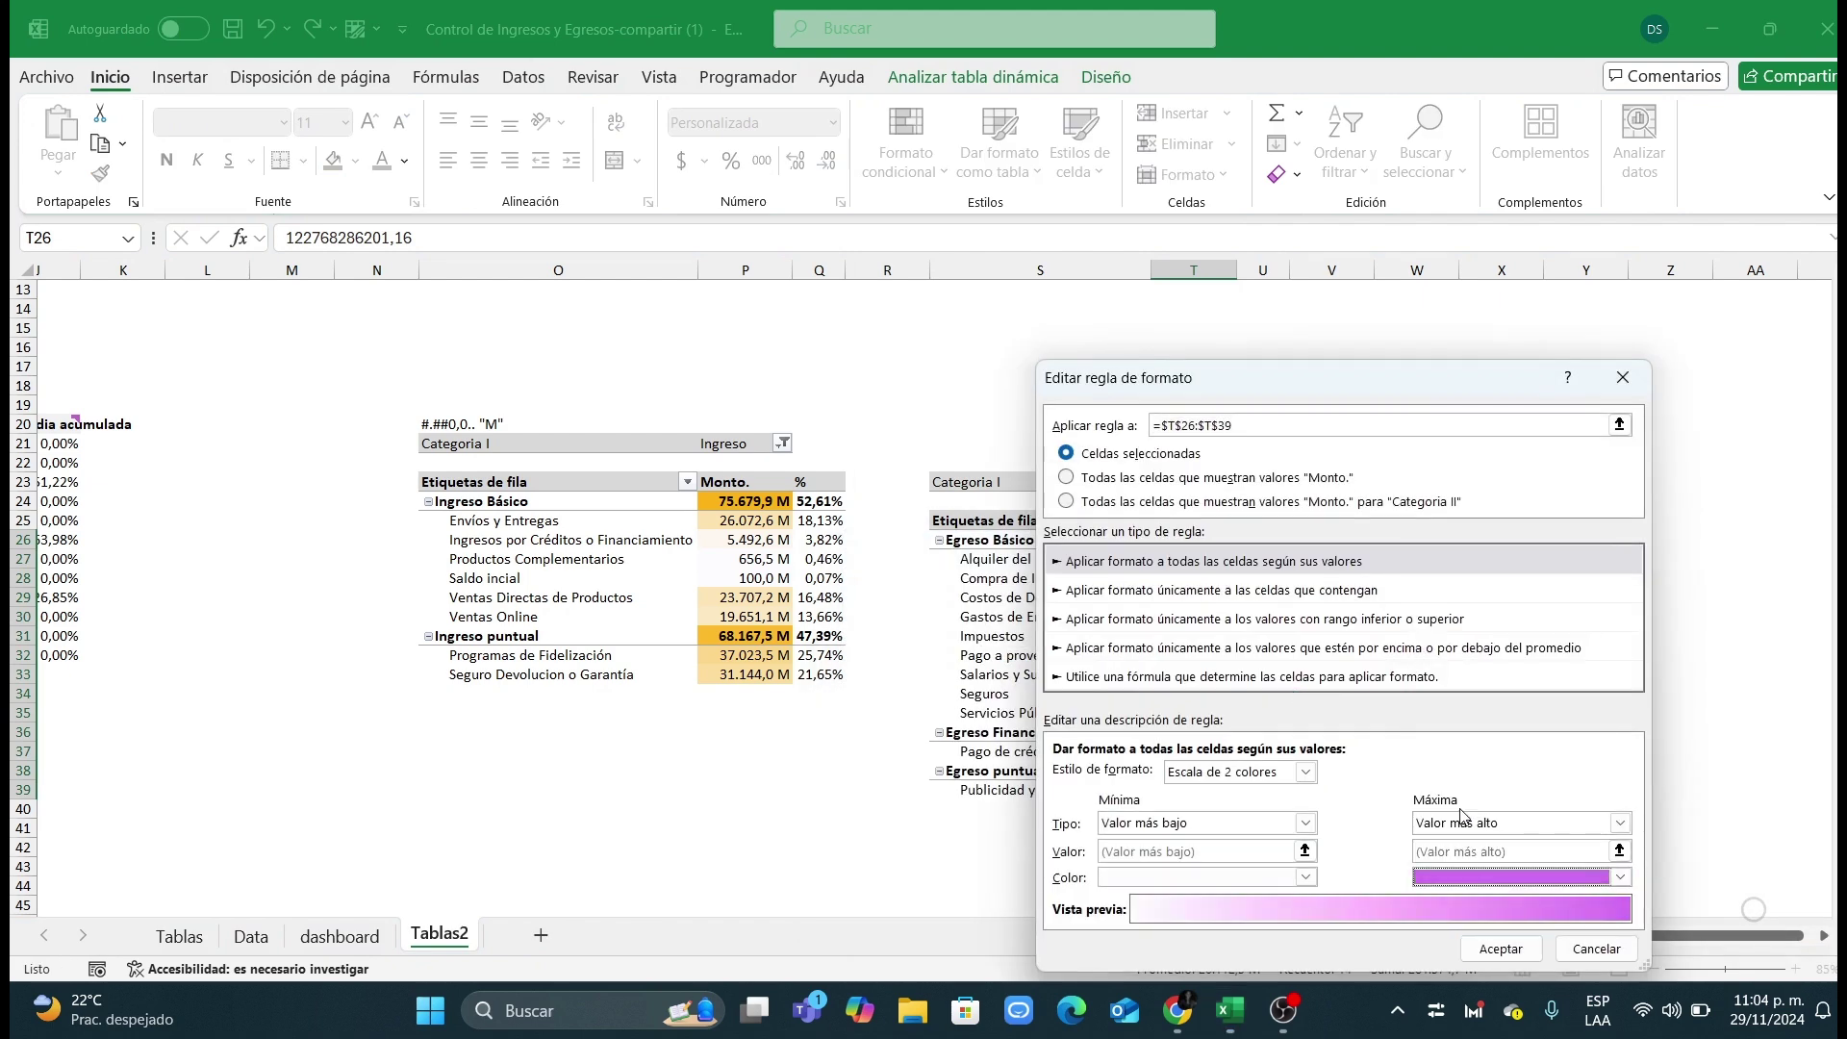
click(1499, 950)
click(1578, 860)
click(1501, 713)
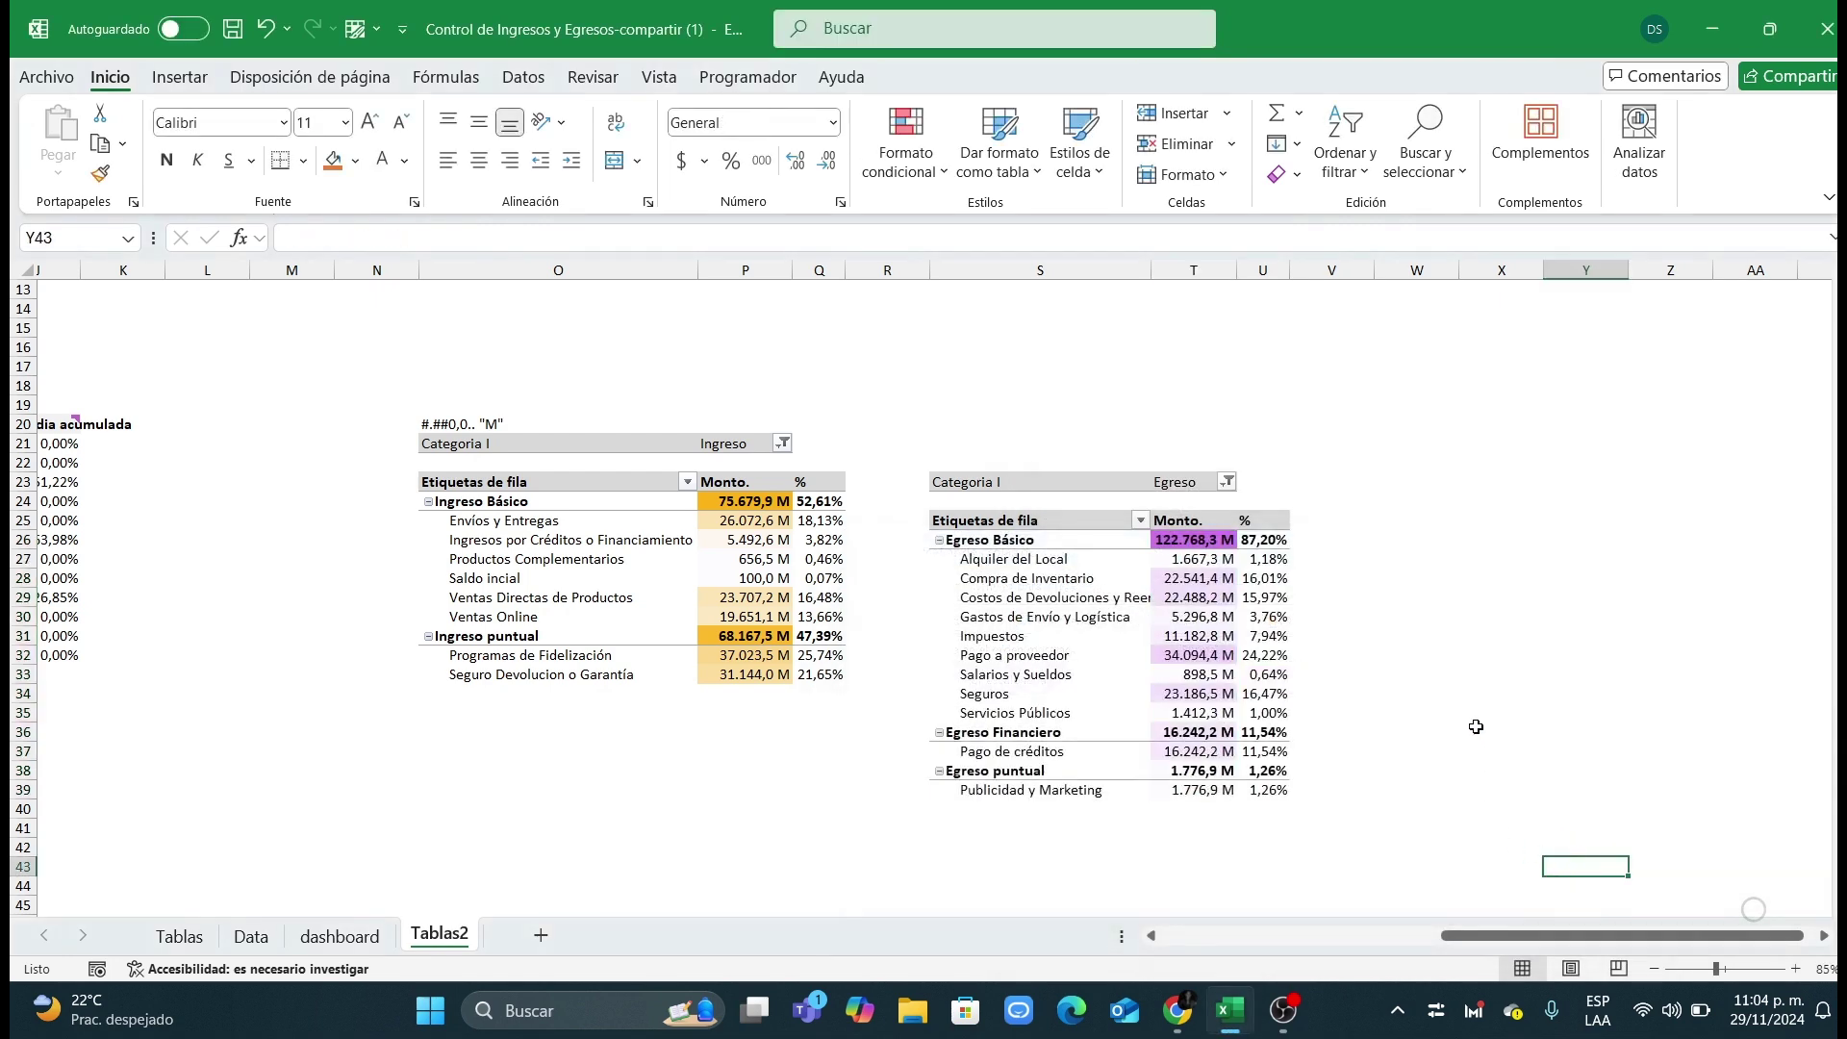
Step: Review the Ingreso and Egreso pivot tables and the monthly source tables across Tablas2, down to the subcategory detail table
scroll(1262, 560, up, 1)
scroll(1262, 560, up, 2)
scroll(1208, 604, down, 3)
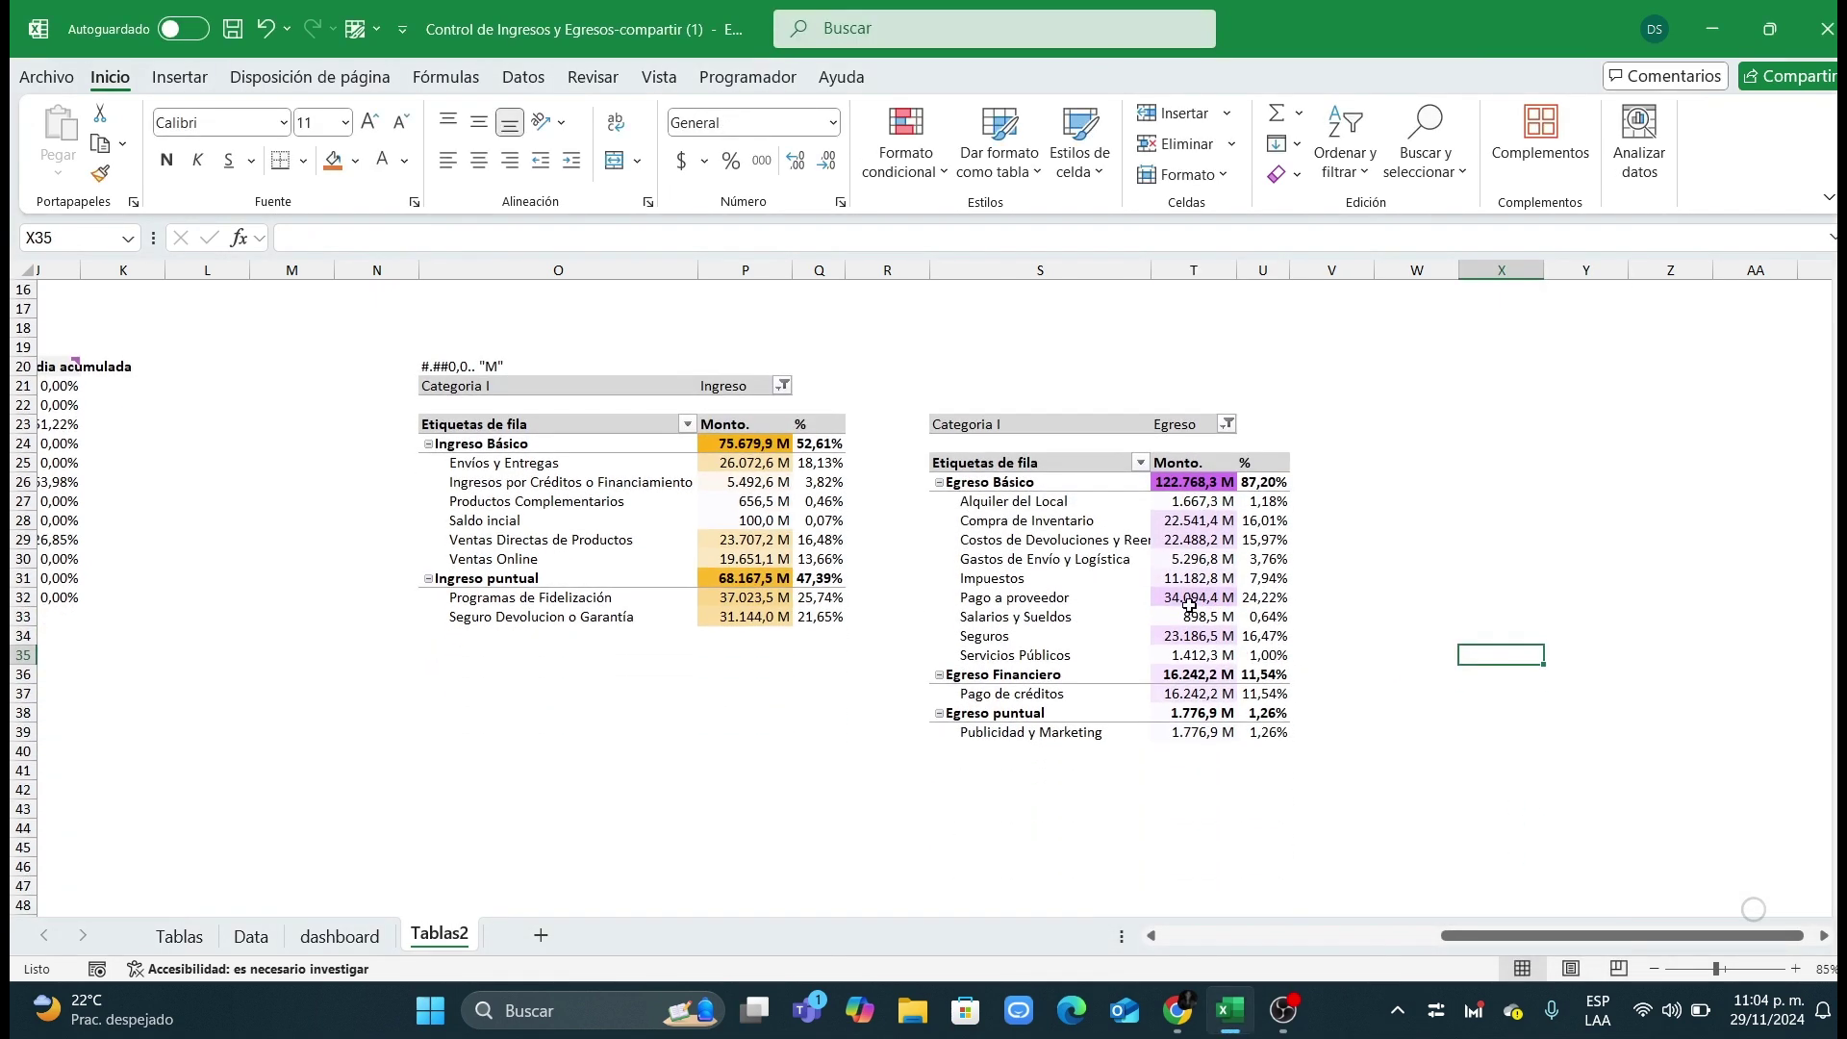
scroll(782, 691, up, 2)
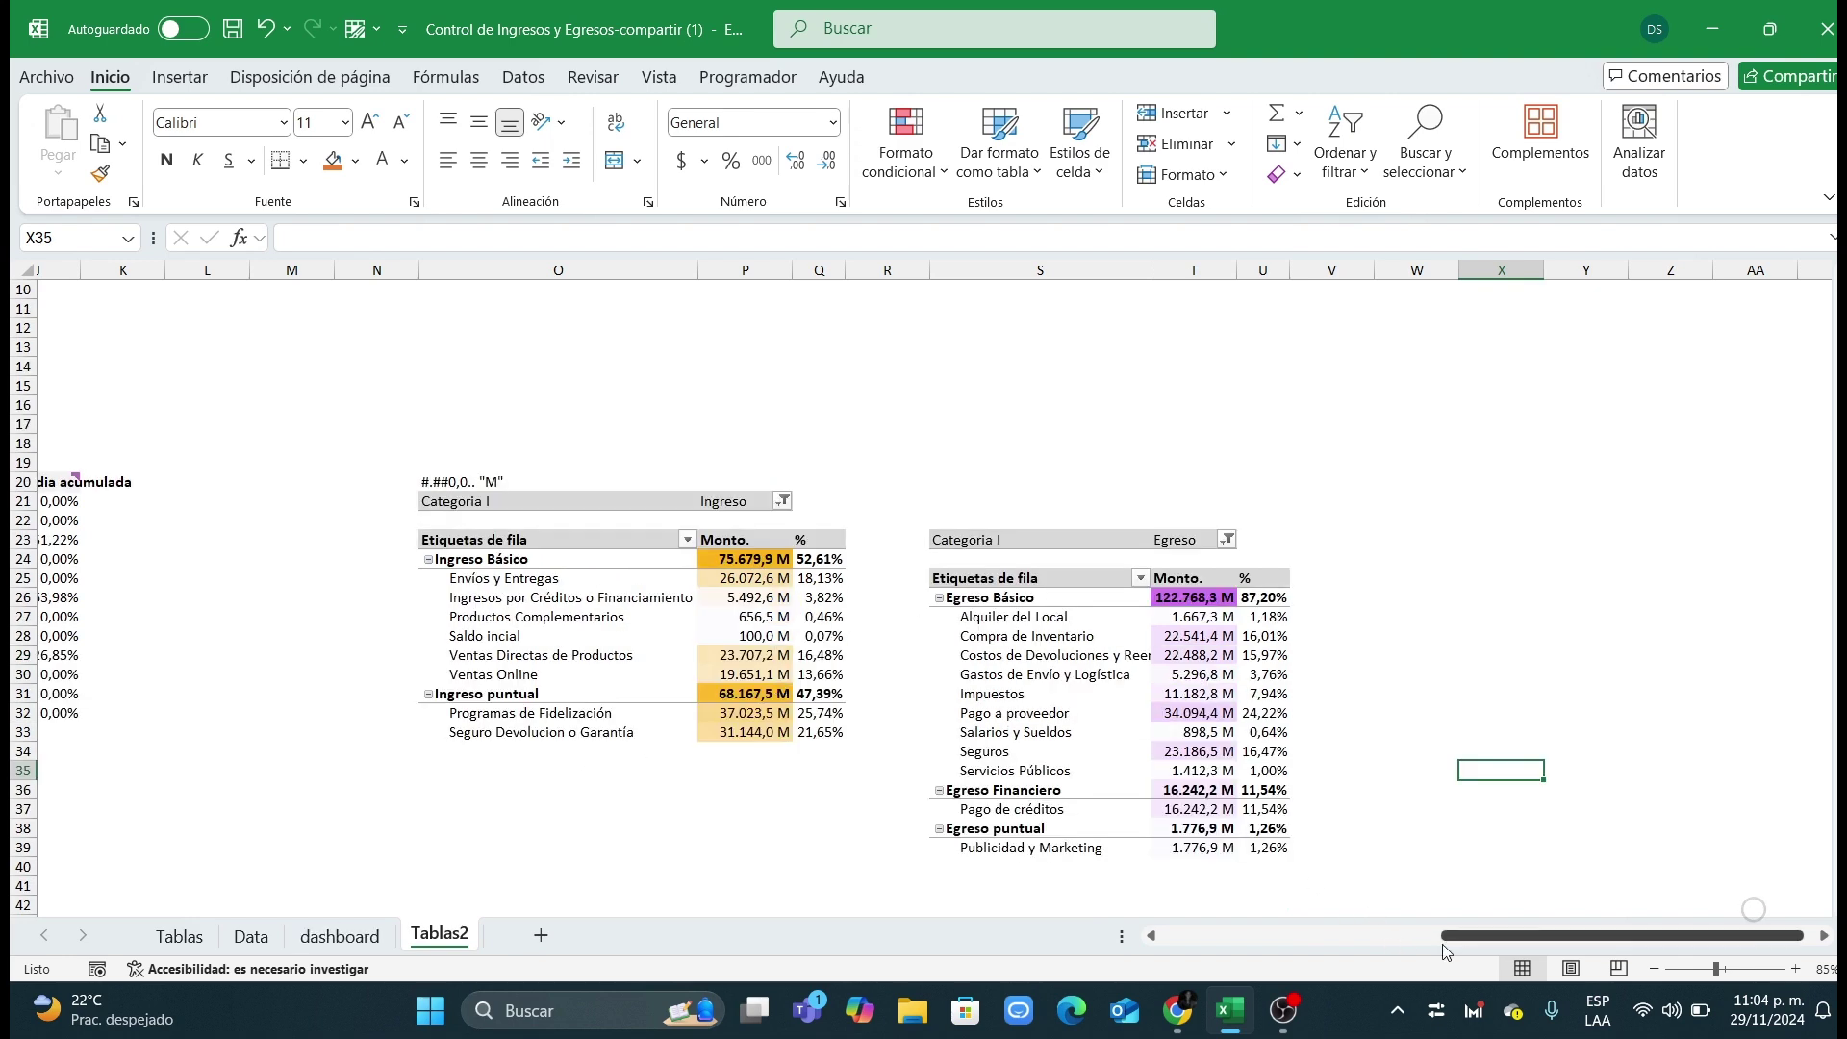
drag(1479, 935, 1199, 935)
scroll(938, 726, up, 3)
drag(875, 270, 1056, 307)
click(972, 463)
click(1285, 347)
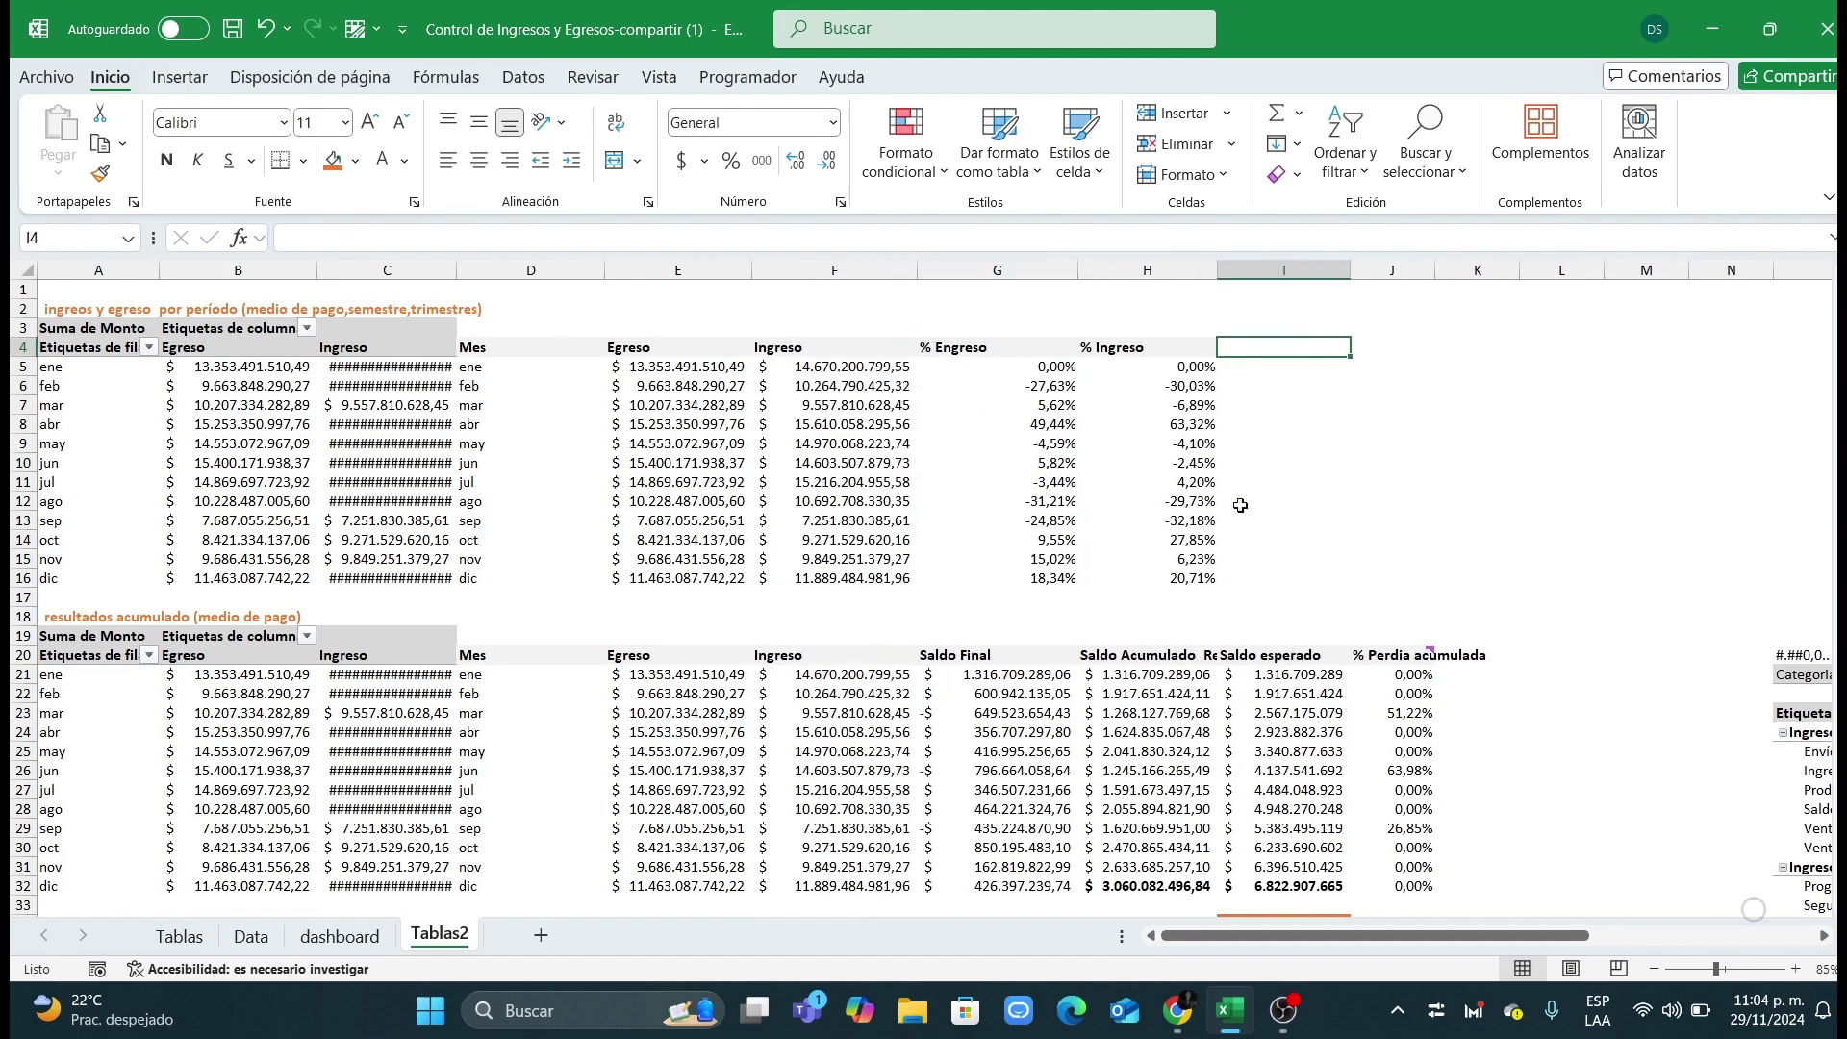
scroll(1195, 693, down, 19)
scroll(1195, 693, down, 5)
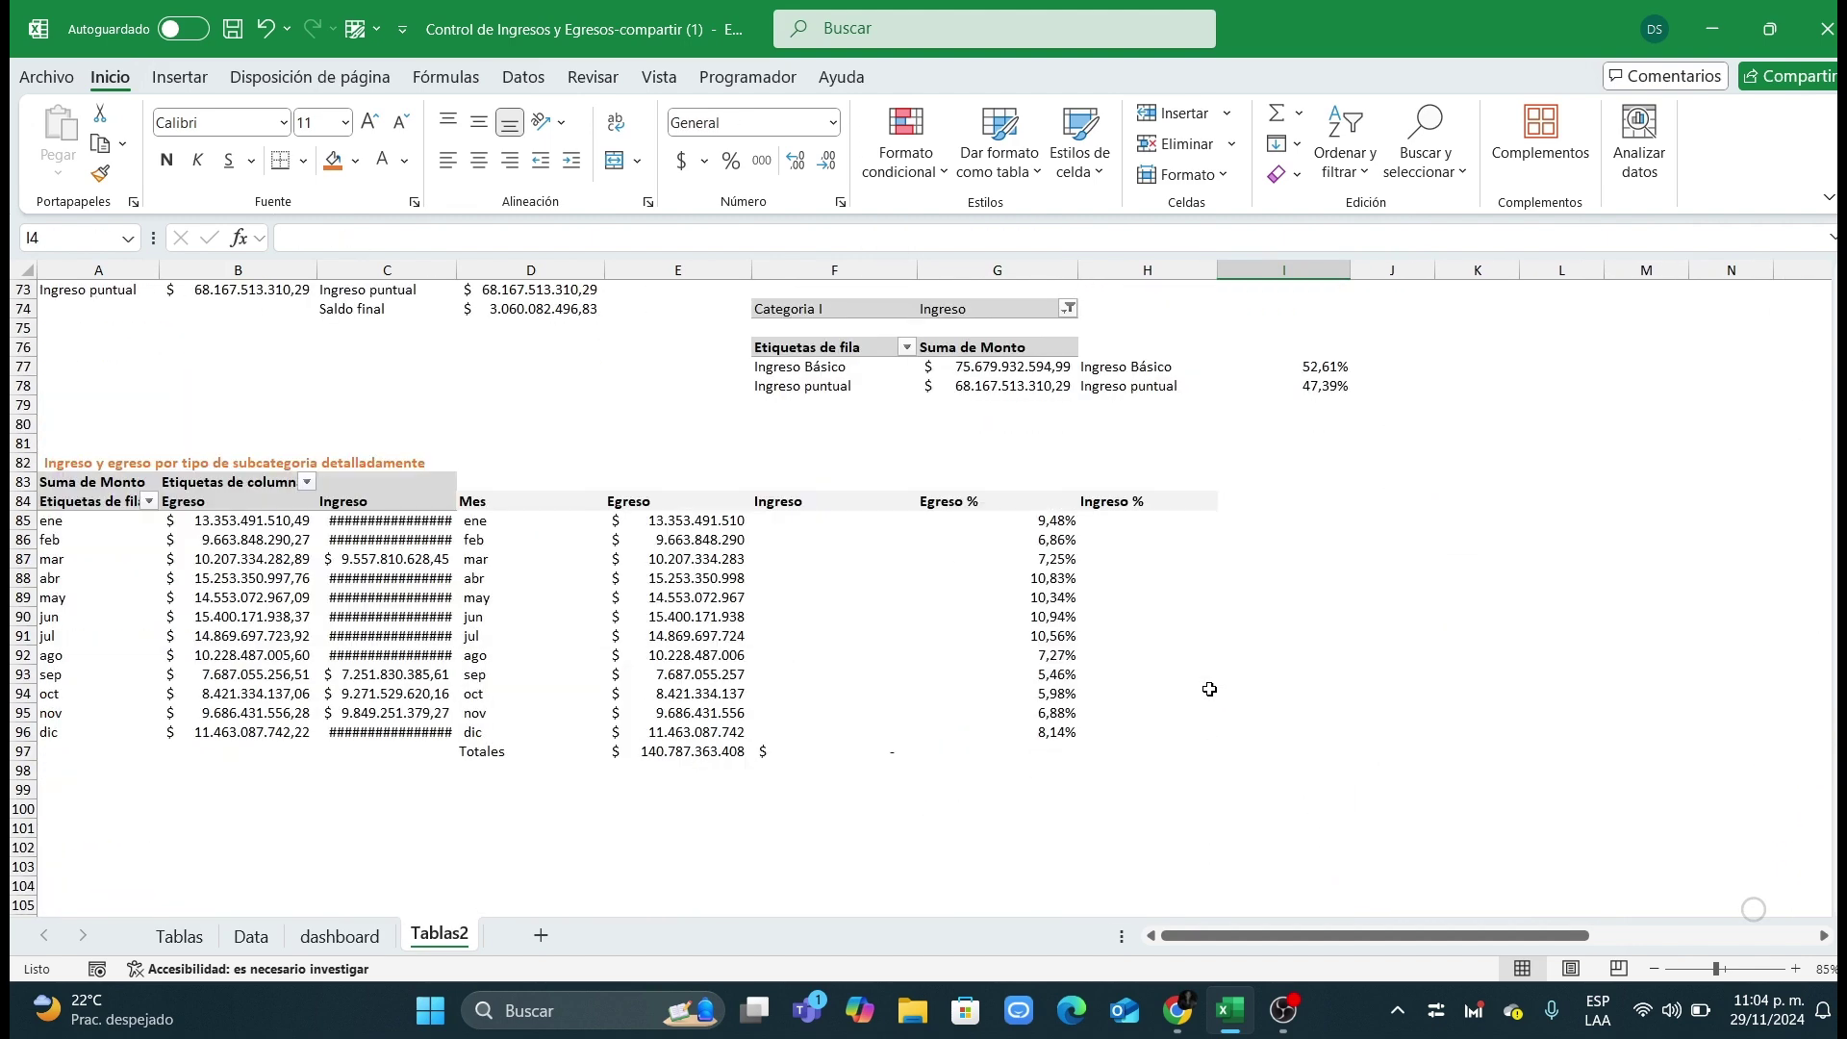
Step: Widen column C on Tablas2 so the Ingreso amounts fit in their cells
click(787, 635)
drag(457, 267, 482, 264)
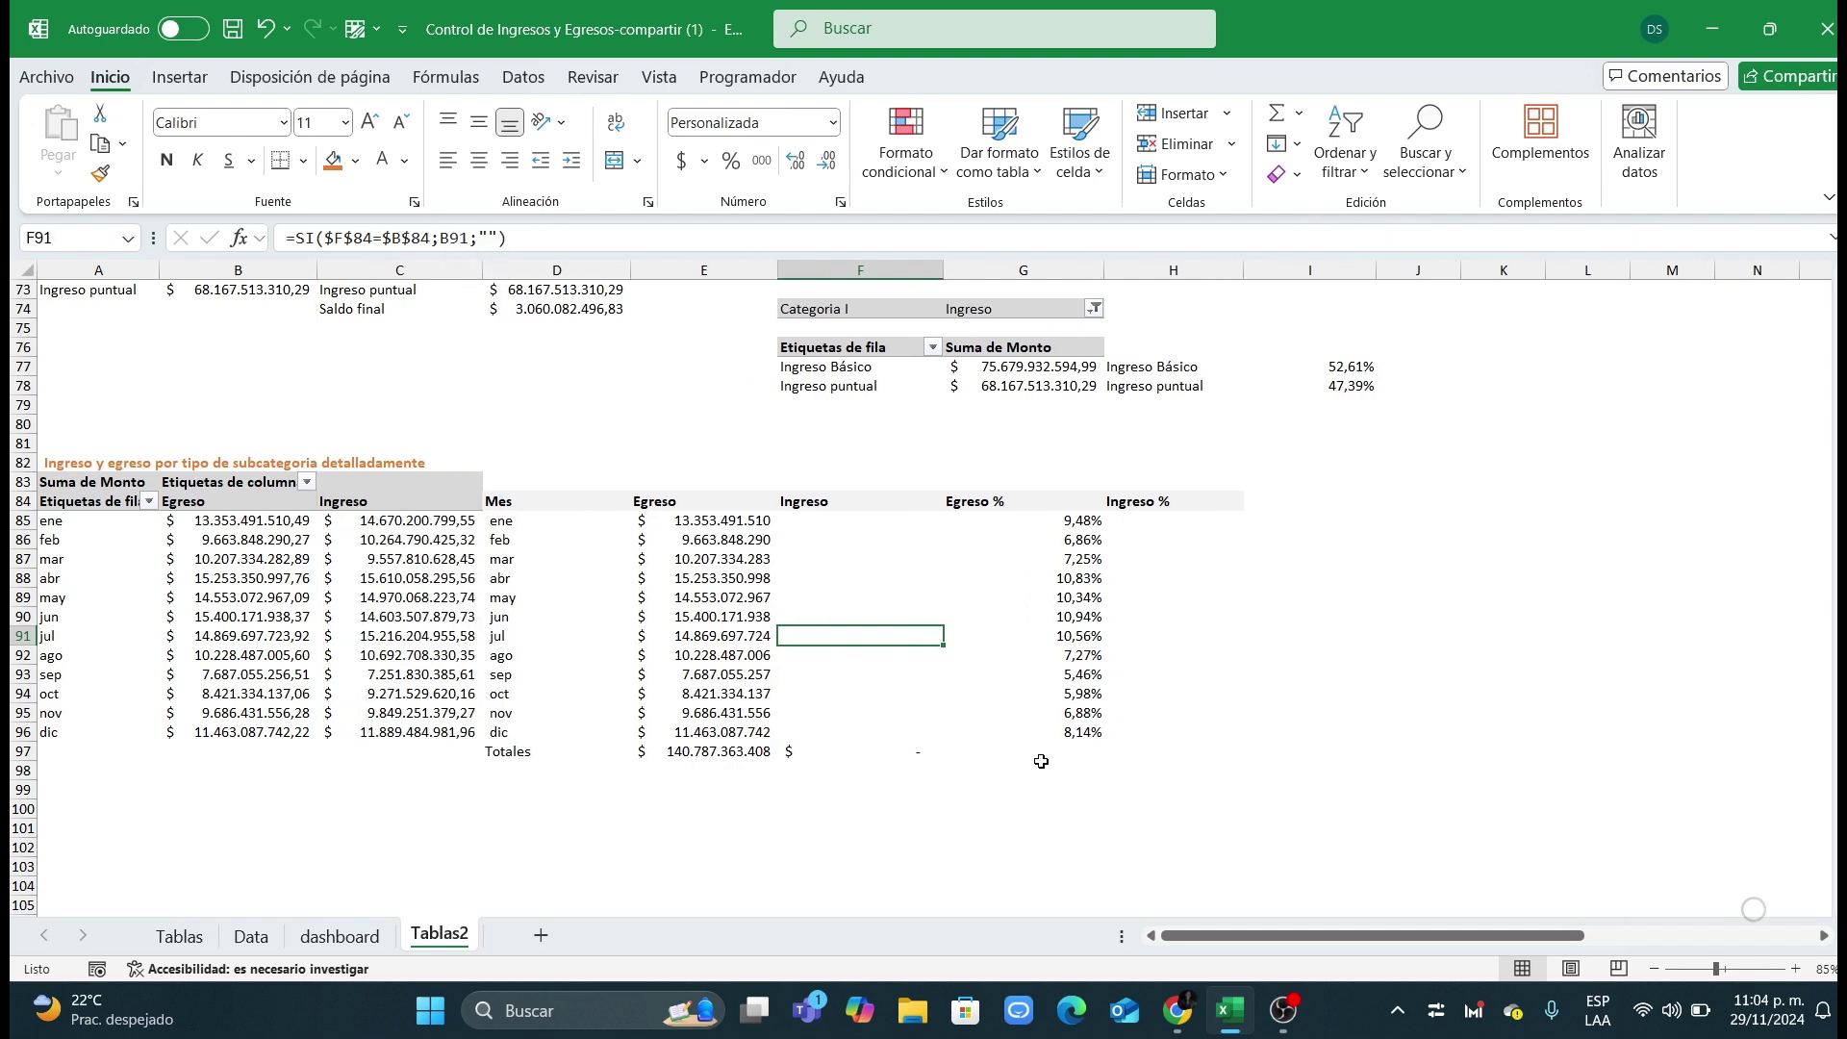
click(1049, 768)
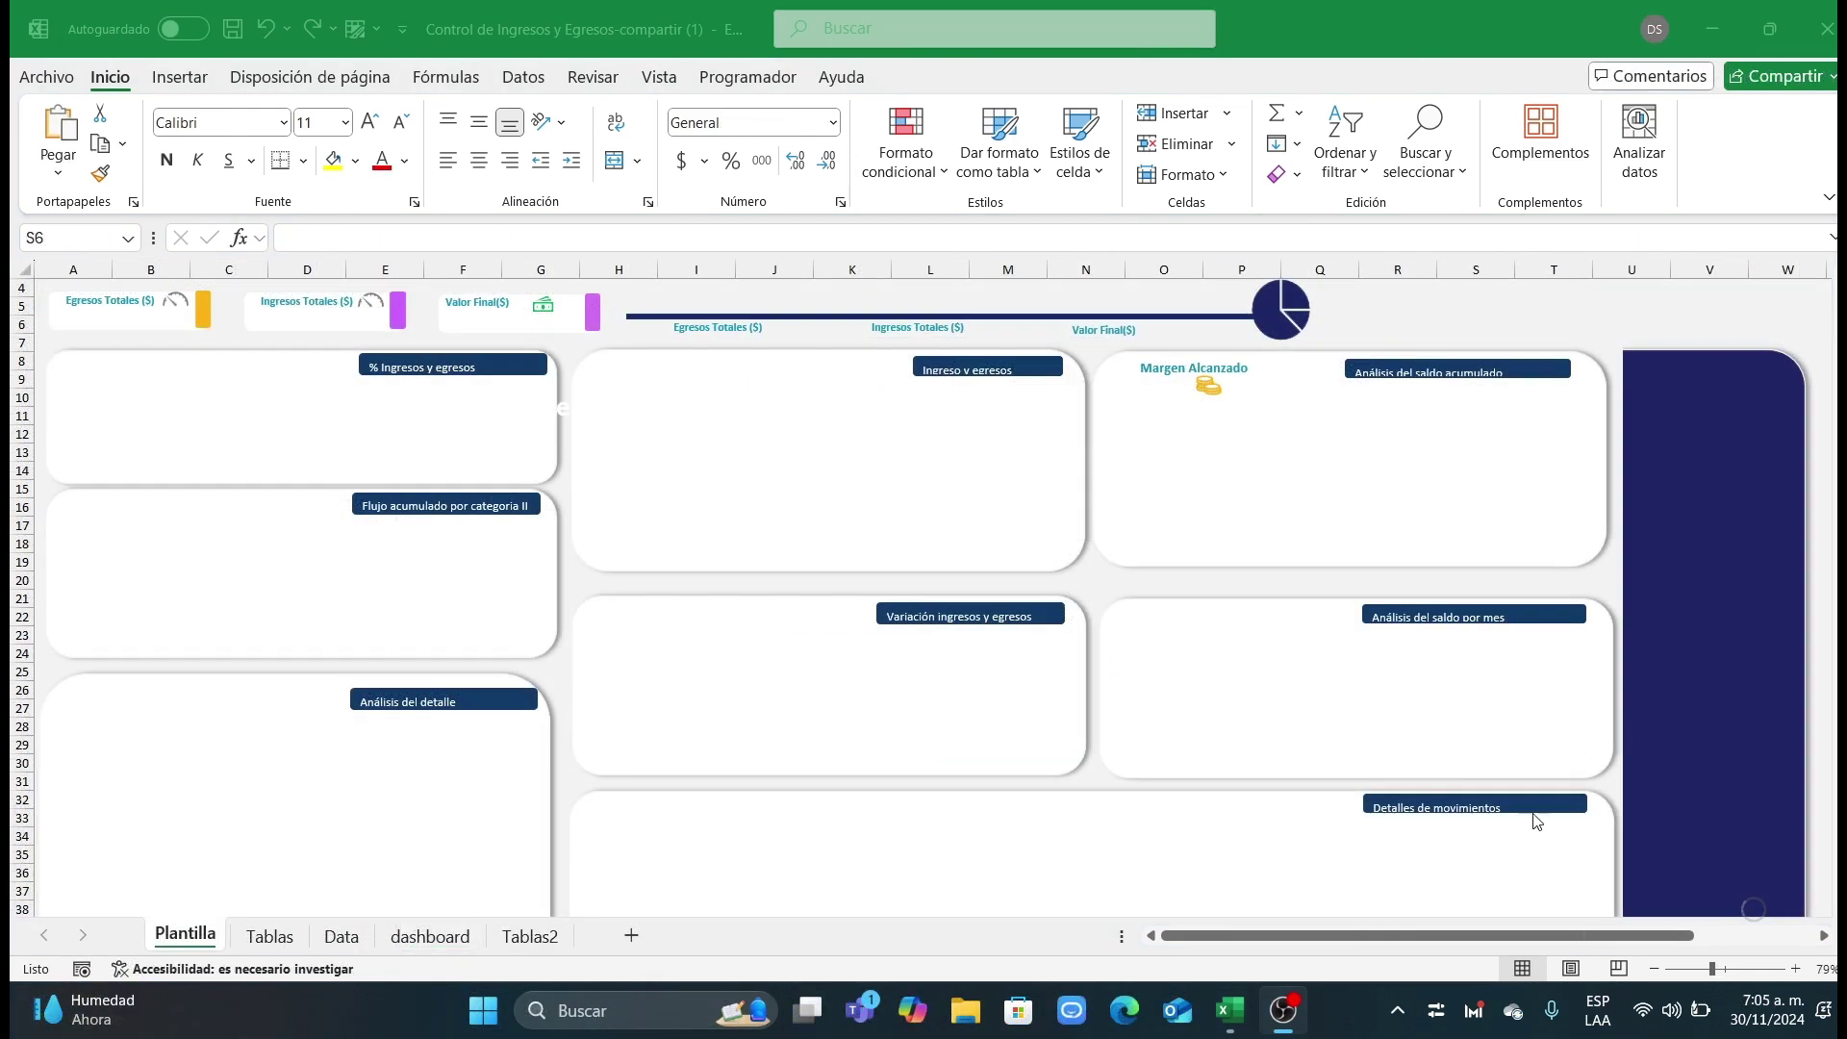
Step: Examine the empty dashboard panels on the Plantilla sheet and return to the first income and expense table by period on Tablas2
click(1295, 1032)
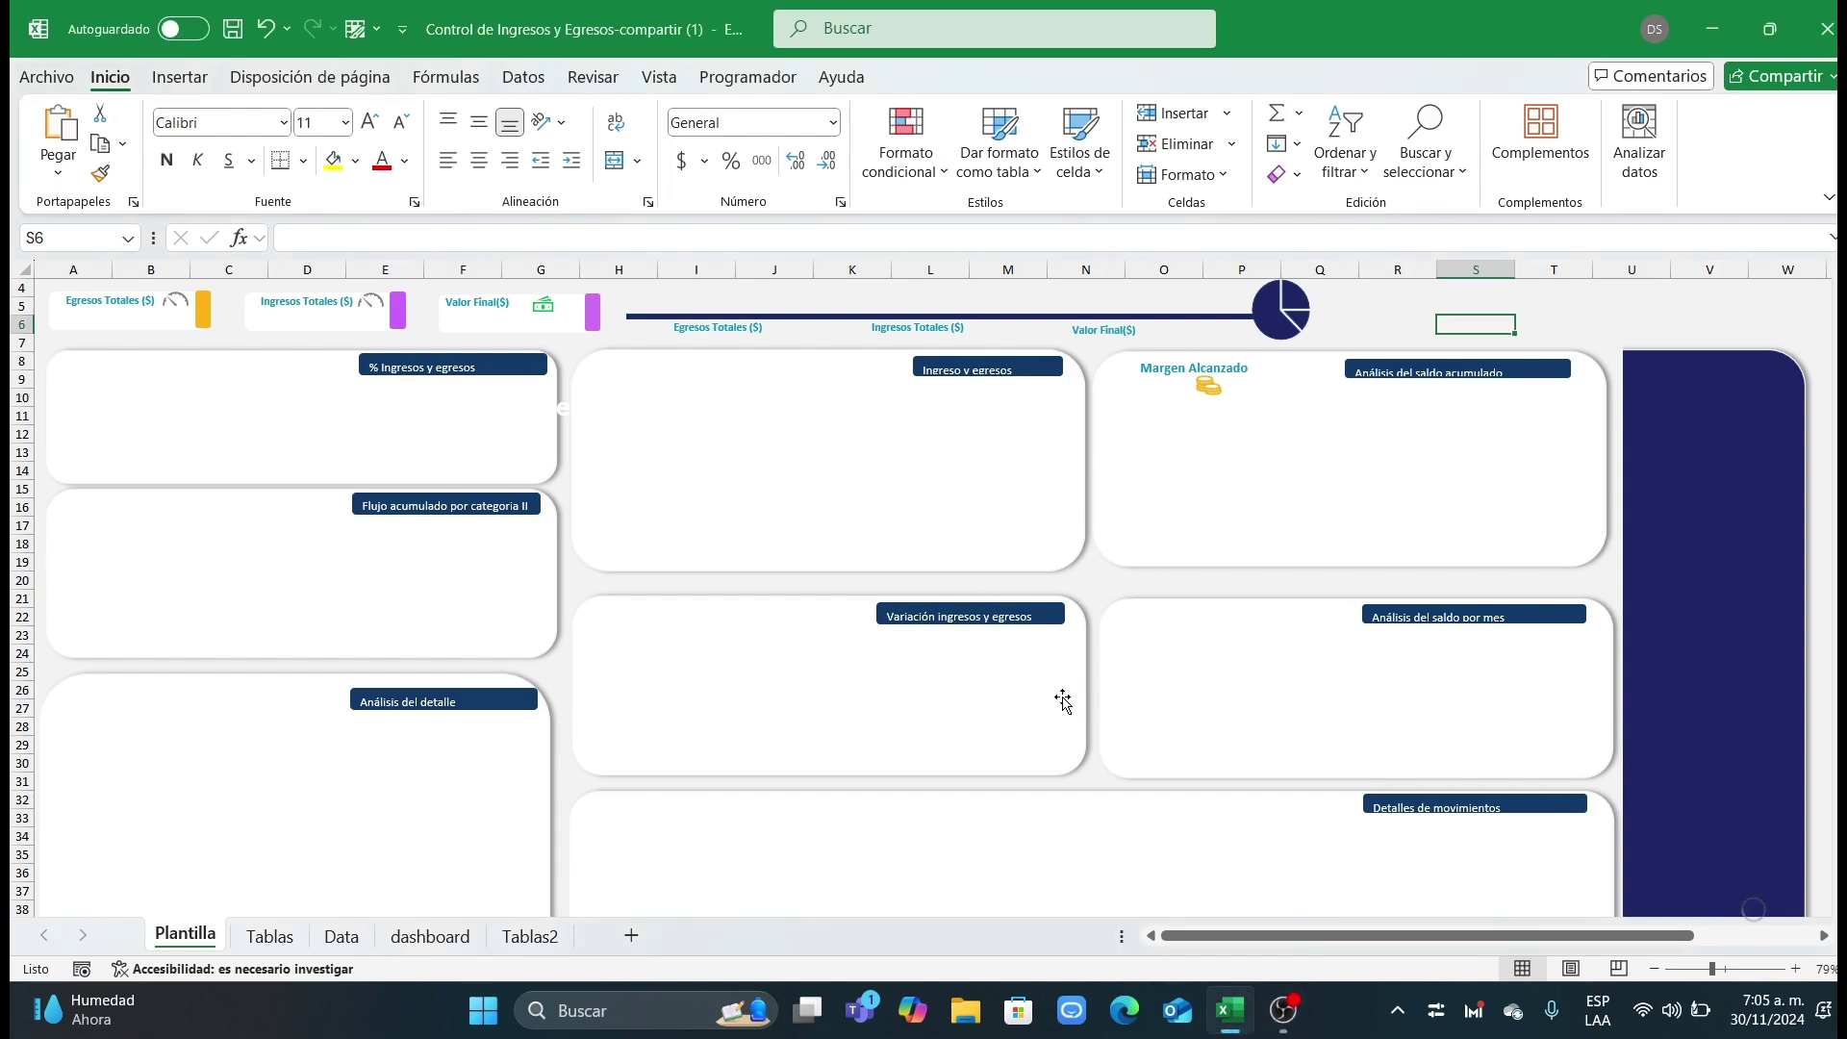
scroll(1100, 685, down, 1)
scroll(1121, 679, down, 1)
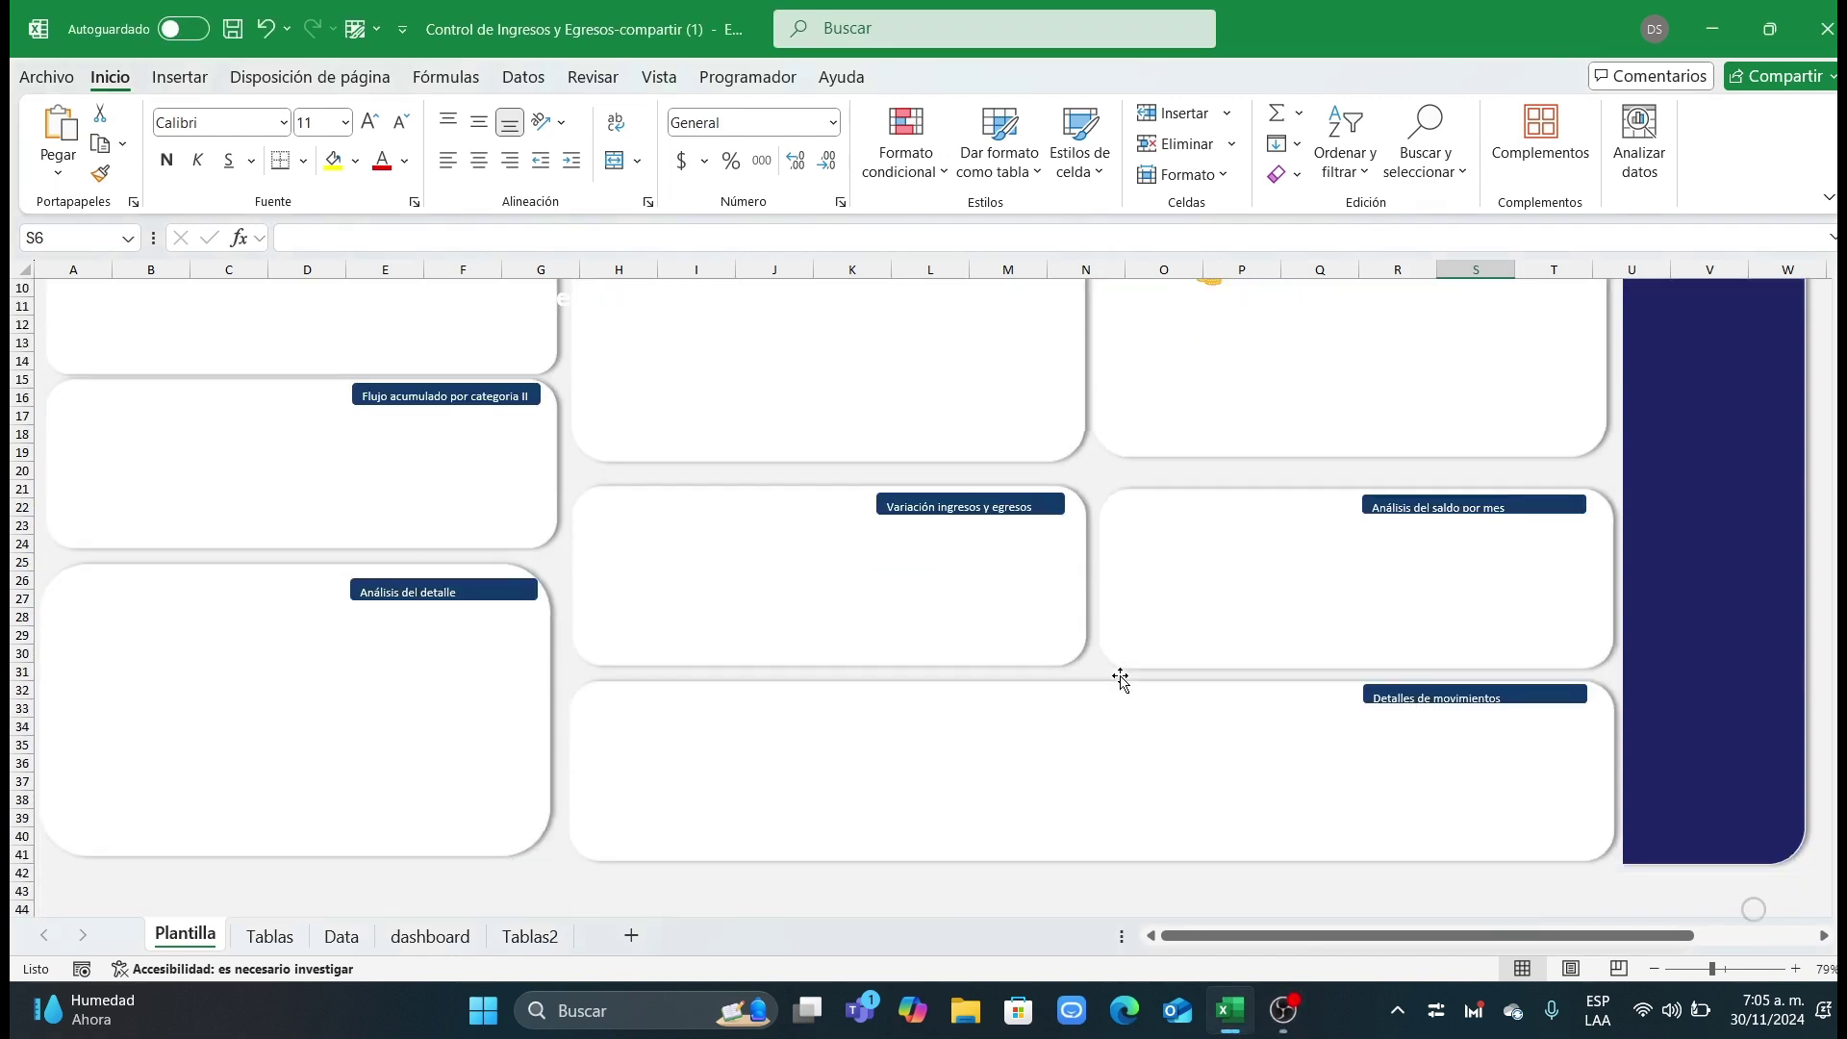
scroll(1119, 680, up, 3)
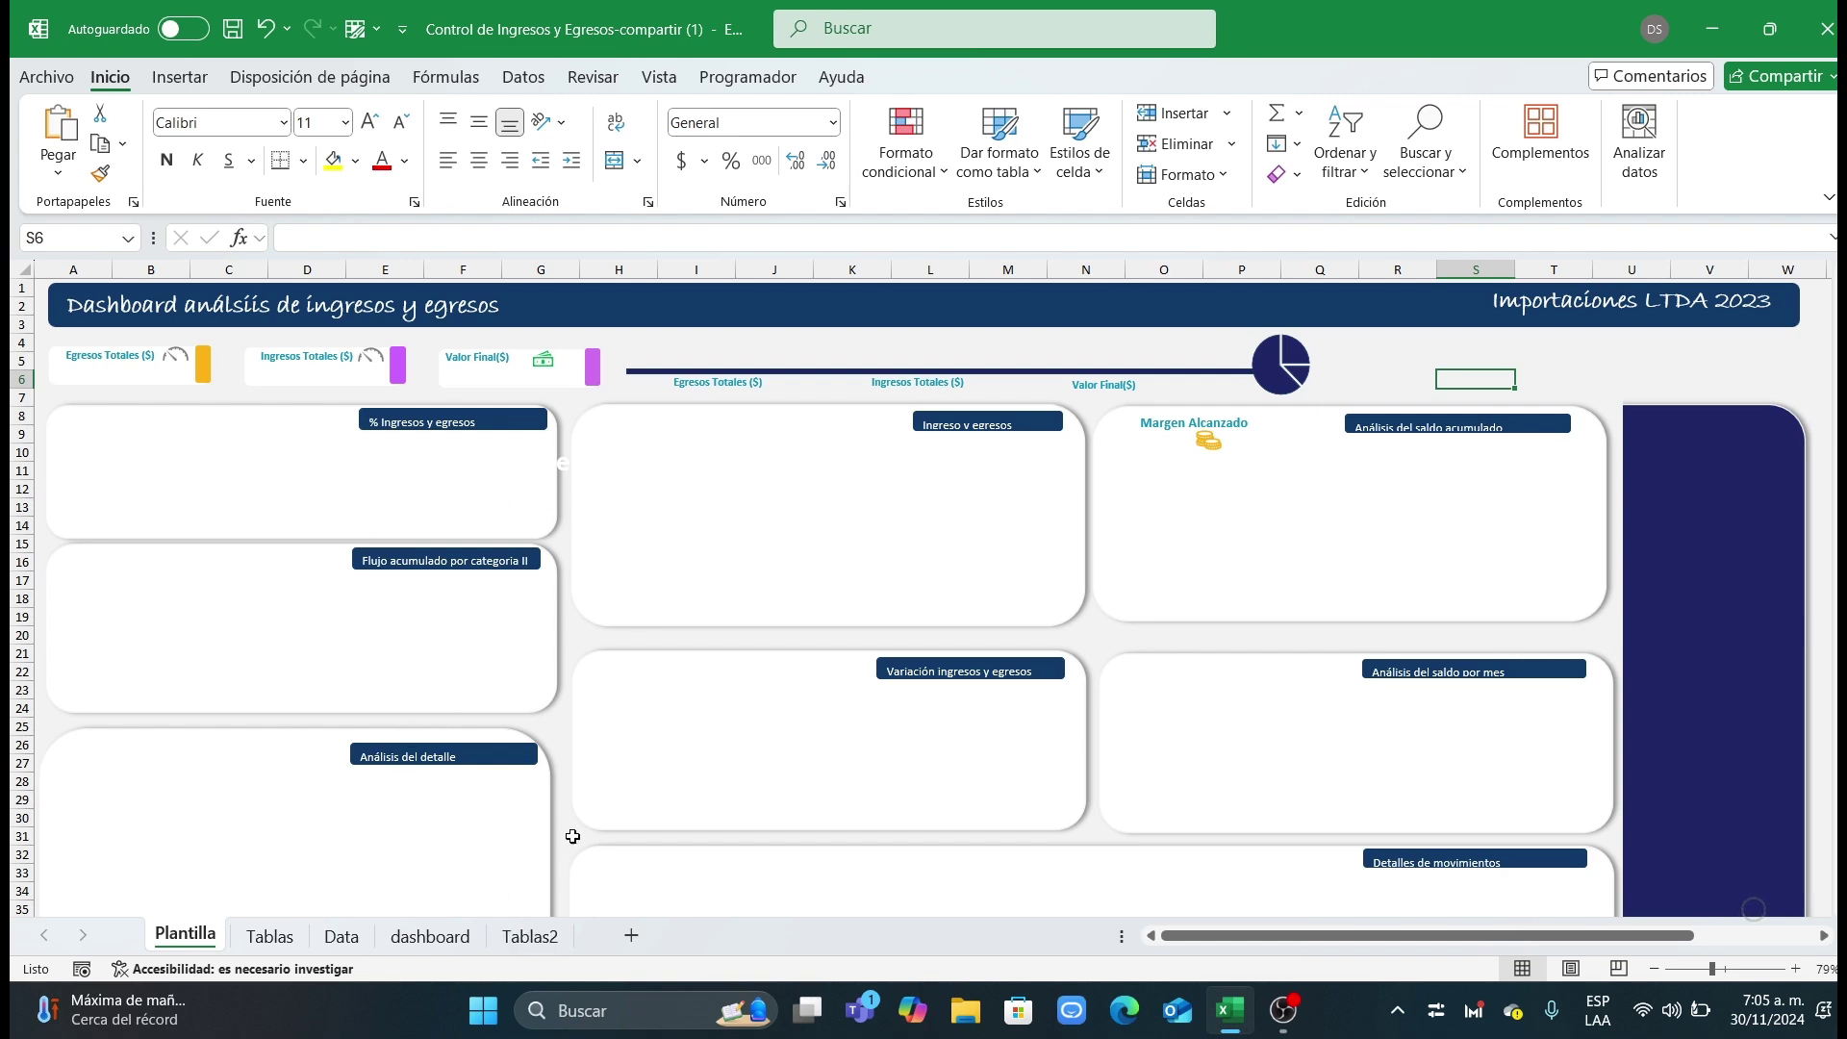
click(529, 936)
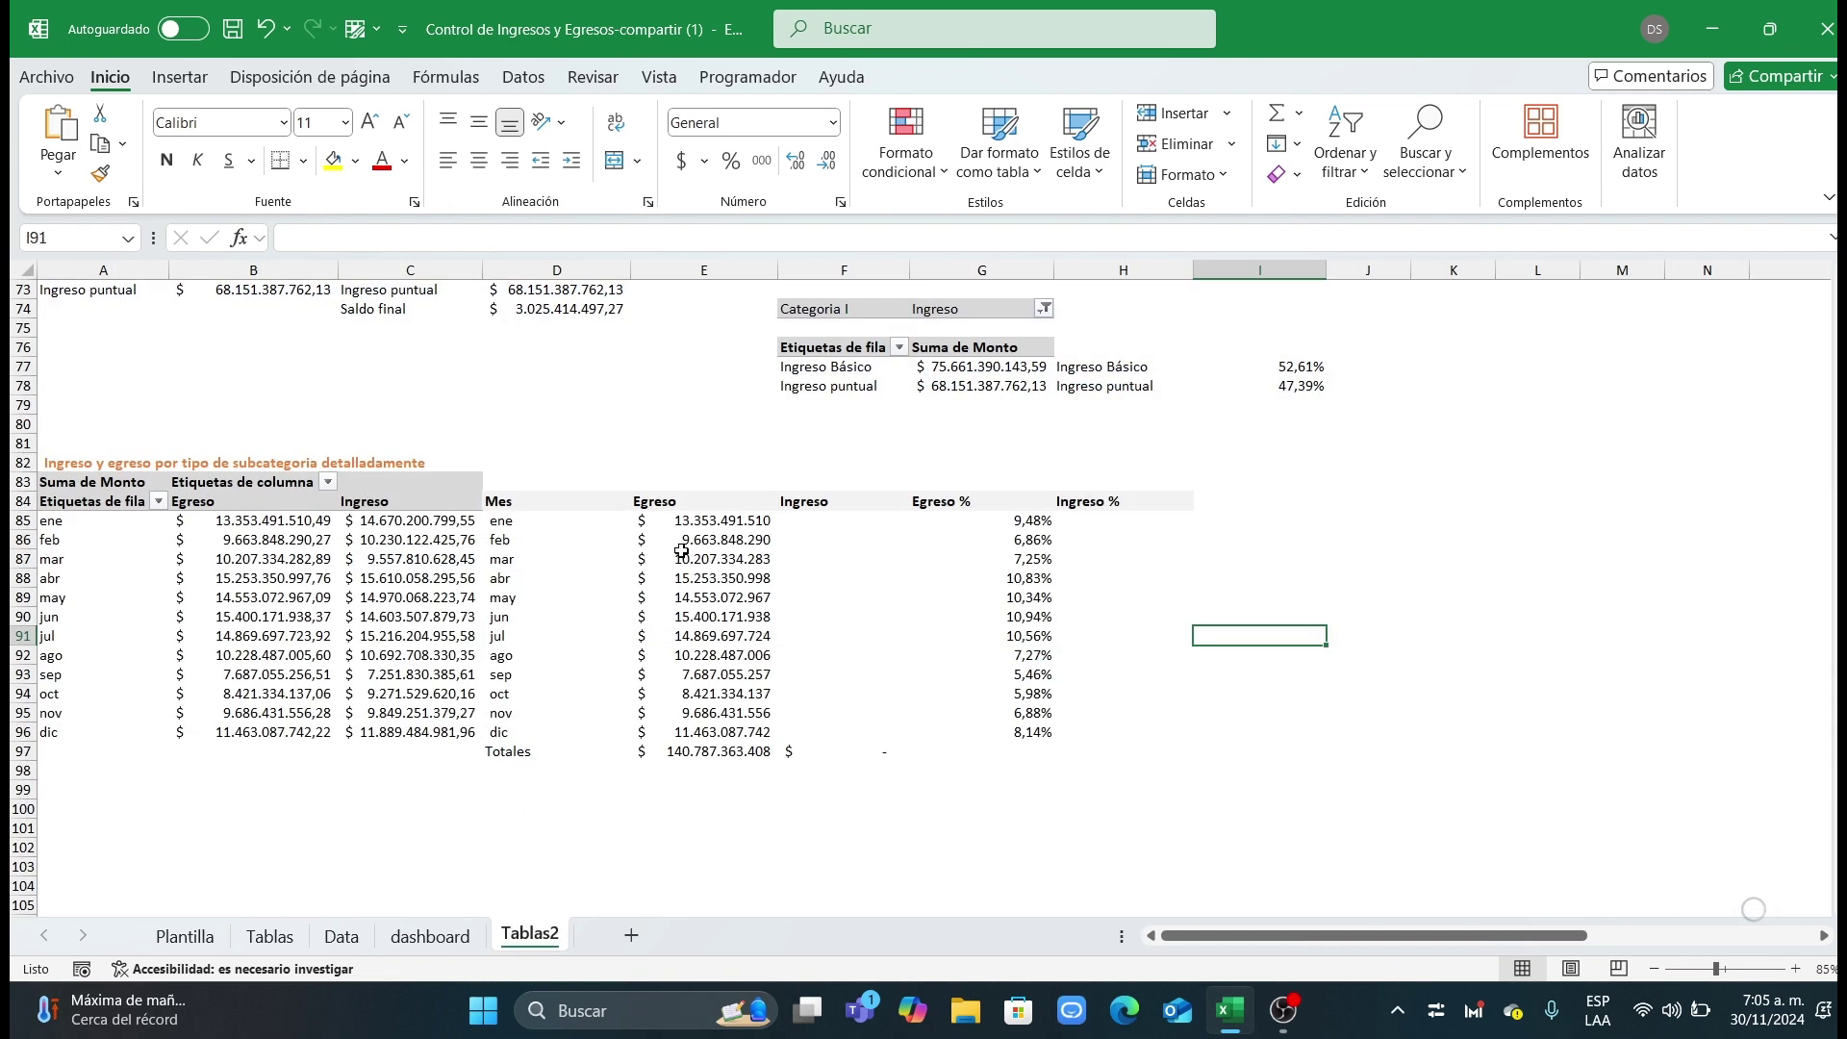
scroll(666, 521, up, 20)
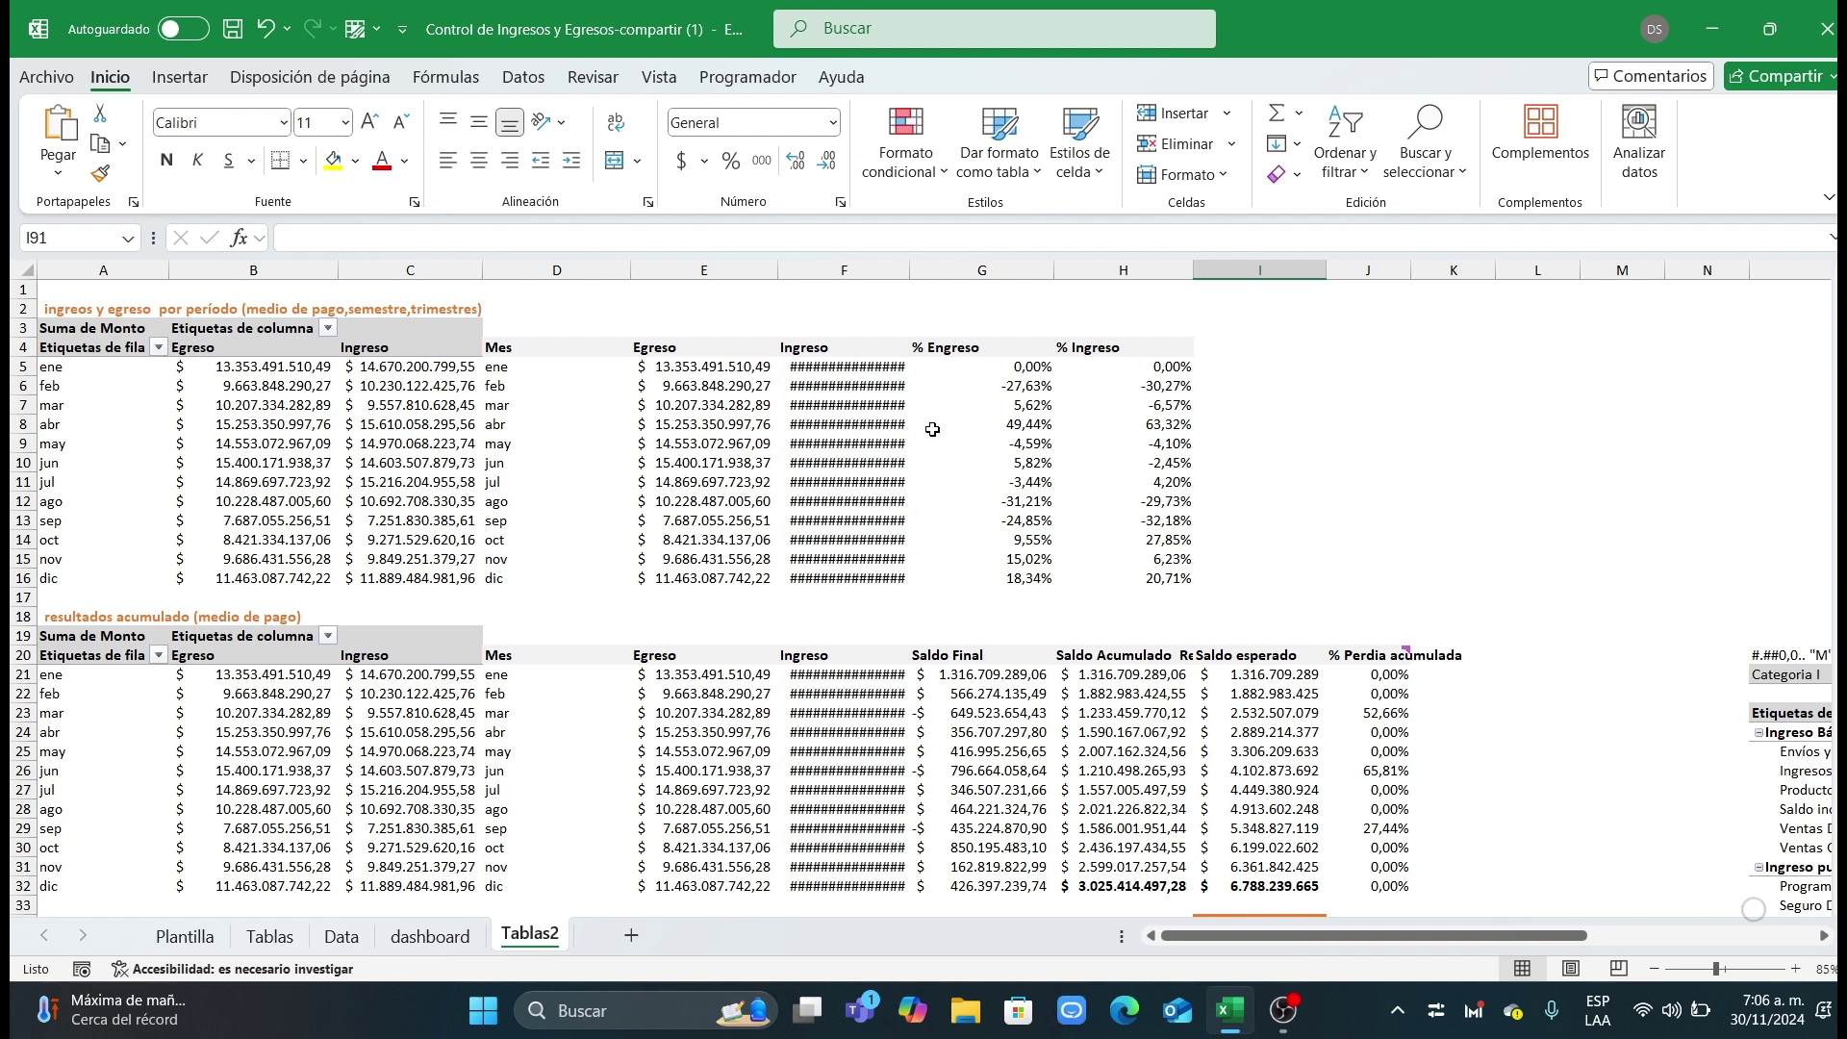
Step: Widen column F, then insert a line chart of Mes, Egreso and Ingreso from D4:F16 and widen it
drag(912, 269, 937, 270)
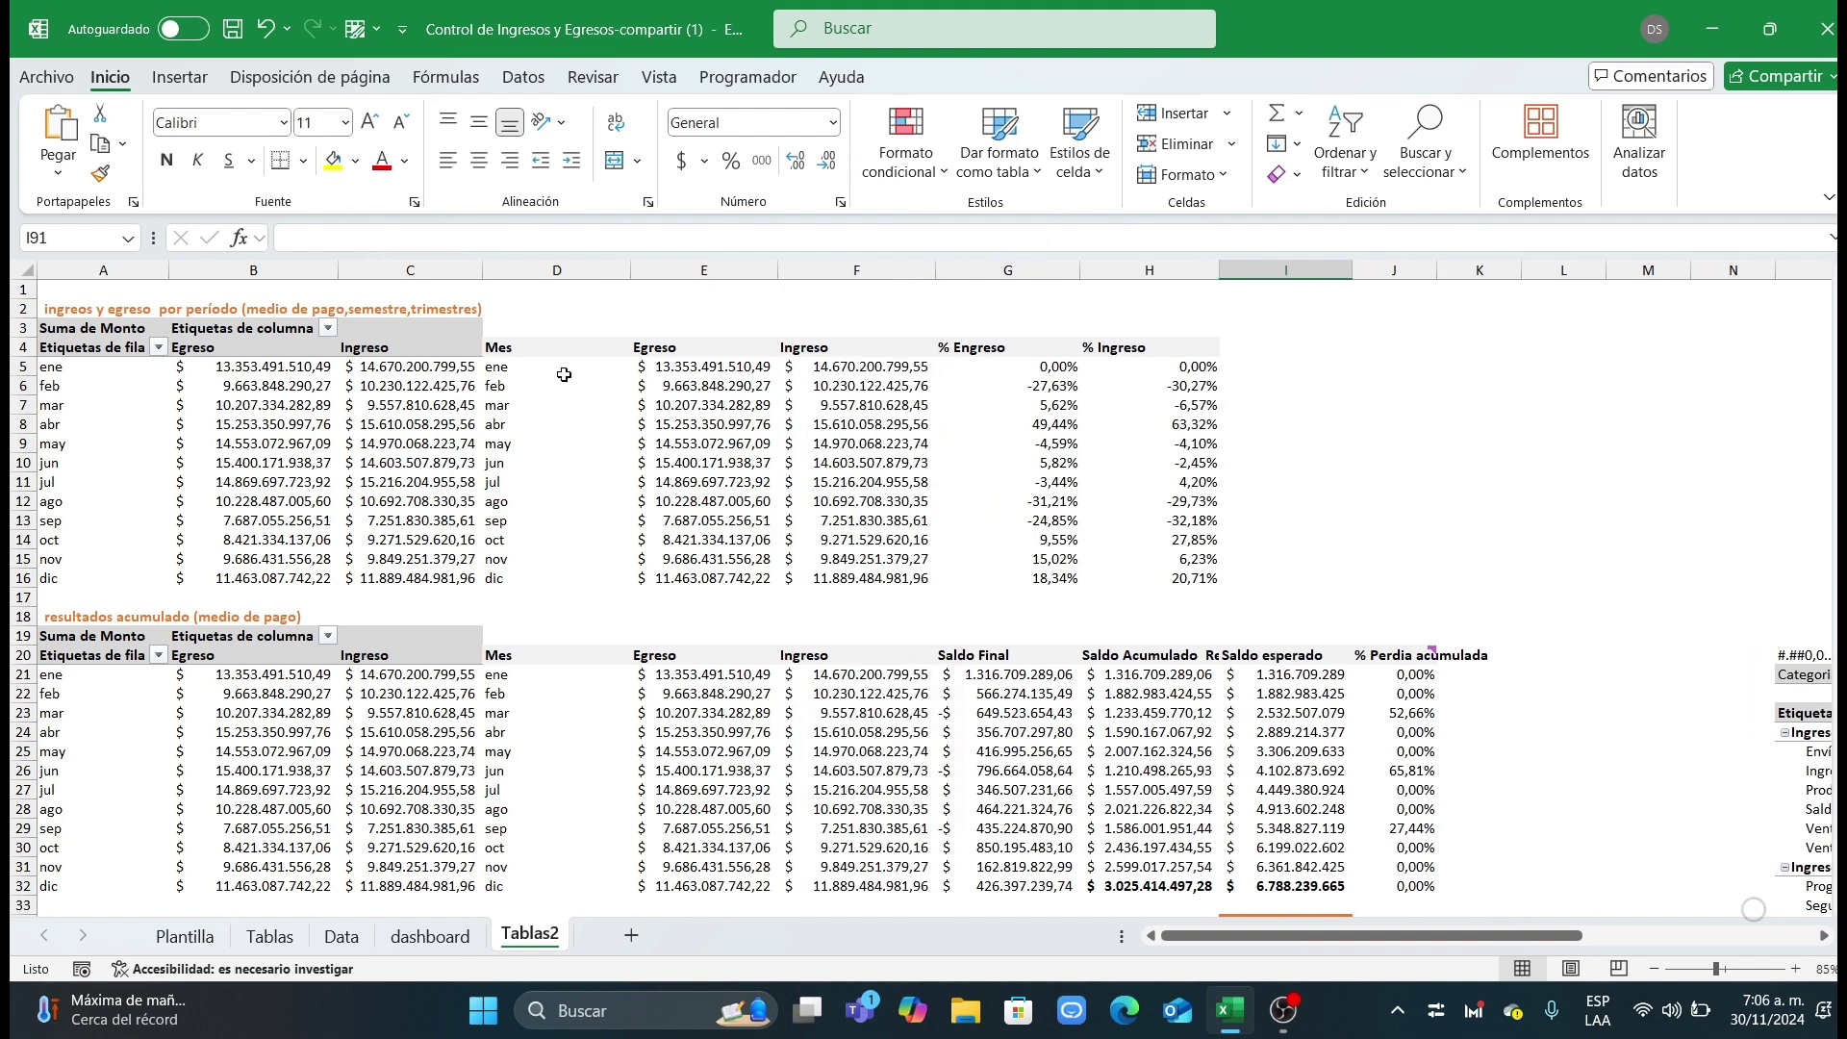
drag(551, 353, 513, 579)
drag(611, 350, 641, 583)
drag(553, 346, 873, 584)
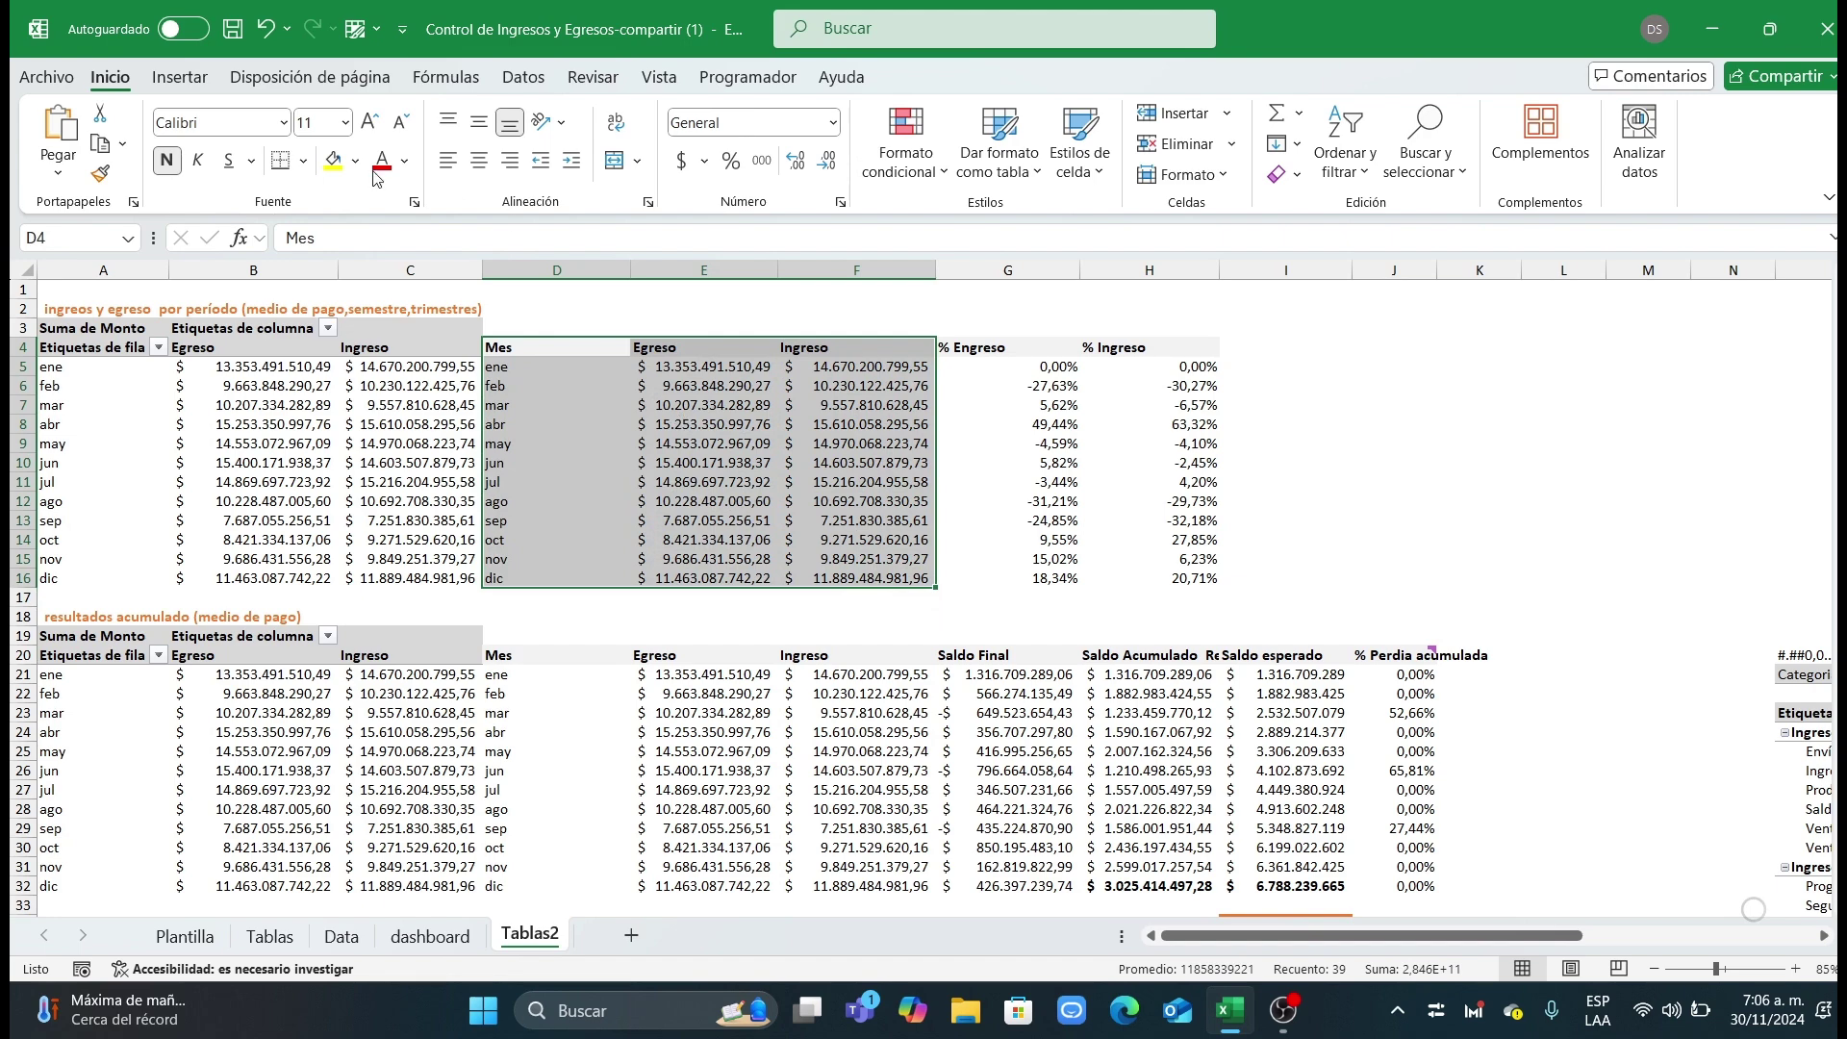
click(176, 79)
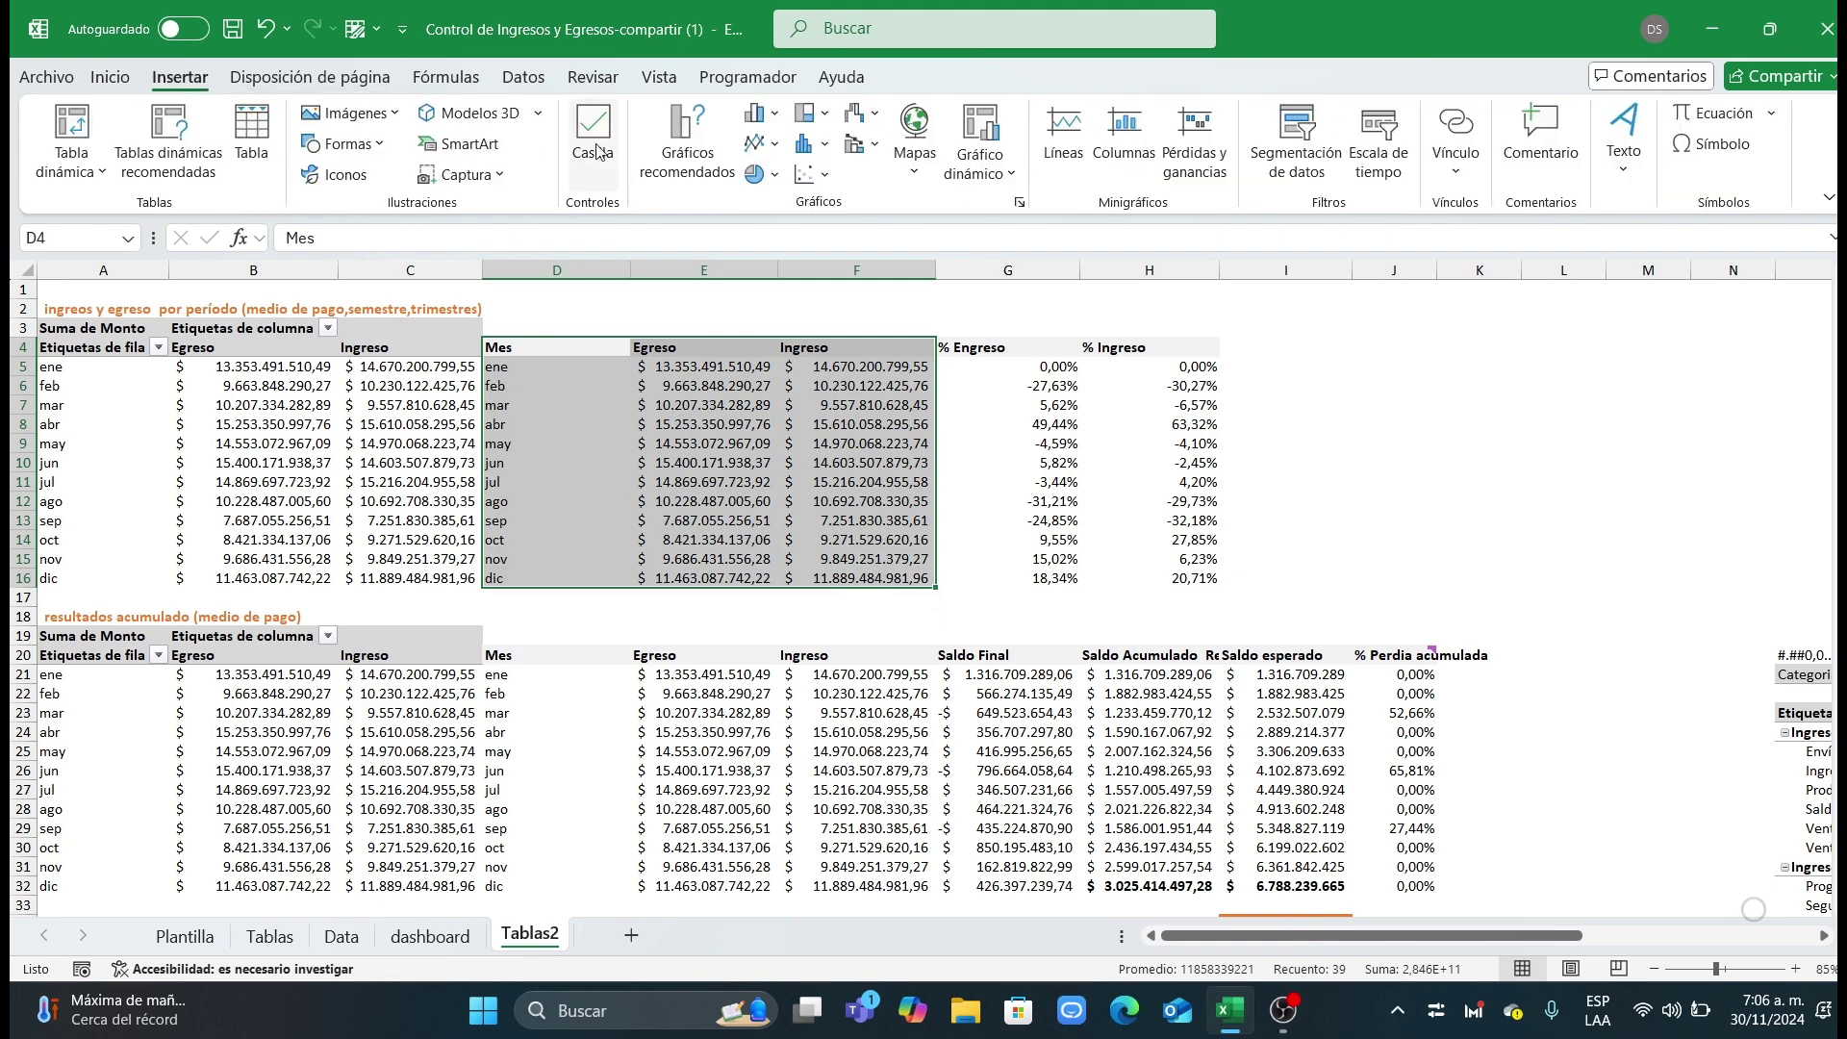
click(685, 140)
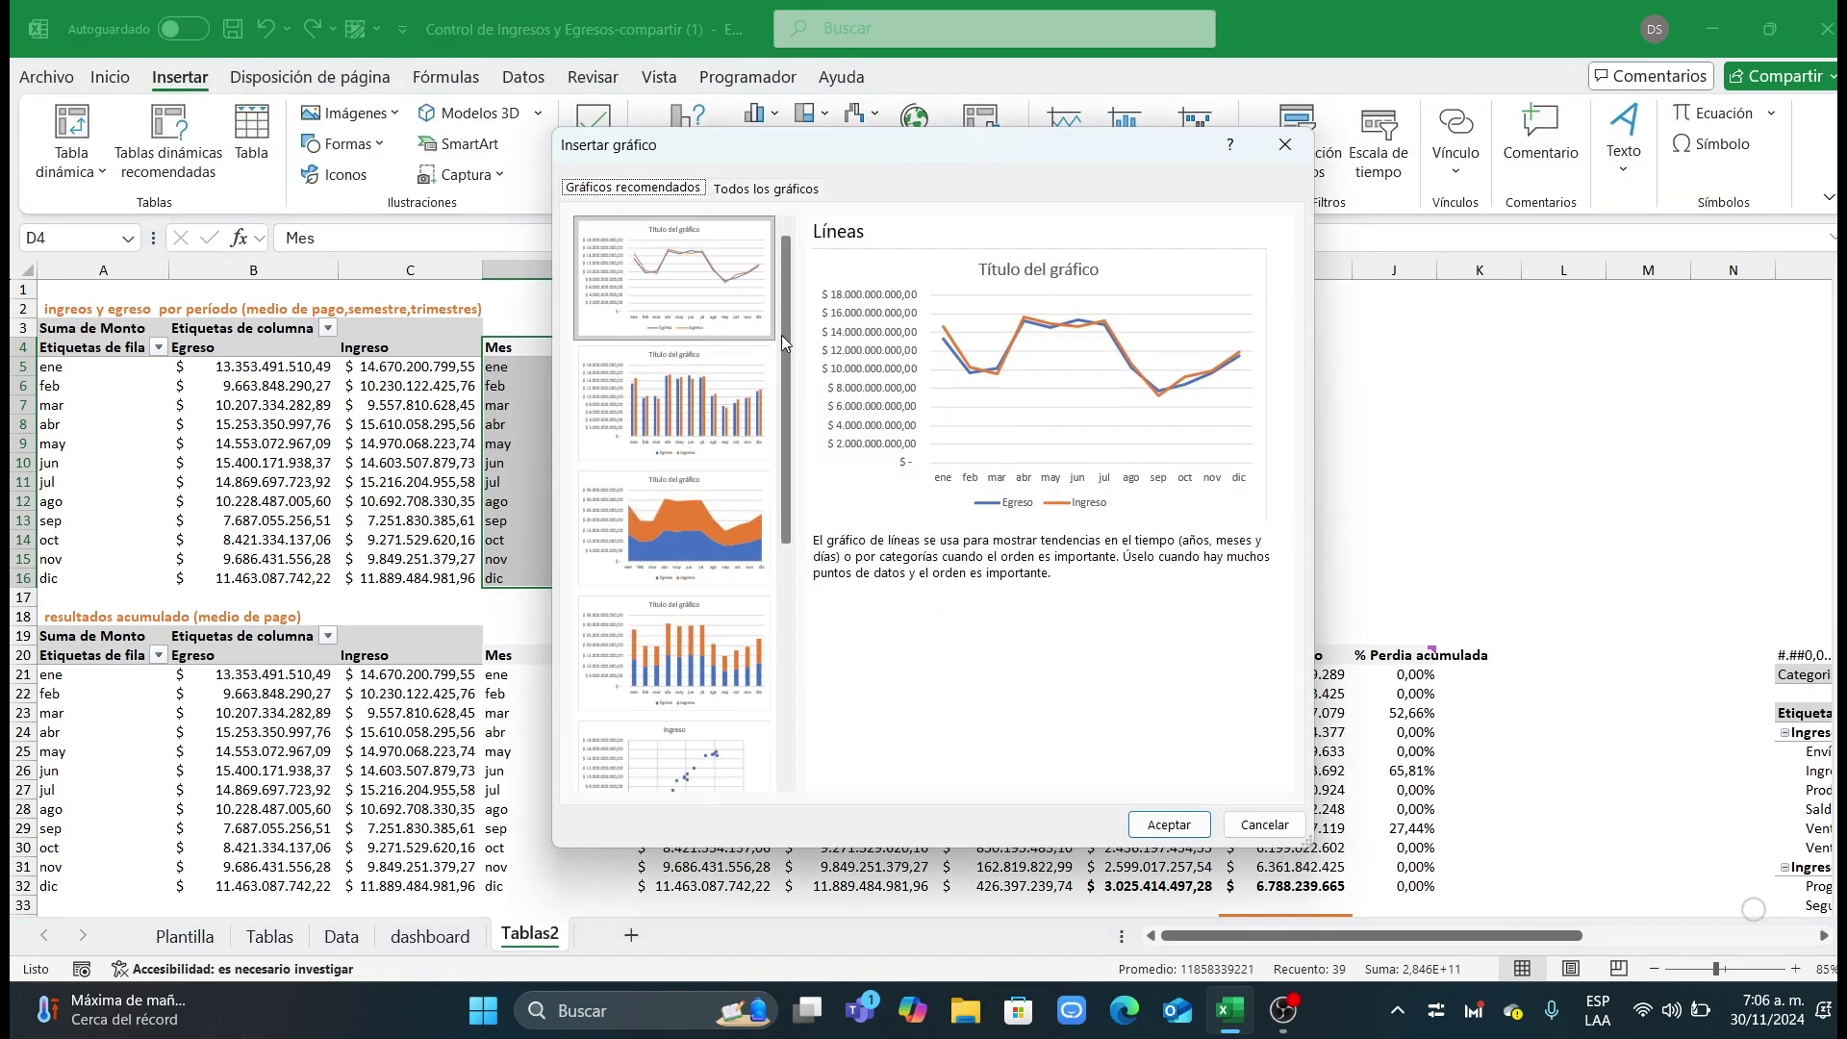
click(1169, 825)
drag(1179, 744, 1471, 731)
click(1054, 471)
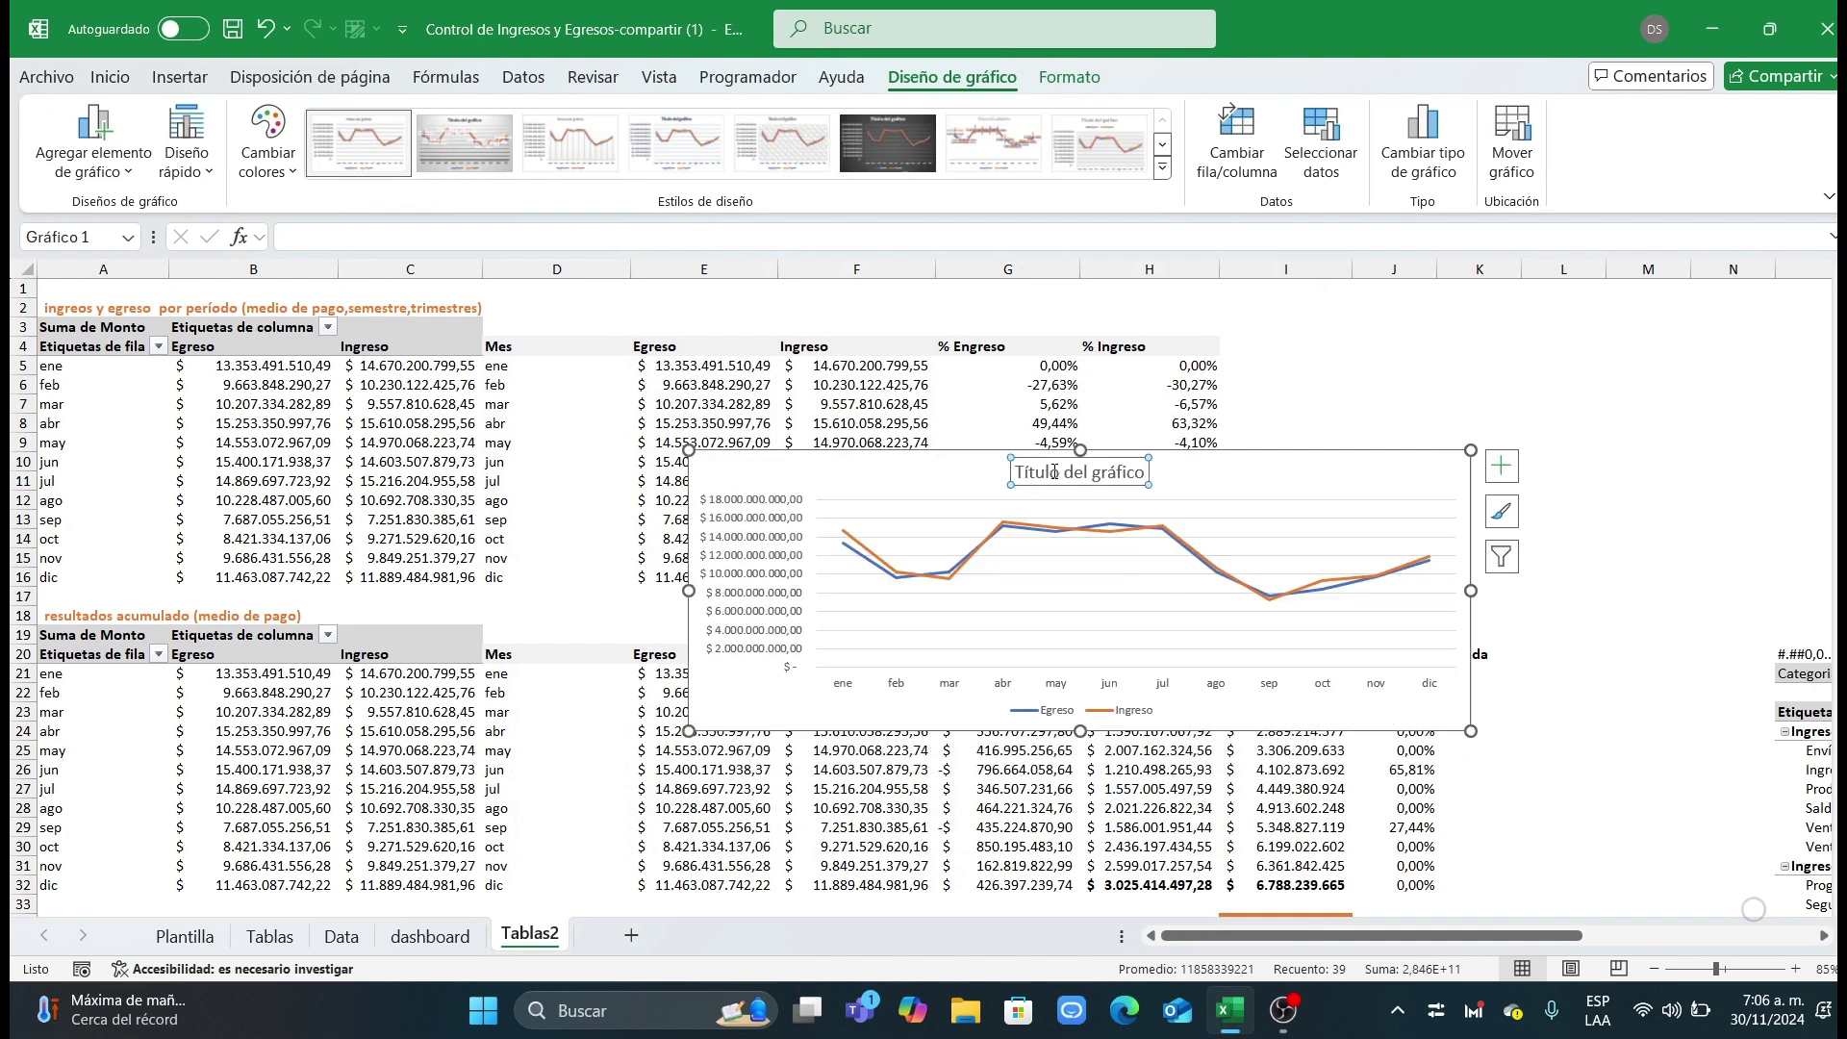
Step: Copy the Egreso and Ingreso line chart to the Plantilla sheet and fit it inside the upper middle card
click(1210, 452)
click(185, 937)
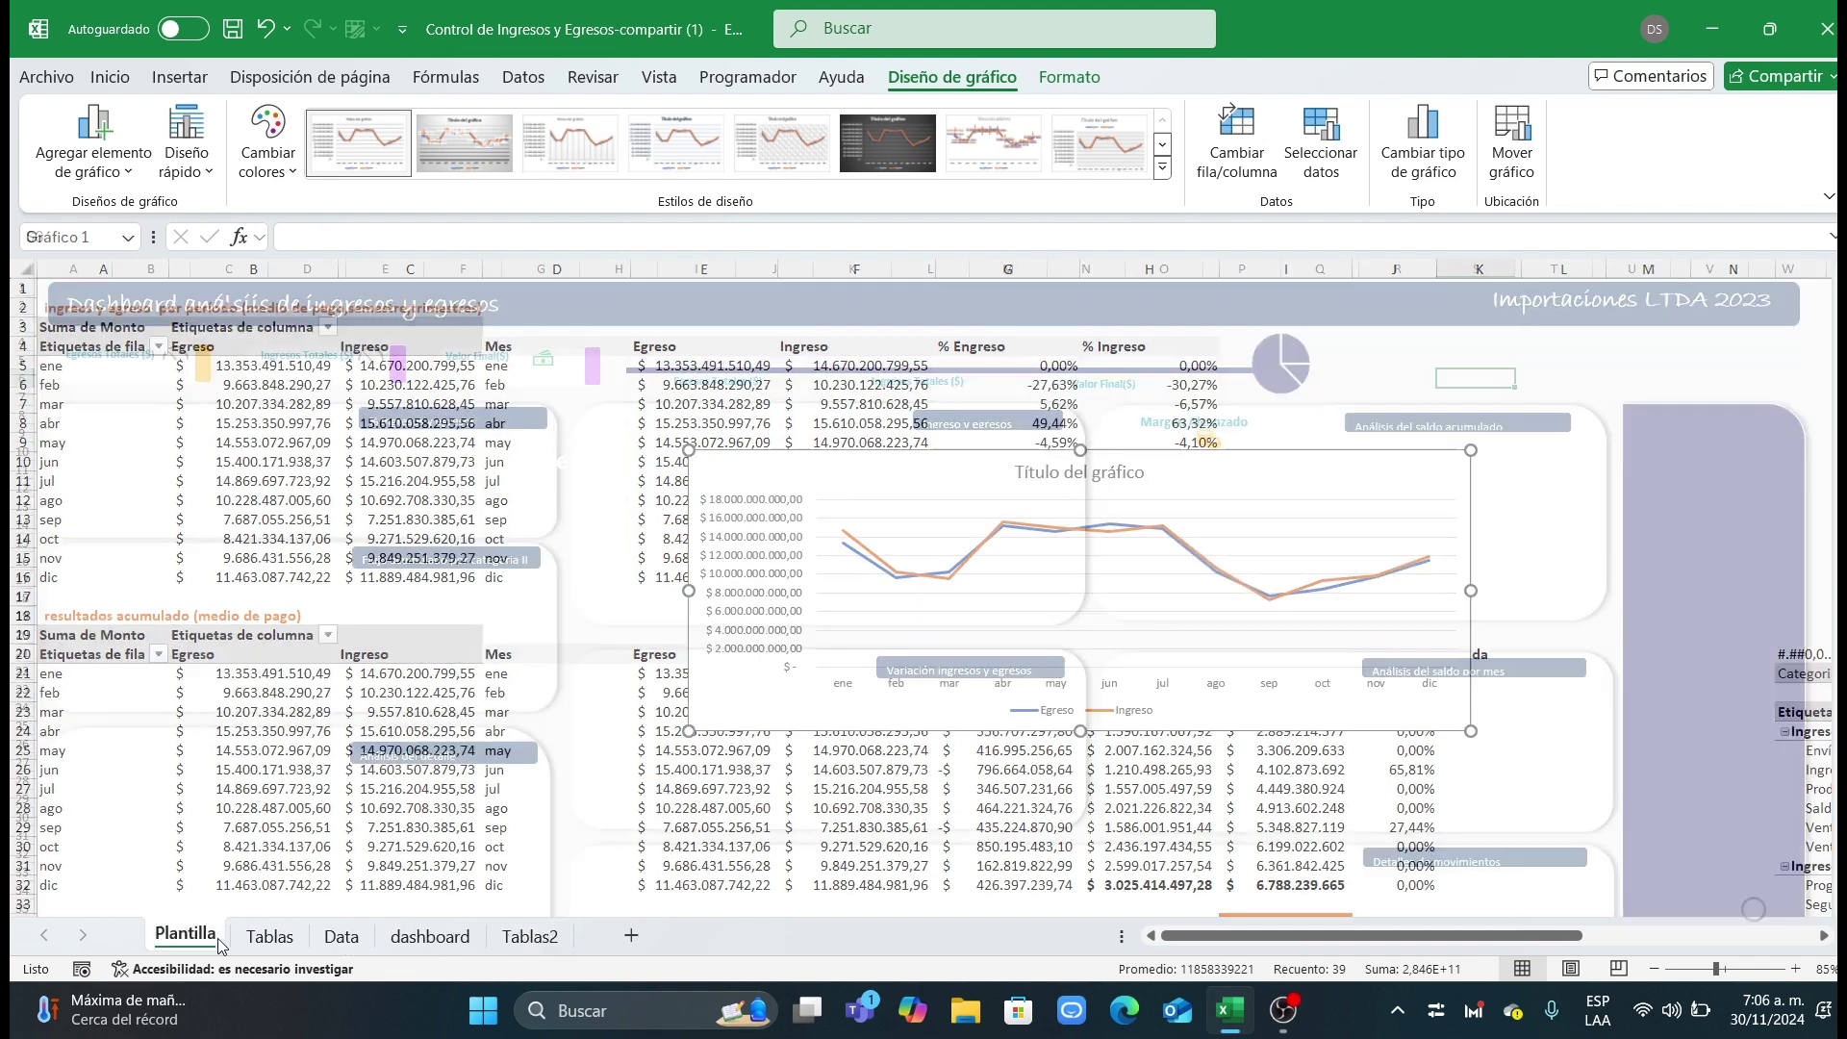
key(ctrl+v)
drag(1533, 358, 680, 420)
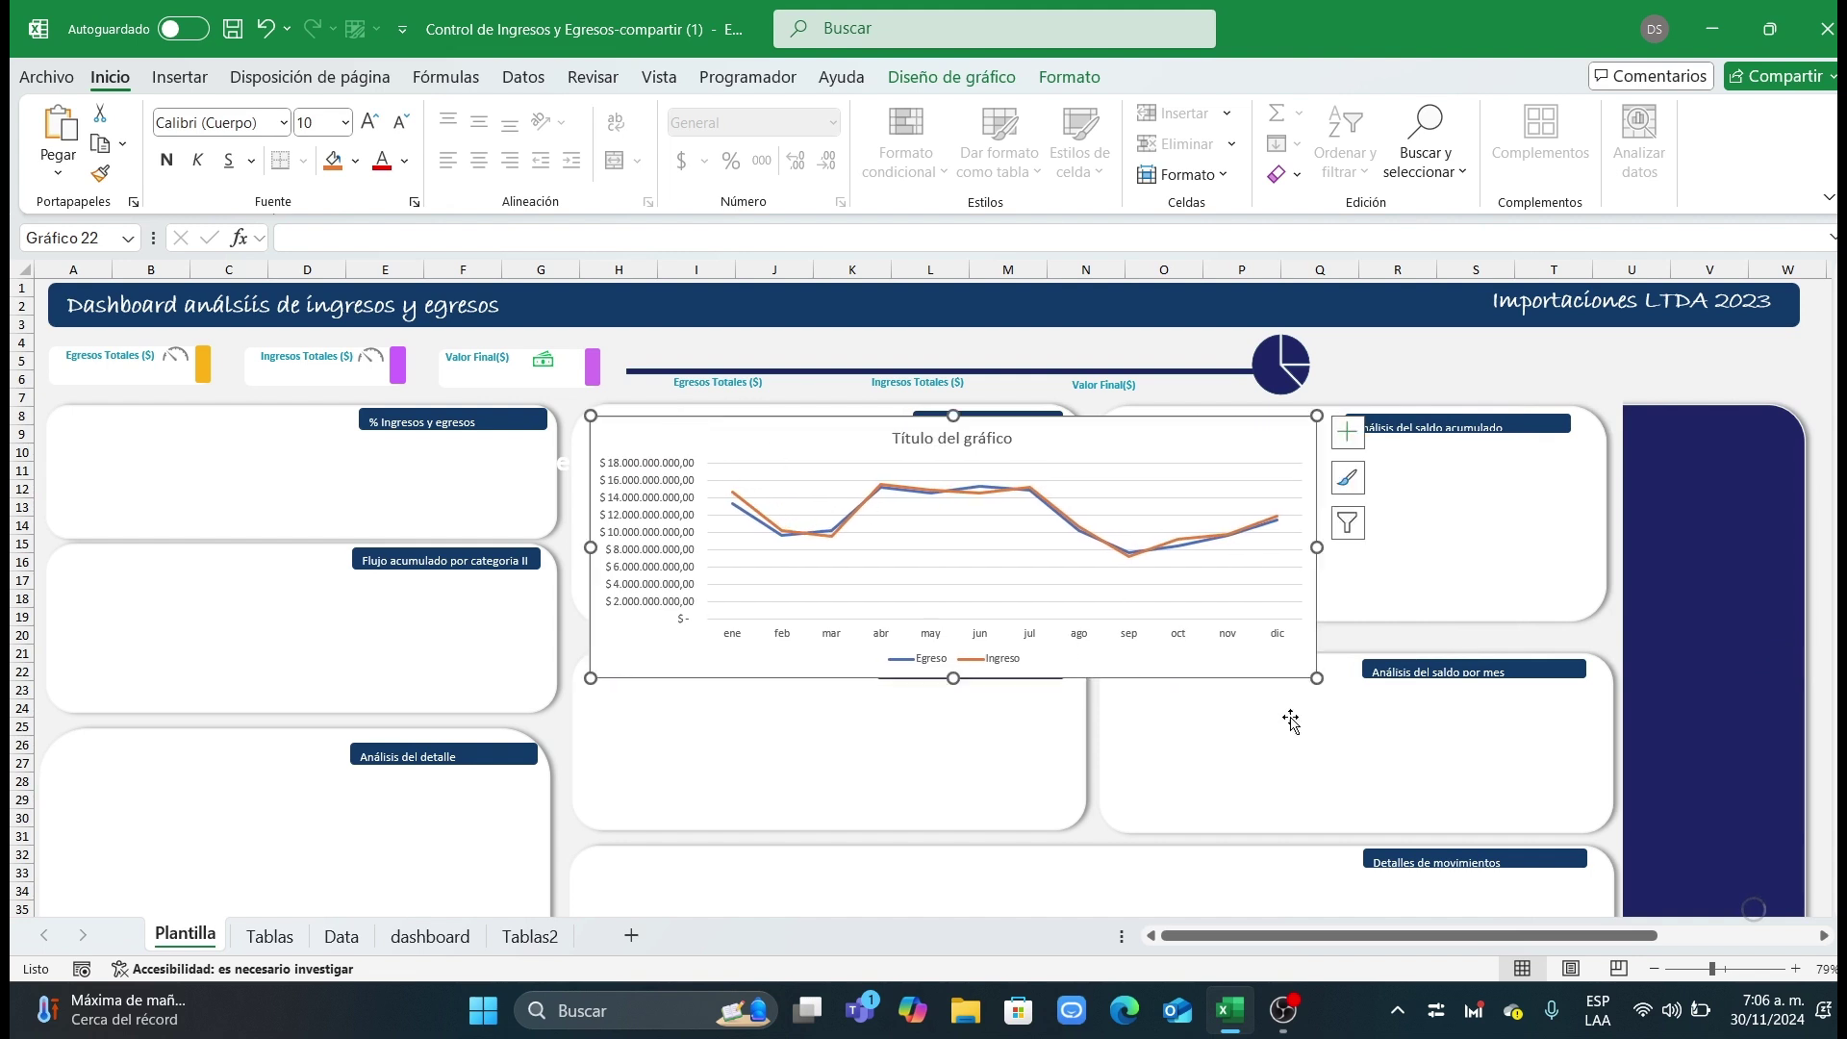
drag(1316, 678, 1059, 609)
click(1535, 363)
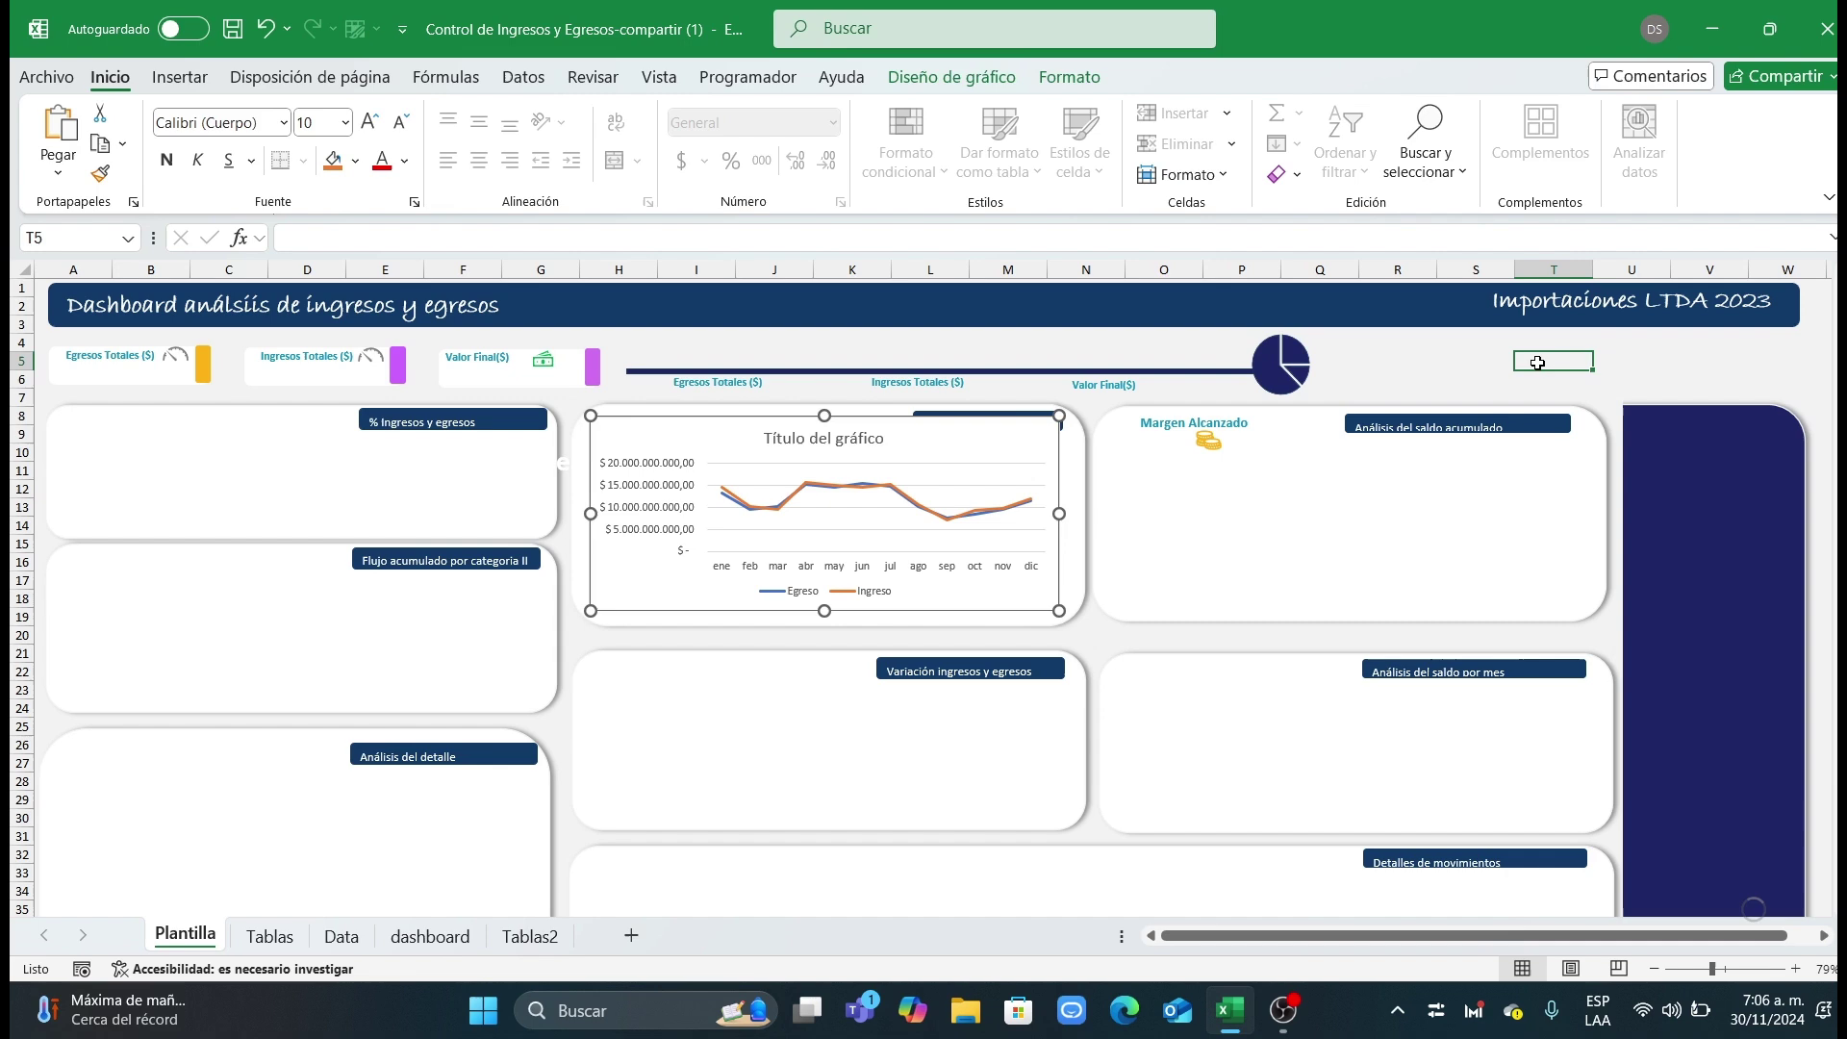
Step: Delete the original Egreso and Ingreso line chart from the Tablas2 sheet
click(529, 936)
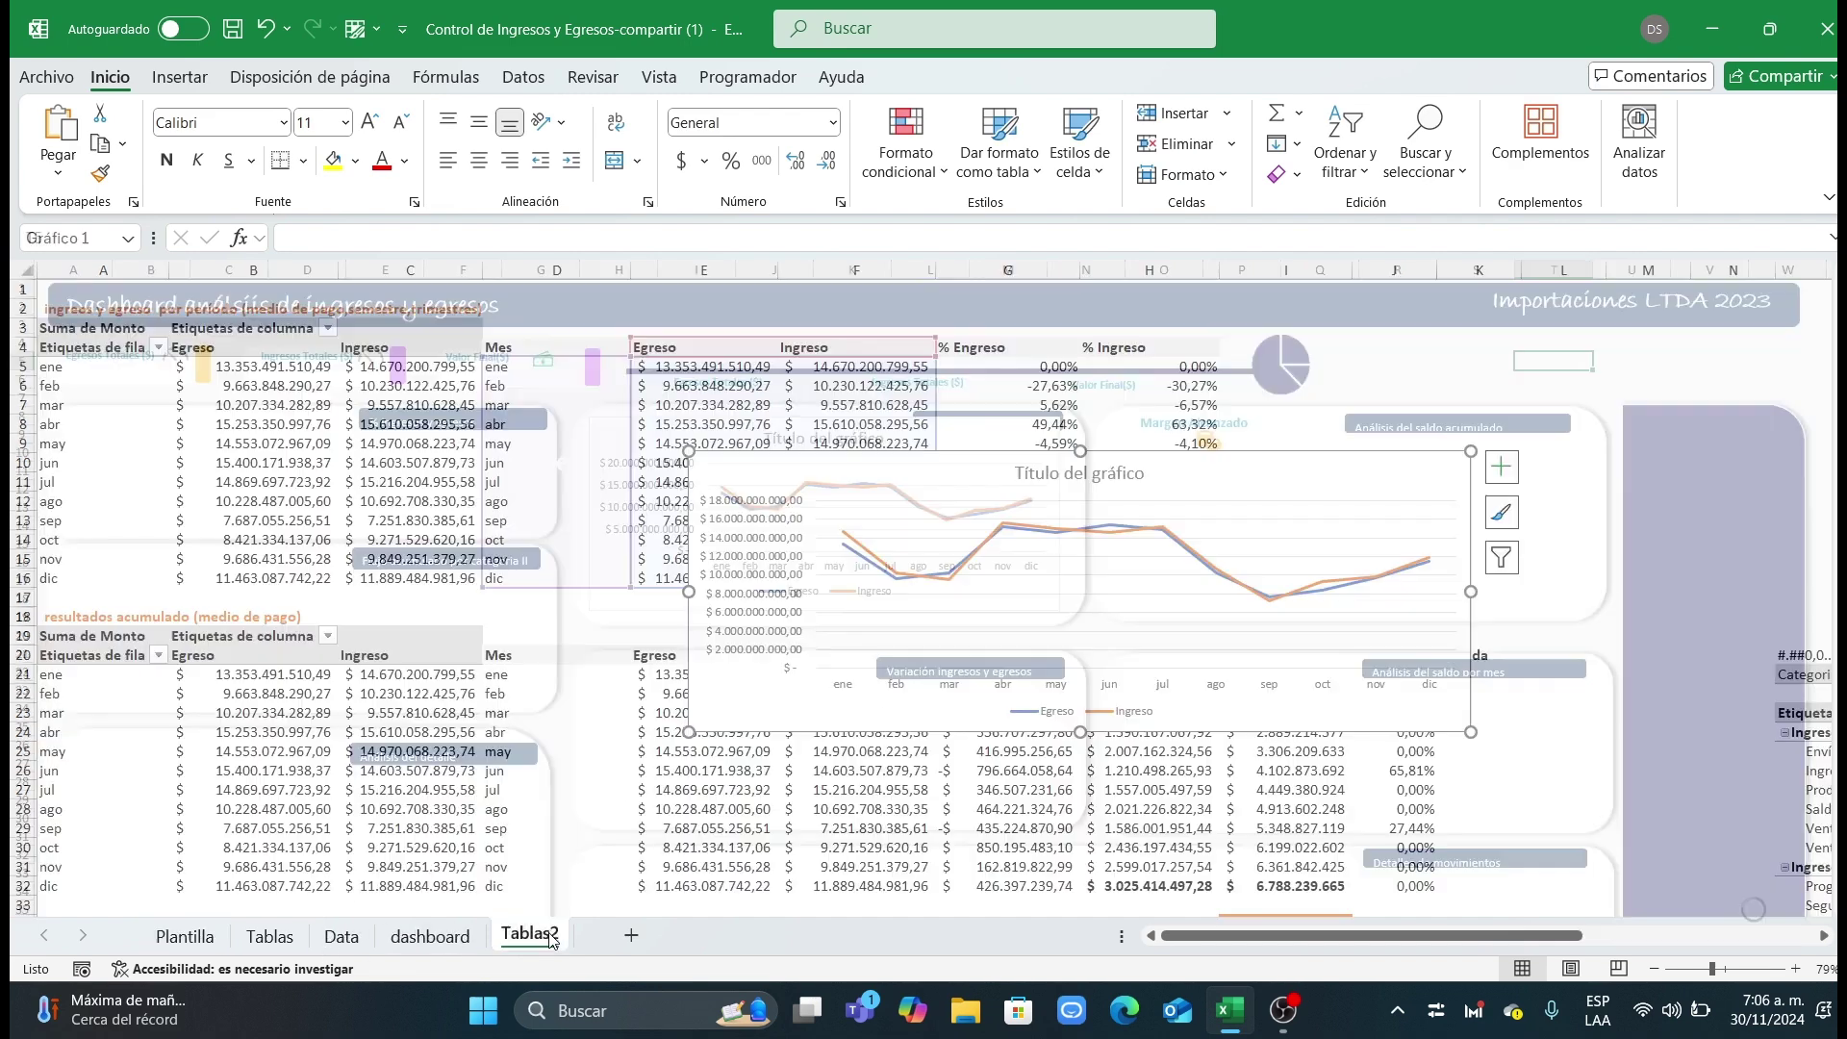
key(Delete)
click(1472, 403)
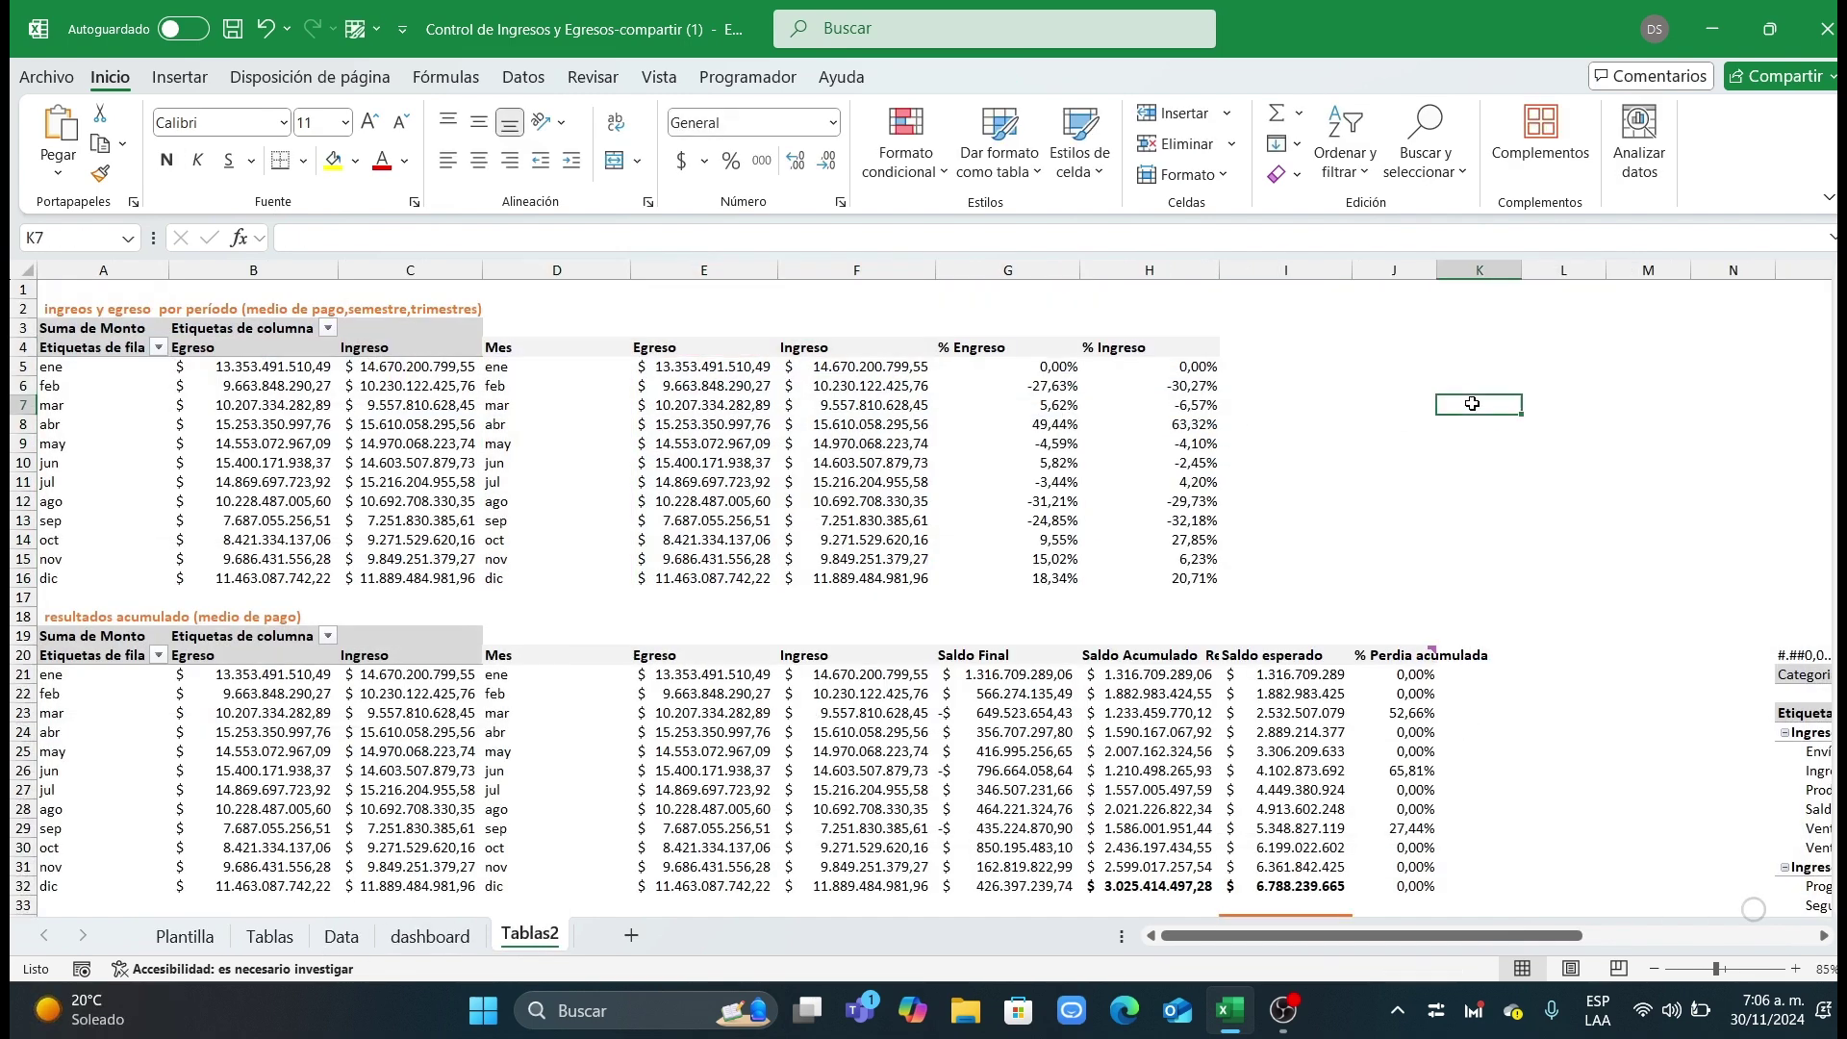
Step: Insert a line chart of the Mes, % Engreso and % Ingreso columns, using rows 4 to 16 of Tablas2
drag(543, 348, 547, 563)
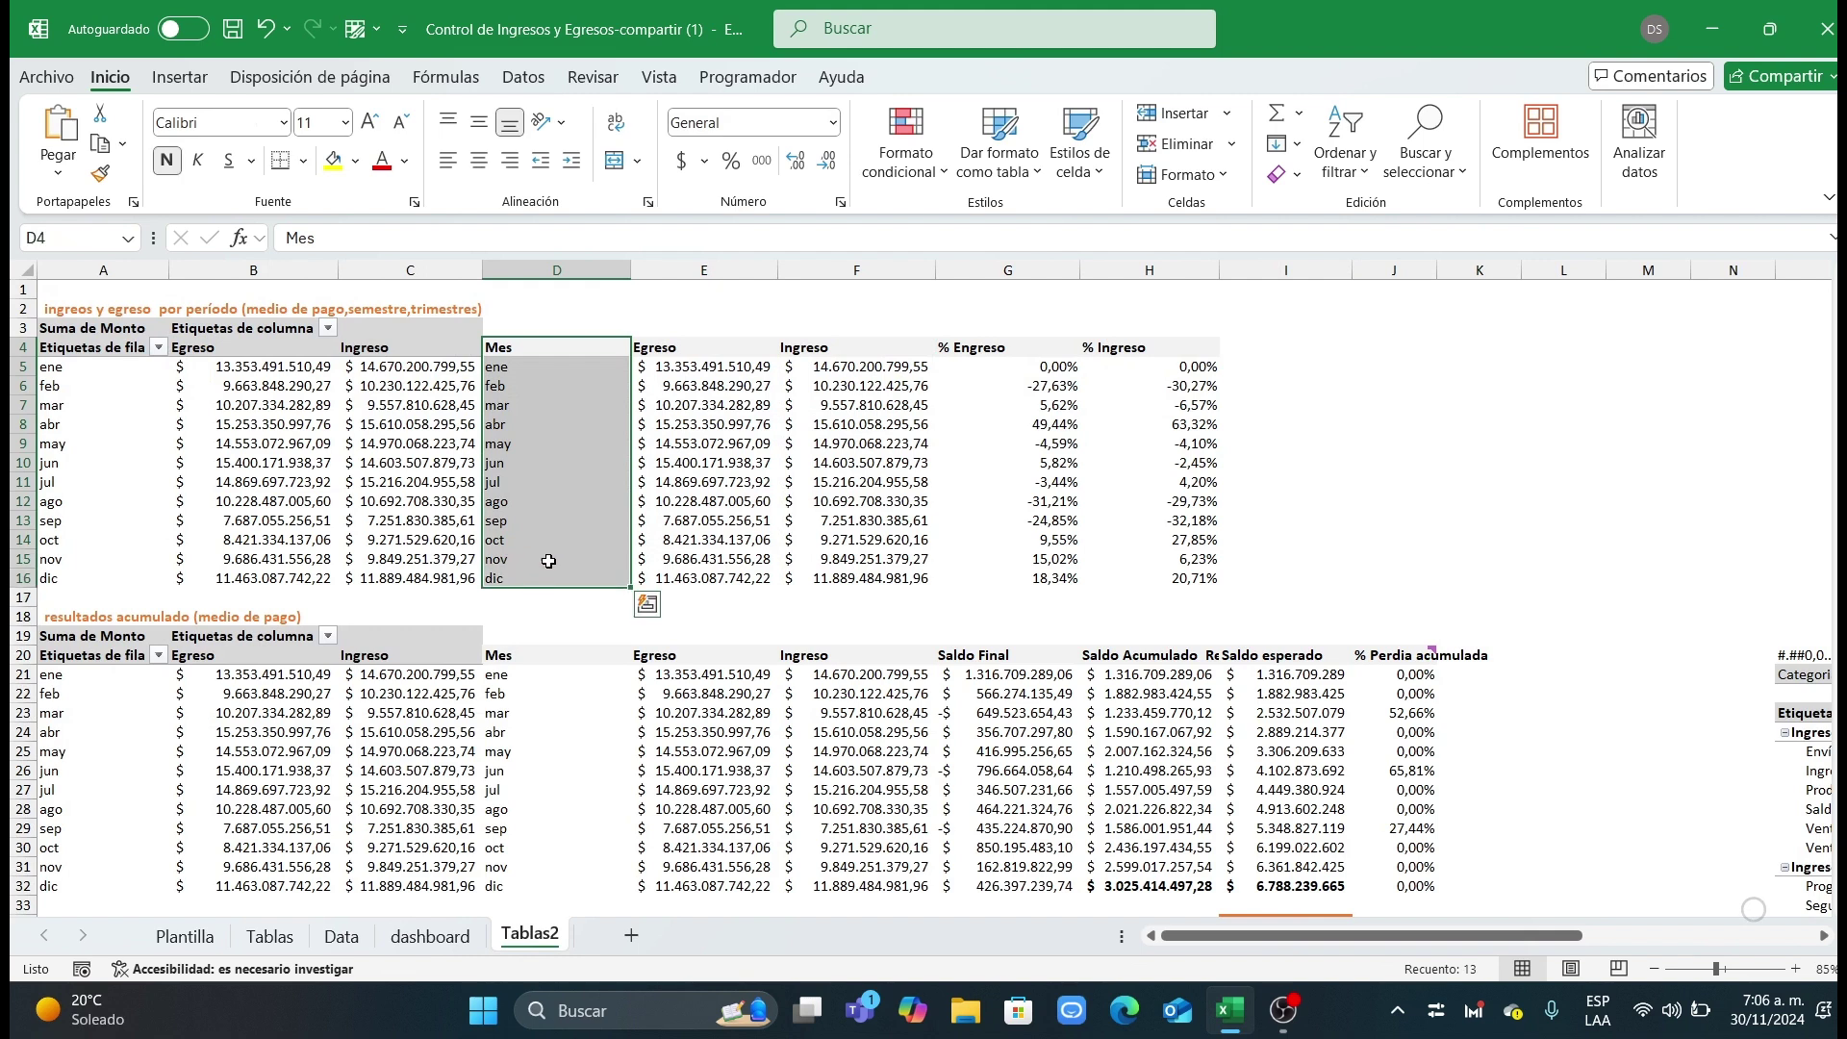
drag(955, 357, 1006, 574)
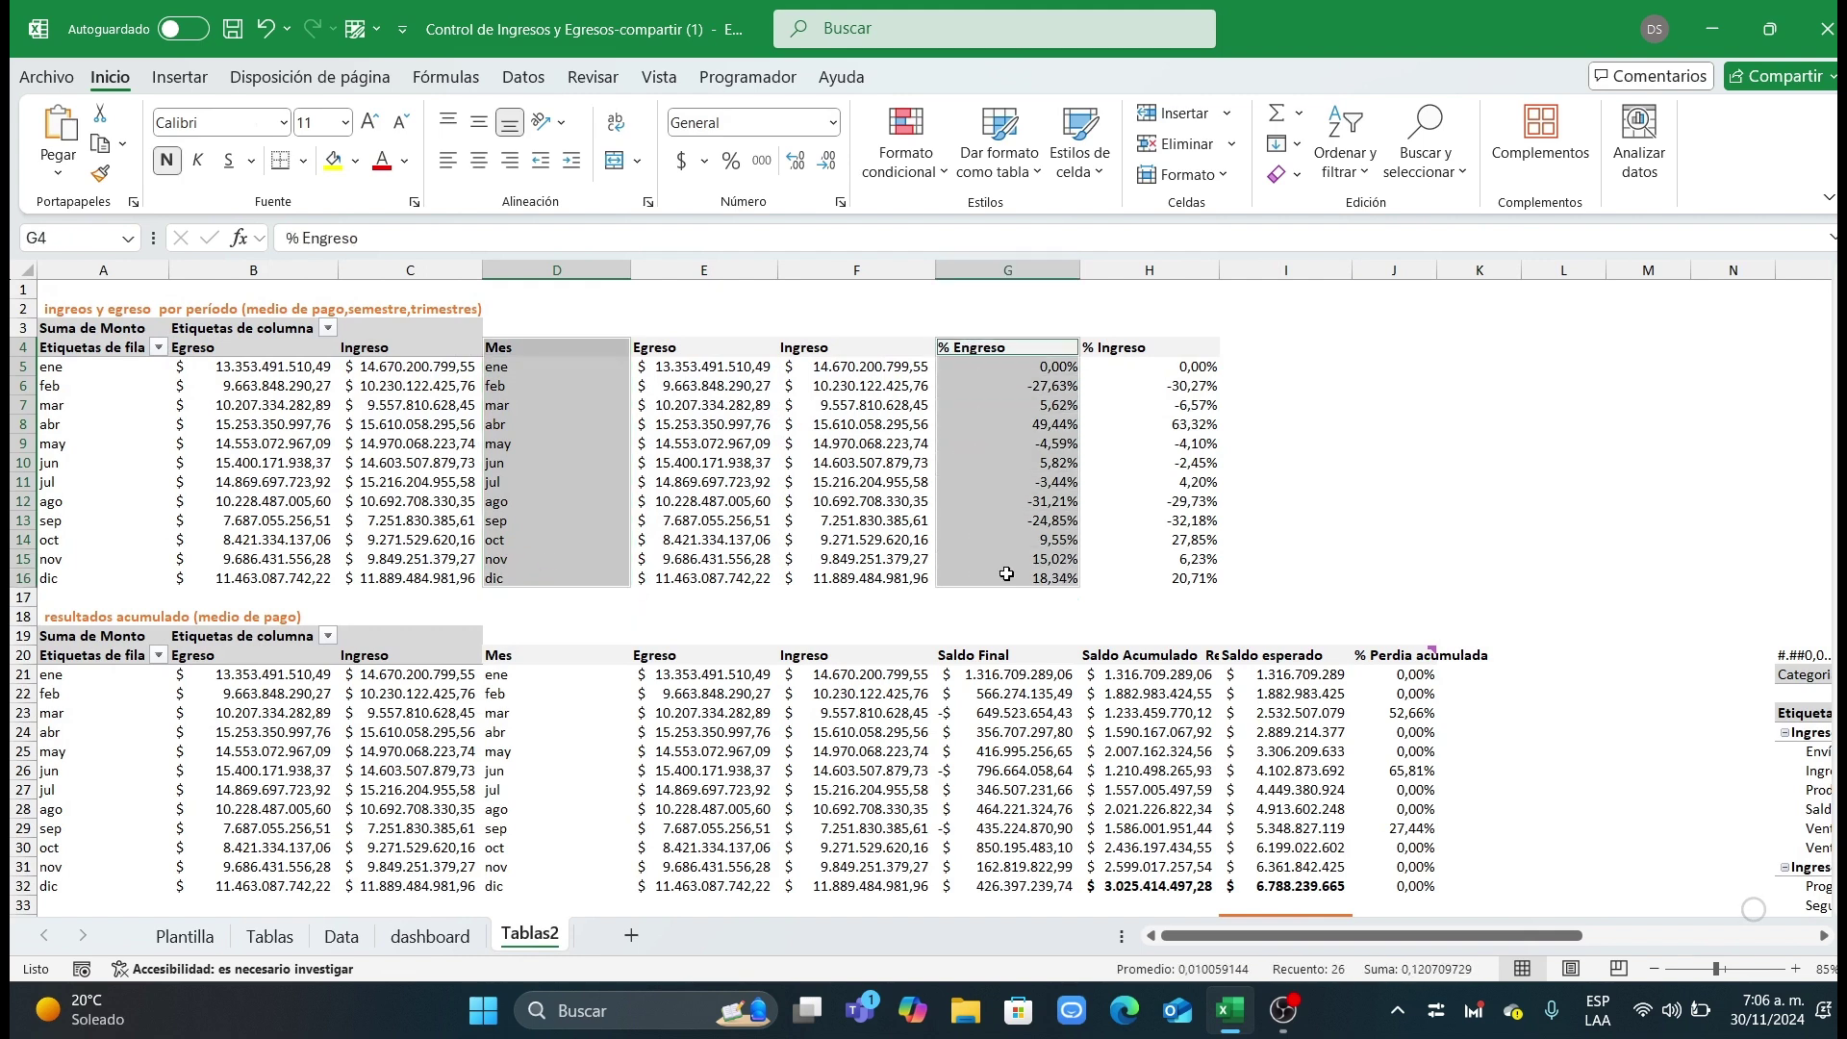
drag(1141, 347, 1151, 580)
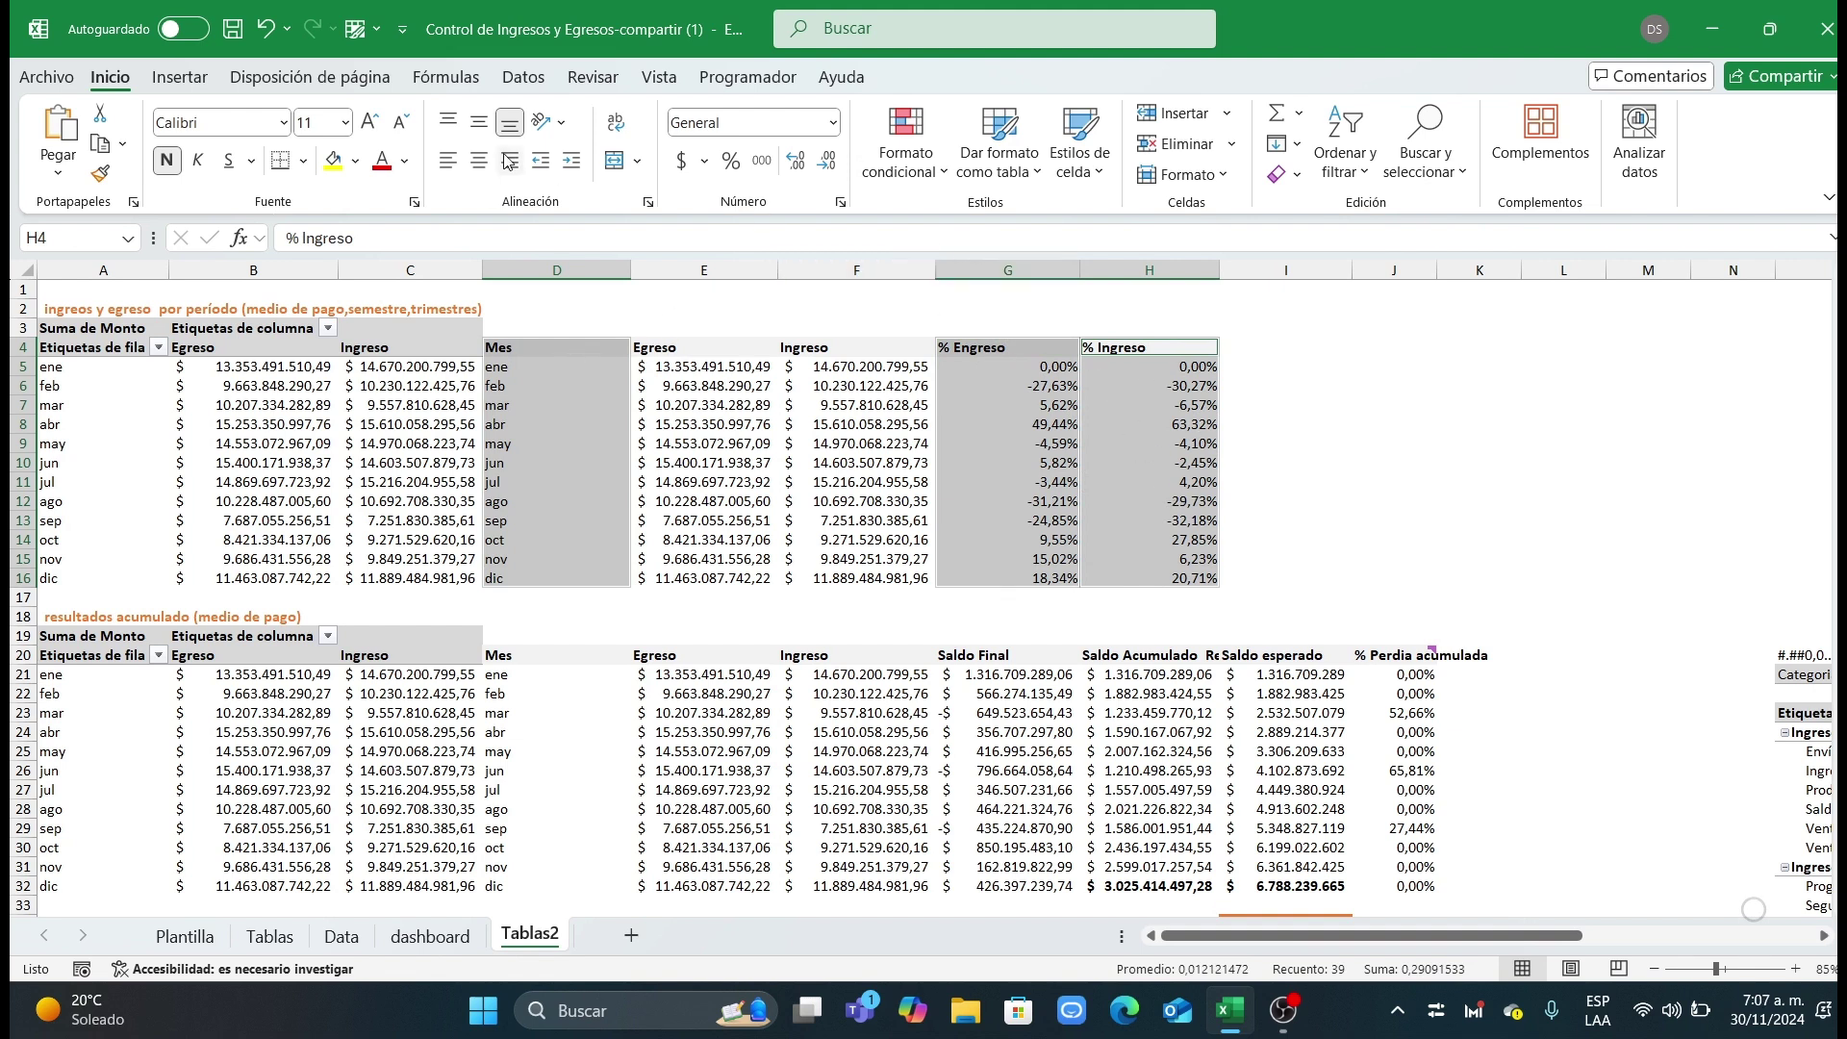
click(156, 77)
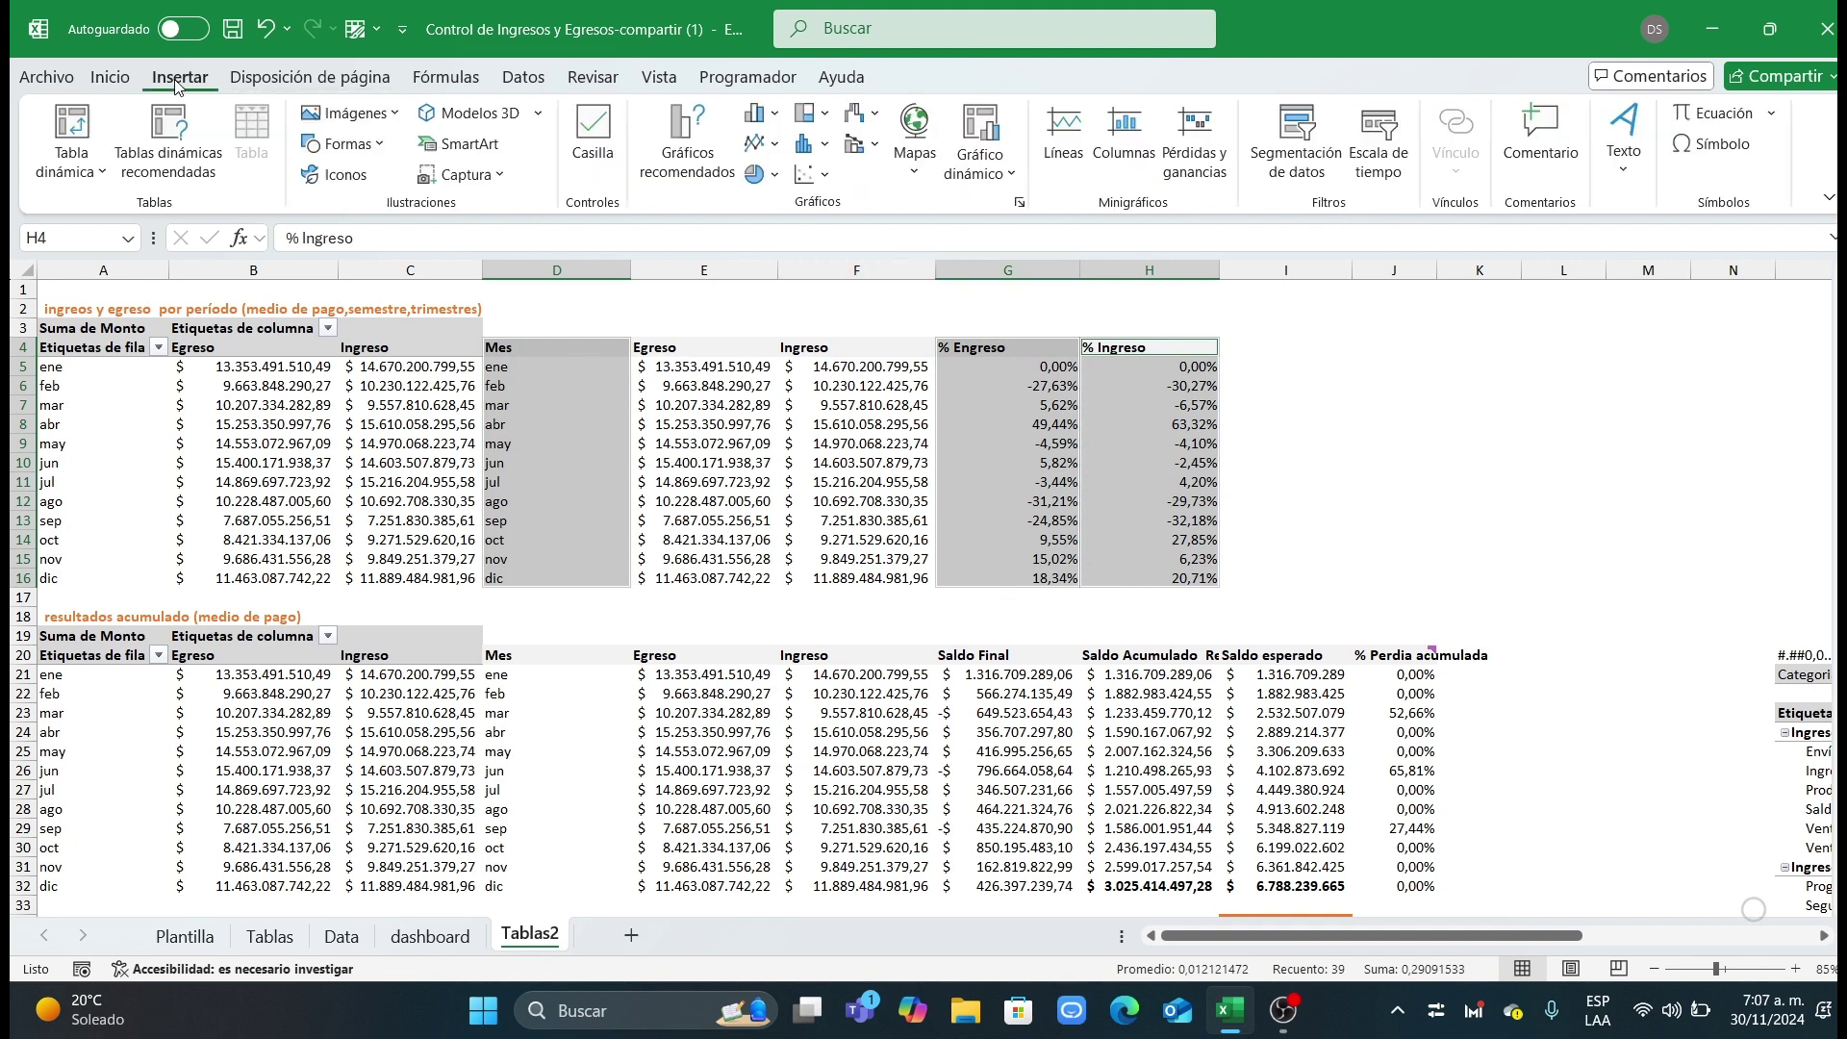
click(687, 146)
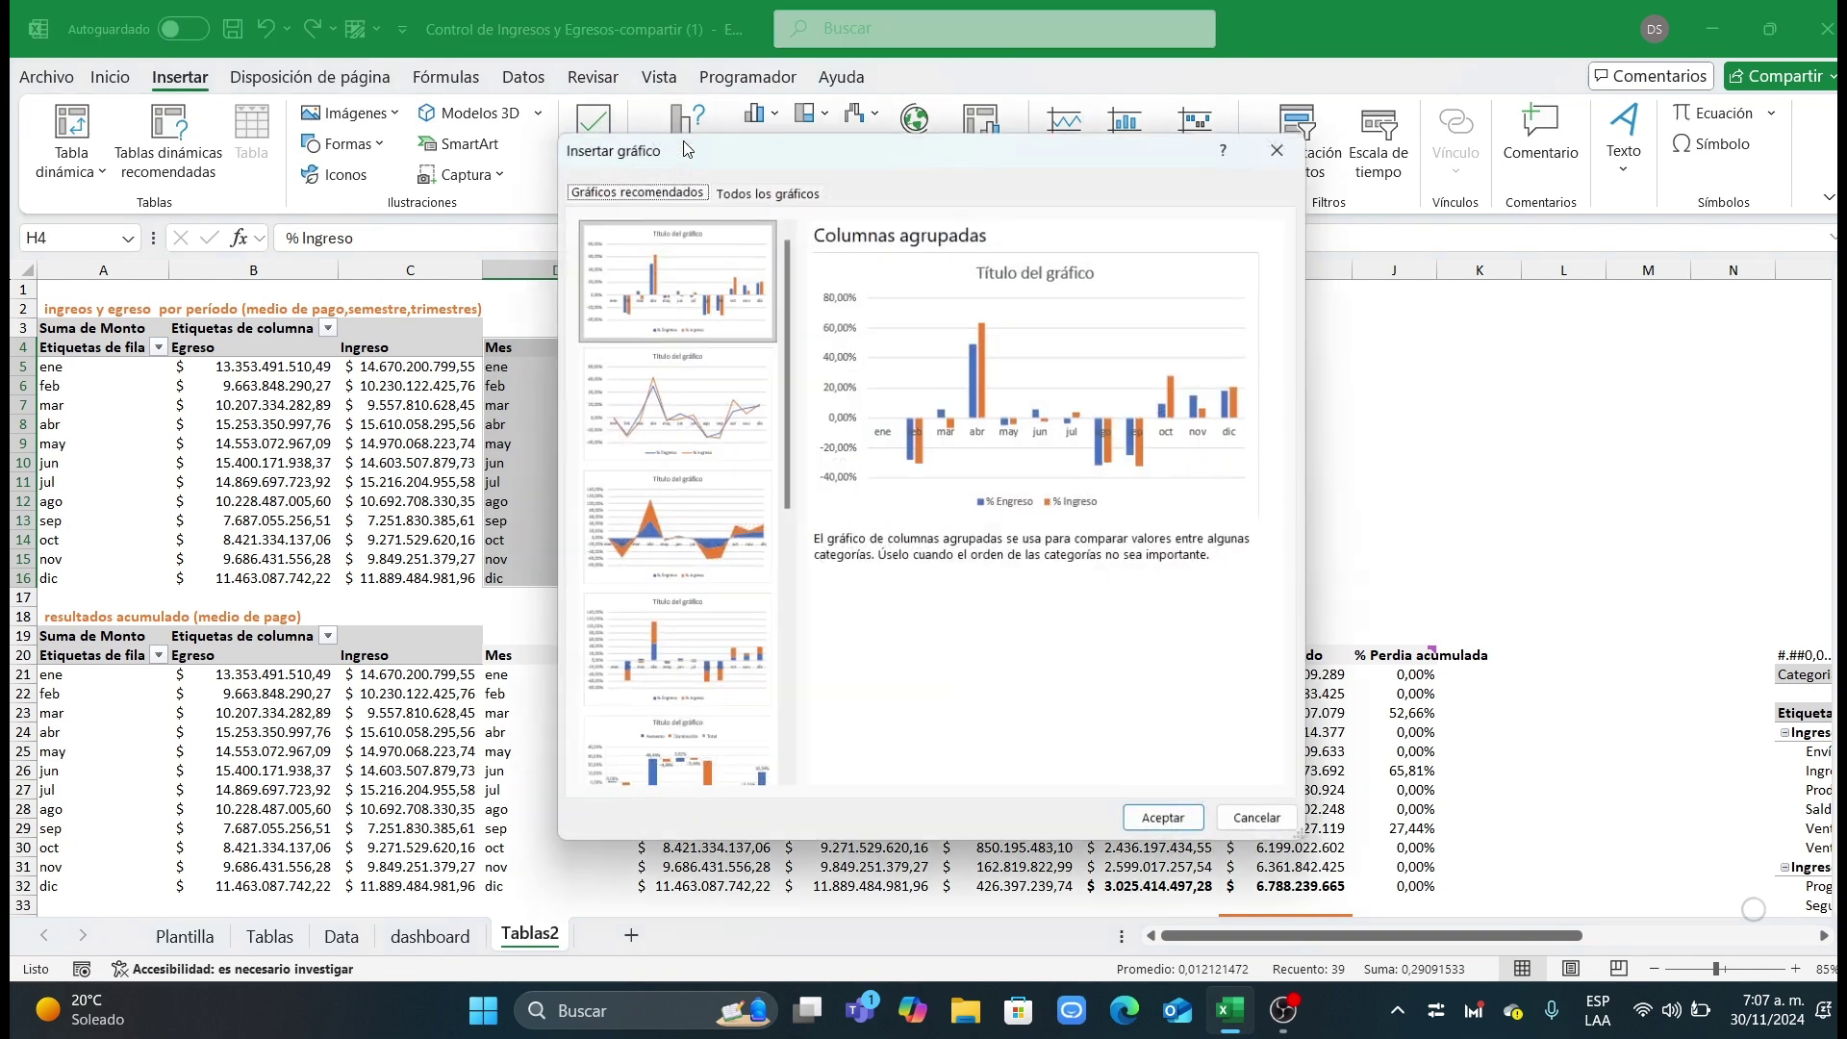
click(681, 432)
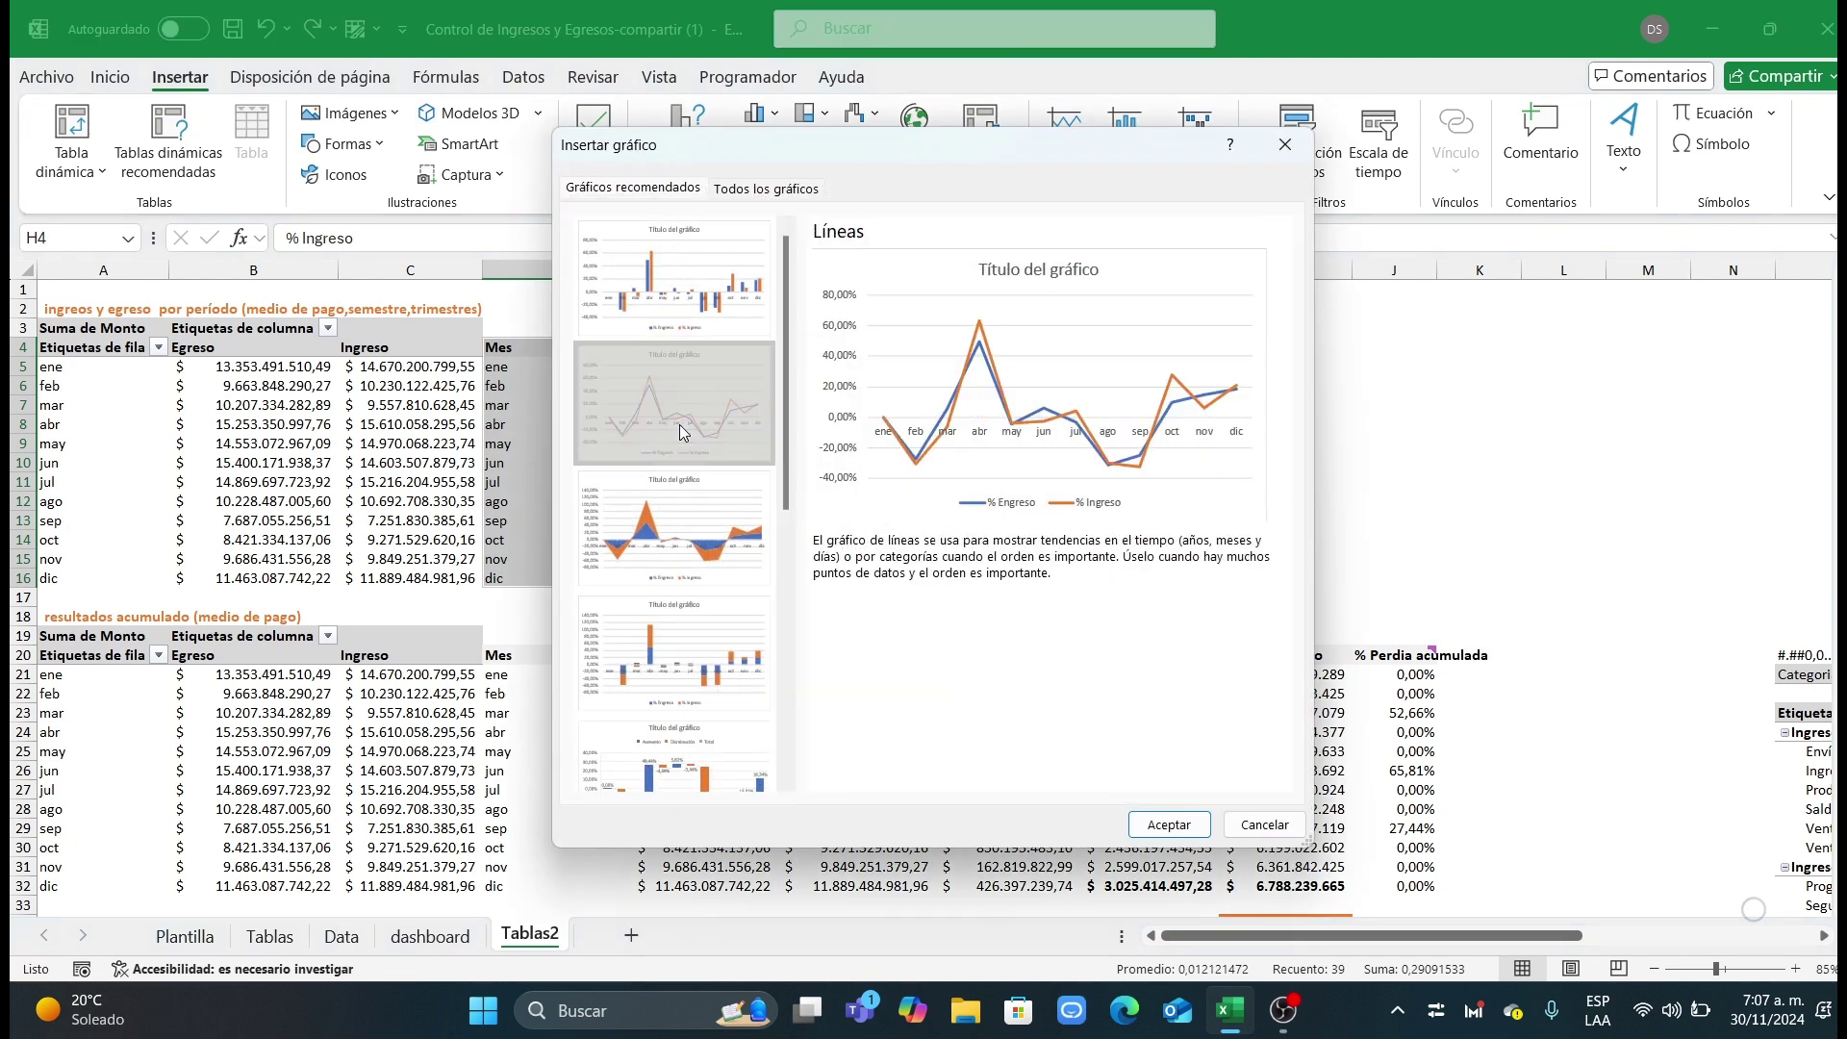
click(1135, 834)
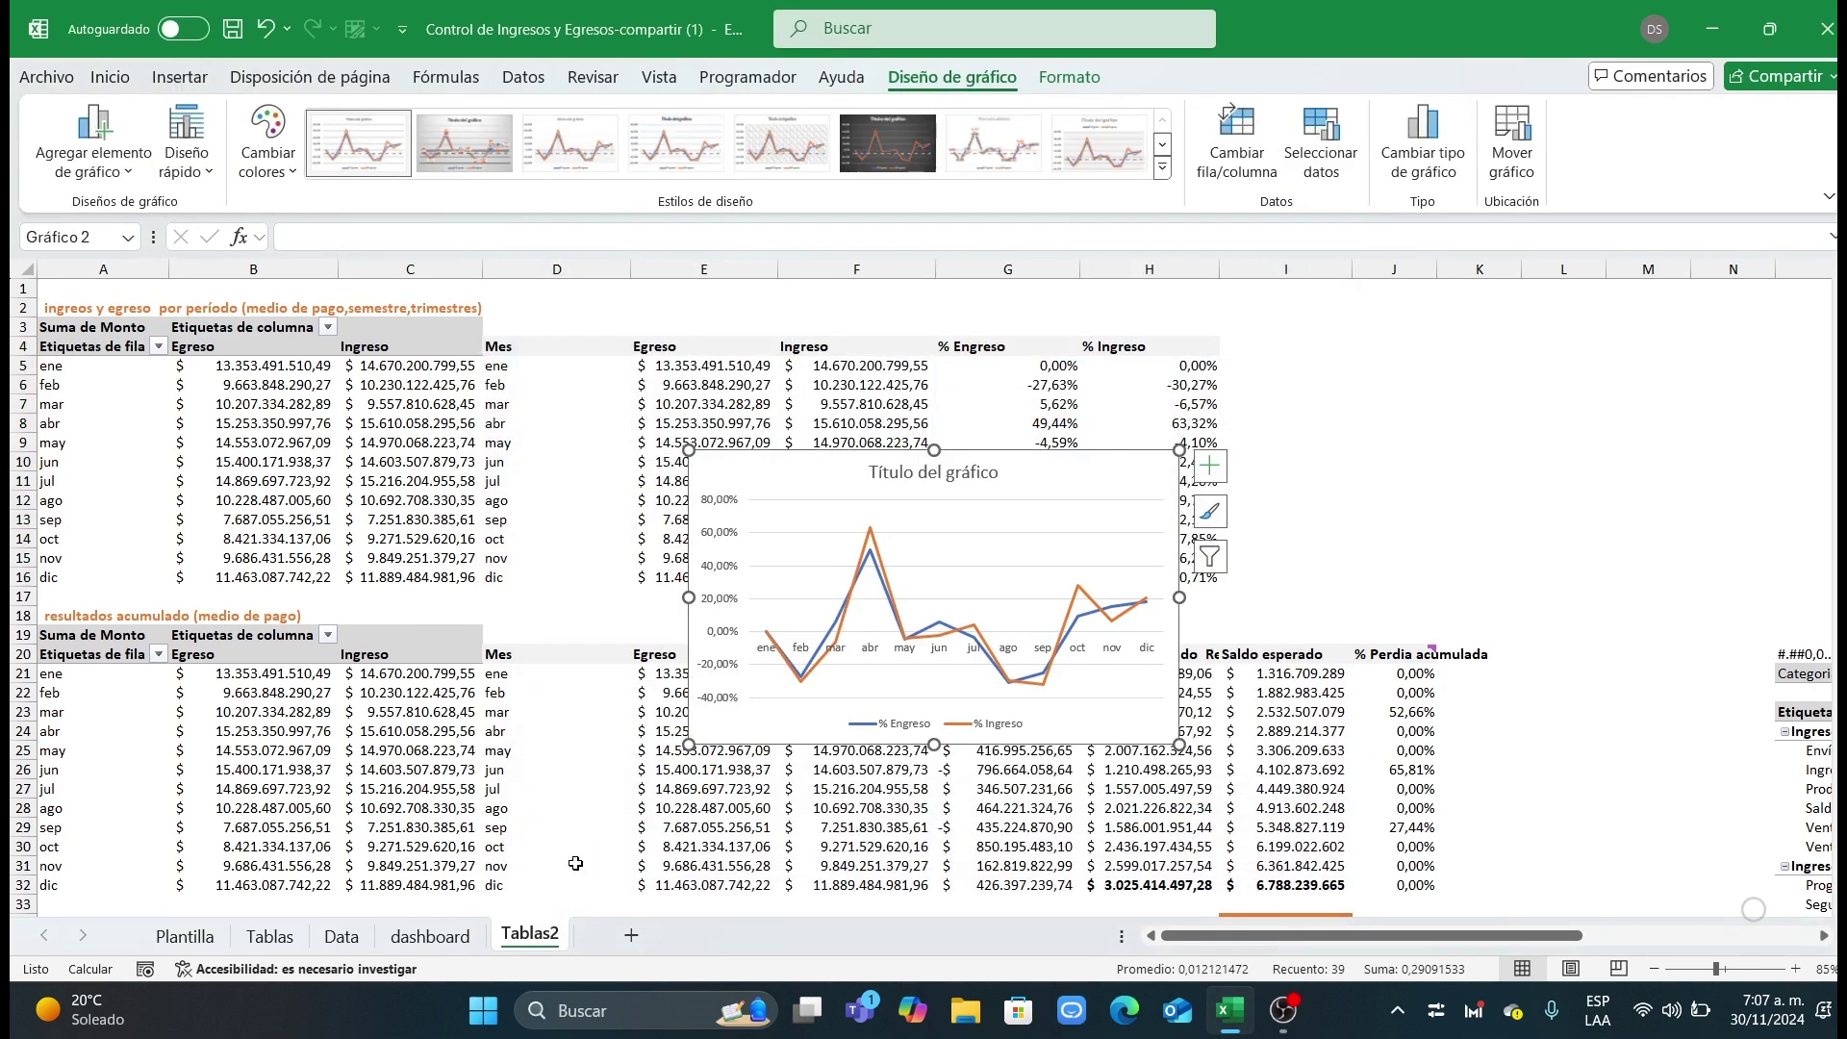
Step: Copy the percentage line chart into the "Variación ingresos y egresos" card on Plantilla, fit it there, and delete the original from Tablas2
key(ctrl+c)
click(185, 936)
key(ctrl+v)
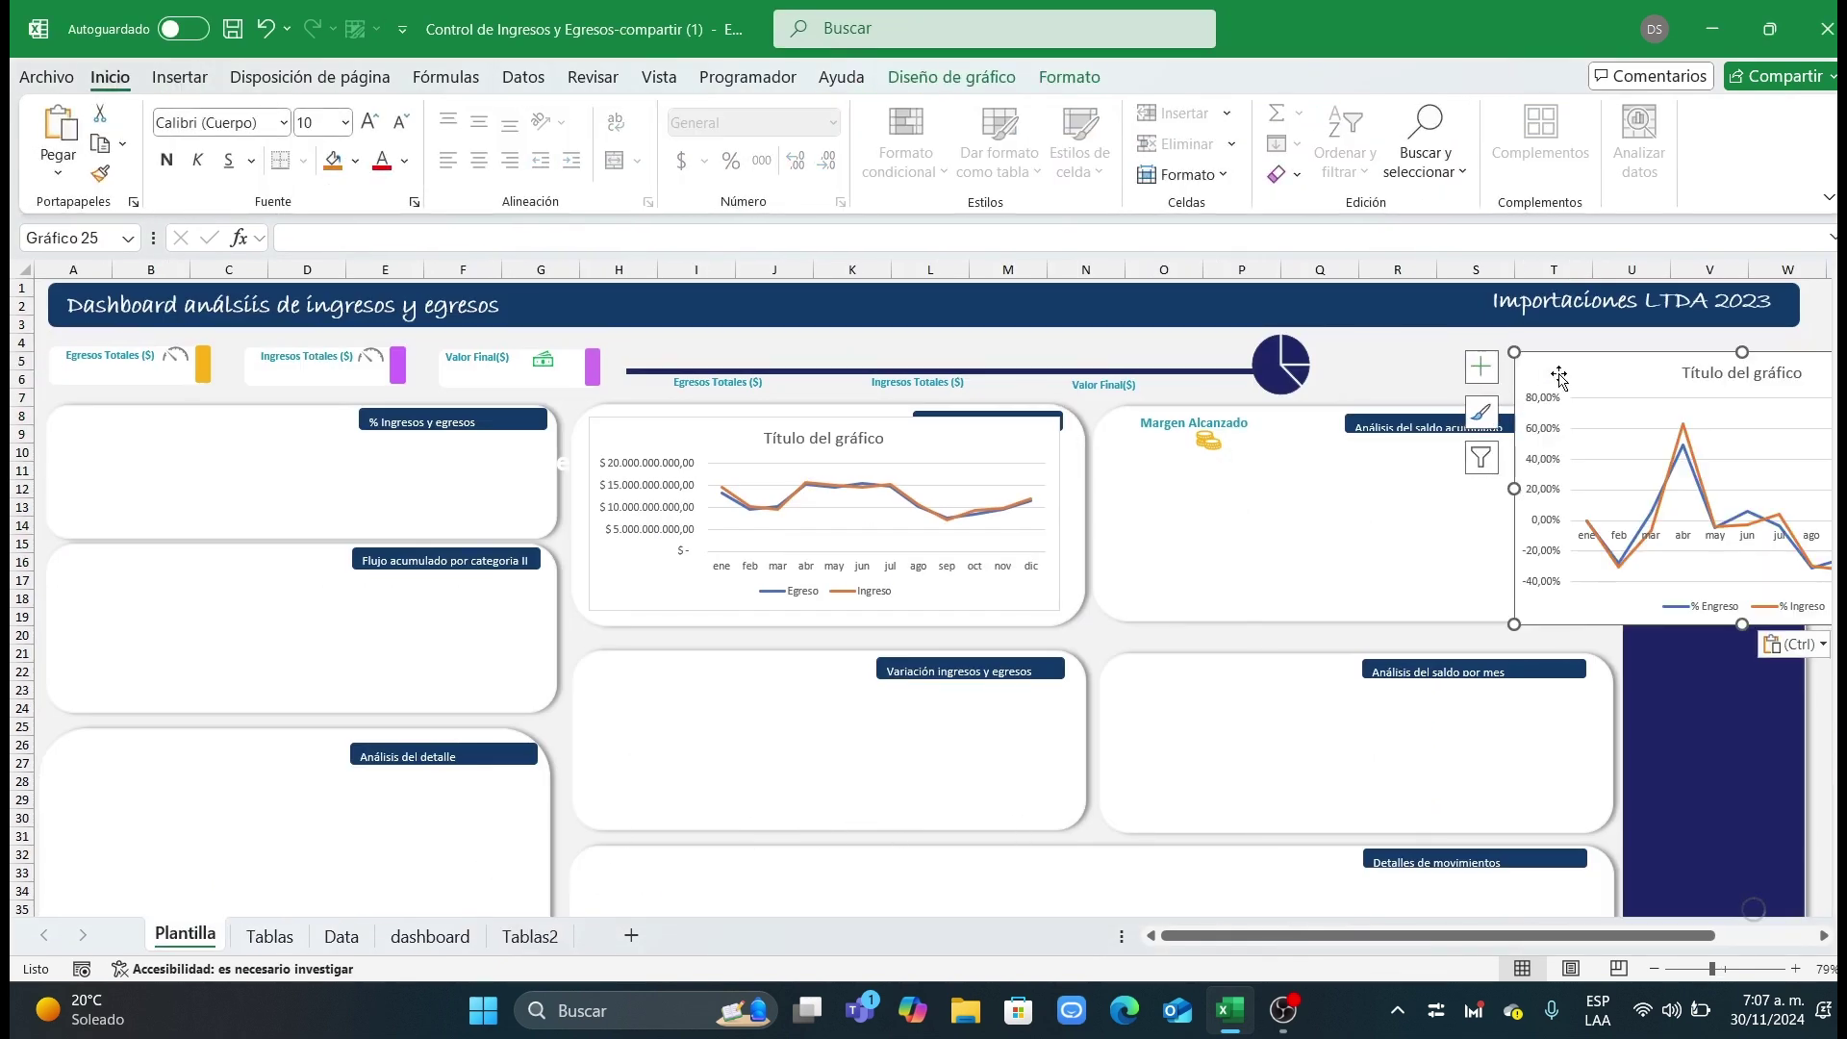
drag(1574, 356, 650, 680)
scroll(1074, 869, down, 1)
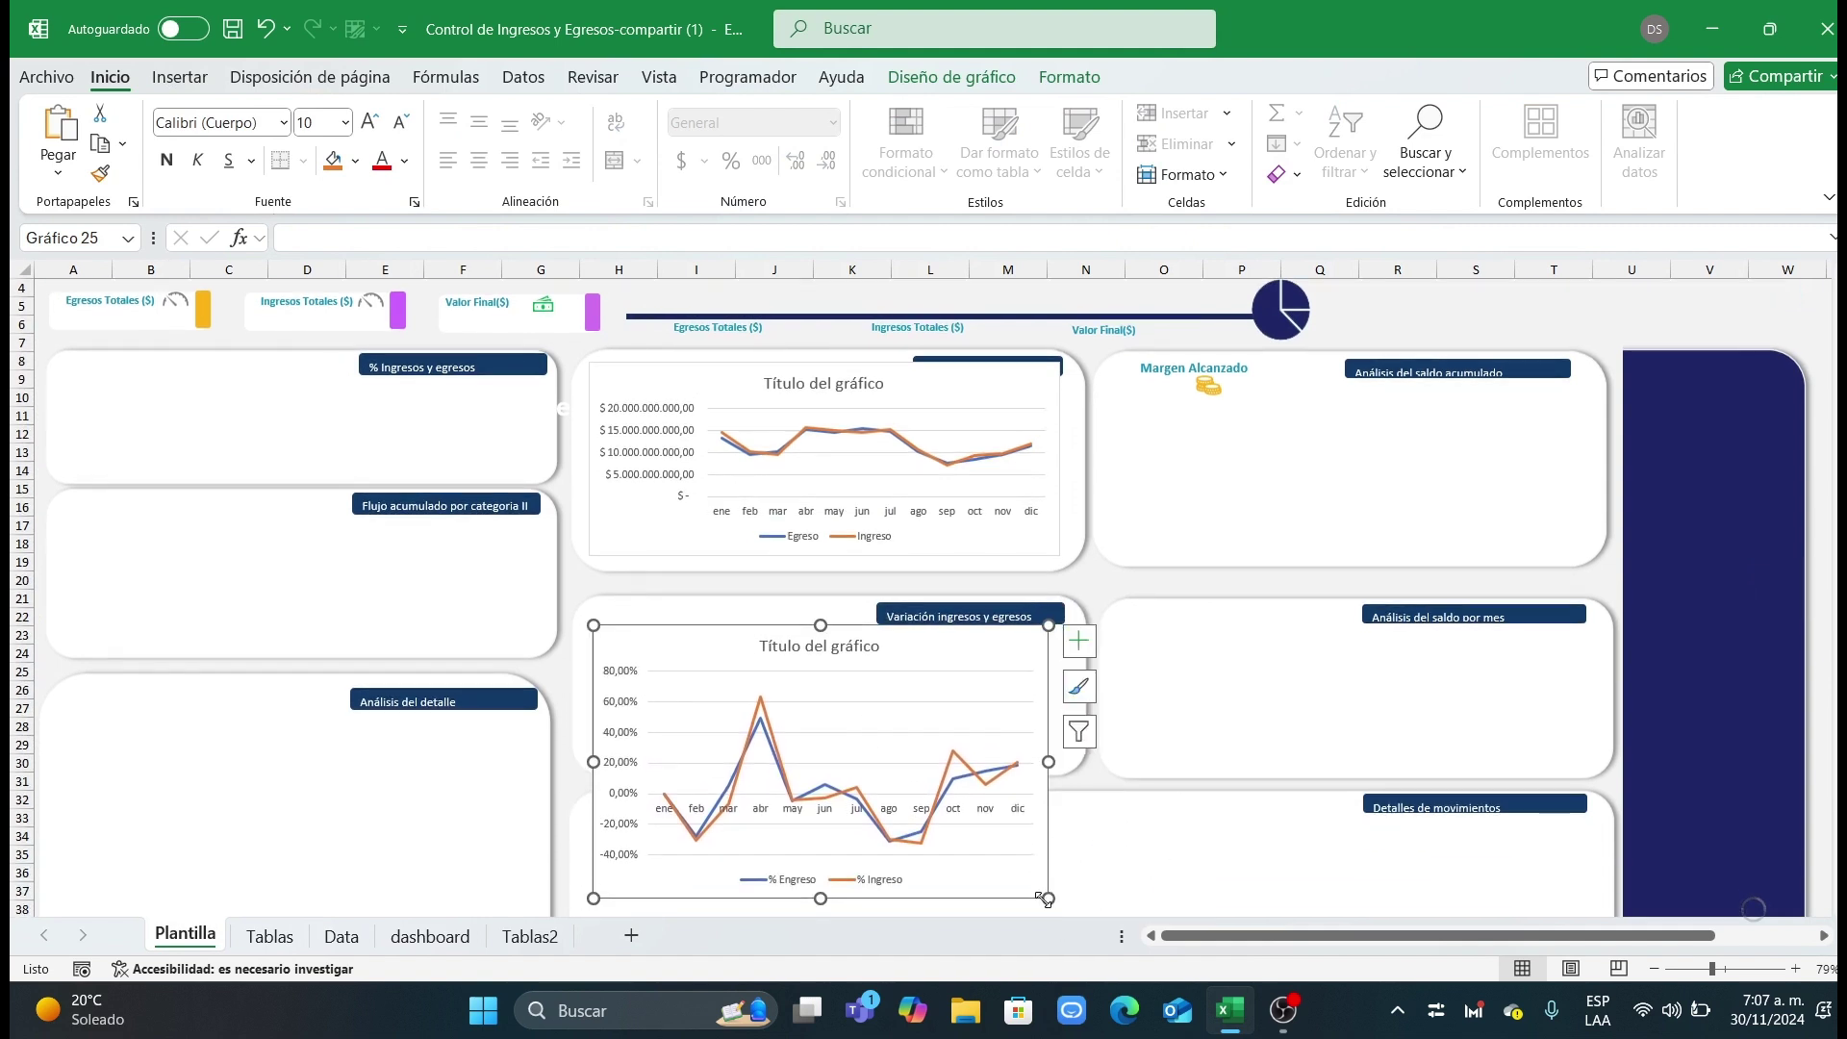
drag(1048, 899, 1063, 770)
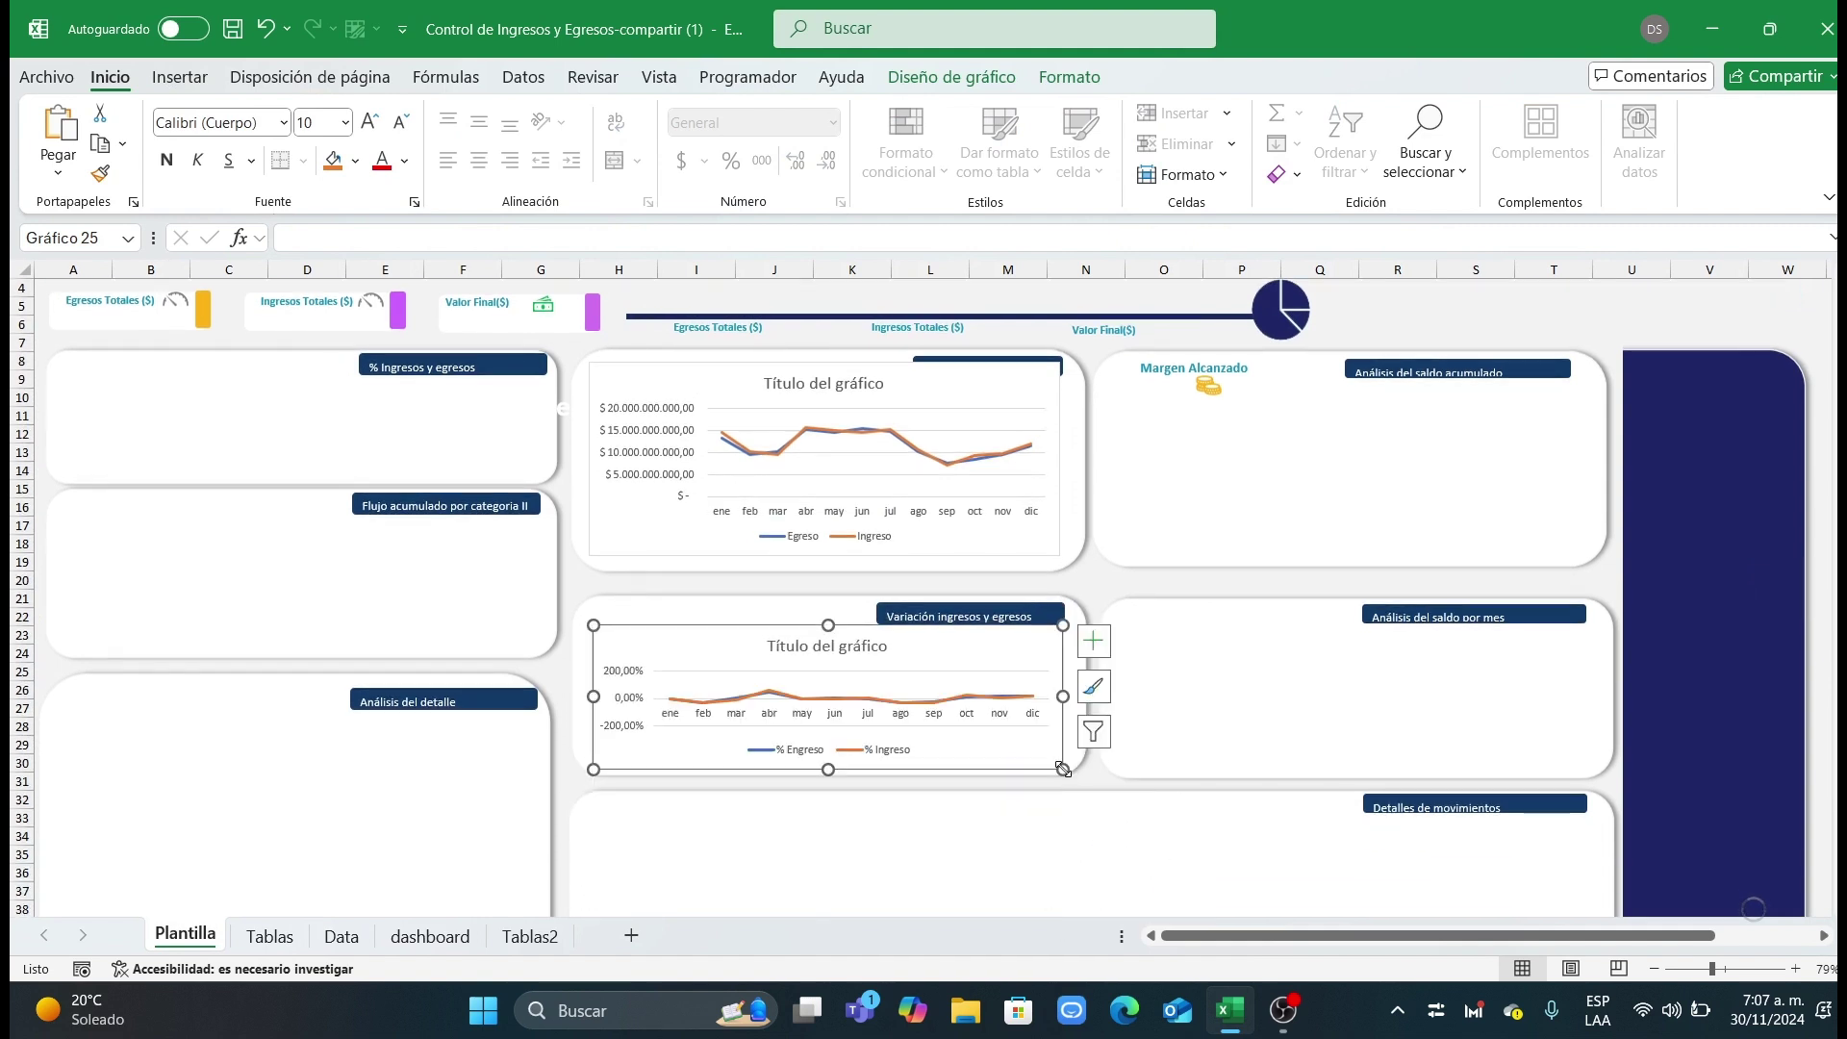
click(1753, 320)
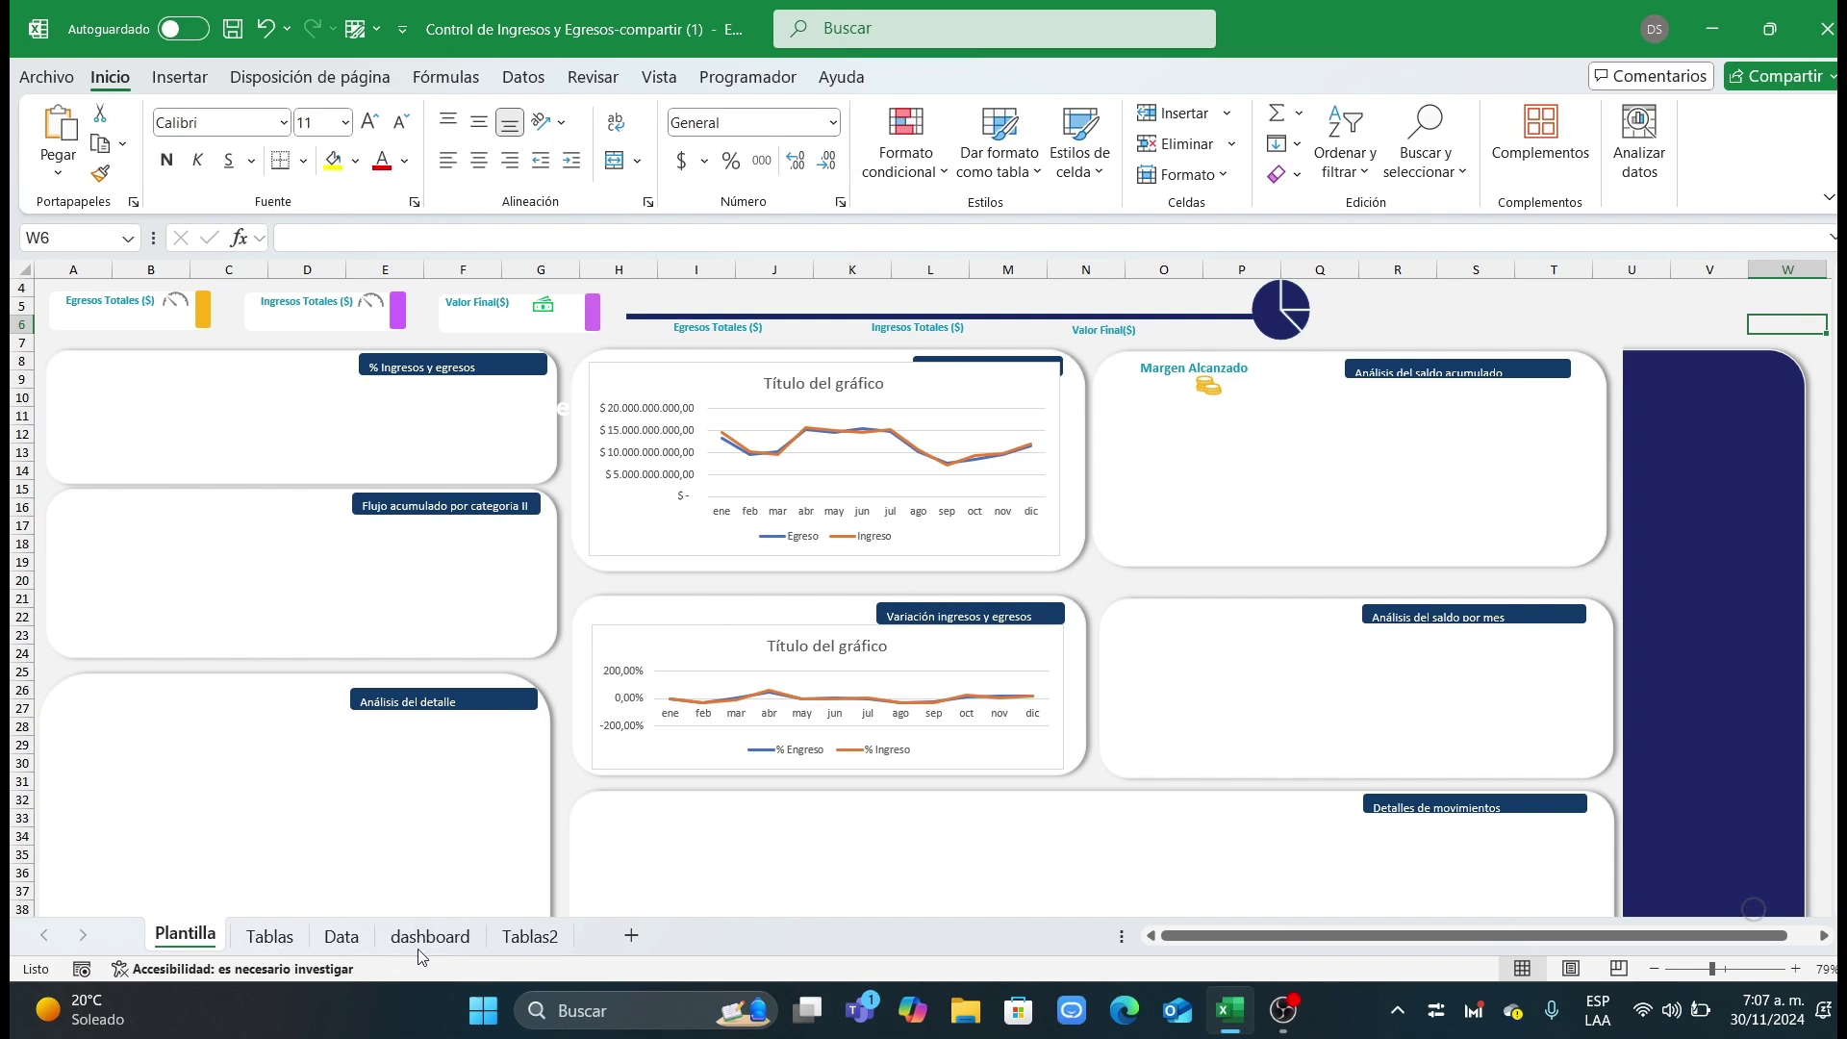
click(530, 936)
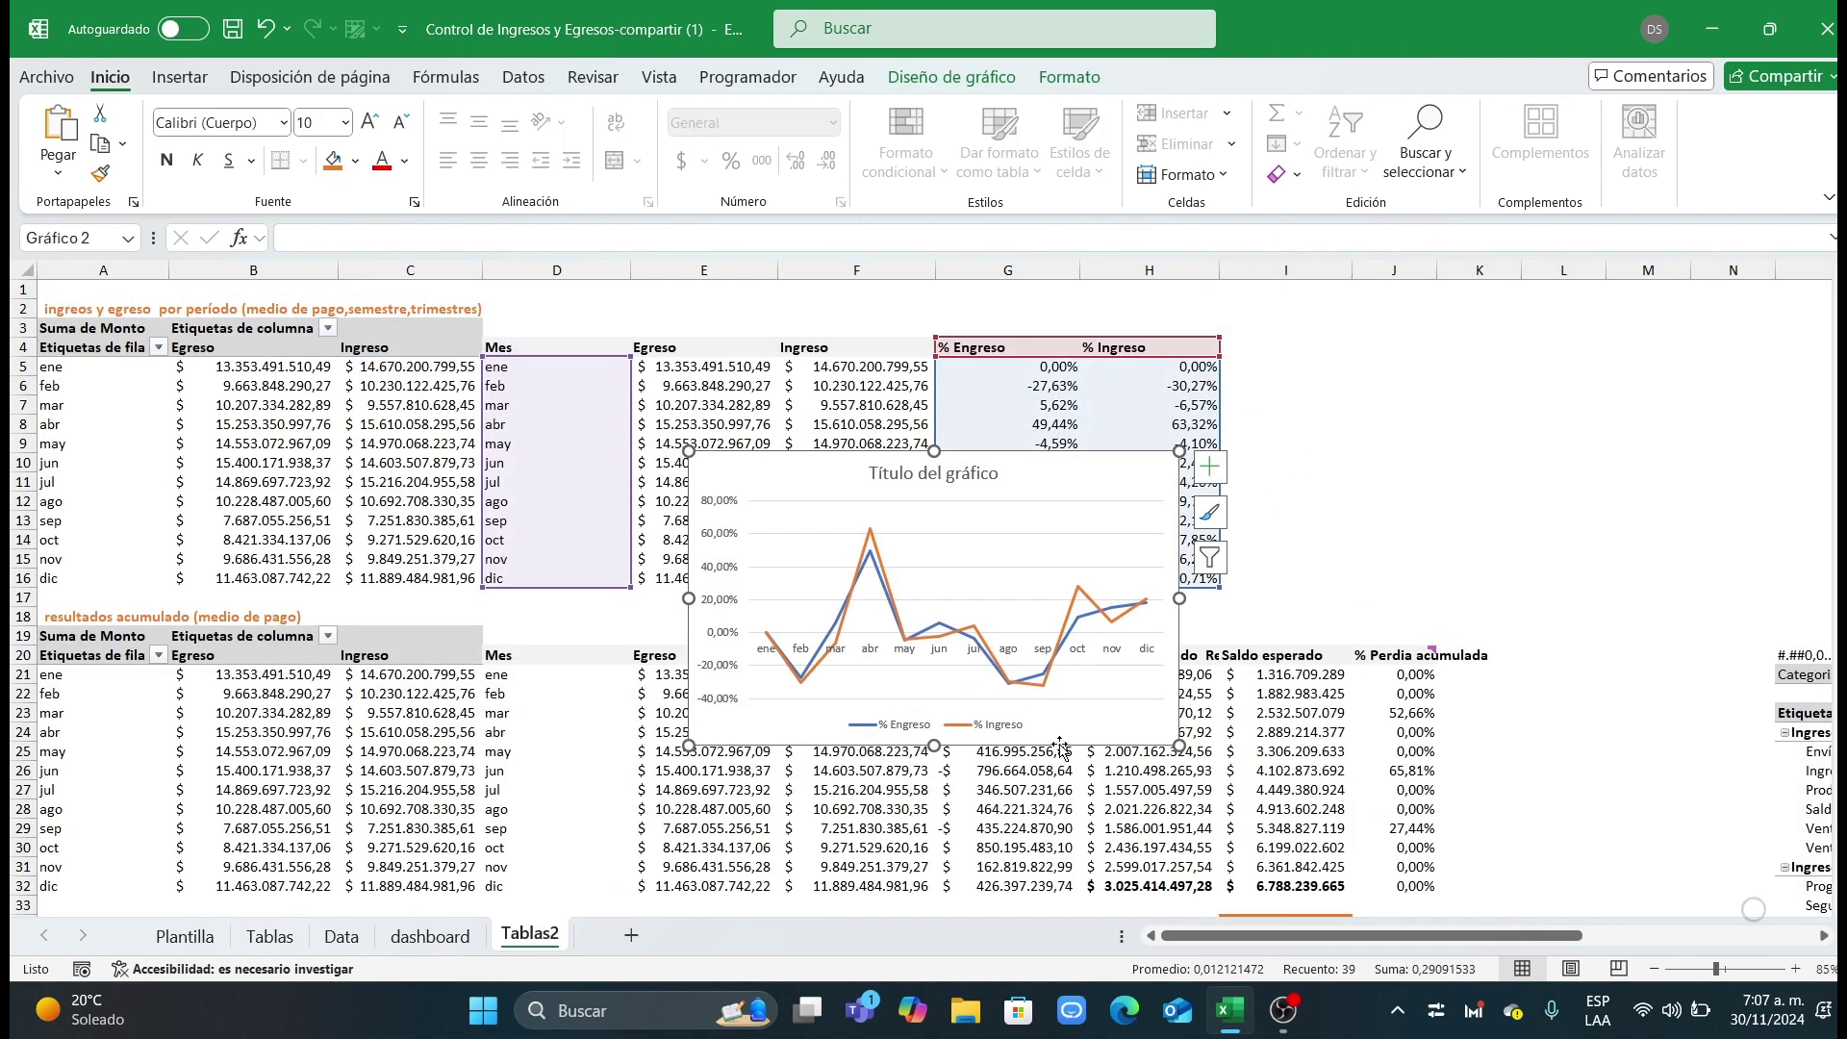
key(Delete)
Step: Insert a line chart of Mes, Saldo Acumulado Real and Saldo esperado from rows 20 to 32 of Tablas2, and widen it
scroll(1039, 760, down, 3)
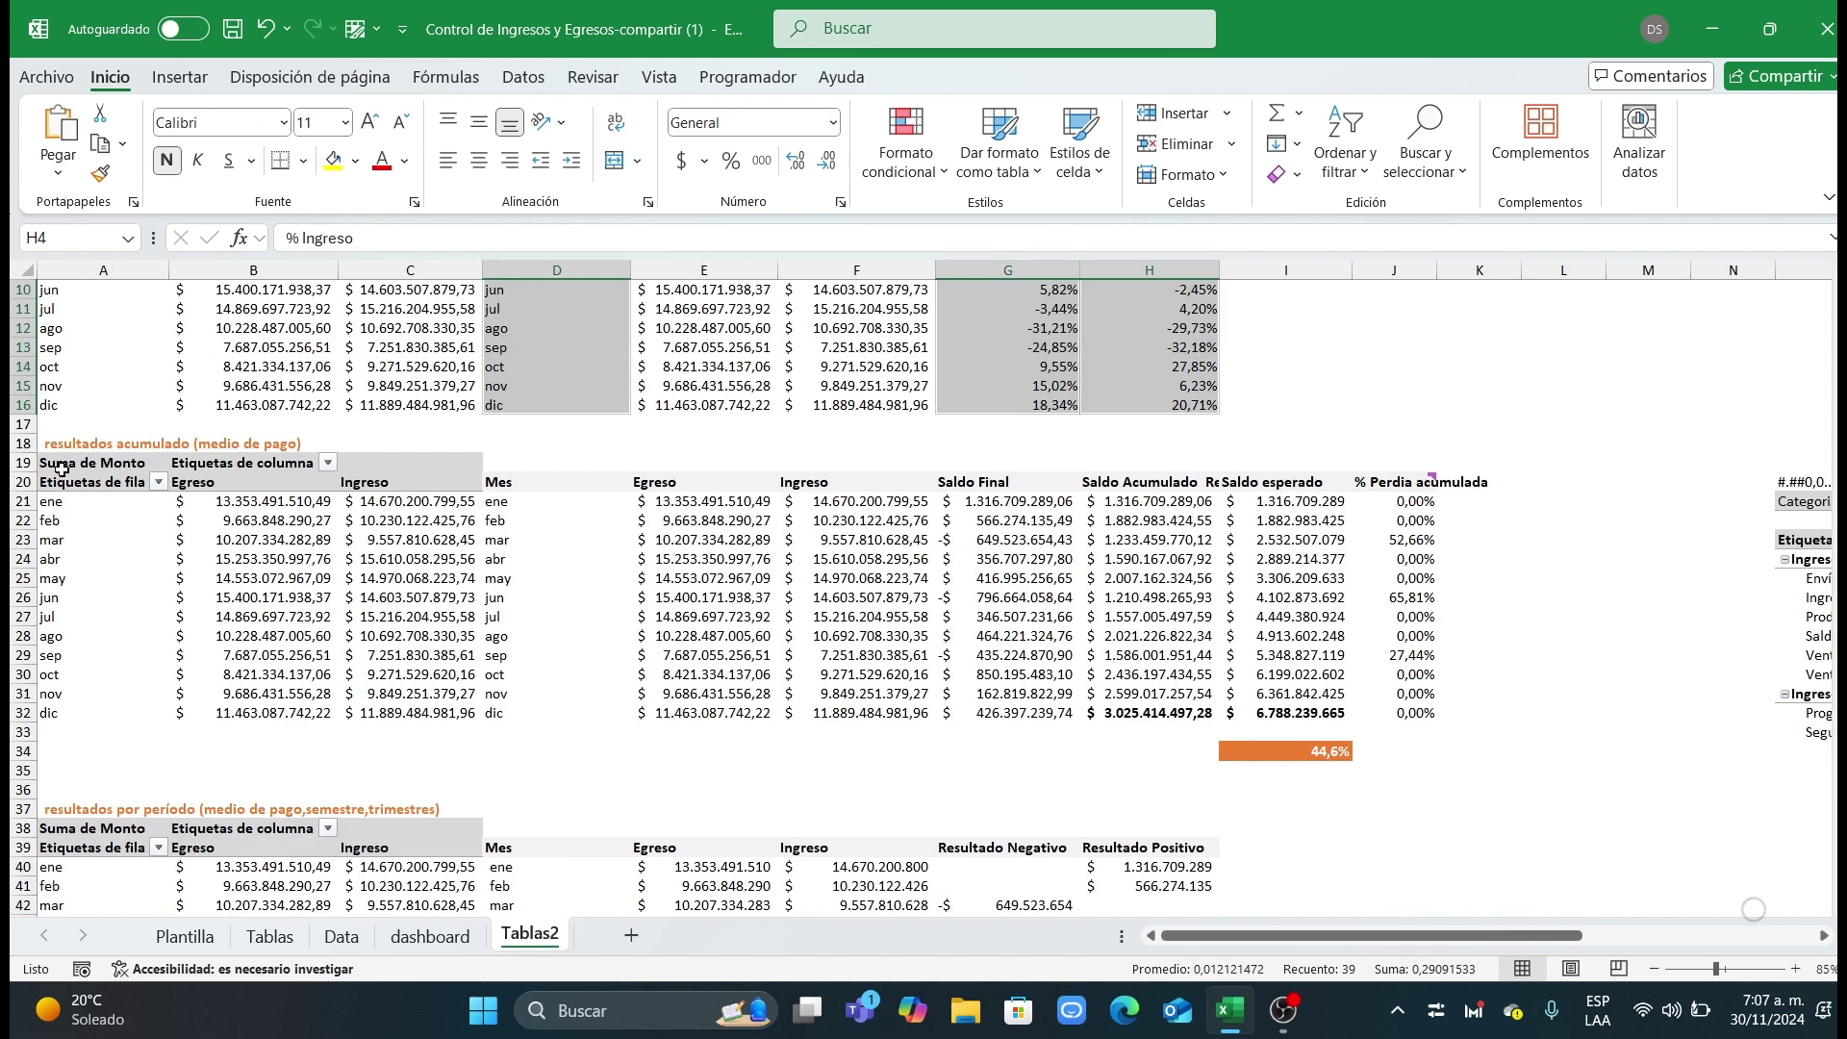
drag(531, 477, 539, 716)
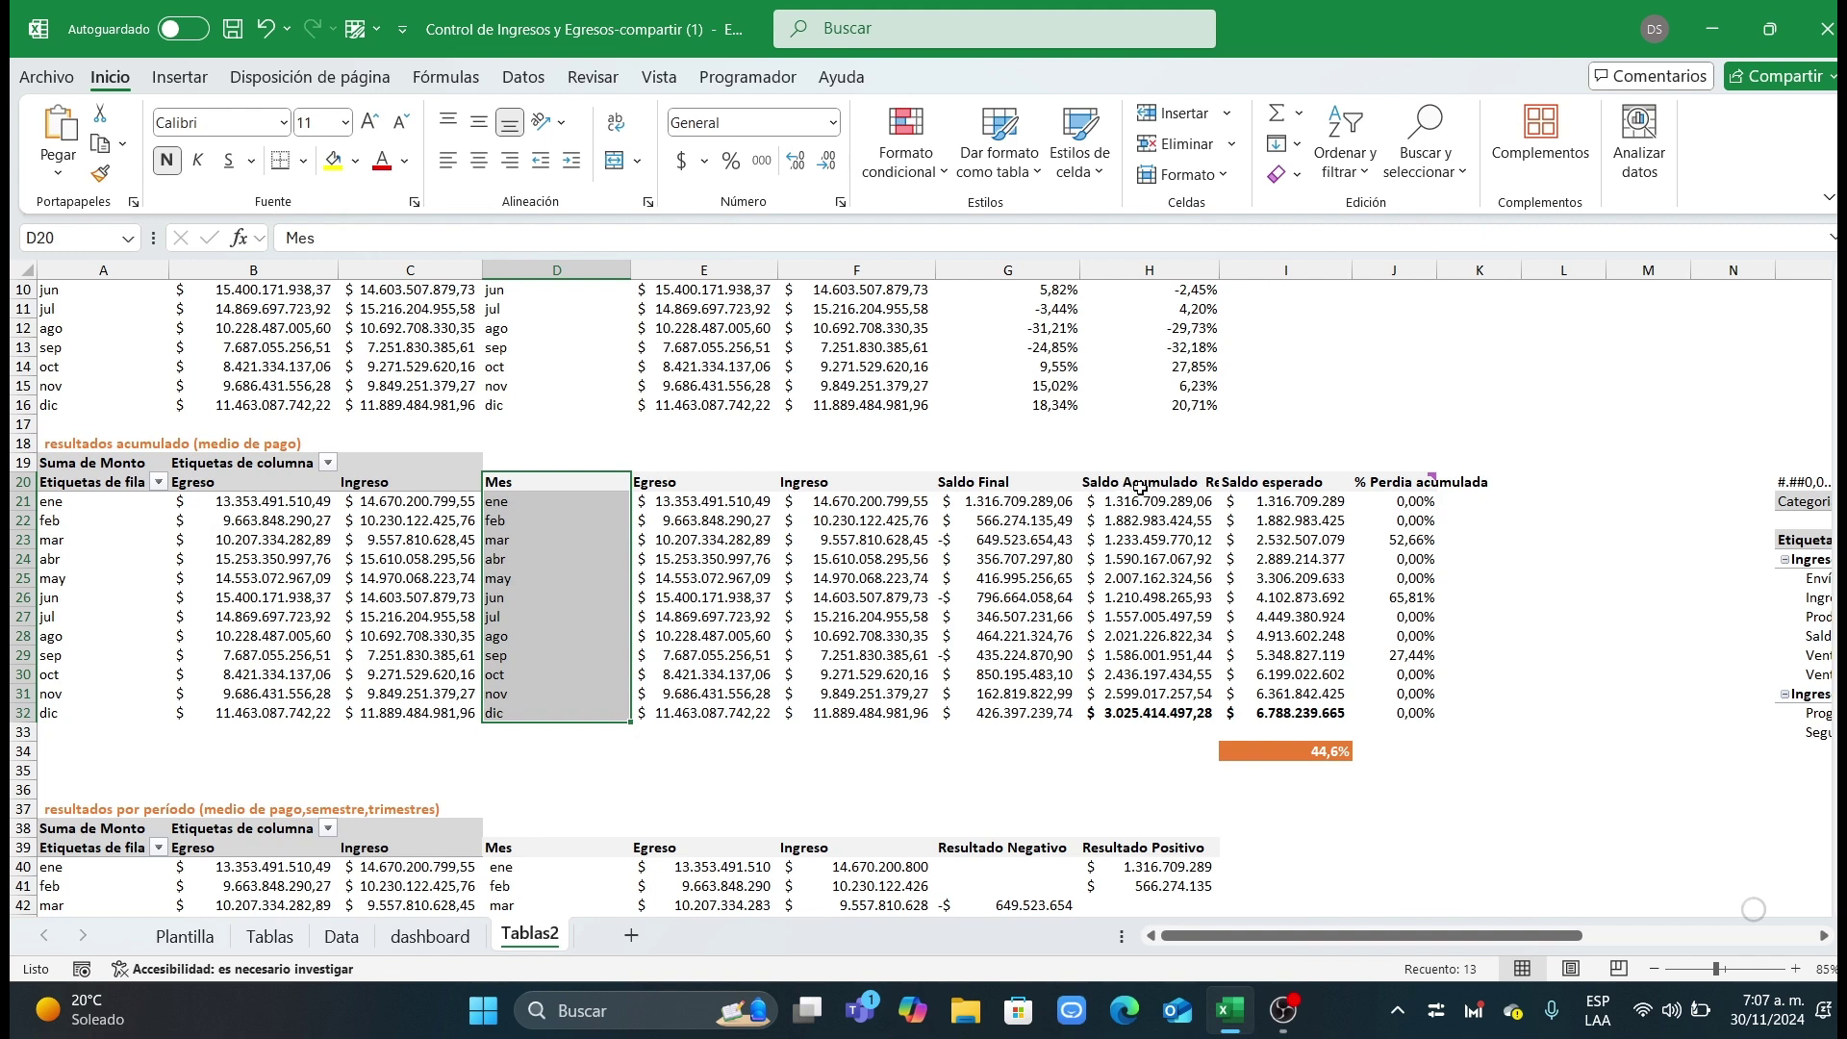
drag(1140, 488, 1147, 713)
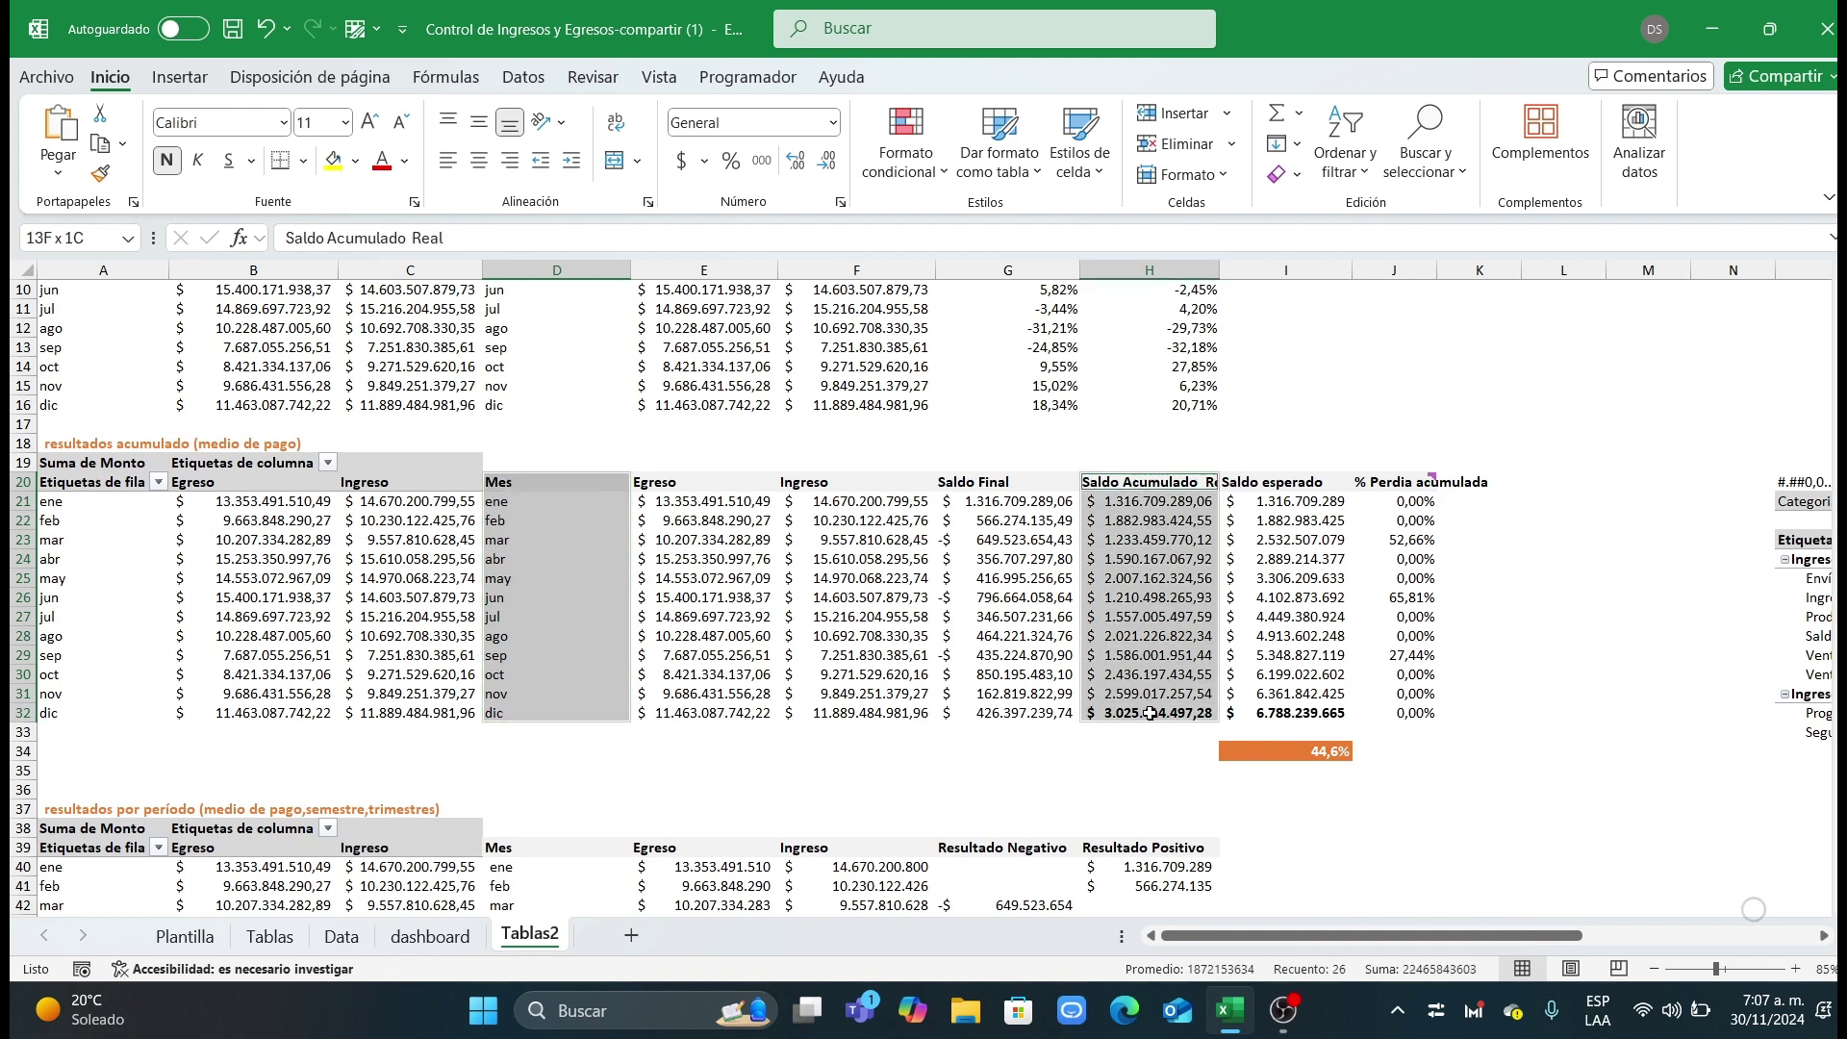
drag(1290, 483, 1321, 716)
click(180, 77)
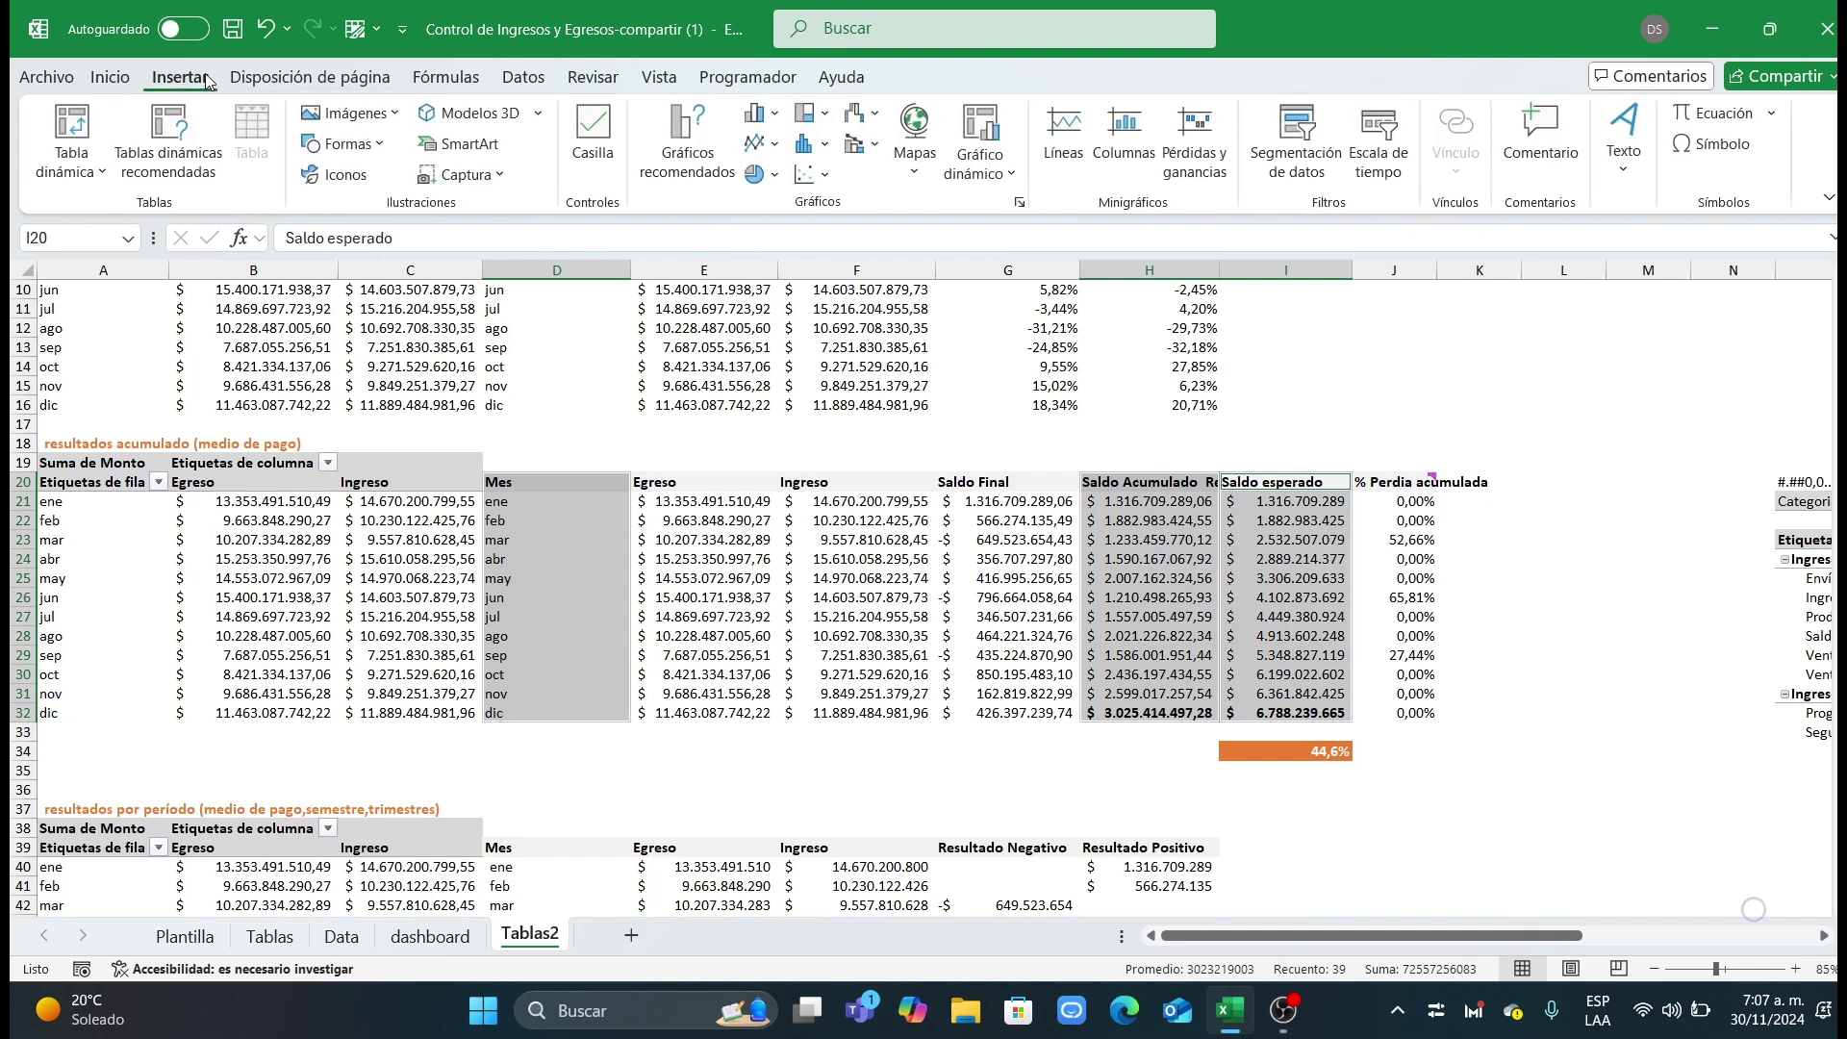
click(707, 133)
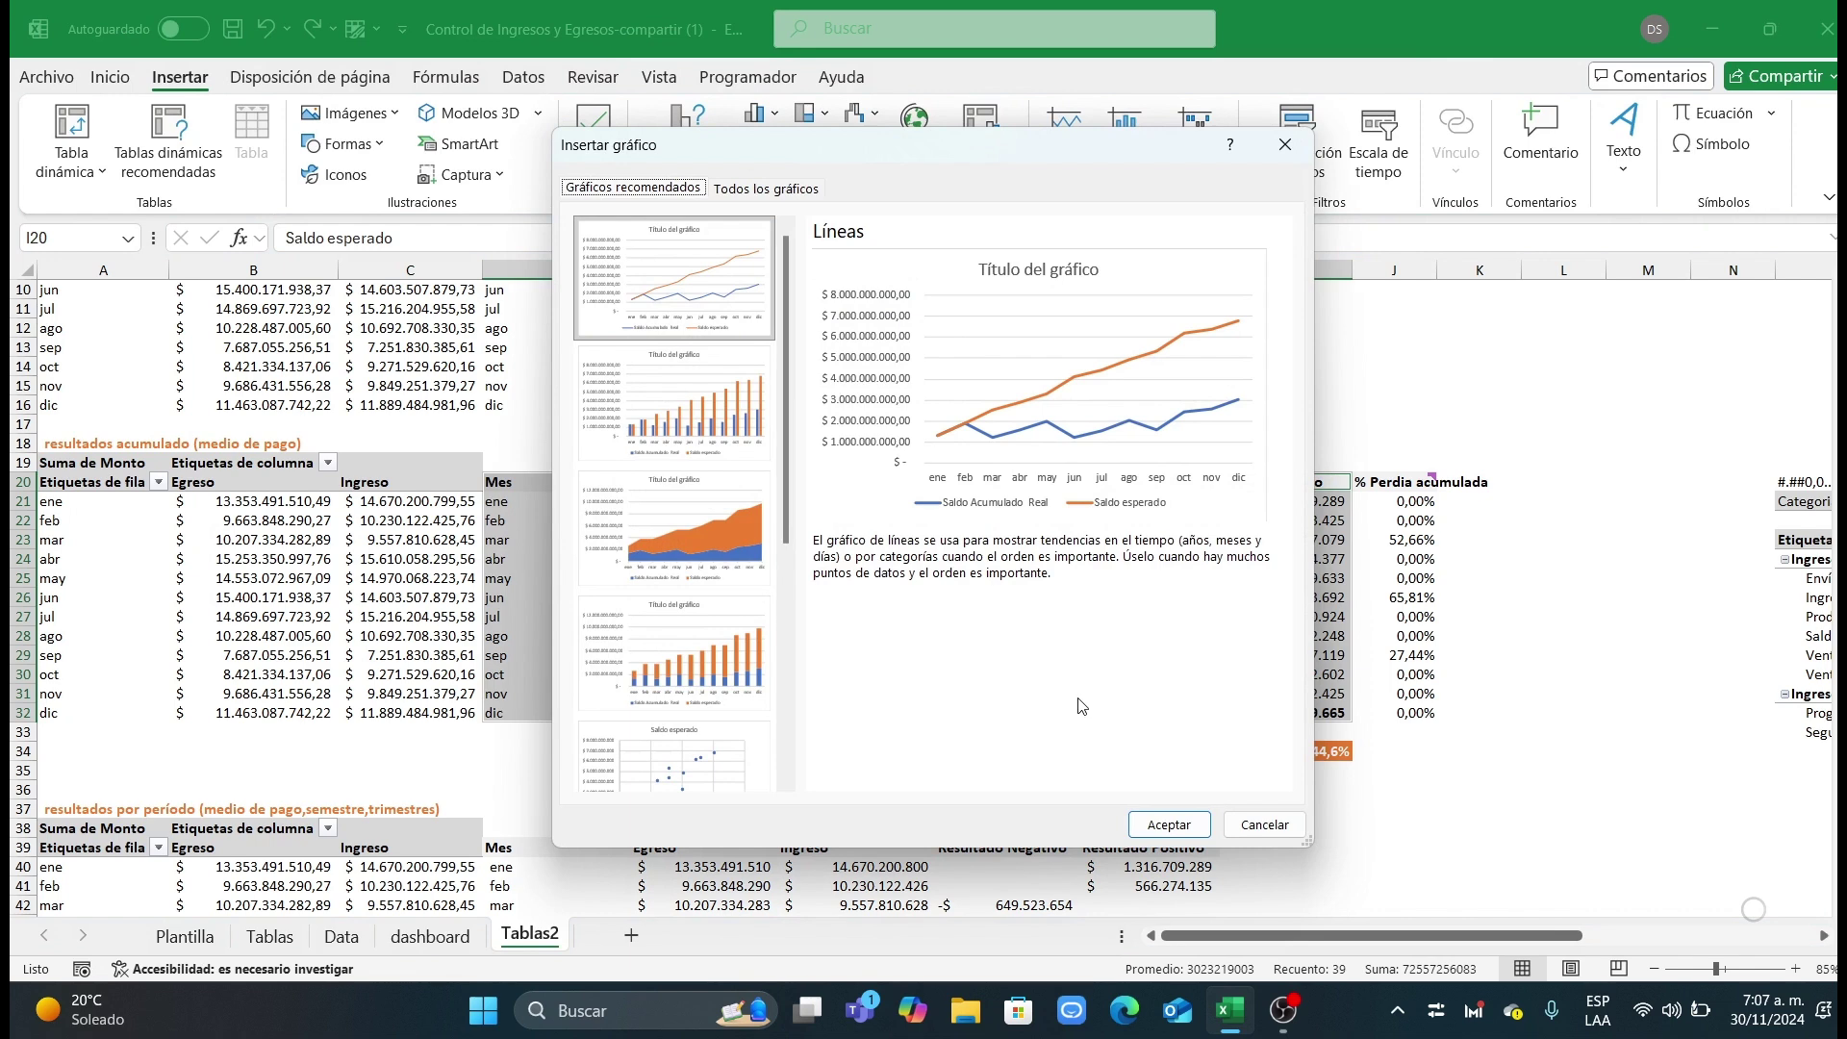
click(1168, 825)
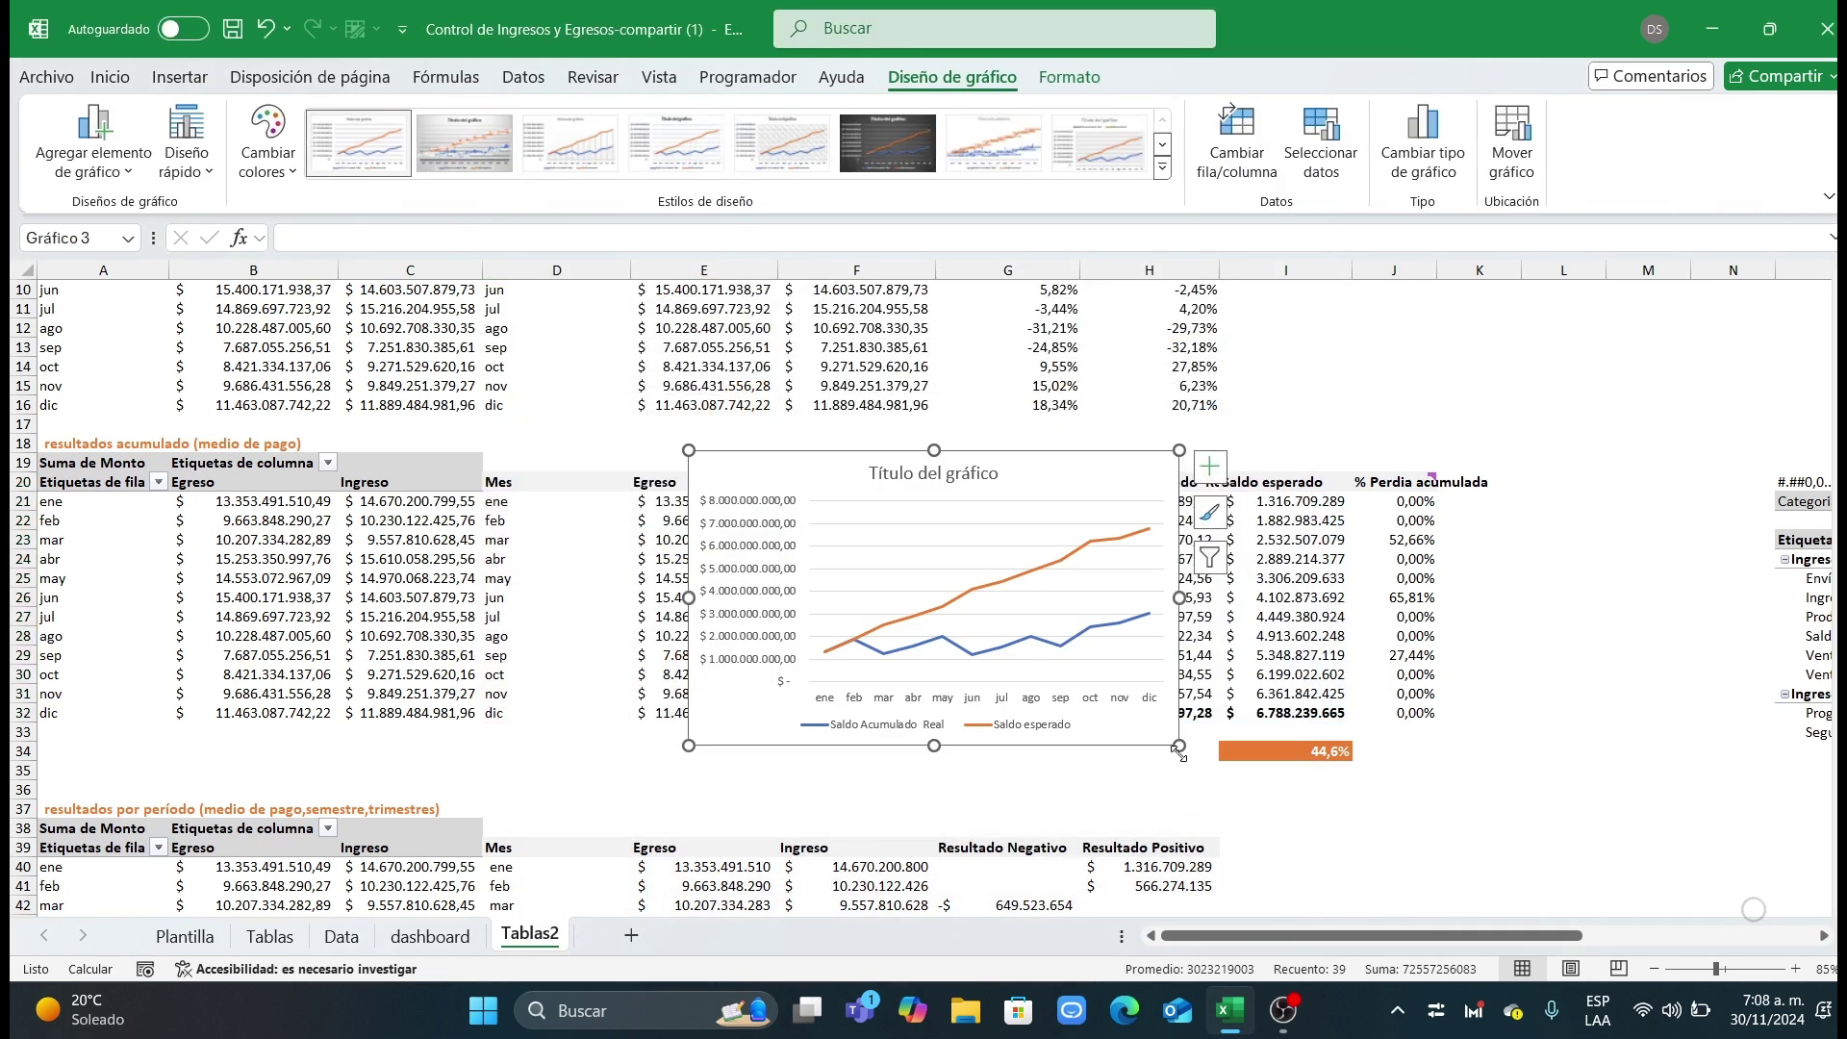
drag(1180, 753, 1039, 677)
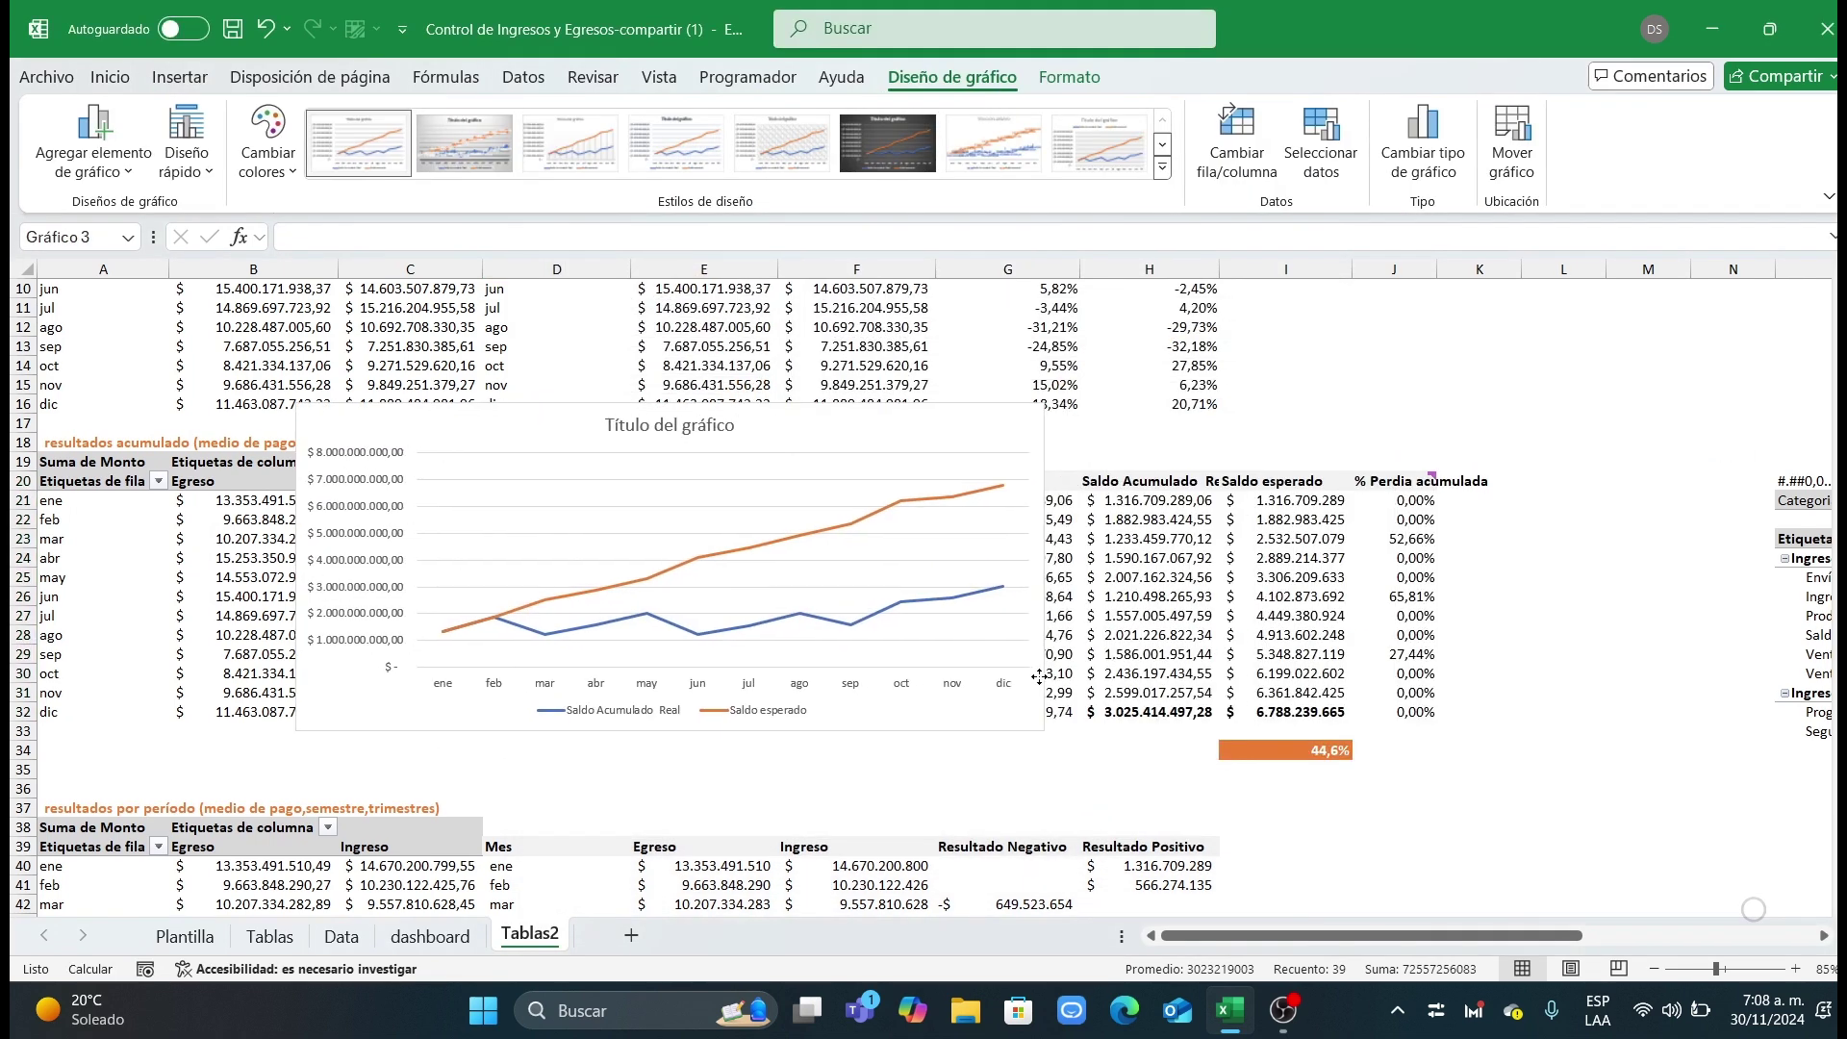
Step: Add data labels to the Saldo Acumulado Real line of the new chart
click(945, 602)
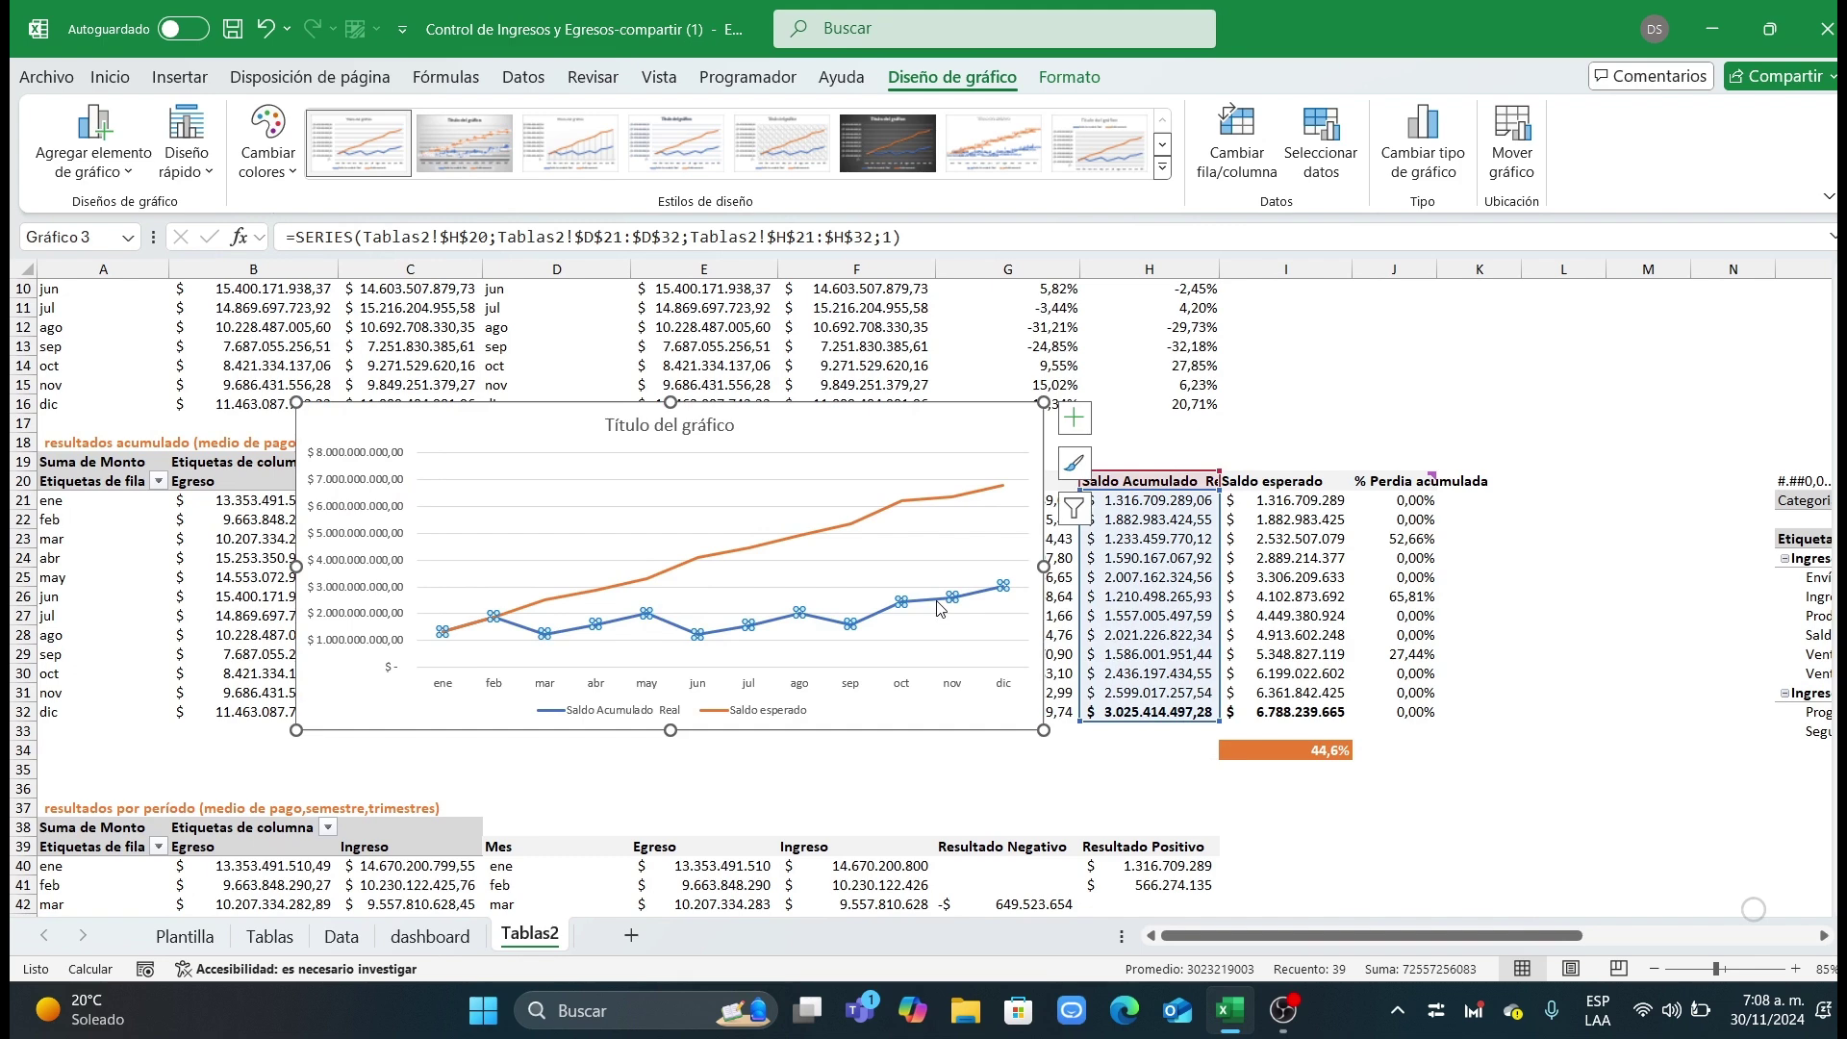
click(1070, 426)
click(1128, 520)
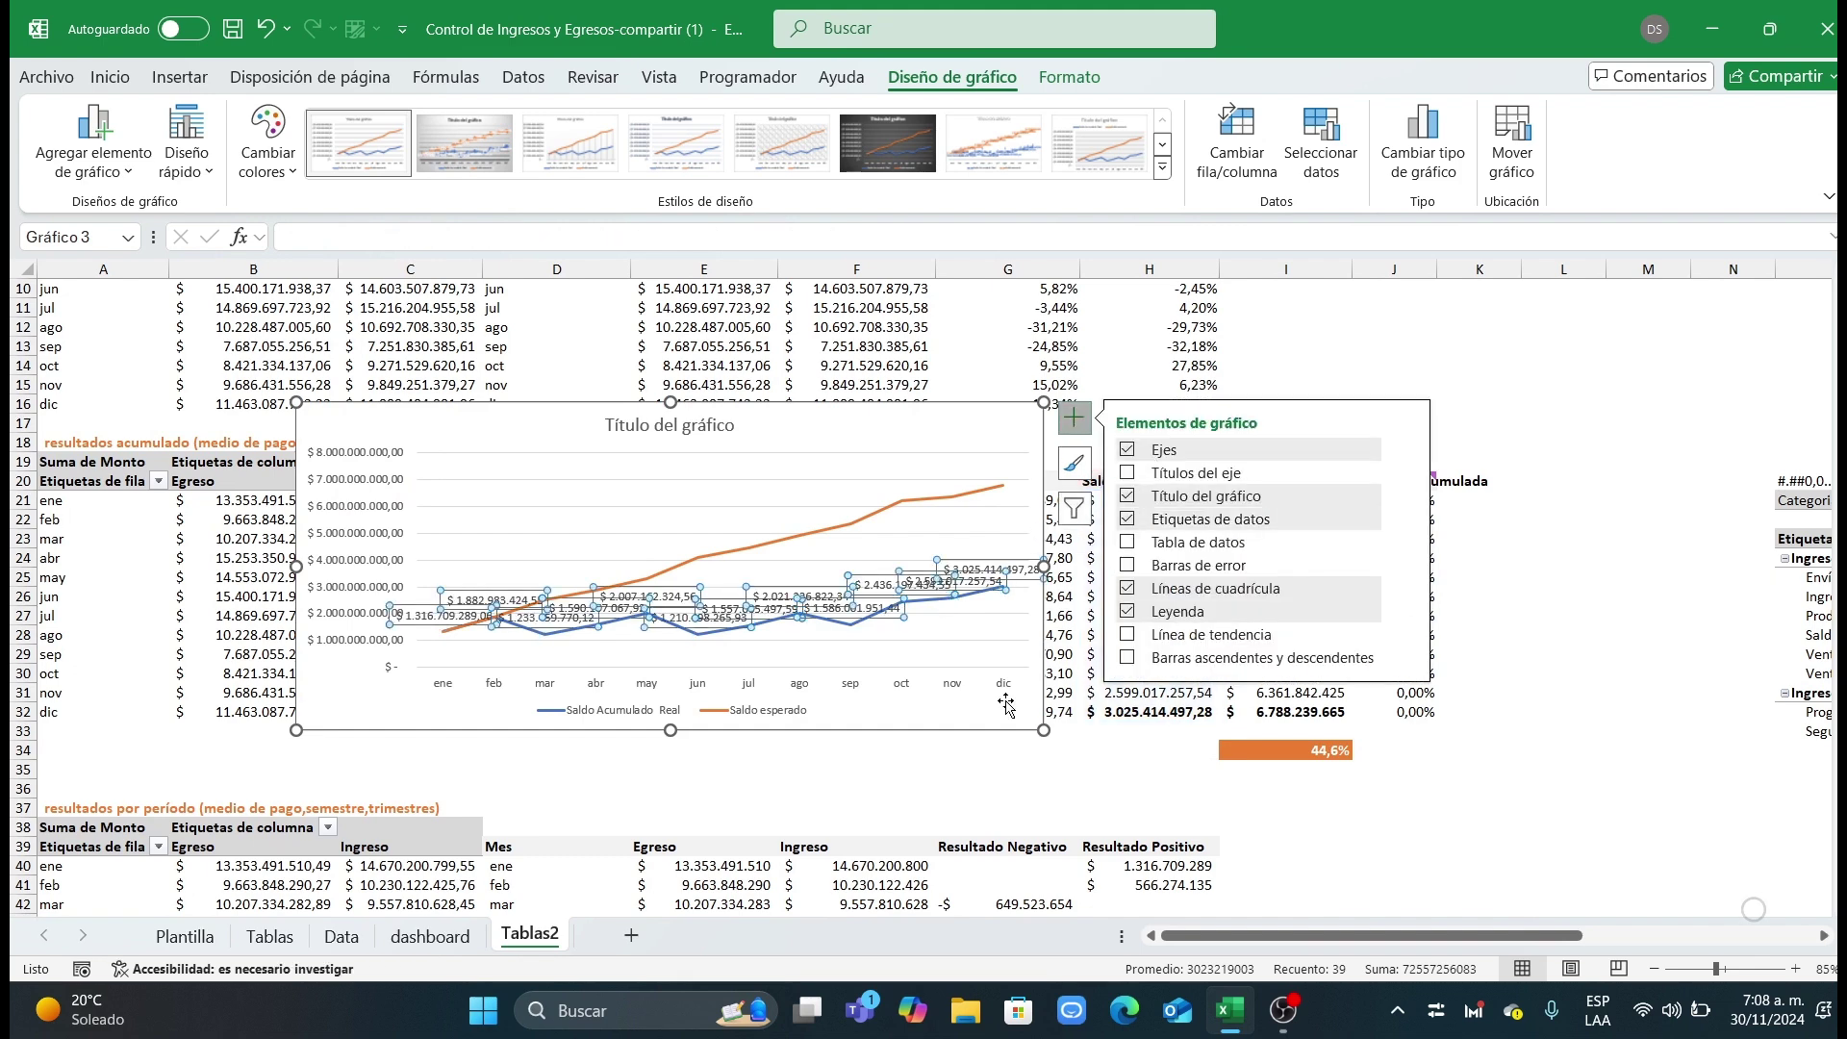
Step: Add the % Perdia acumulada cells J20:J32 to the Saldo Acumulado Real data labels, using a new line as the separator
key(ctrl+1)
drag(999, 409, 841, 417)
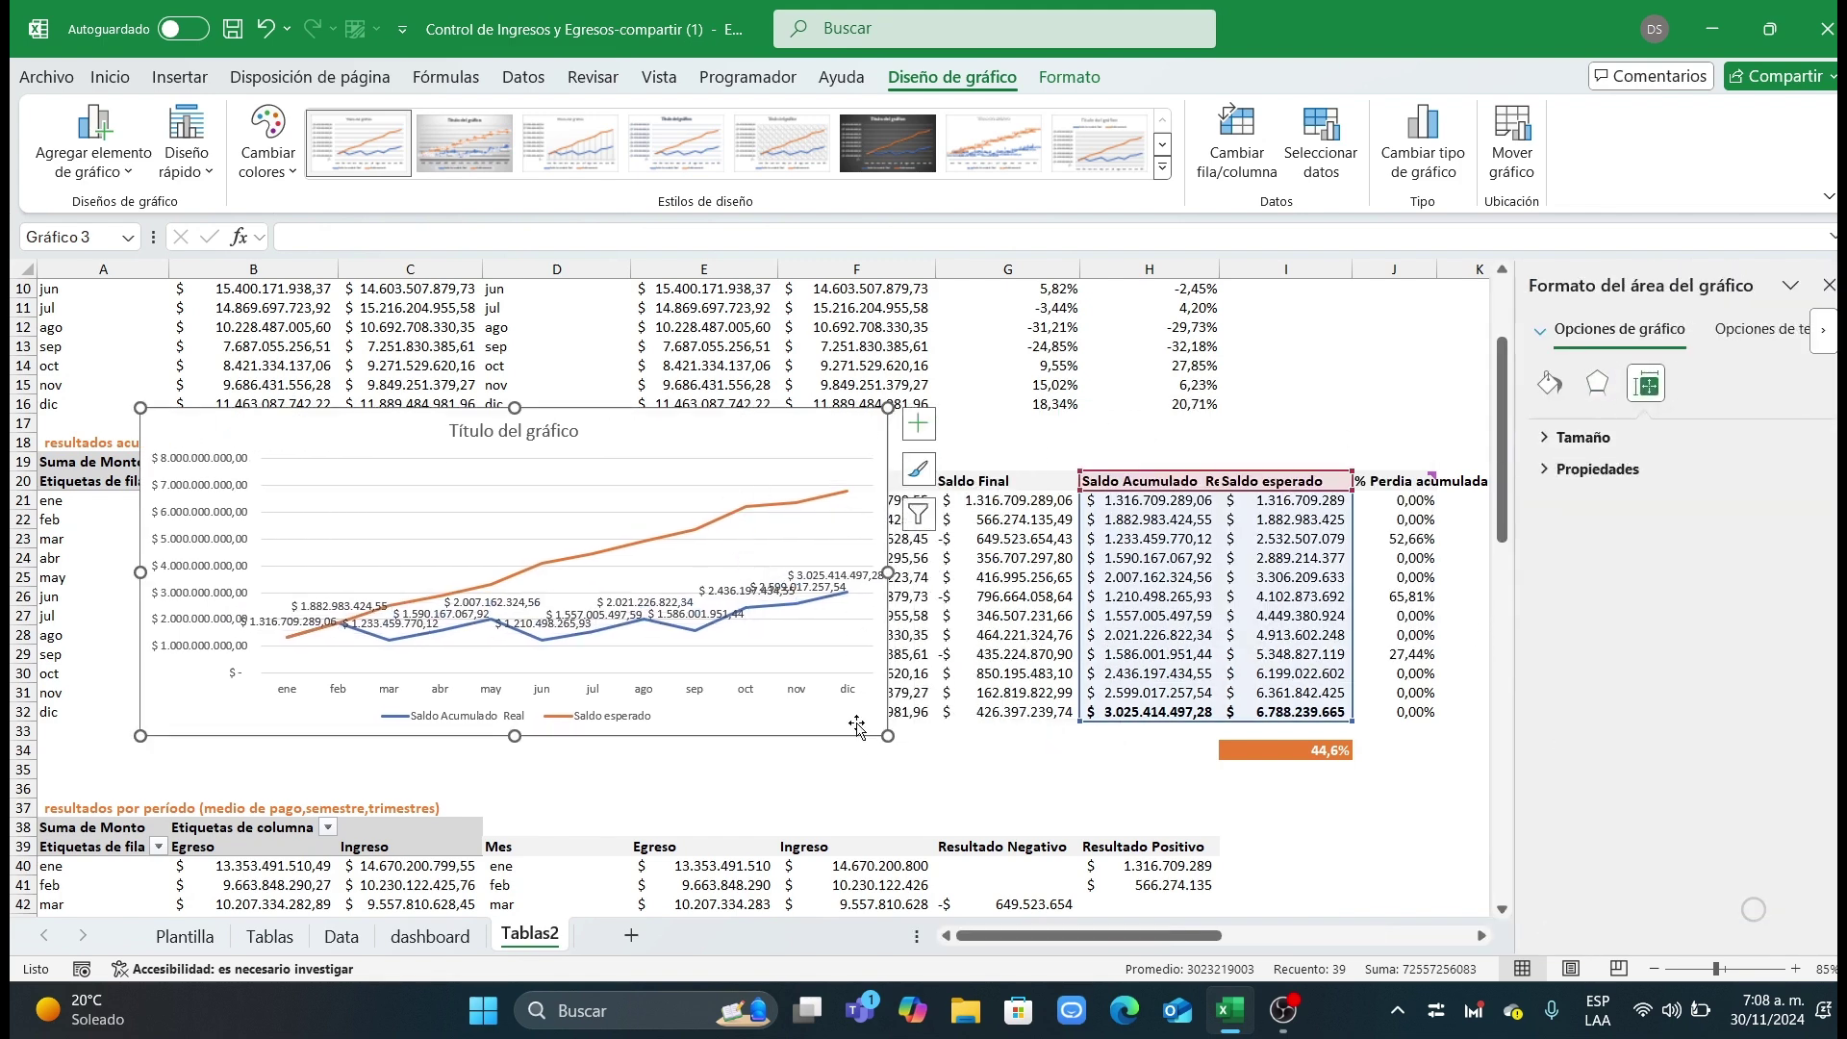
click(843, 575)
click(1694, 383)
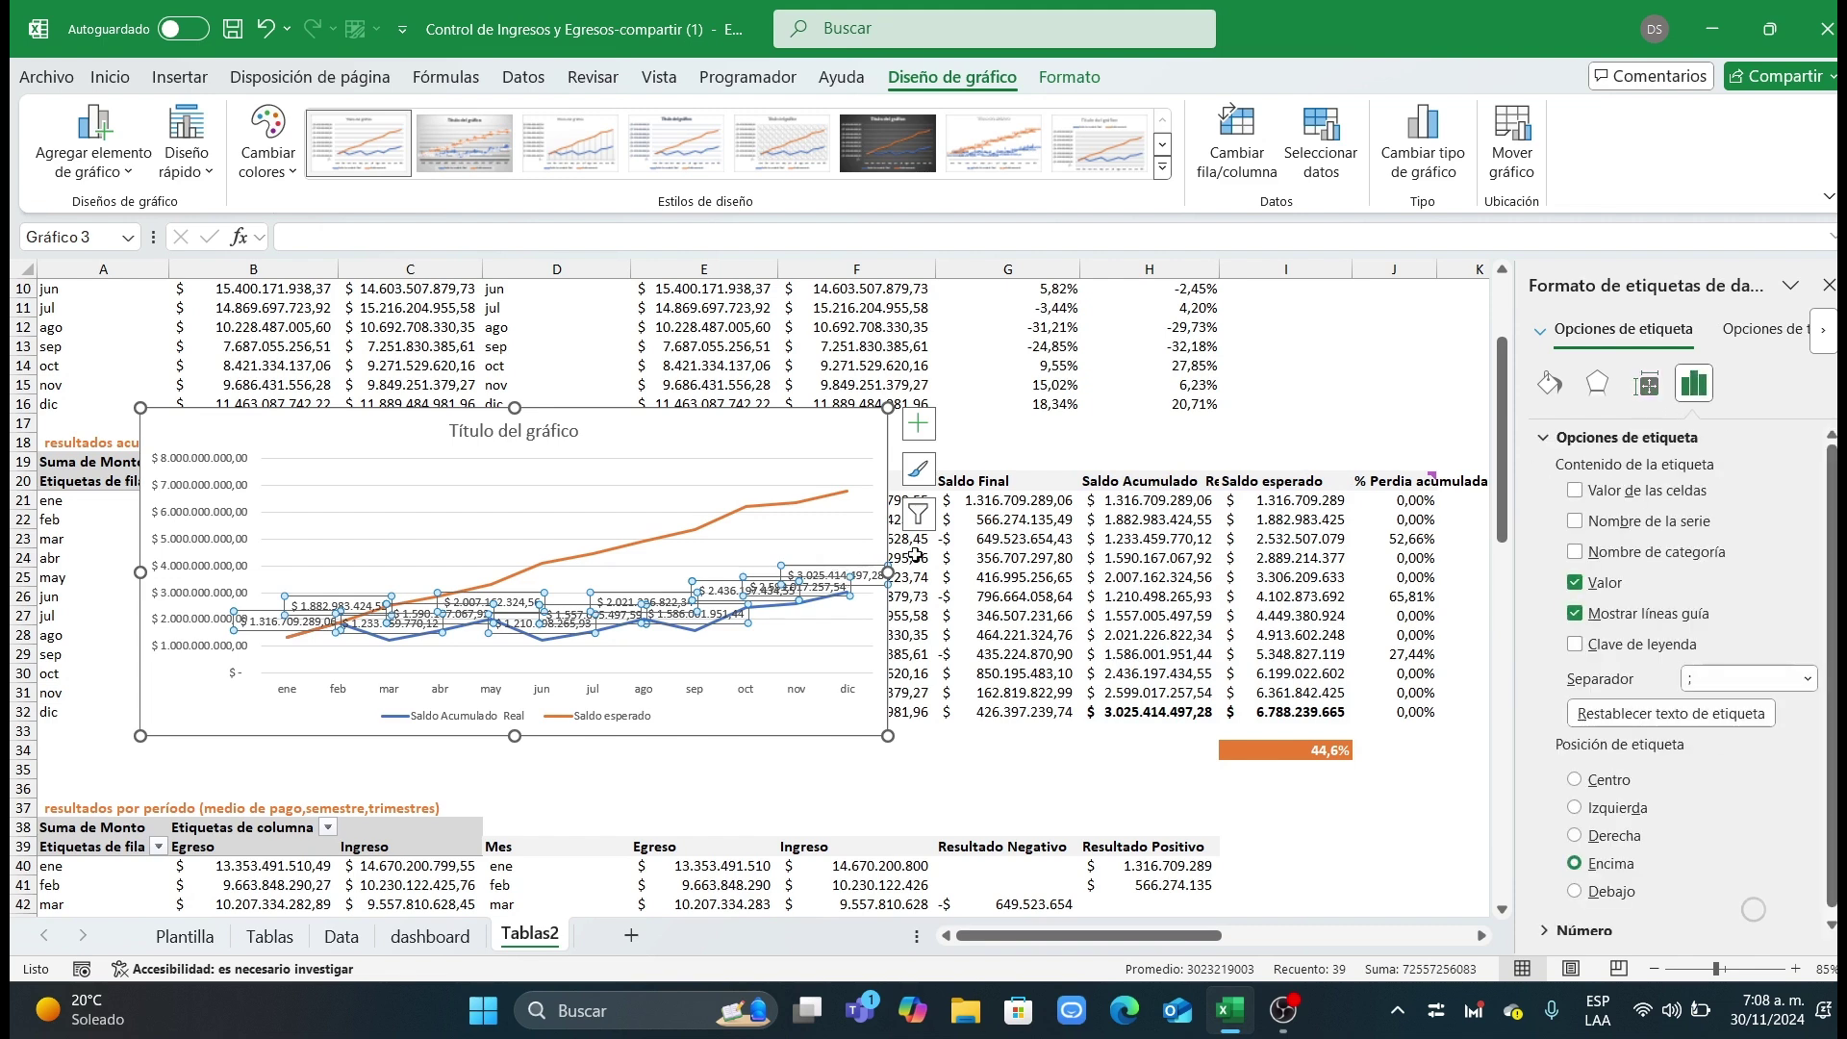
click(1577, 492)
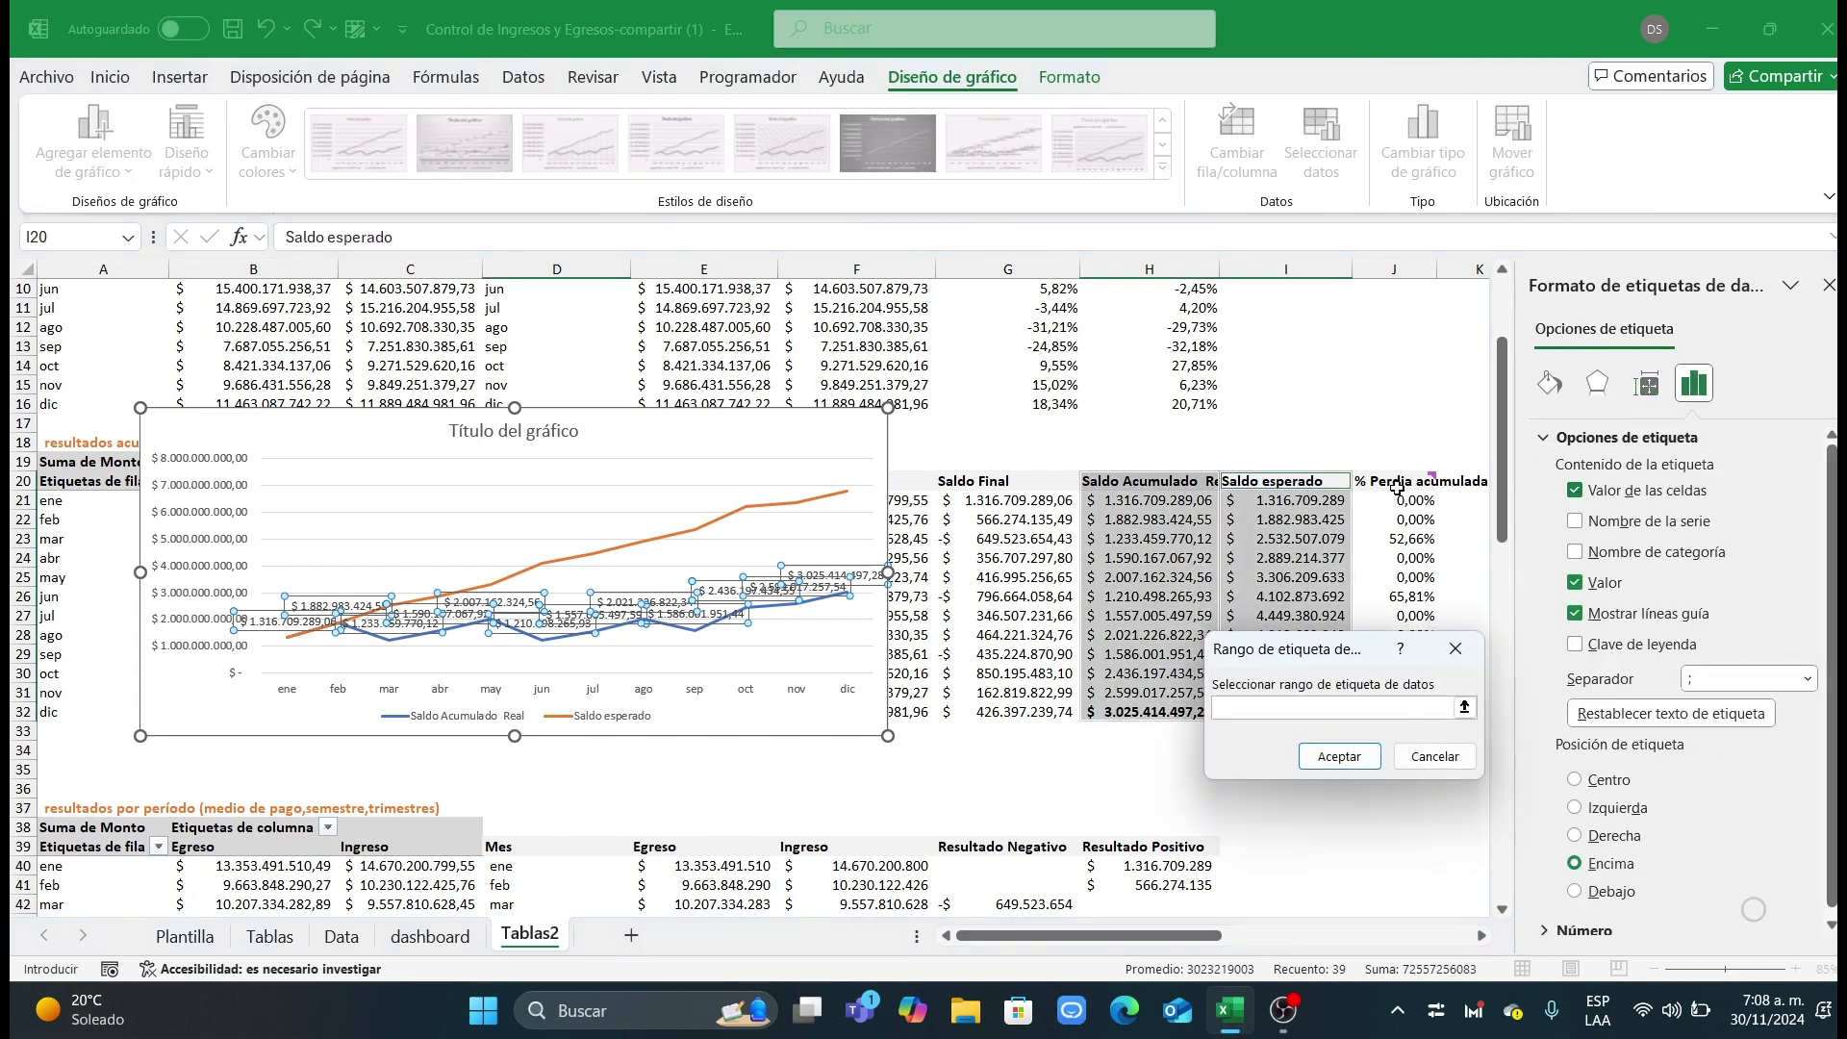
drag(1397, 486, 1395, 714)
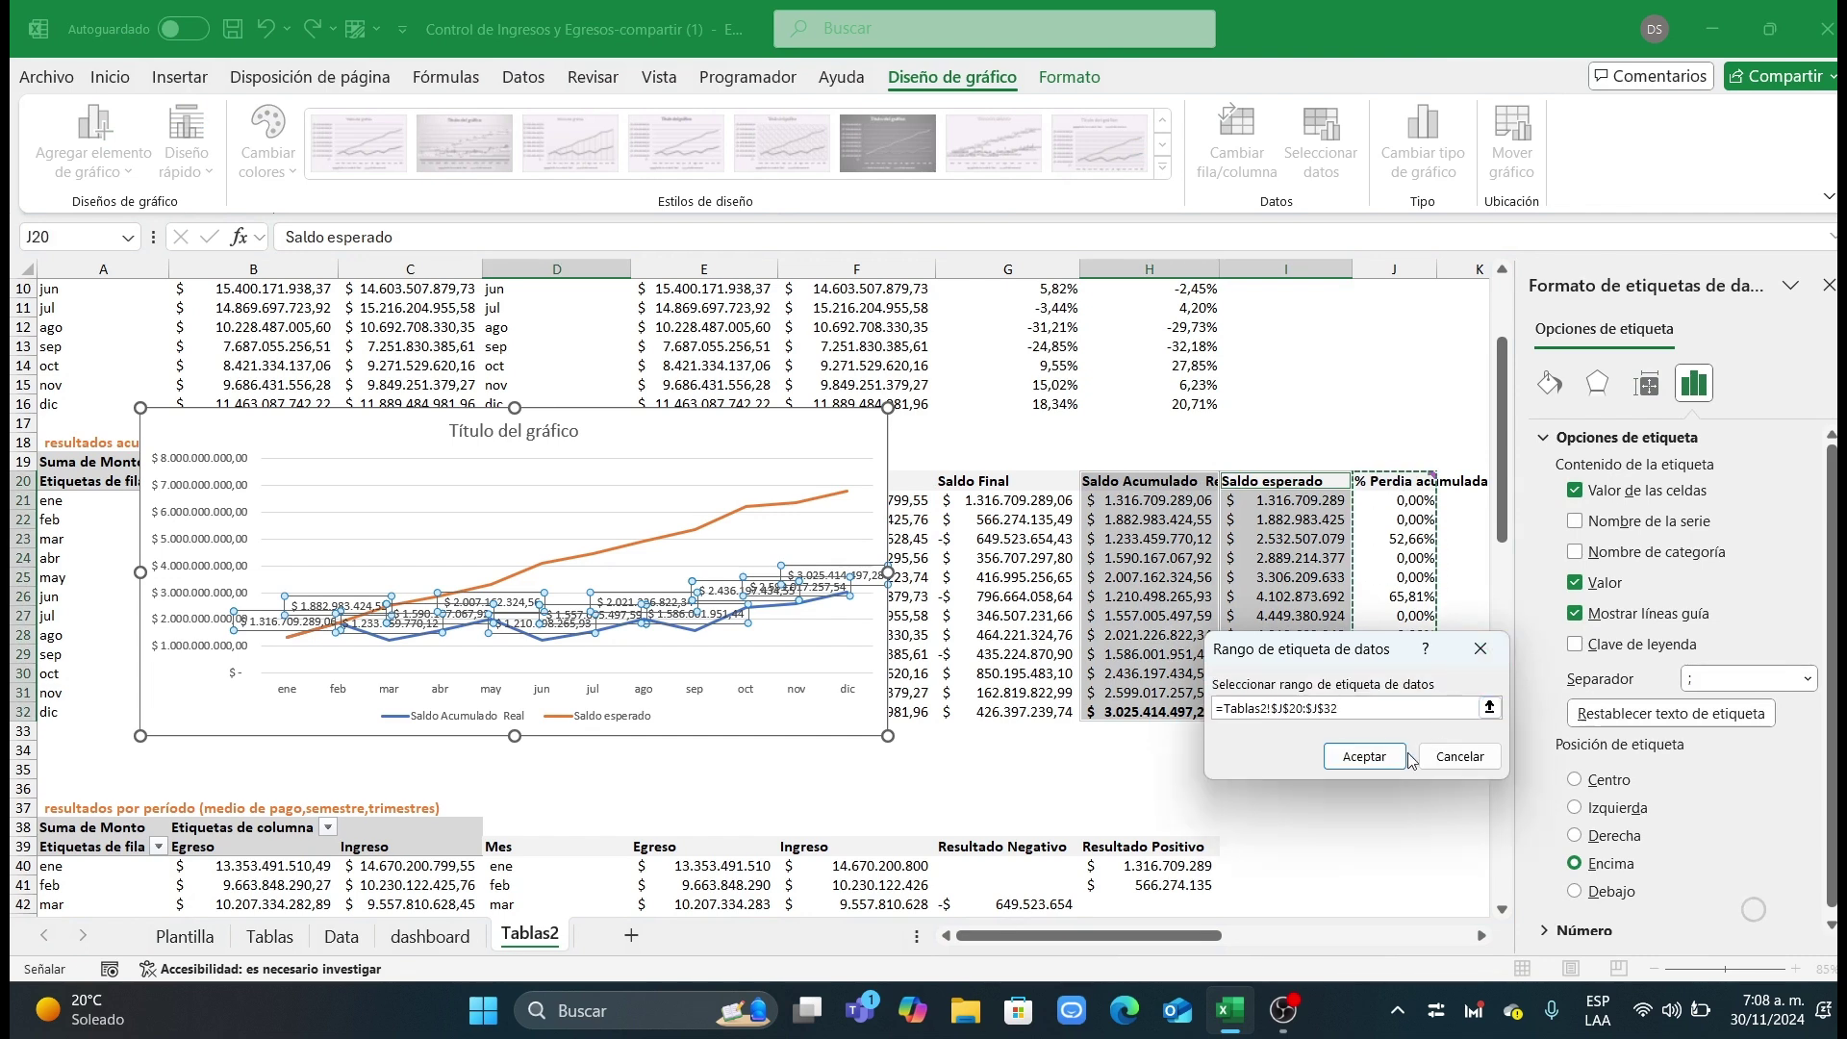
click(1404, 756)
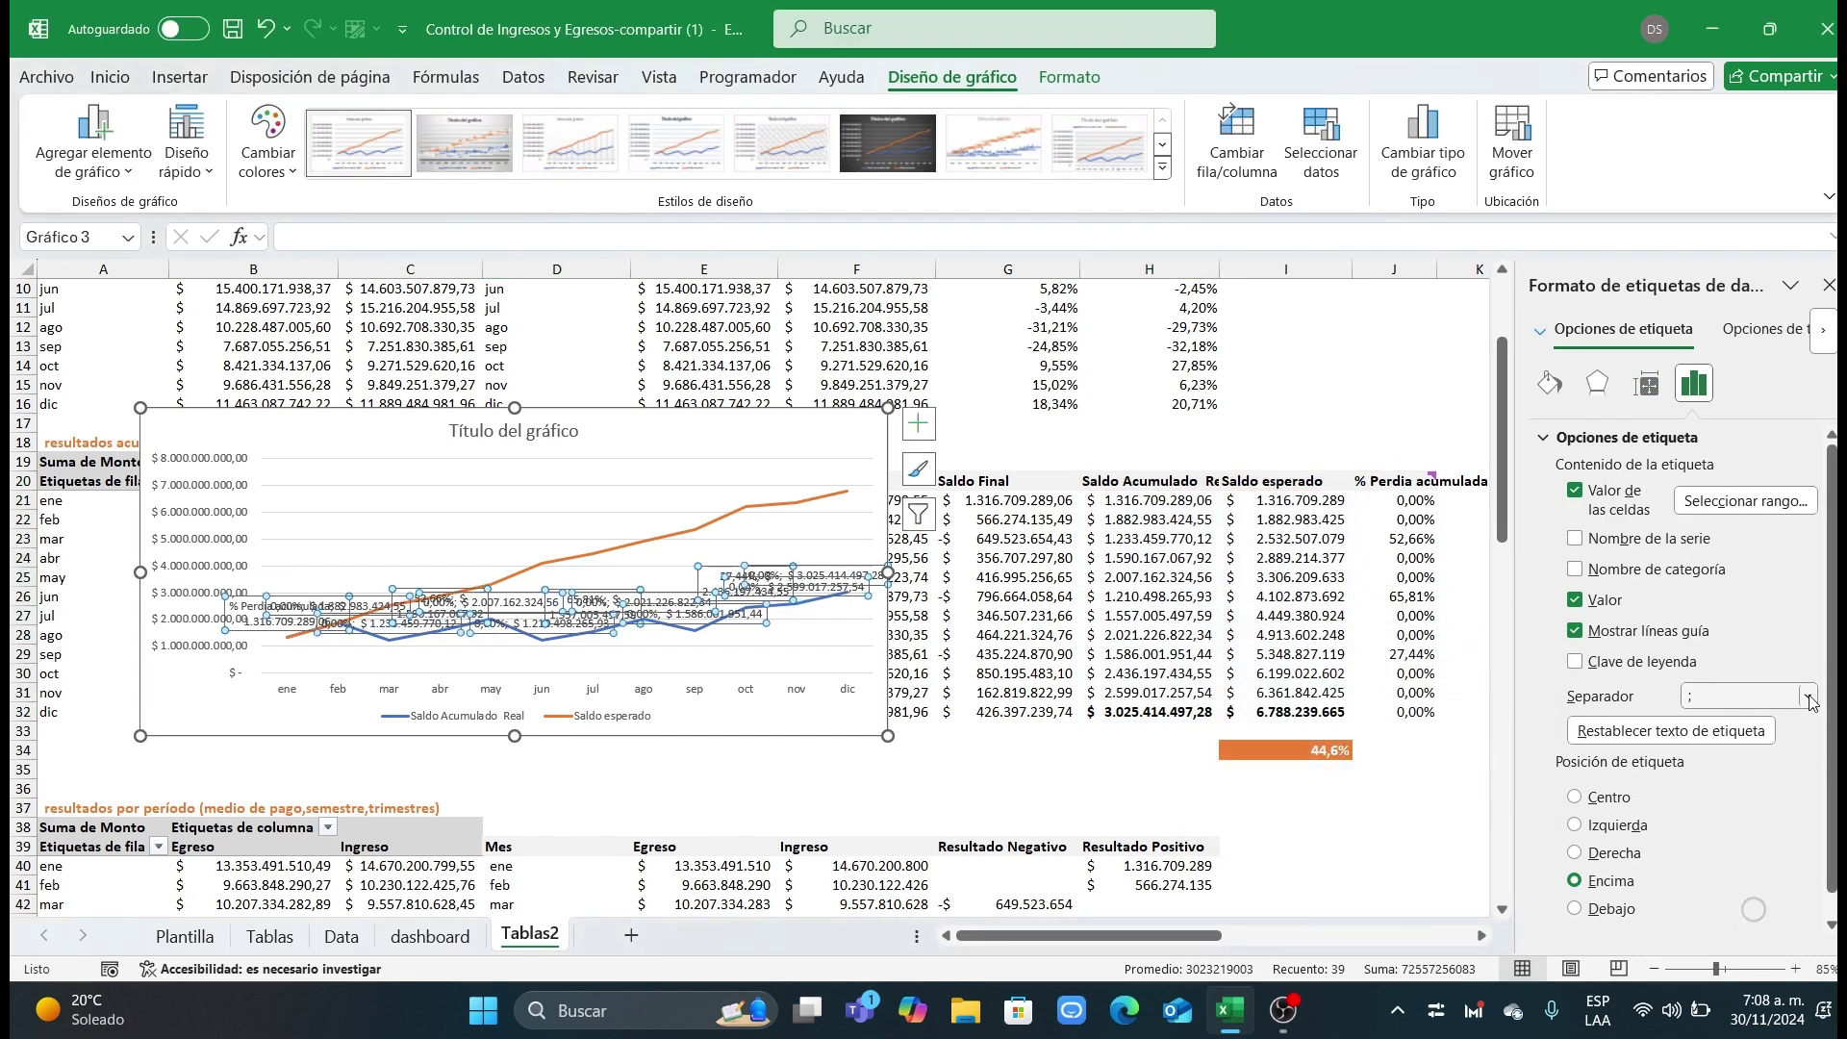
click(1776, 693)
click(1777, 795)
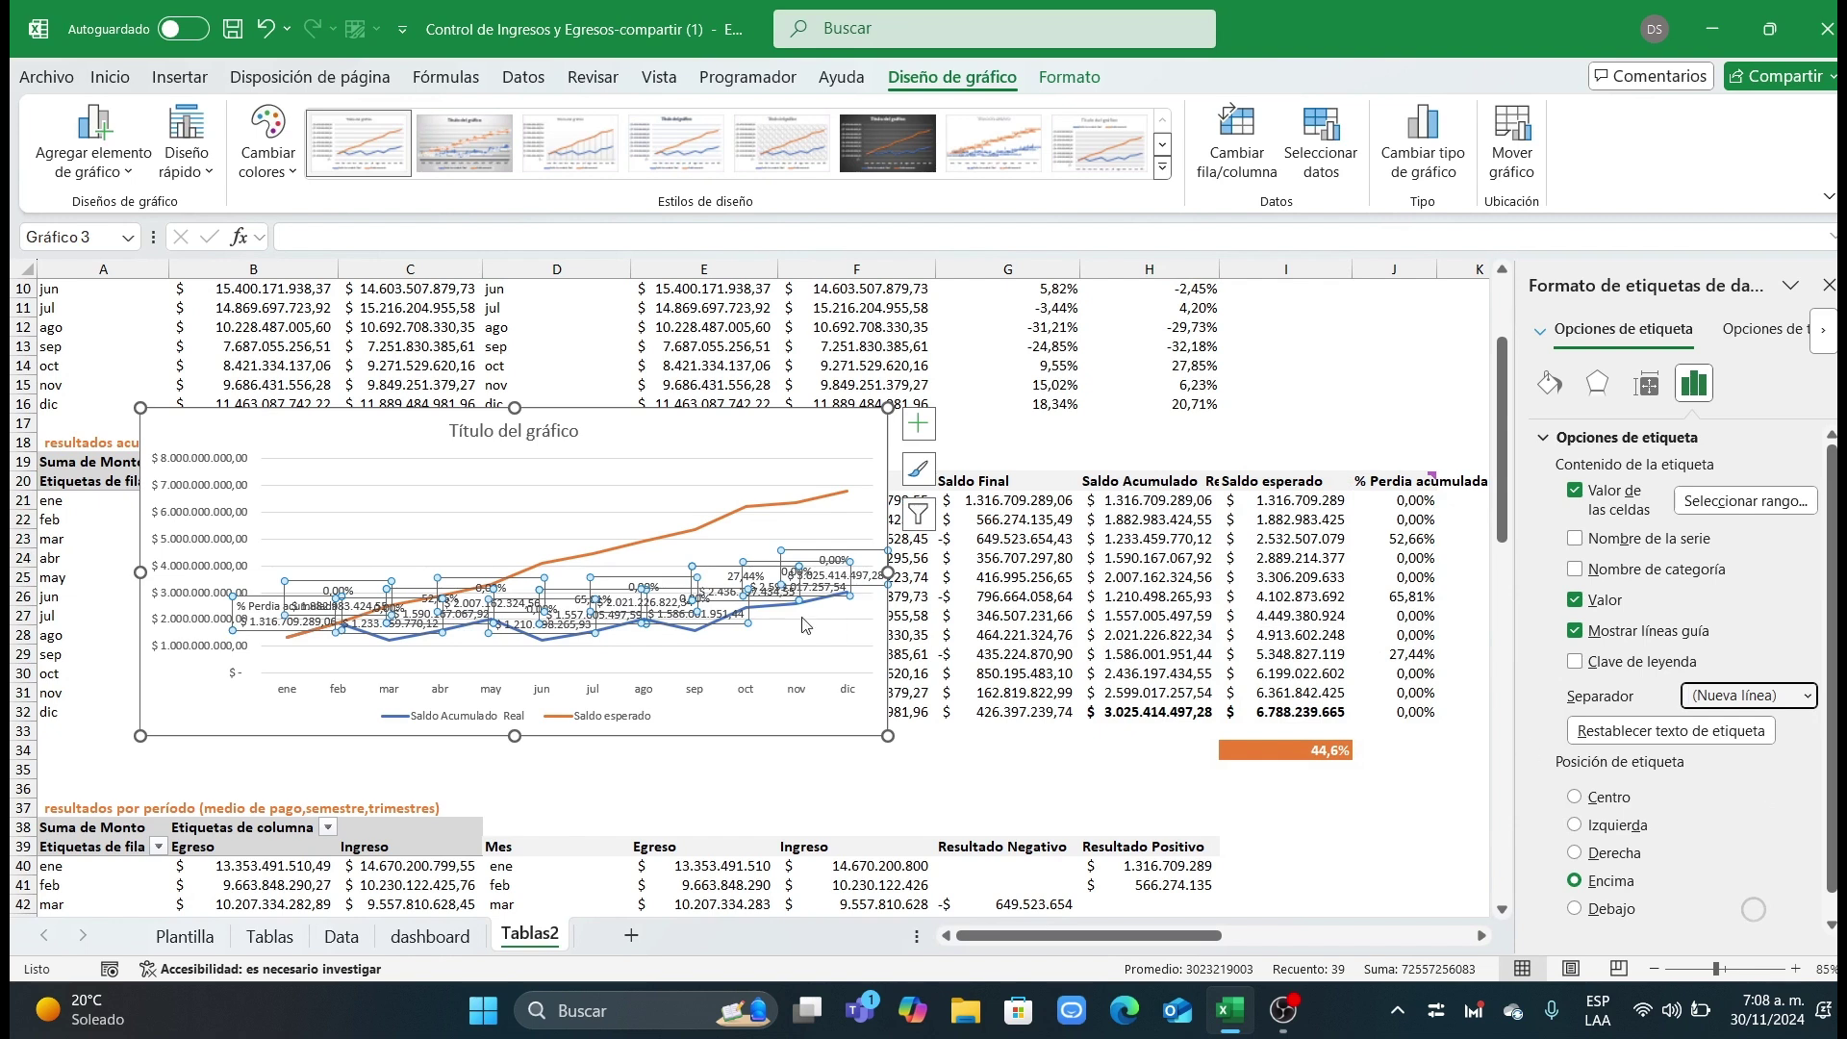
click(1015, 573)
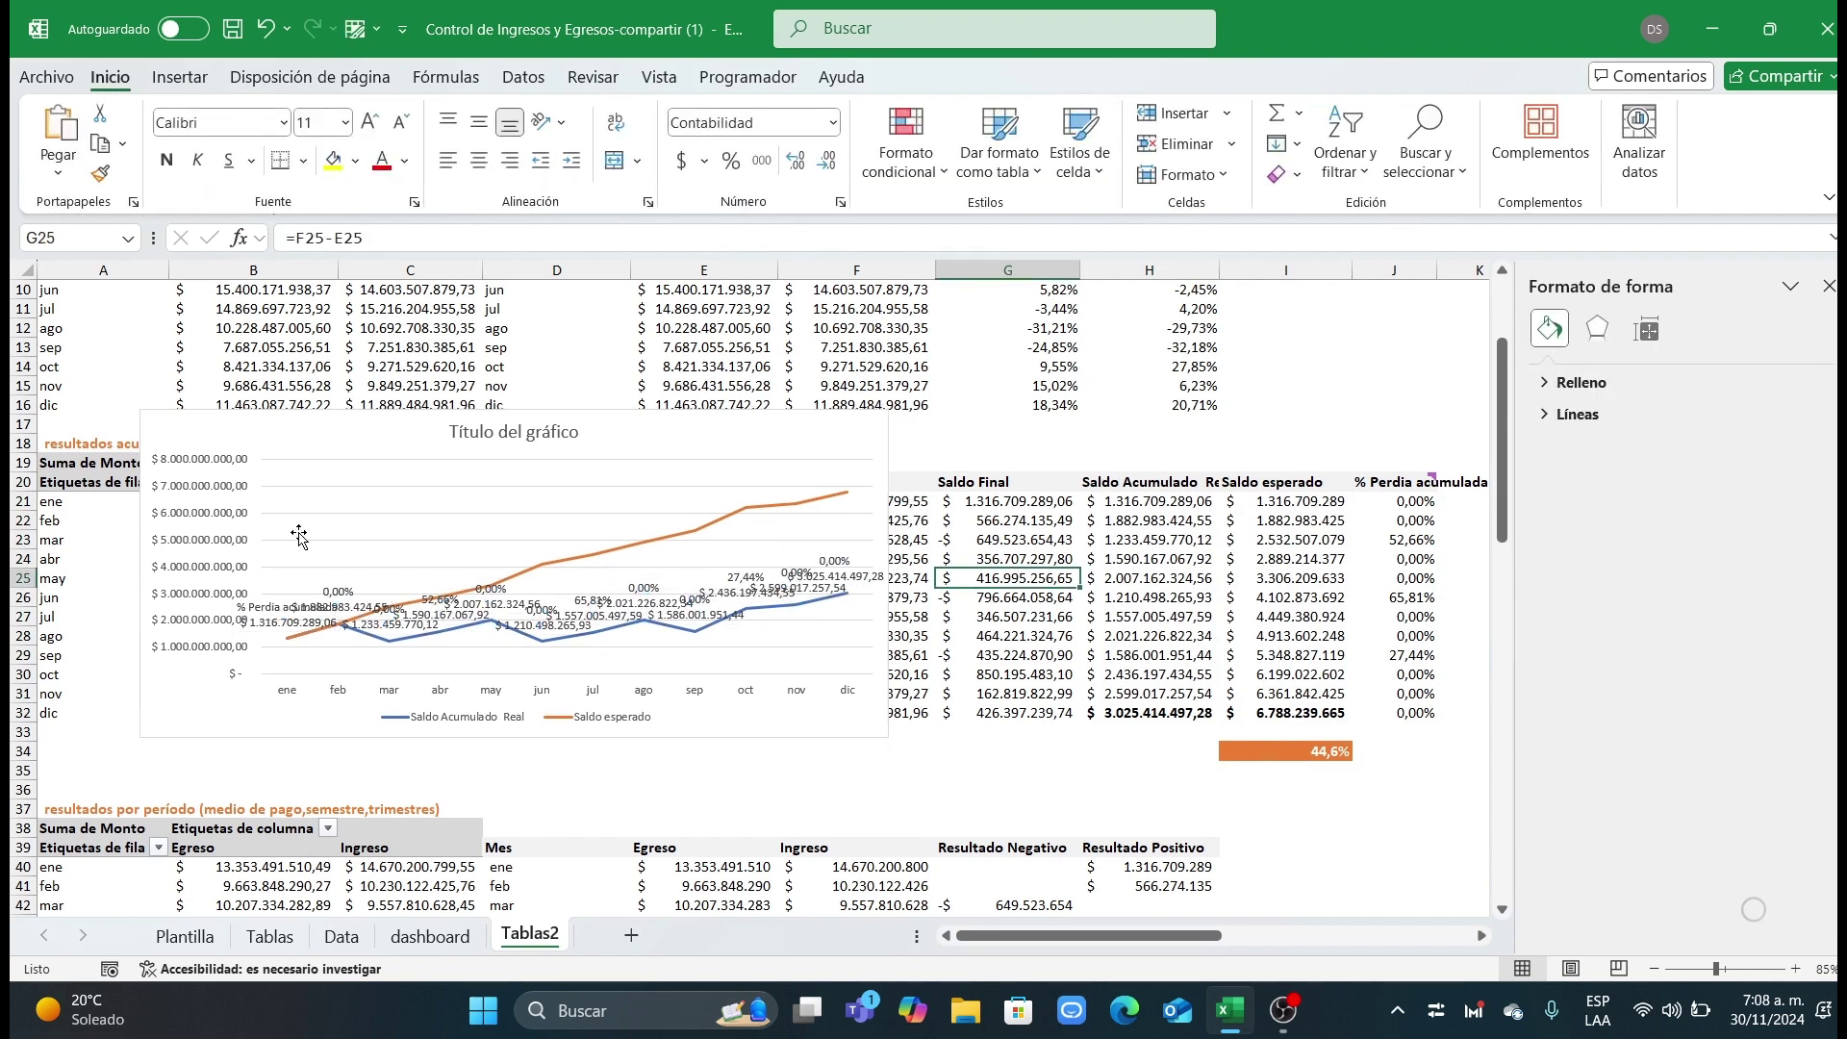
Step: Set the display units of the accumulated balance line chart's vertical axis to Millones
click(217, 524)
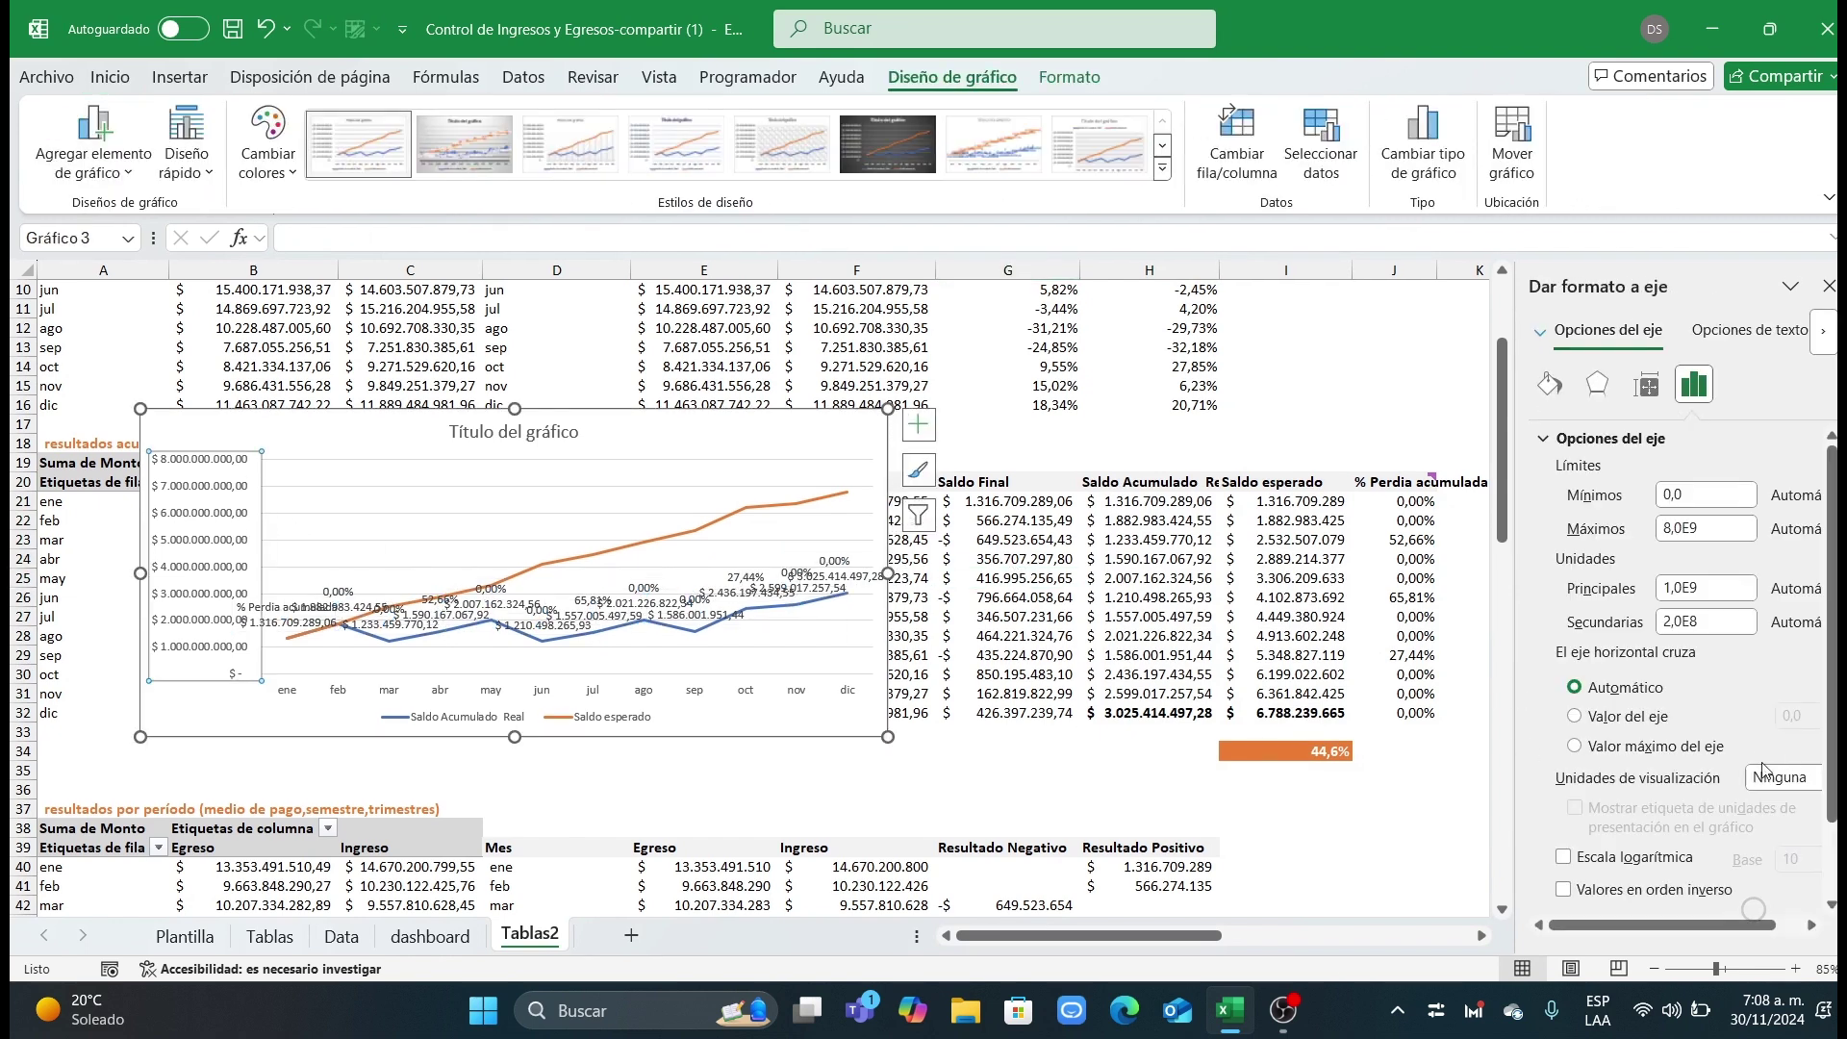
drag(1516, 760, 1372, 760)
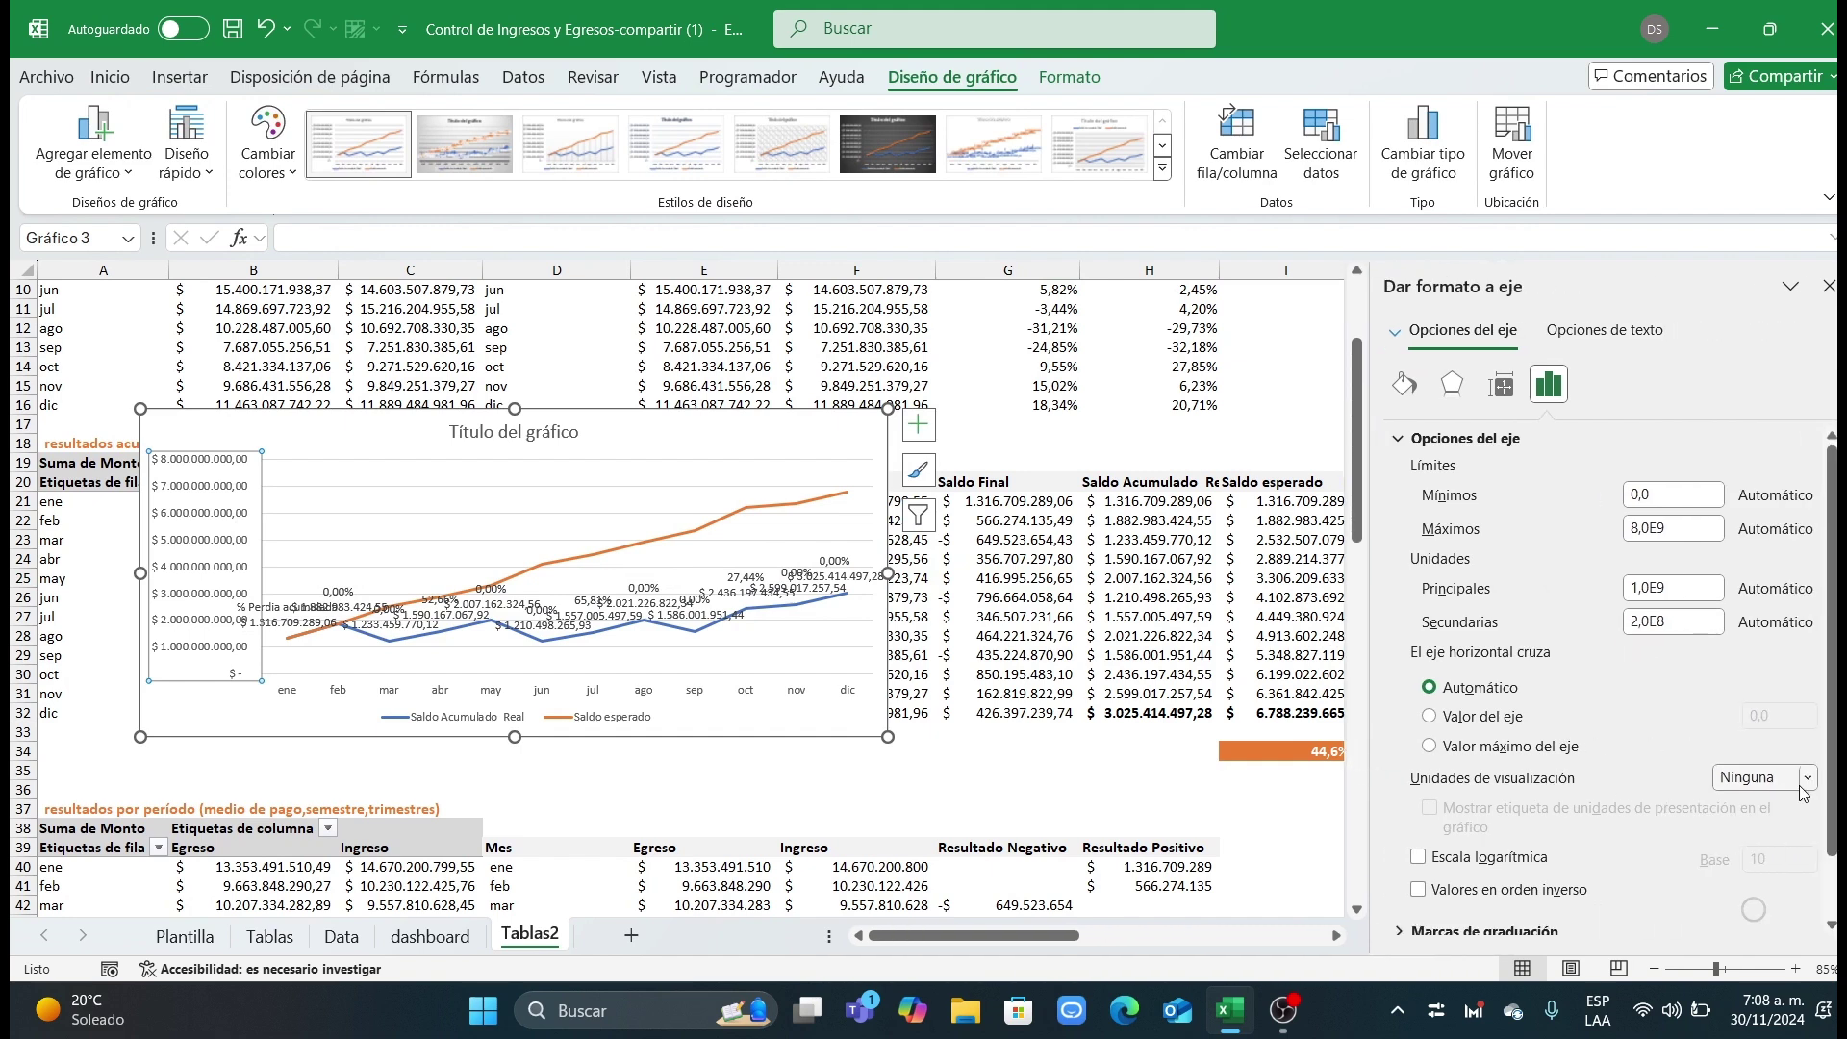
click(1807, 777)
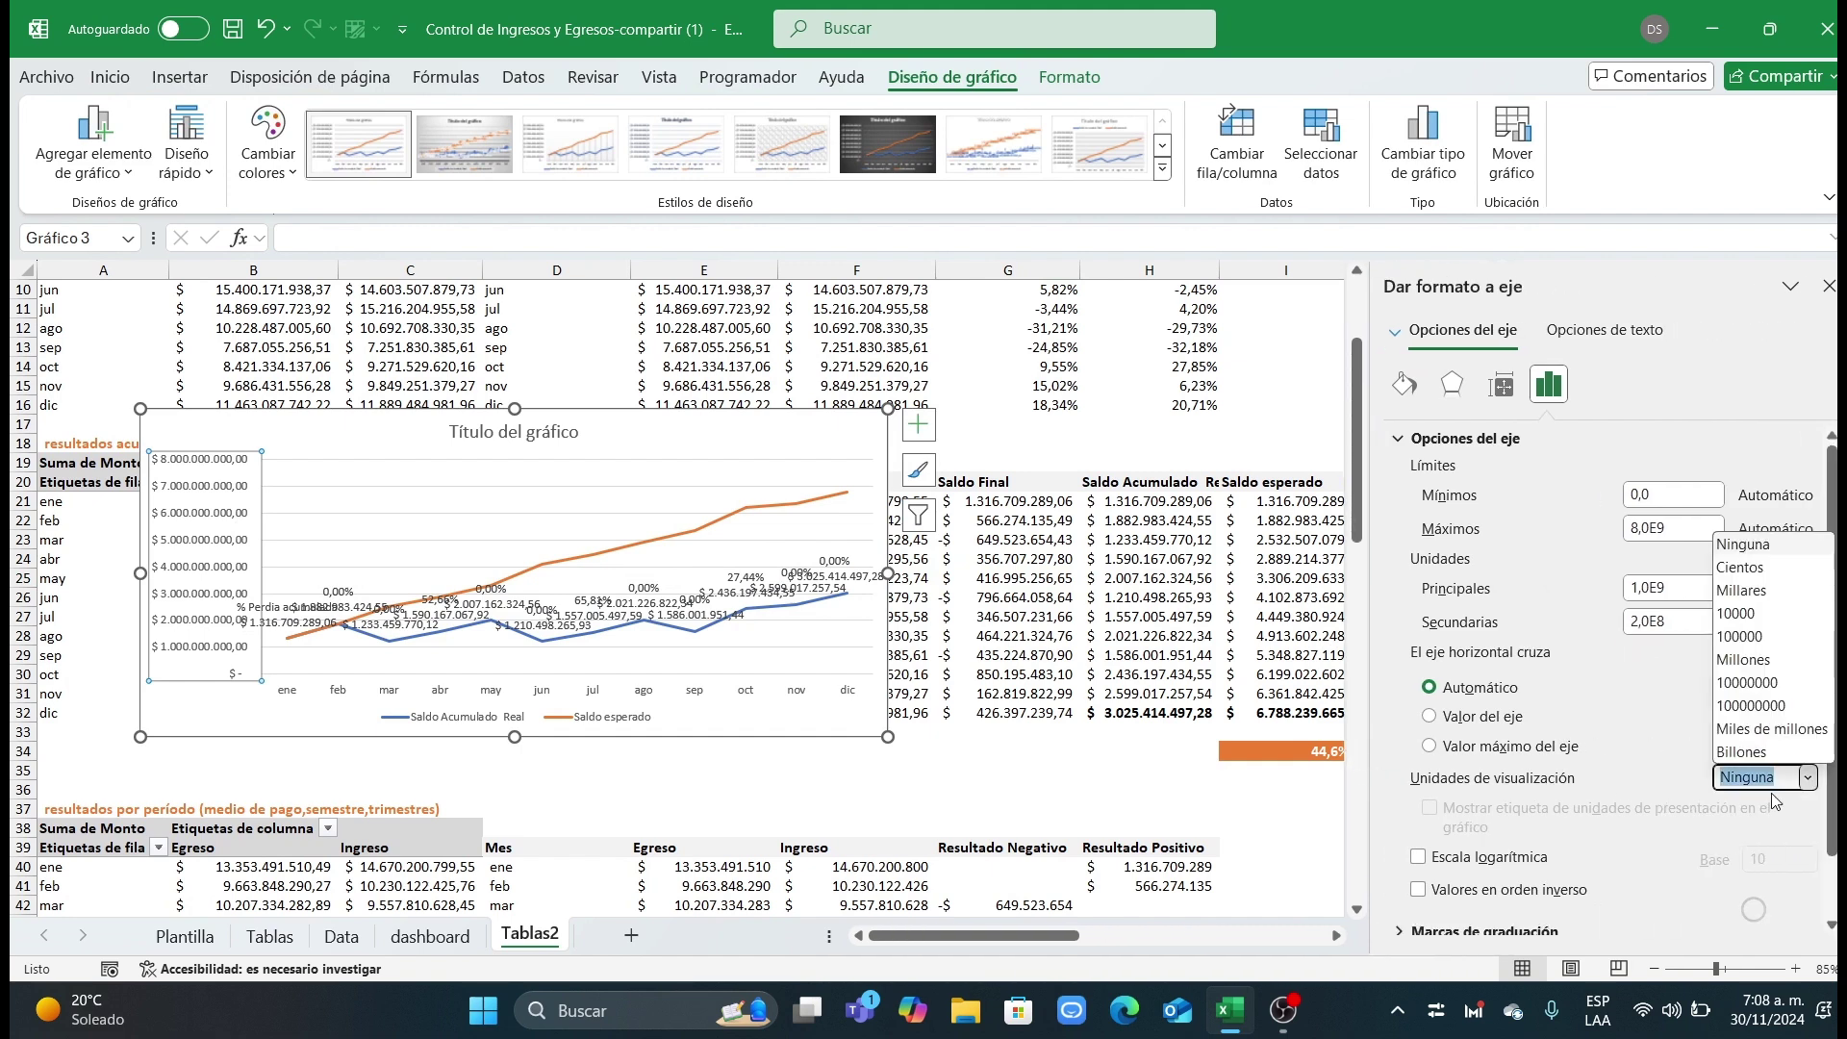
click(1761, 660)
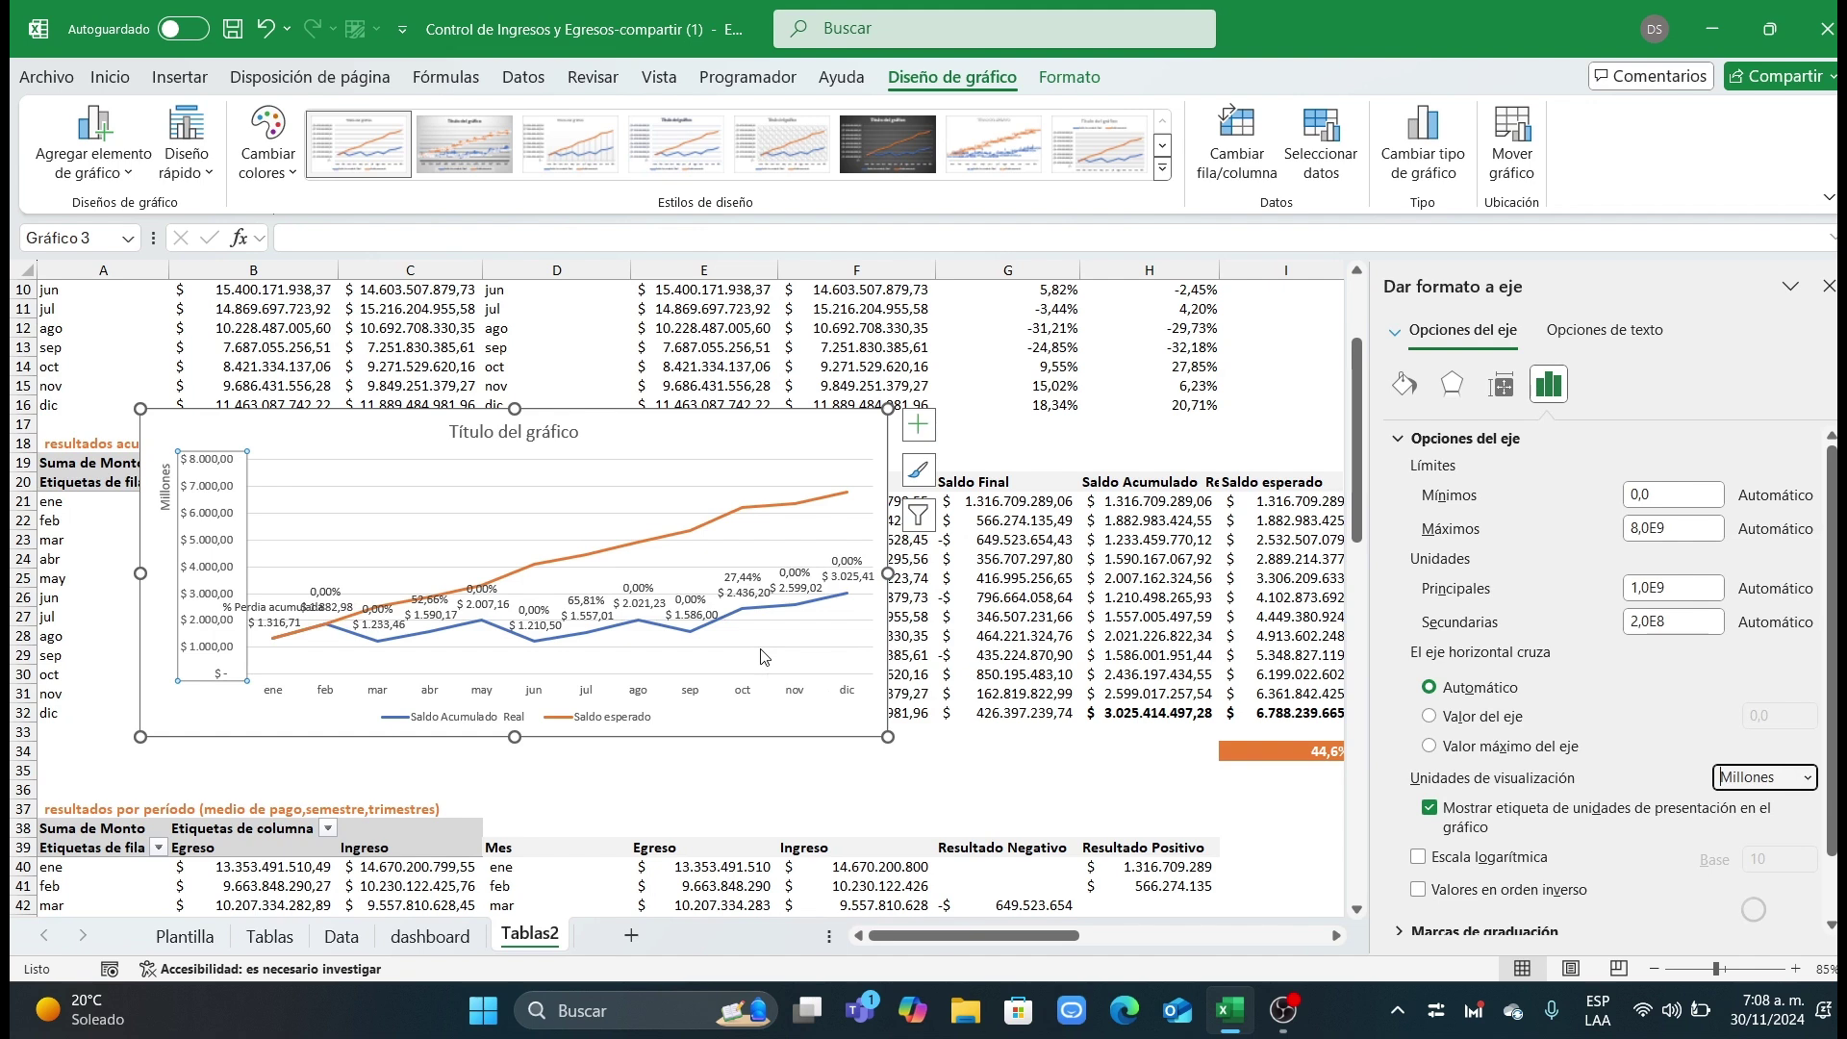
click(962, 673)
Step: Copy the accumulated balance chart into the "Análisis del saldo acumulado" card on Plantilla and resize it to fit there
click(836, 734)
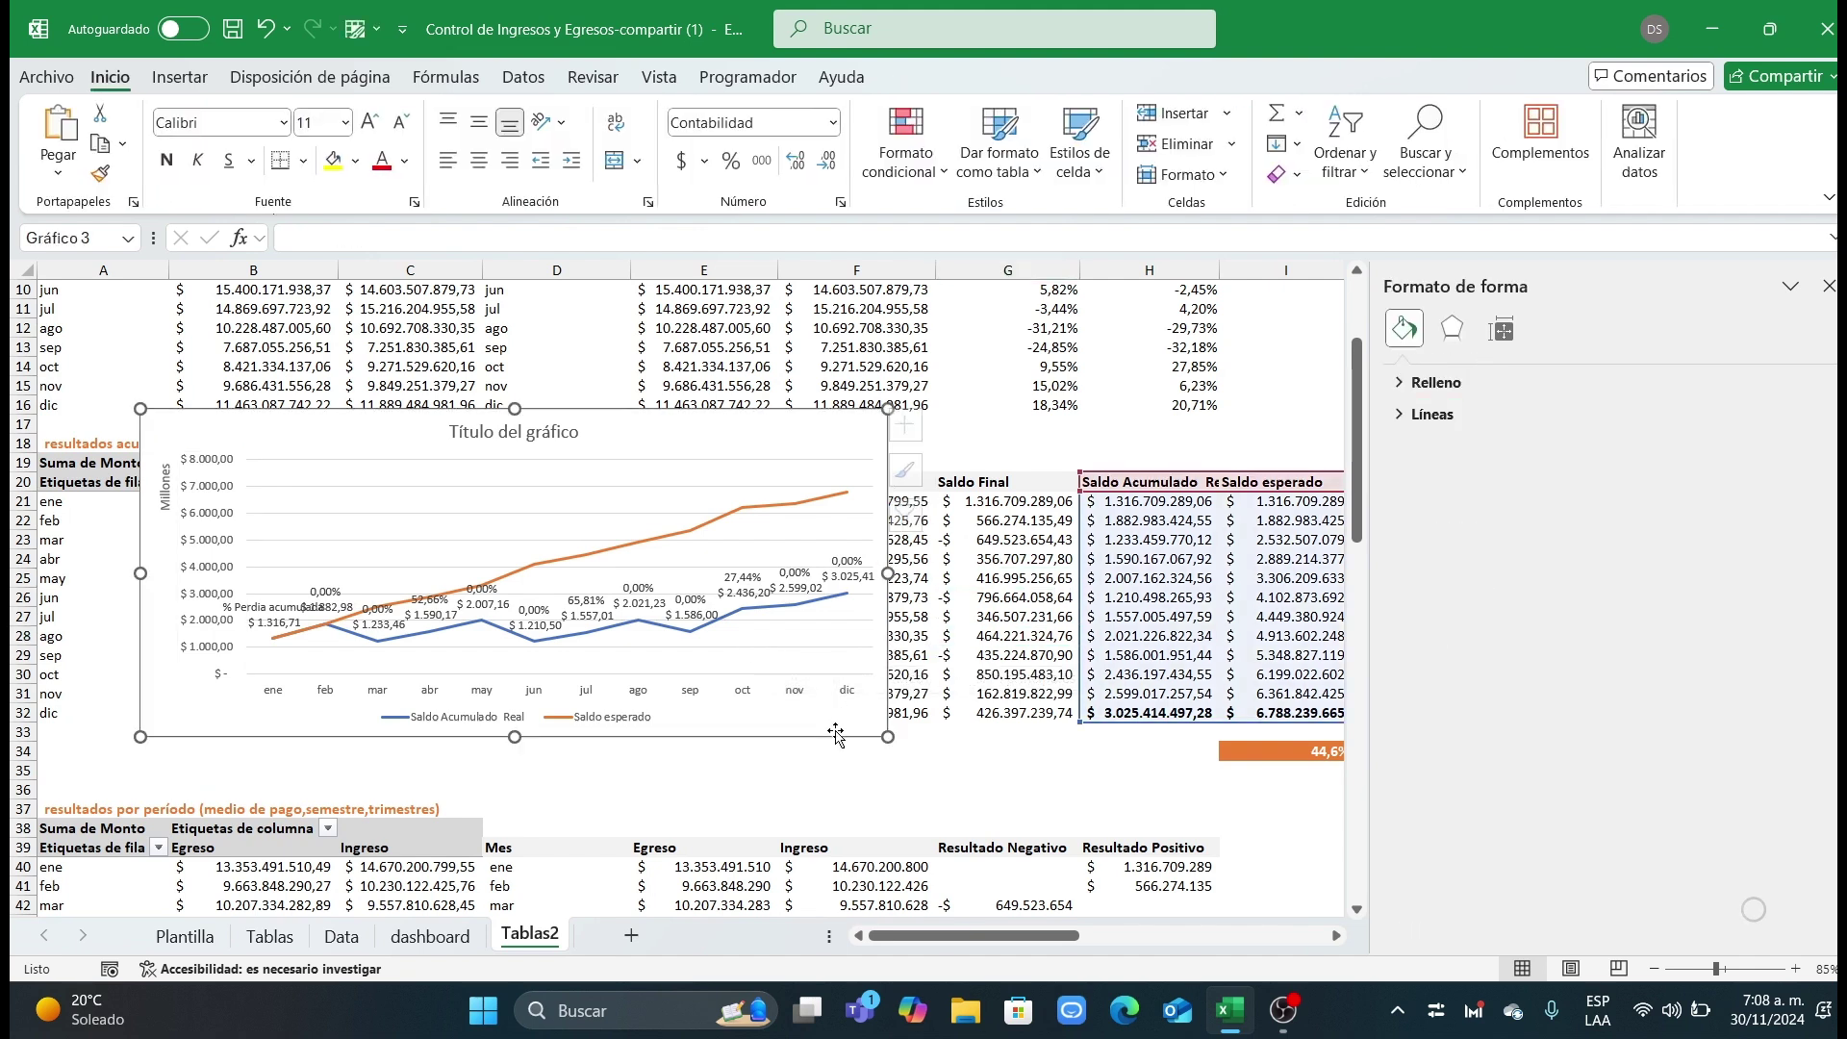
click(185, 936)
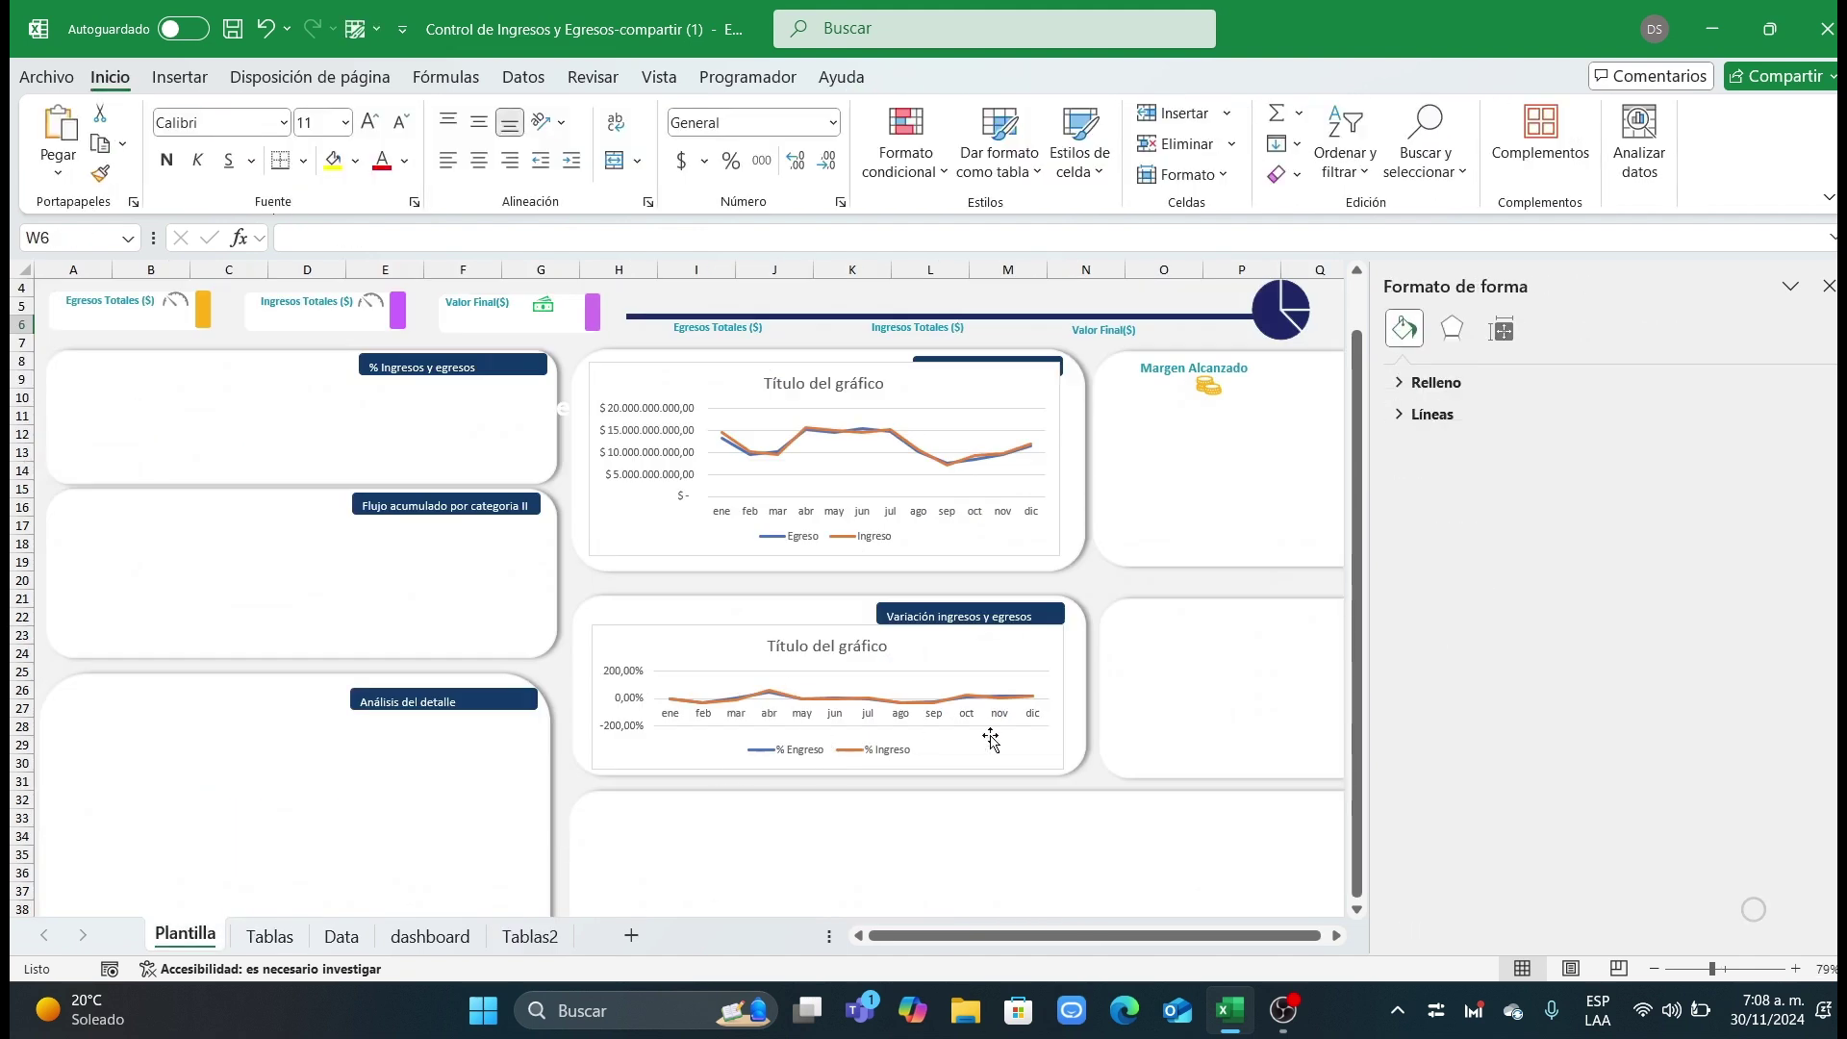
click(1828, 286)
key(ctrl+v)
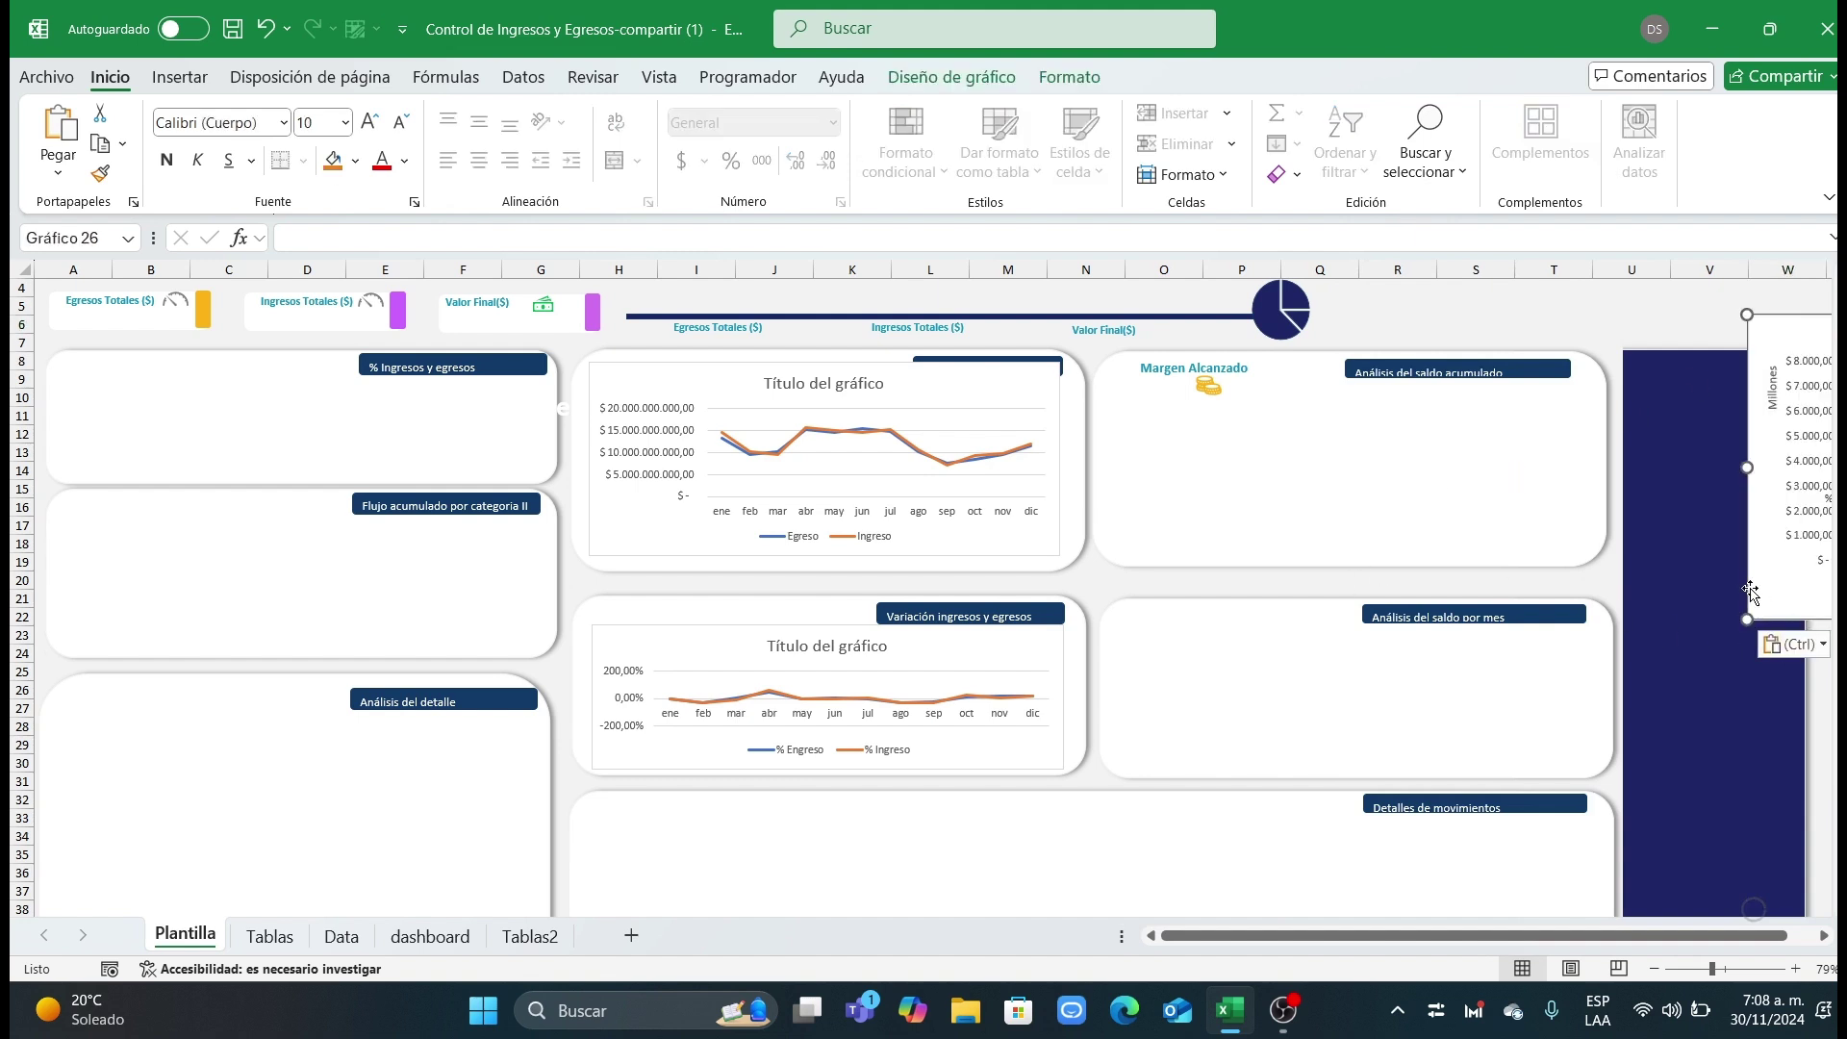
drag(1752, 592, 1110, 645)
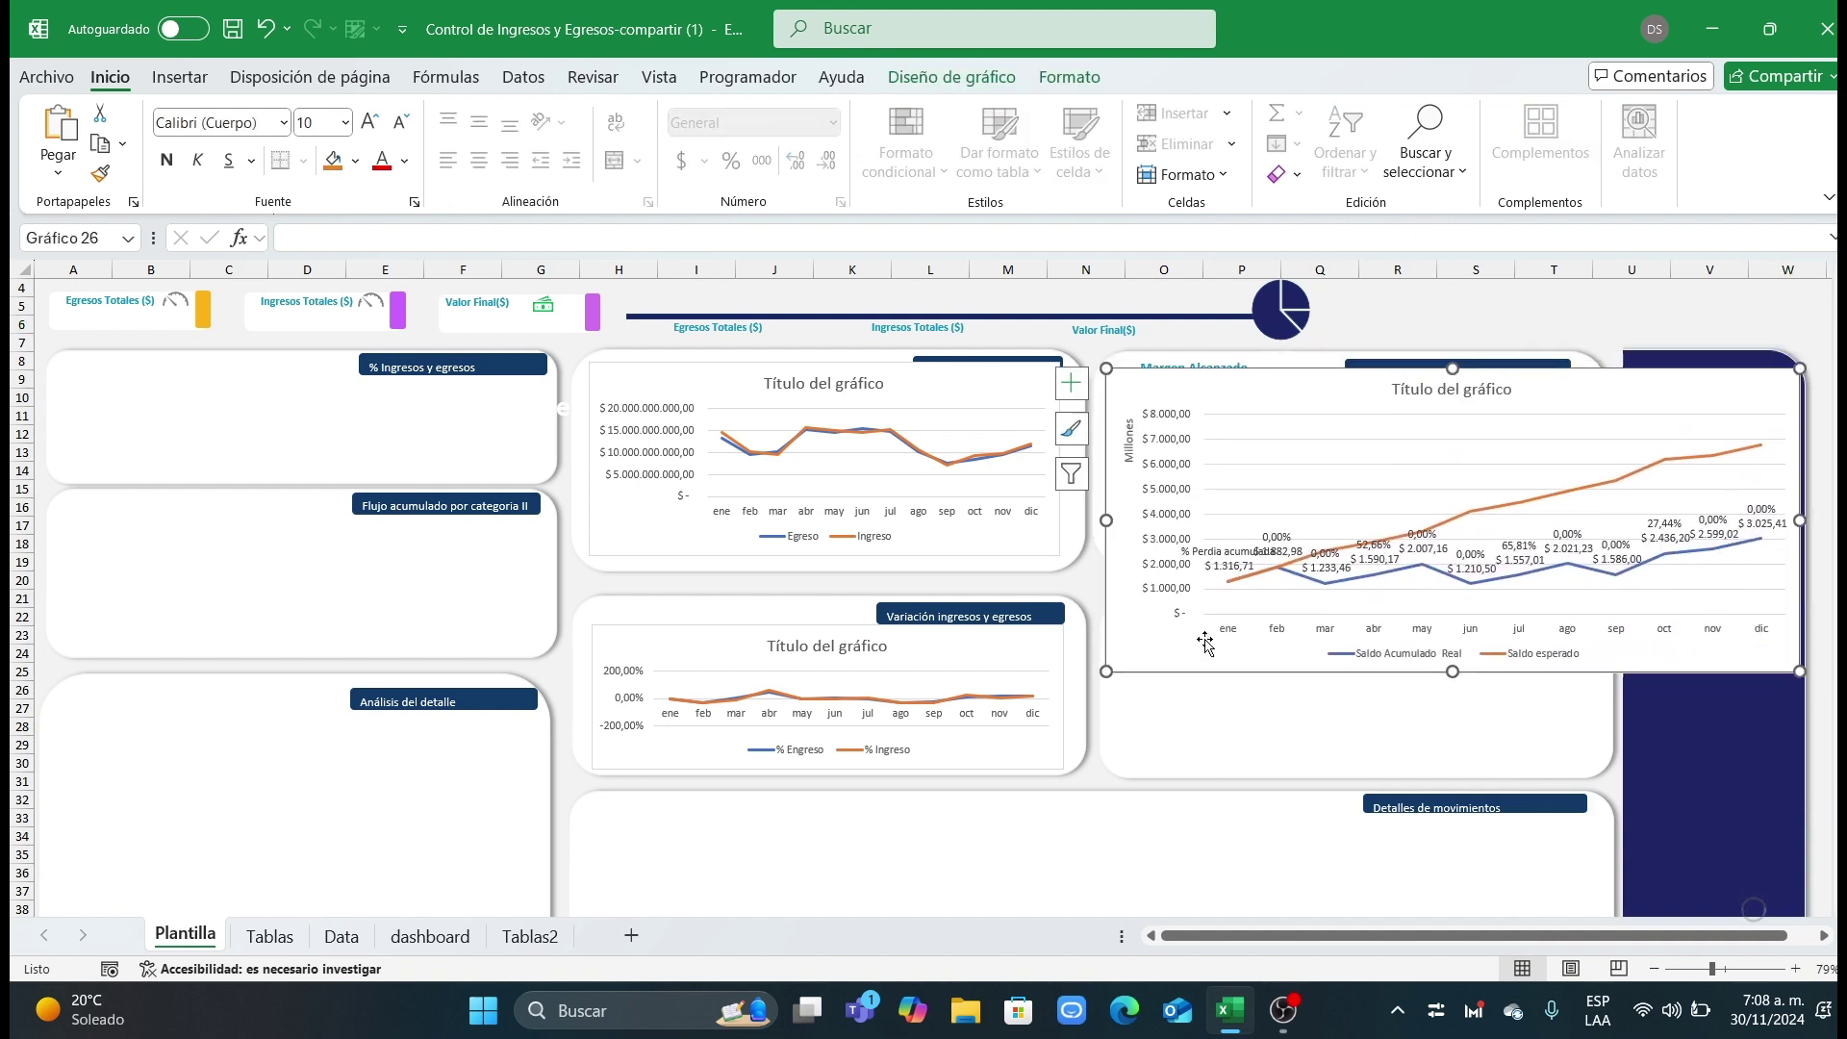
drag(1800, 671, 1599, 549)
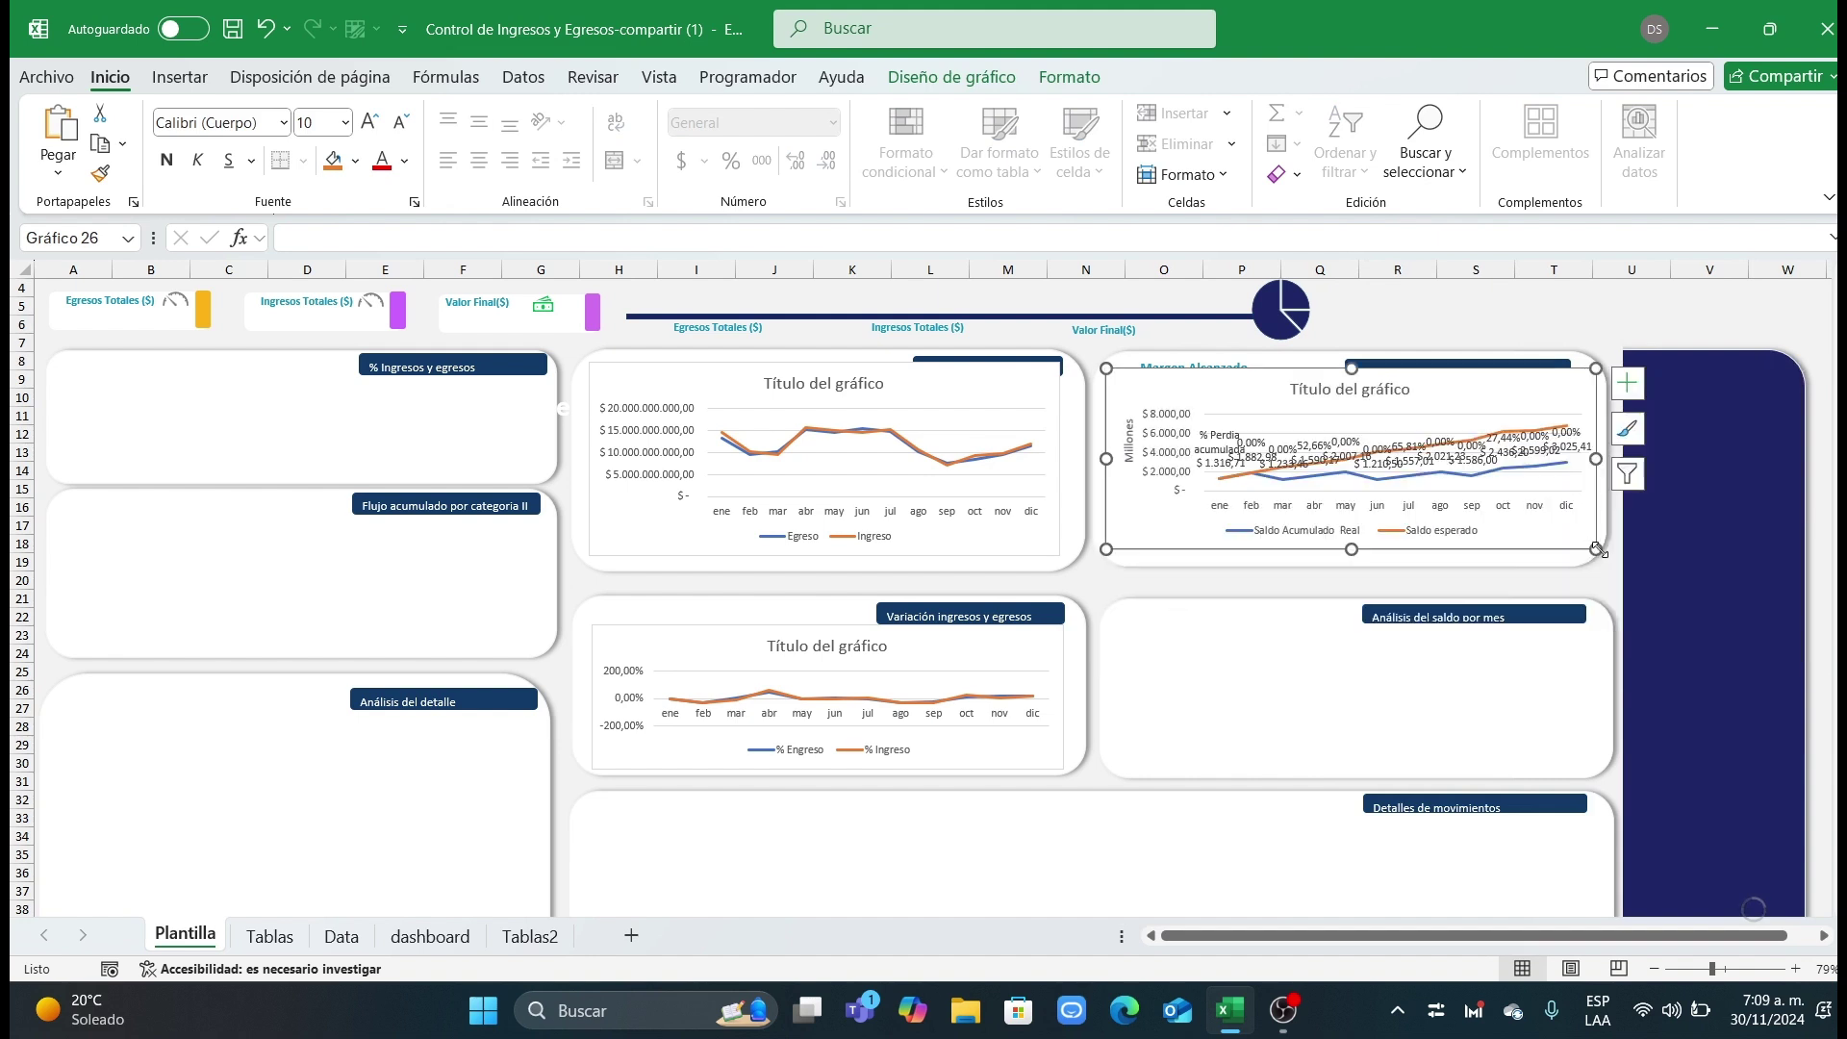
click(1740, 327)
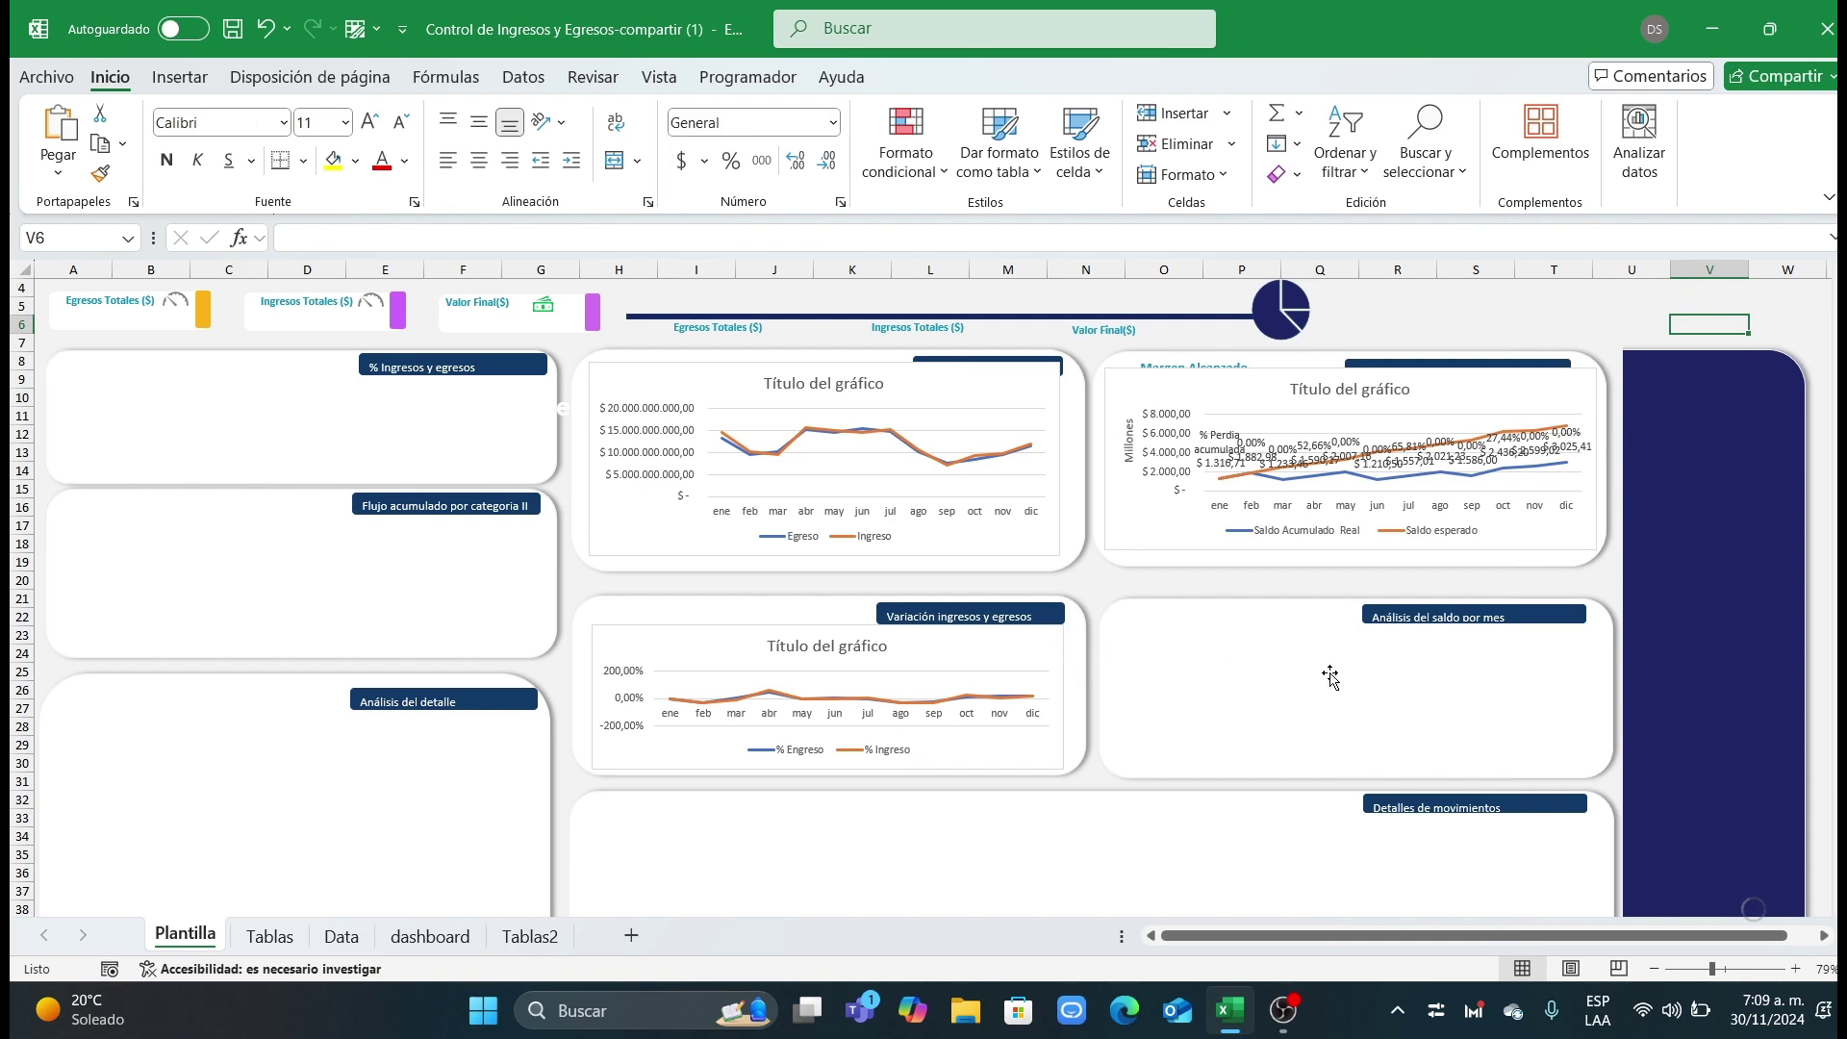
Step: Delete the original accumulated balance chart from Tablas2
click(270, 936)
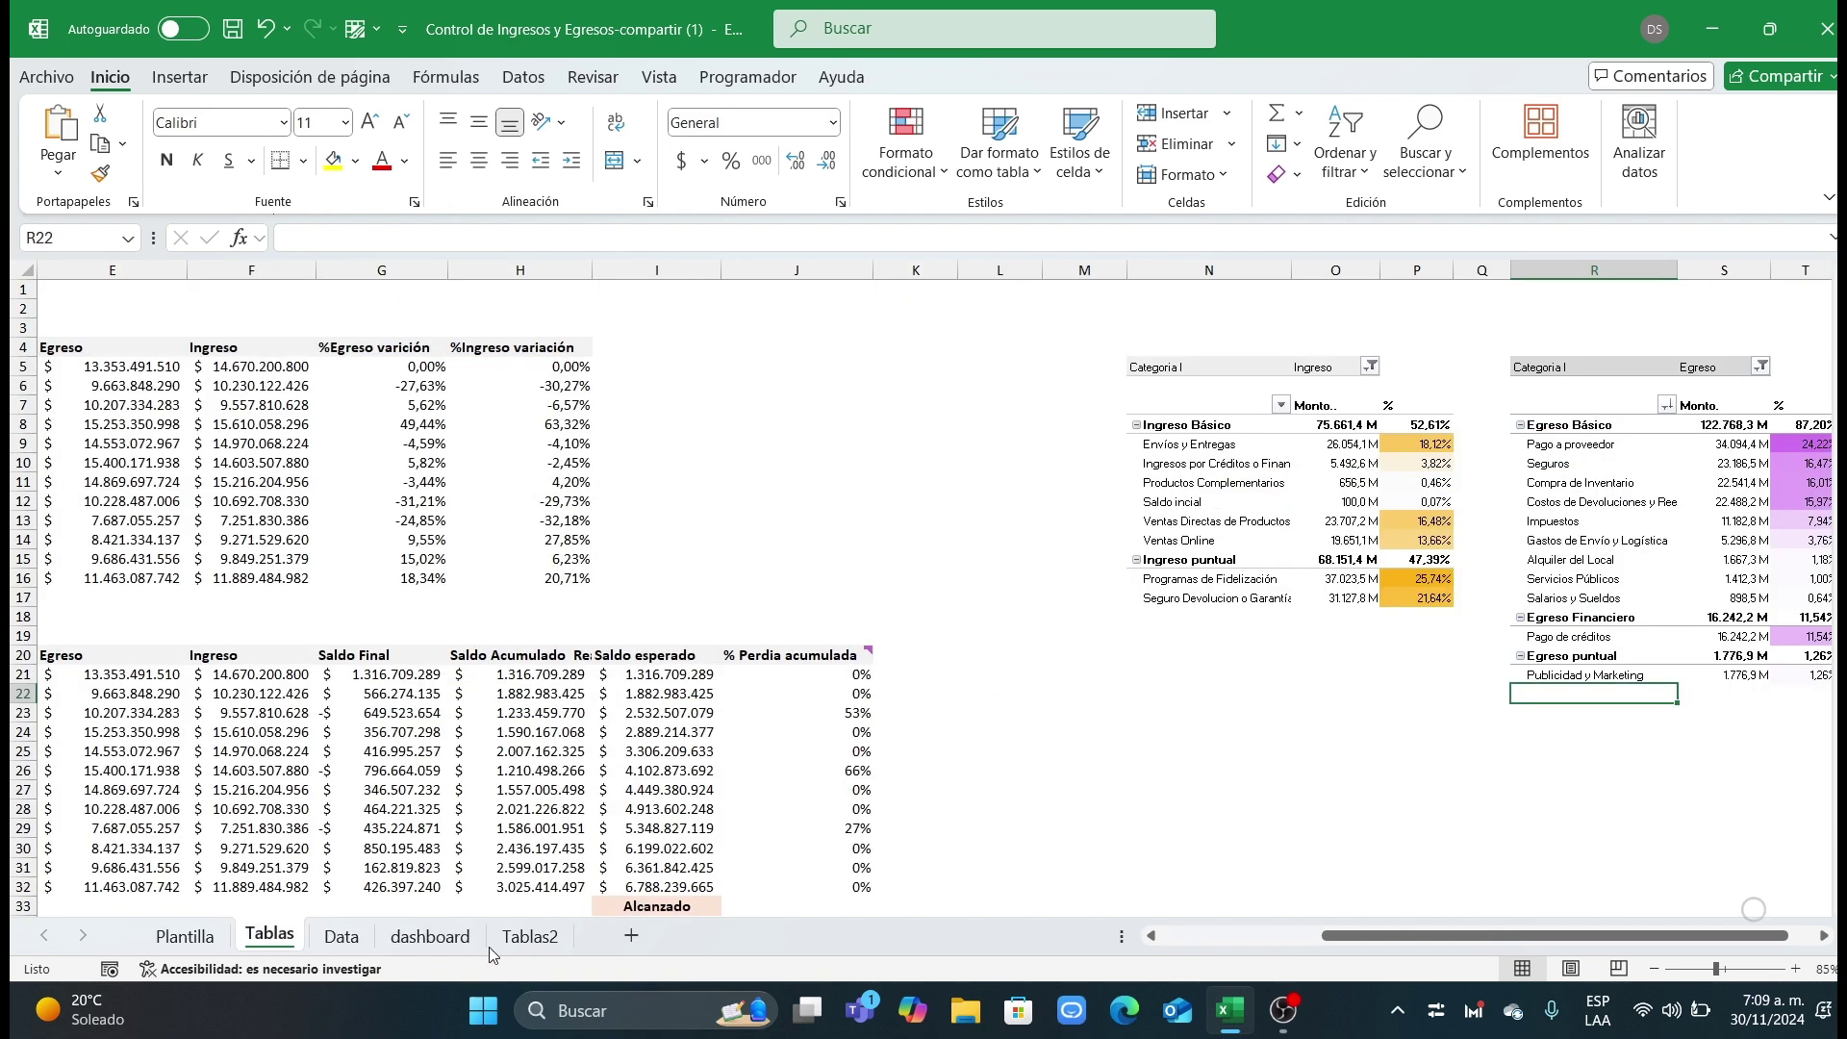
click(529, 935)
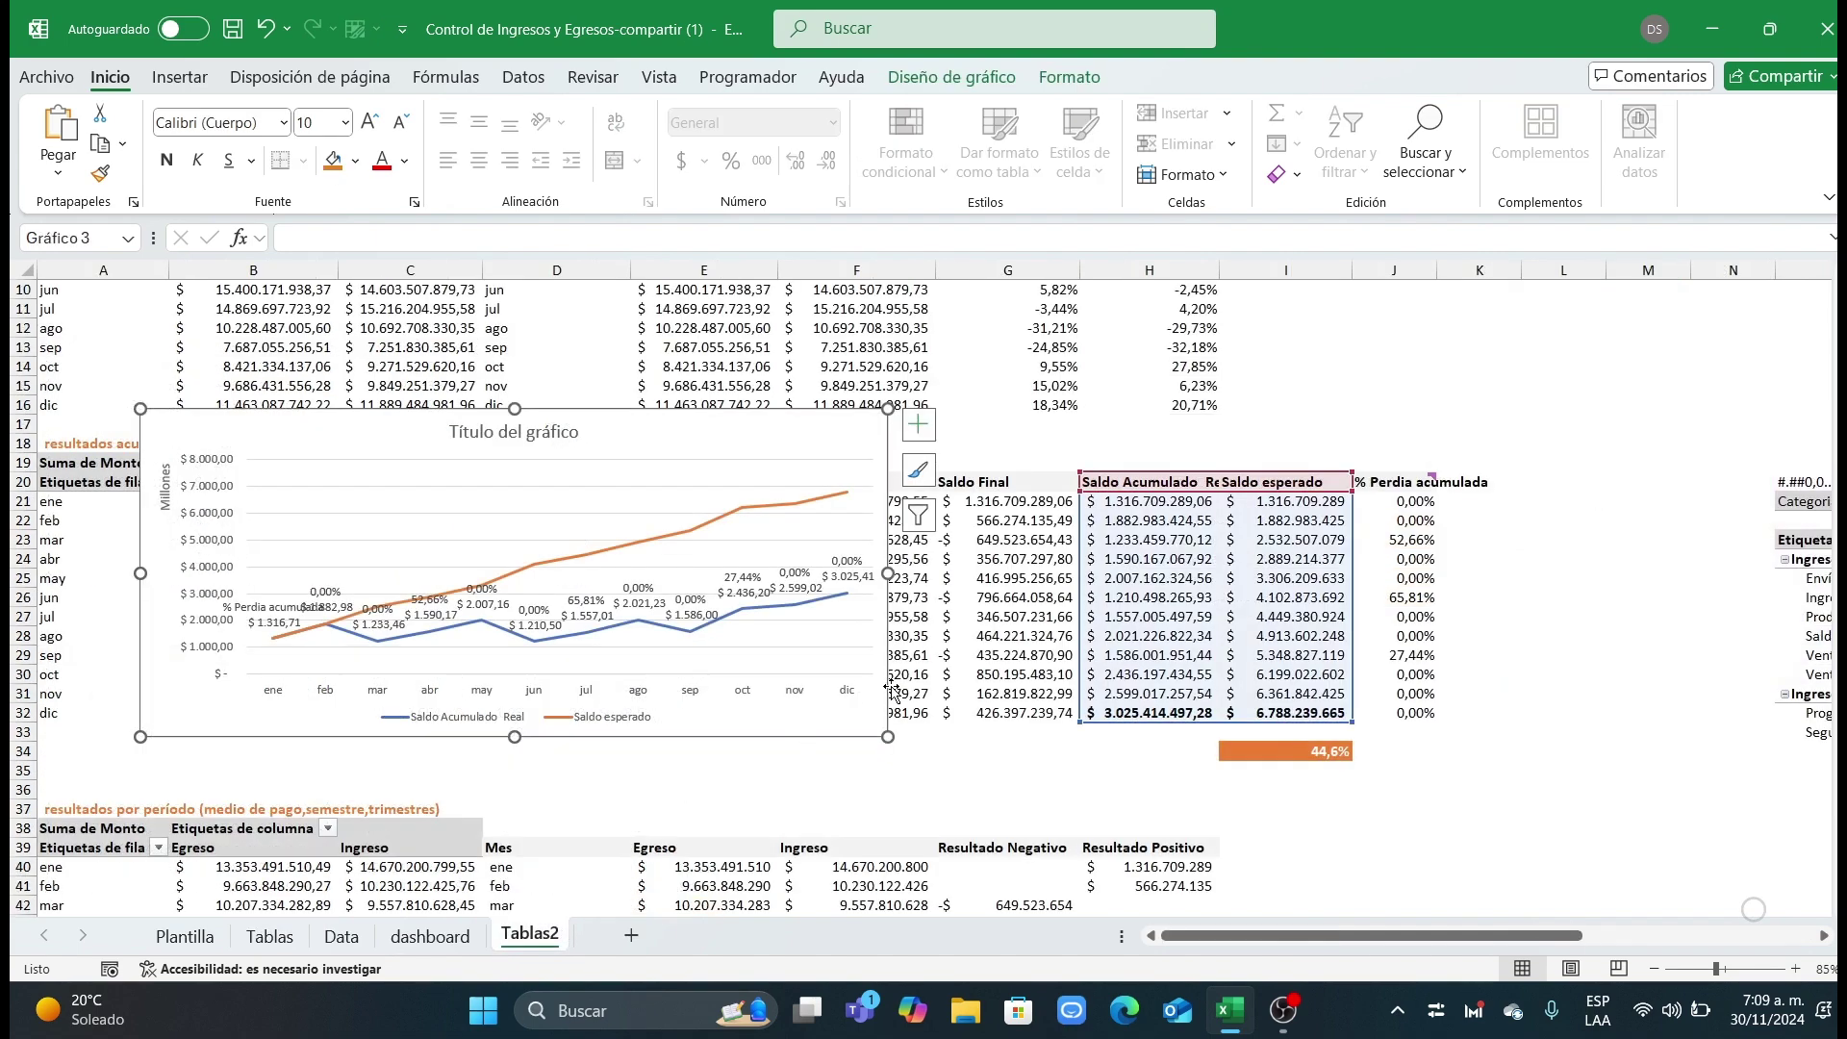
key(Delete)
scroll(827, 731, down, 4)
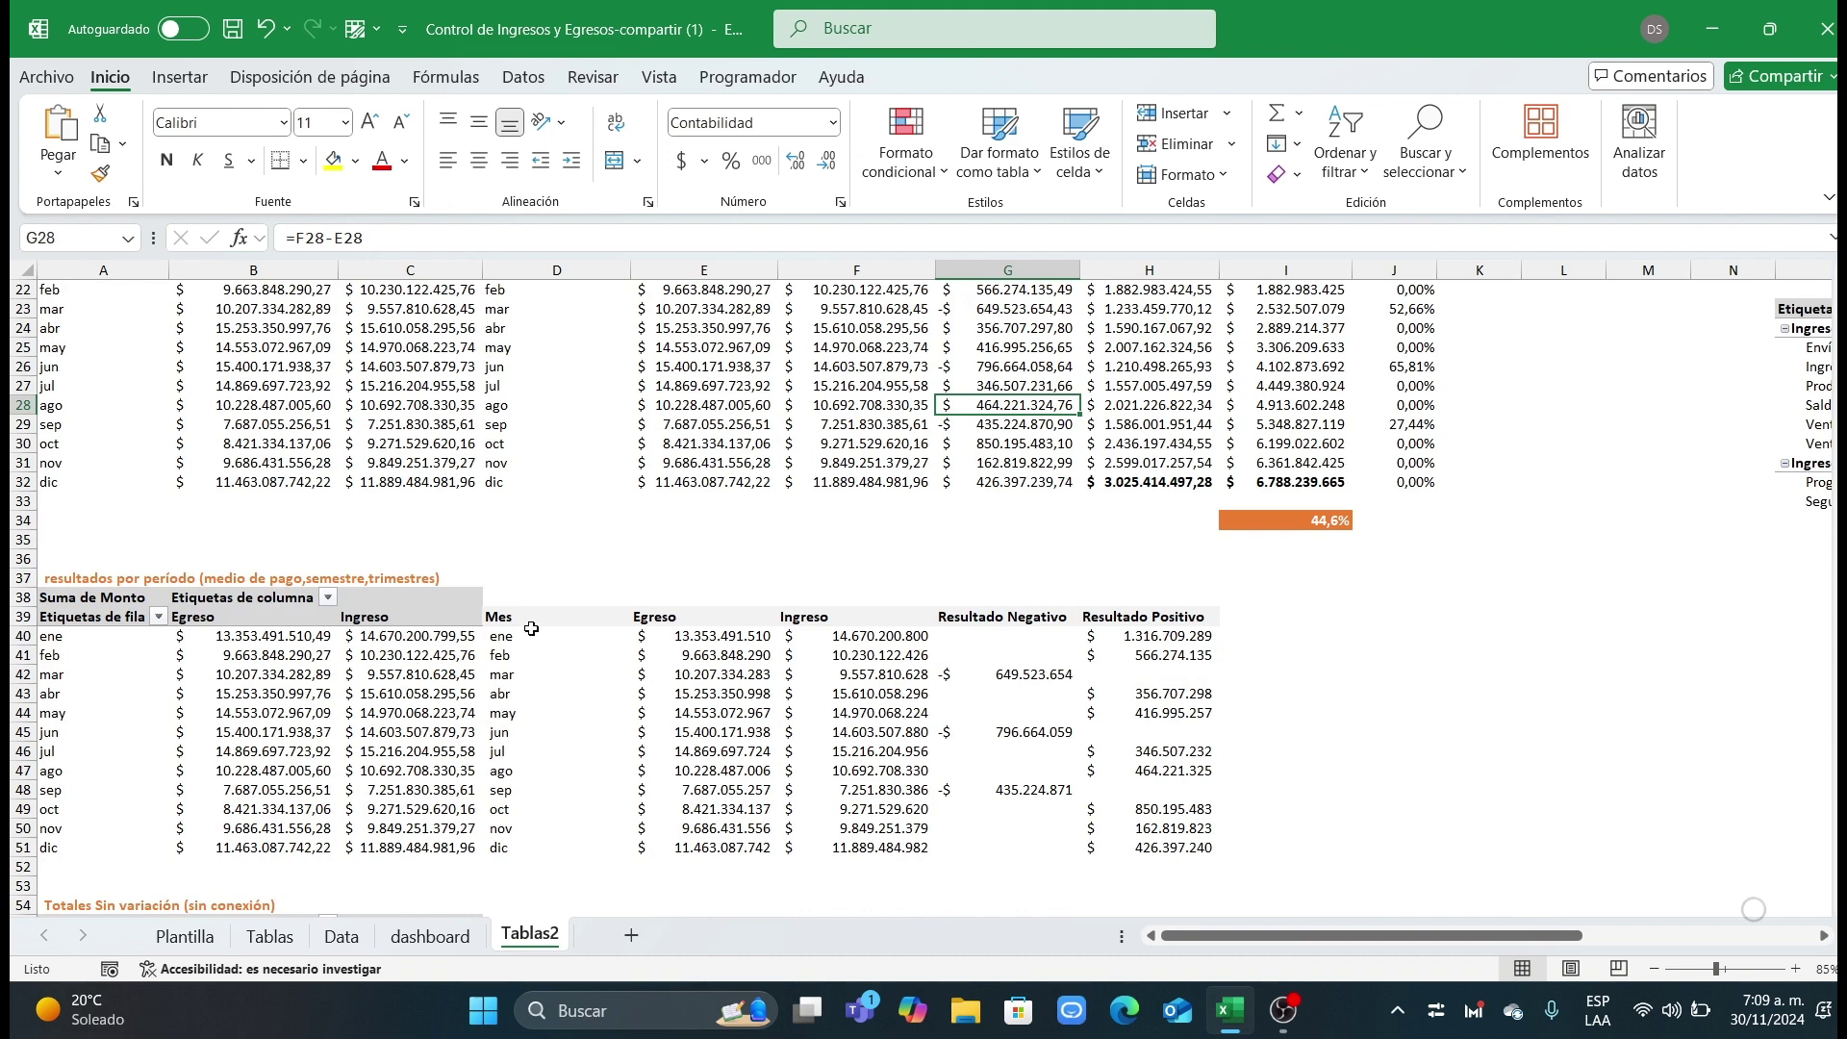
drag(526, 622, 544, 849)
drag(995, 623, 1001, 836)
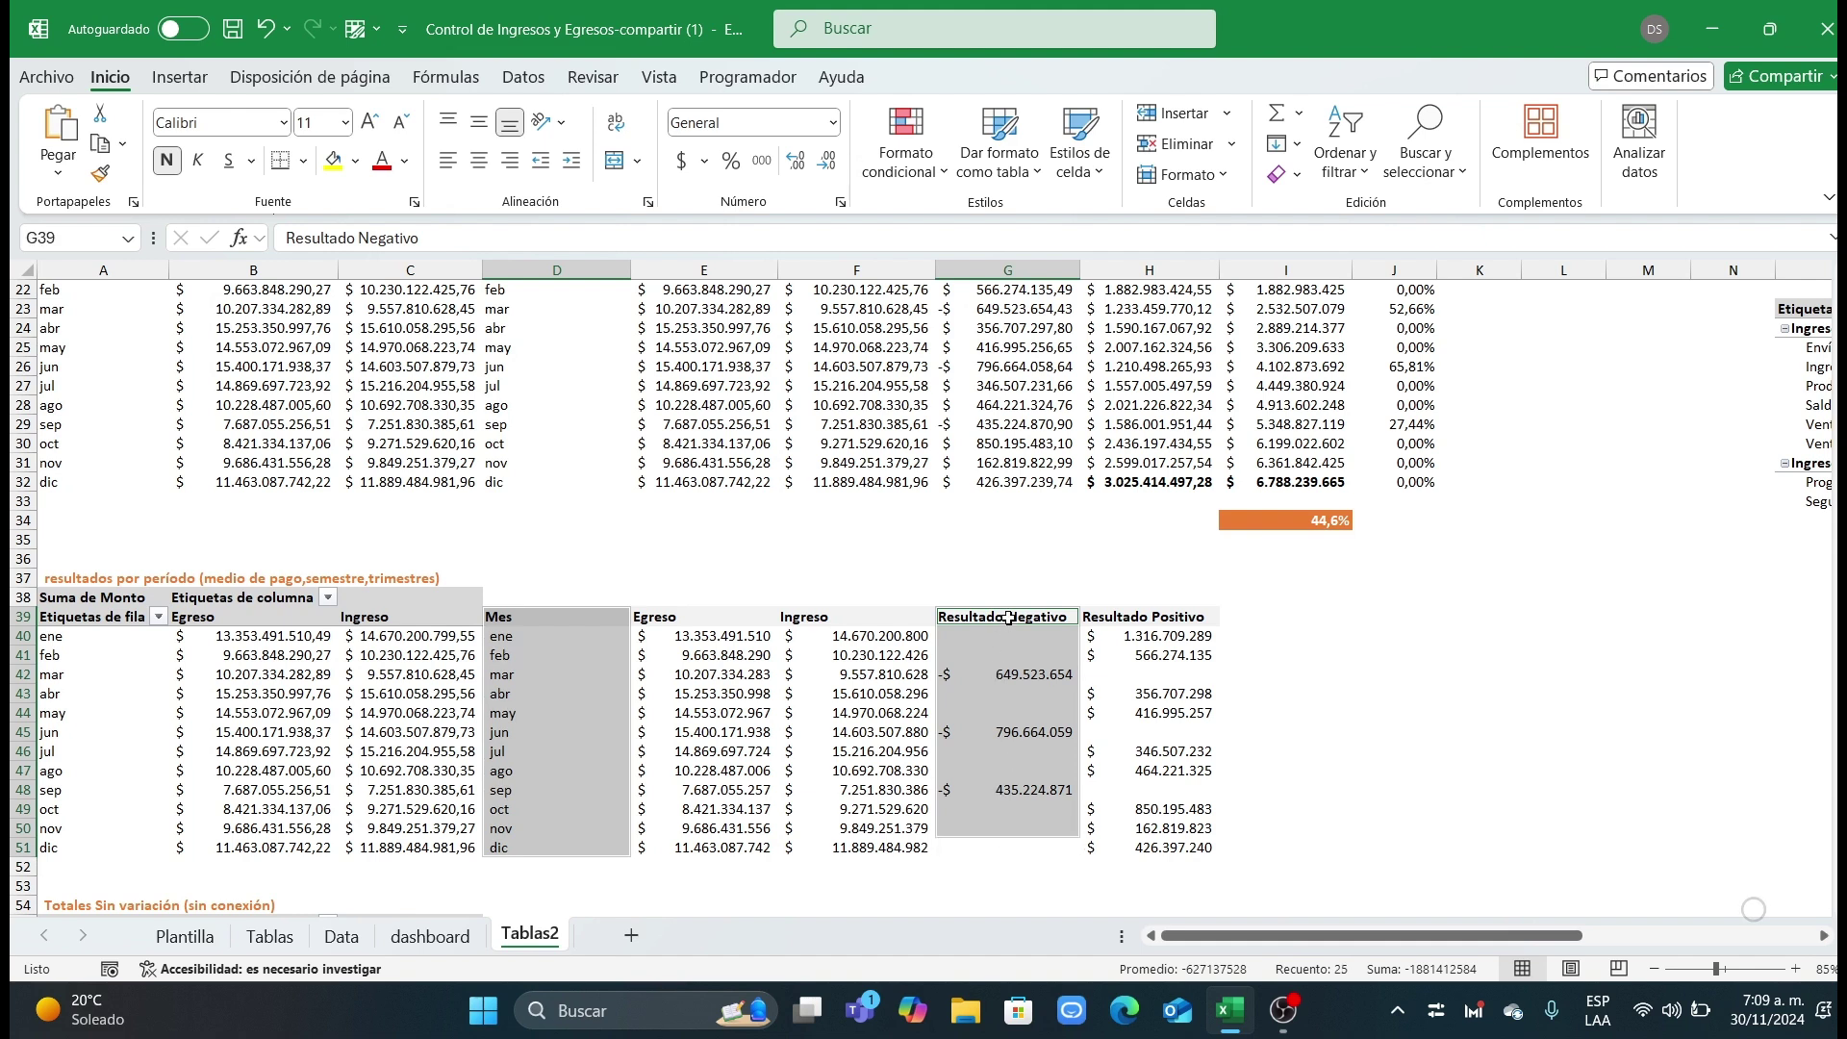
drag(1008, 618, 988, 844)
drag(1153, 612, 1155, 848)
click(181, 75)
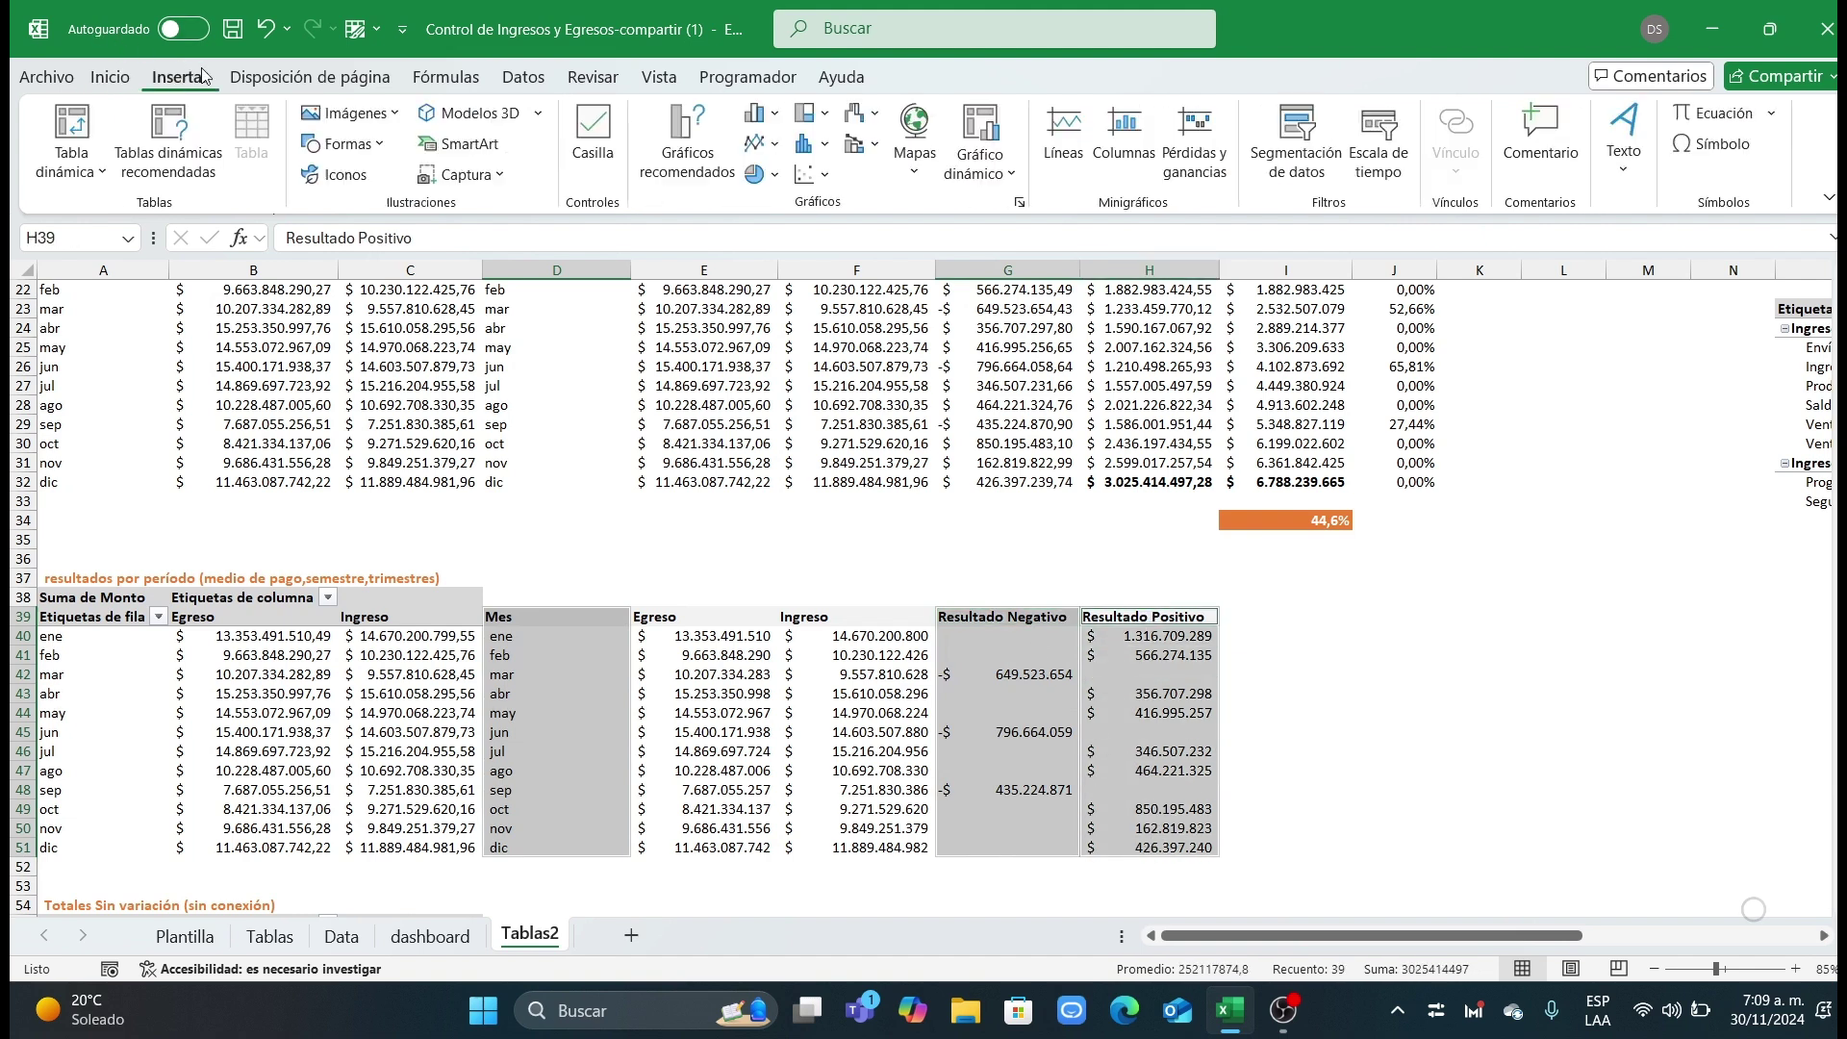
click(712, 158)
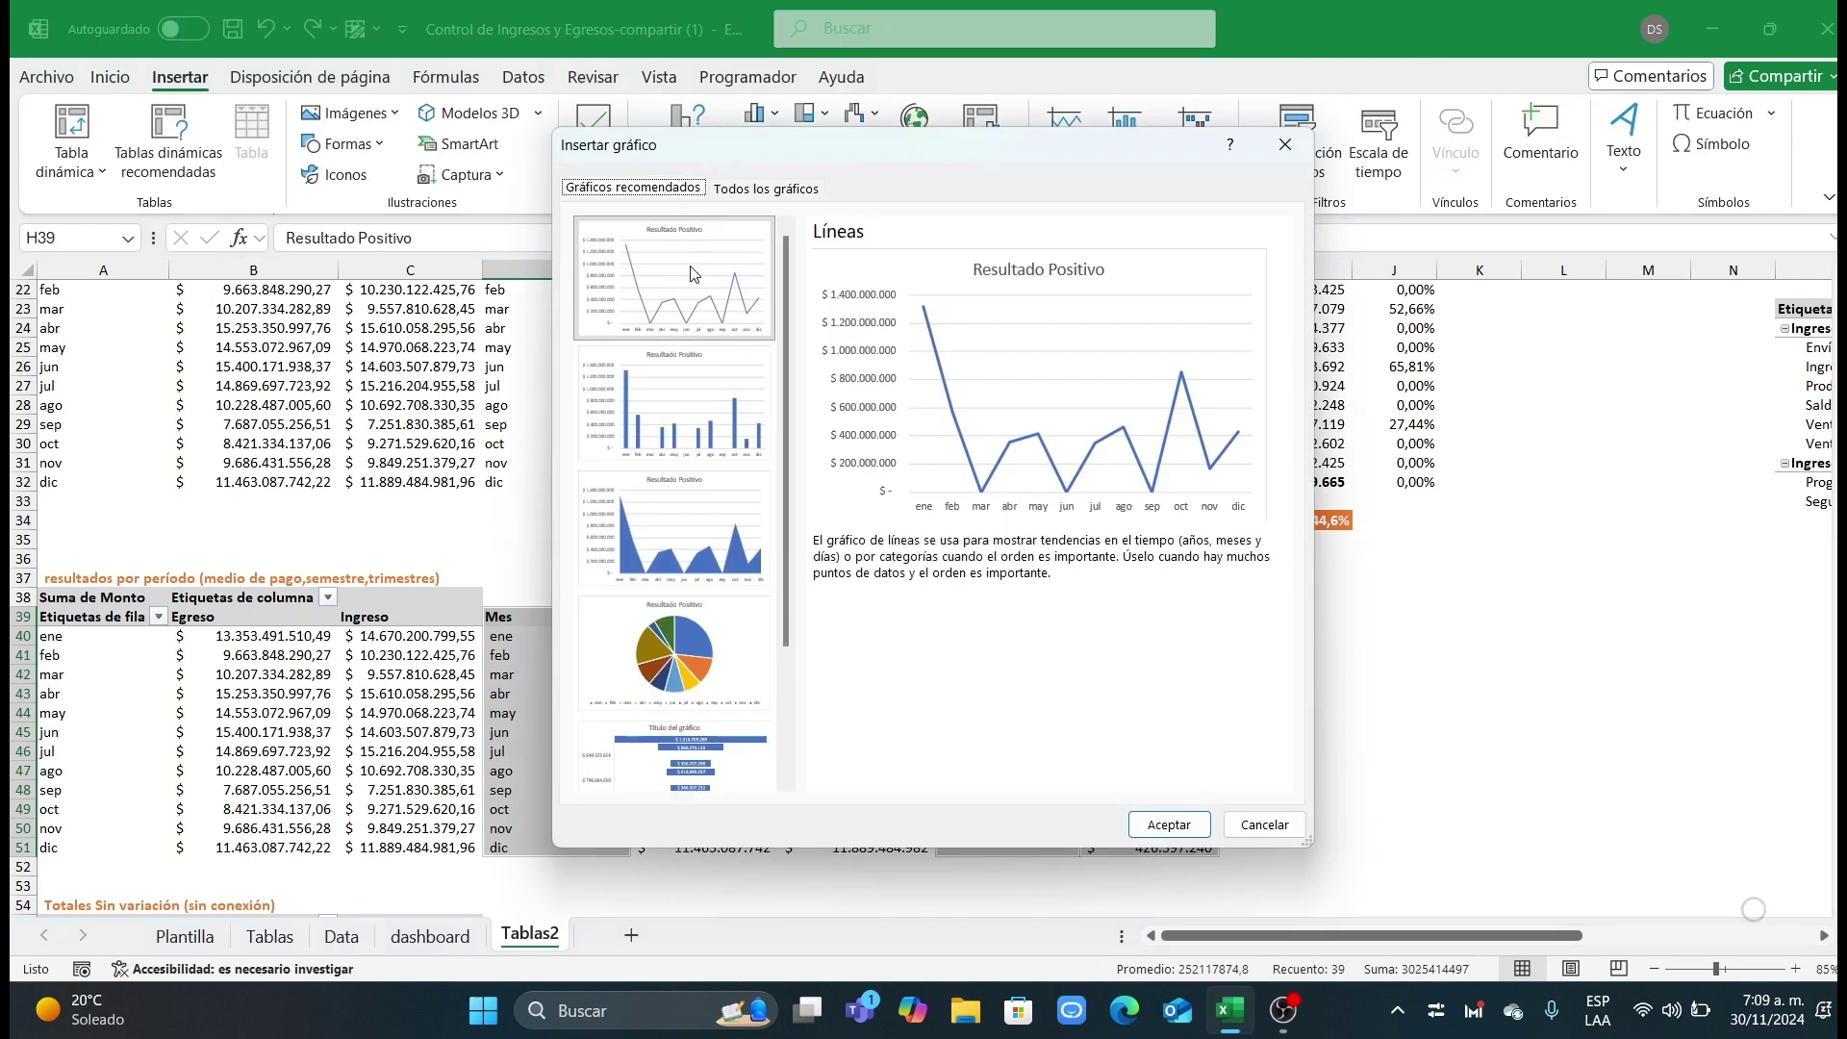
click(1296, 152)
click(1153, 731)
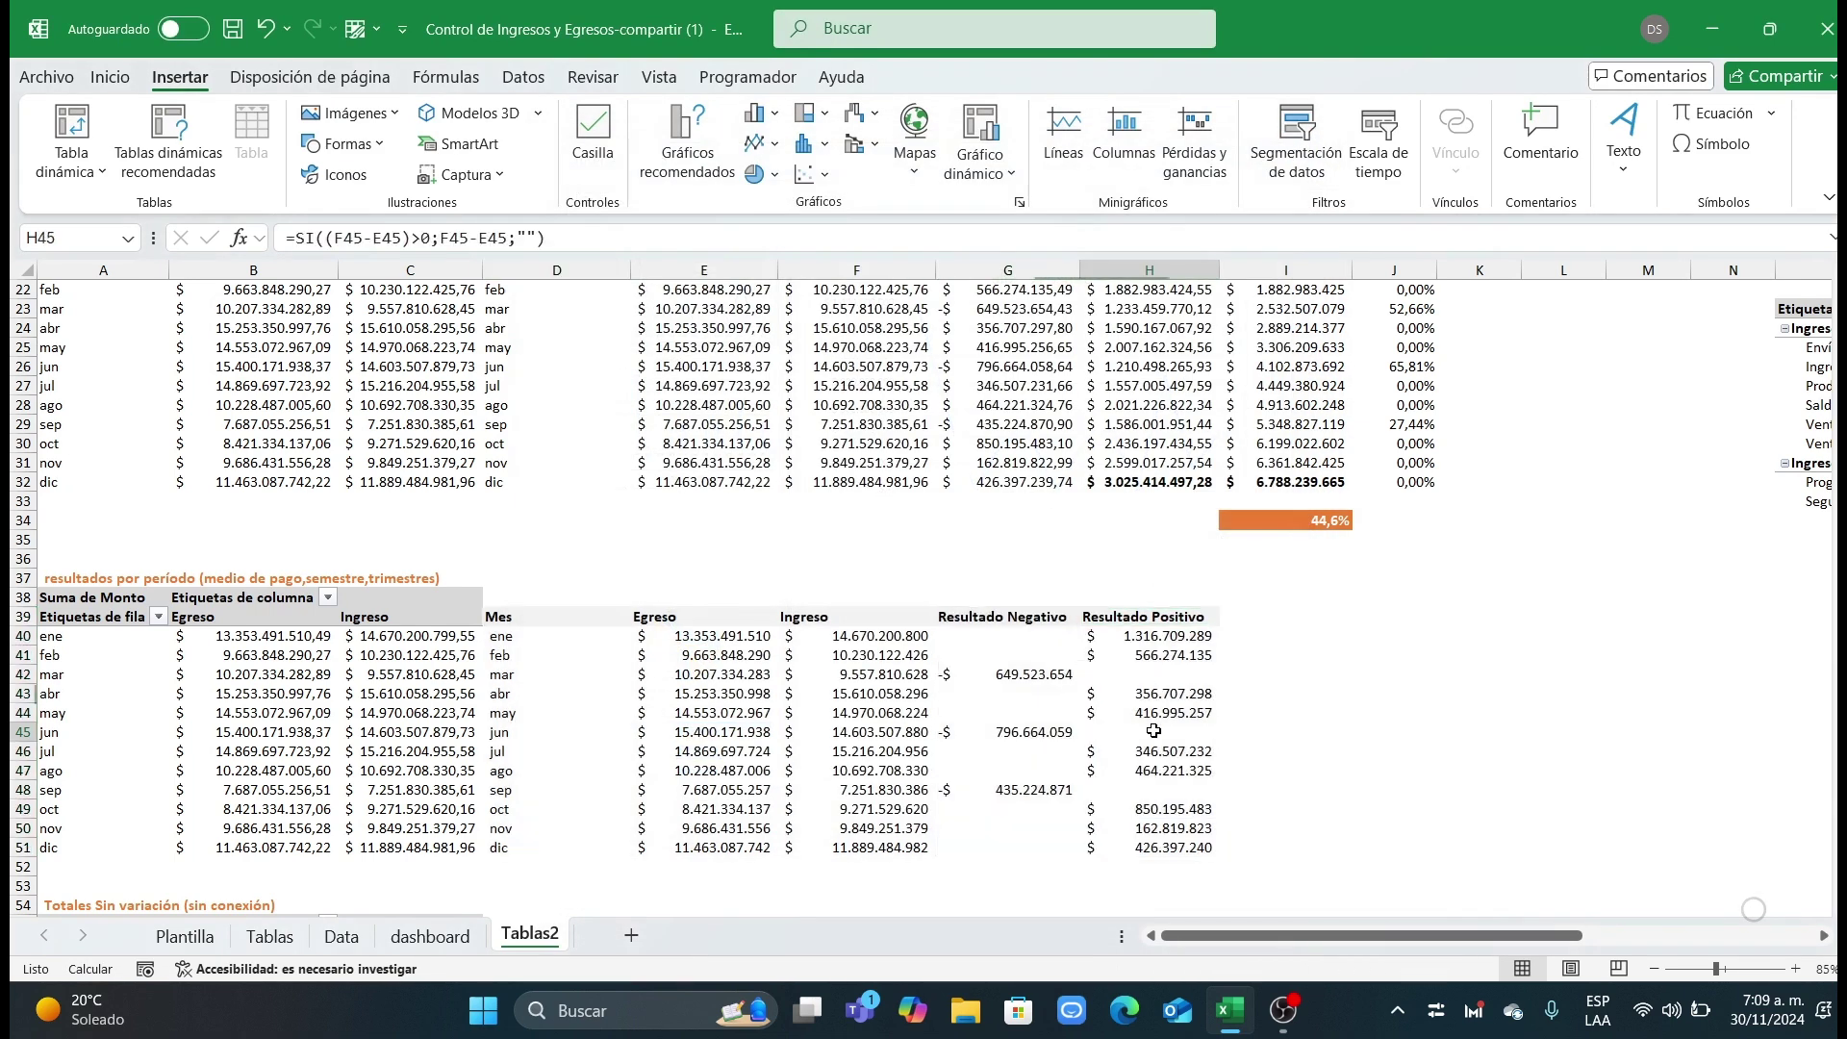
Step: Insert a clustered column chart of the Mes and Resultado Positivo columns, using rows 39 to 51 of Tablas2
drag(525, 623, 543, 847)
ctrl+drag(1150, 617, 1145, 847)
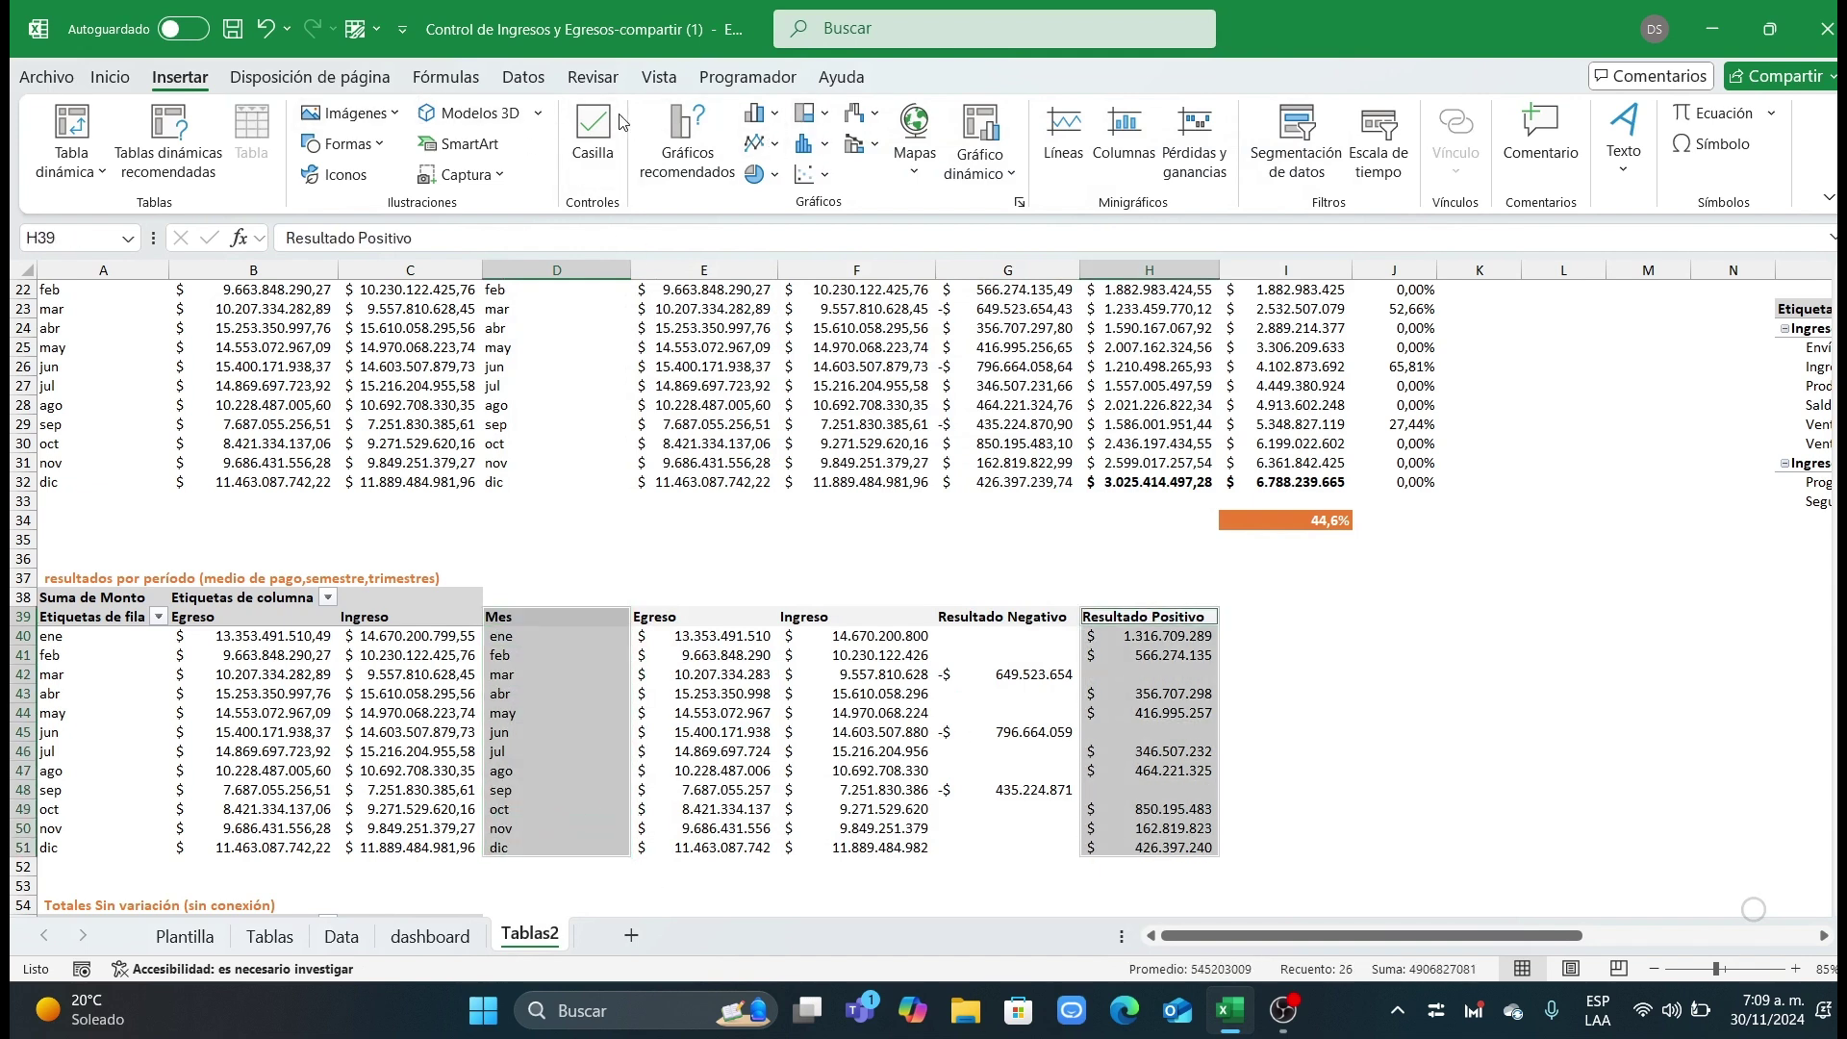
click(731, 156)
click(704, 414)
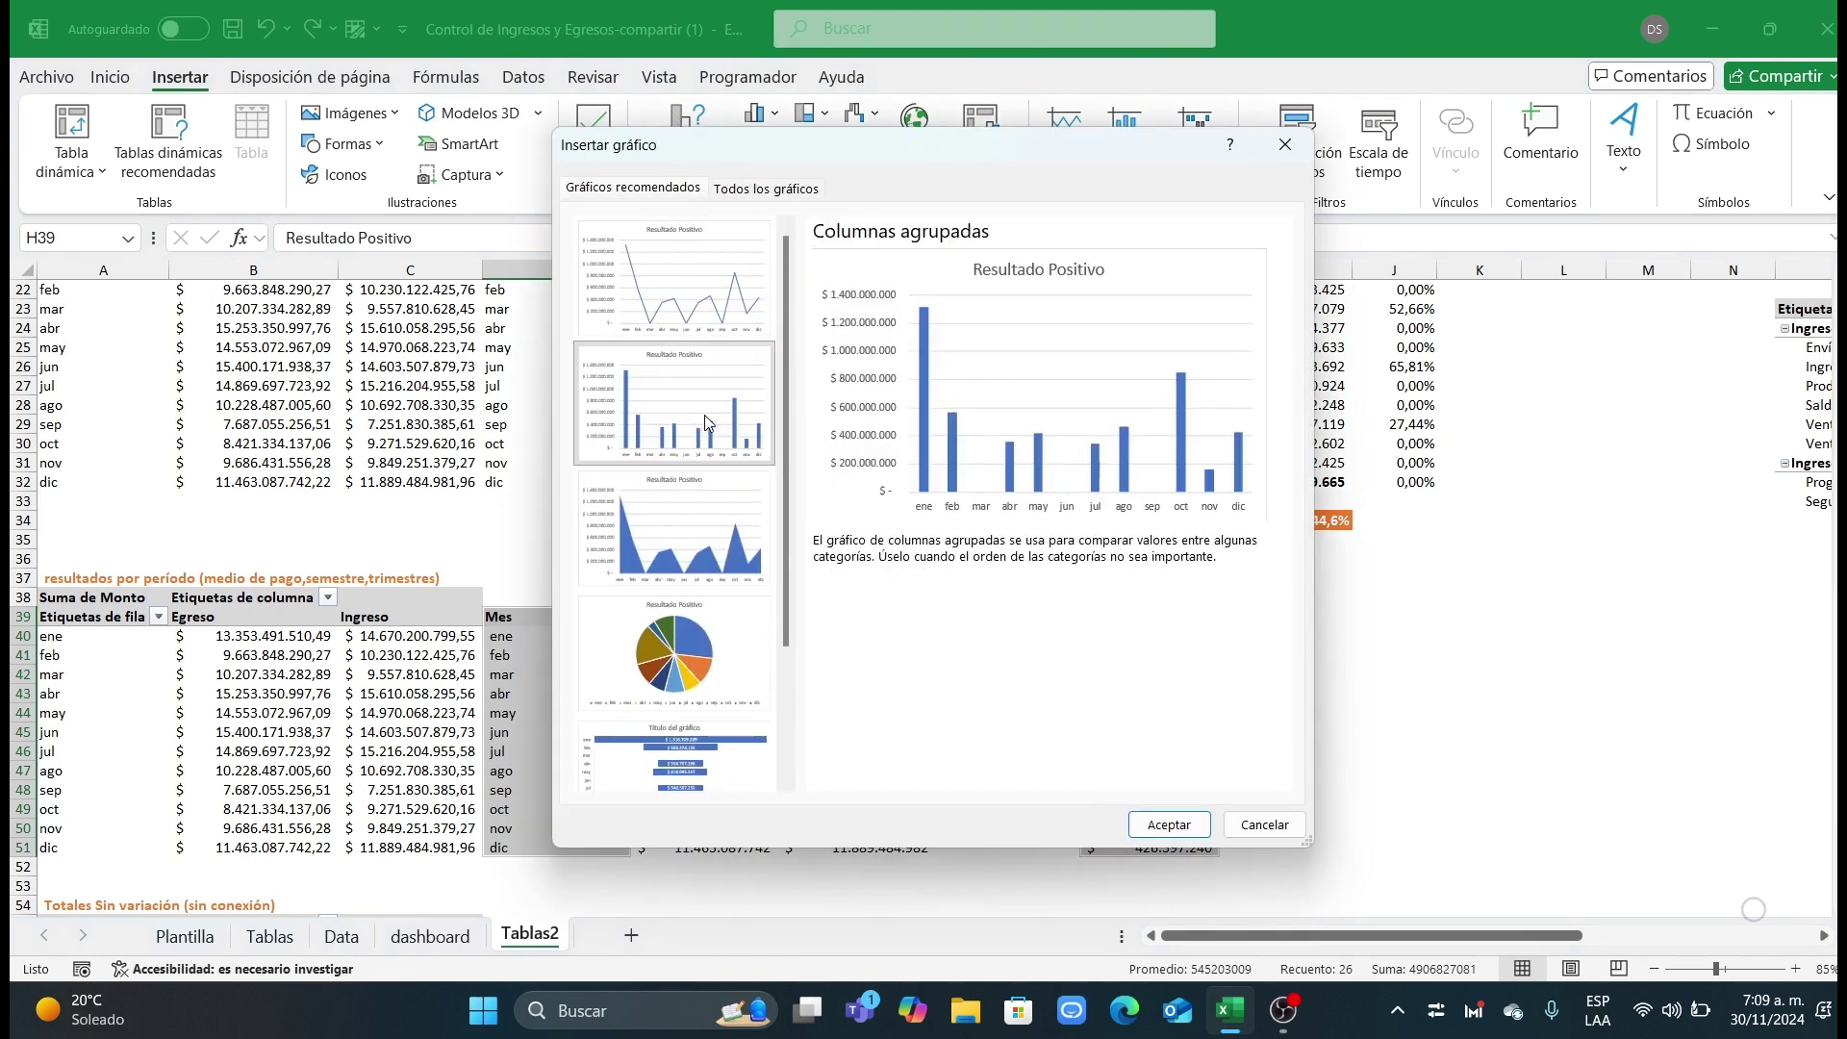
click(1168, 825)
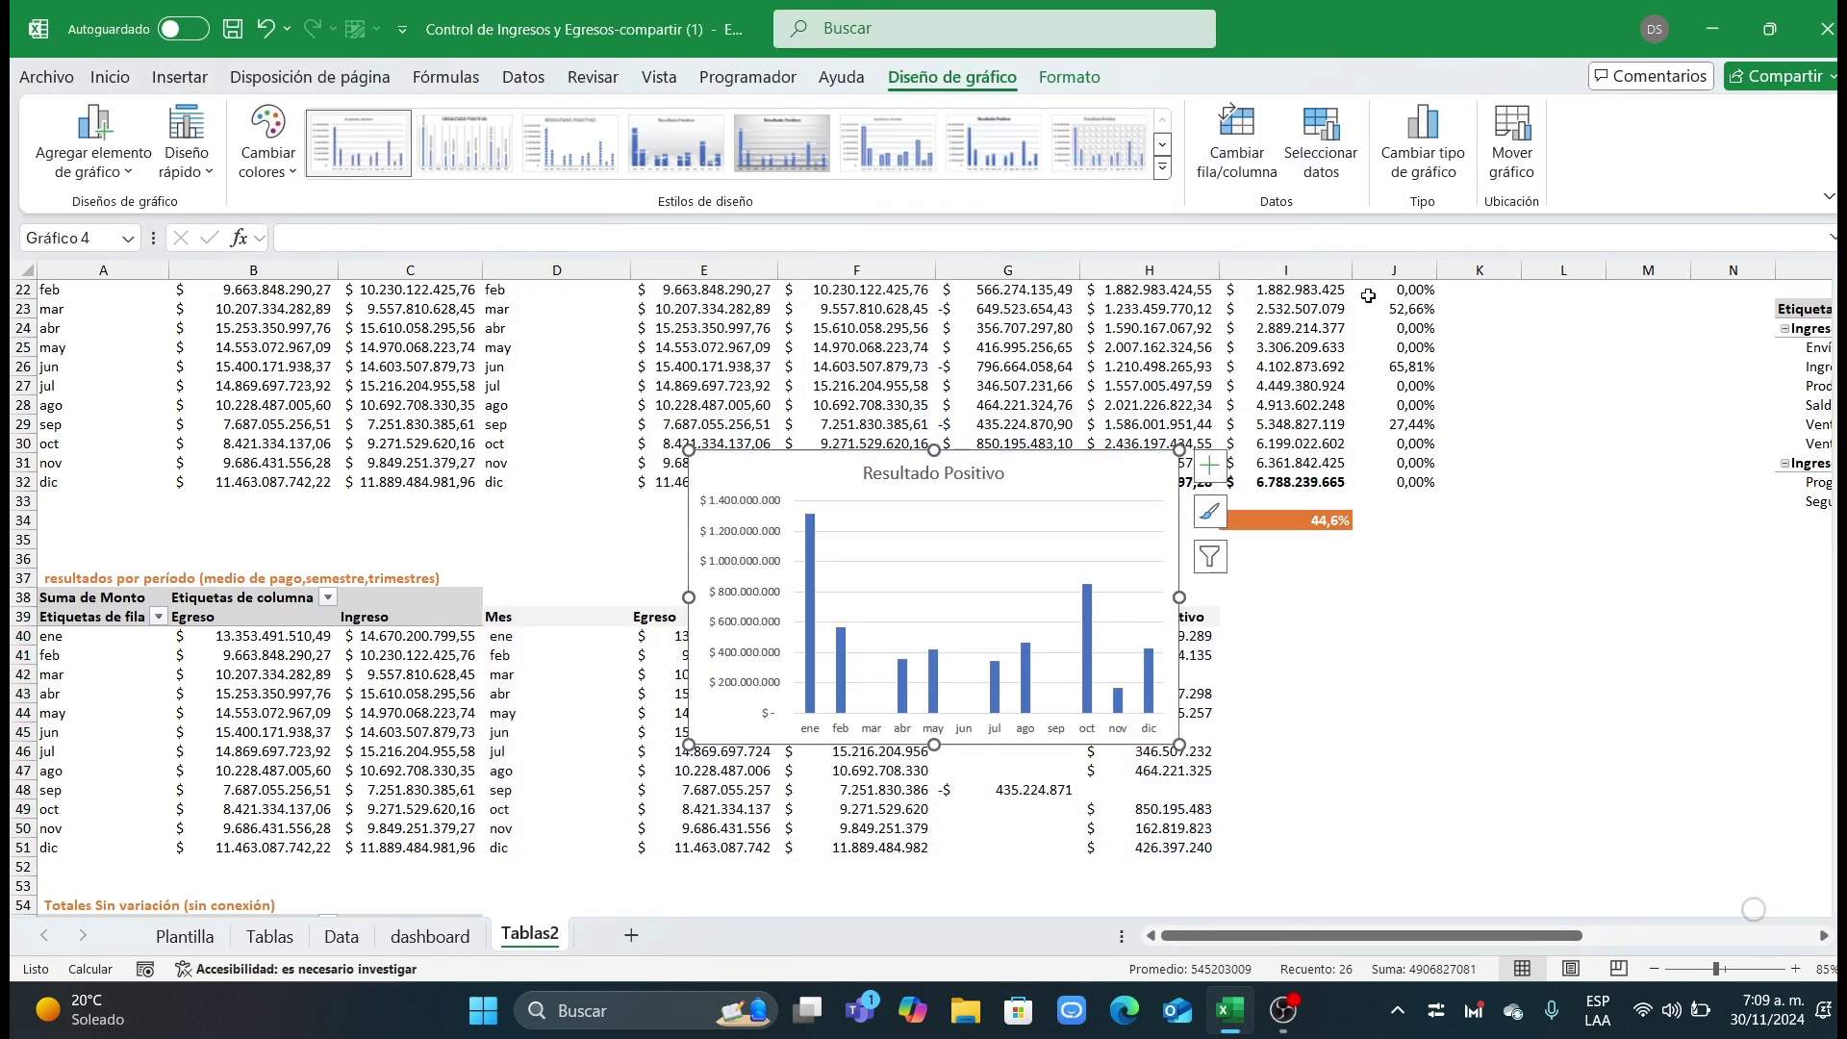
Step: Move the column chart off the Resultado Negativo column and add a series named Negativo with values from G39:G51
drag(1046, 465, 1503, 431)
click(1322, 138)
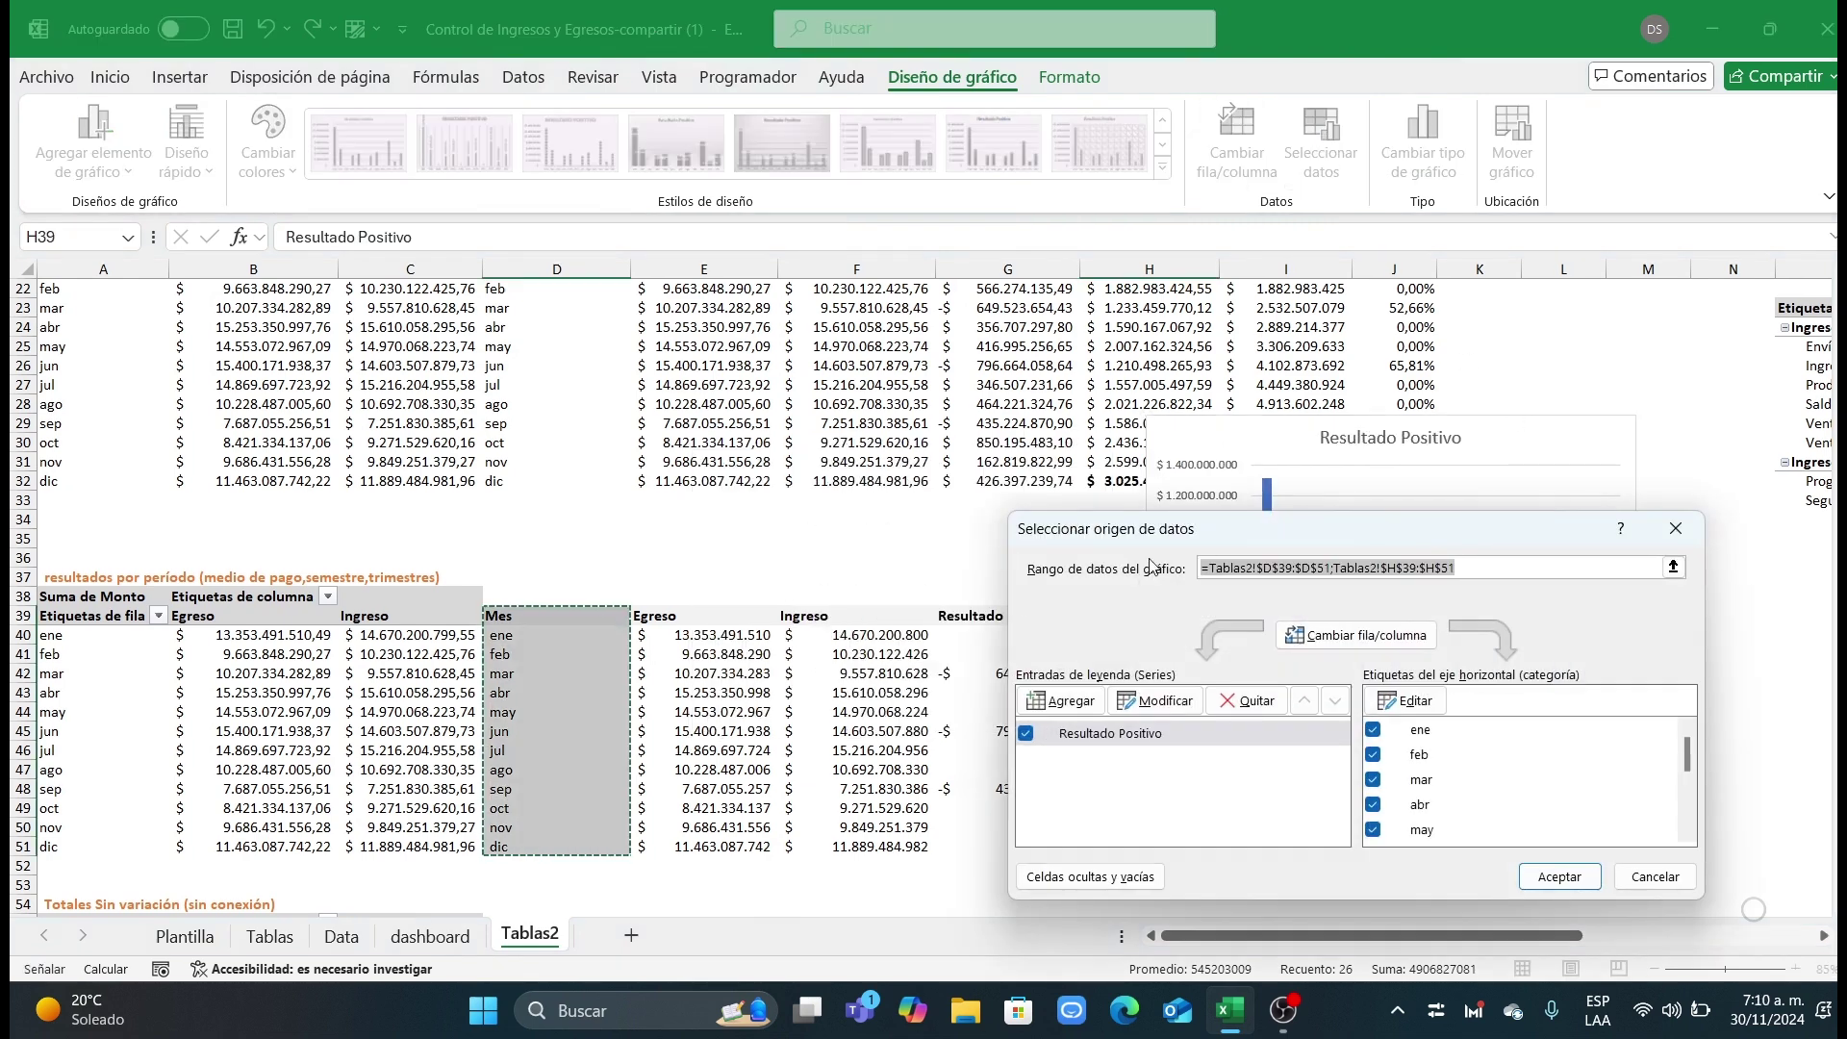
click(1092, 705)
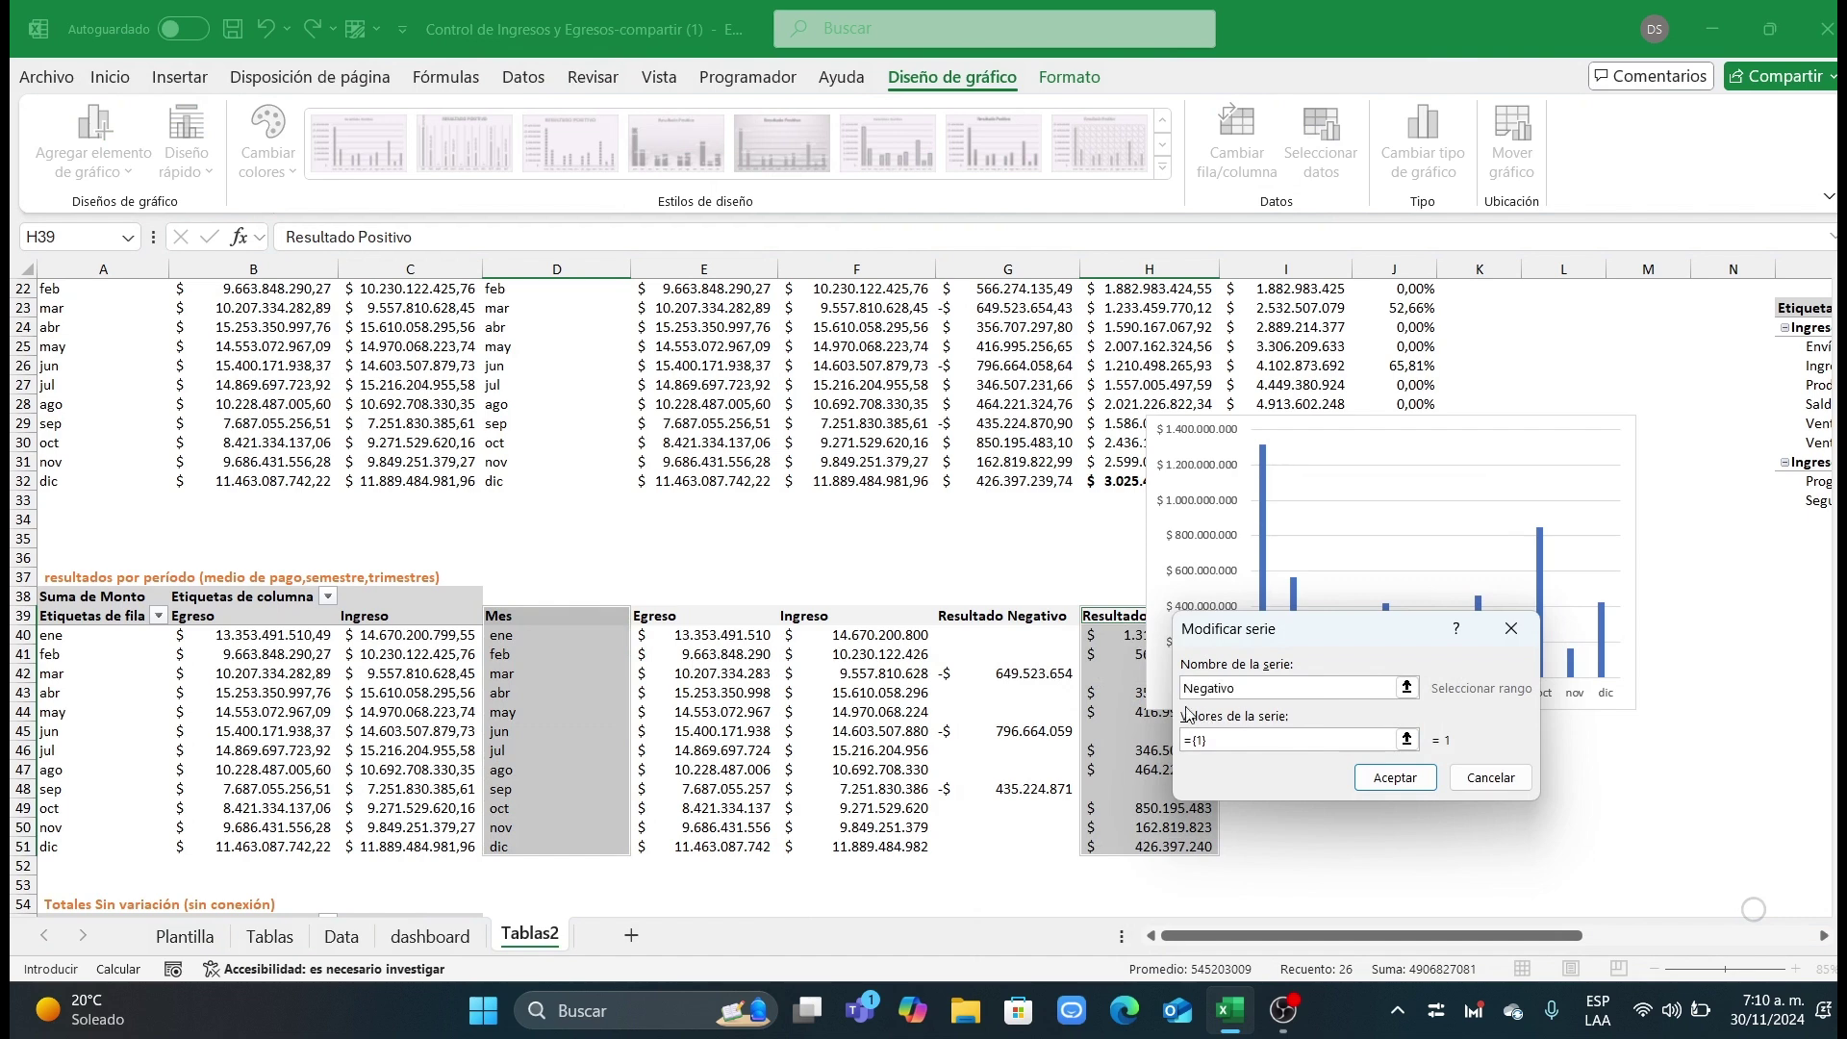
click(1263, 736)
key(BackSpace)
key(BackSpace)
drag(1042, 616, 1022, 849)
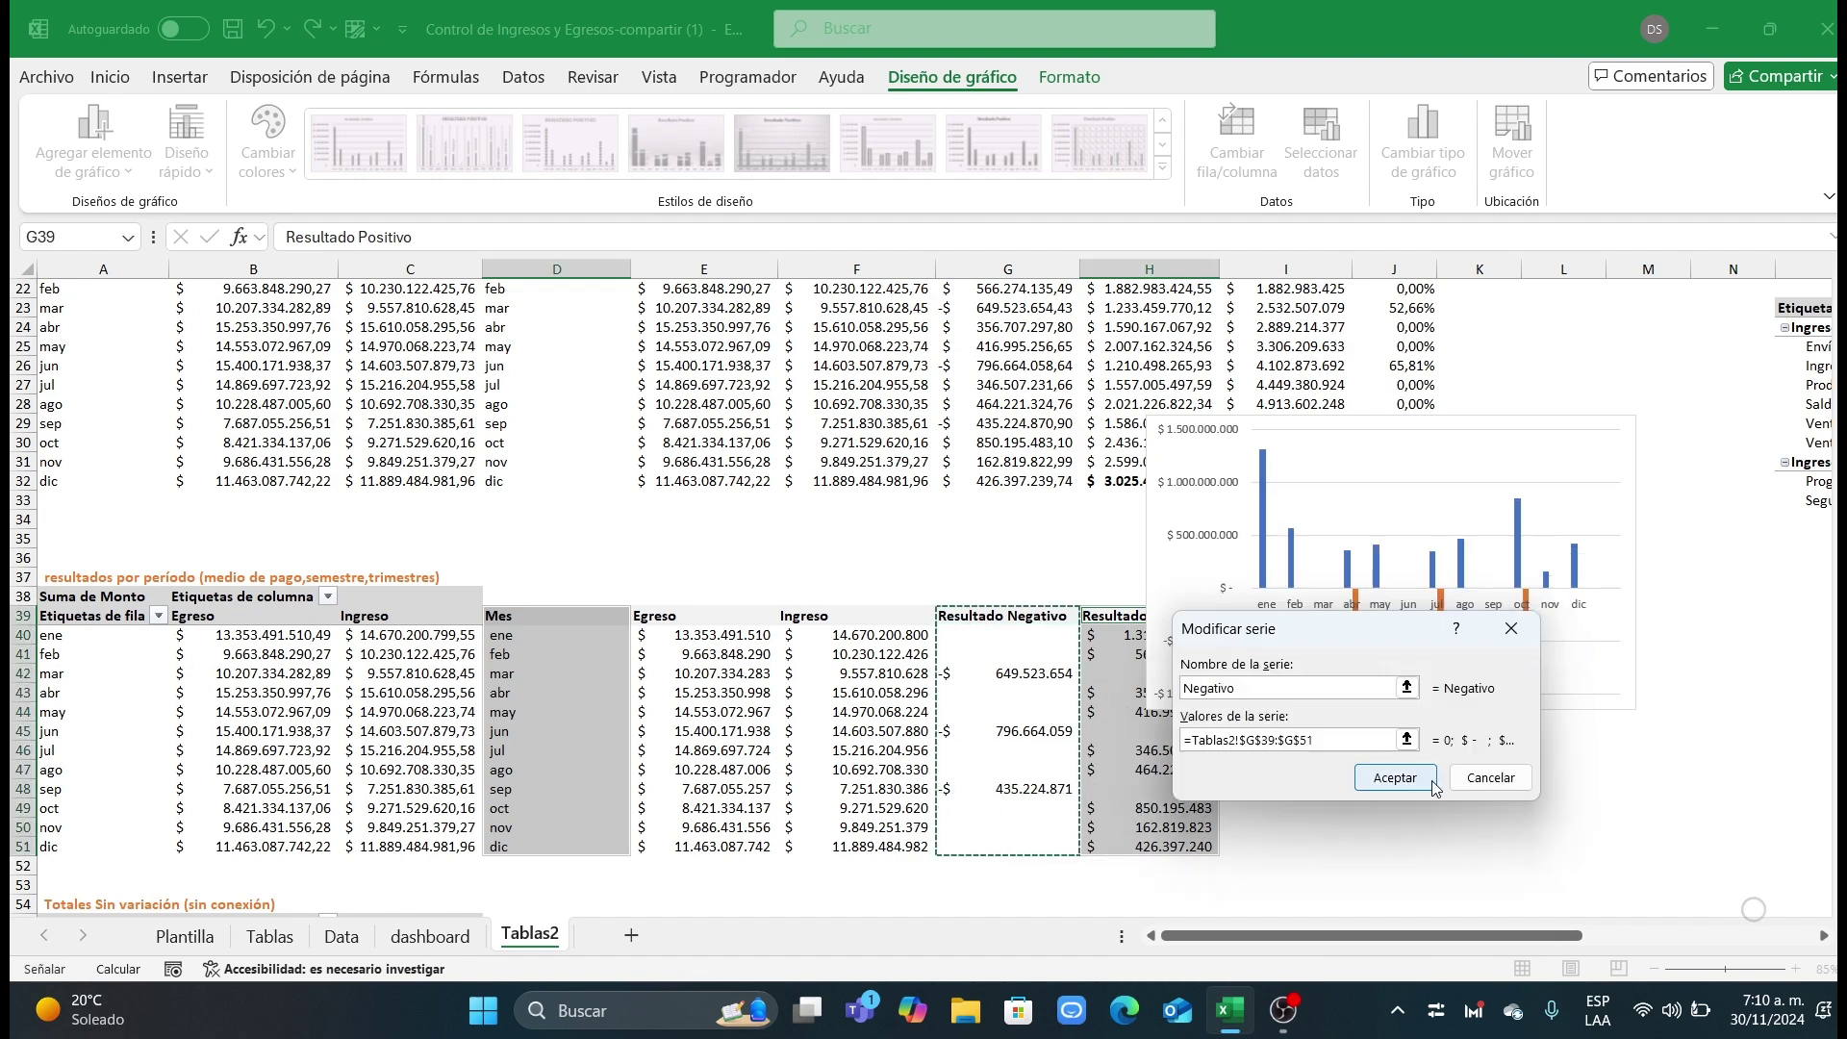
click(1395, 777)
click(1546, 878)
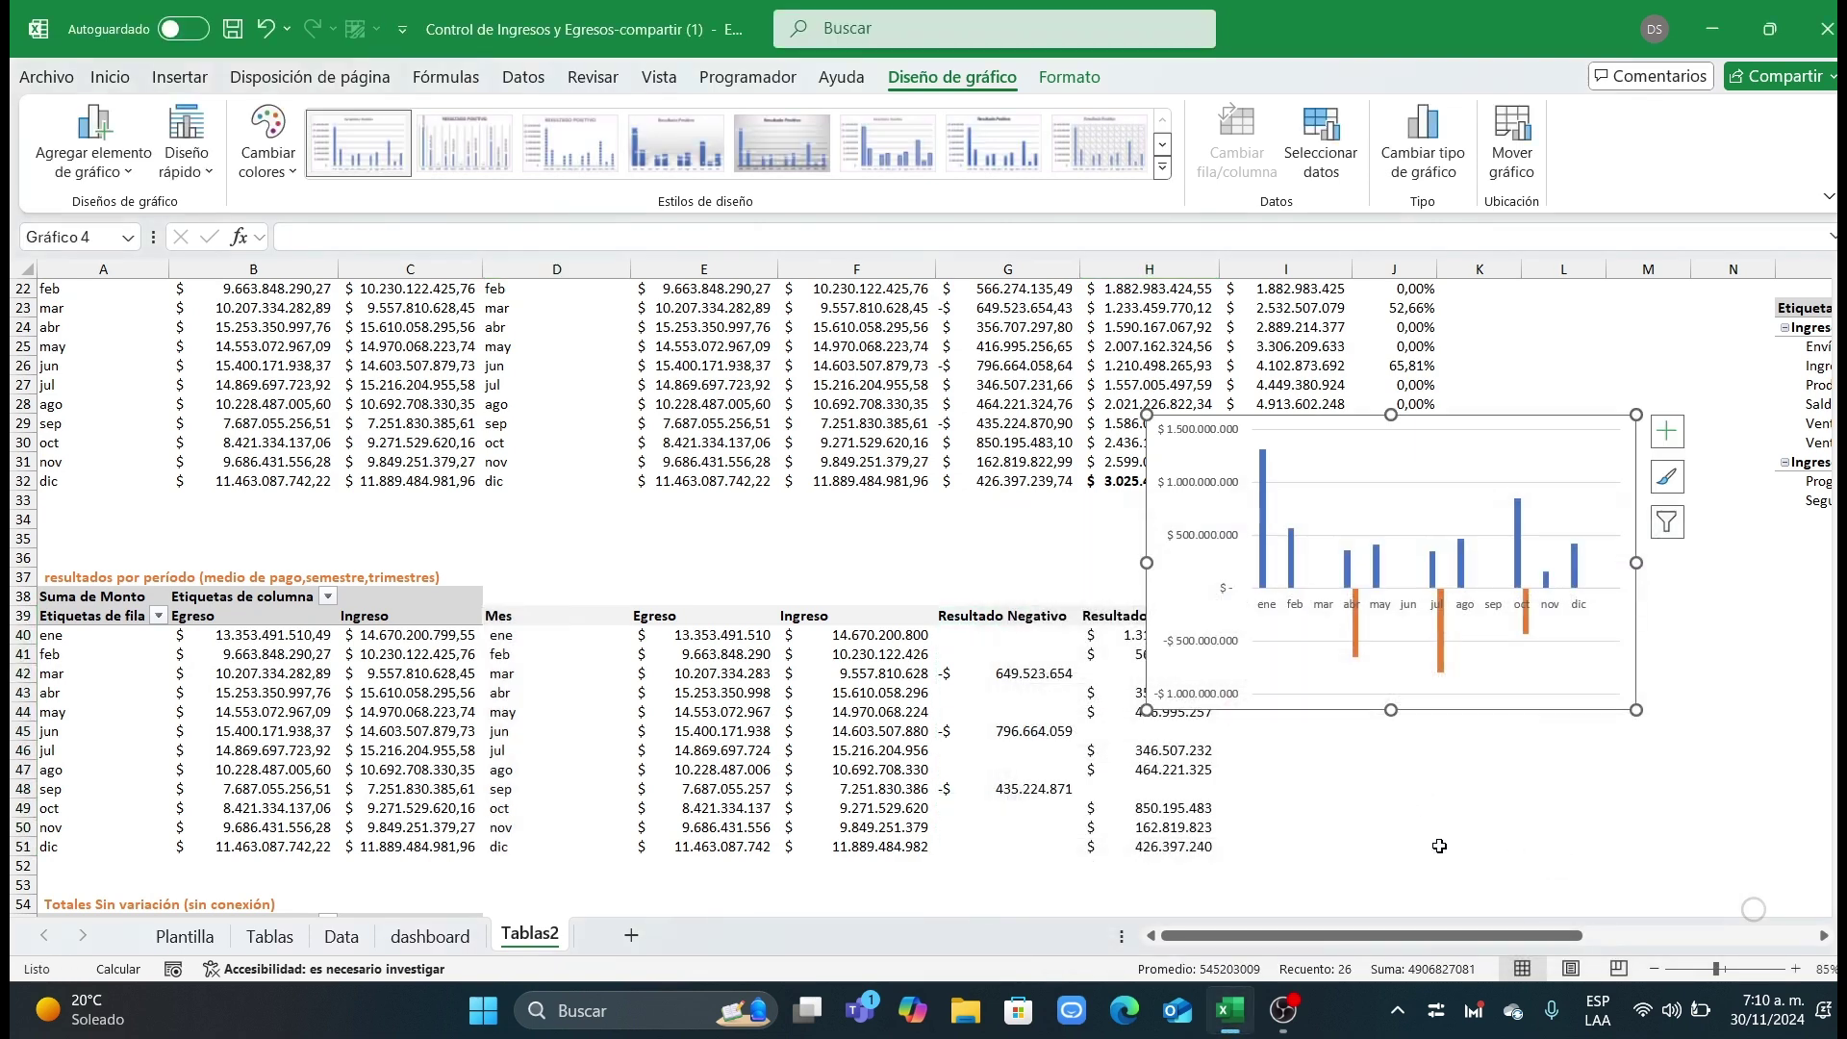
Step: Move the positive and negative results column chart back over the tables and set its vertical axis display units to Millones
drag(1470, 425, 1129, 406)
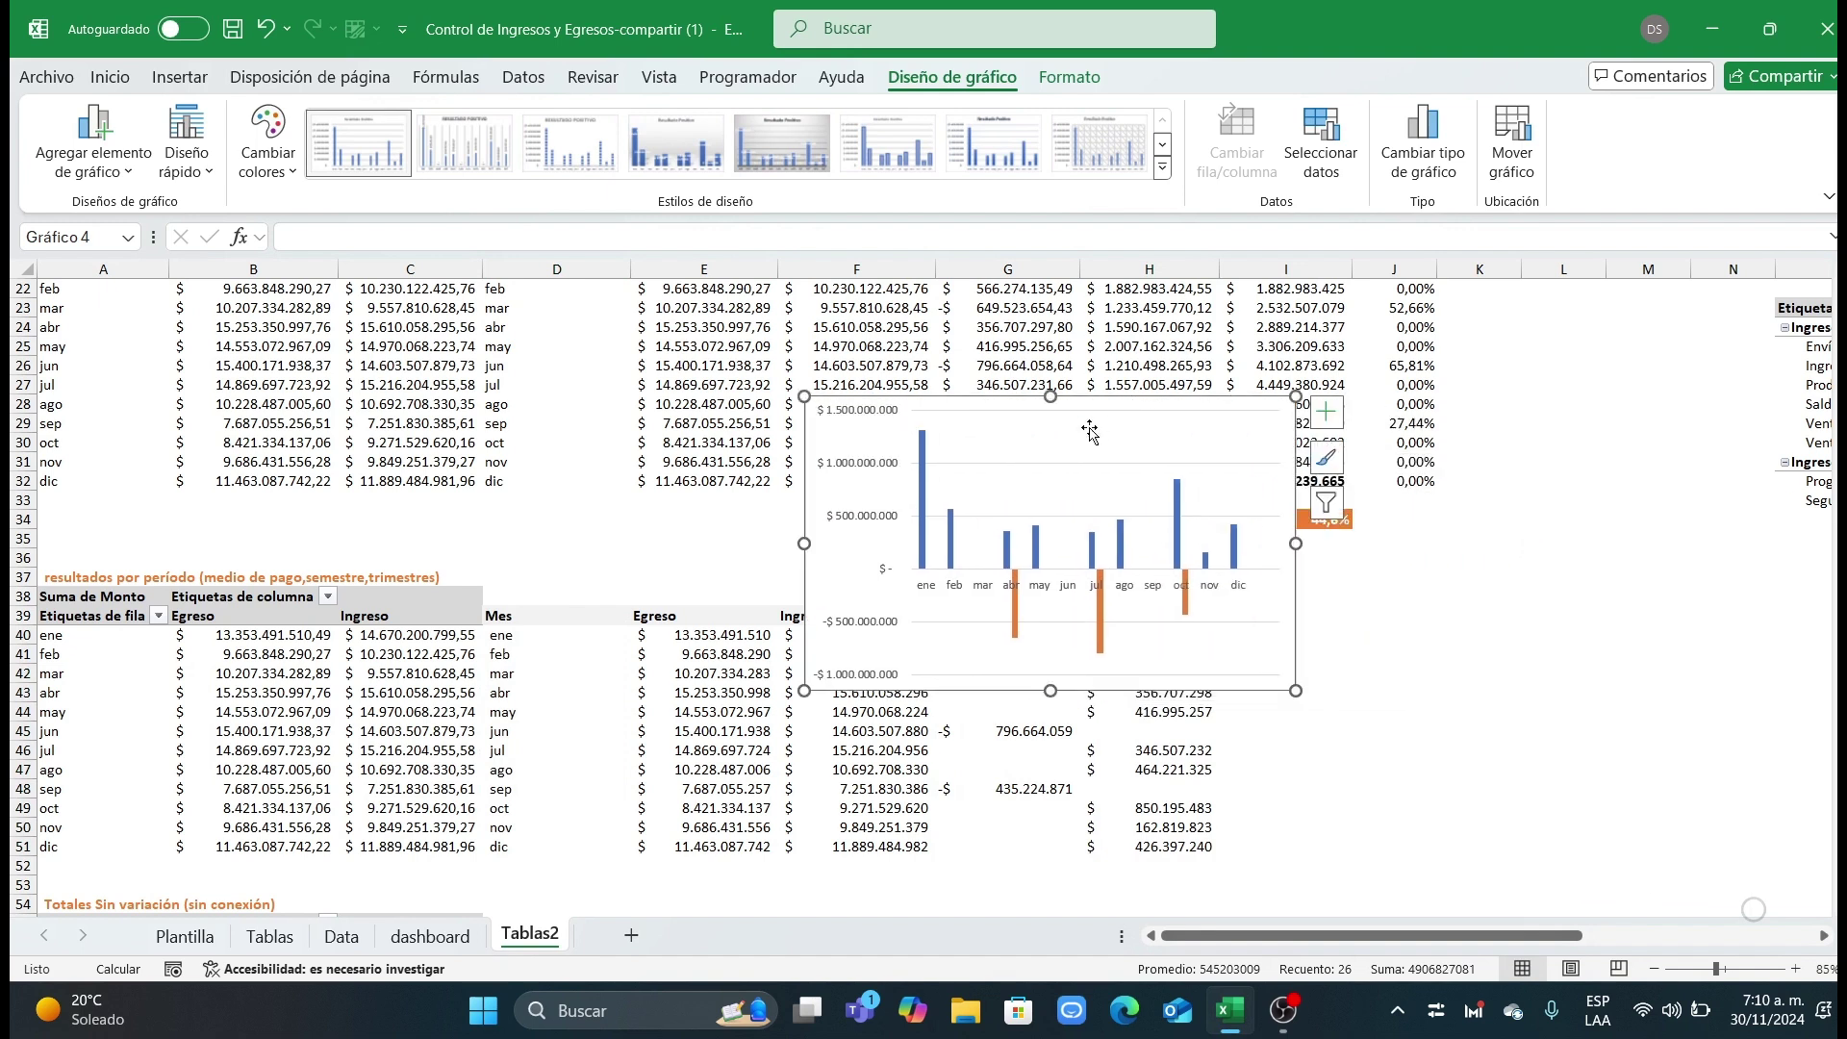
click(866, 471)
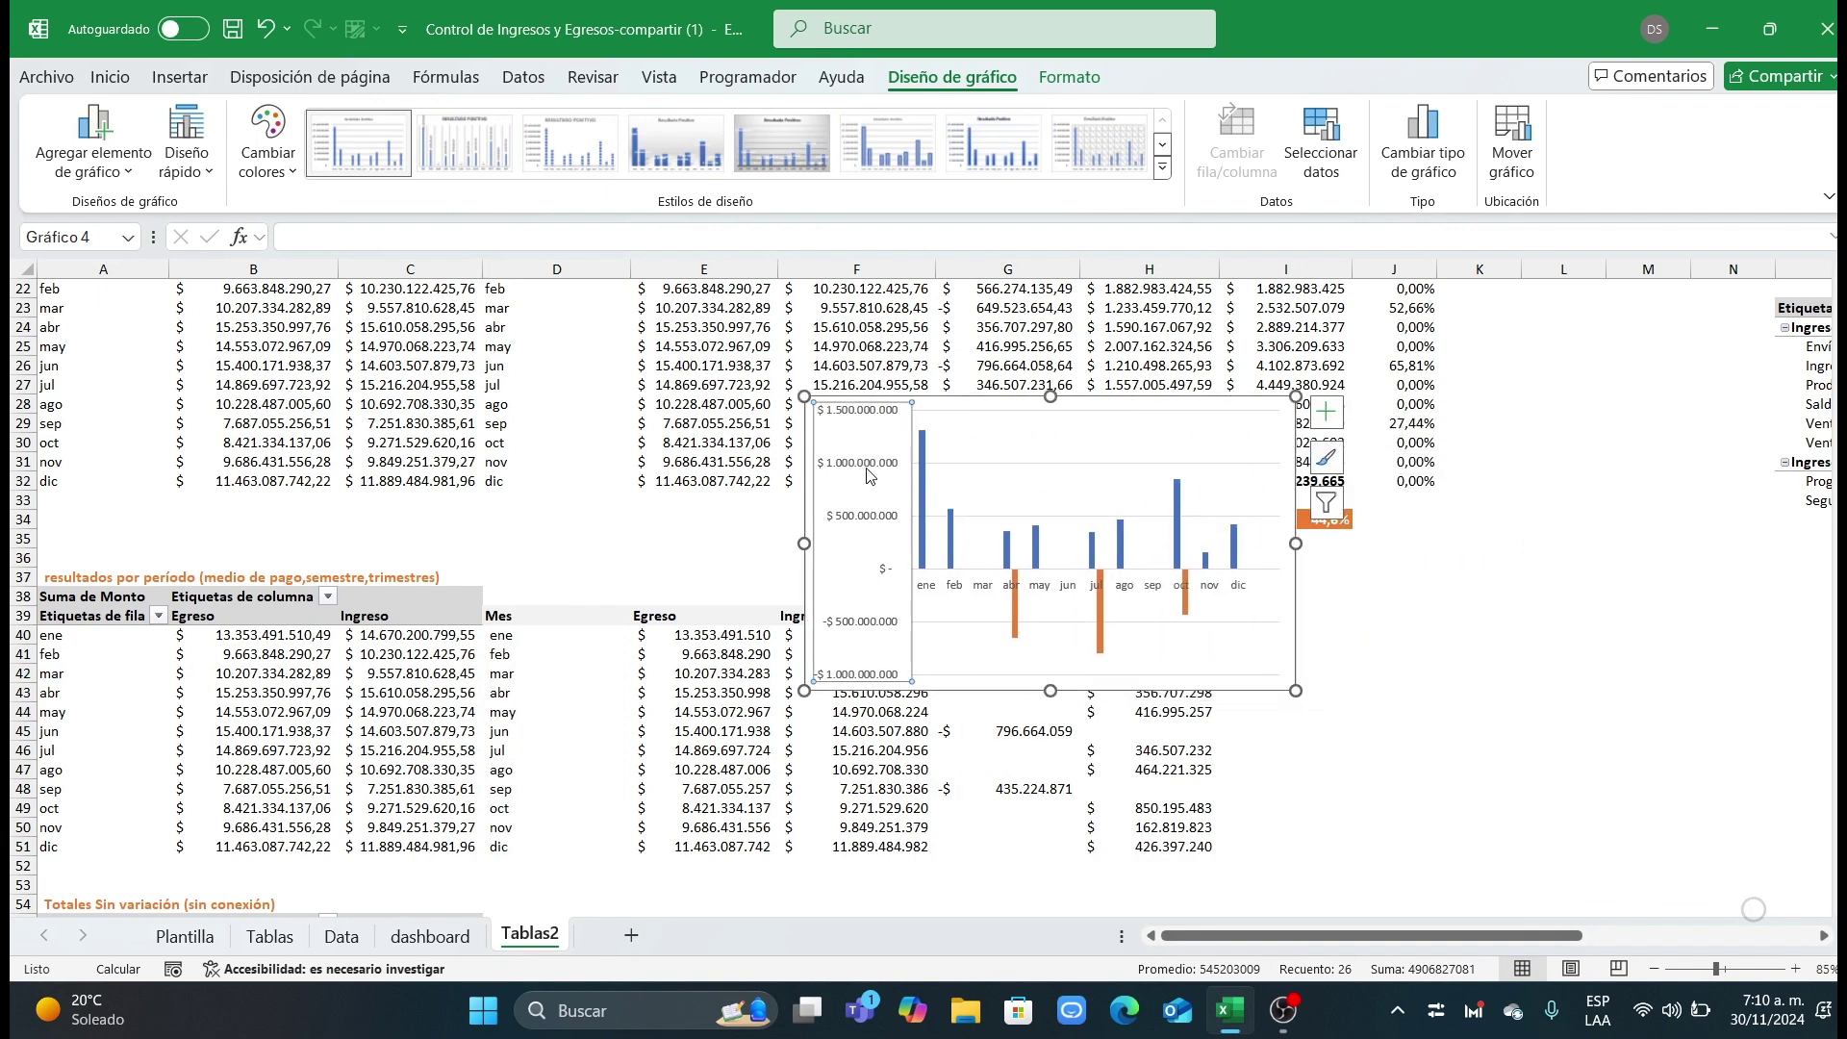
double_click(869, 474)
click(1809, 722)
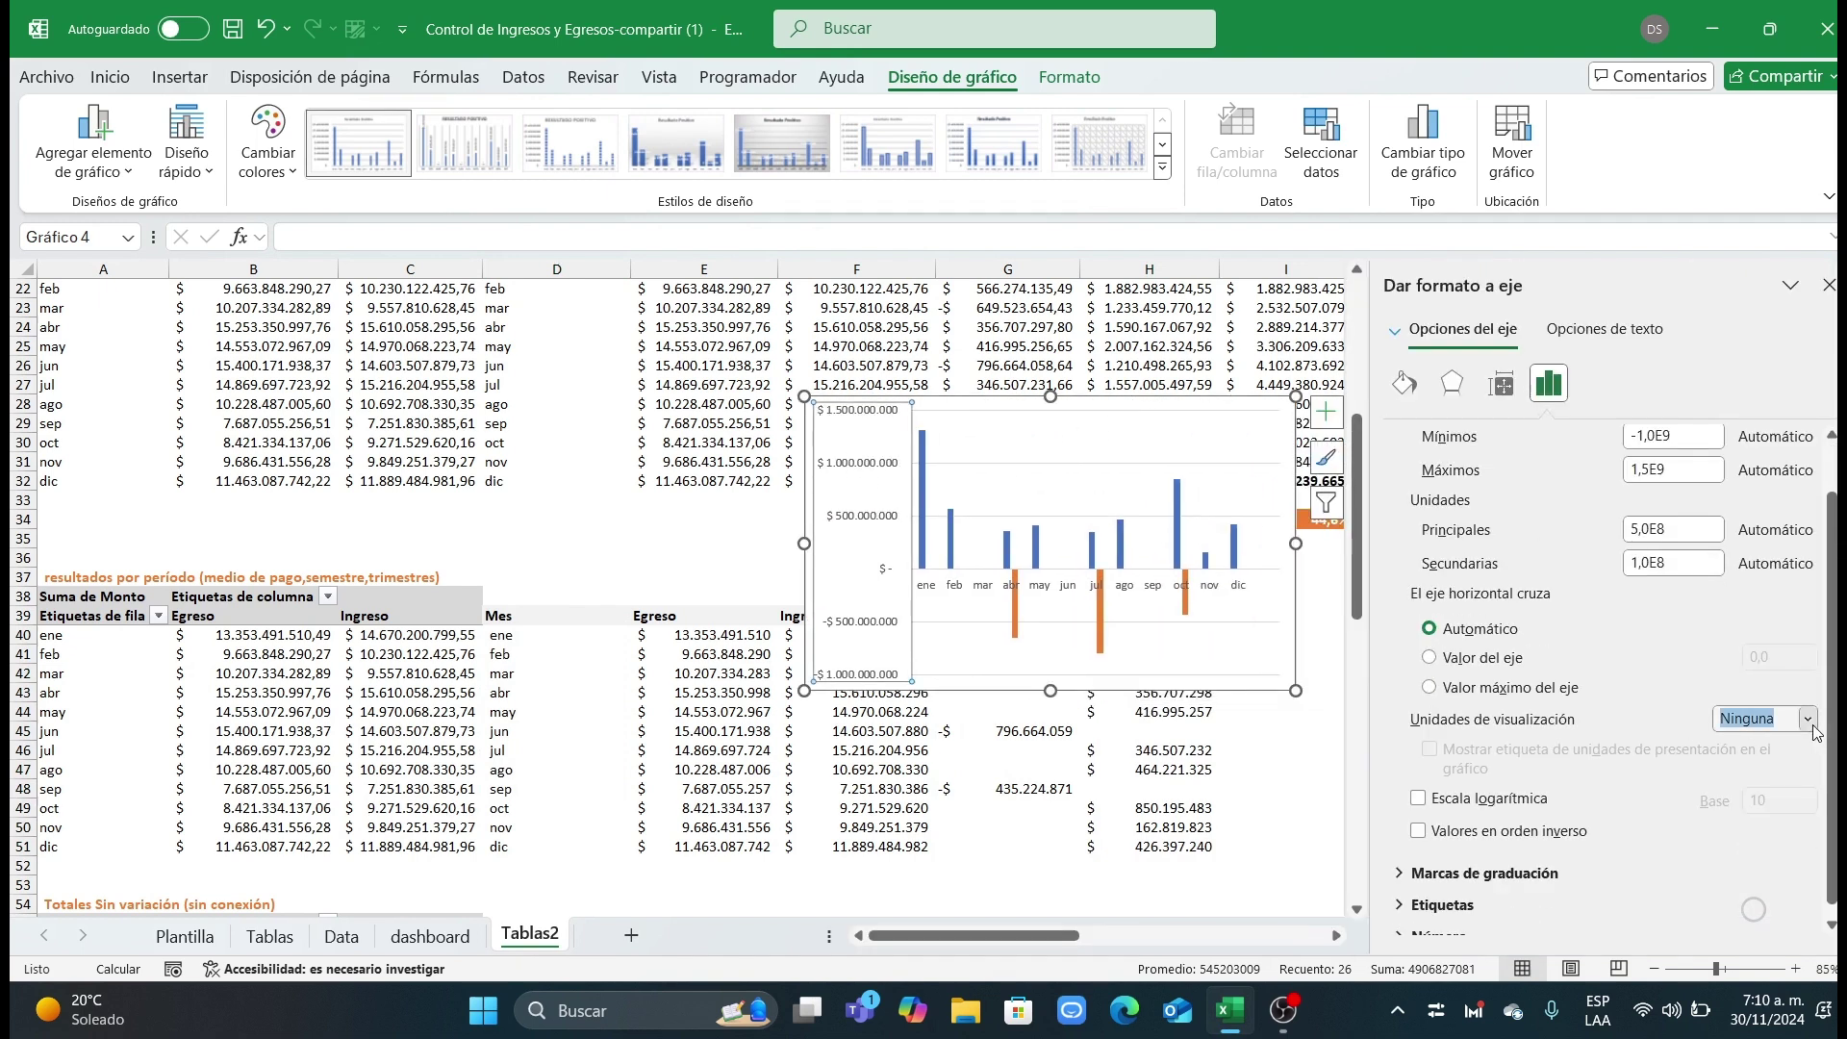
click(1766, 866)
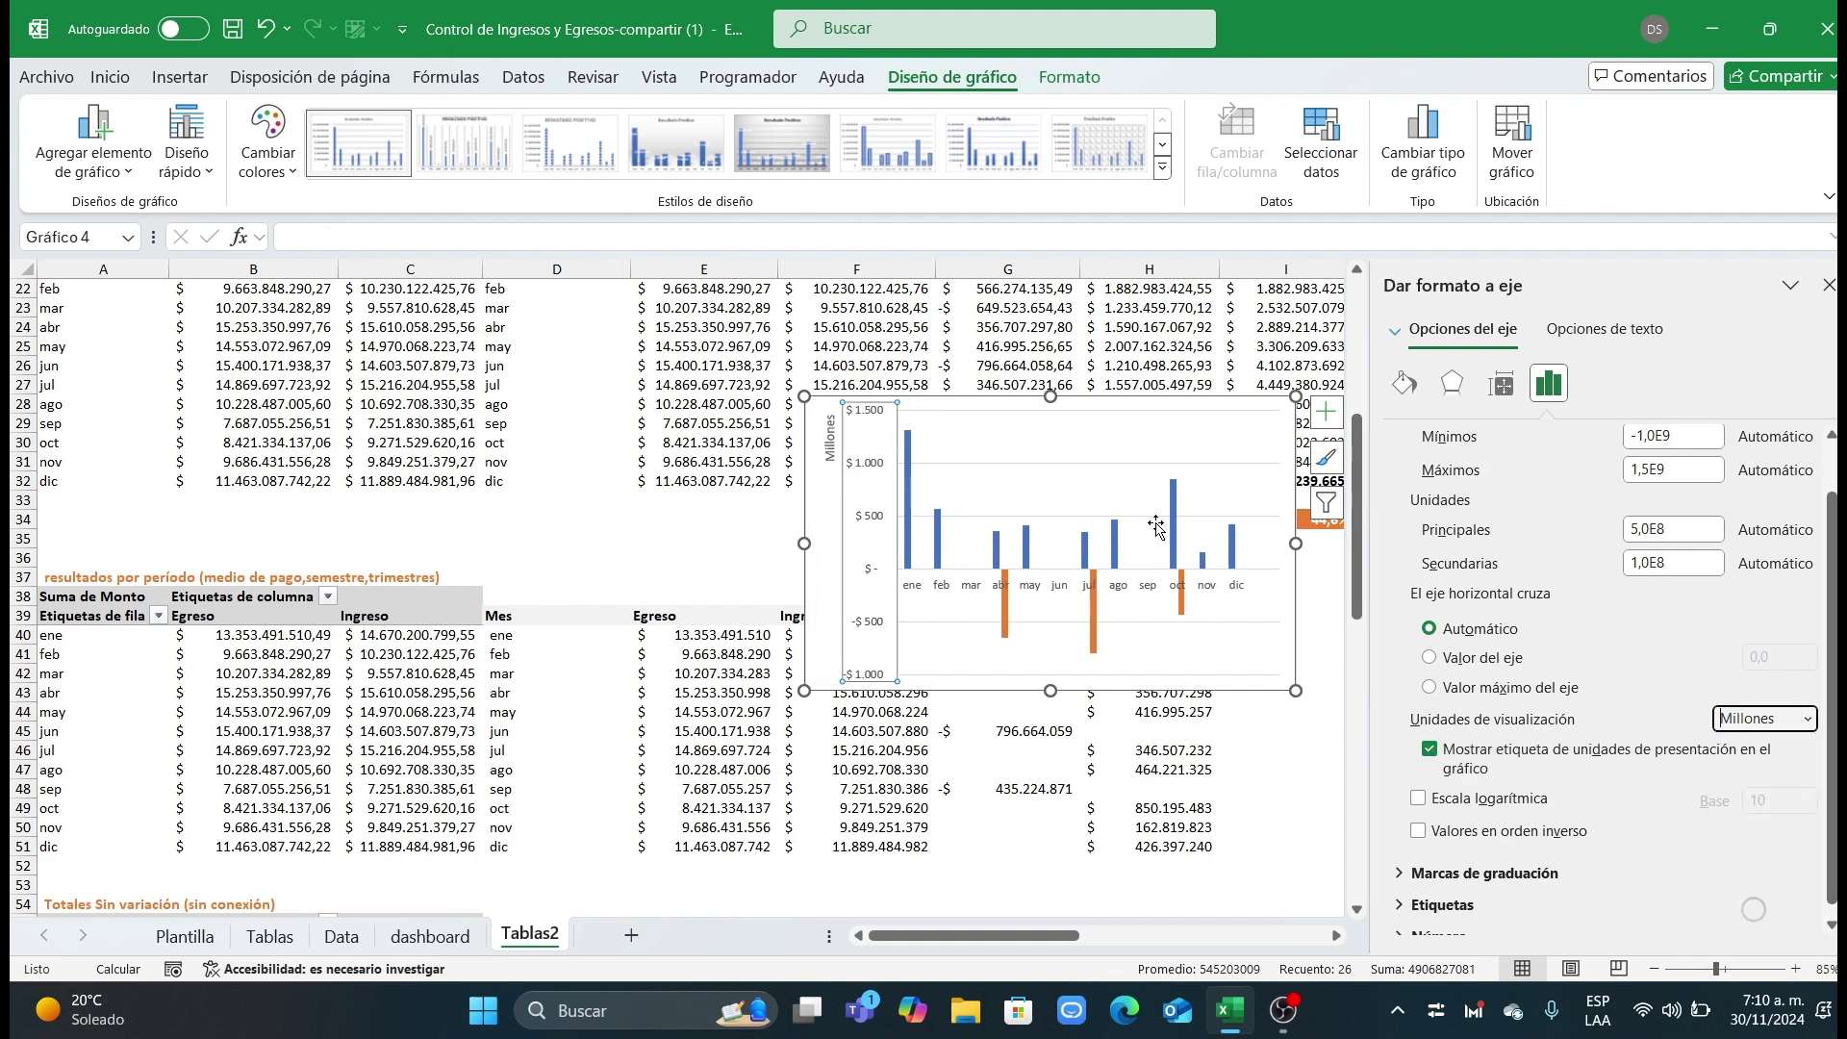
Step: Copy the positive and negative results column chart to Plantilla and fit it inside the Análisis del saldo por mes card
click(1828, 284)
click(1290, 627)
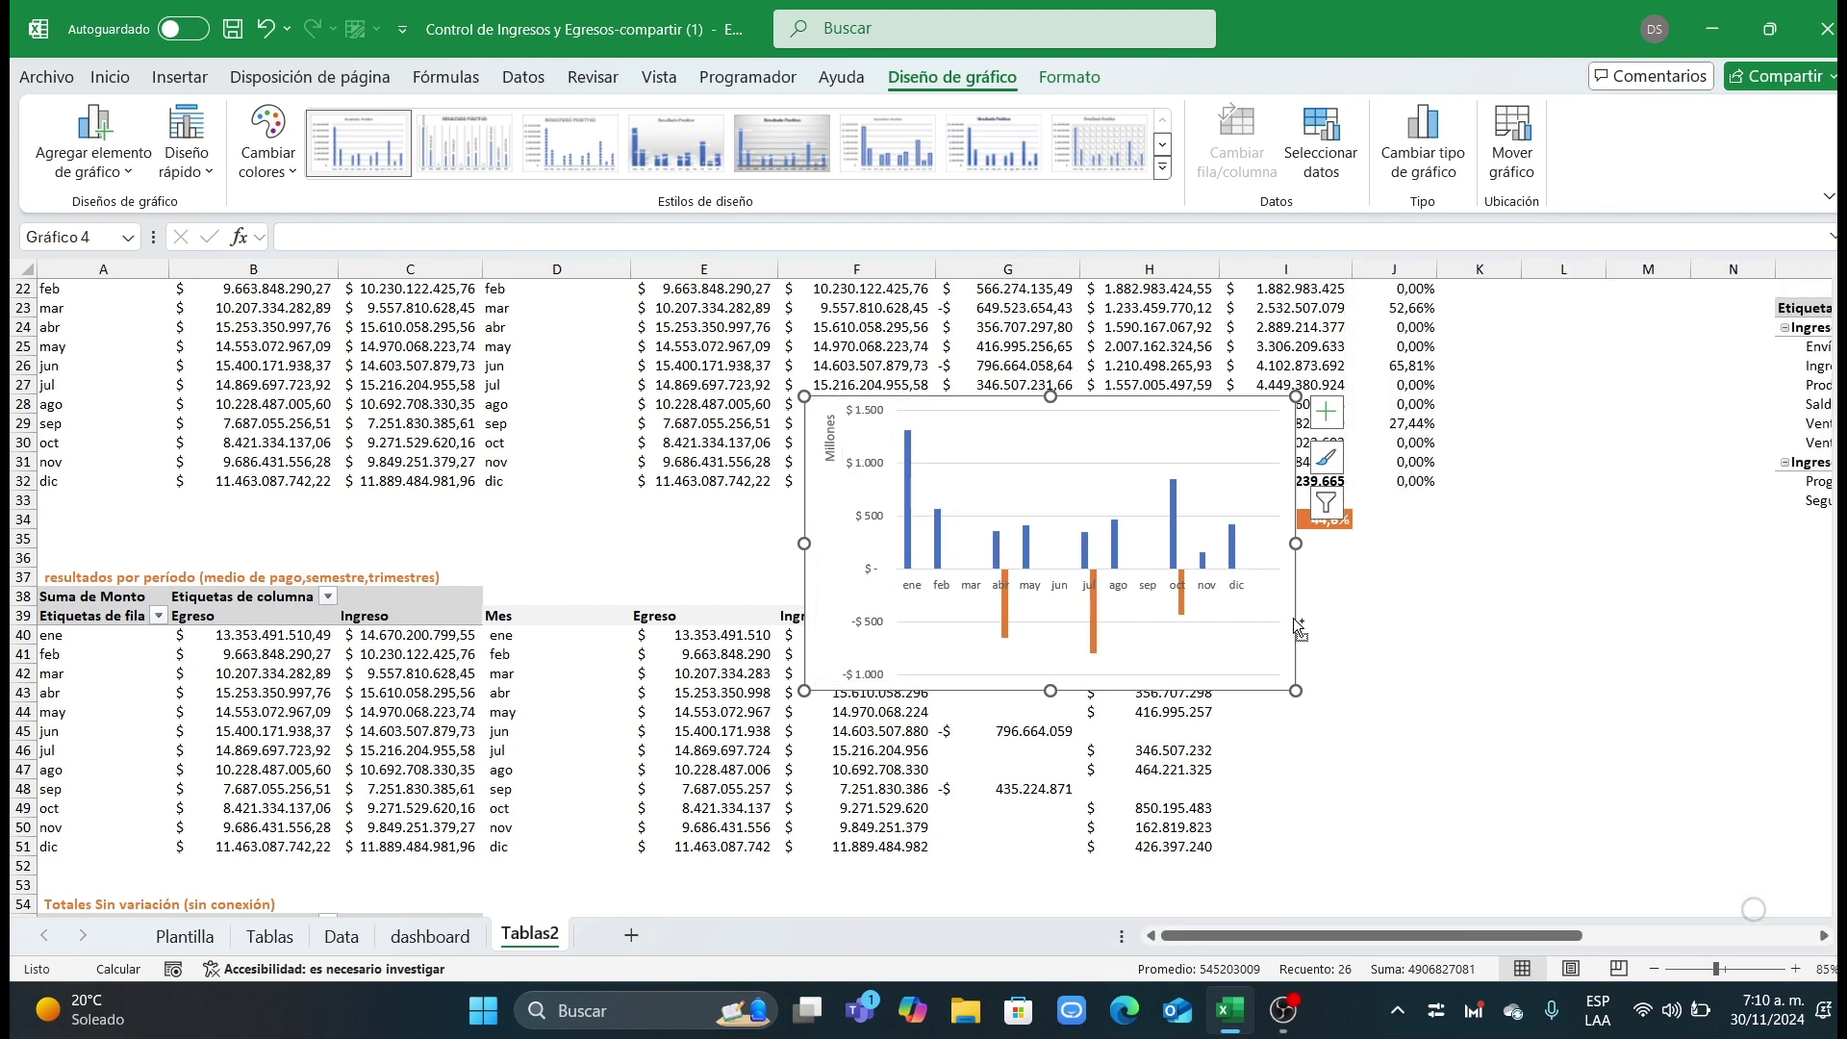
key(ctrl+c)
click(185, 936)
key(ctrl+v)
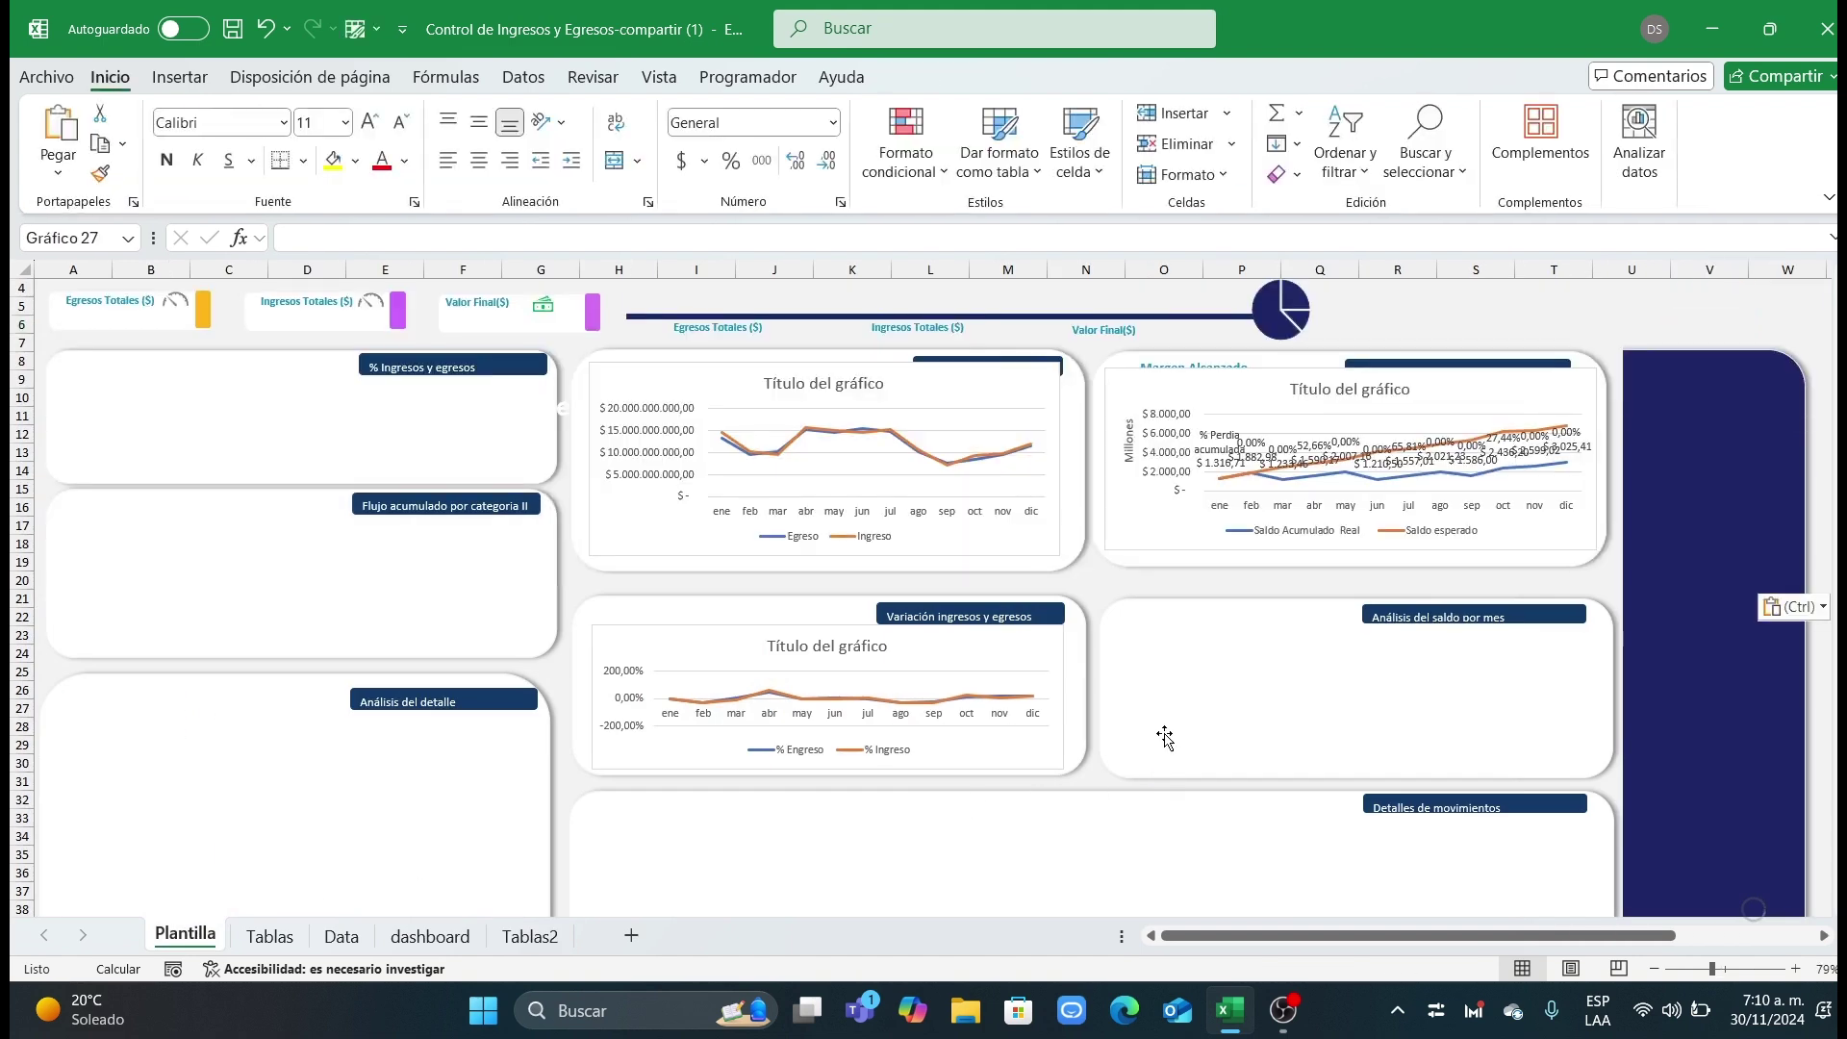
drag(1685, 495, 1119, 804)
drag(1347, 886, 1350, 763)
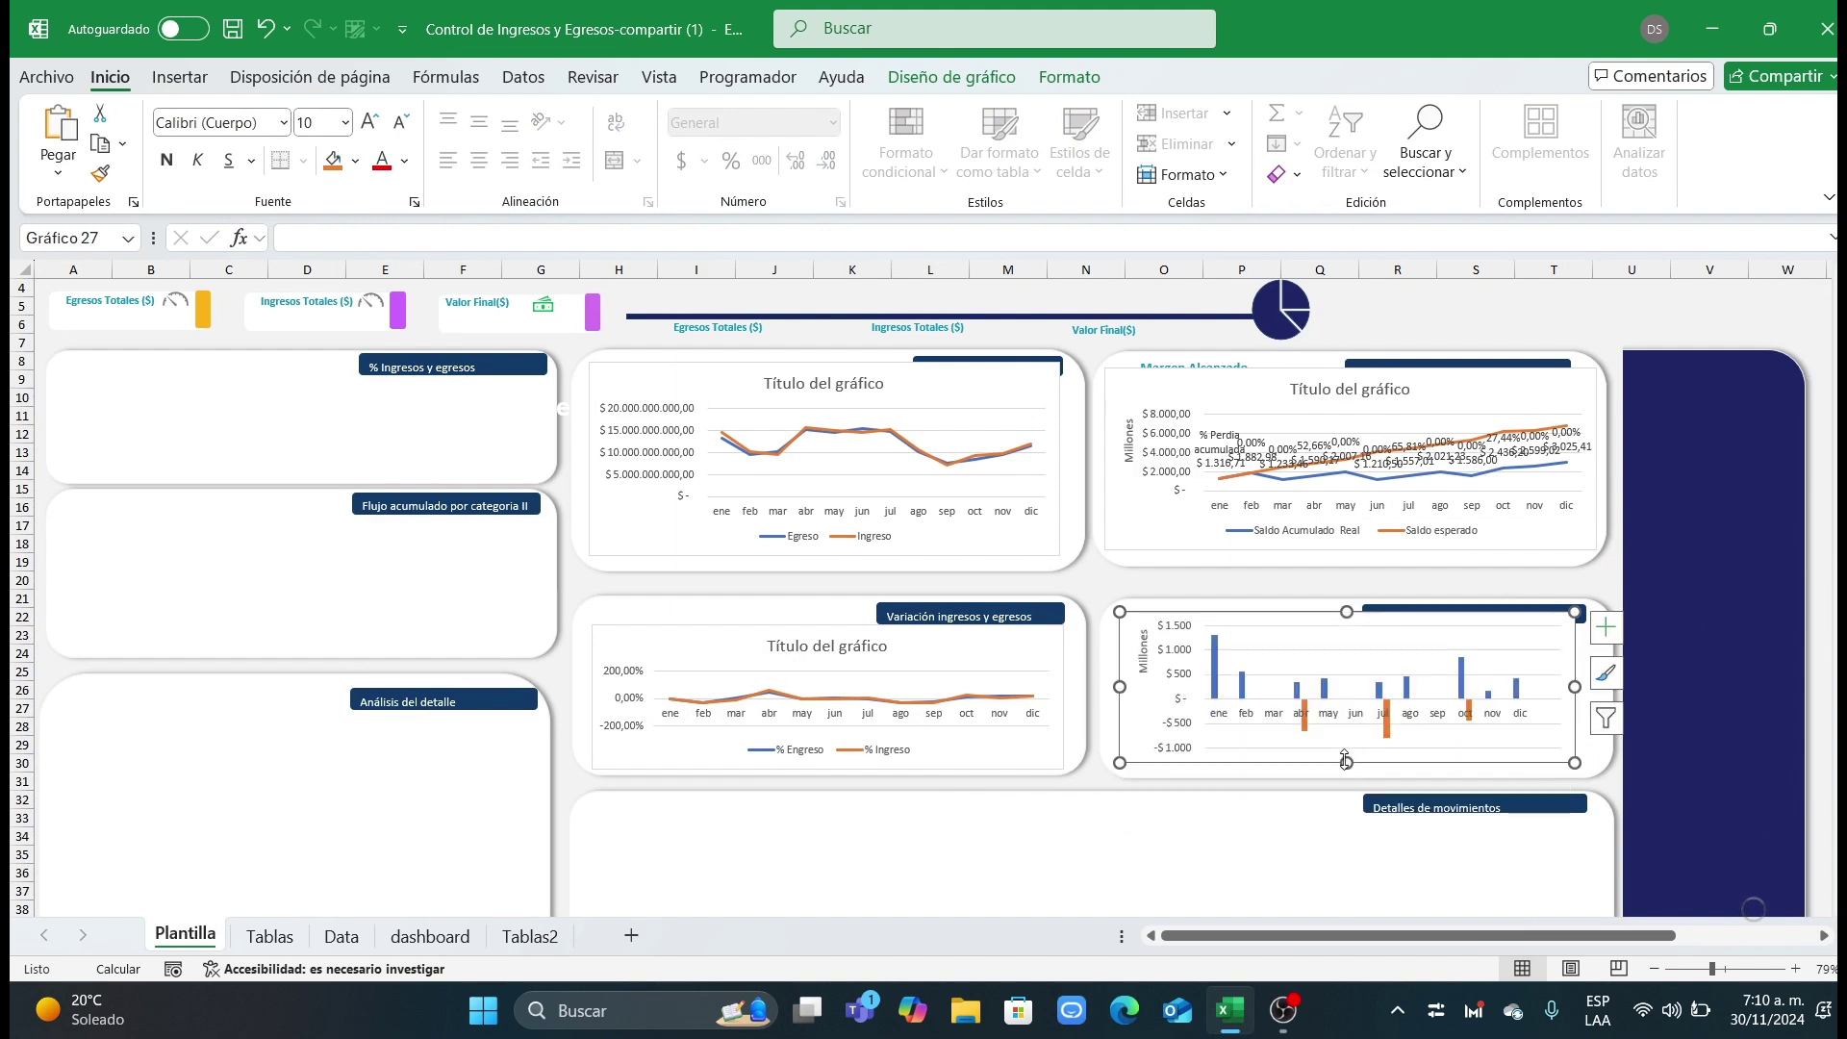
click(1725, 306)
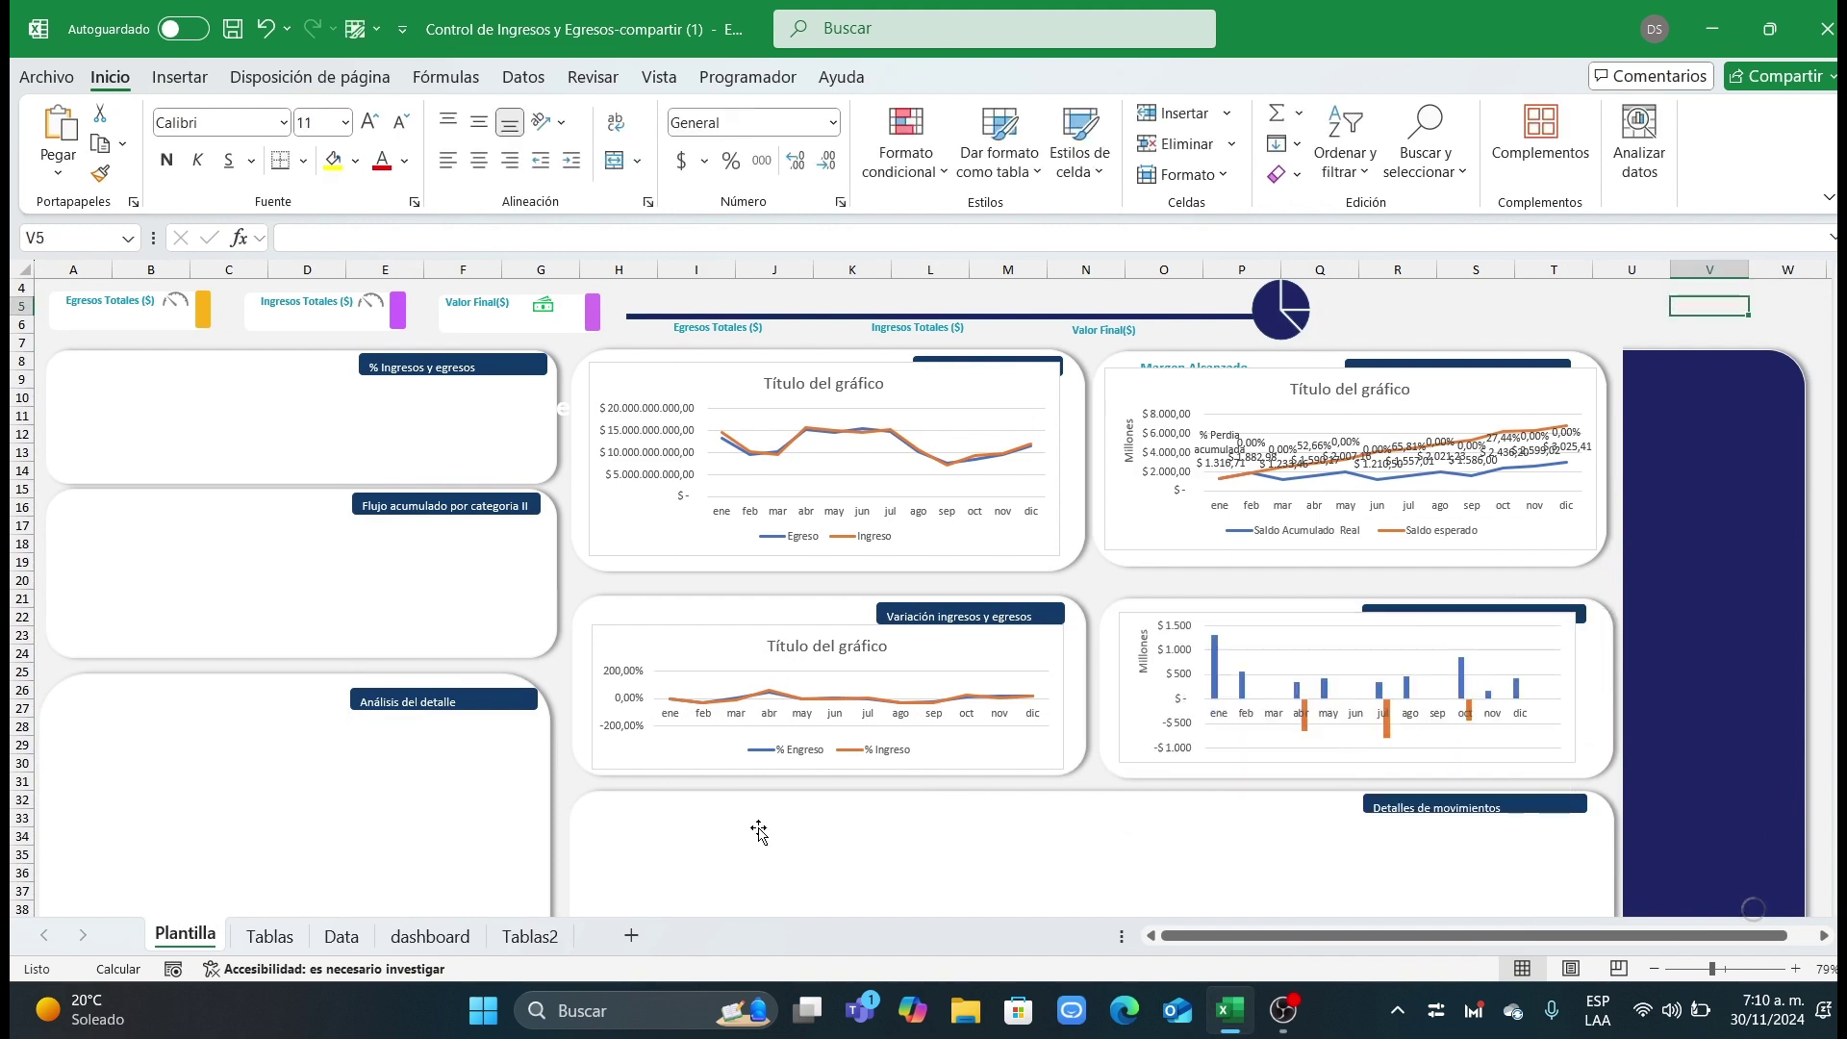
Step: Delete the original positive and negative results column chart from Tablas2
scroll(953, 833, down, 2)
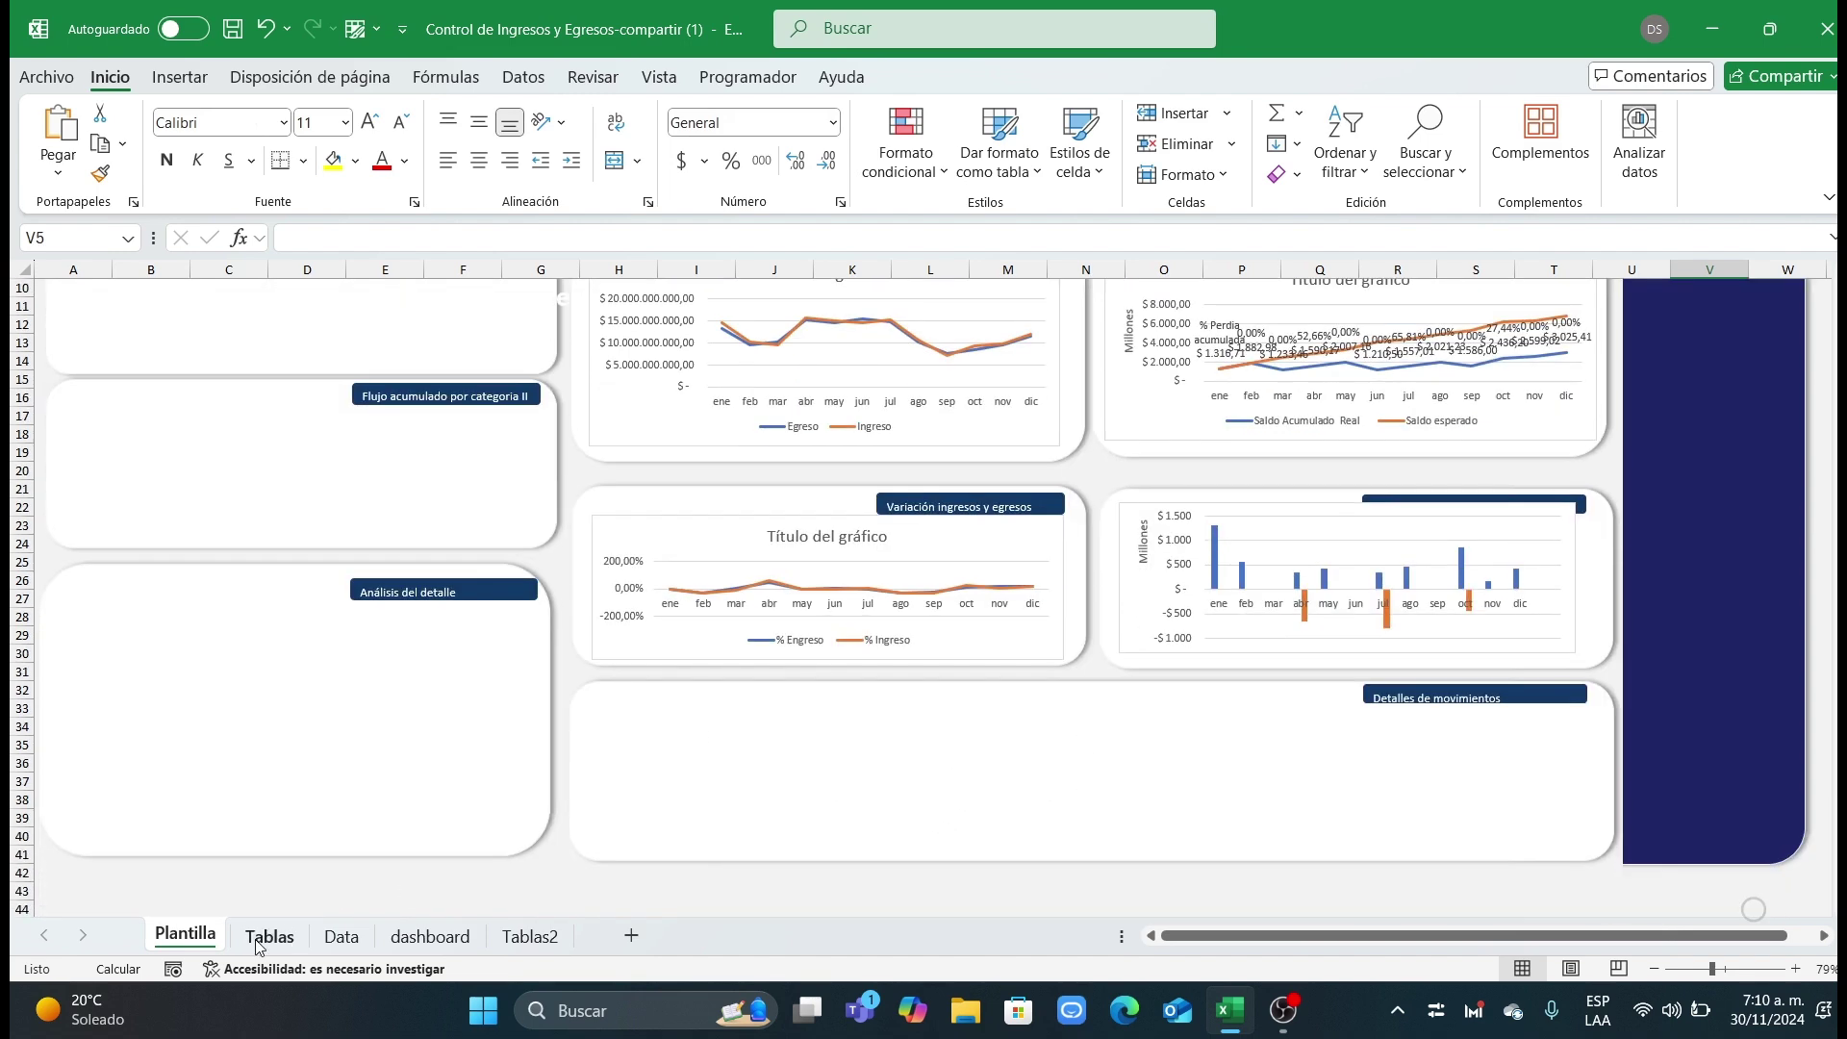
click(529, 936)
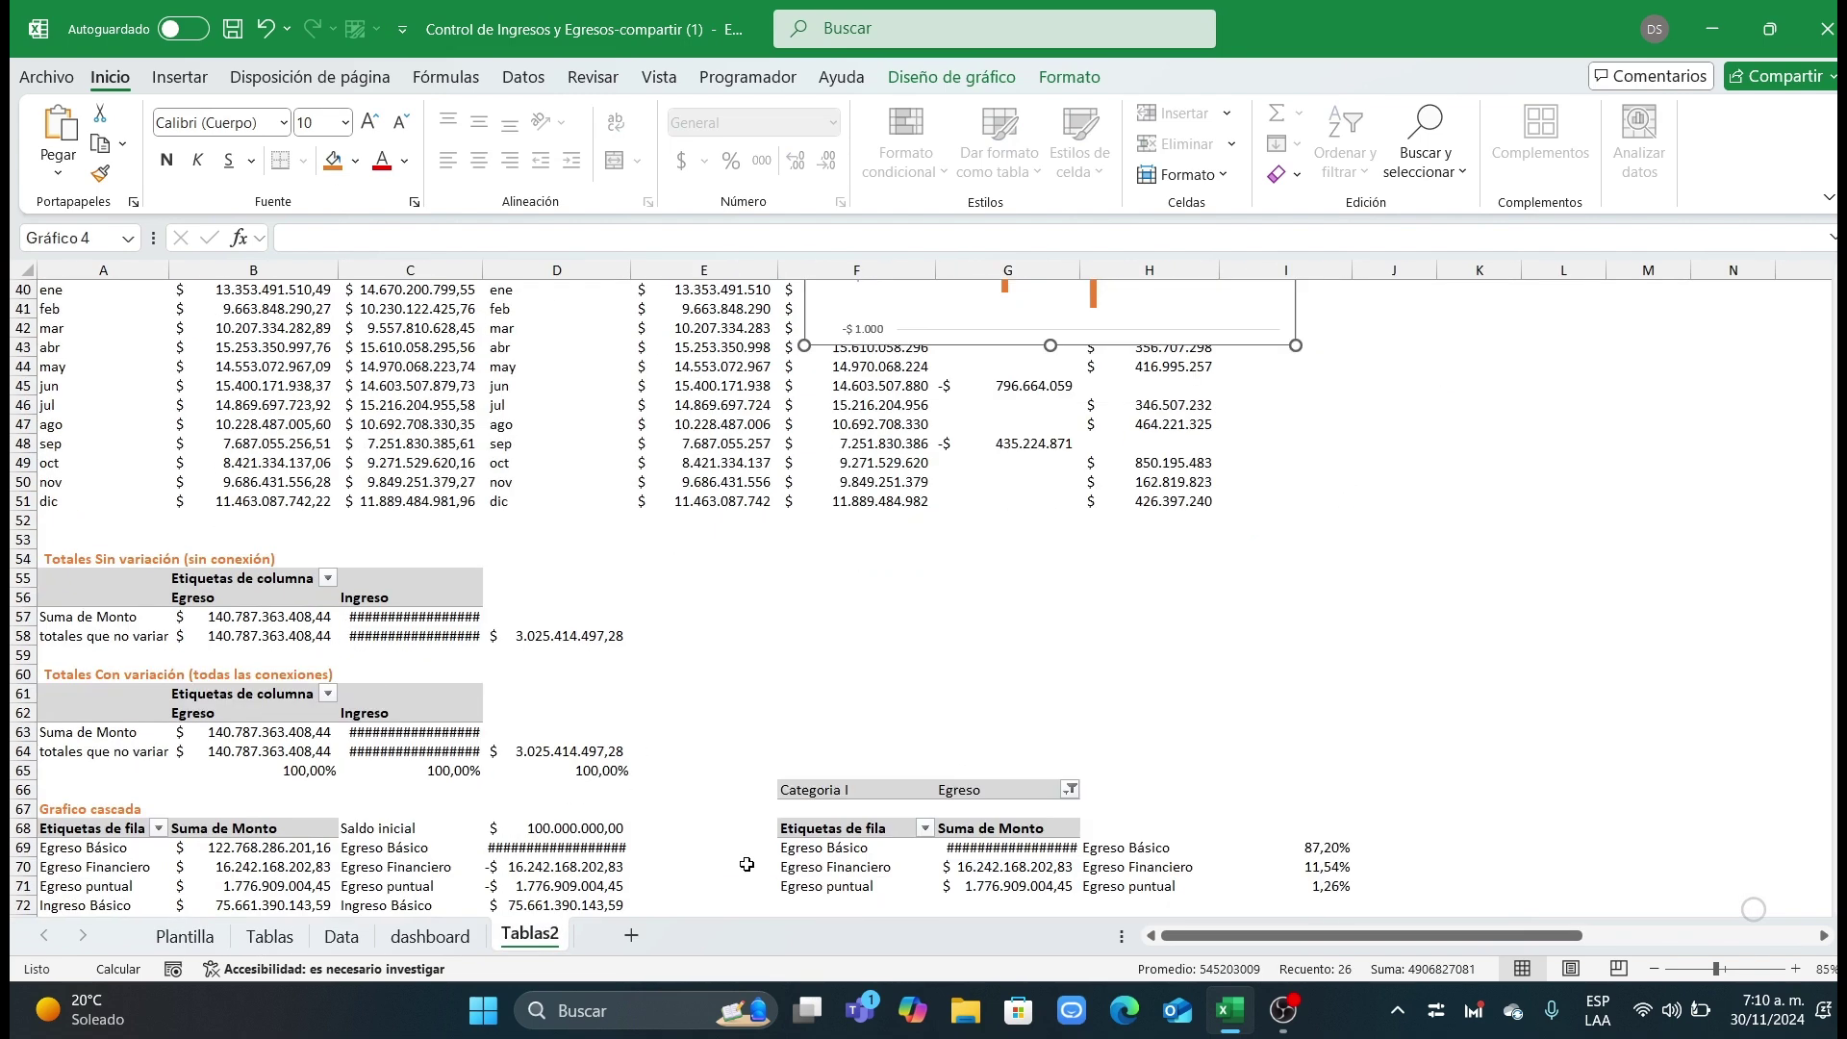
key(Escape)
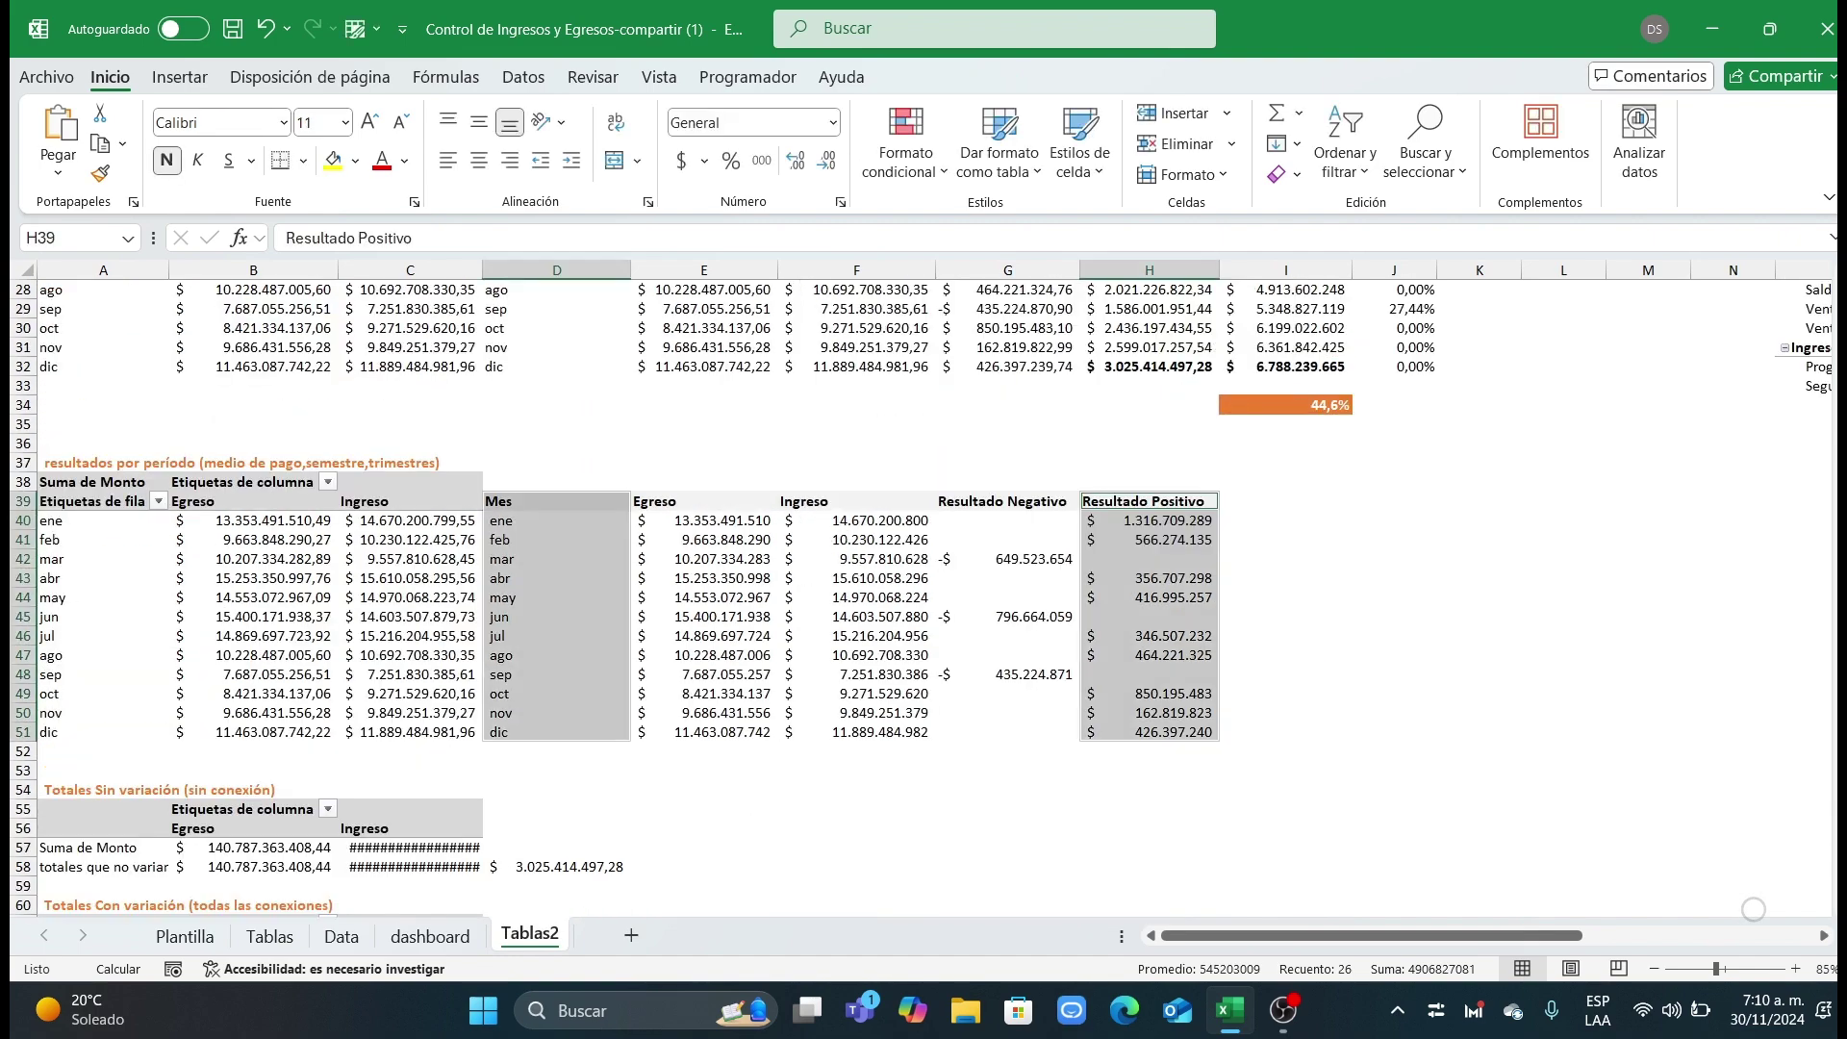
scroll(844, 742, down, 13)
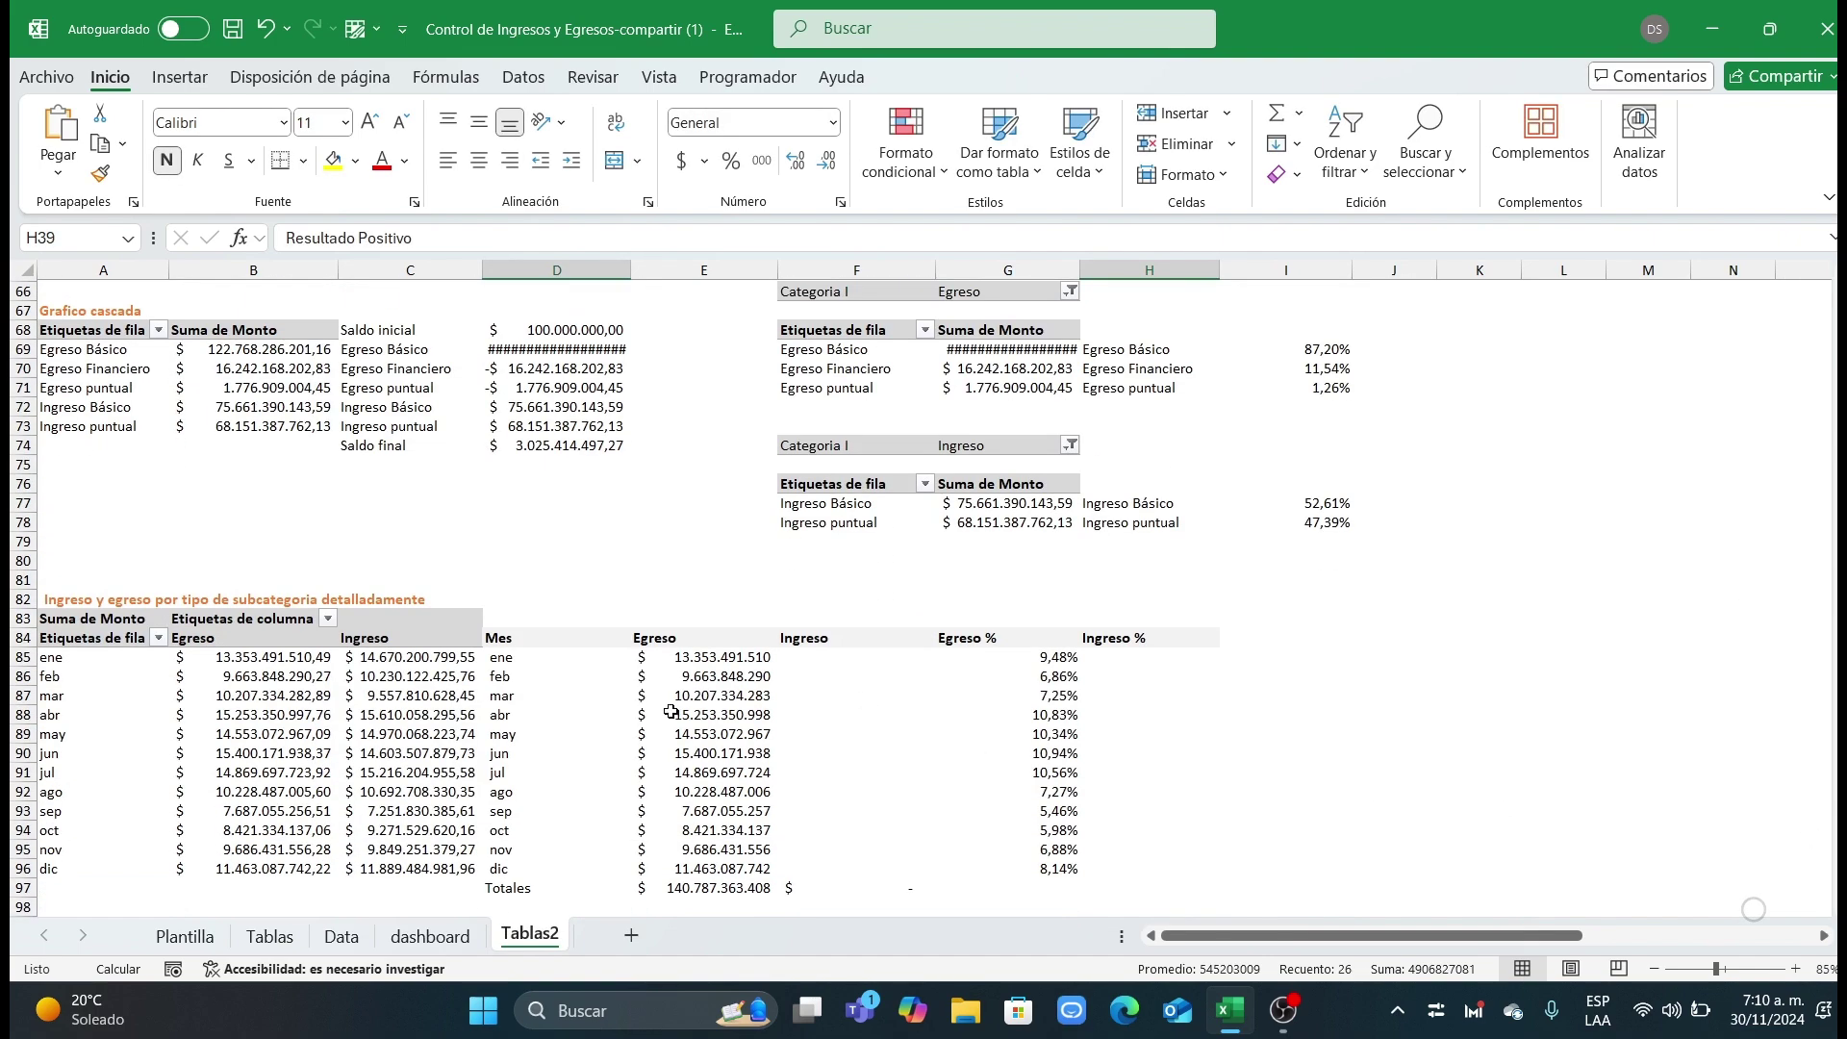
drag(558, 639, 527, 871)
ctrl+drag(674, 646, 678, 878)
ctrl+click(678, 640)
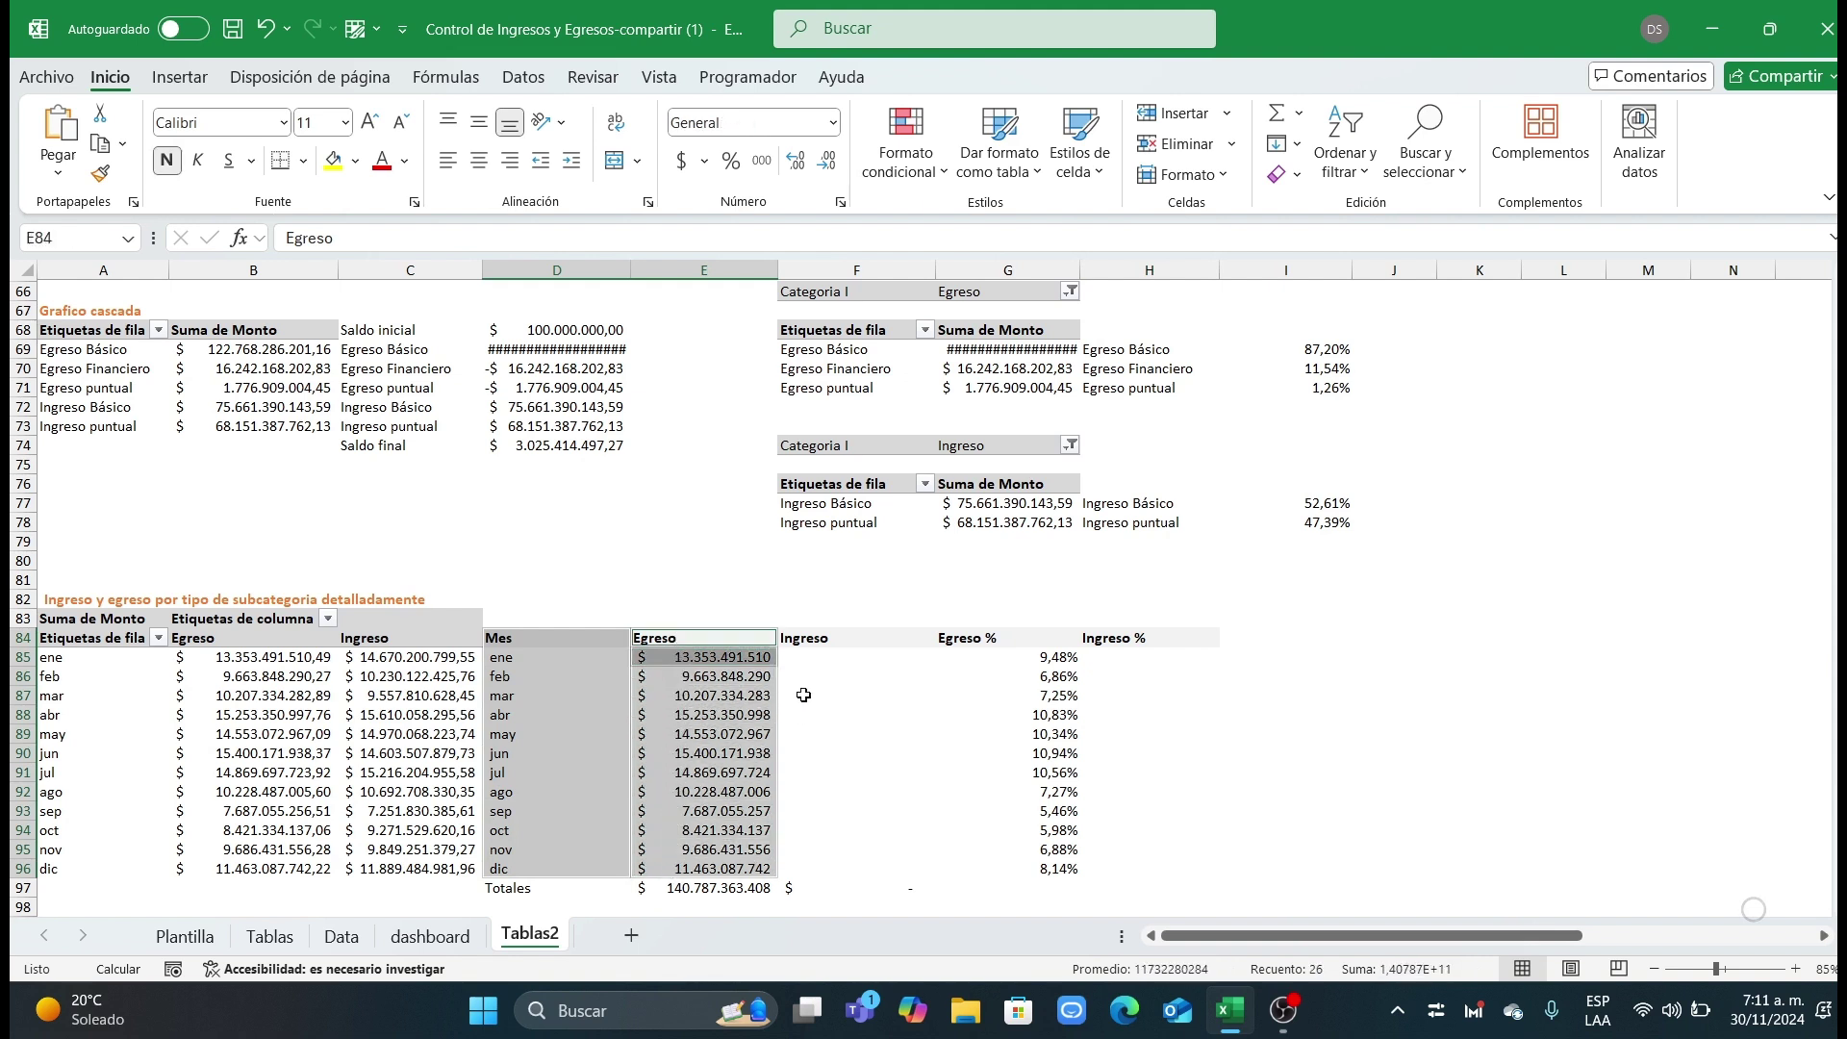
ctrl+drag(830, 642, 812, 864)
click(179, 77)
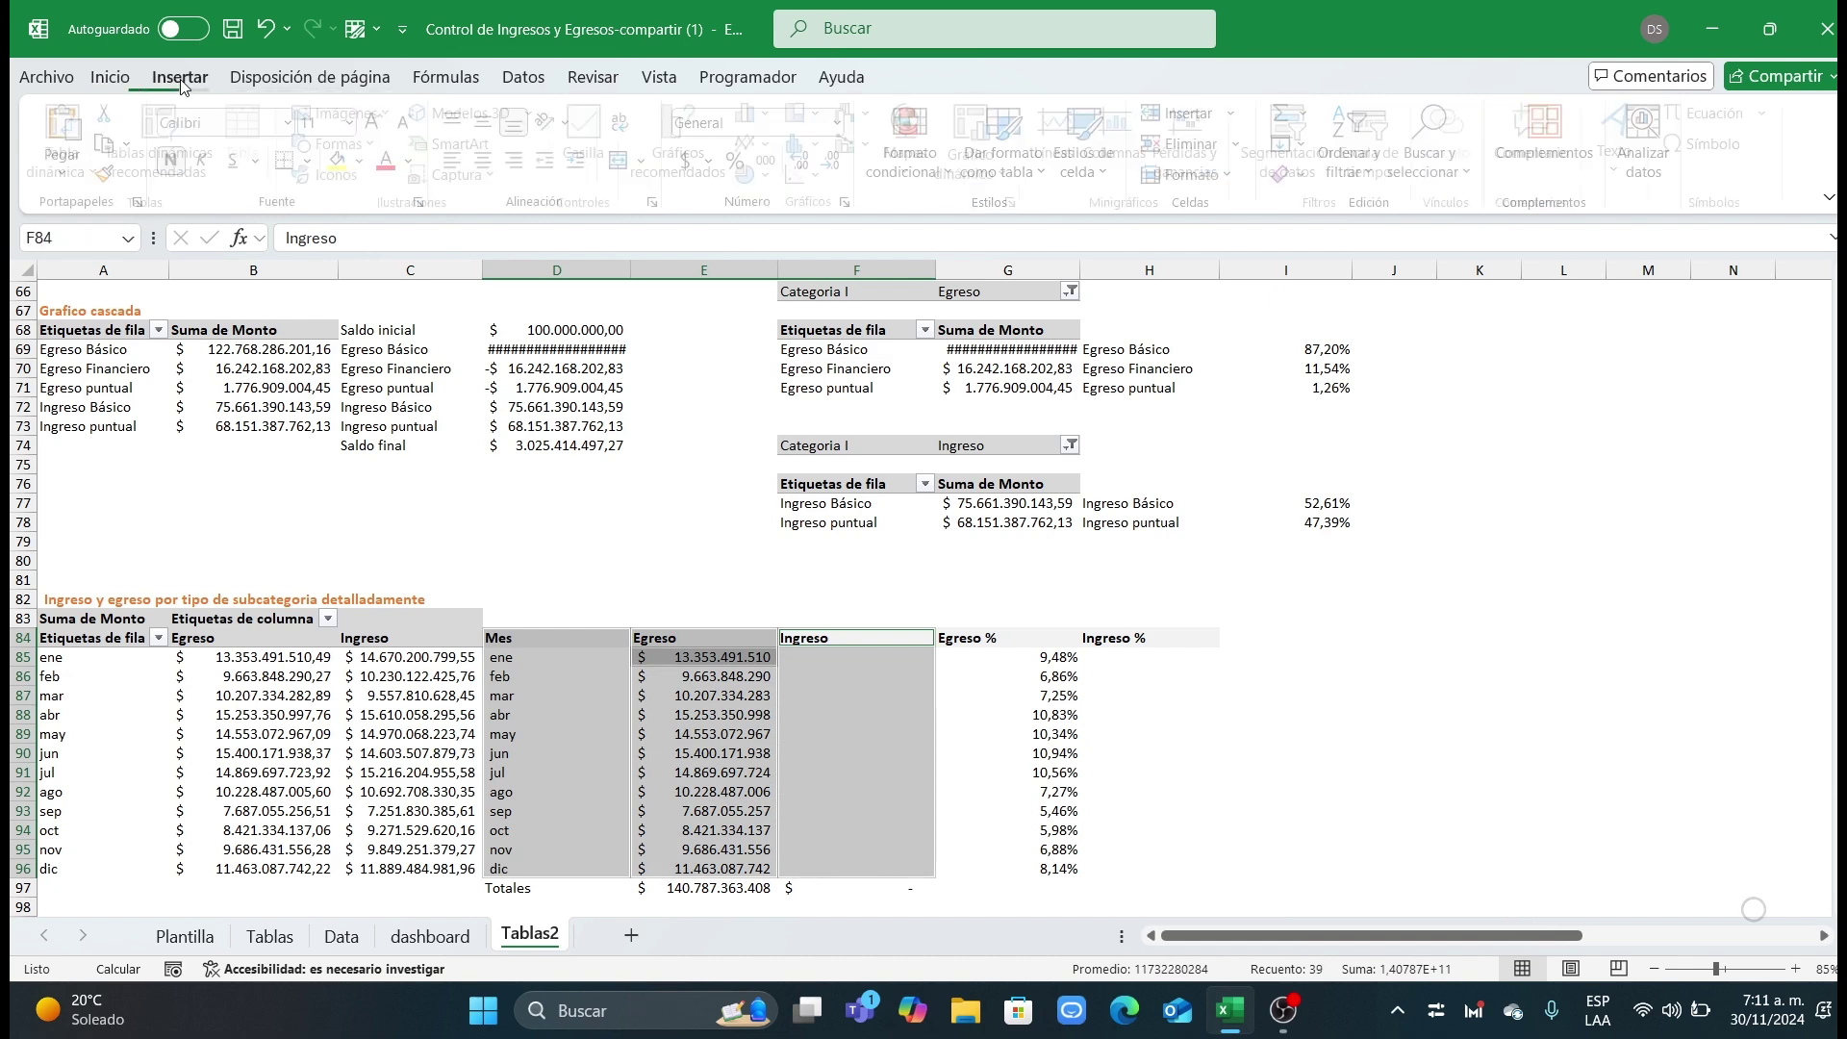
click(689, 154)
click(746, 195)
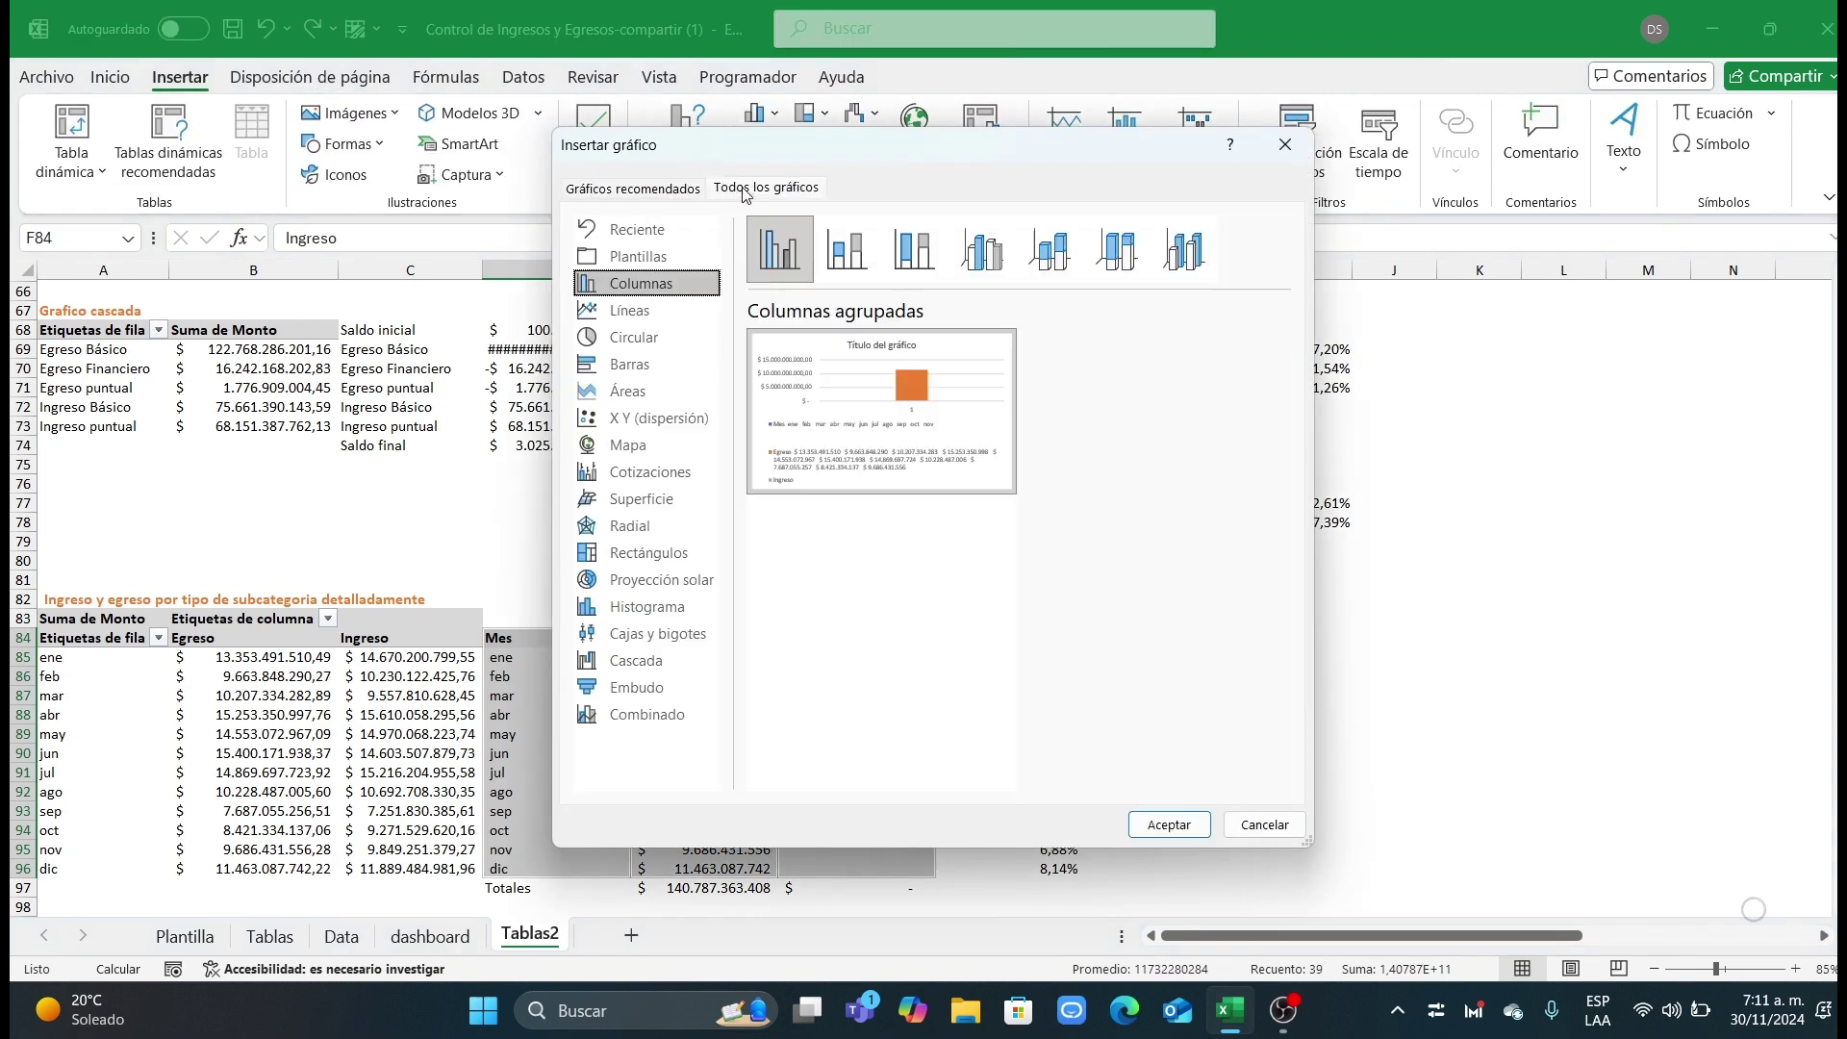
click(657, 310)
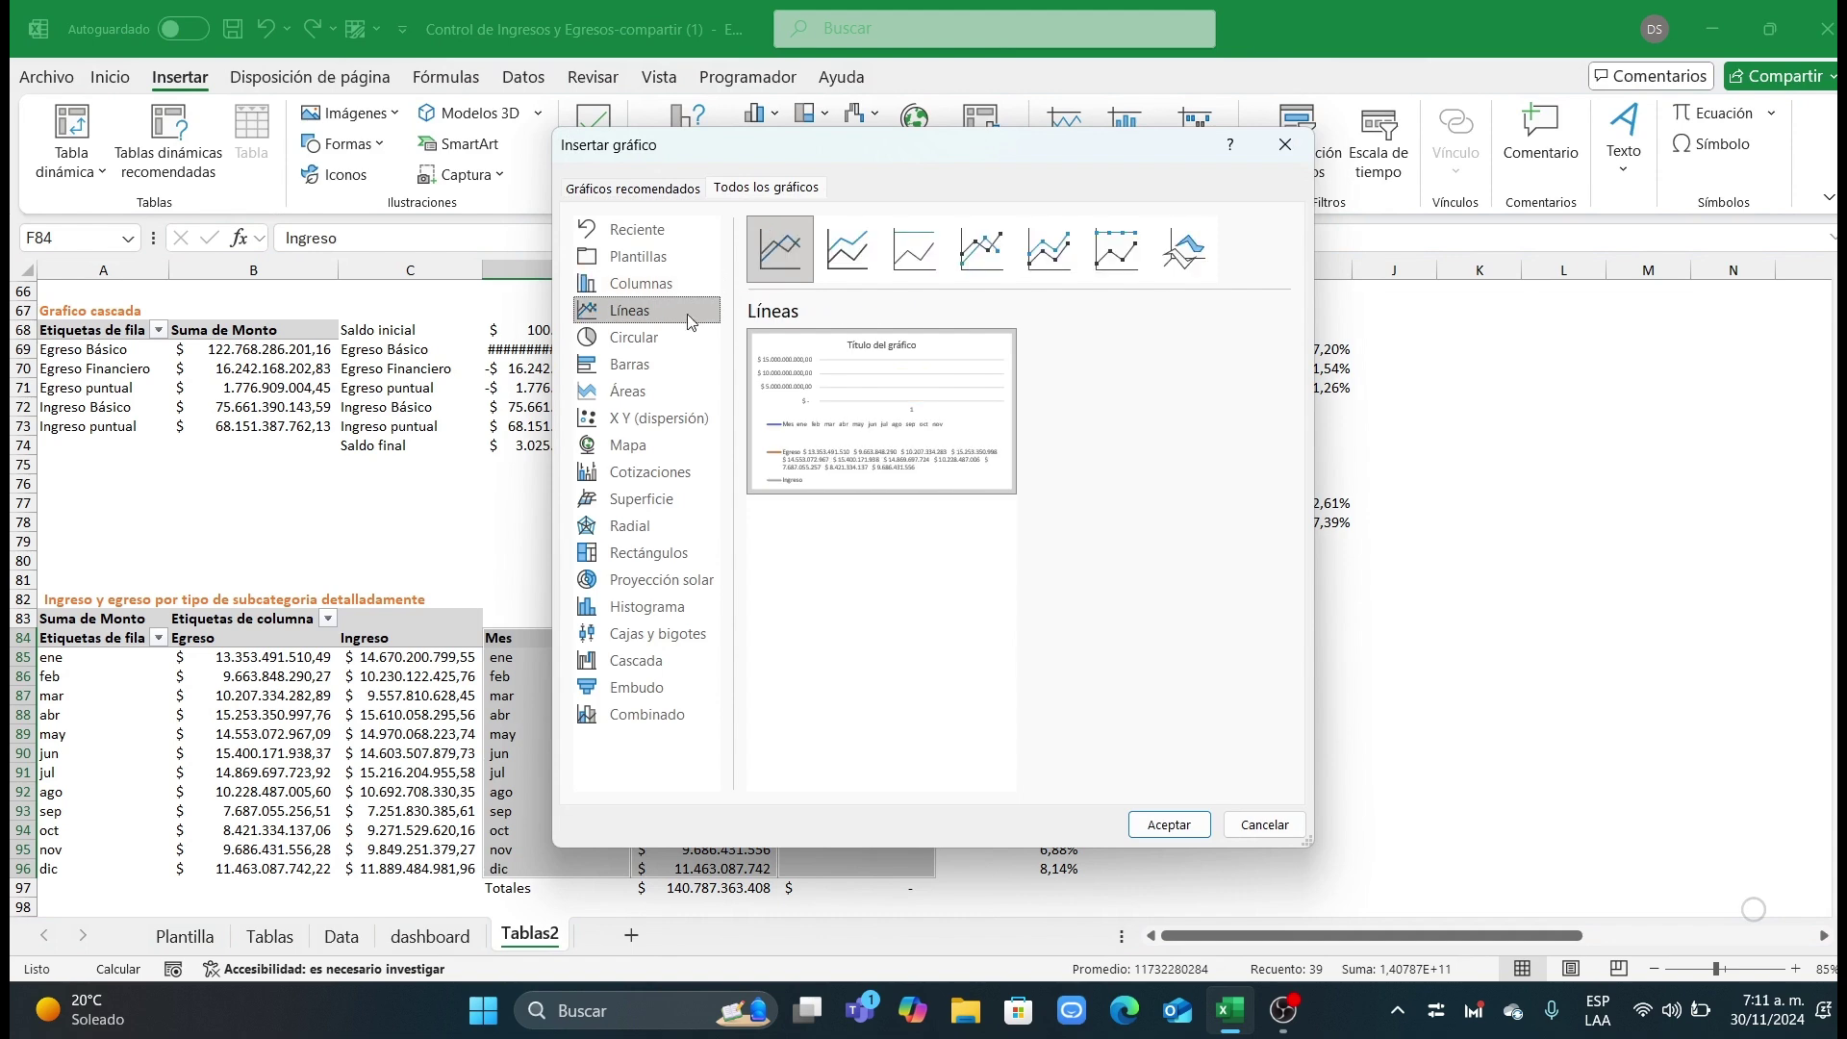
click(1285, 144)
click(760, 734)
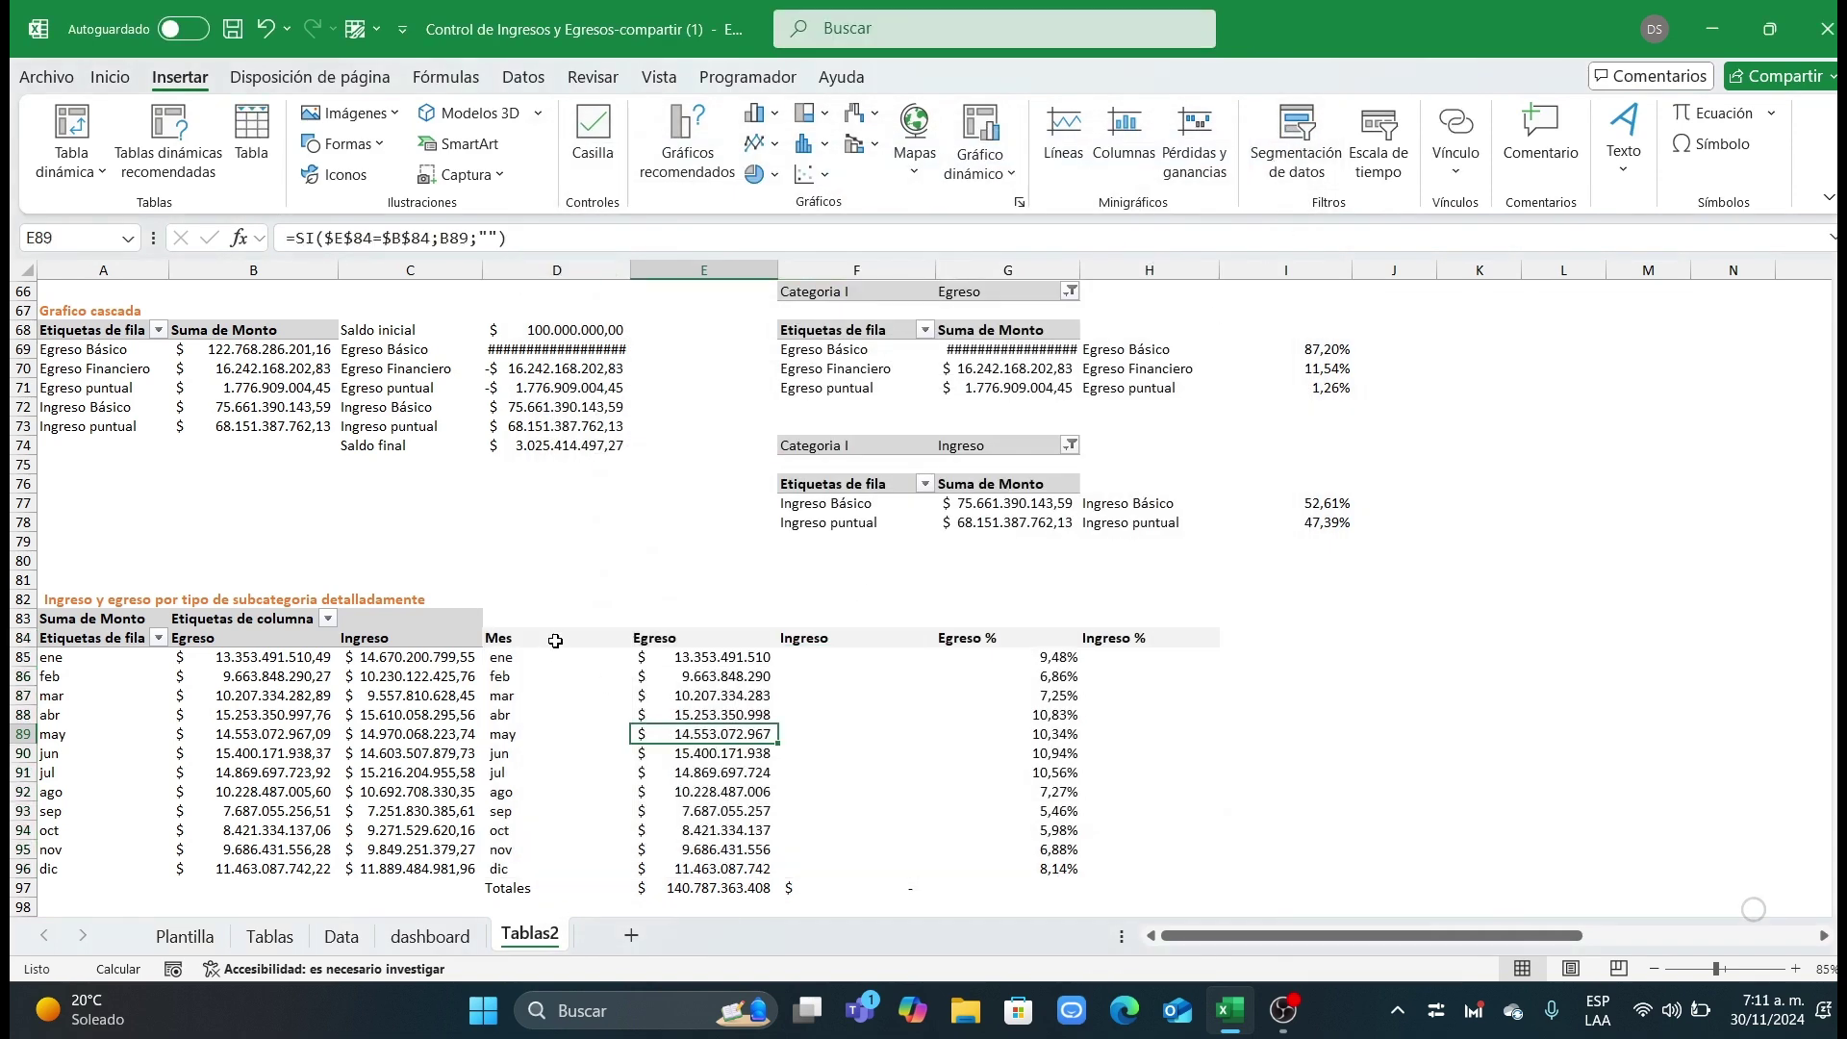
Step: Insert a line chart of the Mes, Egreso and Ingreso columns, using D84:F96 of Tablas2, and move it above the table
drag(555, 641, 823, 860)
click(698, 173)
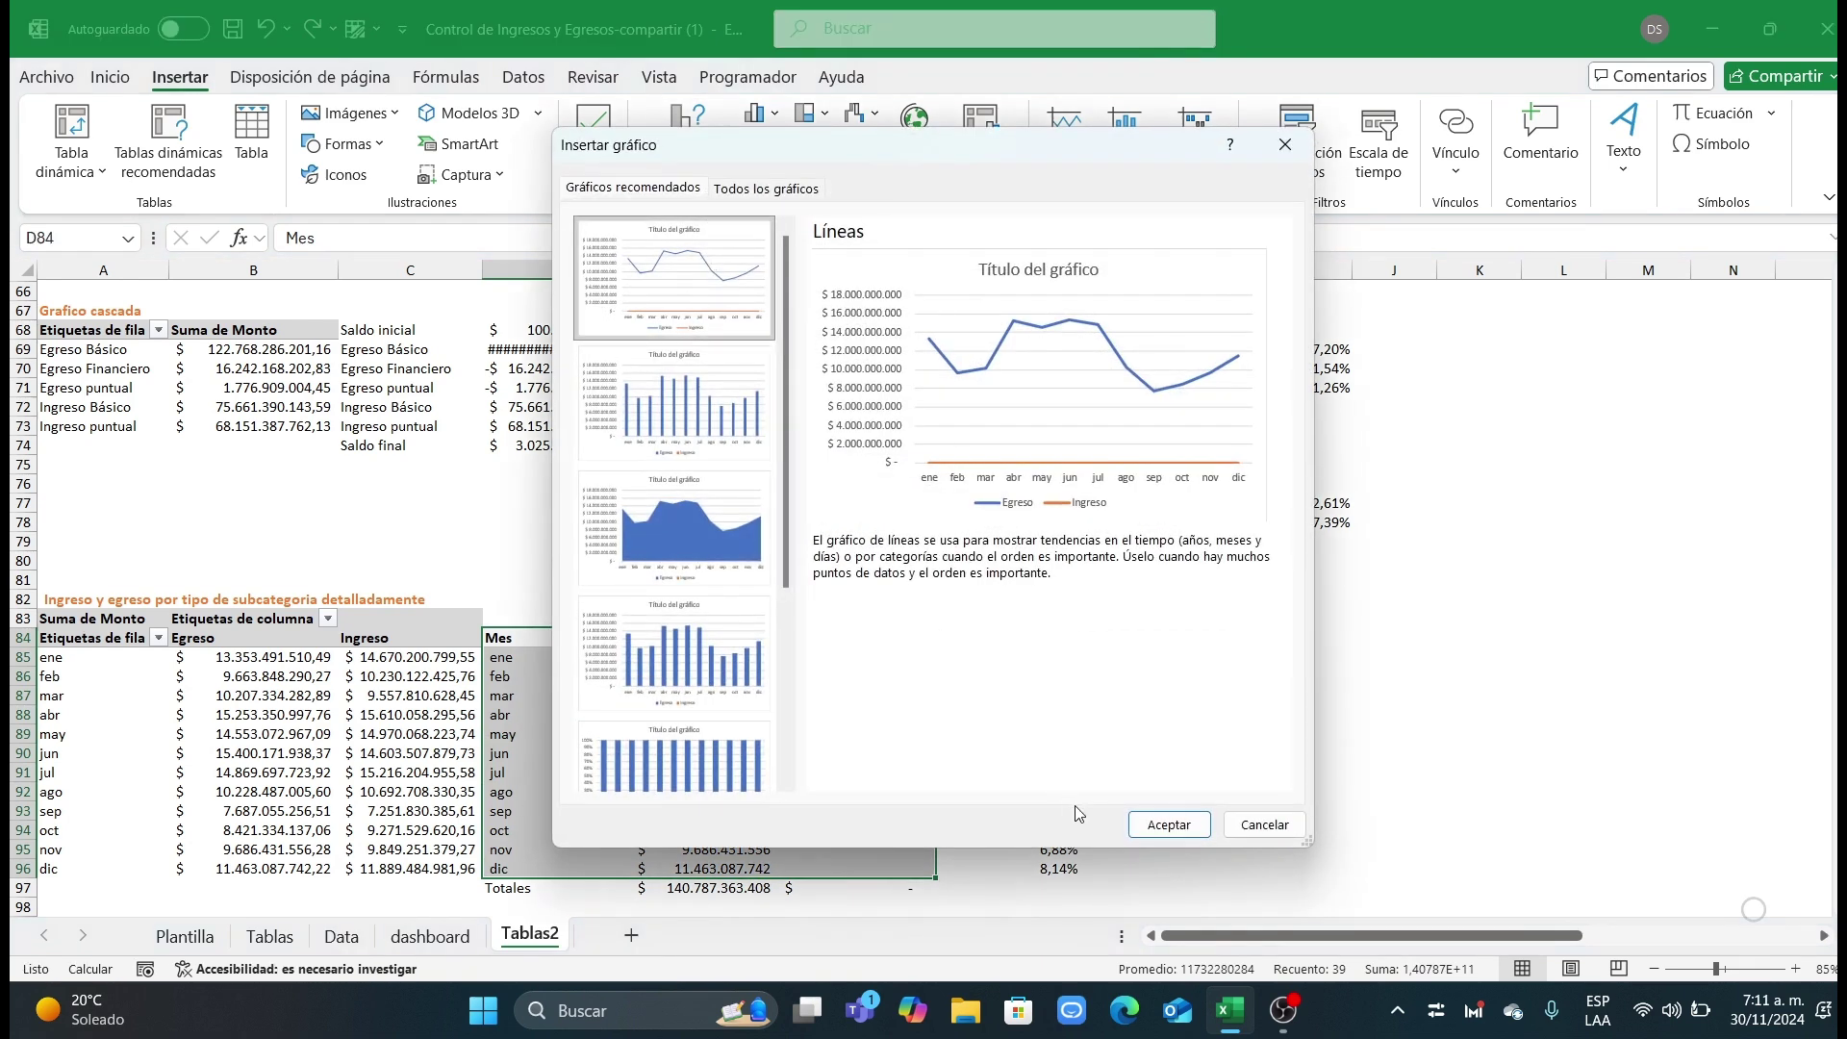
click(1160, 824)
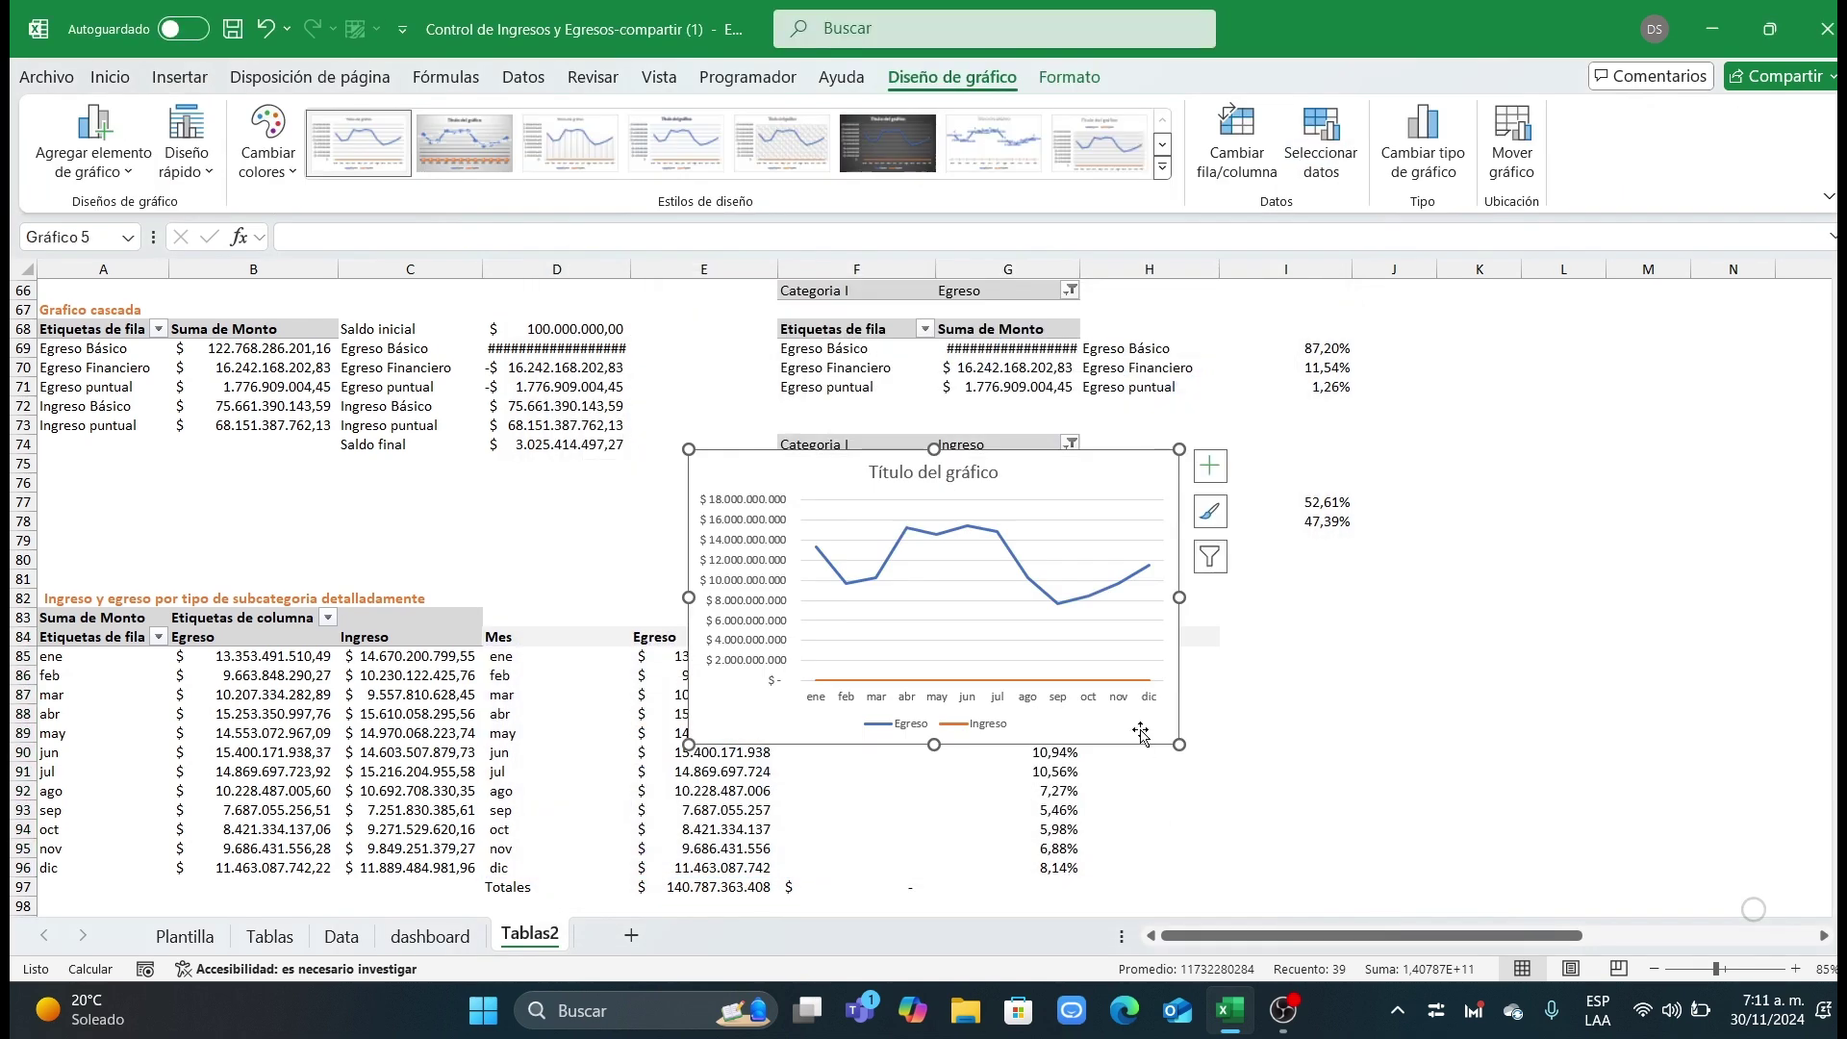
drag(1182, 719, 911, 583)
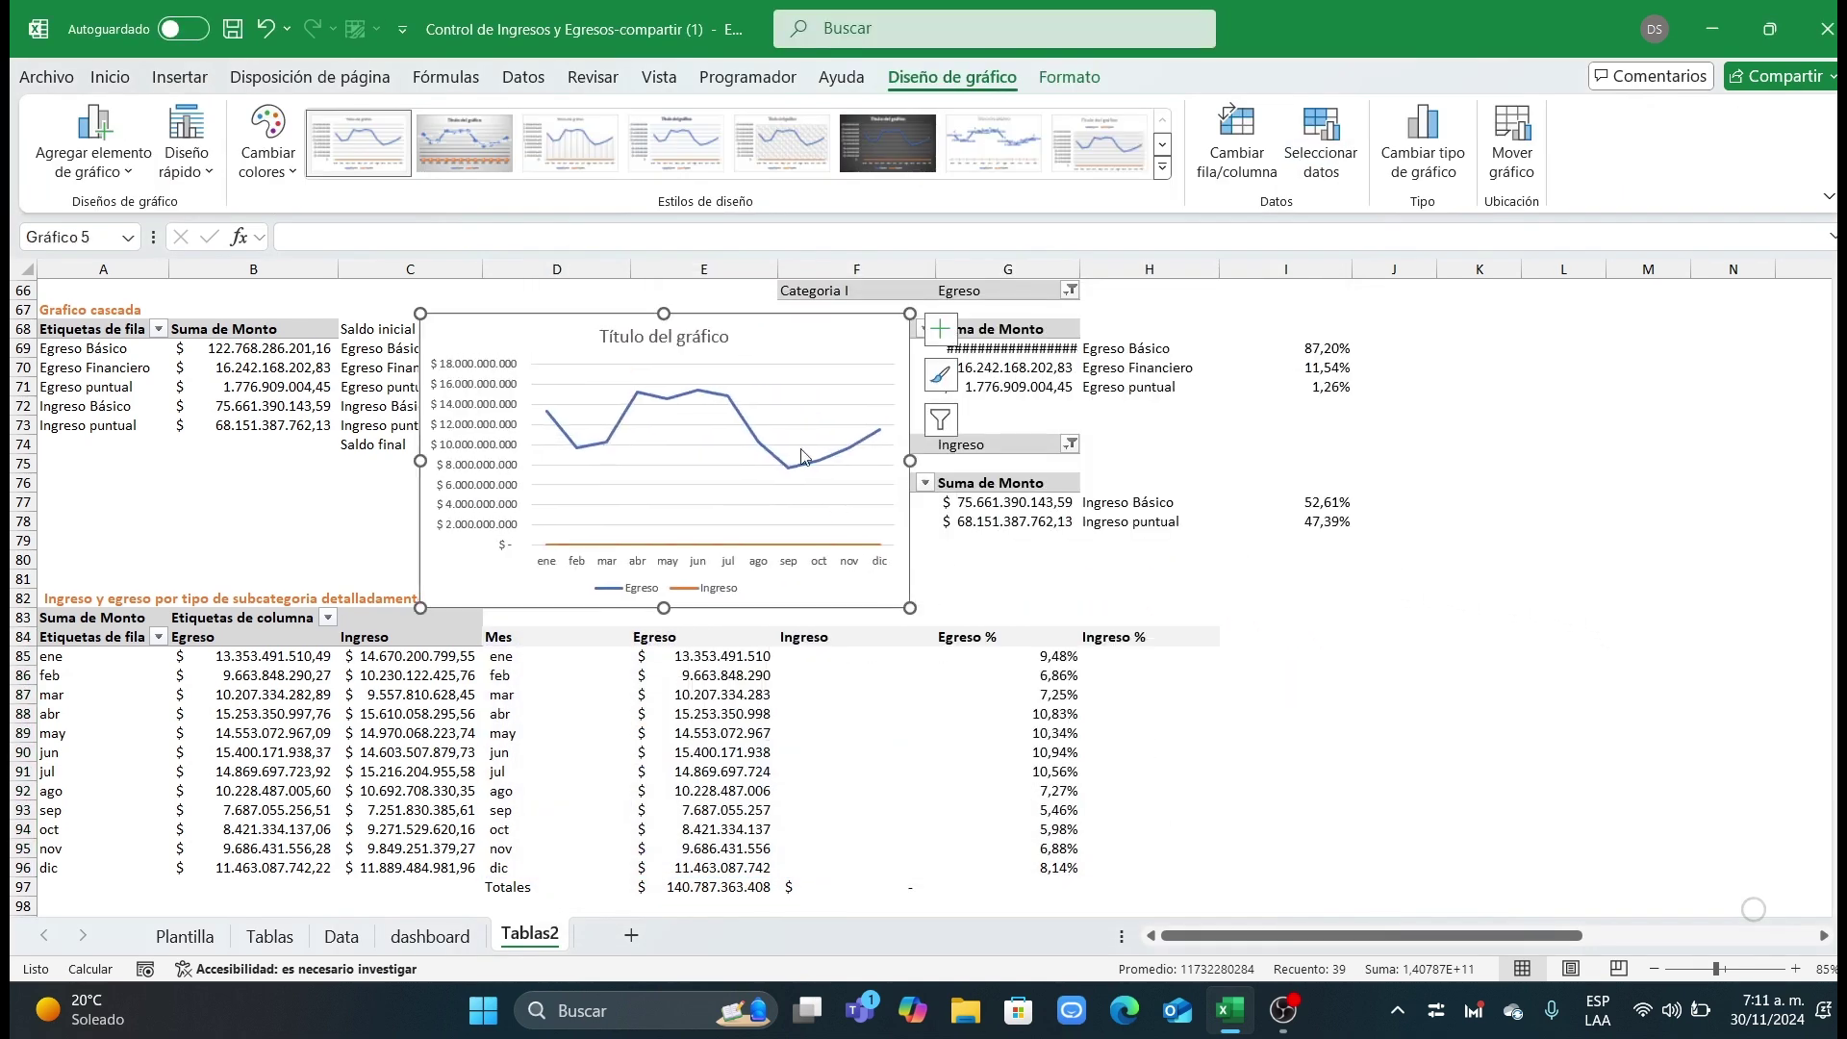
Step: Add data labels to the Egreso series of the line chart
click(763, 448)
click(940, 328)
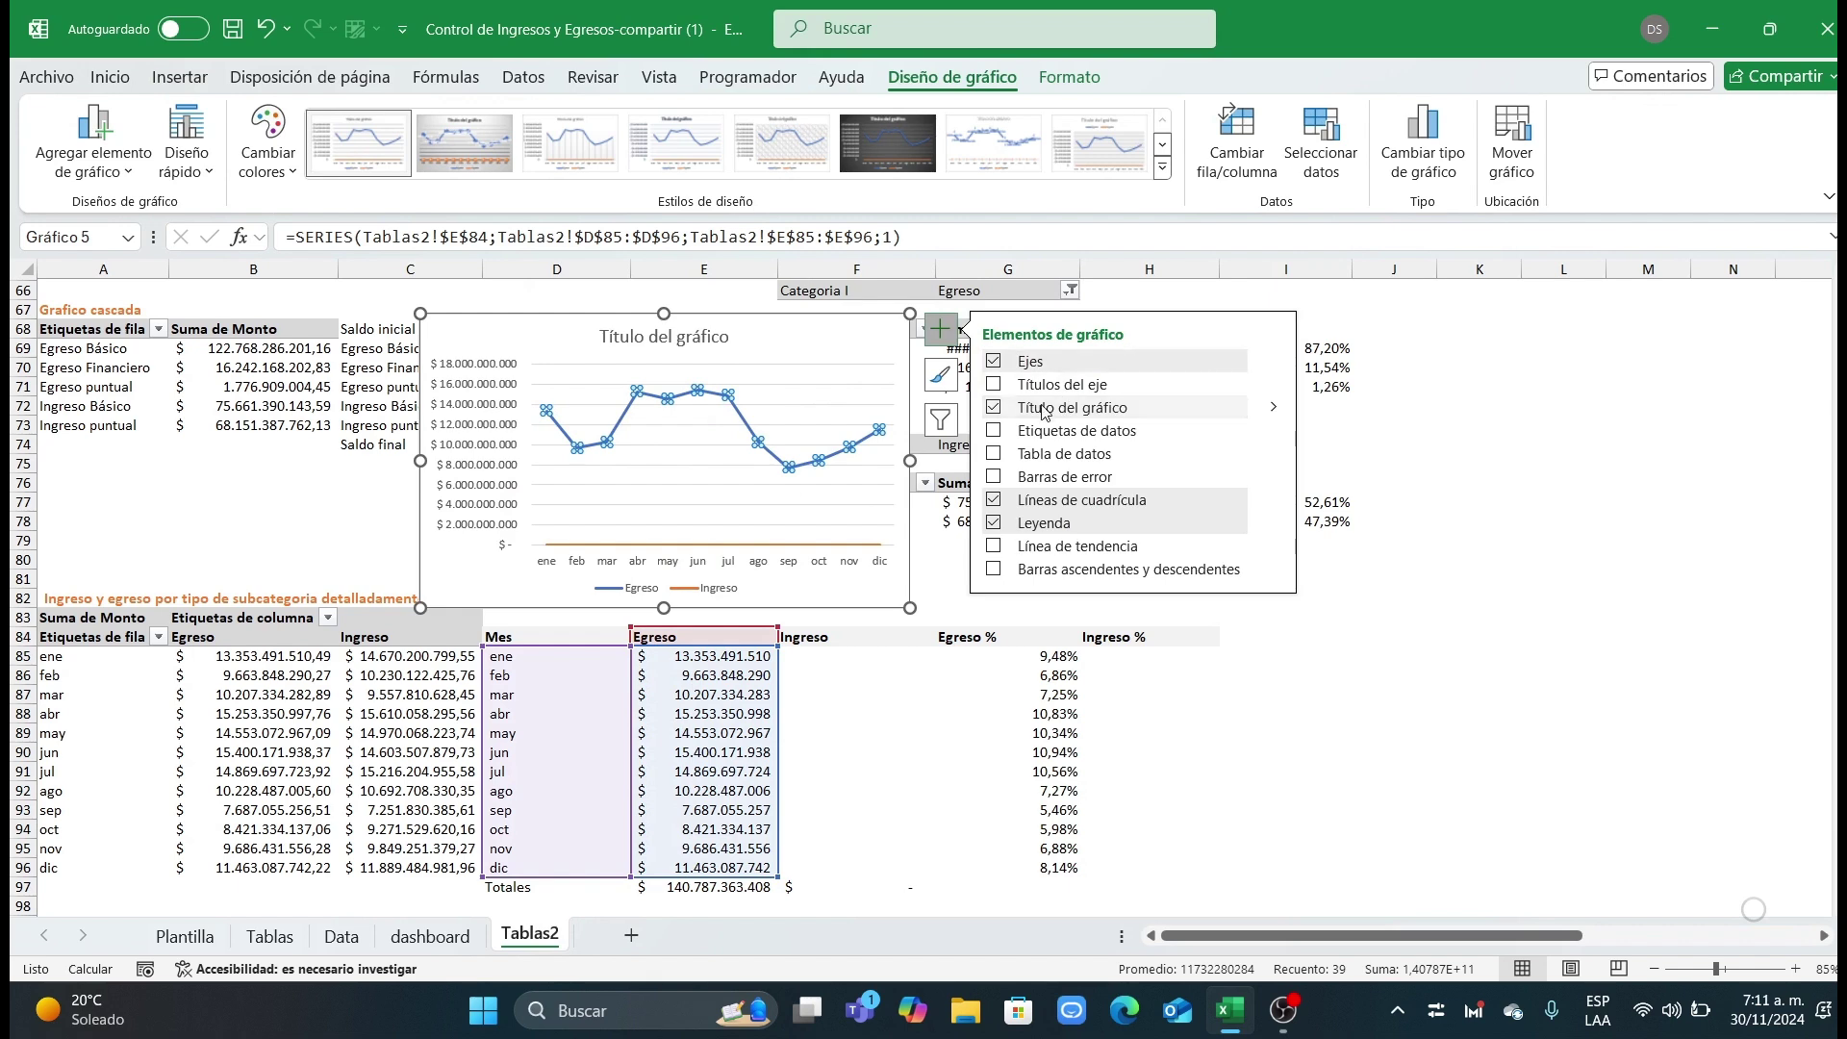
click(991, 431)
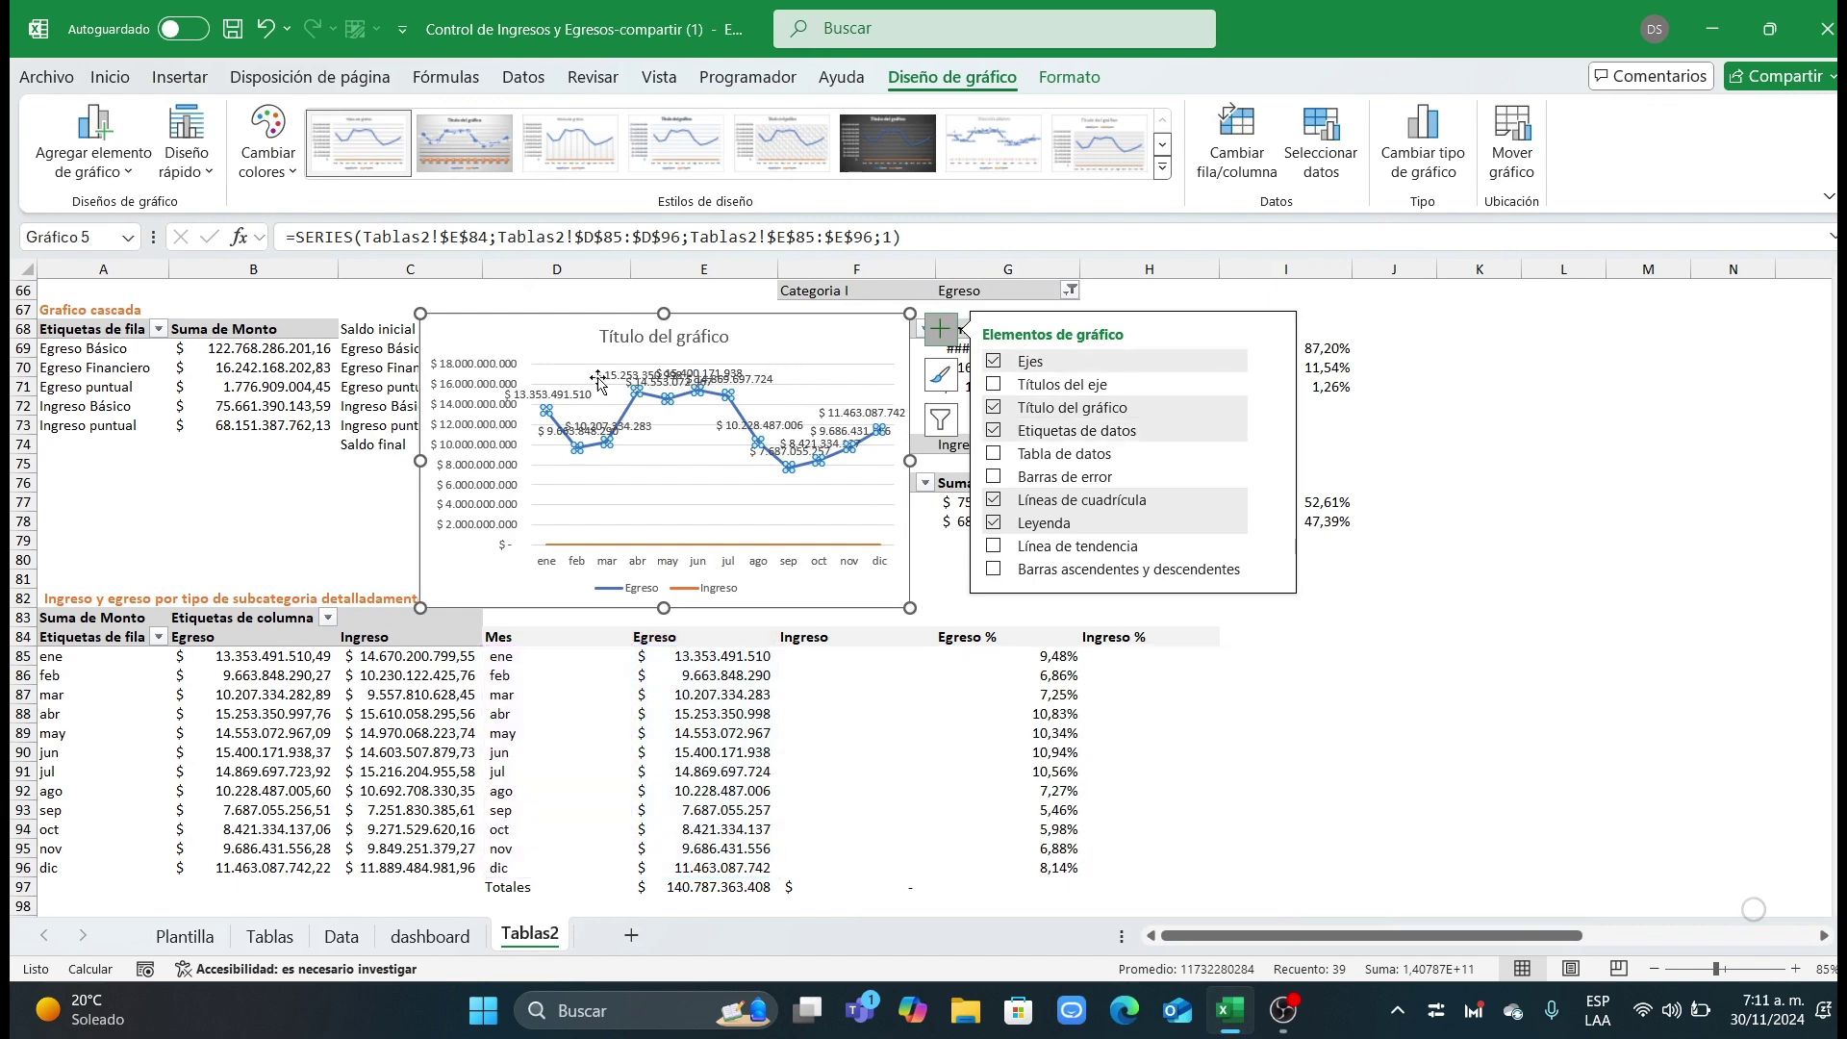
Step: Set the display units of the line chart's vertical axis to Millones
click(504, 411)
double_click(507, 417)
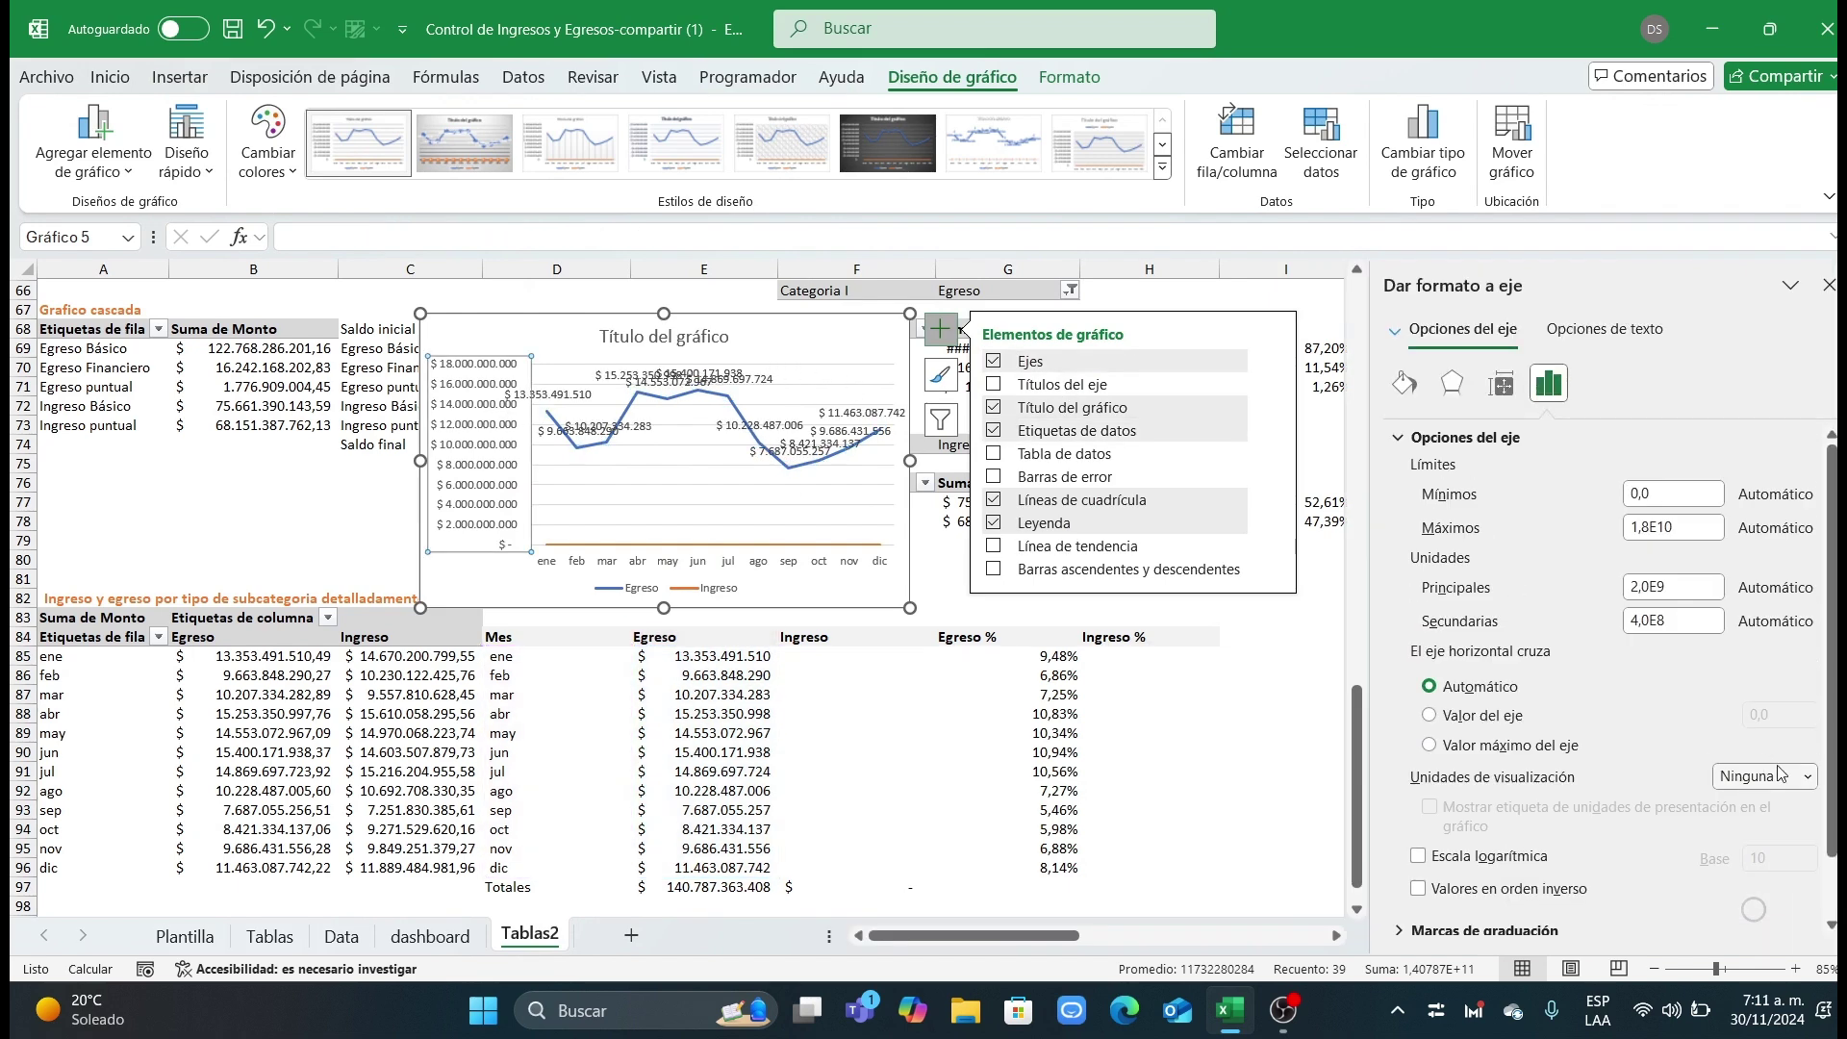
click(1809, 777)
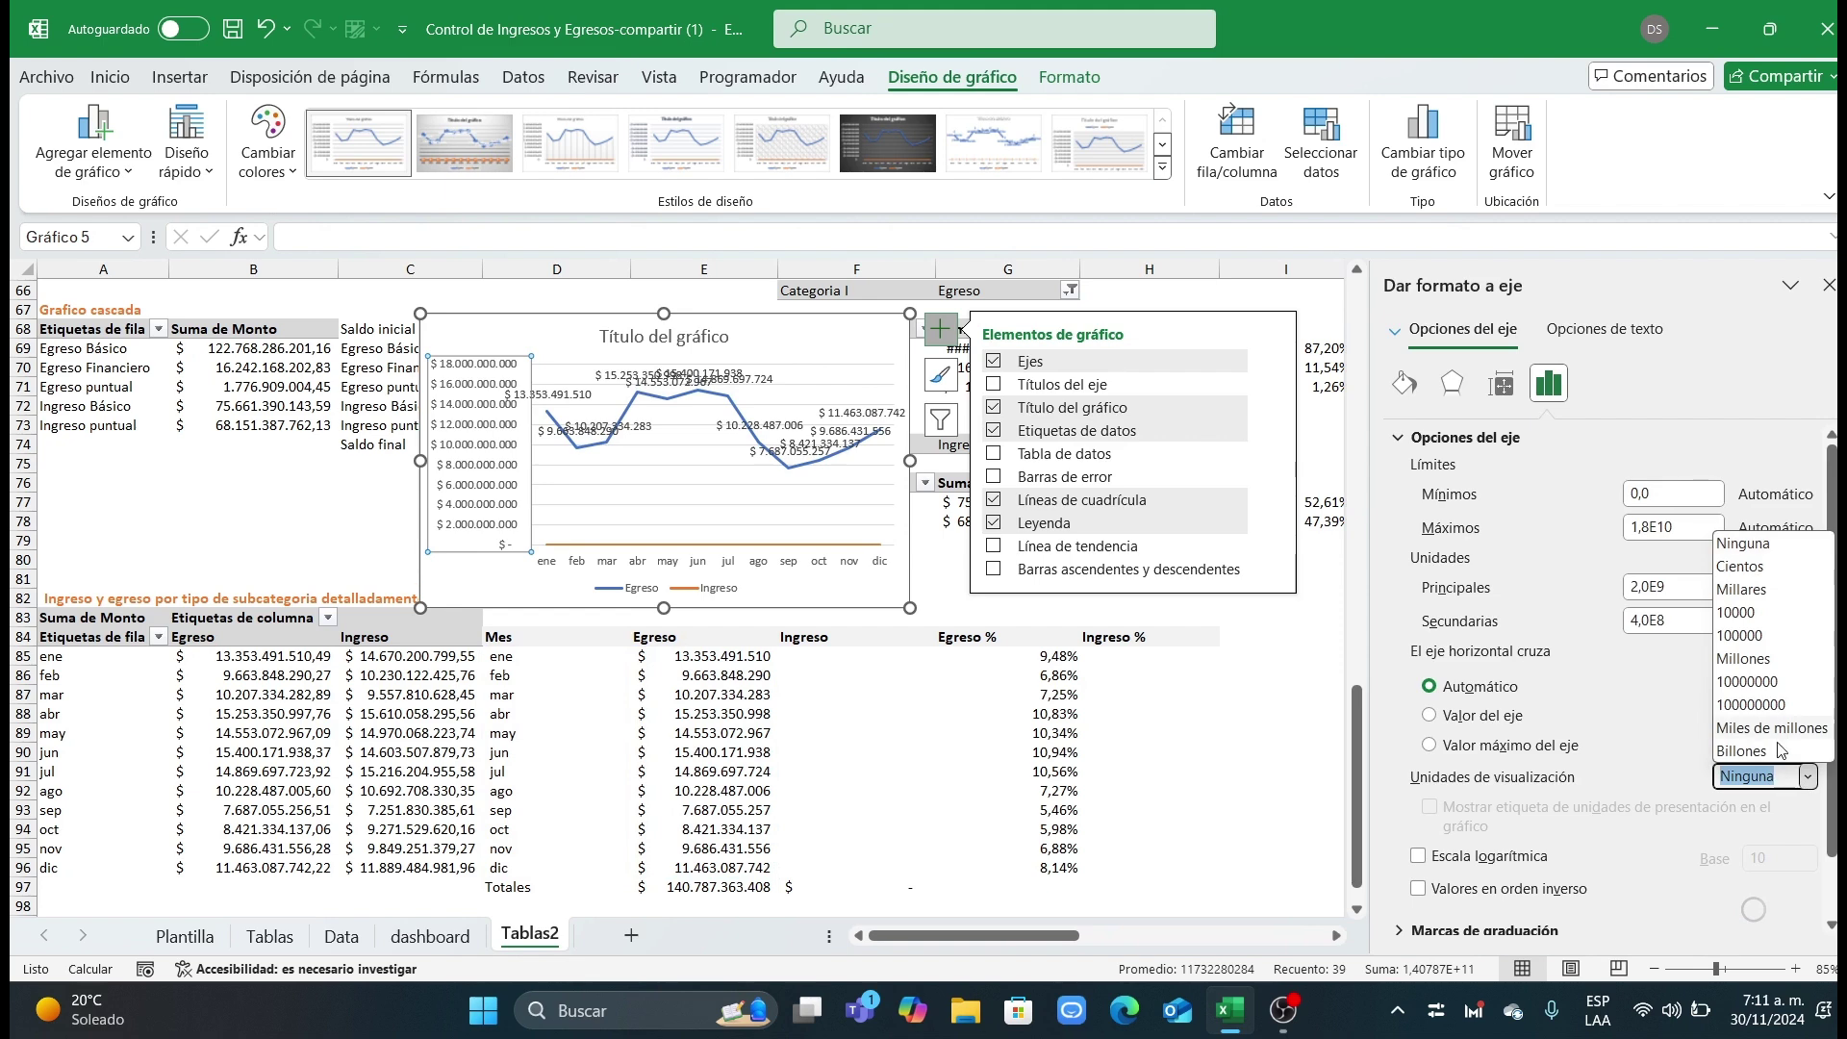
click(1762, 658)
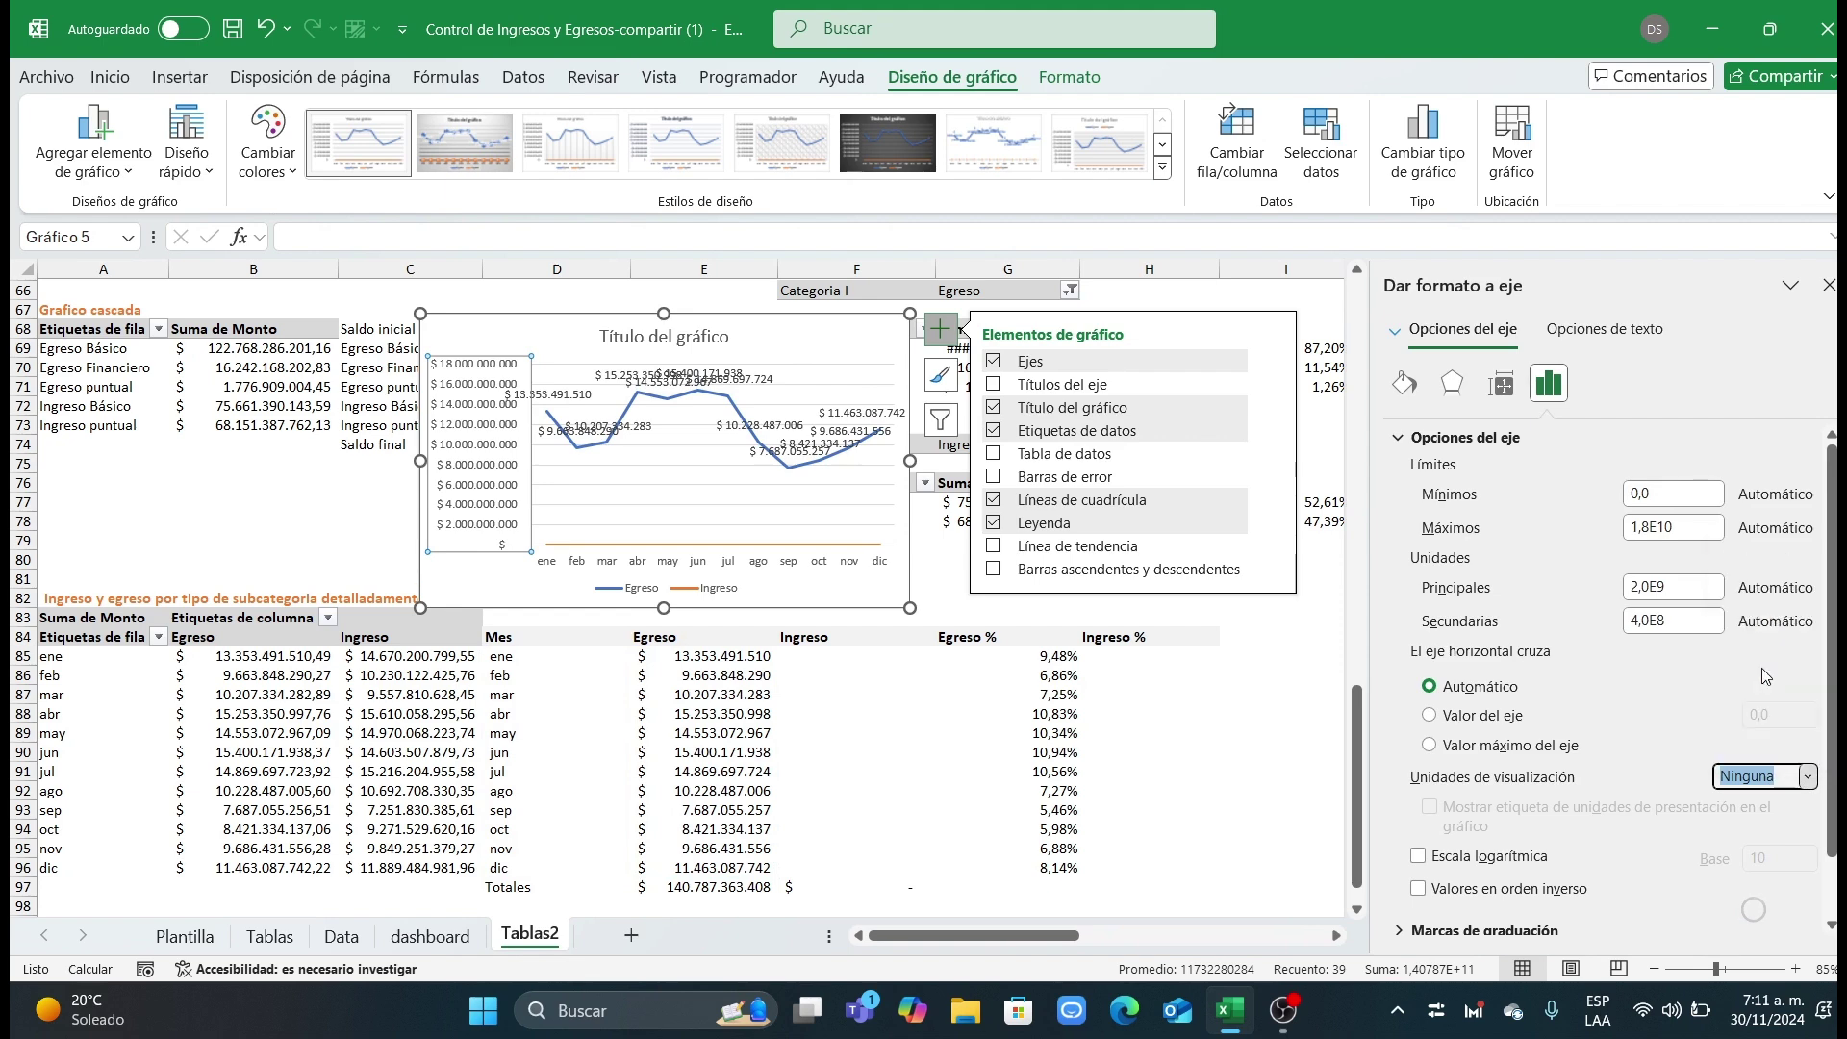
Step: Include cell values from the Egreso % range G84:G96 in the Egreso series' data labels
click(741, 385)
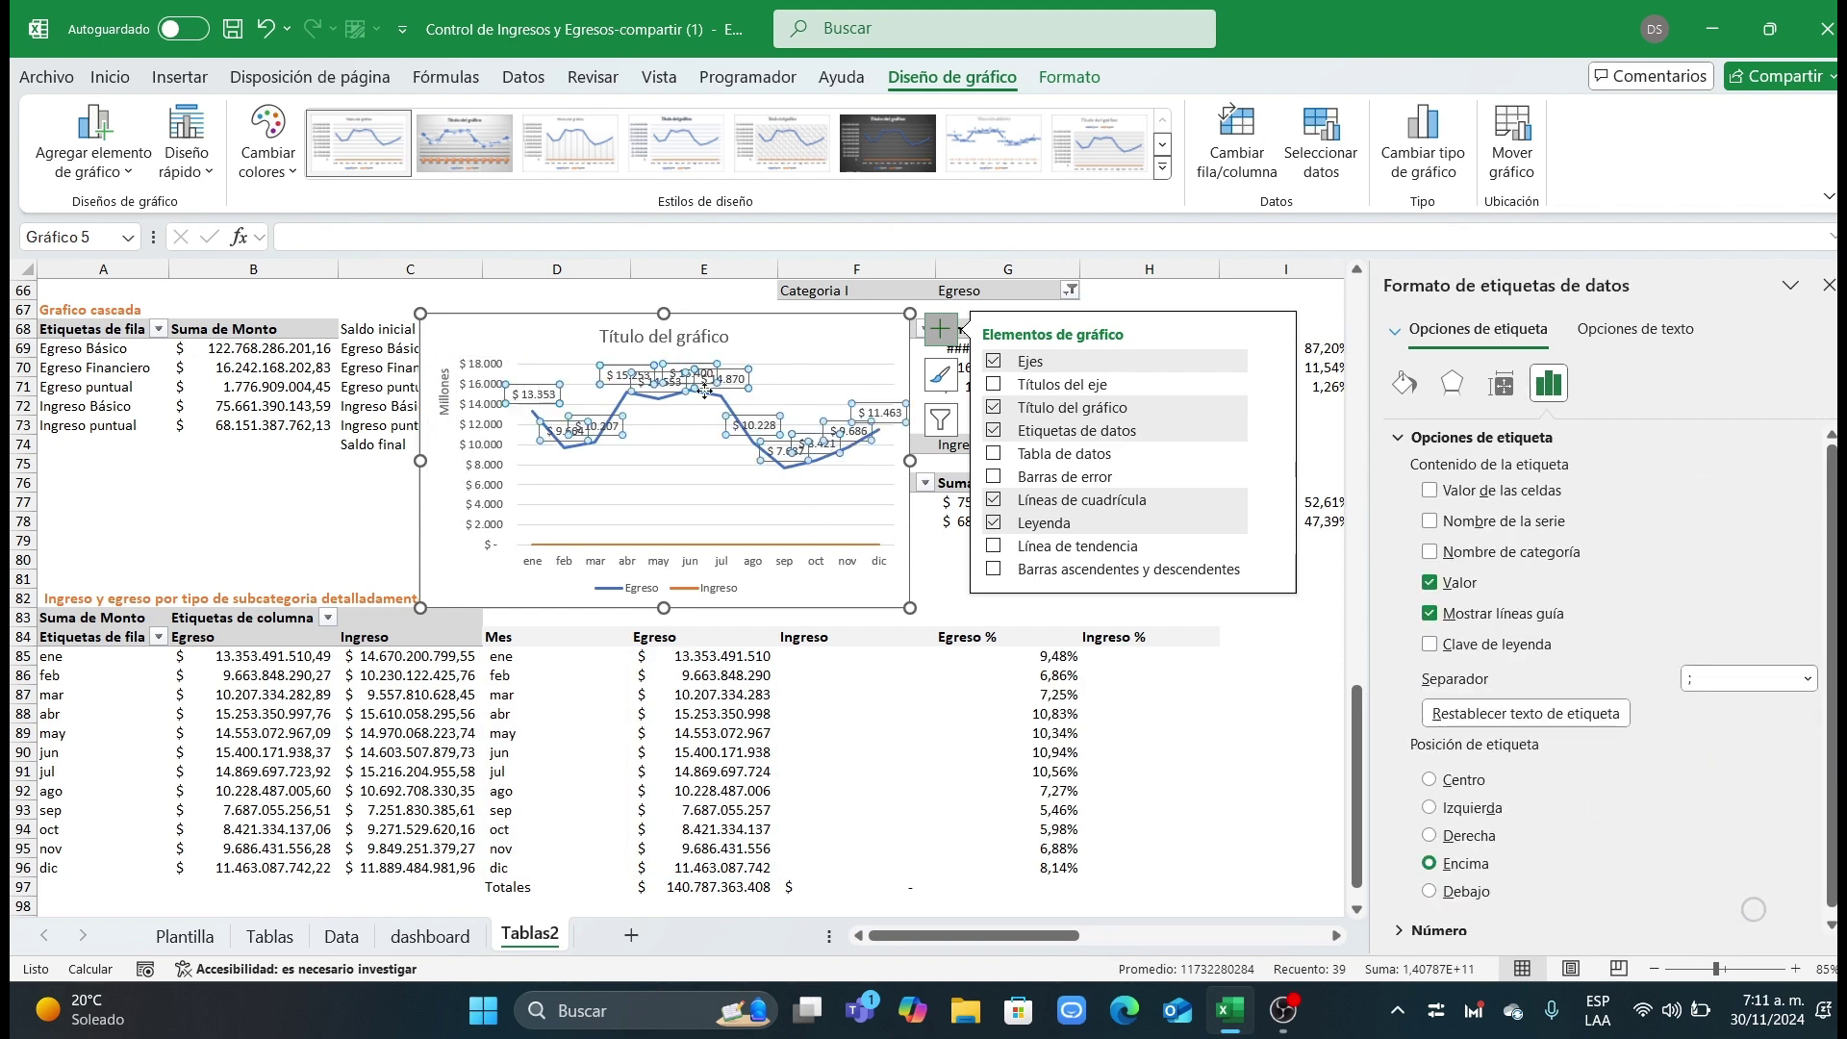
click(1449, 493)
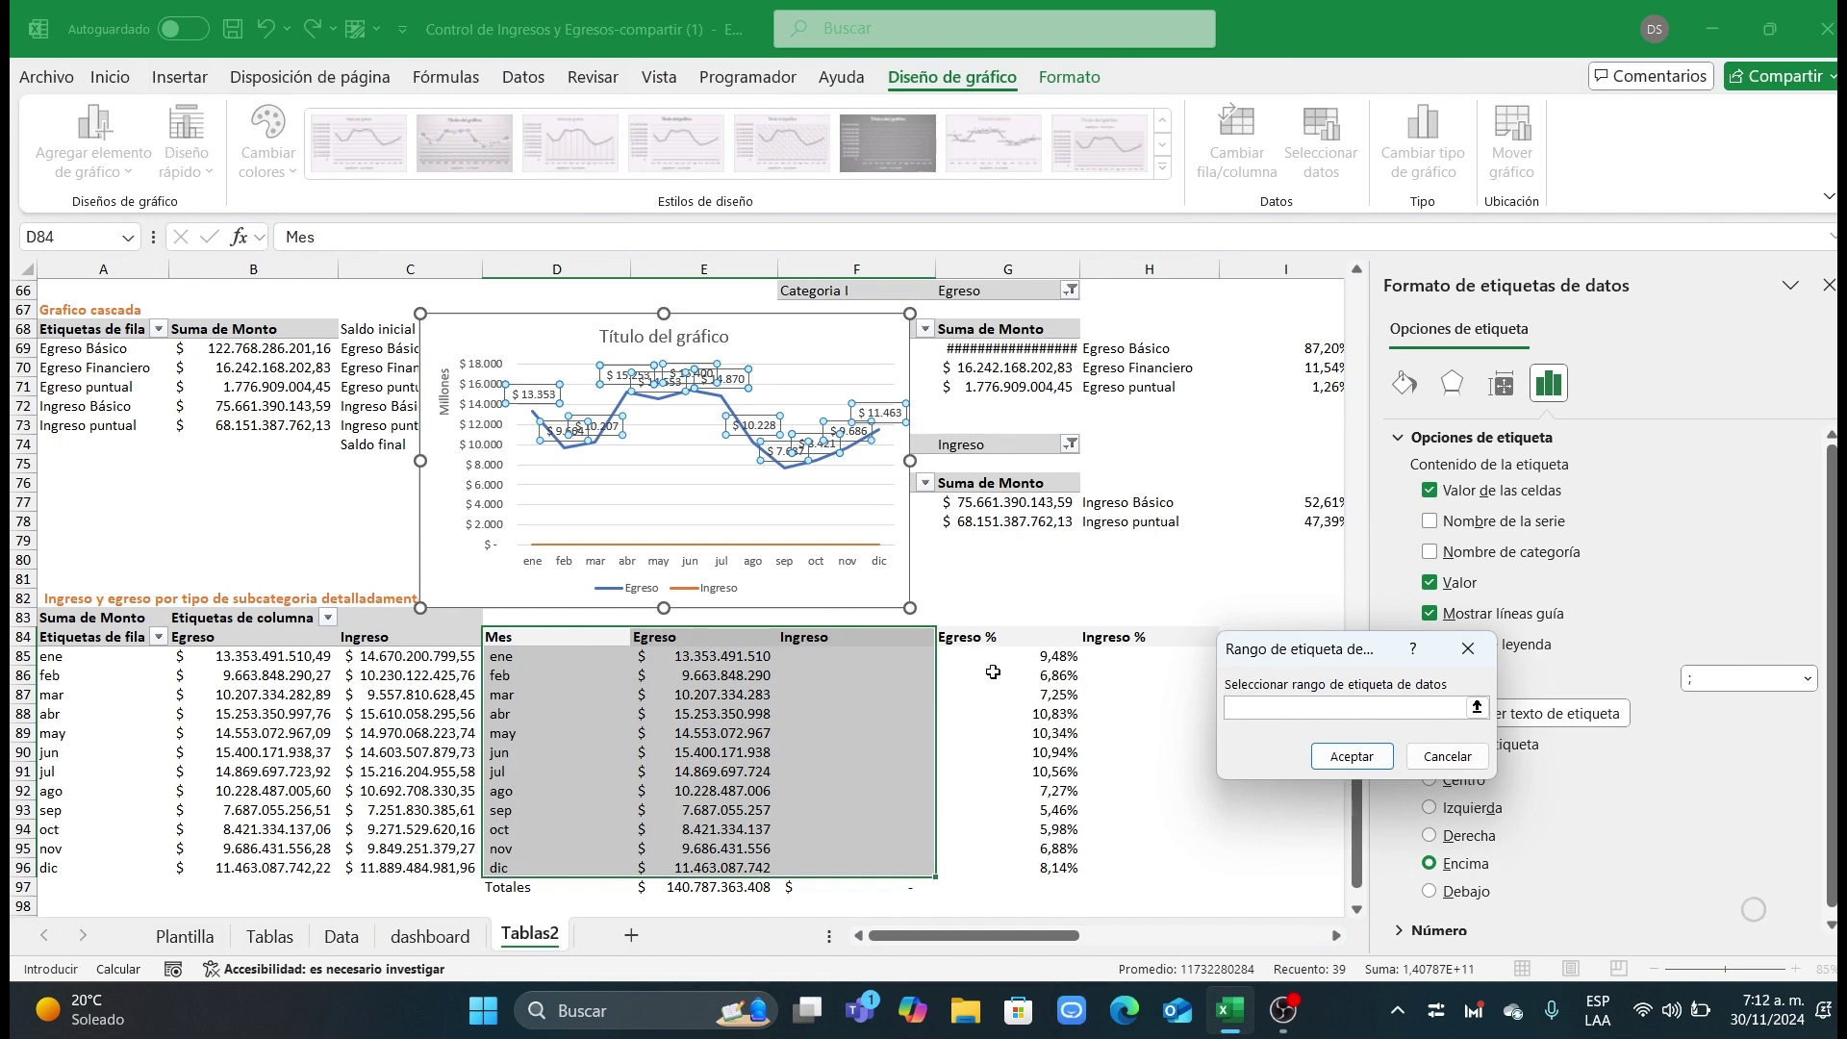
drag(1003, 657, 983, 868)
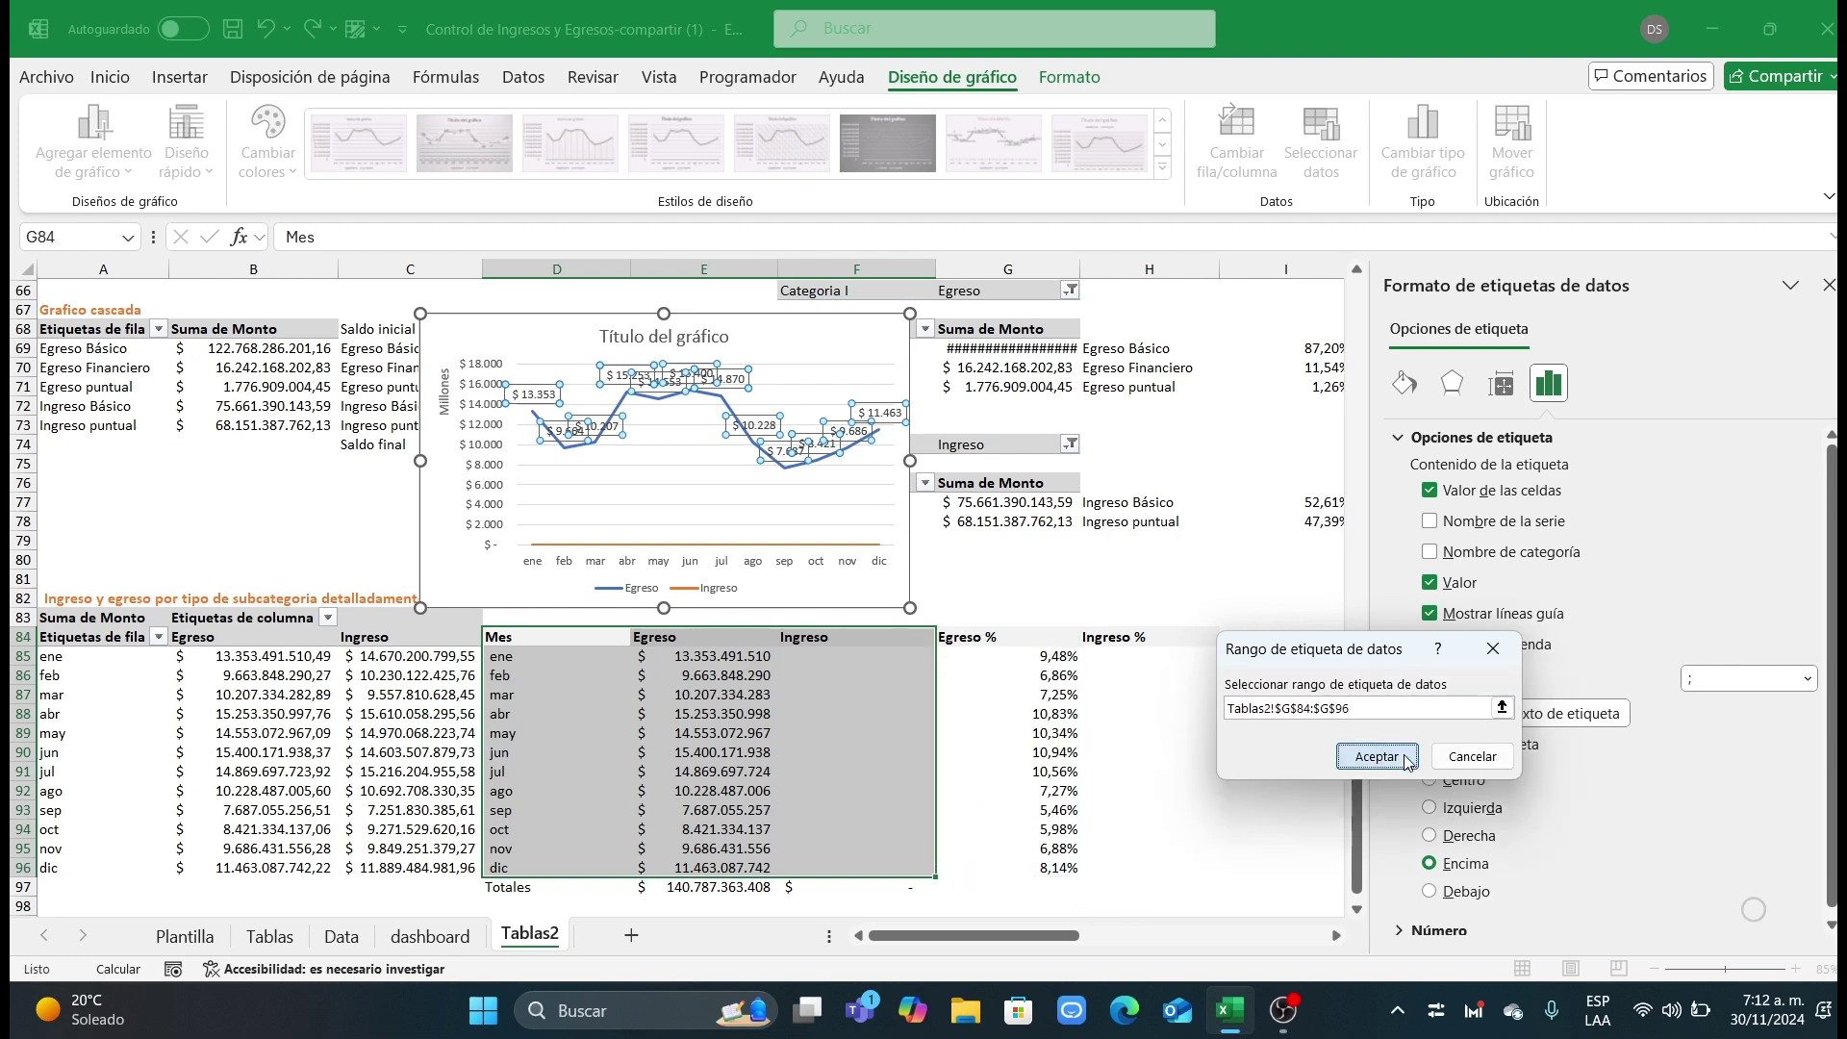
click(1376, 757)
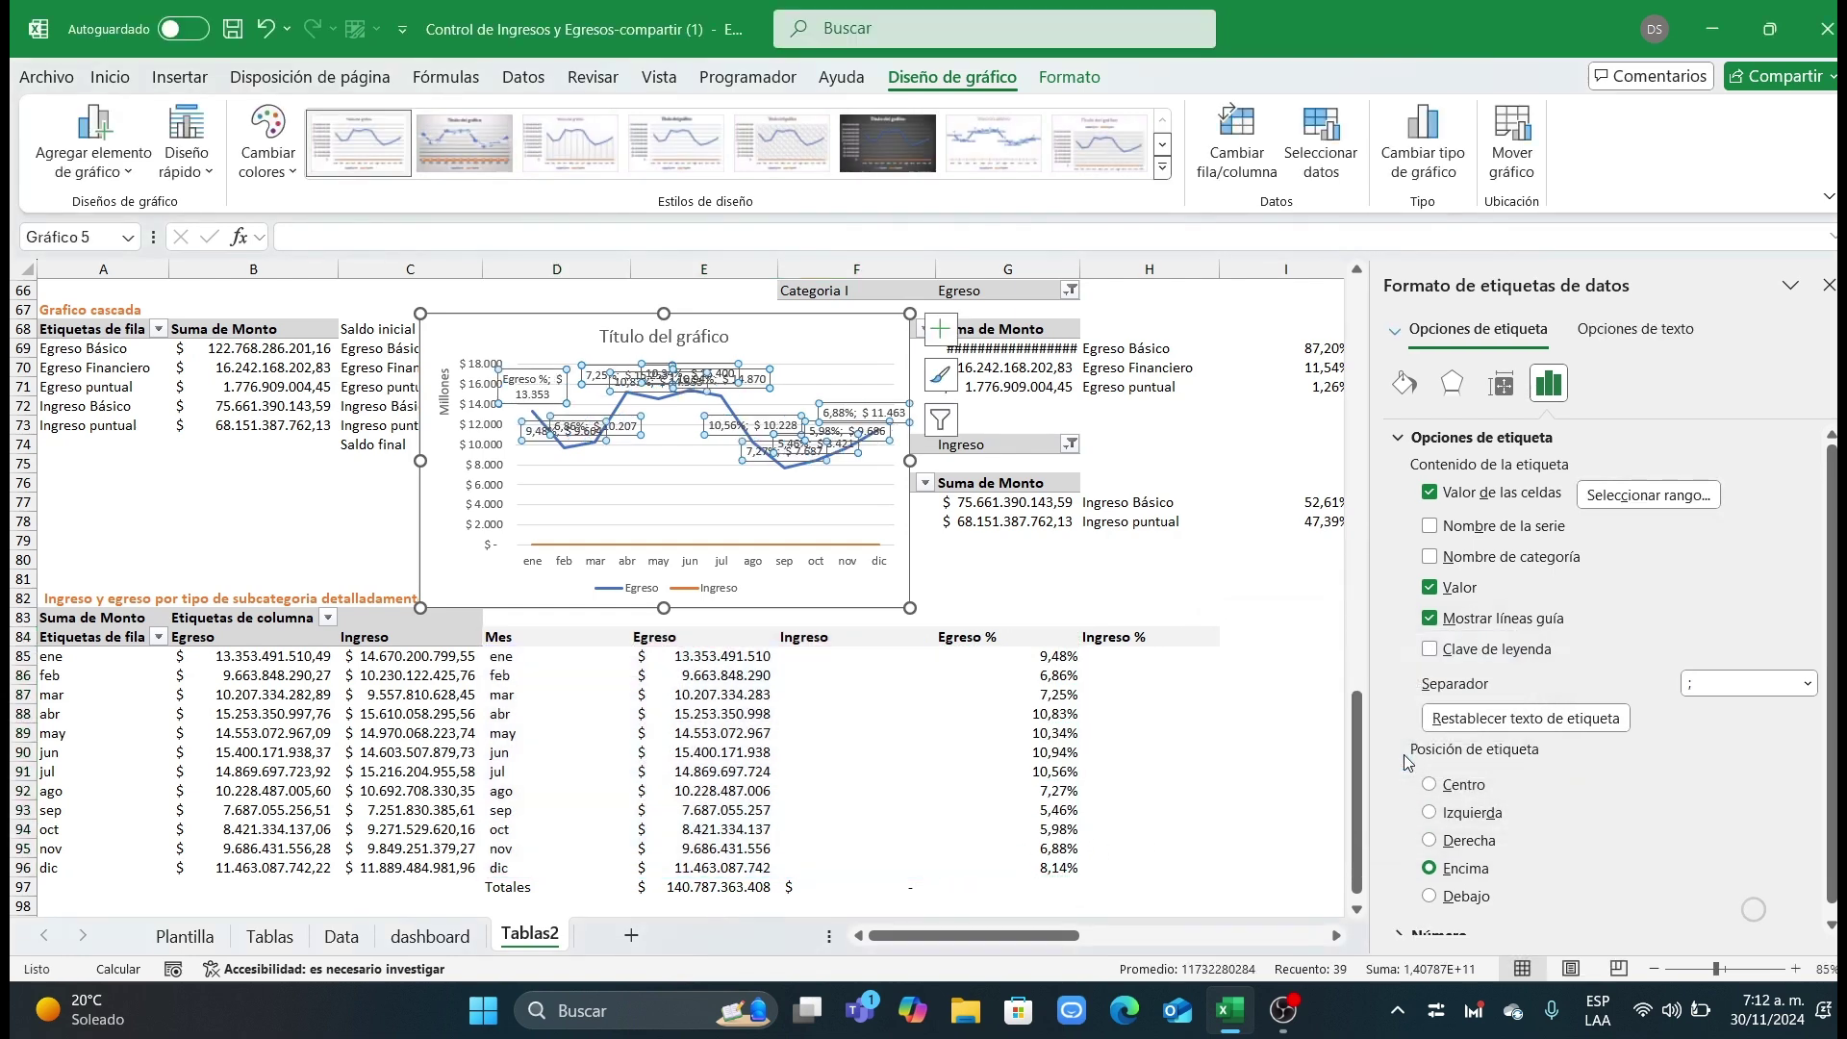
Step: Add data labels to the Ingreso series and include cell values from the Ingreso % range H84:H96
click(765, 545)
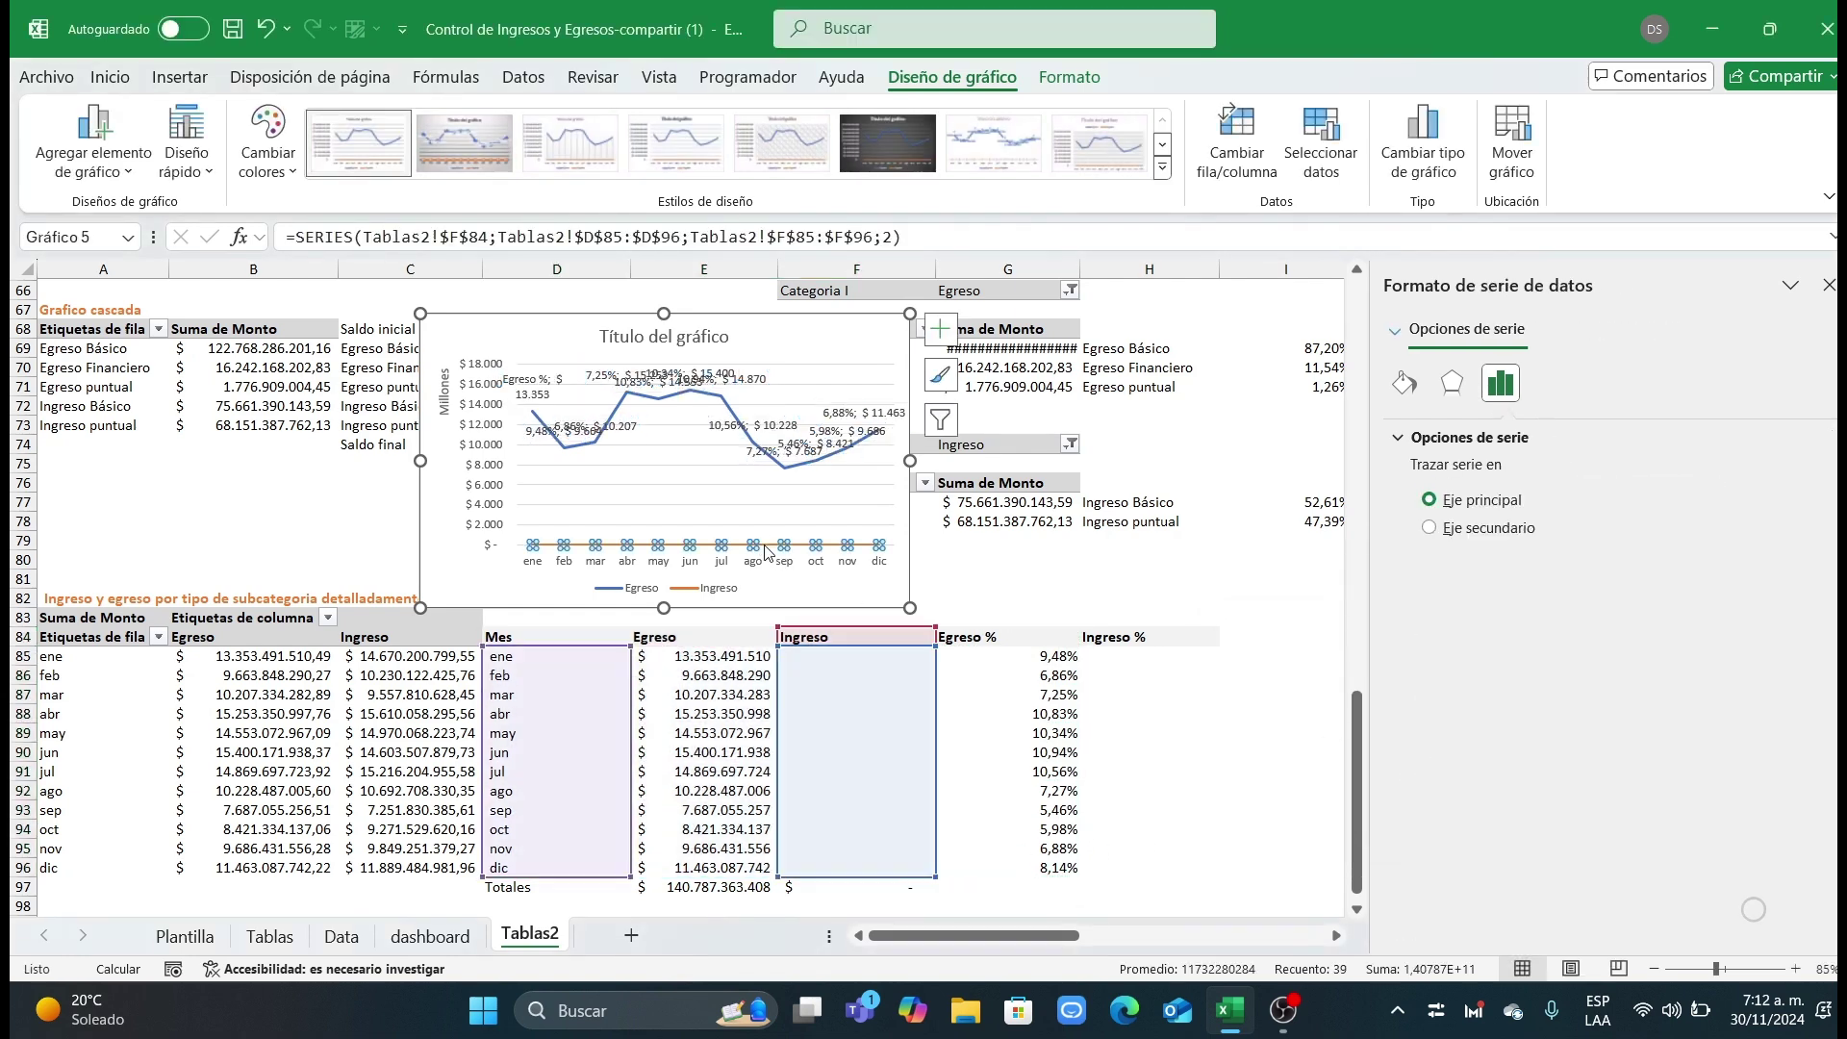
click(940, 328)
click(996, 430)
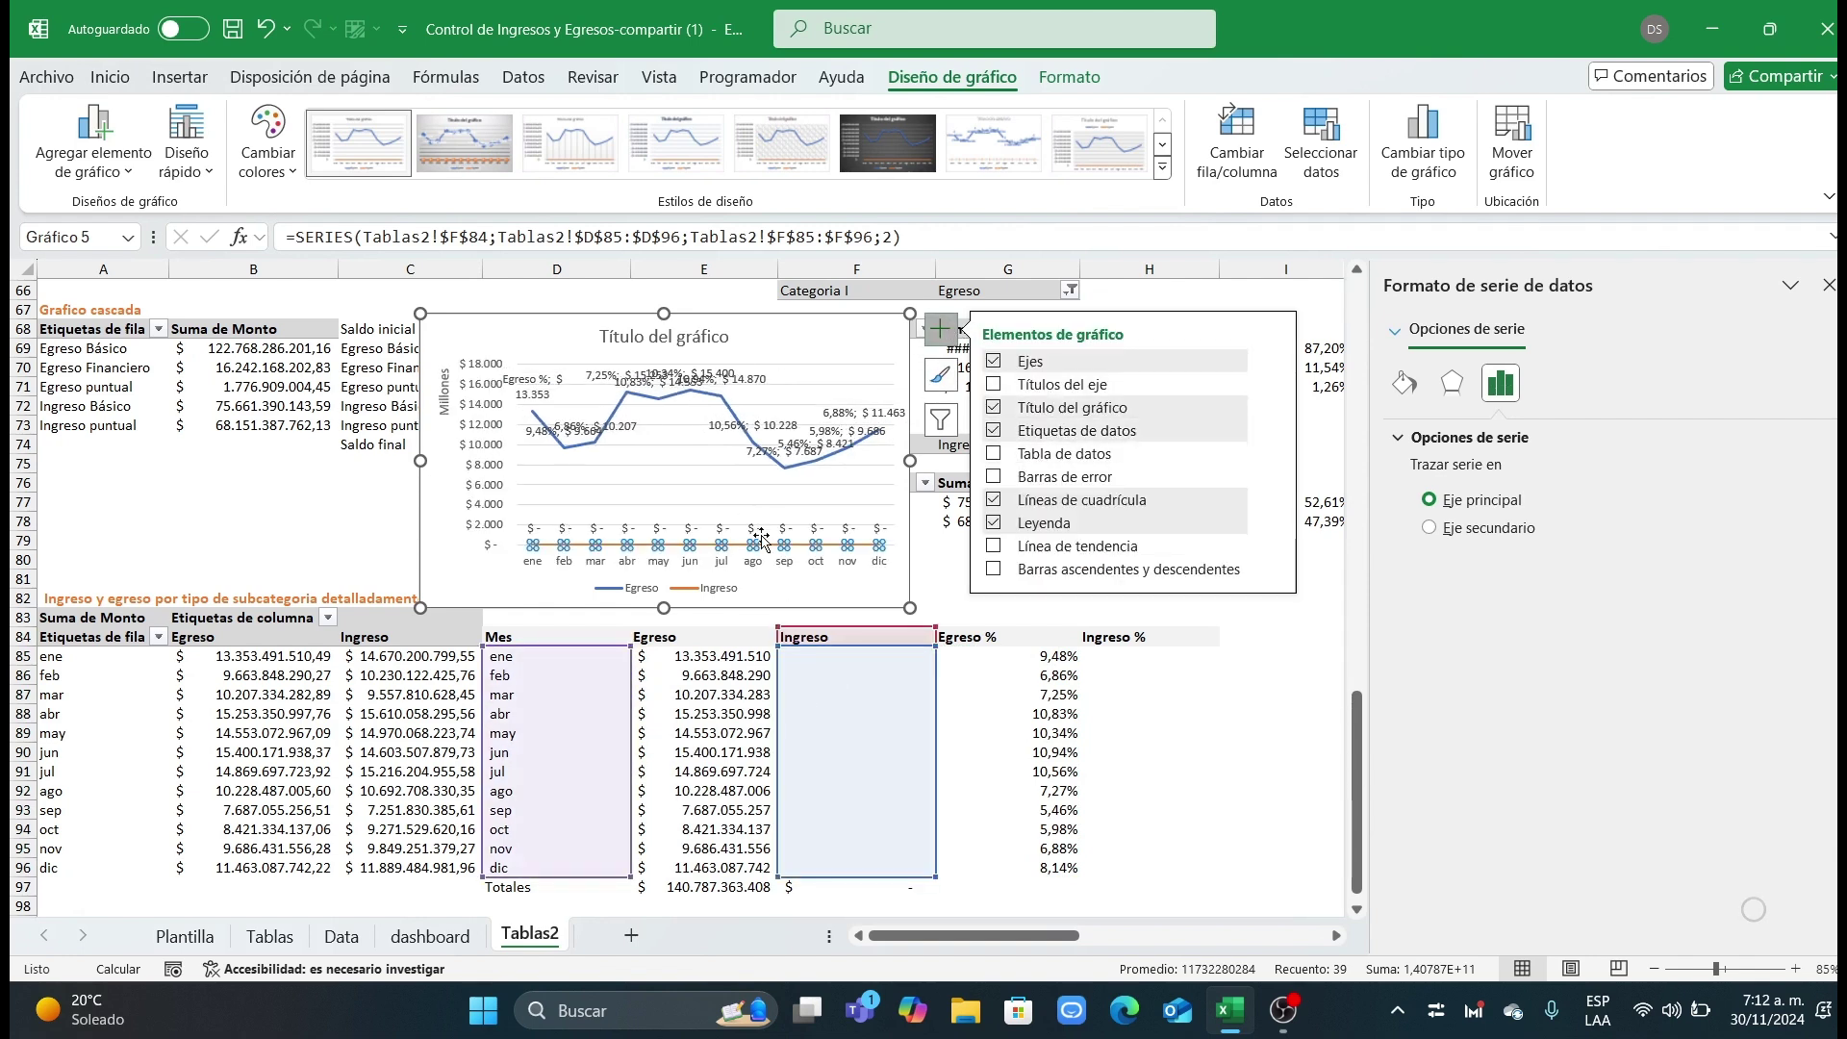
click(760, 534)
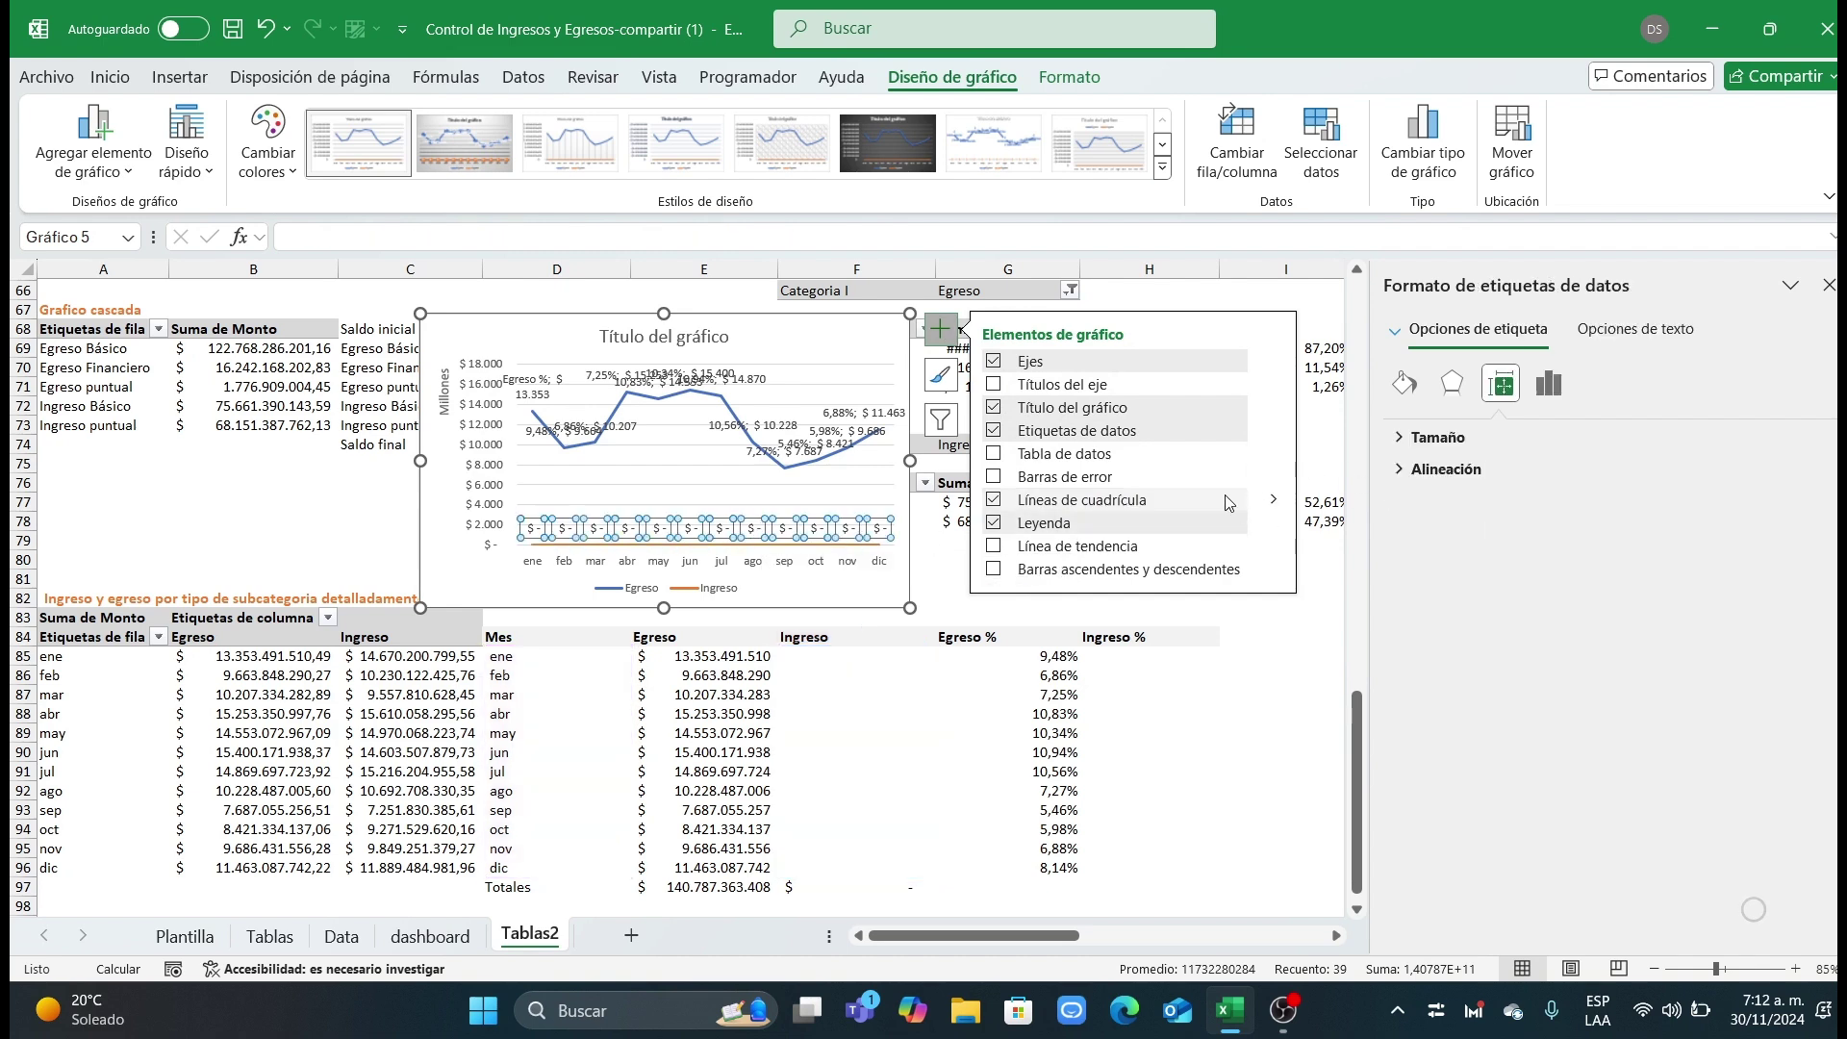
click(1549, 383)
click(1430, 489)
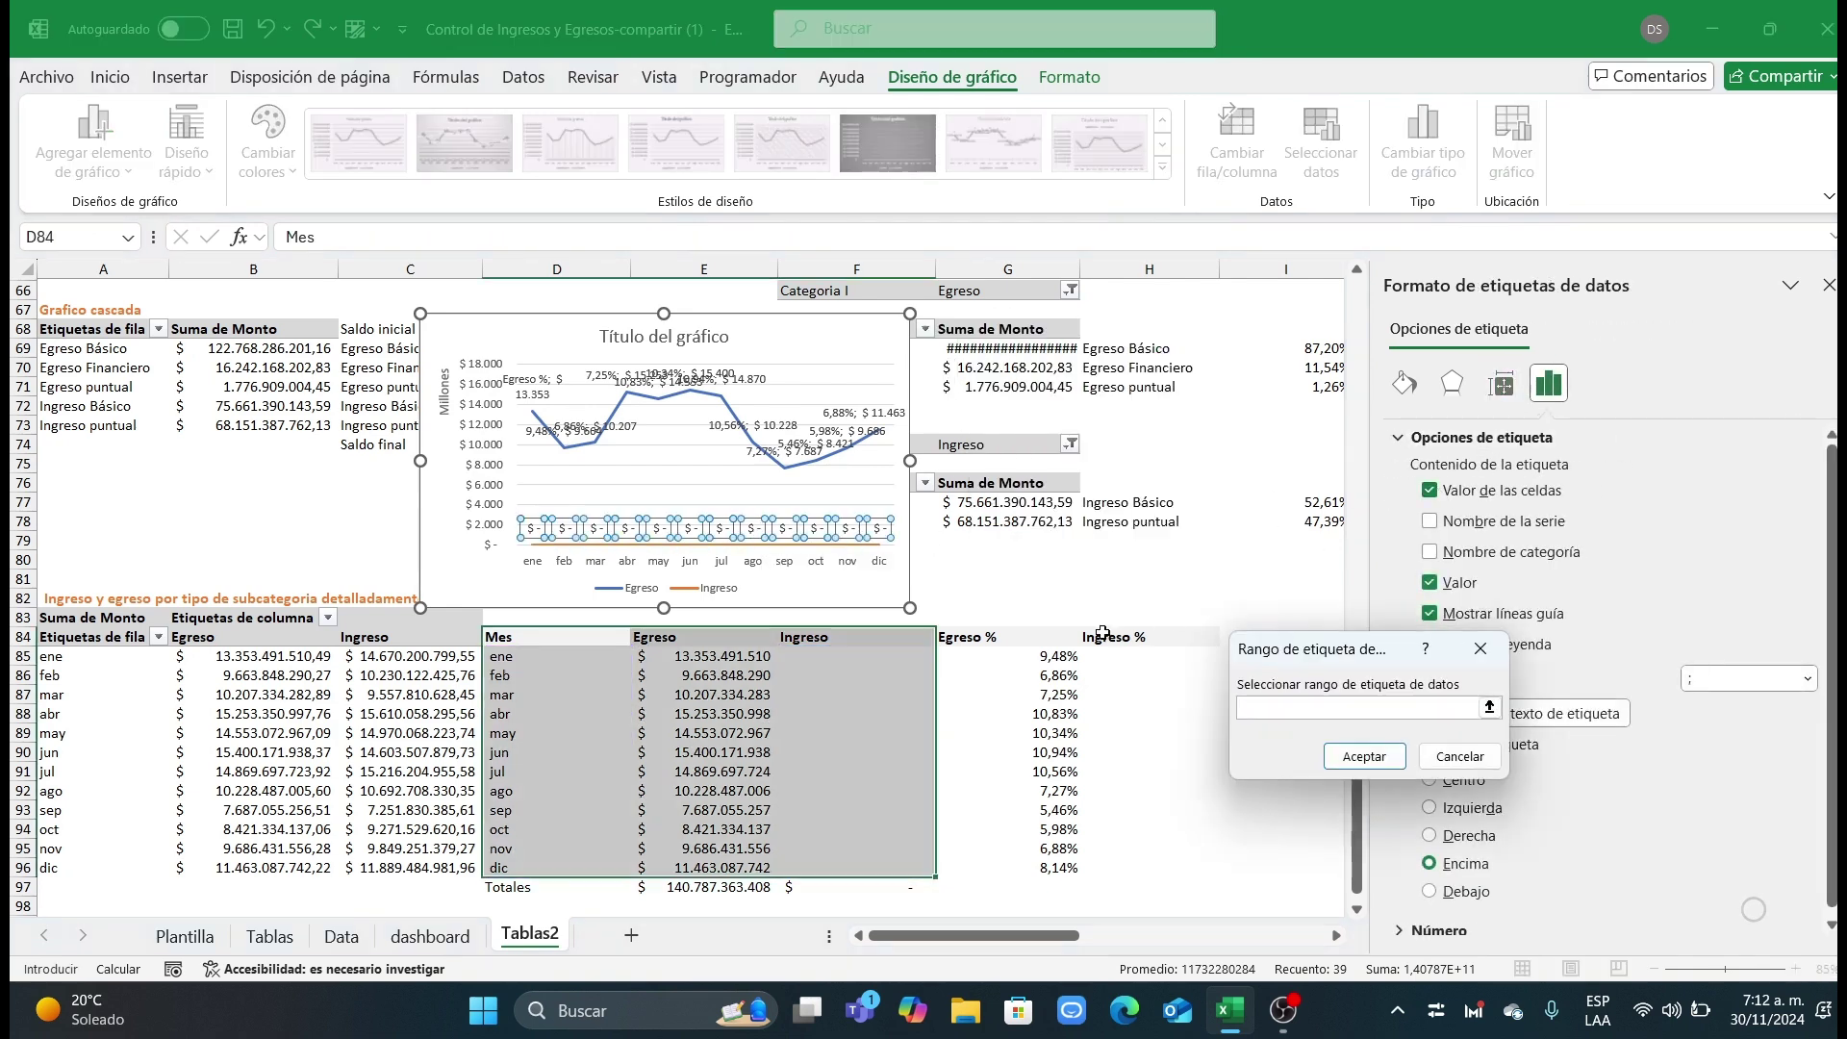
drag(1136, 636, 1155, 869)
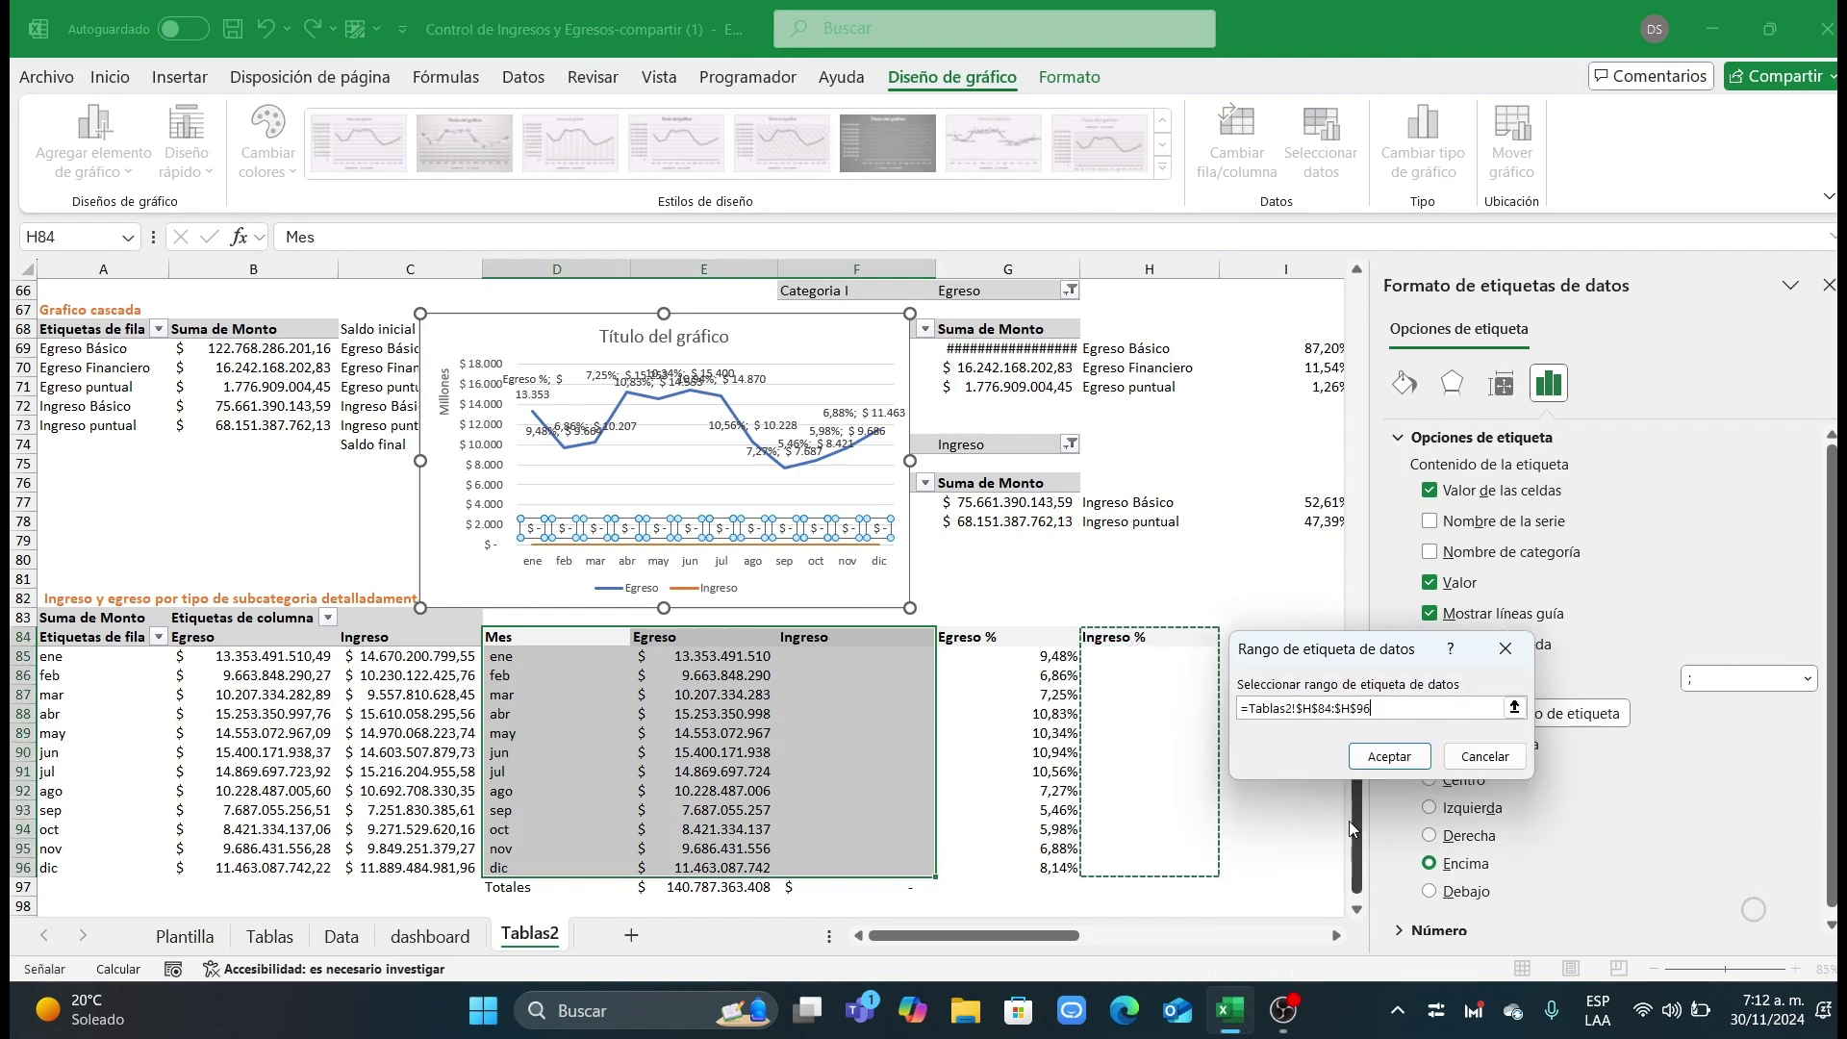
click(1390, 756)
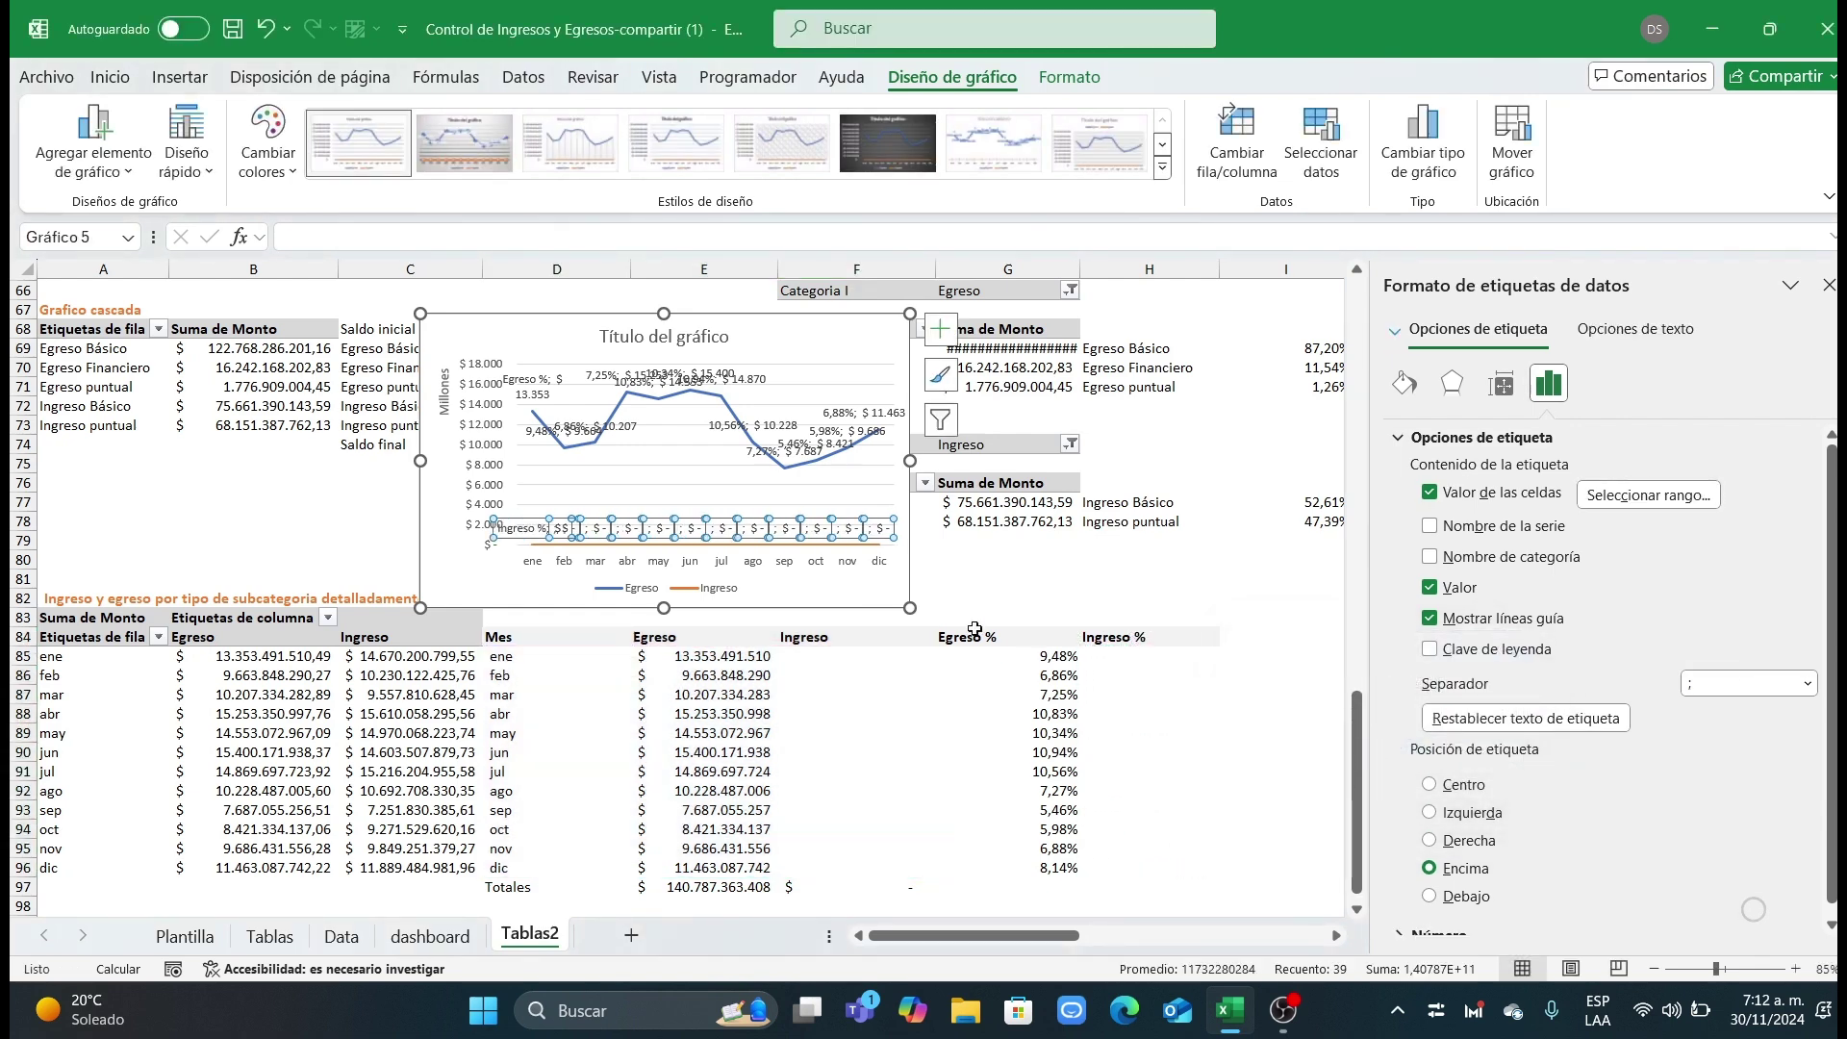
Step: Set the data label separator to Nueva línea for both the Egreso and Ingreso series
click(756, 381)
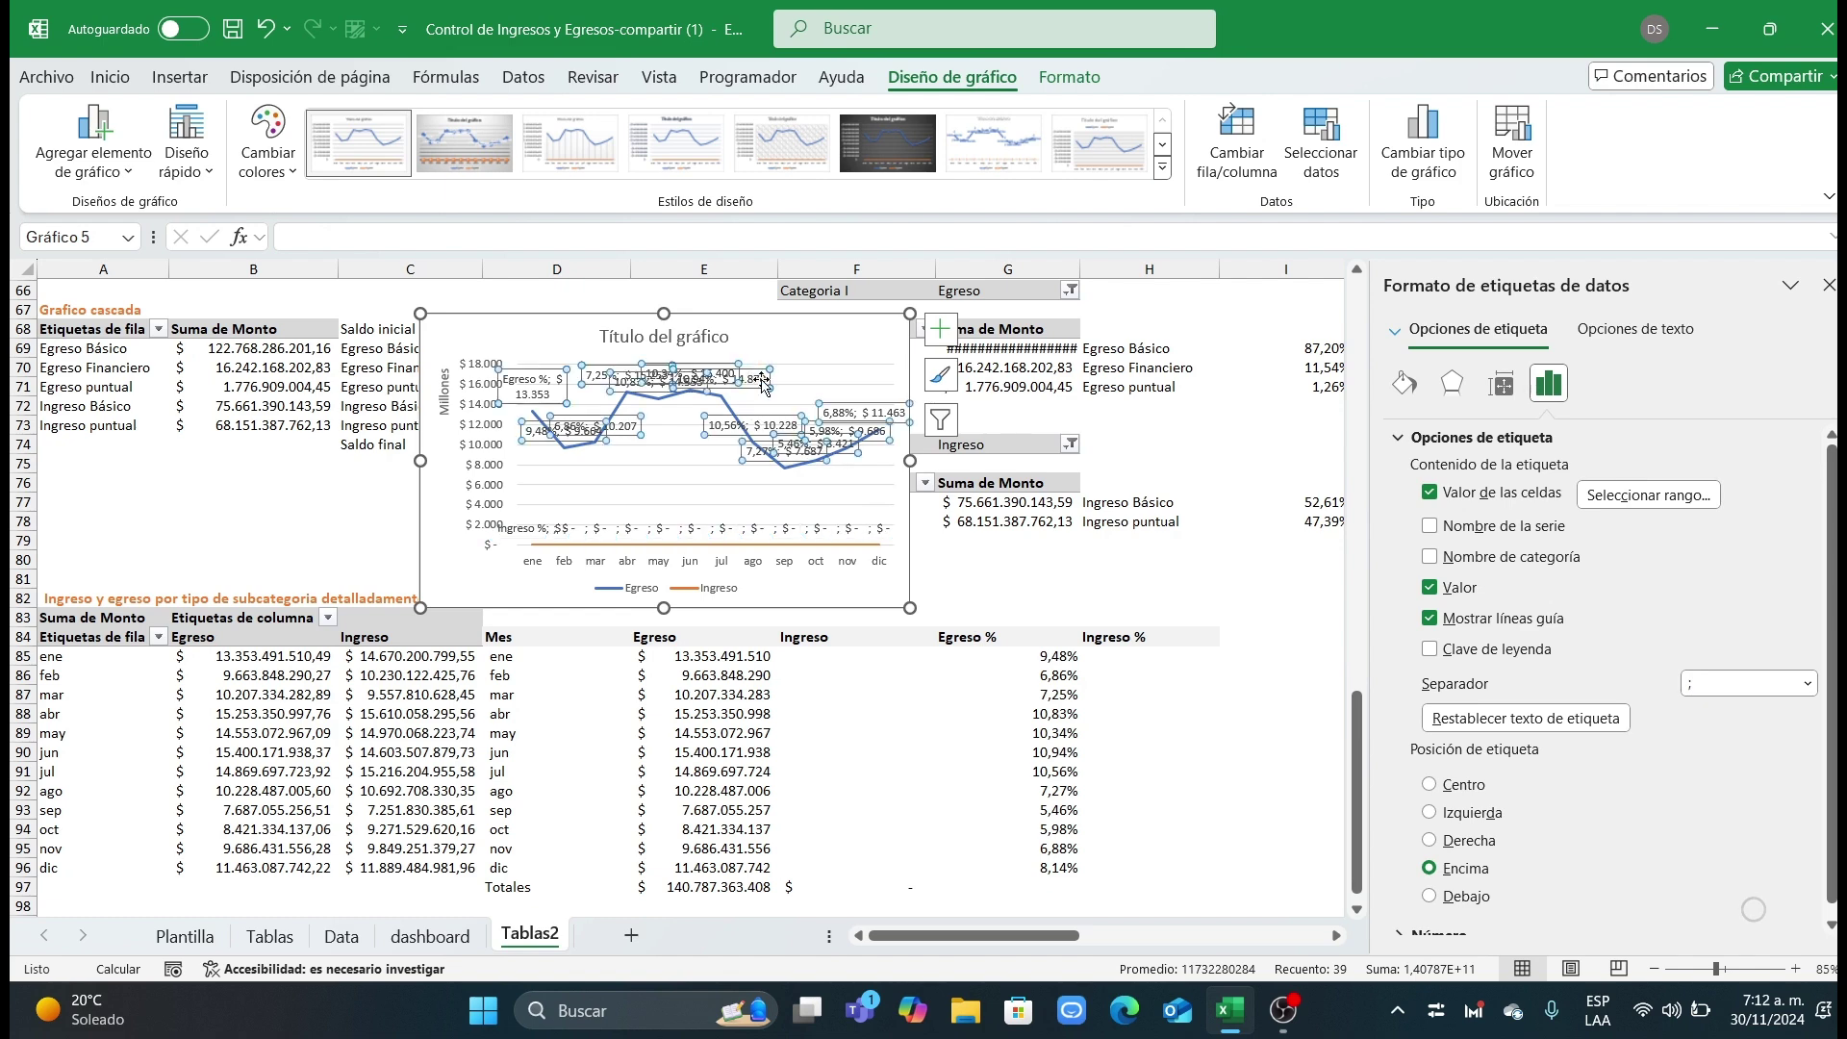
click(1808, 684)
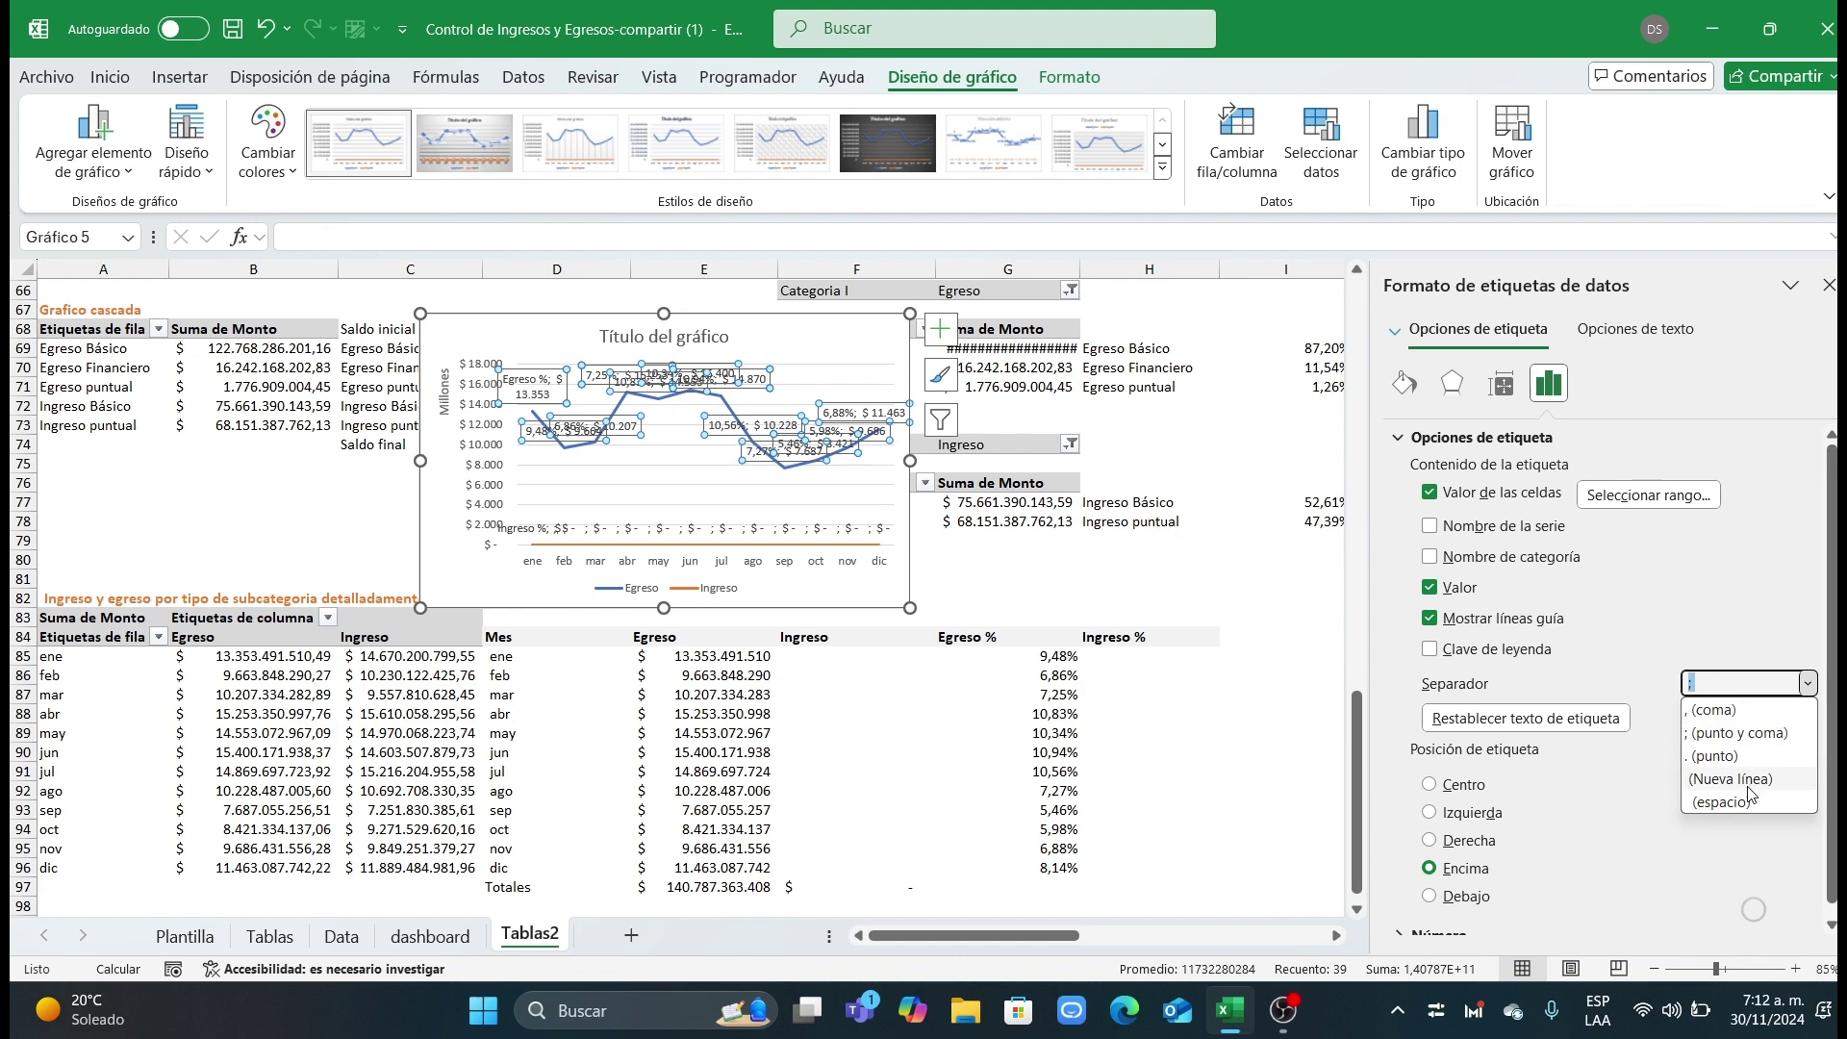
click(1748, 787)
click(726, 528)
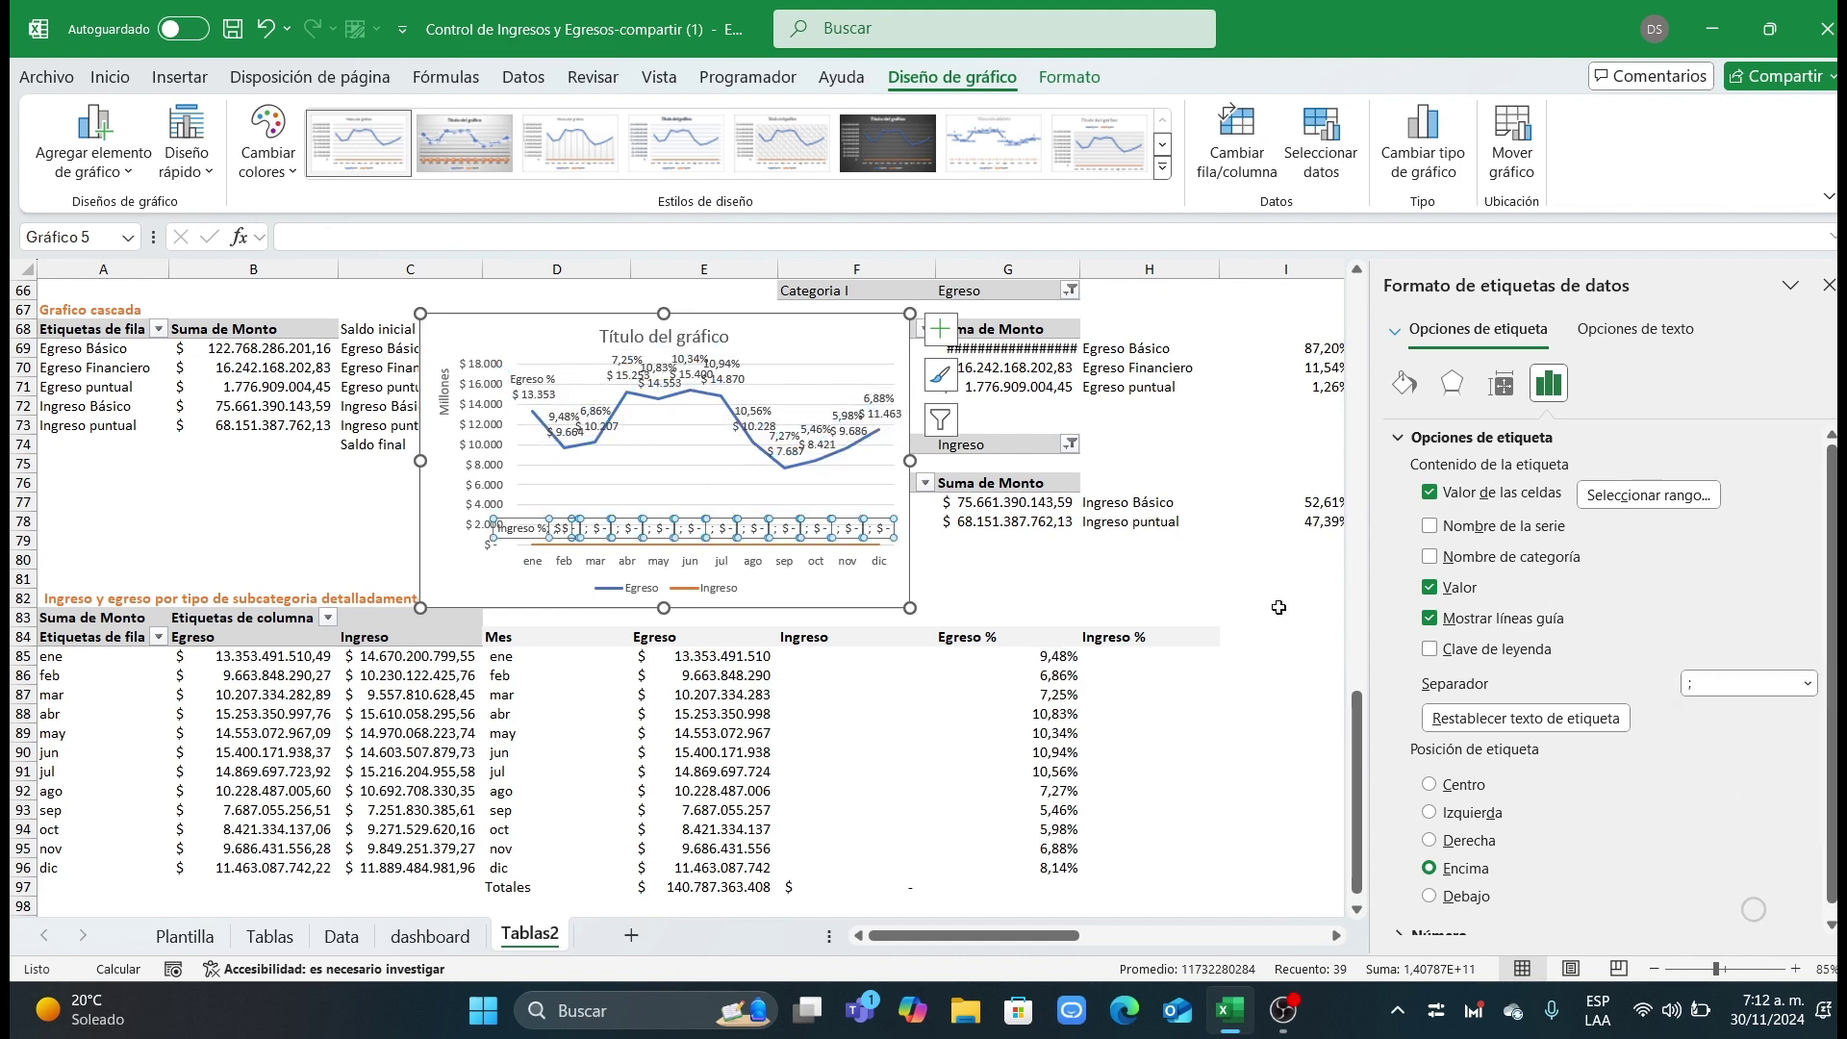
click(1805, 684)
click(1698, 780)
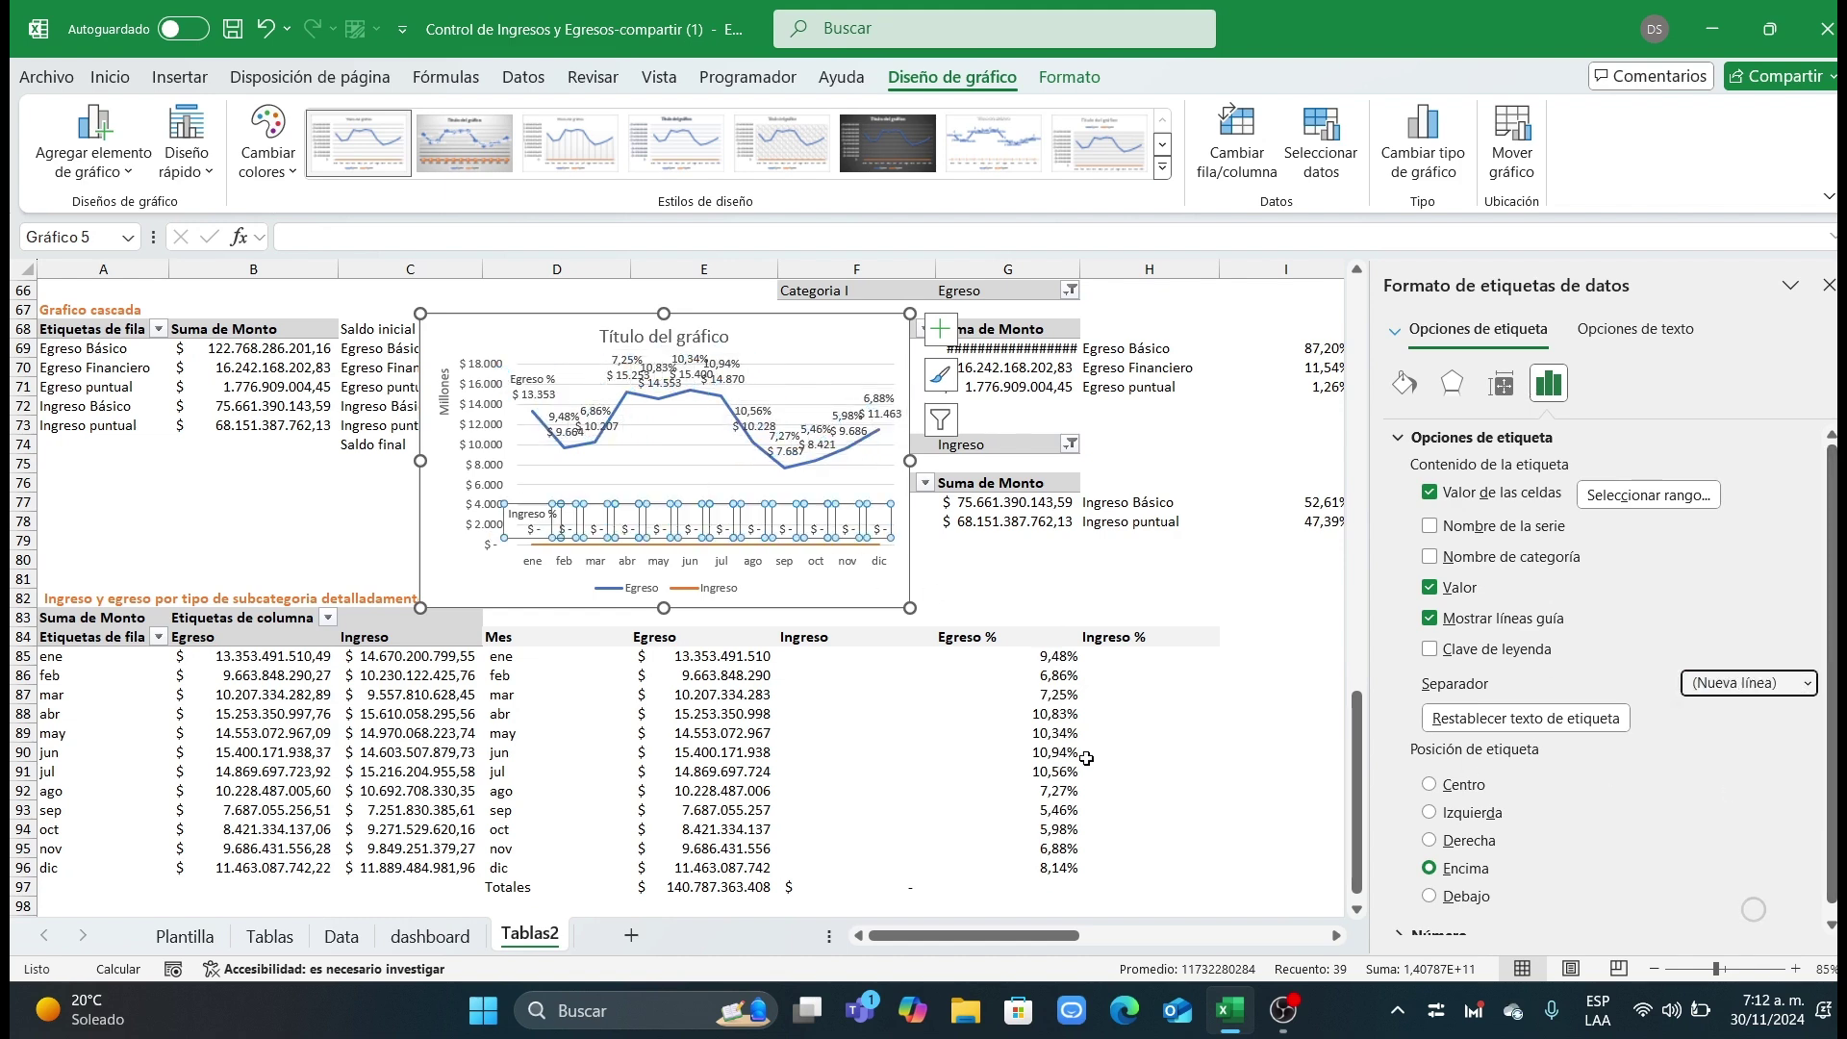
Step: Copy the monthly Egreso and Ingreso line chart from Tablas2 and paste it onto the Plantilla sheet
click(823, 614)
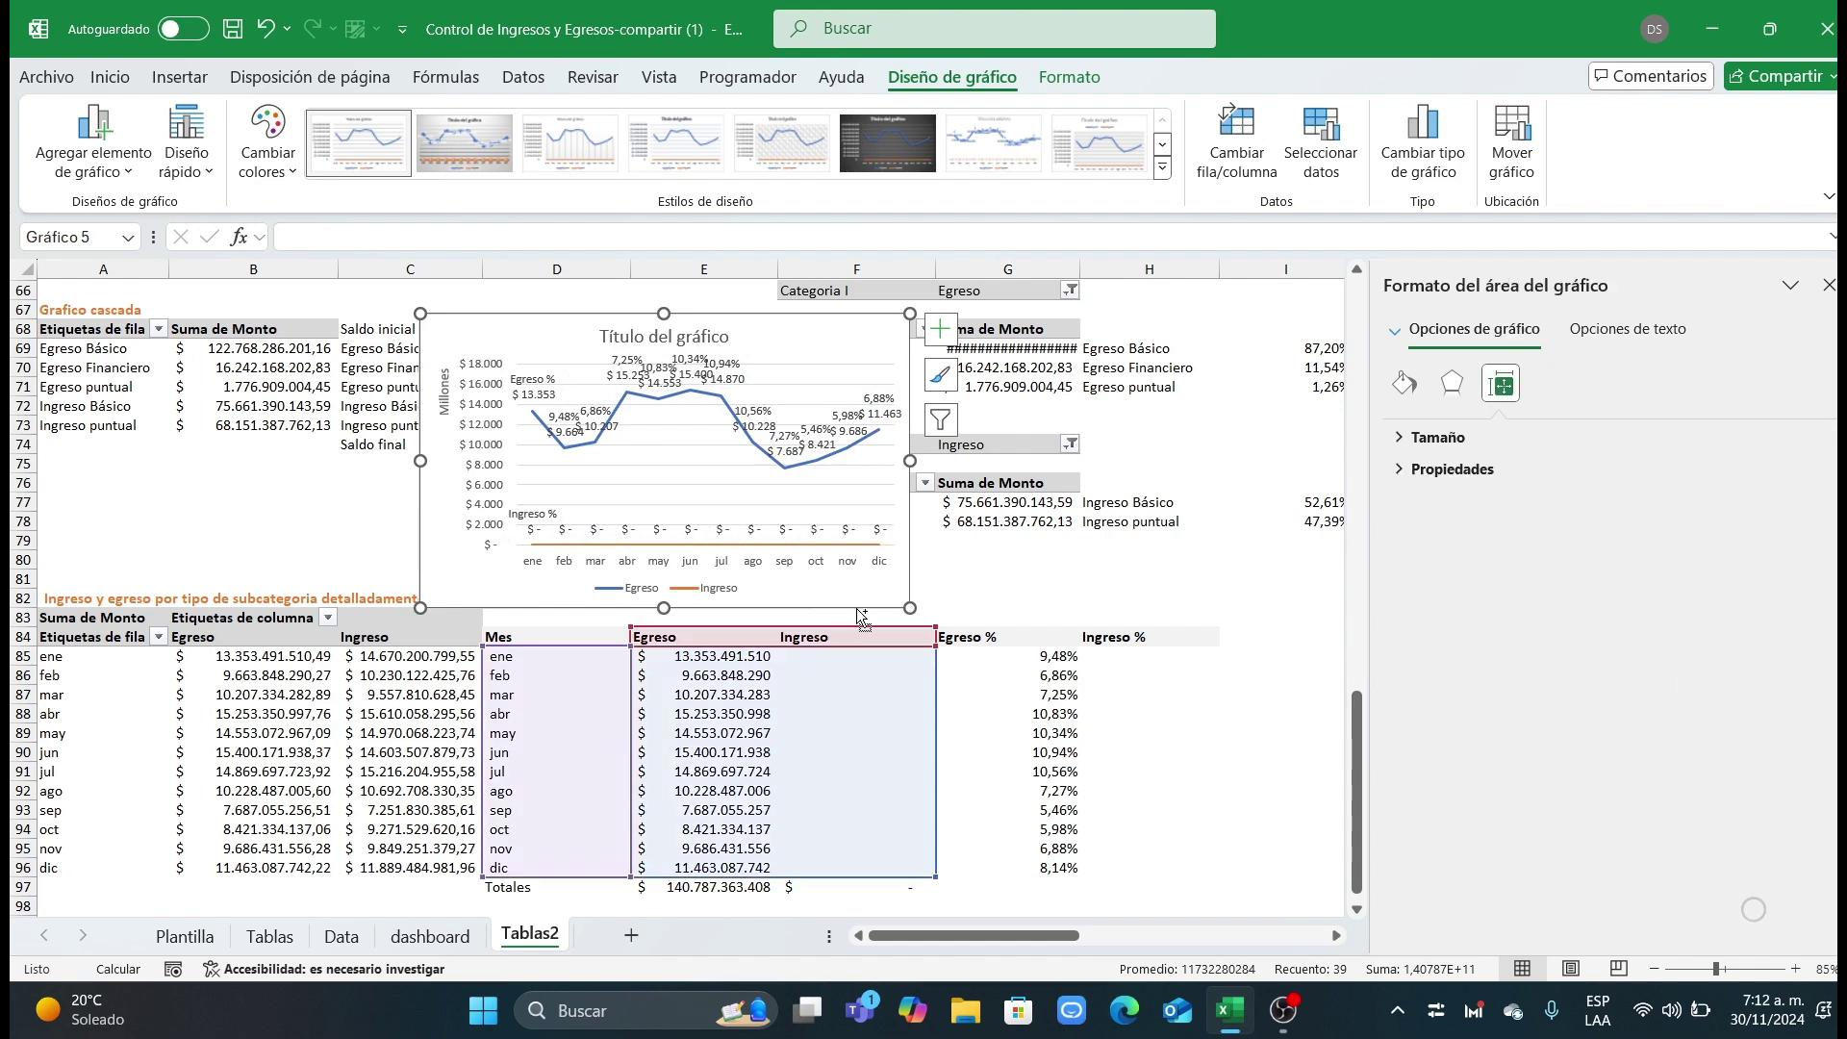
click(220, 936)
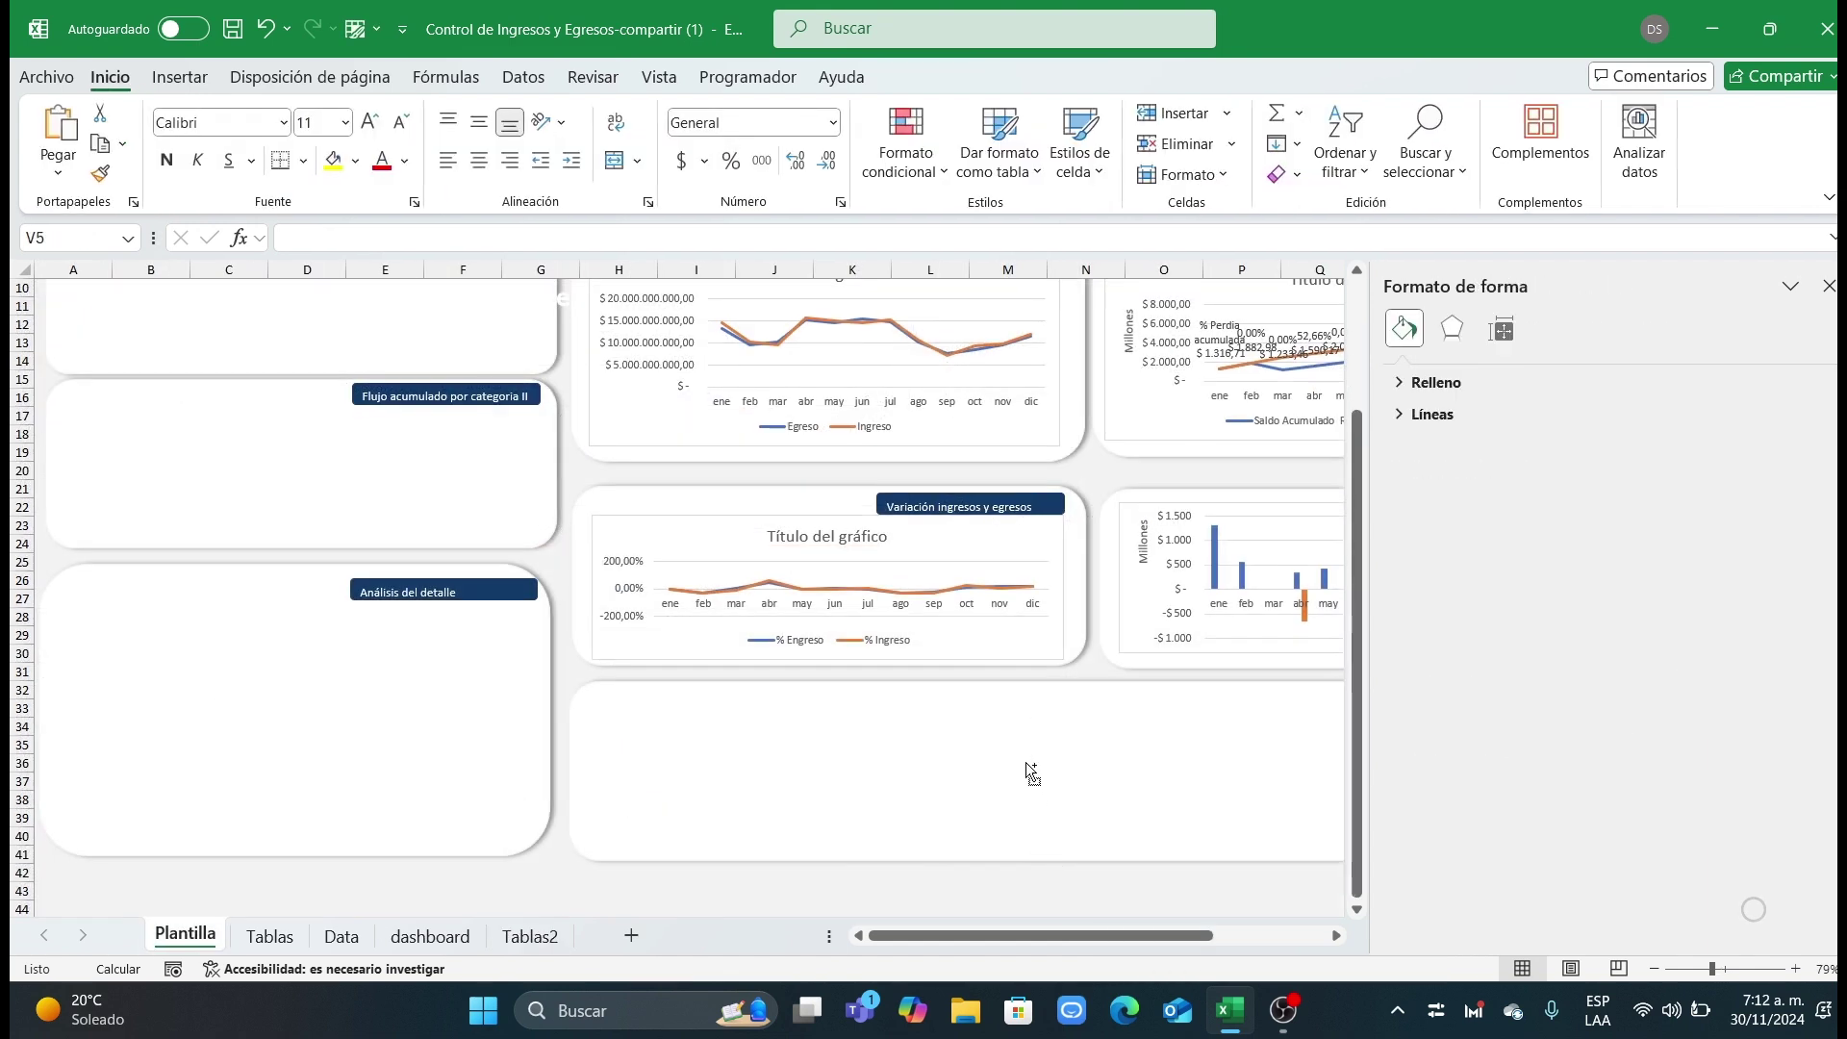
key(ctrl+v)
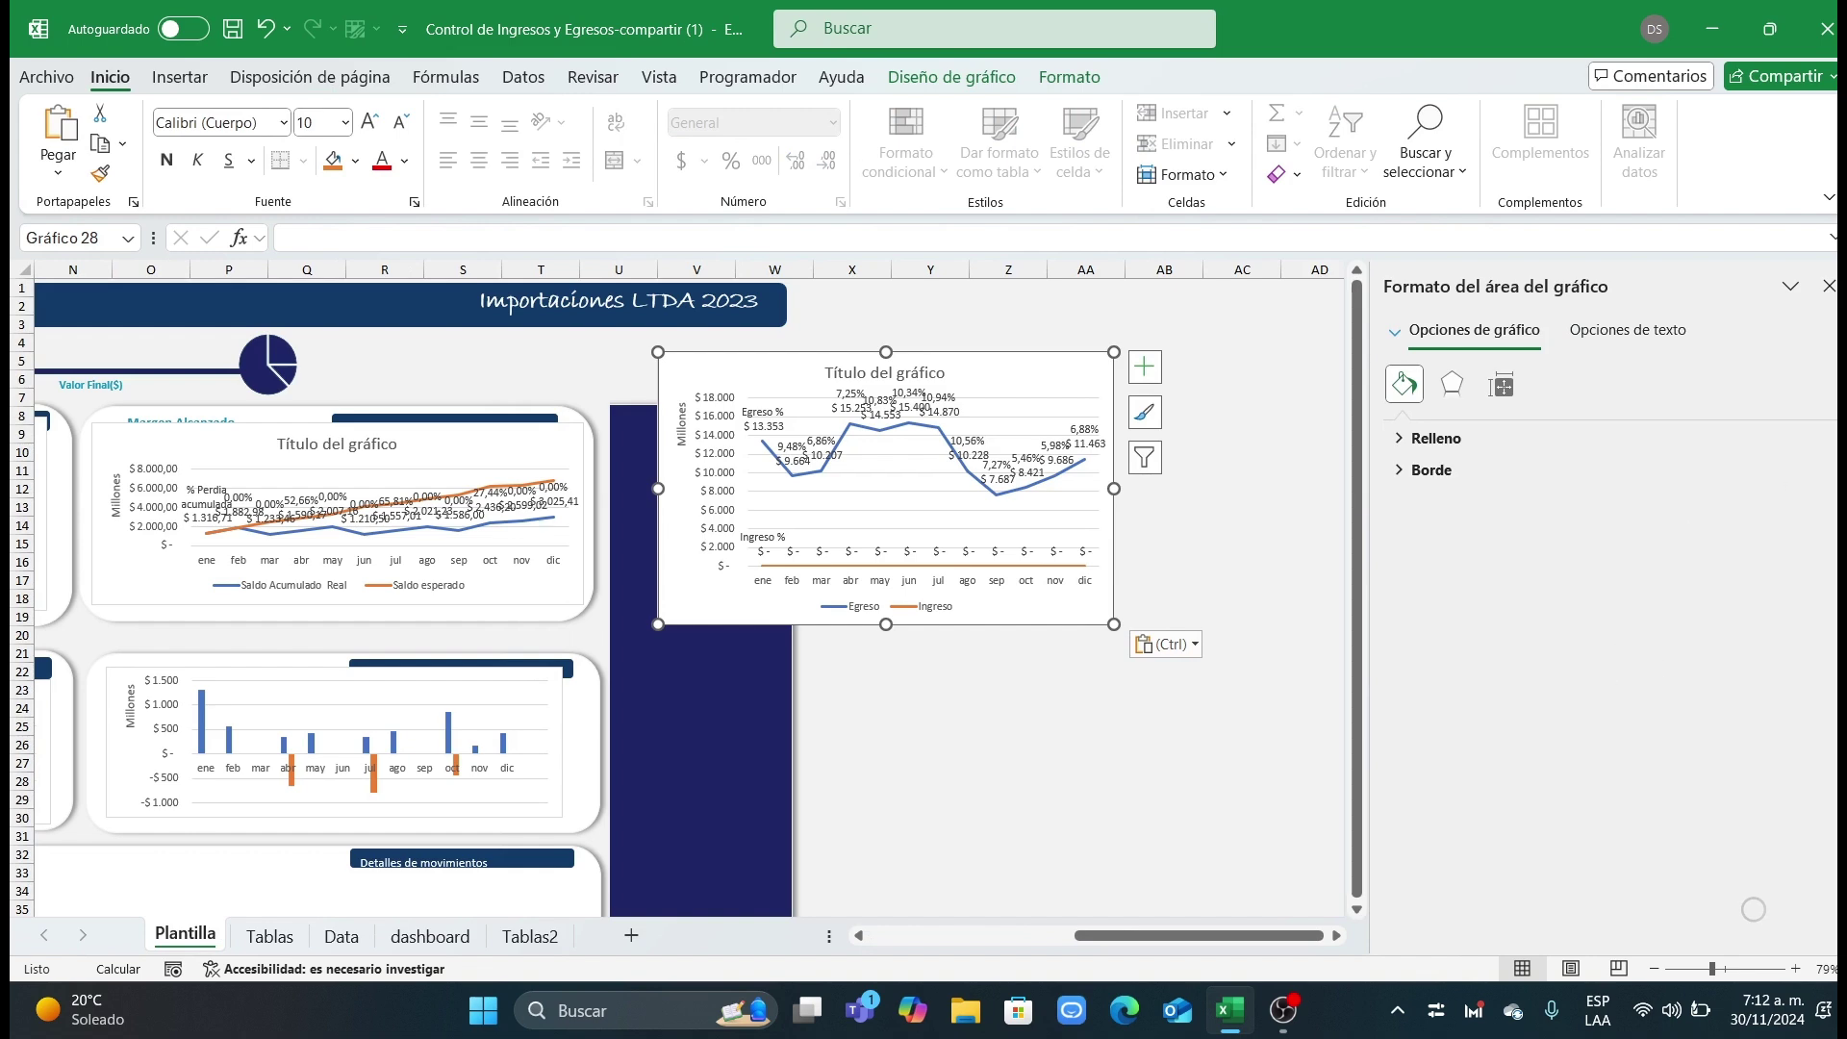
click(1829, 285)
Step: Move the pasted line chart into the Detalles de movimientos card and resize it to span the card
scroll(1490, 647, left, 5)
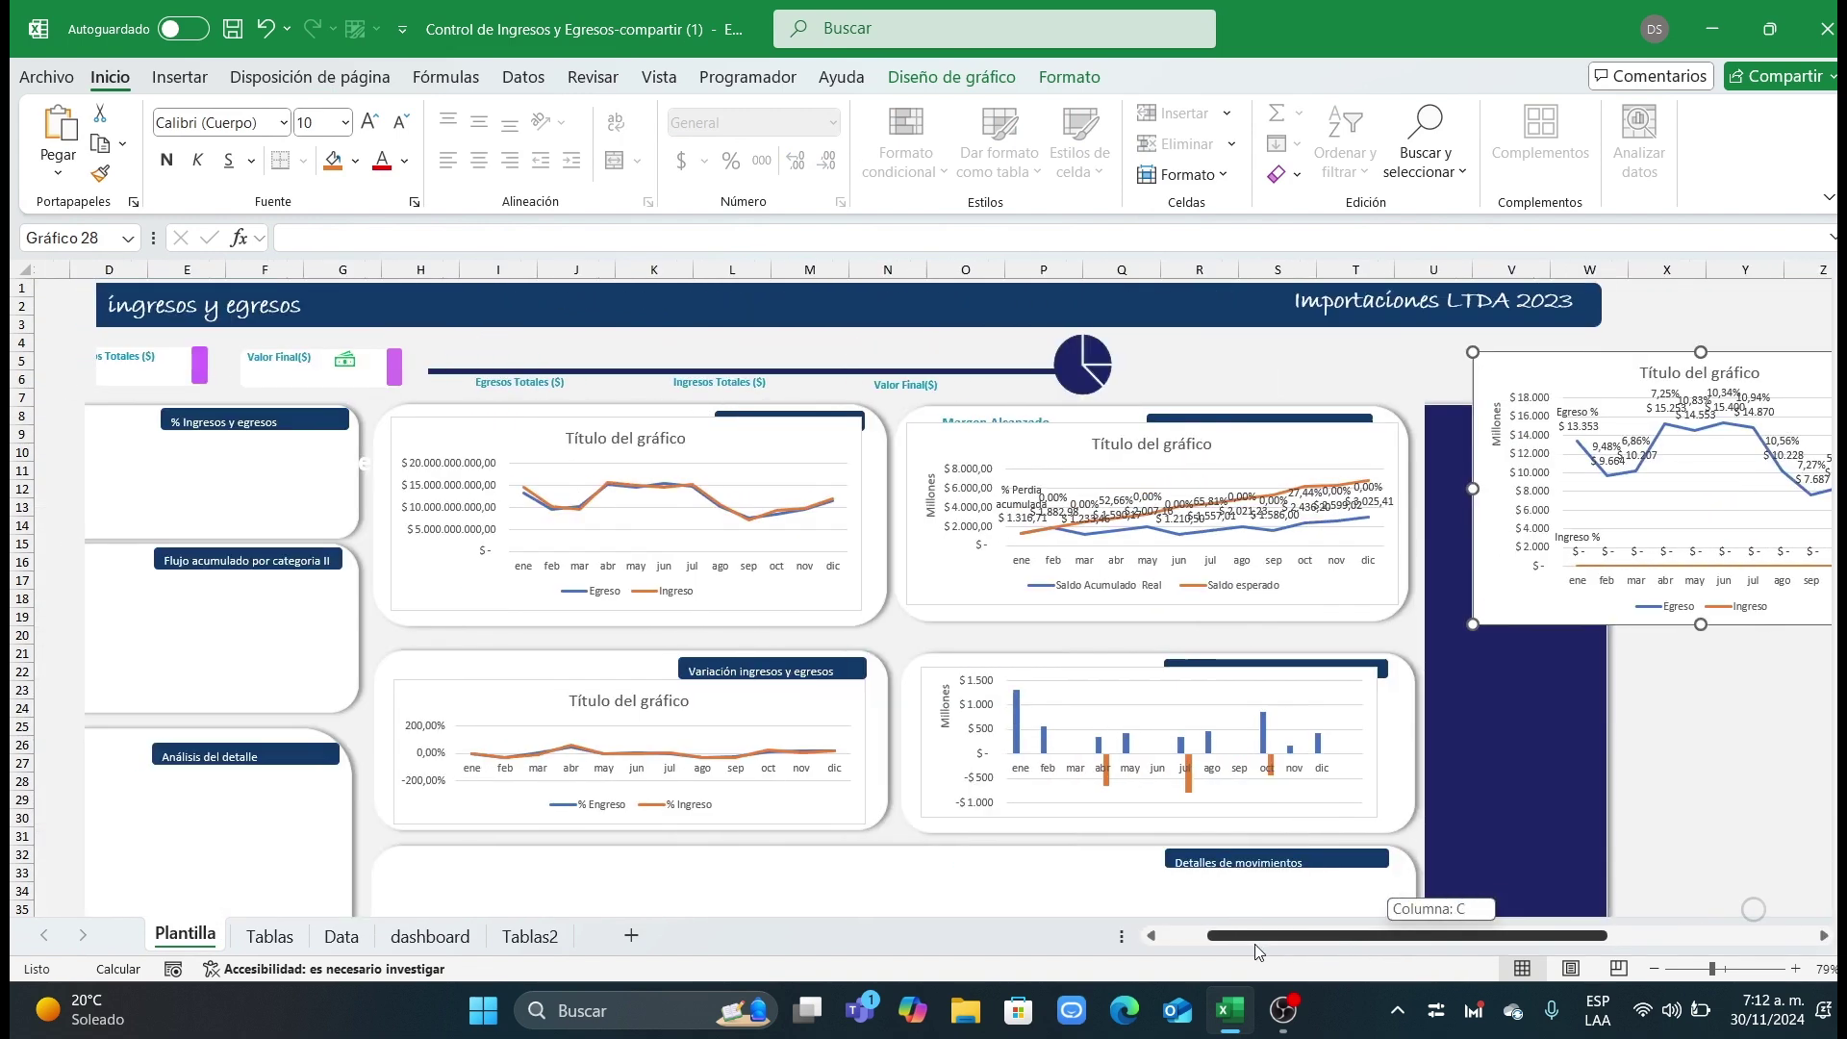
scroll(1491, 648, down, 2)
drag(1524, 510, 453, 910)
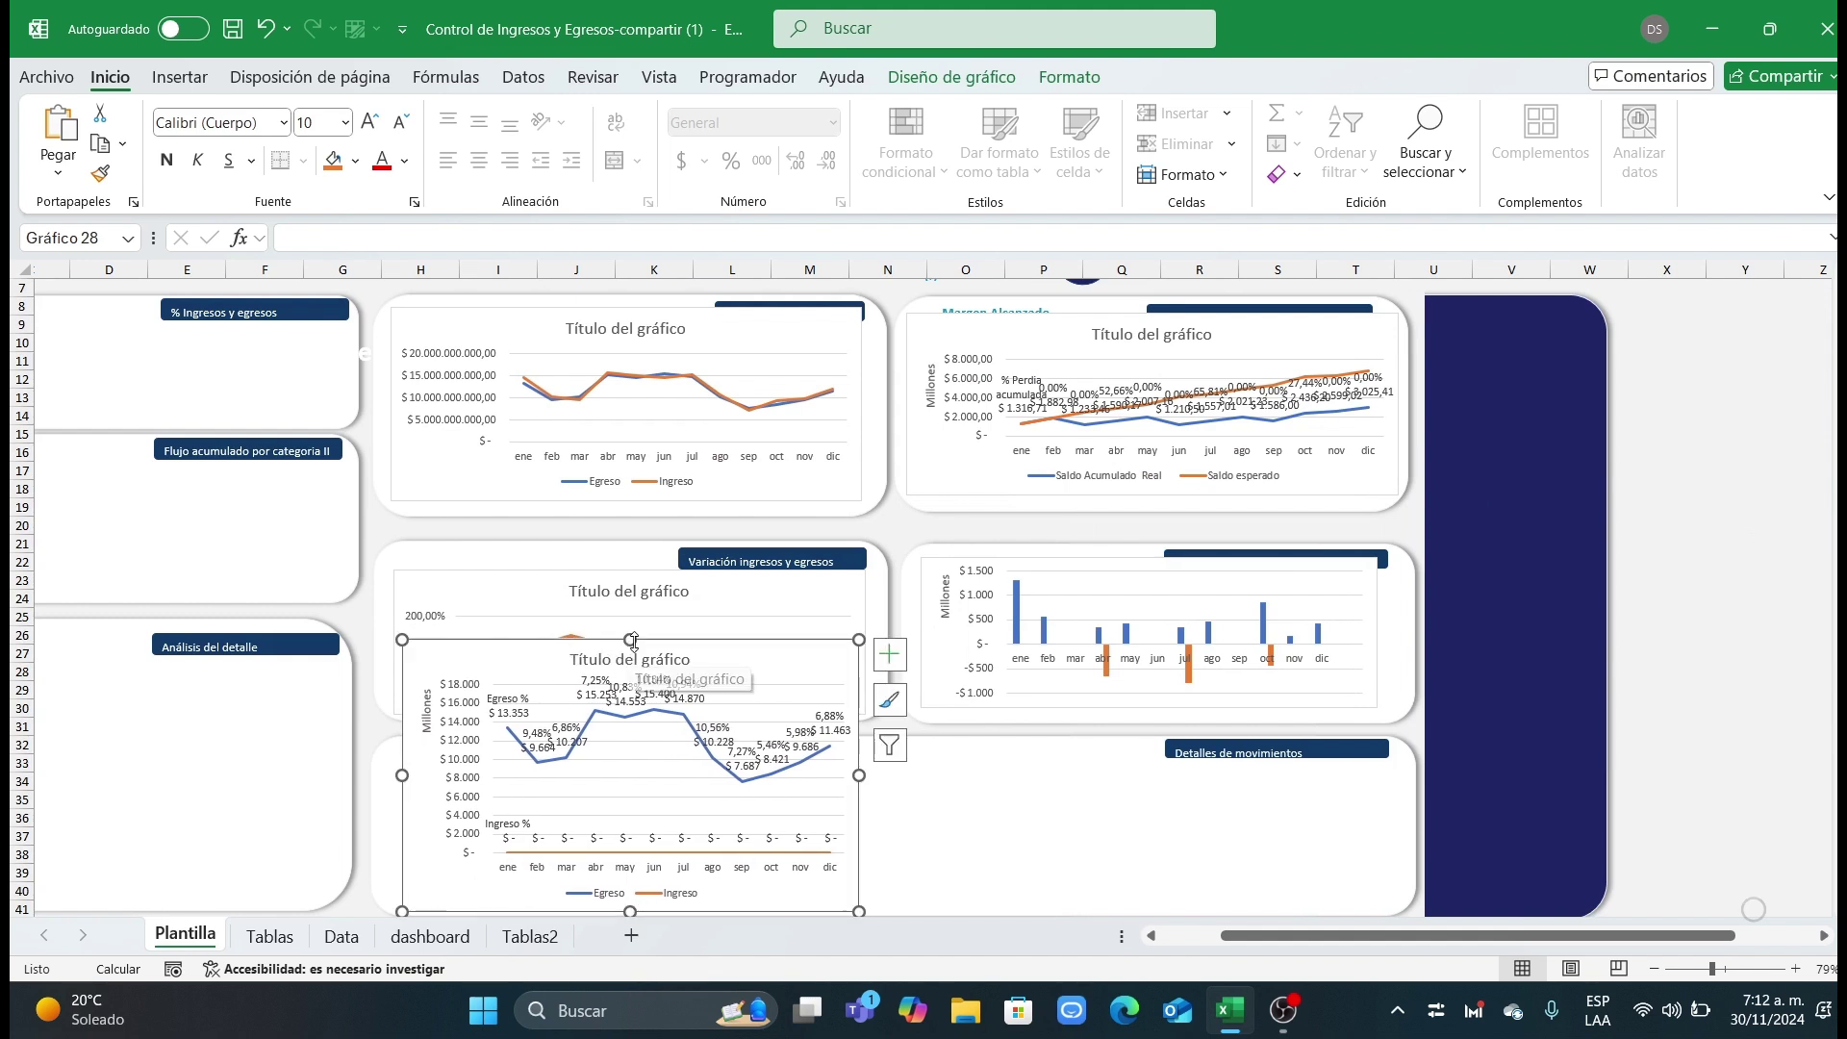
drag(619, 750, 620, 750)
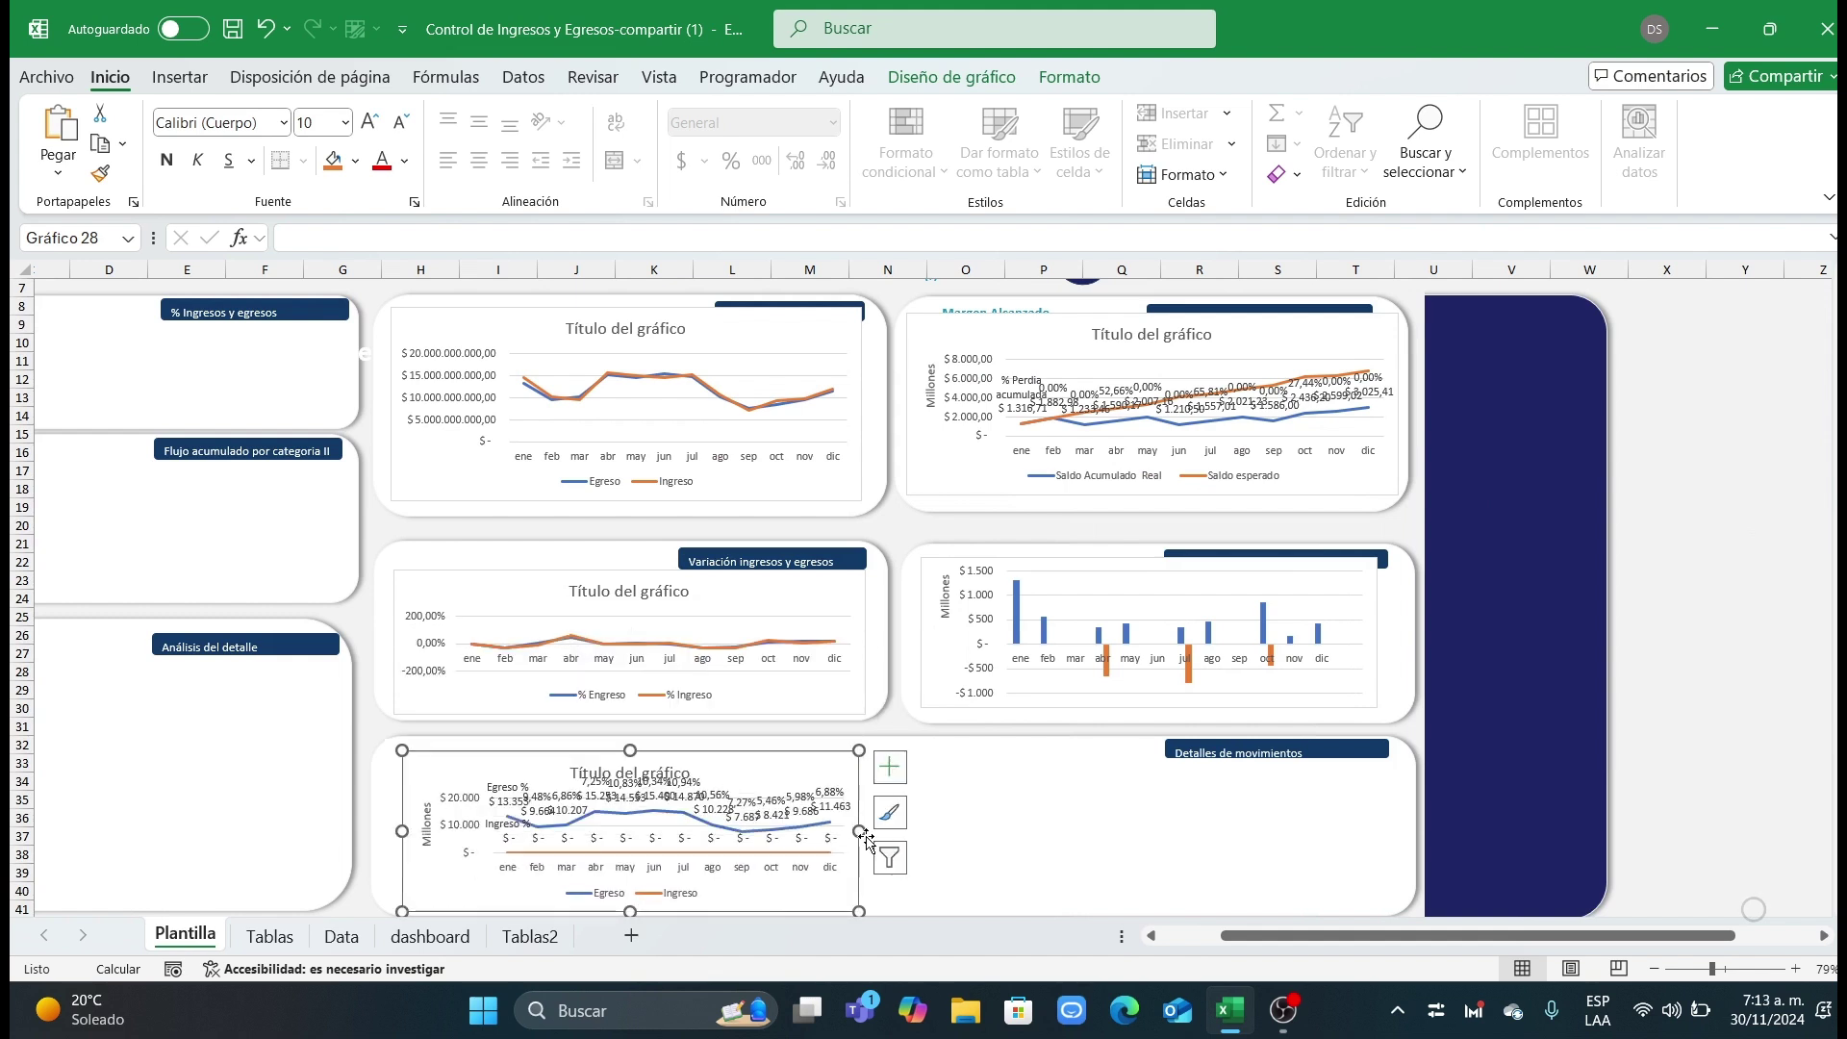
drag(859, 832, 1383, 878)
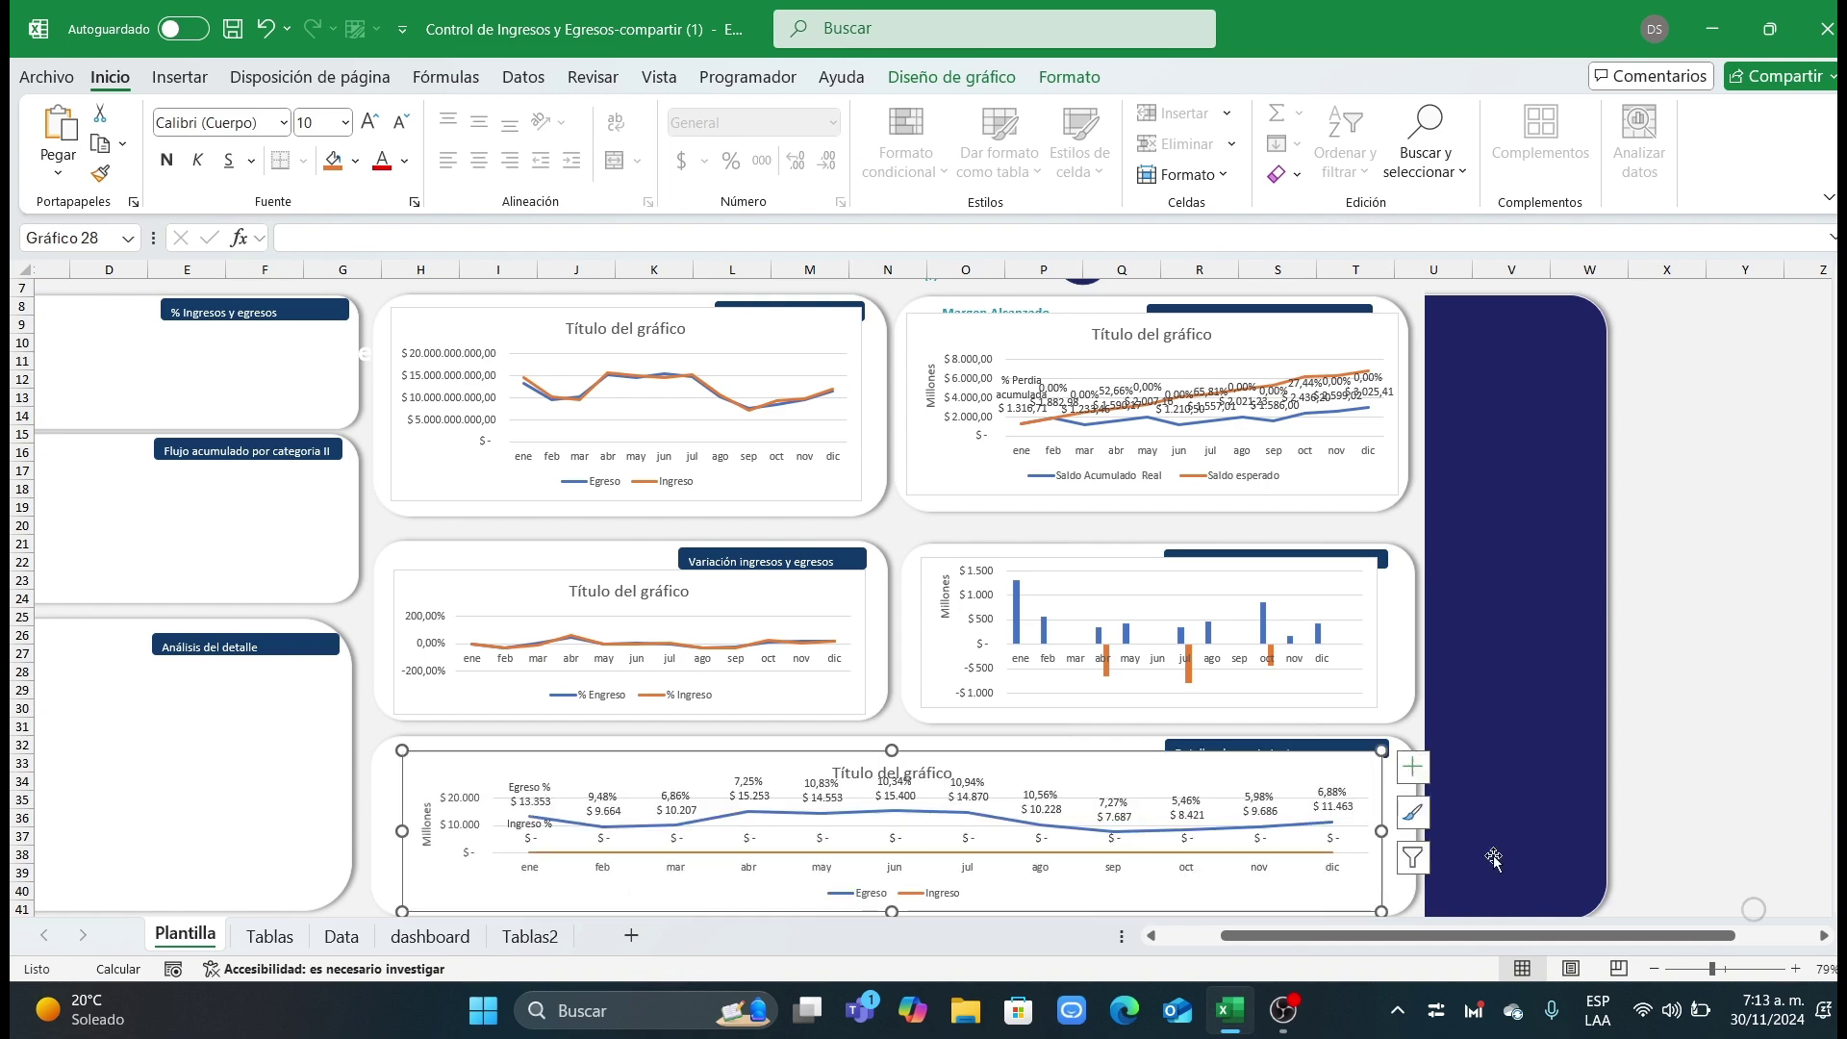
click(1695, 724)
Step: Delete the original monthly Egreso and Ingreso line chart from the Tablas2 sheet
scroll(1694, 724, up, 2)
scroll(1237, 746, down, 1)
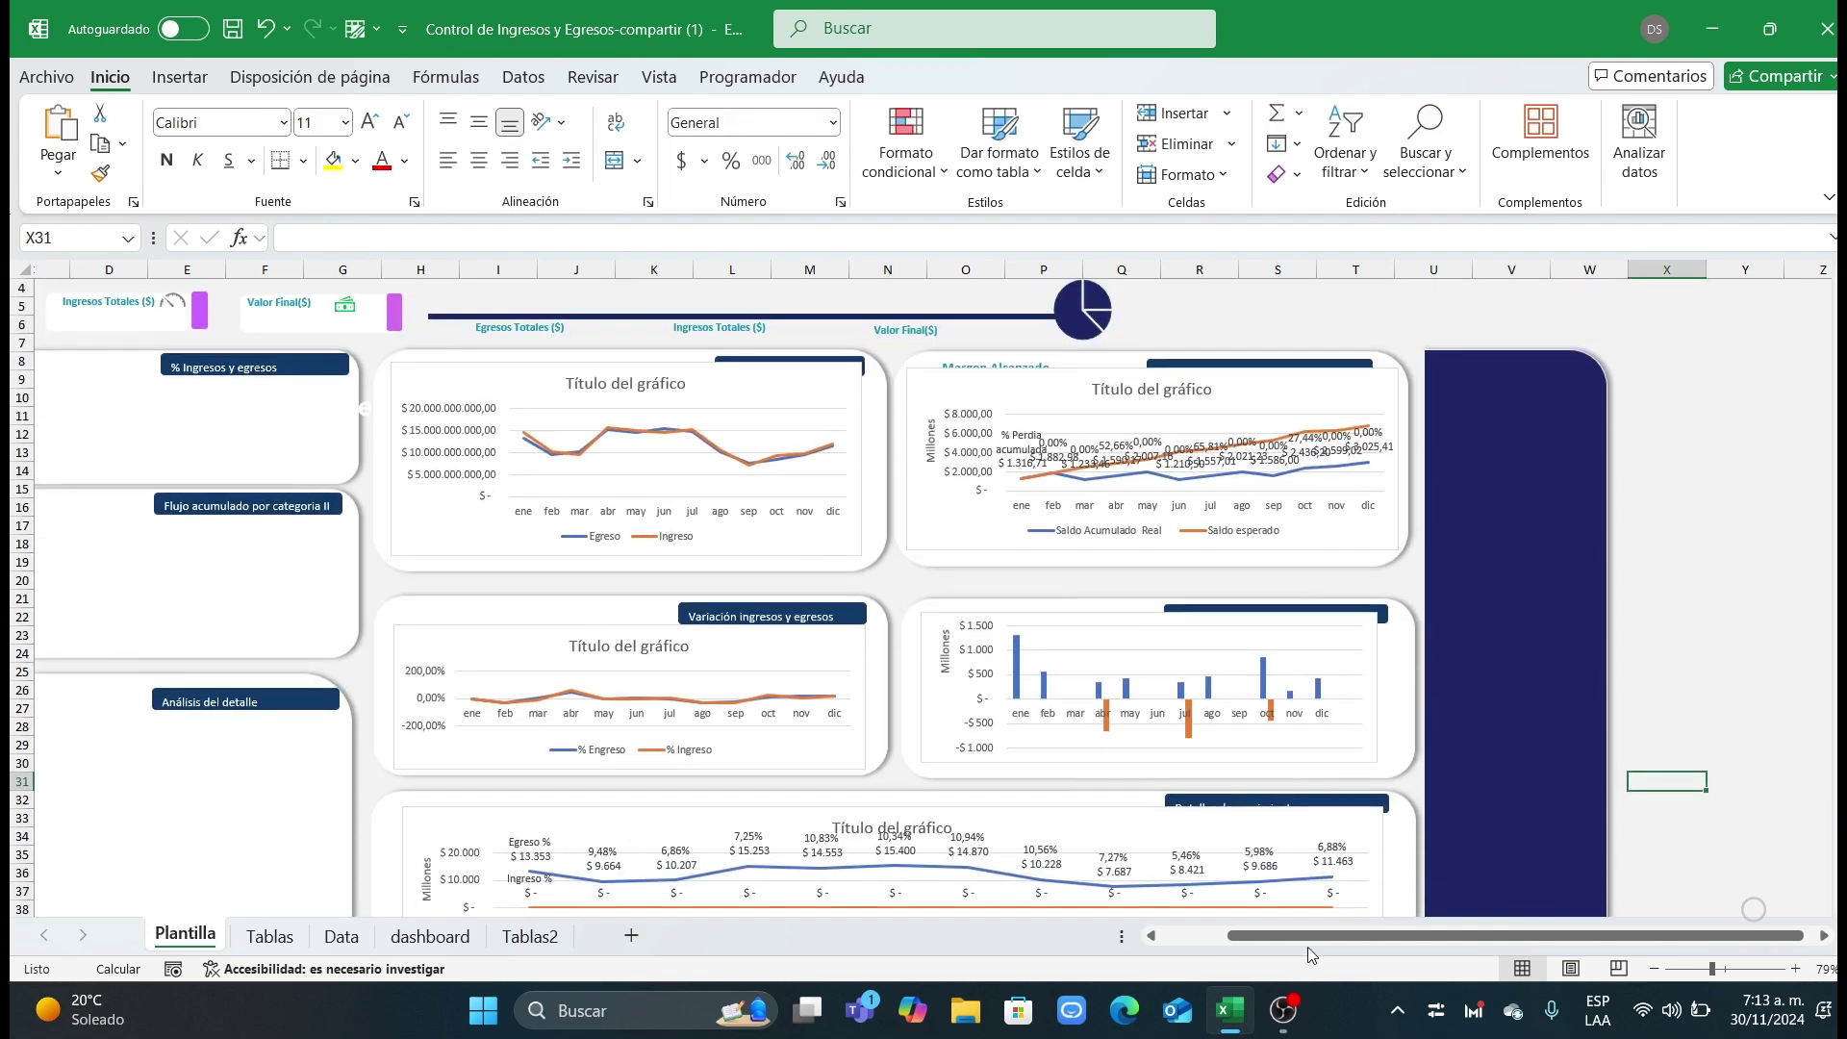
drag(1311, 938, 1190, 939)
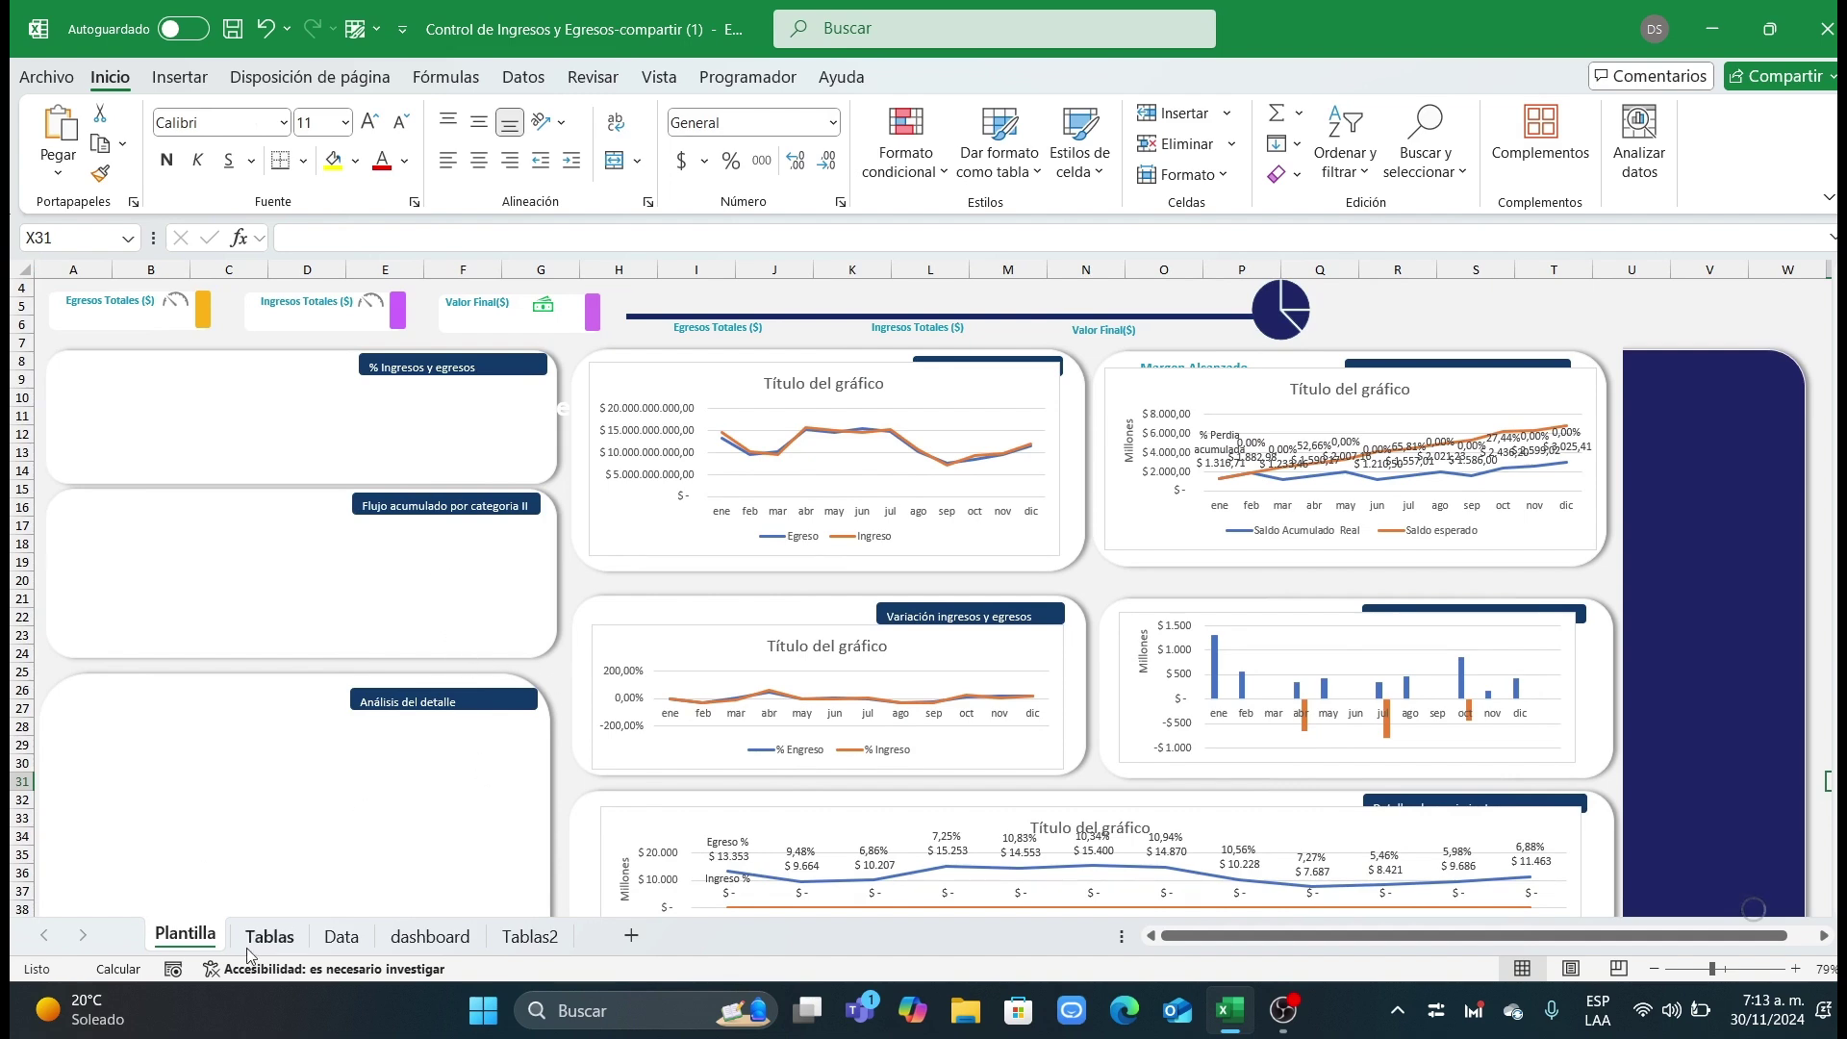
click(539, 941)
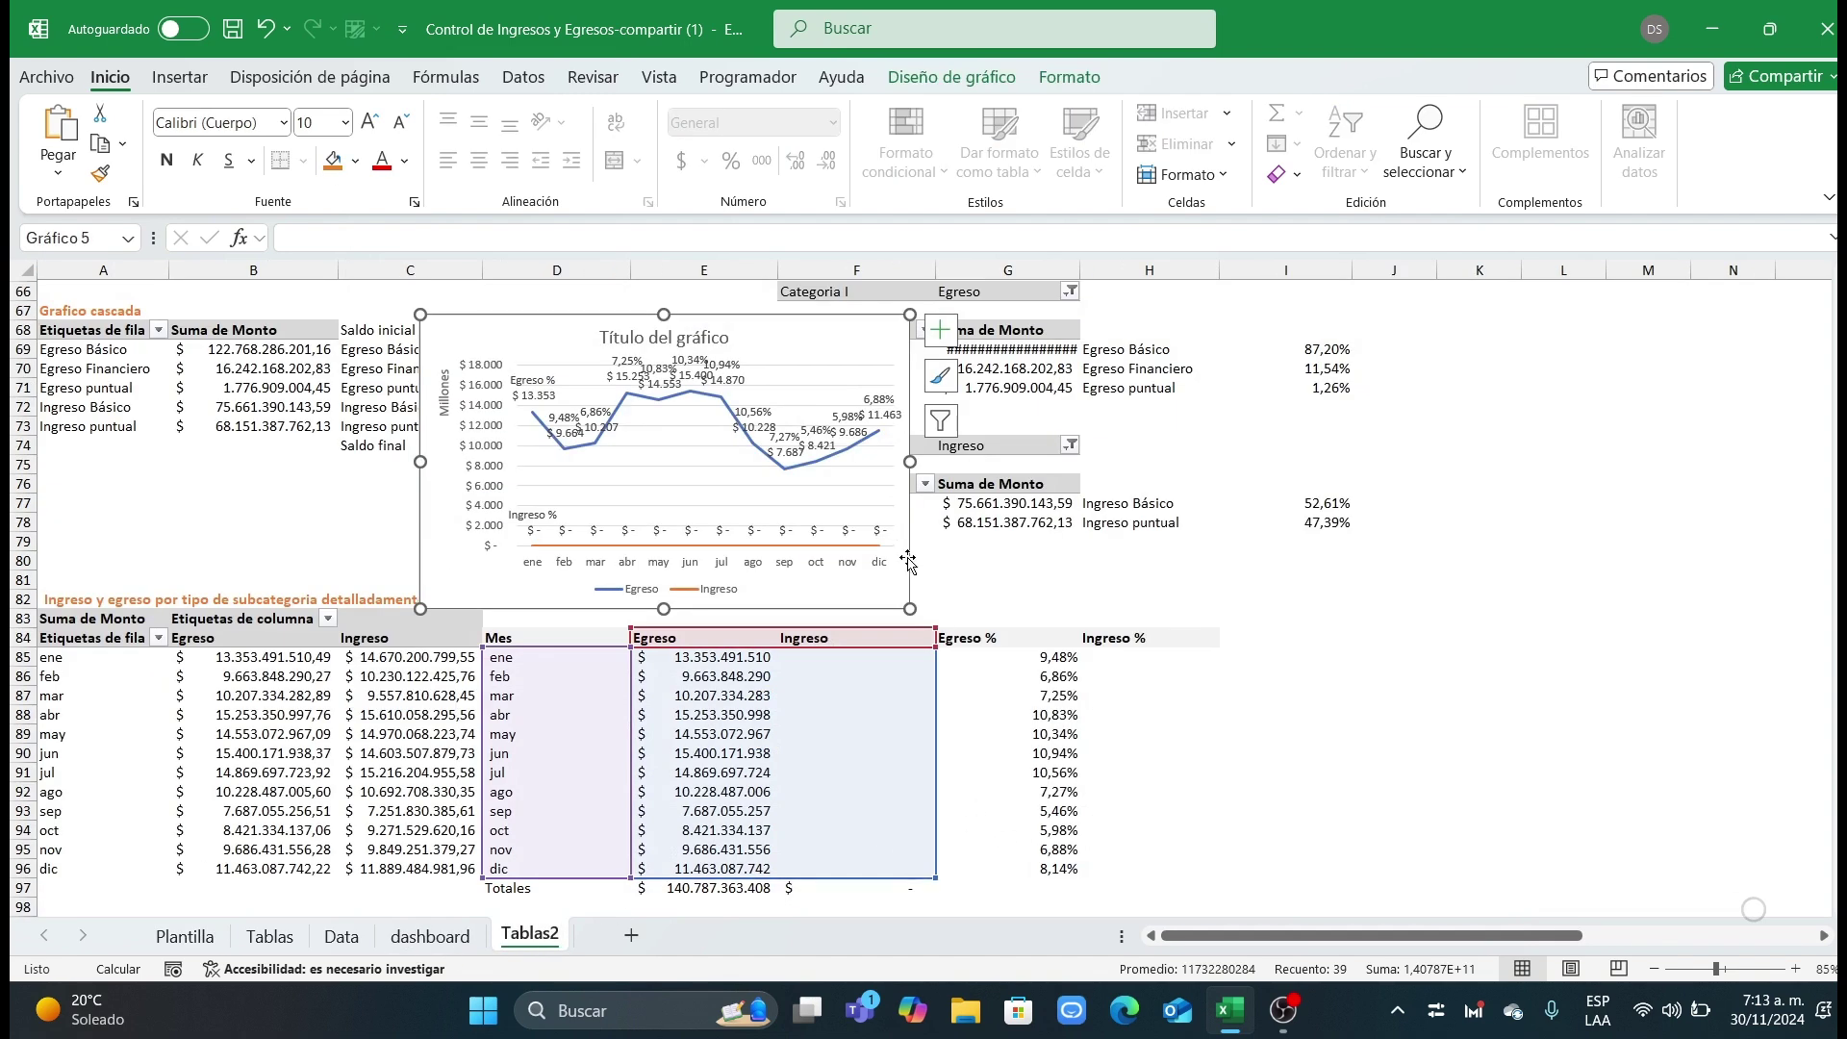
key(Delete)
click(1149, 753)
Step: Insert a doughnut chart from the Egreso category percentages in H69:I71 on Tablas2
scroll(936, 716, up, 3)
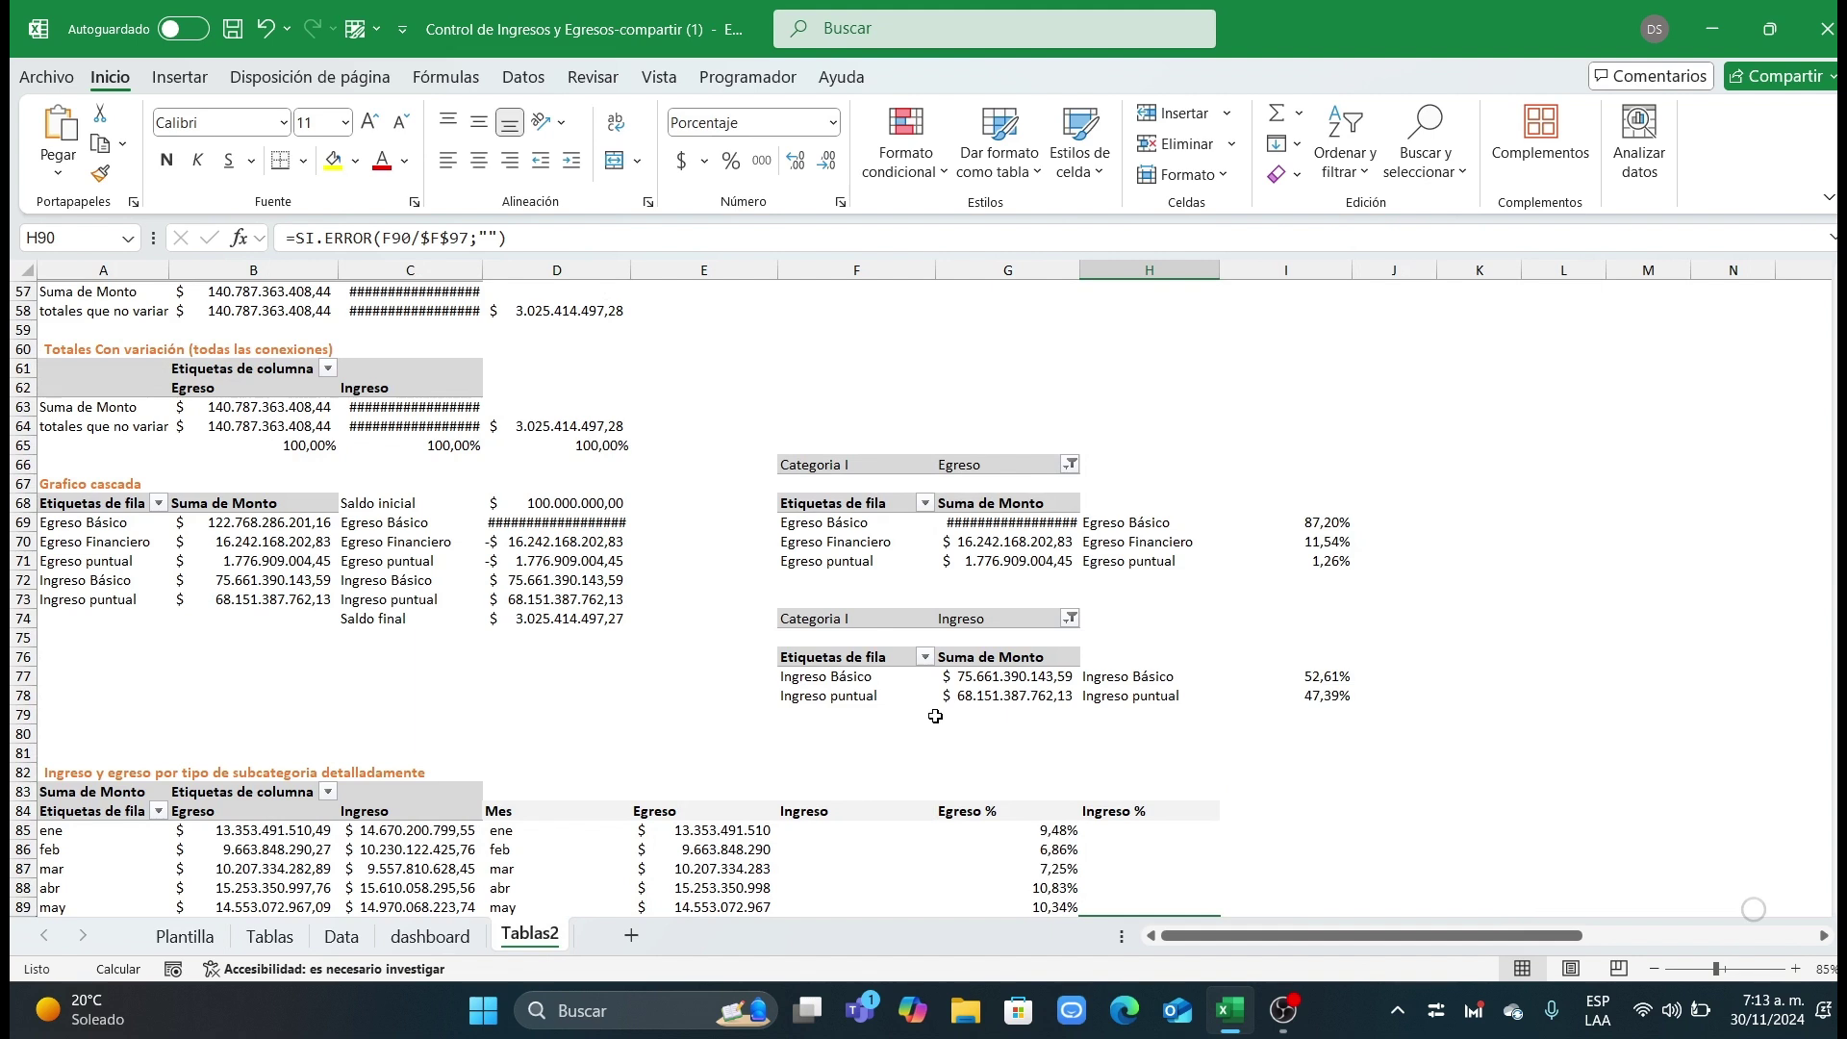
drag(1147, 520, 1296, 563)
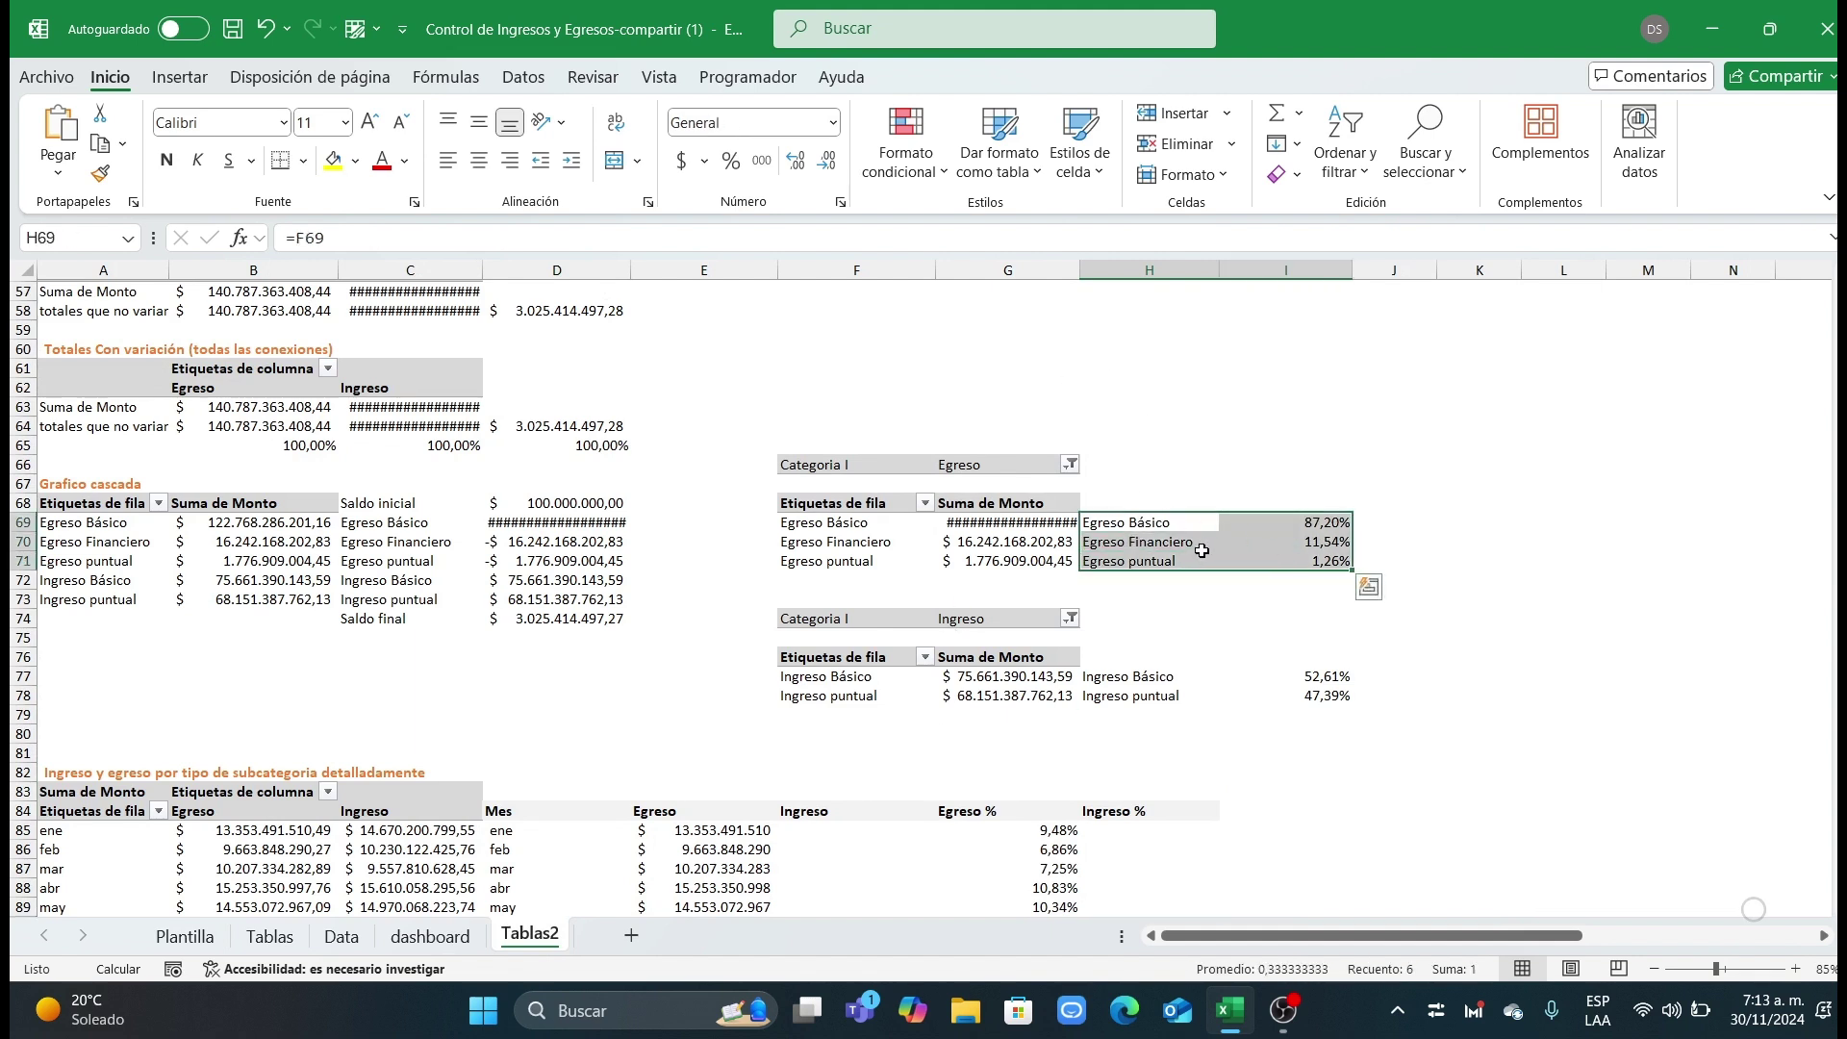
click(180, 77)
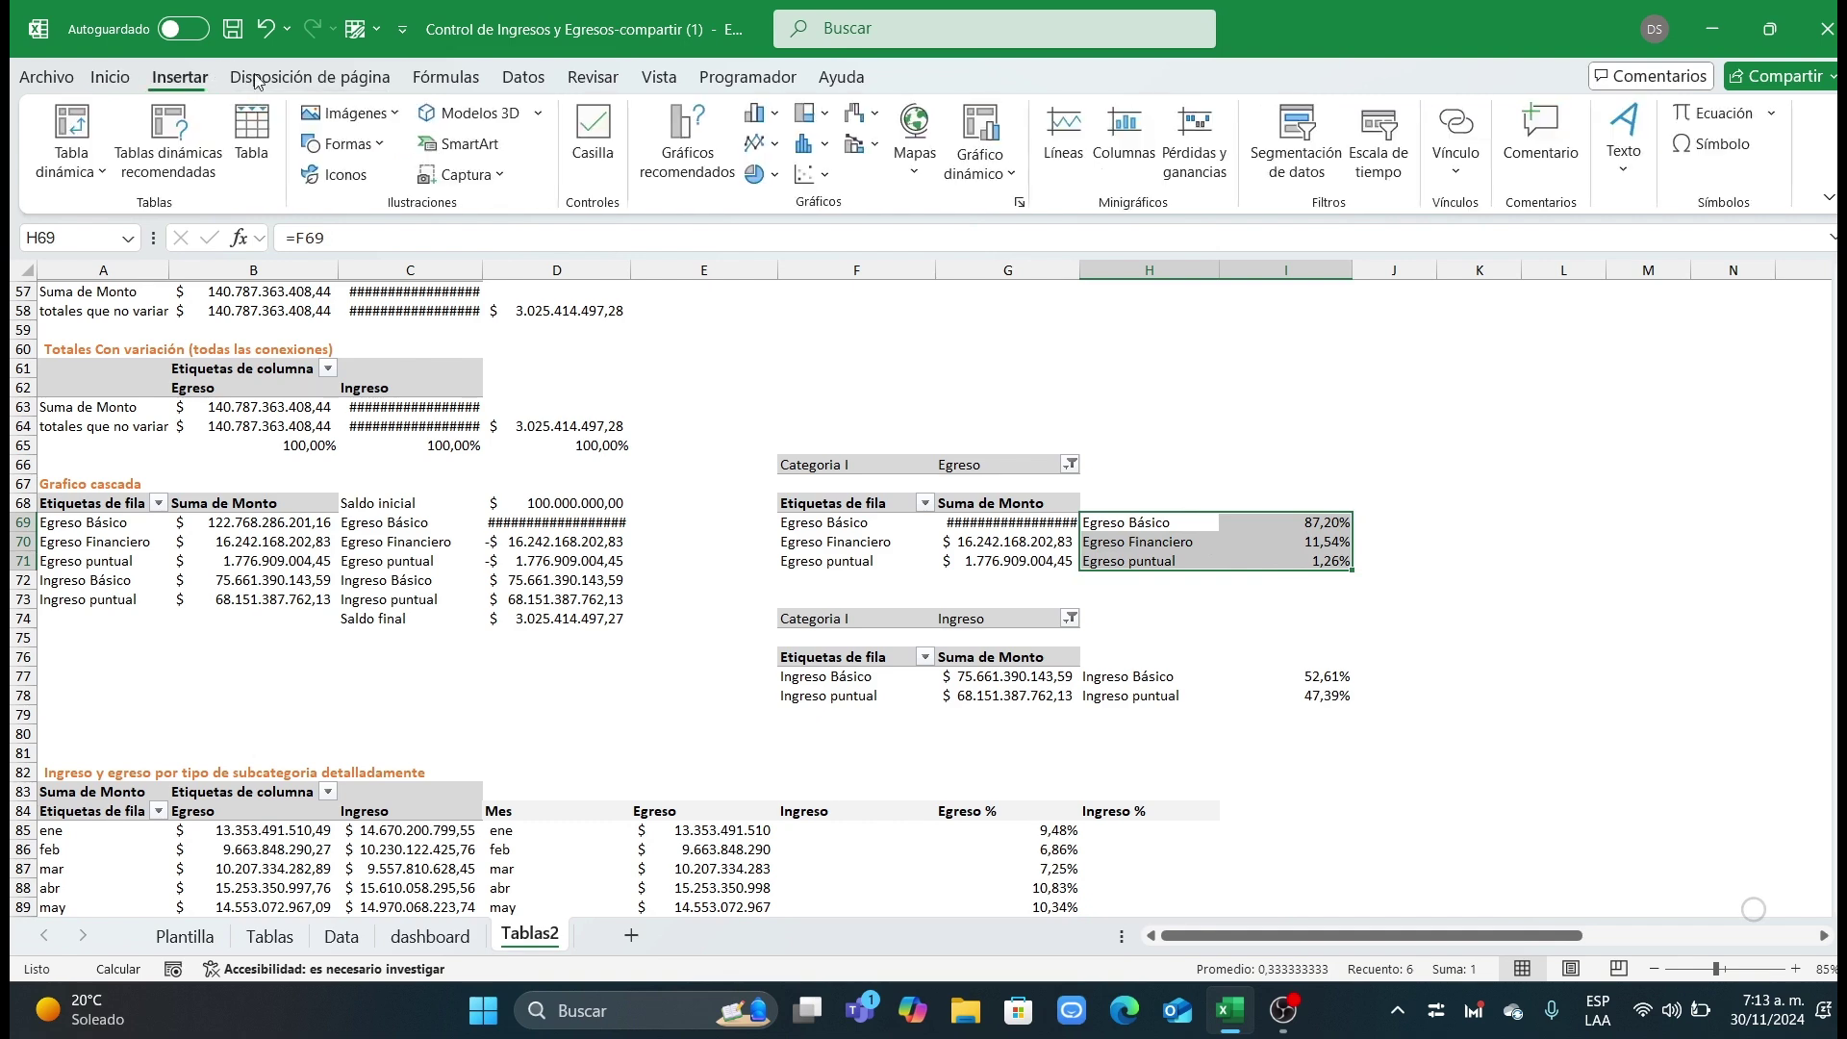
click(774, 174)
click(771, 486)
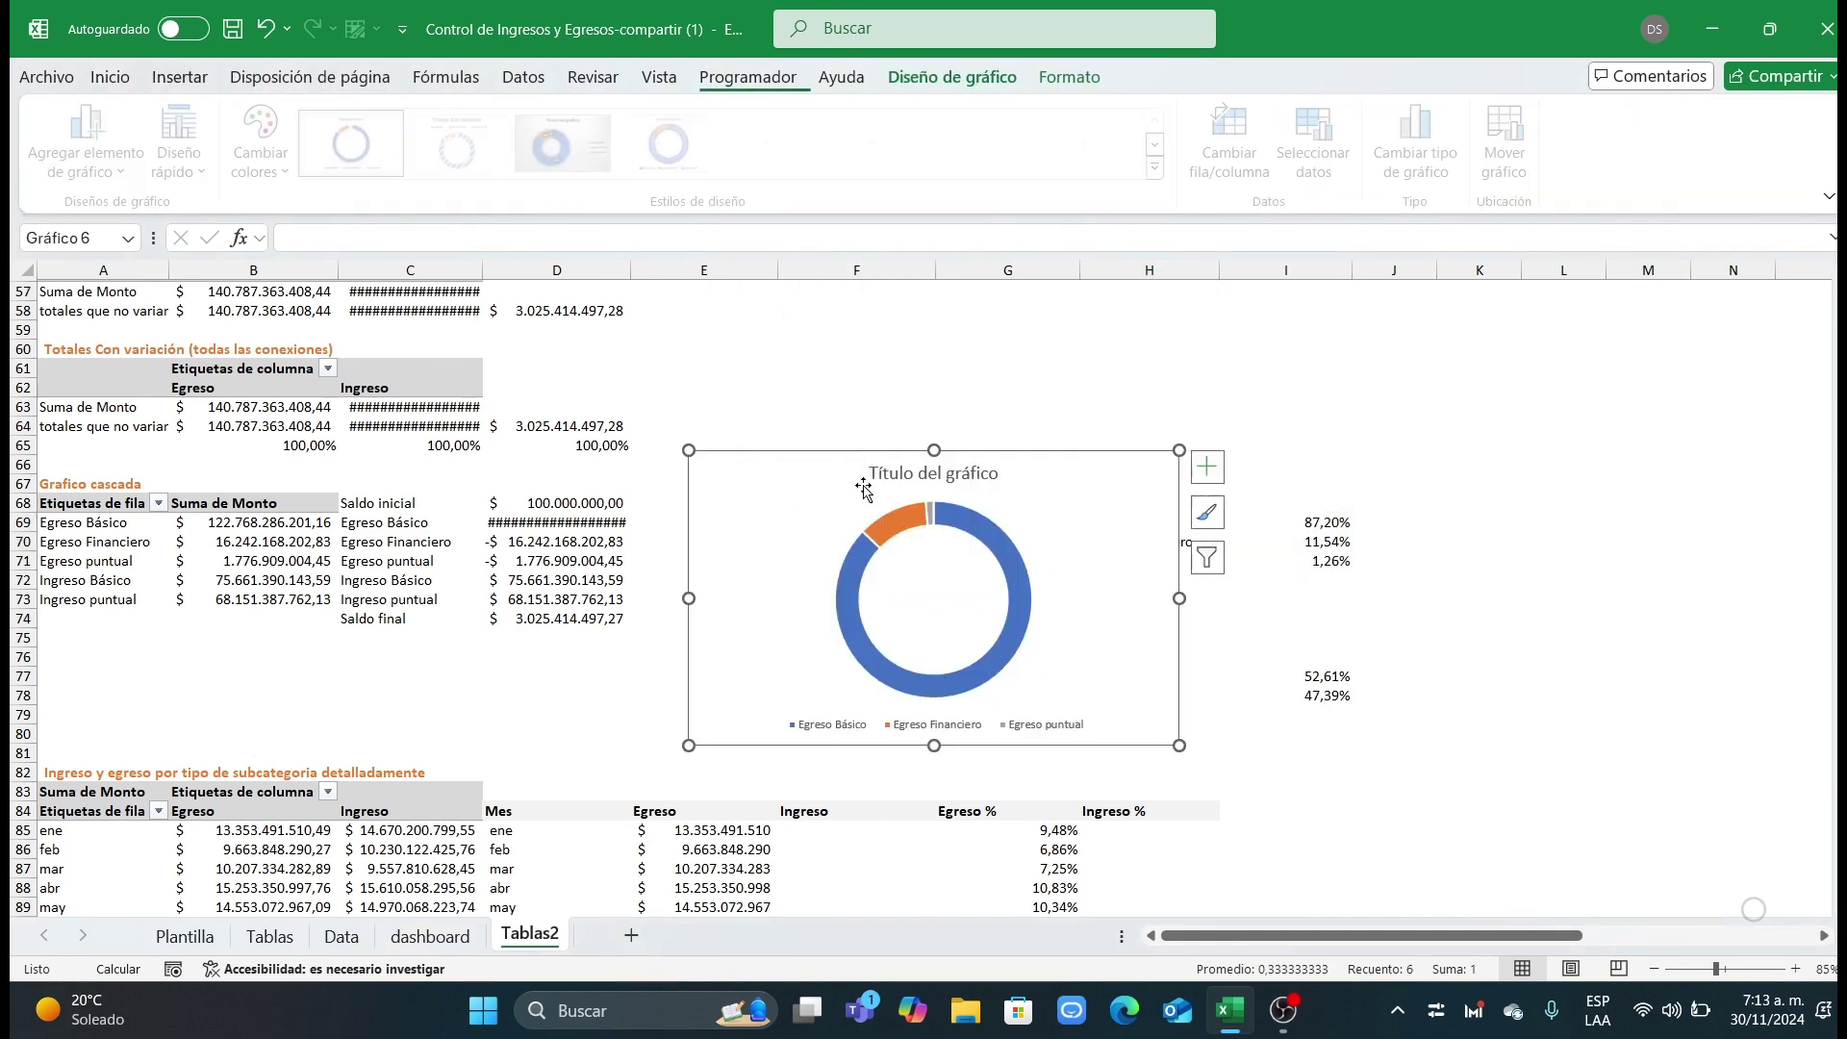
Step: Remove the doughnut chart's title and set its legend position to Izquierda
click(979, 479)
key(Delete)
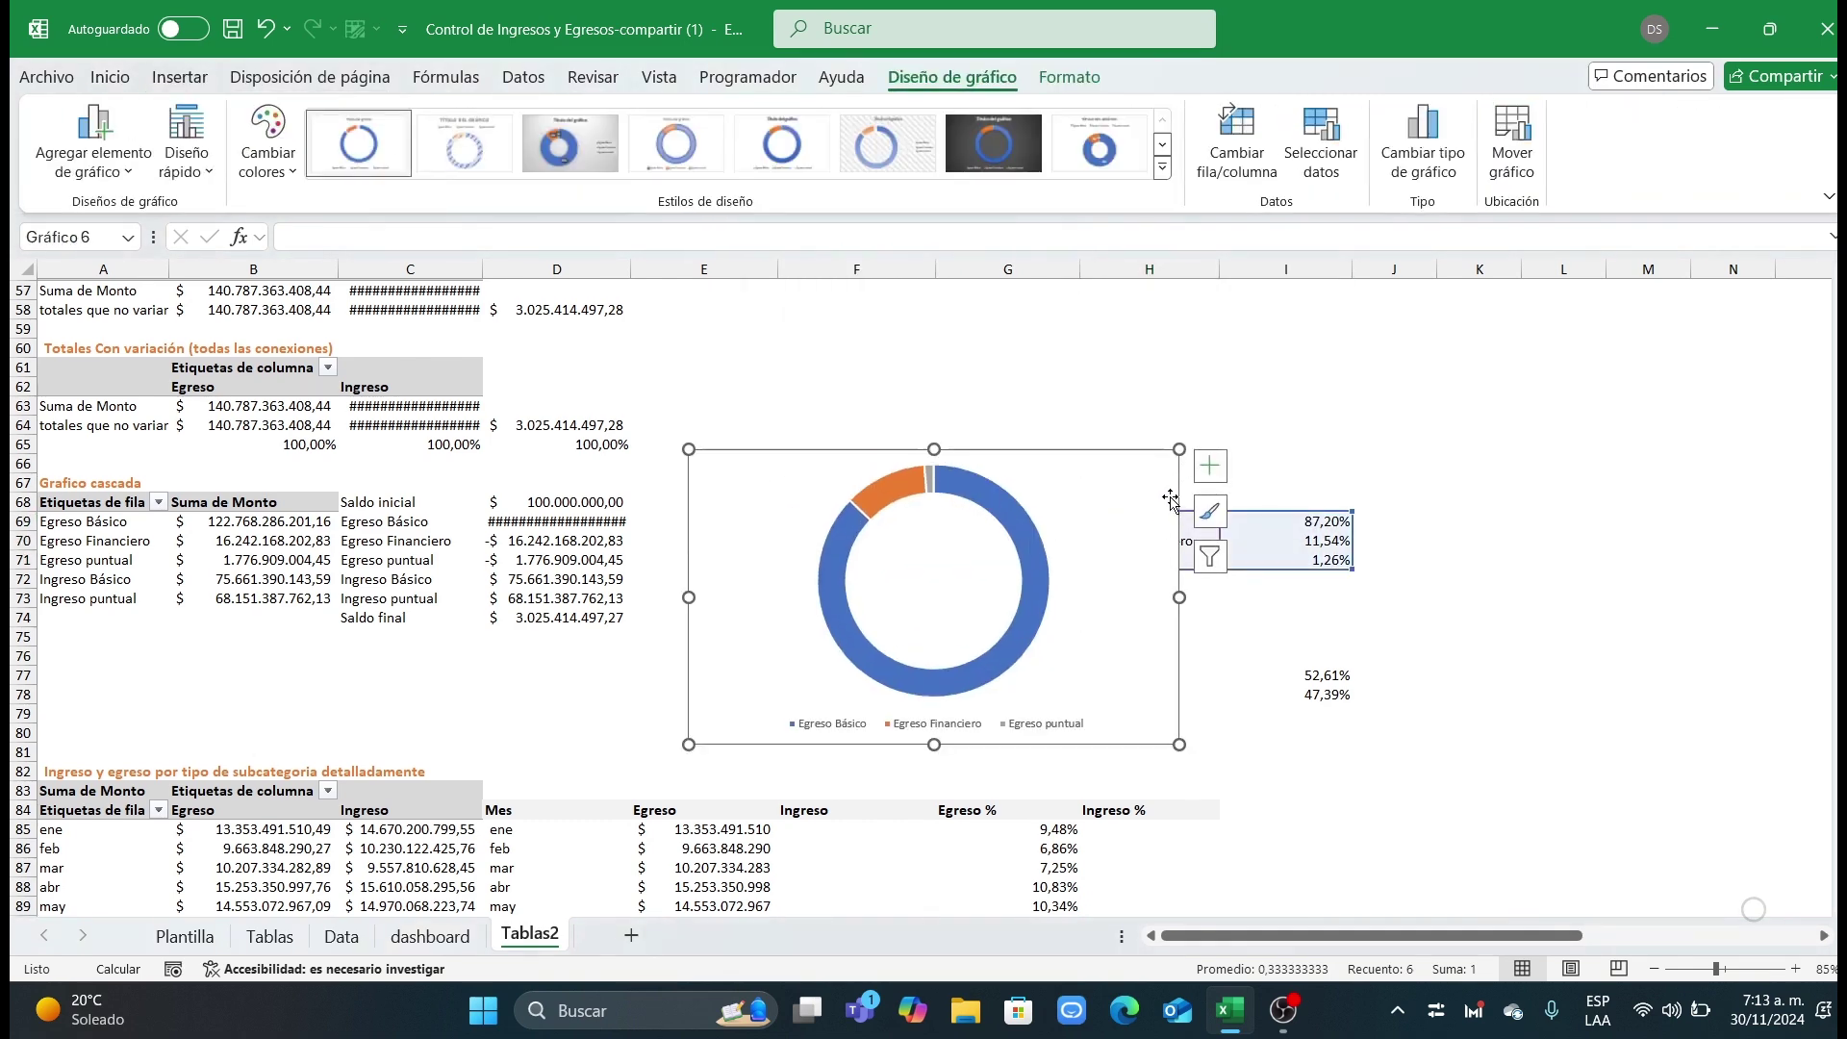
click(1220, 473)
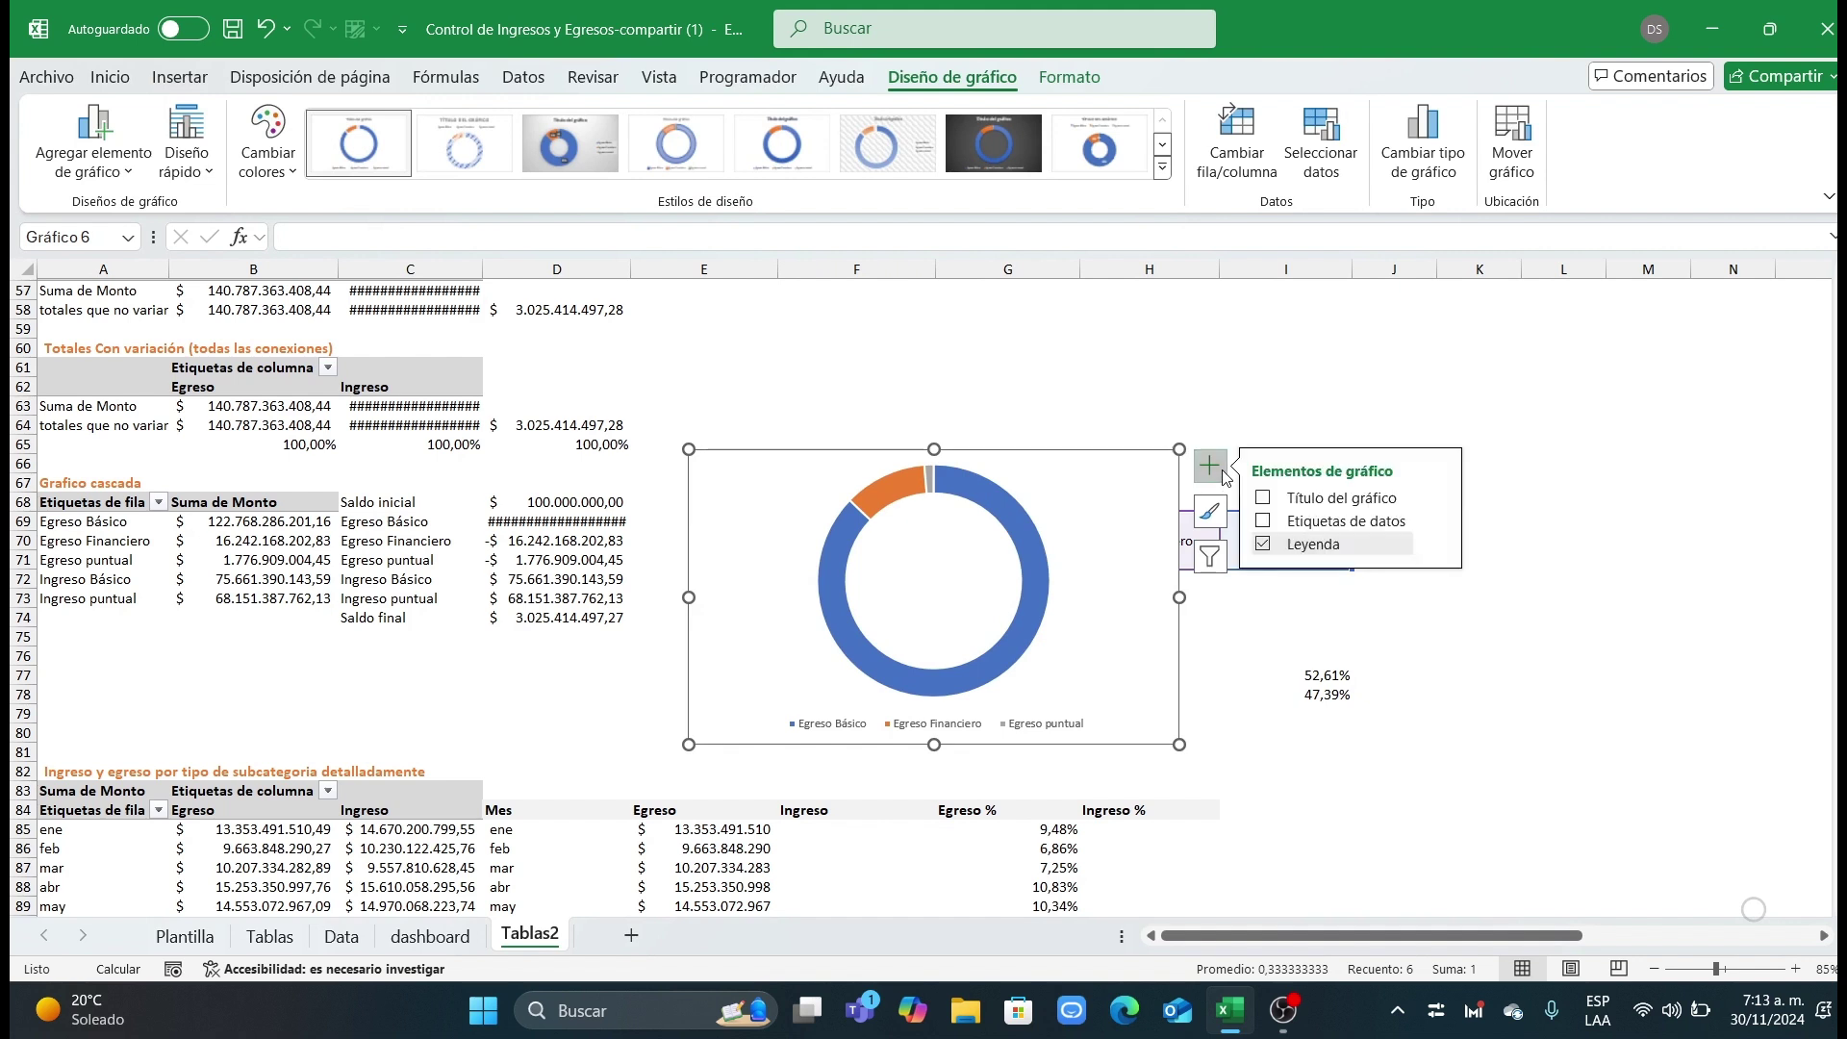
click(1439, 522)
click(1439, 544)
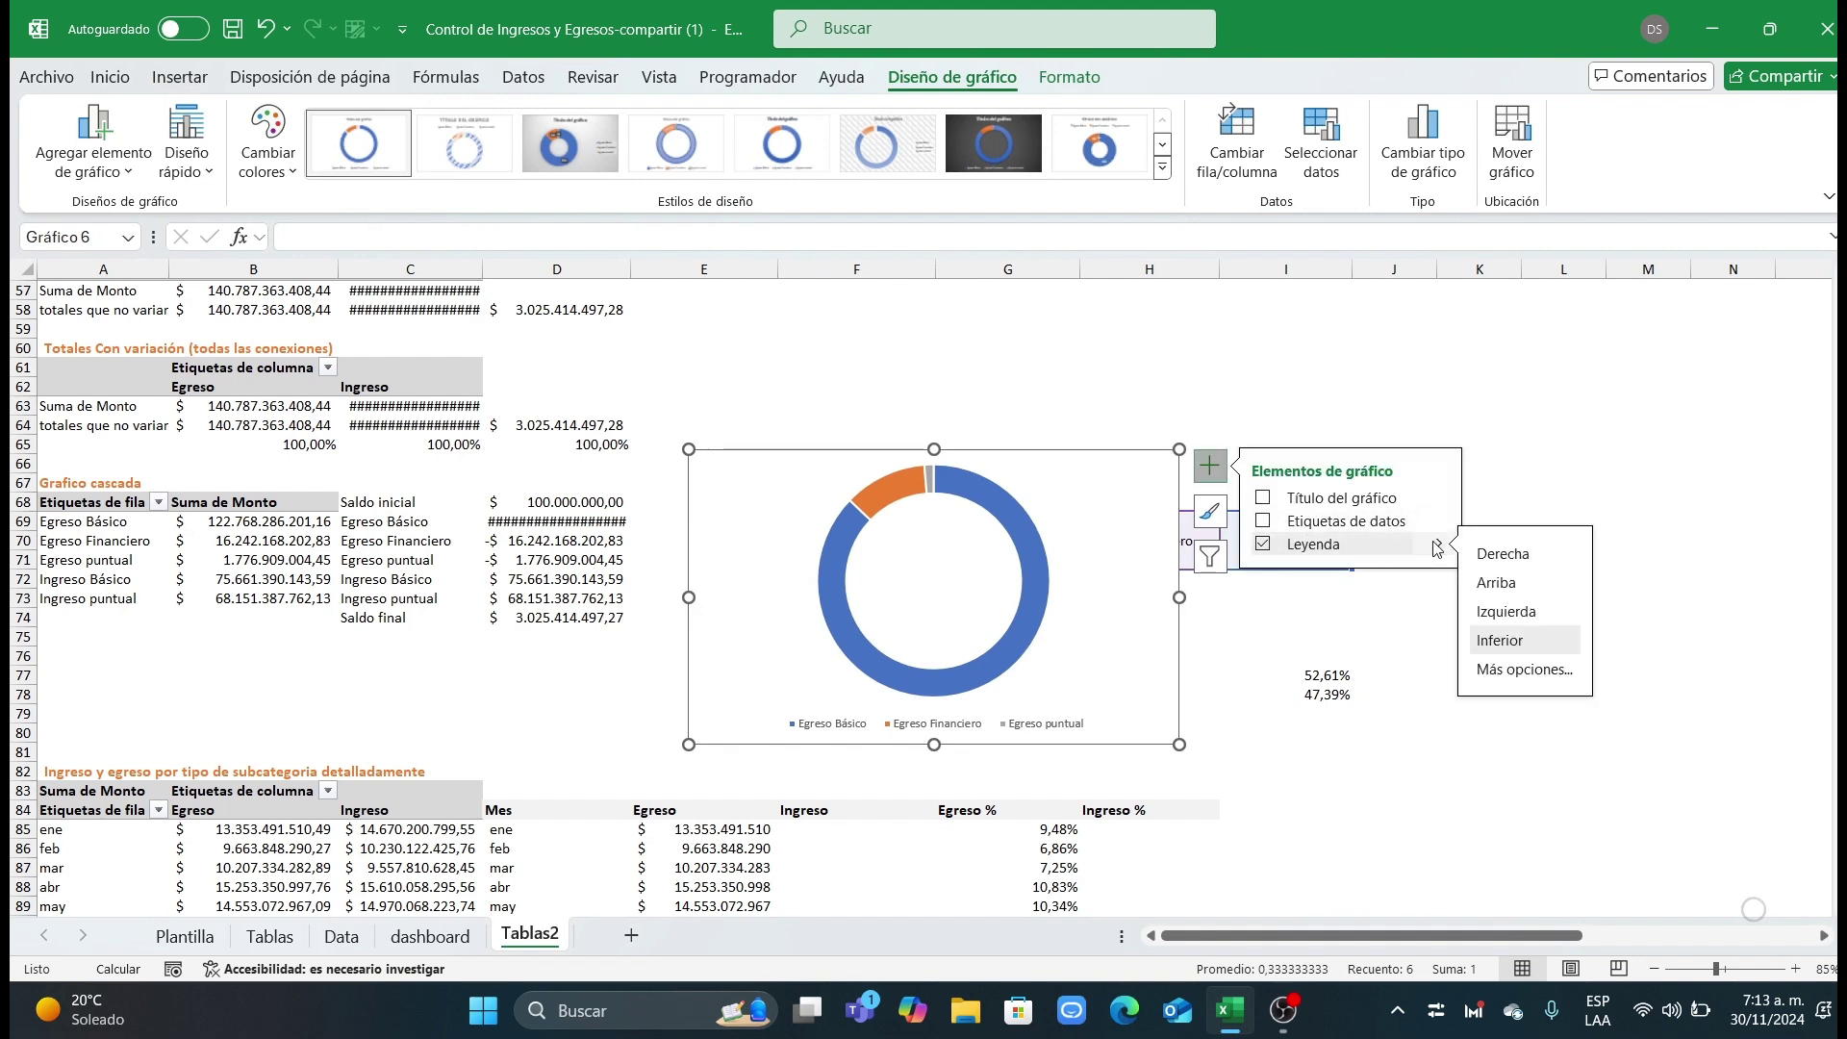
click(1506, 612)
Step: Shrink the Egreso doughnut chart to a compact size, keeping the ring beside its legend
click(1081, 616)
drag(1136, 739, 1008, 613)
drag(1178, 739, 1040, 642)
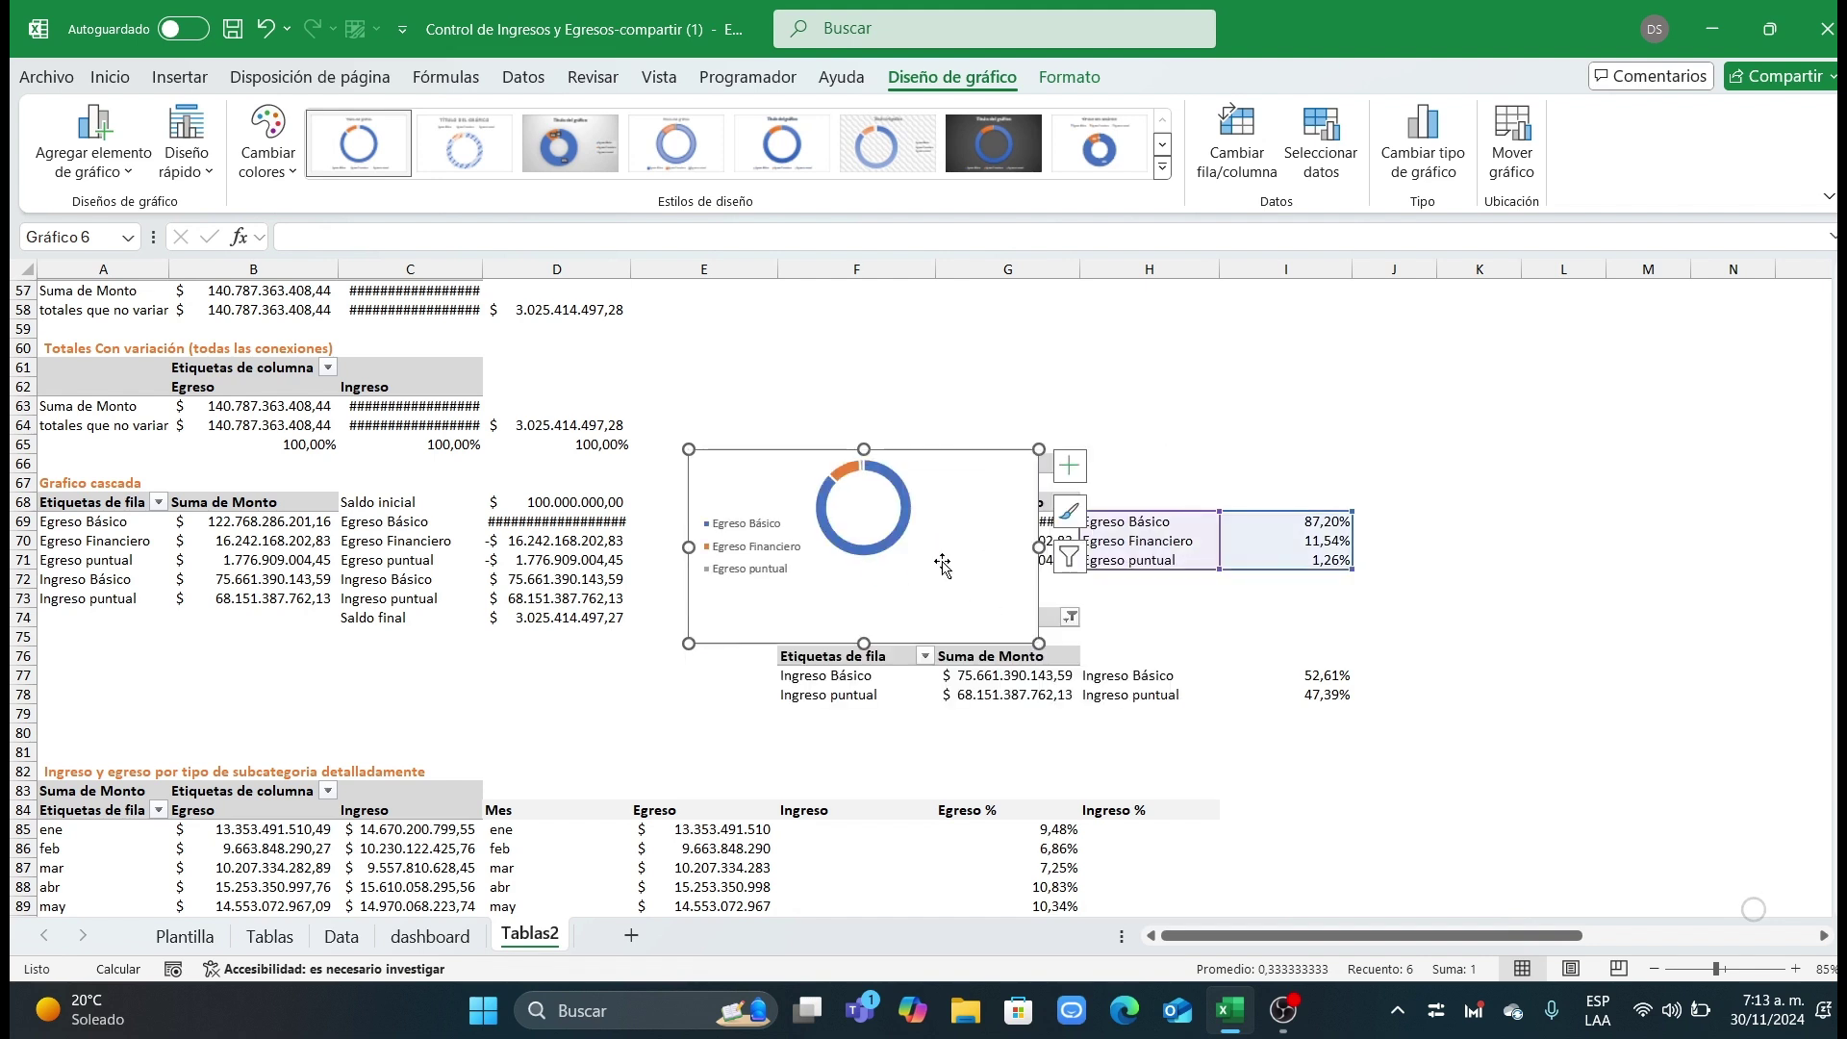
drag(910, 556, 981, 626)
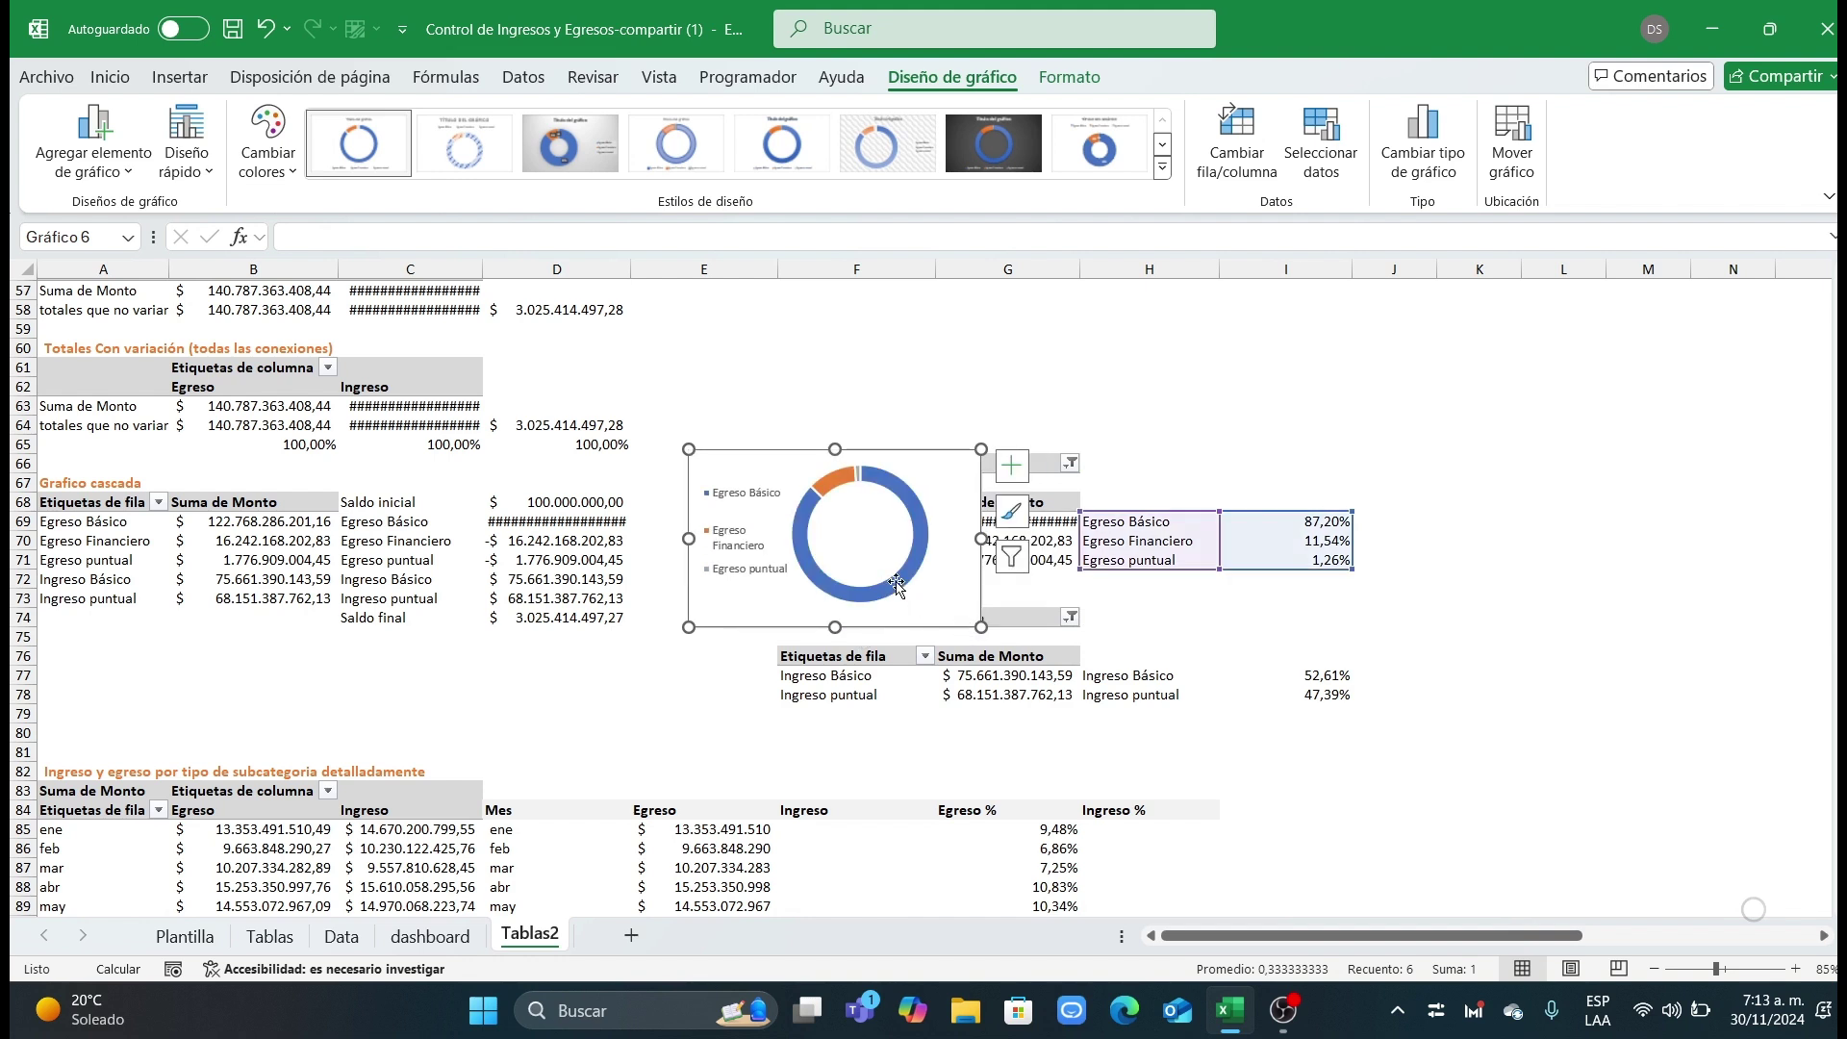
click(895, 582)
drag(982, 539, 937, 538)
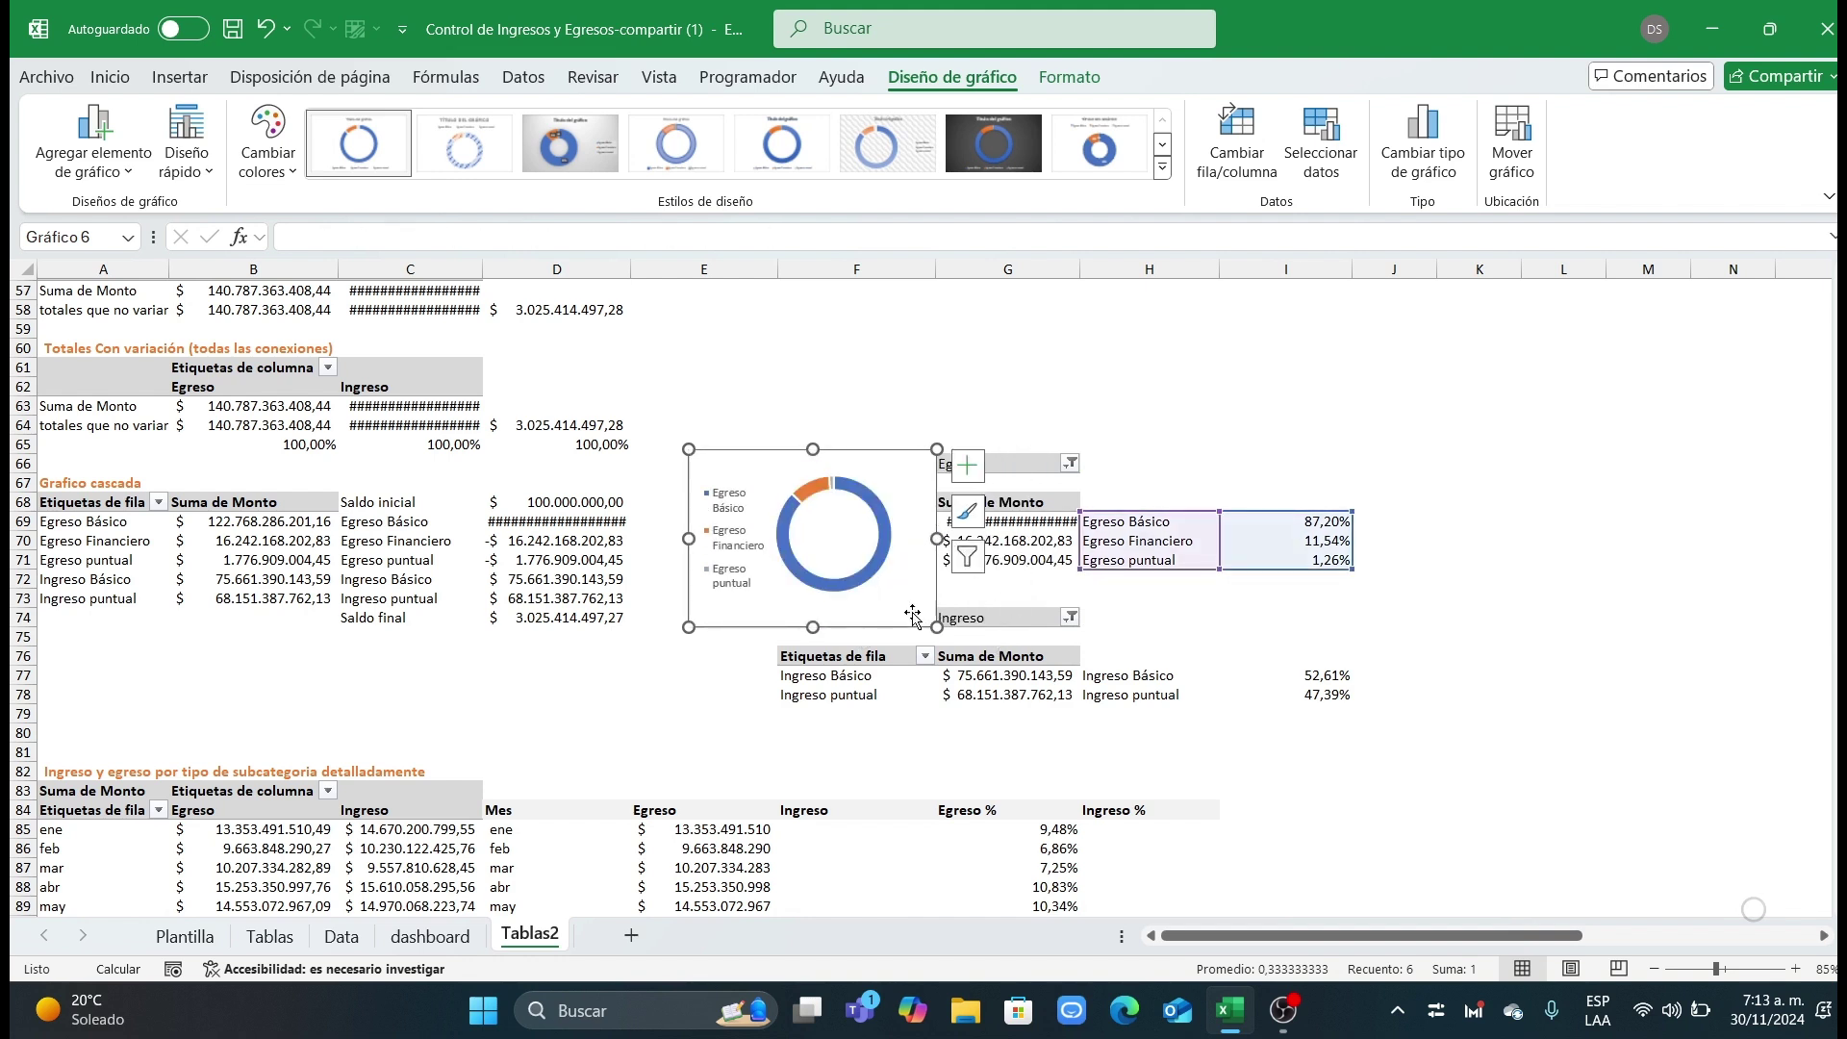
Step: Duplicate the Egreso doughnut chart and point the copy's data to the Ingreso percentages in H77:I78
key(ctrl+c)
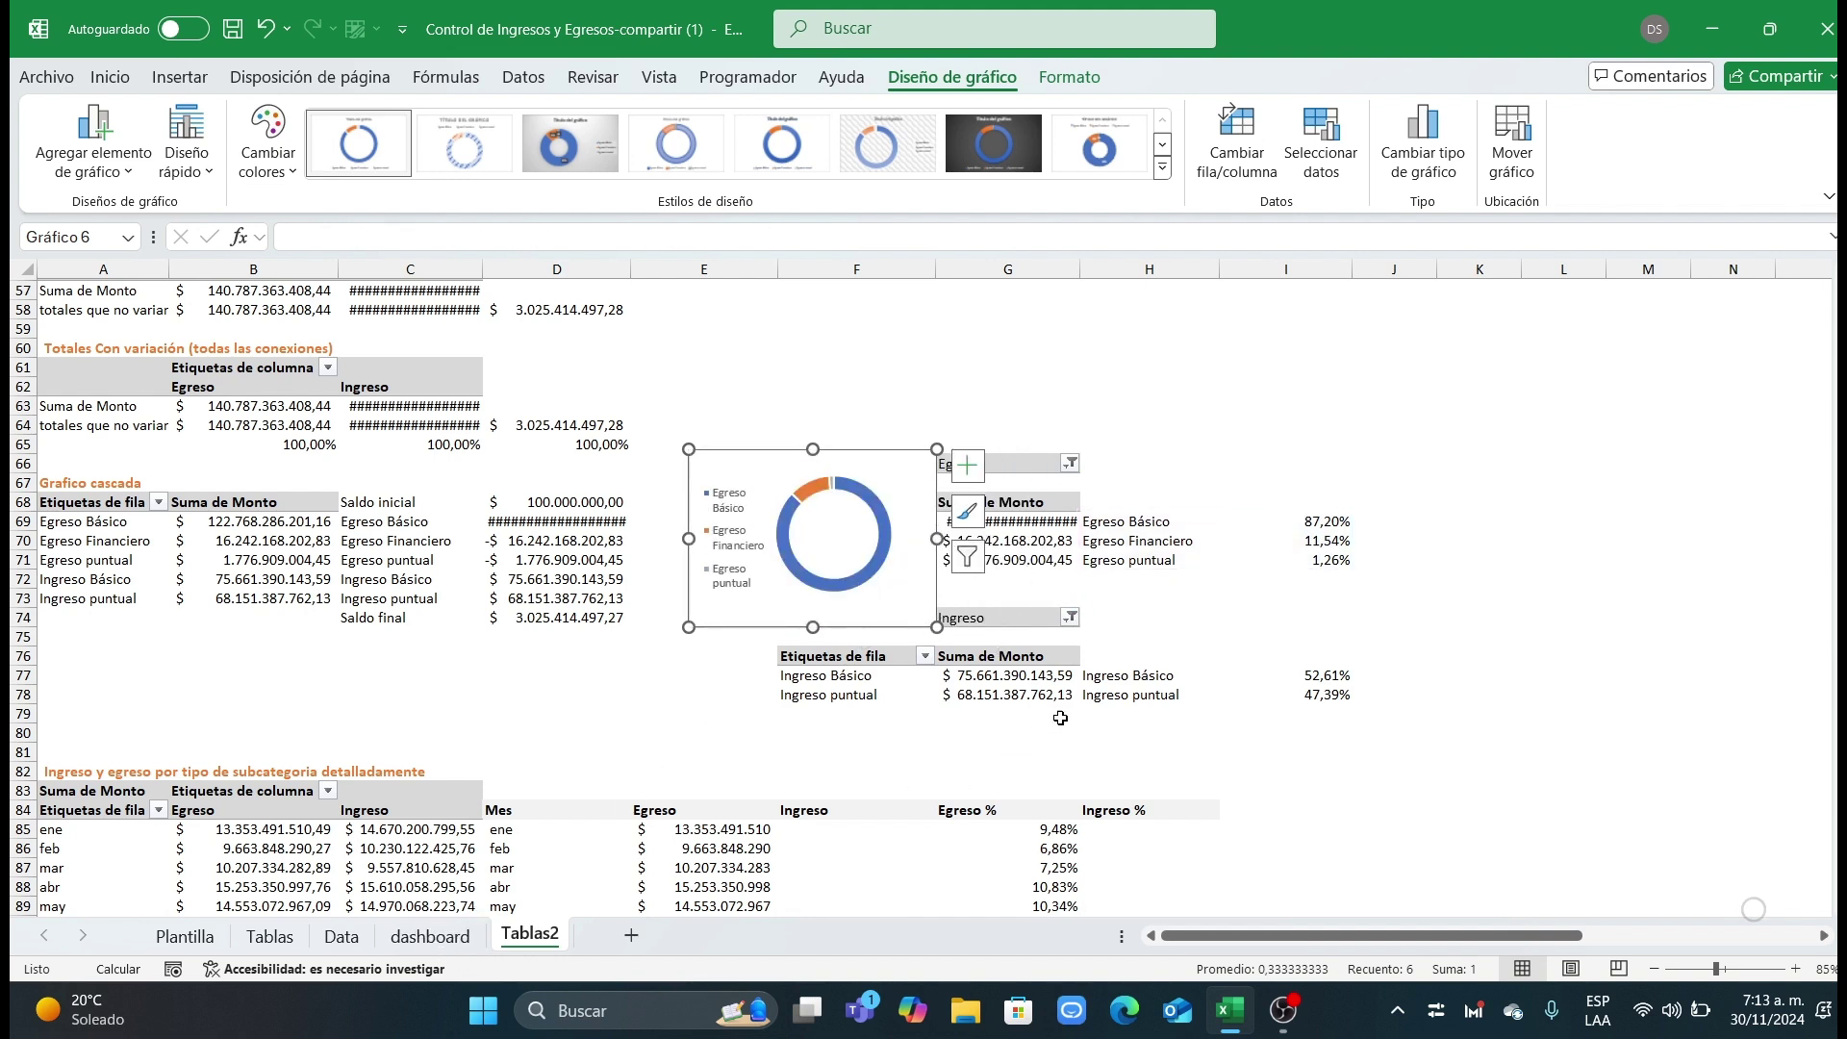
drag(885, 633, 682, 654)
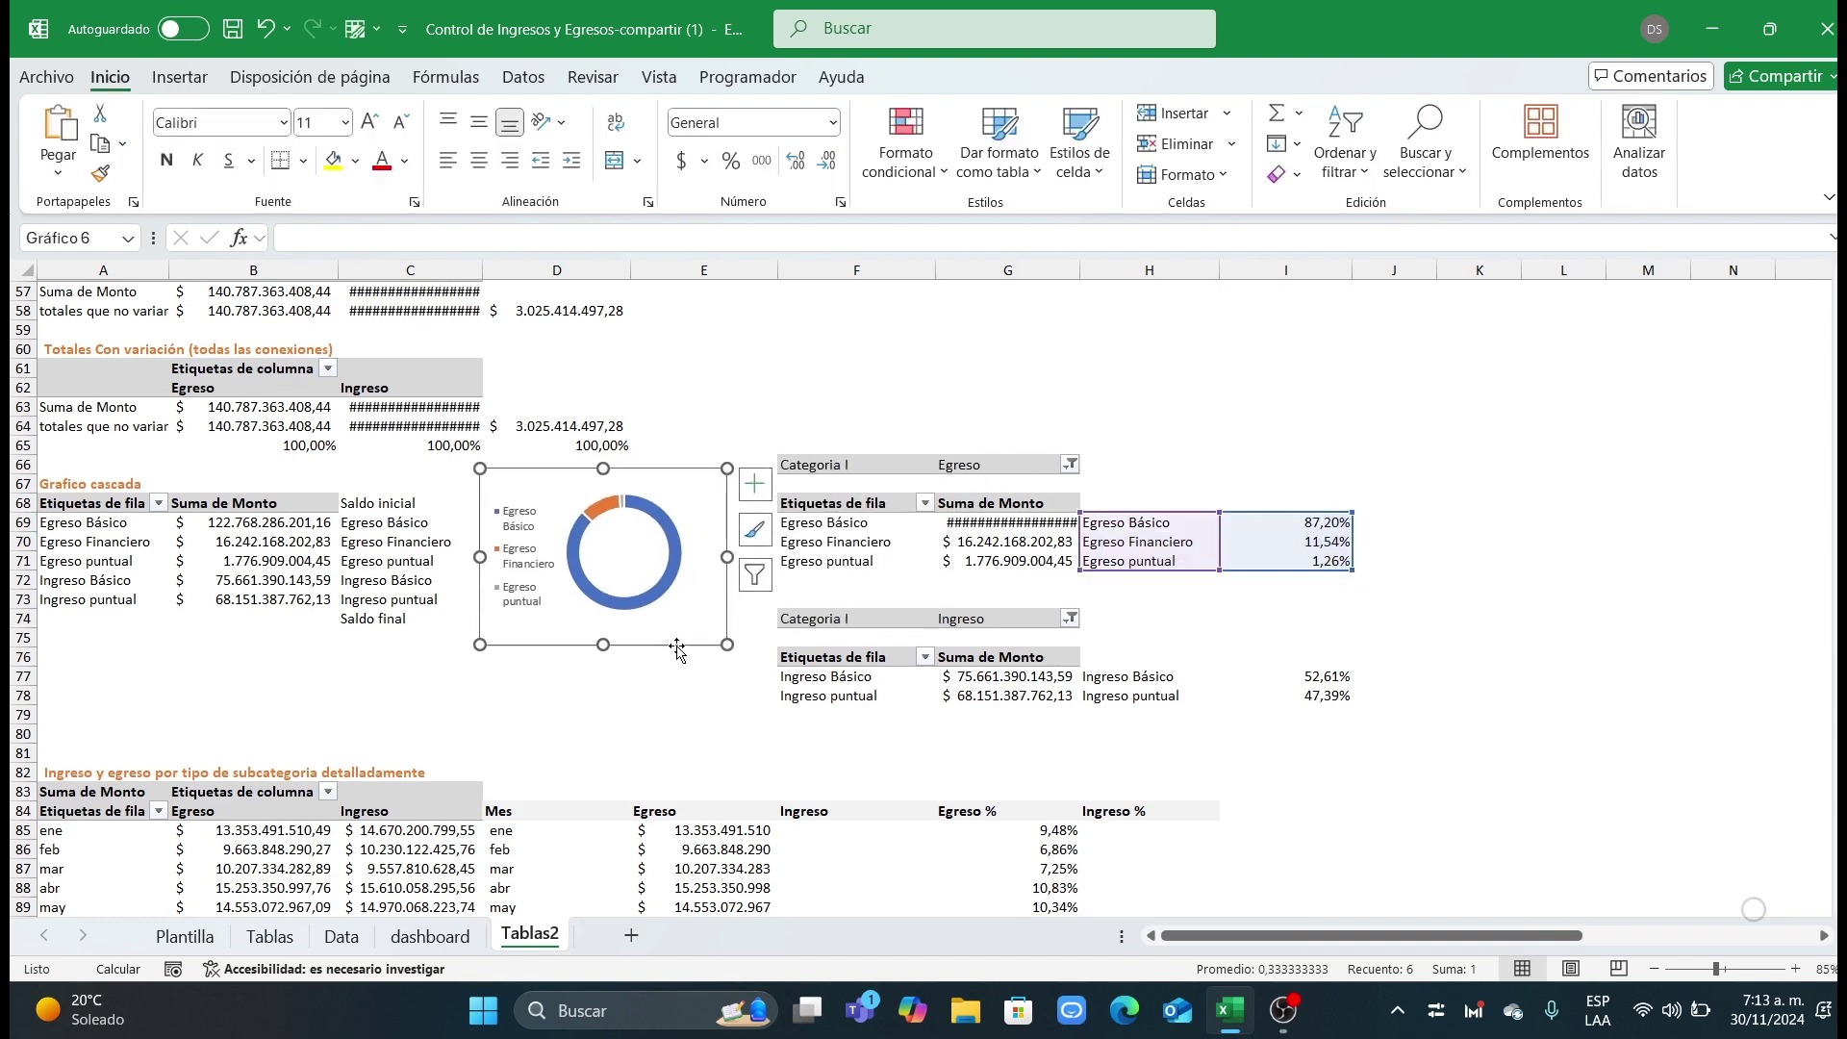
click(717, 721)
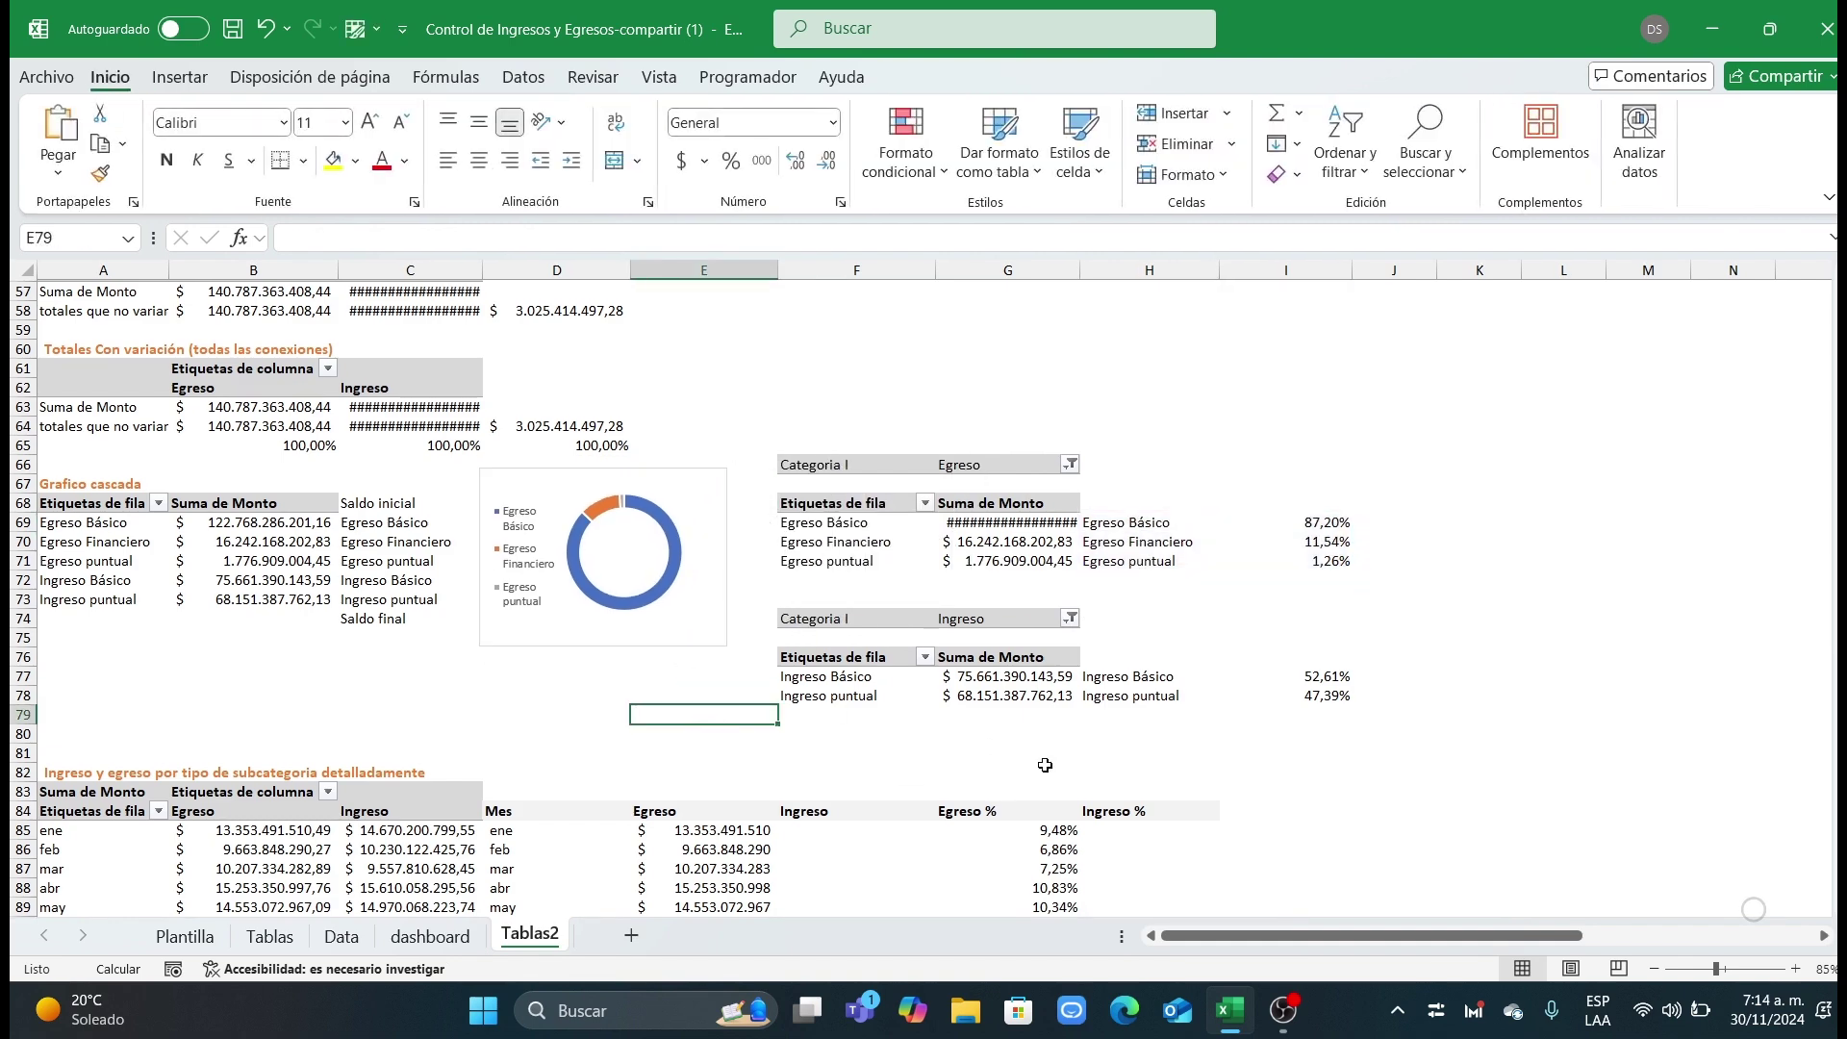
key(ctrl+v)
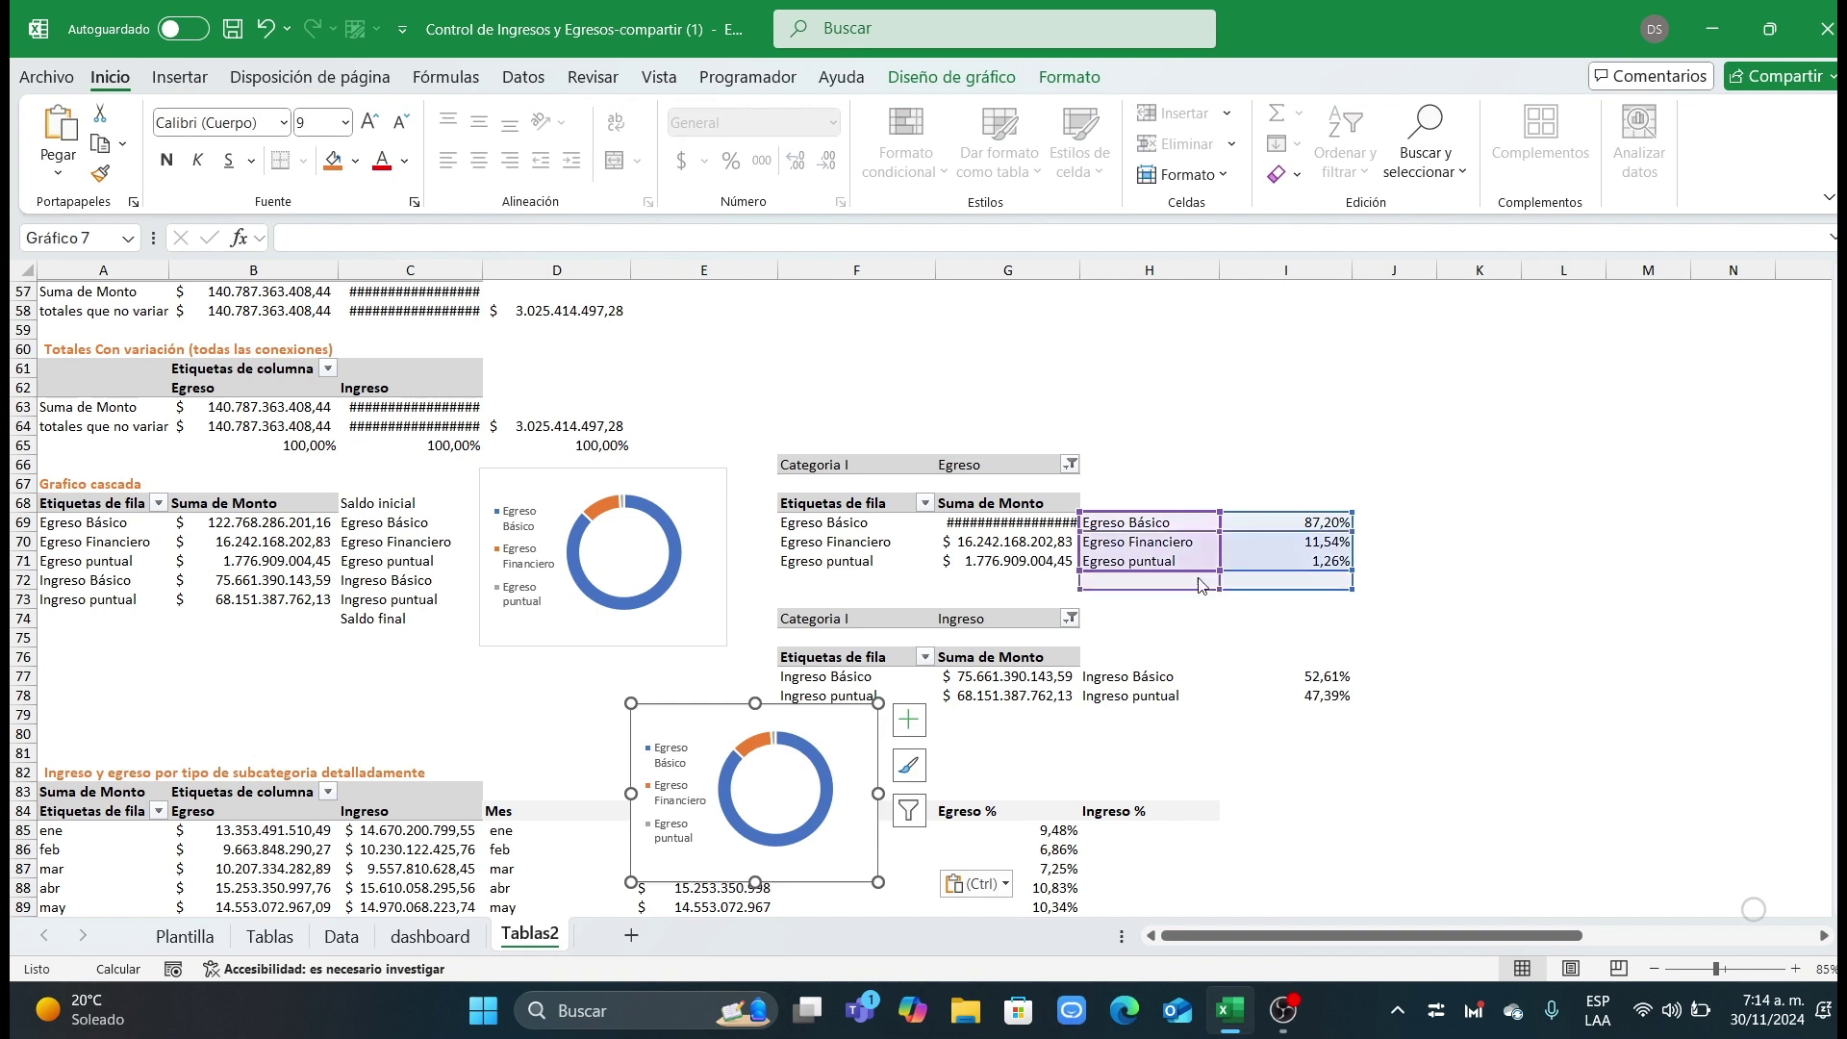
drag(1203, 570, 1212, 675)
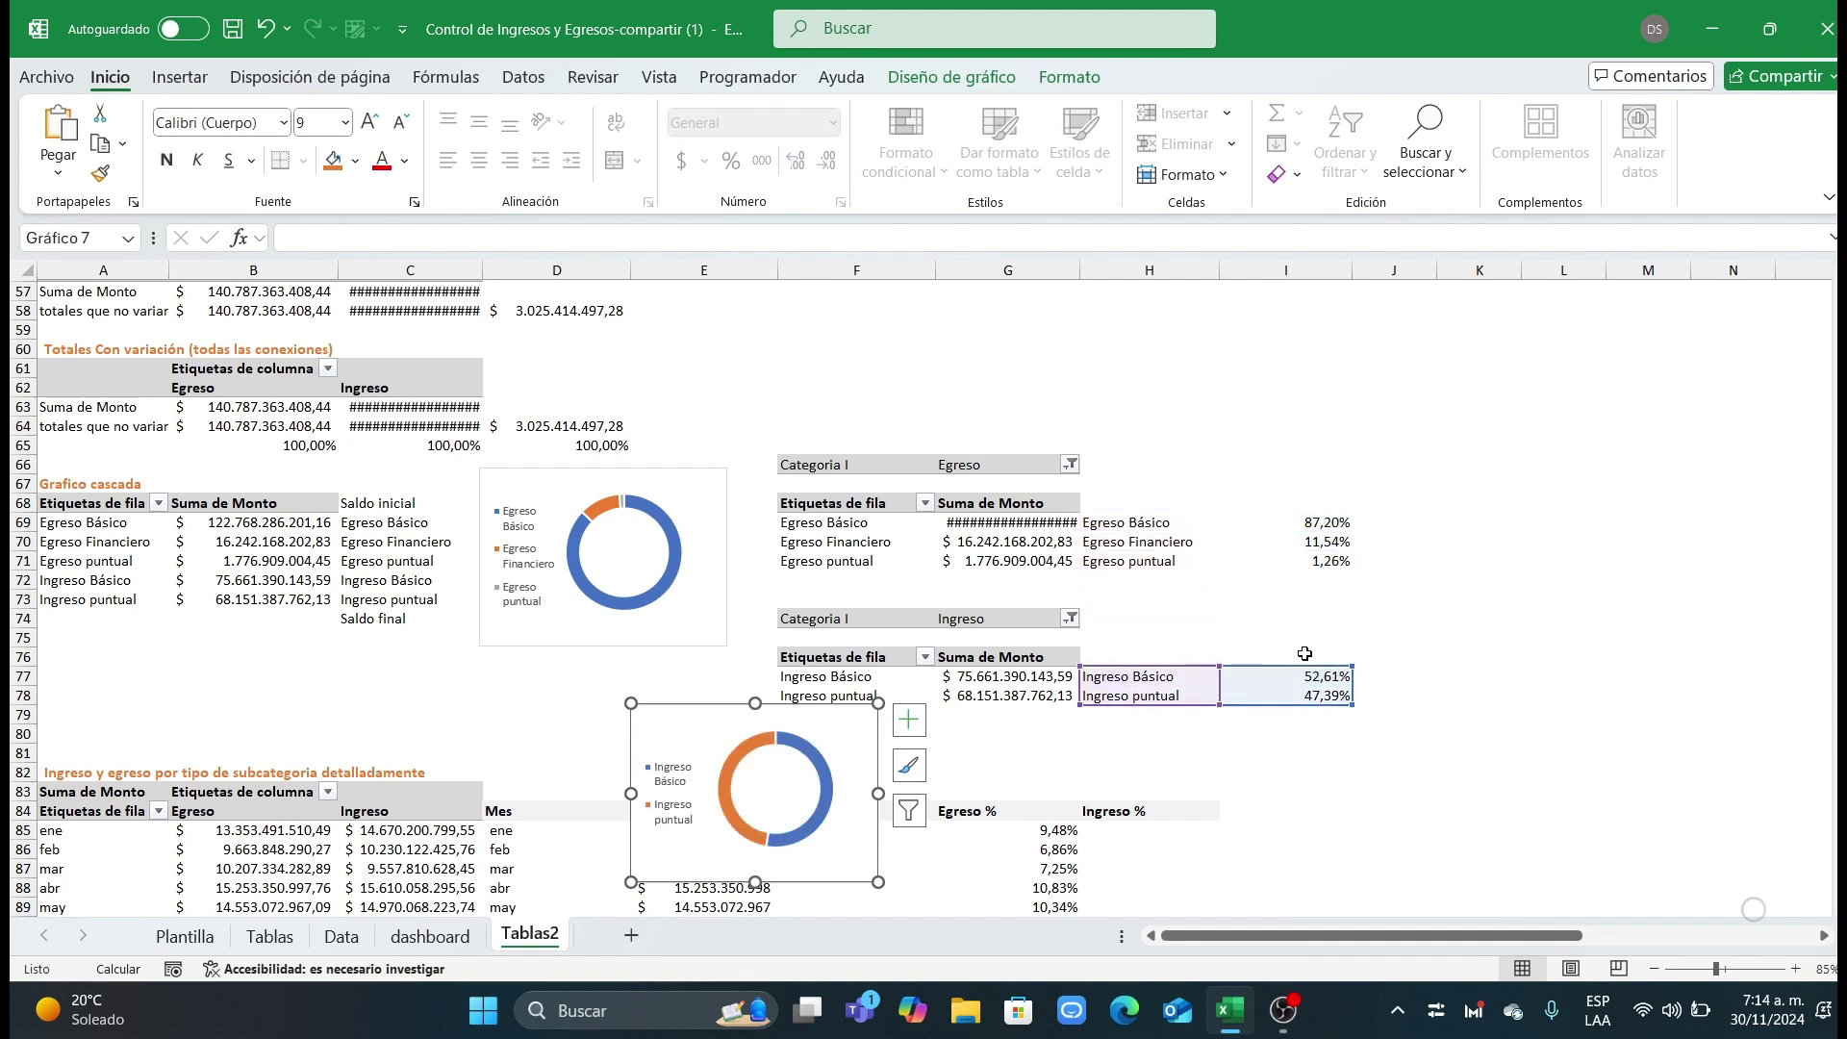
click(674, 791)
Step: Copy both the Egreso and Ingreso doughnut charts and paste them onto the Plantilla sheet
click(733, 637)
click(721, 639)
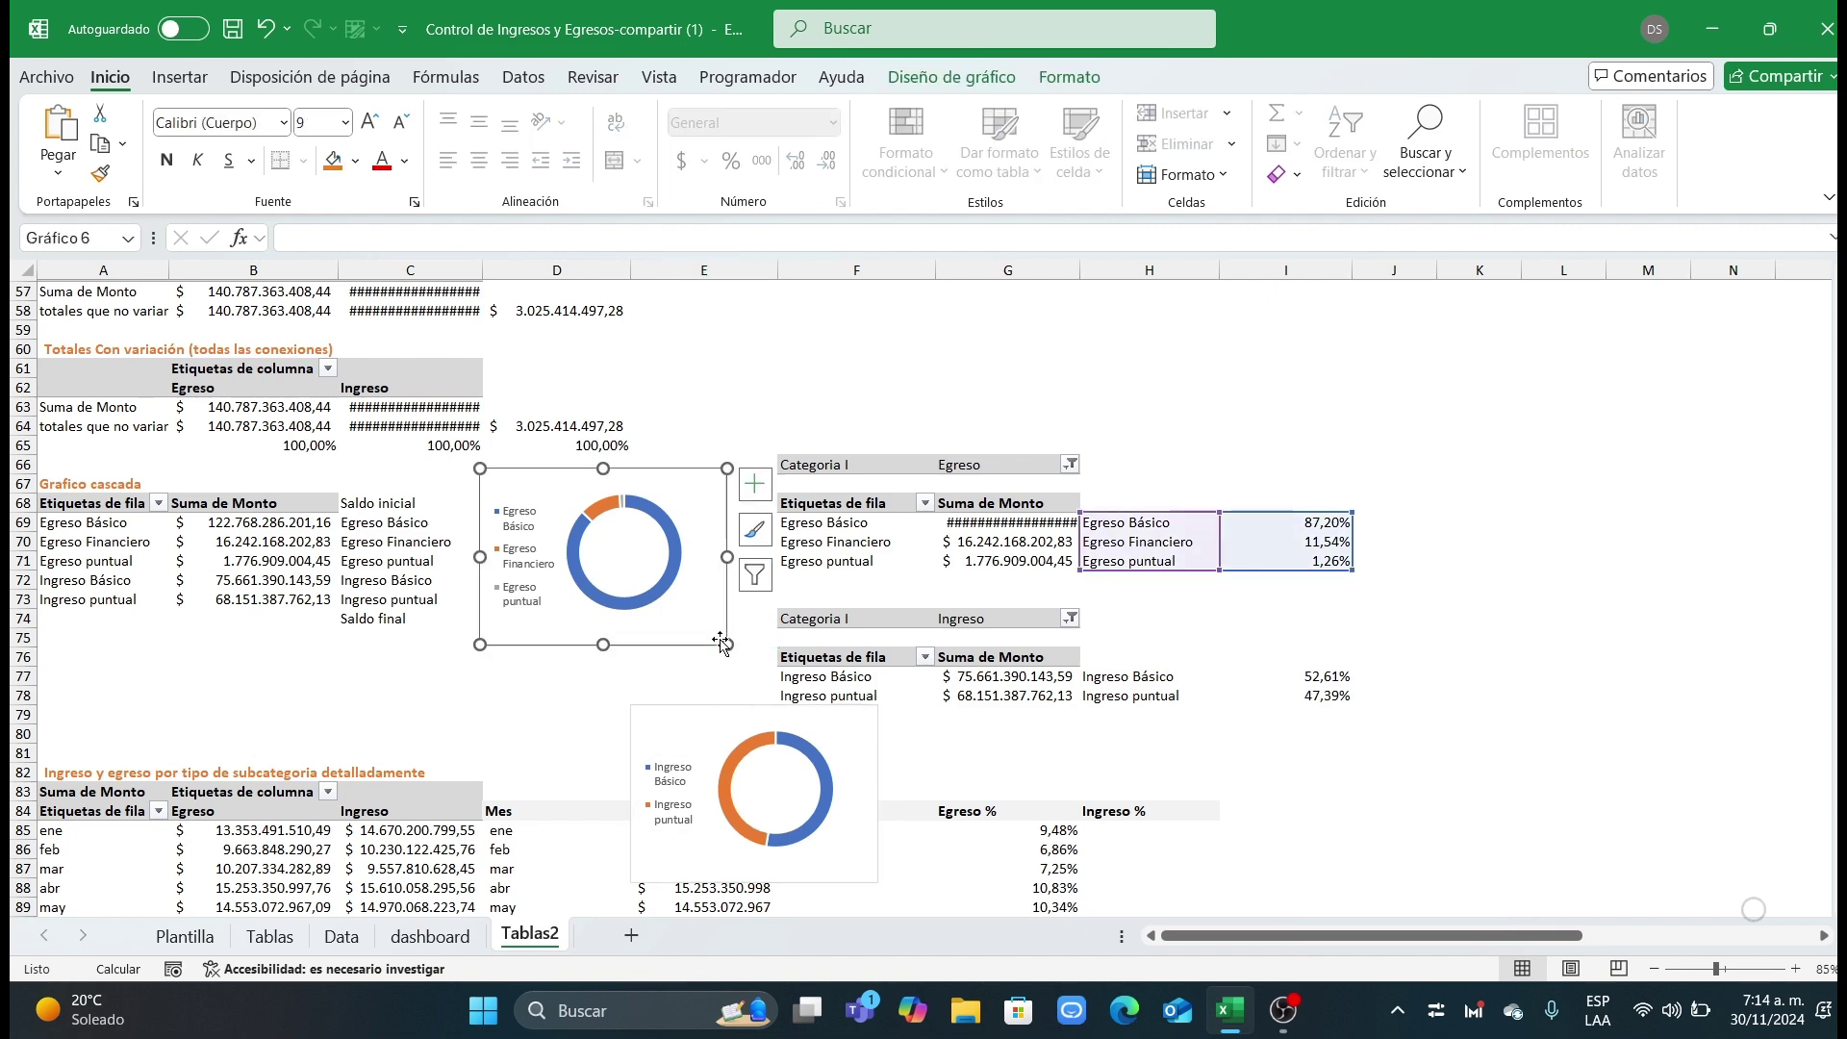
ctrl+click(738, 712)
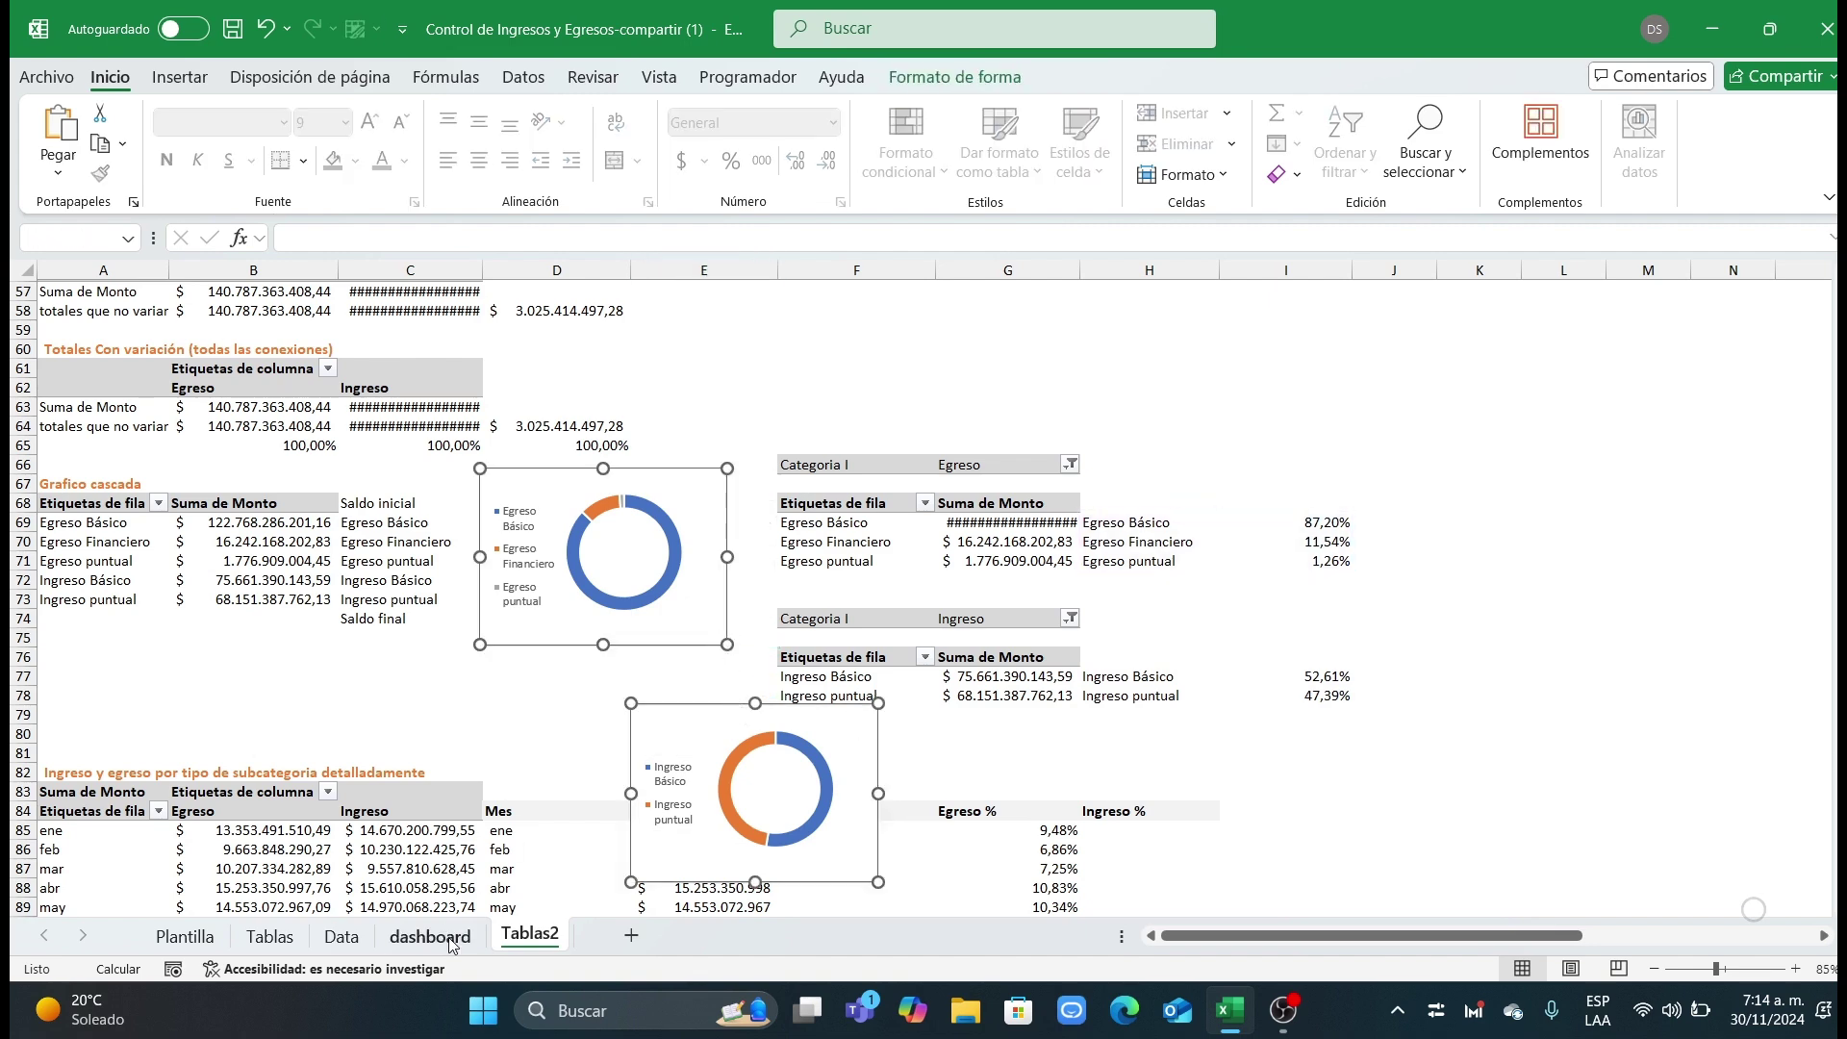
click(185, 936)
key(ctrl+v)
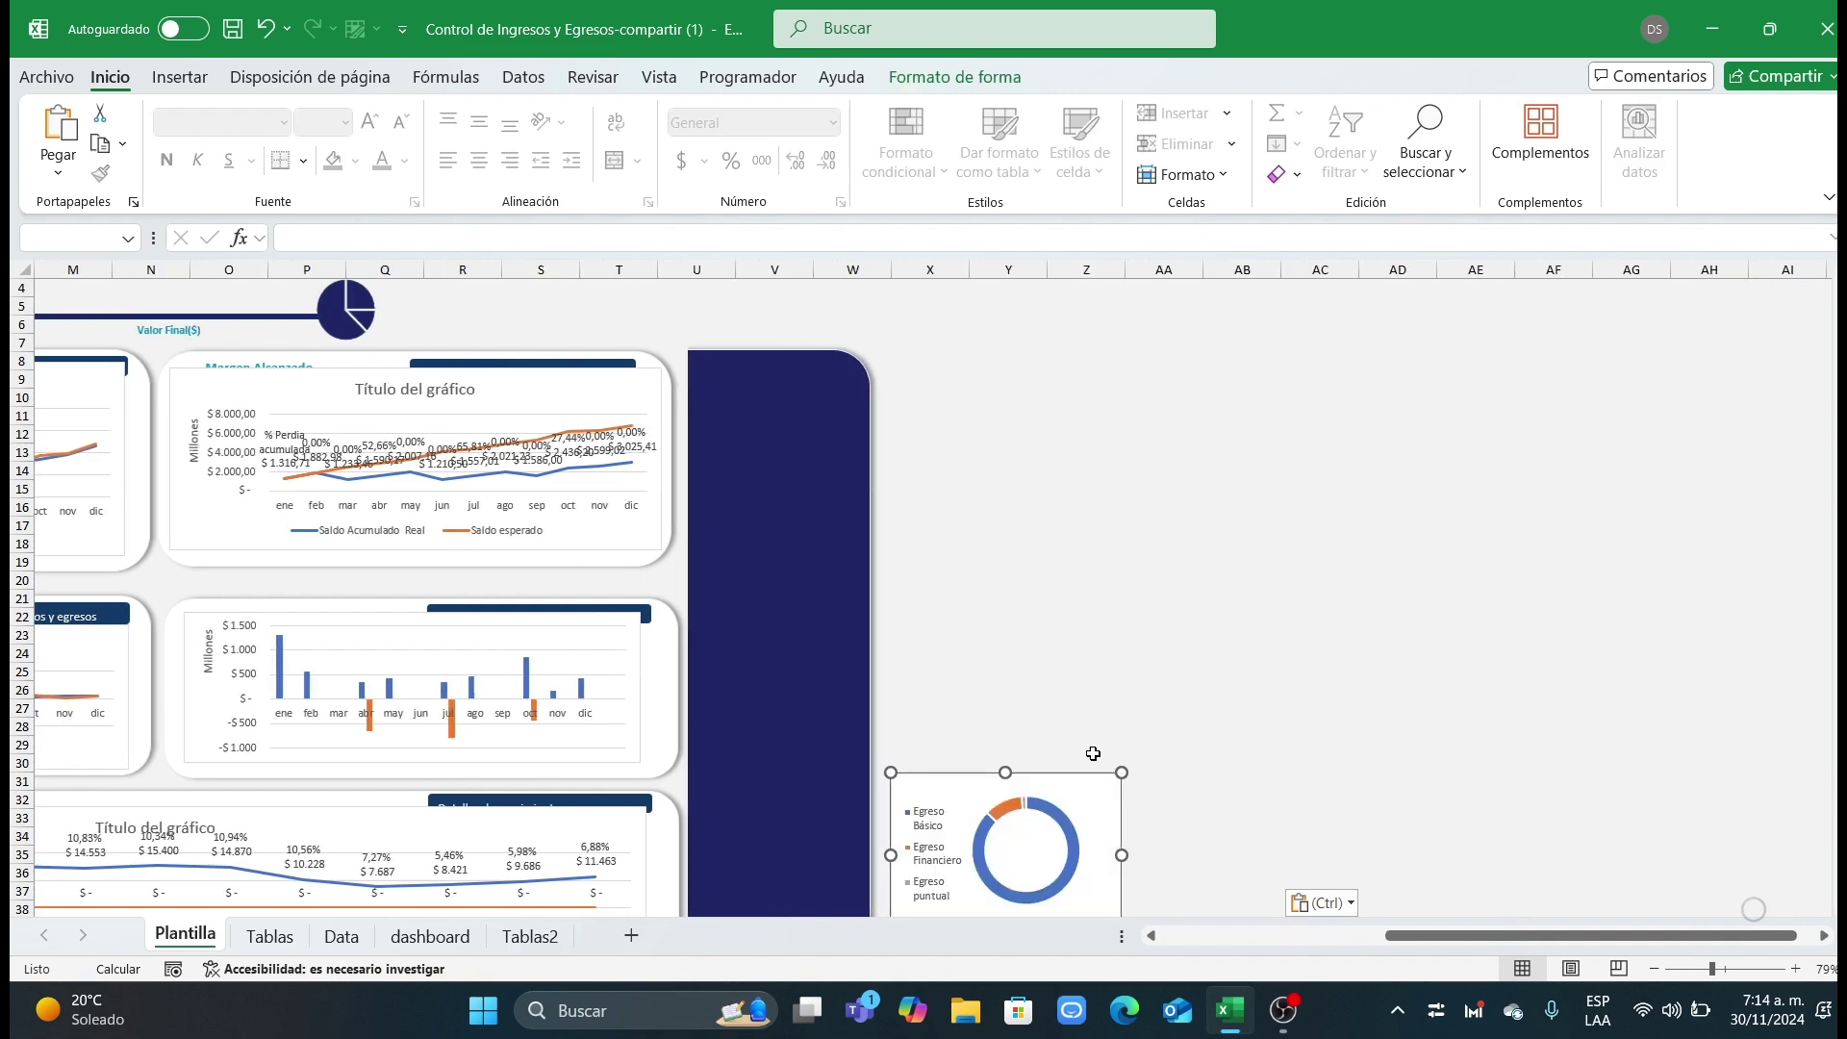
Step: Move the two pasted doughnut charts together across the sheet to the dashboard's first column of cards
drag(1066, 775, 450, 538)
scroll(1480, 945, down, 3)
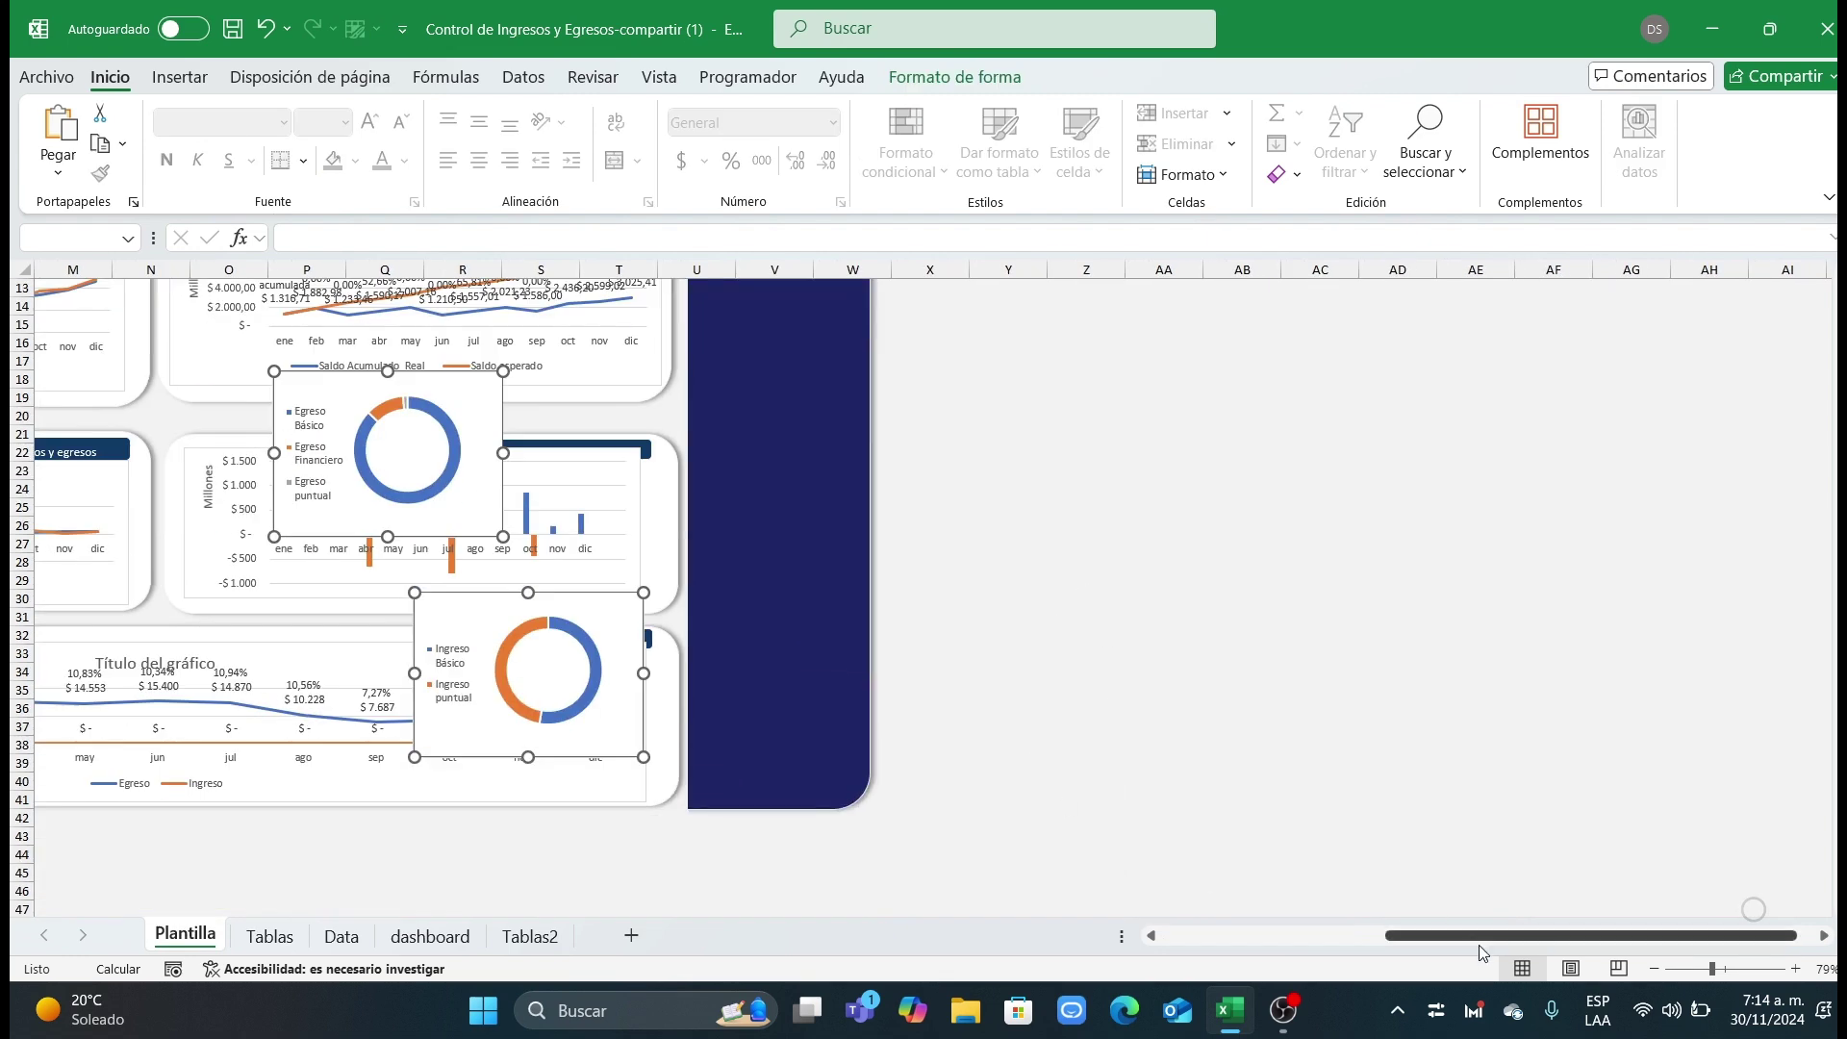
drag(1461, 936, 1120, 910)
drag(1238, 522, 291, 520)
scroll(419, 600, up, 4)
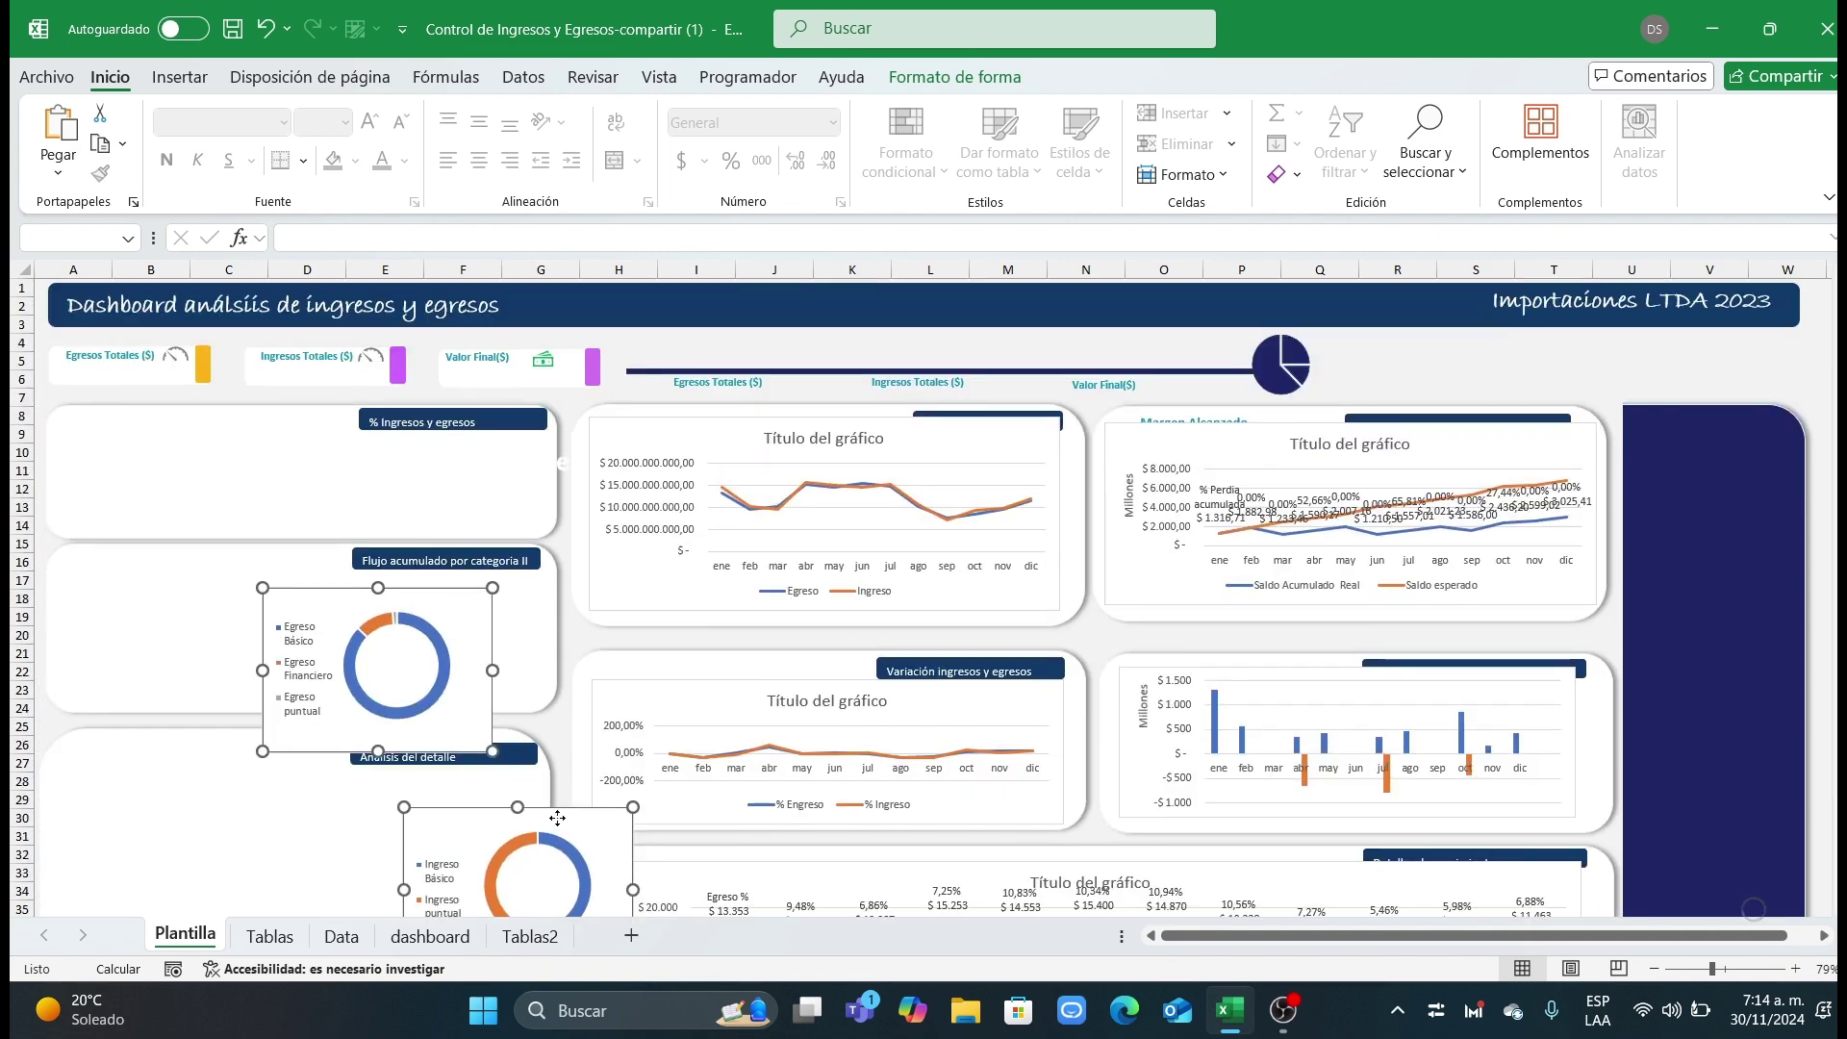
drag(558, 817, 491, 713)
Step: Fit the Egreso doughnut chart into the first half of the % Ingresos y egresos card and set its hole size to 49%
click(598, 637)
drag(323, 629, 266, 522)
click(220, 486)
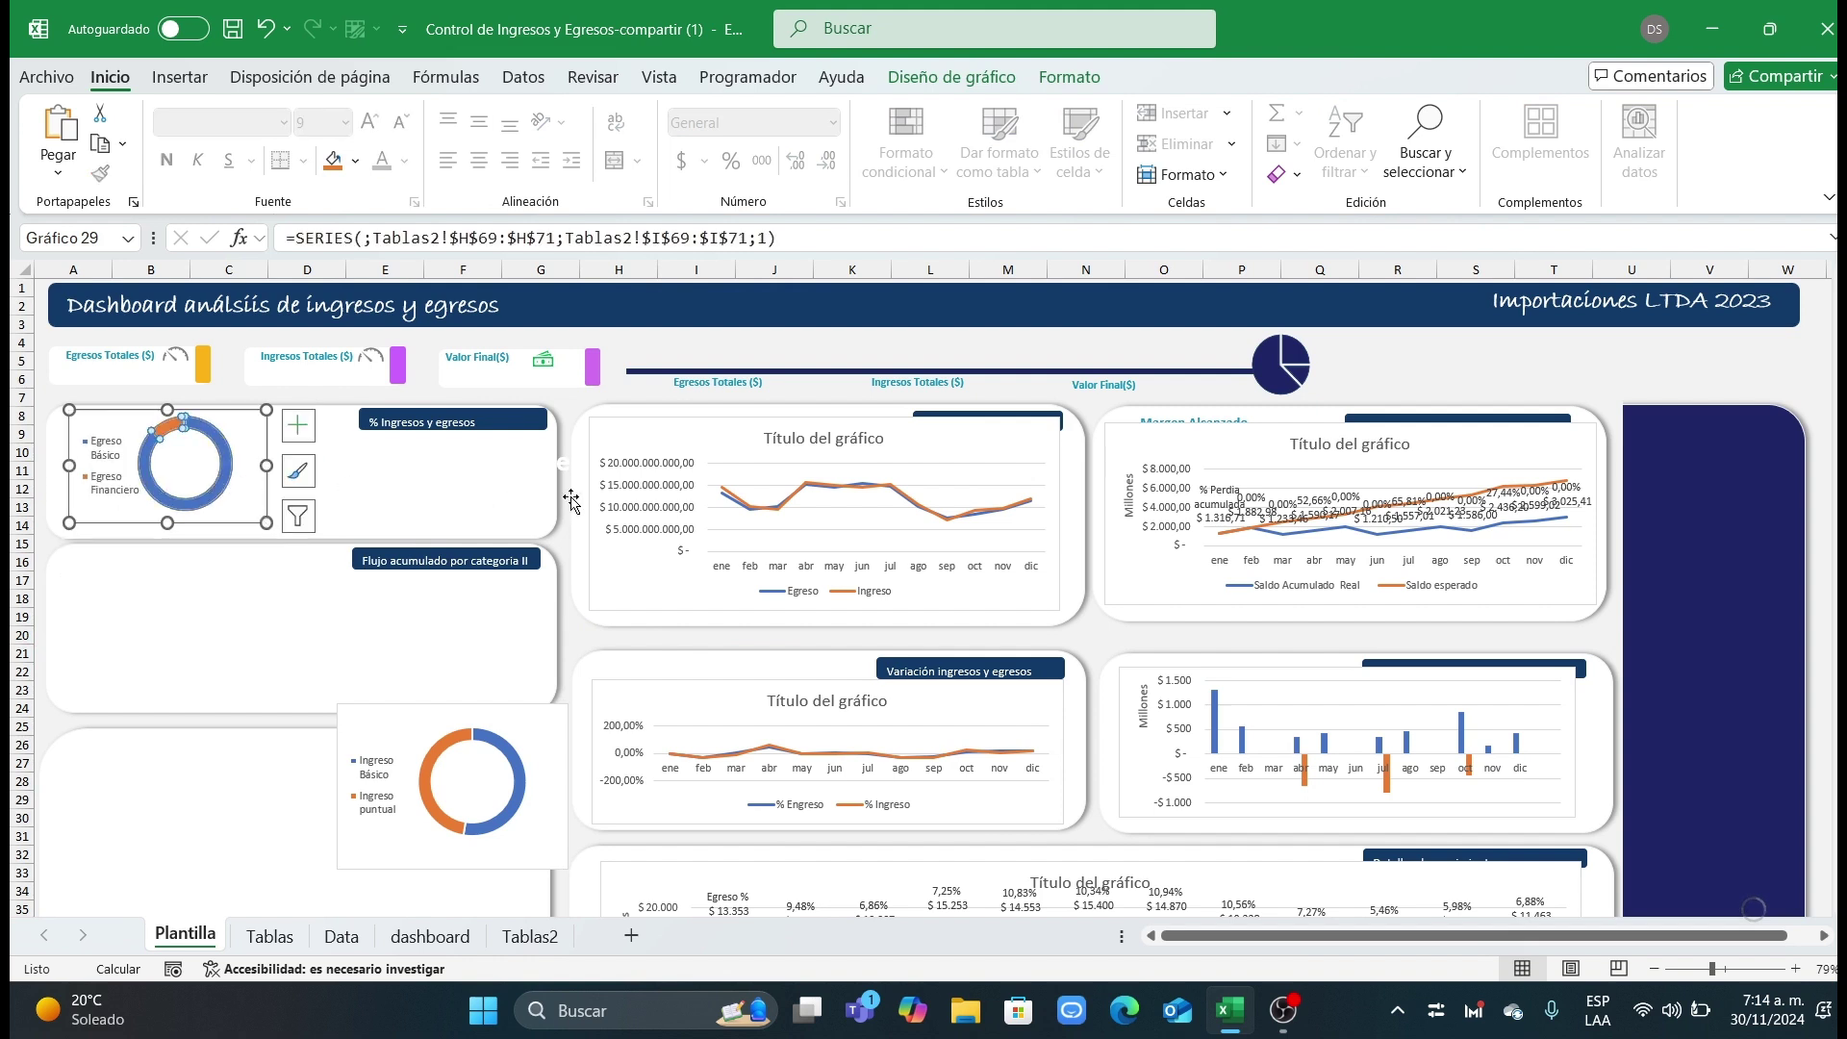
drag(1657, 593, 1581, 599)
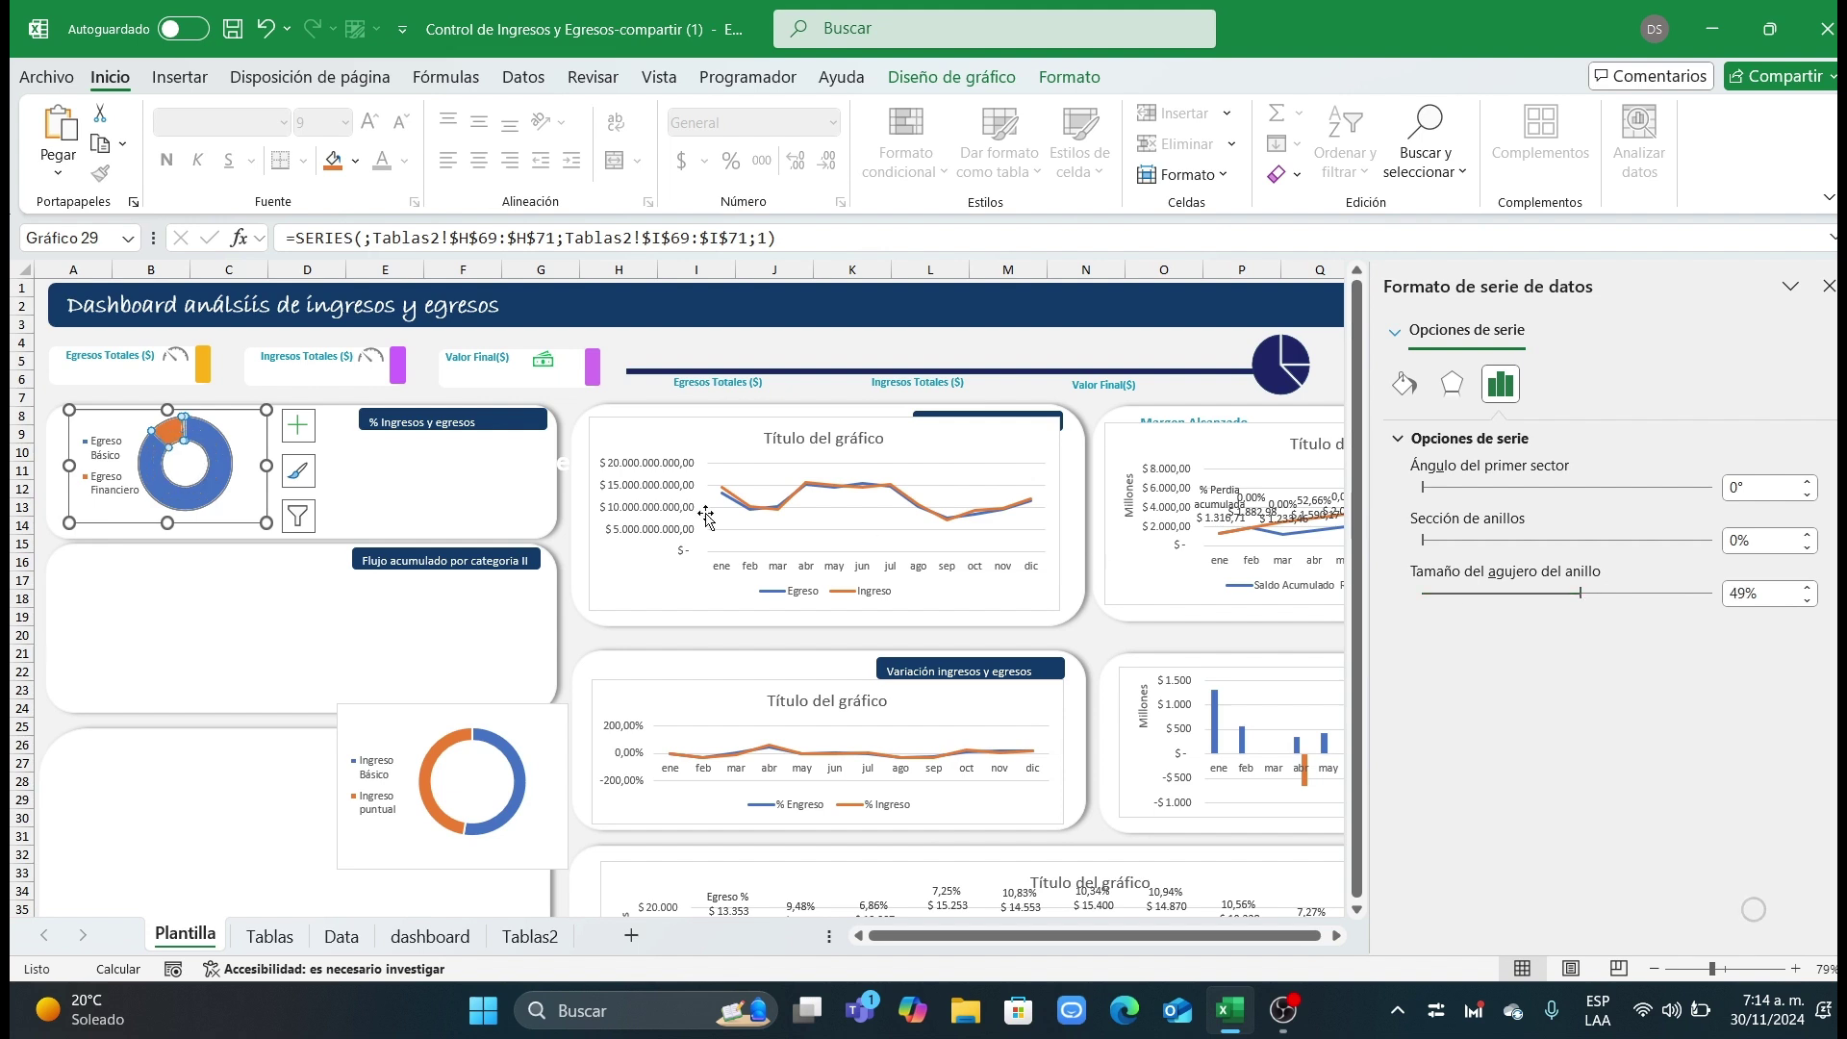
Step: Fit the Ingreso doughnut chart into the second half of the % Ingresos y egresos card and set its hole size to 49%
drag(525, 716, 500, 445)
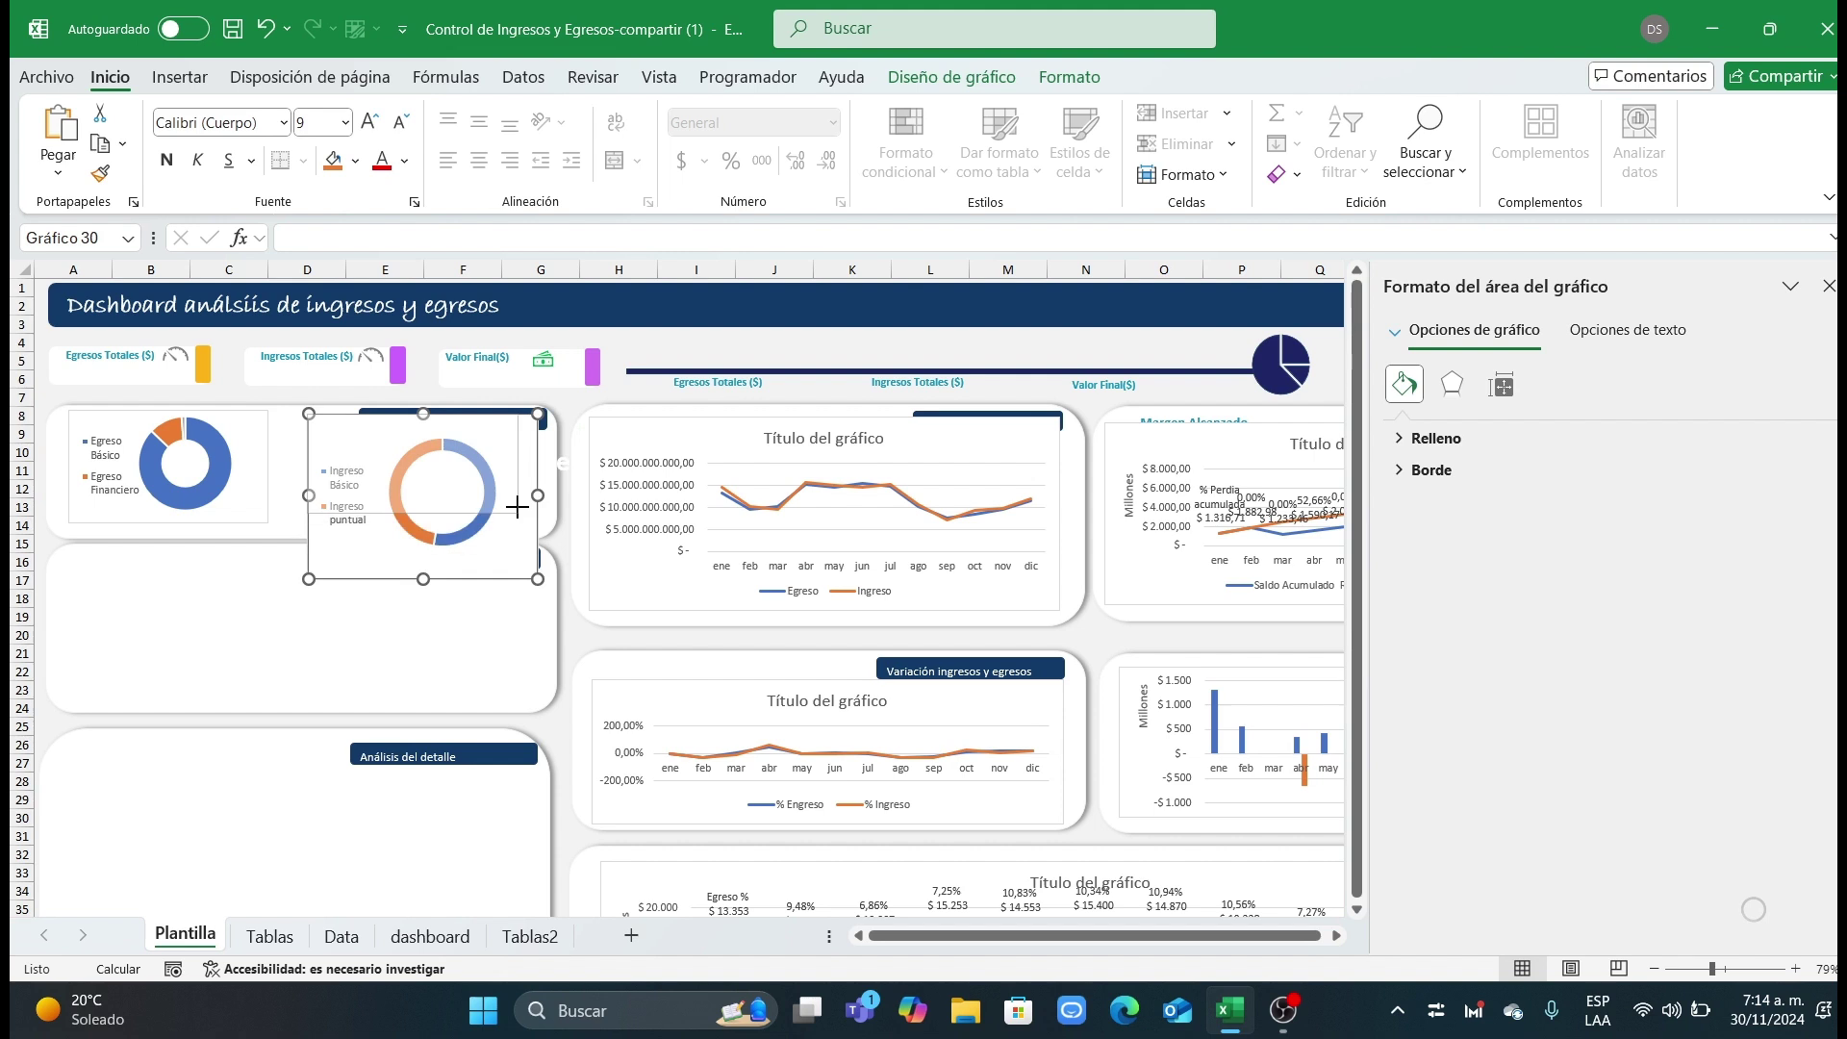
drag(522, 528, 521, 527)
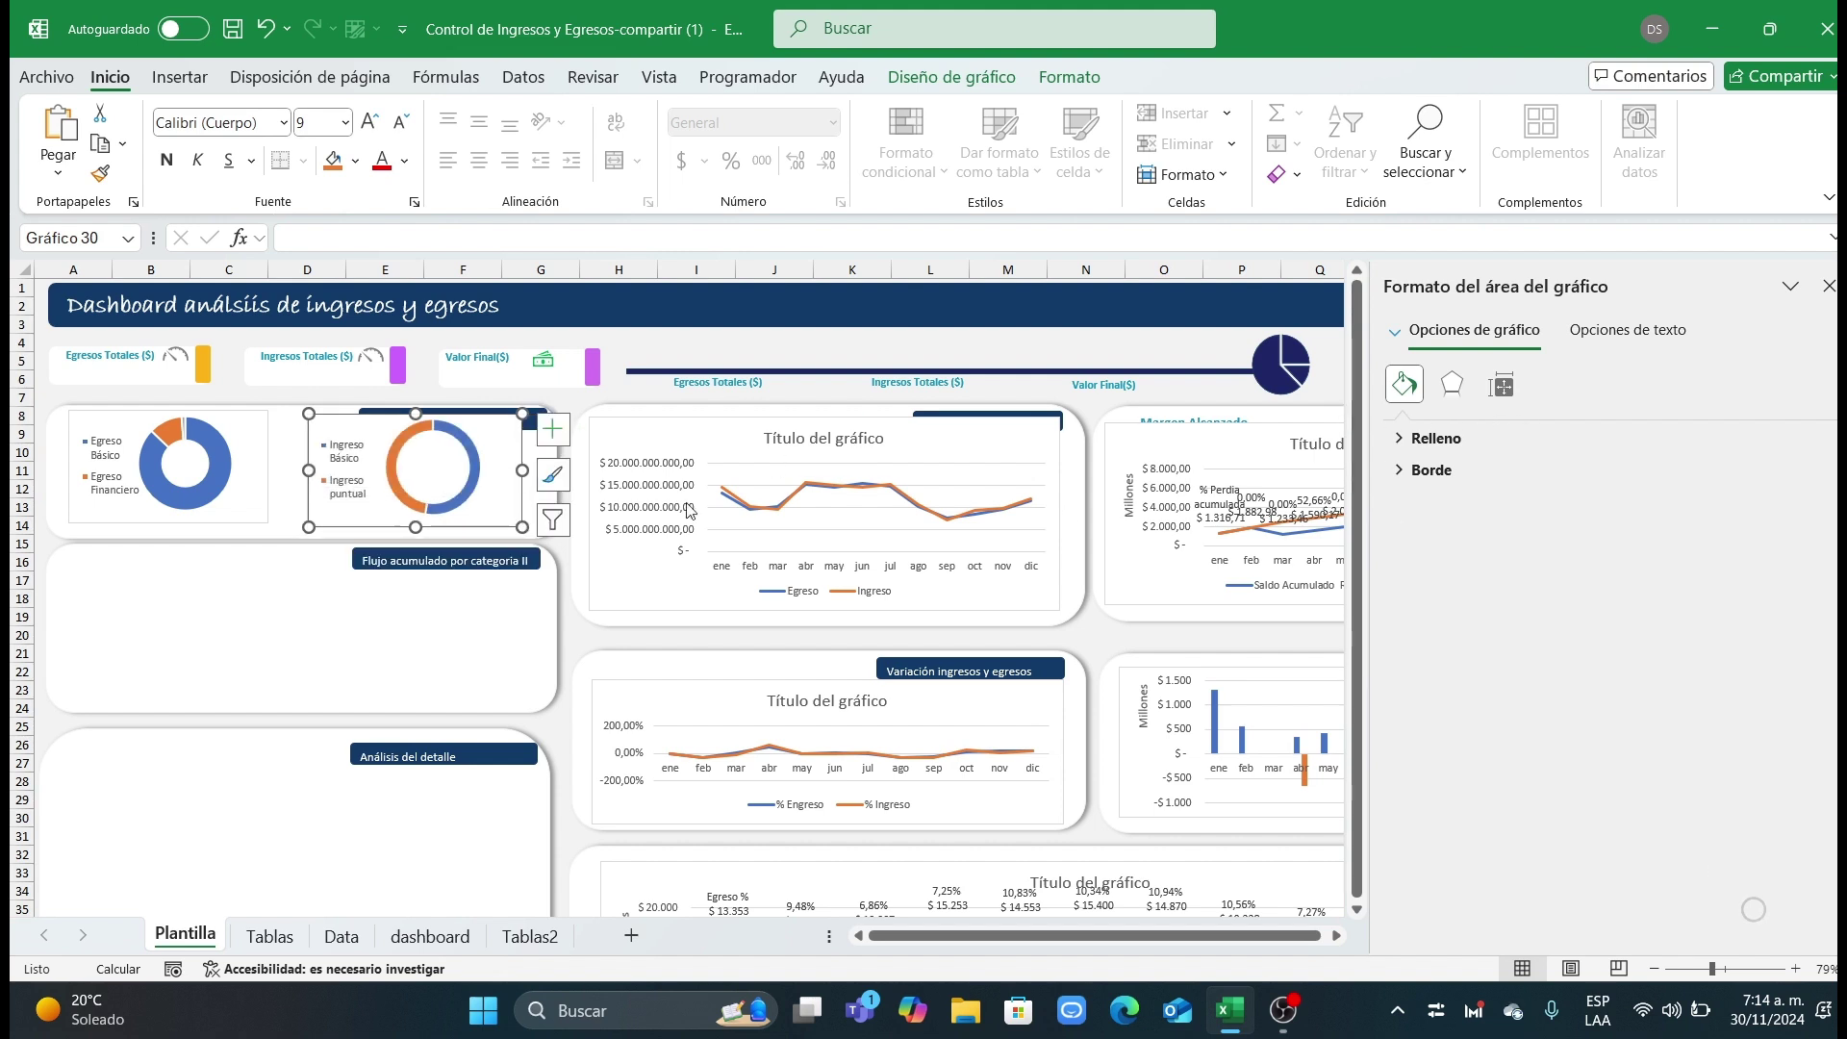
double_click(451, 502)
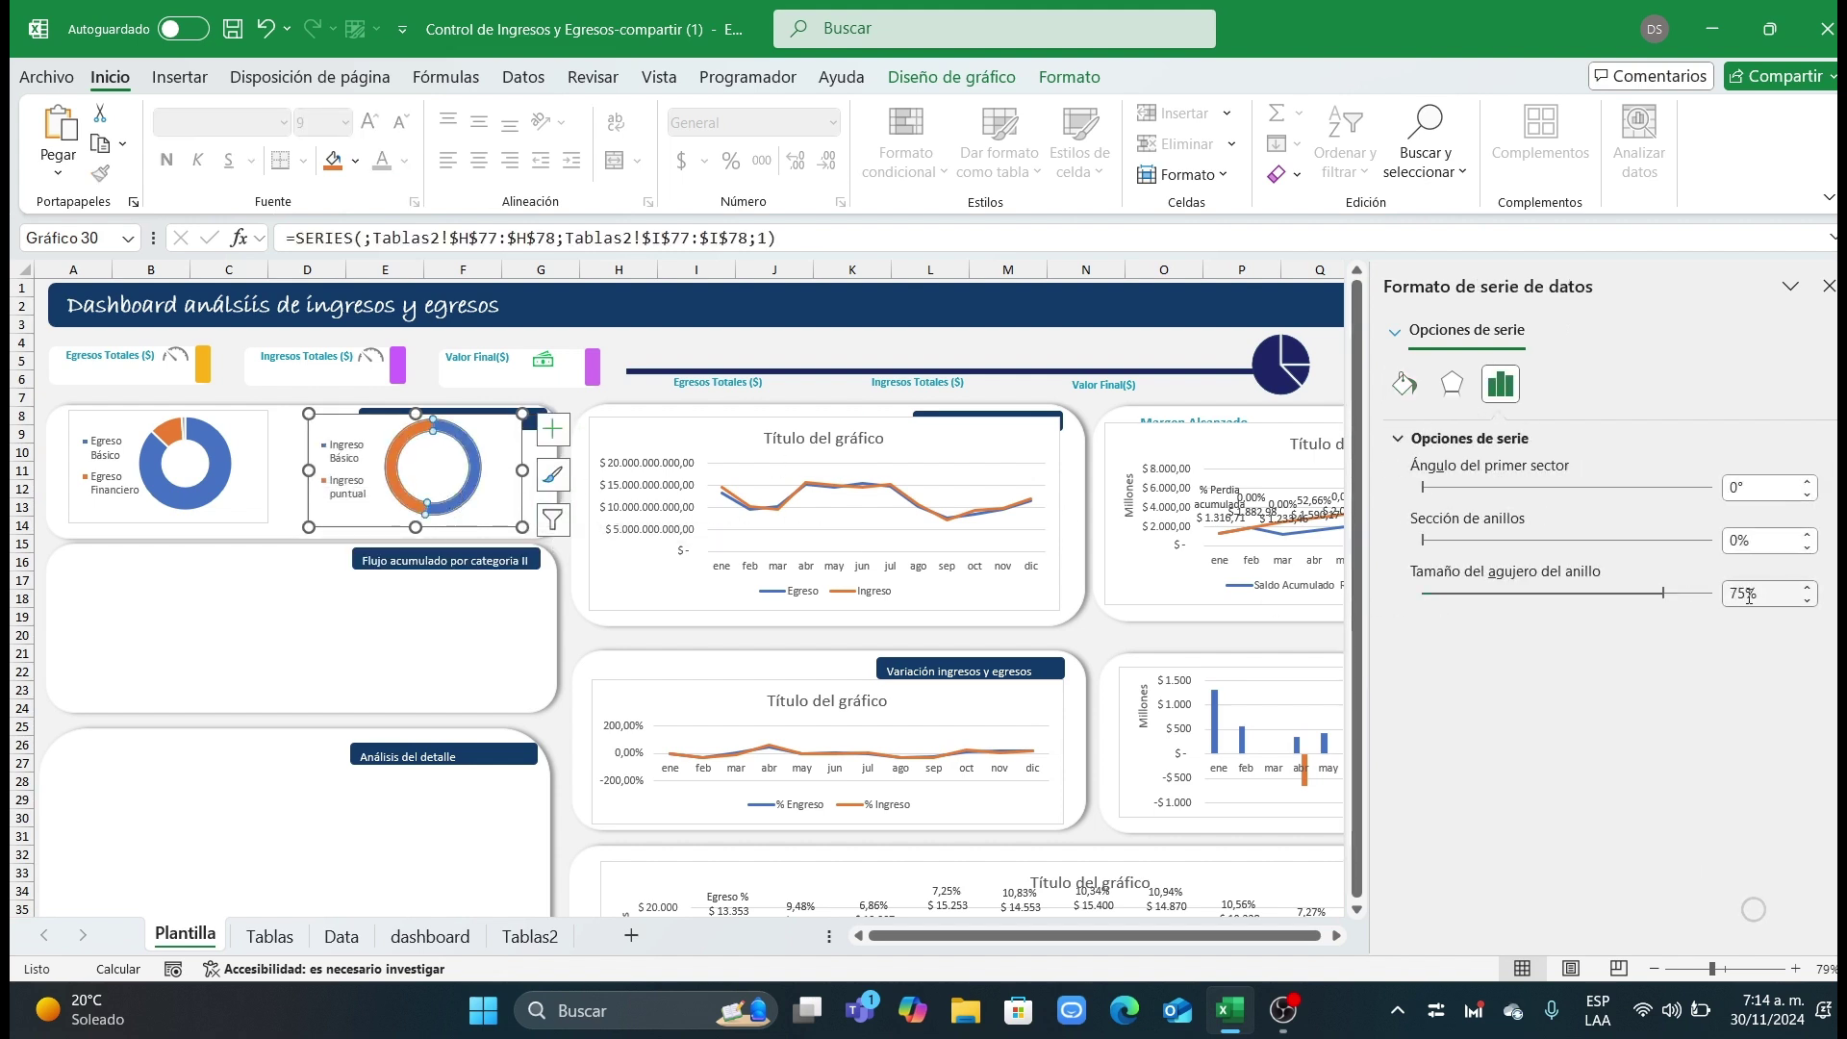
drag(1760, 594, 1666, 591)
text(49)
key(Return)
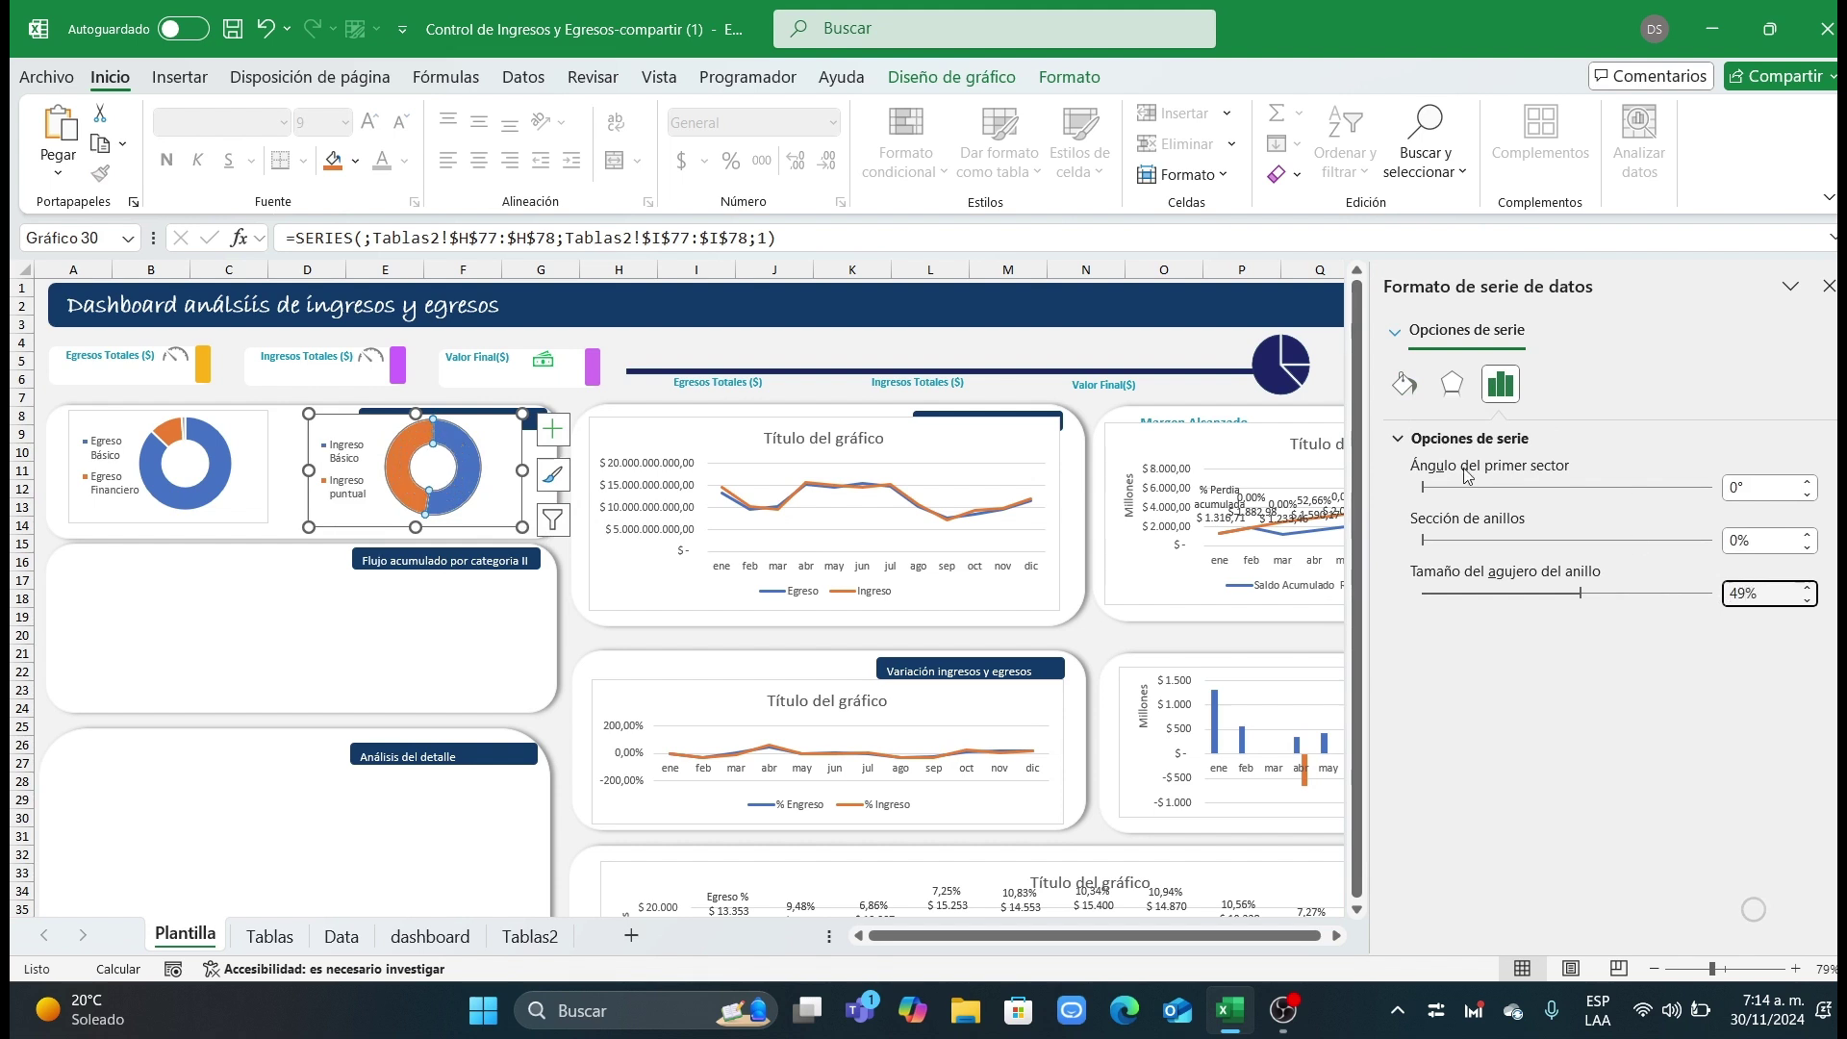
click(1008, 360)
click(1828, 287)
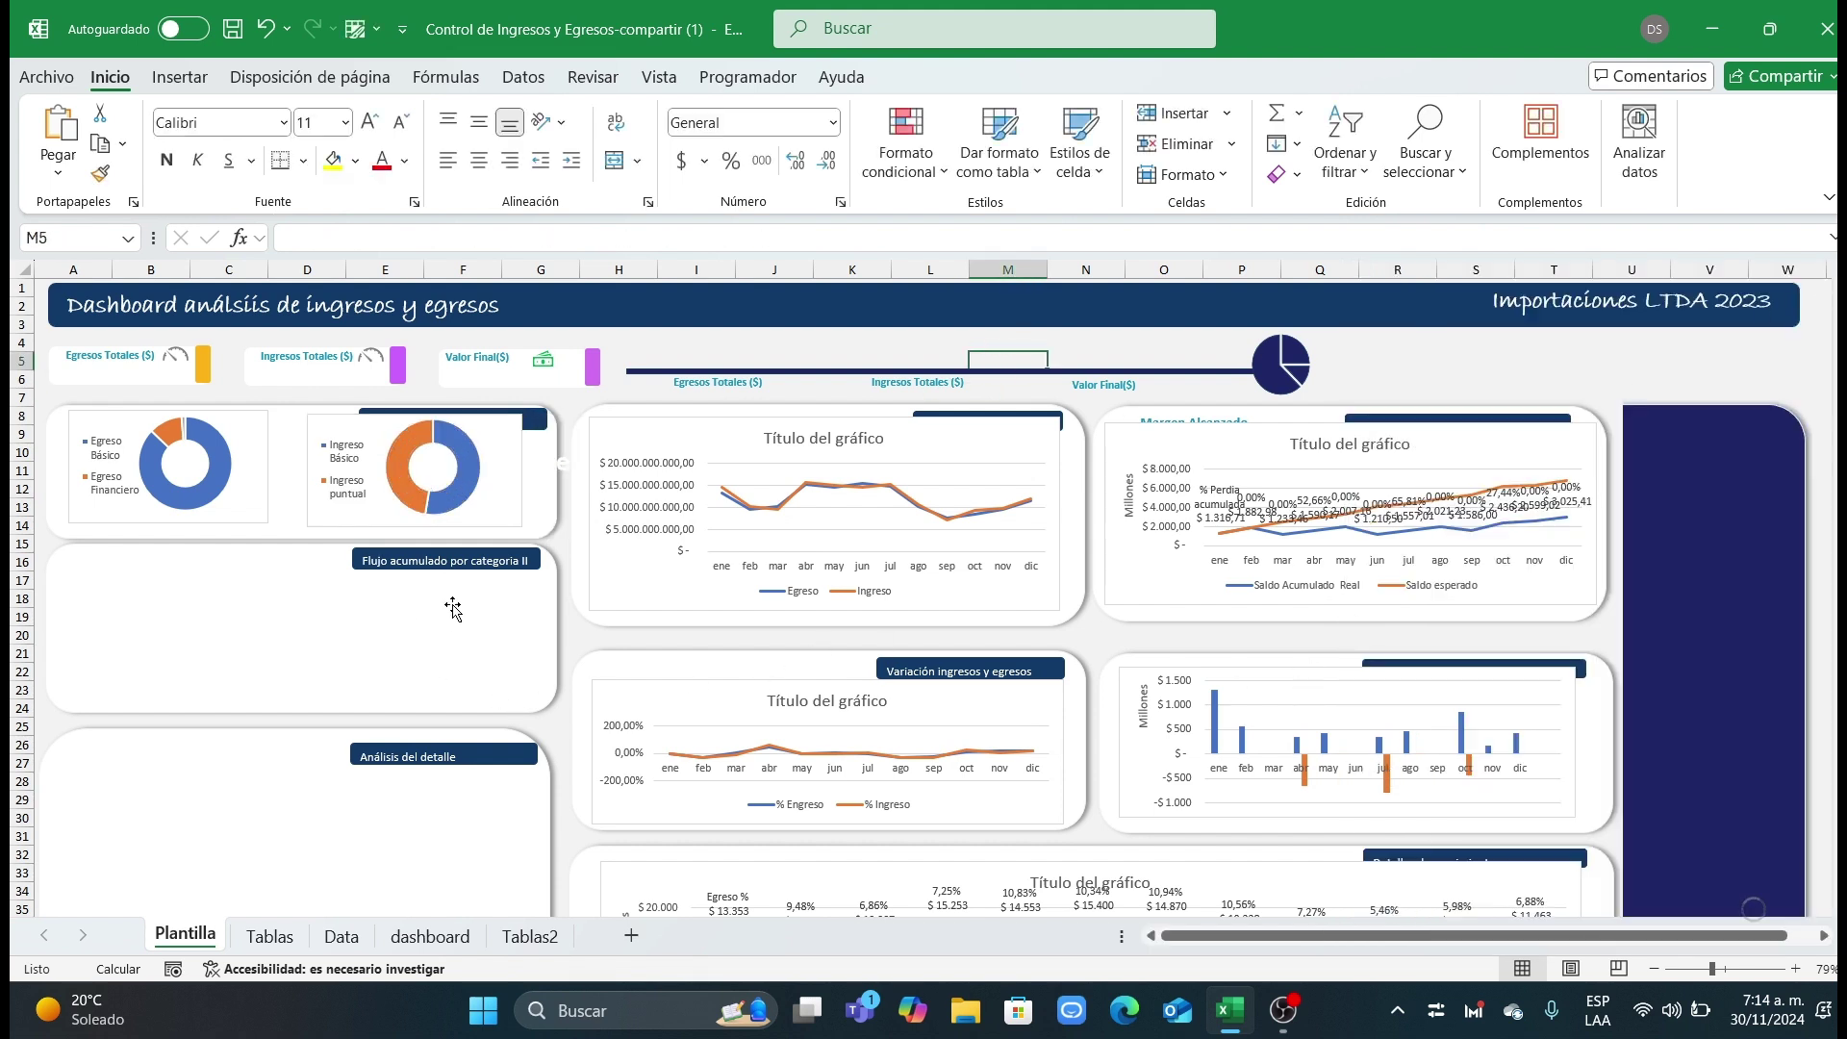
Step: Delete the two original doughnut charts from the Tablas2 sheet and widen column D to fit its amounts
scroll(481, 604, down, 1)
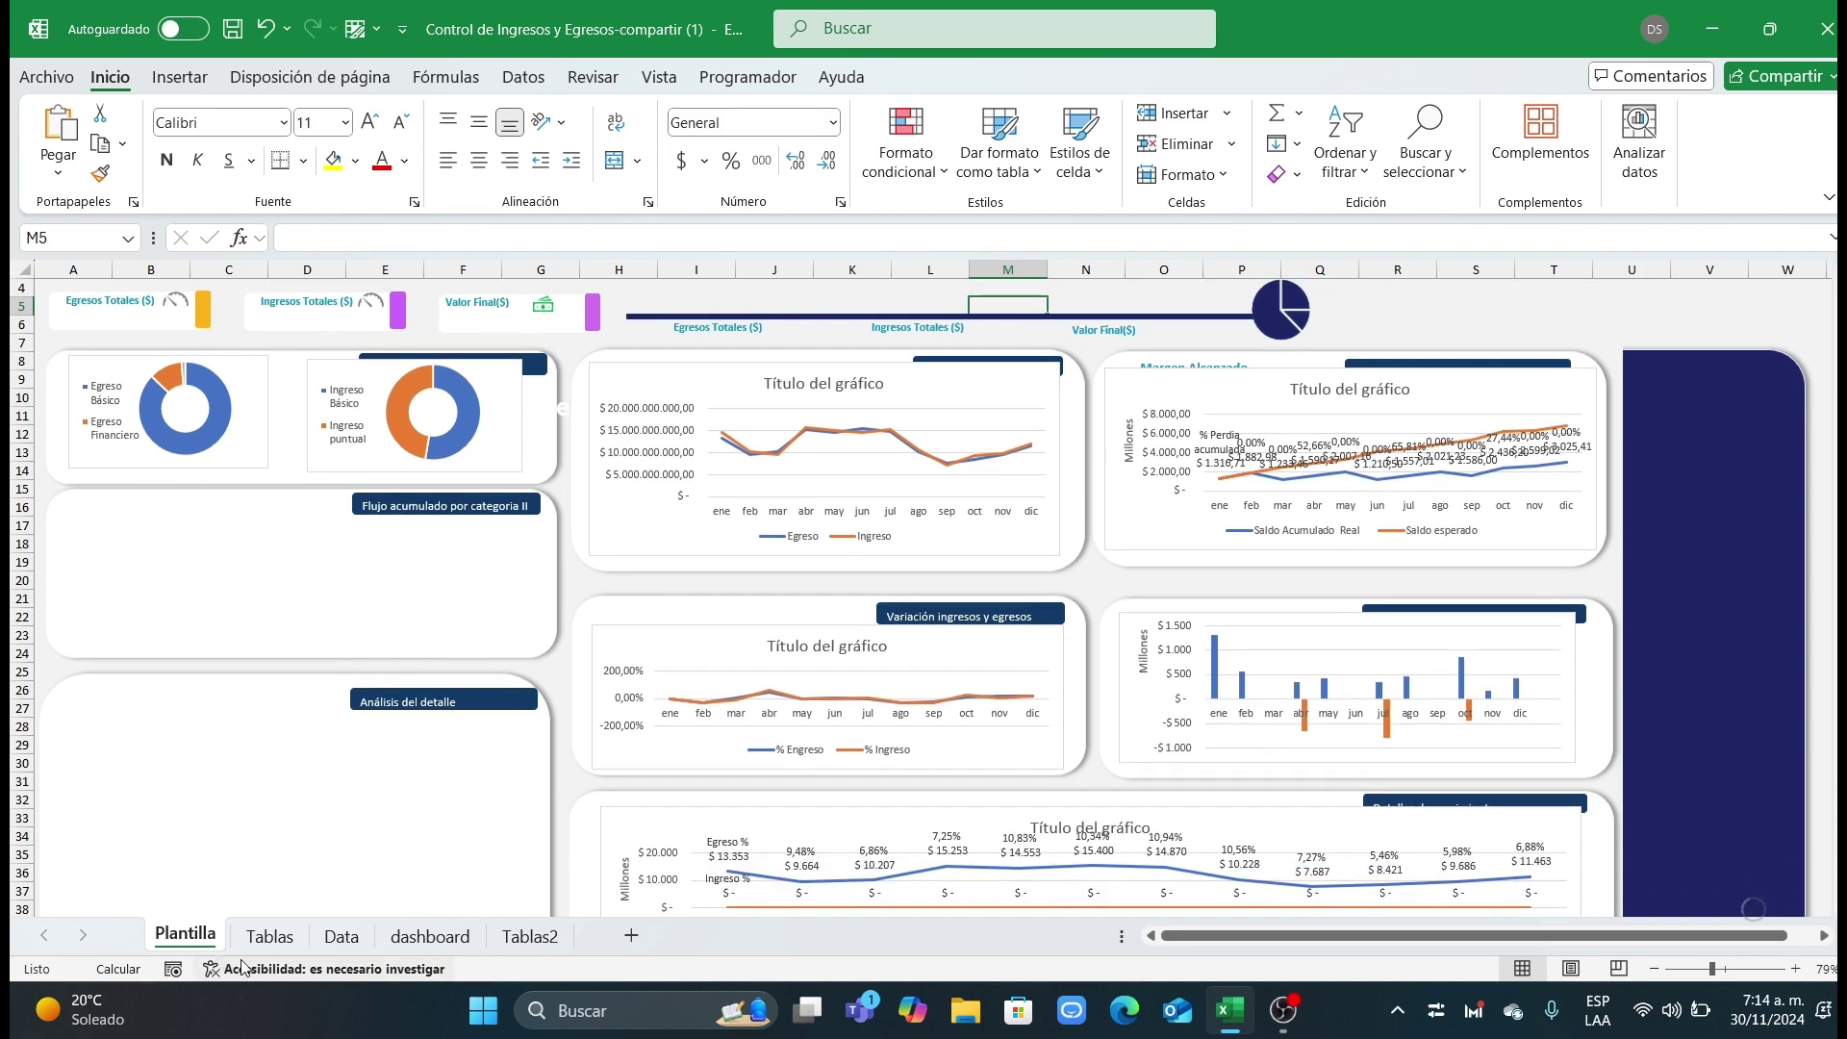
click(530, 935)
key(Delete)
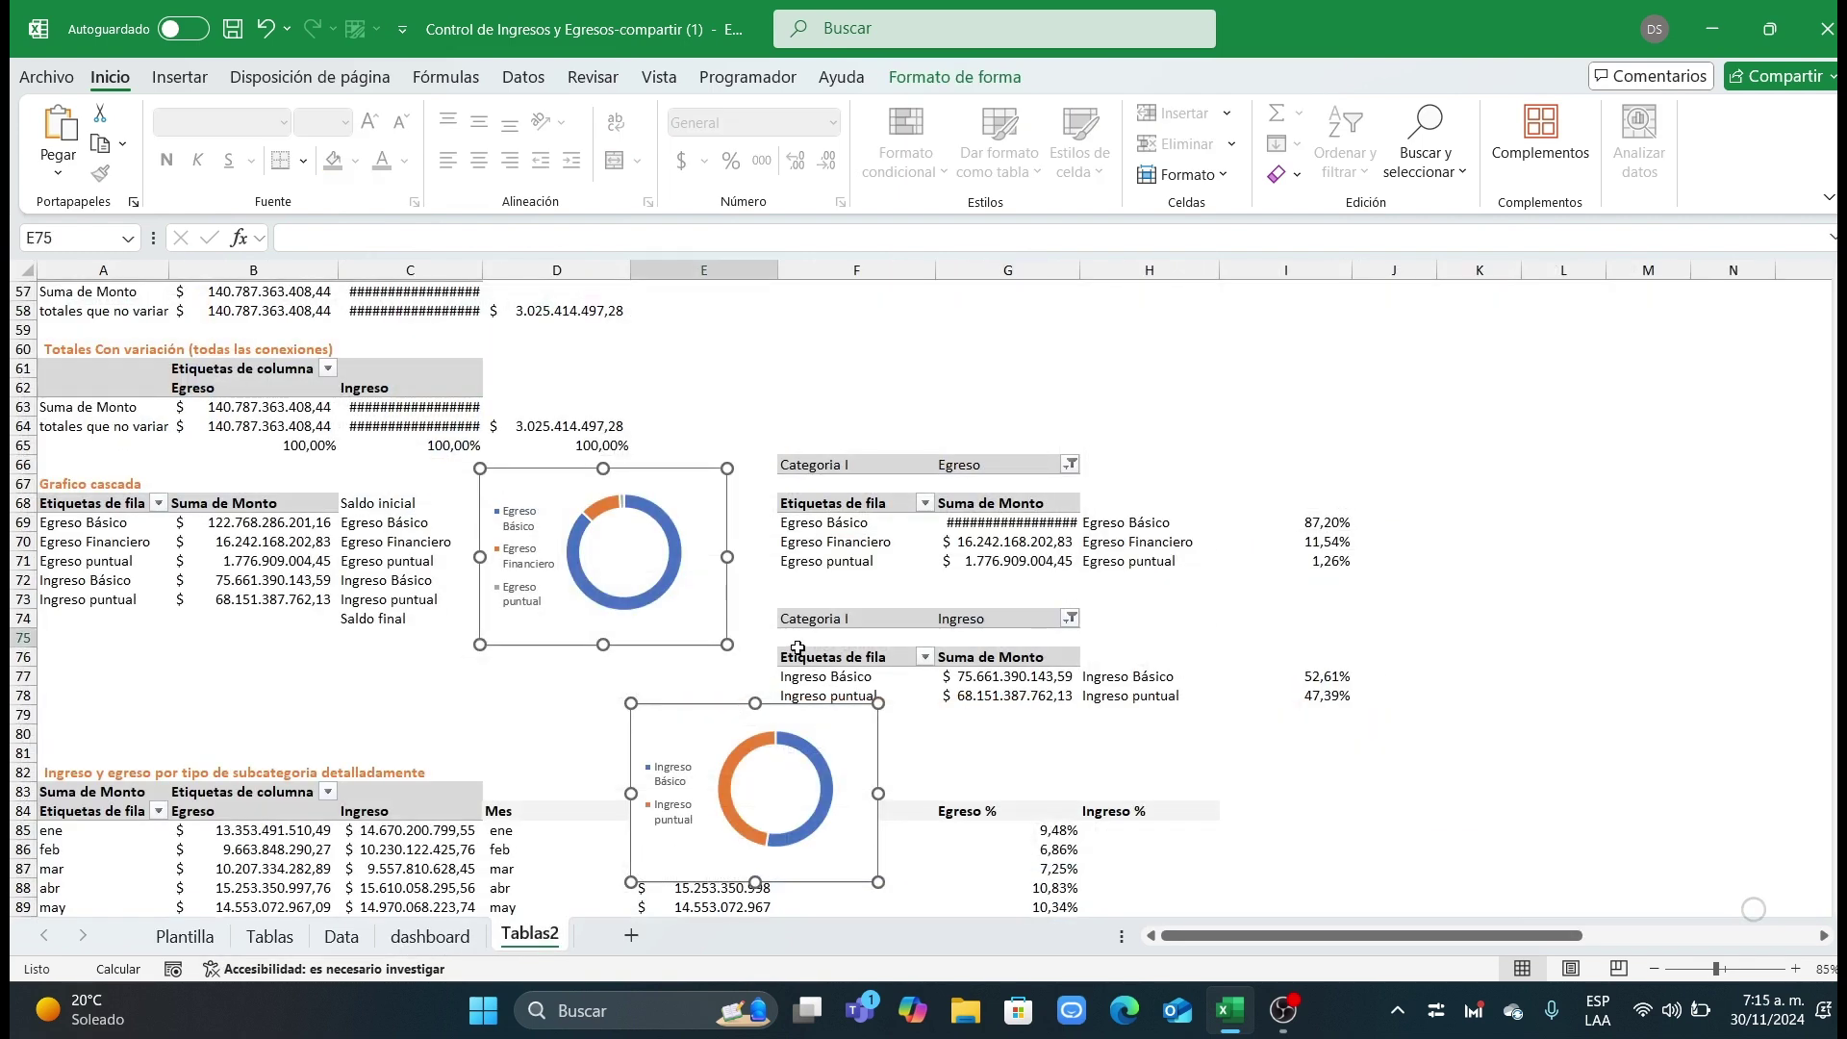
click(1128, 627)
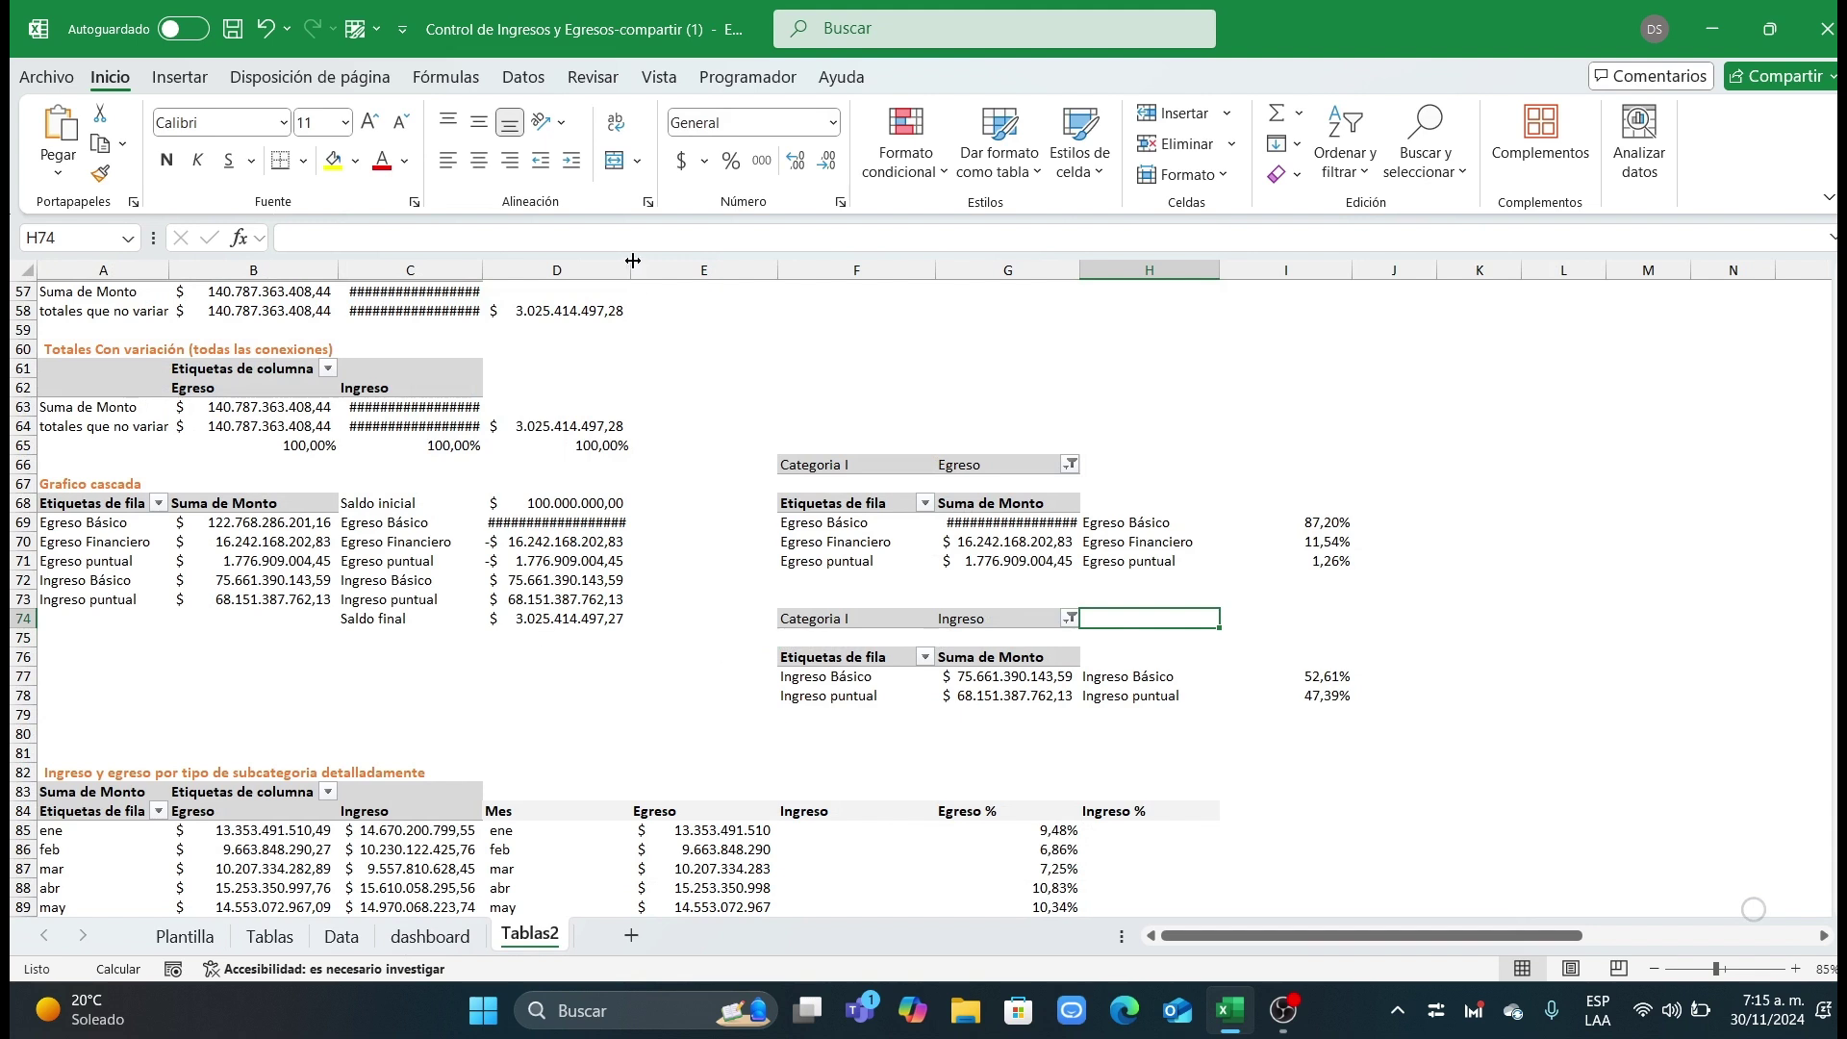
drag(632, 260, 666, 264)
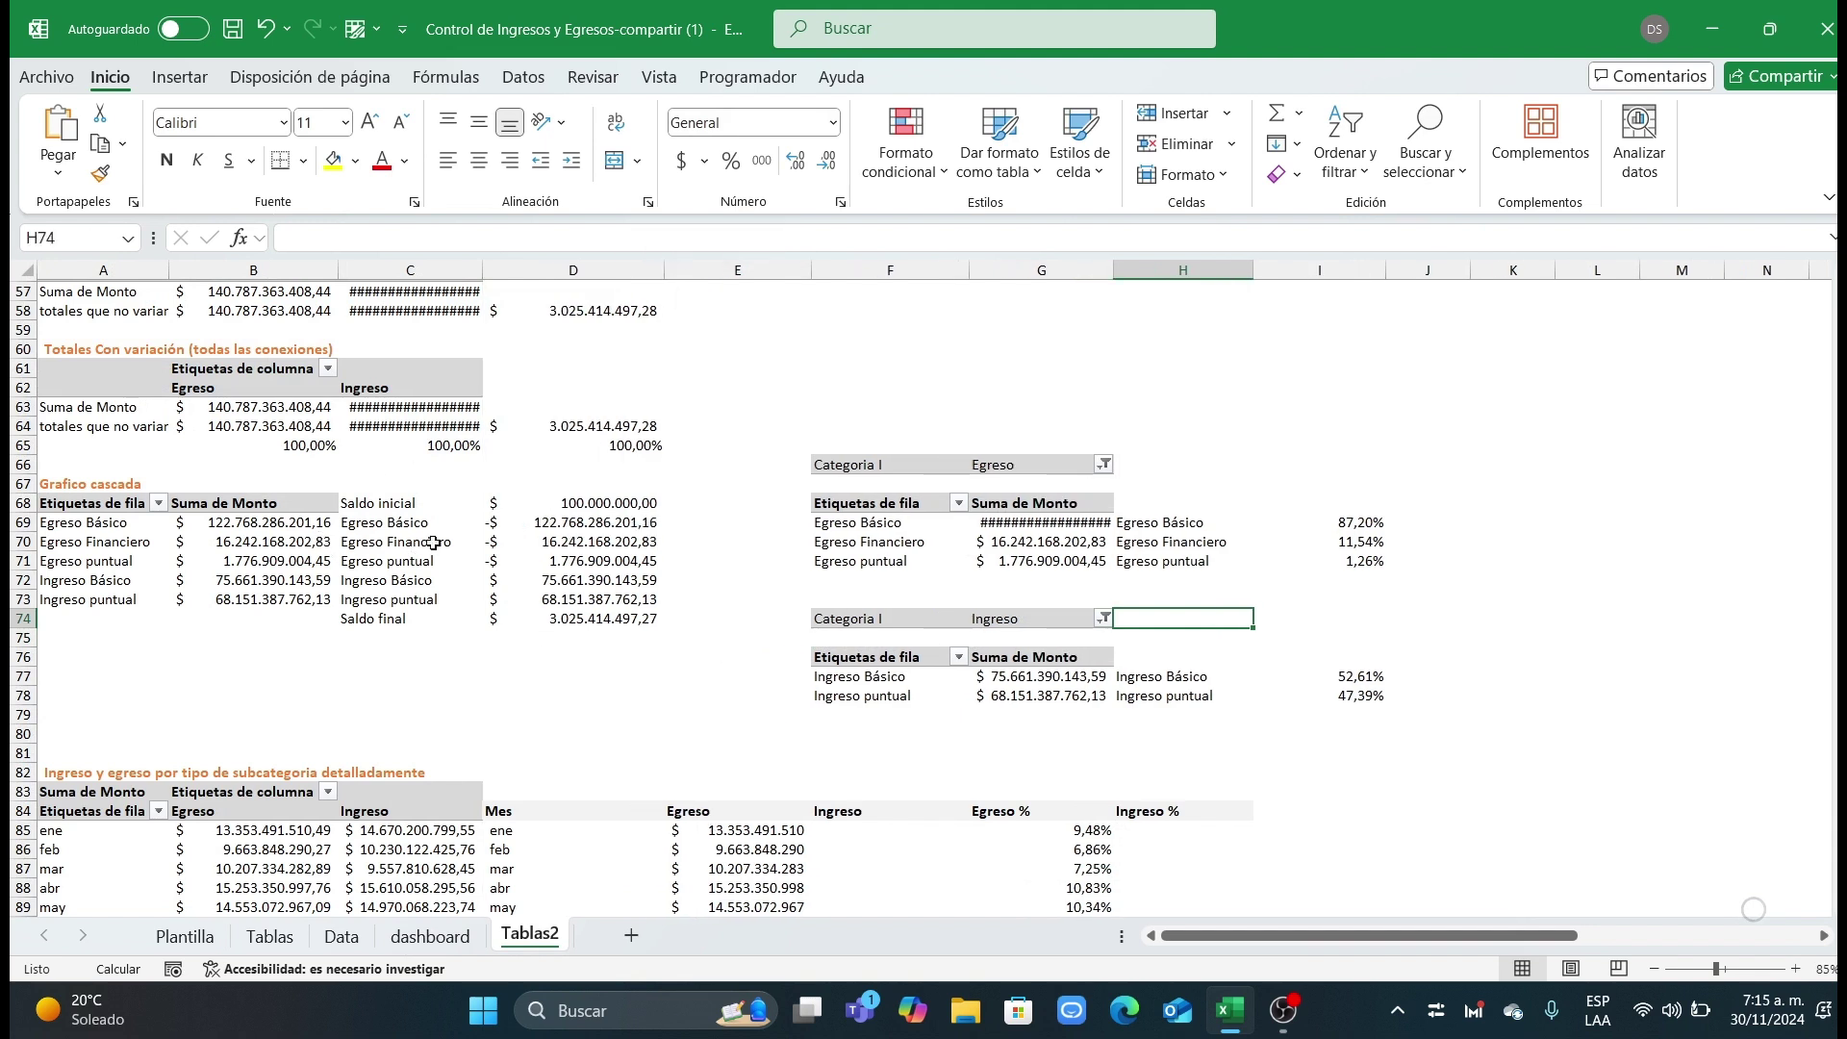
Step: Insert a waterfall chart from the Grafico cascada data in C68:D74 and widen it
drag(425, 503, 550, 618)
click(183, 77)
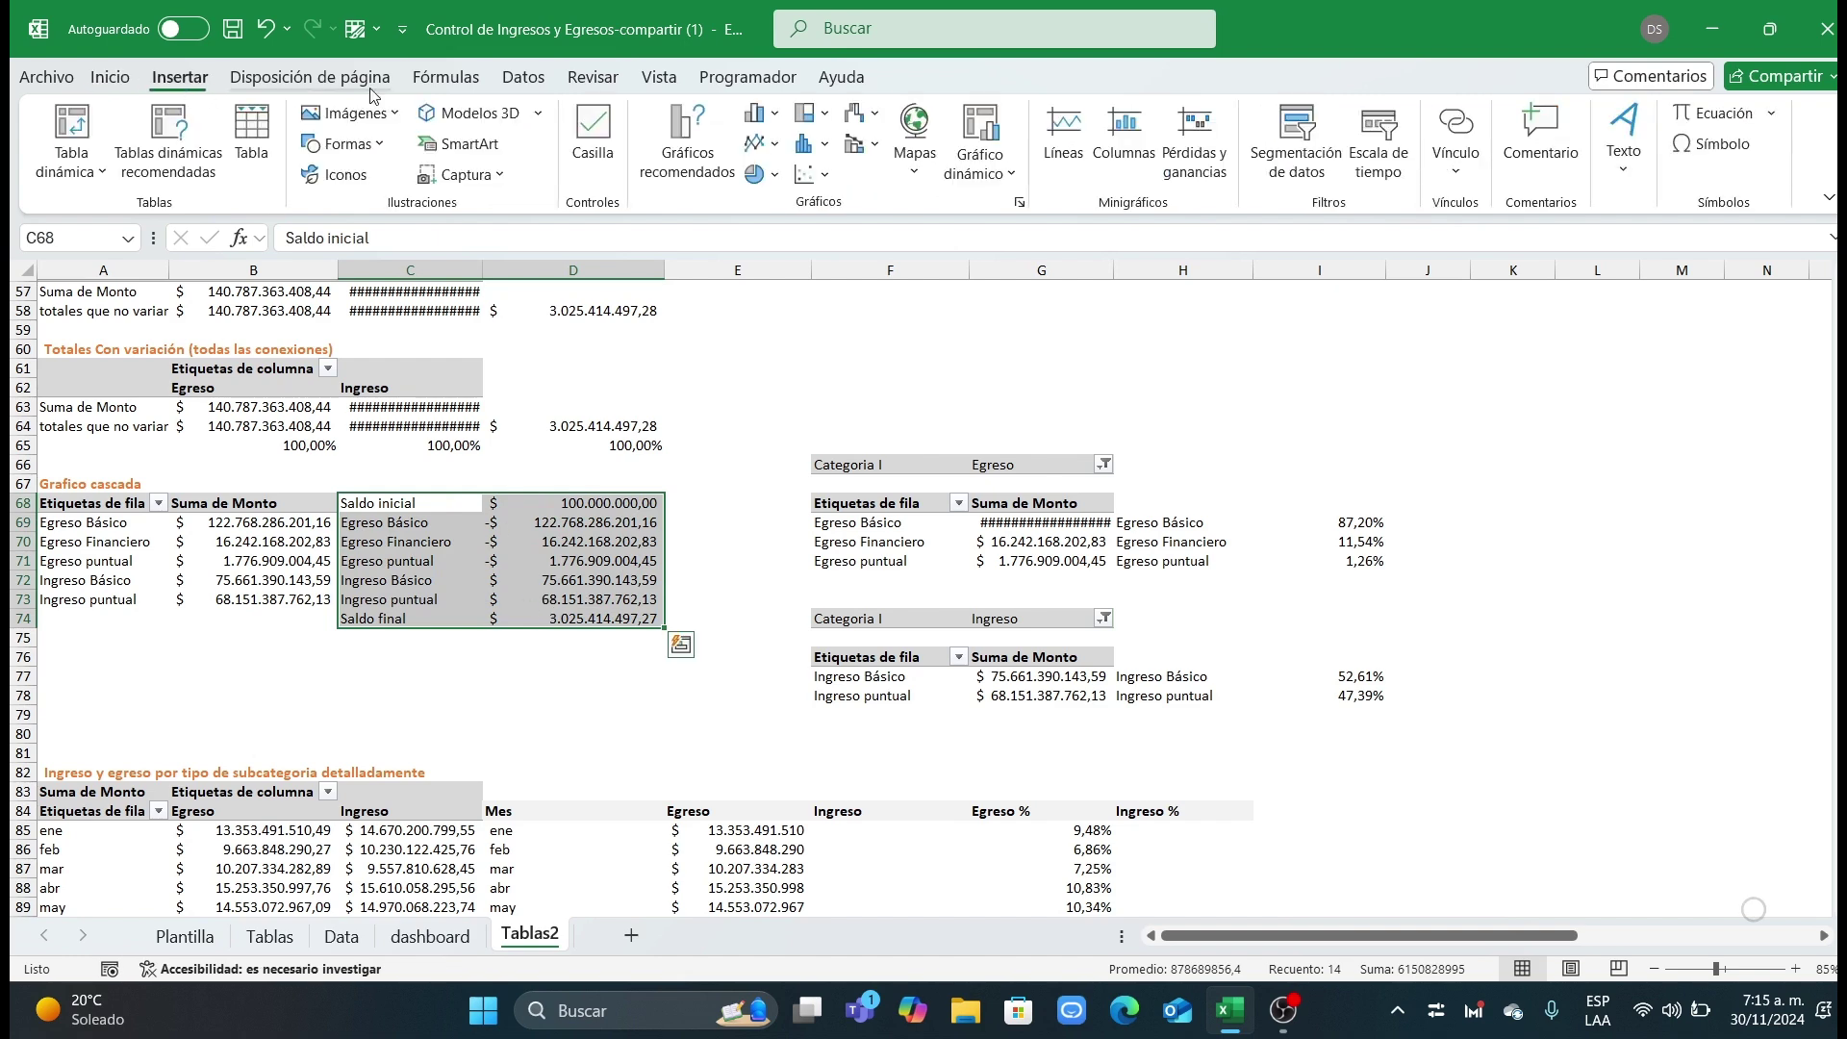
click(856, 114)
click(875, 198)
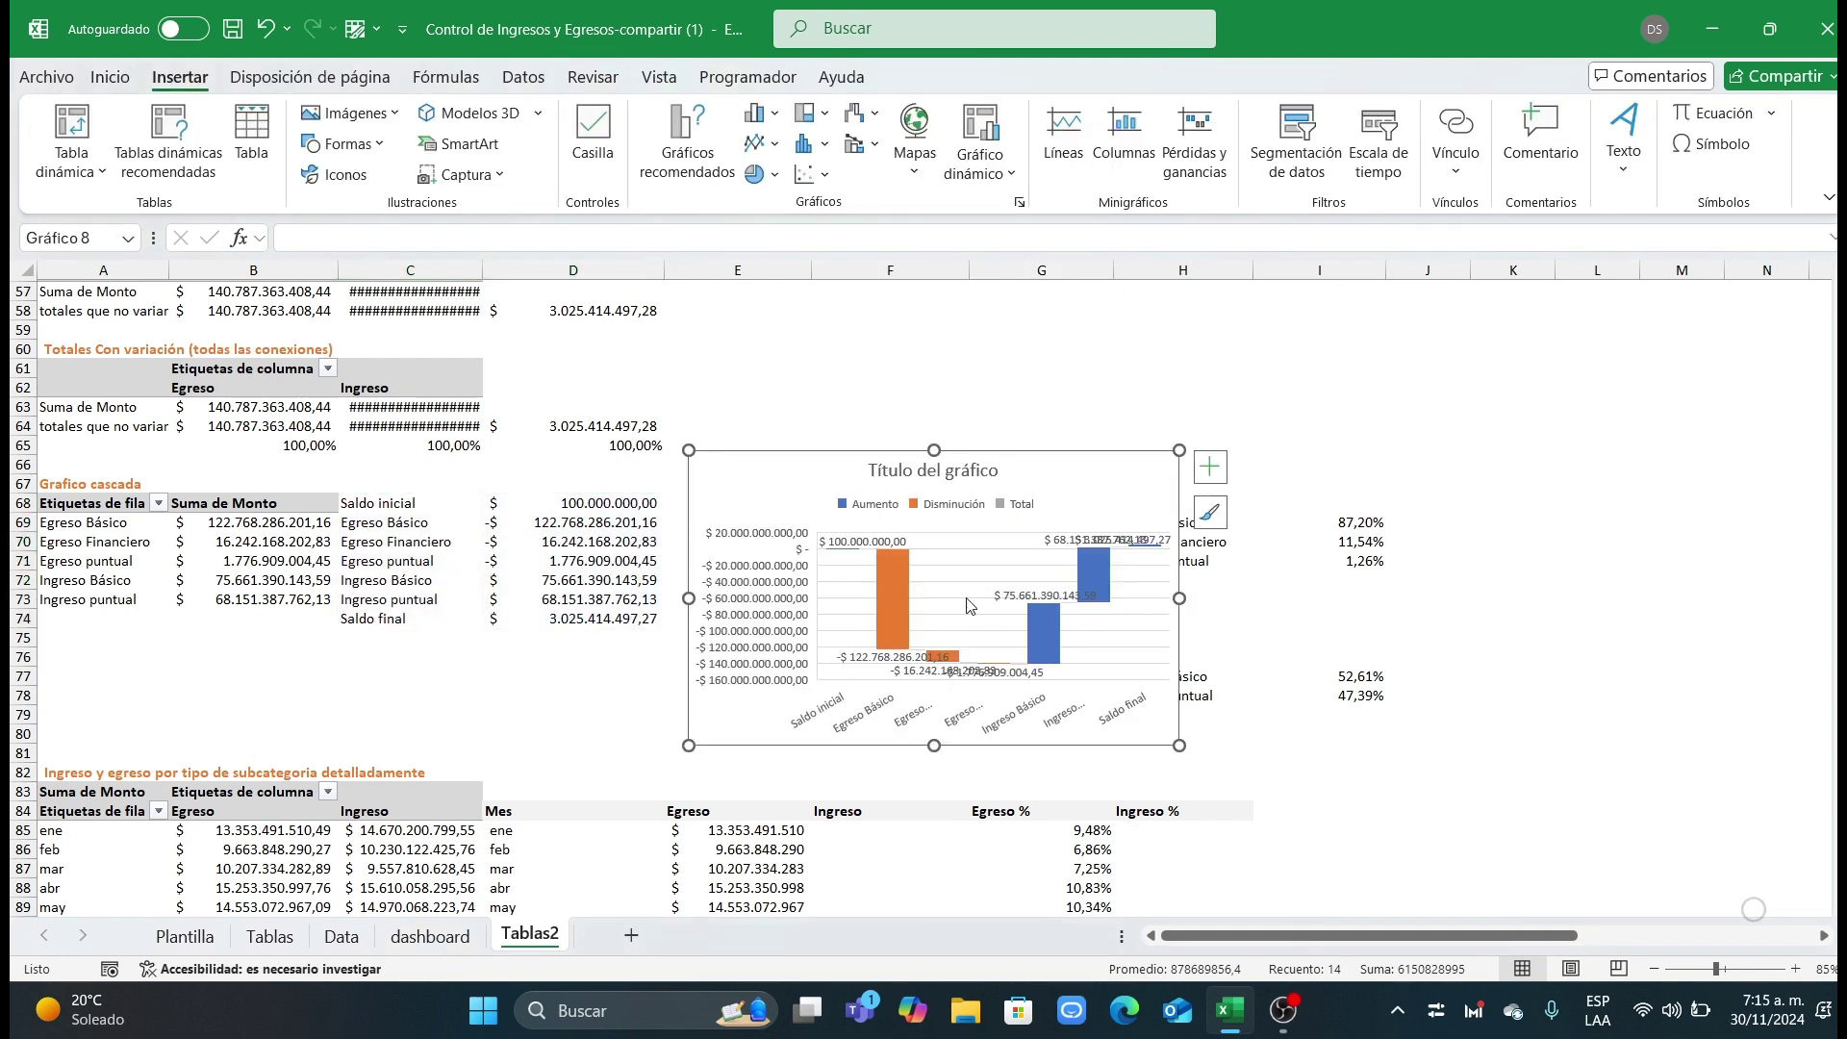
drag(1184, 756, 1300, 750)
Step: Set the display units of the waterfall chart's vertical axis to Millones
click(763, 627)
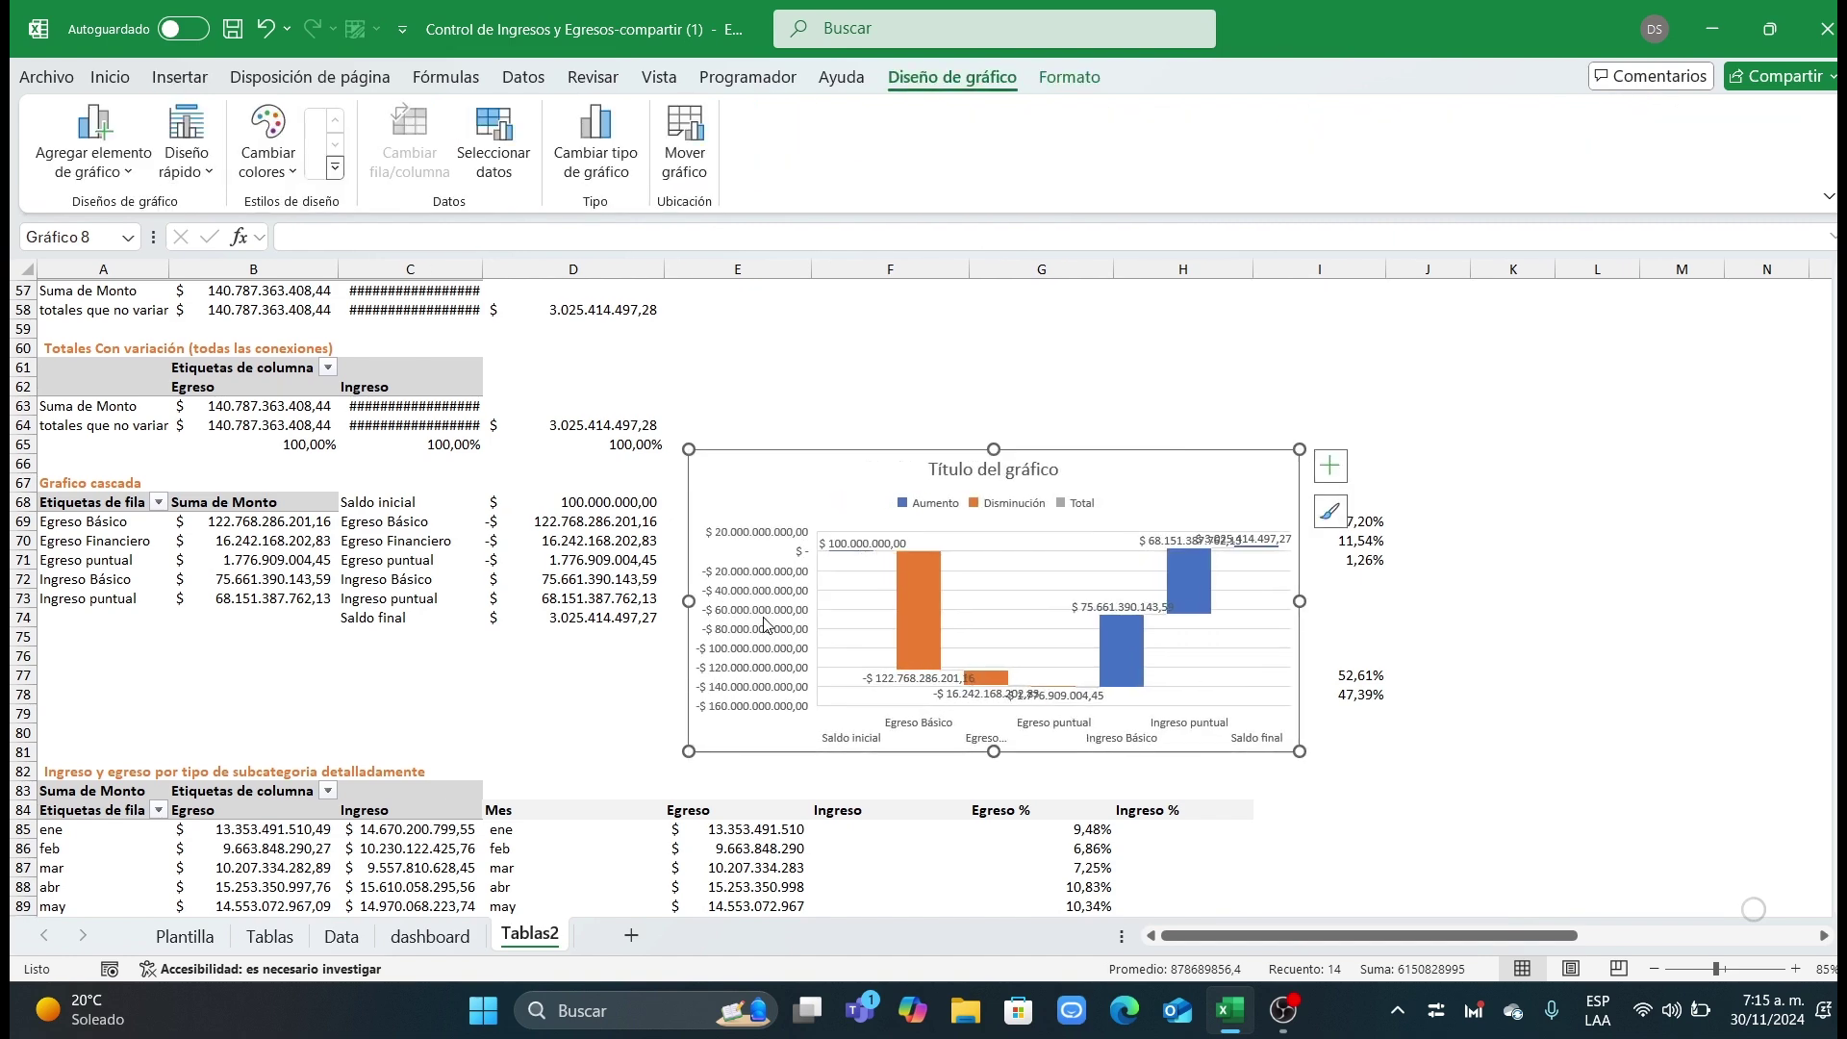
double_click(763, 627)
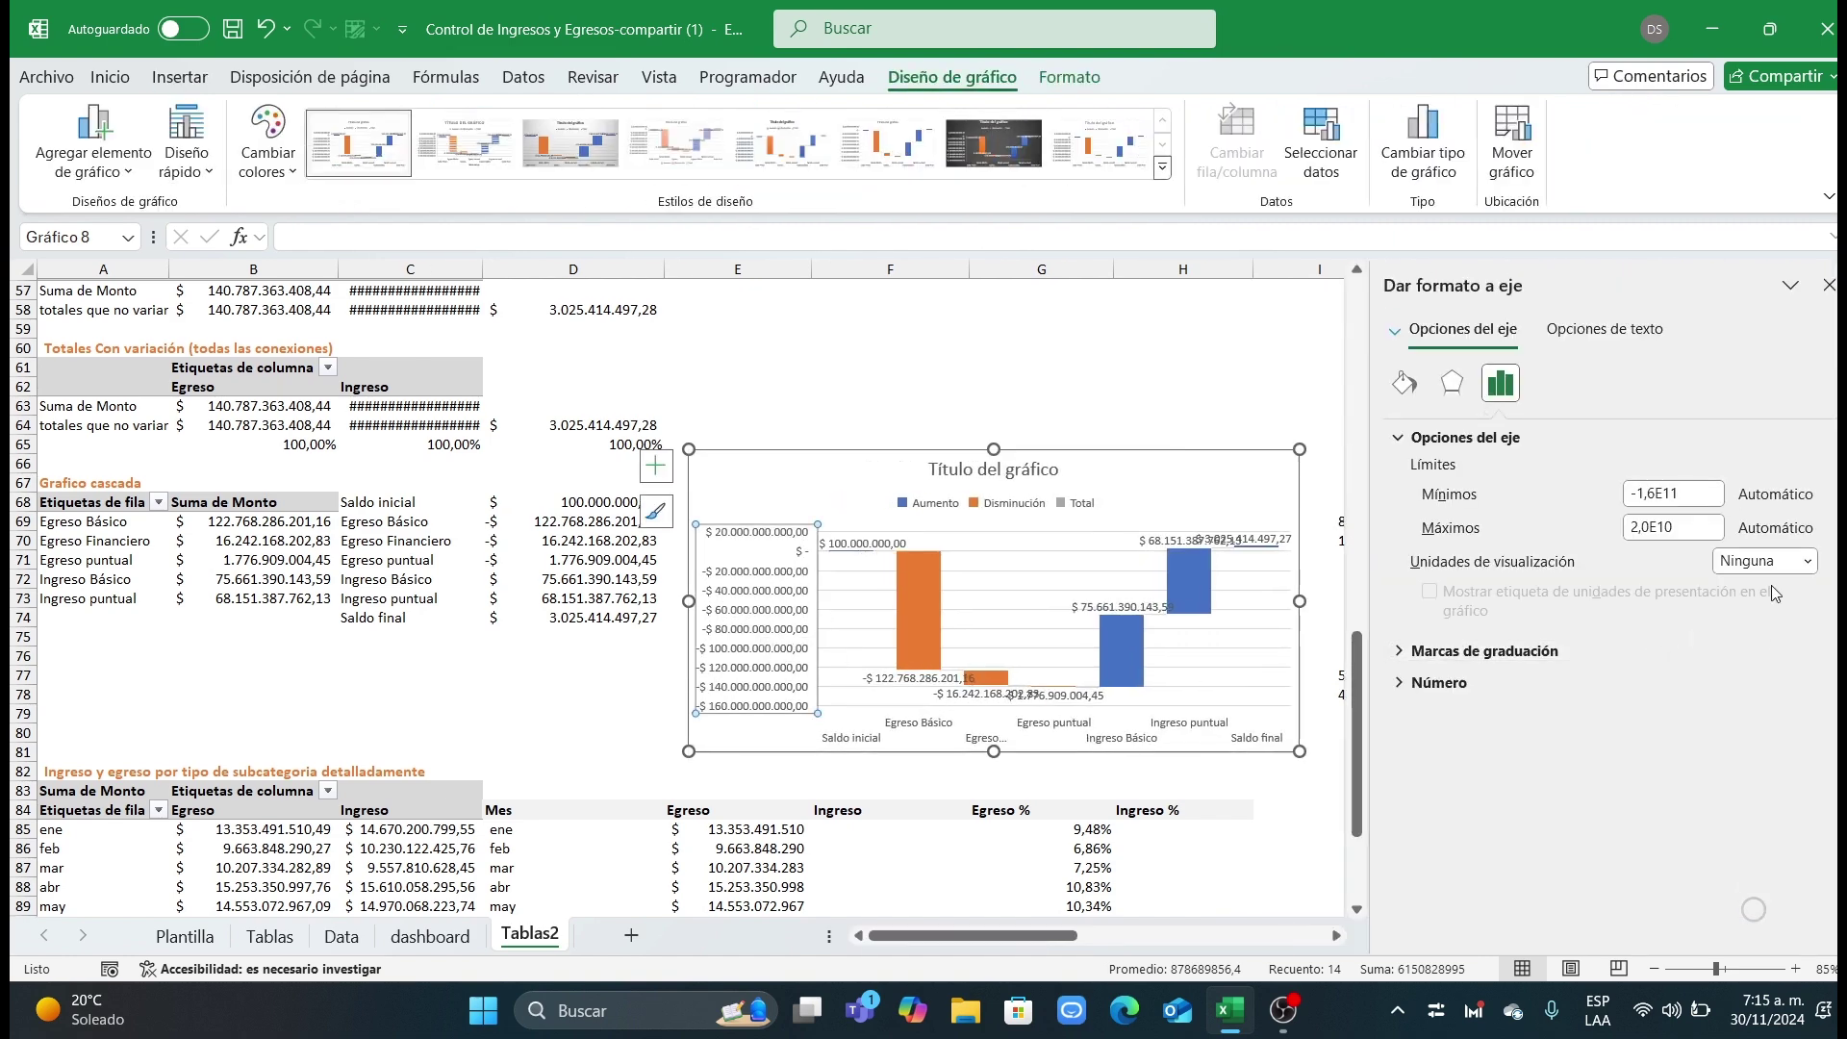
click(1807, 565)
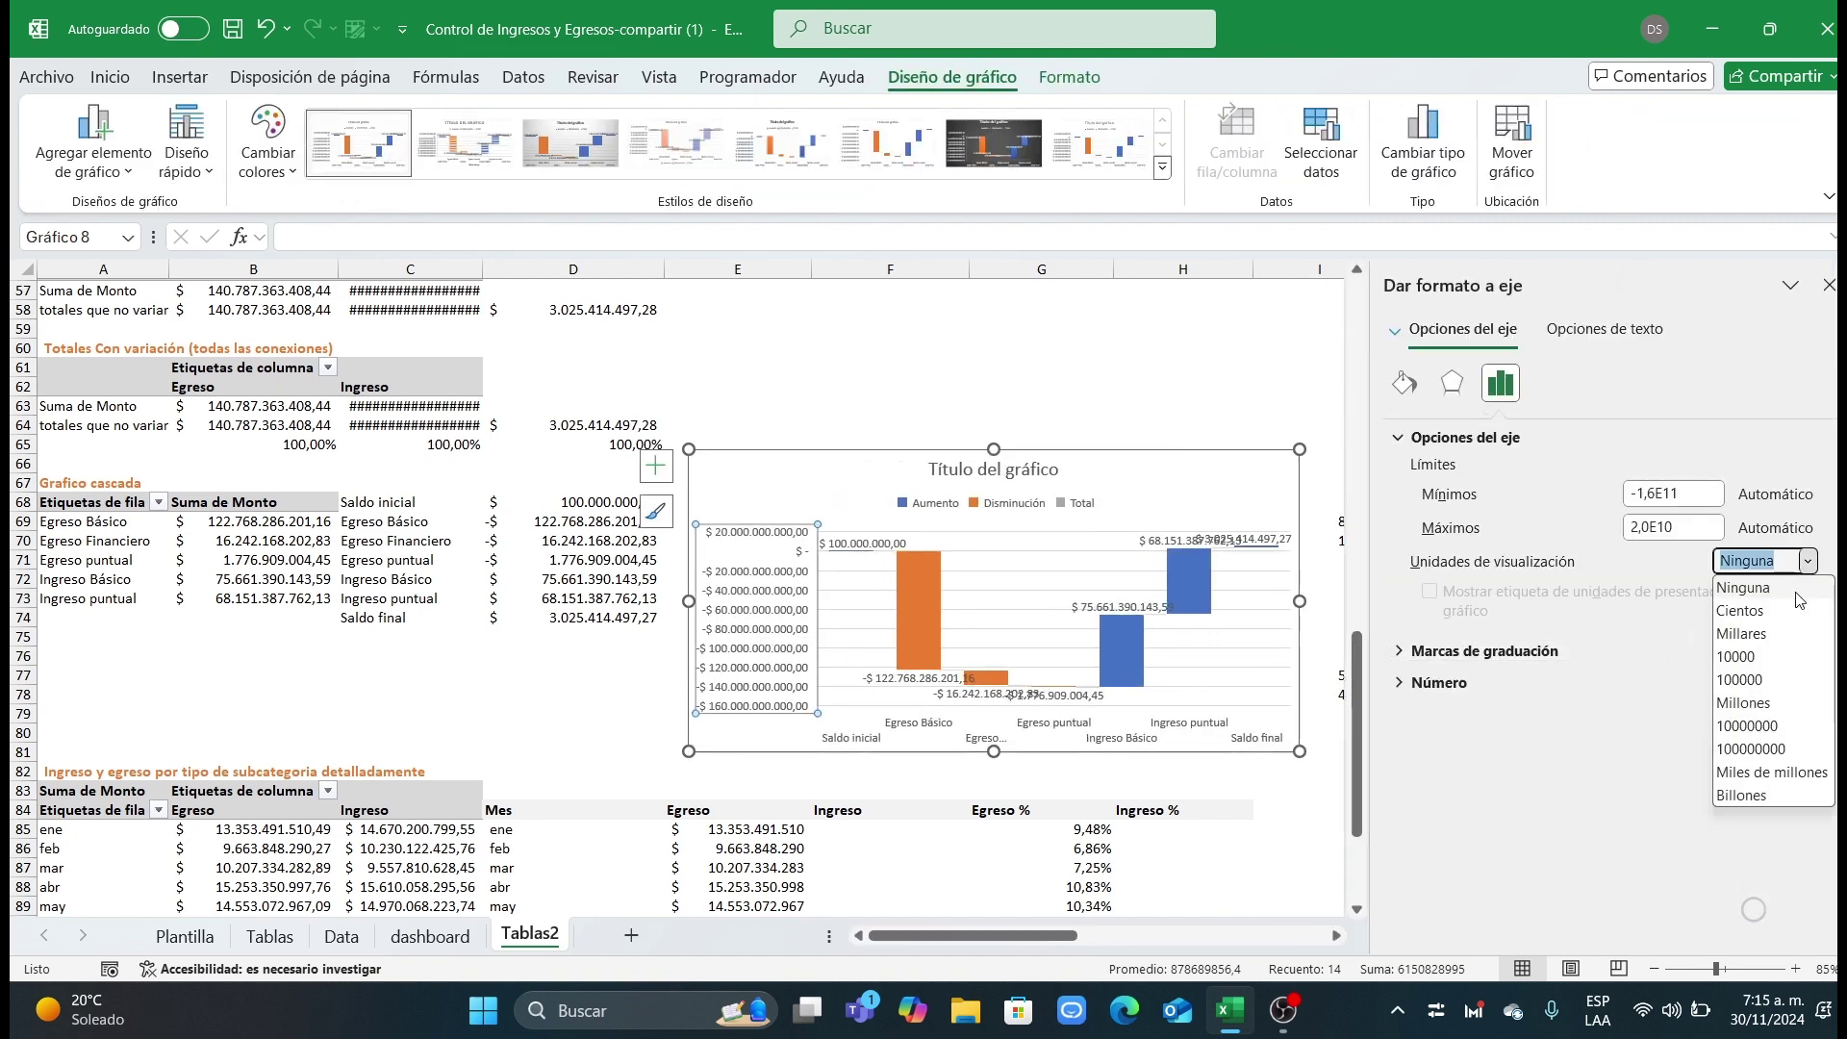
click(1743, 702)
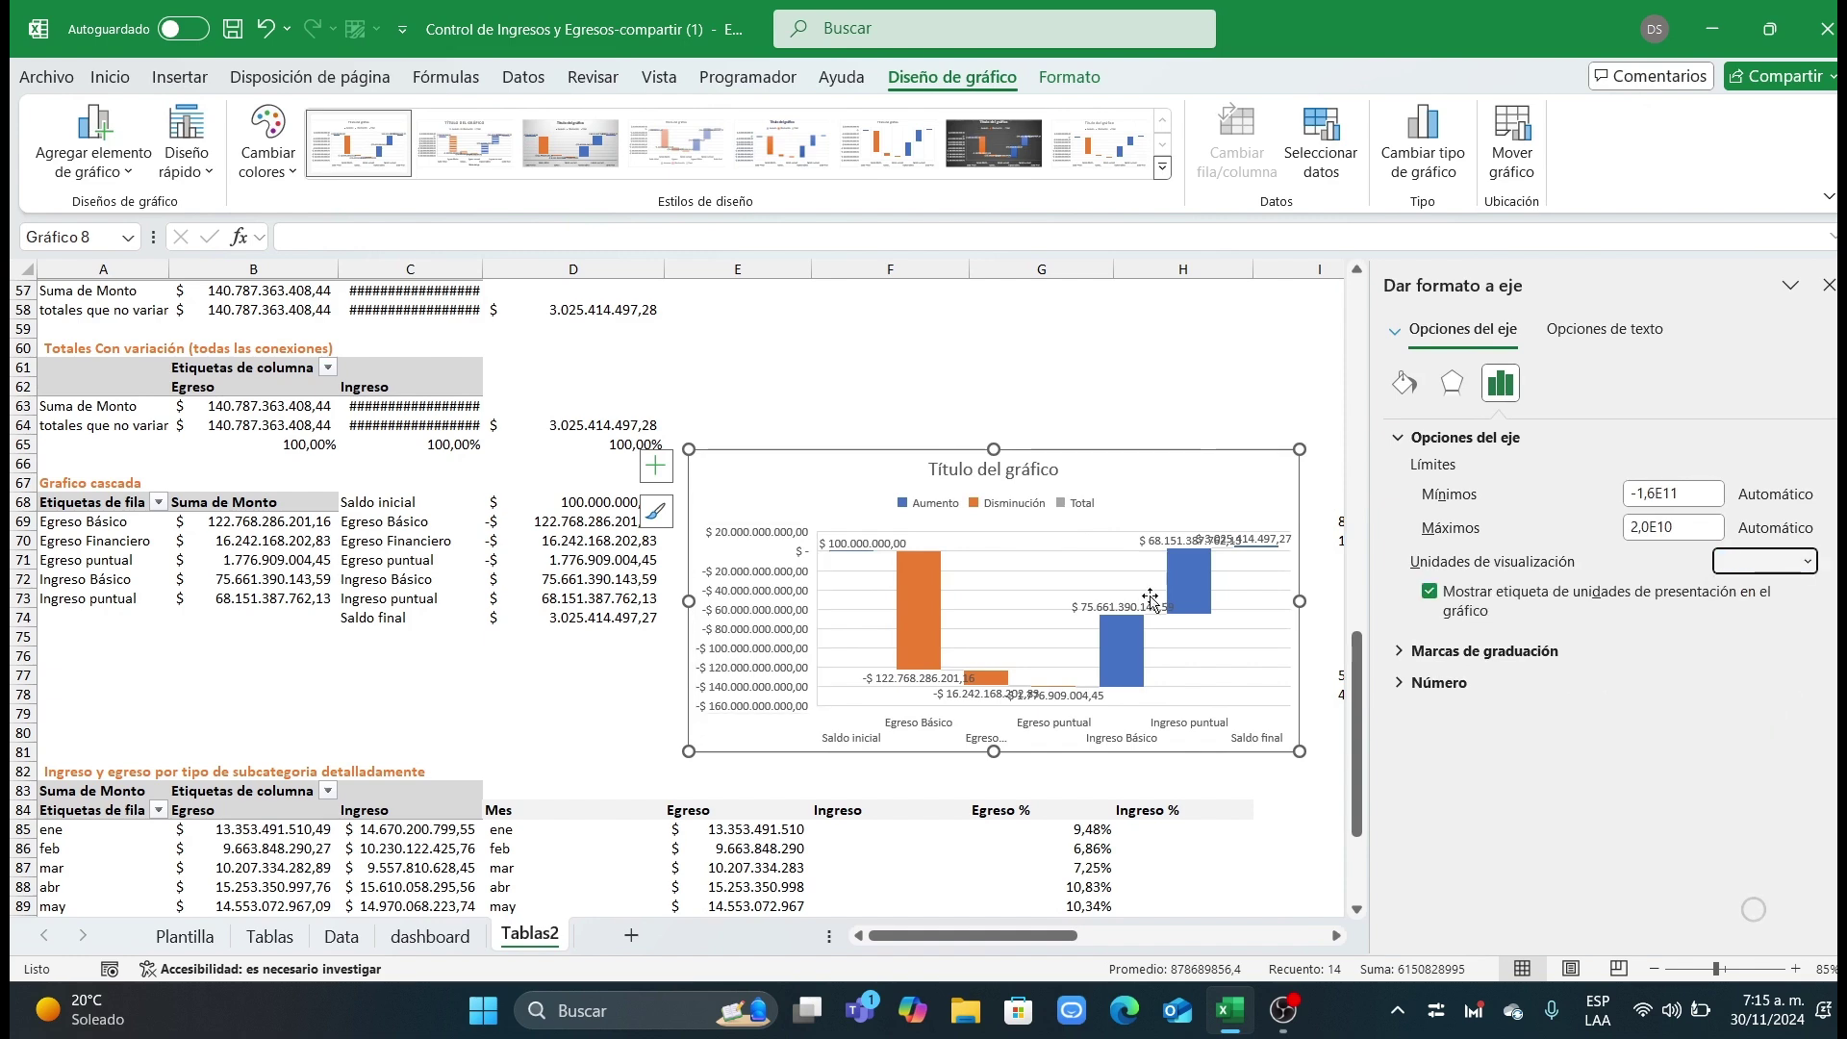
Step: Delete the waterfall chart's title and shift the chart over columns D to G
click(1001, 471)
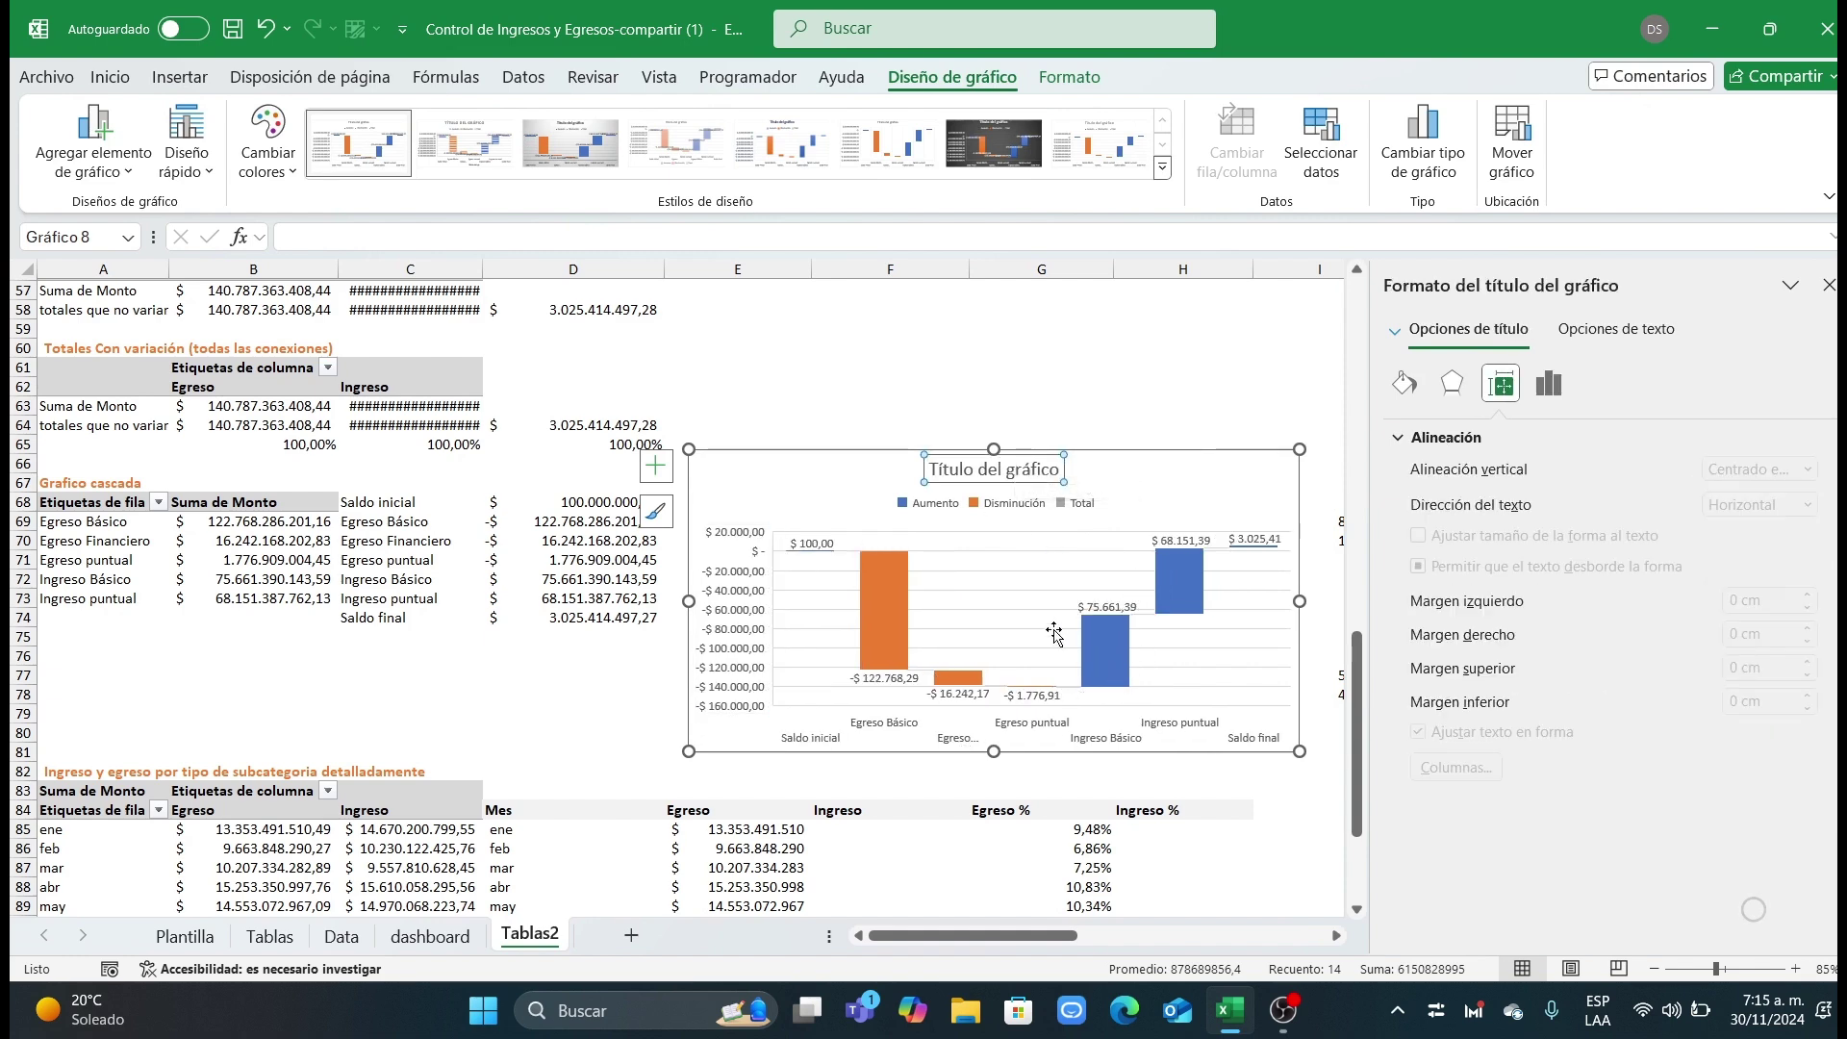
click(1035, 478)
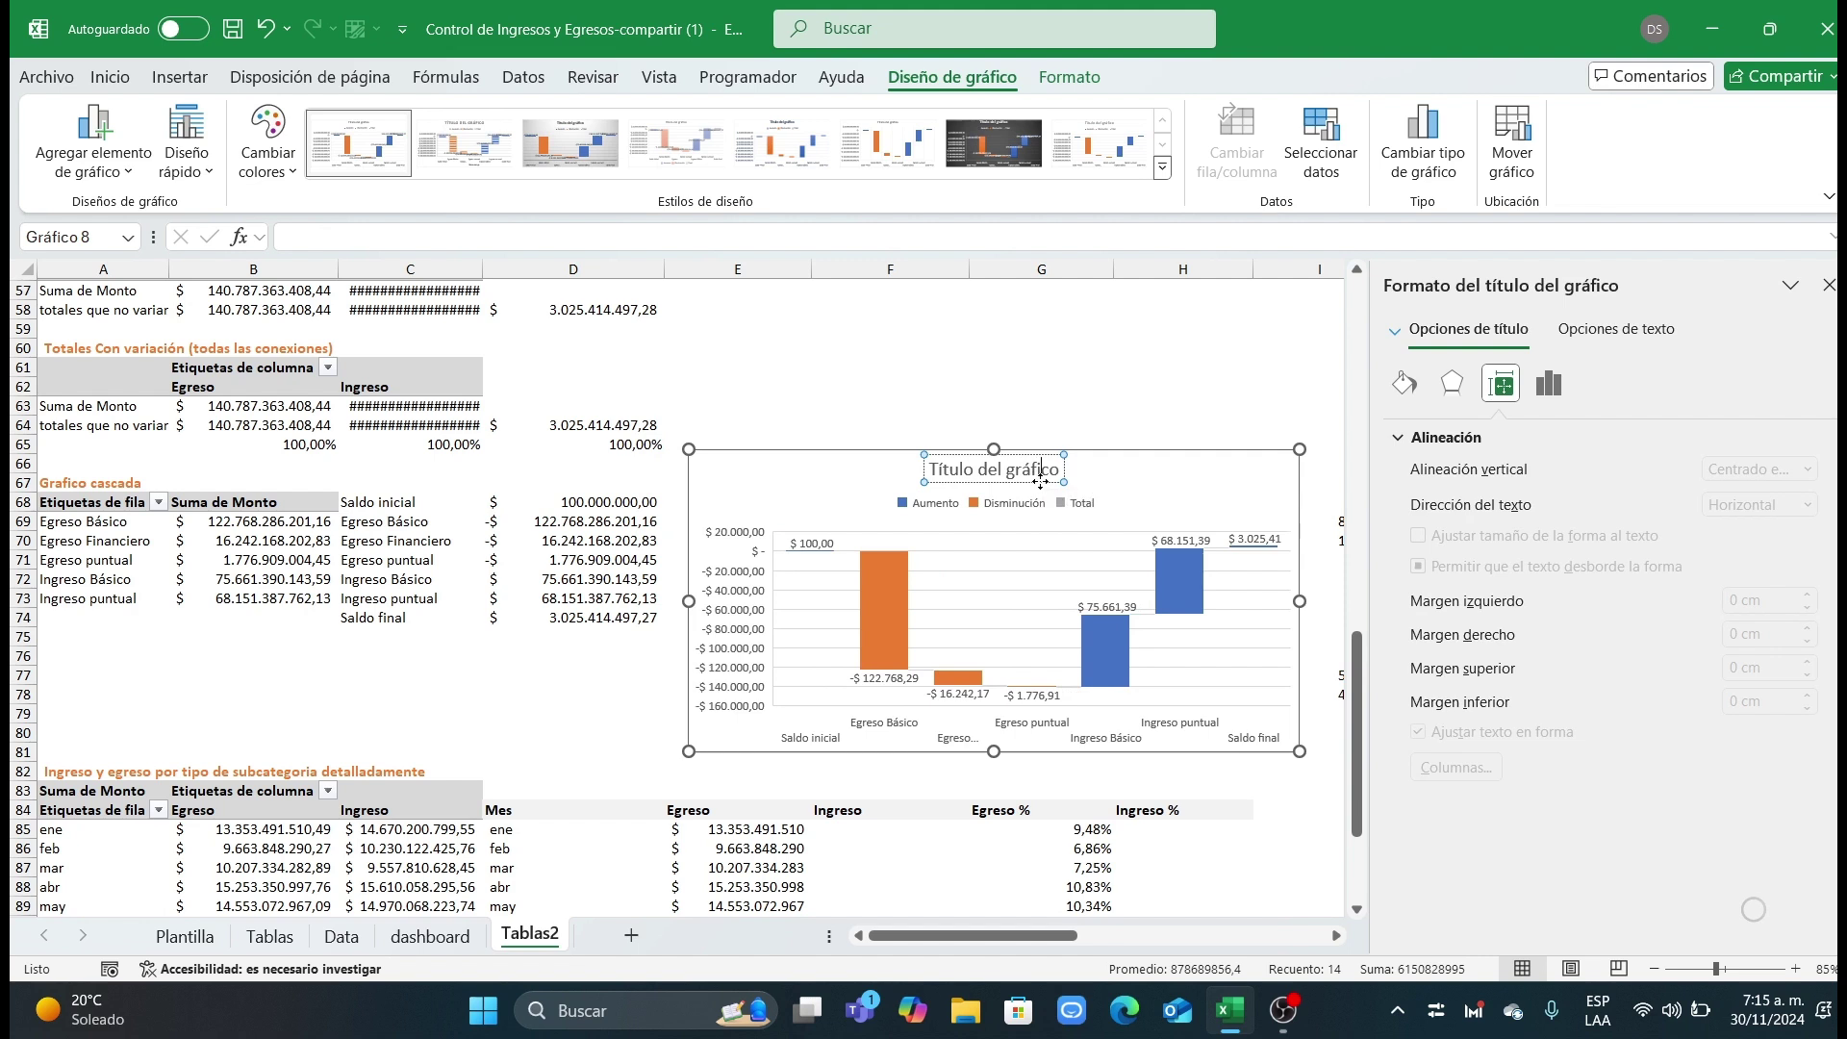
key(BackSpace)
key(BackSpace)
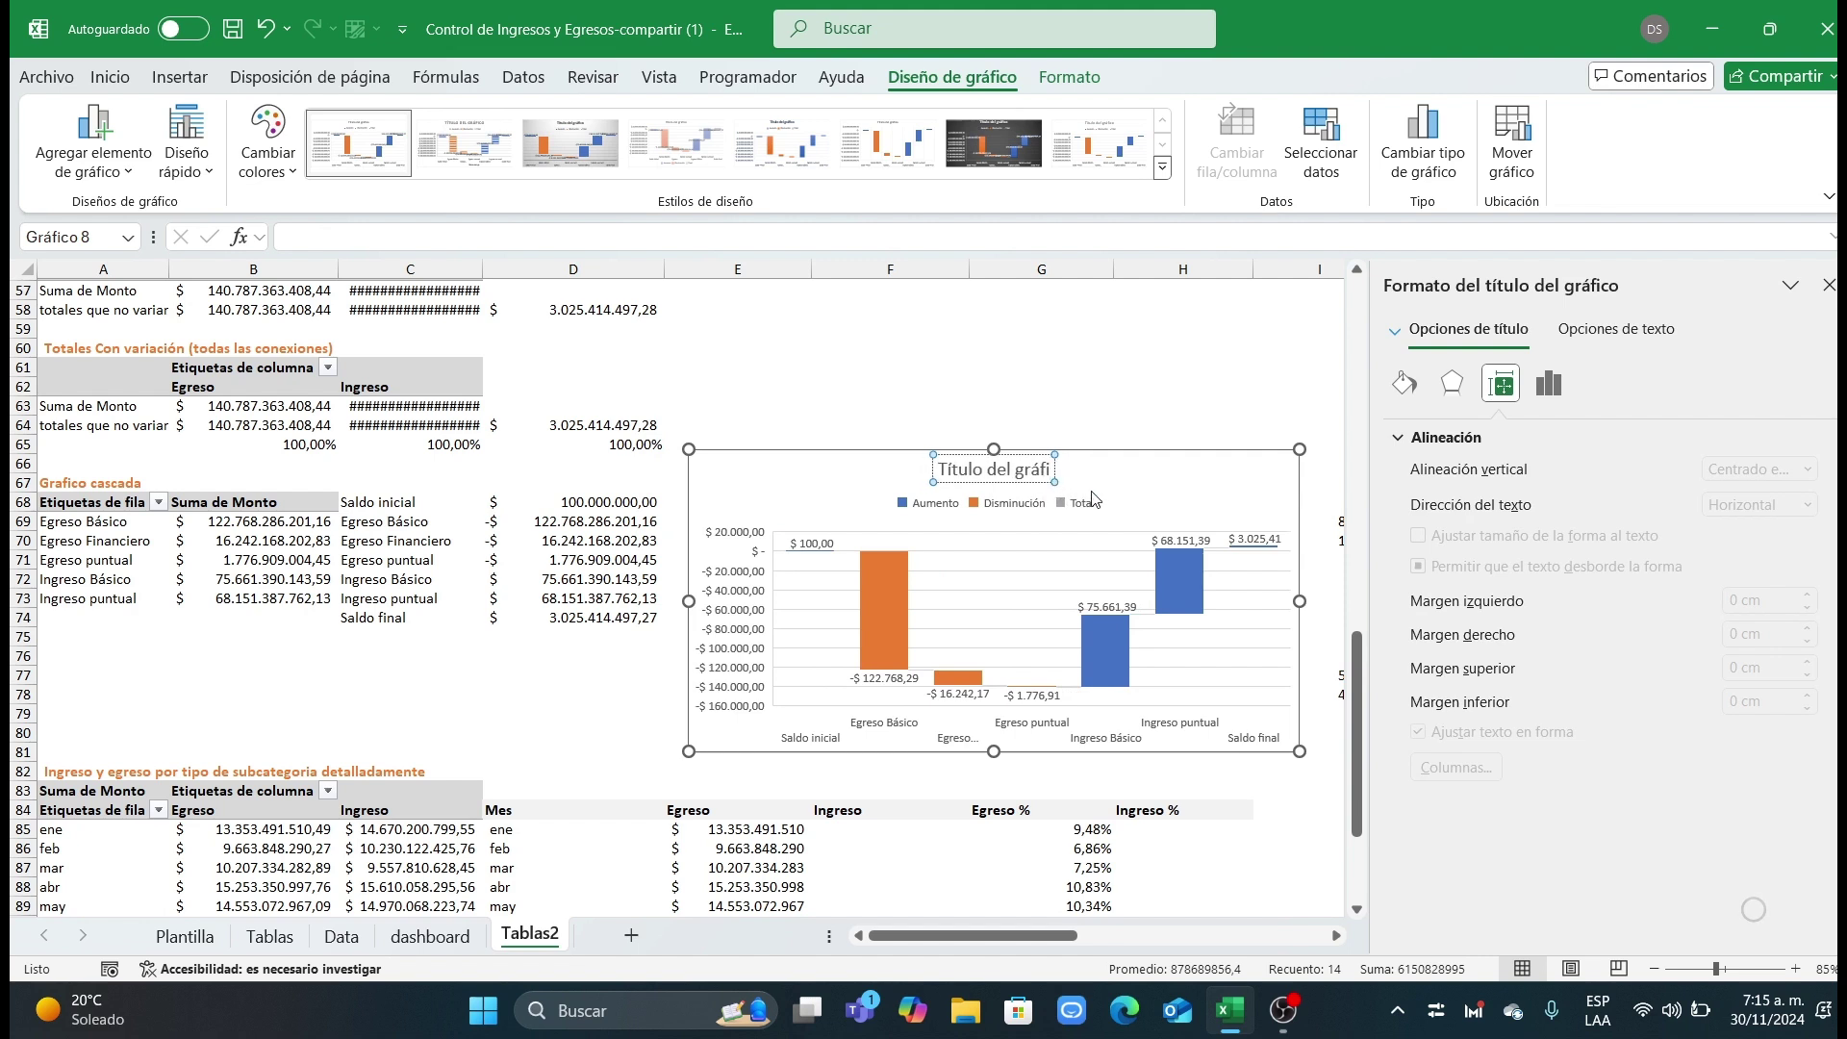
key(Escape)
key(Delete)
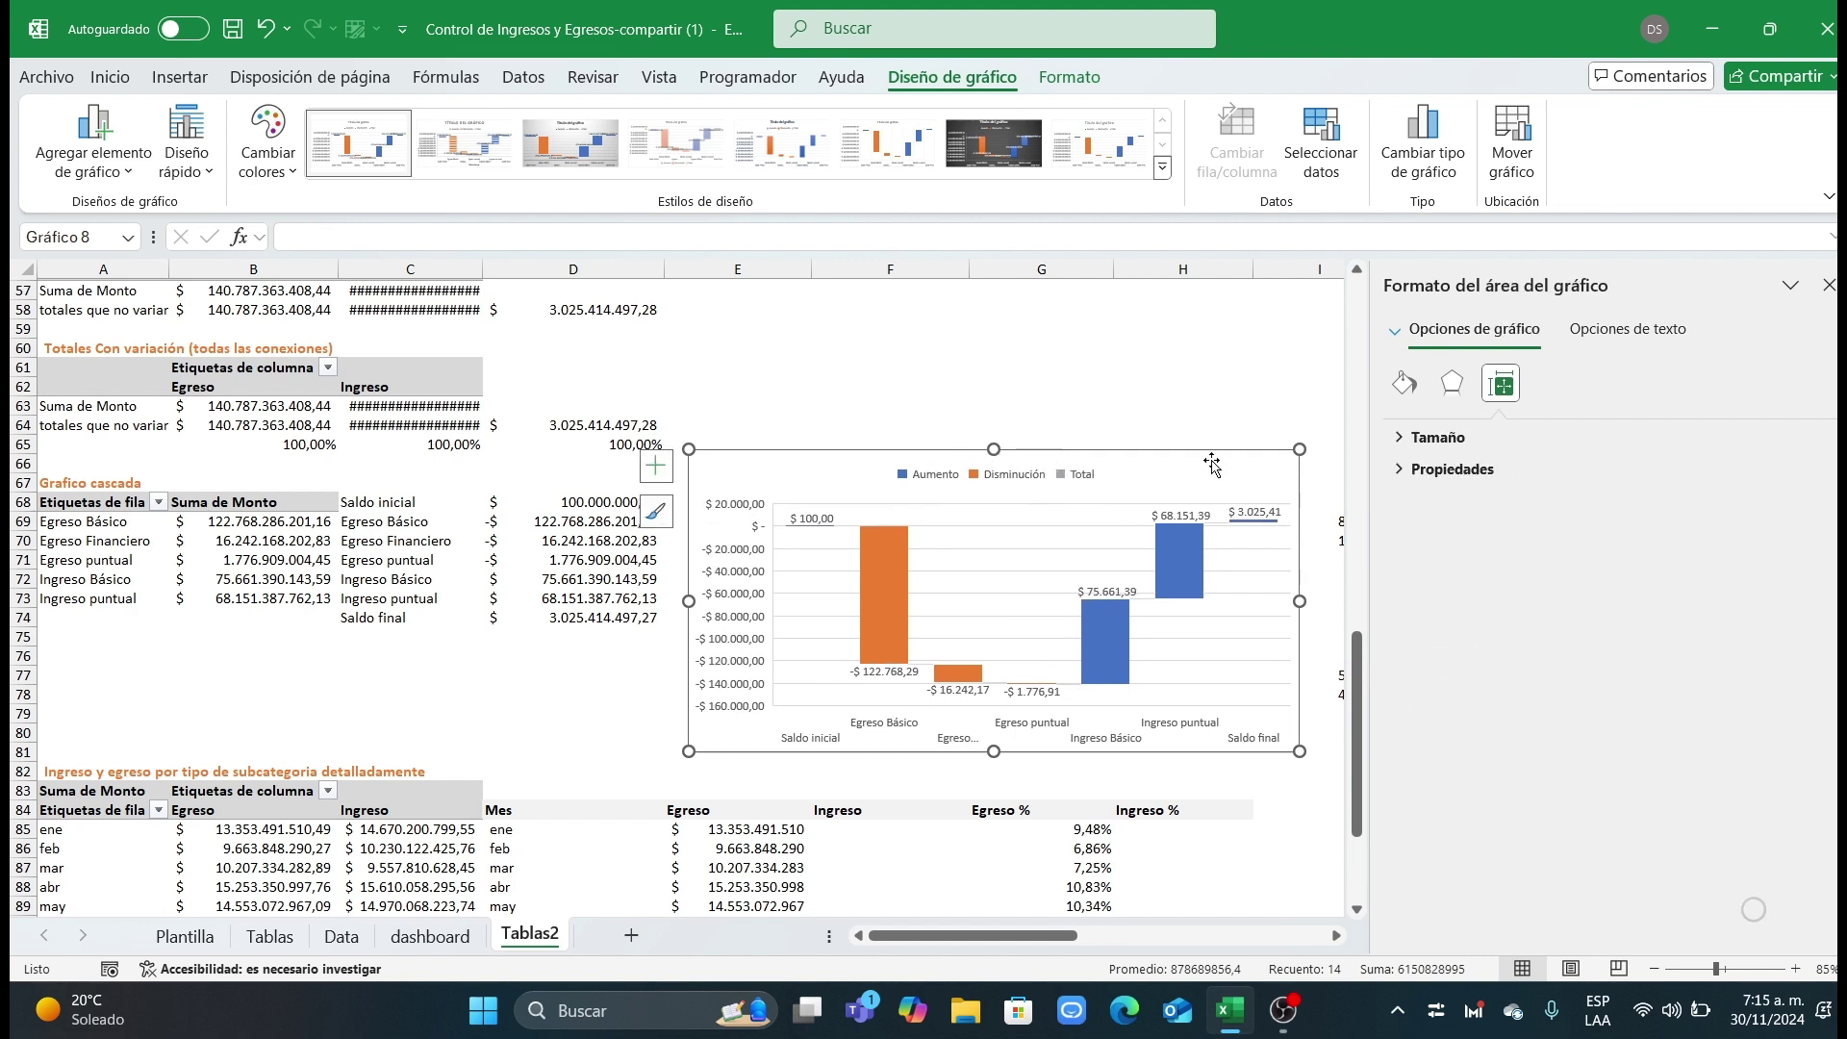
drag(1212, 465, 994, 460)
click(1037, 510)
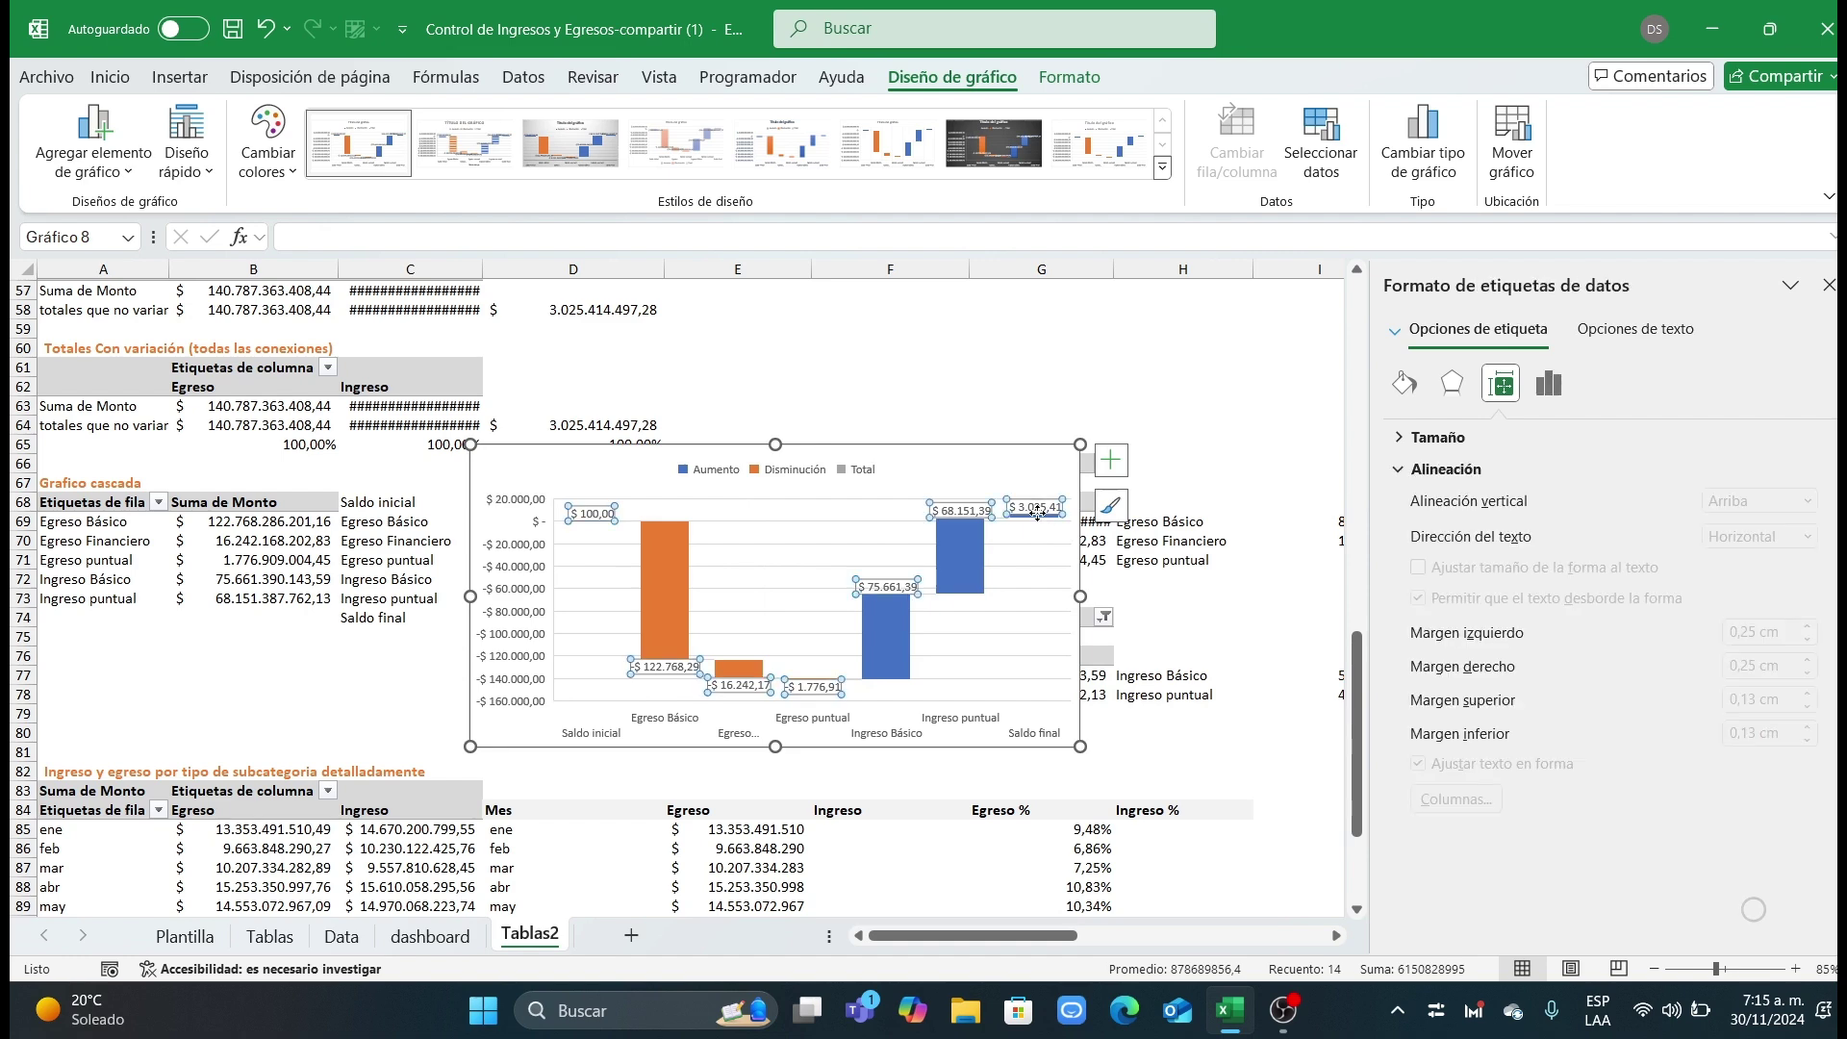
ctrl+scroll(1216, 578, up, 4)
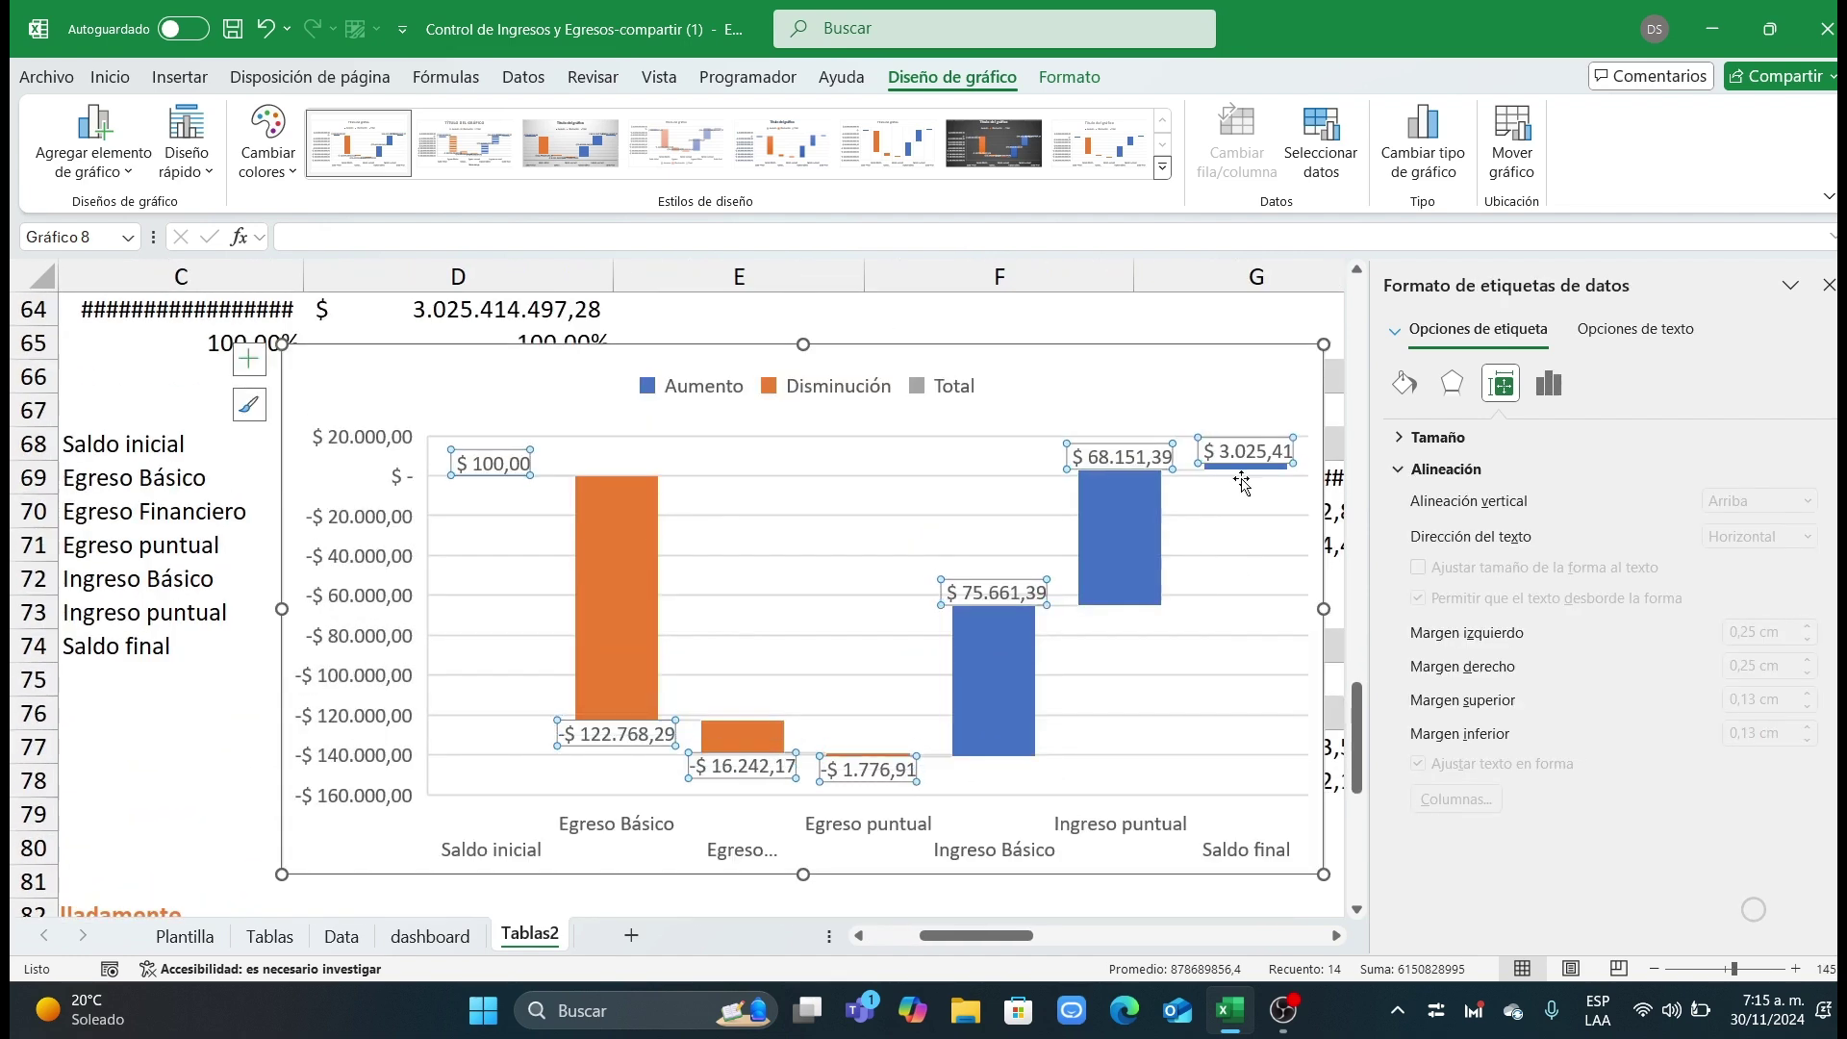
click(1238, 470)
right_click(1236, 467)
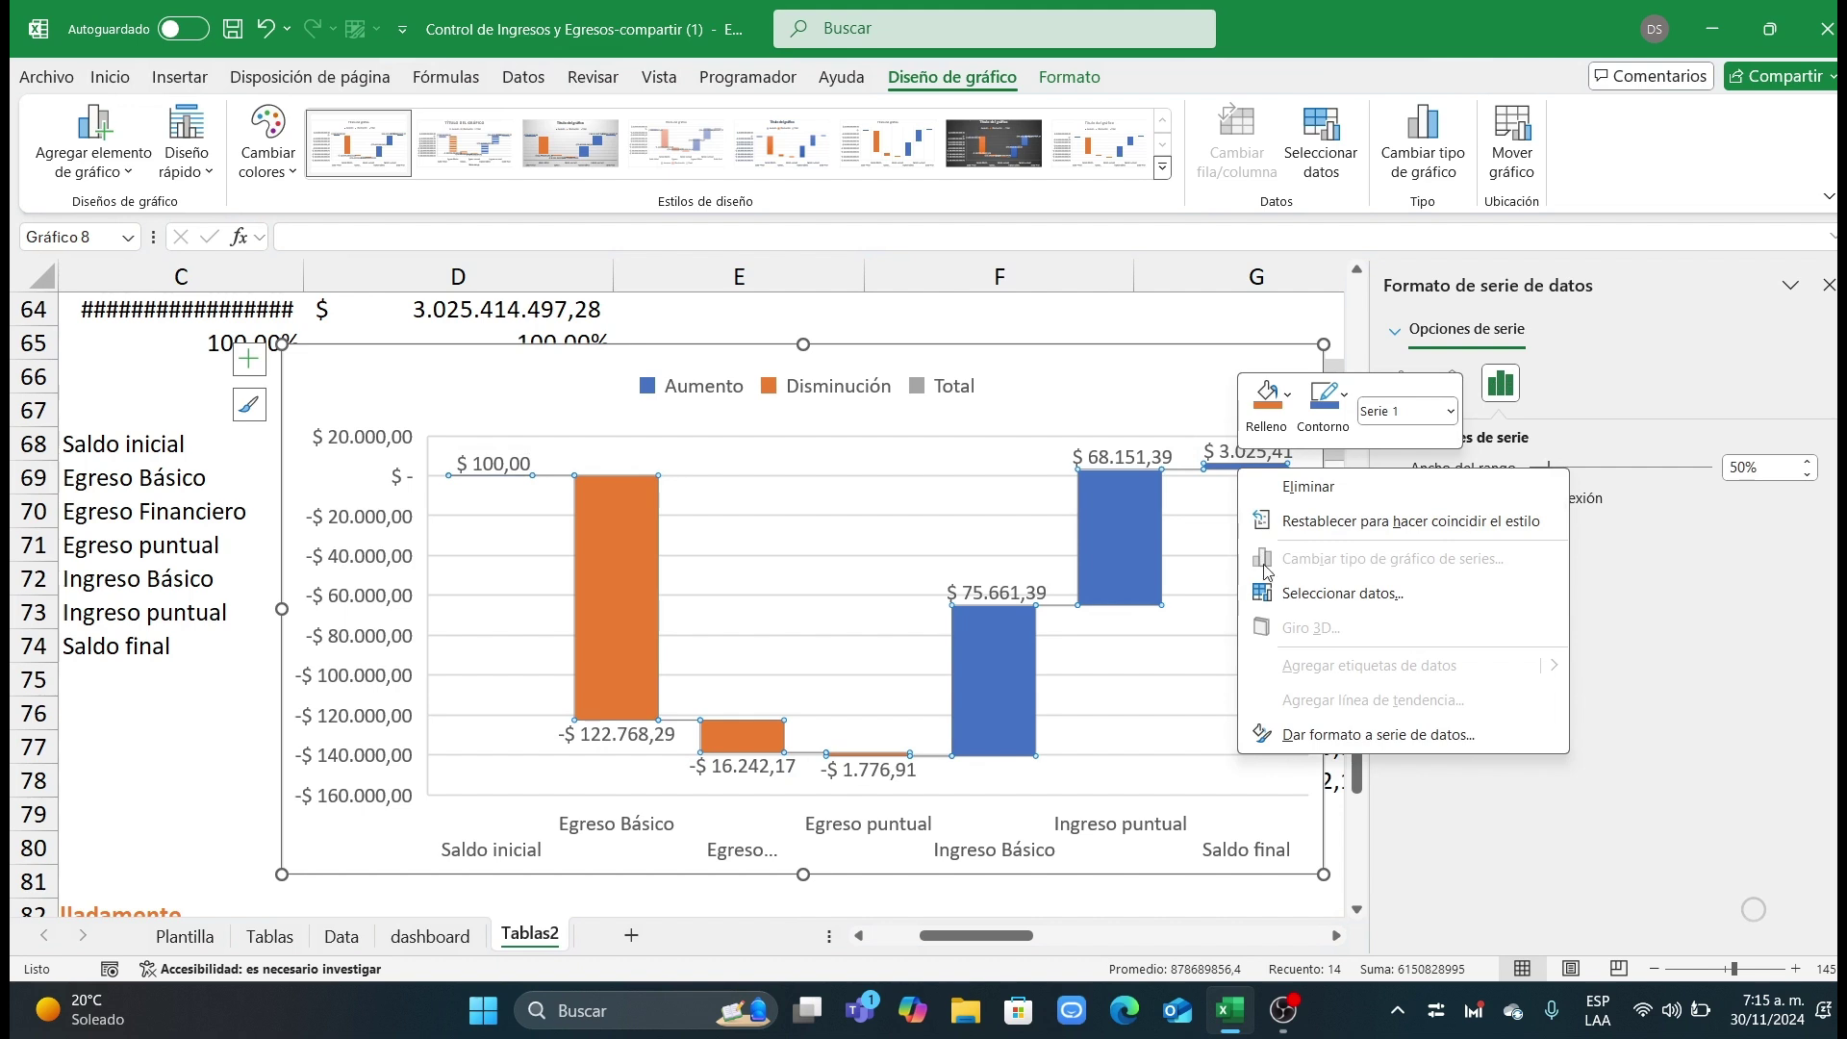
key(Escape)
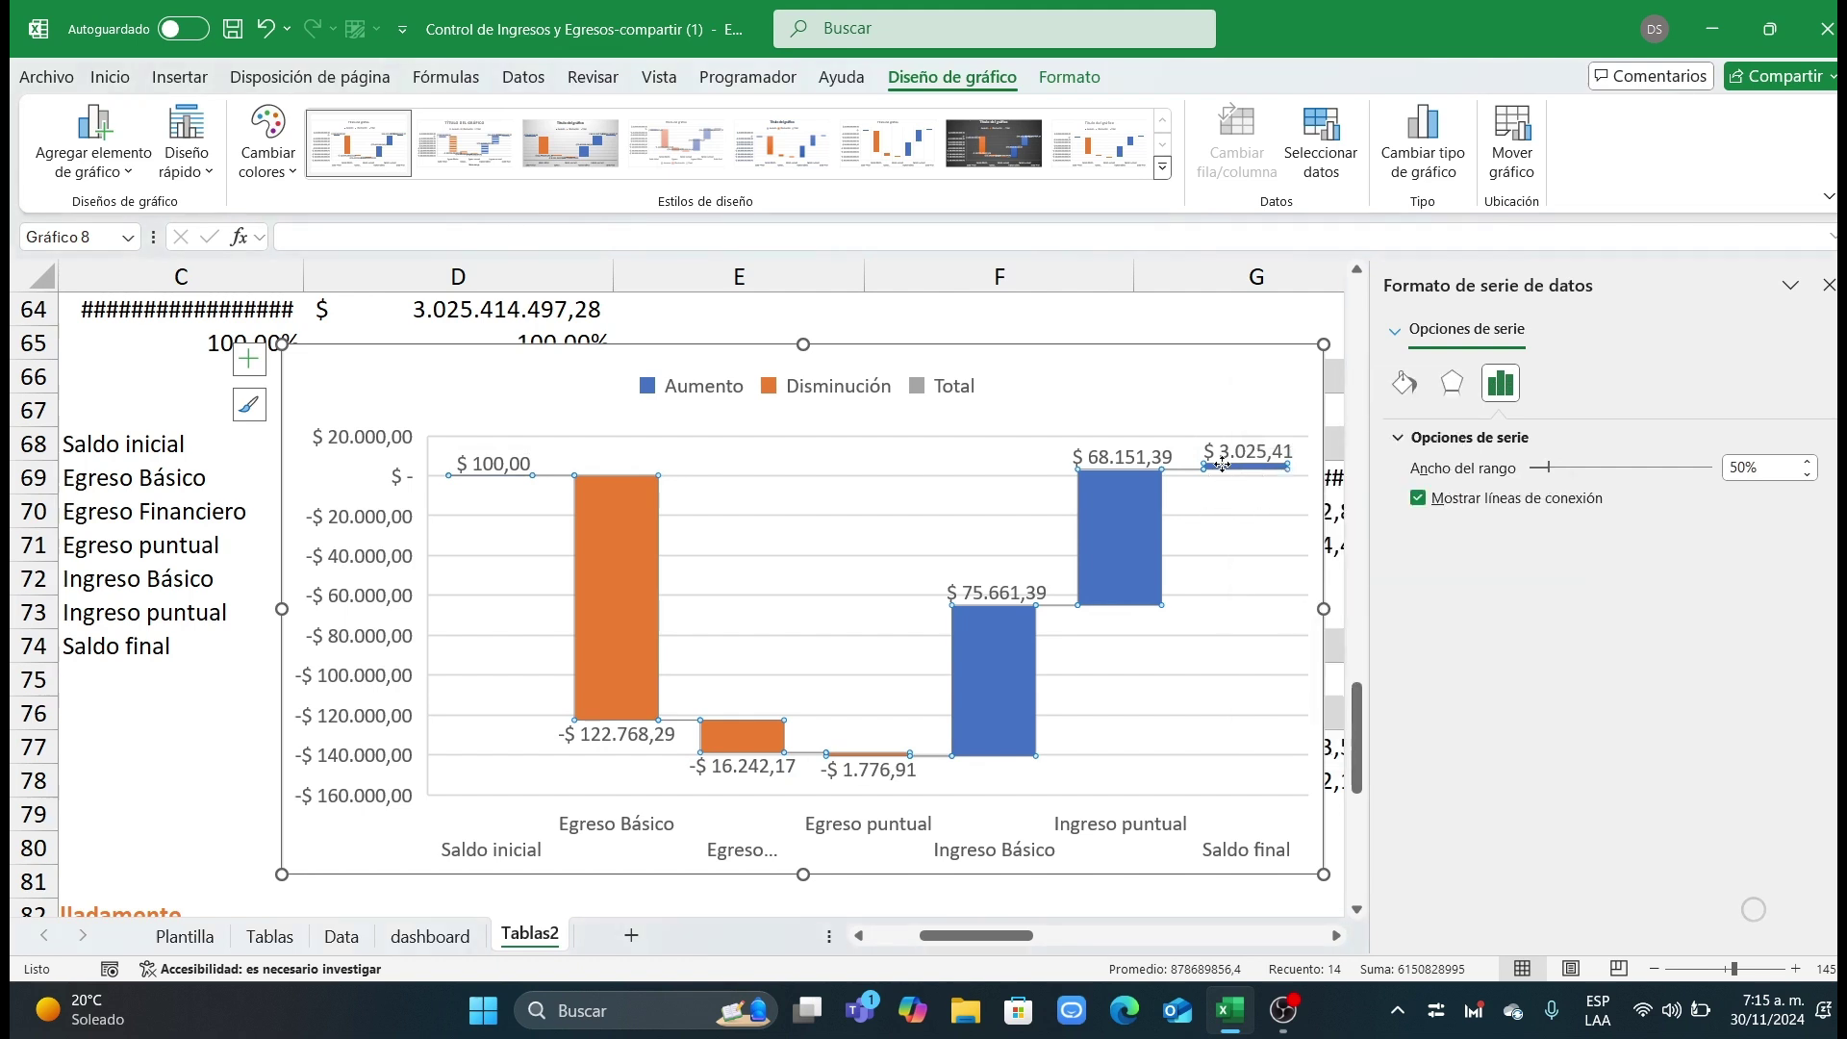
click(1240, 481)
right_click(1240, 483)
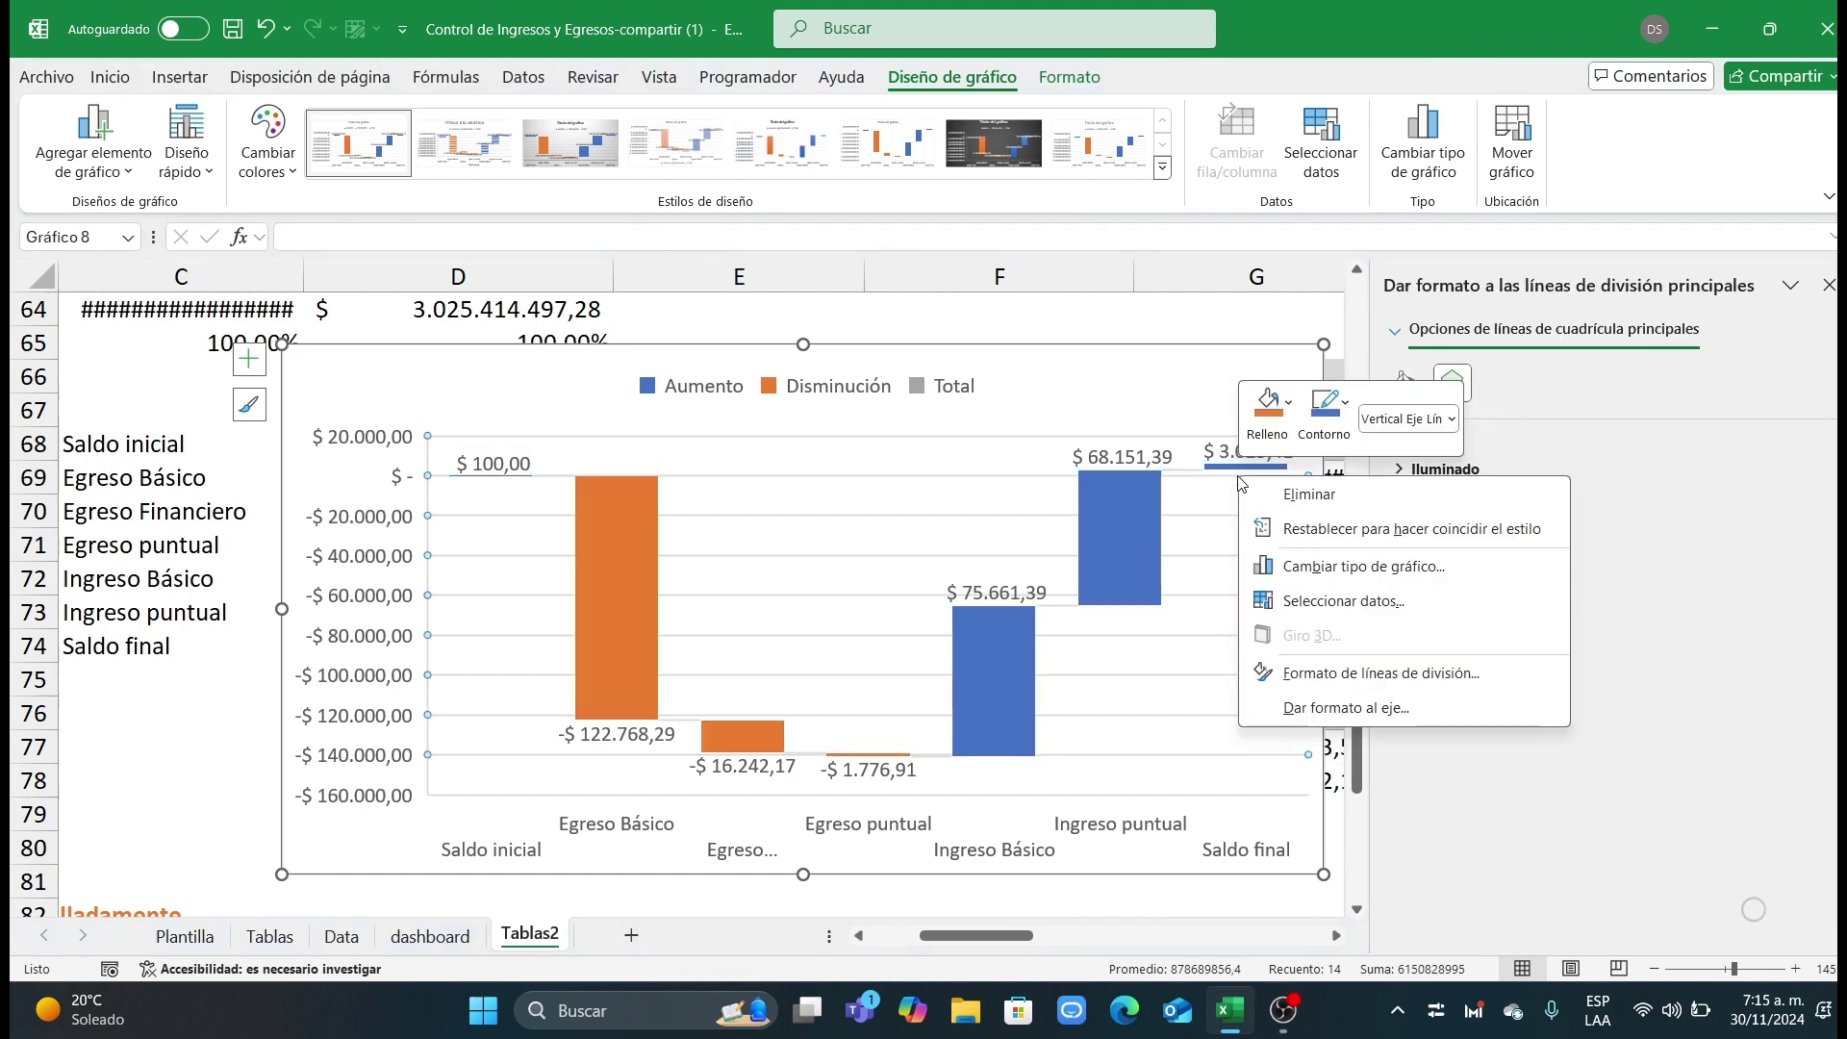
key(Escape)
Step: Enlarge the waterfall chart and set its Saldo final data point as a total
drag(1153, 375, 768, 356)
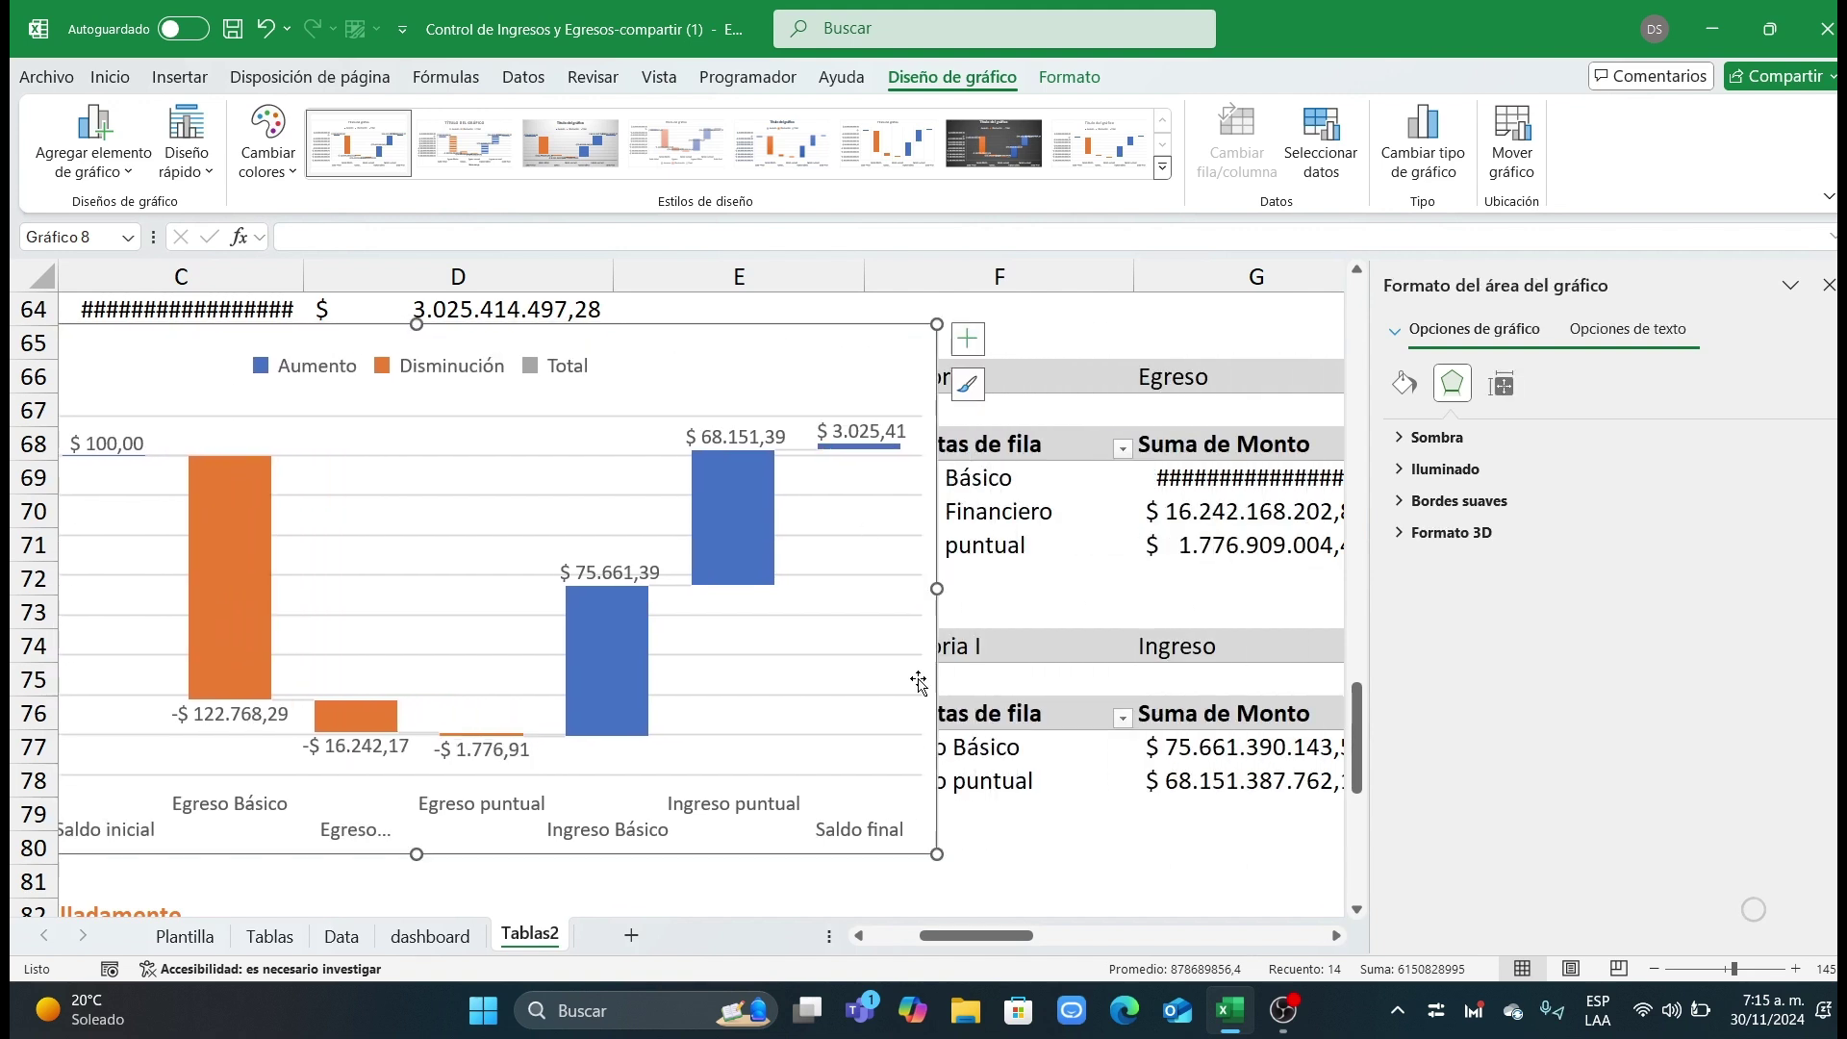
drag(936, 853, 1108, 953)
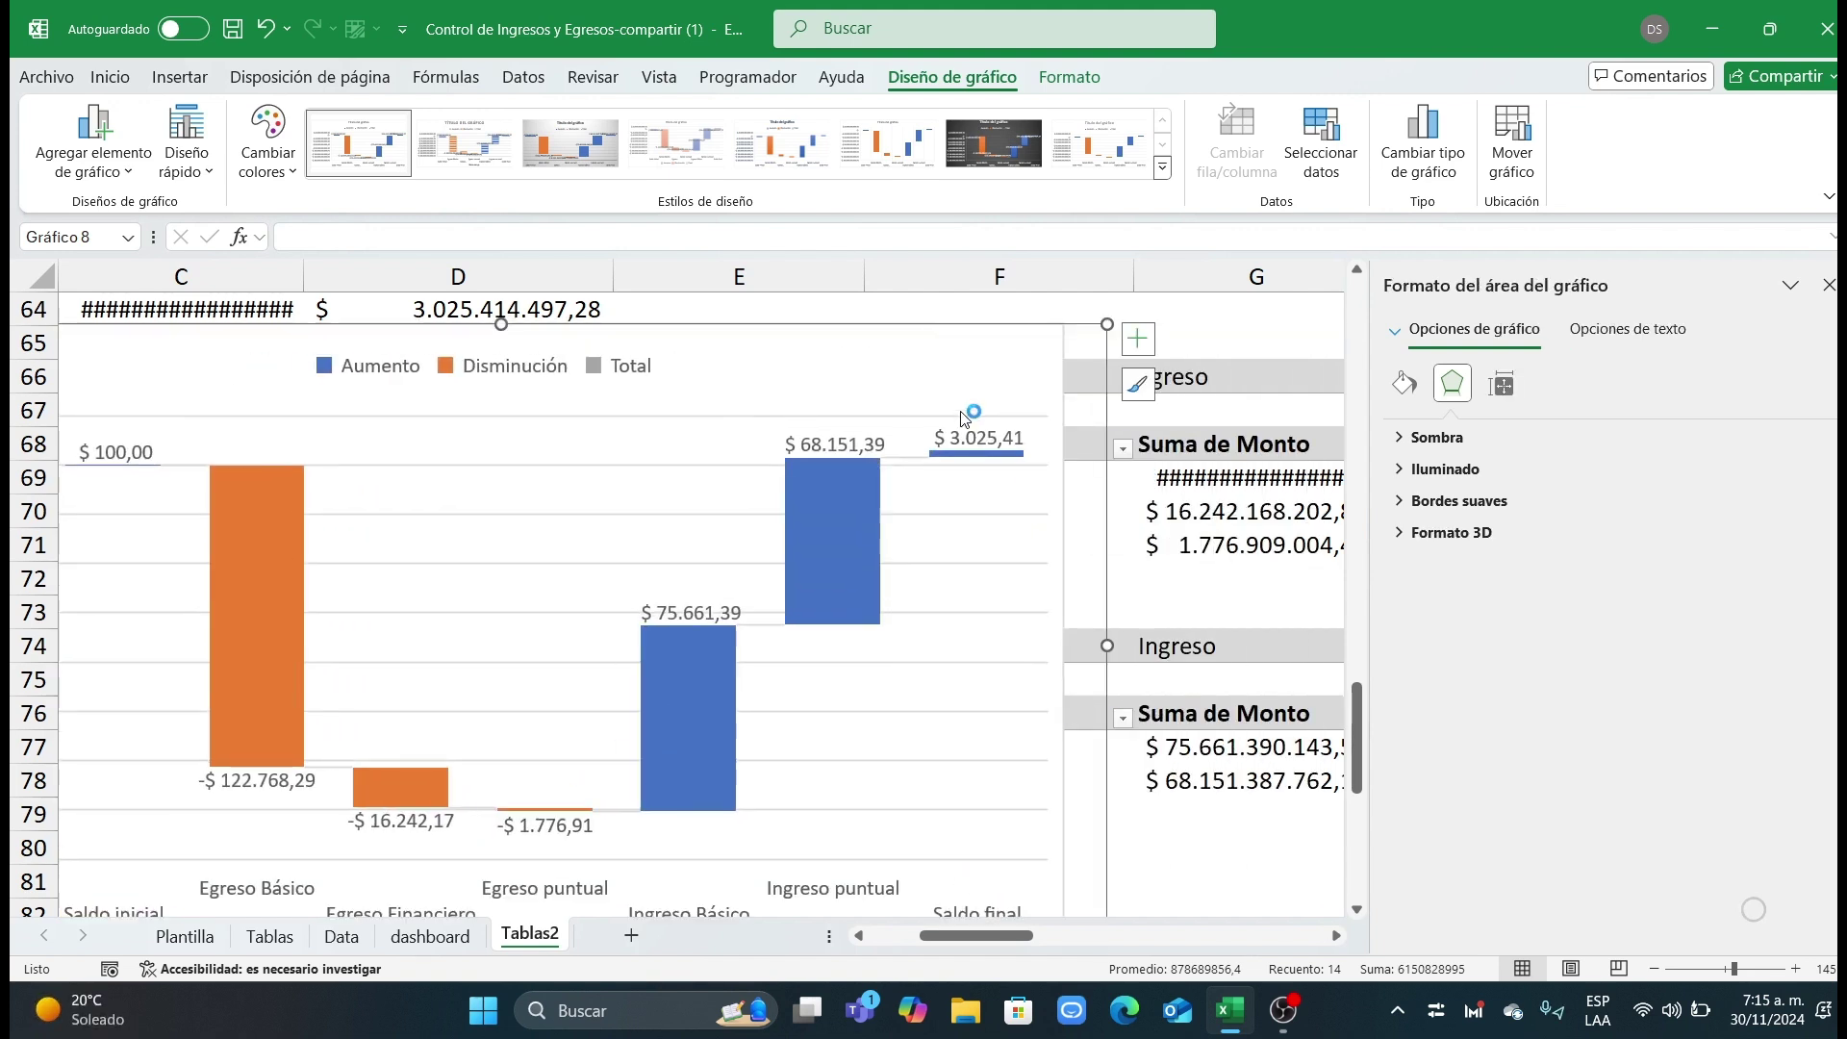
click(1021, 443)
click(1022, 460)
click(1022, 460)
right_click(1023, 461)
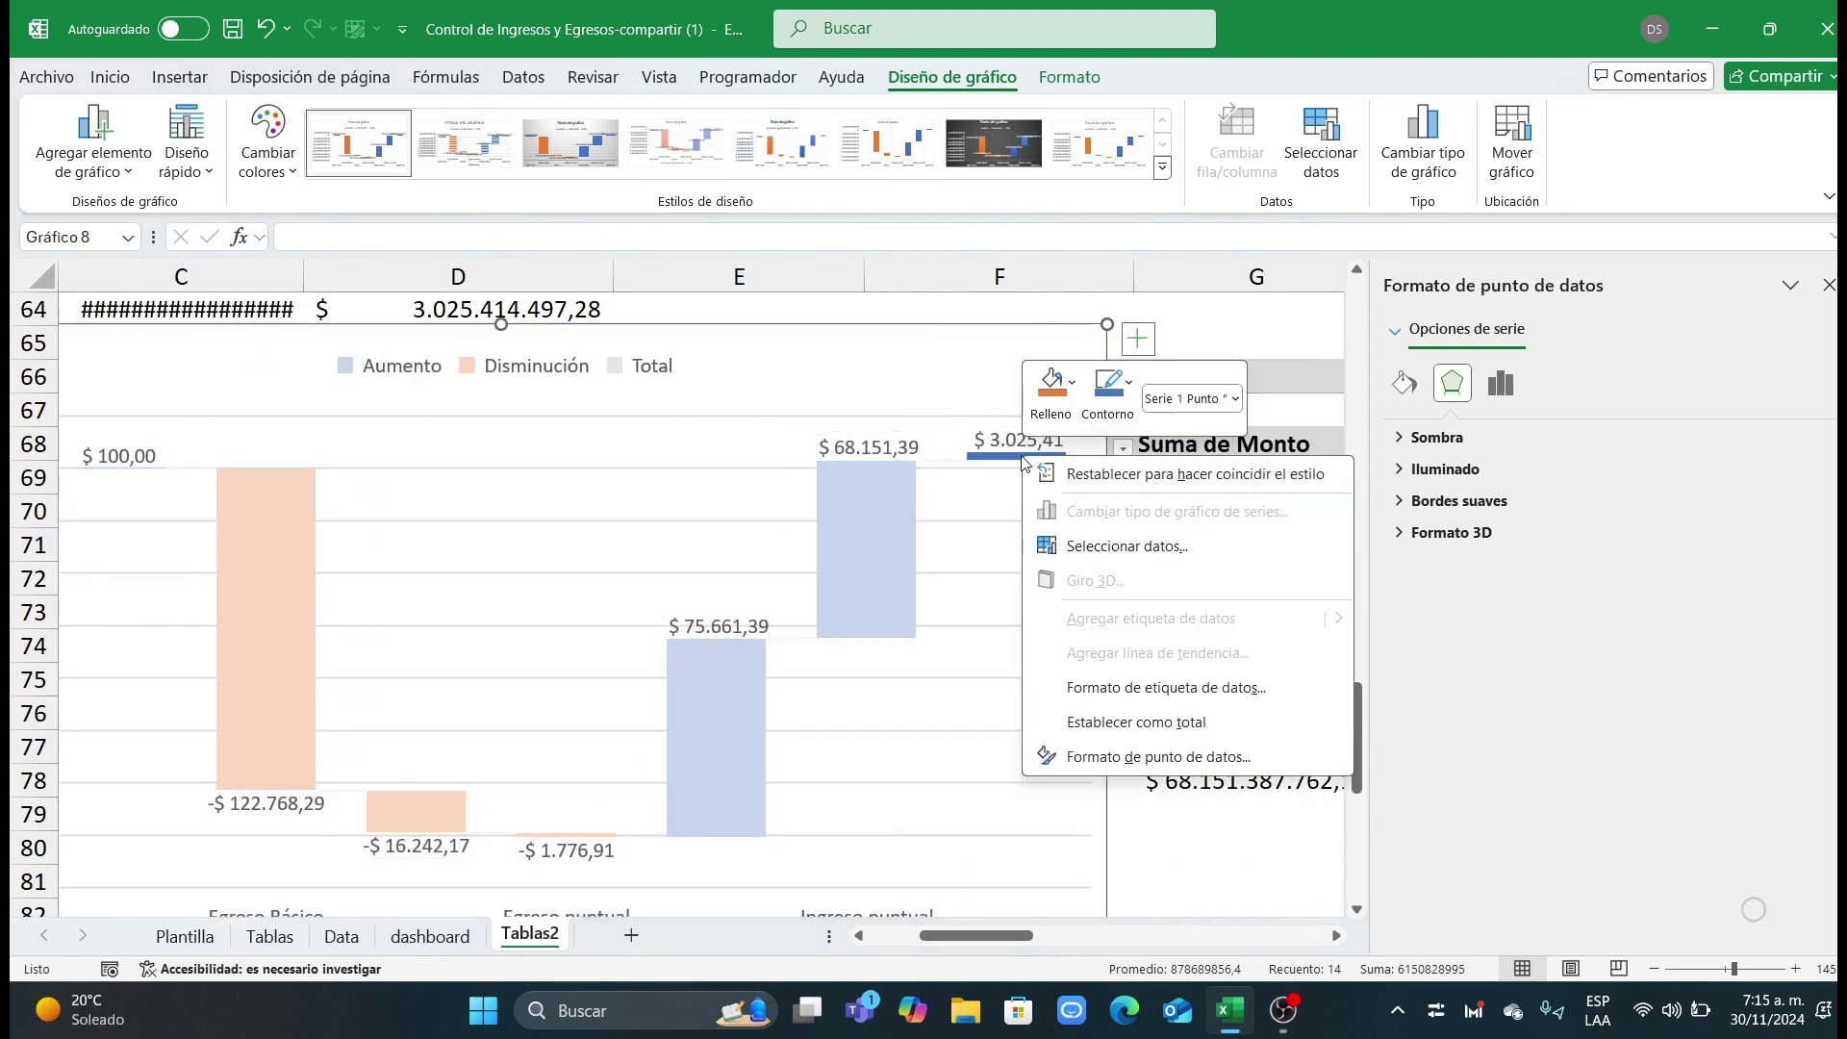
click(1129, 729)
scroll(1159, 469, down, 3)
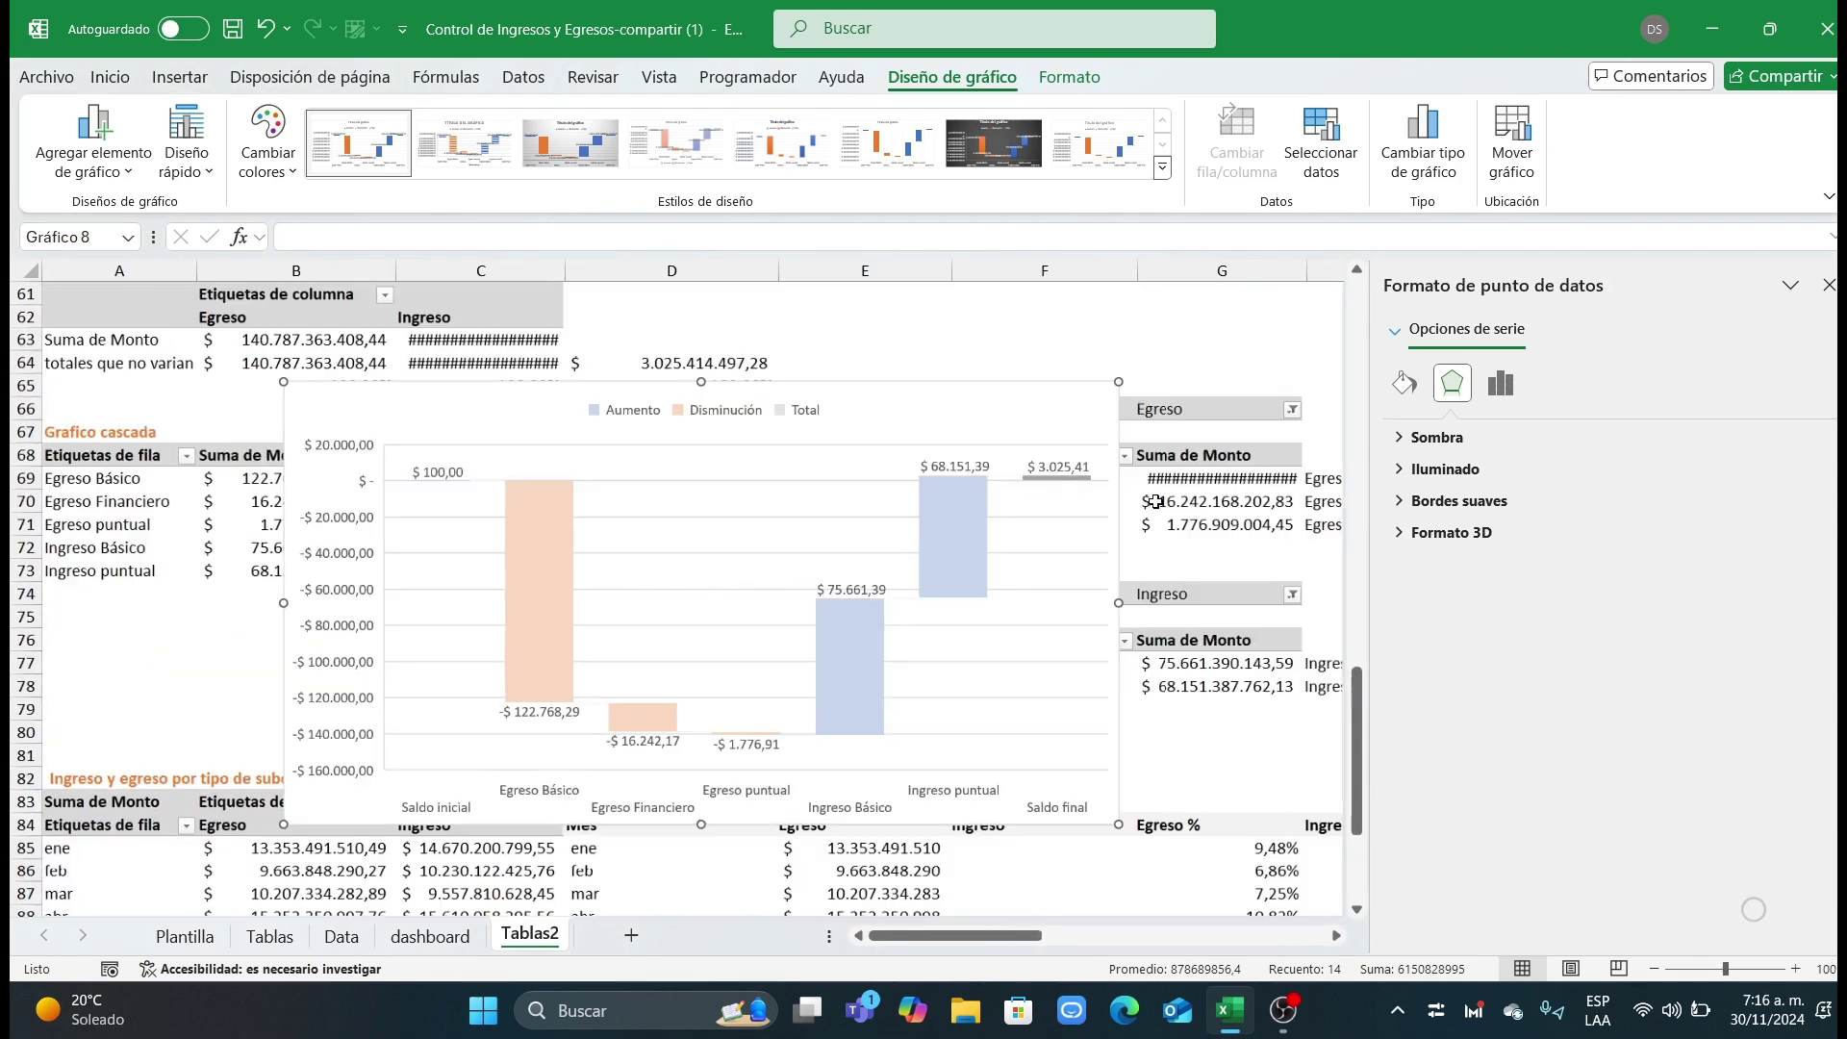
click(1828, 279)
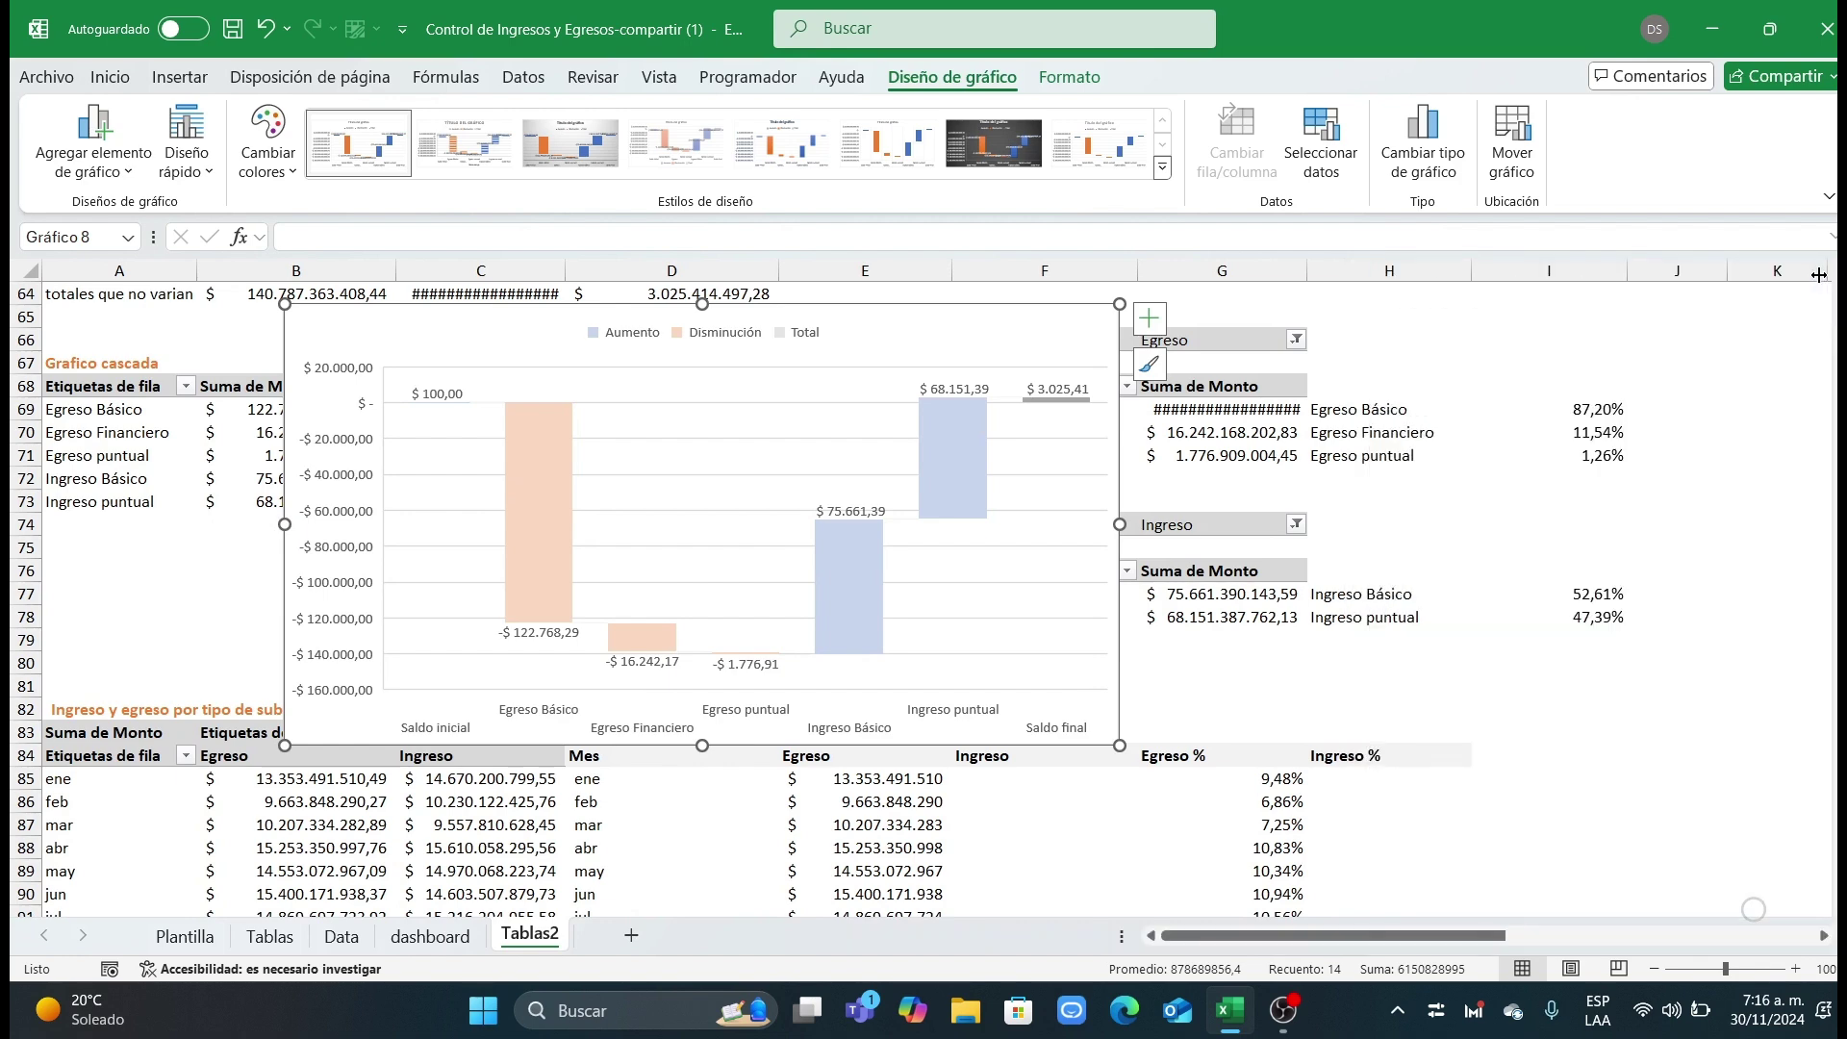
Step: Copy the waterfall chart and paste it onto the Plantilla sheet
click(1290, 636)
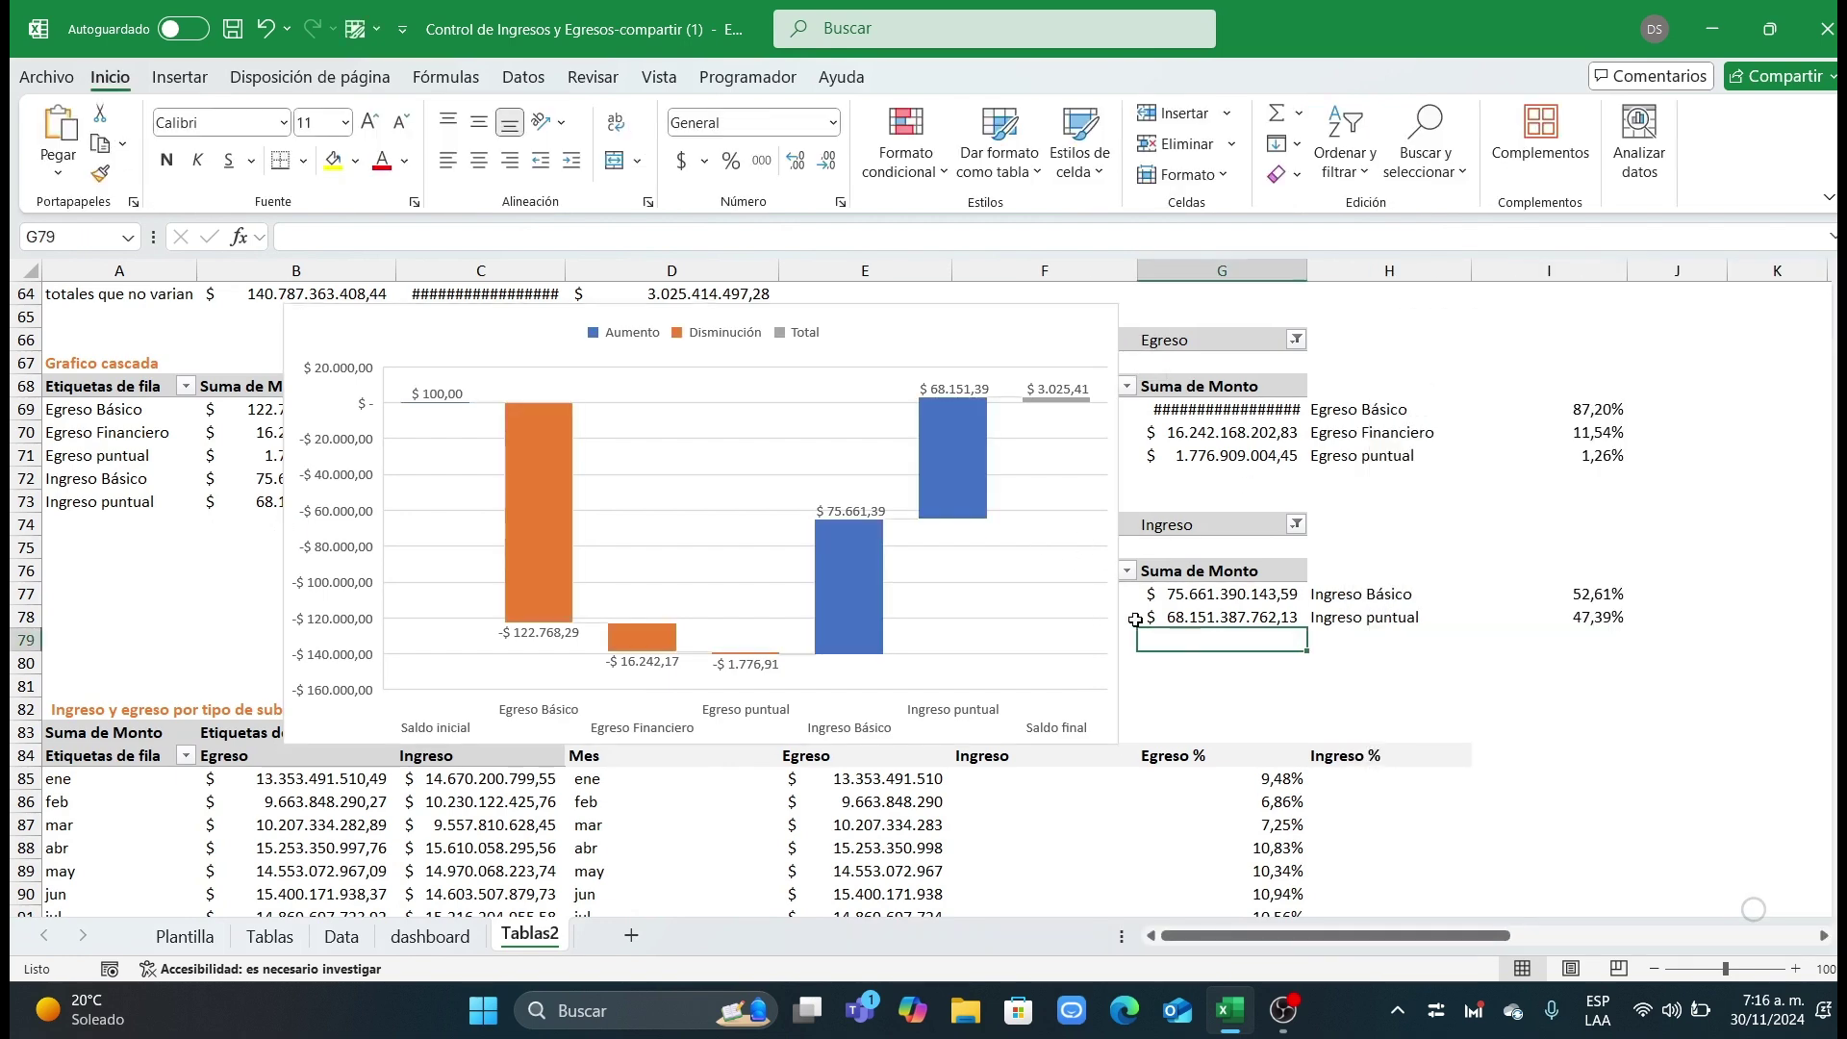
click(1126, 626)
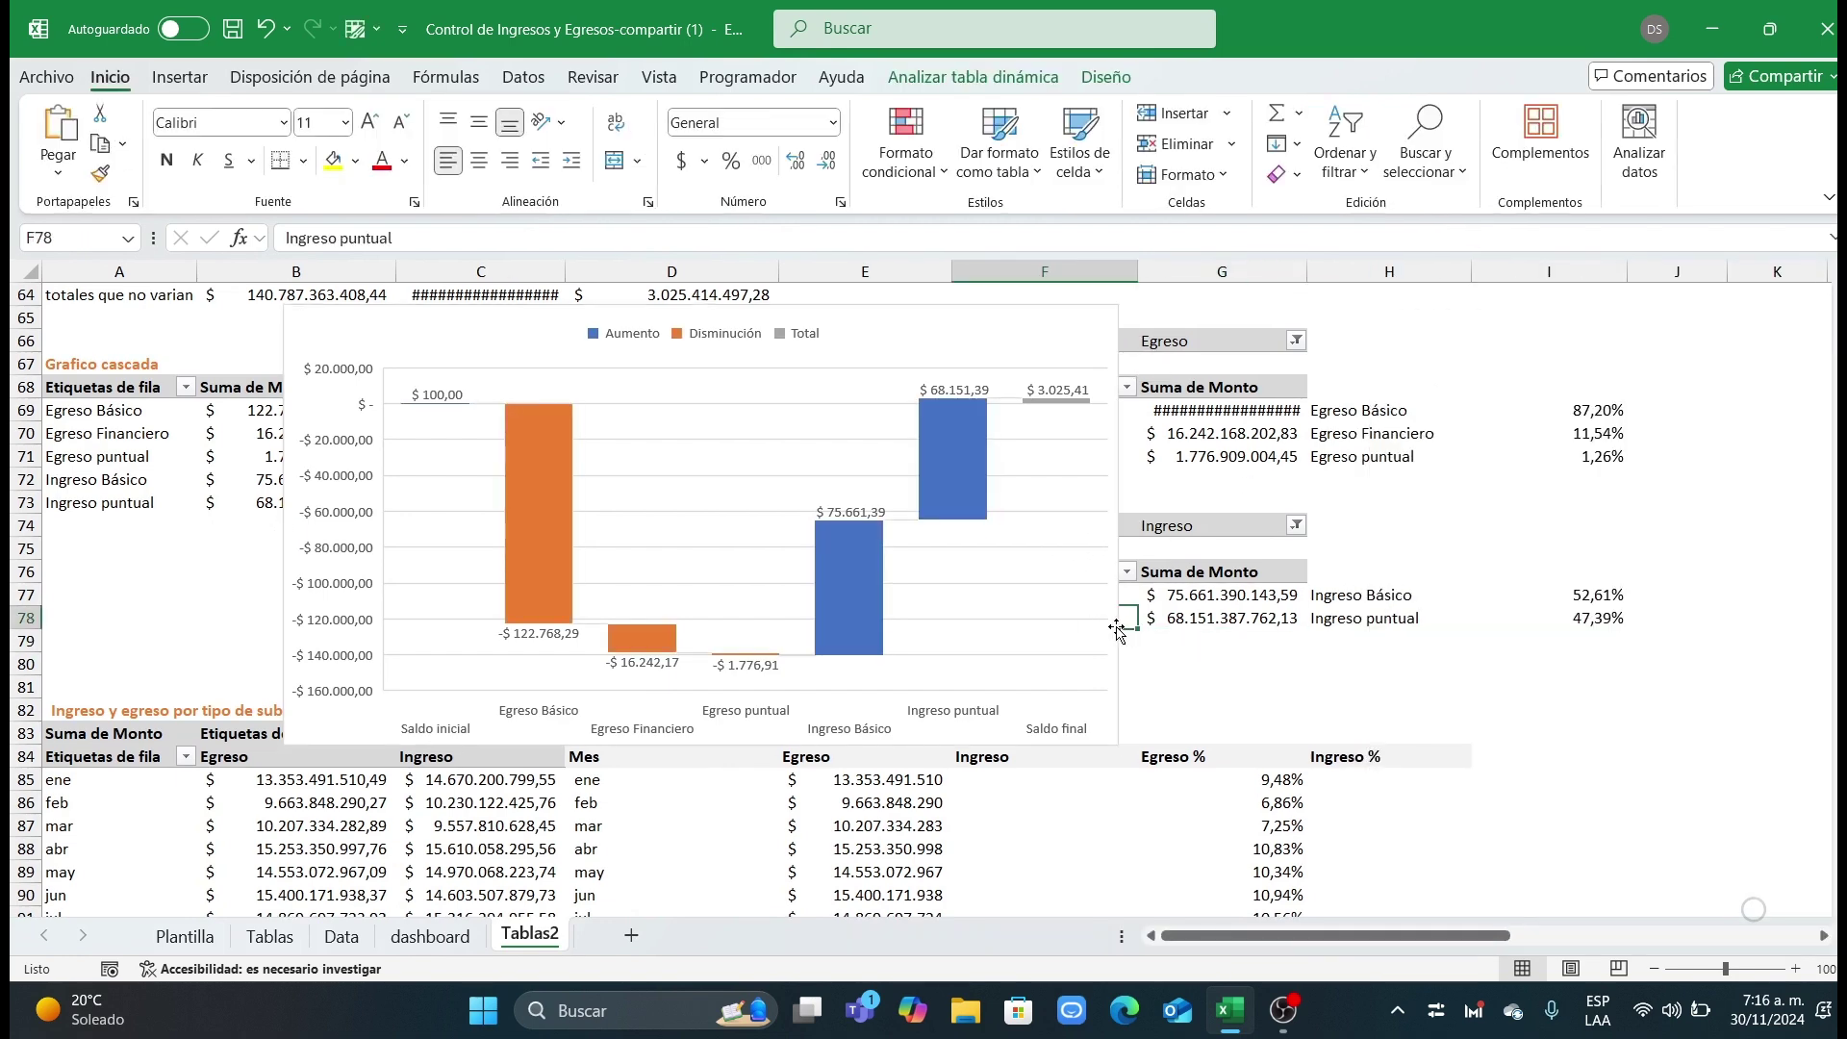
click(1119, 630)
click(1149, 319)
click(227, 938)
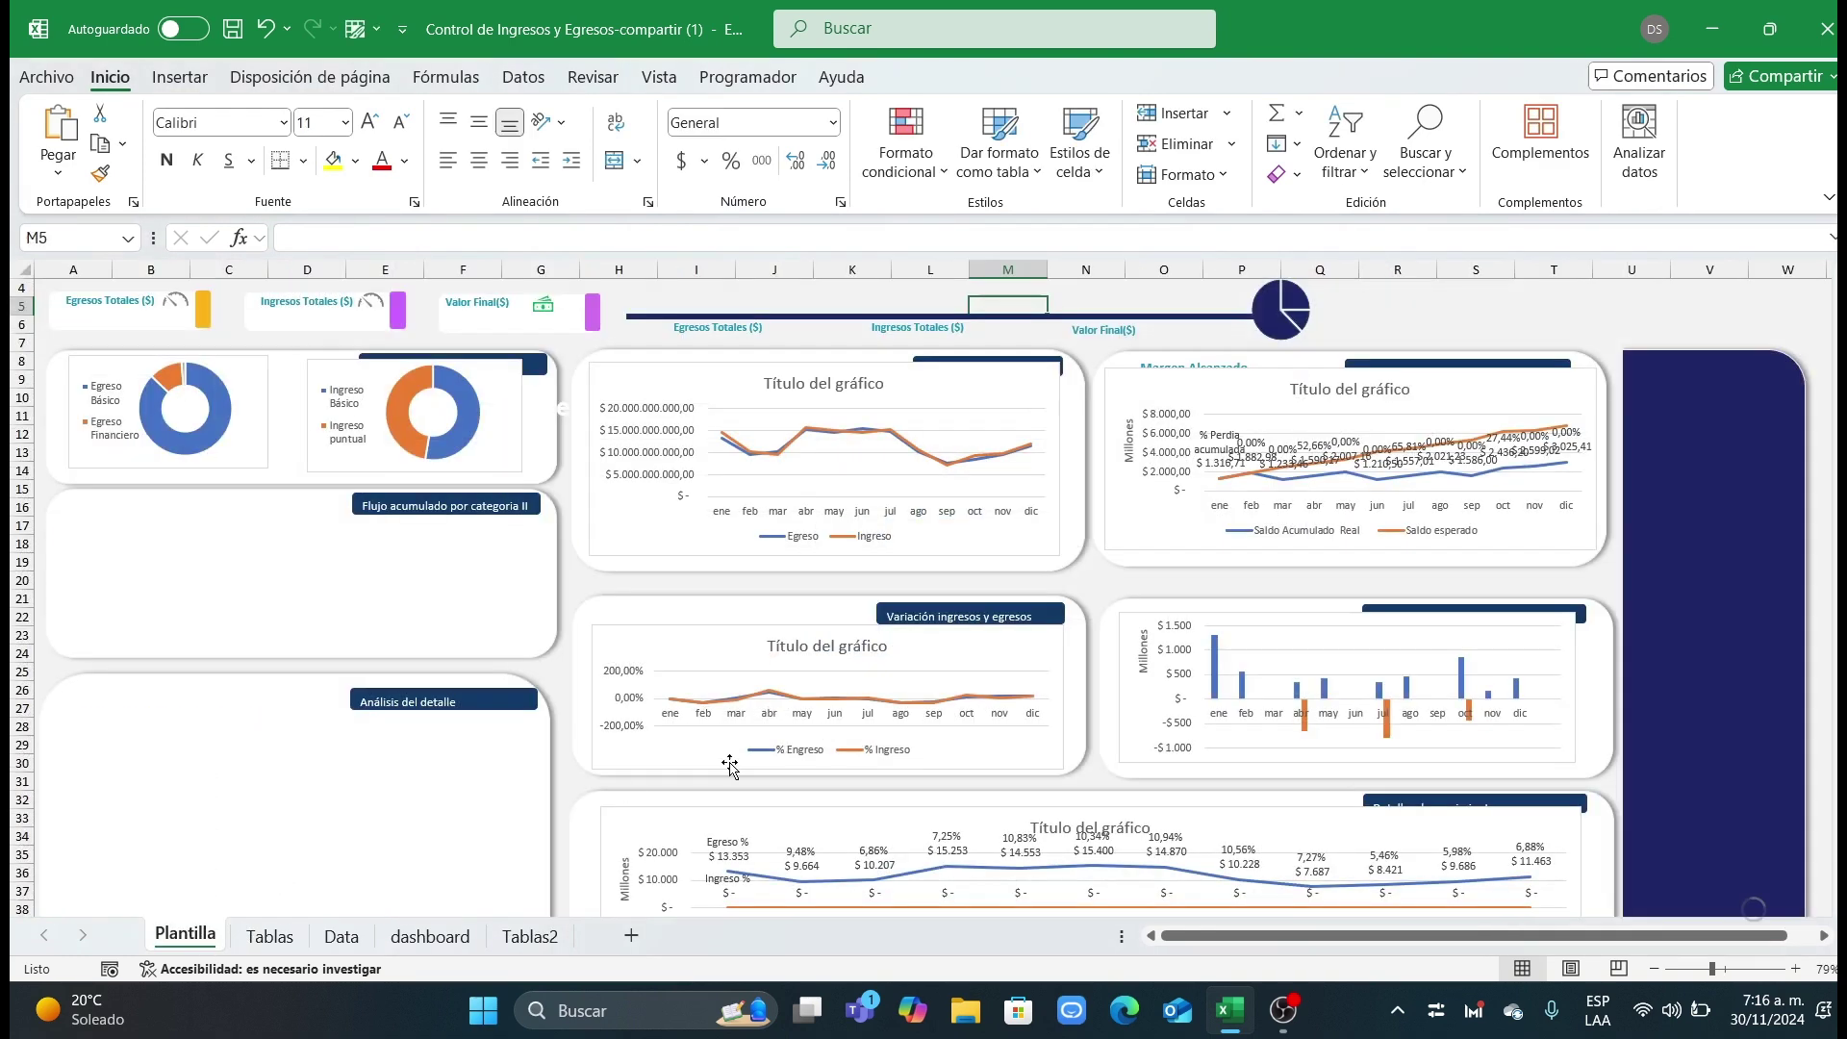
key(ctrl+v)
Step: Move the pasted waterfall chart to the Flujo acumulado por categoria II card and shrink it to fit
drag(1128, 651, 226, 849)
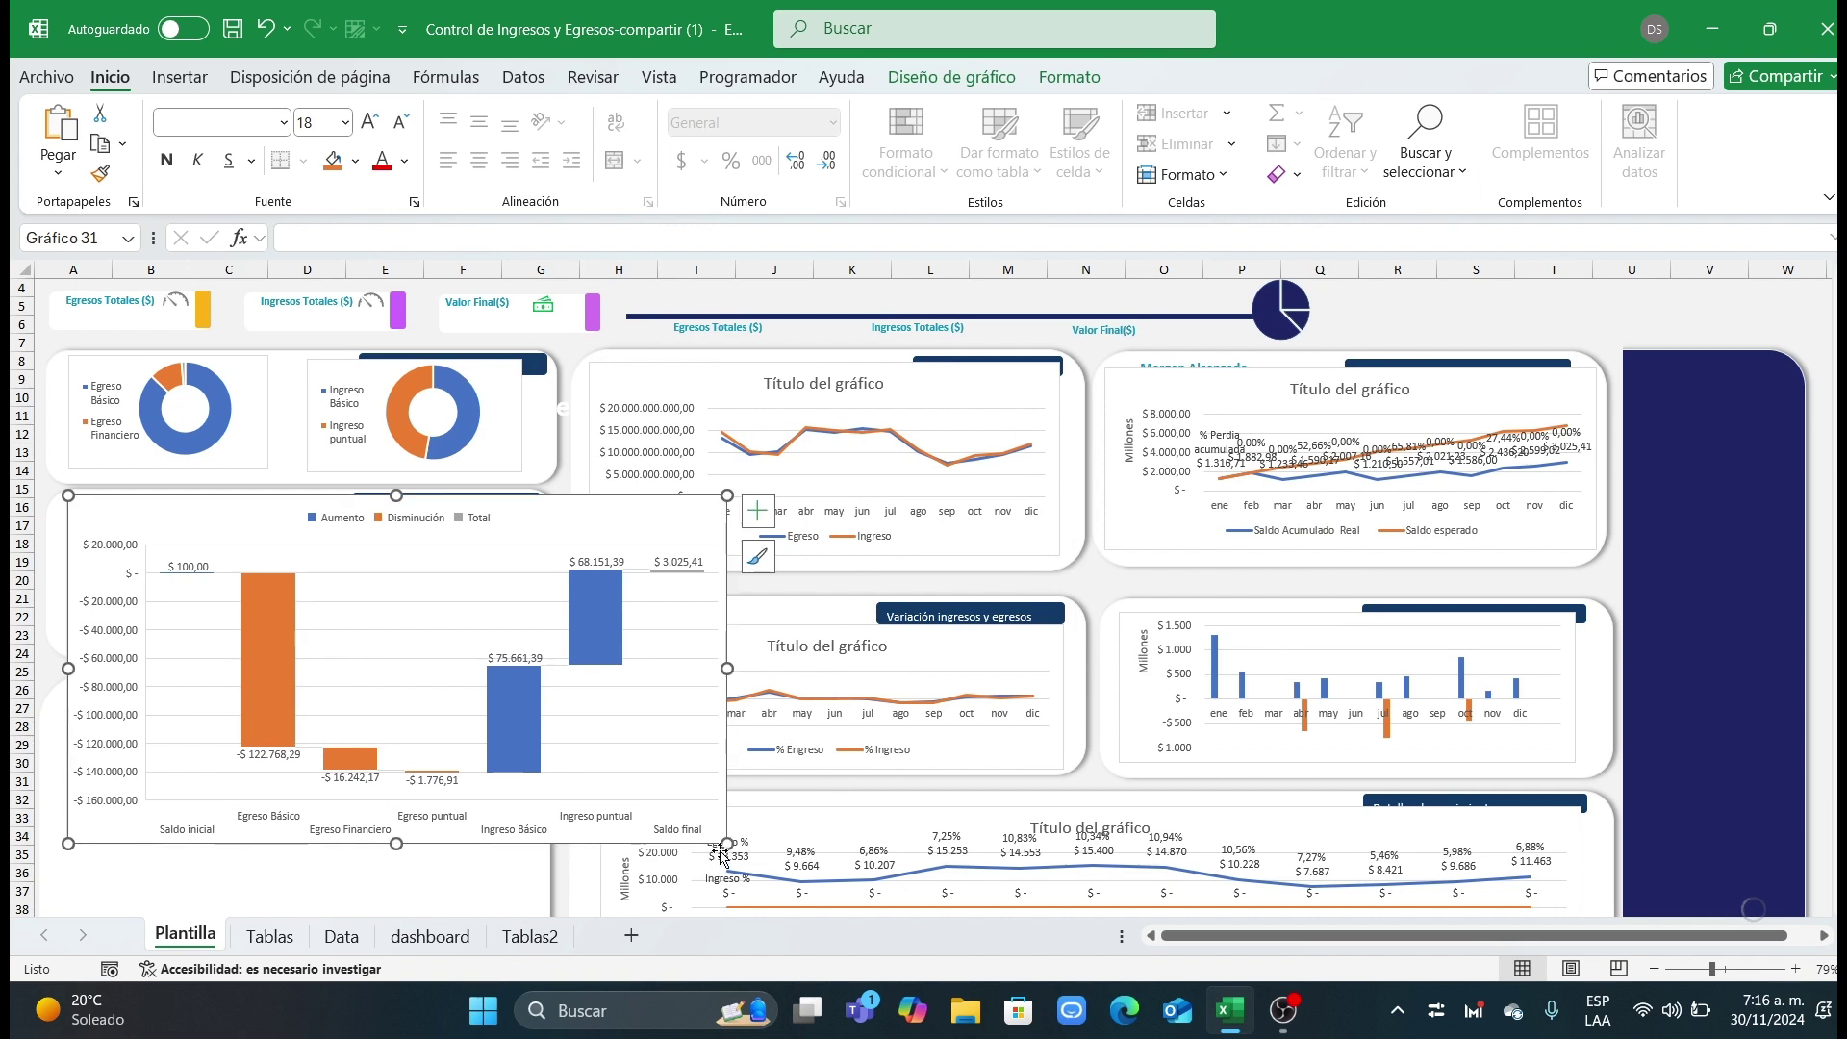
drag(511, 689, 514, 643)
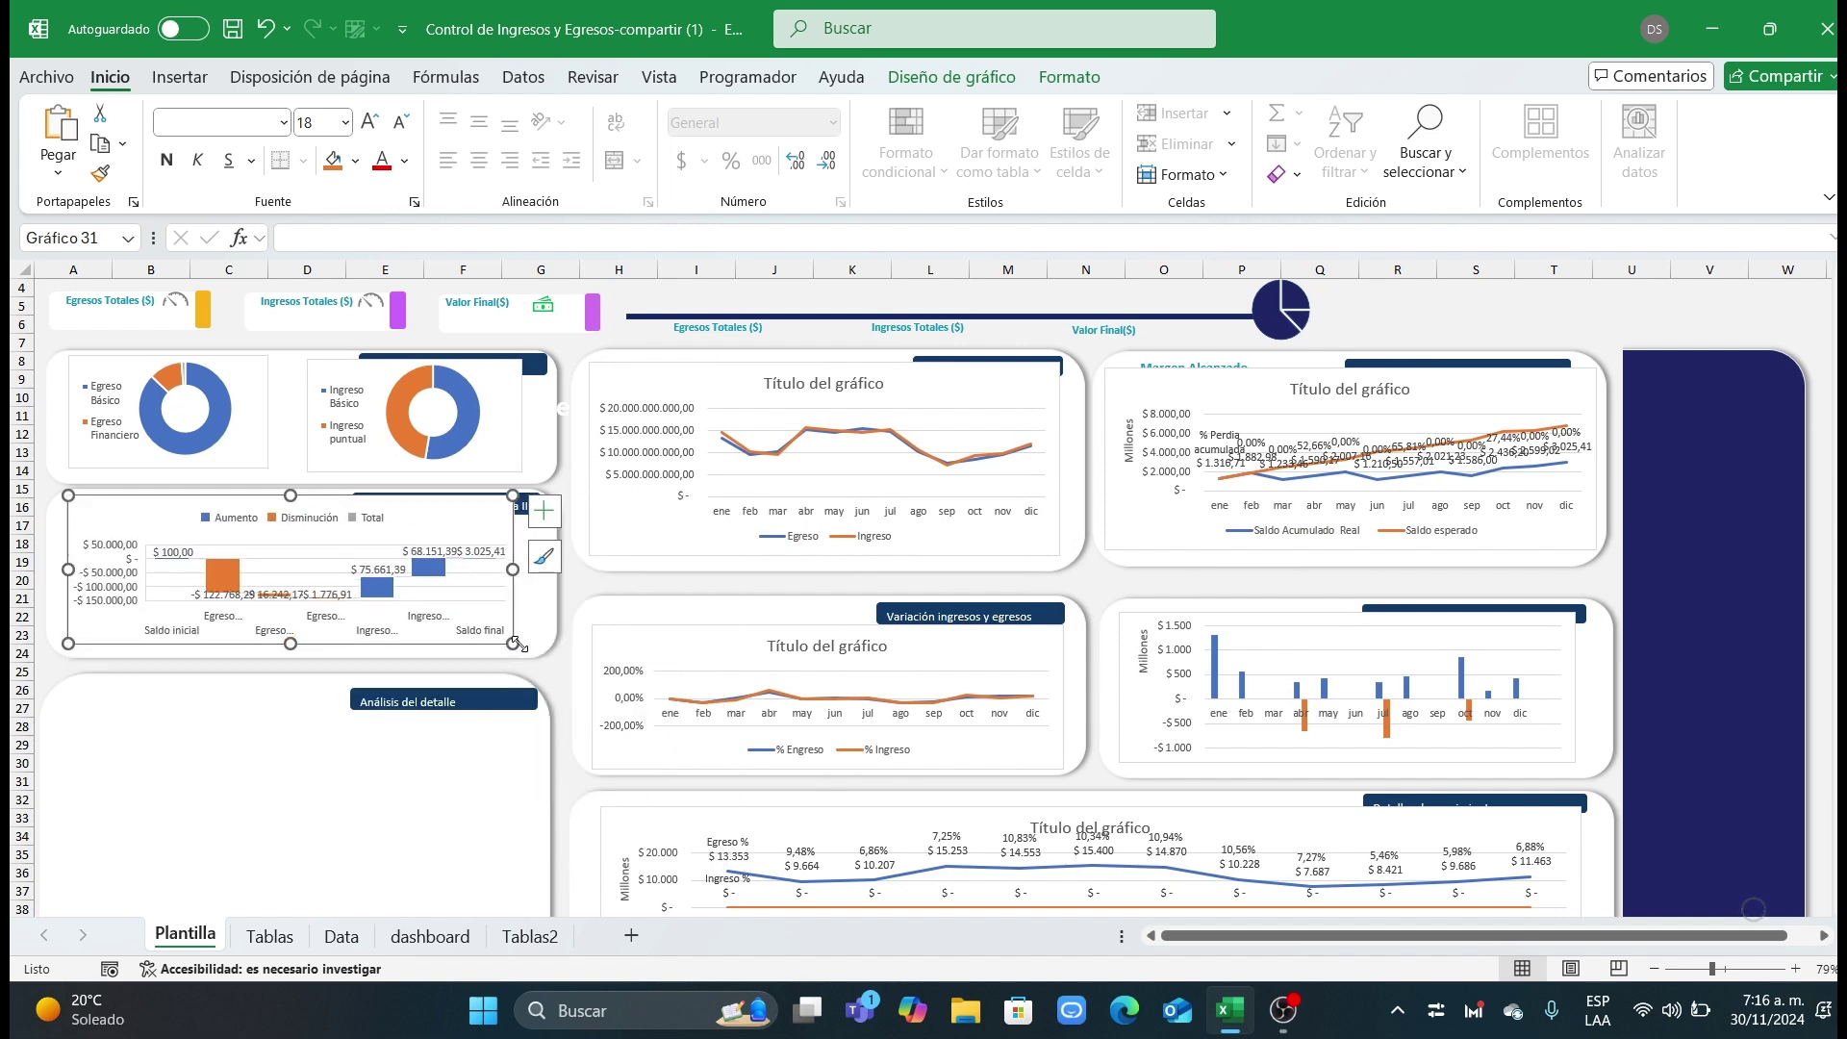
click(523, 647)
click(1588, 306)
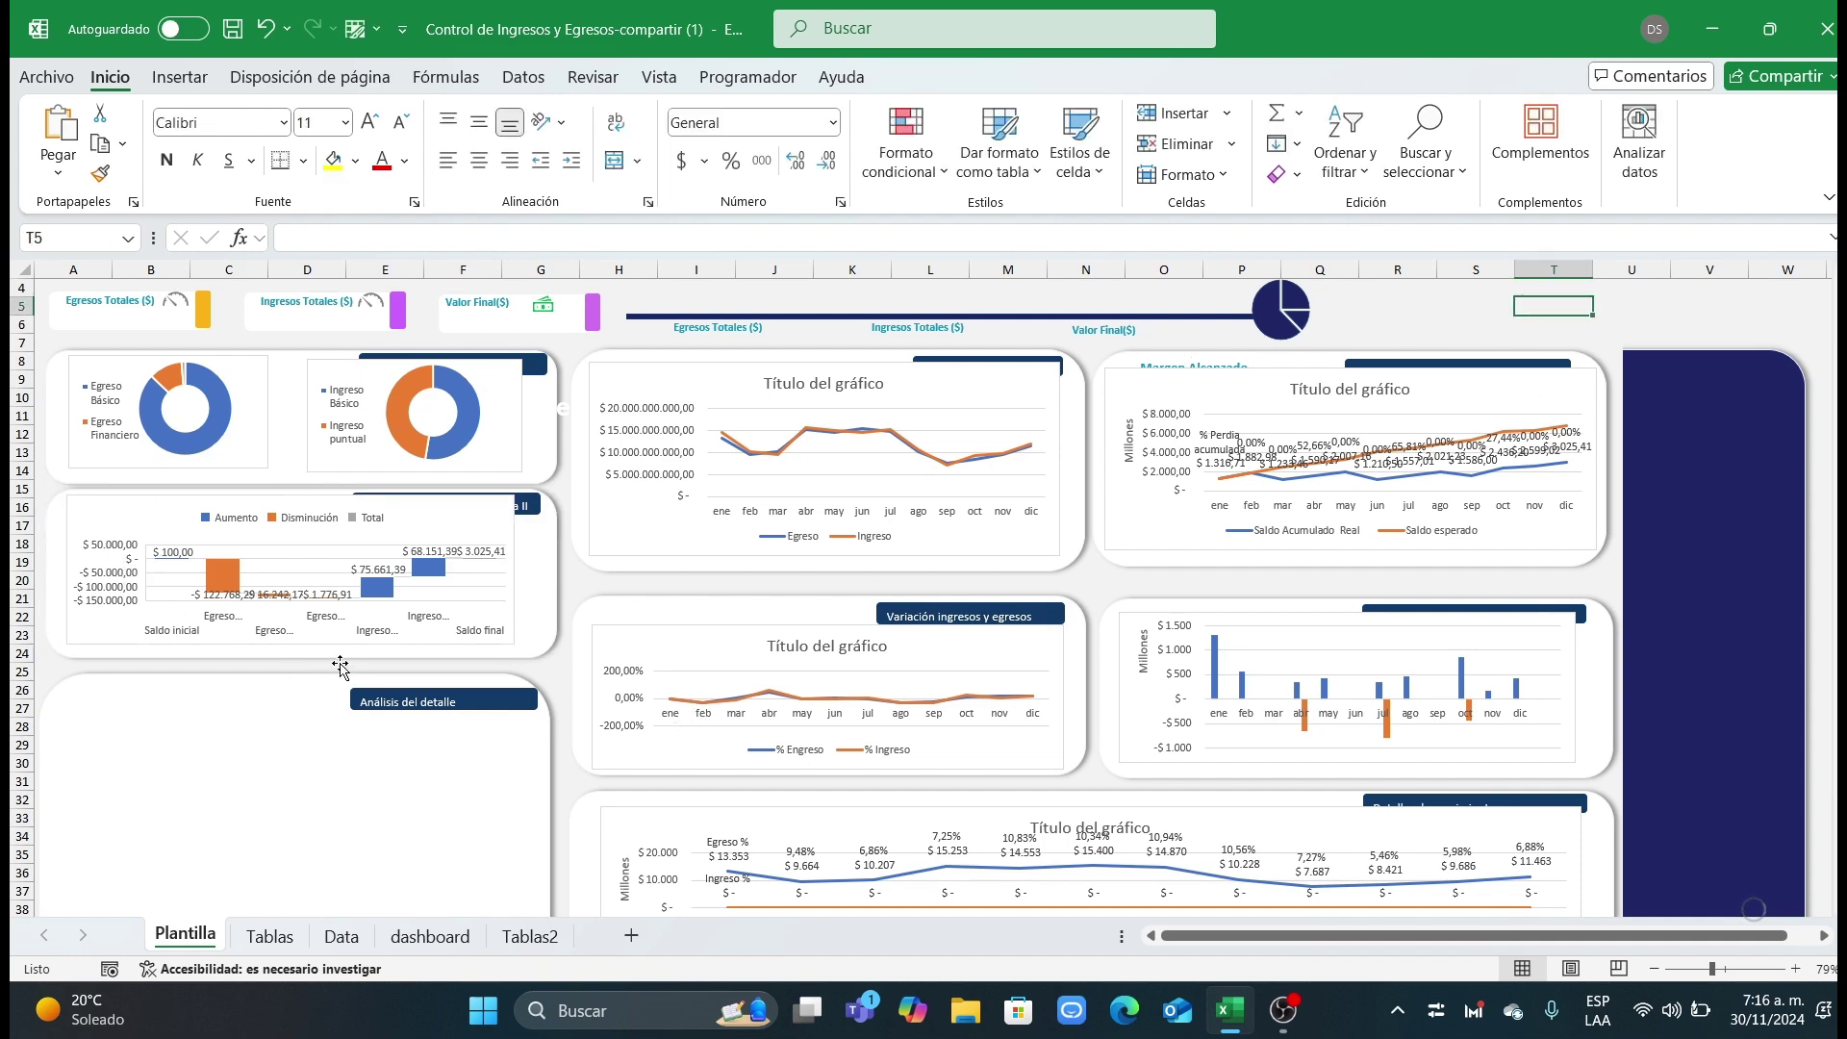
Step: Delete the original waterfall chart from the Tablas2 sheet
scroll(337, 712, down, 2)
scroll(330, 741, up, 2)
scroll(330, 712, down, 2)
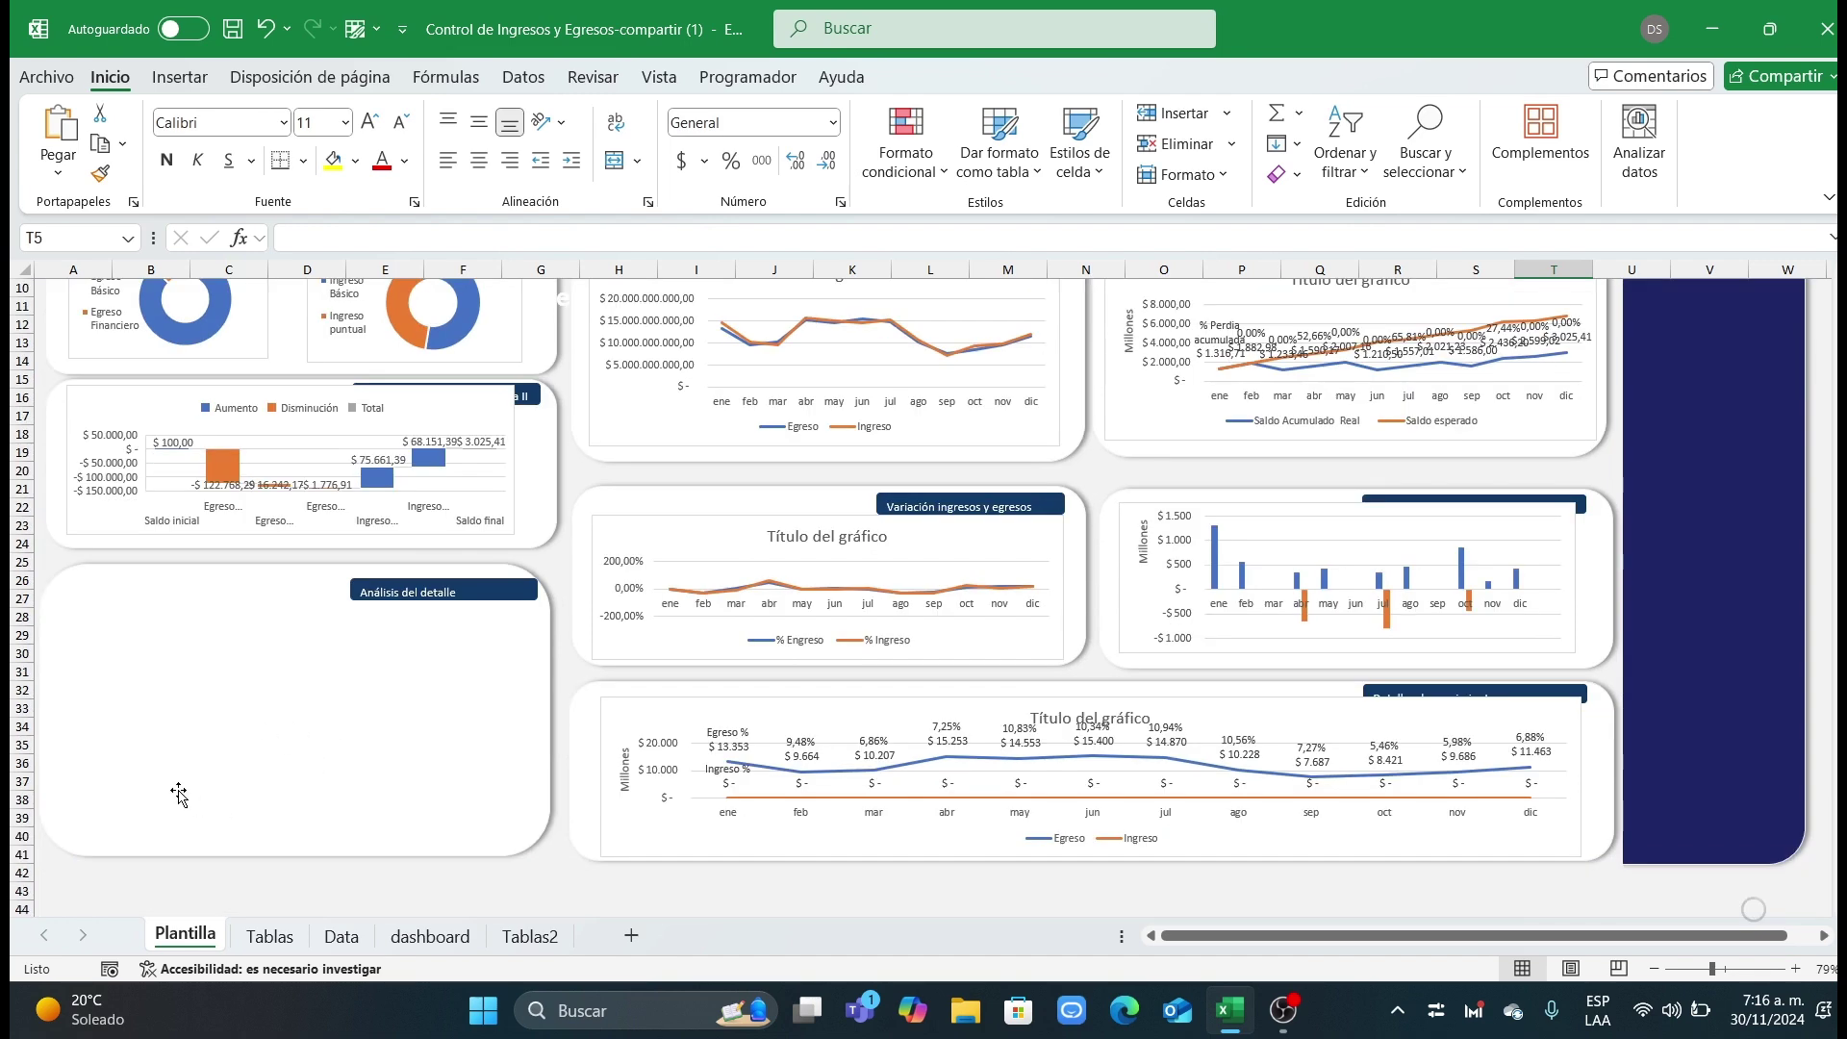
click(528, 938)
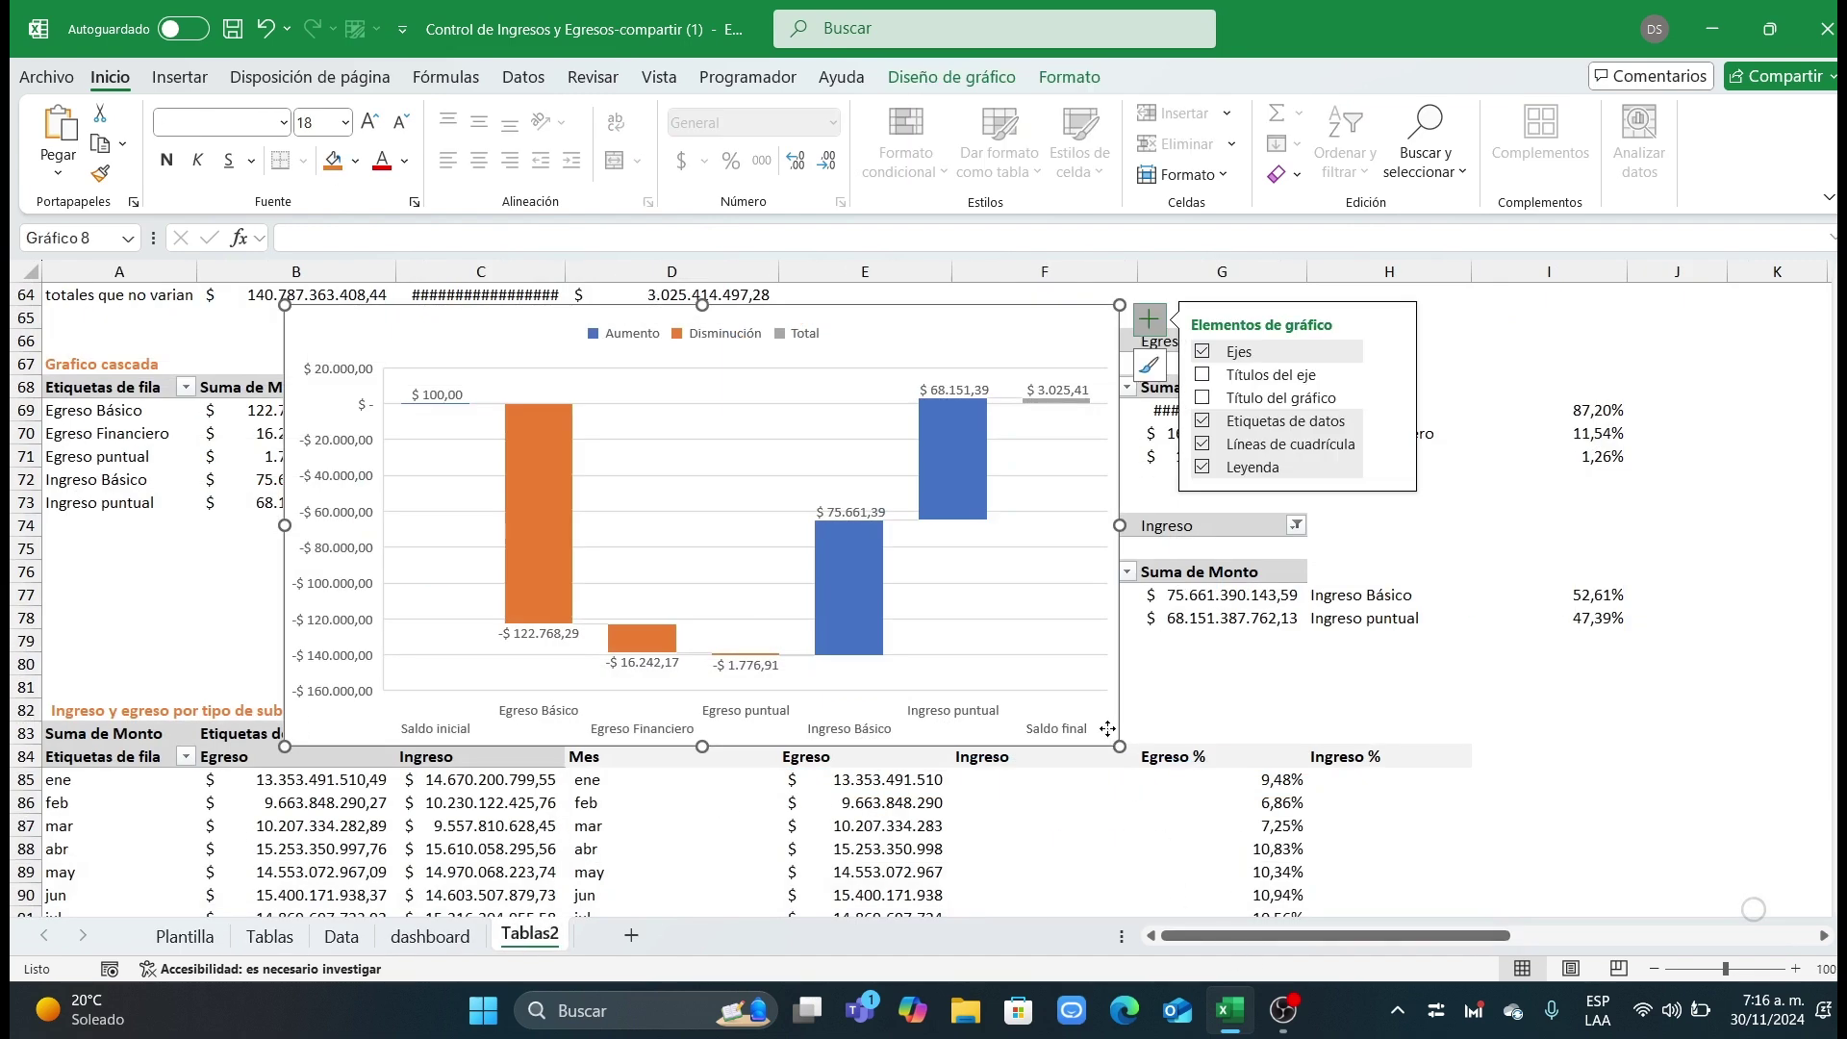
key(Delete)
Step: Copy the income category breakdown in O24:Q33 on Tablas2, including its amounts and percentages
scroll(1691, 735, up, 16)
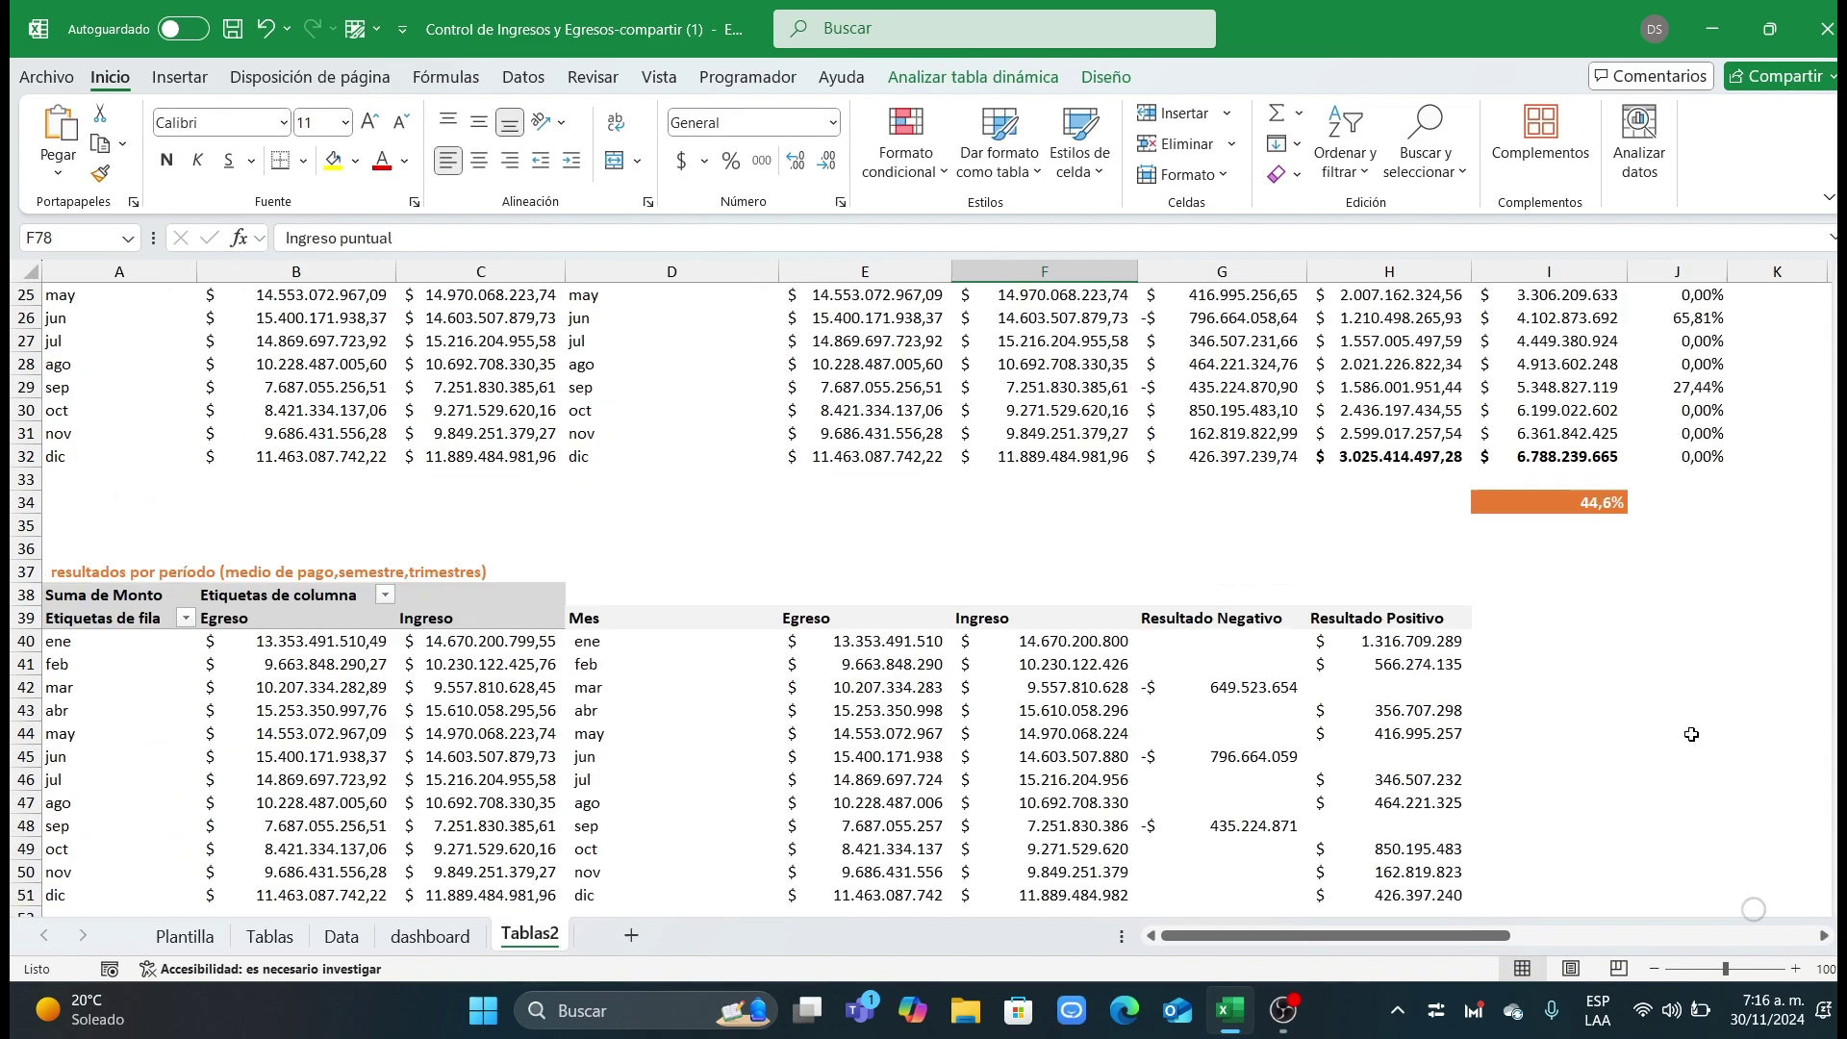
scroll(1633, 782, up, 5)
scroll(1626, 770, right, 10)
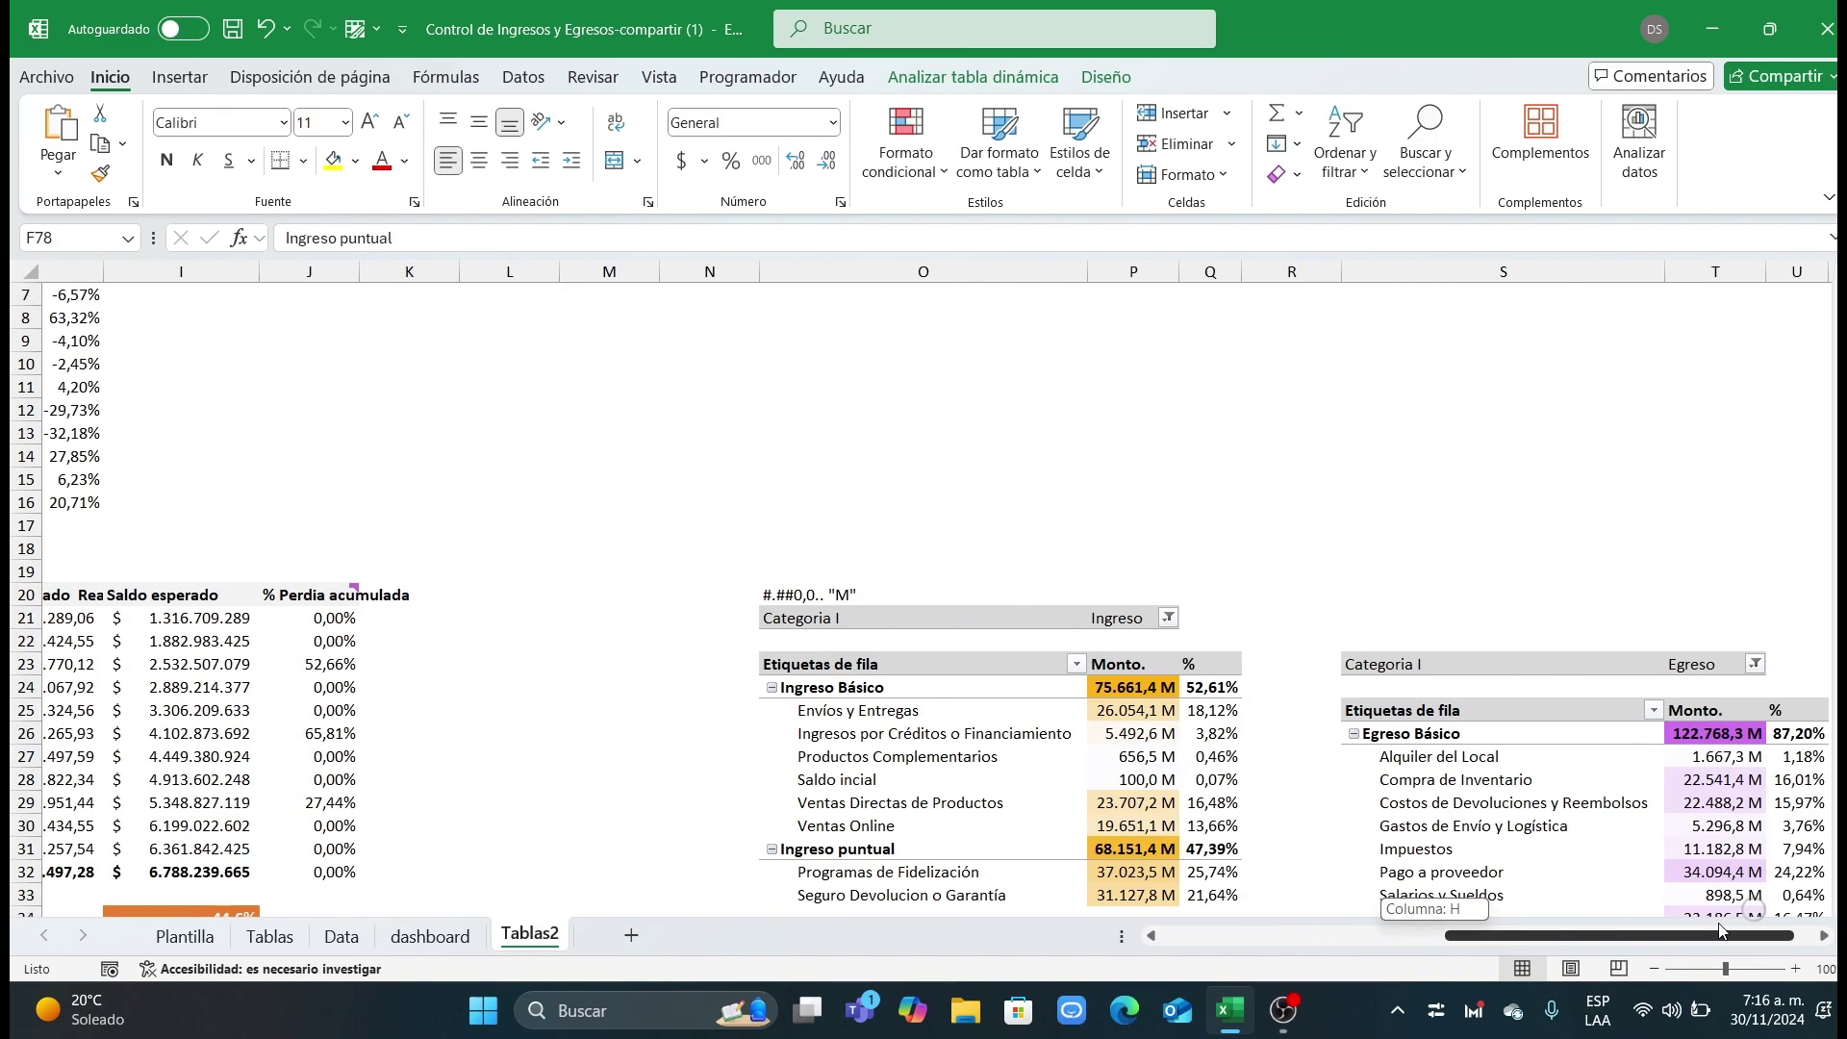
scroll(1611, 739, down, 1)
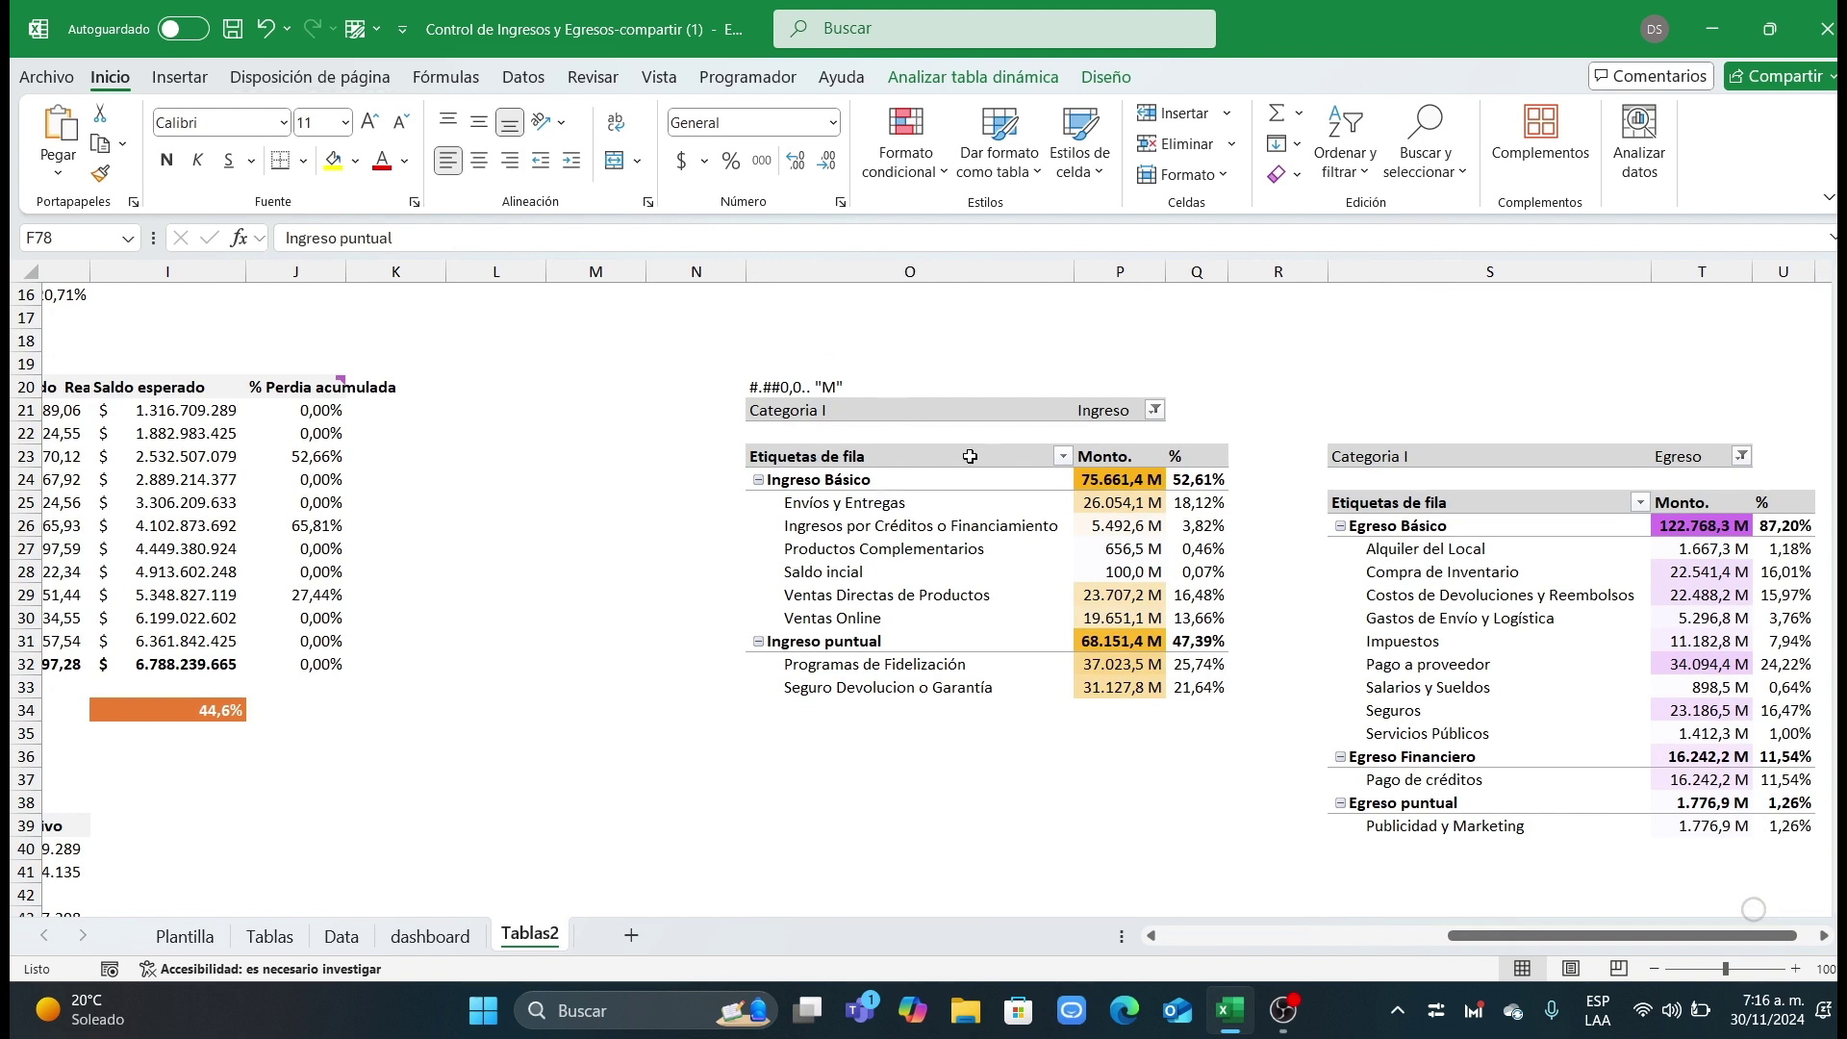
drag(929, 479, 1191, 690)
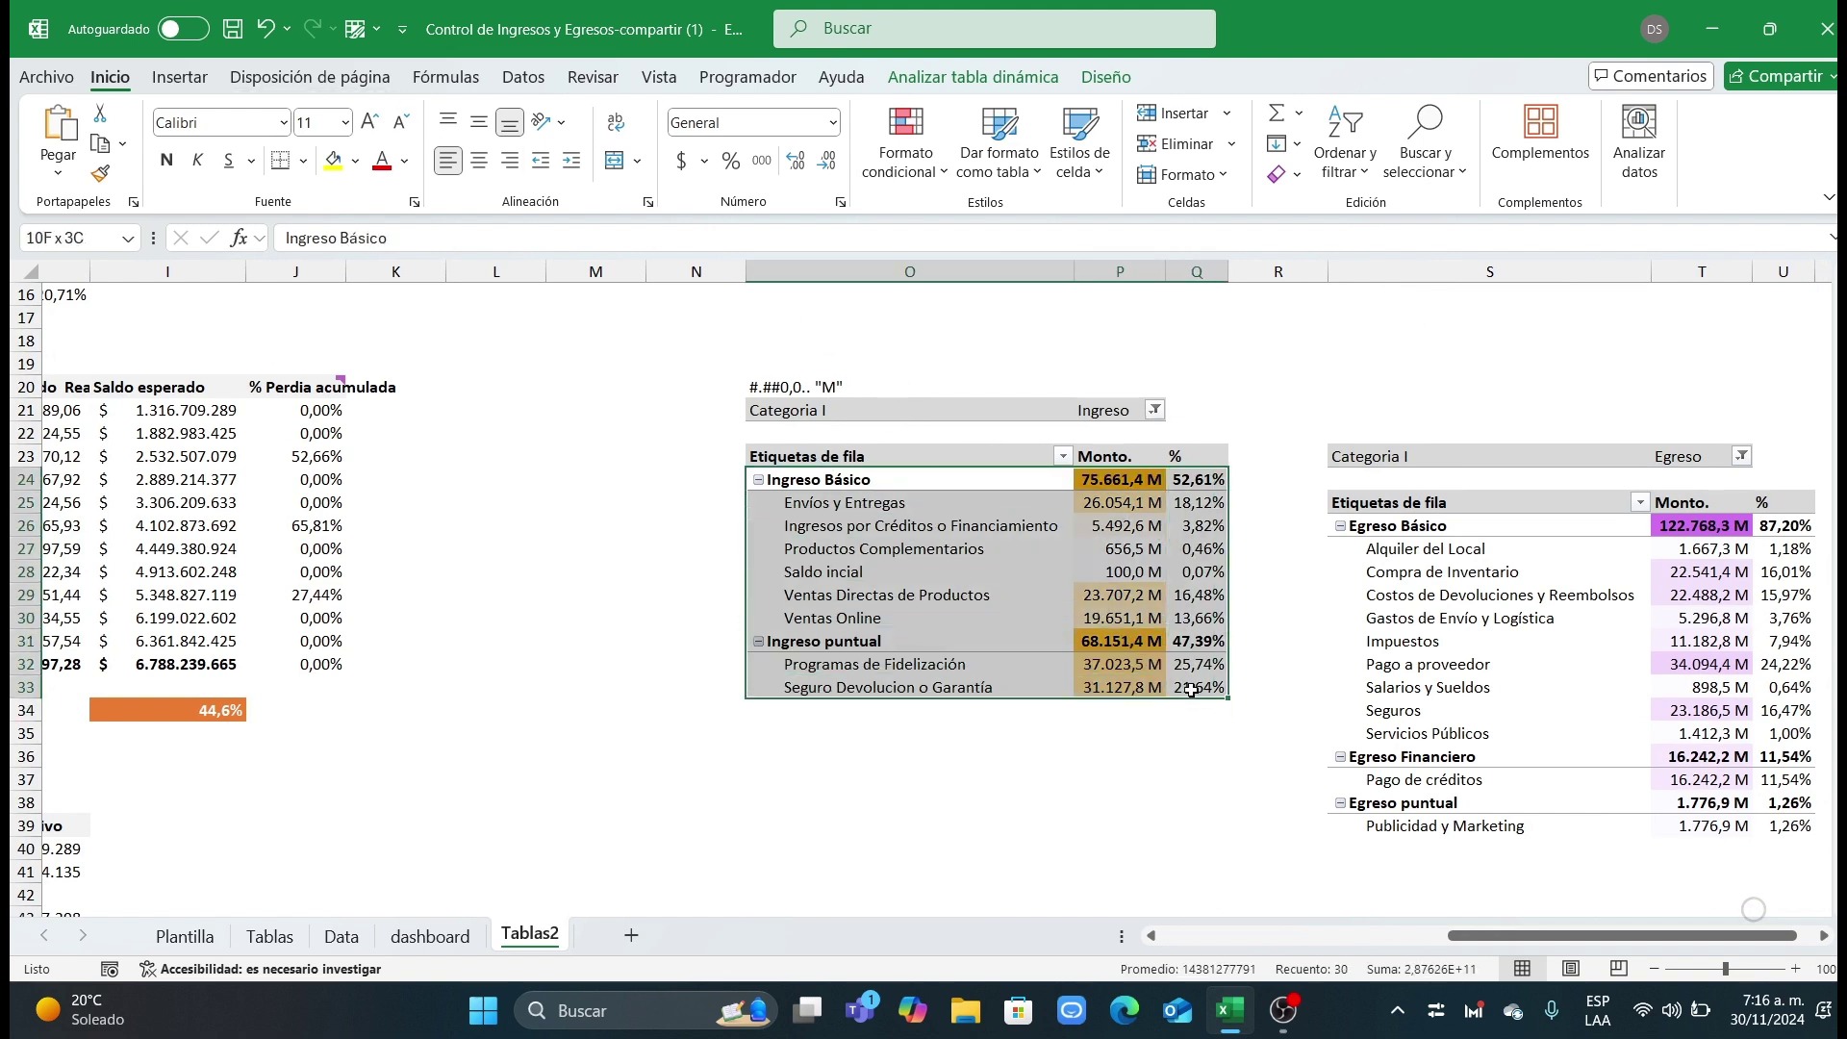
key(ctrl+c)
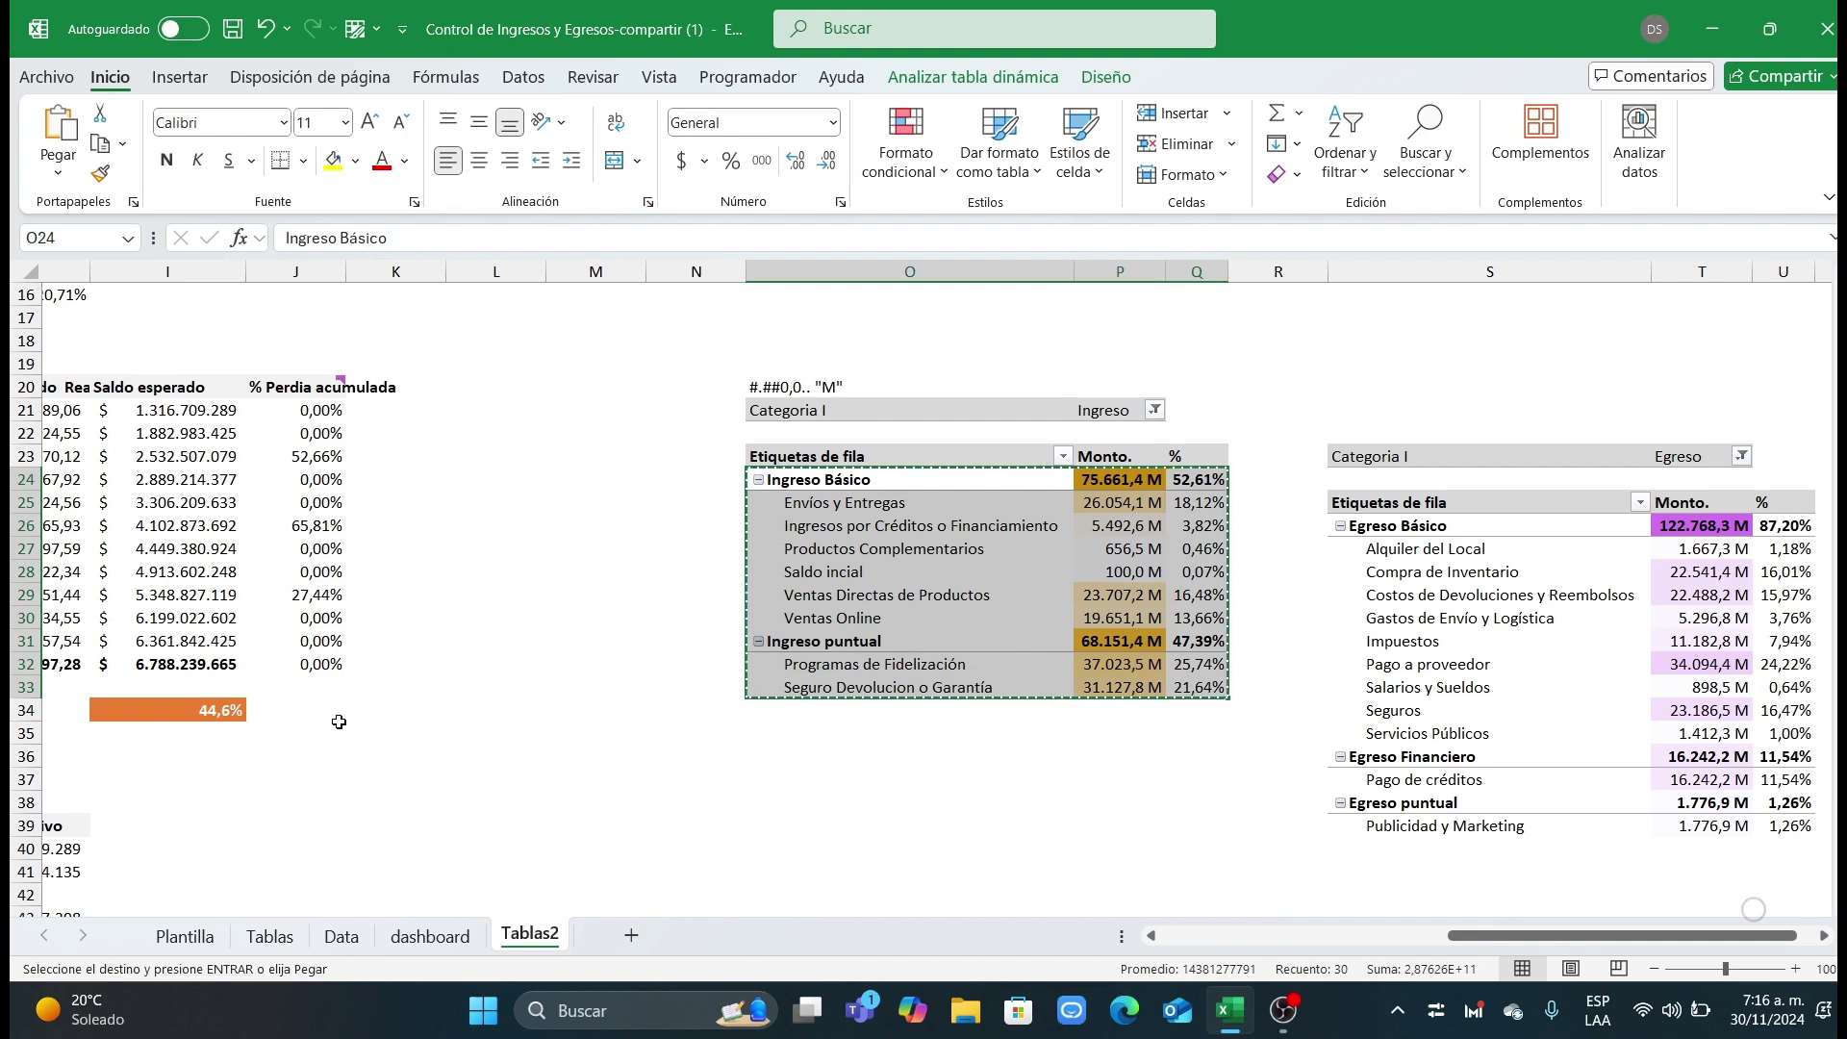
Step: Paste the income breakdown onto Plantilla as a linked picture and fit it into the Análisis del detalle card, about 8 cm wide
click(188, 937)
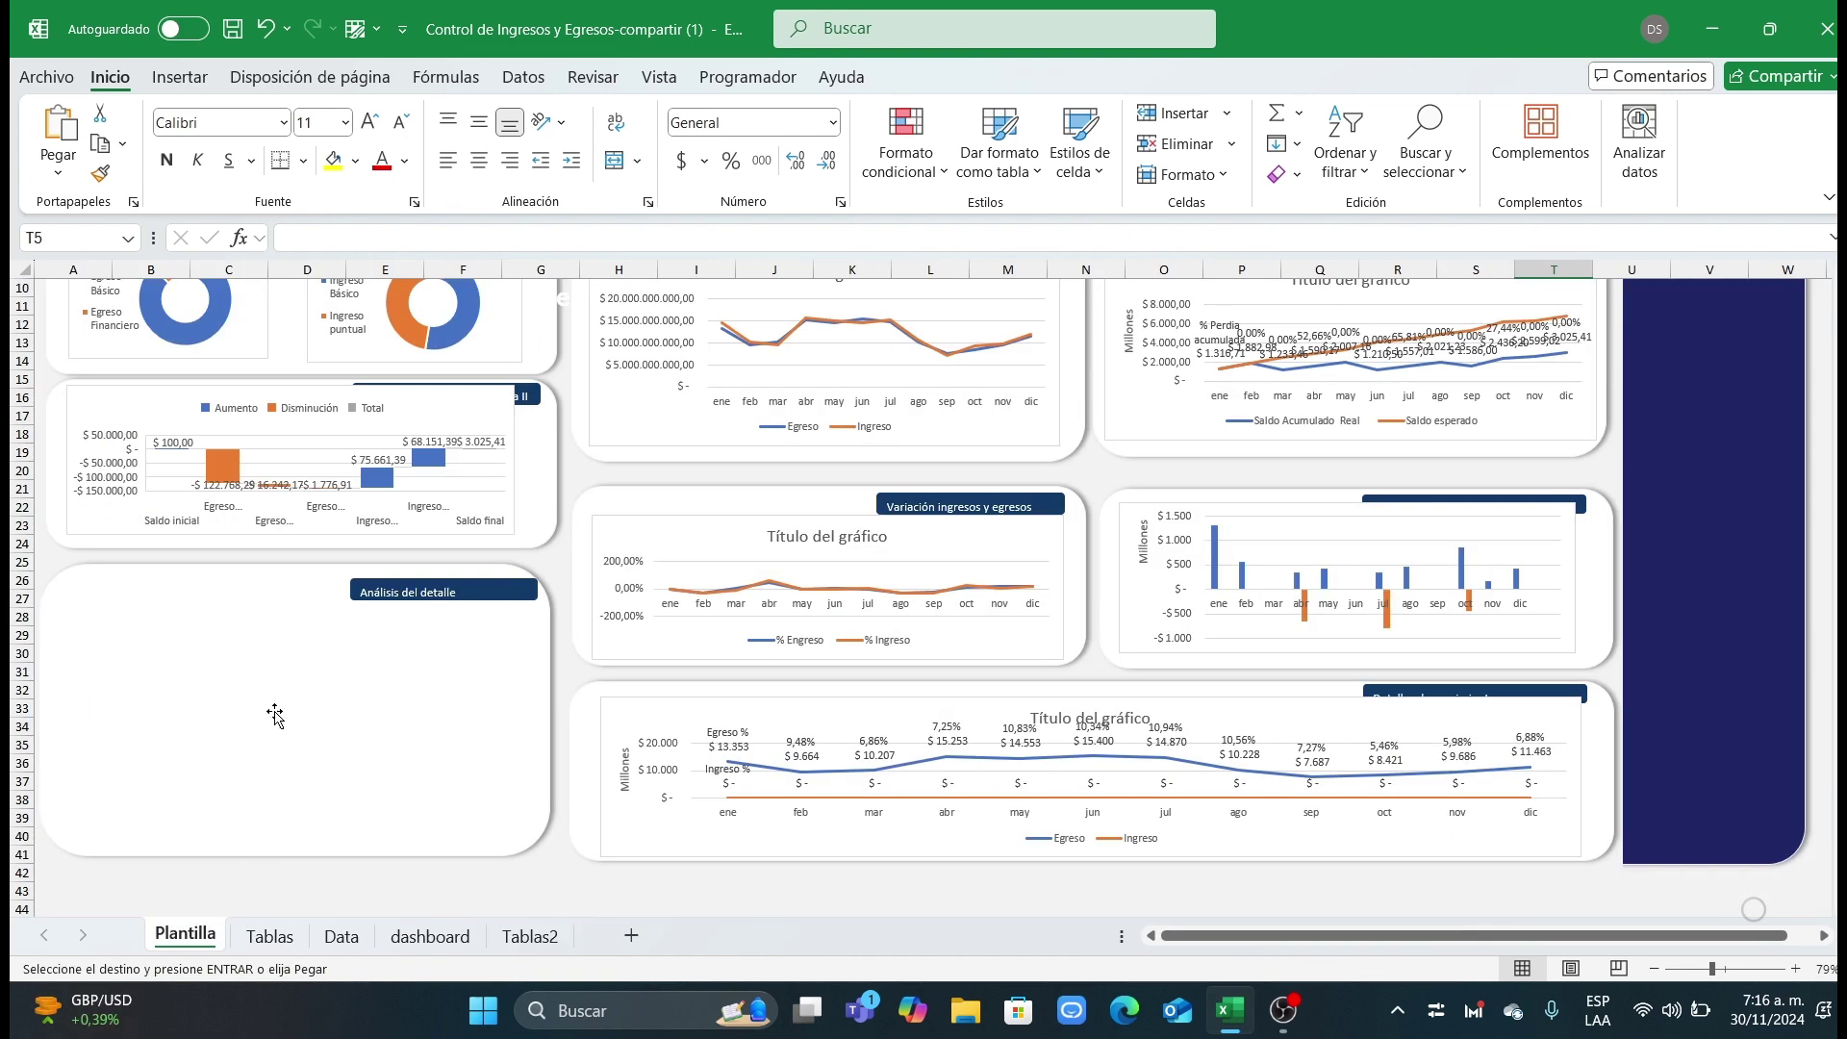
click(56, 170)
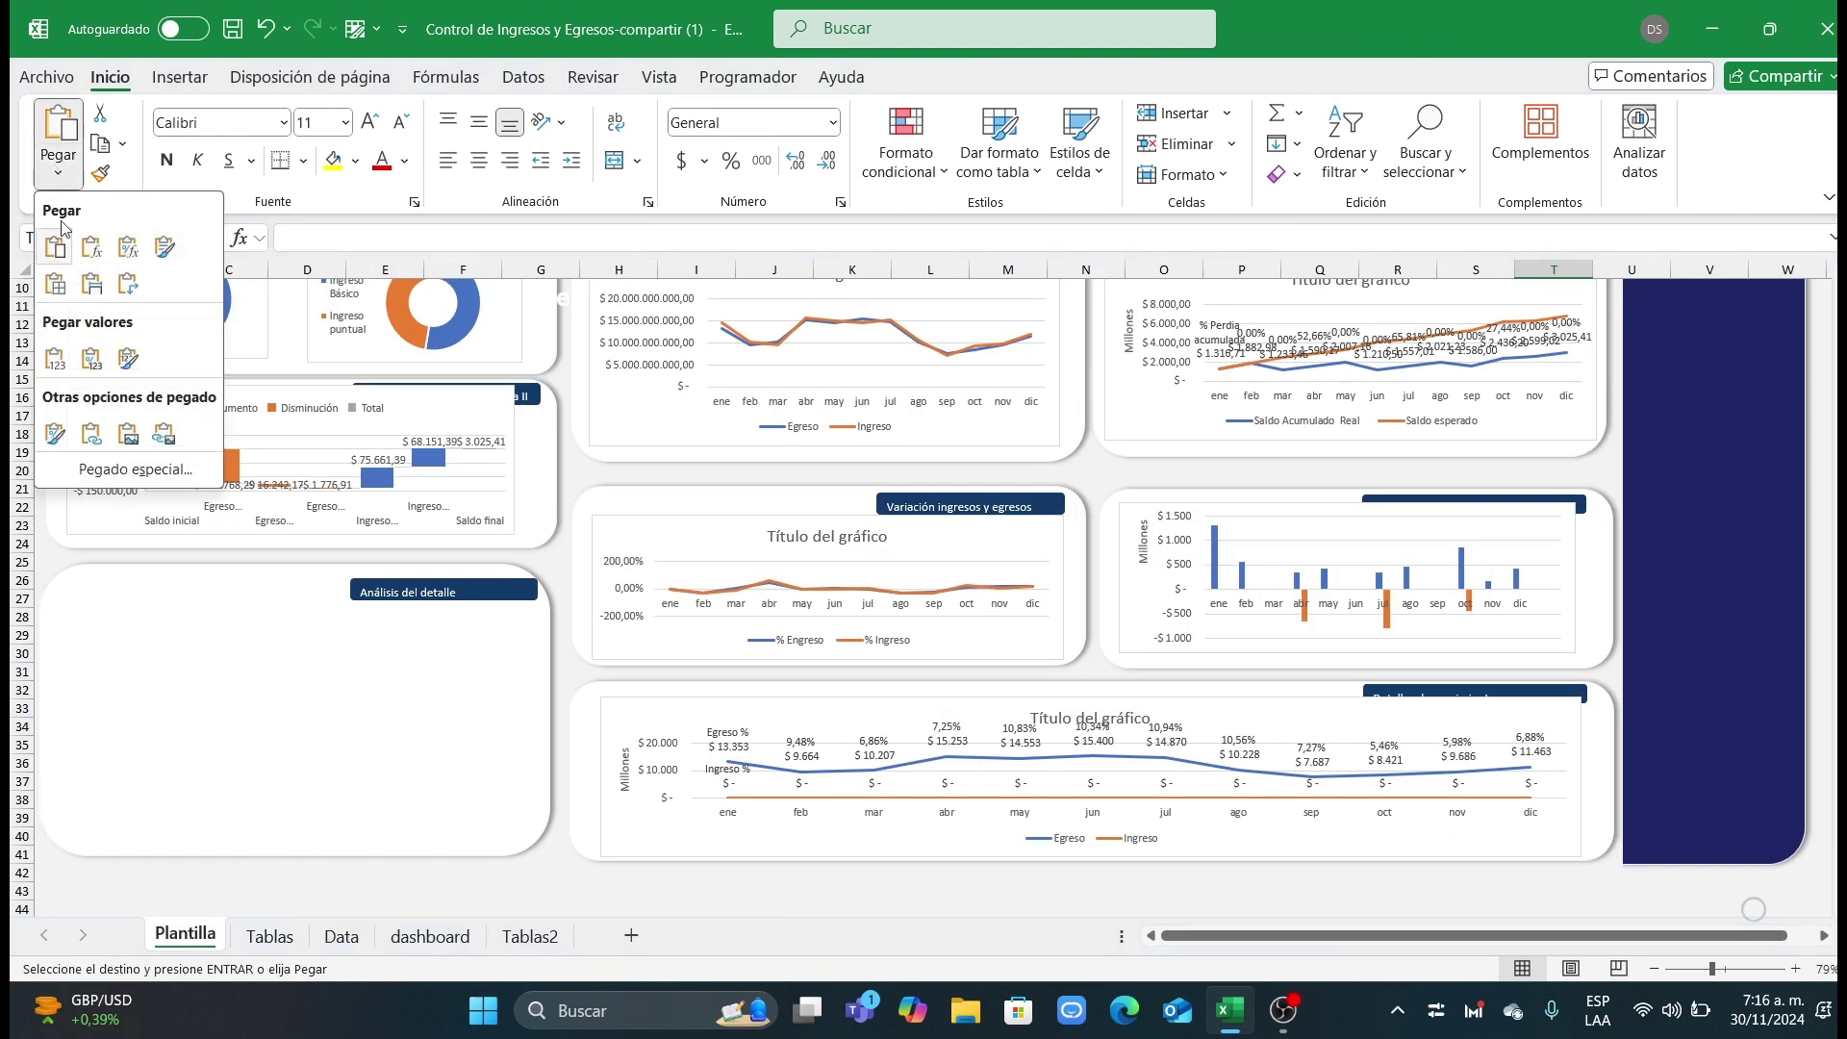
click(164, 437)
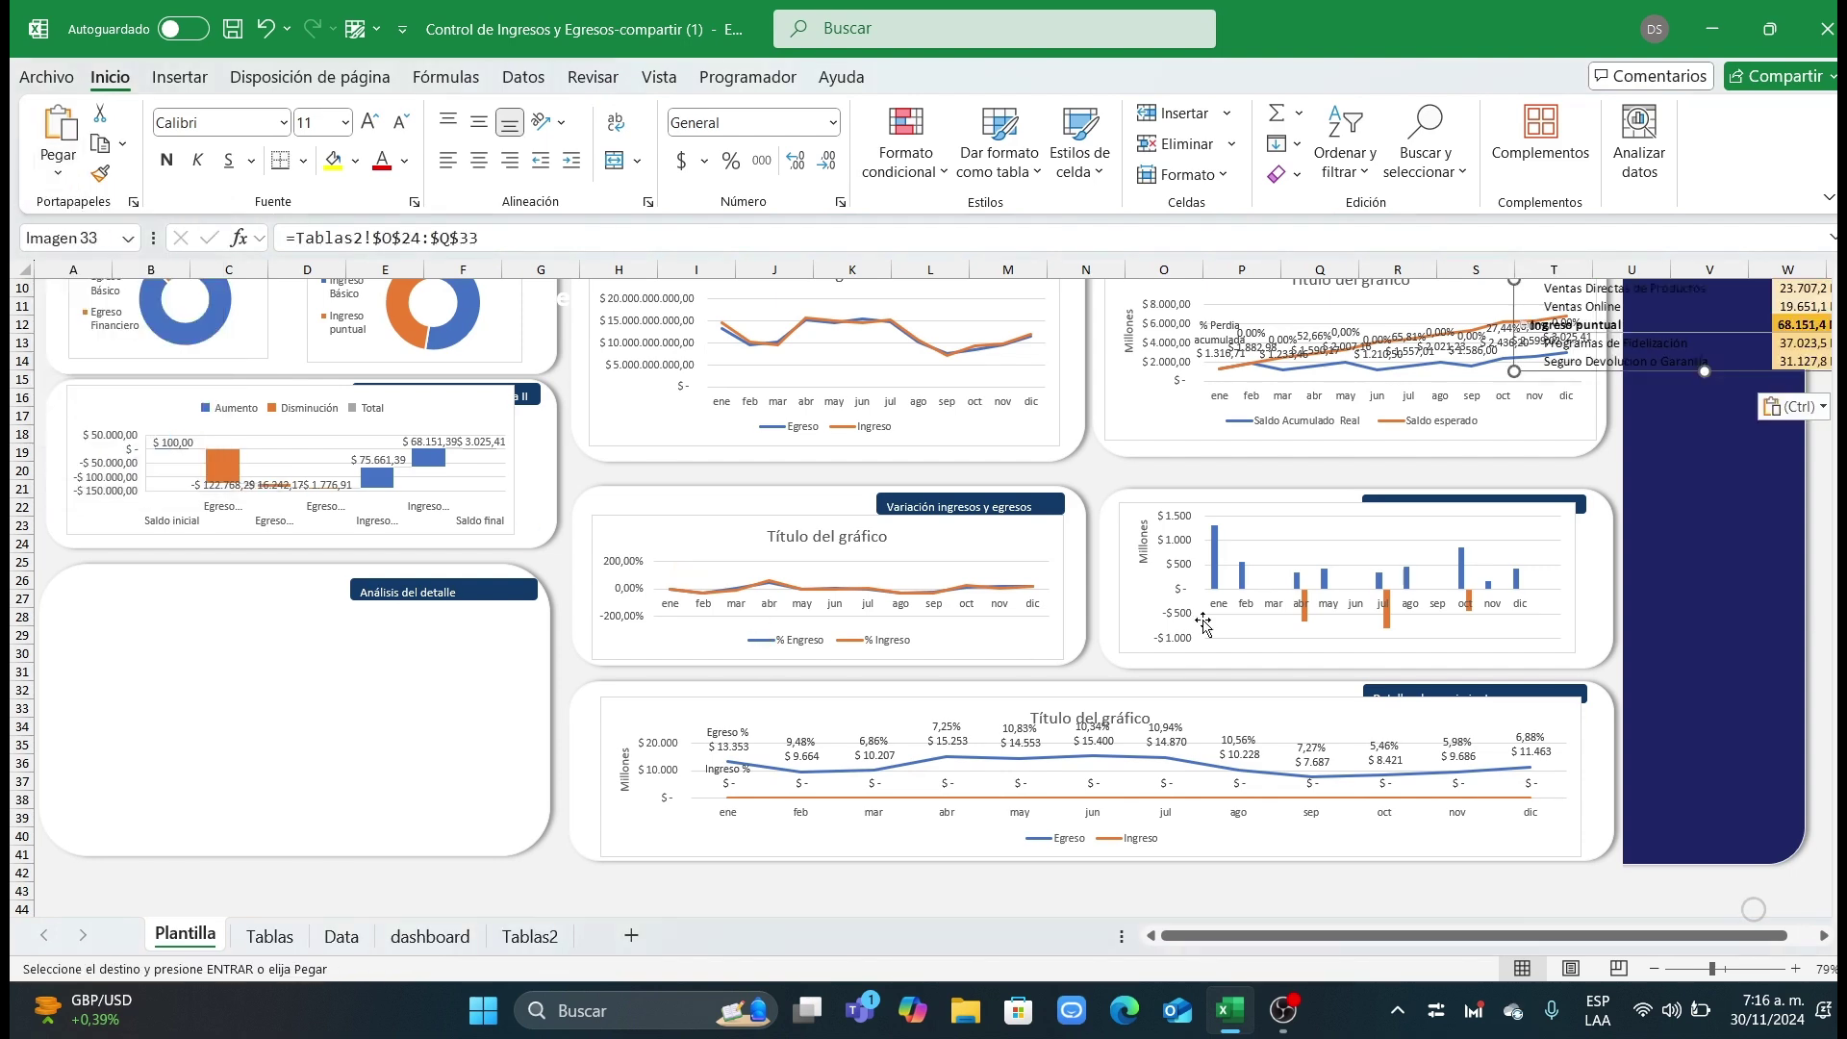
drag(1640, 373, 178, 810)
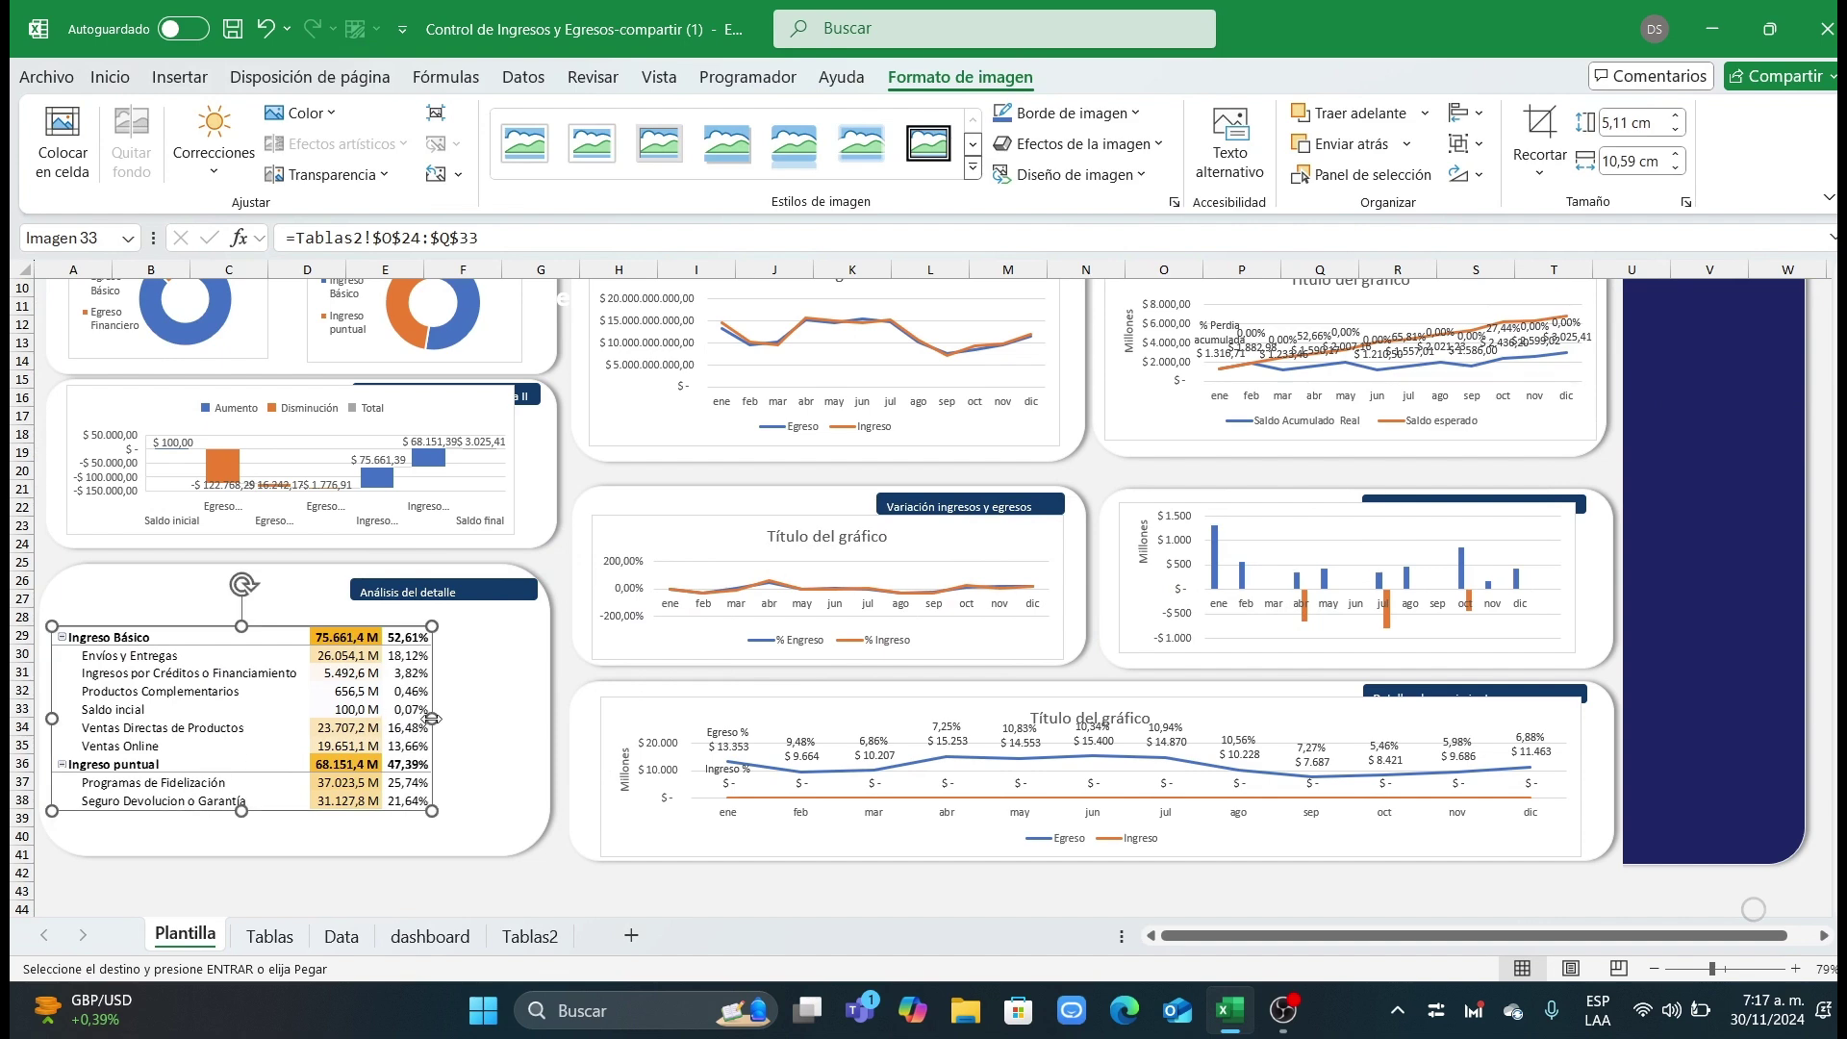
drag(432, 719, 336, 719)
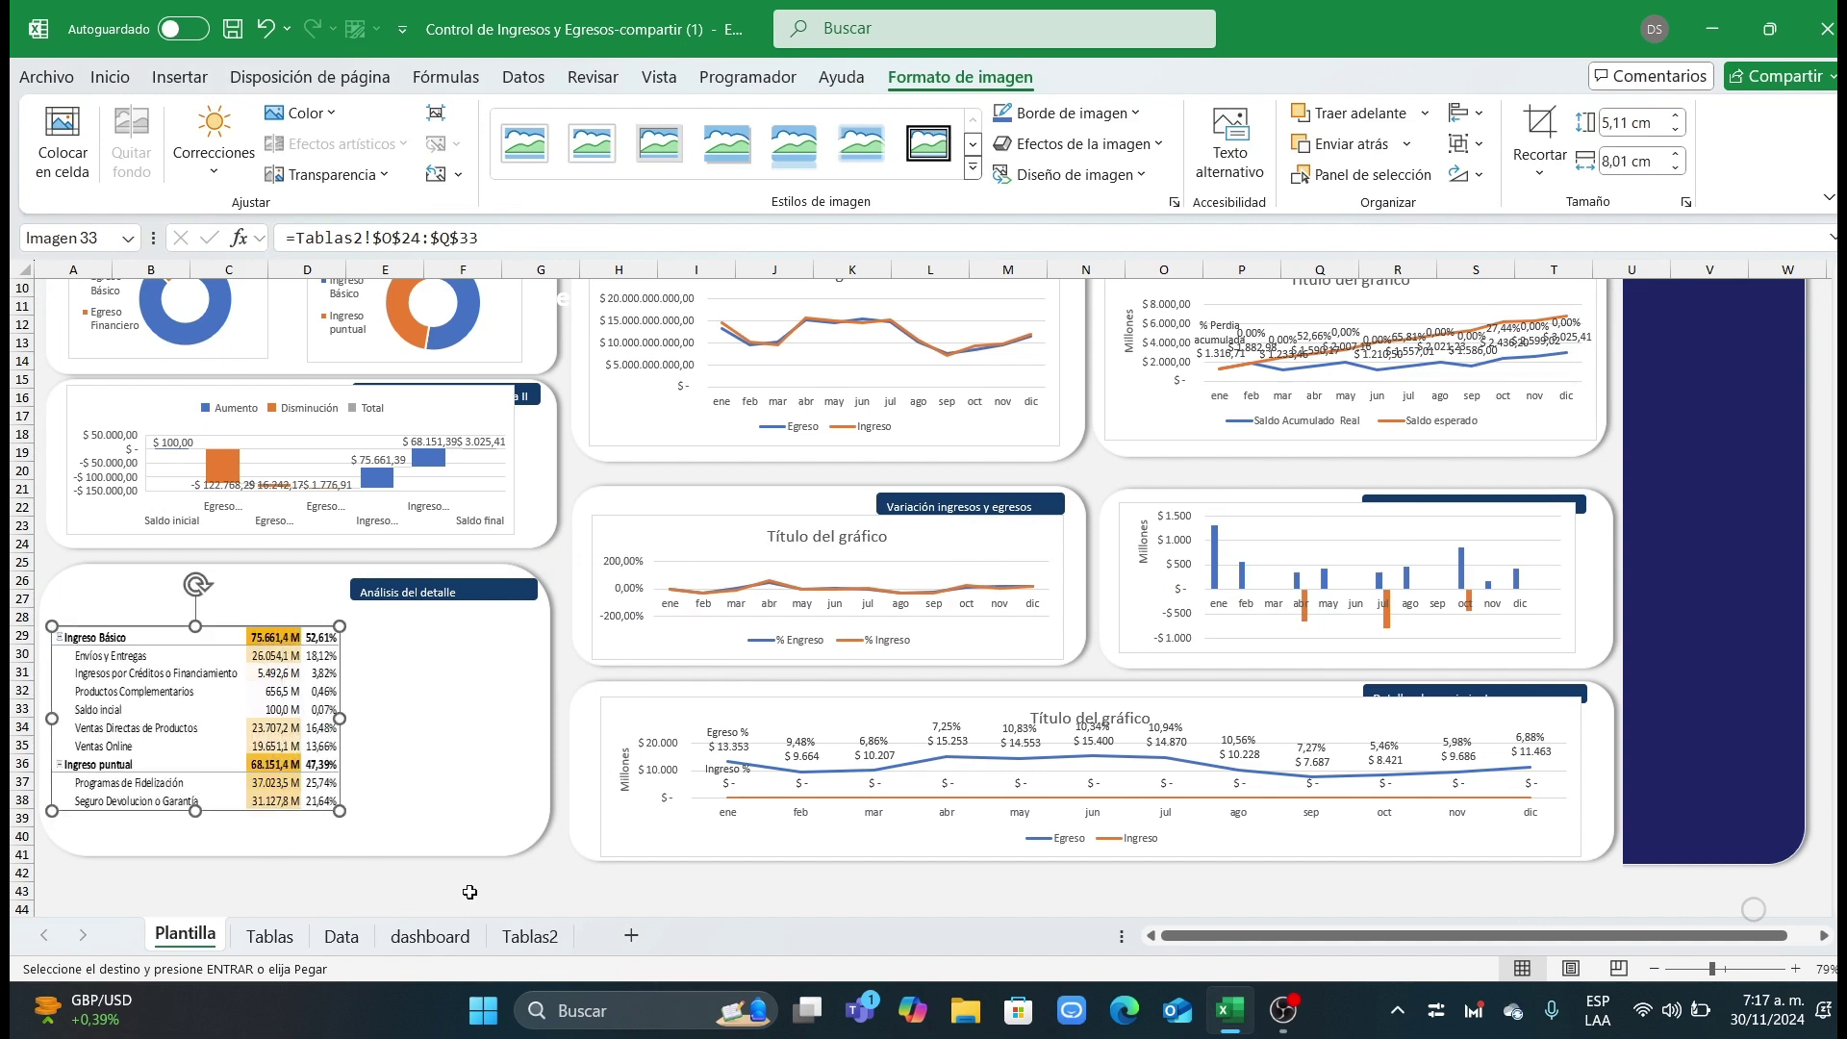
Step: Copy the expense breakdown in S26:U39 on Tablas2 and paste it onto Plantilla as a linked picture
click(529, 936)
drag(1400, 526, 1792, 826)
key(ctrl+c)
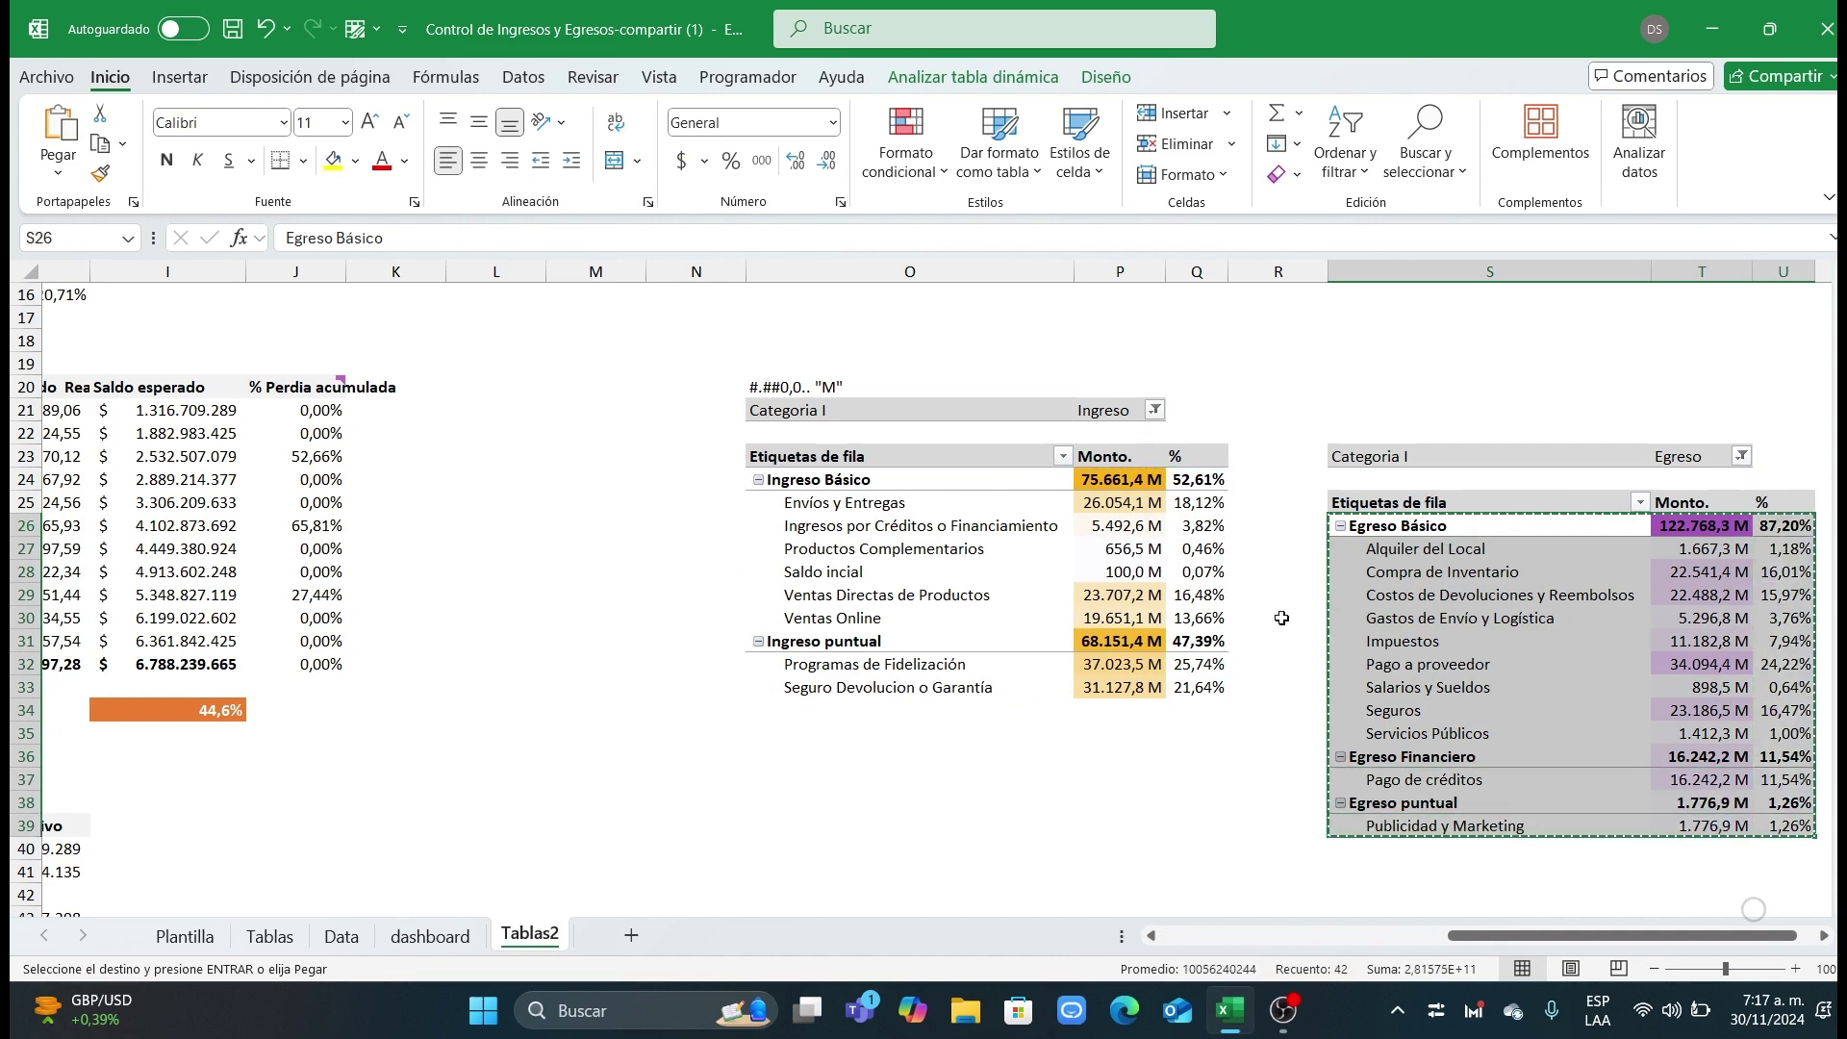
click(184, 934)
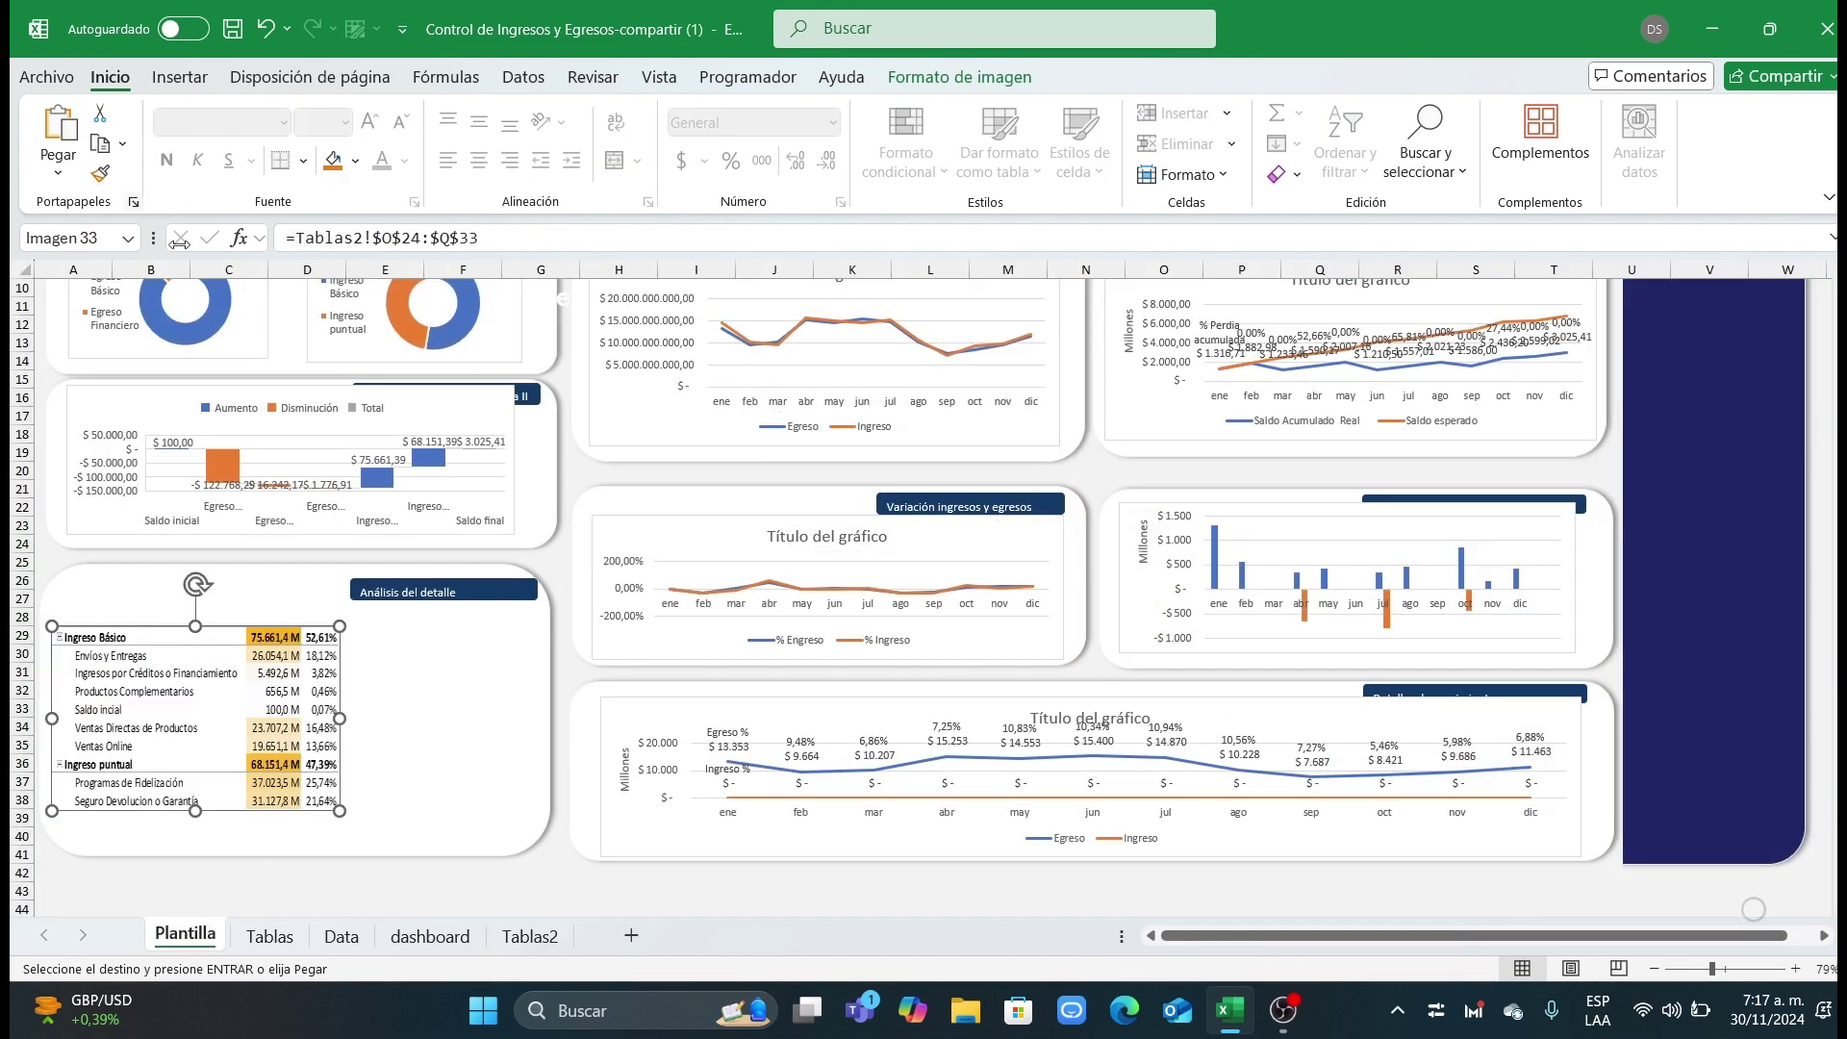
click(378, 877)
click(58, 174)
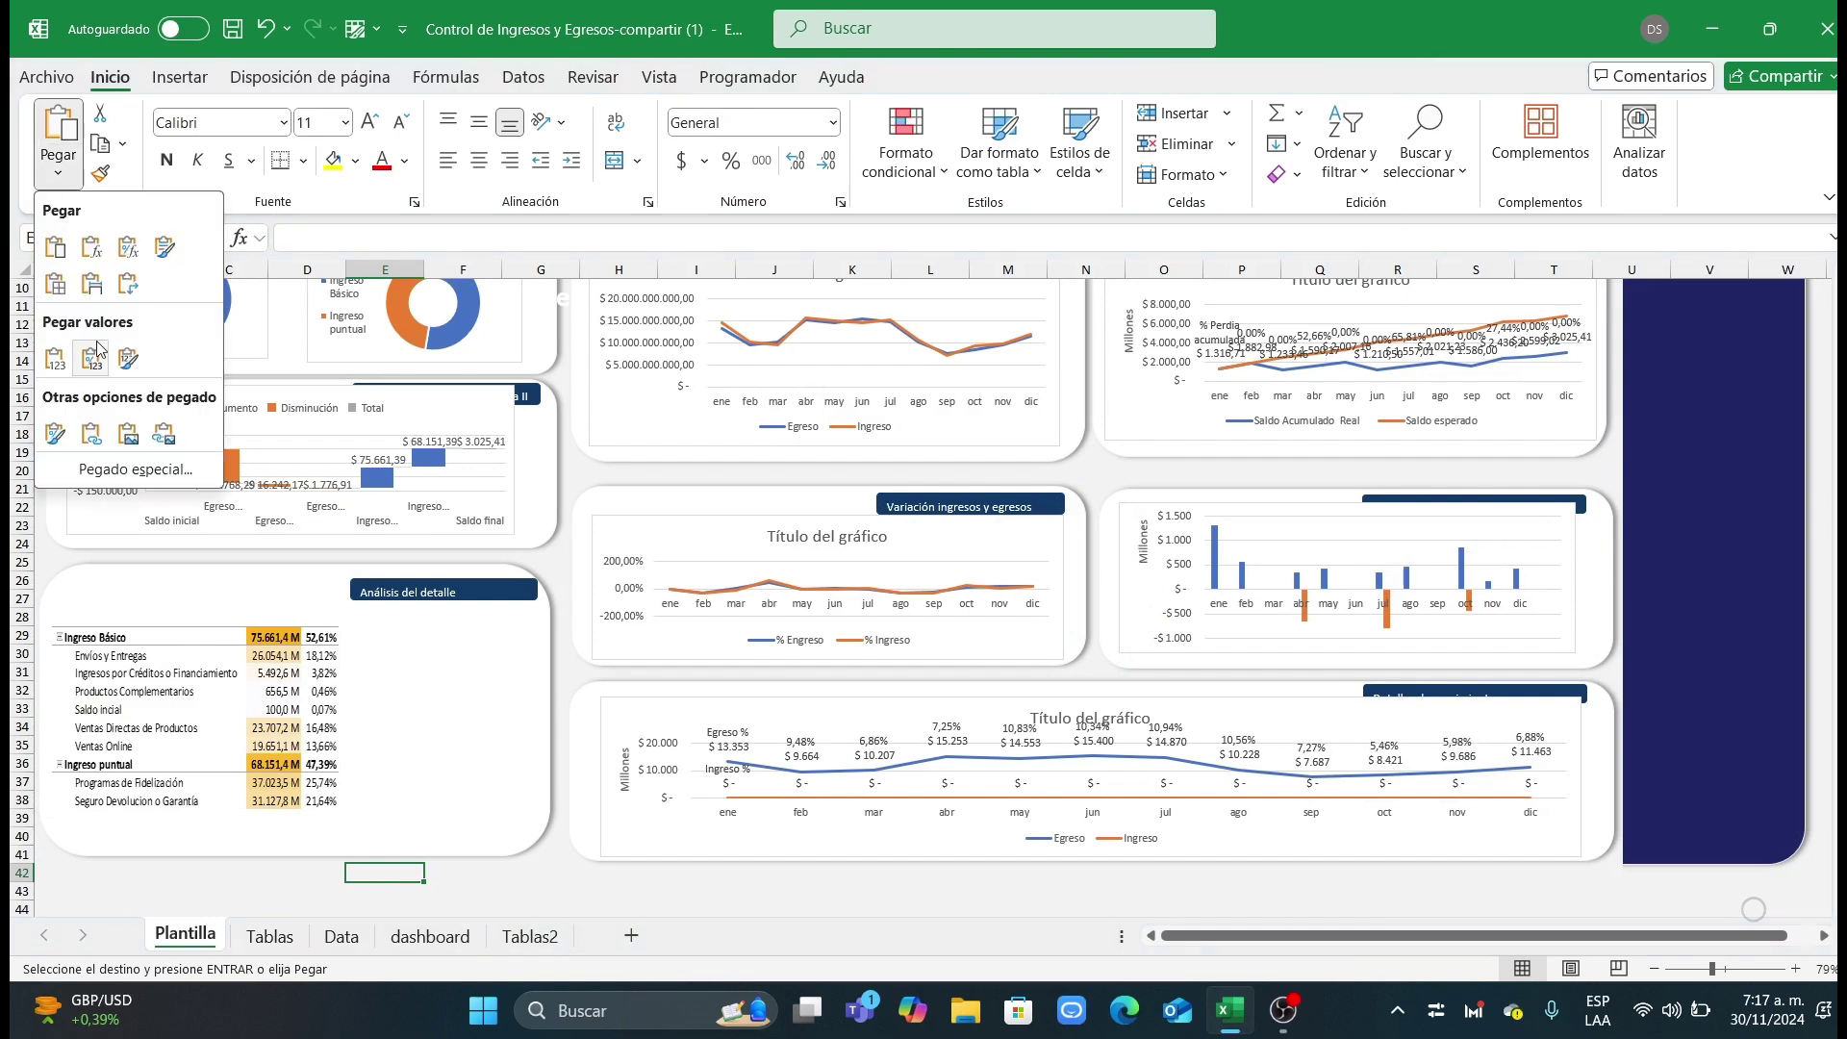
click(163, 436)
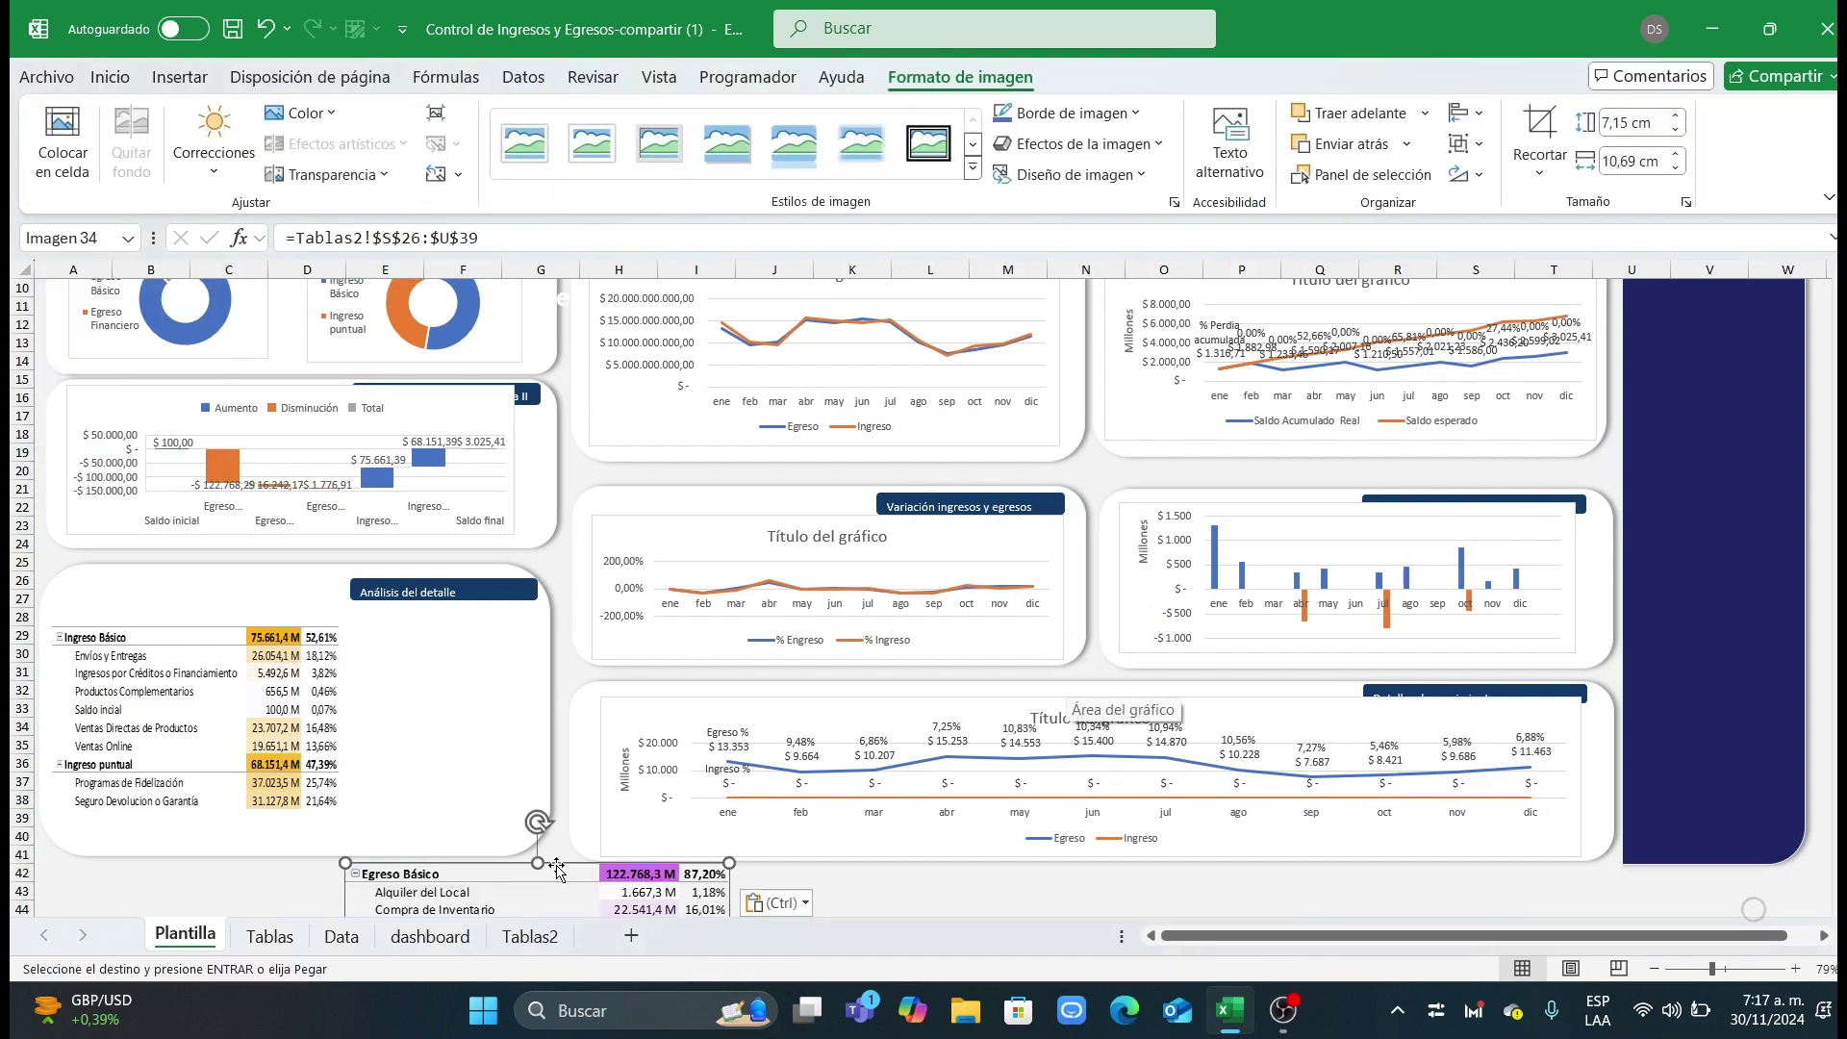
Step: Move the expense picture up beside the income picture in the Análisis del detalle card and nudge the income picture toward the card's edge
drag(557, 871, 559, 630)
click(160, 625)
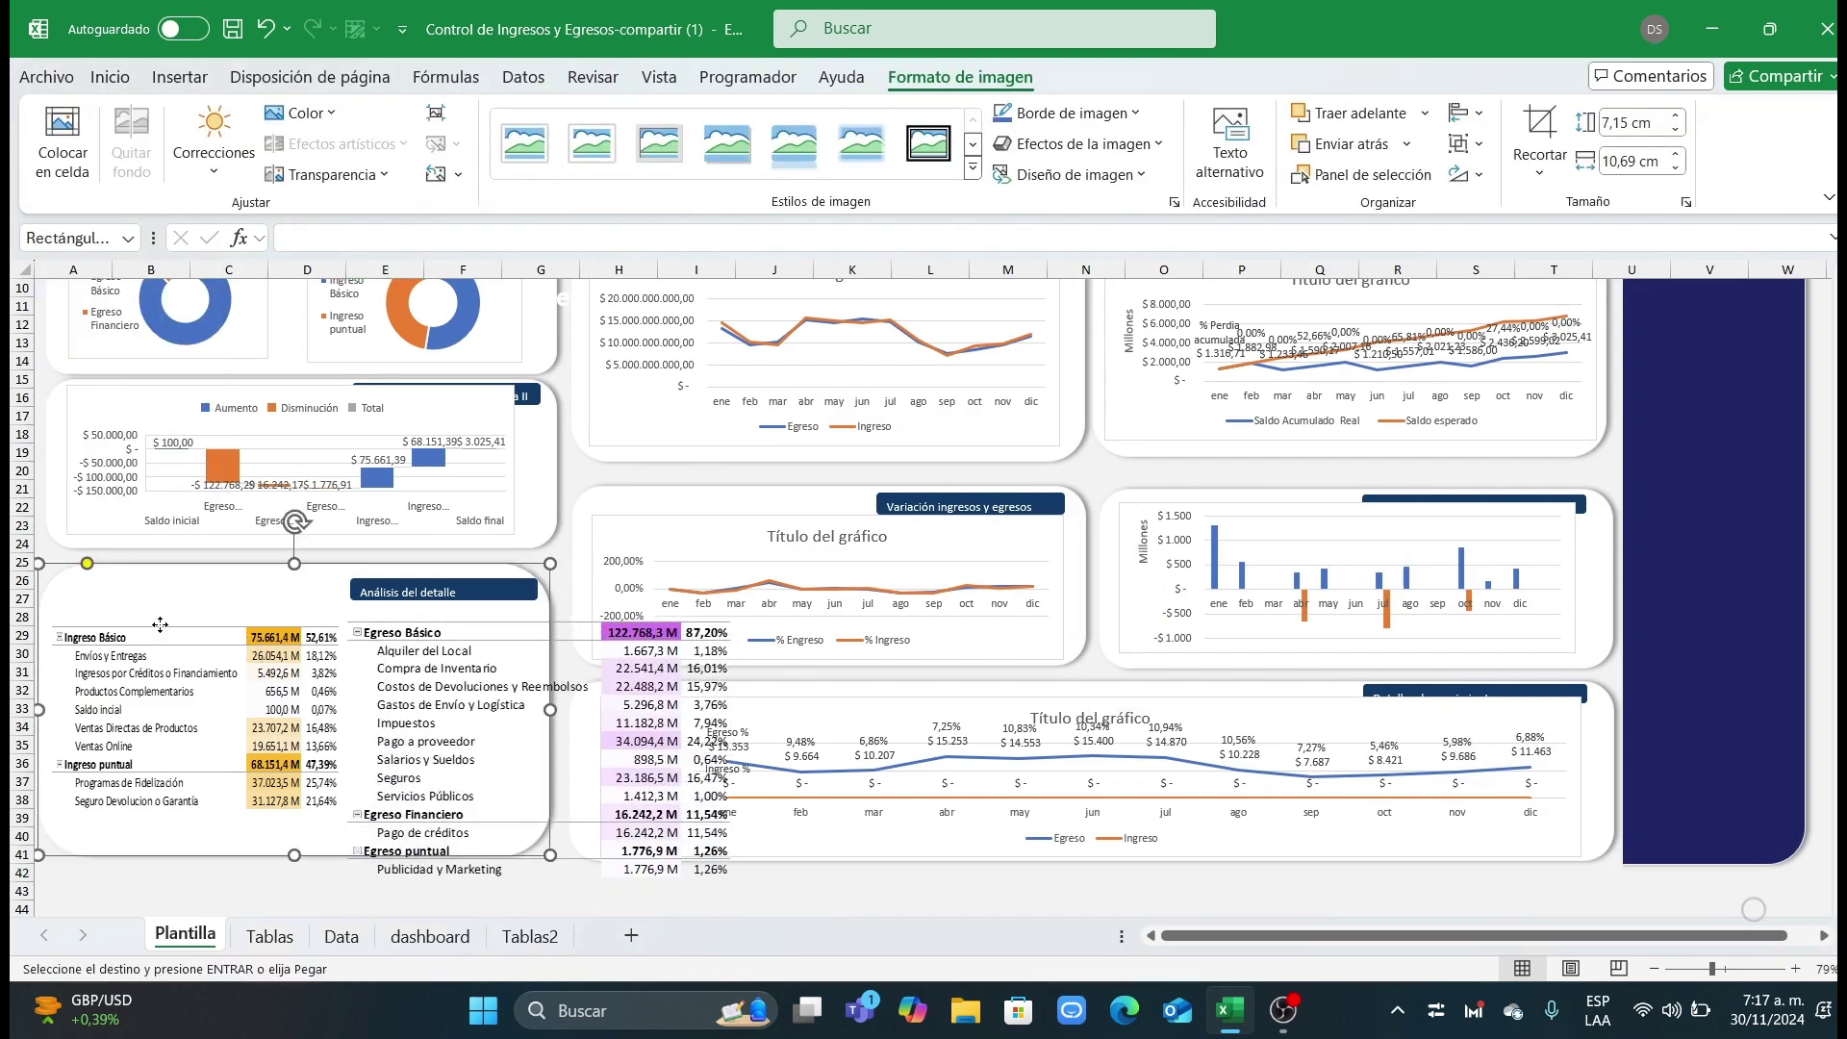
click(160, 626)
drag(160, 626, 154, 622)
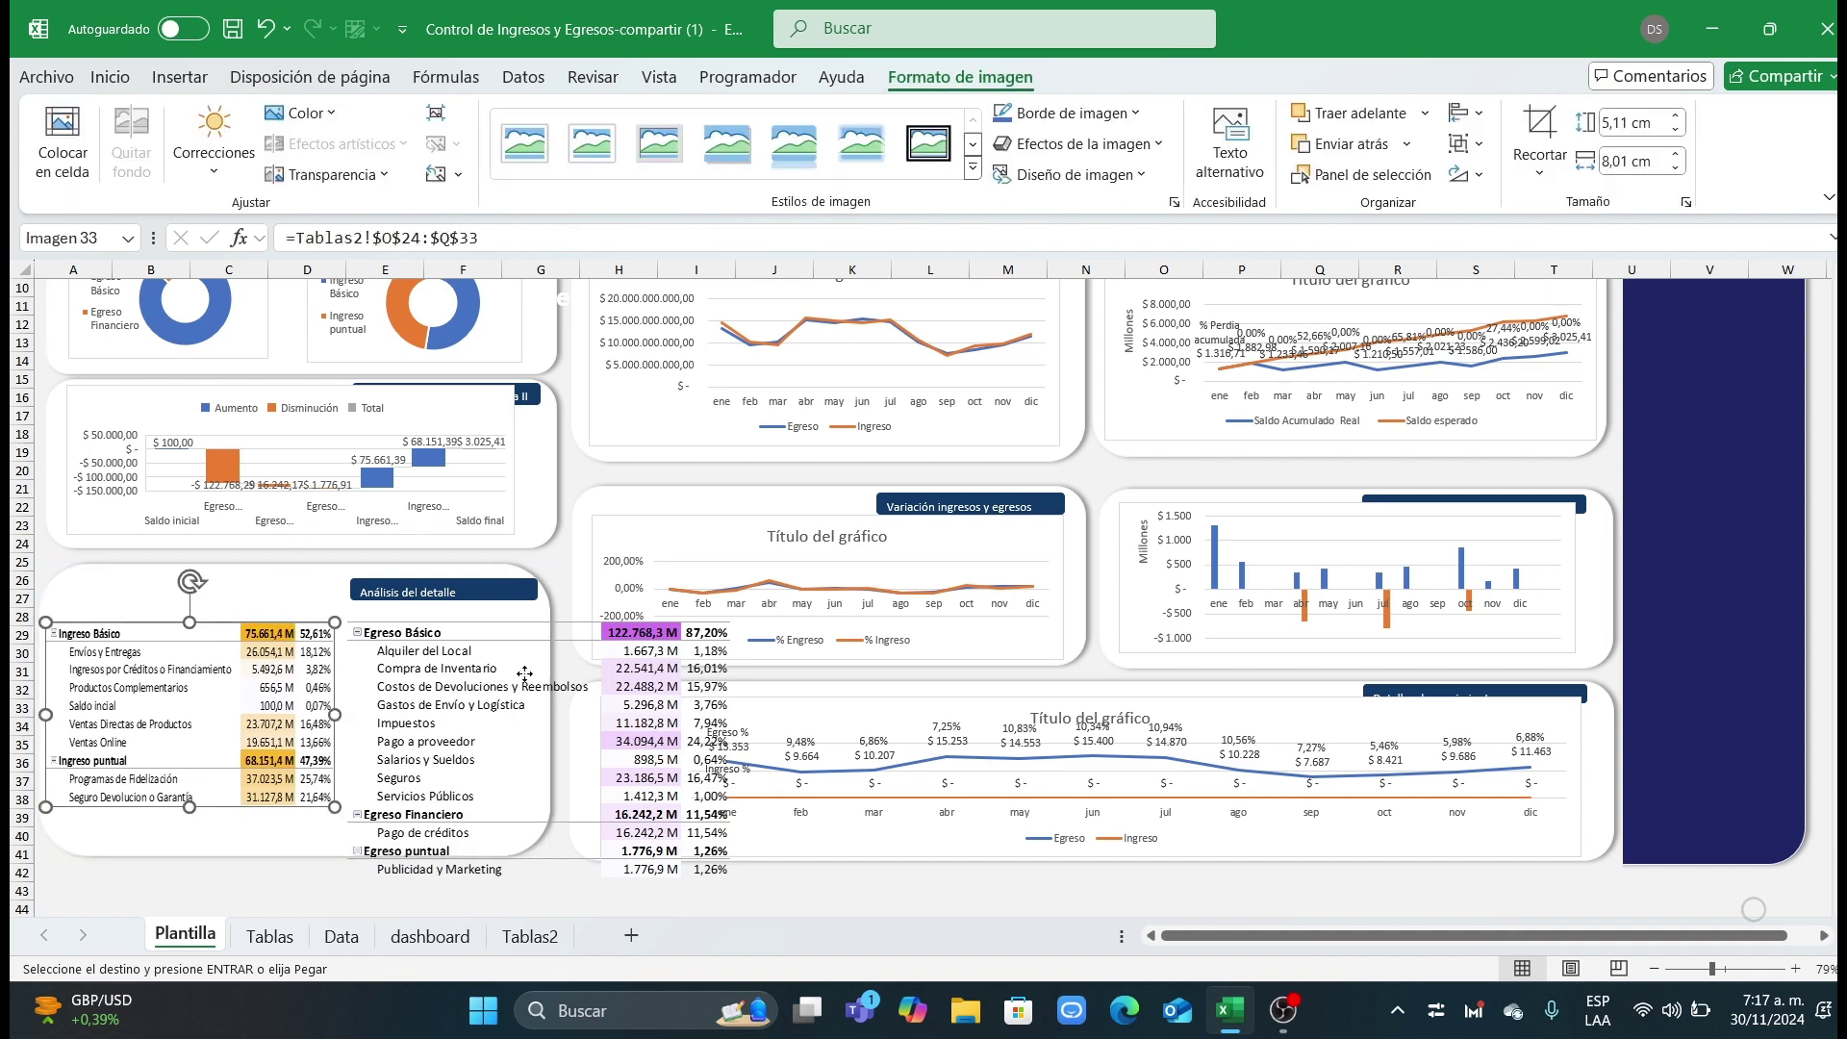
Step: Narrow both linked pictures to fit side by side in the card, making the expense picture about 5.9 cm high and 6.73 cm wide
drag(433, 673, 419, 668)
click(295, 701)
drag(333, 714, 277, 714)
drag(485, 716, 444, 720)
drag(679, 750, 537, 739)
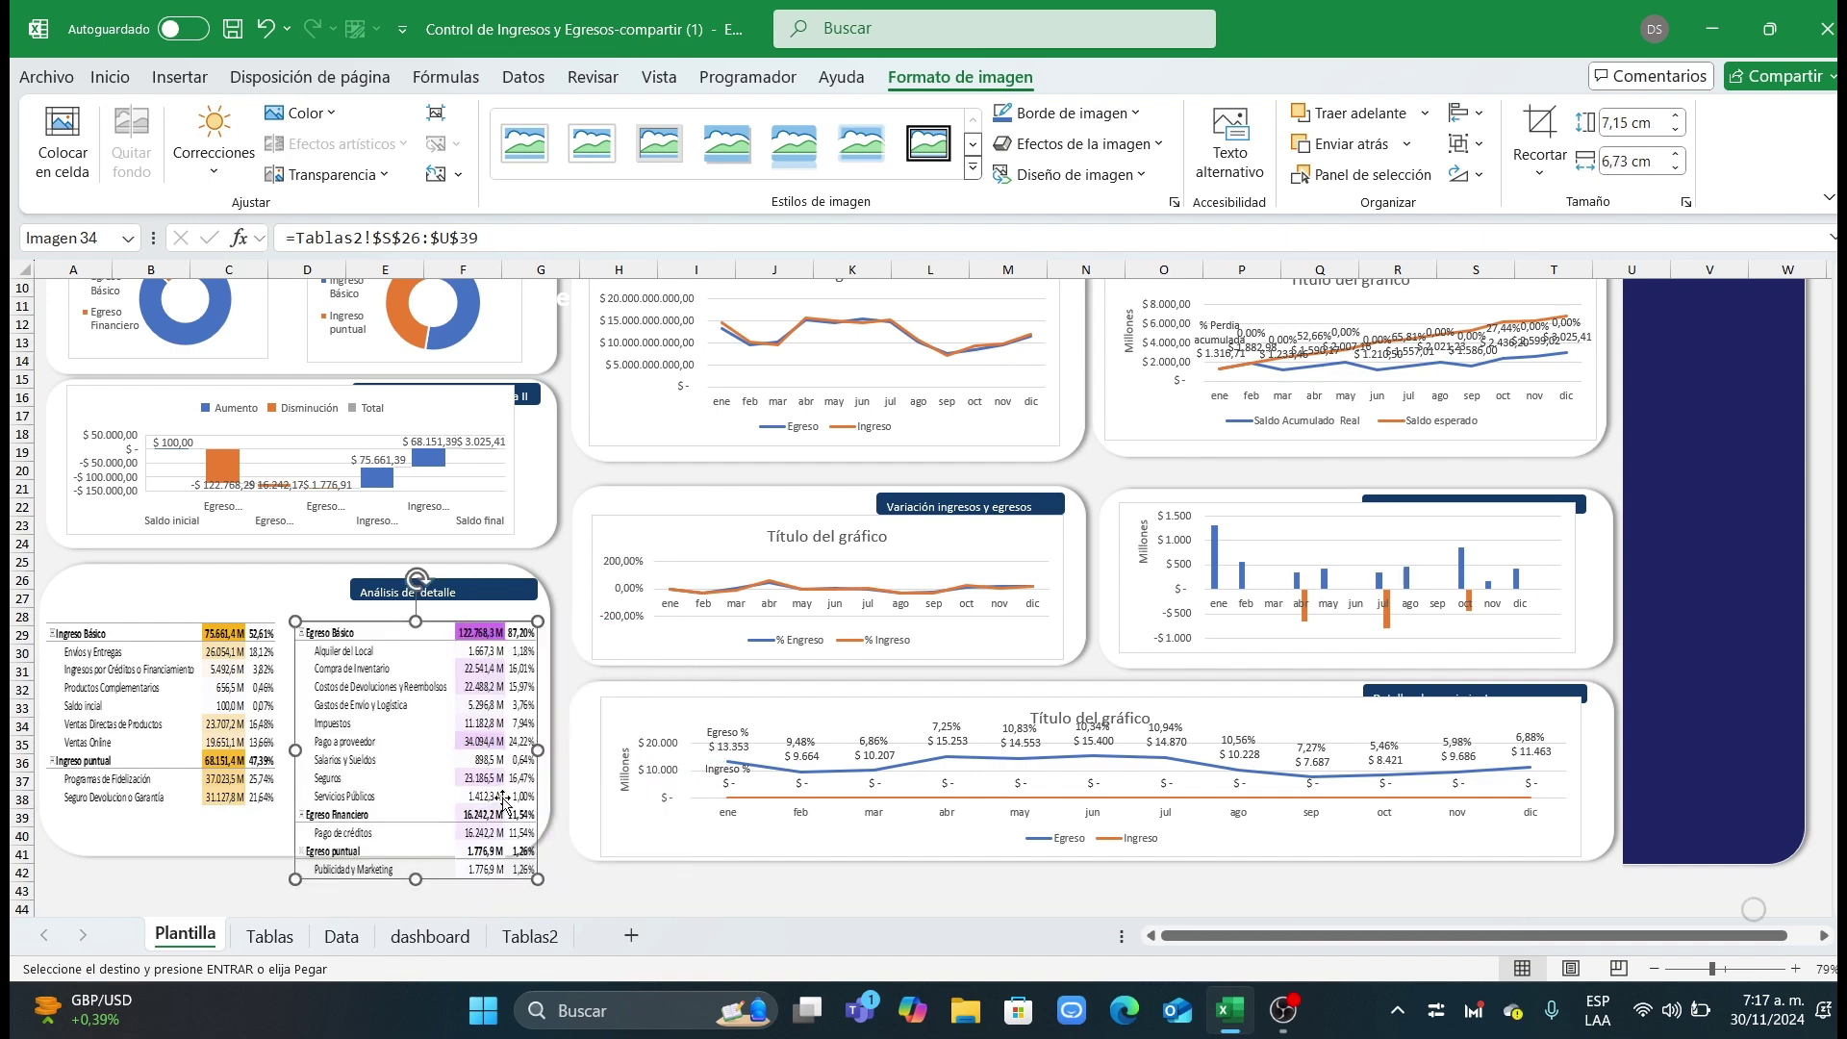
drag(414, 879, 415, 834)
click(484, 893)
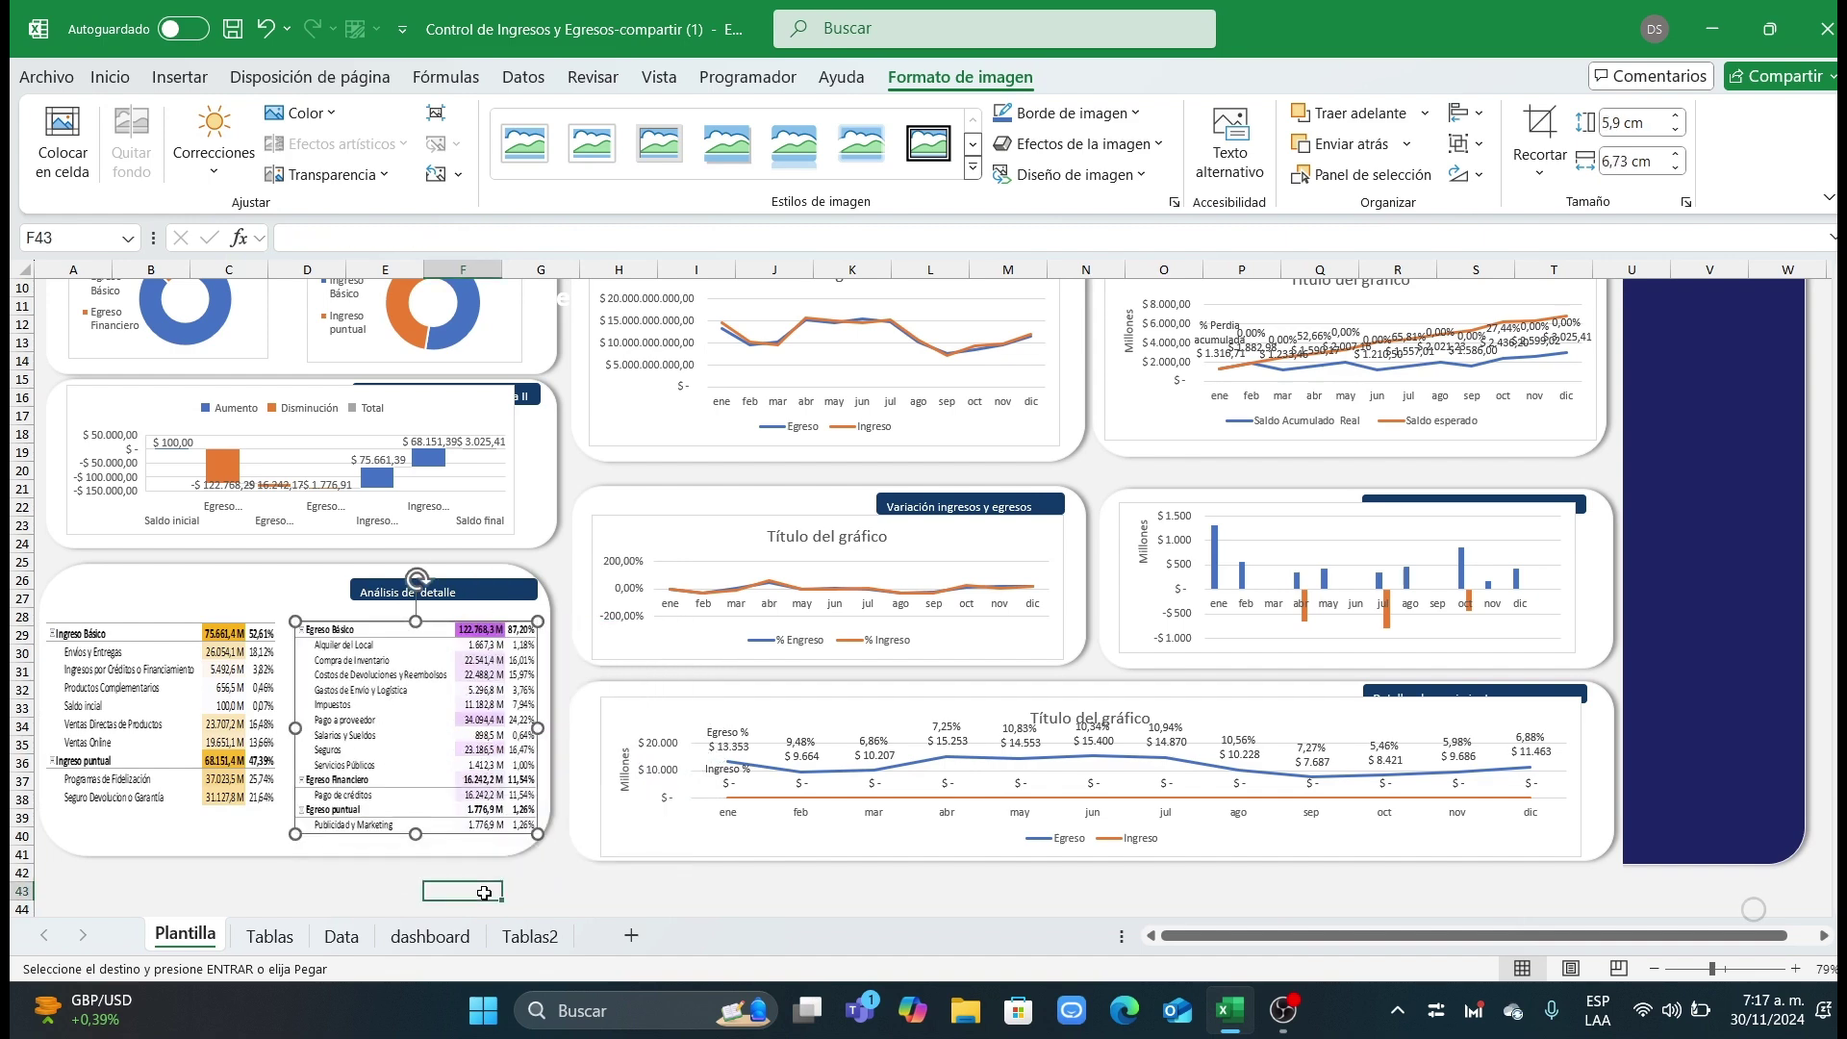
Step: Draw a text box above the Egresos Totales ($) label on the dark blue line under the dashboard header
scroll(1280, 712, up, 1)
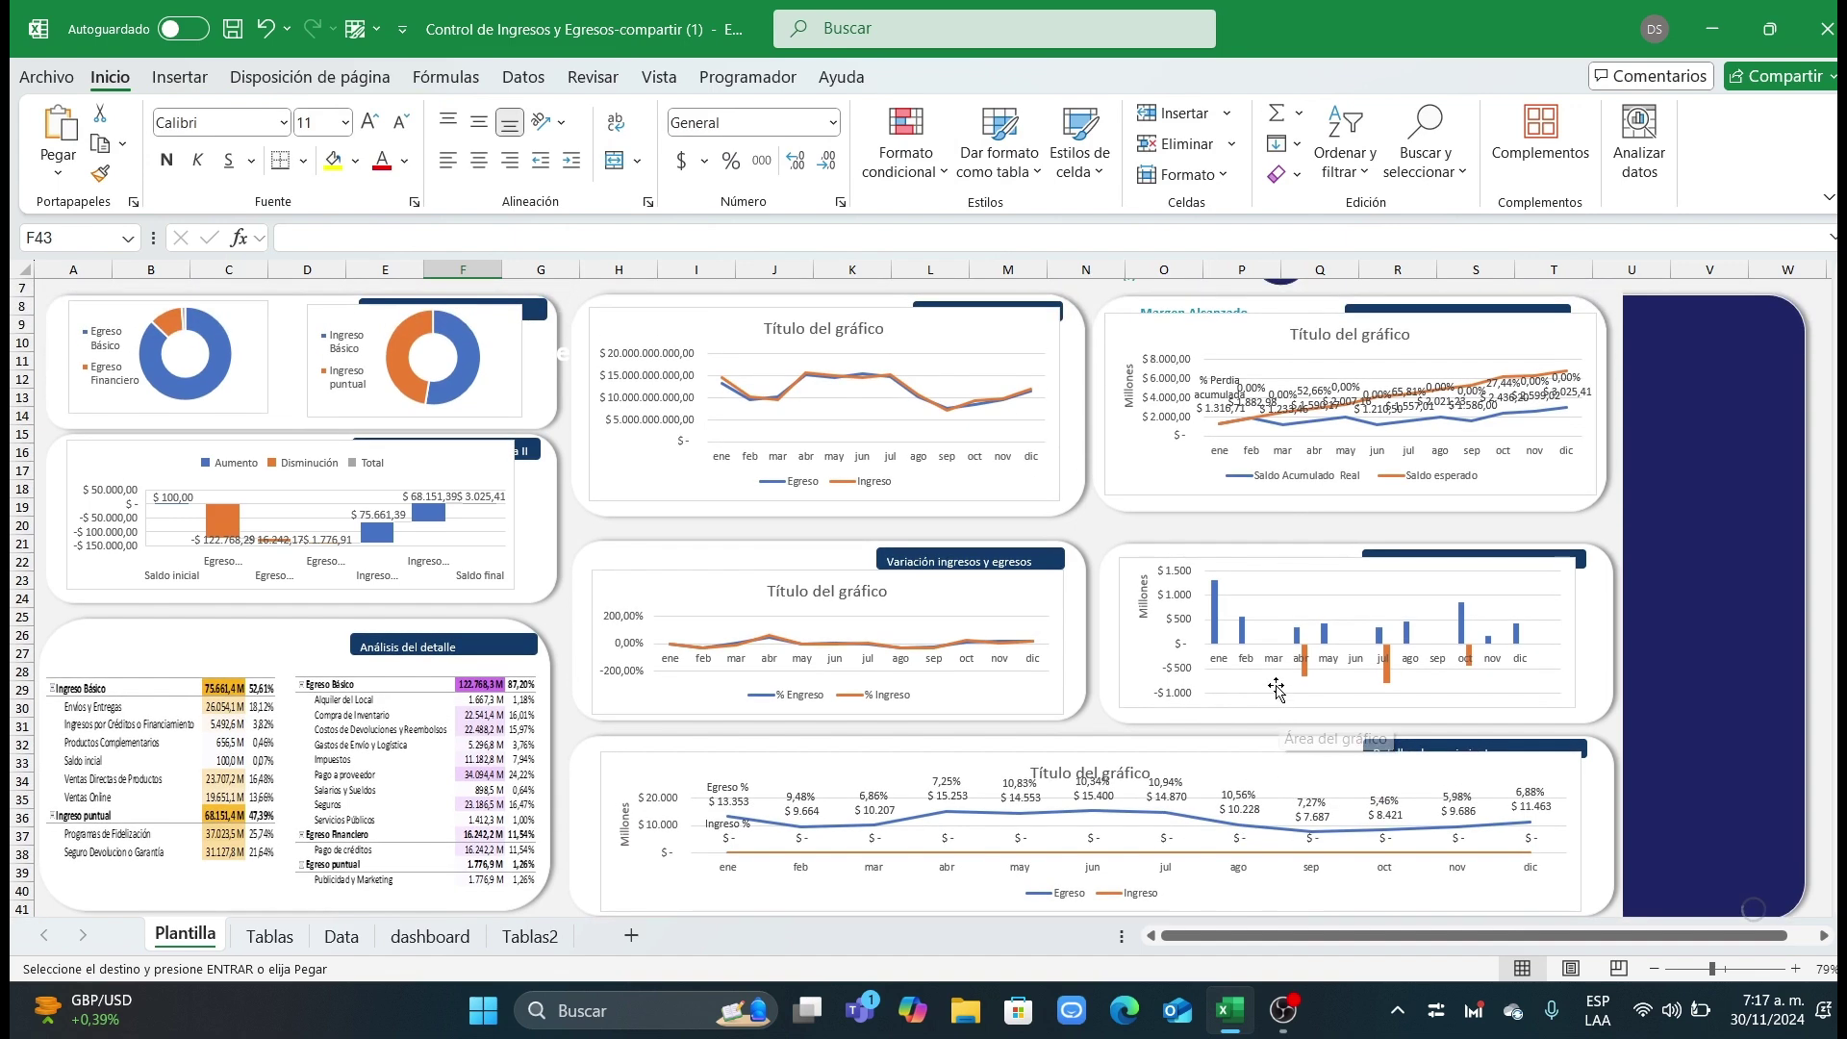
scroll(1280, 713, down, 2)
scroll(1276, 690, up, 4)
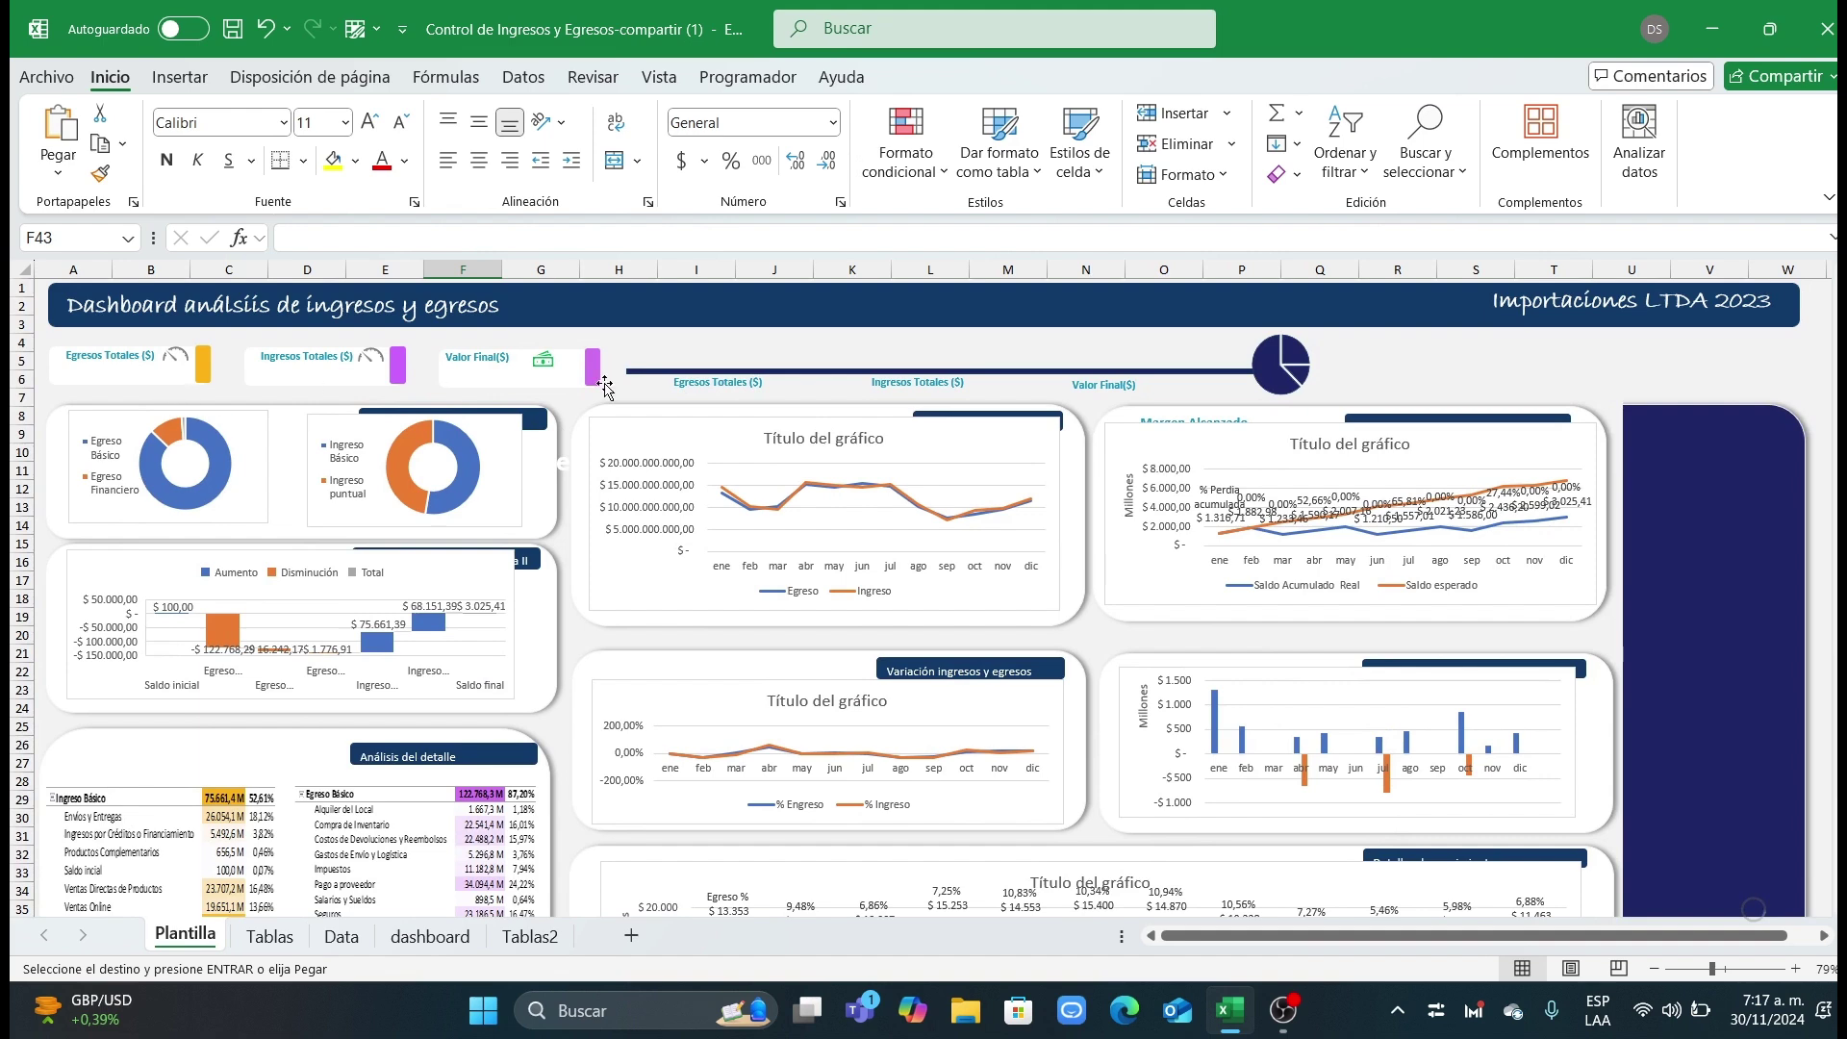
click(161, 82)
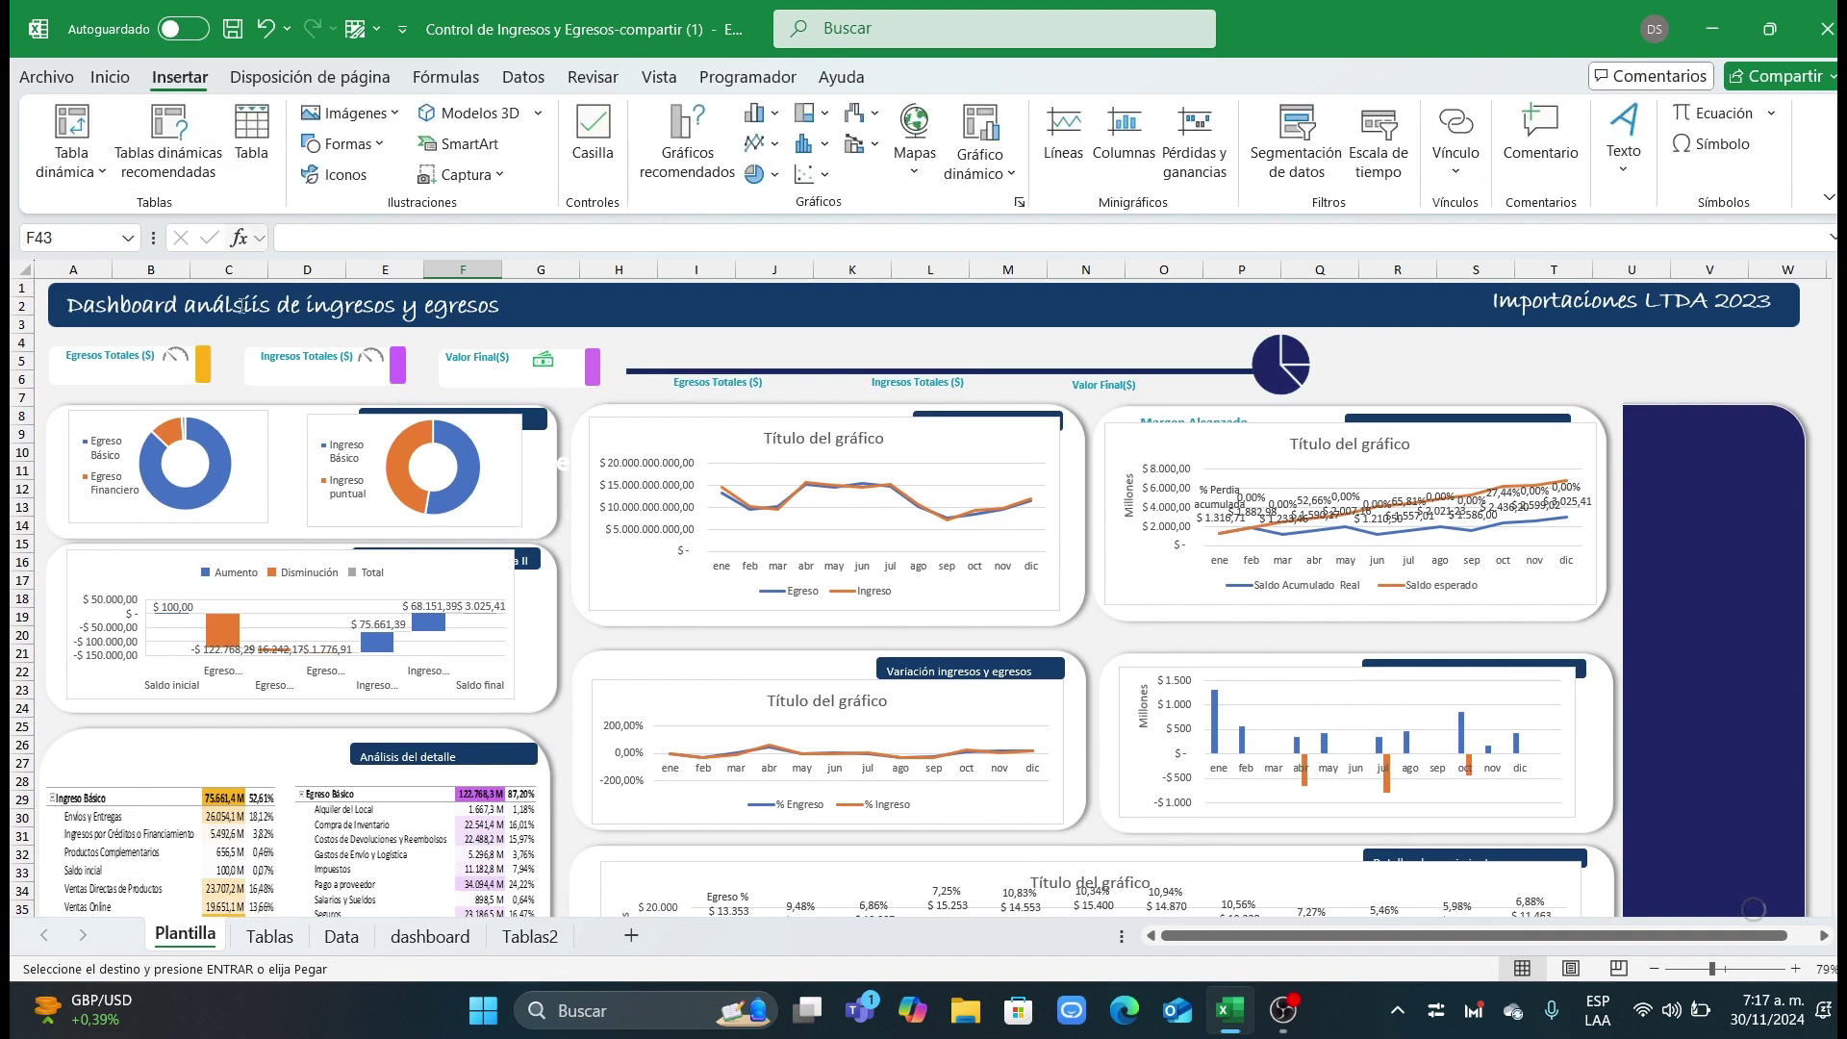
click(341, 143)
click(308, 206)
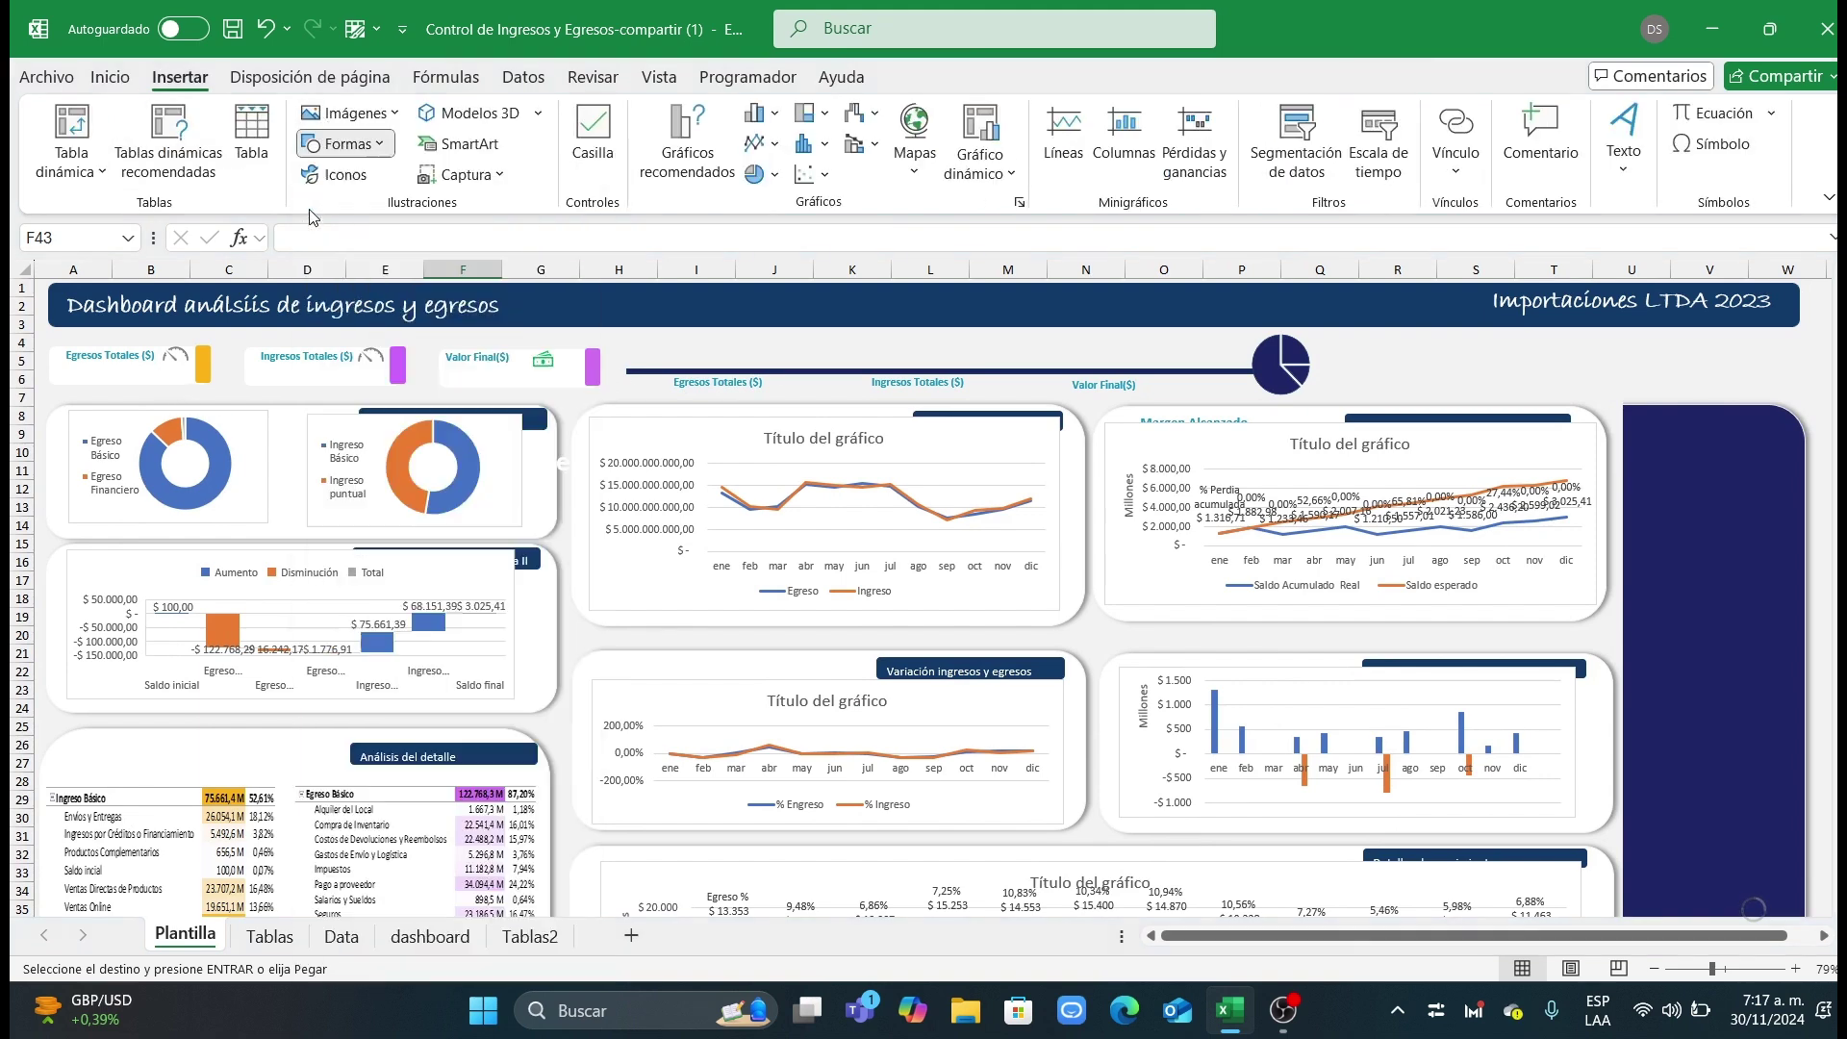
drag(655, 328, 815, 351)
Step: Link the new text box to the total expenses in cell B58 of Tablas2
click(402, 240)
text(=)
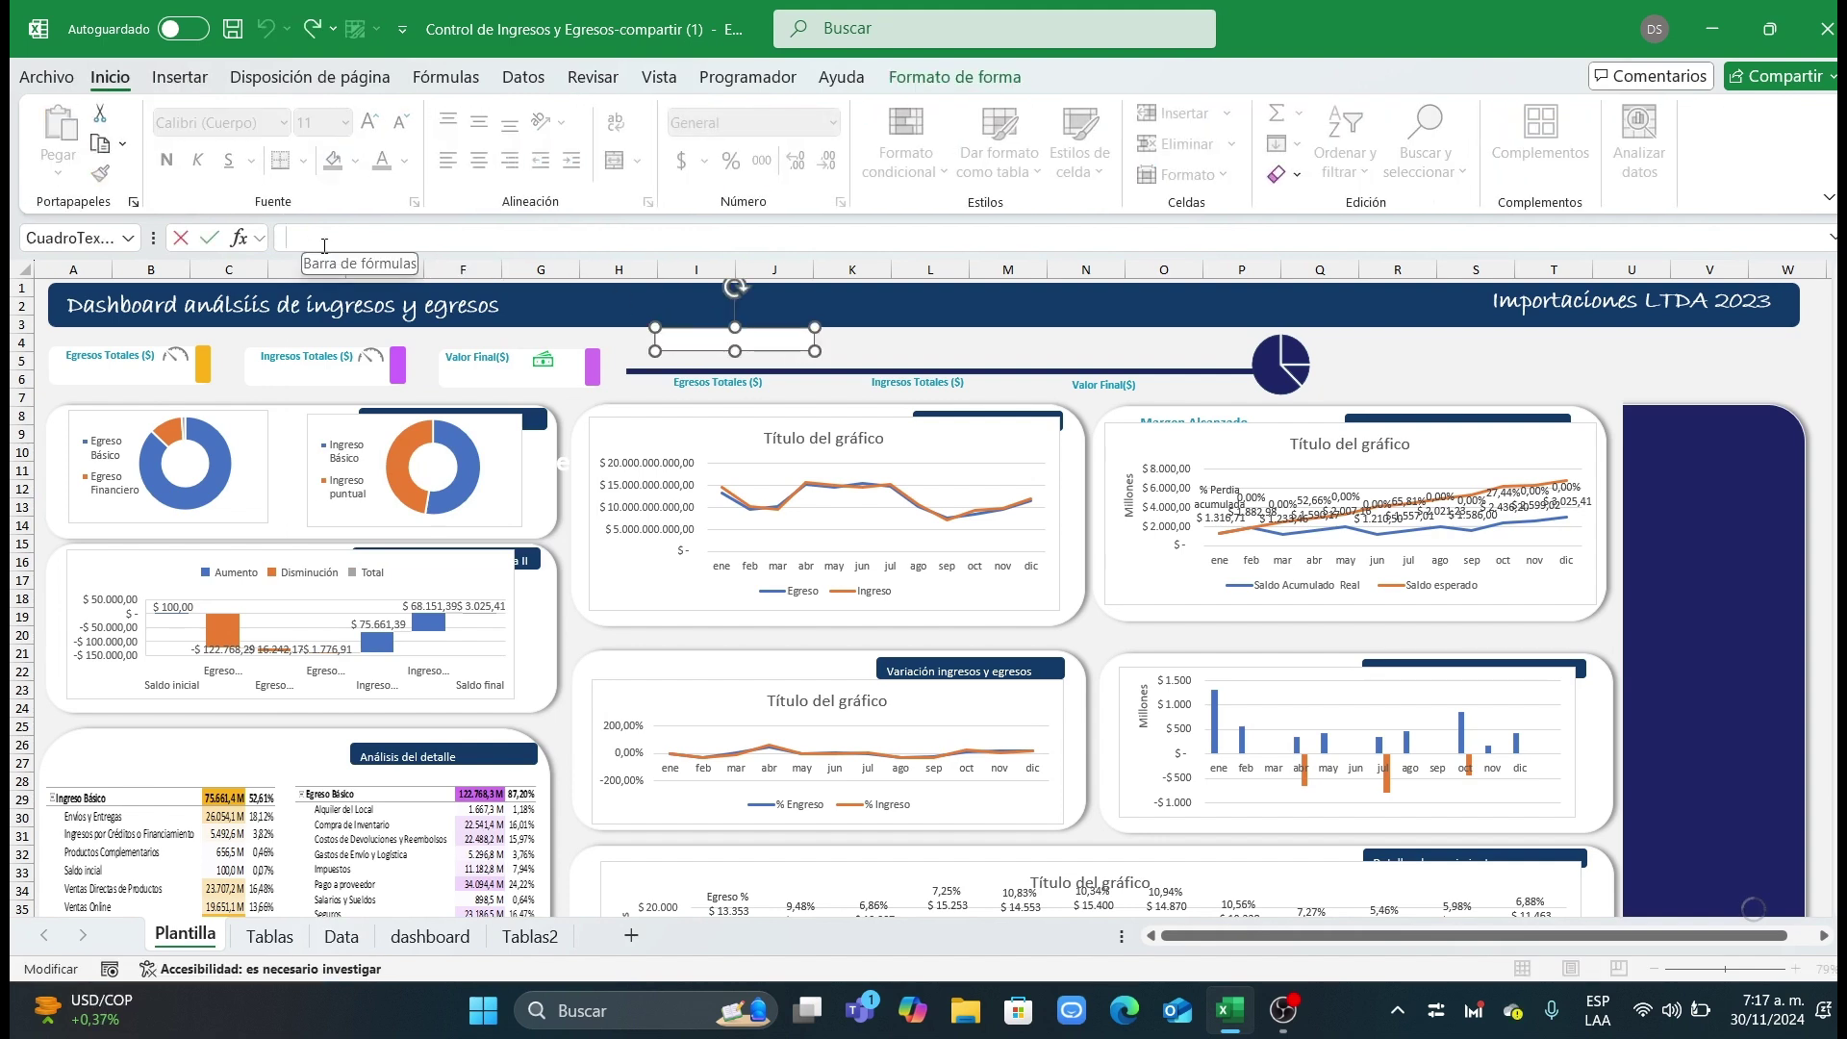
click(531, 935)
scroll(1417, 901, left, 5)
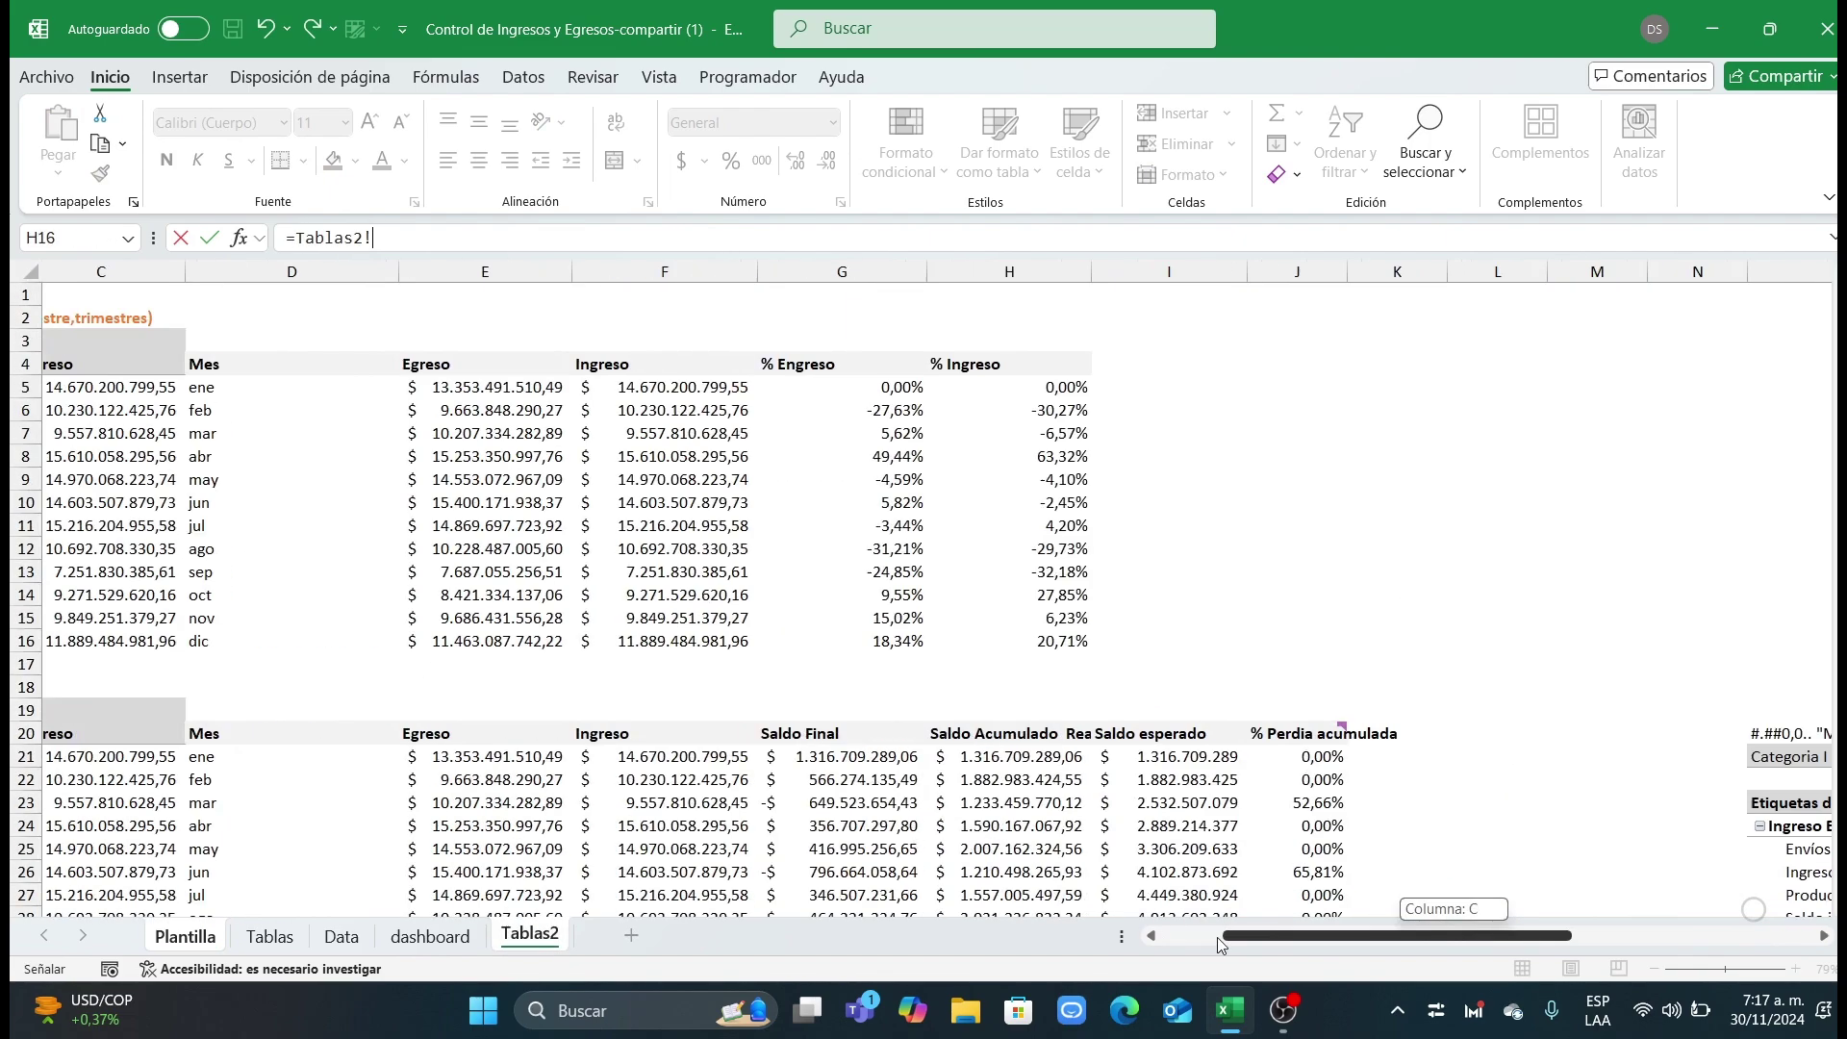
scroll(510, 713, down, 14)
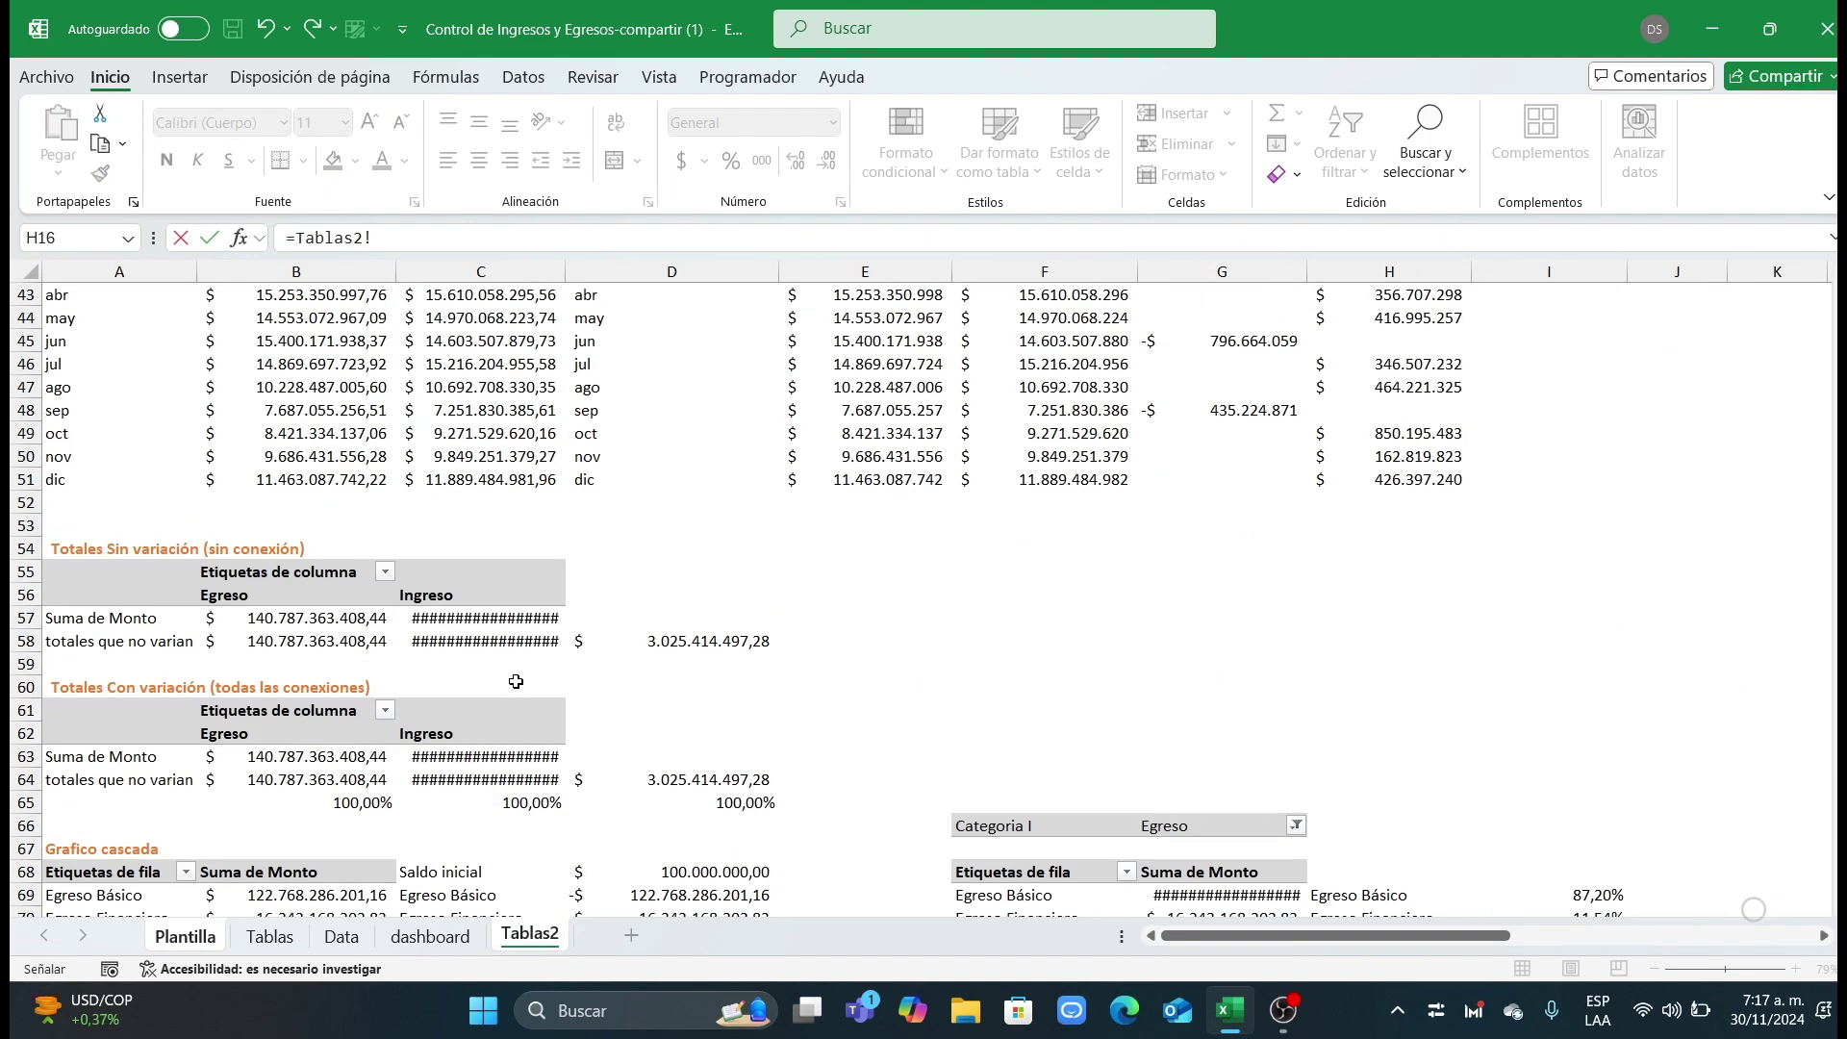
click(281, 643)
key(Return)
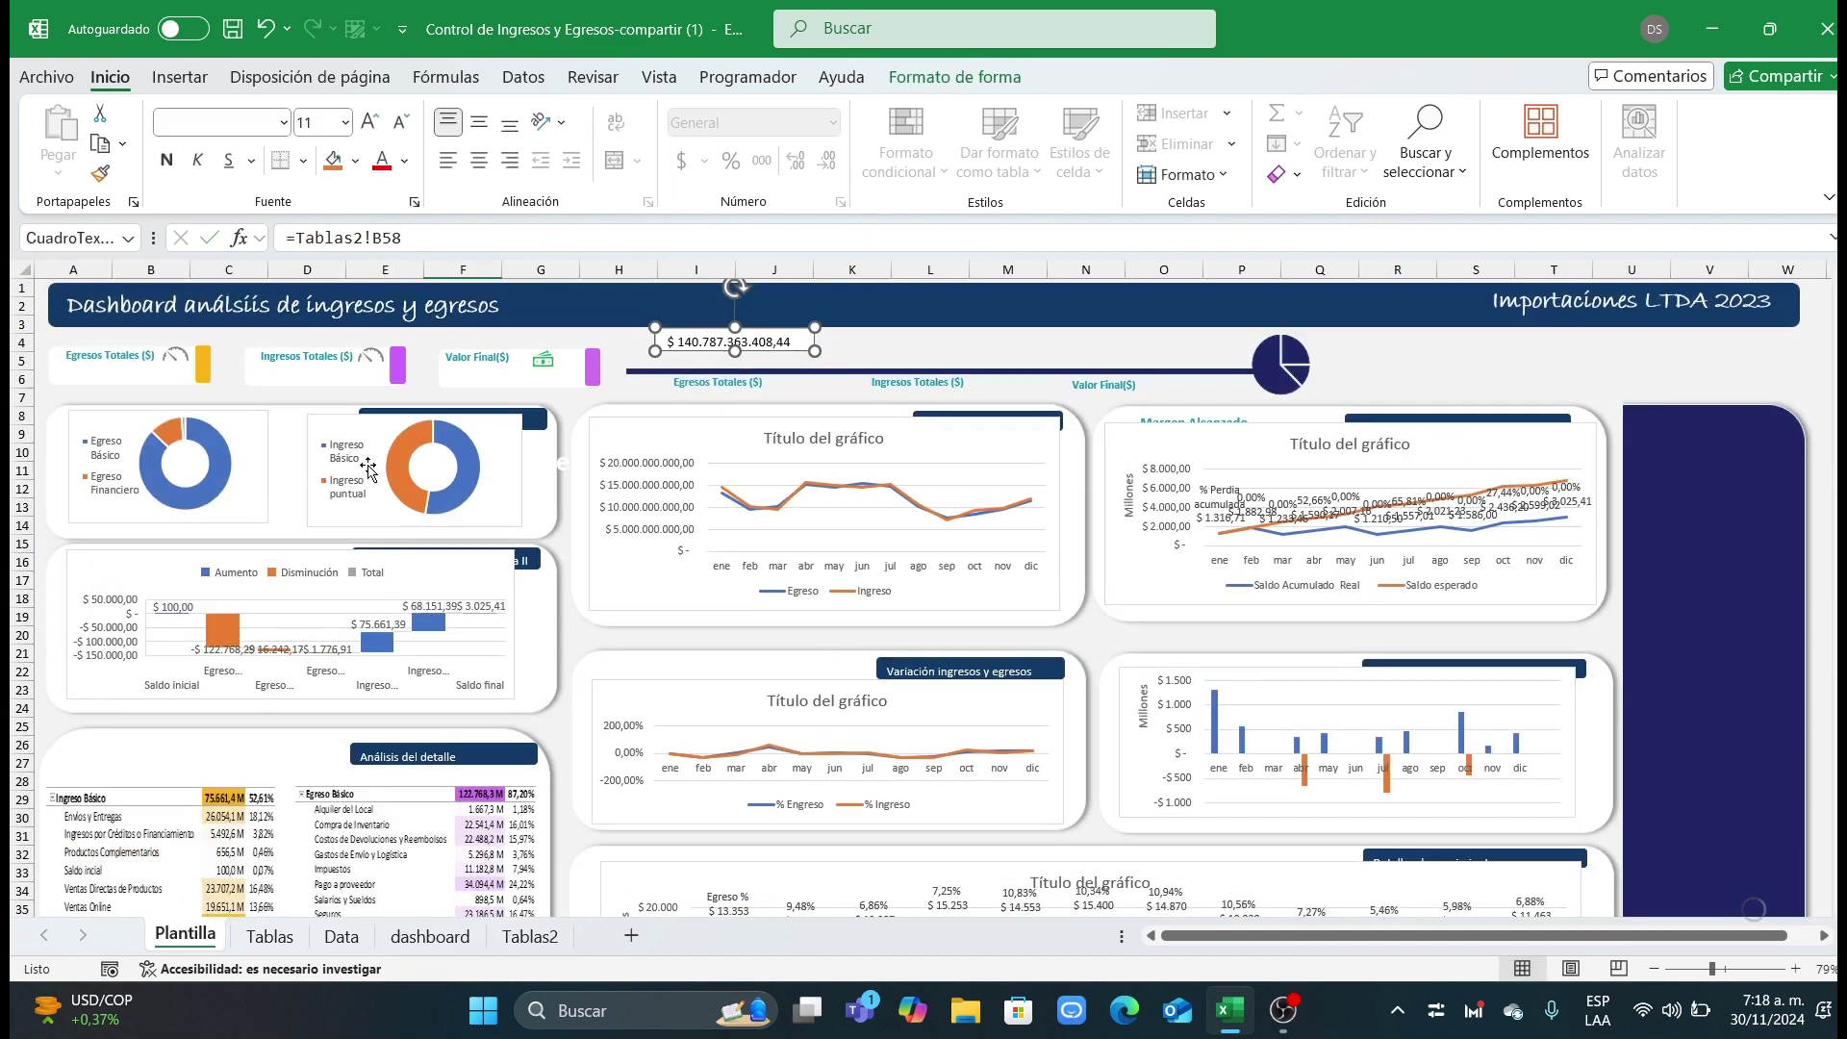
Step: Duplicate the linked text box twice and point the middle box to Tablas2!C58
key(ctrl+d)
key(ctrl+d)
click(795, 349)
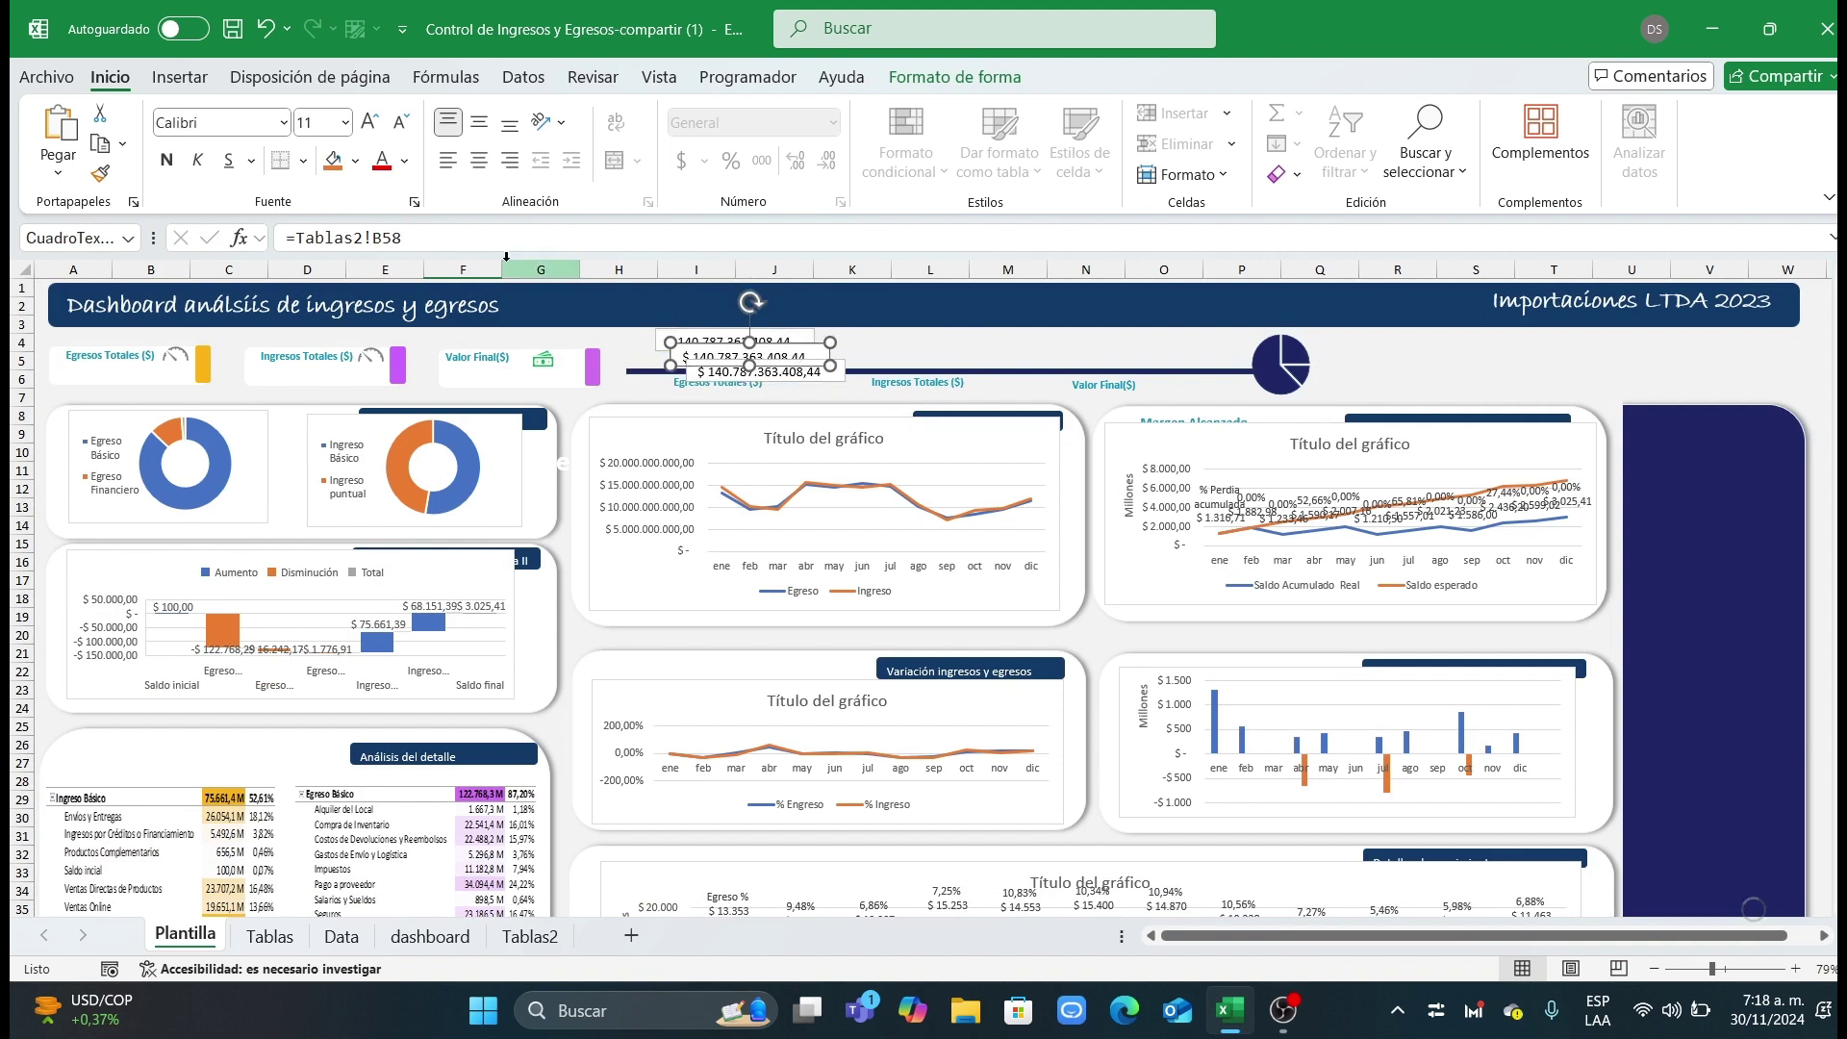
click(665, 227)
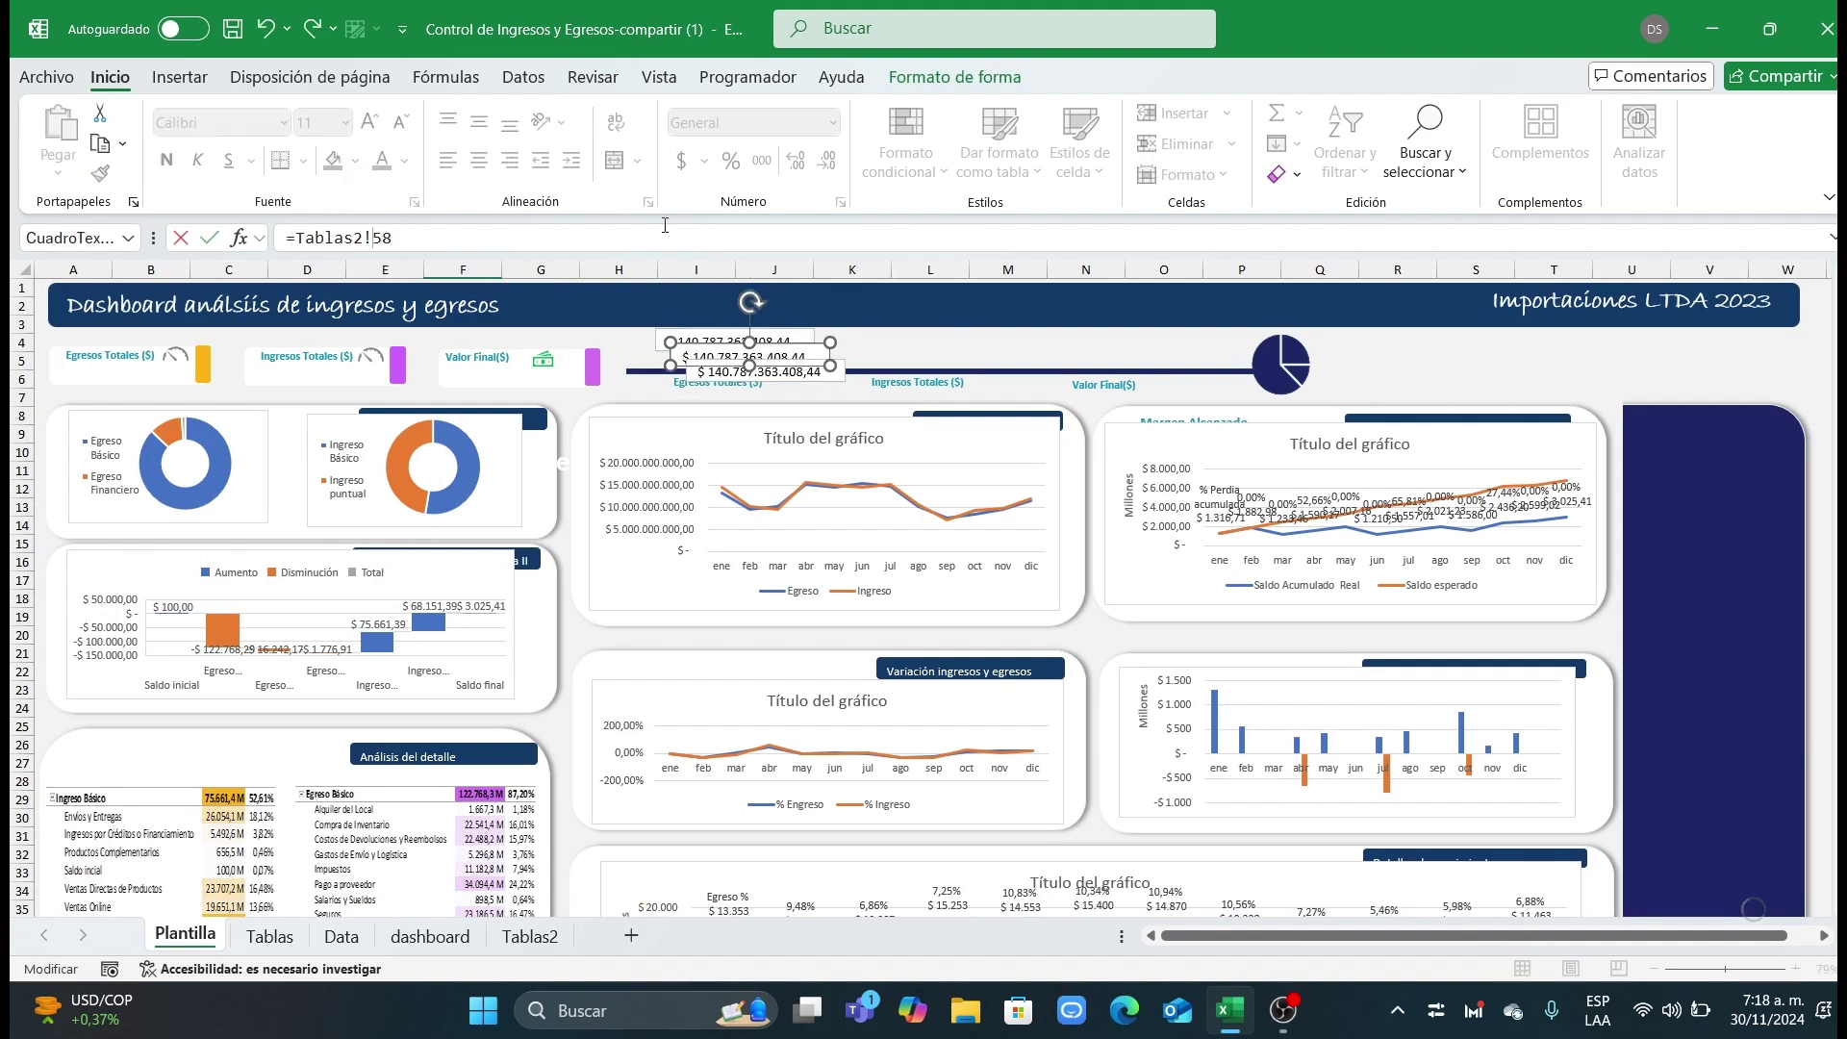
text(C)
key(Return)
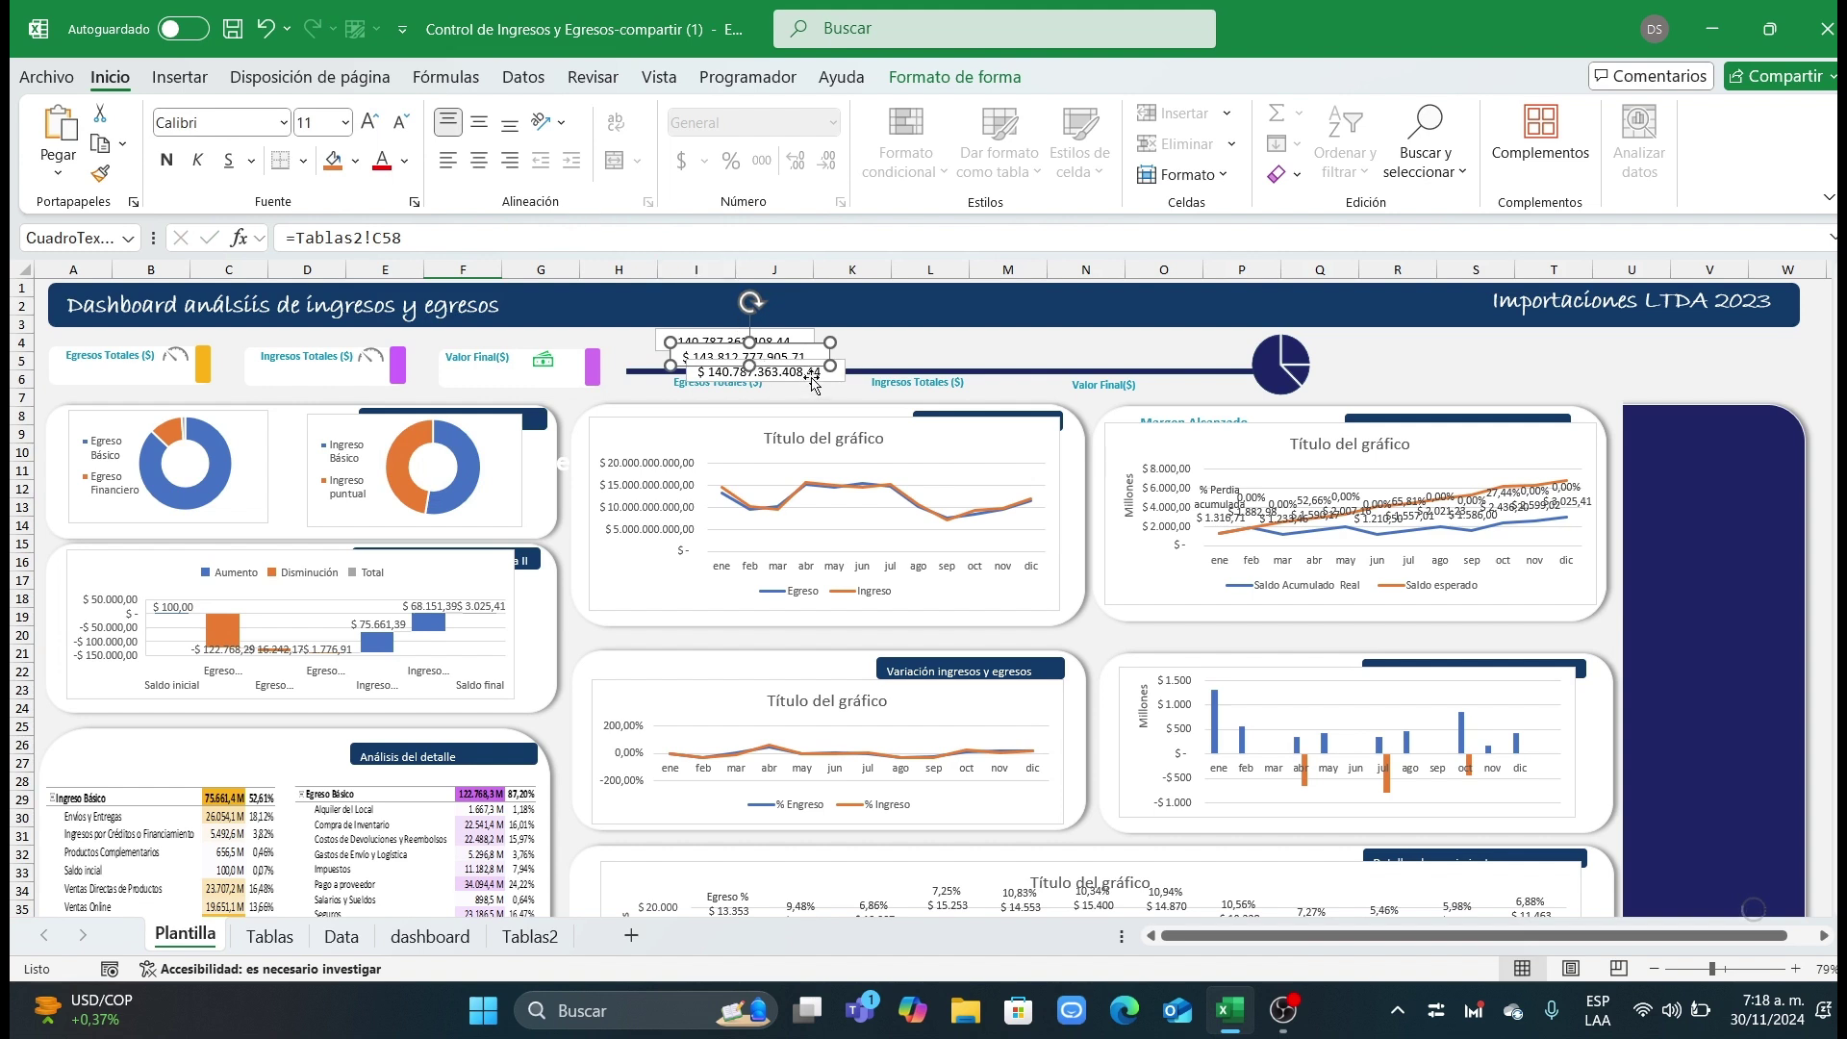
Step: Point the frontmost duplicate text box to Tablas2!D58
click(813, 380)
click(379, 234)
key(BackSpace)
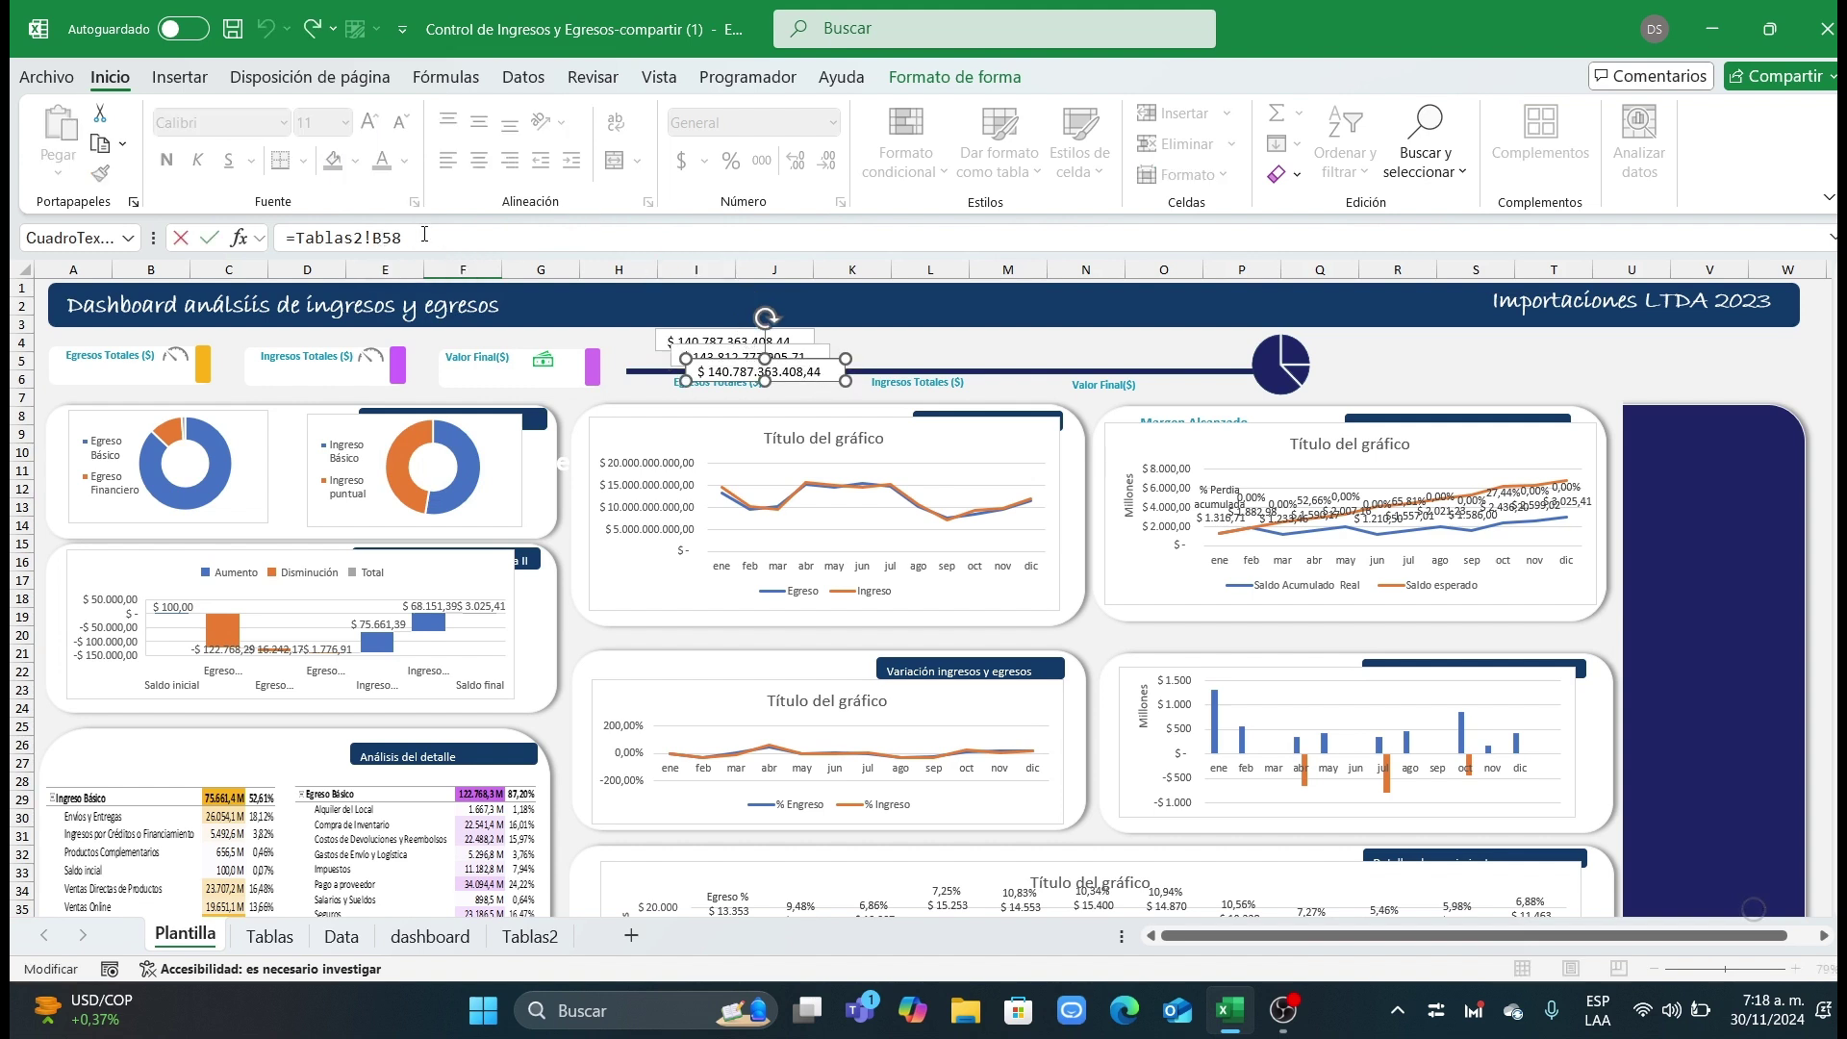
text(D)
key(Return)
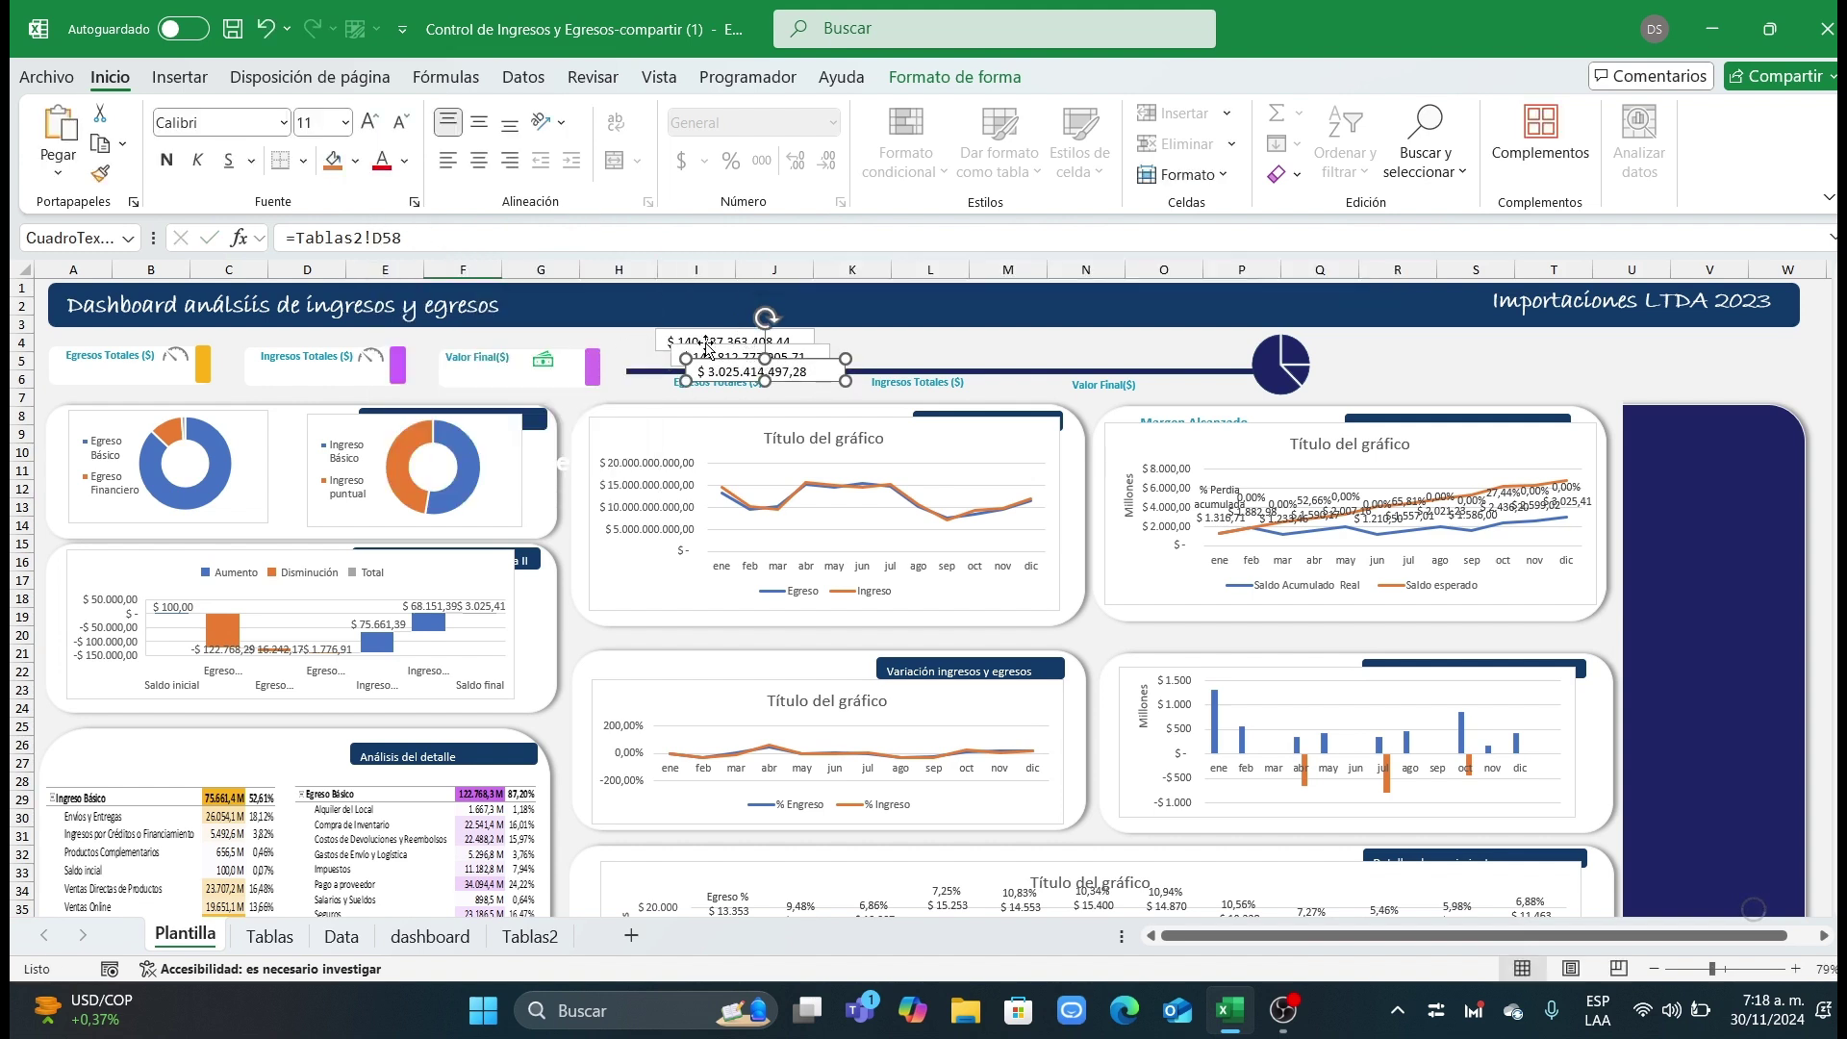
Step: Copy the total expenses text box further along the dark blue line and link the copy to Tablas2!B64
click(671, 331)
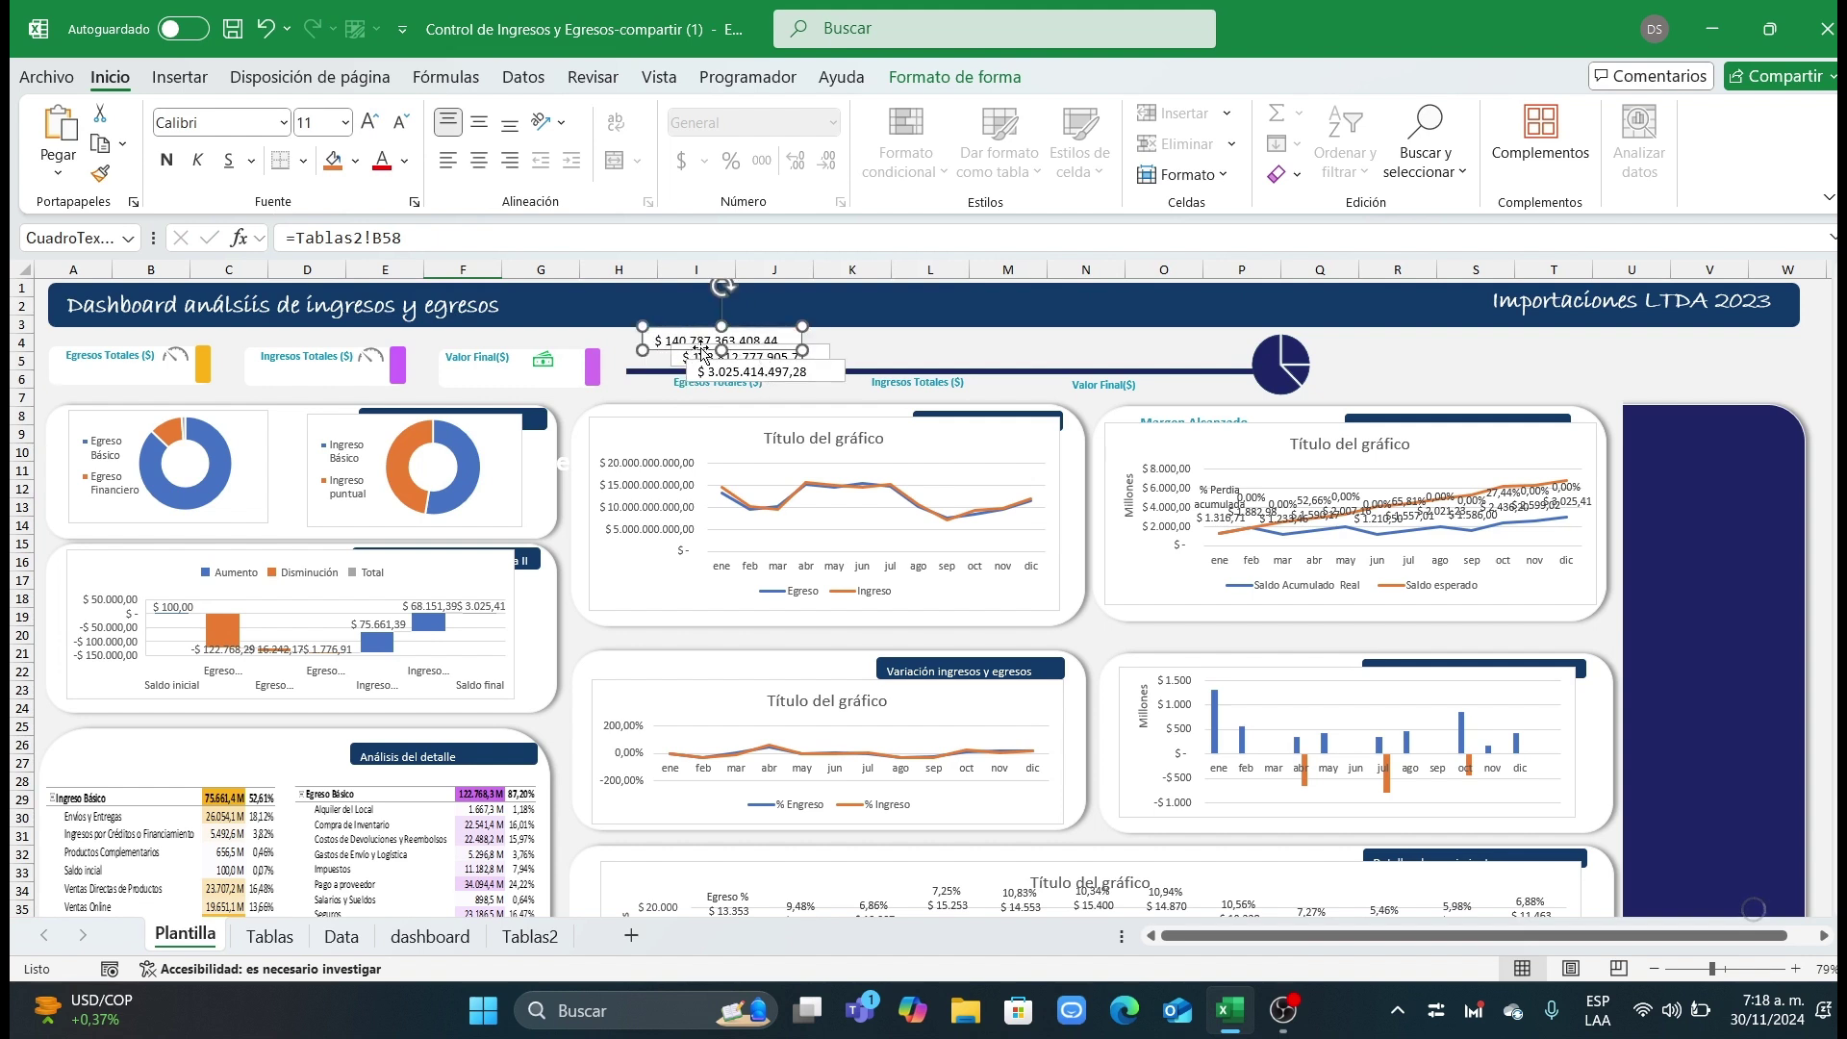
drag(781, 348, 1022, 353)
drag(402, 237, 294, 238)
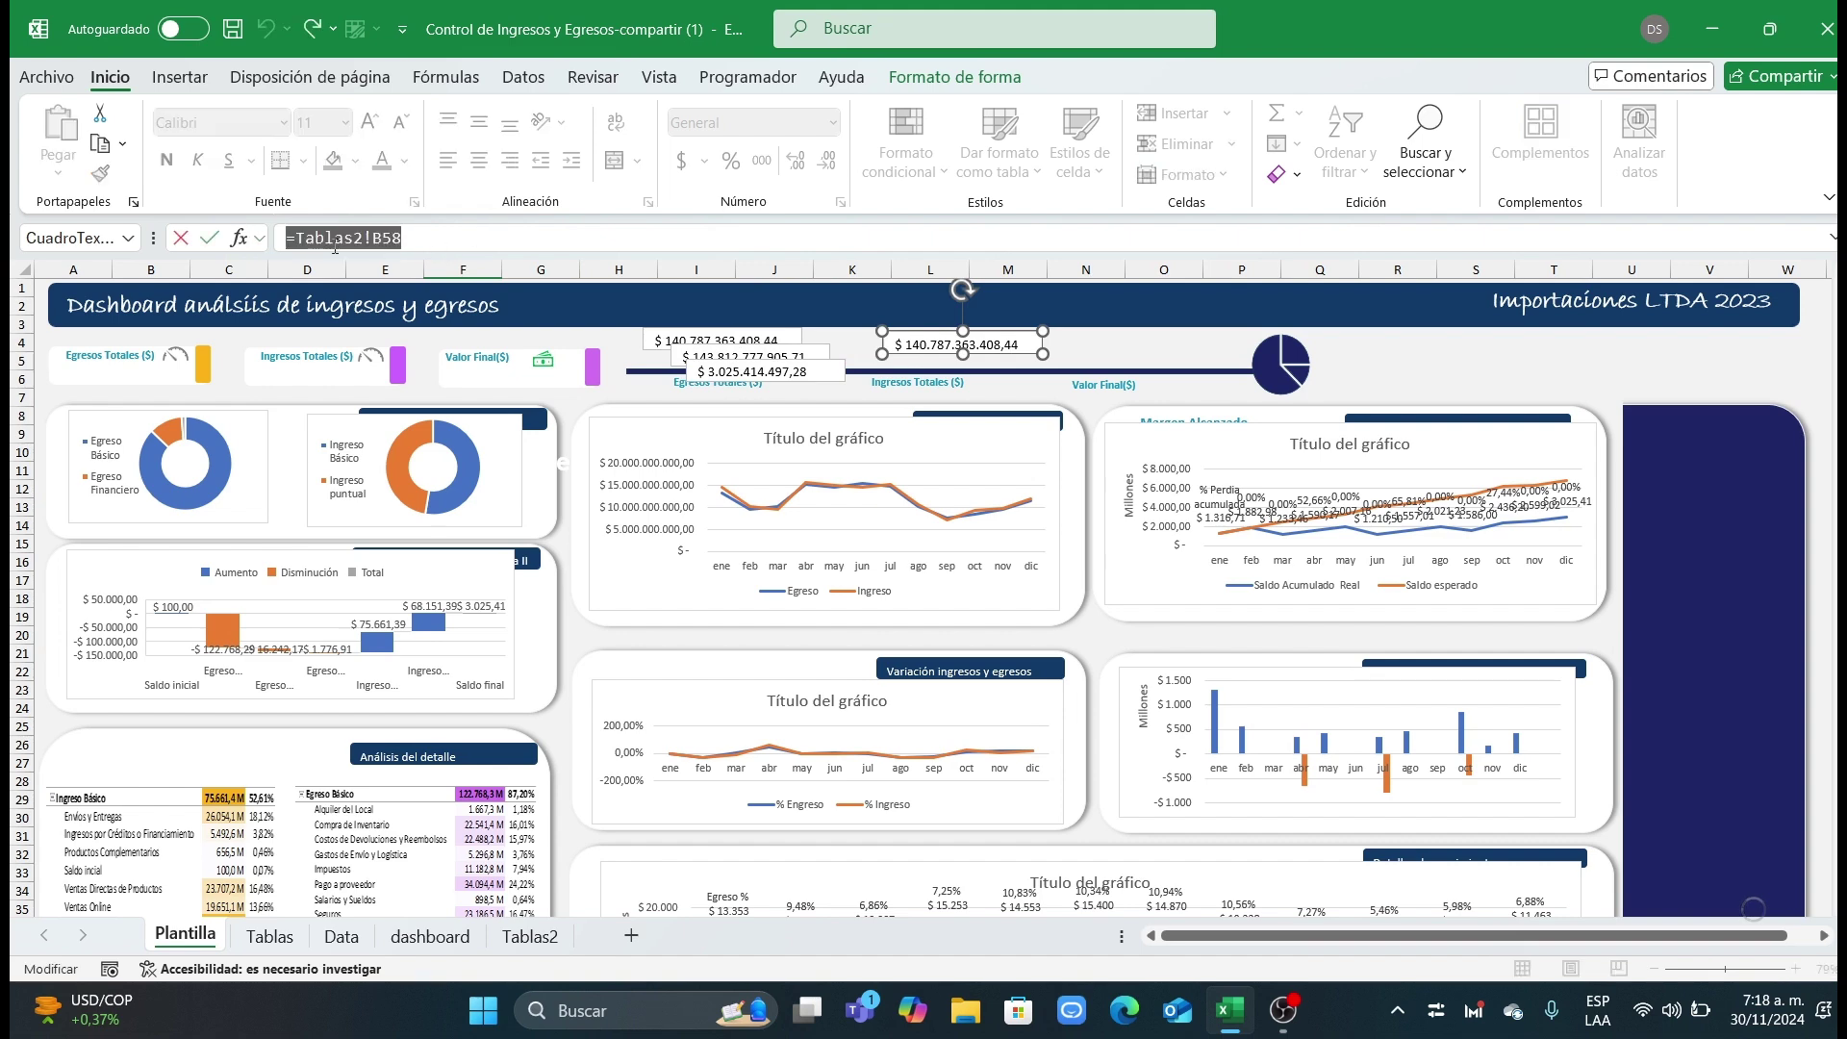
key(BackSpace)
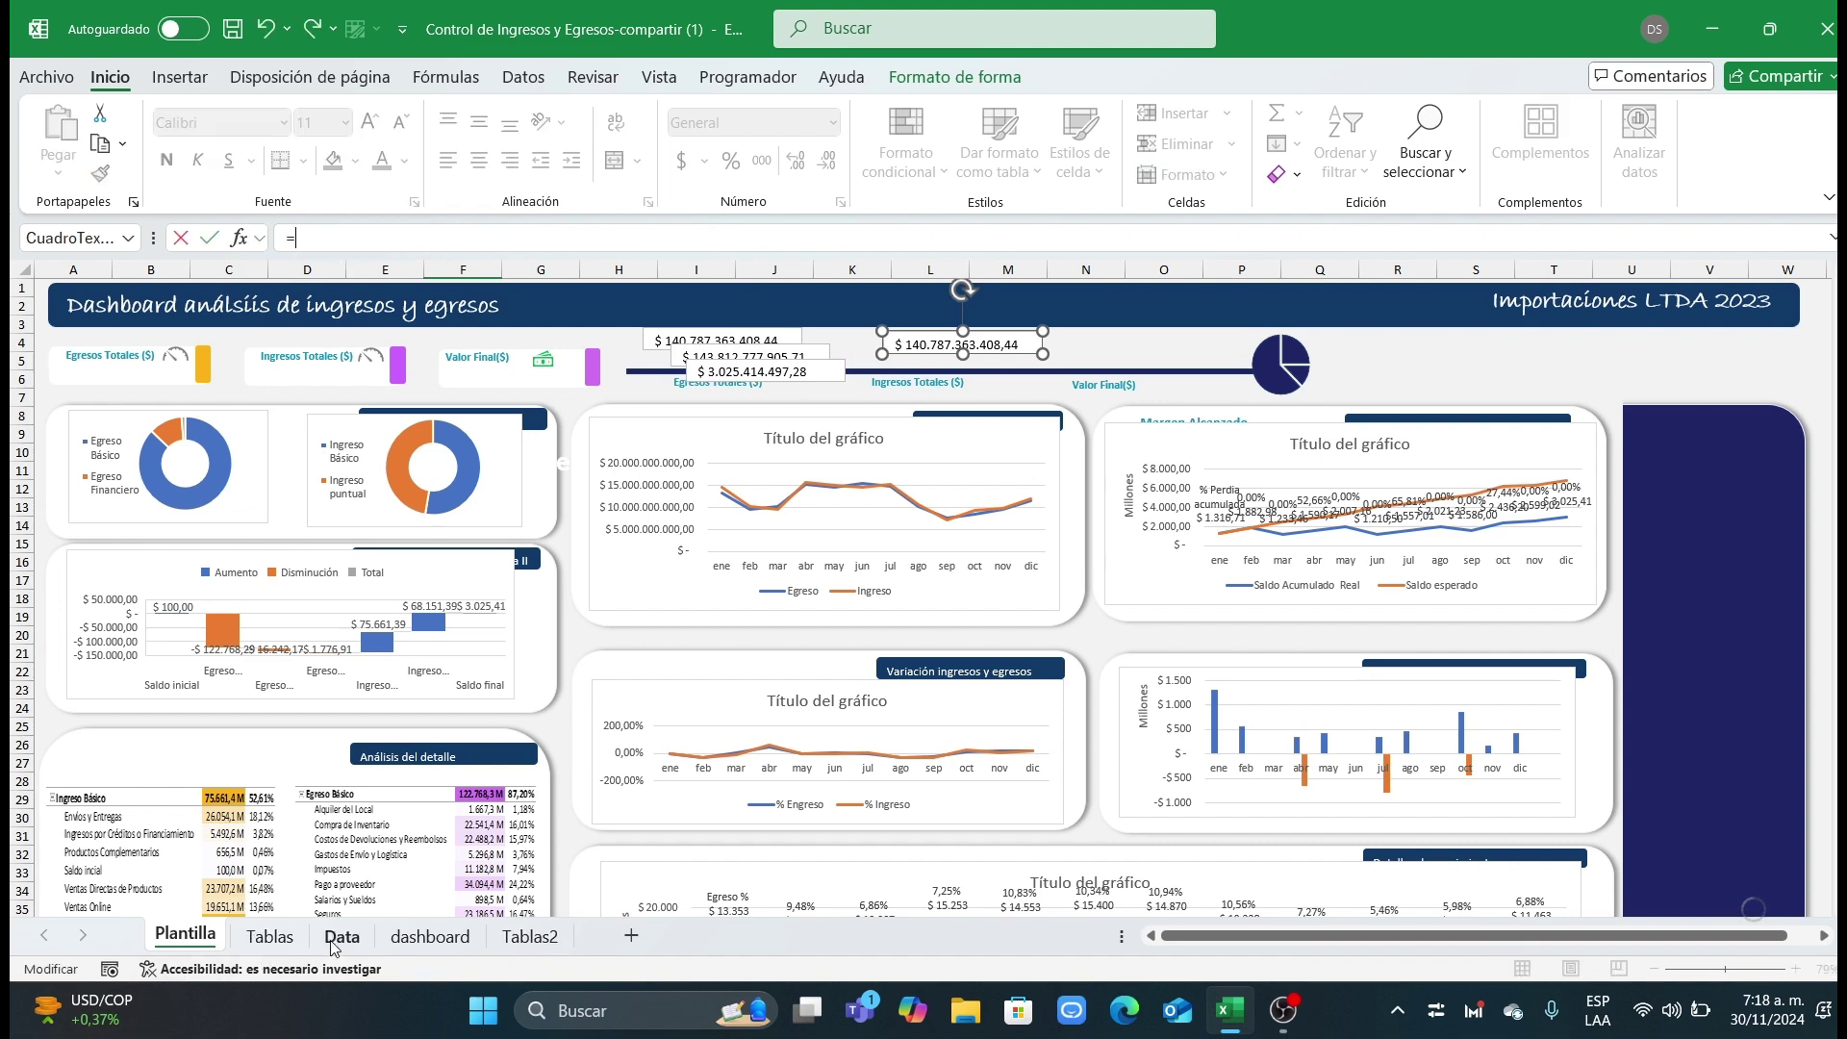
click(507, 938)
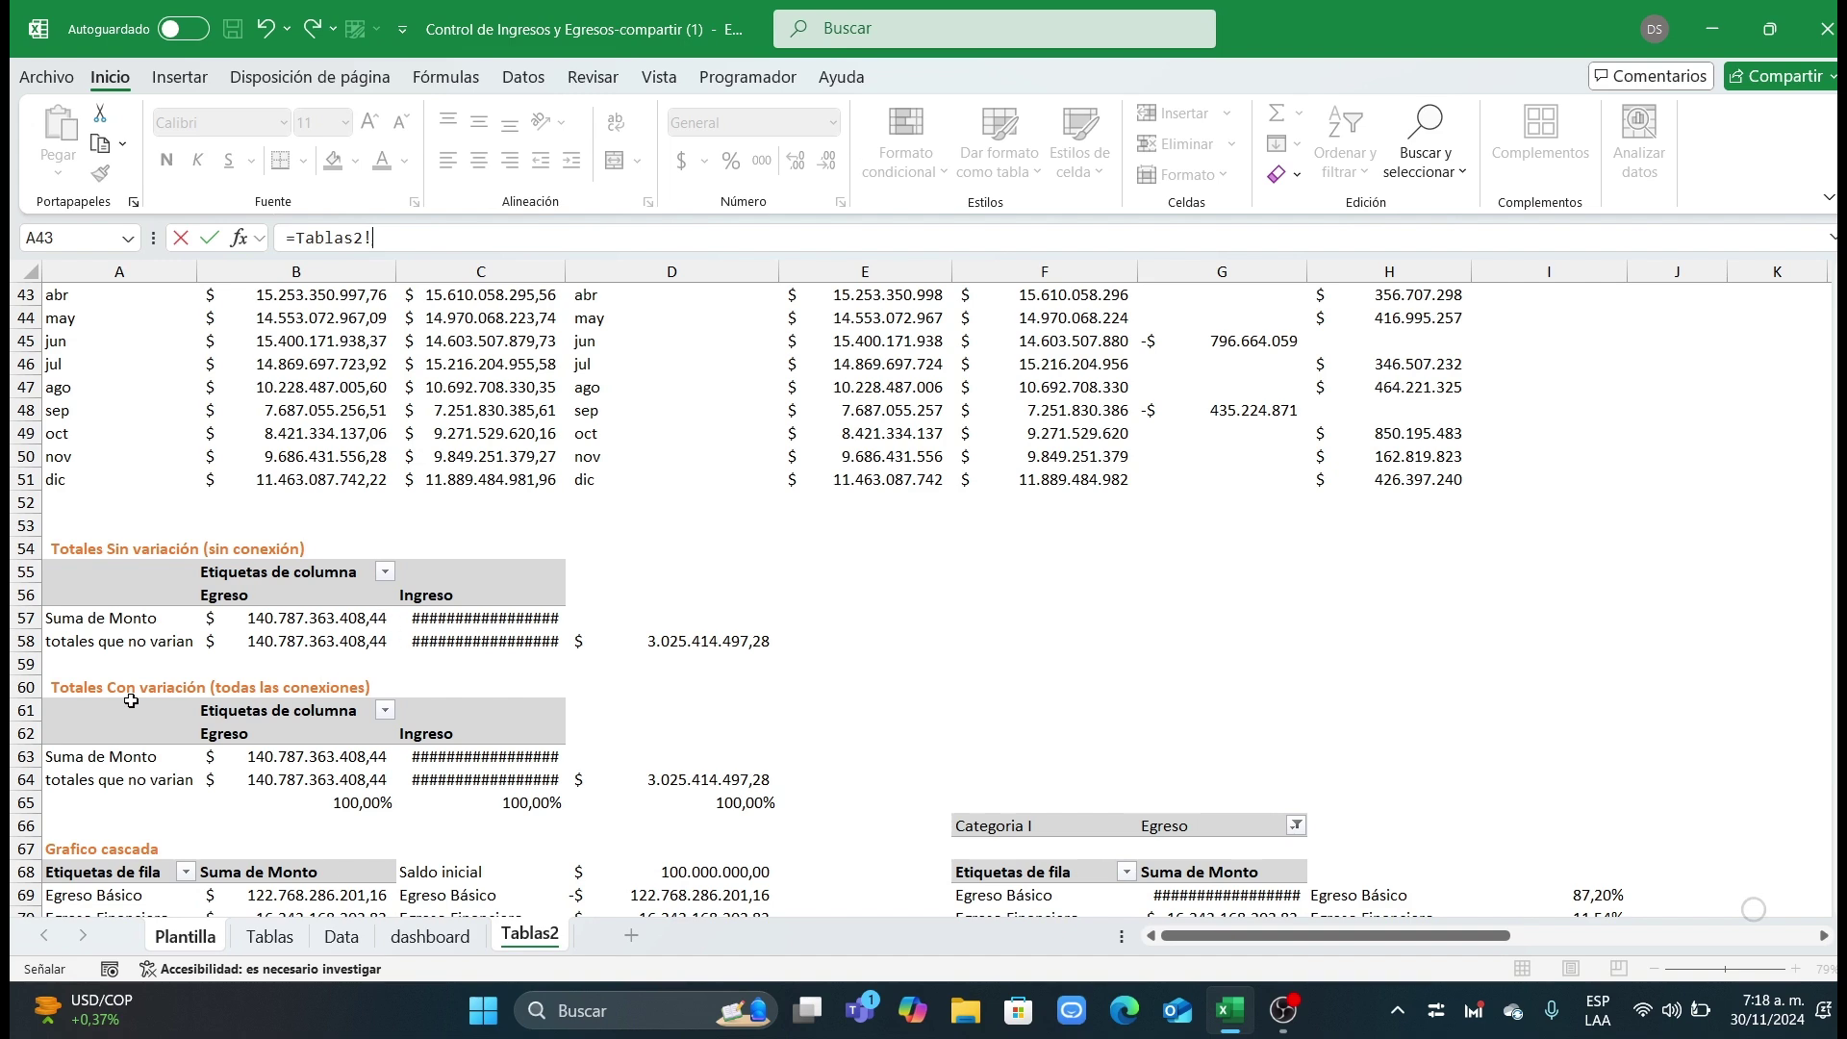
click(288, 781)
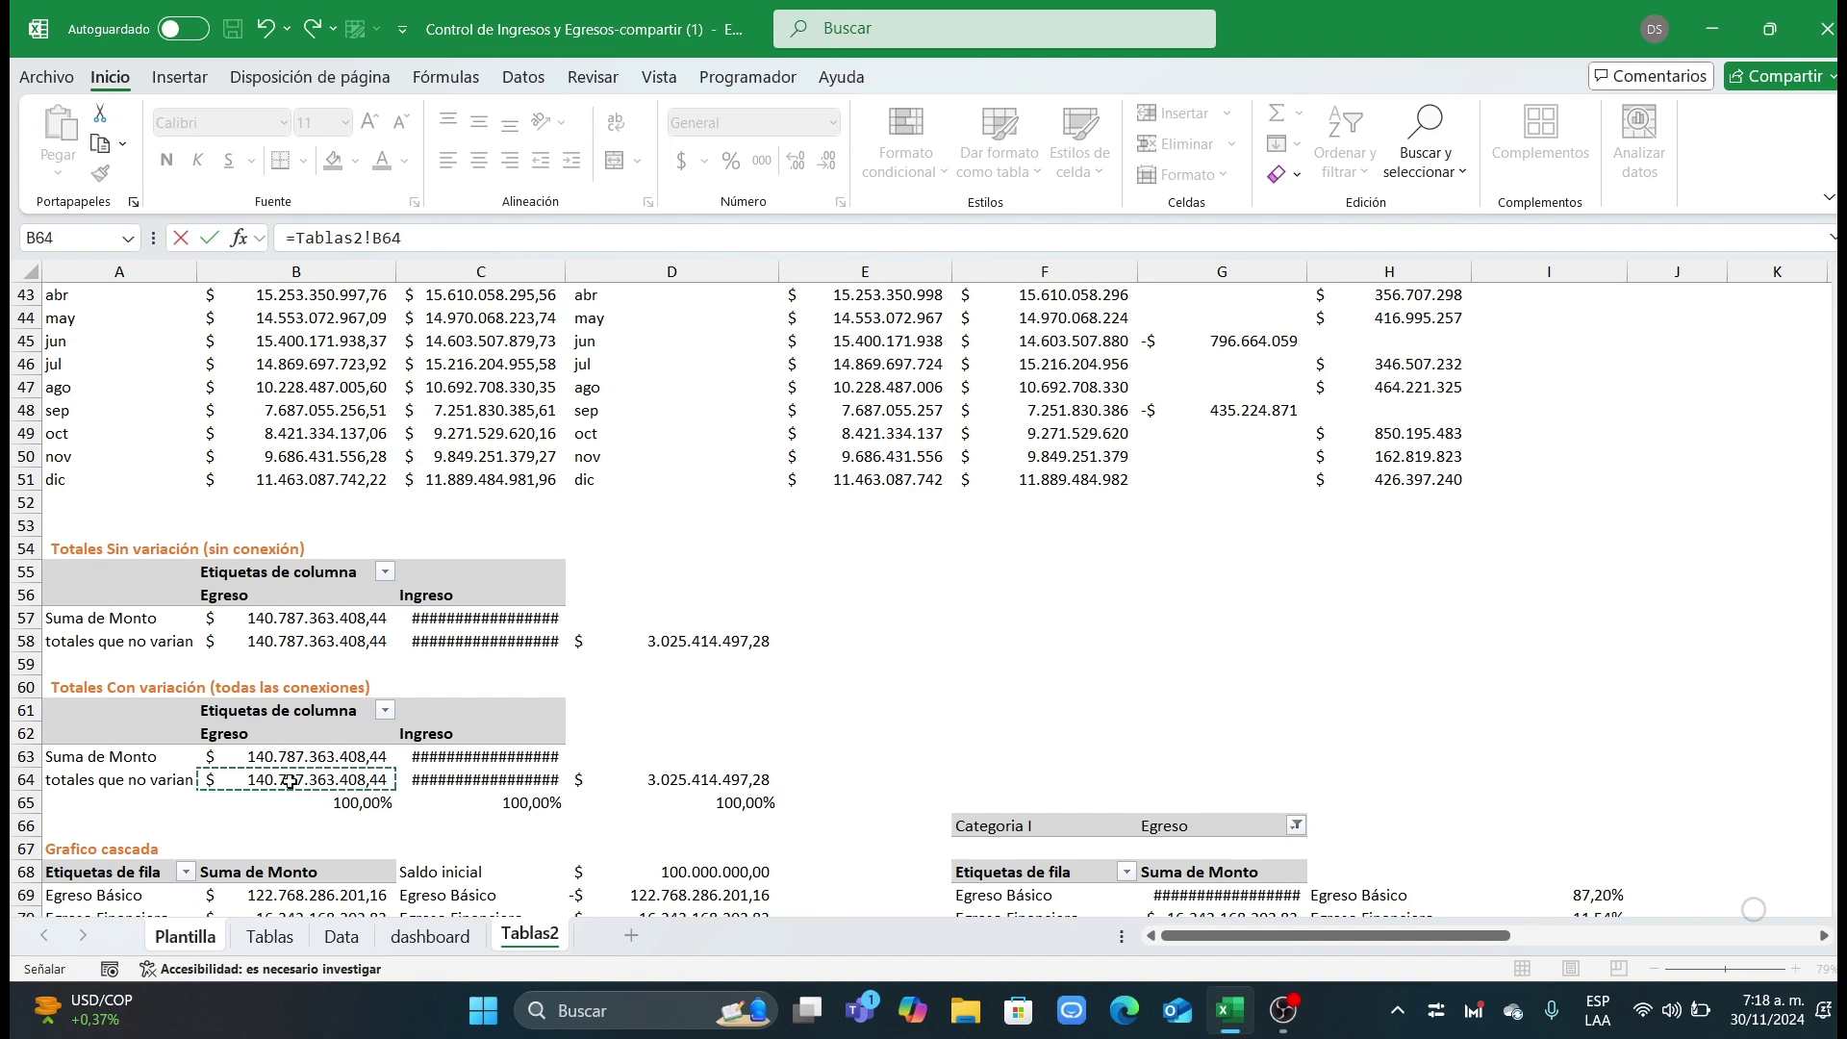
key(Return)
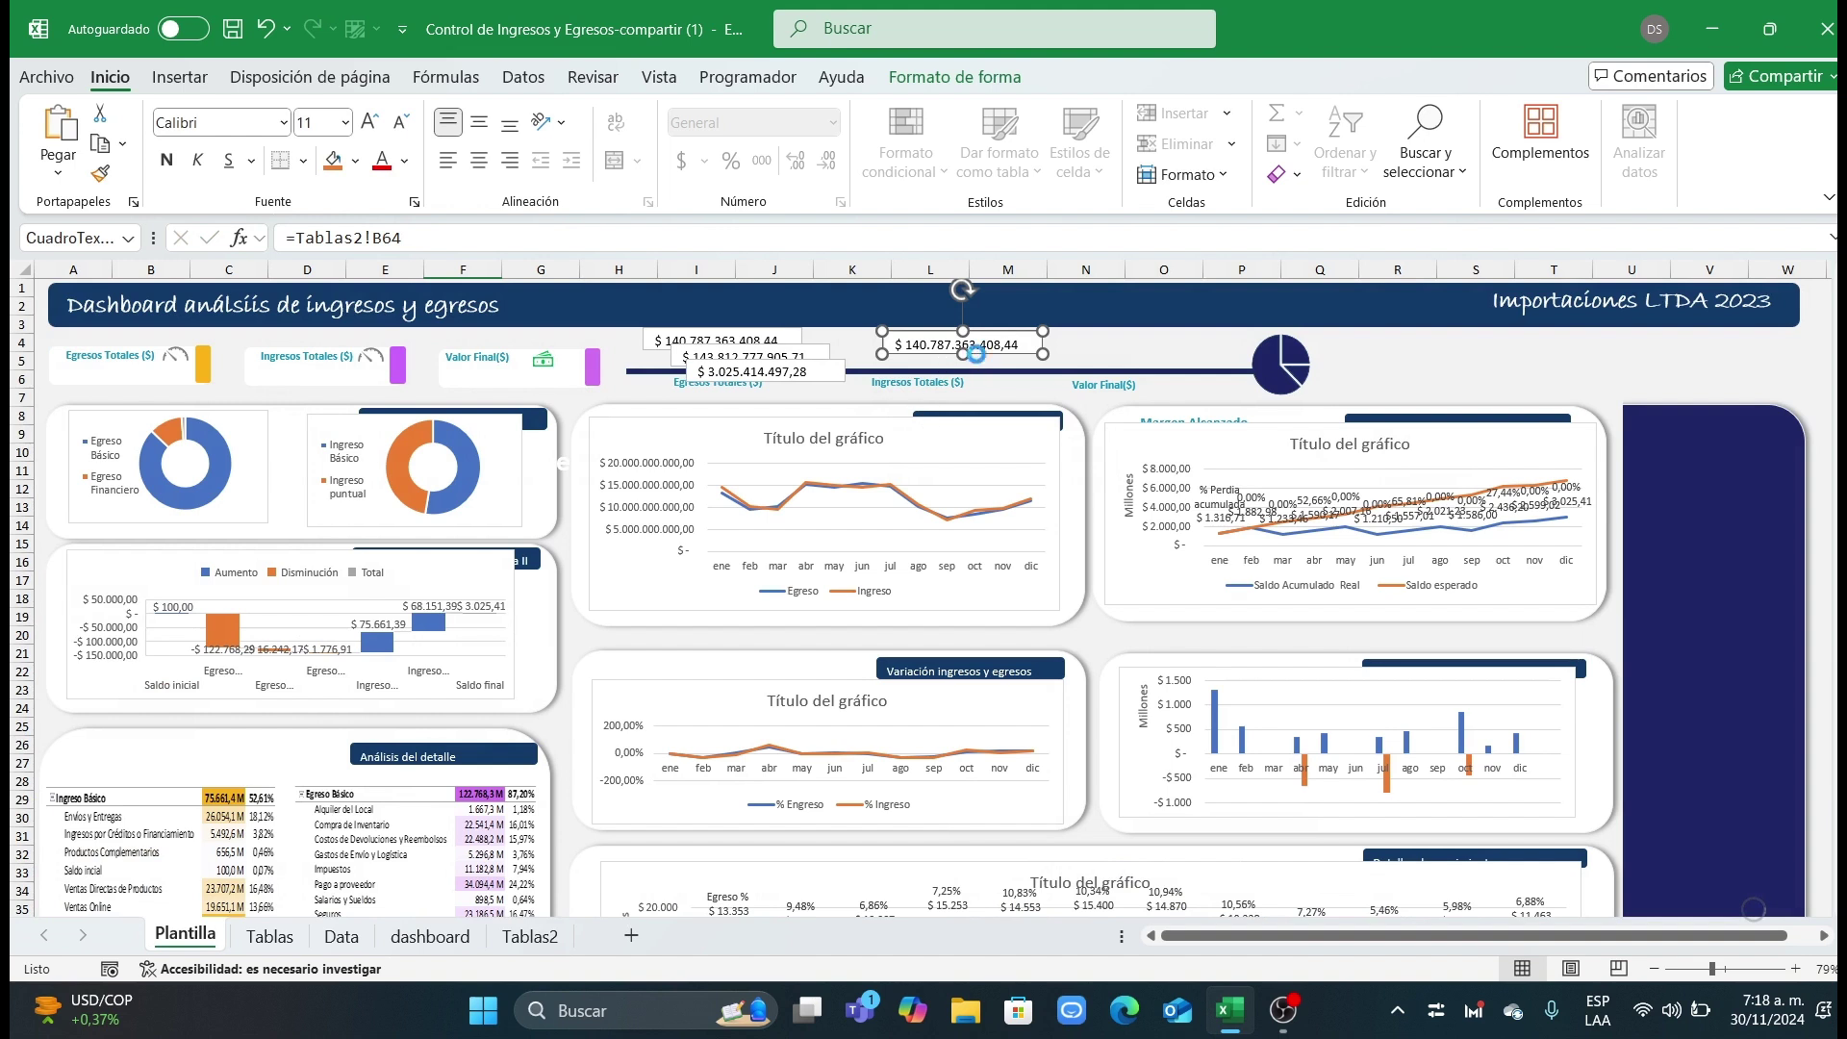
Step: Duplicate the B64-linked text box twice and point the middle box to Tablas2!C64
key(ctrl+d)
key(ctrl+d)
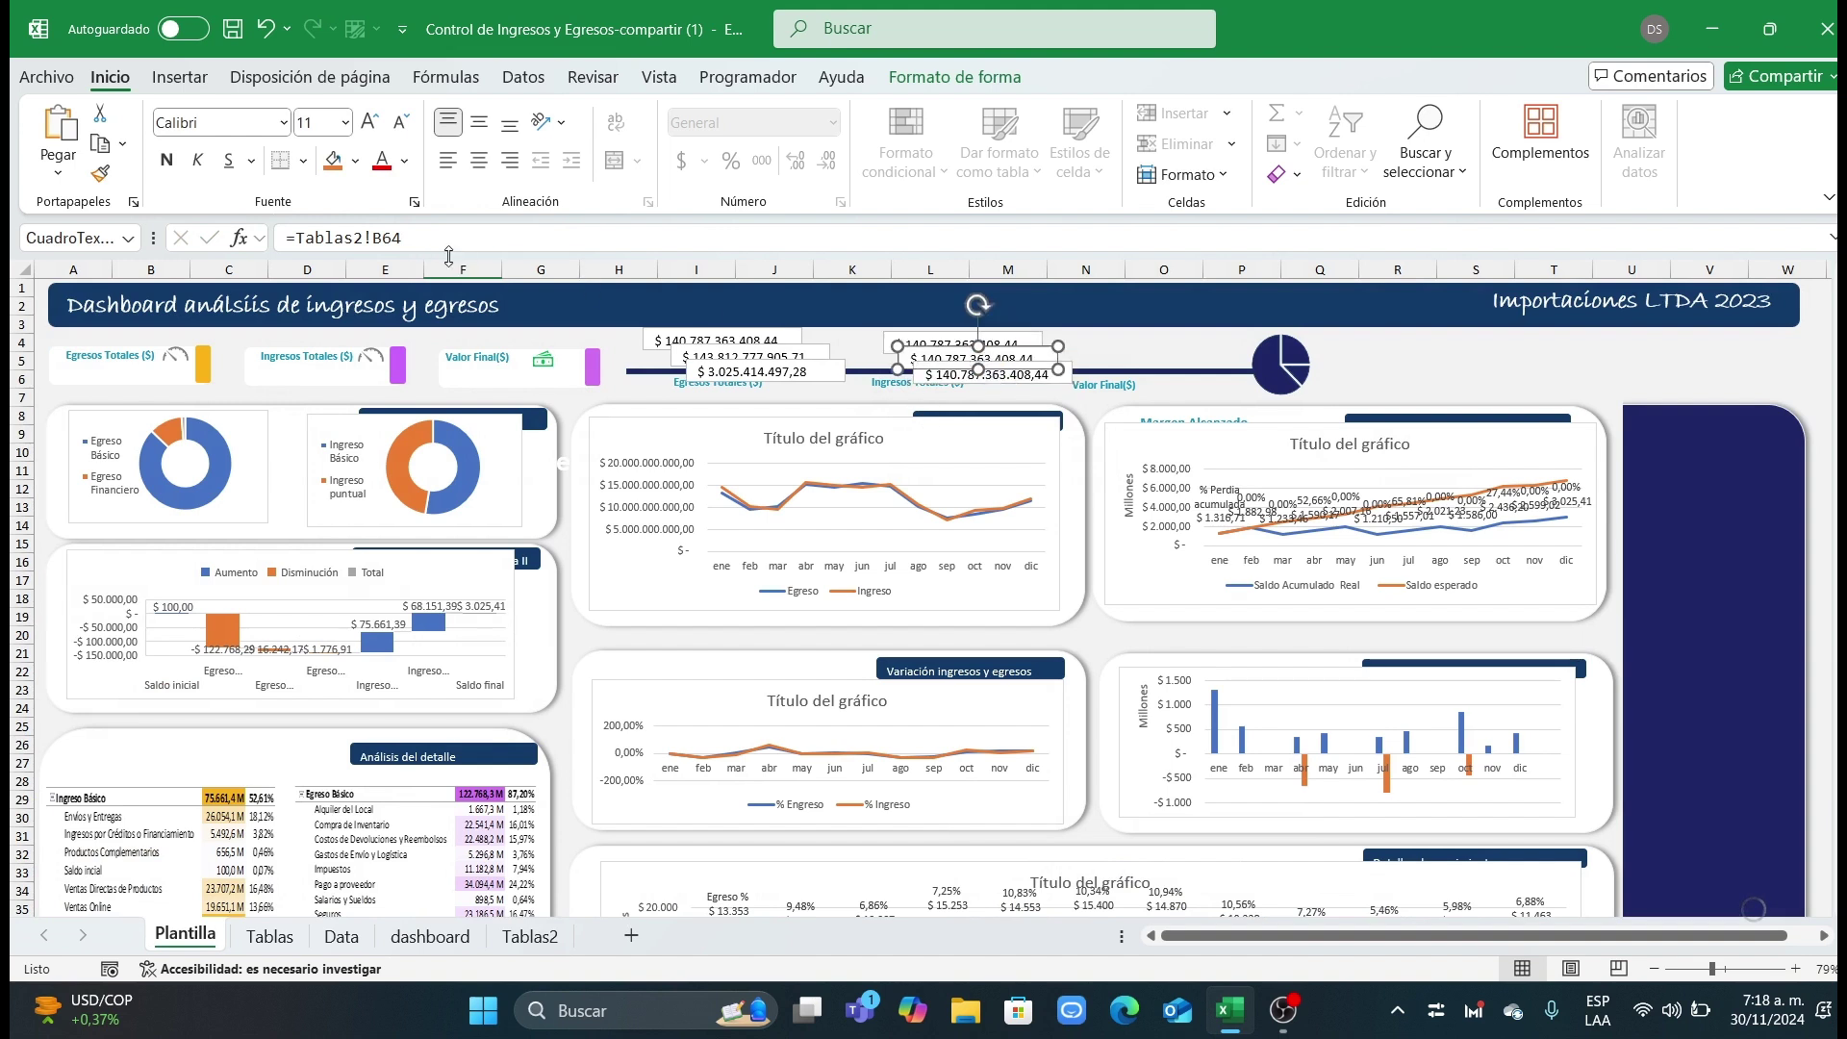
click(417, 239)
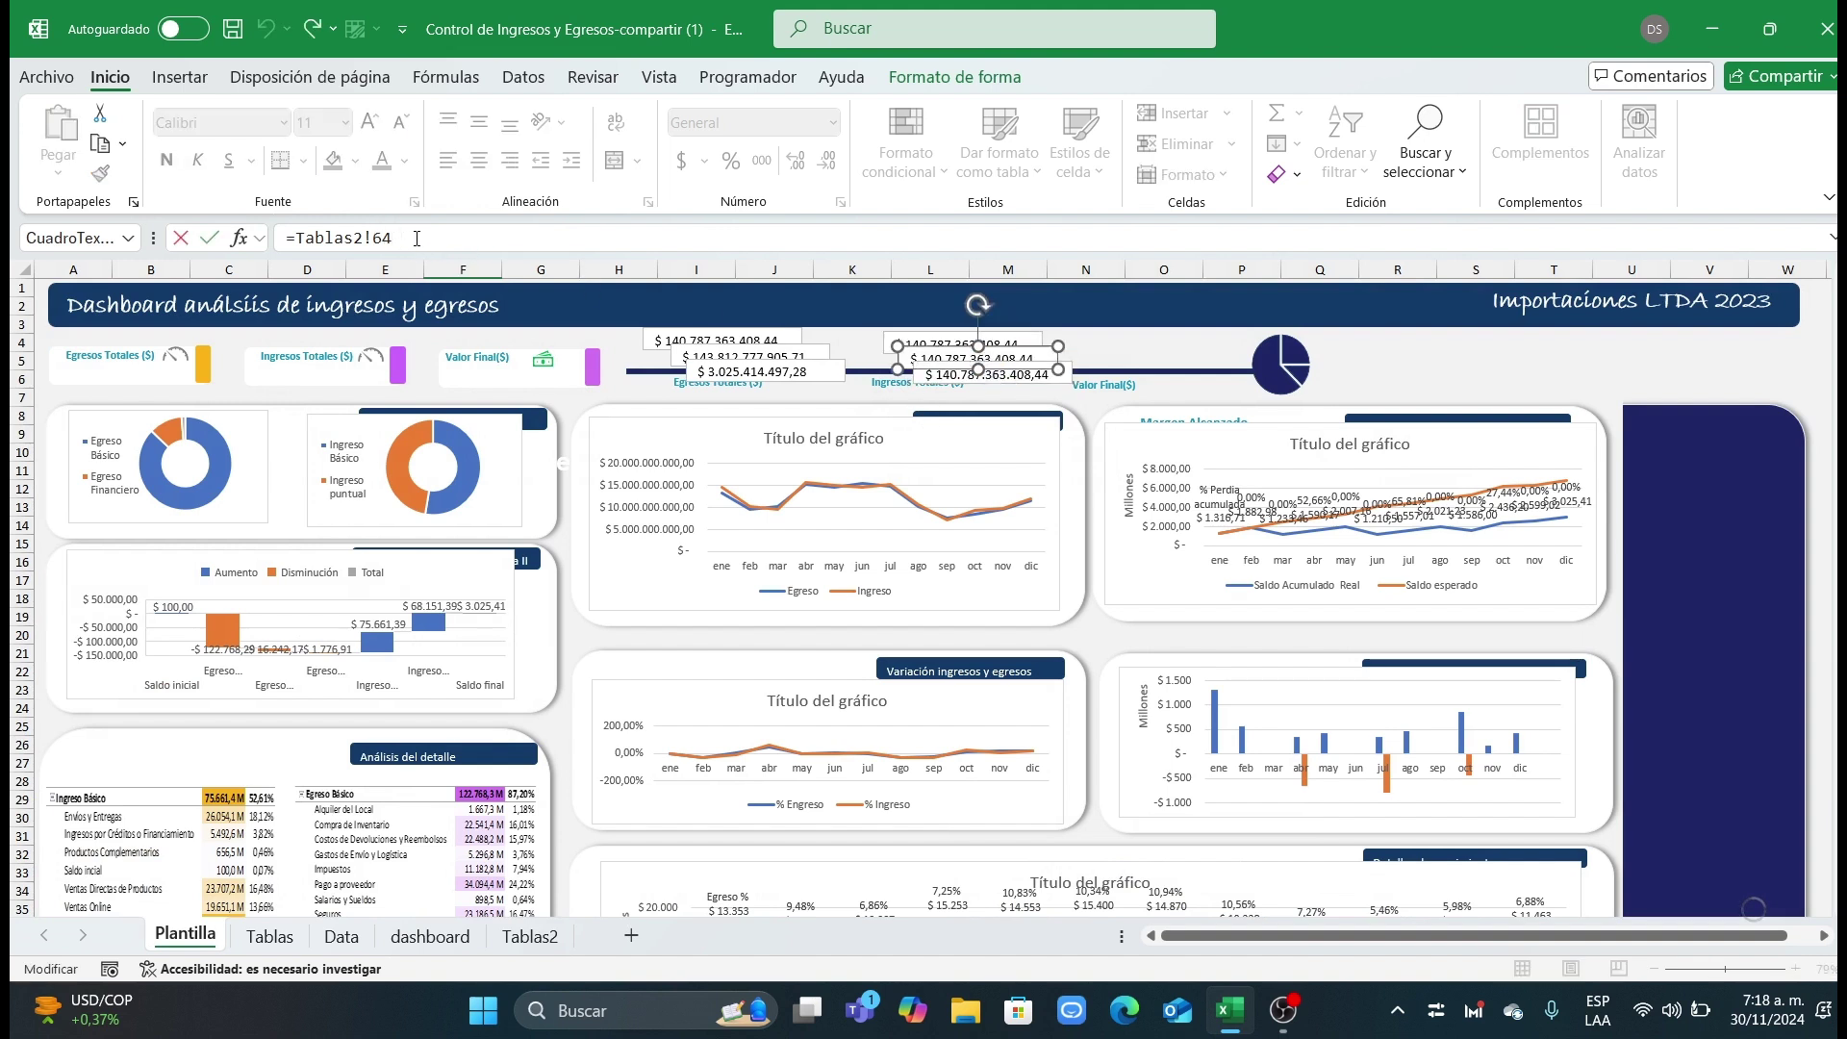
text(C)
key(Return)
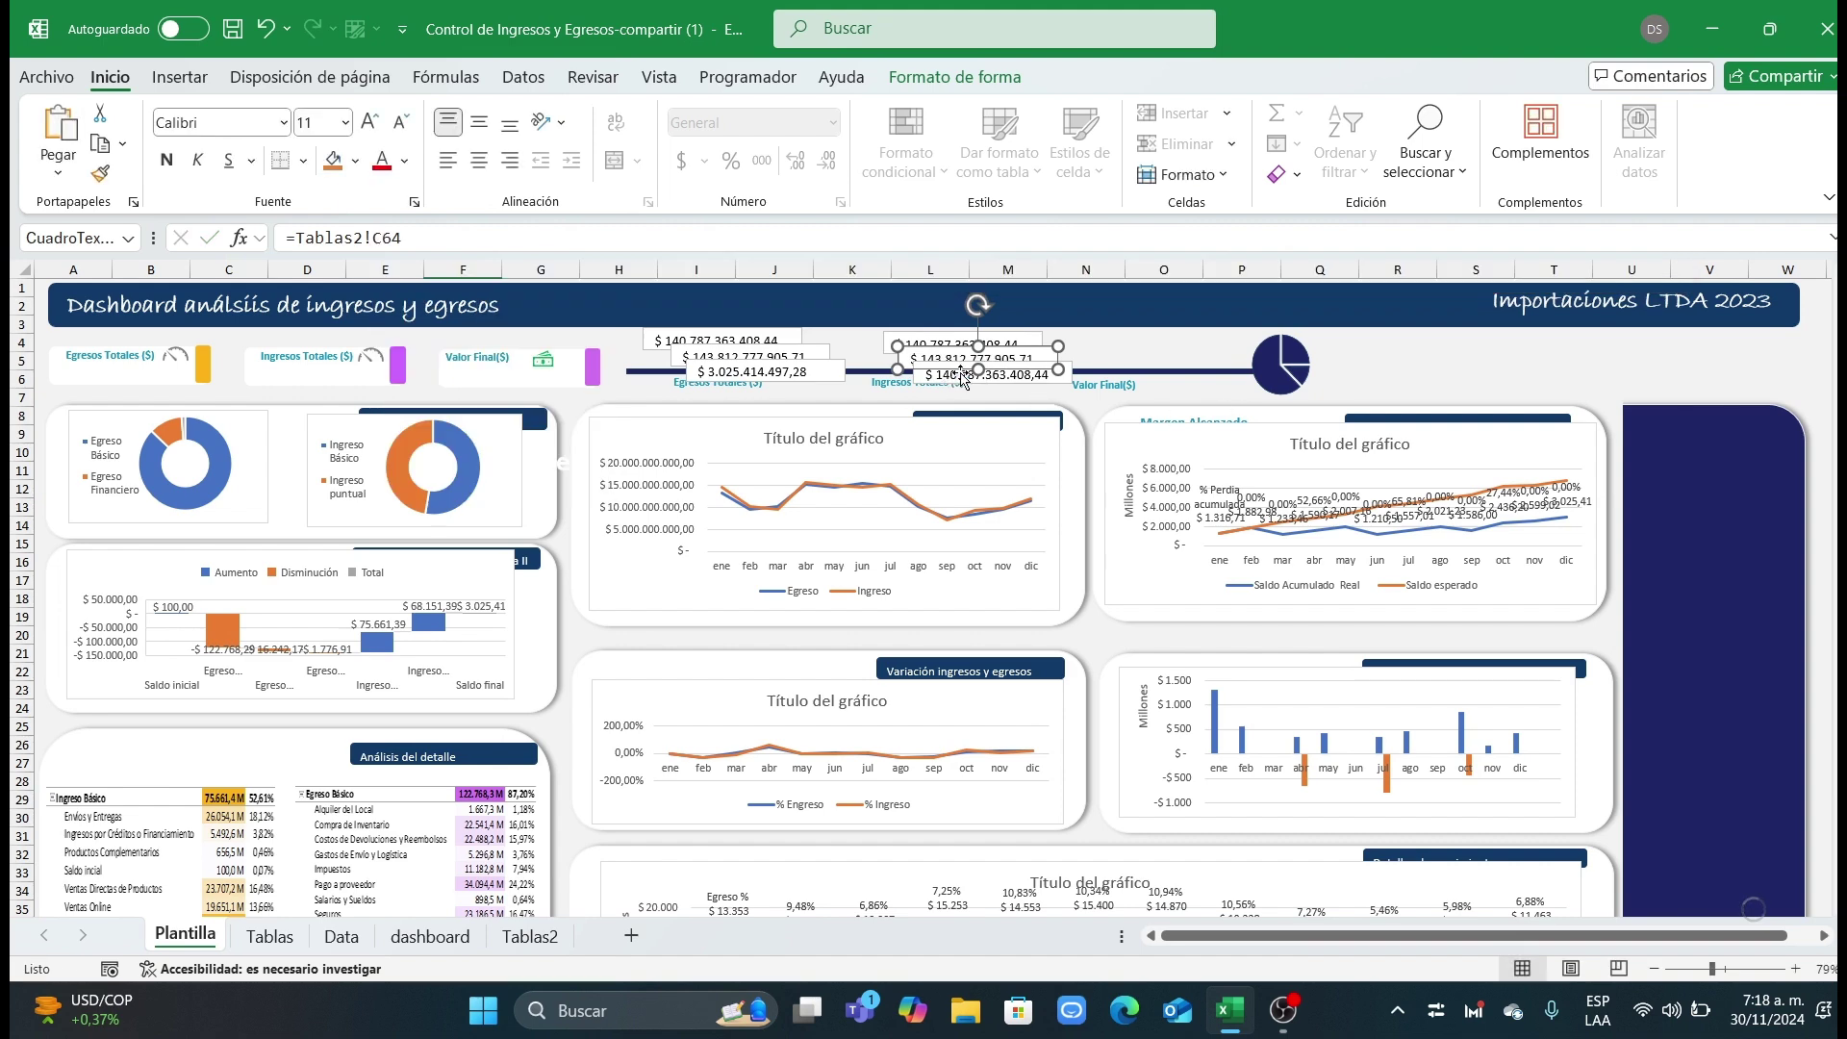
Step: Point the frontmost duplicate in the second group of text boxes to Tablas2!D64
click(961, 377)
click(385, 239)
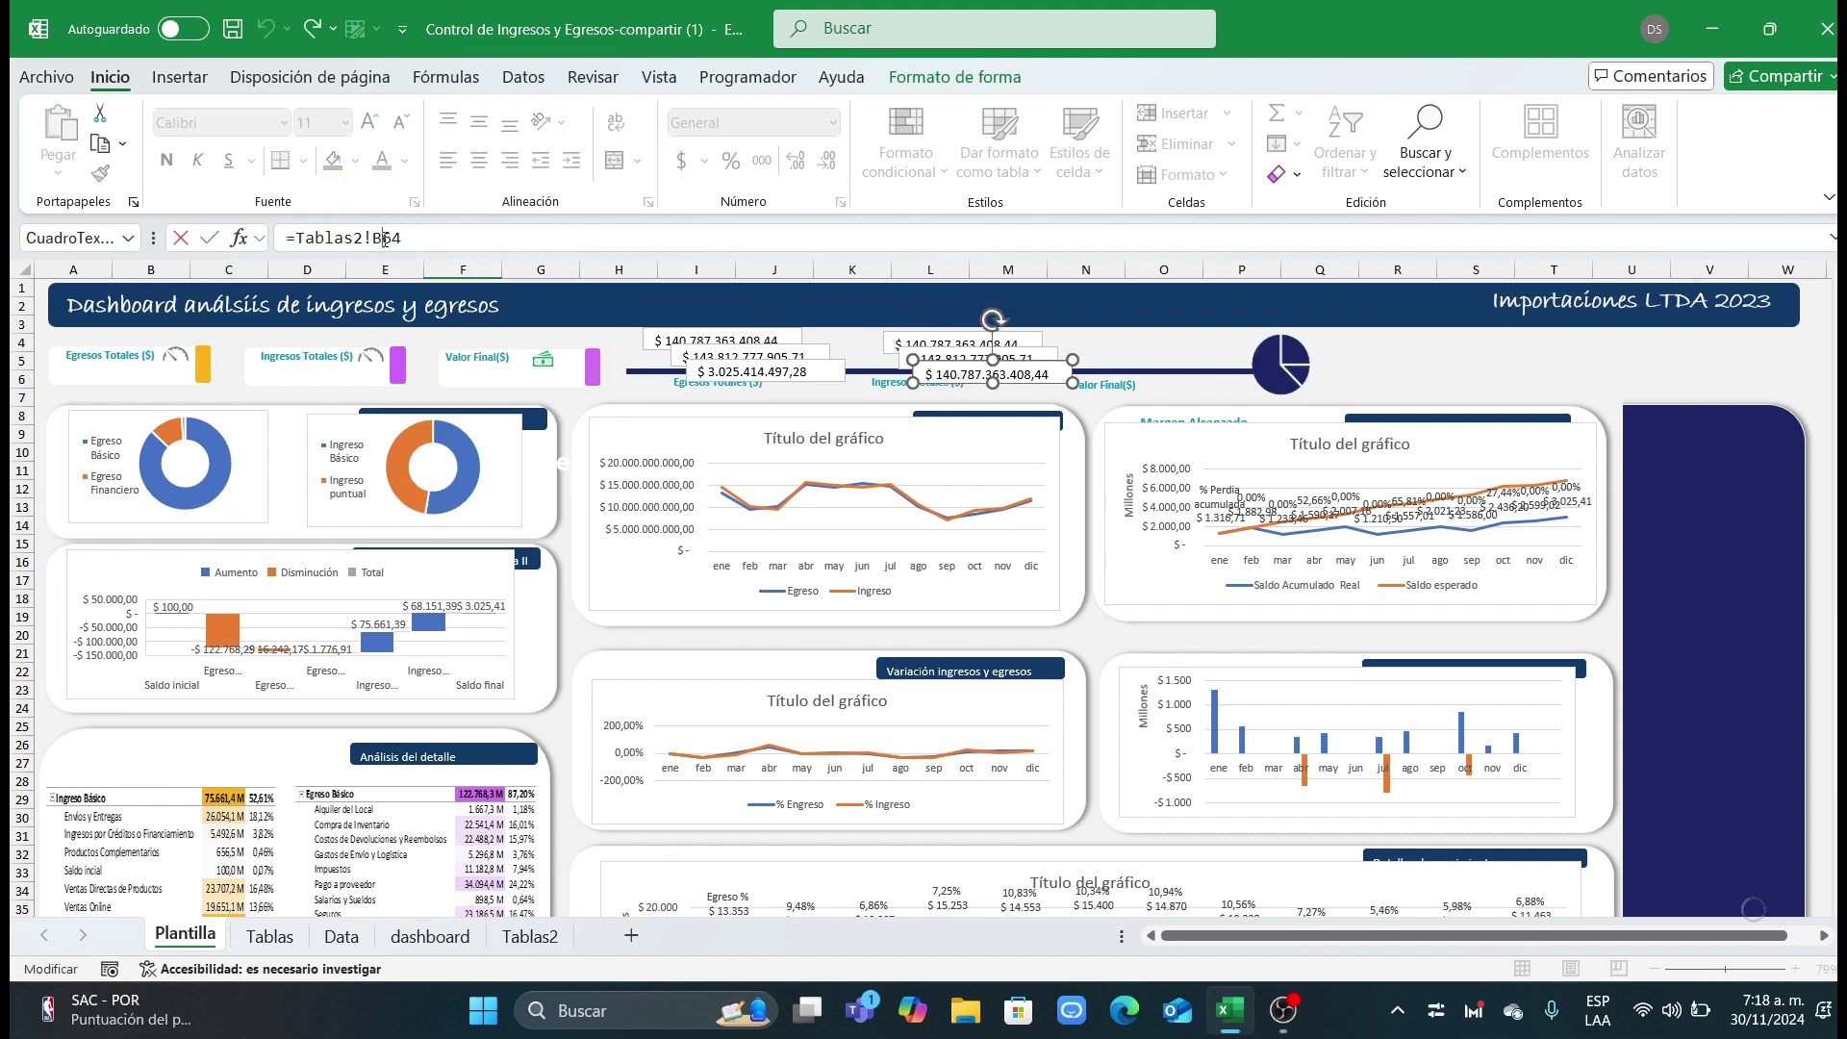
text(D)
key(Return)
Step: Duplicate the B64-linked text box, place the copy near the pie icon and link it to the percentage in Tablas2!B65
click(647, 338)
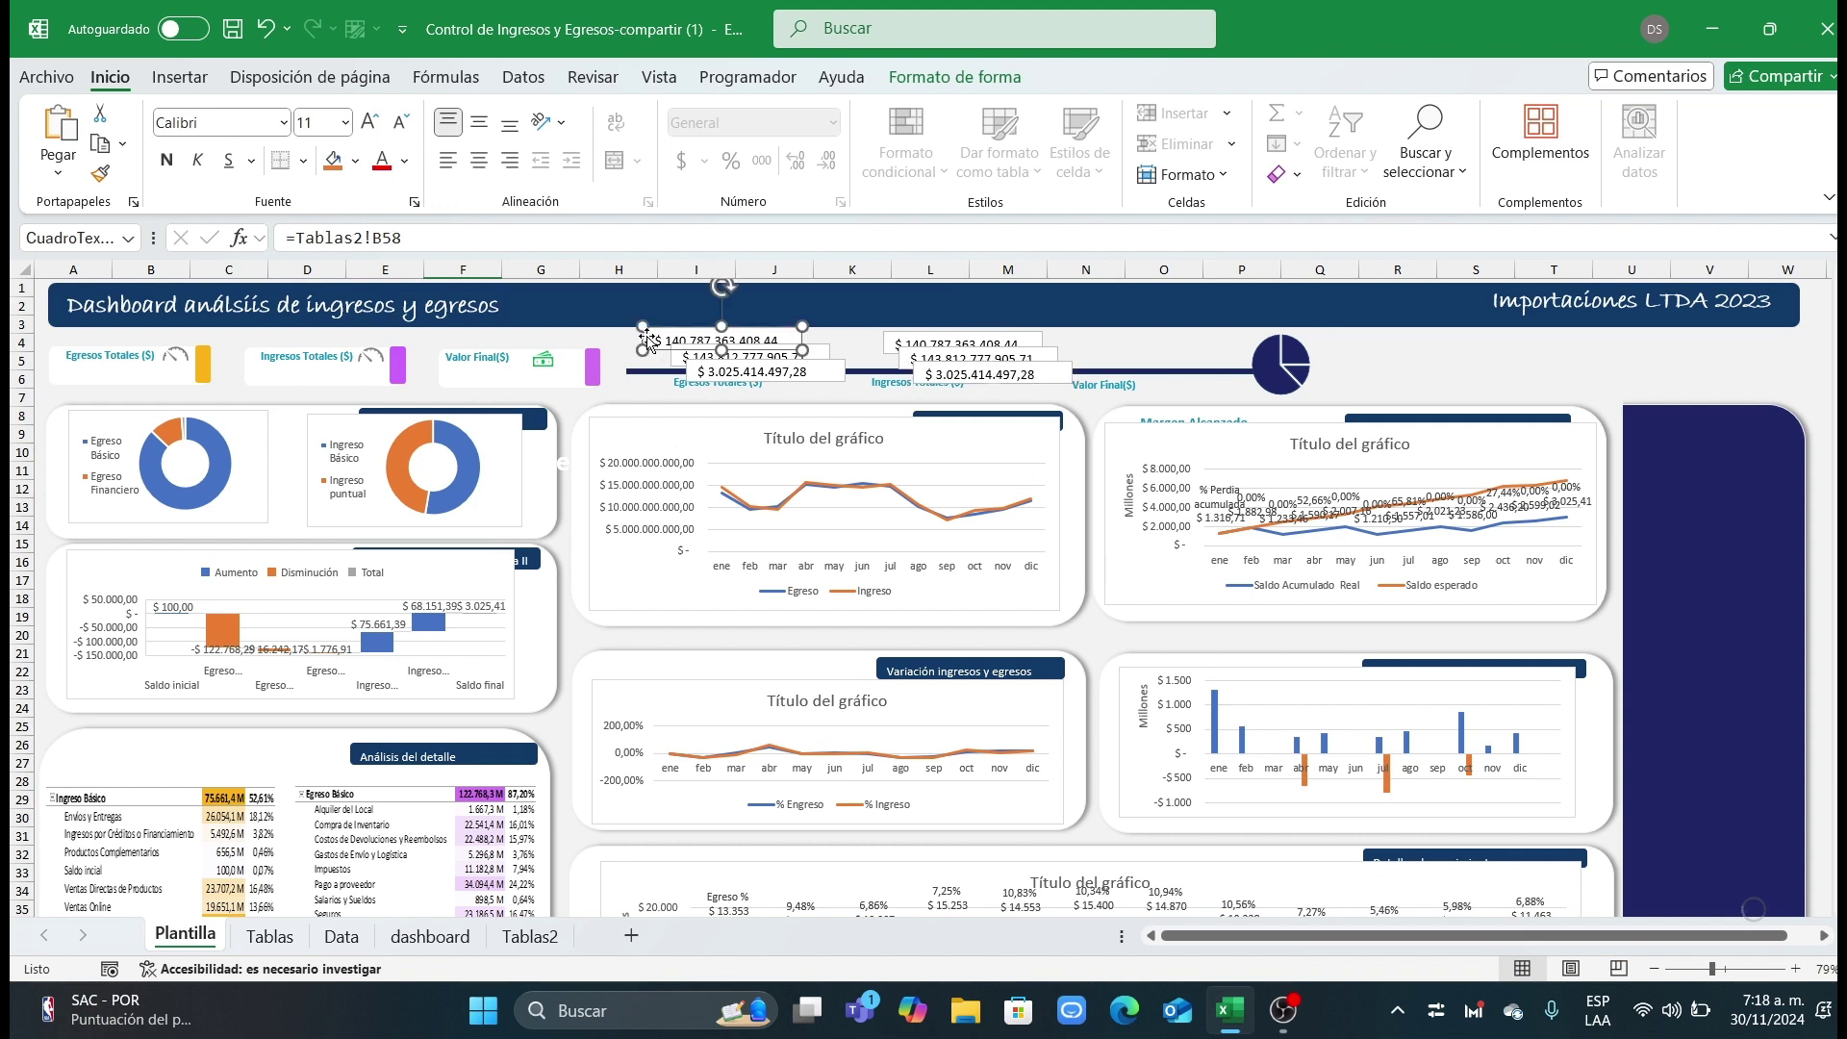
click(1034, 340)
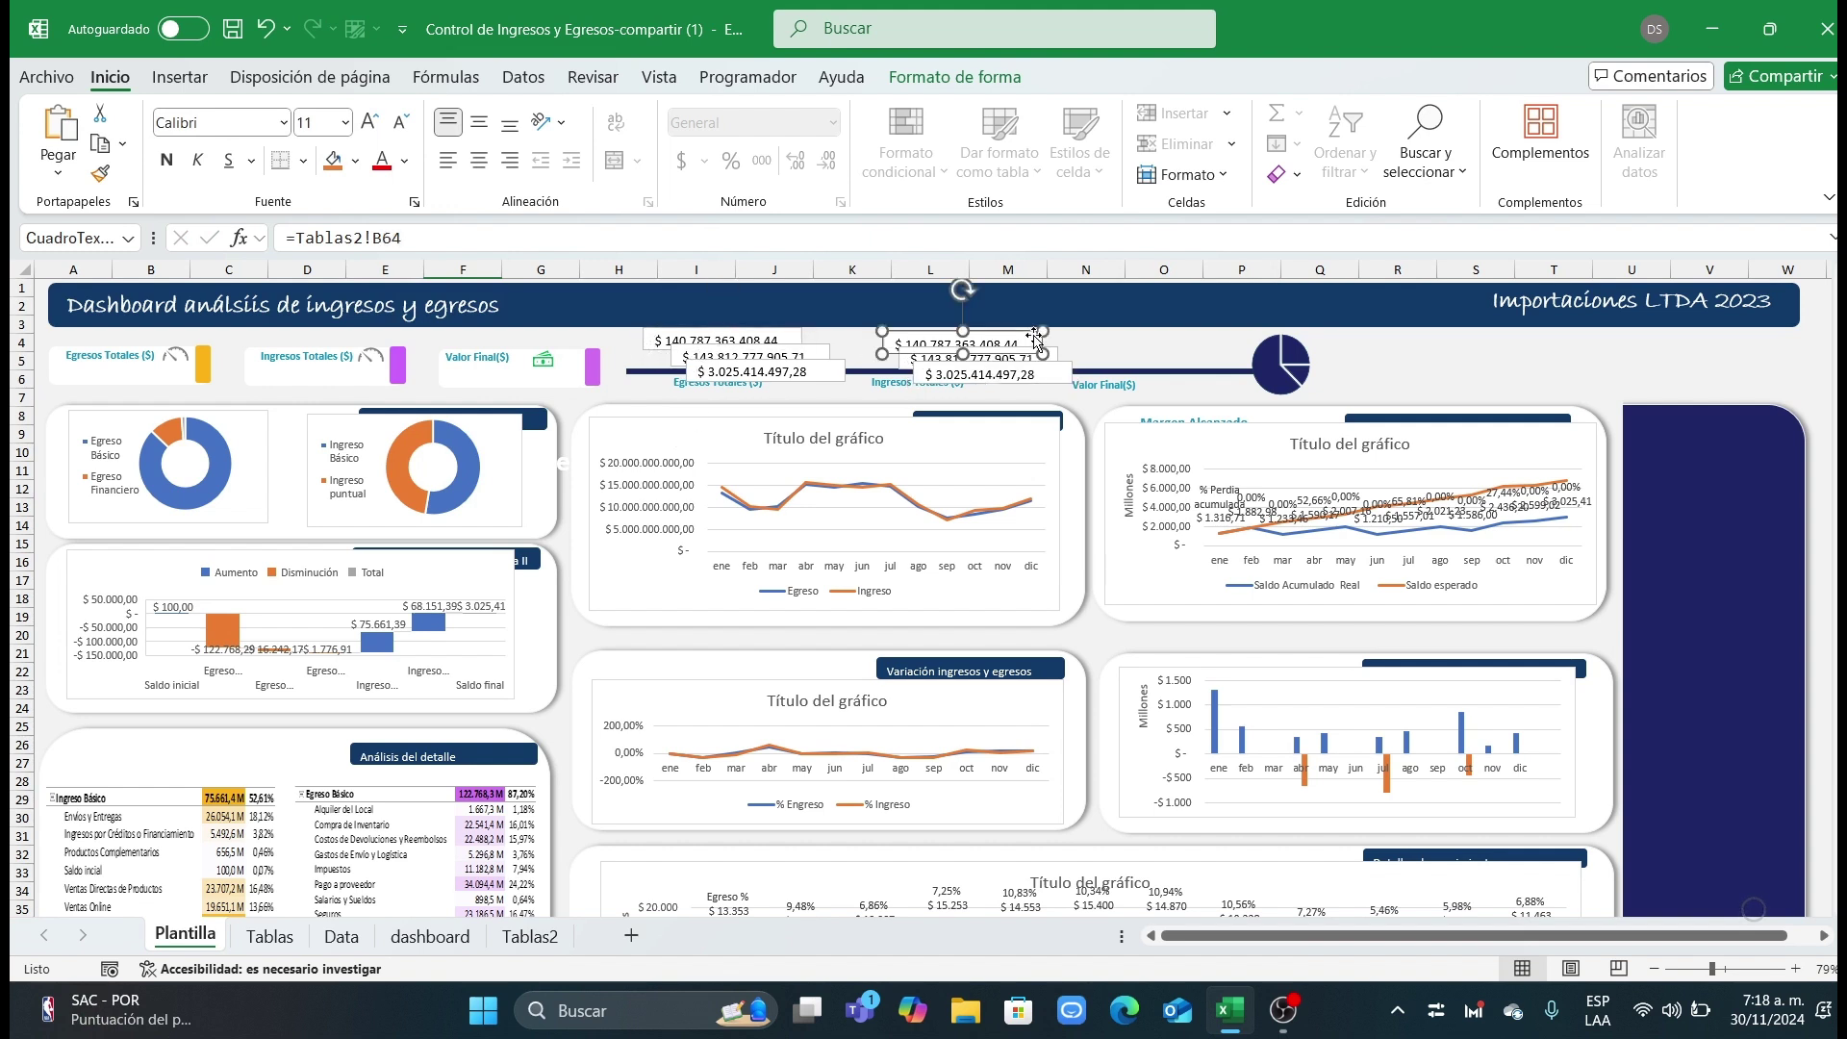
key(ctrl+d)
drag(1068, 390, 1225, 344)
drag(613, 243, 243, 248)
text(=)
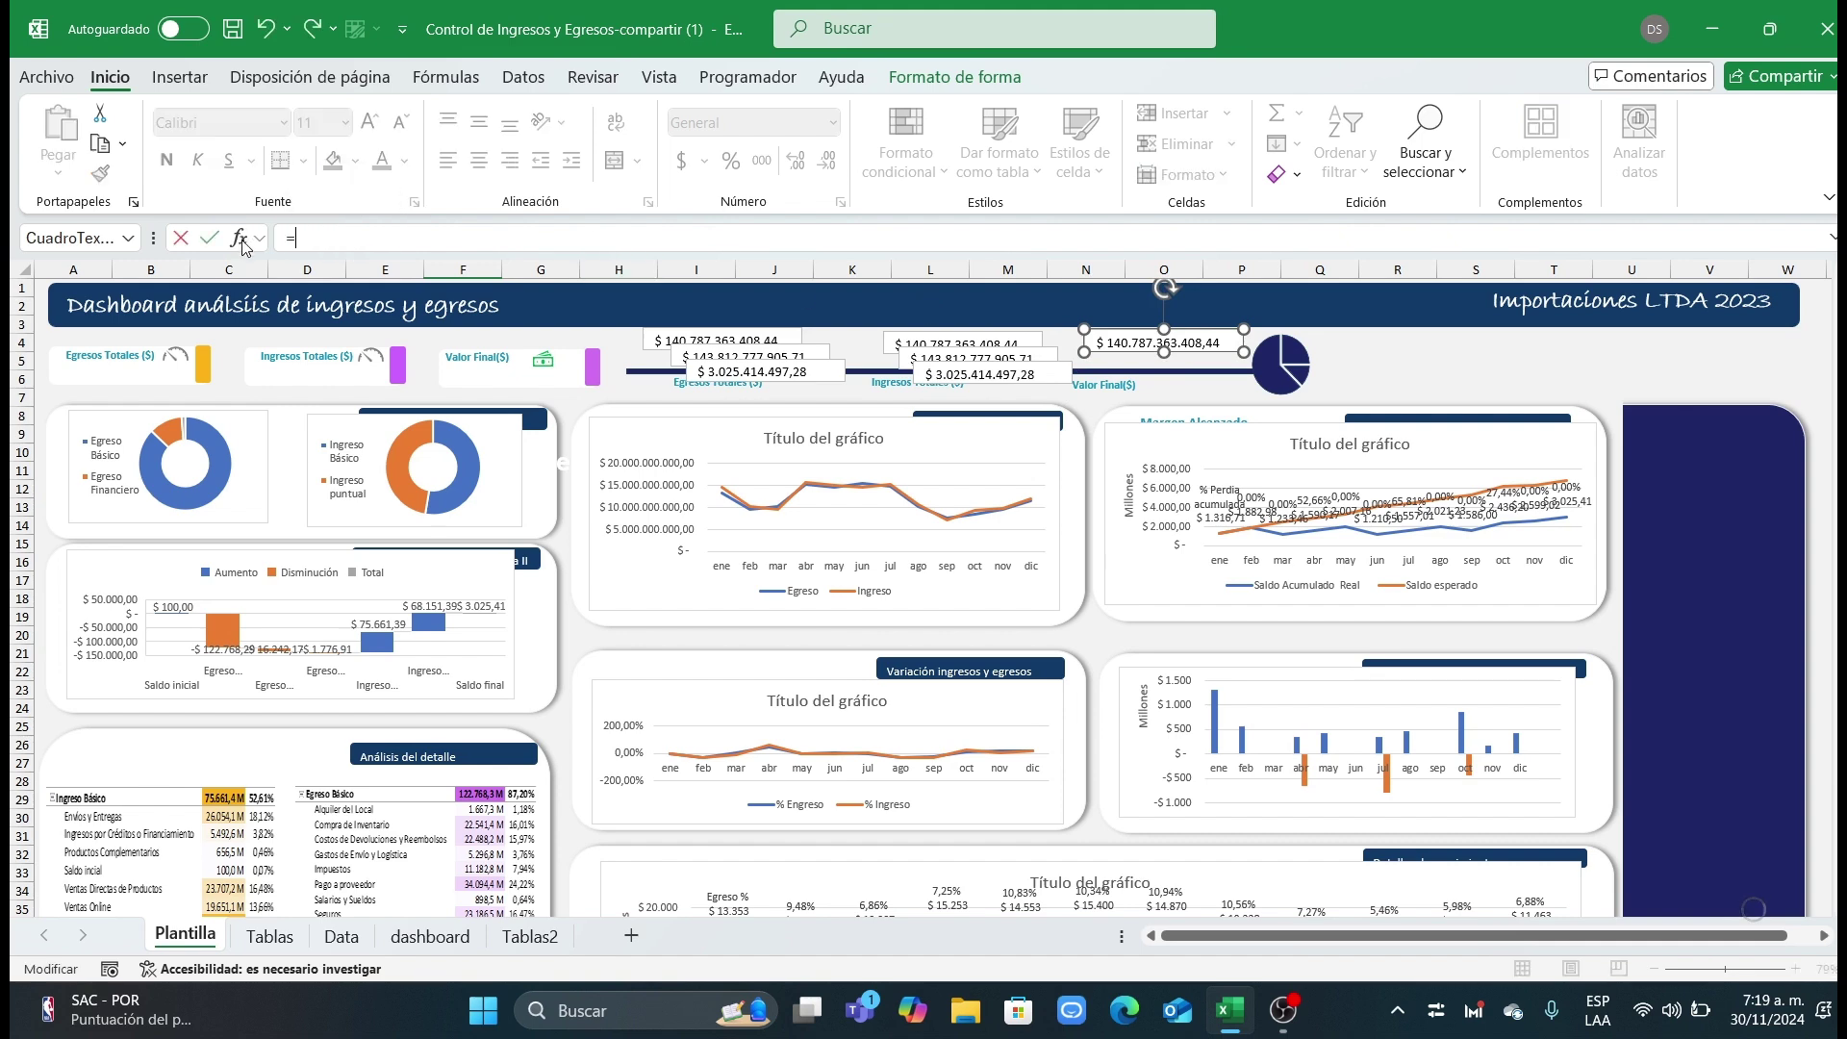
click(527, 935)
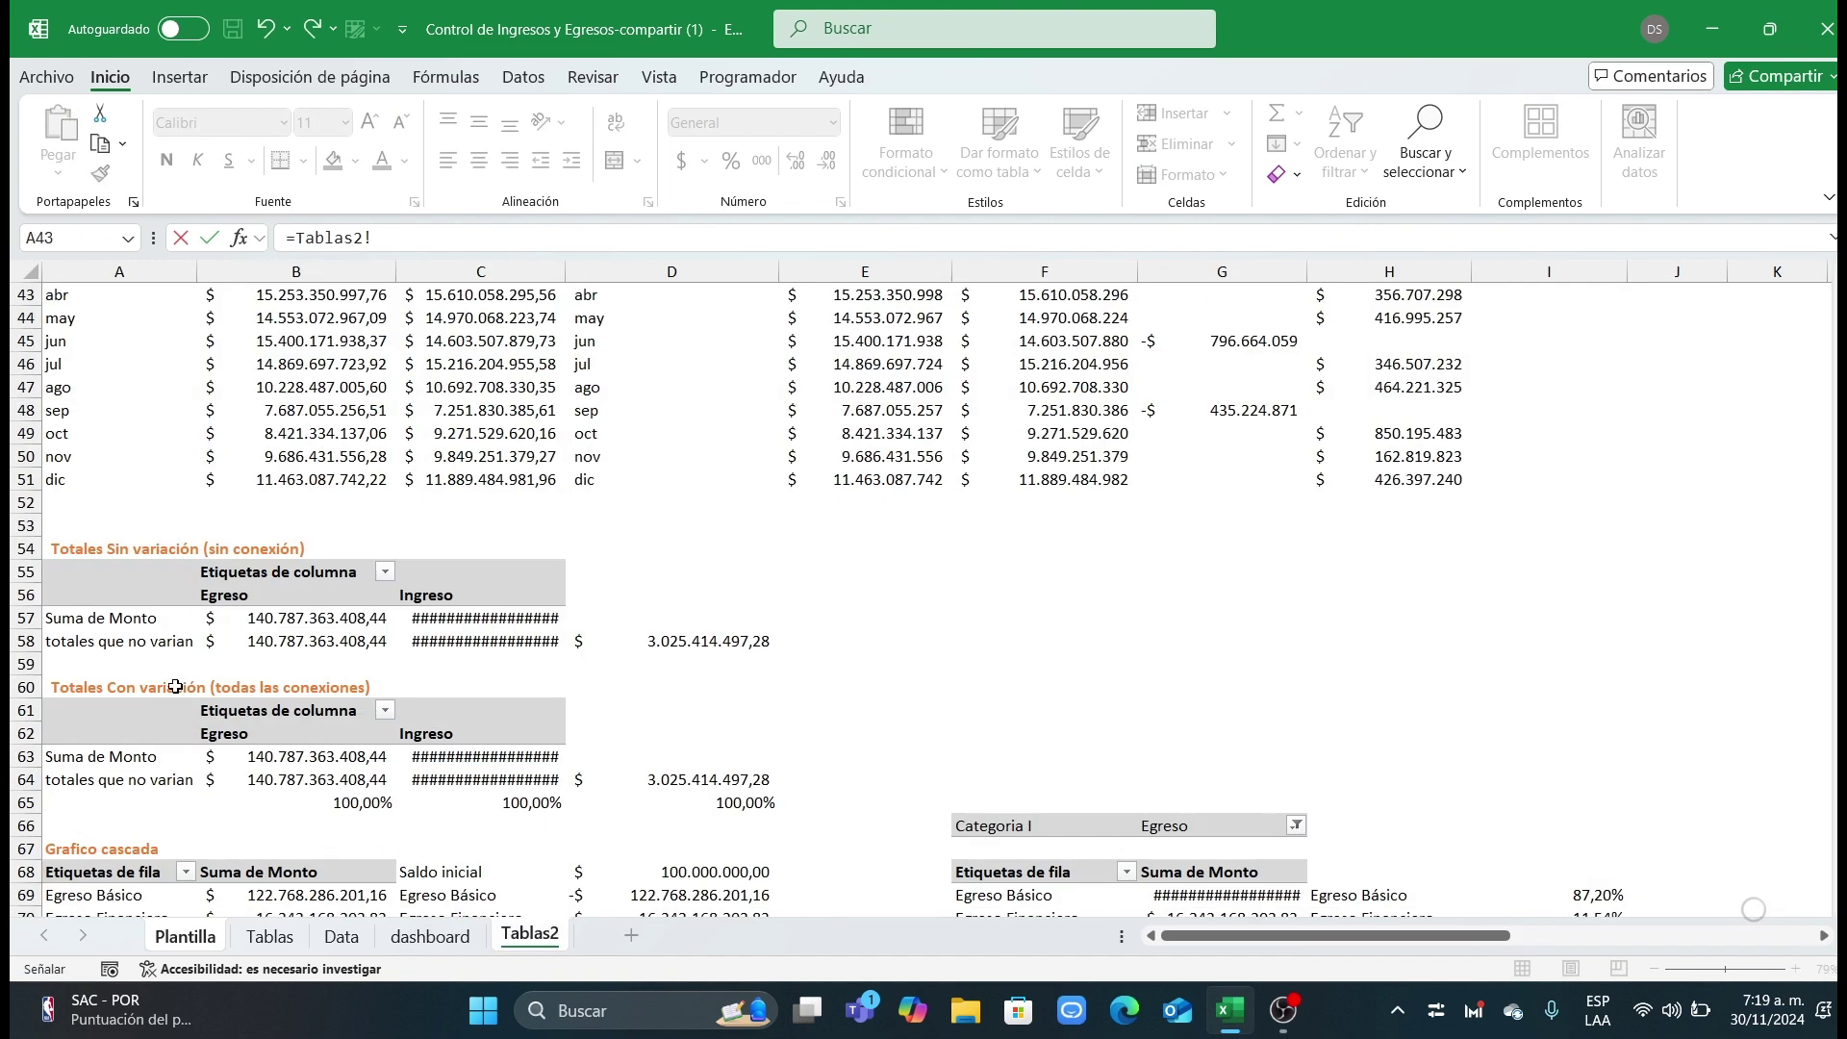
scroll(404, 770, down, 1)
click(332, 732)
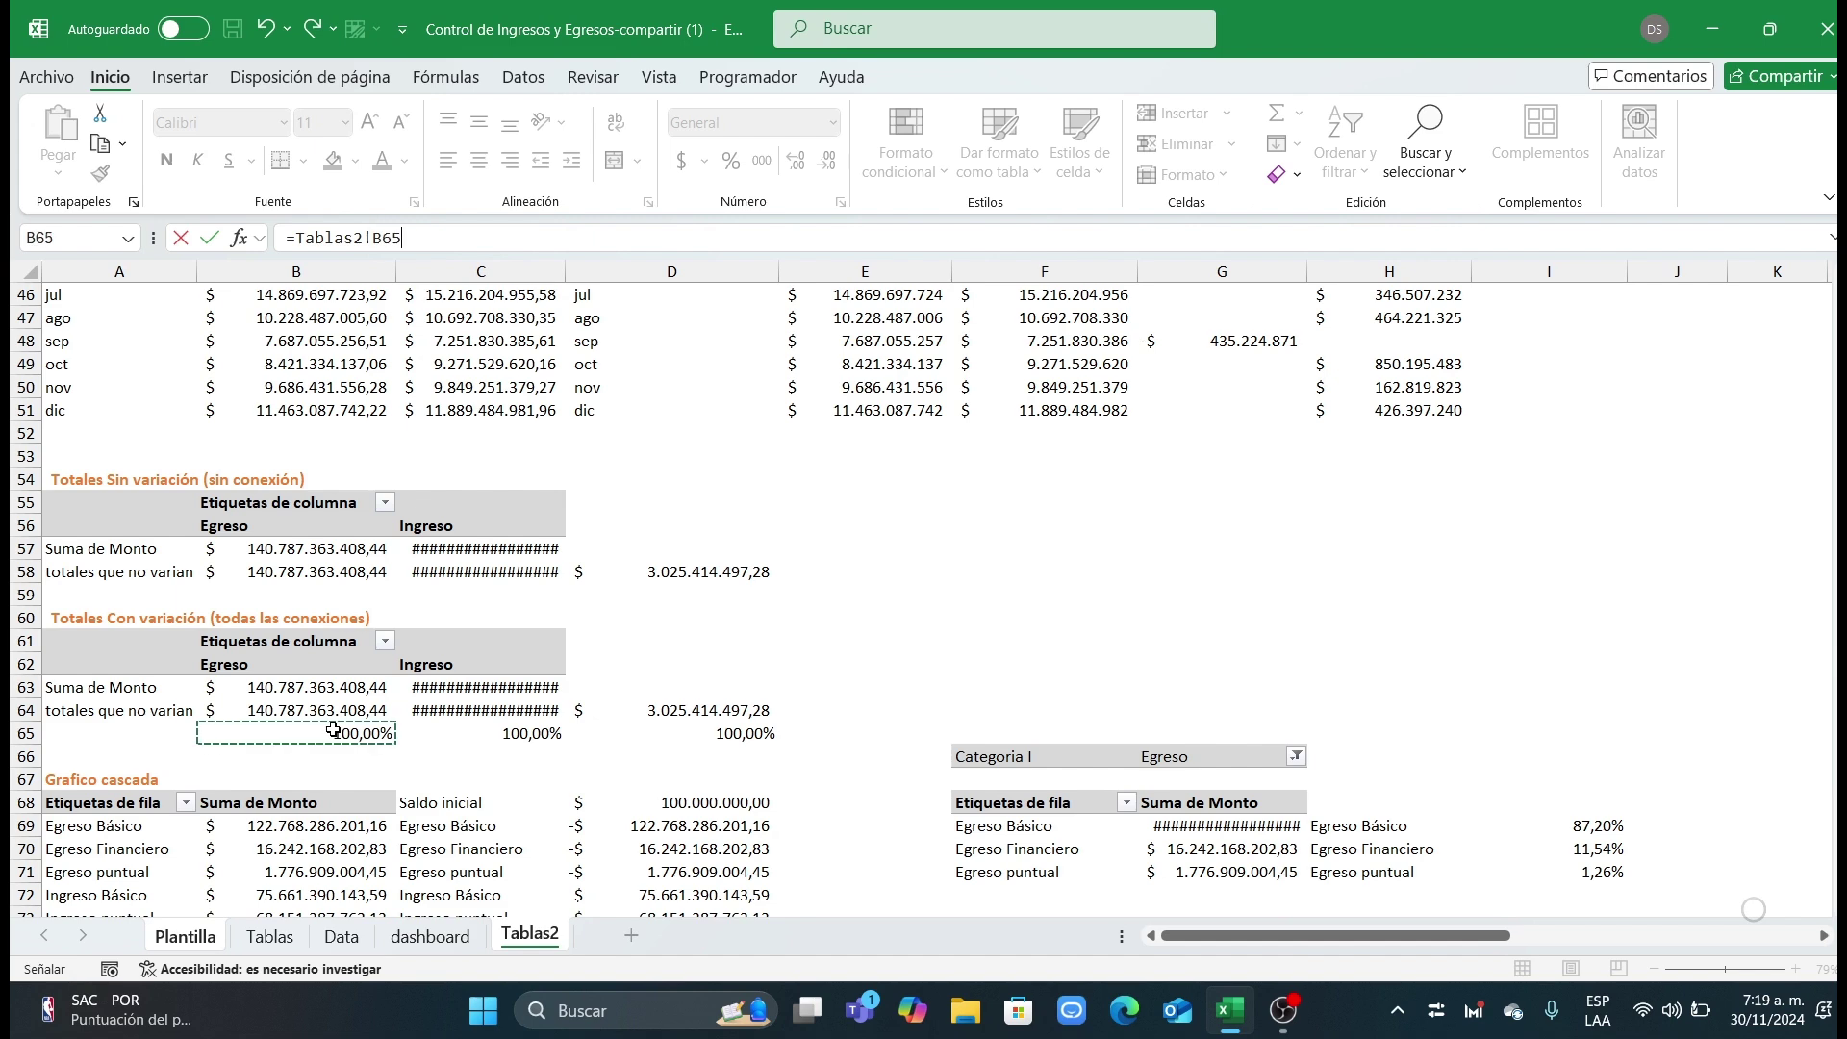
key(Return)
Step: Duplicate the percentage text box twice and point the middle box to Tablas2!C65
key(ctrl+d)
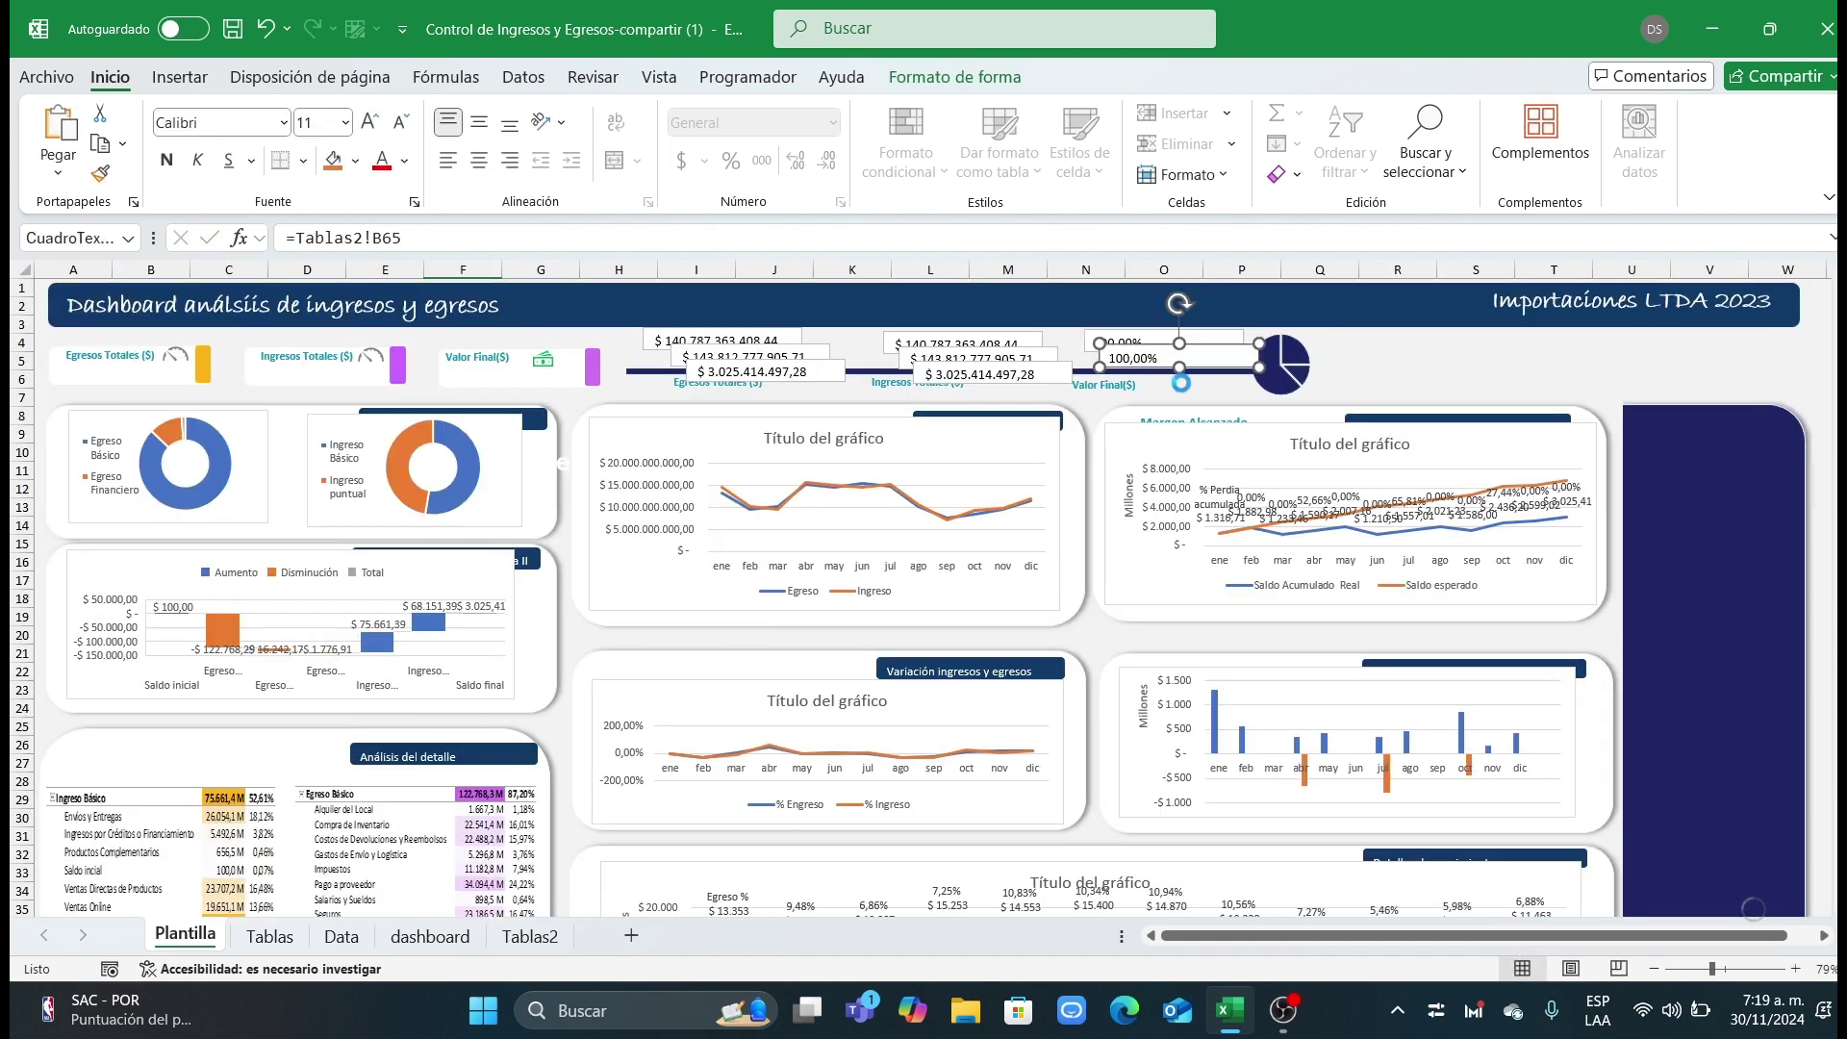
key(ctrl+d)
click(1158, 341)
click(1152, 357)
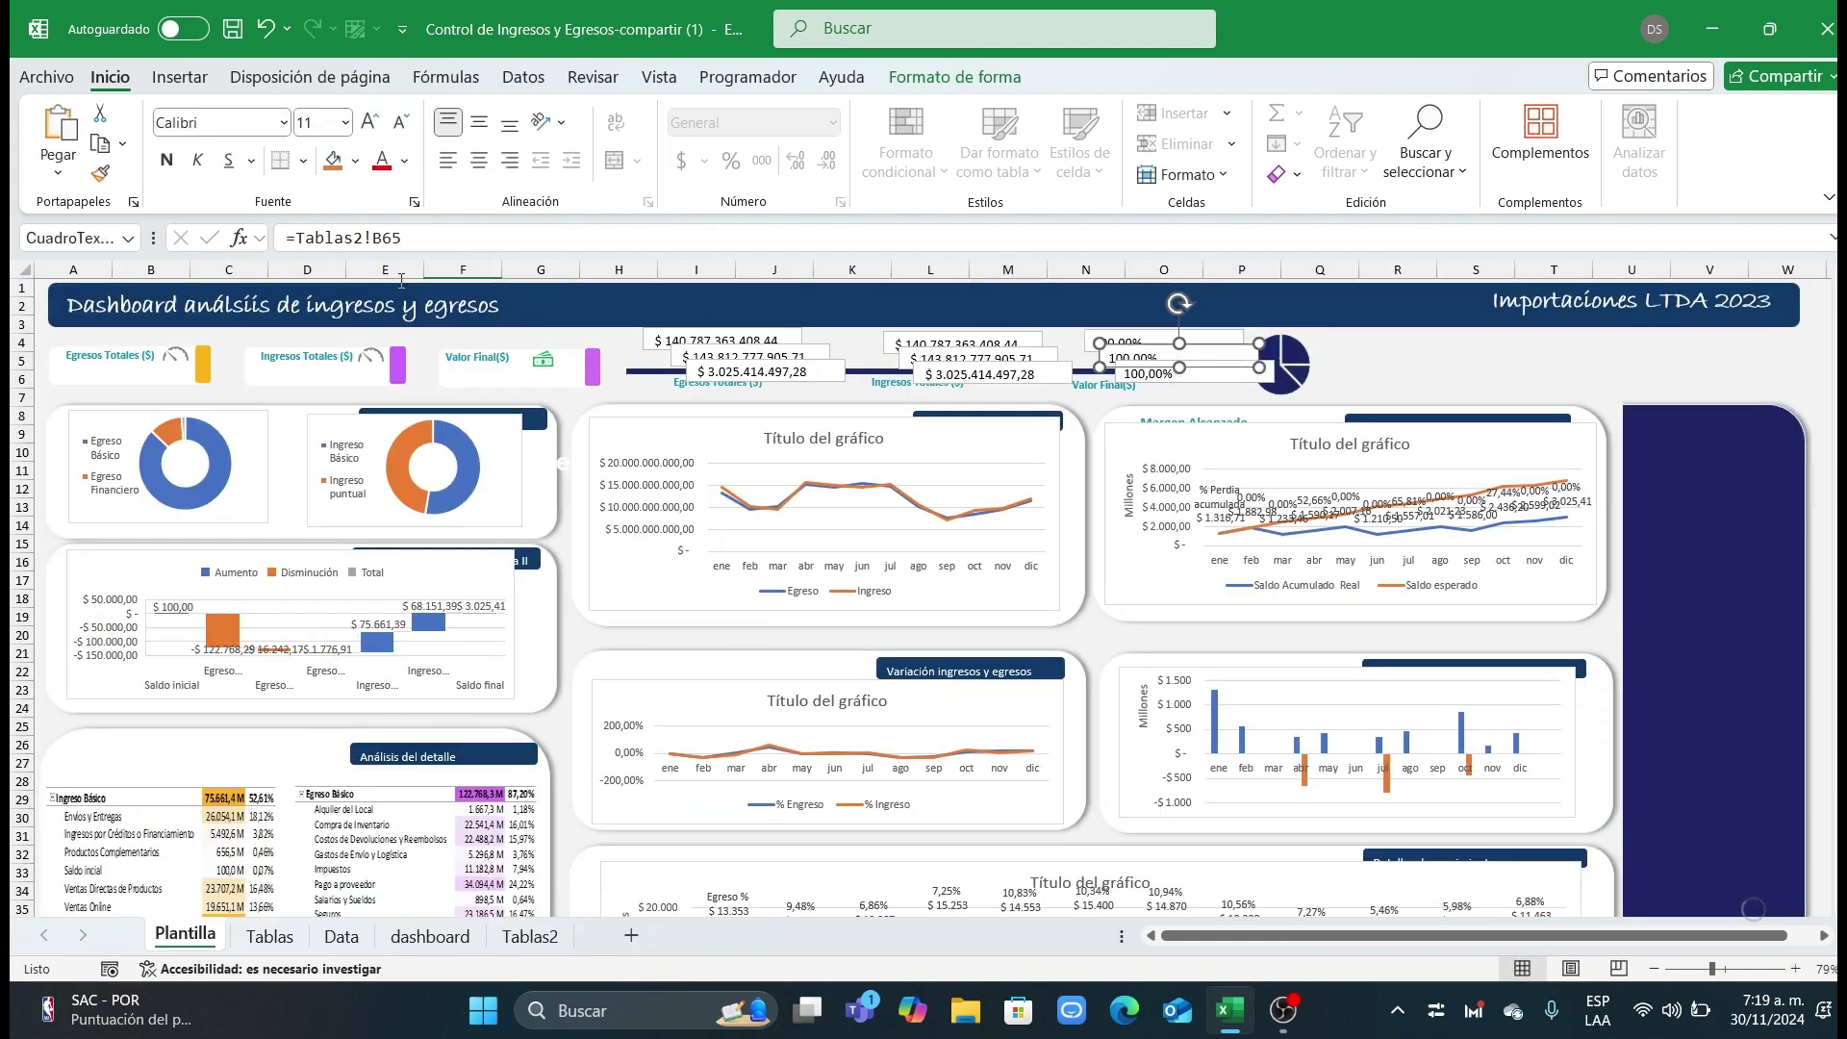
click(383, 238)
text(C)
key(Return)
Step: Relink the frontmost percentage duplicate to the final value's percentage in Tablas2
click(1161, 378)
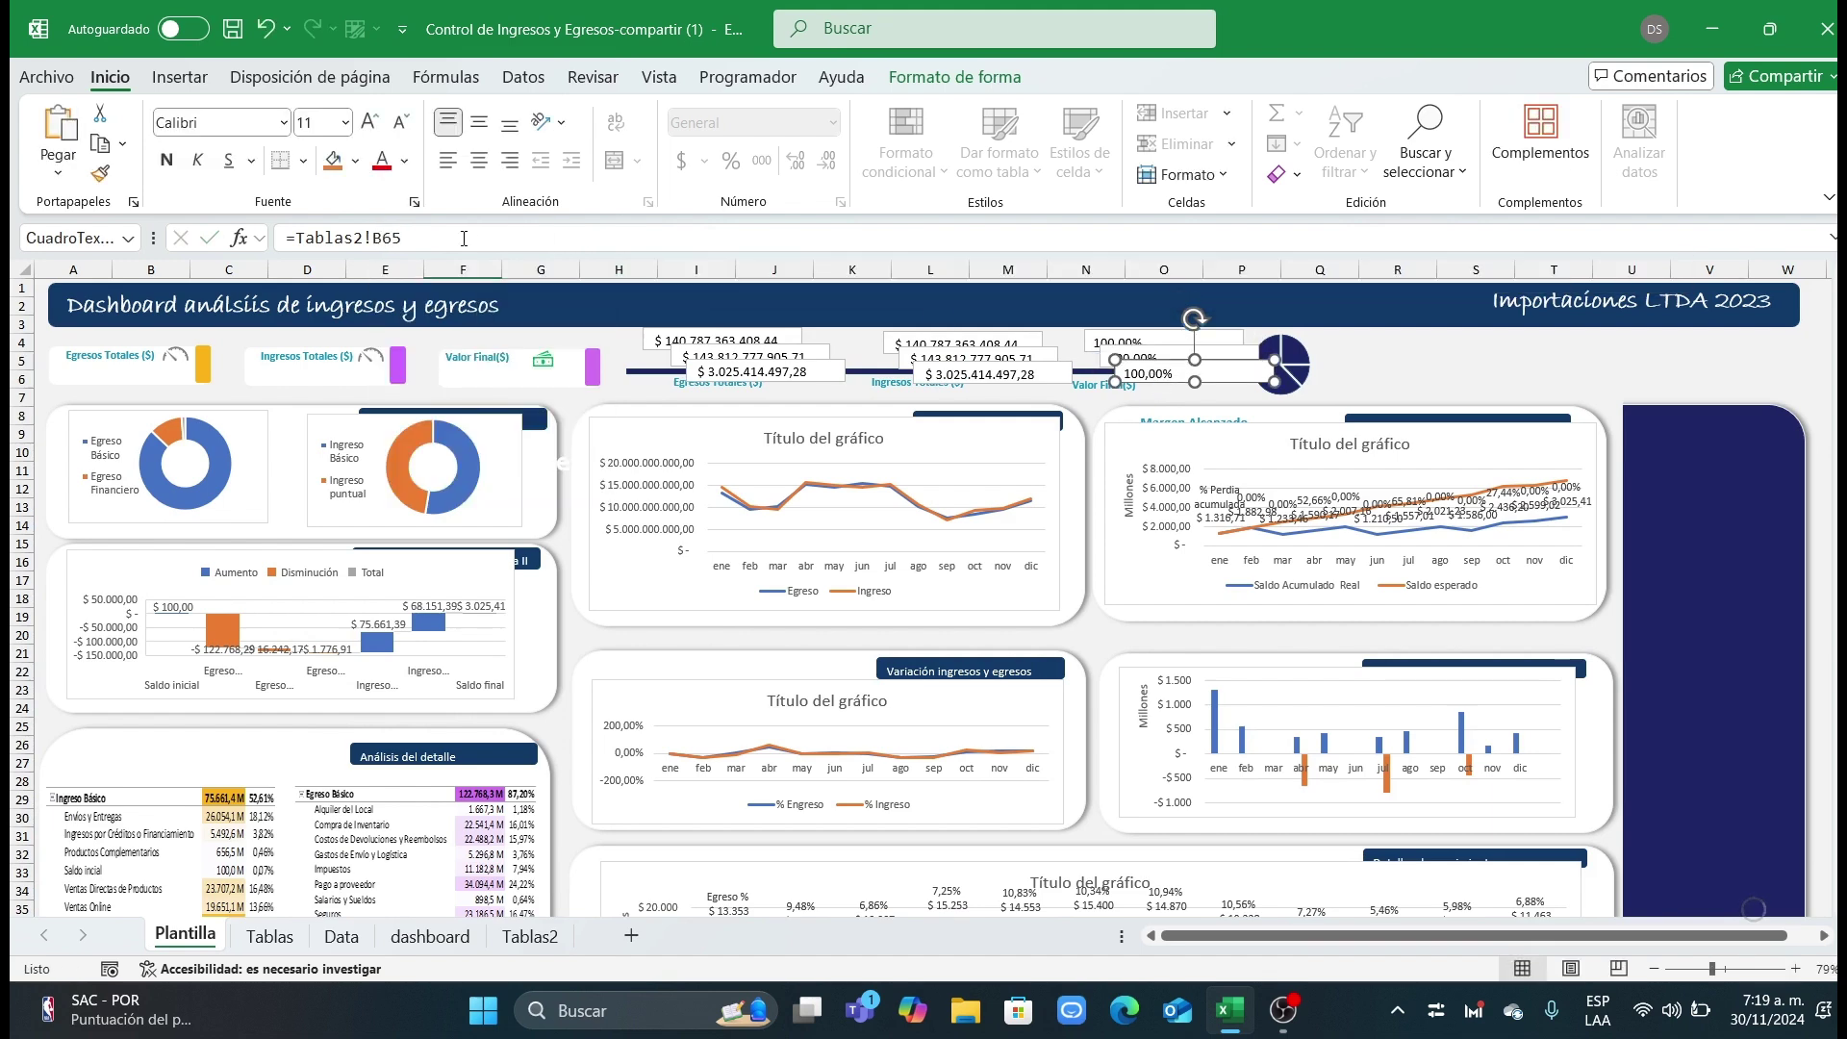
click(383, 238)
key(Return)
Step: Remove the fill from all nine linked total and percentage text boxes
click(731, 335)
ctrl+click(686, 357)
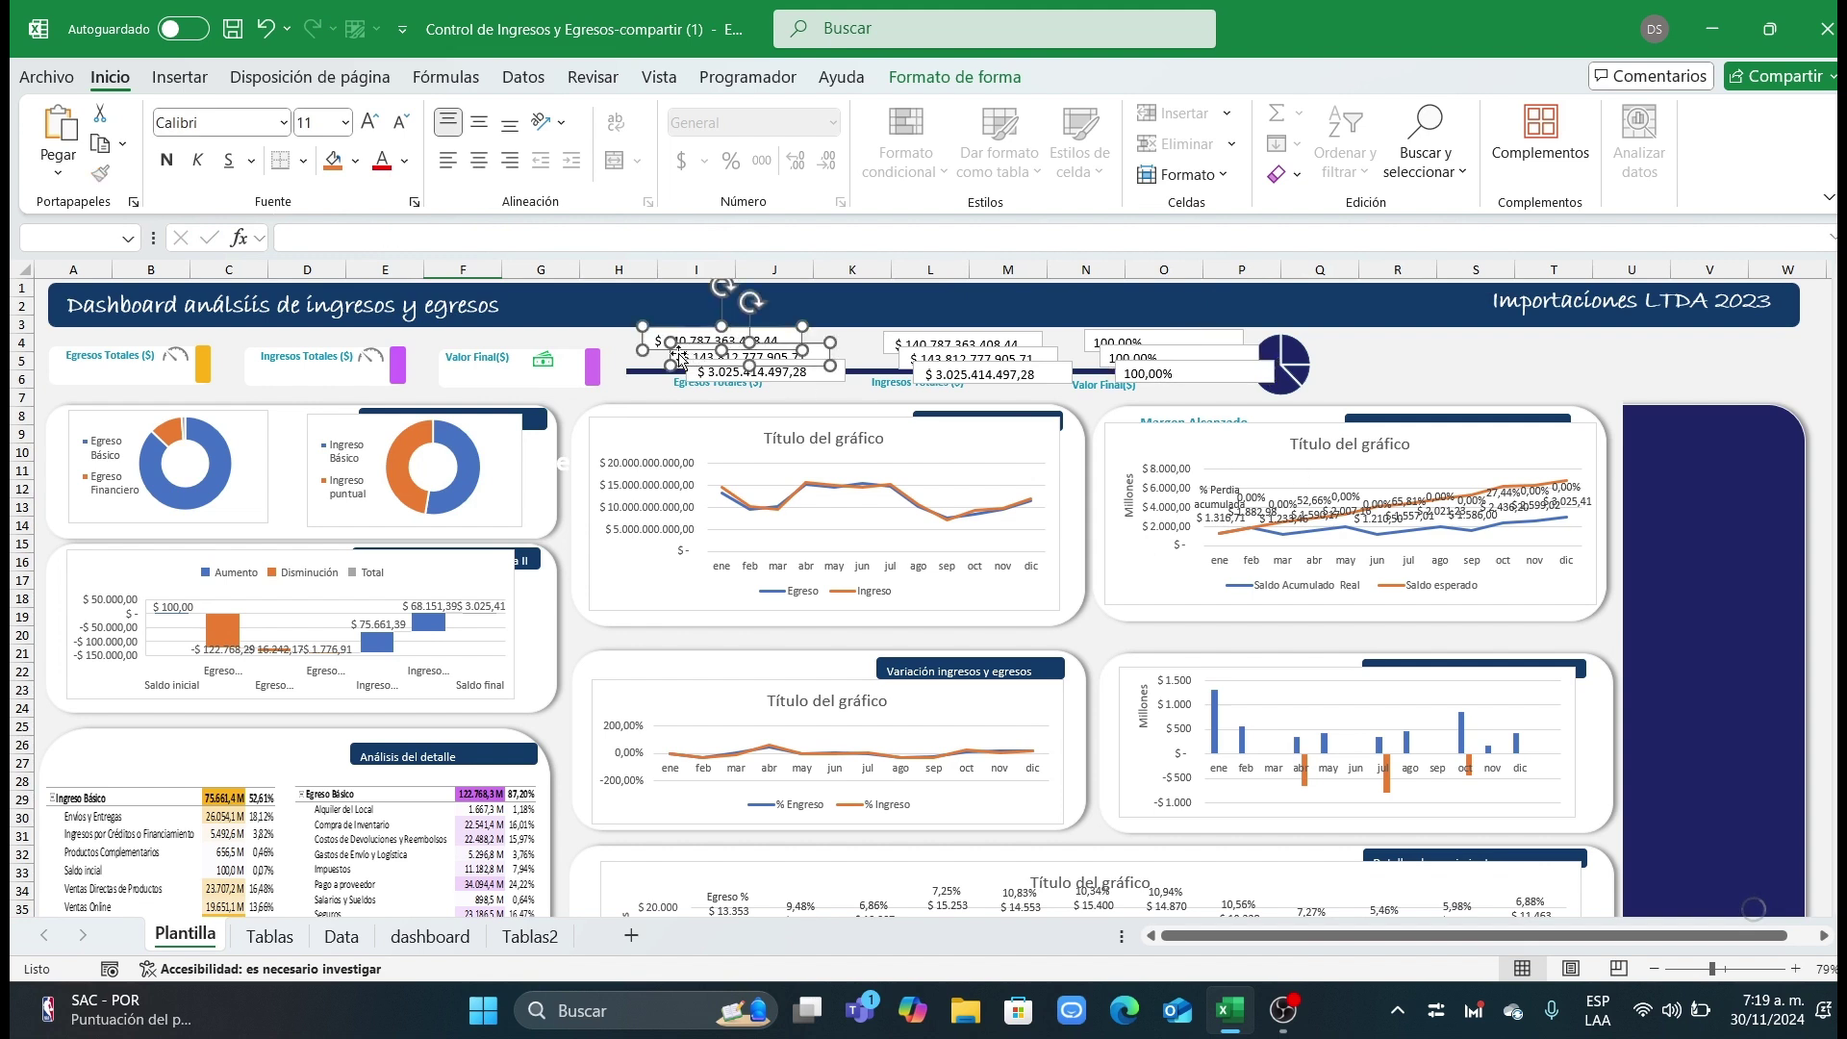
ctrl+click(719, 372)
ctrl+click(922, 345)
ctrl+click(922, 359)
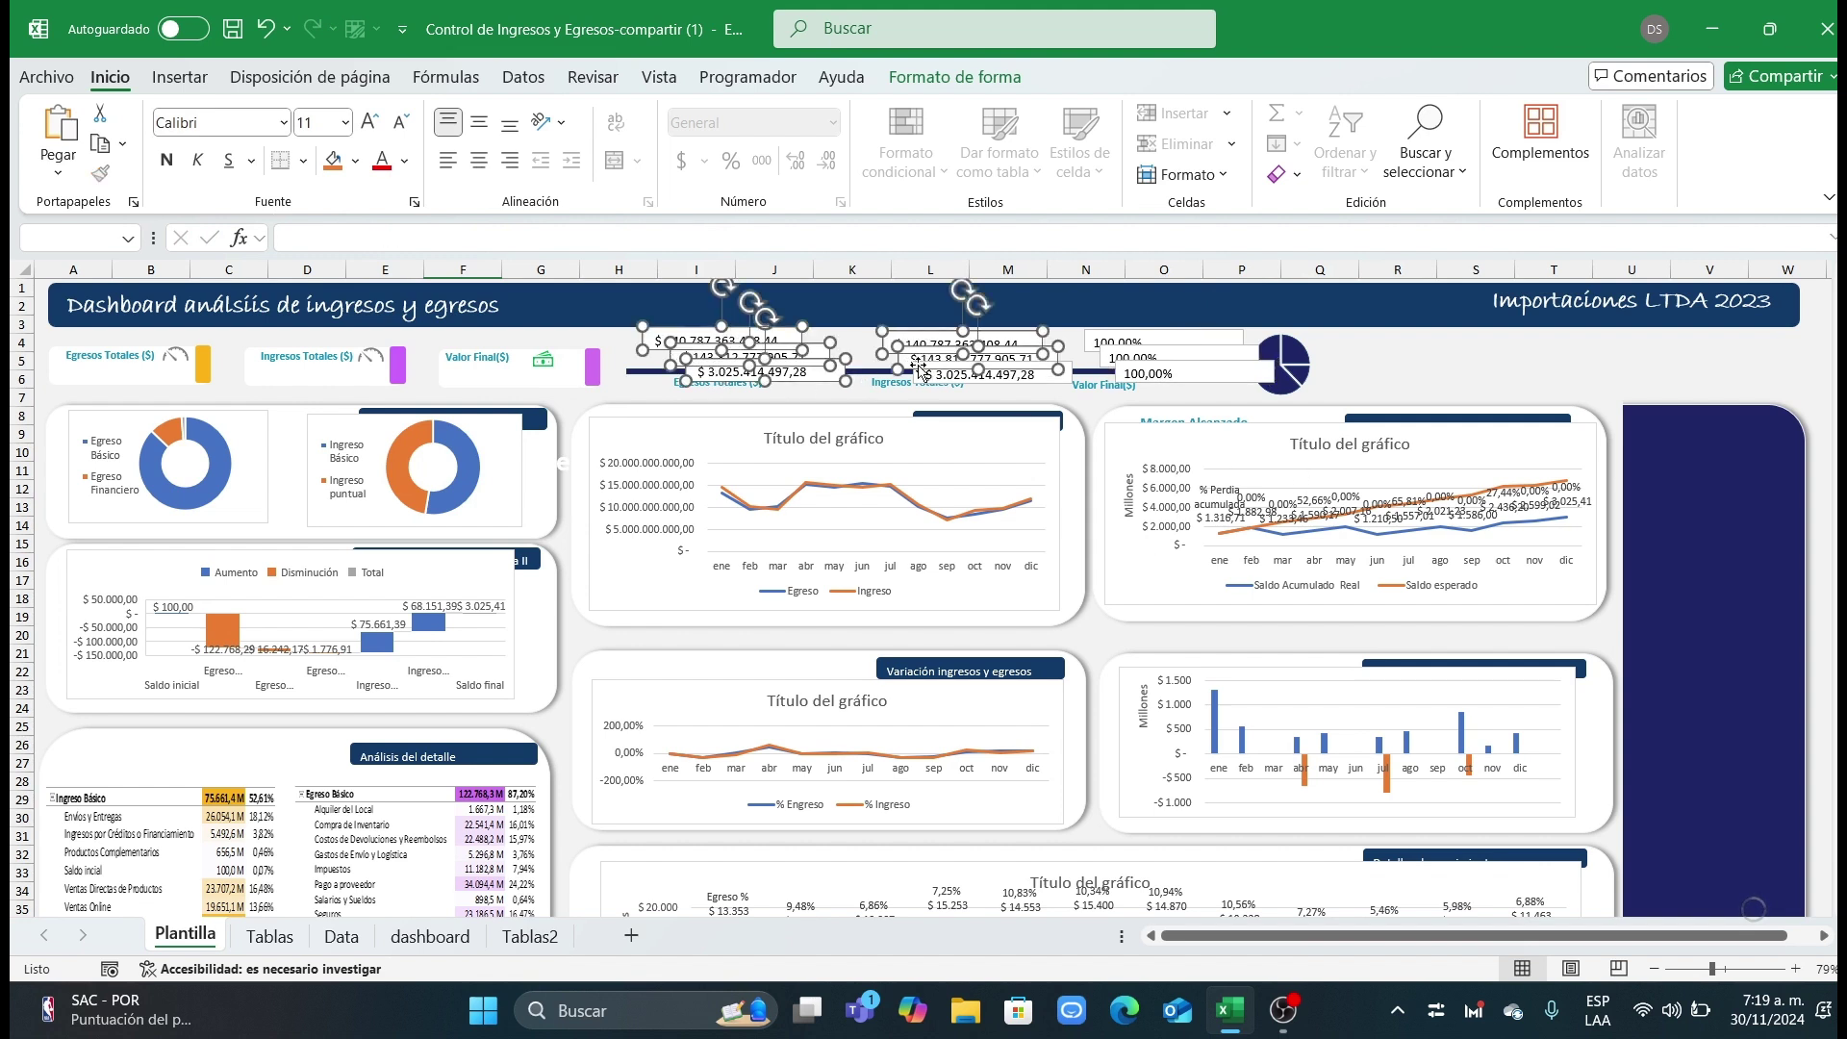
ctrl+click(925, 376)
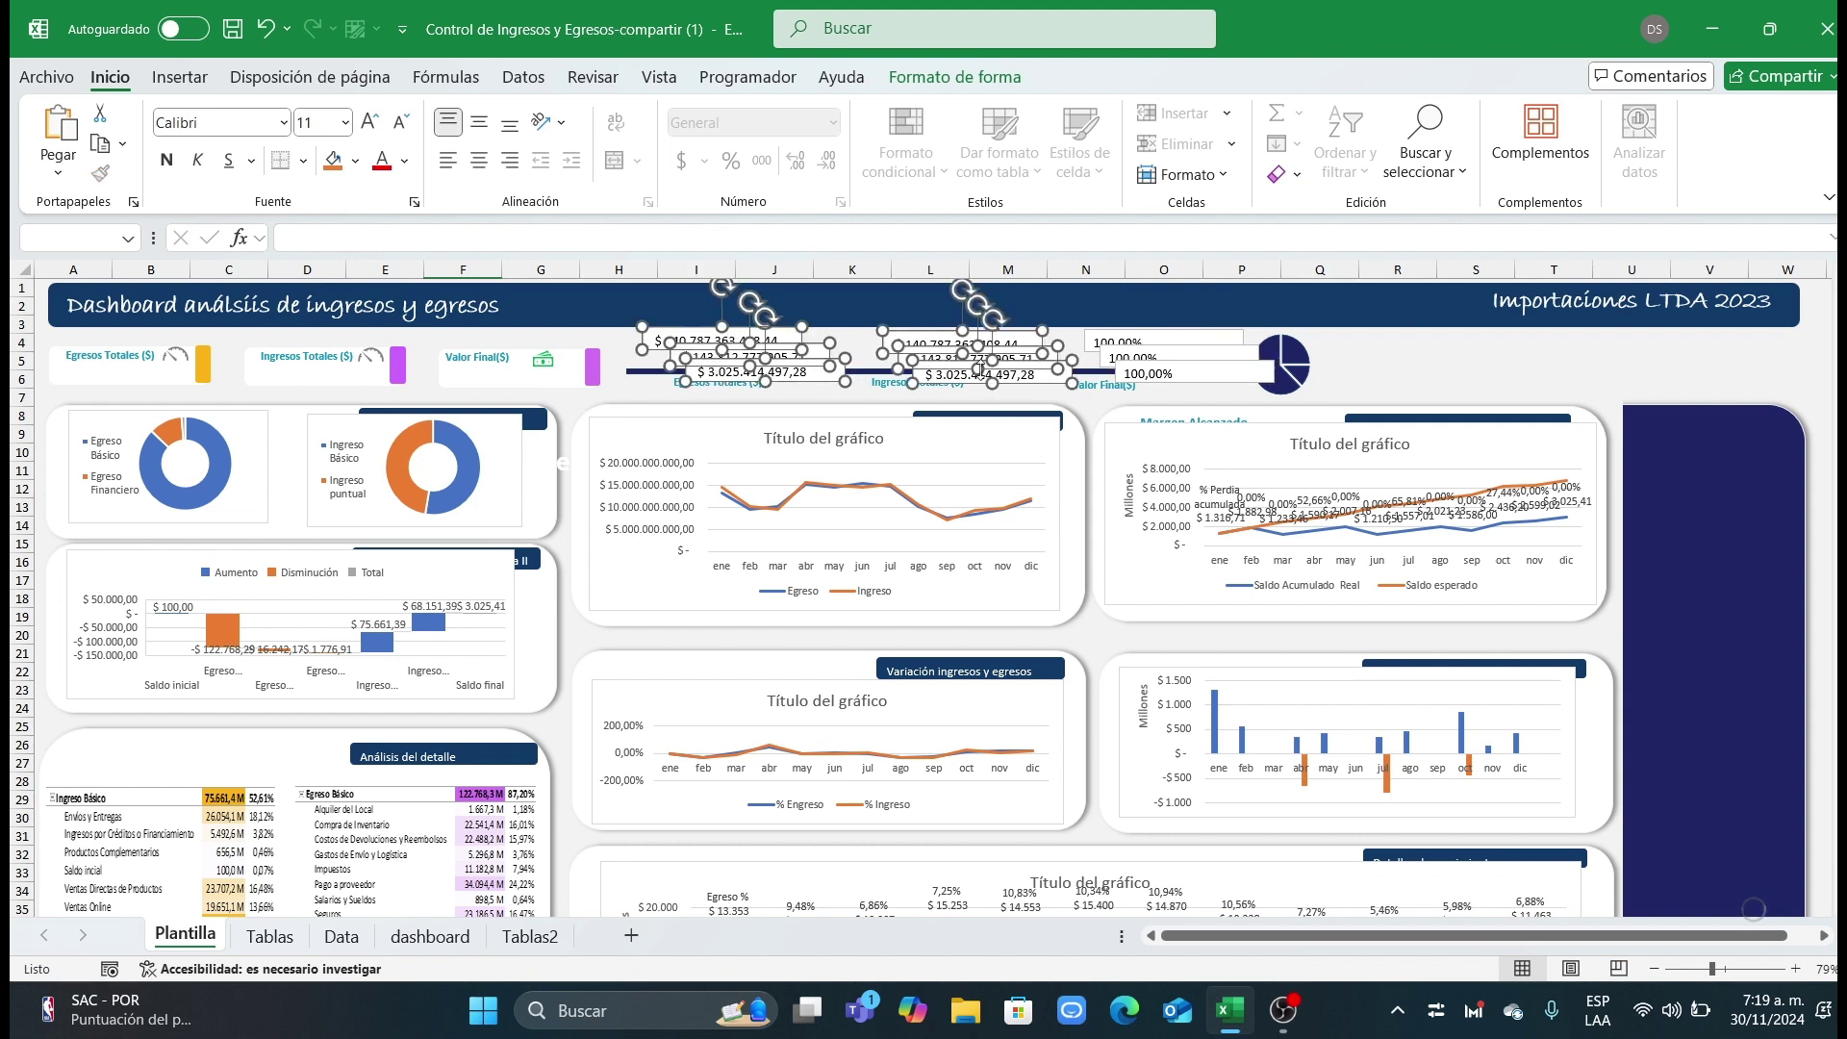
ctrl+click(1097, 343)
ctrl+click(1107, 362)
ctrl+click(1124, 375)
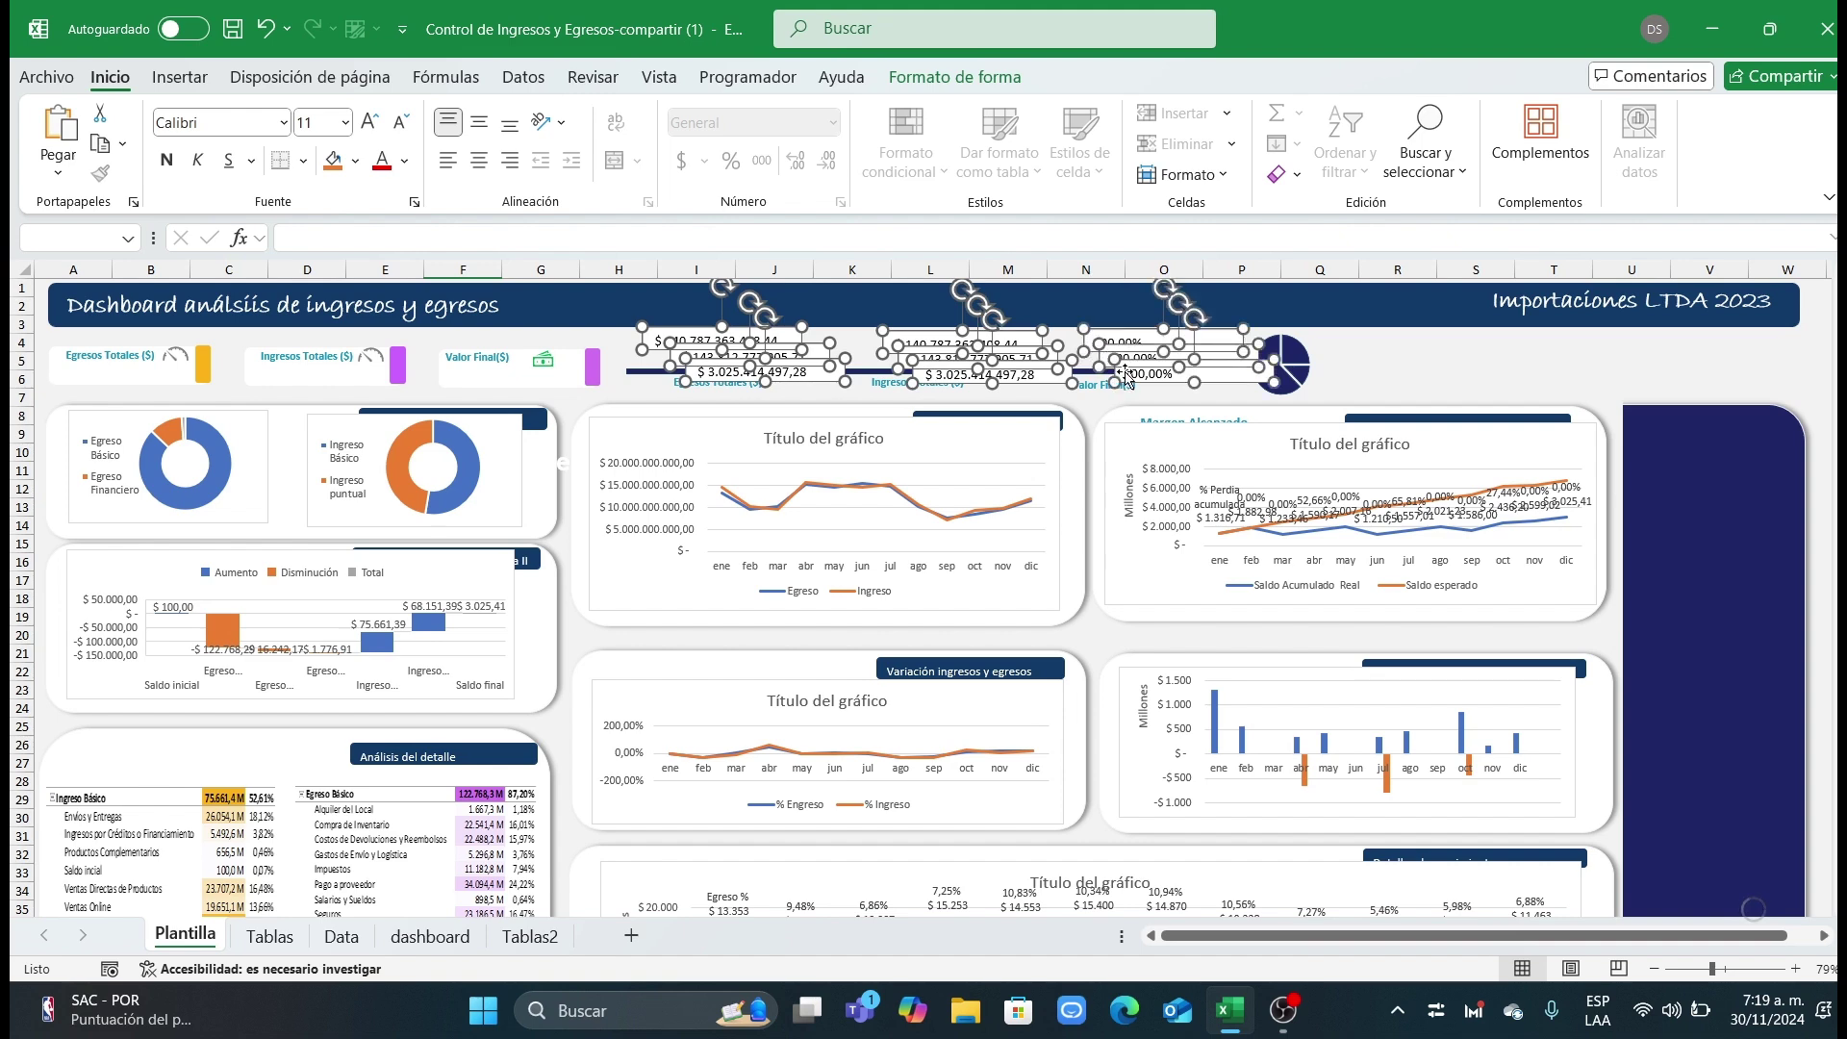
click(954, 77)
click(738, 113)
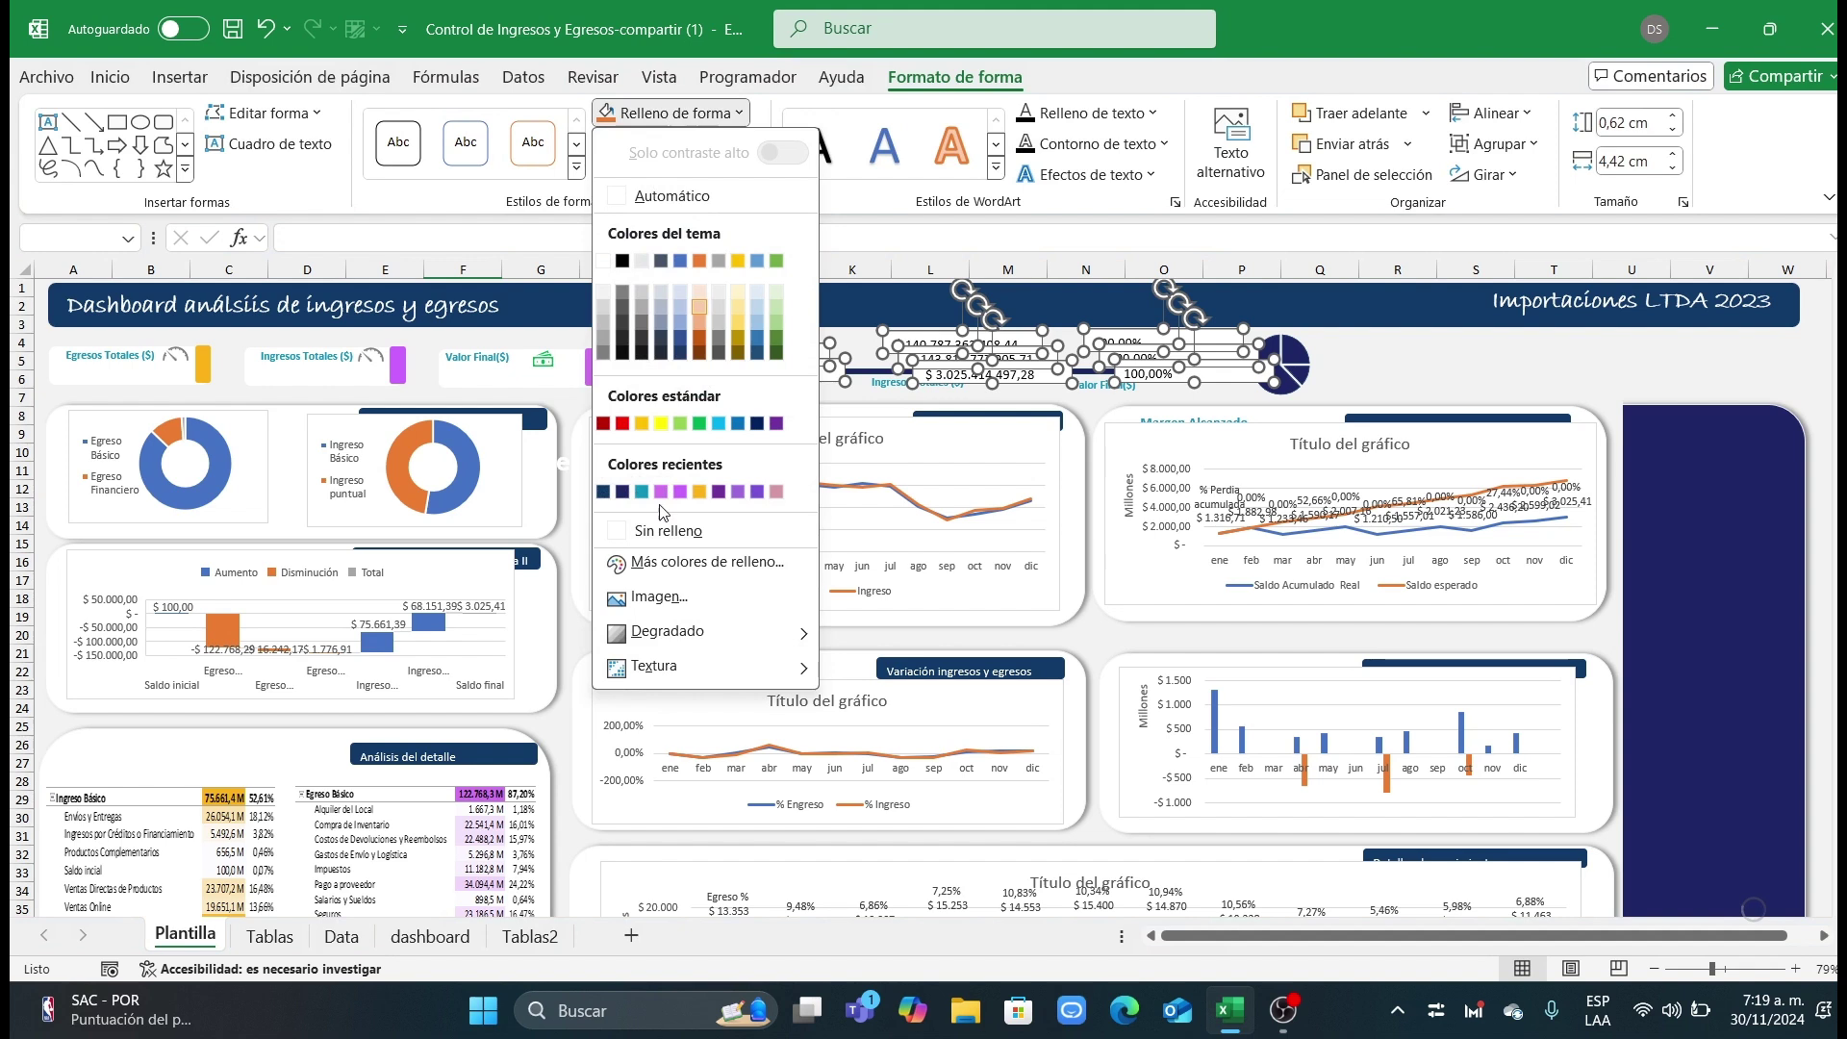
click(642, 492)
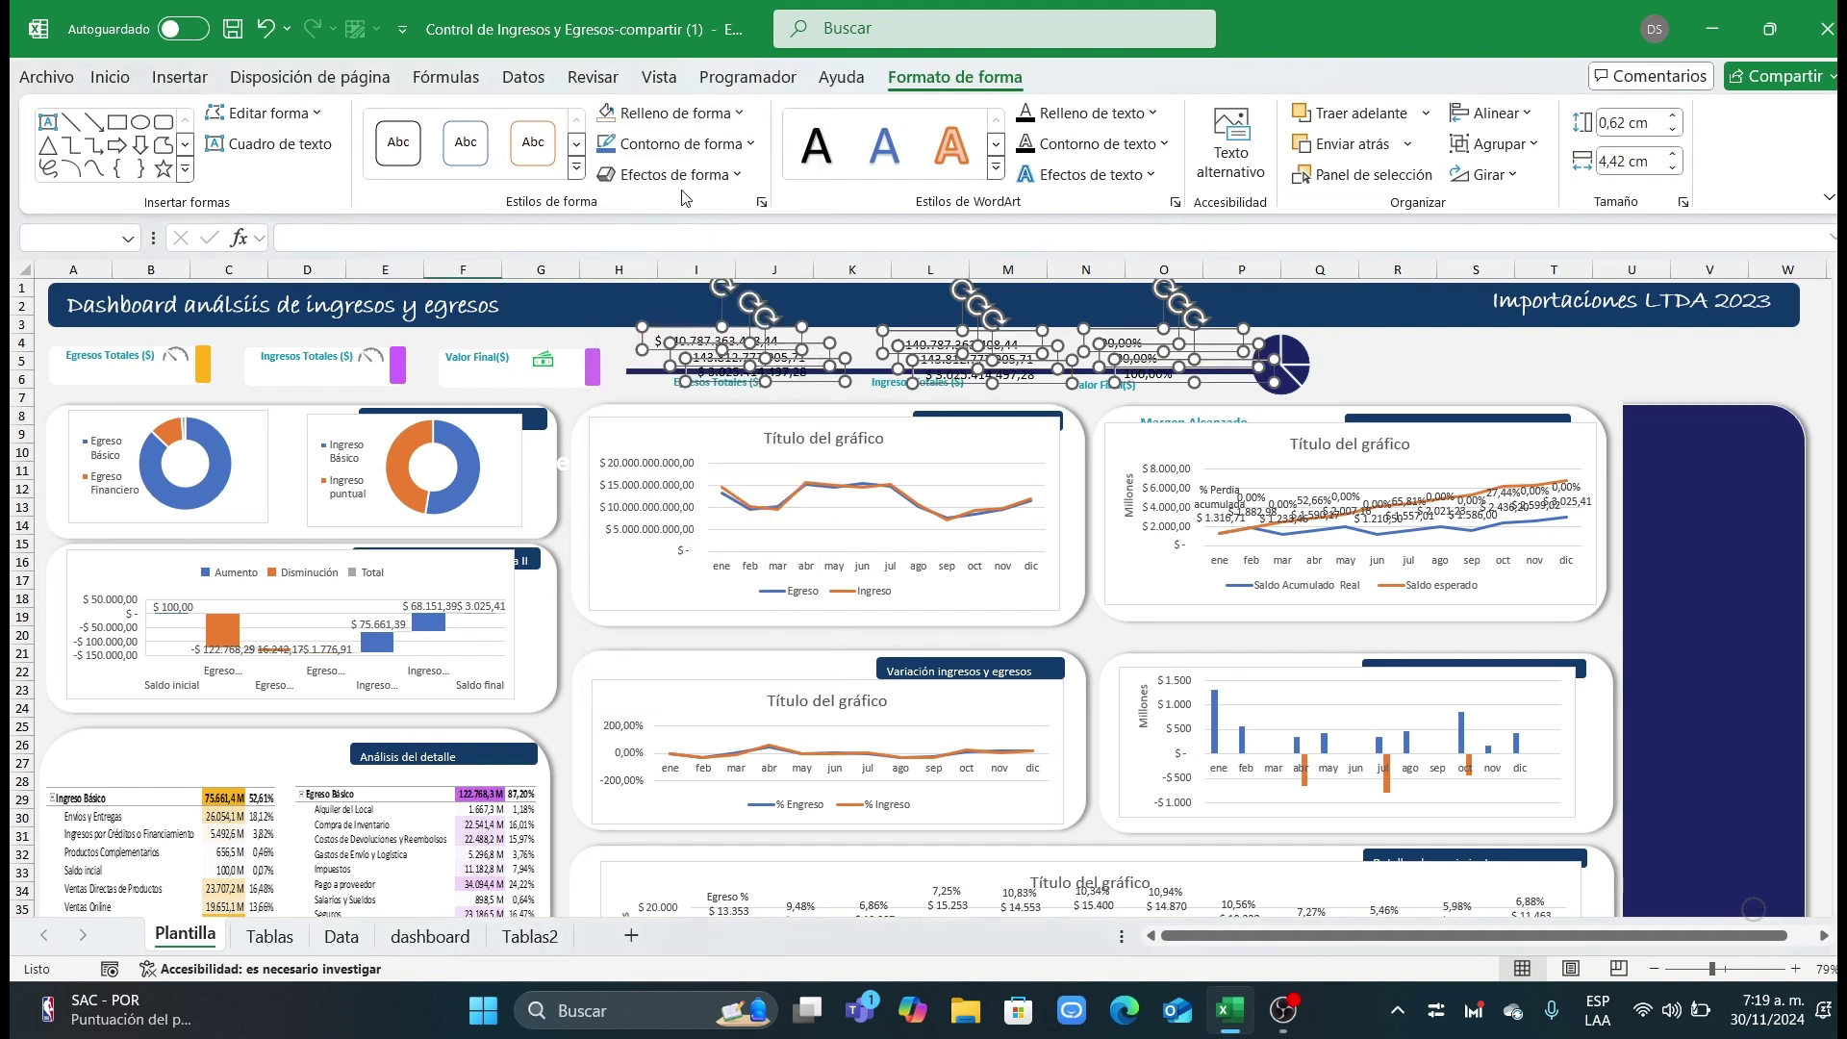
Step: Remove the outline of the nine linked text boxes and make their text bold
click(679, 143)
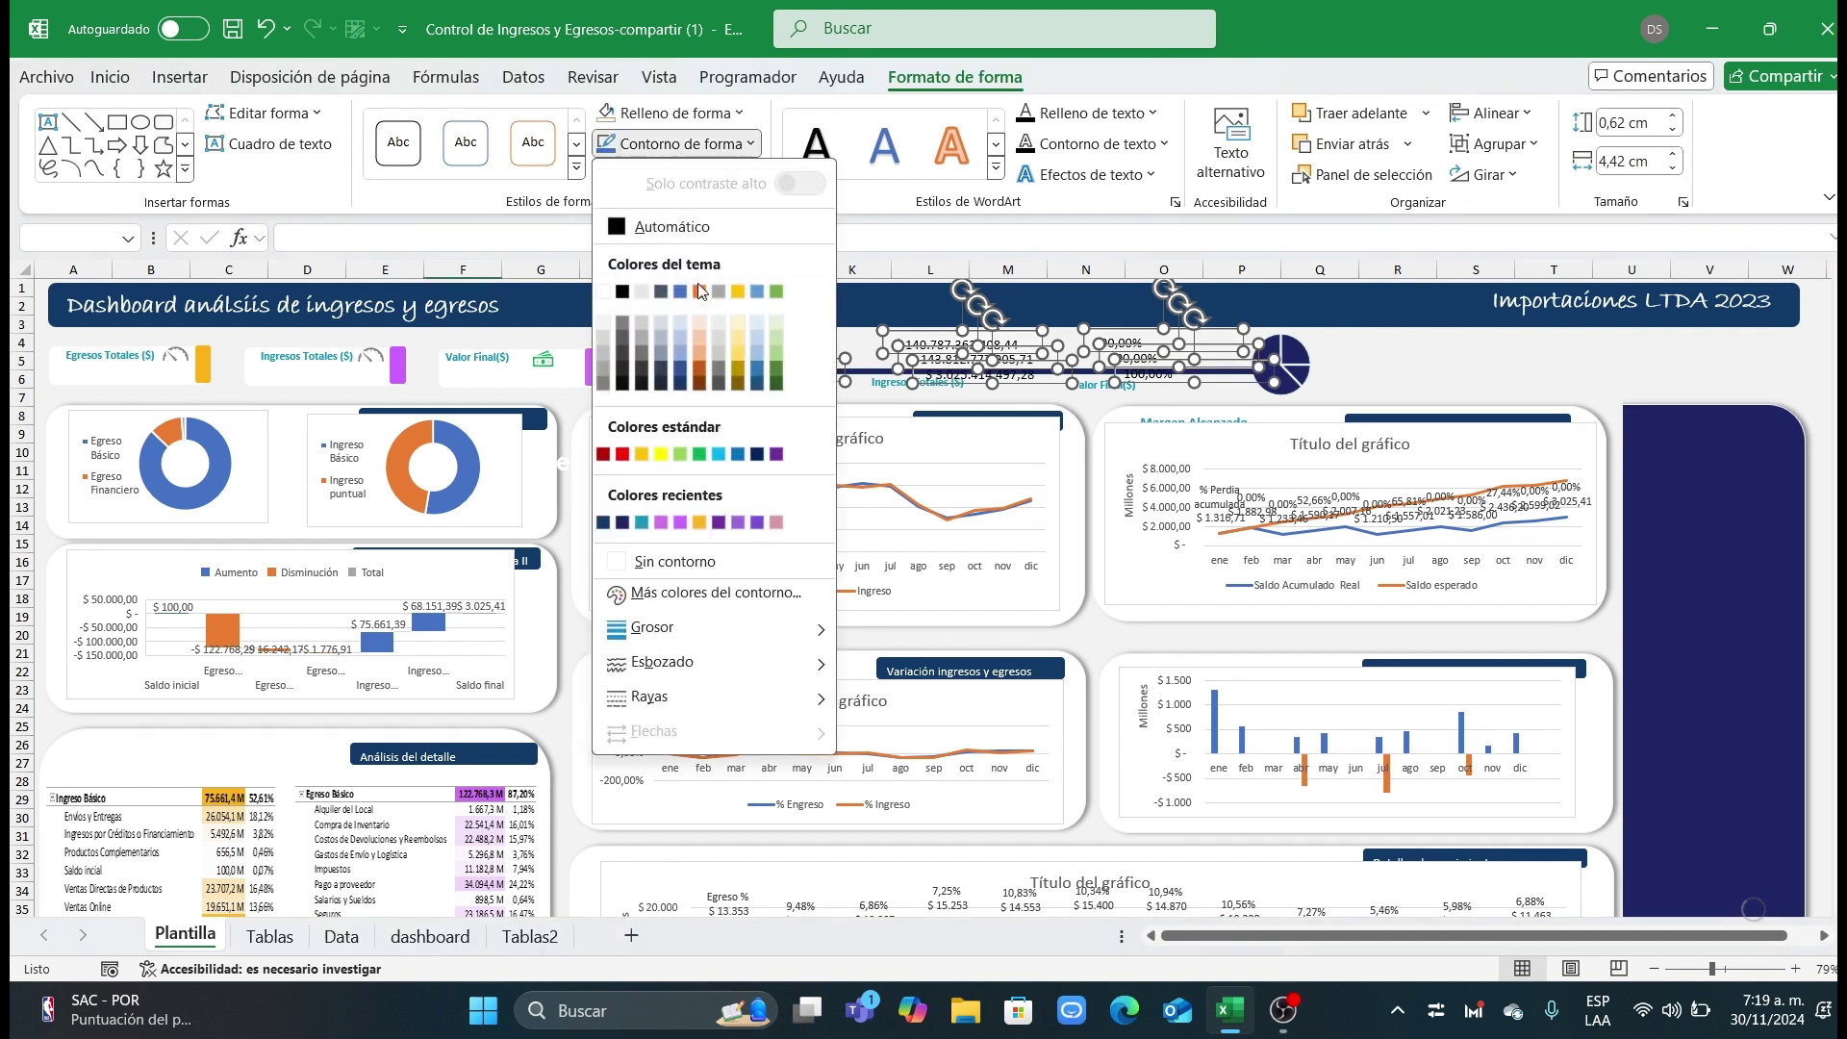
click(663, 570)
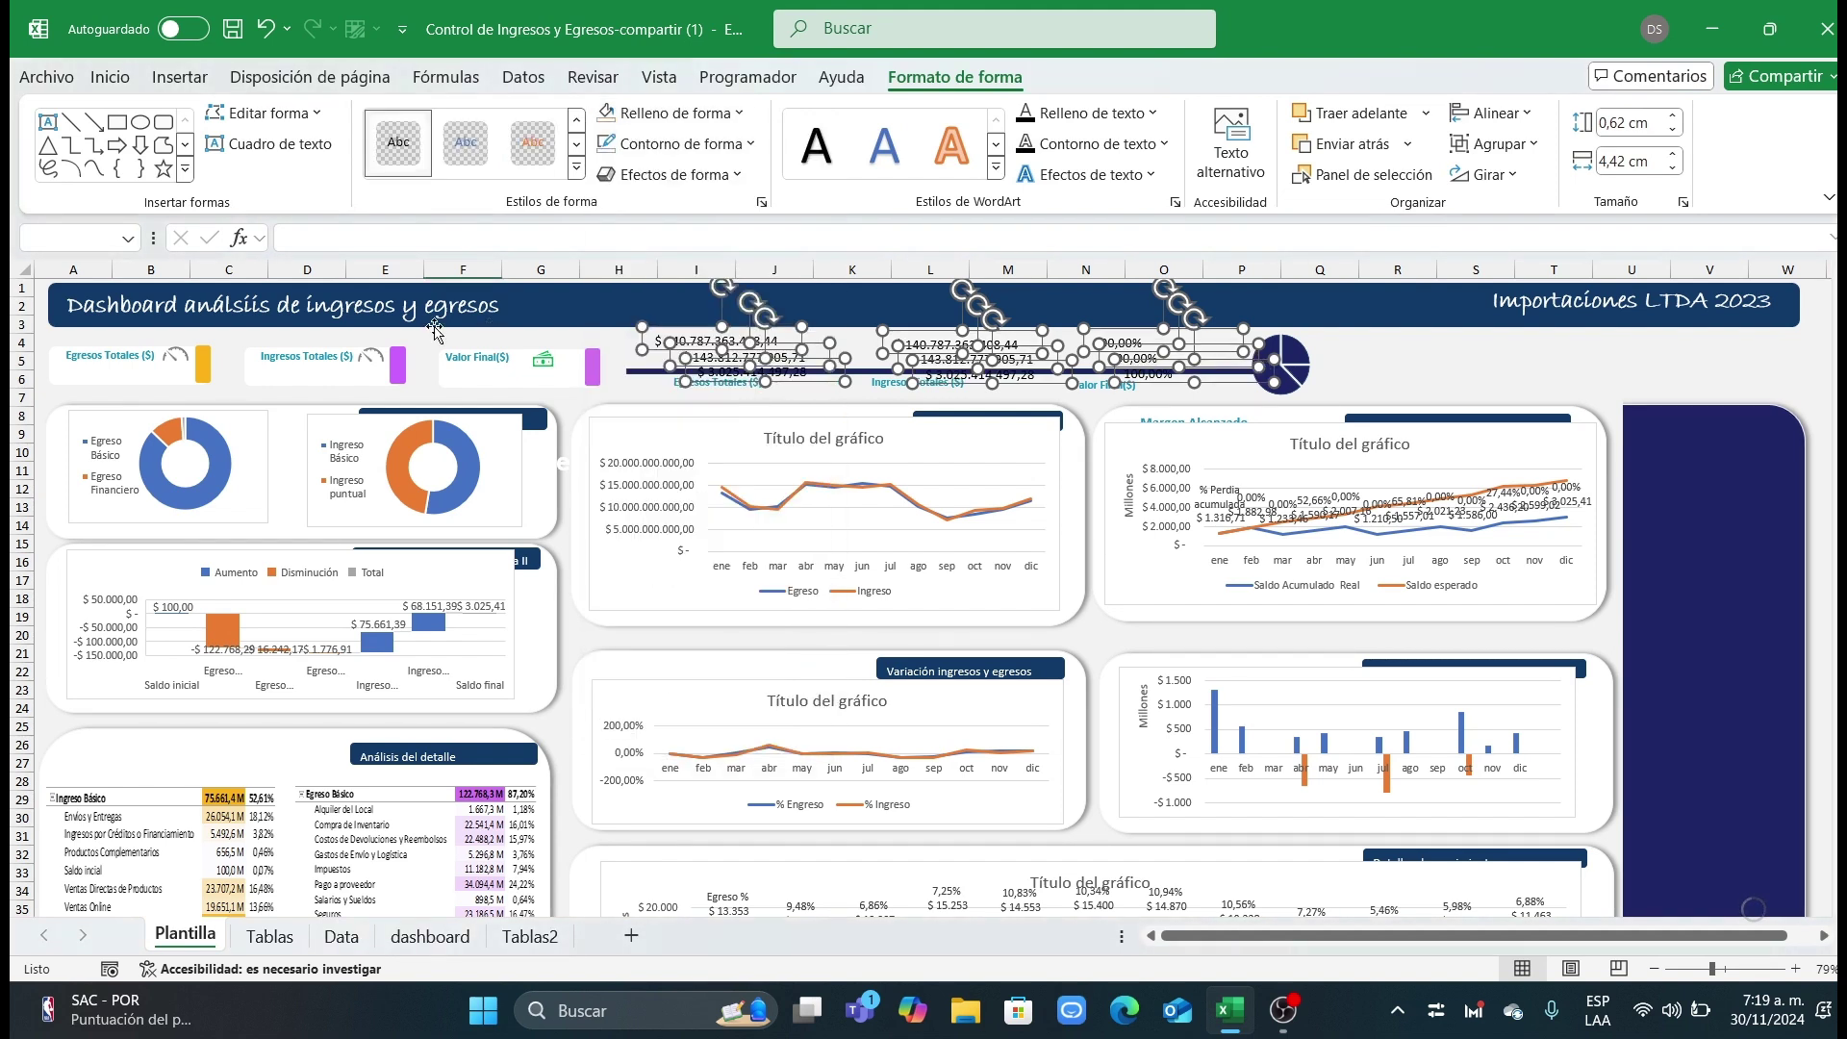
click(110, 77)
click(1378, 359)
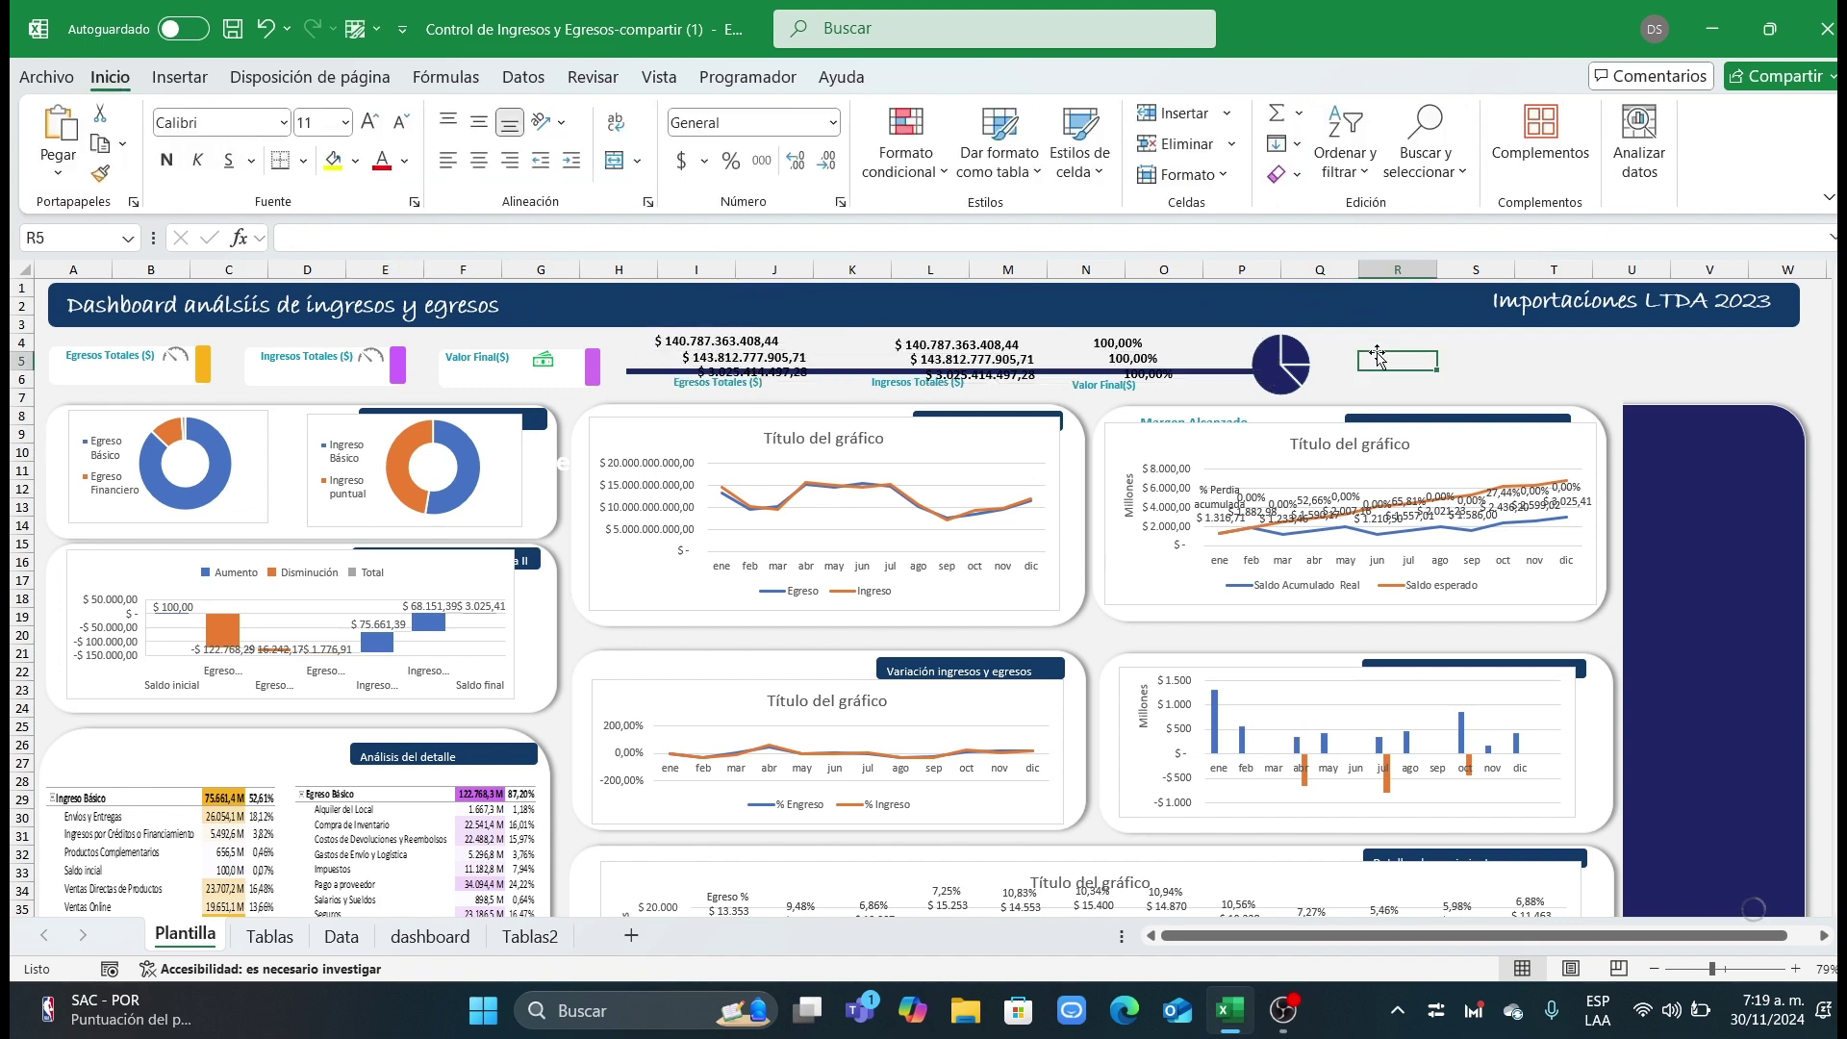
Step: Move the three row 58 totals into the header cards, under Egresos Totales ($), Ingresos Totales ($) and Valor Final($)
click(735, 346)
drag(767, 353, 168, 380)
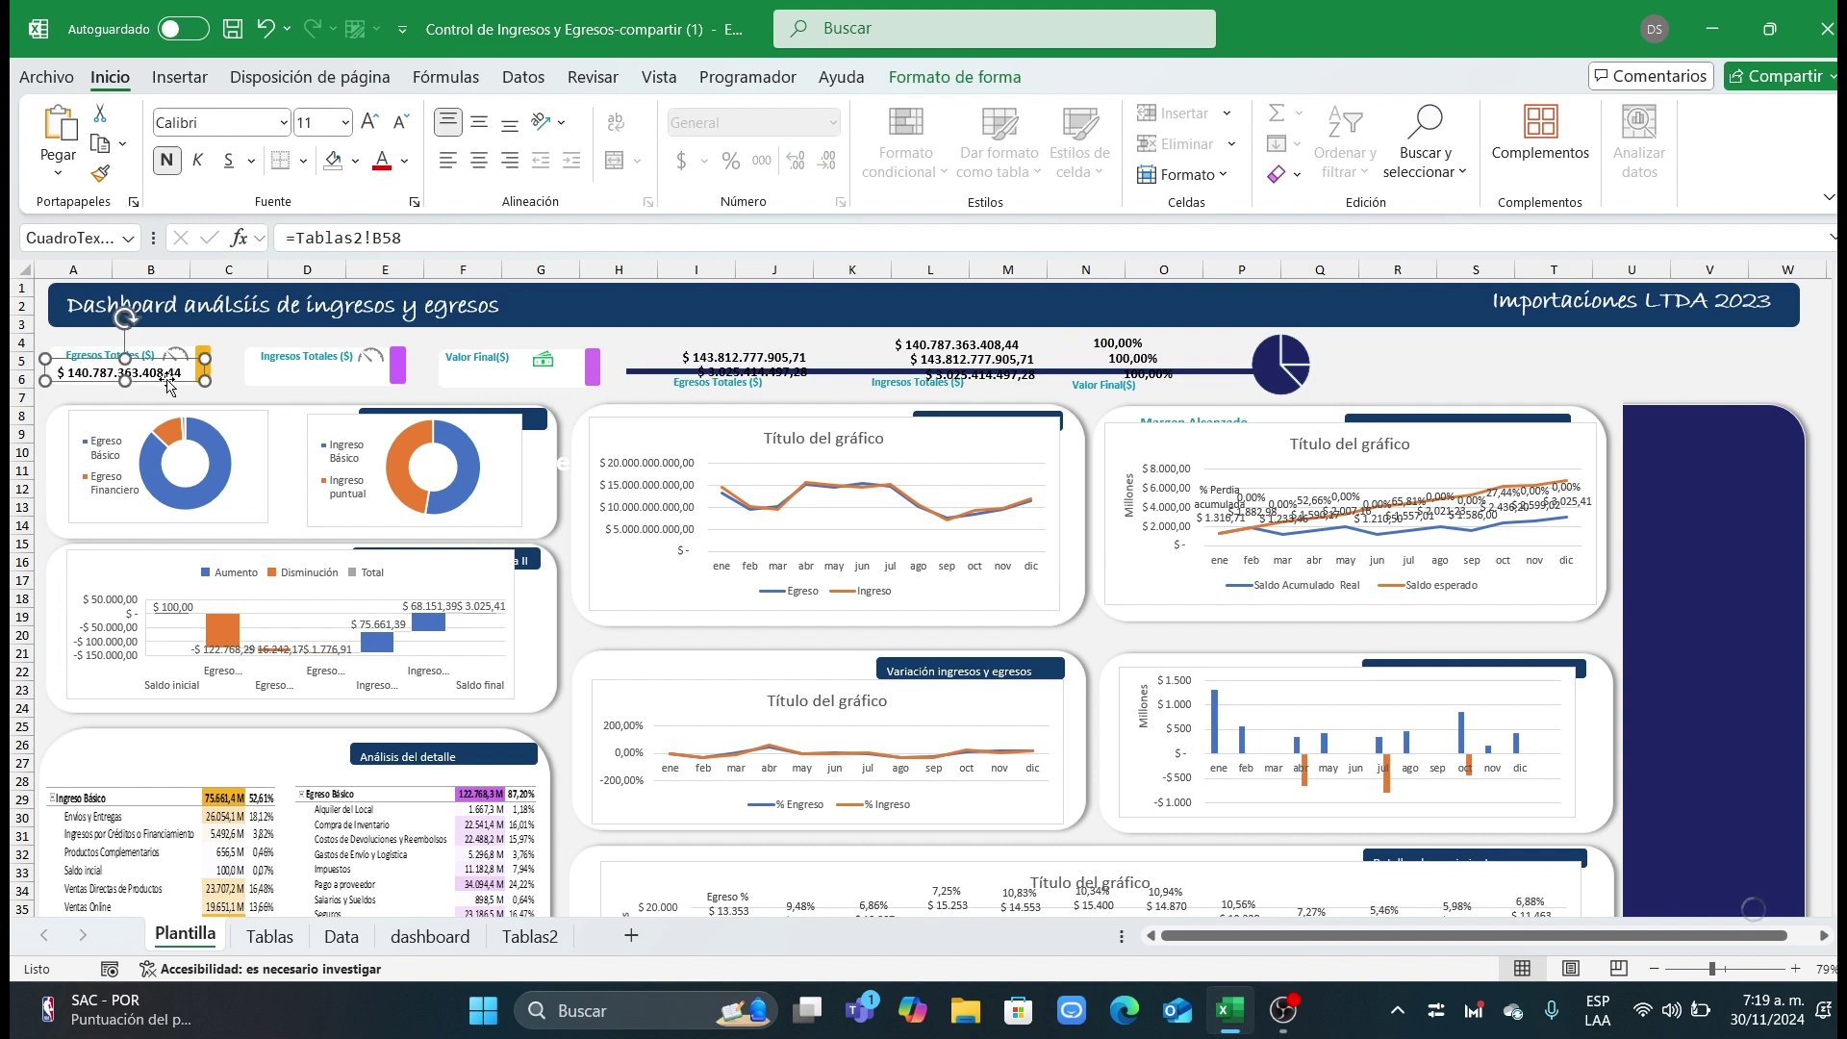
click(767, 352)
drag(767, 353, 358, 374)
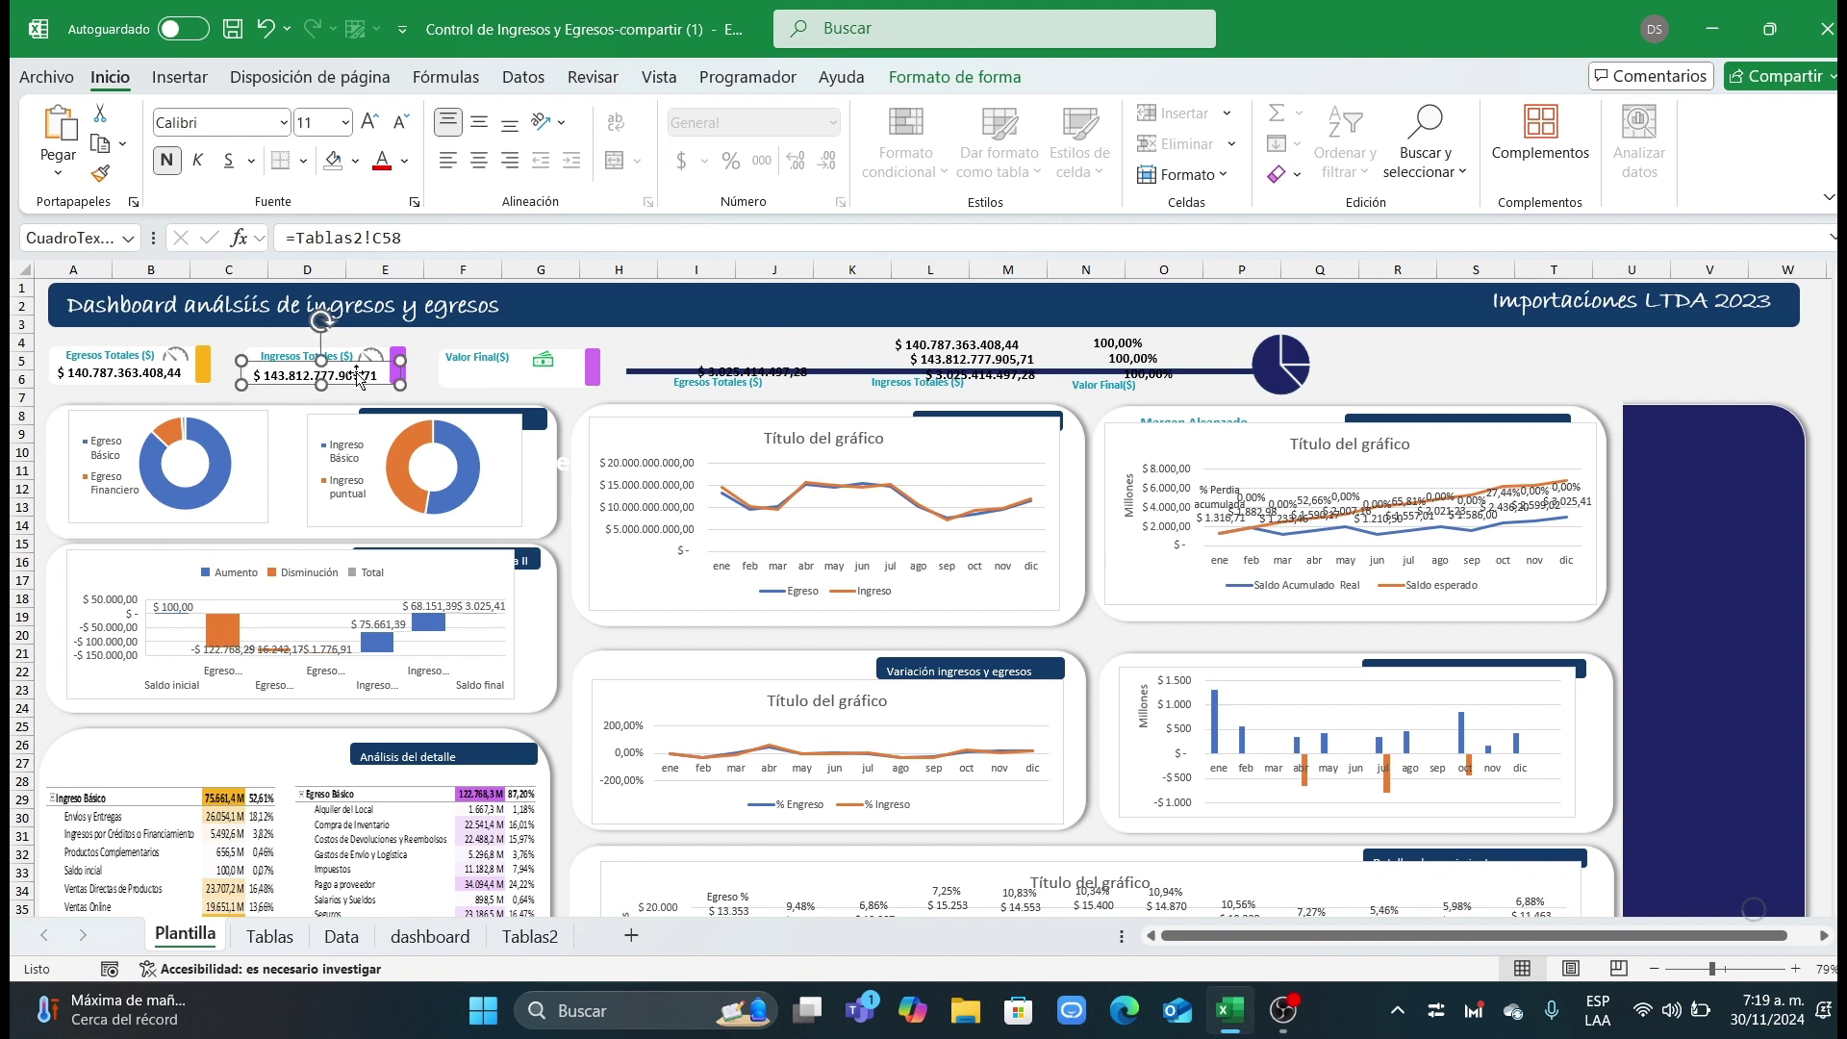
drag(776, 372, 528, 377)
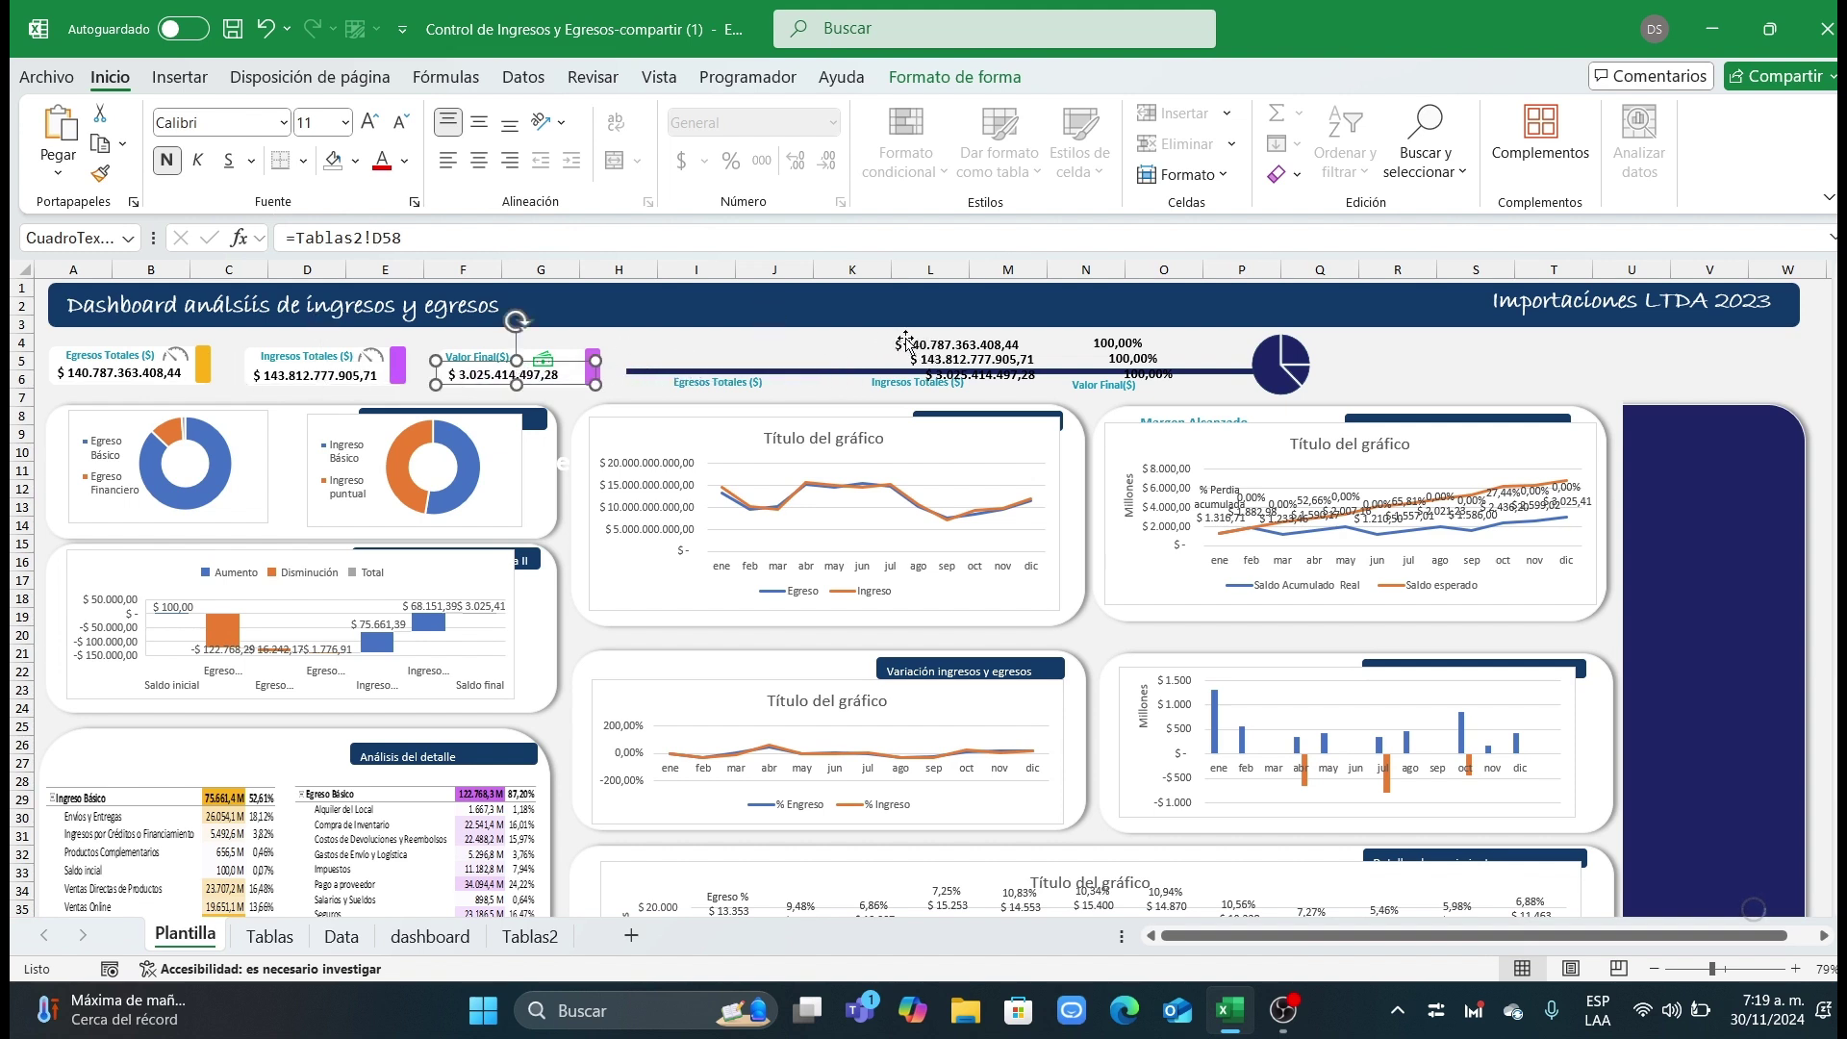
Step: Place the three row 64 totals above the matching Egresos Totales, Ingresos Totales and Valor Final labels along the dark blue line
drag(919, 336, 660, 351)
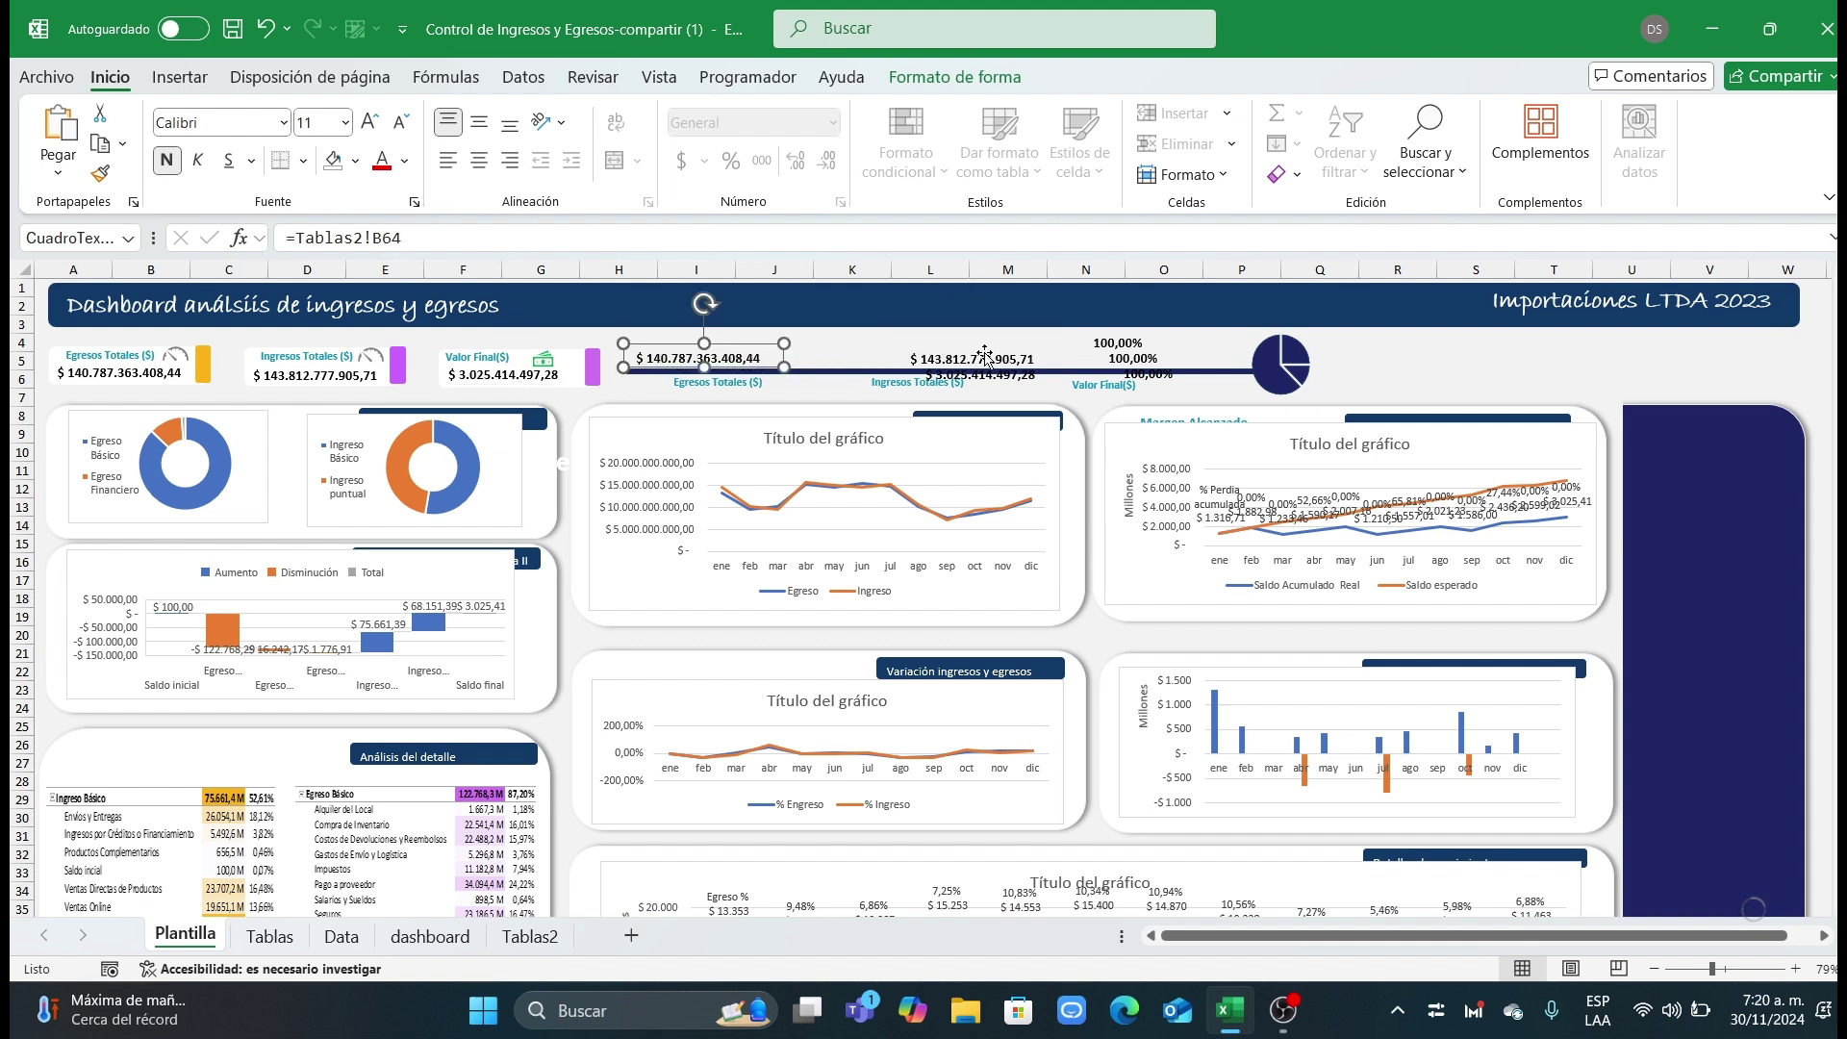
drag(986, 355, 912, 350)
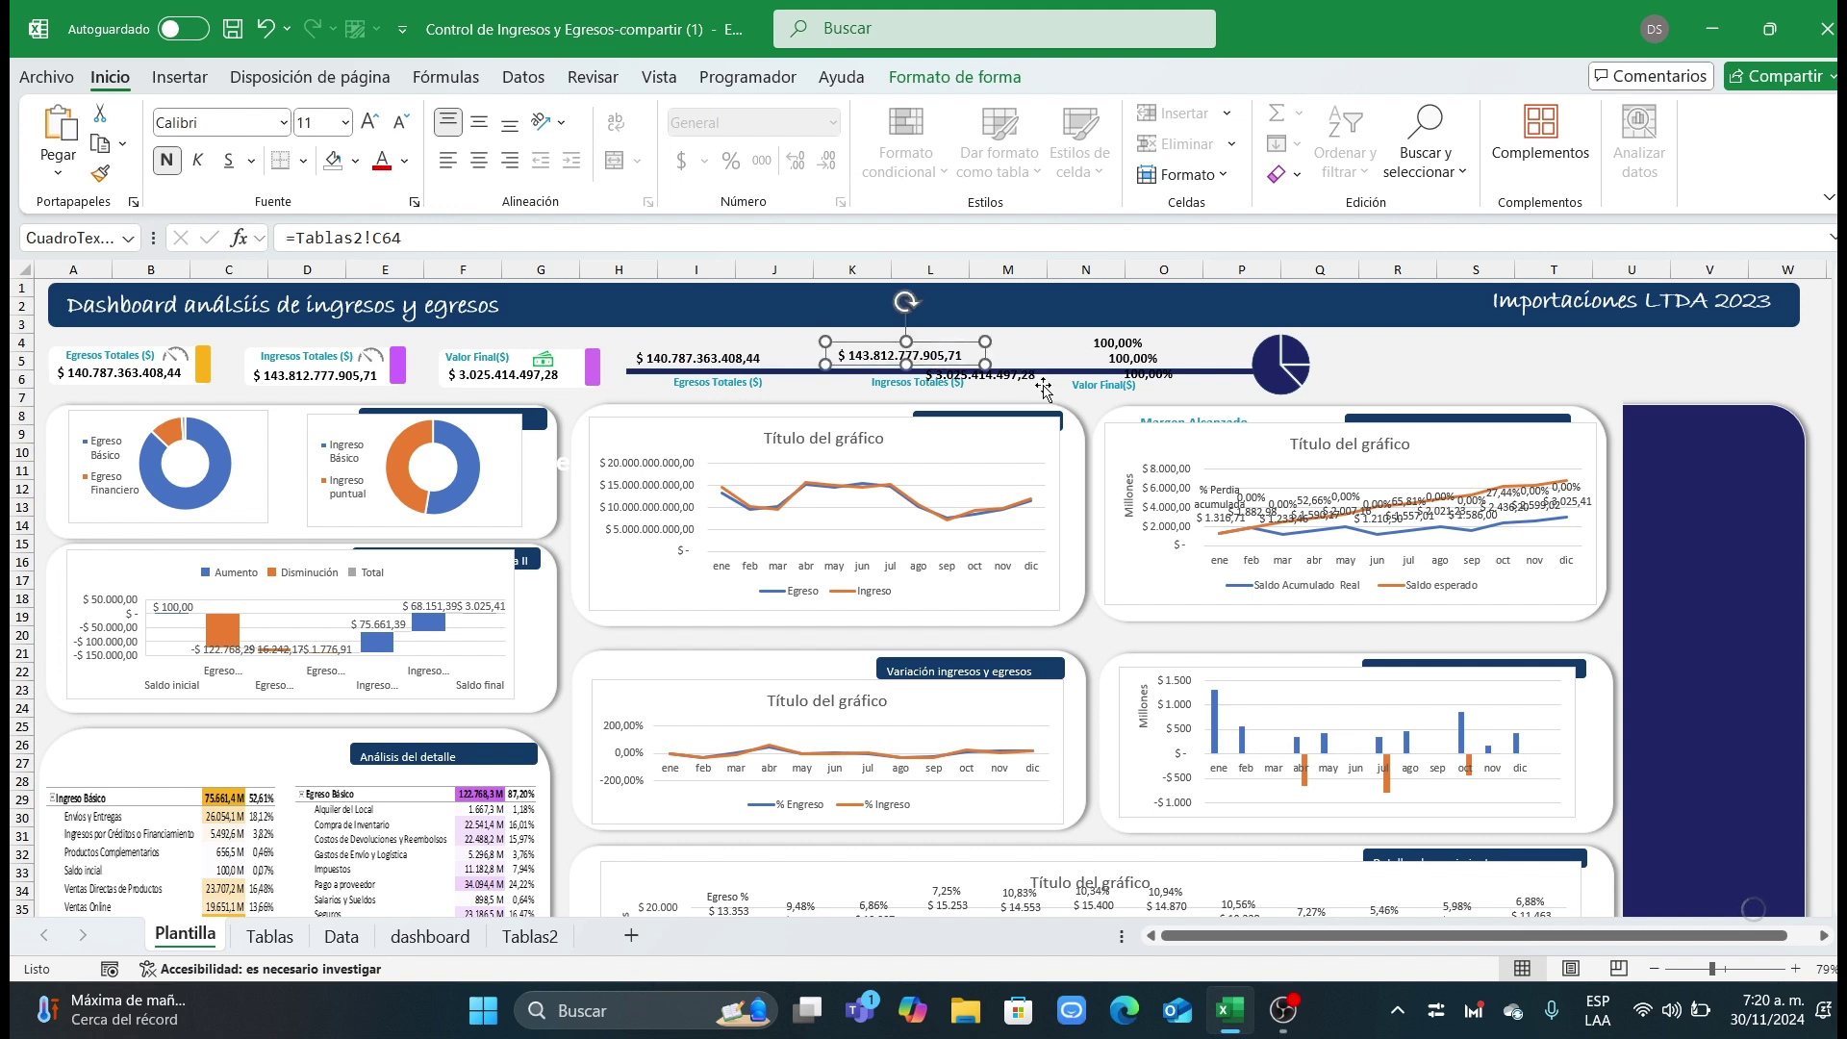
drag(1053, 373, 1116, 358)
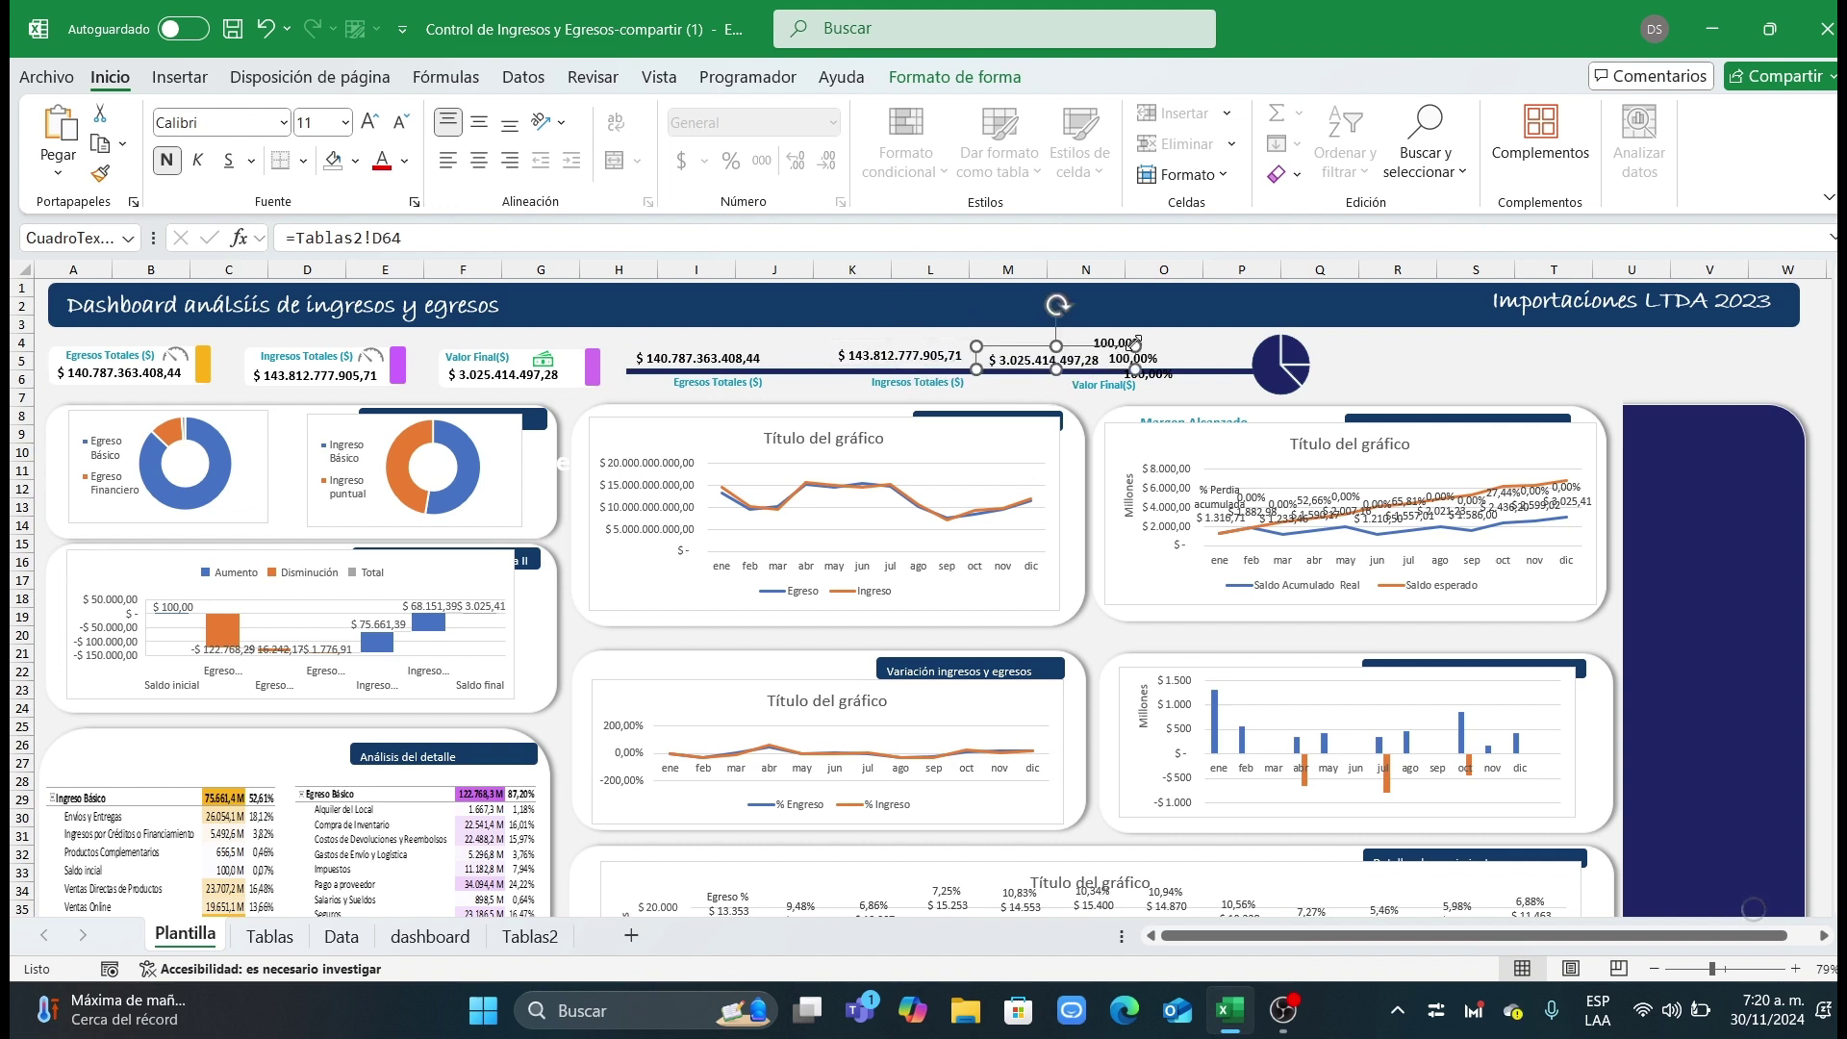
scroll(1326, 481, up, 3)
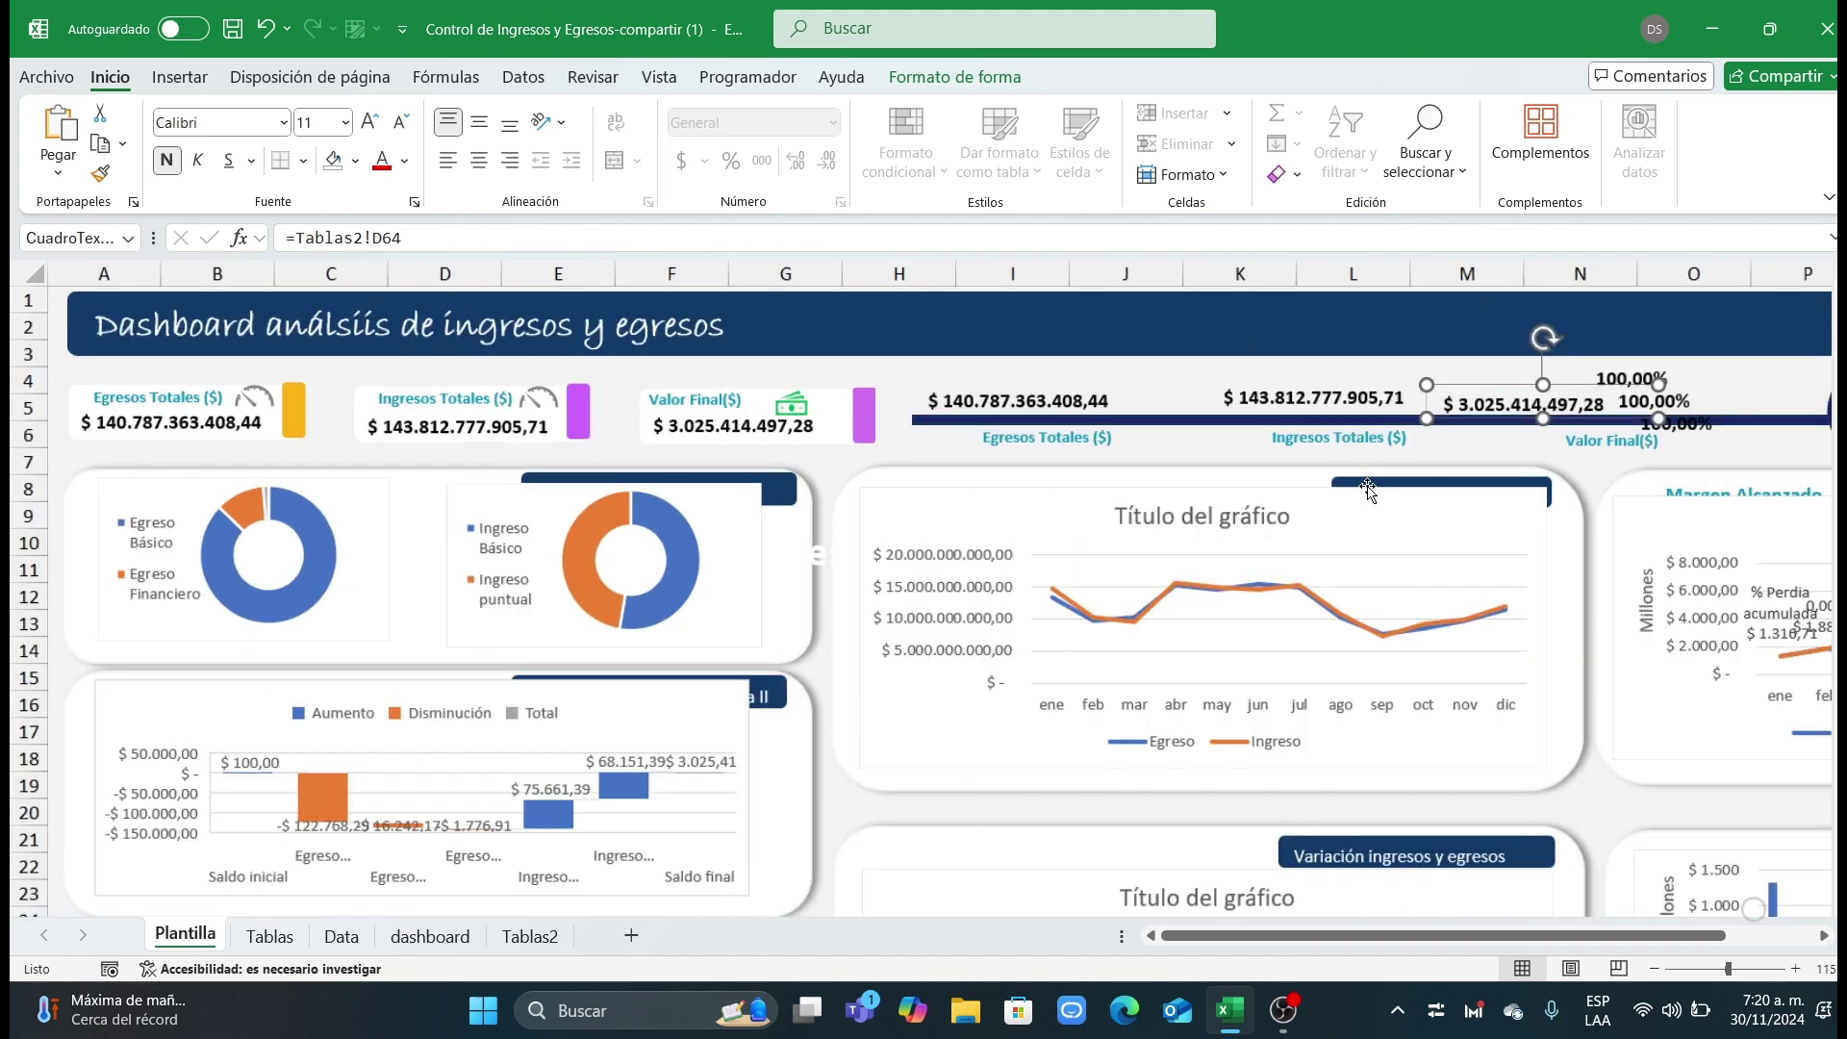
drag(1497, 936, 1589, 934)
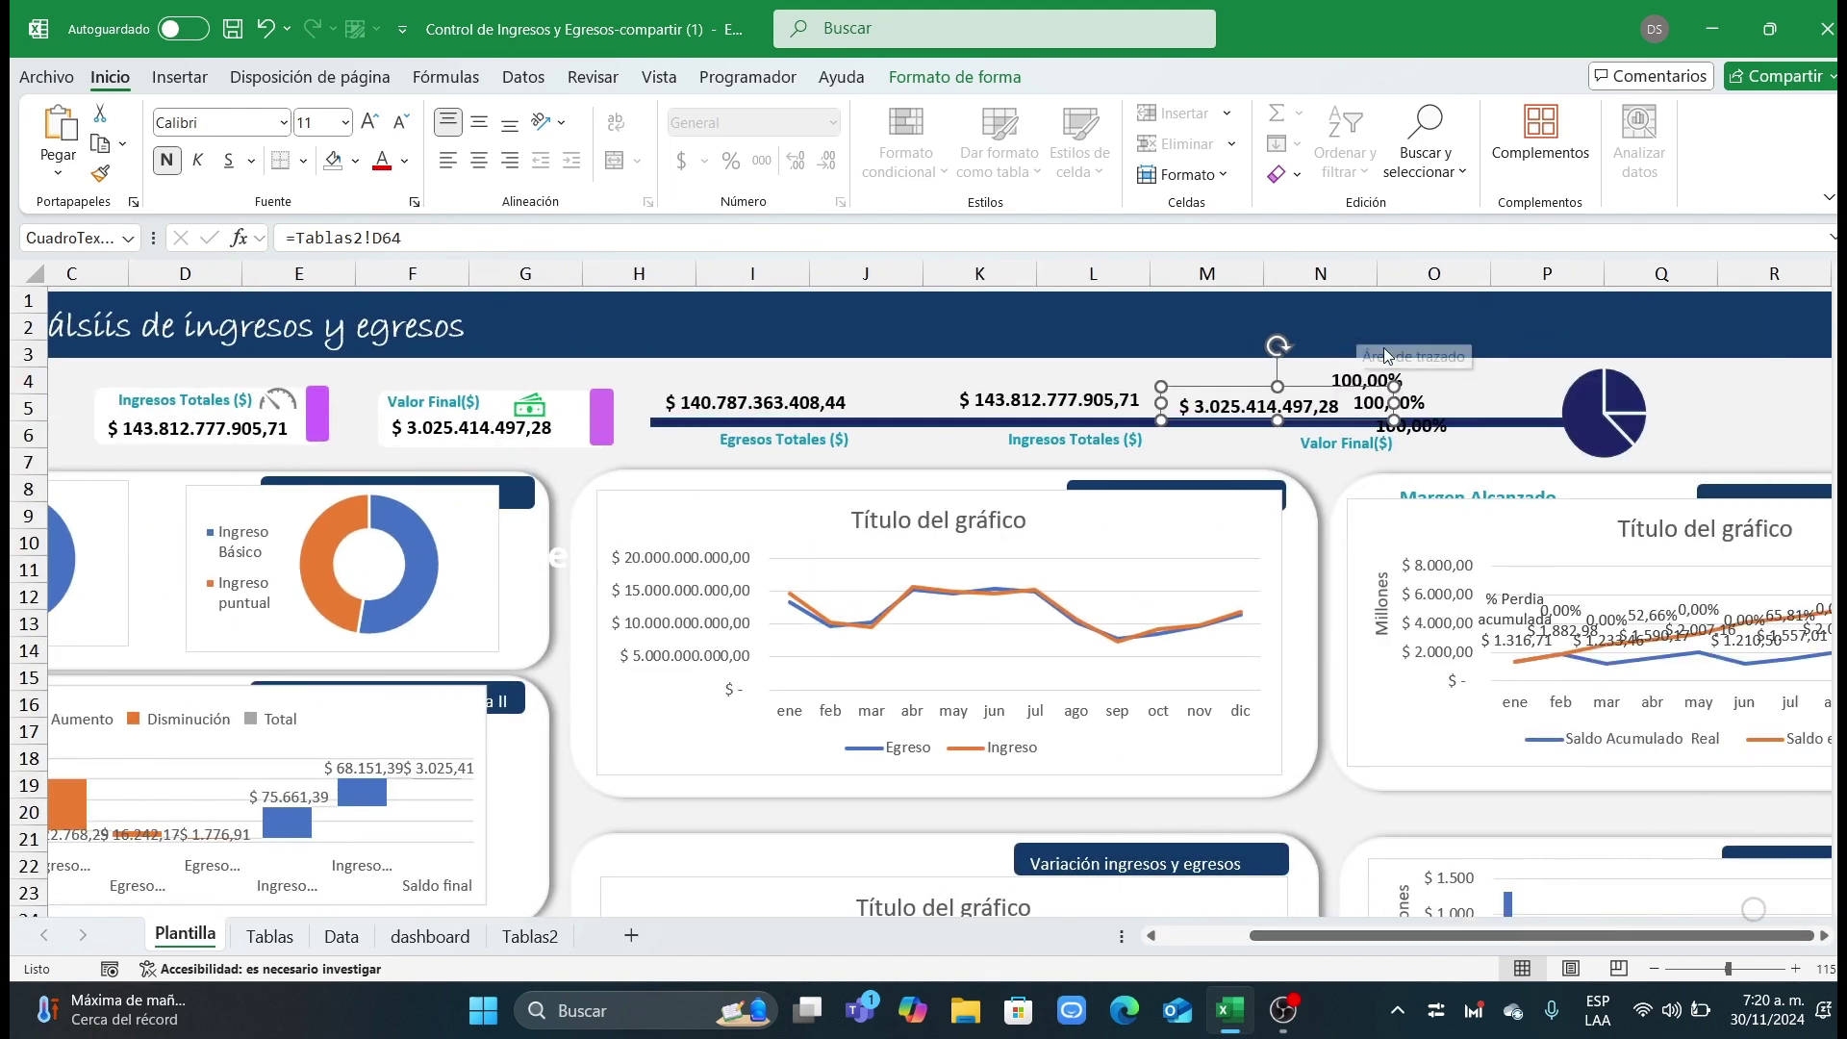
Step: Place the three linked row 65 percentages beside the Egresos Totales, Ingresos Totales and Valor Final labels below the dark blue line
drag(1386, 377, 707, 438)
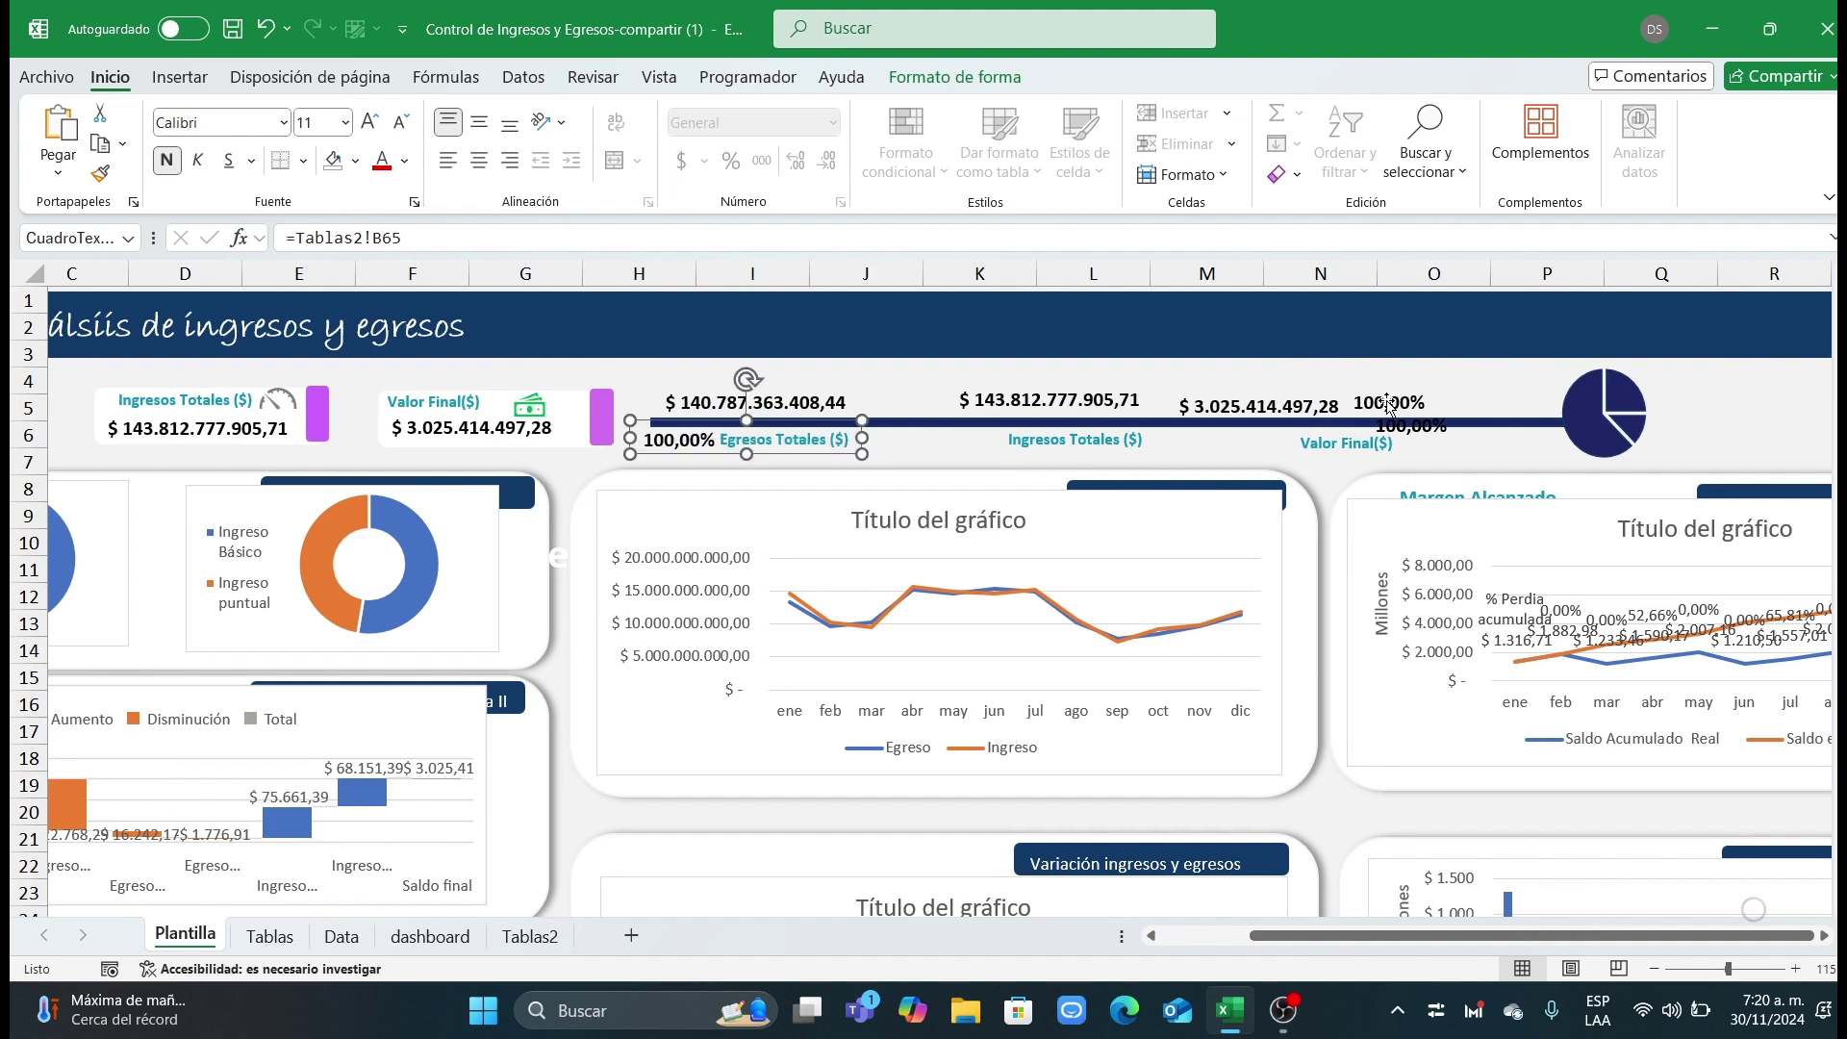
drag(1385, 404, 953, 442)
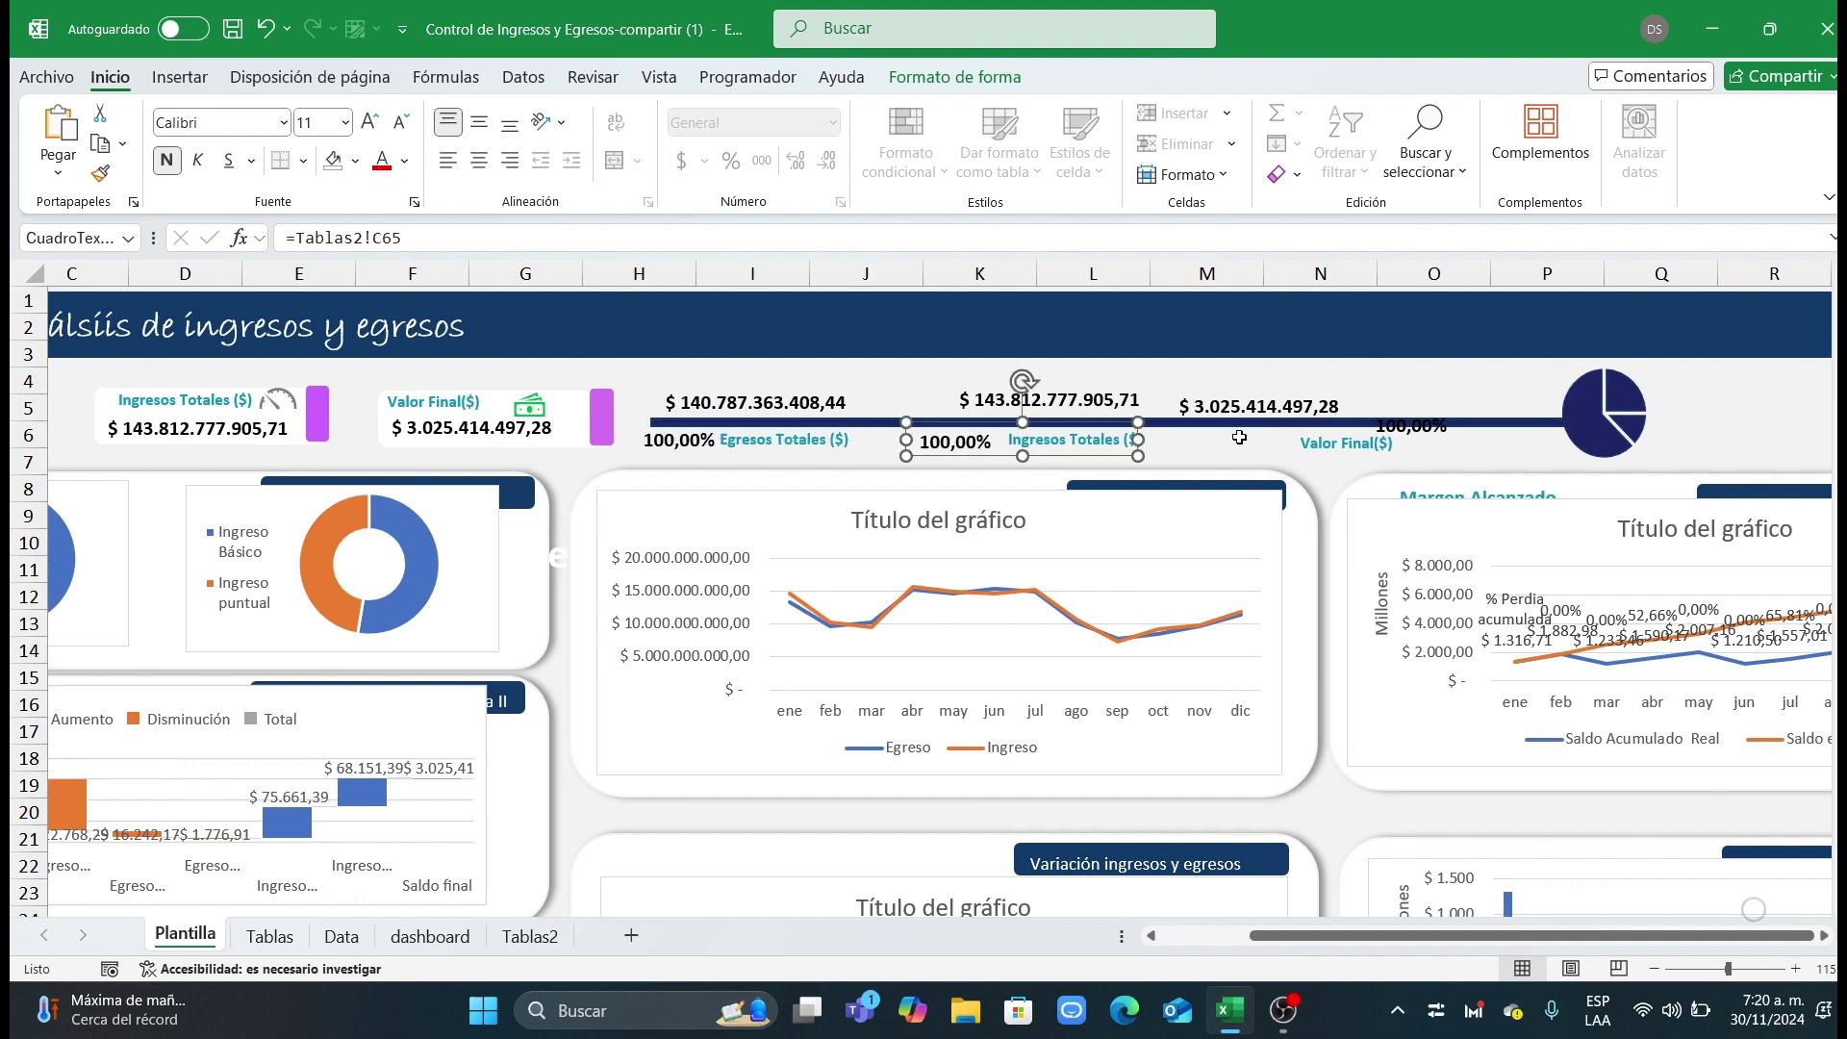
drag(1429, 436, 1302, 392)
drag(1015, 393, 1054, 392)
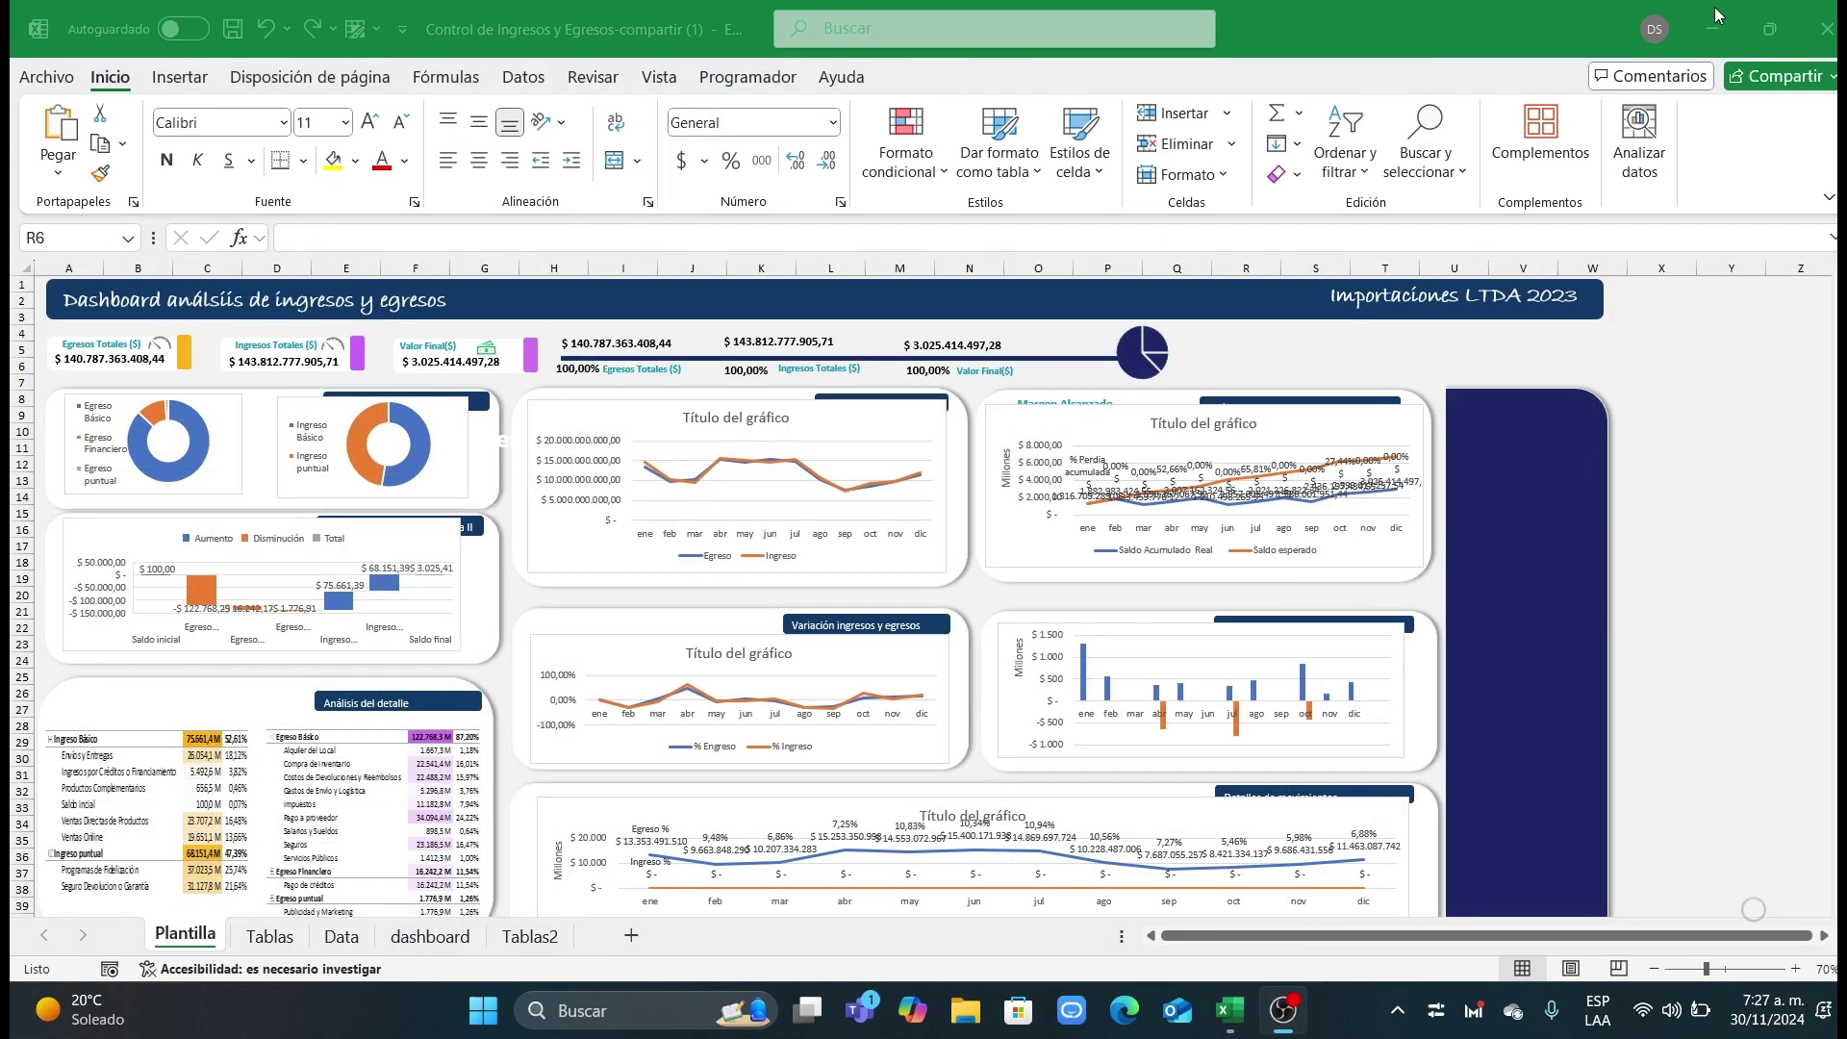
Step: Insert slicers for Trimestre, Semestre, Subcategoria and Medio de pago from the first pivot table on the Tablas2 sheet
click(1720, 15)
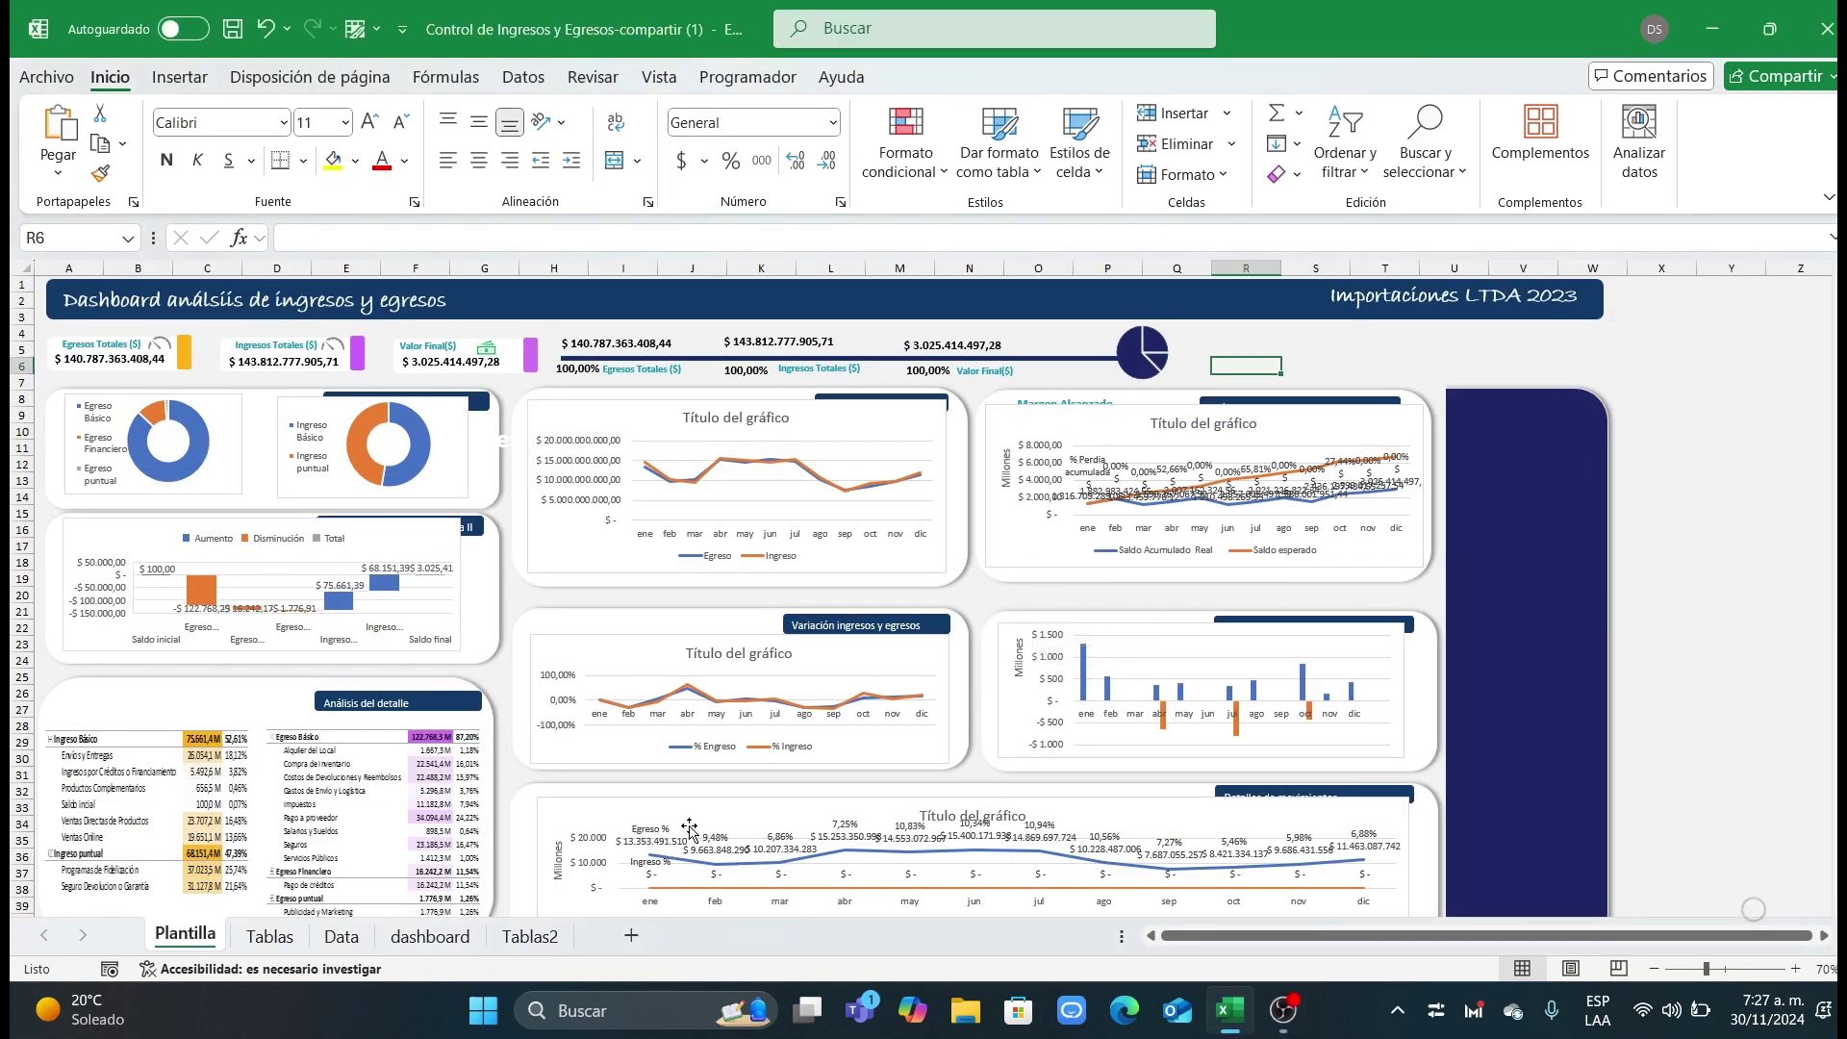
click(535, 936)
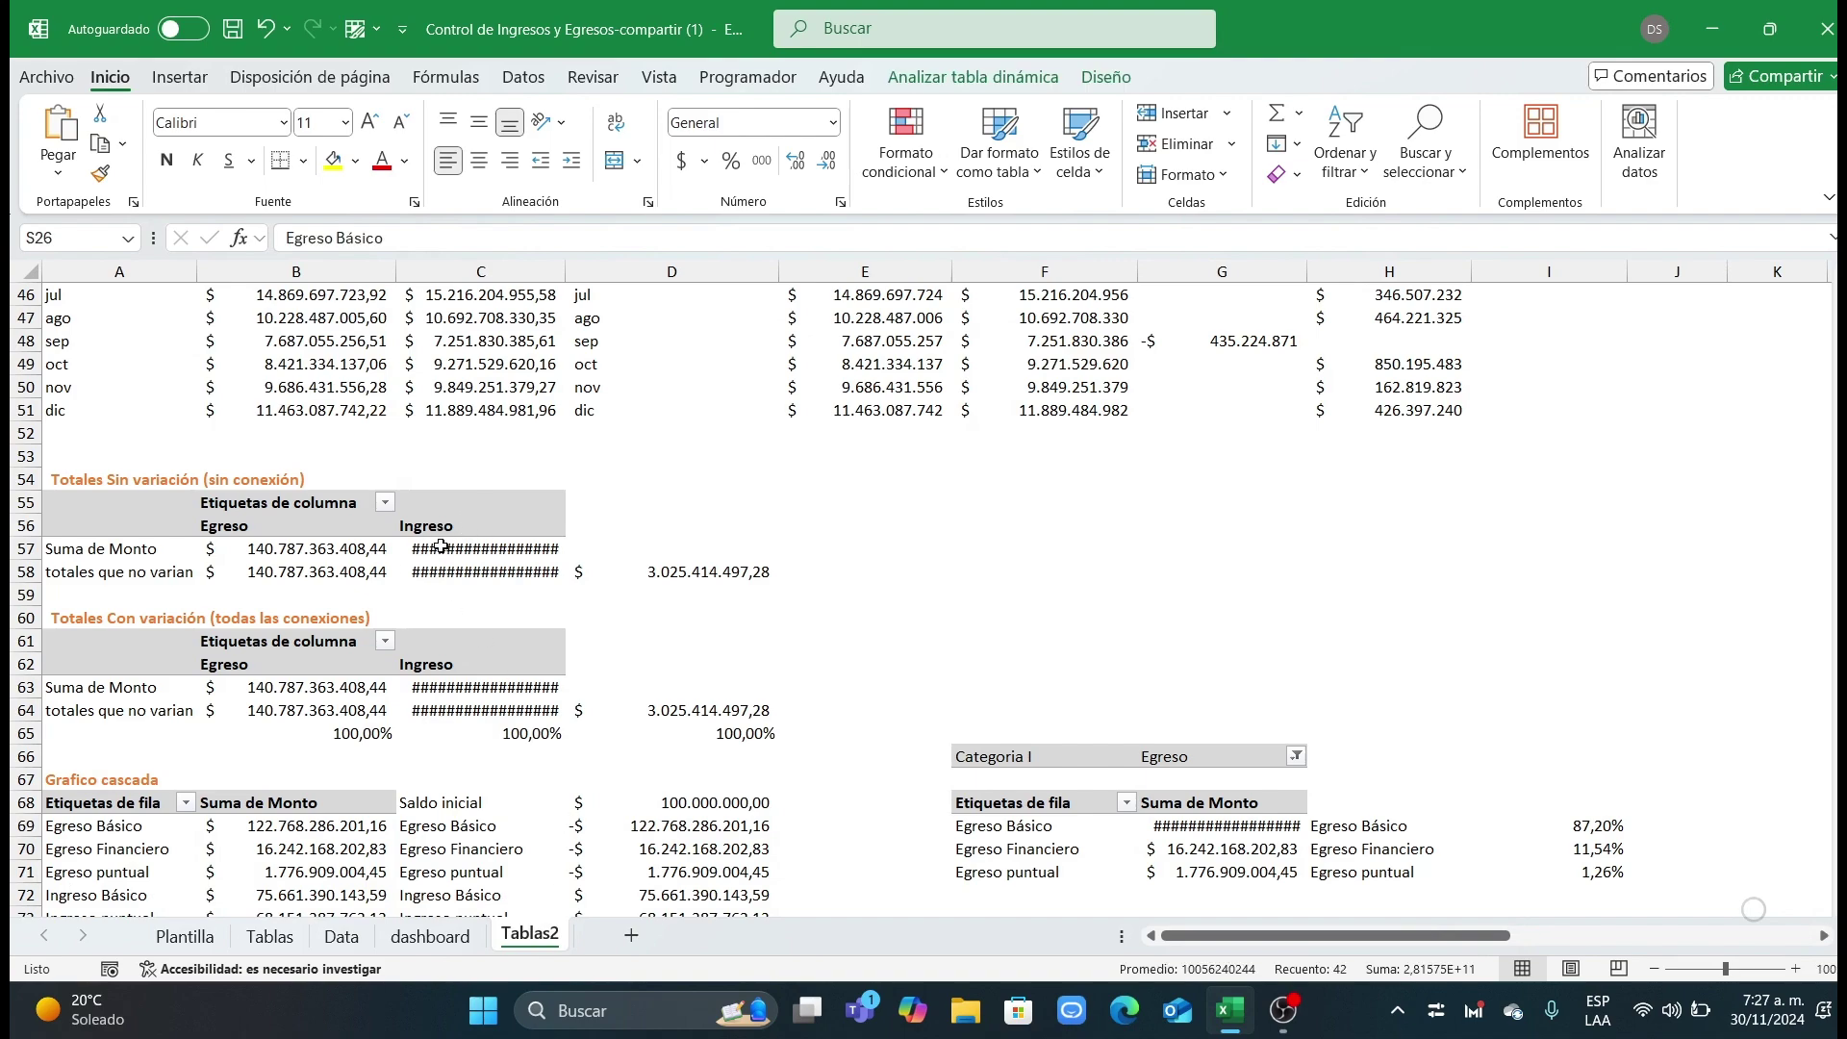
scroll(441, 546, up, 15)
click(289, 479)
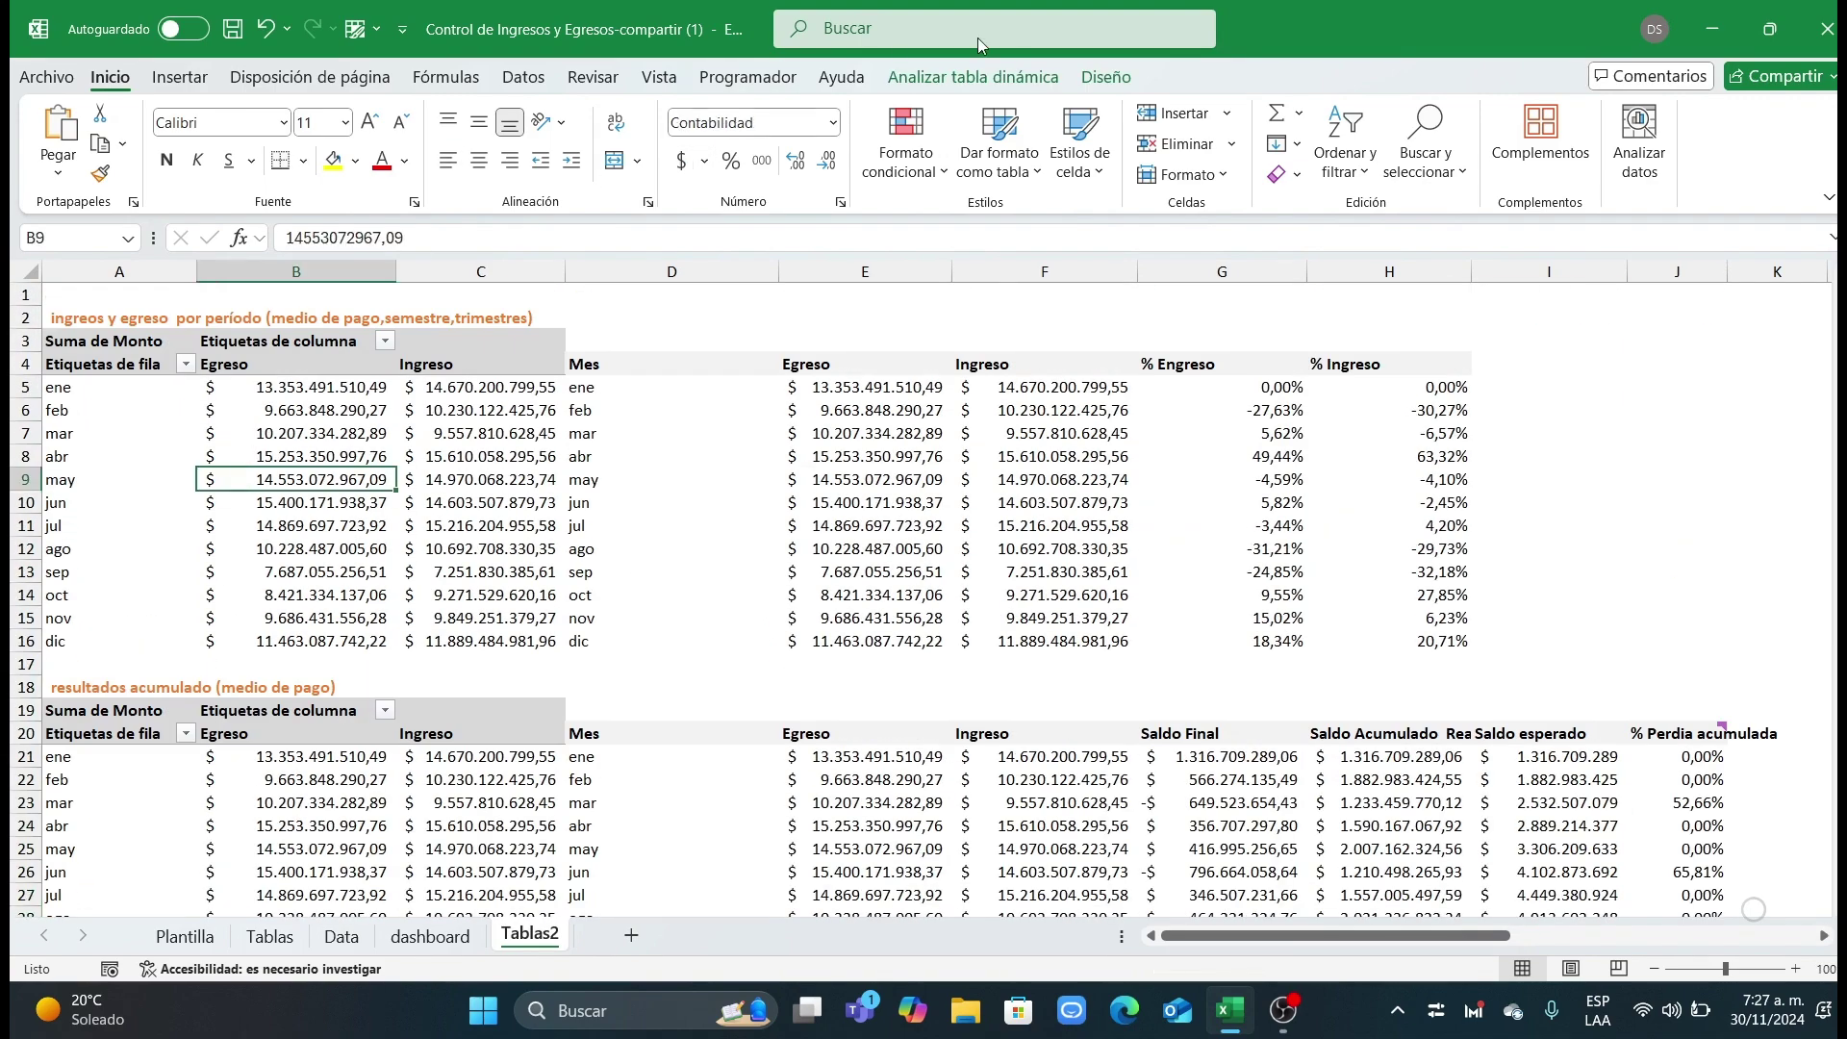
click(995, 77)
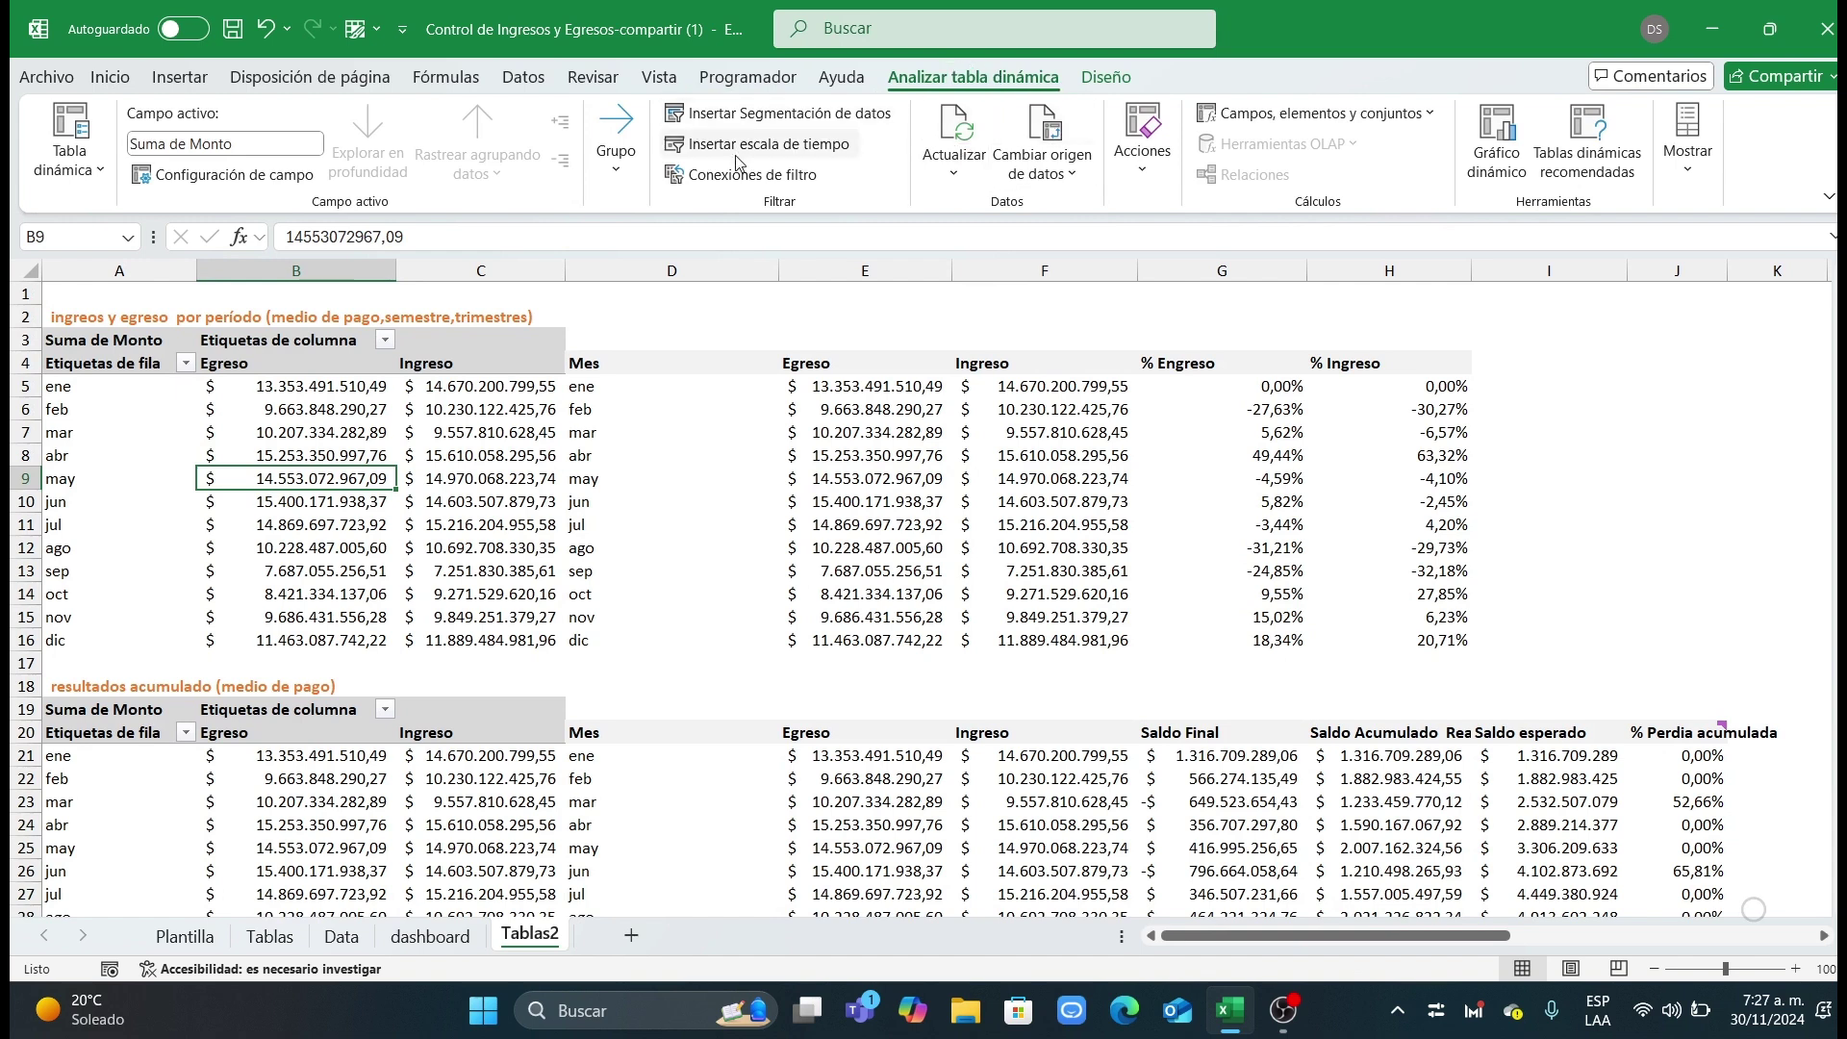
click(743, 116)
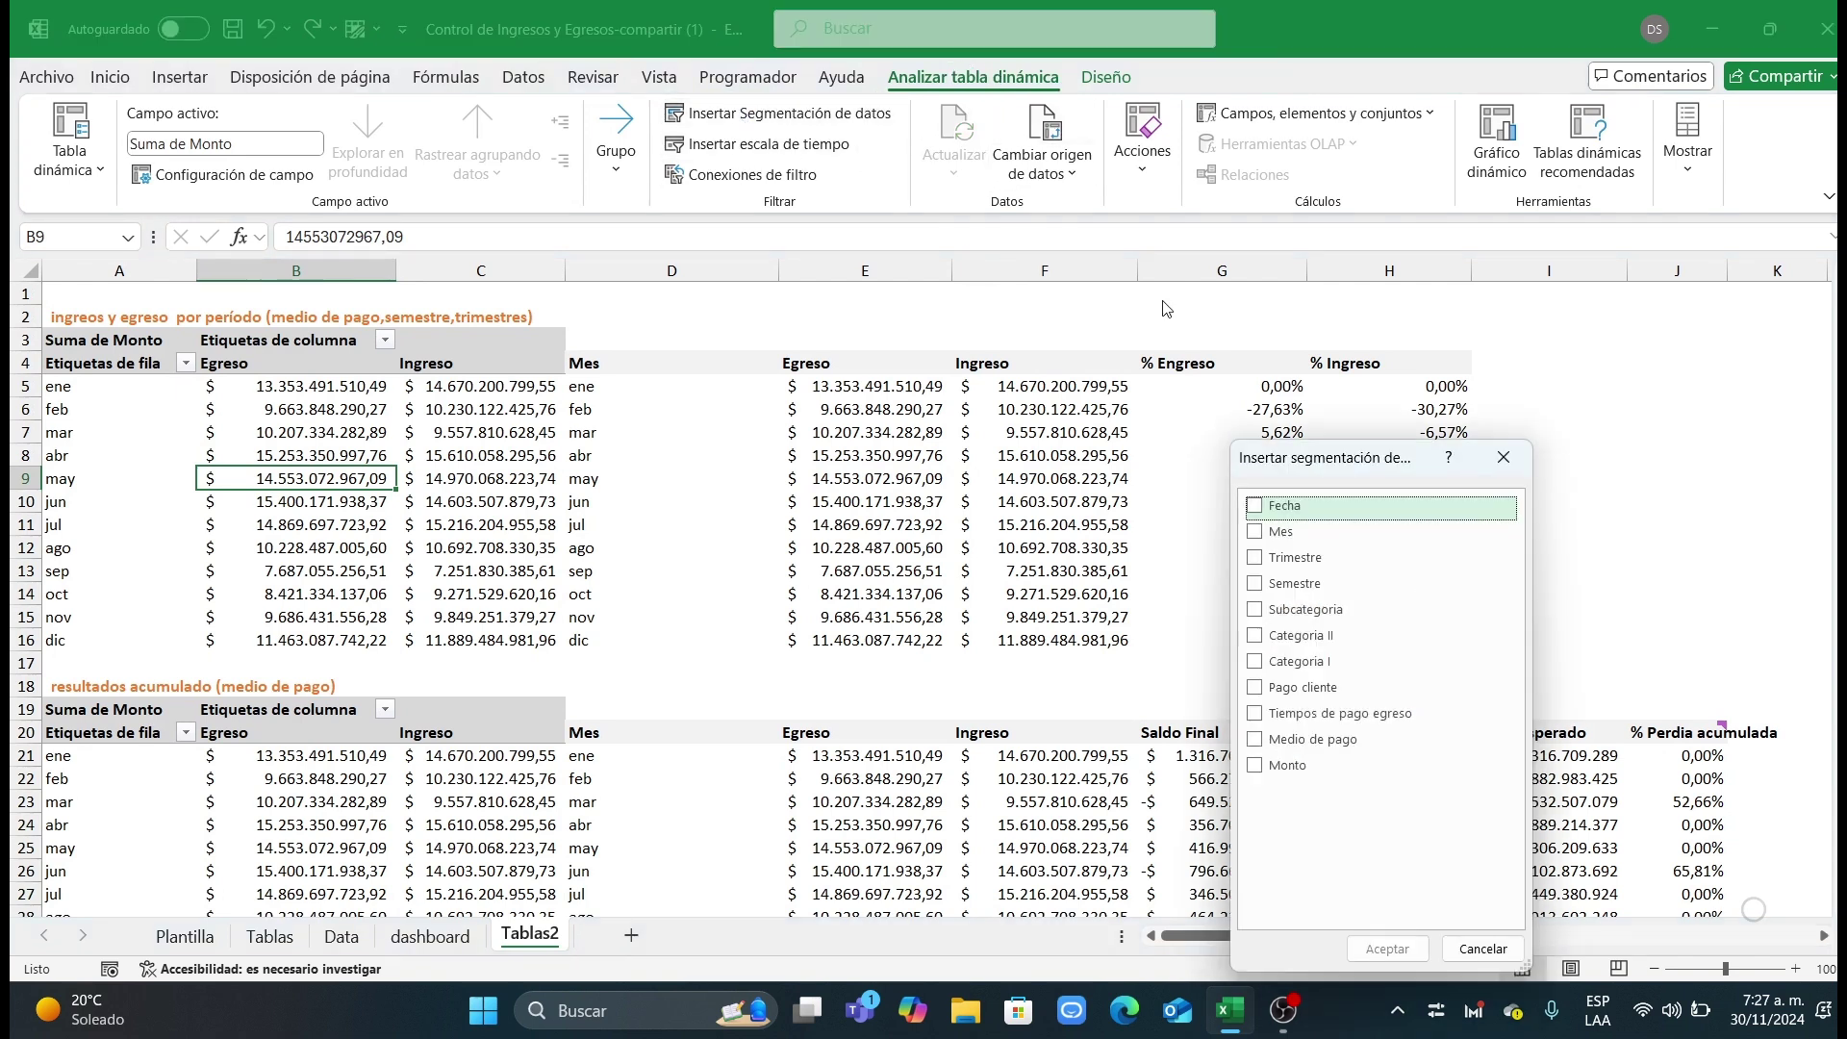
click(1255, 558)
click(1256, 584)
click(1256, 612)
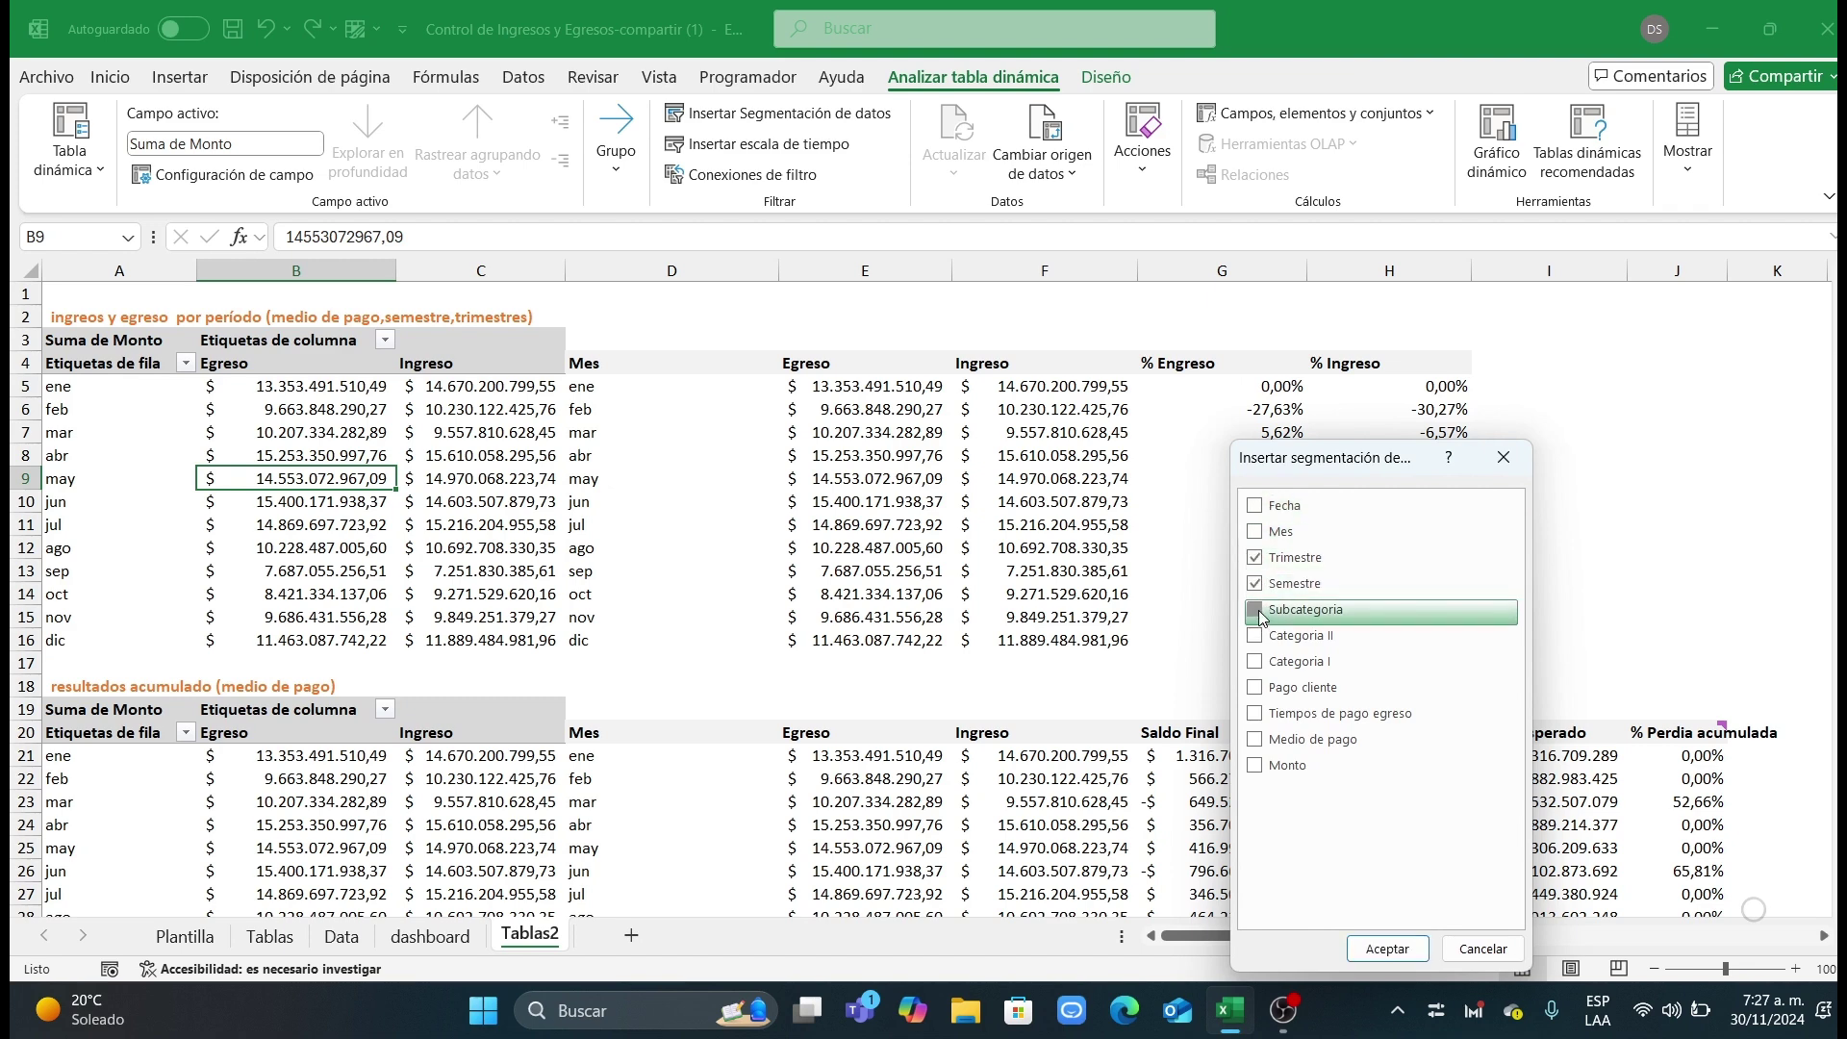
click(1256, 612)
click(1255, 740)
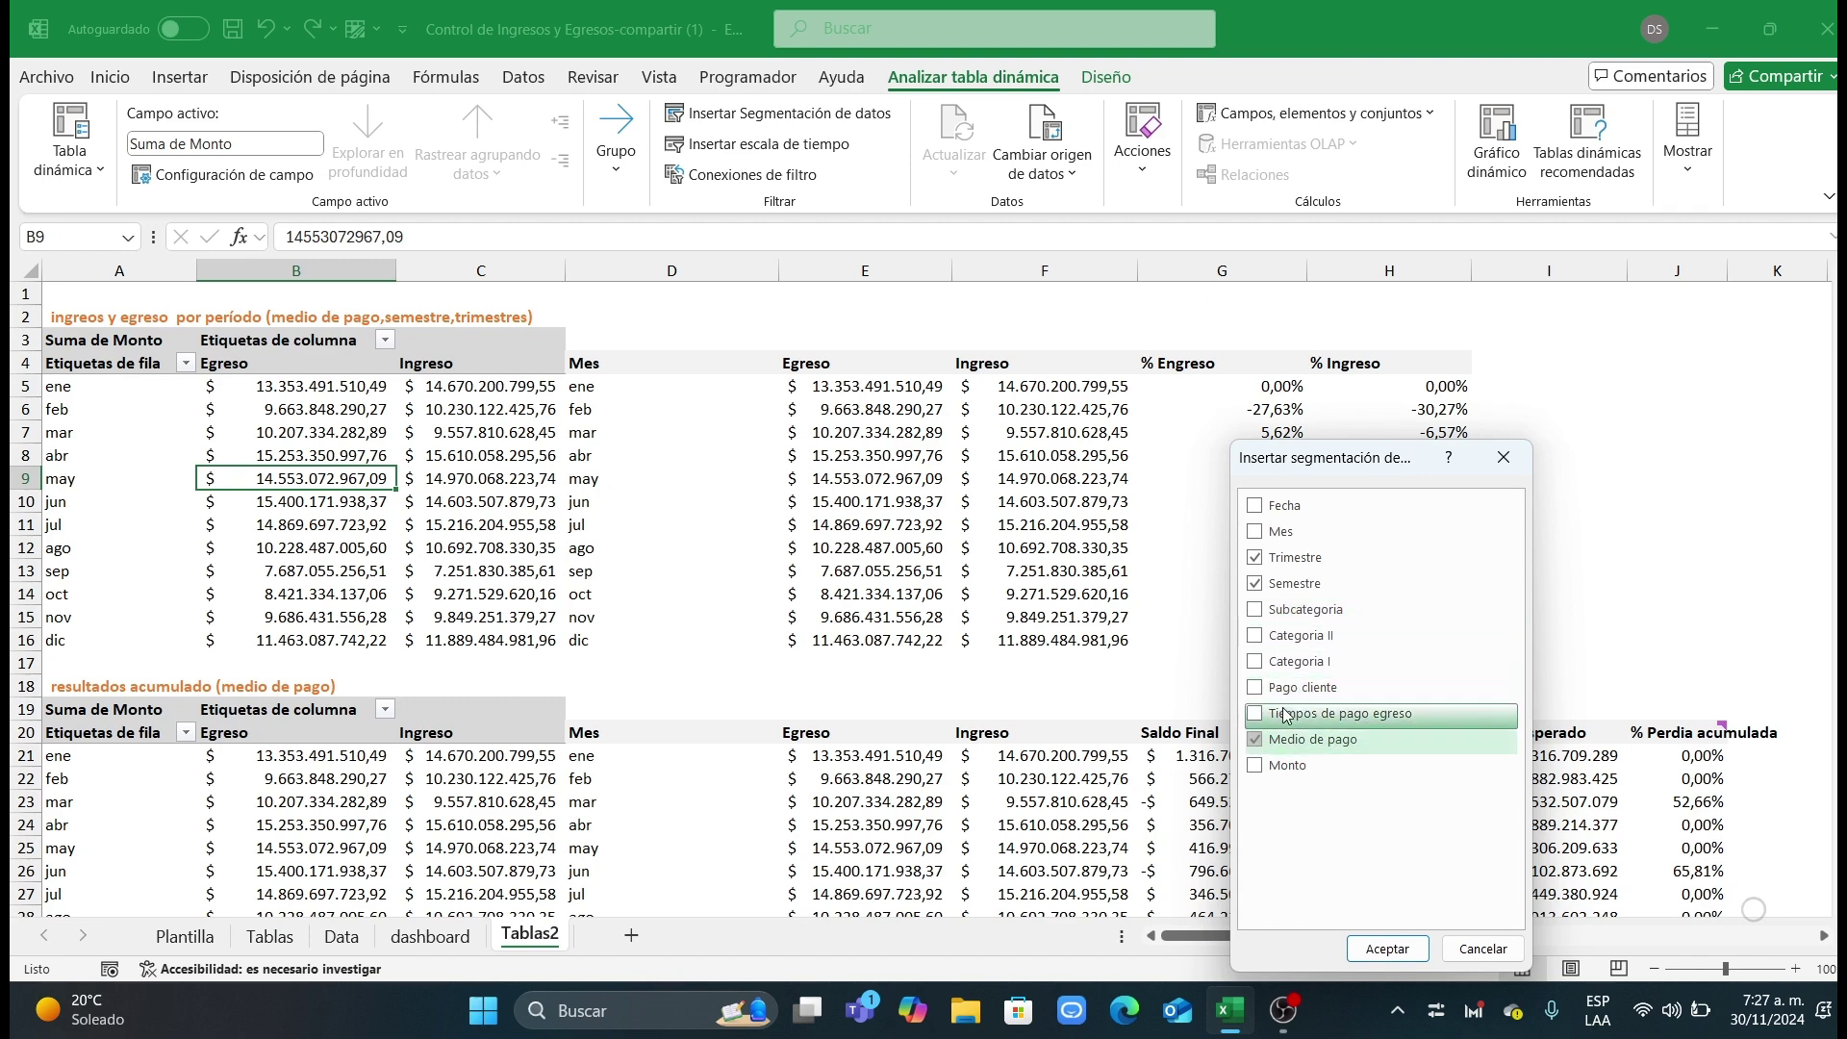
click(1258, 614)
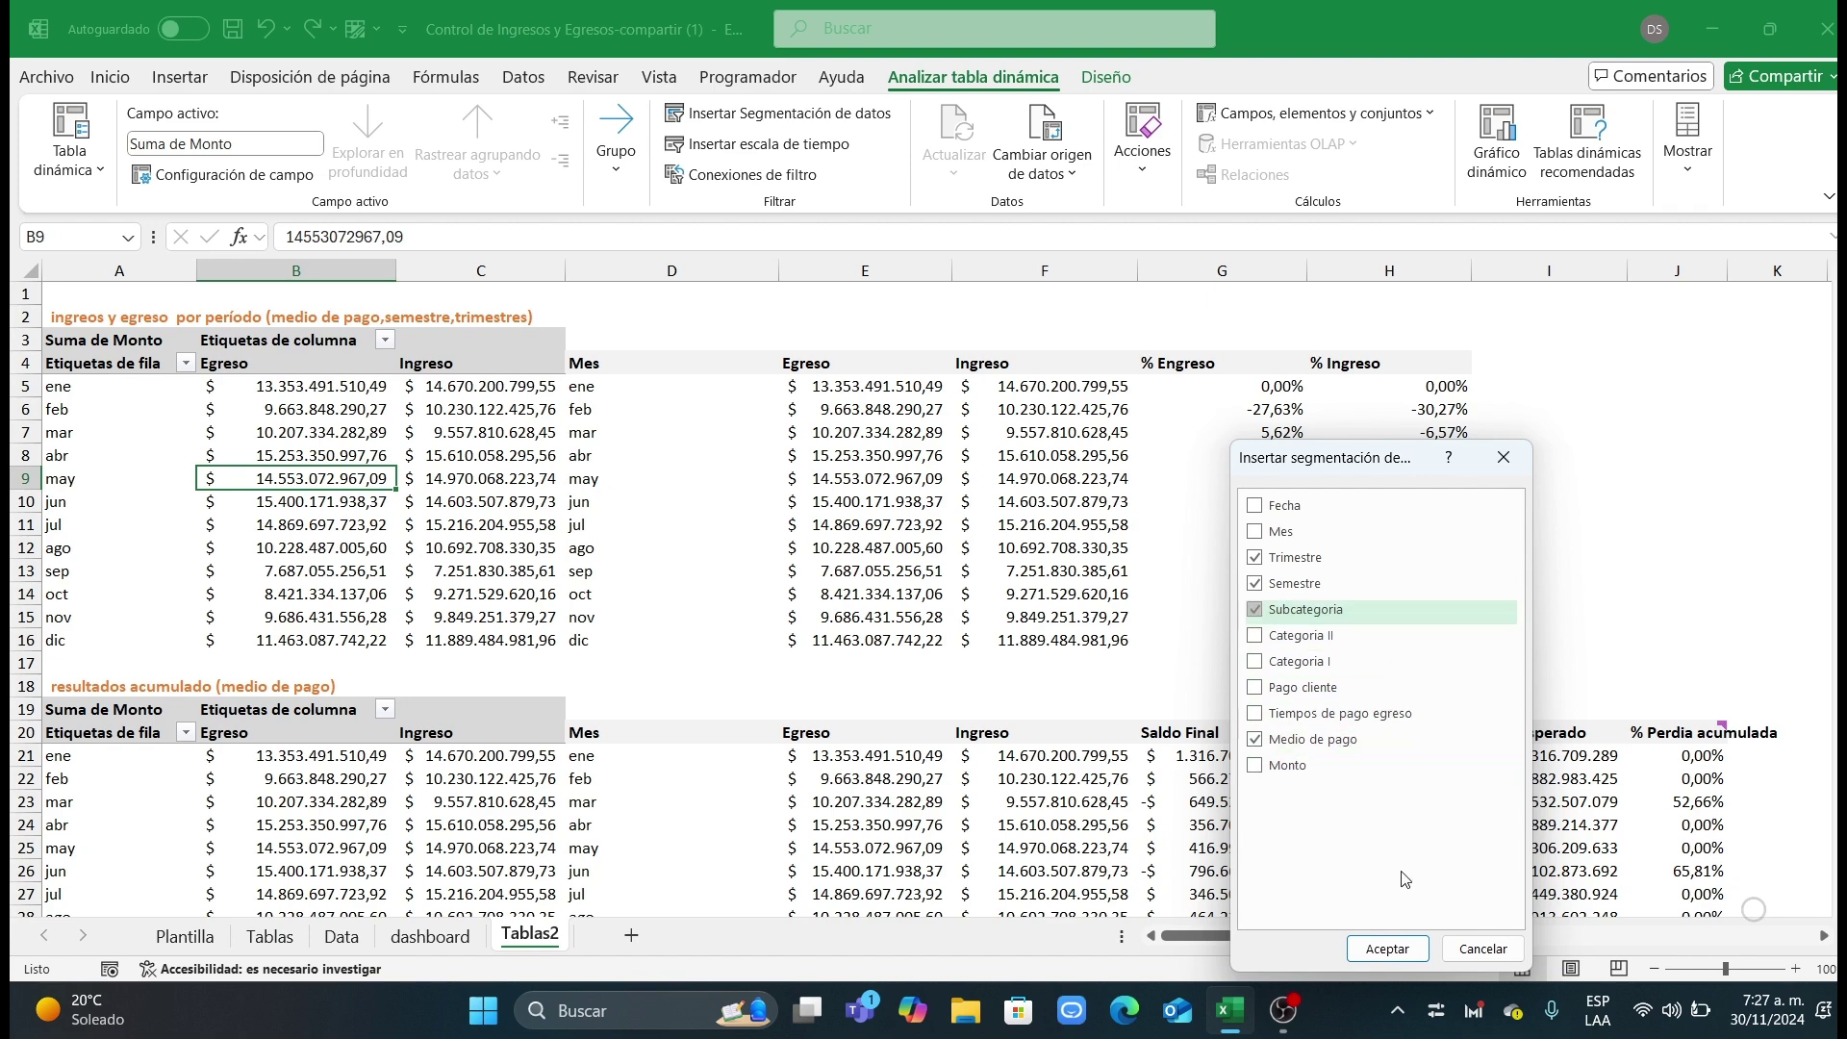
click(1390, 943)
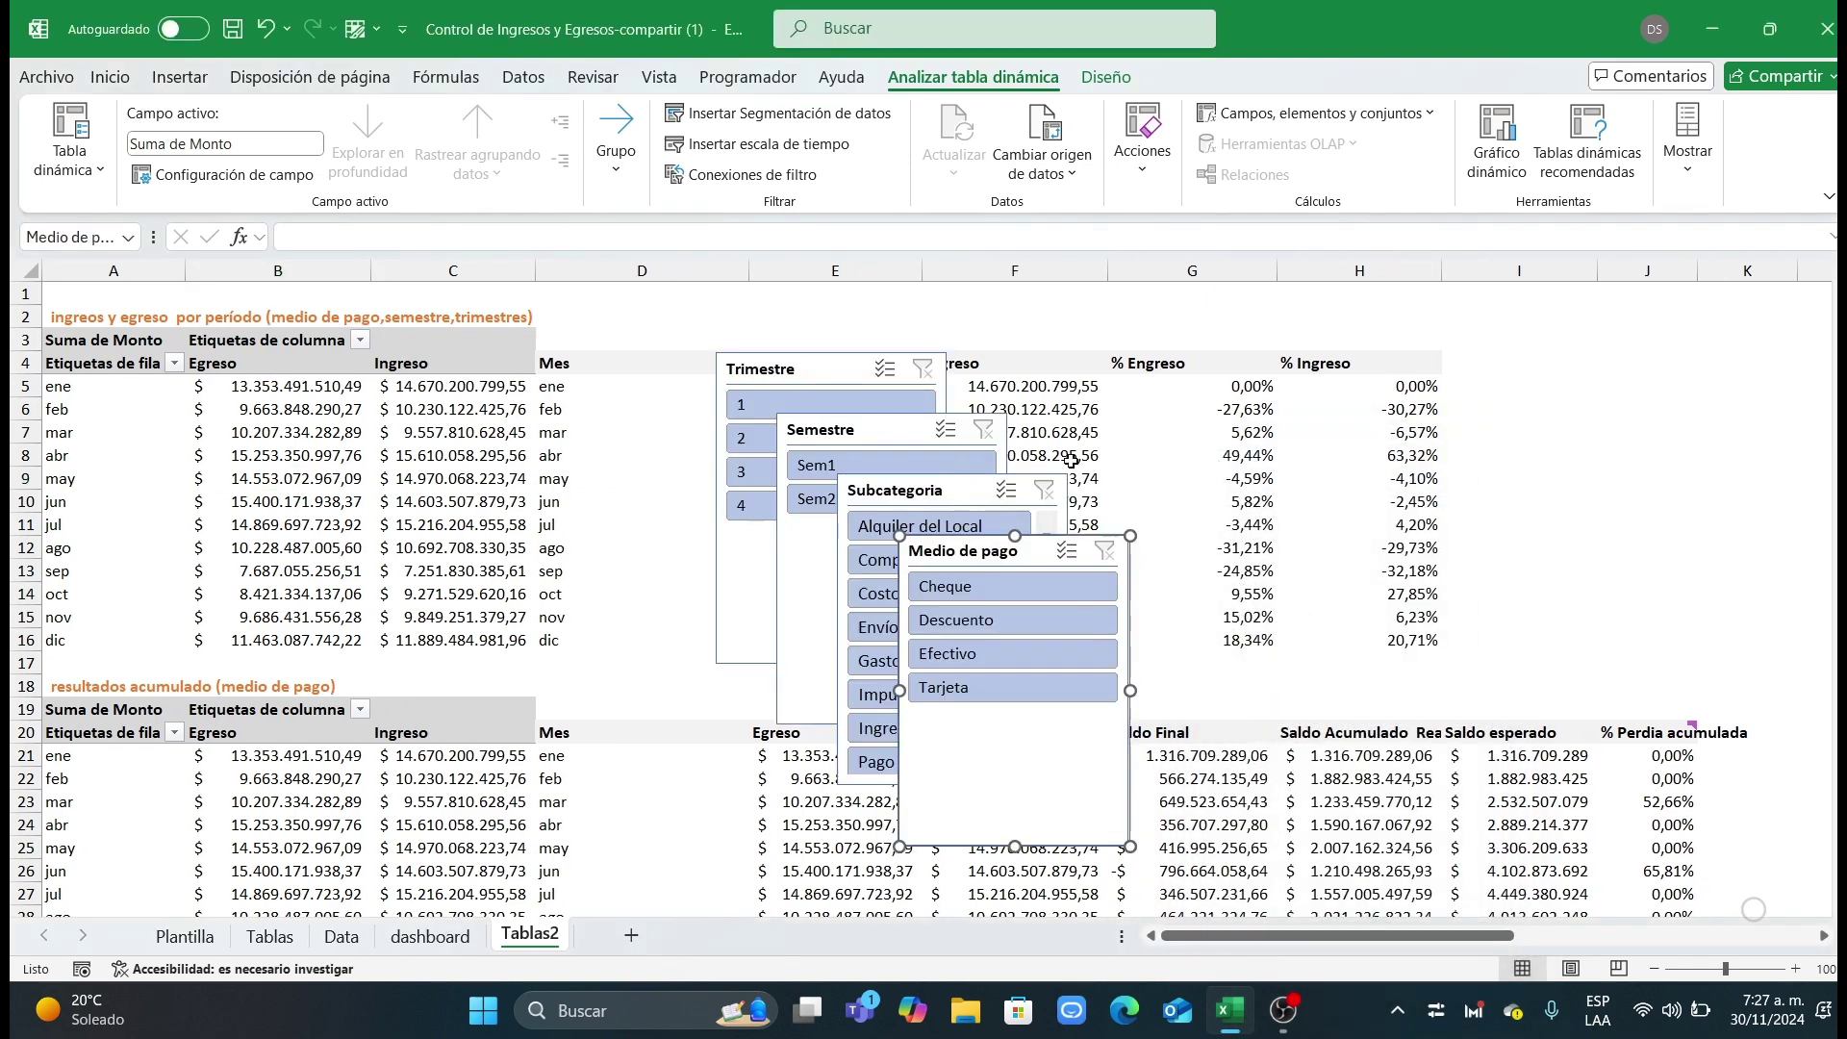
Step: Duplicate the light blue style of the Trimestre slicer, naming the copy "estilos" followed by the author's first name
click(113, 409)
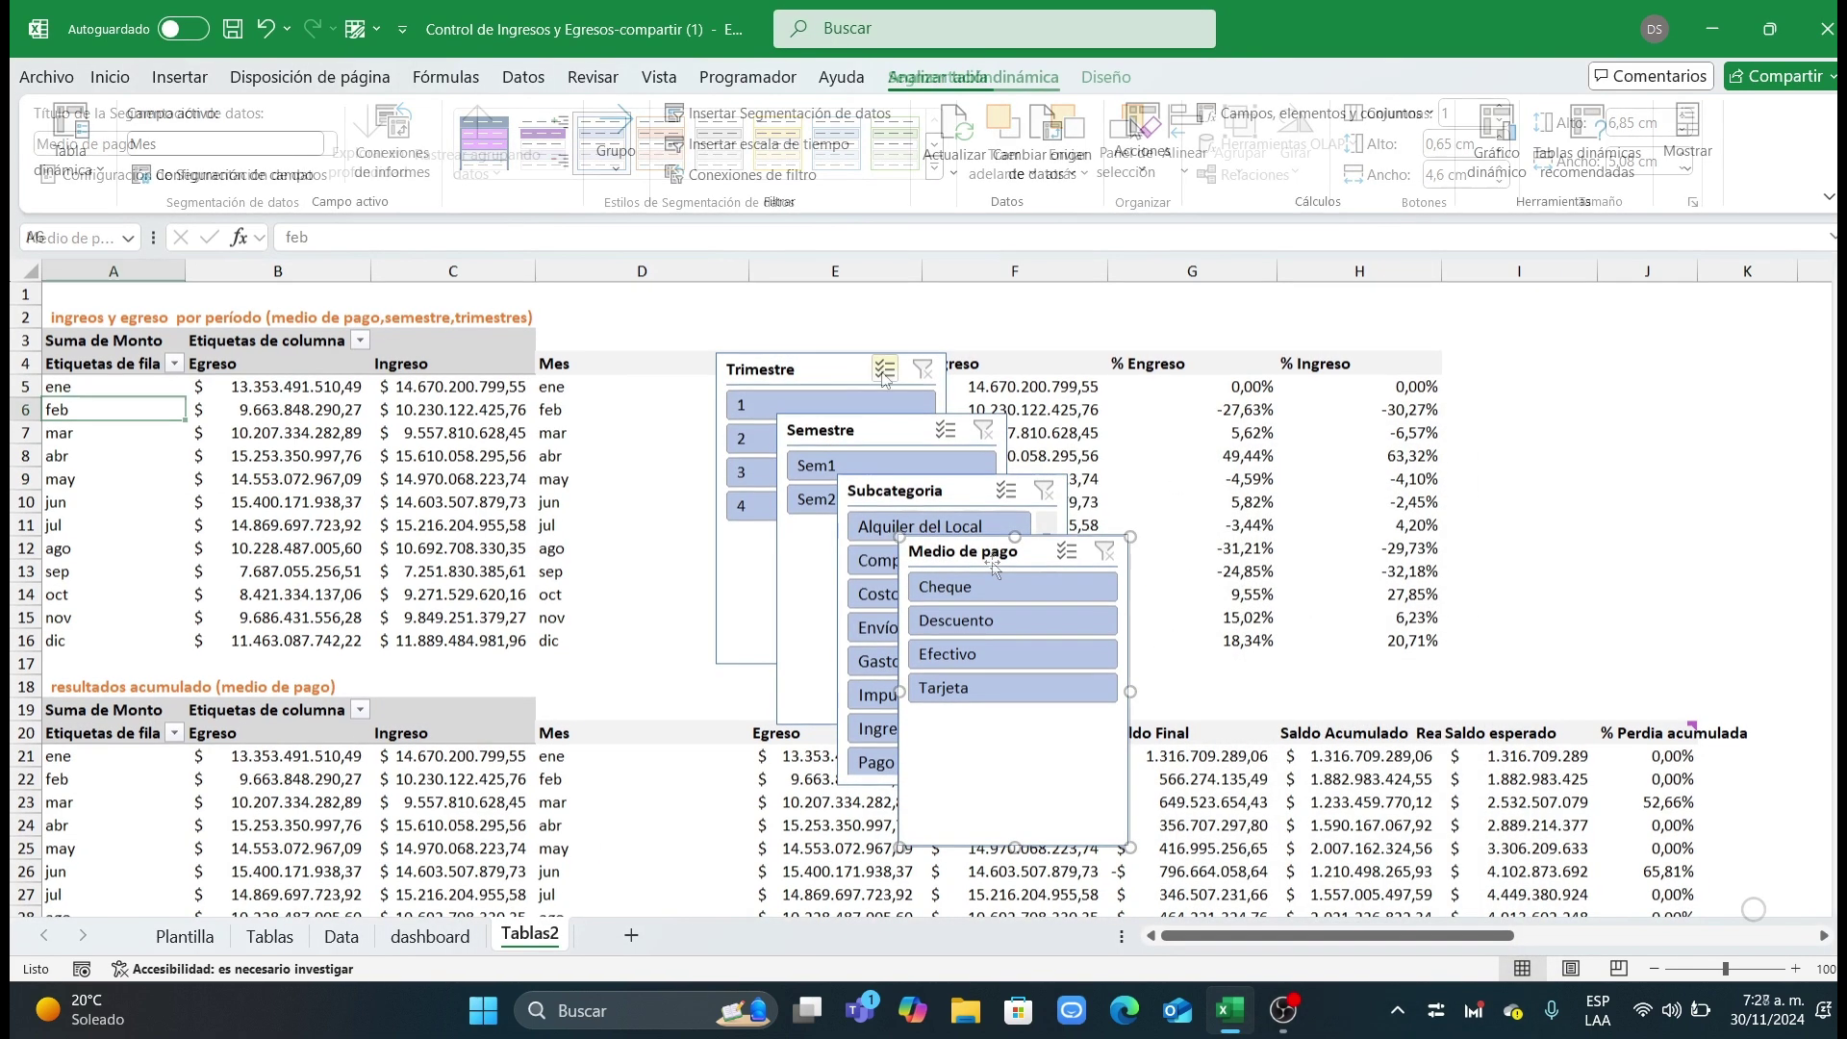
click(1107, 77)
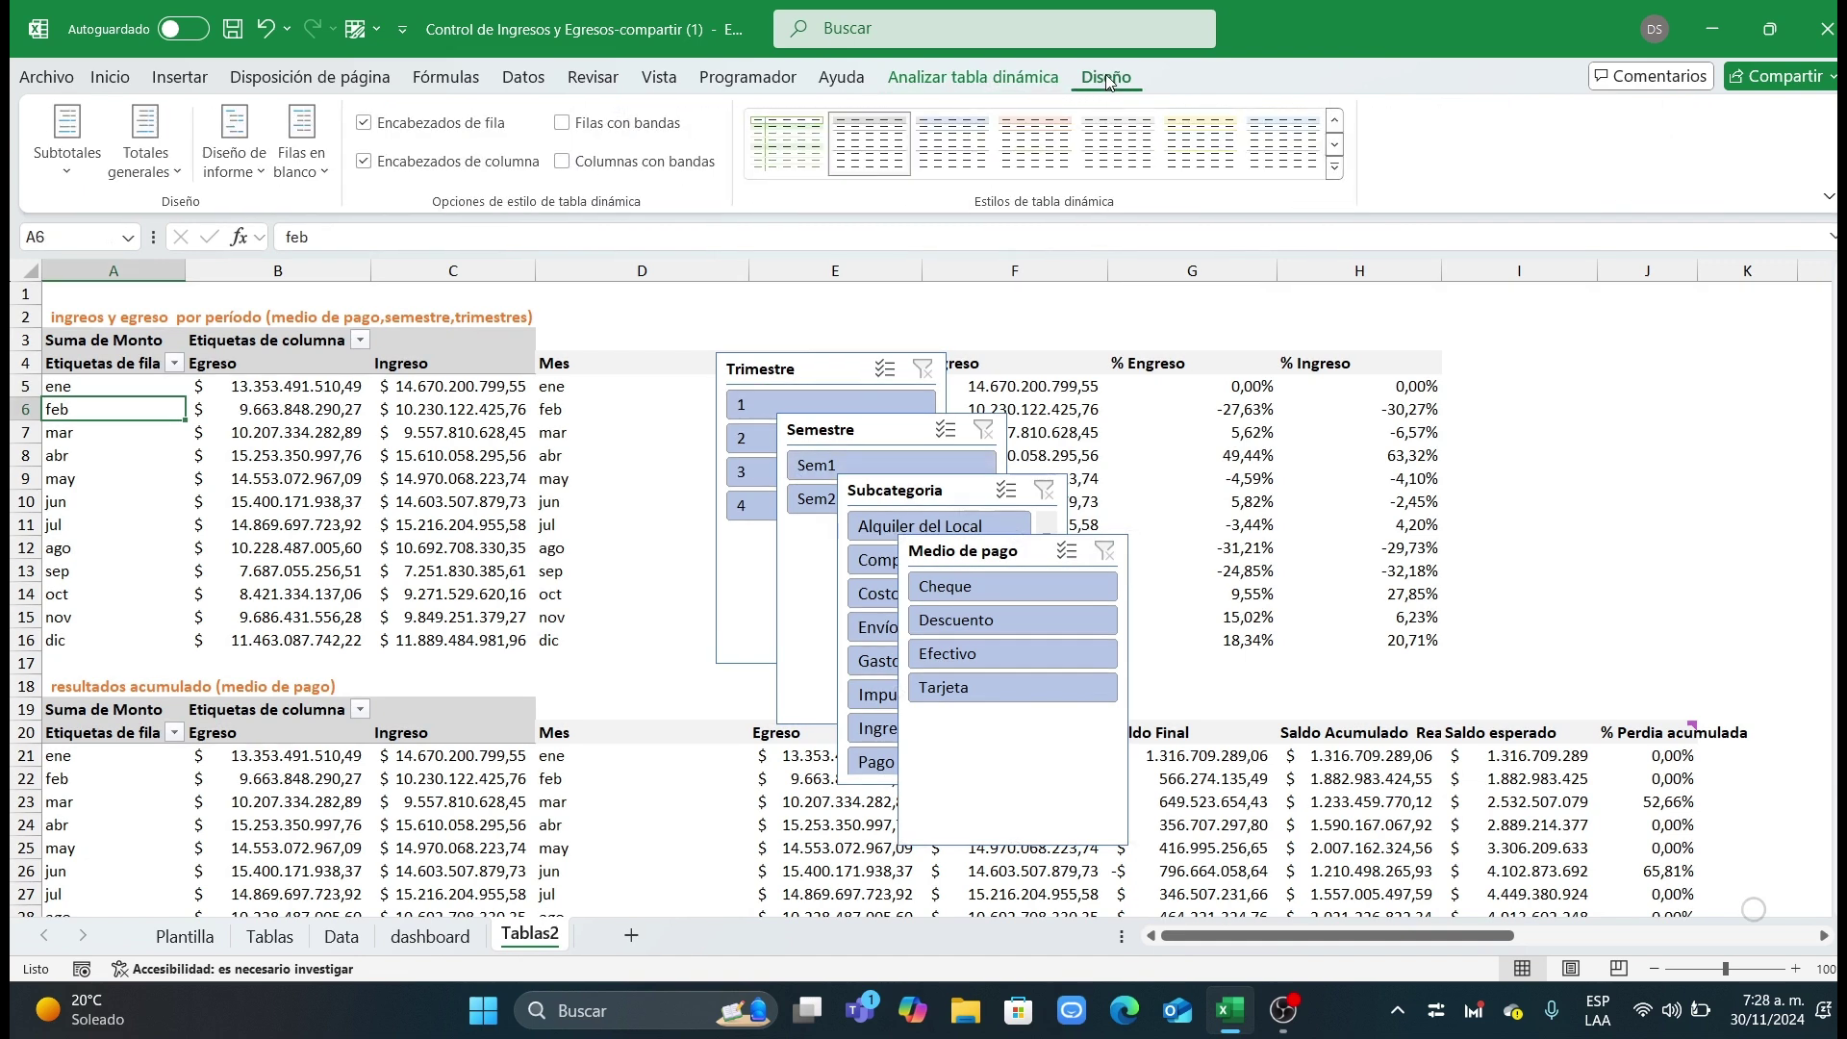
click(772, 364)
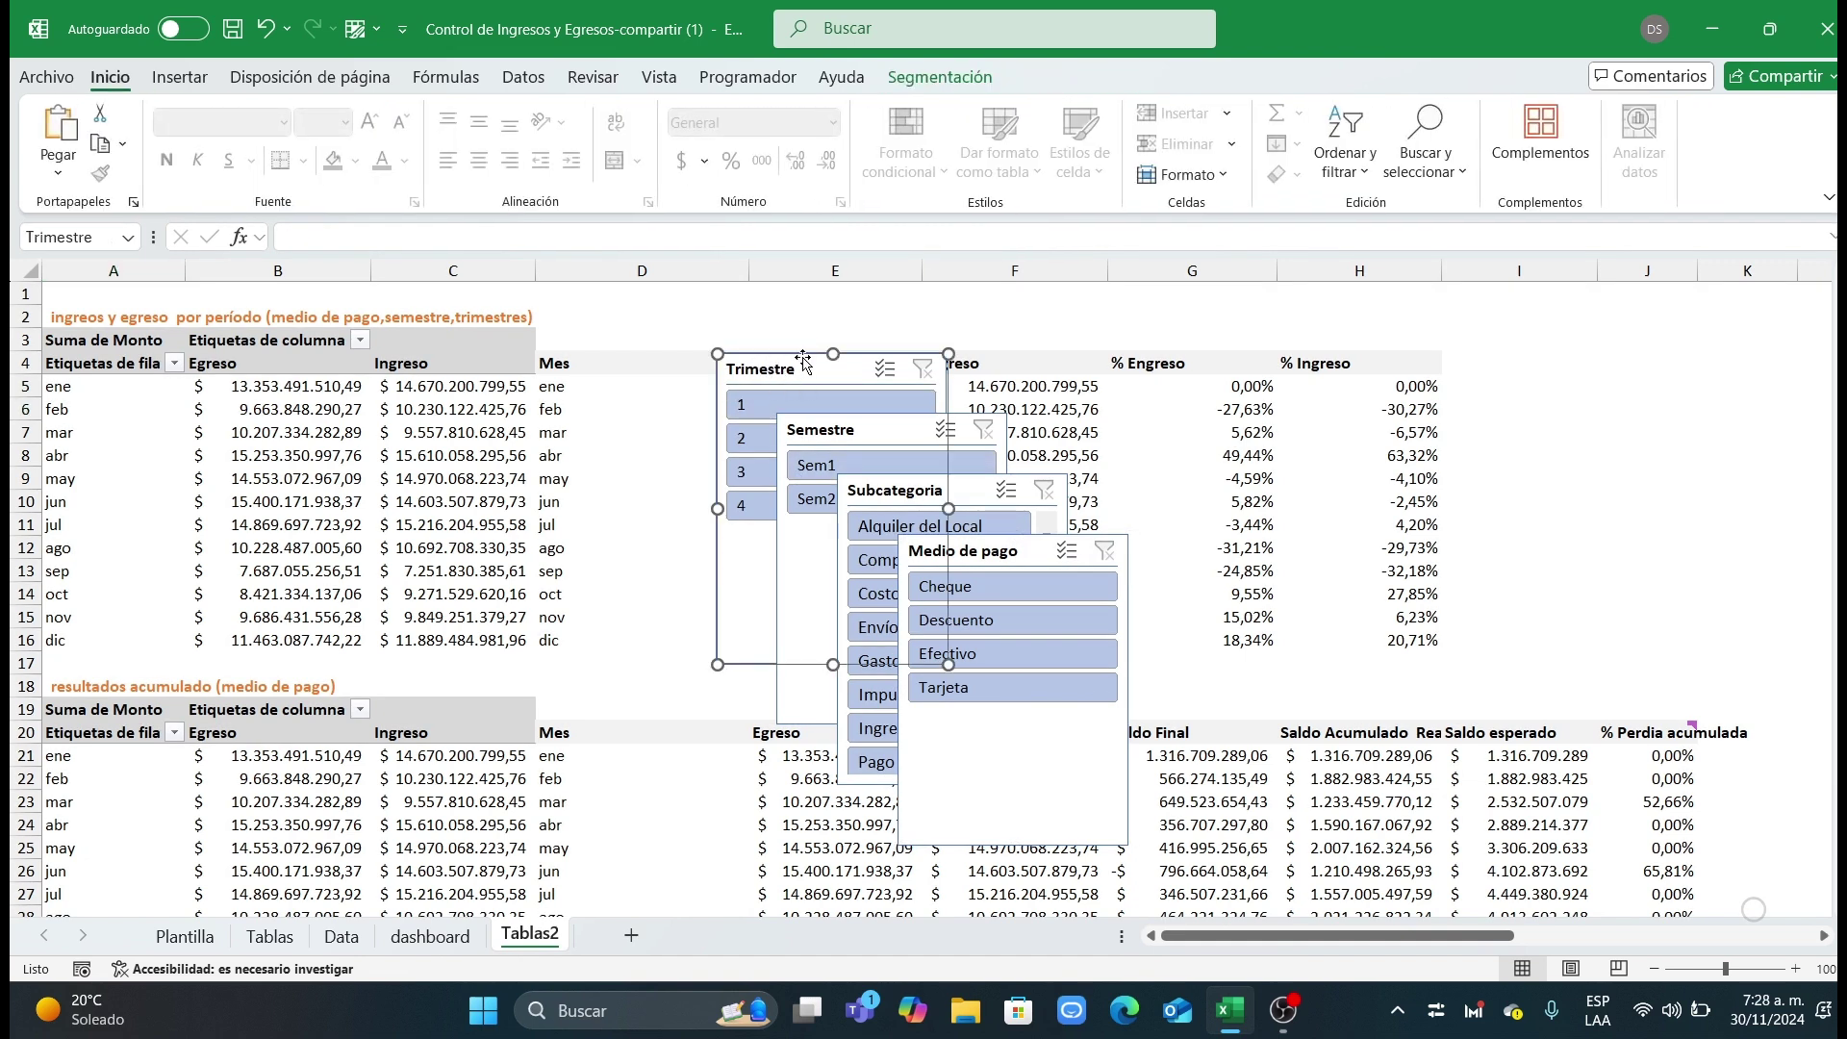
click(940, 77)
right_click(612, 159)
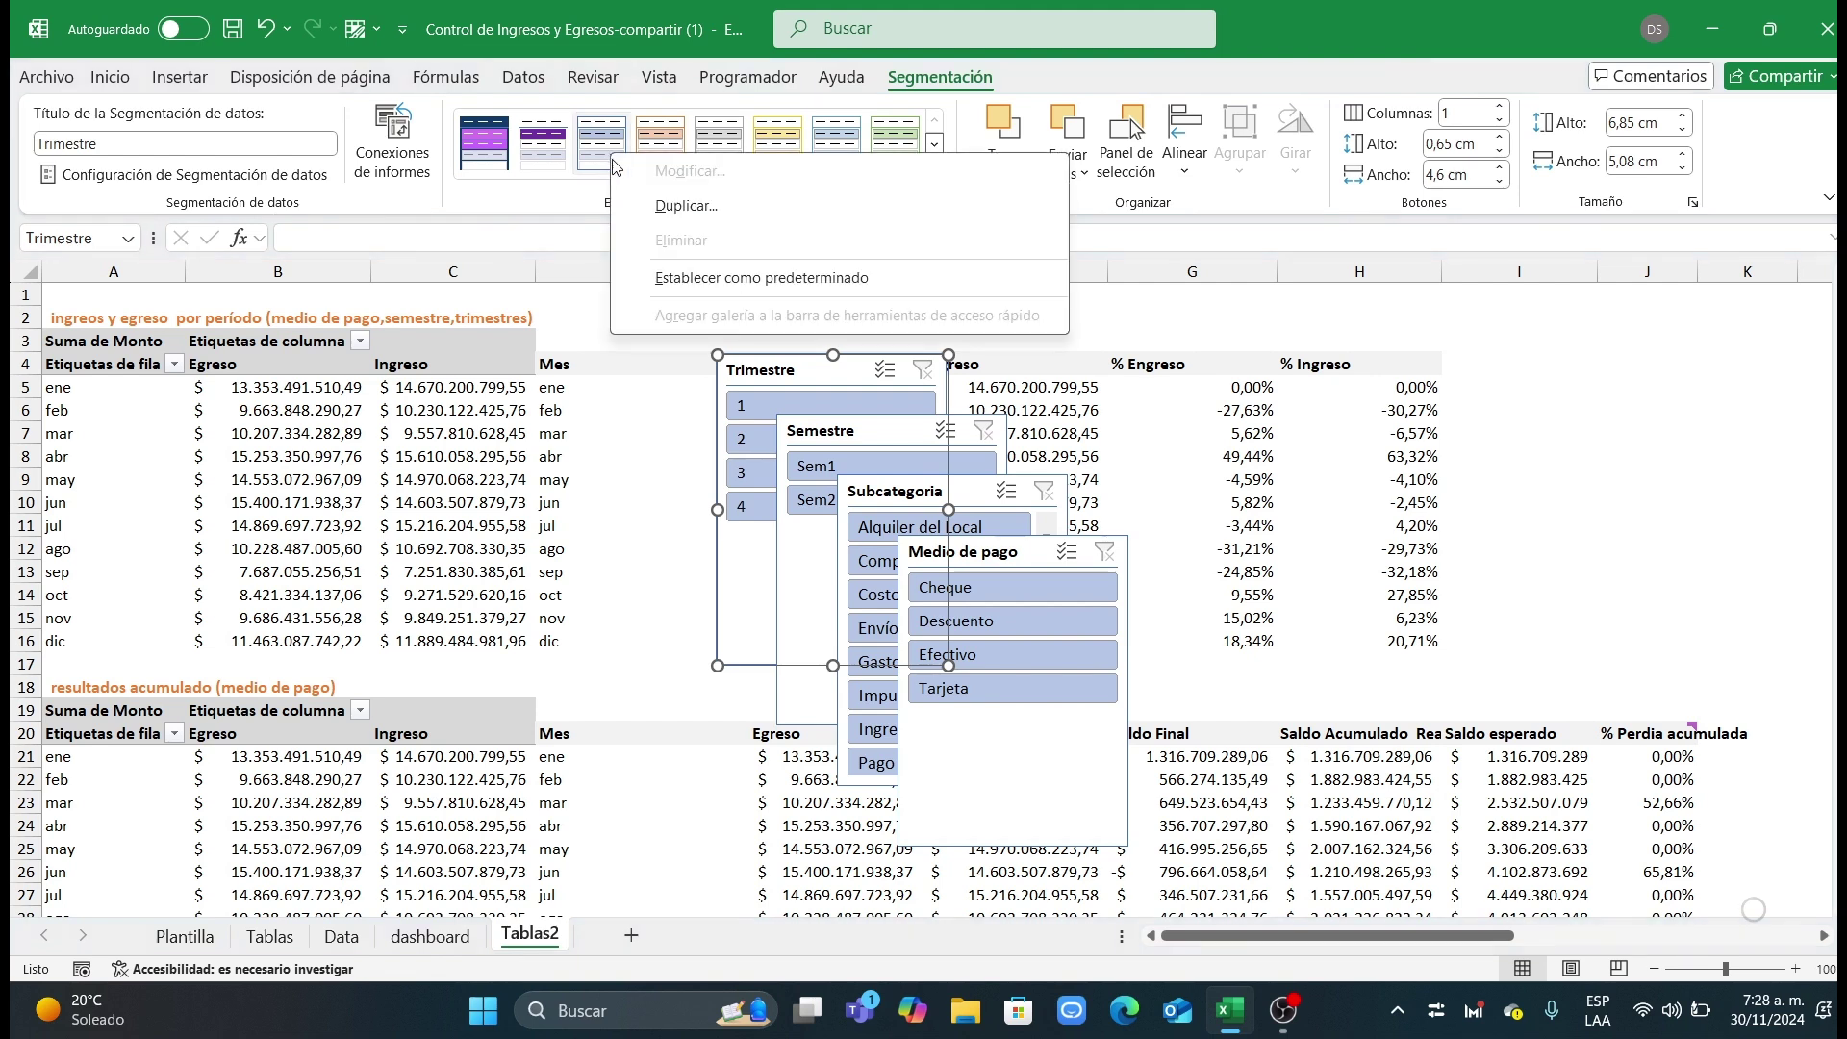
click(655, 206)
text(estilosDonalis)
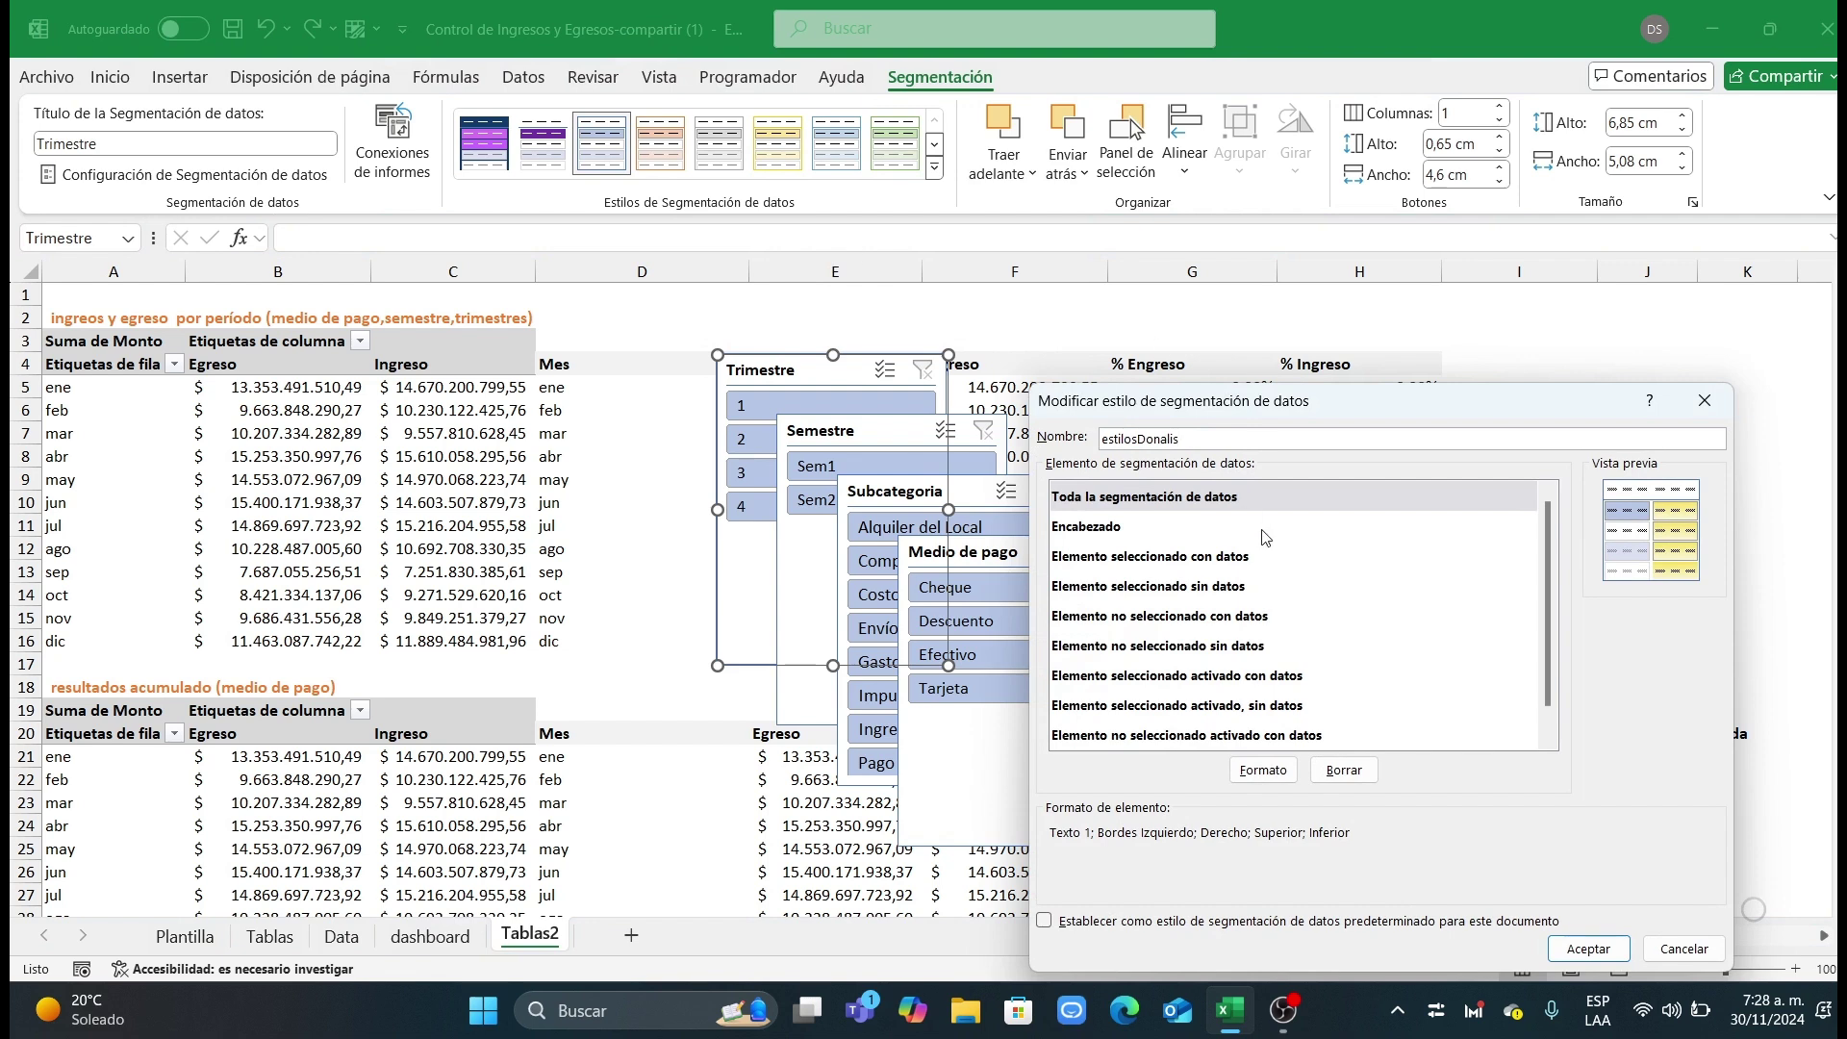
click(1589, 948)
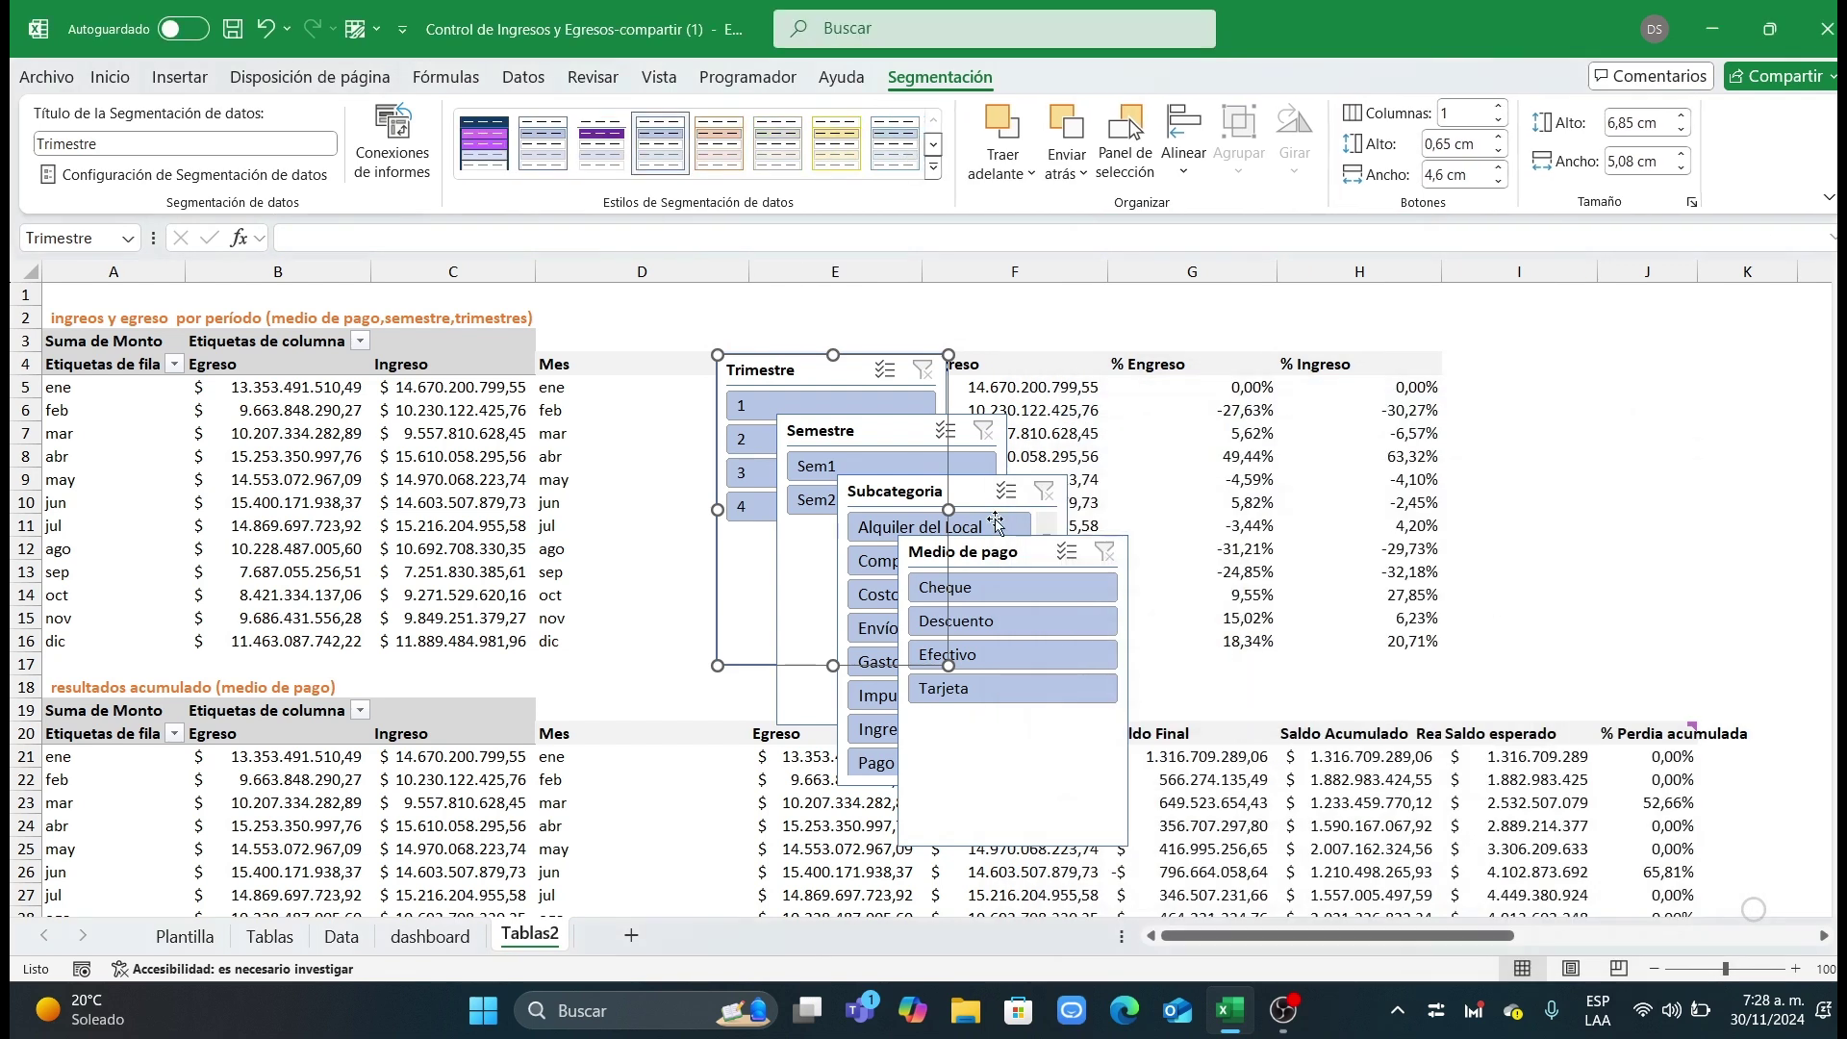
Step: Modify the custom slicer style so the whole slicer has a white font and a standard dark blue fill
right_click(532, 150)
click(606, 178)
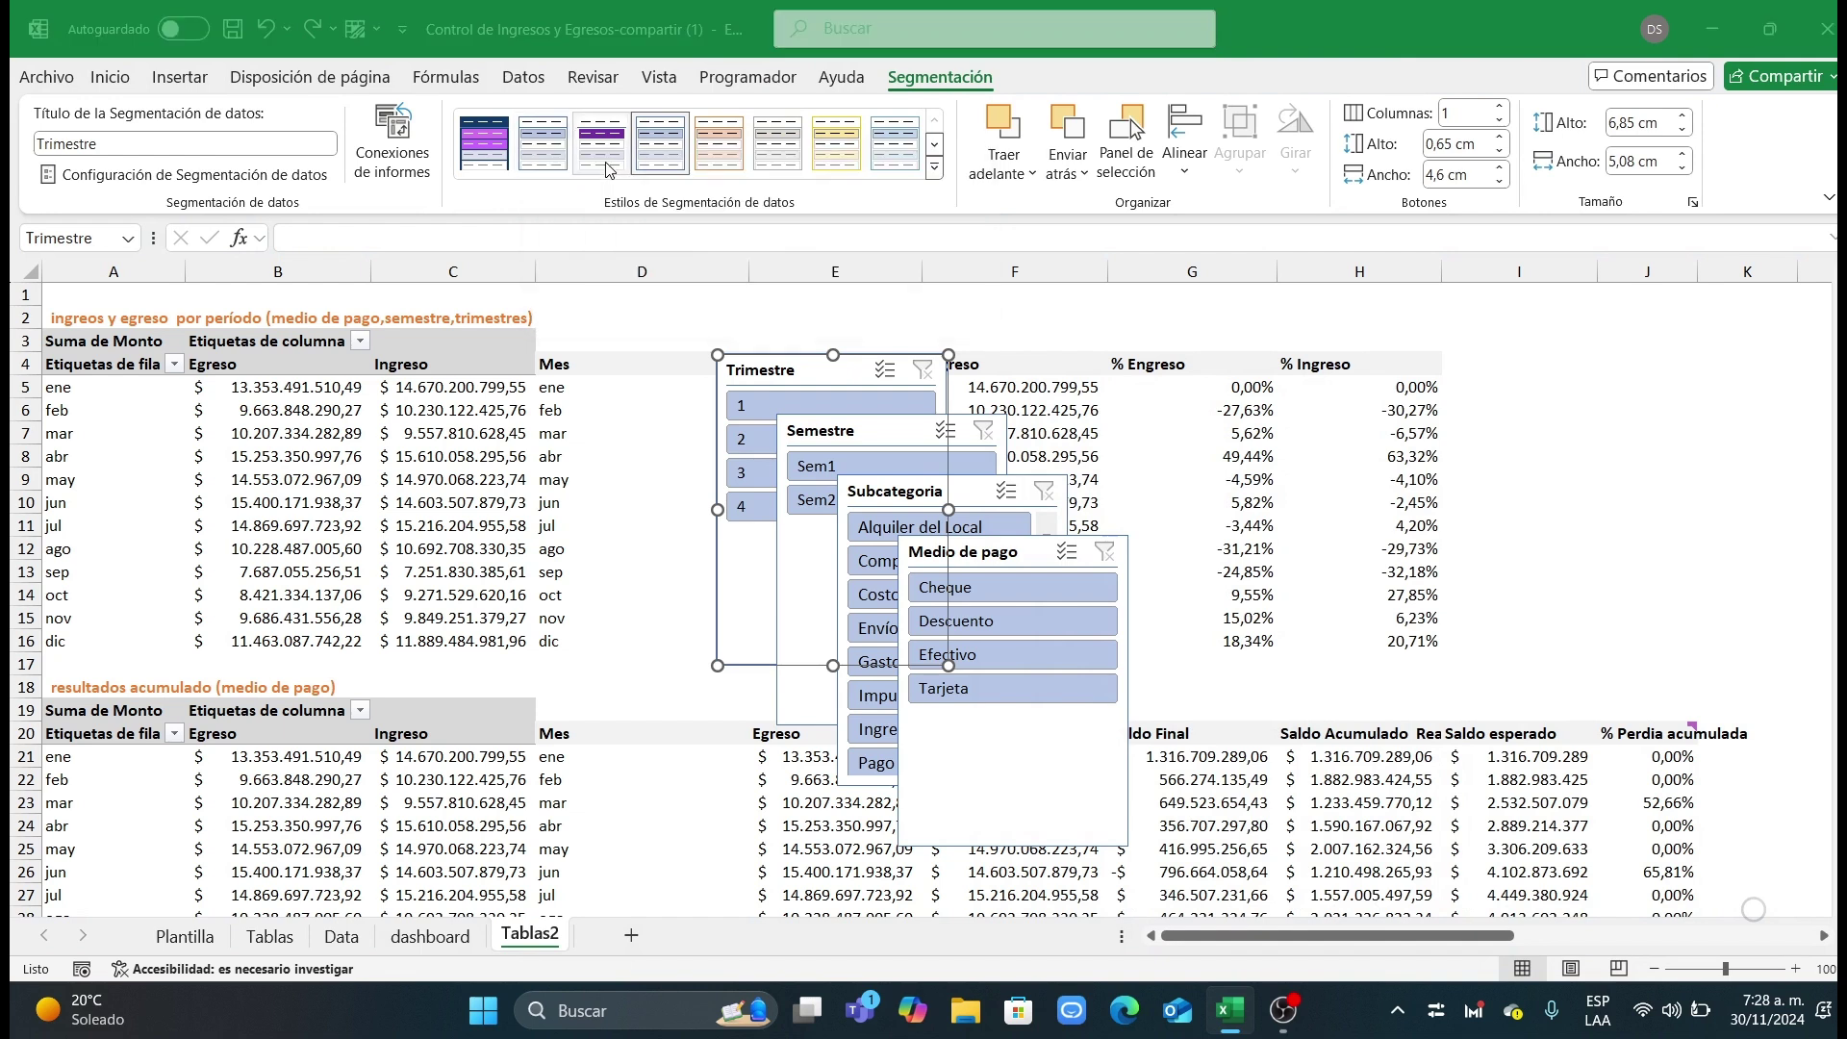
click(1145, 493)
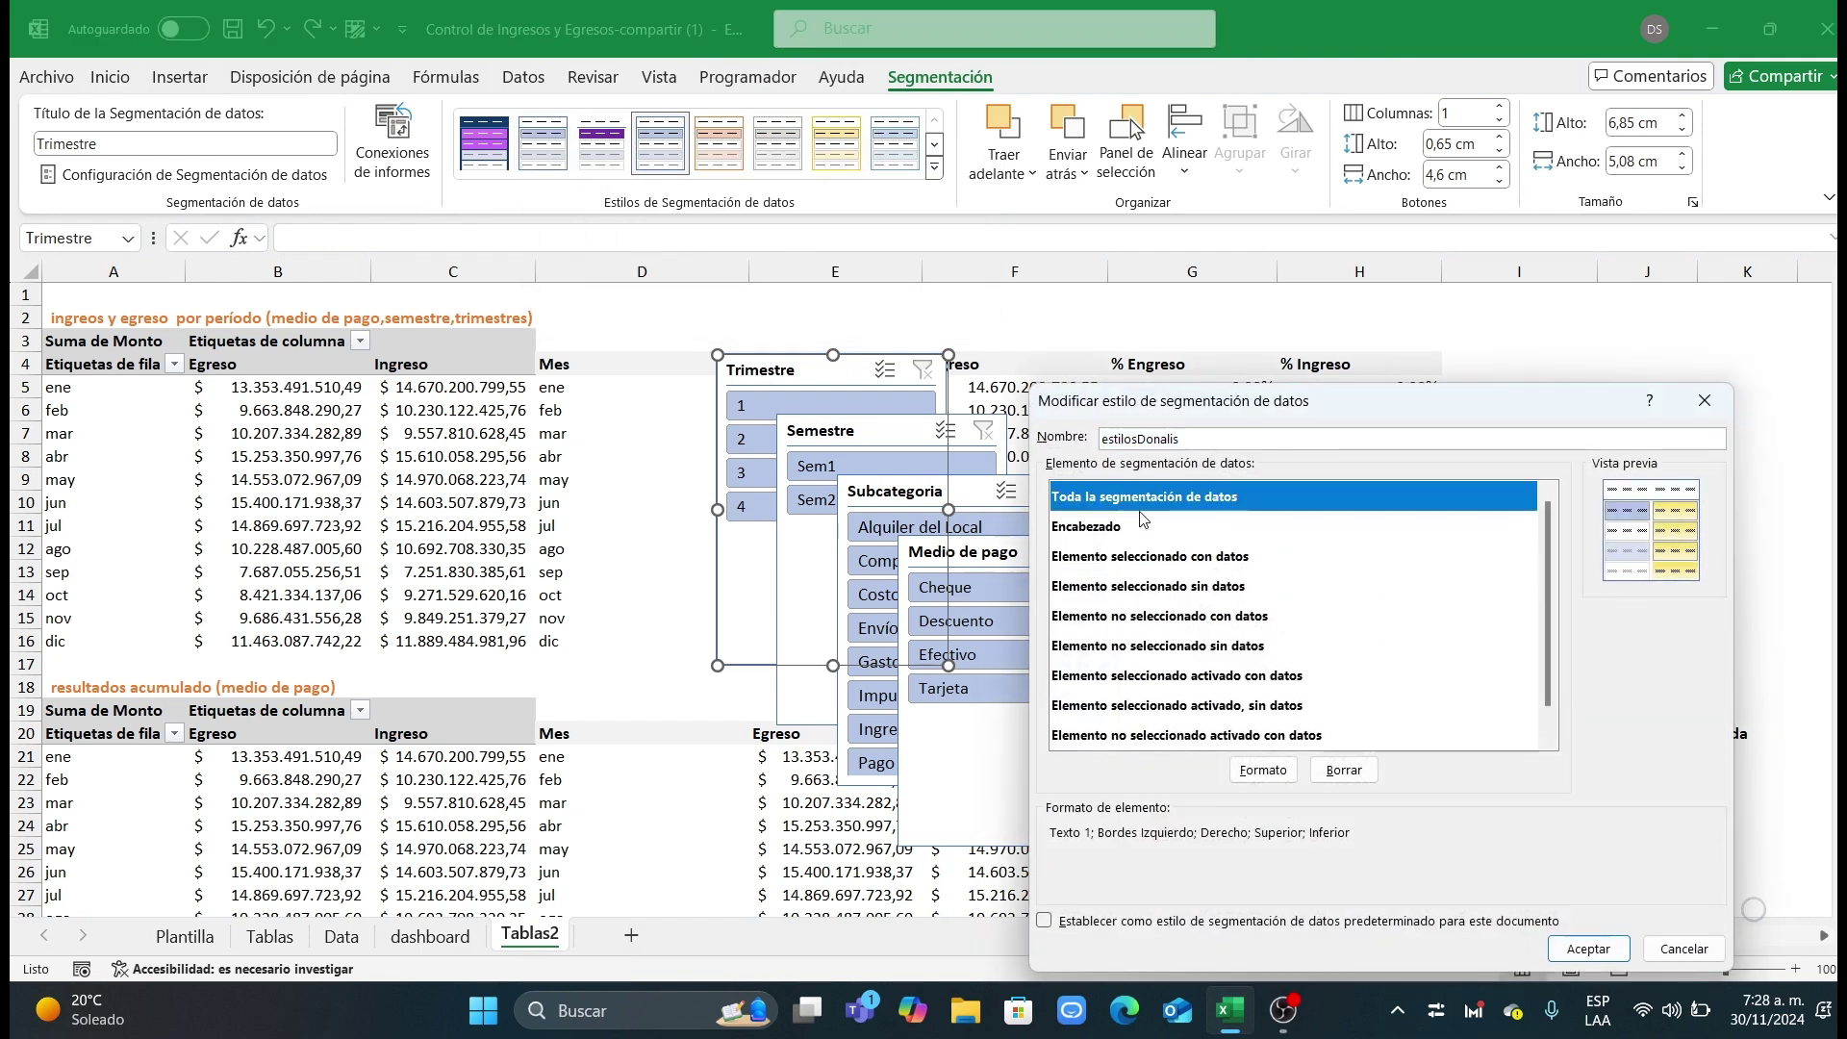
click(1264, 770)
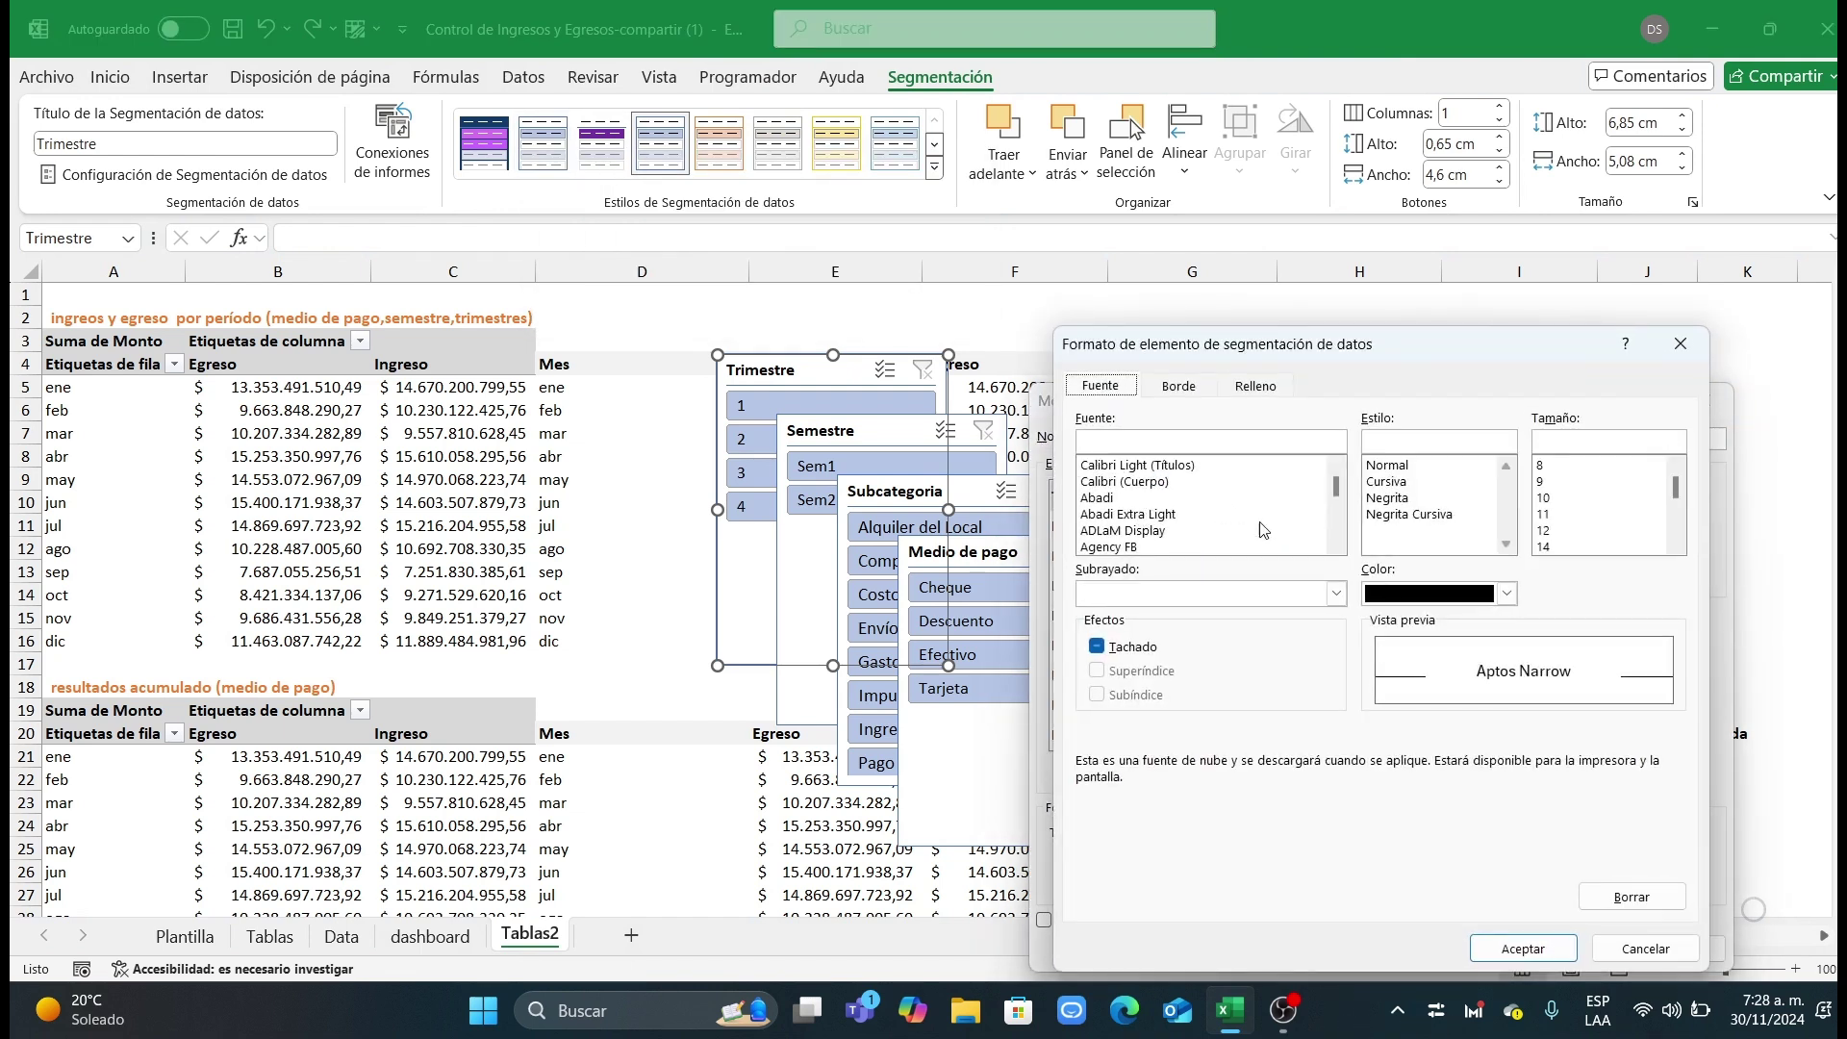
click(1507, 595)
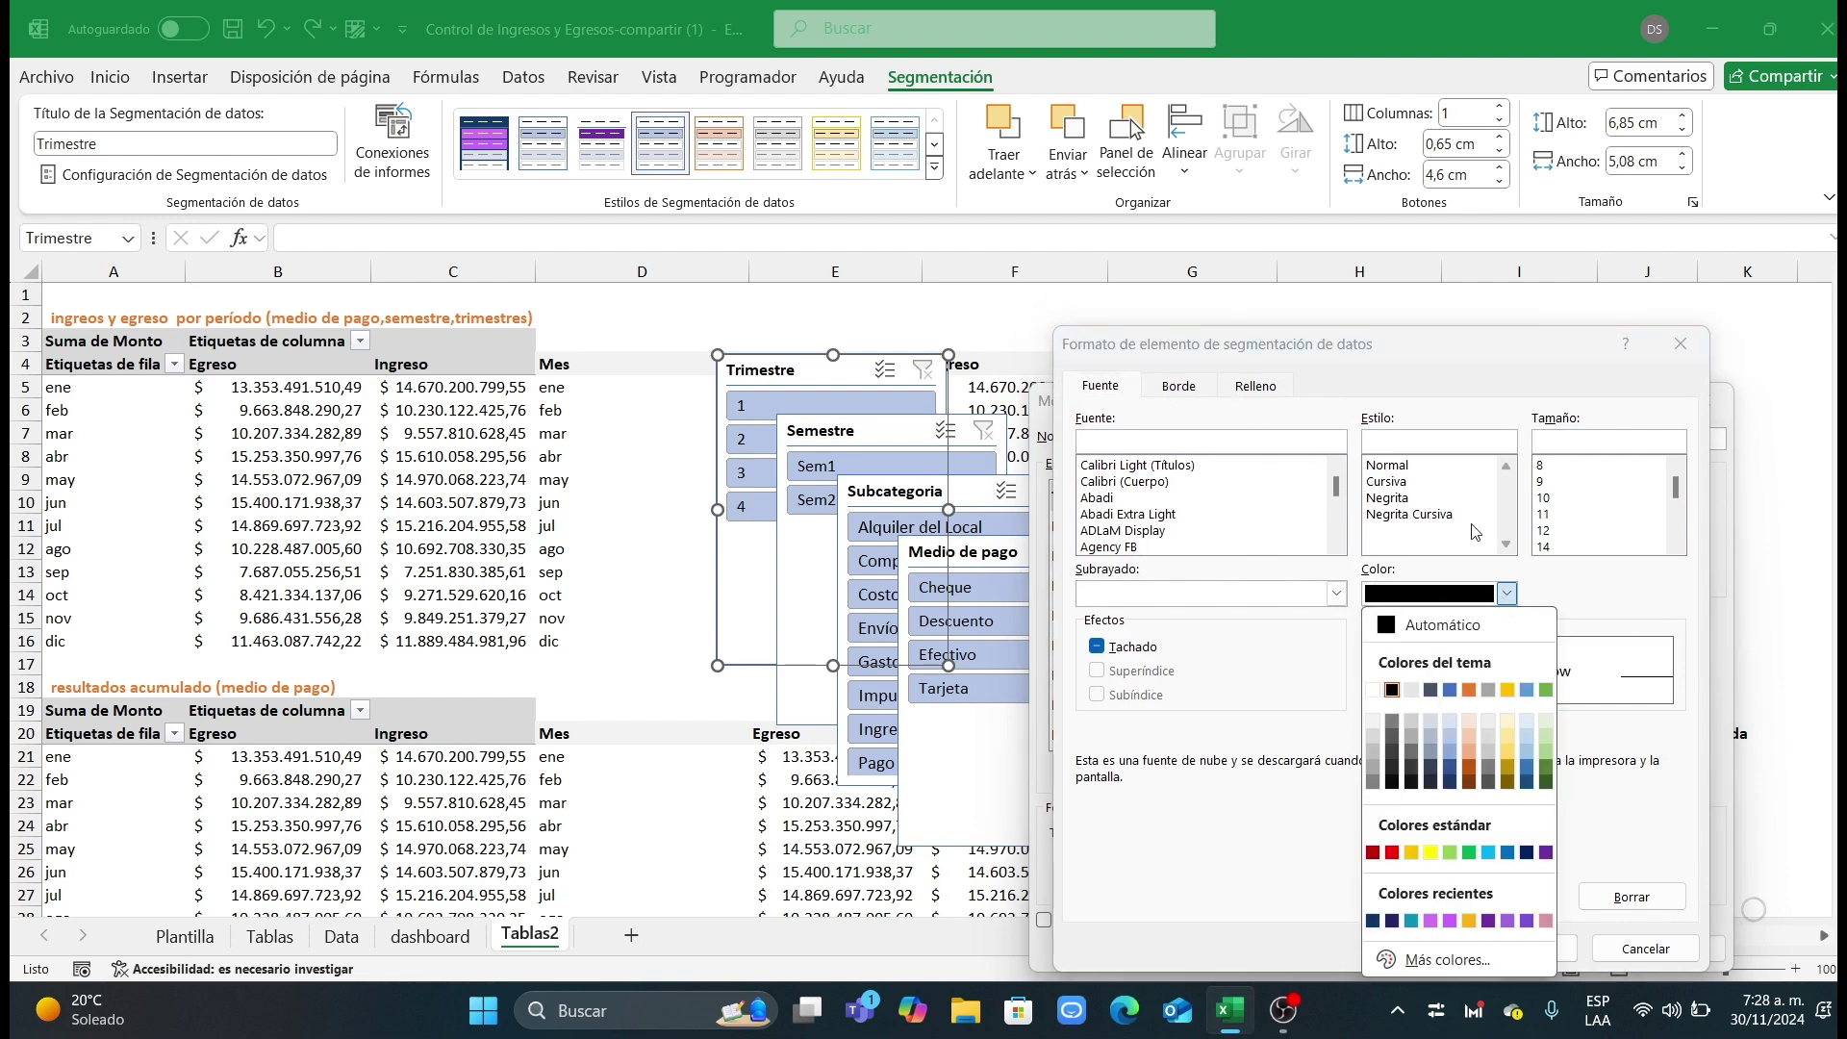
click(1373, 690)
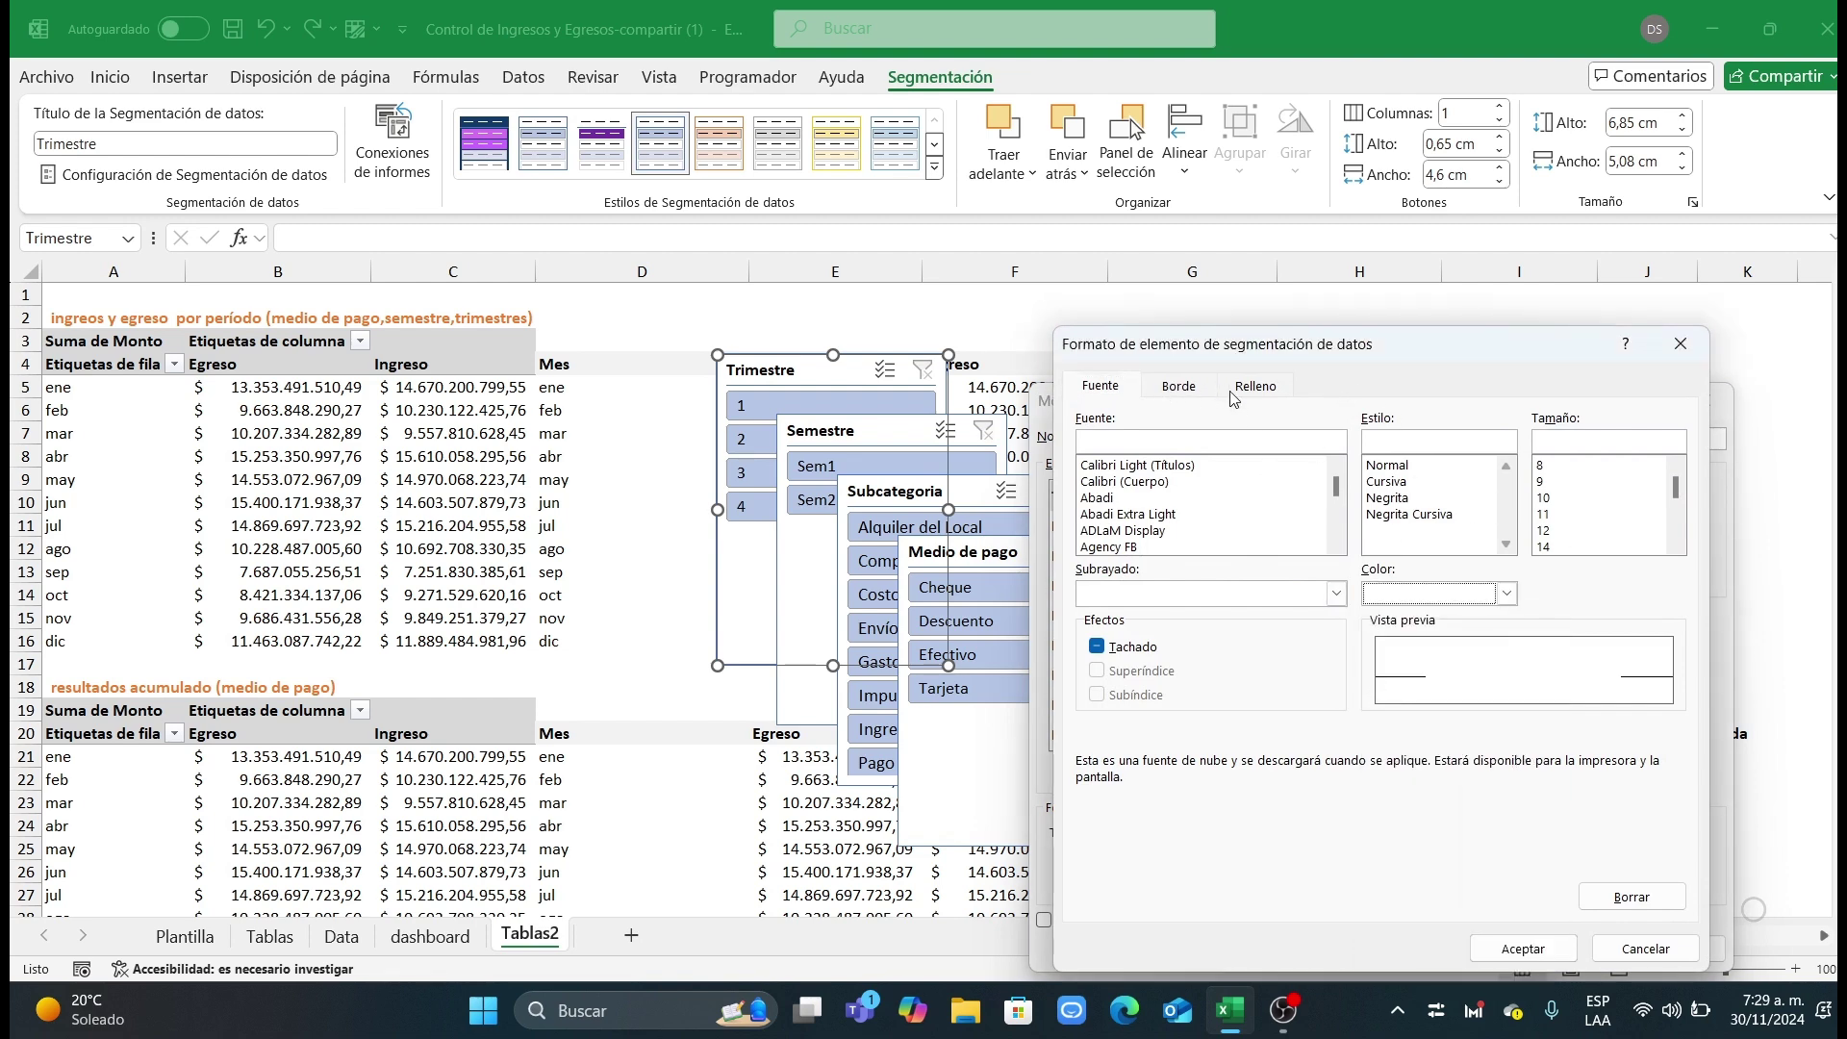
click(1254, 387)
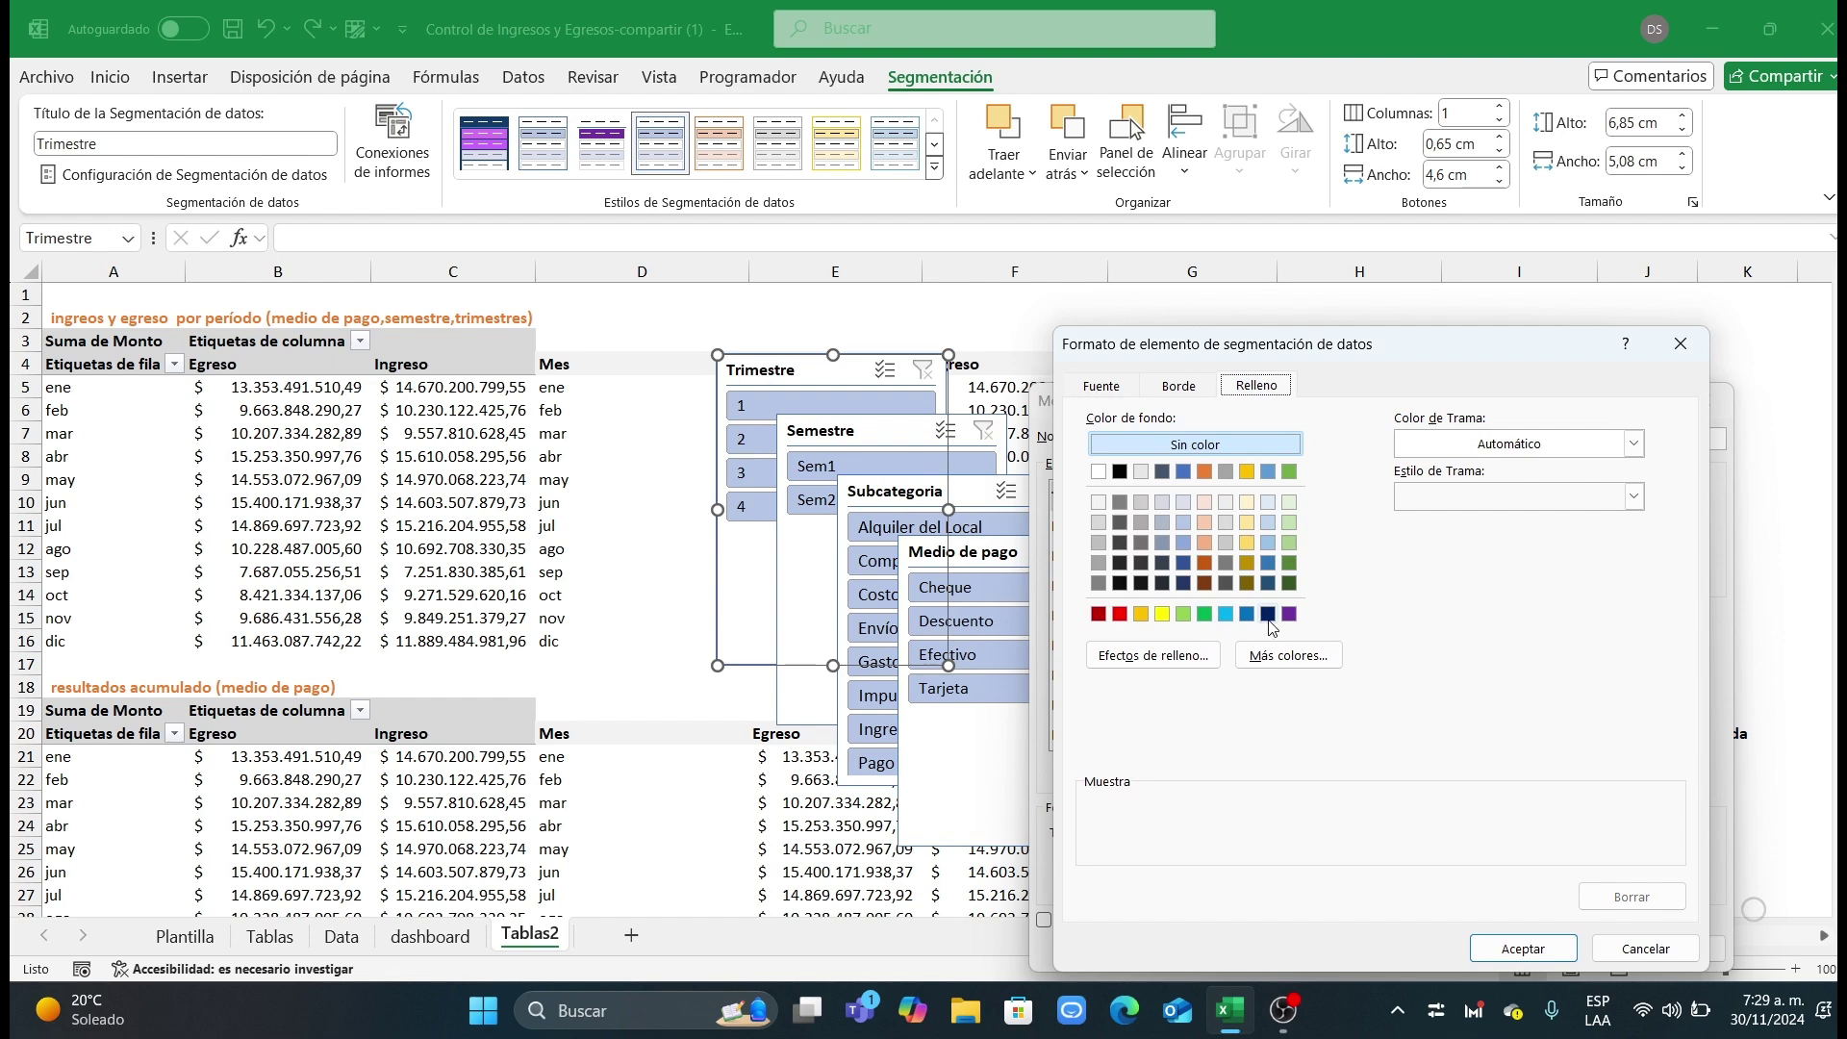
click(1268, 615)
click(1523, 950)
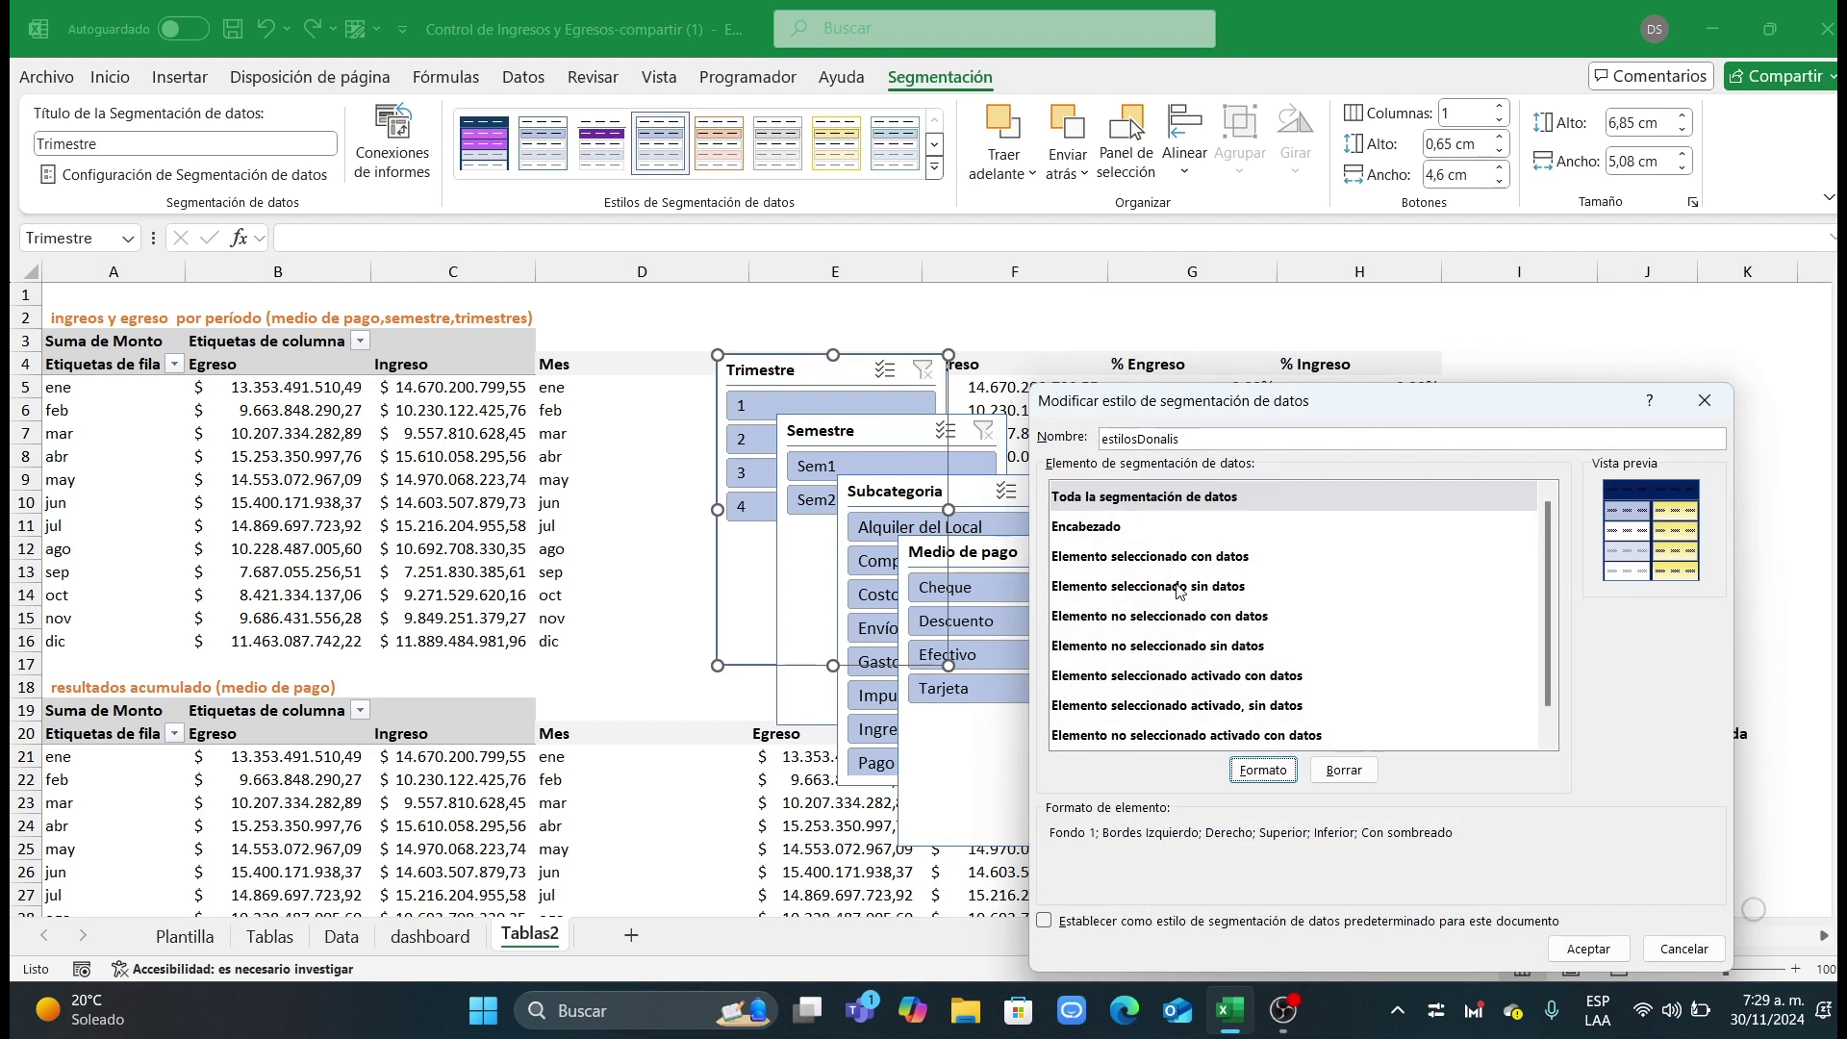
Step: Set the fill of Elemento seleccionado con datos in the custom slicer style to a bright pink from the standard colours
click(1142, 566)
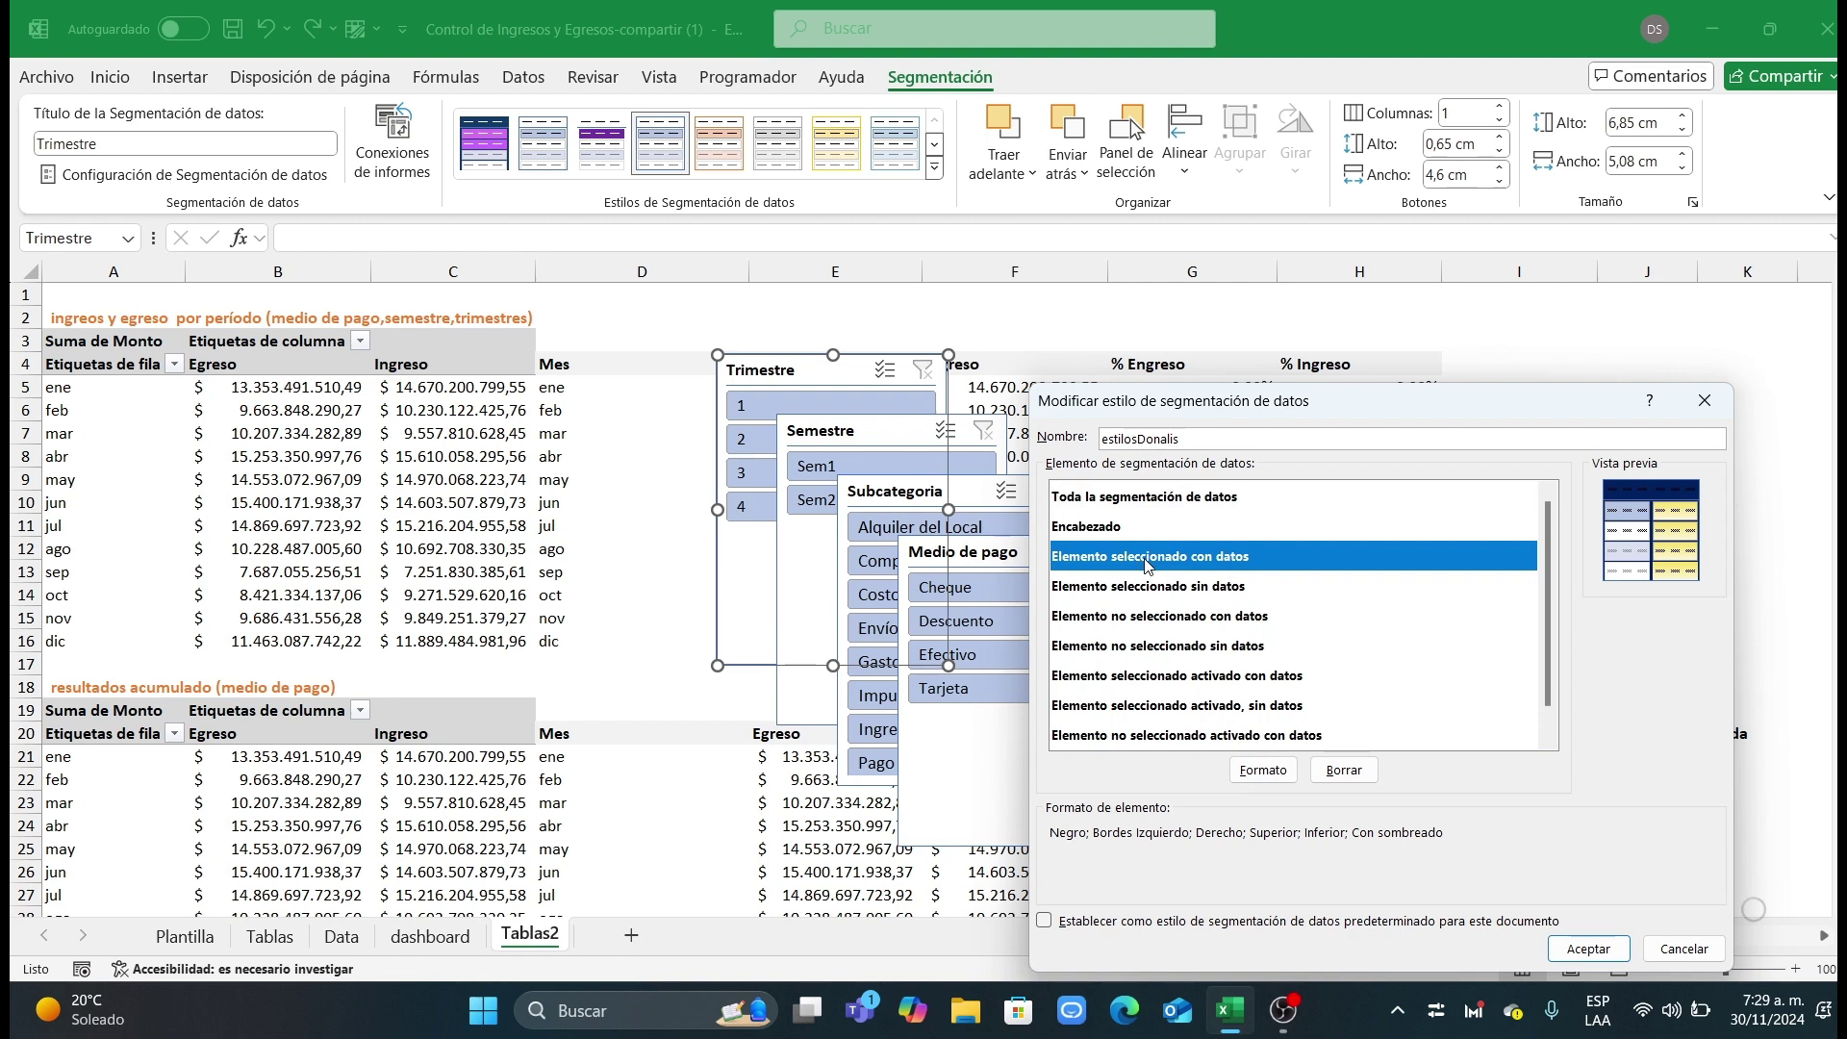
click(1283, 774)
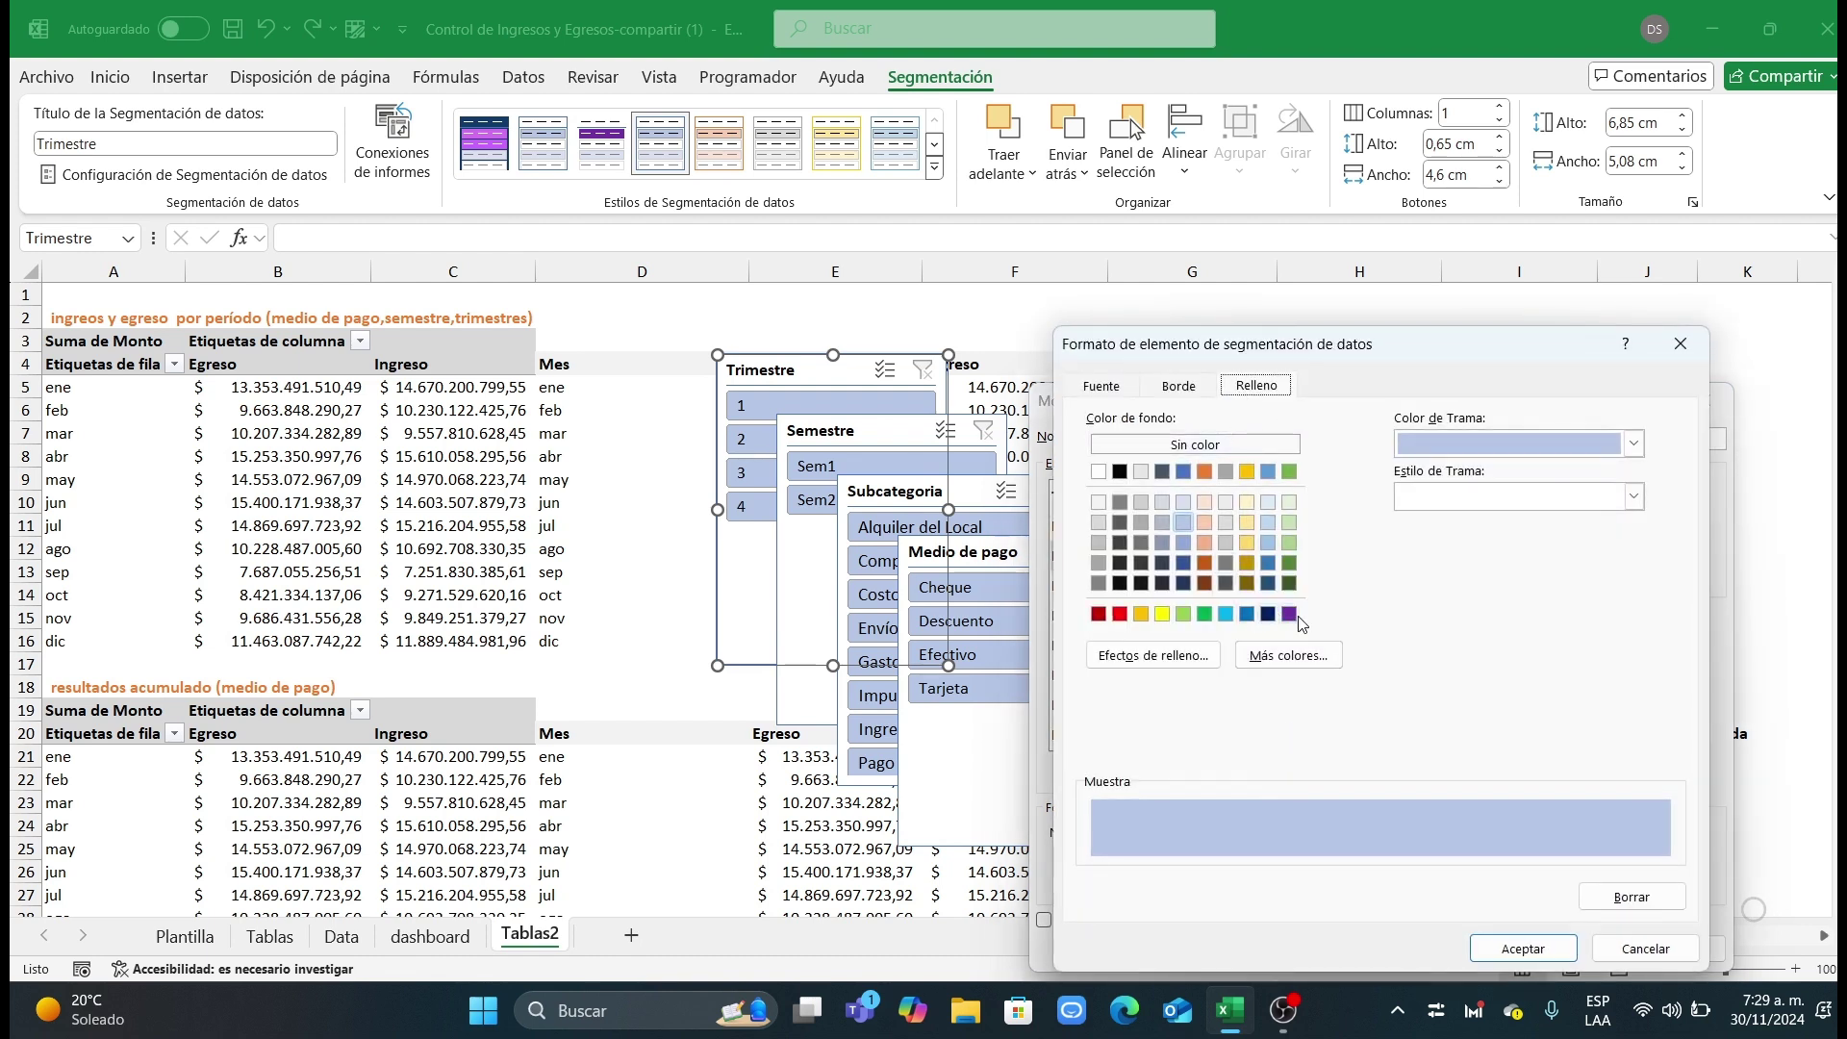
click(1289, 662)
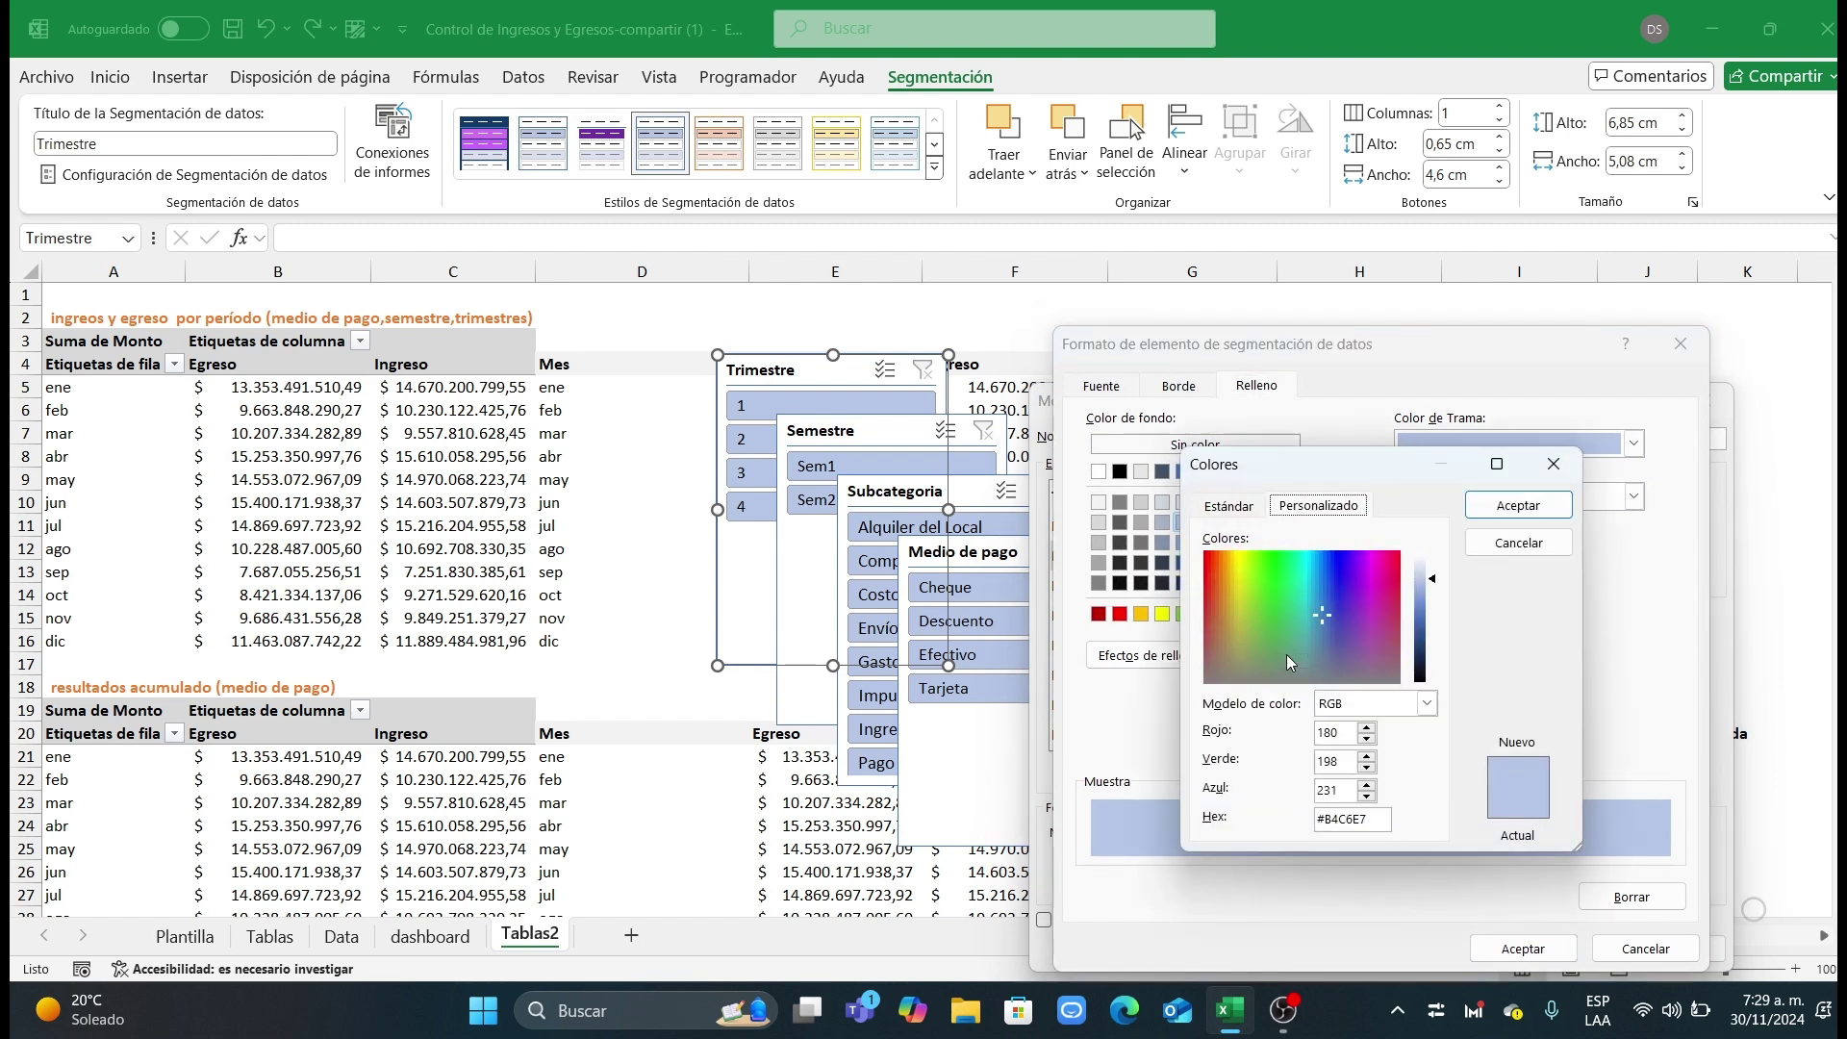
click(1230, 506)
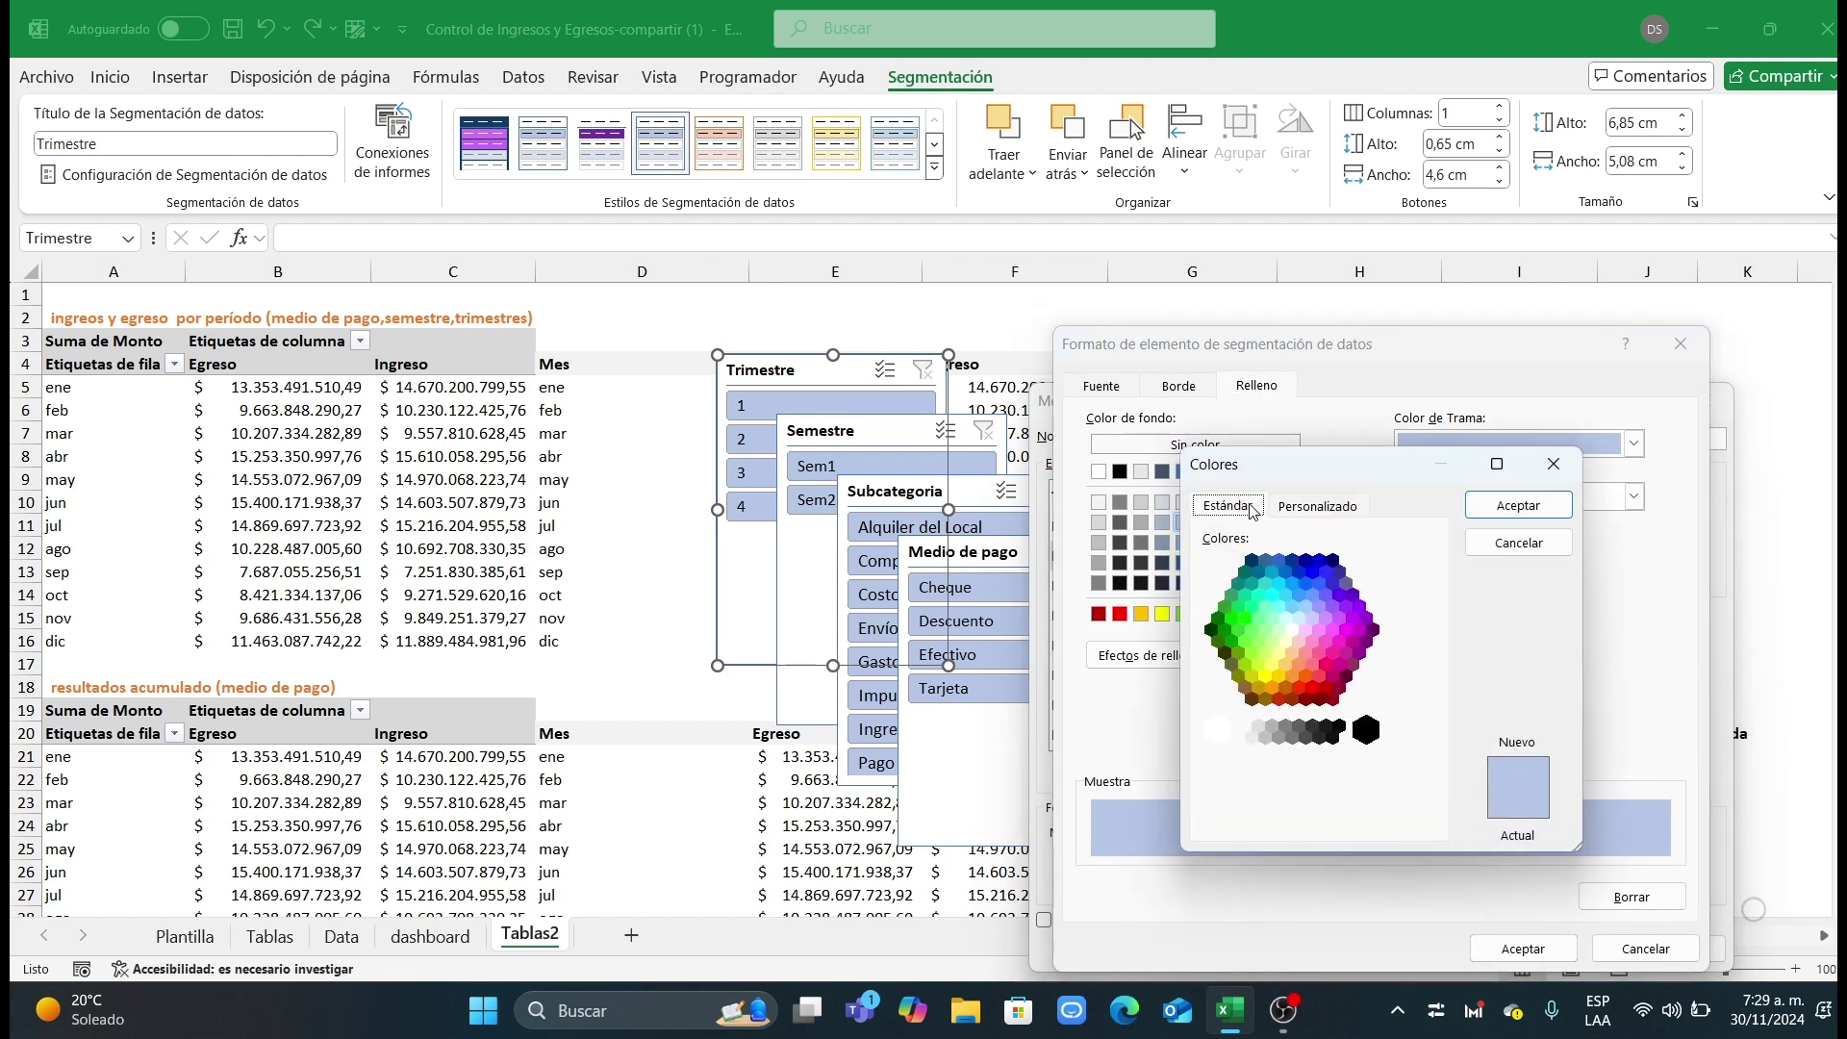
click(1333, 630)
click(1347, 654)
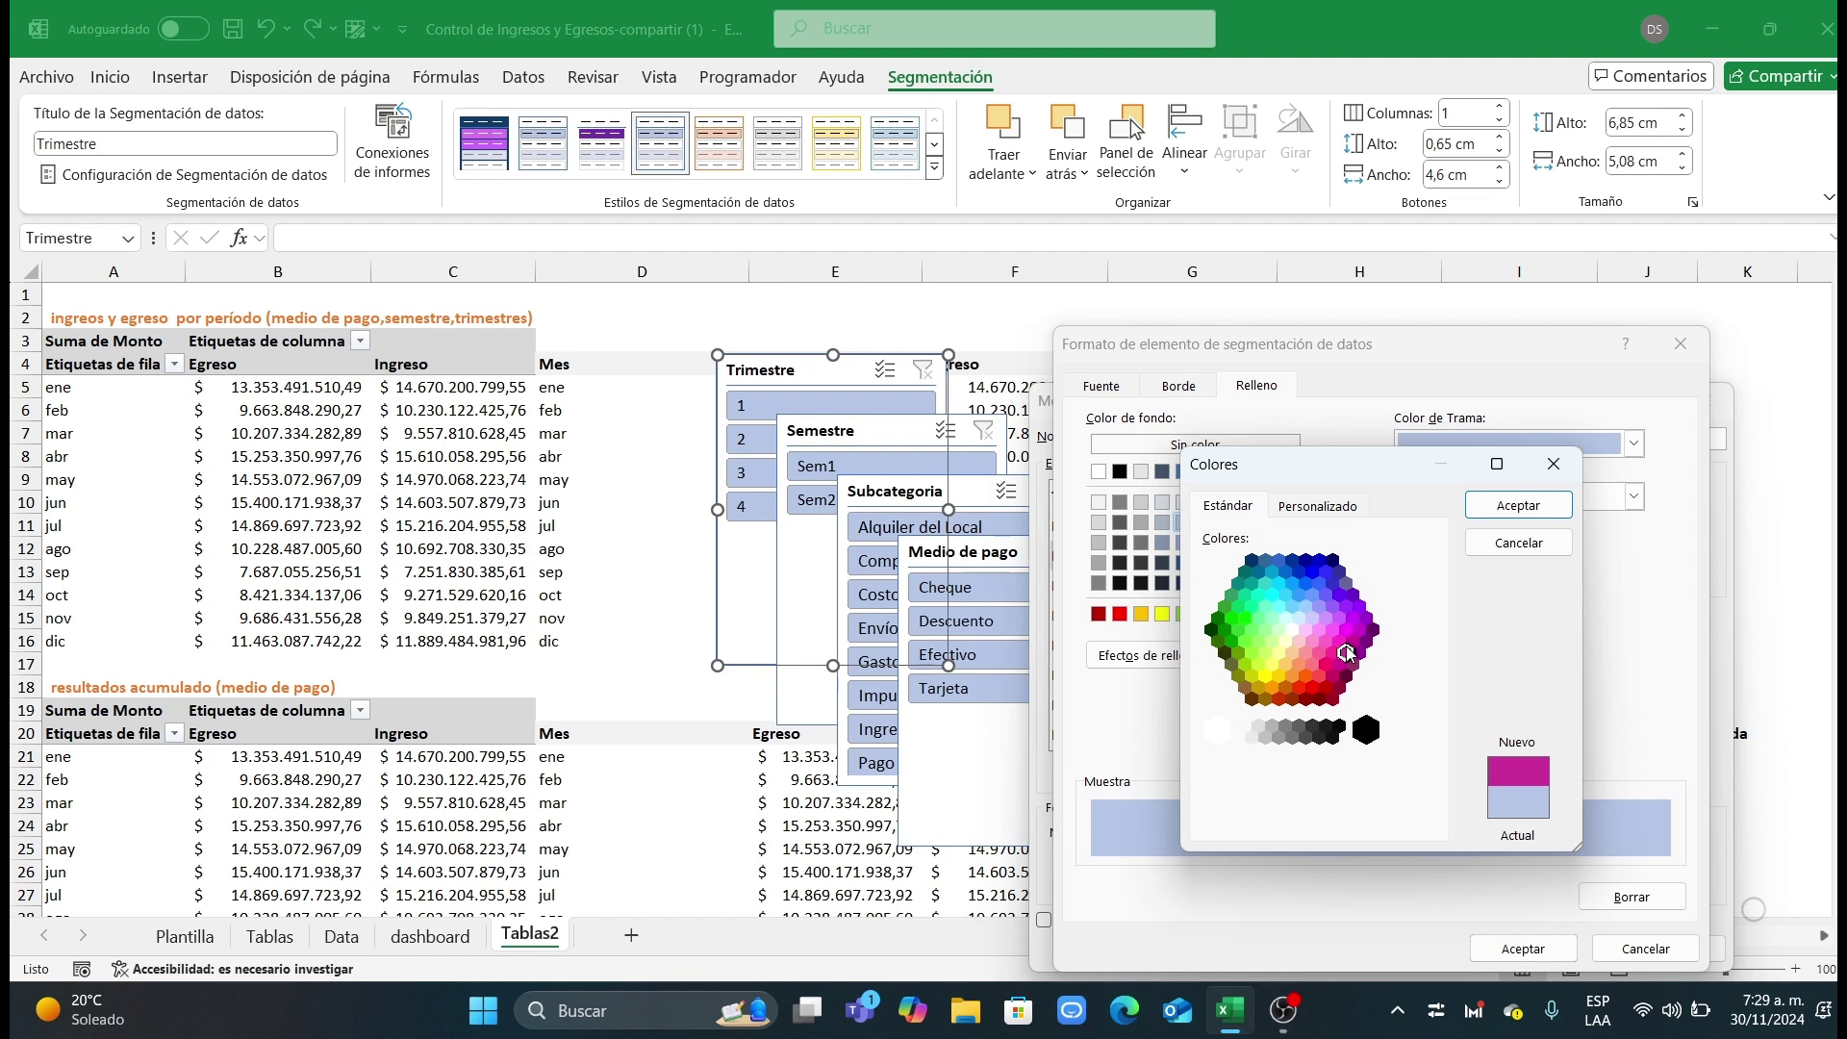
click(1346, 631)
click(1353, 641)
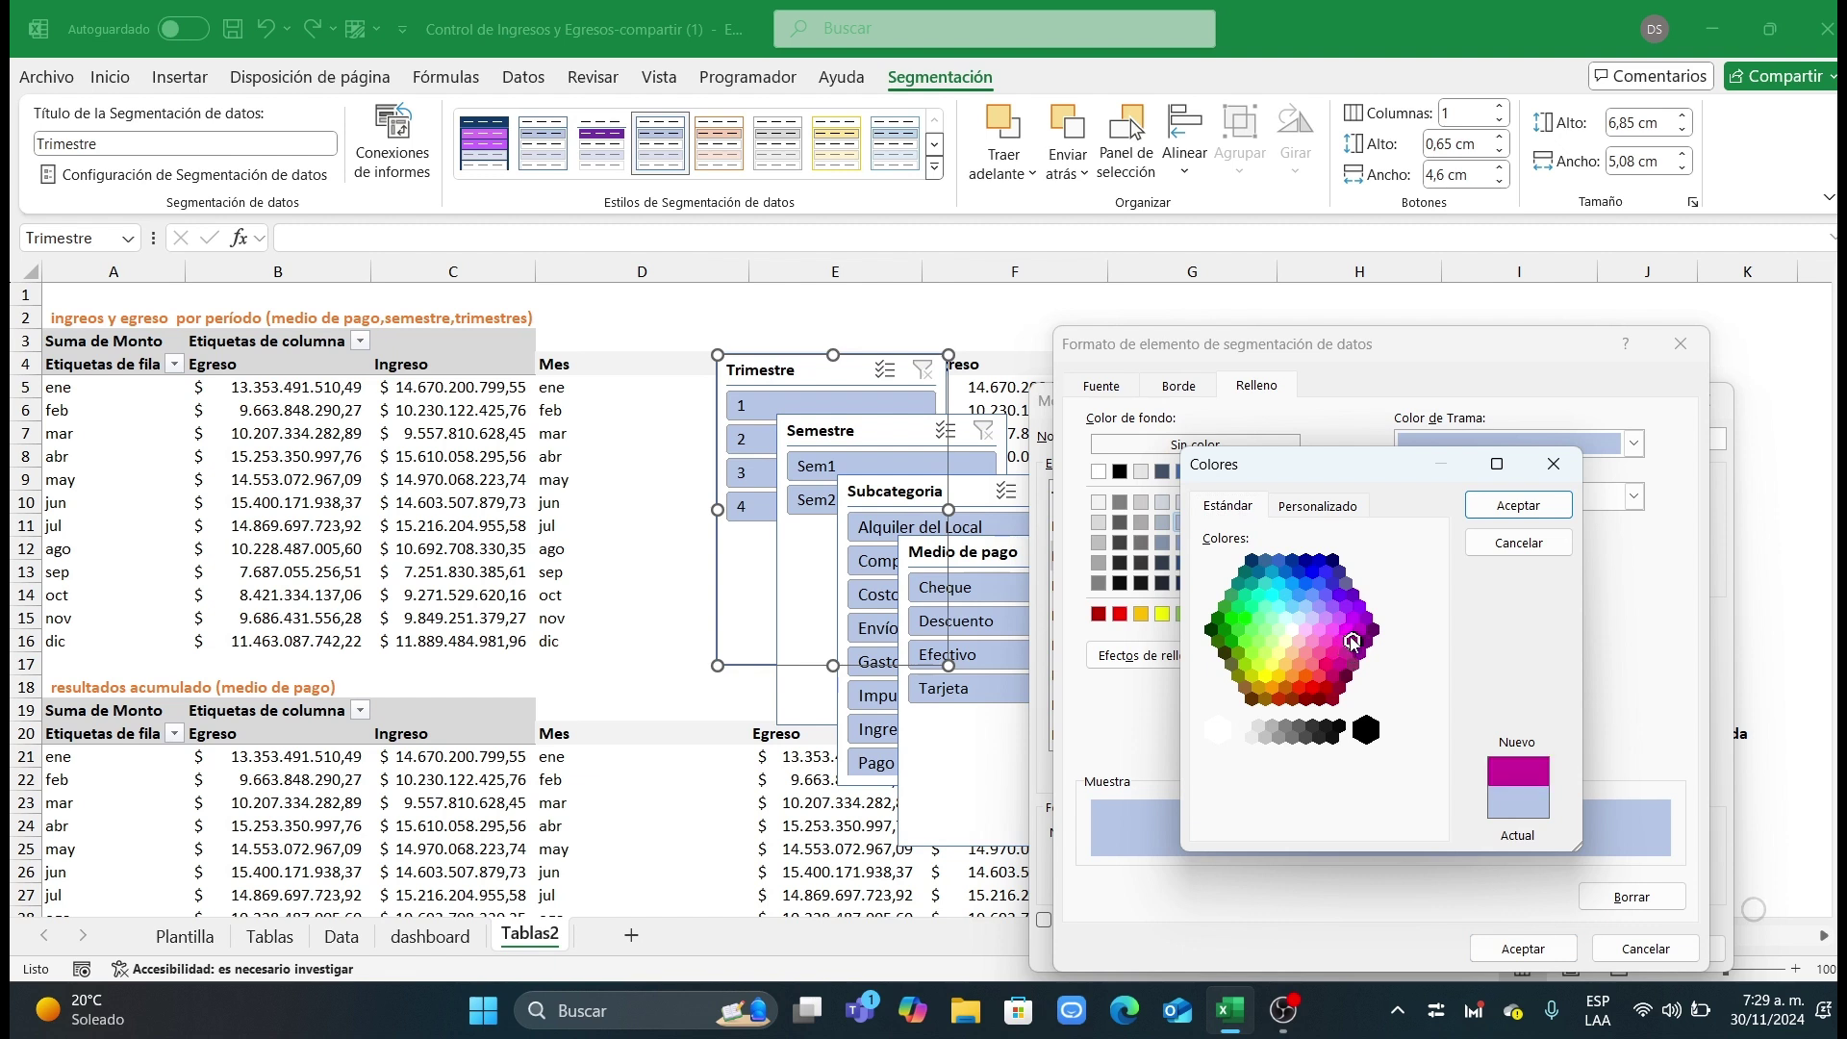
click(1333, 631)
click(1327, 642)
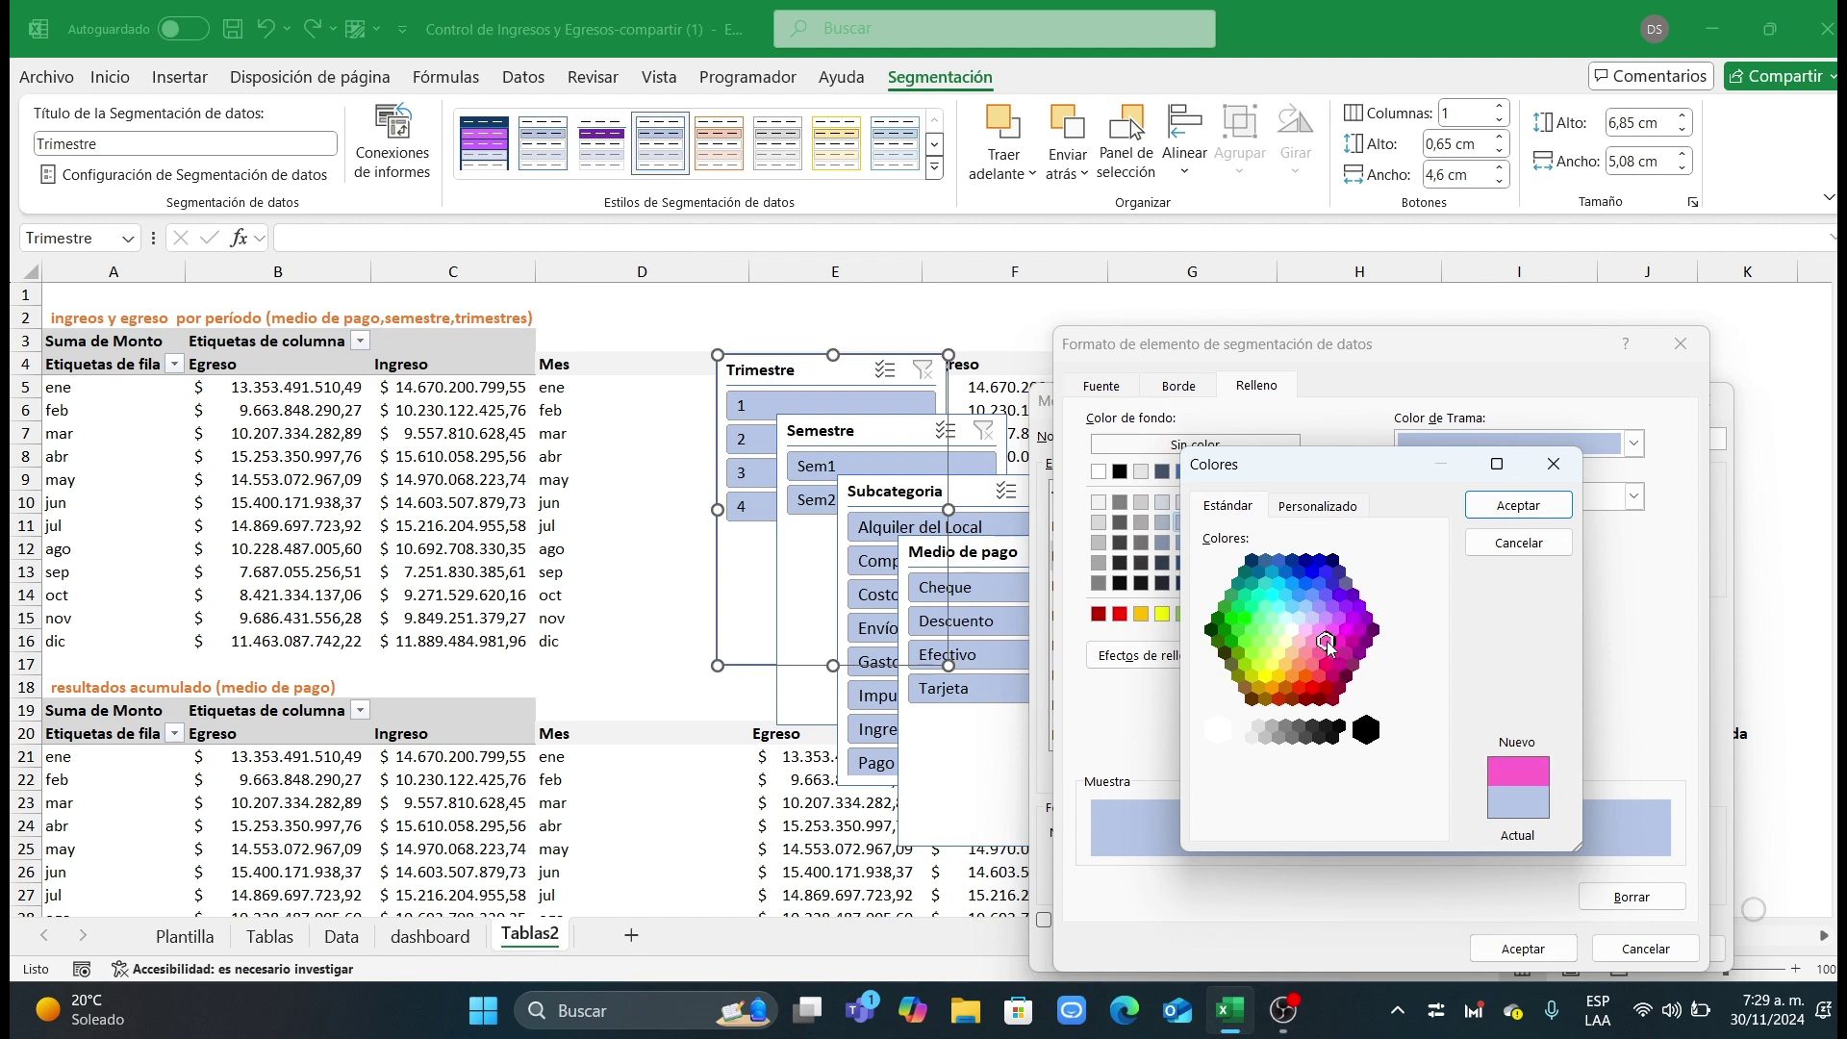
click(1534, 513)
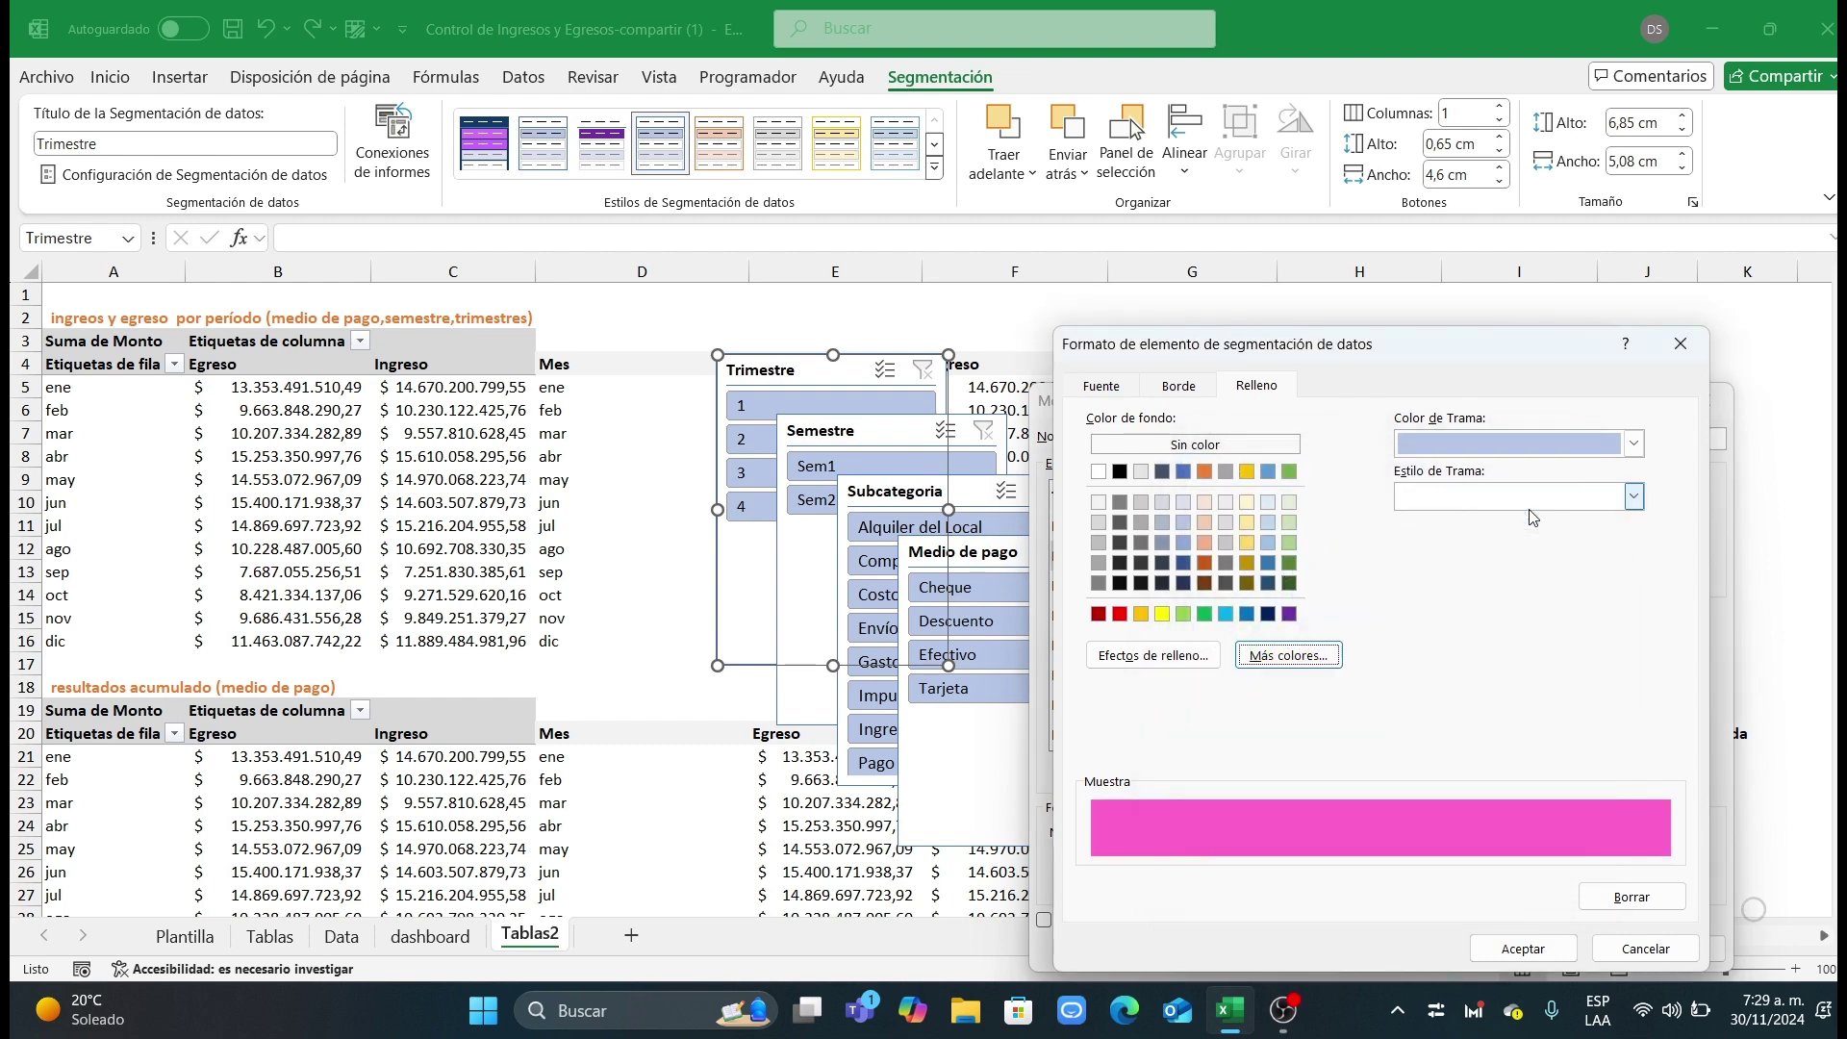
click(1523, 948)
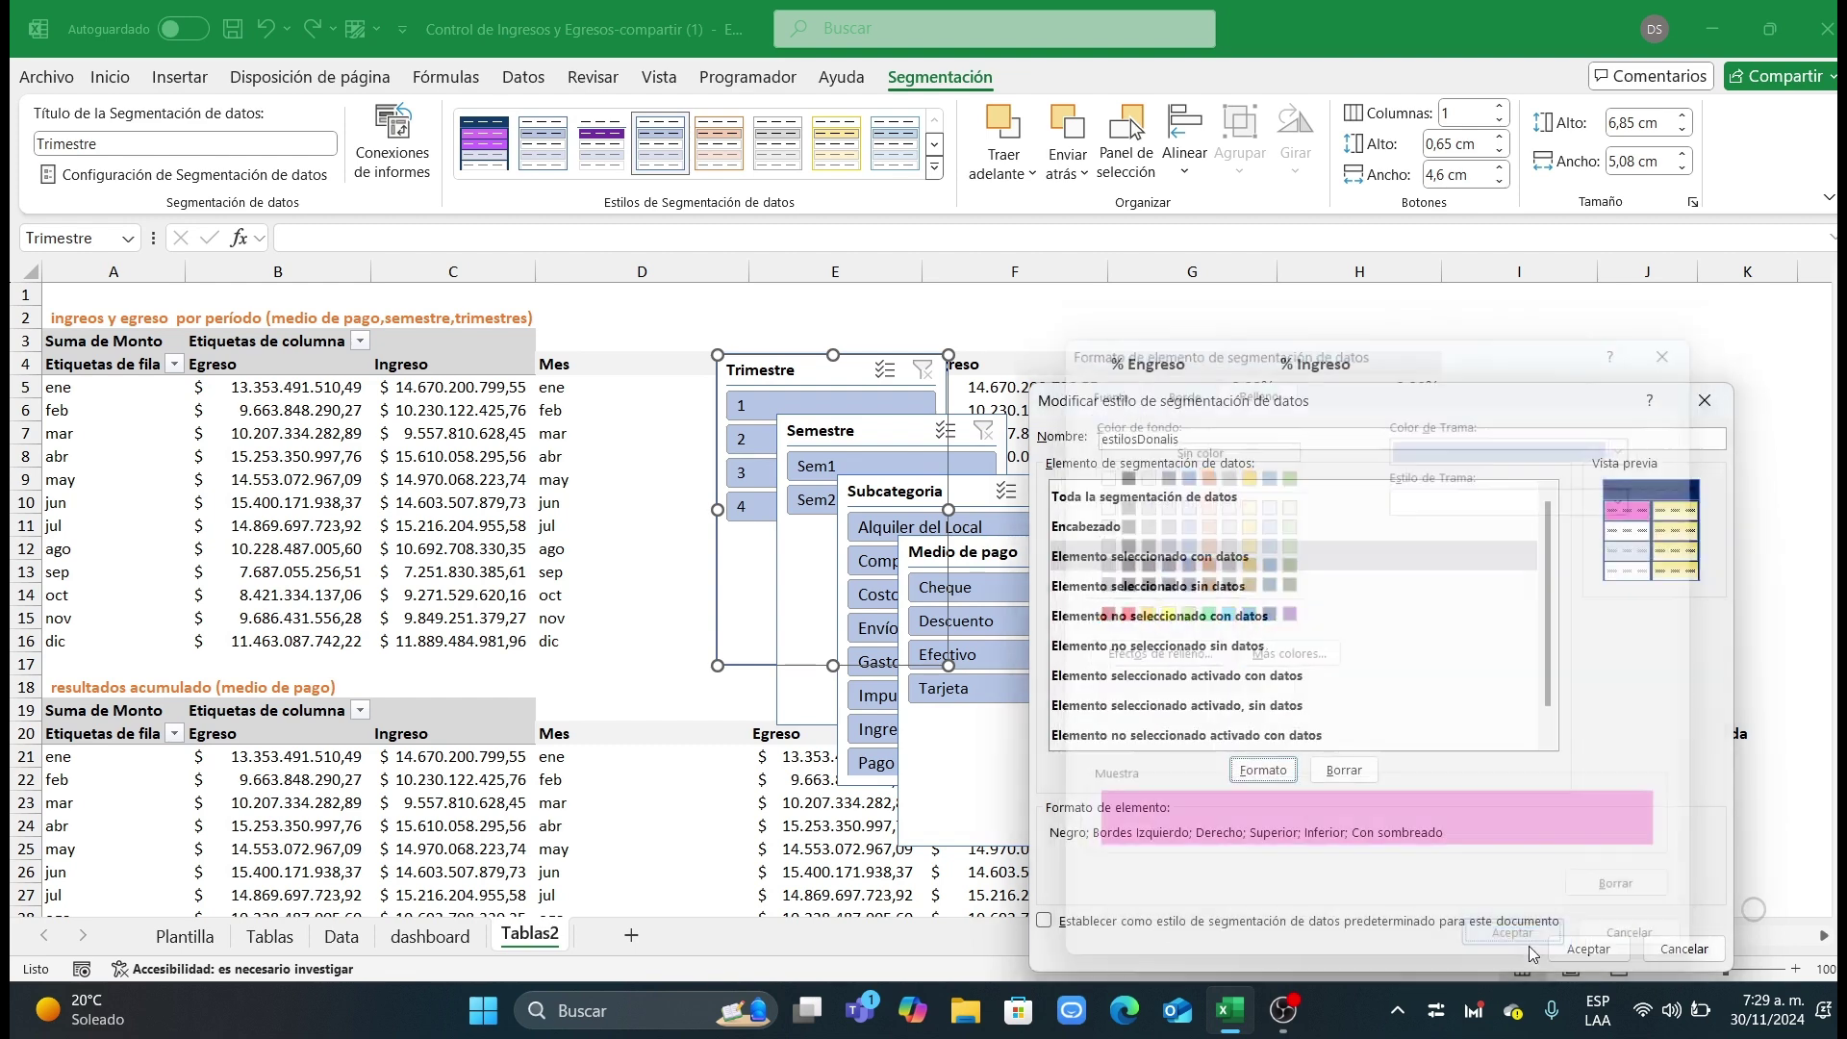
Step: Set the fill of Elemento no seleccionado con datos in the custom slicer style to a lighter pink from the standard colours and save the style
click(1176, 616)
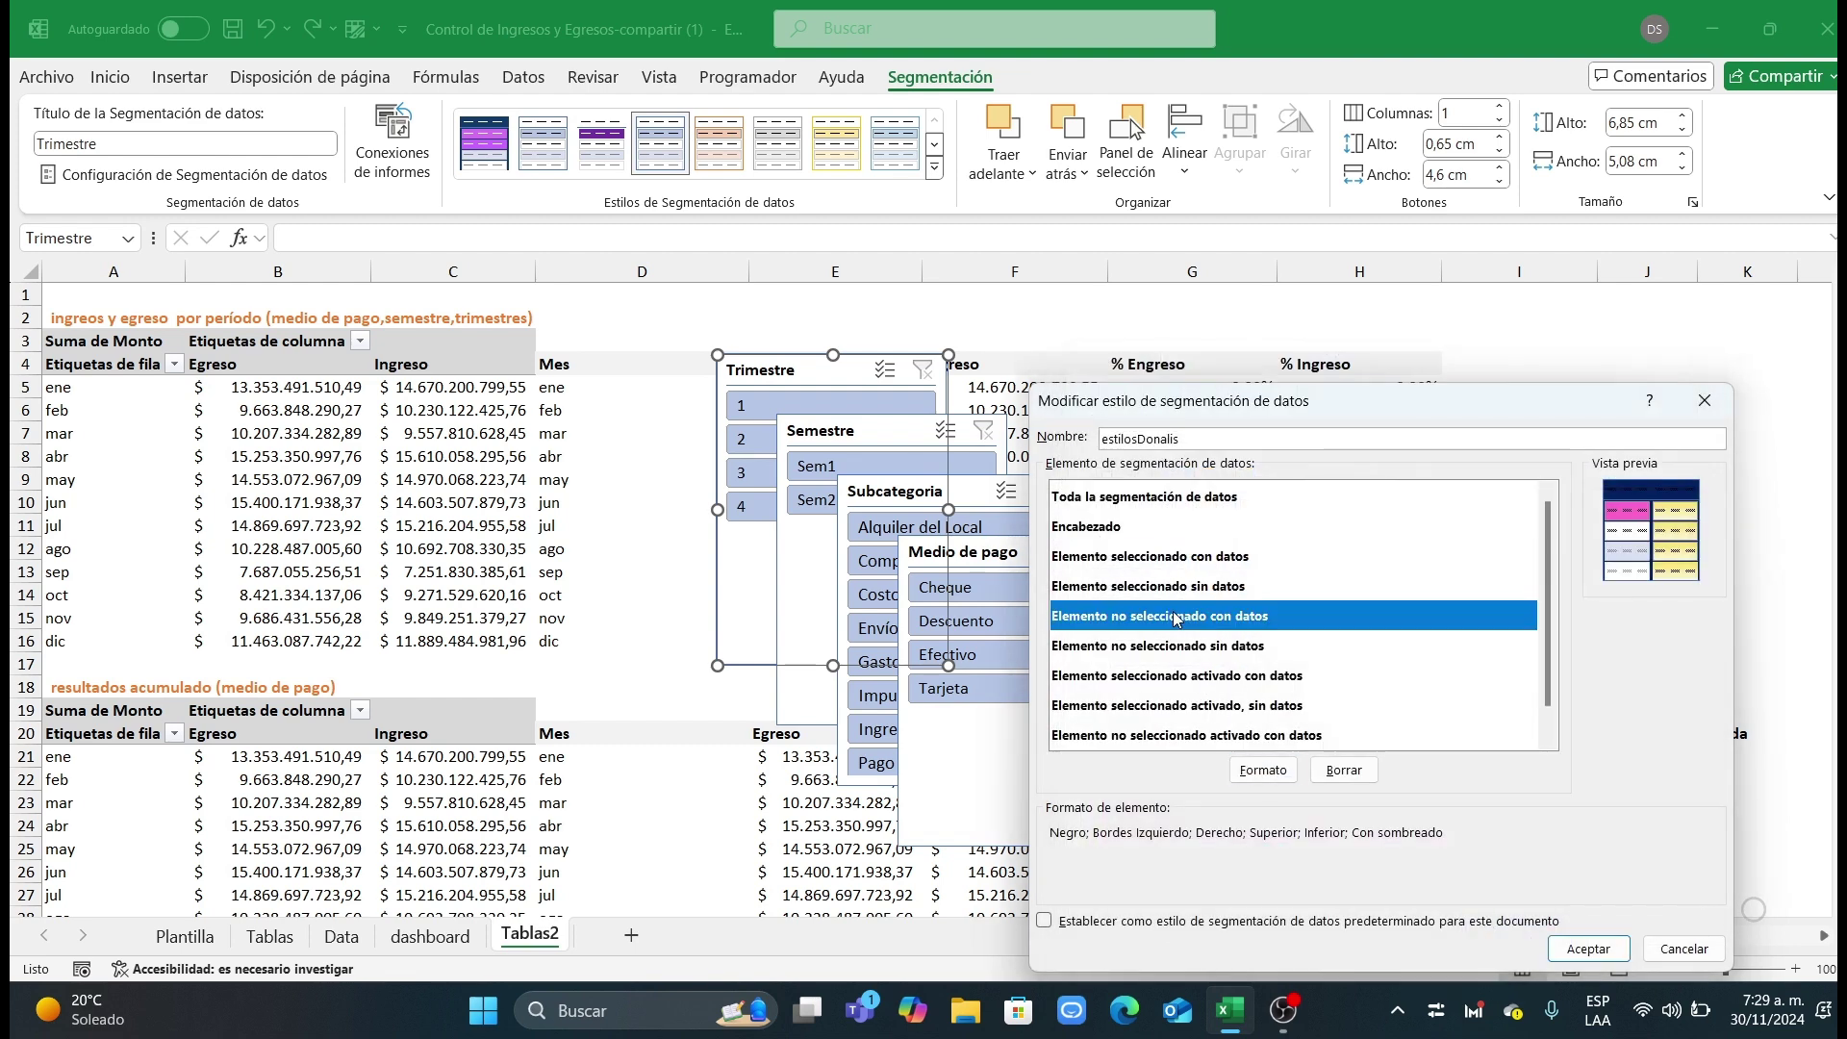
click(1264, 770)
click(1187, 653)
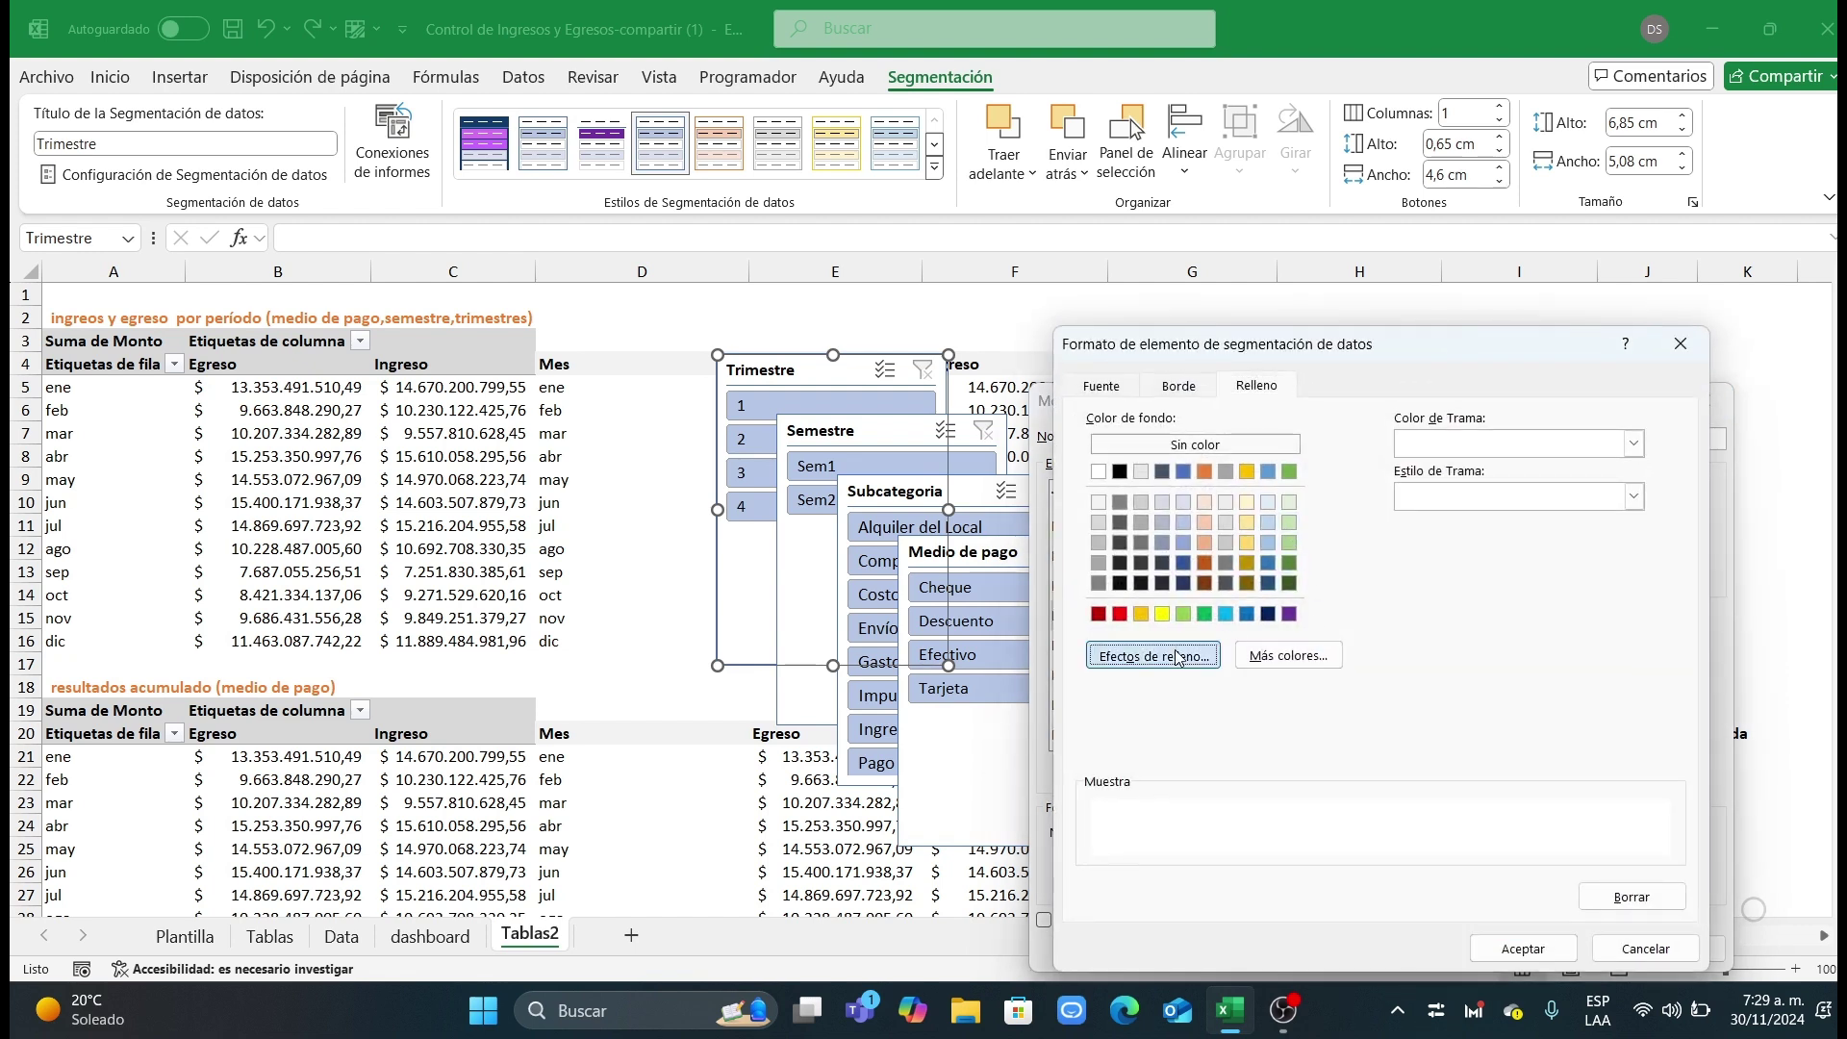
click(1636, 372)
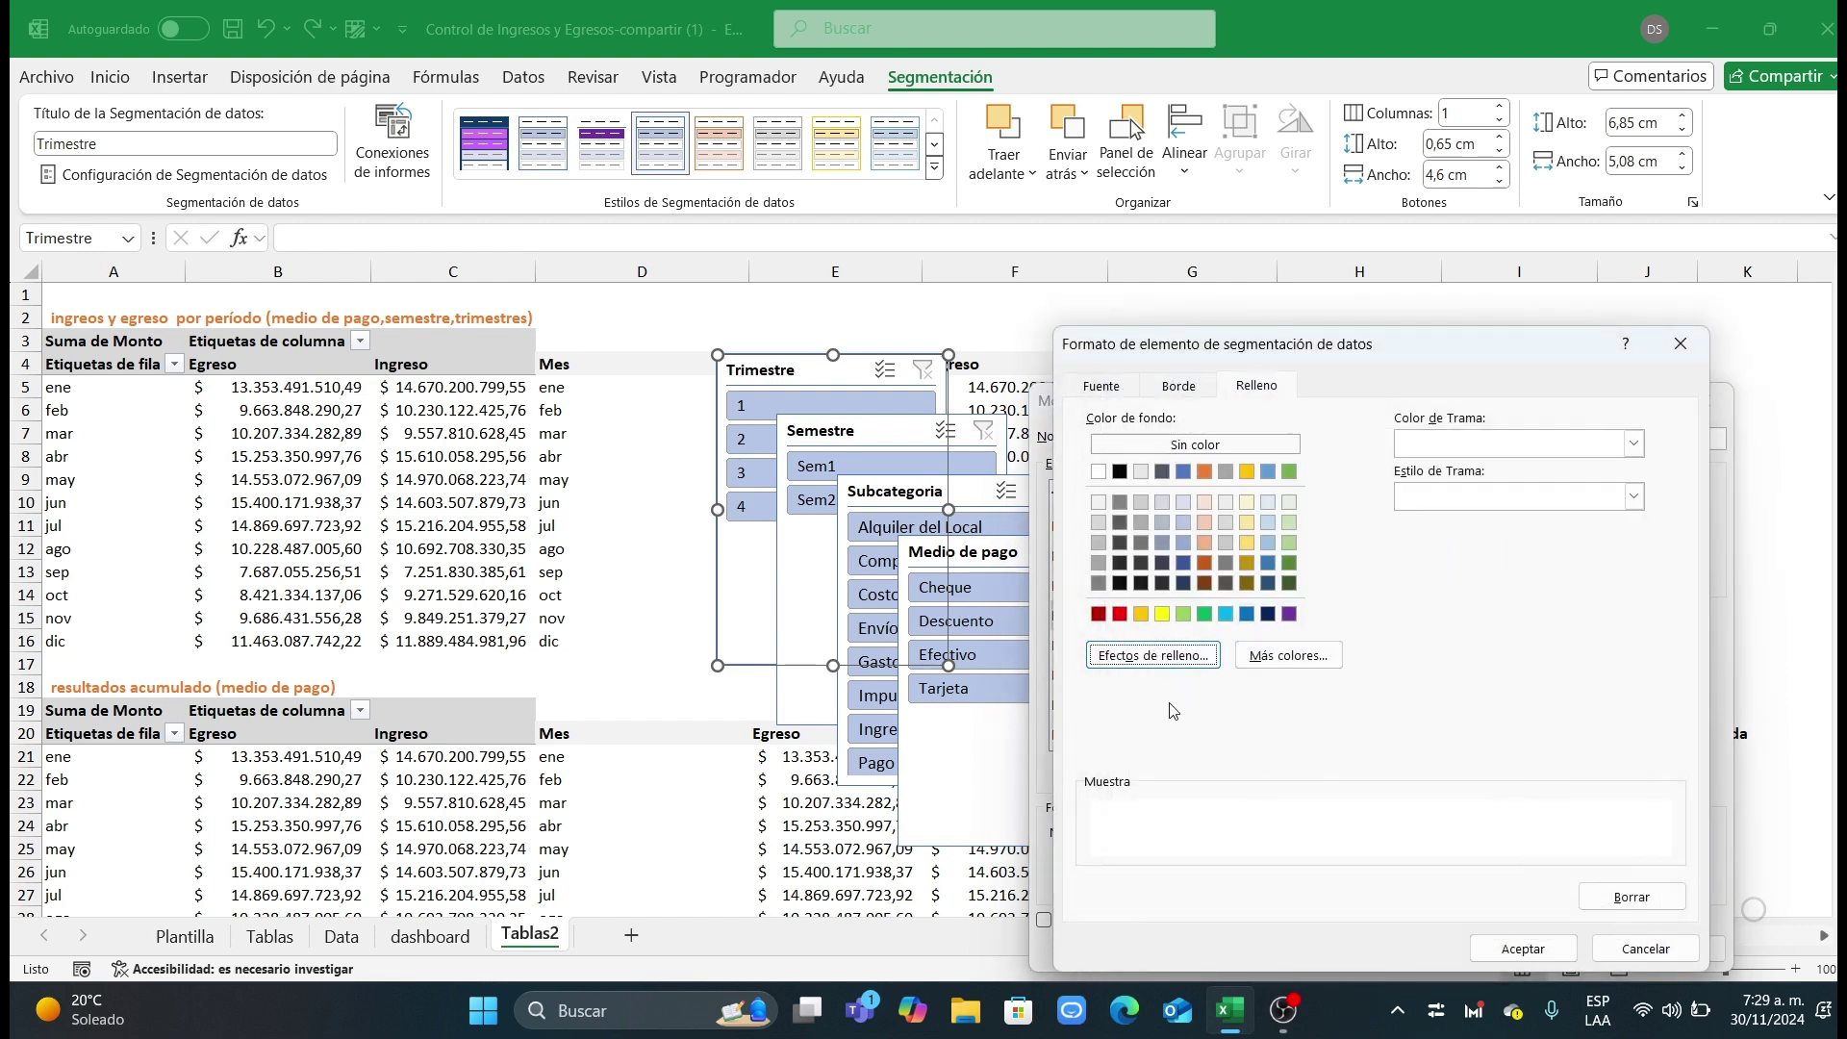
click(1289, 655)
click(1340, 642)
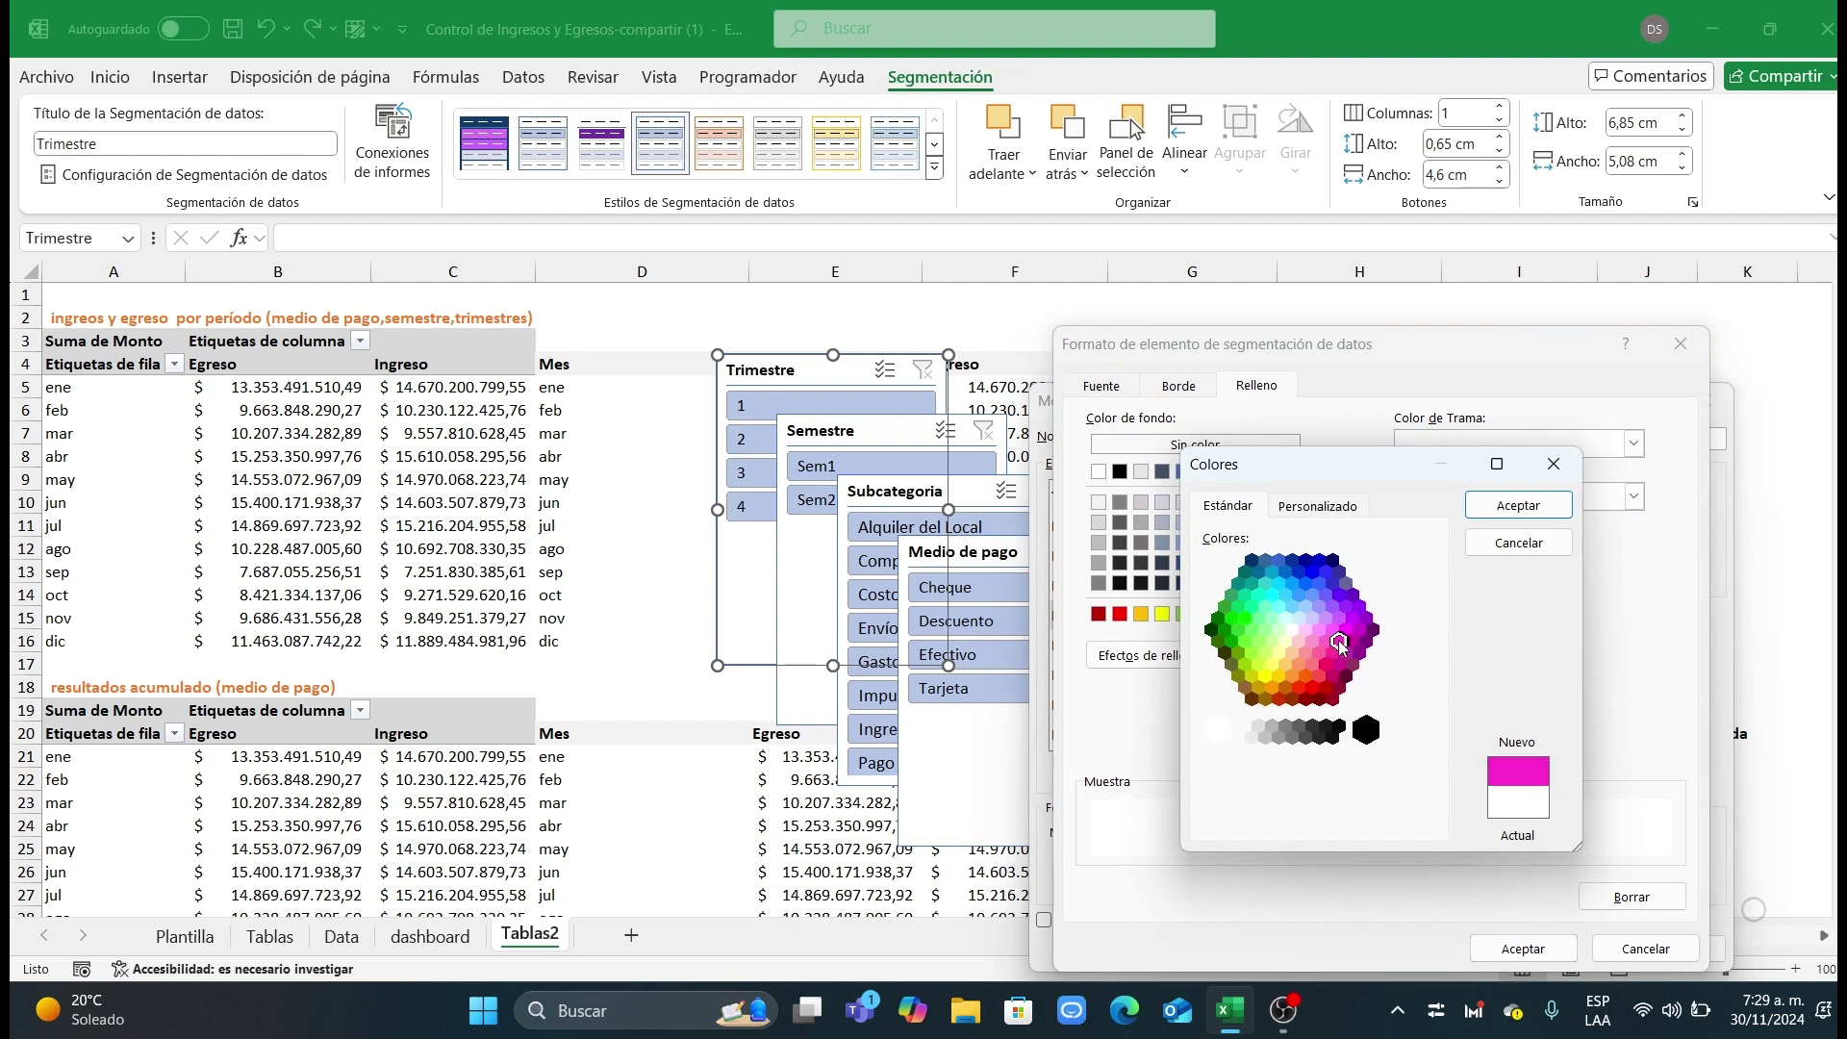
click(1326, 641)
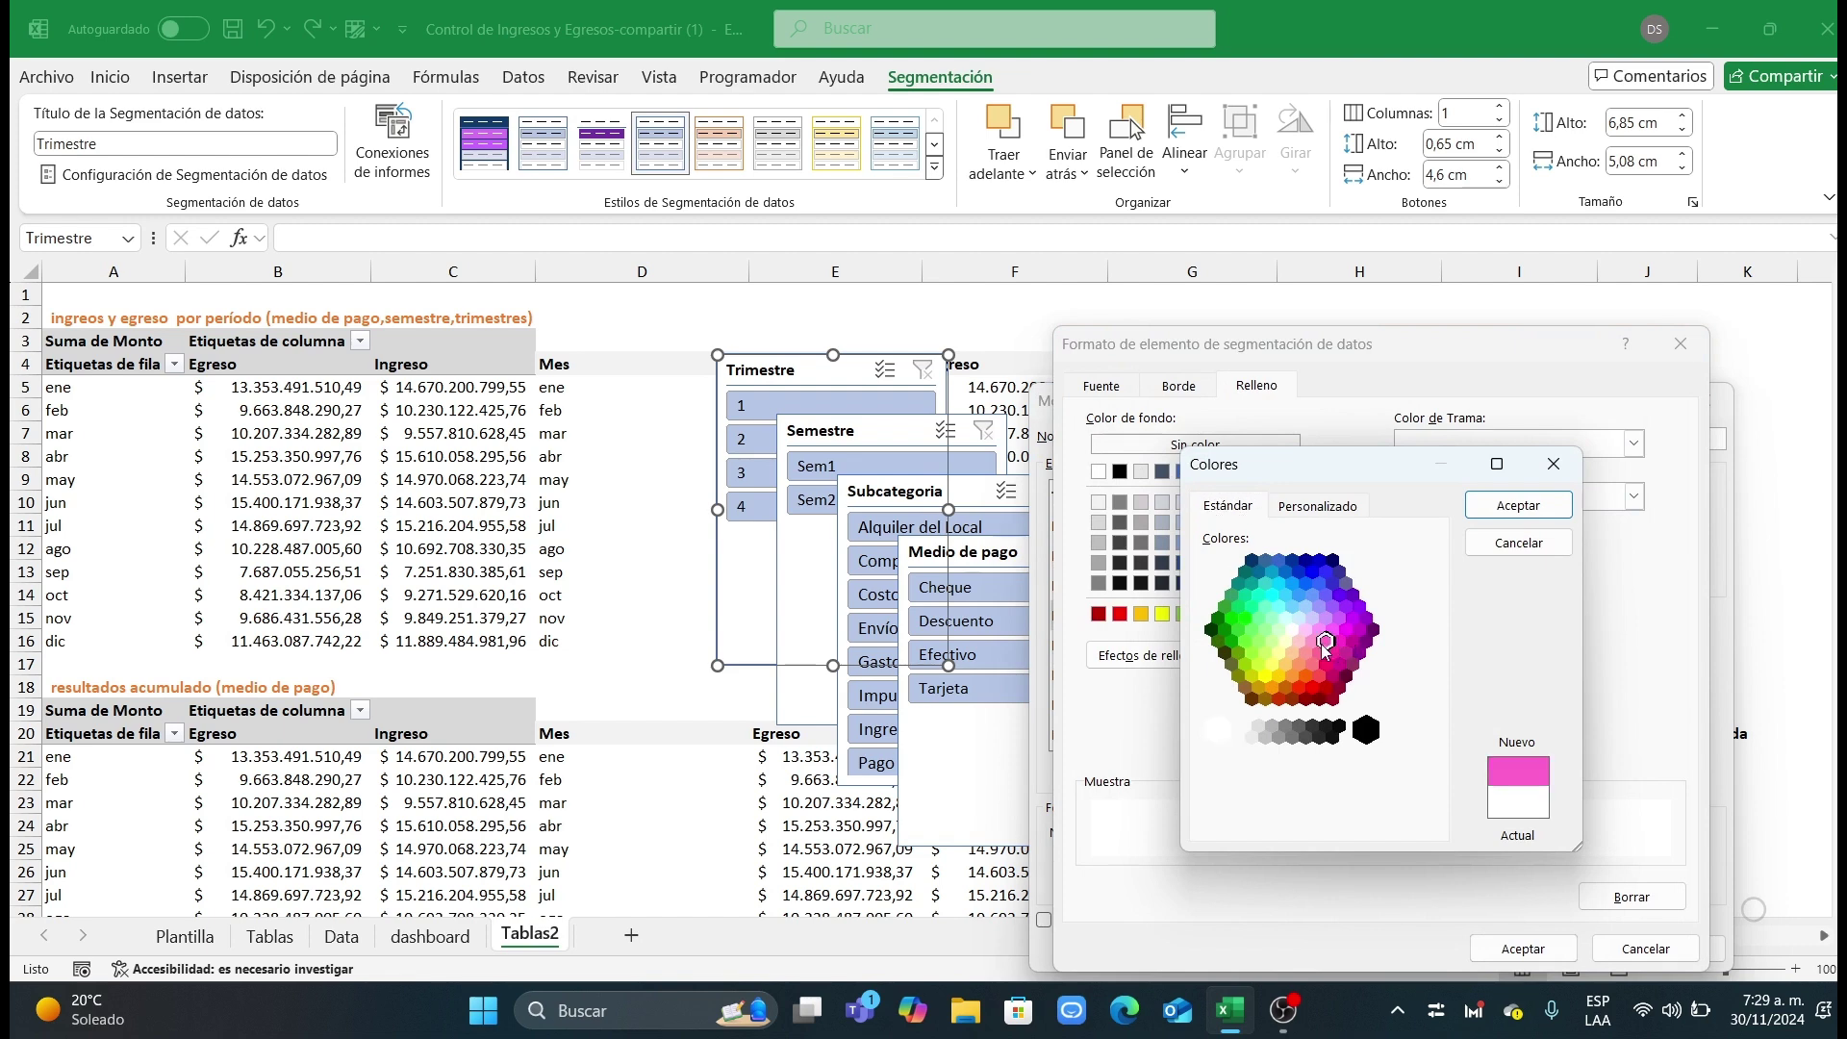
click(1518, 505)
click(1522, 948)
click(1554, 949)
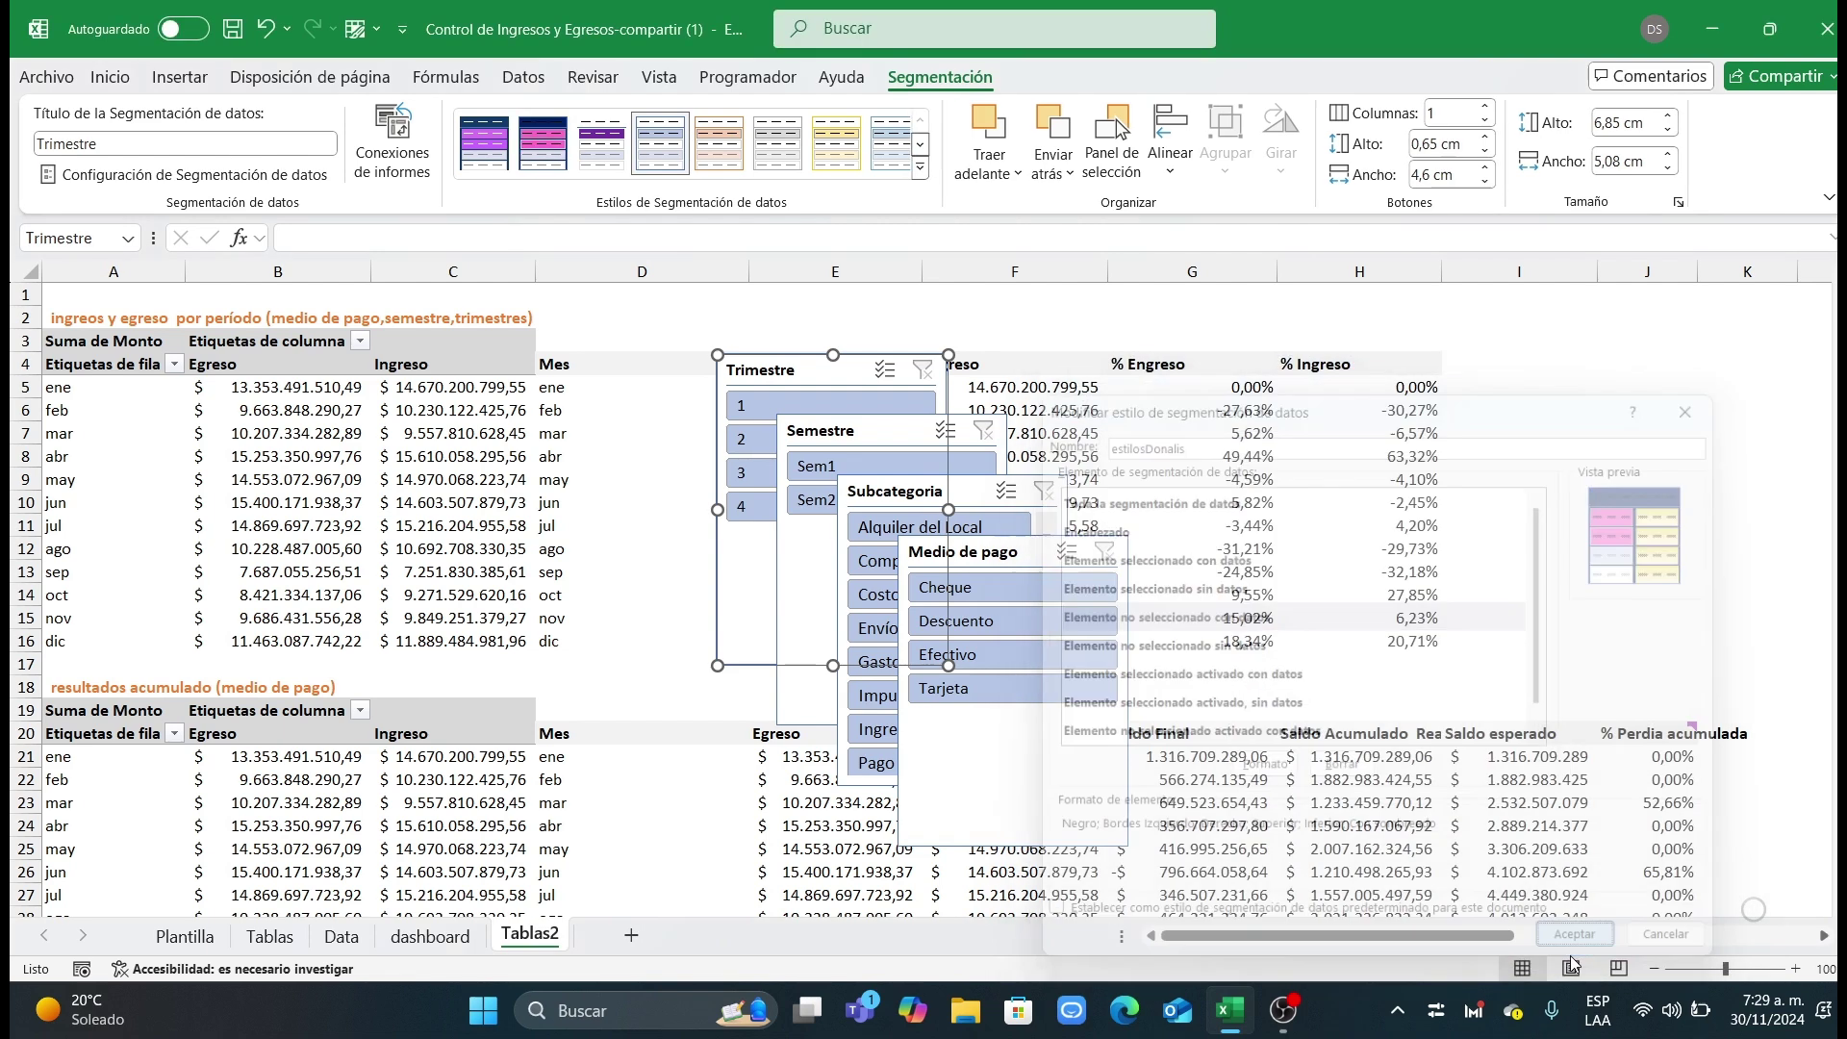
Step: Apply the custom pink and dark blue style to the Trimestre slicer and move it away from the other slicers, over columns C and D
click(539, 156)
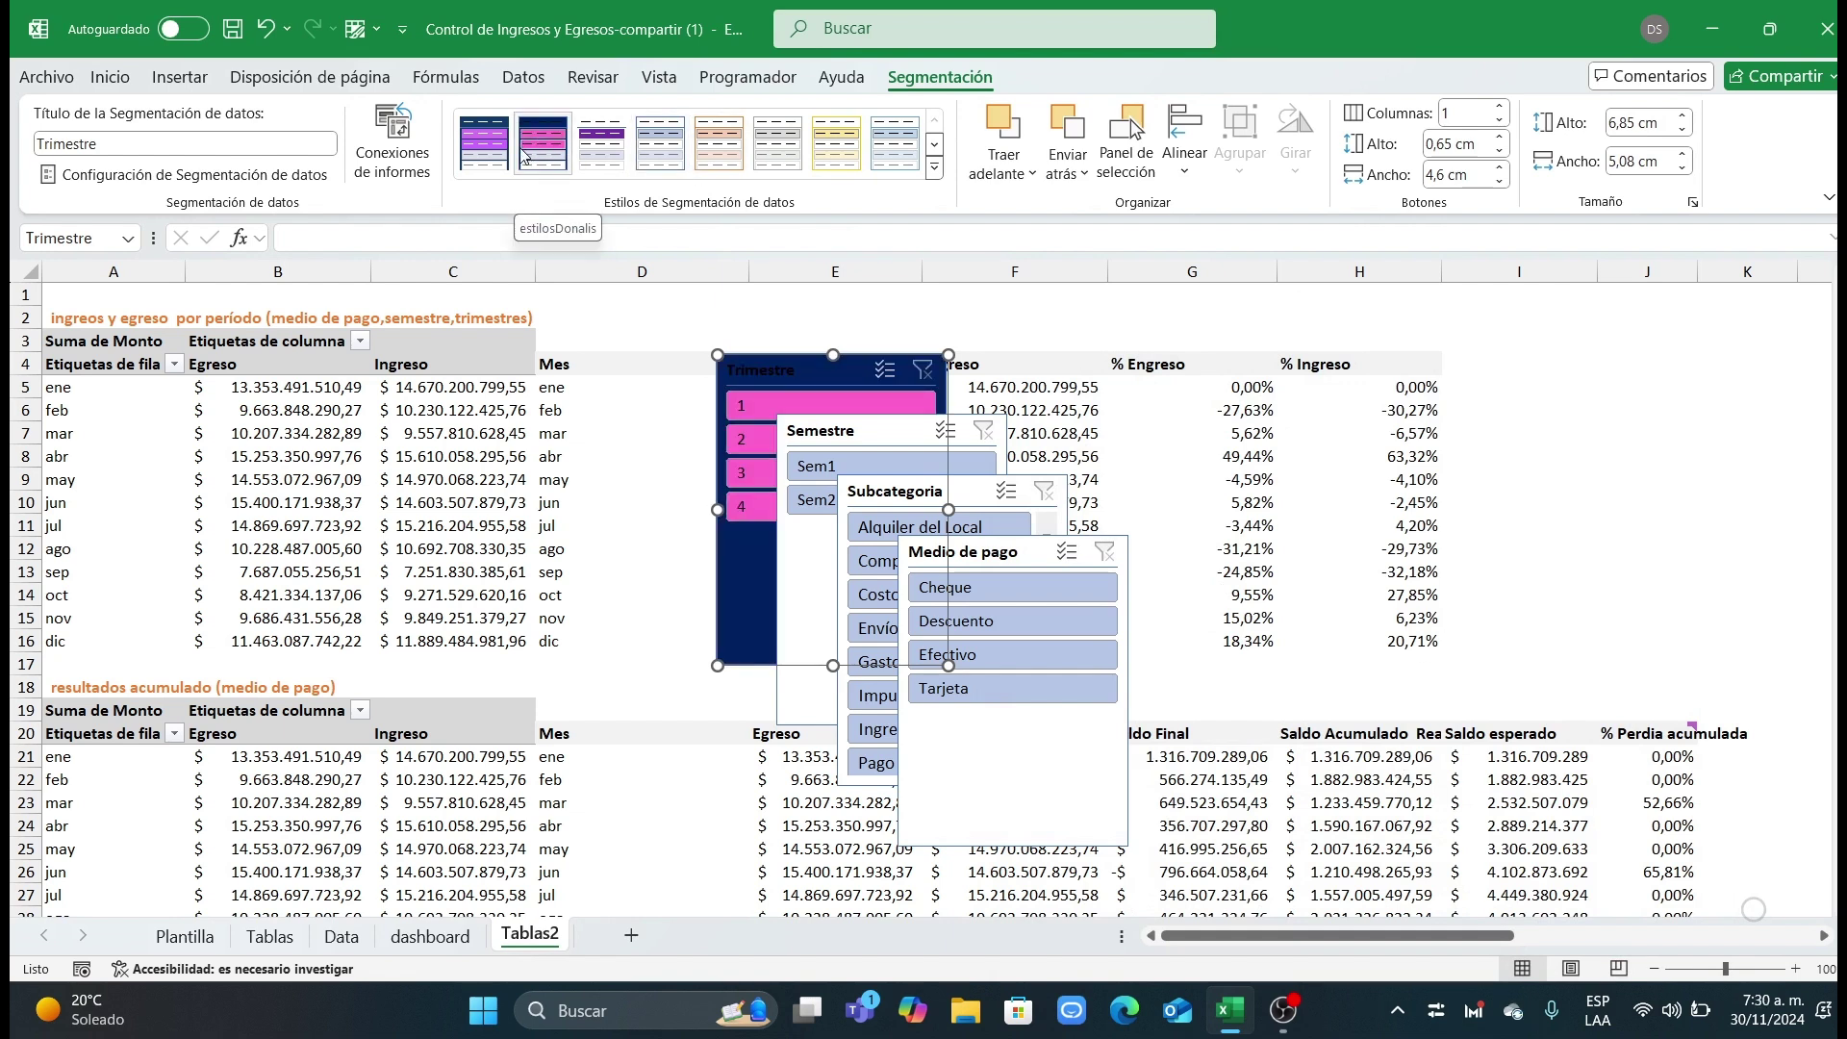
drag(791, 364, 478, 355)
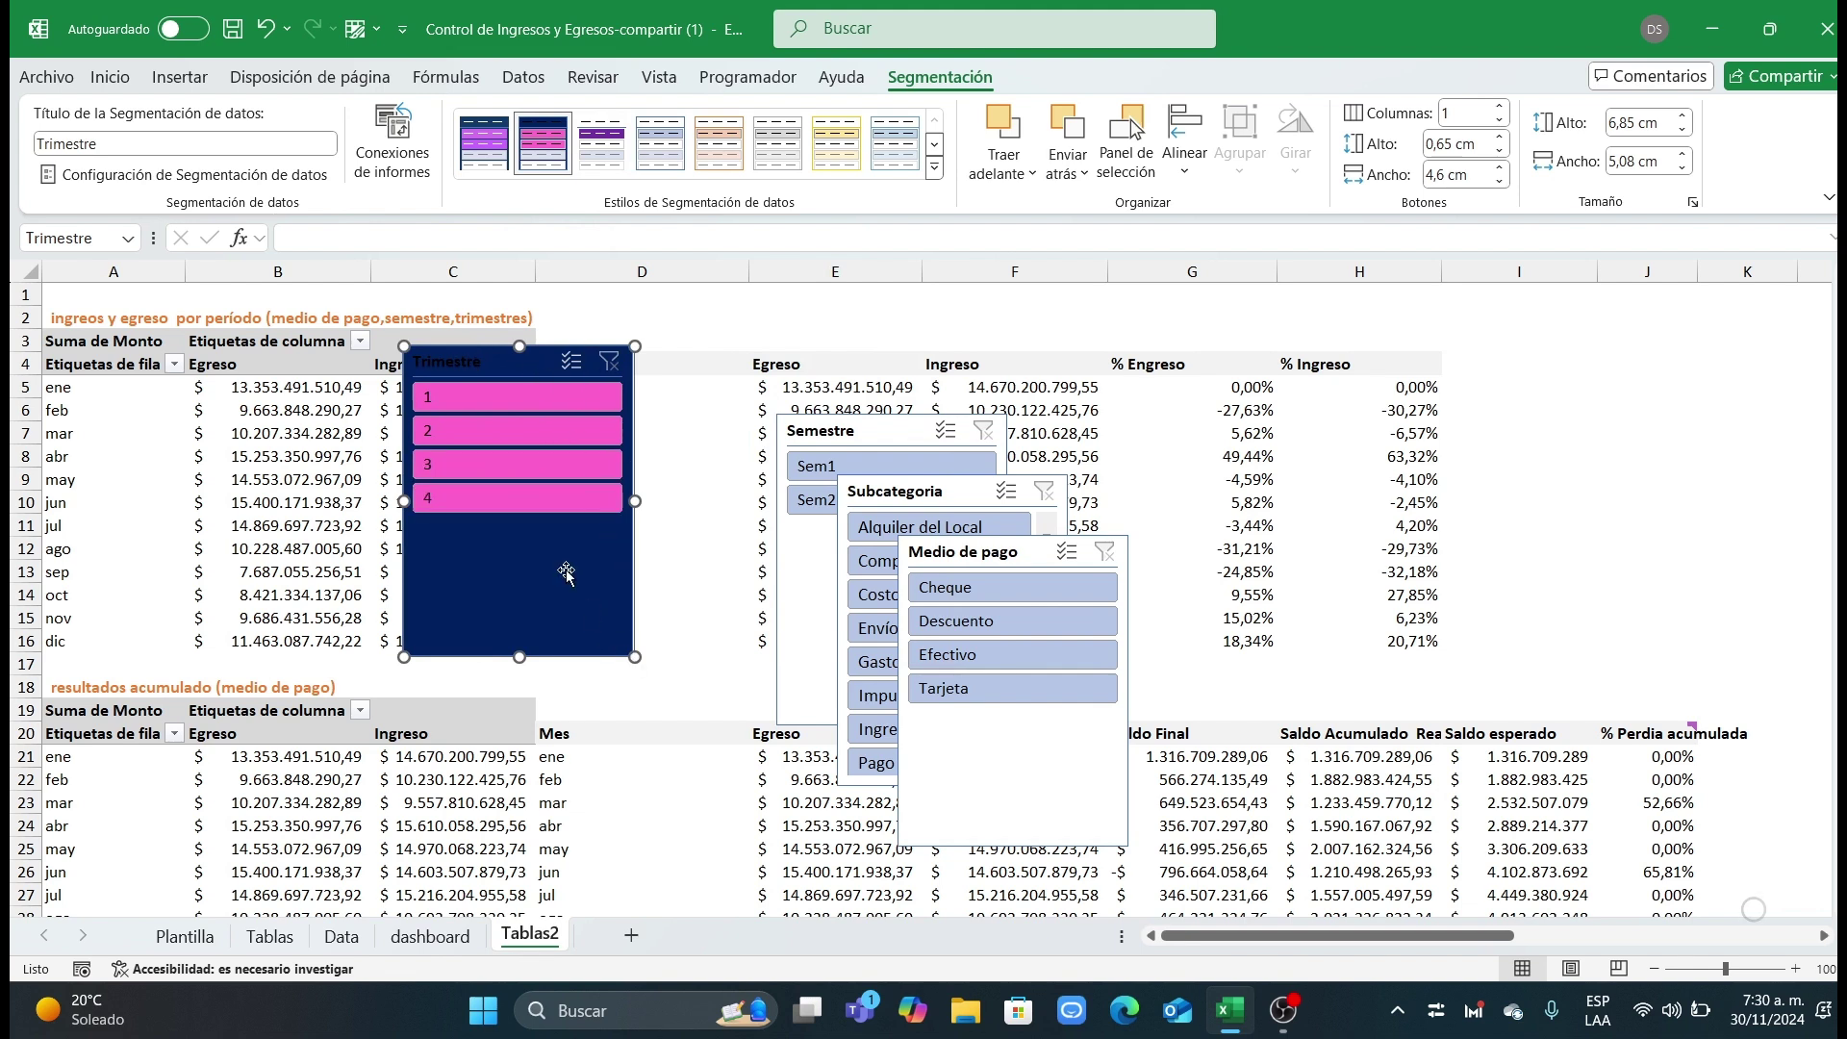
Step: Modify the custom slicer style, setting the font colour of Toda la segmentación de datos to white
right_click(560, 154)
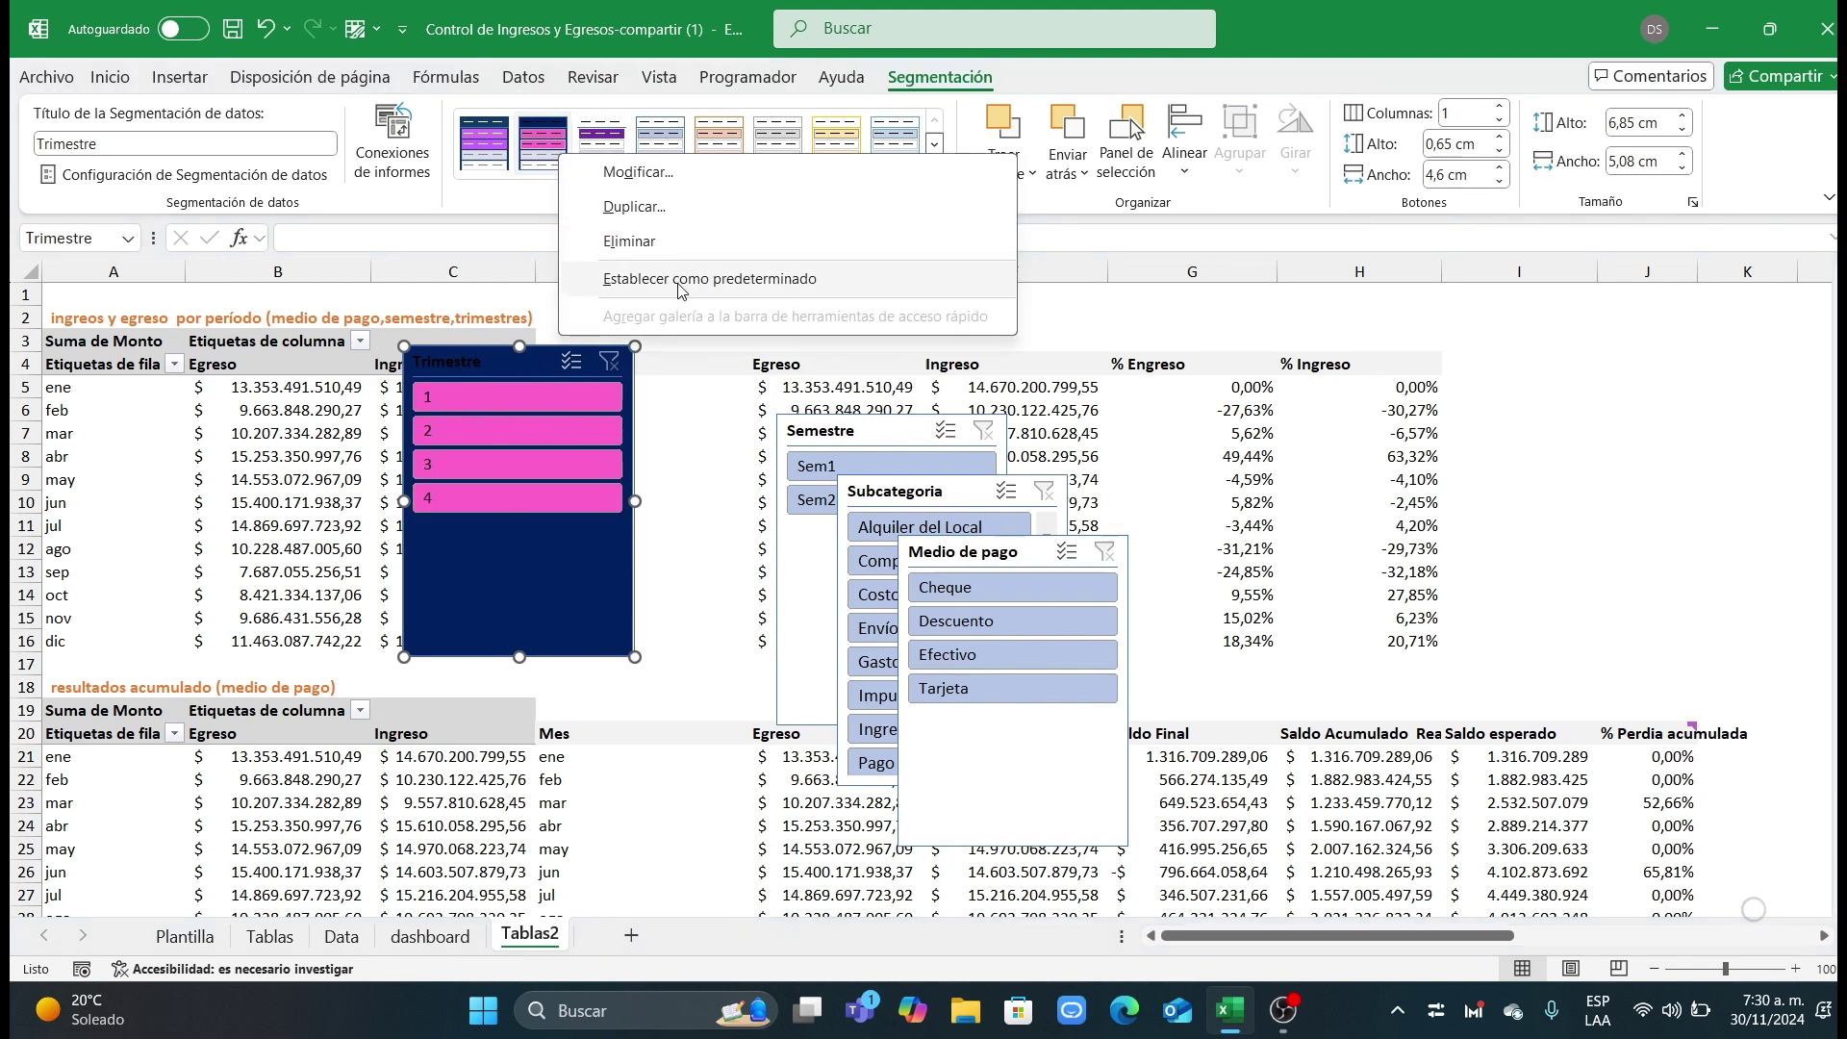
right_click(575, 152)
click(638, 171)
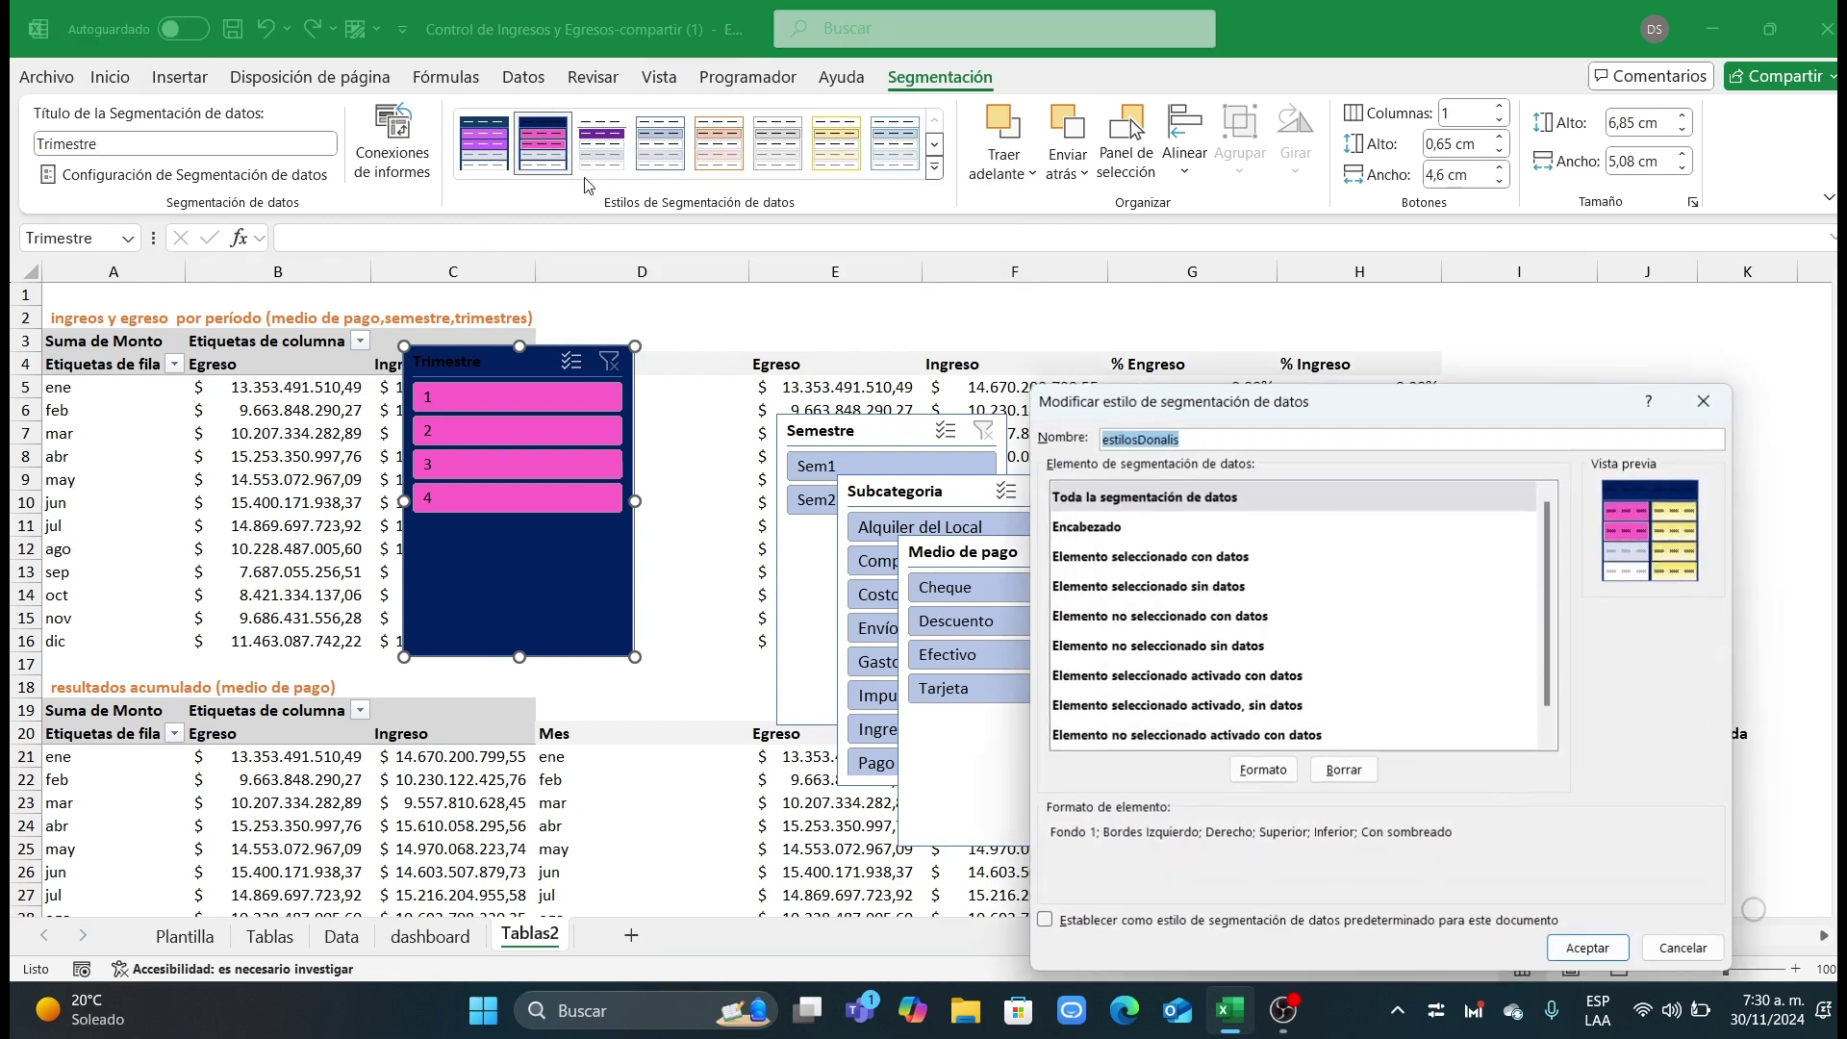
click(1149, 498)
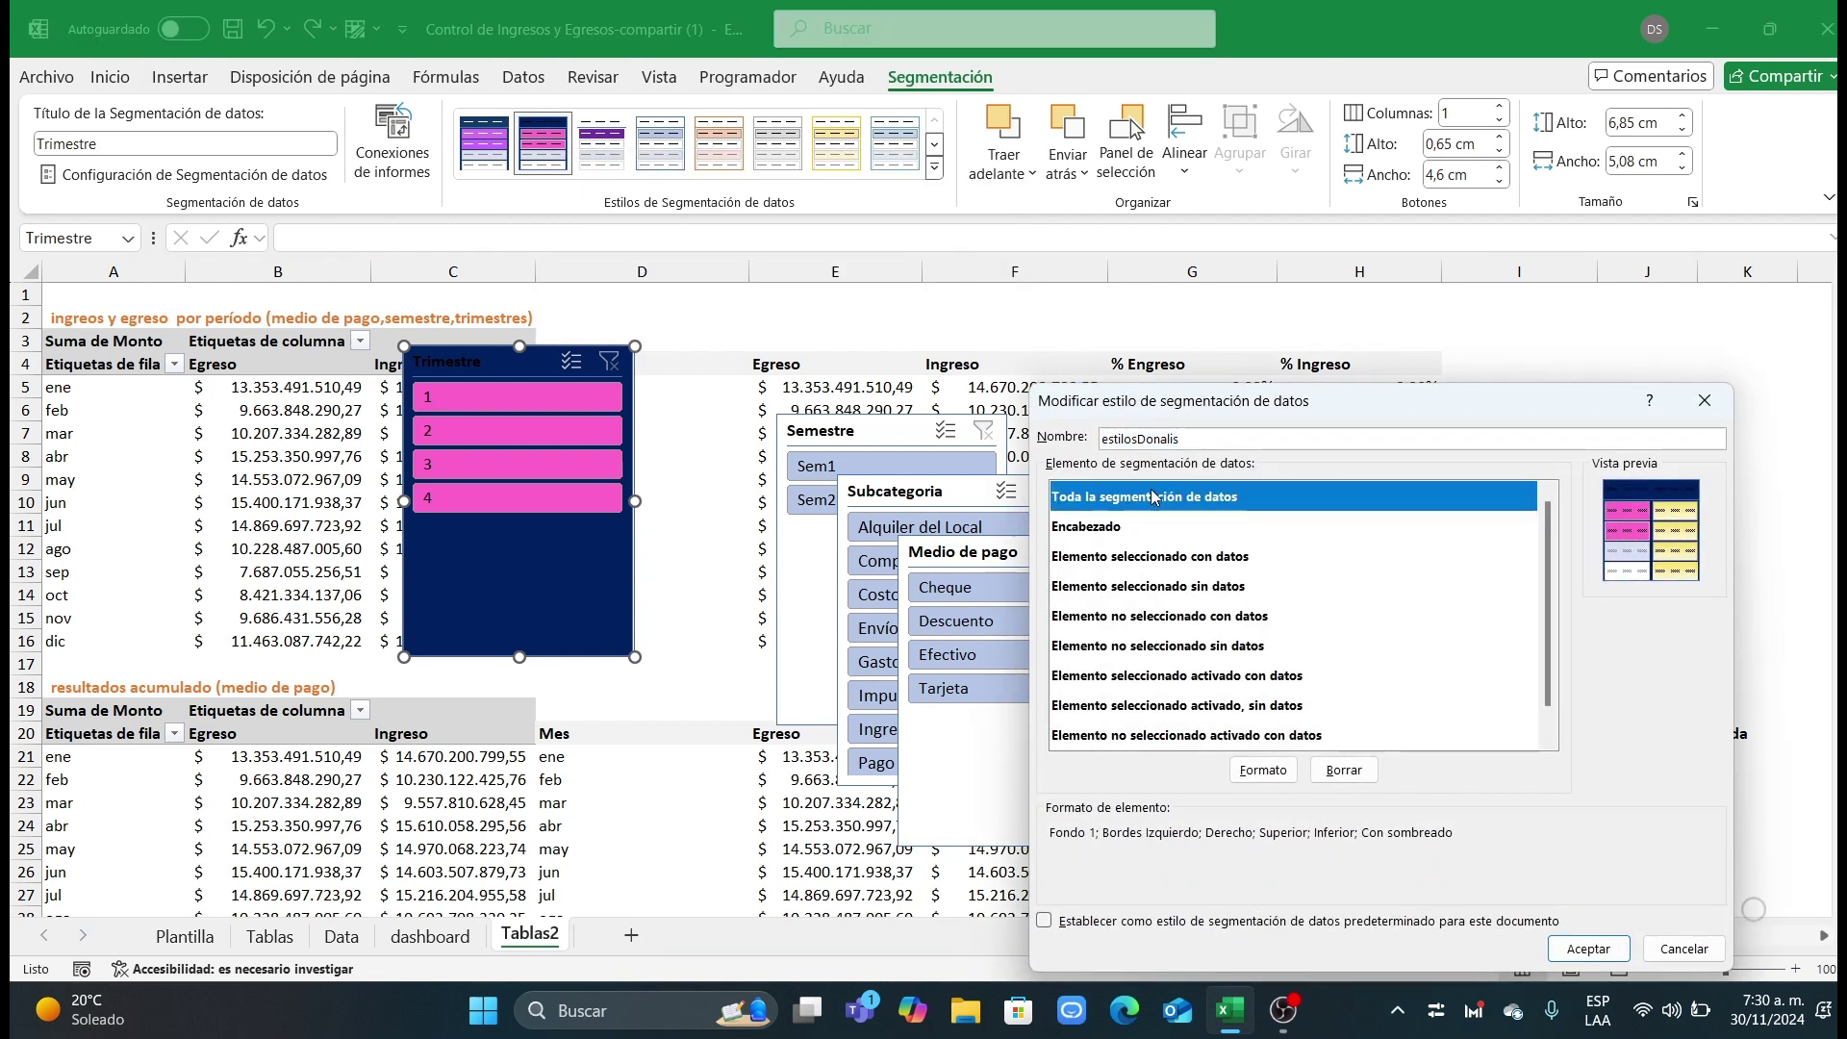
click(1262, 771)
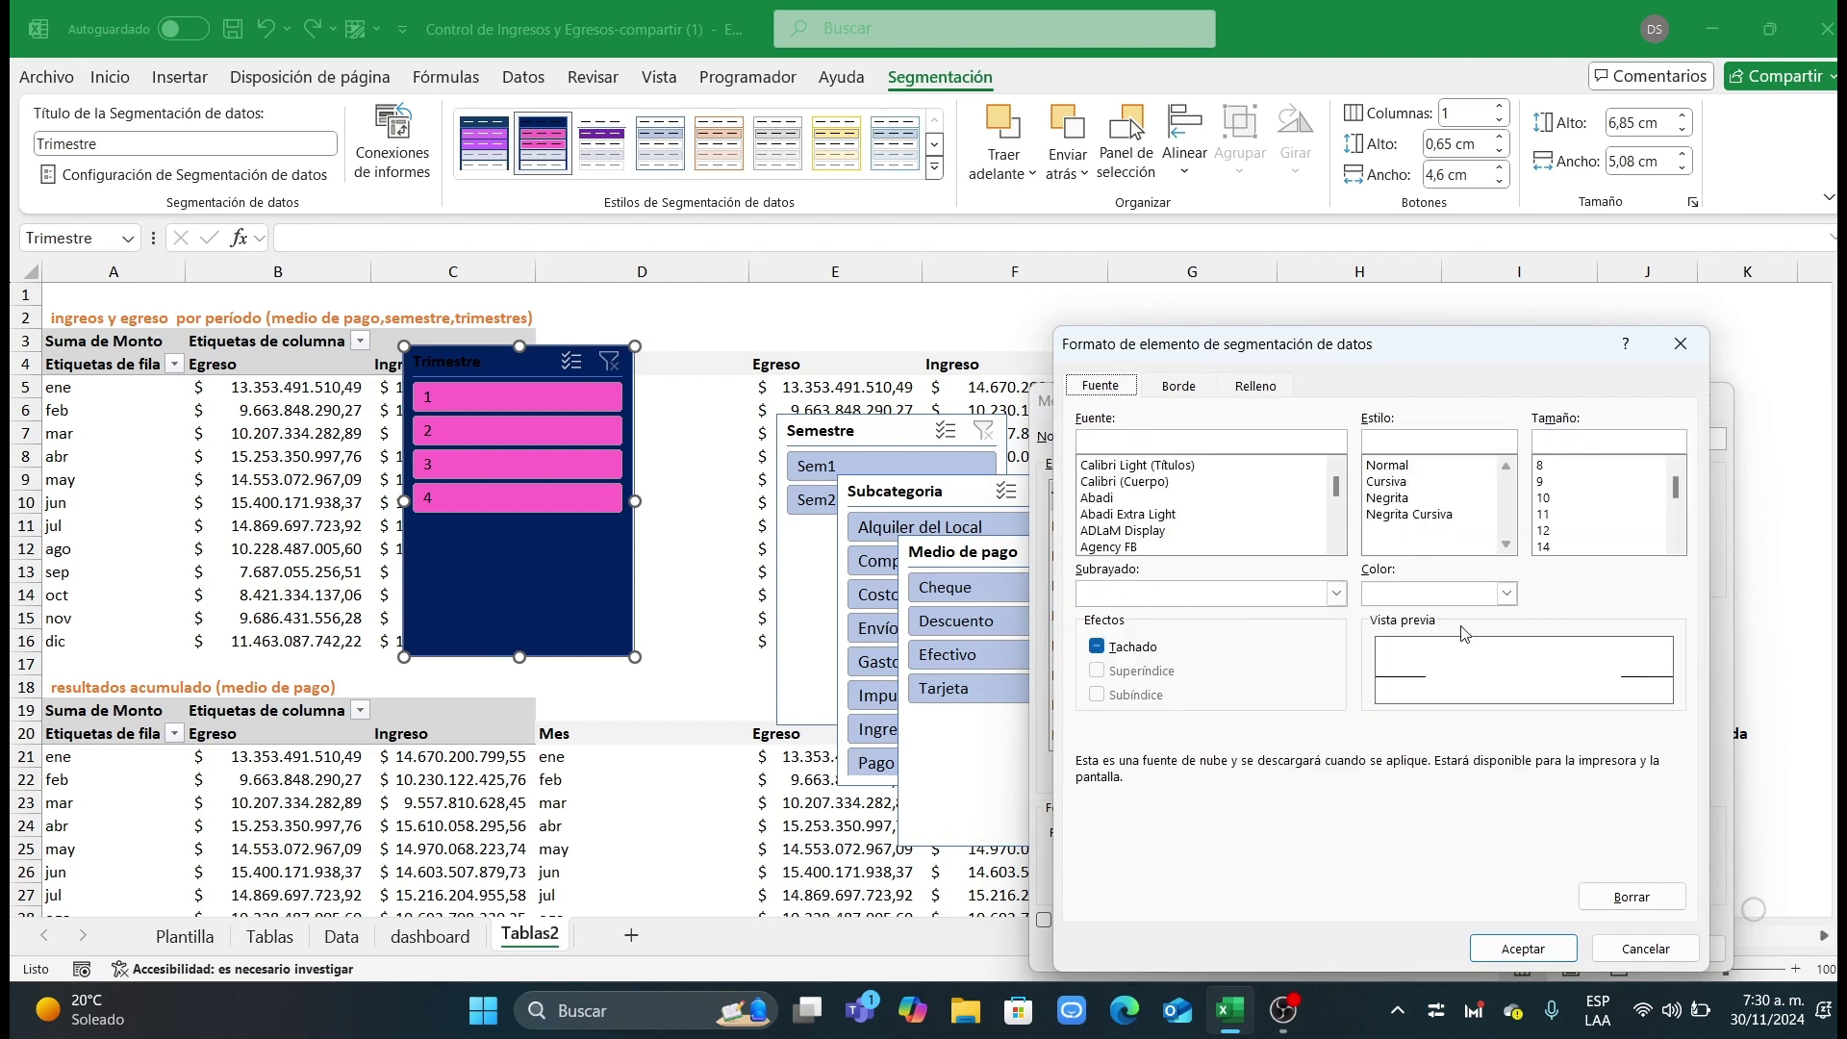
click(1507, 593)
click(1385, 691)
click(1523, 949)
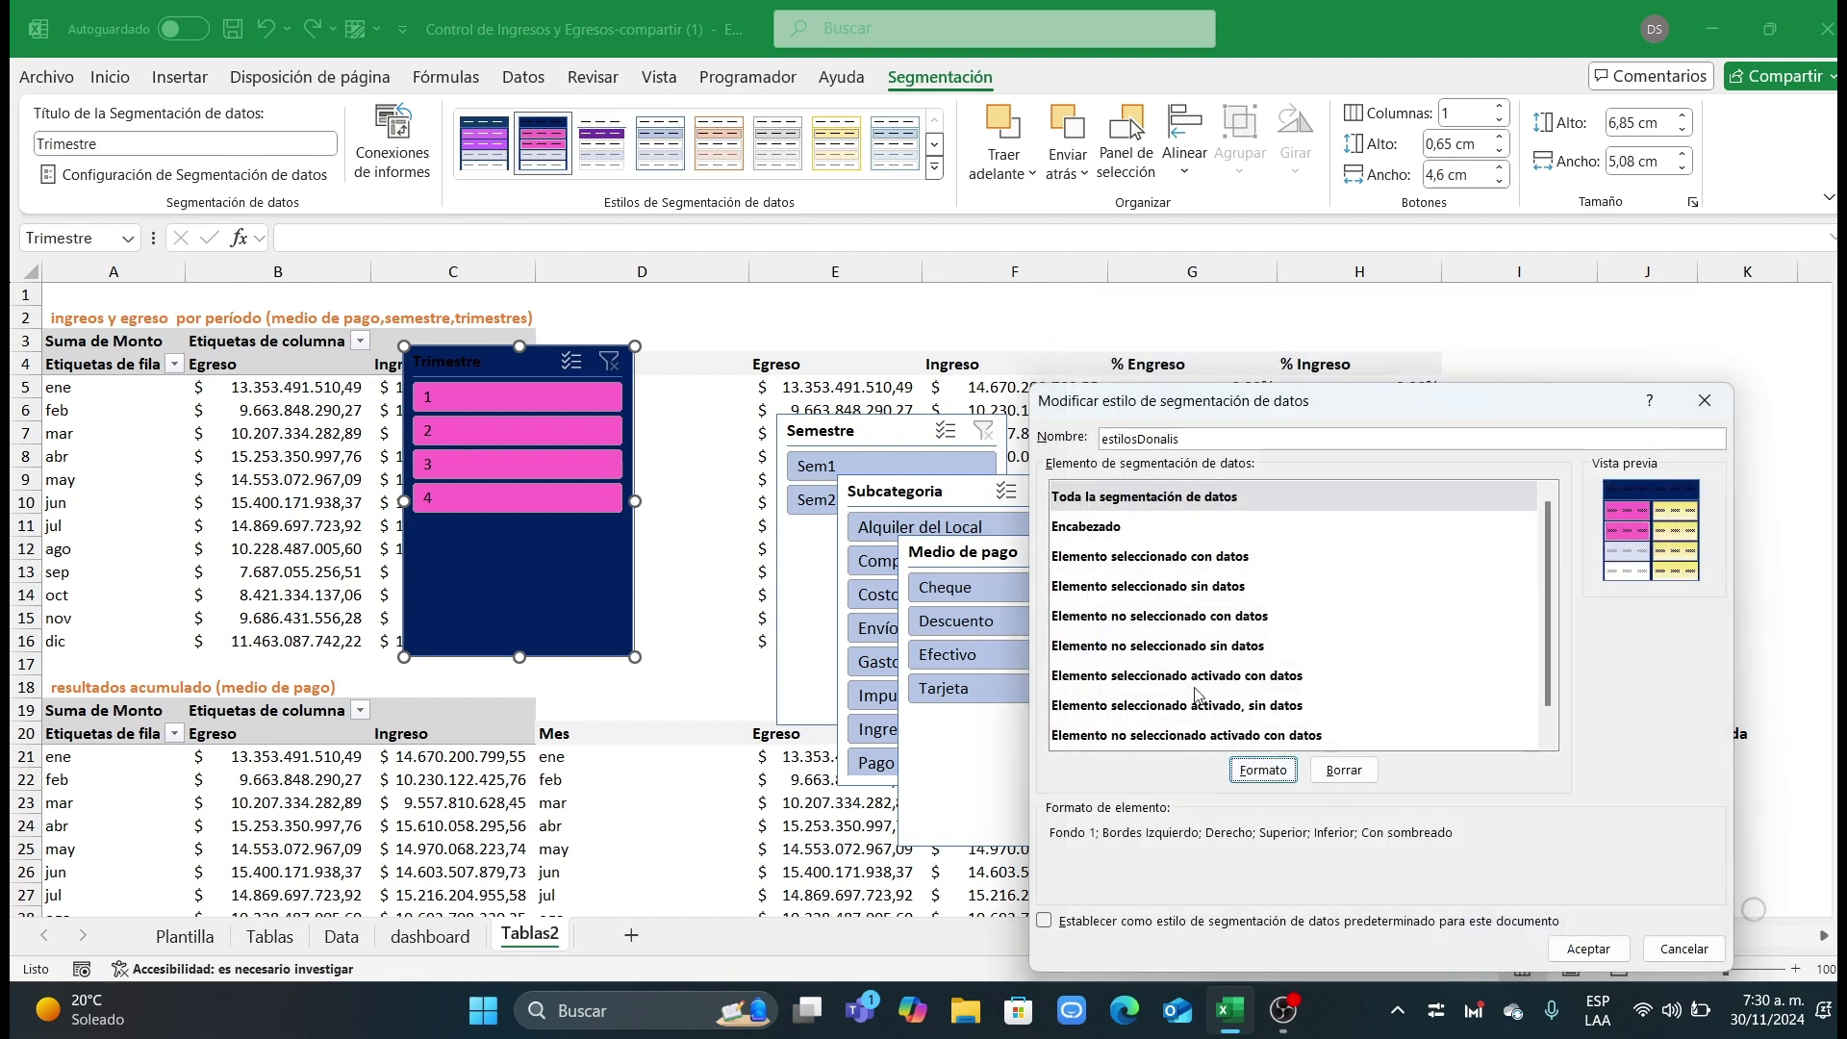
Step: Set the font colour of Elemento no seleccionado con datos in the custom slicer style to white
click(1185, 617)
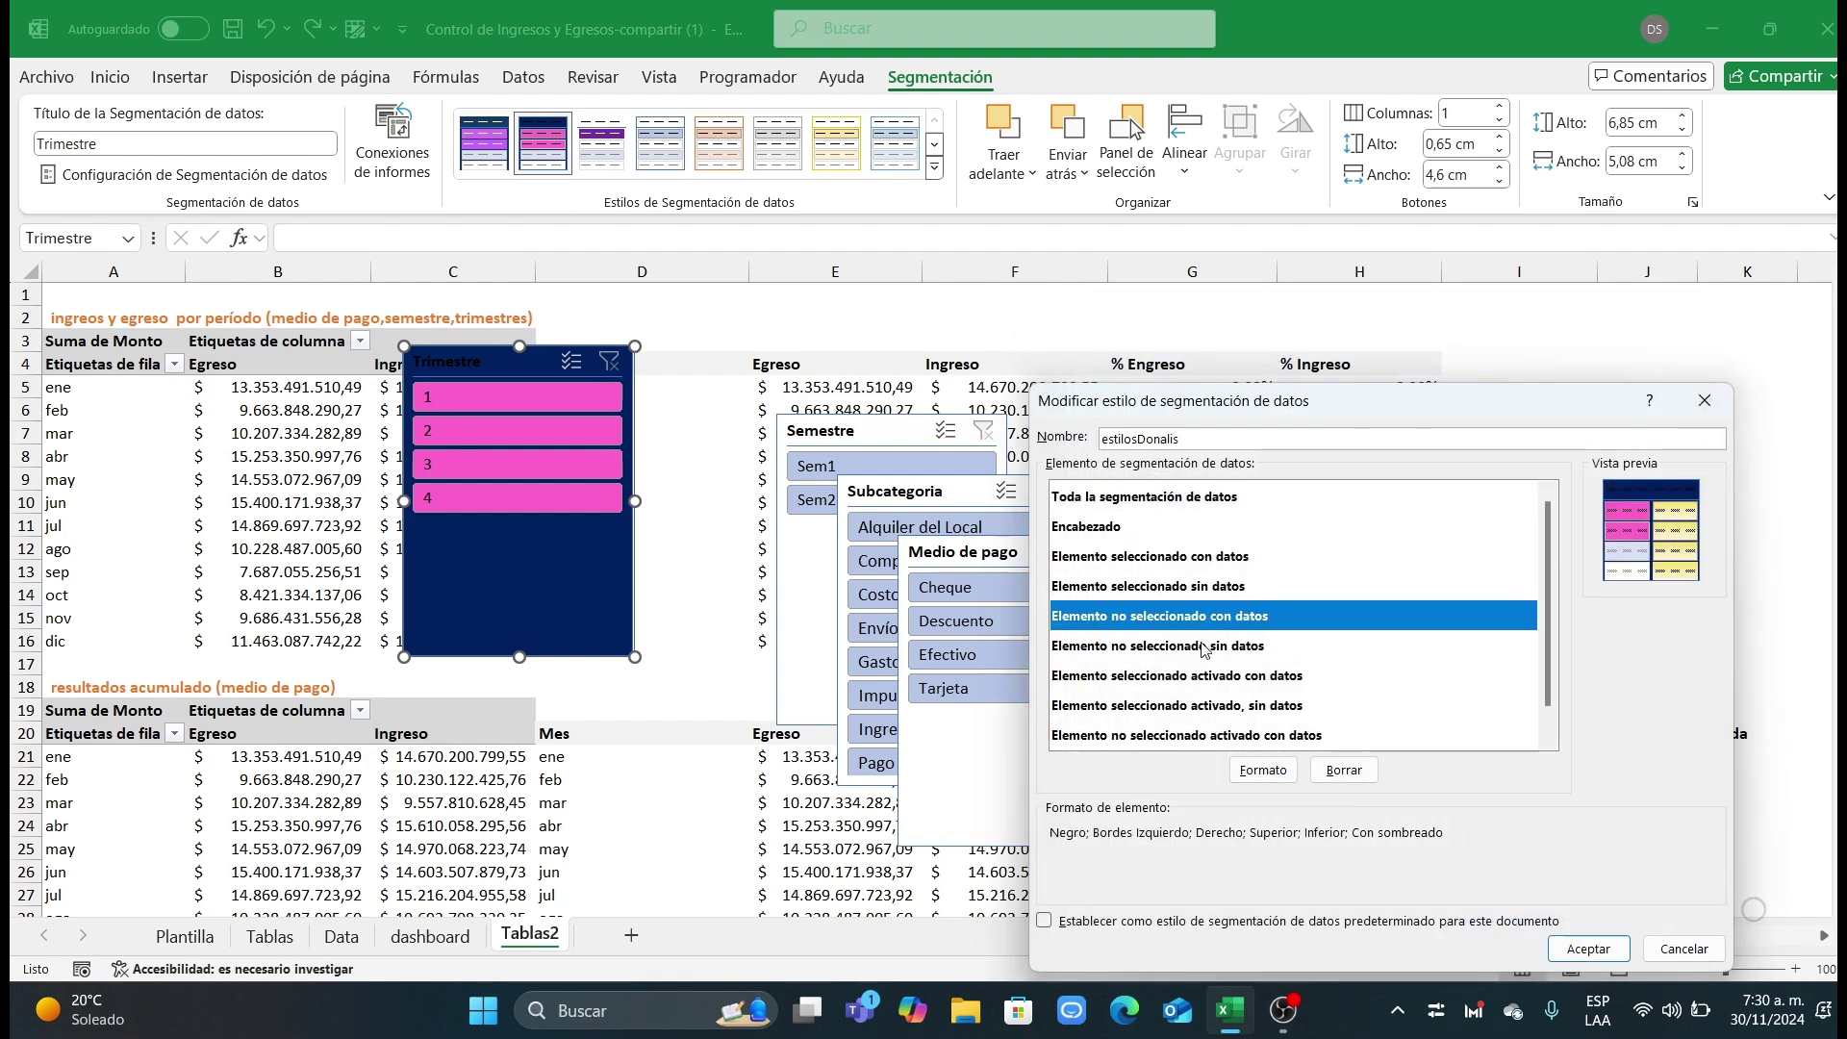
click(1185, 646)
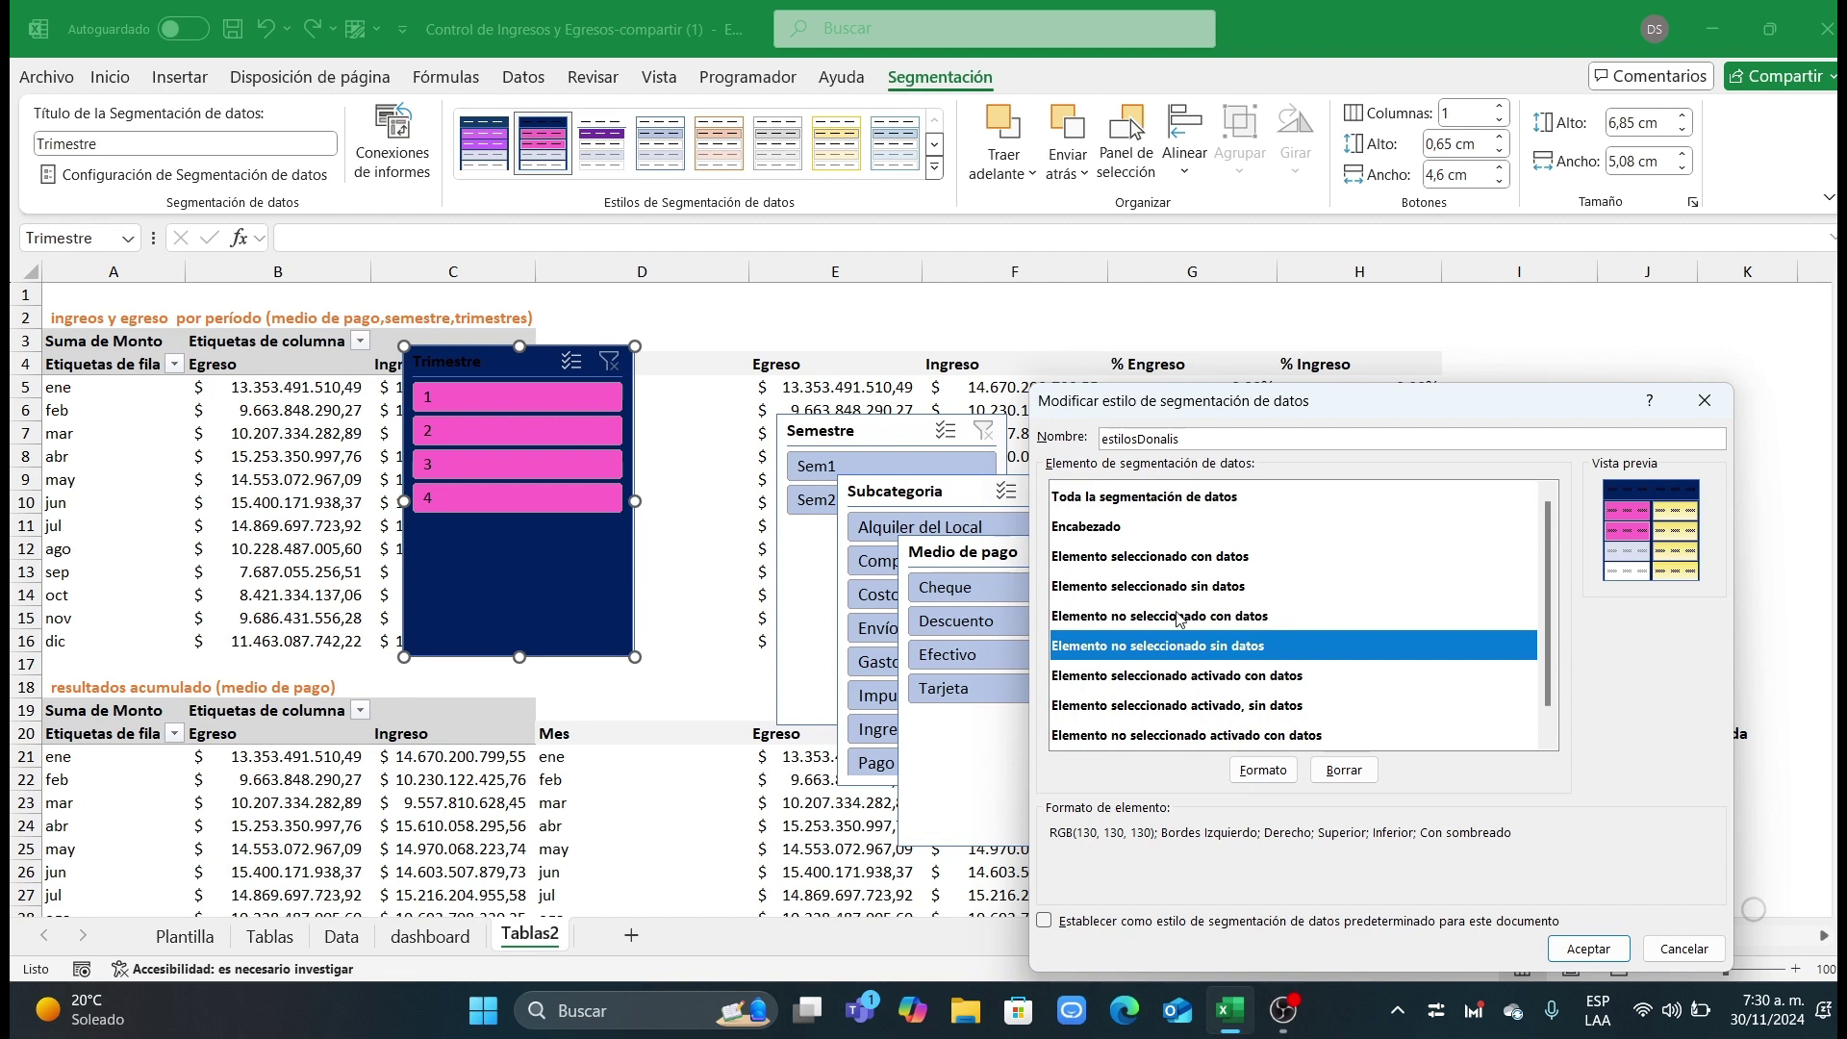
click(1180, 619)
click(1264, 771)
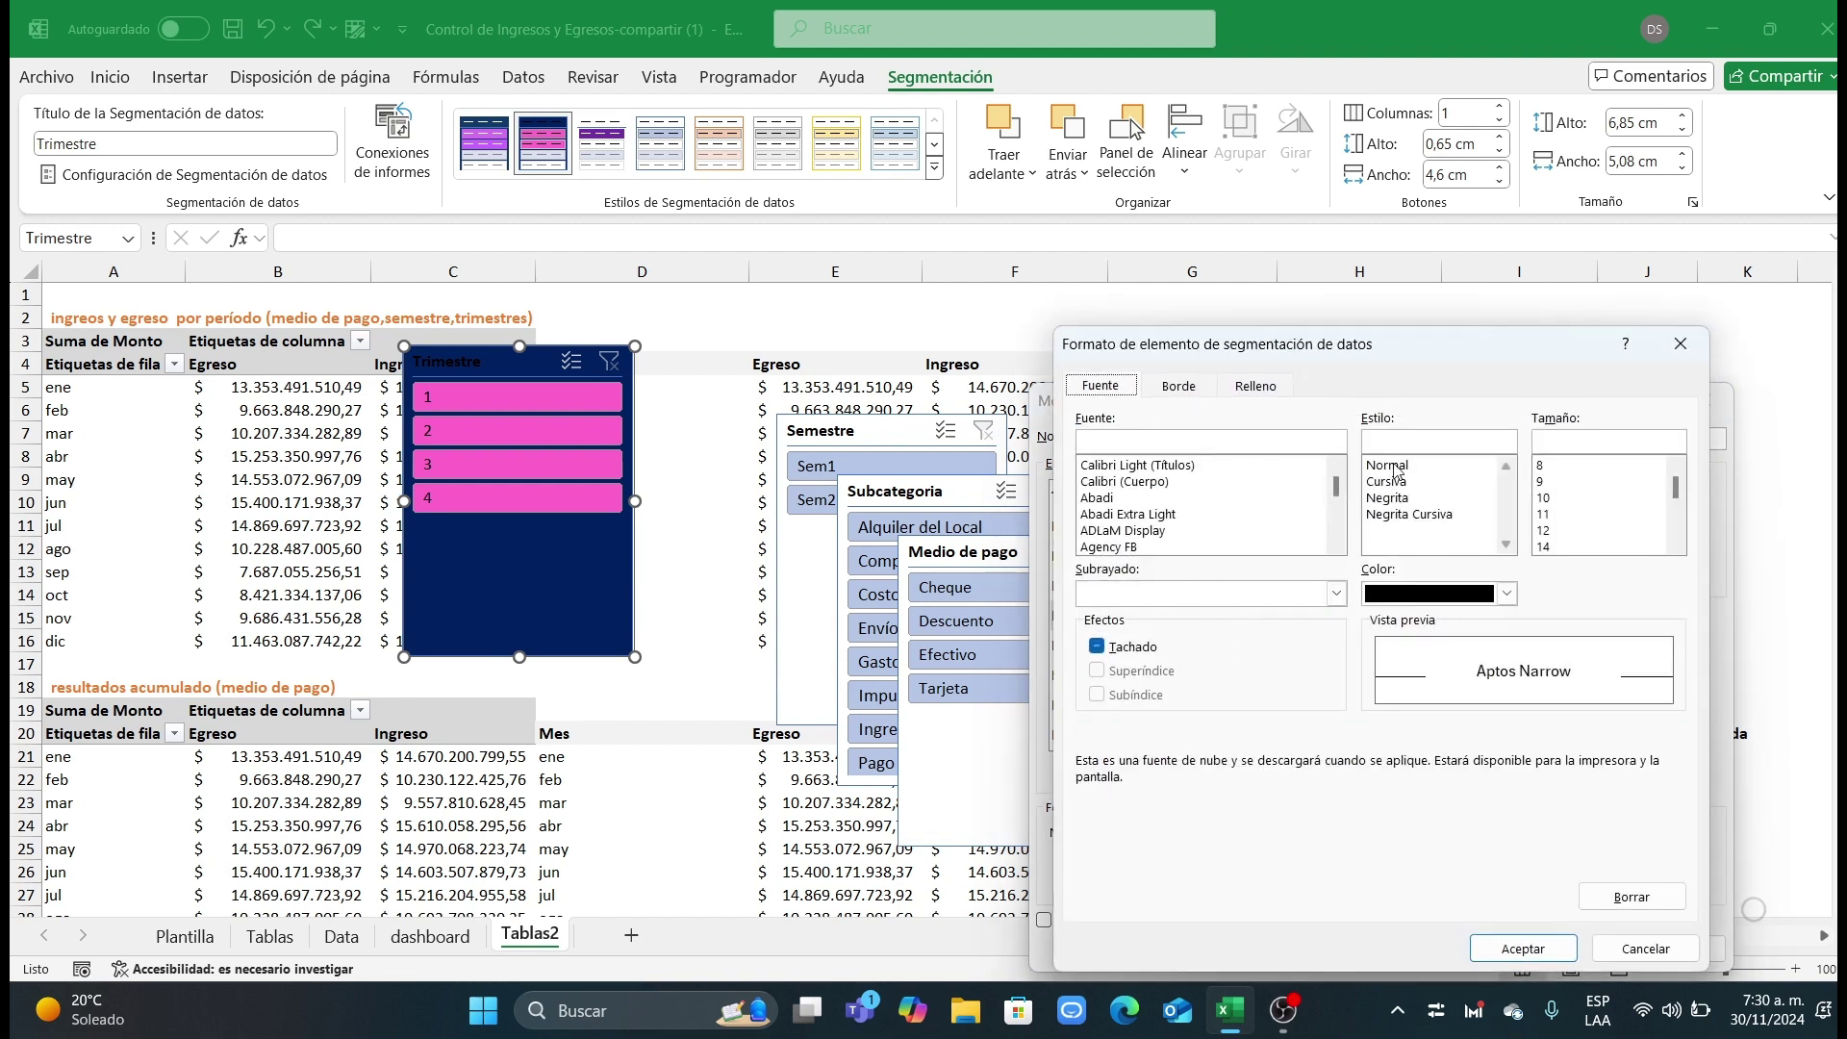
click(1507, 593)
click(1381, 698)
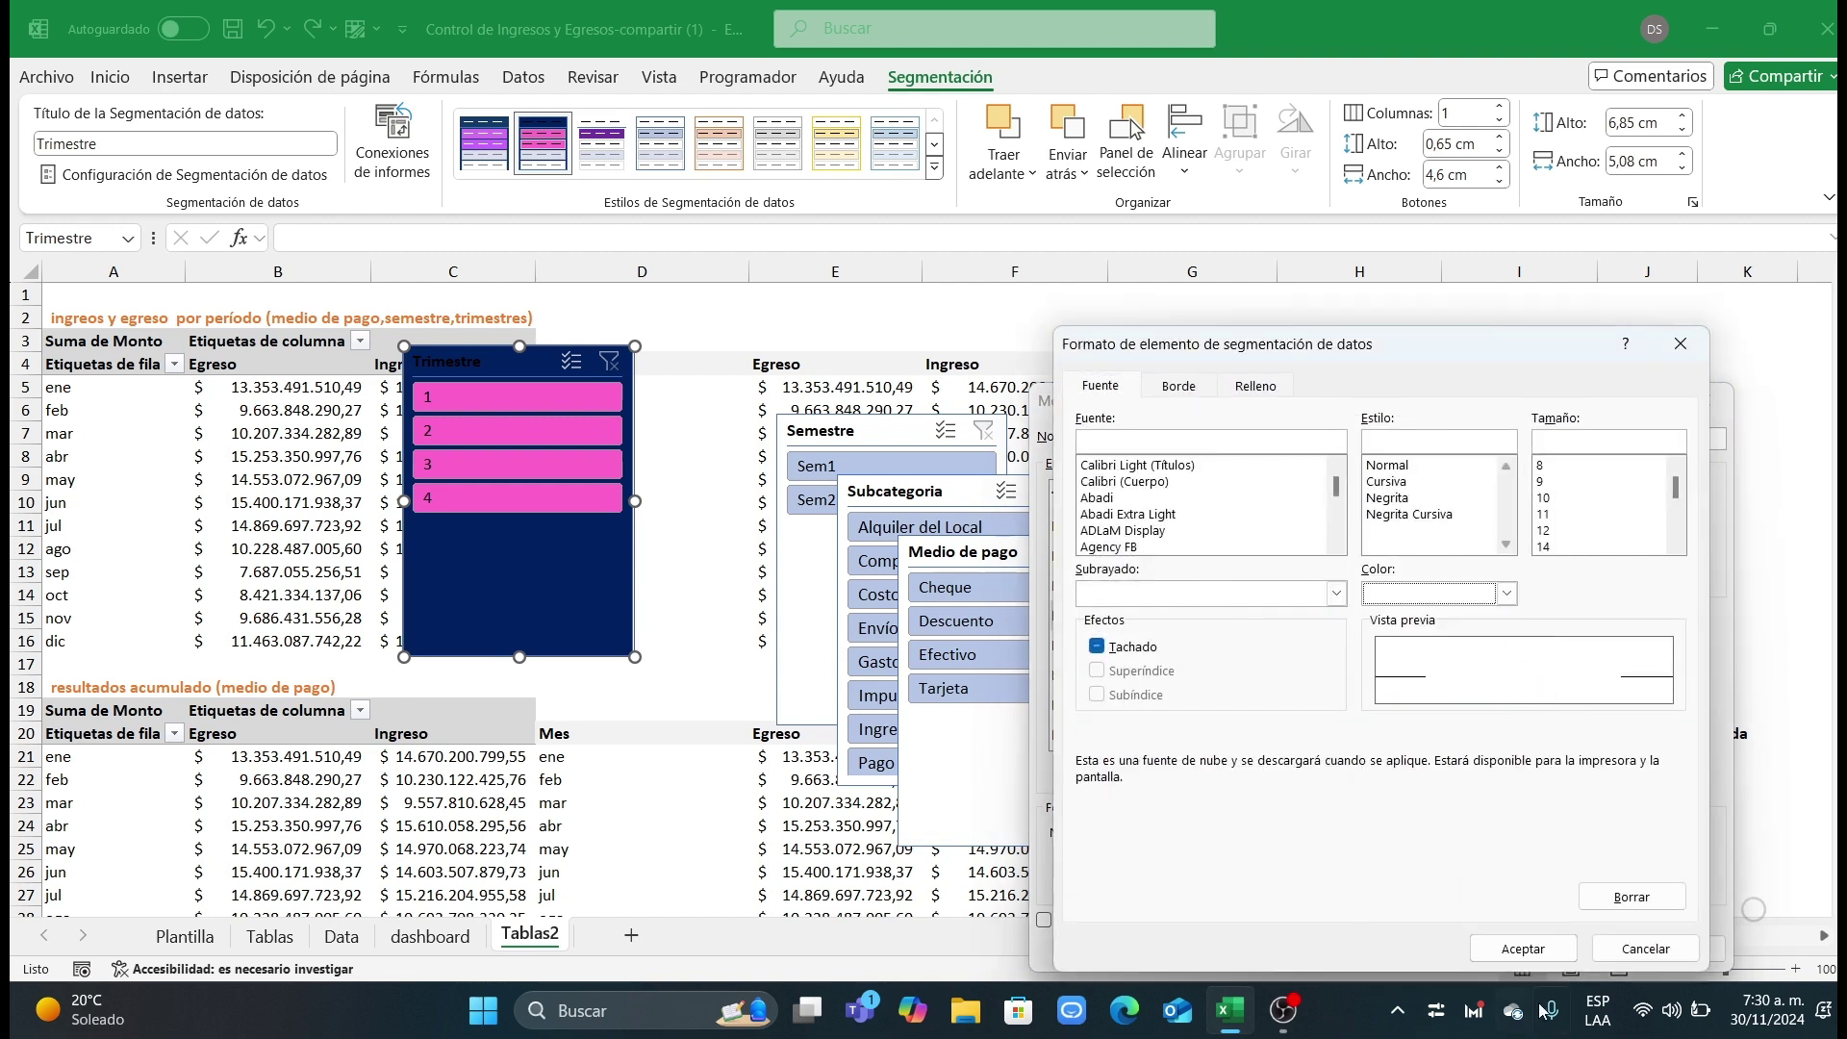
click(1523, 948)
Step: Set the font colour of Elemento seleccionado con datos to white and save the custom slicer style
click(1159, 568)
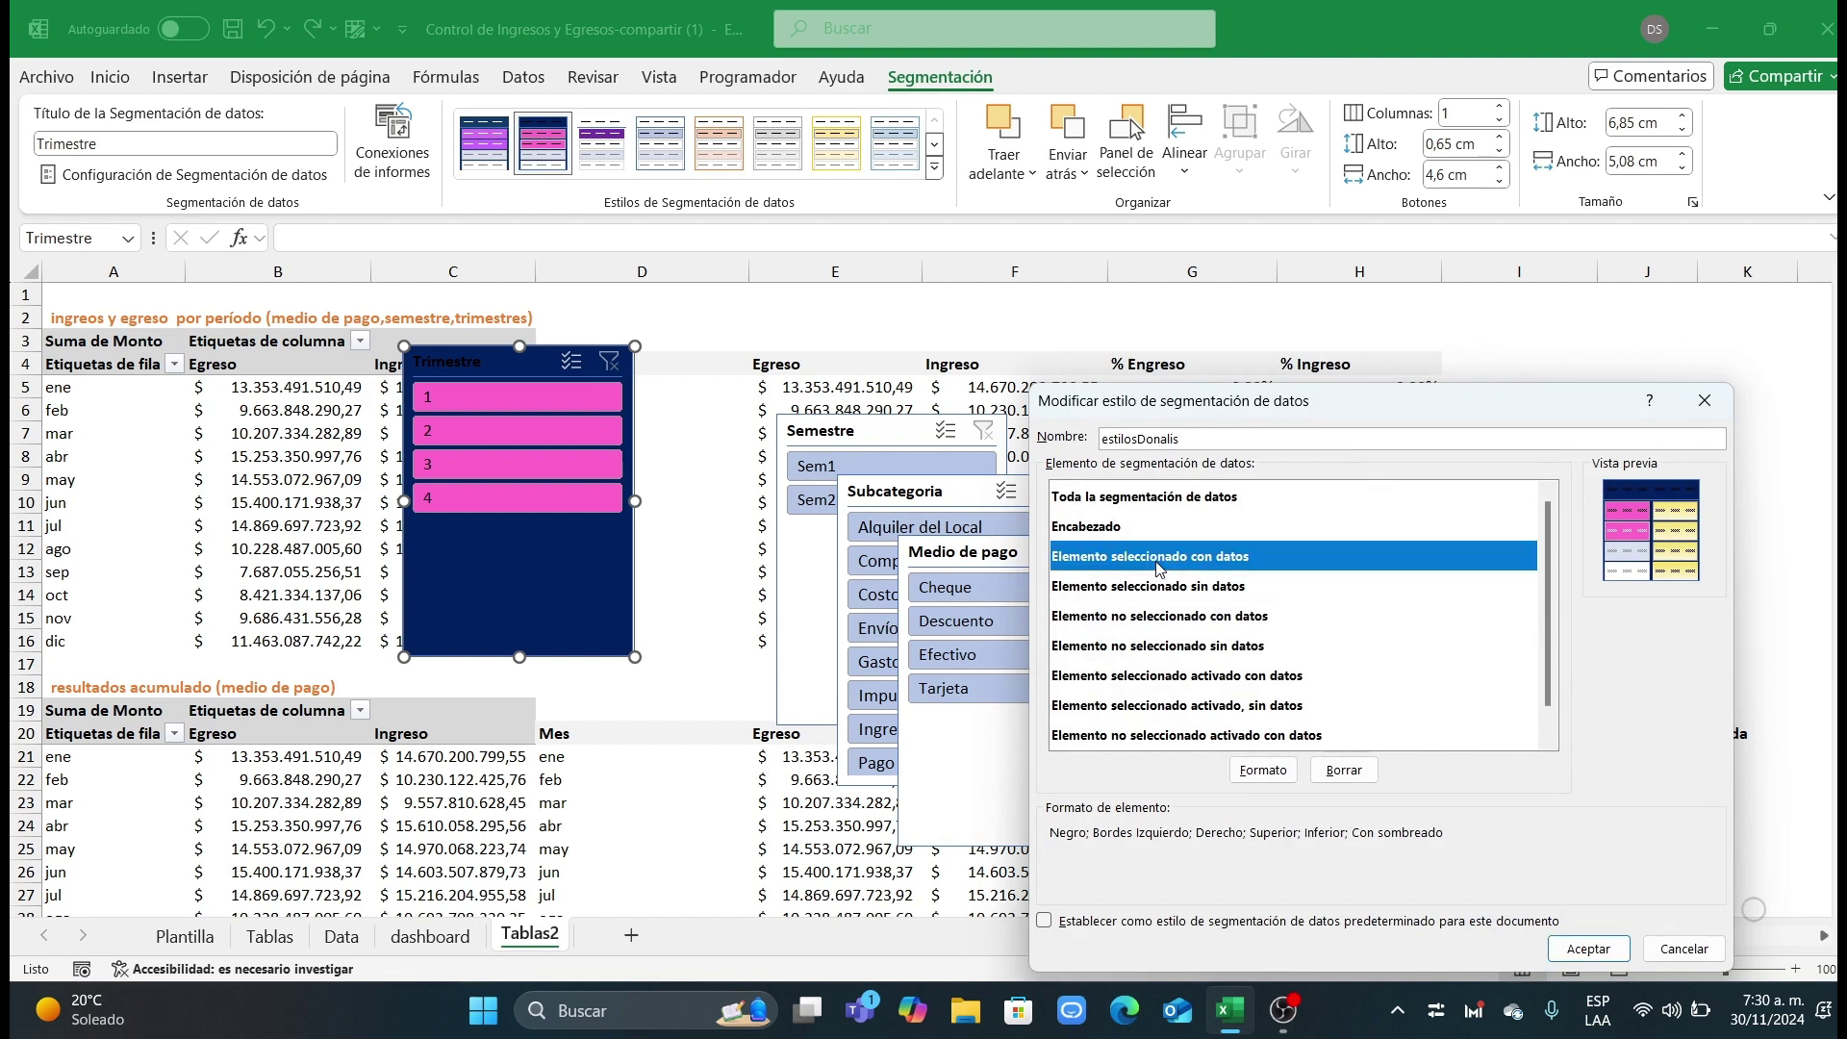
click(1265, 771)
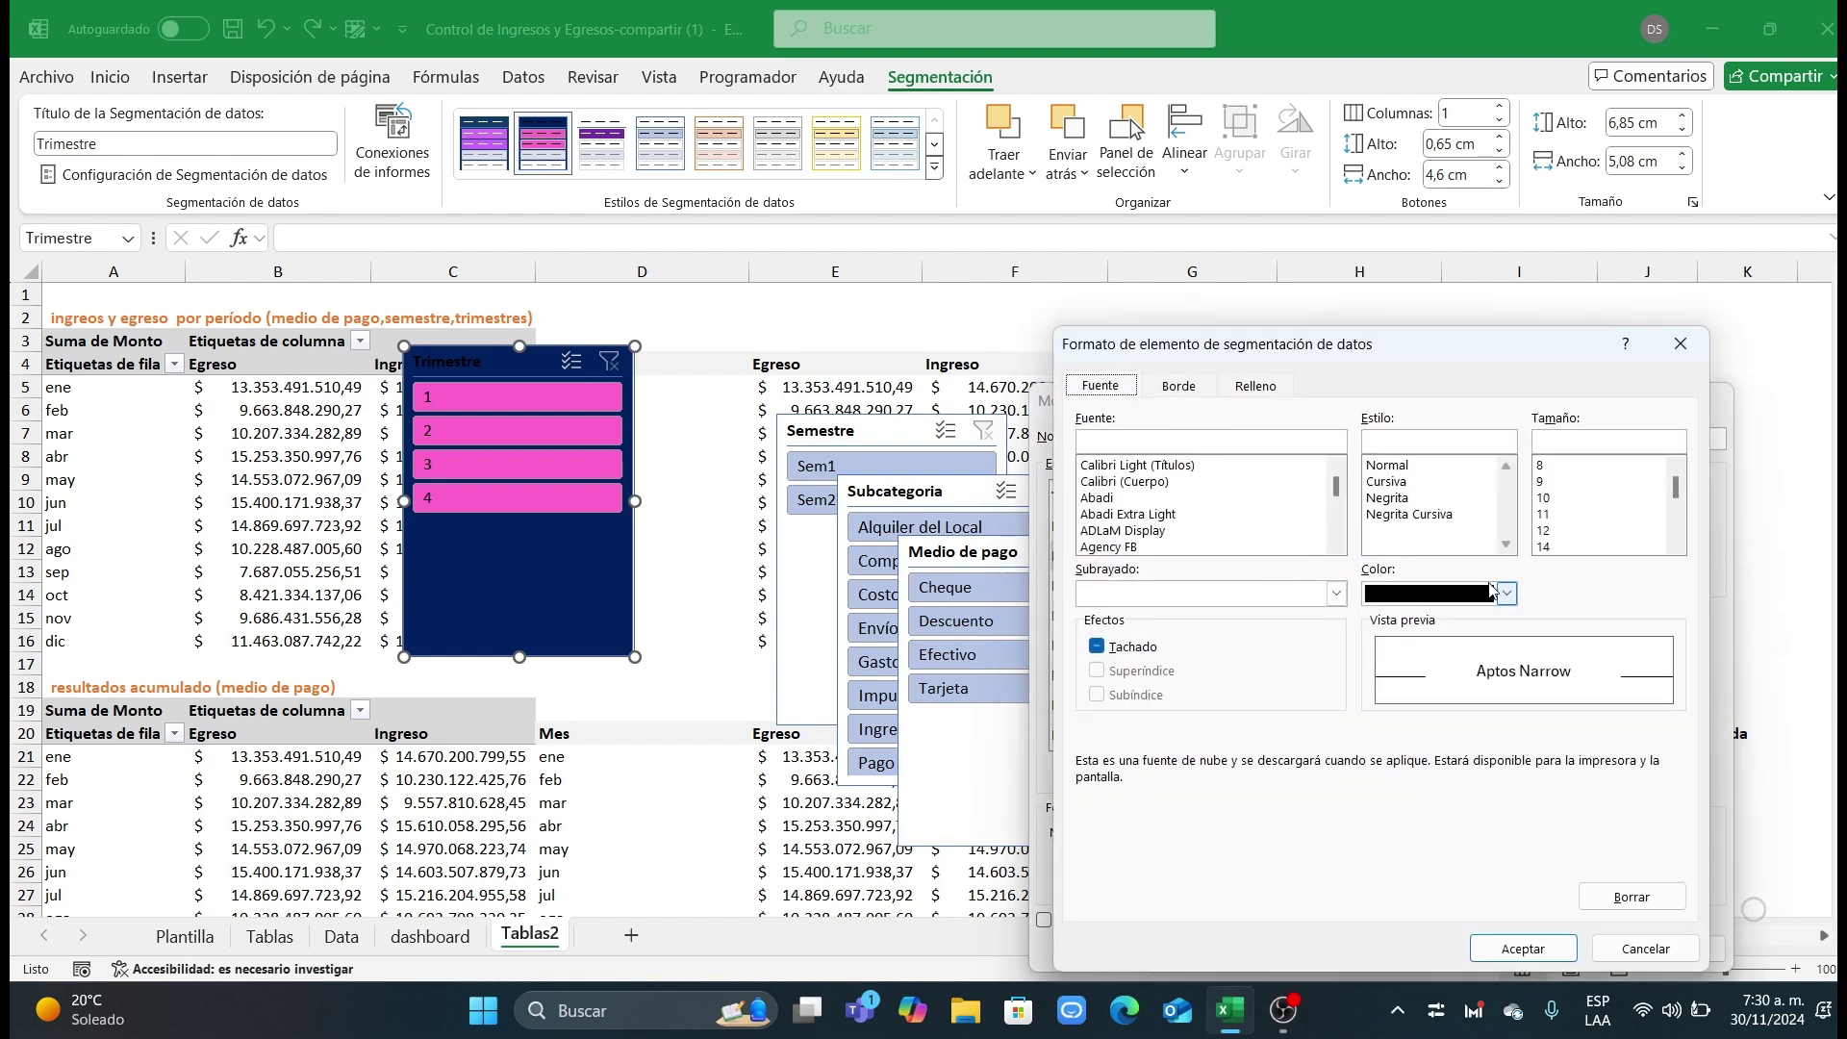
click(1507, 594)
click(1382, 698)
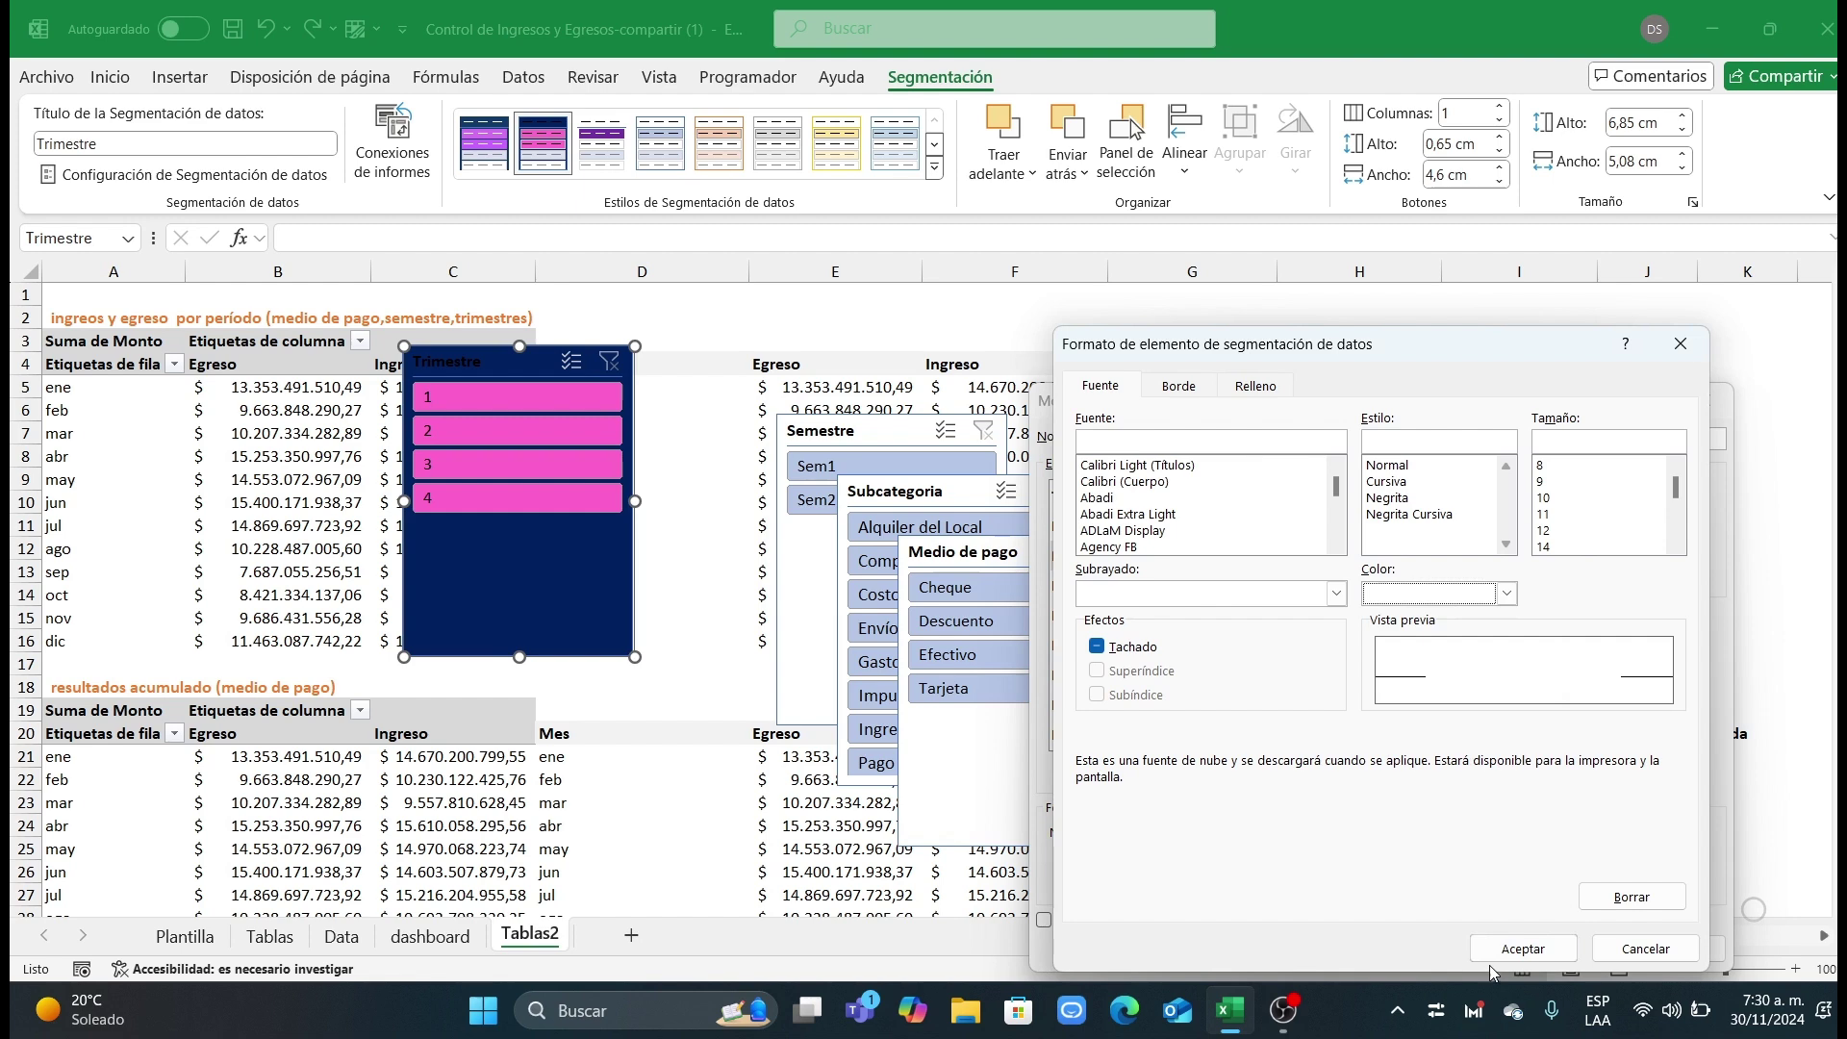
click(1497, 958)
key(Return)
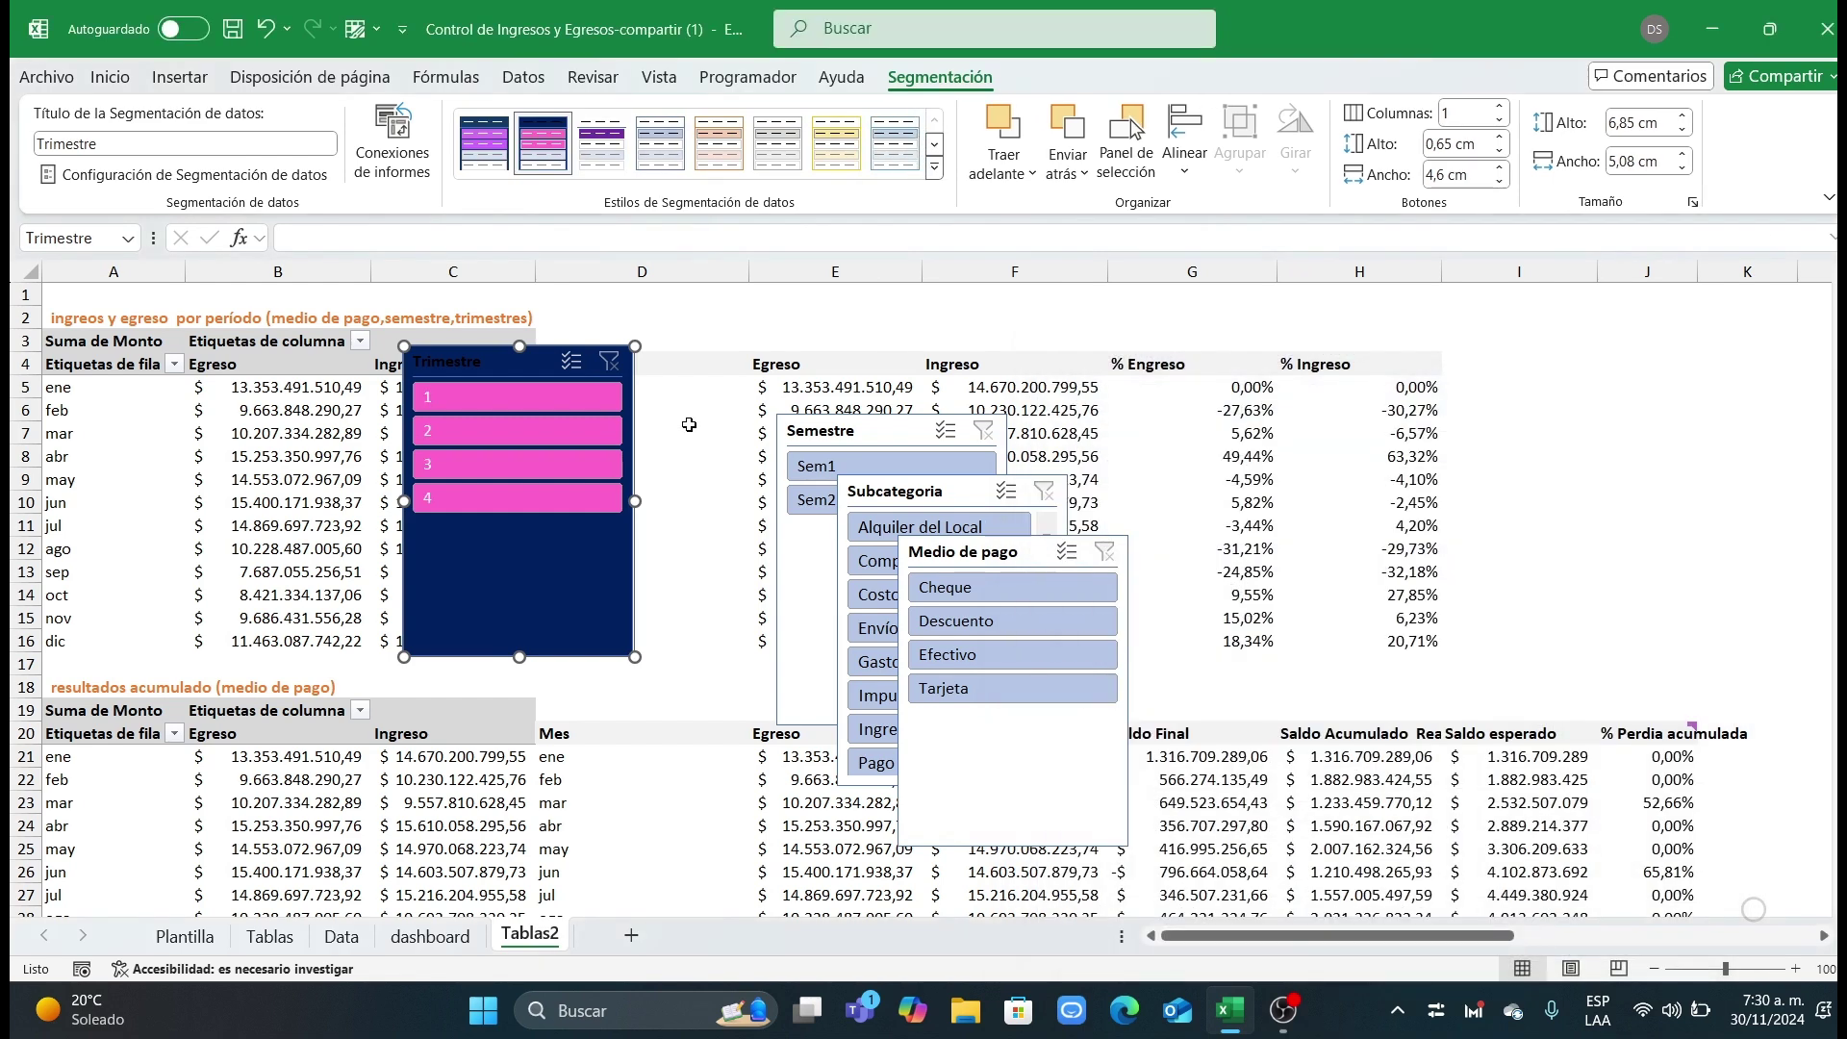
Step: Set the font colour of Encabezado in the custom slicer style to white and save the style
right_click(529, 158)
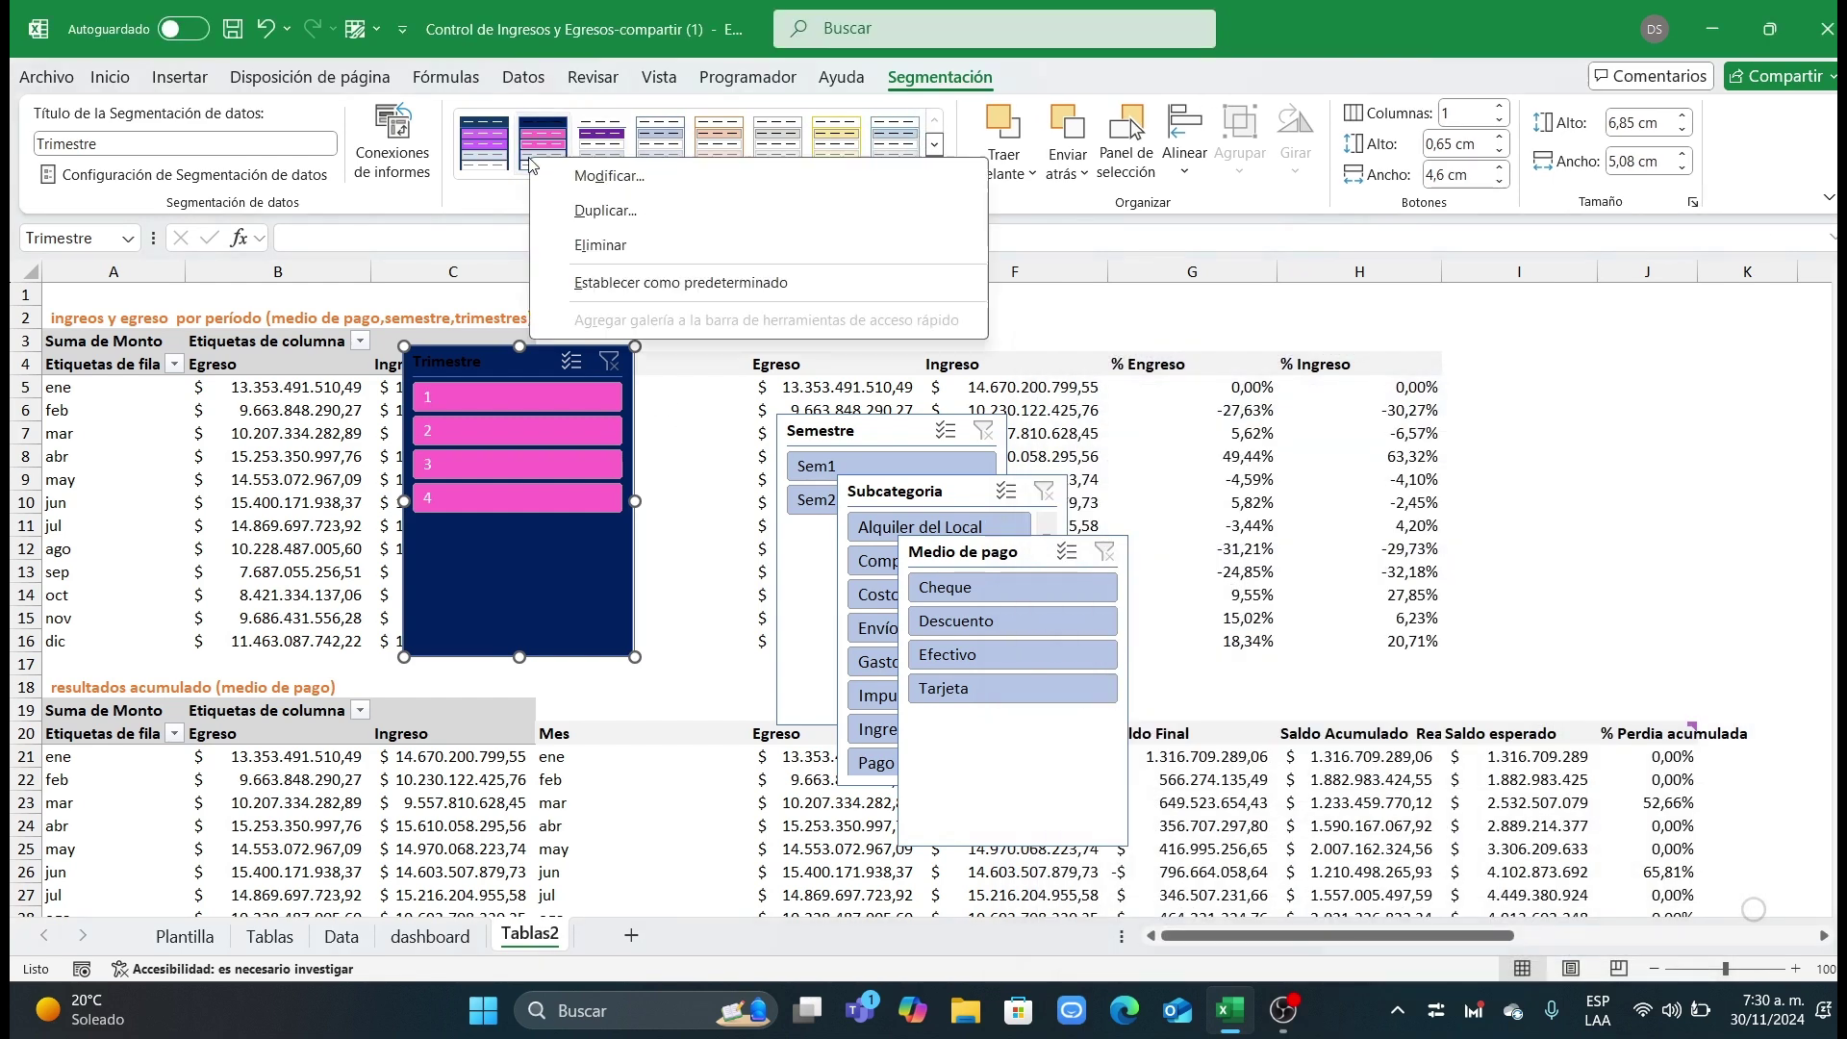
click(630, 178)
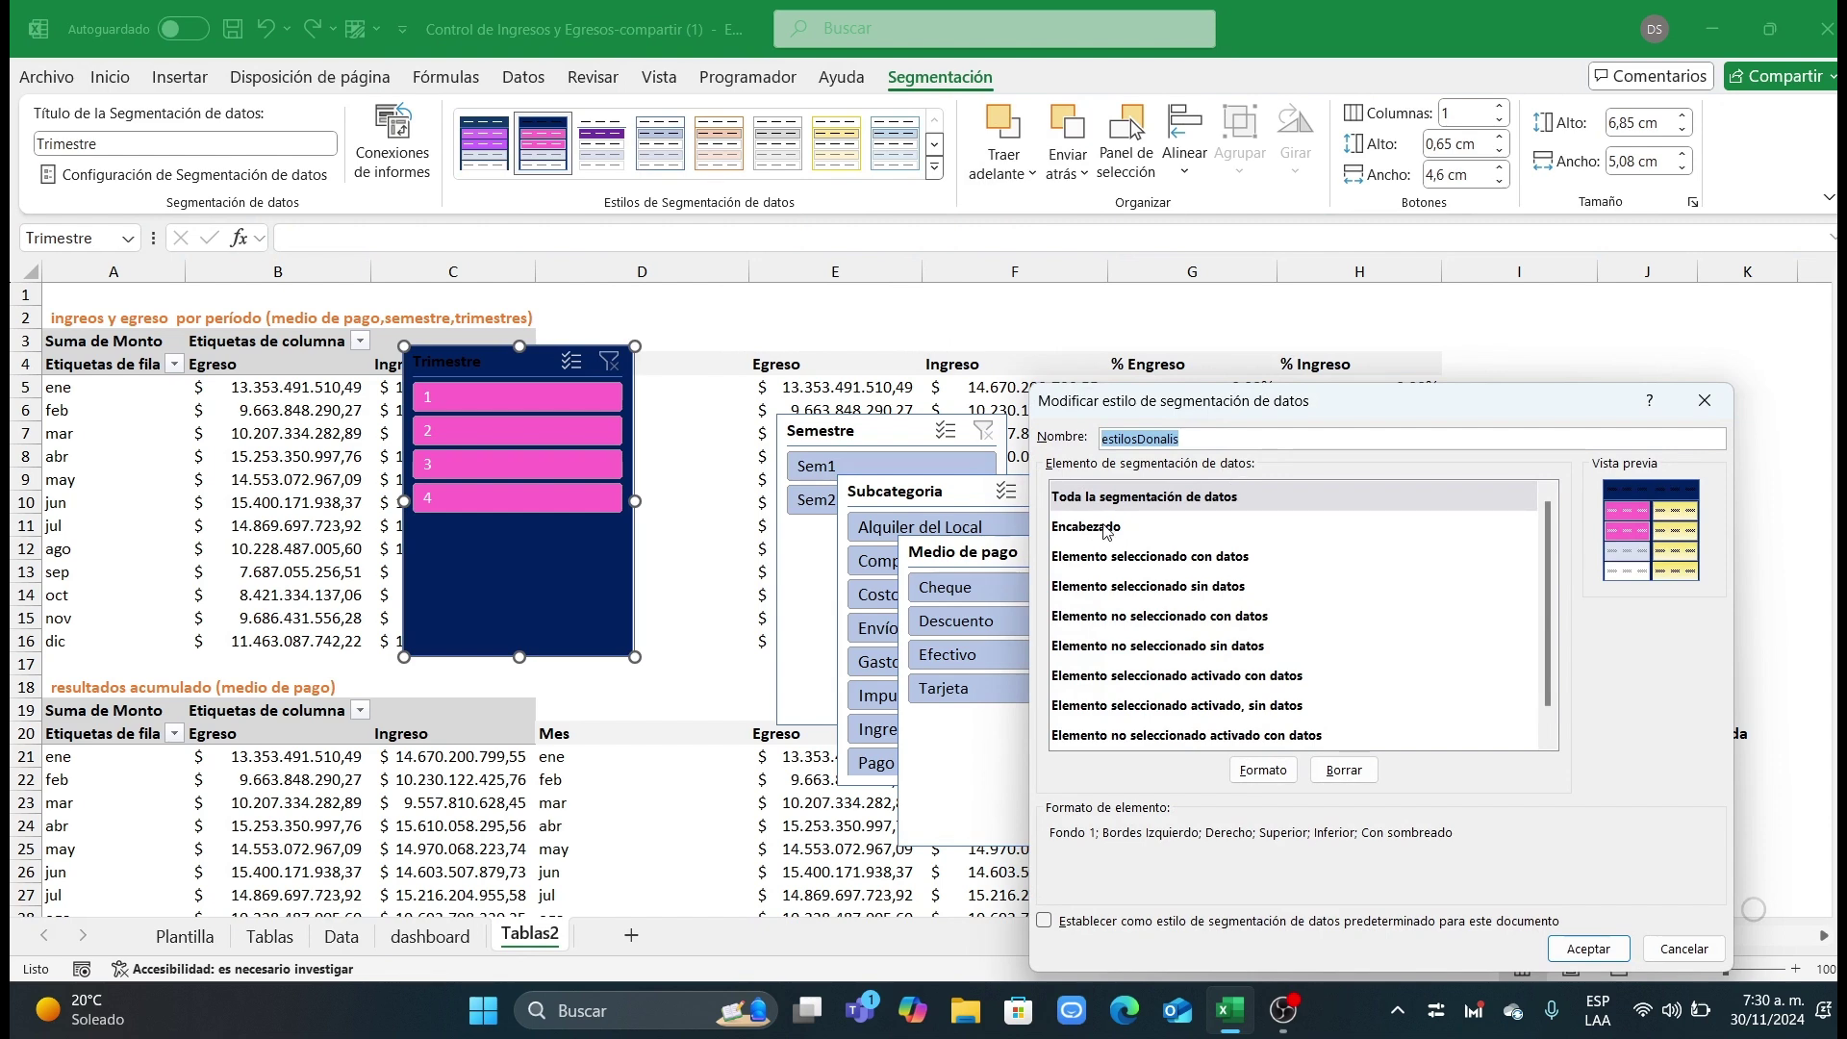
click(1107, 527)
click(1263, 770)
click(1506, 593)
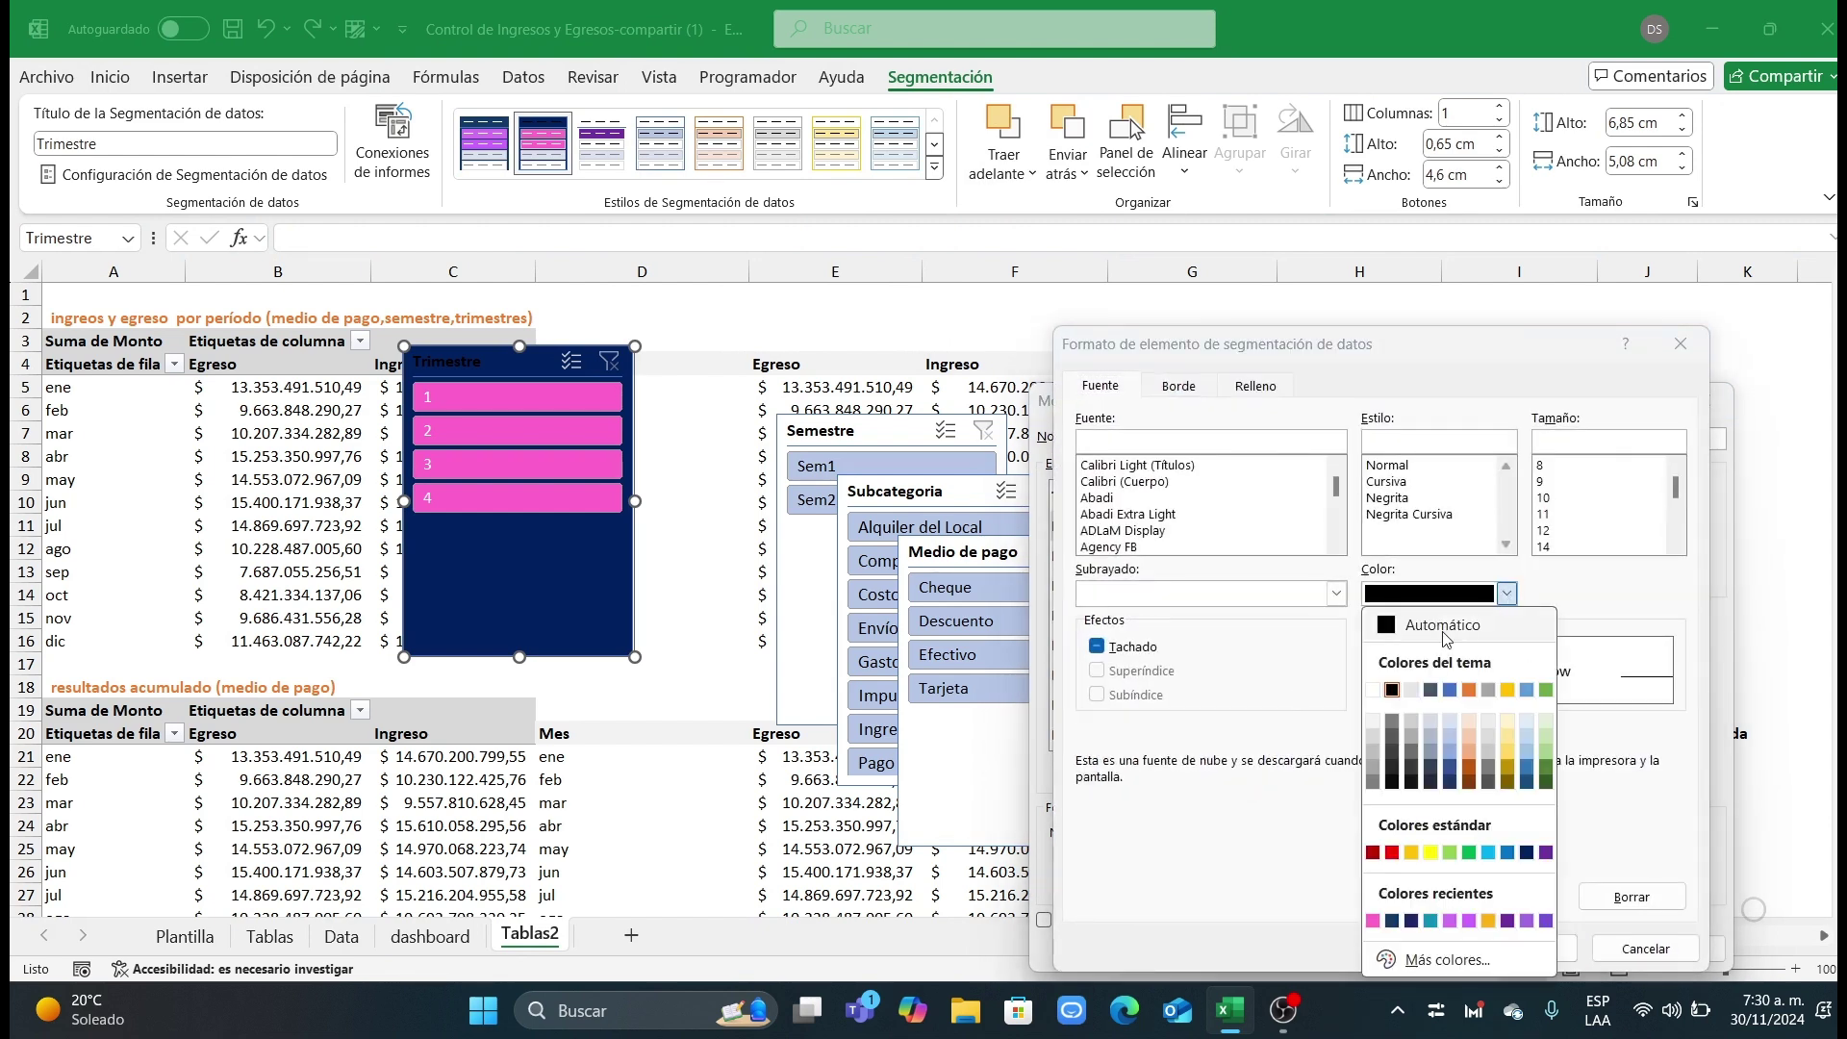
click(1443, 626)
click(1533, 943)
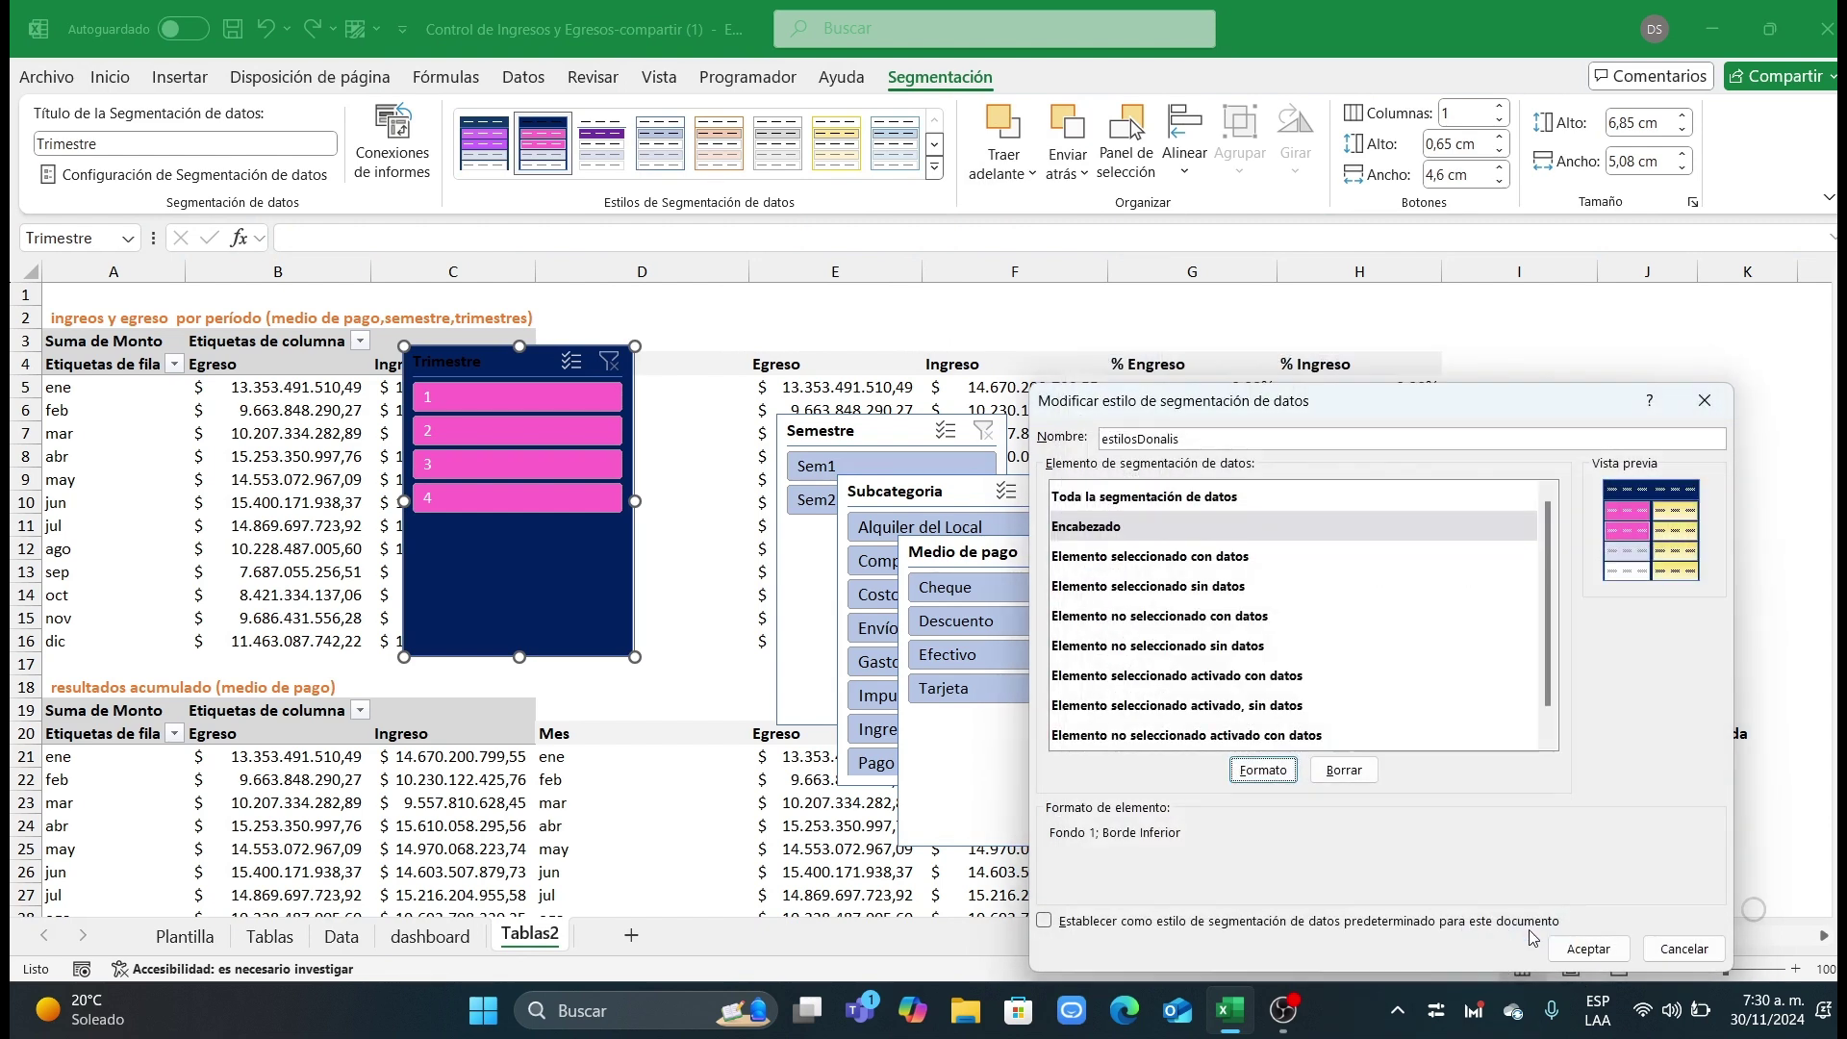
click(1569, 948)
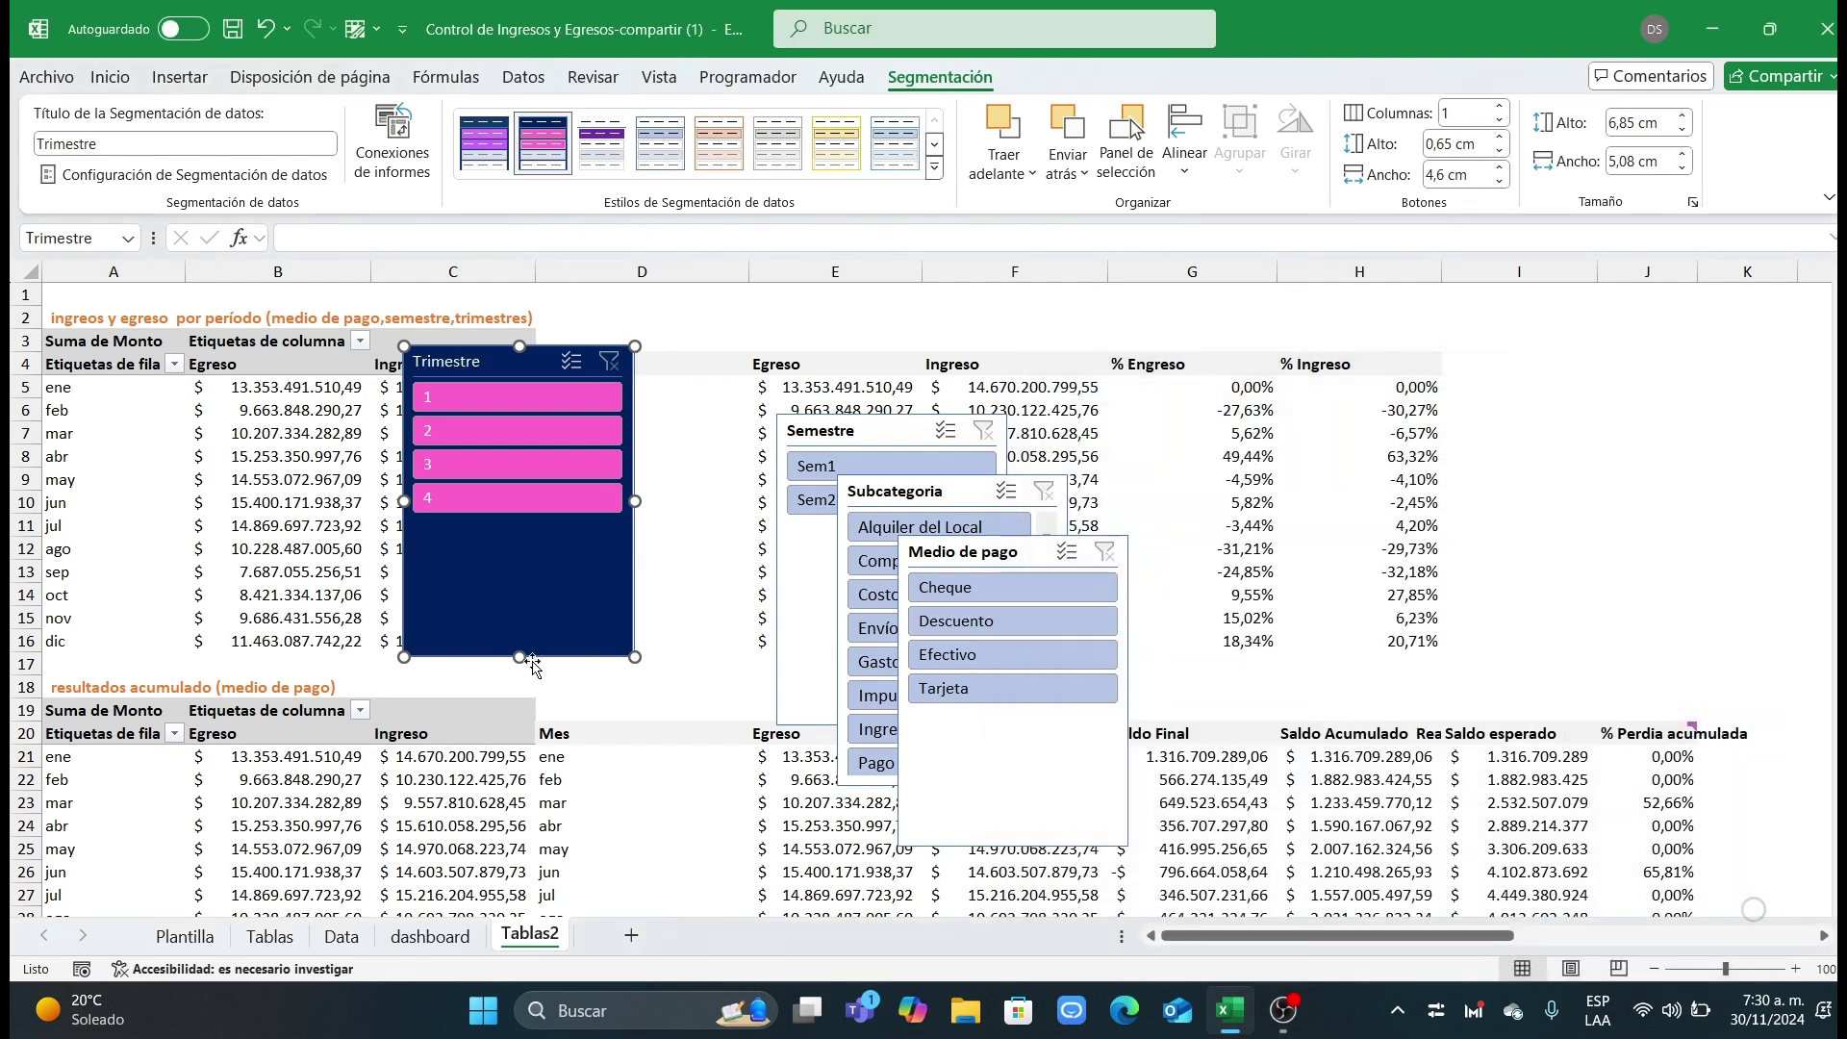
Step: Shrink the Trimestre slicer to about 4 cm high and 3,43 cm wide so it fits its four items
drag(519, 657, 519, 528)
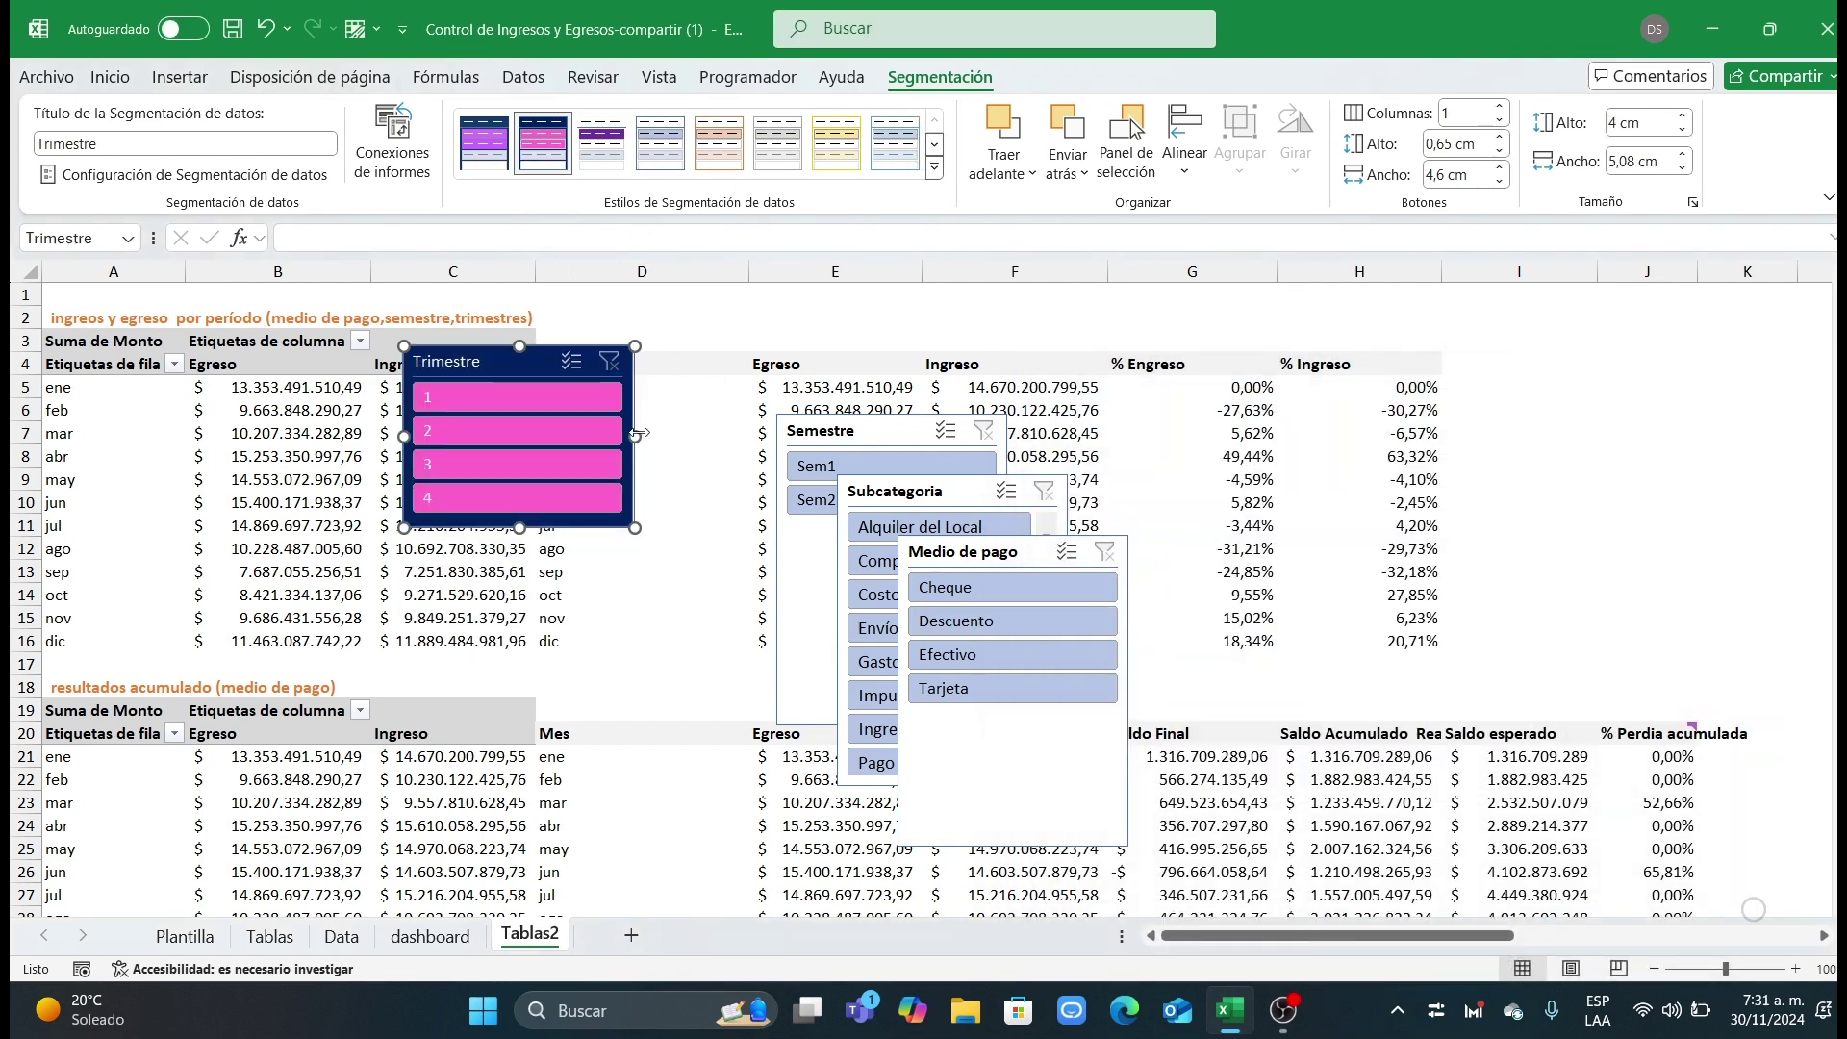
drag(638, 434, 560, 435)
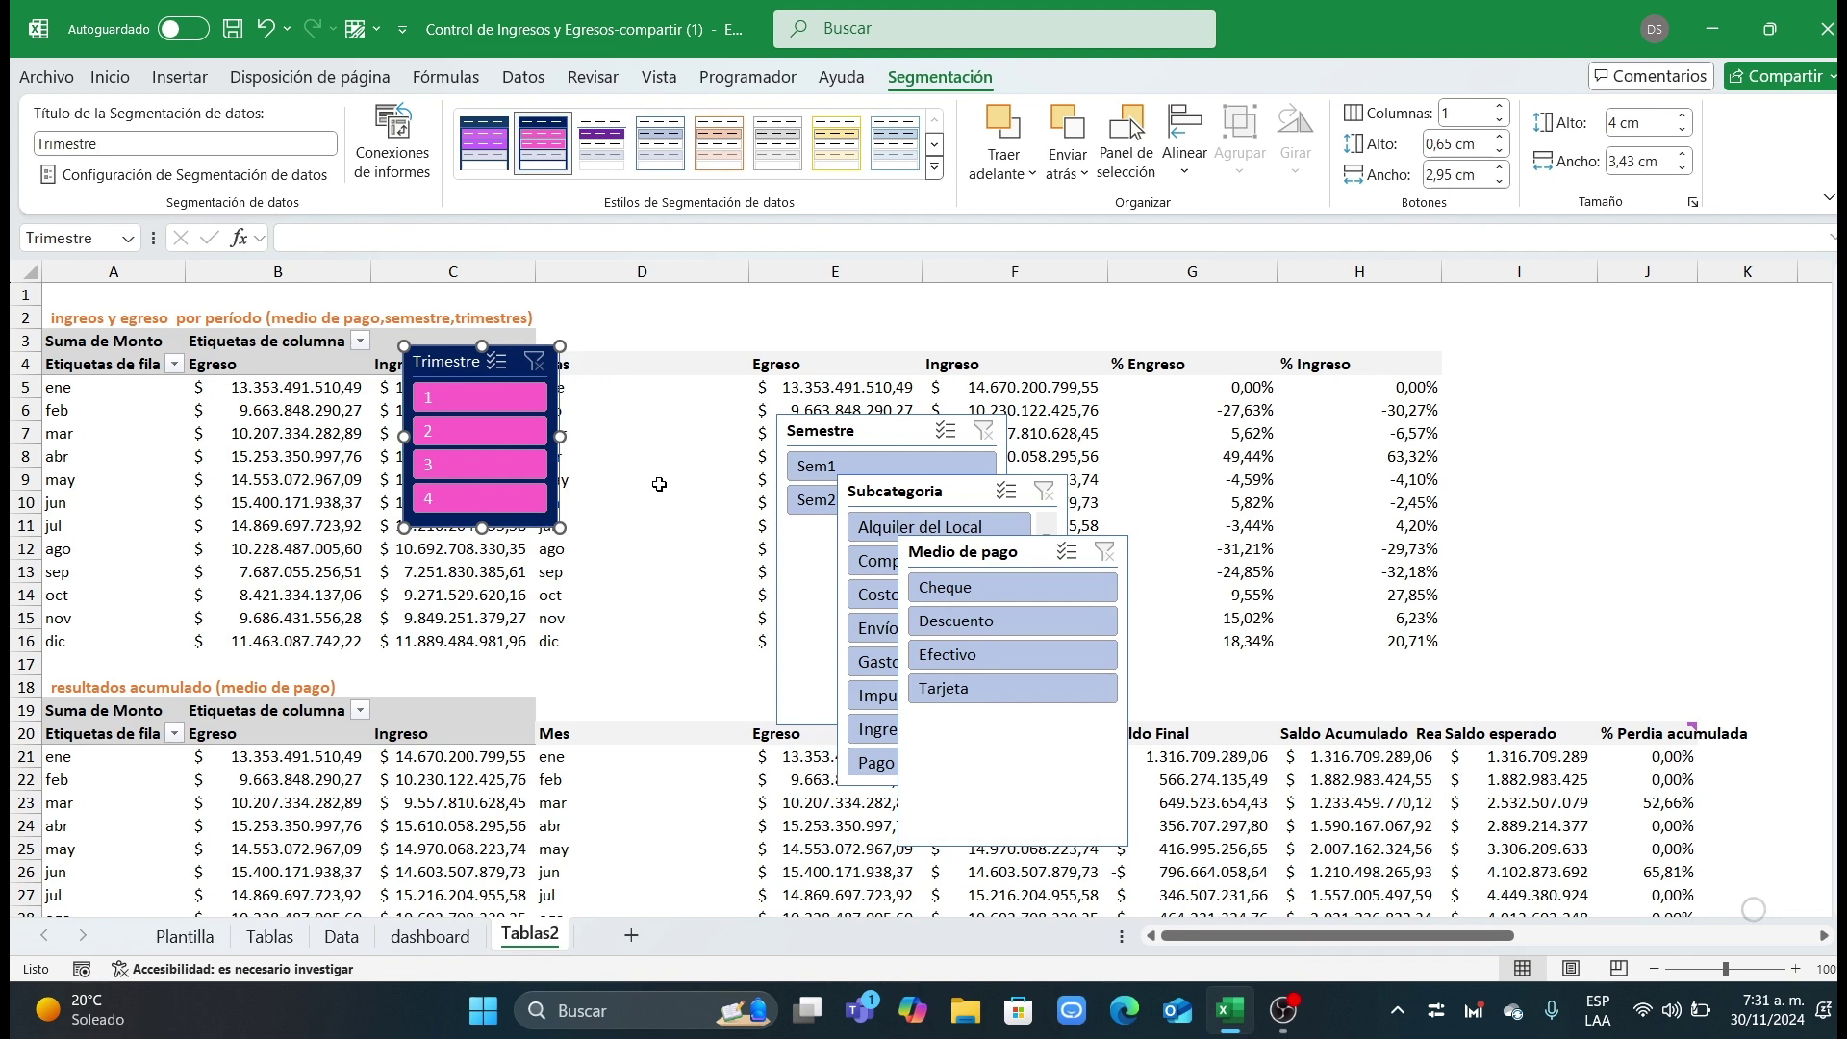
Step: Apply the custom pink and dark blue style to the Semestre, Subcategoria and Medio de pago slicers together
click(838, 444)
ctrl+click(887, 484)
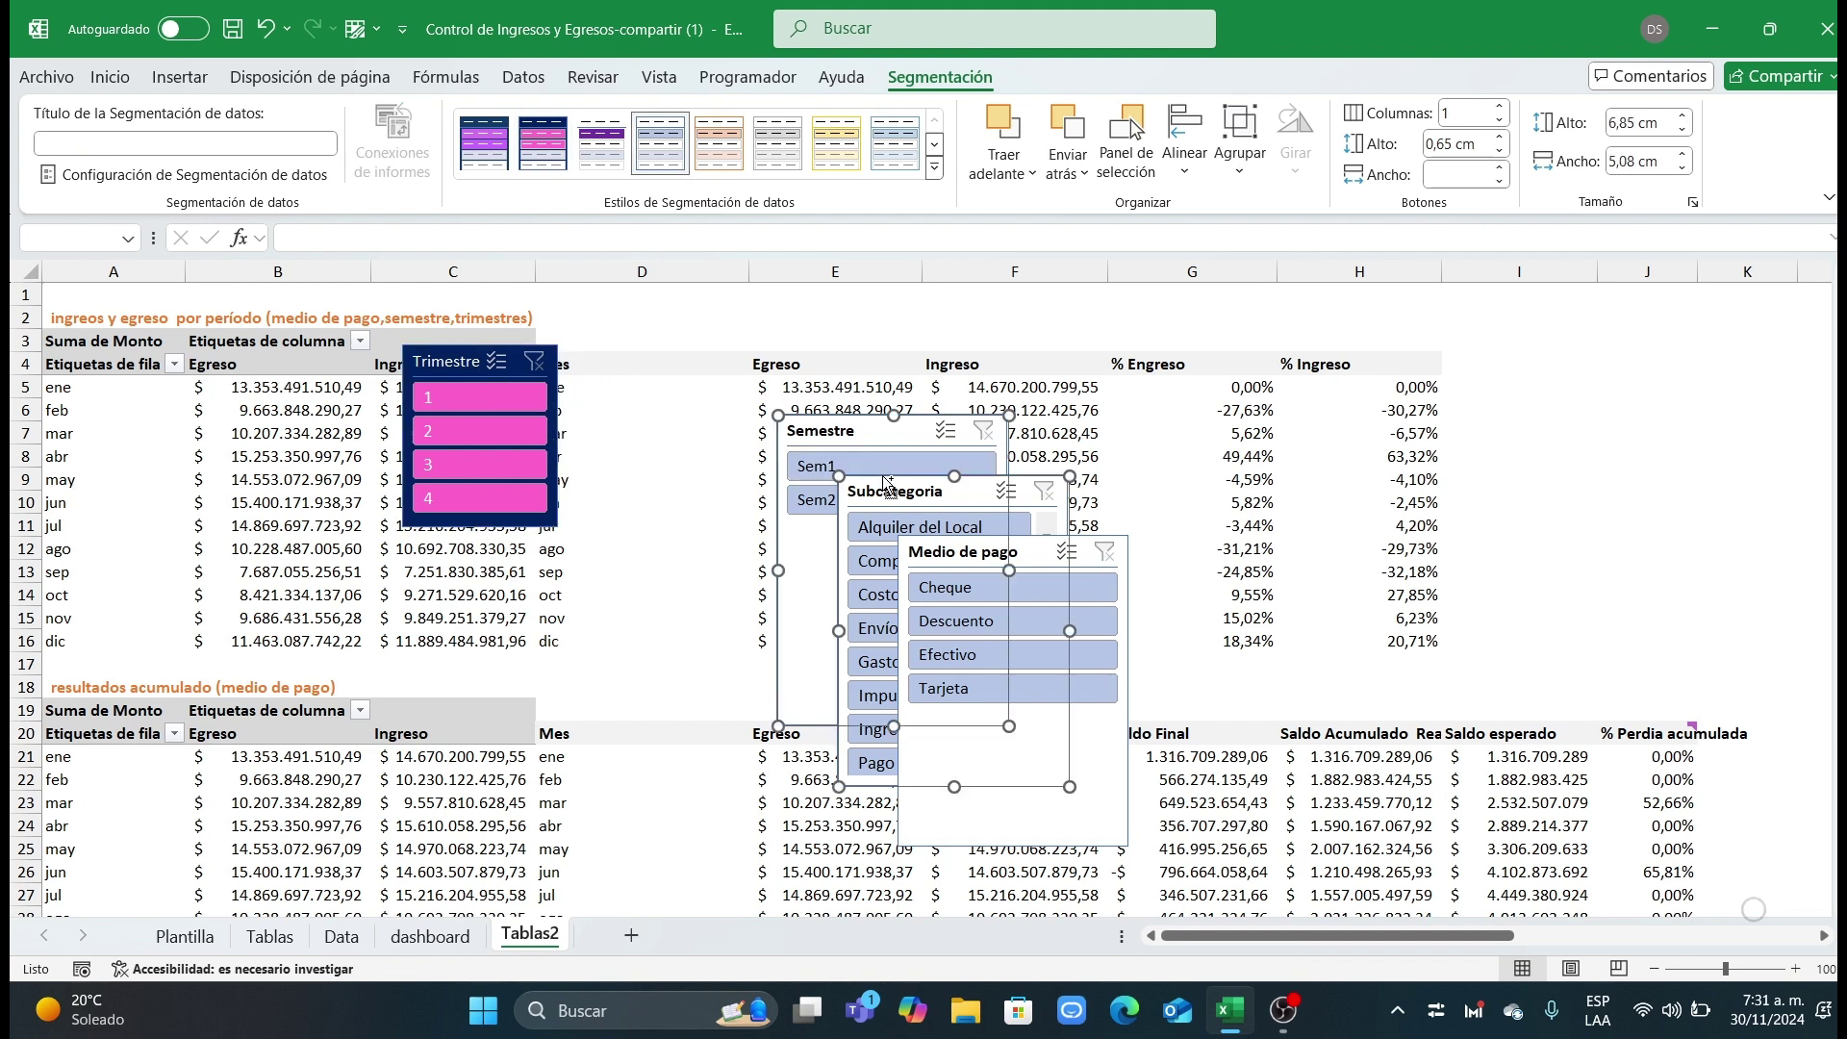
ctrl+click(1027, 558)
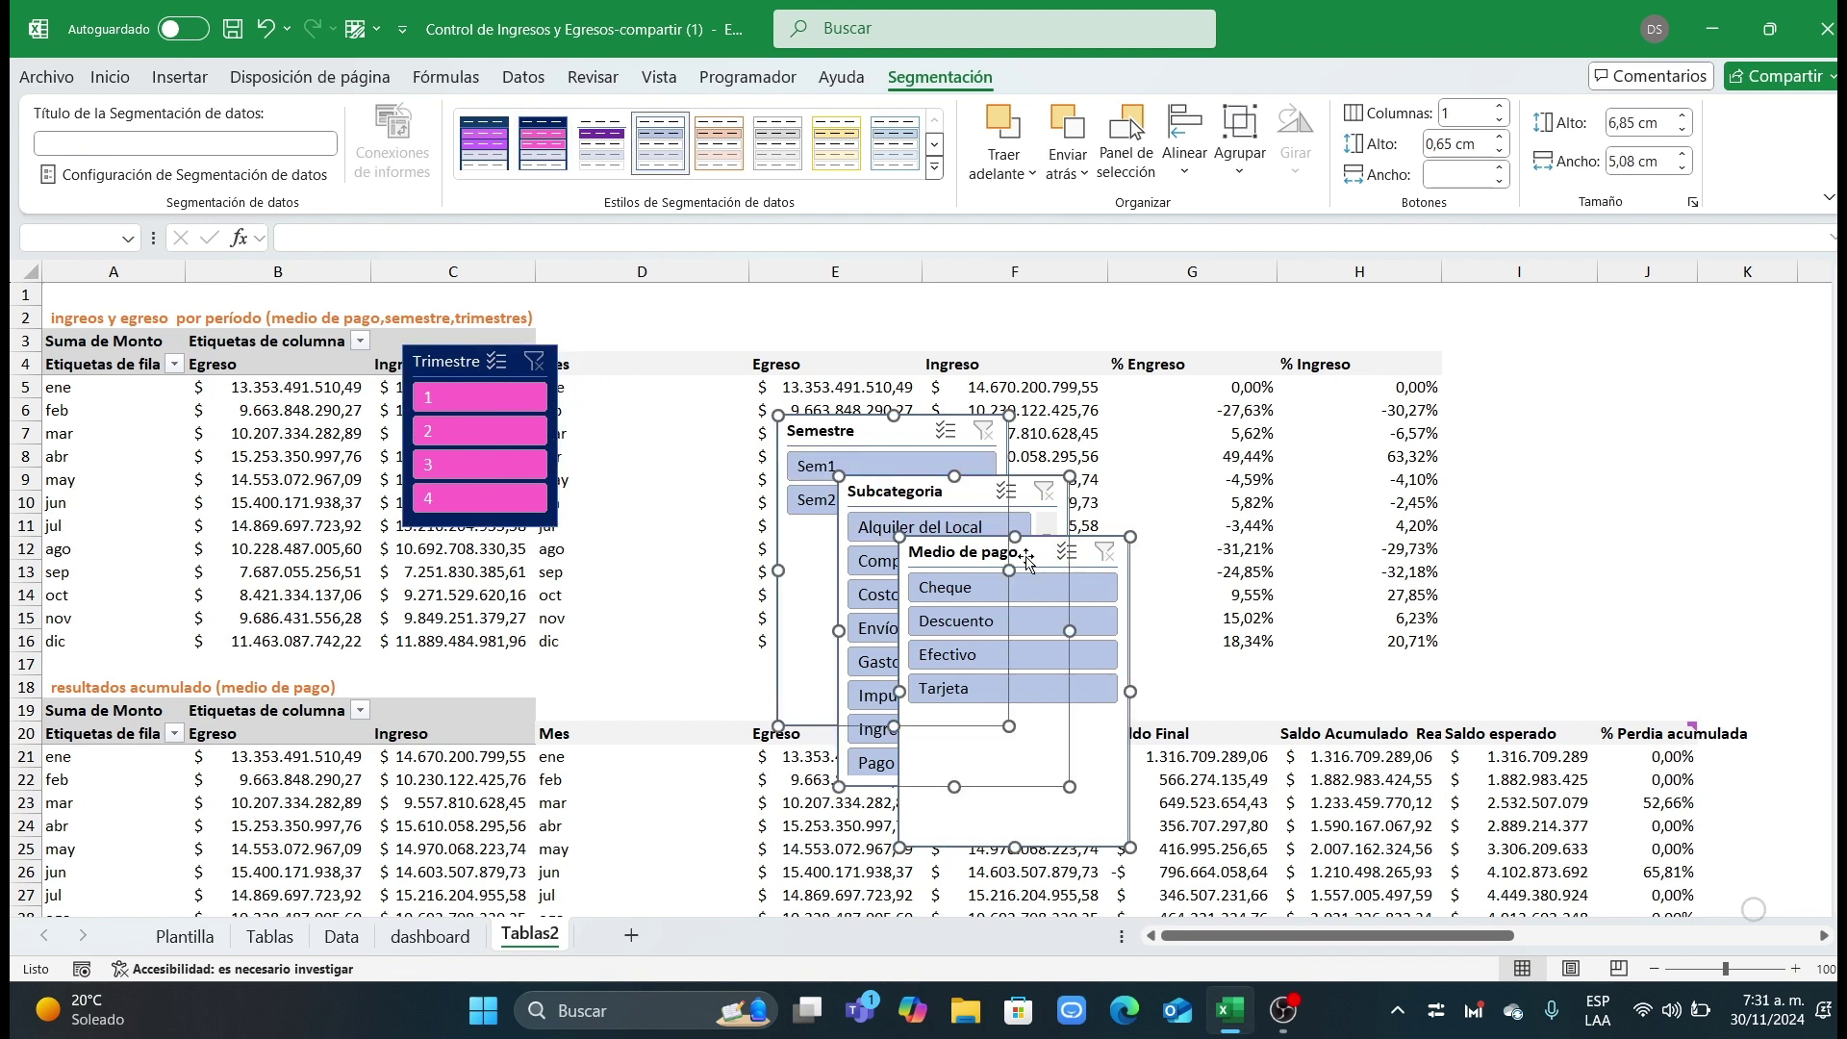
click(545, 152)
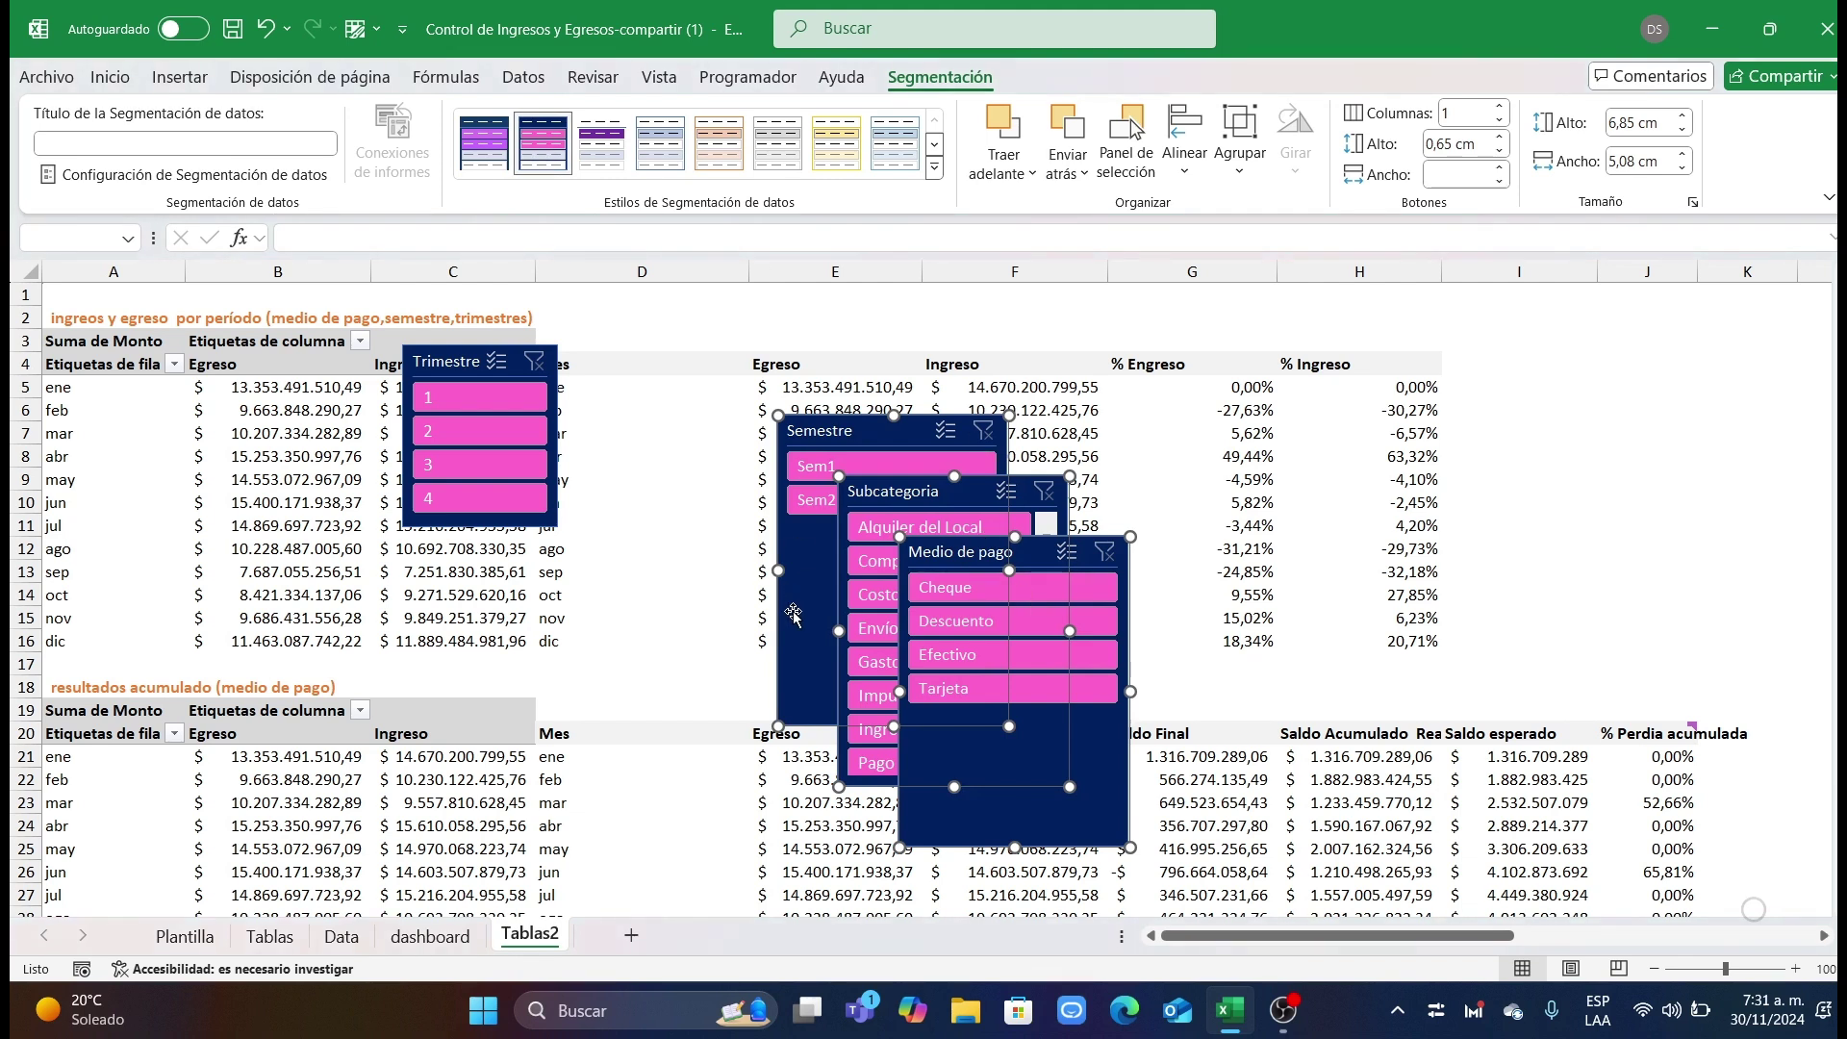
Step: Copy all four slicers to the Plantilla sheet and shift them slightly so Semestre lies over the dark blue side panel
ctrl+click(445, 361)
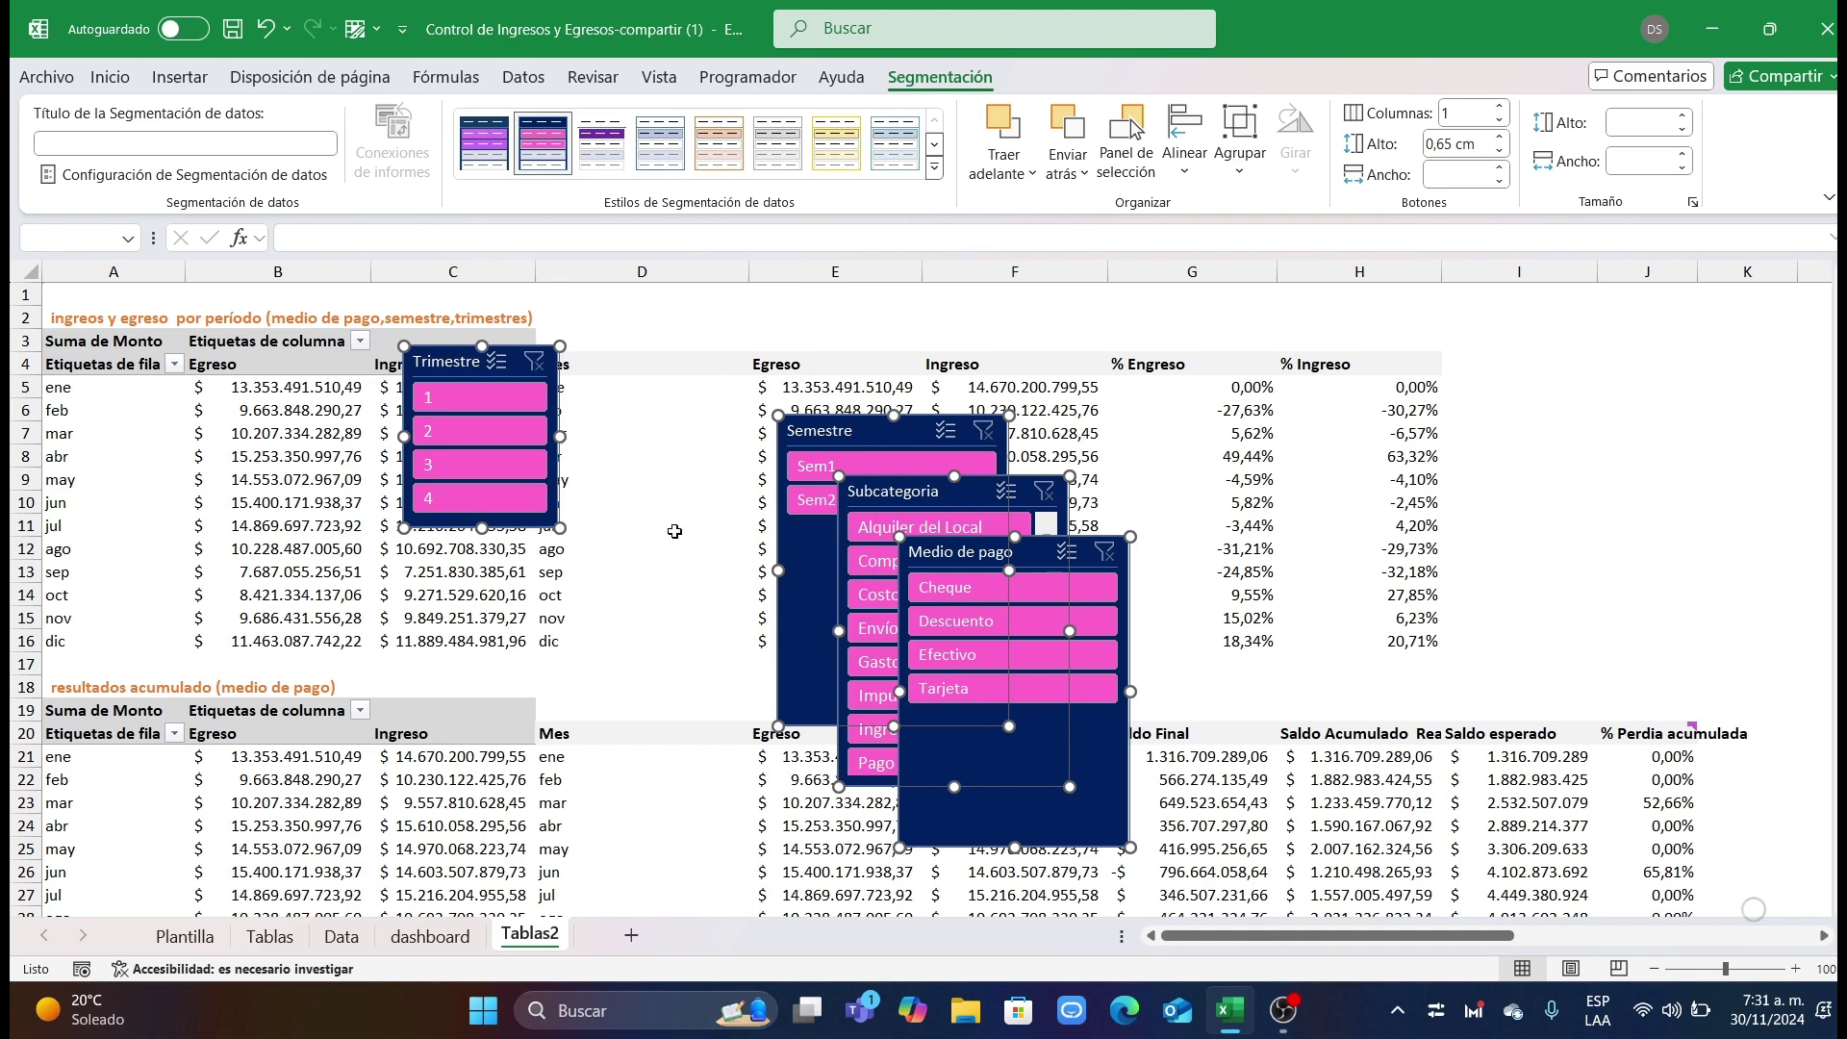
click(414, 941)
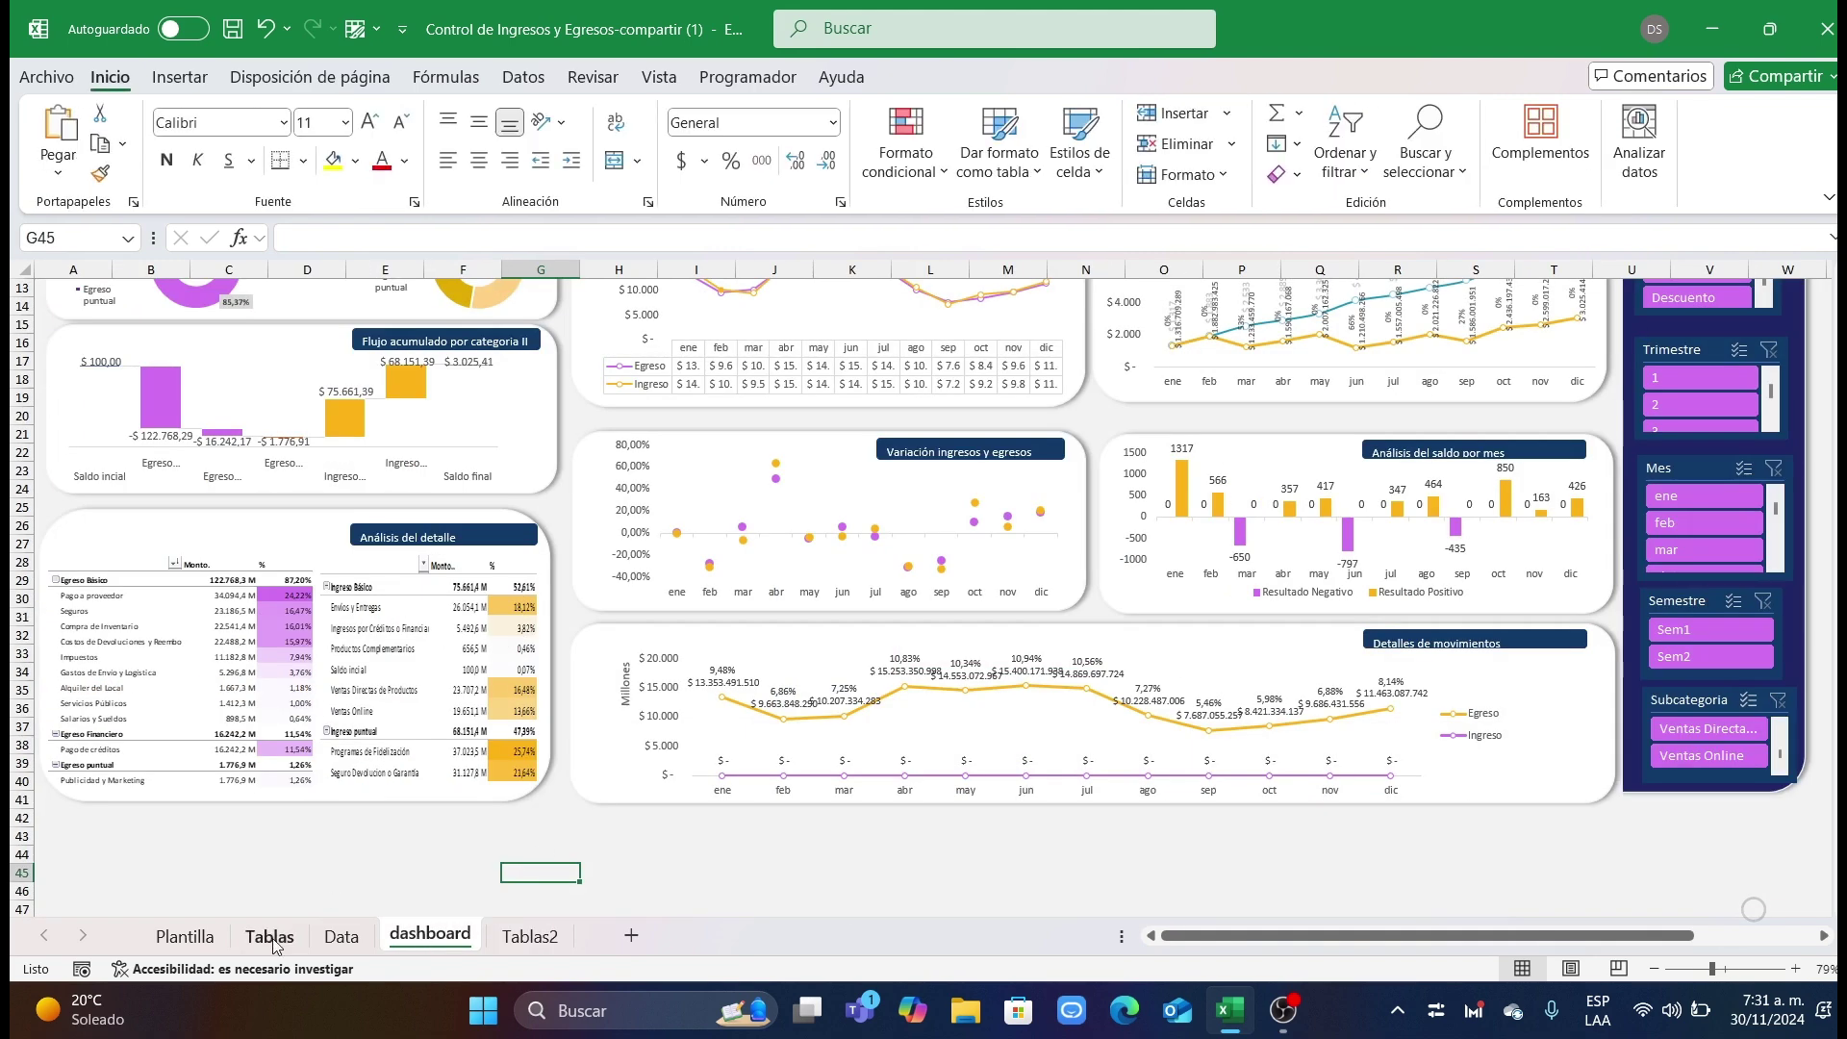
click(212, 939)
key(ctrl+v)
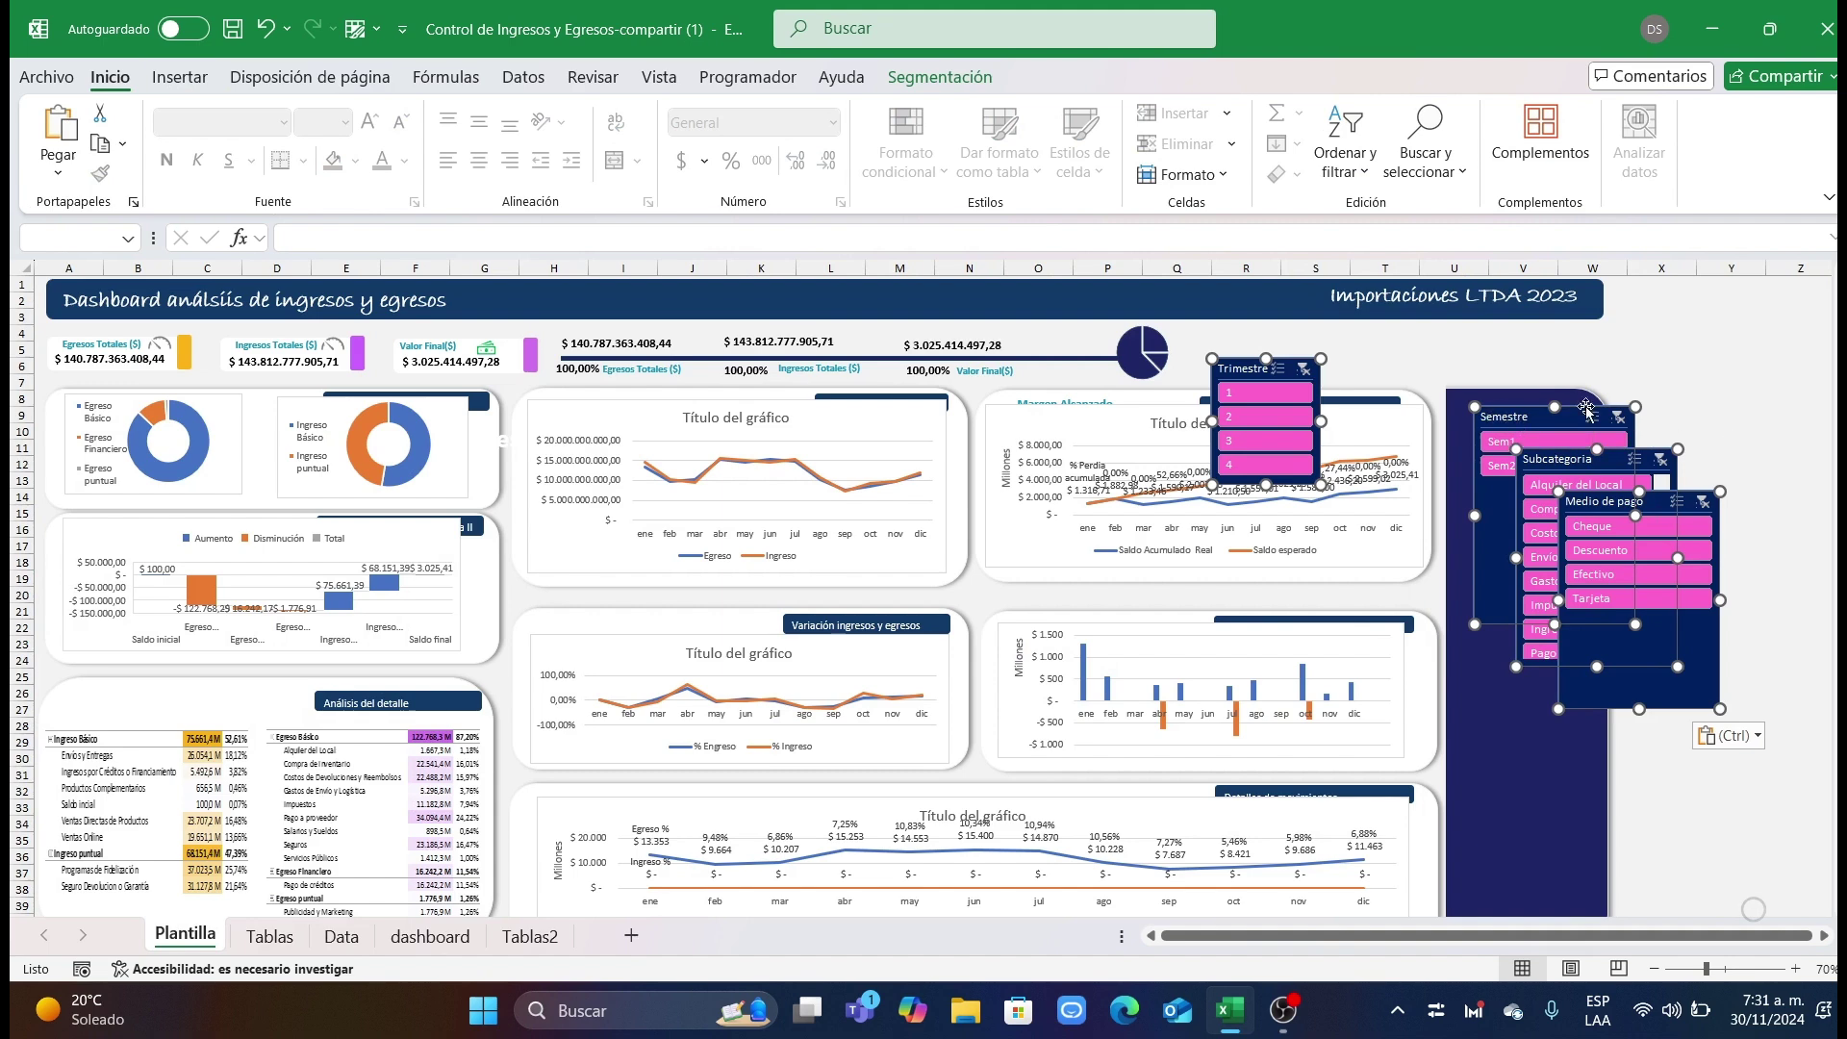
drag(1504, 417, 1483, 416)
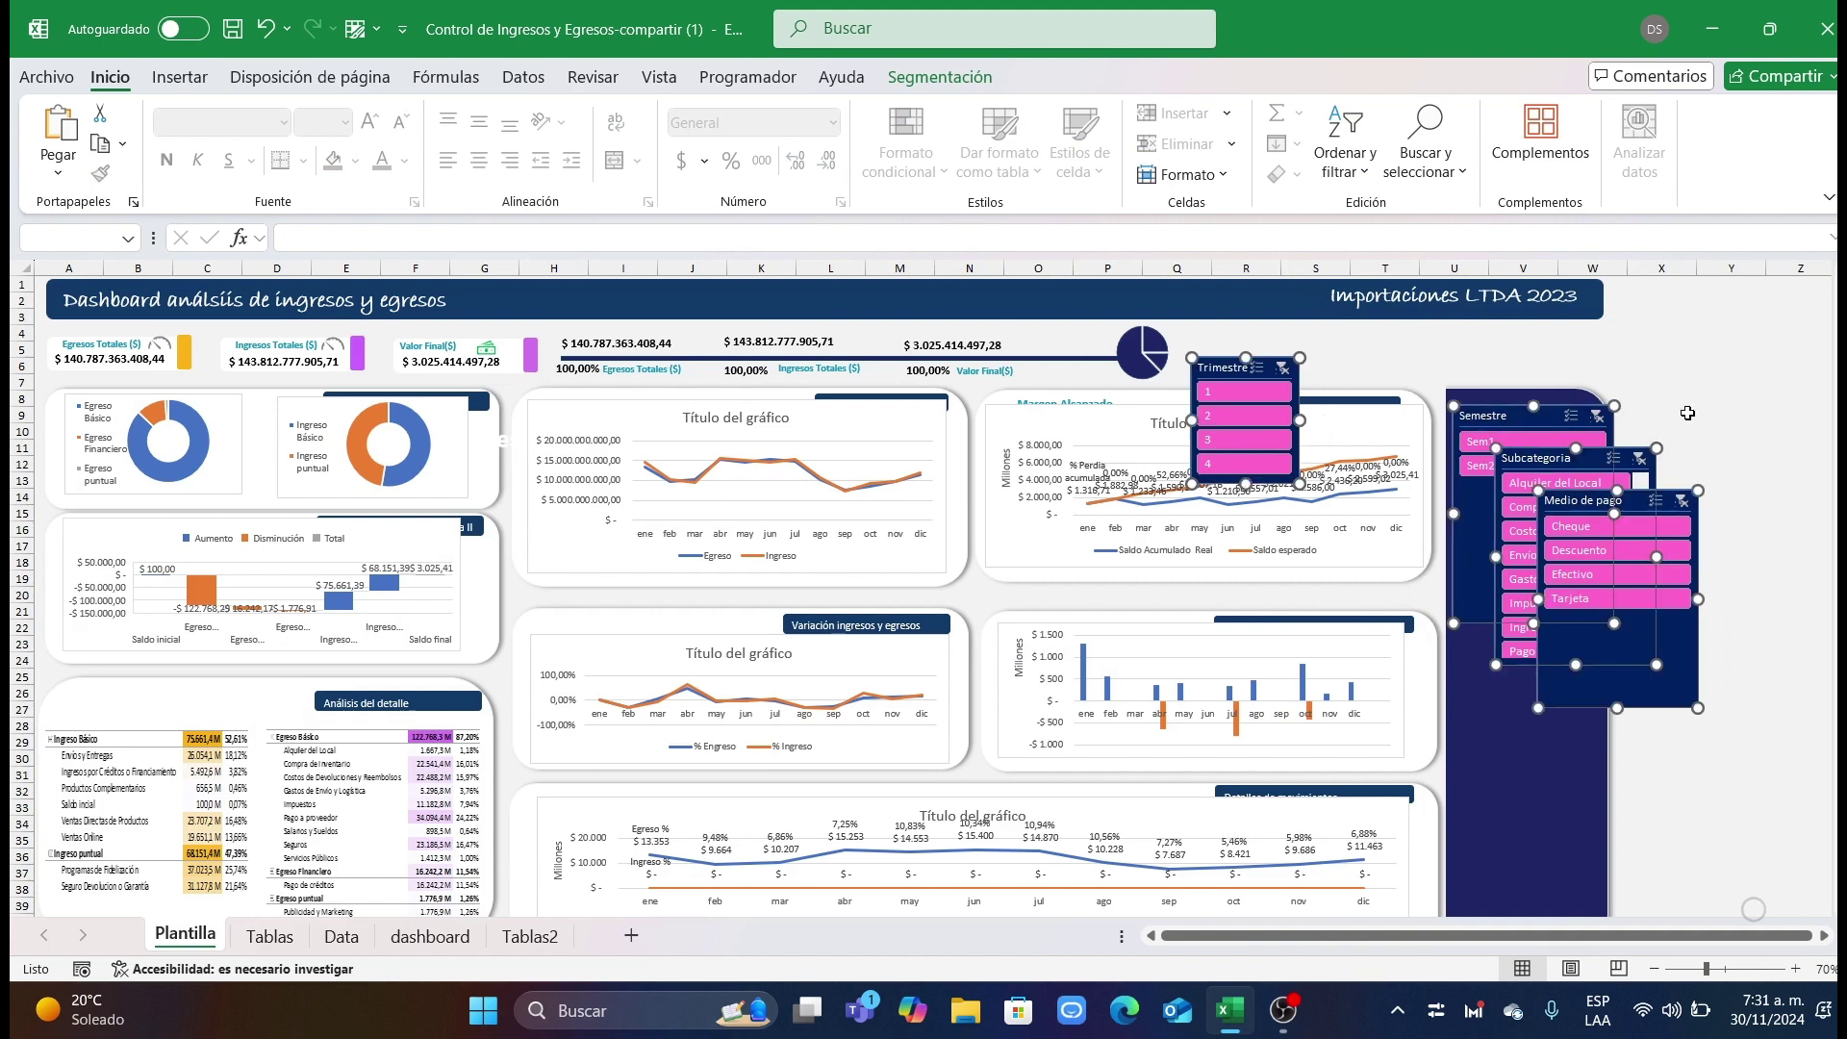
Step: Move the Subcategoria slicer down out of the way and shorten the Semestre slicer to about 2,74 cm high to fit its two items
click(1701, 417)
drag(1575, 465, 1667, 668)
click(1518, 614)
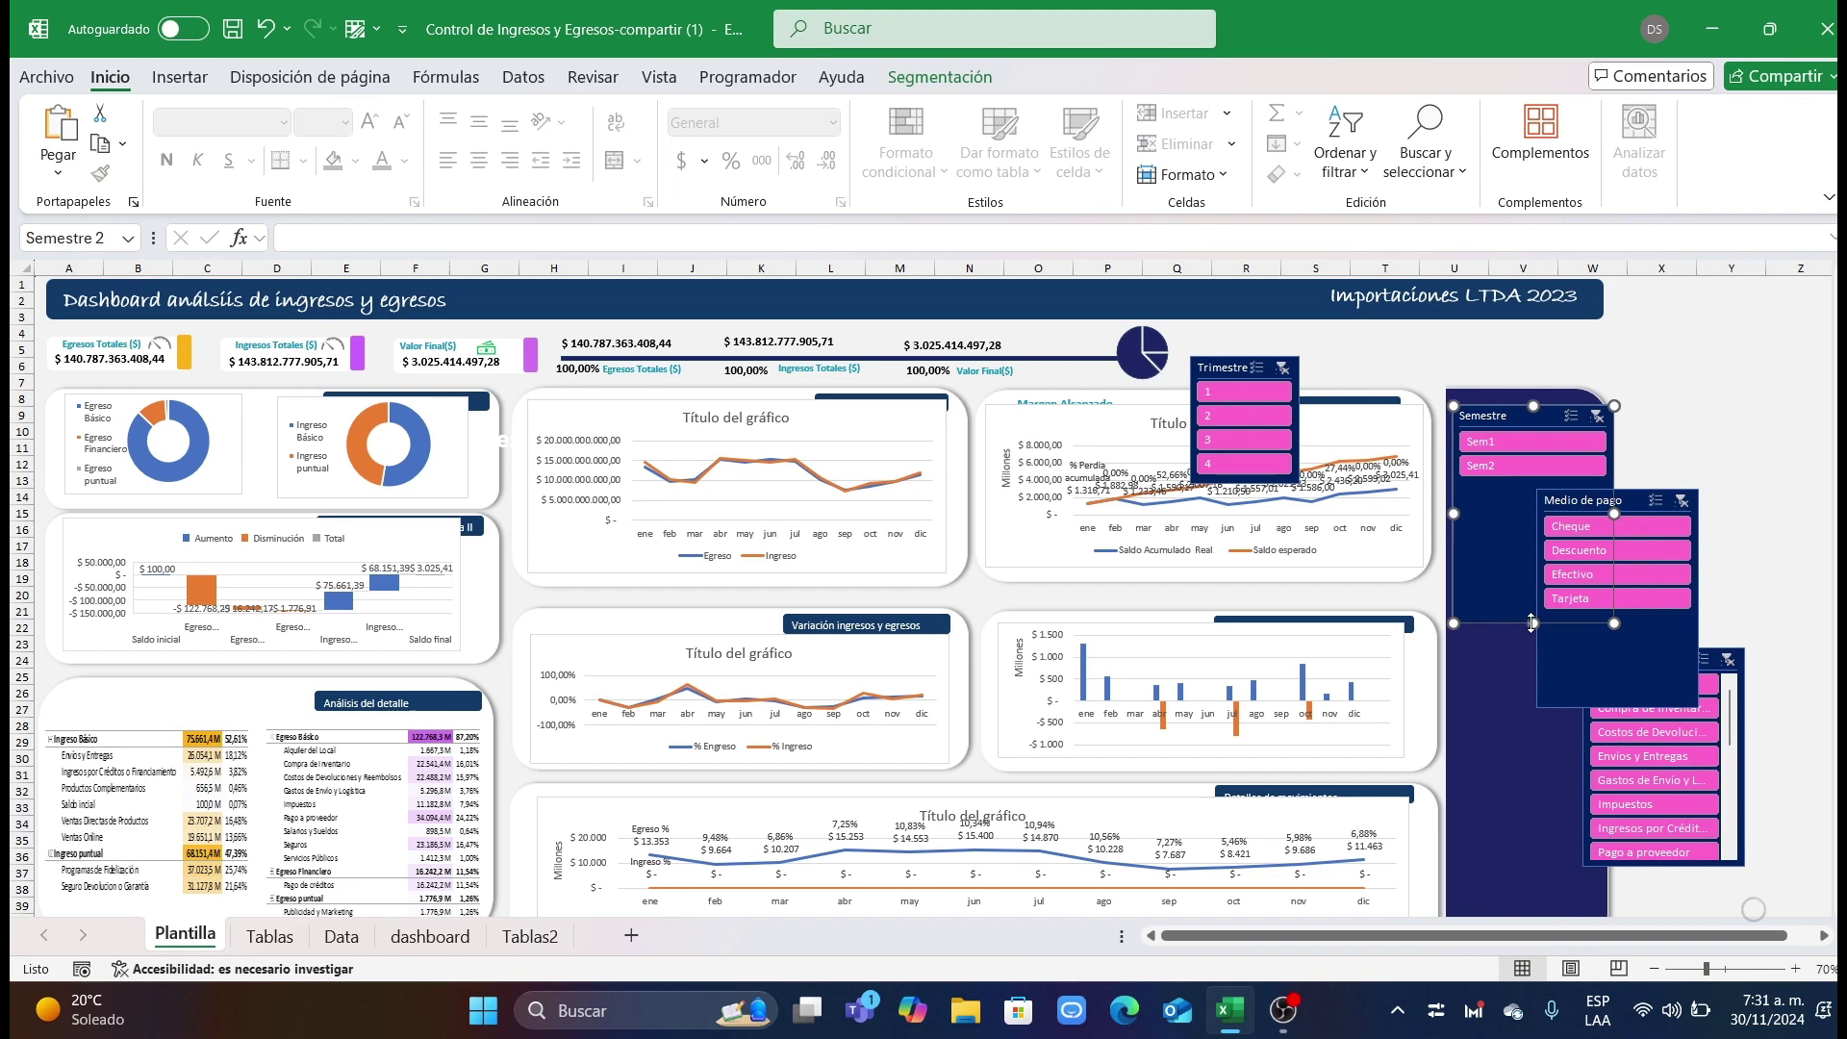
drag(1516, 489, 1525, 514)
Step: Place the Medio de pago slicer under Semestre on the side panel and narrow Semestre to about 4,44 cm wide
click(1682, 483)
click(1605, 433)
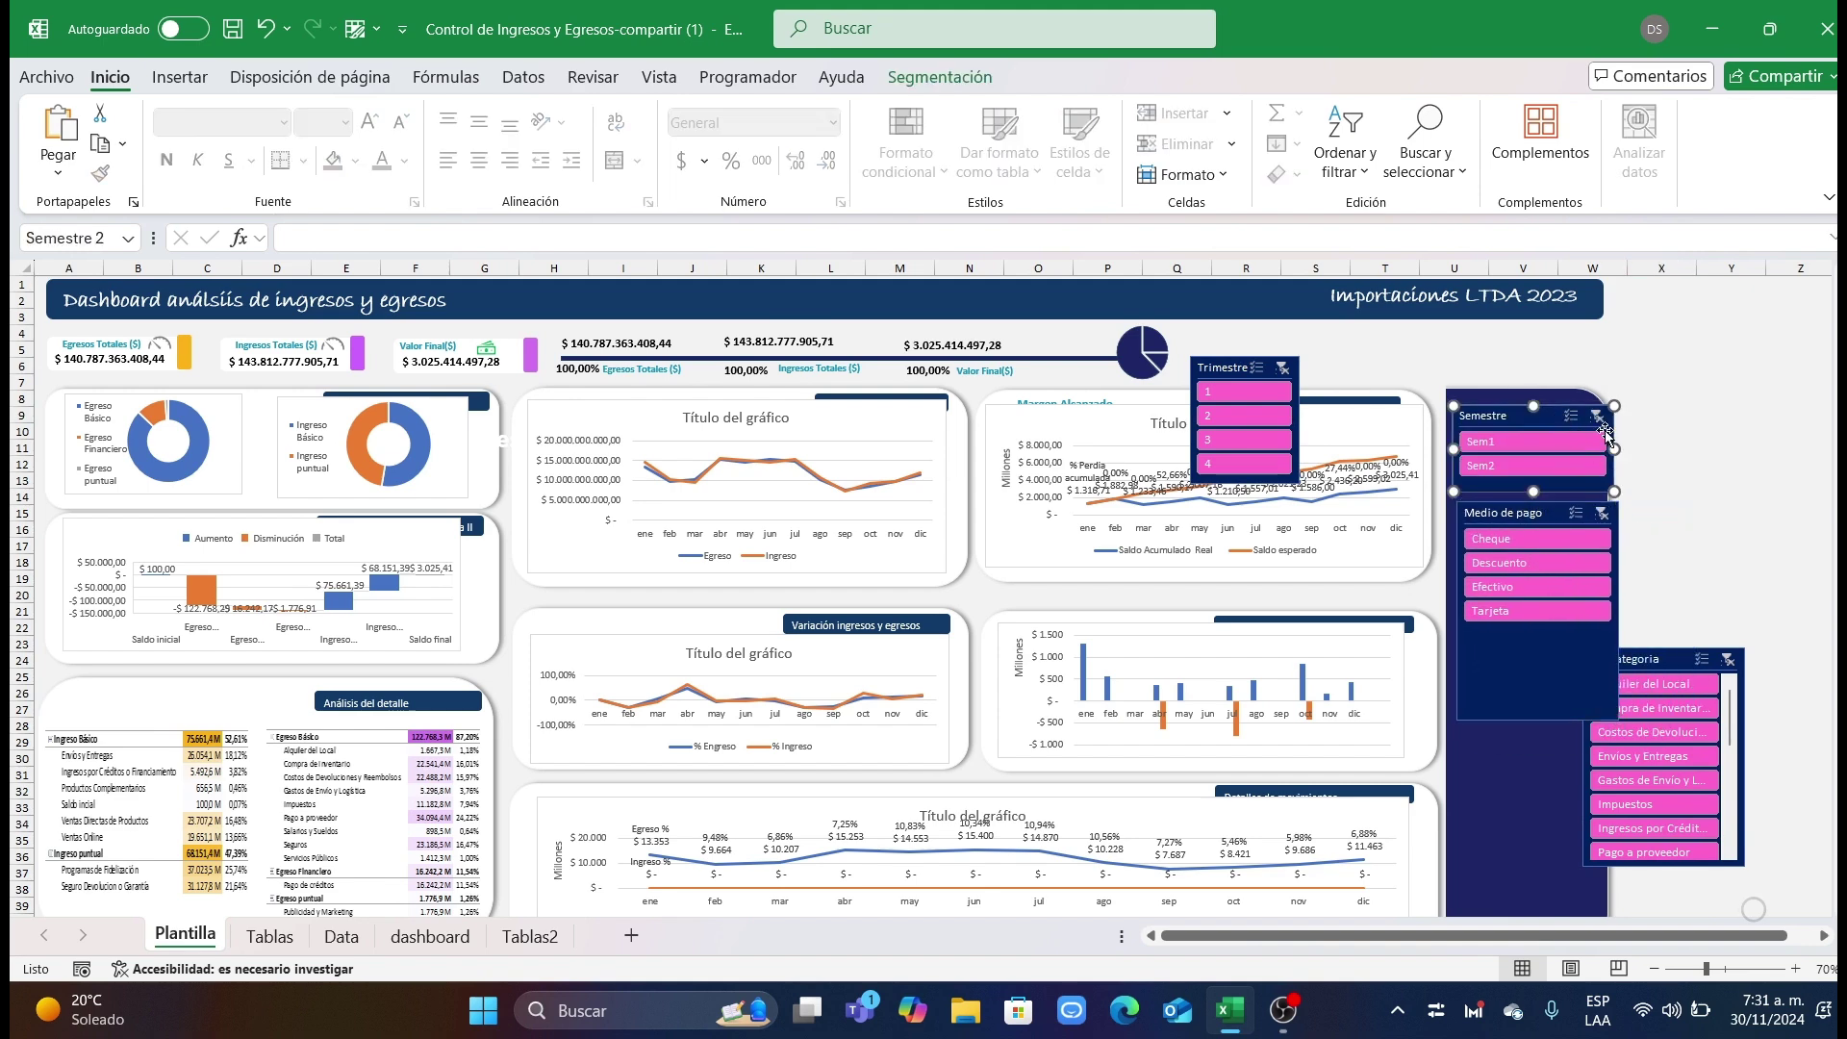
drag(1620, 450, 1597, 451)
click(1661, 448)
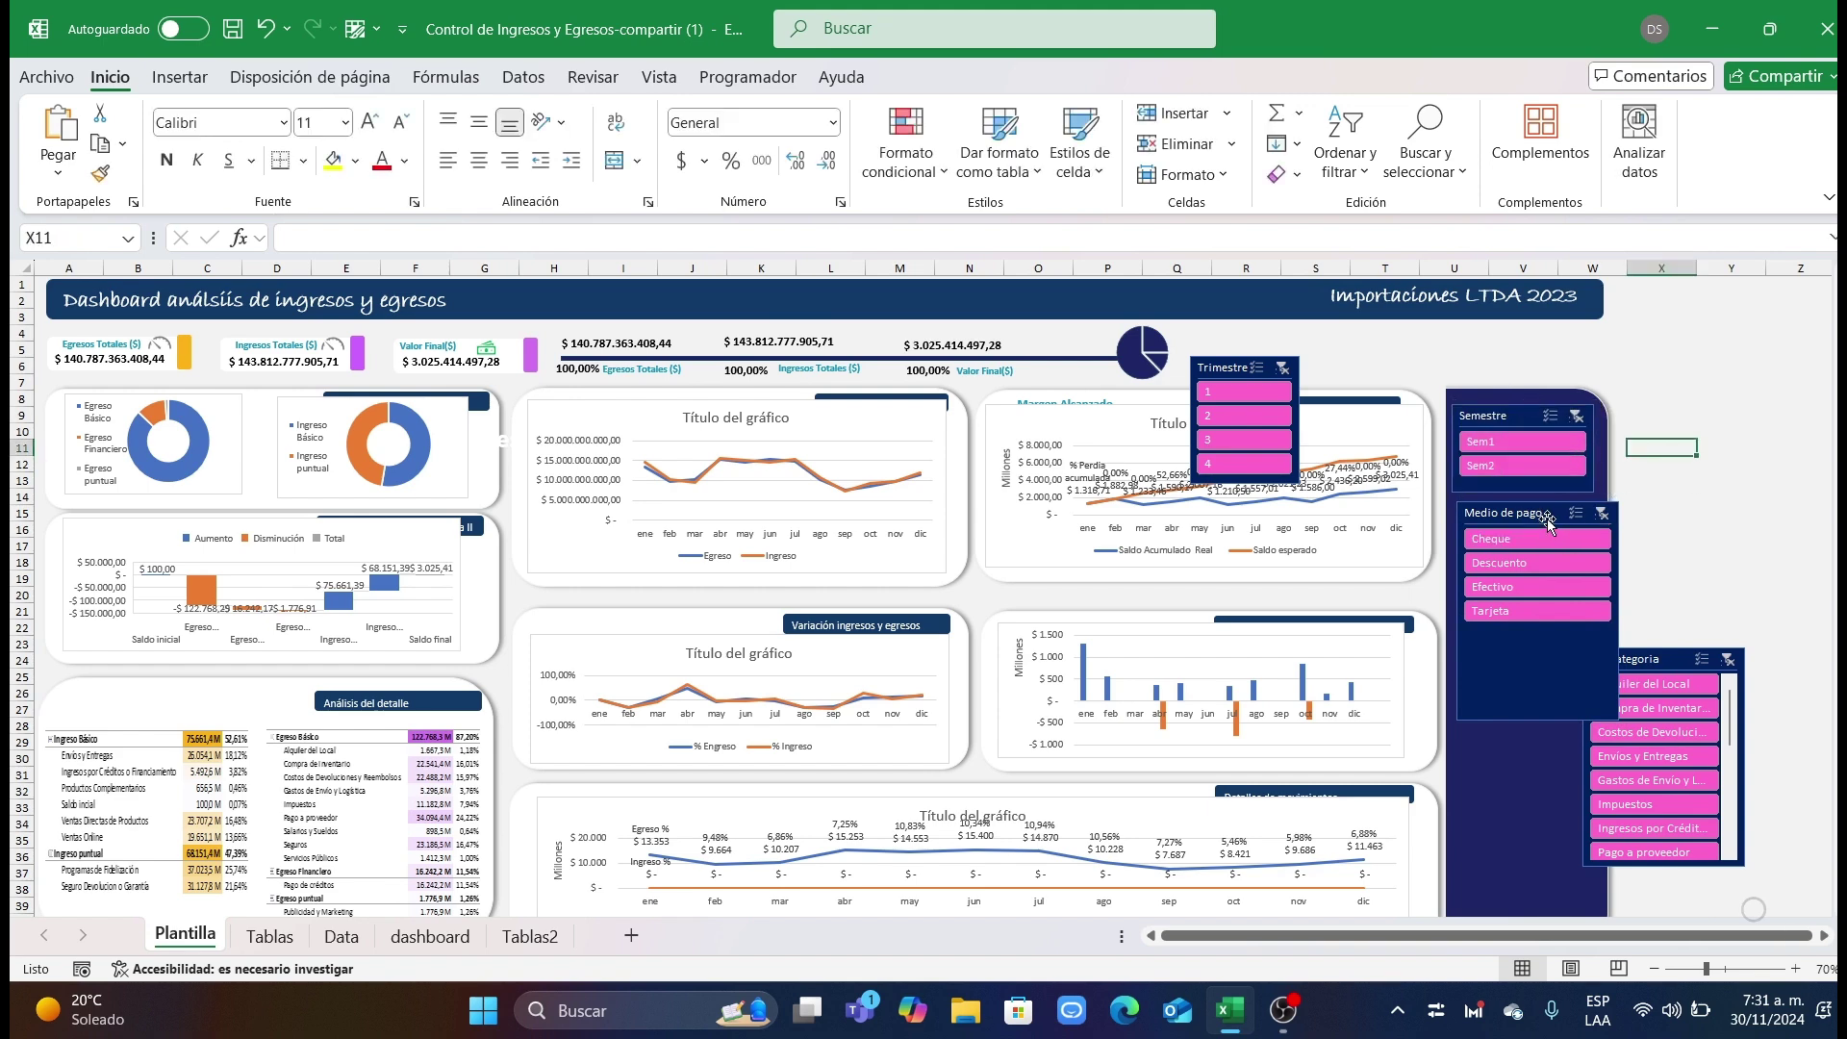
Step: Narrow the Medio de pago slicer to fit the side panel and shorten it to about two visible items
drag(1546, 523, 1541, 522)
drag(1614, 611, 1602, 613)
drag(1525, 719, 1525, 591)
click(1678, 565)
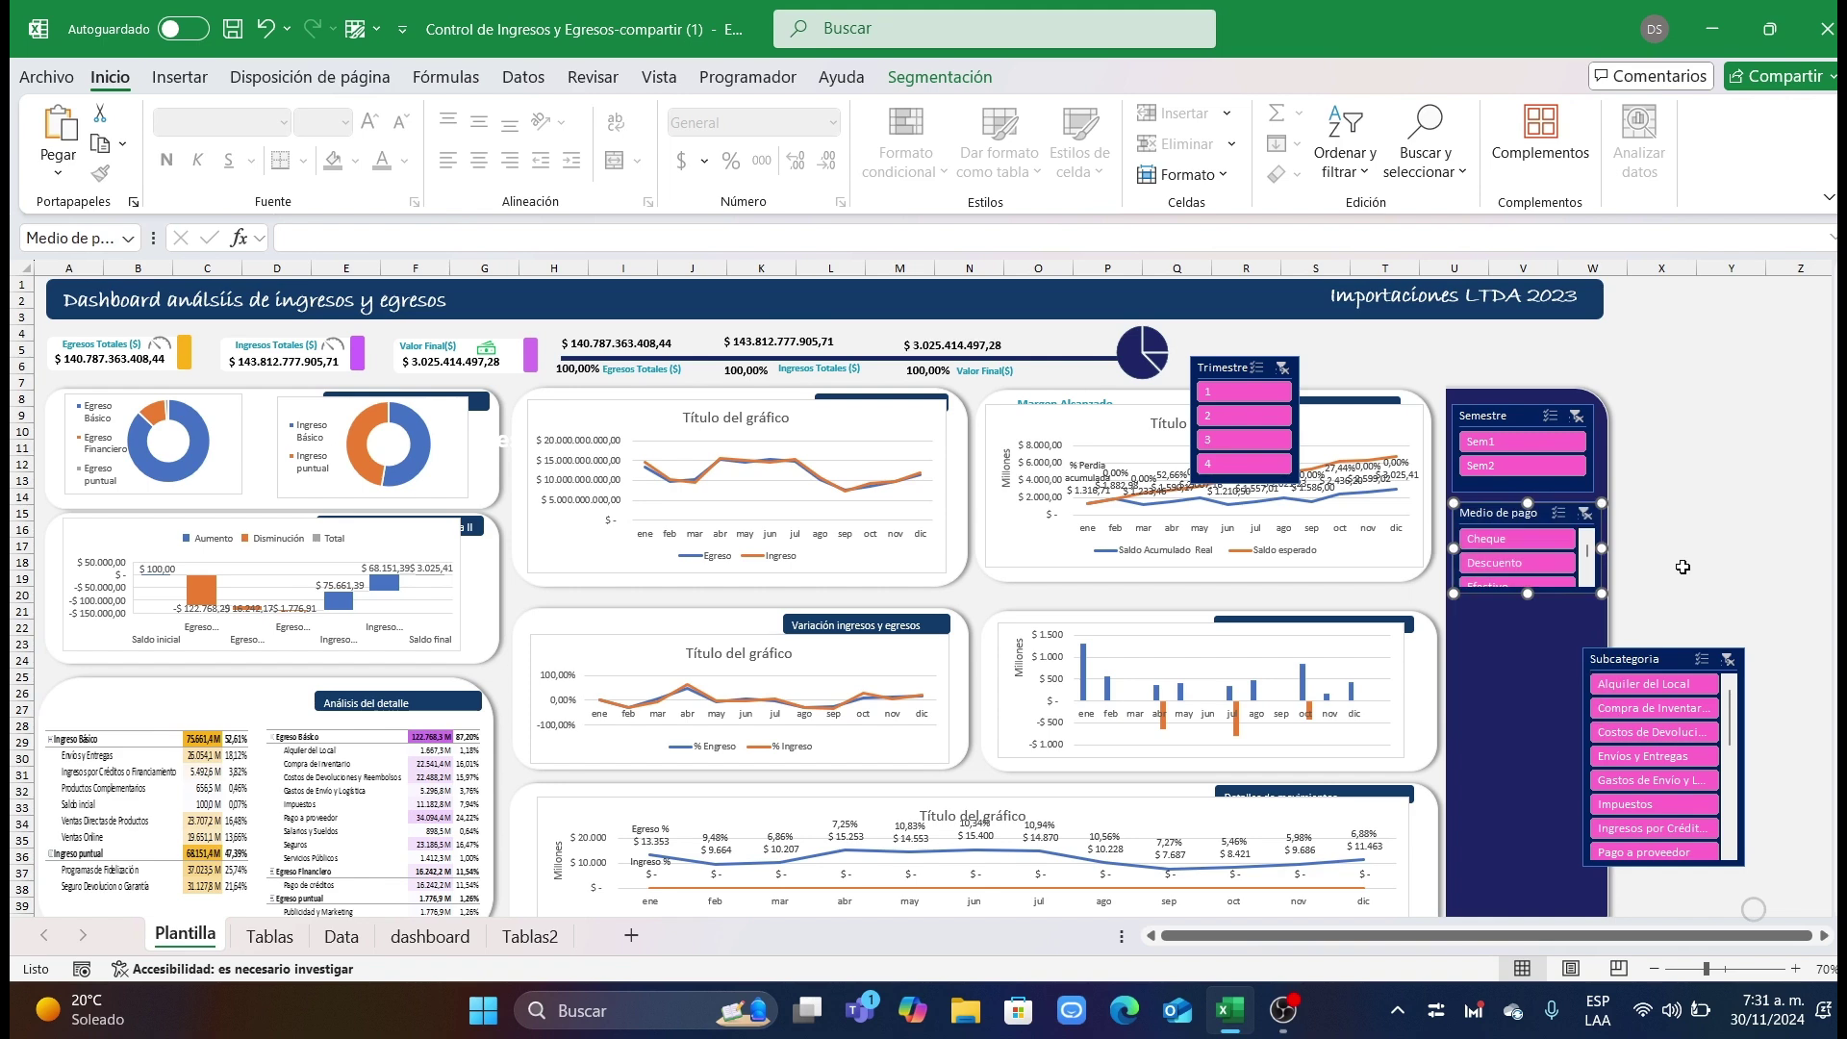
Step: Move the Trimestre slicer under Medio de pago on the side panel, widen it to the panel and shorten it slightly
drag(1216, 372, 1472, 616)
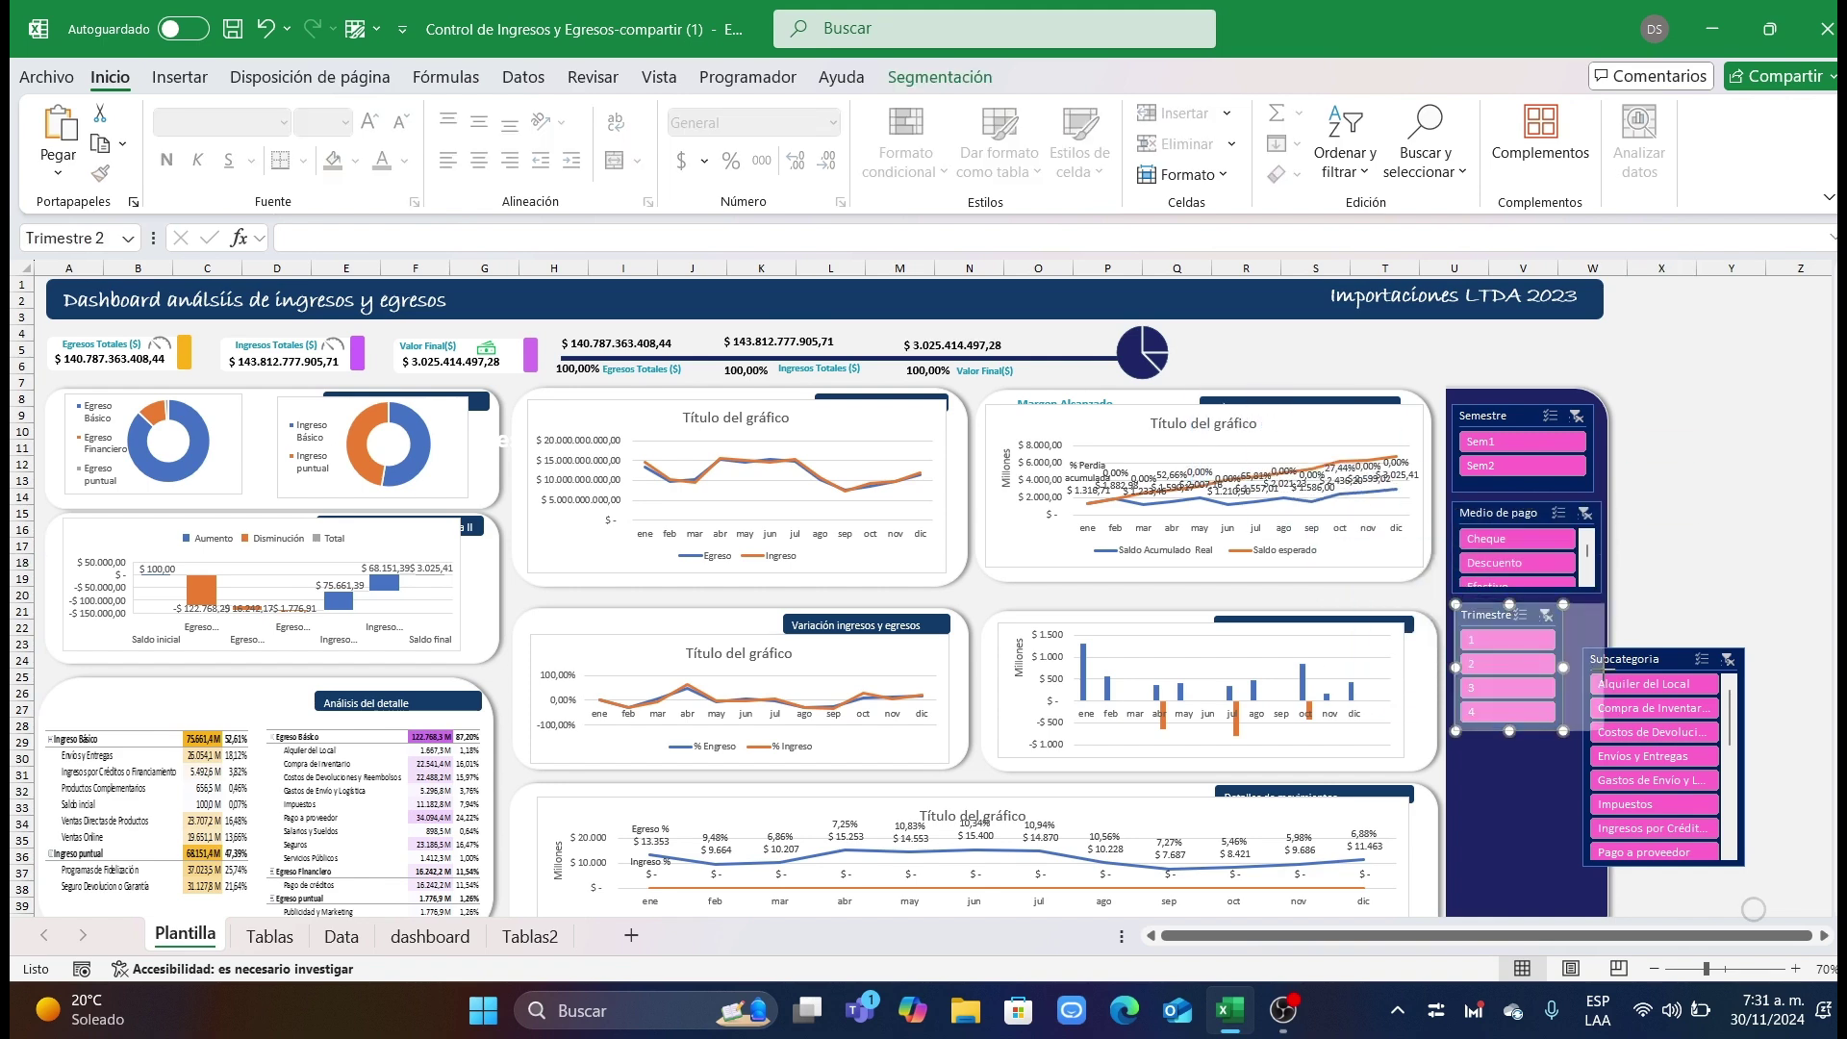
drag(1588, 672, 1587, 672)
drag(1525, 732, 1525, 718)
click(1709, 608)
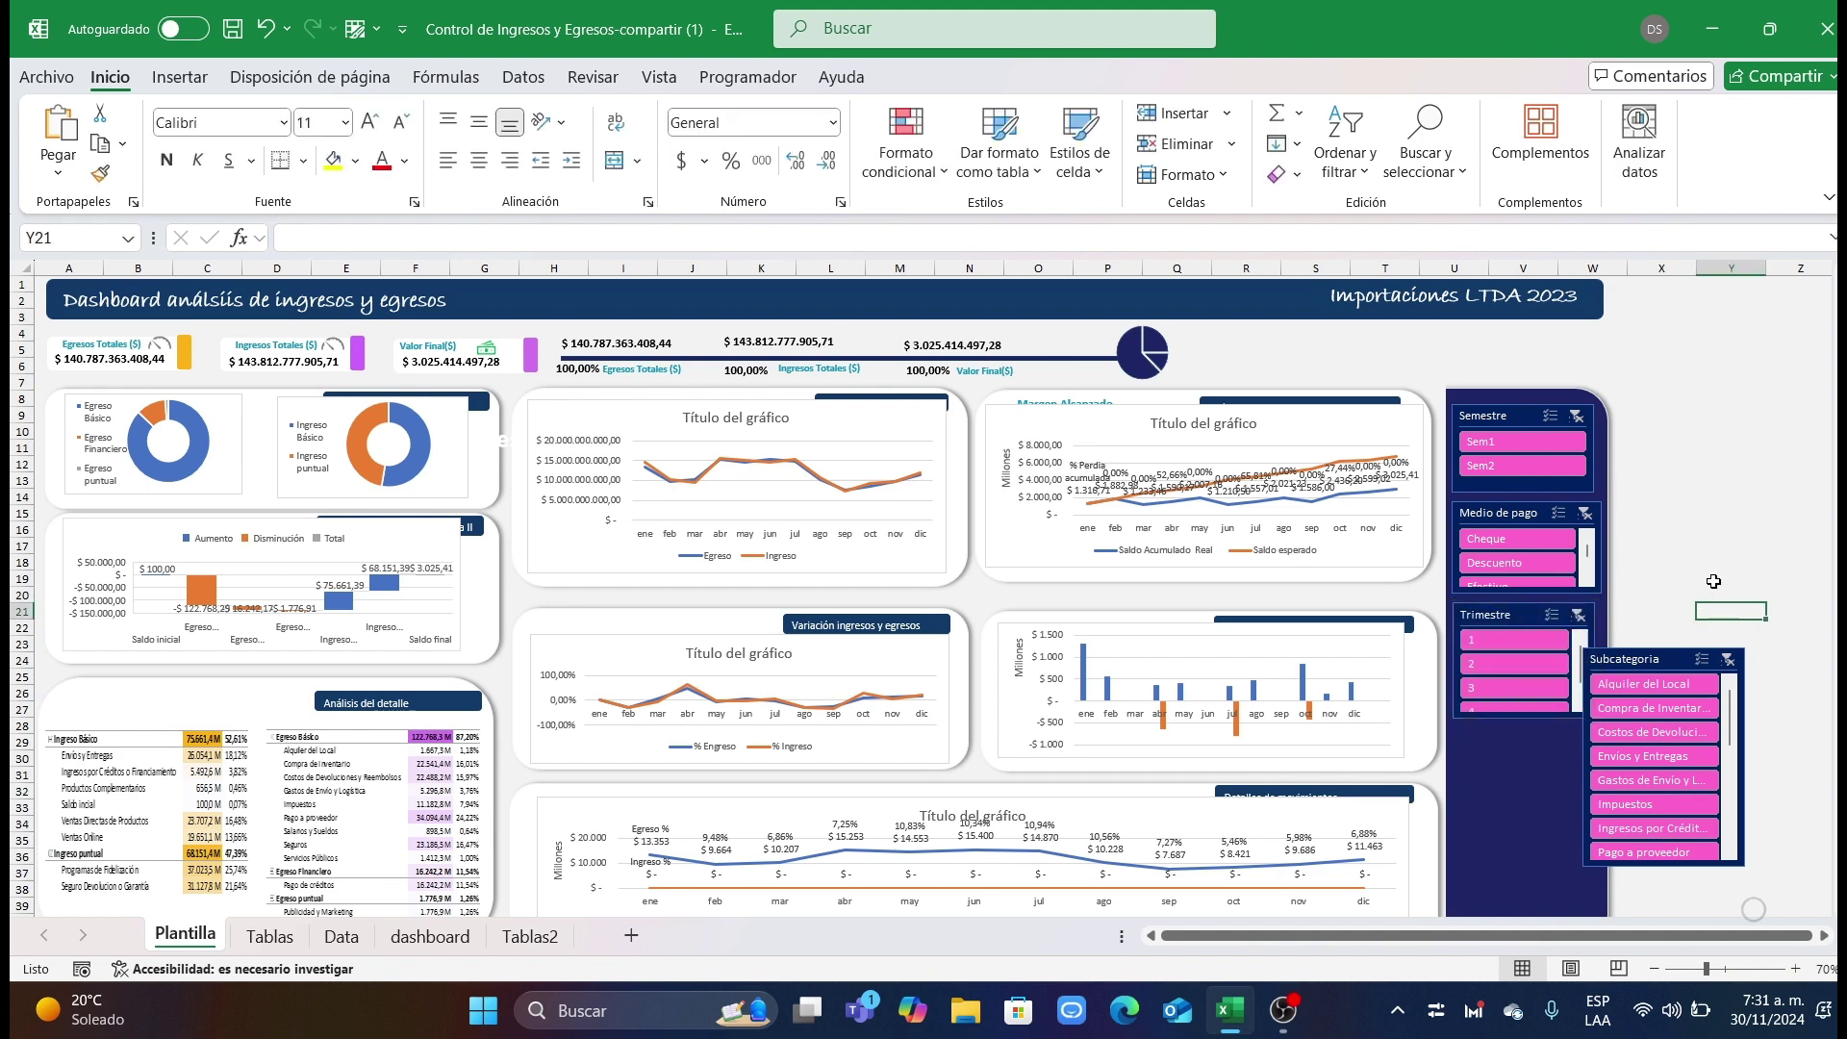
Step: Place the Subcategoria slicer under Trimestre and resize it to fit within the lower end of the side panel
scroll(1709, 580, down, 2)
drag(1676, 573, 1547, 655)
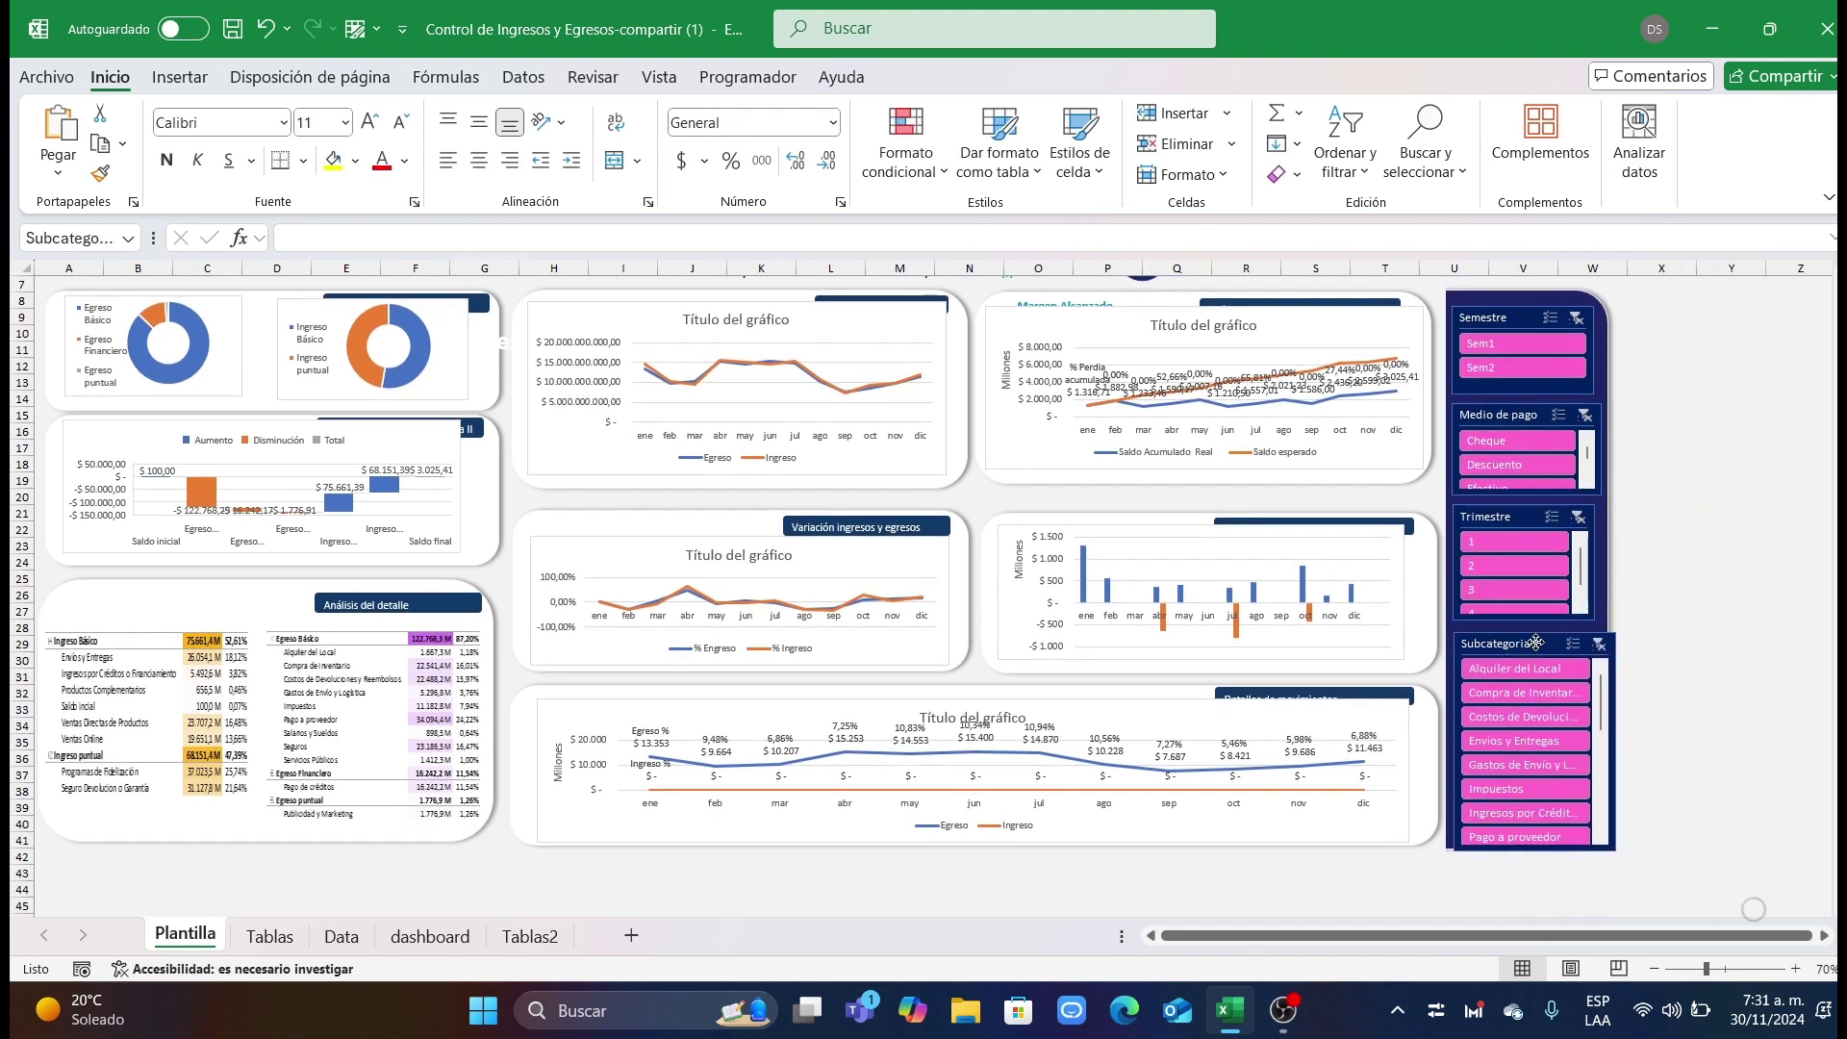
drag(1613, 742, 1598, 743)
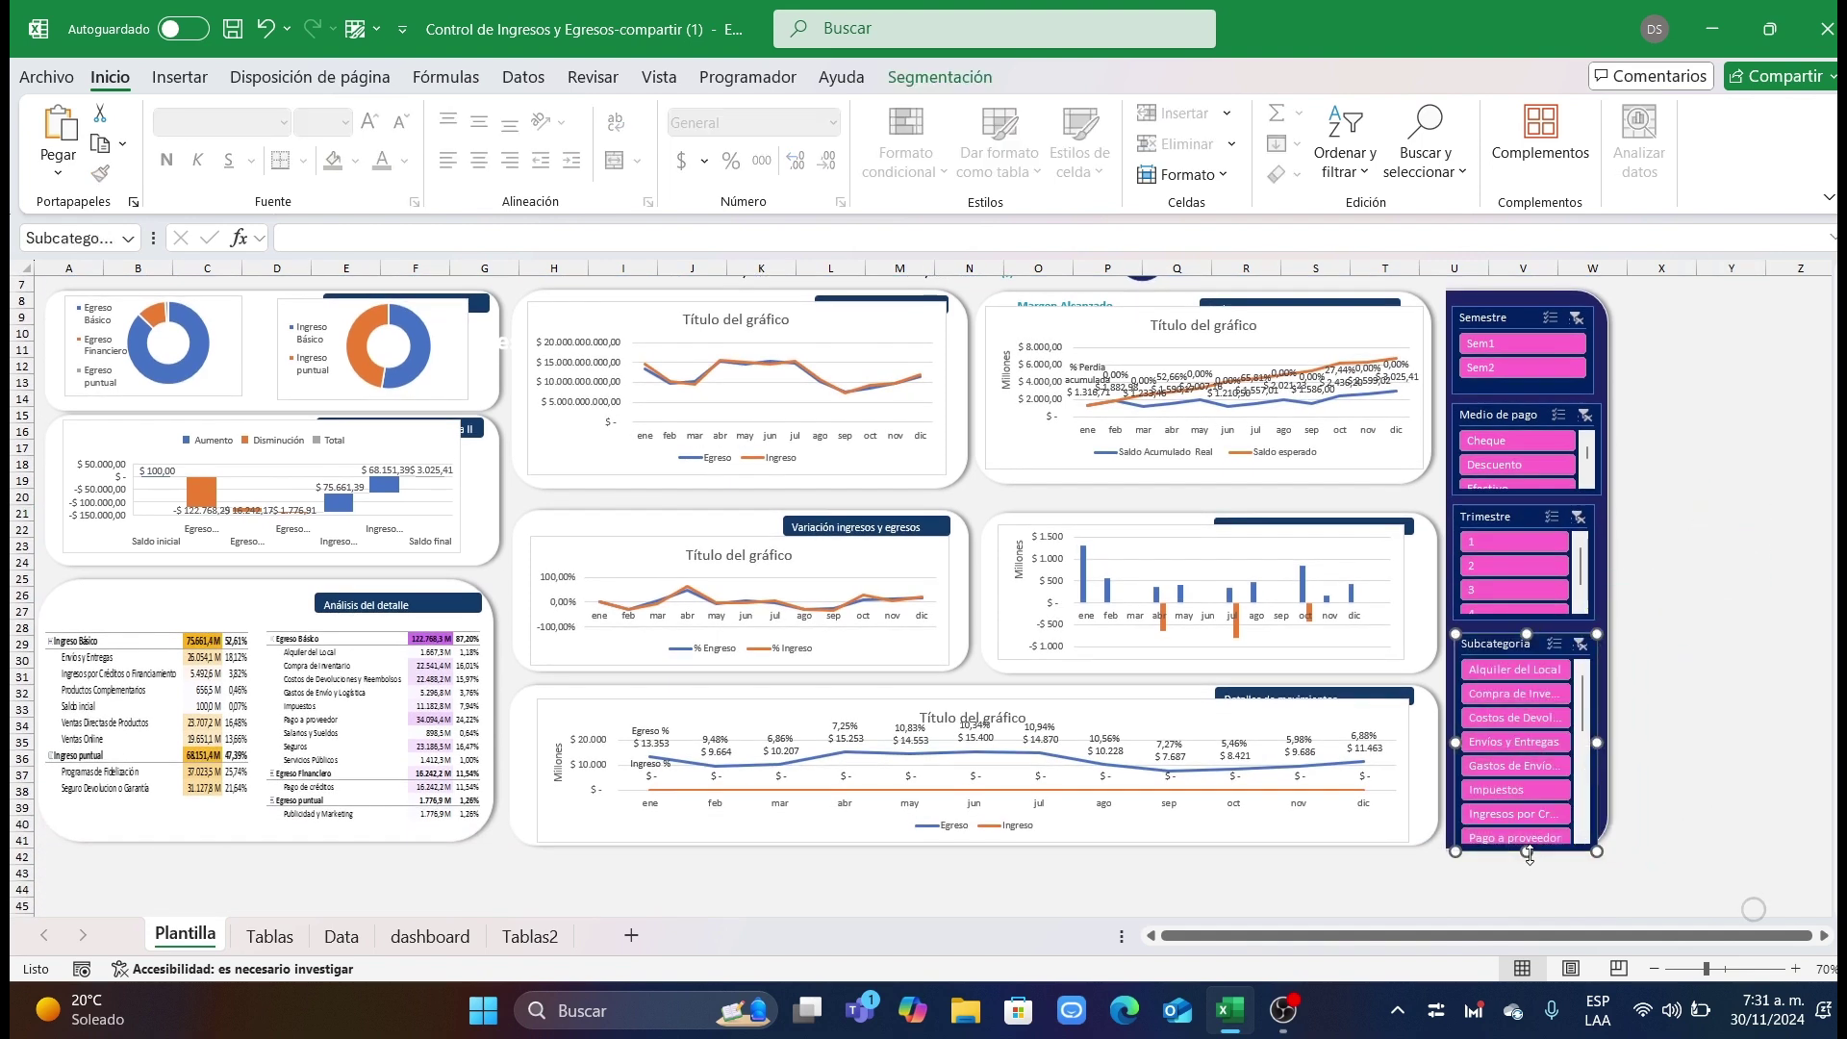
drag(1529, 856, 1529, 847)
click(1664, 758)
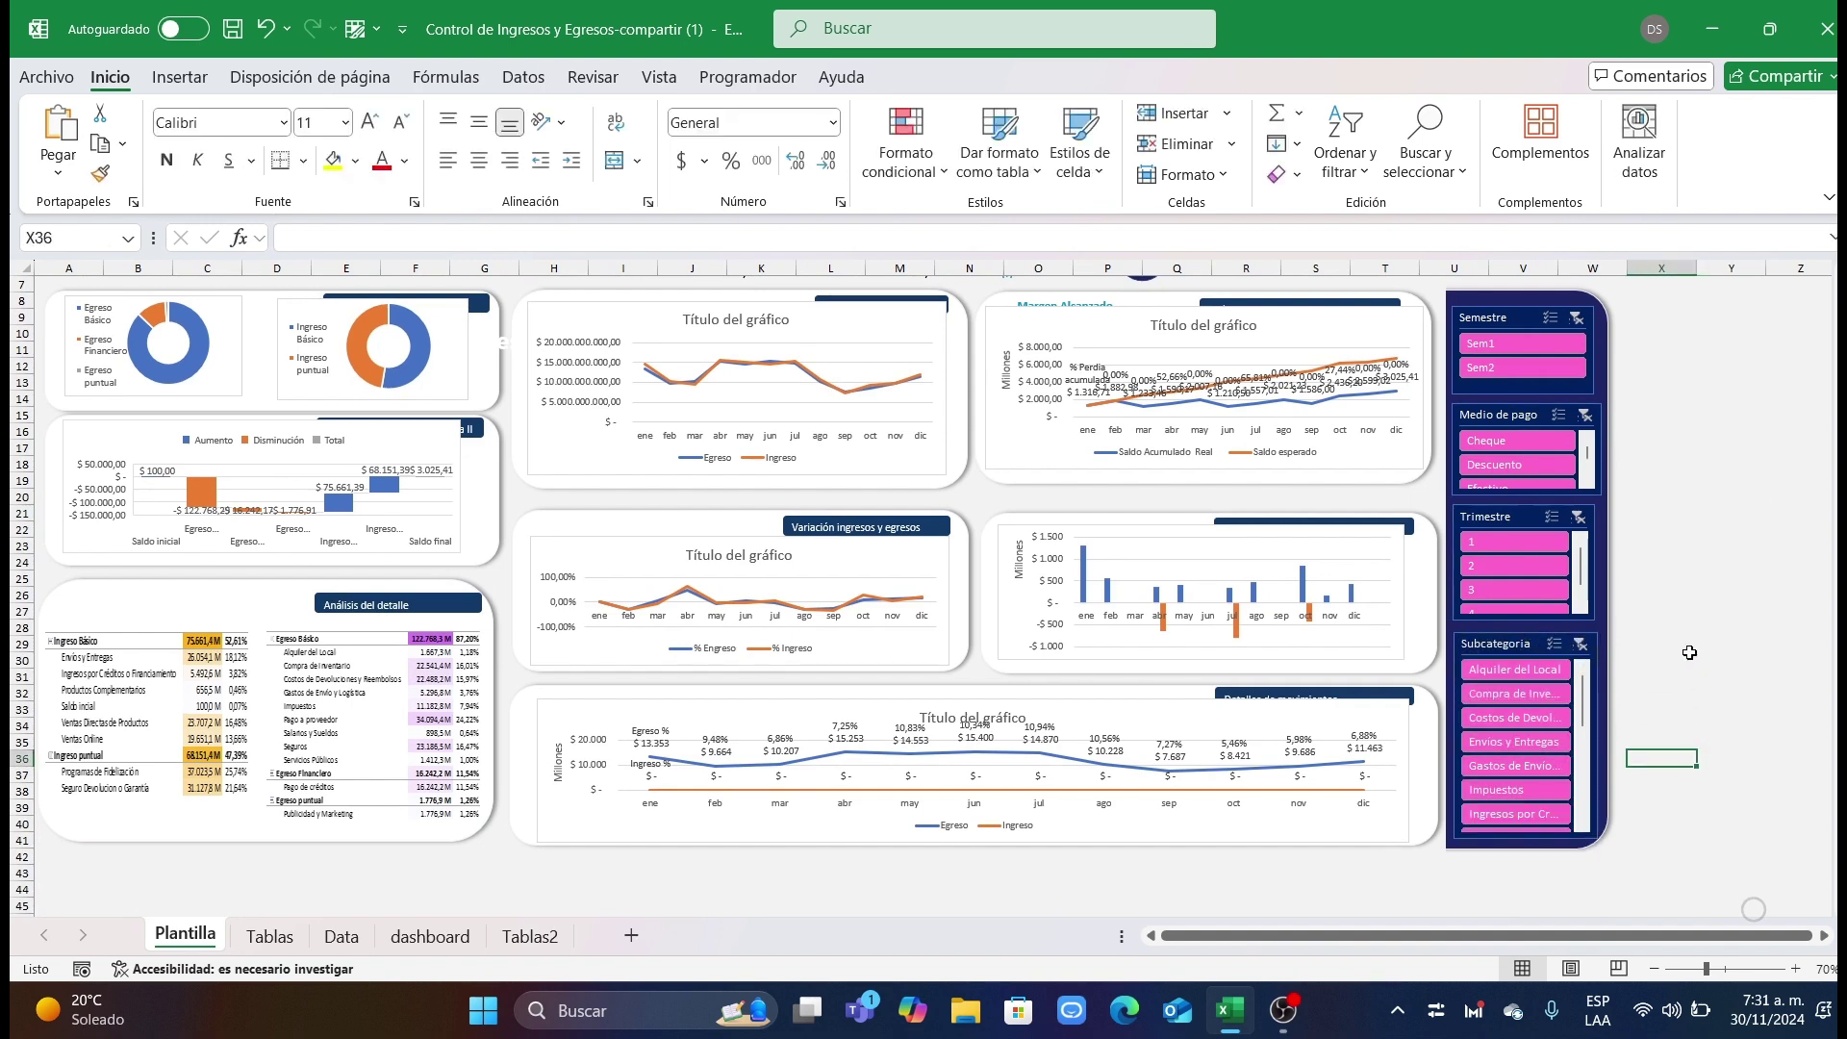
Step: Open the format settings of the element Toda la segmentación de datos in the custom slicer style used by Semestre
scroll(1689, 652, up, 1)
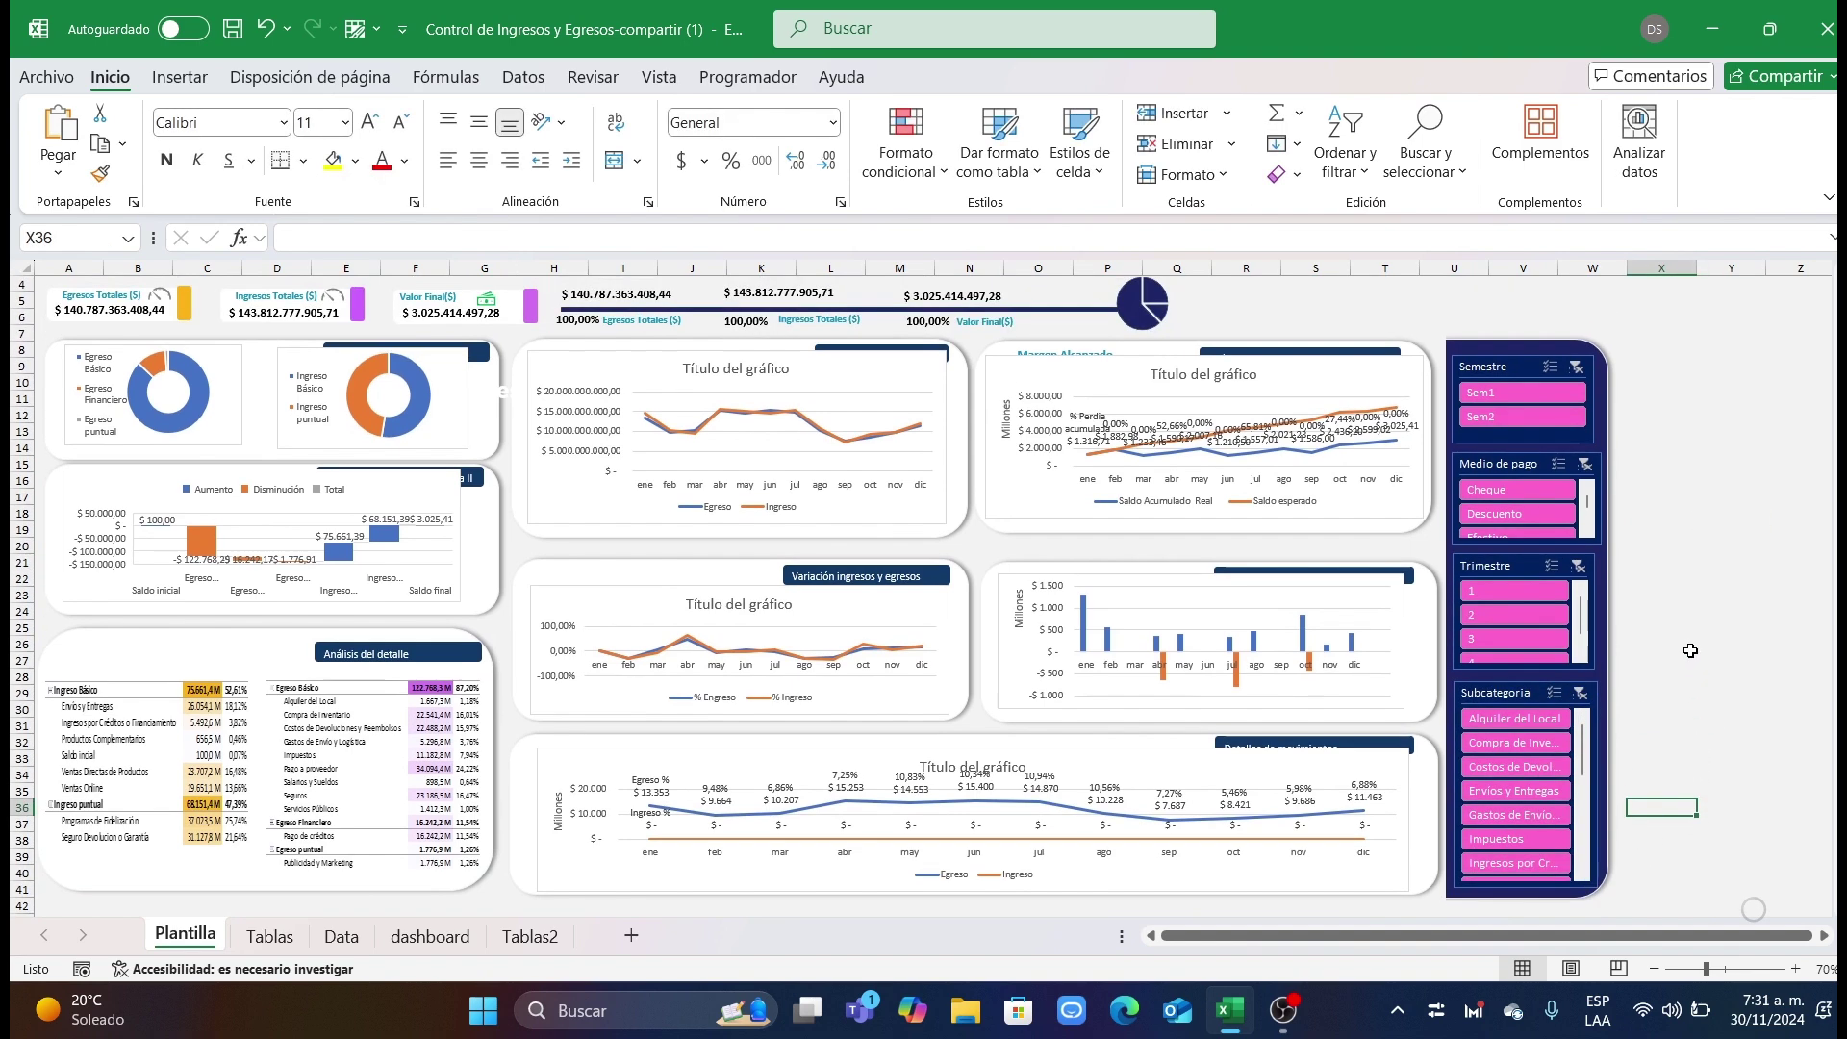
click(1496, 368)
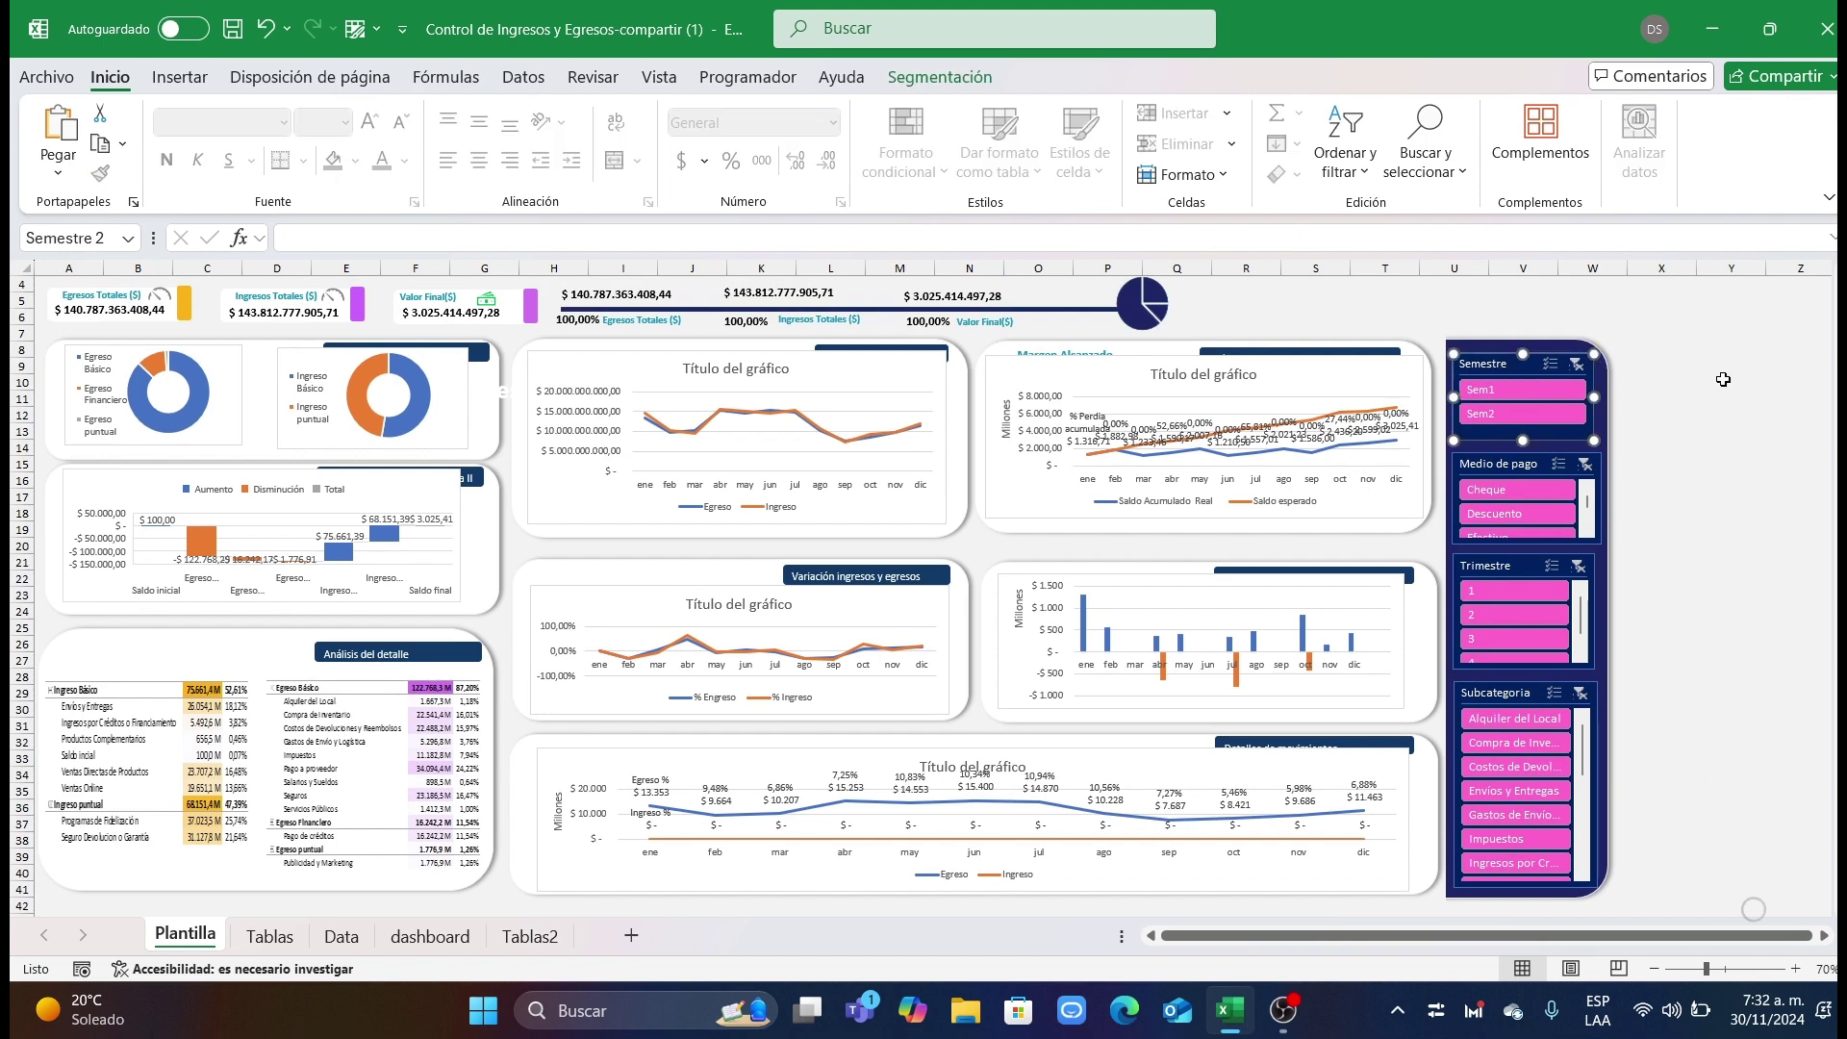
click(940, 77)
right_click(558, 152)
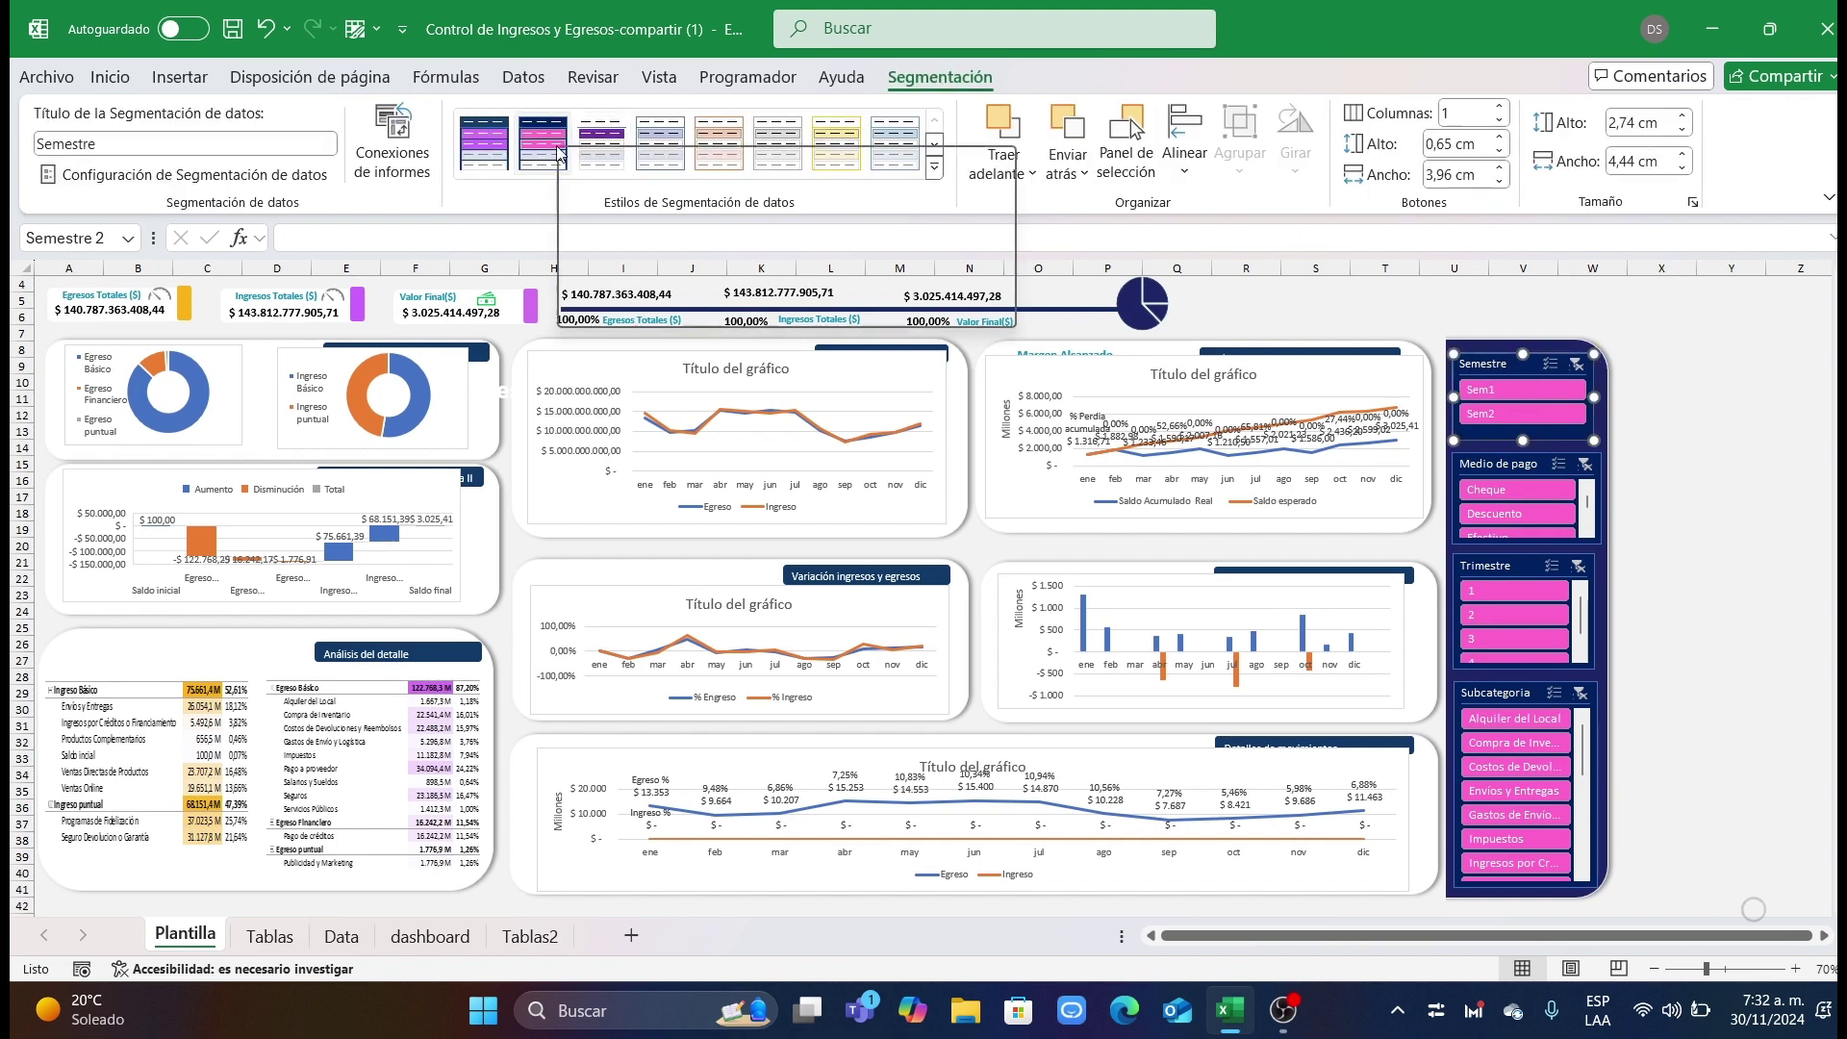
click(625, 165)
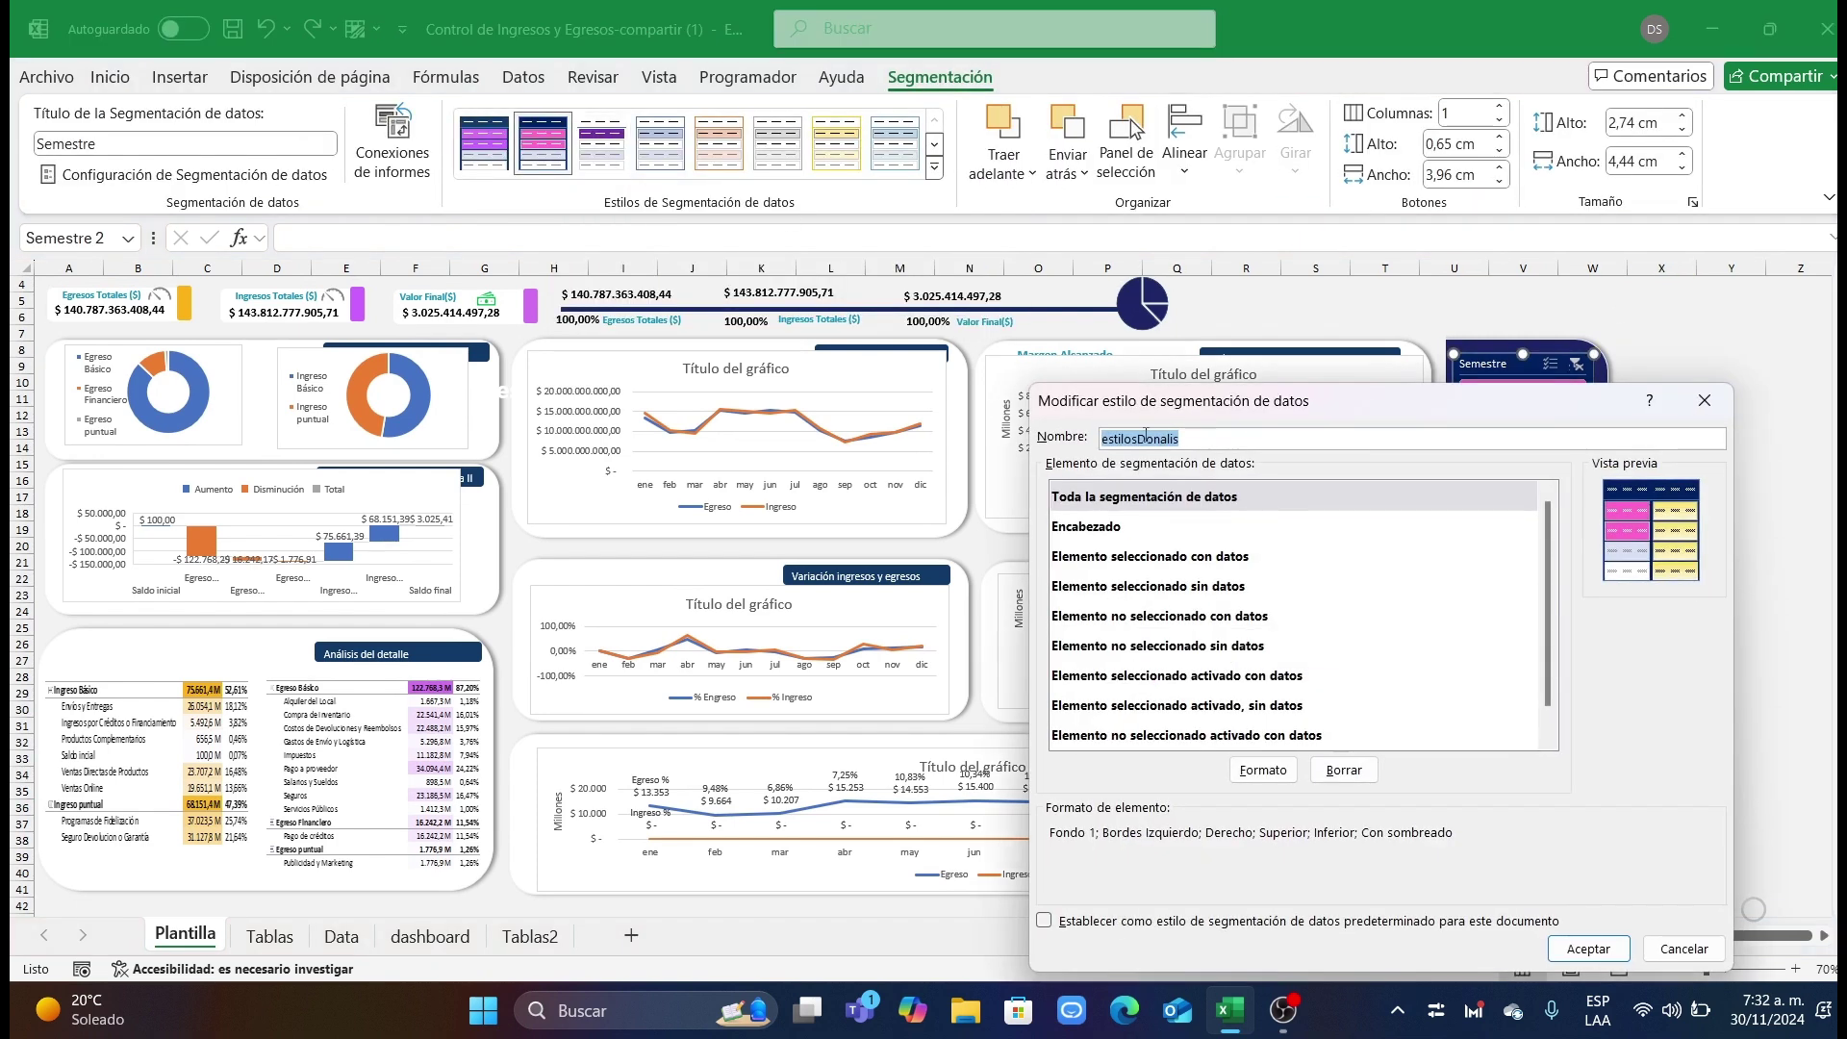
click(1150, 502)
click(1263, 770)
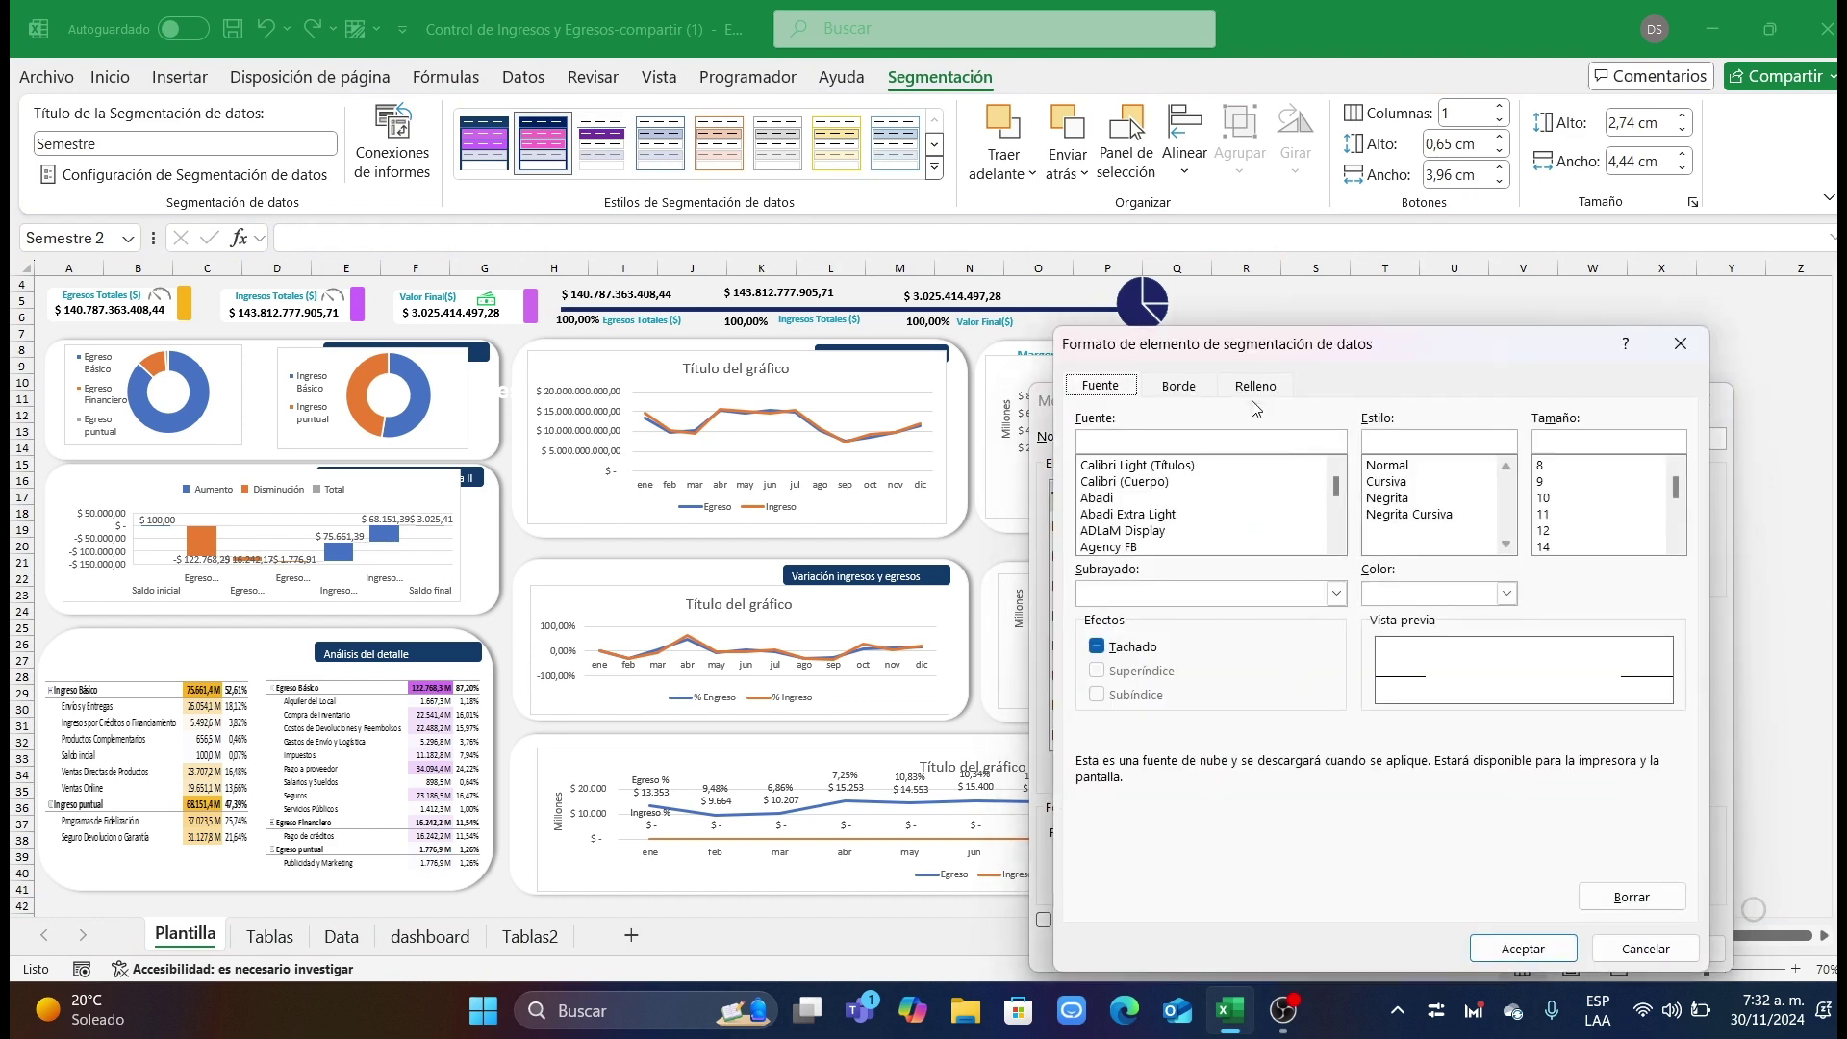
Step: View the slicer element's border settings, accept the style formatting, and deselect the Semestre slicer
click(1180, 386)
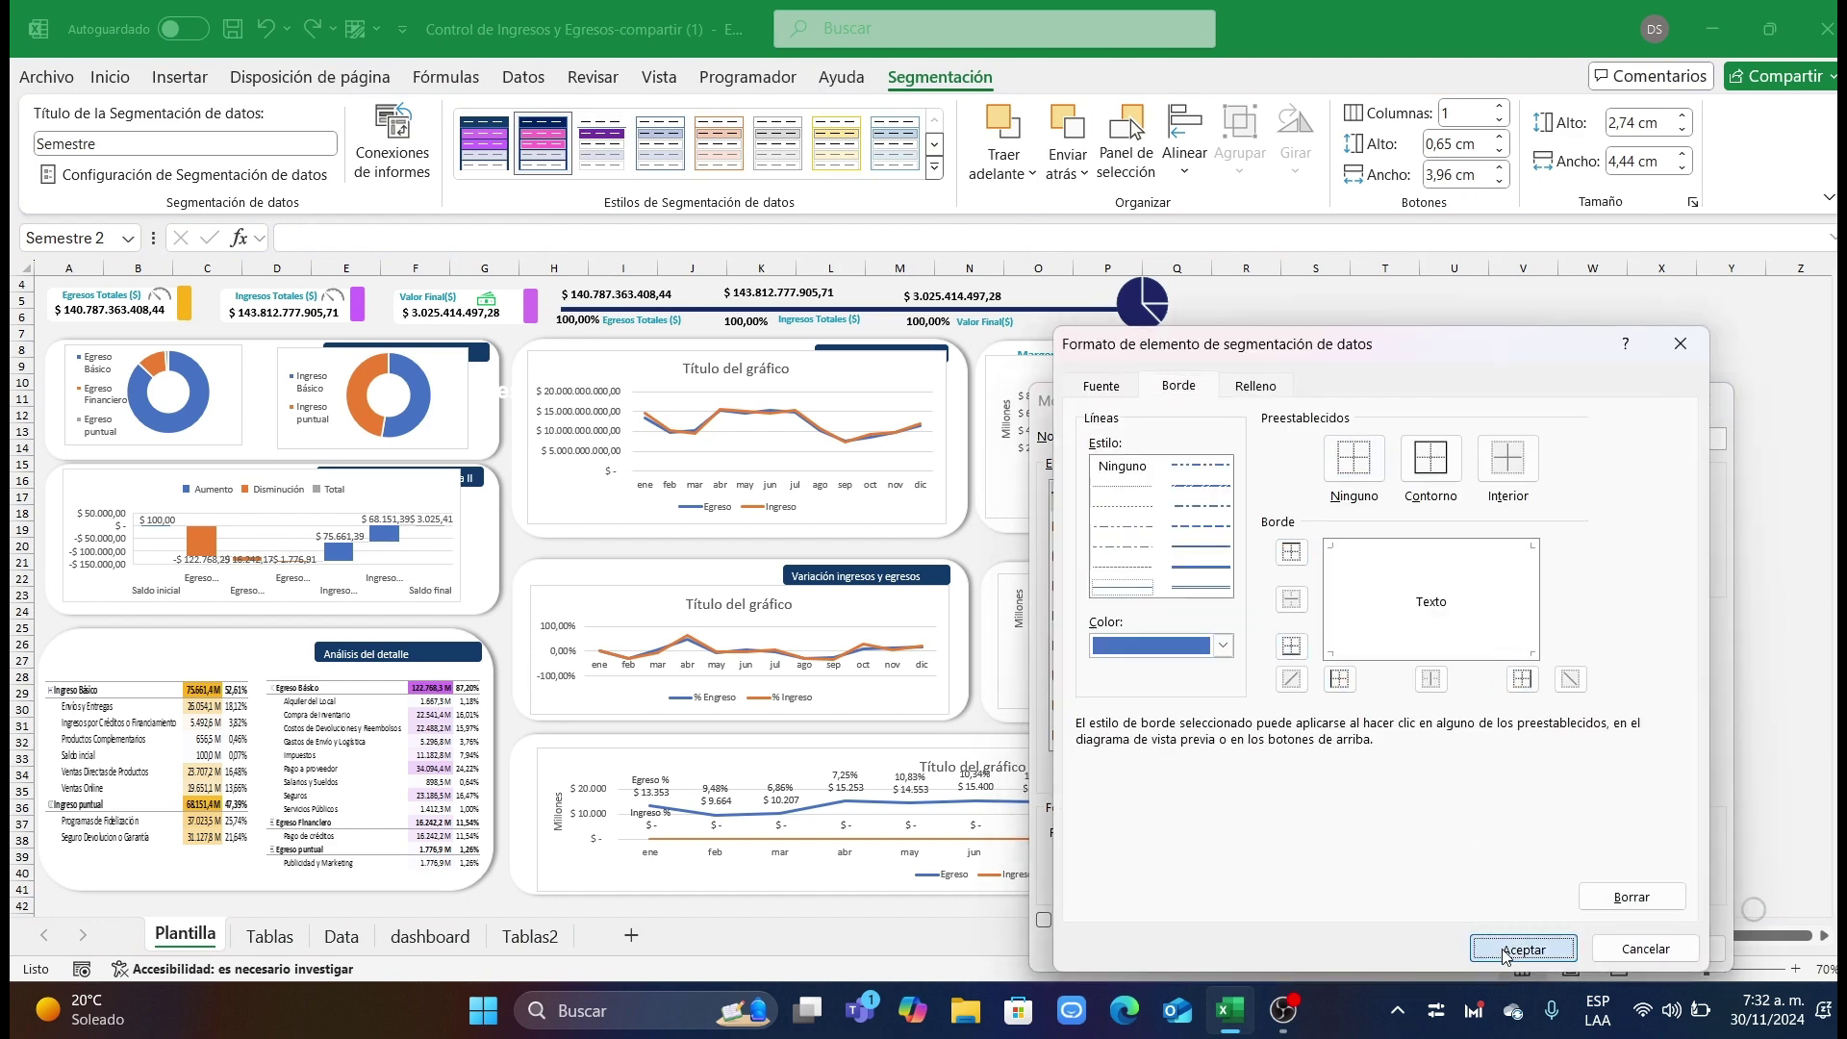
click(1544, 949)
click(1551, 948)
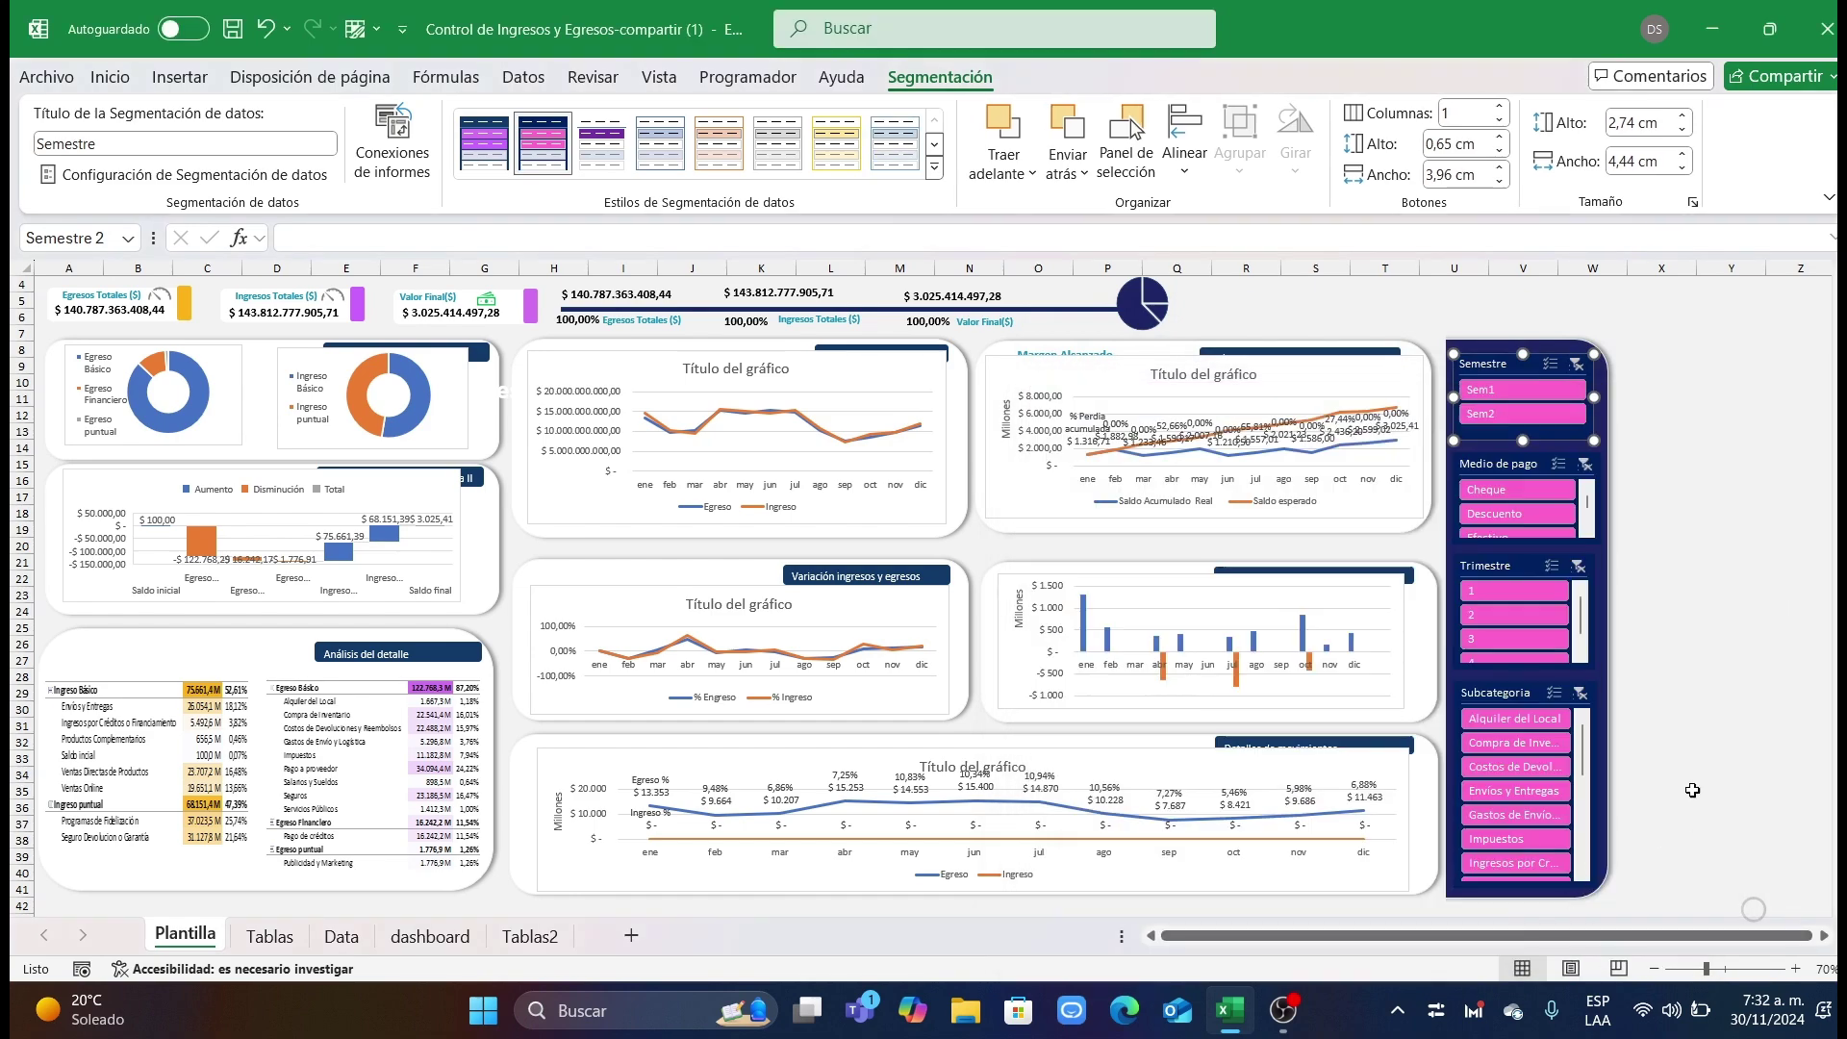
click(1731, 774)
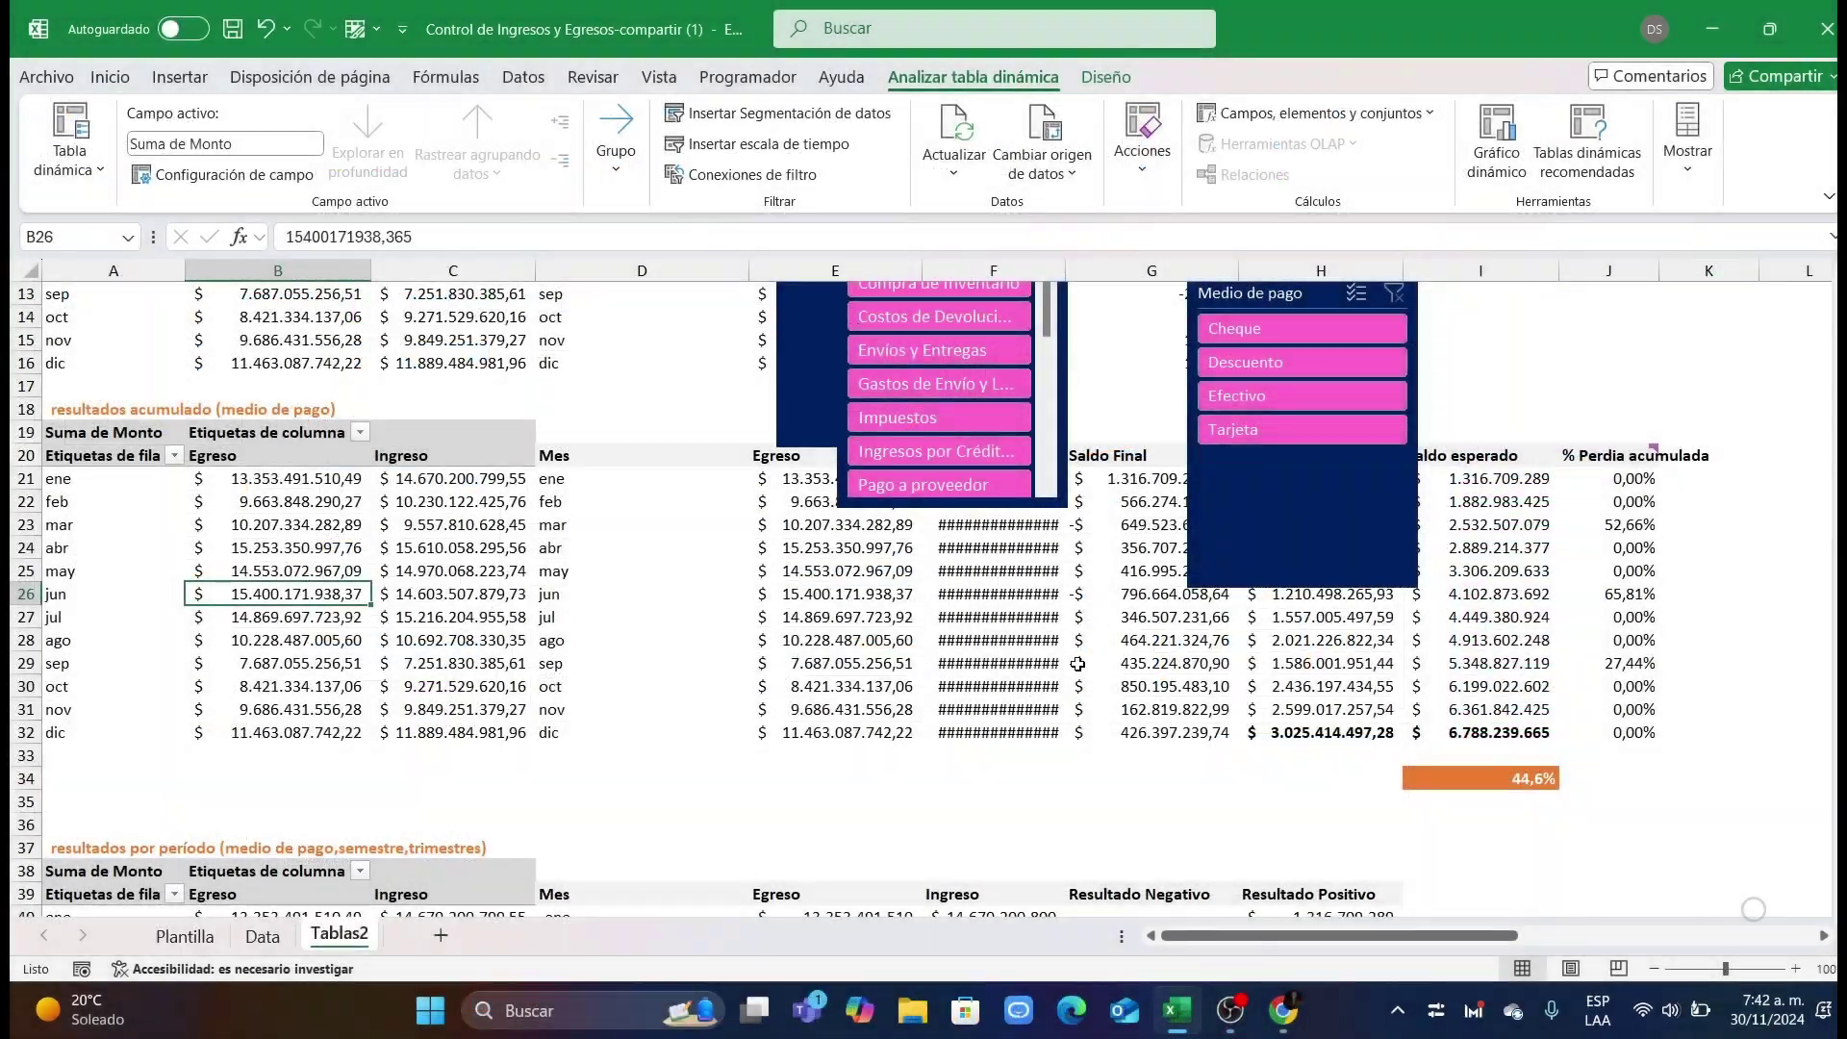
Step: Review which slicers are connected to the monthly income and expense by period pivot table starting in row 3 of Tablas2
scroll(1078, 664, up, 4)
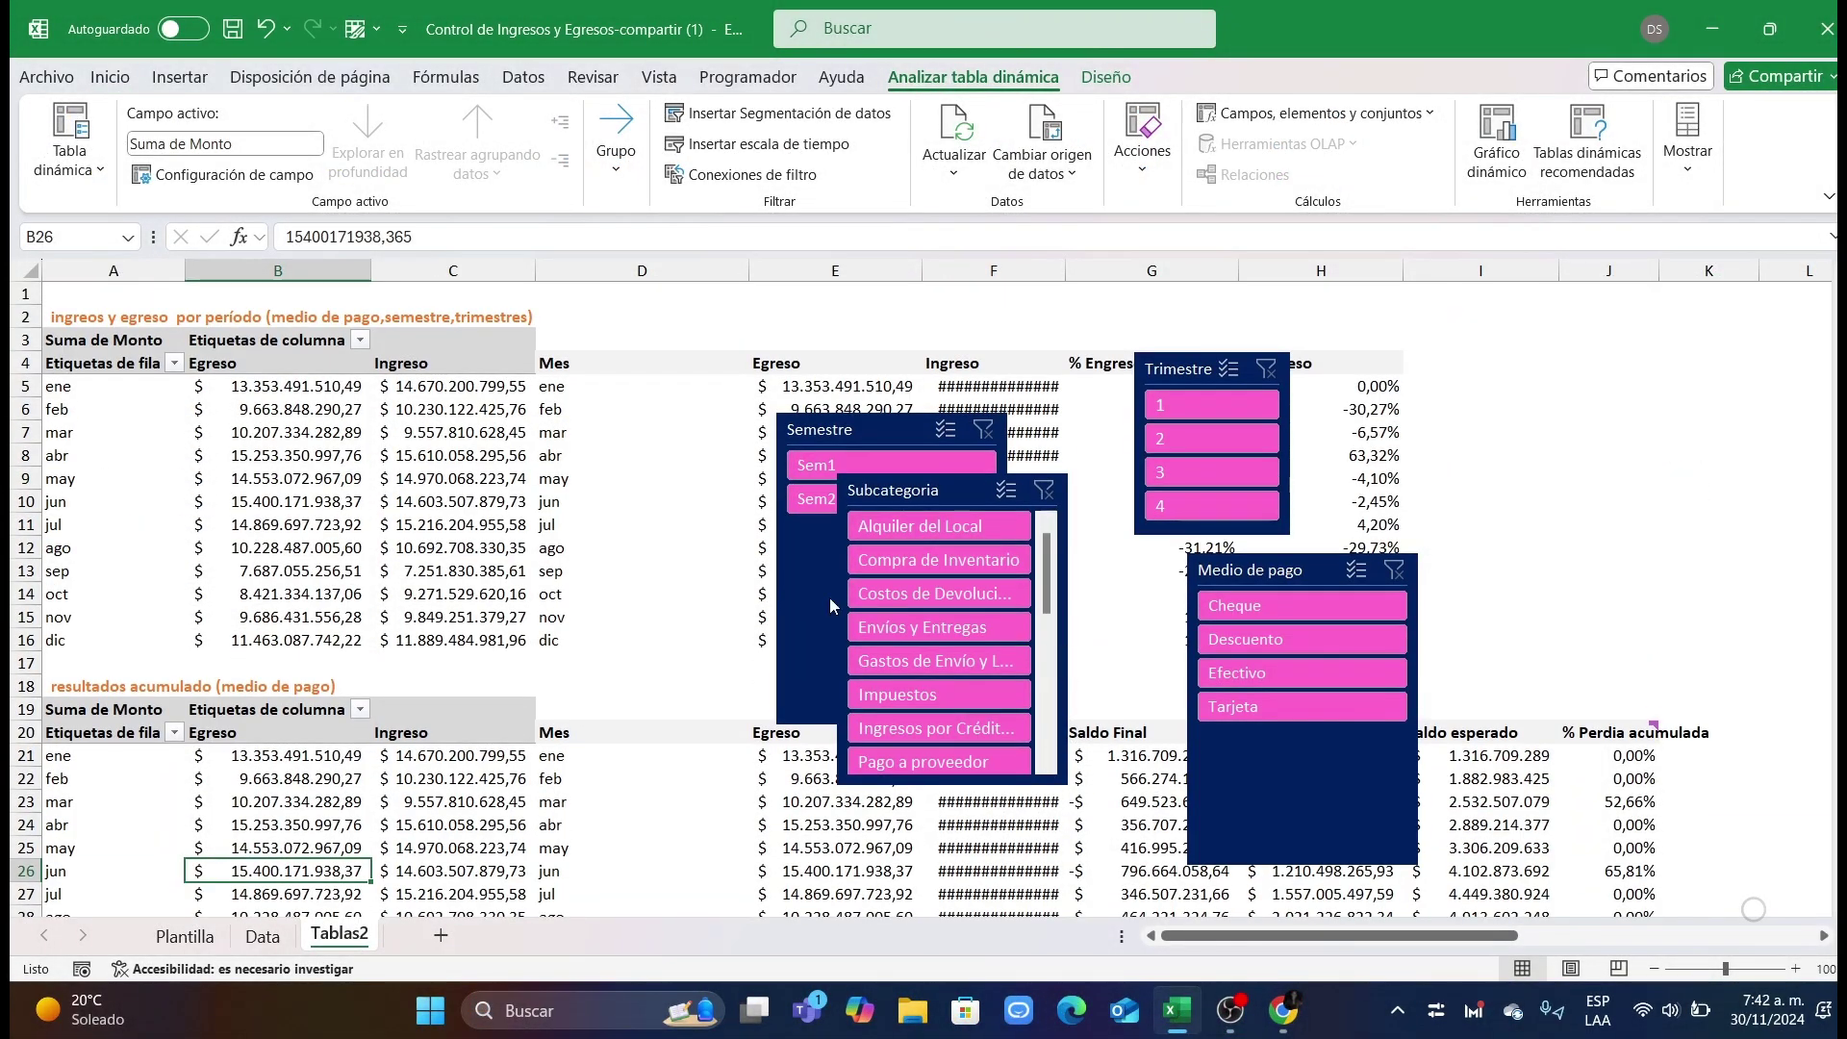
click(278, 455)
click(786, 177)
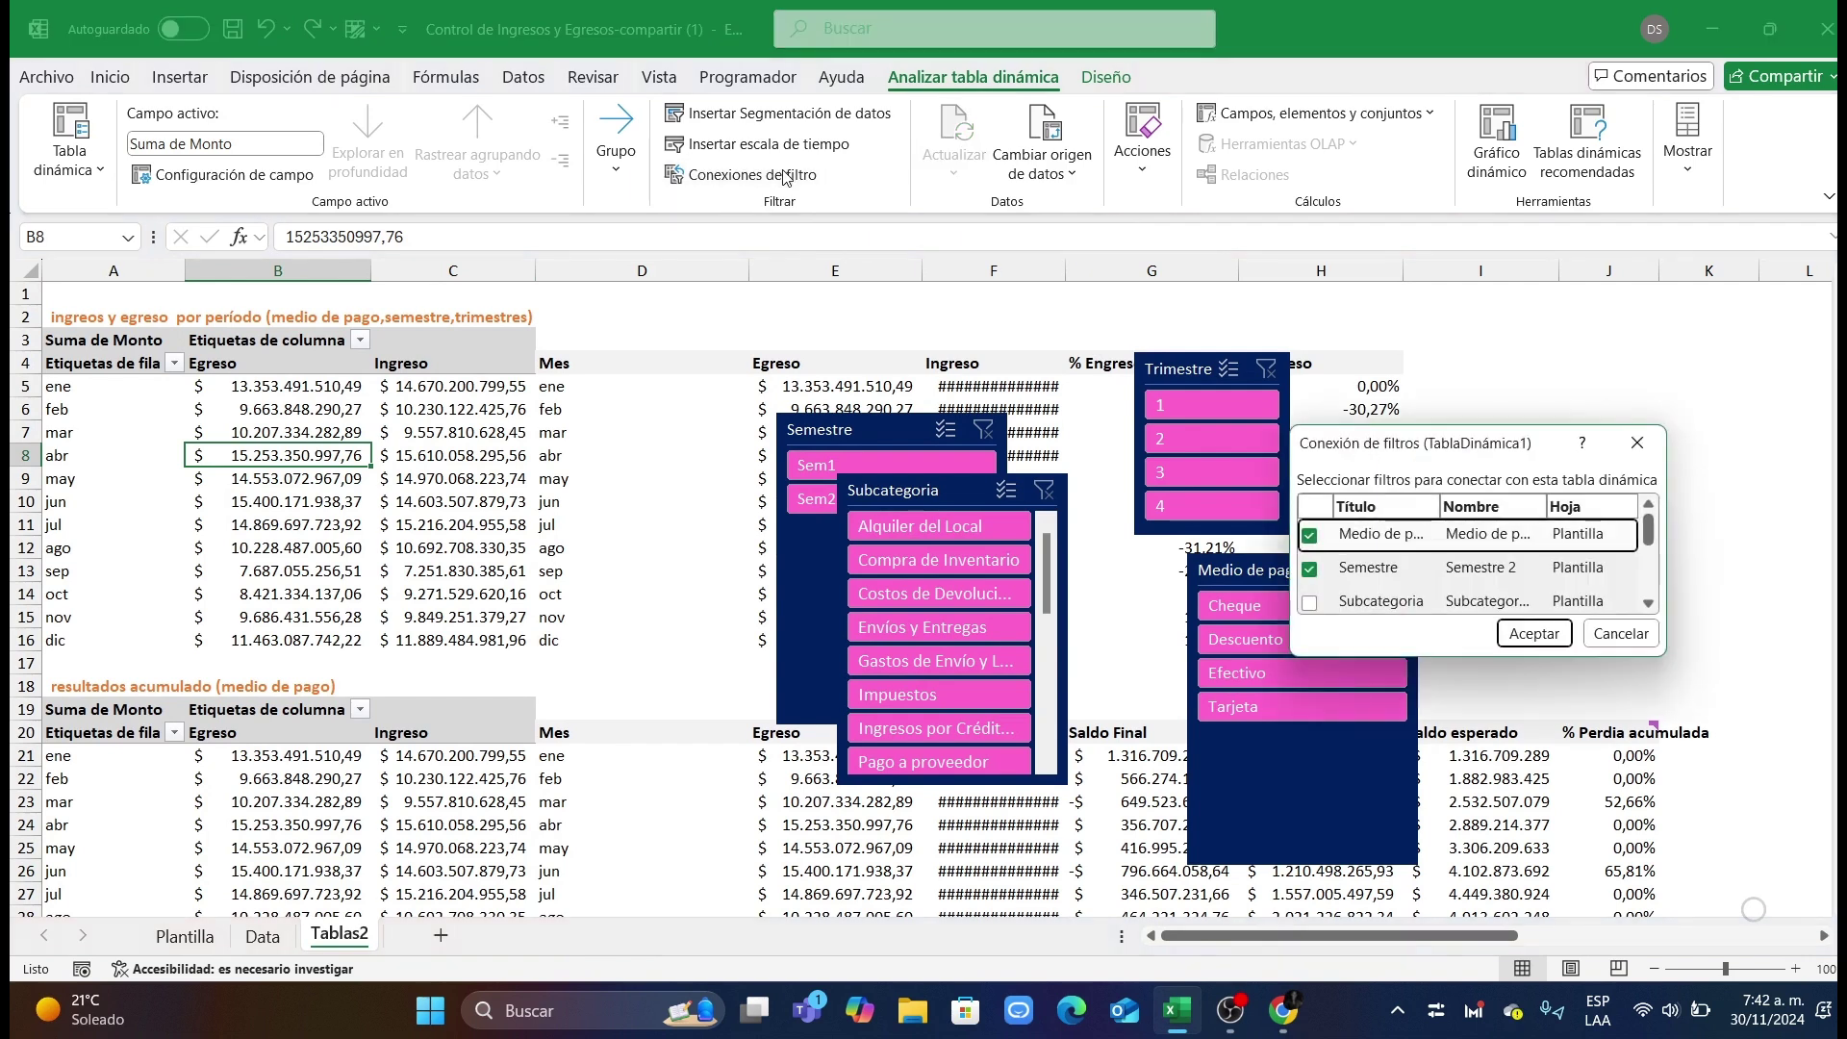
drag(1464, 420, 1463, 191)
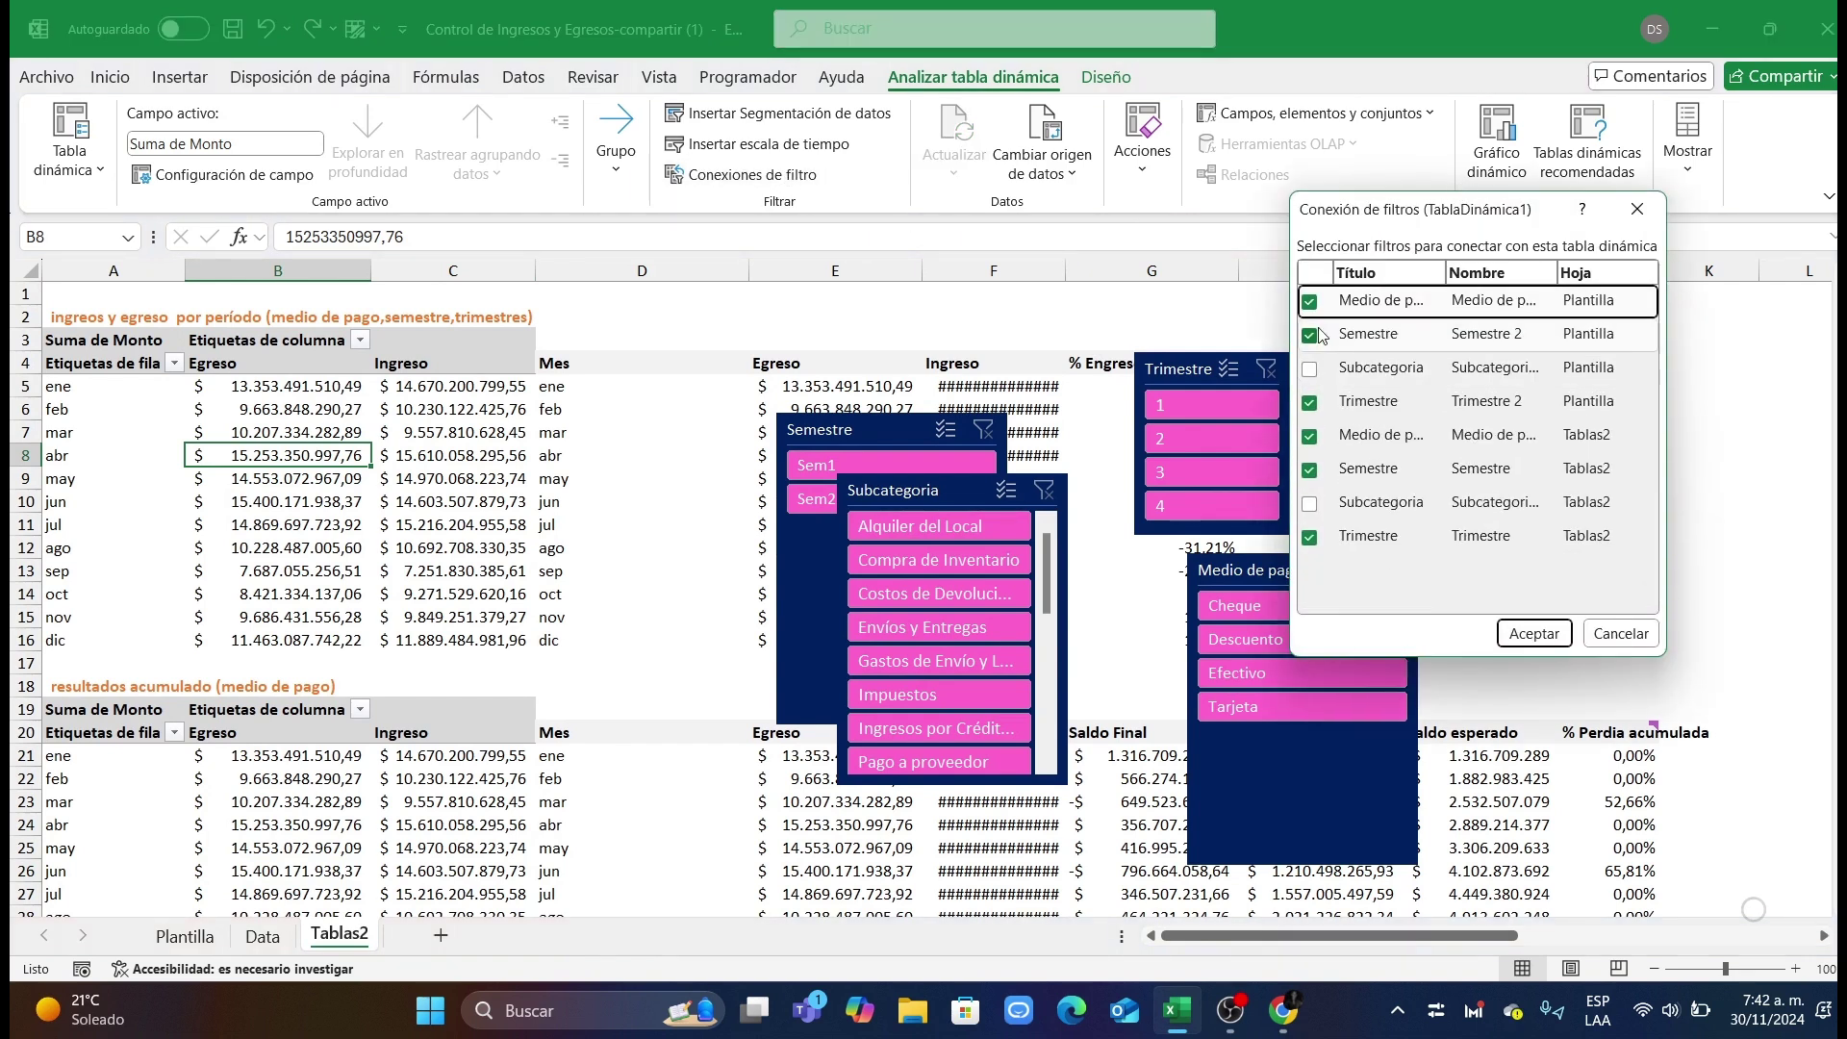
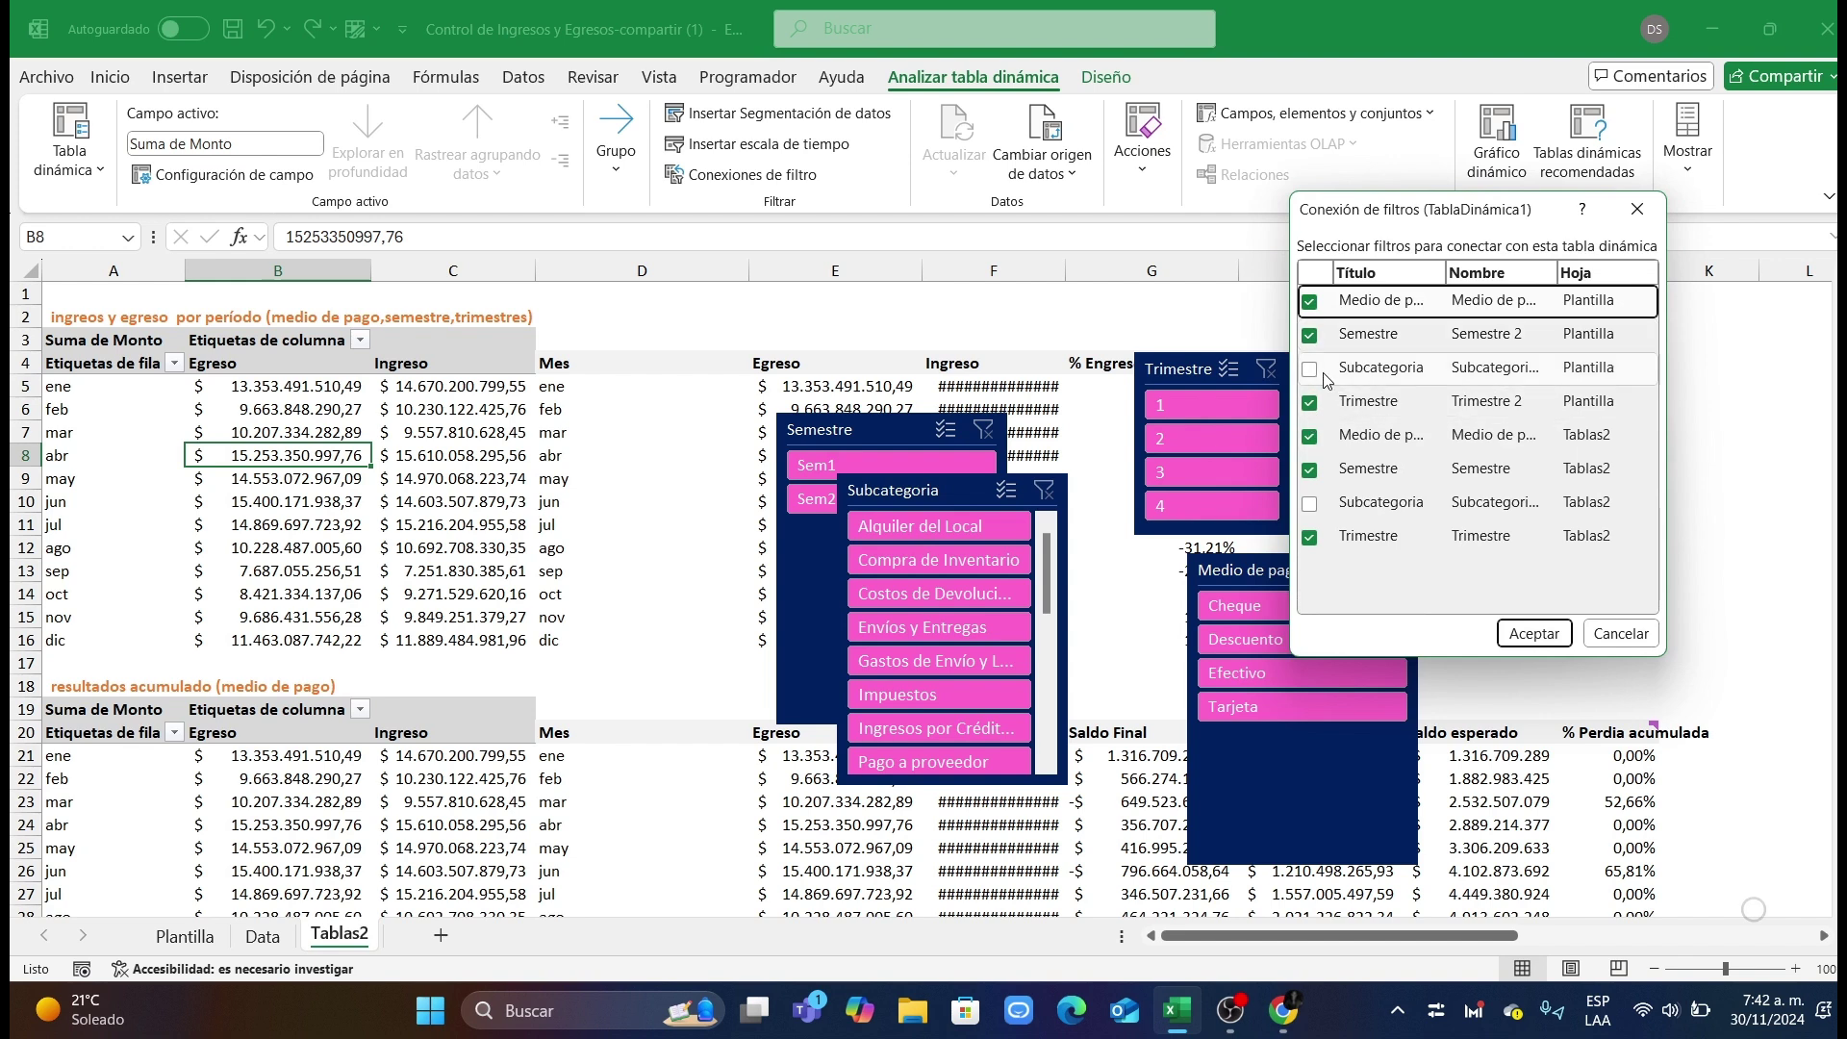
click(1533, 634)
Step: Connect the "resultados acumulado" pivot table only to the Medio de pago slicer through its filter connections
scroll(203, 641, down, 2)
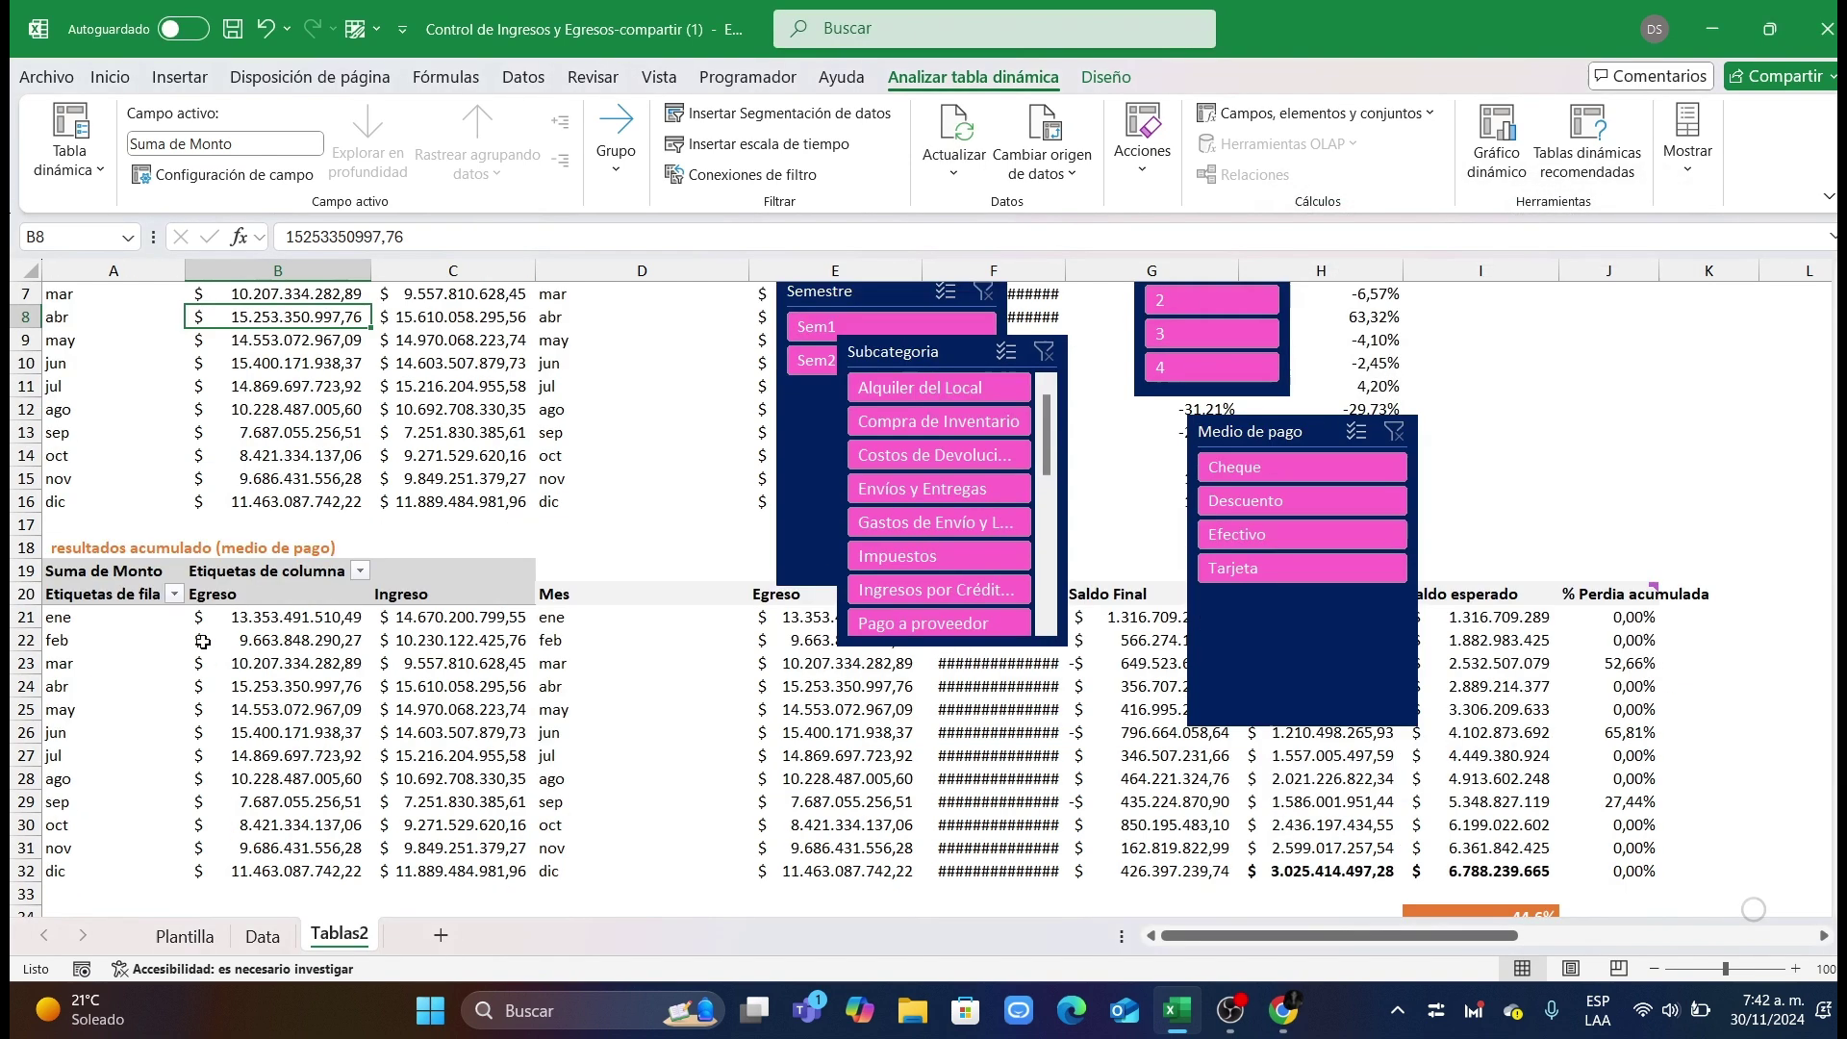
click(250, 664)
click(737, 176)
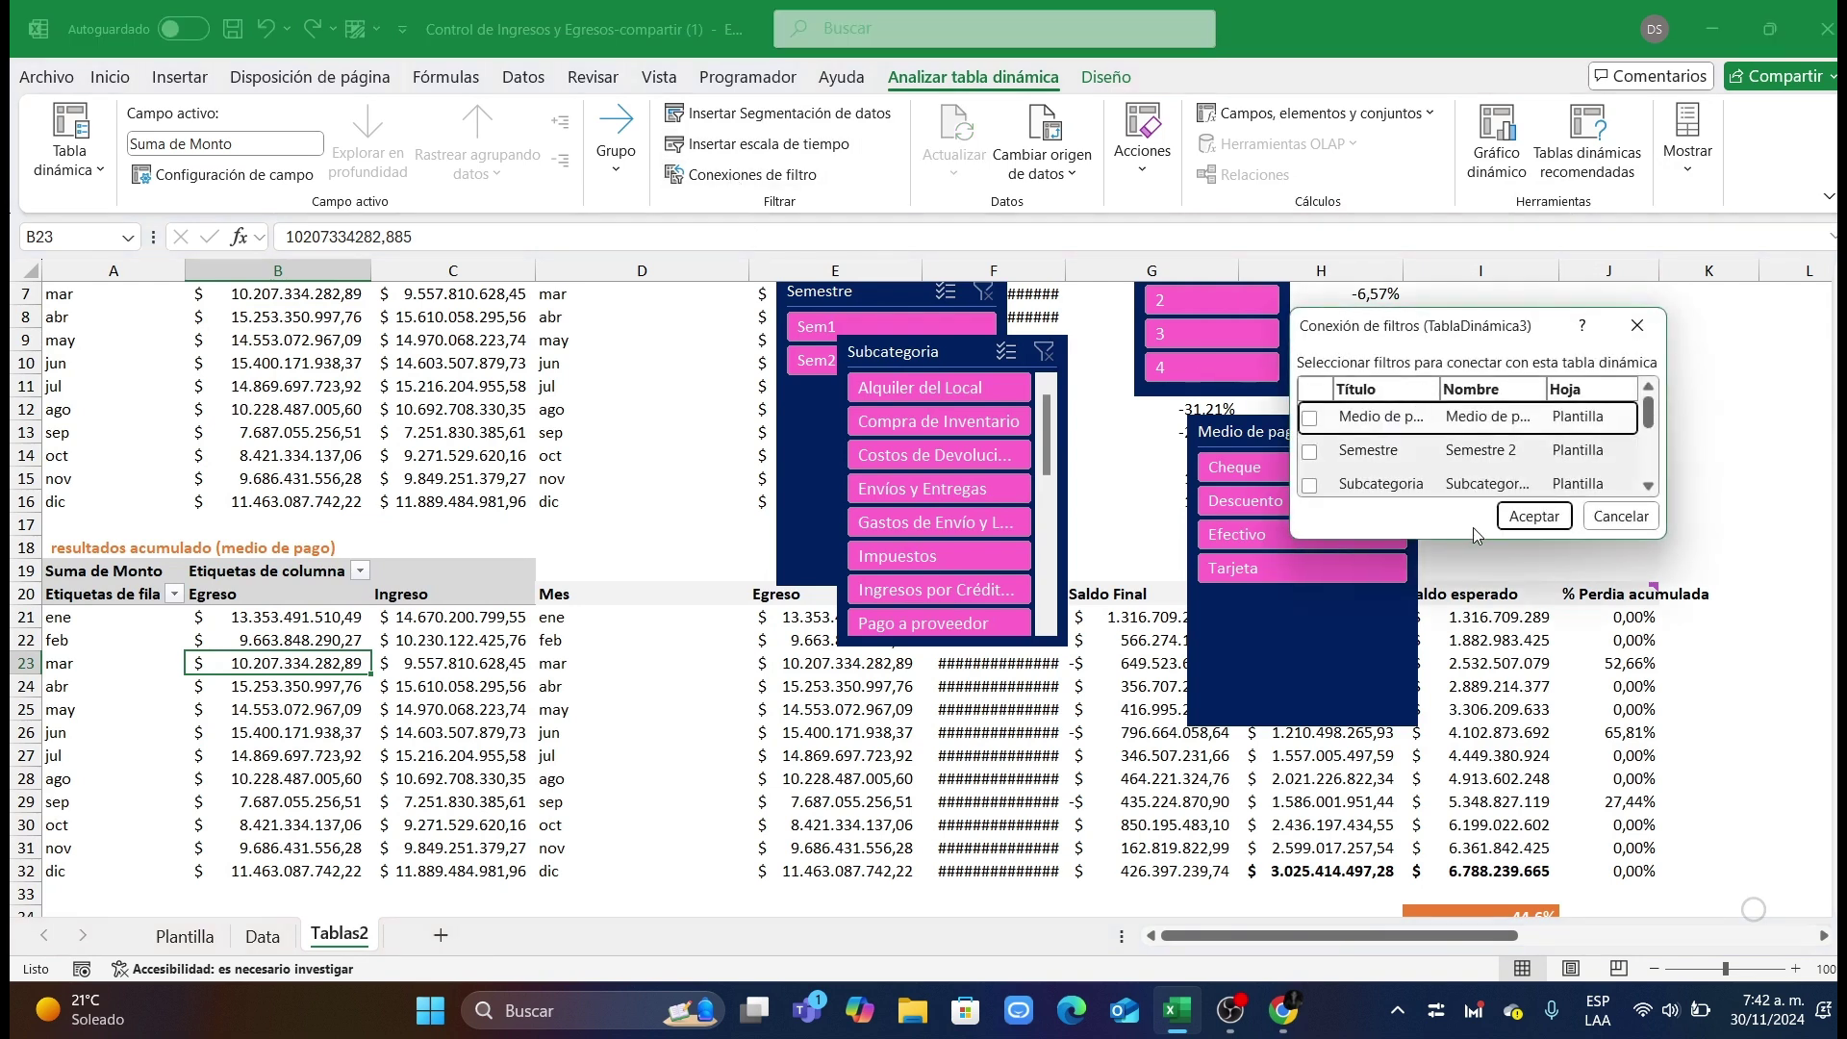
drag(1475, 545, 1475, 739)
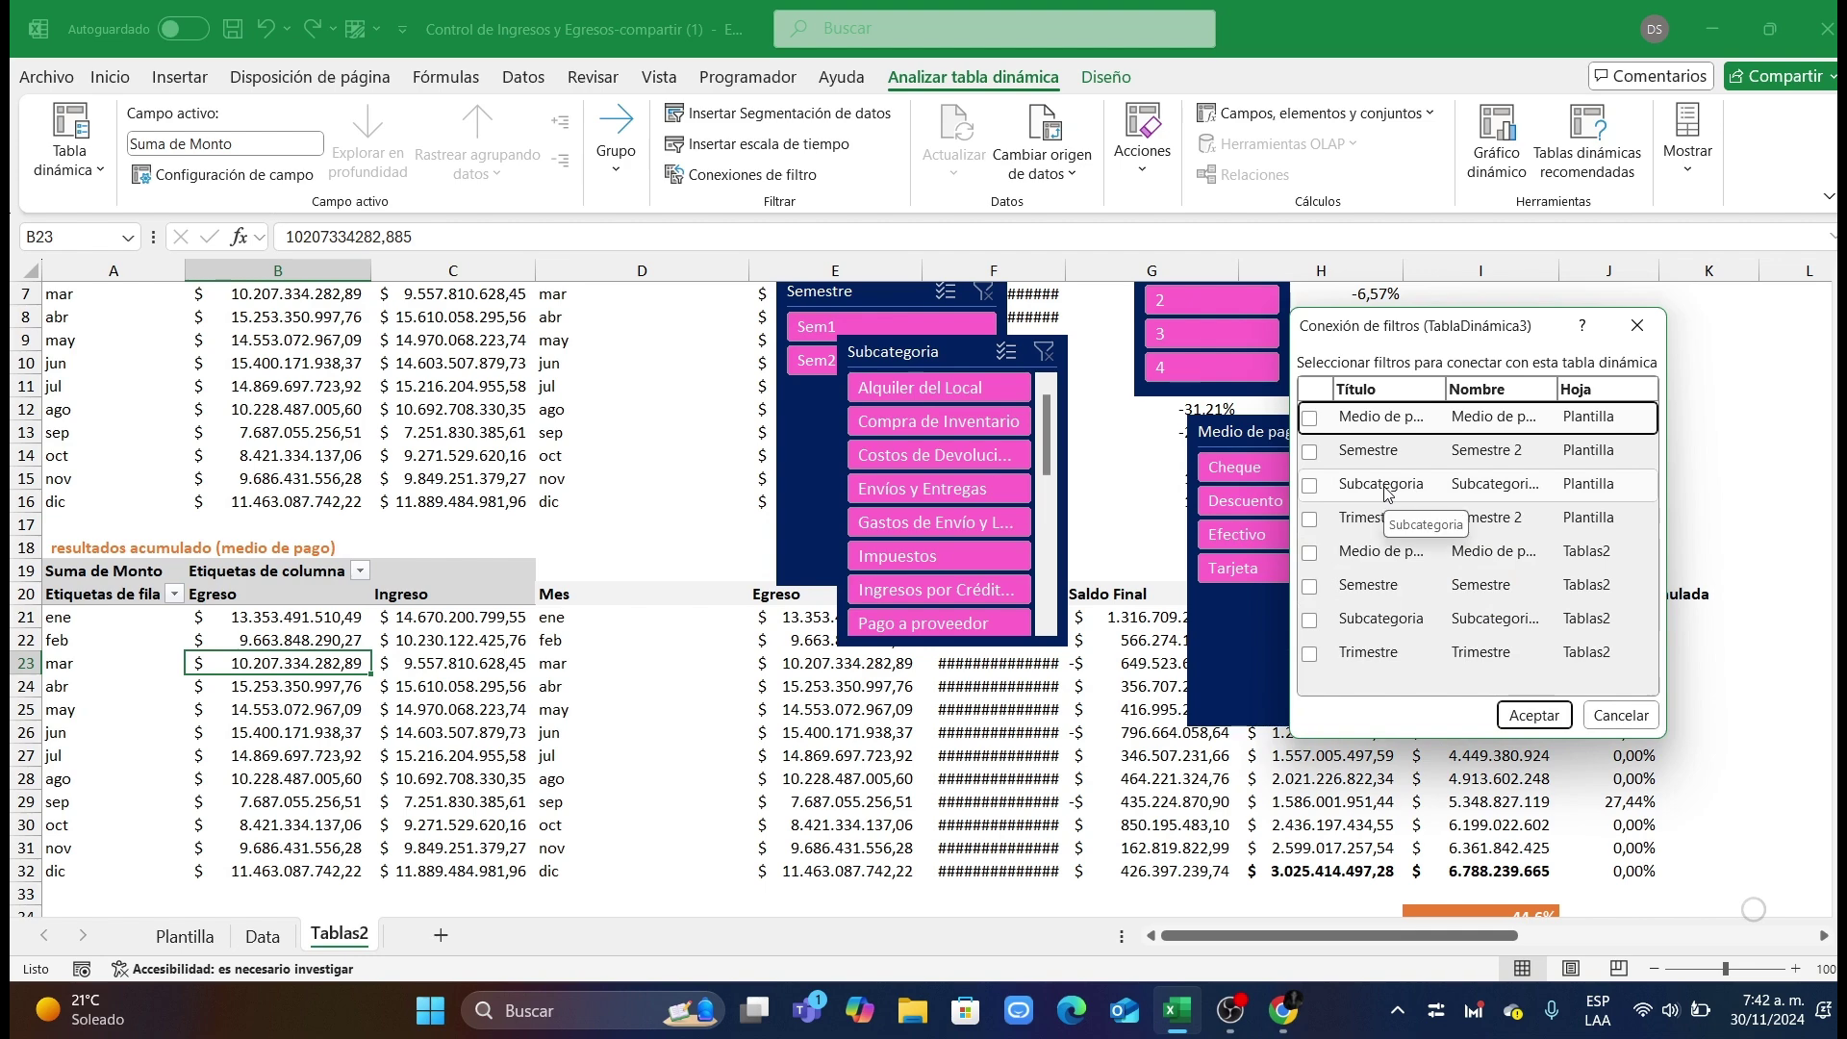
click(1310, 552)
click(1533, 715)
Step: Connect the "resultados por período" pivot table to the Medio de pago, Semestre and Trimestre slicers
scroll(417, 652, down, 8)
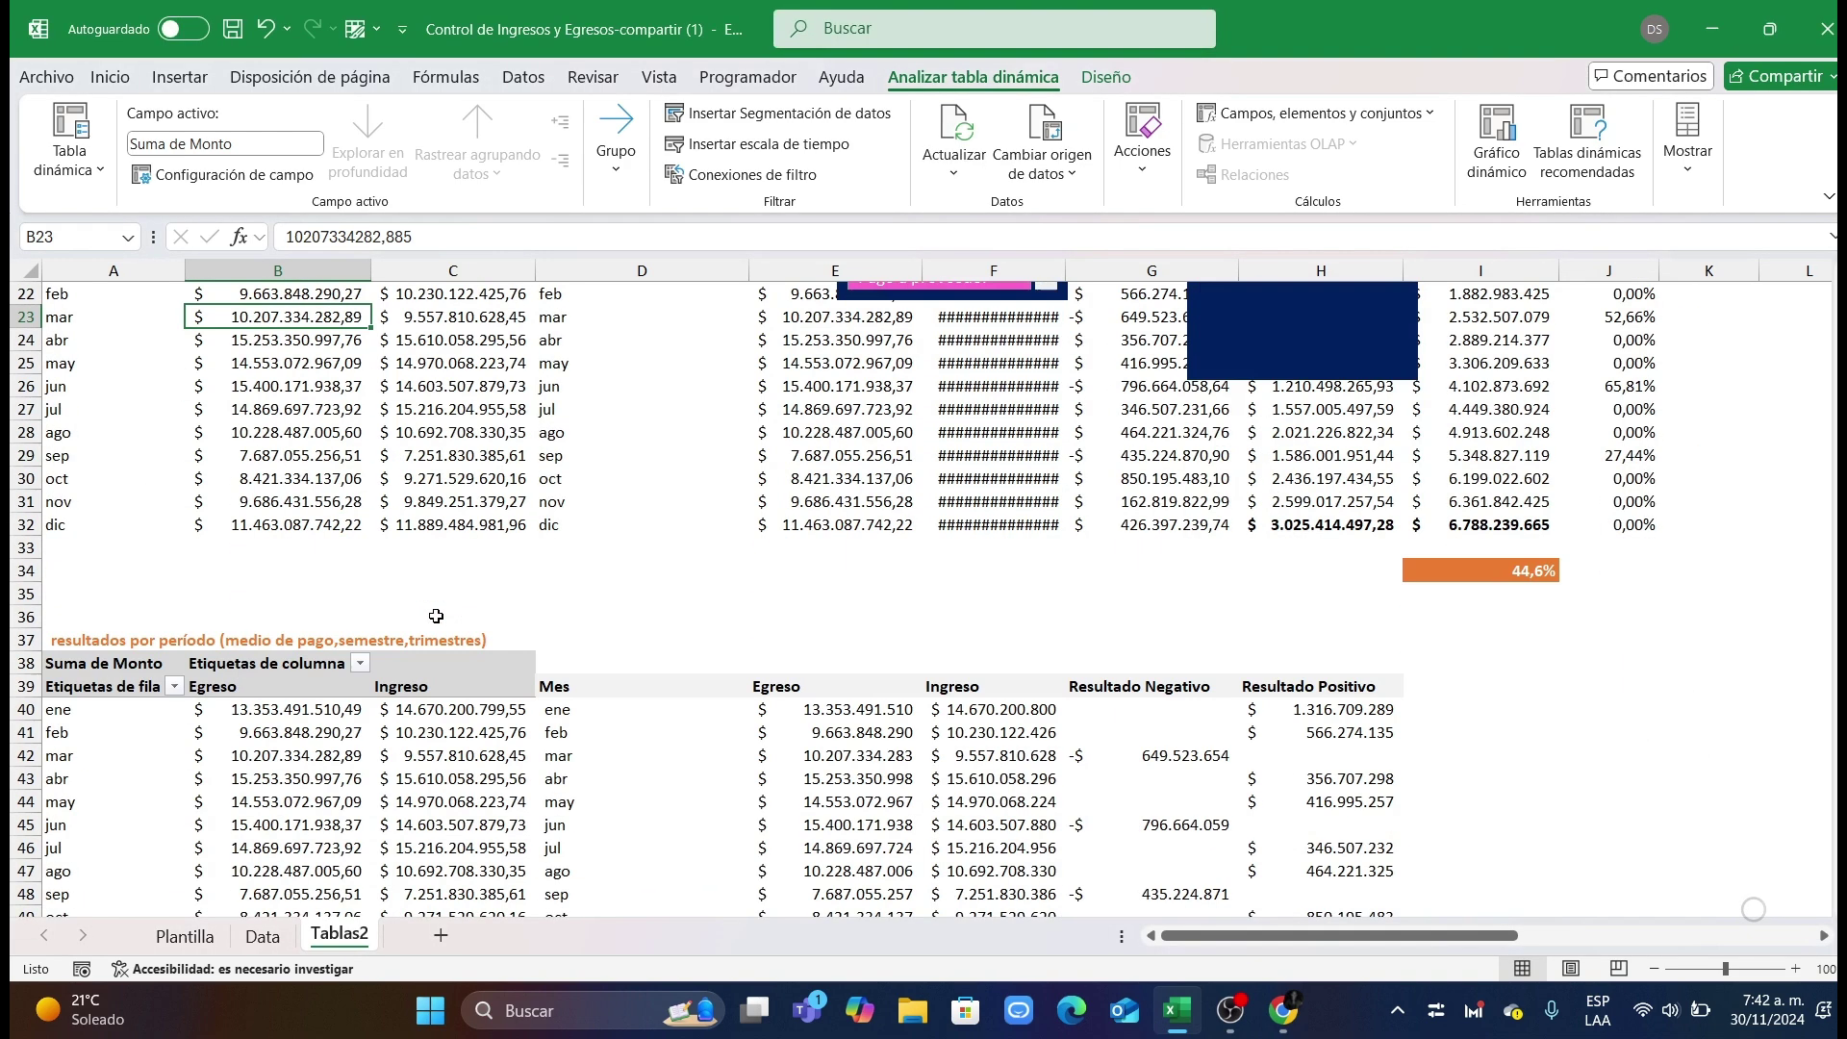
click(279, 617)
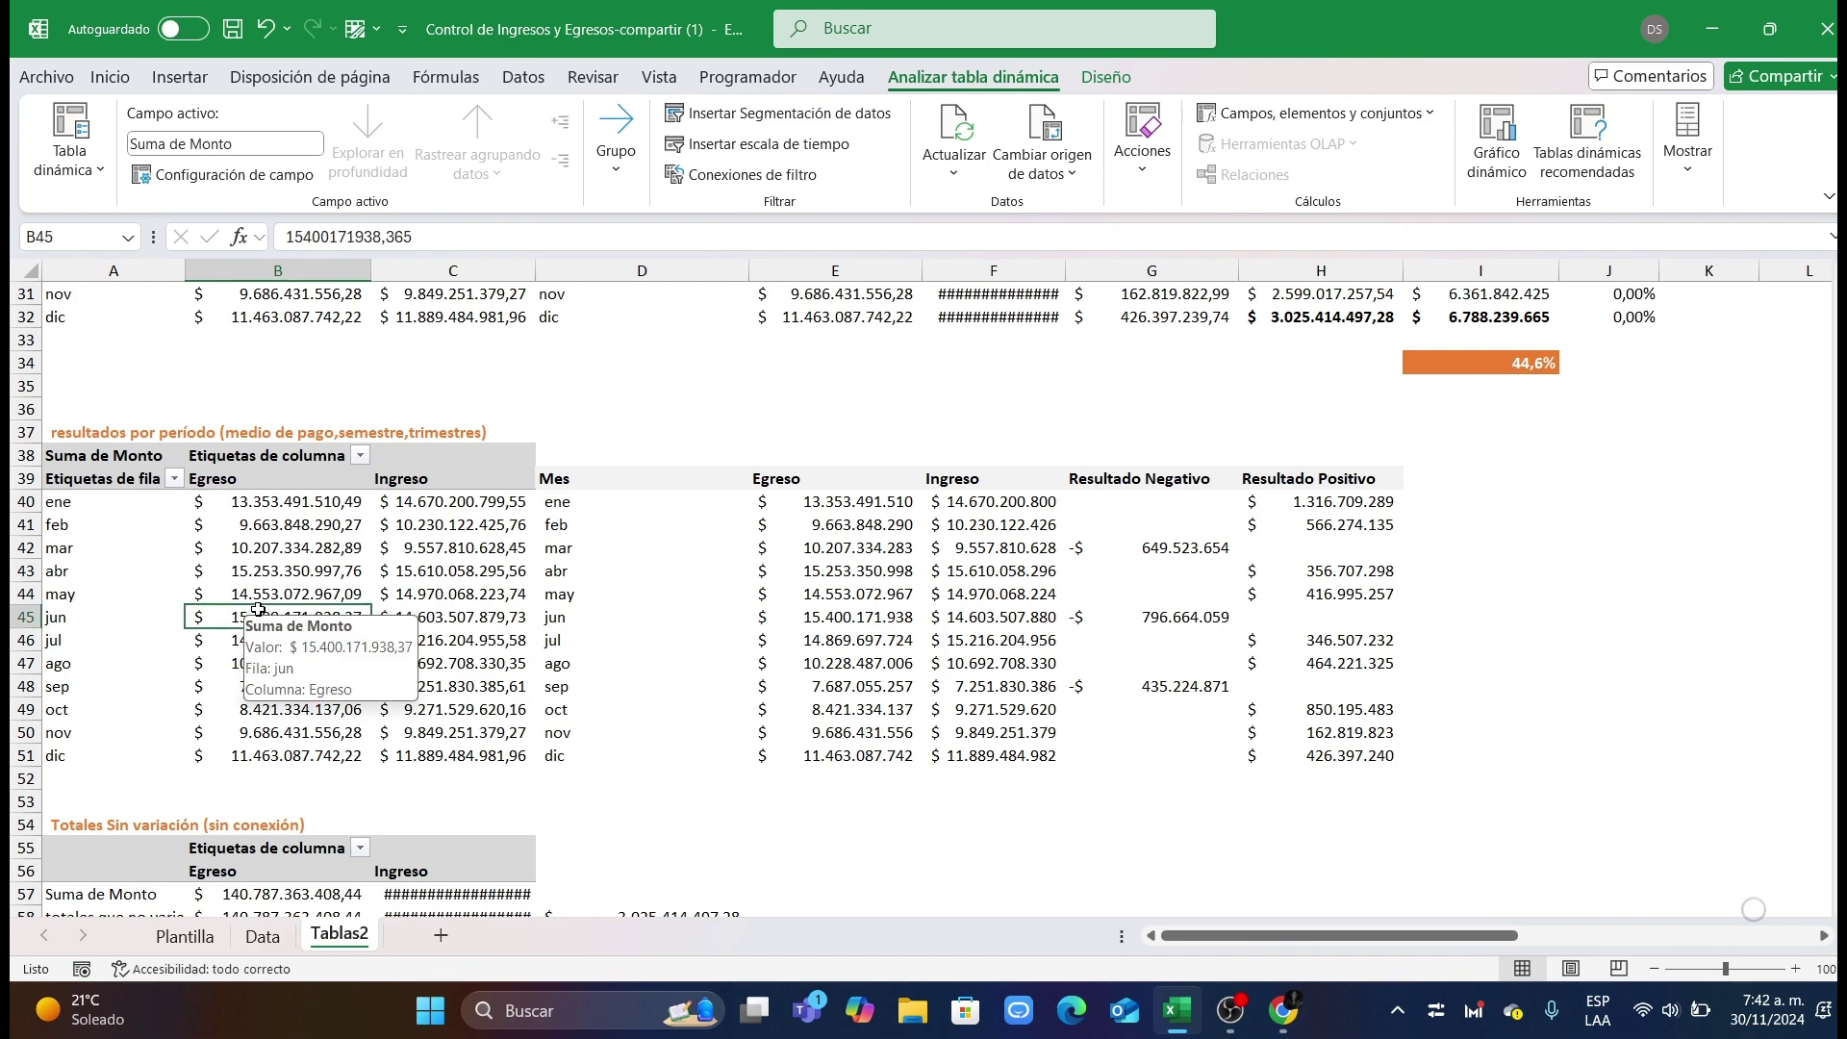
click(765, 174)
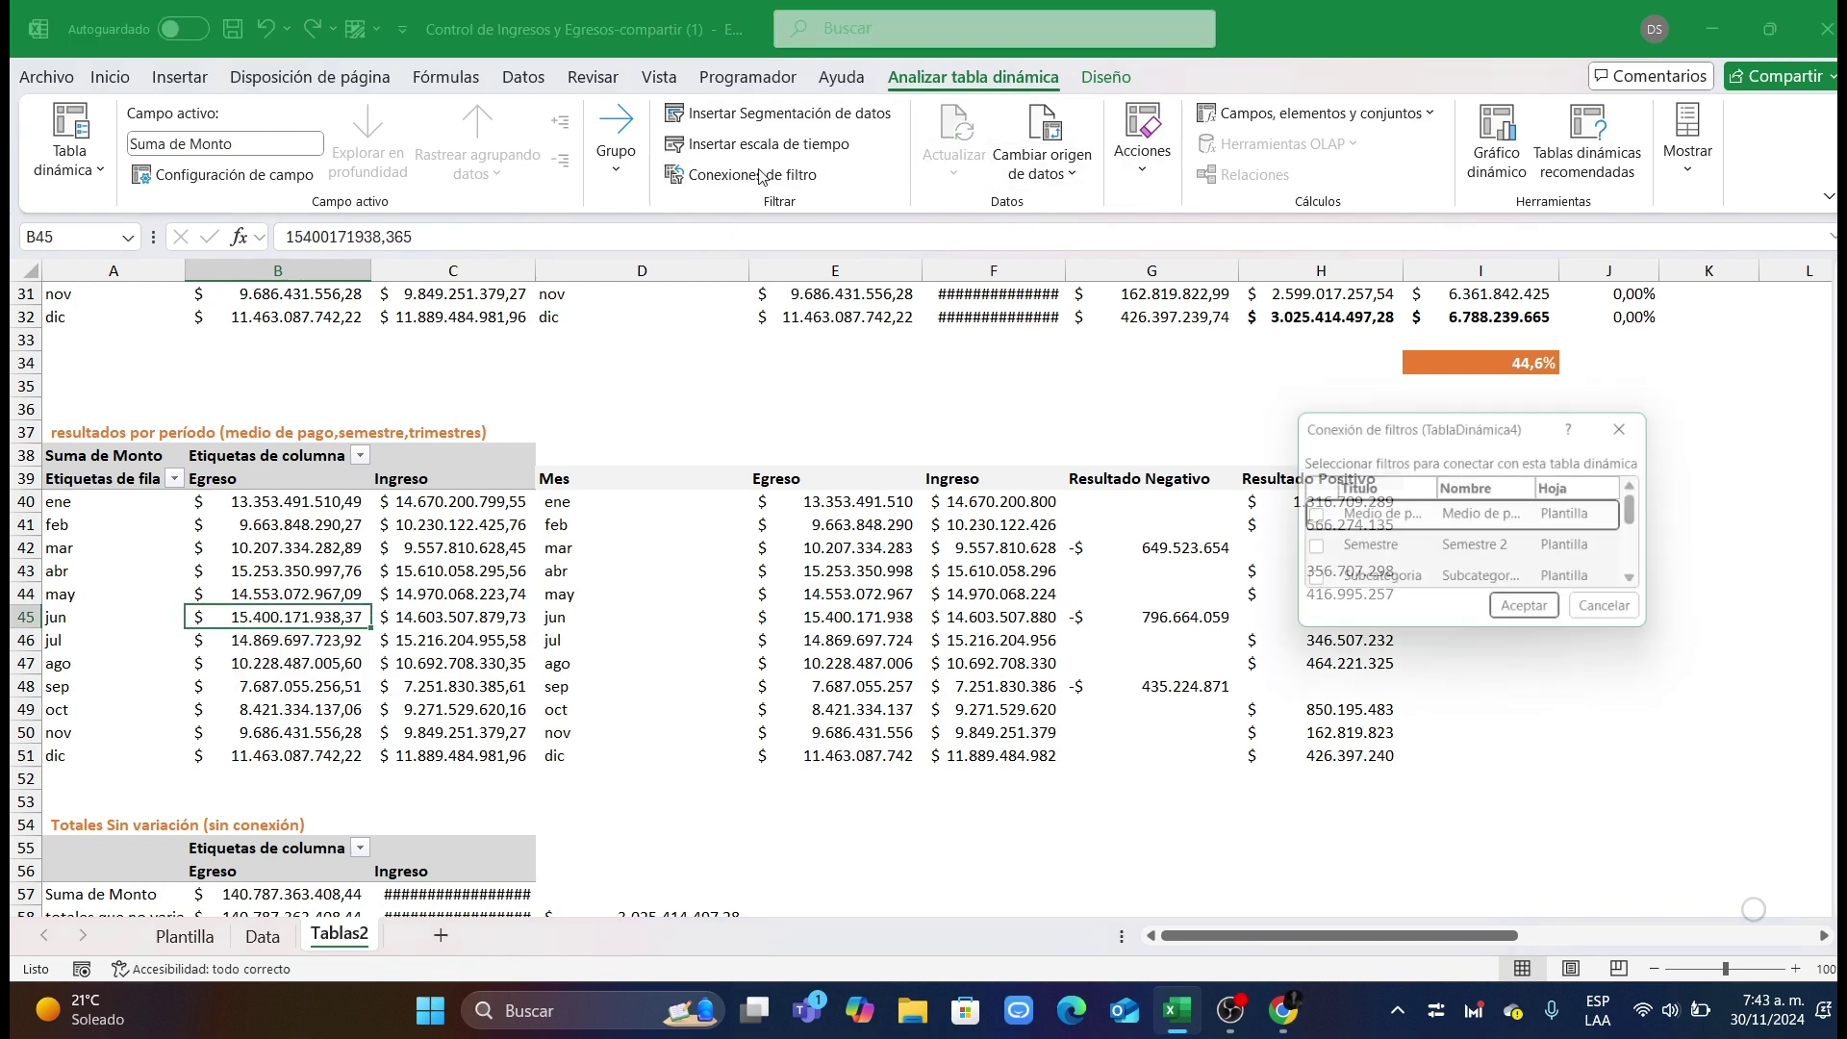
drag(1488, 639, 1489, 854)
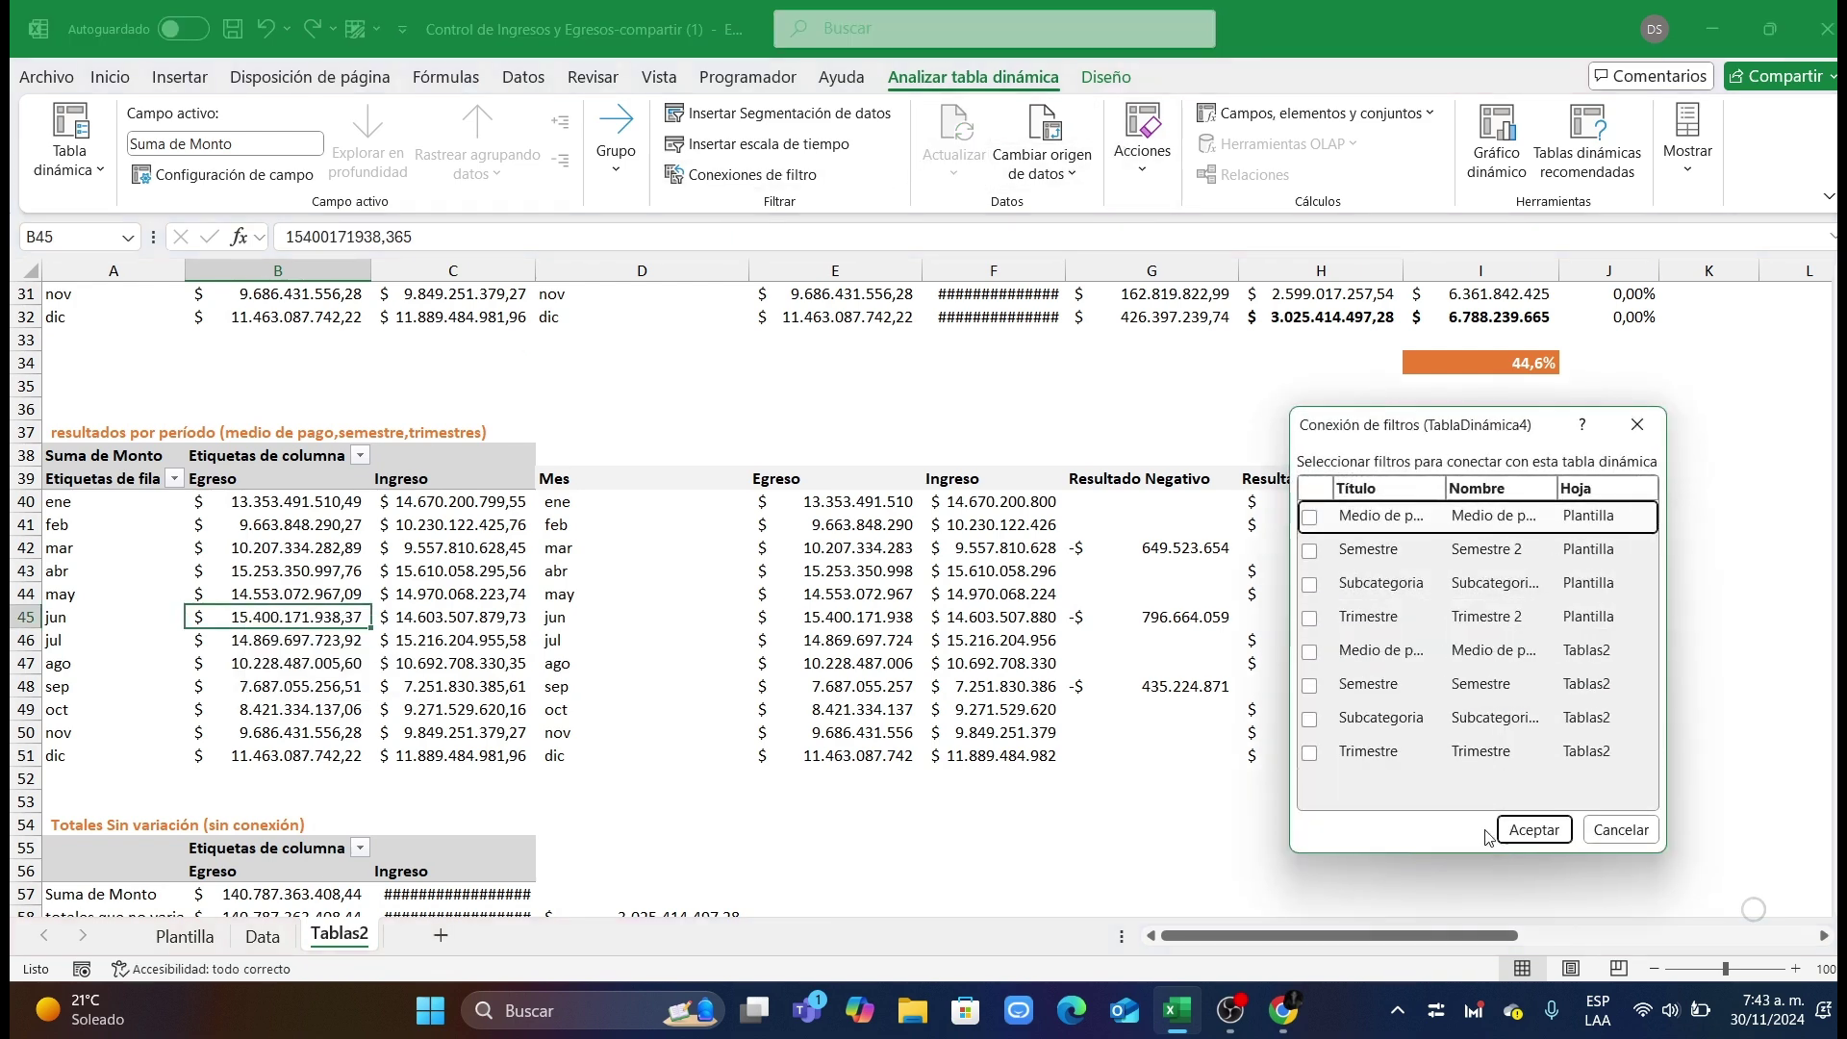
click(1311, 519)
click(1310, 551)
click(1310, 618)
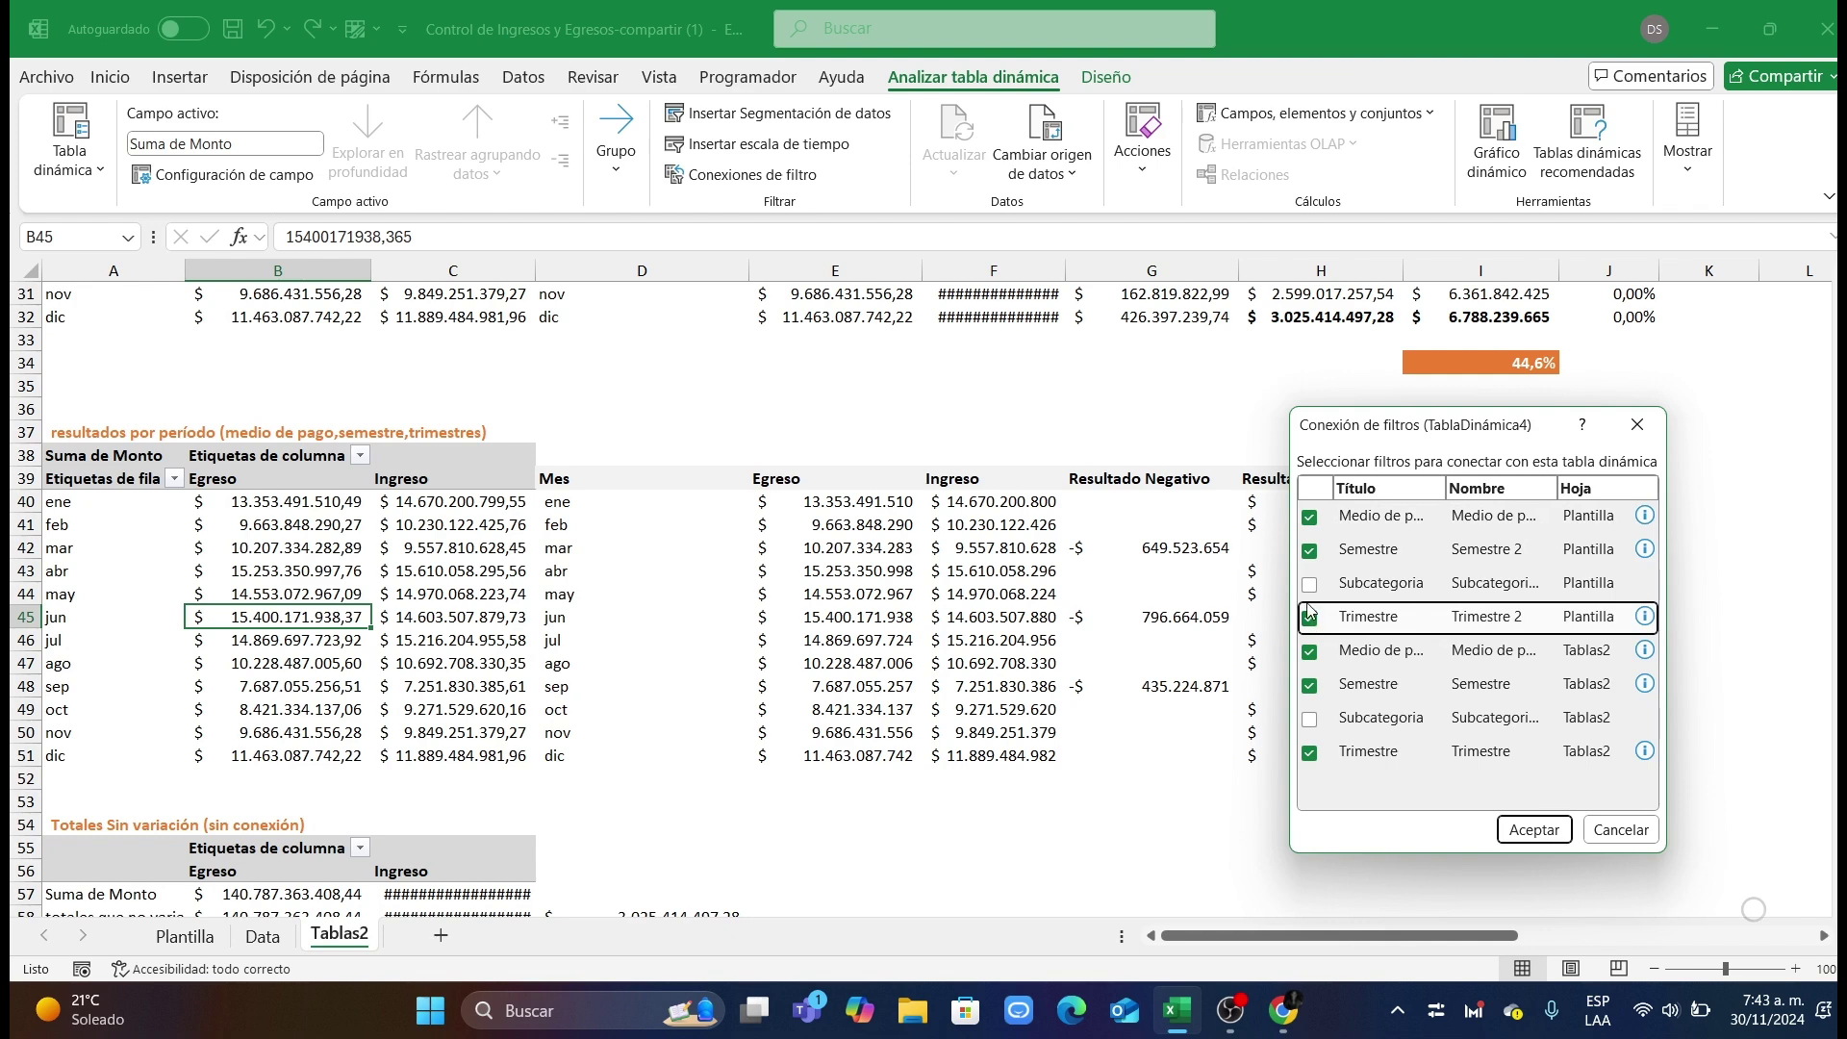
click(1534, 831)
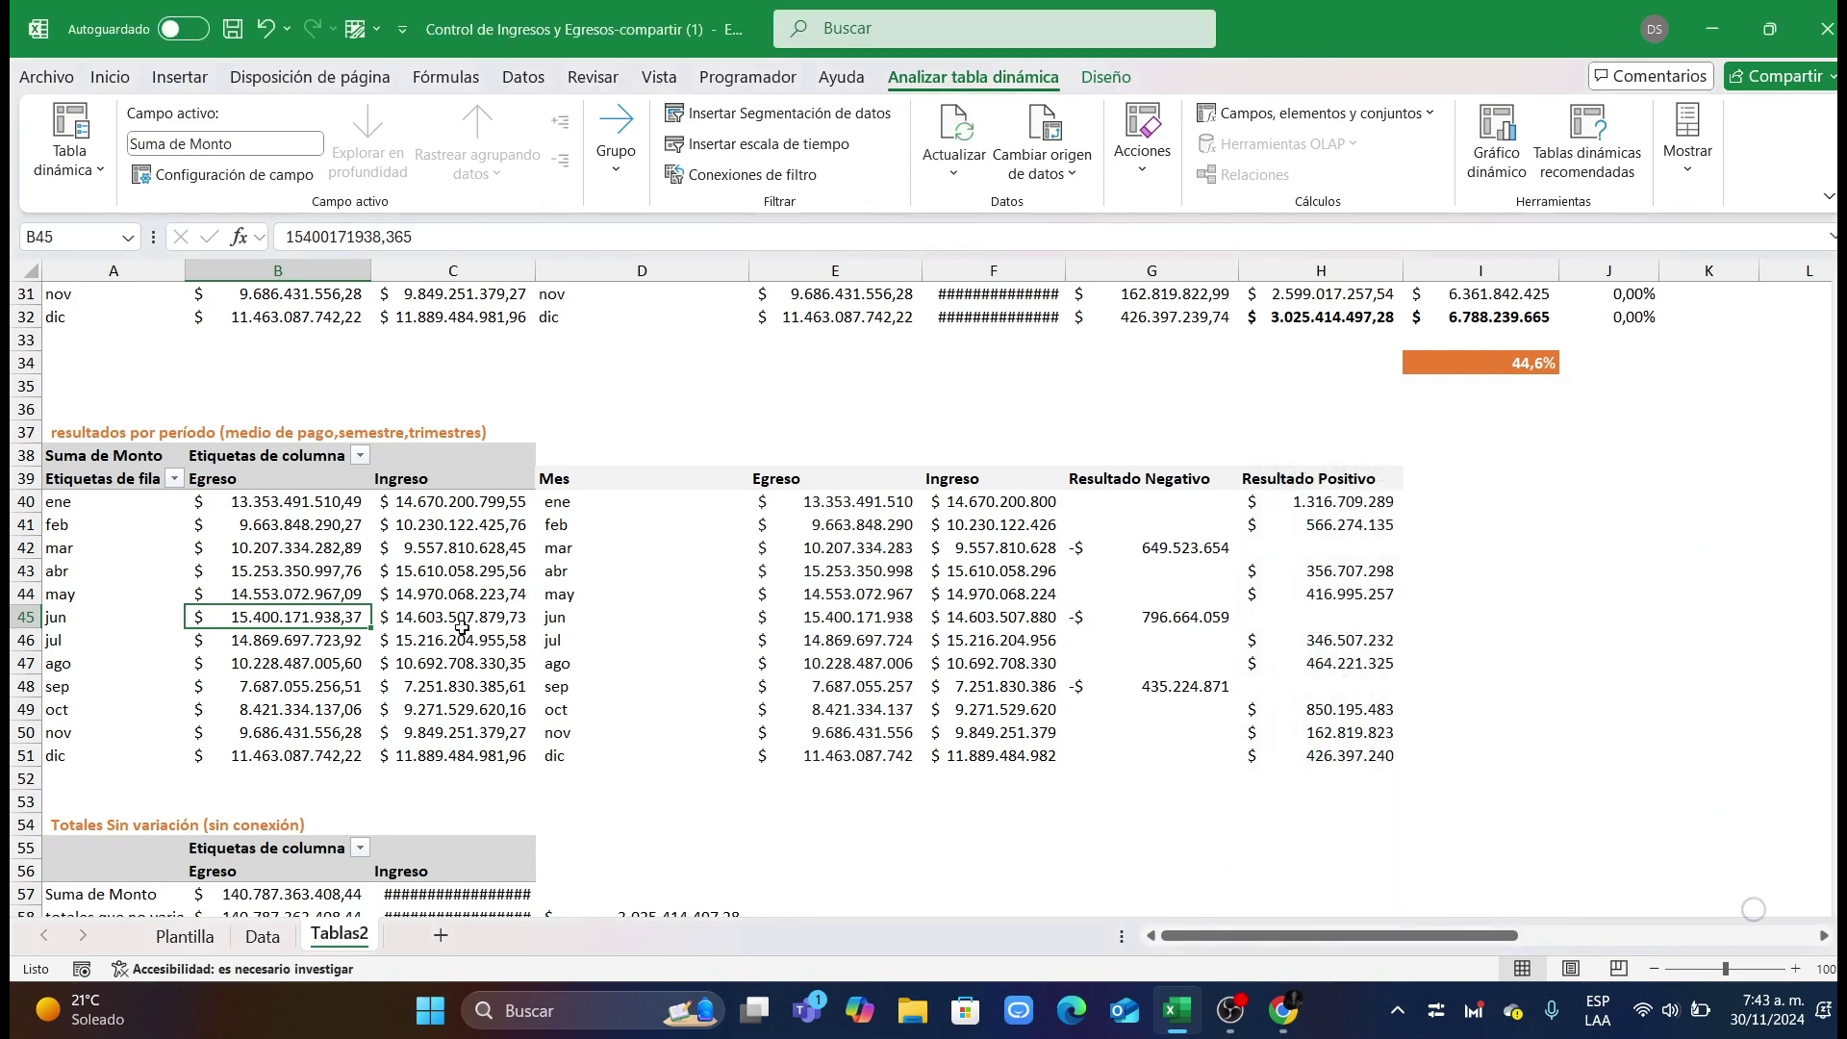
Step: Select the "Totales Sin variación (sin conexión)" block, A54:C58, to review the totals that need no slicer connection
scroll(465, 628, down, 4)
click(155, 618)
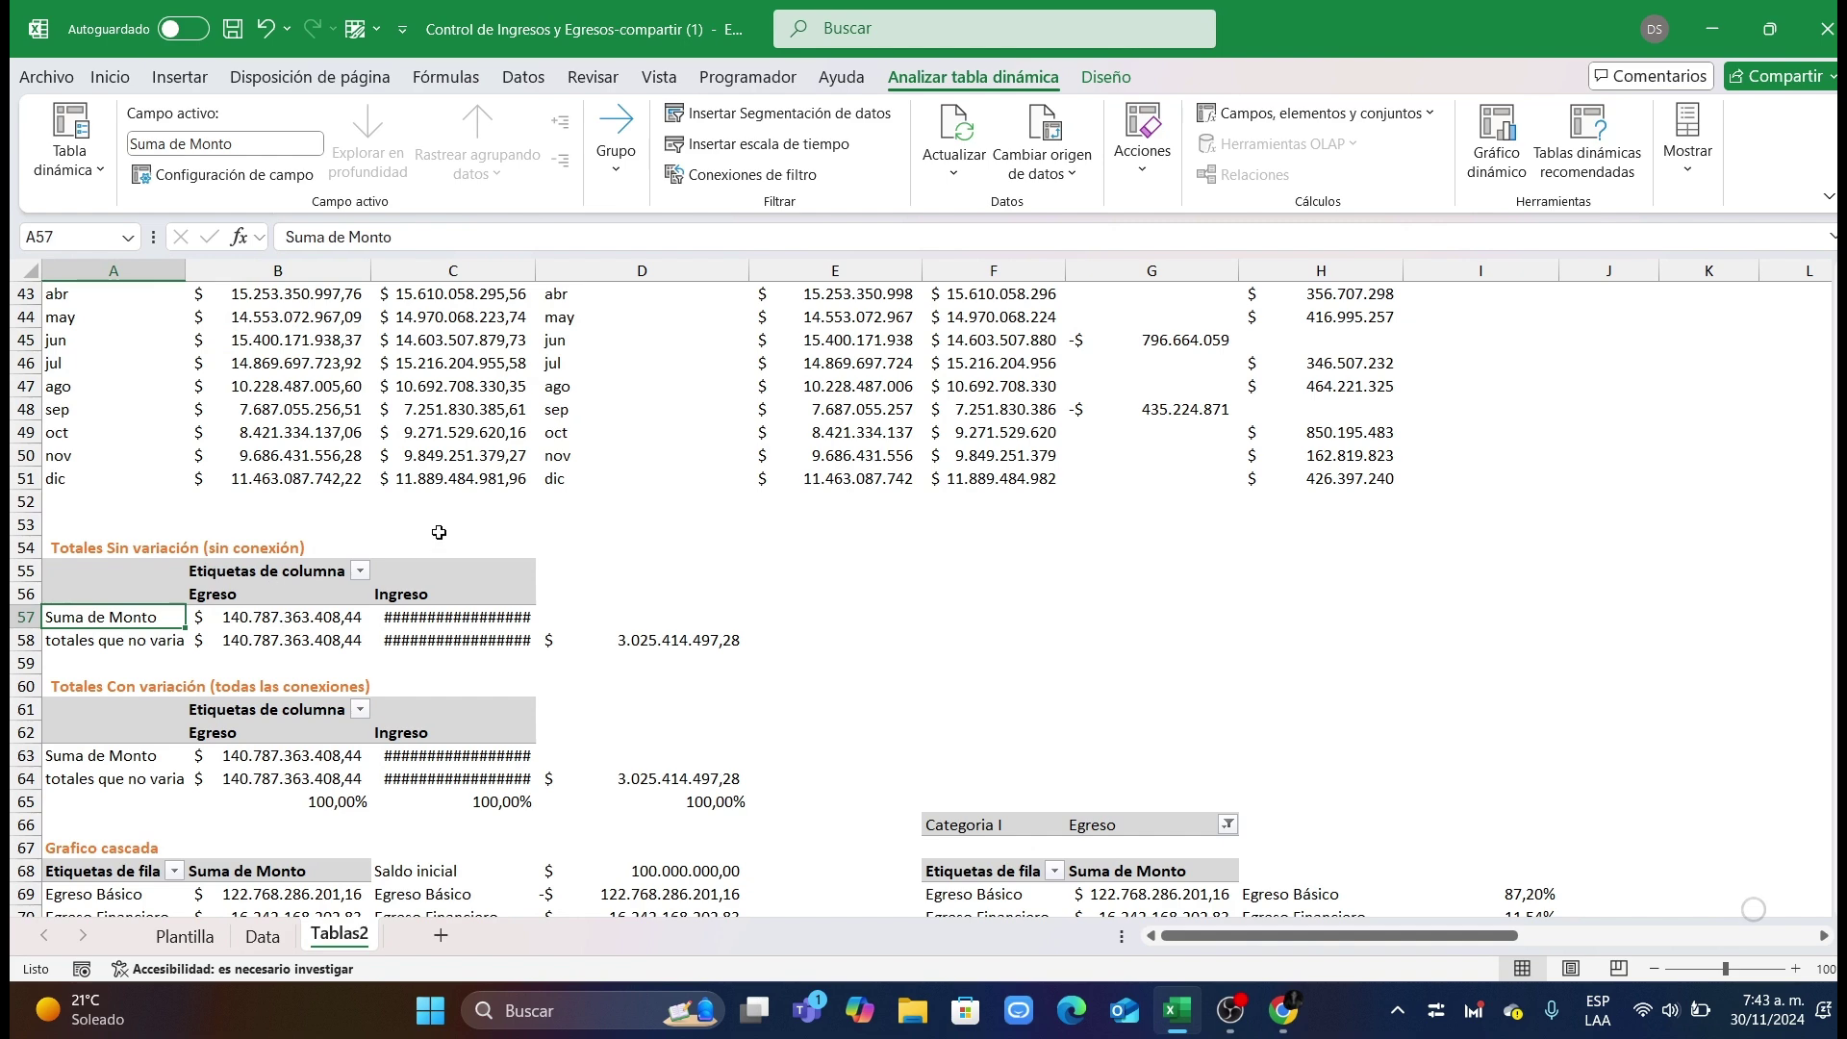
drag(172, 547, 524, 642)
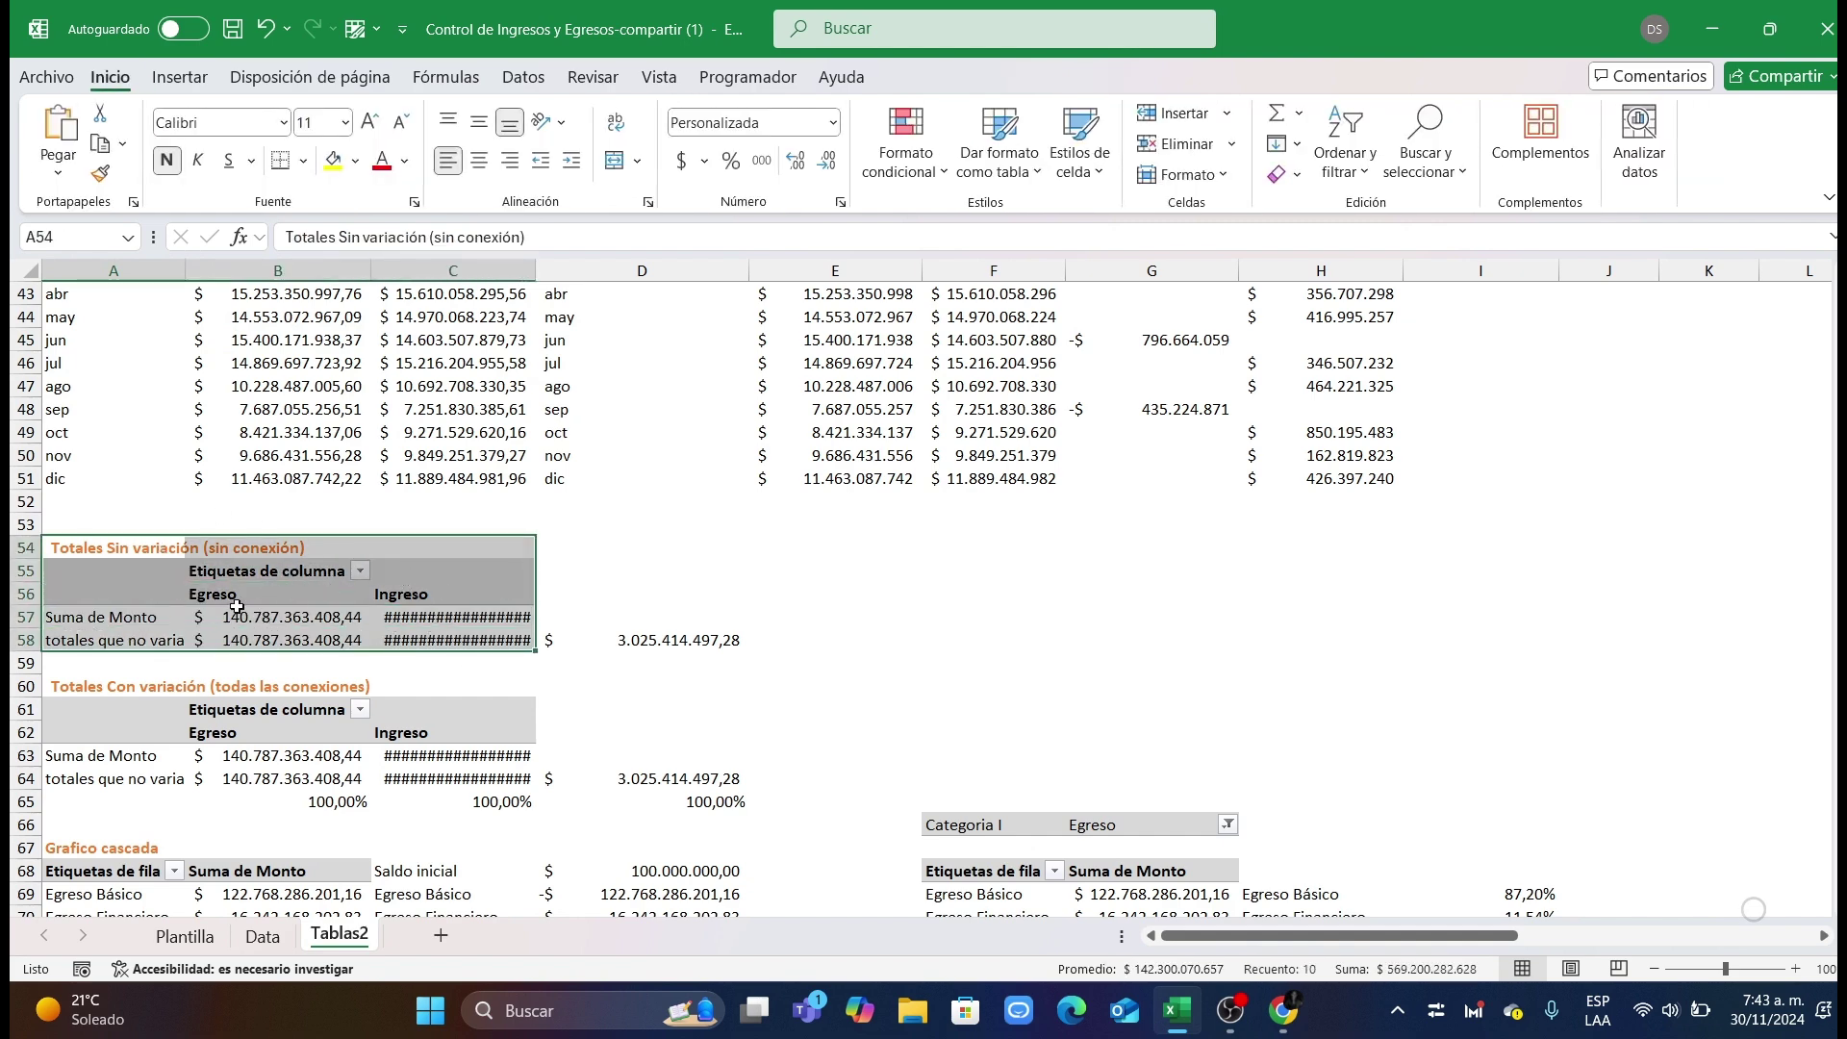
Step: Connect the "Totales Con variación" pivot table to the Semestre, Trimestre and Medio de pago slicers, leaving Subcategoria unconnected
scroll(320, 675, down, 2)
click(131, 621)
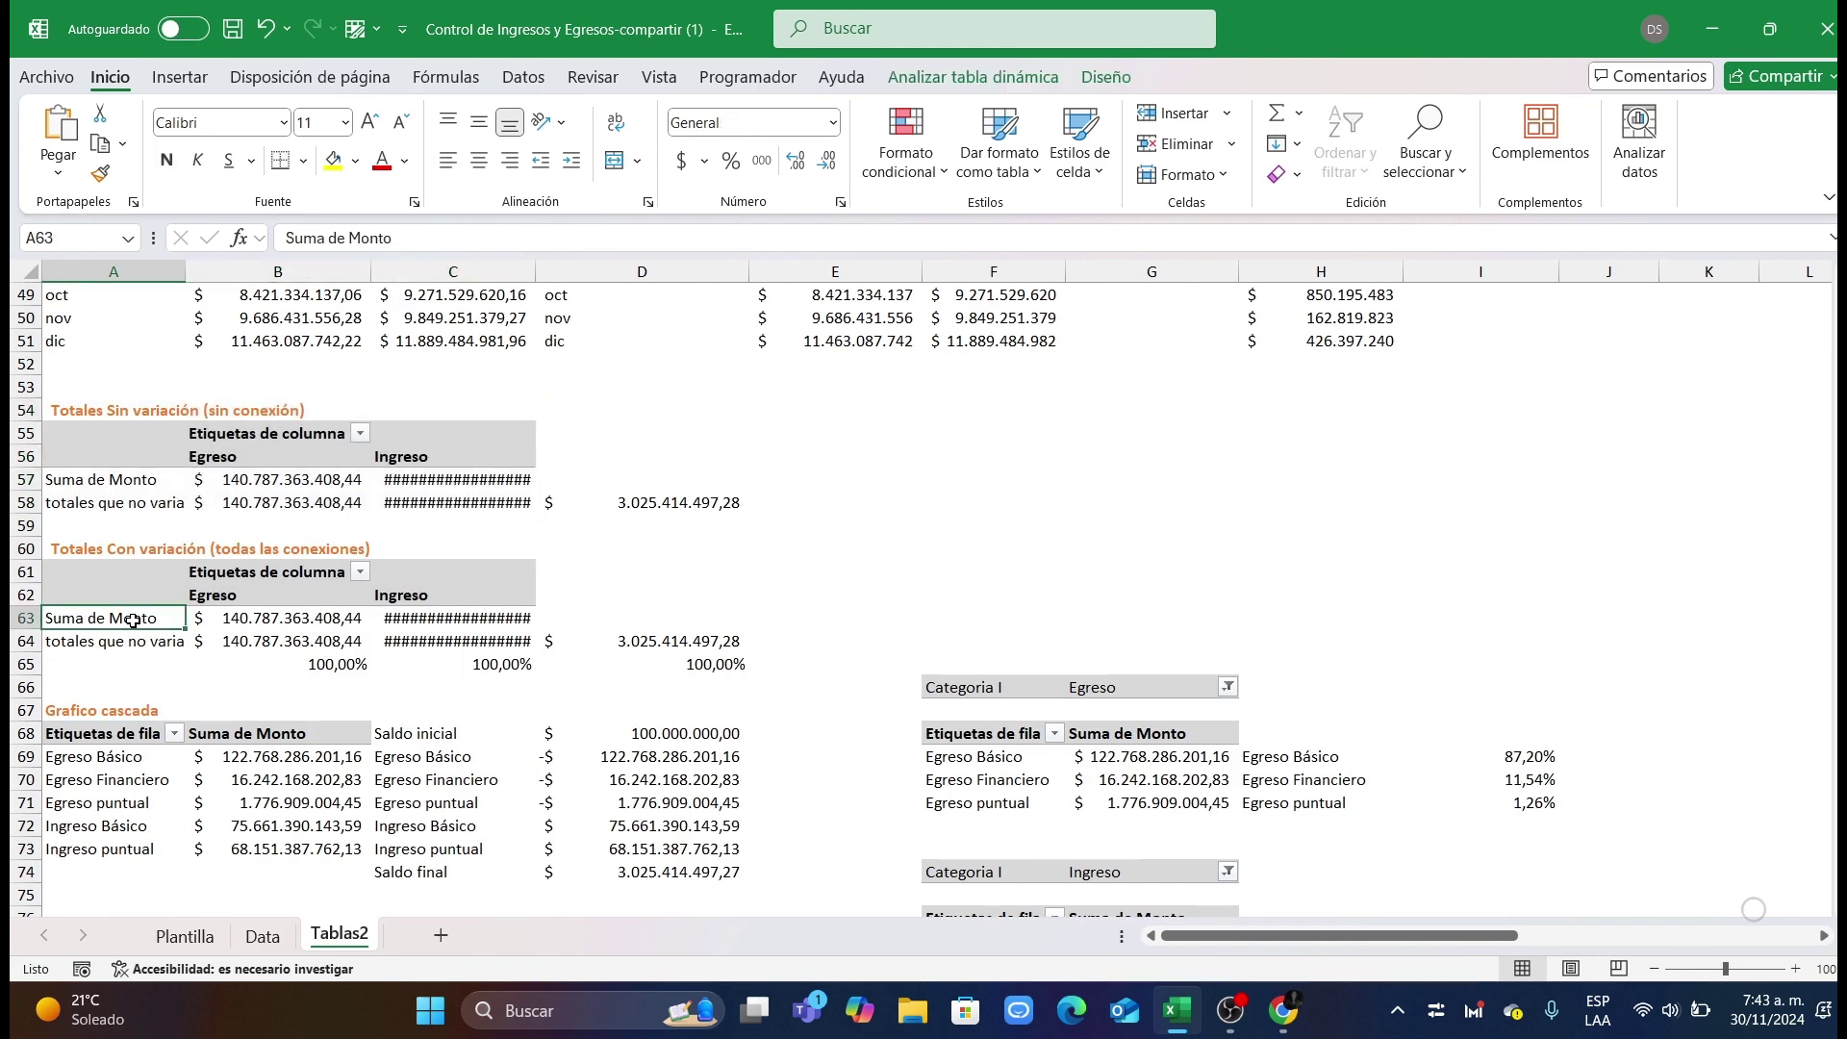
right_click(133, 620)
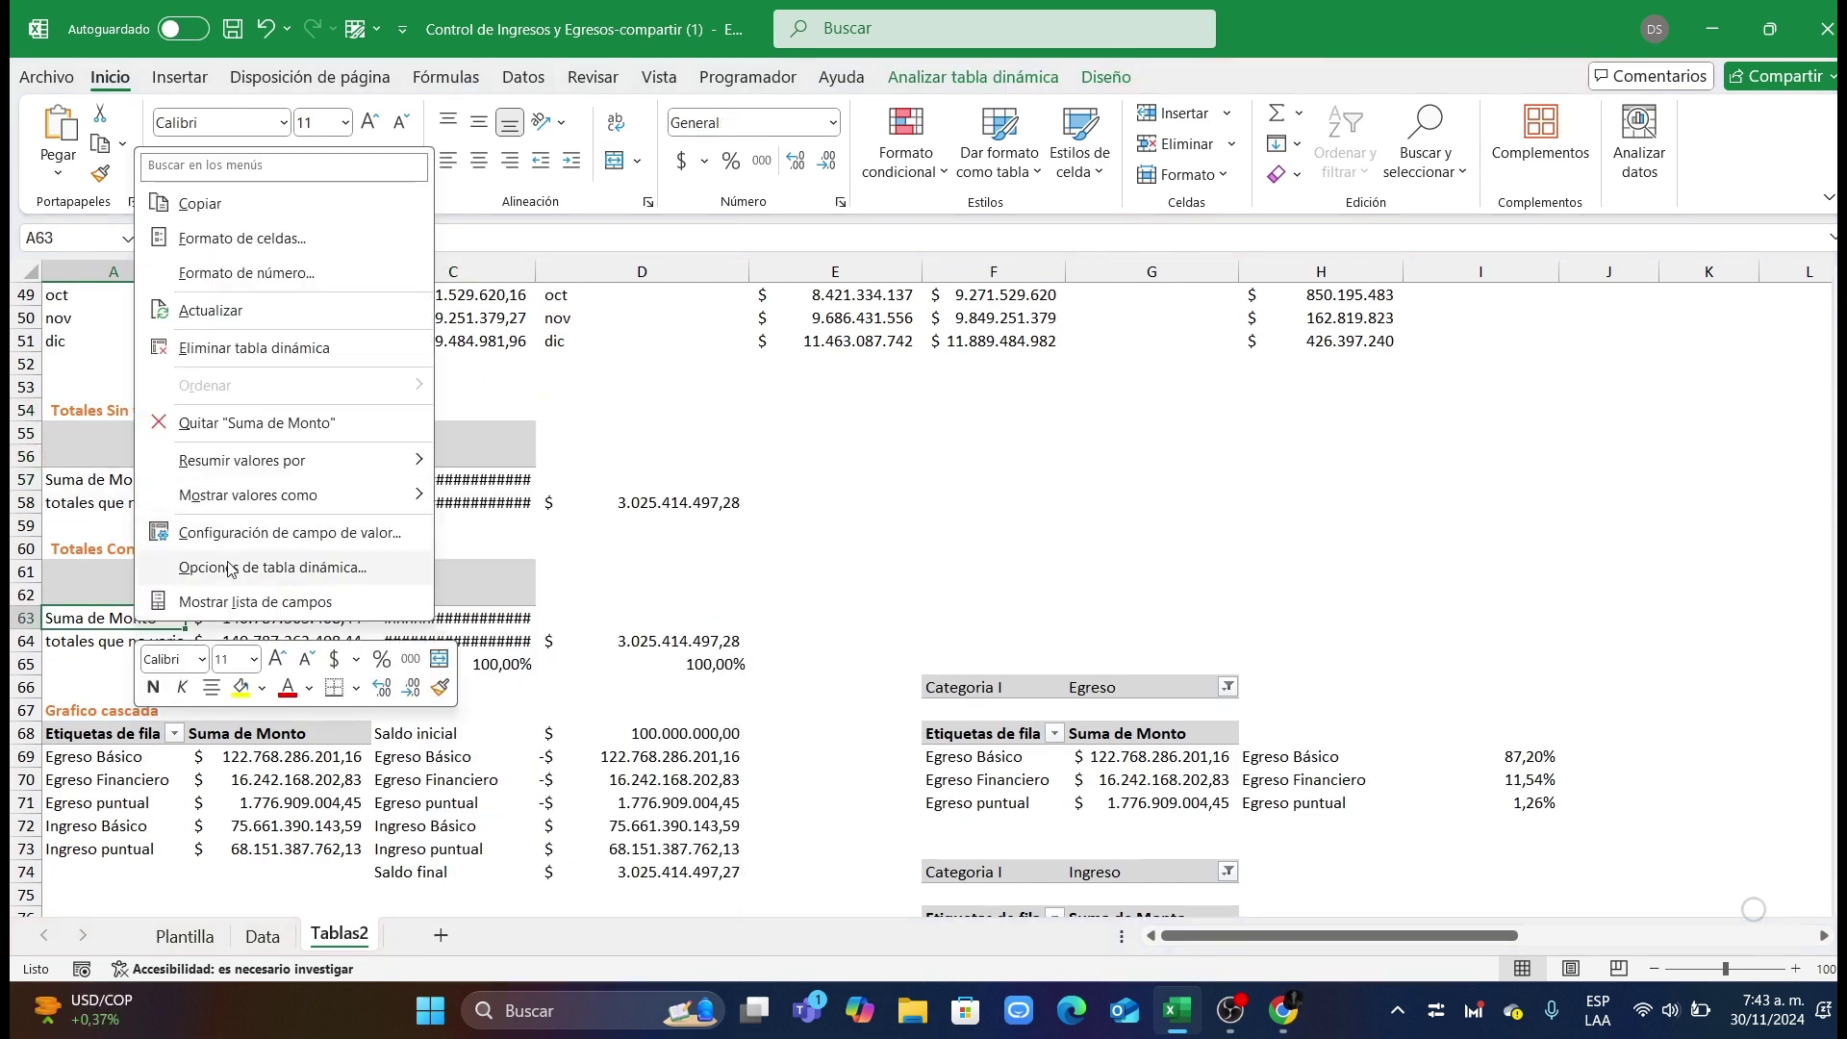
click(1022, 83)
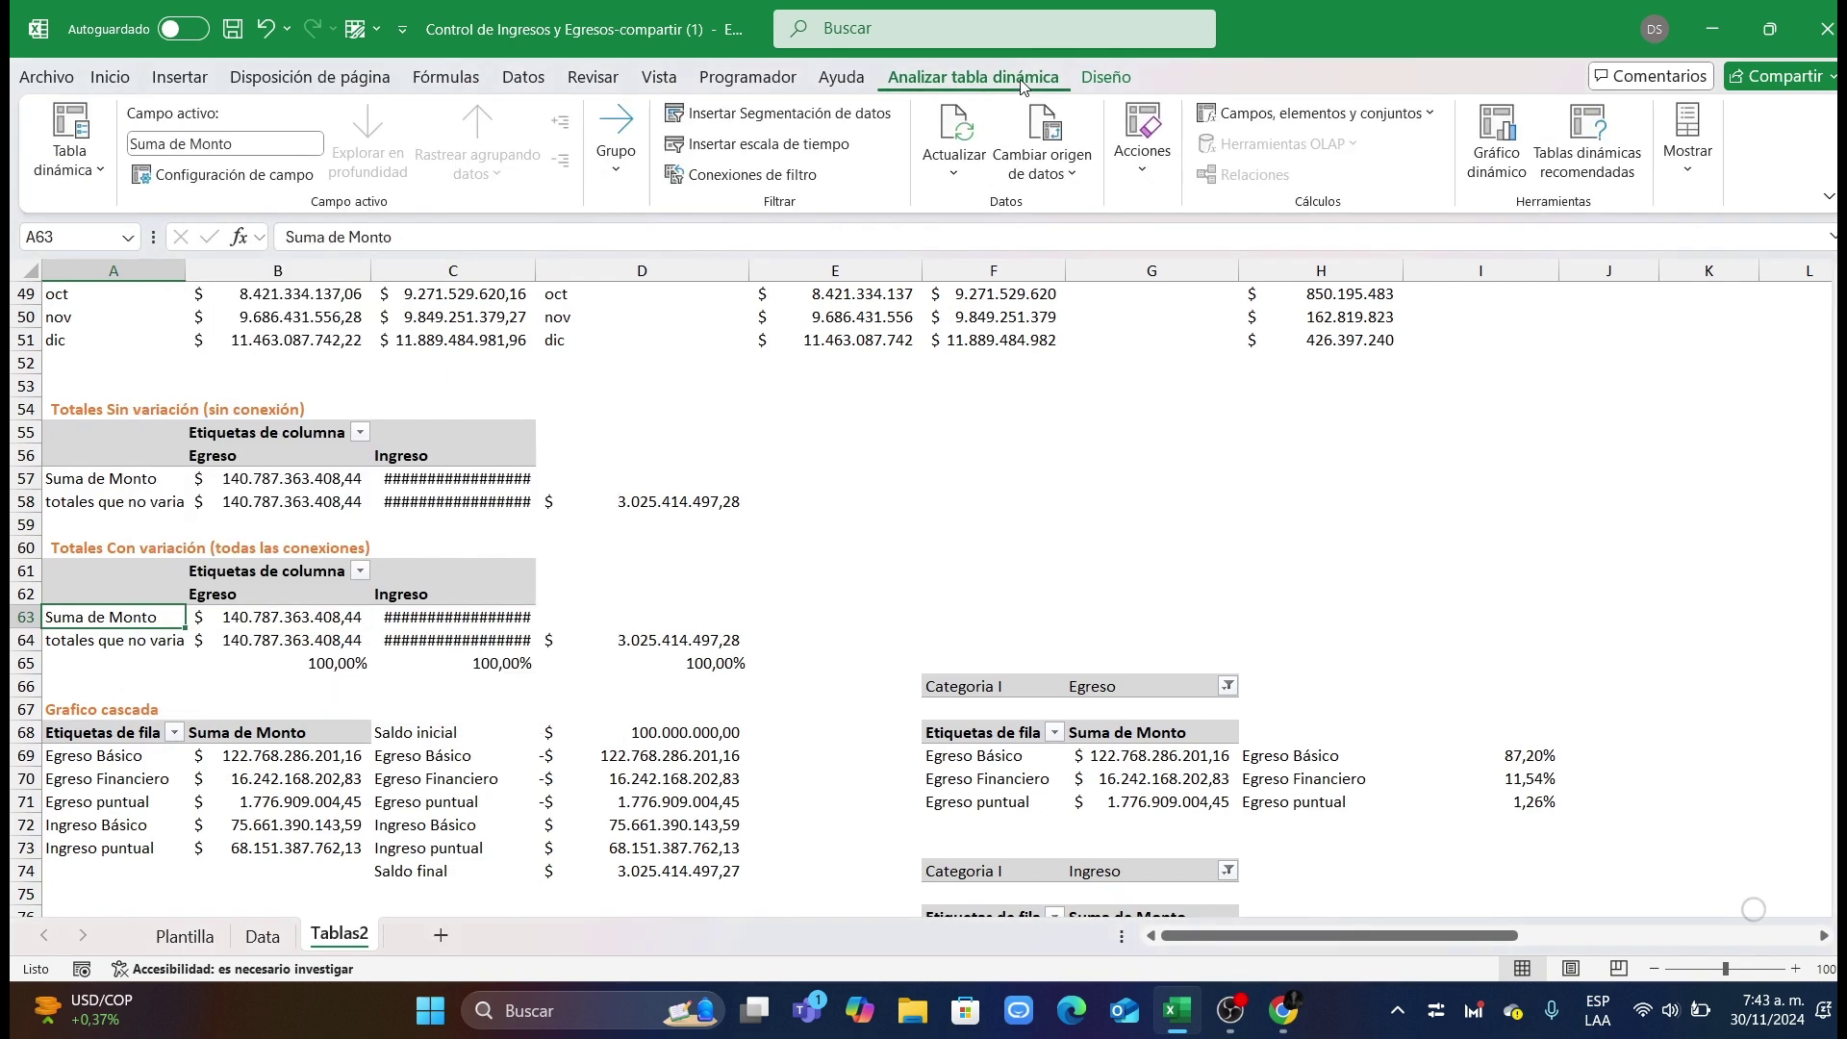
click(752, 174)
drag(1414, 517, 1422, 290)
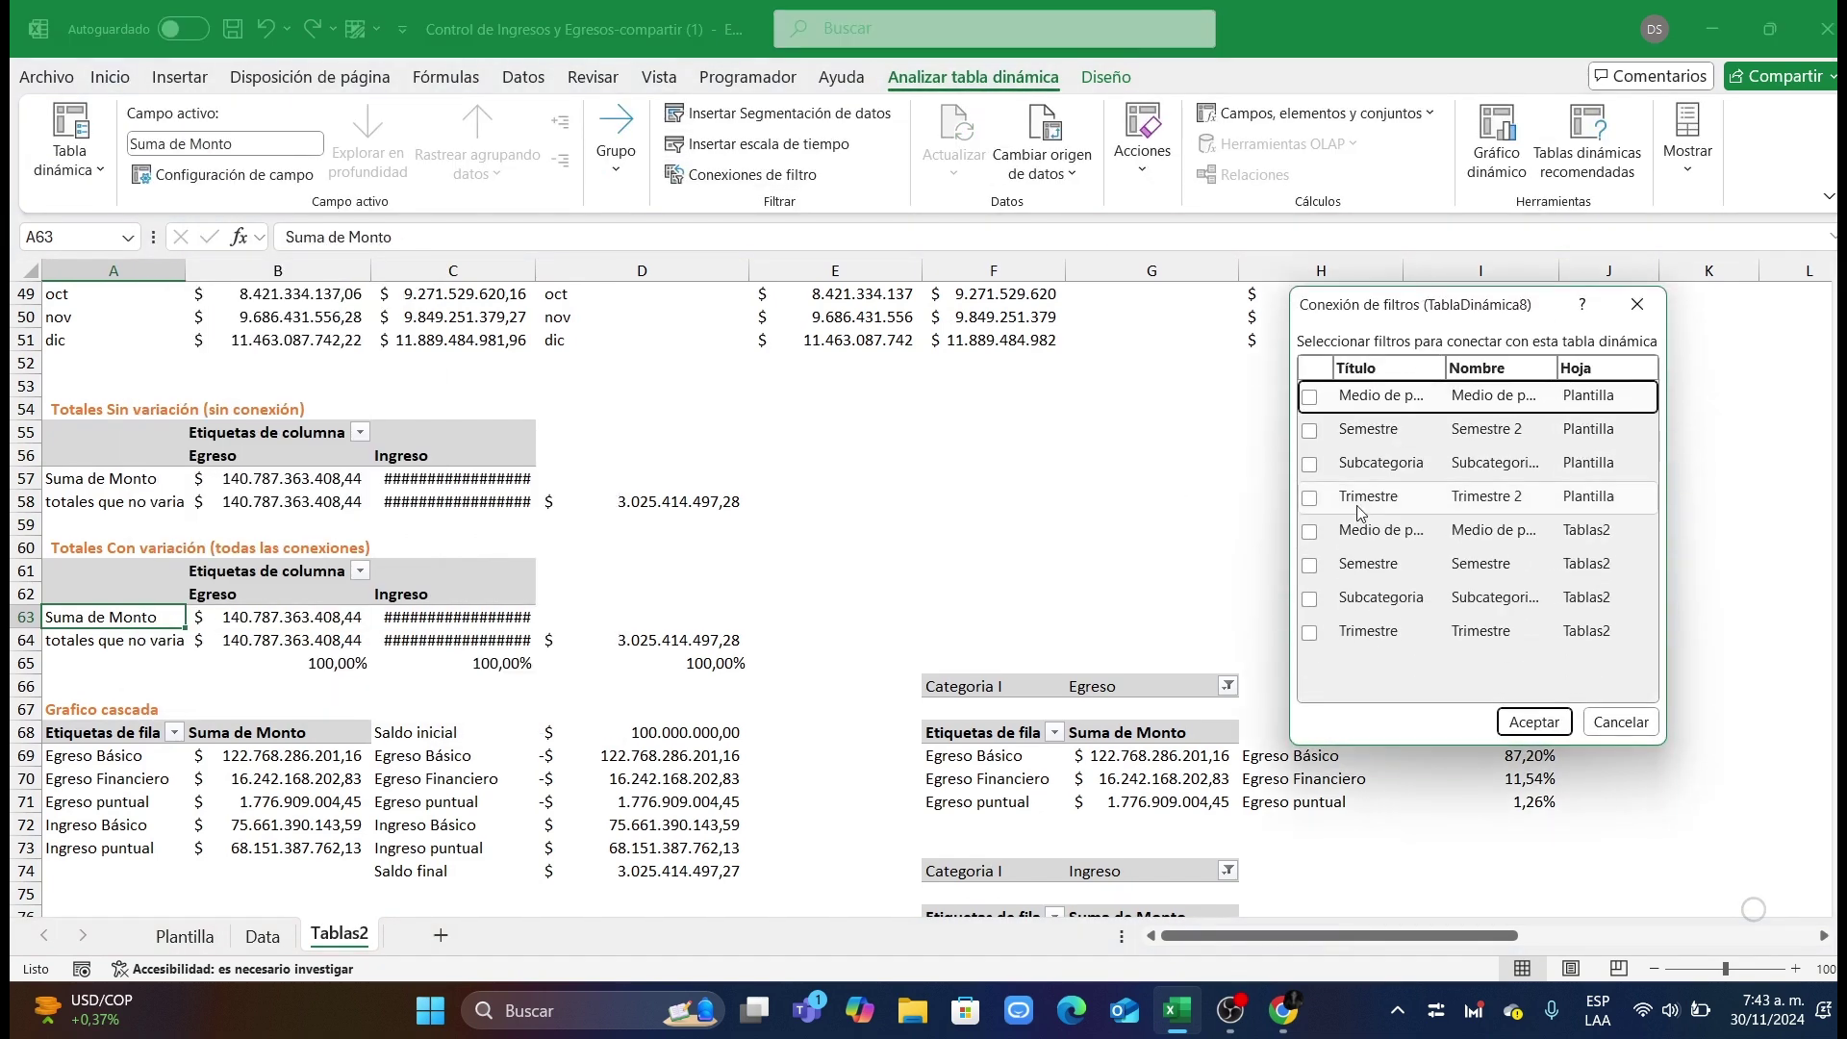
click(1311, 599)
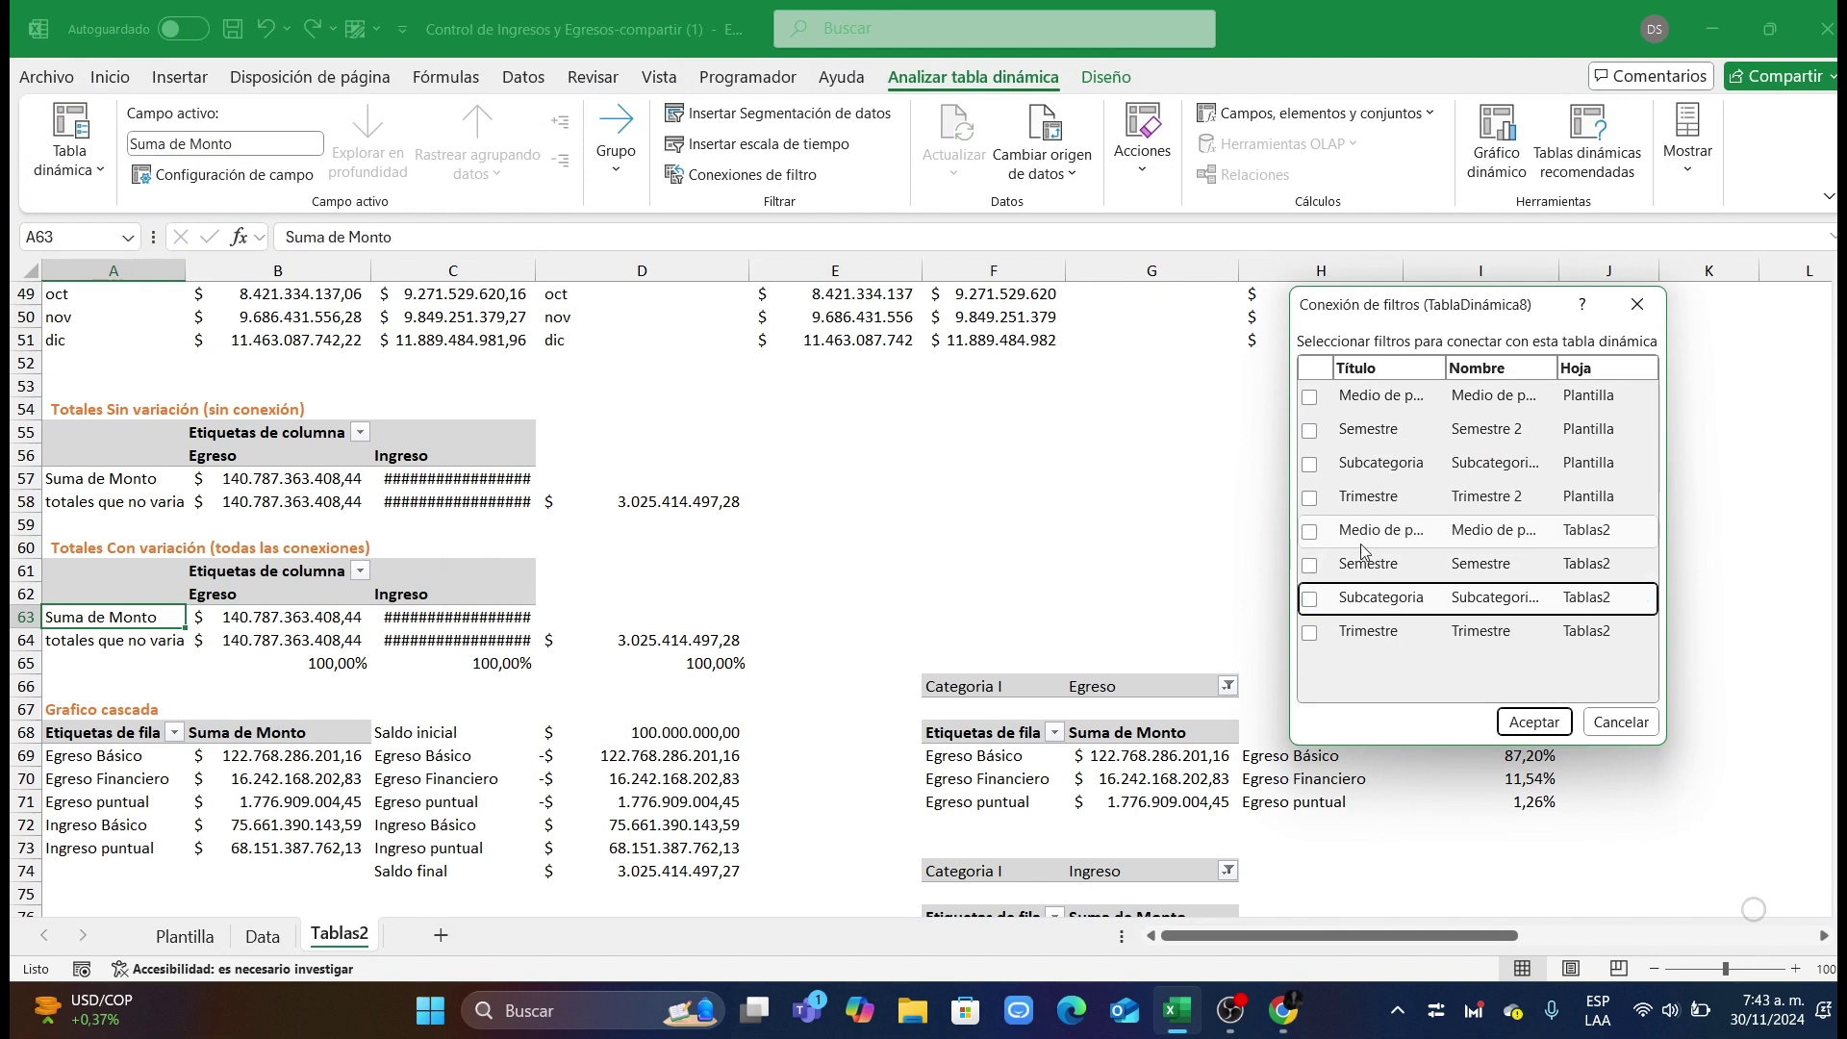
click(1311, 431)
click(1309, 498)
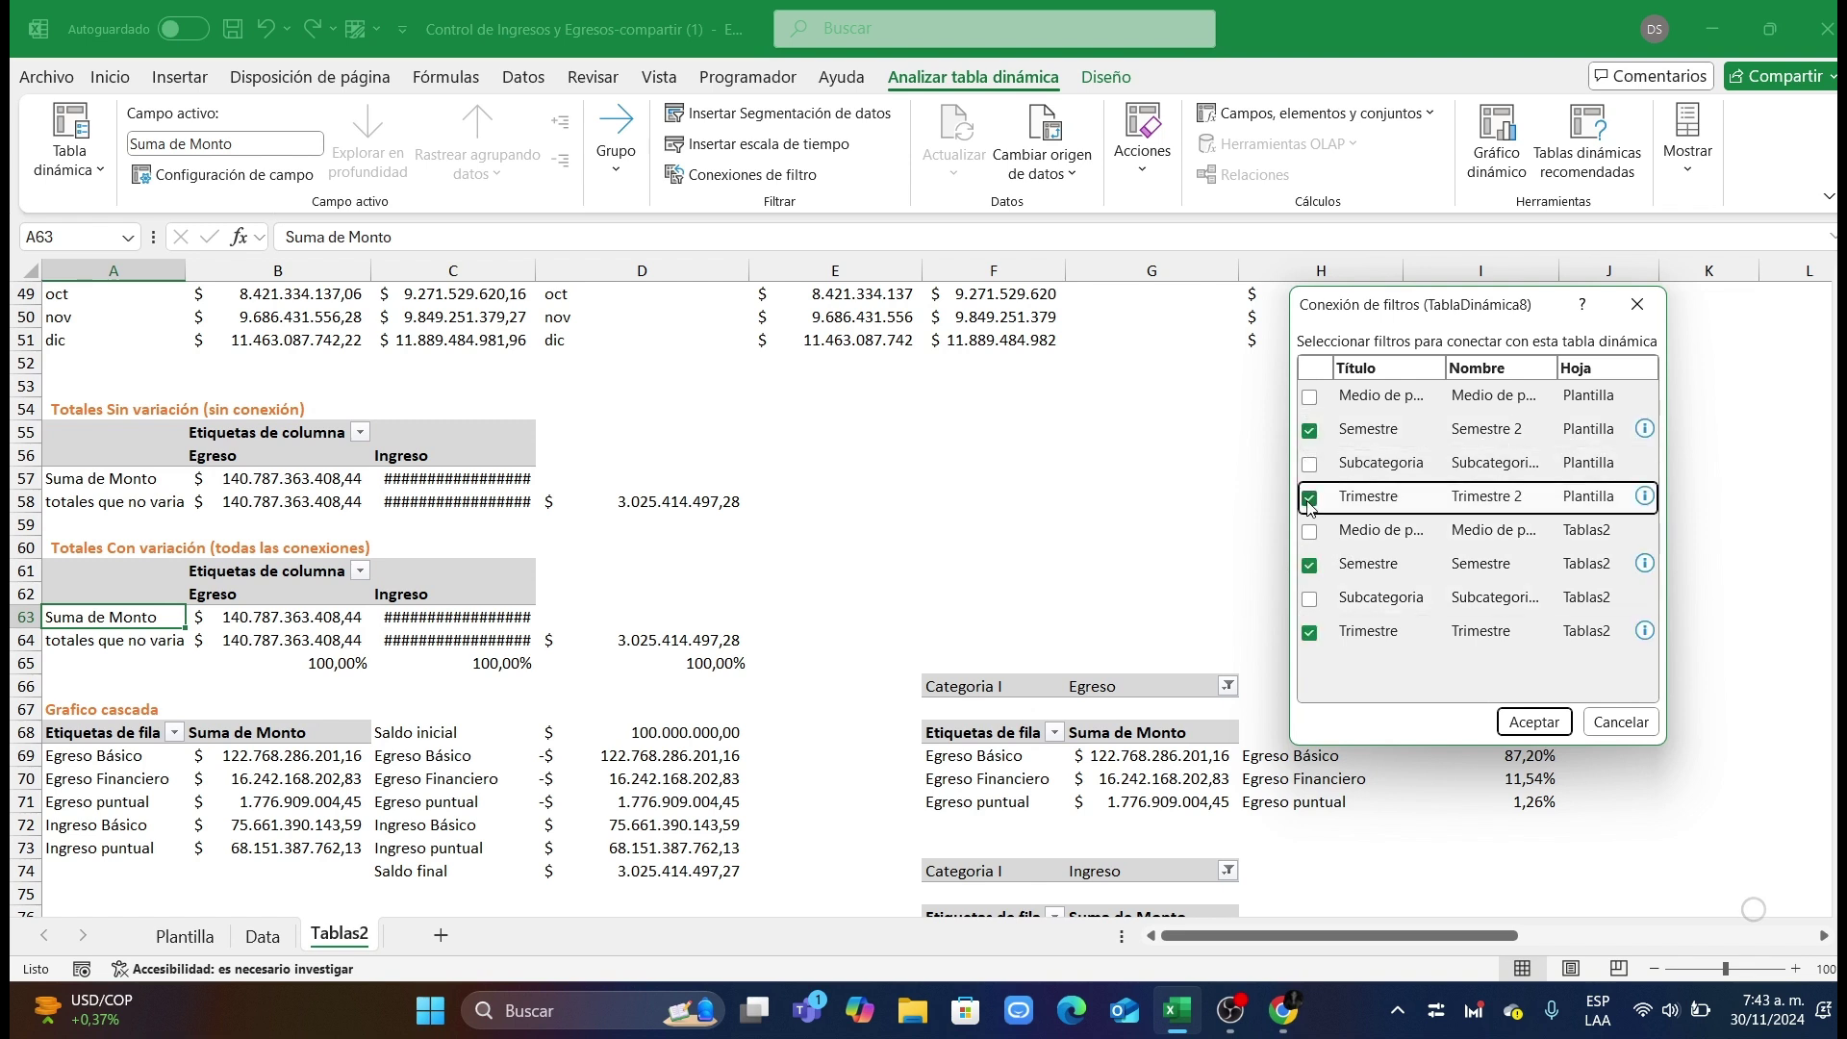
click(1310, 396)
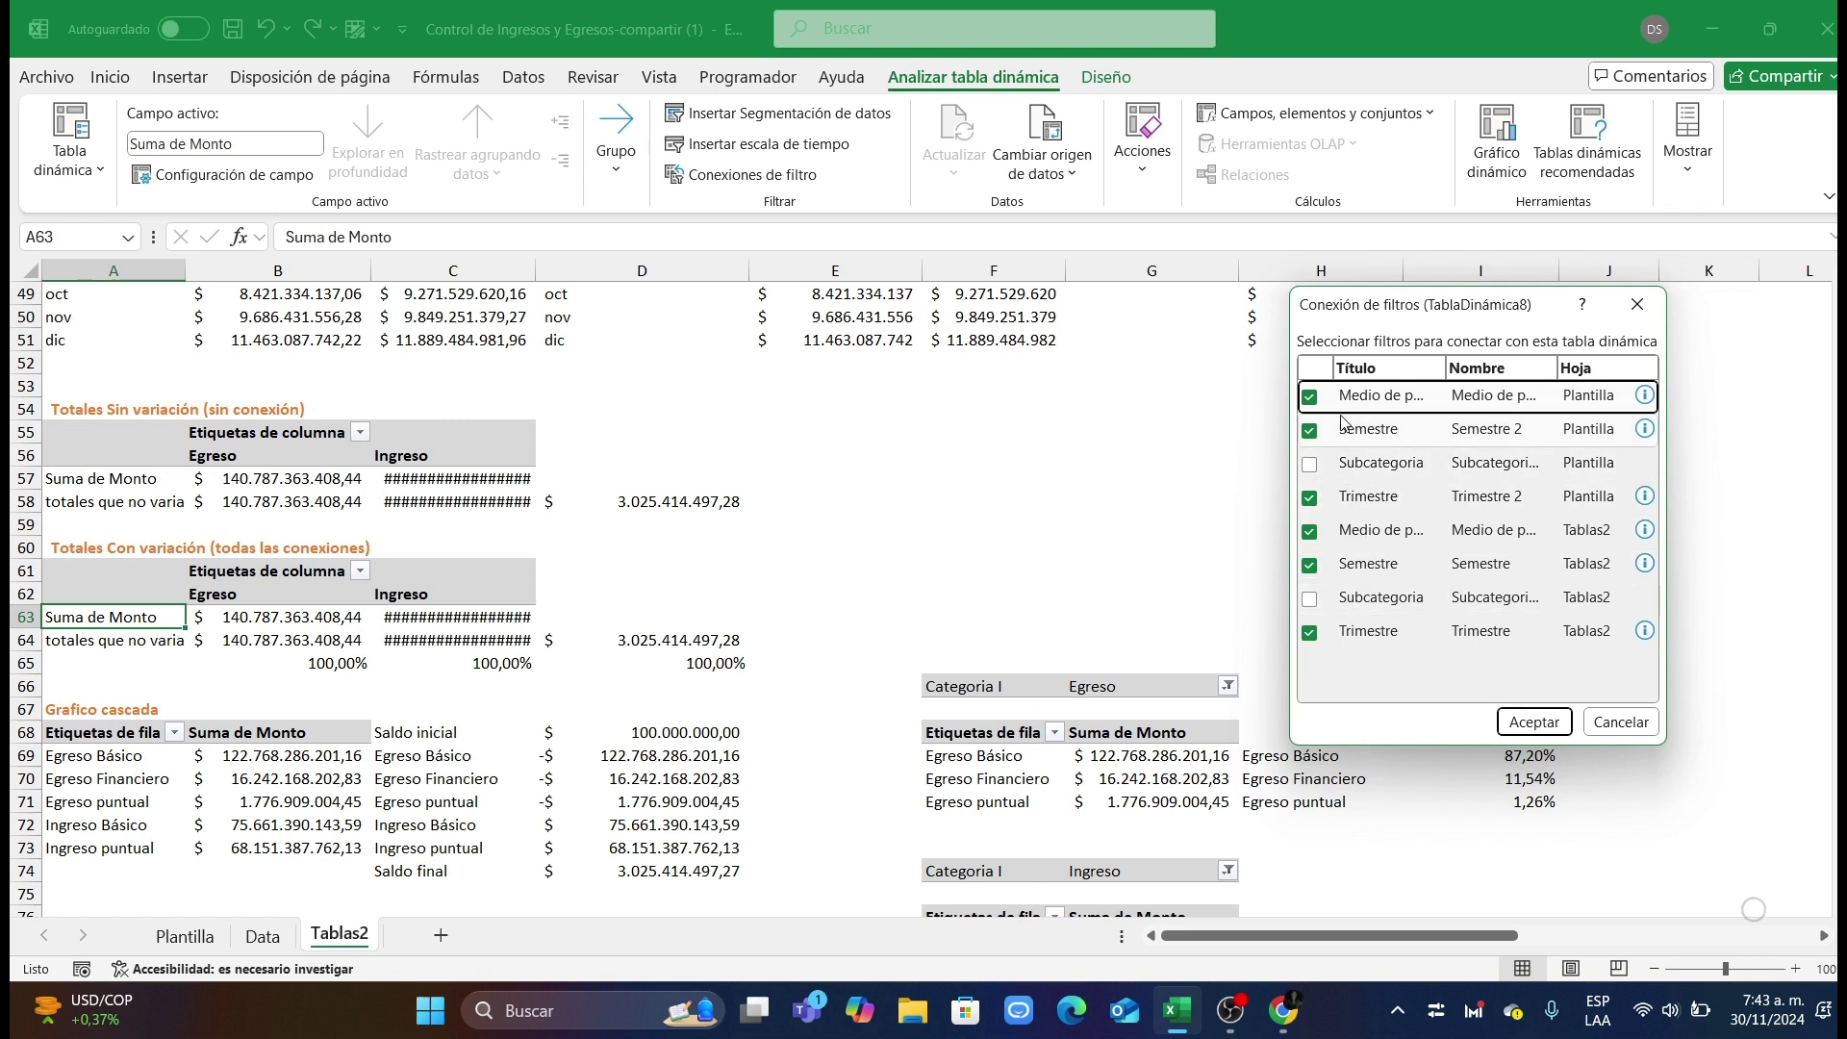
click(1533, 722)
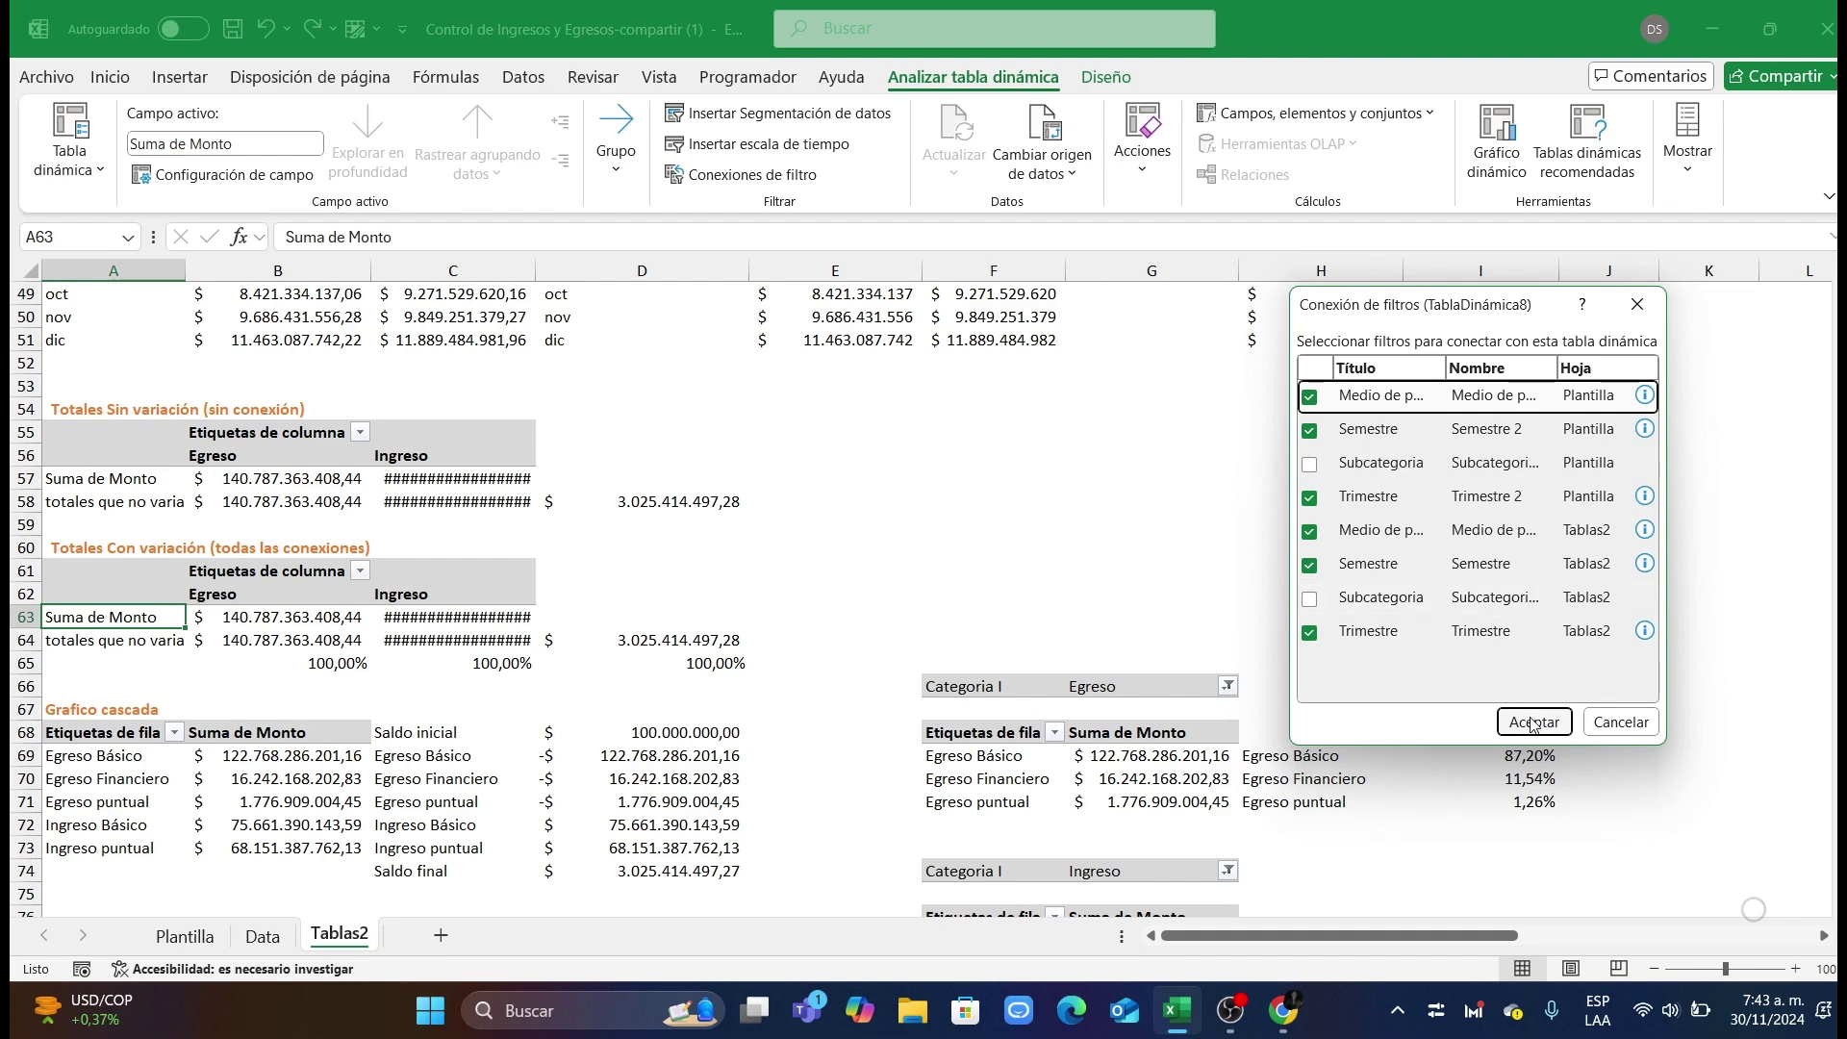
Step: Examine the "Grafico cascada" pivot table and its range on the Tablas2 sheet
scroll(366, 668, down, 1)
click(289, 686)
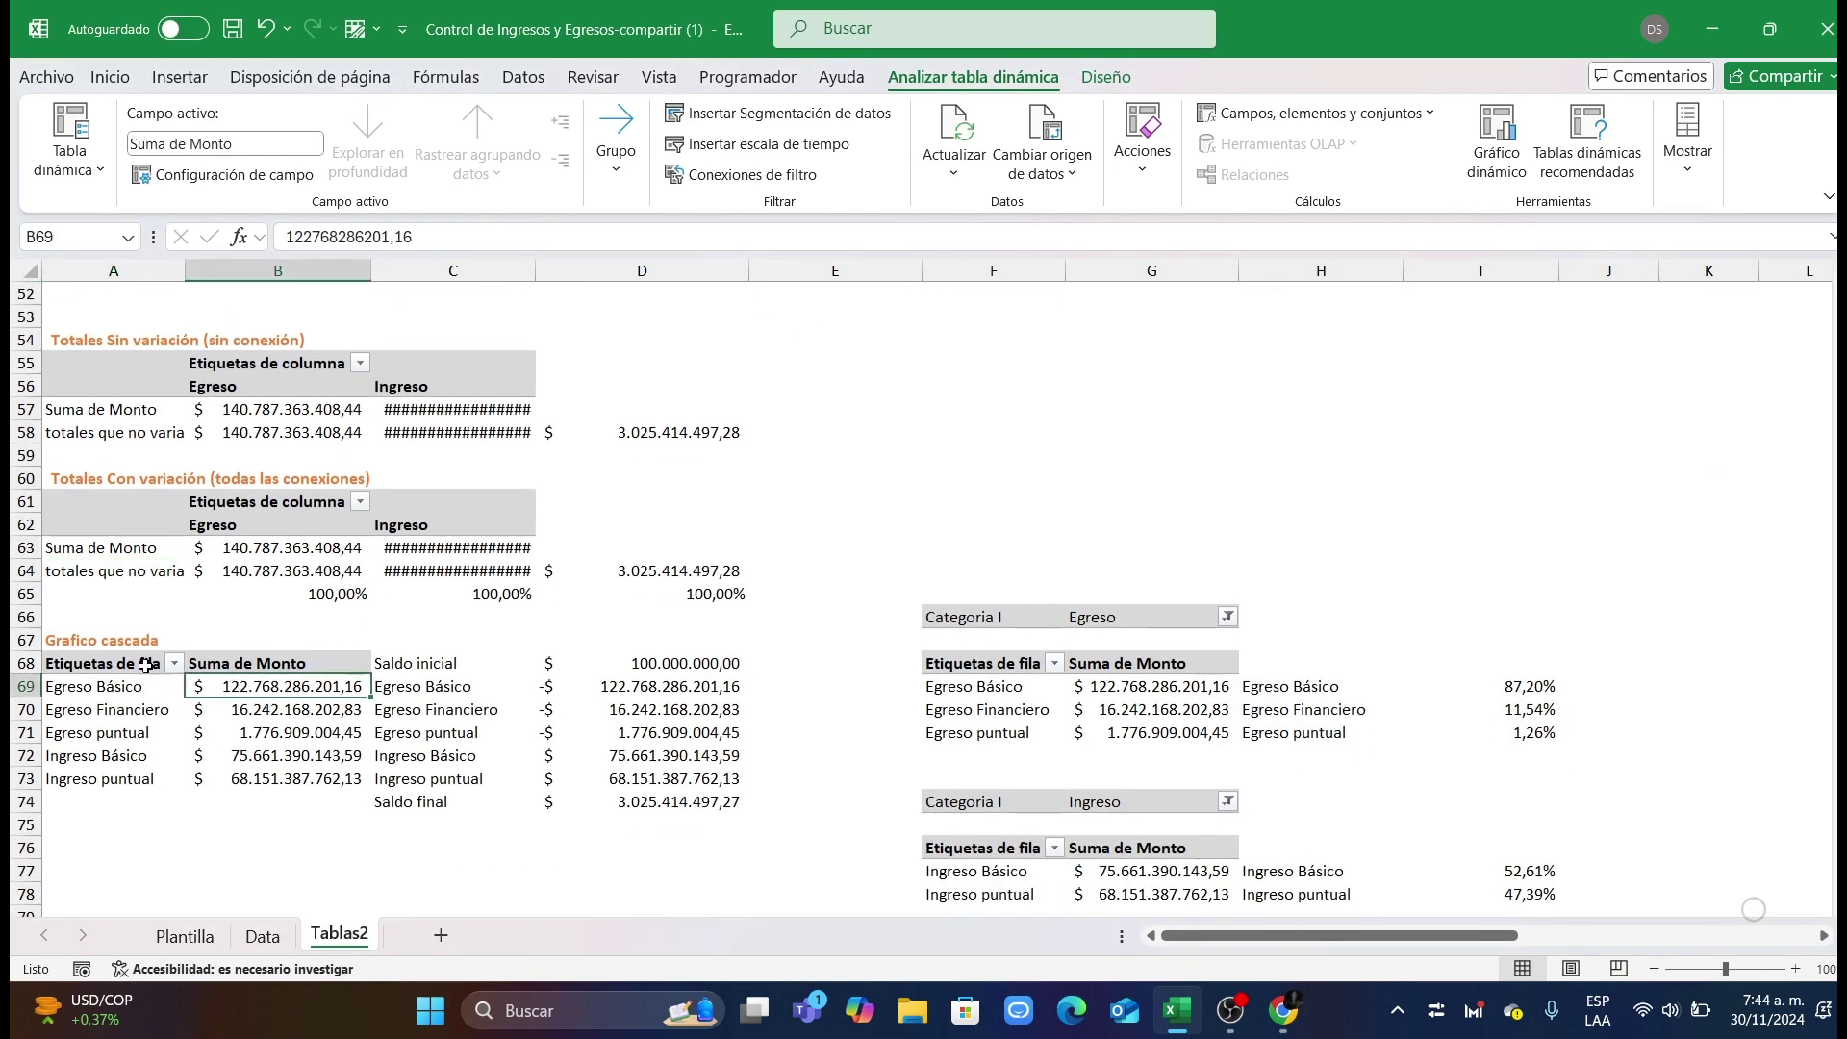
drag(105, 640, 491, 776)
click(288, 733)
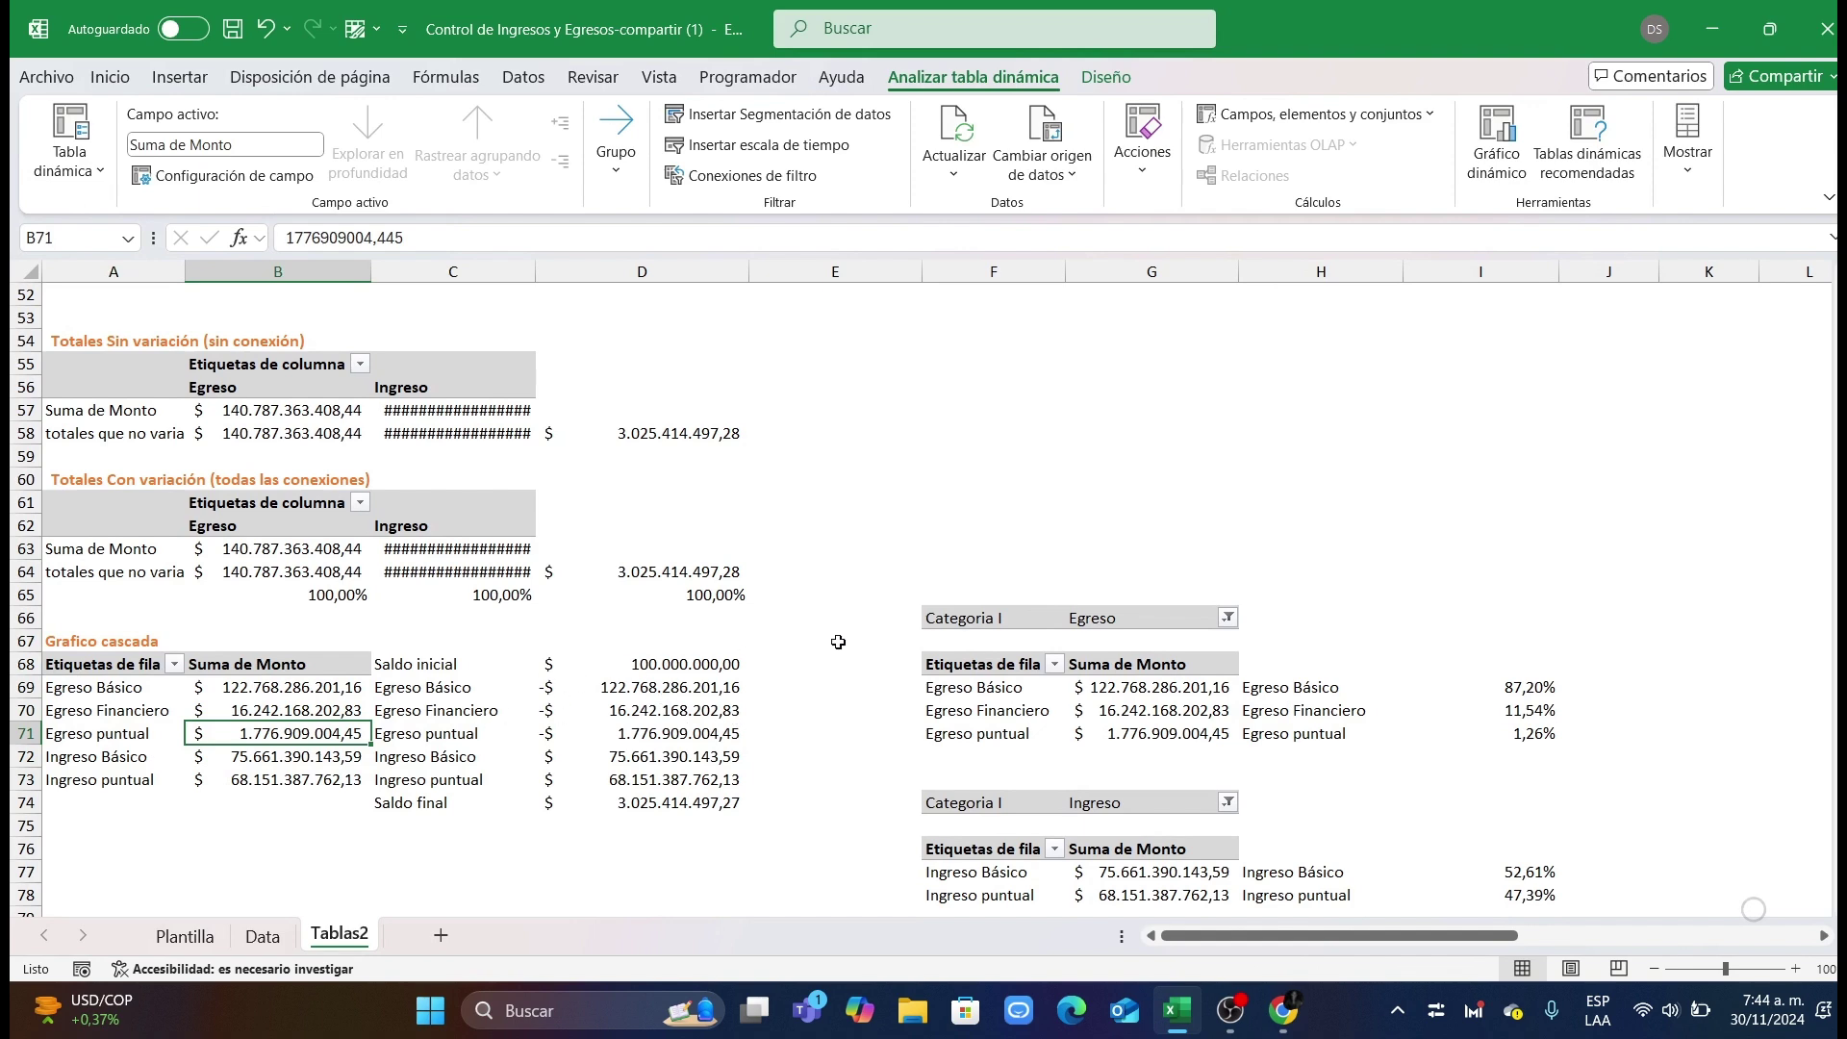
Step: Connect the pivot table filtered by Categoria I Egreso to the Medio de pago, Semestre and Trimestre slicers
scroll(996, 664, down, 4)
click(1140, 426)
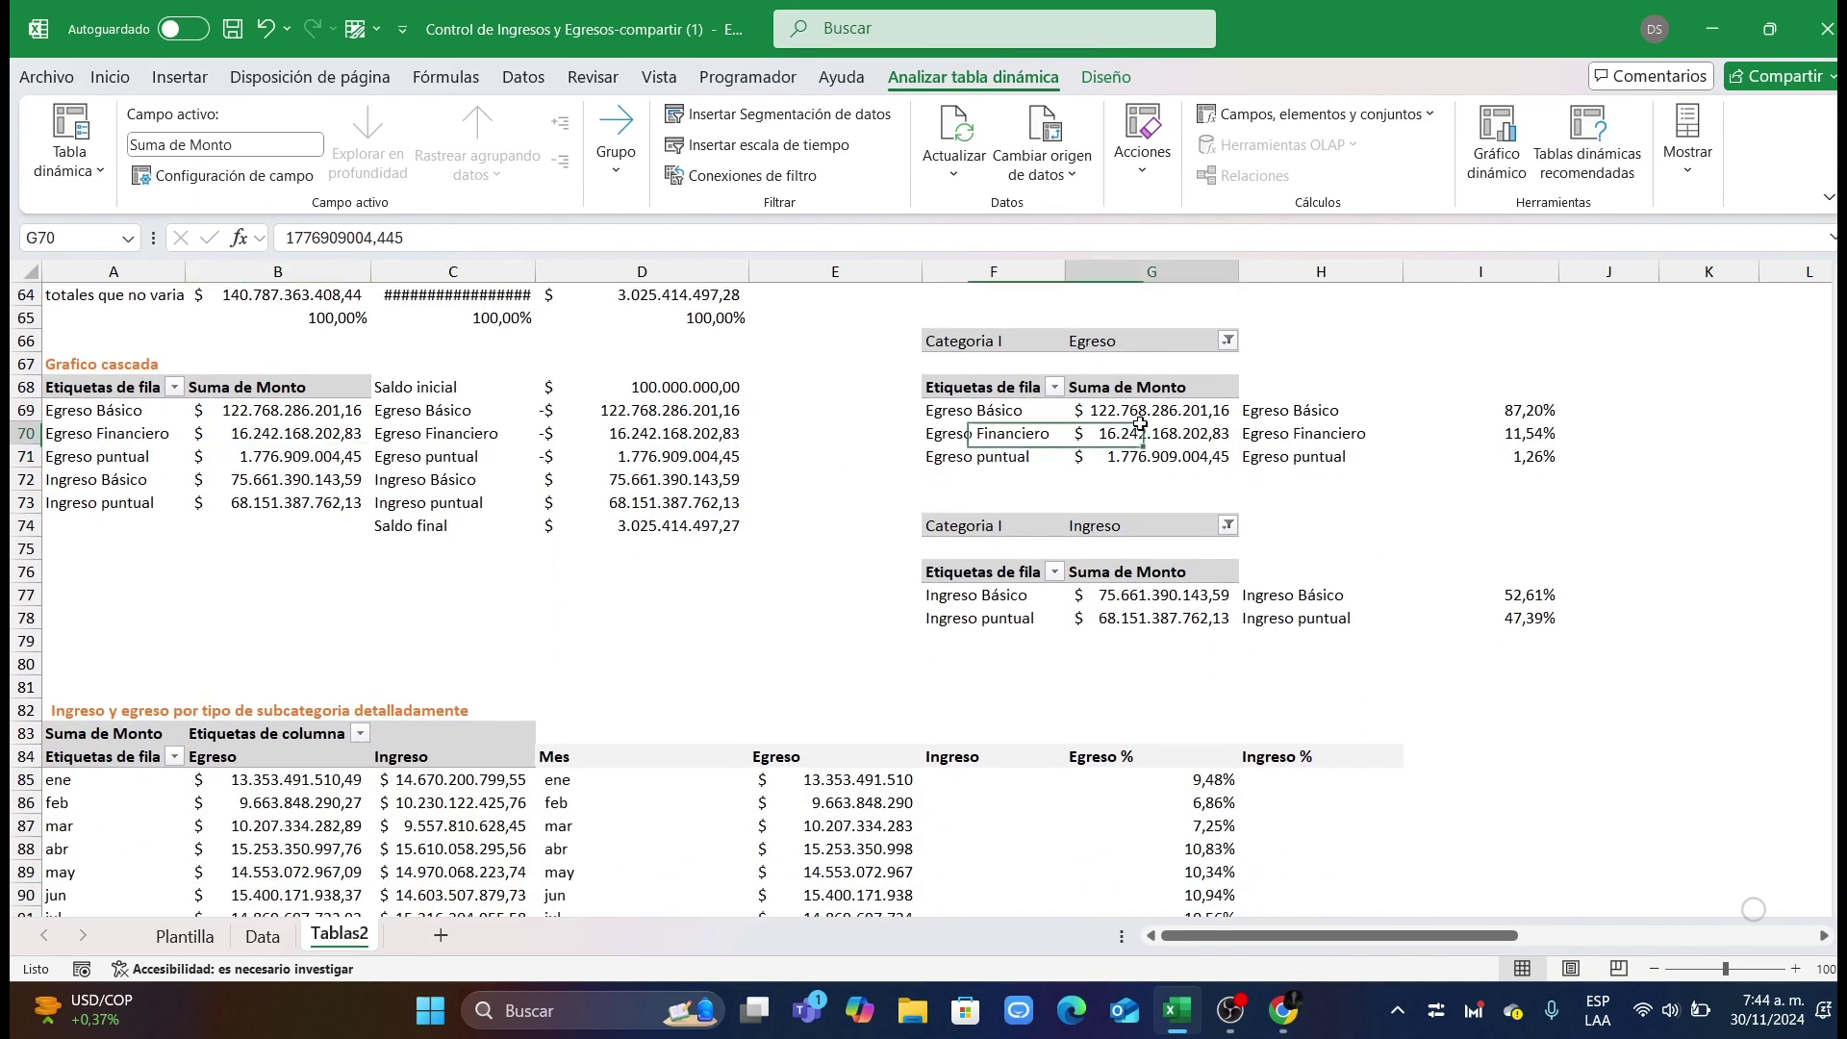
right_click(1140, 427)
key(Escape)
click(746, 175)
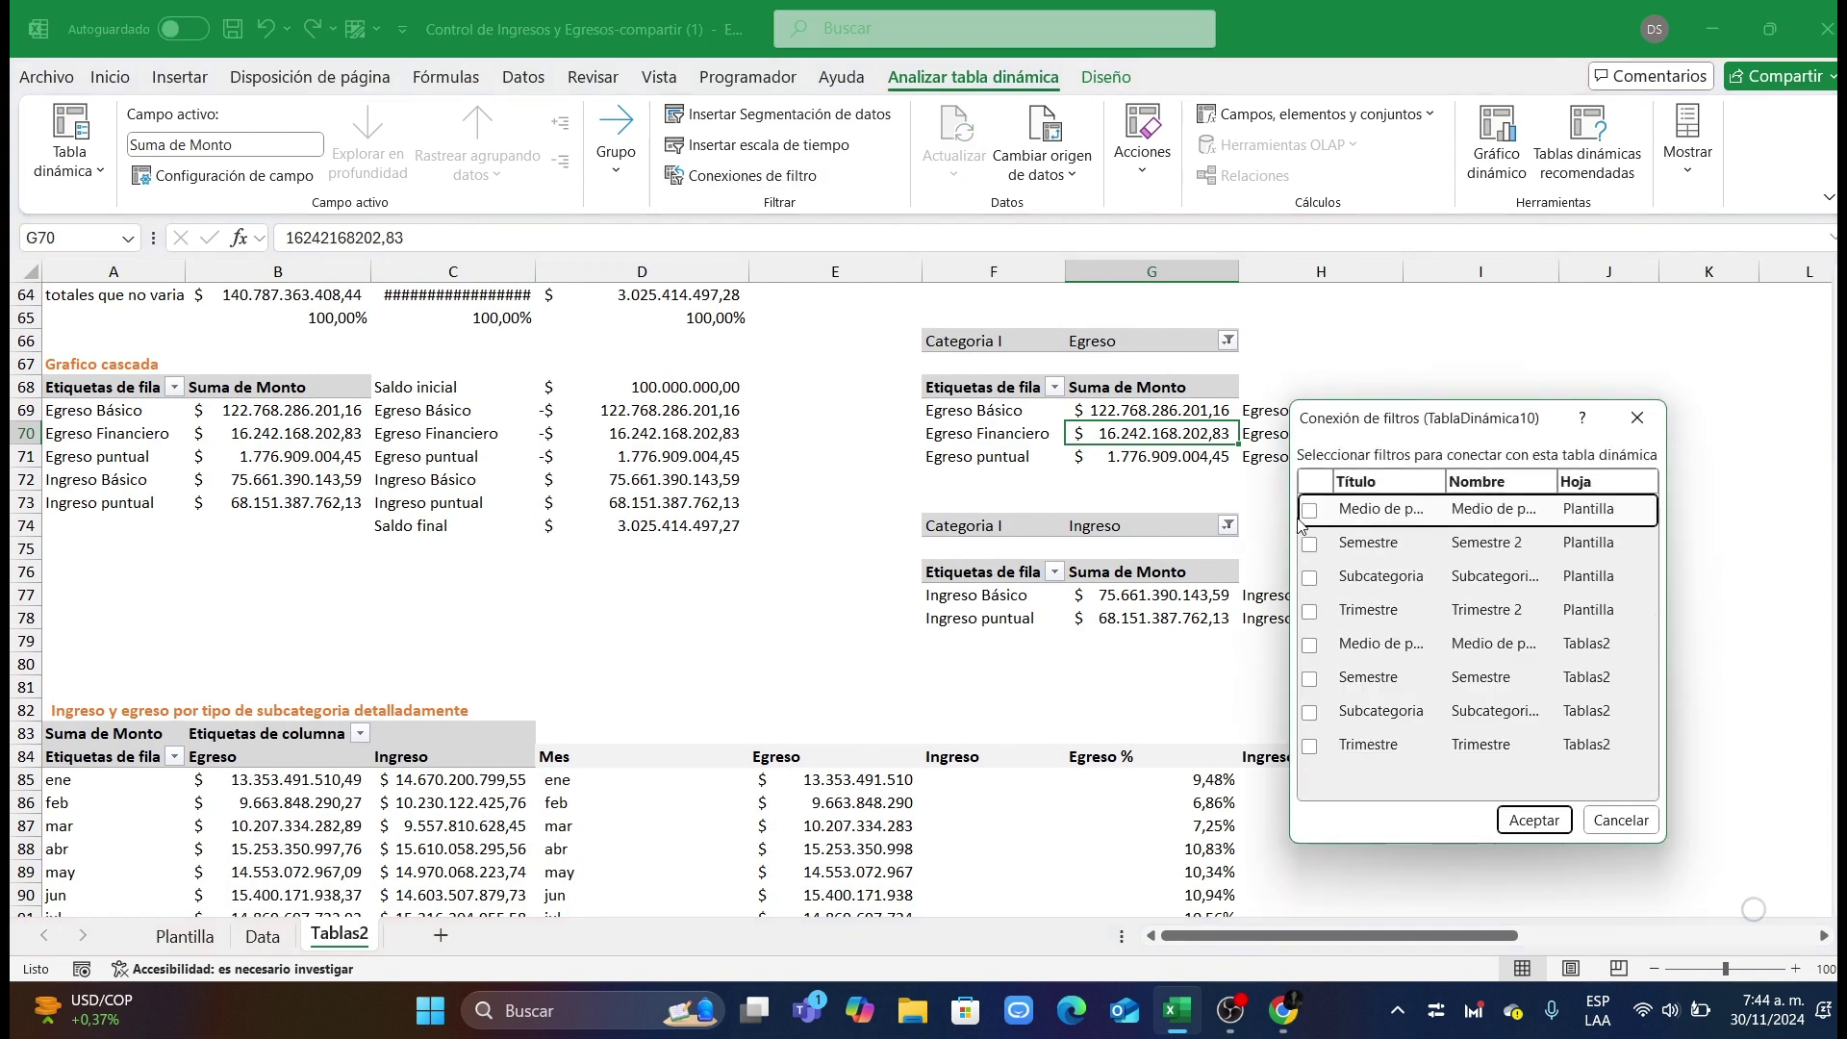
click(1309, 543)
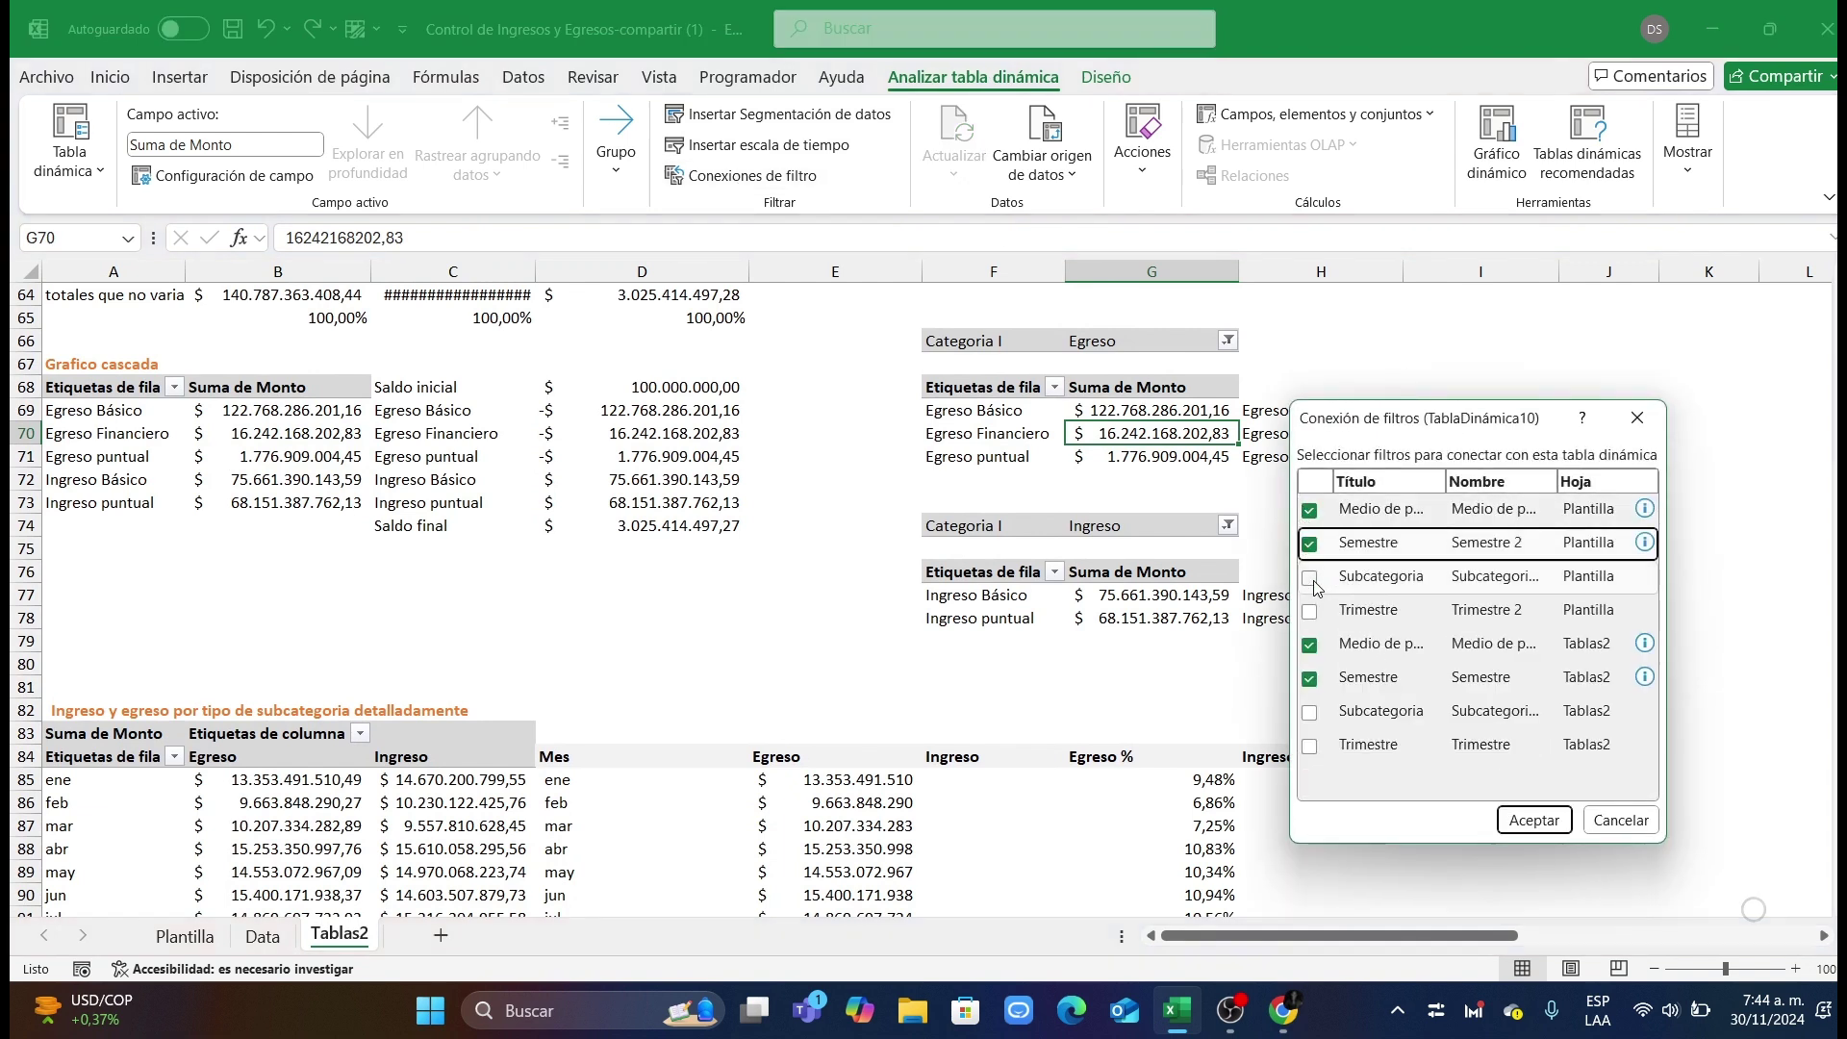
click(1309, 611)
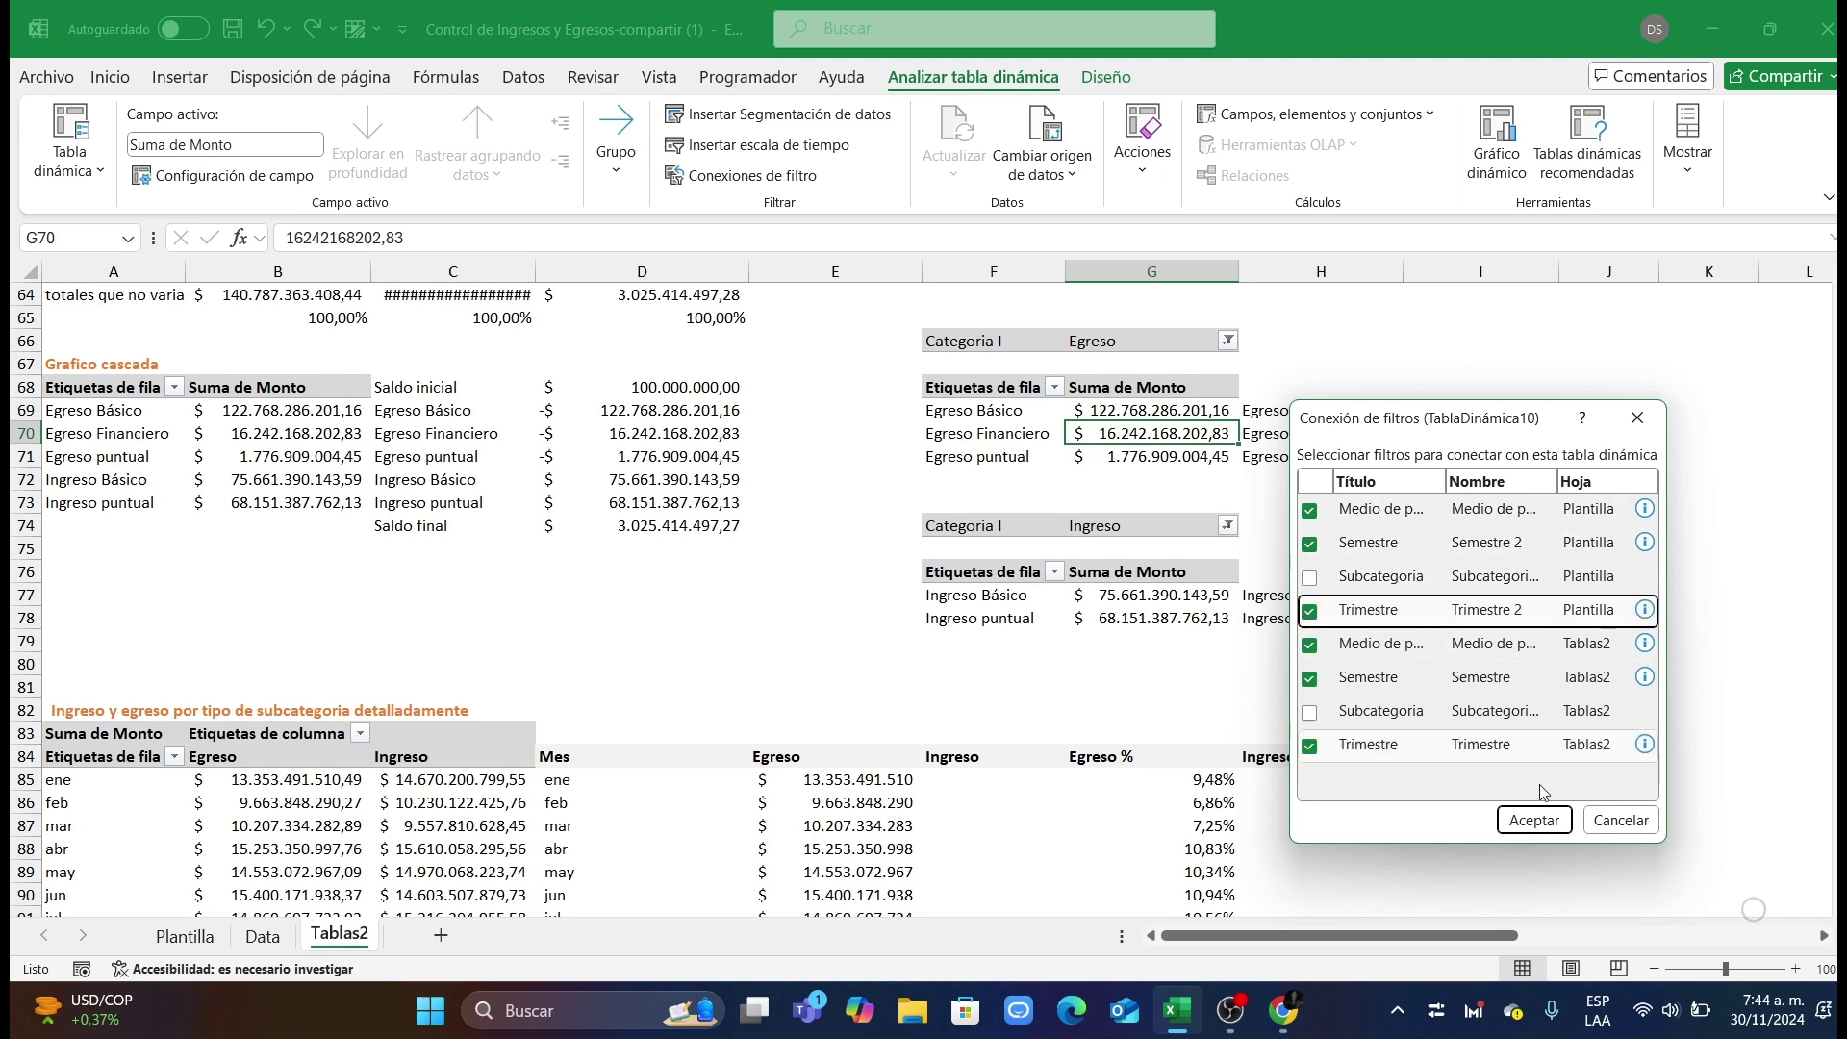
click(1530, 821)
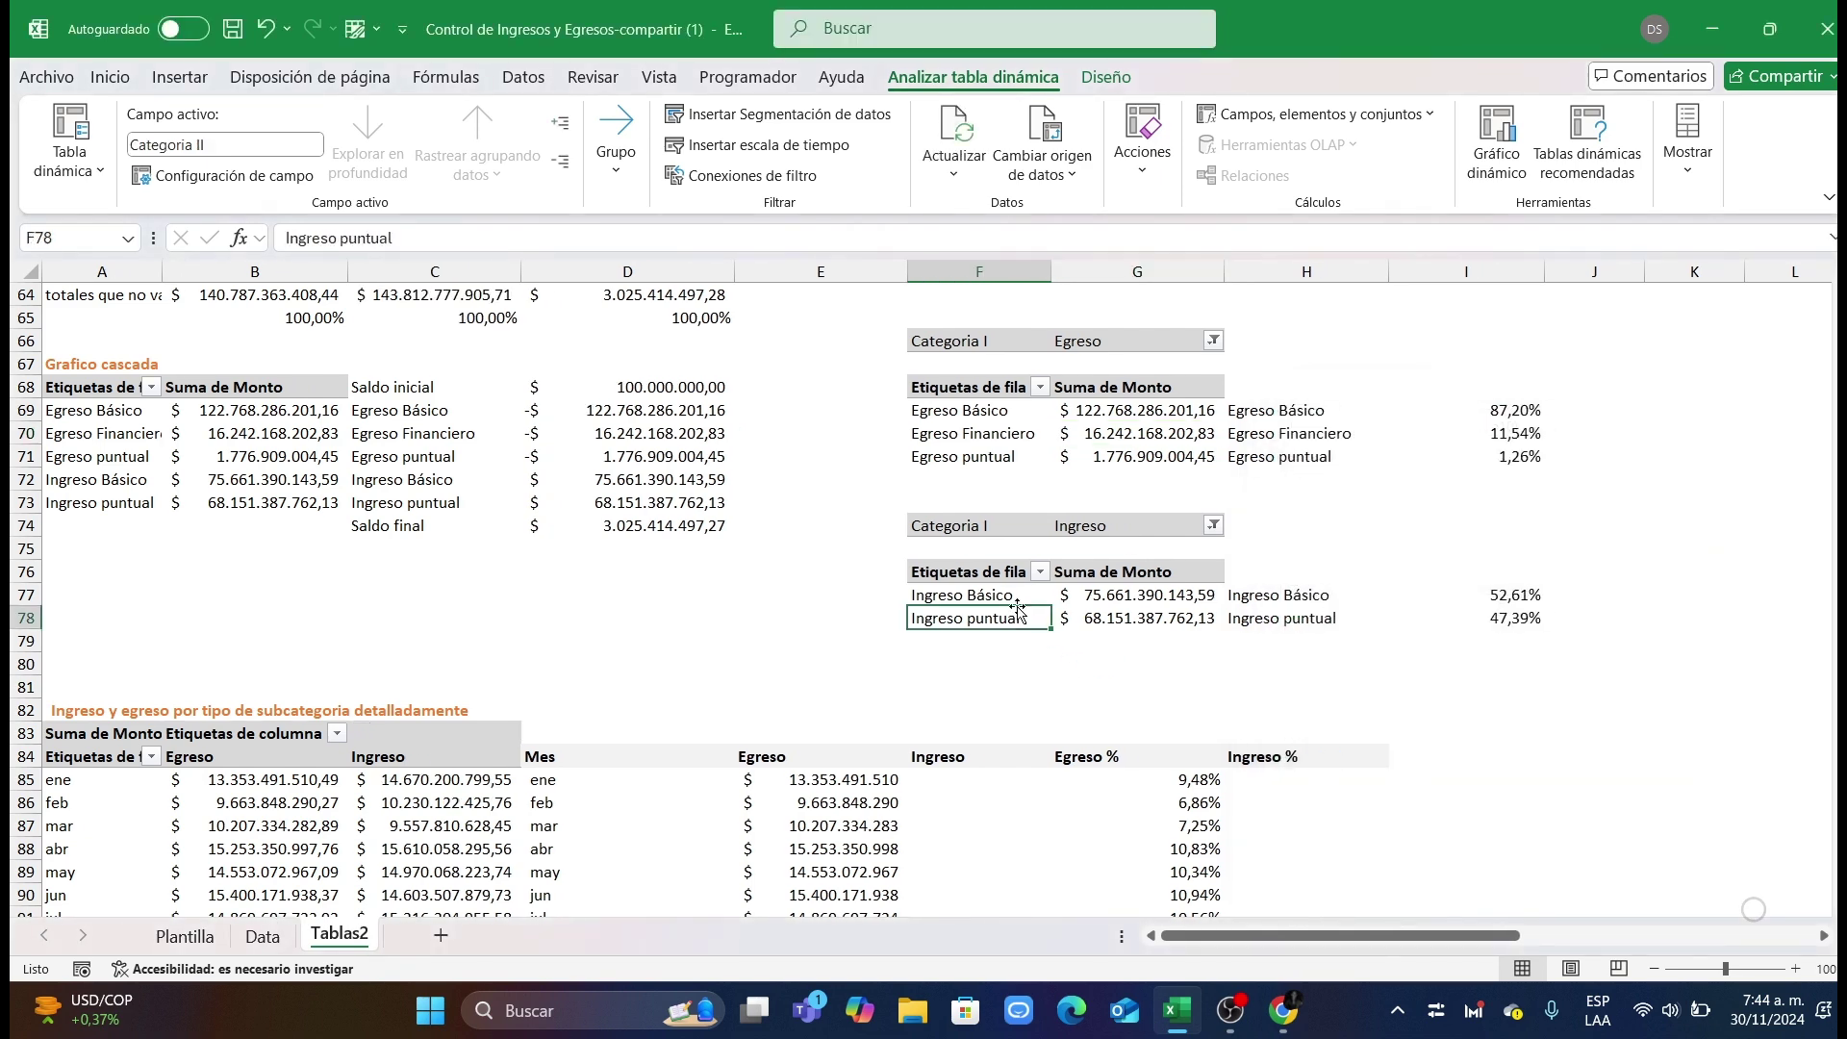
Step: Connect the pivot table filtered by Categoria I Ingreso to the Medio de pago, Semestre and Trimestre slicers
click(746, 175)
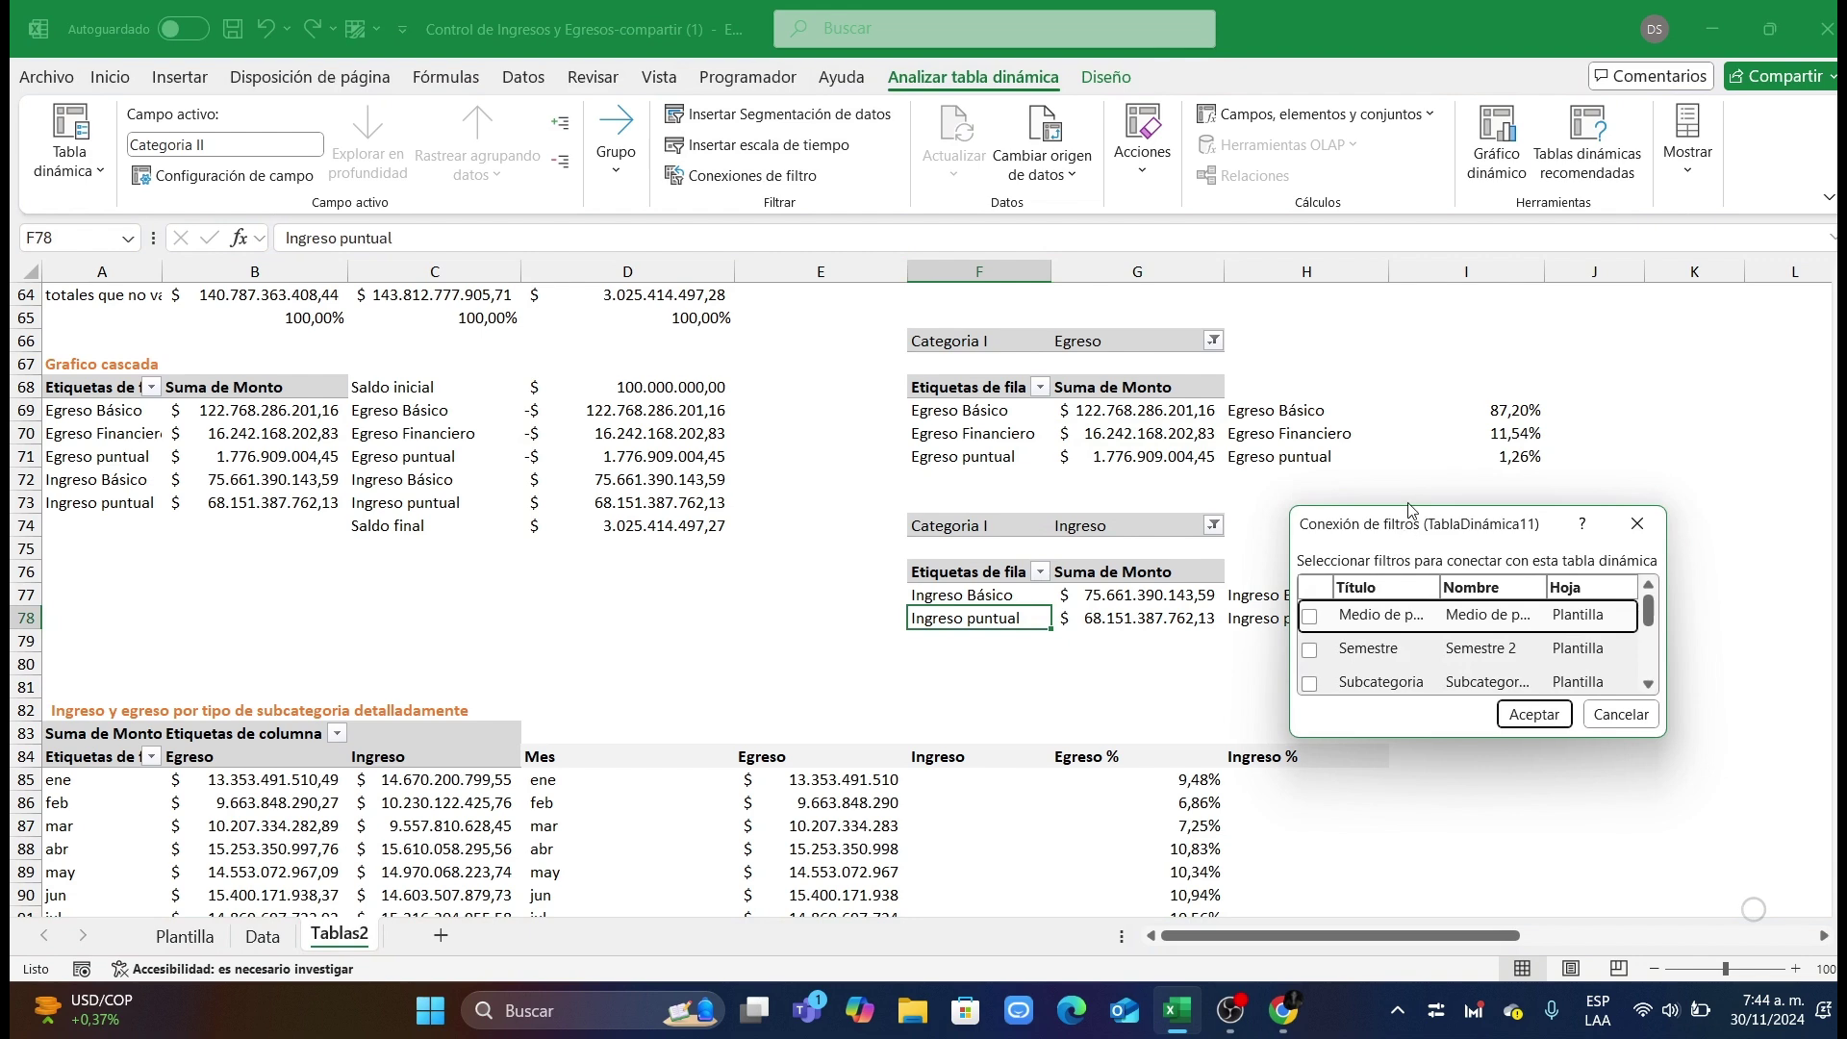
drag(1413, 510, 1414, 321)
click(1309, 425)
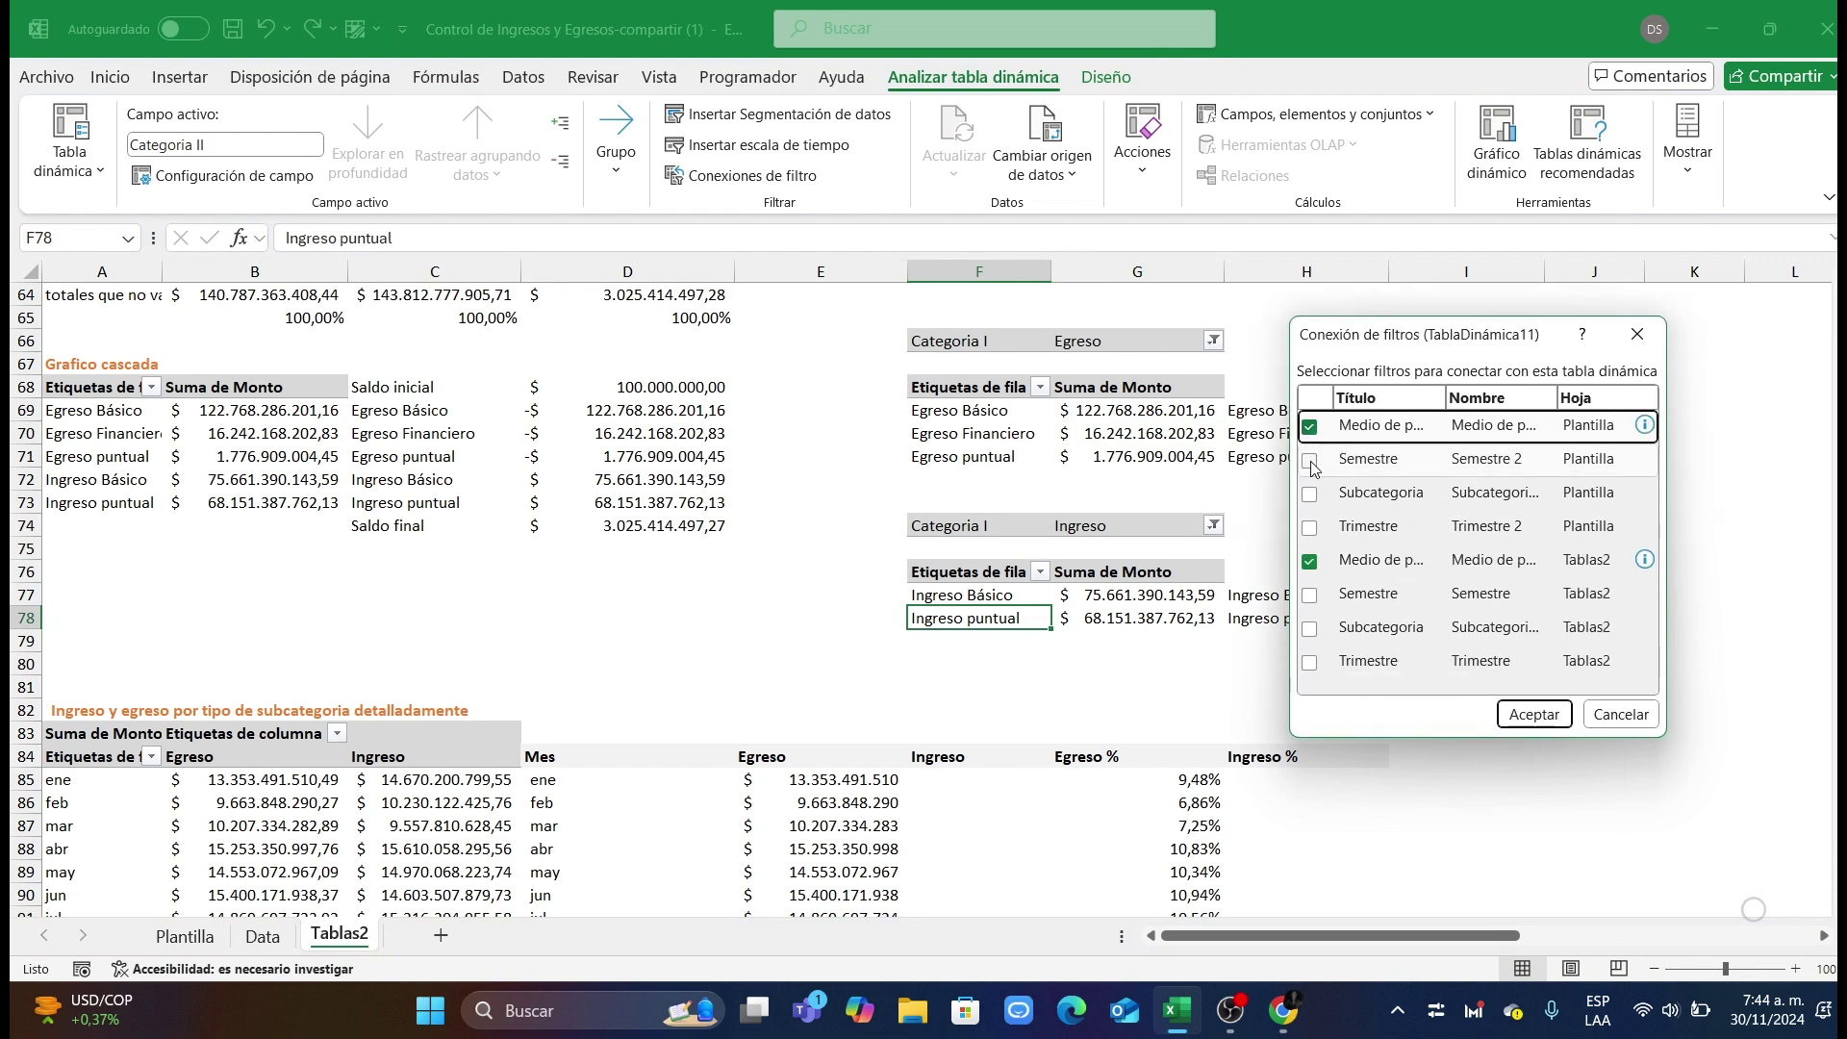
click(1310, 459)
click(1310, 527)
click(1529, 721)
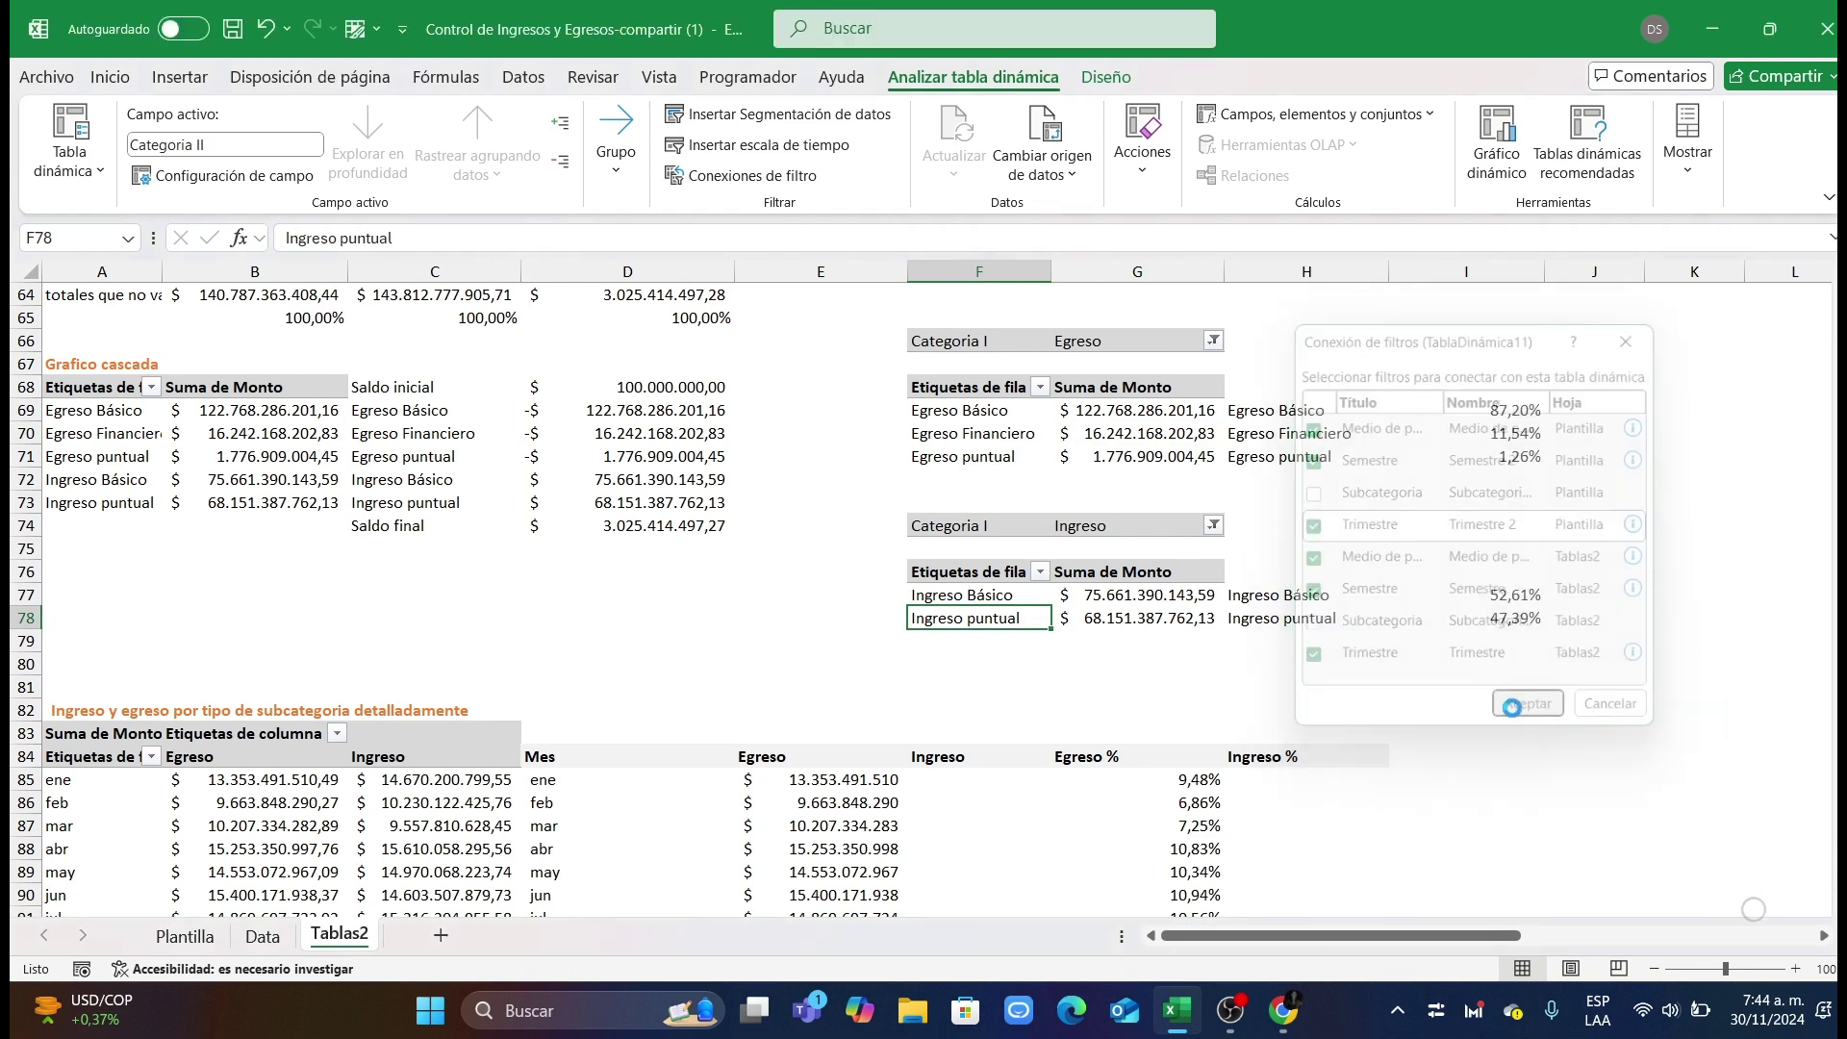
Step: Connect the "Ingreso y egreso por tipo de subcategoria detalladamente" pivot table to the Subcategoria slicer only
scroll(503, 636, down, 4)
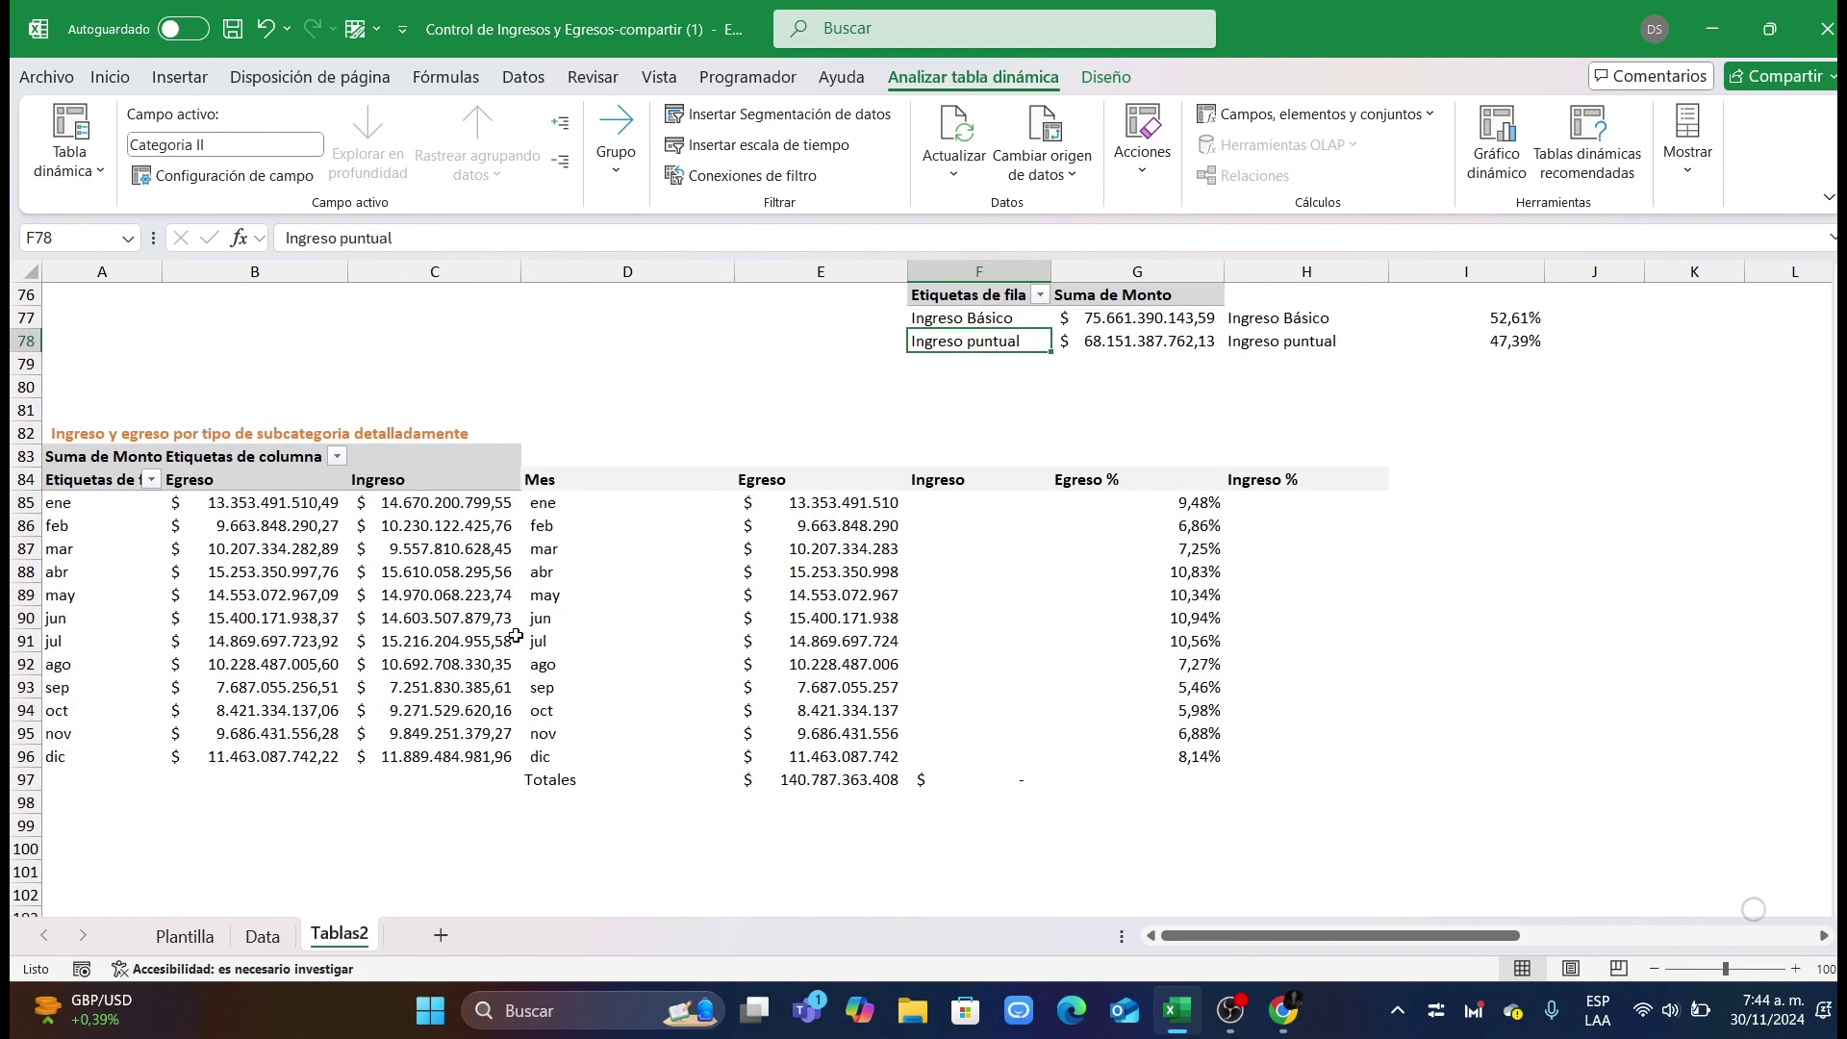
click(302, 555)
right_click(301, 555)
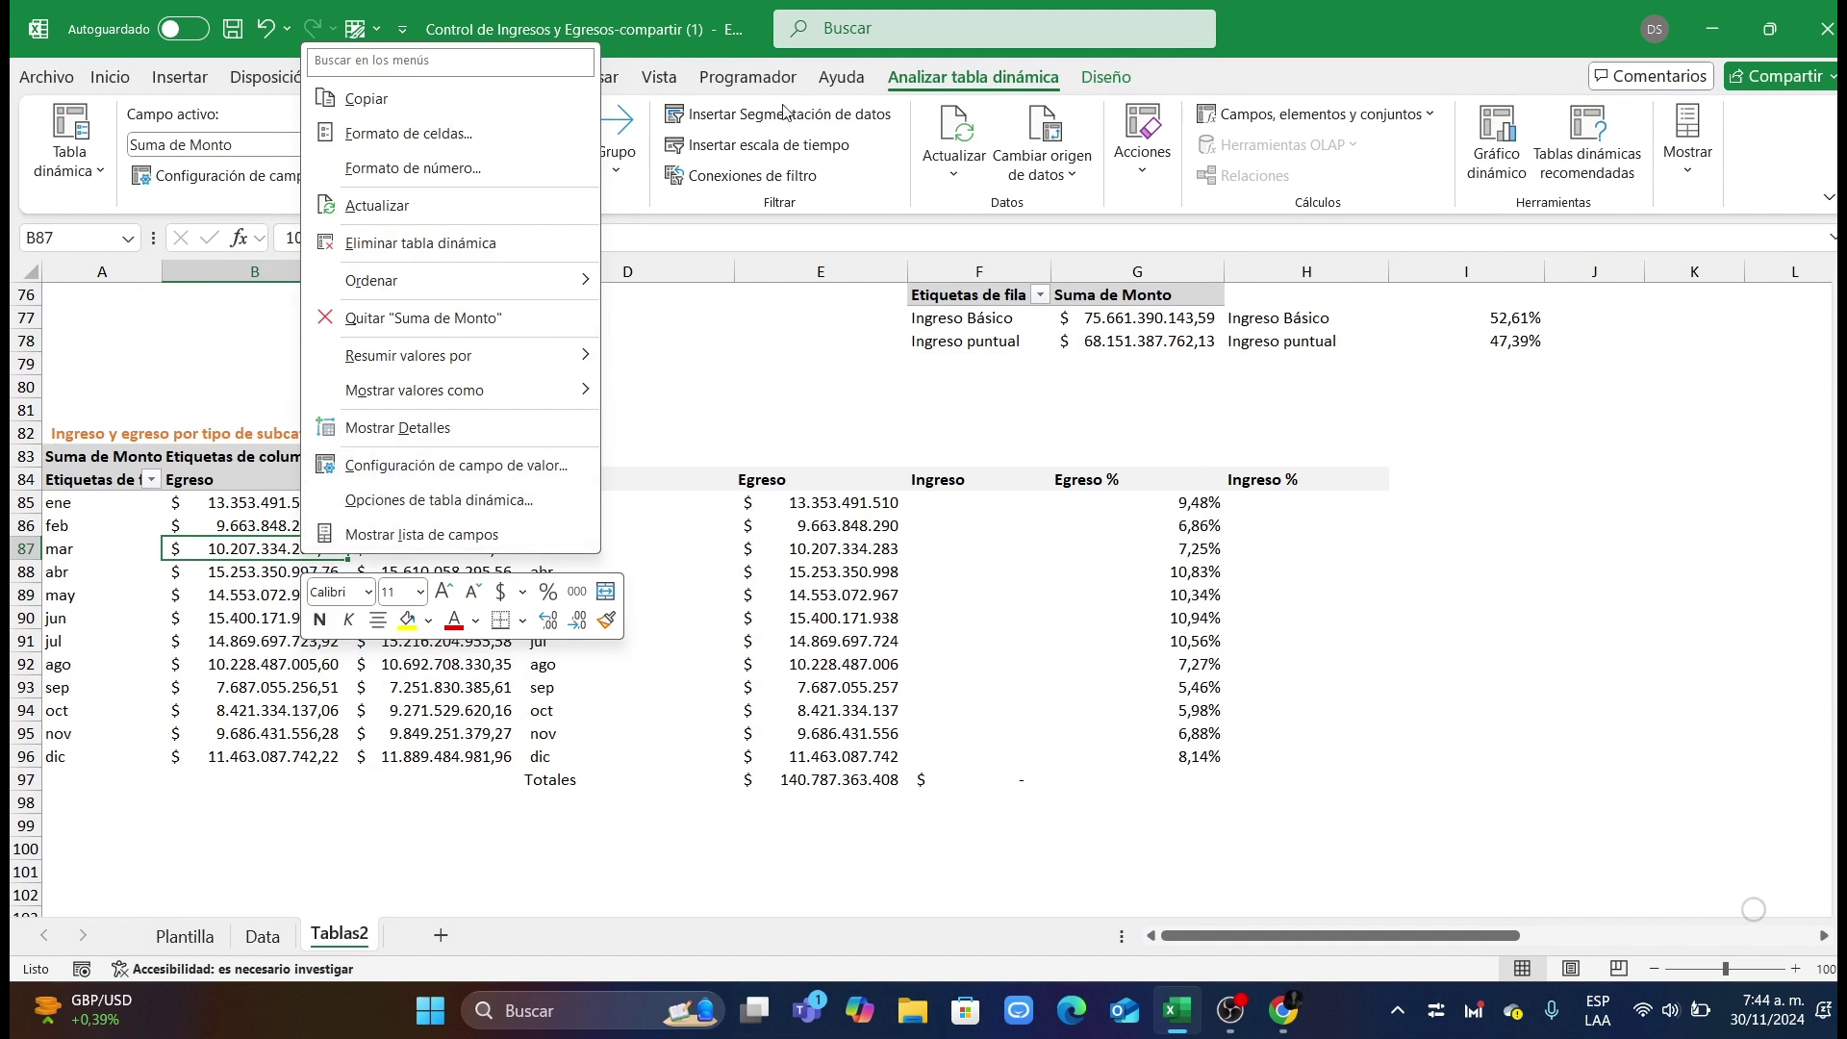
click(887, 94)
click(753, 175)
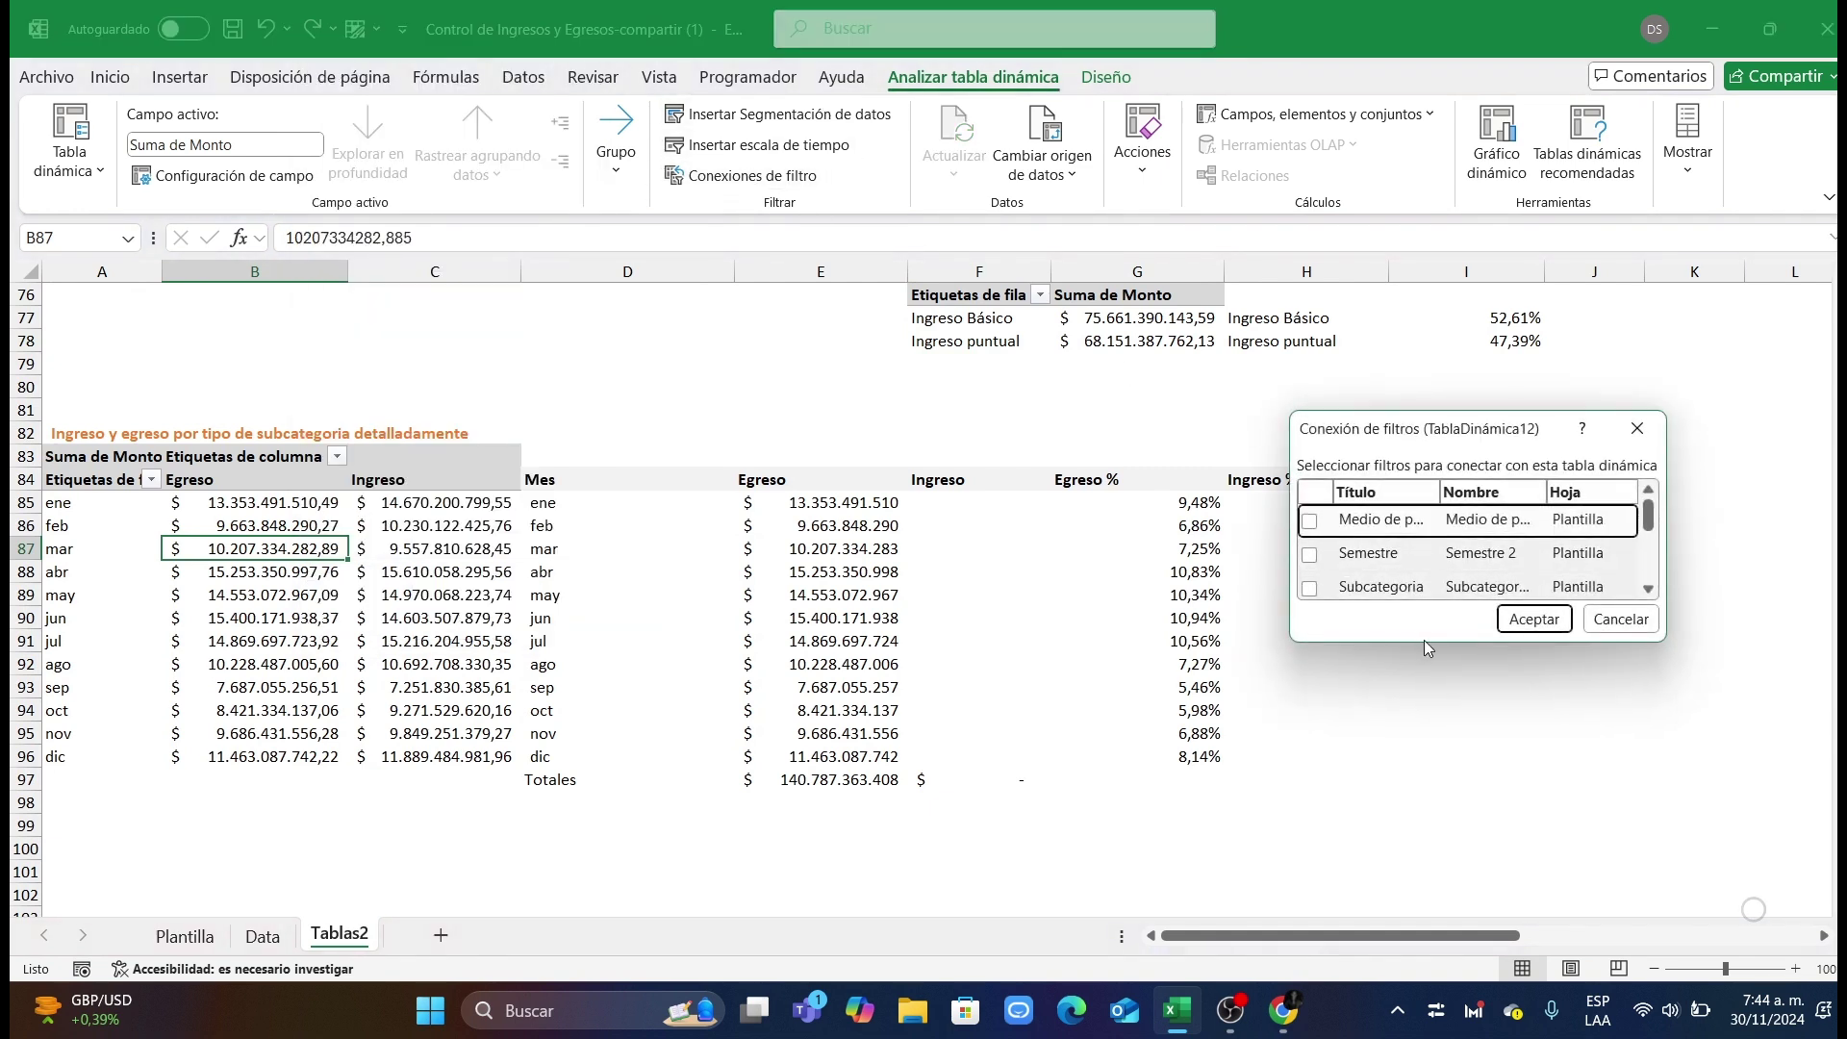
drag(1444, 645, 1445, 795)
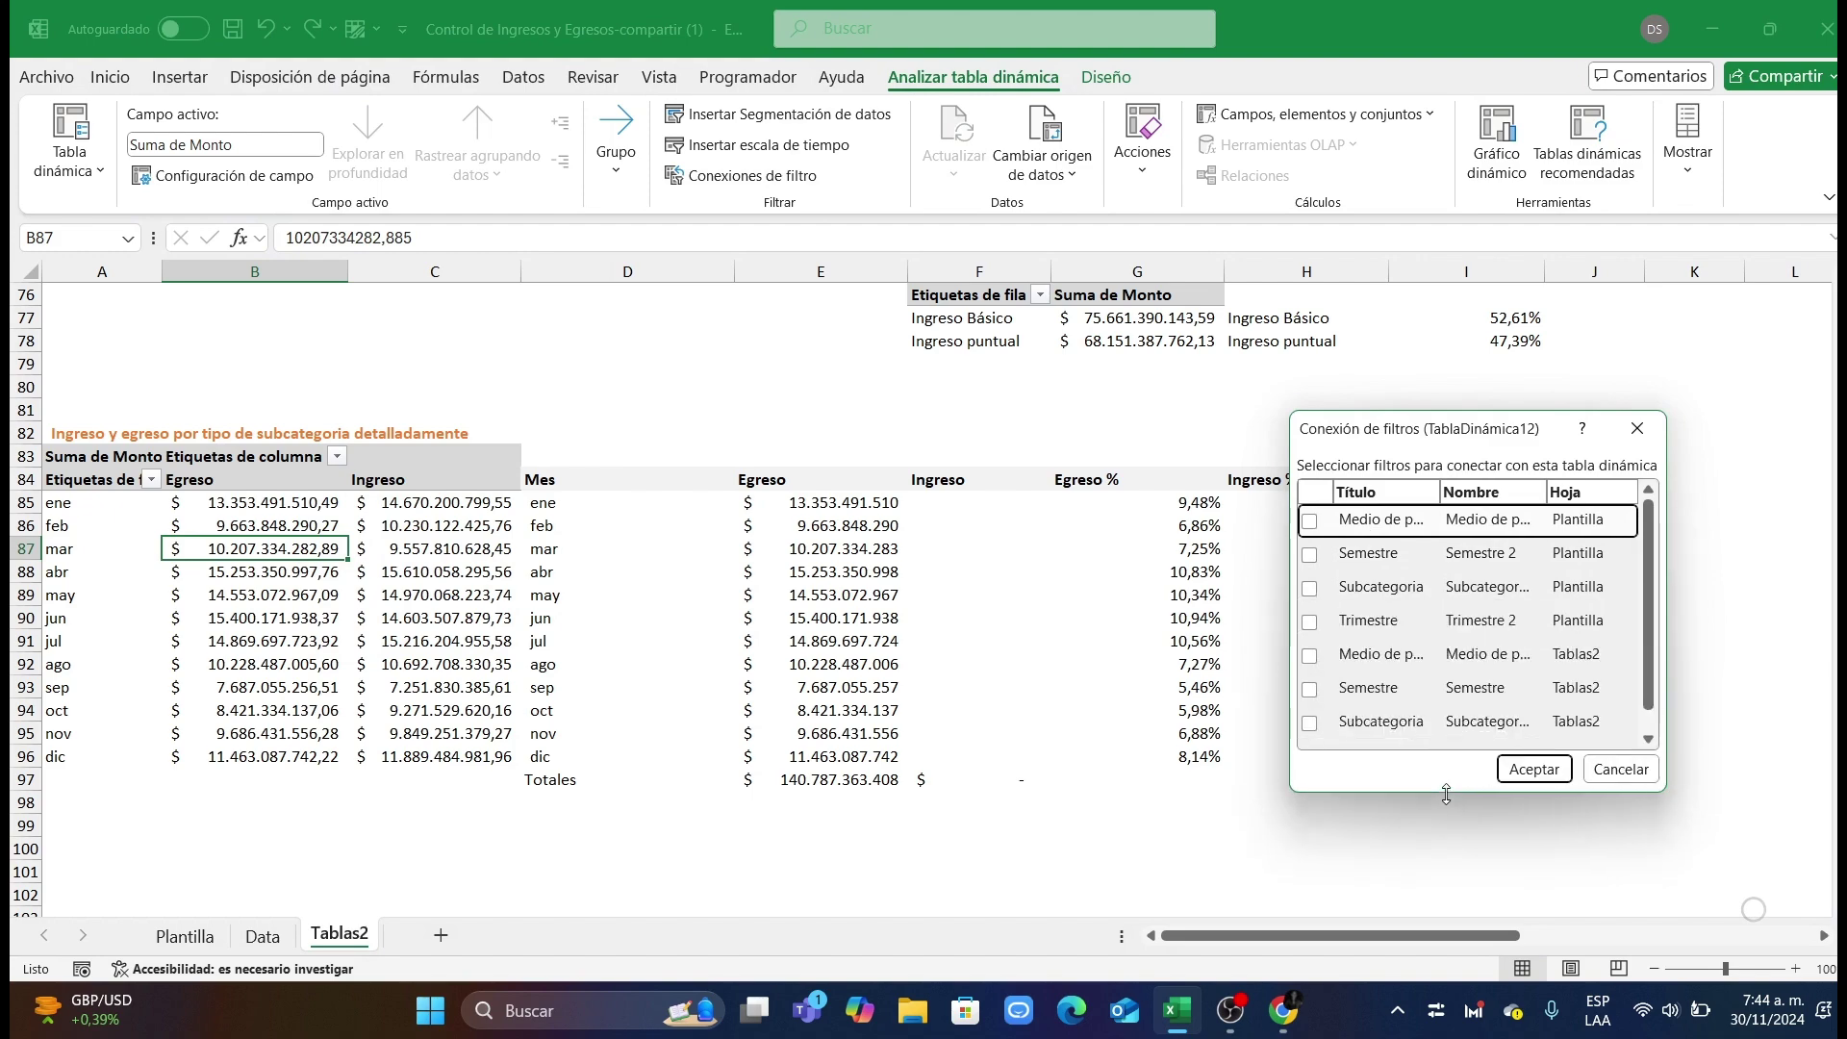
click(1310, 587)
click(1533, 770)
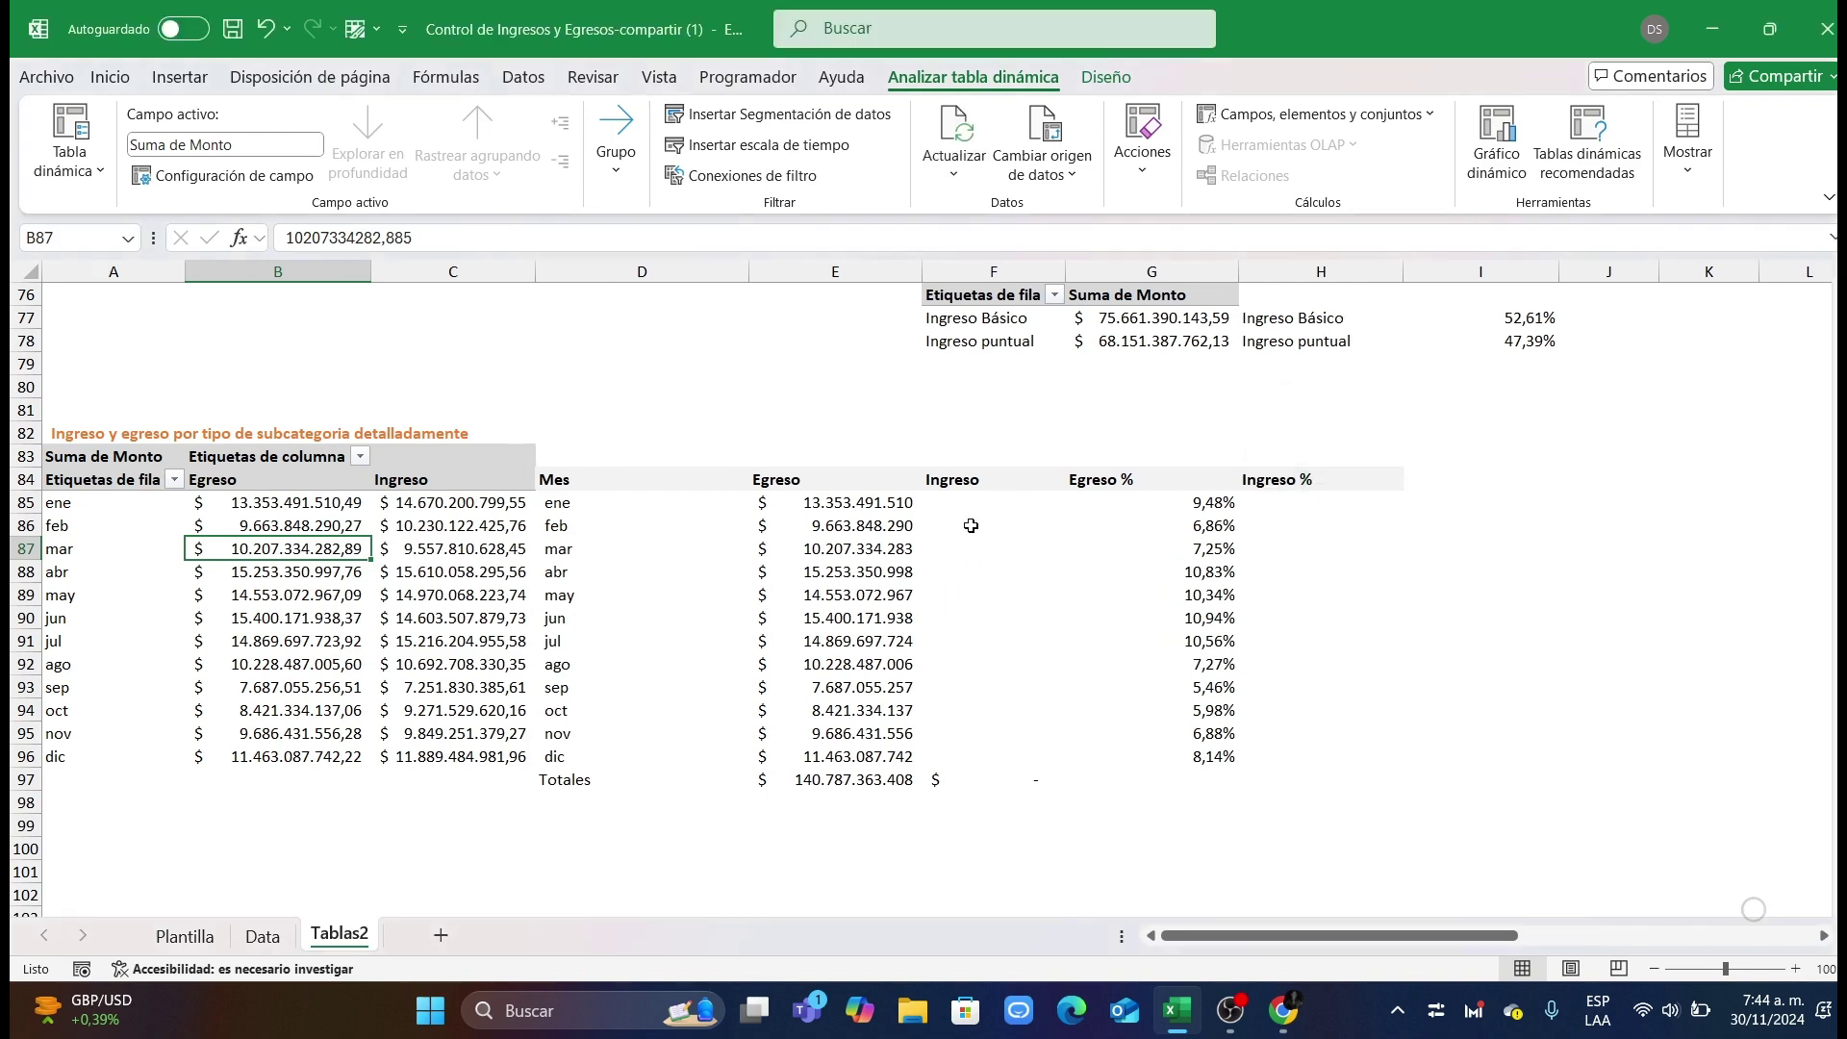
Step: Connect the detailed Ingreso pivot table starting at O23 to the Medio de pago, Semestre and Trimestre slicers, leaving Subcategoria unconnected
scroll(971, 525, up, 20)
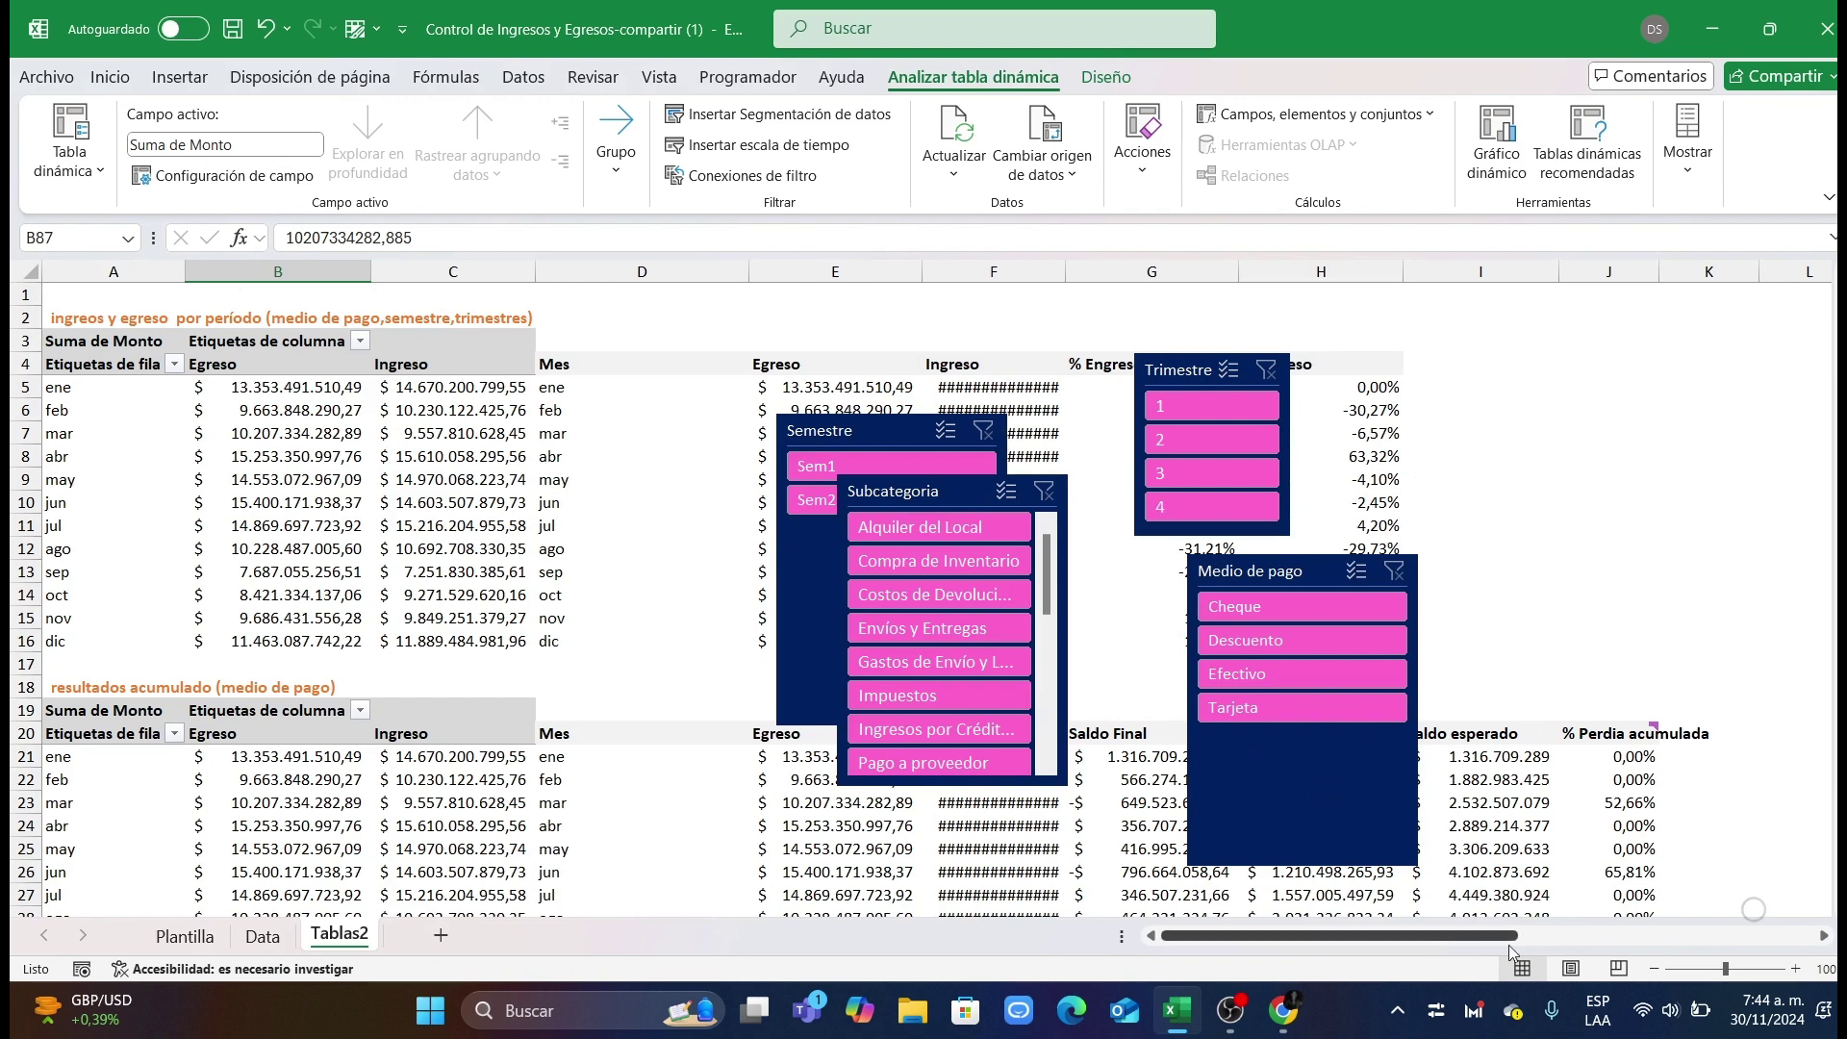
drag(1482, 936, 1741, 935)
scroll(1571, 780, down, 4)
drag(1578, 935, 1615, 935)
right_click(865, 526)
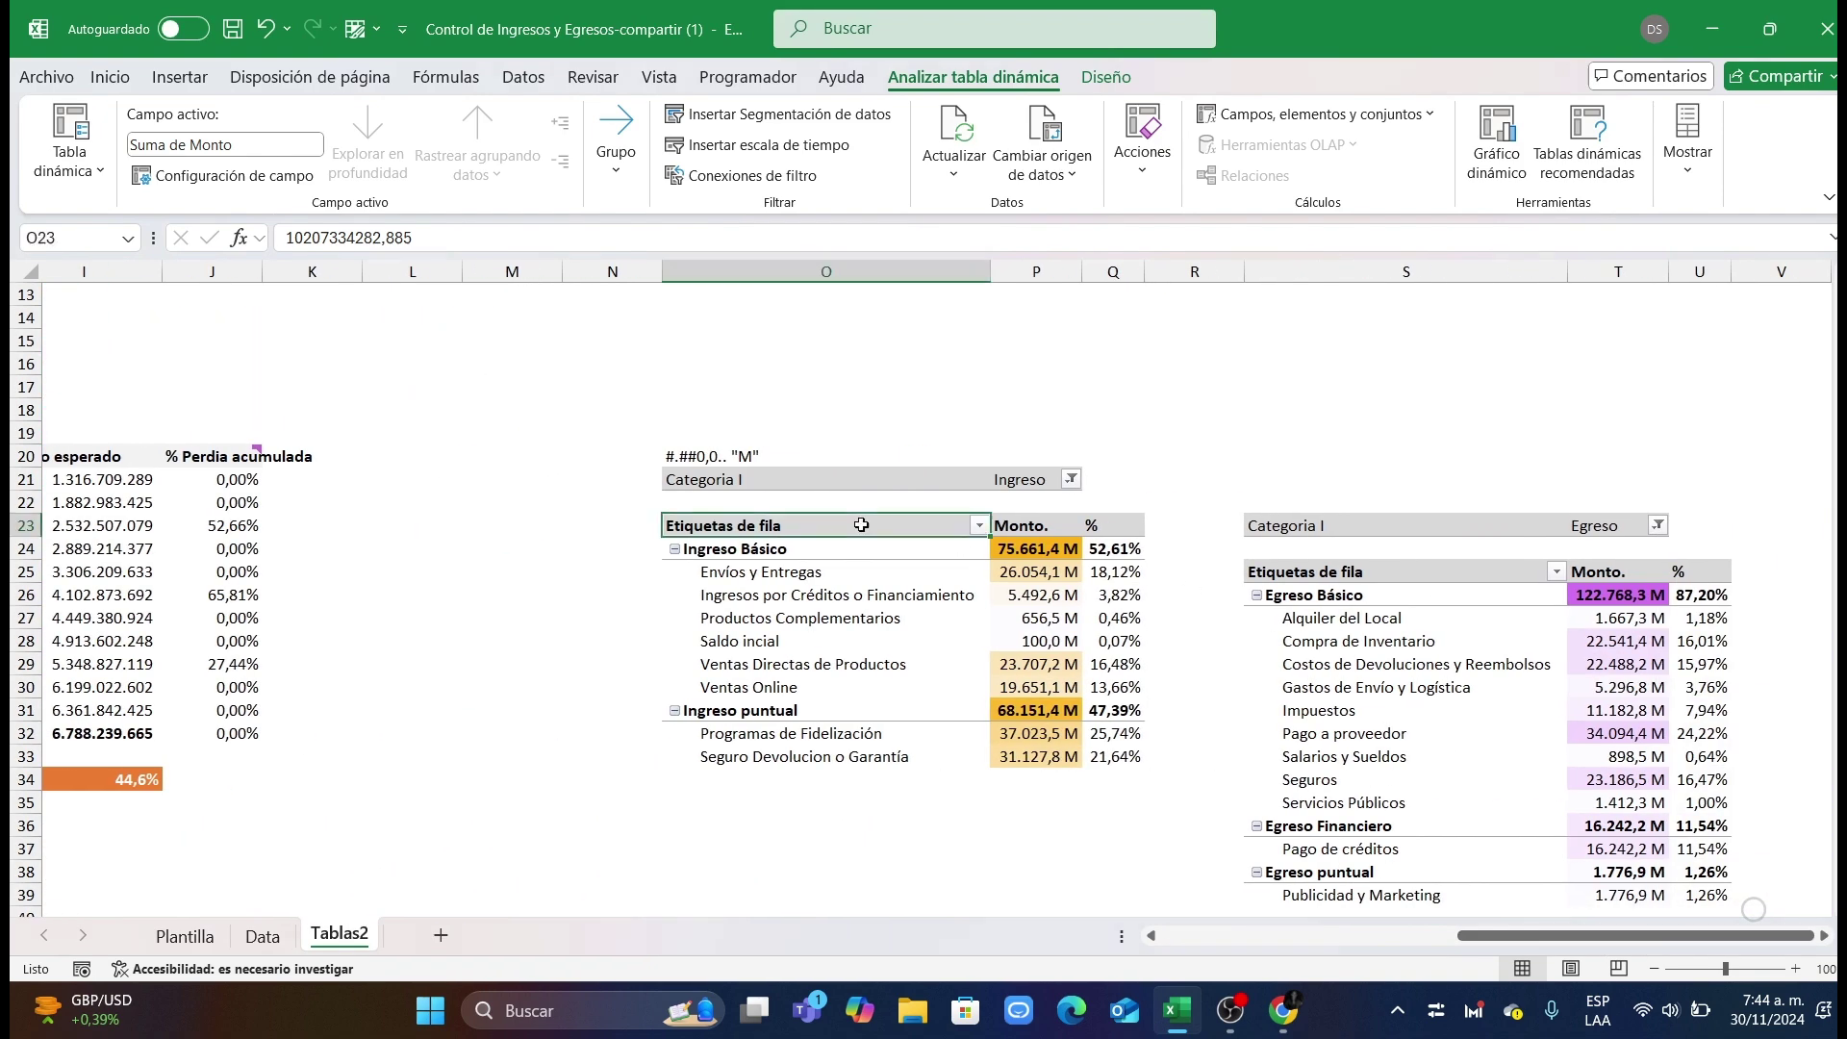
click(1000, 81)
click(752, 175)
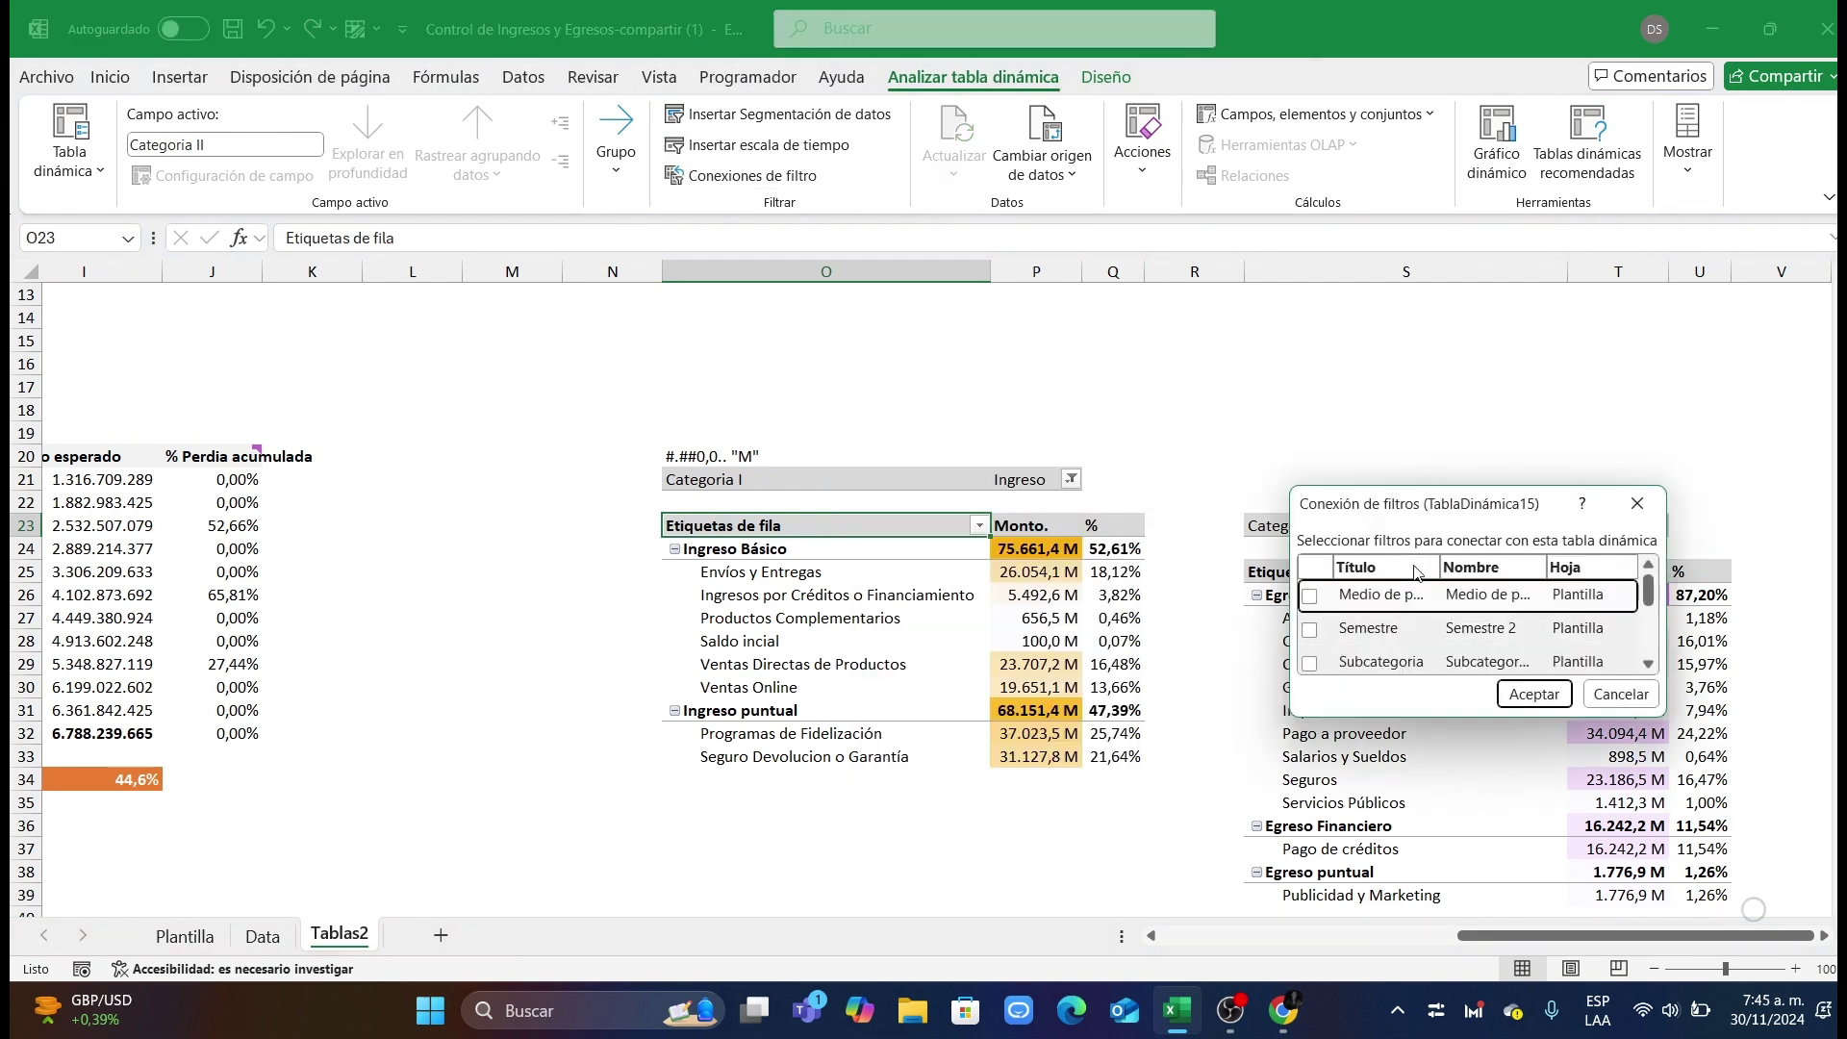
click(1310, 404)
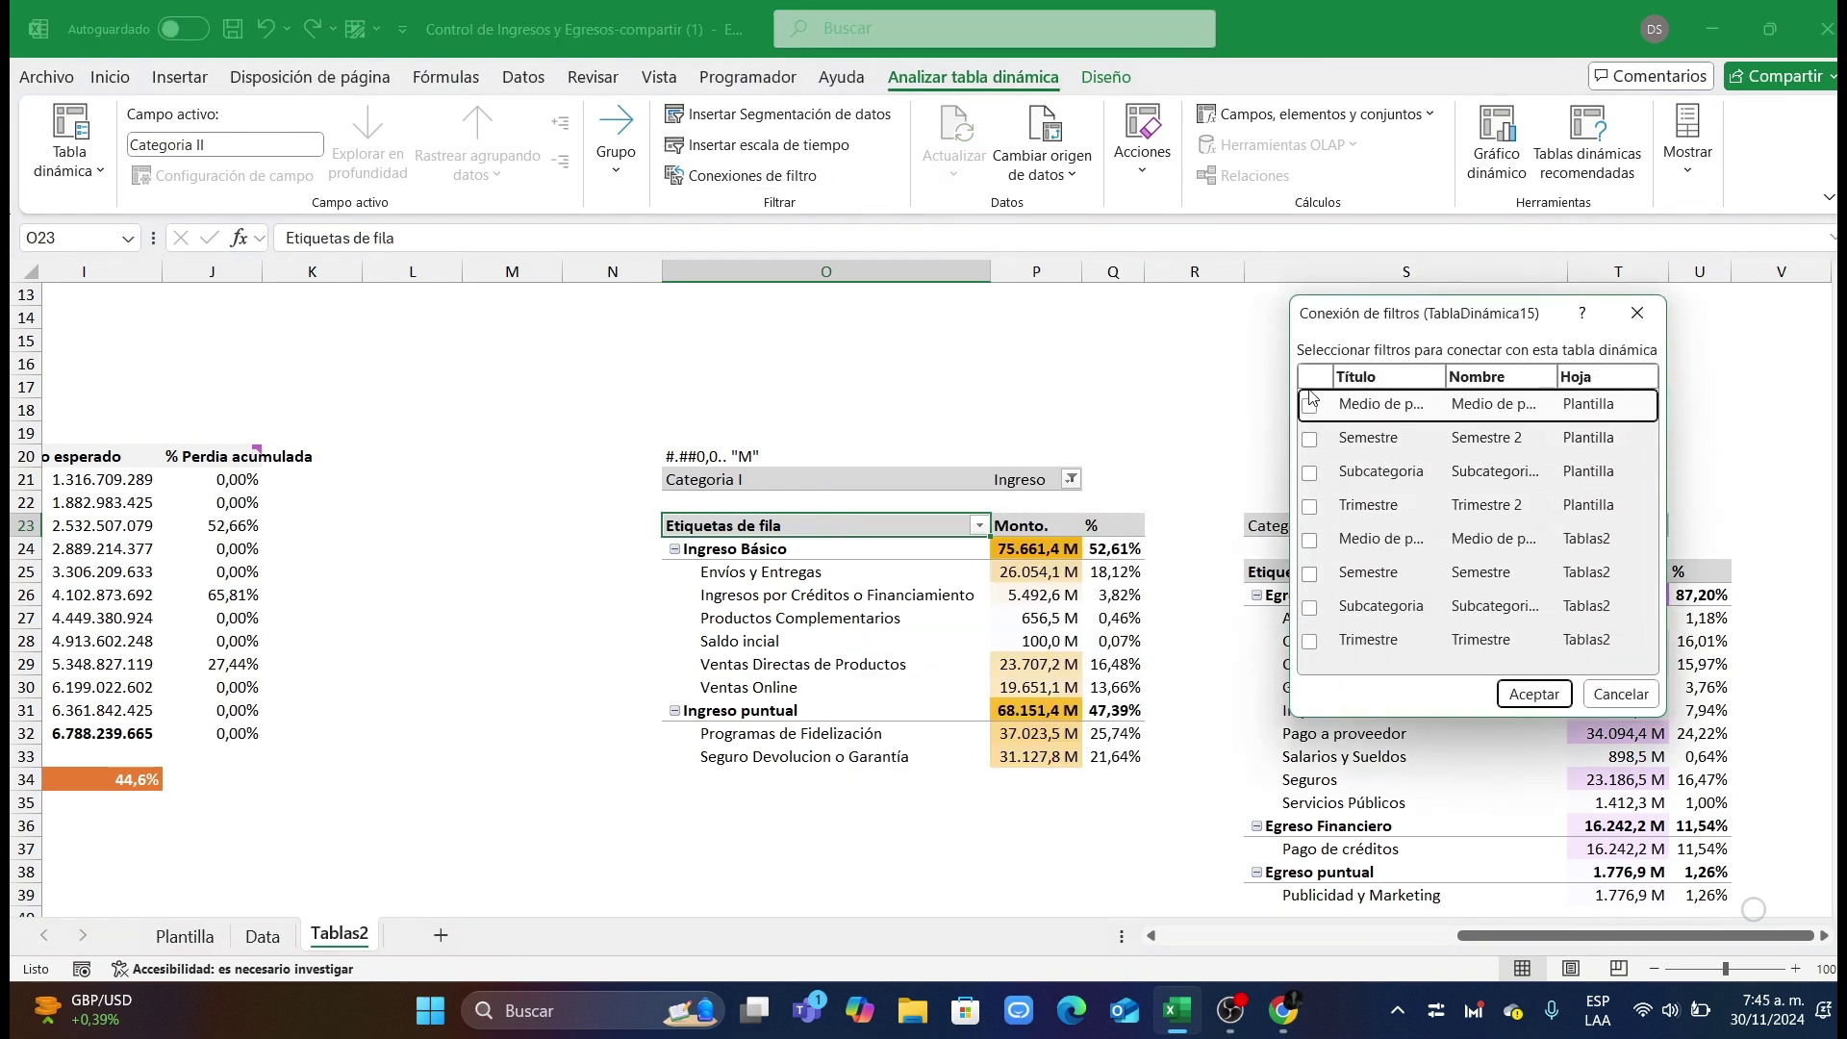
click(1309, 439)
click(1314, 472)
click(1313, 471)
click(1332, 506)
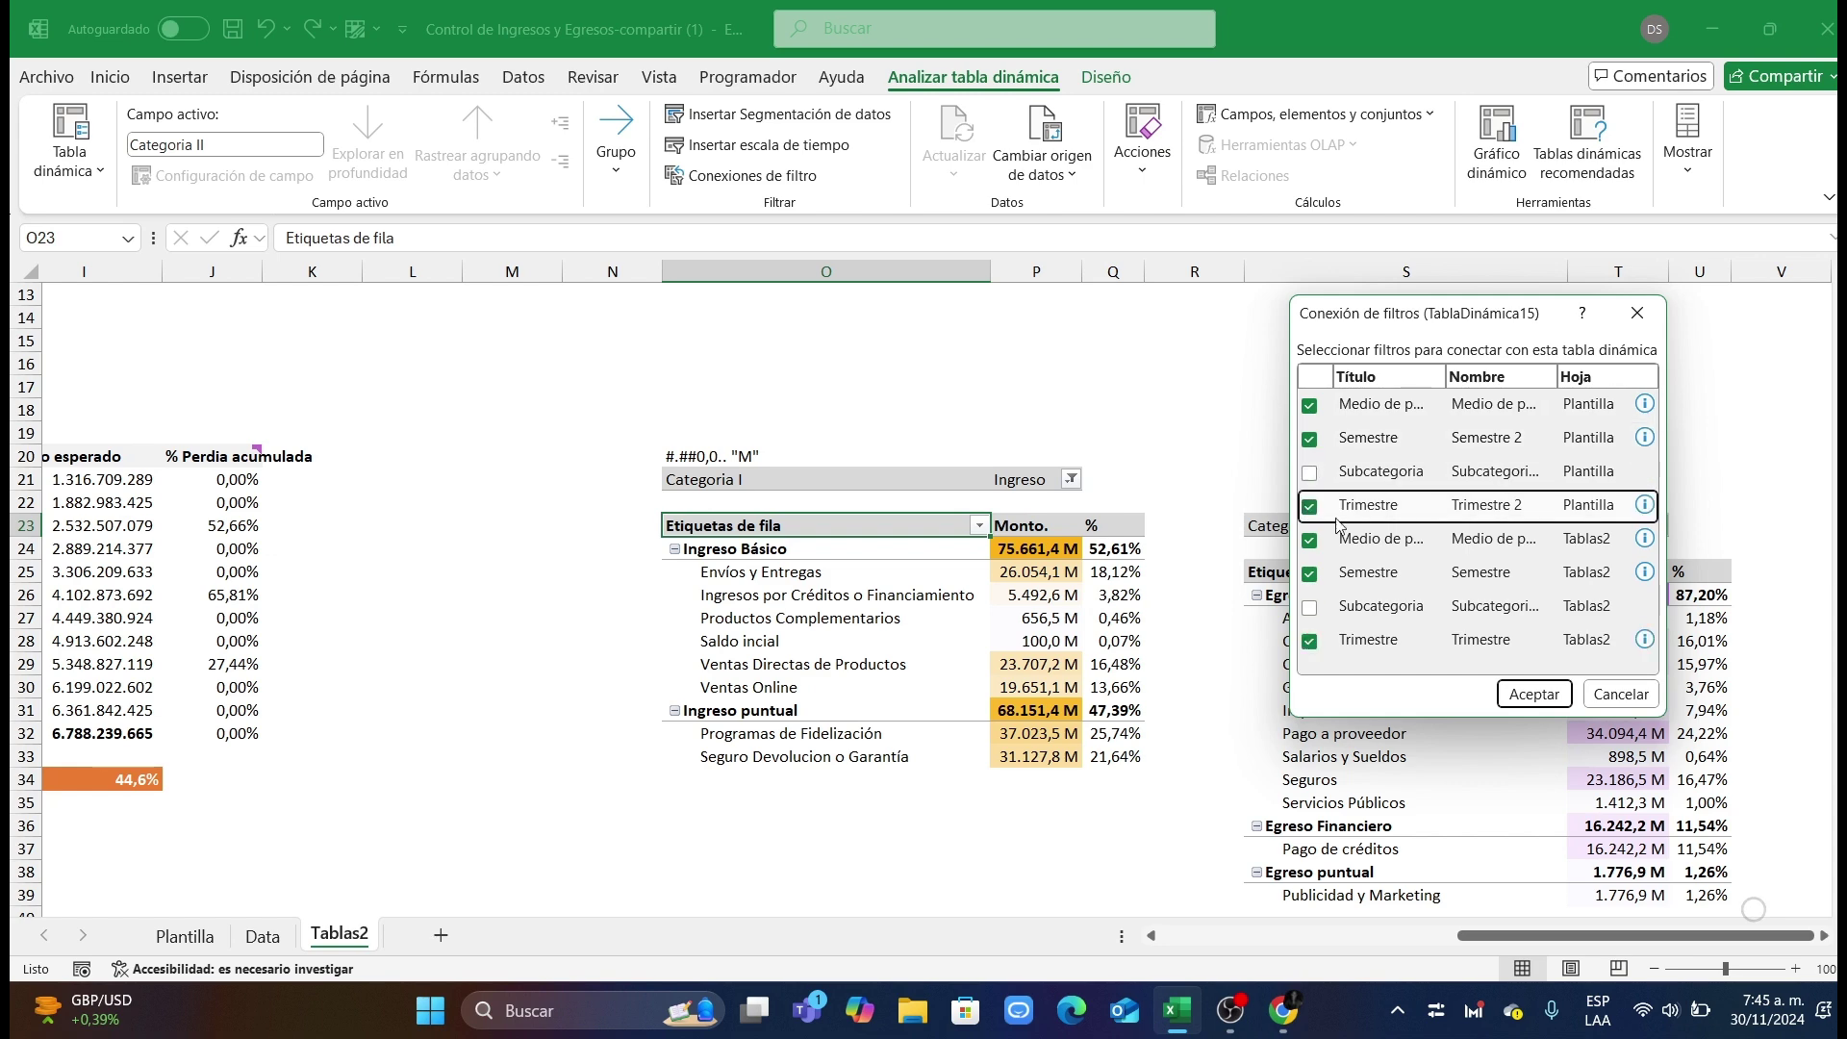
click(1532, 703)
Step: Connect the detailed Egreso pivot table starting at S25 to the Medio de pago, Semestre and Trimestre slicers
right_click(1425, 578)
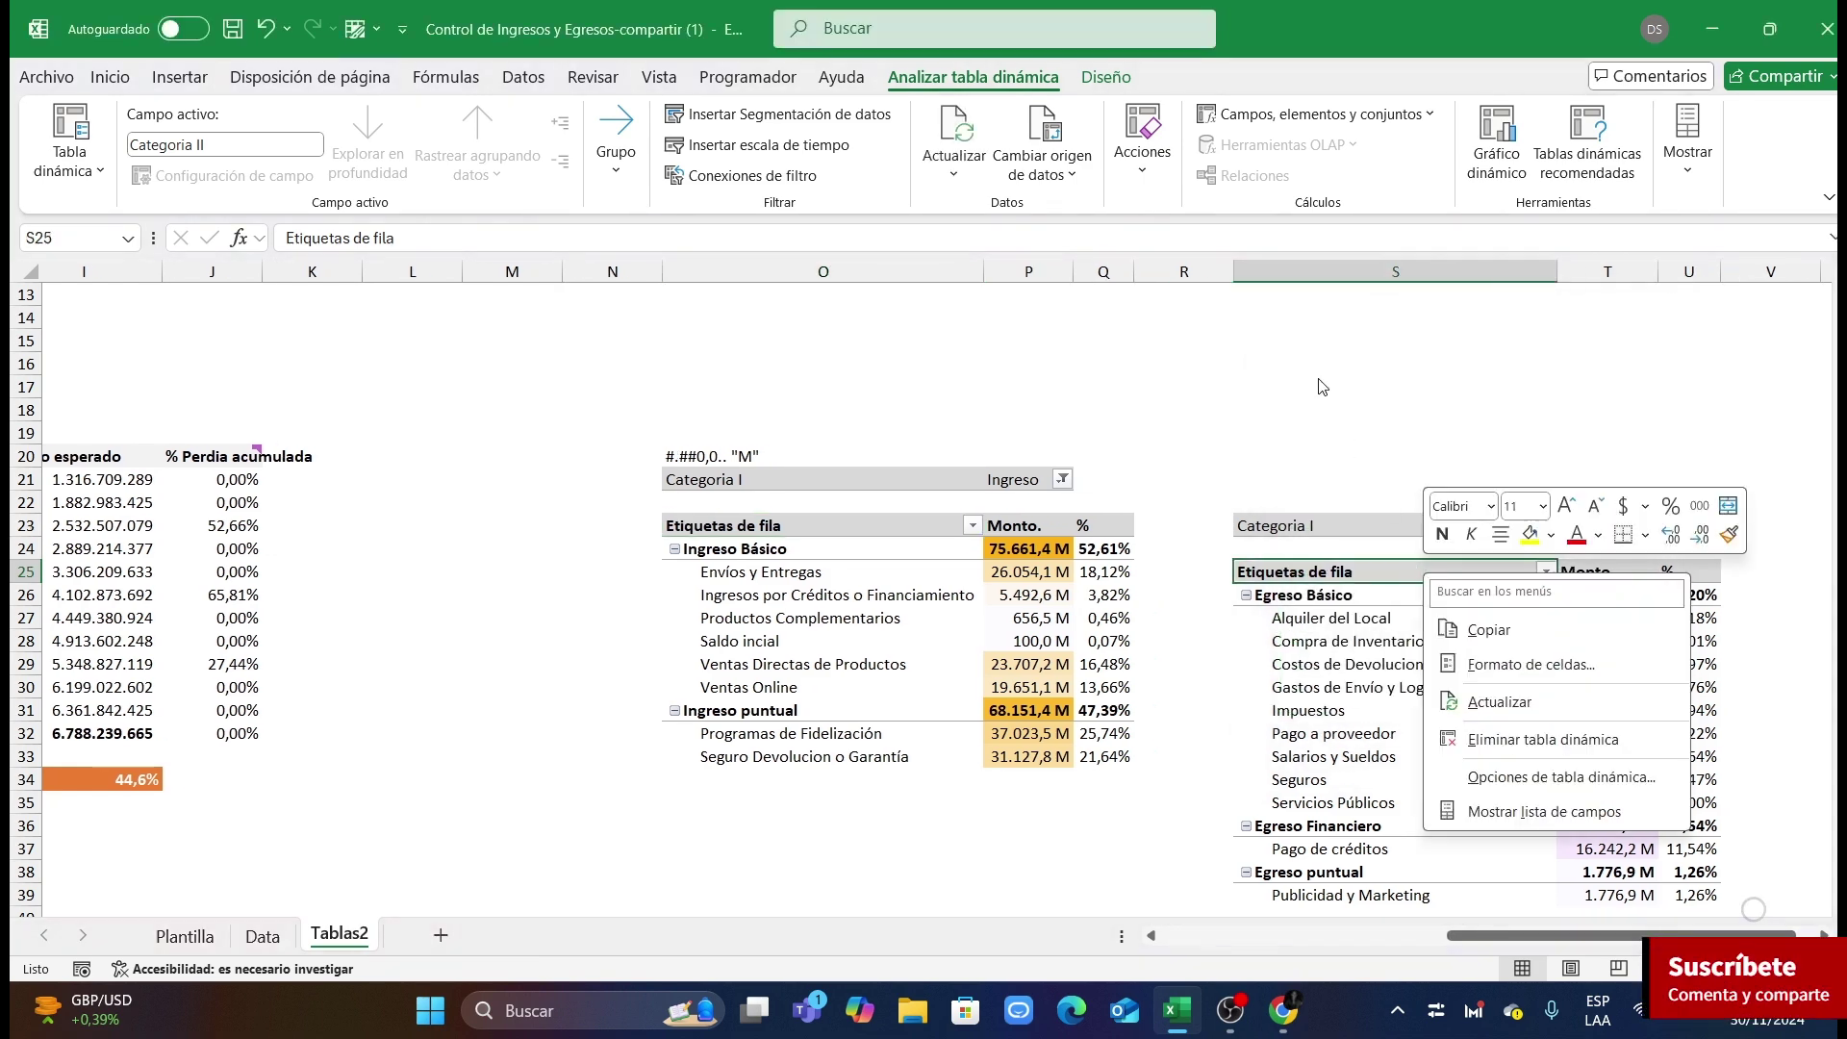
click(769, 176)
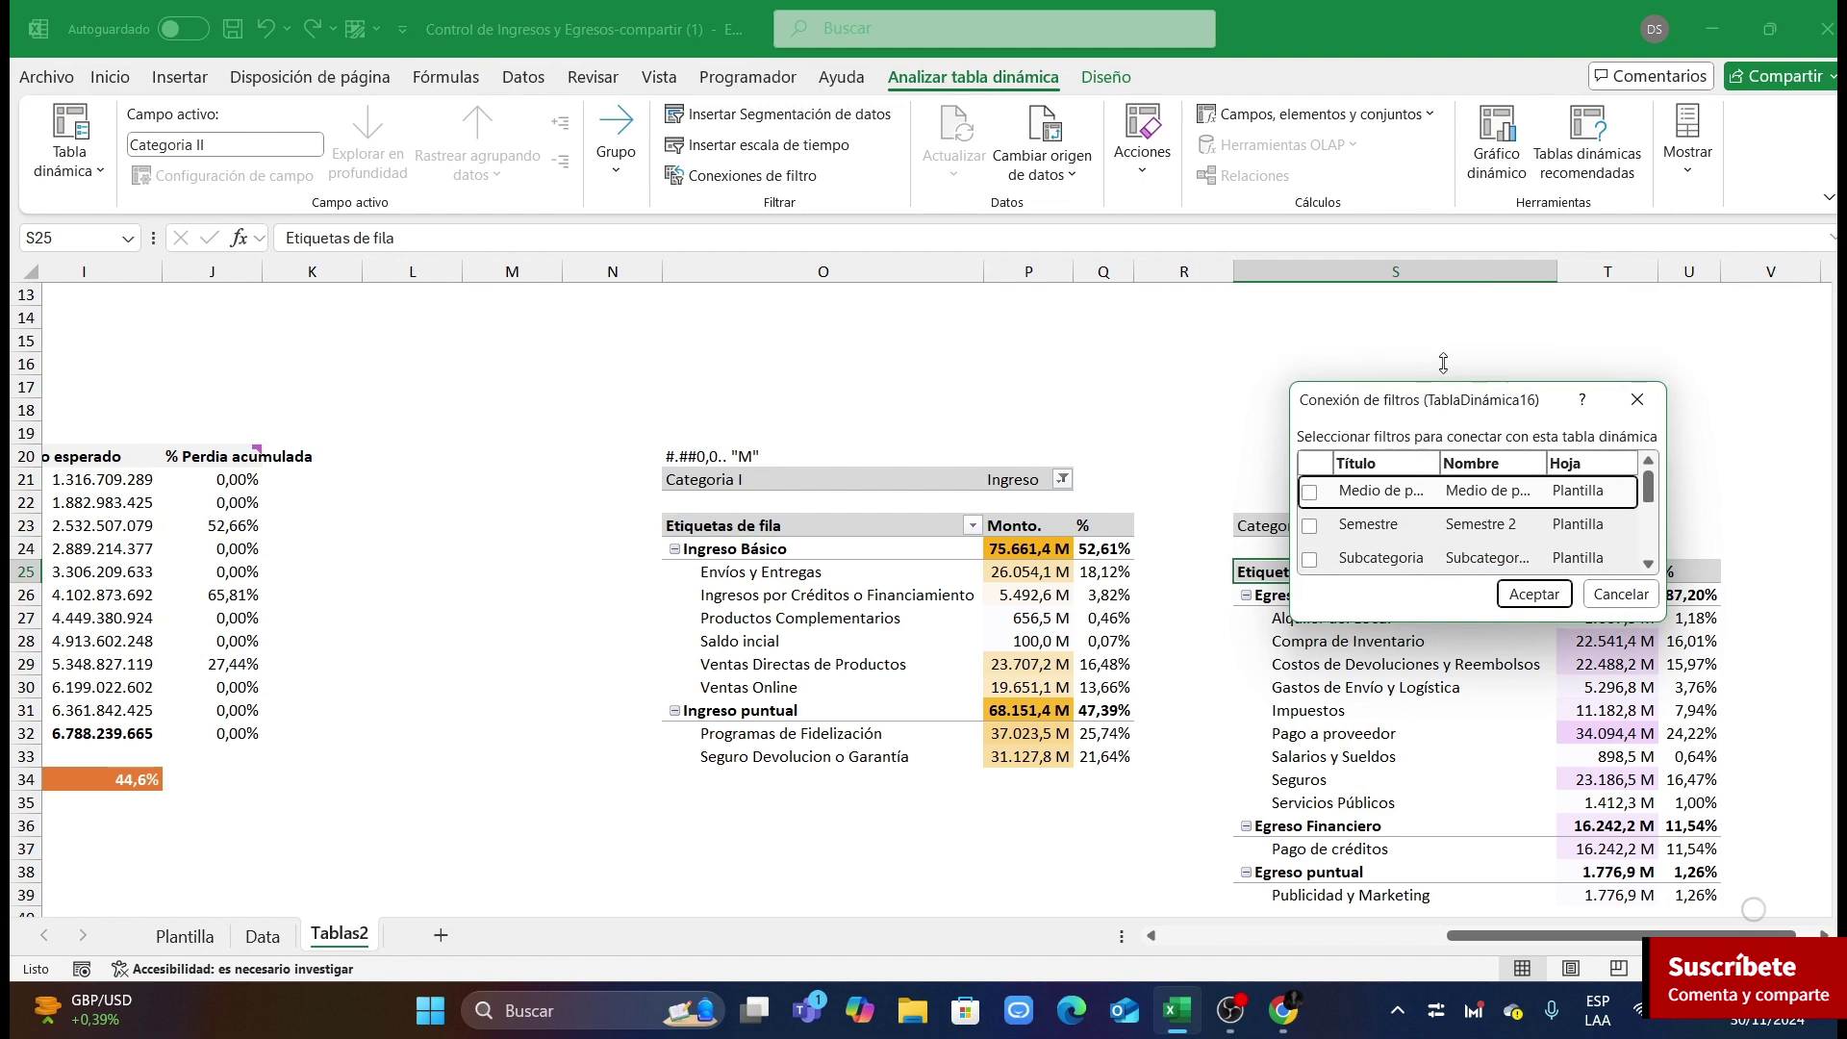
click(1311, 364)
click(1311, 396)
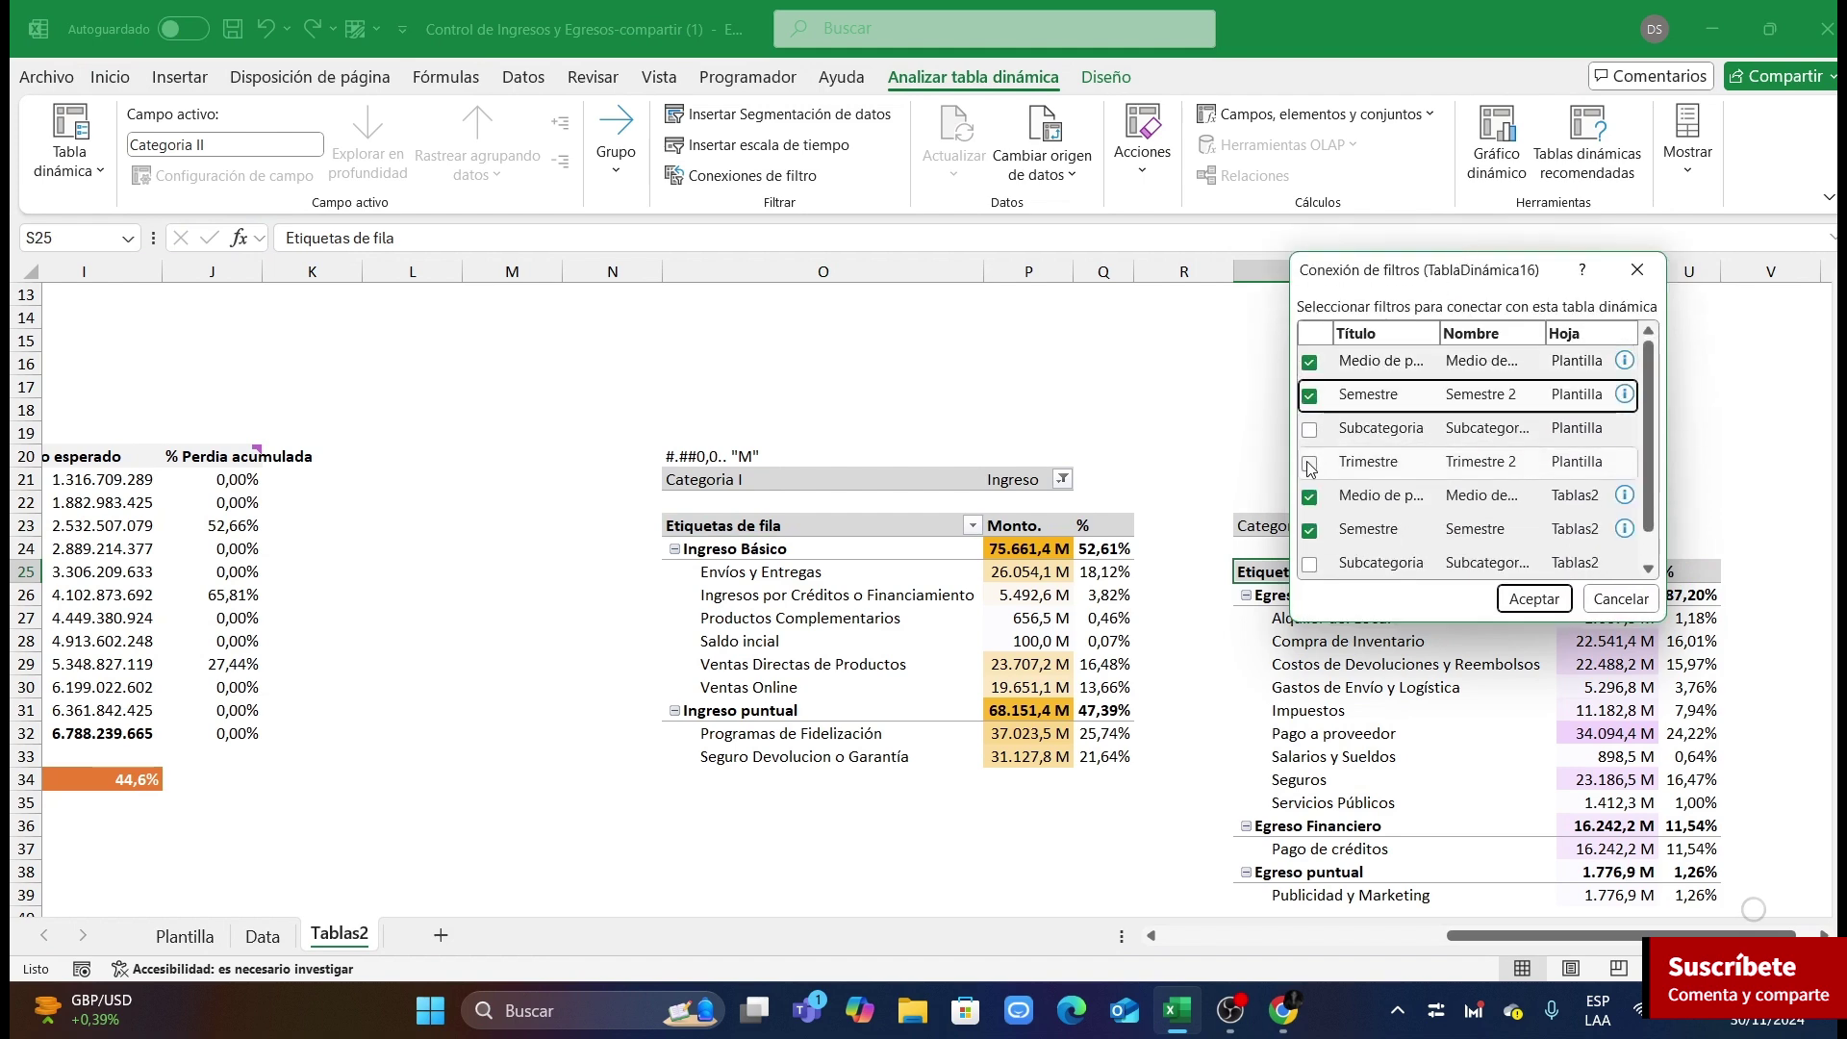
click(1310, 464)
scroll(1350, 497, down, 1)
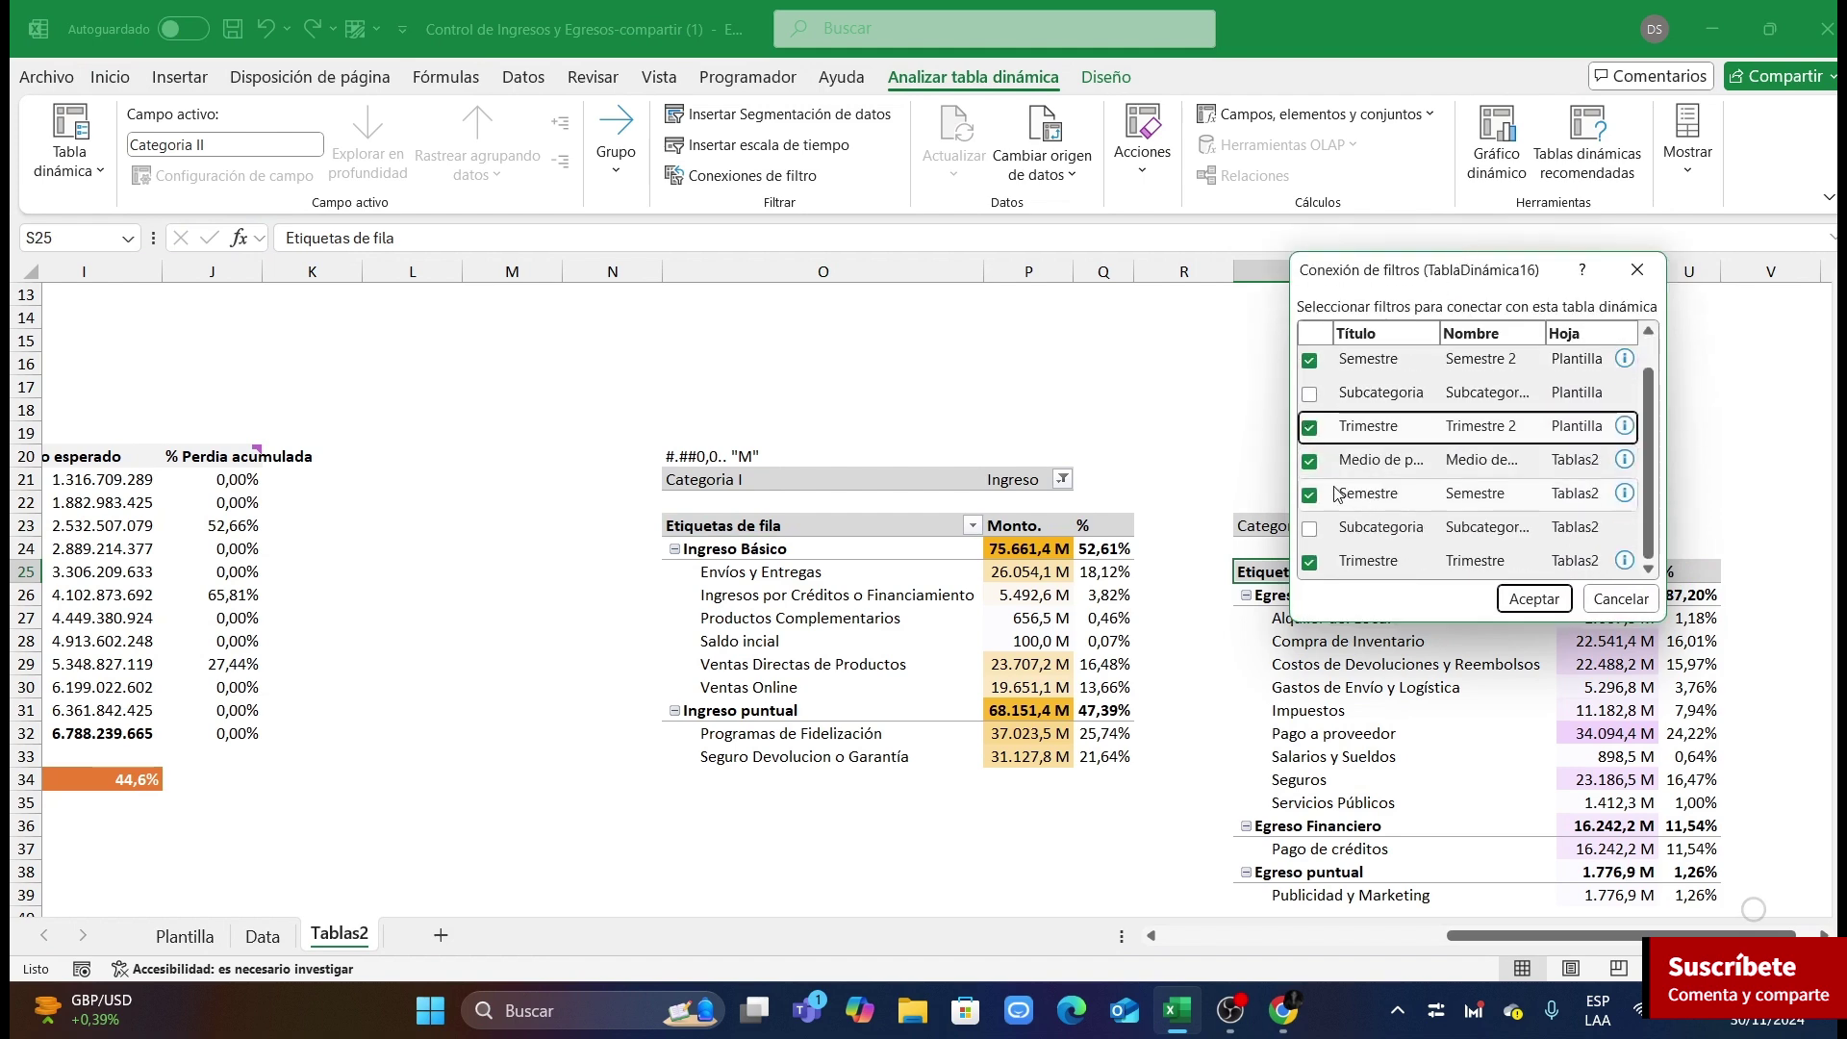
click(1534, 599)
Step: Delete the duplicate Semestre, Subcategoria, Trimestre and Medio de pago slicers from the Tablas2 sheet
drag(1504, 935, 1222, 946)
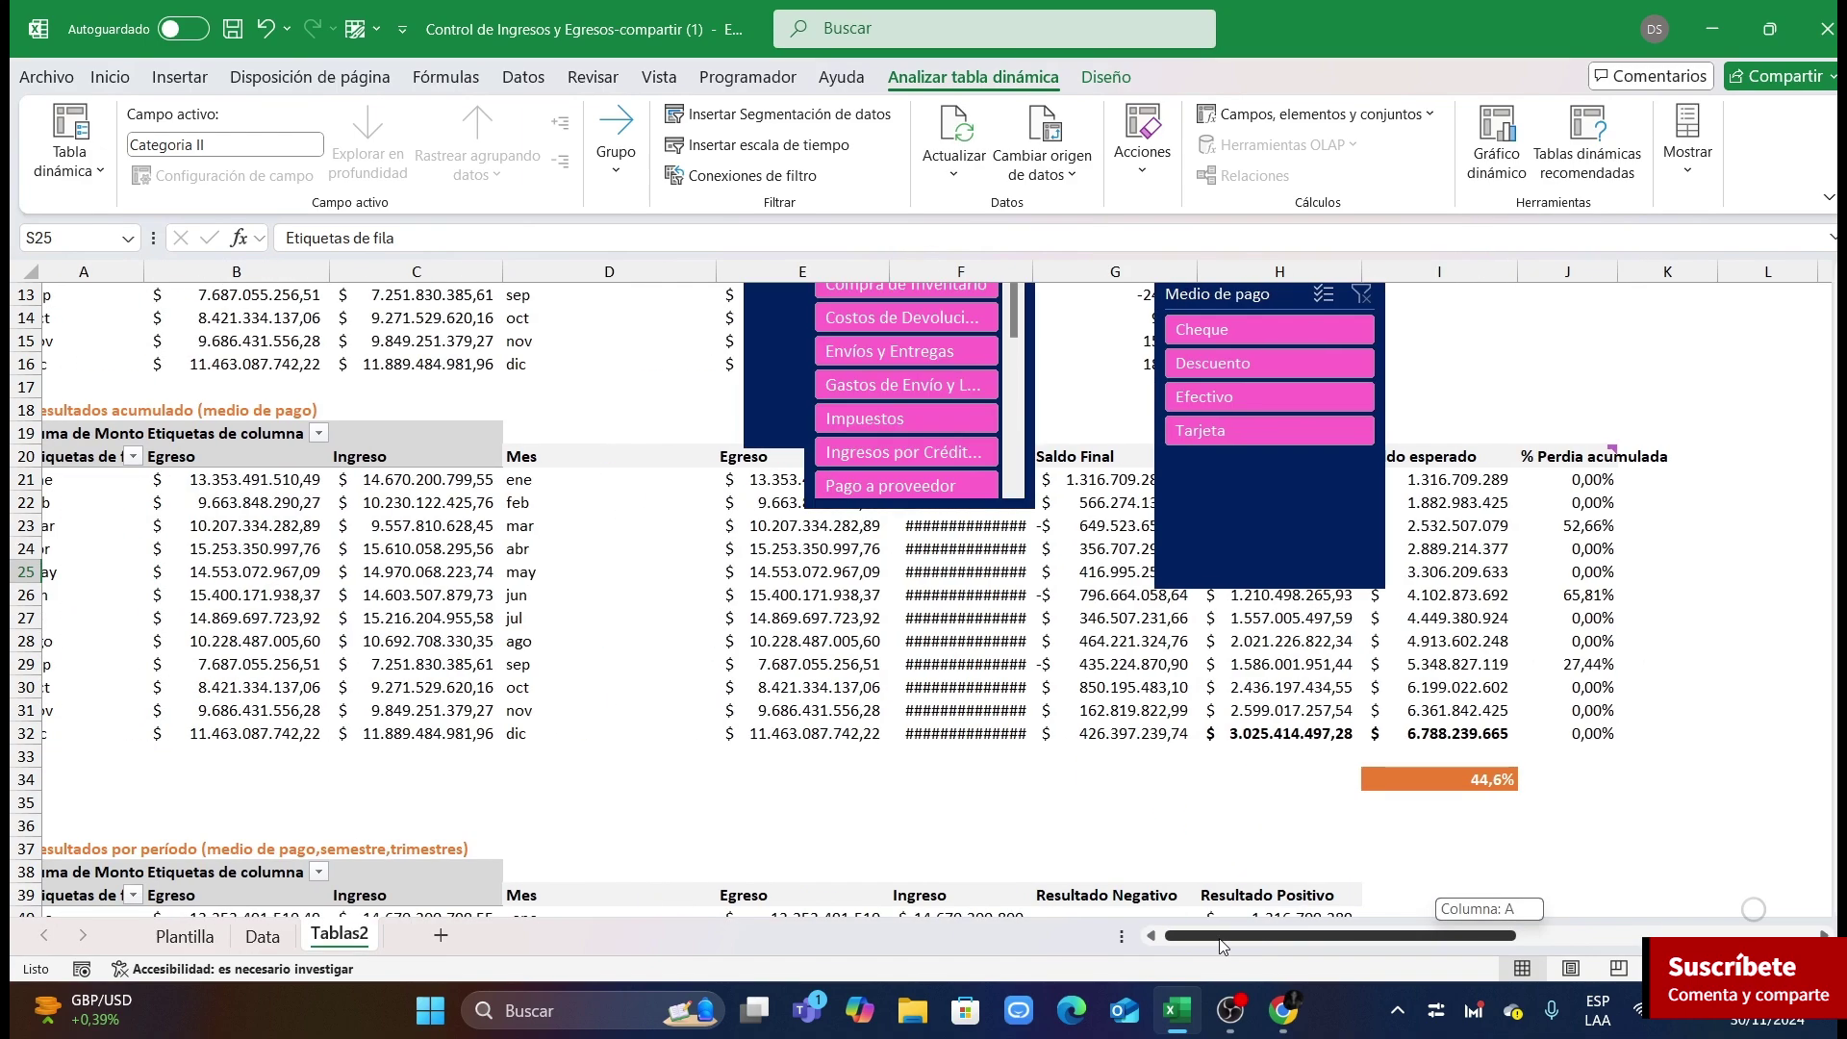
scroll(893, 448, up, 4)
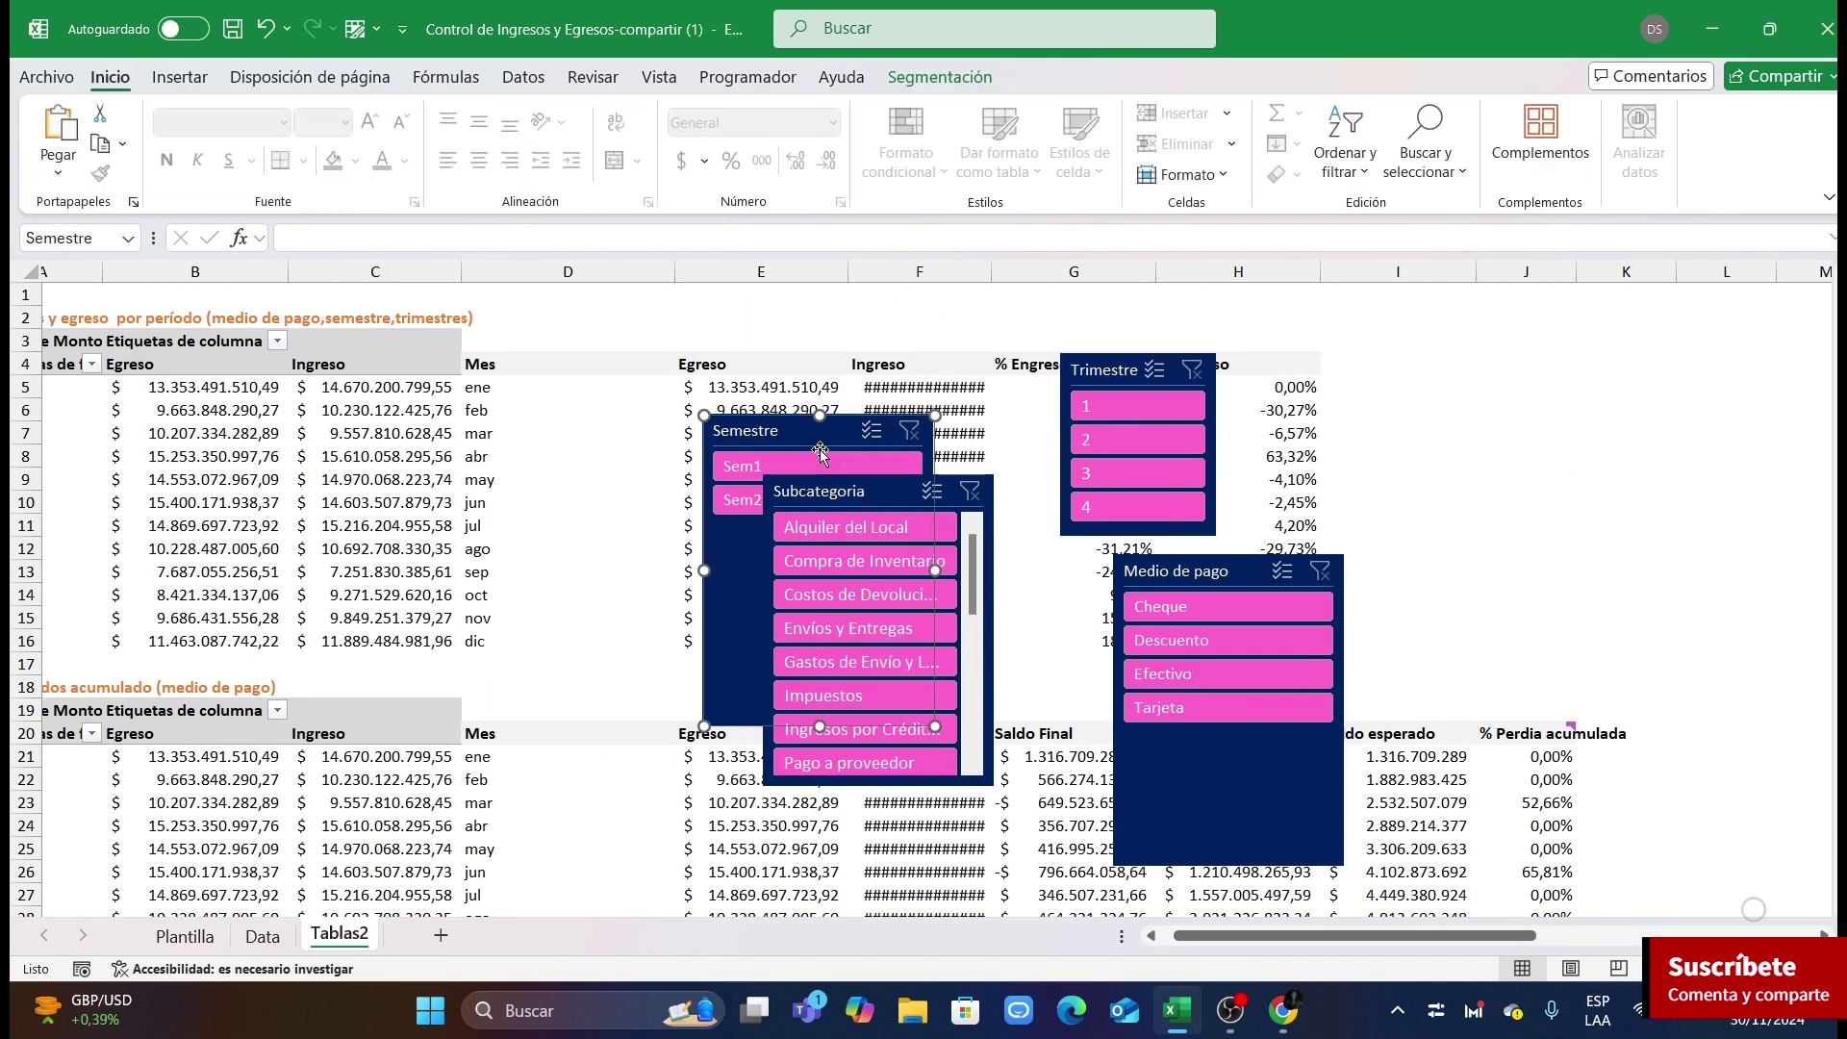
key(Delete)
click(837, 490)
key(Delete)
click(1050, 392)
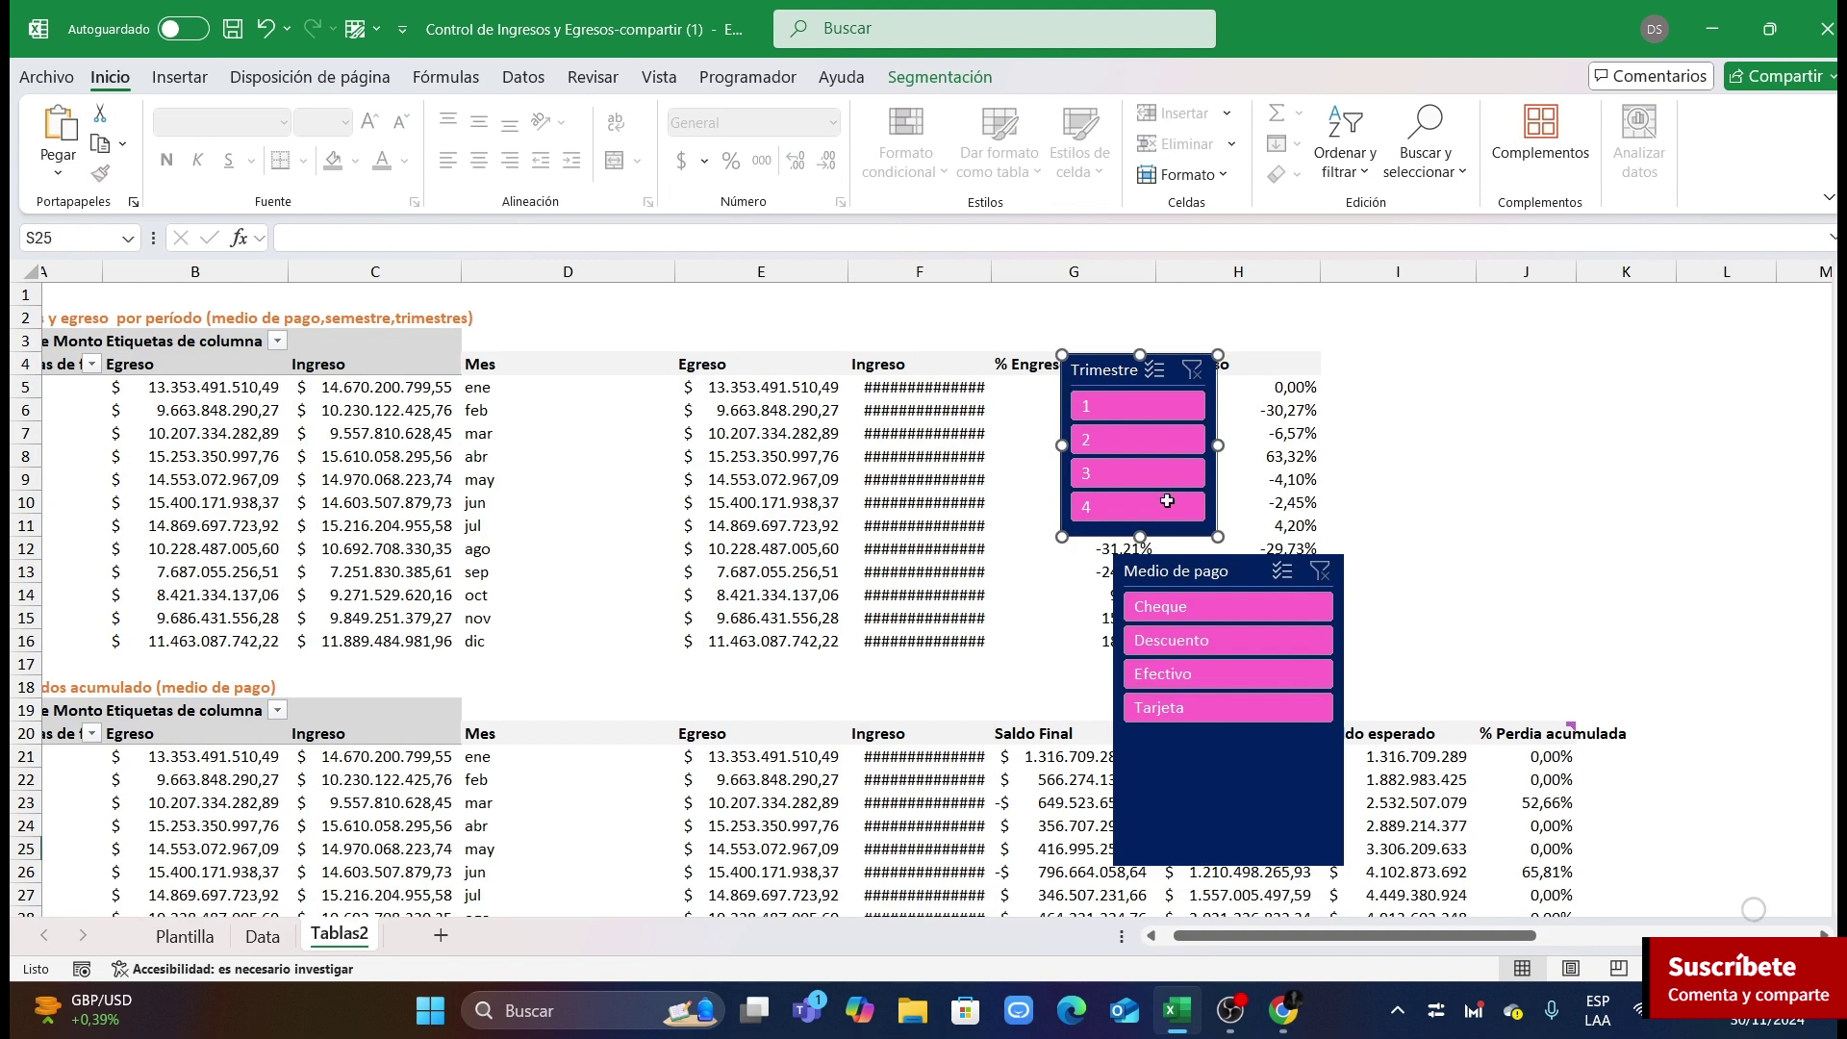
key(Delete)
click(1202, 572)
key(Delete)
Step: Test the Semestre, Medio de pago and Trimestre slicers one by one on the Plantilla dashboard, clearing each filter
click(185, 936)
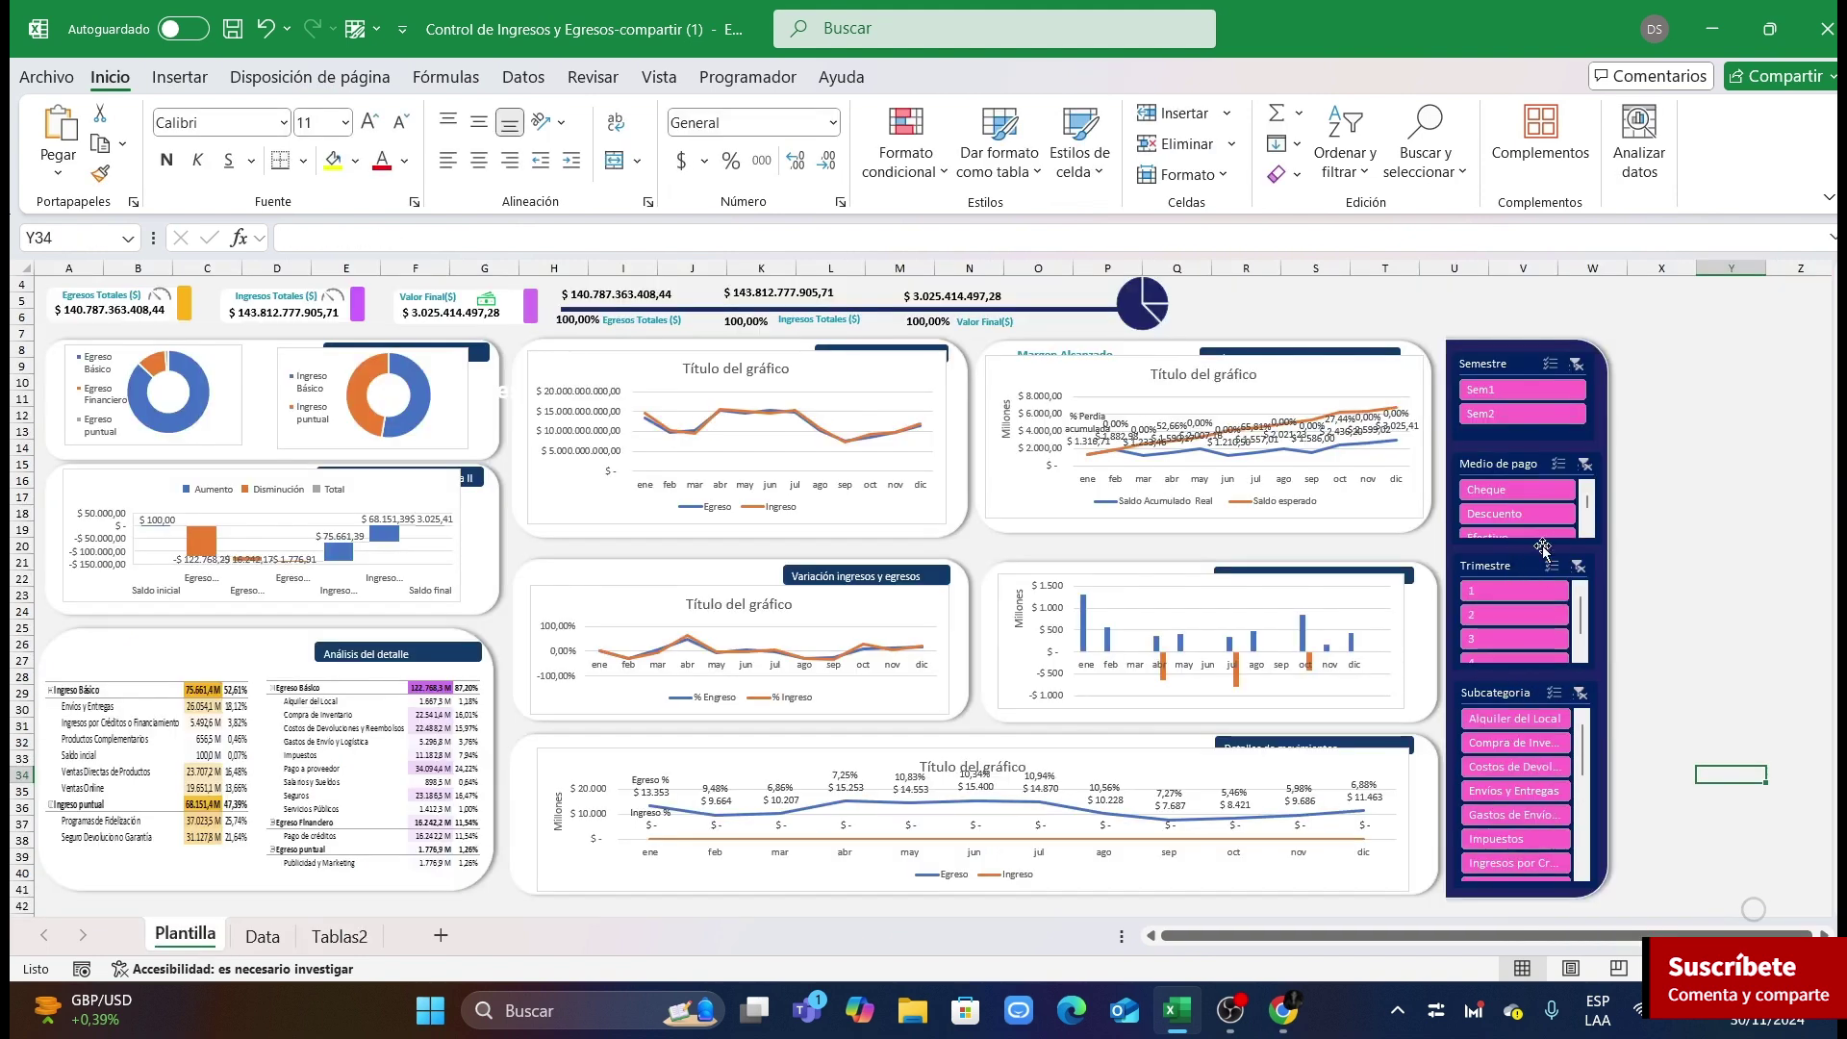
click(1511, 389)
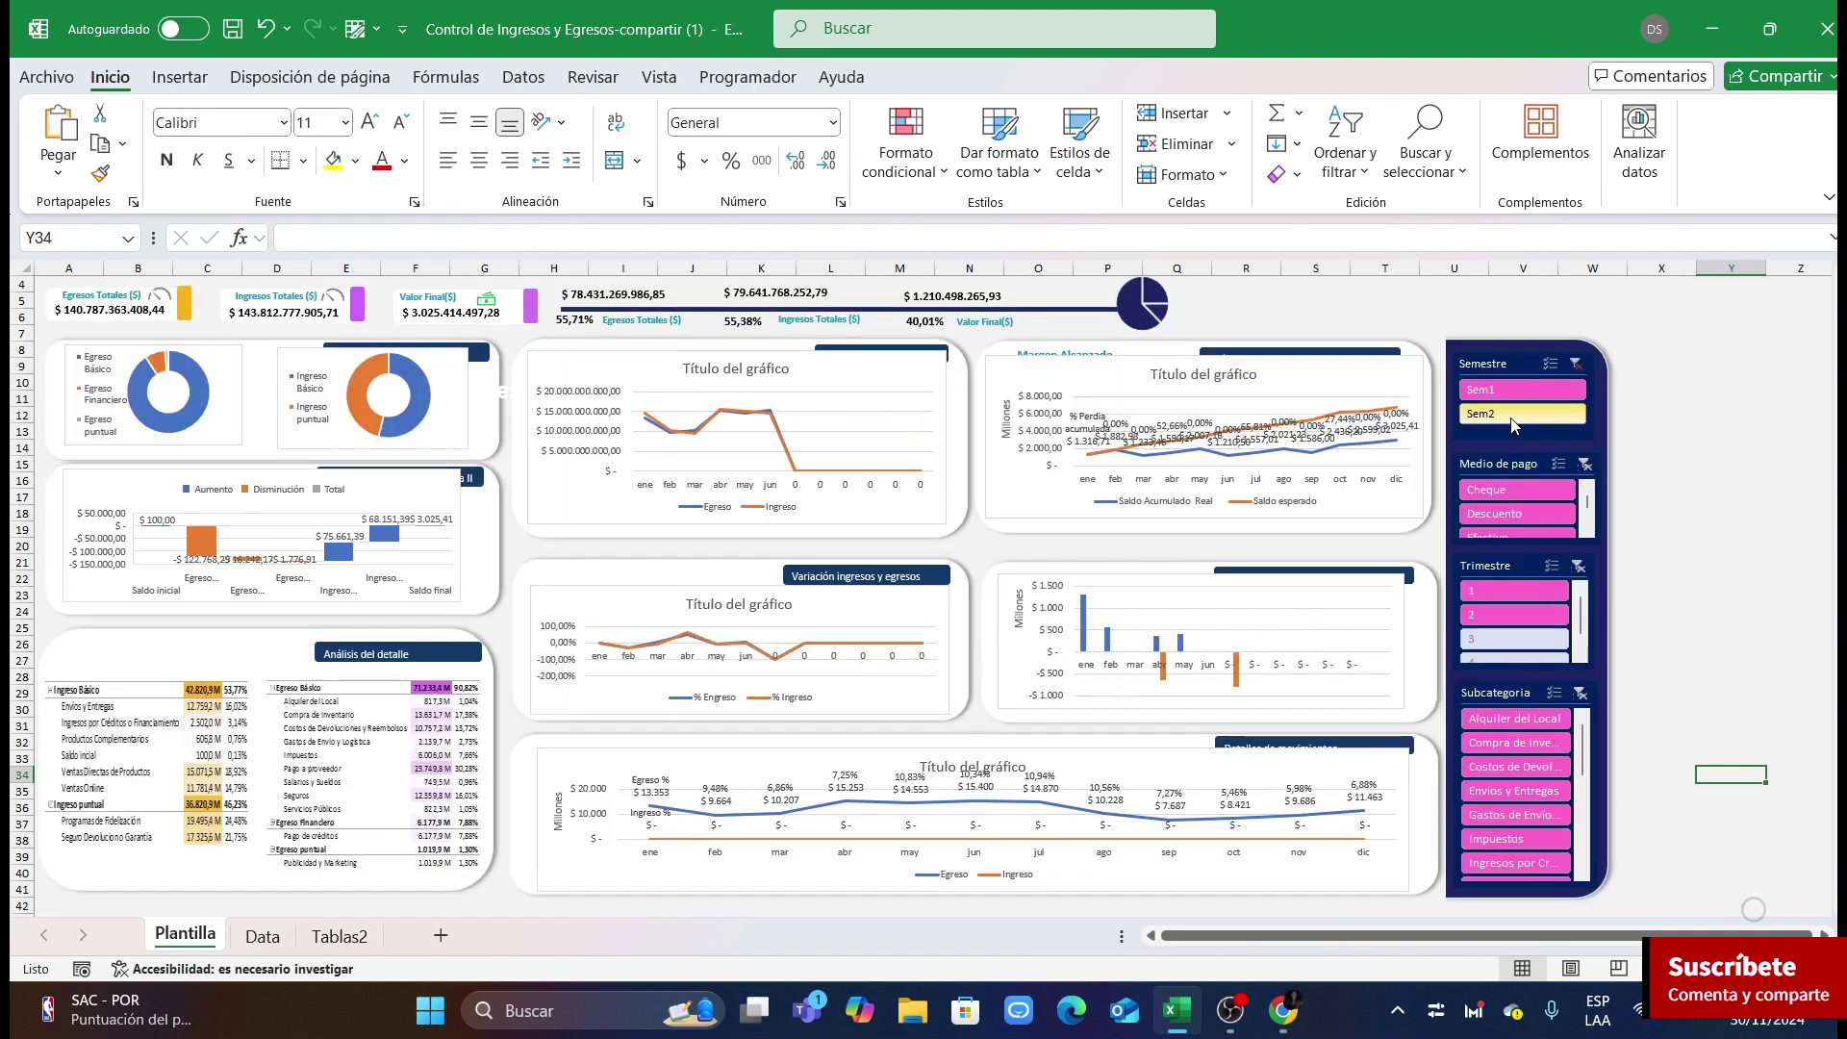
click(1509, 417)
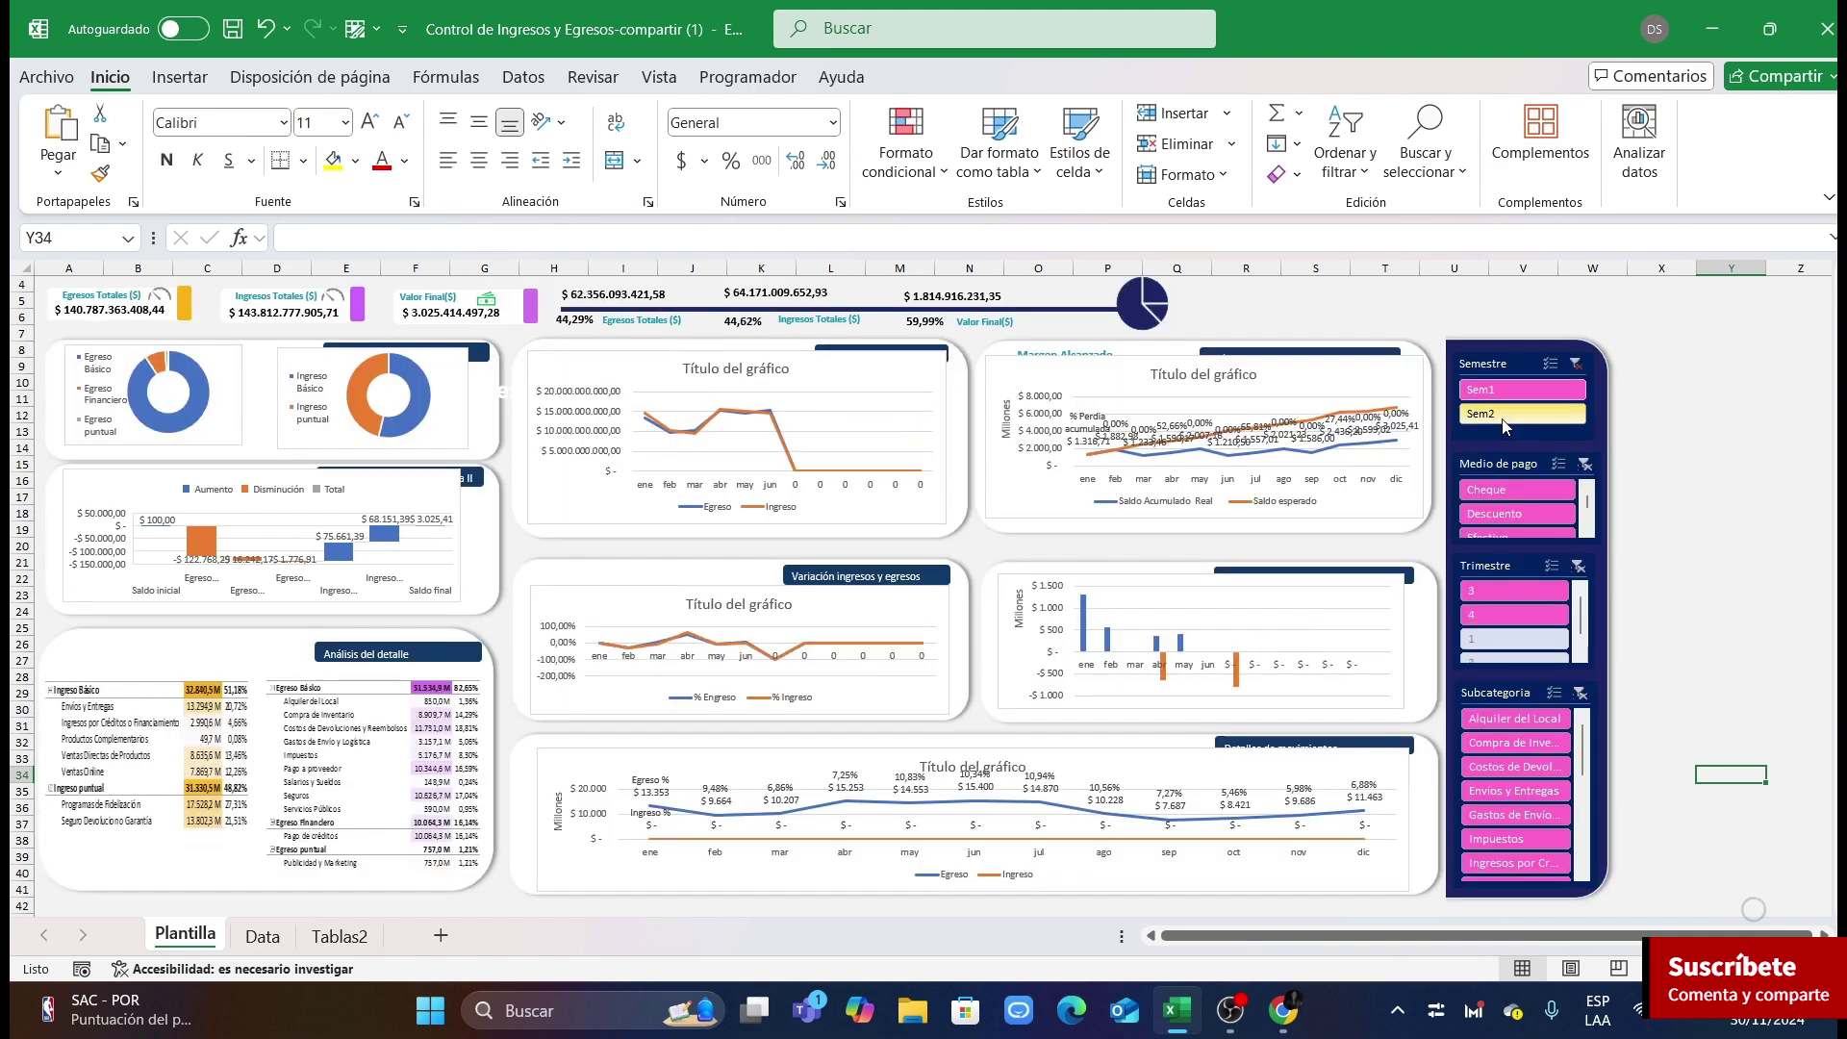
click(1535, 495)
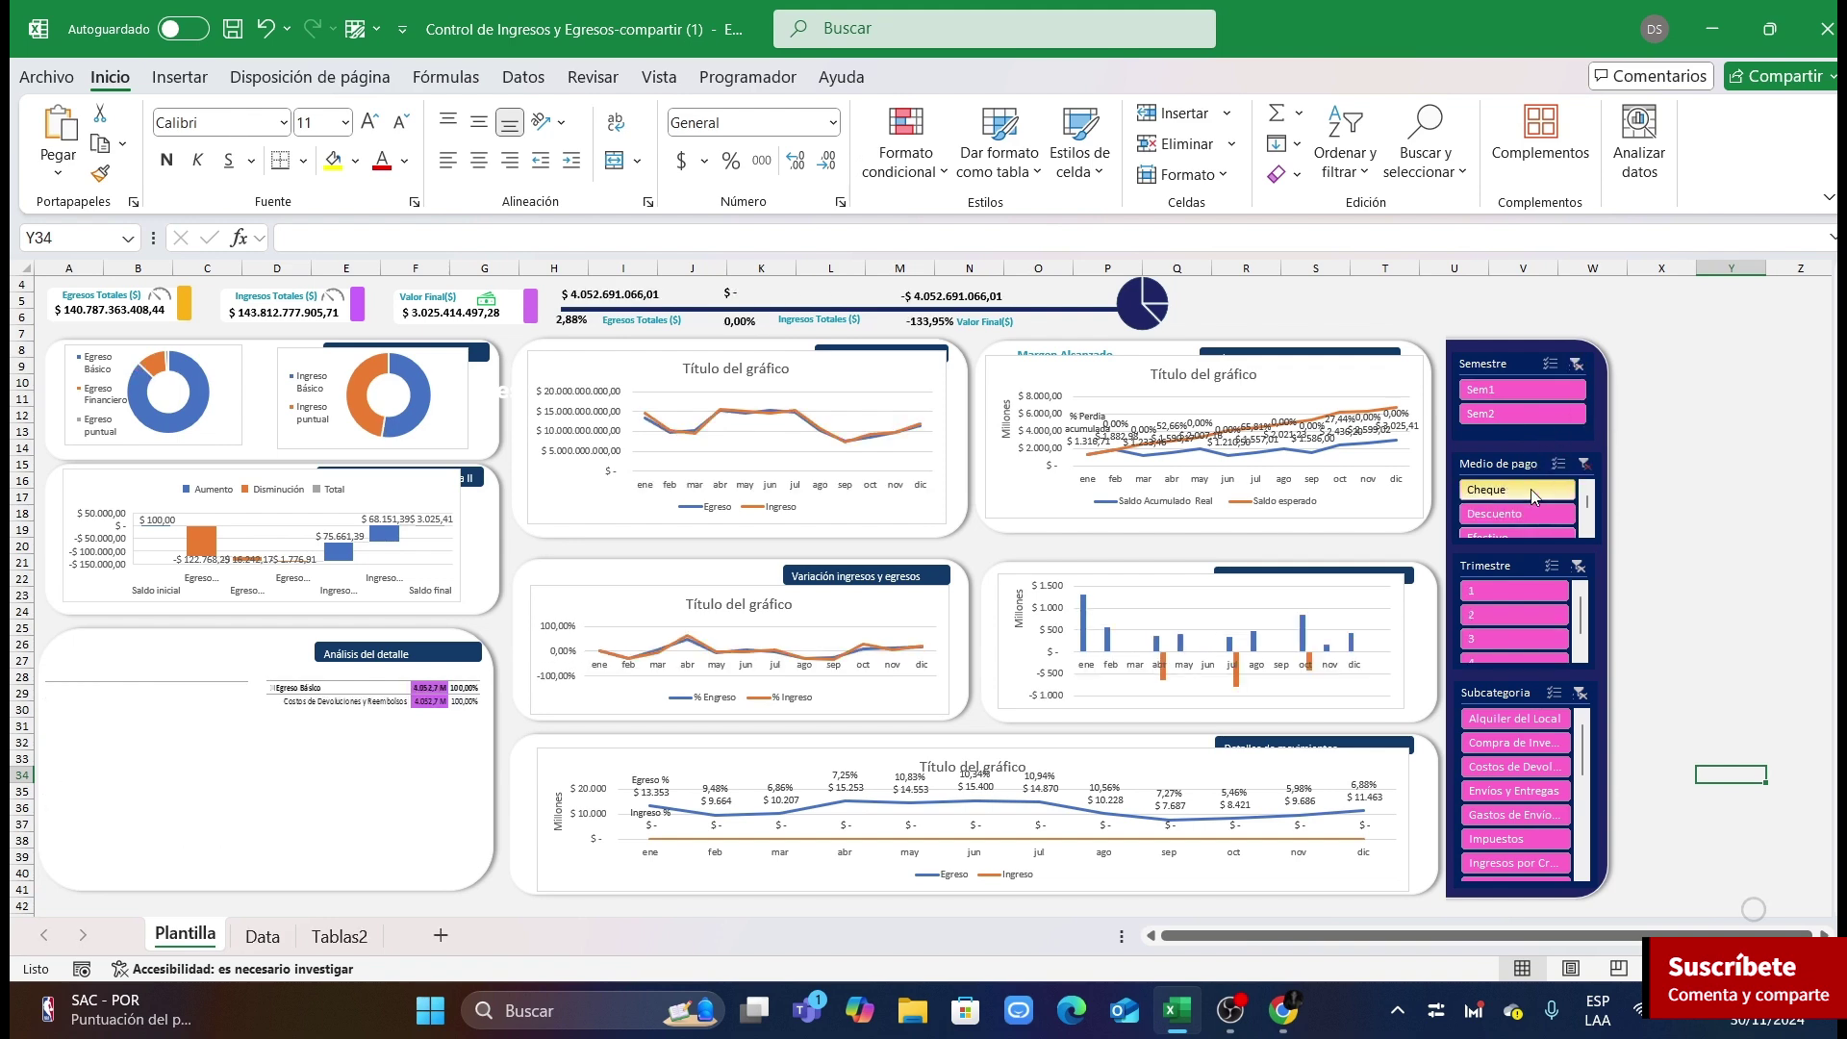
click(1532, 495)
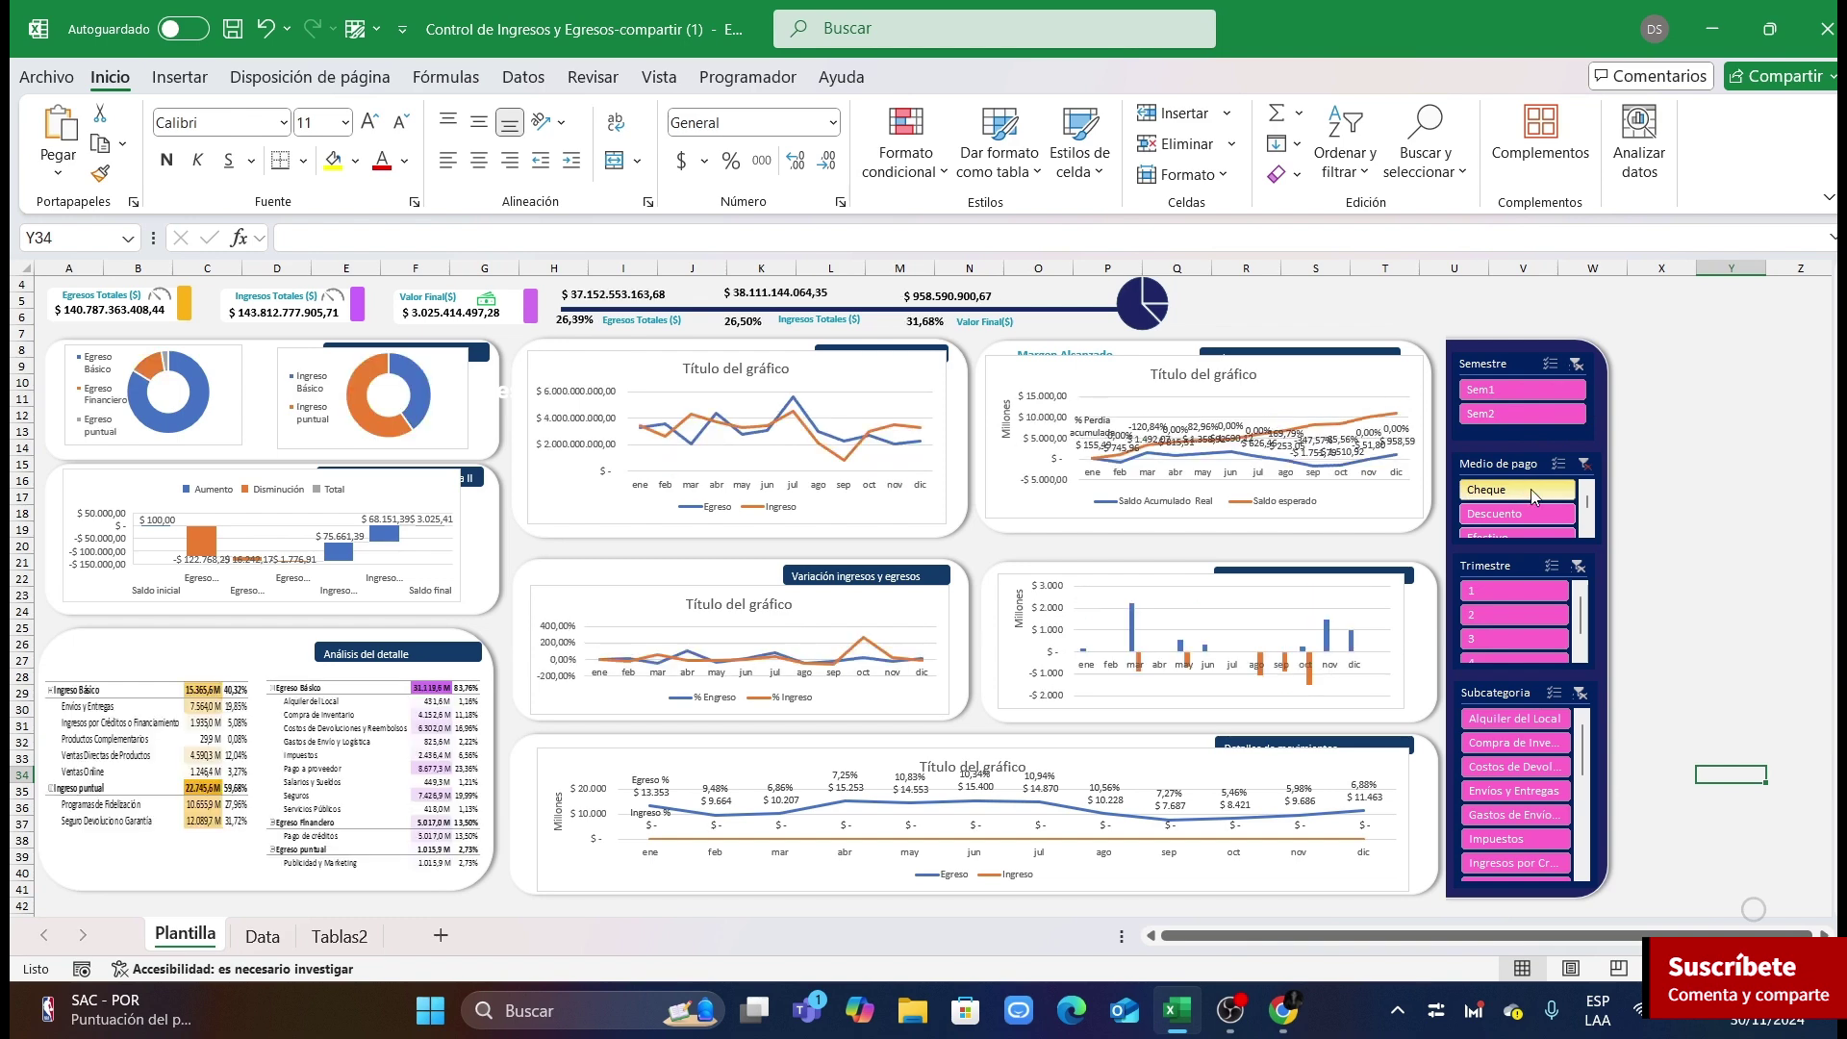
click(1527, 532)
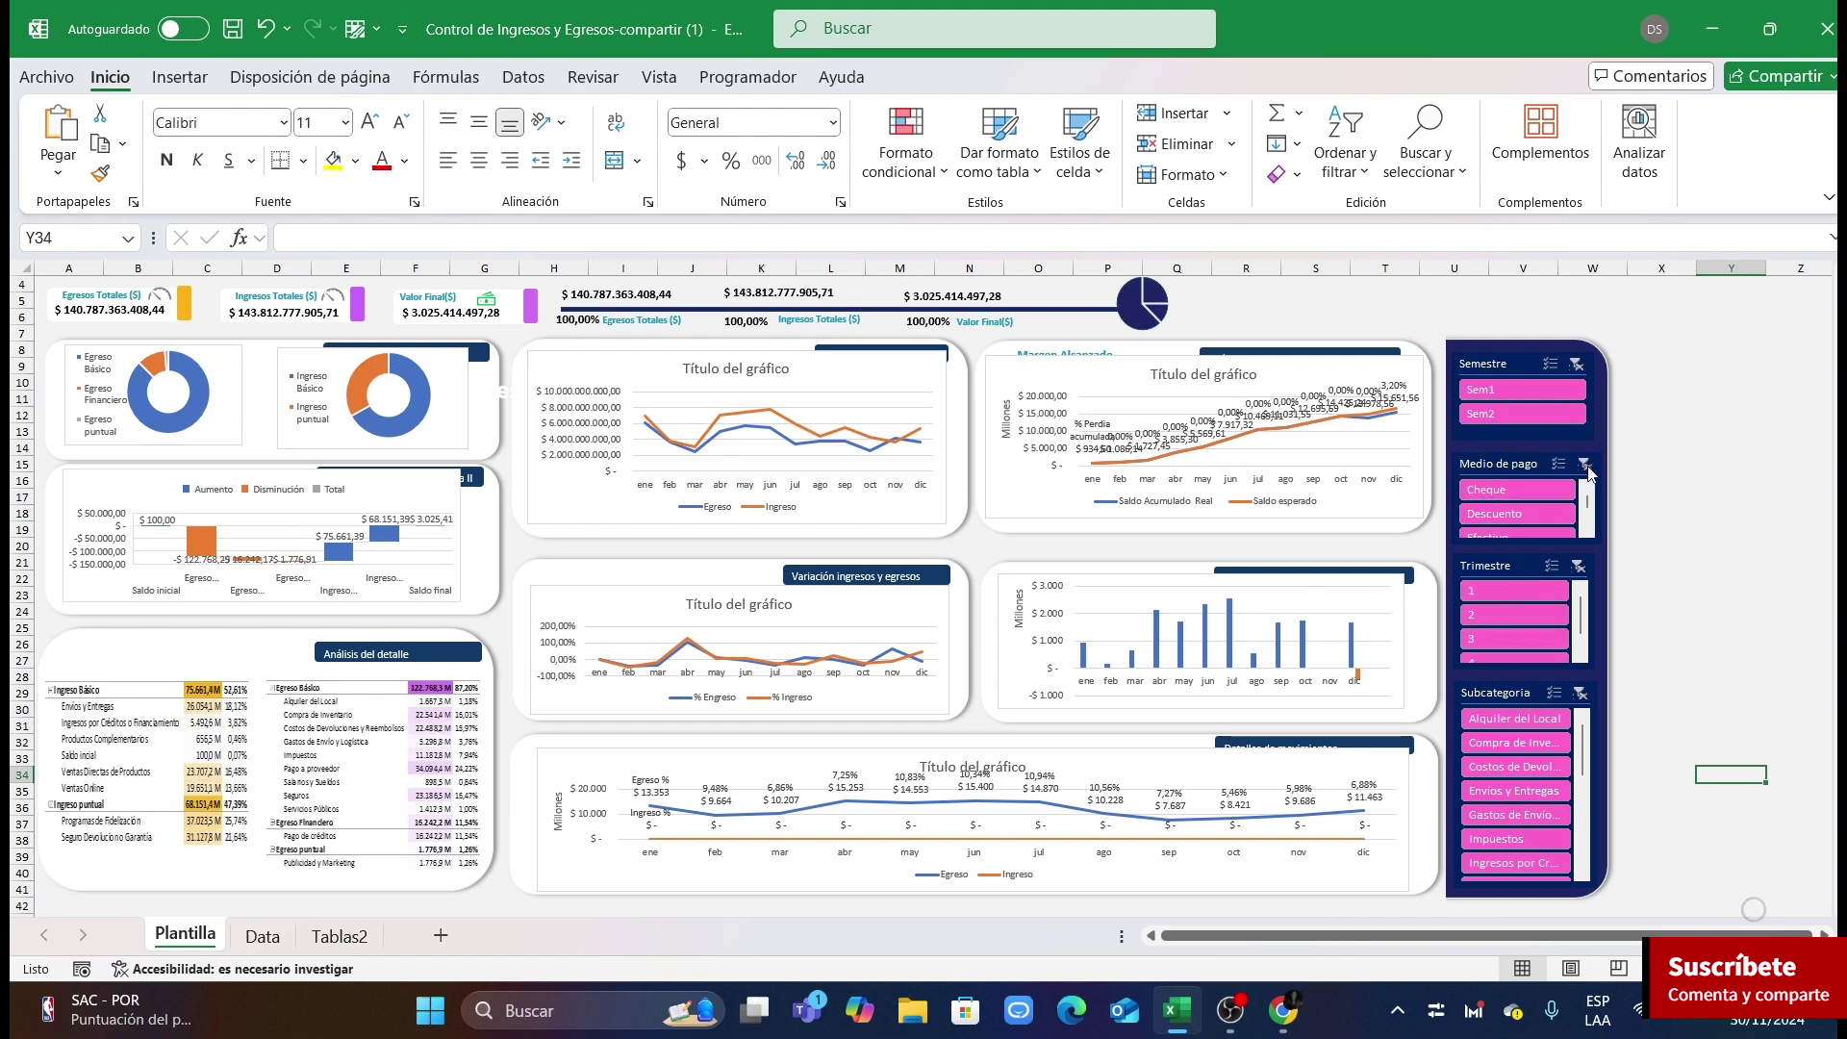
click(1518, 589)
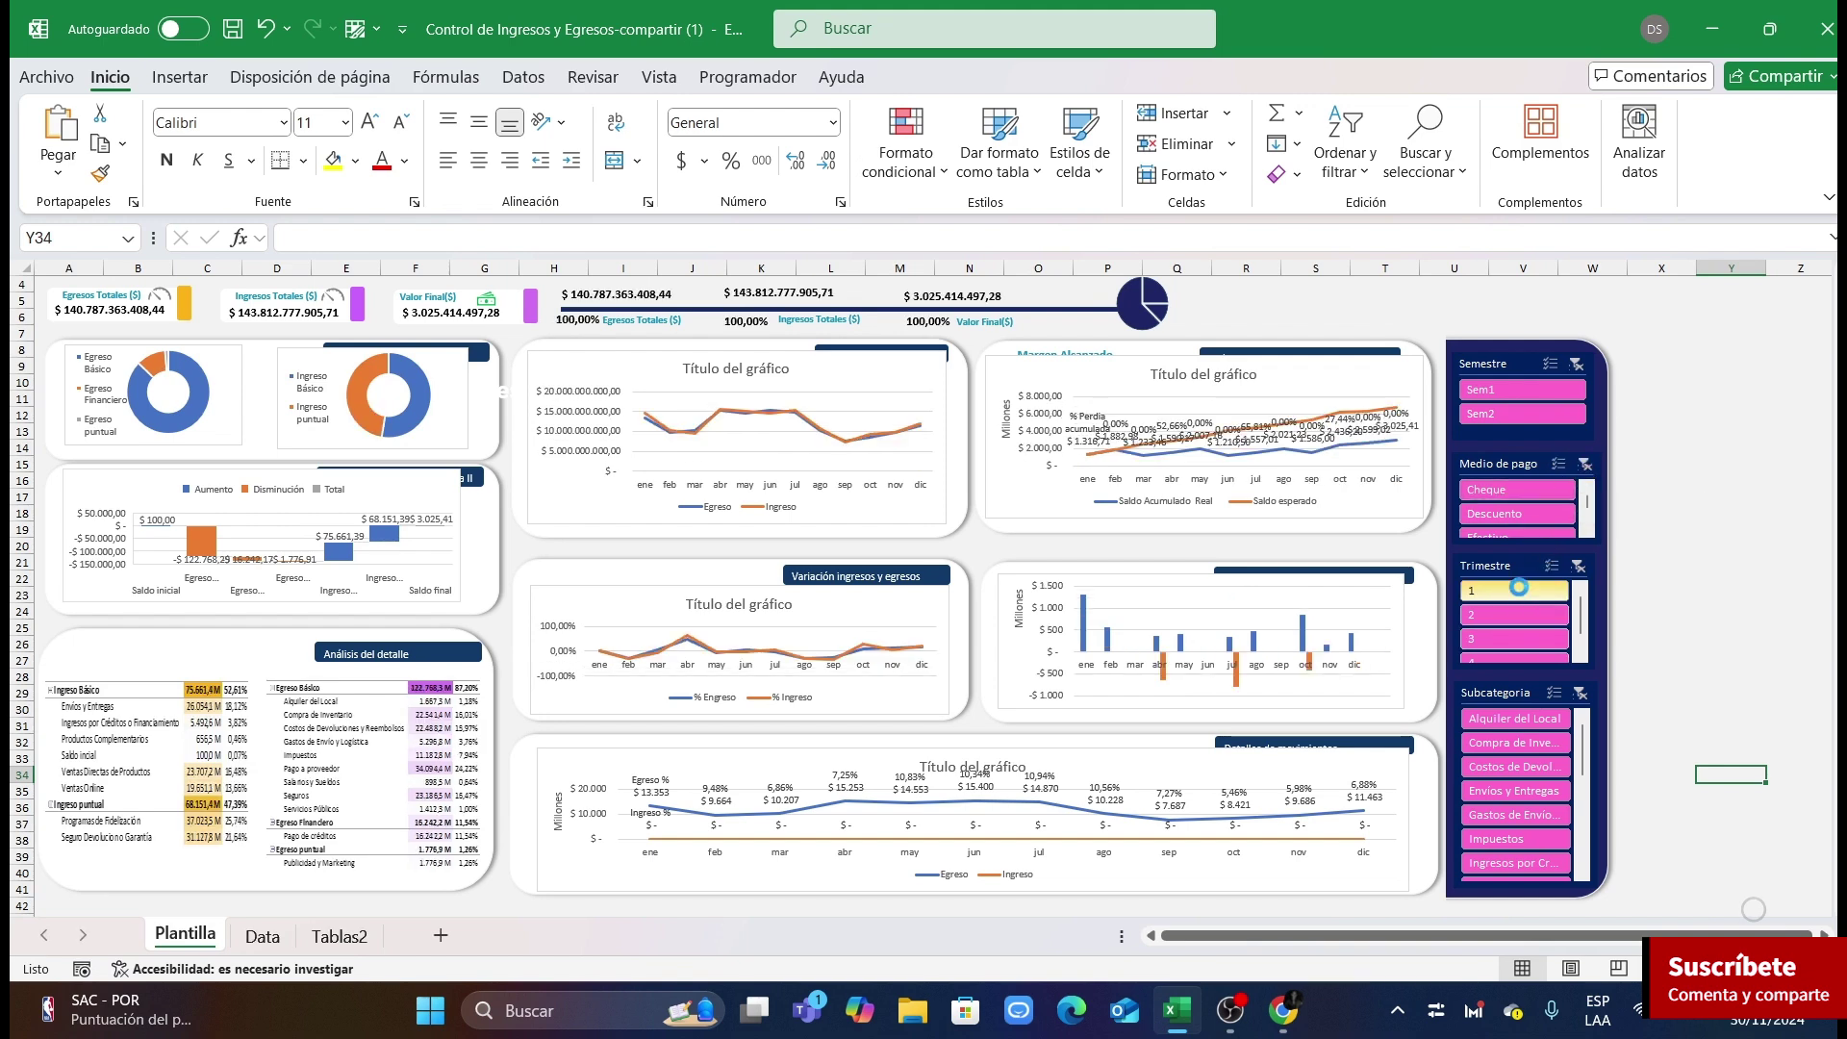
click(1506, 635)
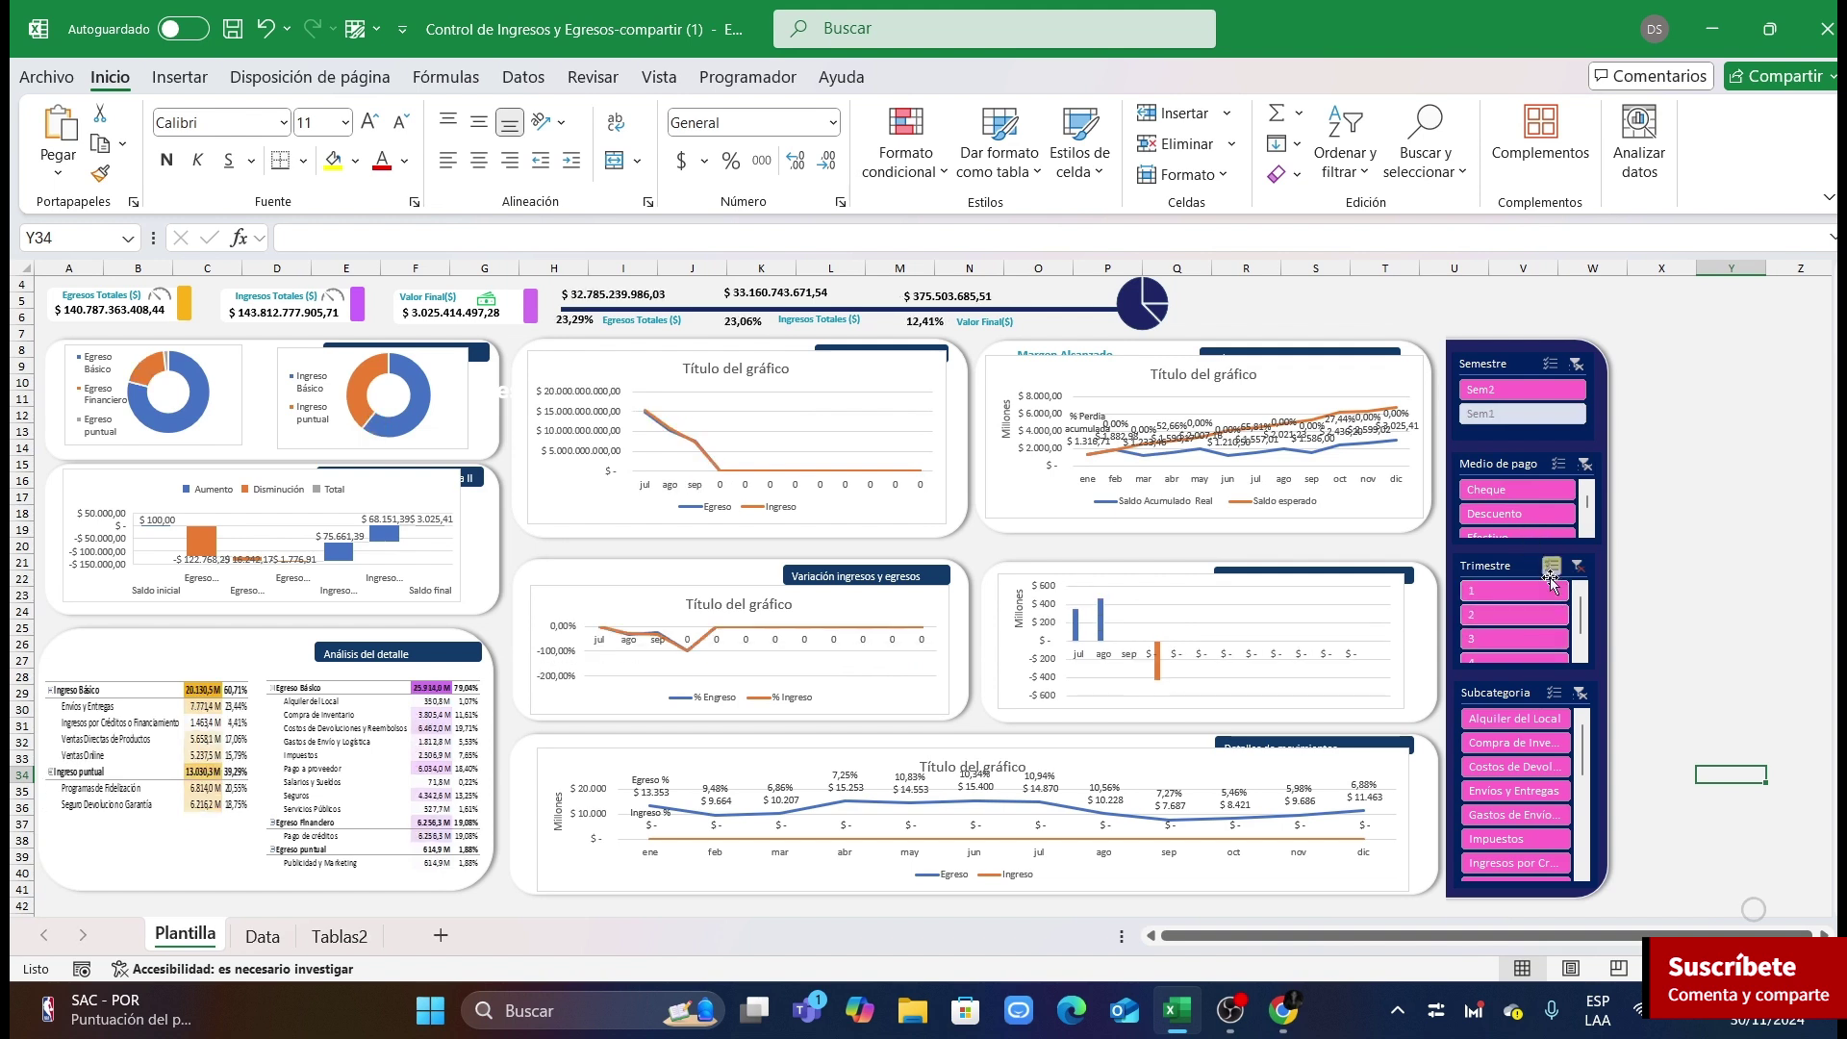
click(1574, 569)
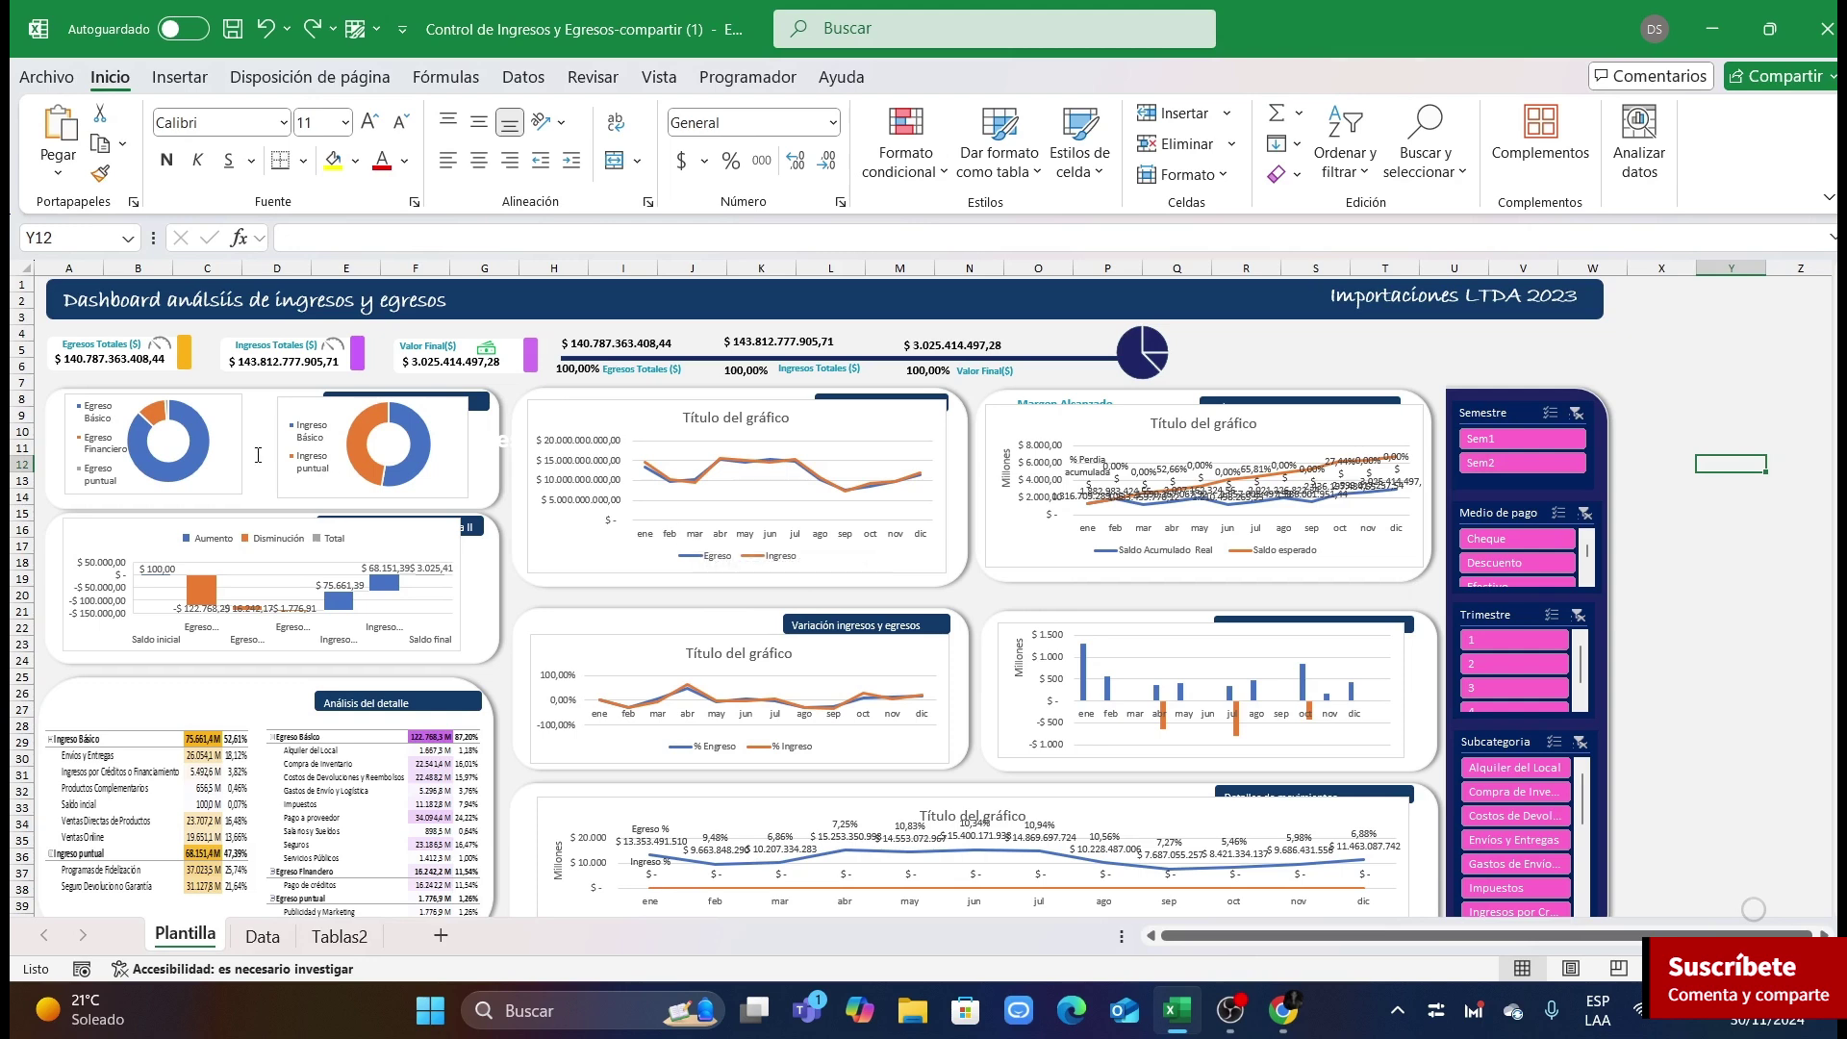
click(234, 452)
ctrl+click(450, 459)
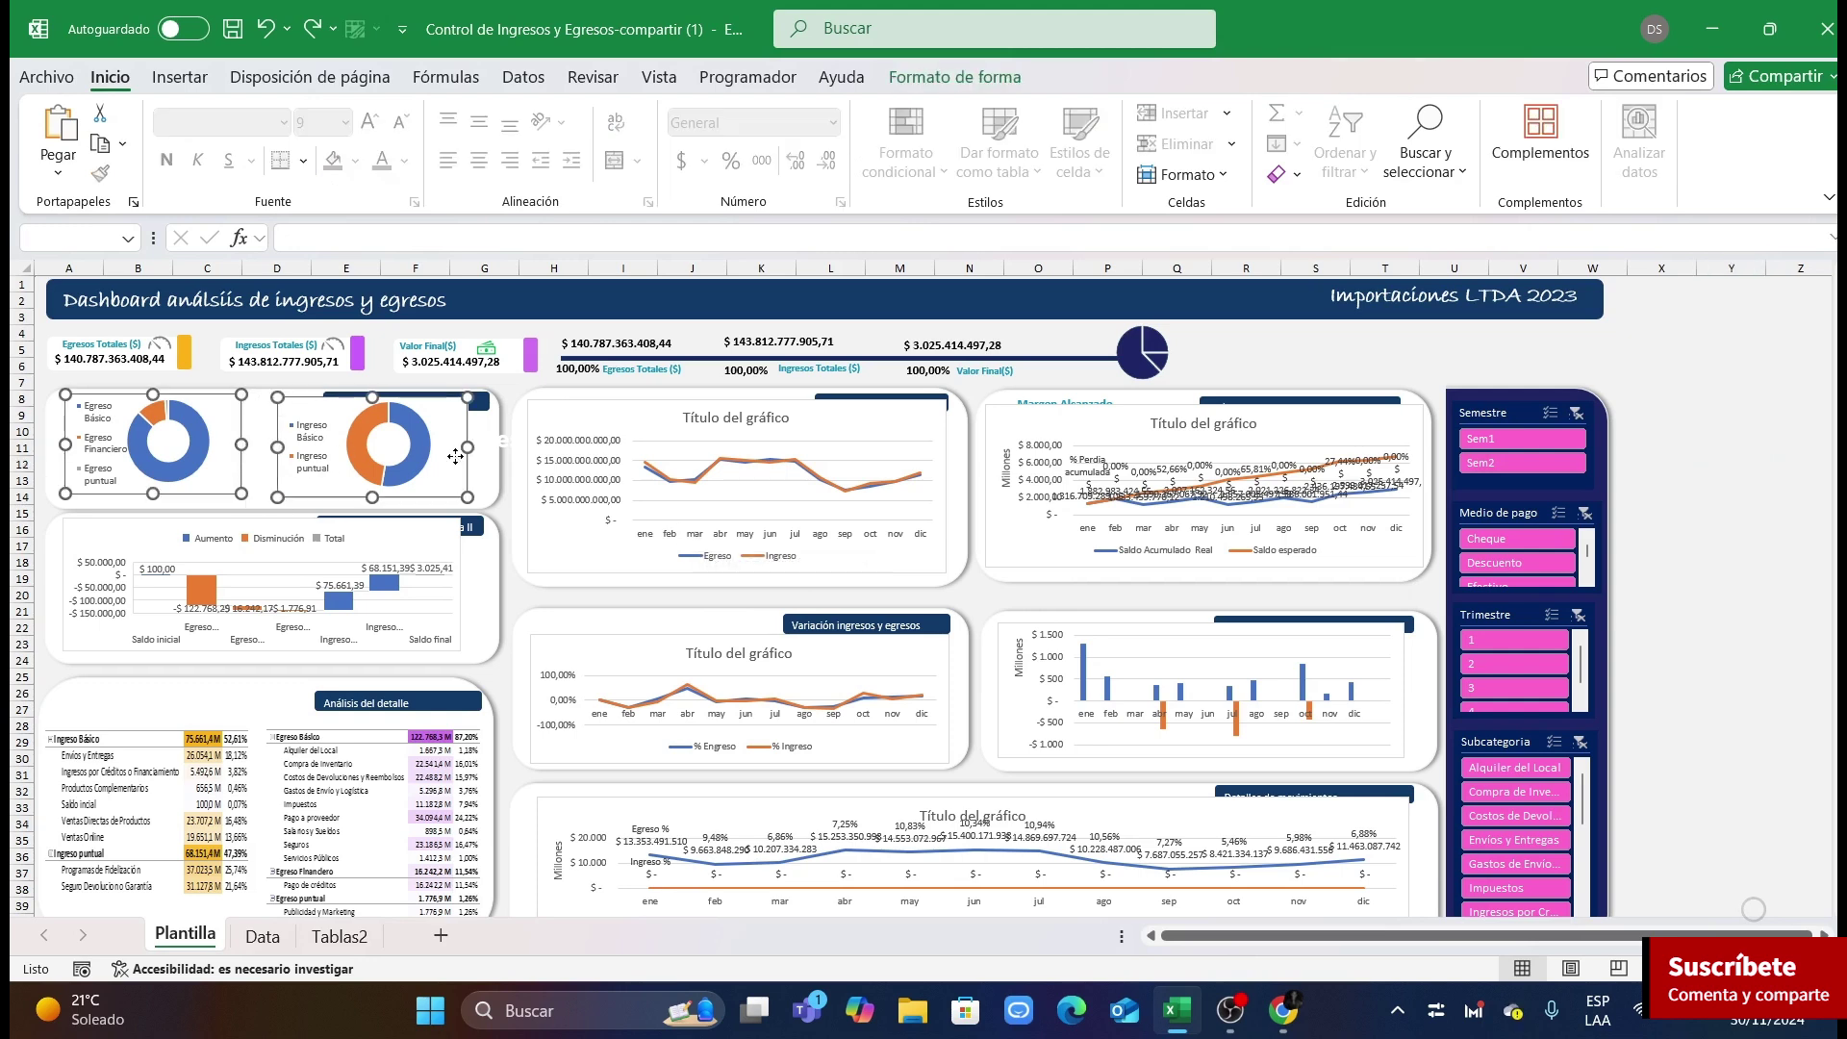
click(270, 460)
click(316, 471)
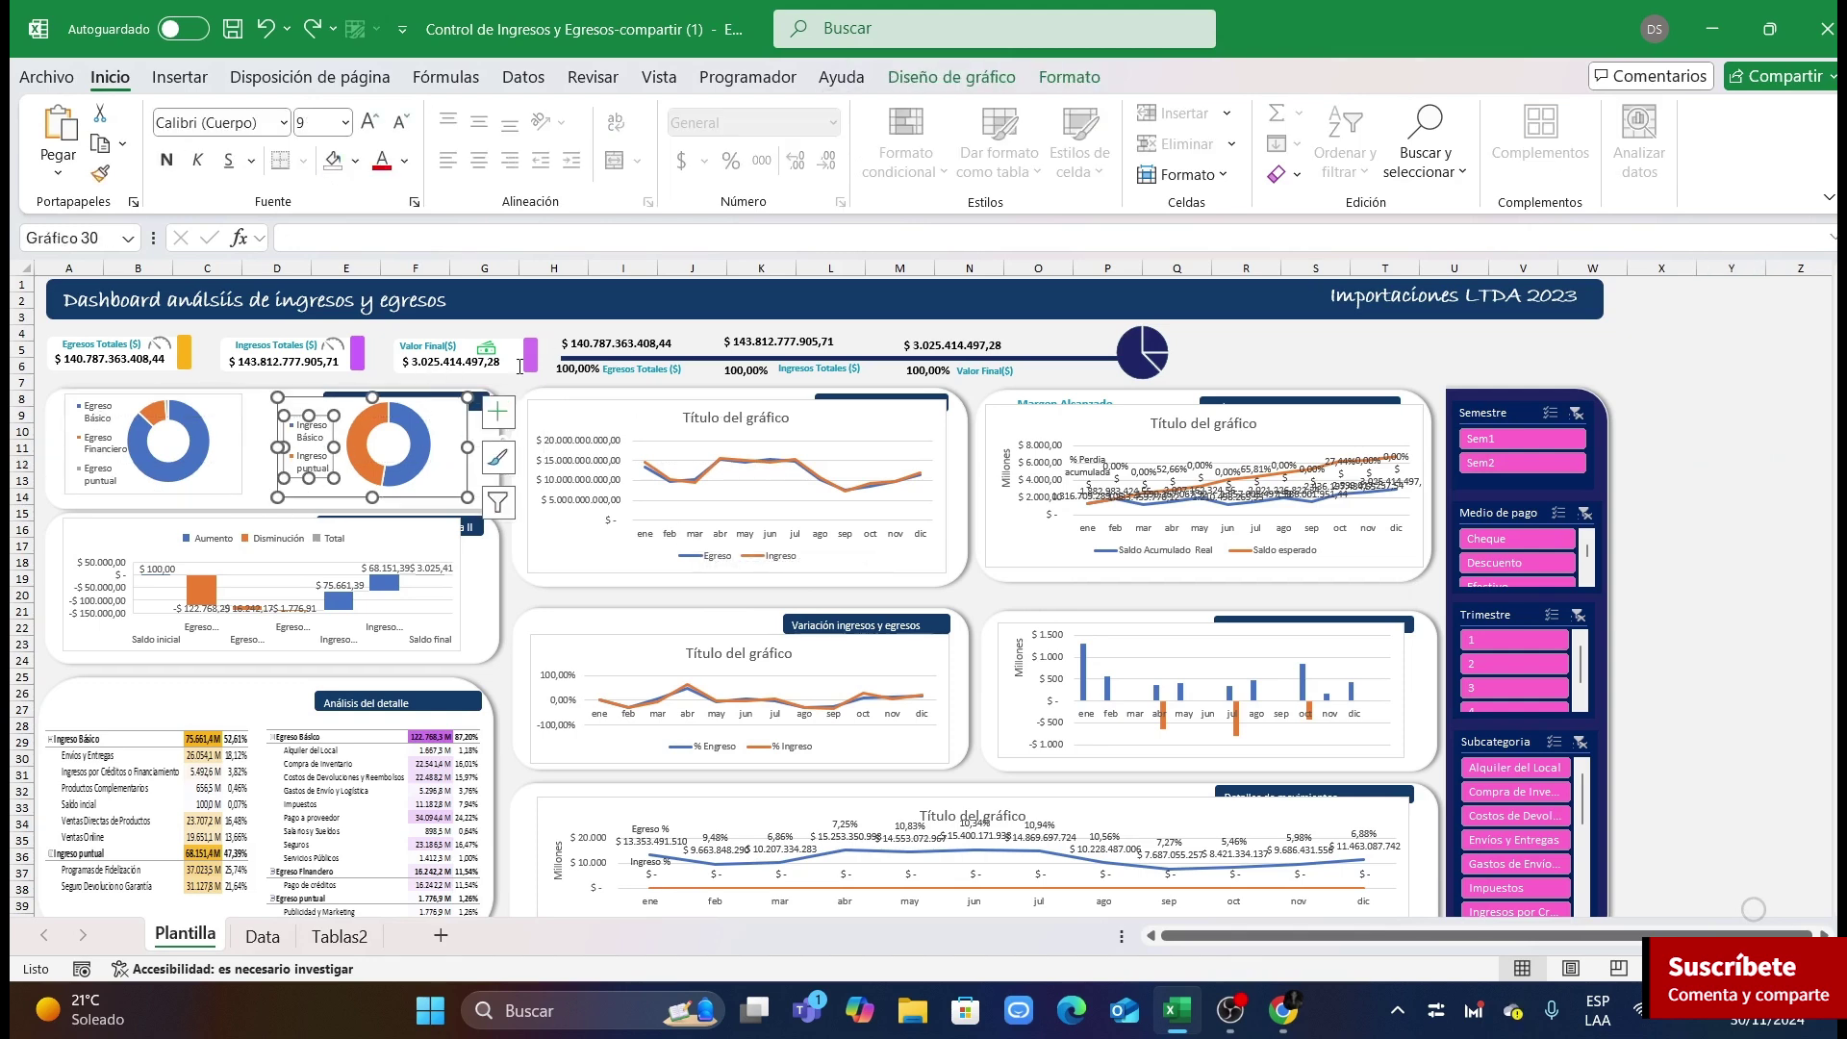
Step: Remove the fill and the outline from the chart area of the Ingreso doughnut chart
click(464, 475)
click(1070, 77)
click(835, 113)
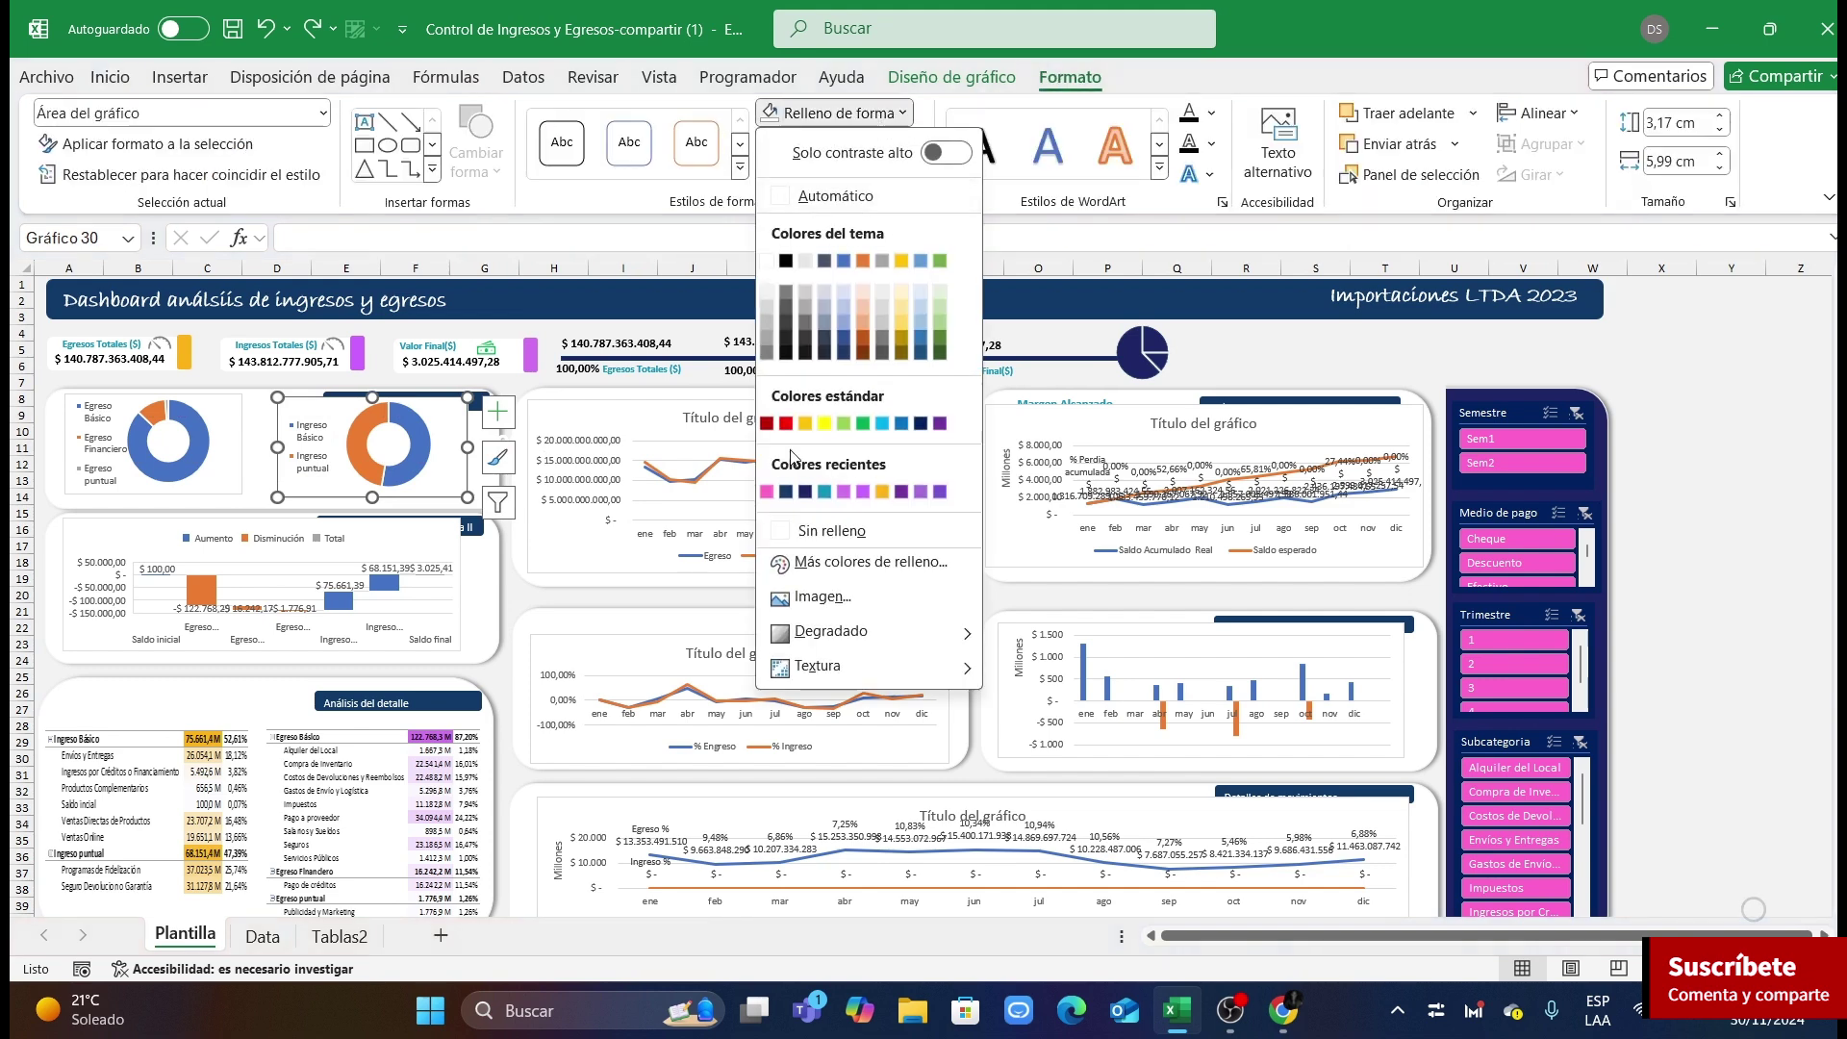
click(830, 531)
click(838, 144)
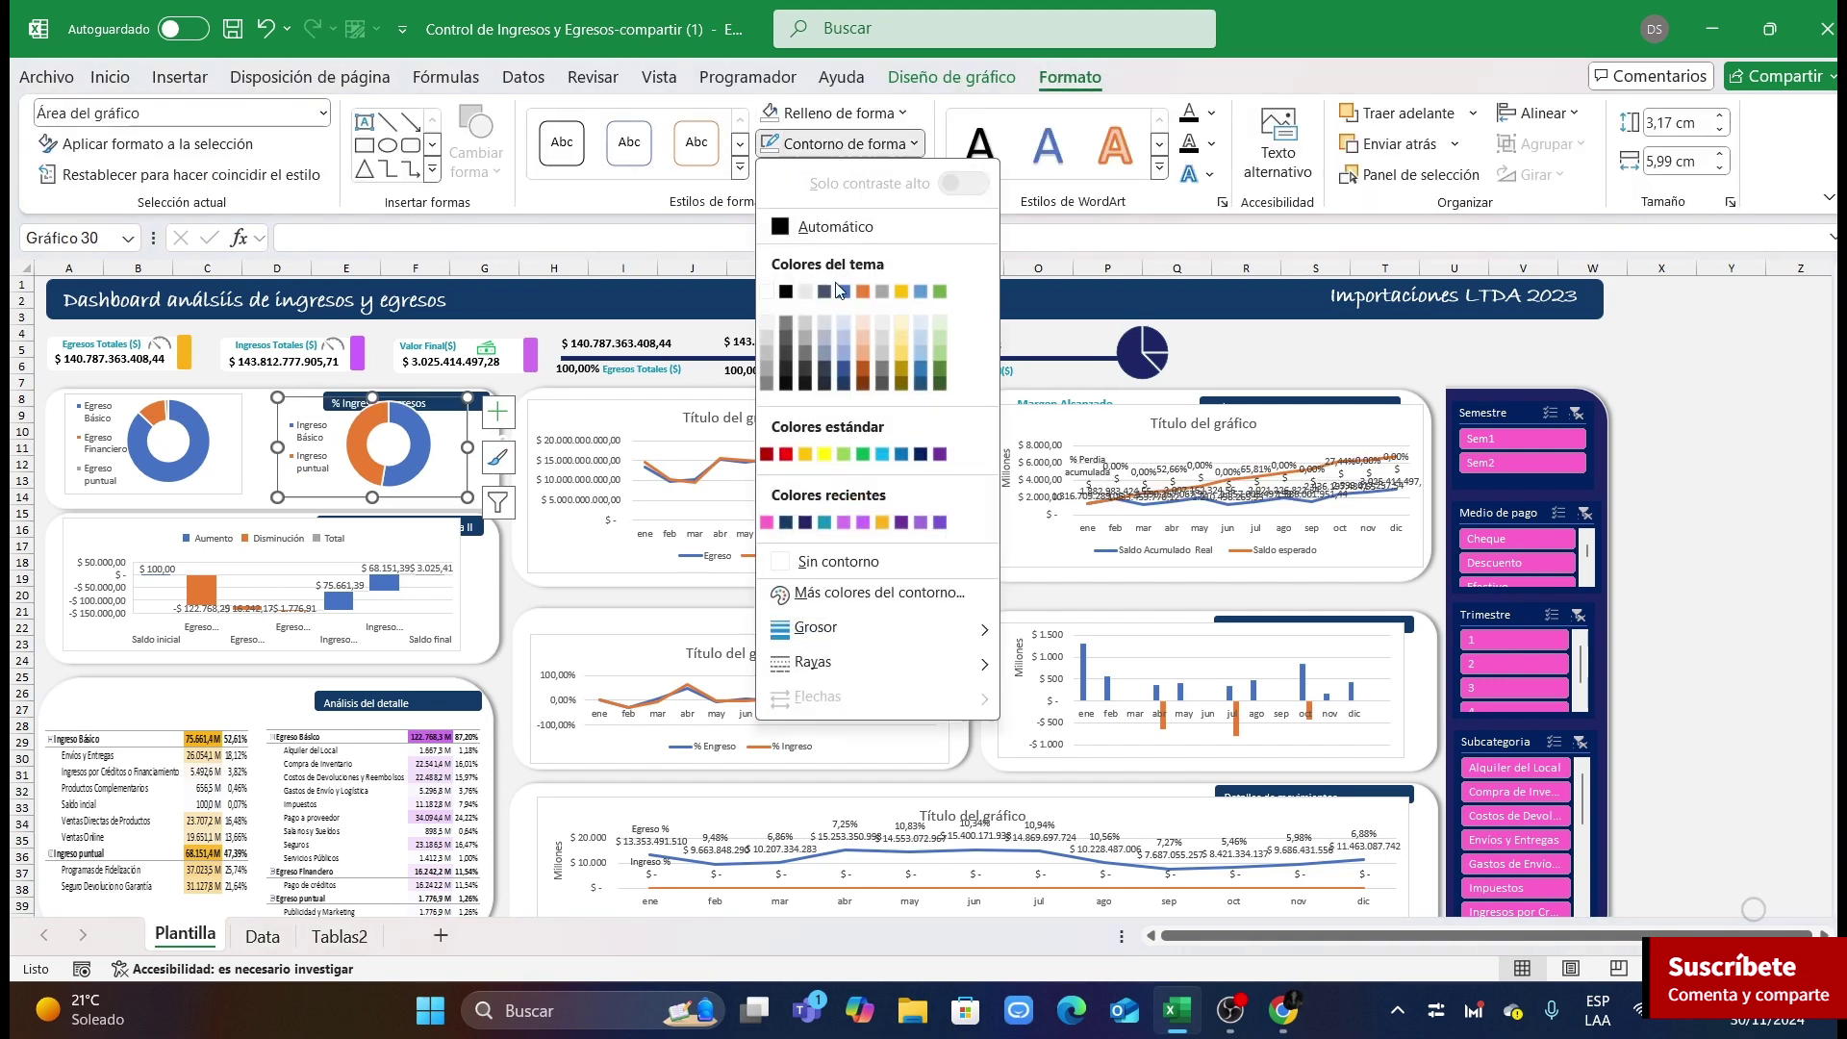
click(841, 564)
Step: Remove the fill and outline from the chart areas of the Egreso doughnut, waterfall, line and column charts on the dashboard
click(236, 452)
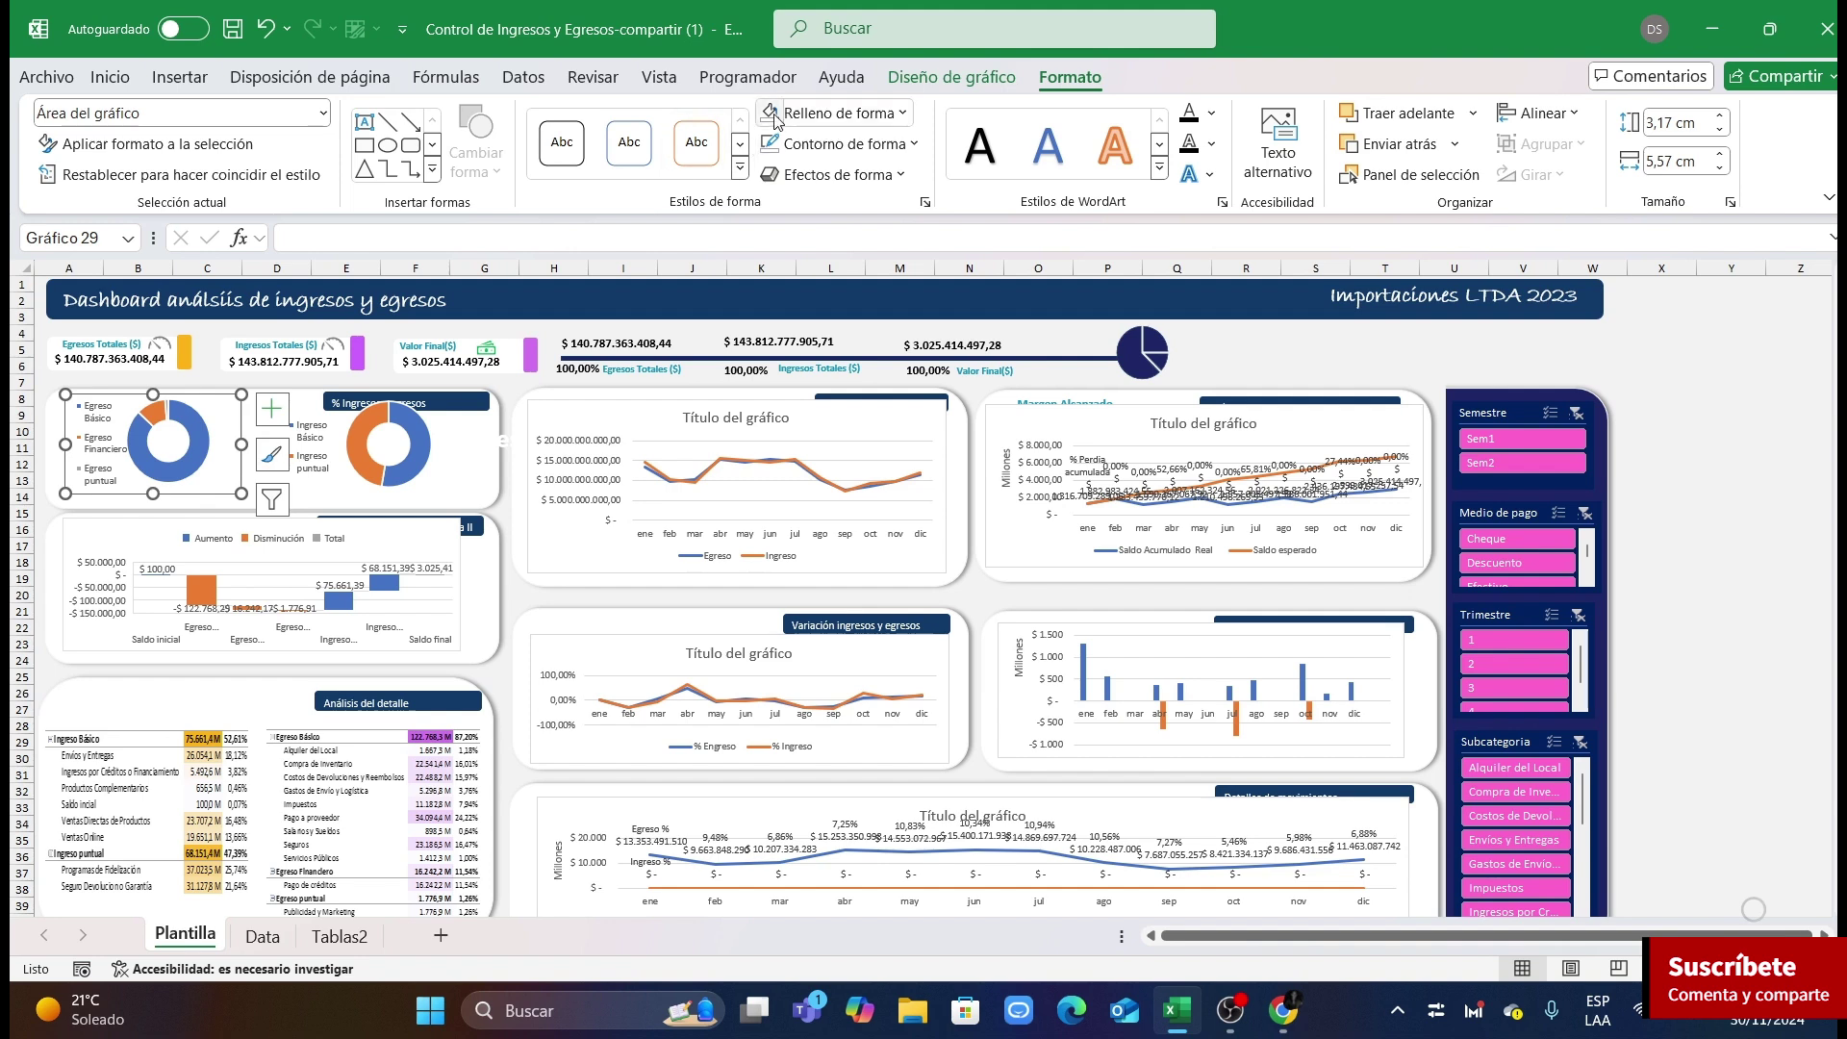
click(466, 606)
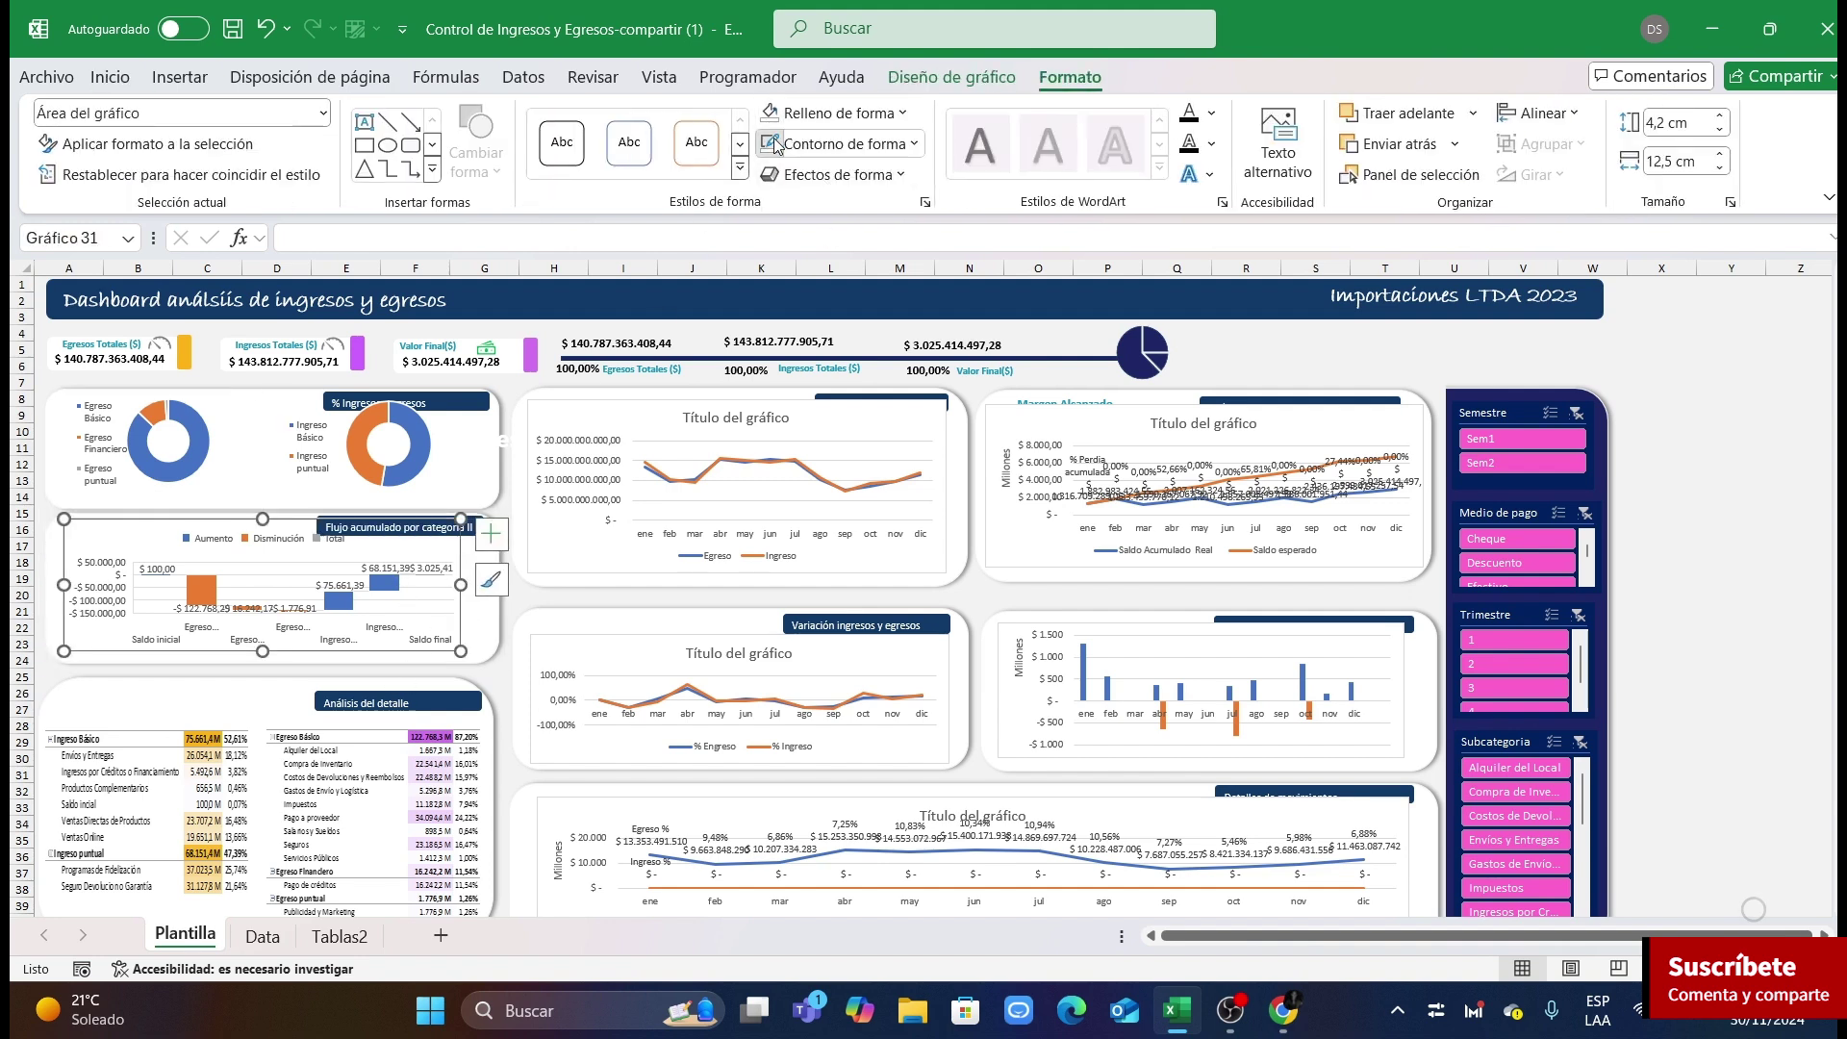
click(671, 478)
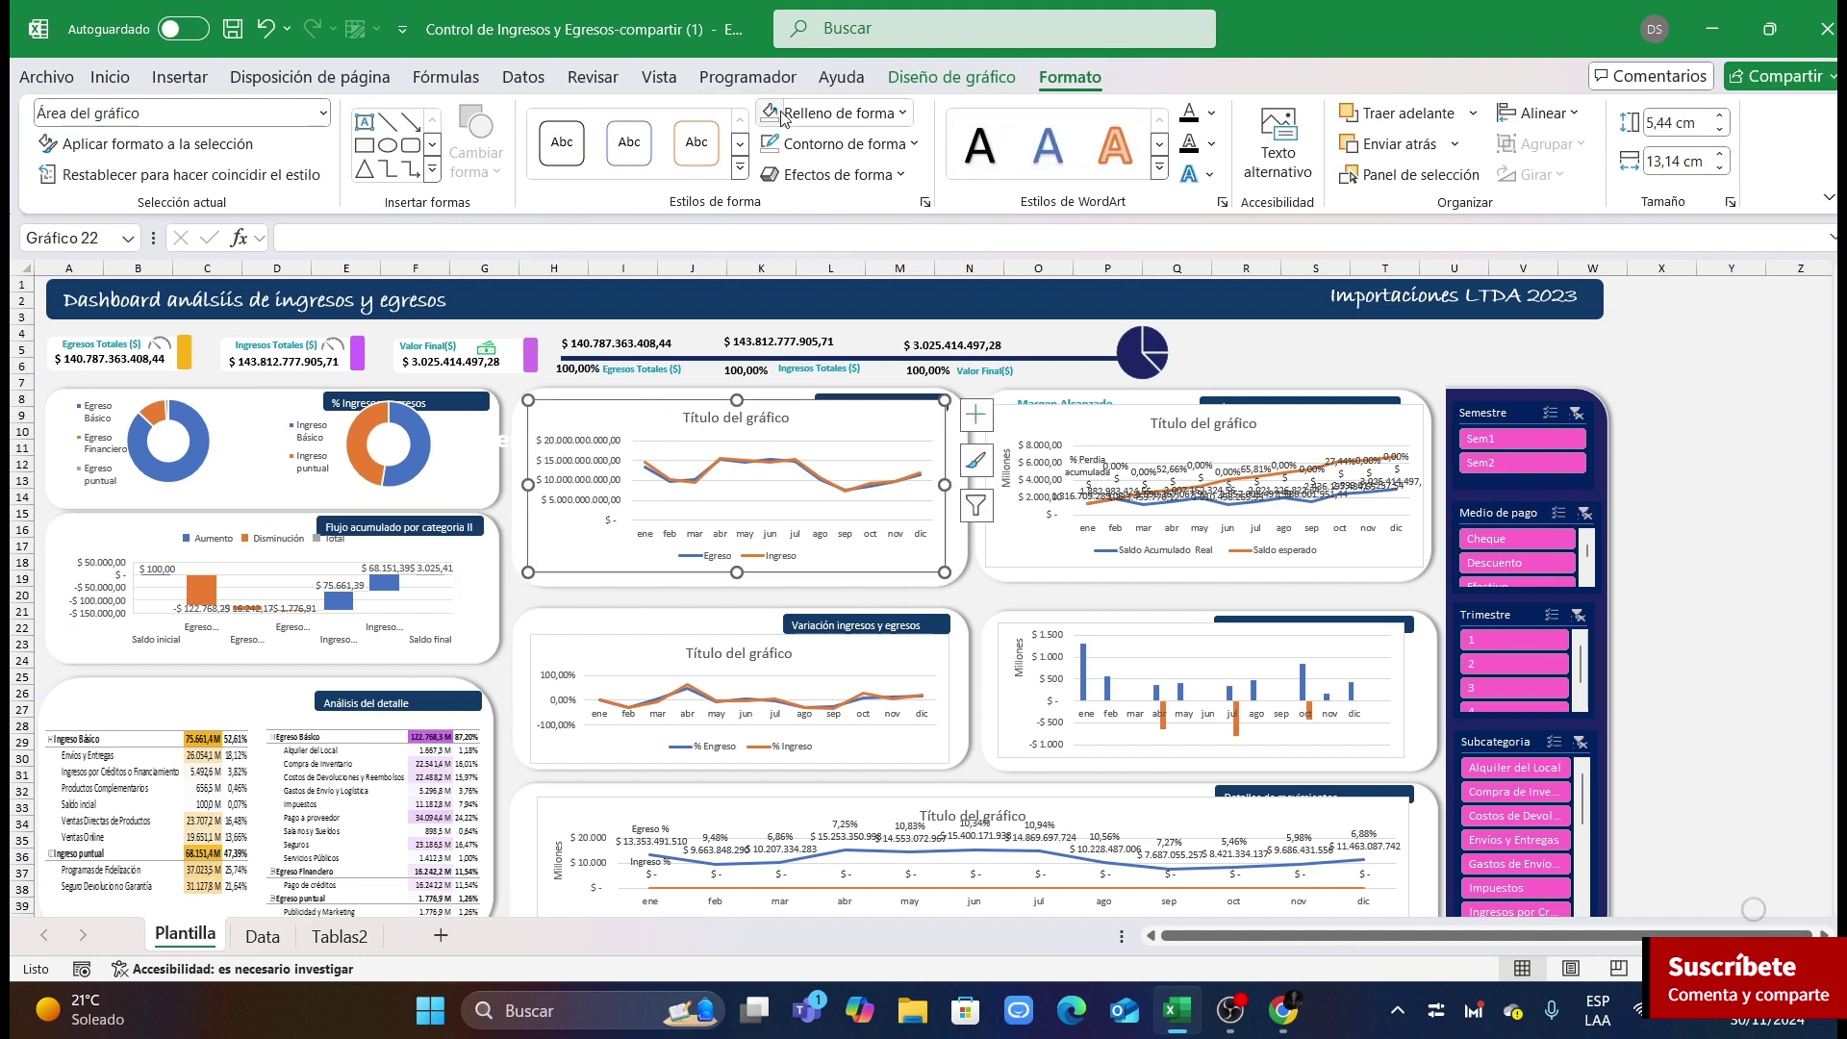
click(599, 662)
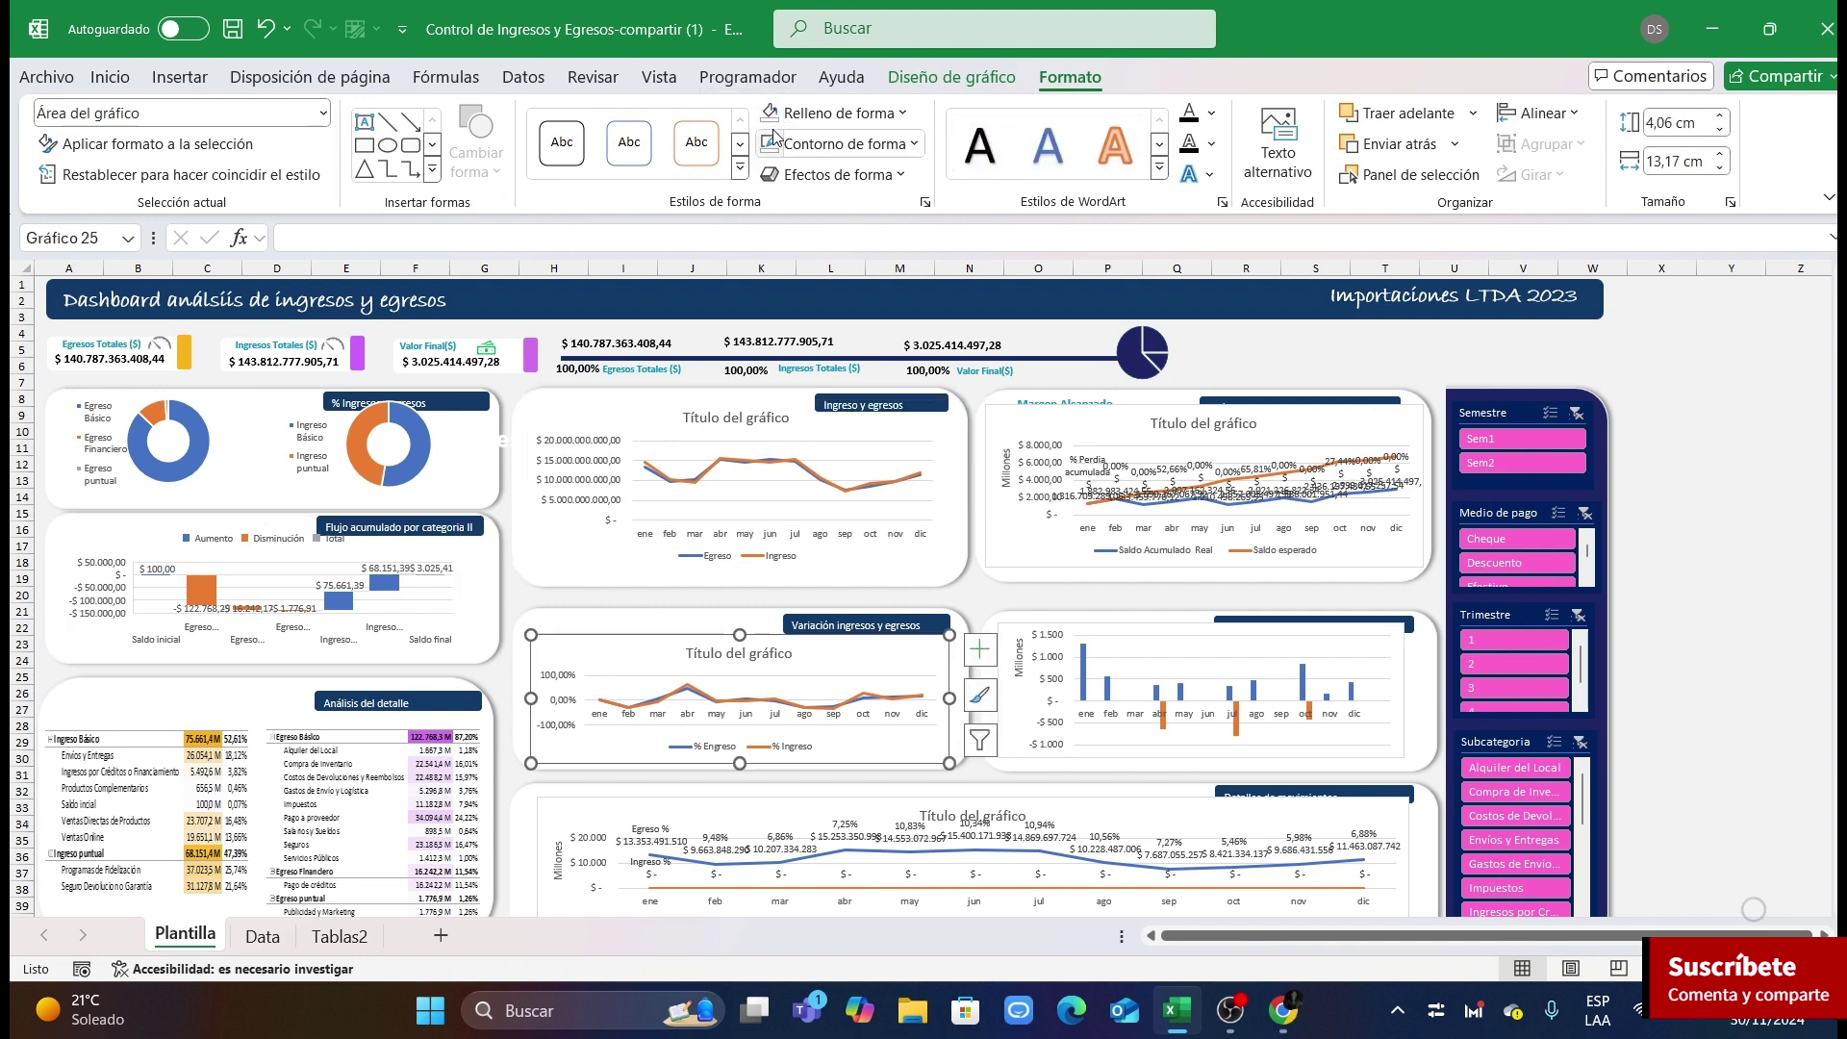
click(592, 800)
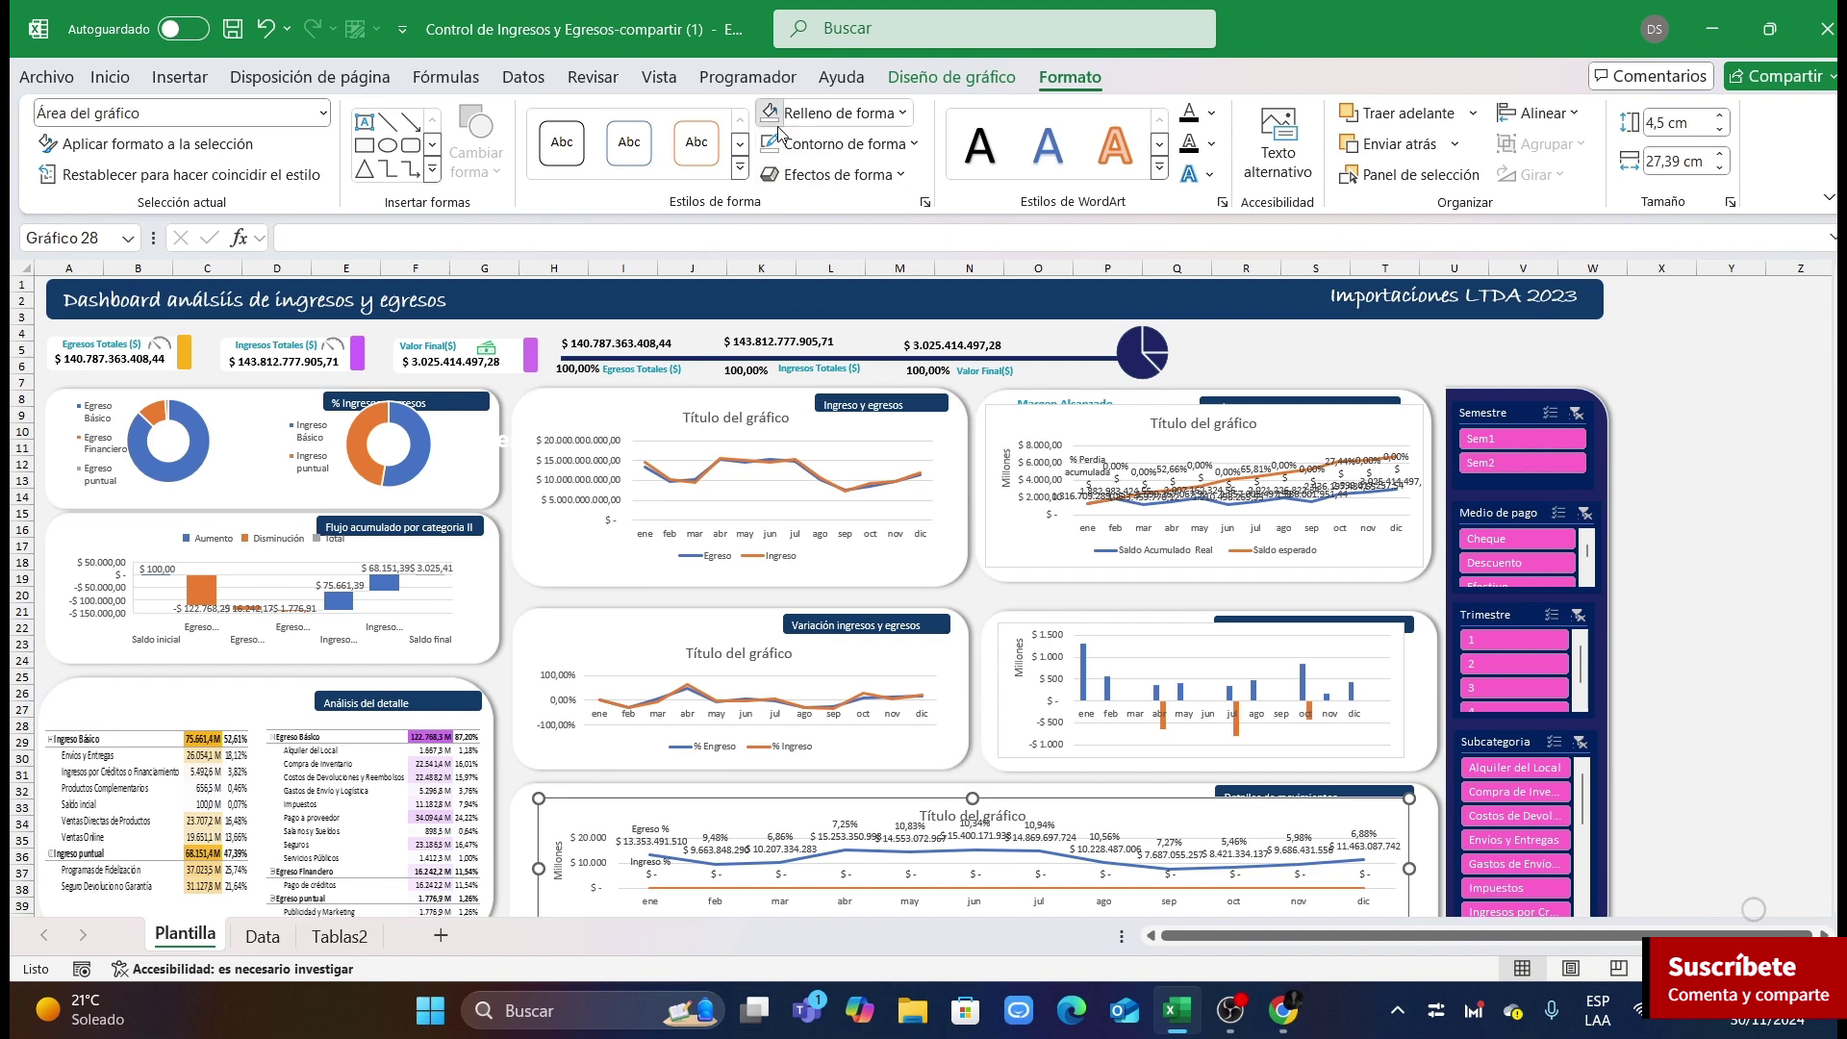
click(1052, 428)
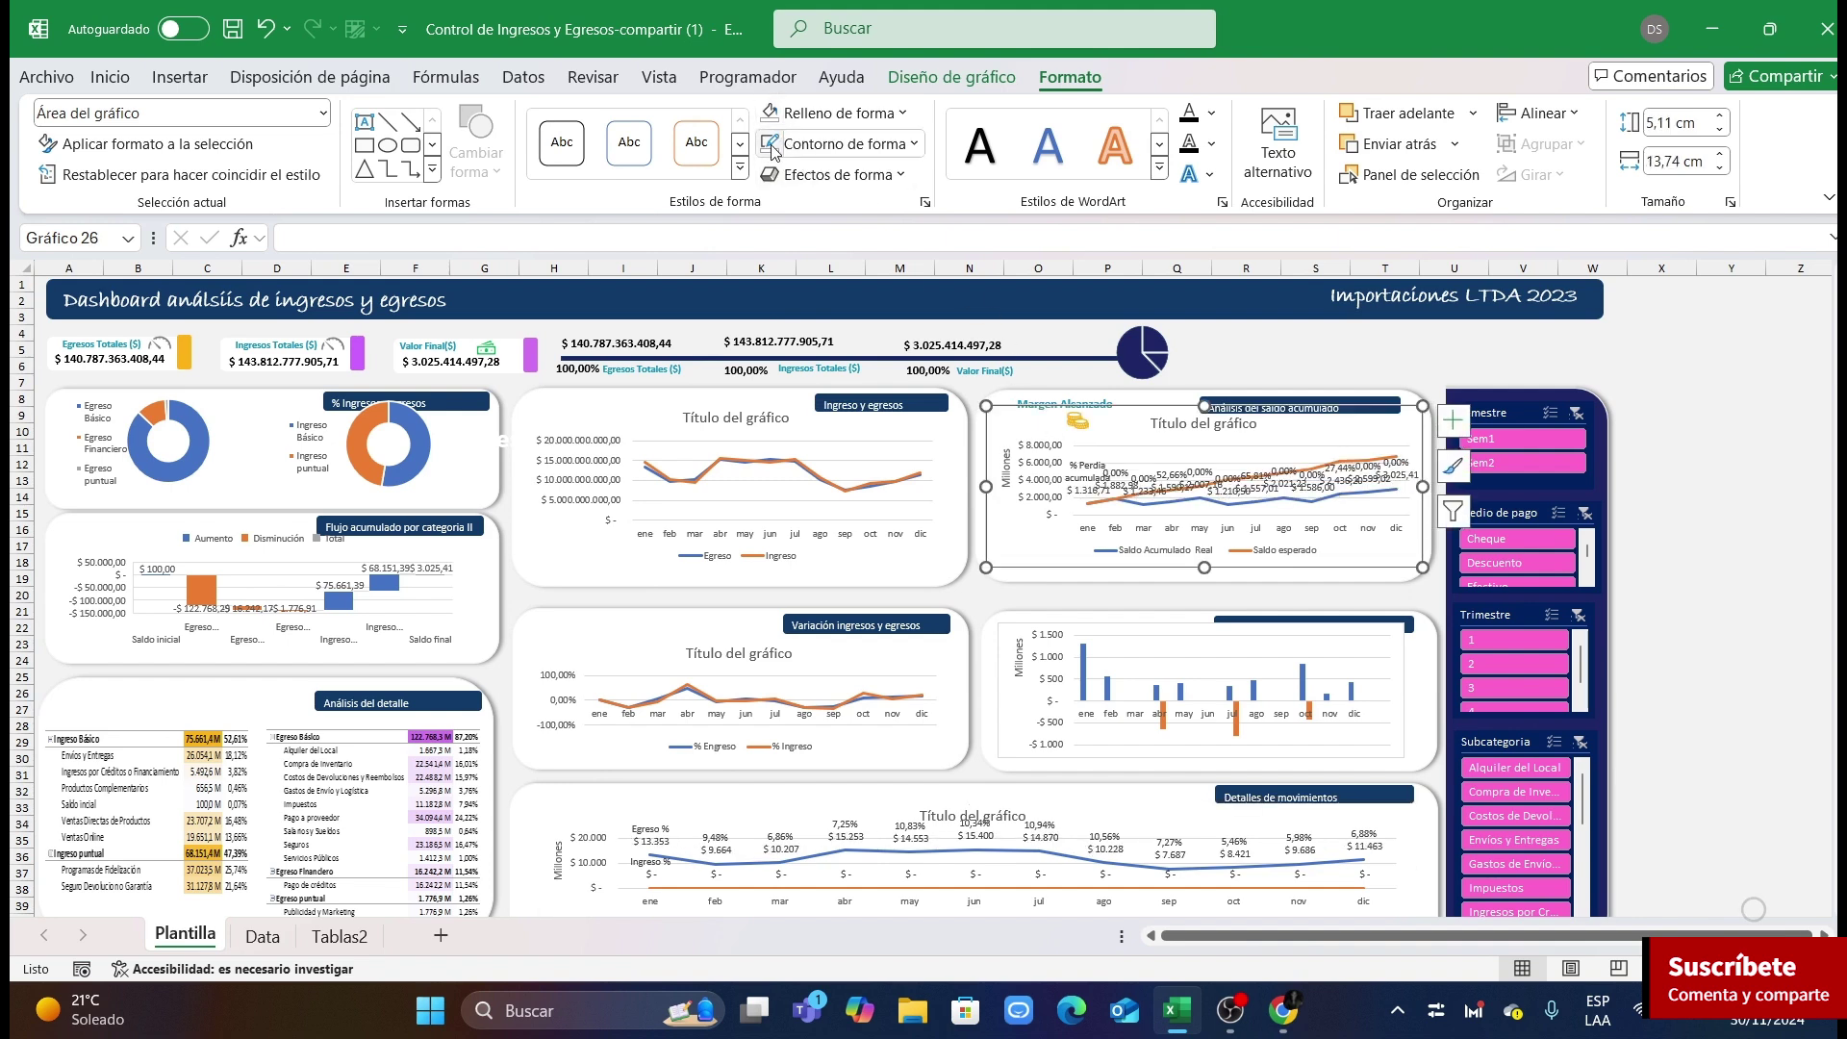
click(1018, 625)
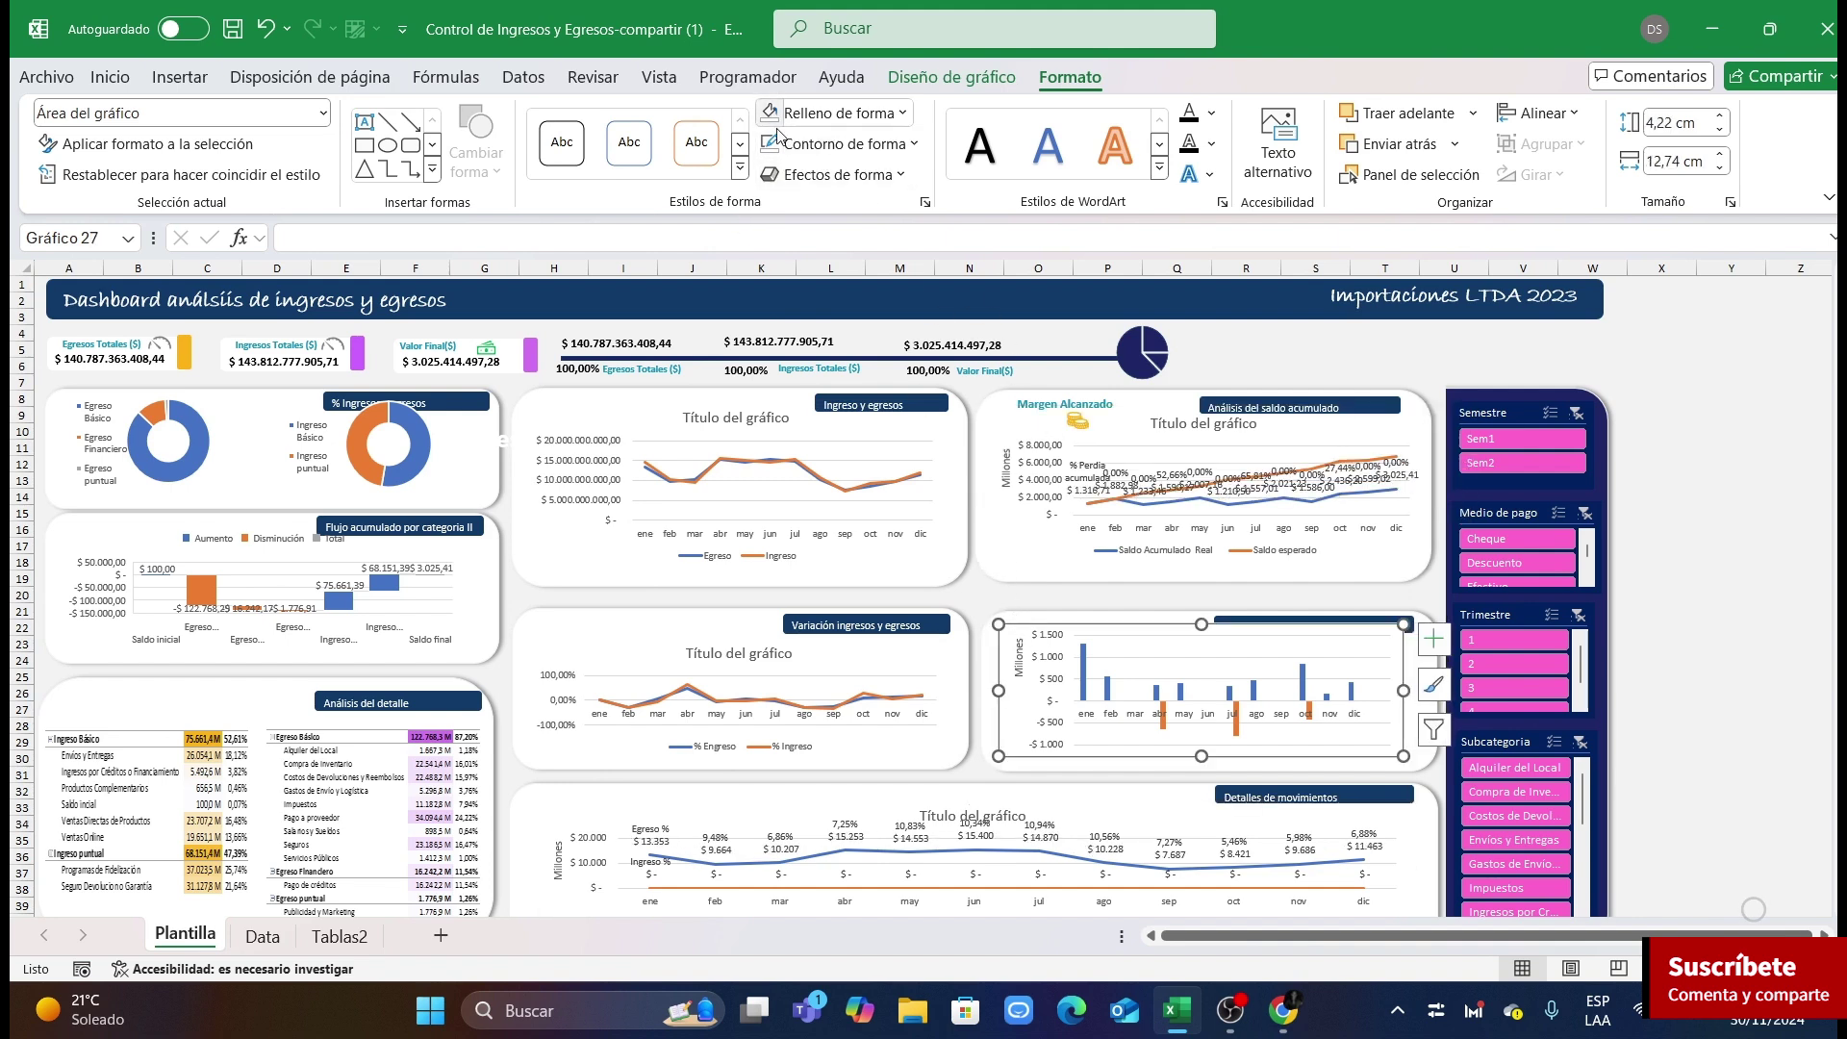
scroll(1193, 730, down, 1)
click(1660, 627)
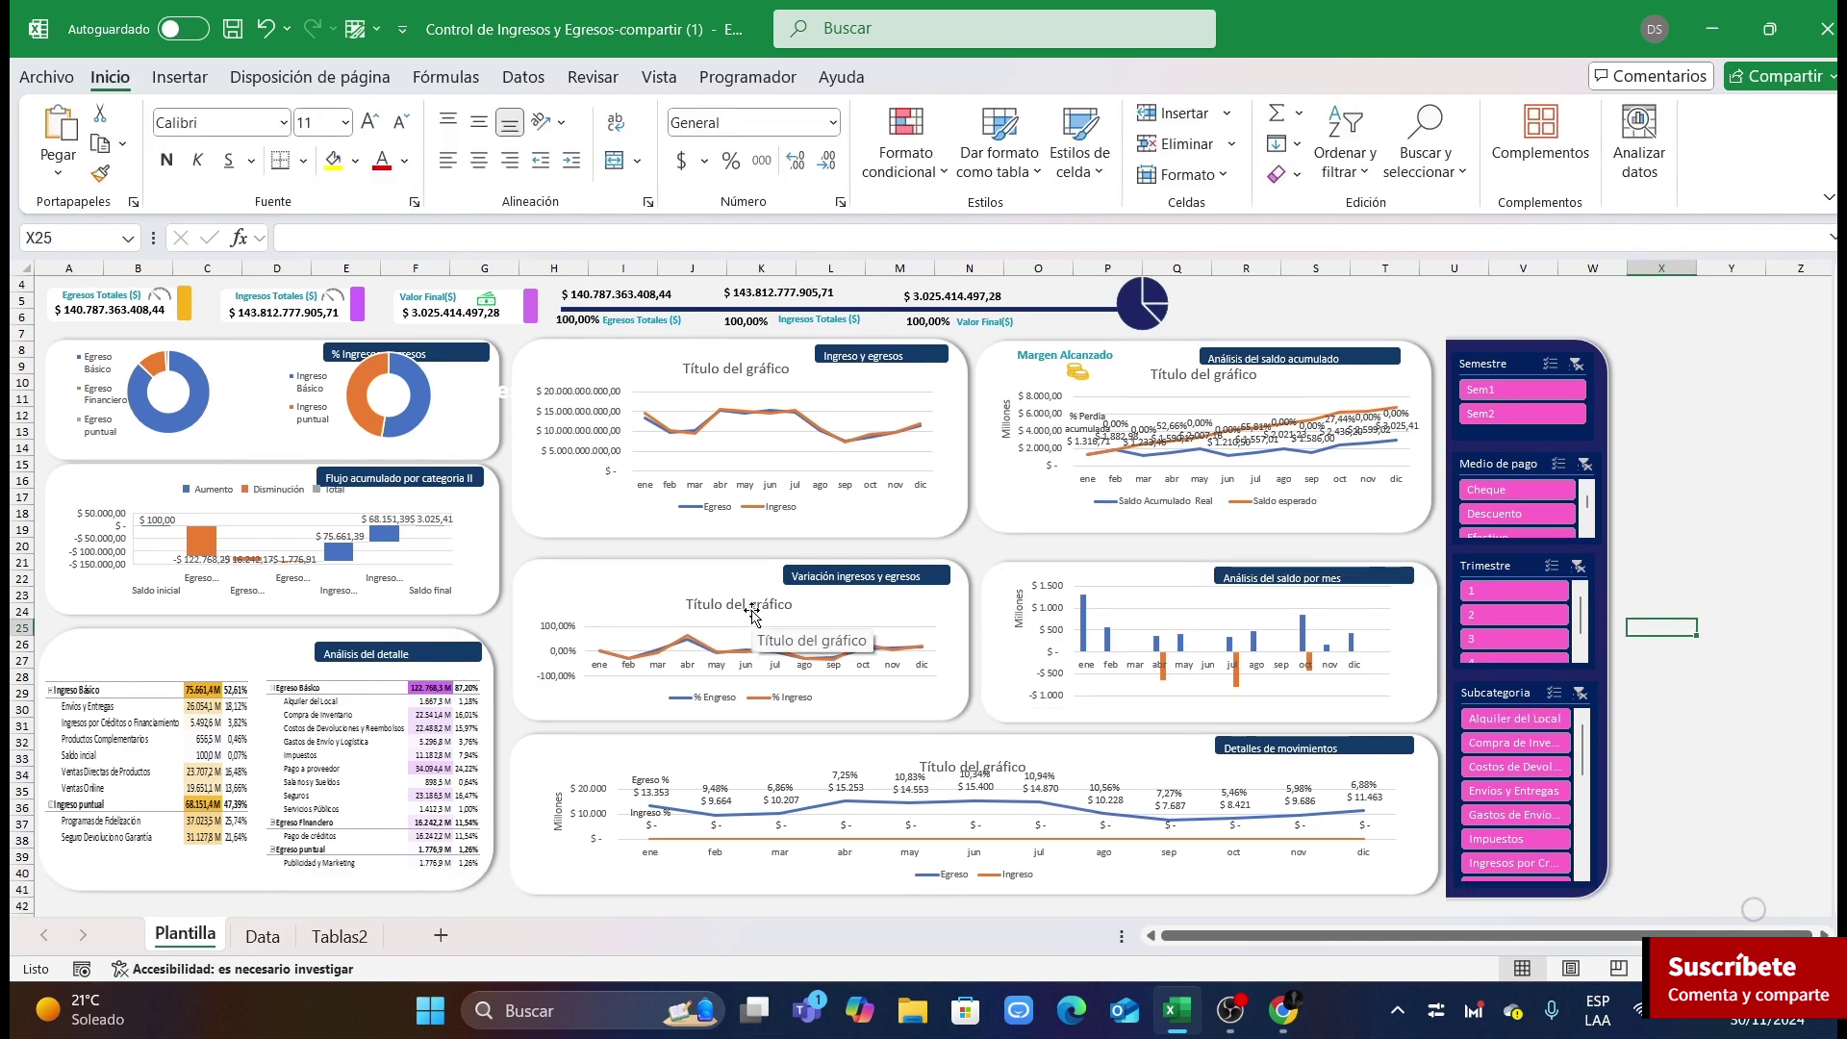
Step: Delete the placeholder title from the Ingreso y egresos line chart
scroll(756, 619, up, 3)
scroll(769, 623, up, 1)
drag(1448, 936, 1206, 936)
scroll(1202, 578, up, 2)
click(1211, 478)
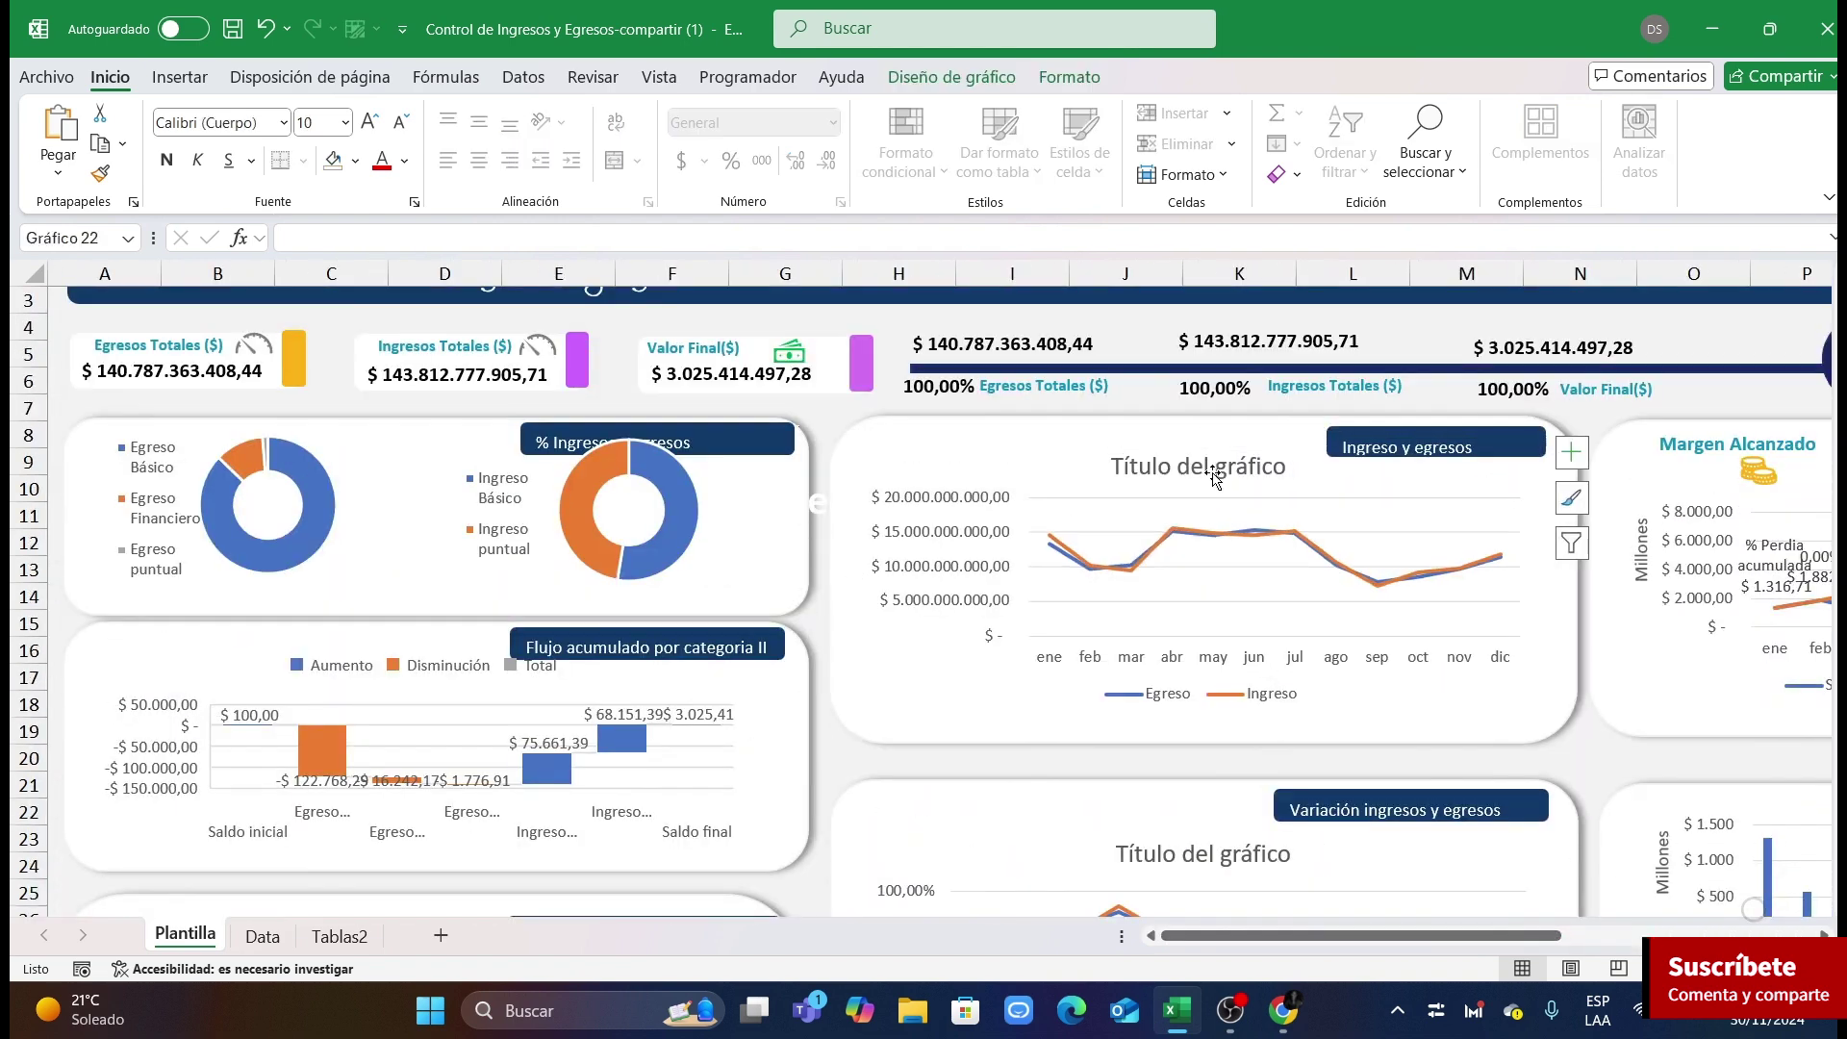
key(Delete)
Step: Set the vertical axis display units of the Ingreso y egresos chart to Millones and delete its horizontal gridlines
double_click(990, 523)
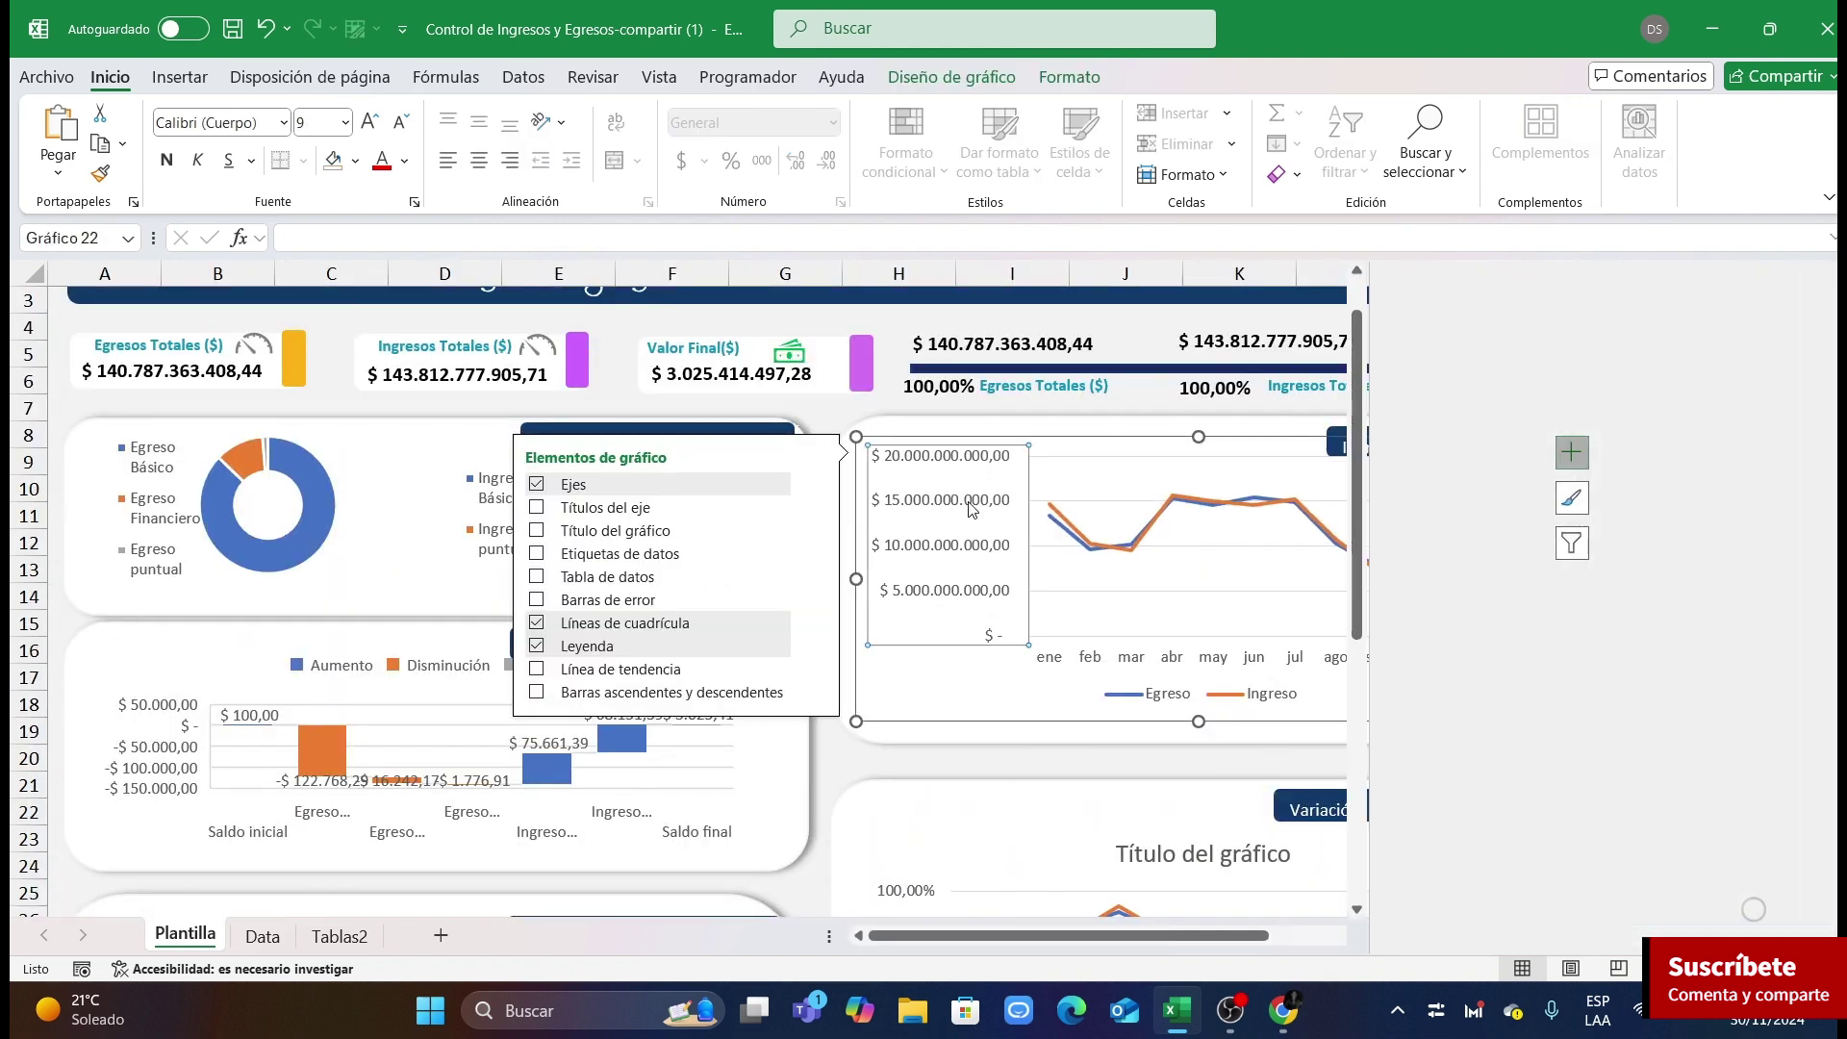
click(1807, 777)
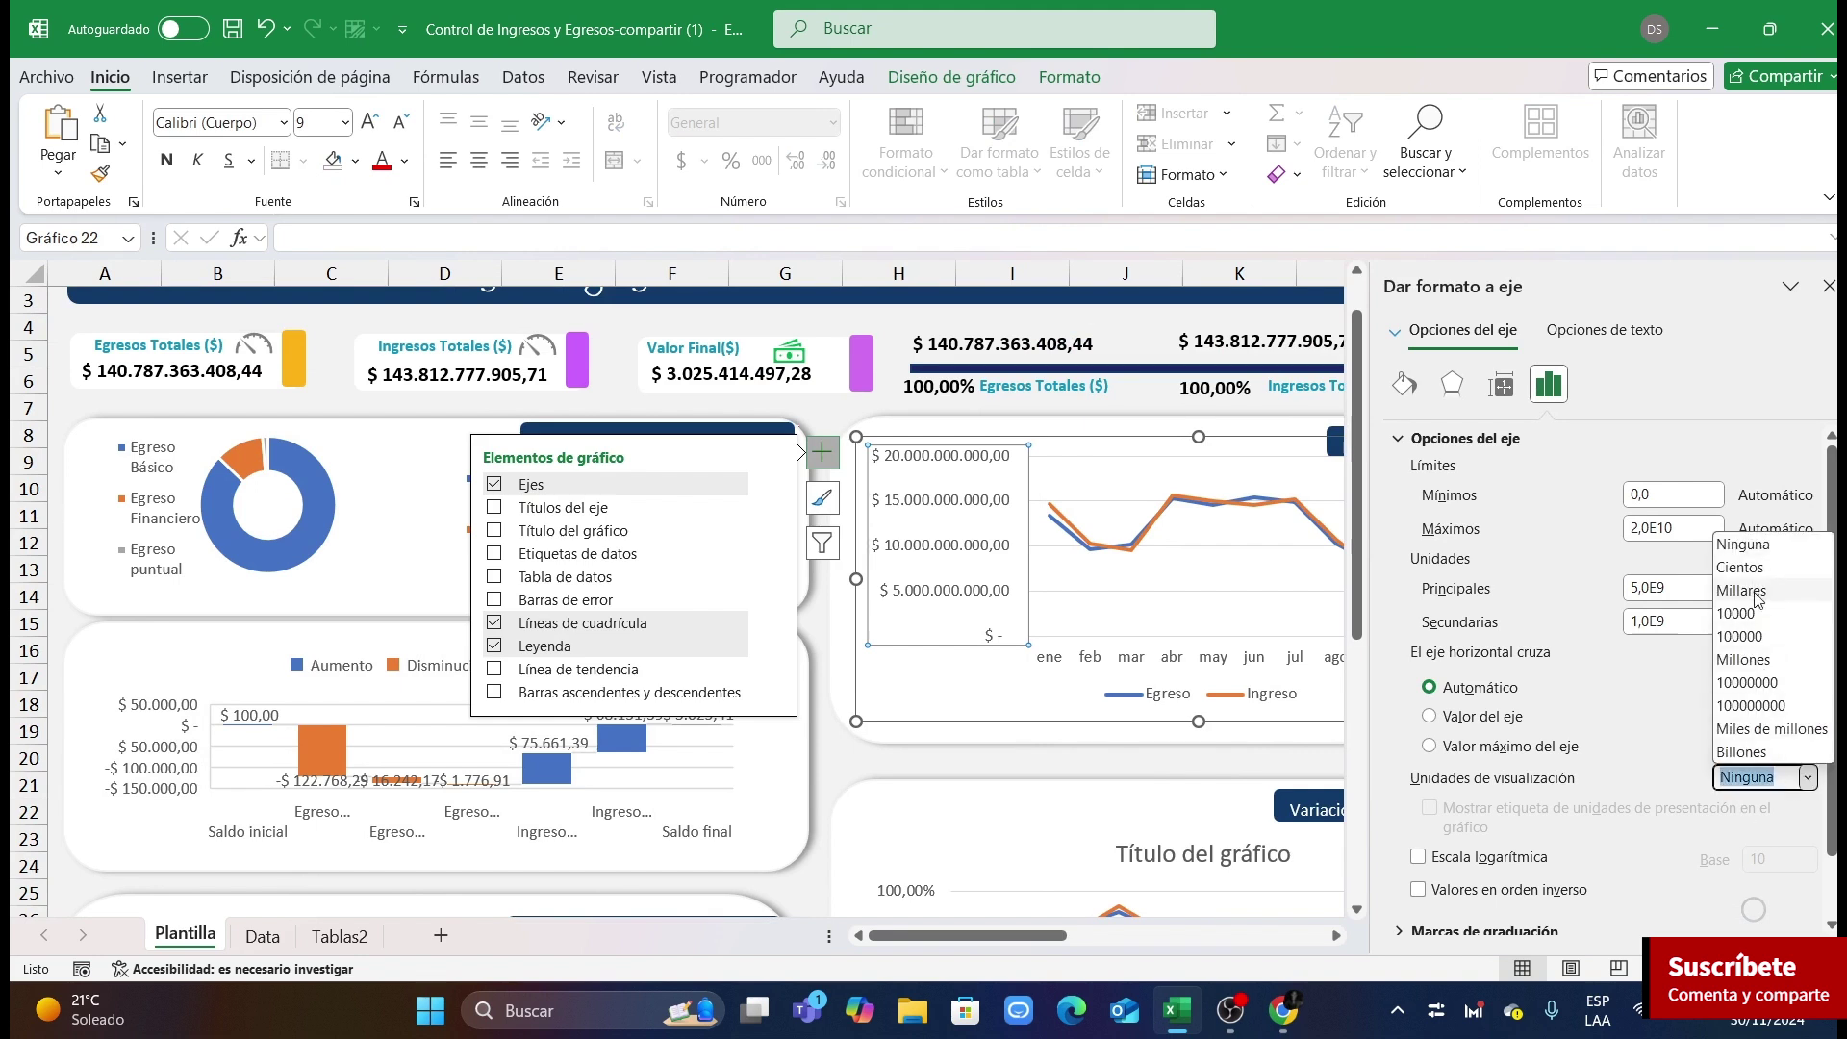
click(1758, 660)
click(1828, 286)
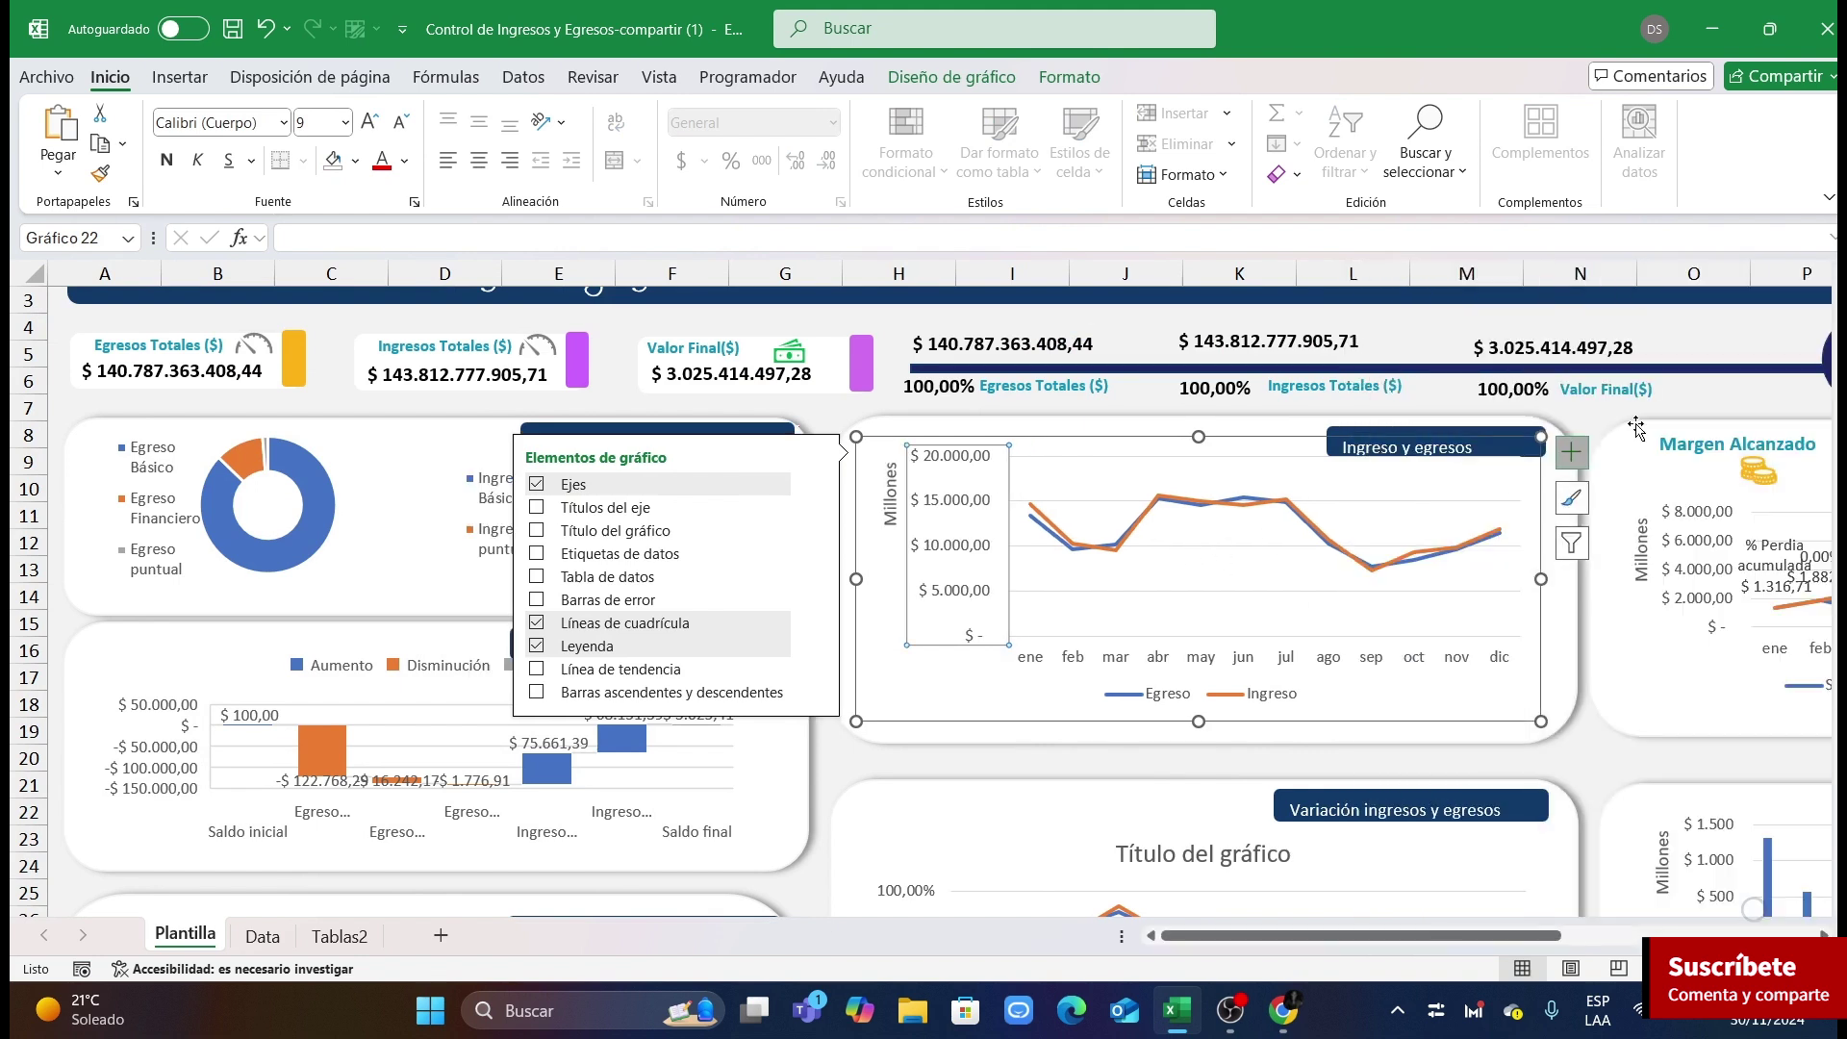
click(1276, 594)
key(Delete)
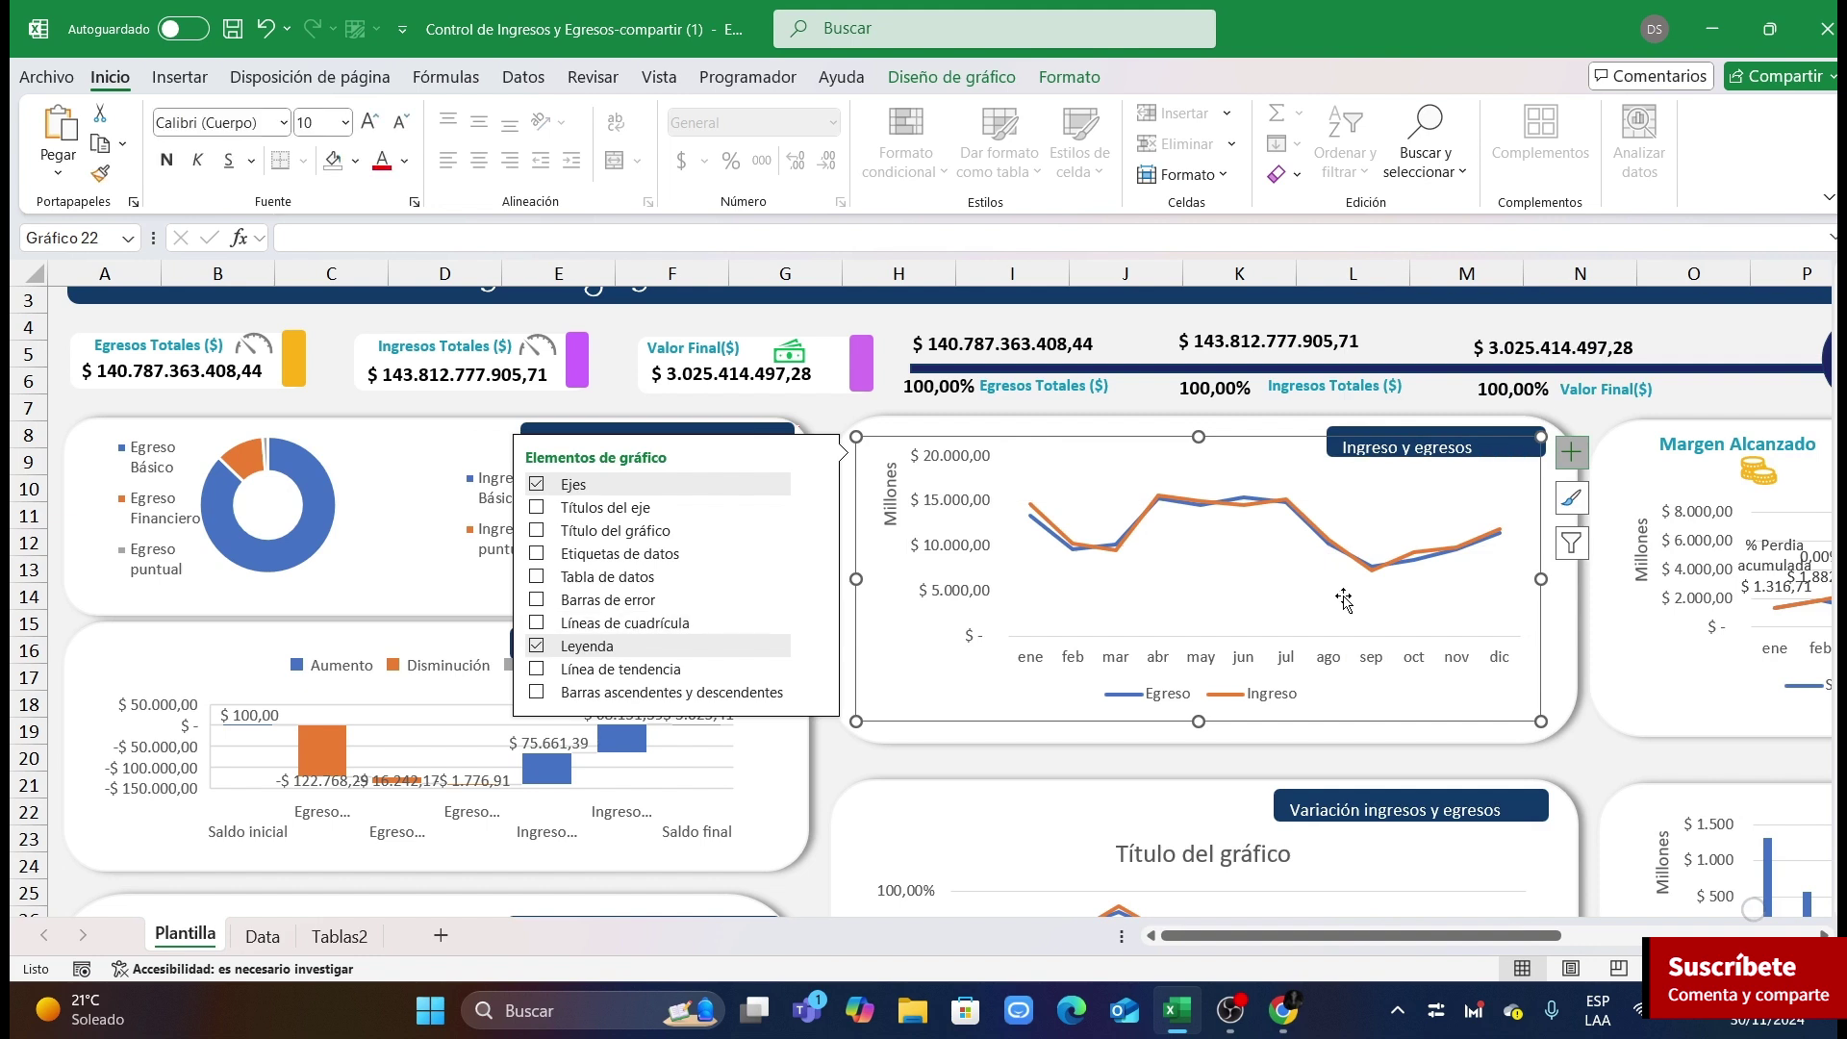
Step: Recolor the Ingreso line in the Ingreso y egresos chart to the recent gold color and make it a smoothed line
click(1307, 525)
double_click(1307, 524)
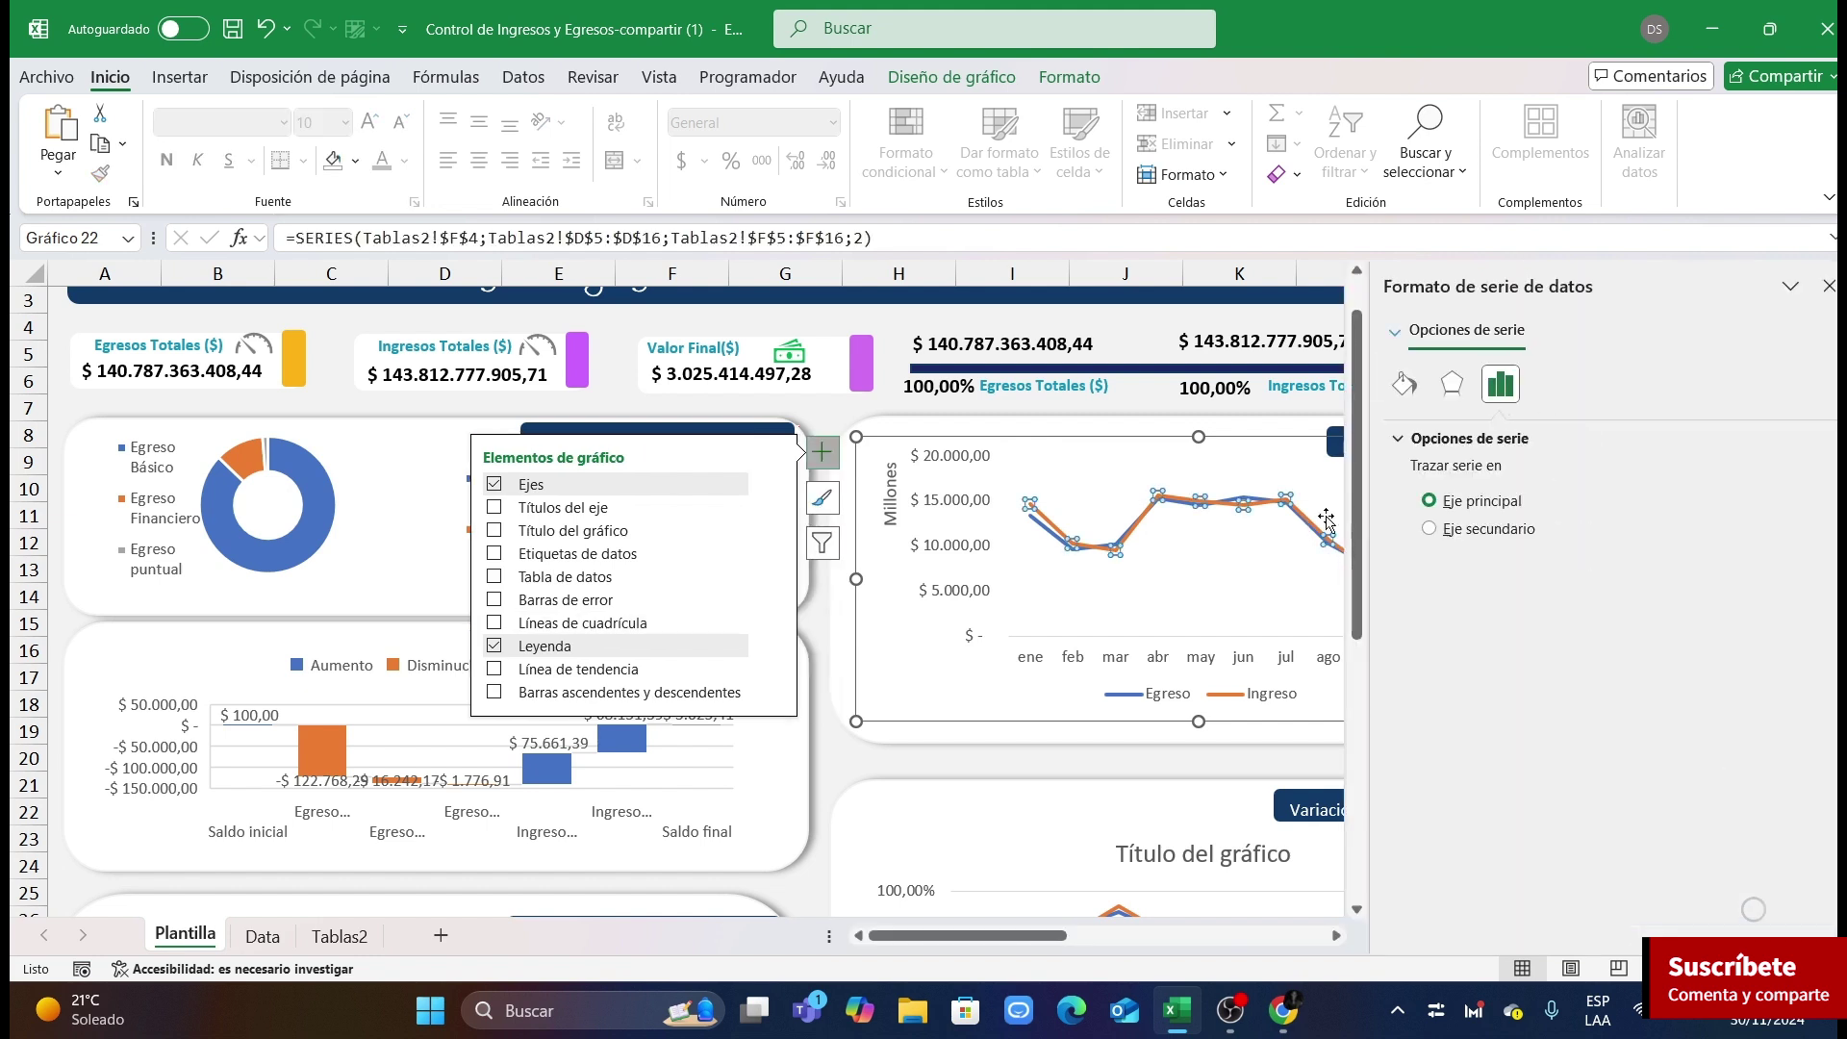
click(1406, 385)
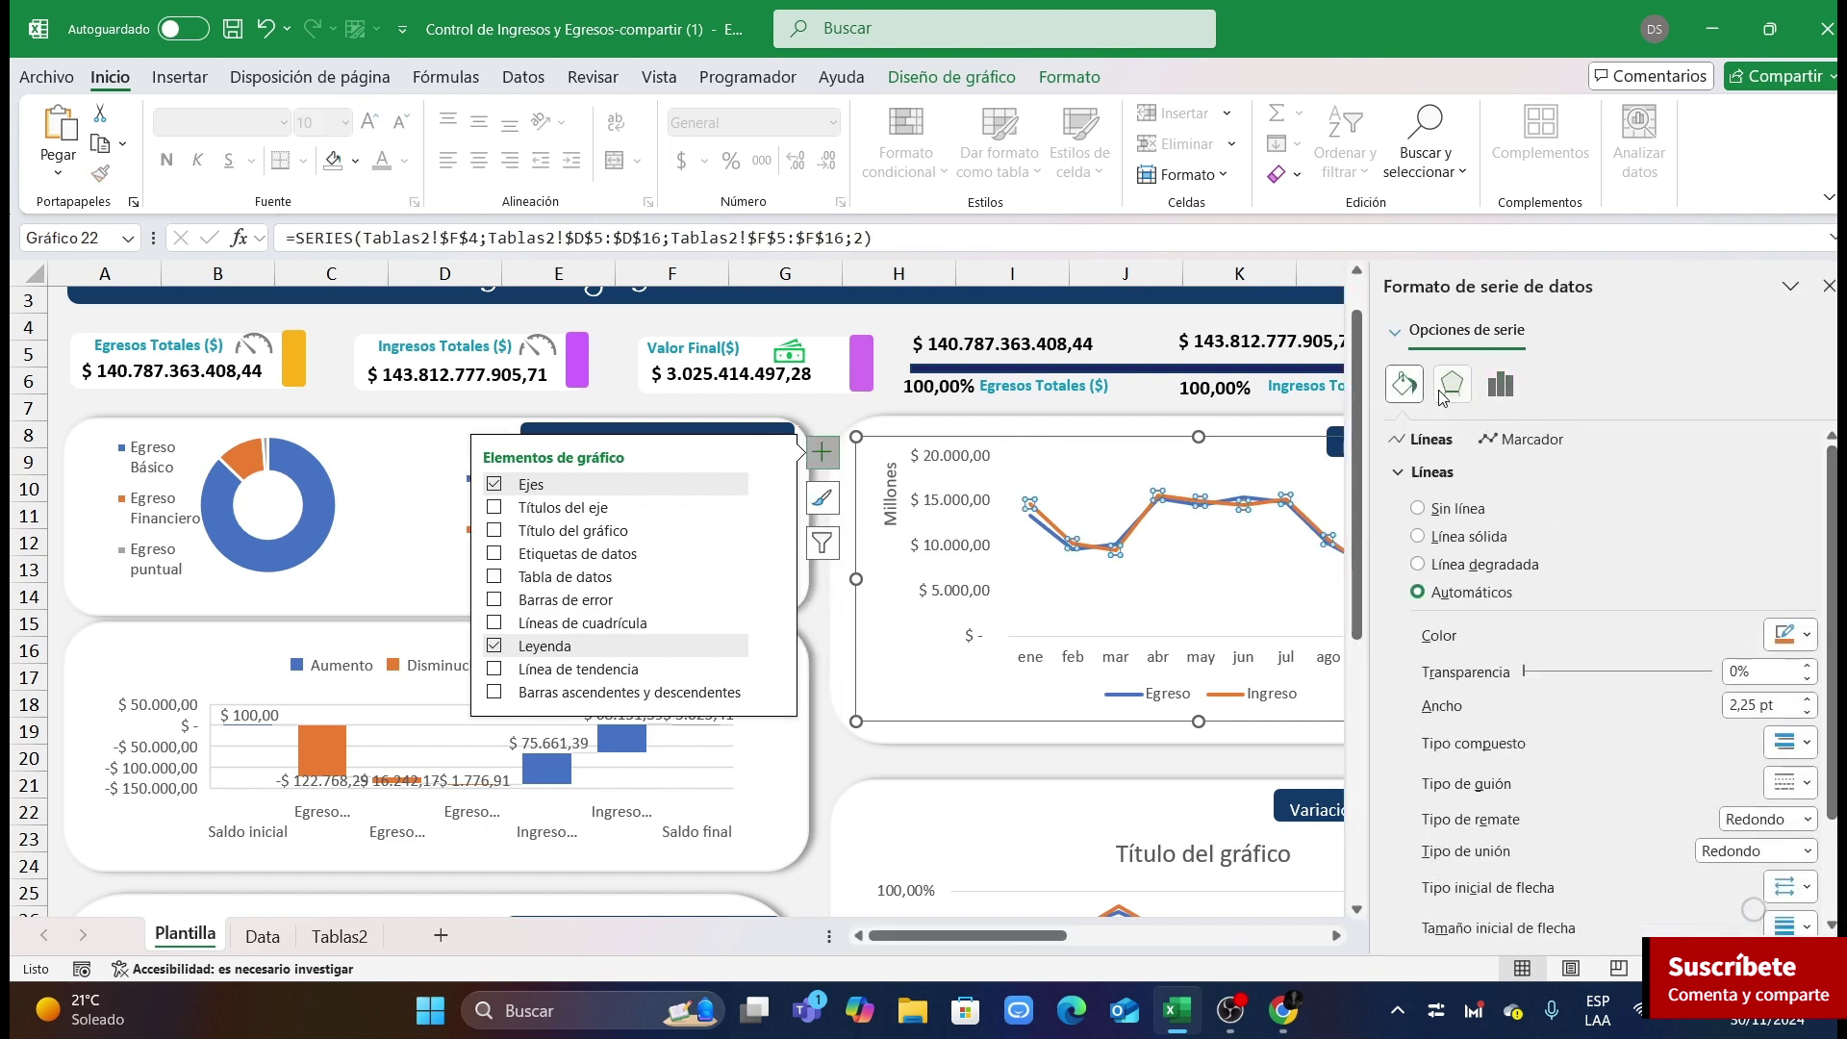
click(1780, 637)
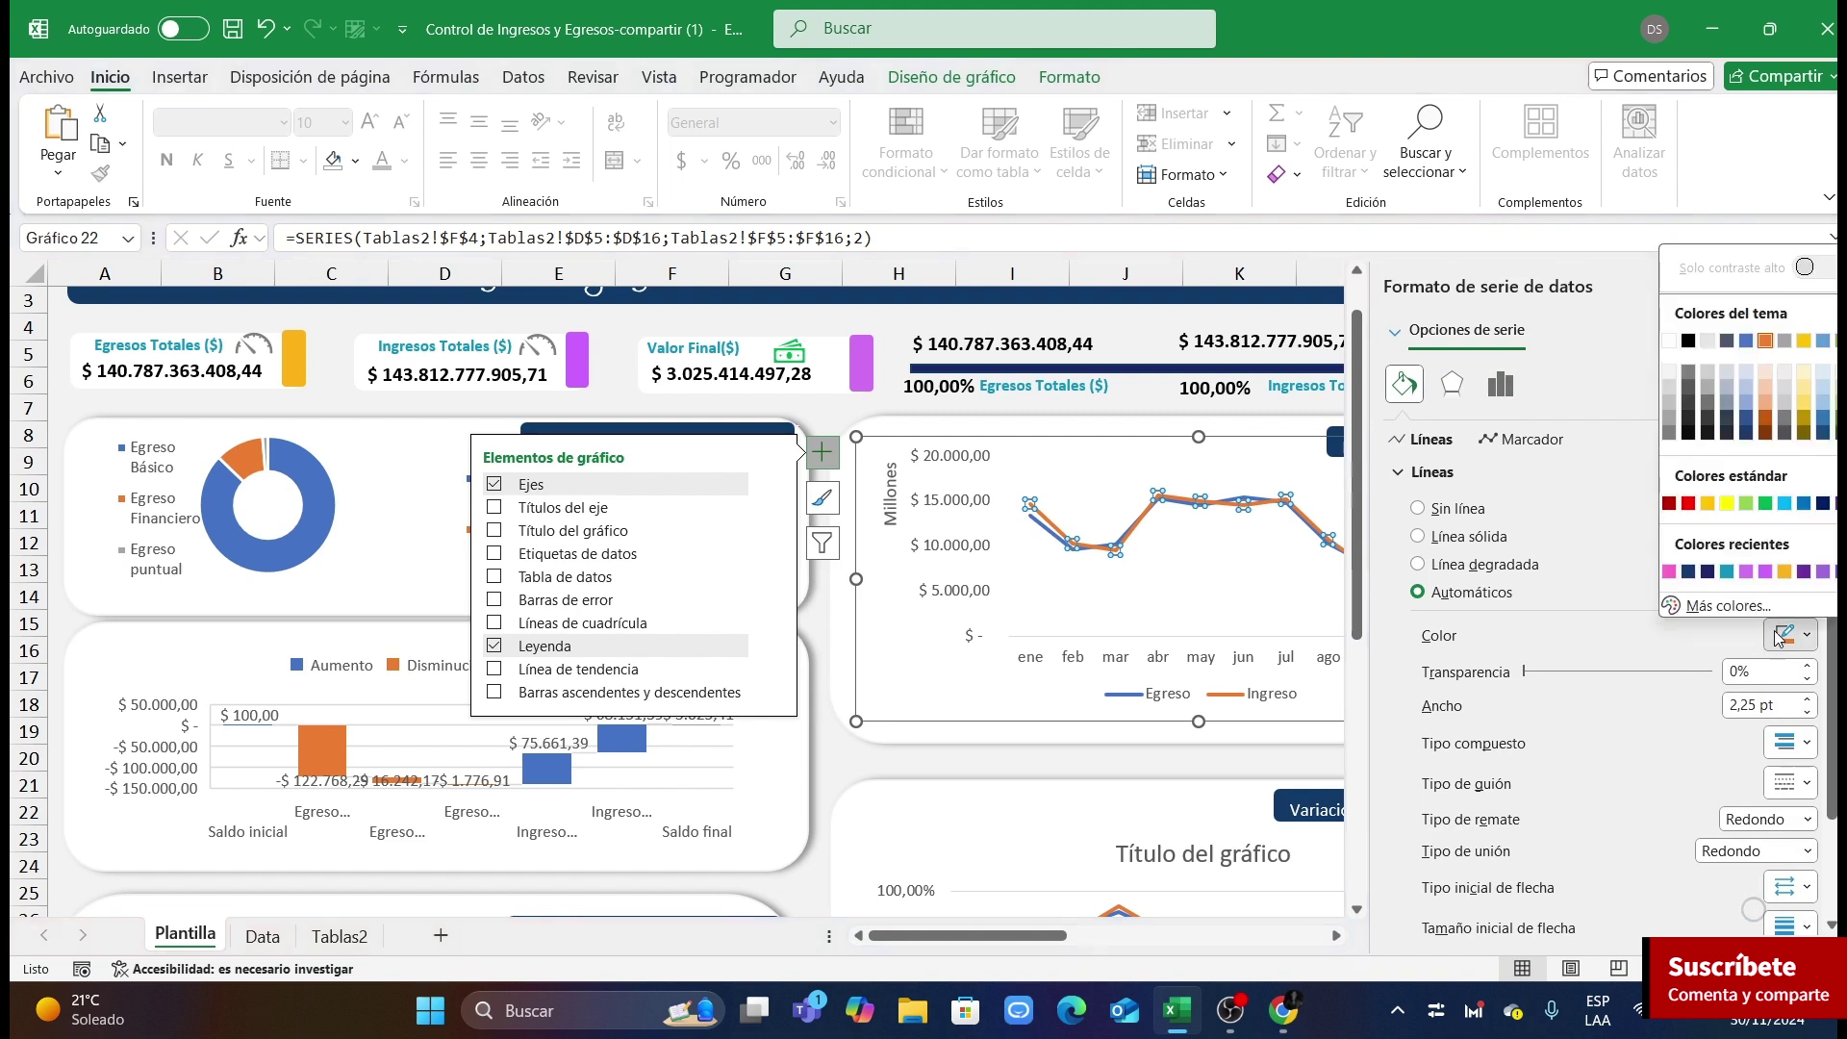
click(1785, 573)
scroll(1487, 712, down, 3)
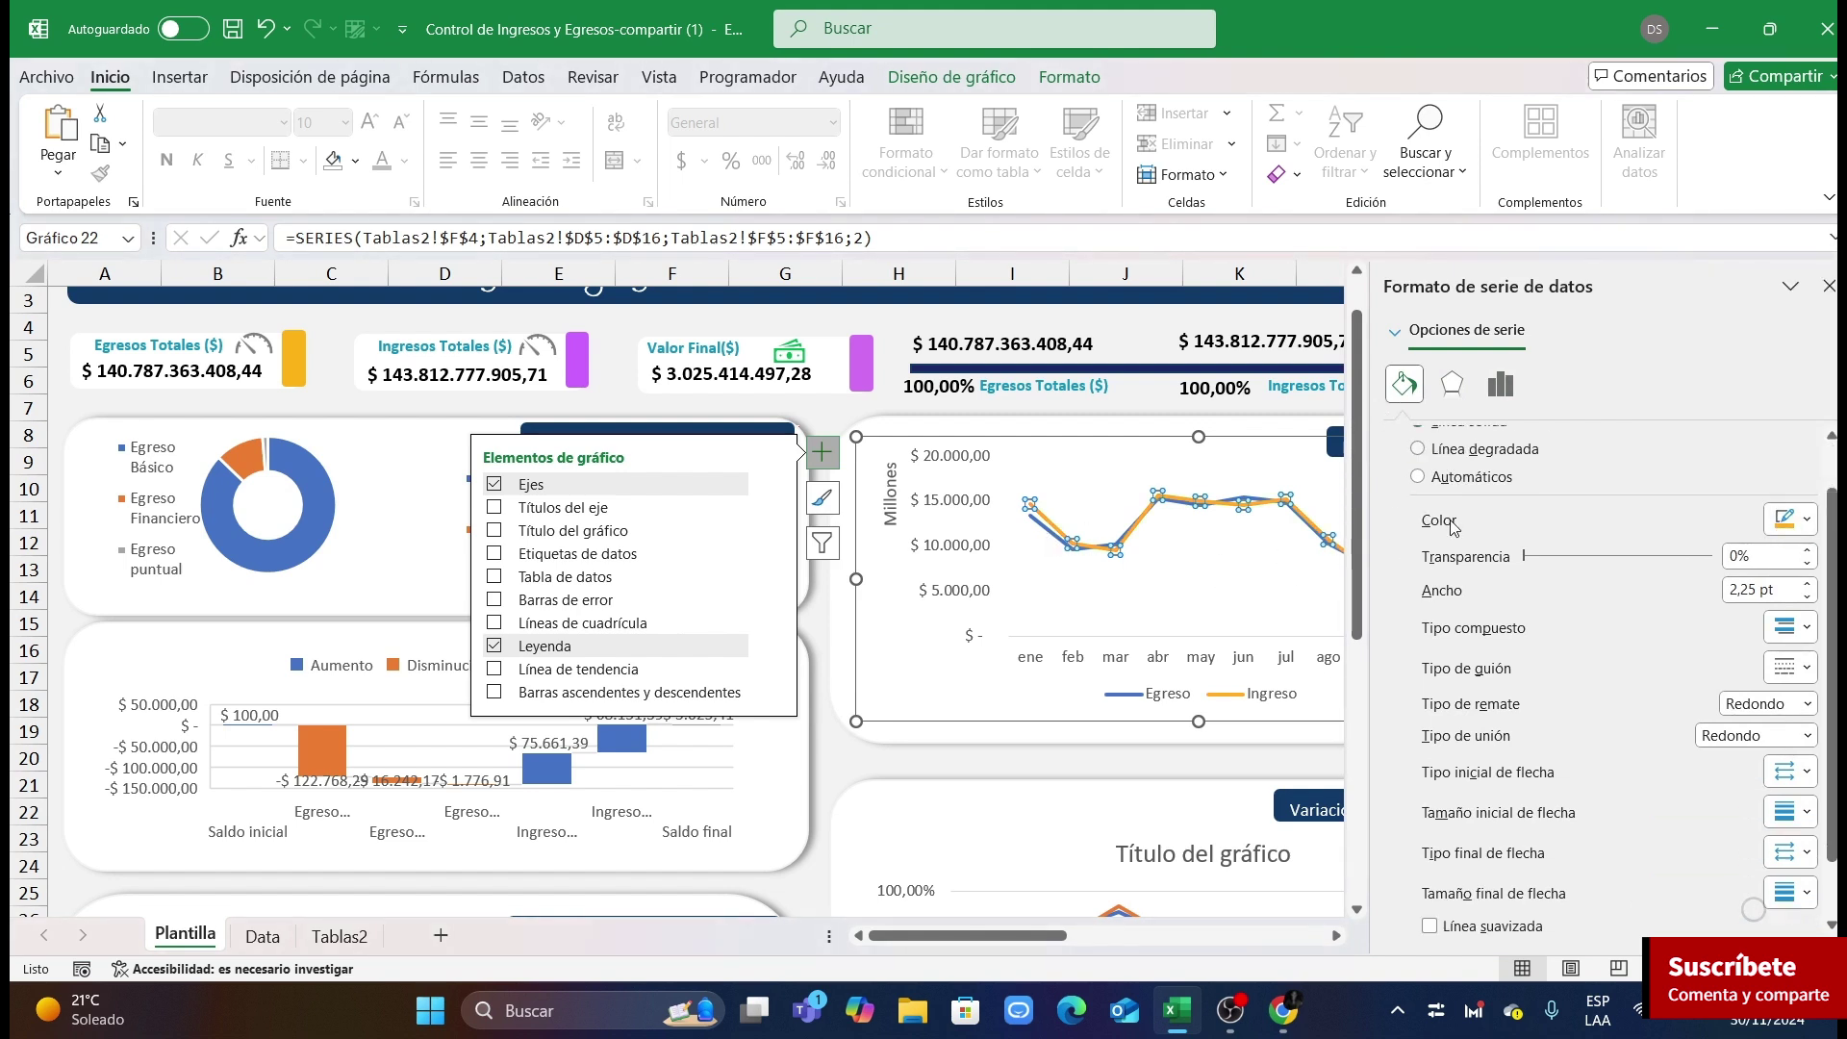
click(1430, 912)
Step: Give the Ingreso series built-in (Integrado) markers with a round shape
scroll(1472, 604, up, 3)
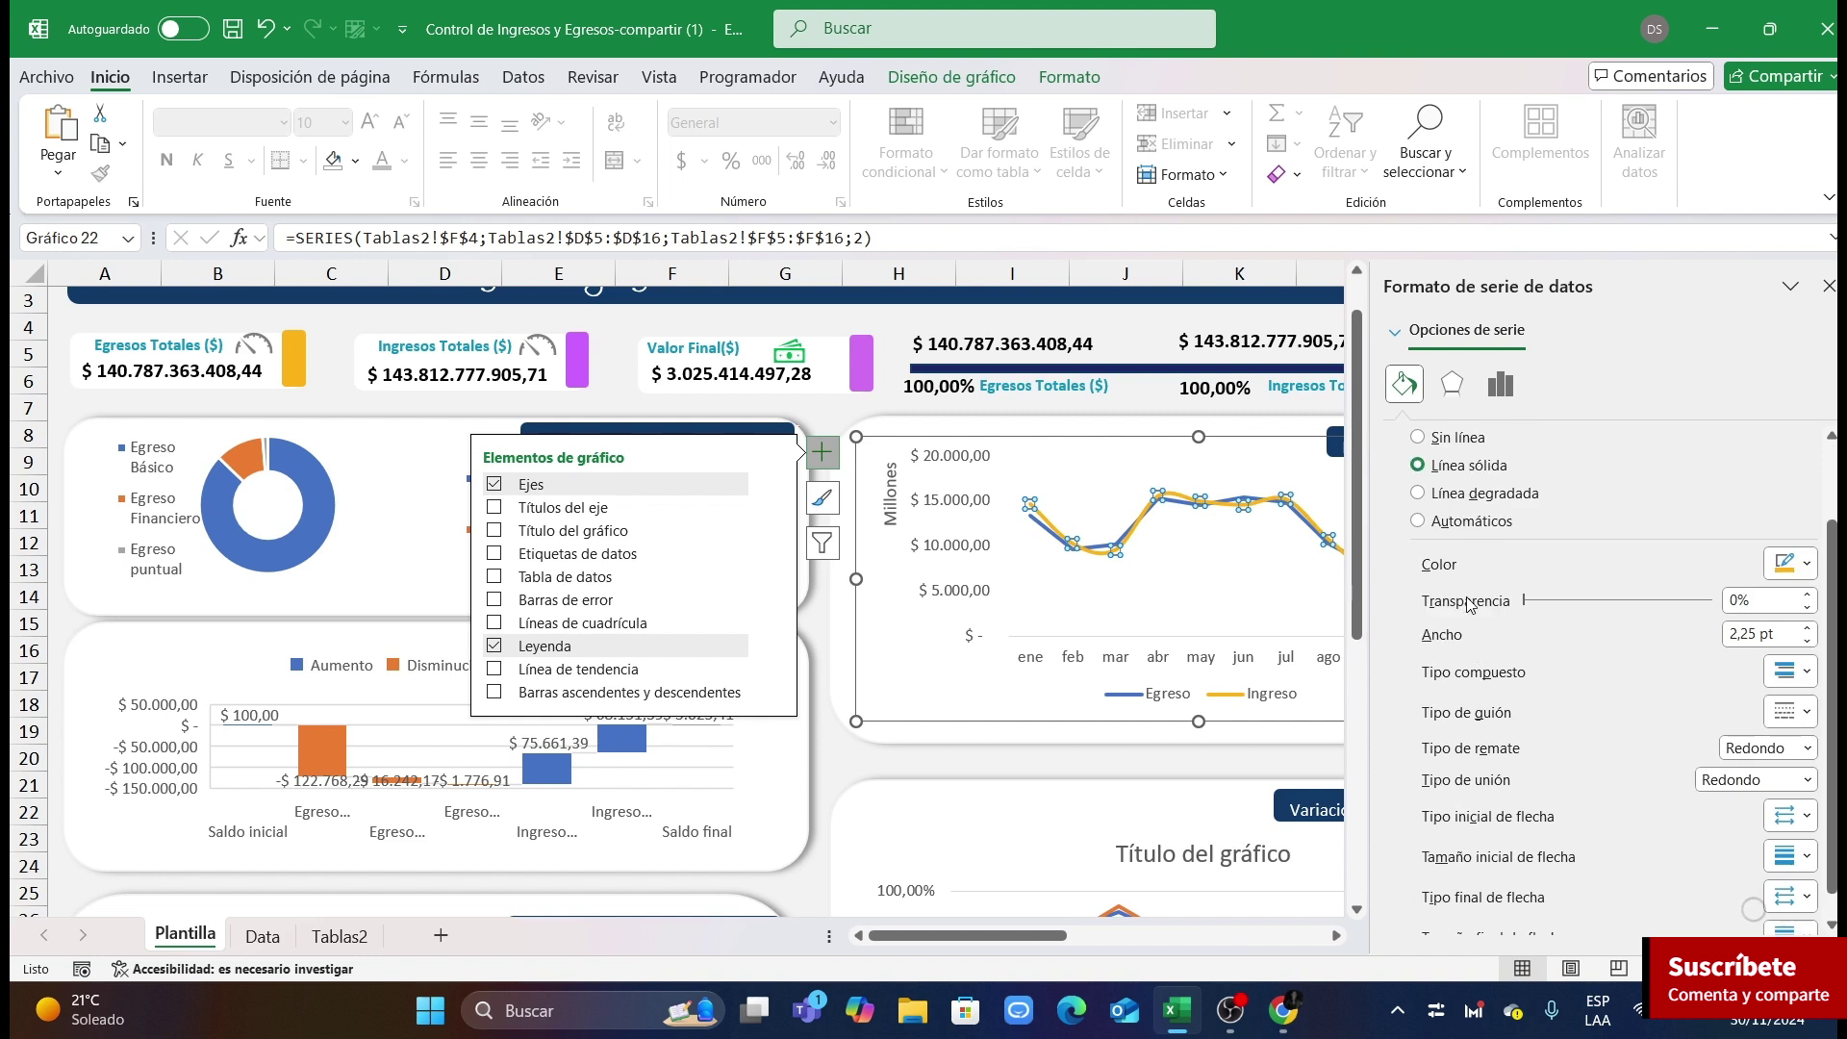
click(1516, 439)
click(1487, 471)
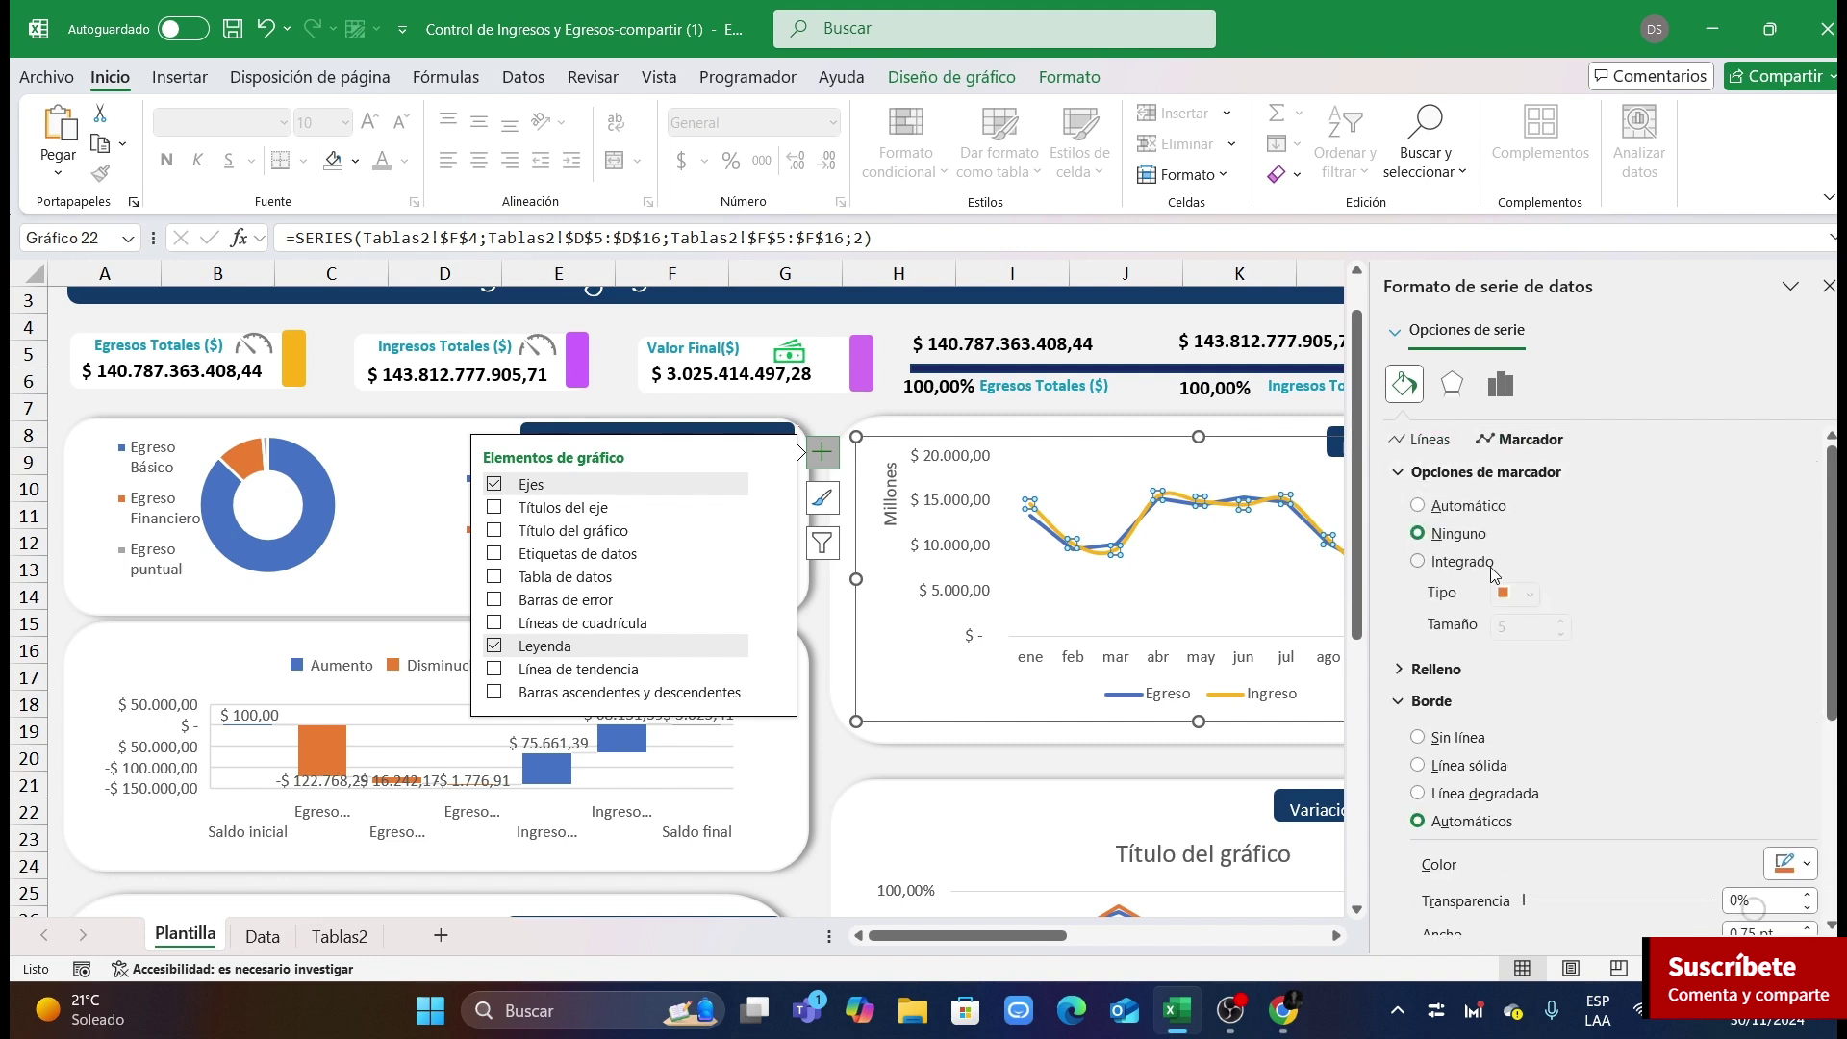
click(1453, 562)
click(1530, 597)
click(1520, 795)
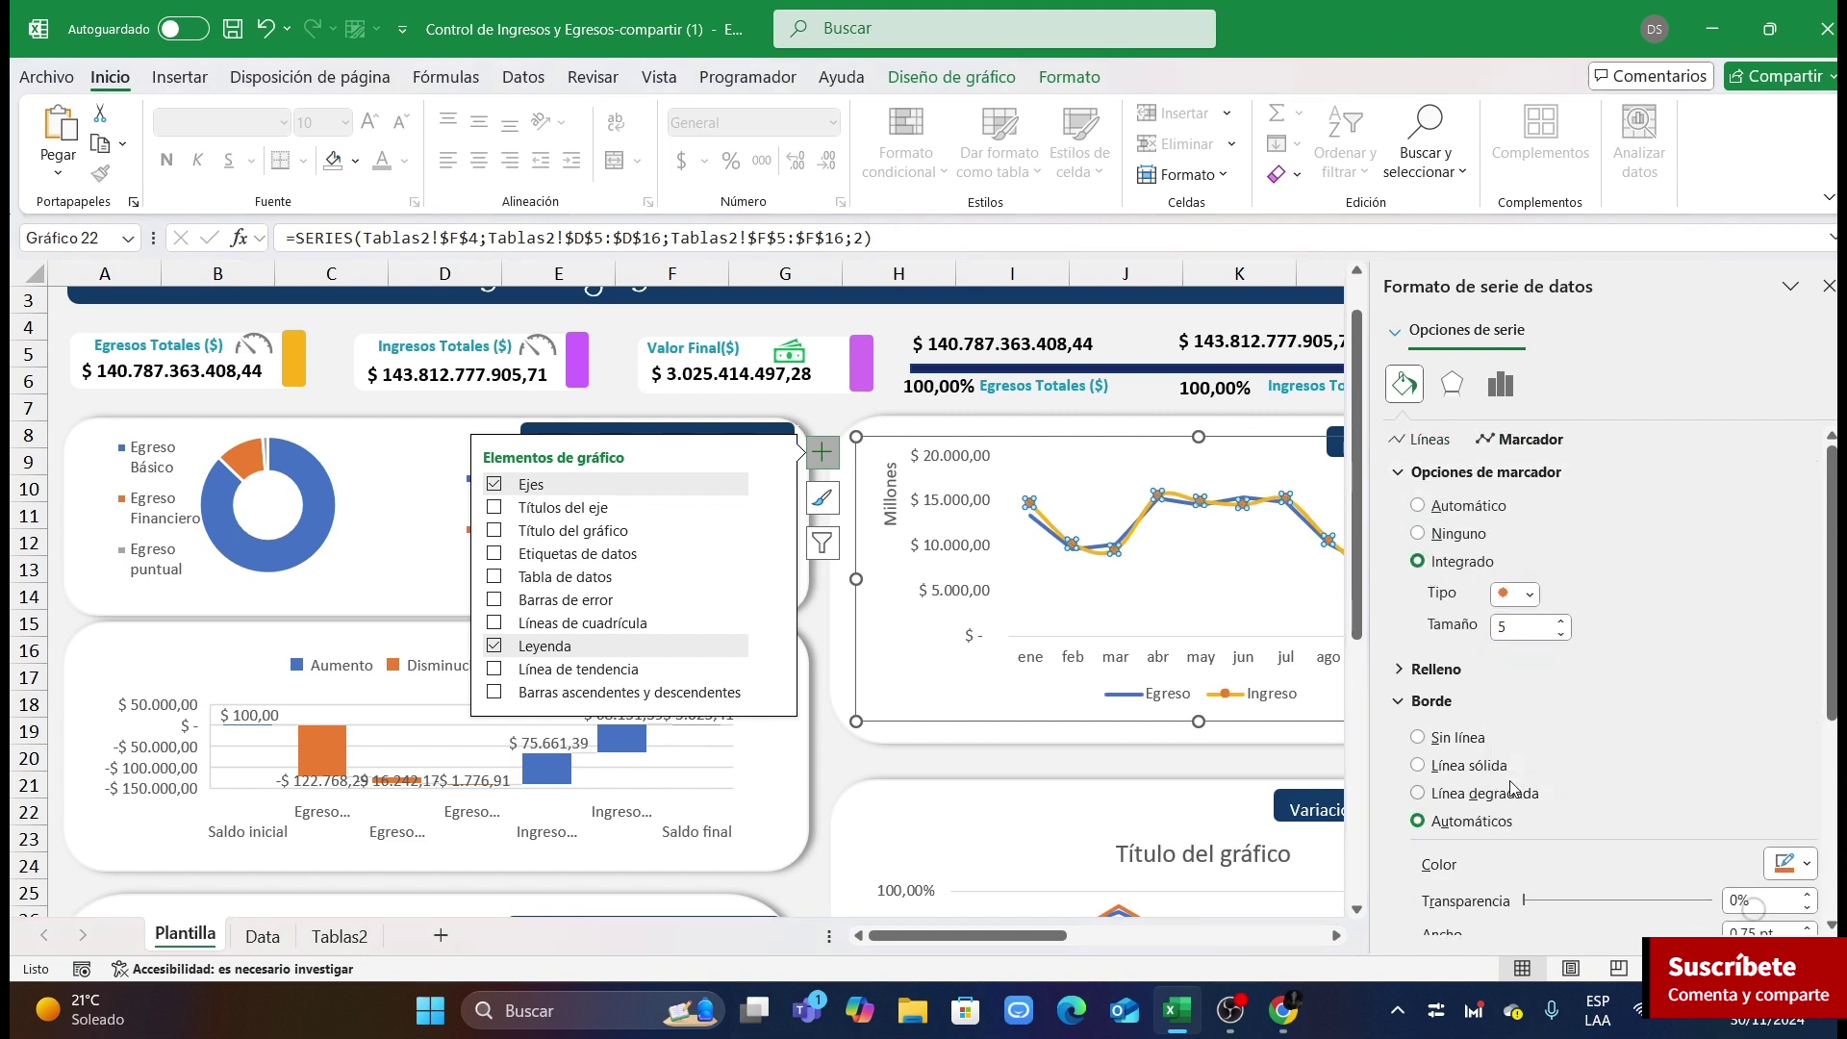
Step: Fill the Ingreso series markers with white and give them a gold solid border
click(1799, 863)
click(1667, 570)
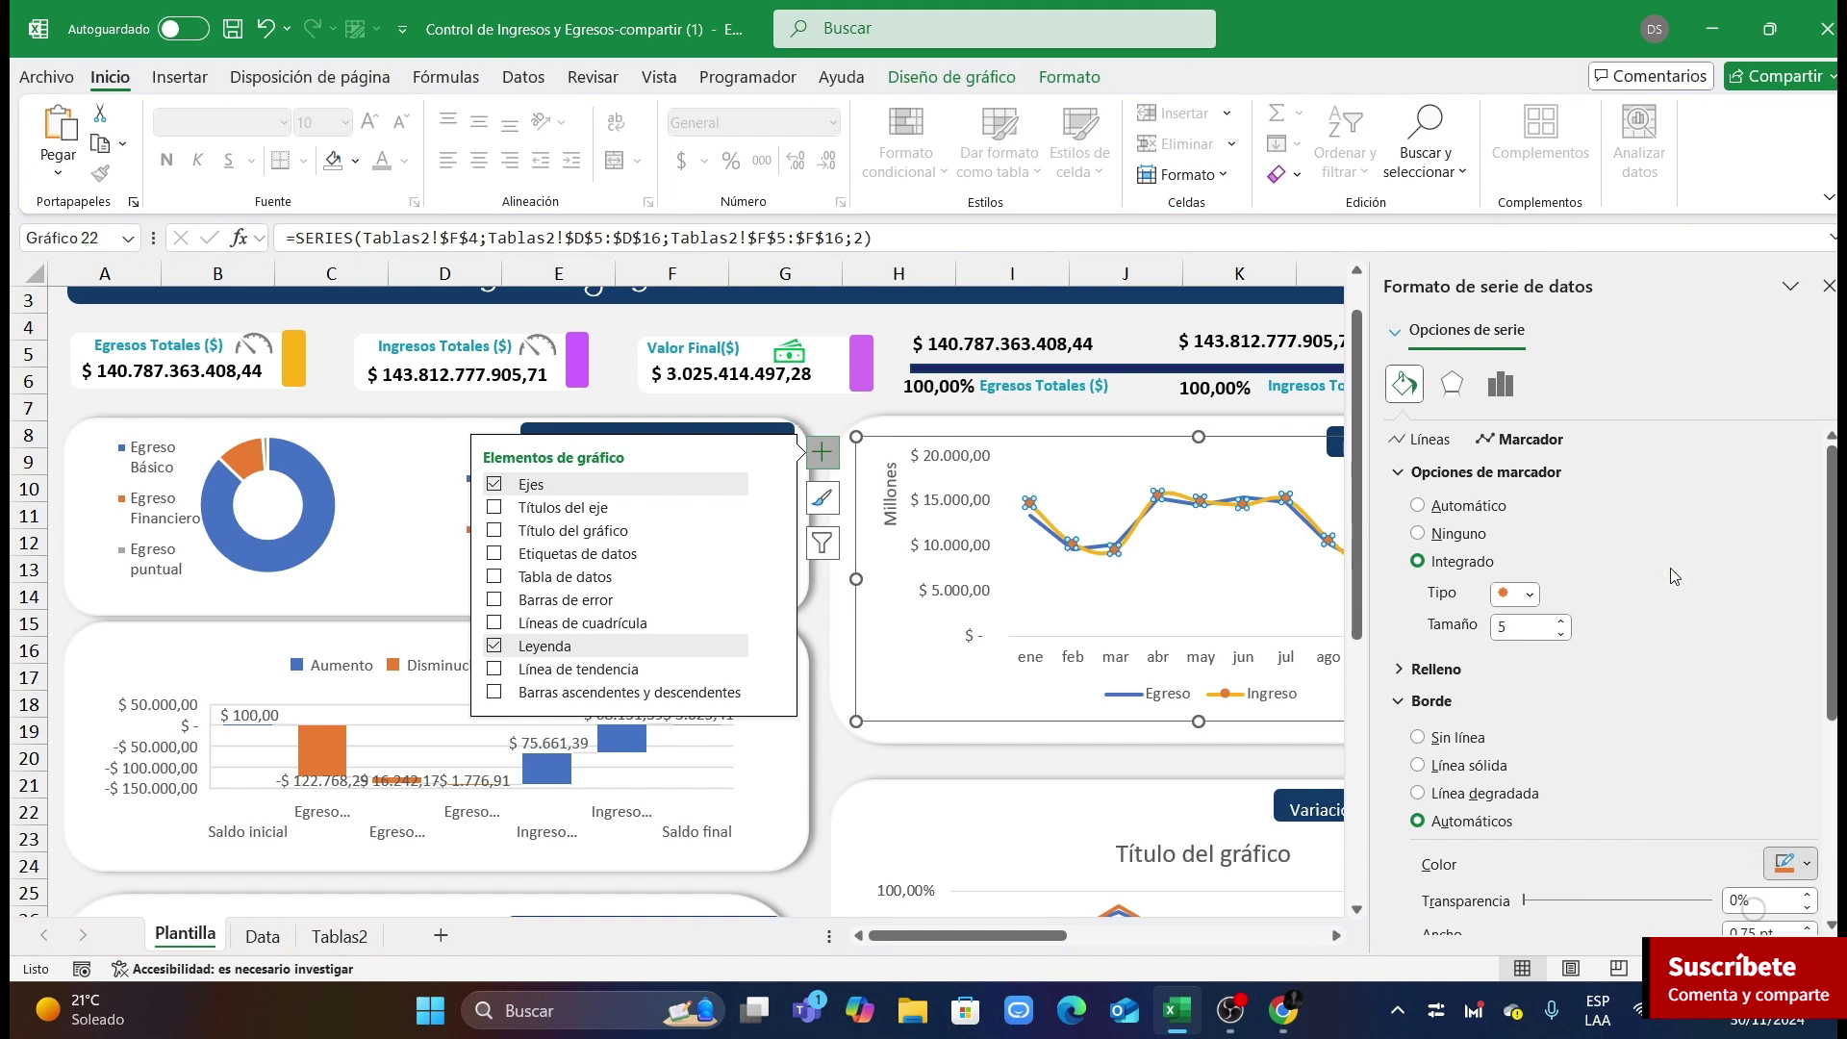
scroll(1742, 829, down, 2)
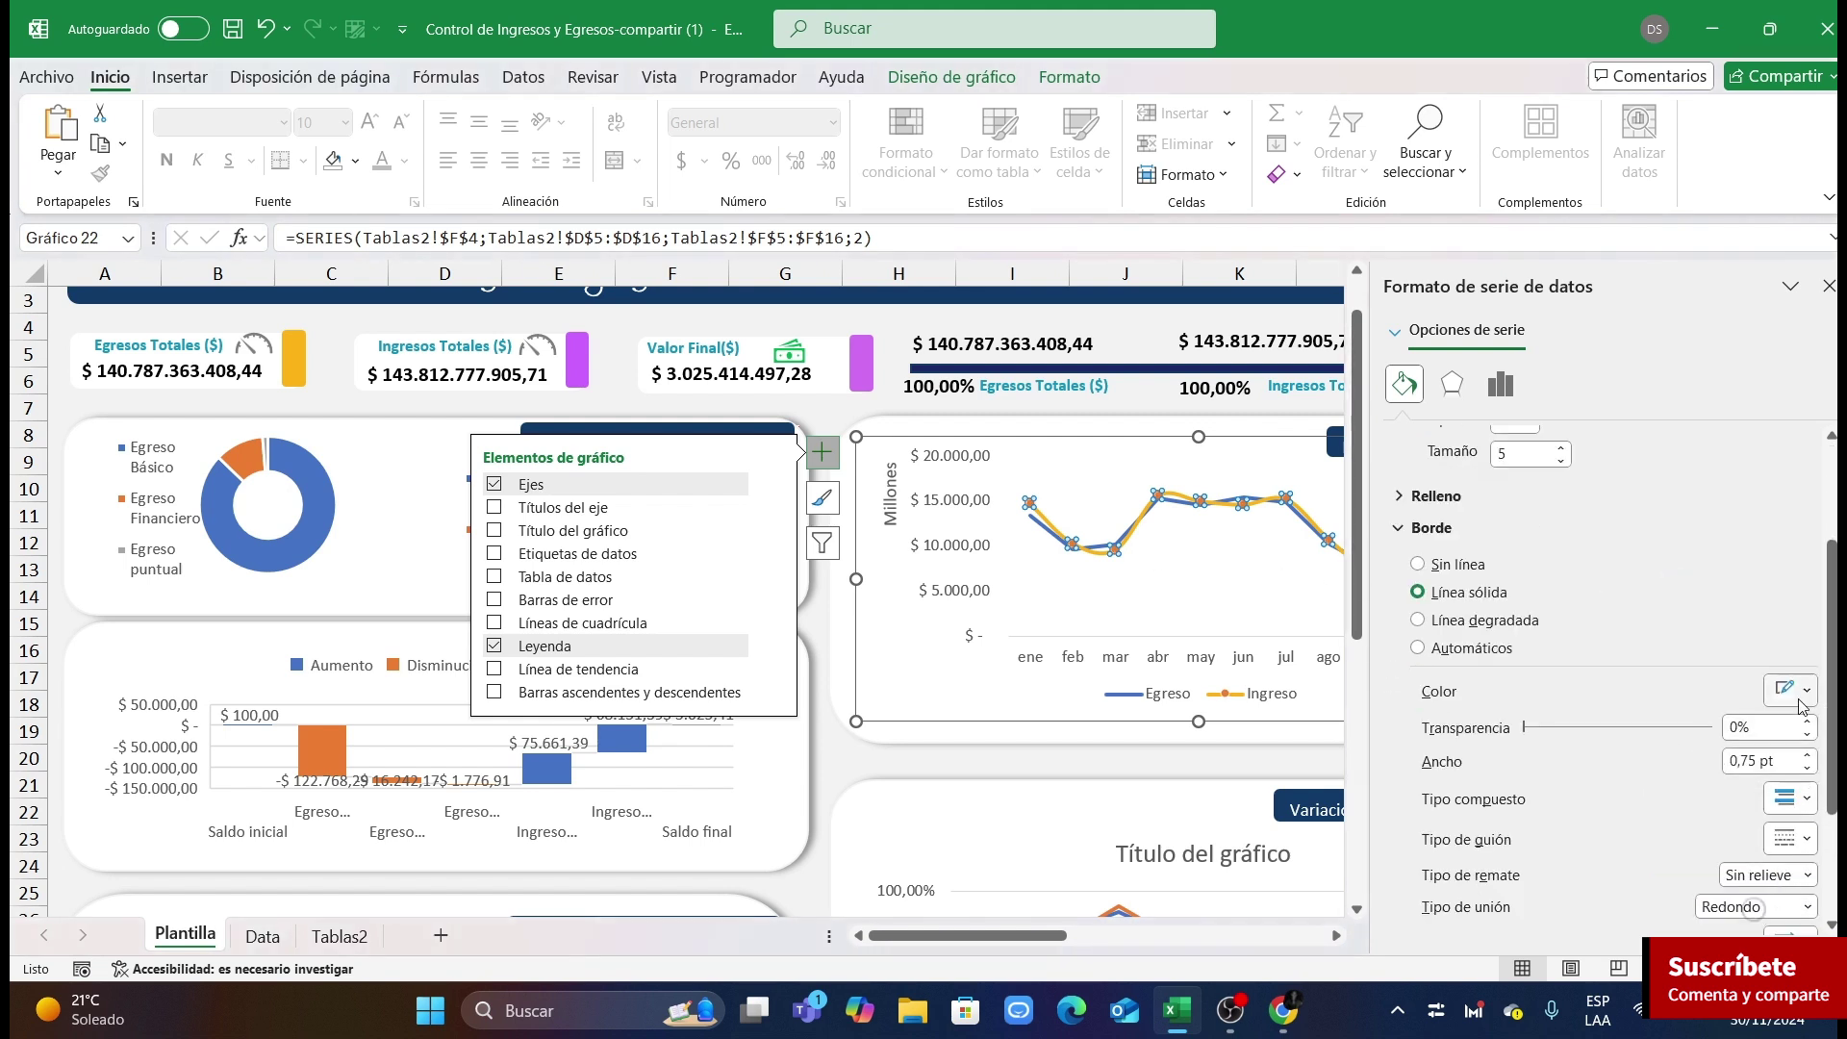
click(1422, 496)
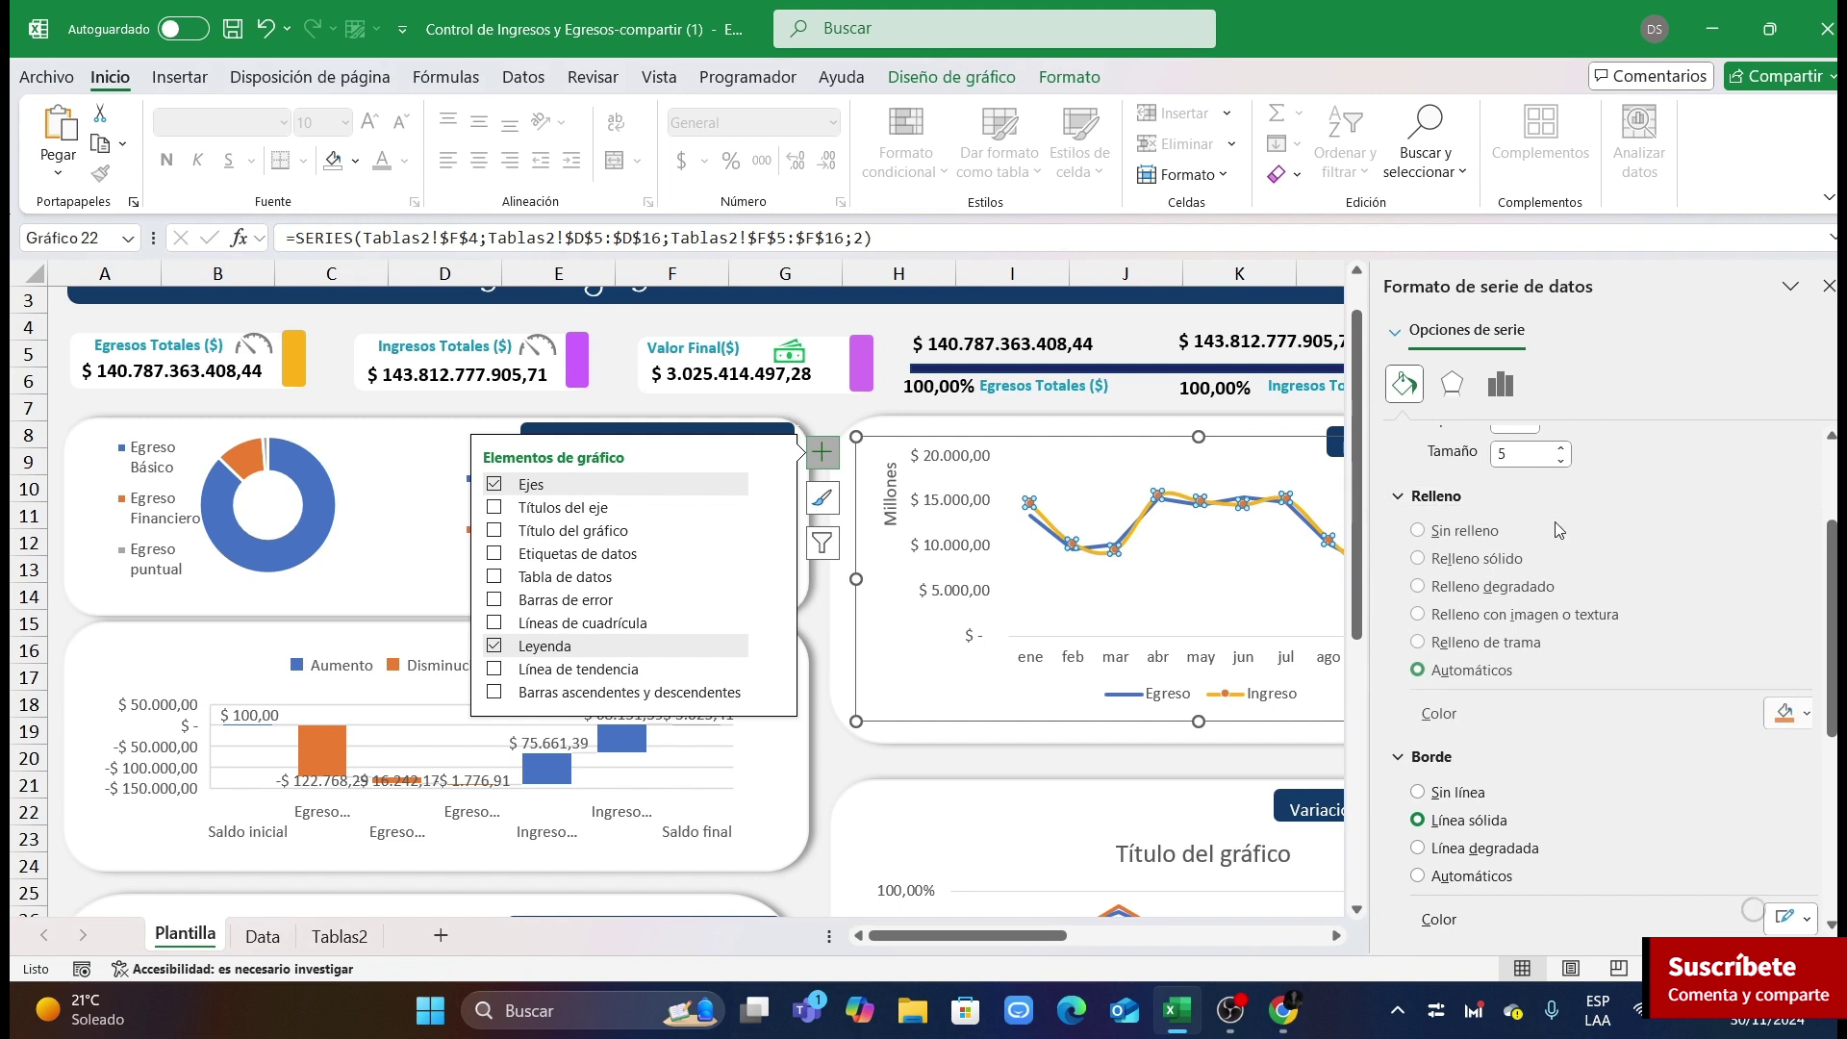
click(1790, 715)
click(1671, 450)
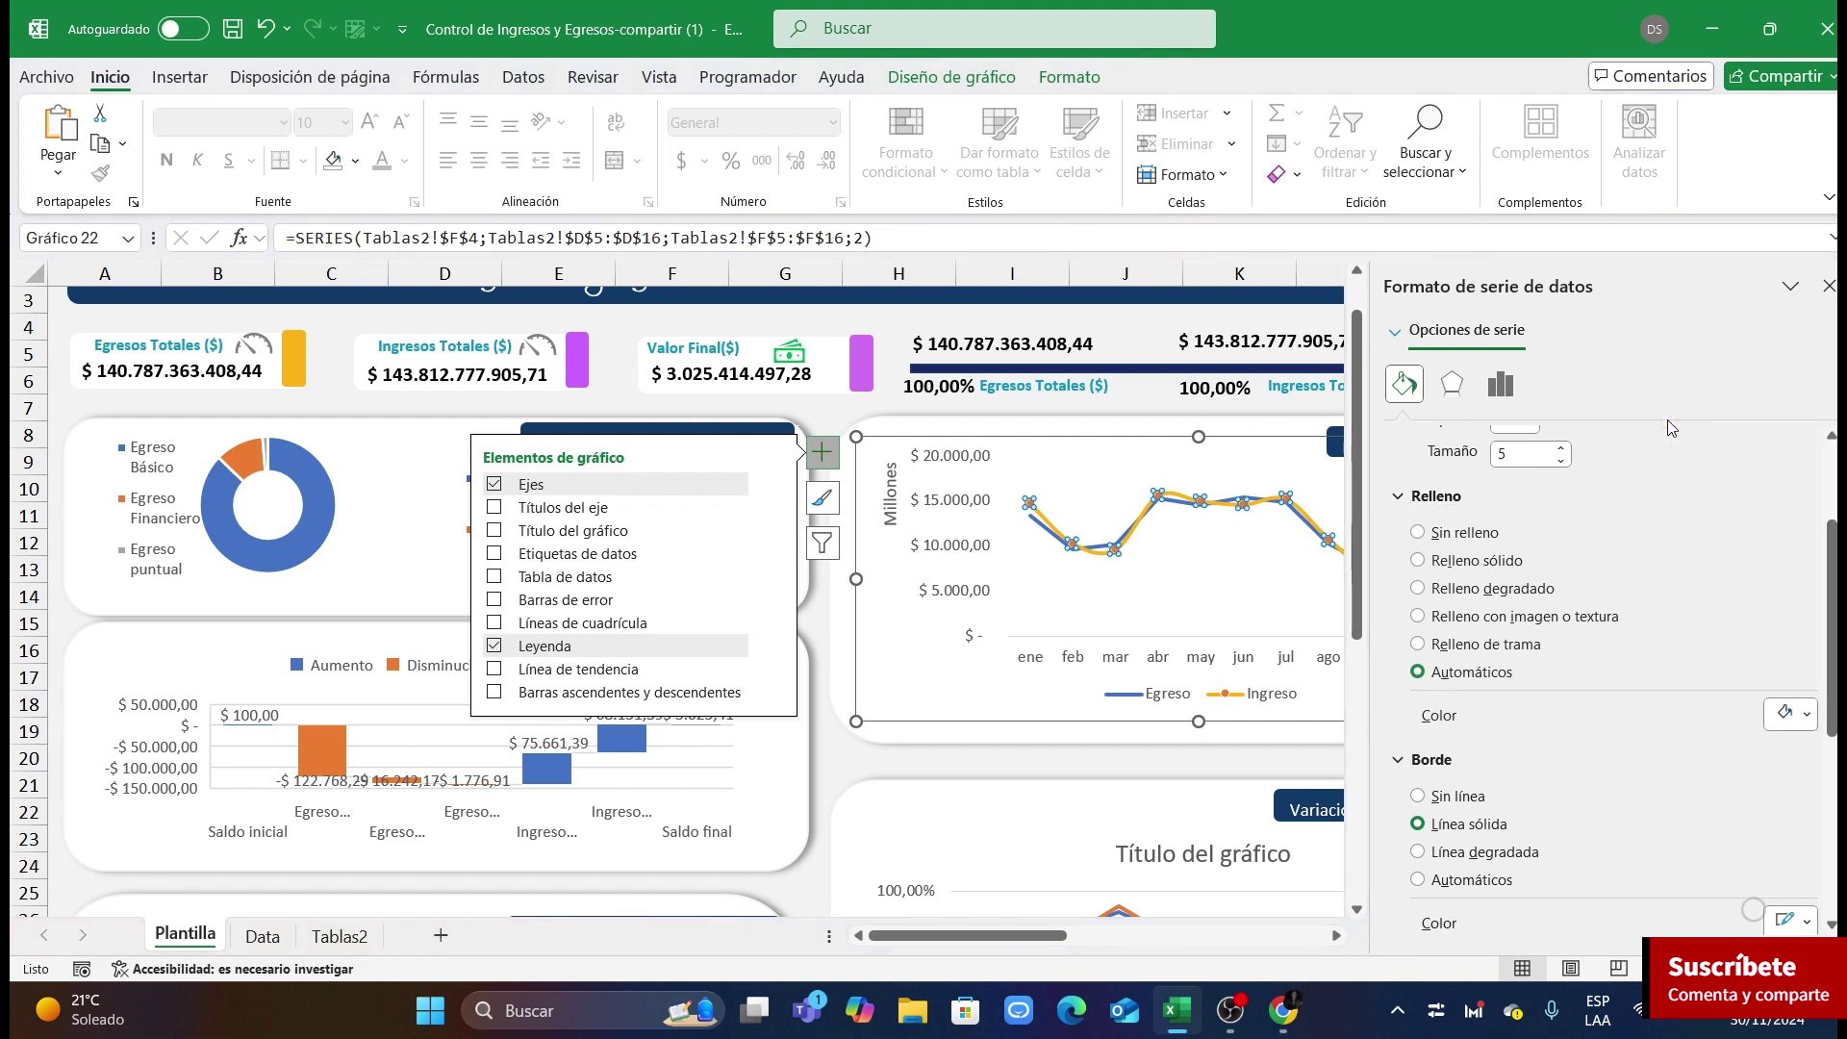
scroll(1705, 636, down, 3)
click(1790, 725)
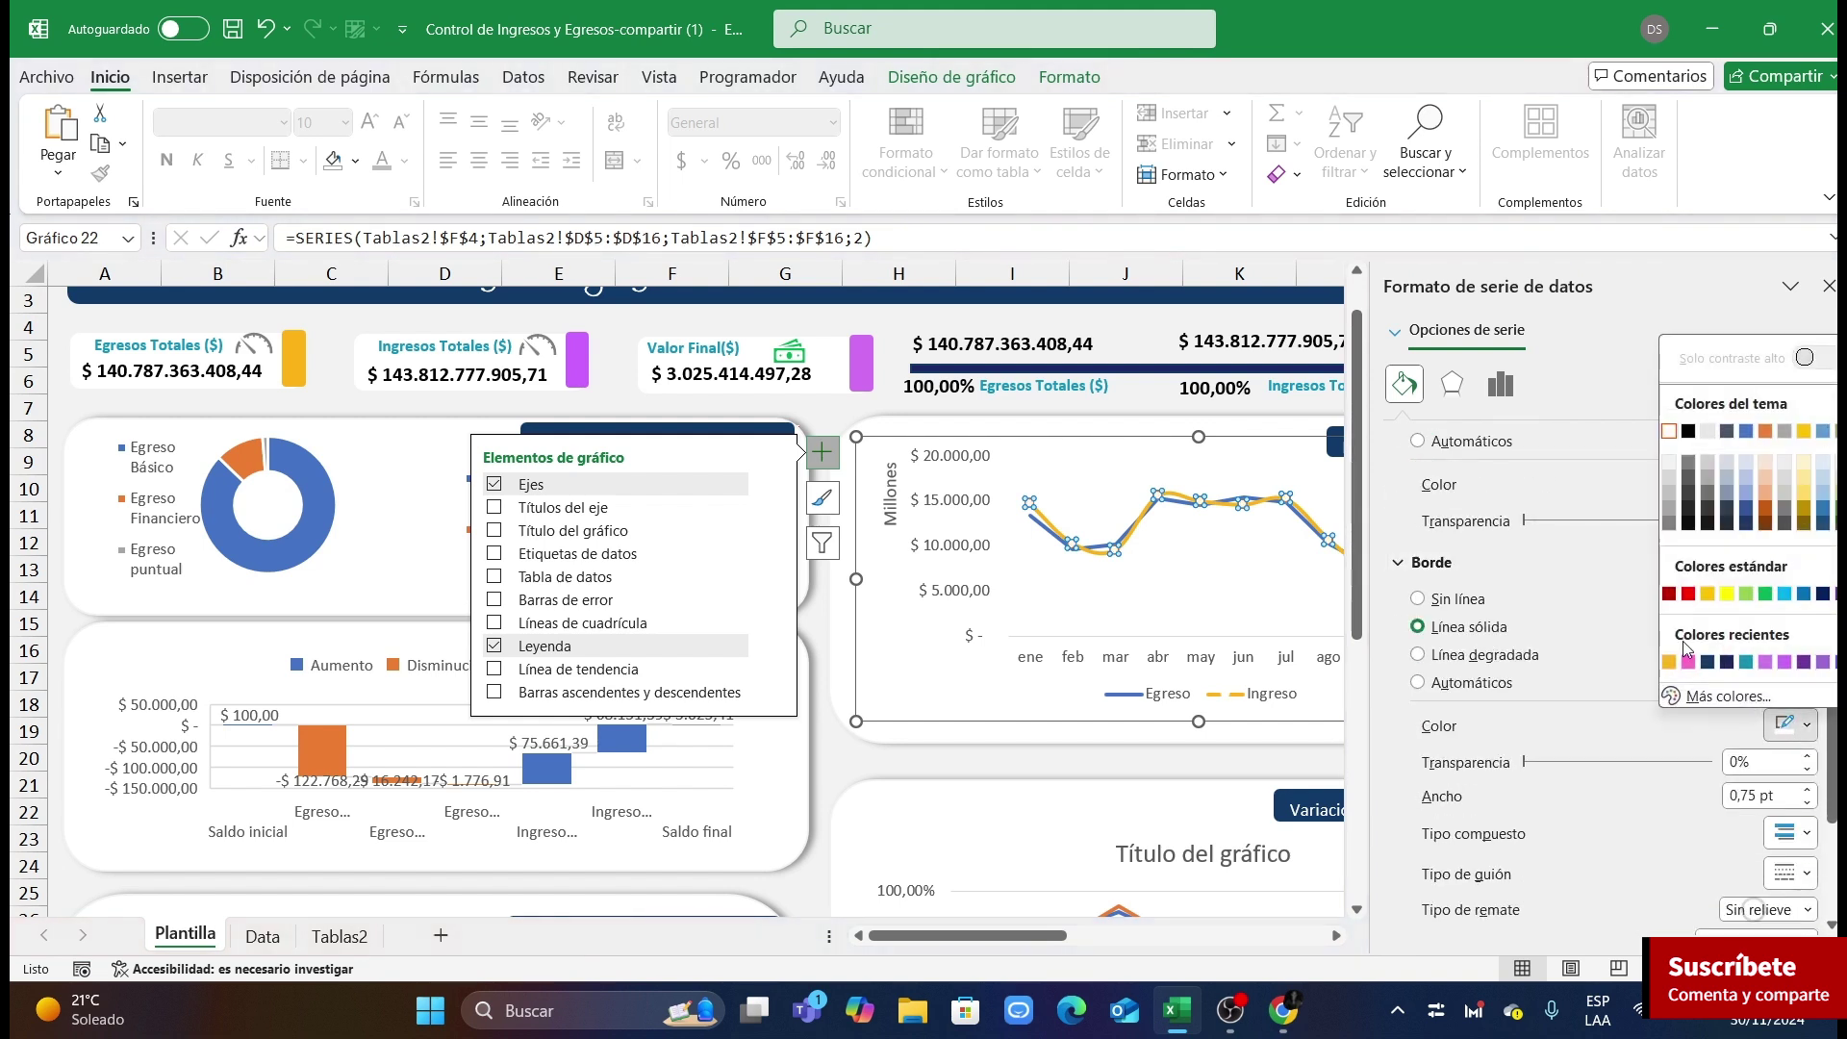
click(1670, 662)
Step: Recolor the Egreso line in the Ingreso y egresos chart to the recent pink color
click(1032, 518)
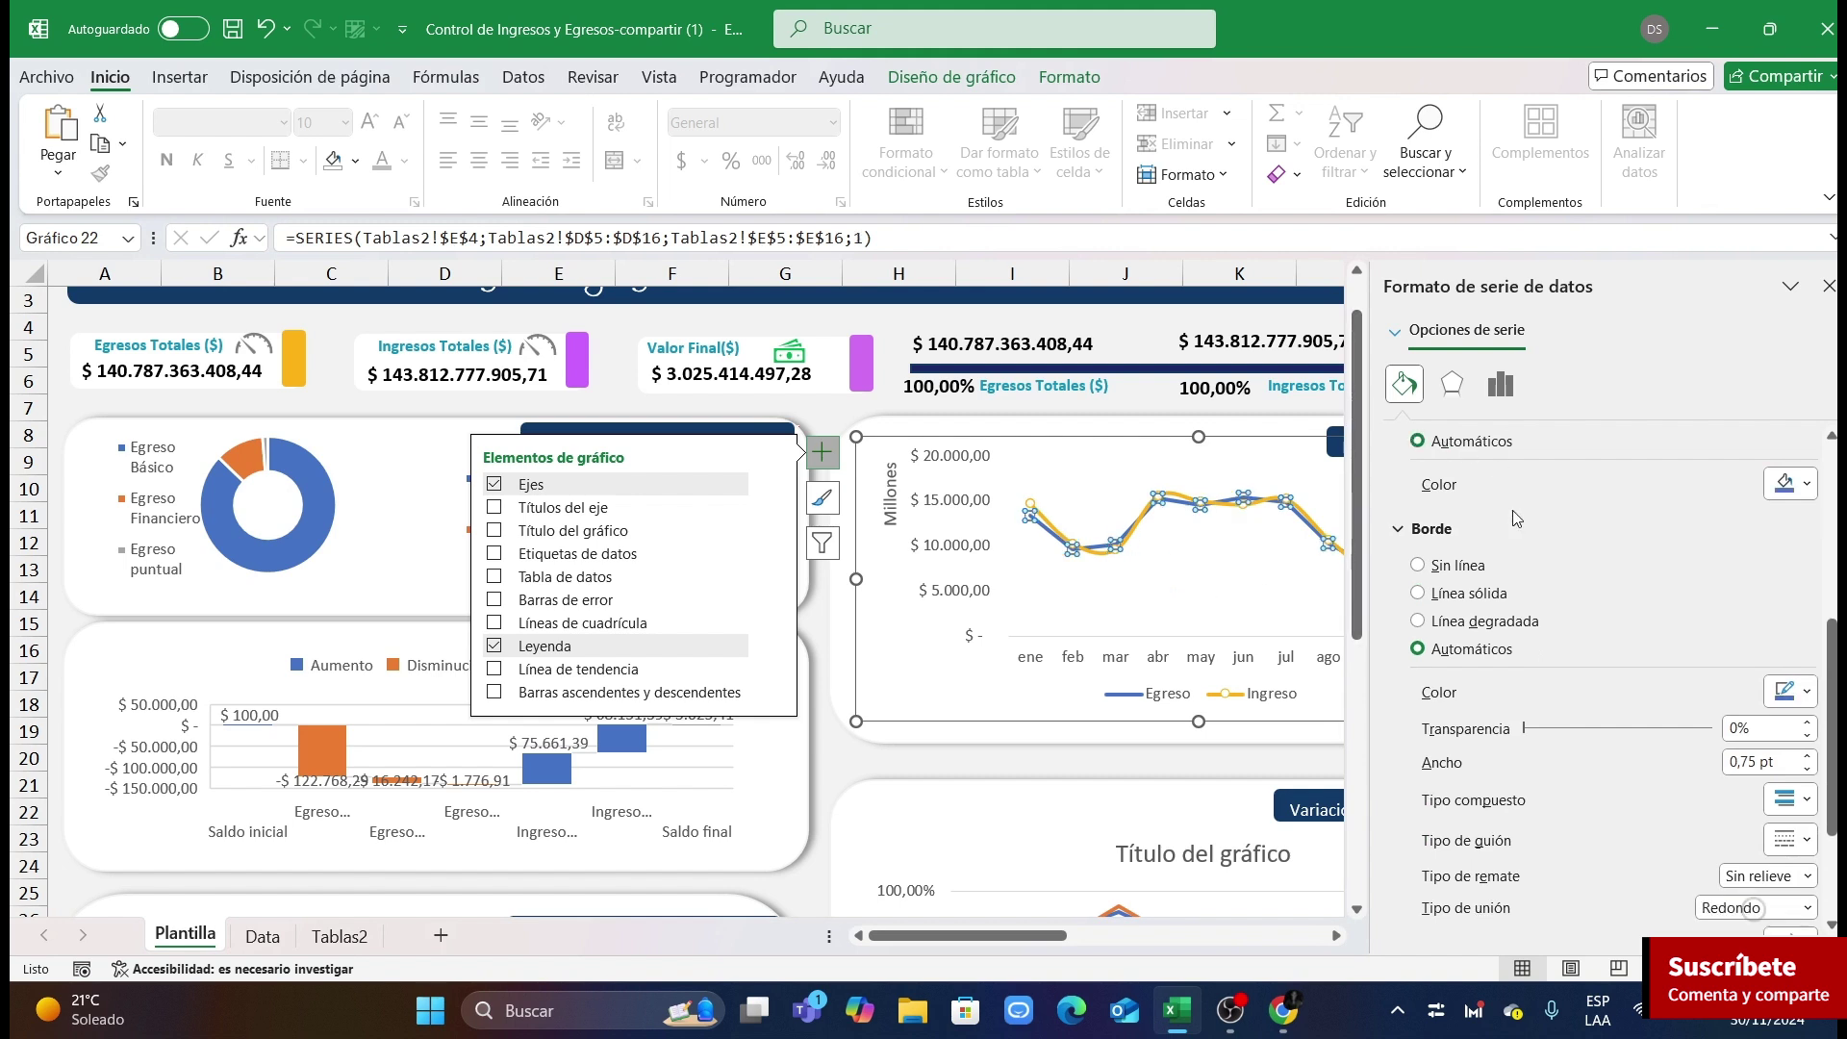
scroll(1674, 558, up, 5)
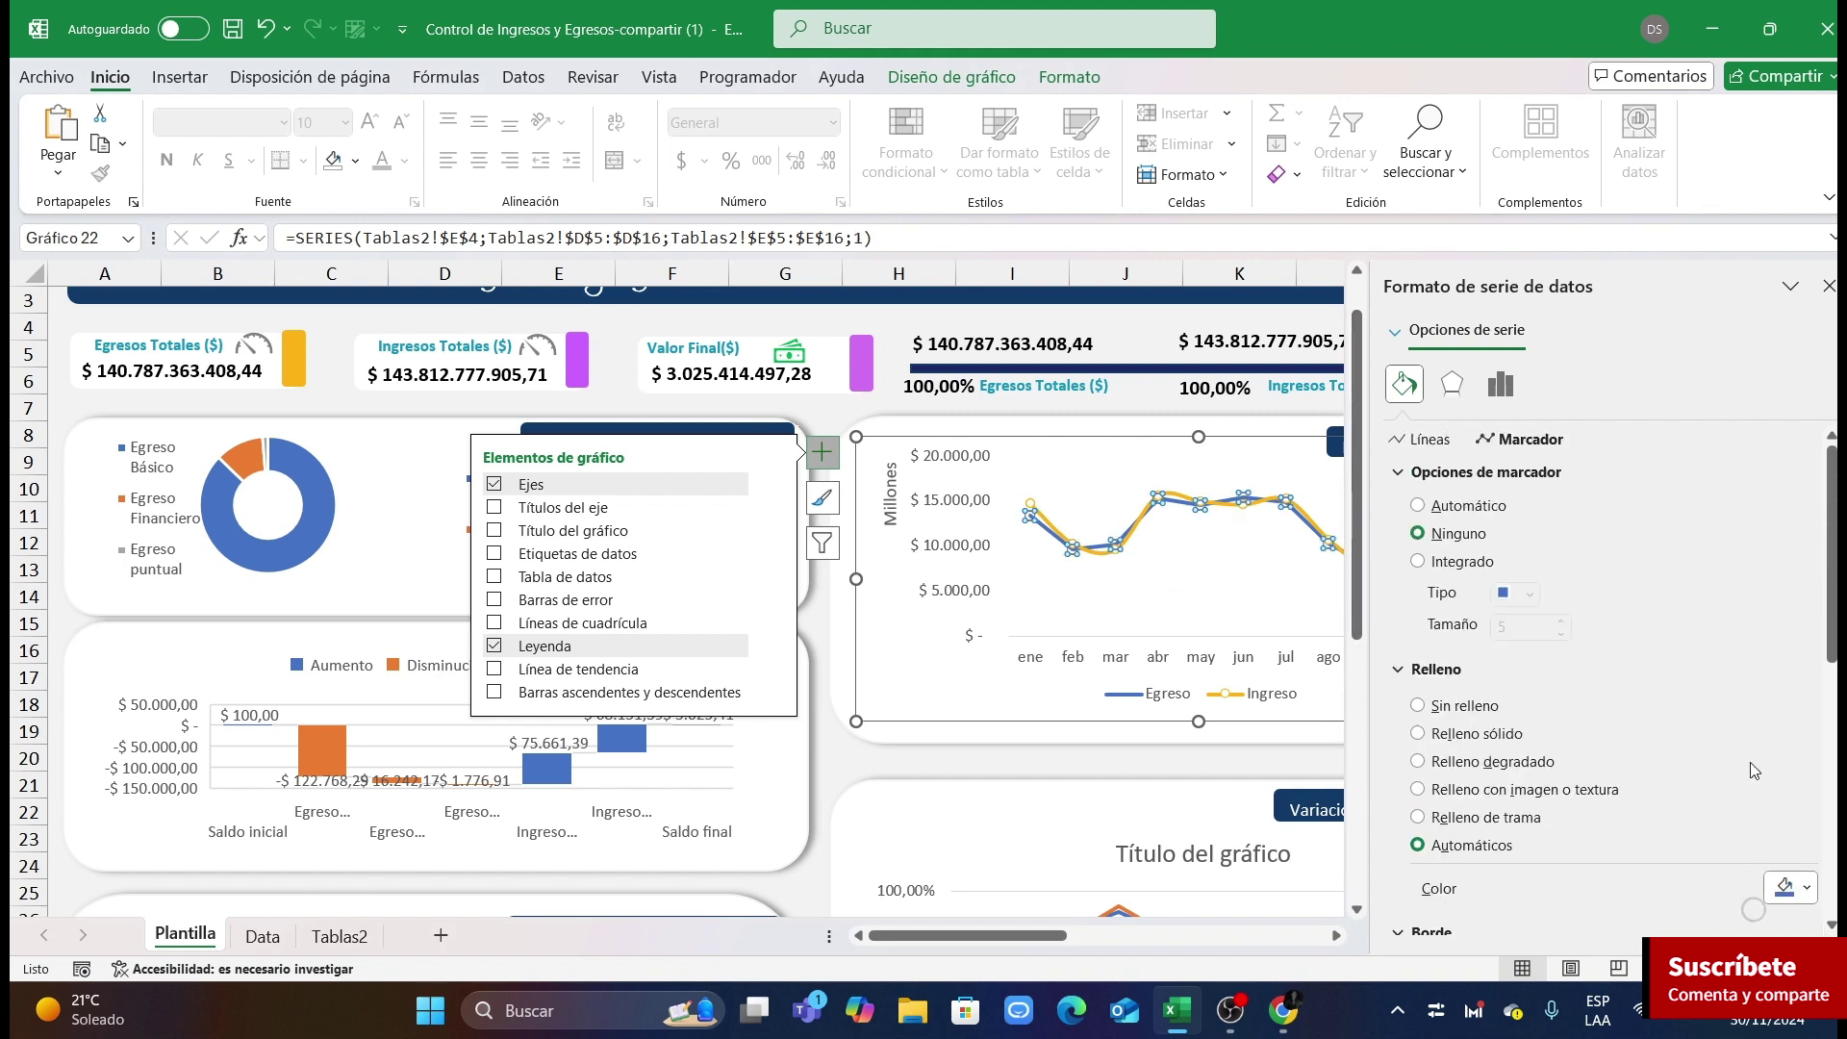
click(1423, 441)
click(1793, 638)
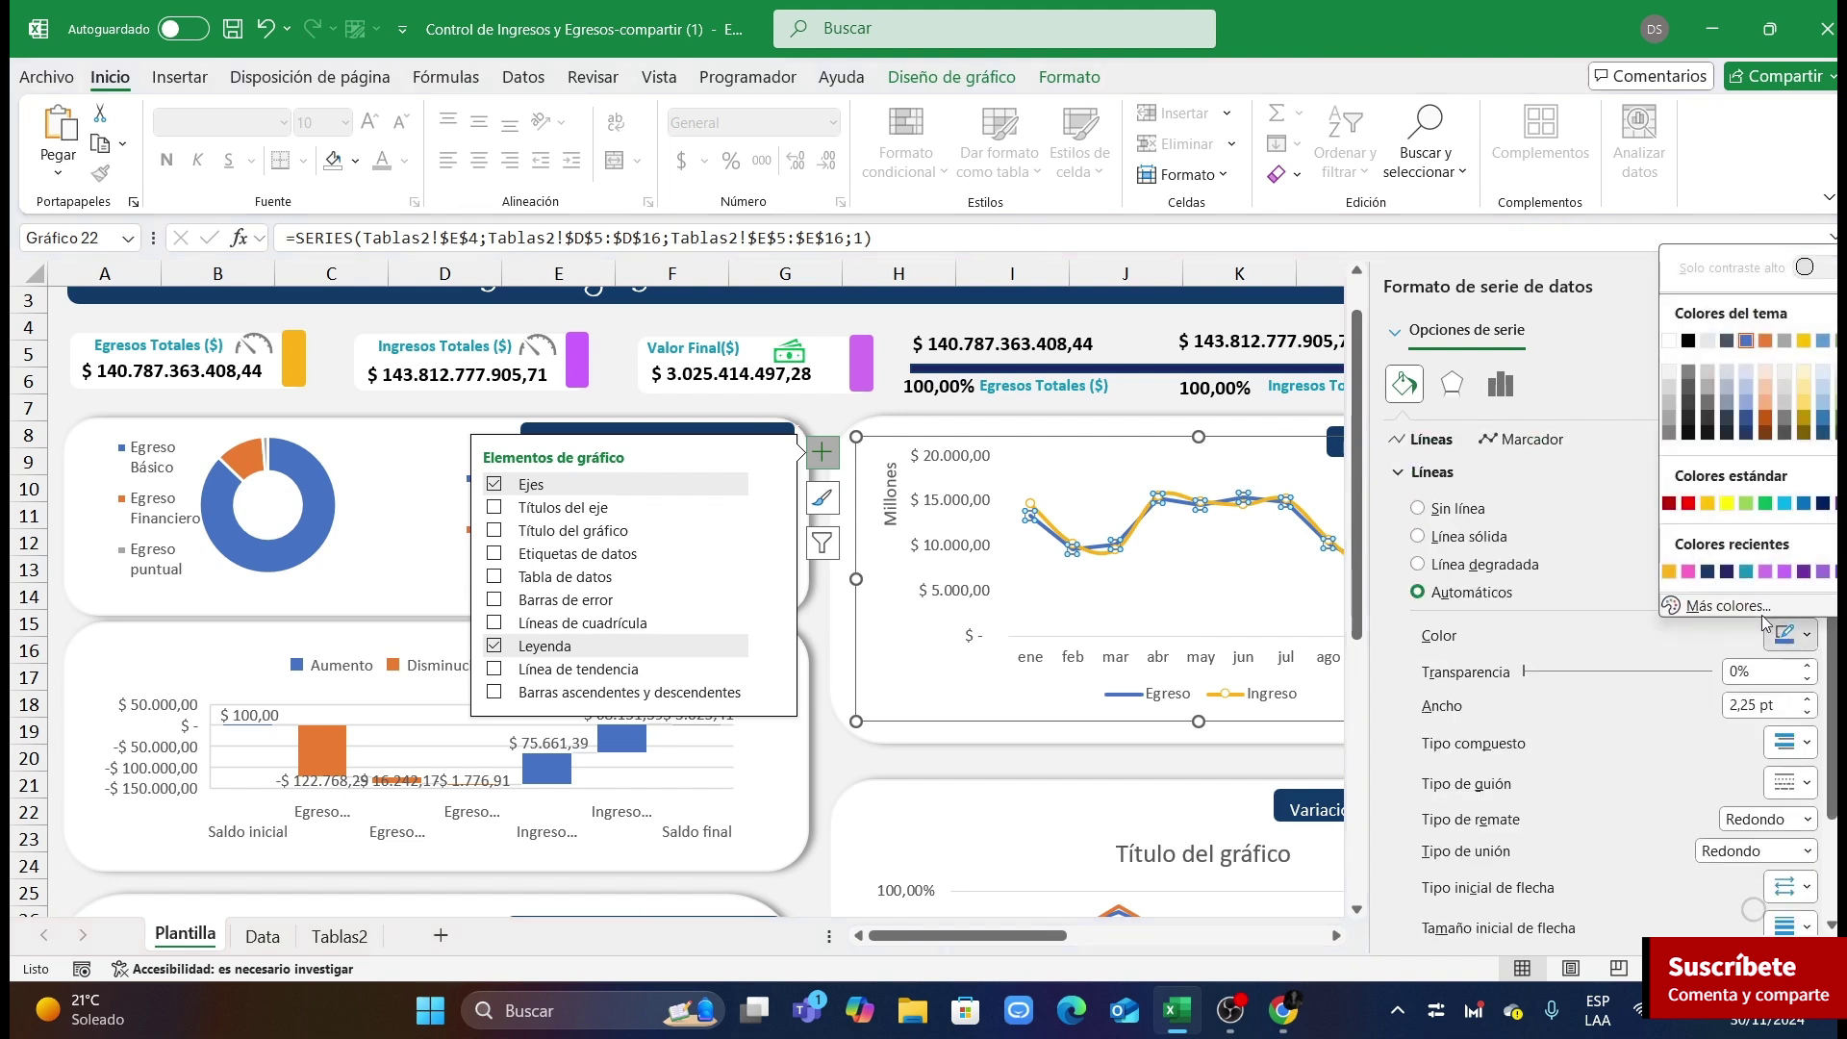
click(1689, 571)
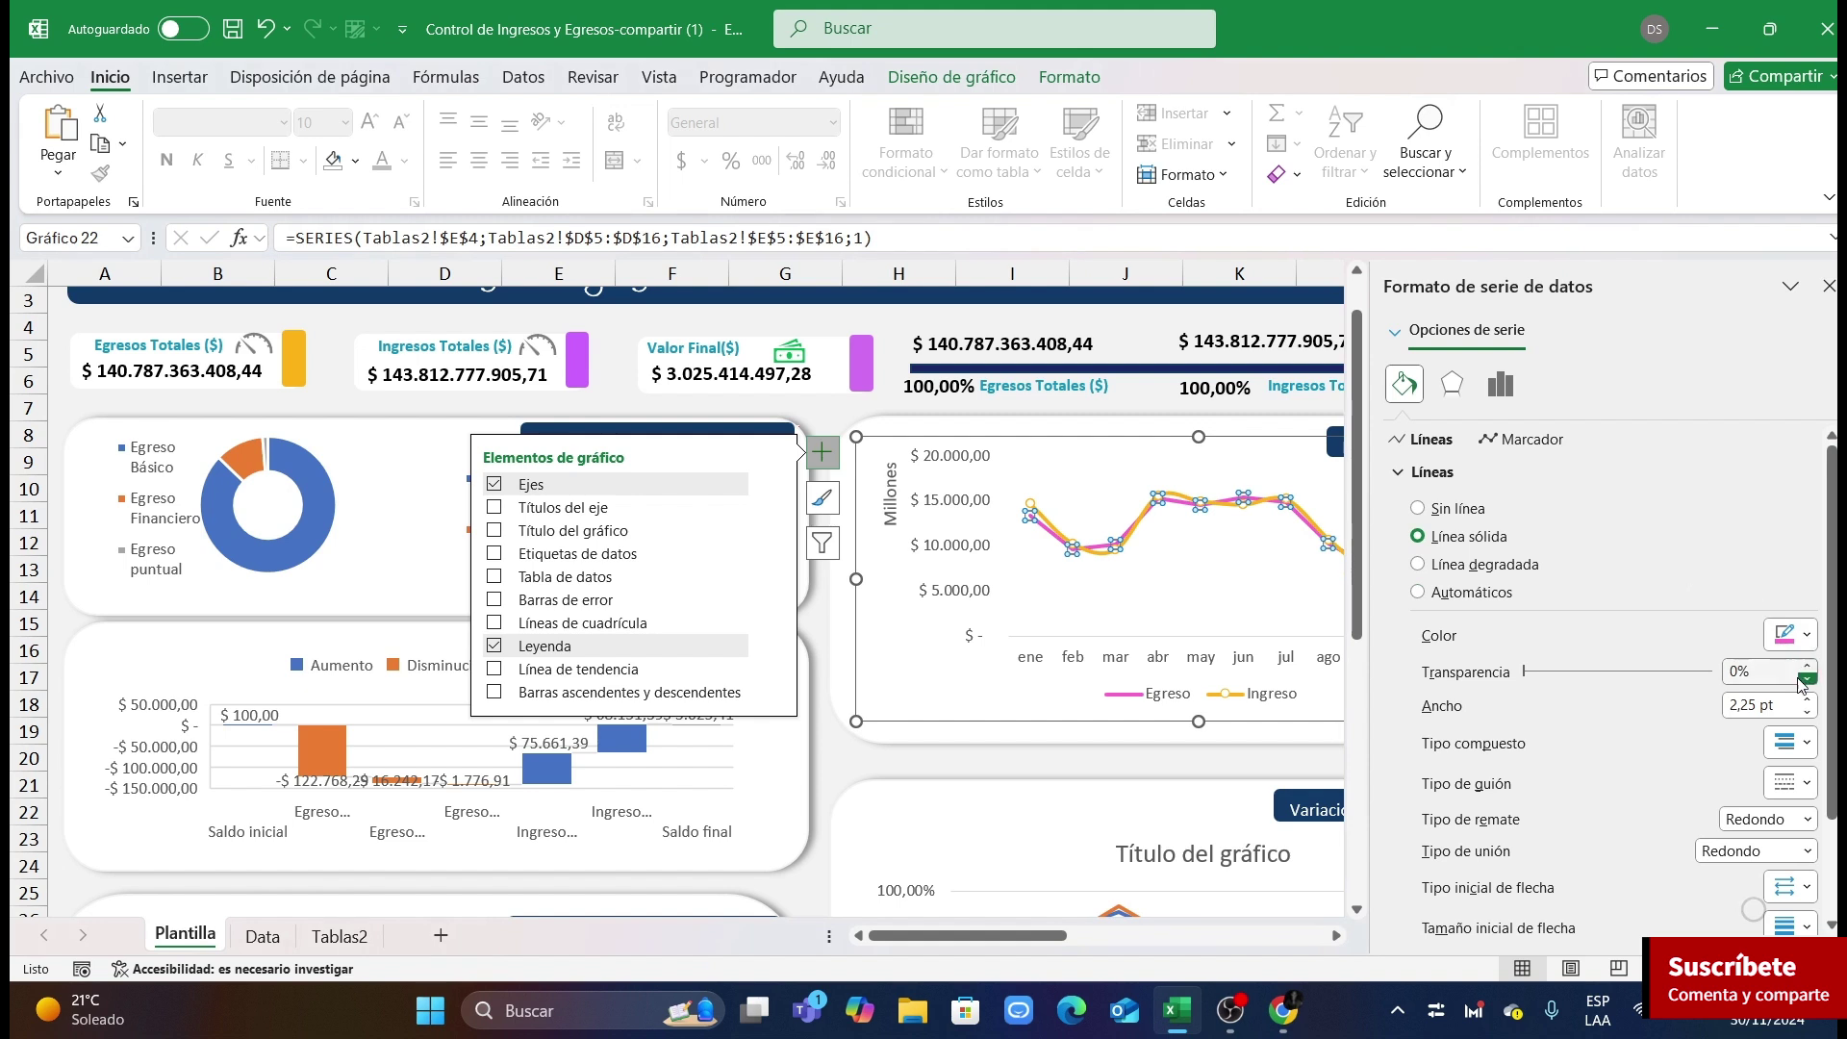
Step: Add built-in (Integrado) markers to the Egreso series with a white fill and a pink solid border
click(1519, 440)
click(1453, 472)
click(1453, 566)
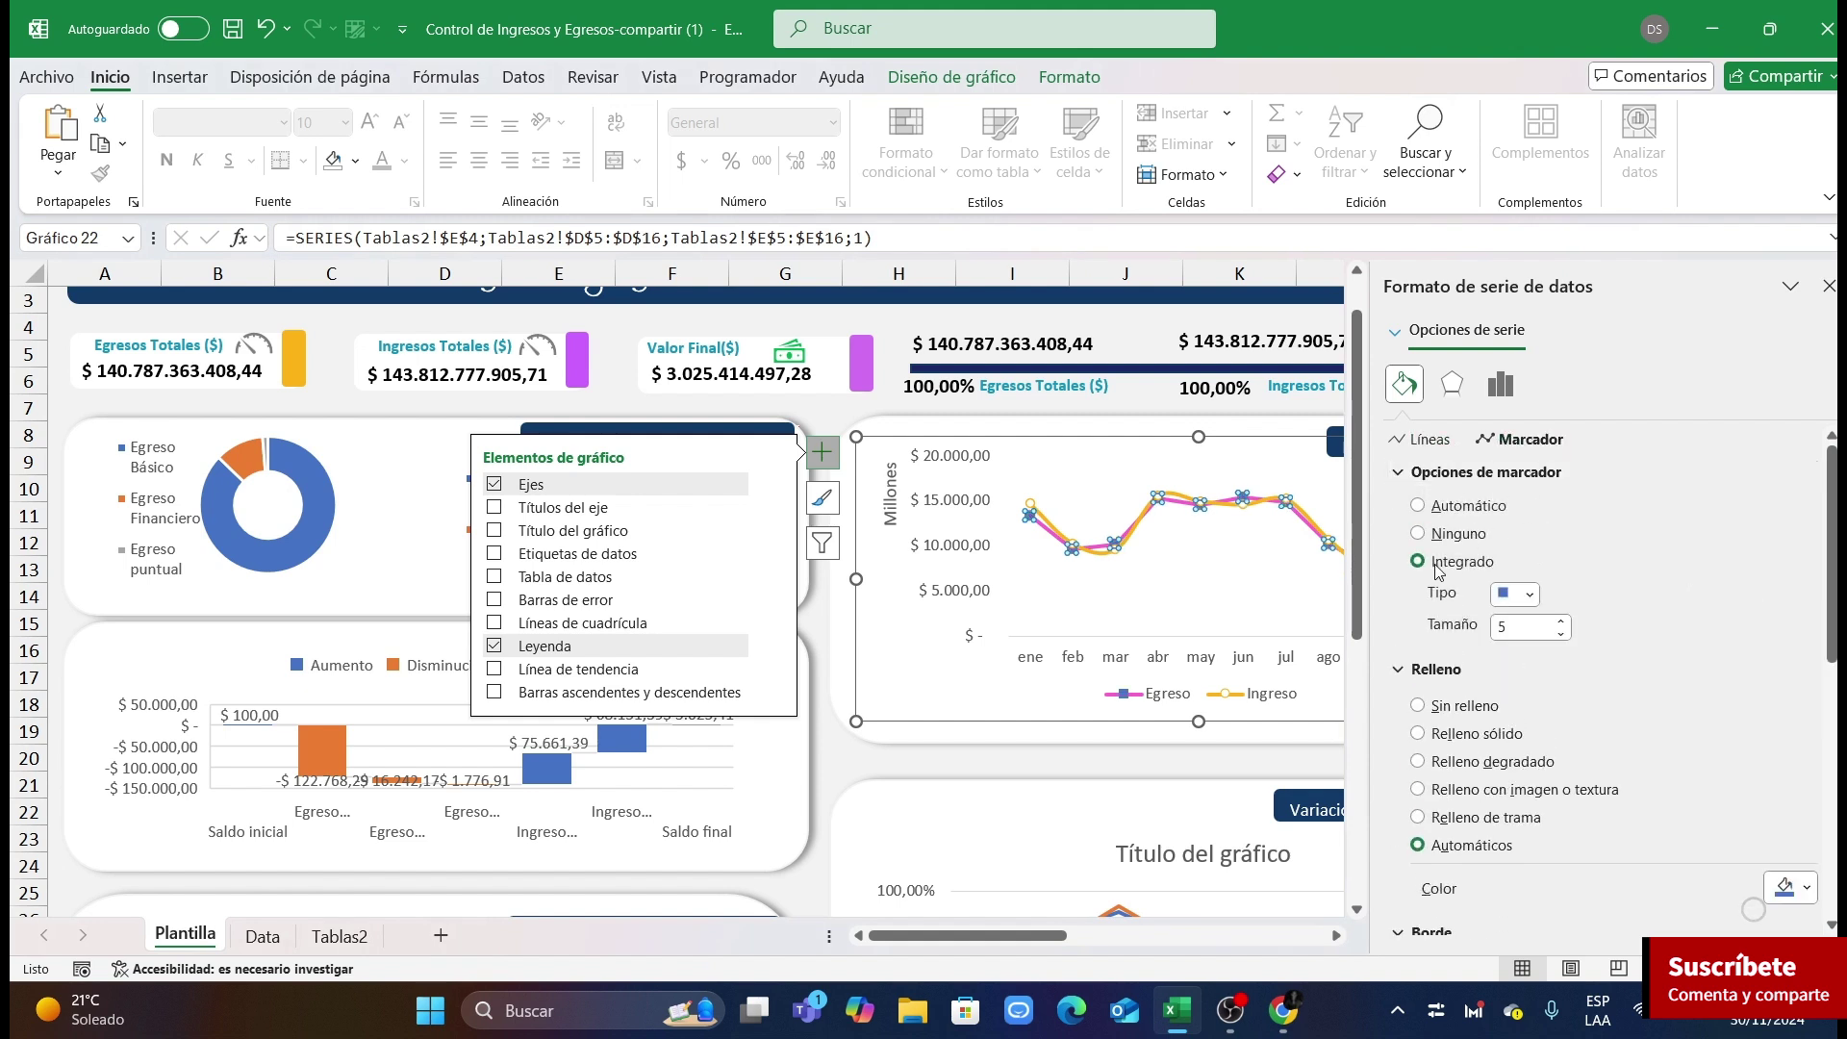
scroll(1501, 587, down, 2)
click(1785, 776)
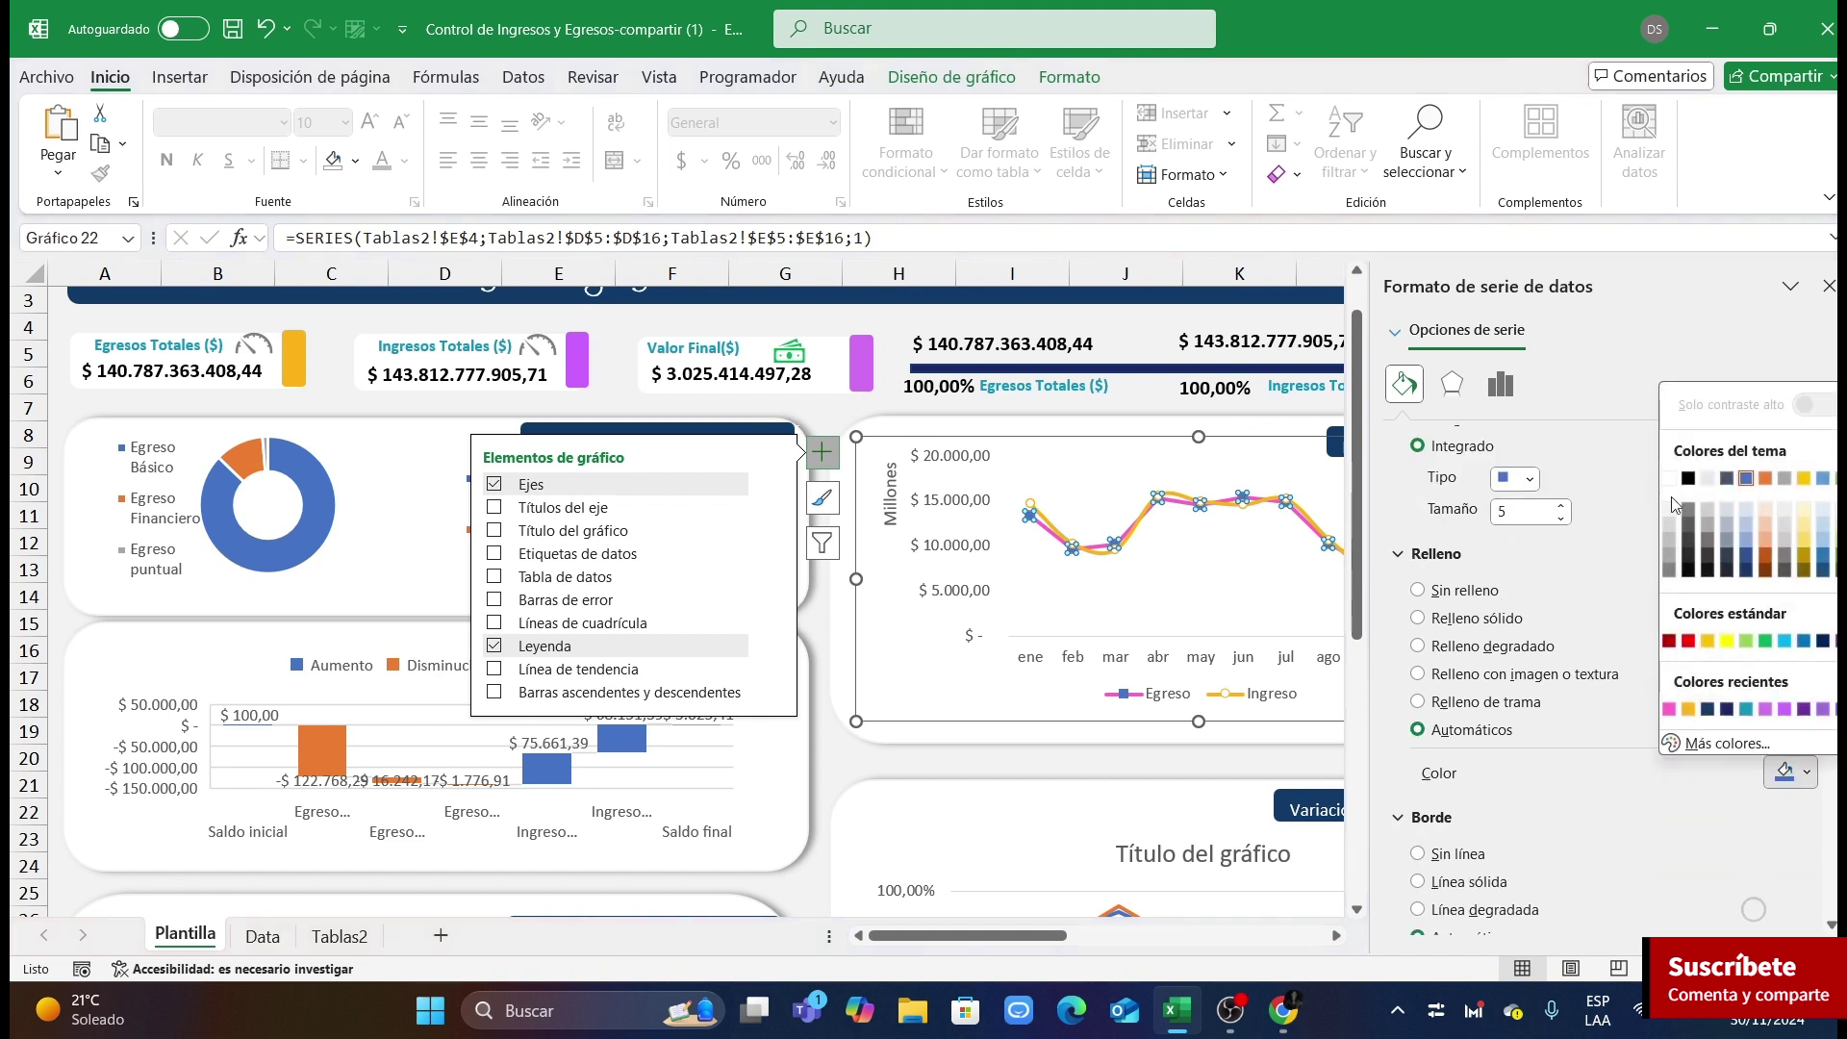
click(1672, 494)
scroll(1799, 784, down, 1)
click(1805, 785)
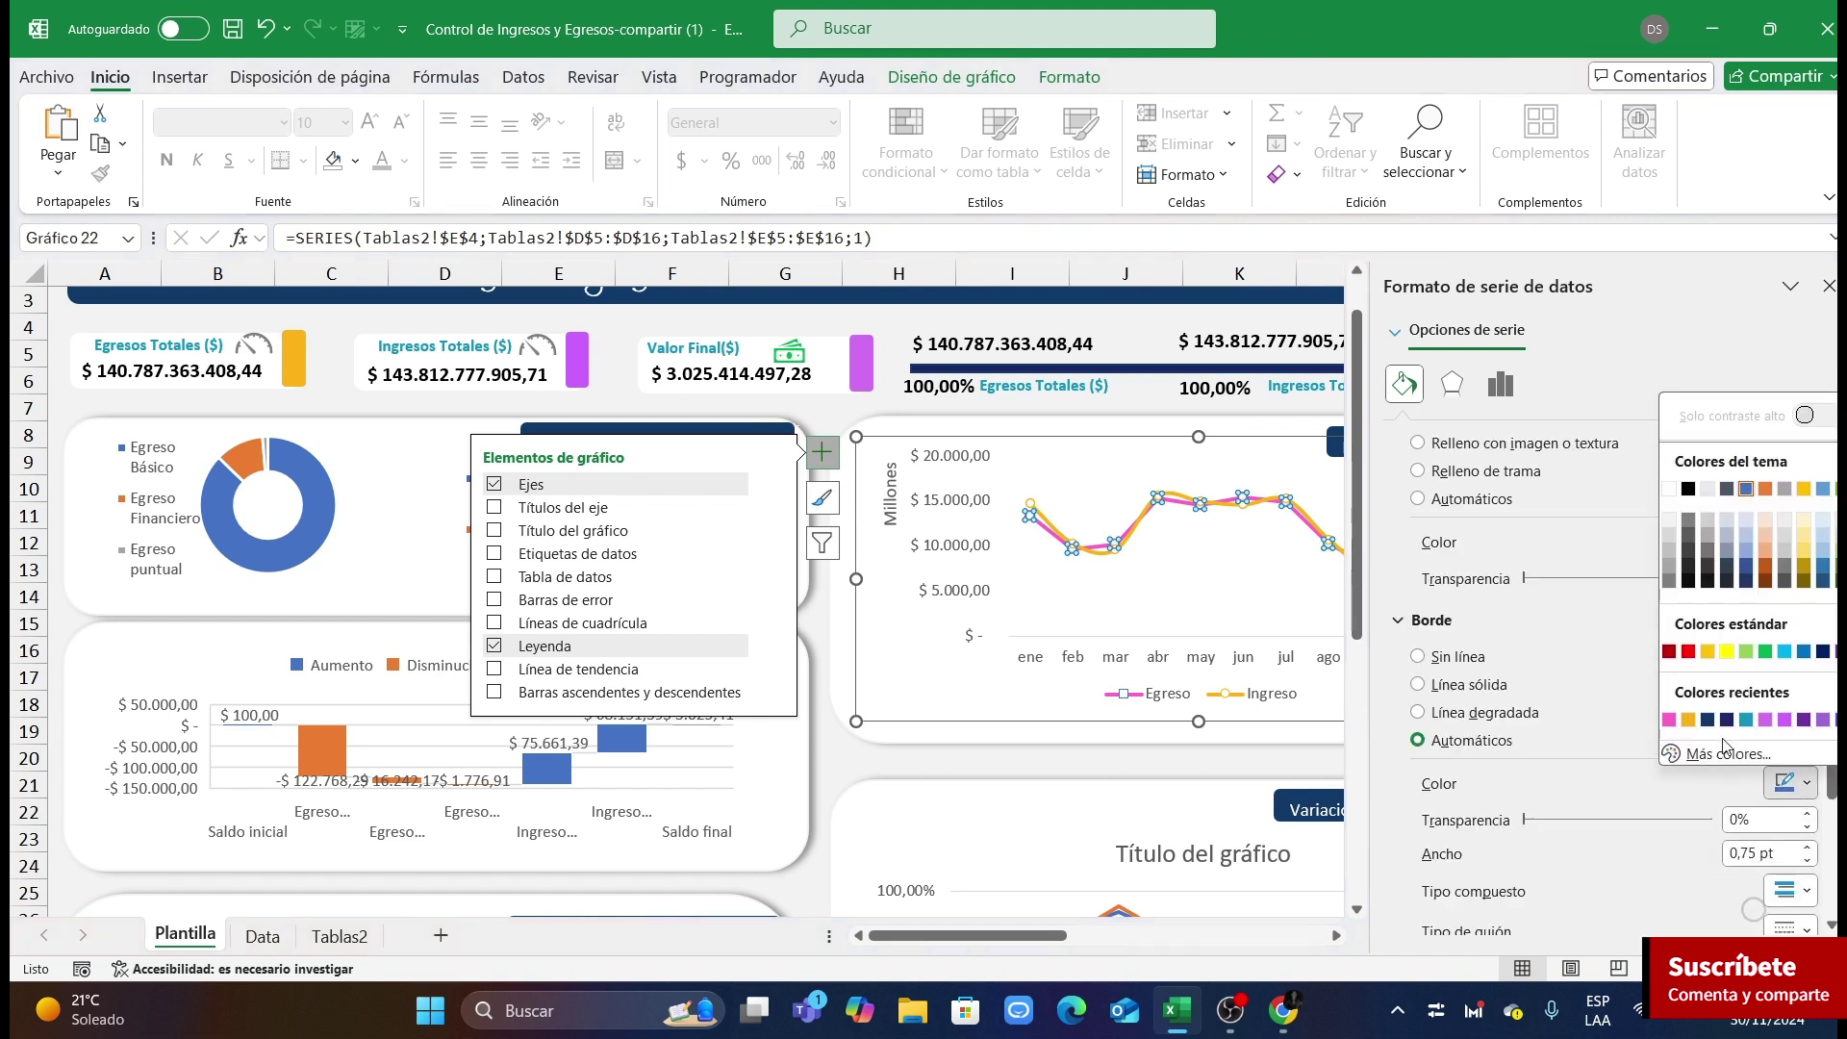
click(1673, 720)
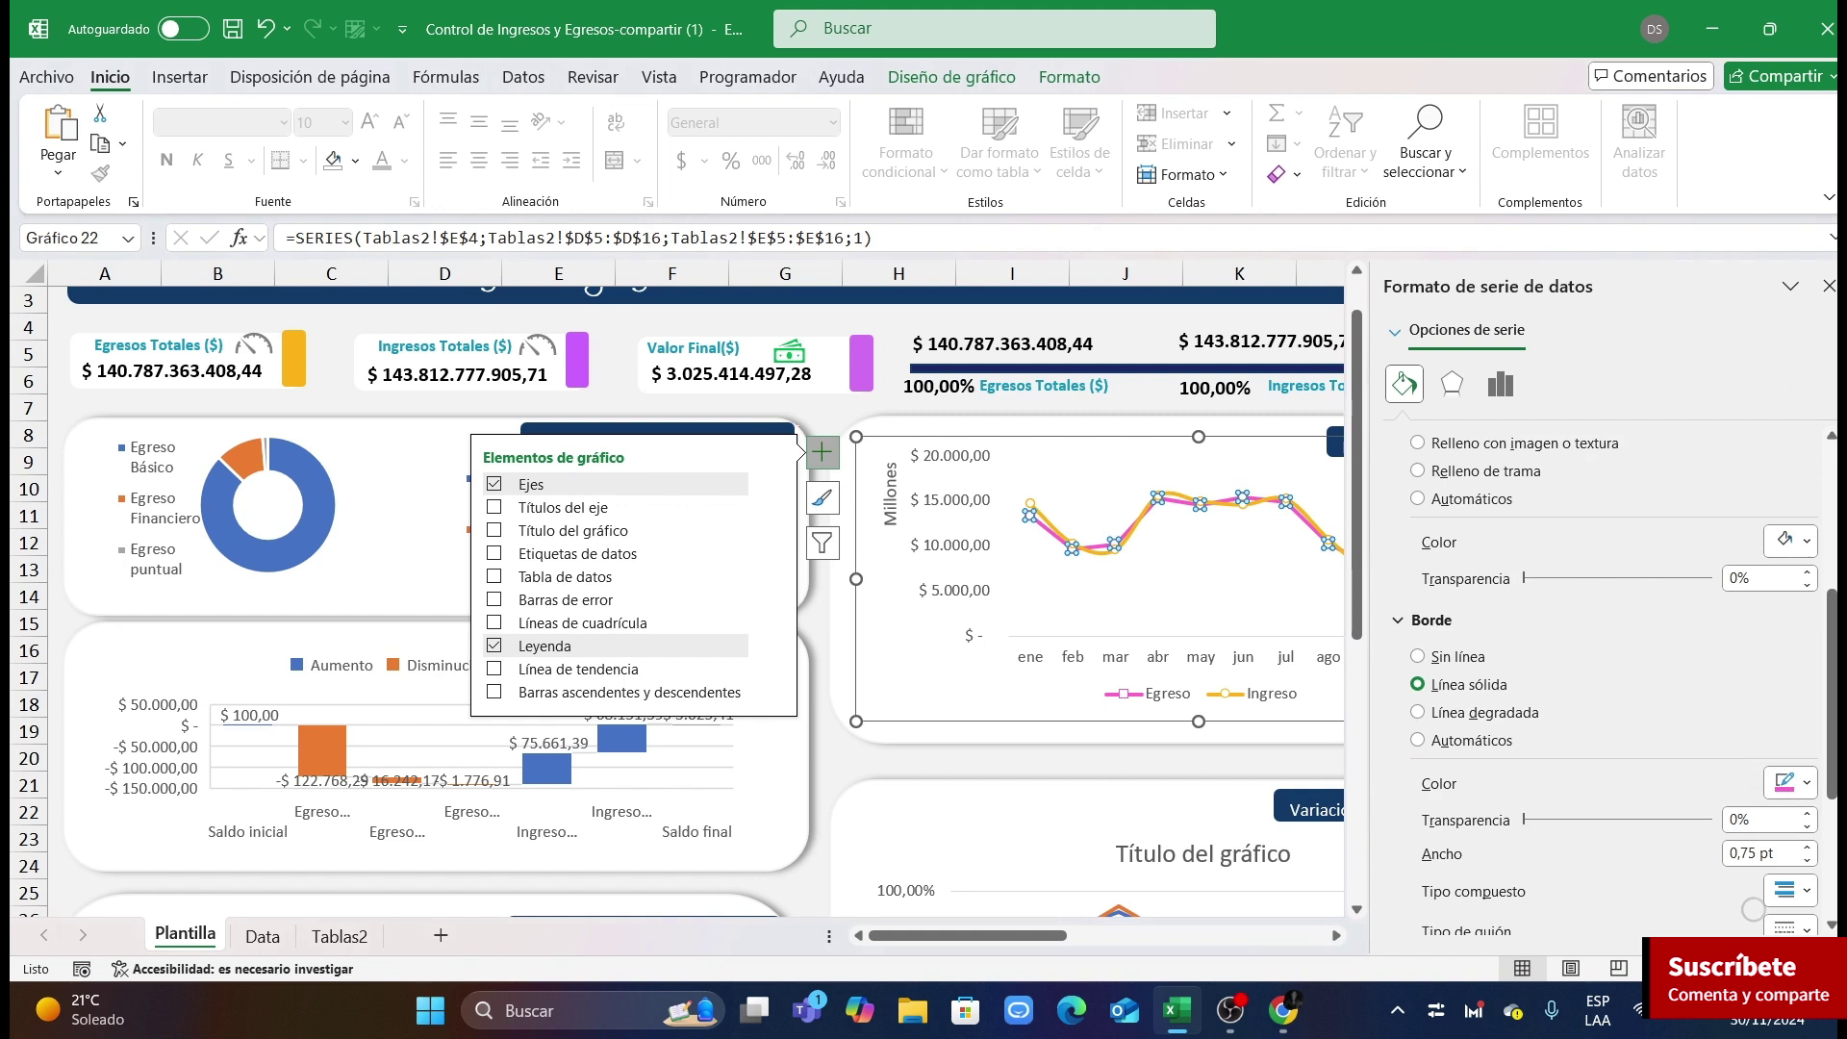
Step: Change the Egreso series markers to a round shape, then close the series formatting and deselect the chart
scroll(1486, 423, up, 4)
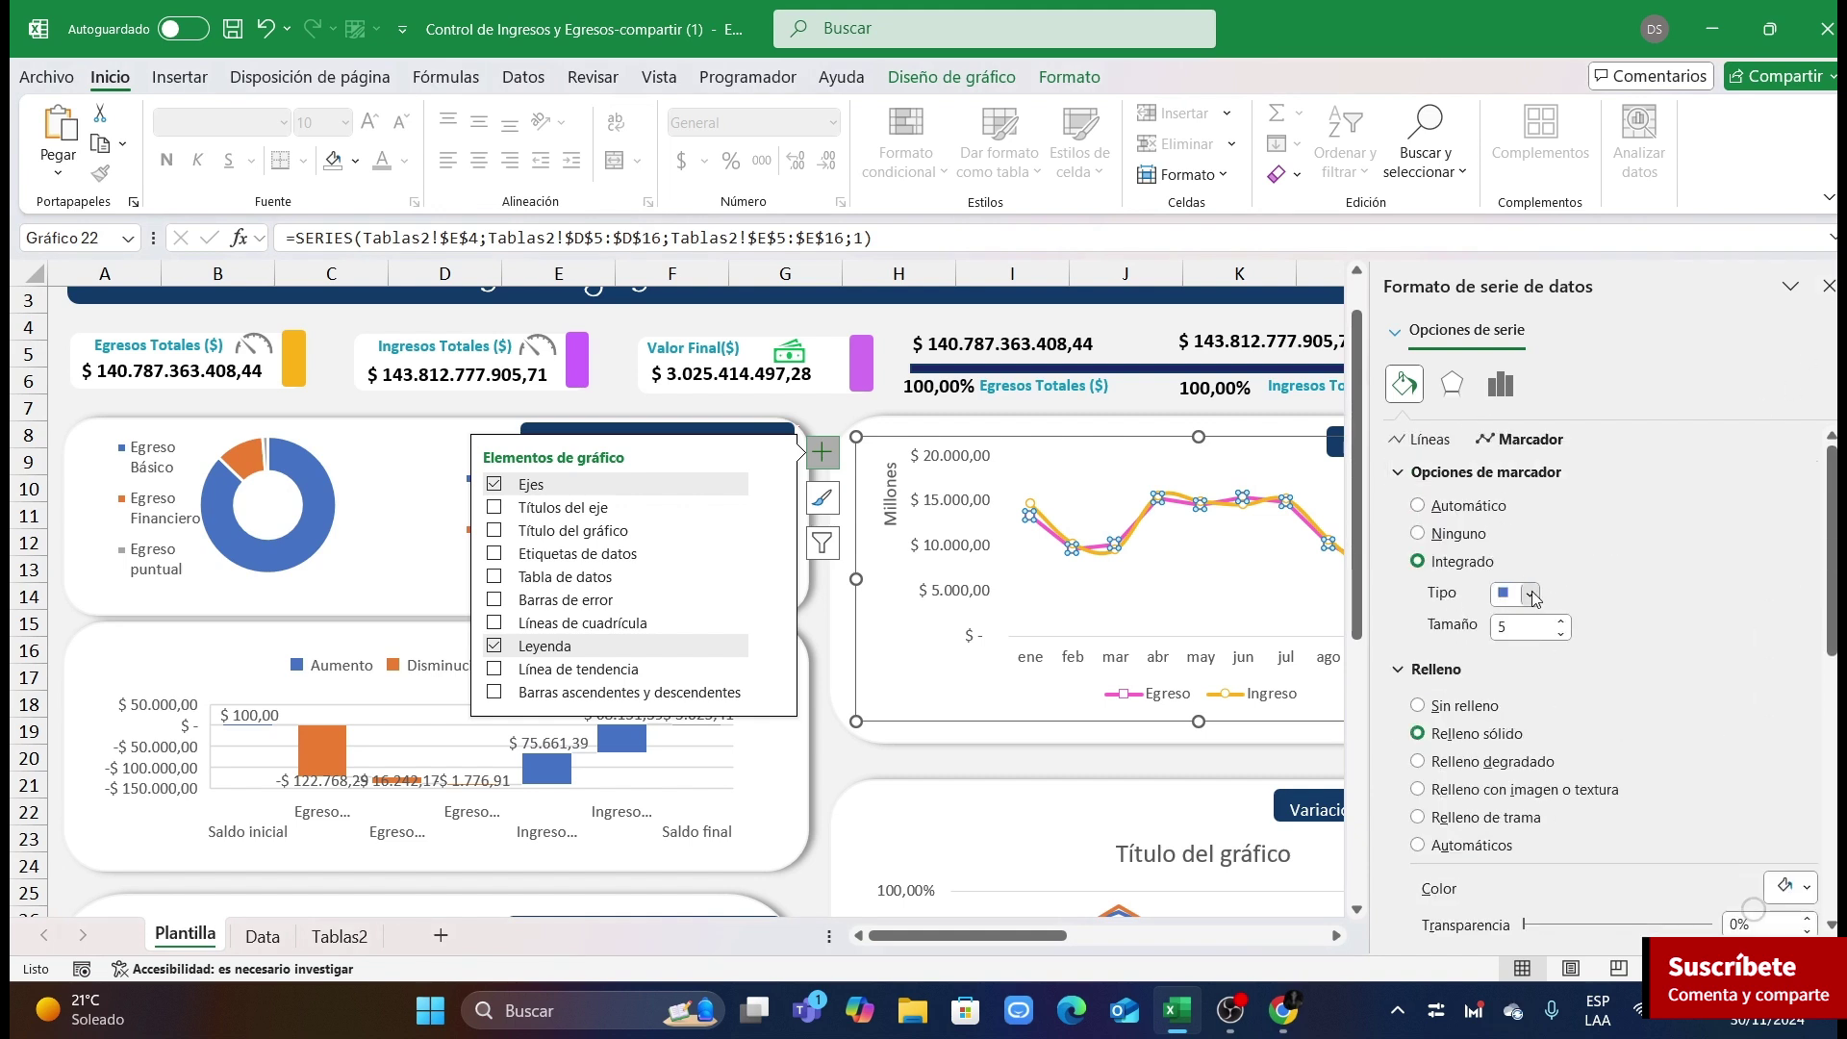
click(1531, 595)
click(1502, 784)
click(1827, 286)
click(1604, 760)
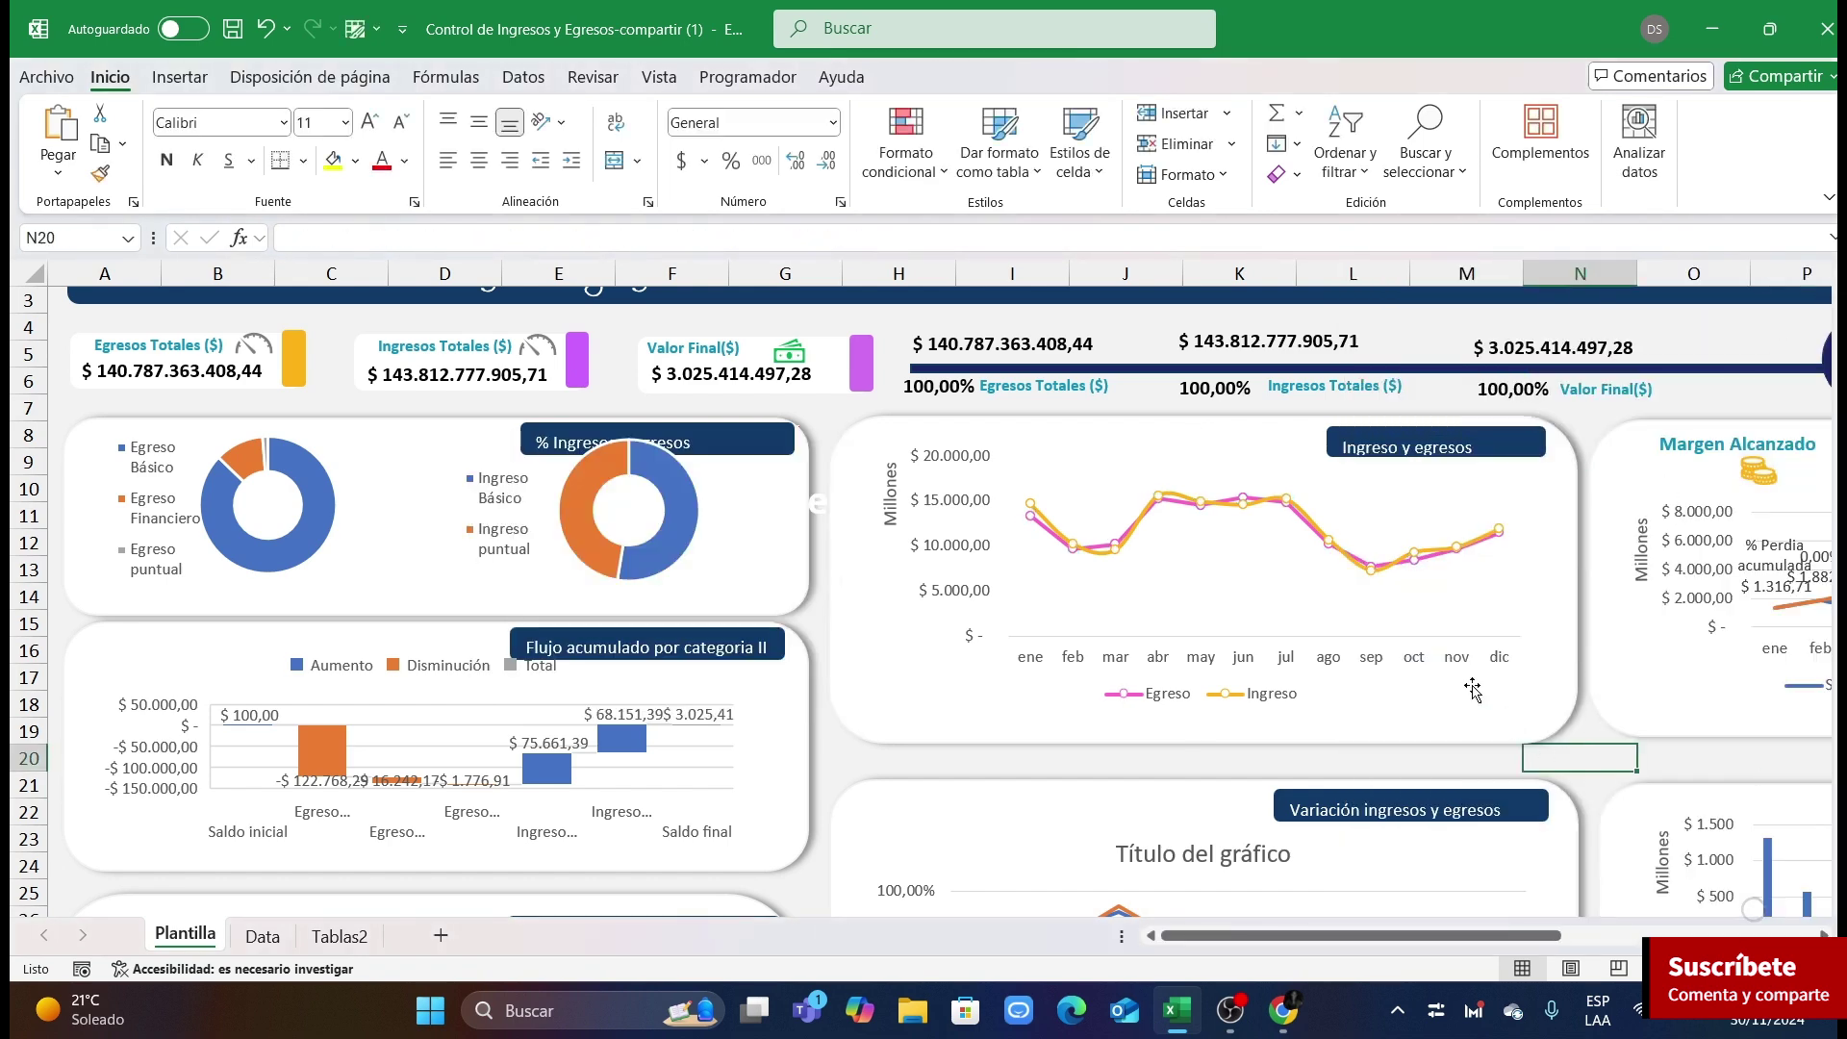
Step: Delete the placeholder title of the Variación ingresos y egresos chart
scroll(1405, 606, down, 4)
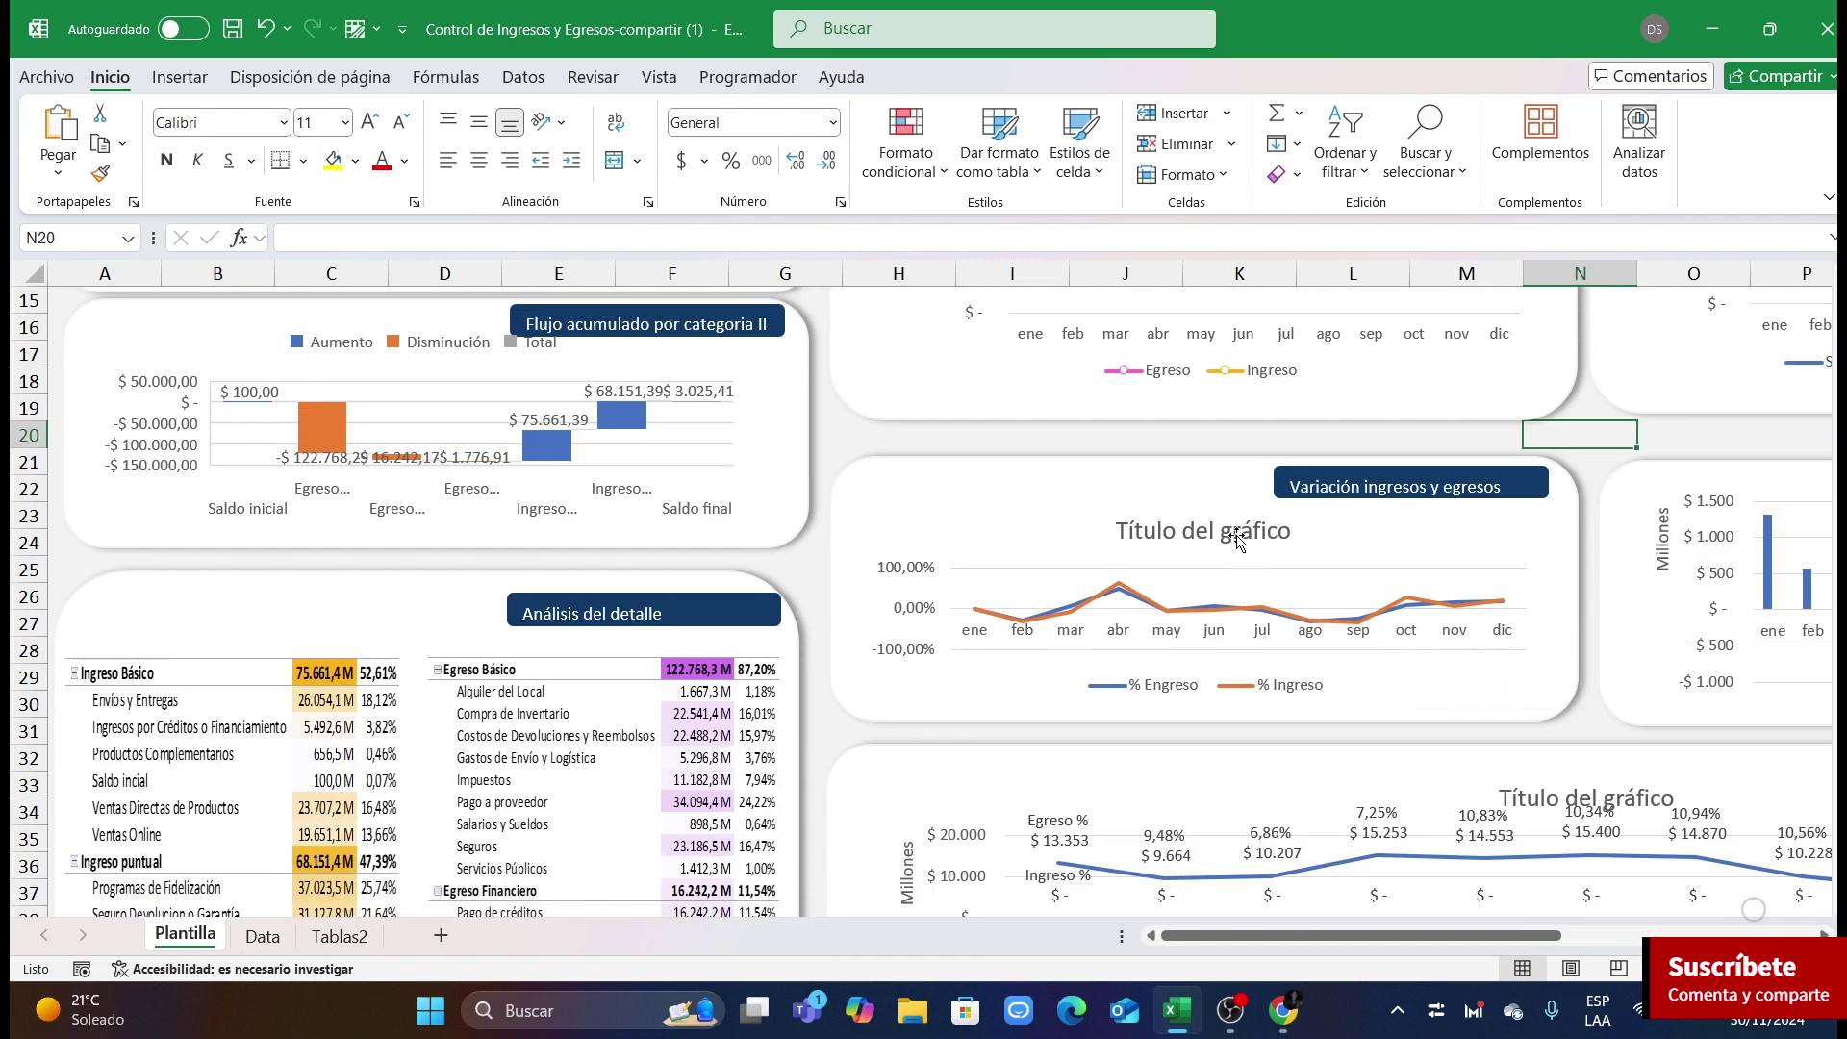
click(1227, 528)
key(Delete)
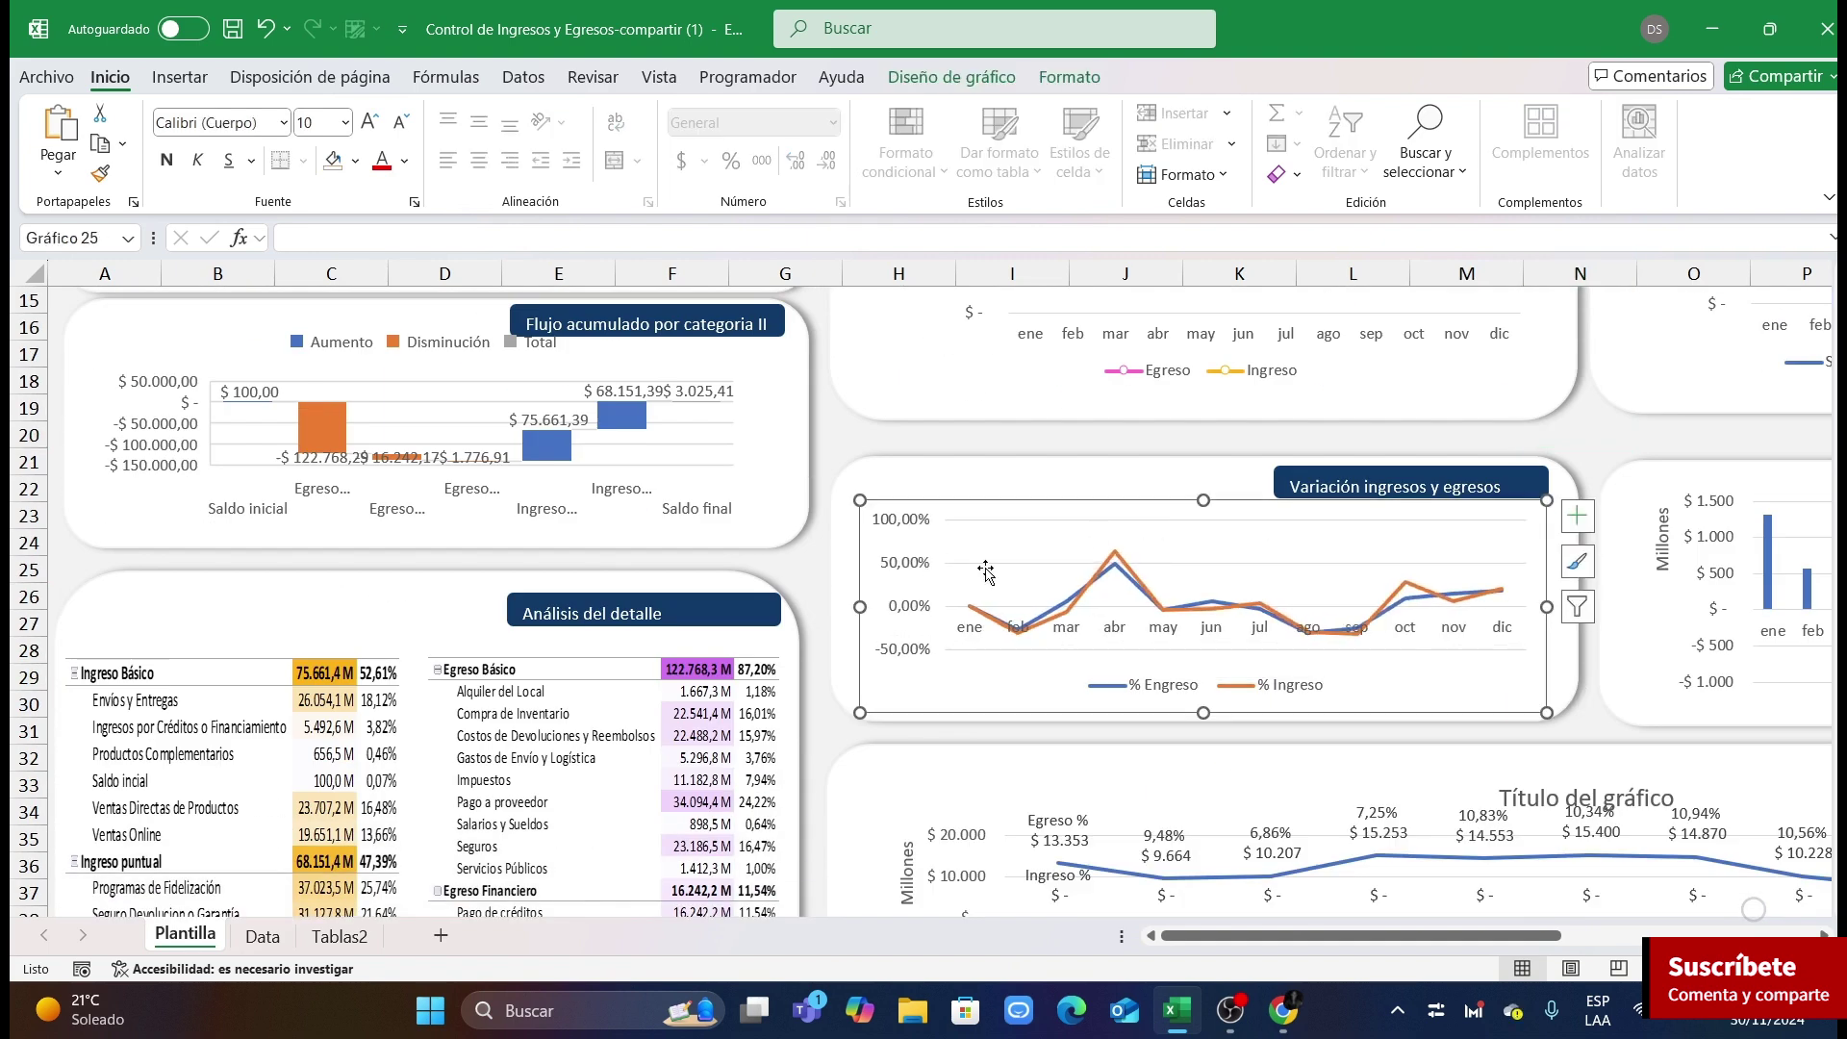
Step: Remove the % Ingreso series line in the Variación ingresos y egresos chart and give it round built-in (Integrado) markers
click(1097, 571)
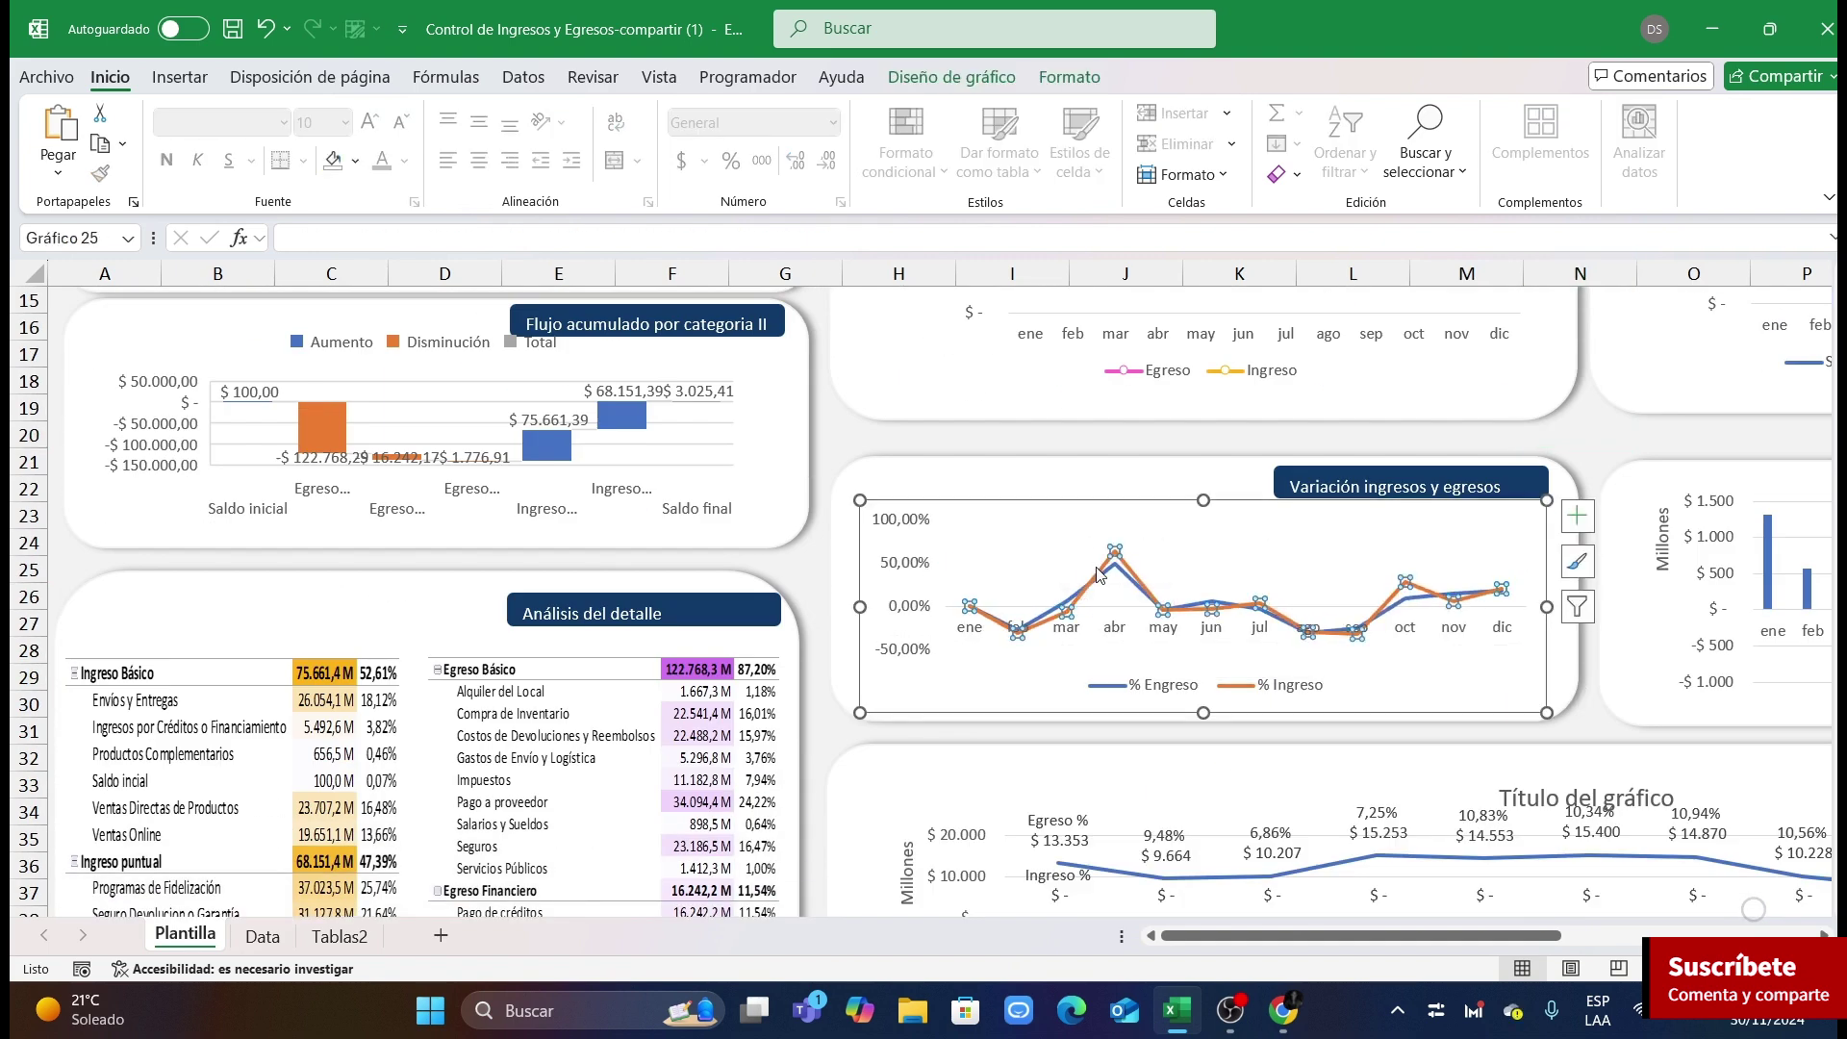
key(ctrl+1)
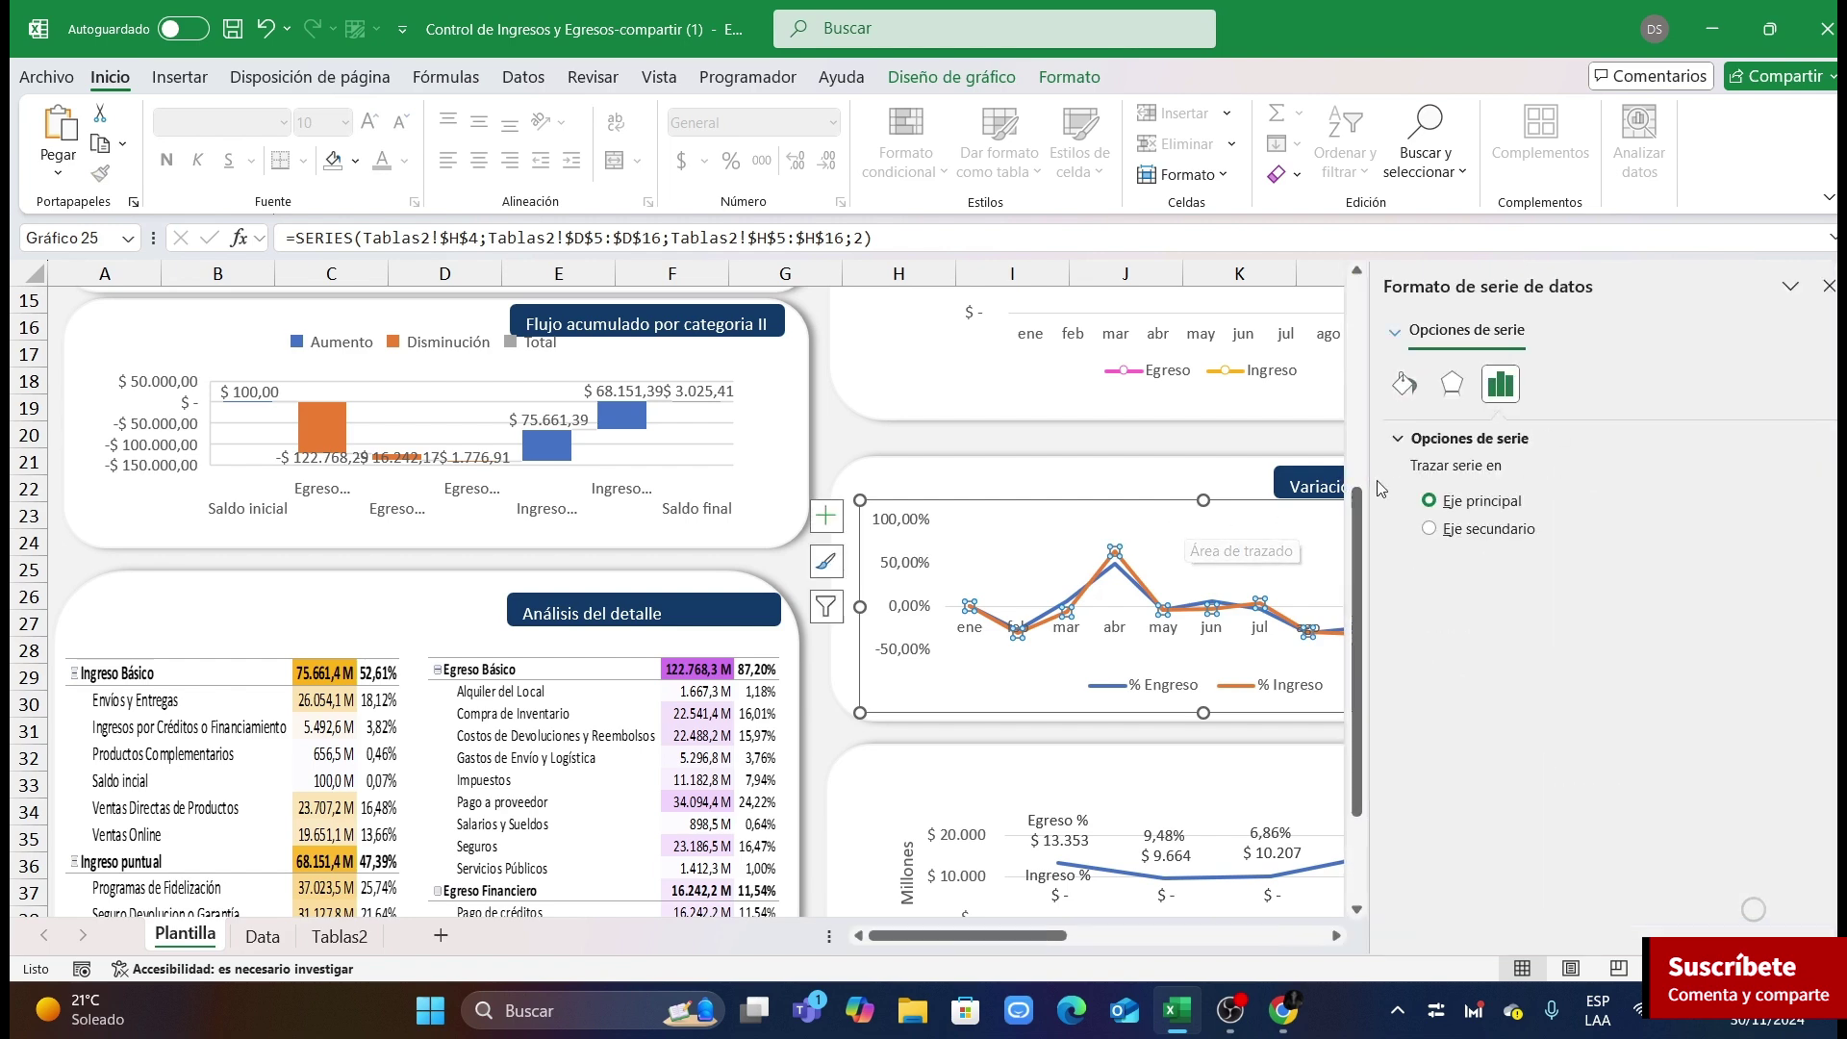
click(1394, 388)
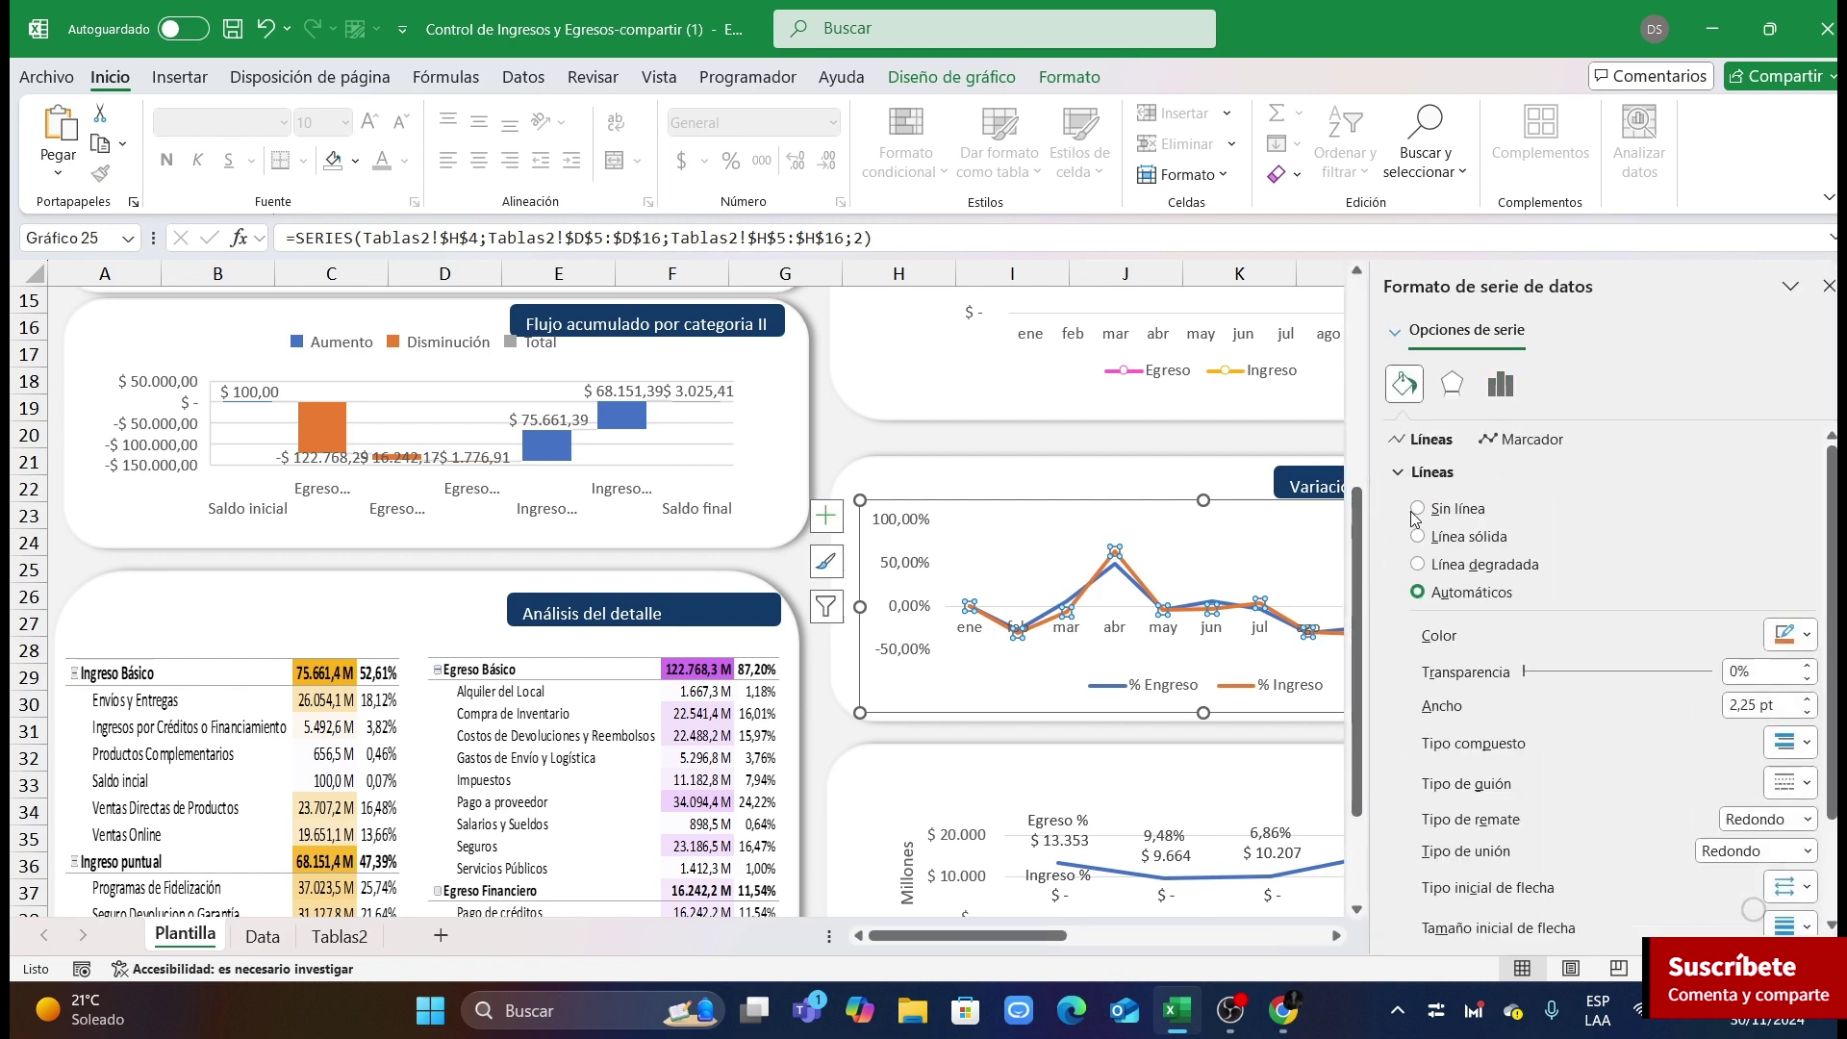
click(1418, 509)
click(1486, 442)
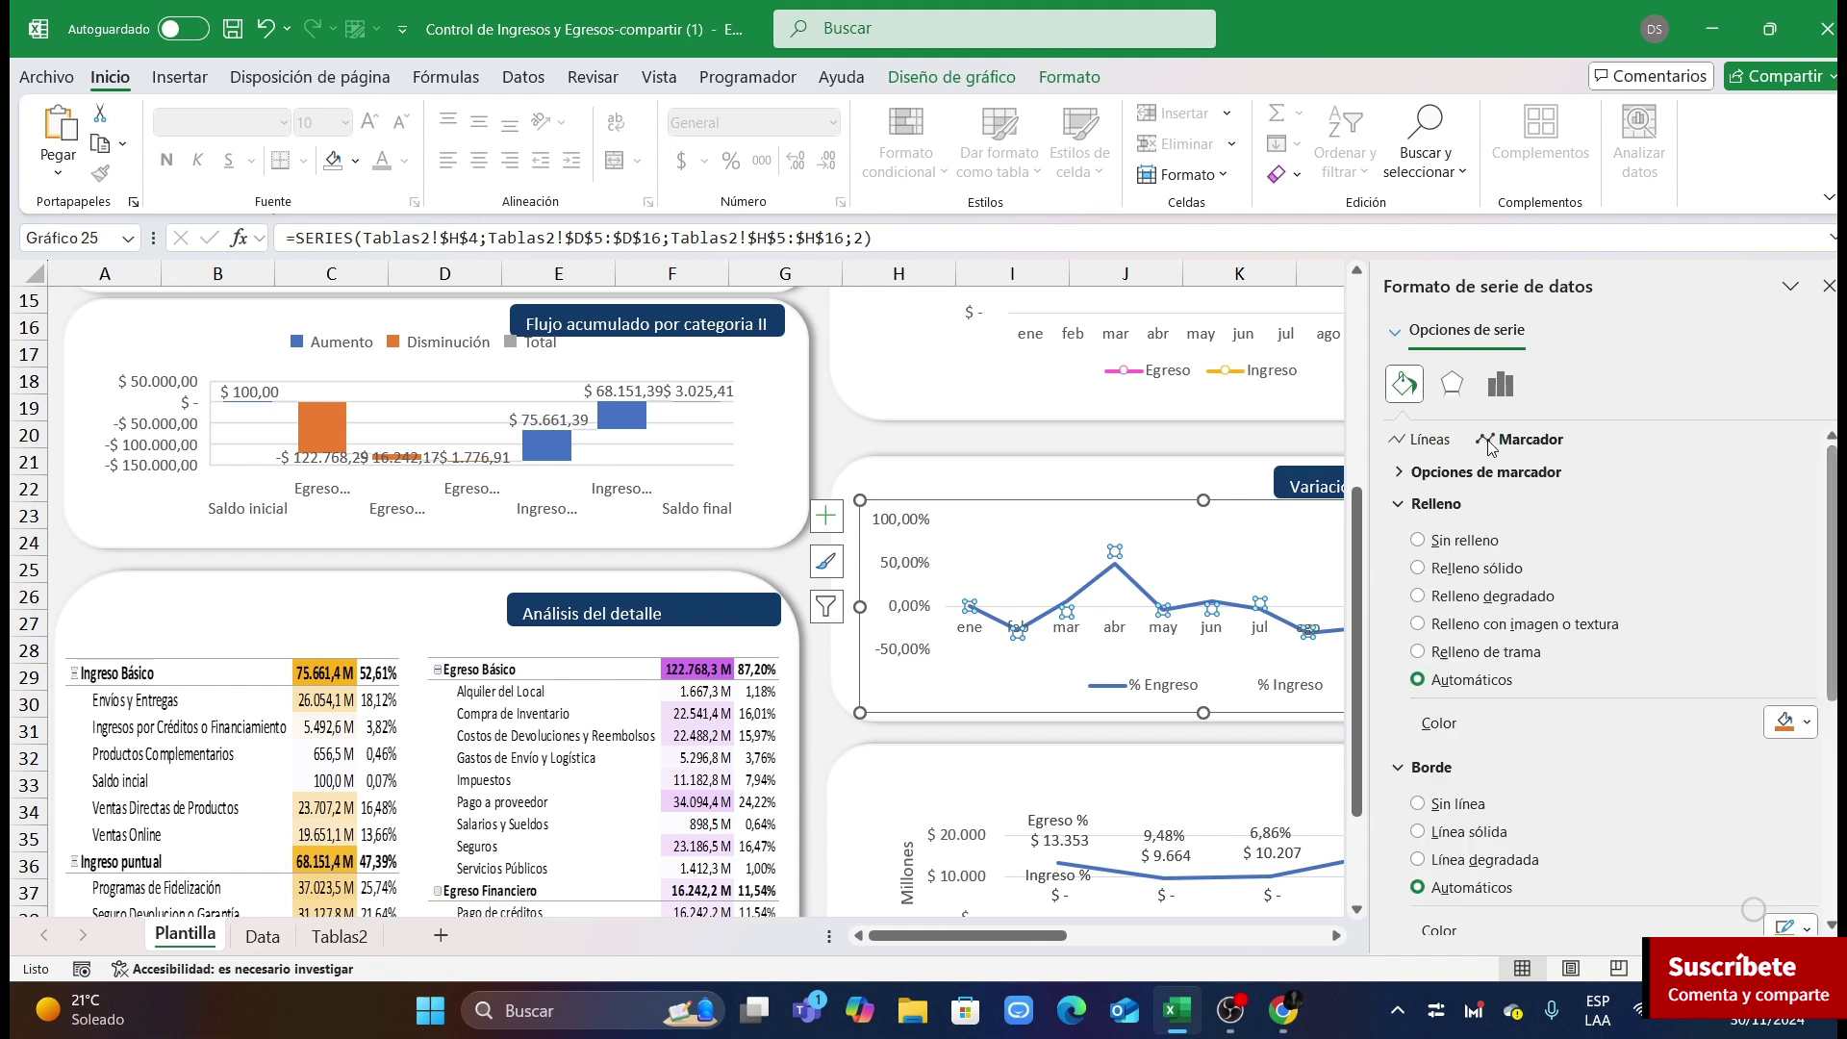
click(1454, 563)
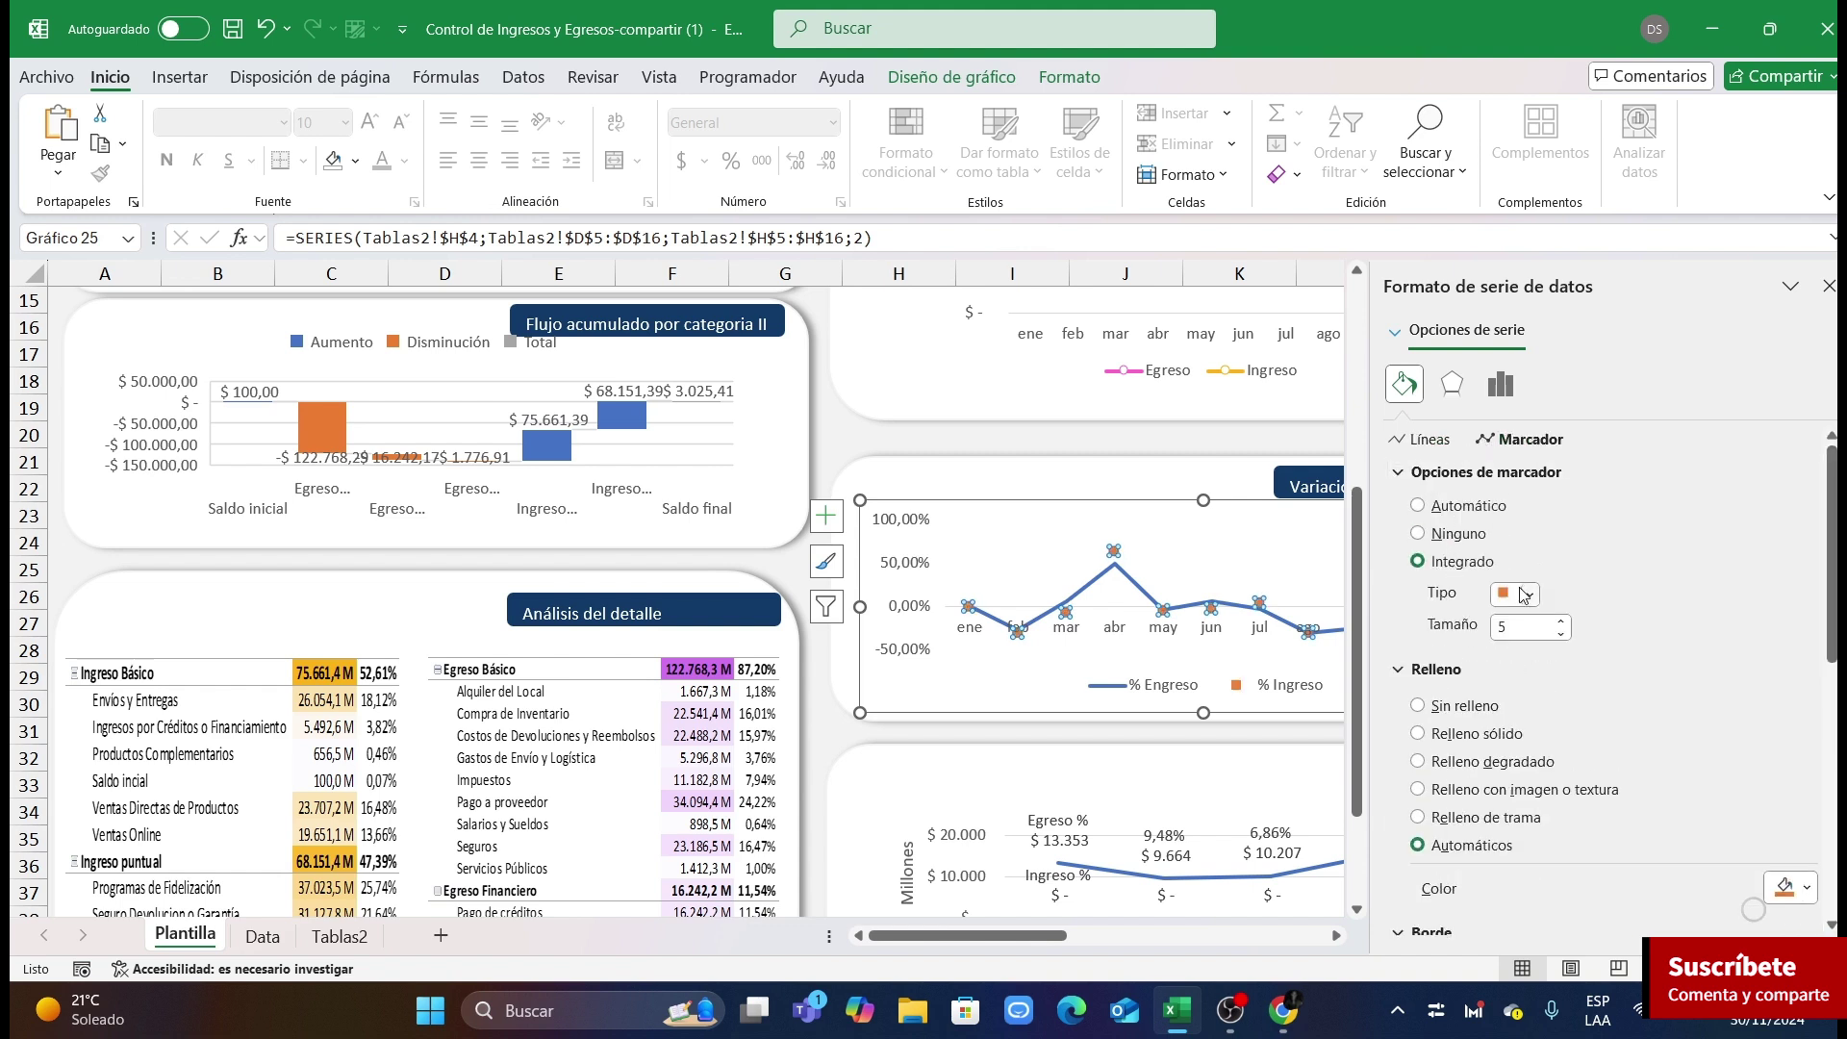
click(1515, 593)
click(1515, 786)
Step: Fill the % Ingreso markers with the recent gold color and give them a thicker gold solid border
scroll(1578, 688, down, 3)
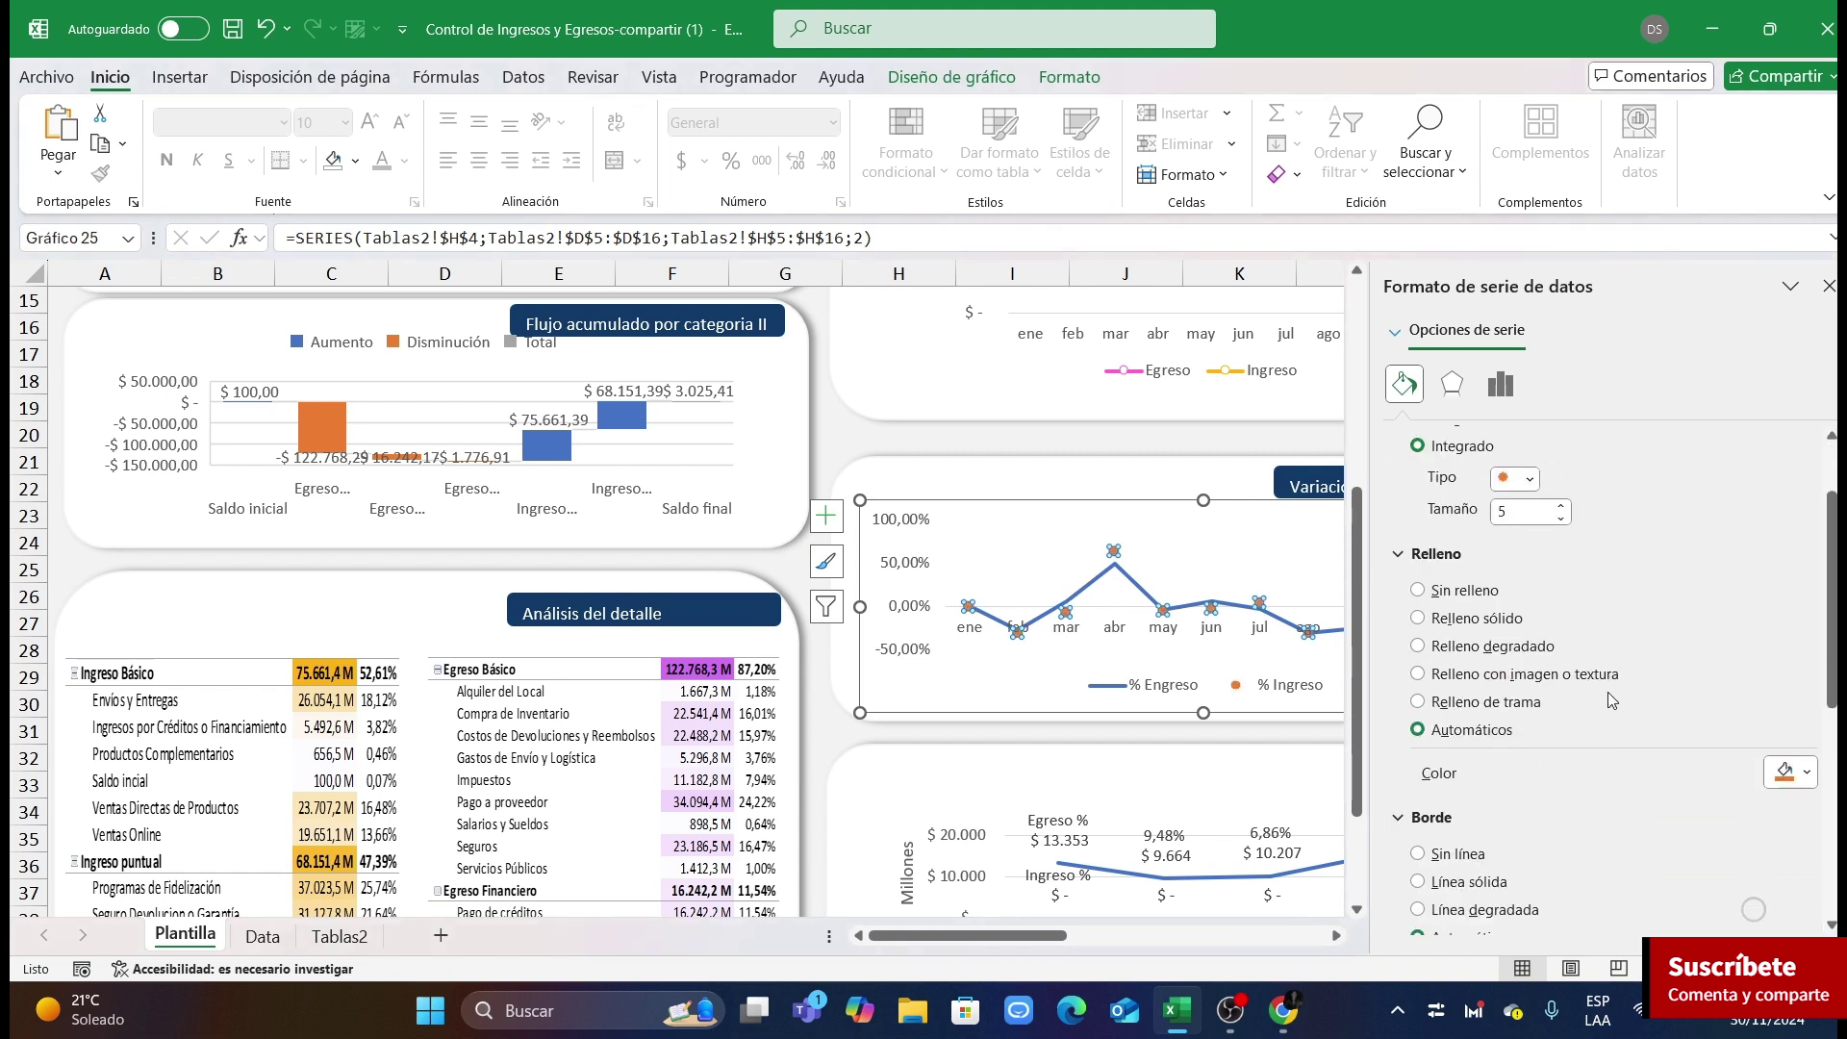
click(1796, 718)
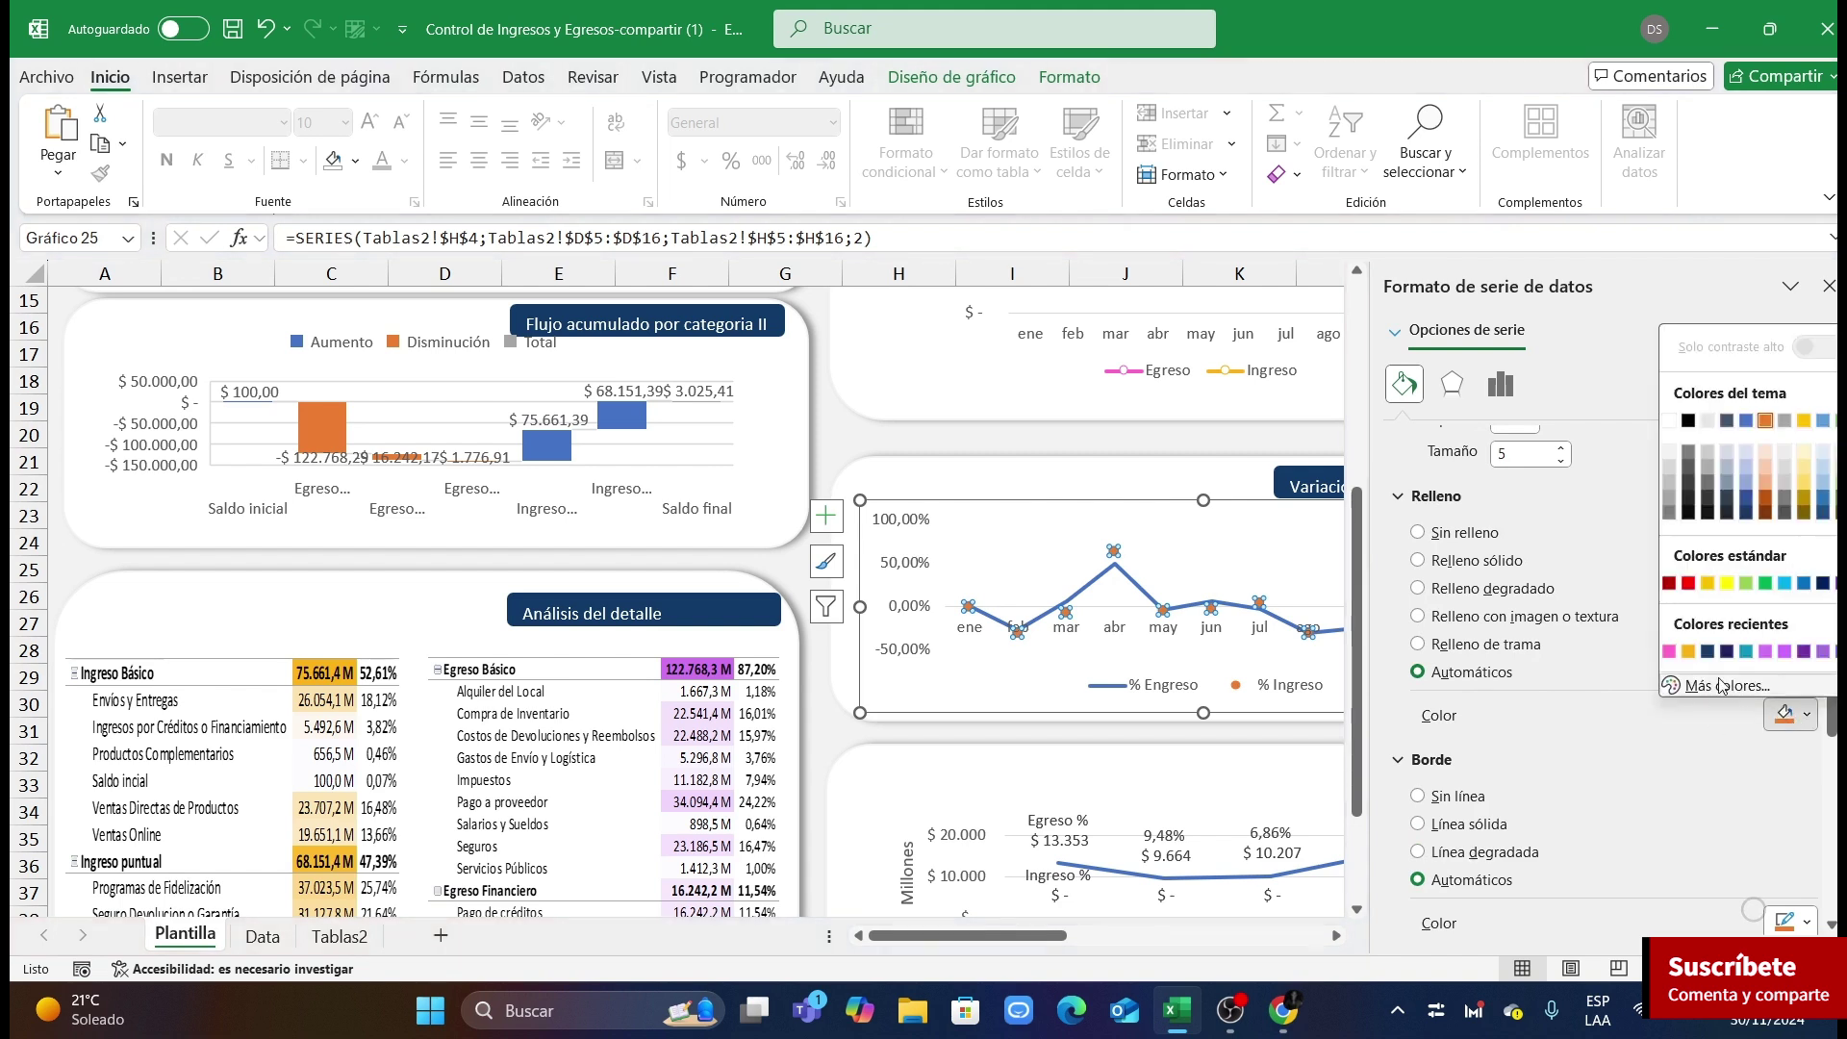
click(1689, 652)
scroll(1561, 650, down, 2)
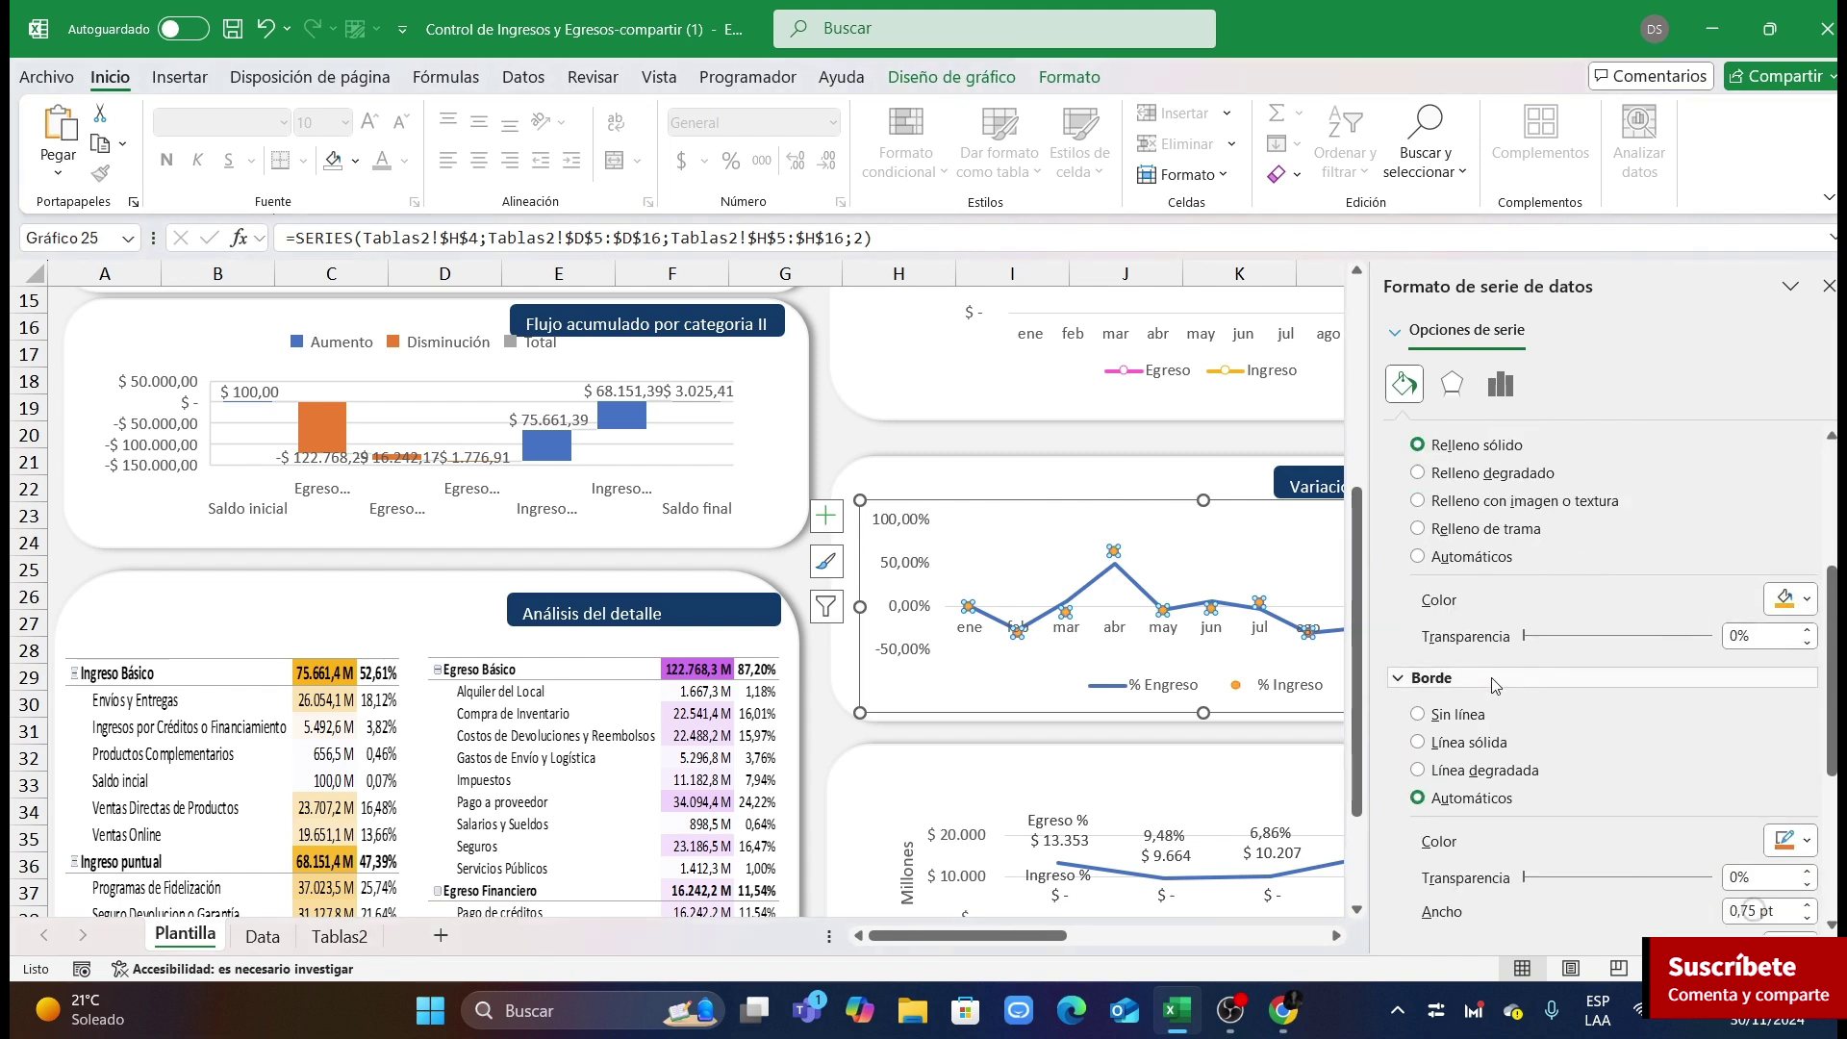
scroll(1561, 649, down, 1)
click(1791, 783)
click(1671, 721)
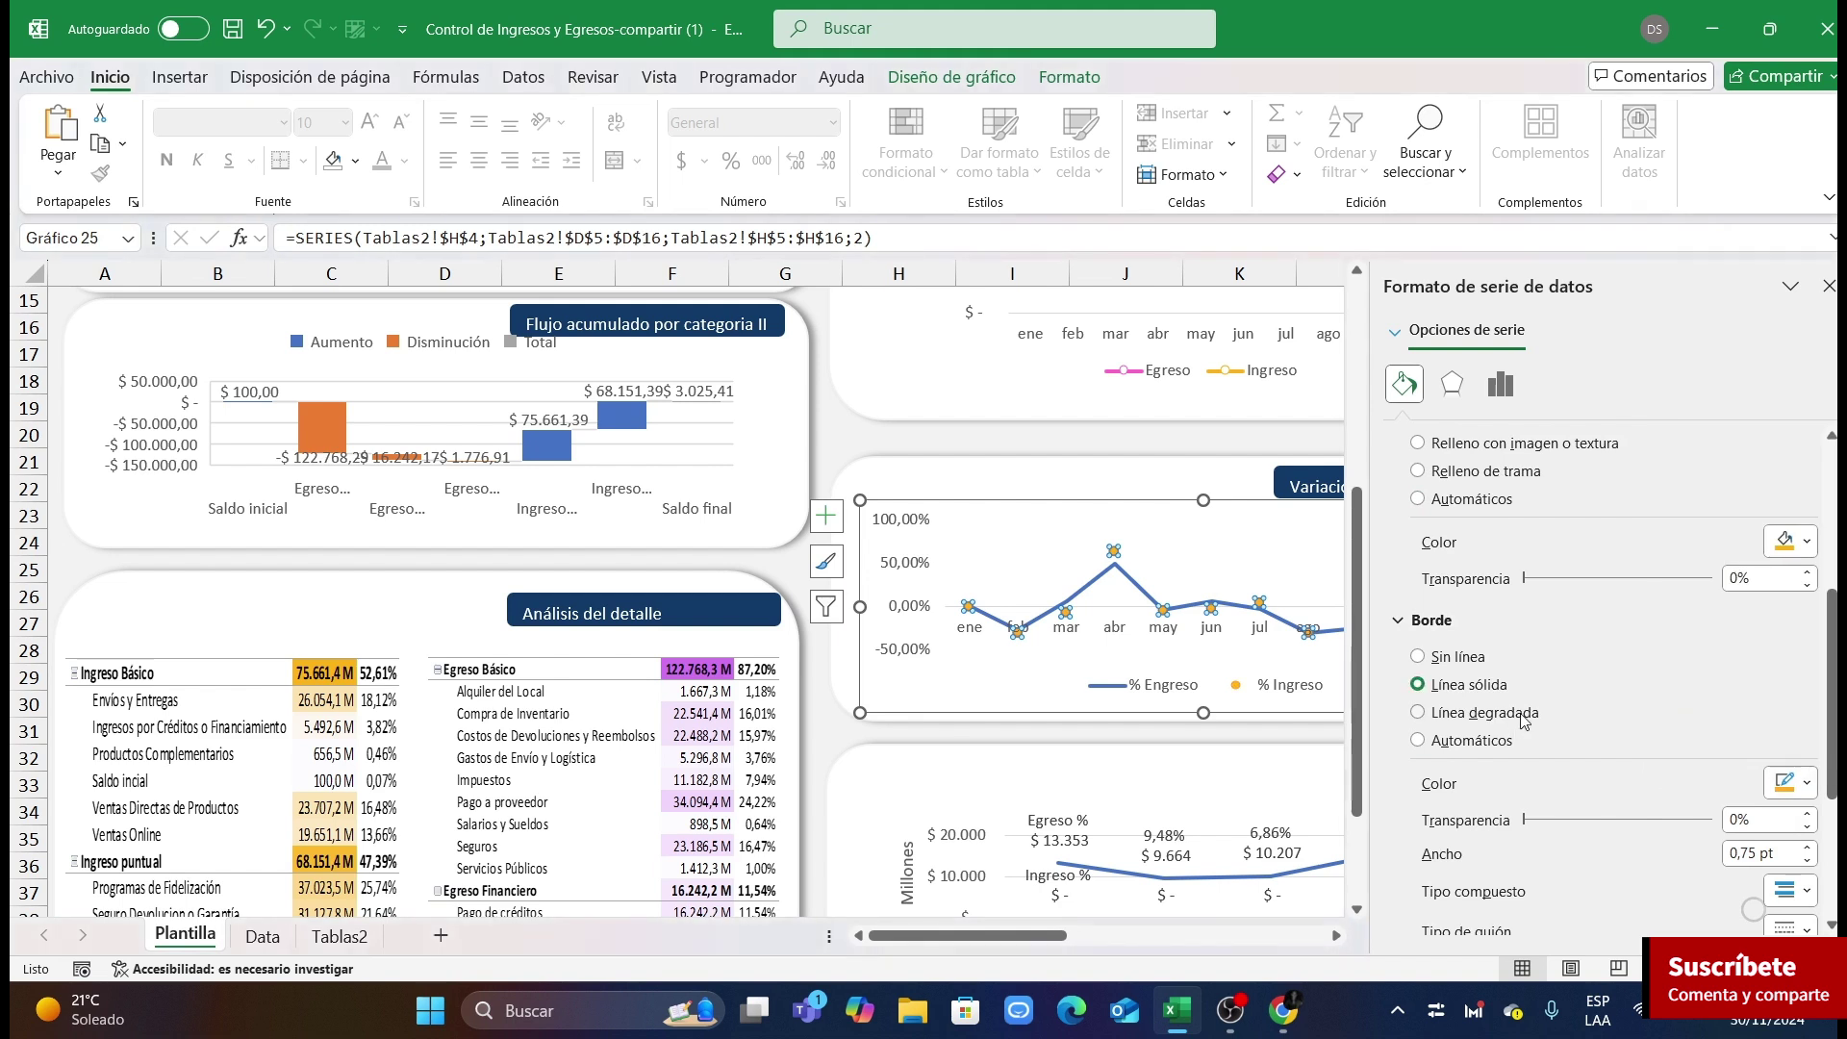
scroll(1612, 717, down, 1)
click(1808, 790)
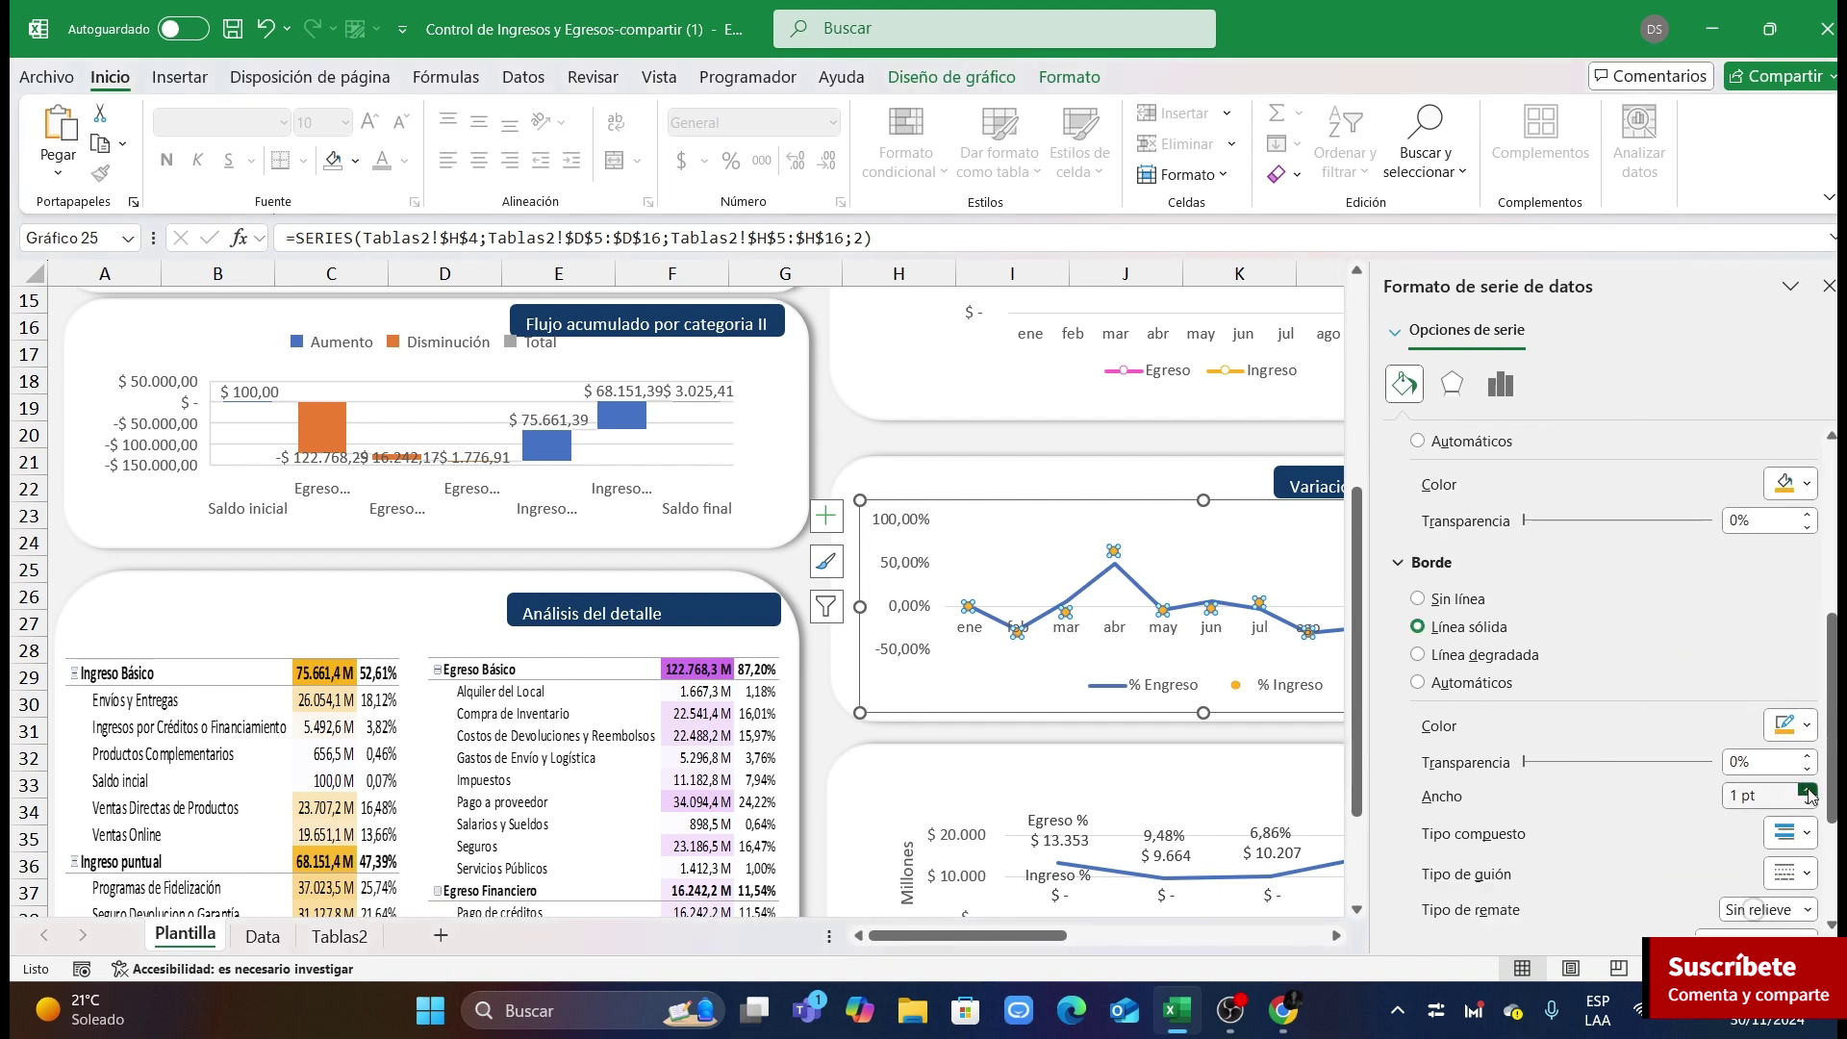
click(1808, 790)
Step: Remove the line of the % Engreso series in the same chart and give it round built-in (Integrado) markers
click(1100, 591)
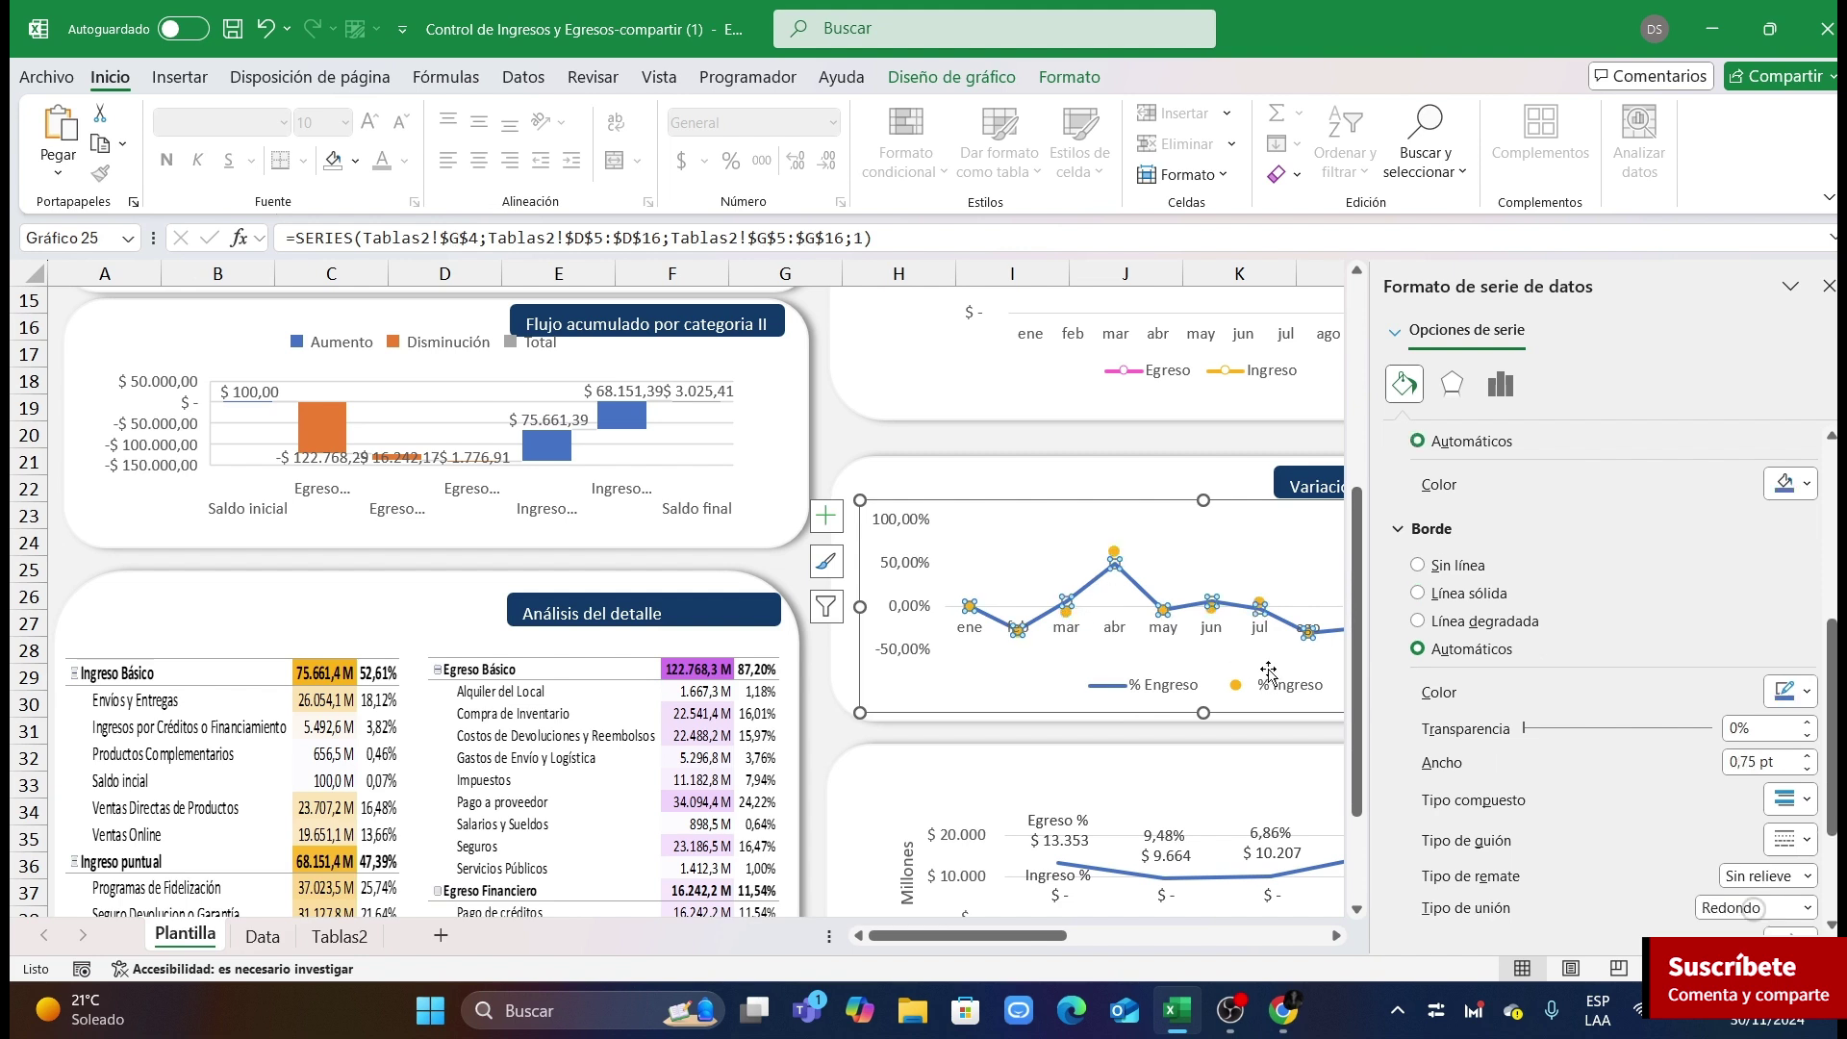
click(1501, 384)
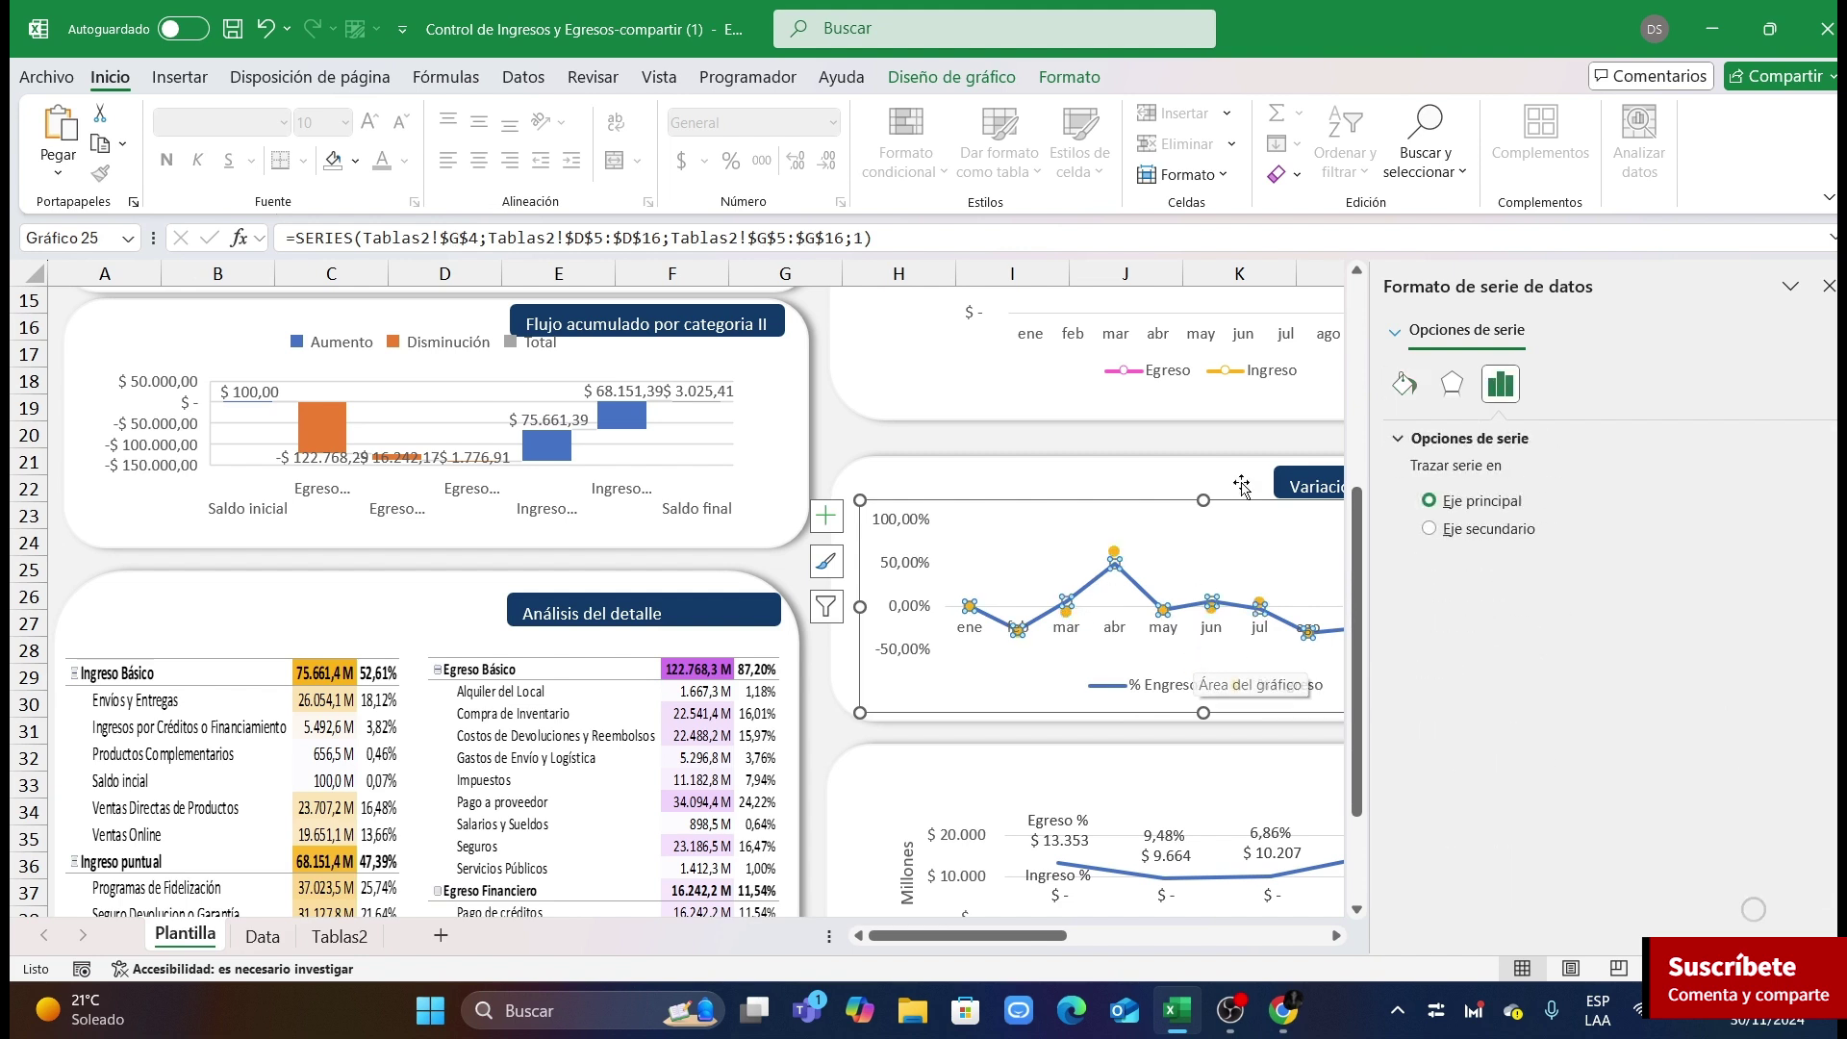
click(1397, 384)
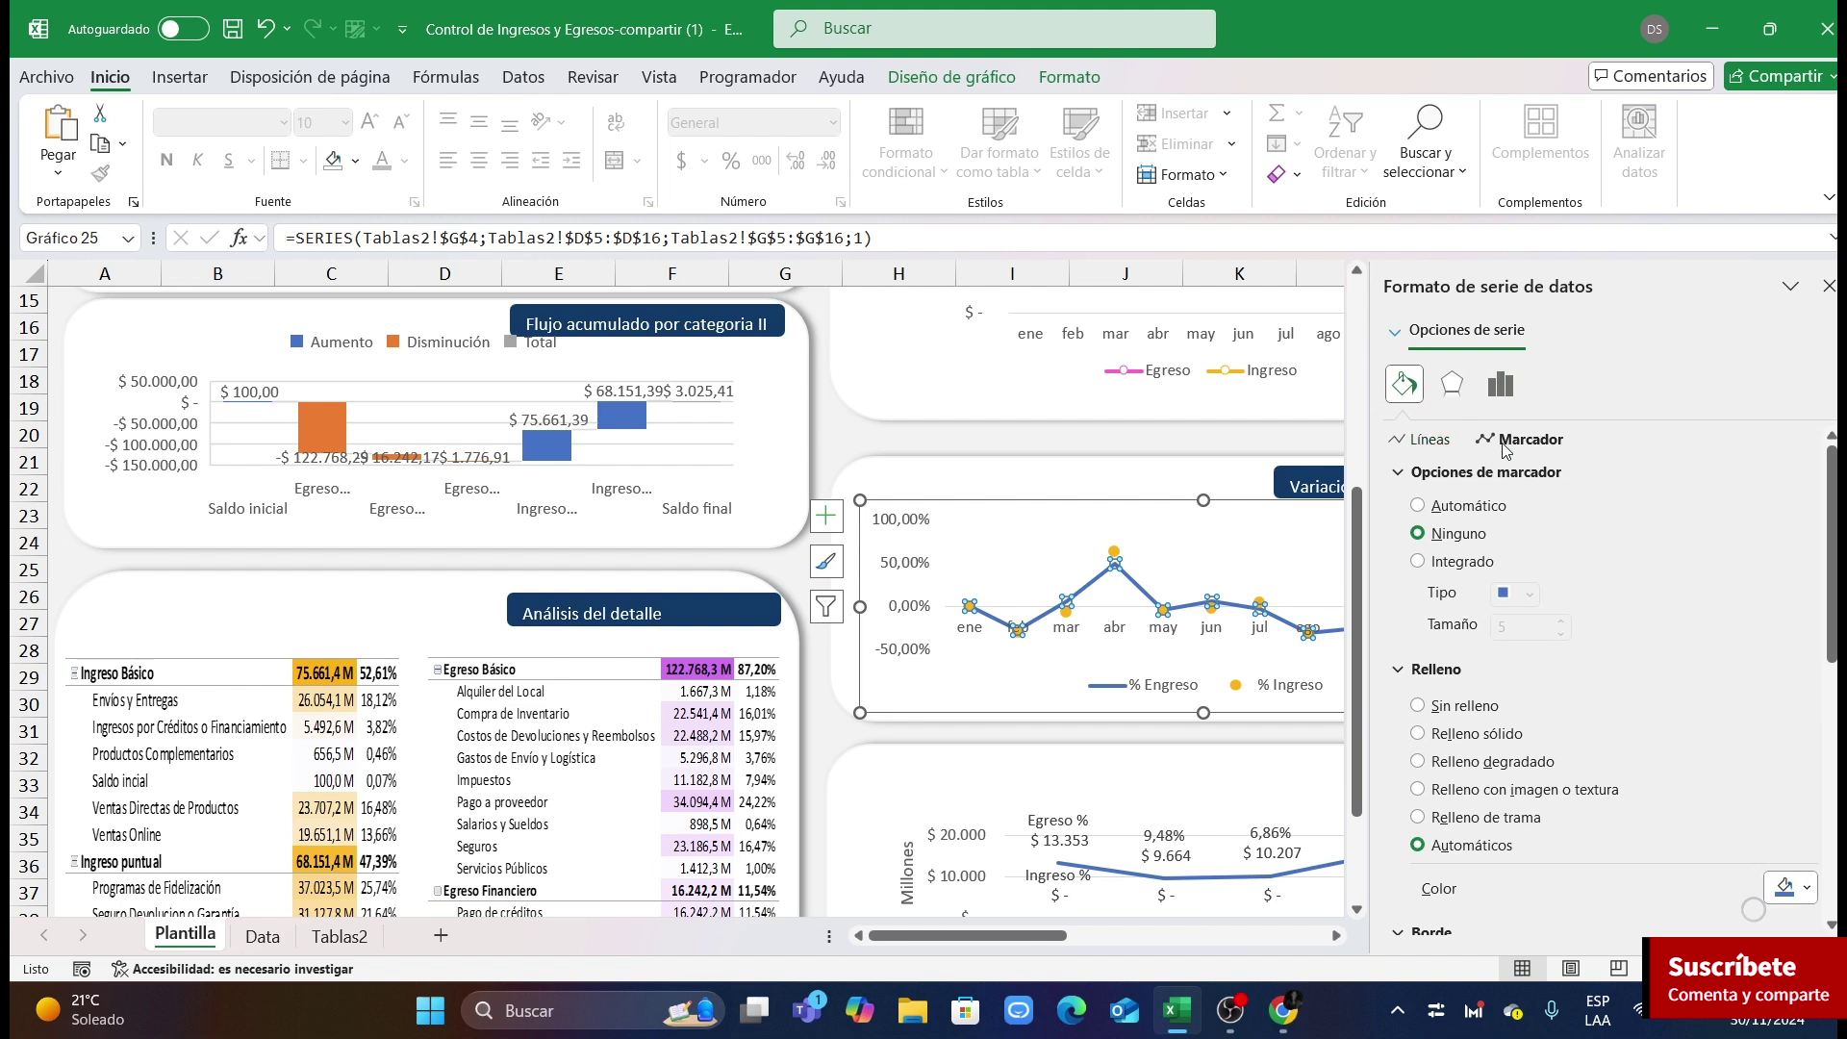
click(1410, 440)
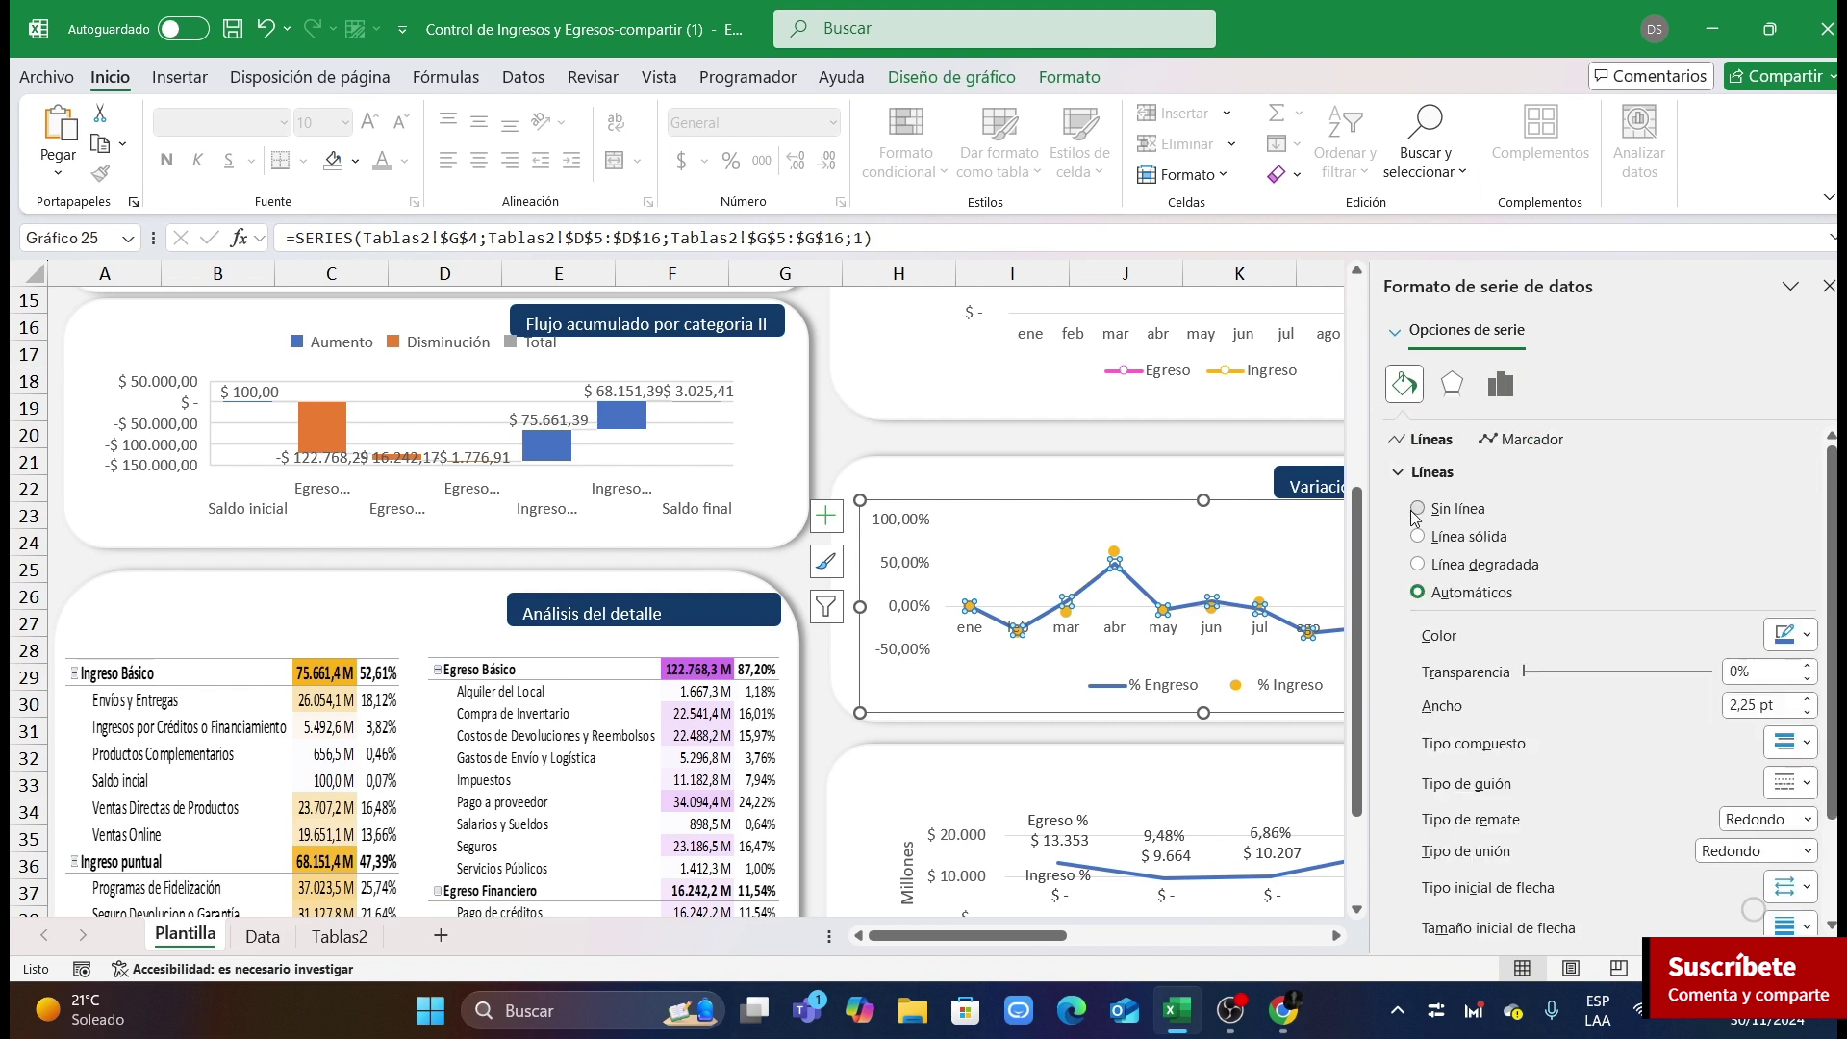
click(1422, 508)
click(1512, 440)
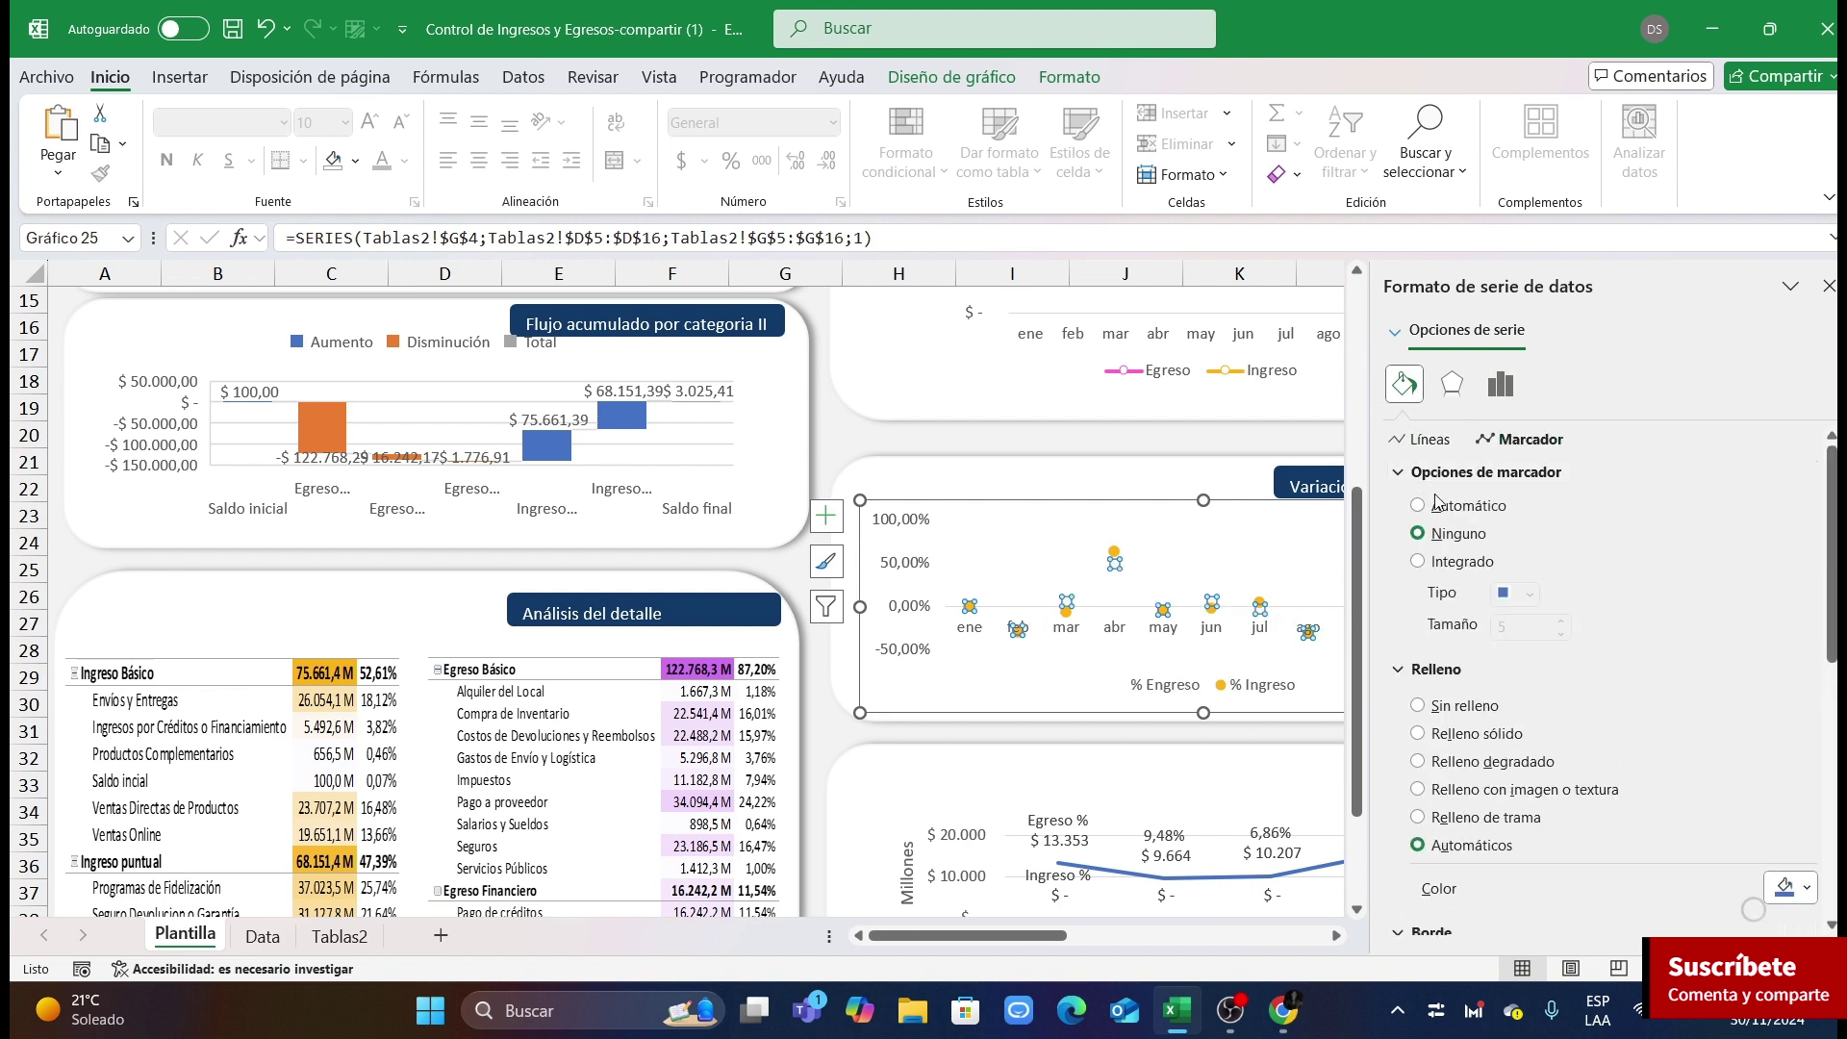
click(1435, 563)
click(1533, 594)
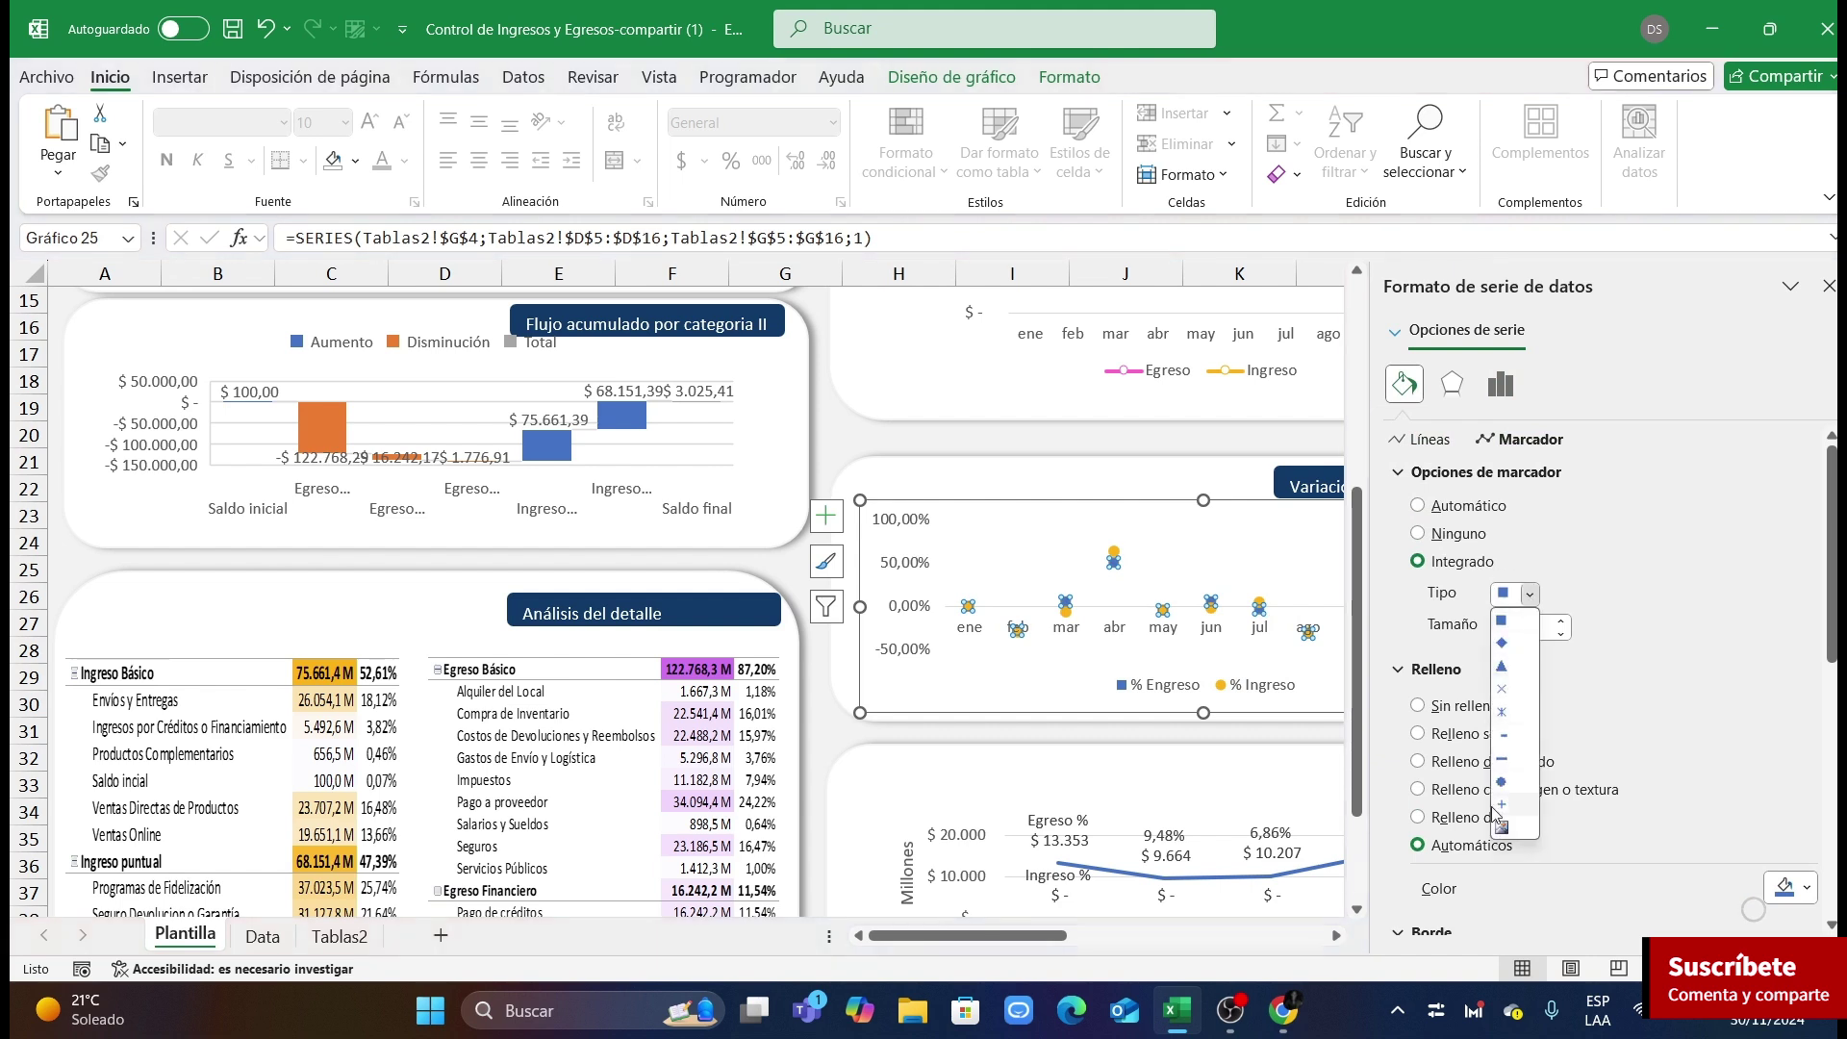
click(1516, 804)
Step: Fill the % Engreso markers with the recent pink, add a 1,5 pt pink solid border, and close the series formatting
click(1806, 890)
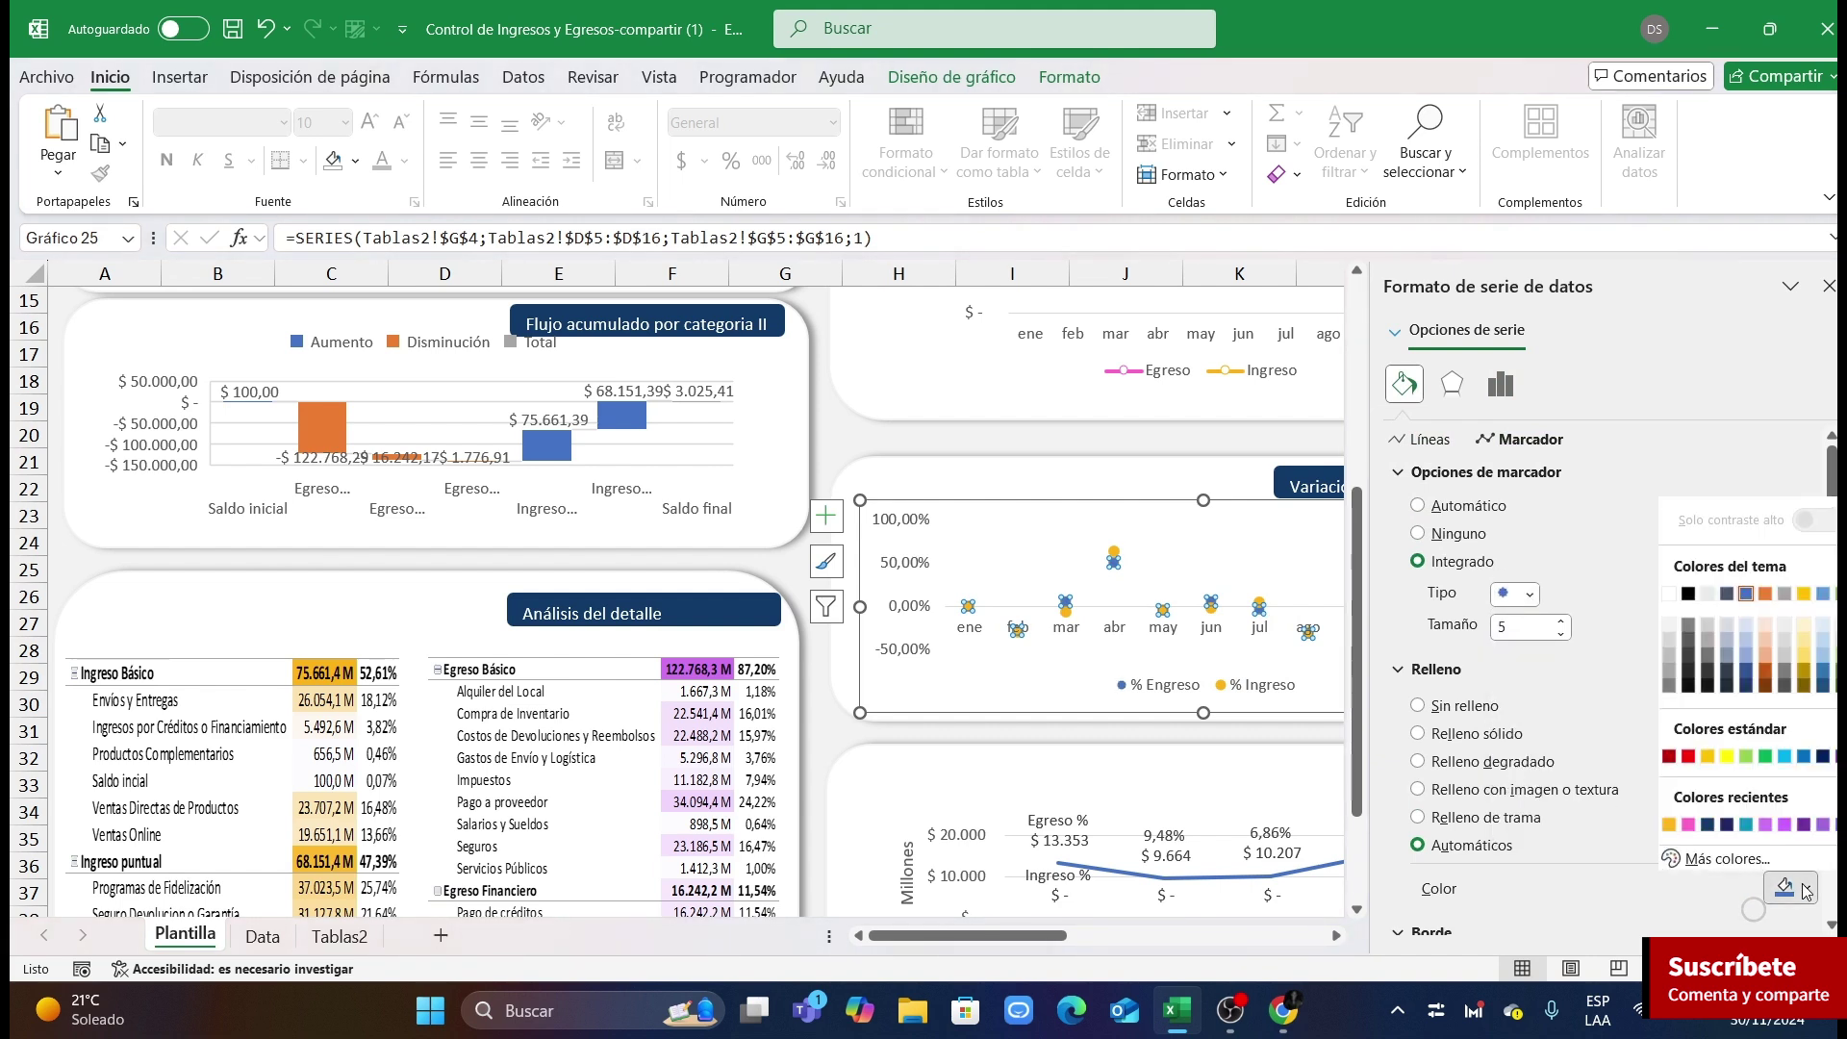
click(1688, 825)
scroll(1769, 808, down, 5)
click(1792, 783)
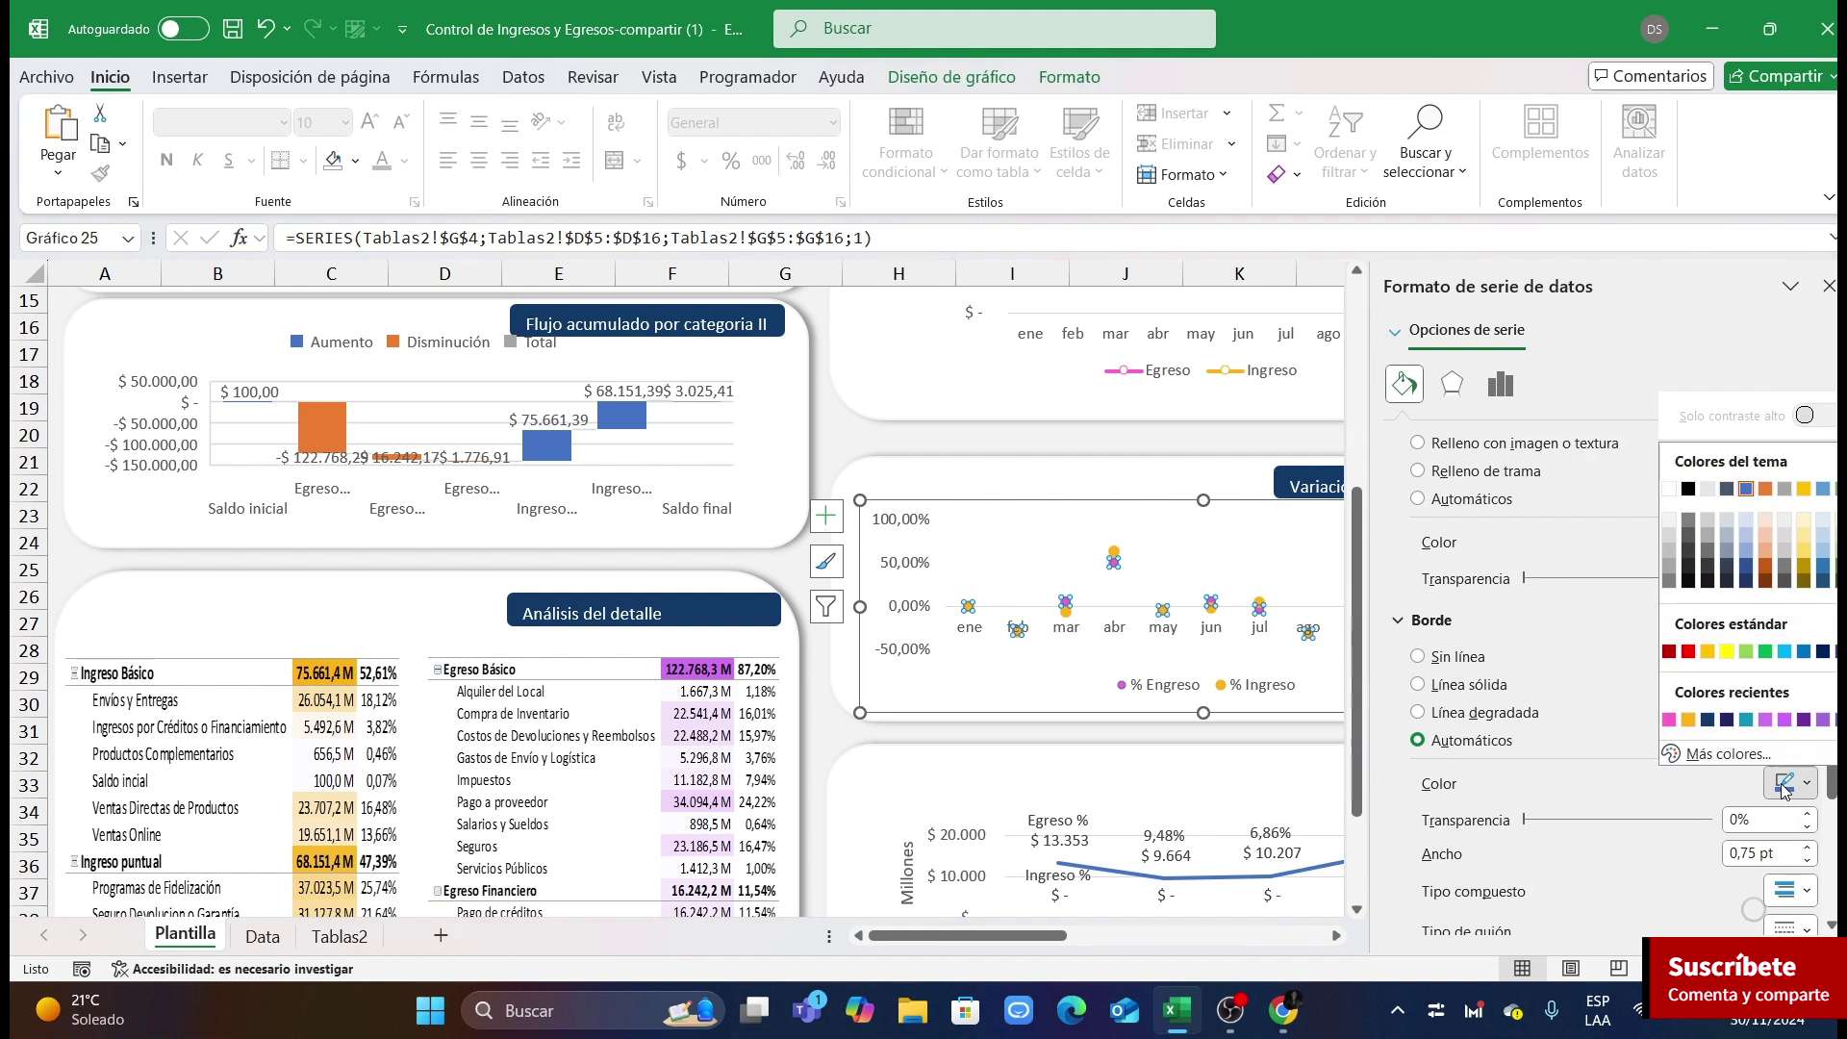
click(1672, 723)
scroll(1617, 709, down, 2)
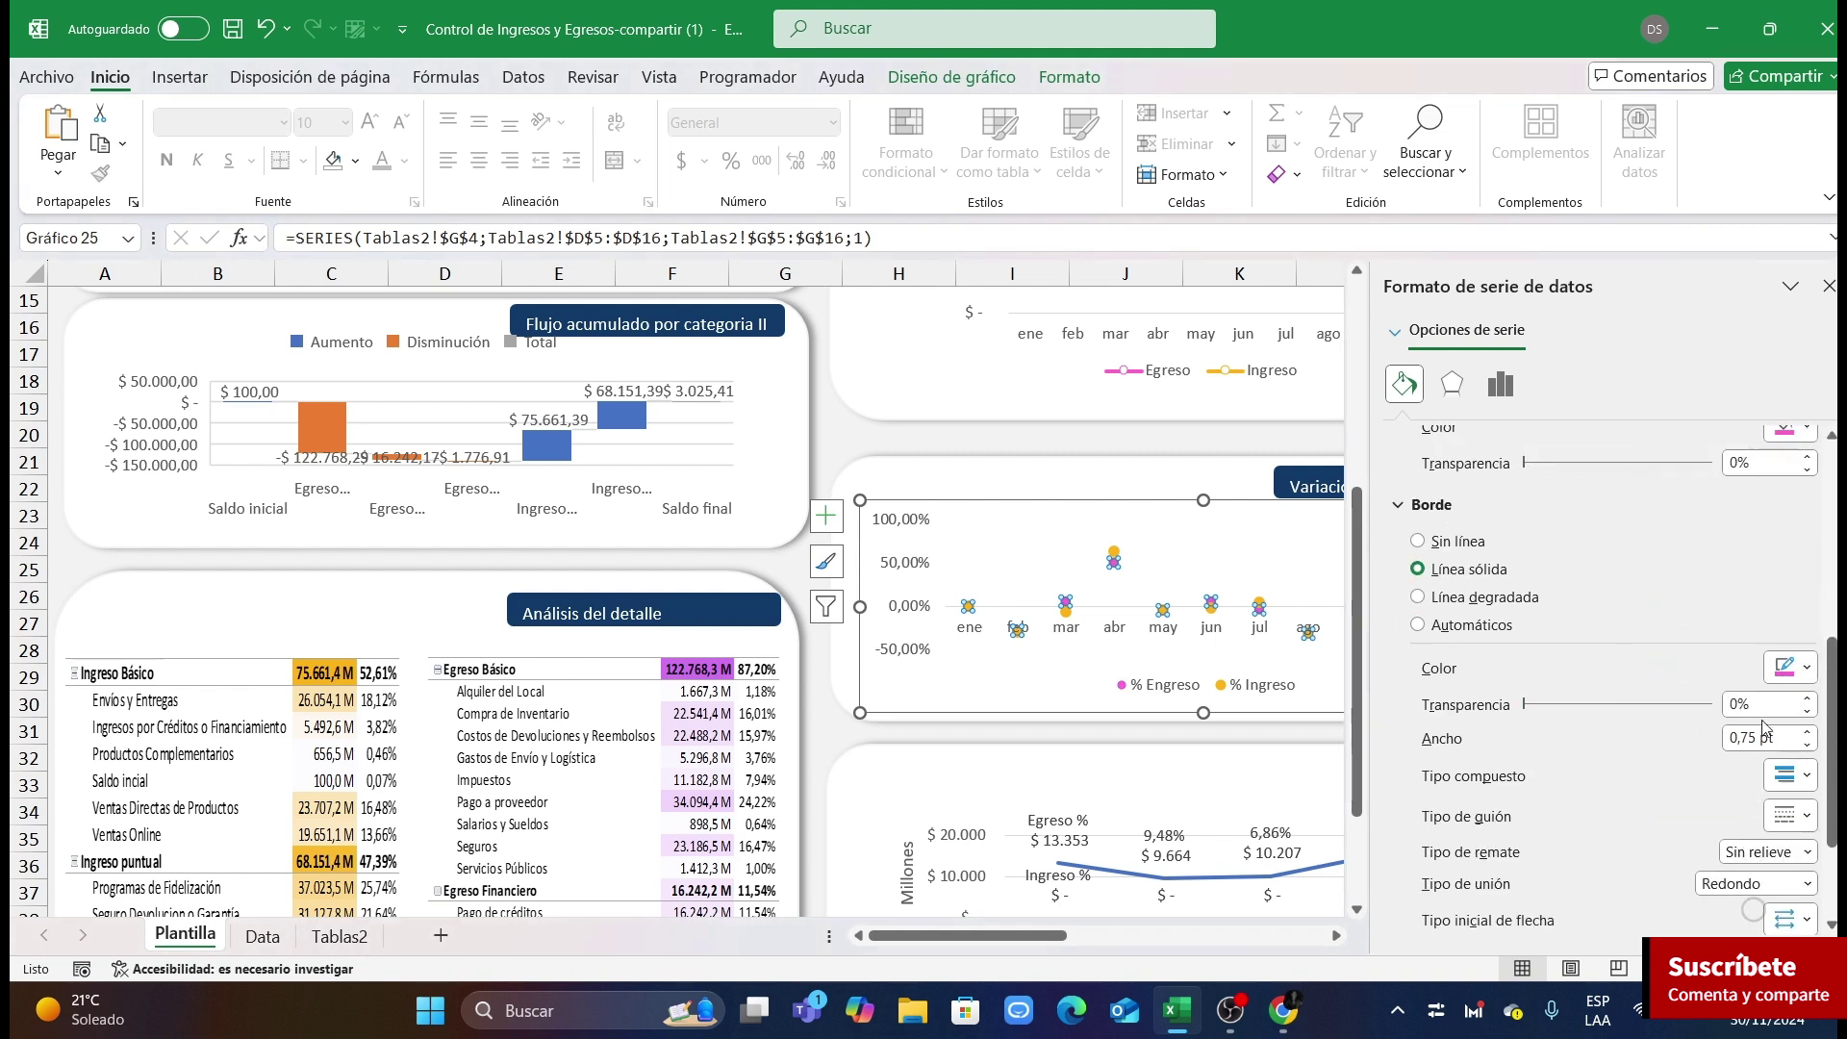
click(1808, 733)
click(1808, 732)
click(1809, 742)
click(1141, 435)
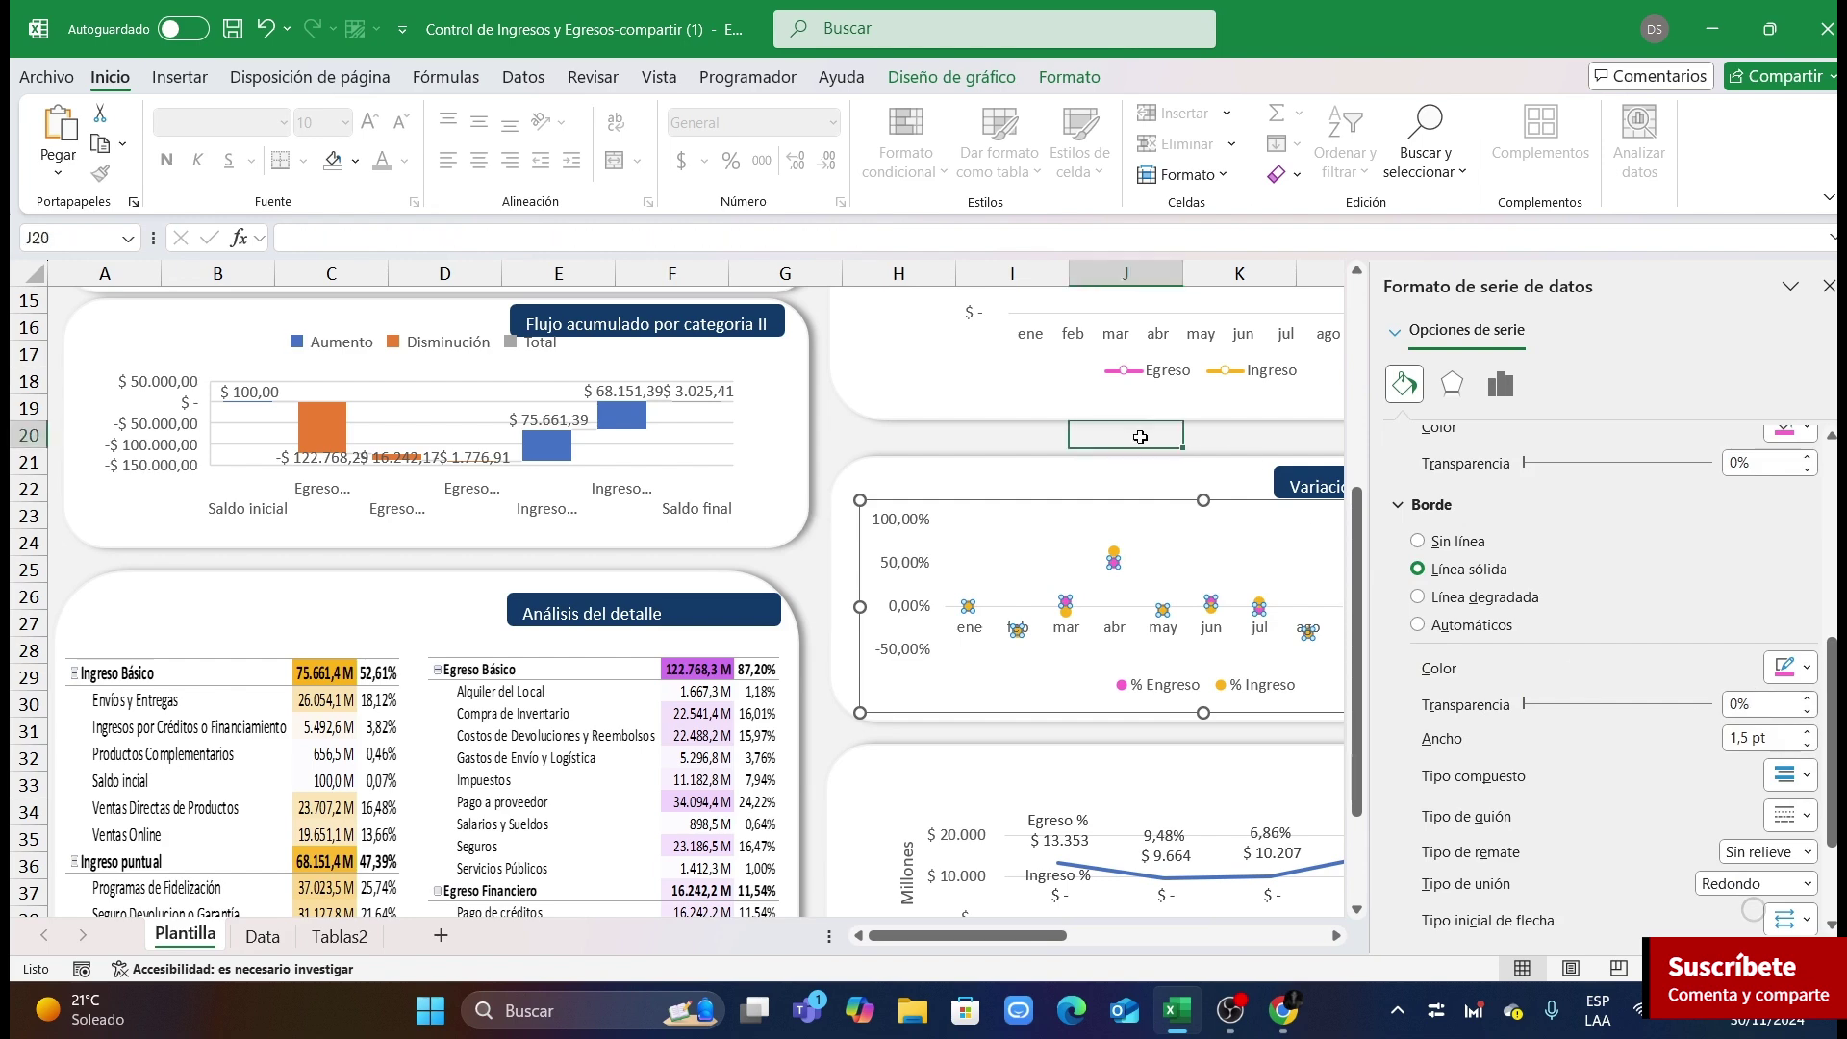
click(1829, 287)
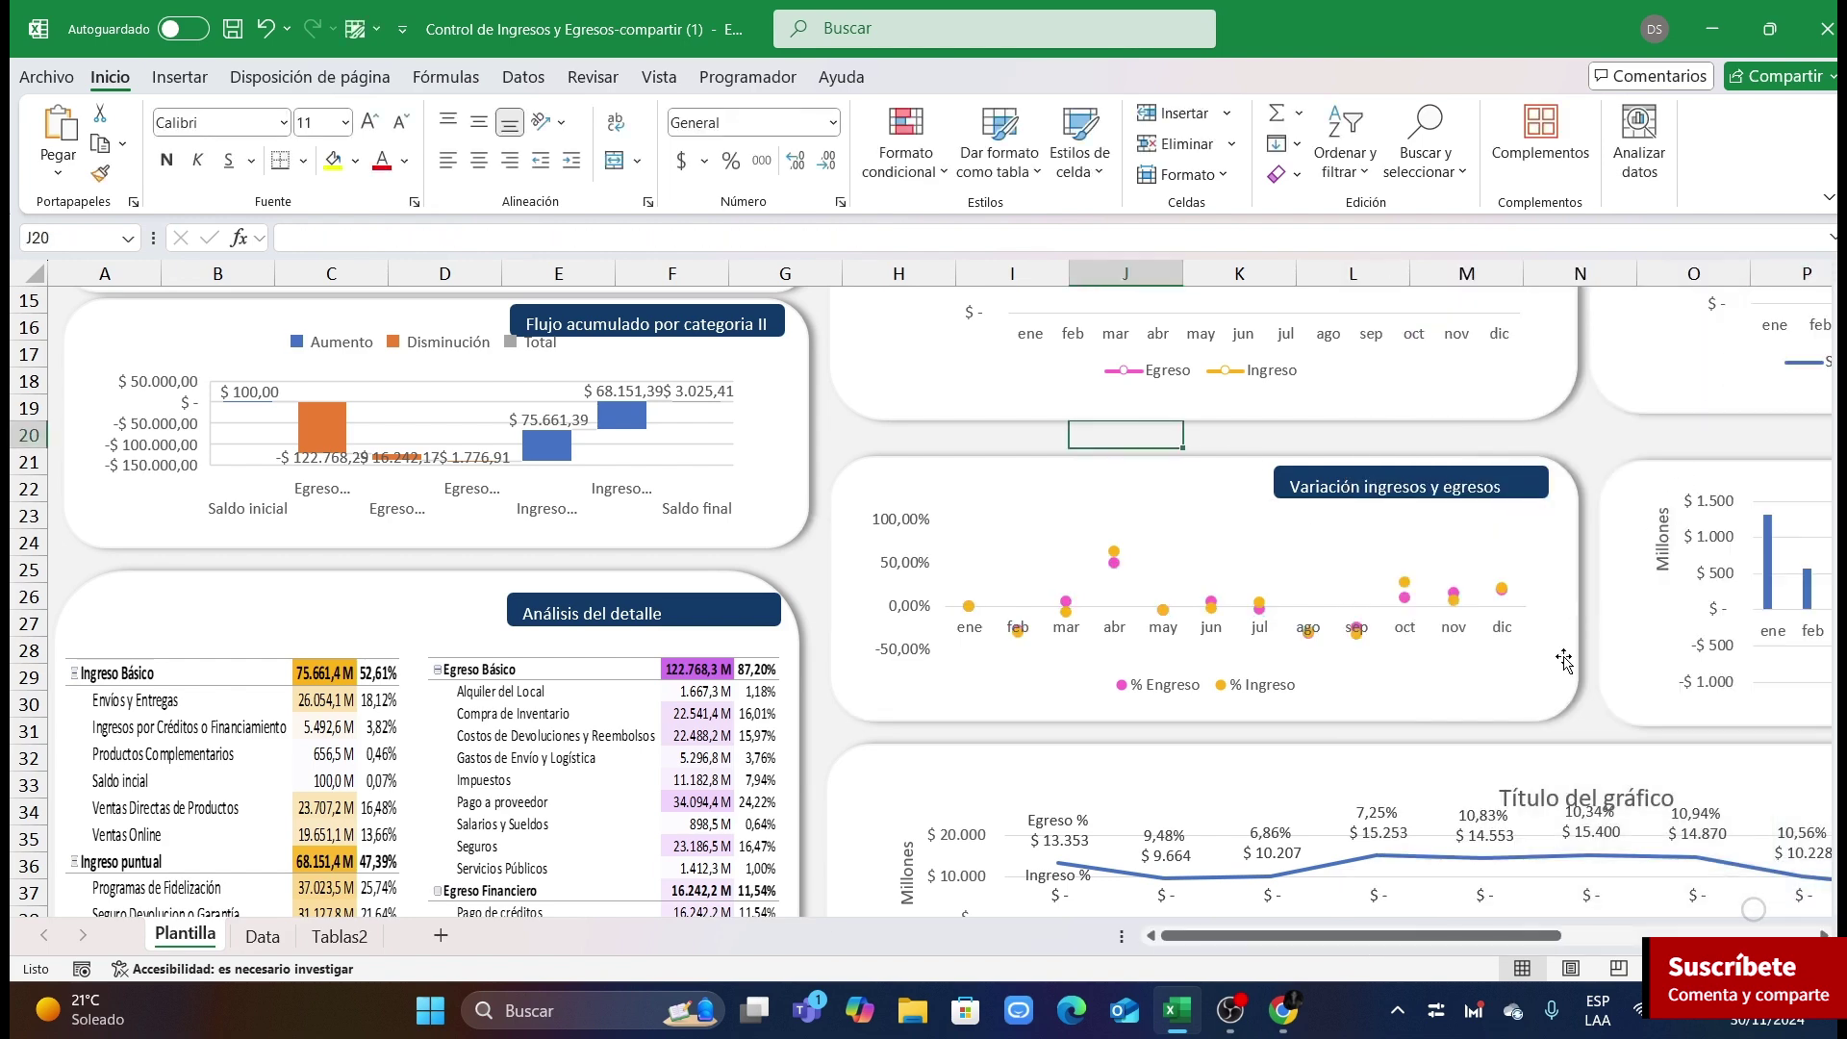
Step: Recolor the Egreso line in the labeled monthly chart below to the recent pink and set its width to 2 pt
scroll(1563, 660, down, 3)
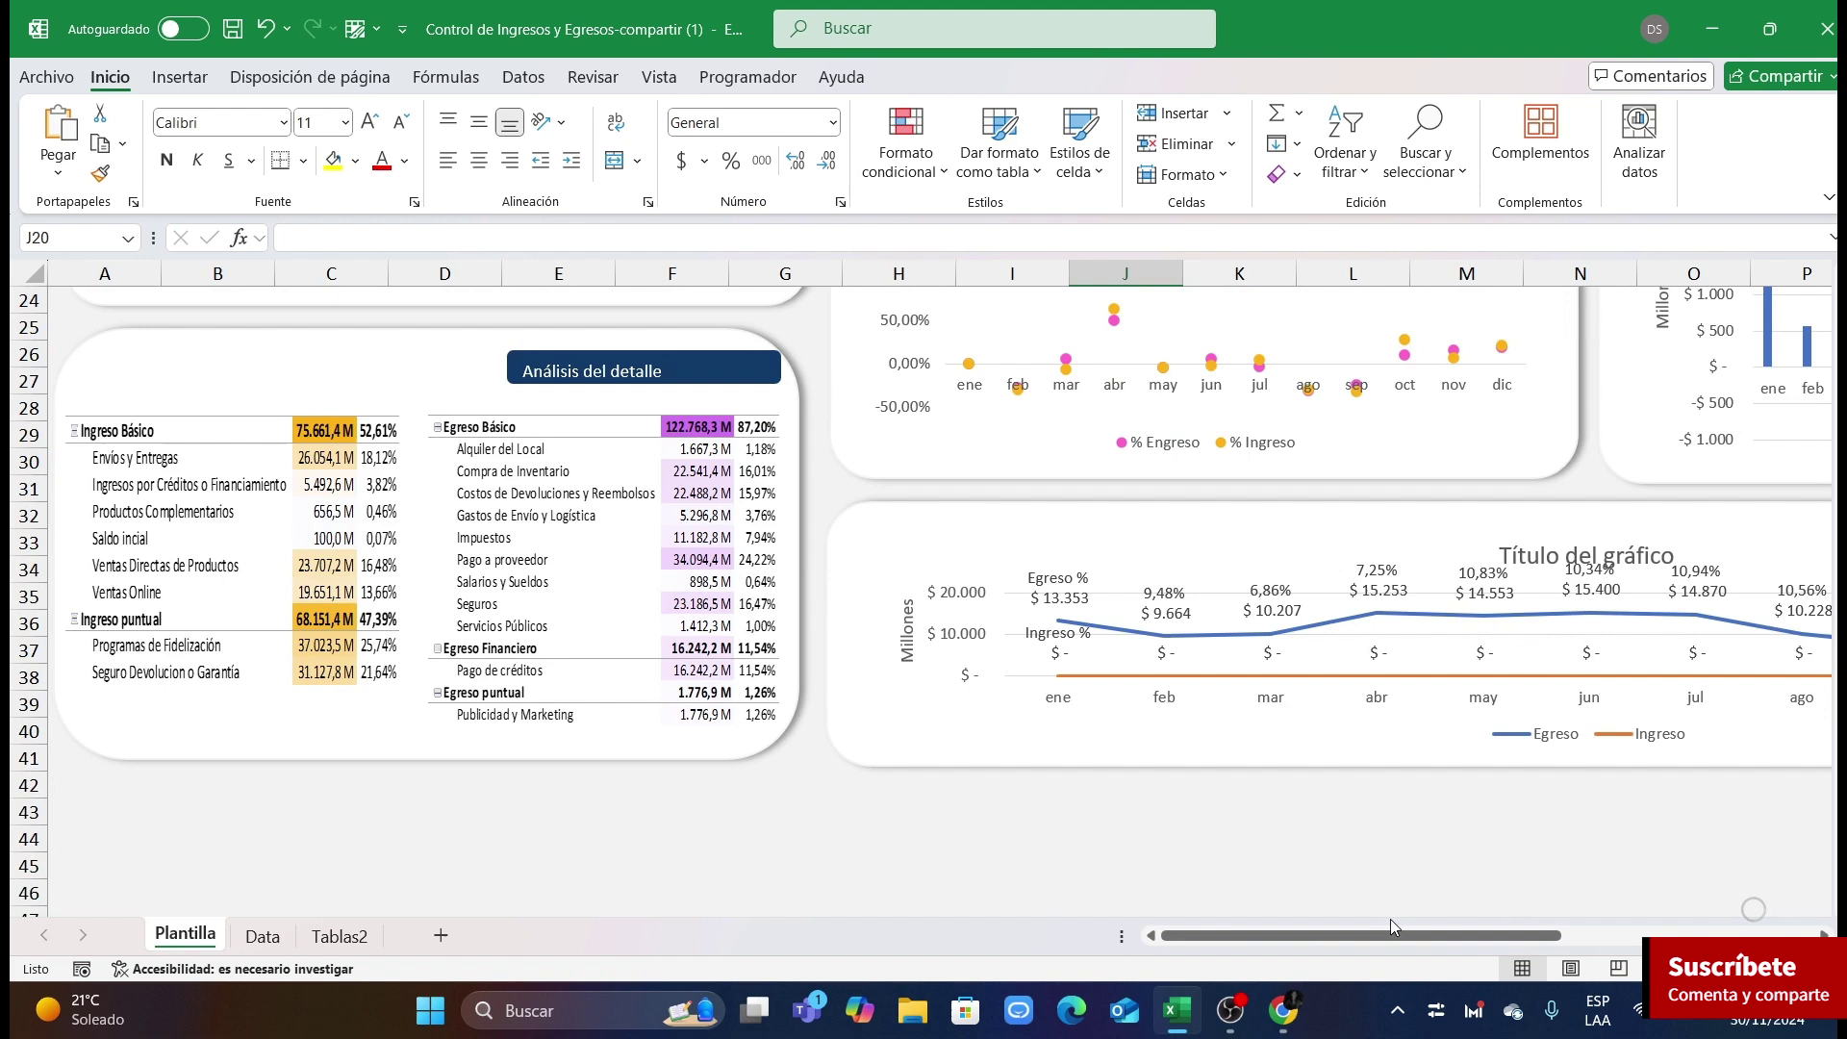
drag(1389, 924, 1462, 924)
click(1225, 618)
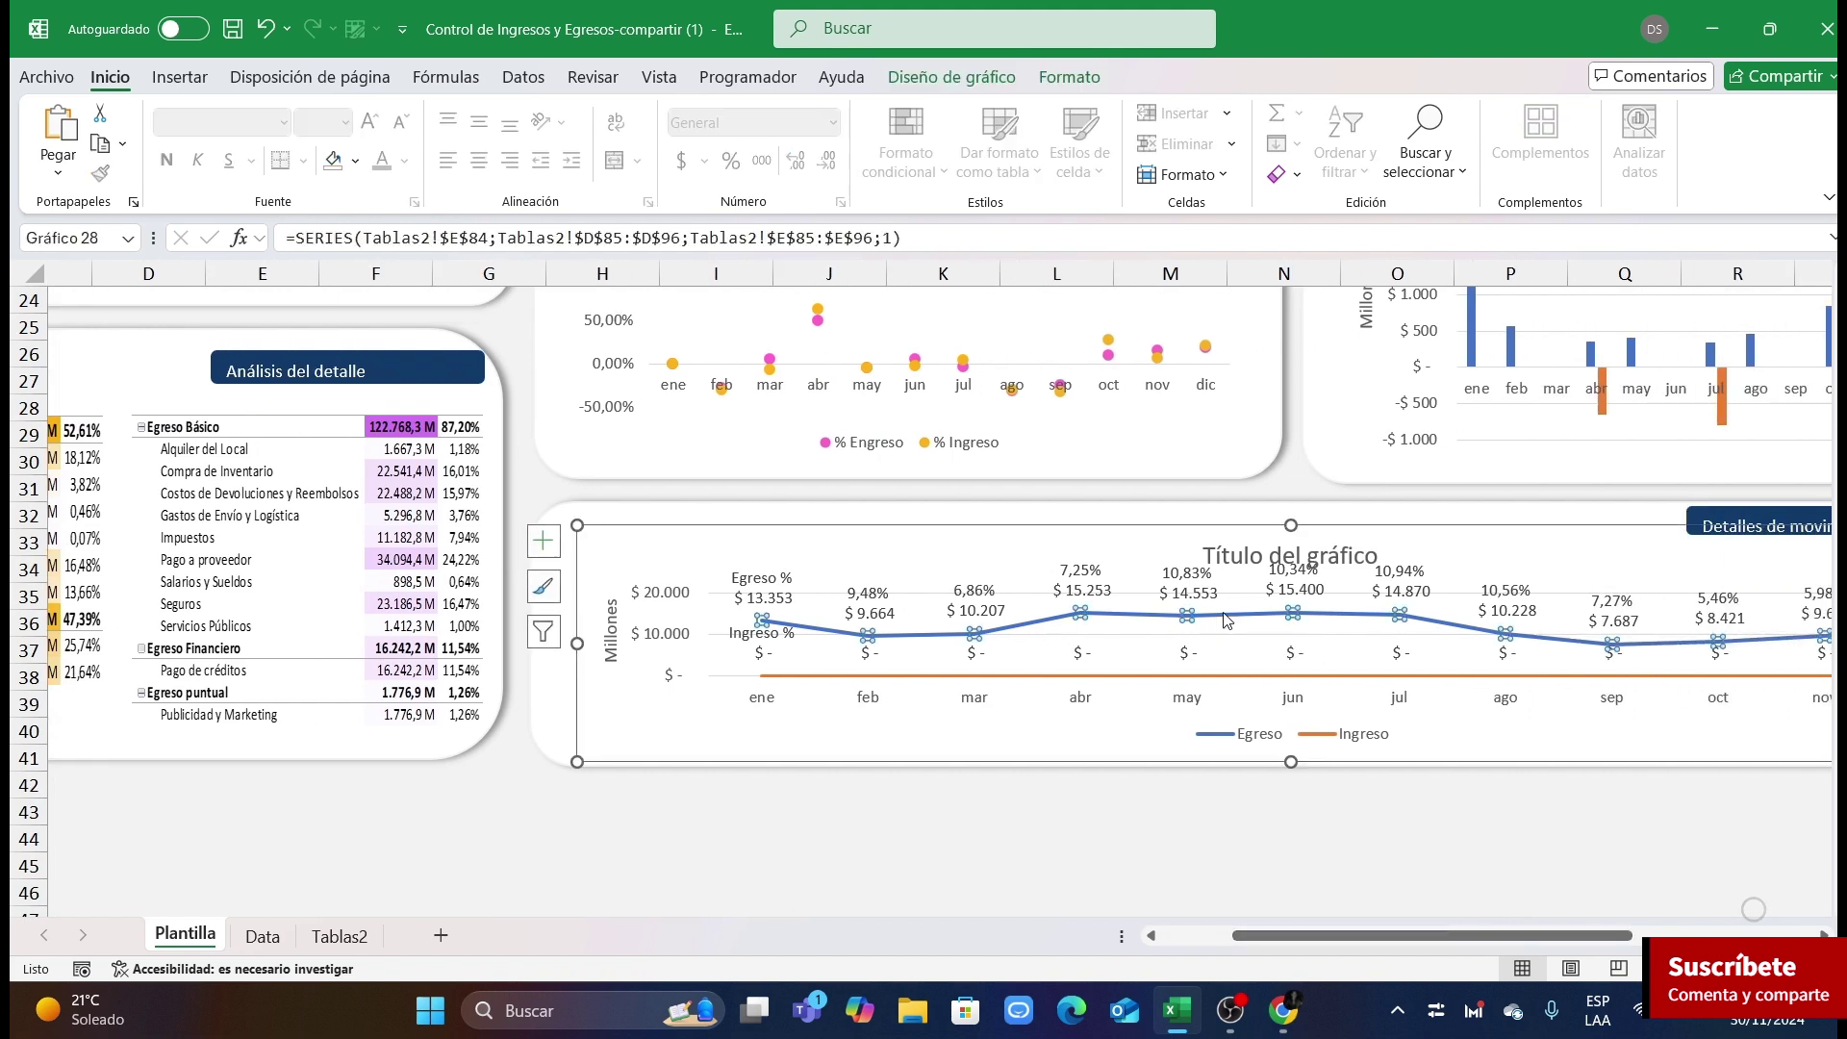
double_click(1571, 640)
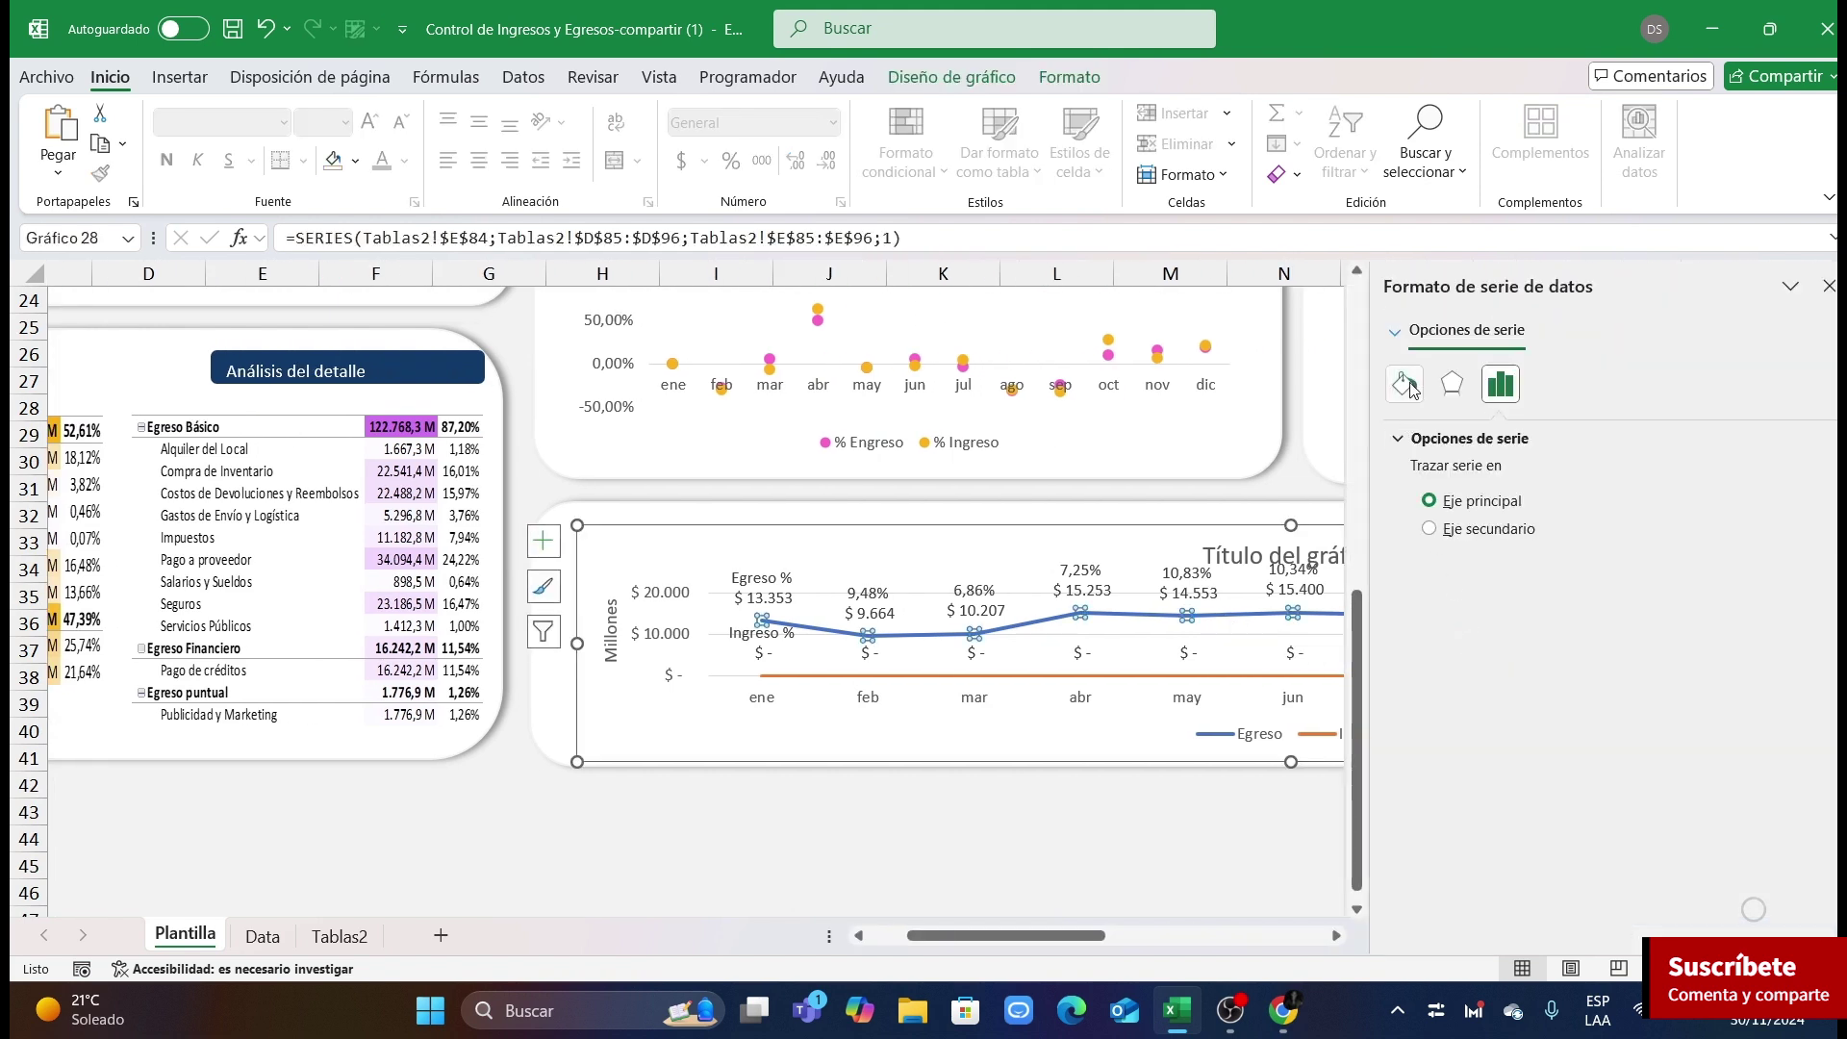
click(1791, 635)
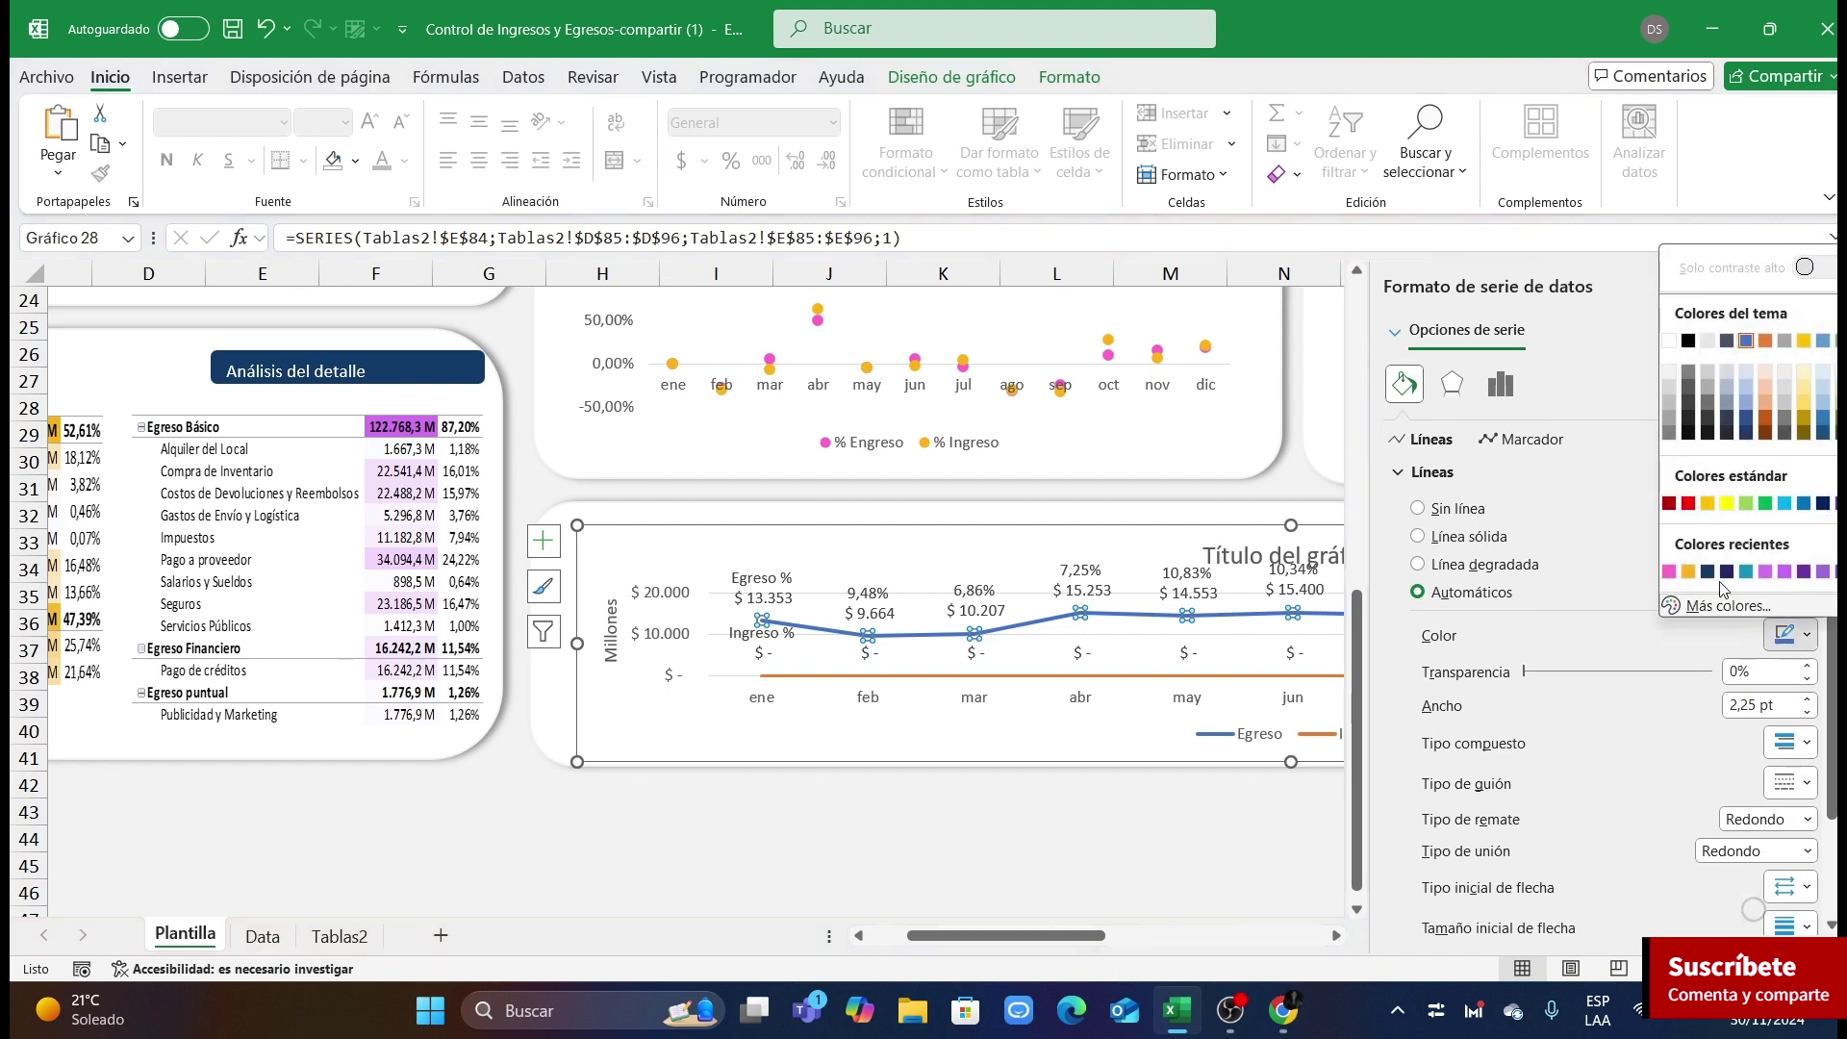
click(1676, 571)
scroll(1554, 748, down, 3)
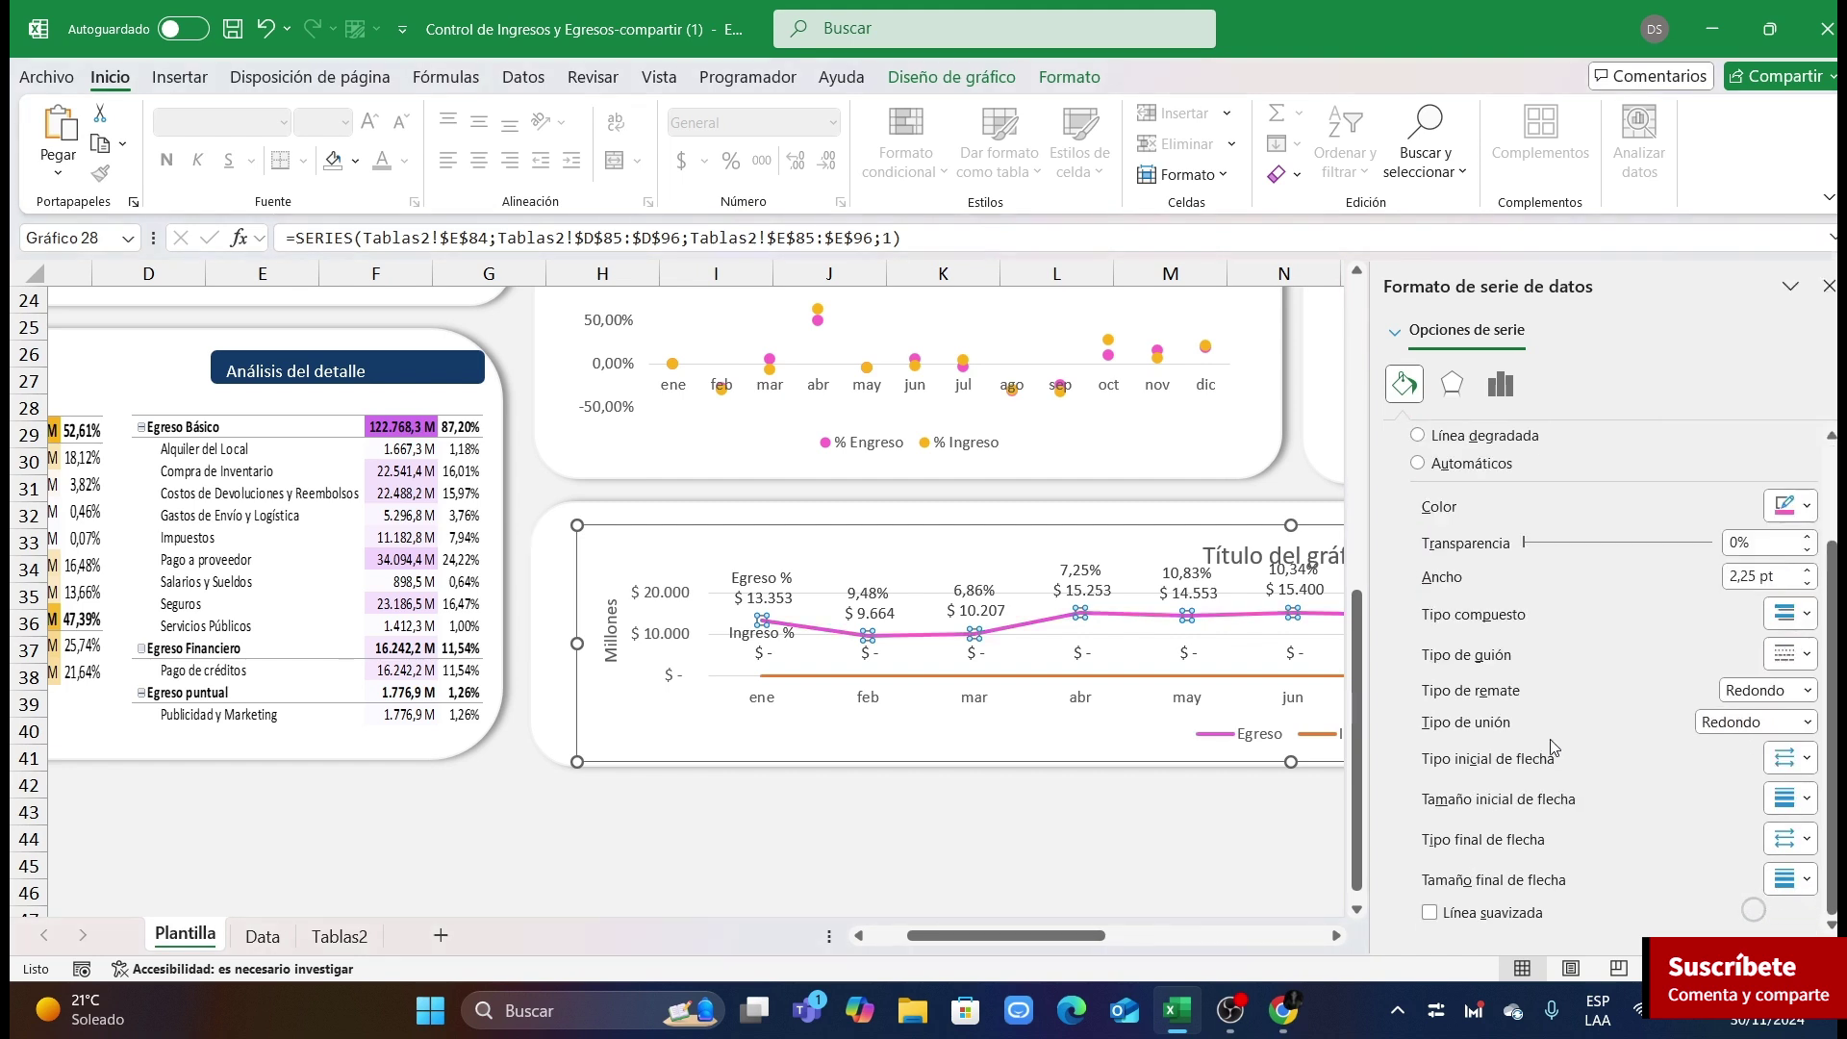
scroll(1573, 621, up, 1)
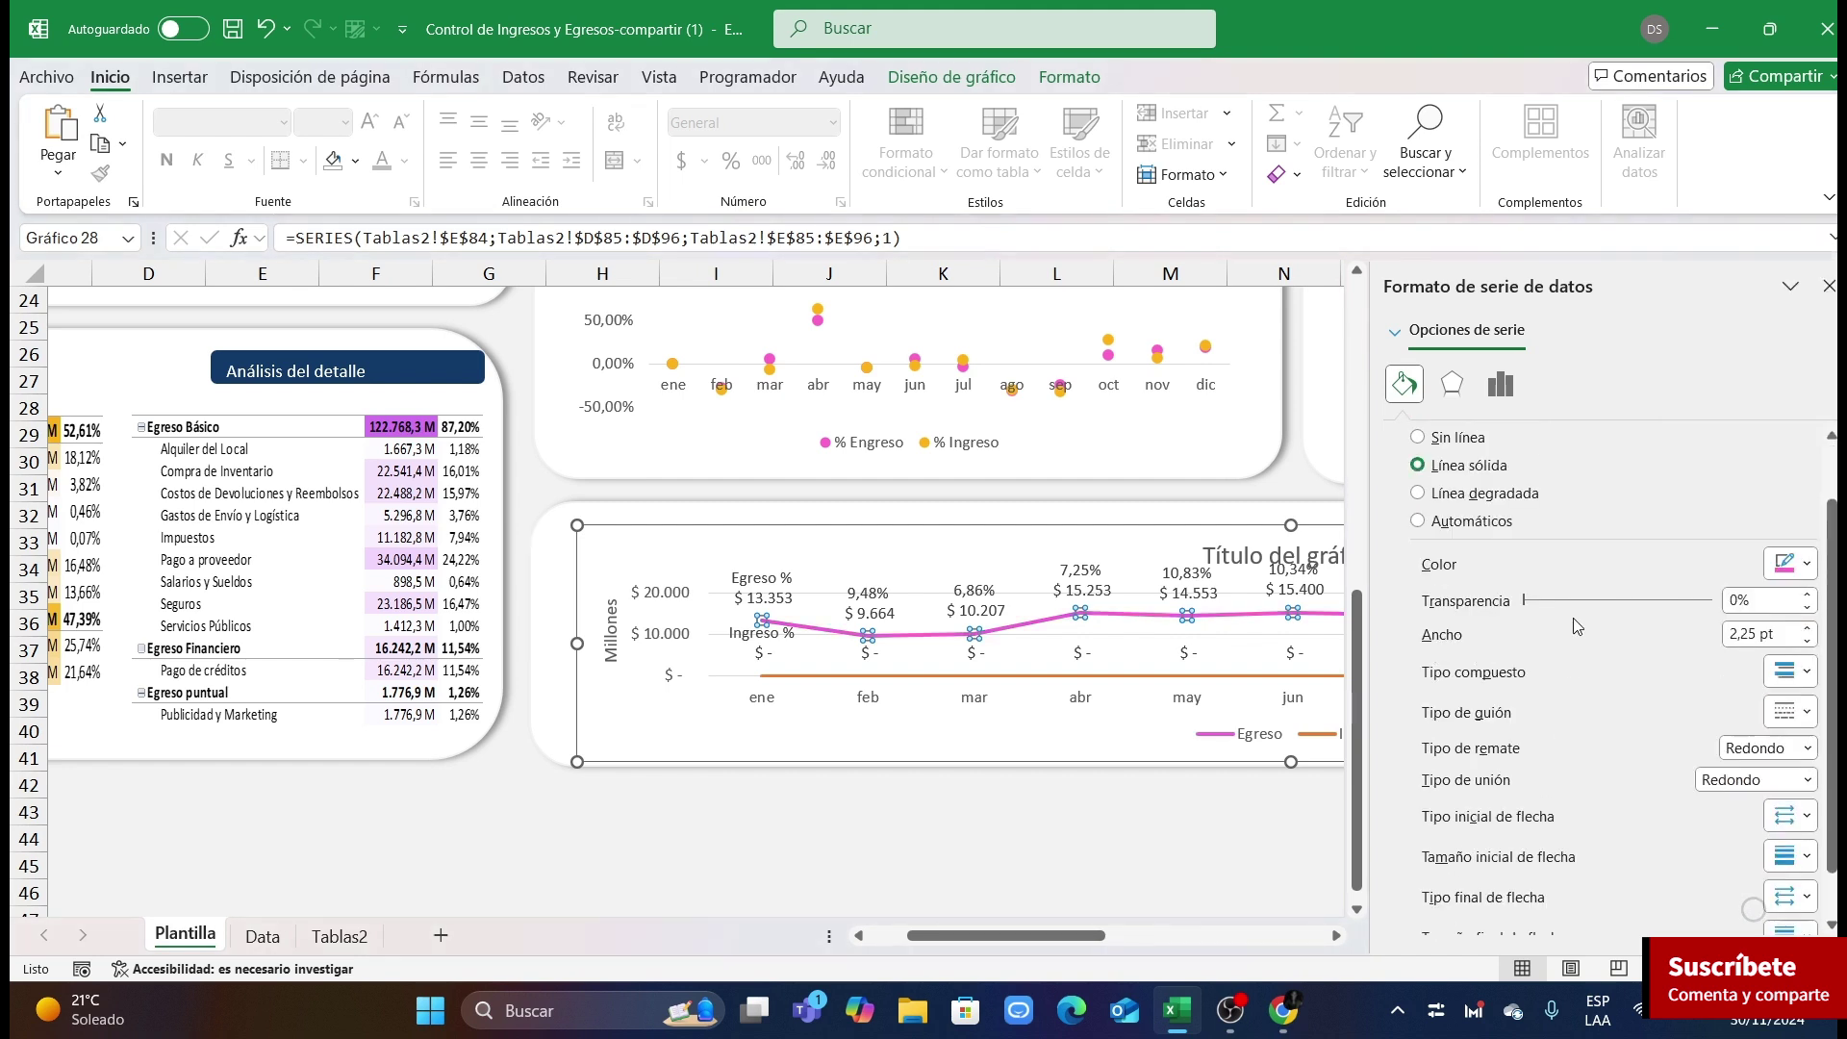
click(1808, 642)
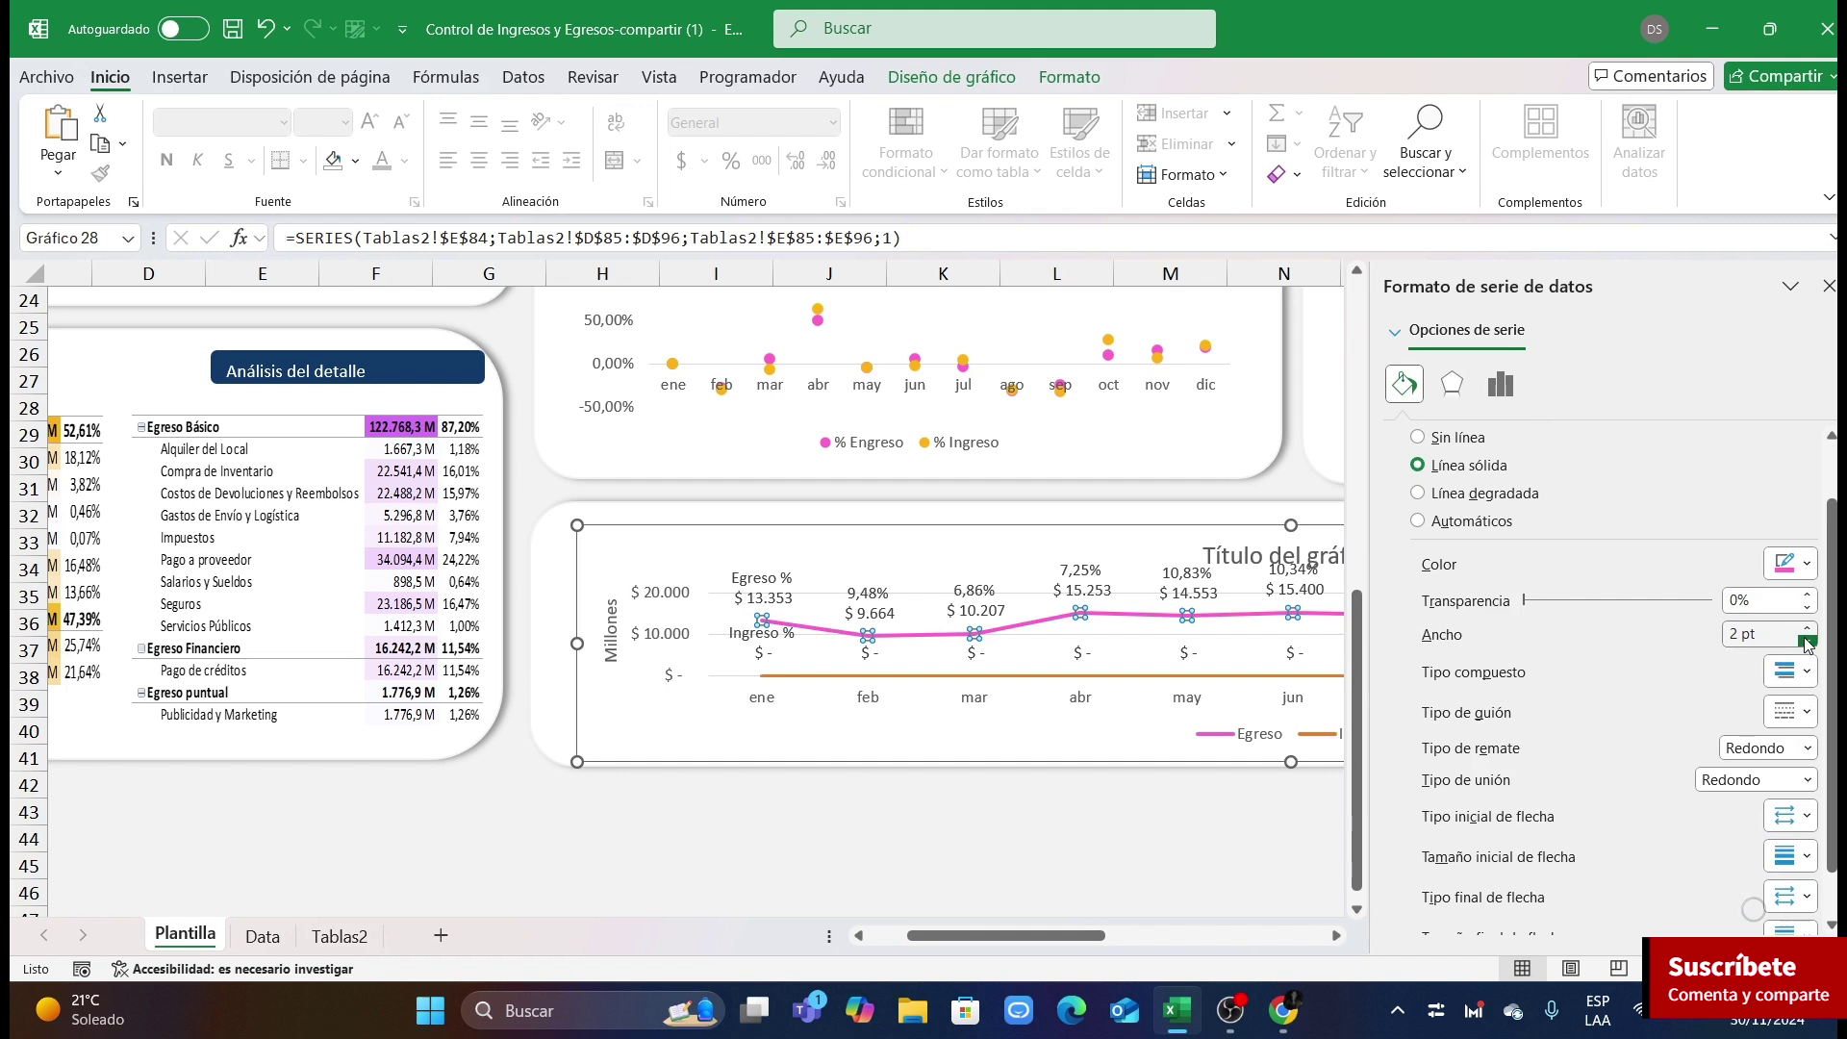
Step: Recolor the Ingreso line in the same monthly chart to the recent gold color
click(989, 677)
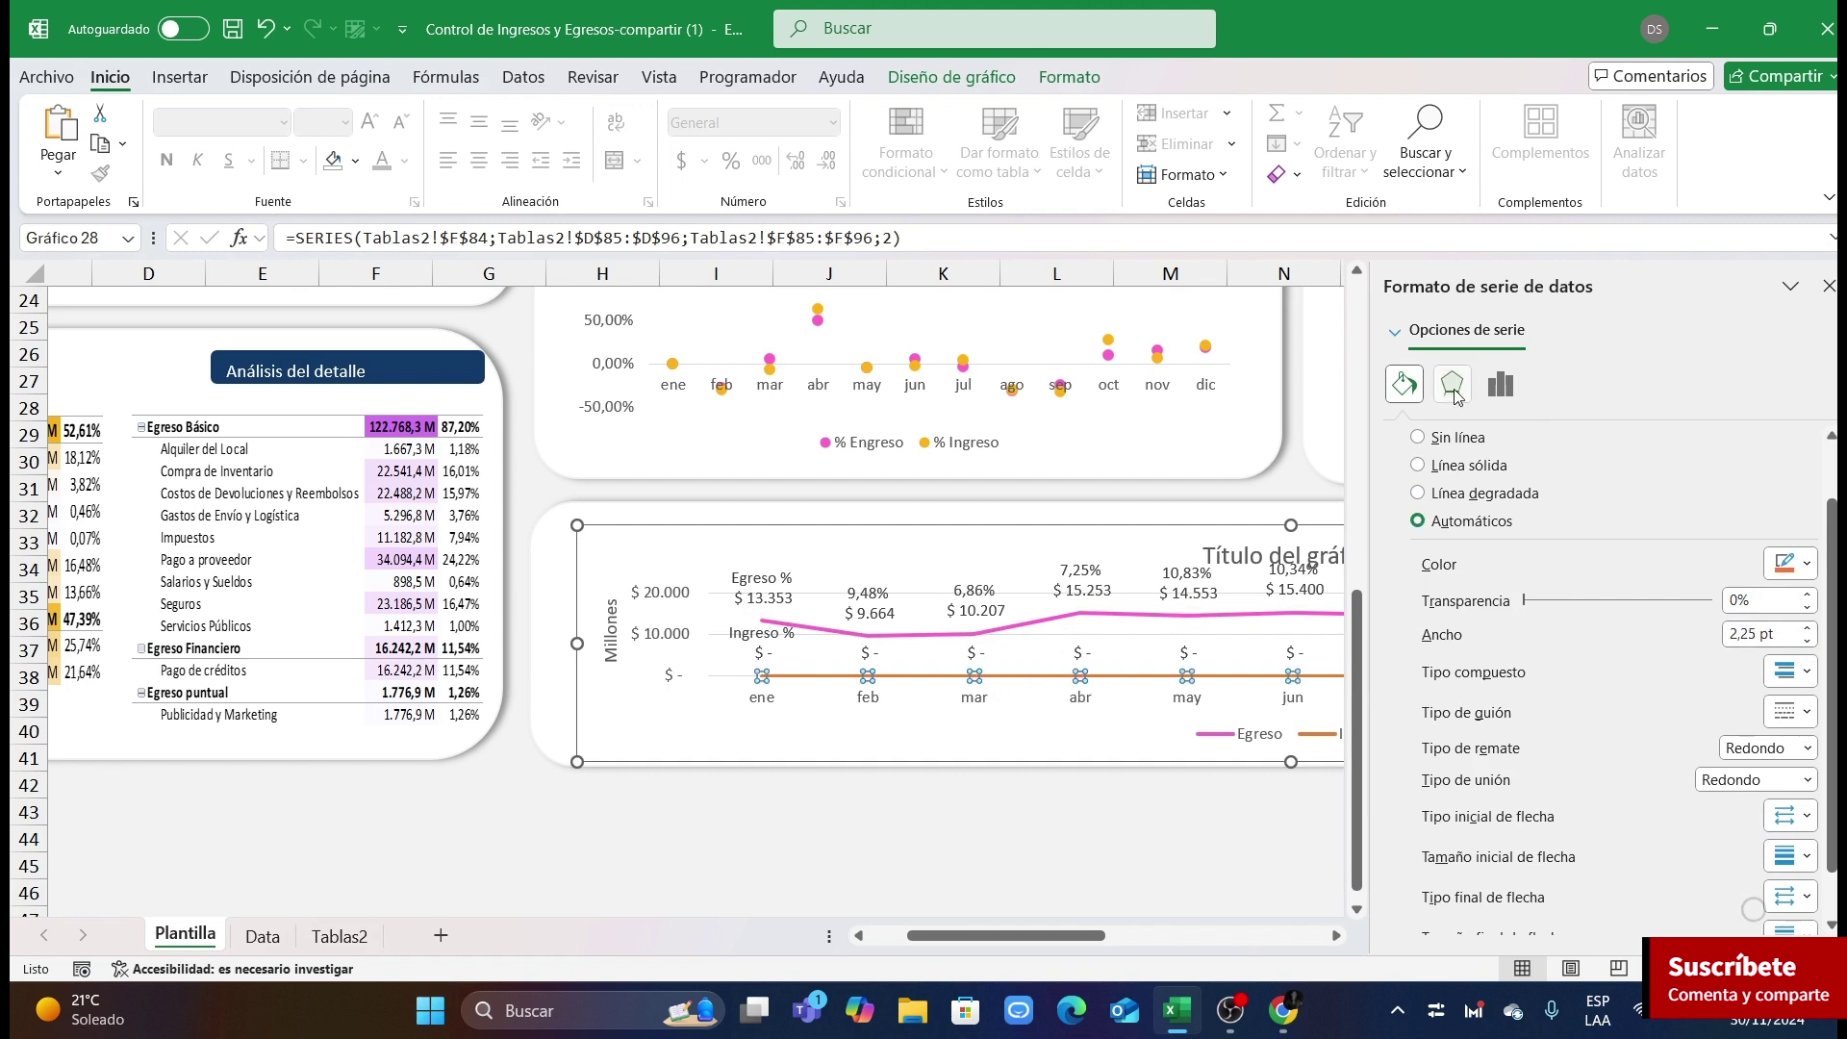
click(1791, 565)
click(1692, 908)
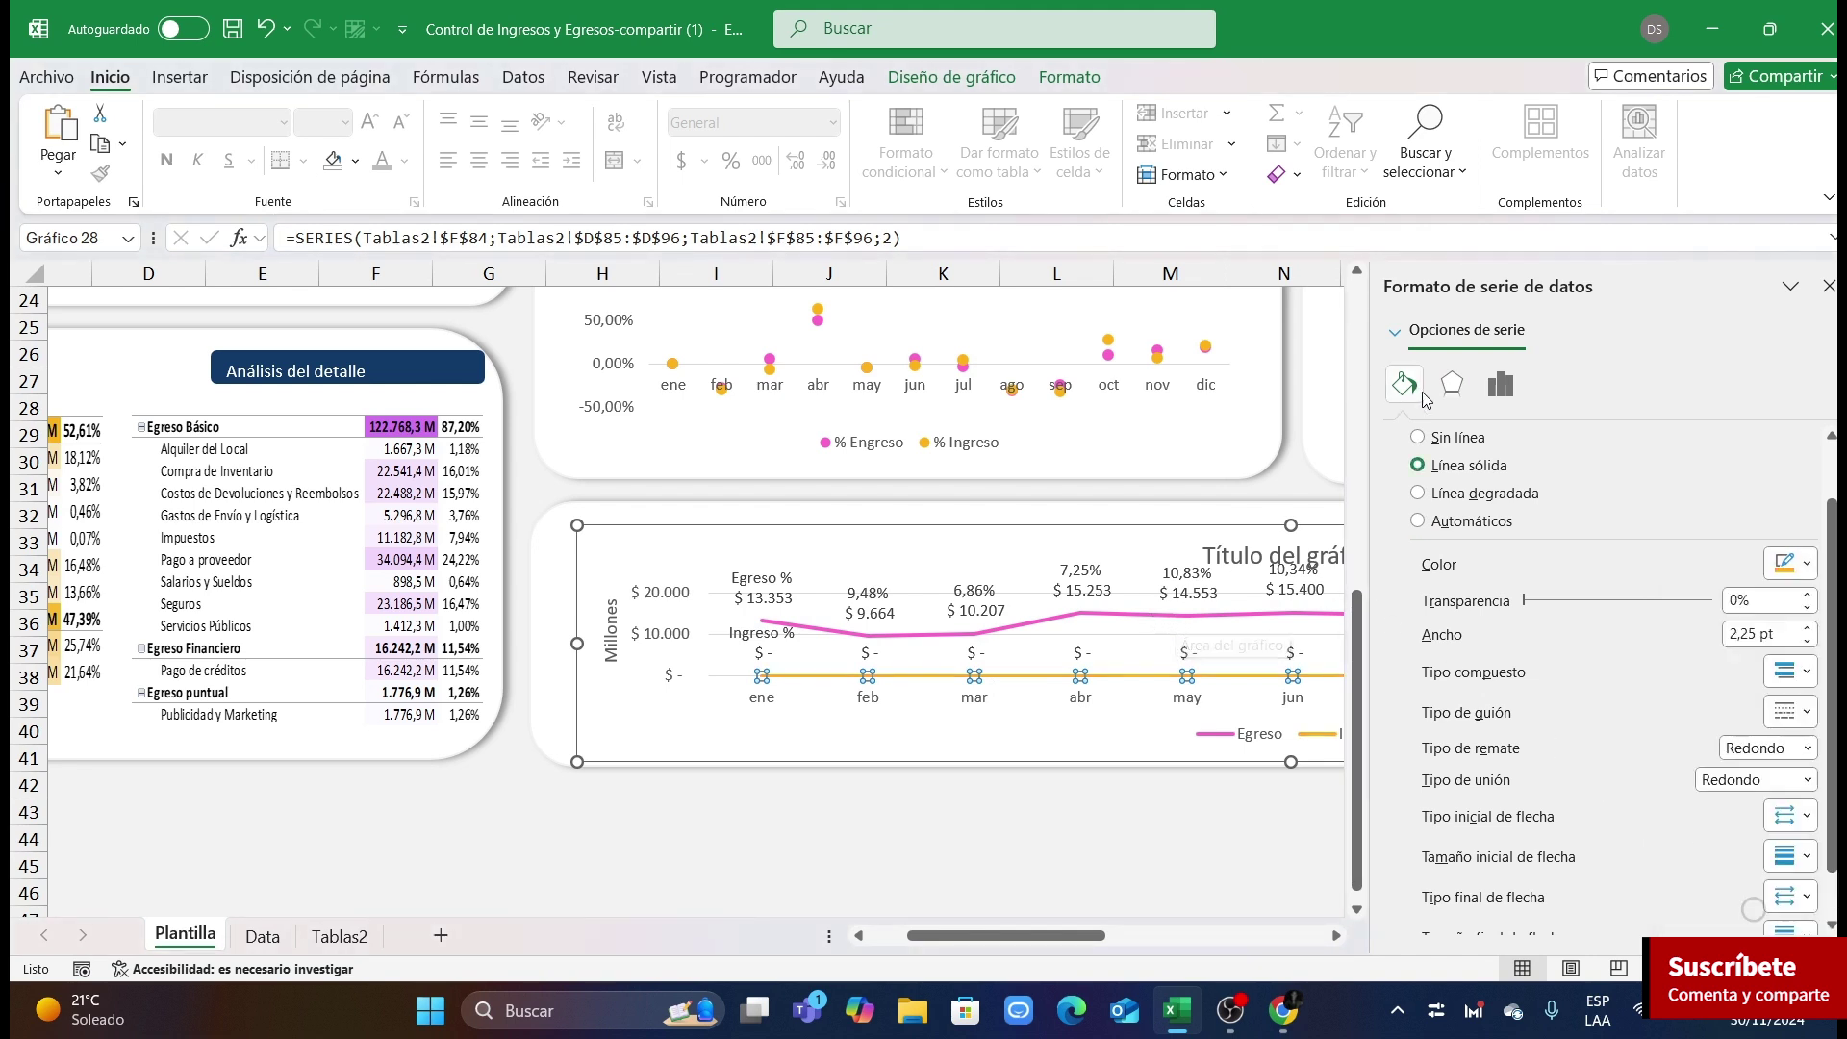
Step: Give the Ingreso line in the labeled monthly chart round built-in (Integrado) markers with a white fill
scroll(1431, 459, up, 2)
click(1518, 440)
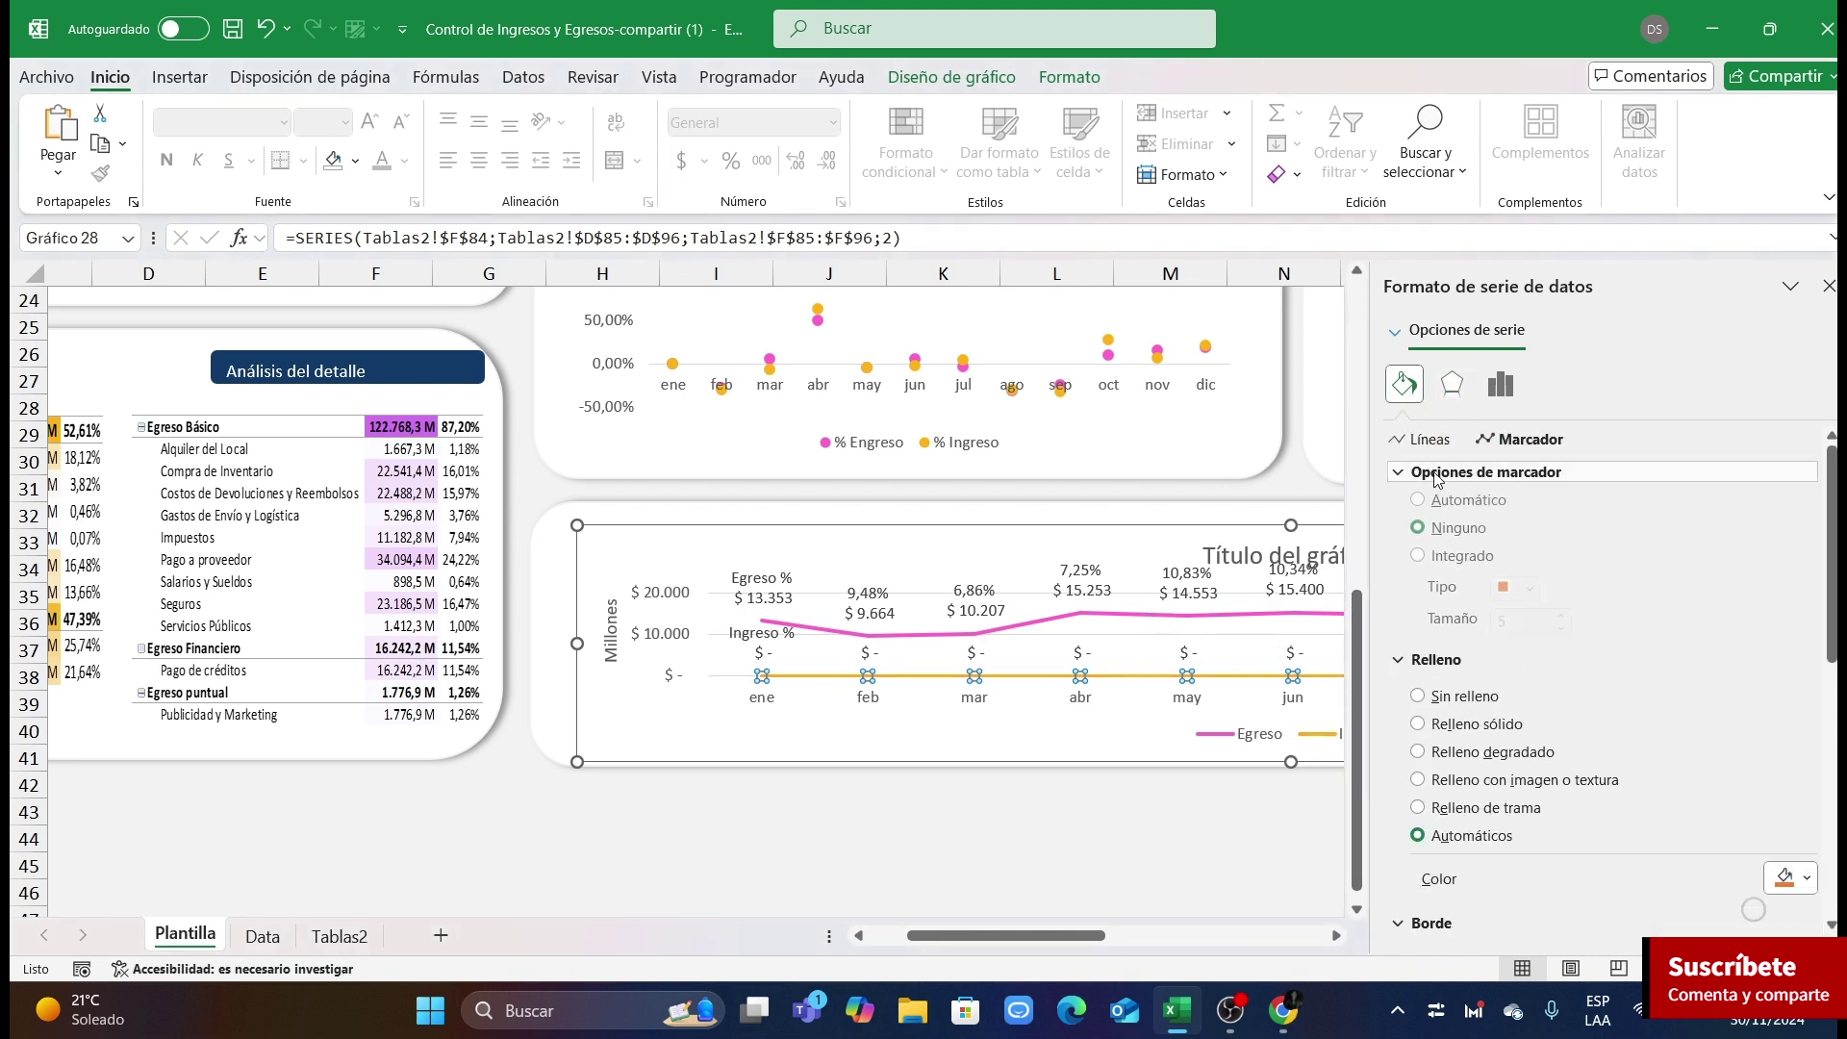
click(1440, 565)
click(1514, 594)
click(1517, 791)
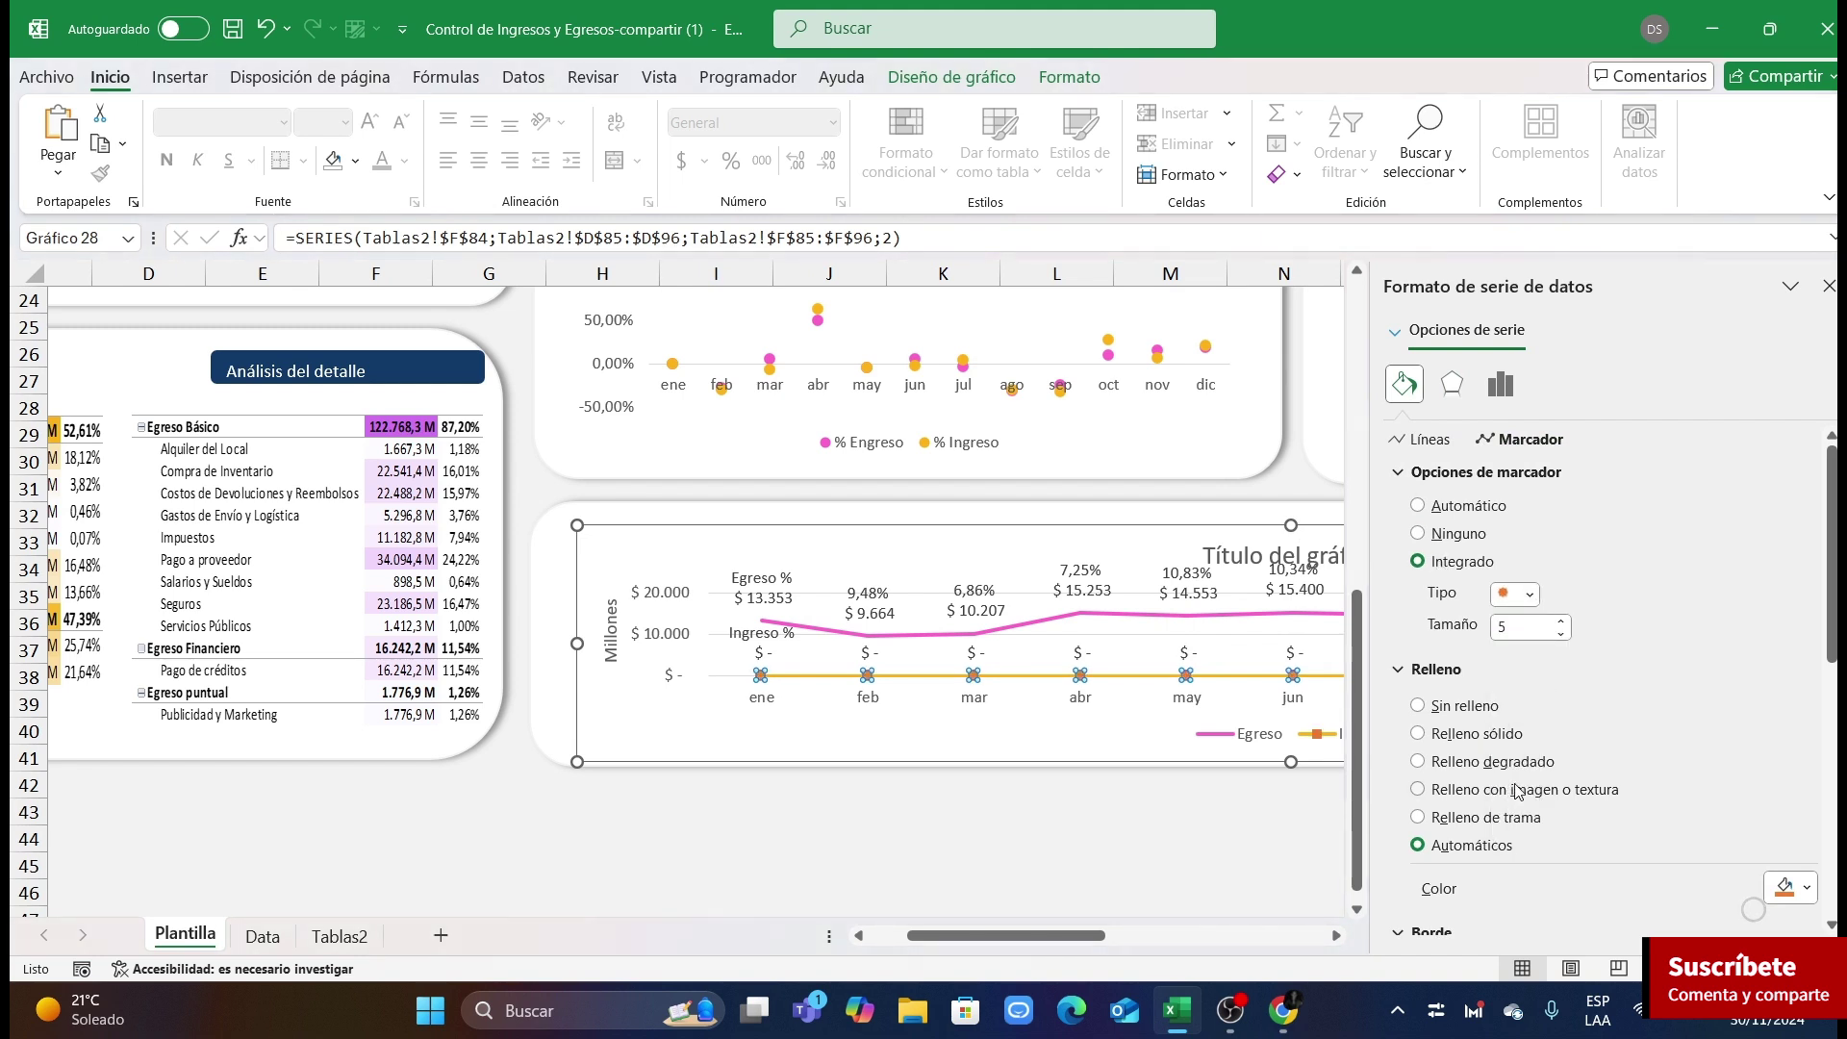
click(1787, 887)
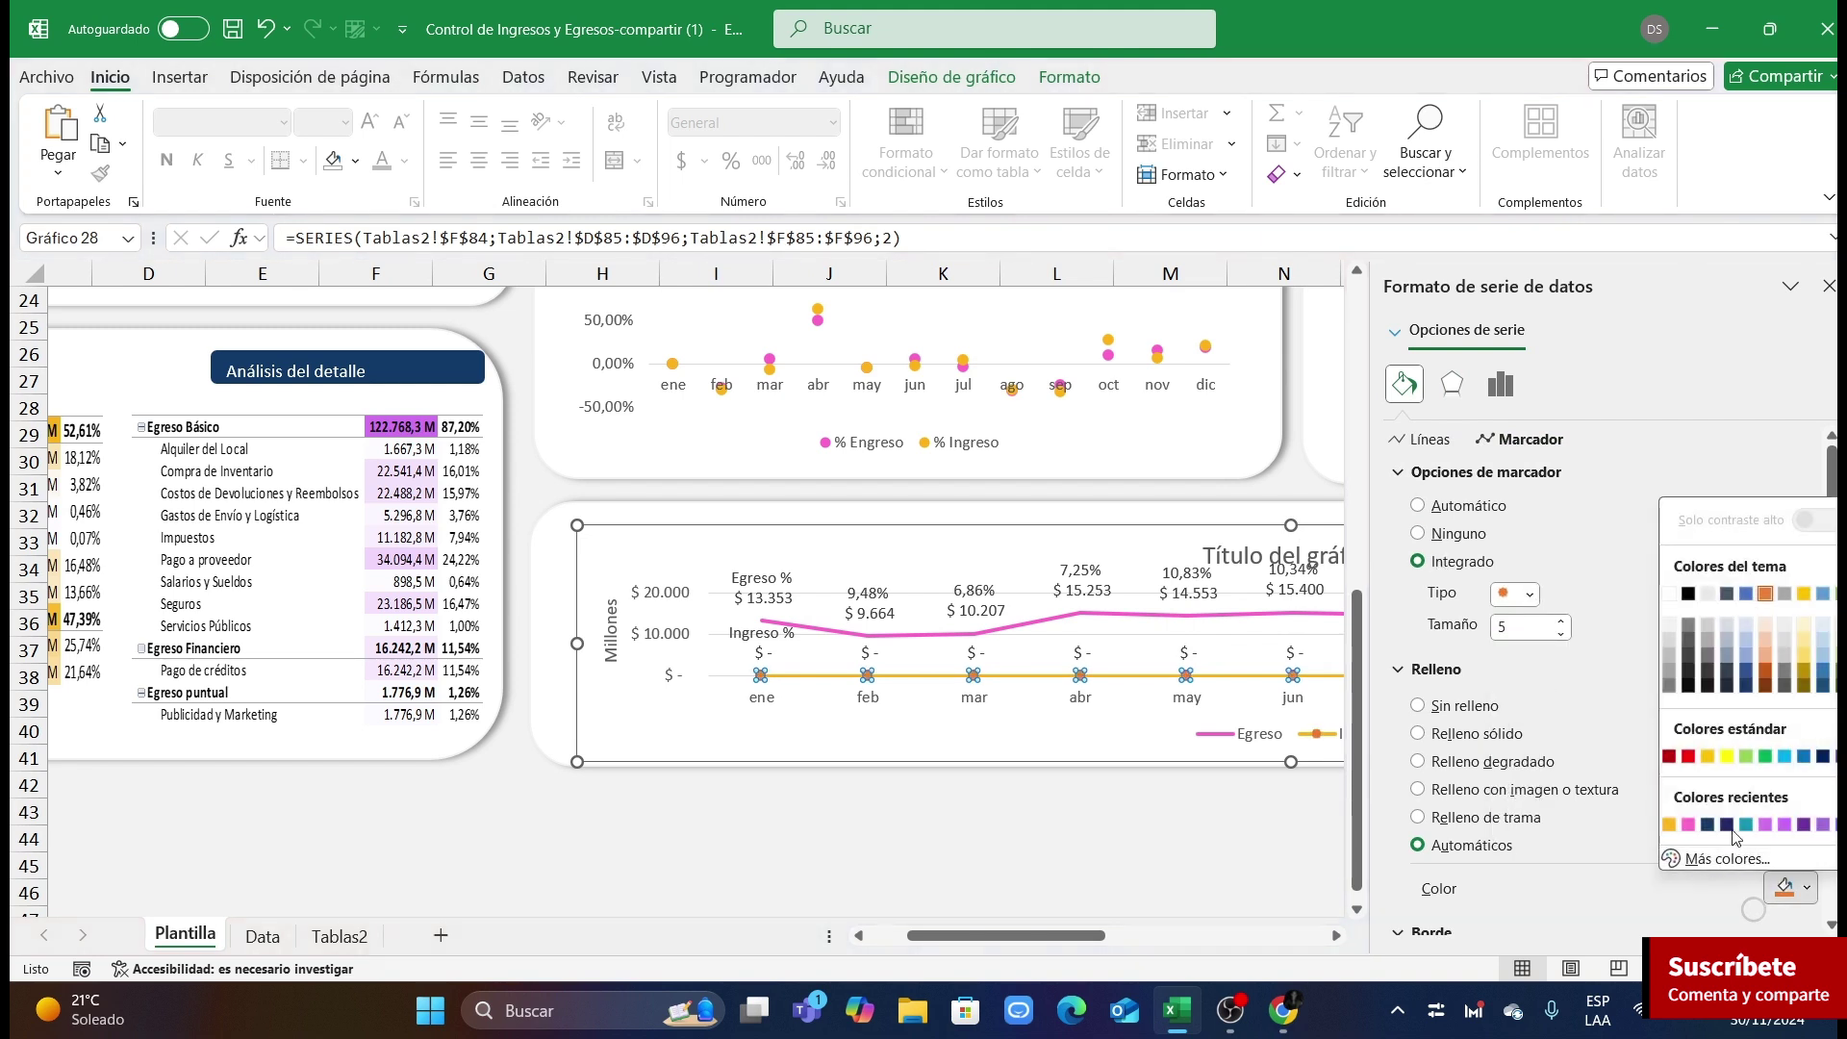
click(1669, 595)
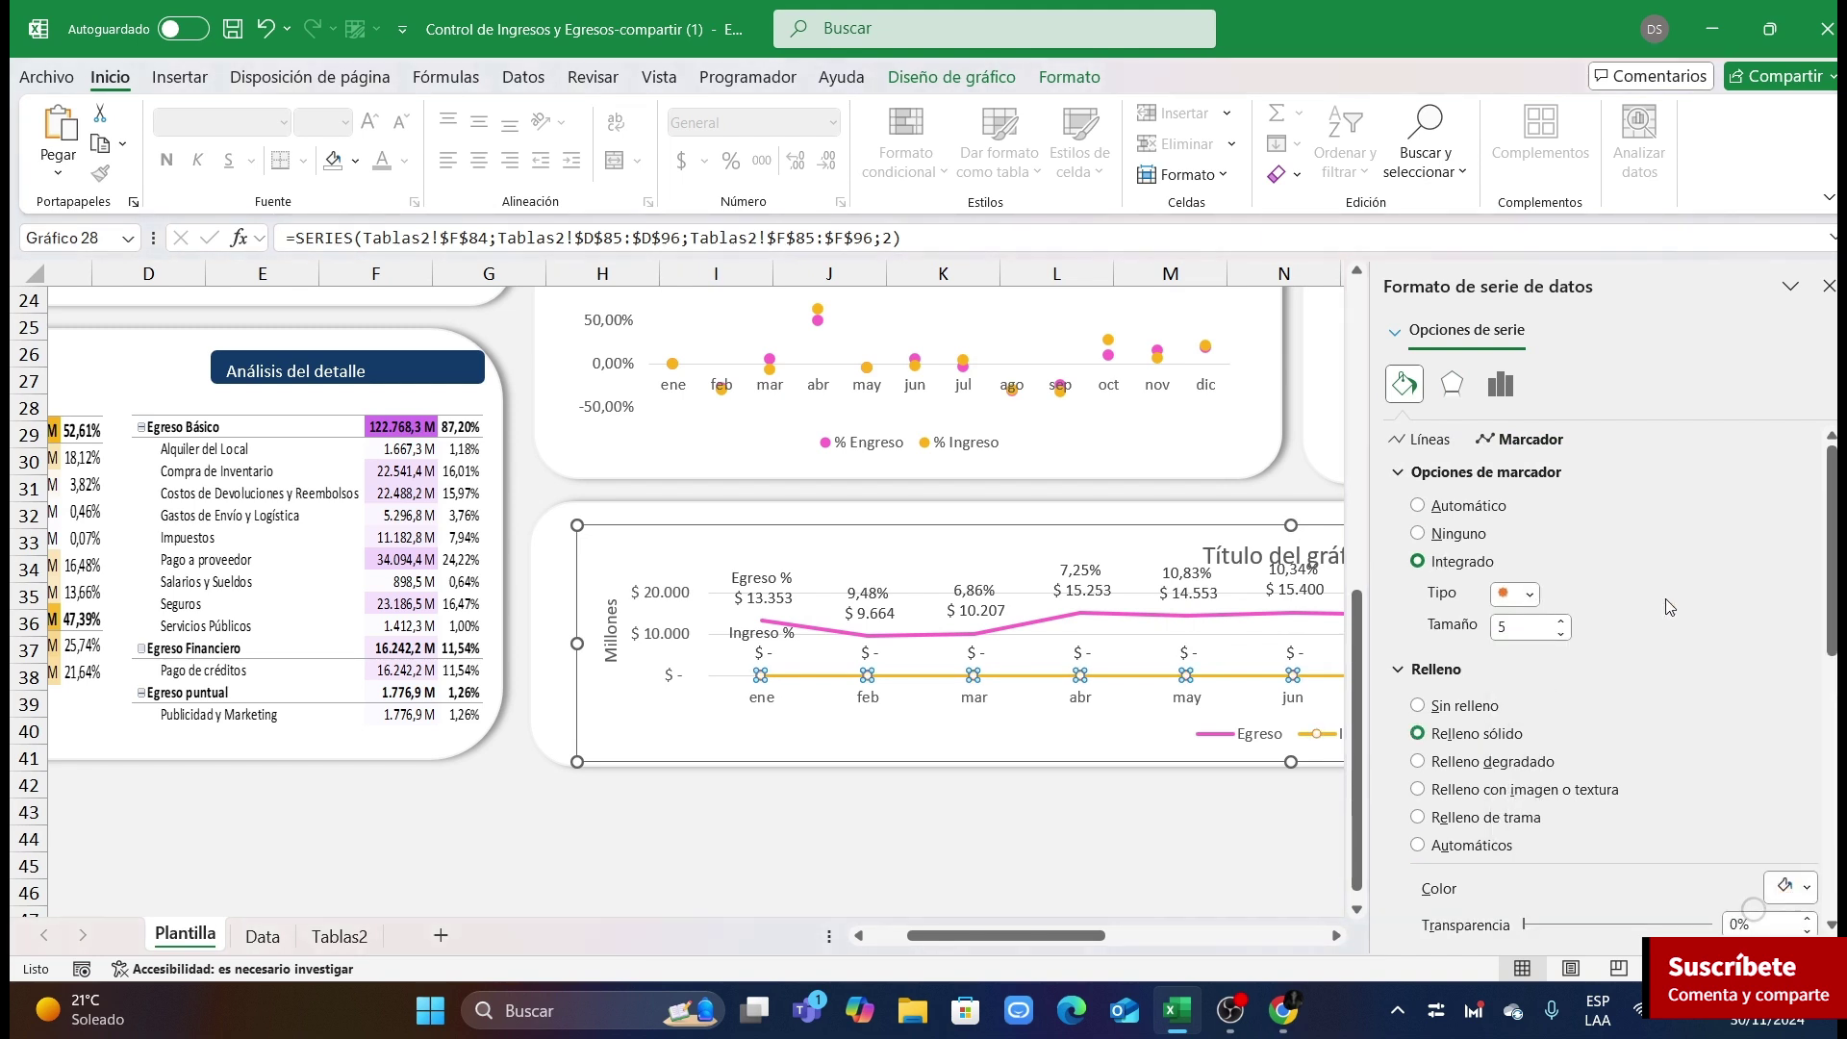
Step: Add round built-in markers with a white fill to the Egreso line in the same monthly chart
click(1028, 634)
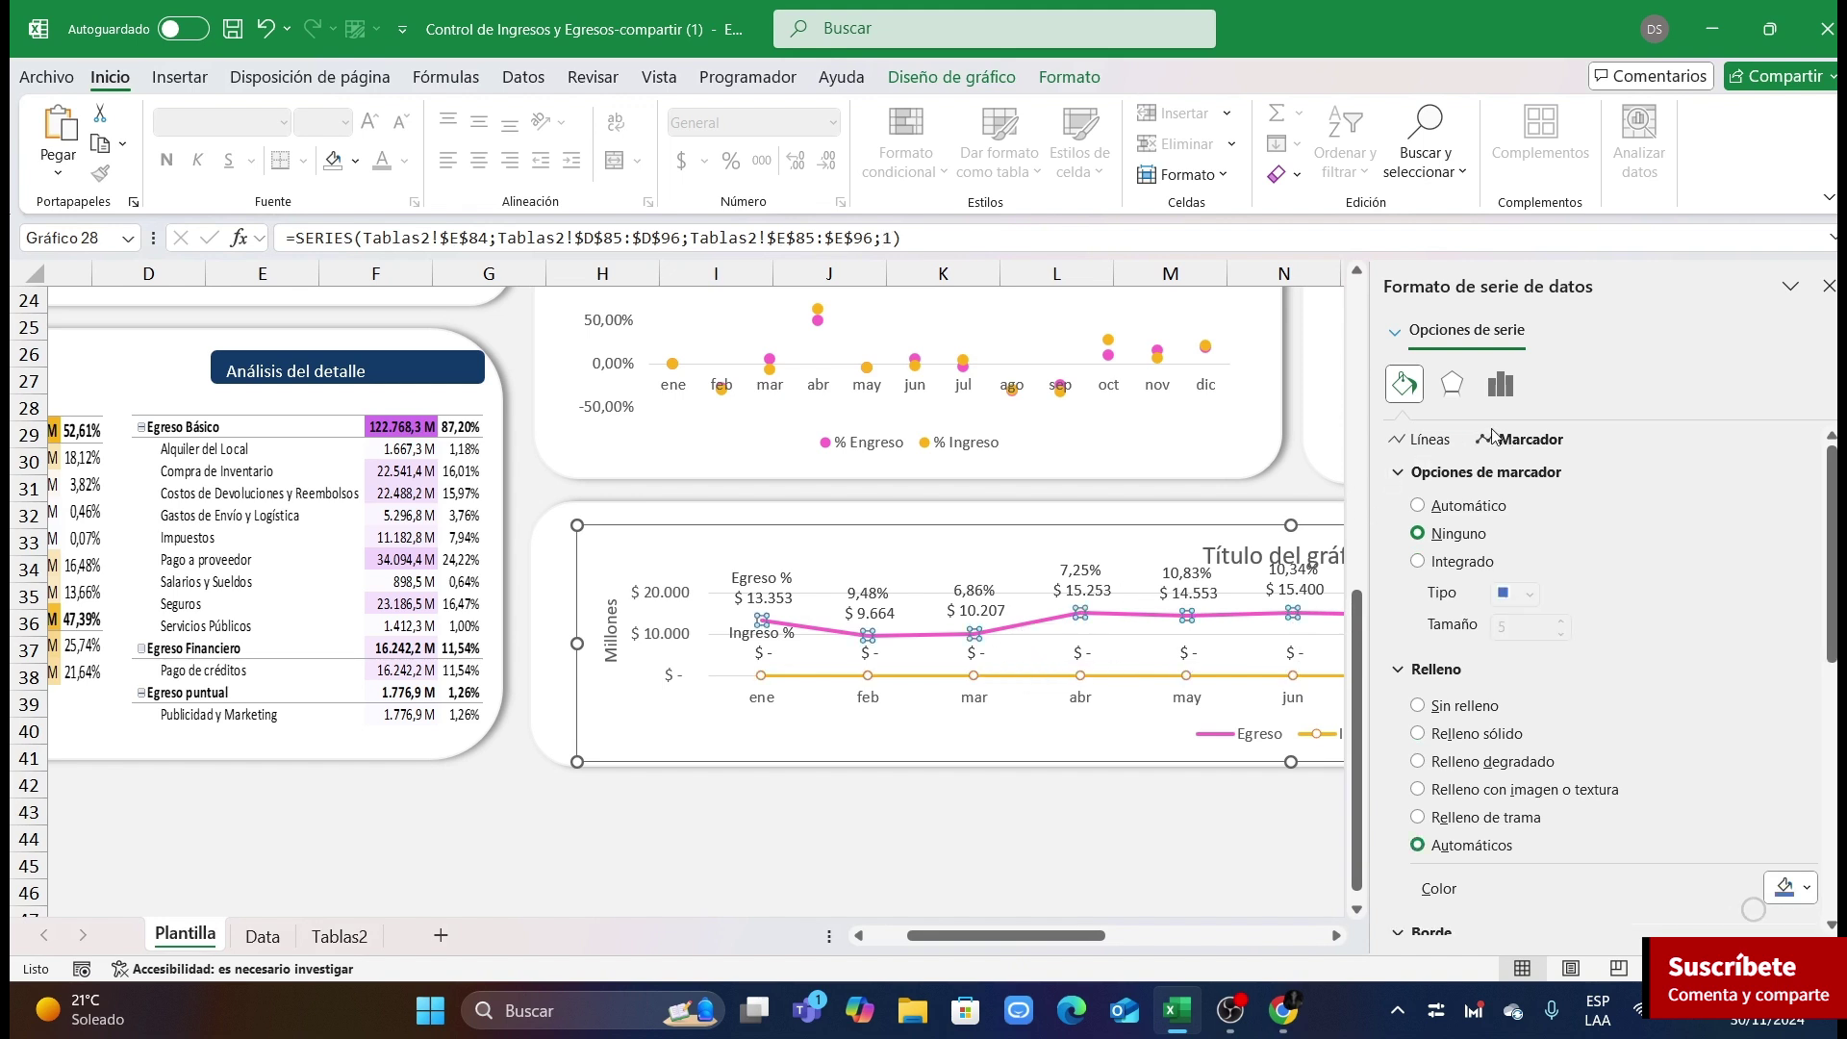
click(1421, 561)
click(1530, 593)
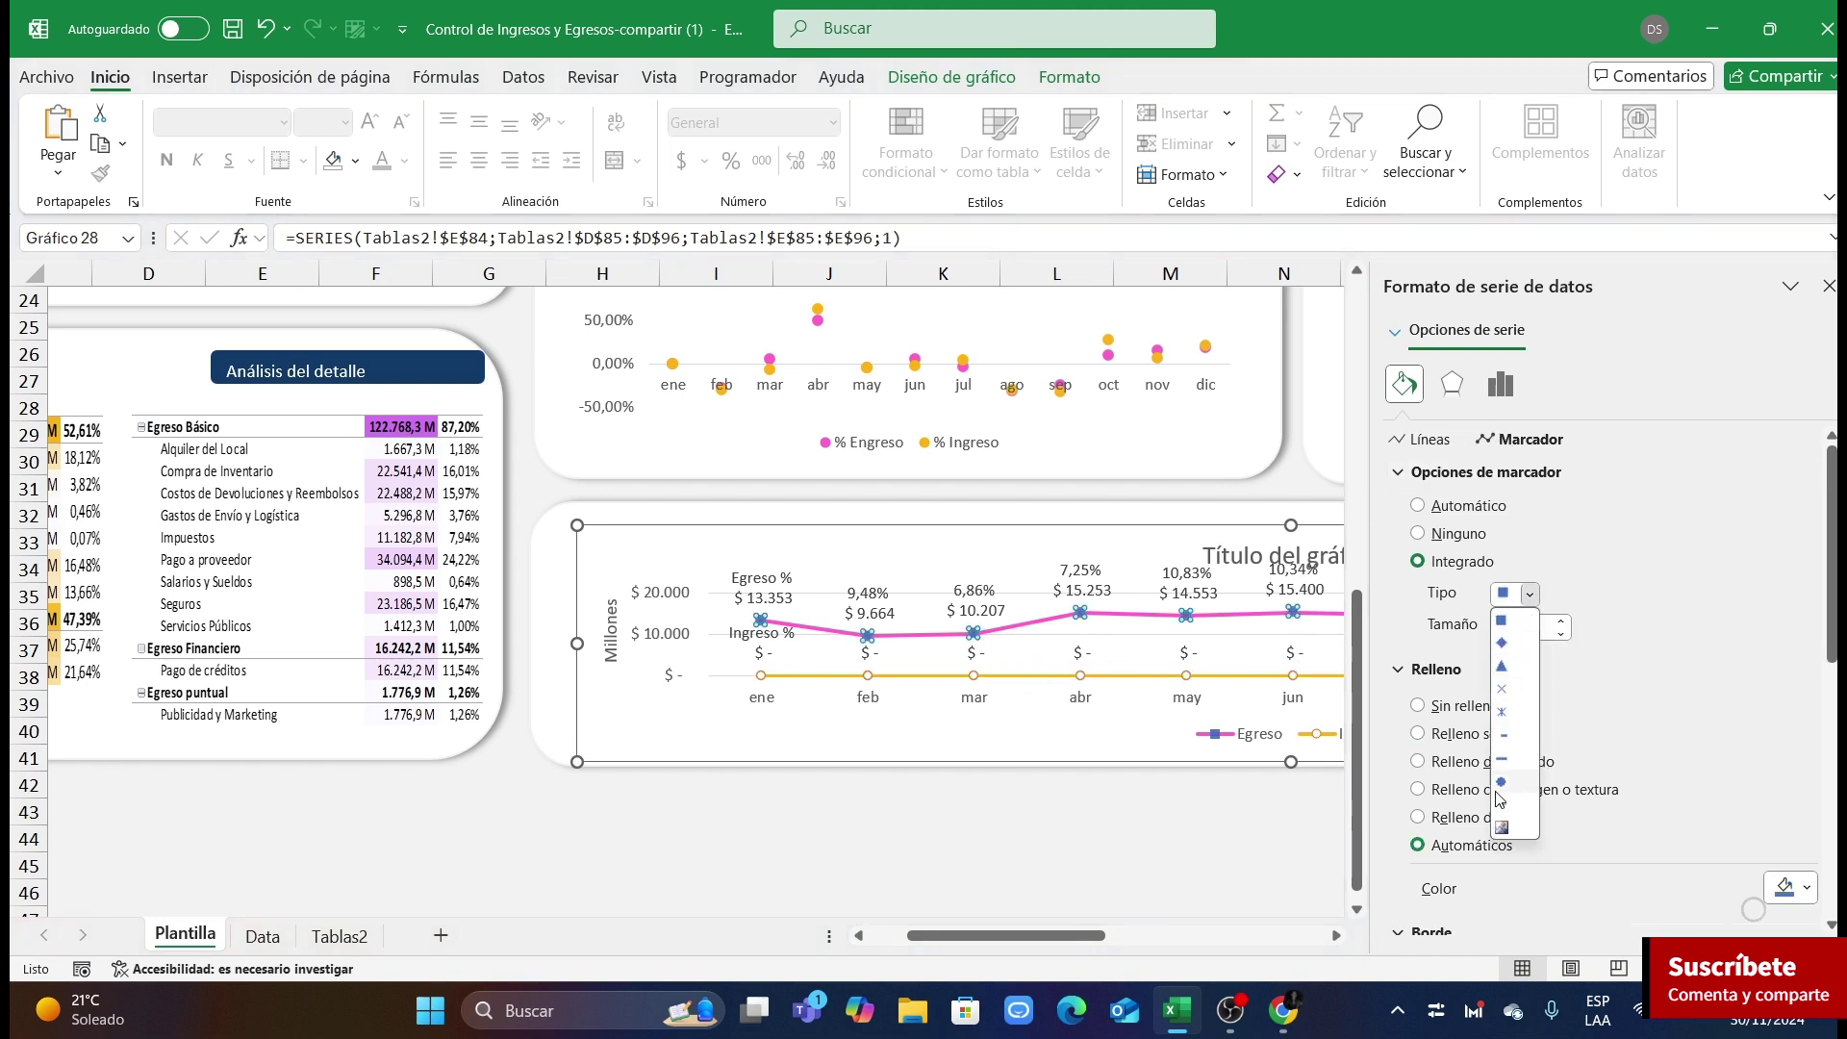
click(1499, 787)
click(1790, 887)
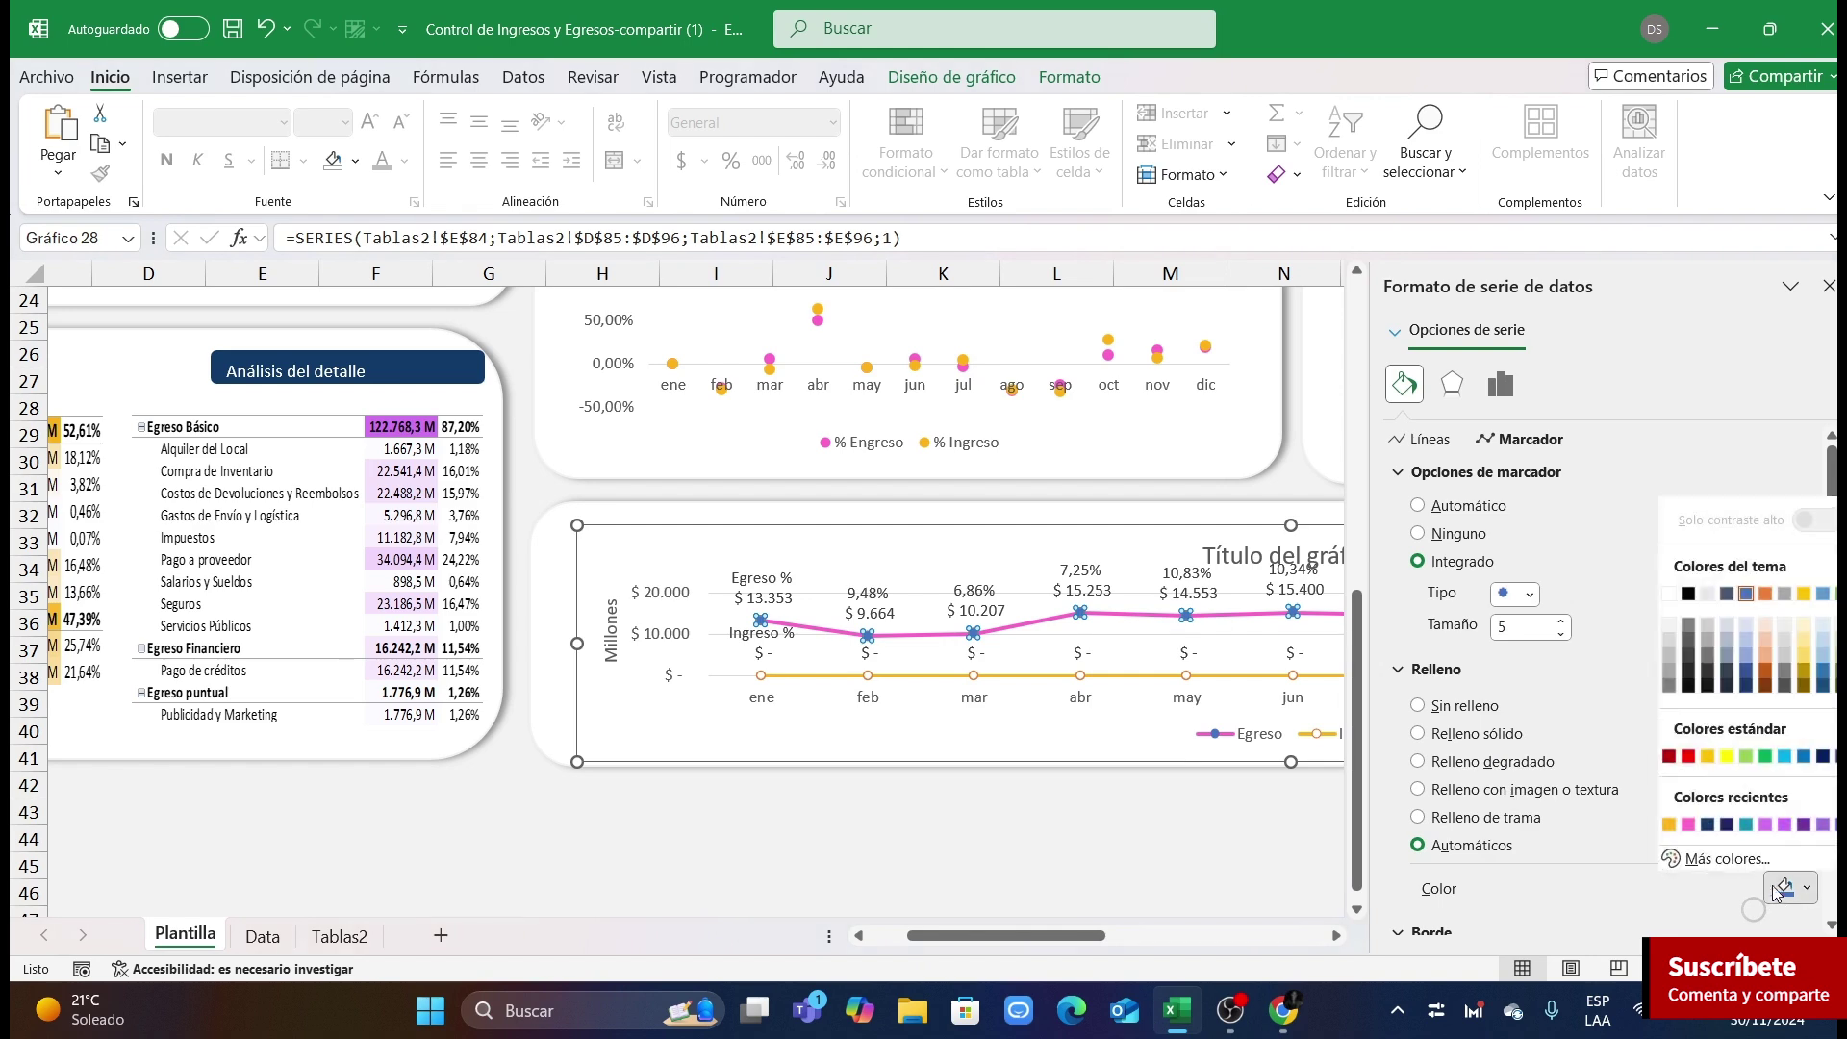
click(1668, 596)
click(1169, 839)
Step: Set the Egreso markers' border to a solid line in the recent pink and close the series formatting
click(1186, 624)
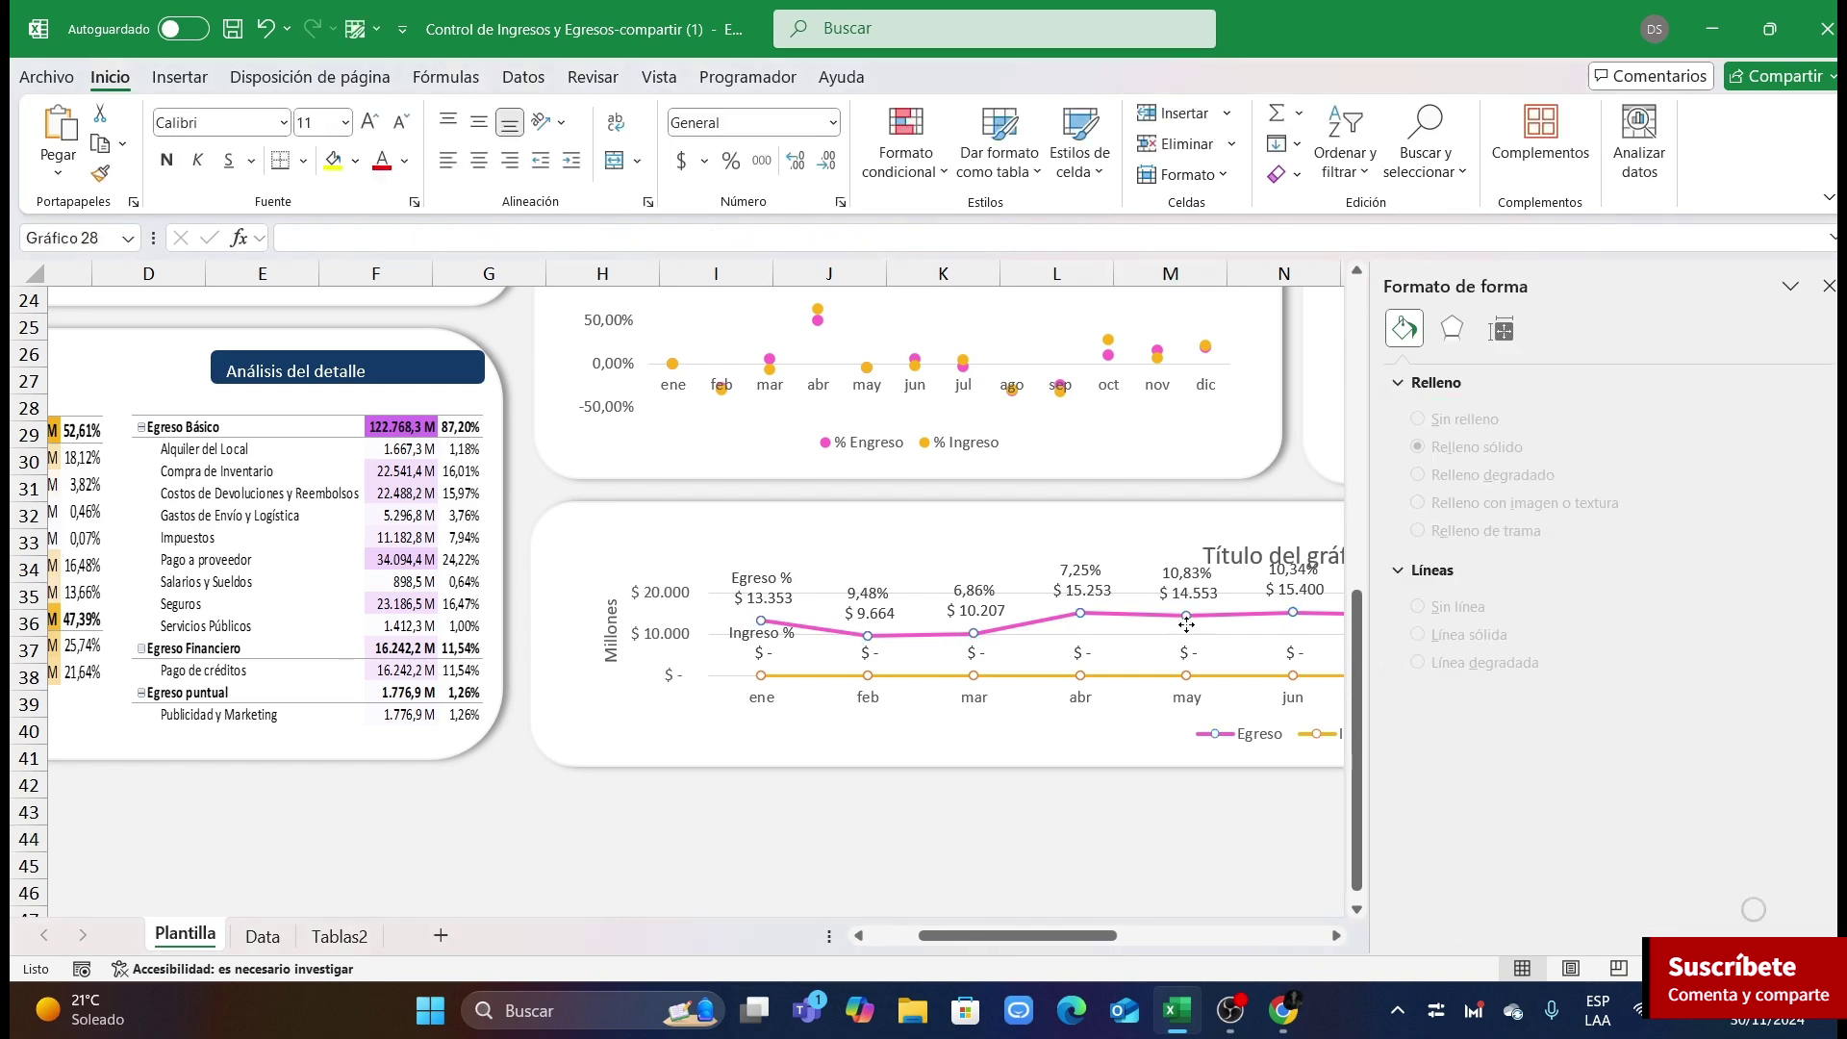
click(1186, 616)
click(1403, 384)
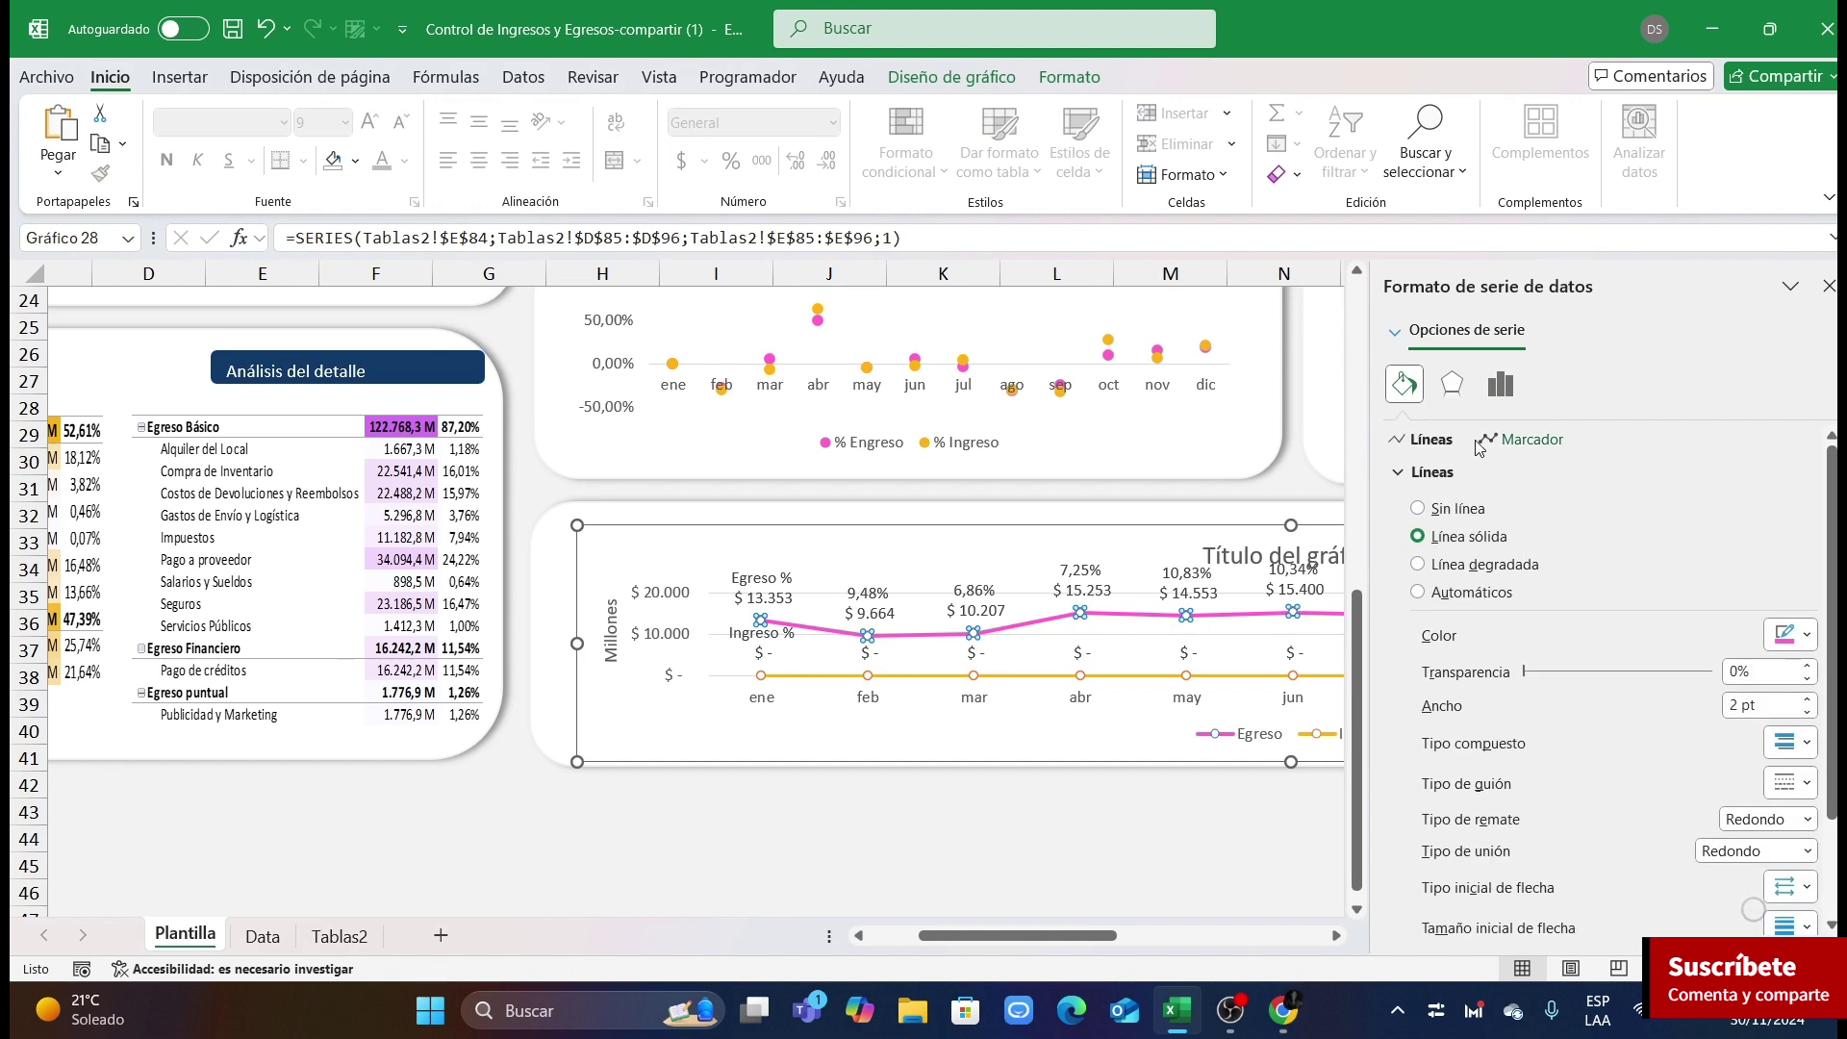
click(1520, 439)
scroll(1723, 722, down, 3)
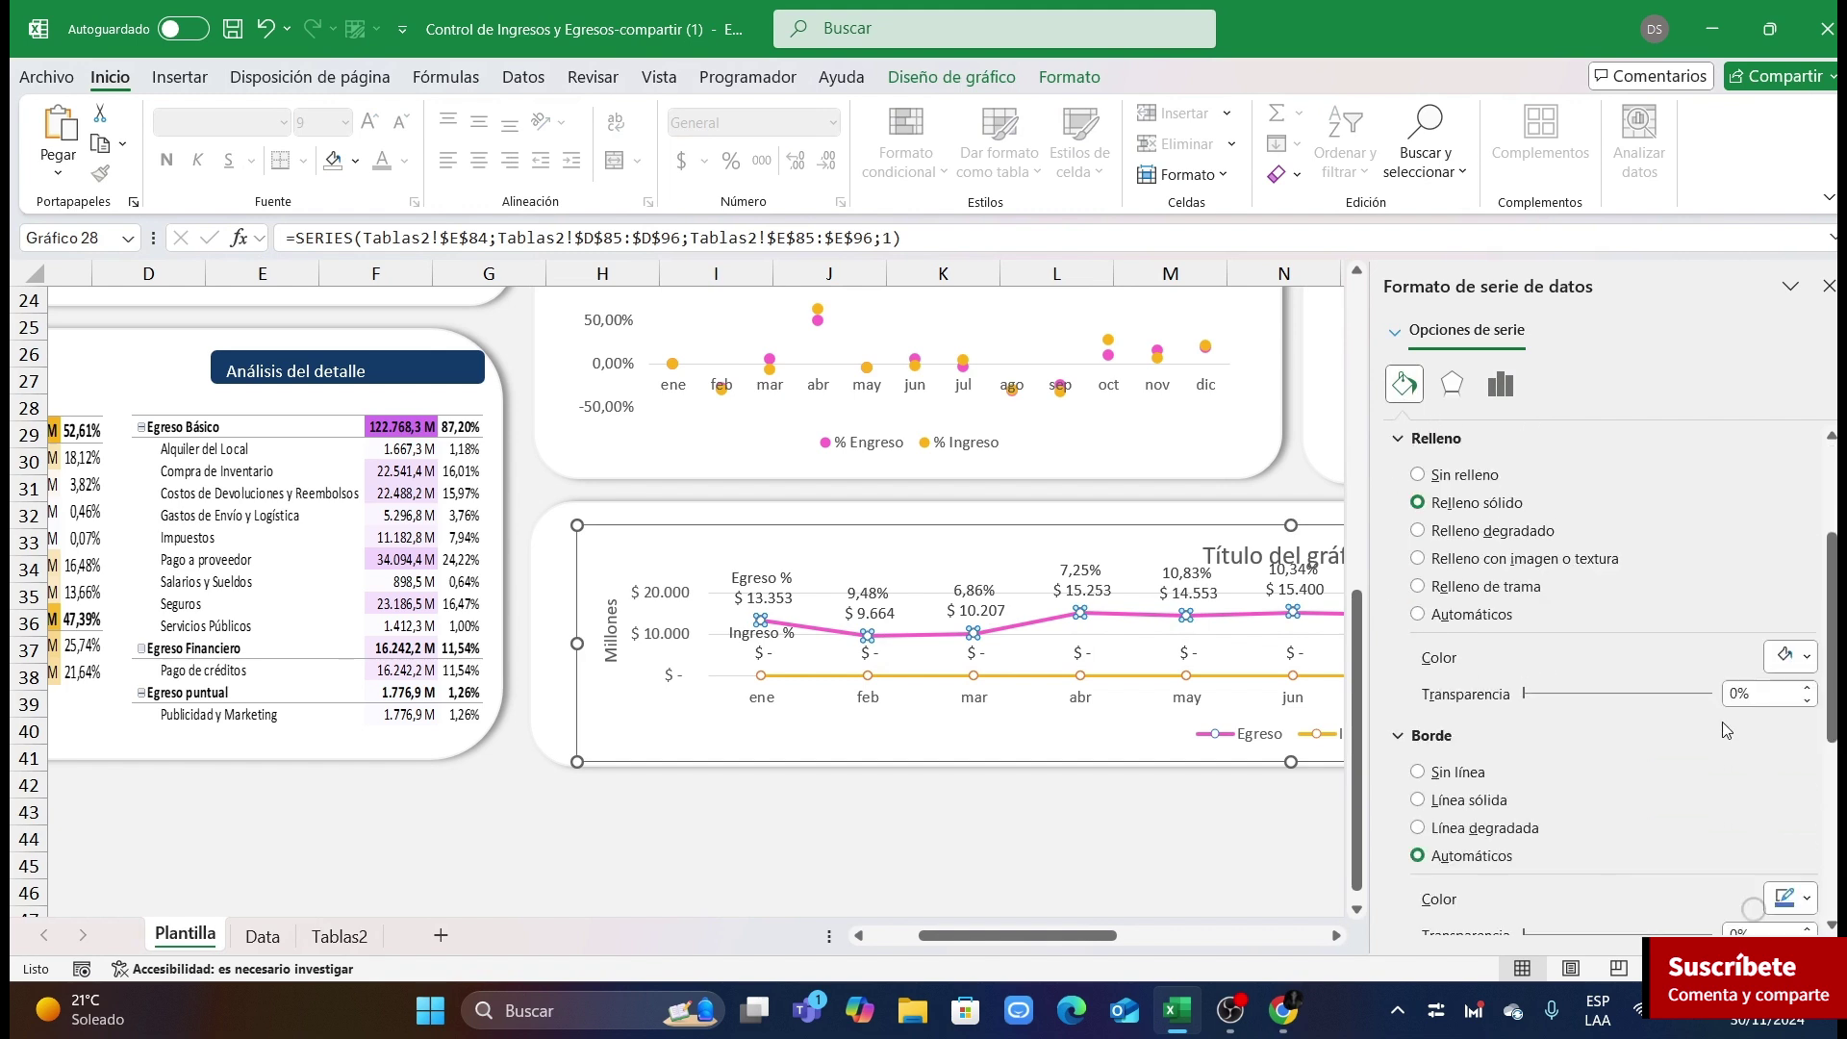
click(1791, 900)
click(1694, 851)
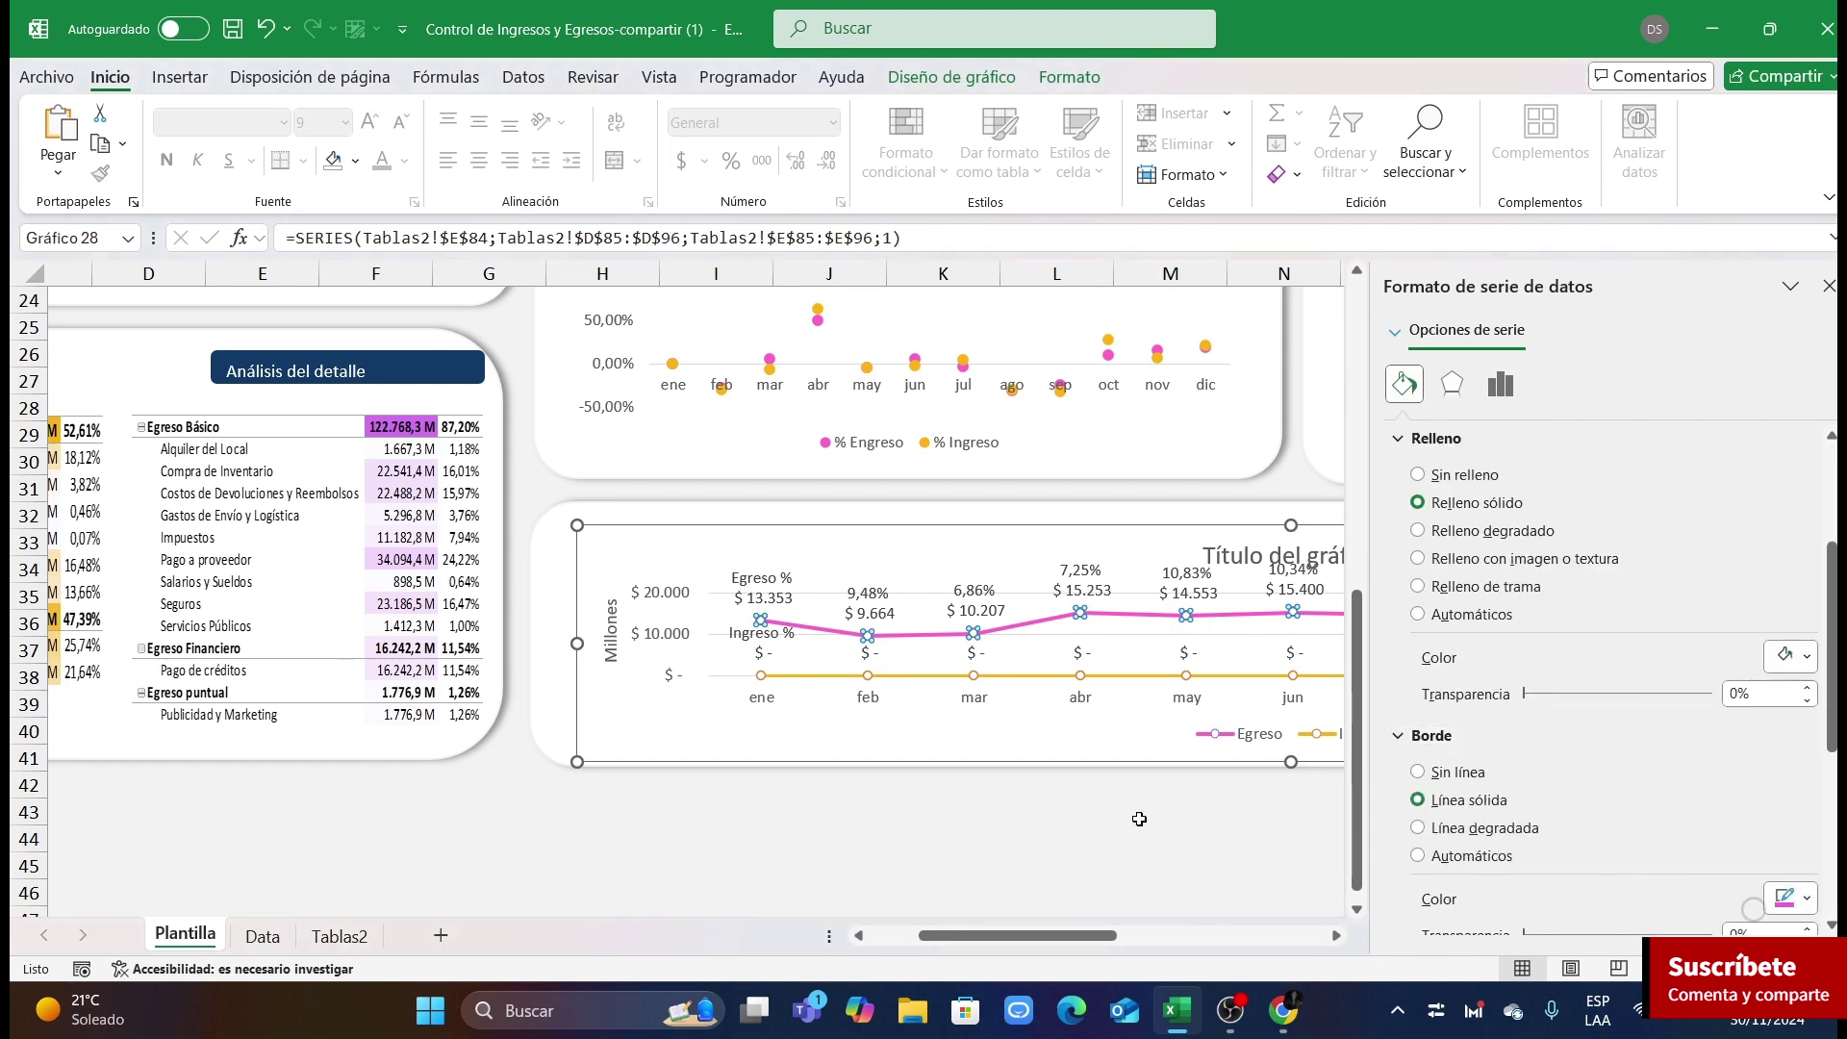
click(1190, 845)
click(1825, 287)
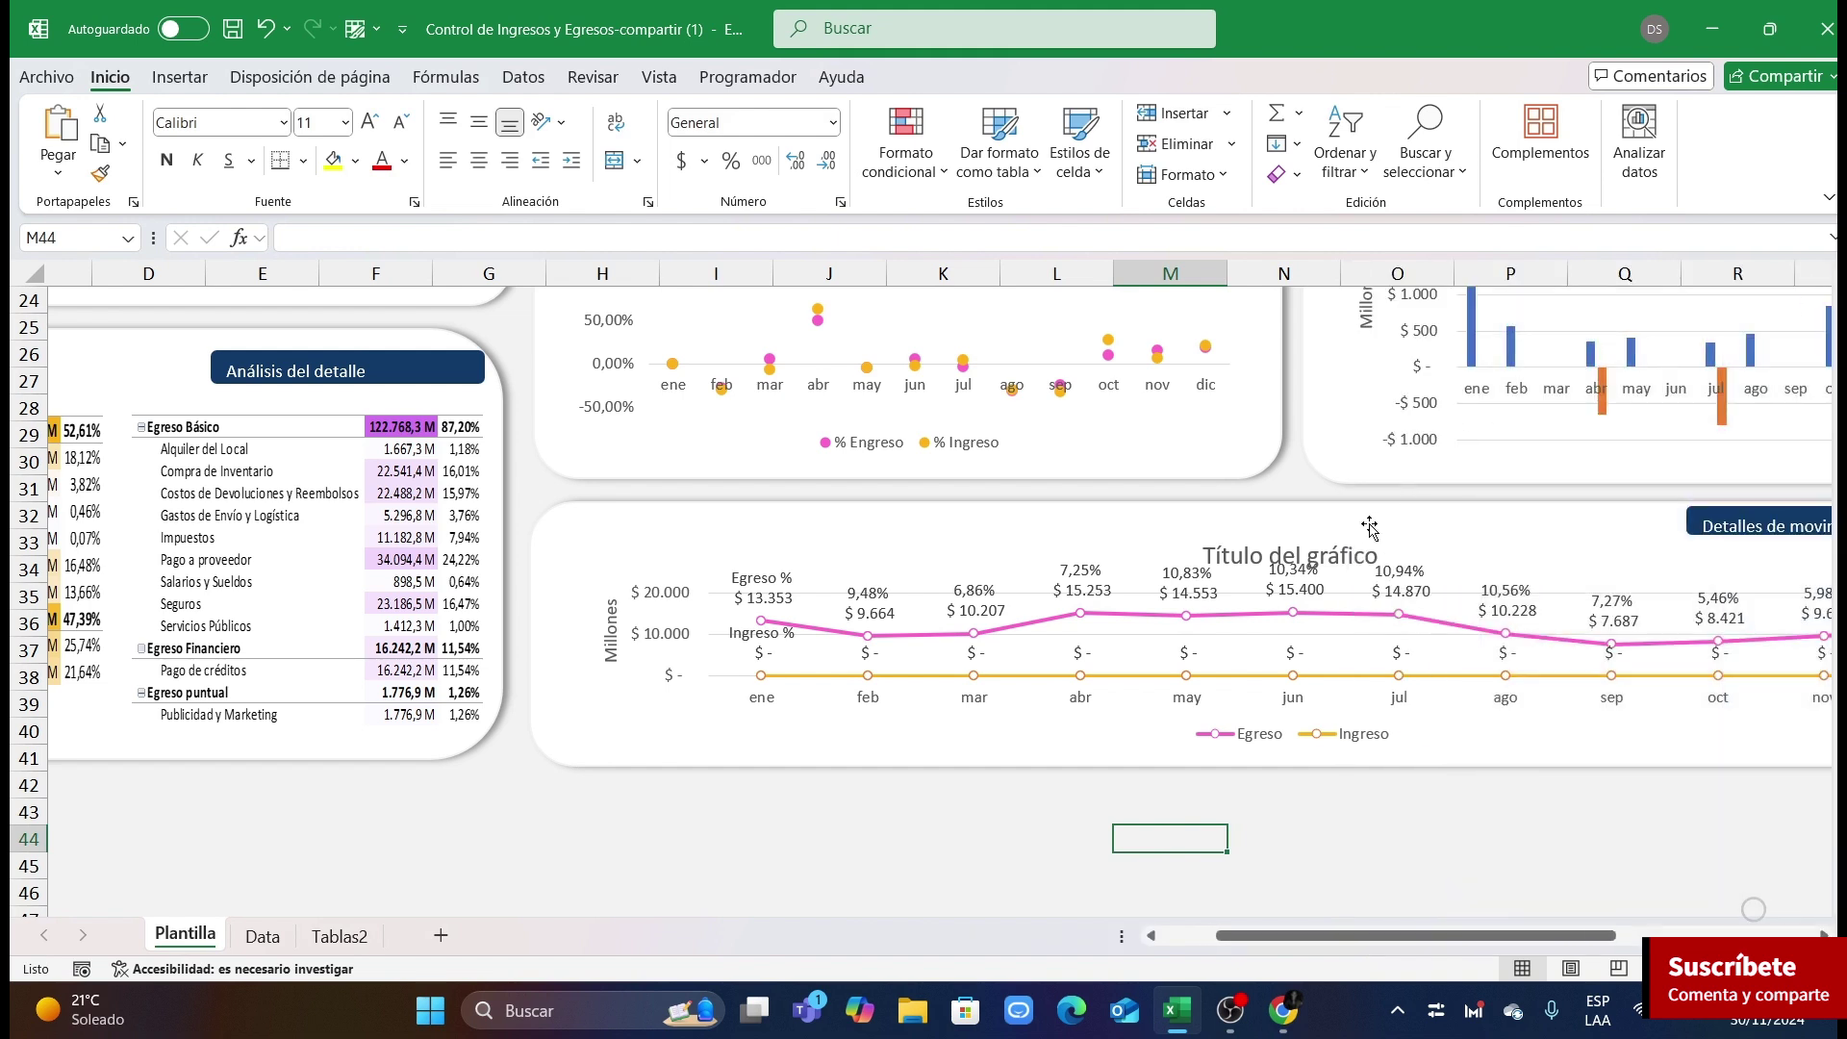
Step: Delete the placeholder title of the Detalles de movimientos chart and make its Egreso data labels bold at size 7
click(1358, 549)
key(Delete)
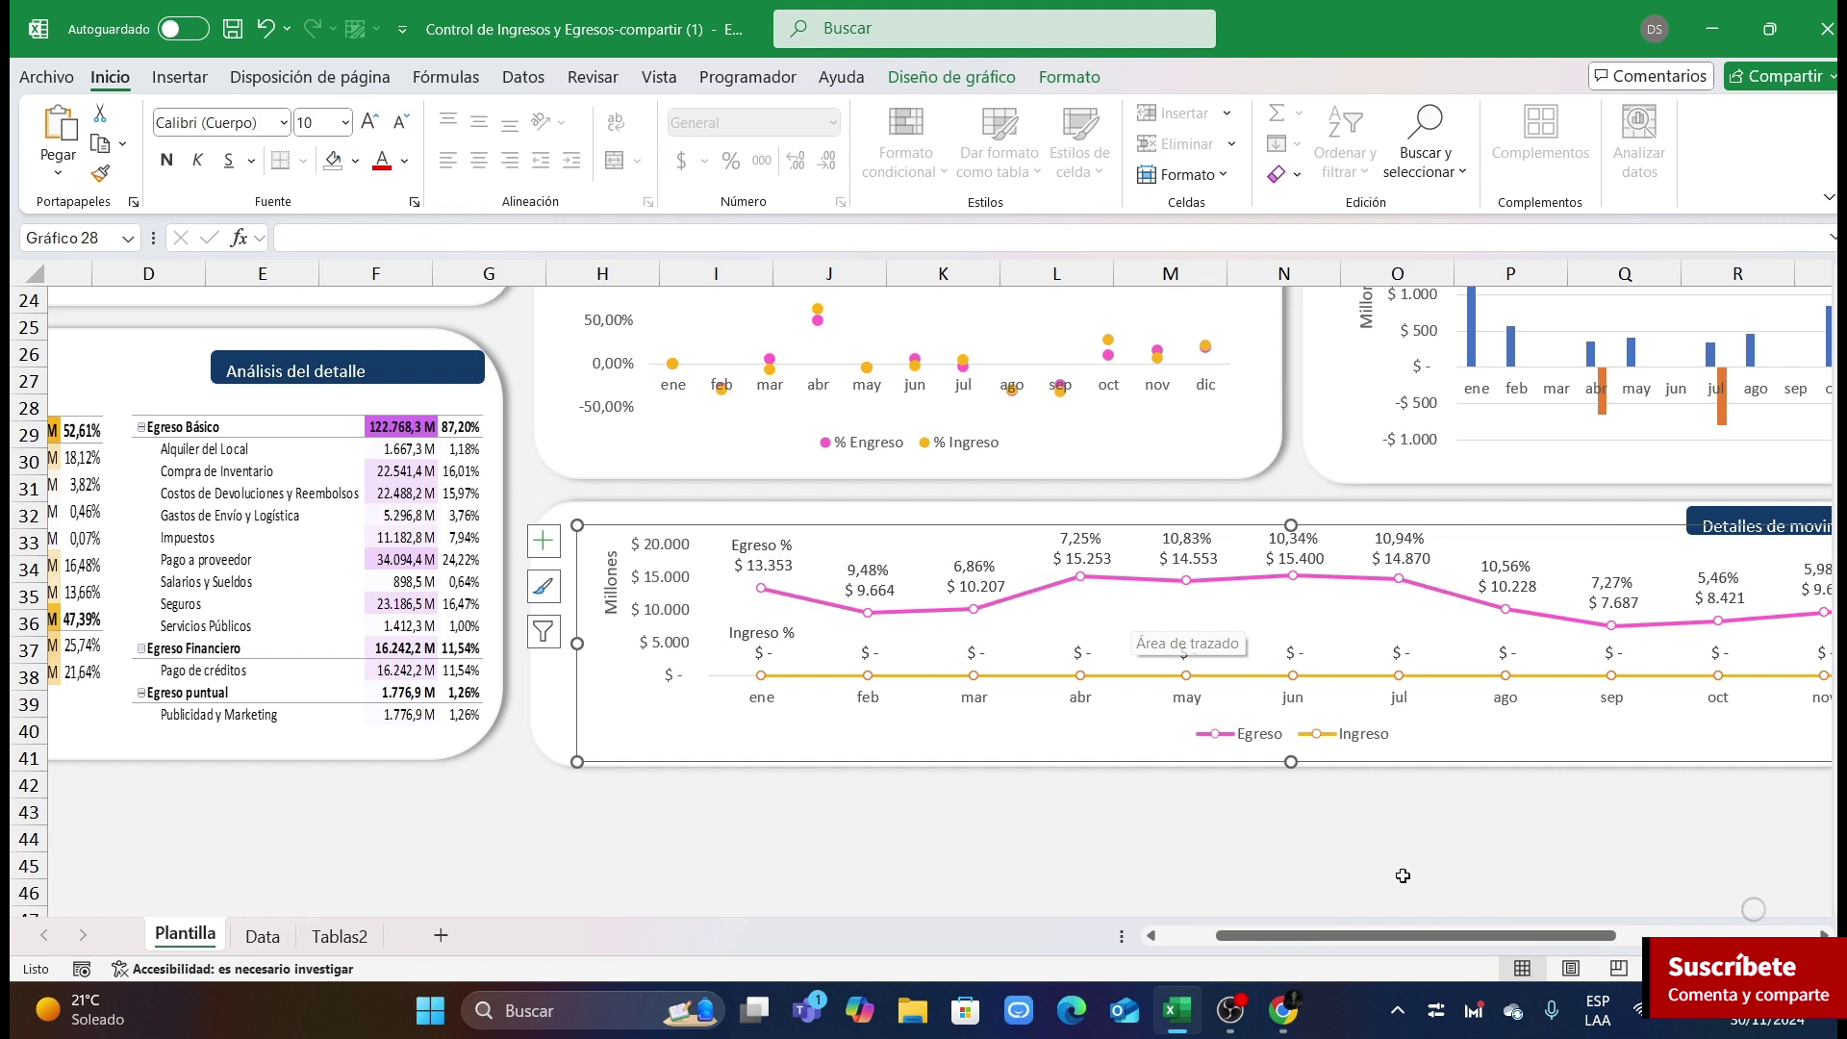
click(1193, 563)
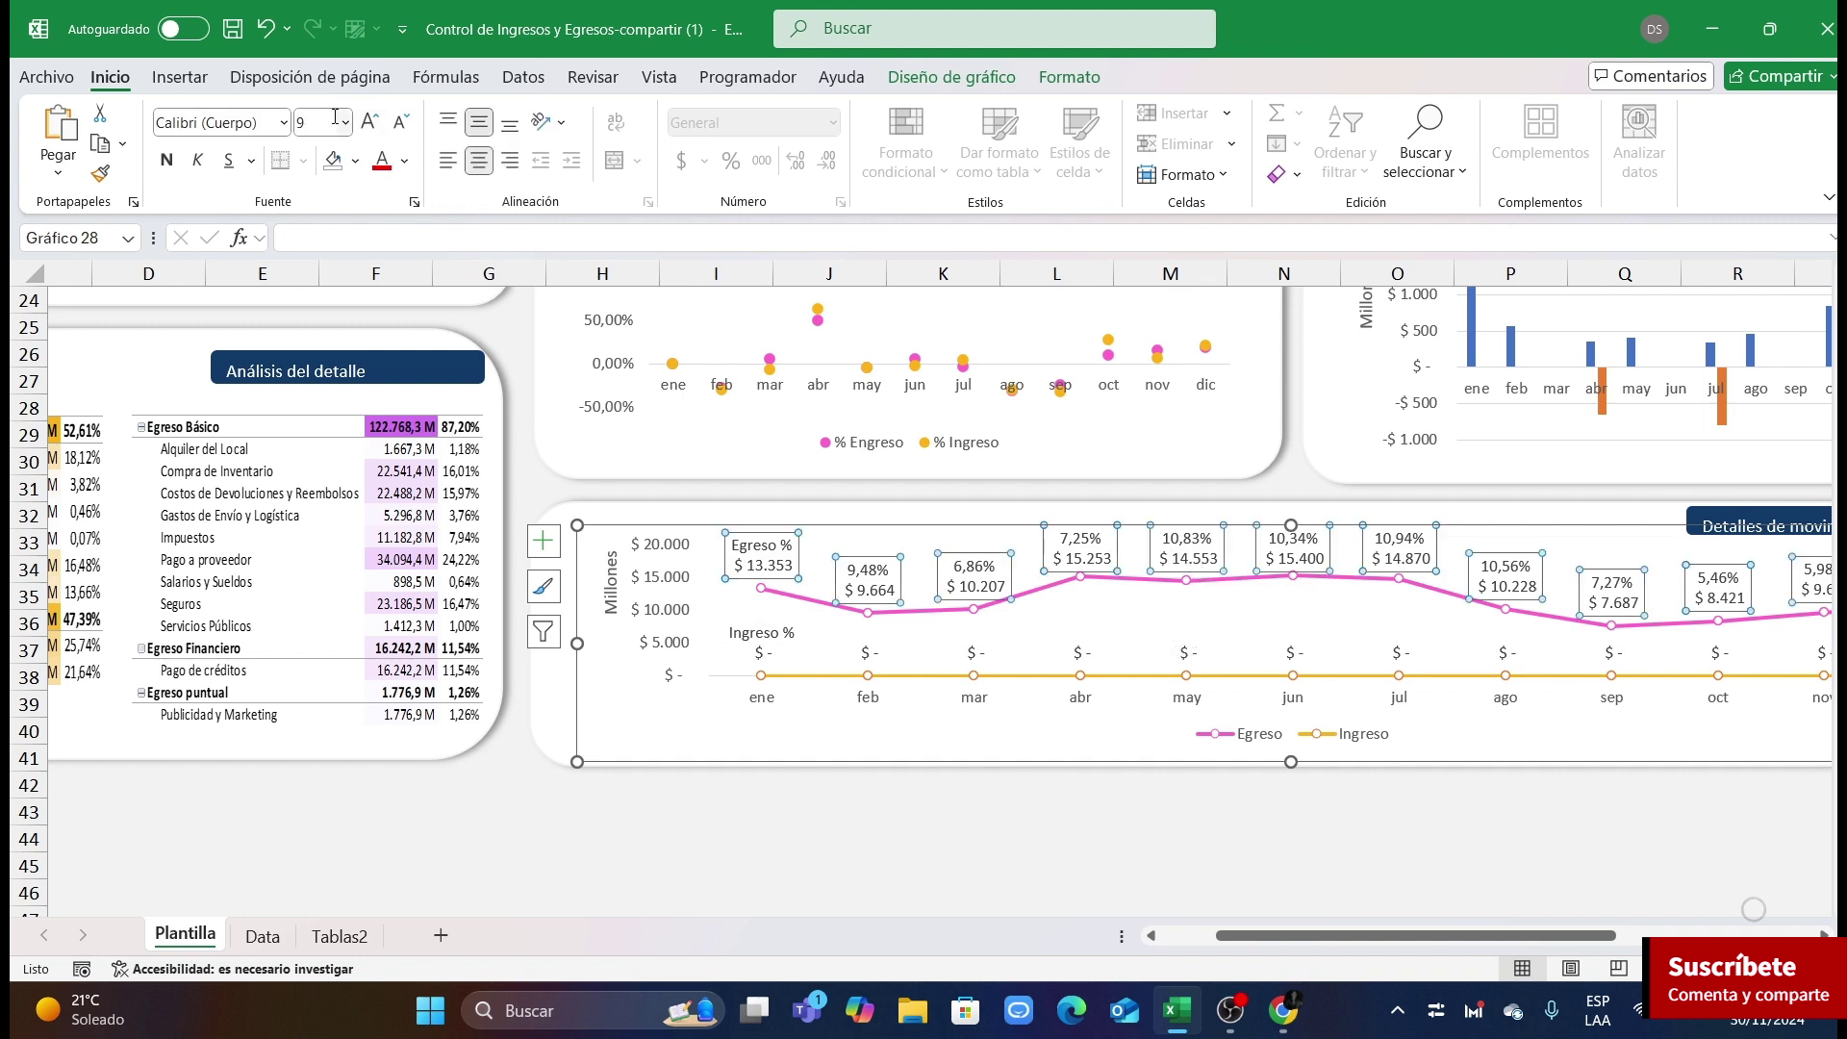
key(Return)
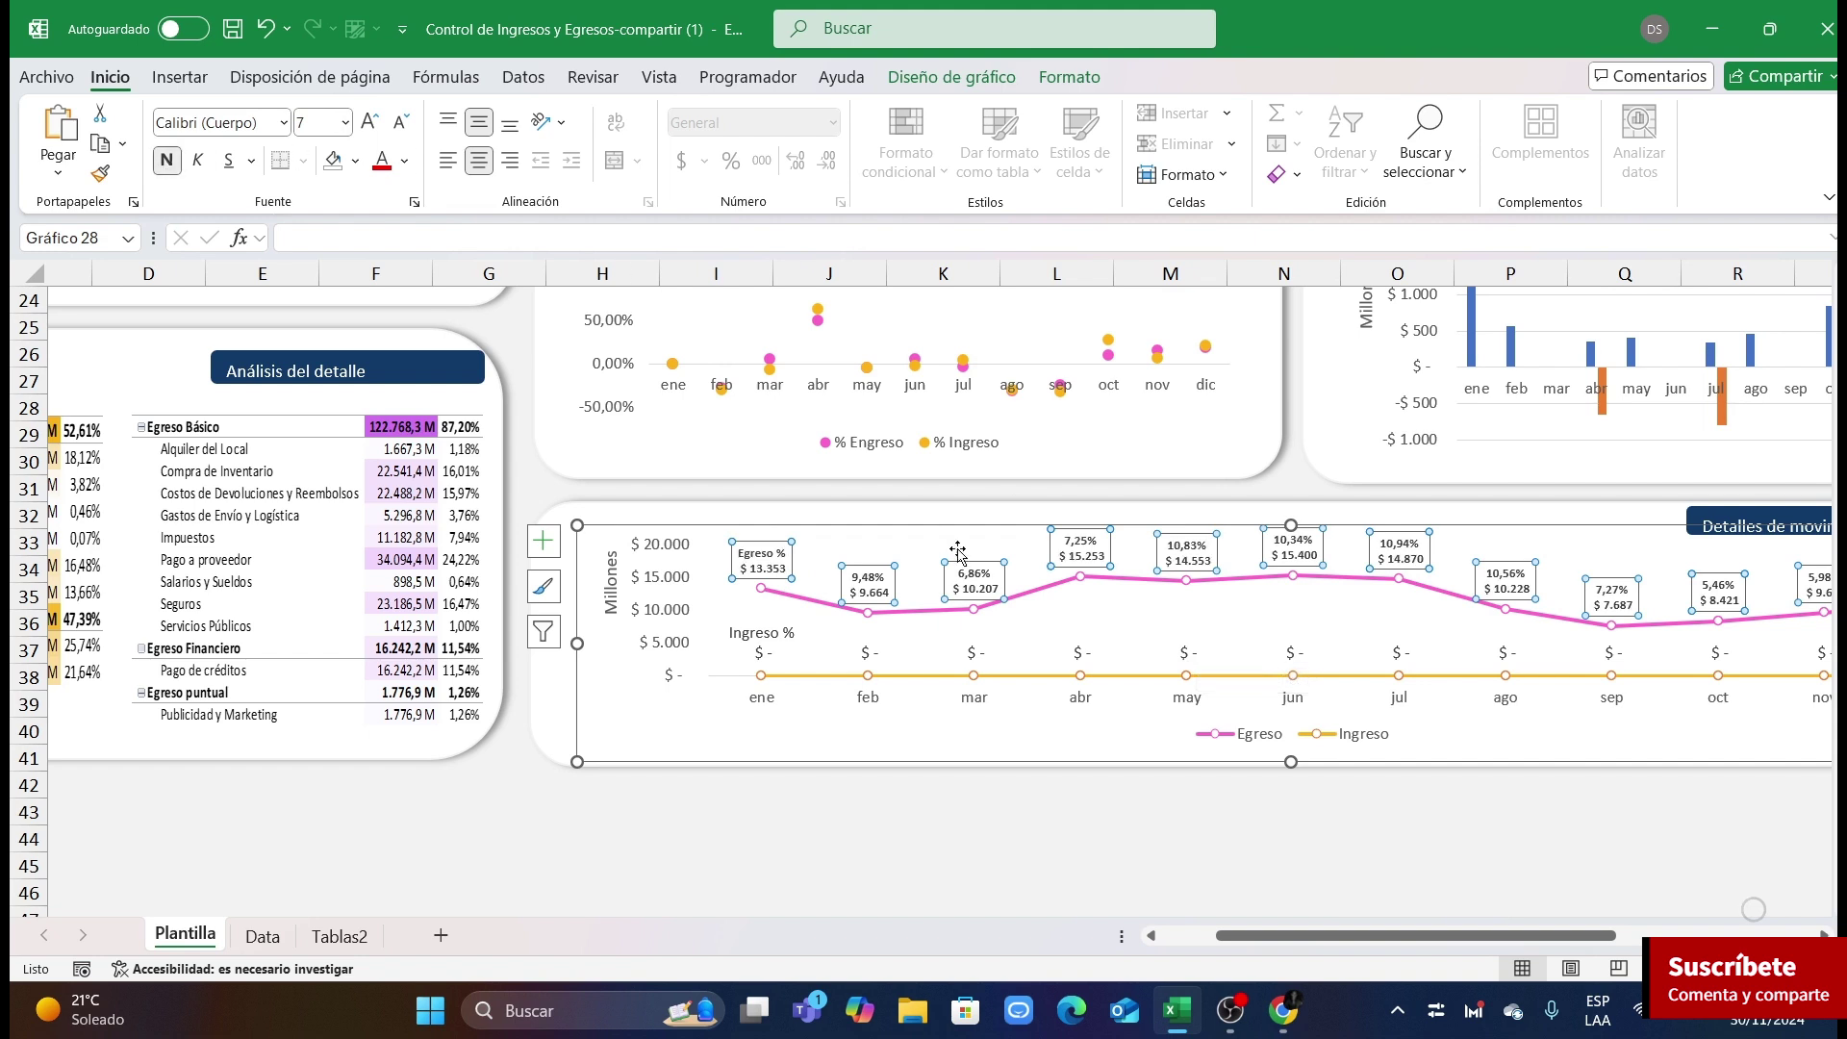
Step: Make the Ingreso data labels in the Detalles de movimientos chart bold at size 7
click(1171, 640)
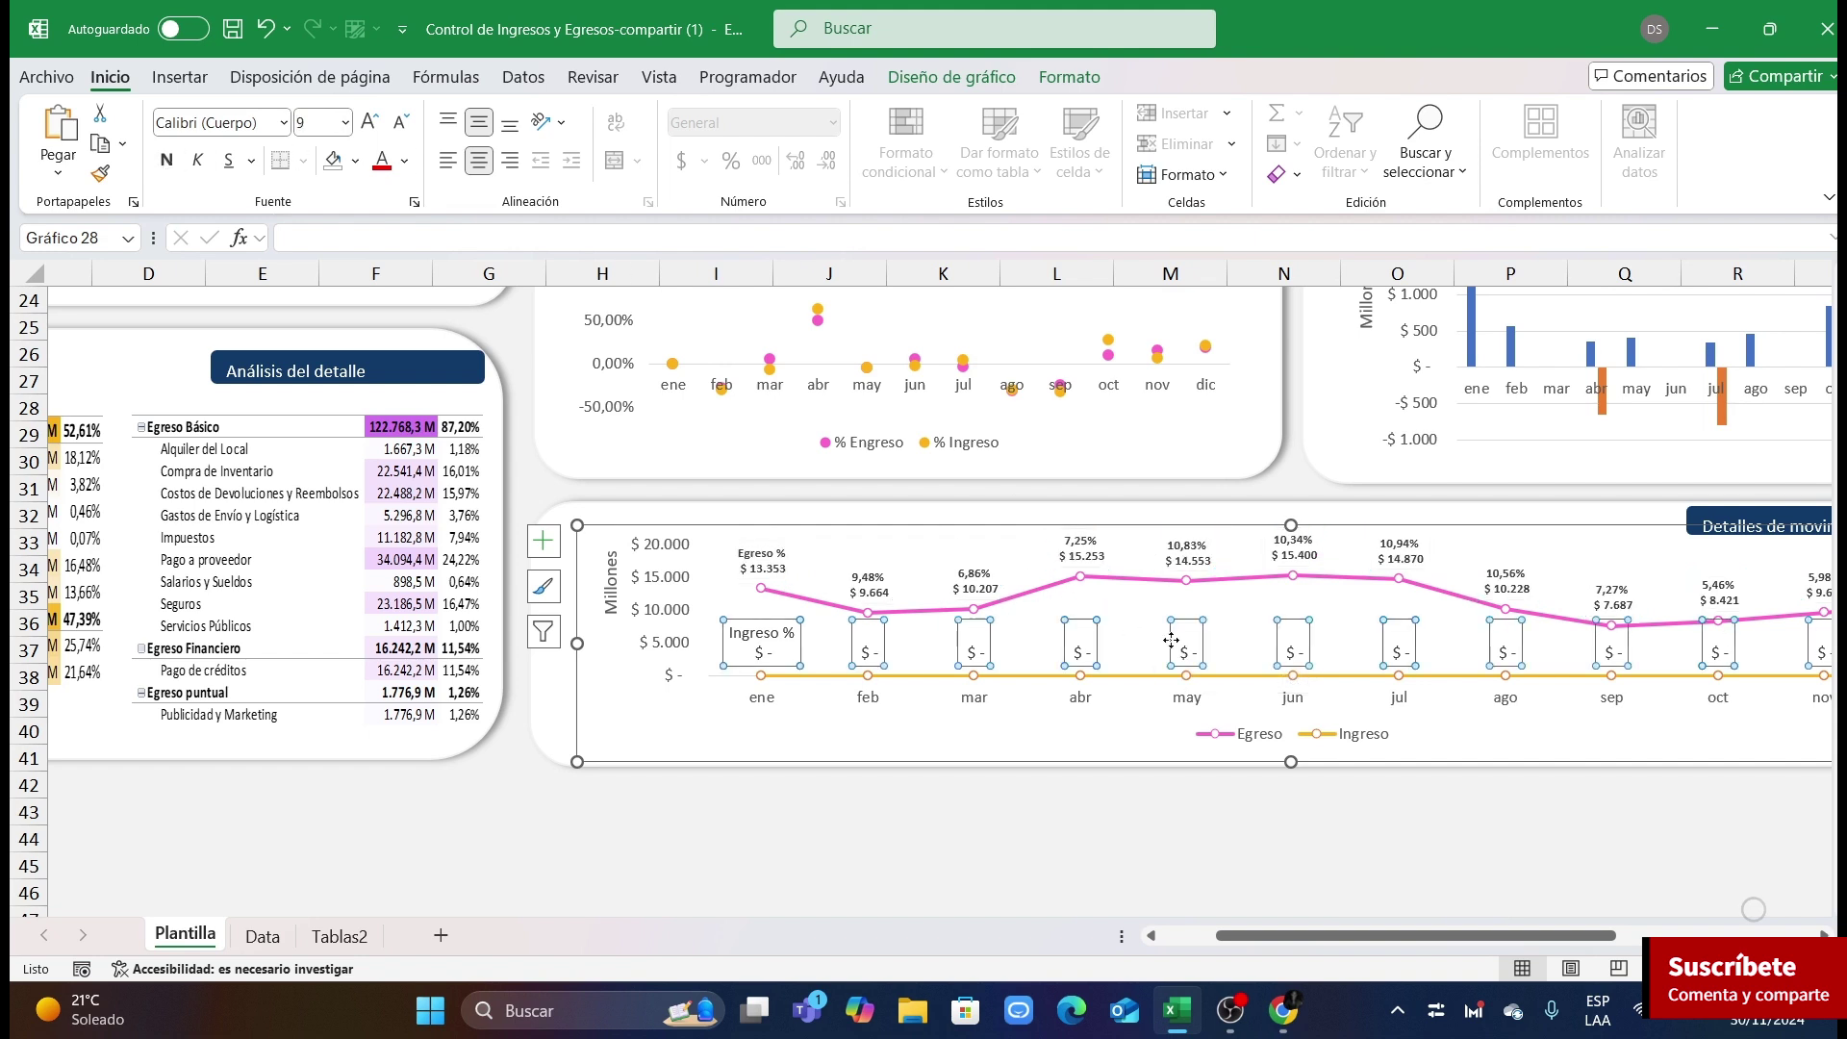
click(330, 124)
text(7)
key(Return)
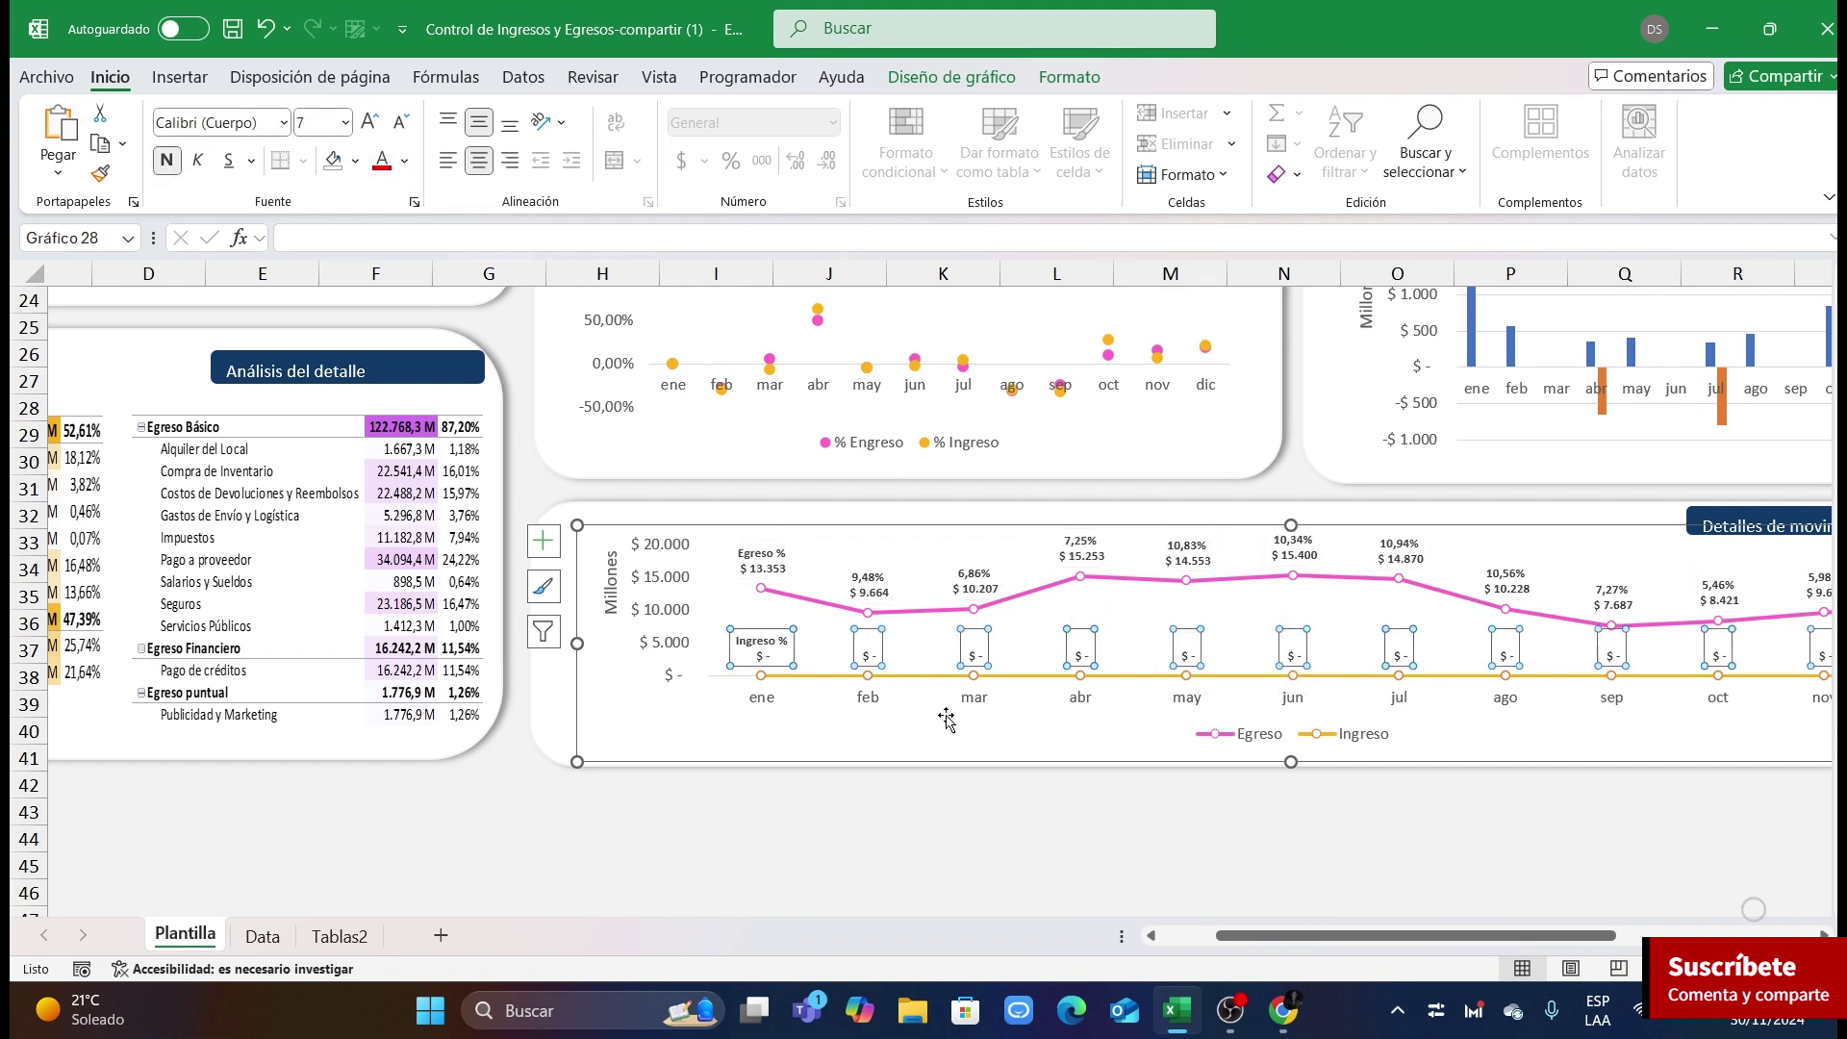
click(1016, 818)
Step: Test the Detalles de movimientos chart by filtering Subcategoria to Gastos de Envío, followed by Ventas Directas
drag(1349, 935, 1538, 934)
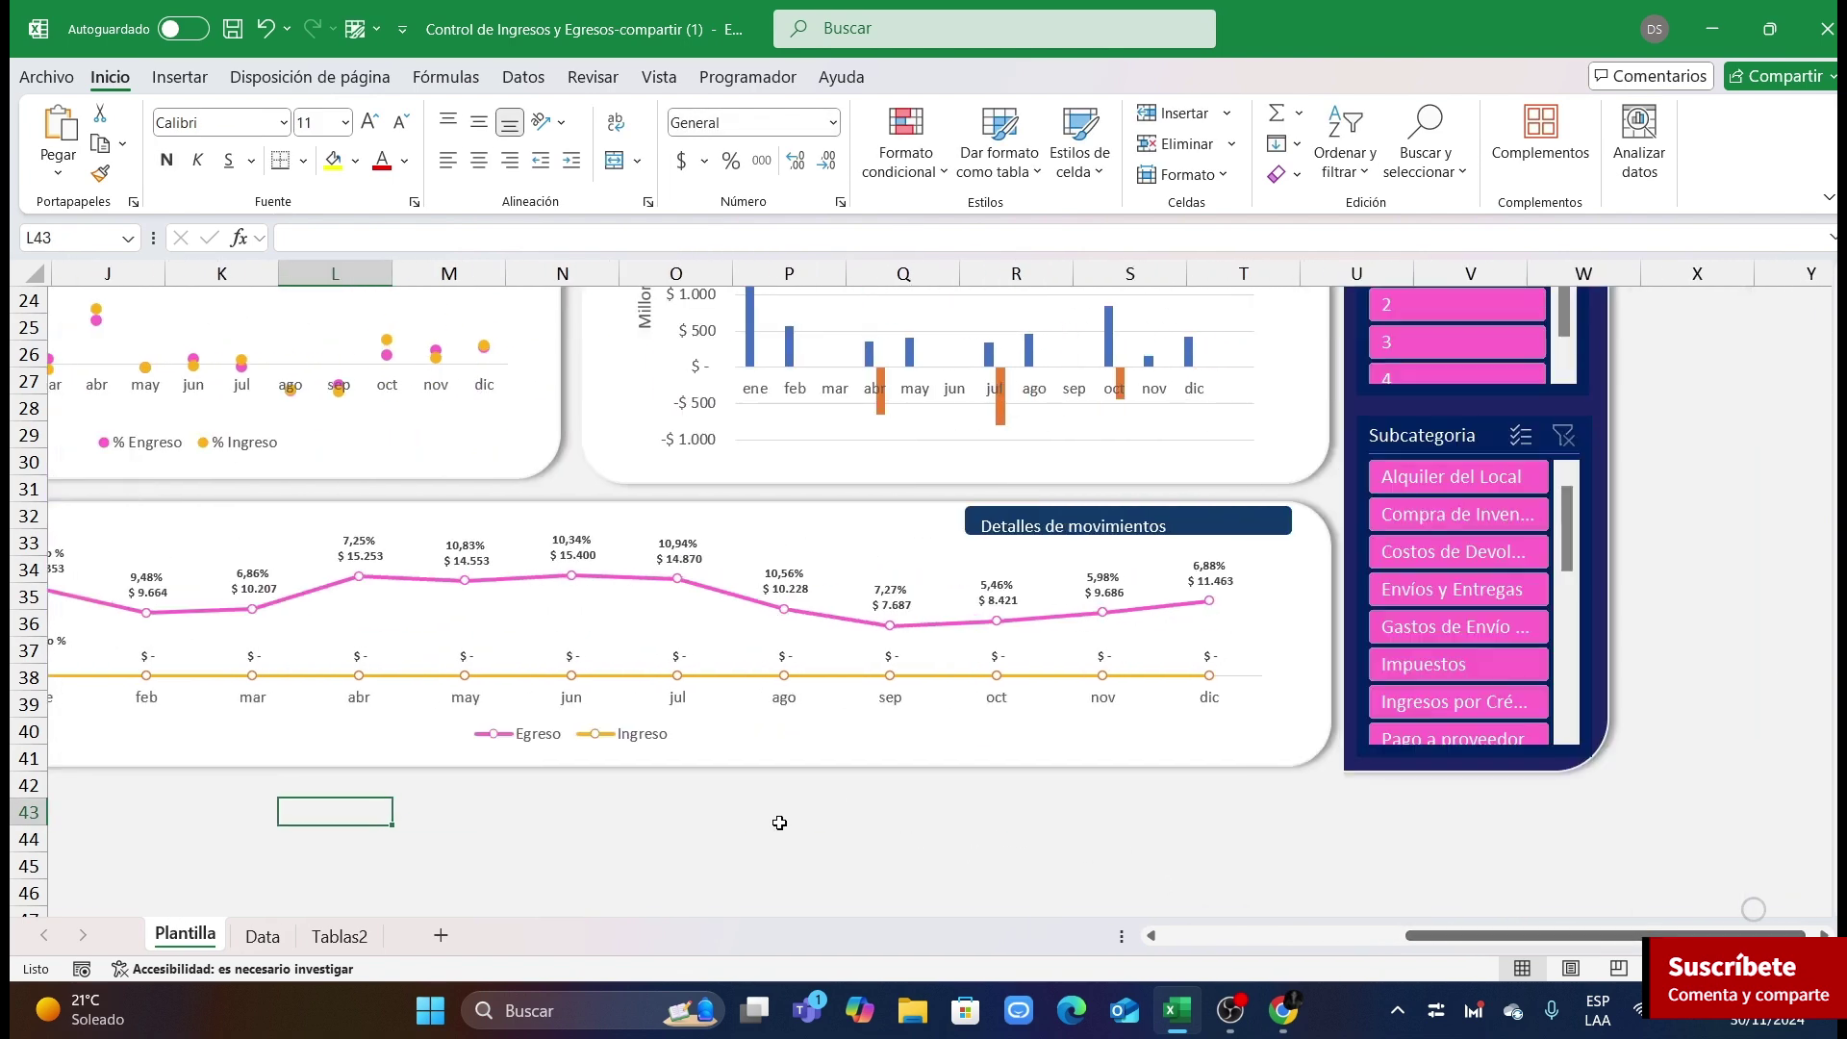
click(1453, 633)
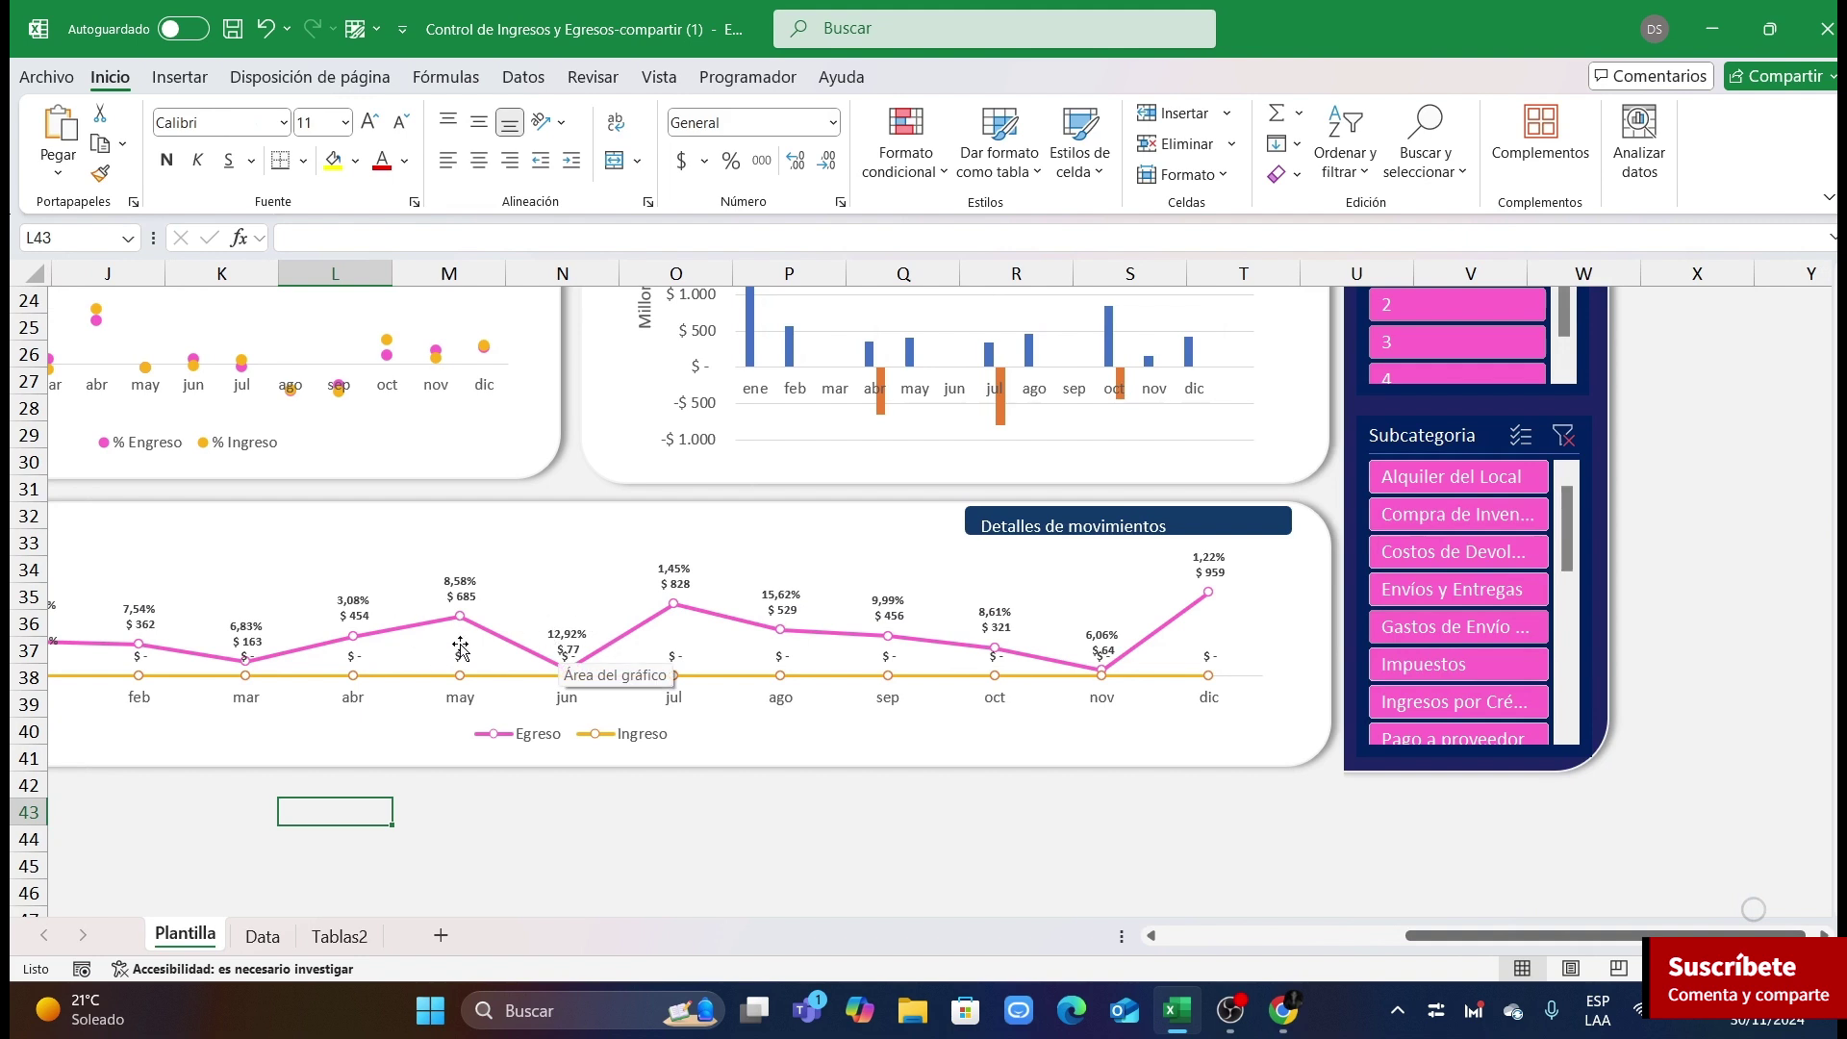
scroll(461, 650, left, 3)
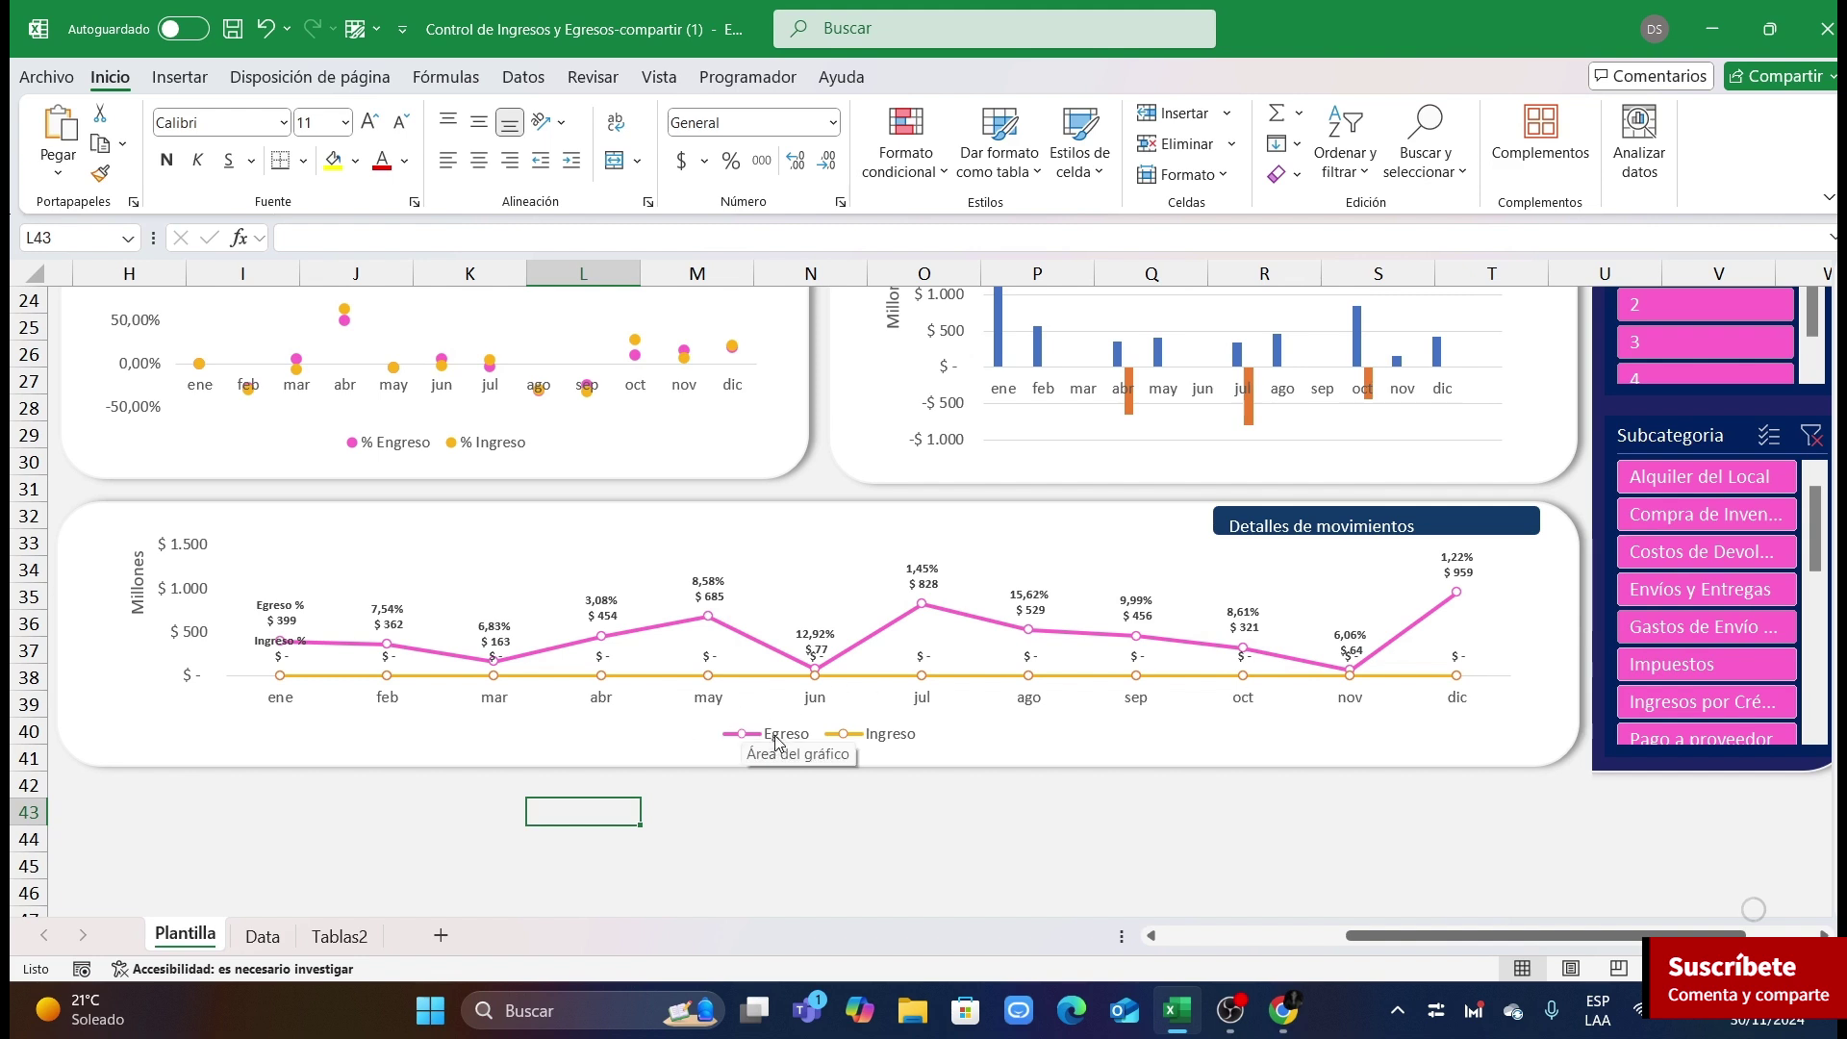
drag(1812, 563, 1819, 703)
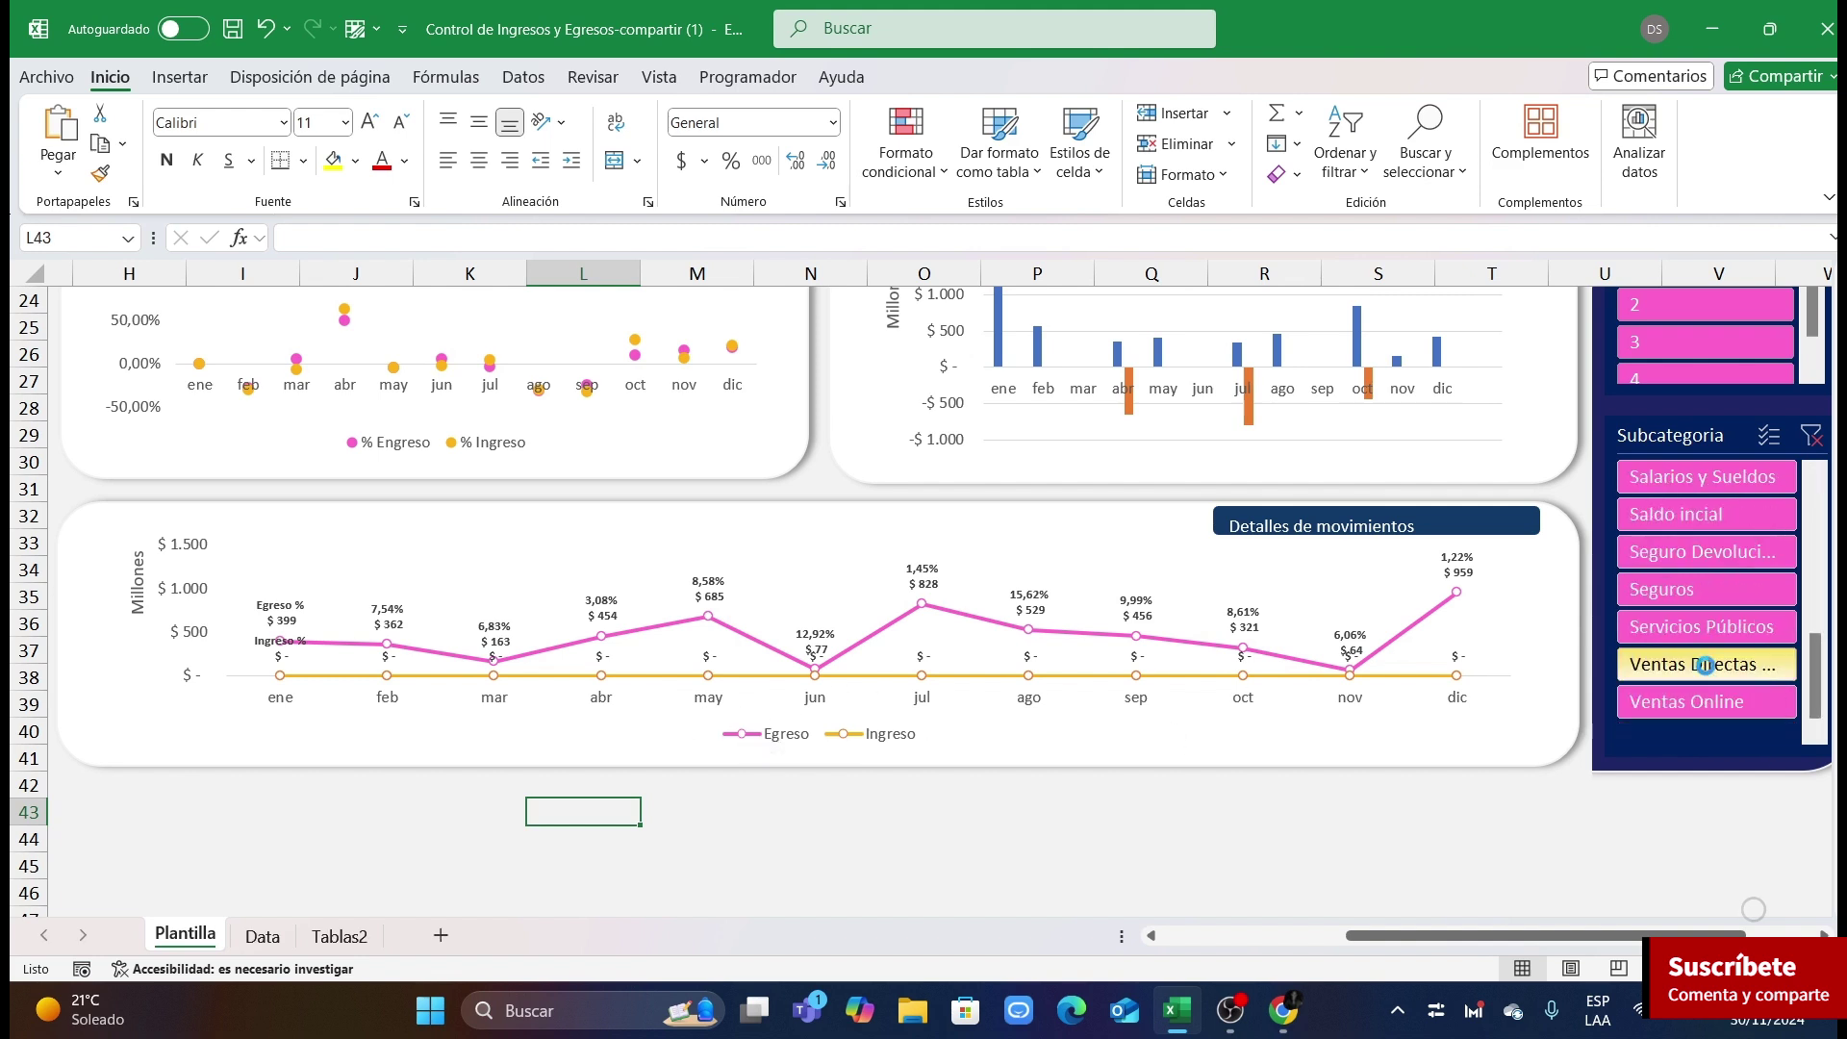
click(1706, 664)
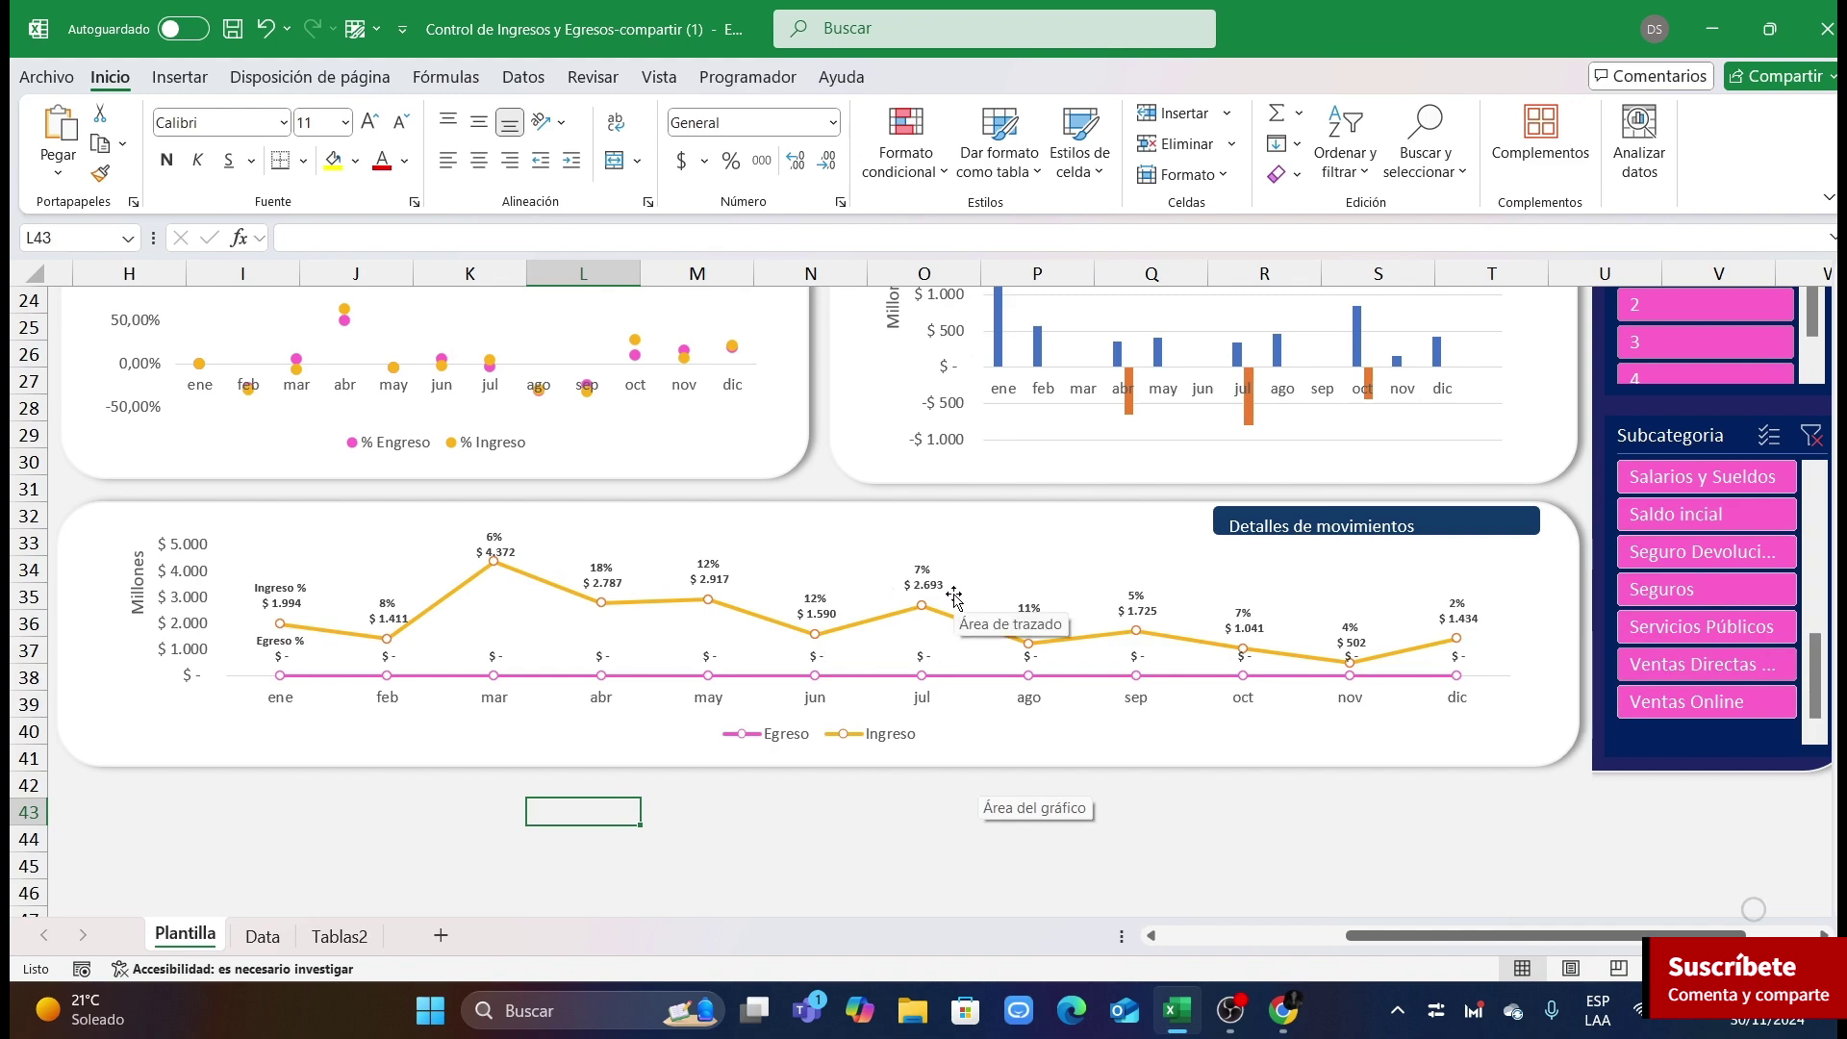
Step: Check the monthly subcategory pivot and its helper table on the Tablas2 sheet, and return to the Plantilla sheet
click(338, 935)
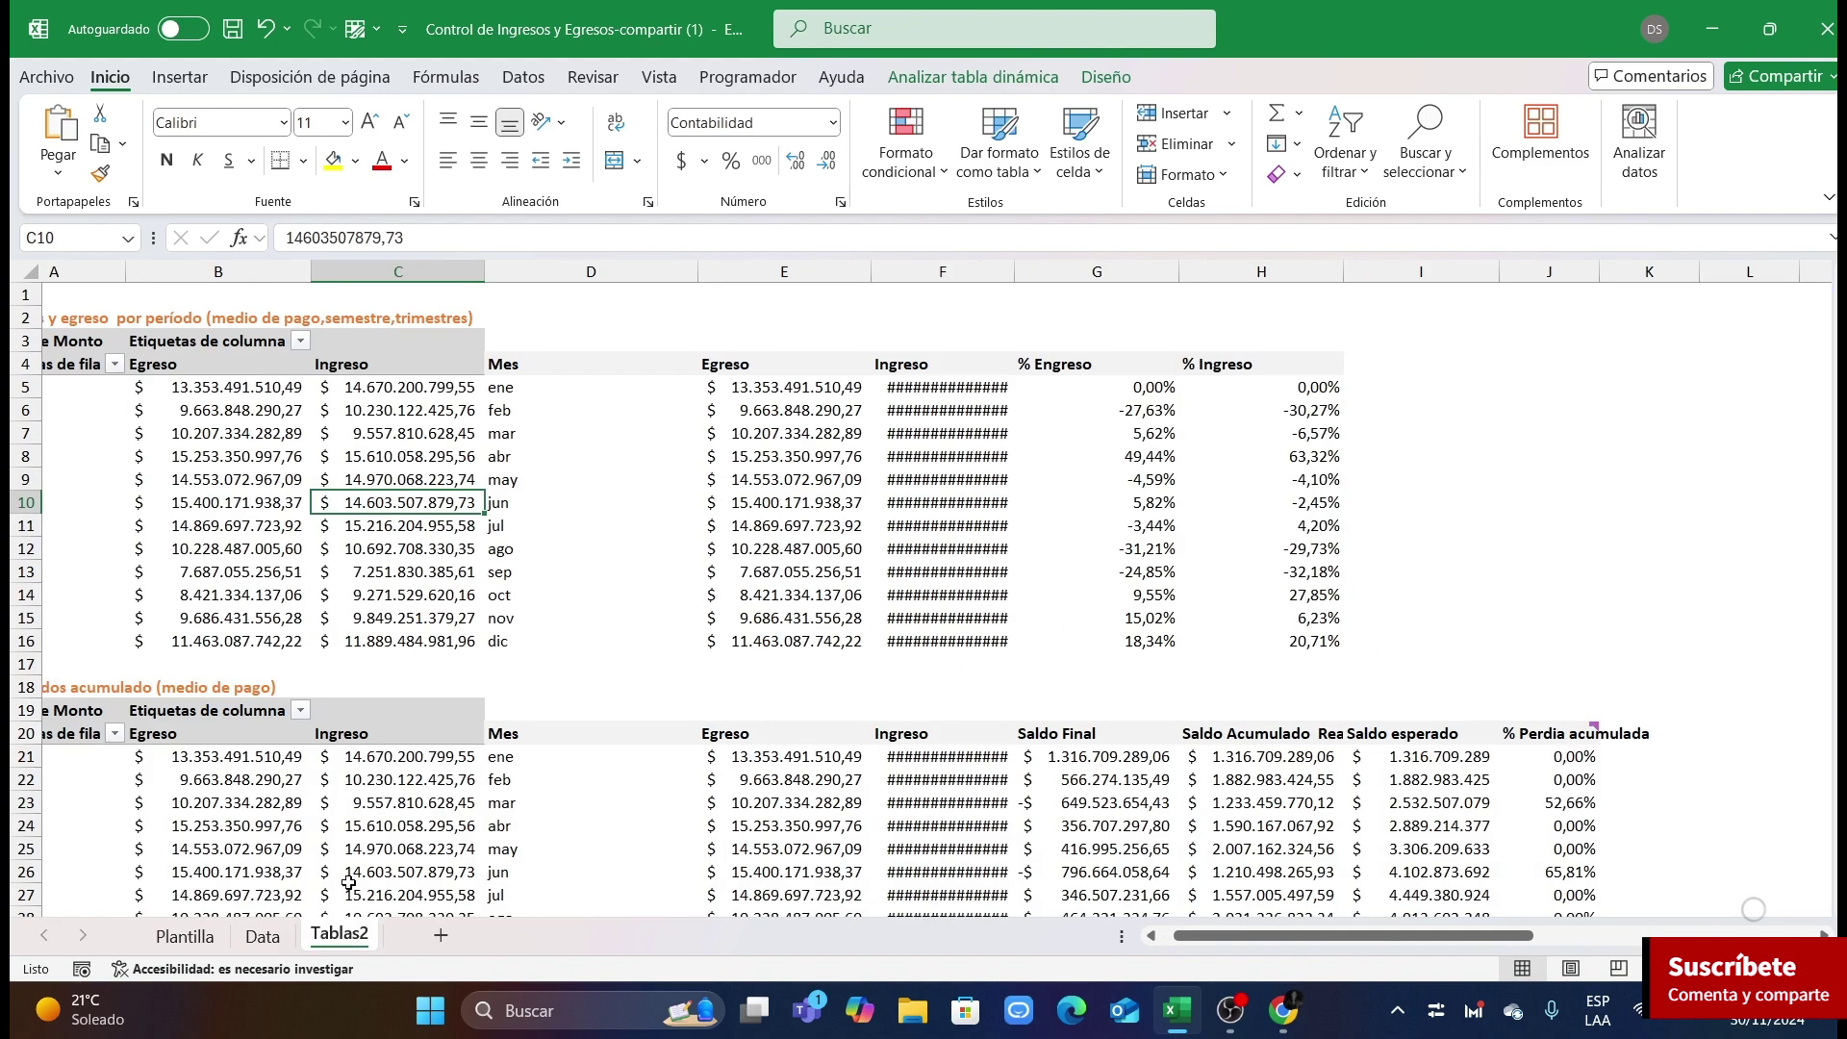
scroll(714, 741, down, 20)
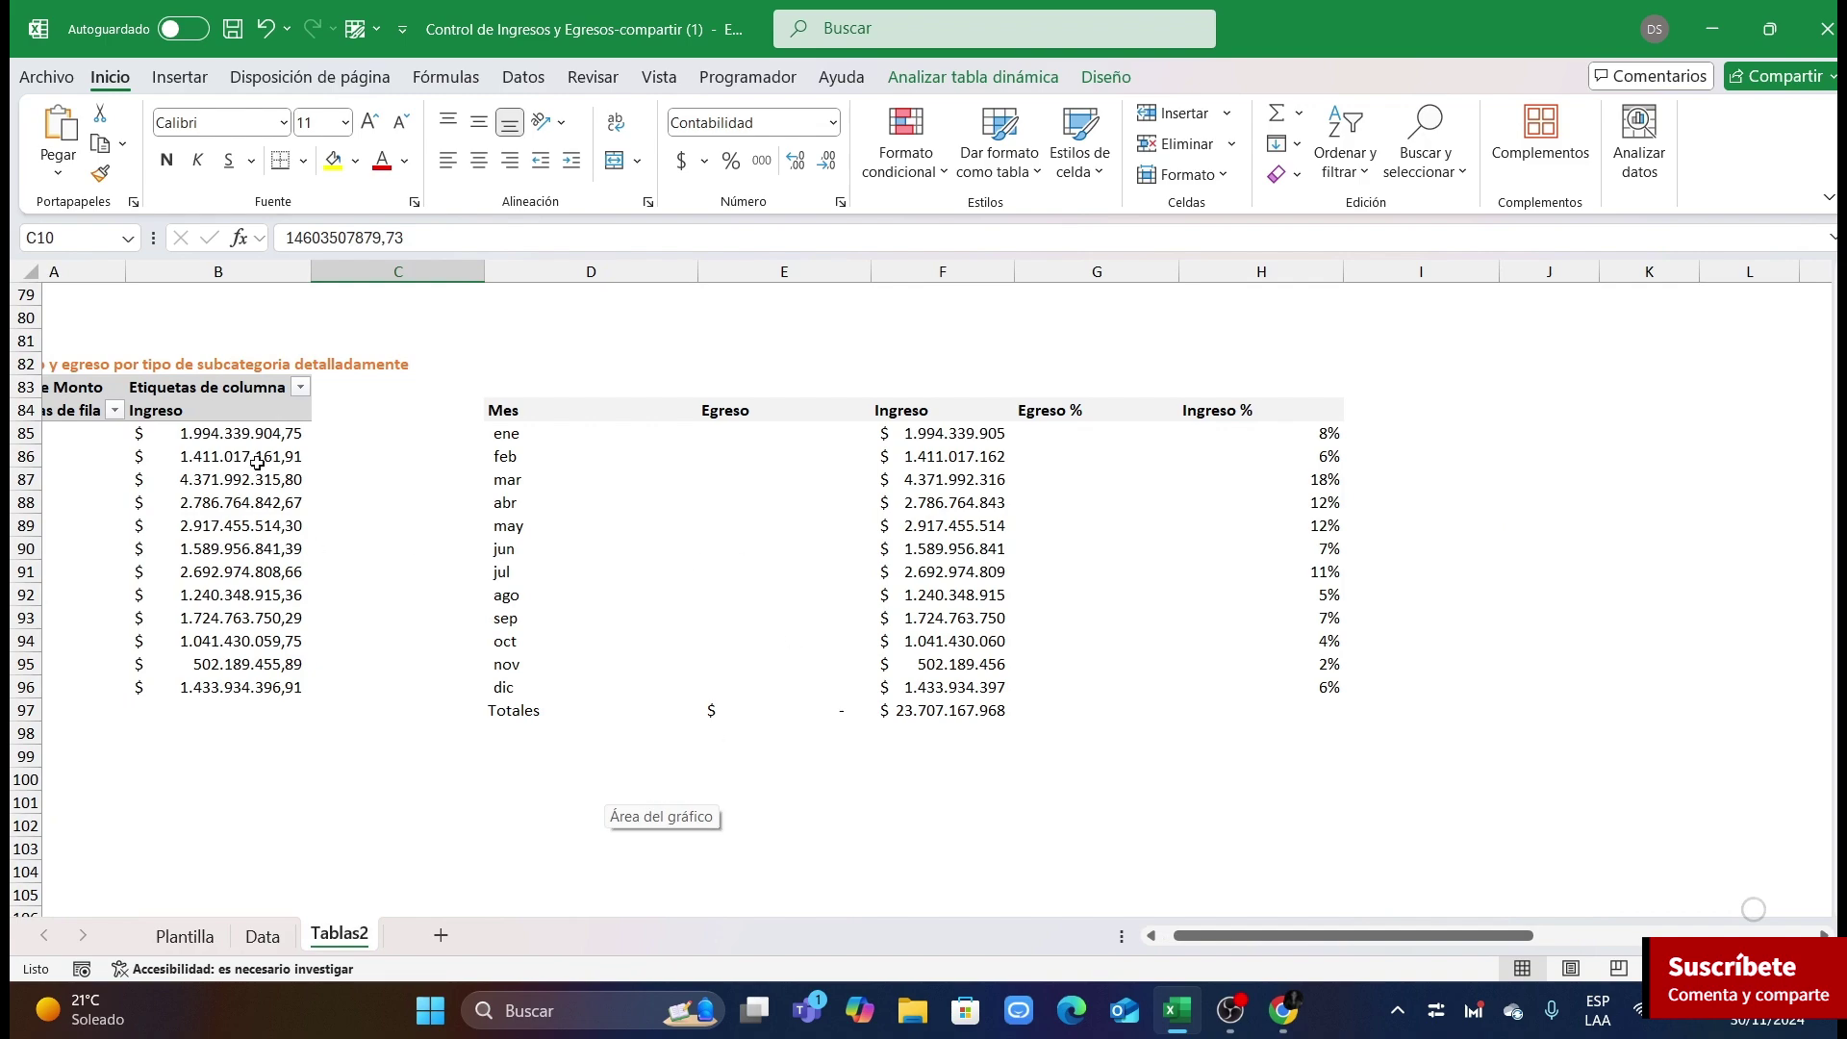
drag(453, 433, 952, 548)
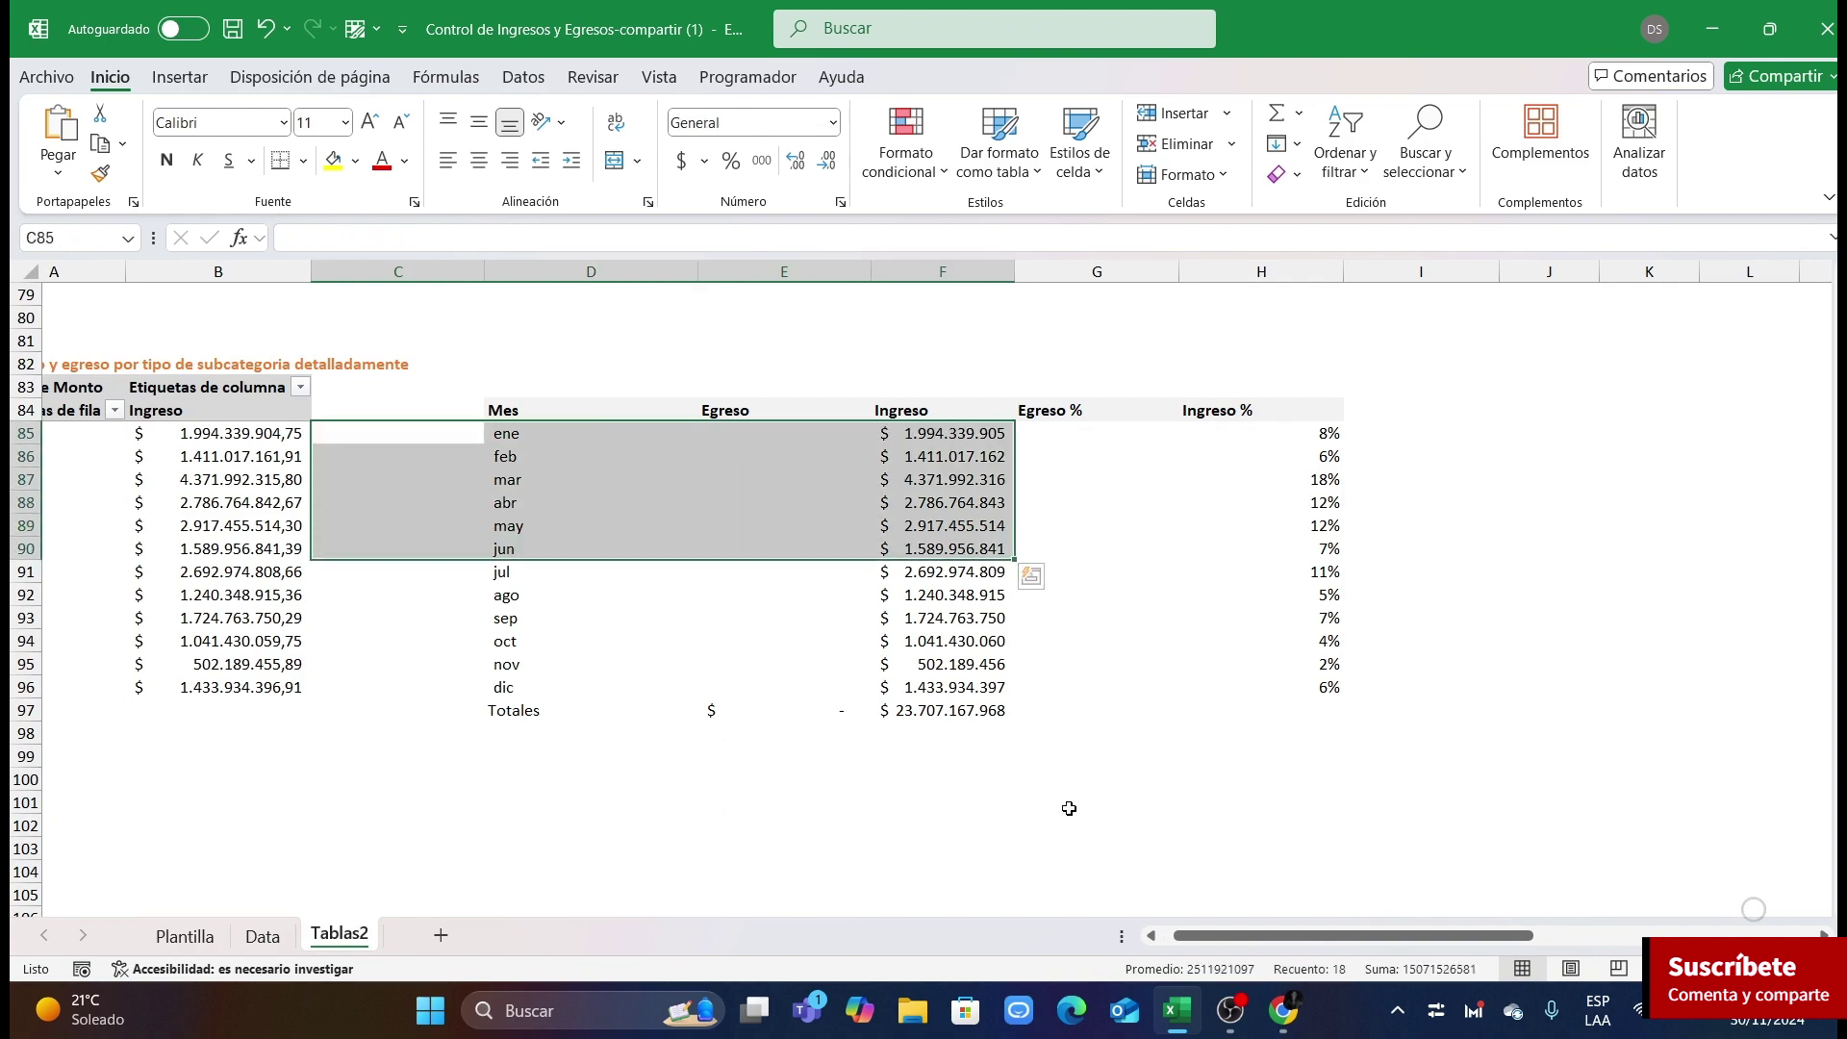
click(223, 414)
click(256, 939)
click(185, 935)
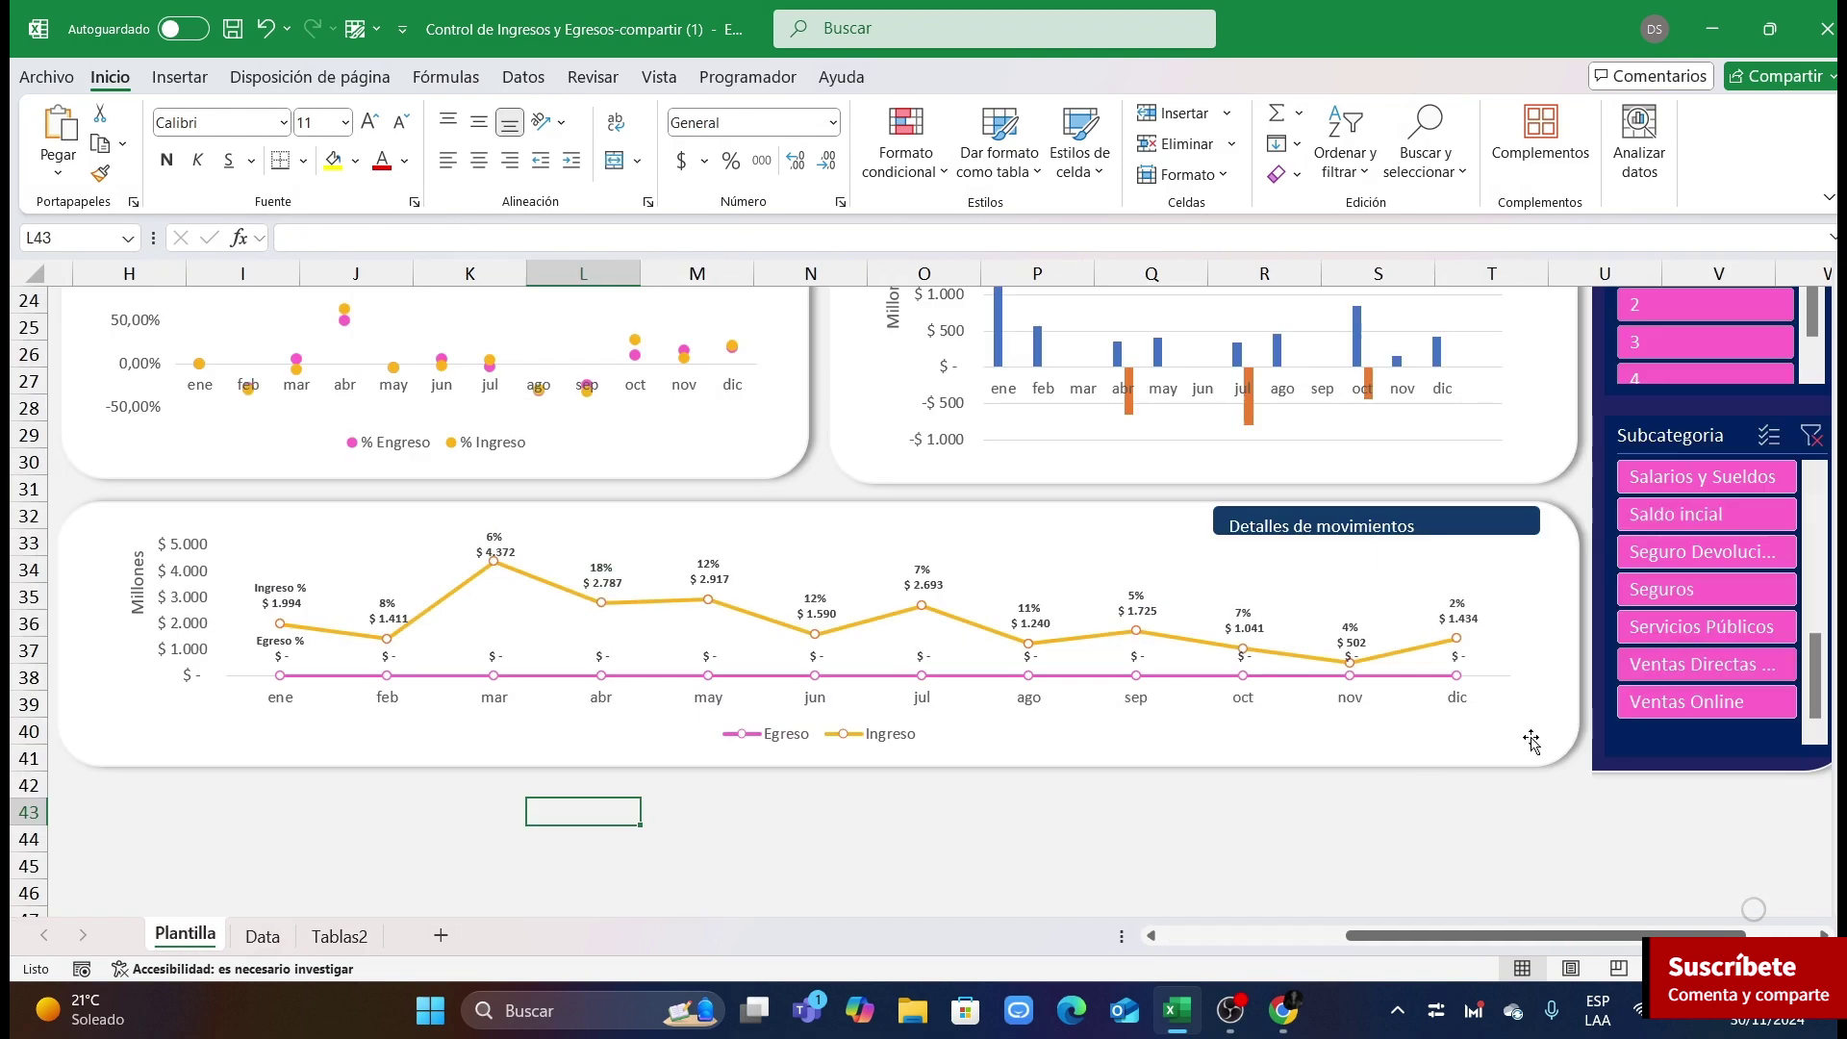
Step: Filter Subcategoria to Salarios y Sueldos, check the helper table on Tablas2, and clear the Subcategoria filter back on Plantilla
click(1706, 478)
click(263, 937)
click(339, 935)
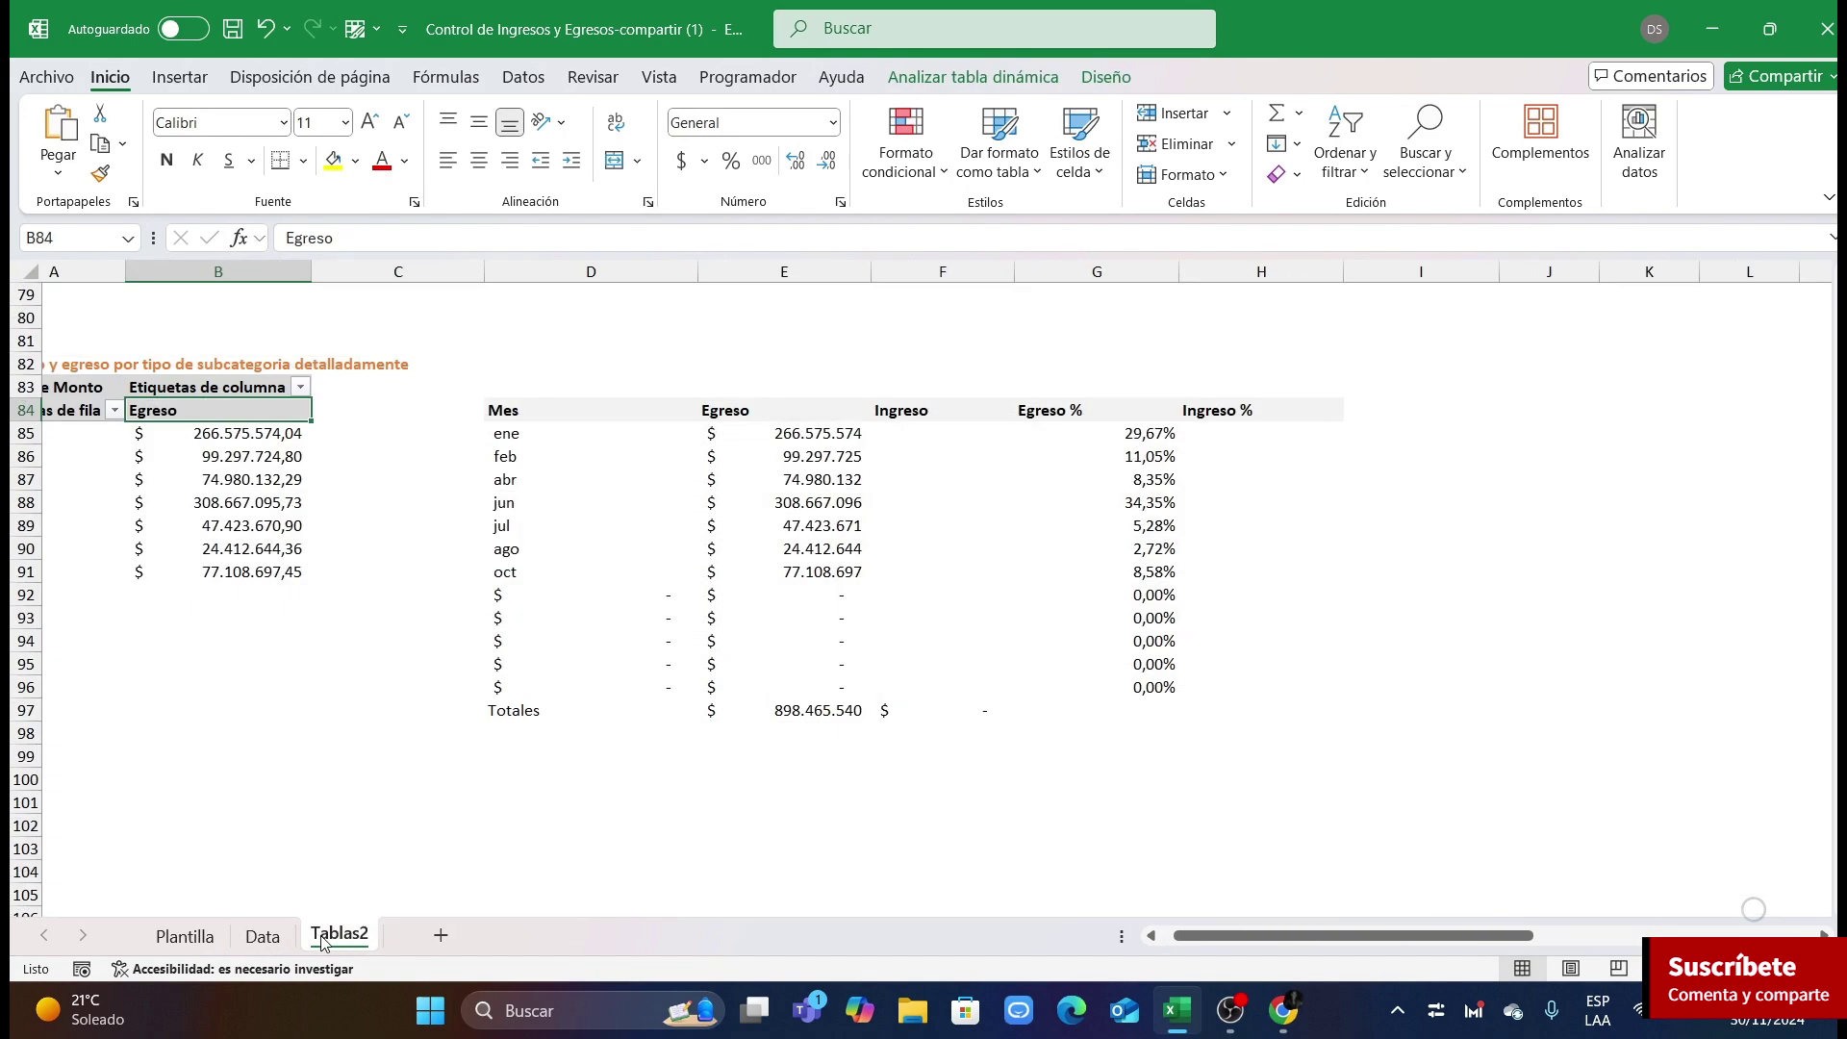
click(263, 938)
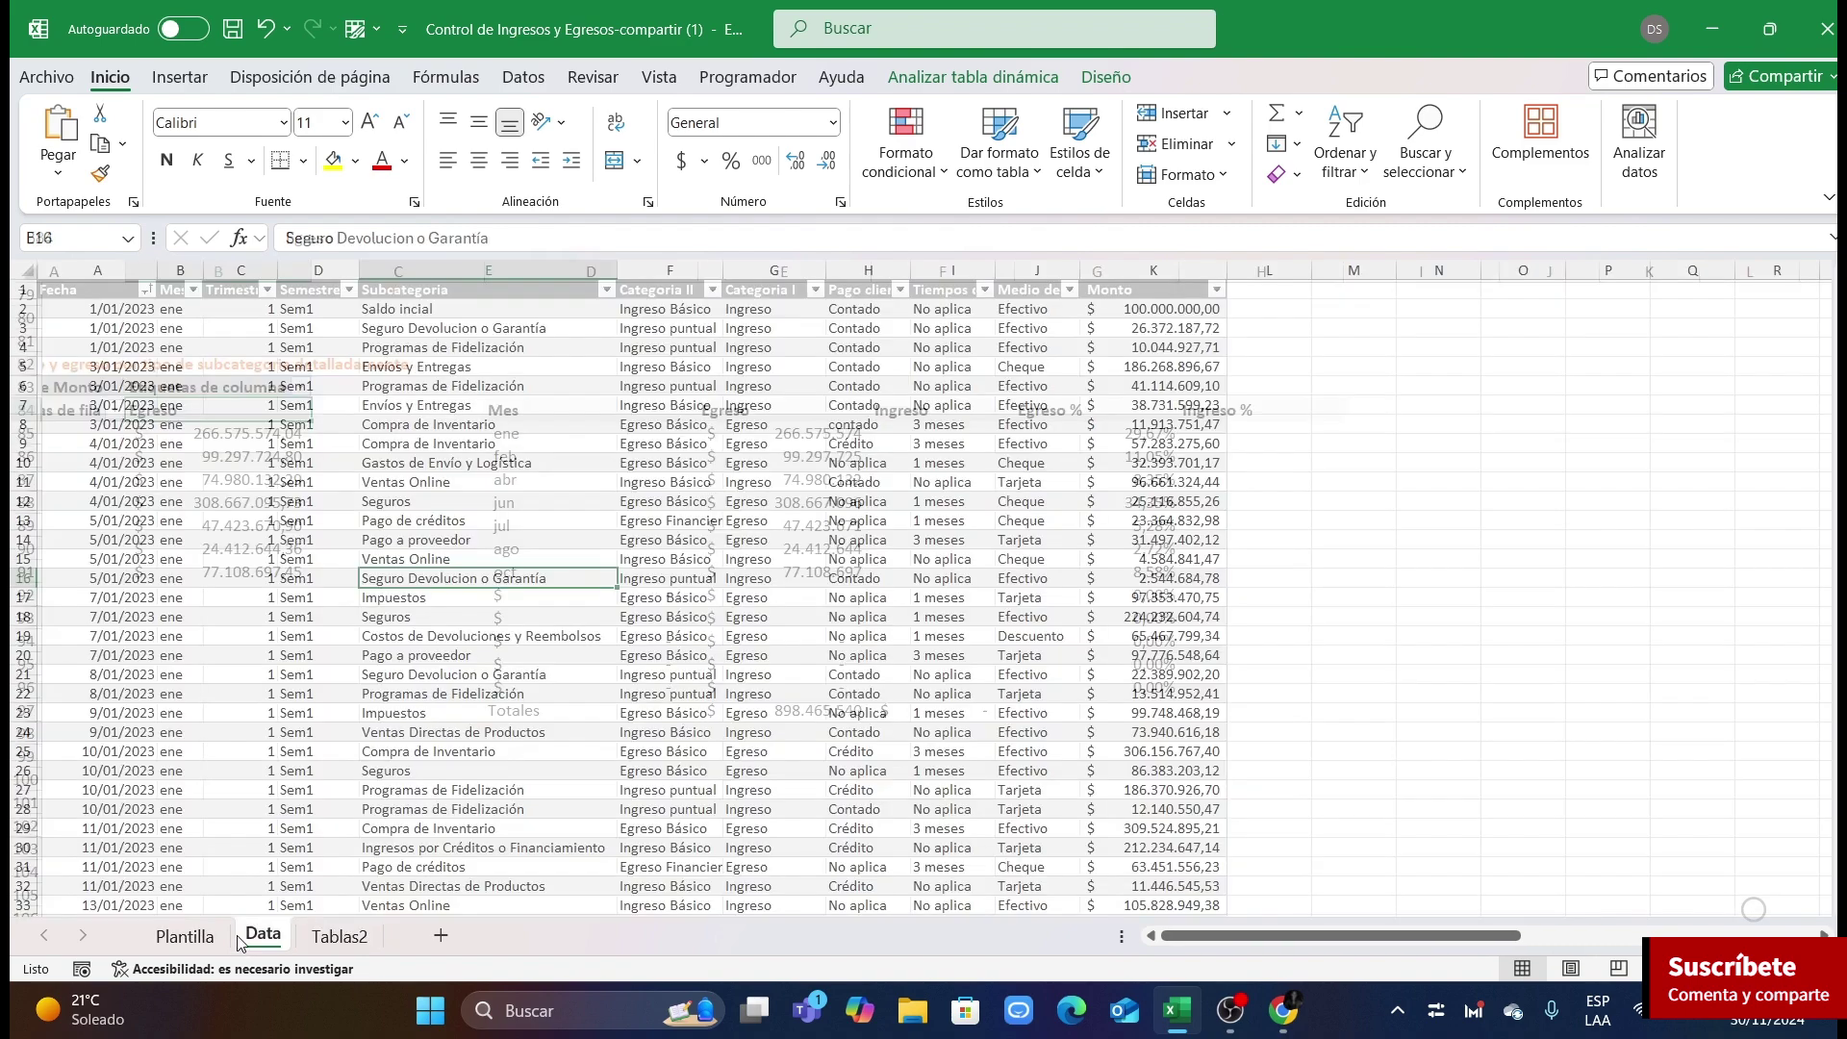
click(184, 935)
click(1812, 436)
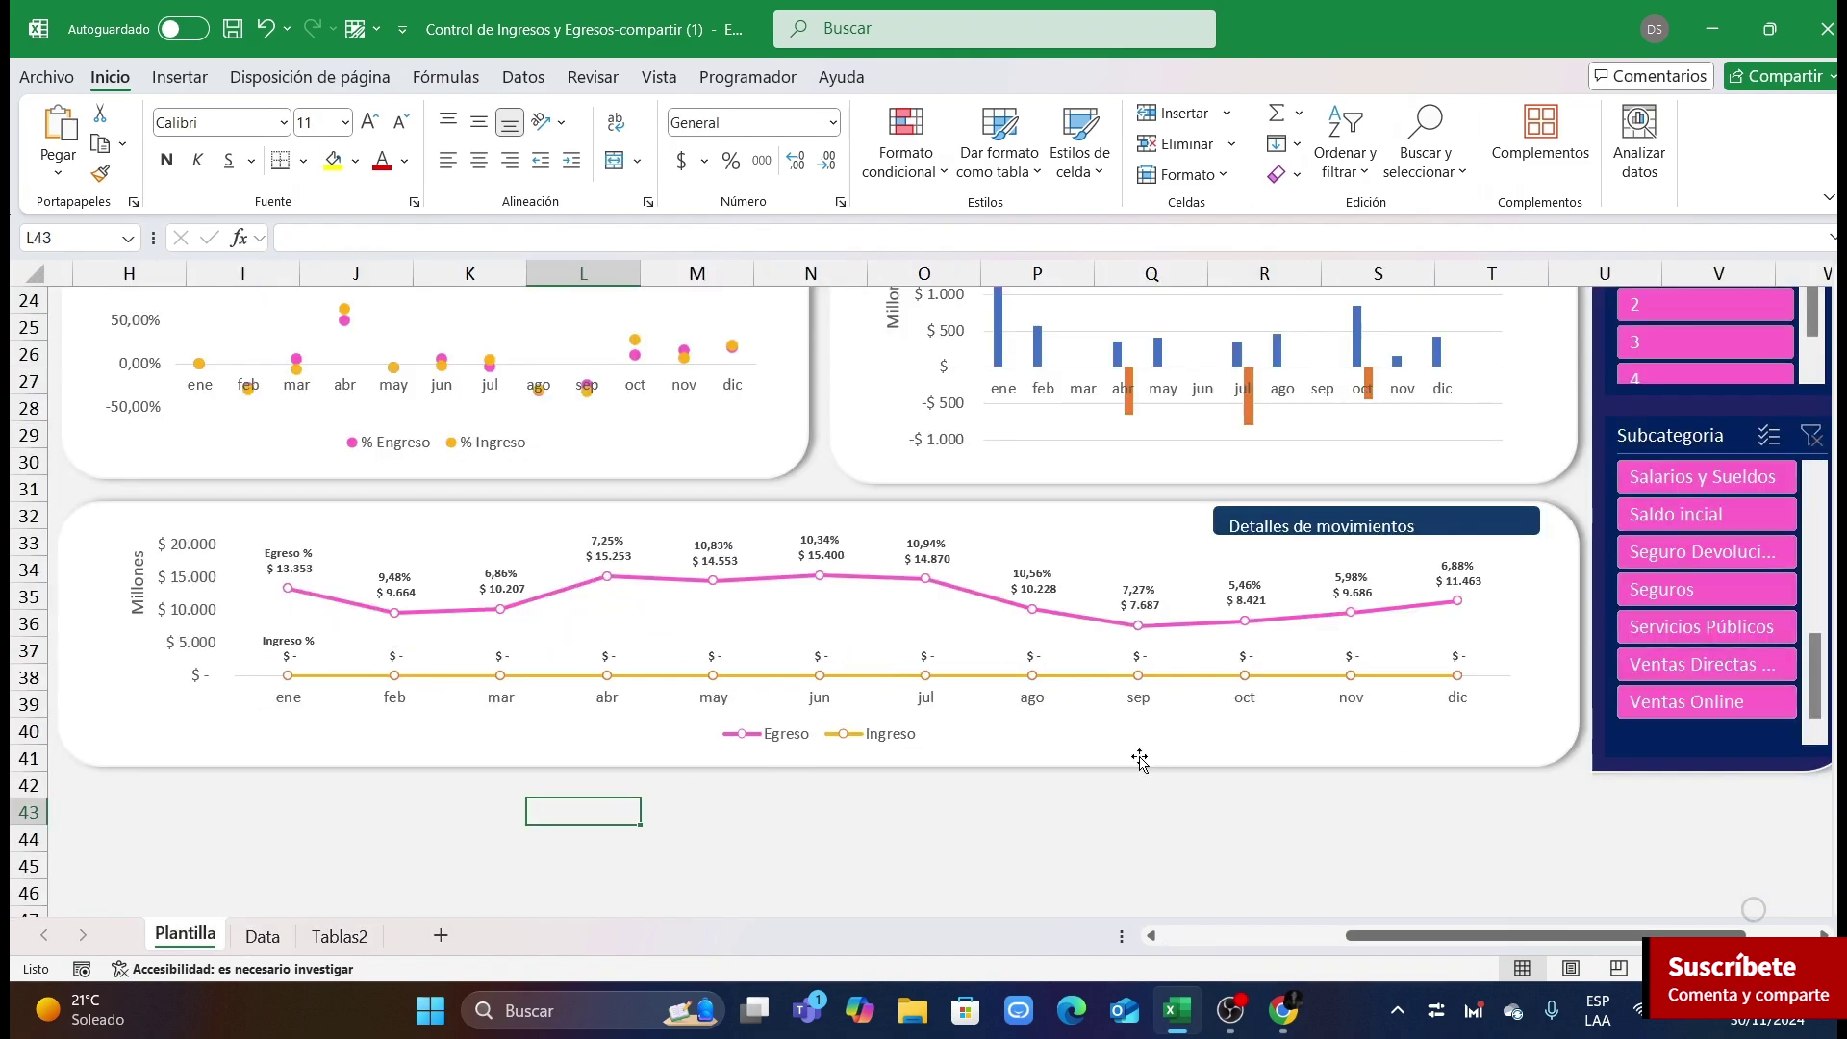
Step: Delete the placeholder title of the Análisis del saldo acumulado chart
scroll(1138, 755, up, 5)
ctrl+scroll(1264, 739, down, 3)
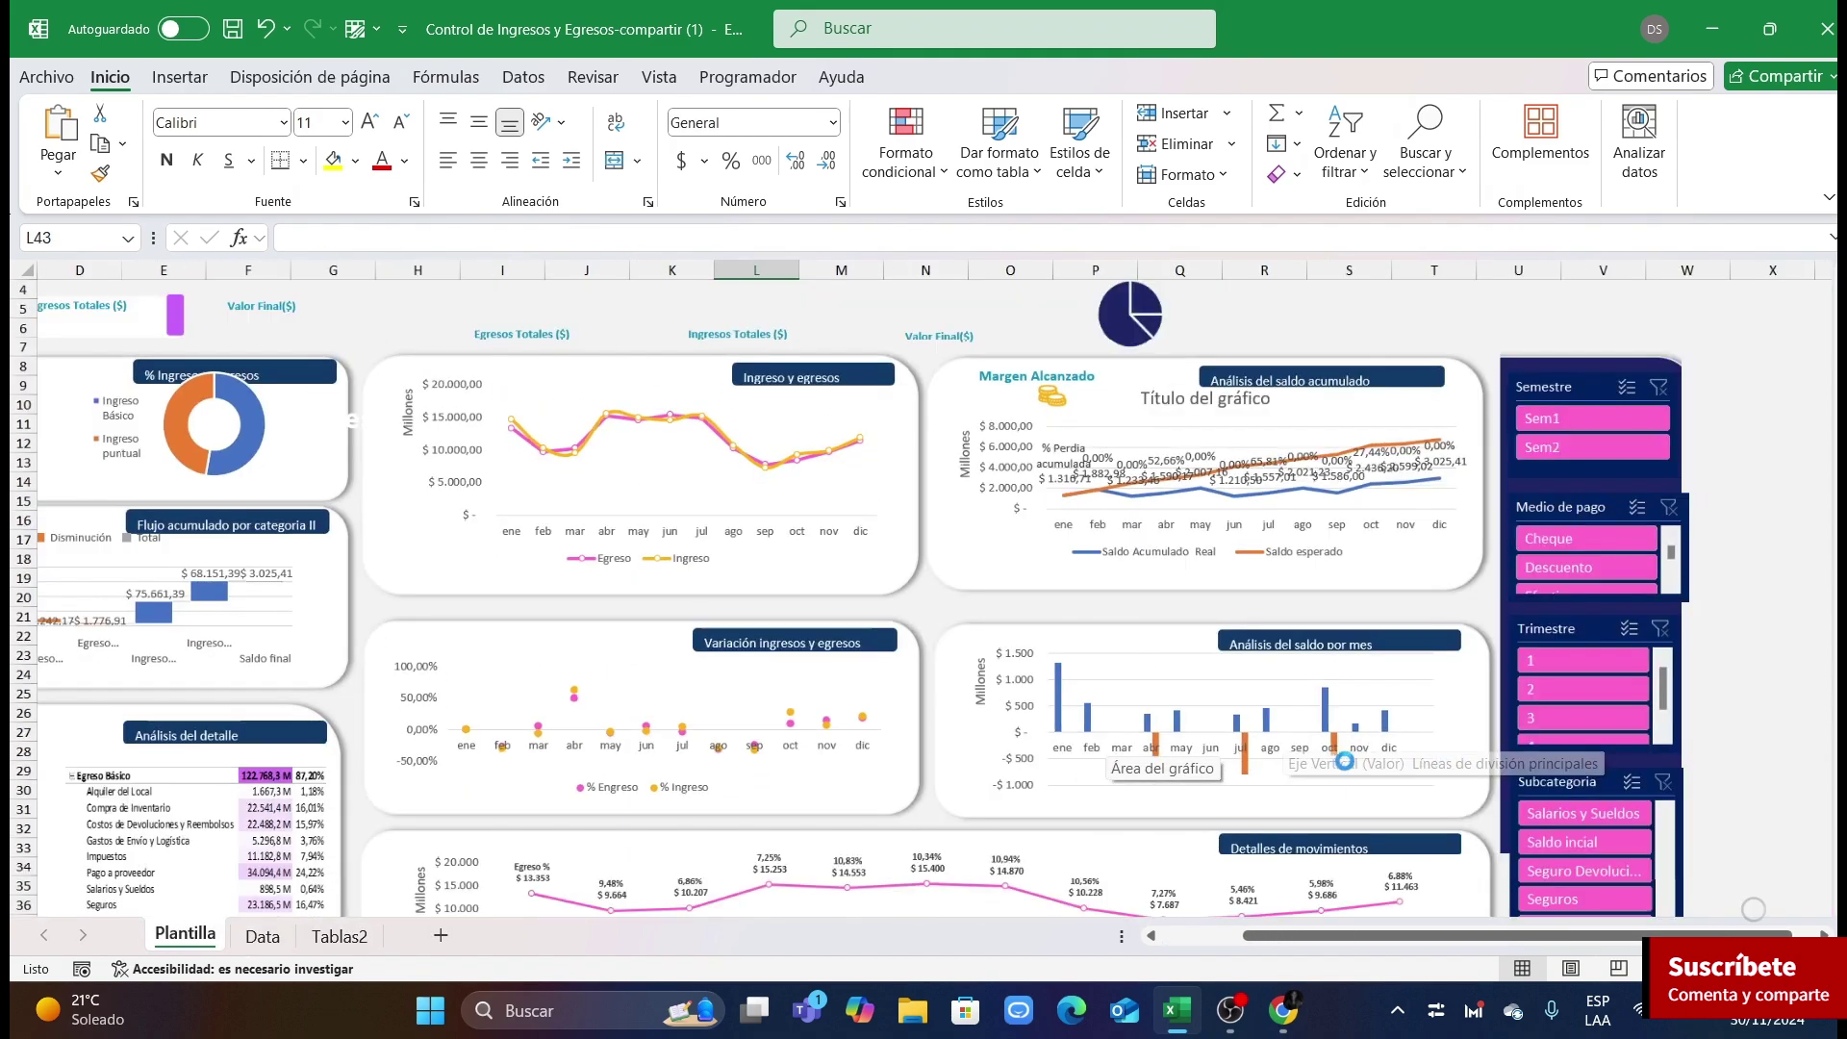
scroll(1049, 813, down, 3)
scroll(1154, 789, up, 4)
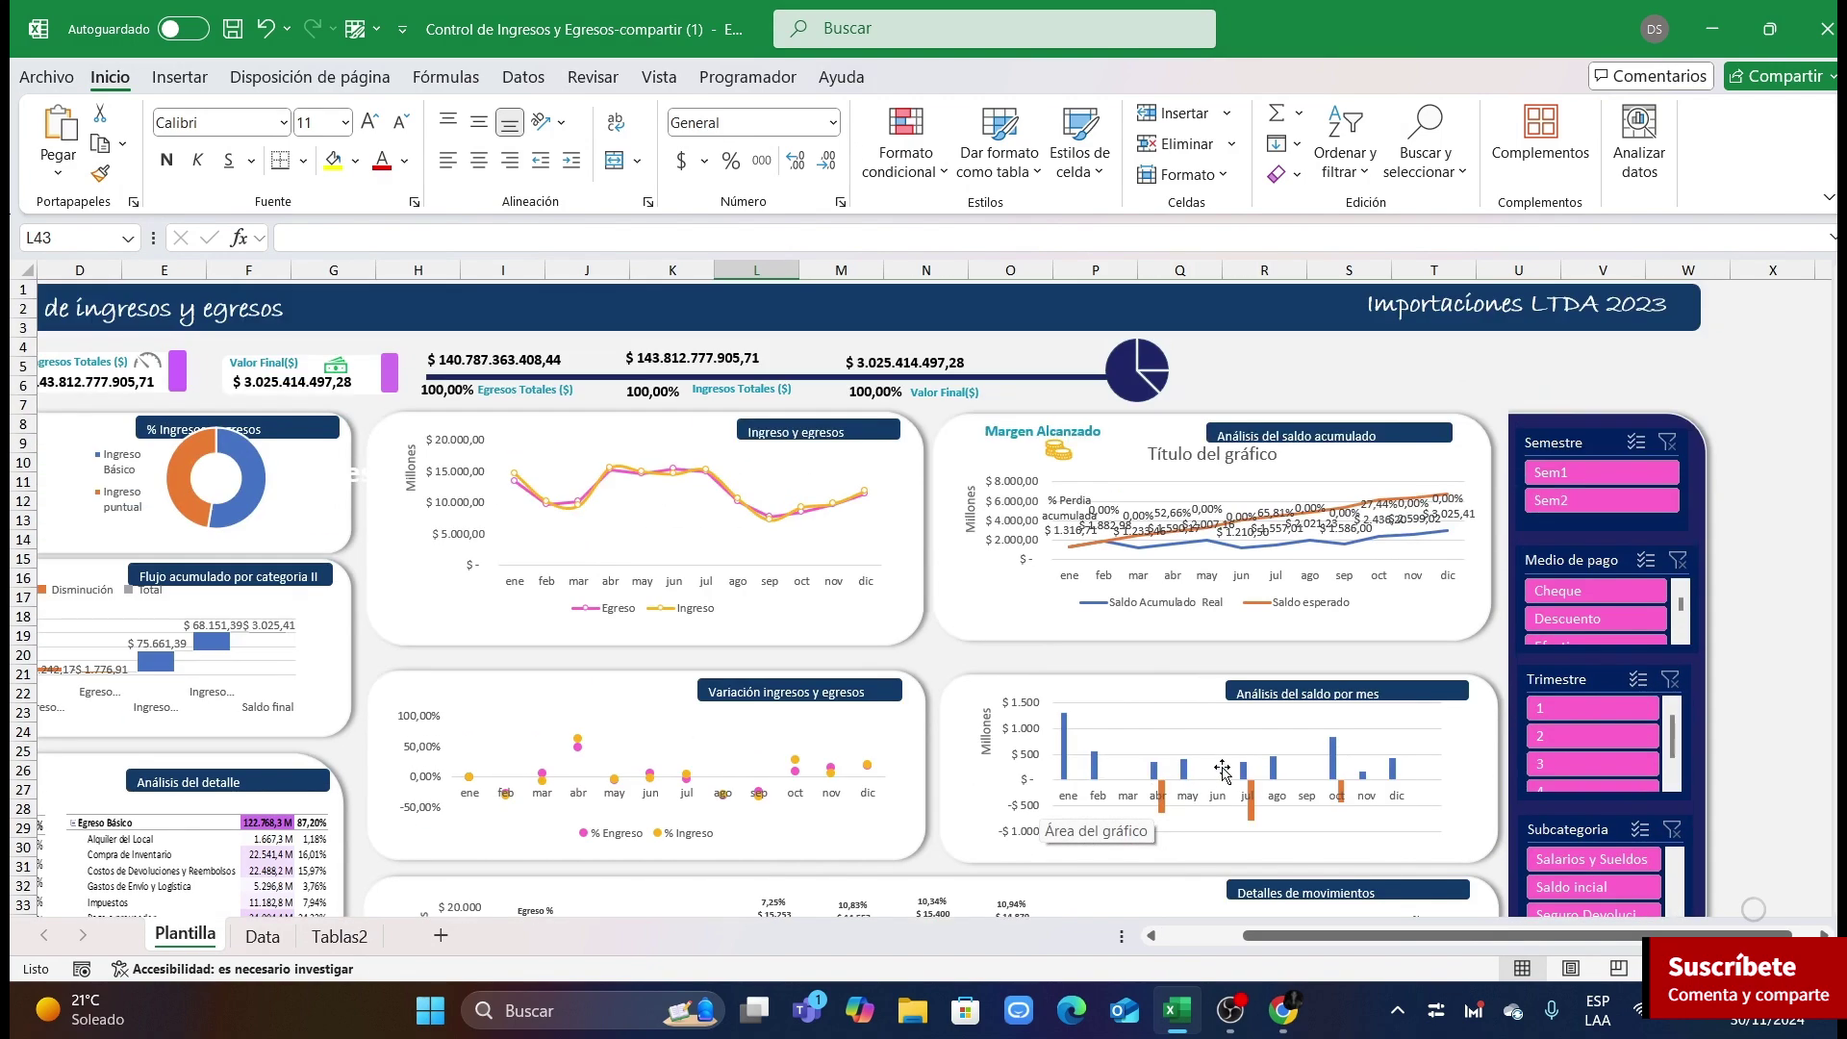
ctrl+scroll(1289, 737, up, 3)
scroll(1488, 966, right, 3)
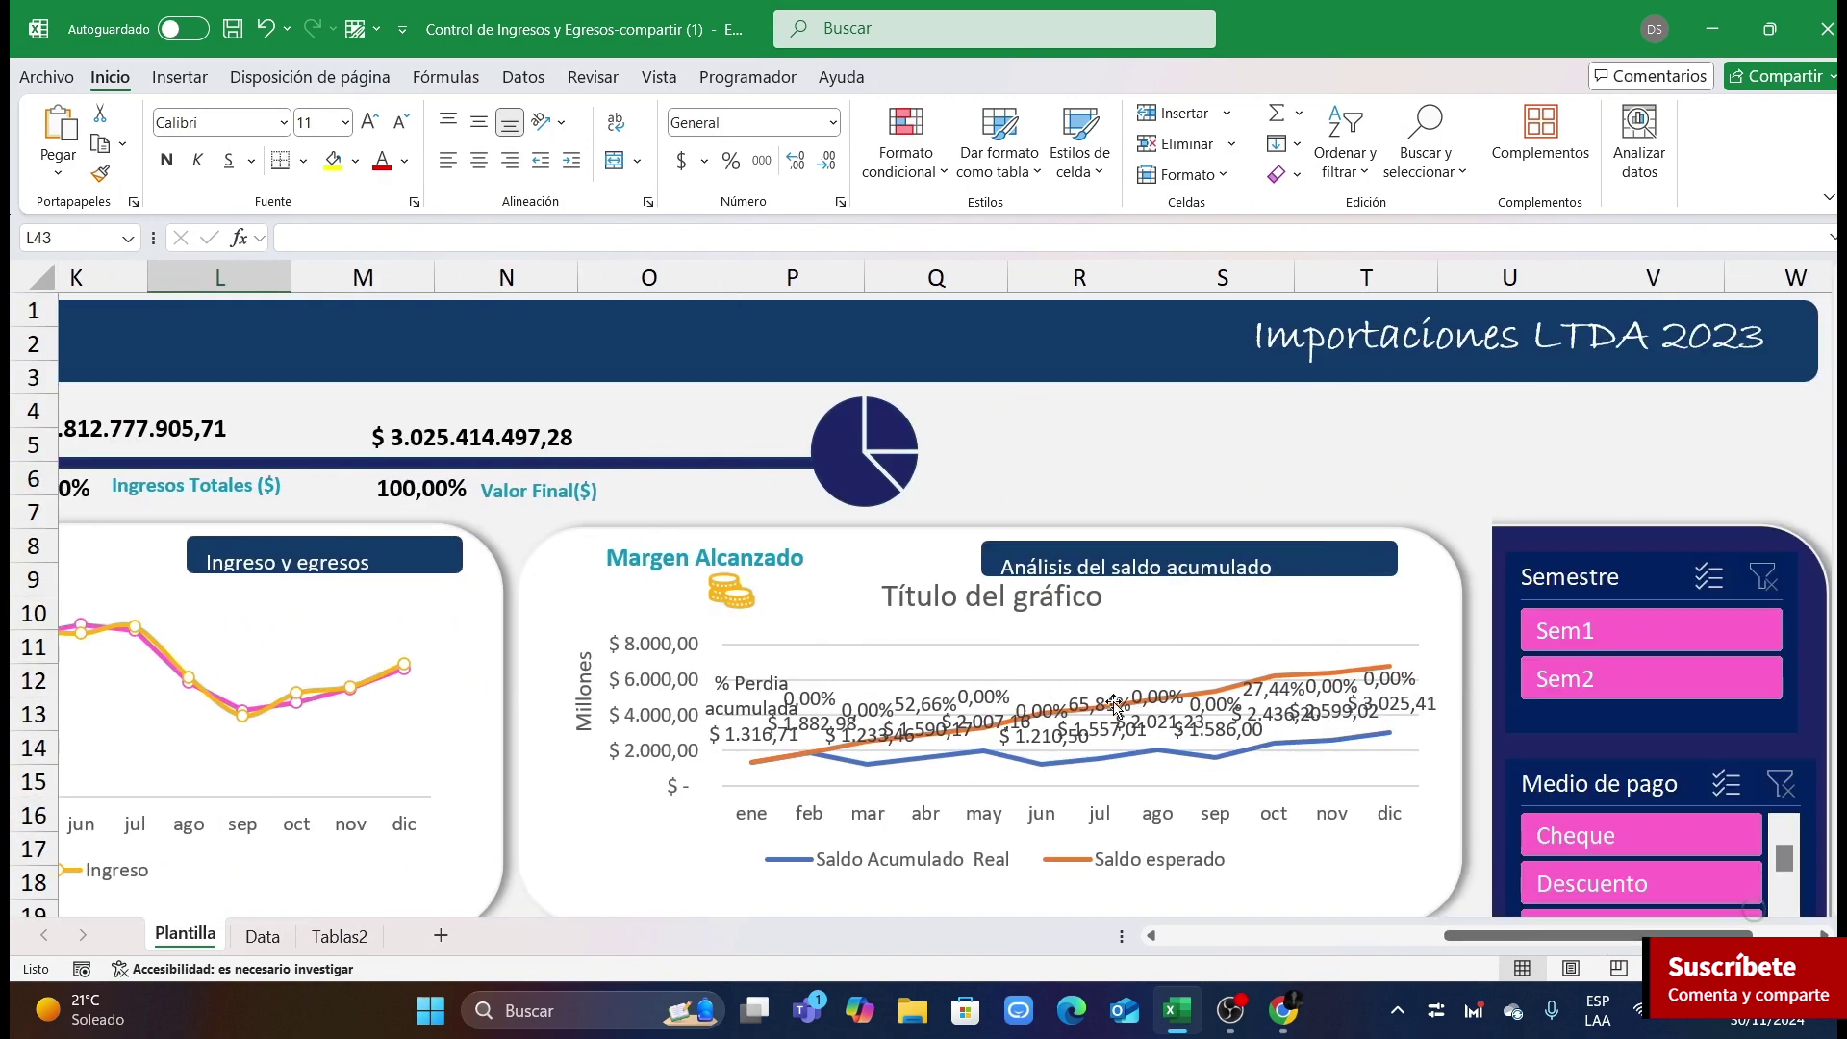
scroll(1121, 693, down, 1)
click(957, 494)
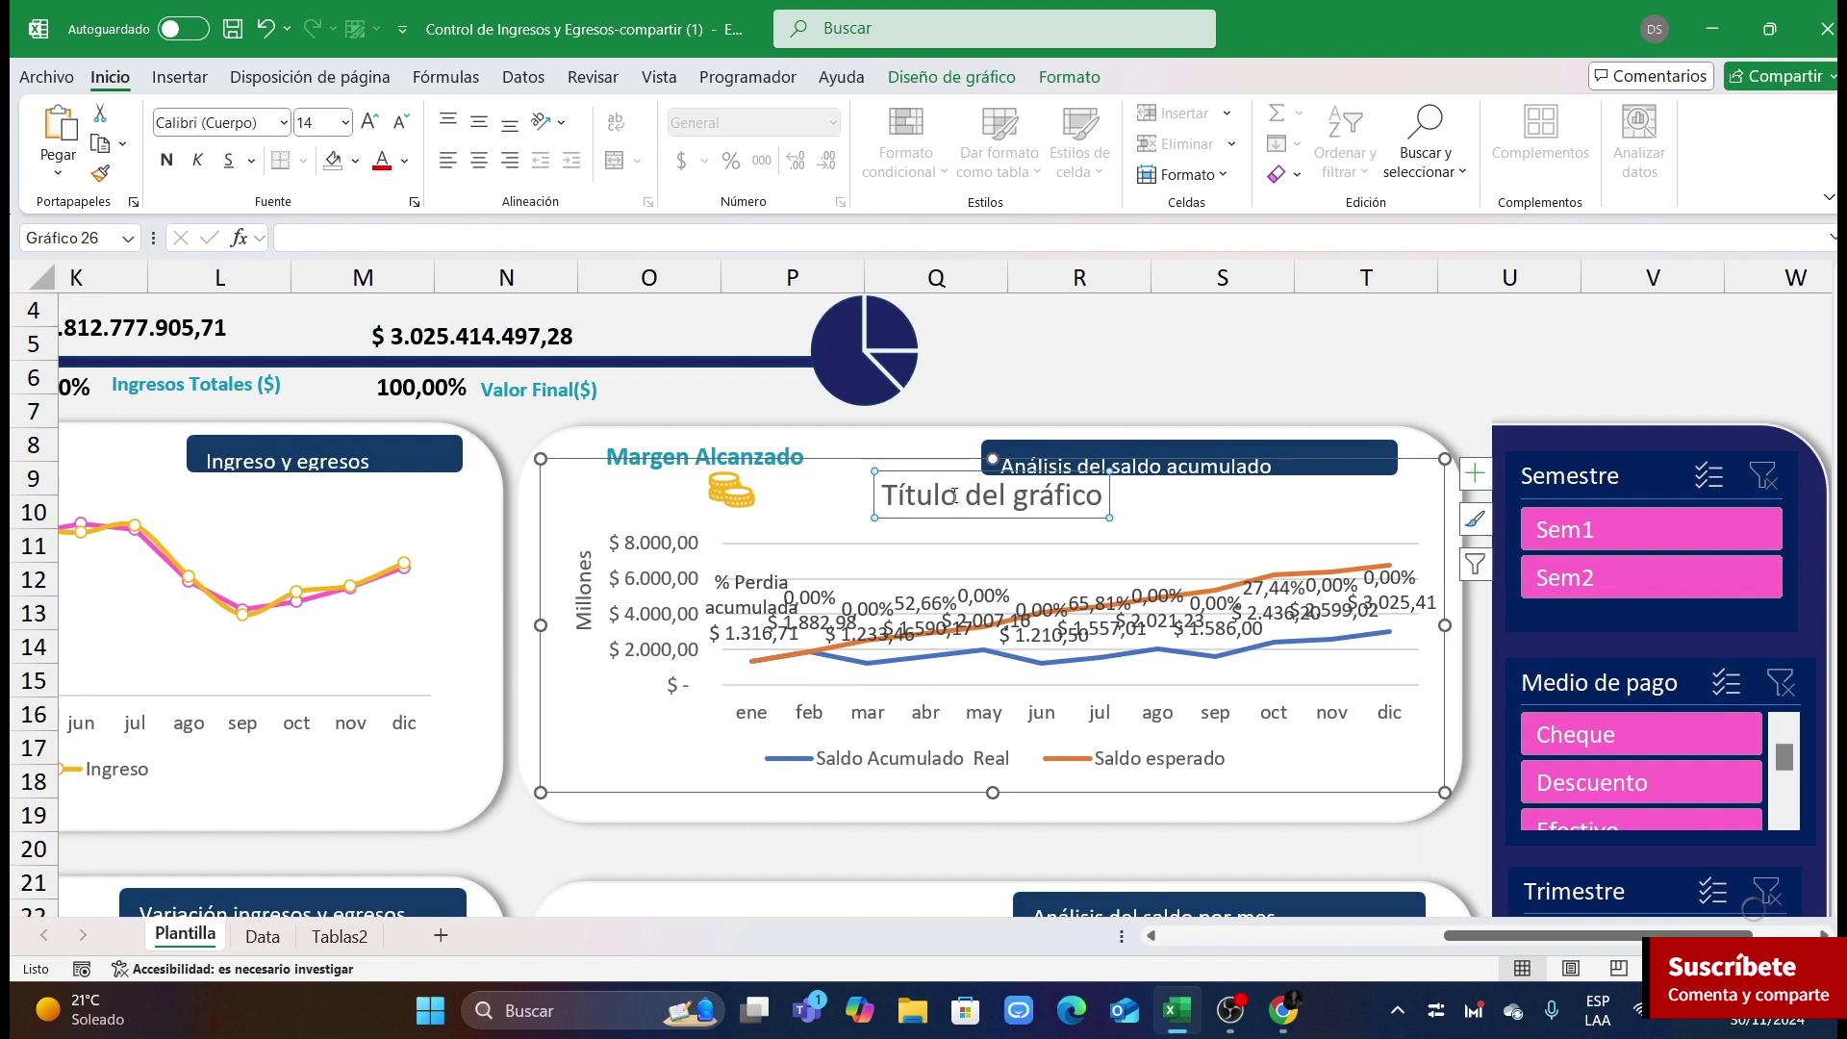
key(Delete)
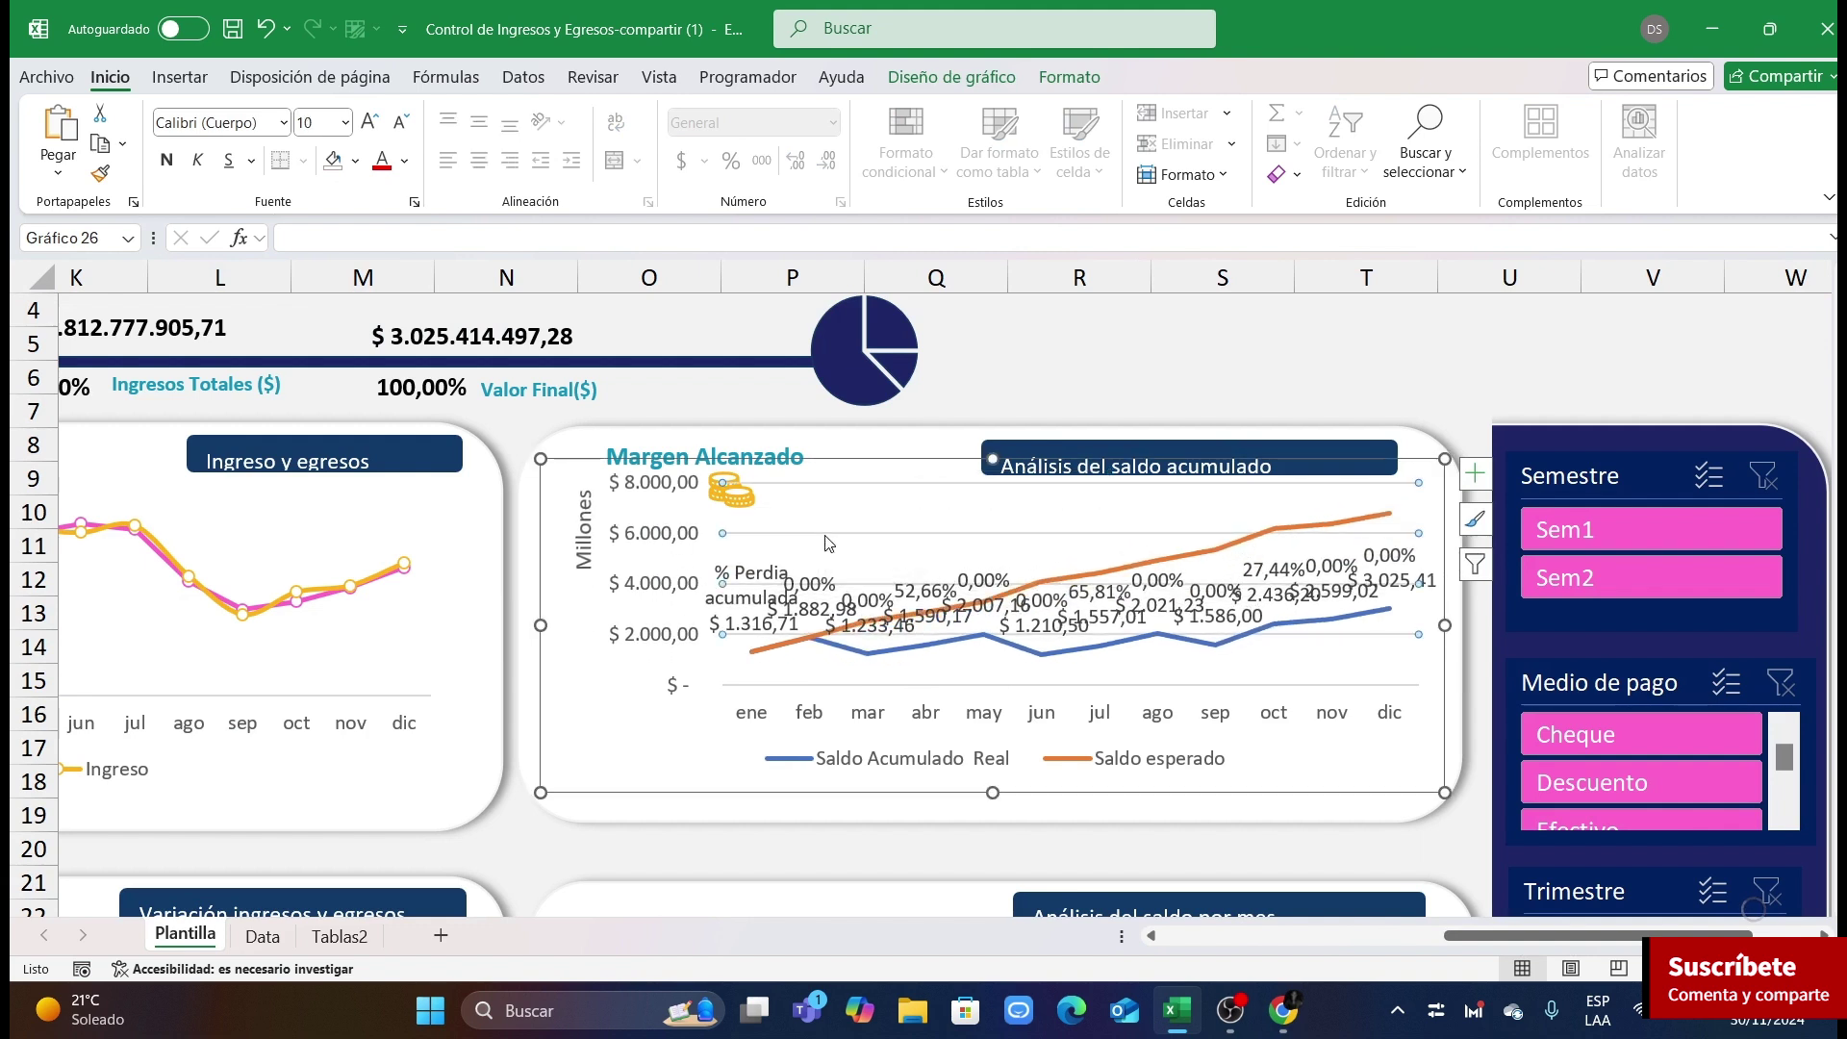
Step: Delete the gridlines of the Análisis del saldo acumulado chart and set its data labels' font size to 7
click(824, 597)
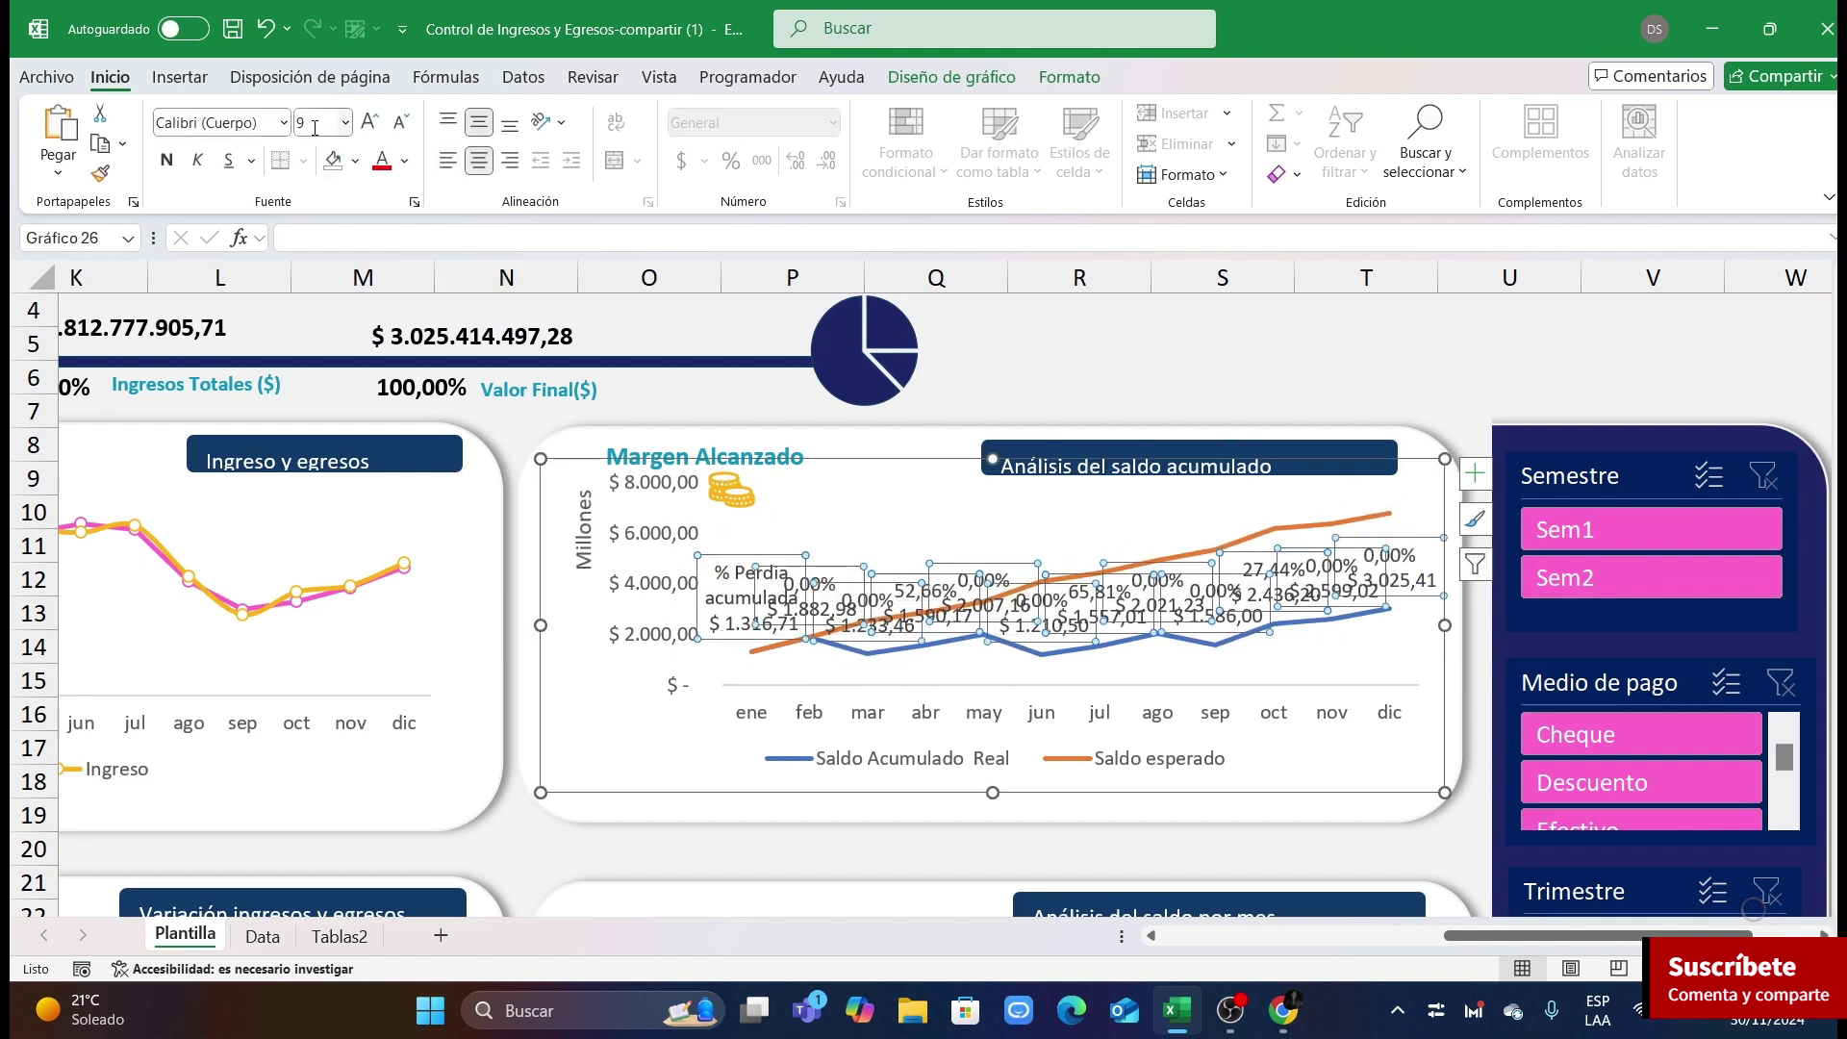
key(Return)
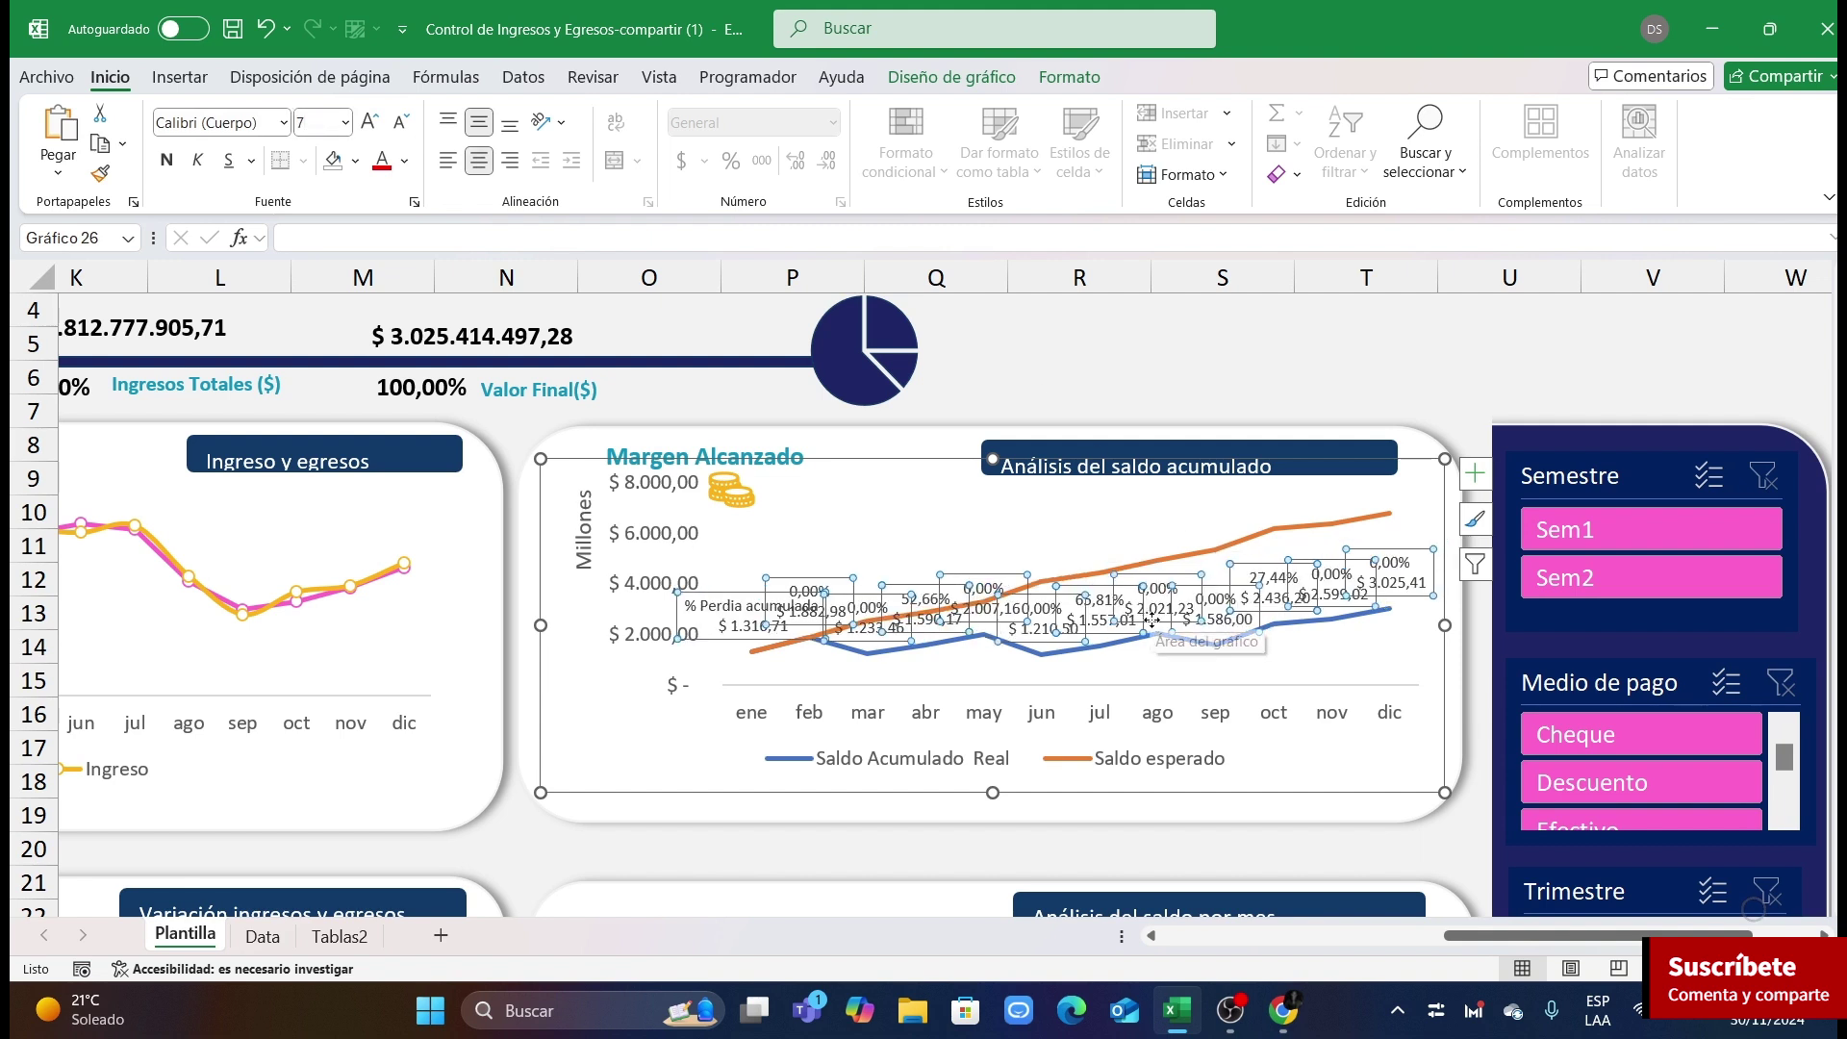
Step: Place the data labels of the Saldo Acumulado Real series below the line (Debajo)
click(1084, 536)
click(1125, 608)
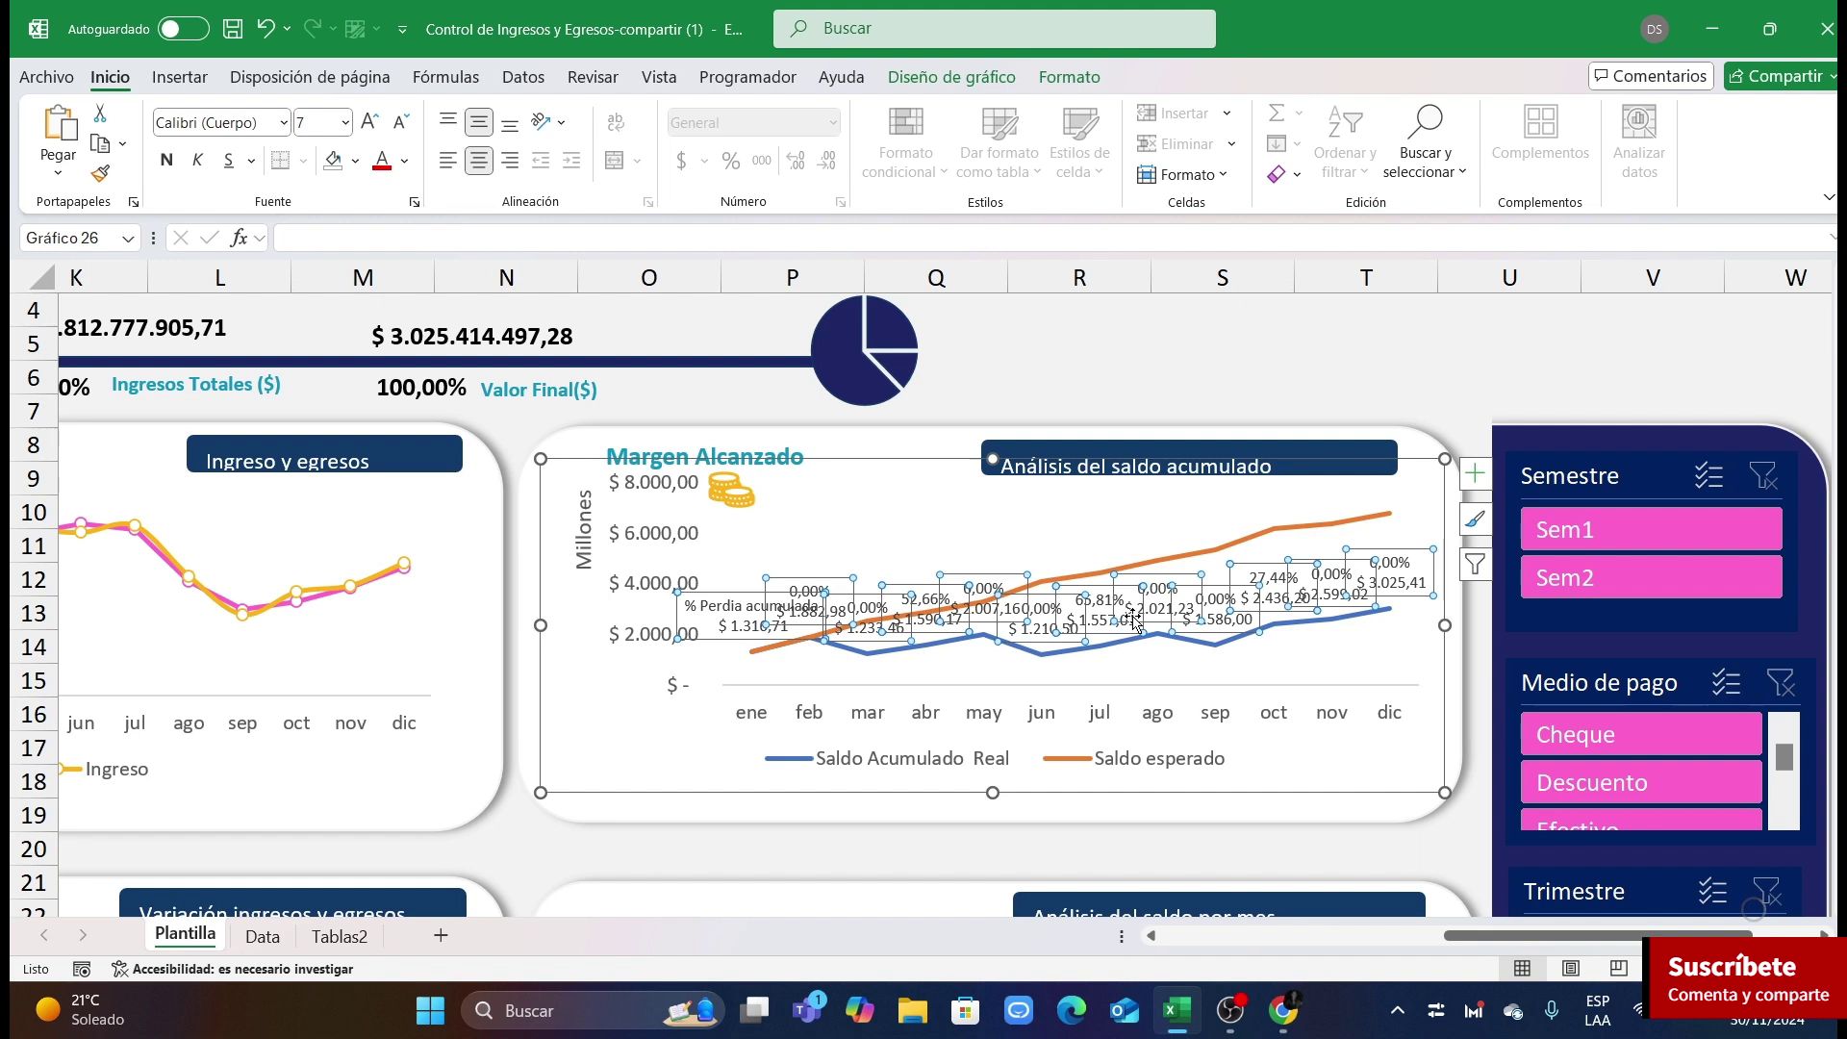
click(1475, 473)
click(1808, 574)
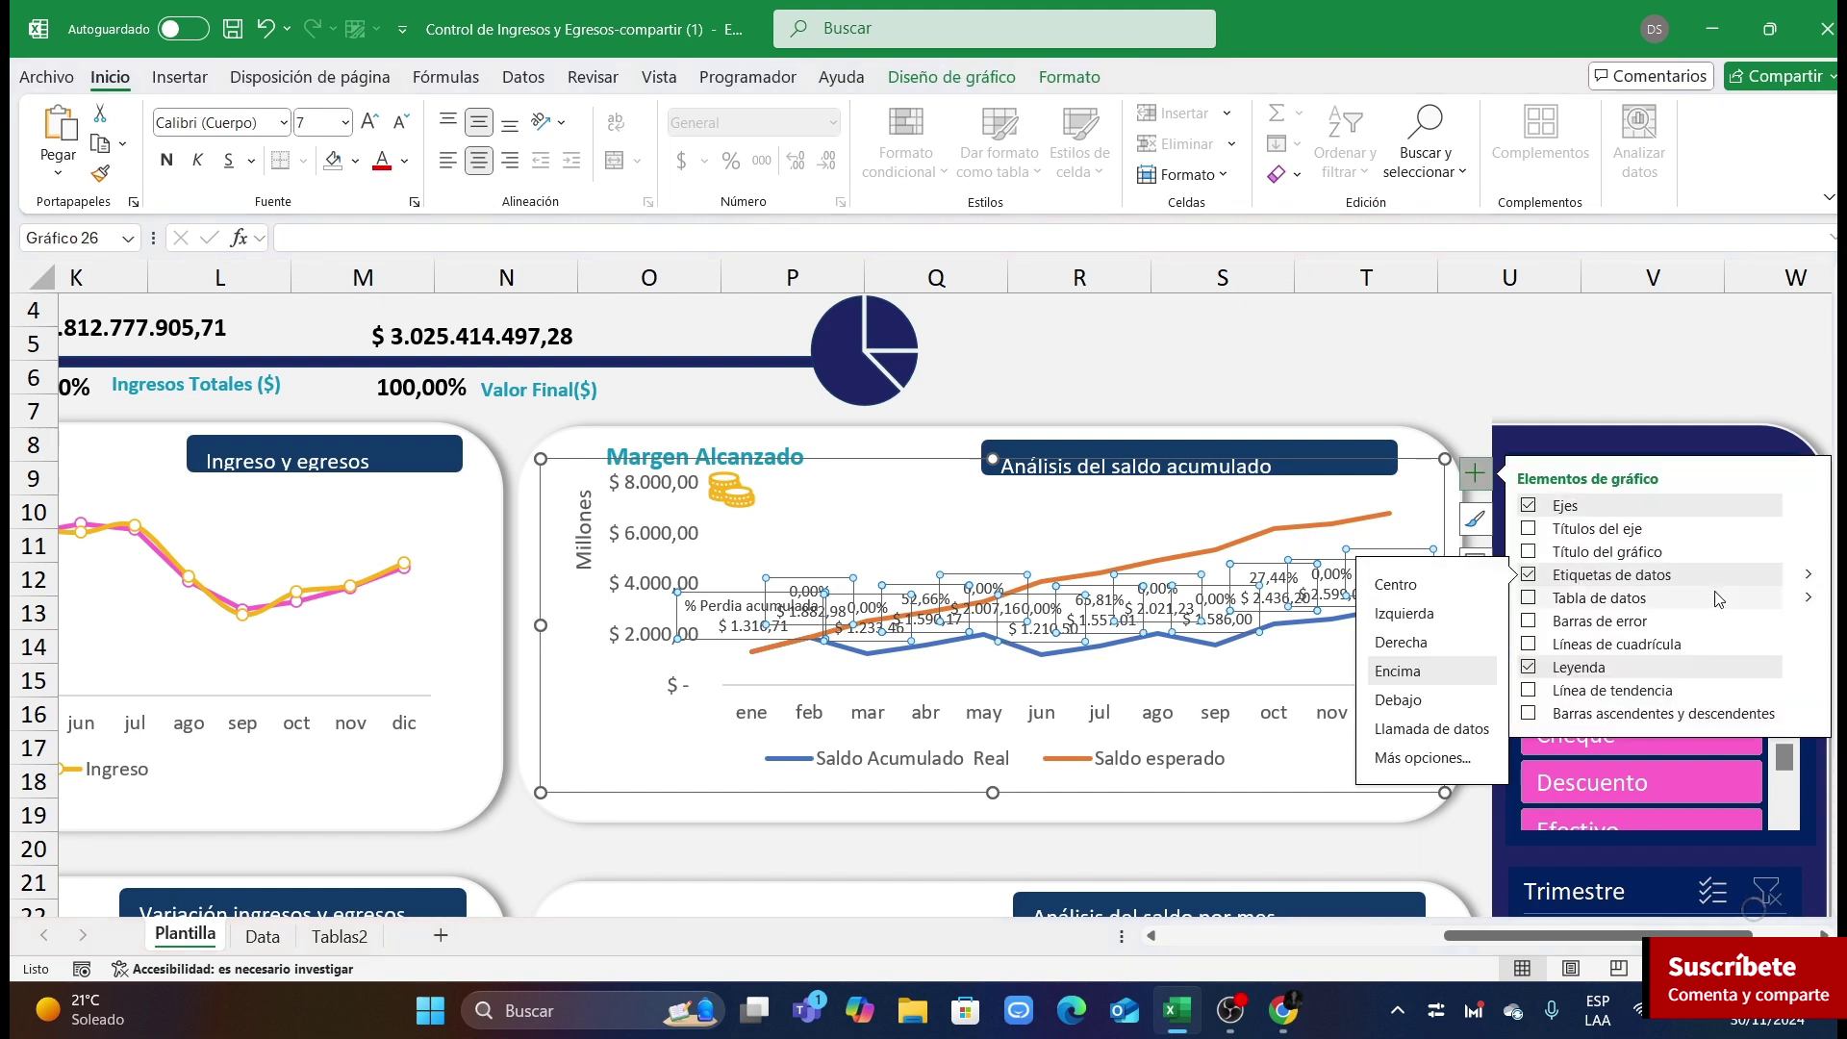
click(1429, 701)
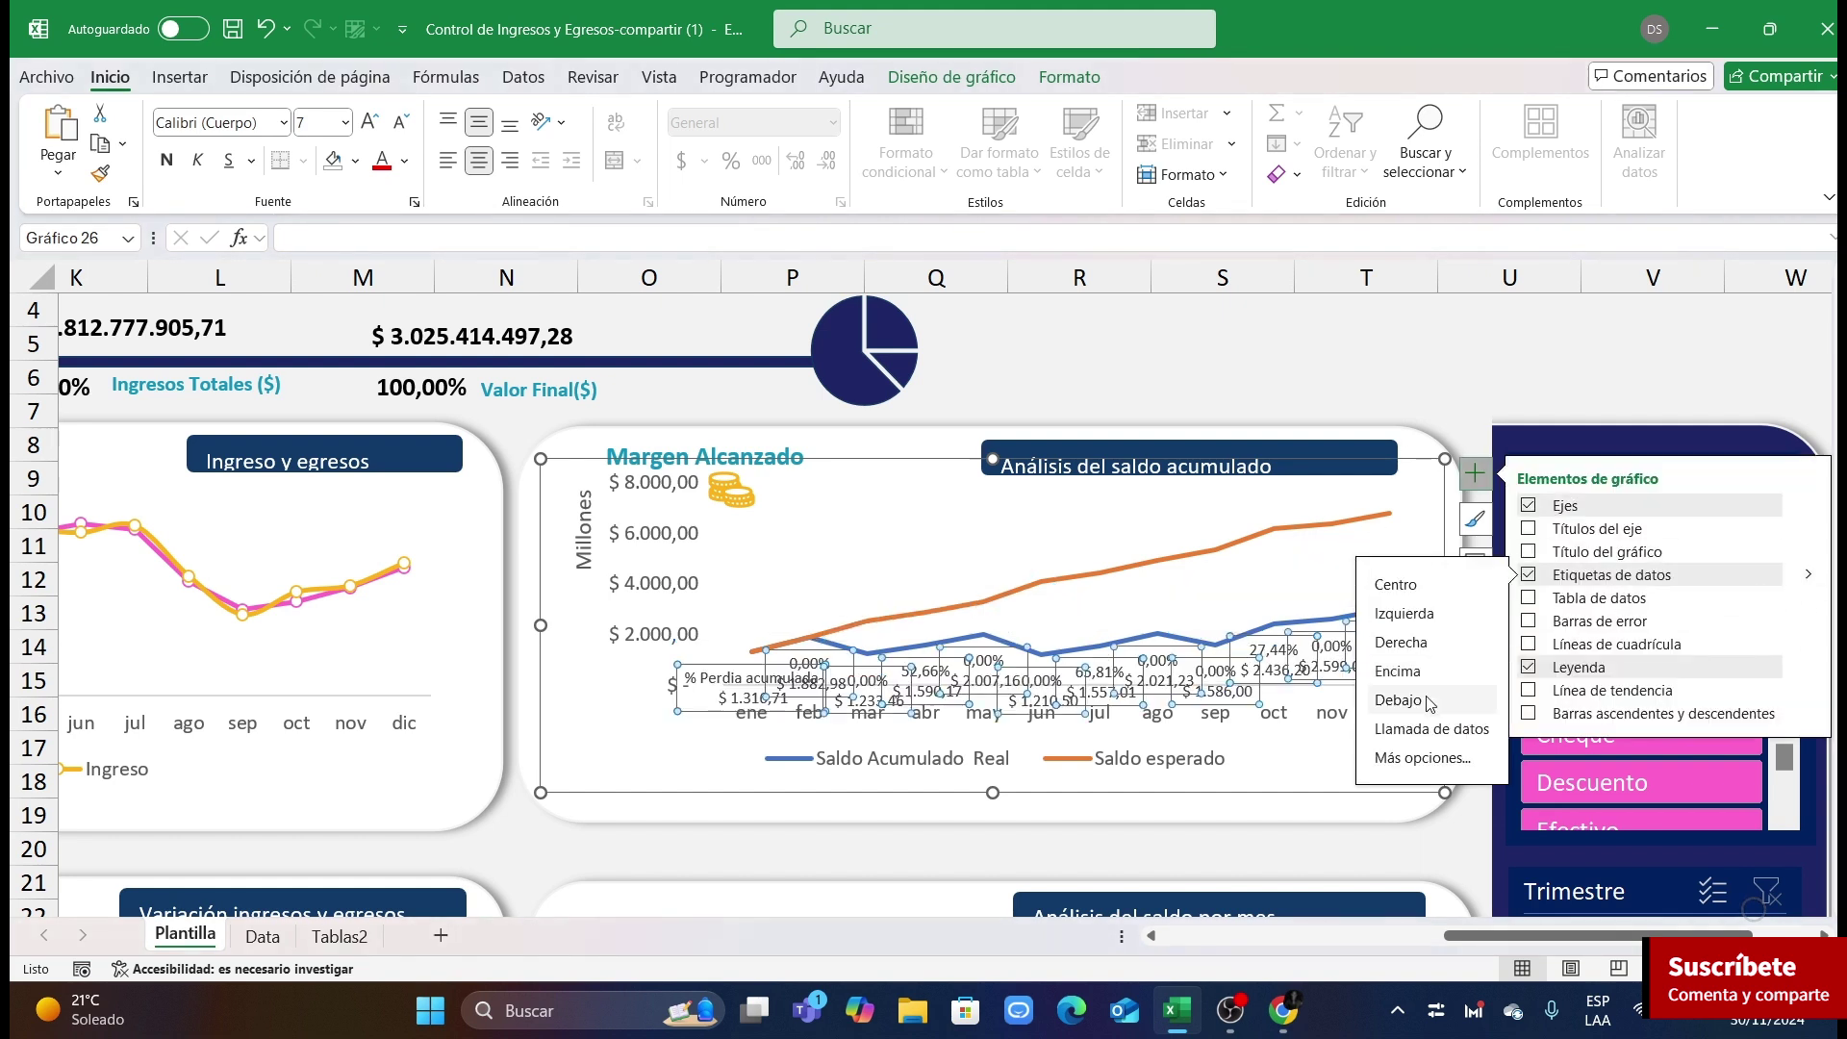
Step: Change the label position of the month axis in the Análisis del saldo acumulado chart and close the axis formatting
click(850, 573)
click(806, 724)
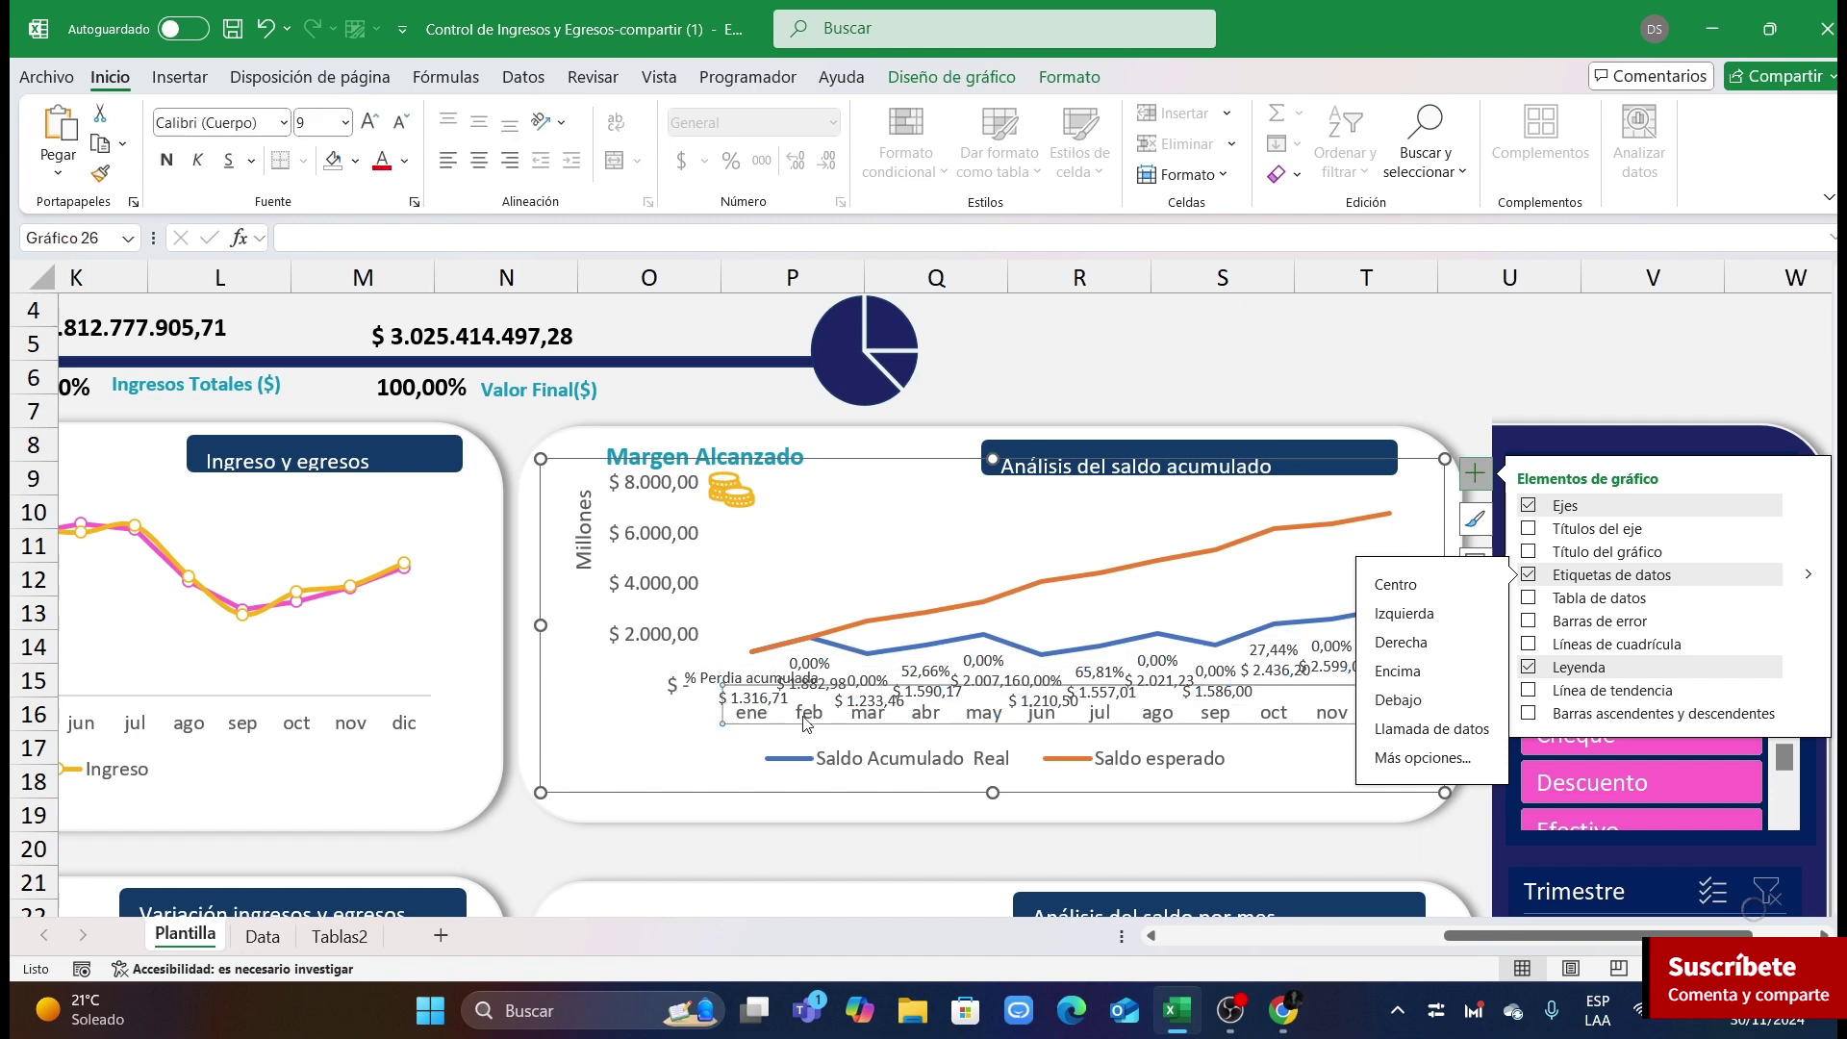
double_click(806, 723)
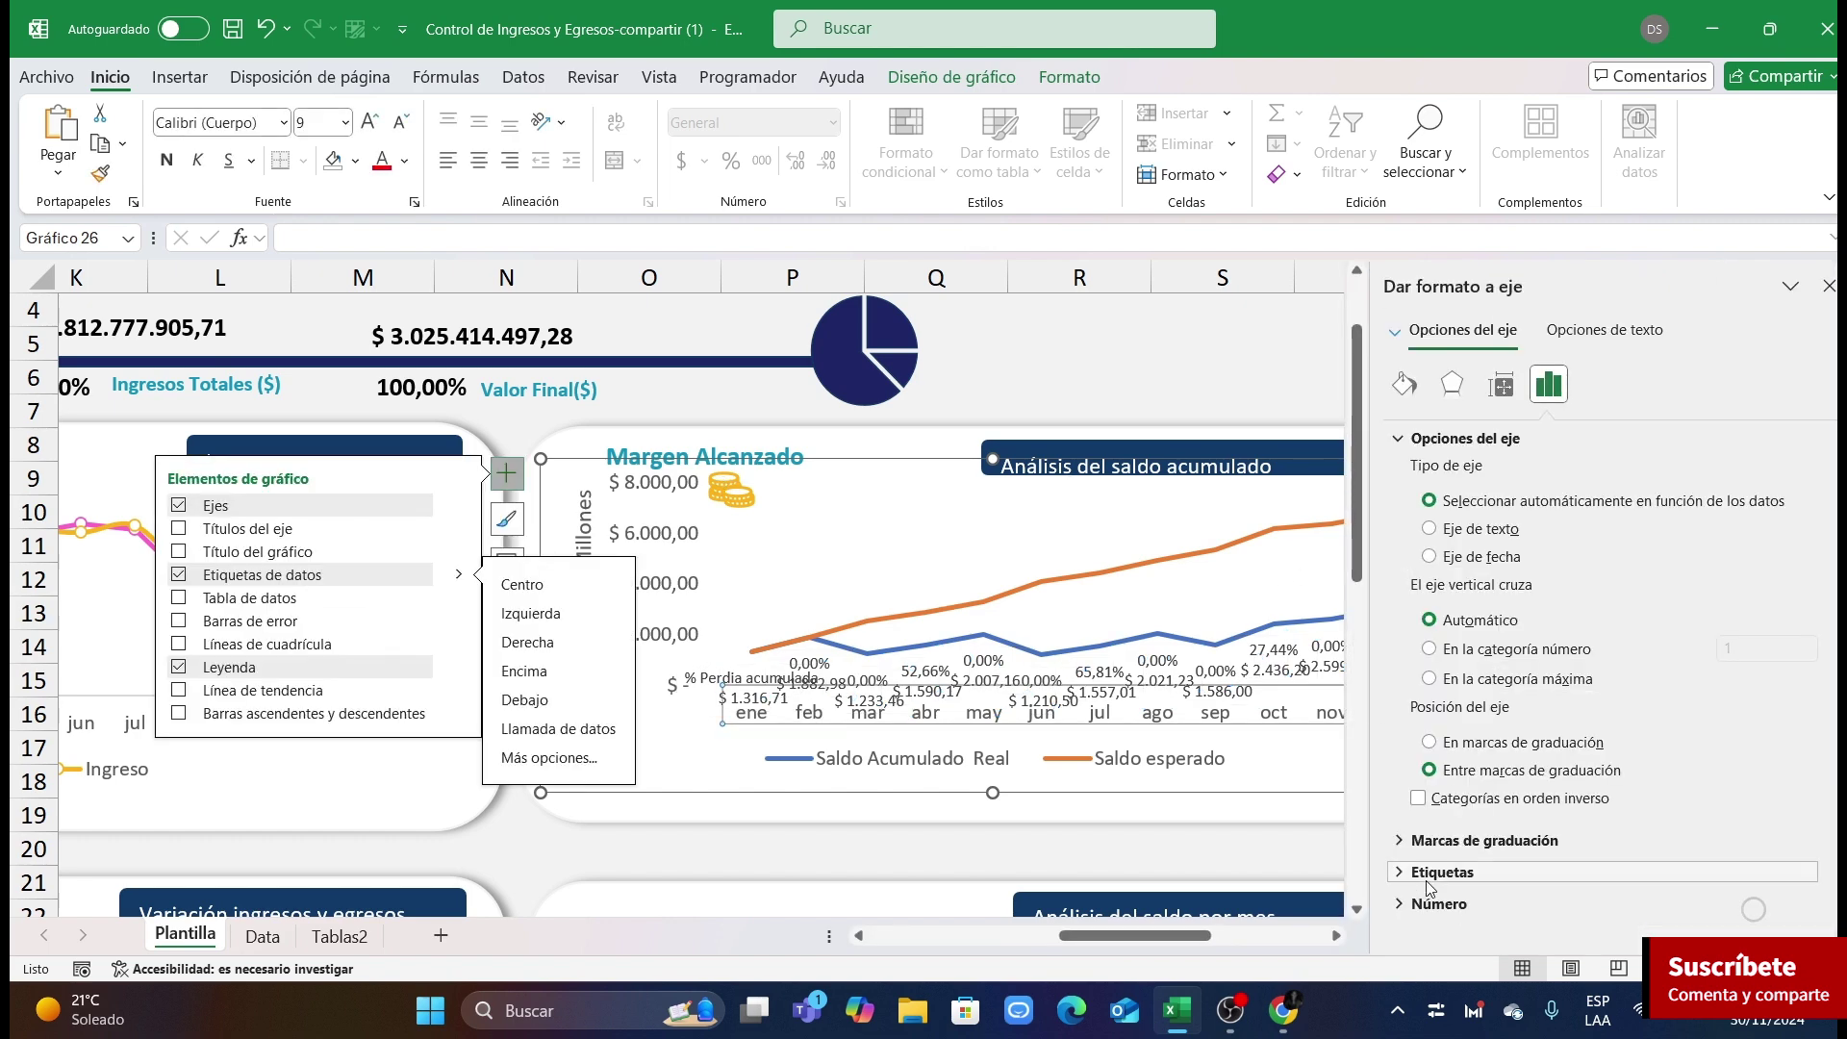
click(1473, 883)
scroll(1802, 905, down, 1)
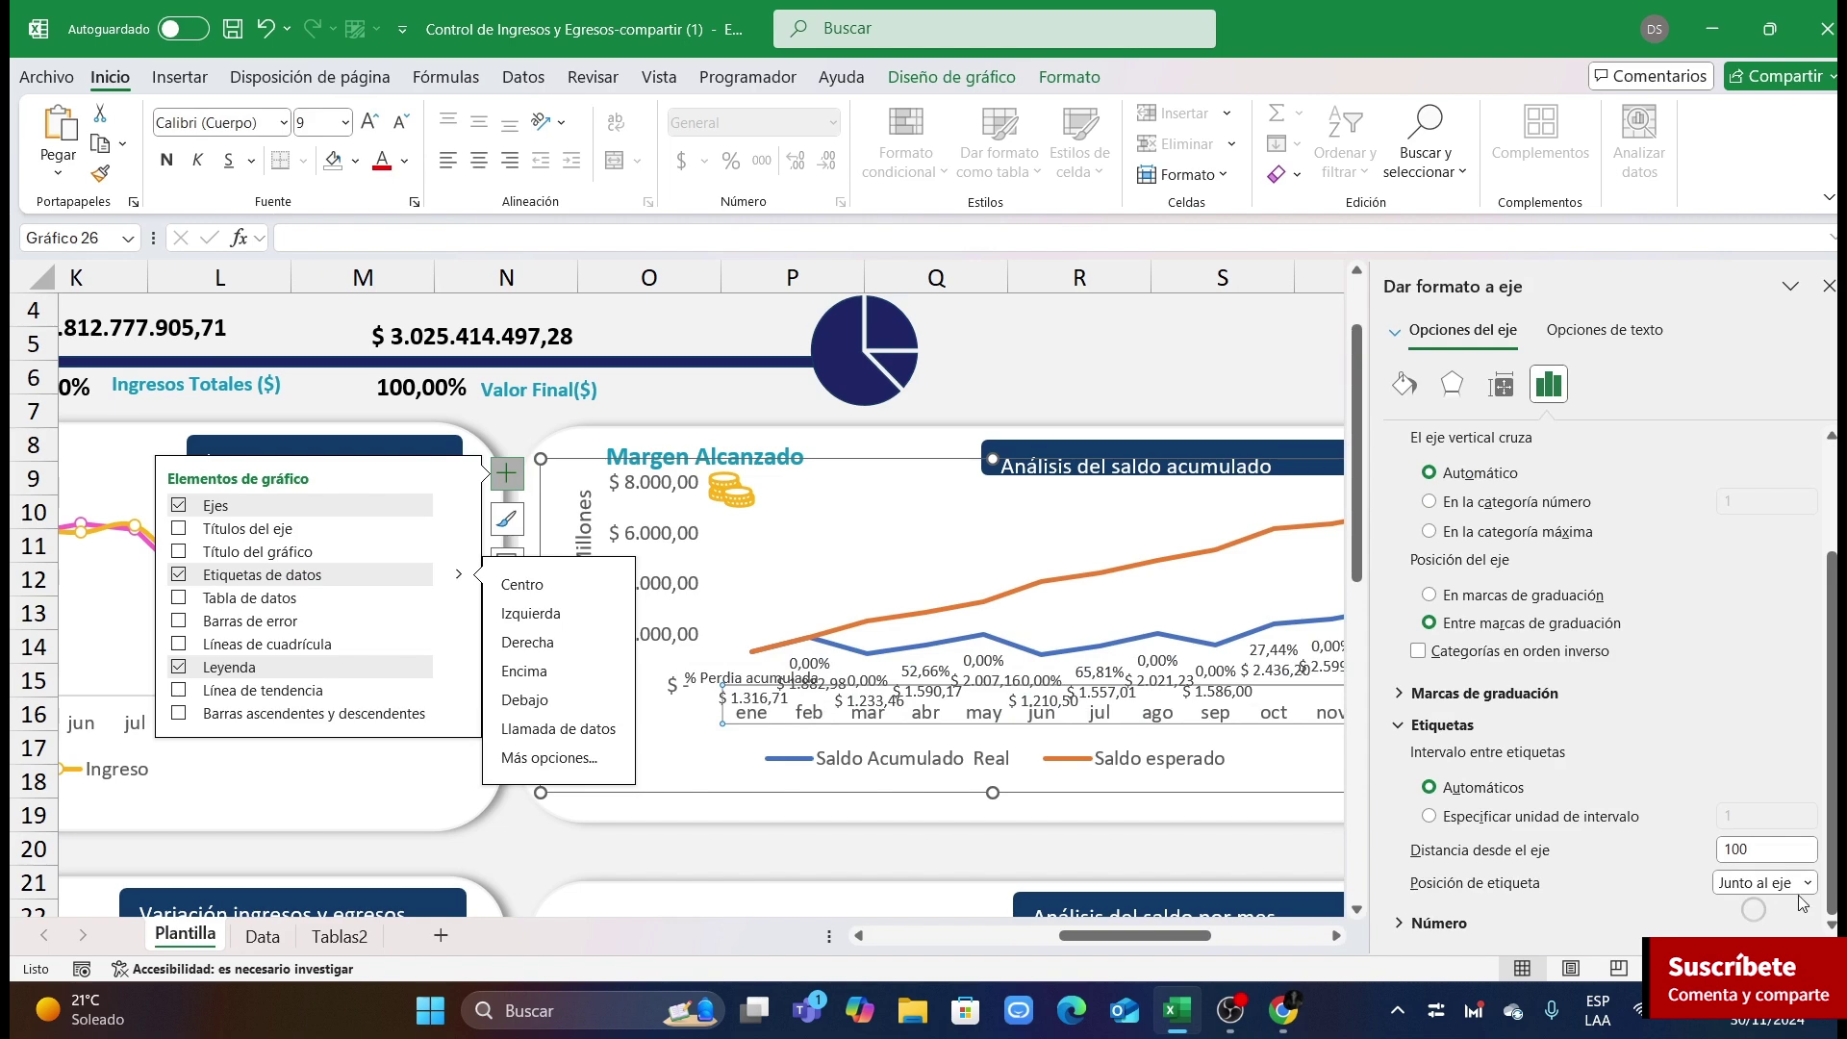
click(1807, 883)
click(1757, 836)
click(1319, 504)
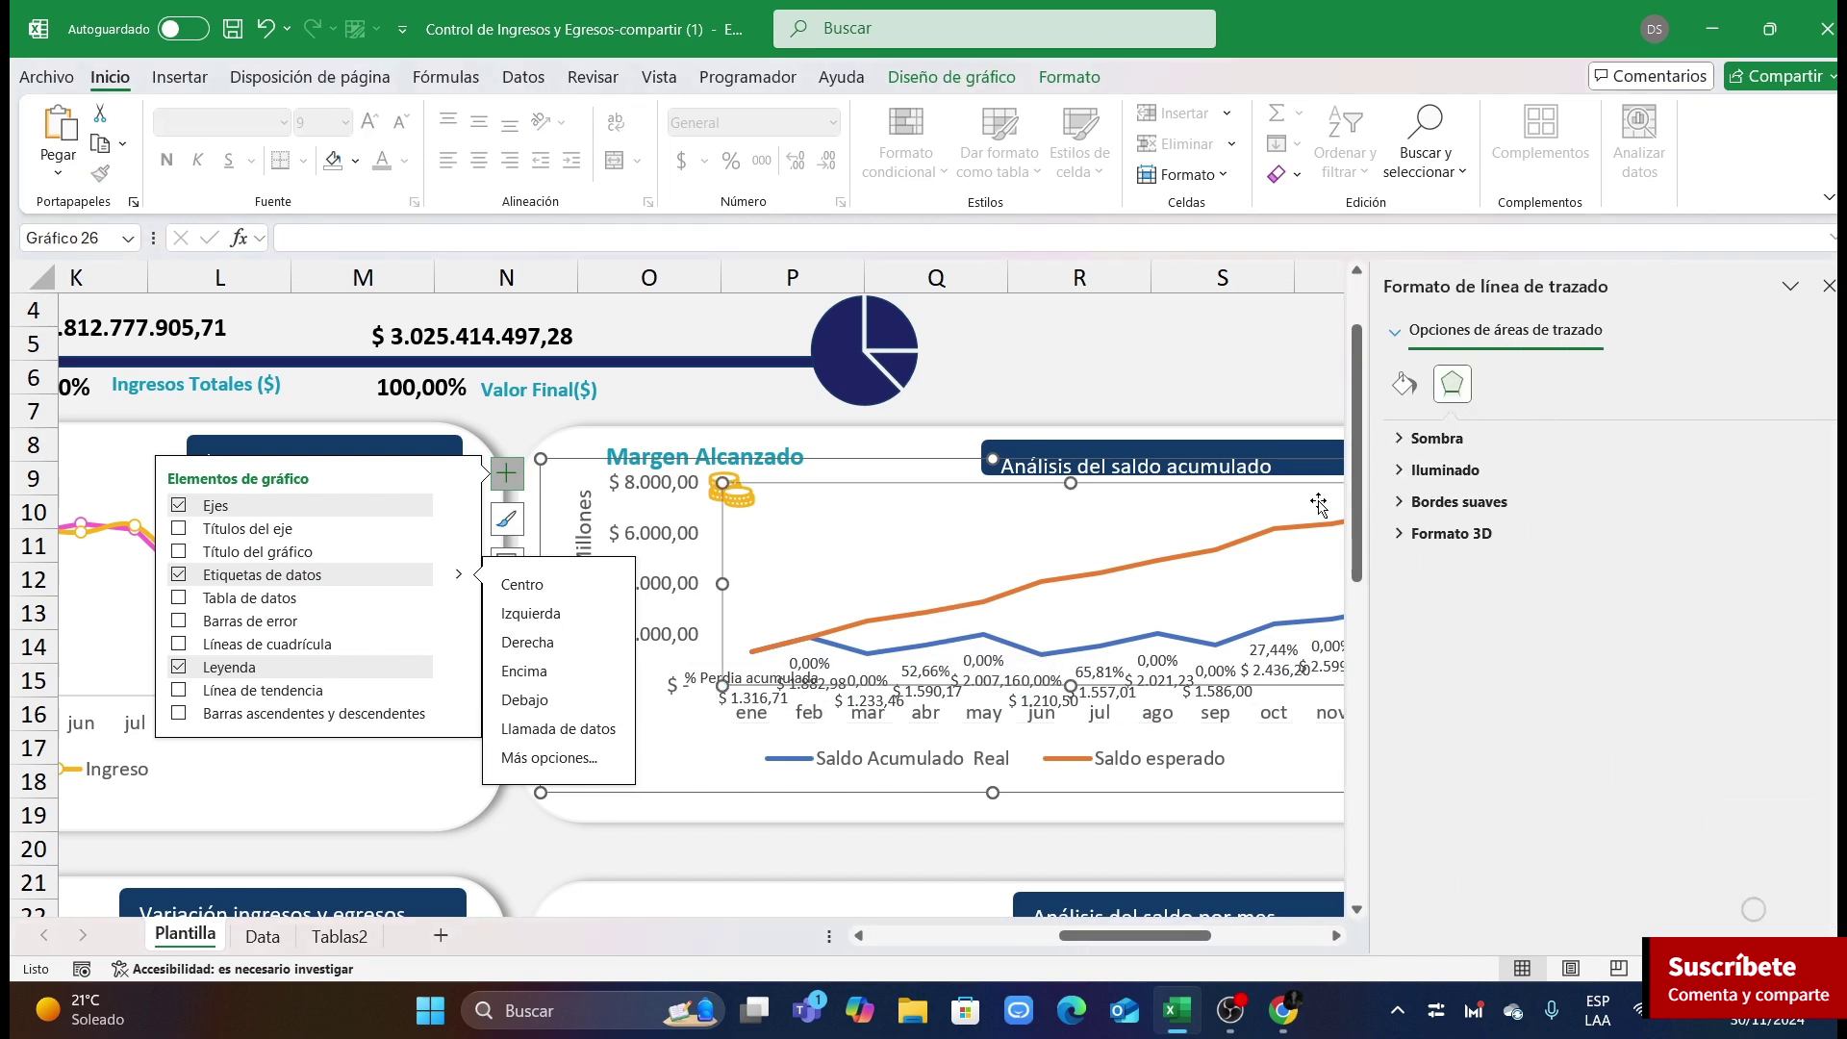
click(1828, 287)
Step: Set the line width of the Saldo esperado series to 1 pt
click(1233, 545)
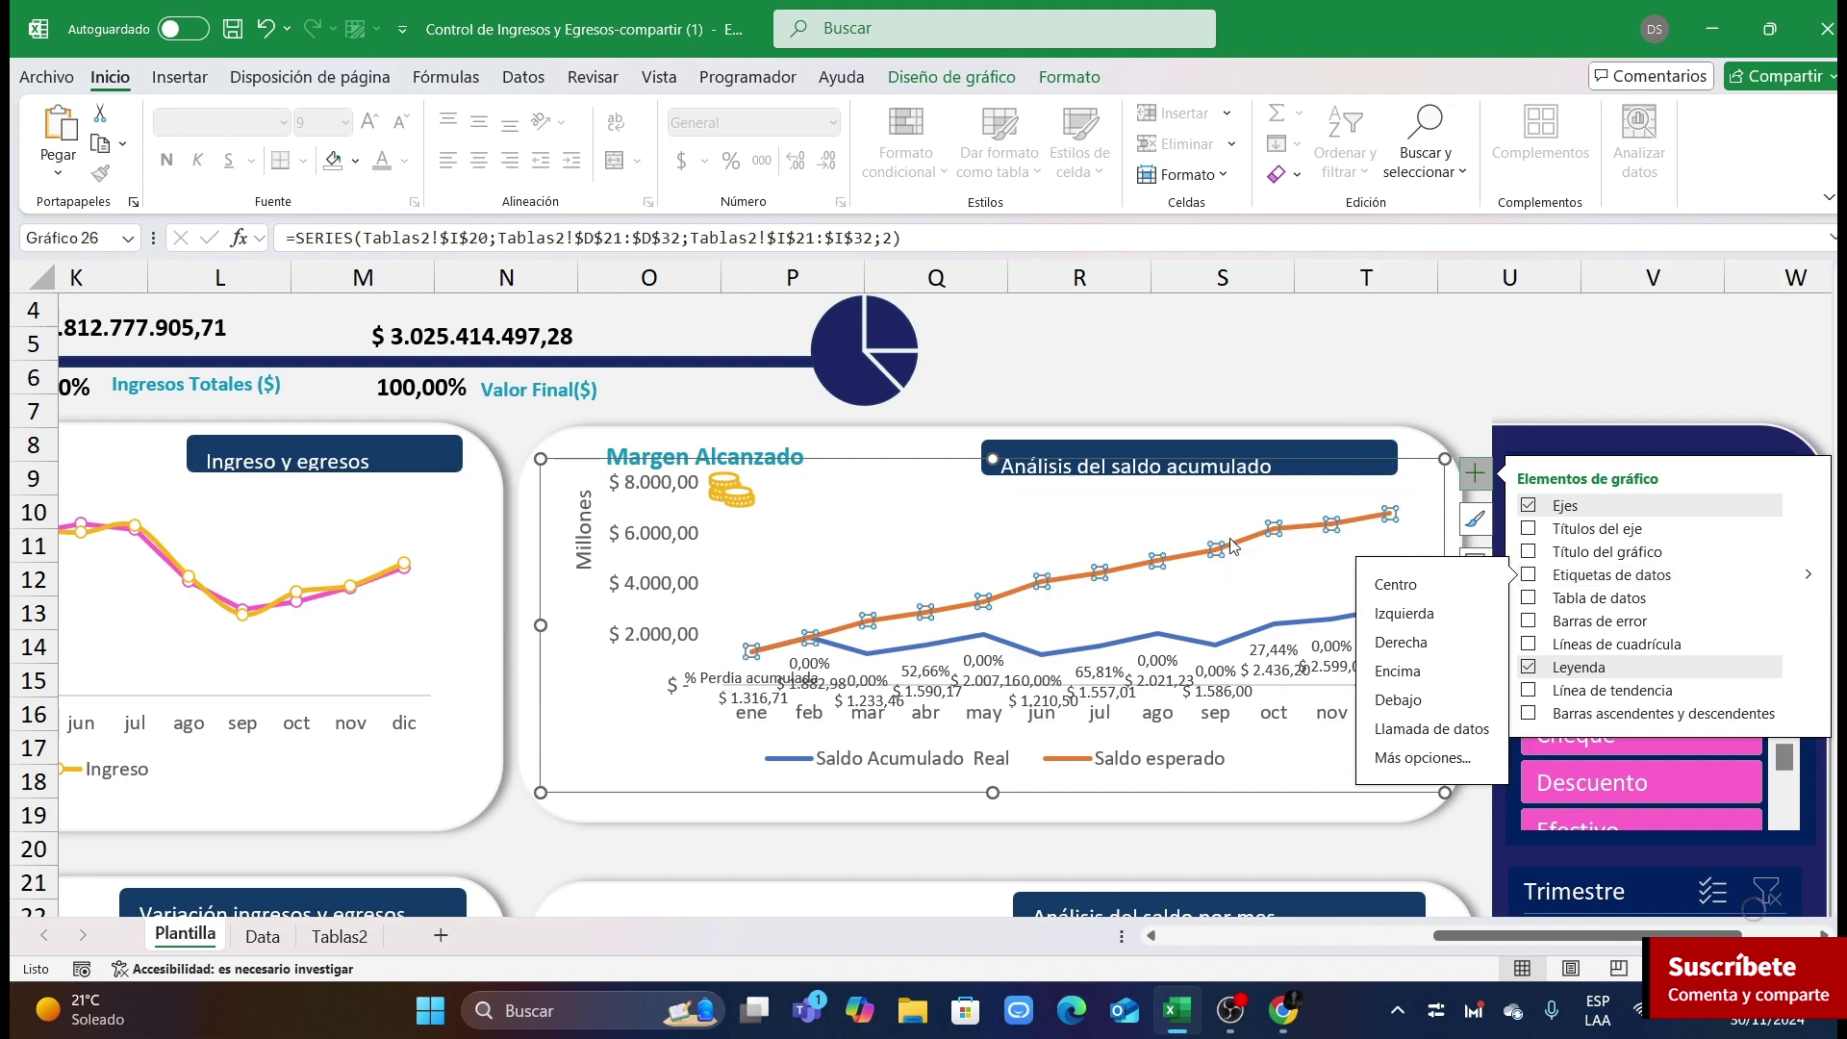
double_click(1232, 545)
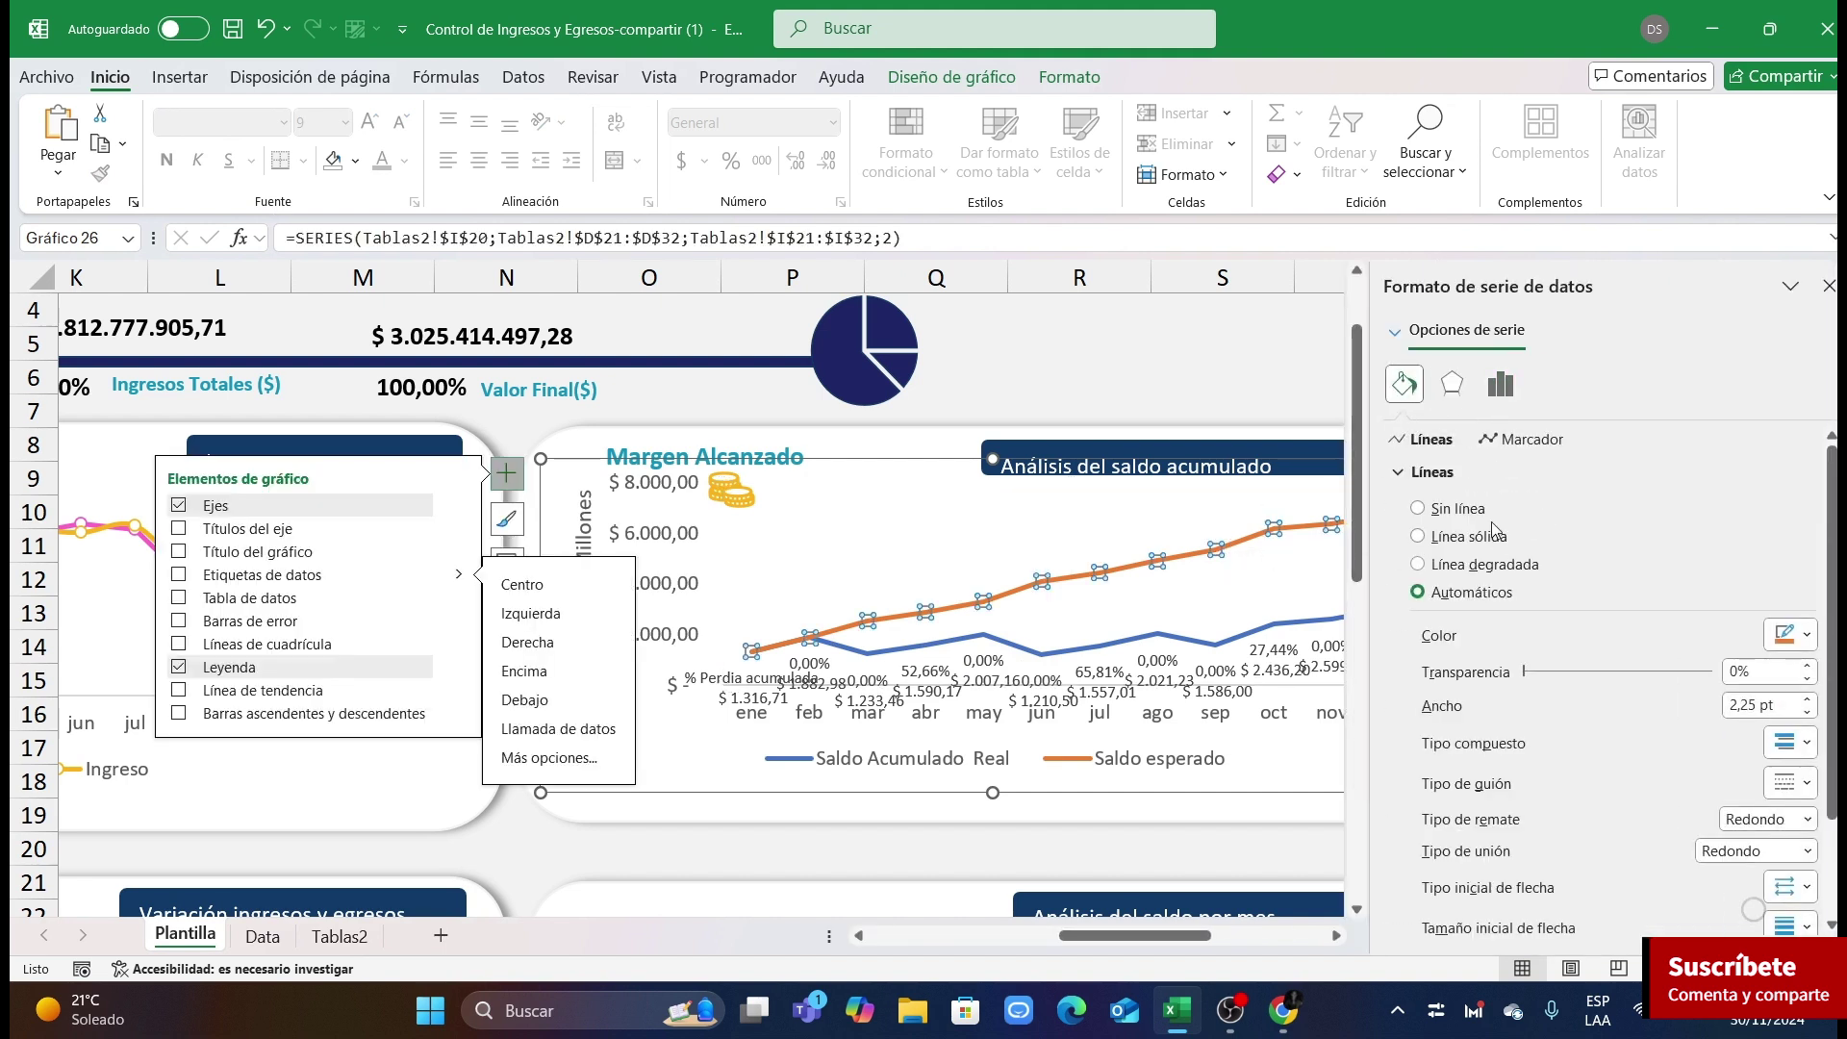
click(1808, 713)
click(1808, 713)
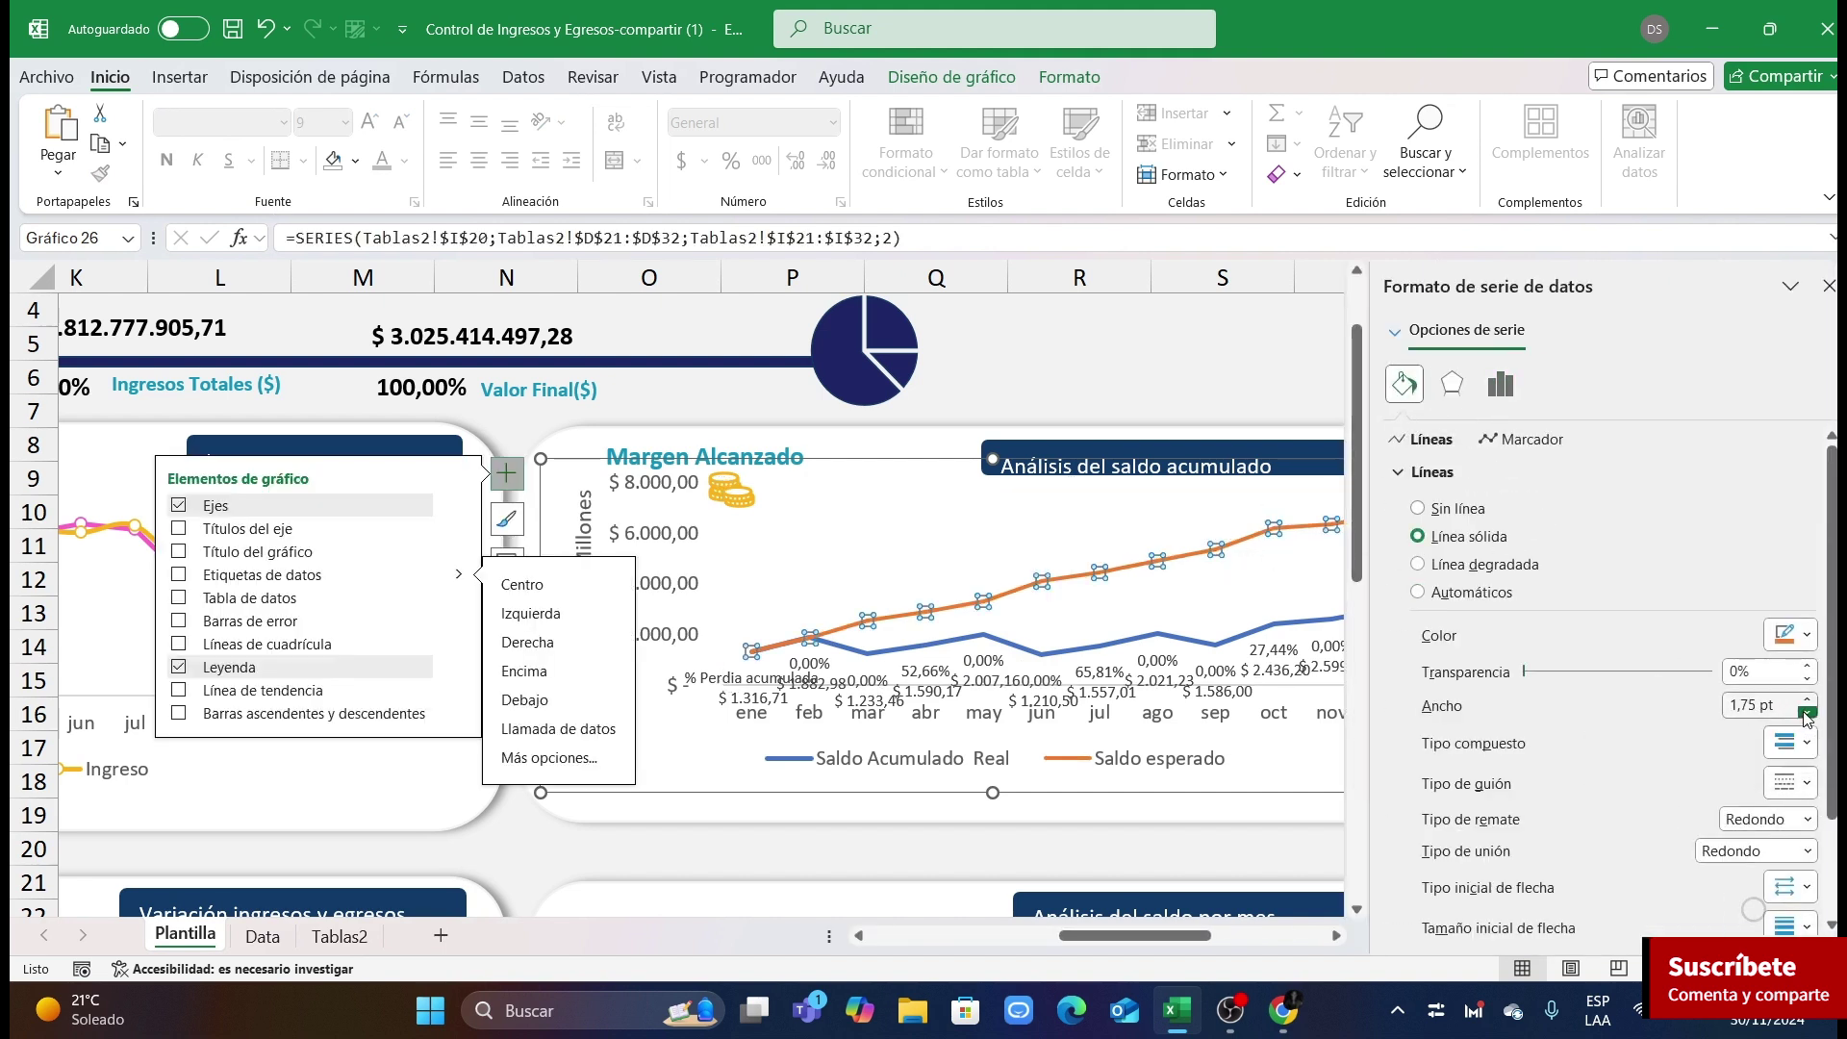
click(1808, 713)
click(1808, 713)
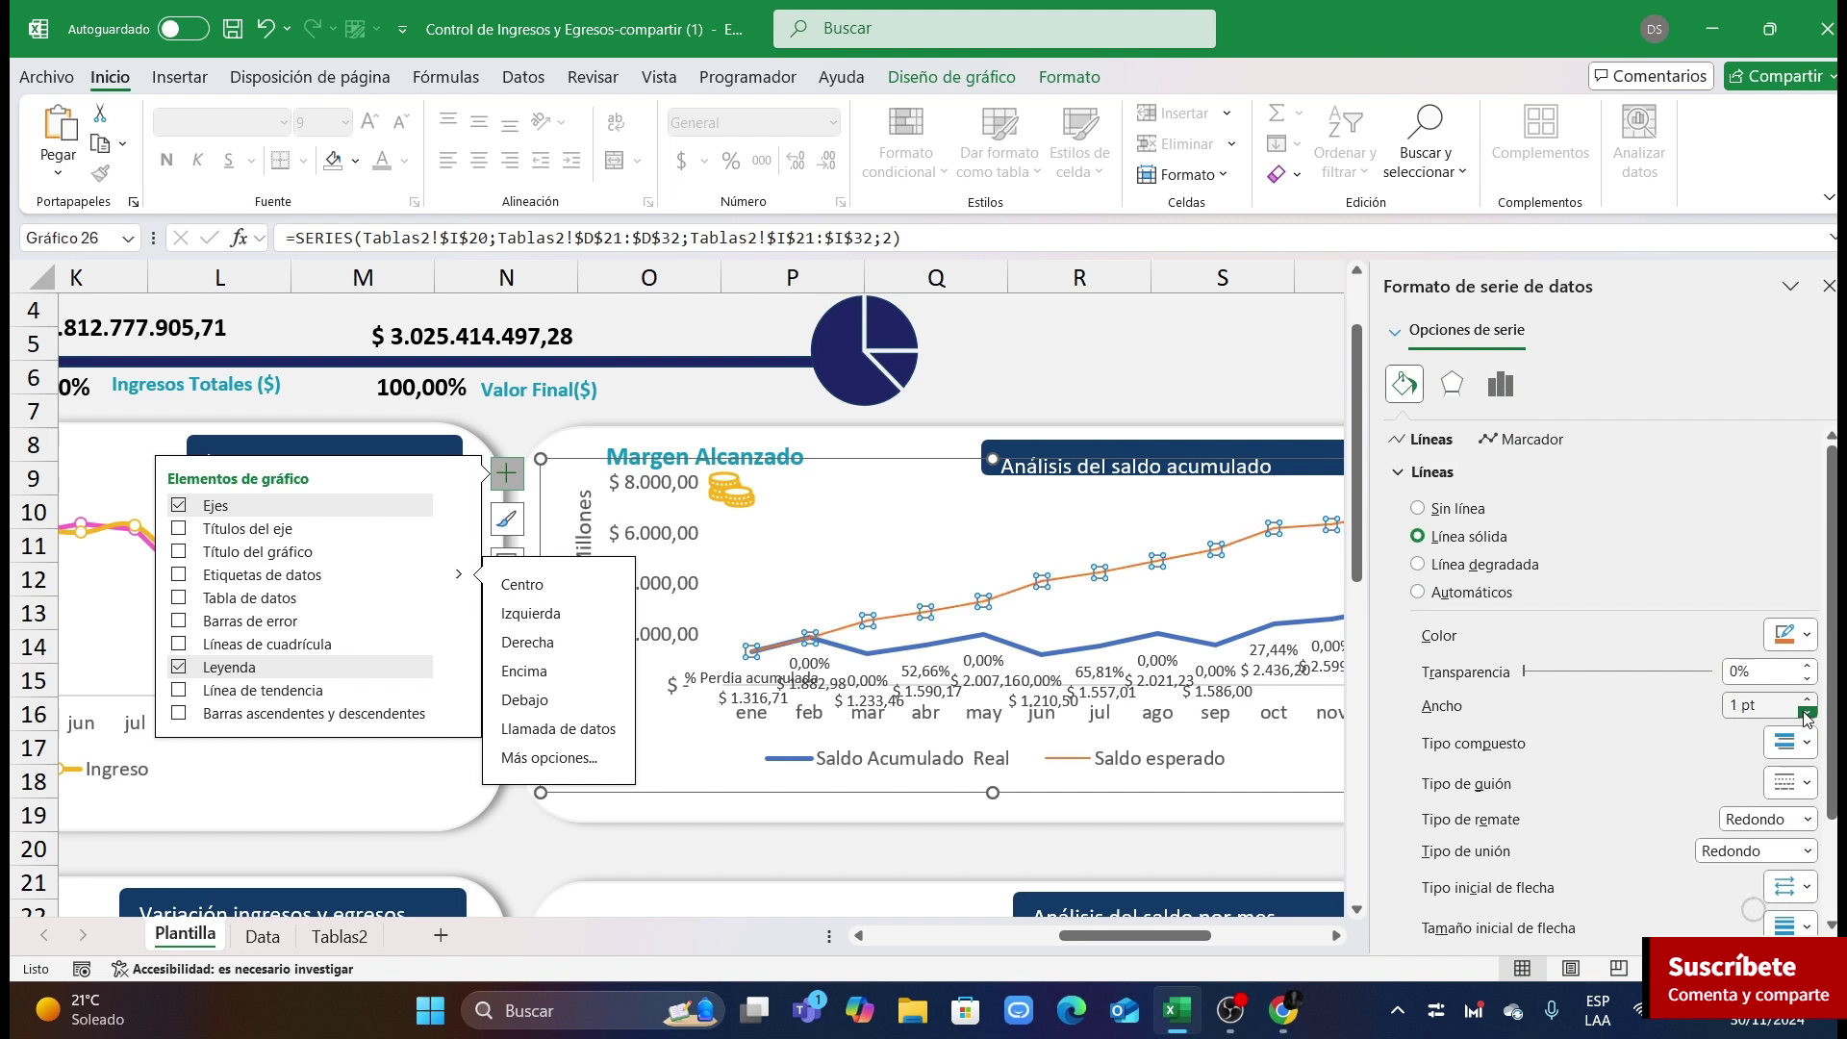
Step: Give the Saldo esperado series built-in round markers of size 3
click(1508, 441)
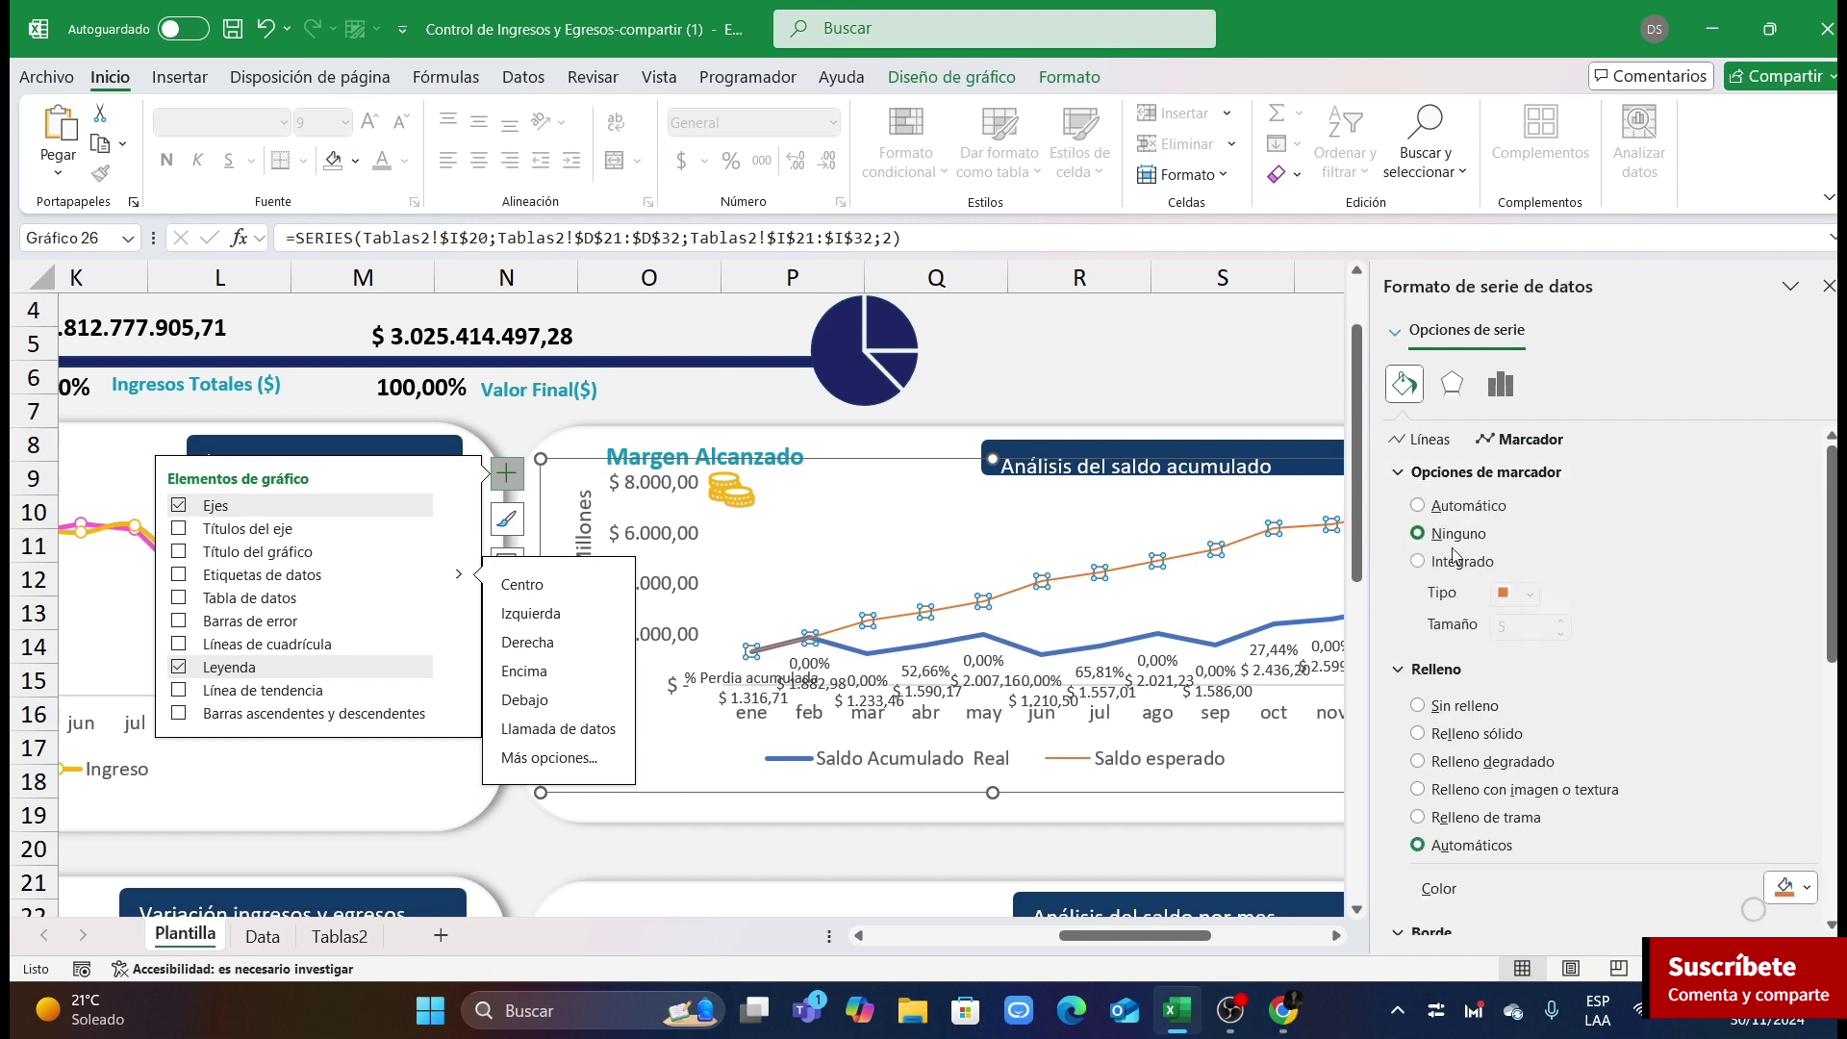
click(1457, 561)
click(1518, 601)
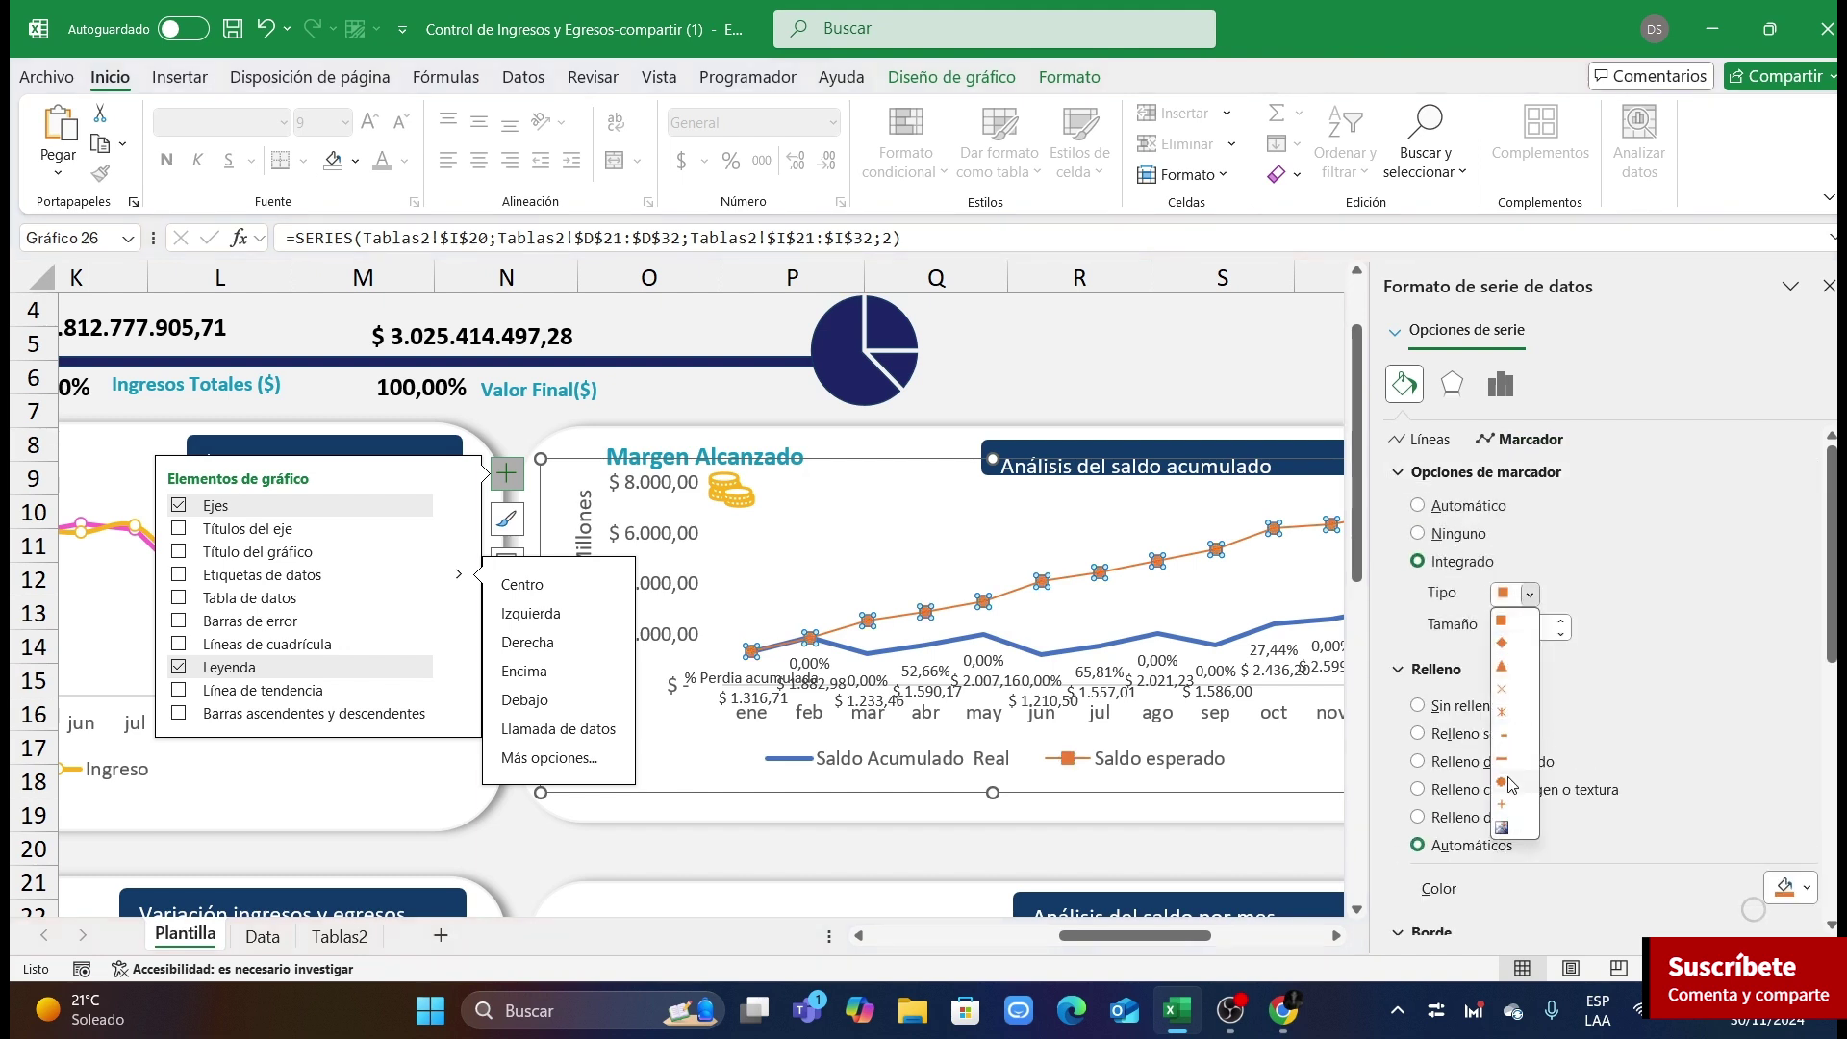
click(1518, 787)
click(1561, 633)
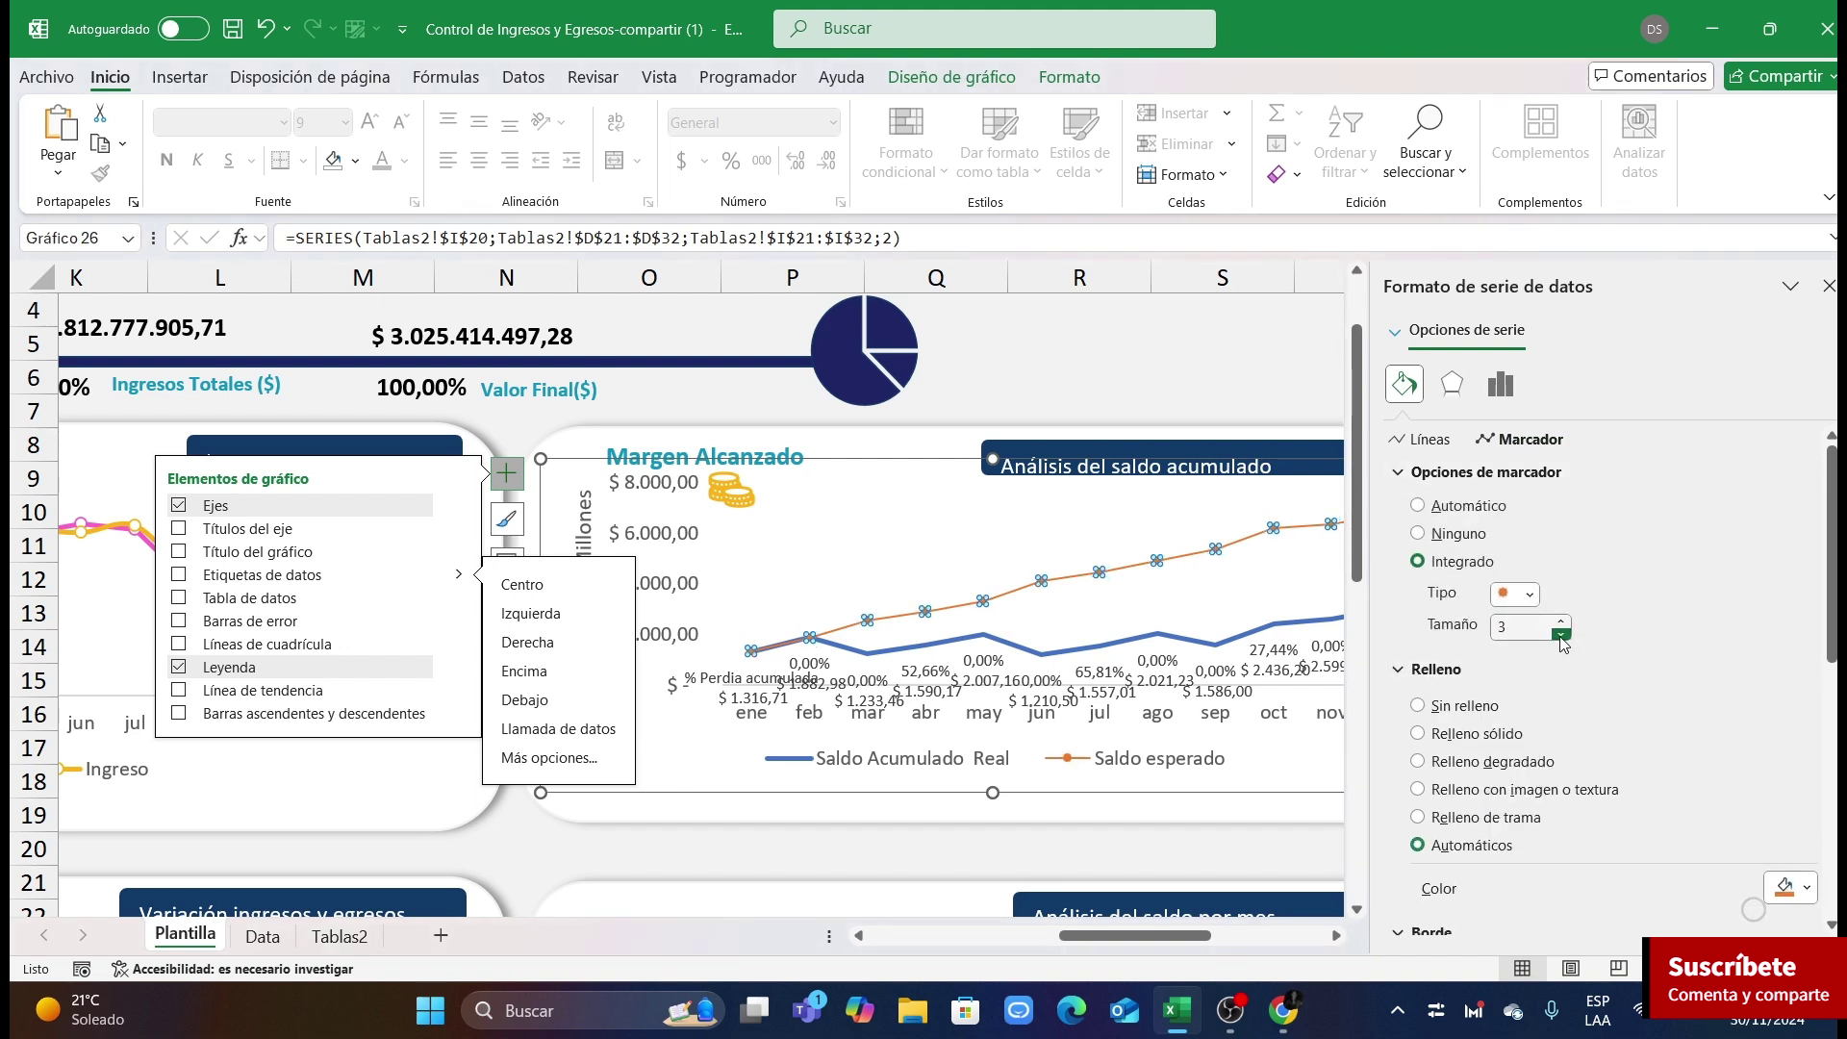
Step: Give the Saldo esperado markers a light gray fill and a gray border
click(1797, 888)
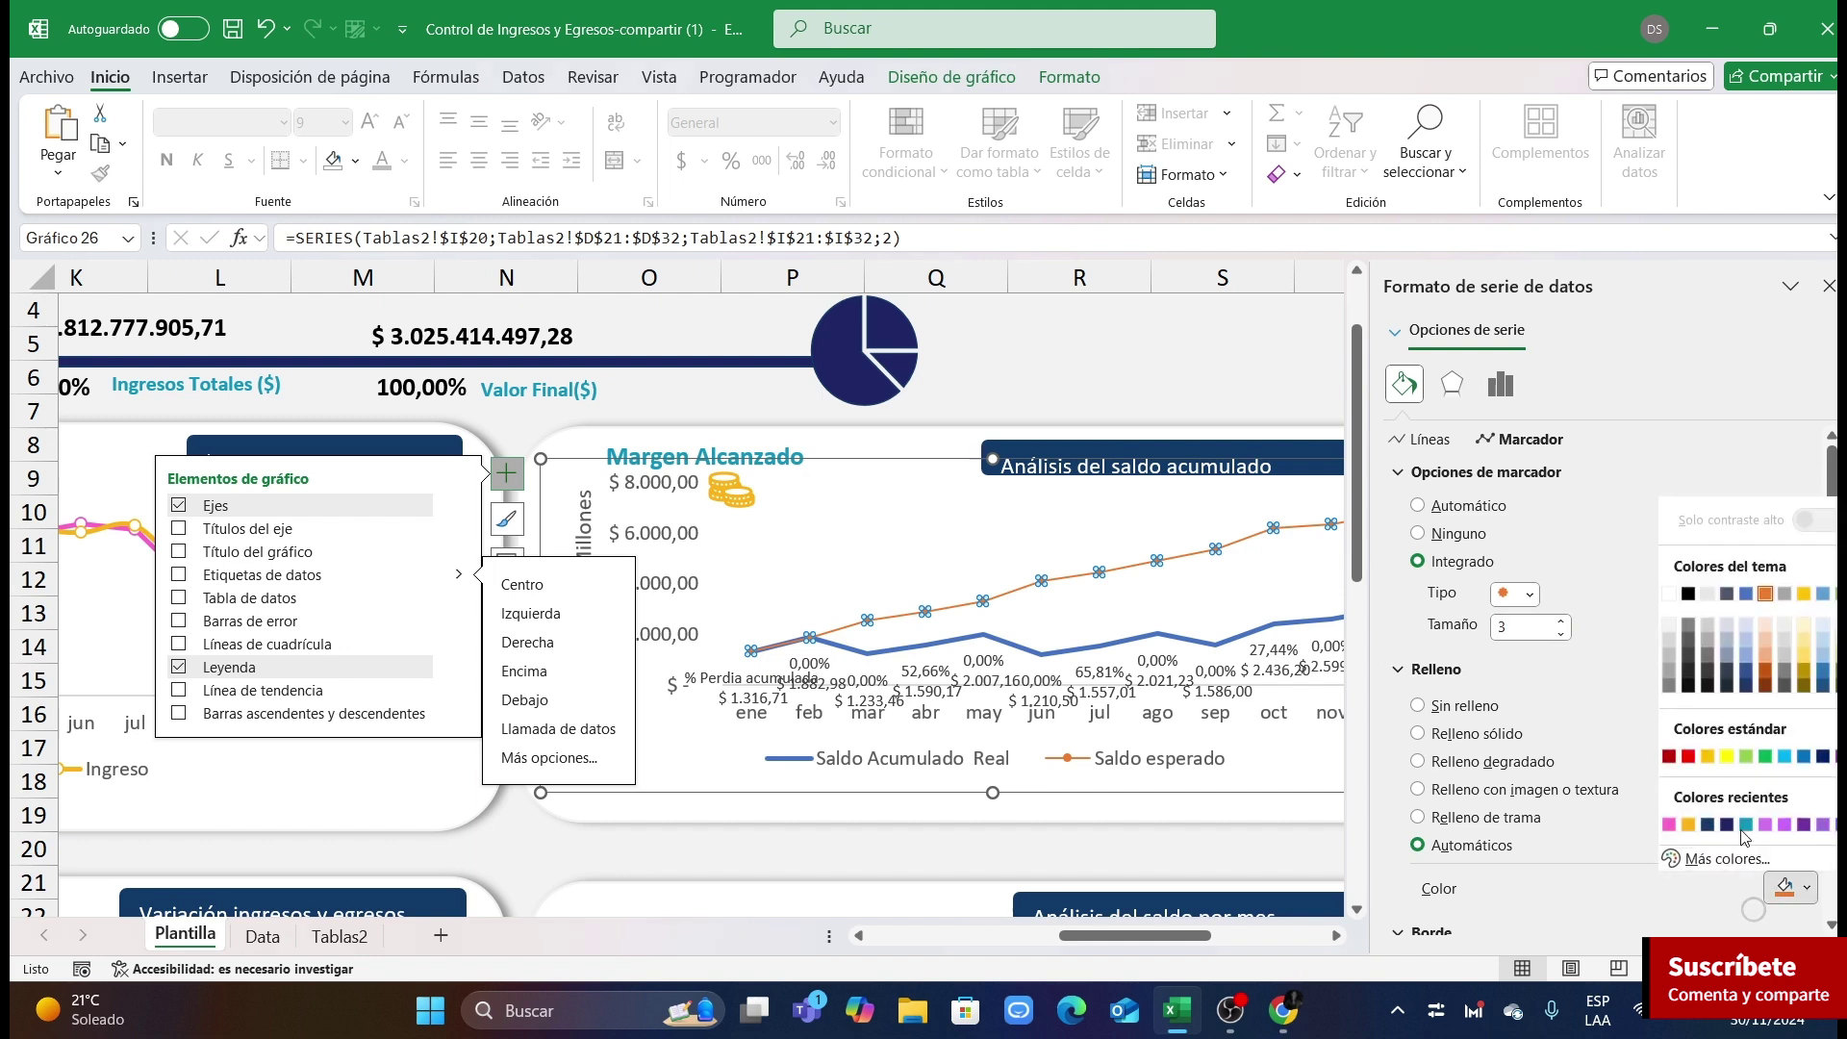
click(1670, 638)
scroll(1730, 731, down, 5)
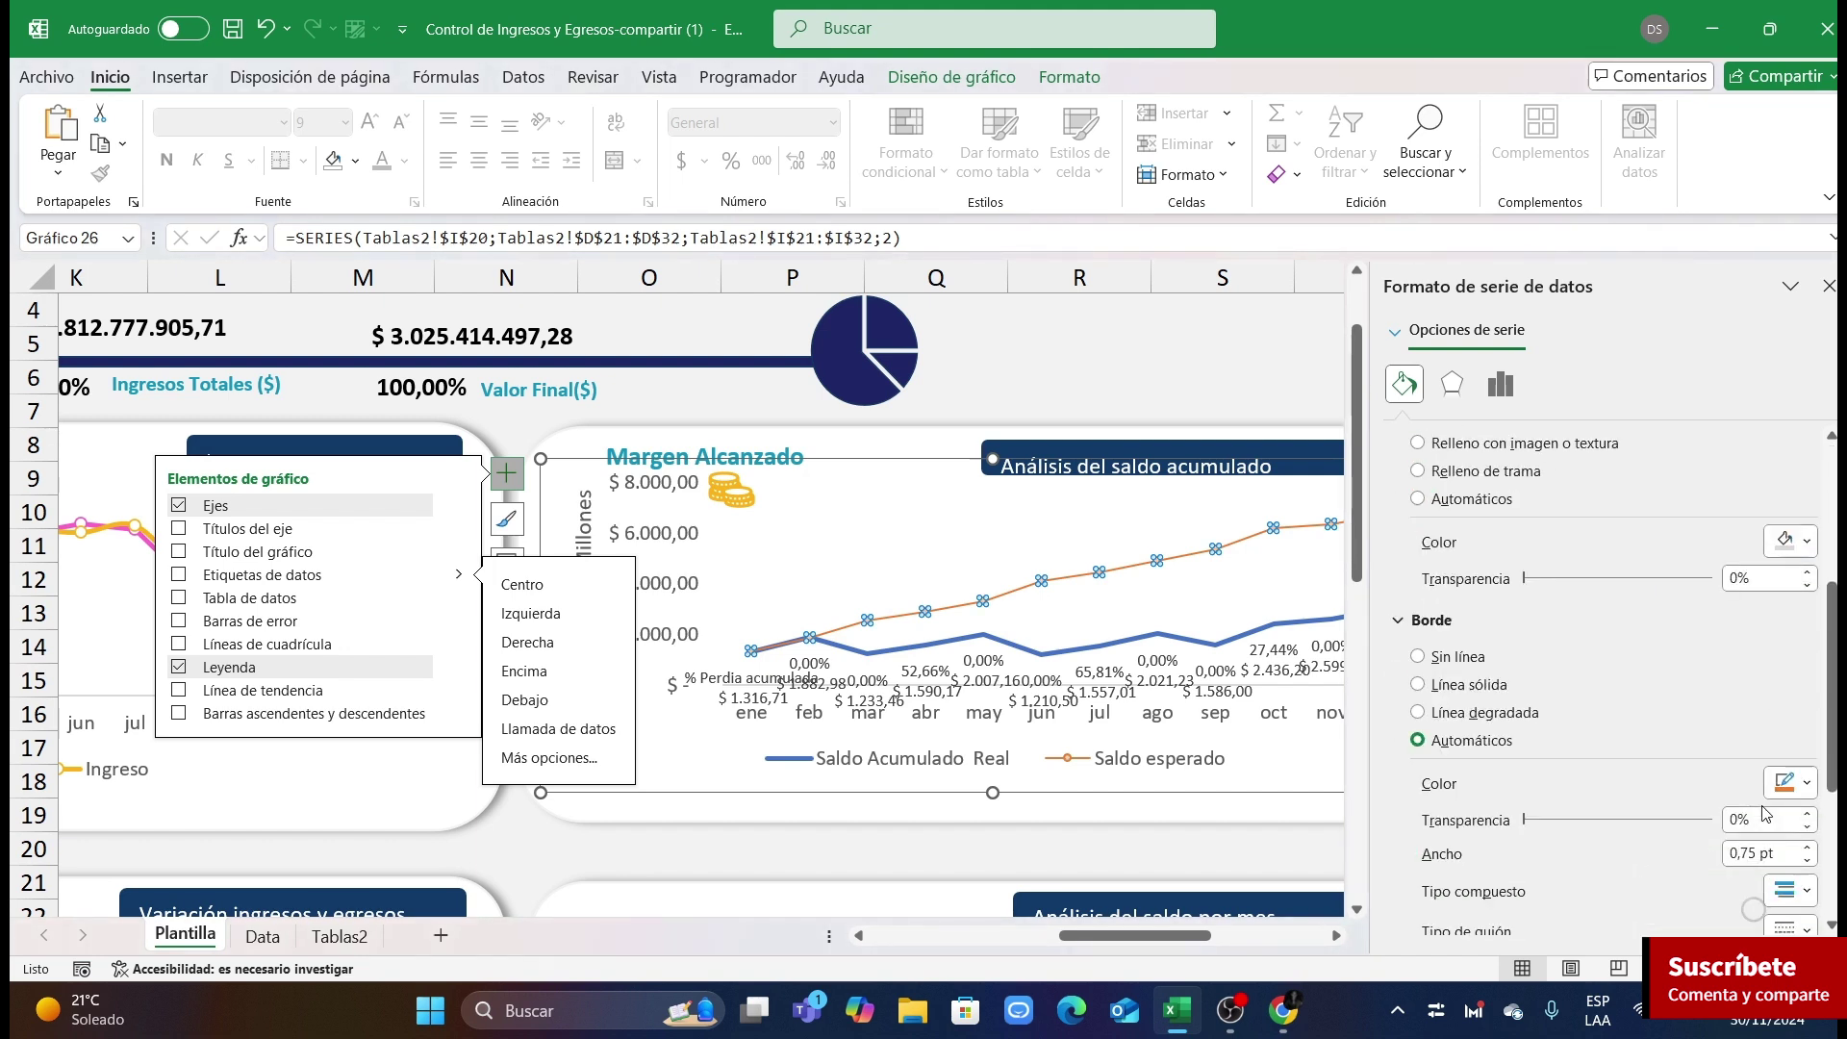
click(1792, 782)
click(1672, 533)
scroll(1472, 500, up, 5)
Step: Color the Saldo esperado line gray and deselect the chart
click(1420, 439)
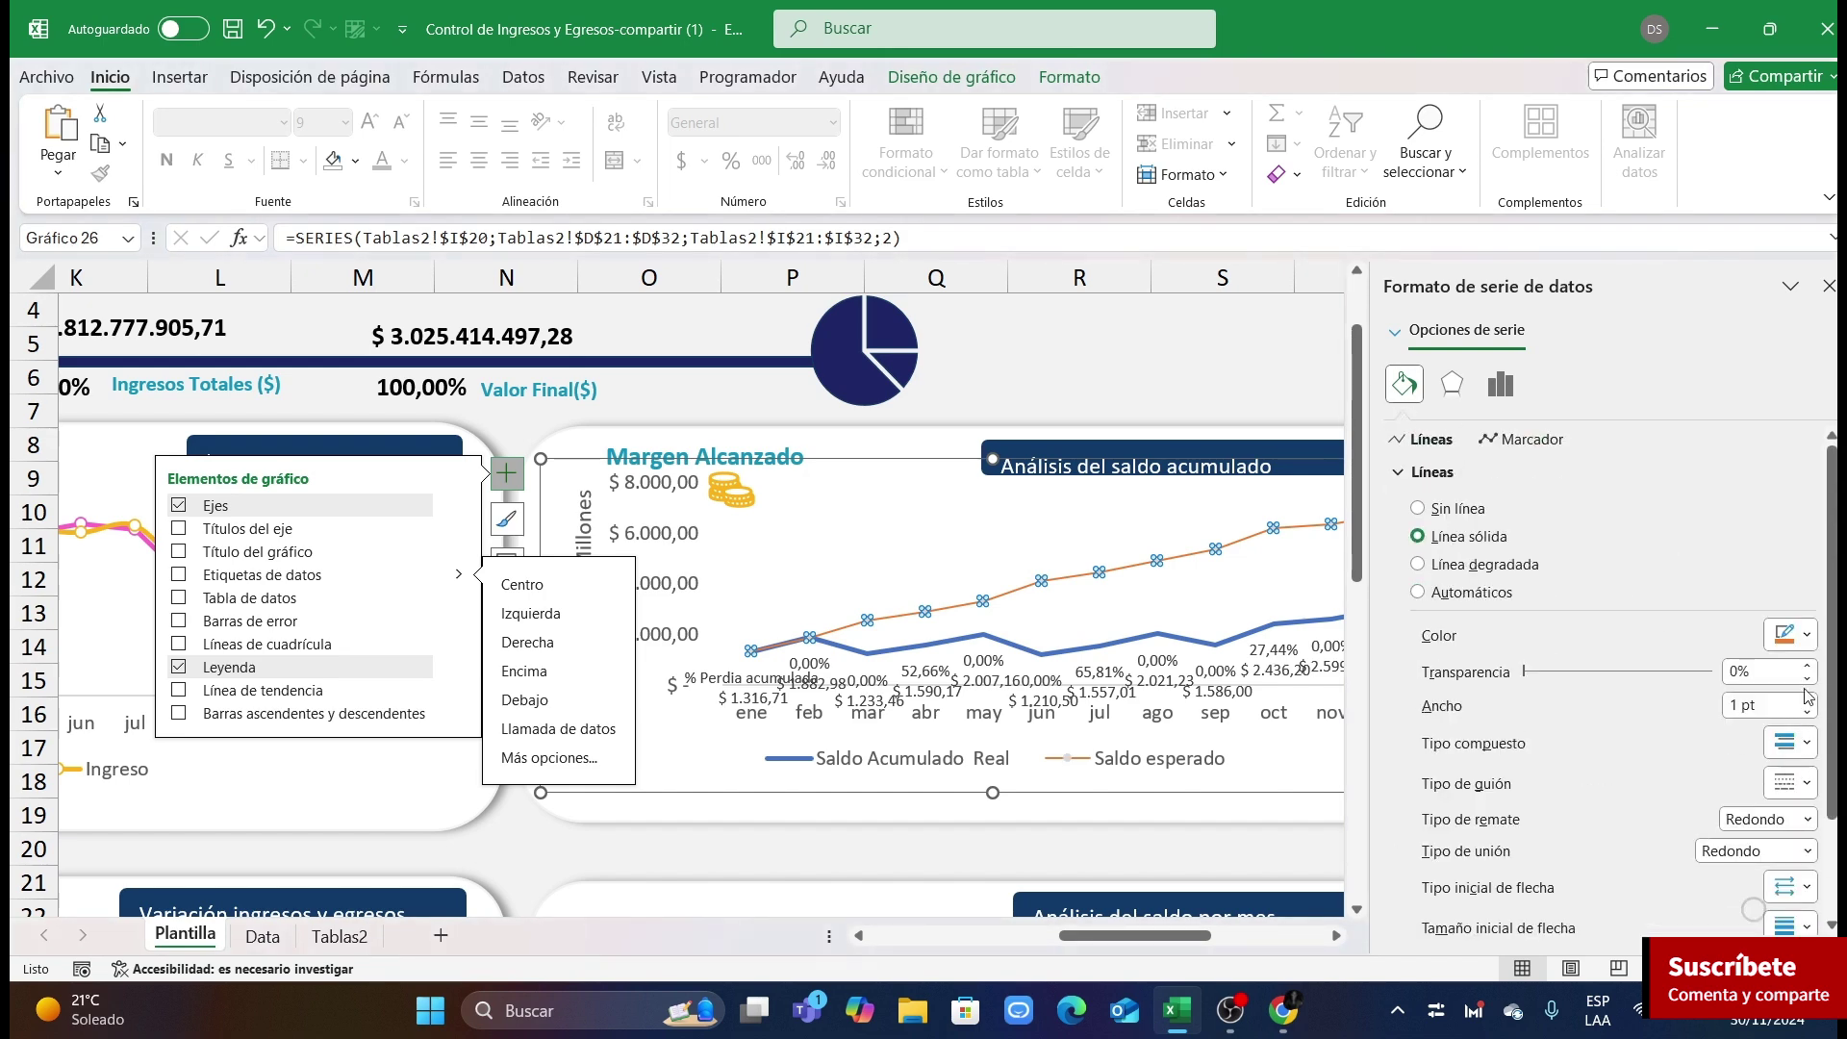
click(1800, 637)
click(1668, 435)
click(1187, 350)
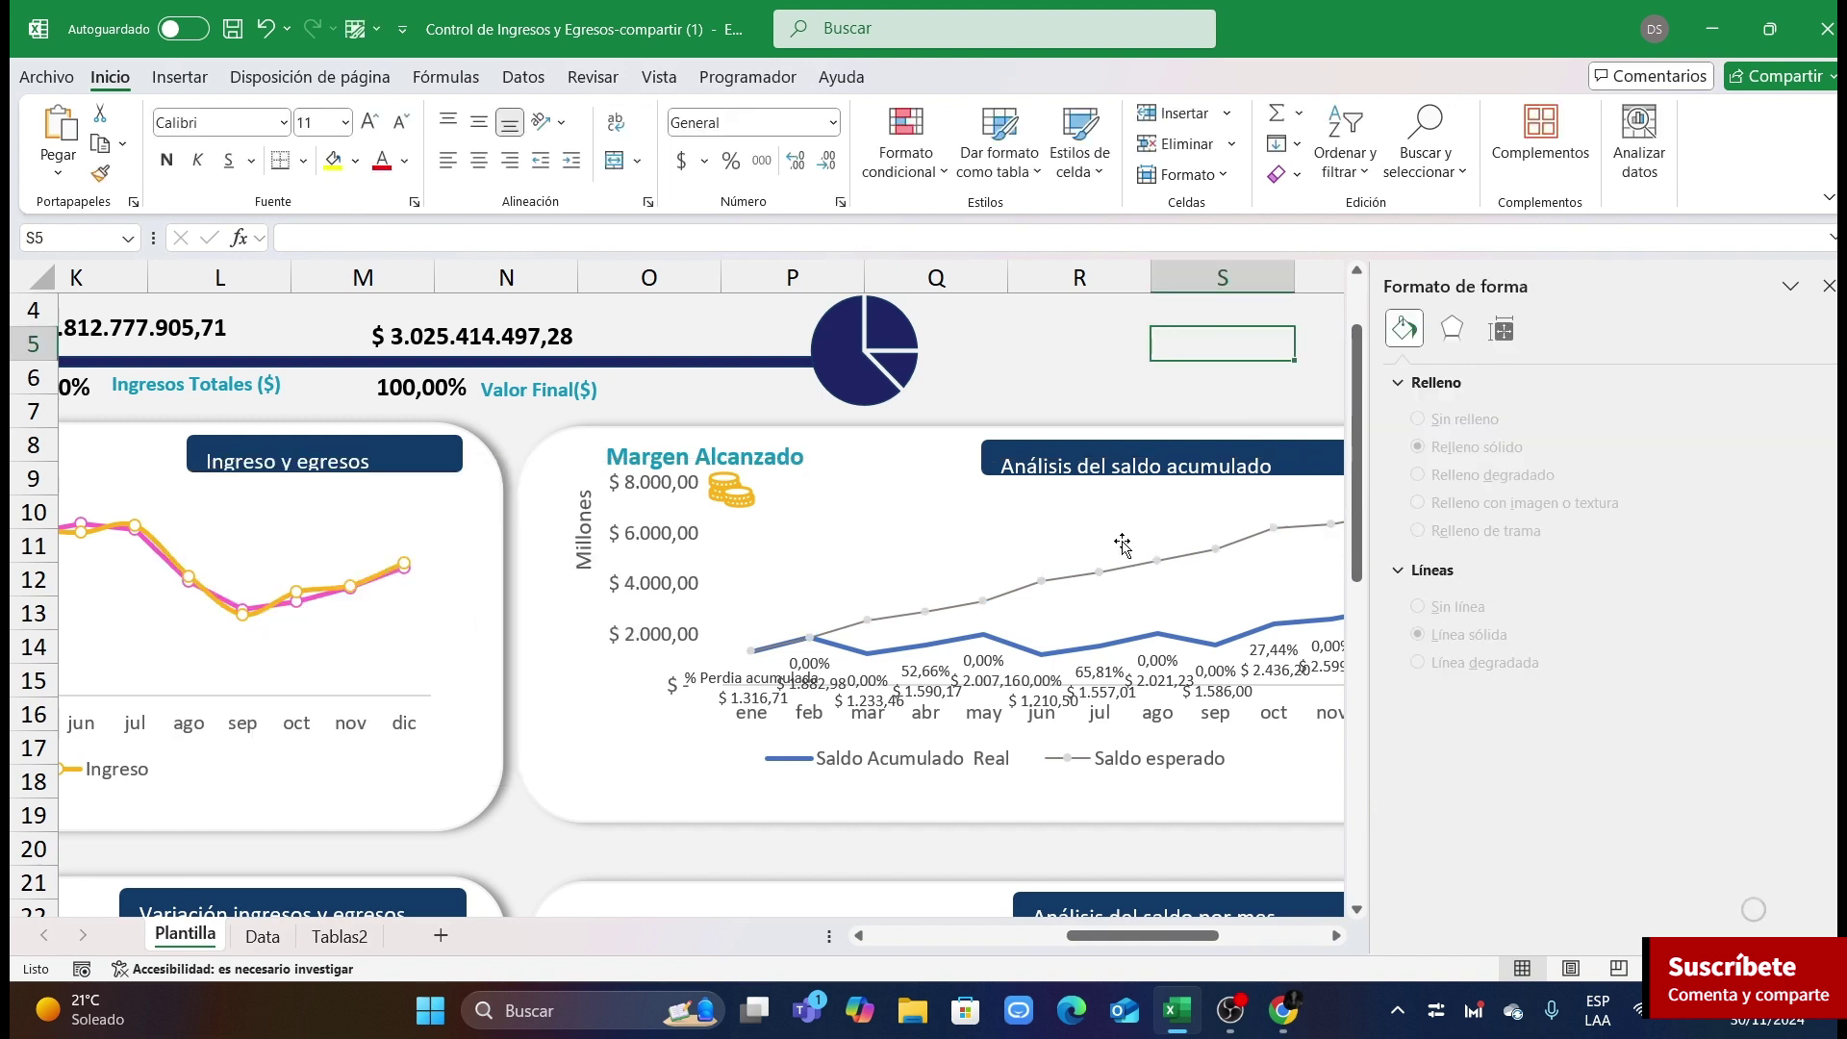
Step: Color the Saldo Acumulado Real line with the recently used golden yellow
click(986, 633)
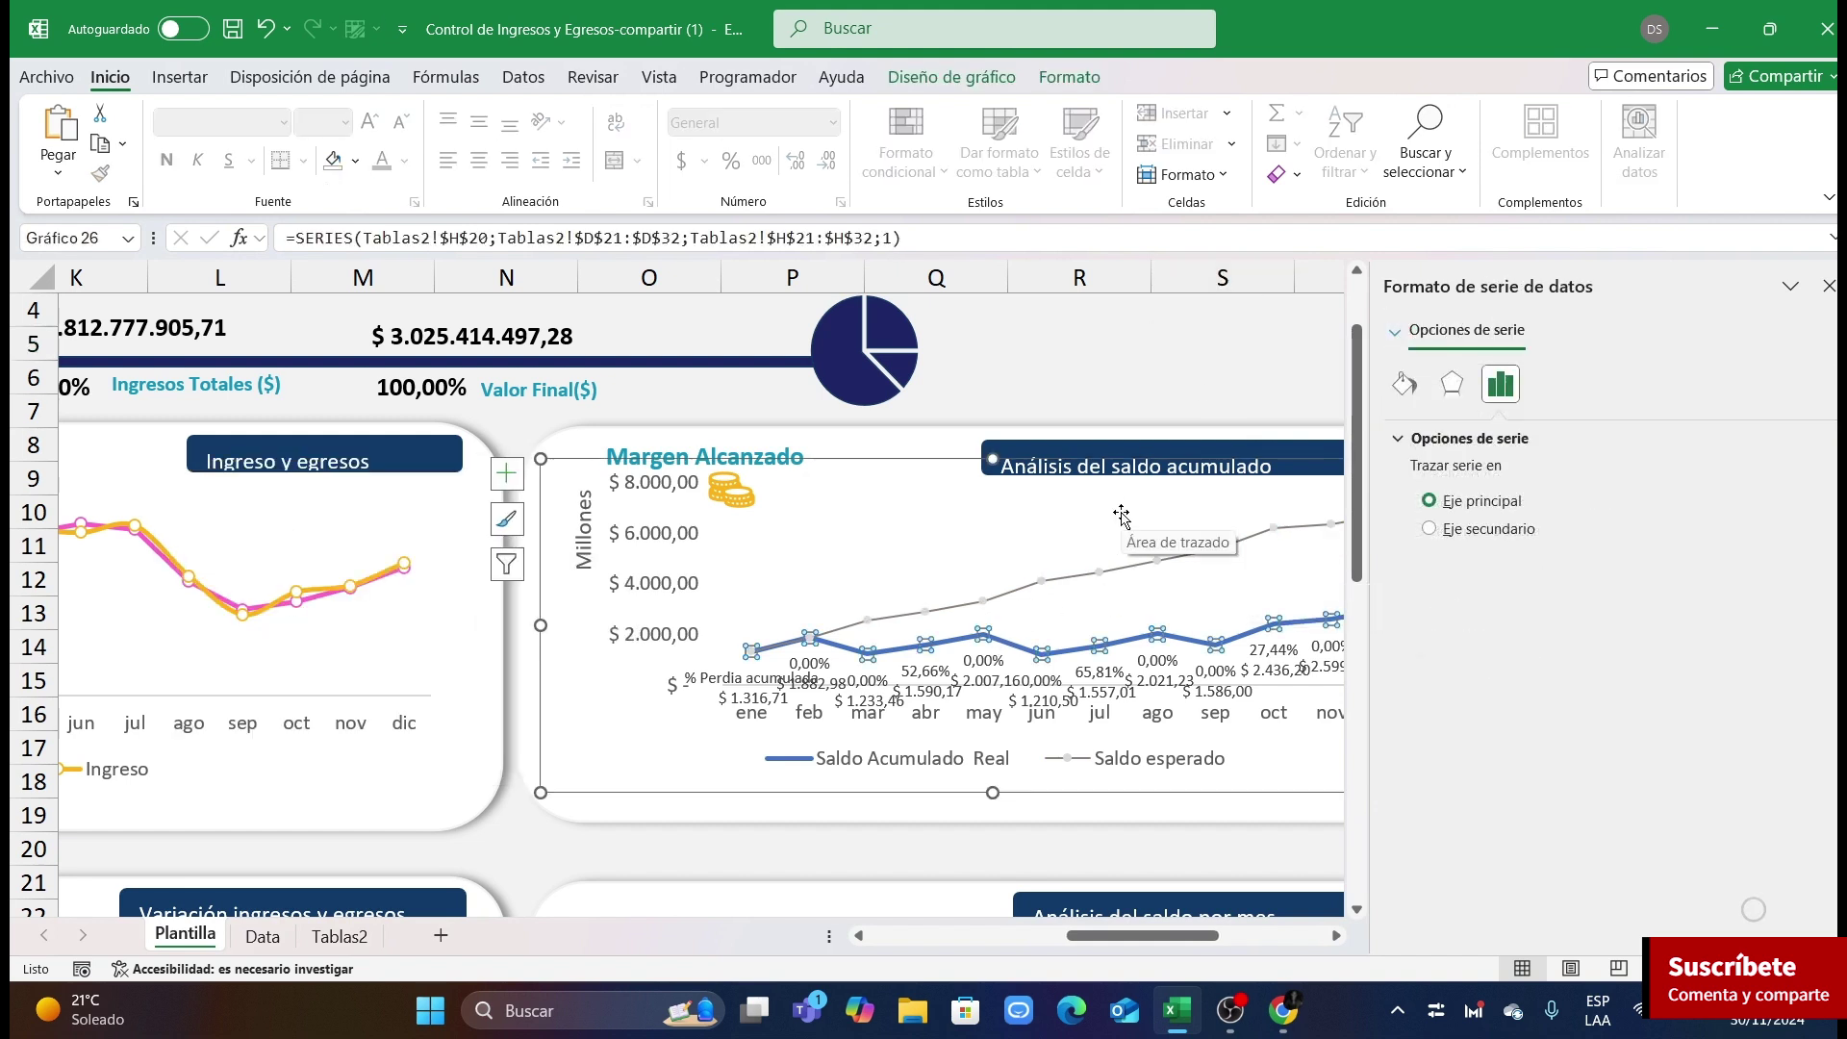
click(1405, 383)
click(1775, 637)
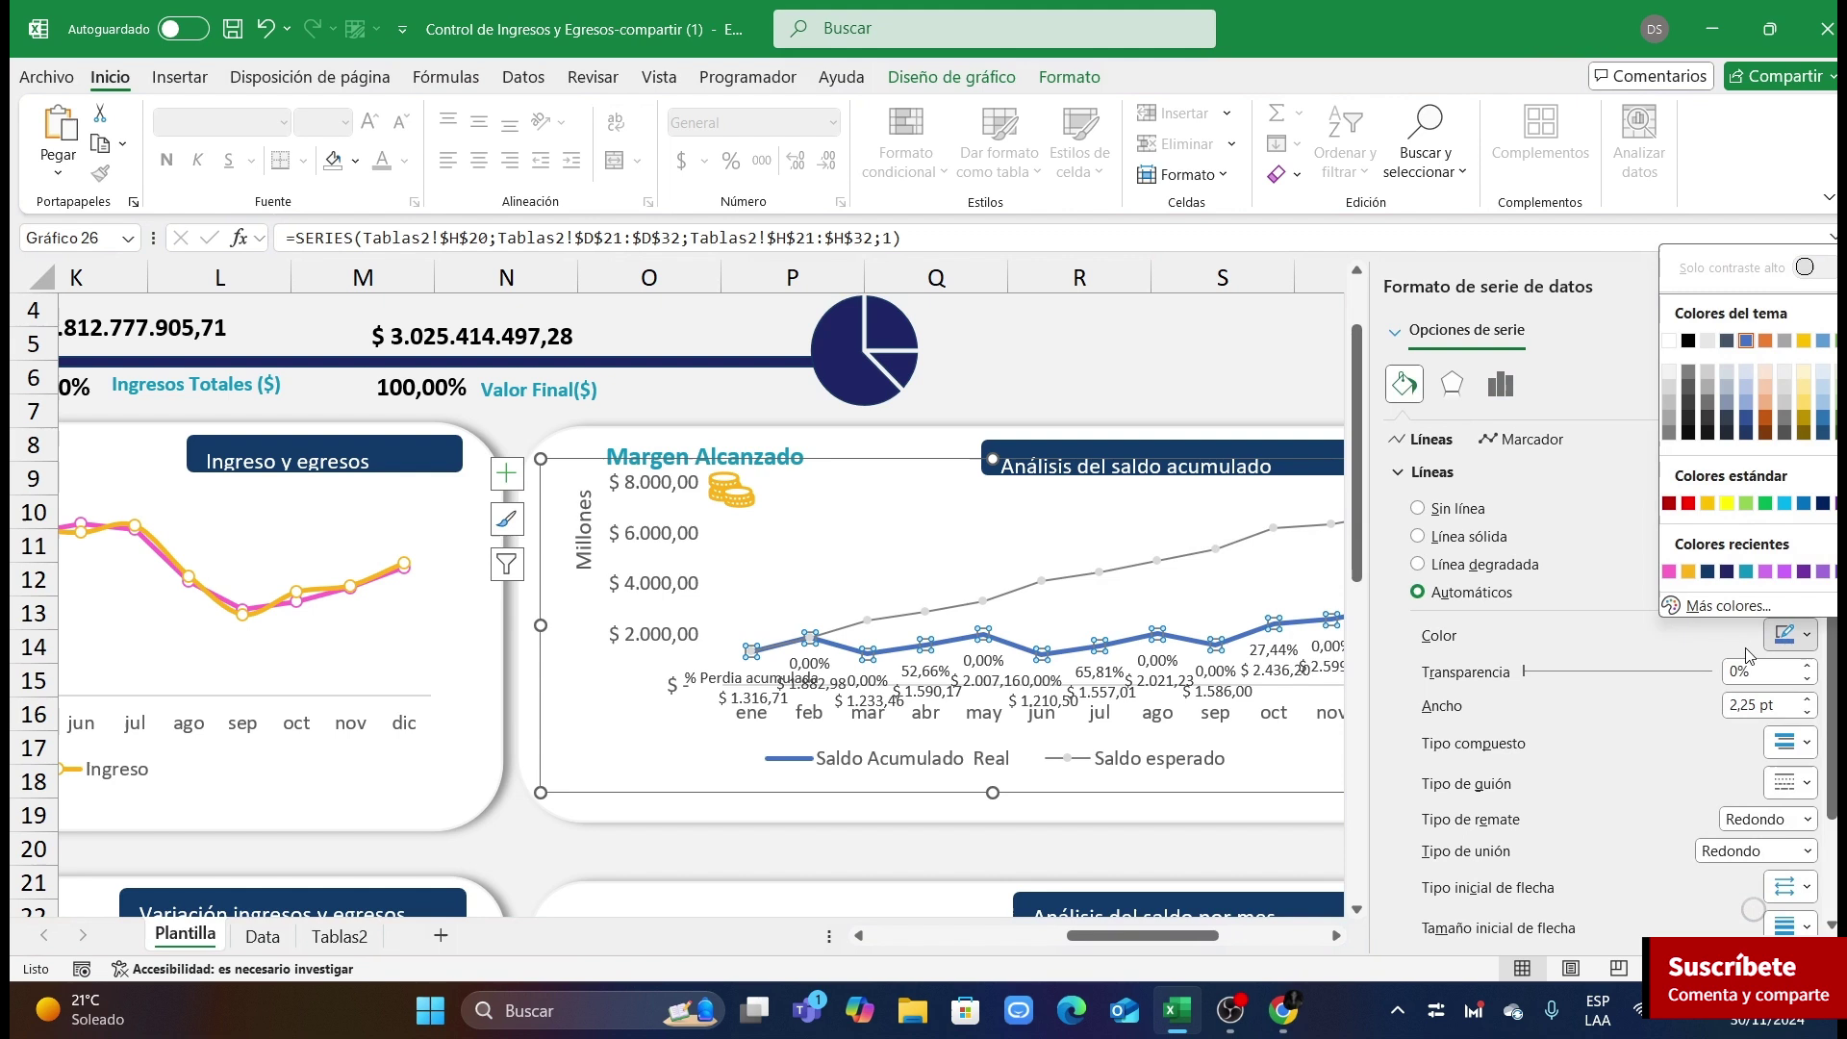
click(1688, 572)
Step: Give the Saldo Acumulado Real series built-in round markers of size 3 with a solid white fill
click(1528, 438)
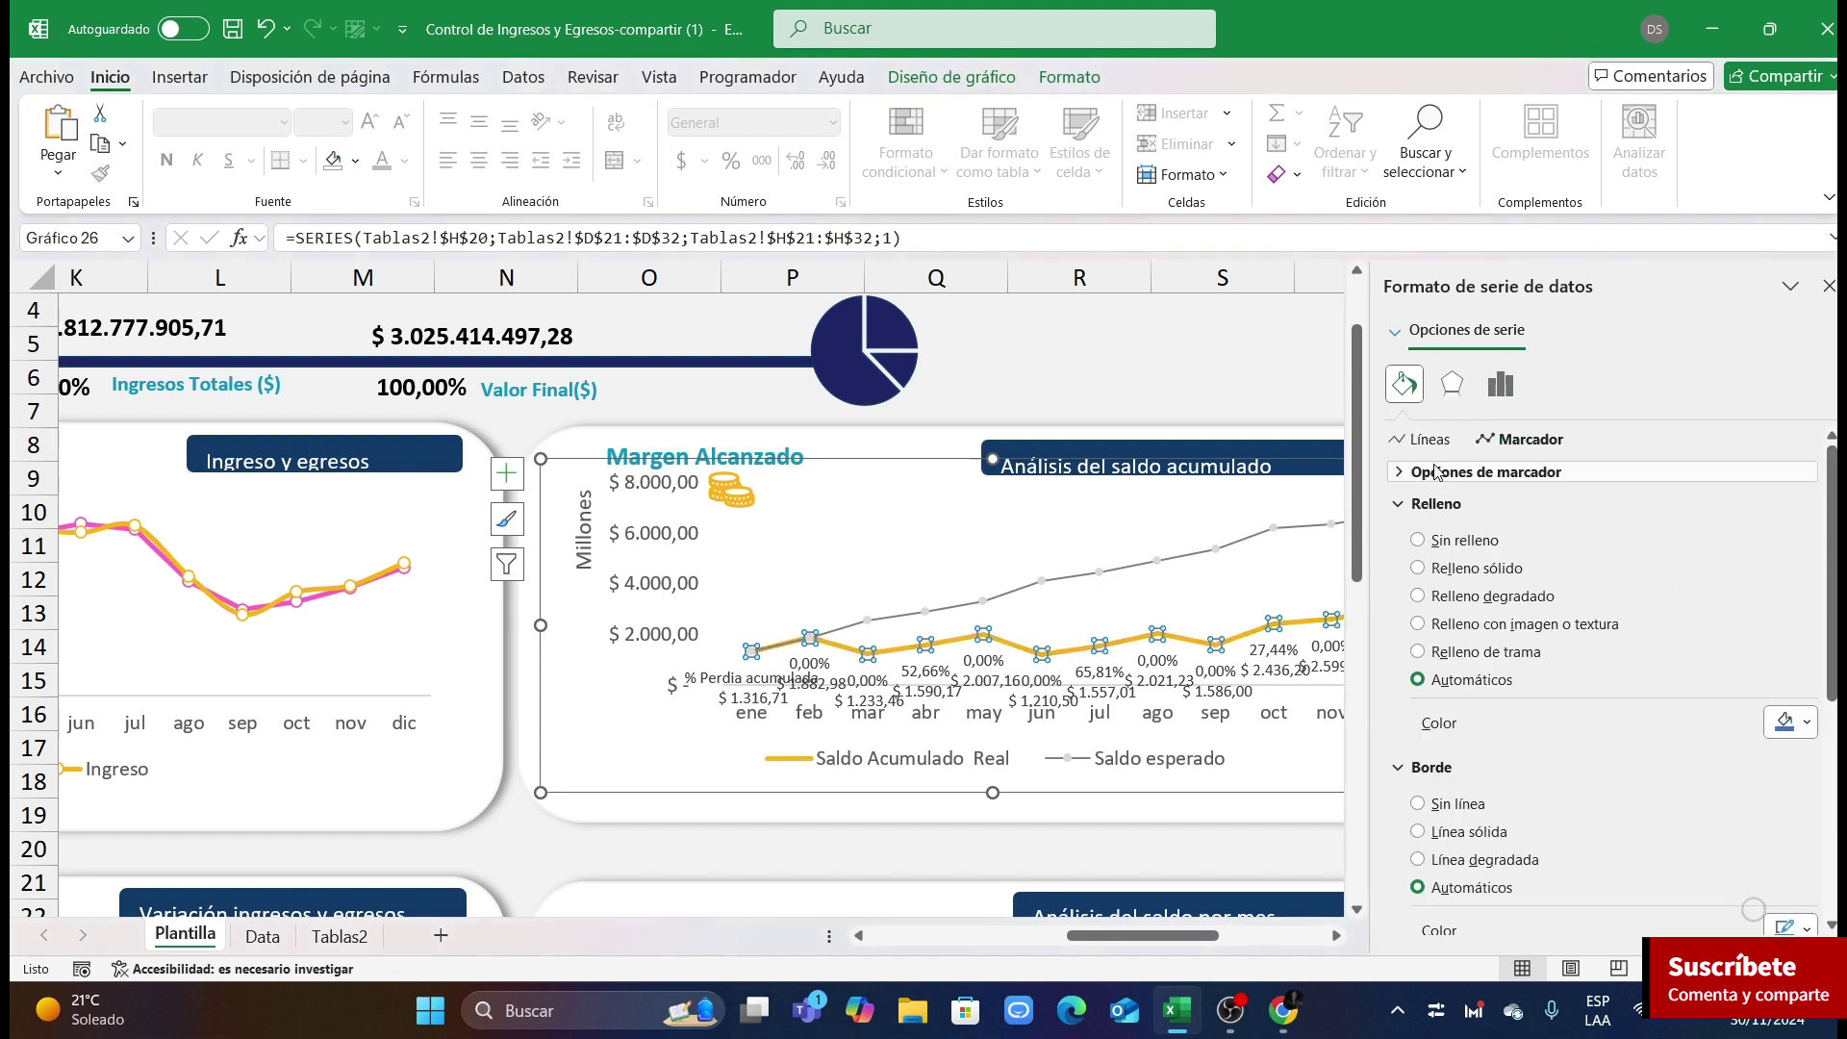
click(1418, 562)
click(1516, 594)
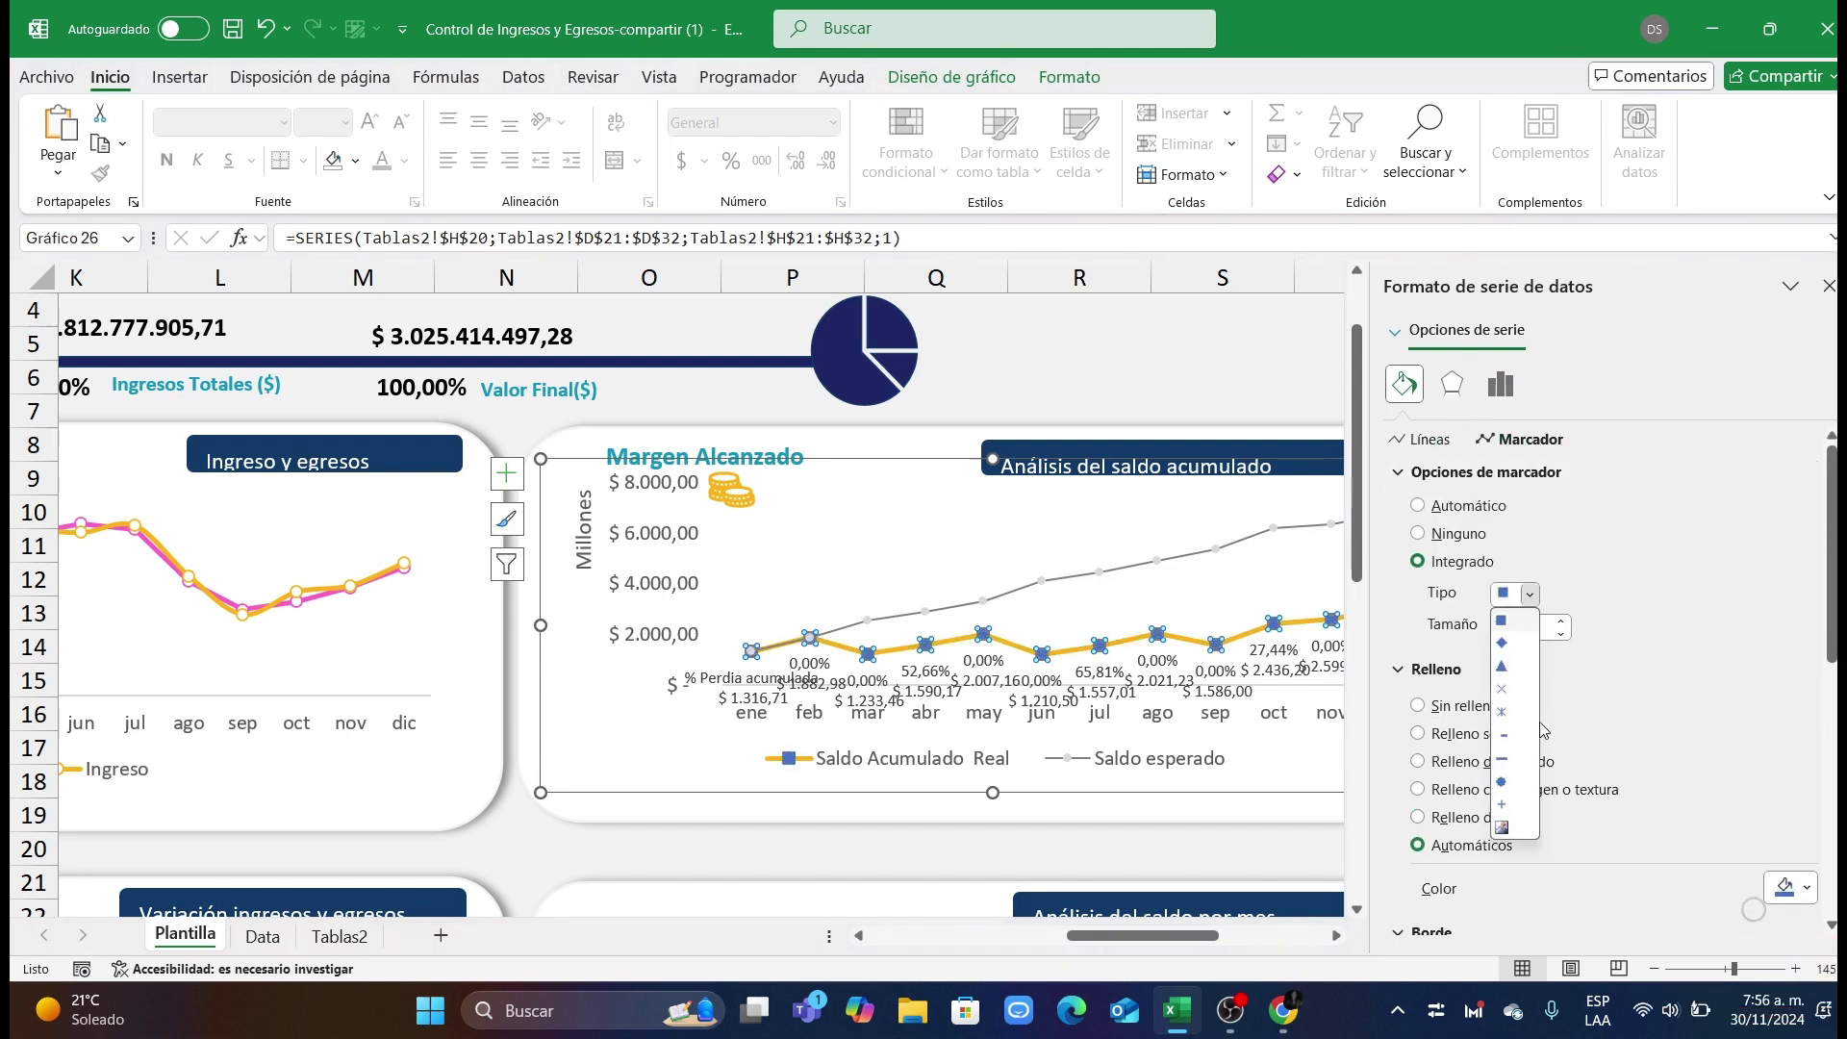
click(1518, 799)
click(1771, 889)
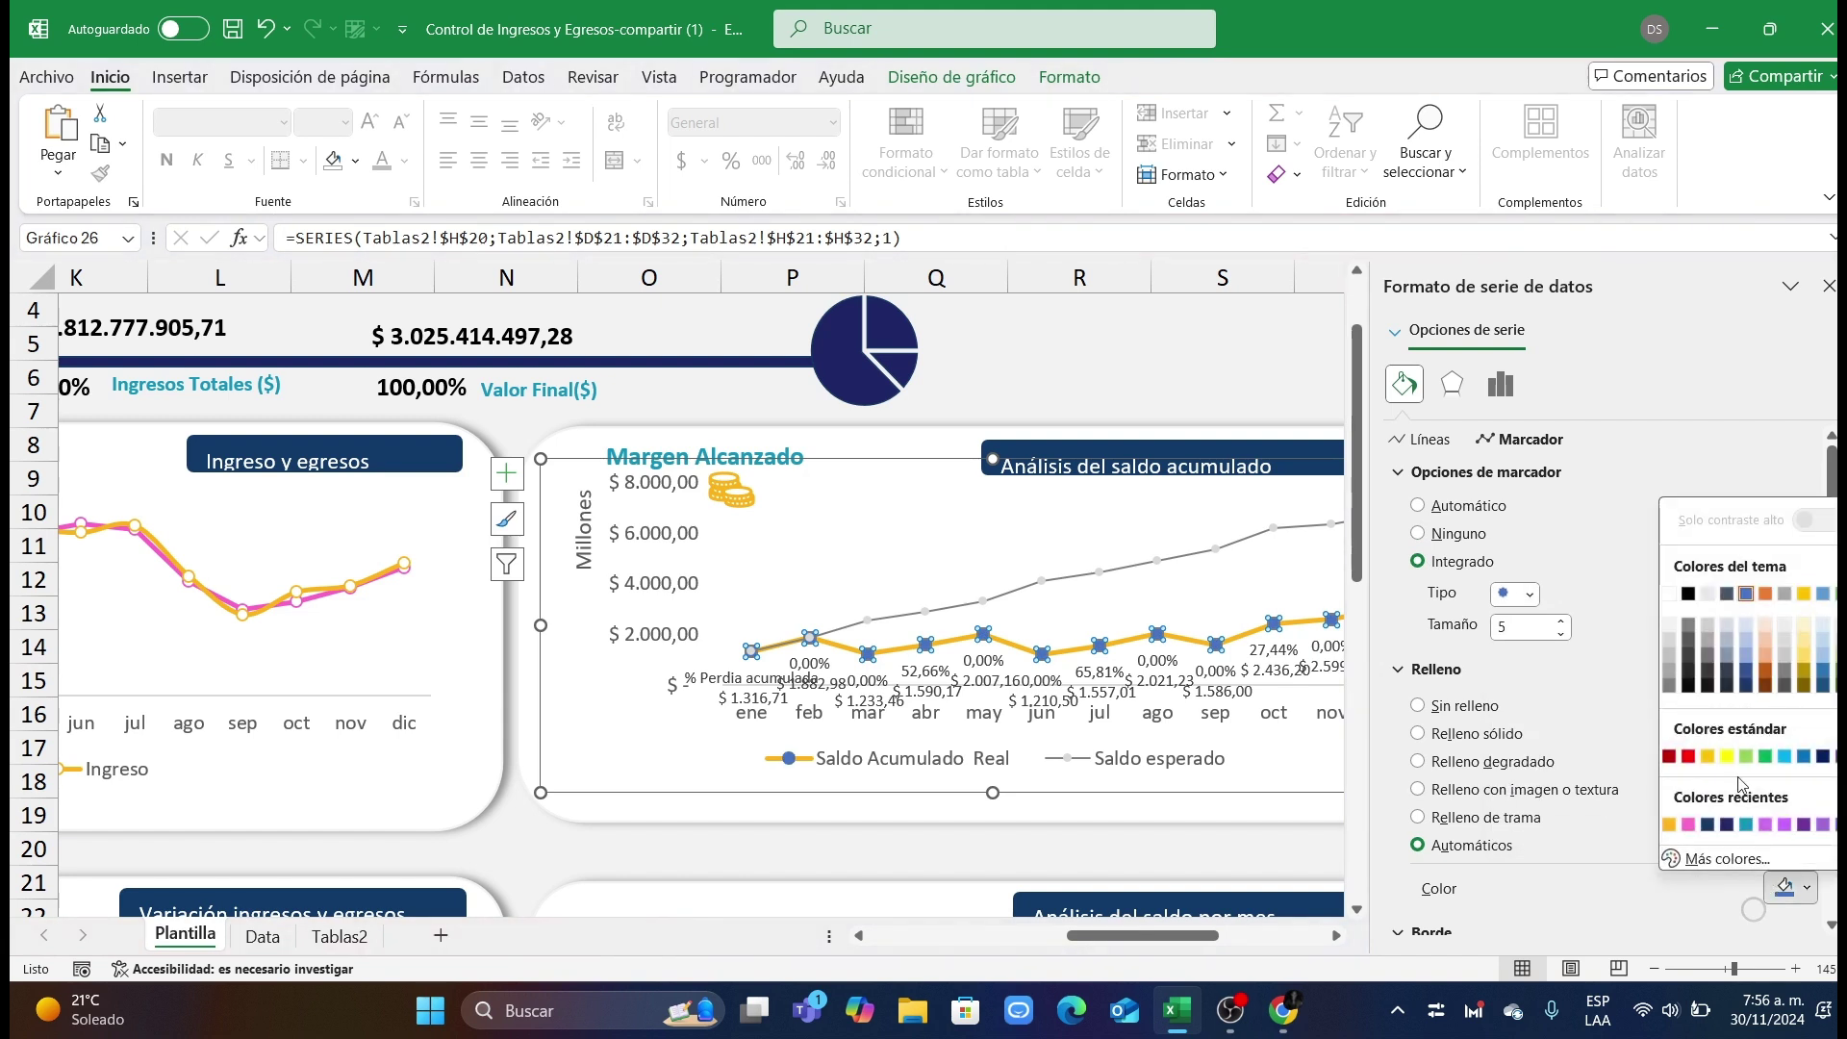
click(1668, 594)
scroll(1666, 601, down, 5)
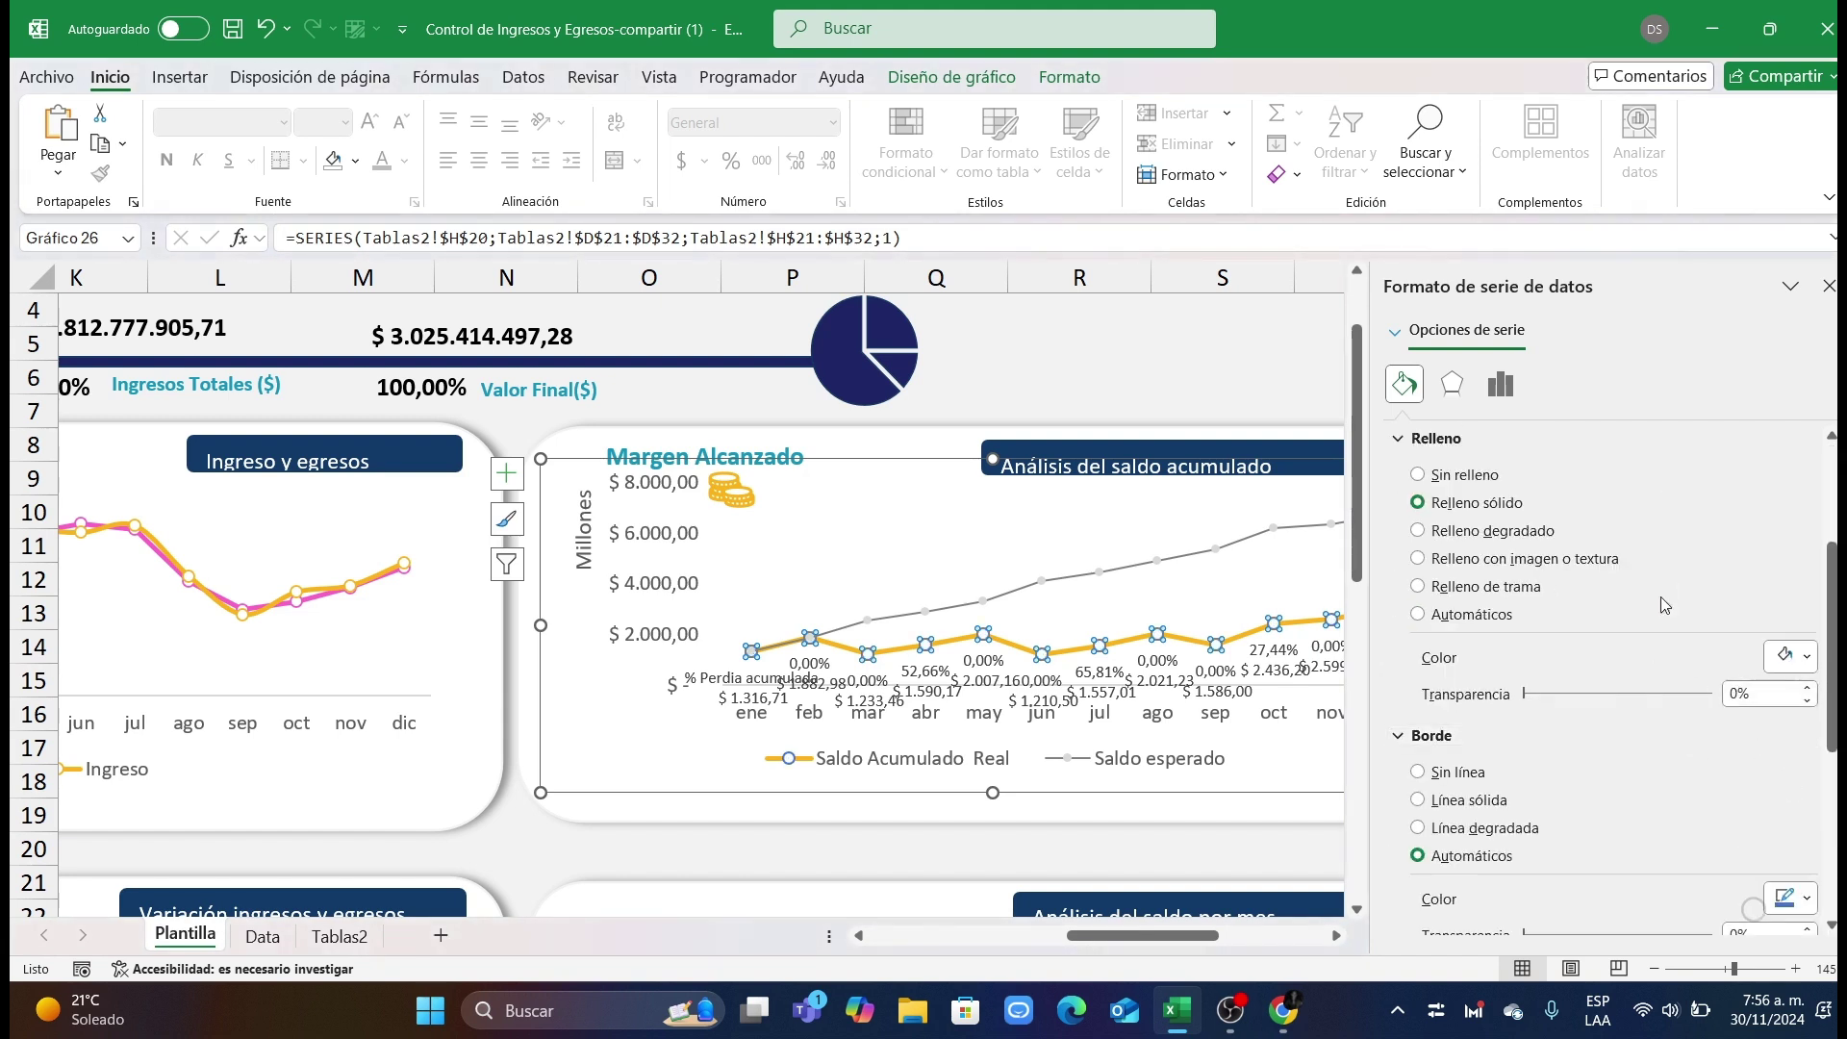
scroll(1666, 603, up, 3)
click(1561, 634)
click(1560, 634)
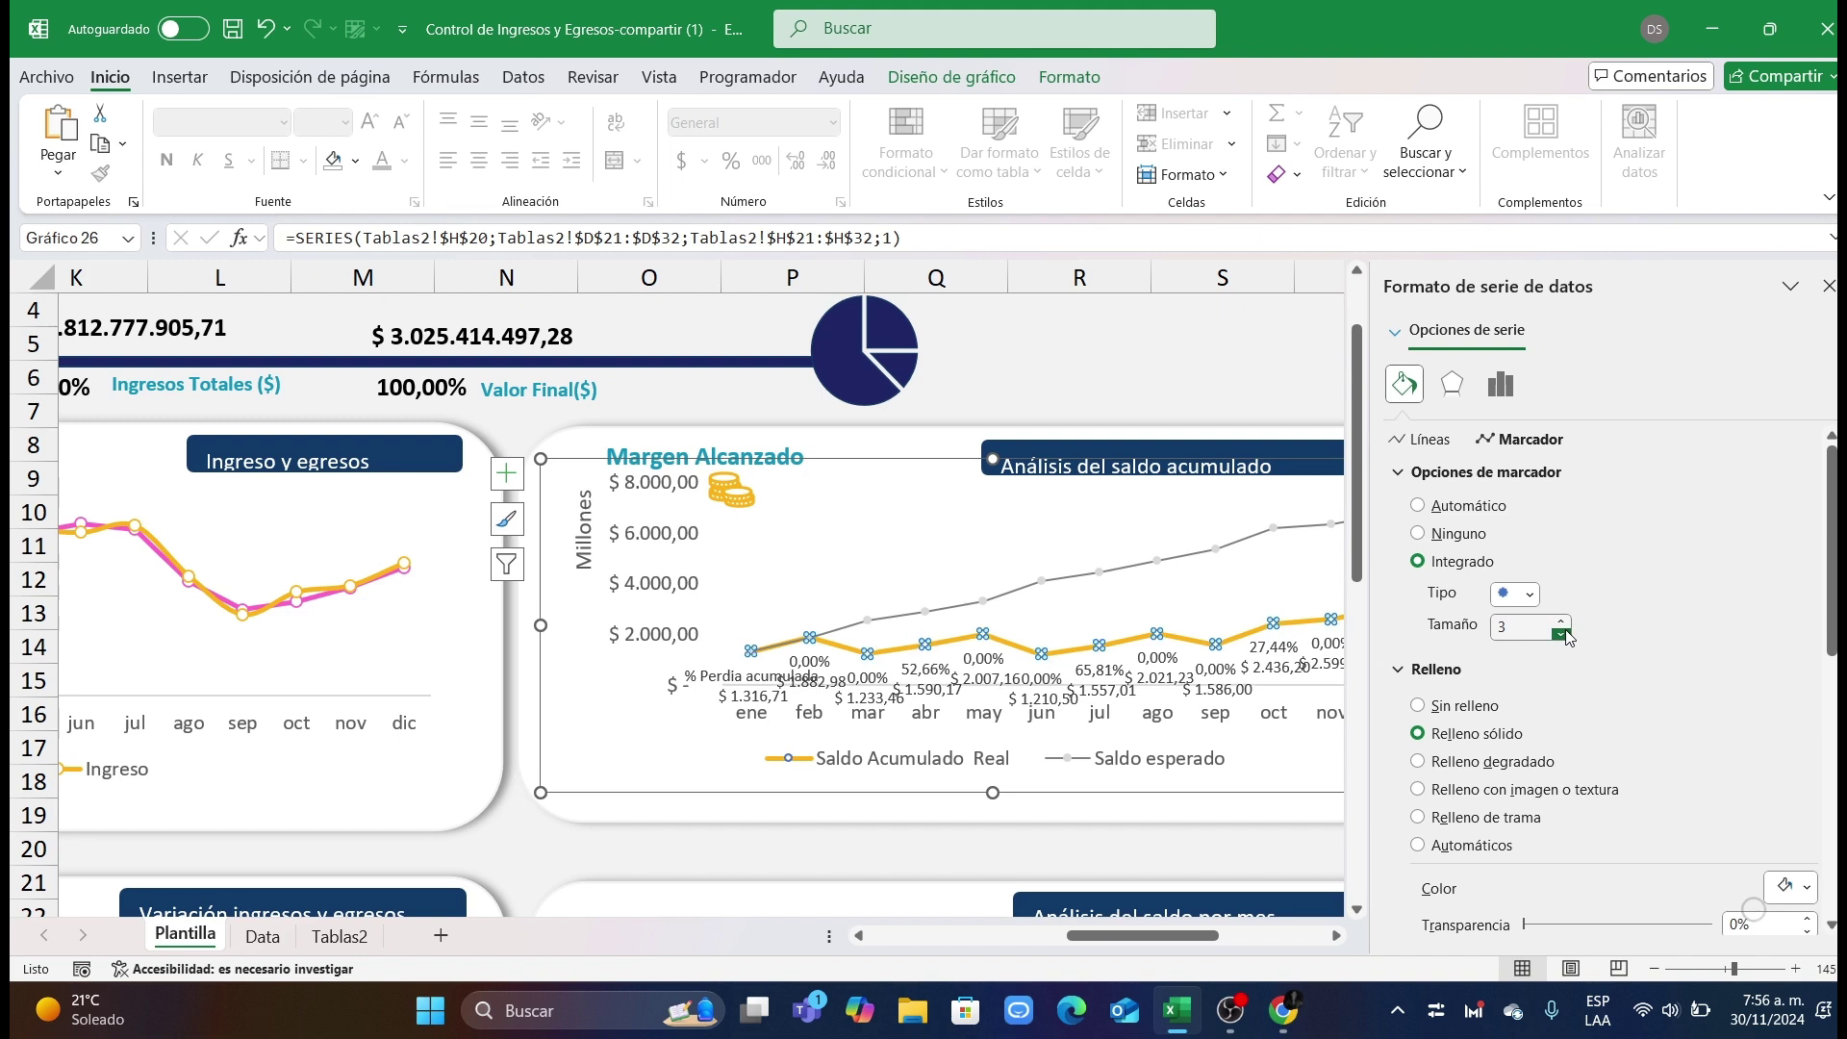
Step: Give the Saldo Acumulado Real markers a golden yellow border and set the series line width to 1.5 pt
scroll(1665, 691, down, 3)
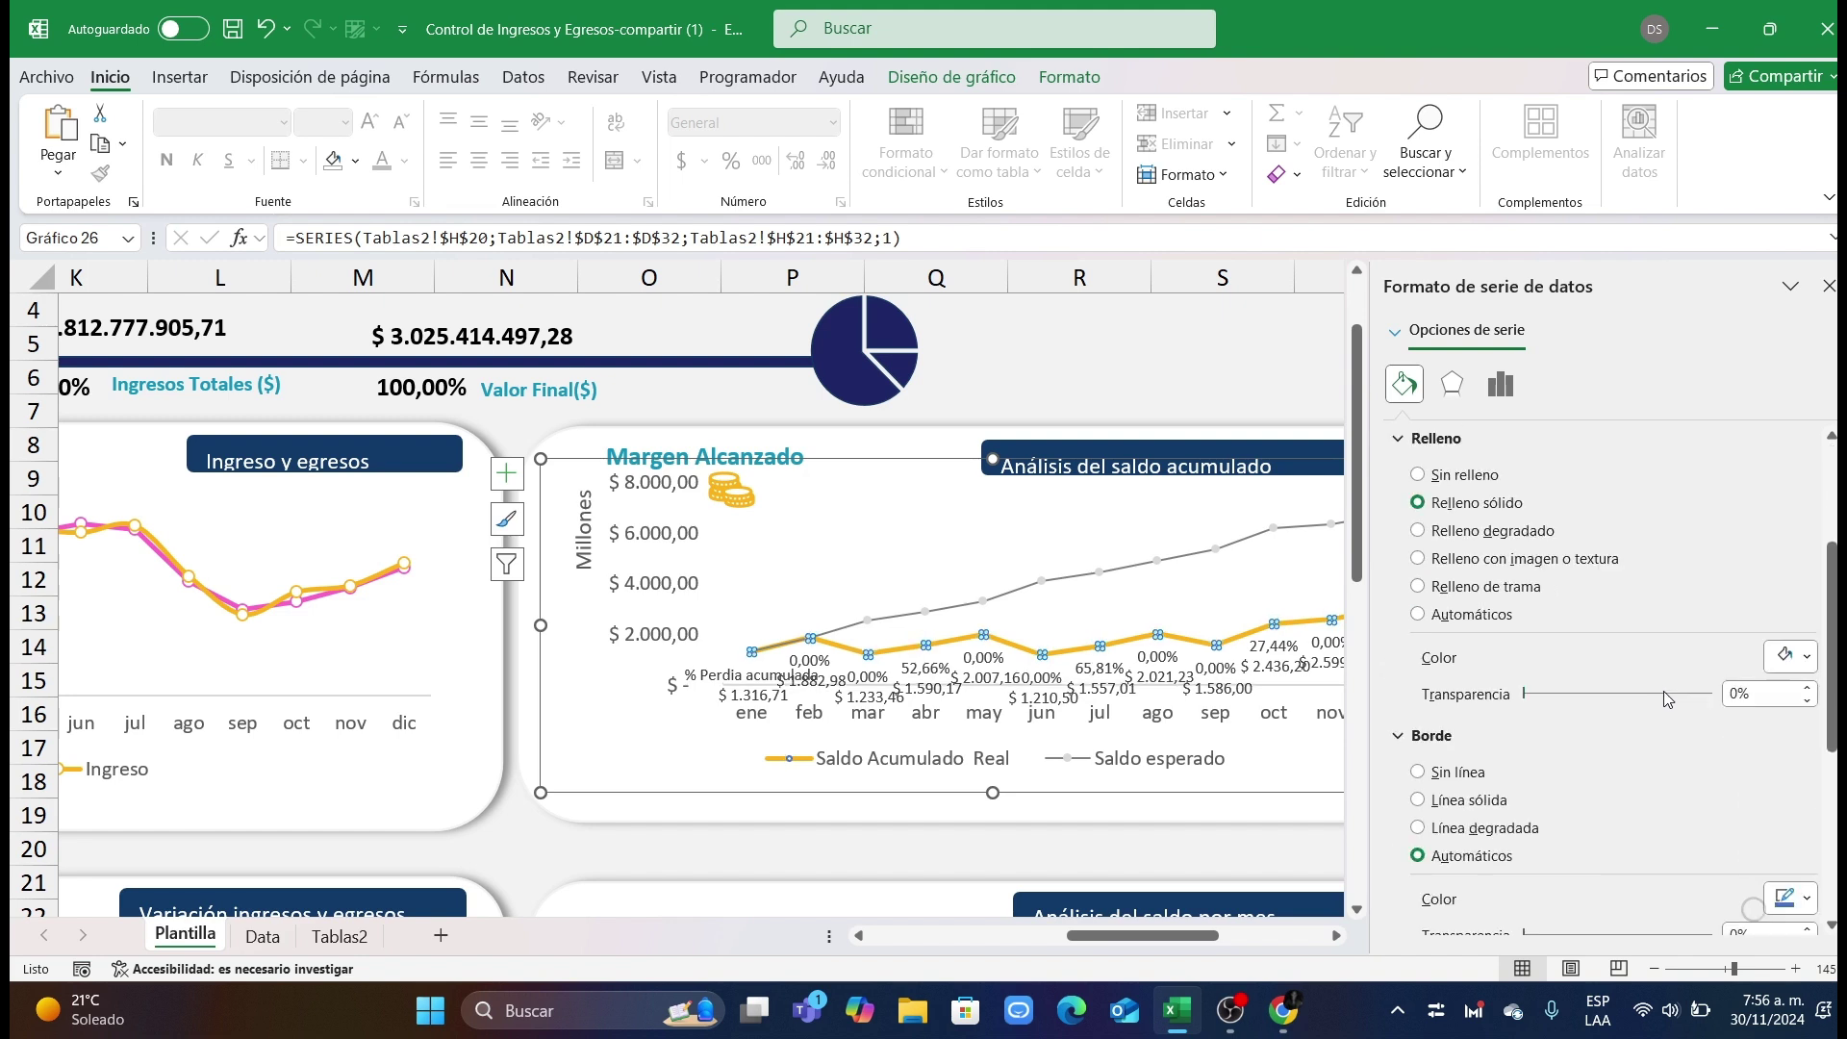
click(1796, 842)
click(1670, 780)
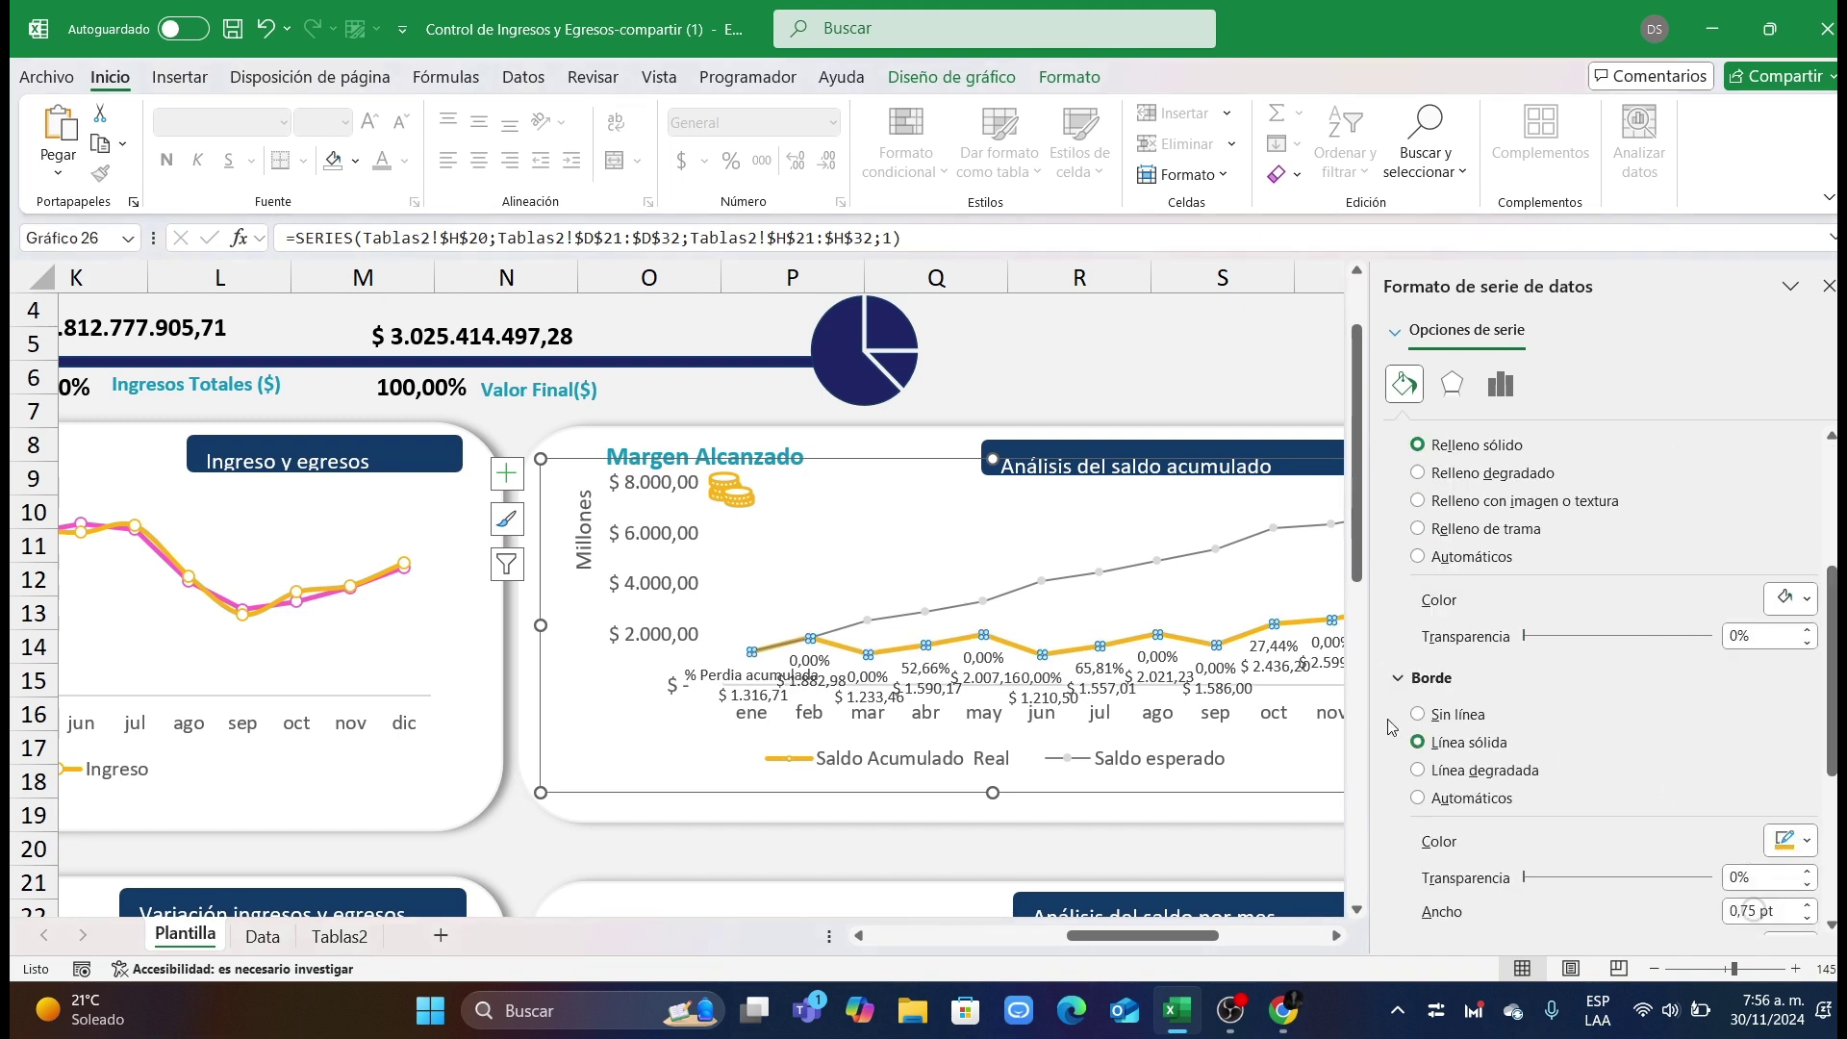
scroll(1448, 532, up, 5)
click(1421, 439)
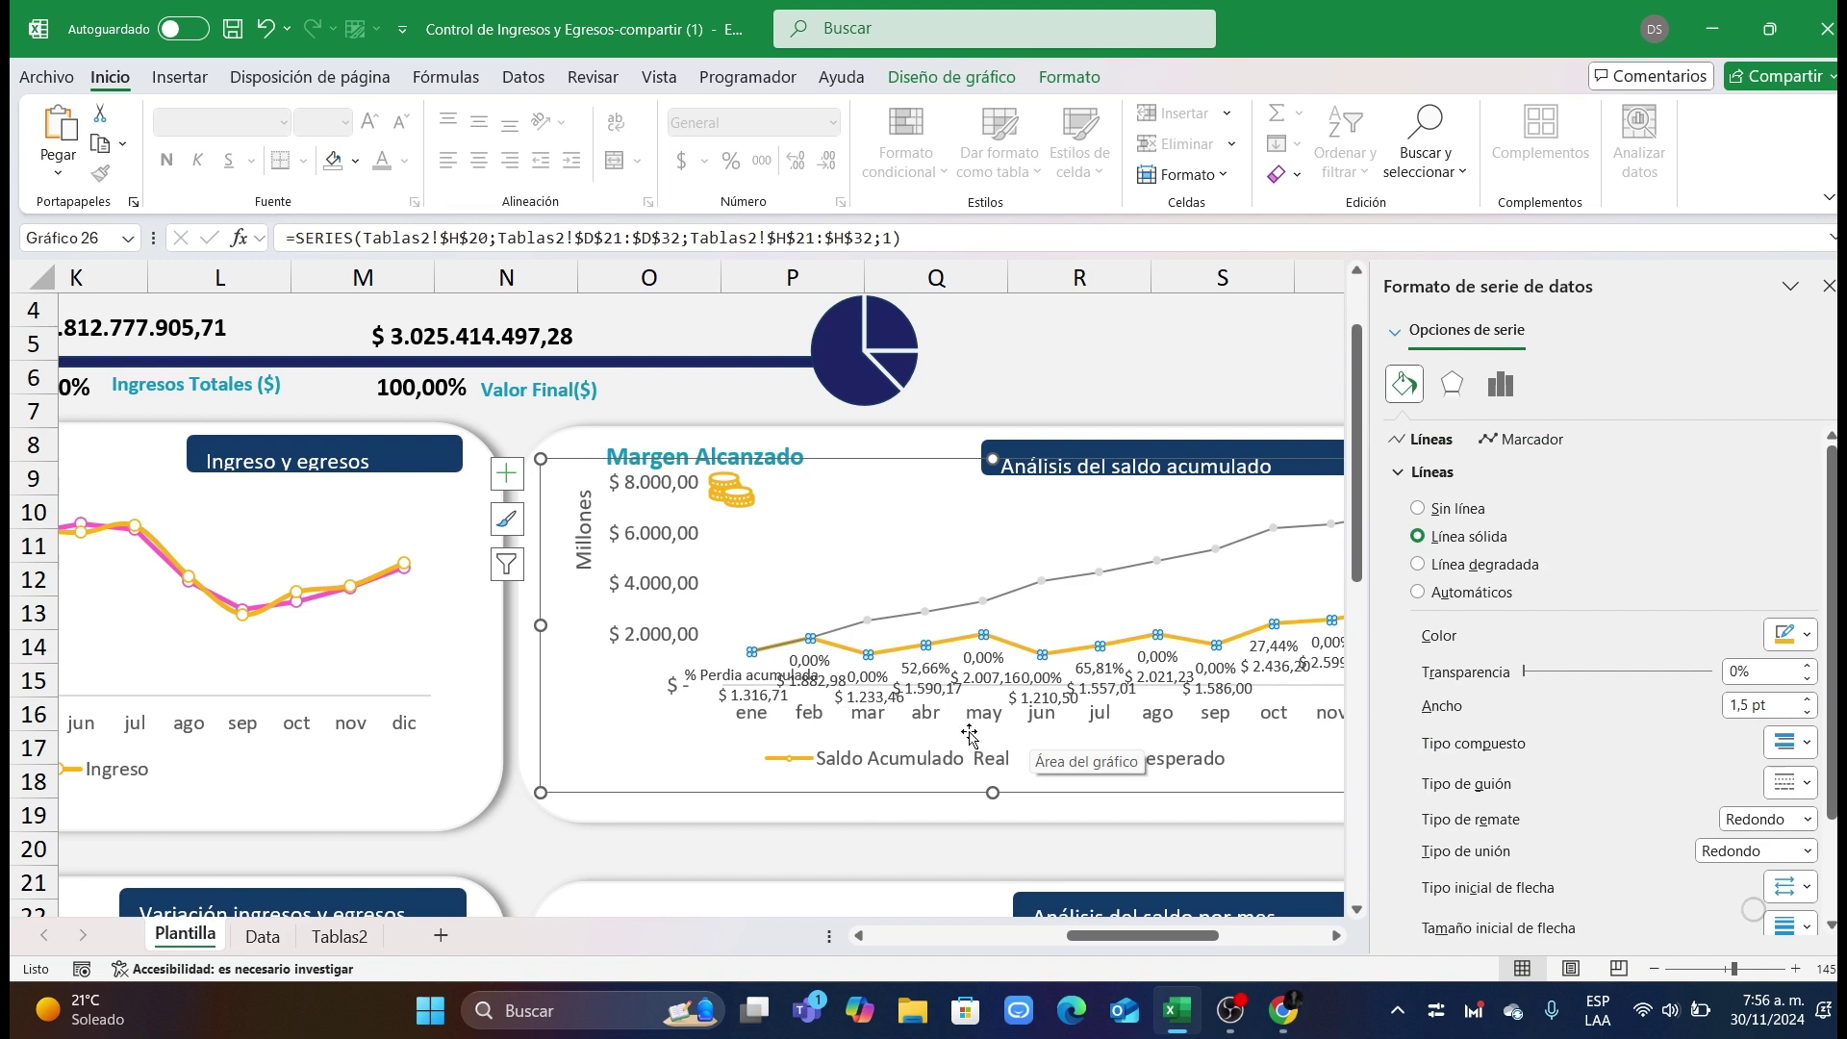
Step: Place the data labels of the Saldo Acumulado Real series above the line (Encima) and deselect the chart
click(730, 674)
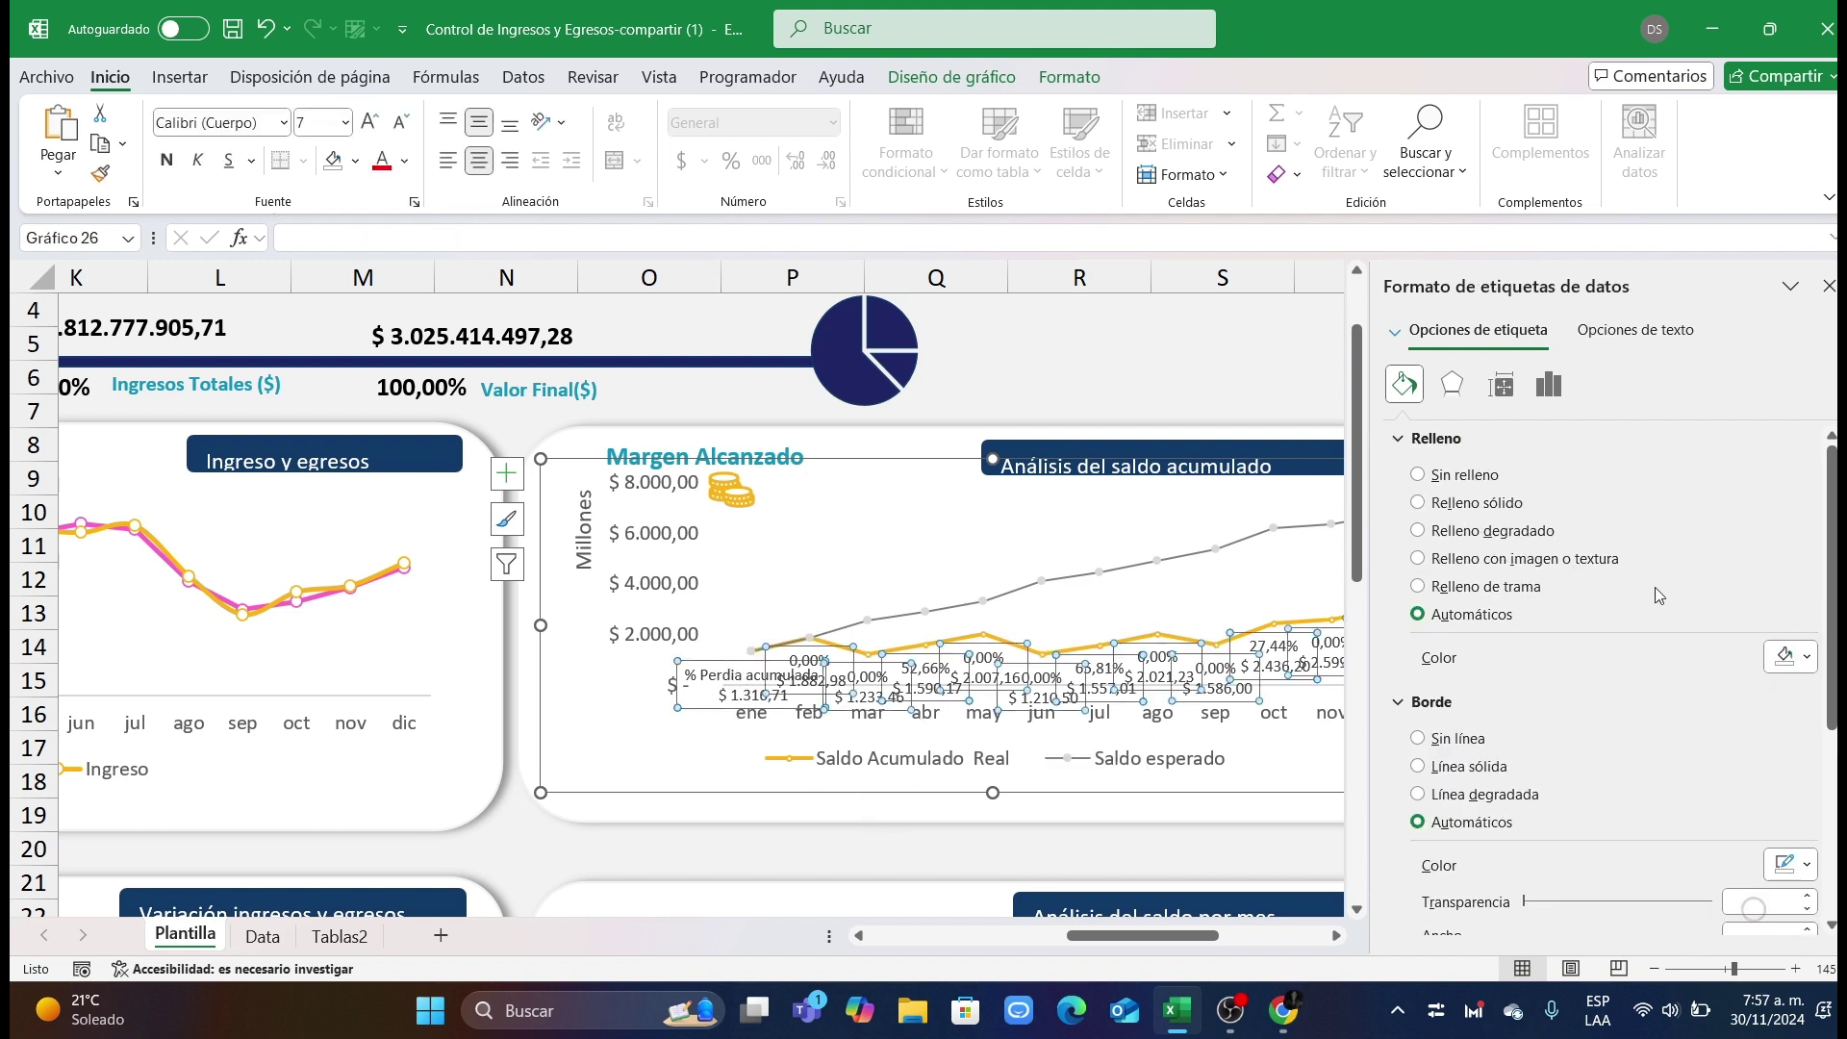
click(1828, 287)
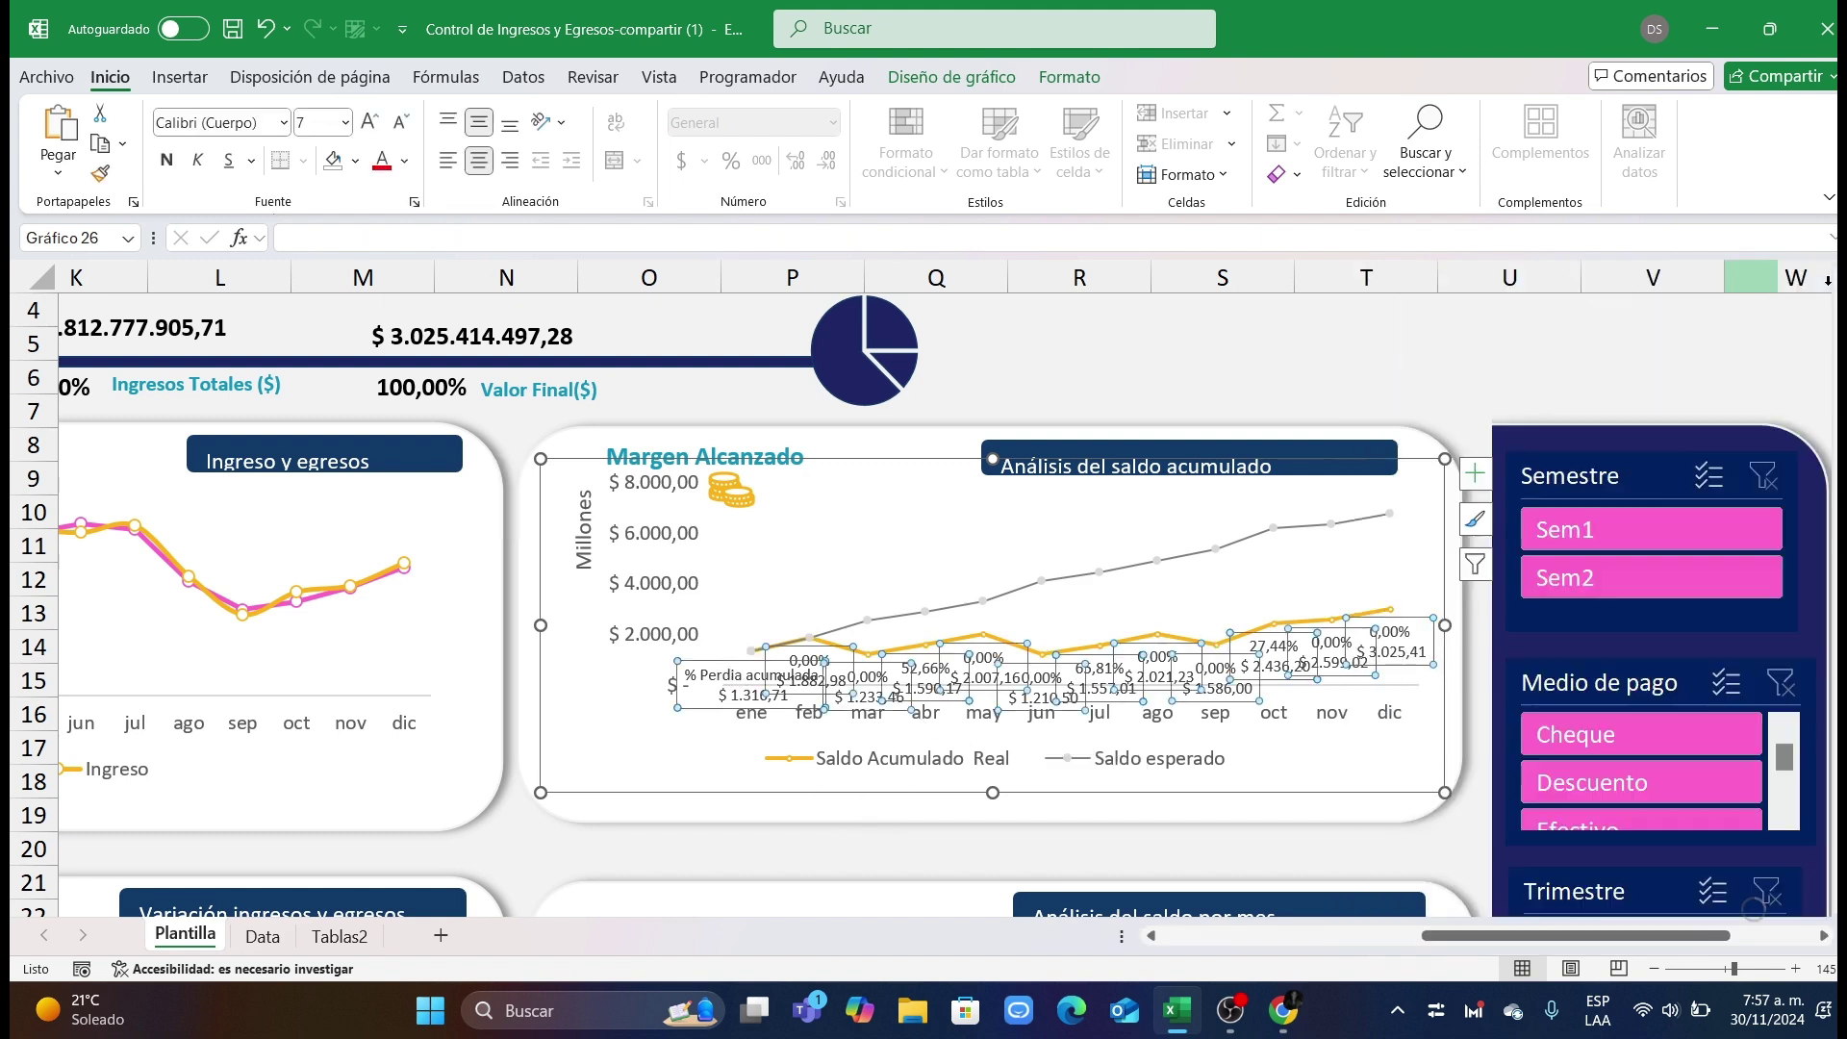
click(1475, 474)
click(1809, 574)
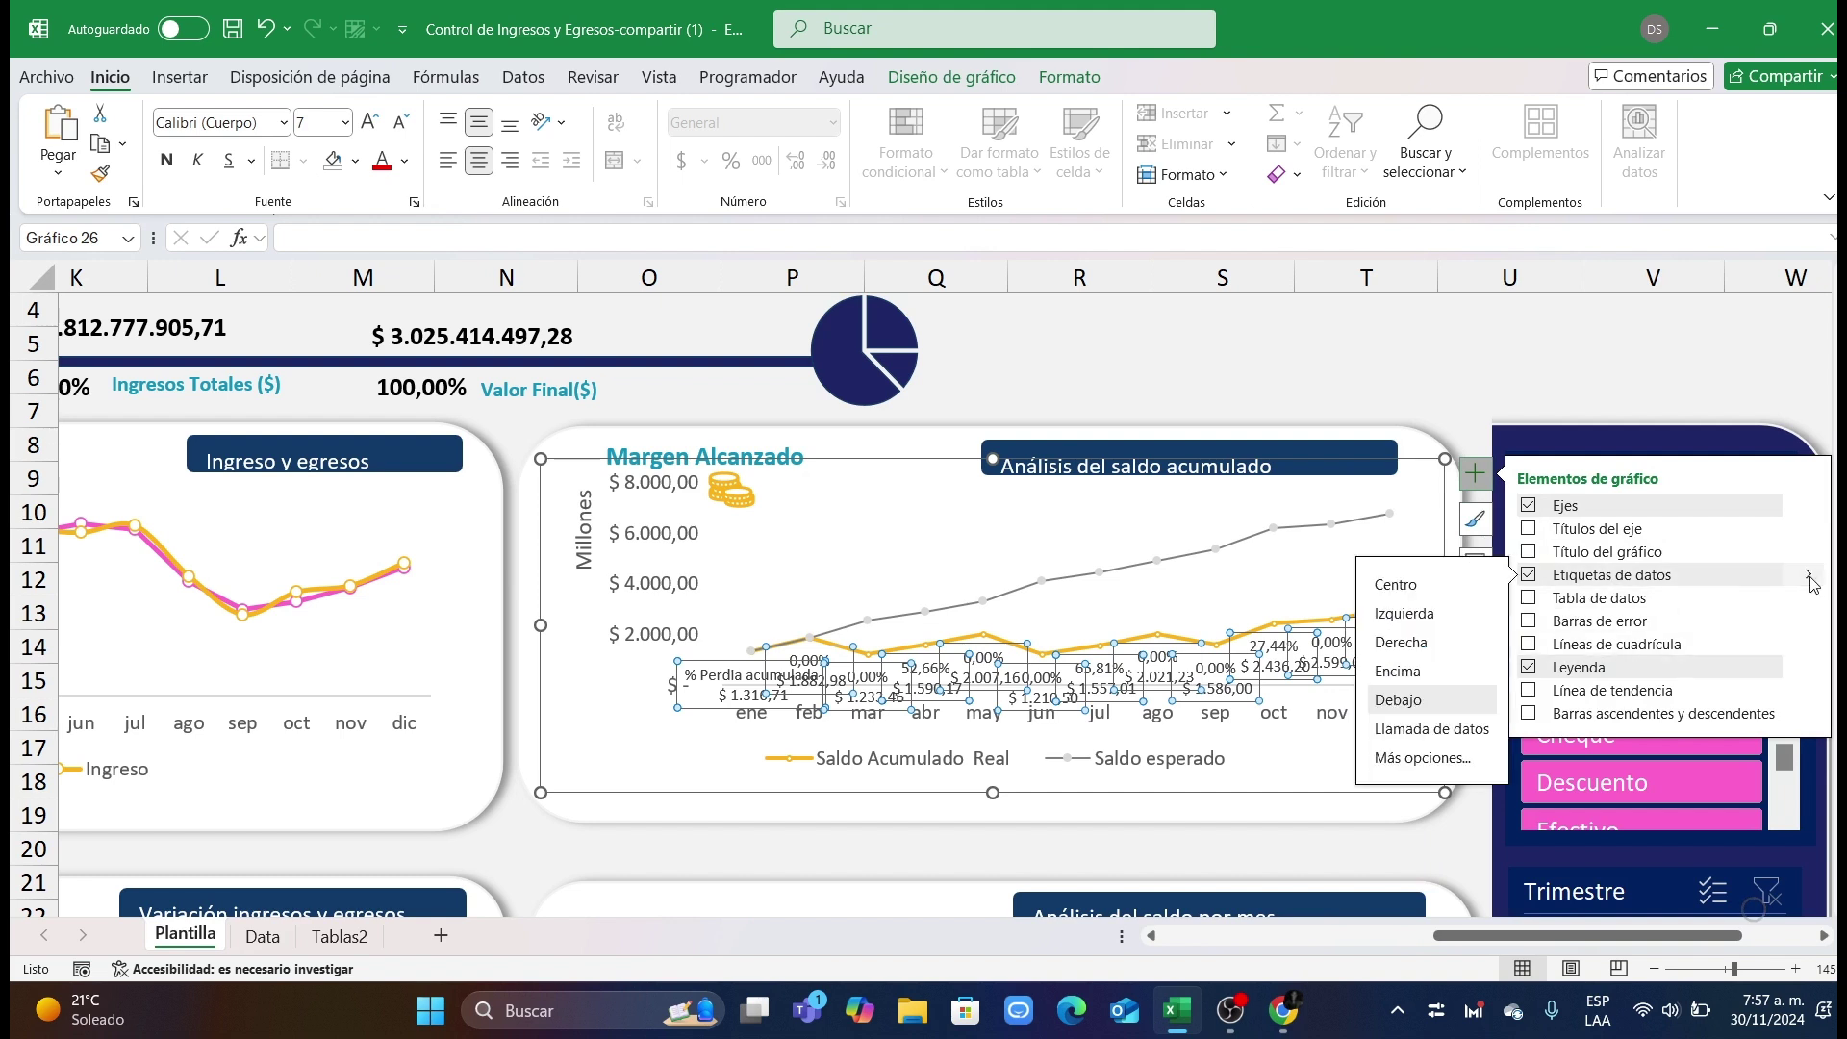
click(1398, 670)
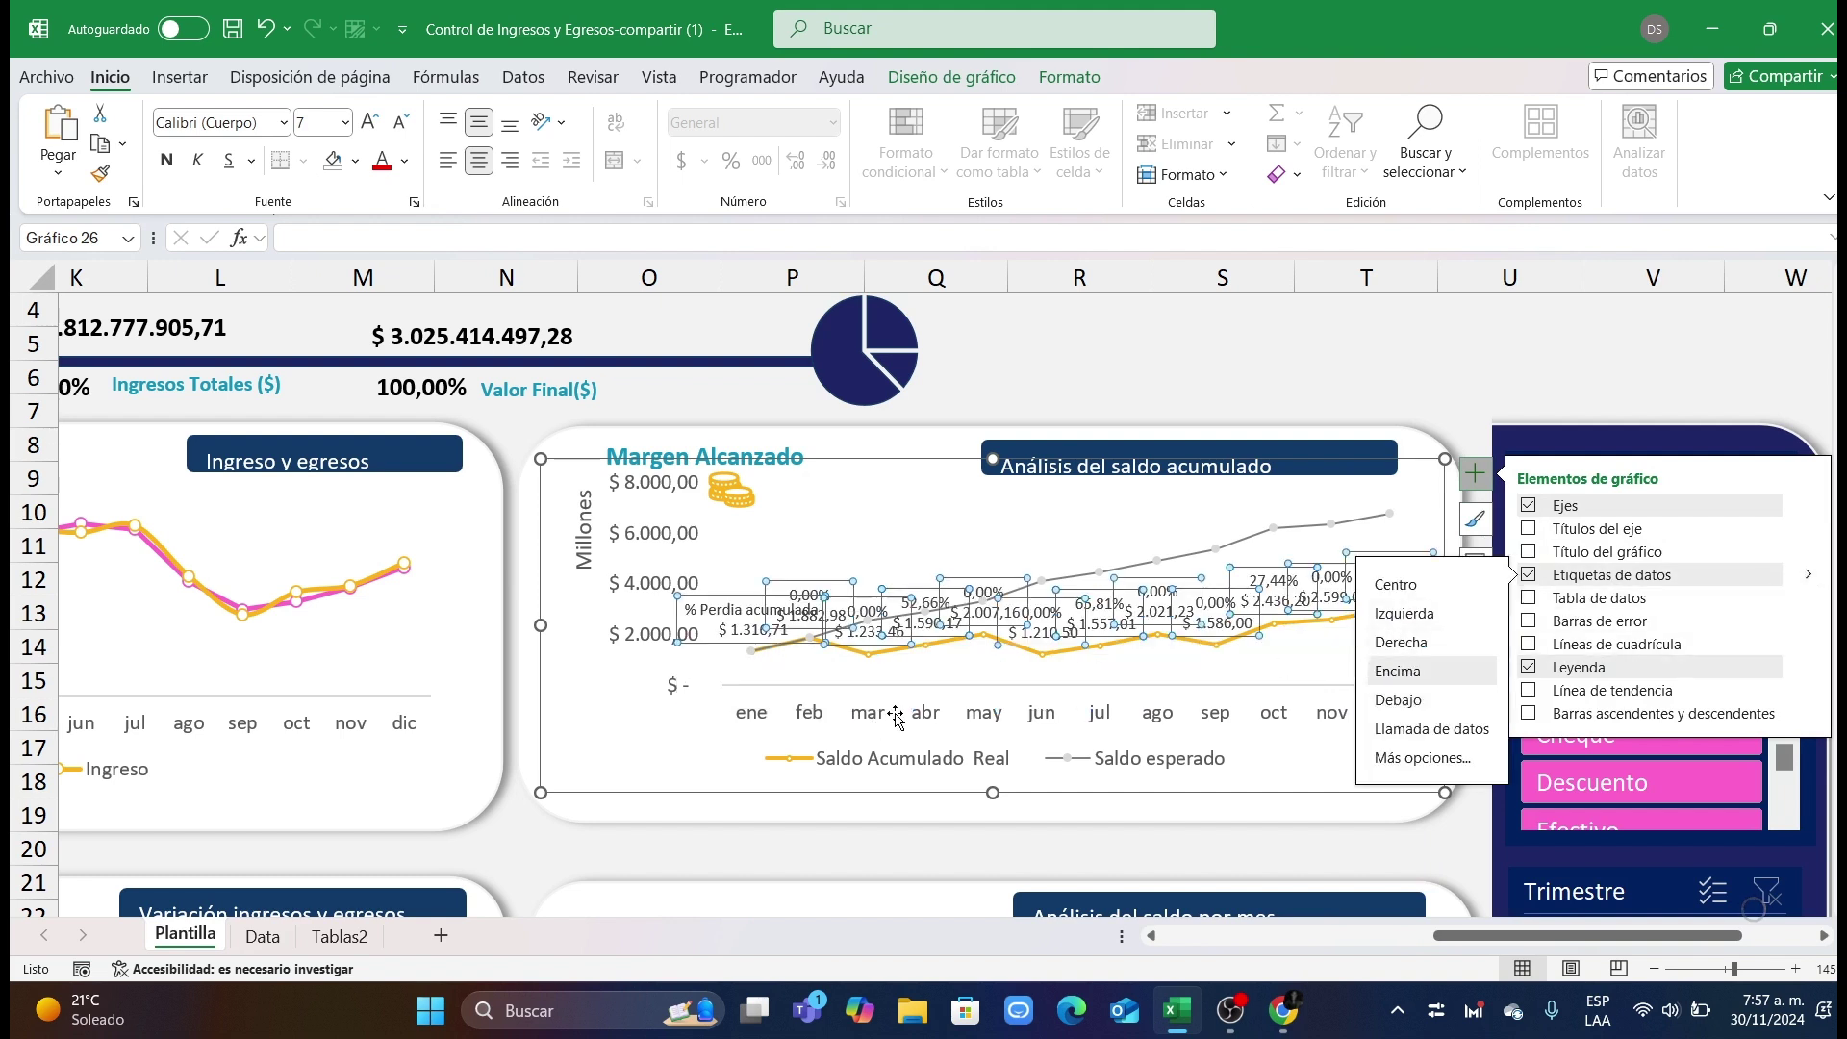
click(762, 850)
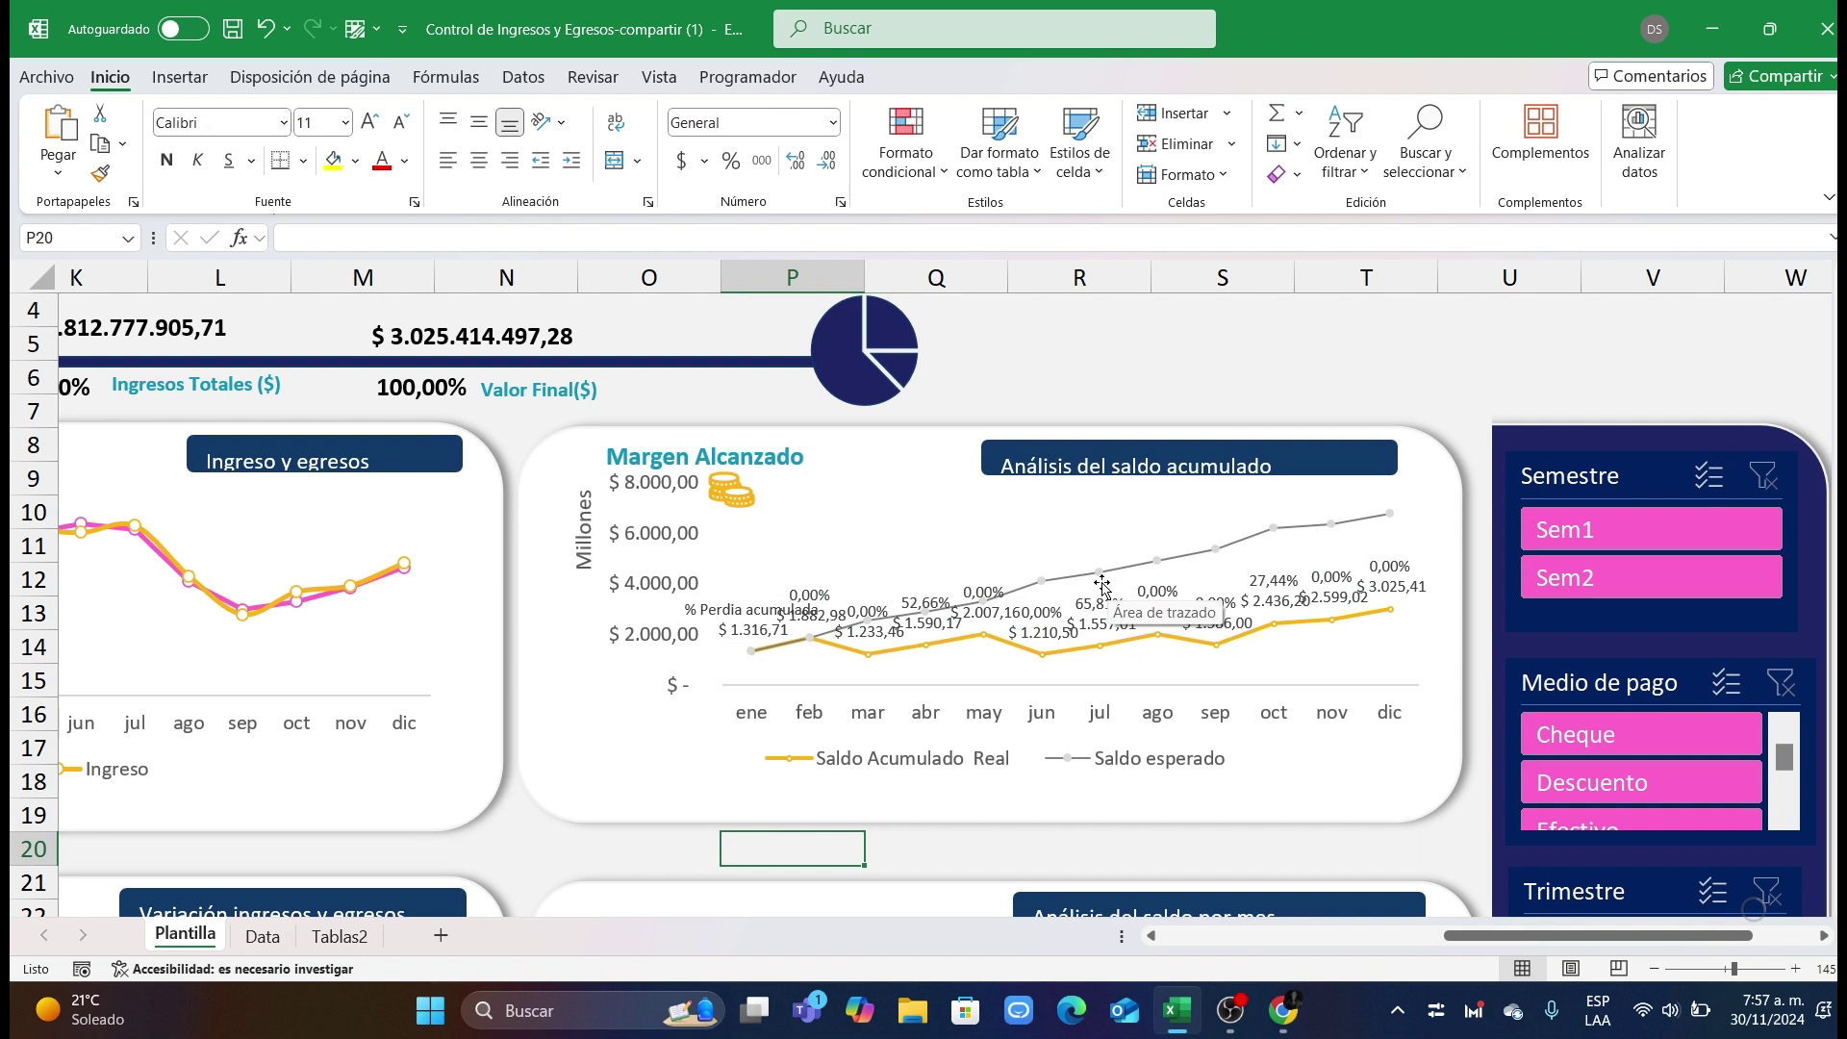
Step: Set the number format of the vertical axis in the Análisis del saldo acumulado chart to 0 decimal places and close the format pane
click(649, 594)
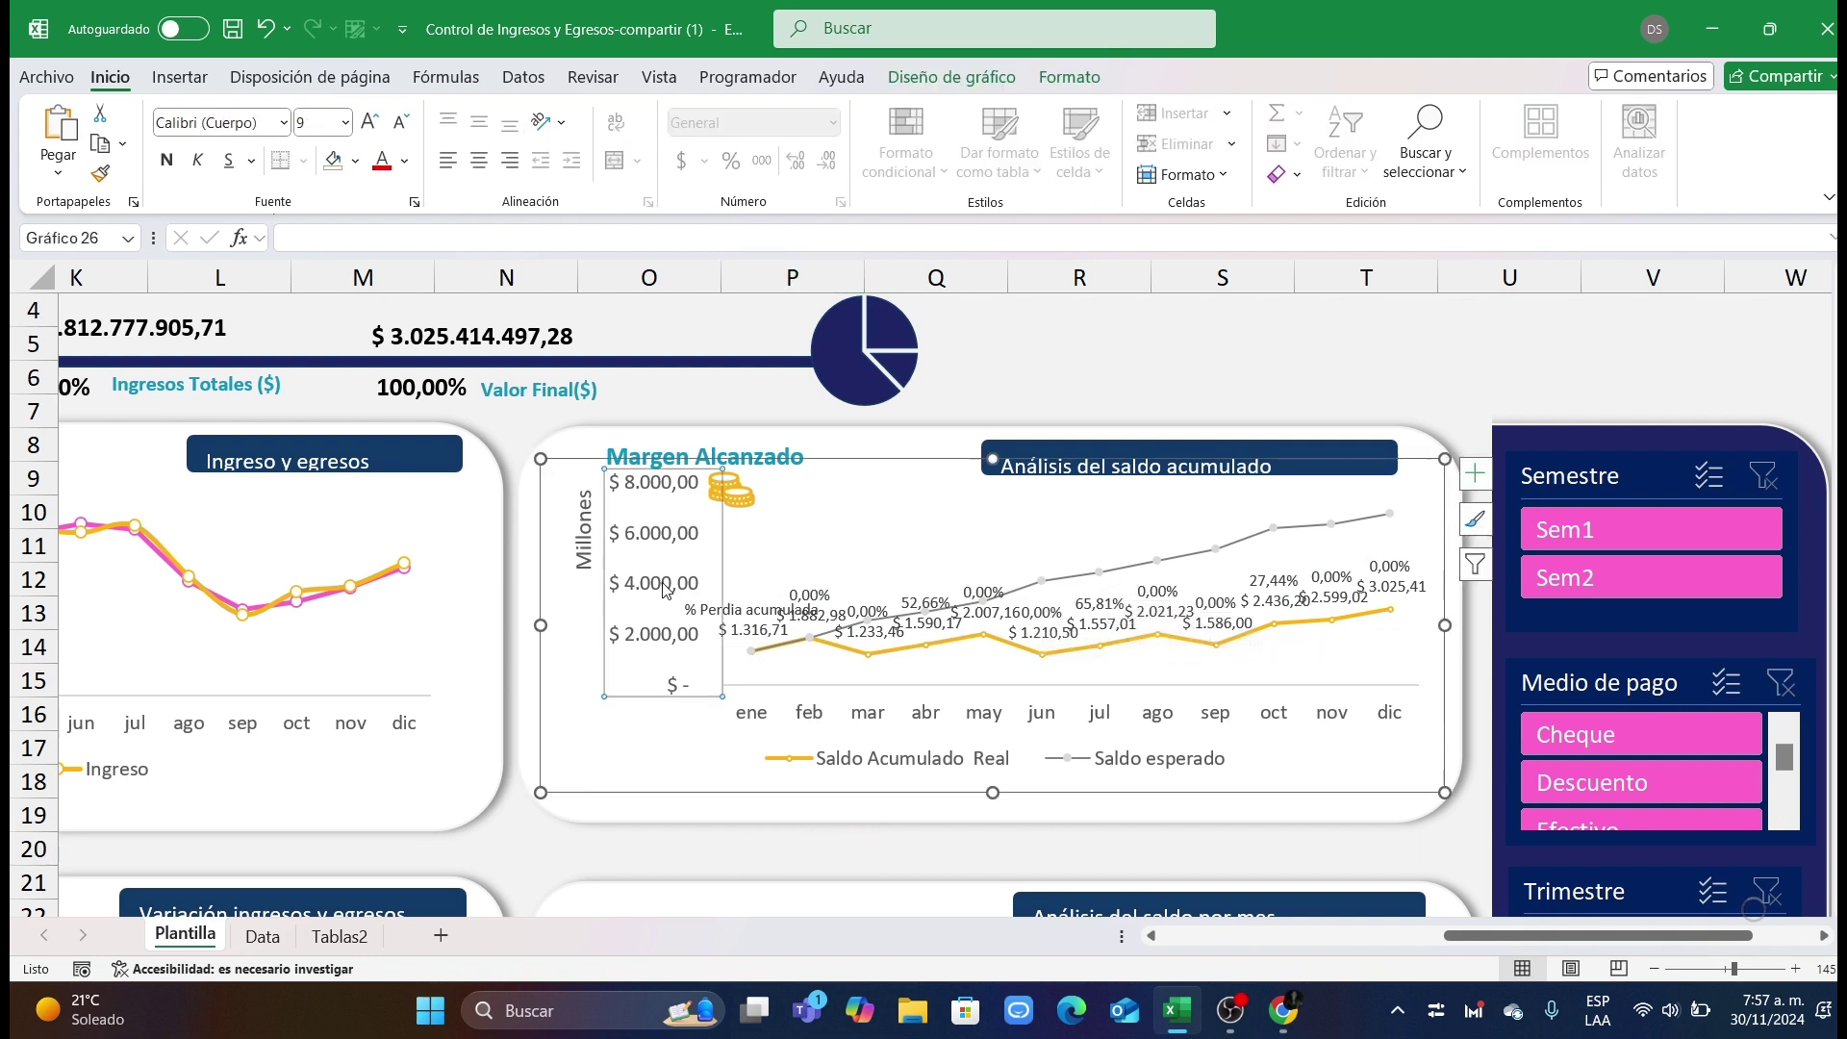
double_click(667, 591)
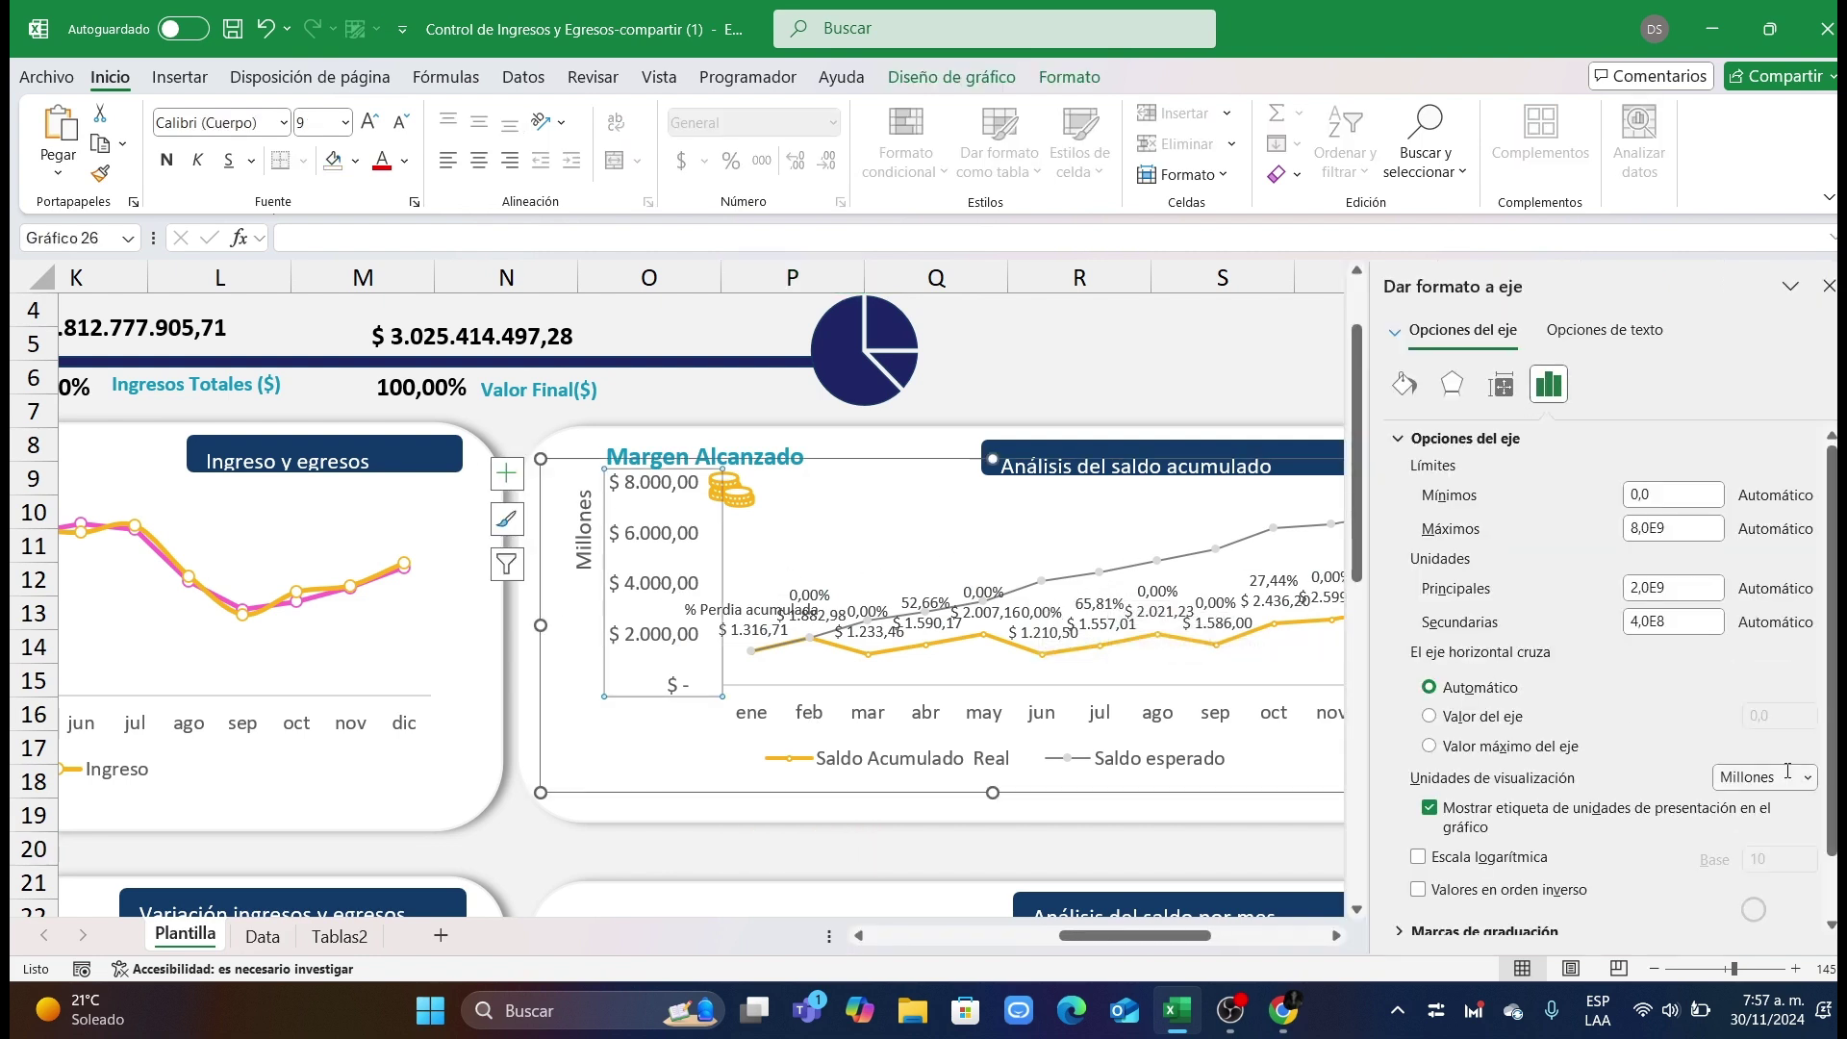
scroll(1785, 774, down, 1)
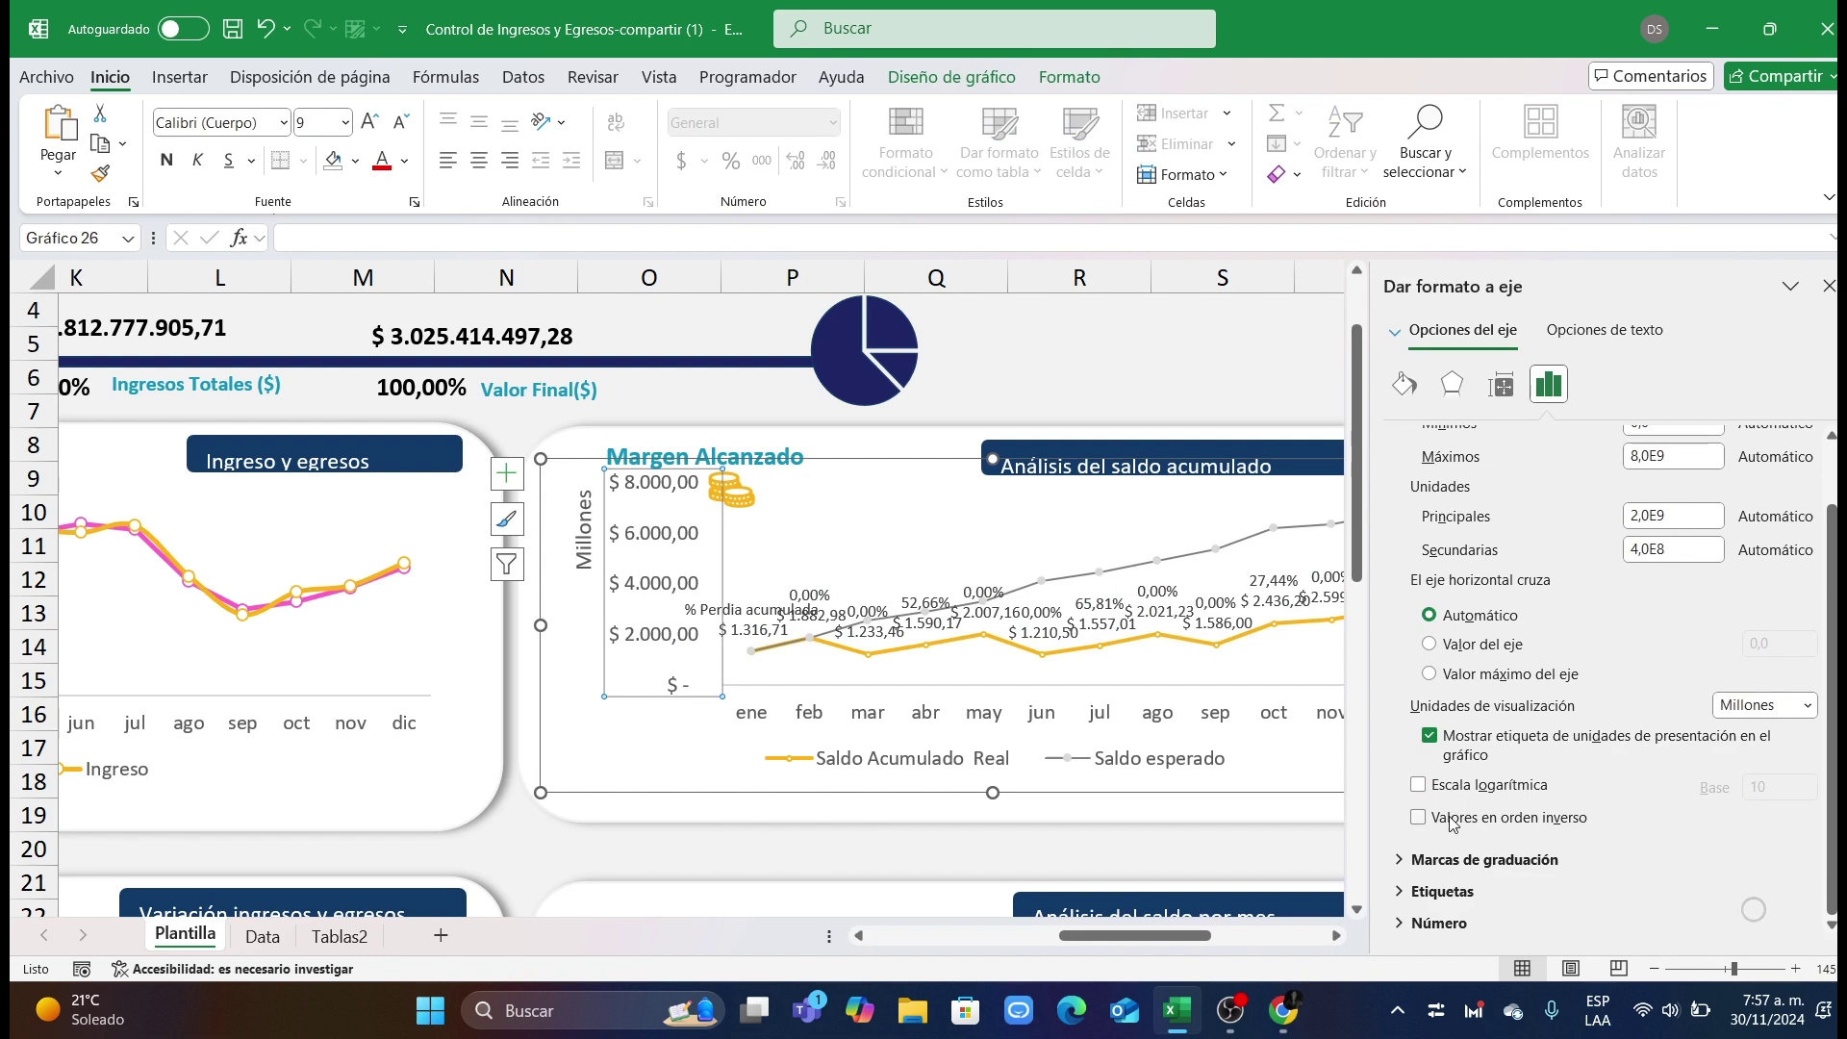
click(1436, 923)
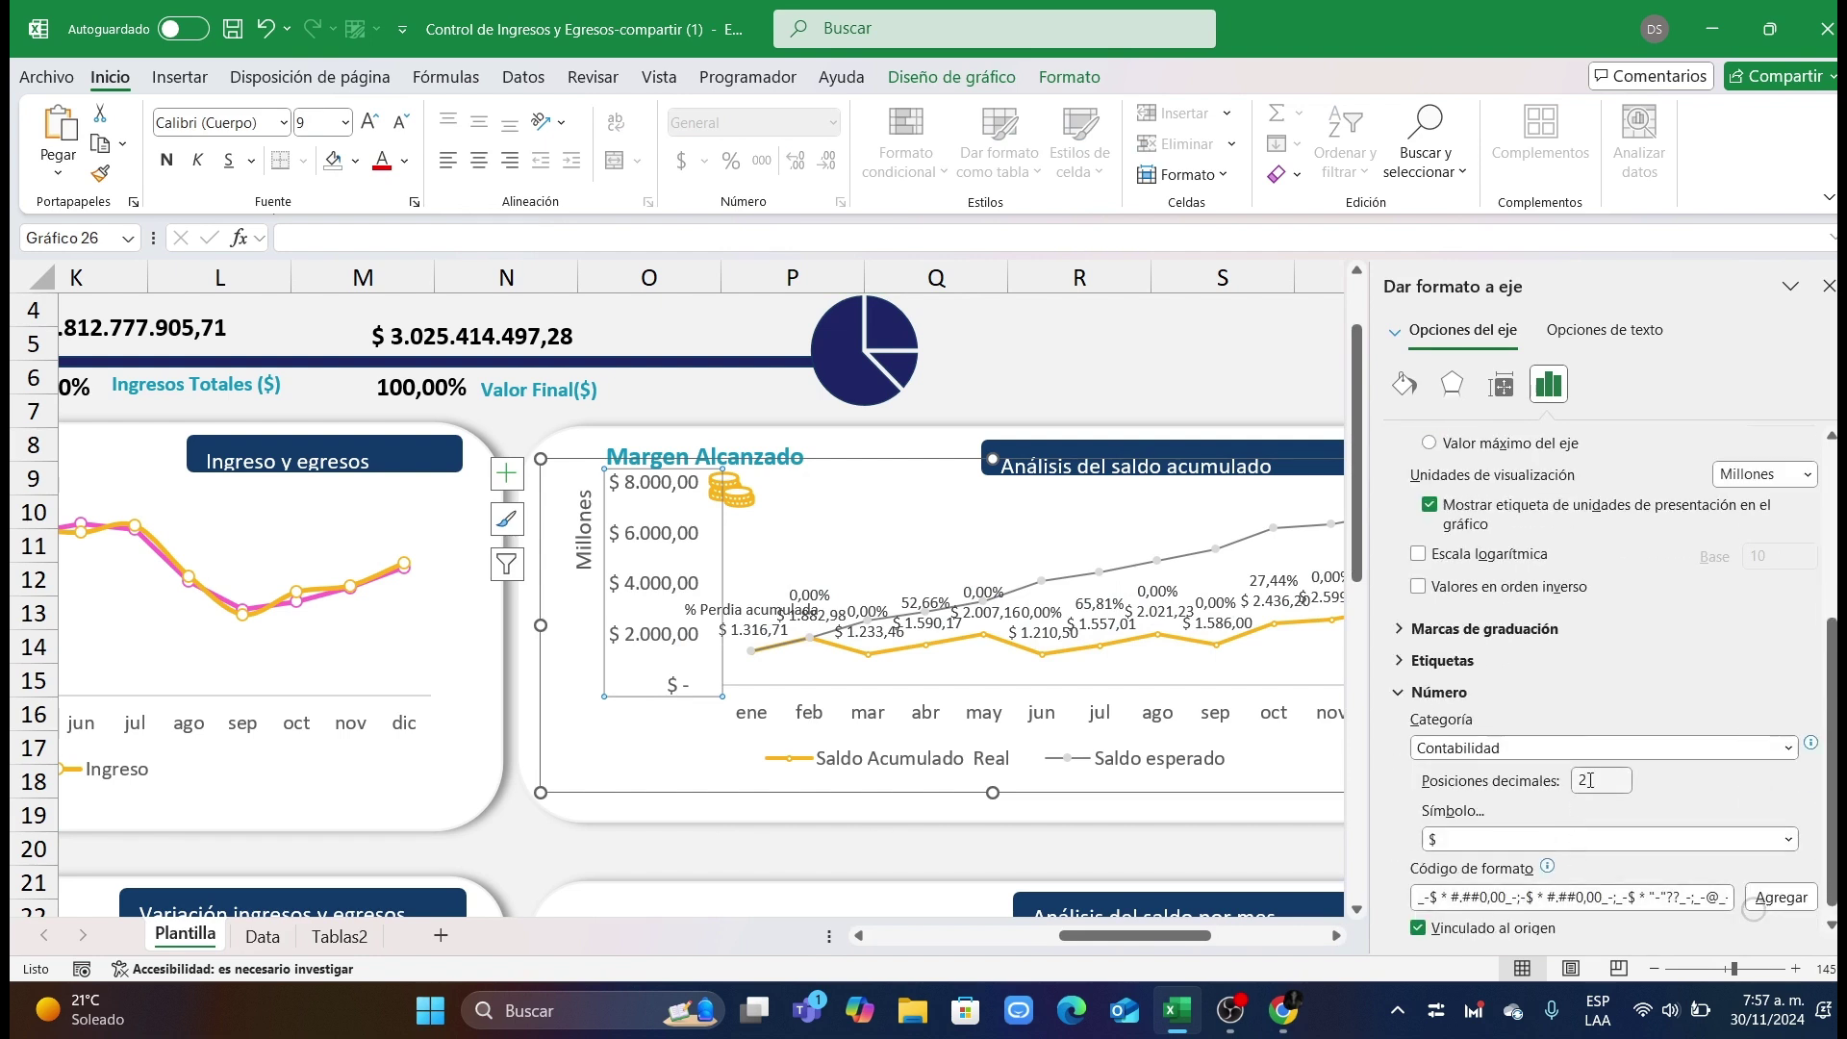
text(0)
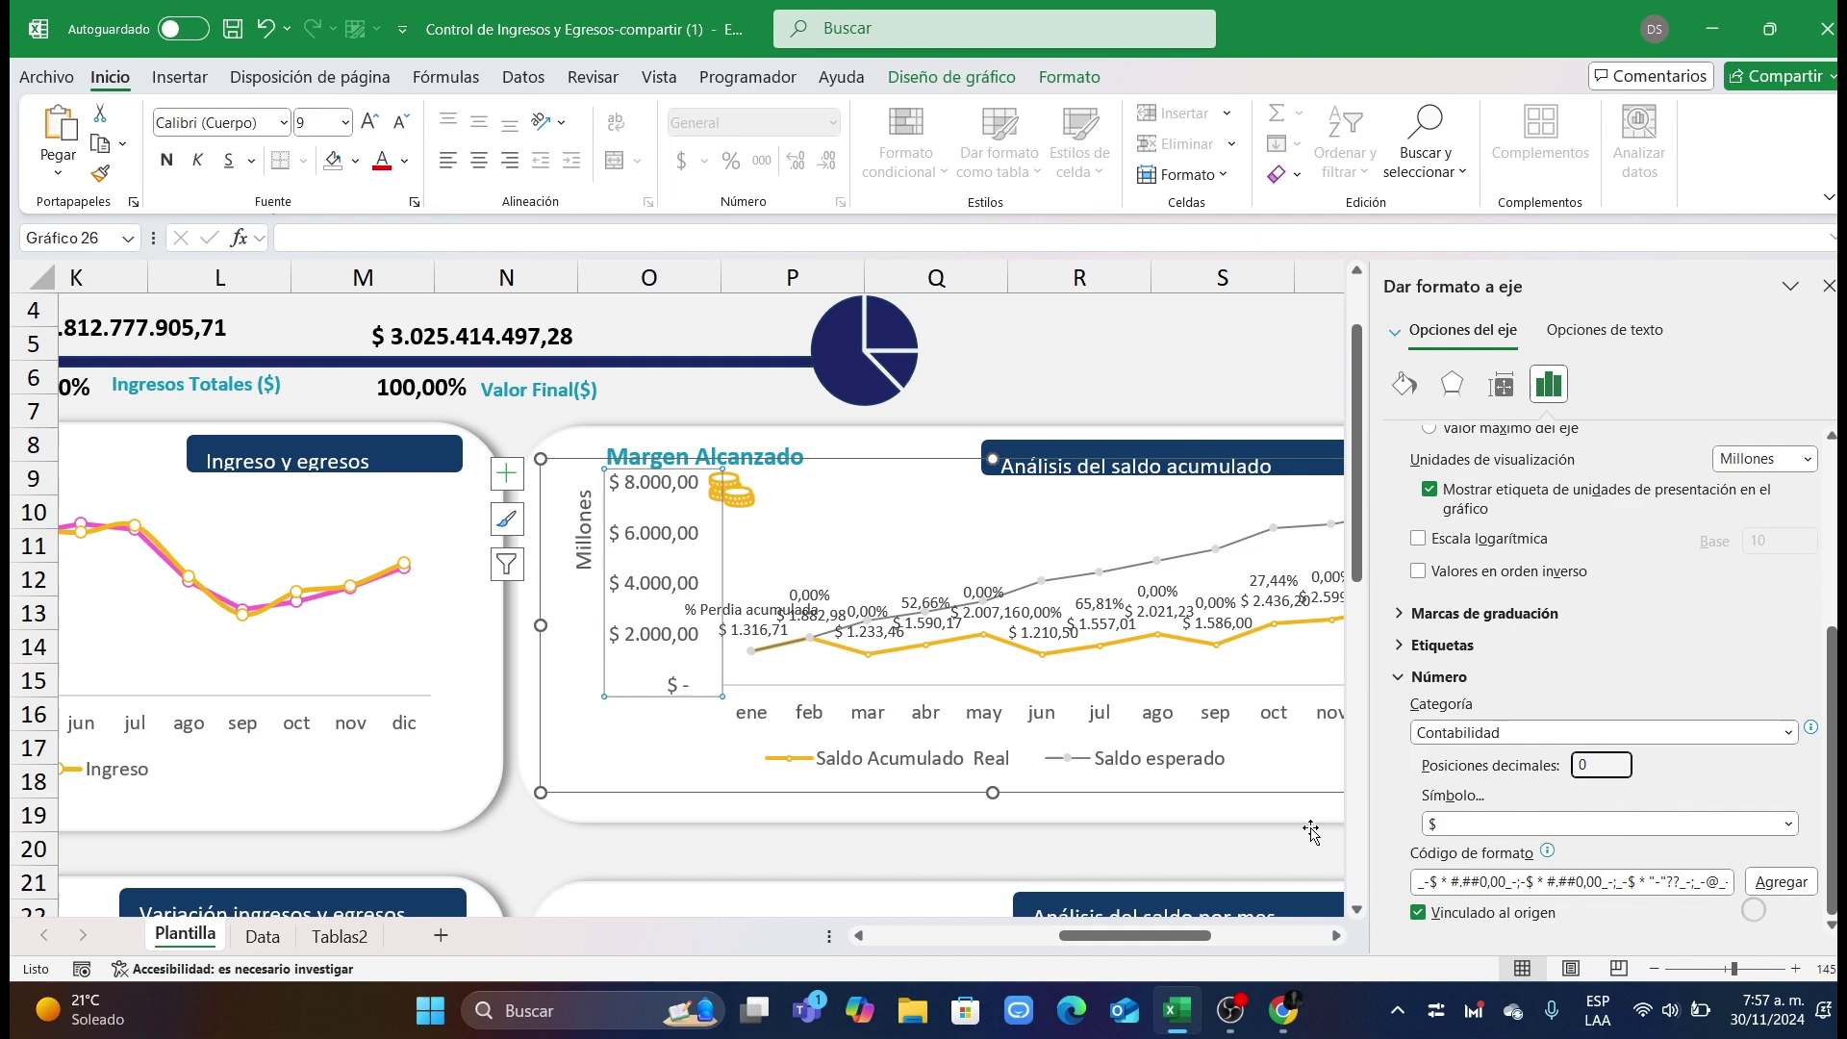
click(1254, 844)
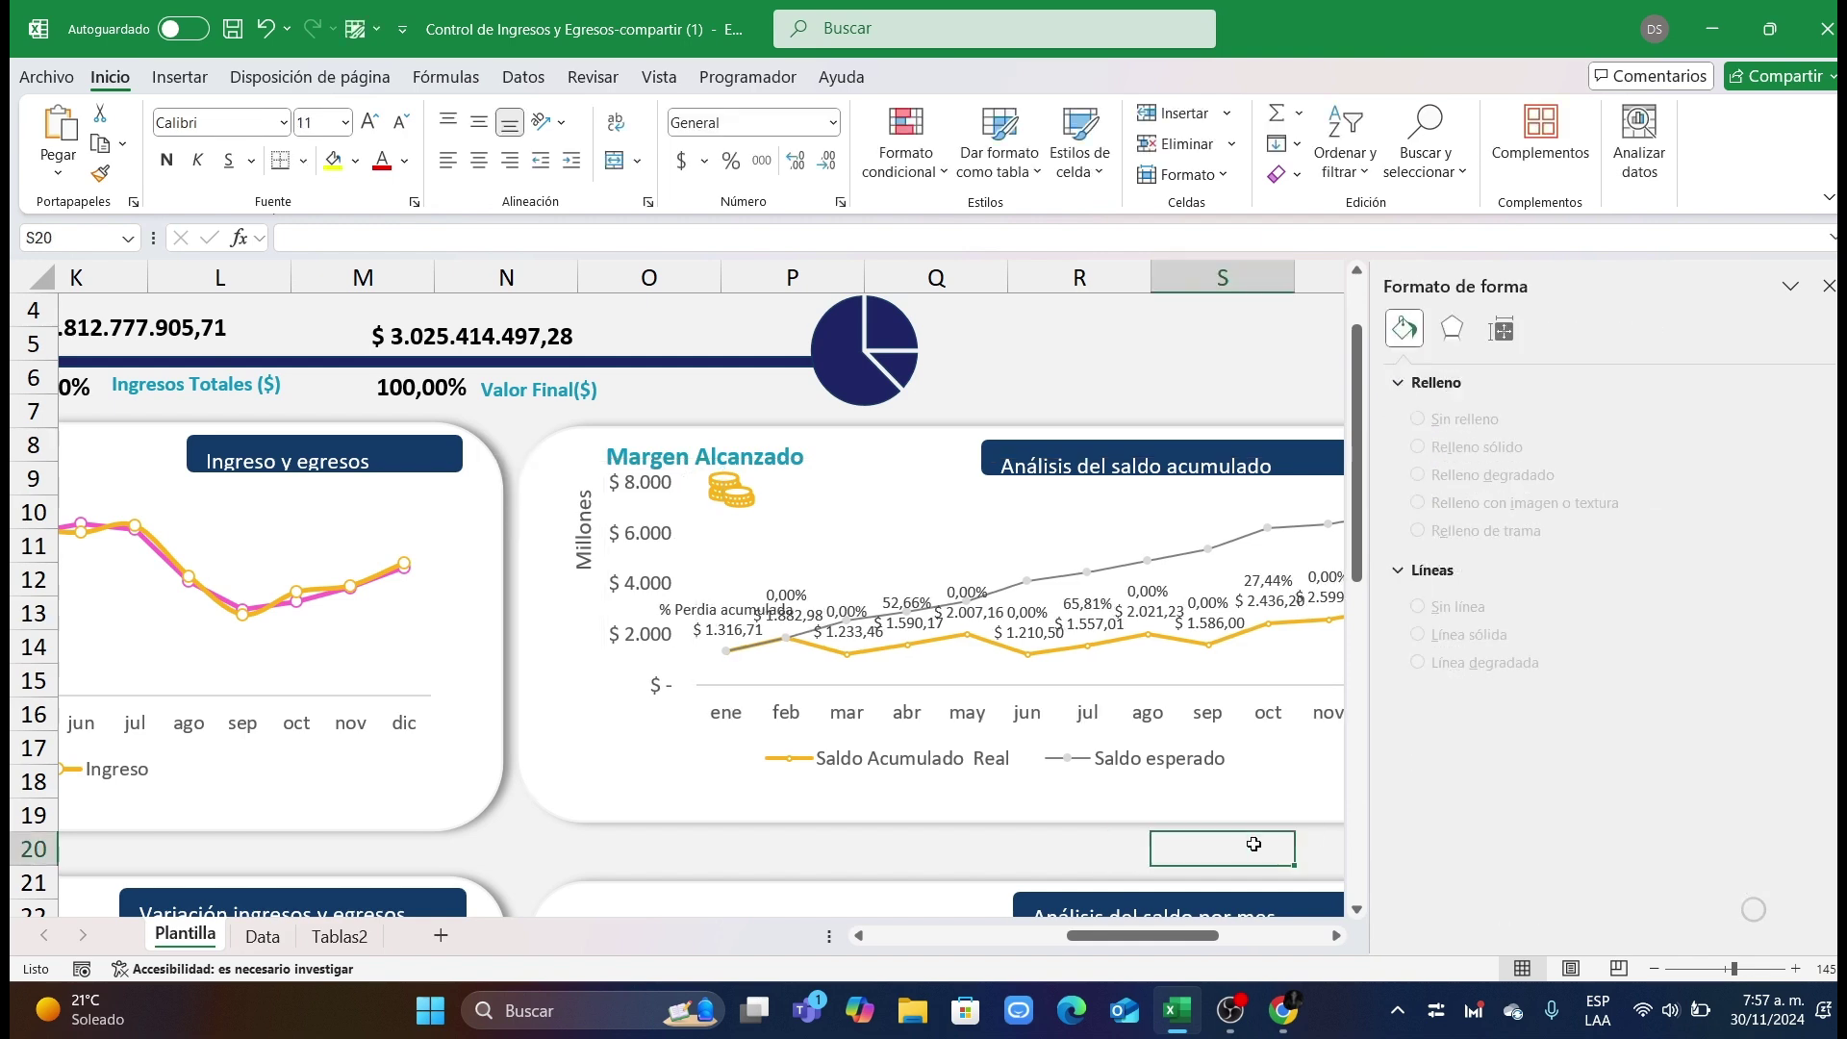
click(1826, 289)
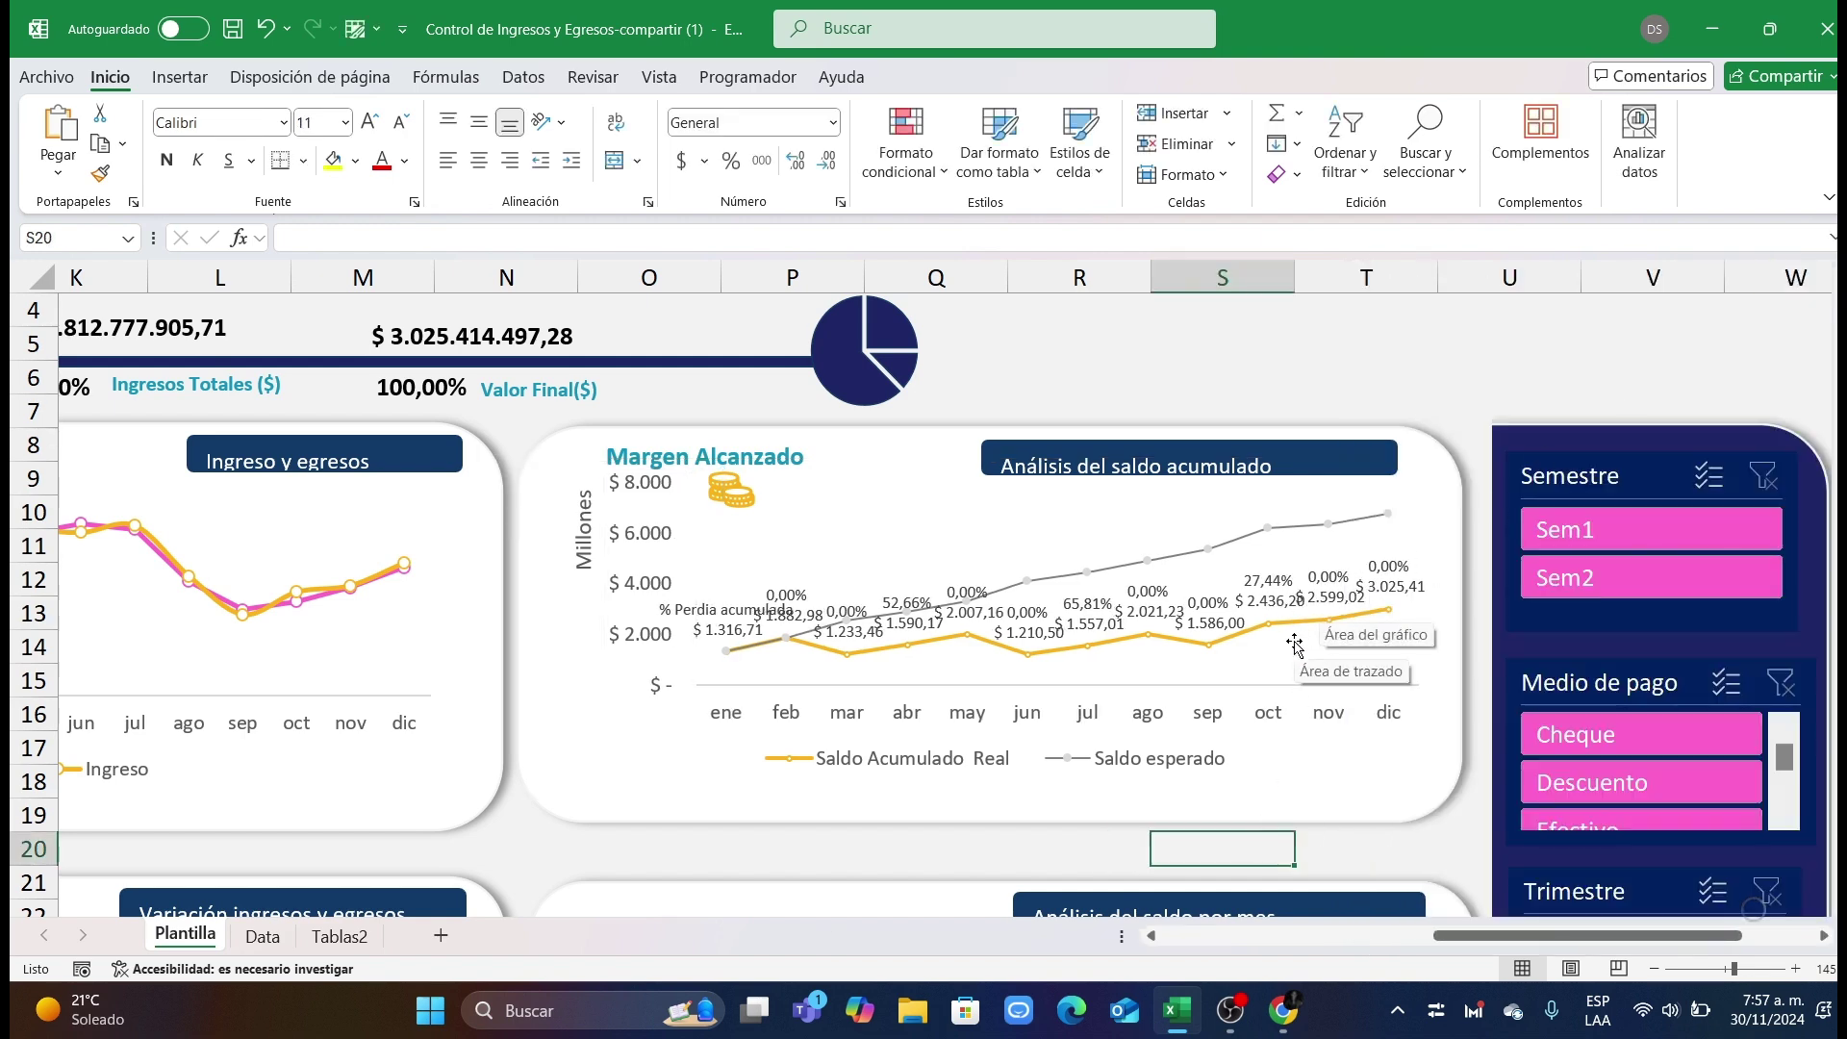
Step: Reduce the font size of the Saldo Acumulado Real data labels to 6
click(1292, 584)
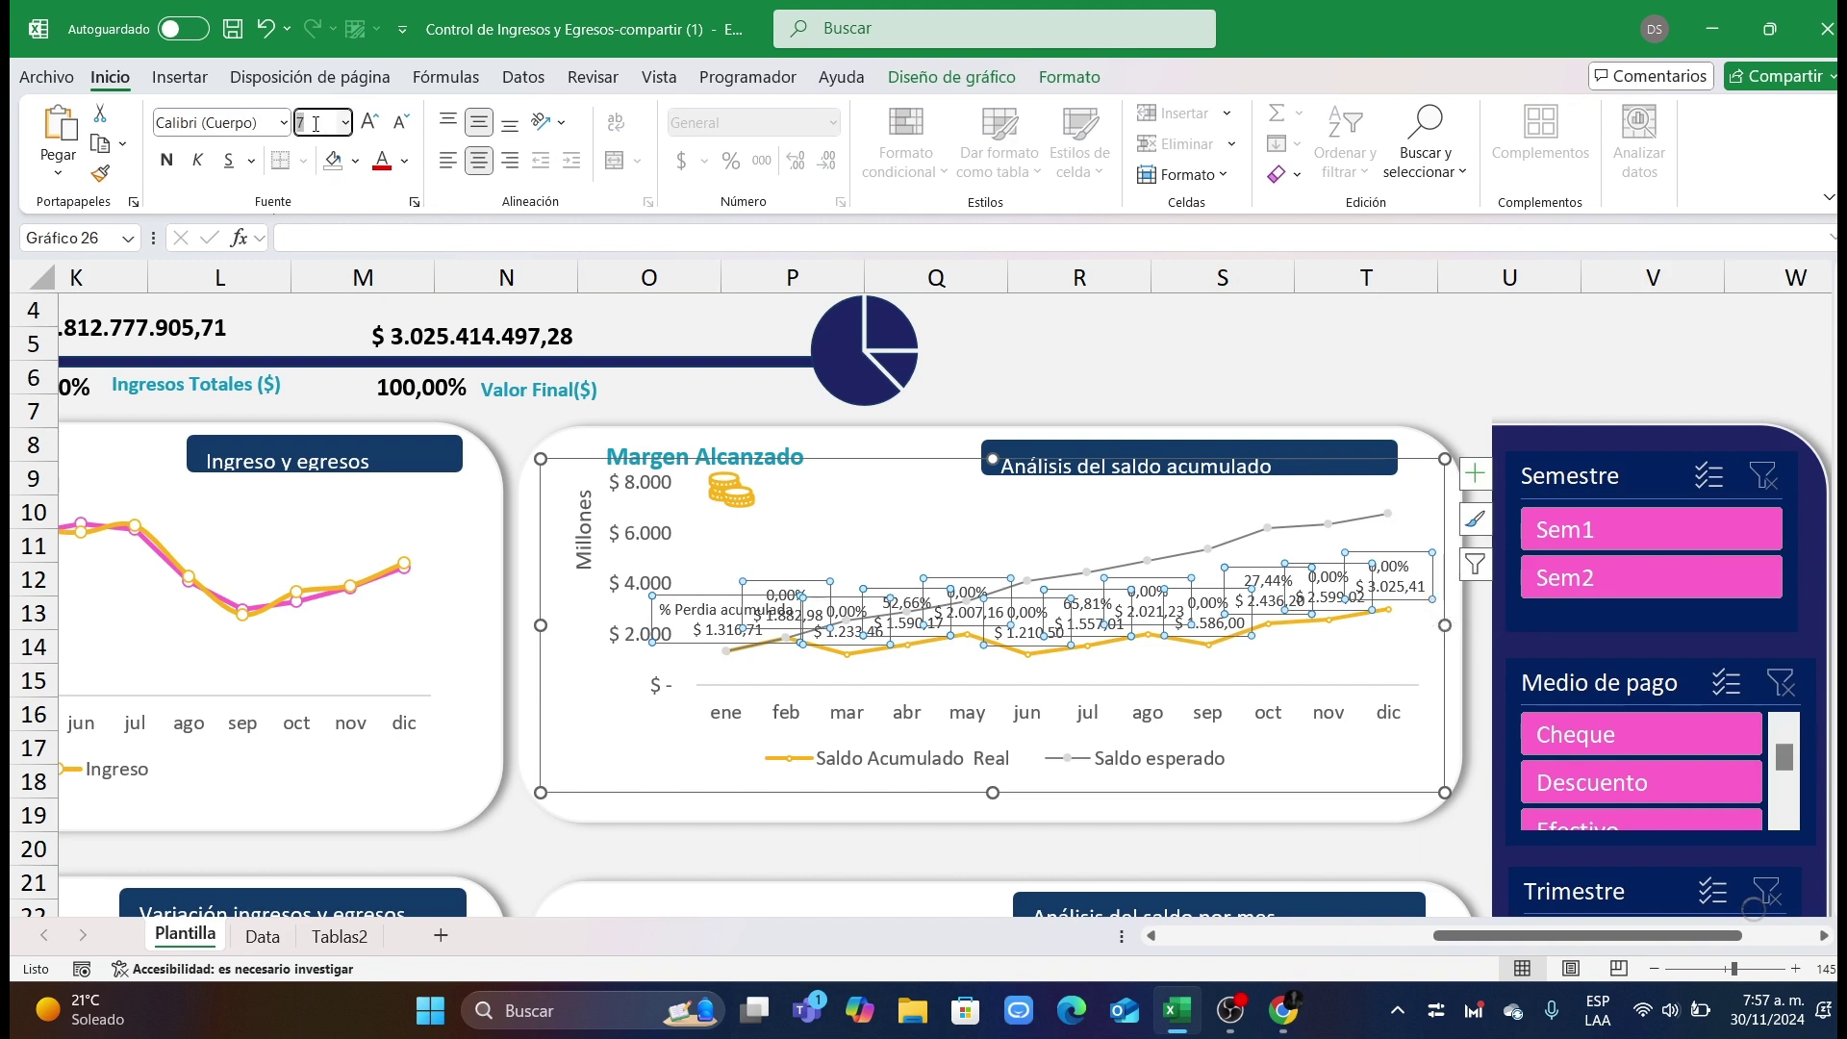
key(Escape)
click(1180, 400)
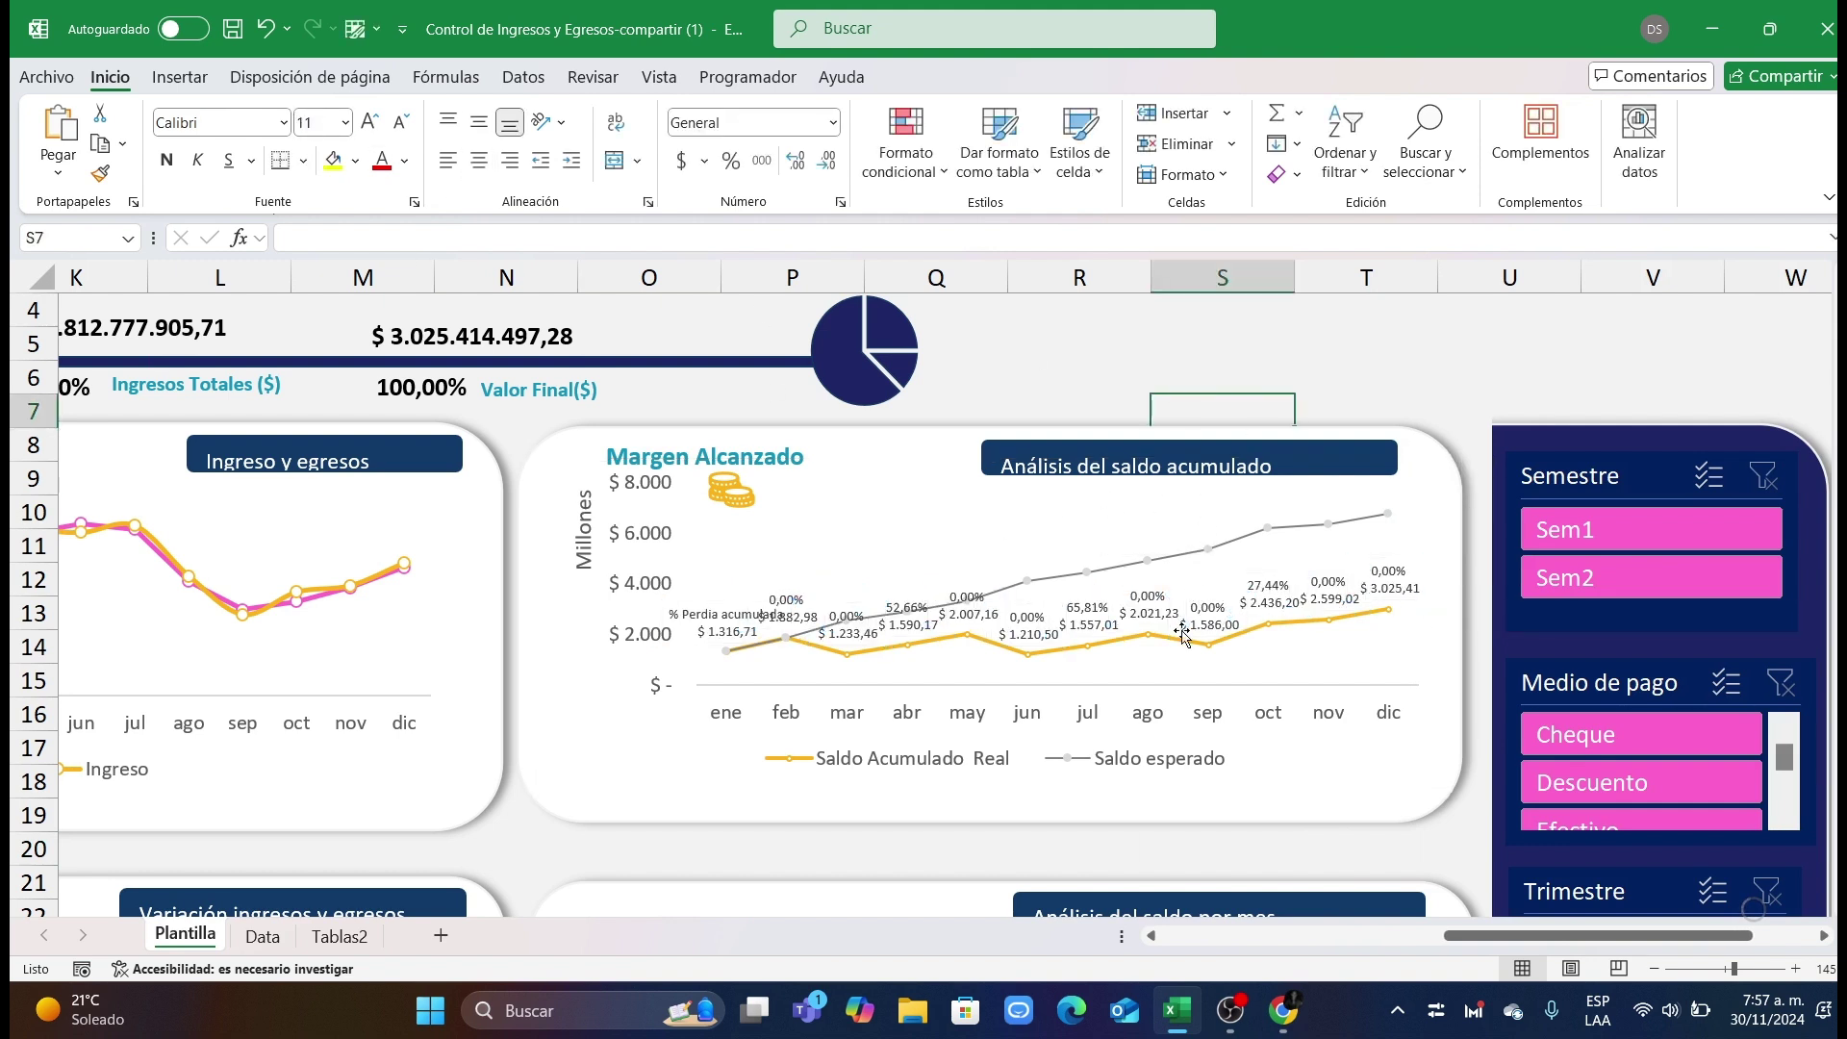
click(749, 619)
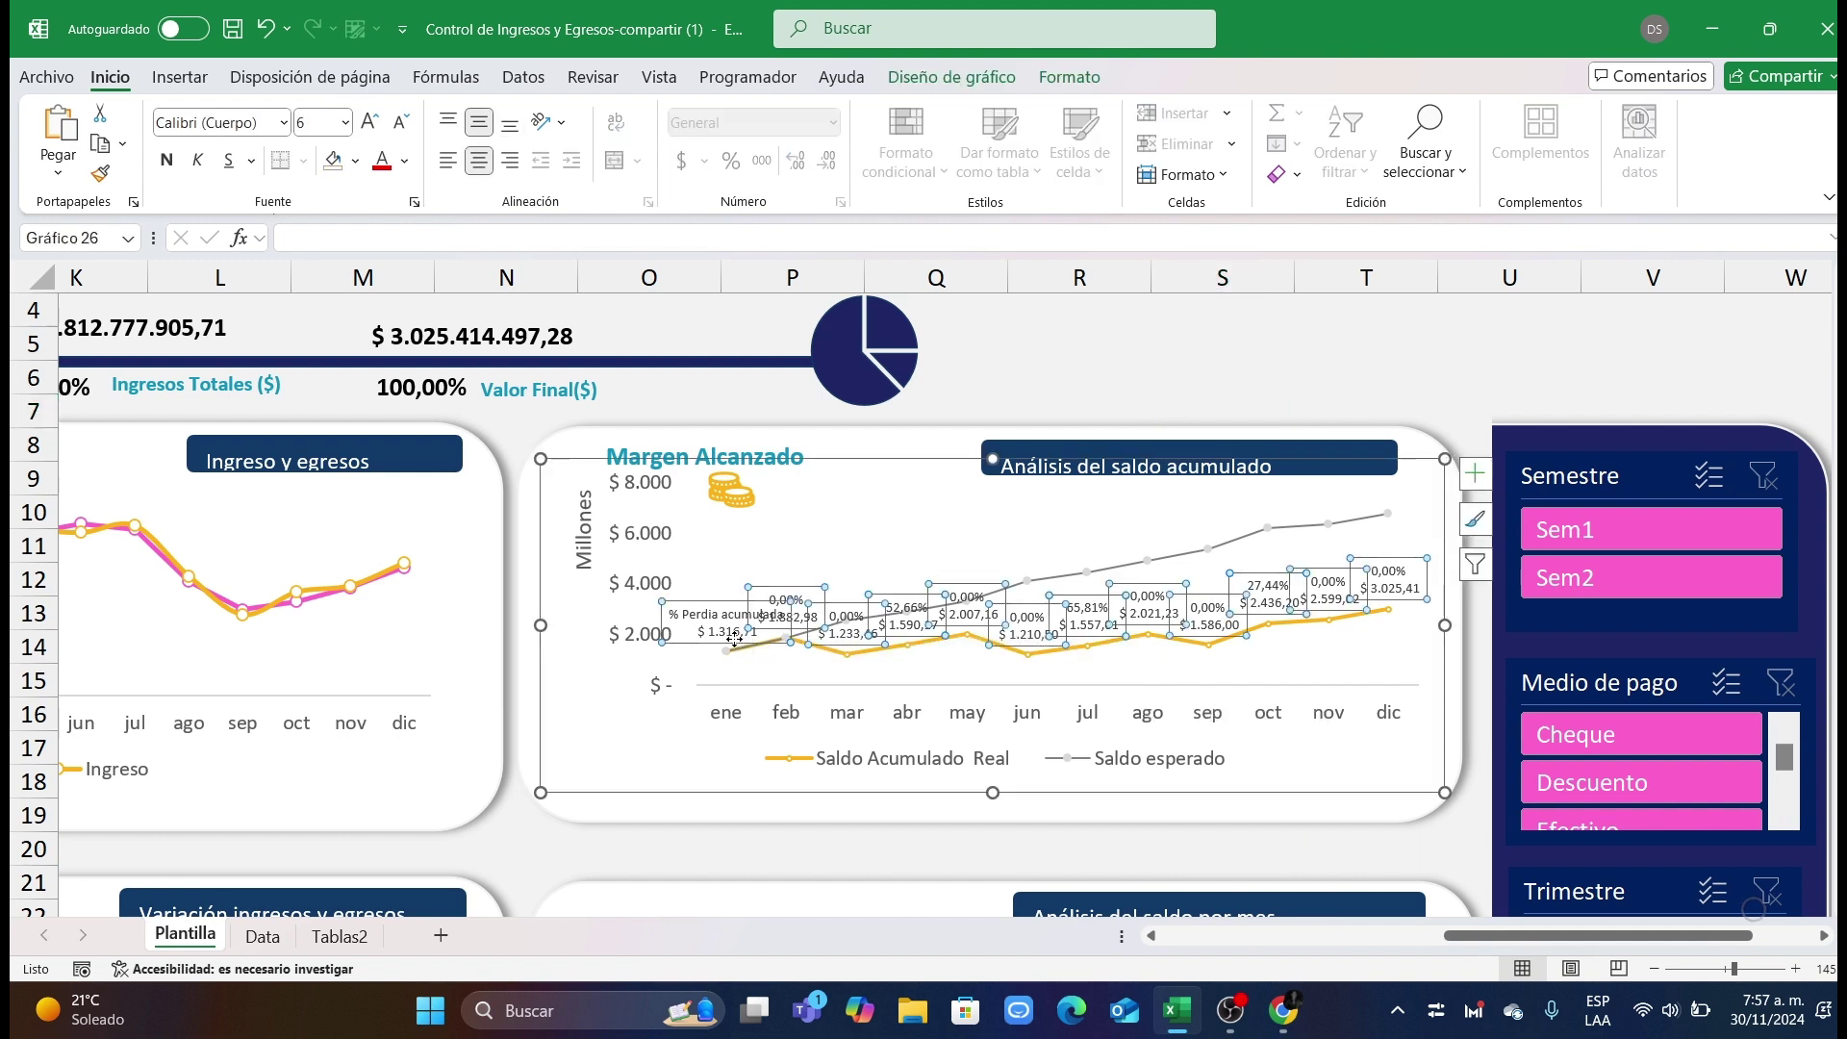
Step: Add data labels to the Saldo esperado series
click(1204, 560)
click(1492, 471)
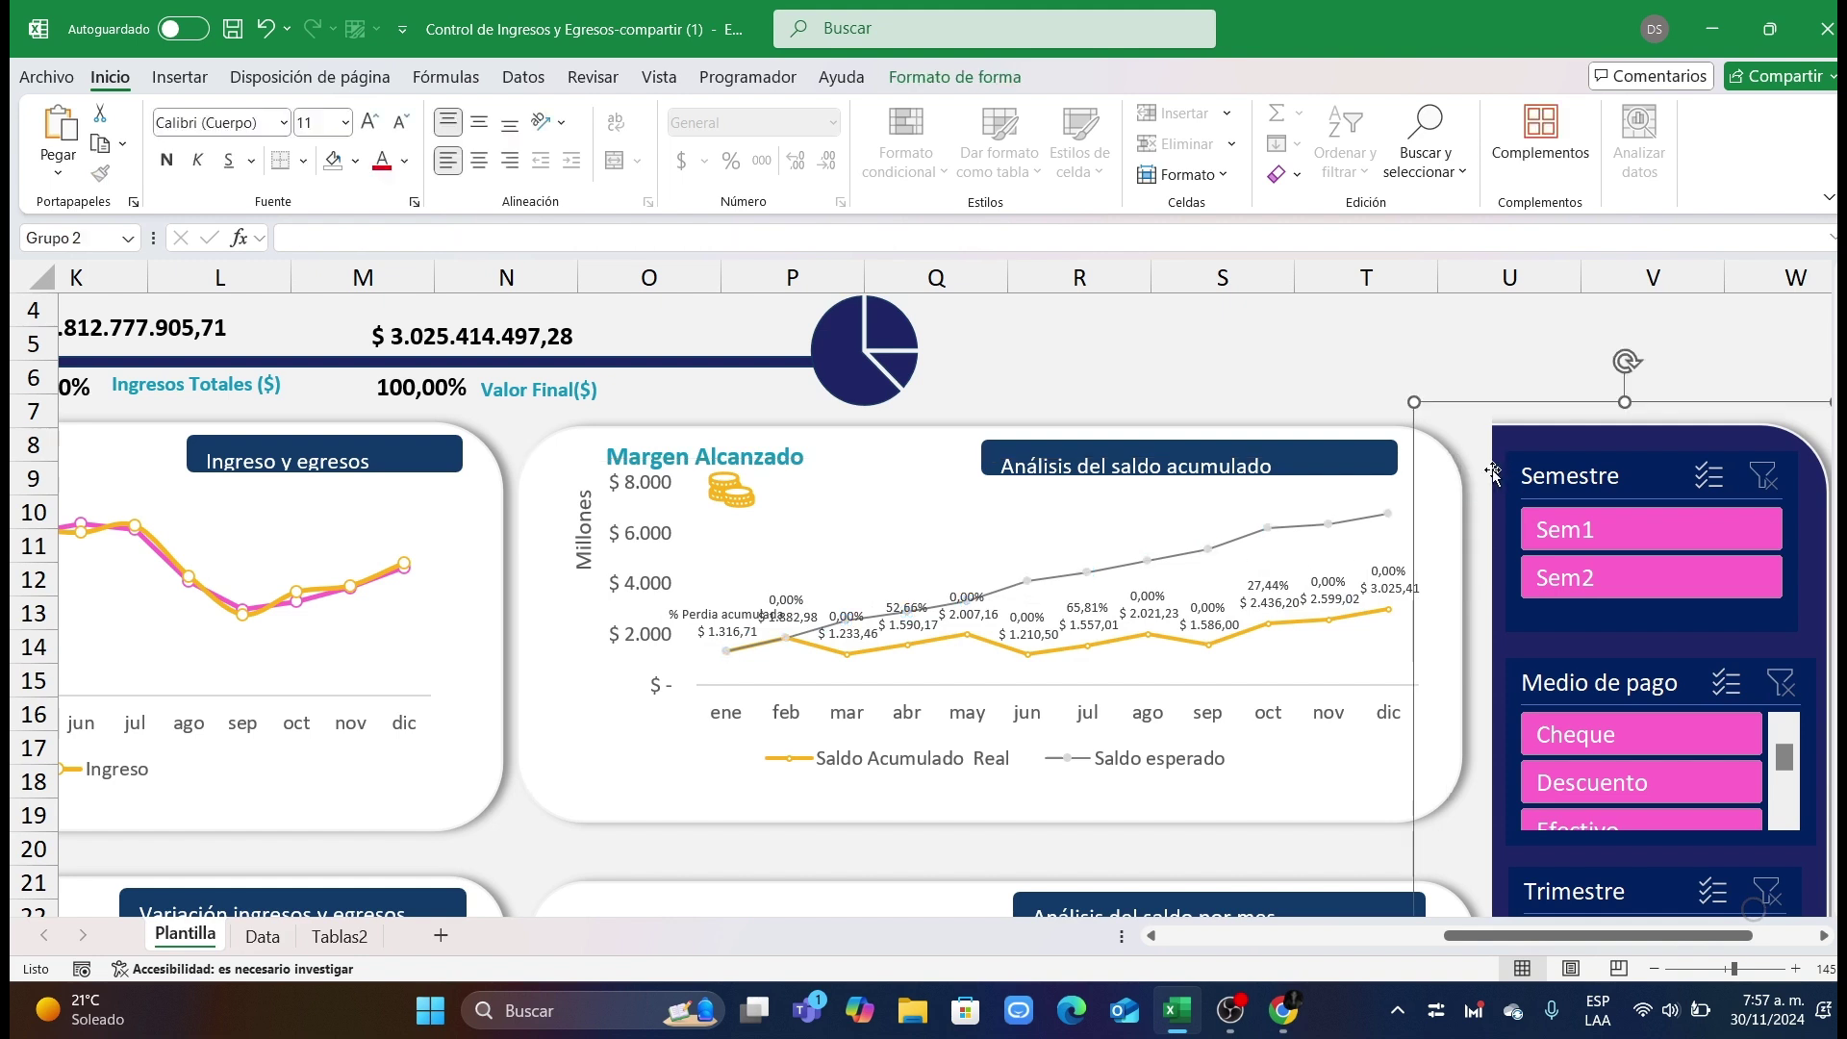
click(1343, 525)
click(1475, 474)
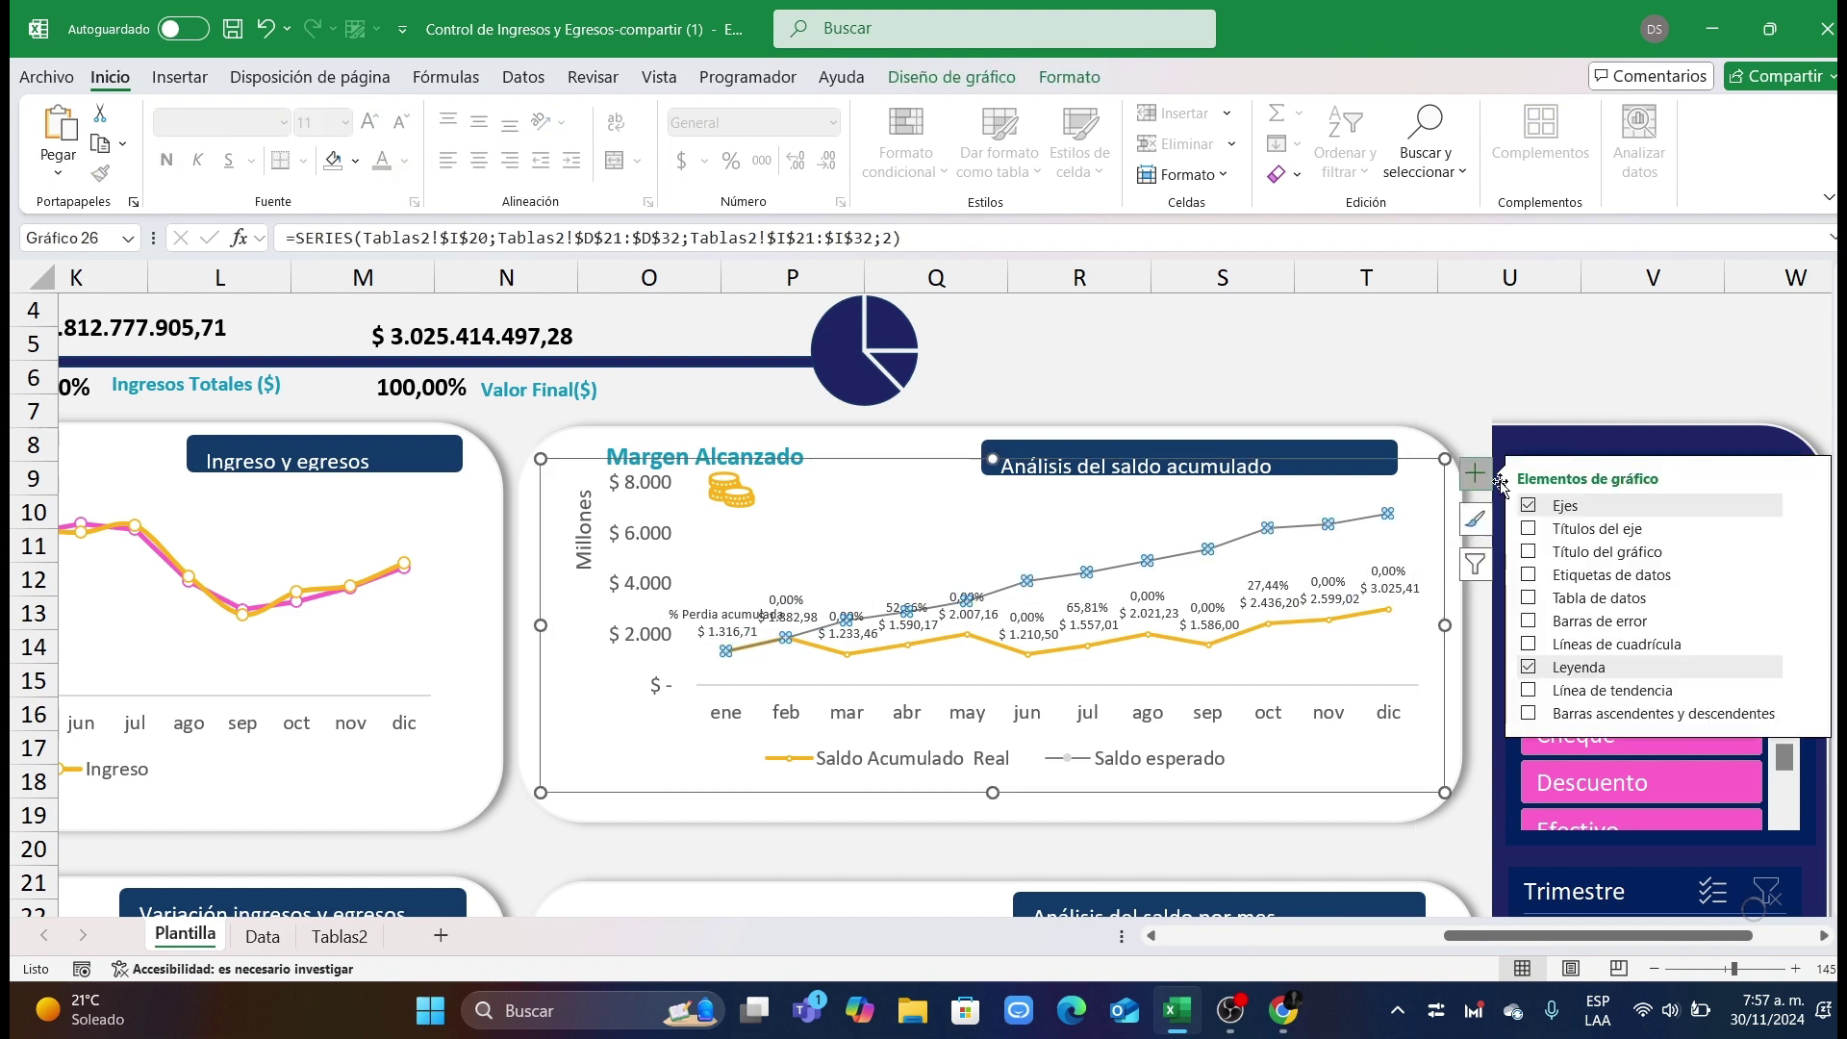
click(1529, 575)
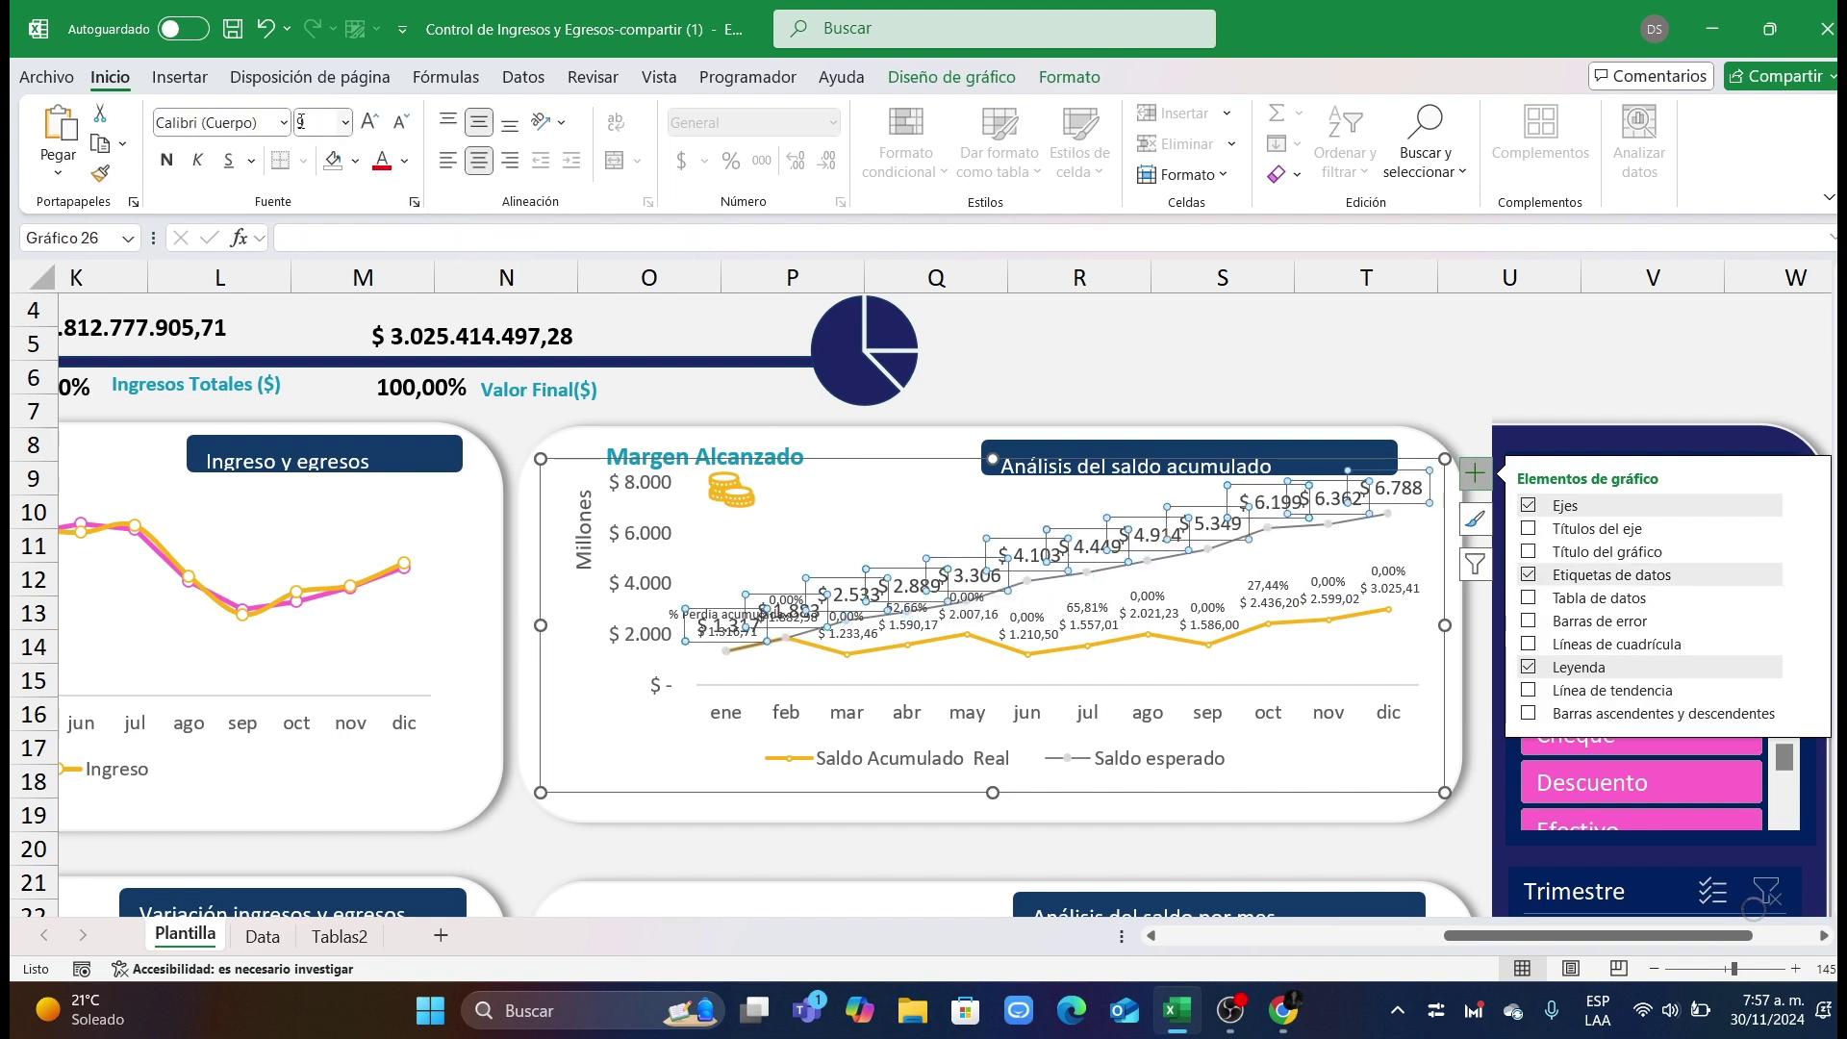
Step: Set the Saldo esperado data labels to font size 6 with a gray font color and deselect the chart
key(Return)
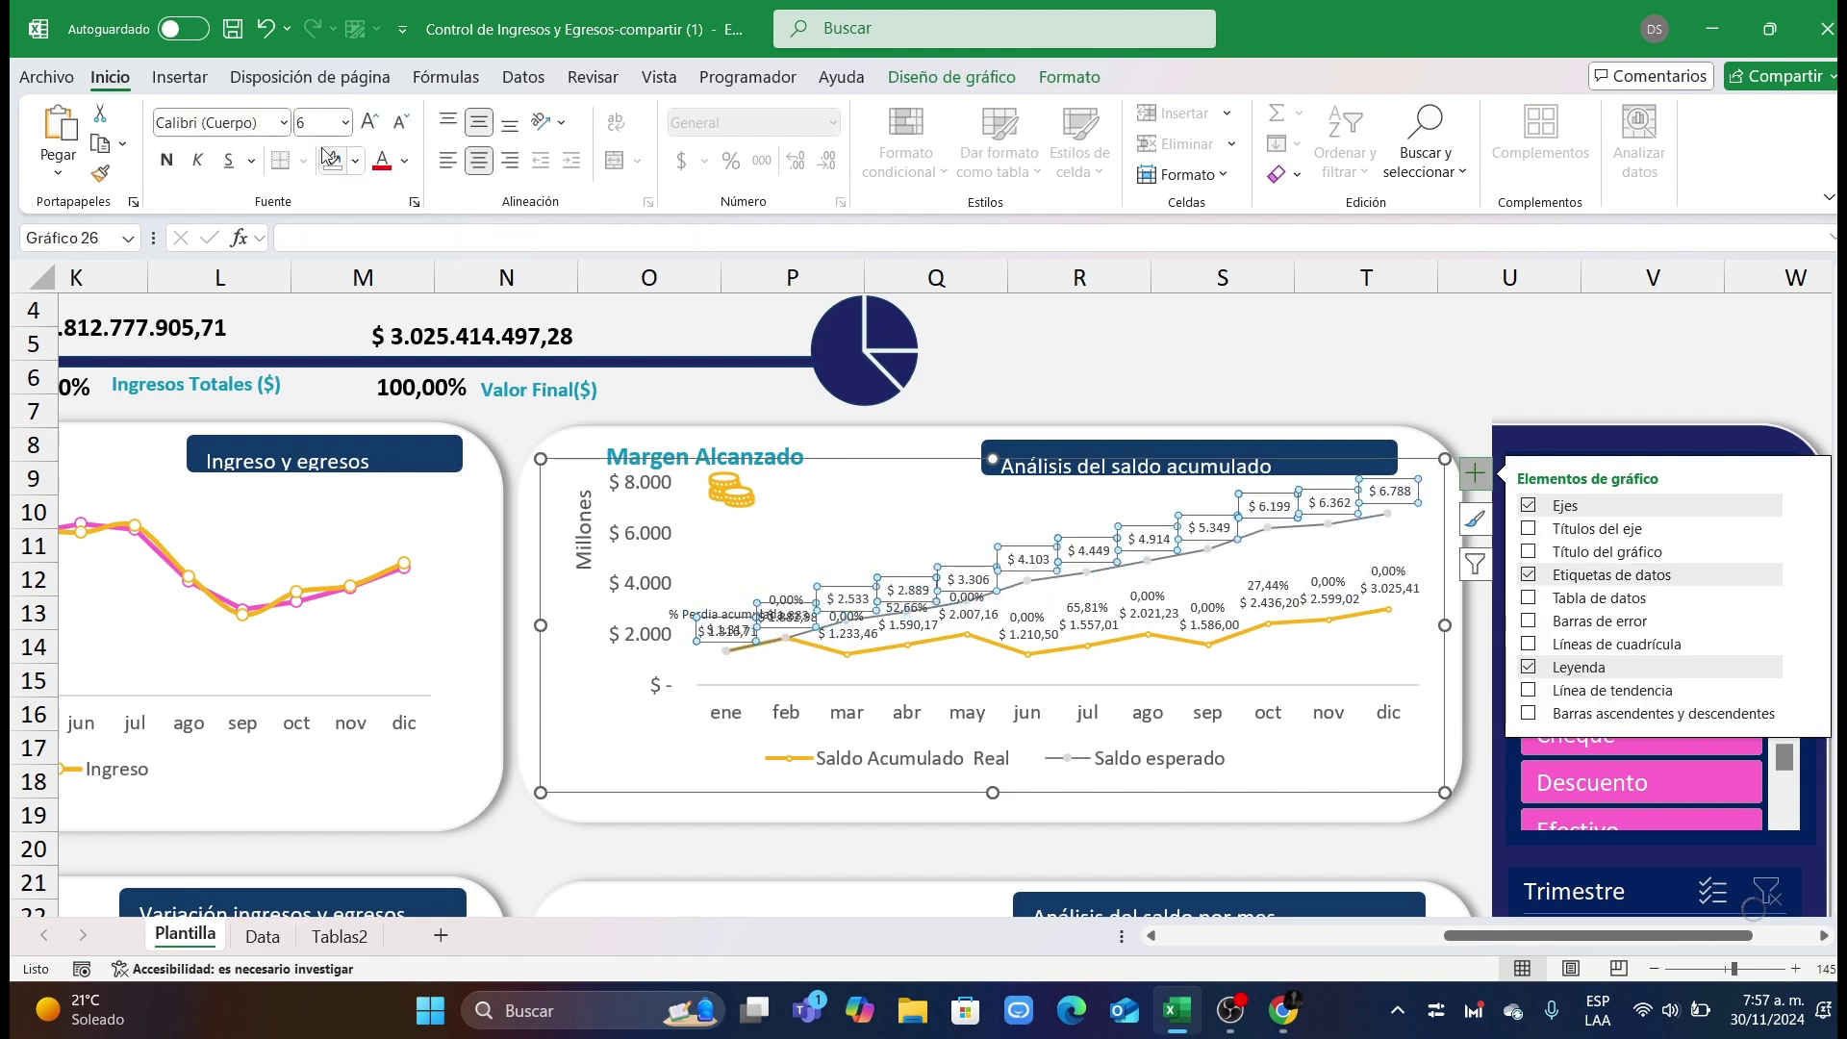
click(403, 160)
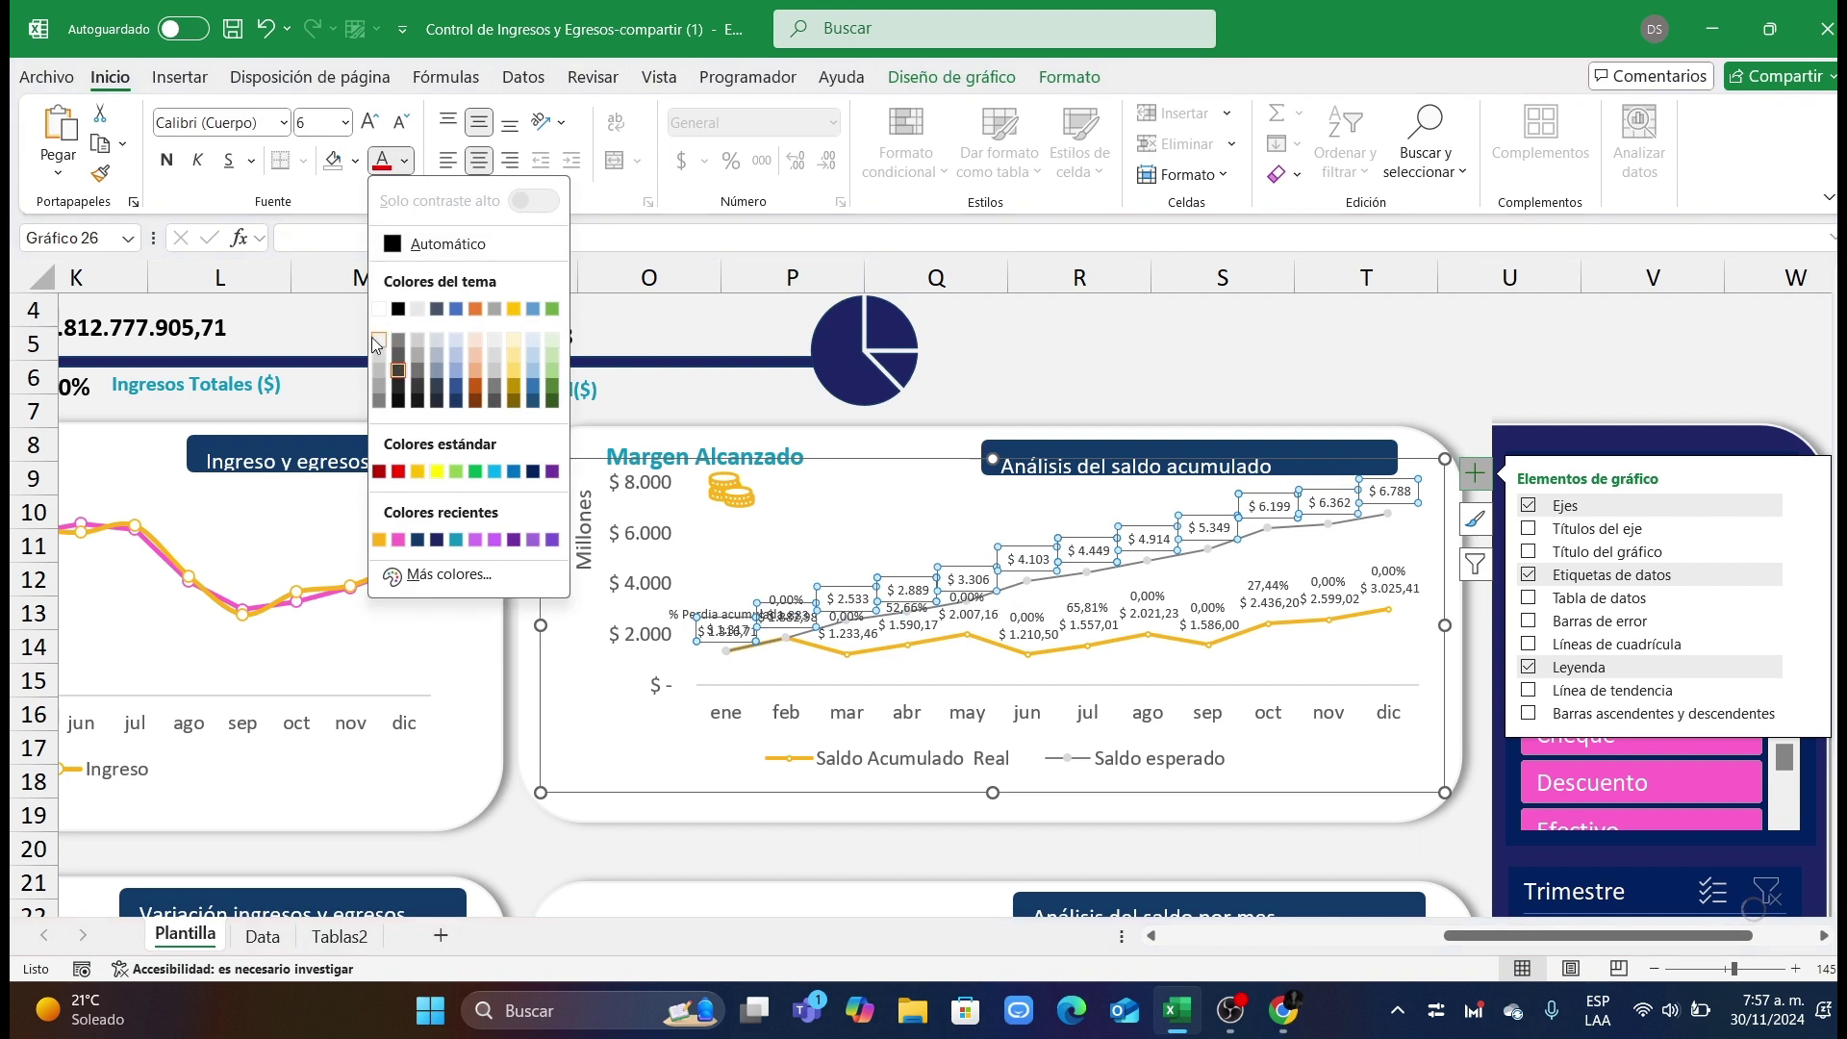
click(378, 385)
click(1215, 349)
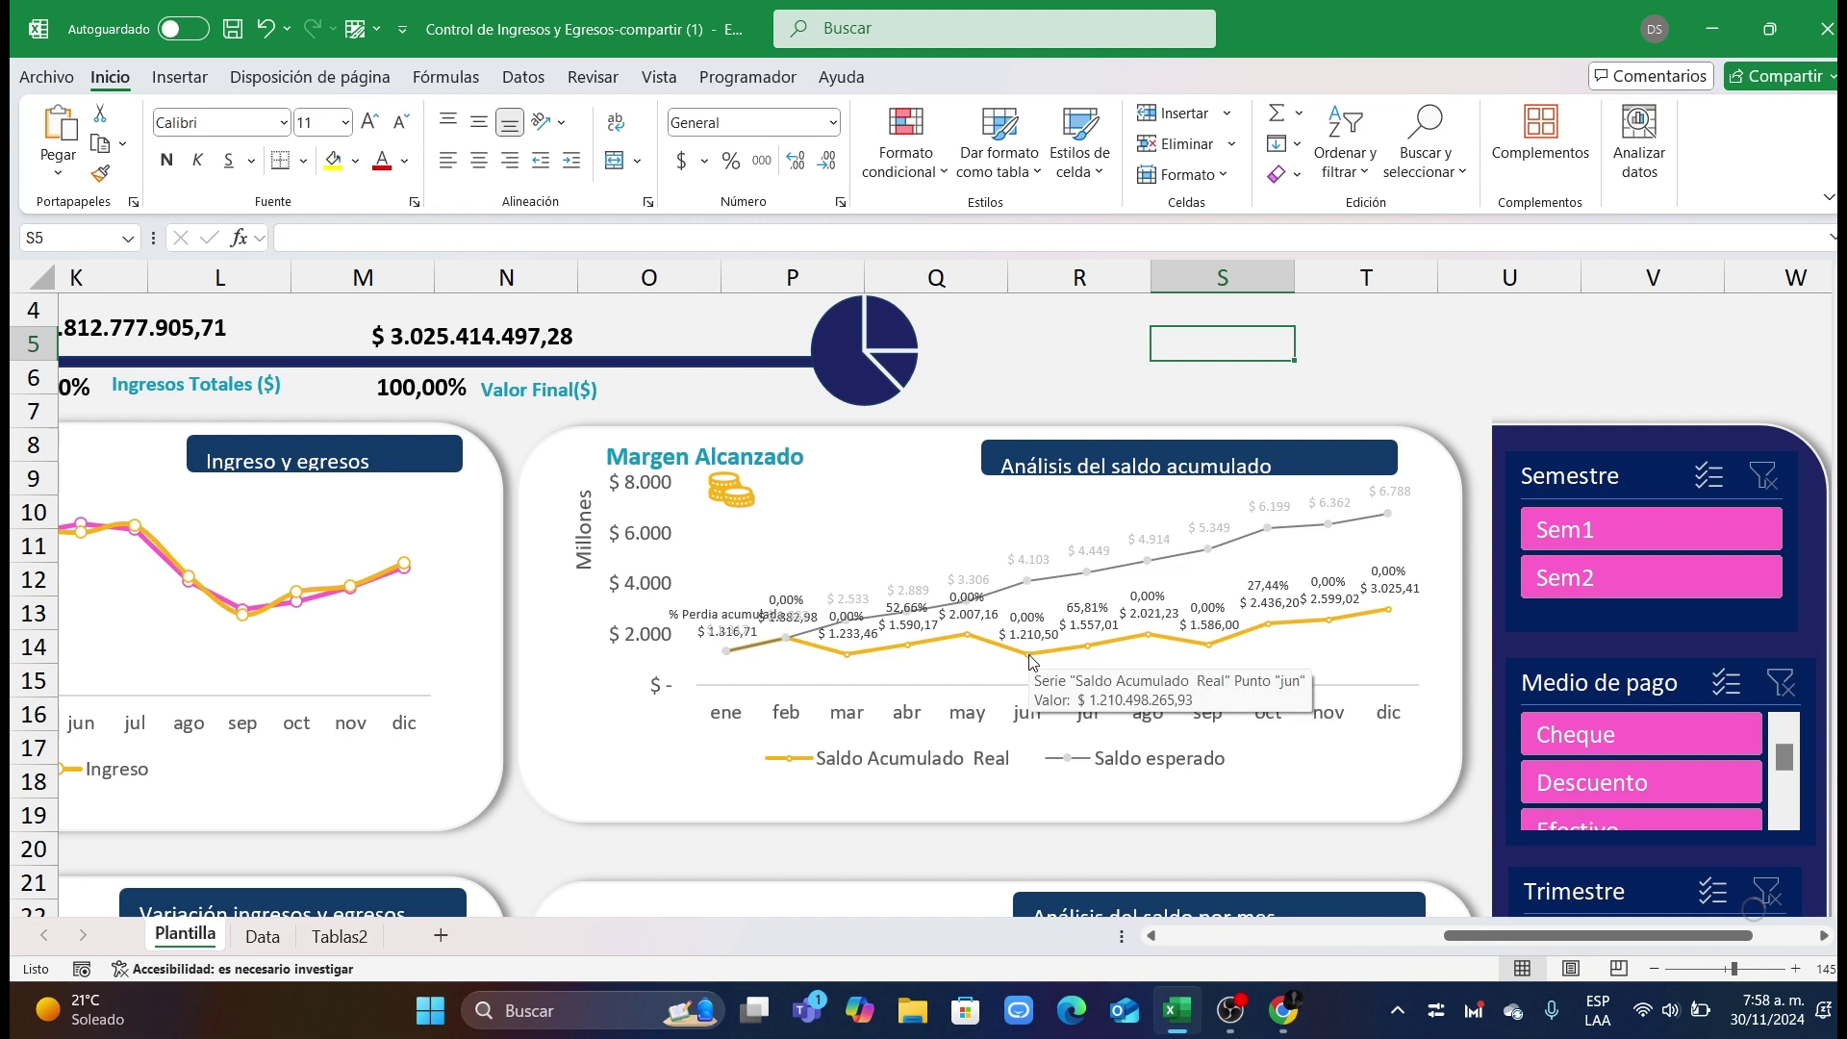
Step: Stretch the accumulated balance chart downward so it fills the height of its card, undoing any accidental shift
click(635, 662)
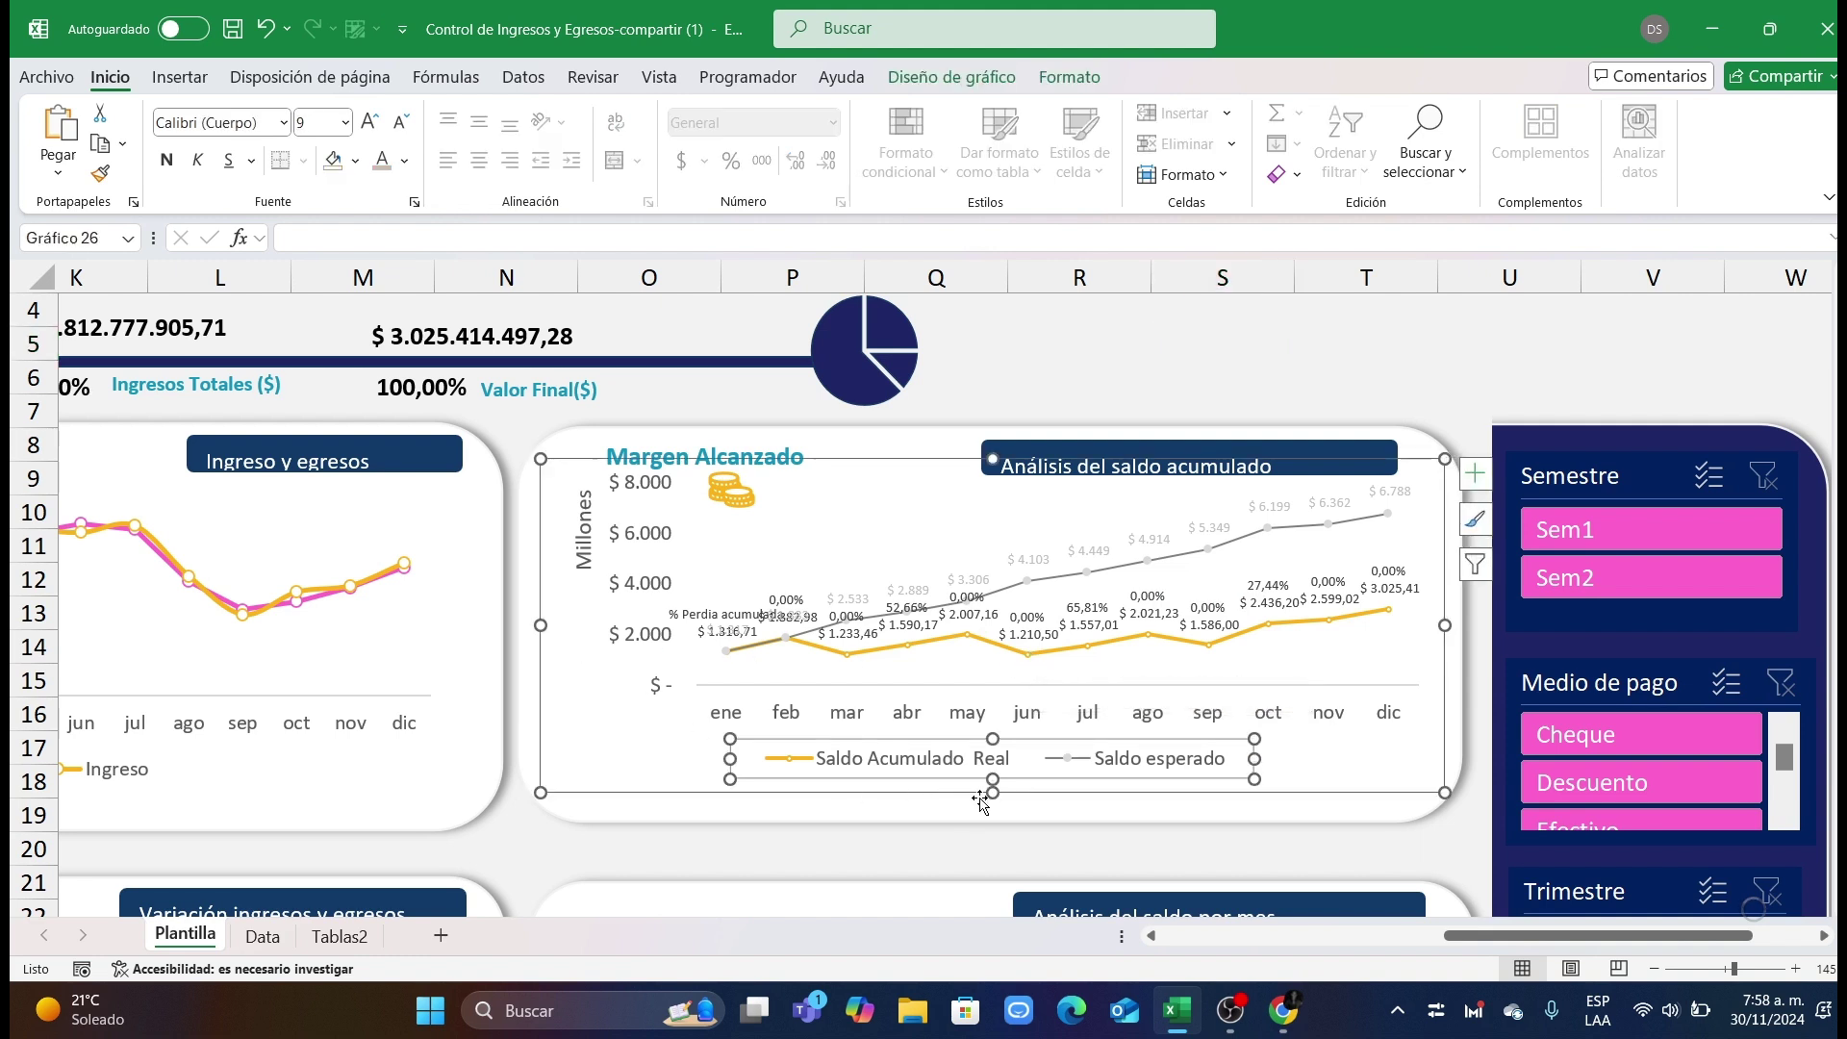
drag(993, 791, 993, 836)
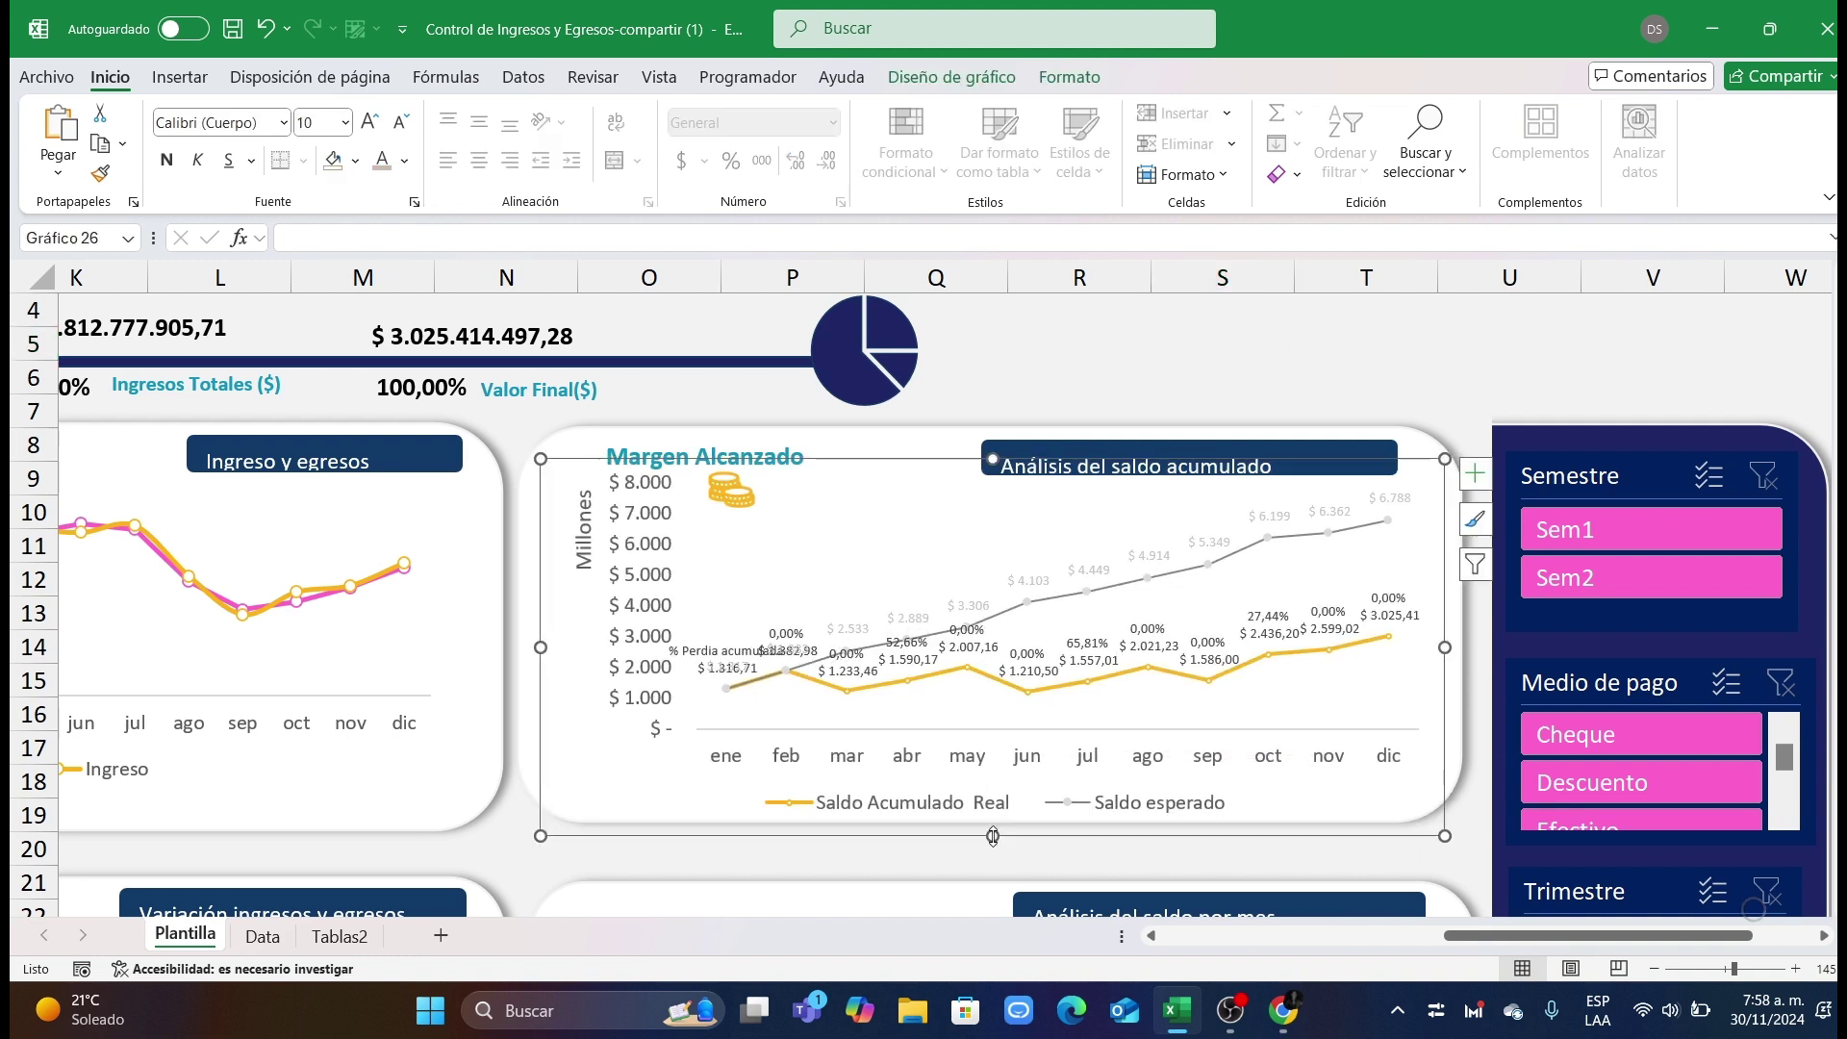
drag(534, 643, 528, 640)
click(557, 645)
key(ctrl+z)
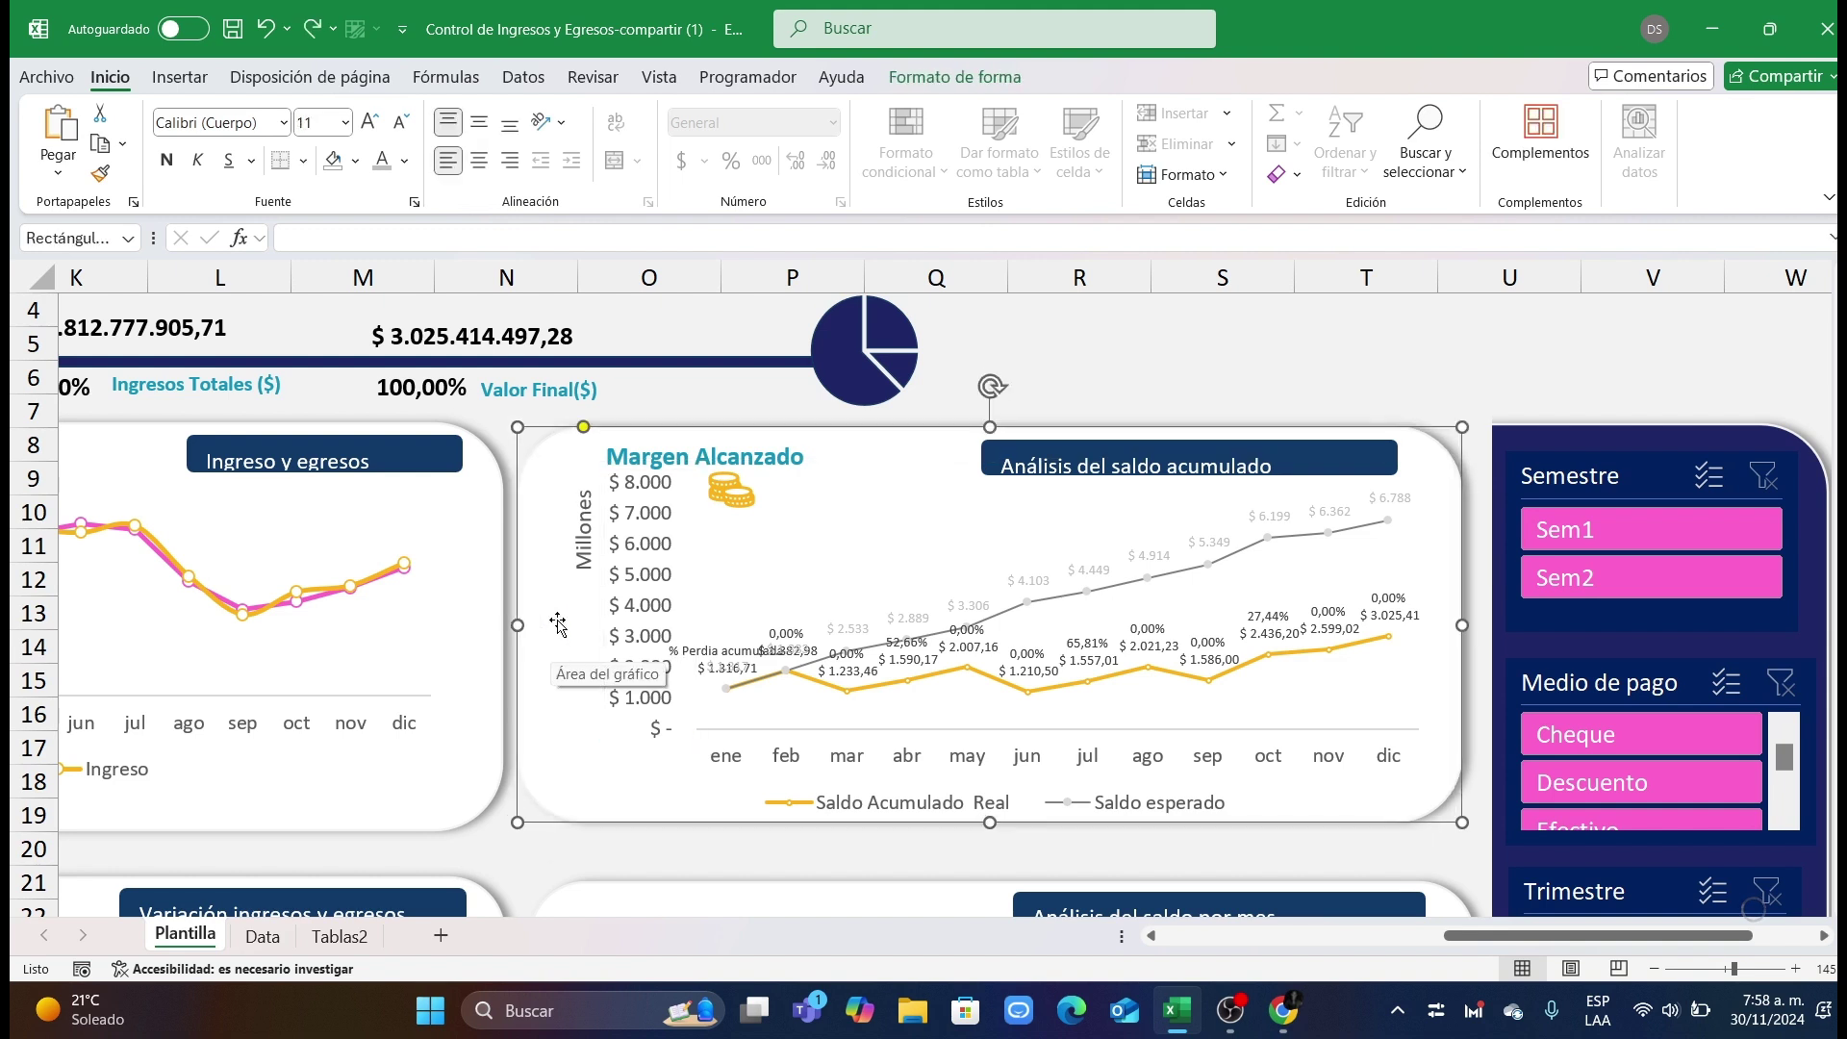
Step: Widen the accumulated balance chart toward the left, nudge it slightly right within its card and deselect it
click(581, 637)
drag(539, 644, 500, 647)
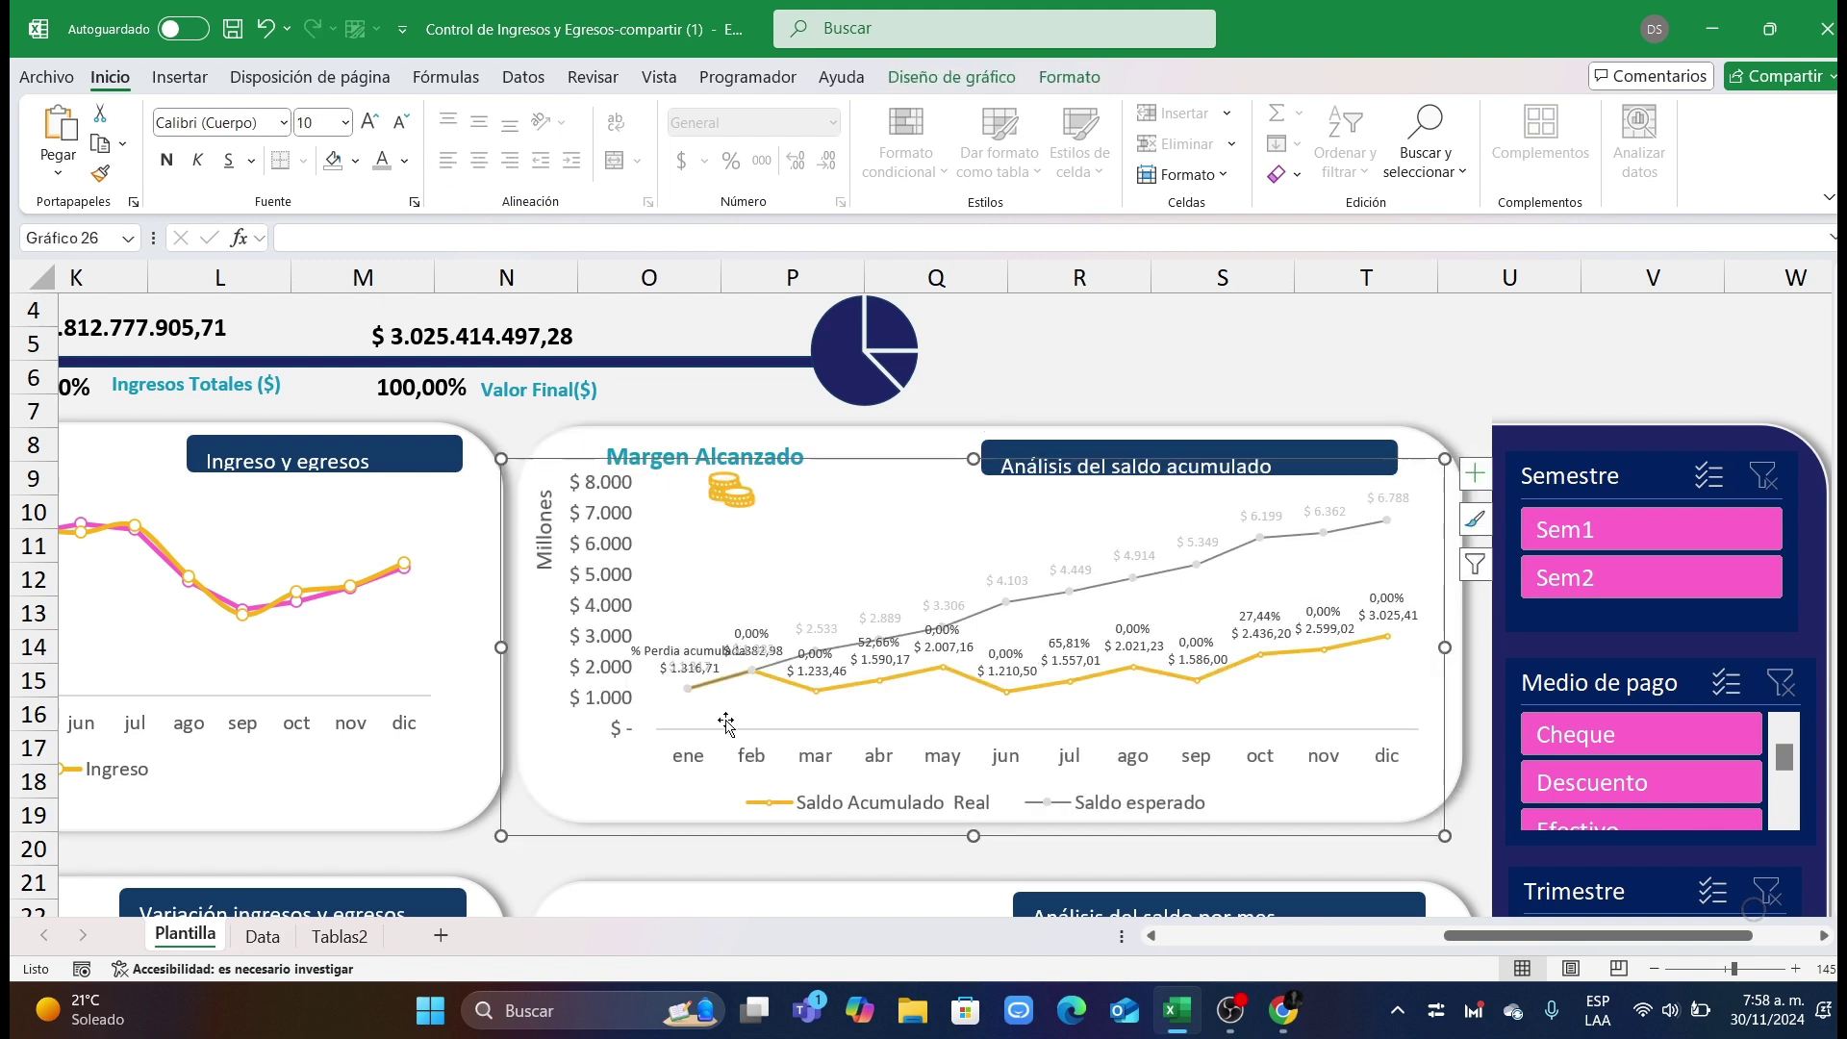
drag(1369, 836, 1386, 835)
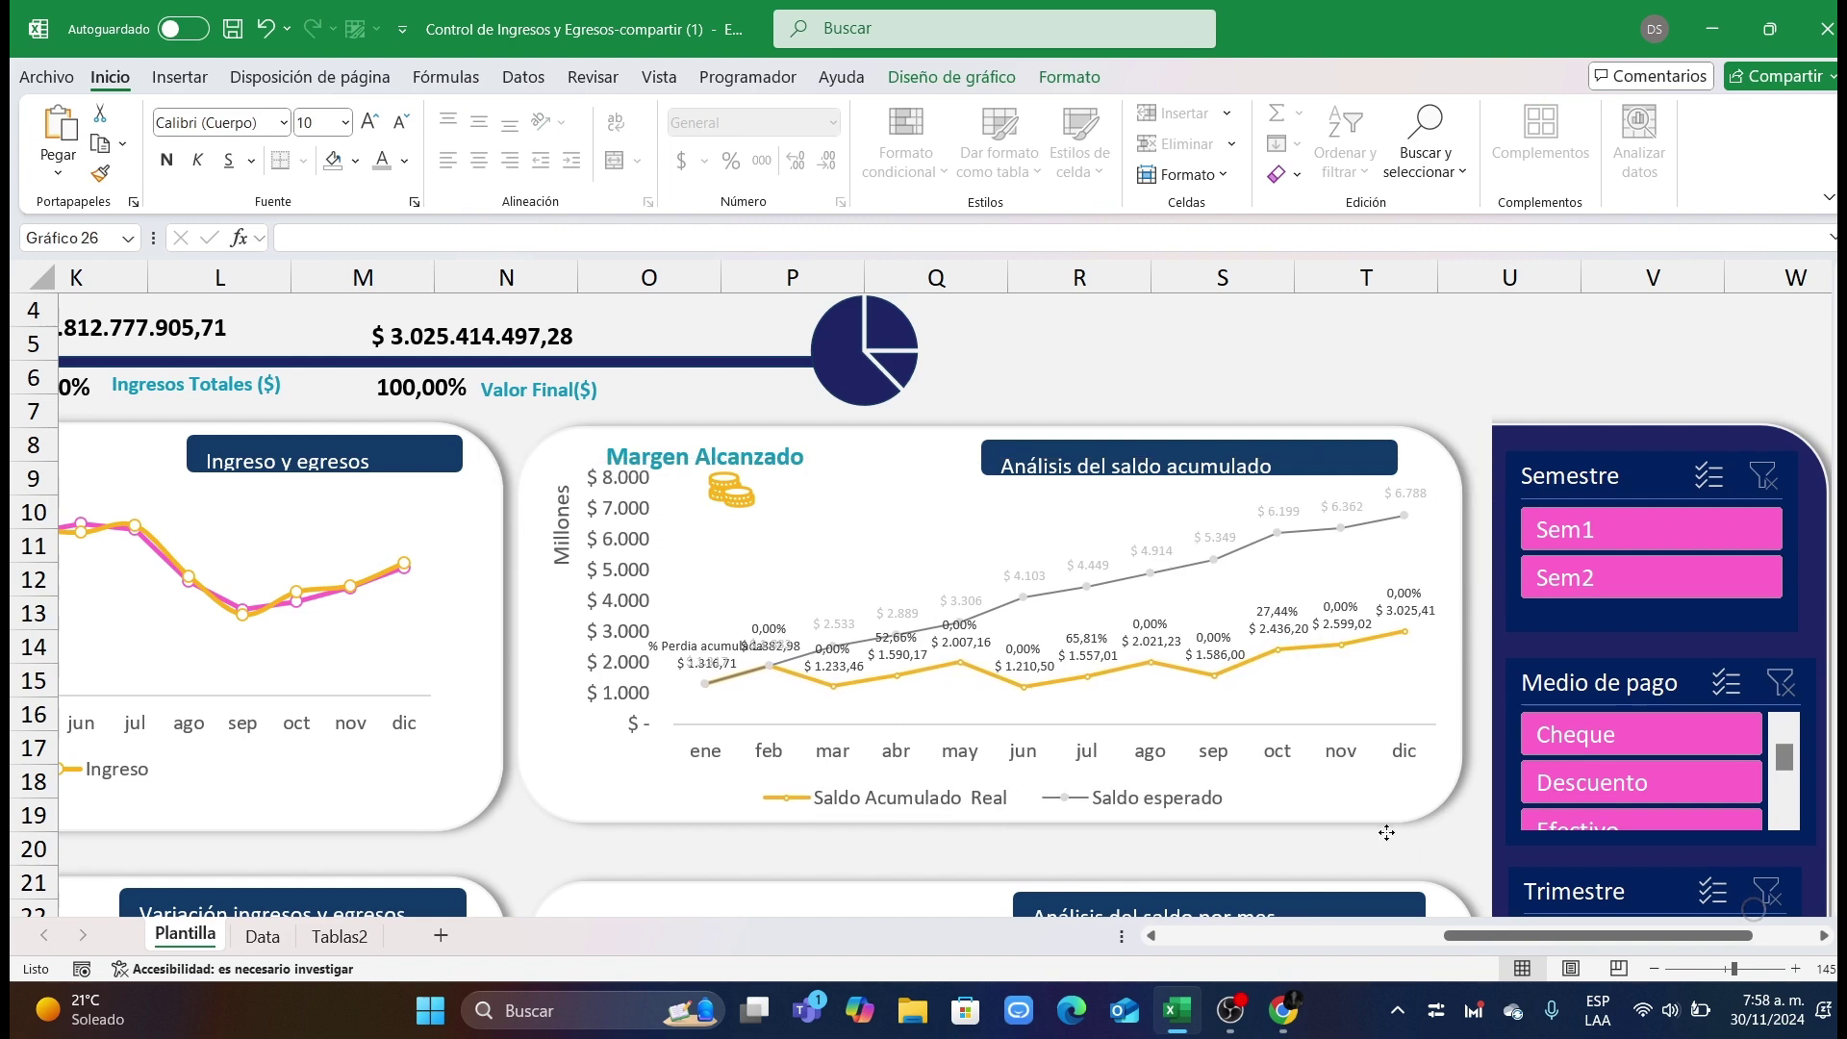
click(1532, 395)
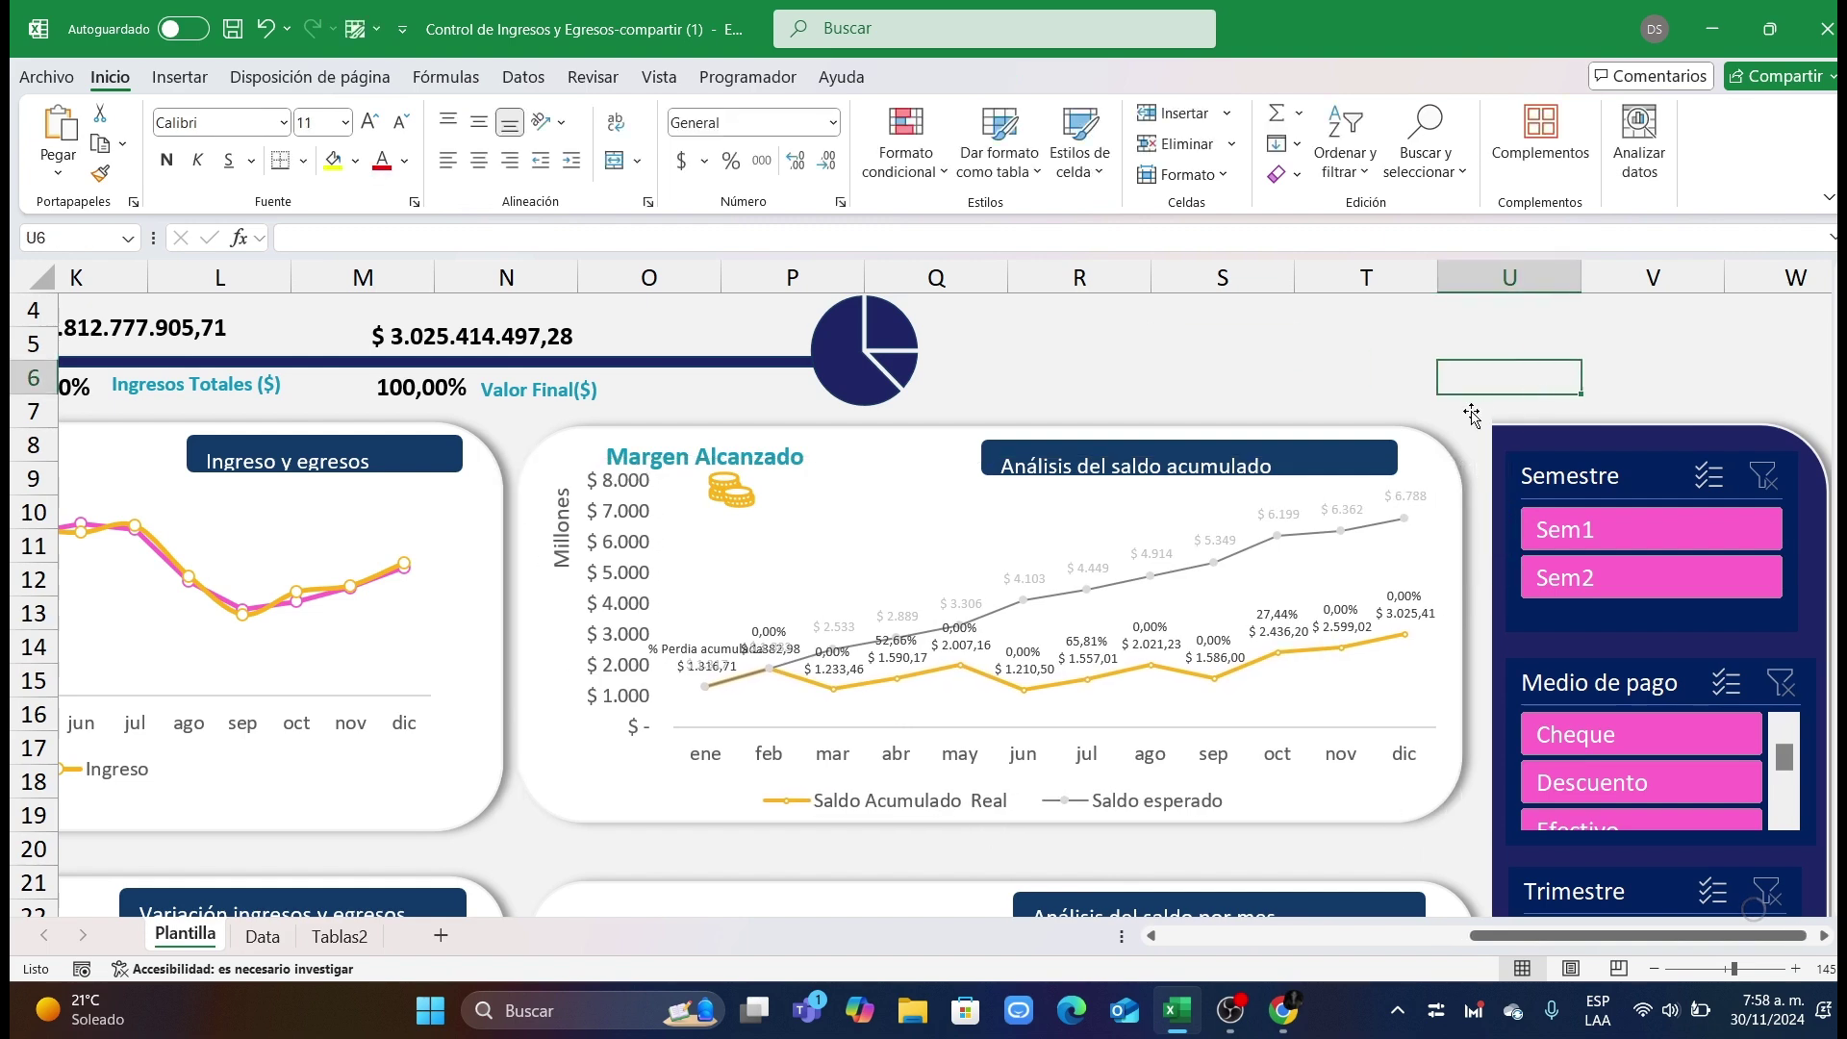
scroll(1467, 414, down, 2)
scroll(1452, 414, up, 2)
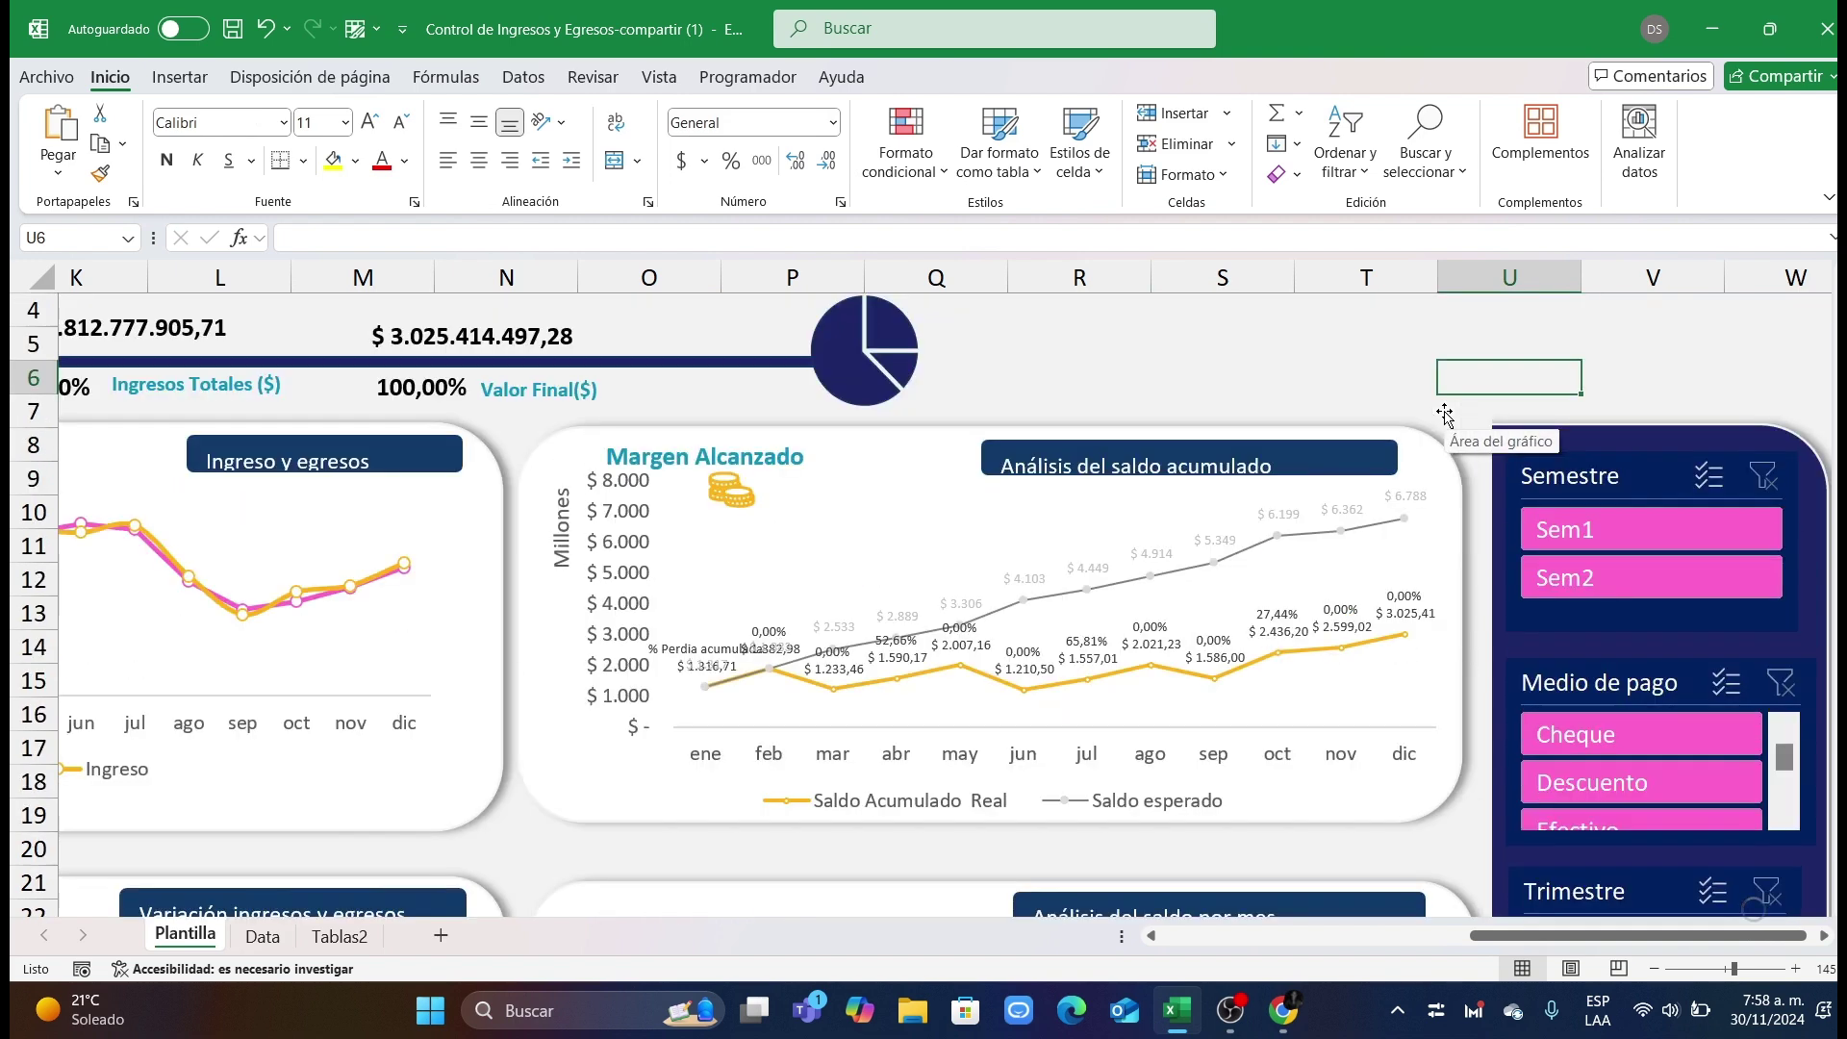
Step: Delete the horizontal gridlines from the Análisis del saldo por mes chart
scroll(1448, 416, down, 3)
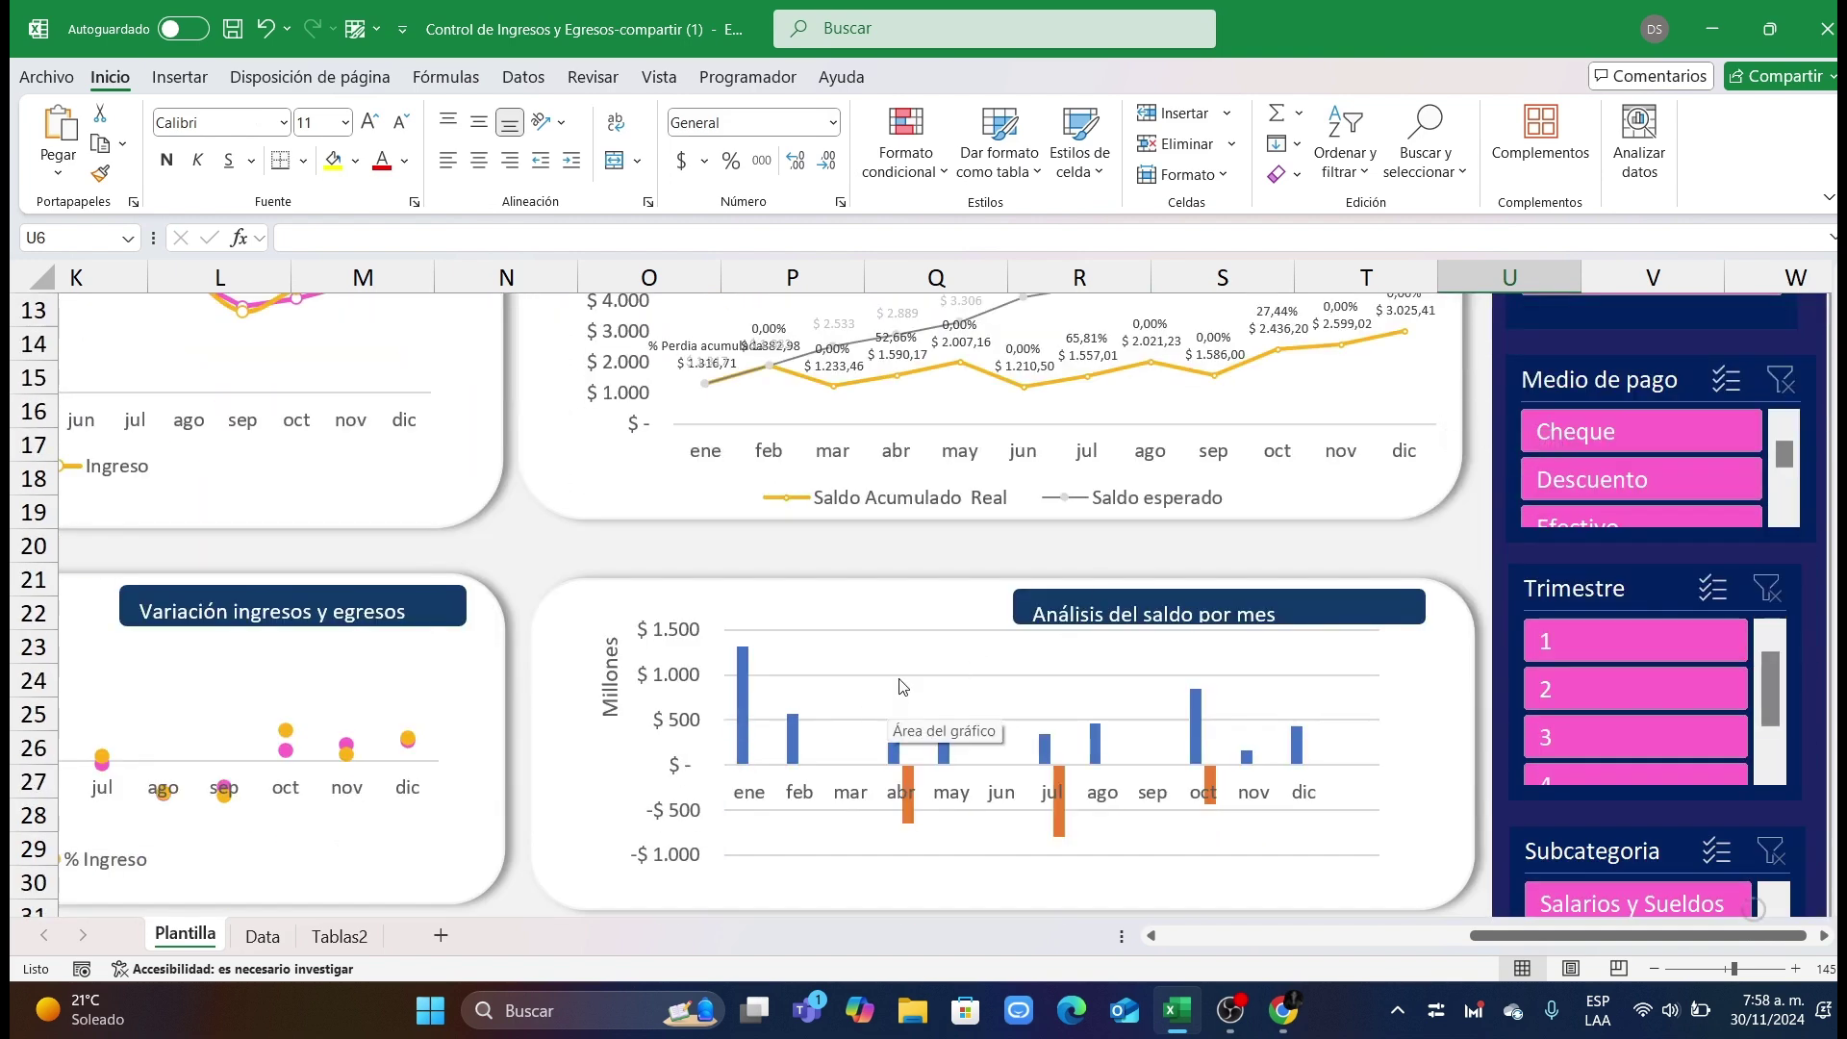
click(899, 685)
key(Delete)
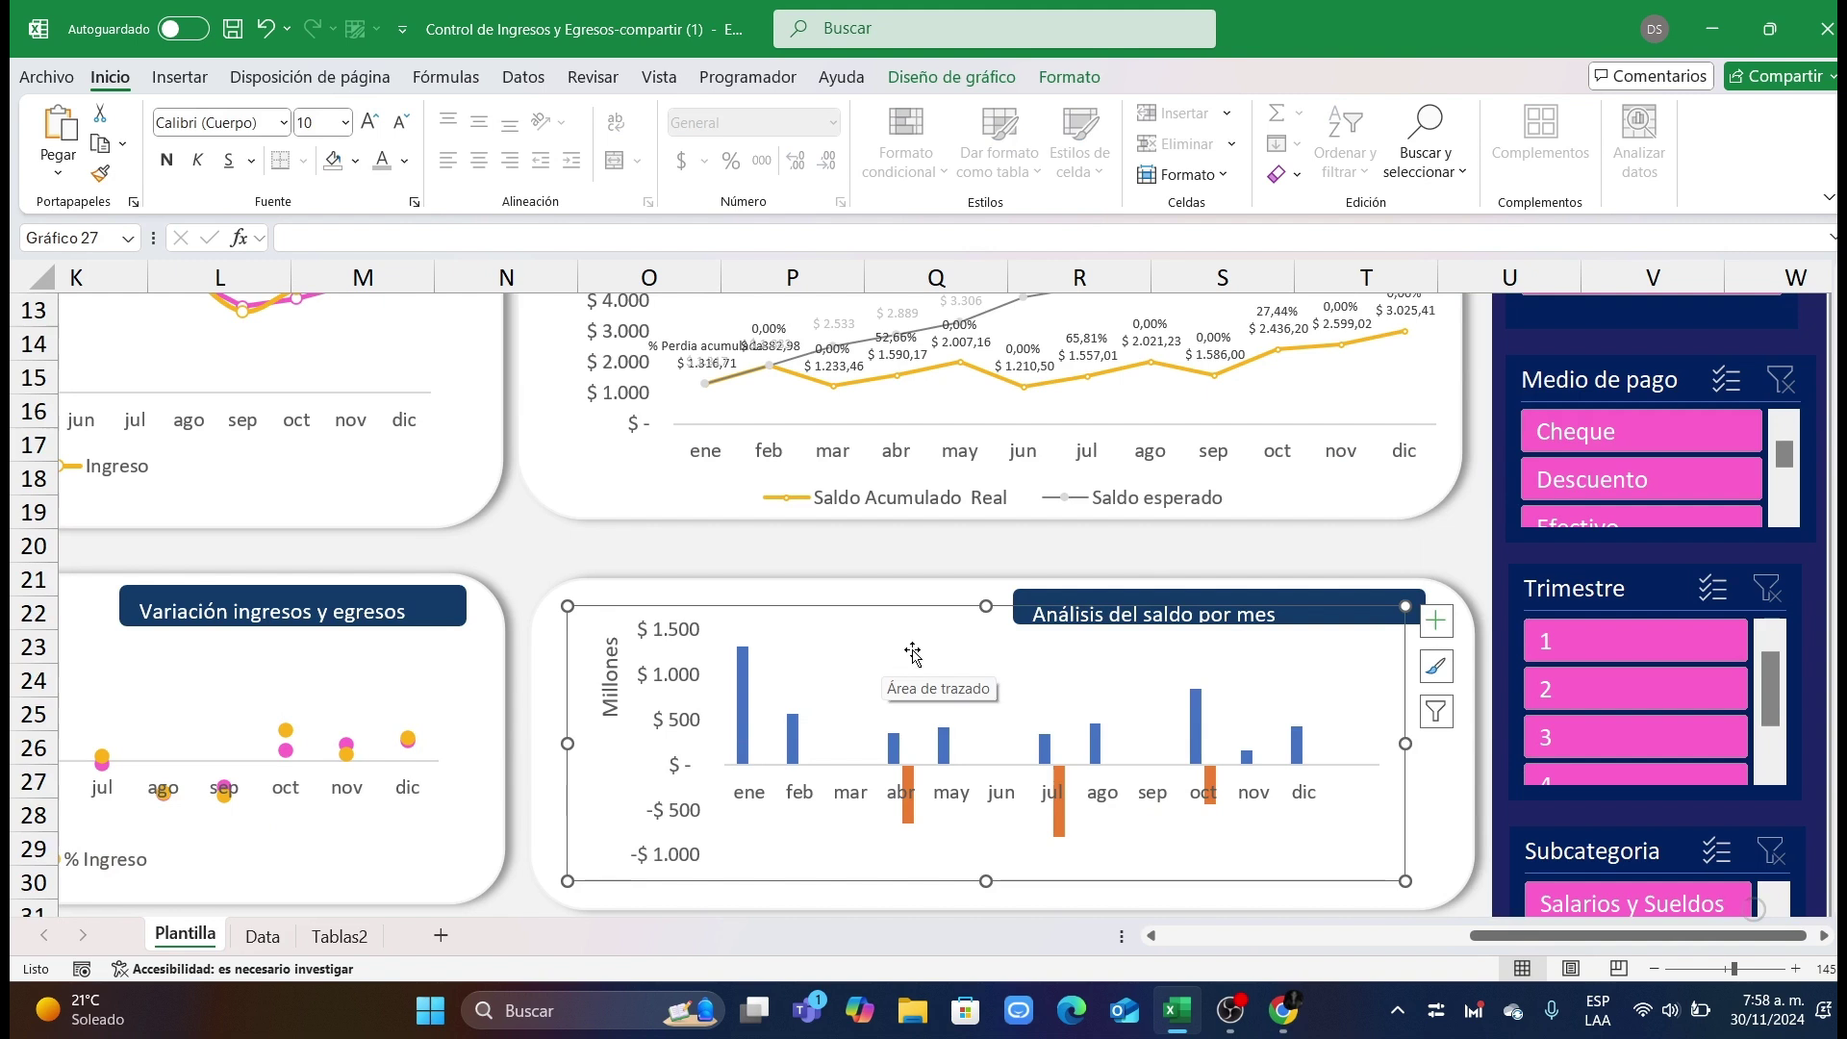
Step: Set the label position of the month axis in the Análisis del saldo por mes chart to Bajo
click(851, 792)
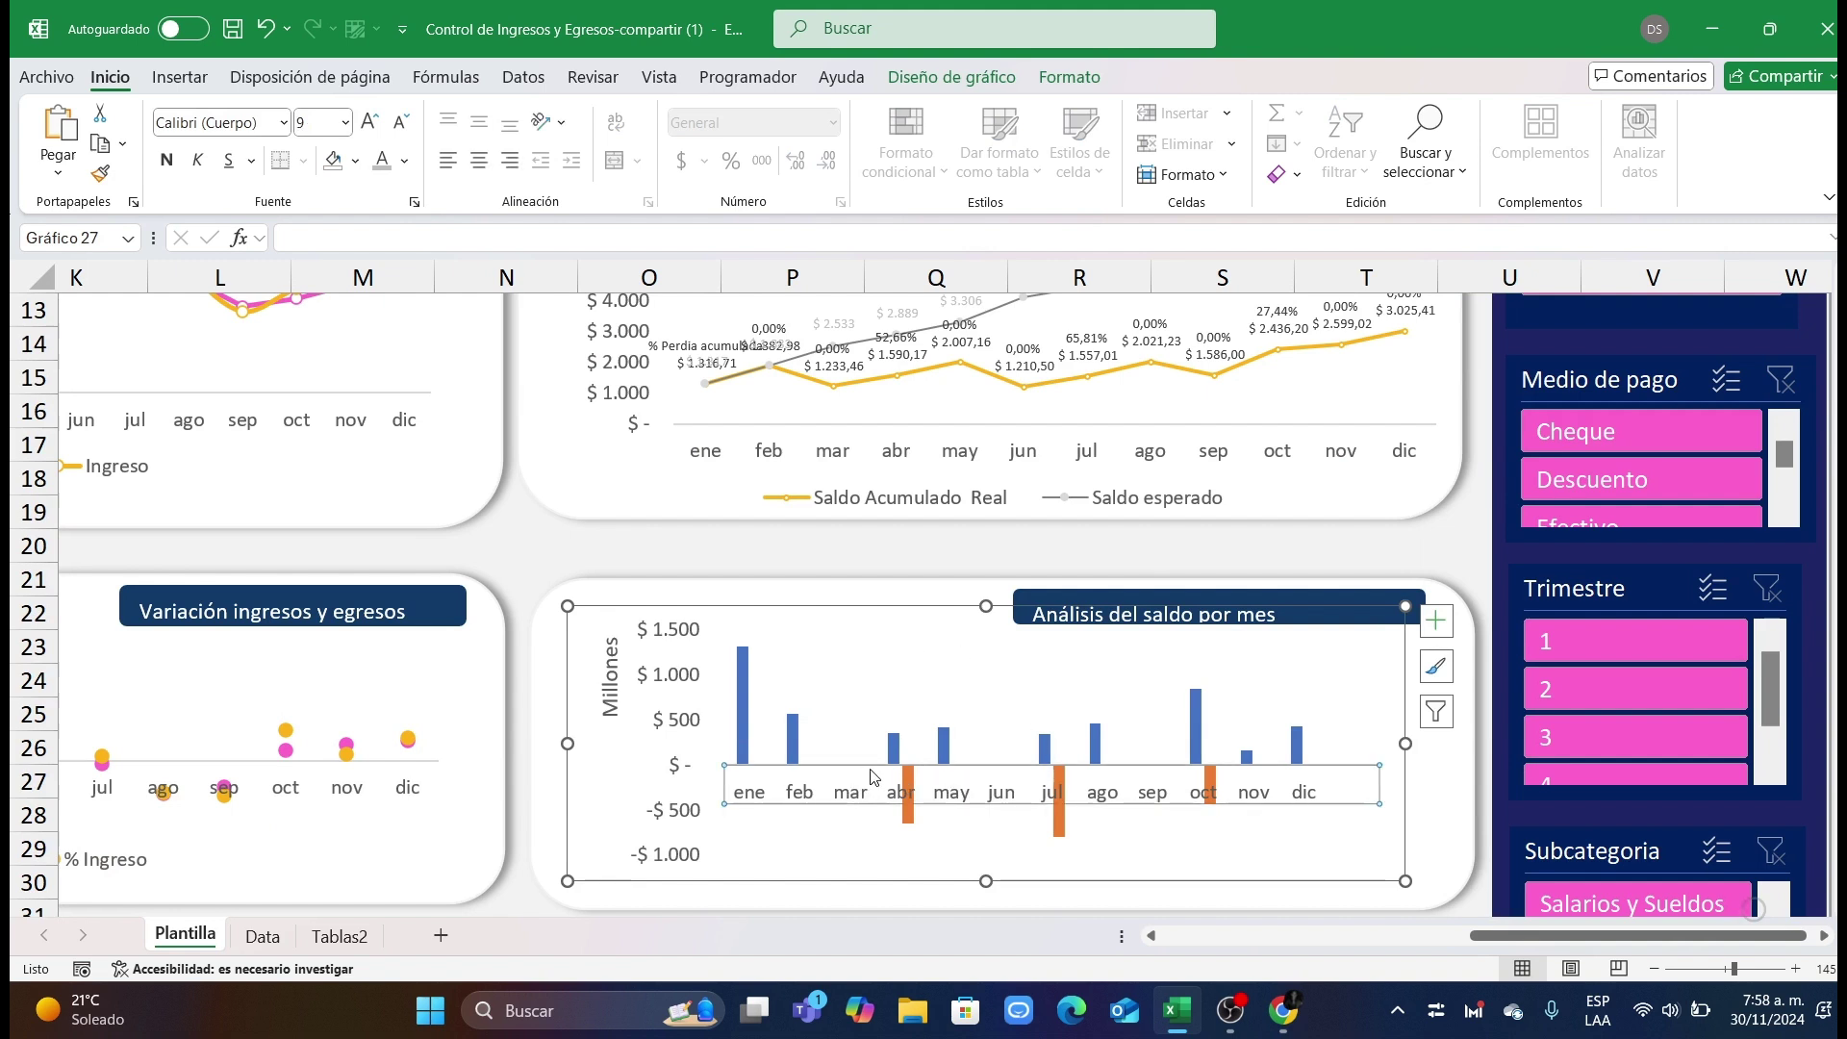
double_click(876, 777)
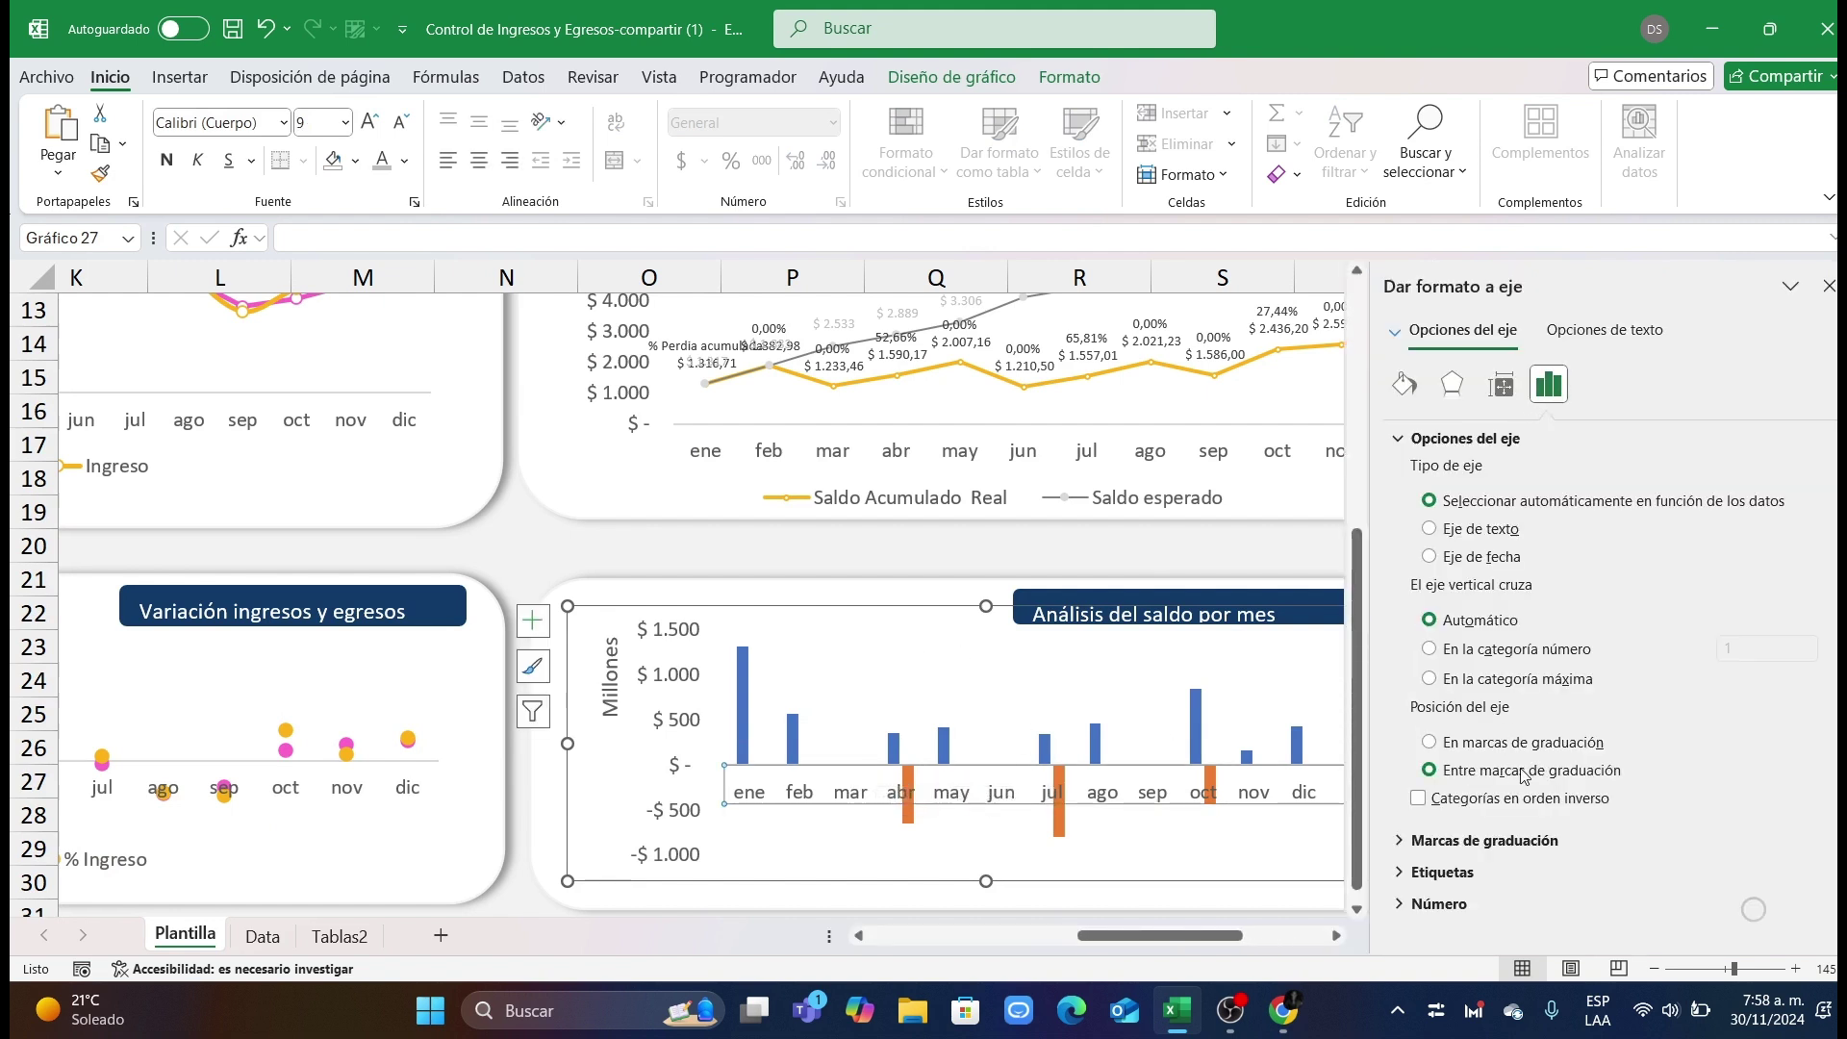
click(1436, 872)
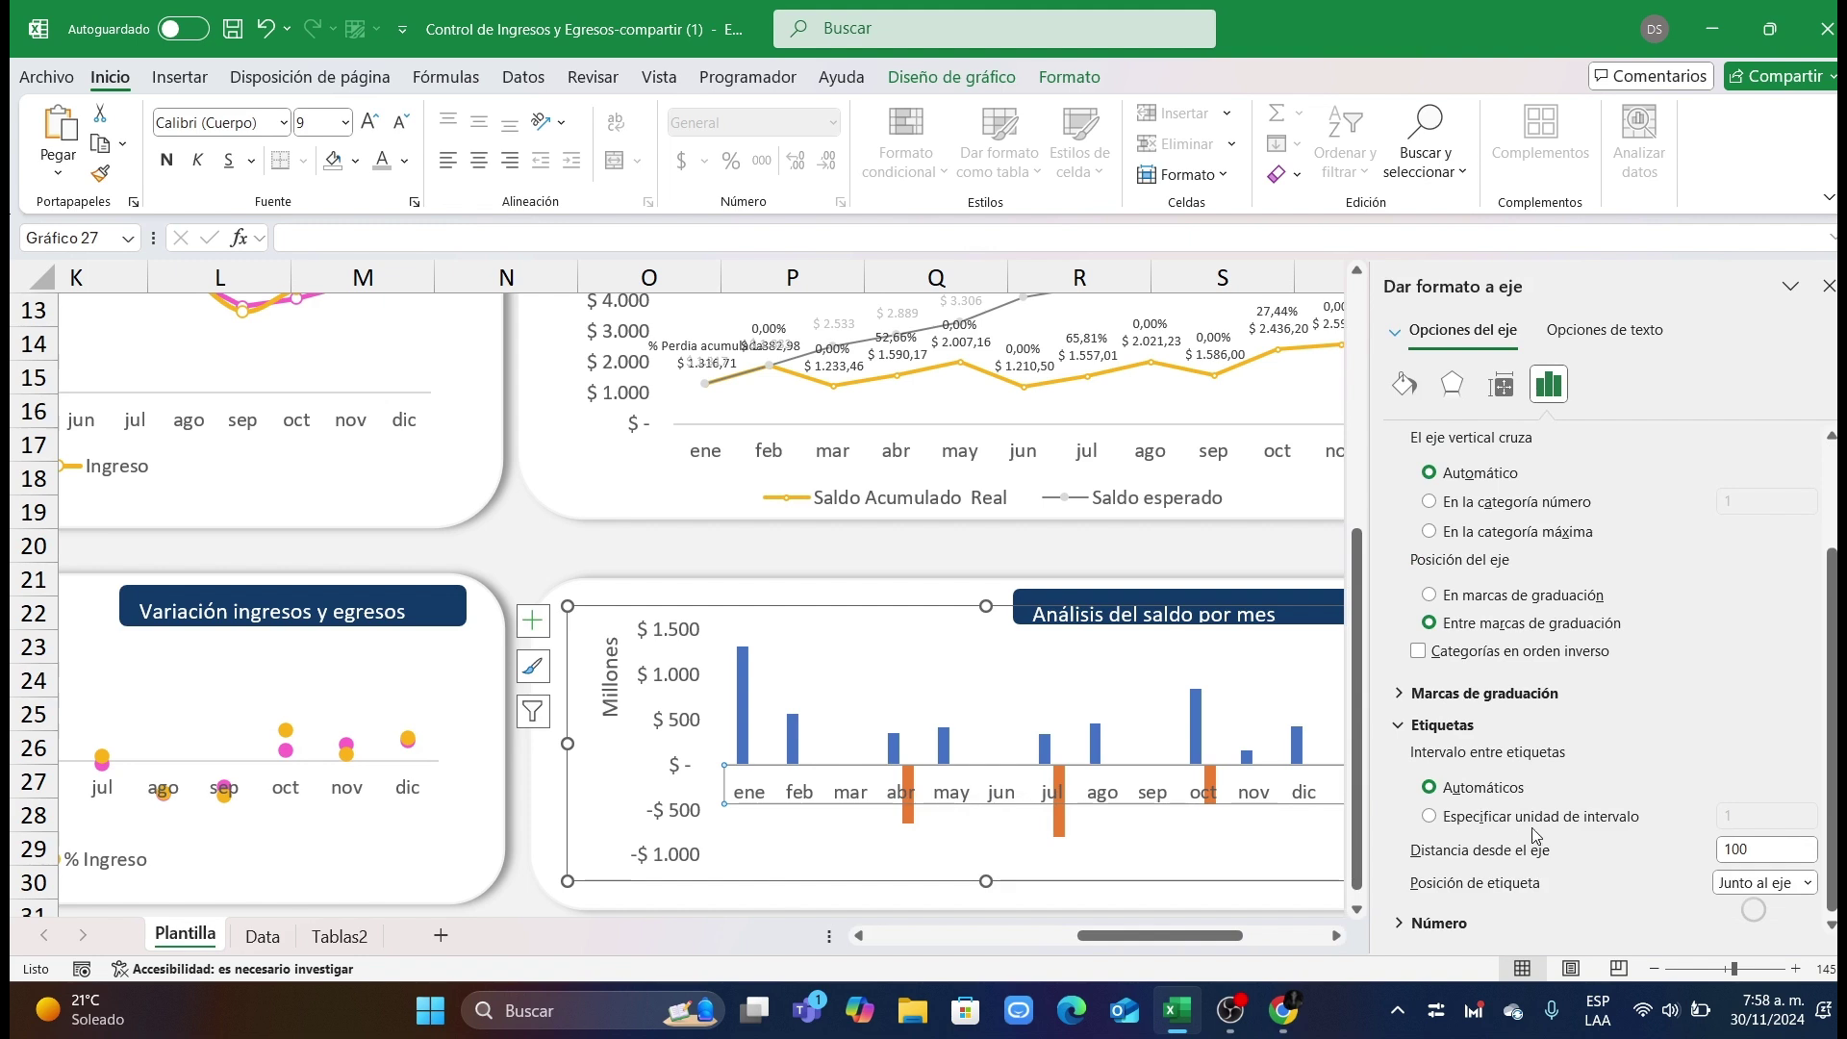
click(1808, 883)
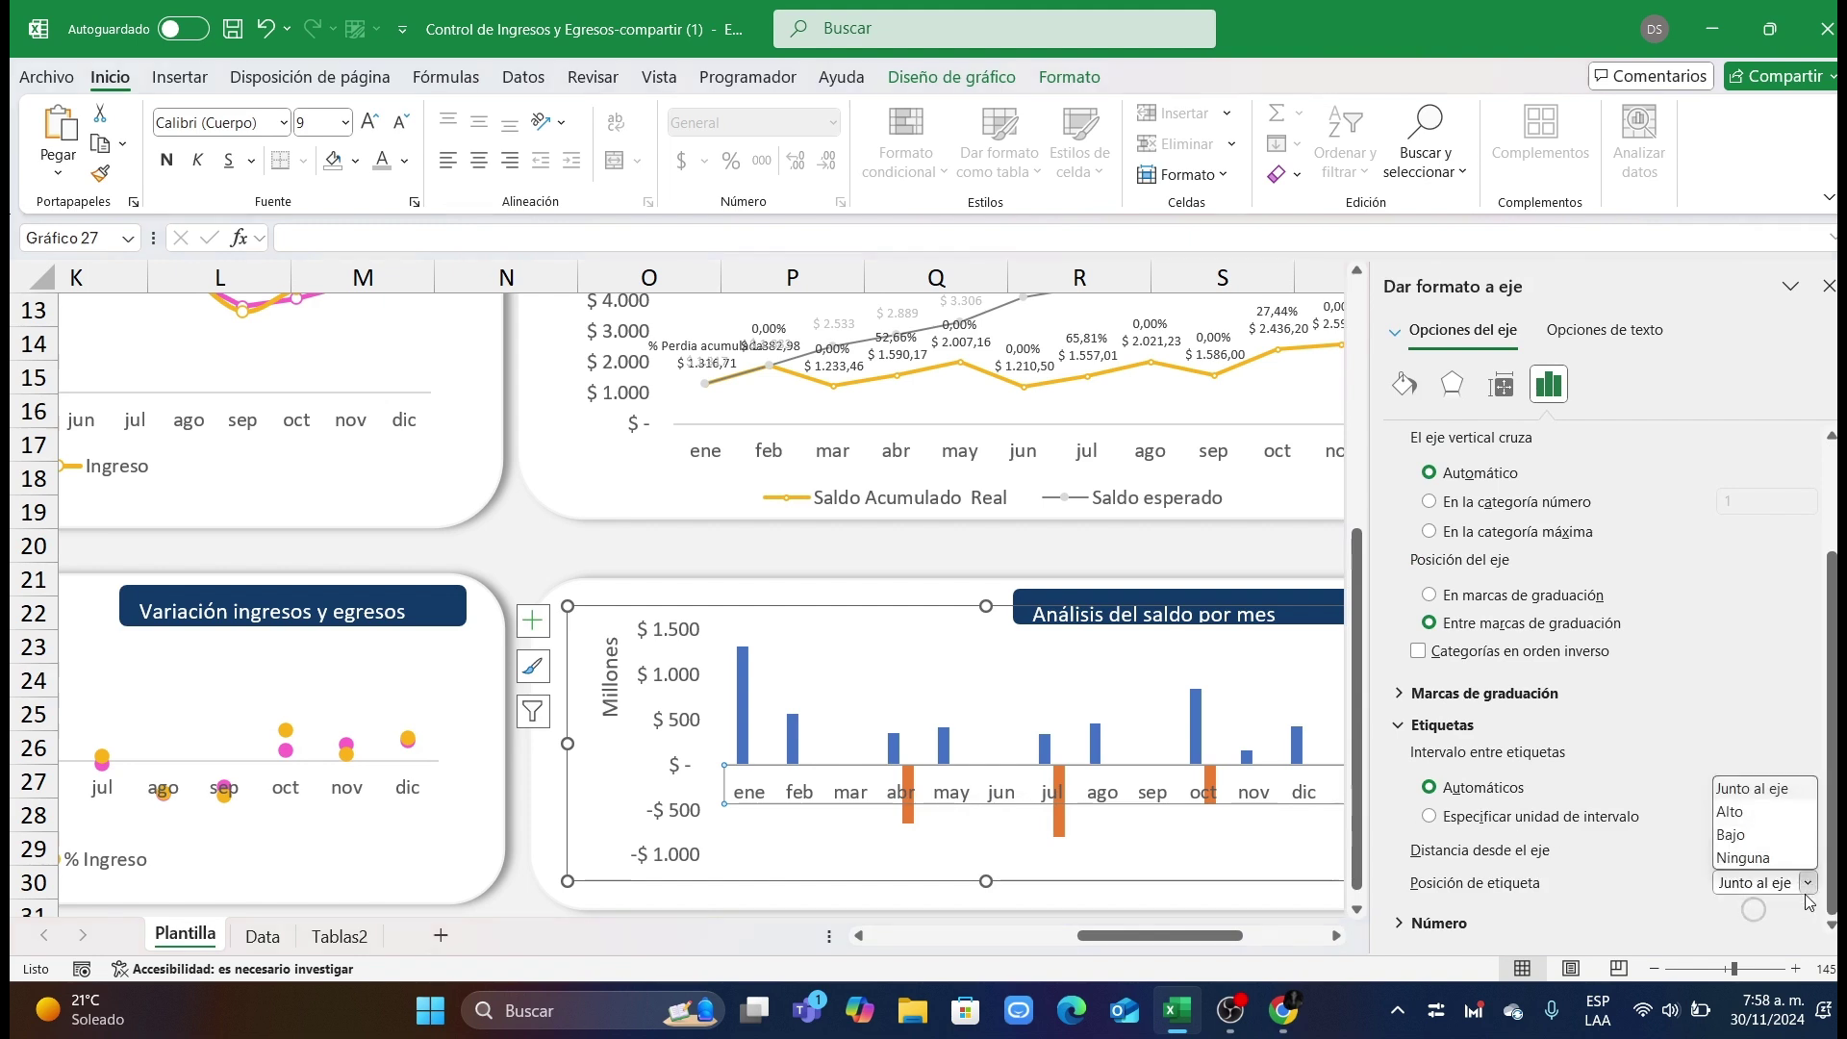
click(1737, 834)
Step: Set the gap width (Ancho del rango) of the monthly balance columns to 100%
click(747, 701)
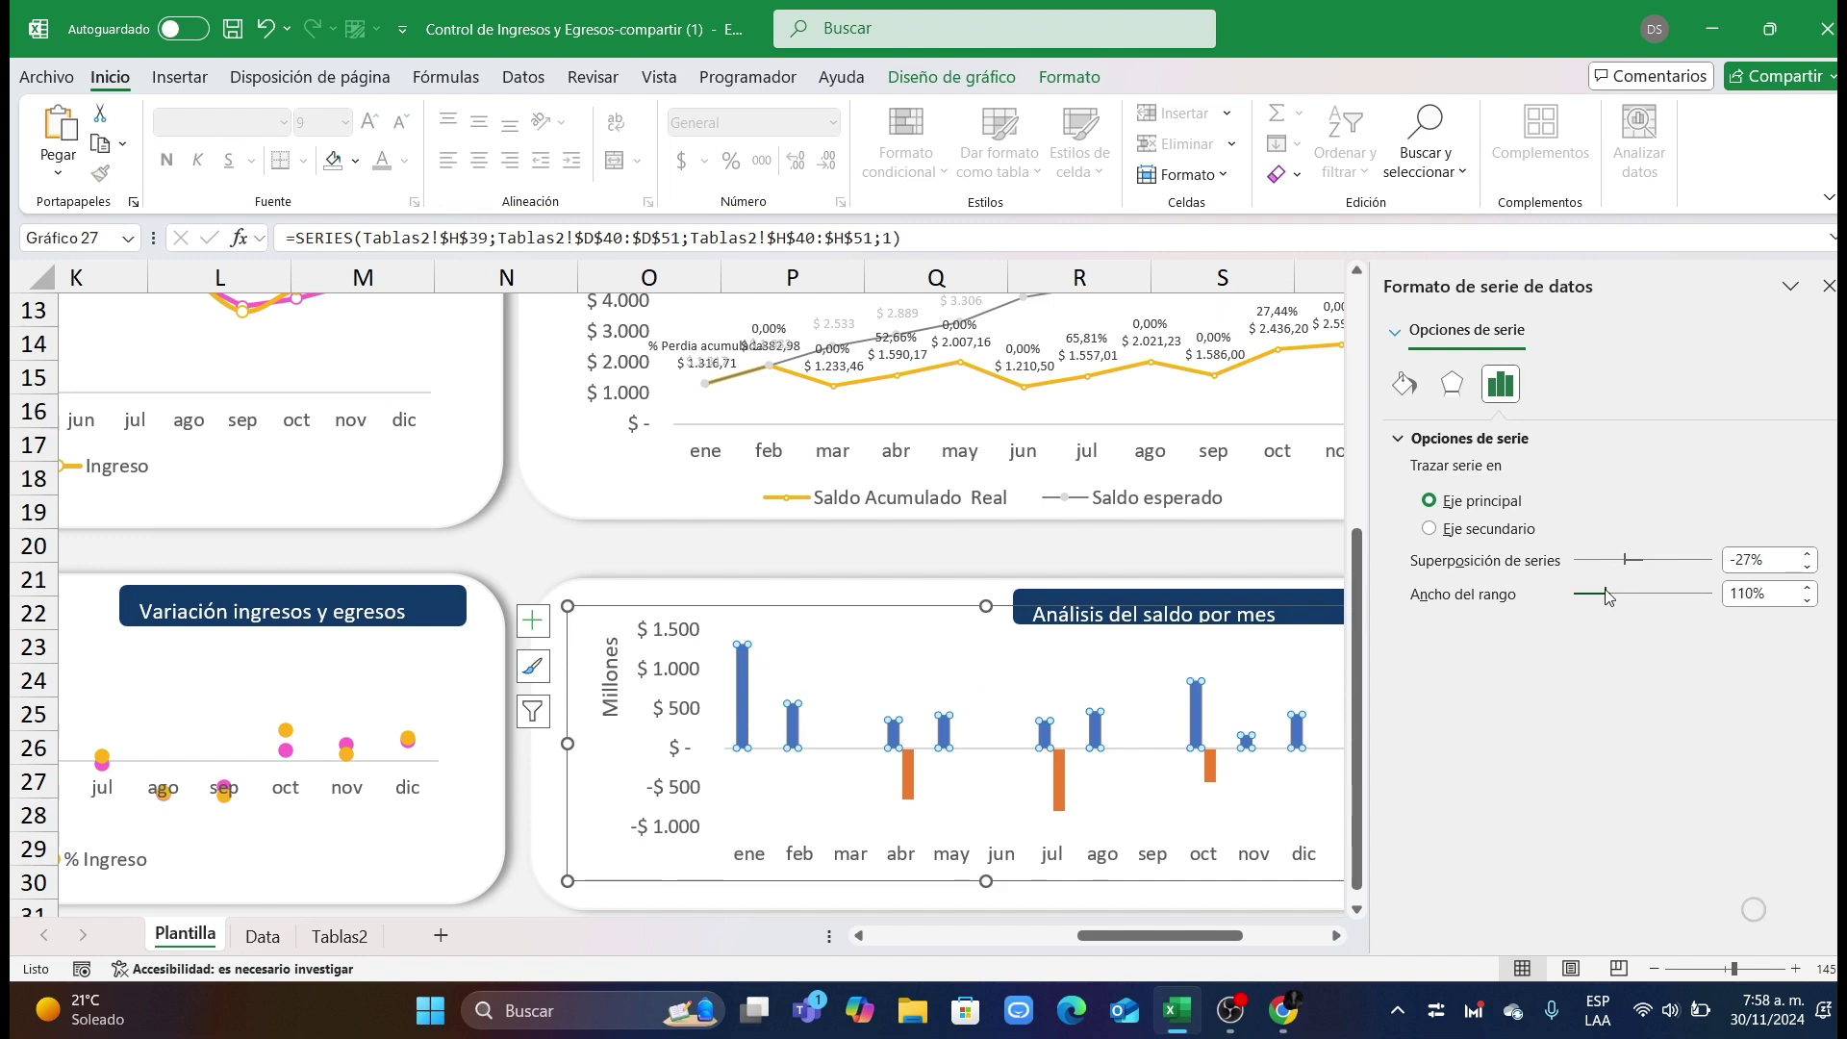
click(1759, 594)
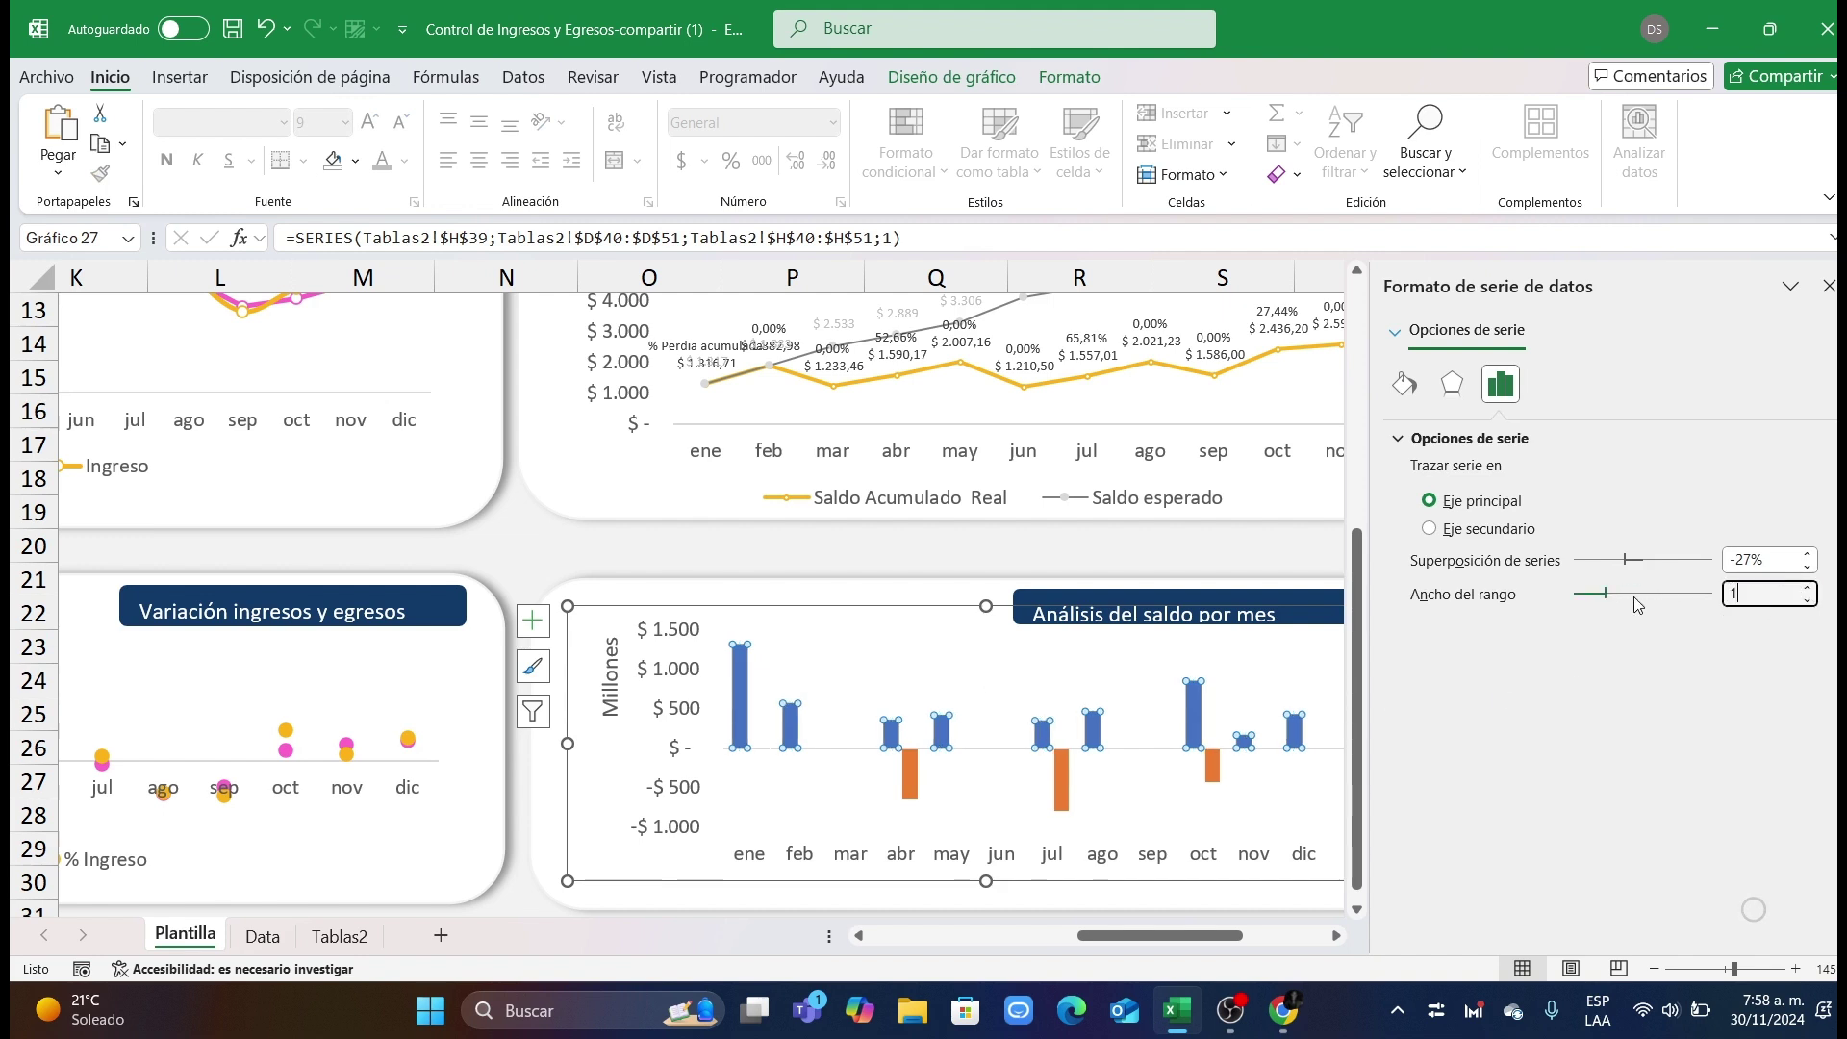
text(100)
key(Return)
Step: Add data labels to the negative and positive column series in the Análisis del saldo por mes chart
click(926, 801)
click(930, 772)
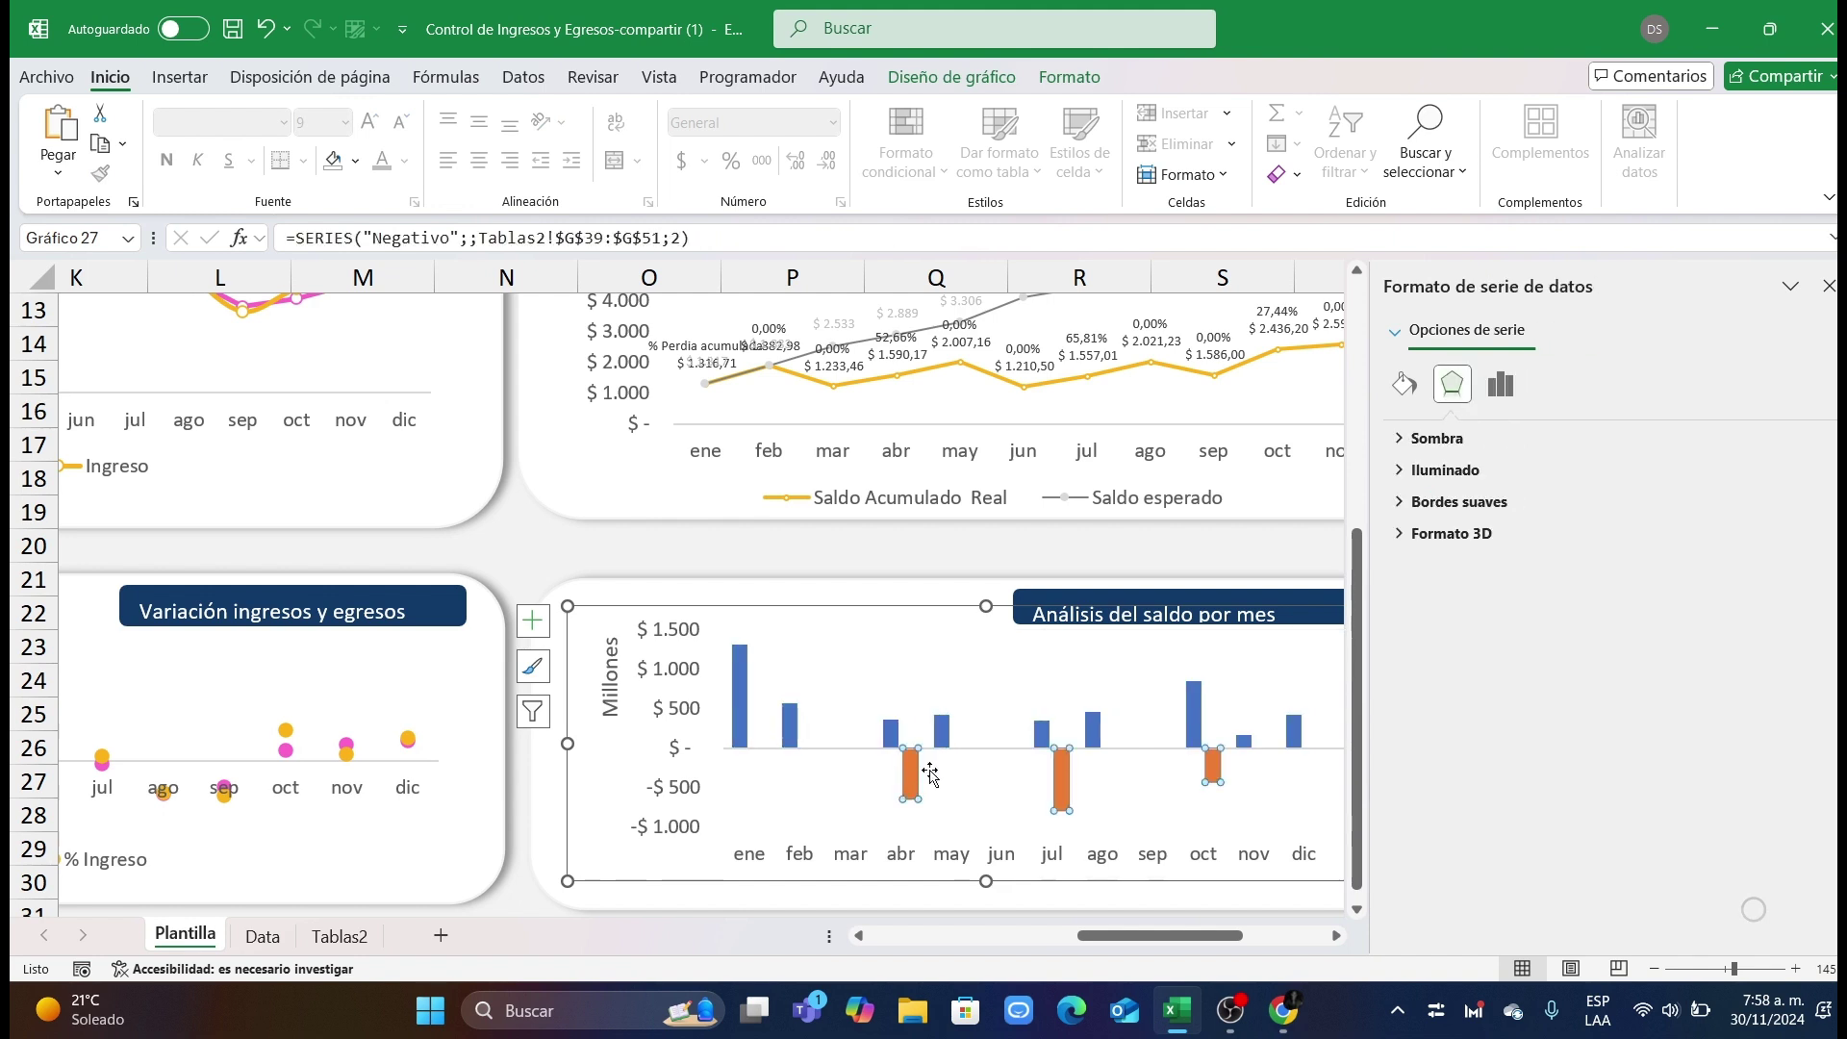
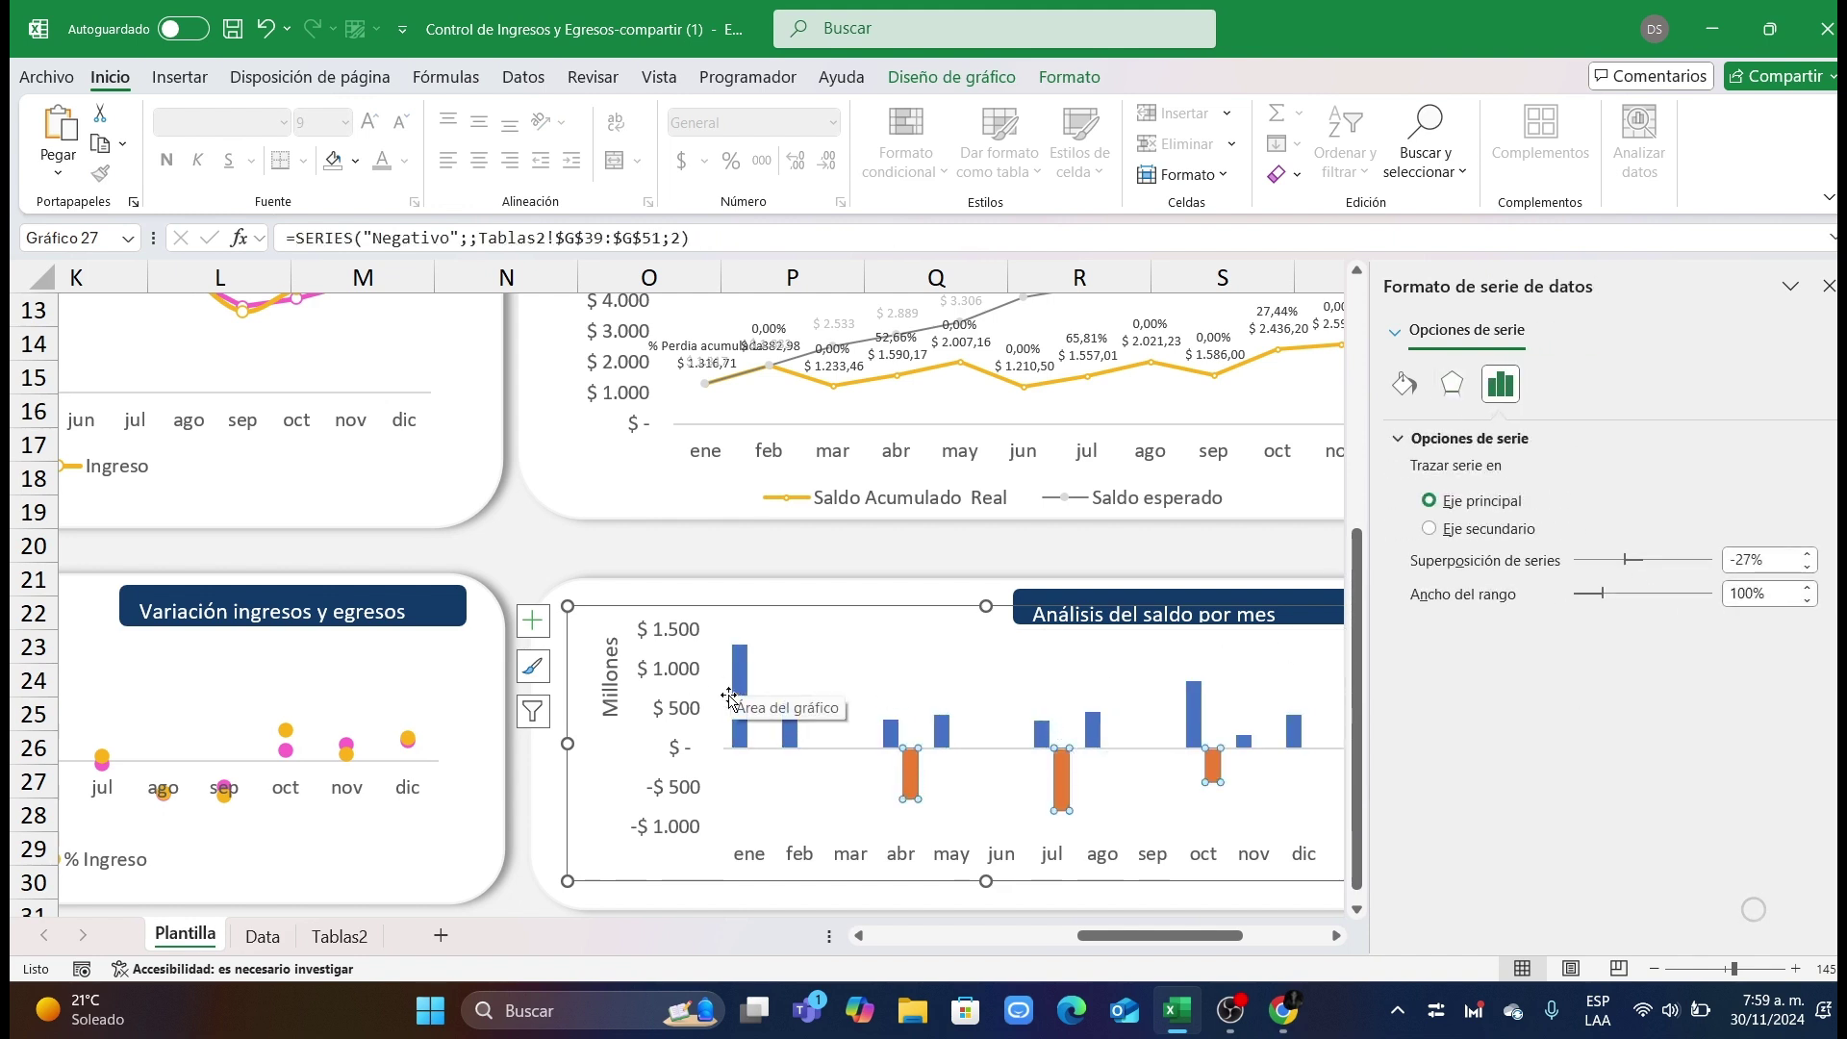
click(1829, 285)
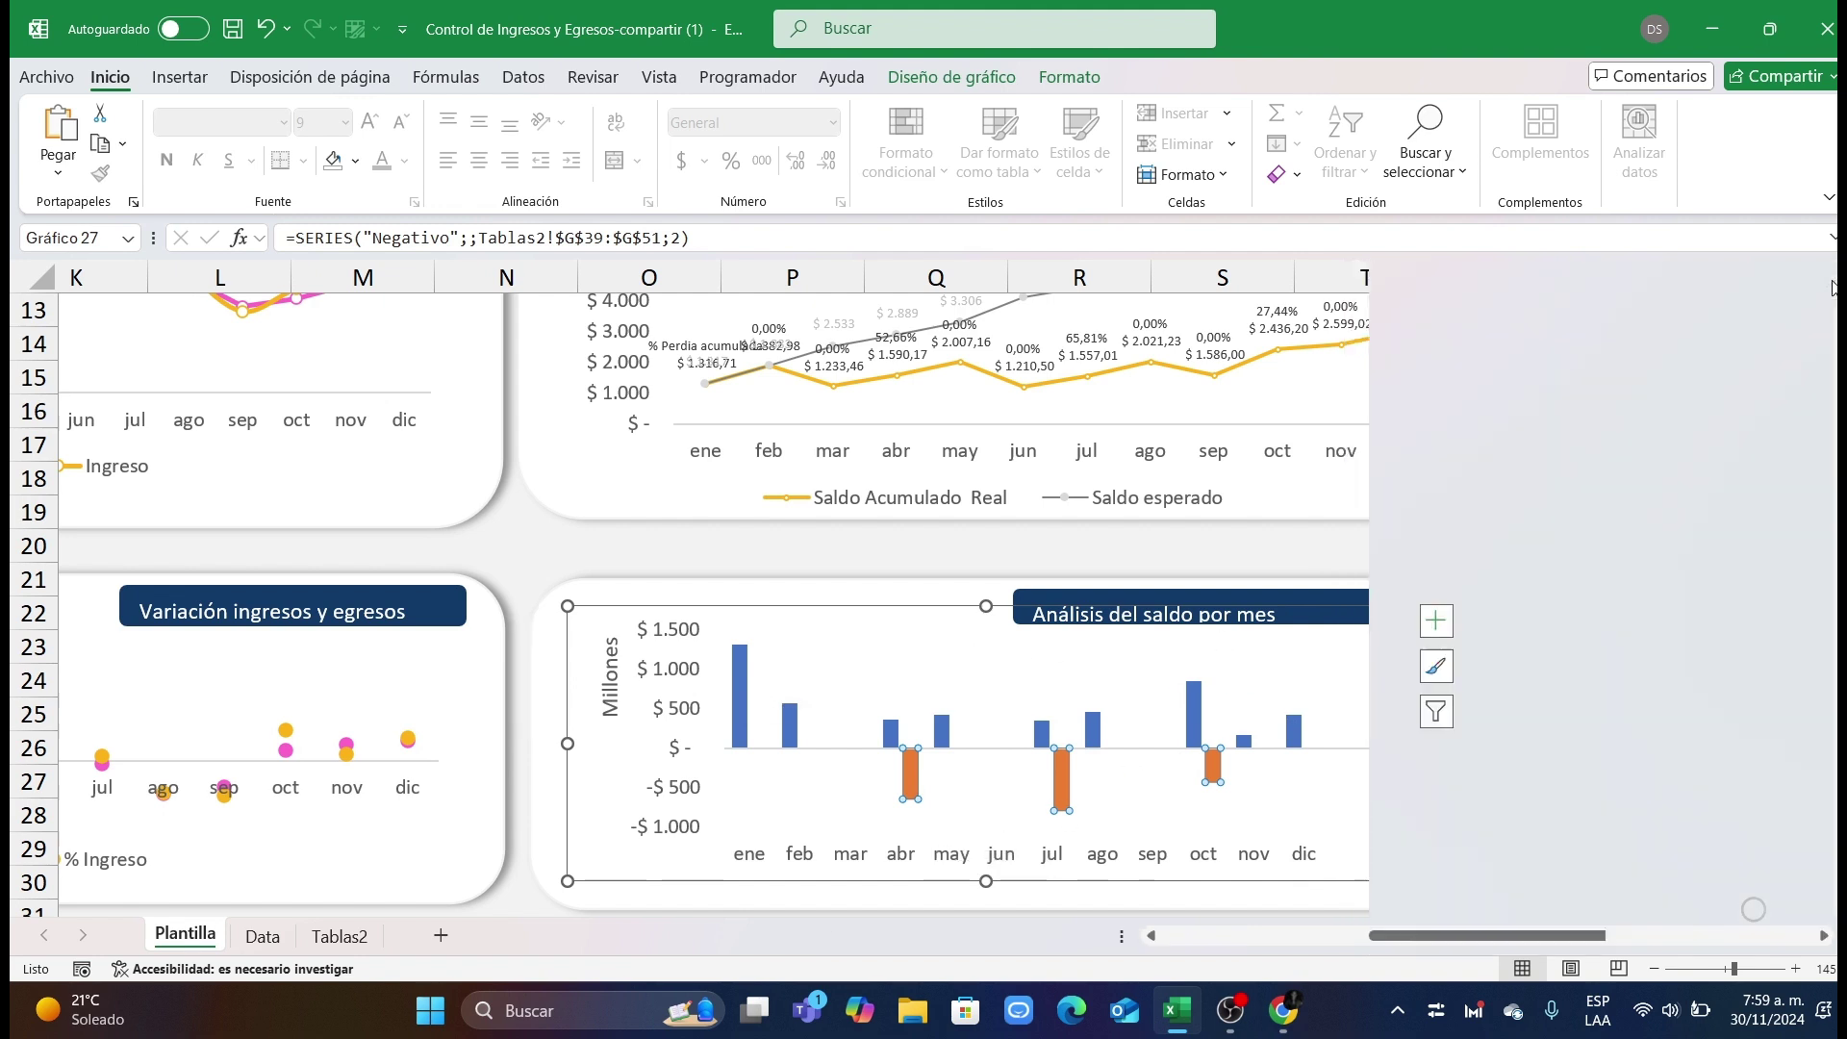
click(1435, 621)
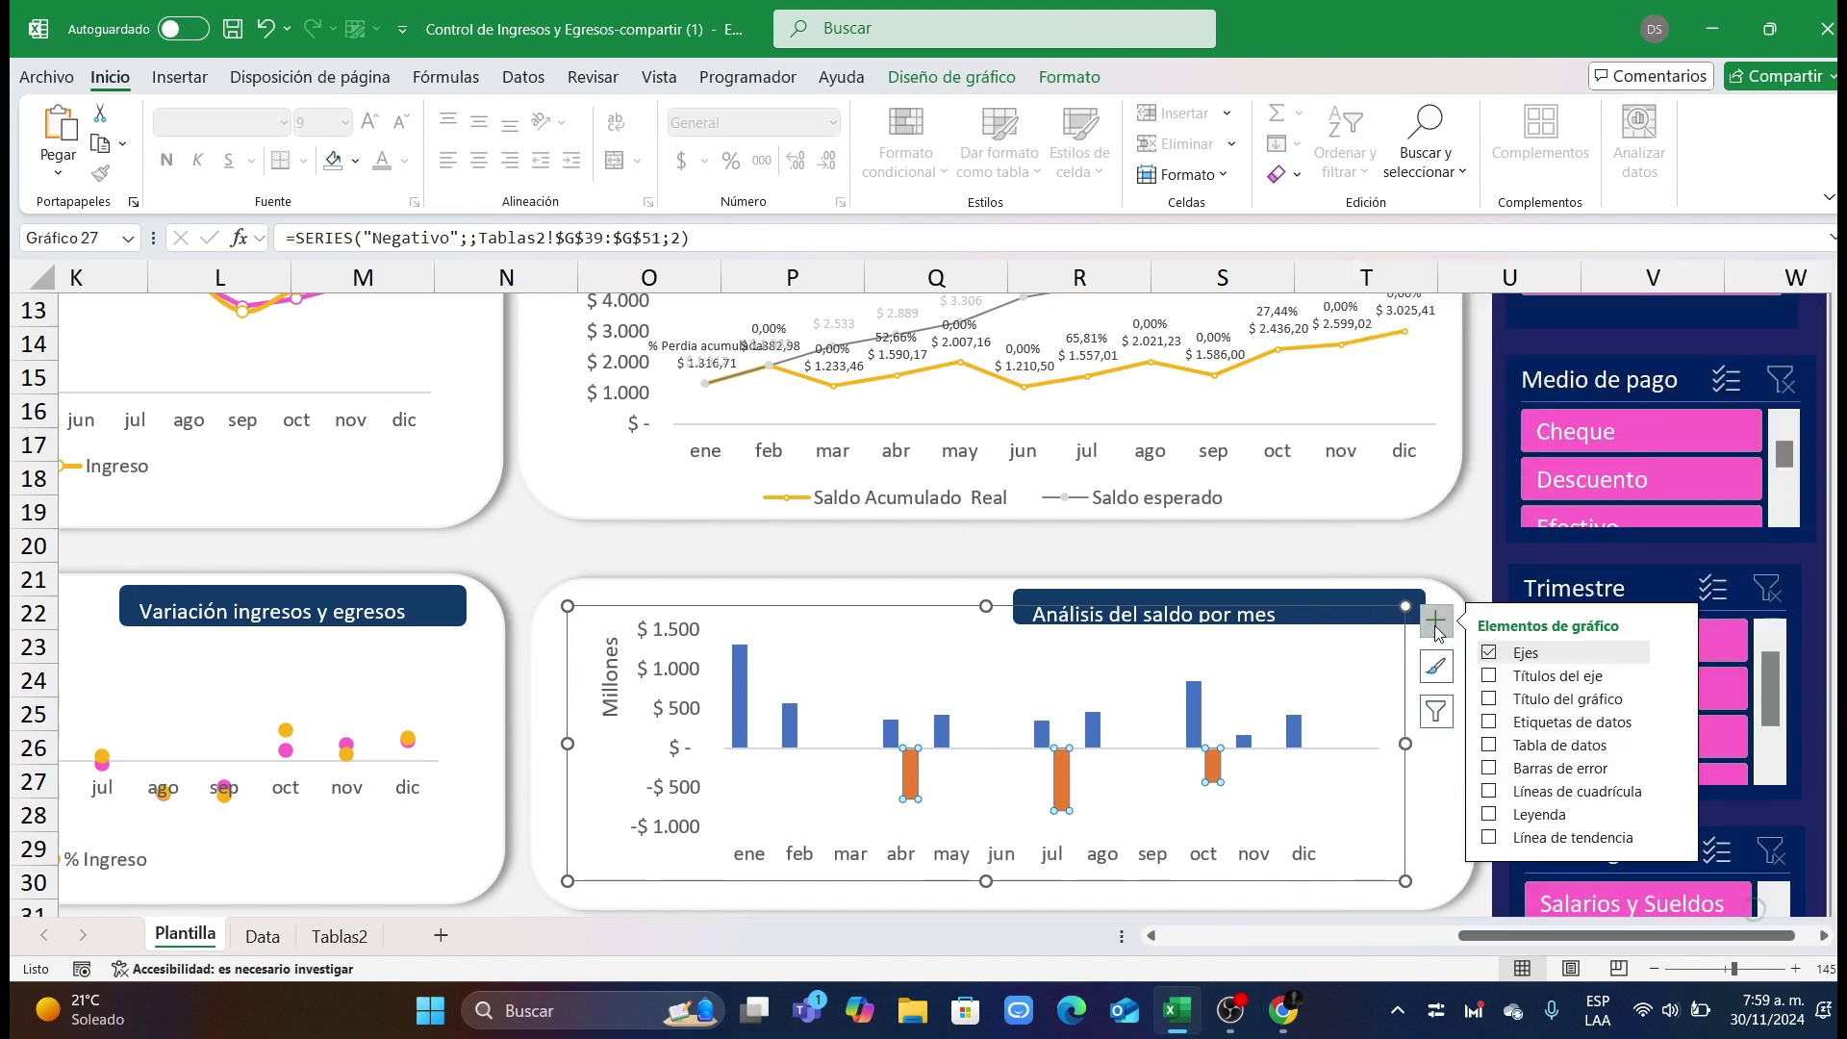
click(1490, 723)
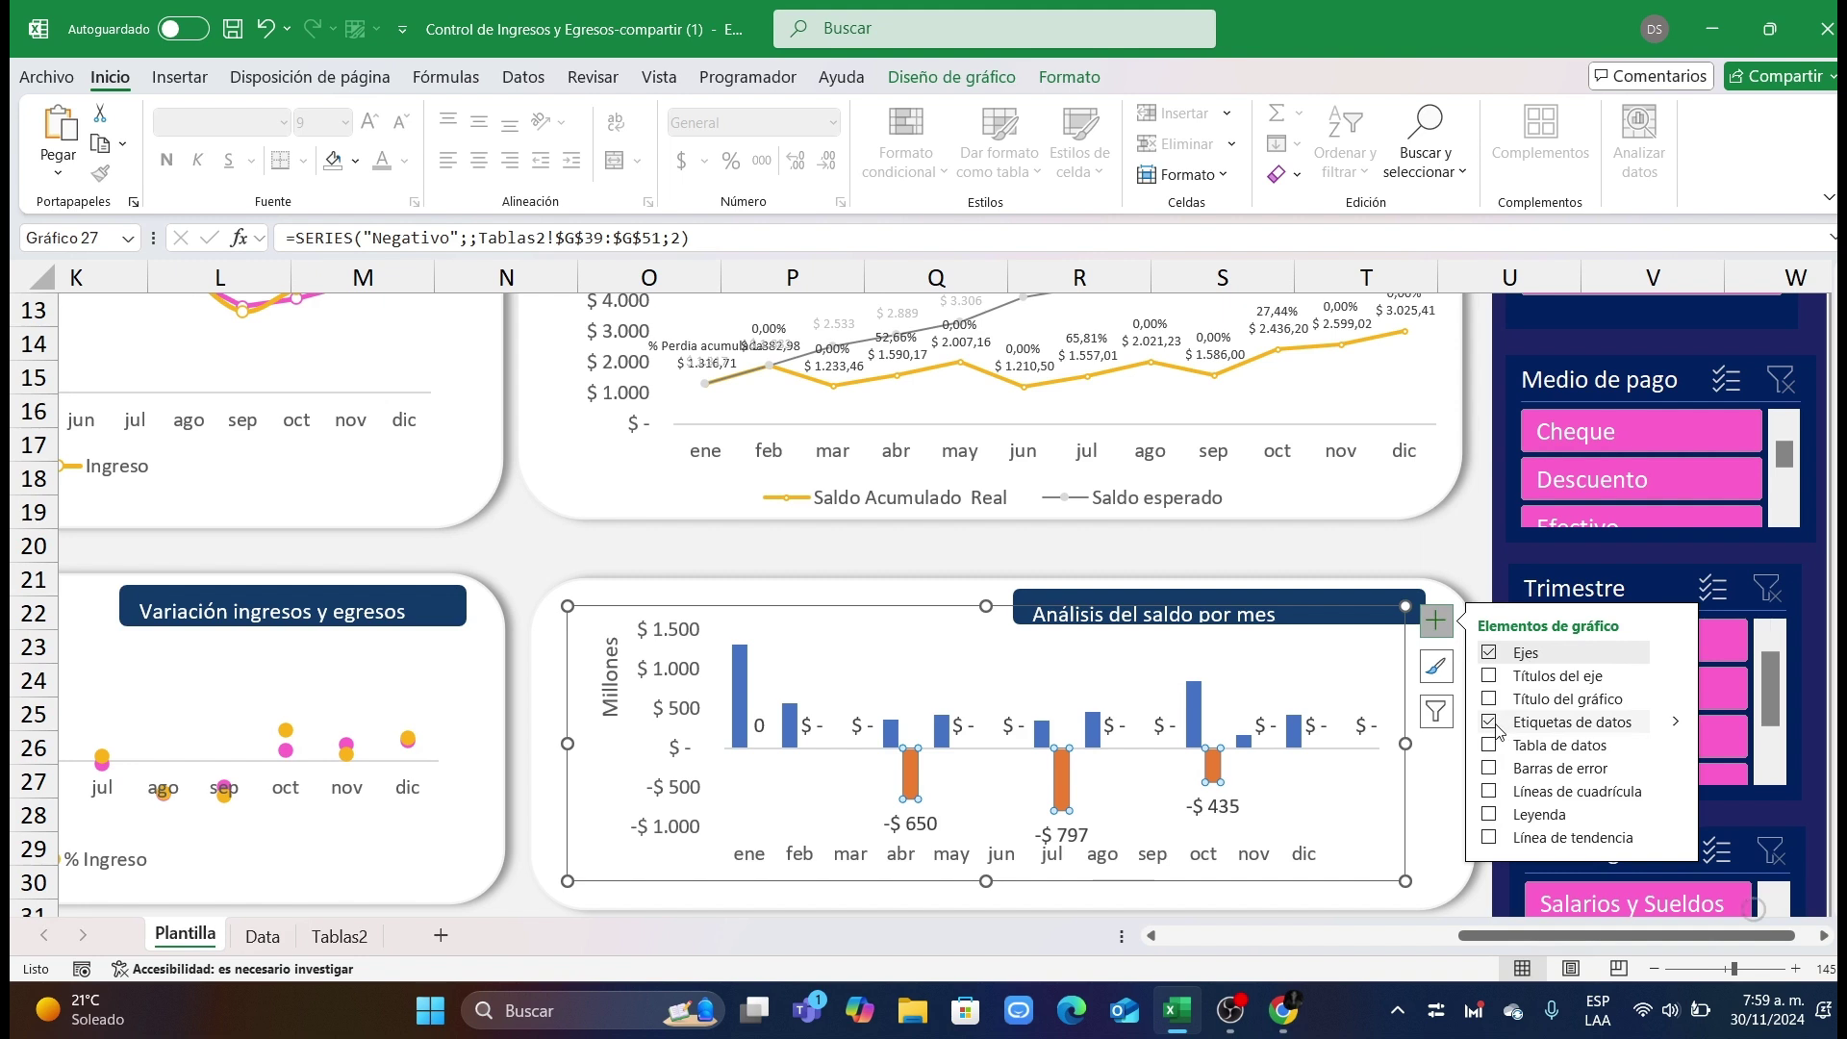
click(738, 662)
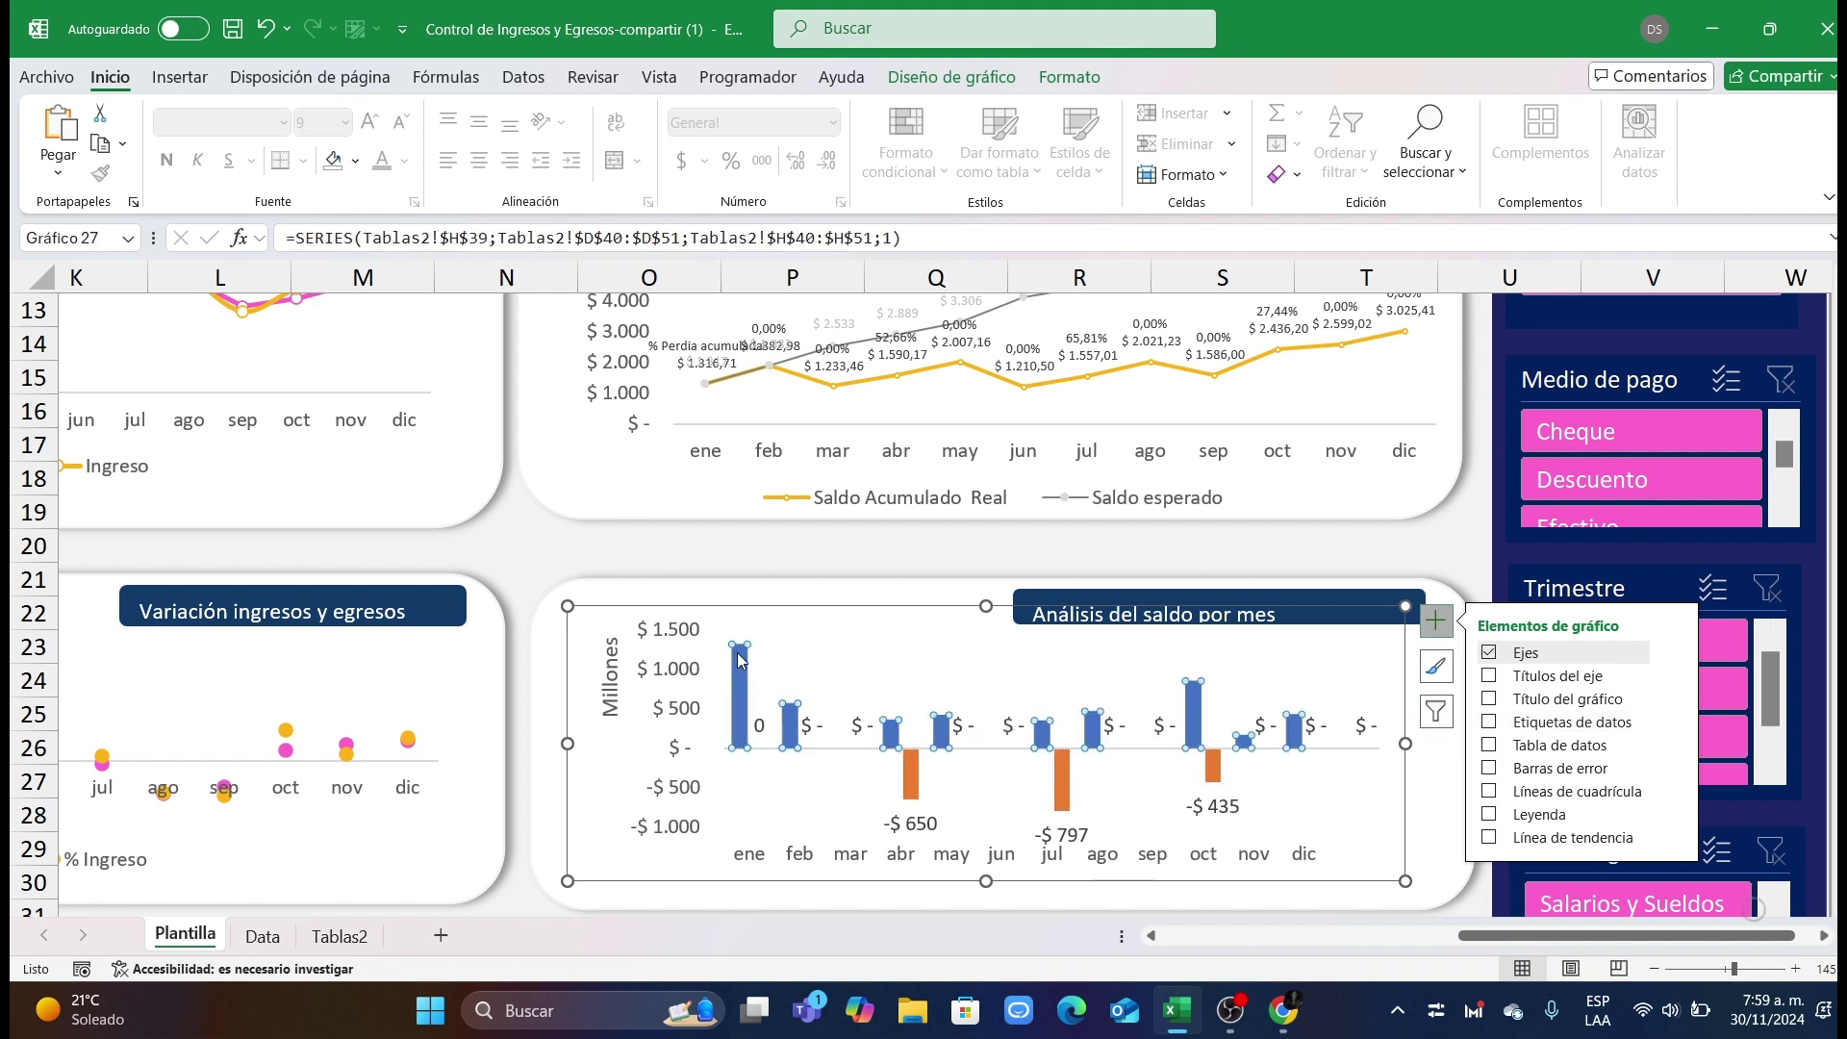
click(1490, 722)
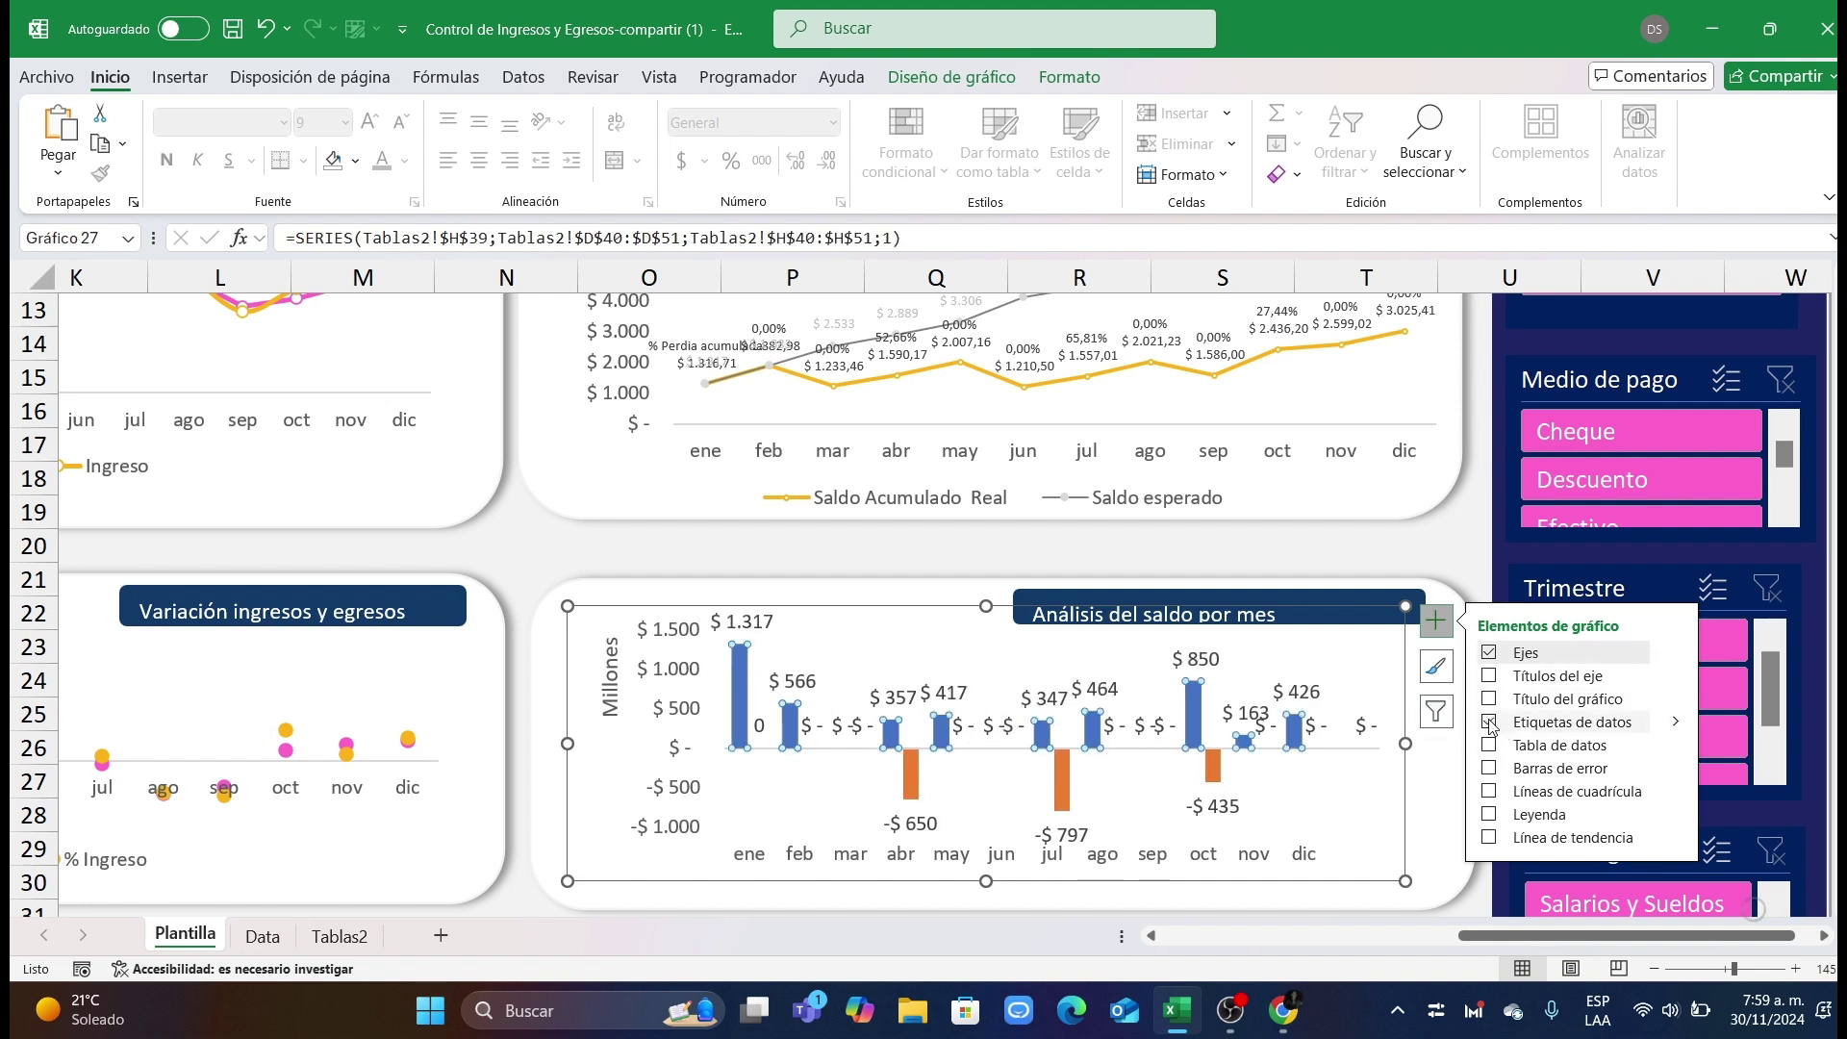
Step: Reduce the data labels of both monthly balance series to font size 7
click(748, 621)
click(311, 129)
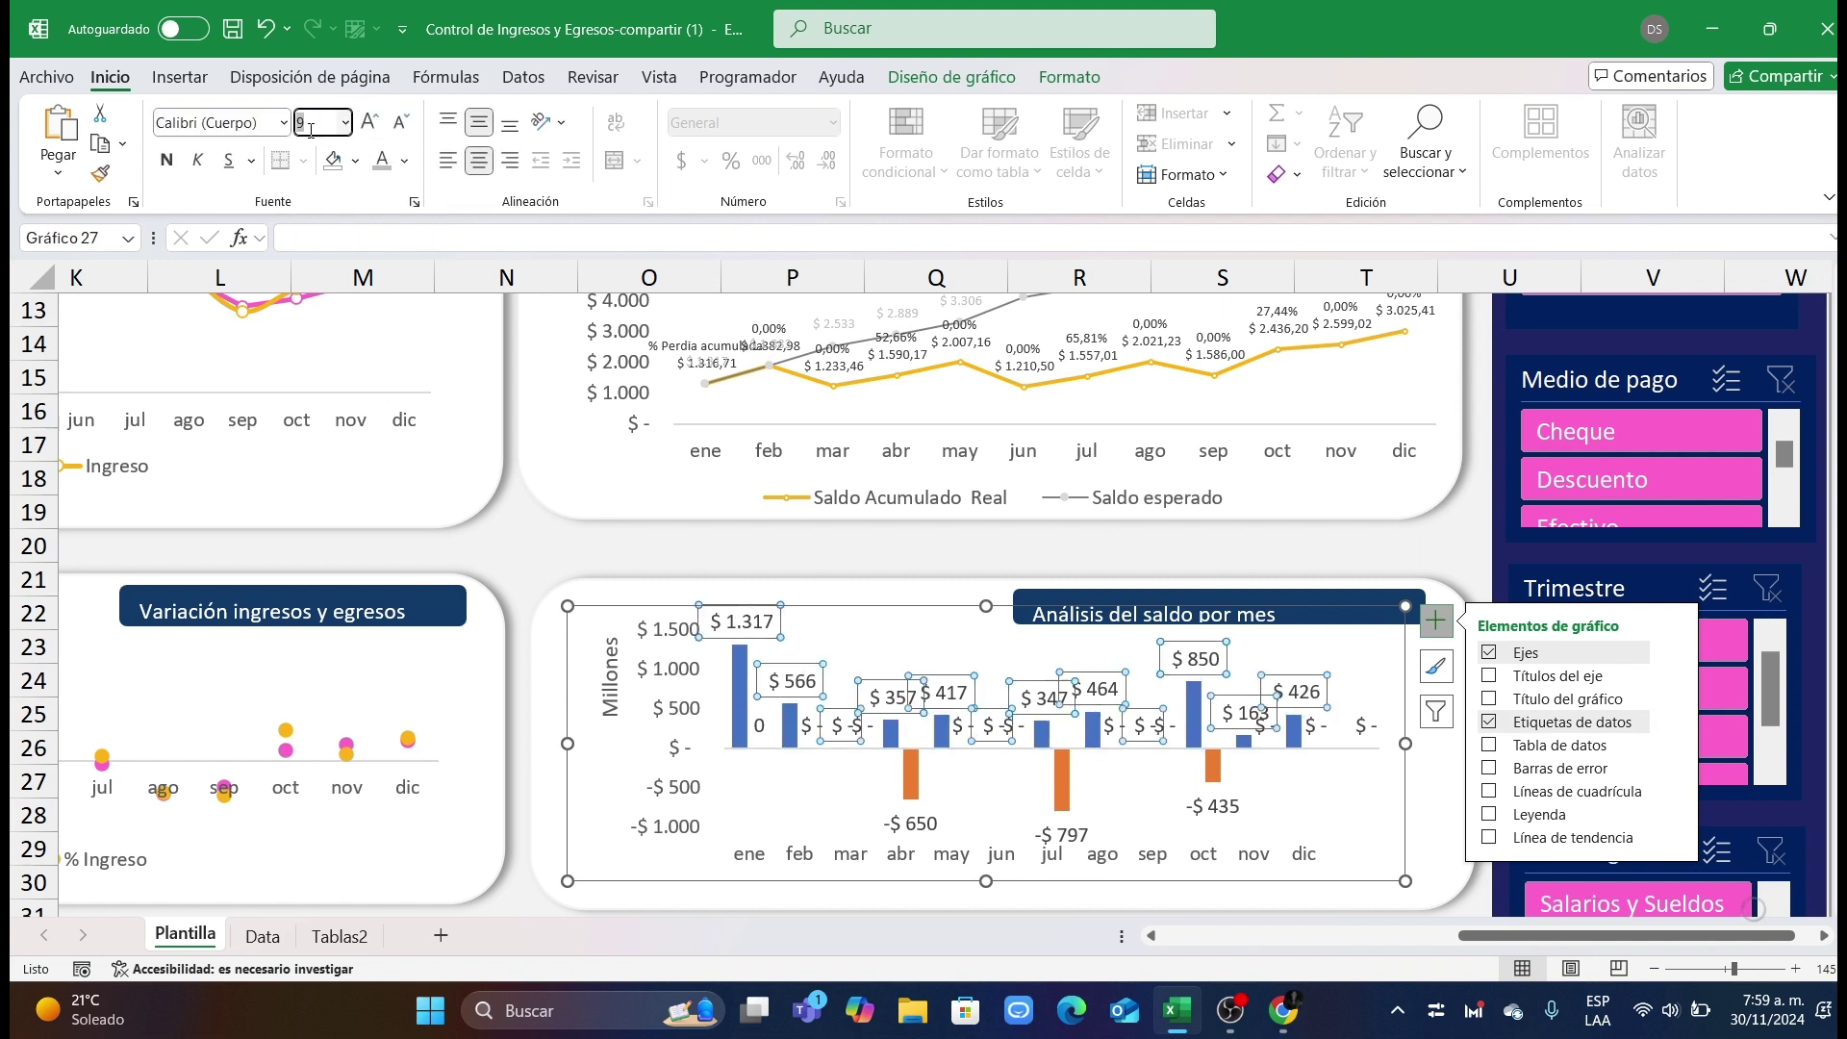
click(912, 823)
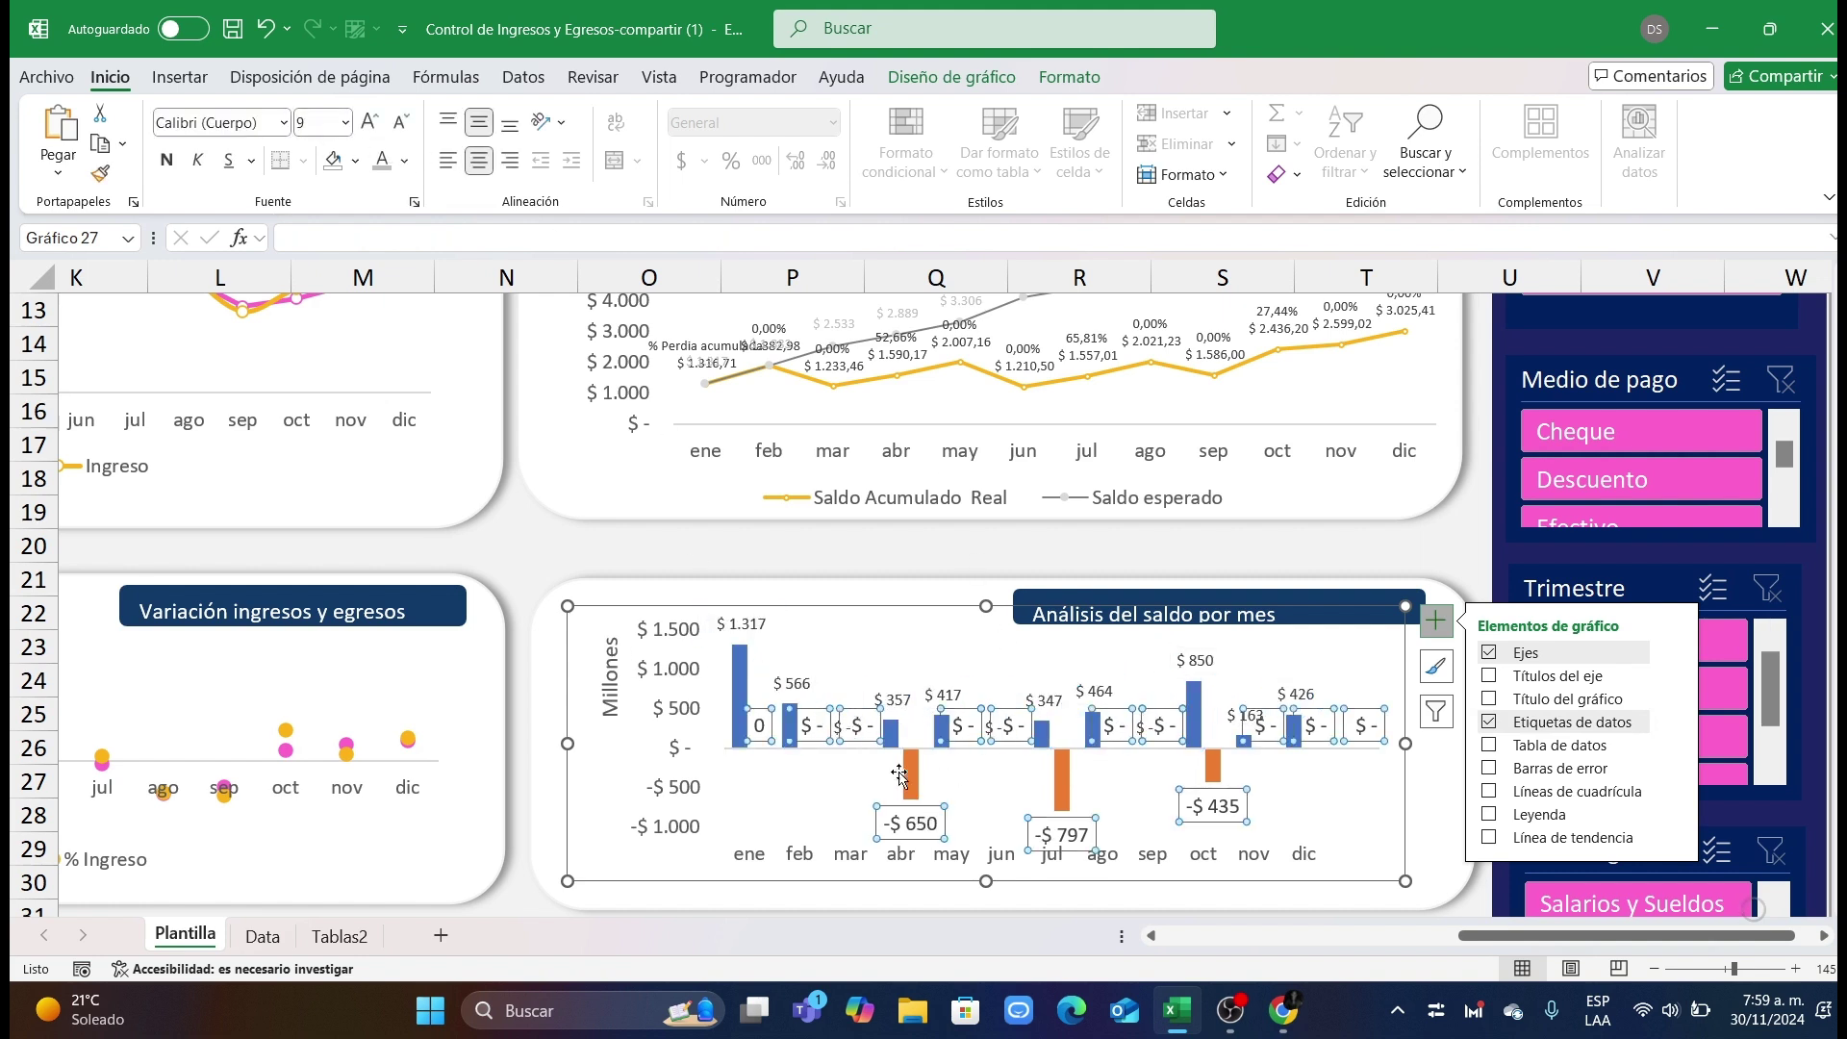
text(7)
key(Return)
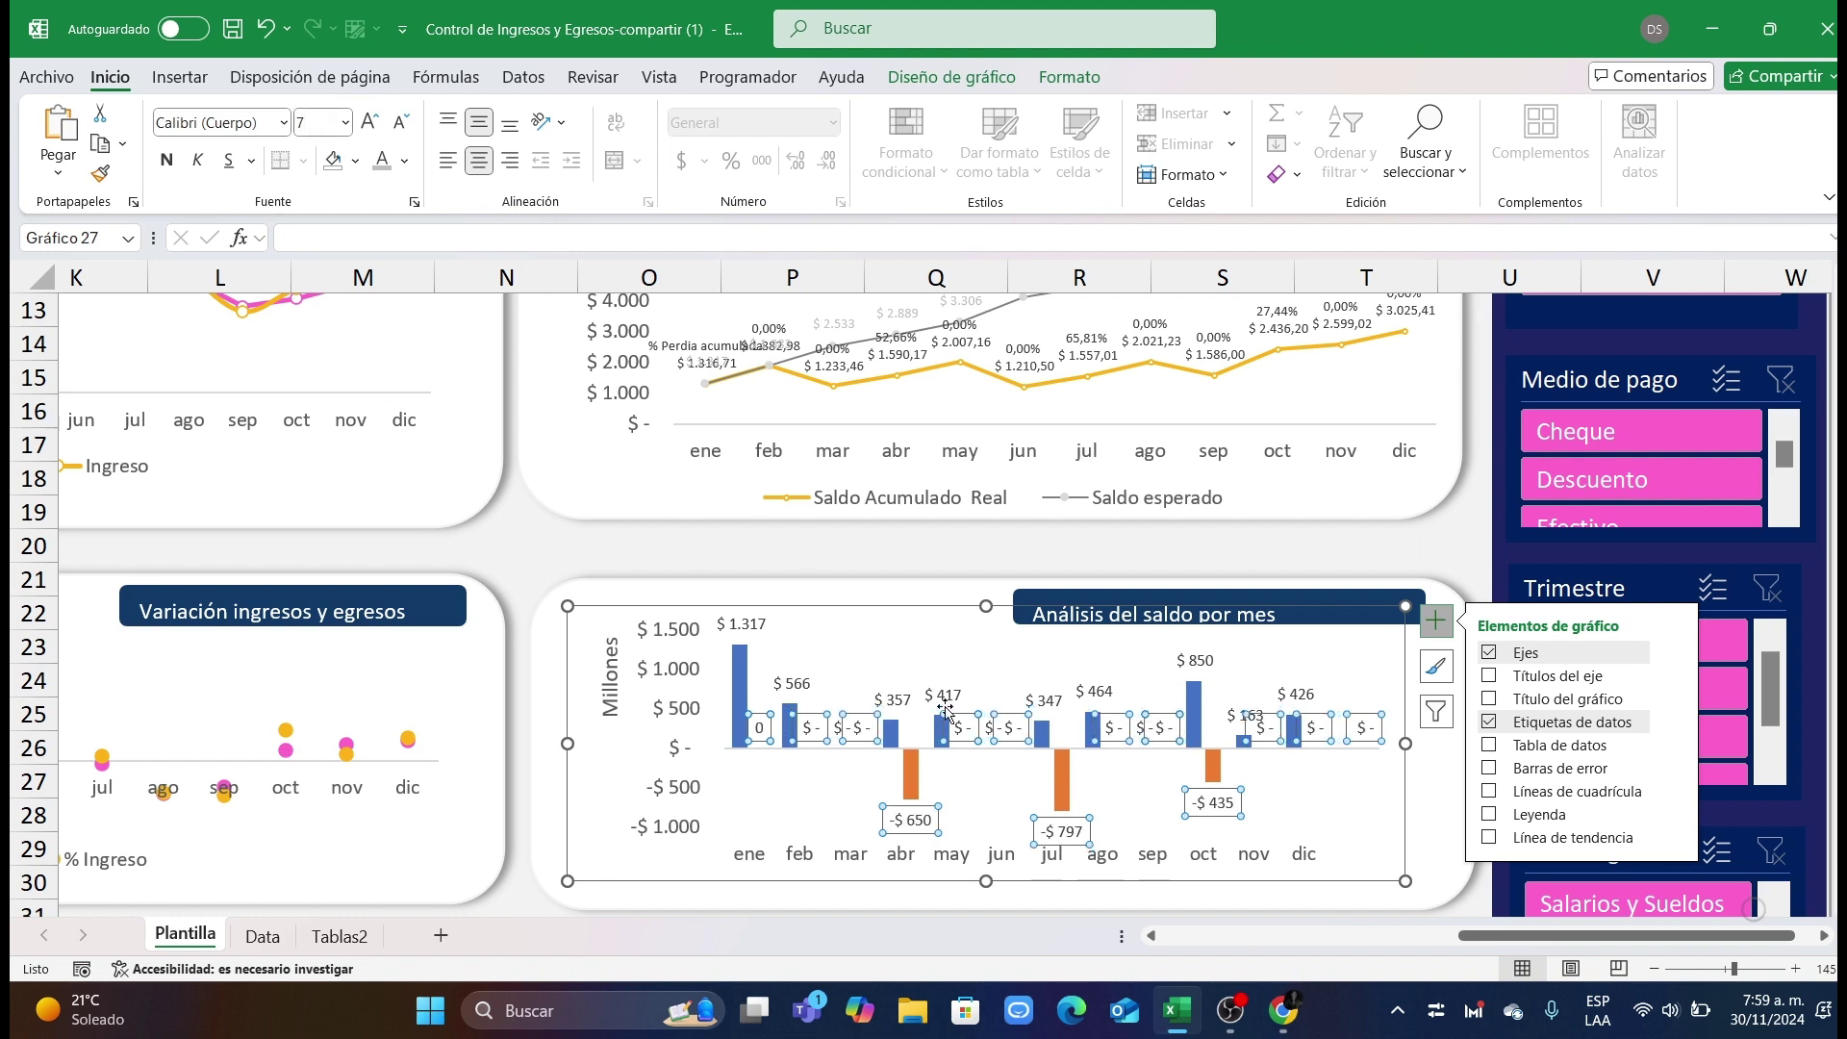
Step: Fill the negative columns of the monthly balance chart with the recently used pink
click(916, 776)
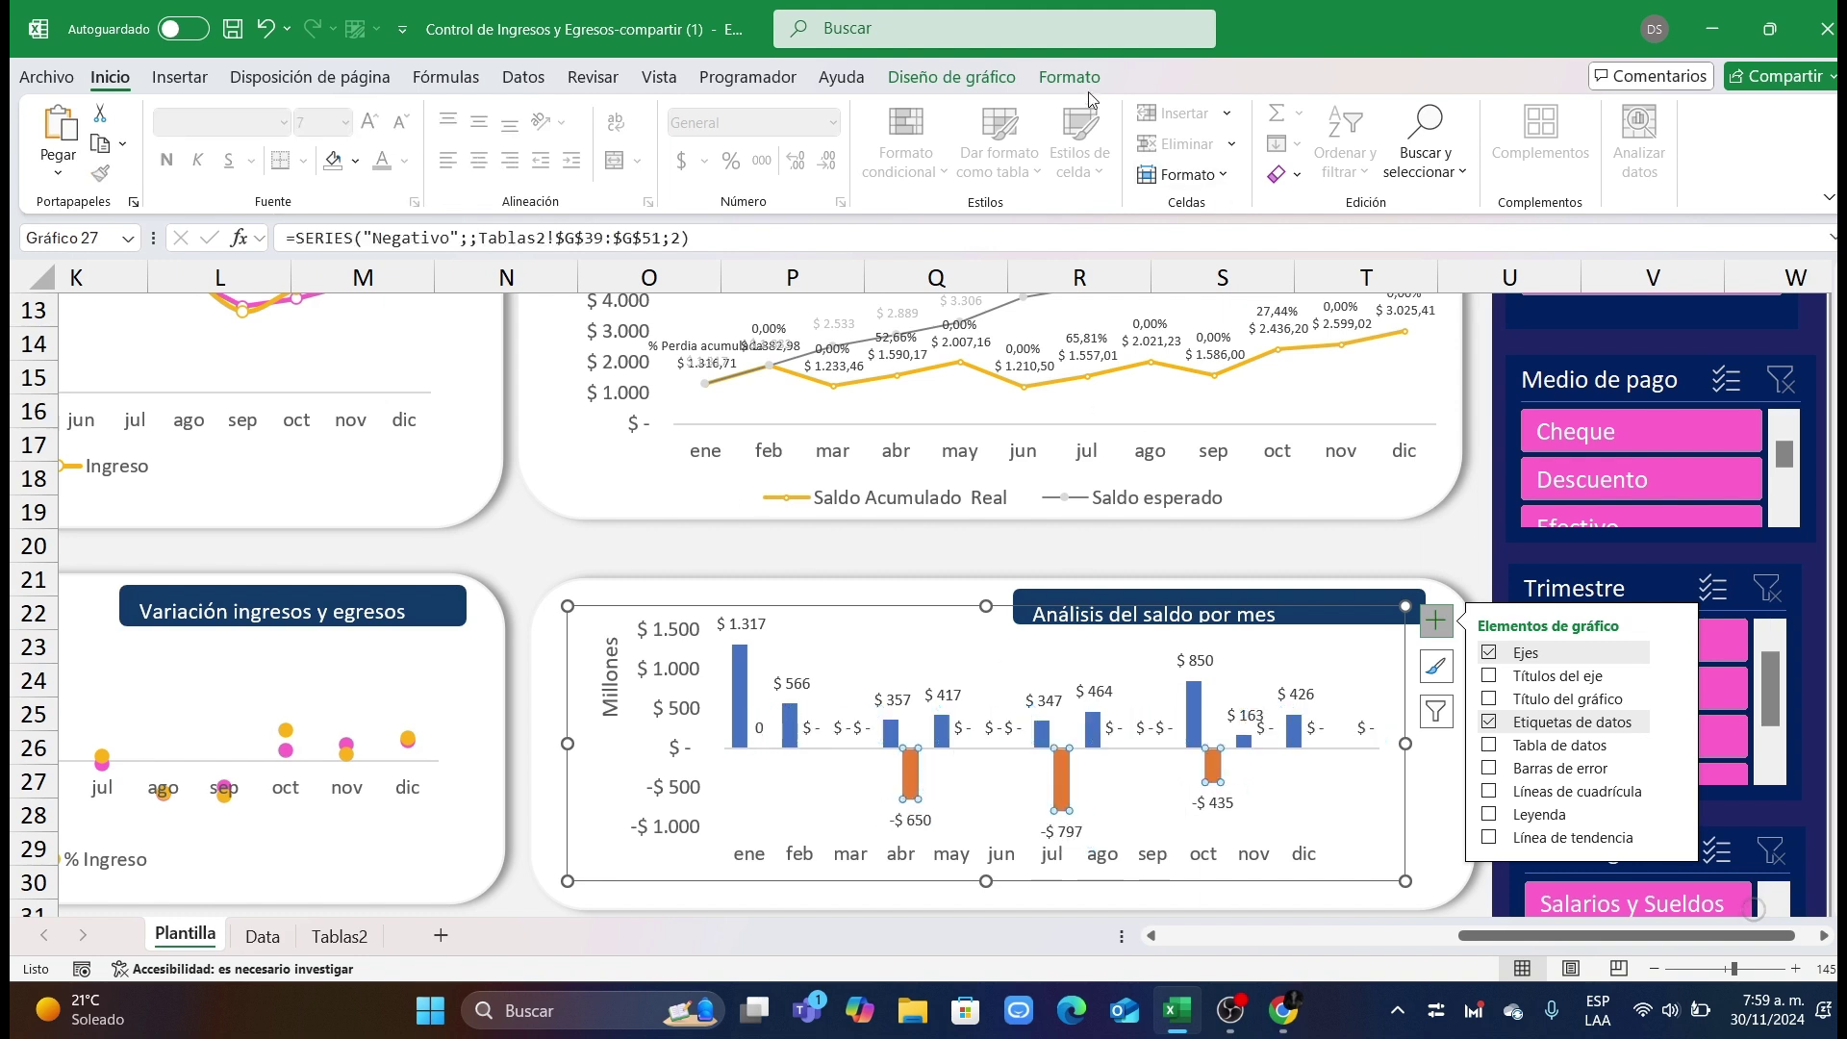
key(ctrl+1)
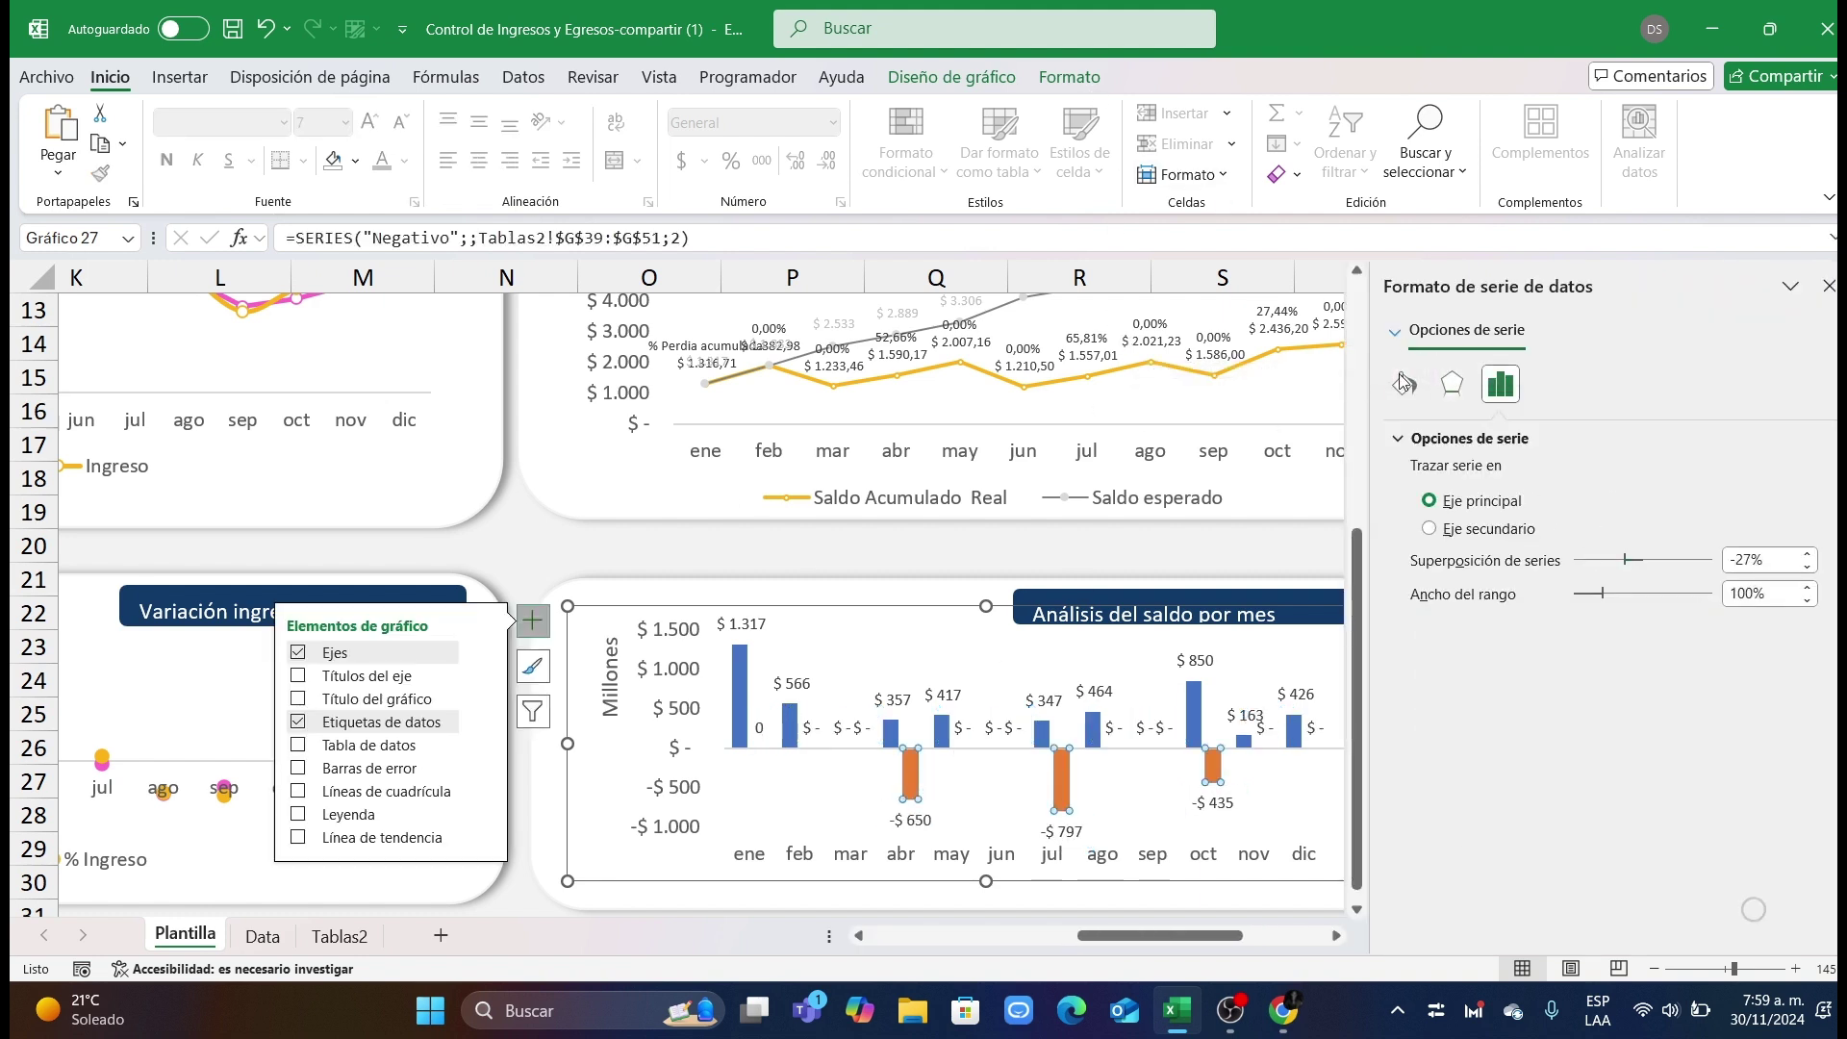
click(1403, 383)
click(1792, 687)
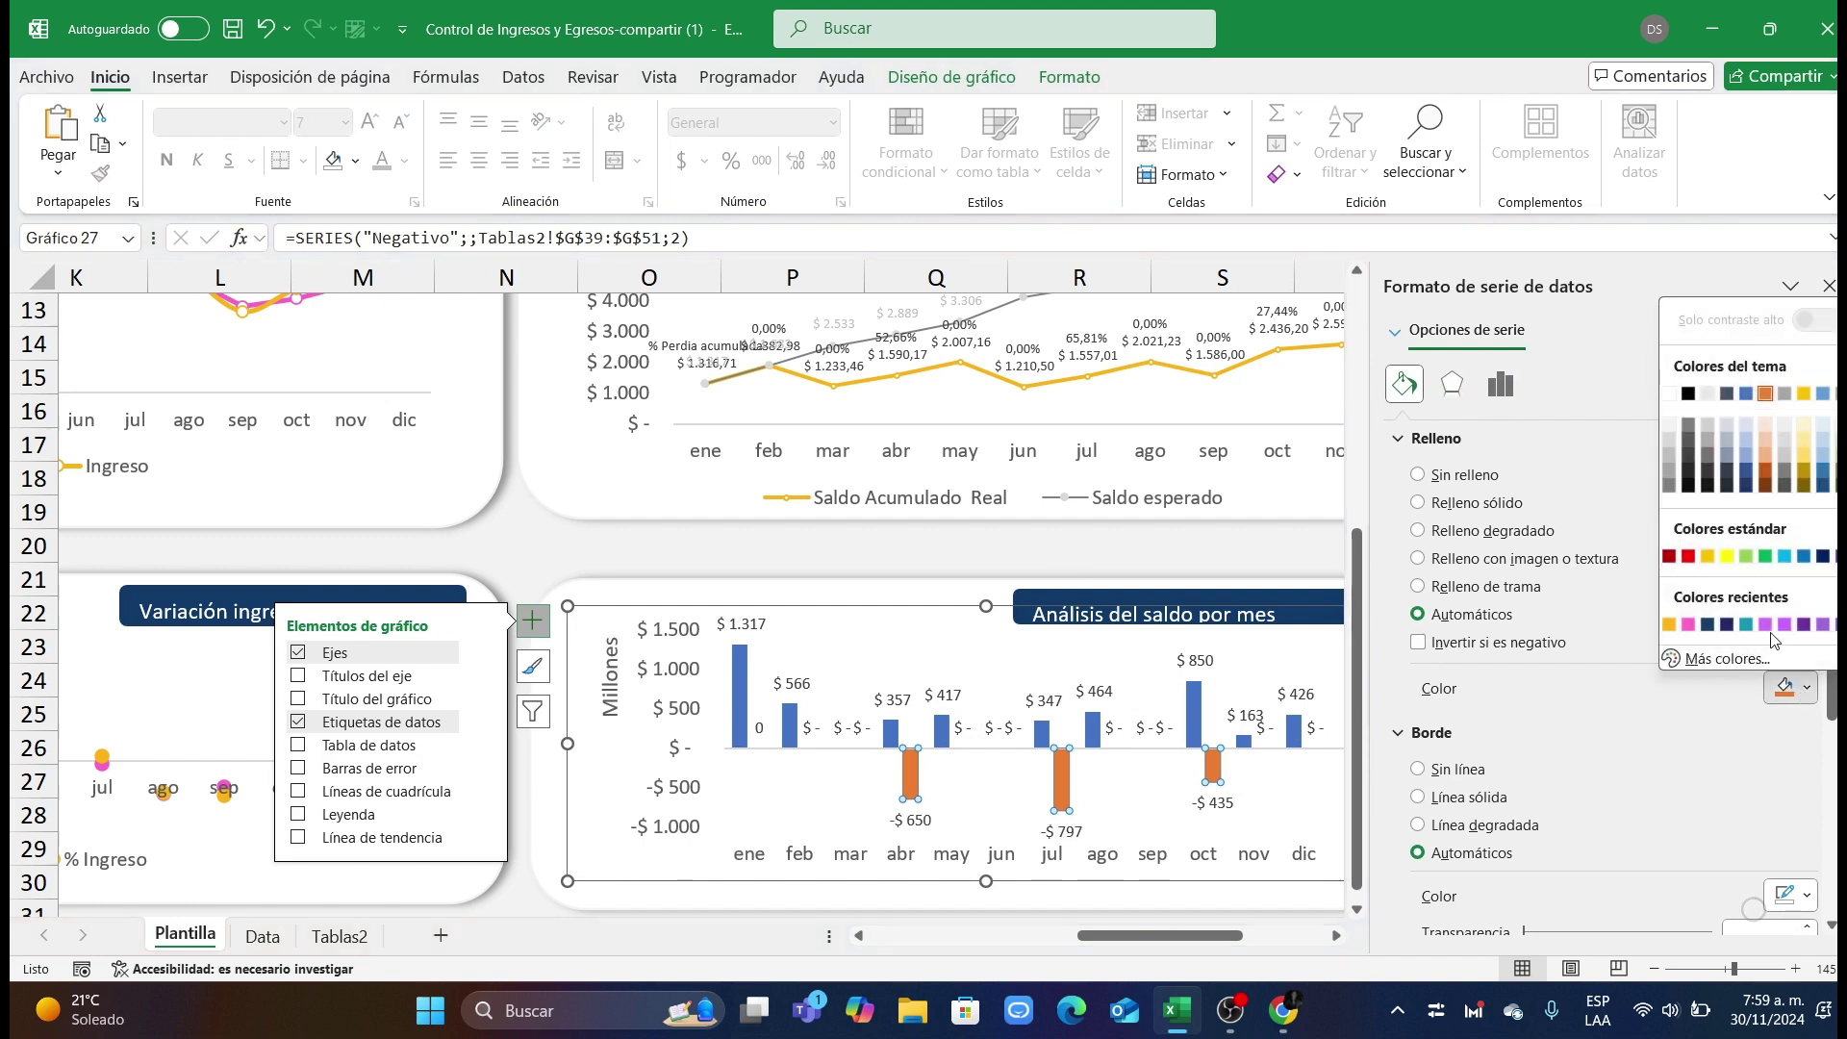
click(1689, 625)
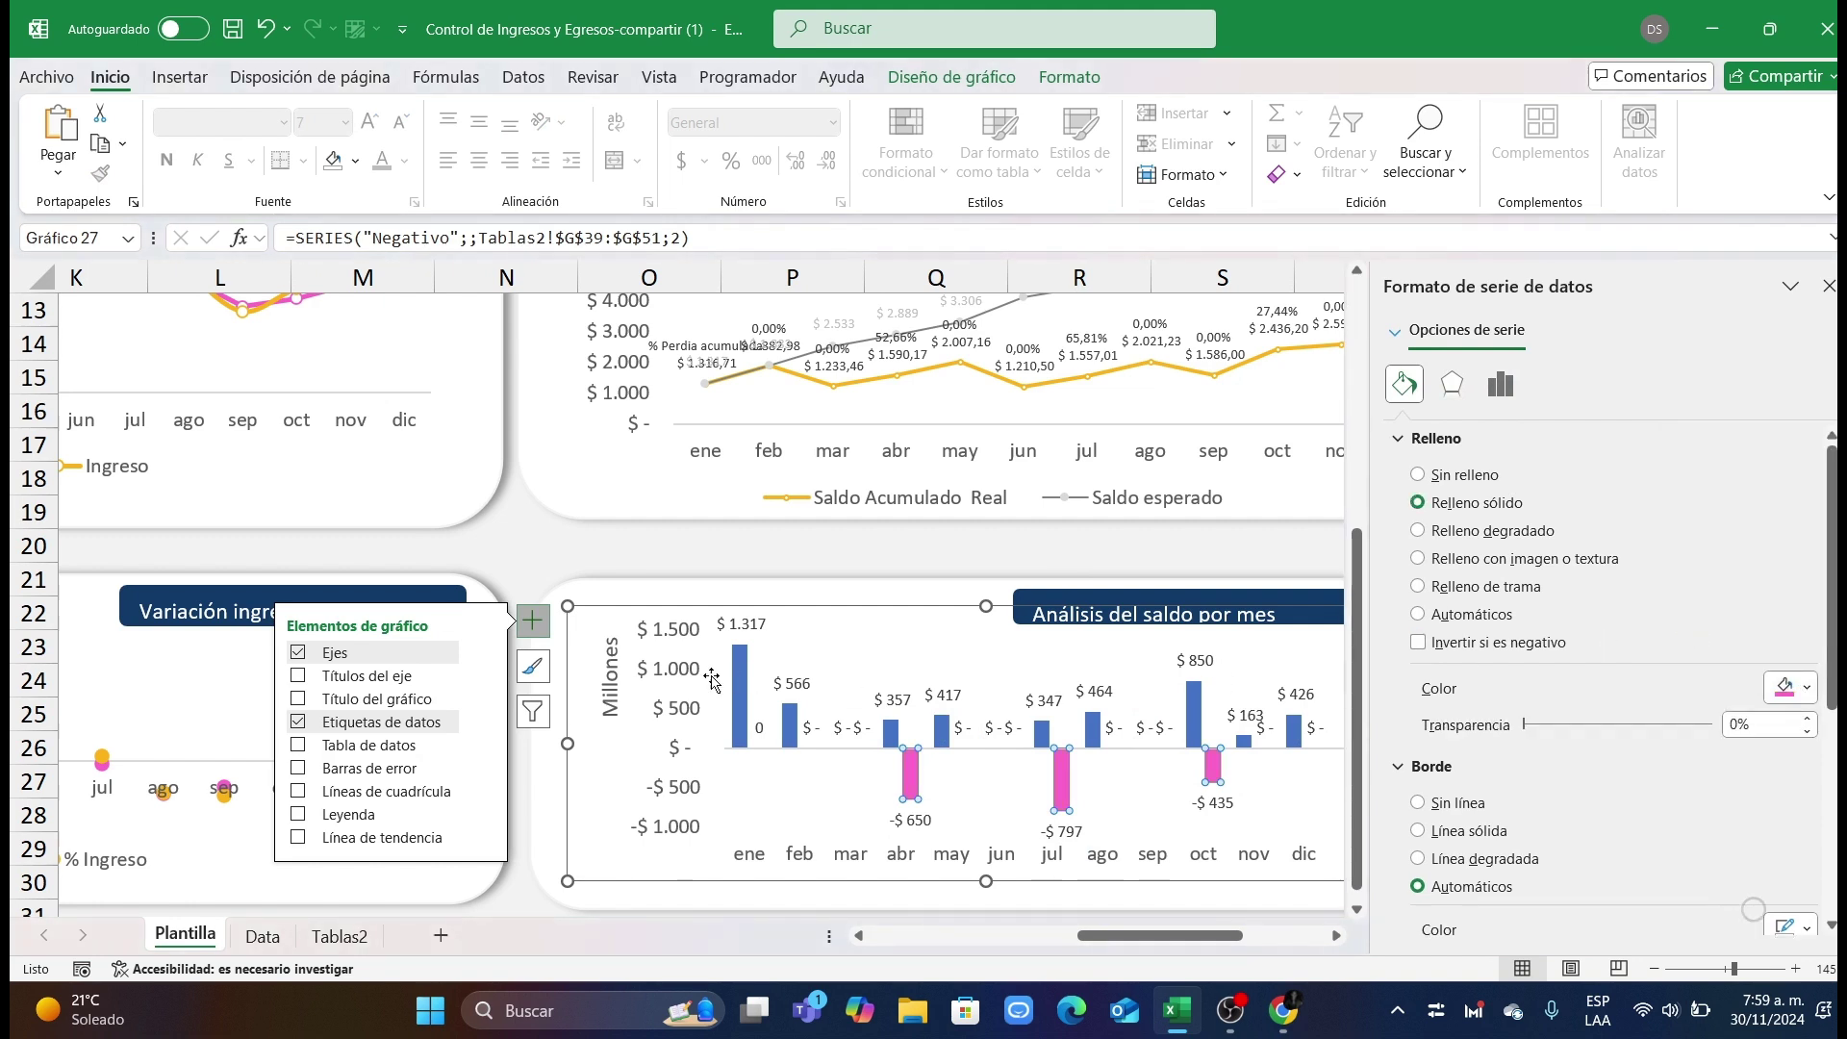
Step: Give the positive monthly balance columns a golden-yellow fill and matching border, then deselect the chart and close its formatting options
click(737, 679)
click(1791, 687)
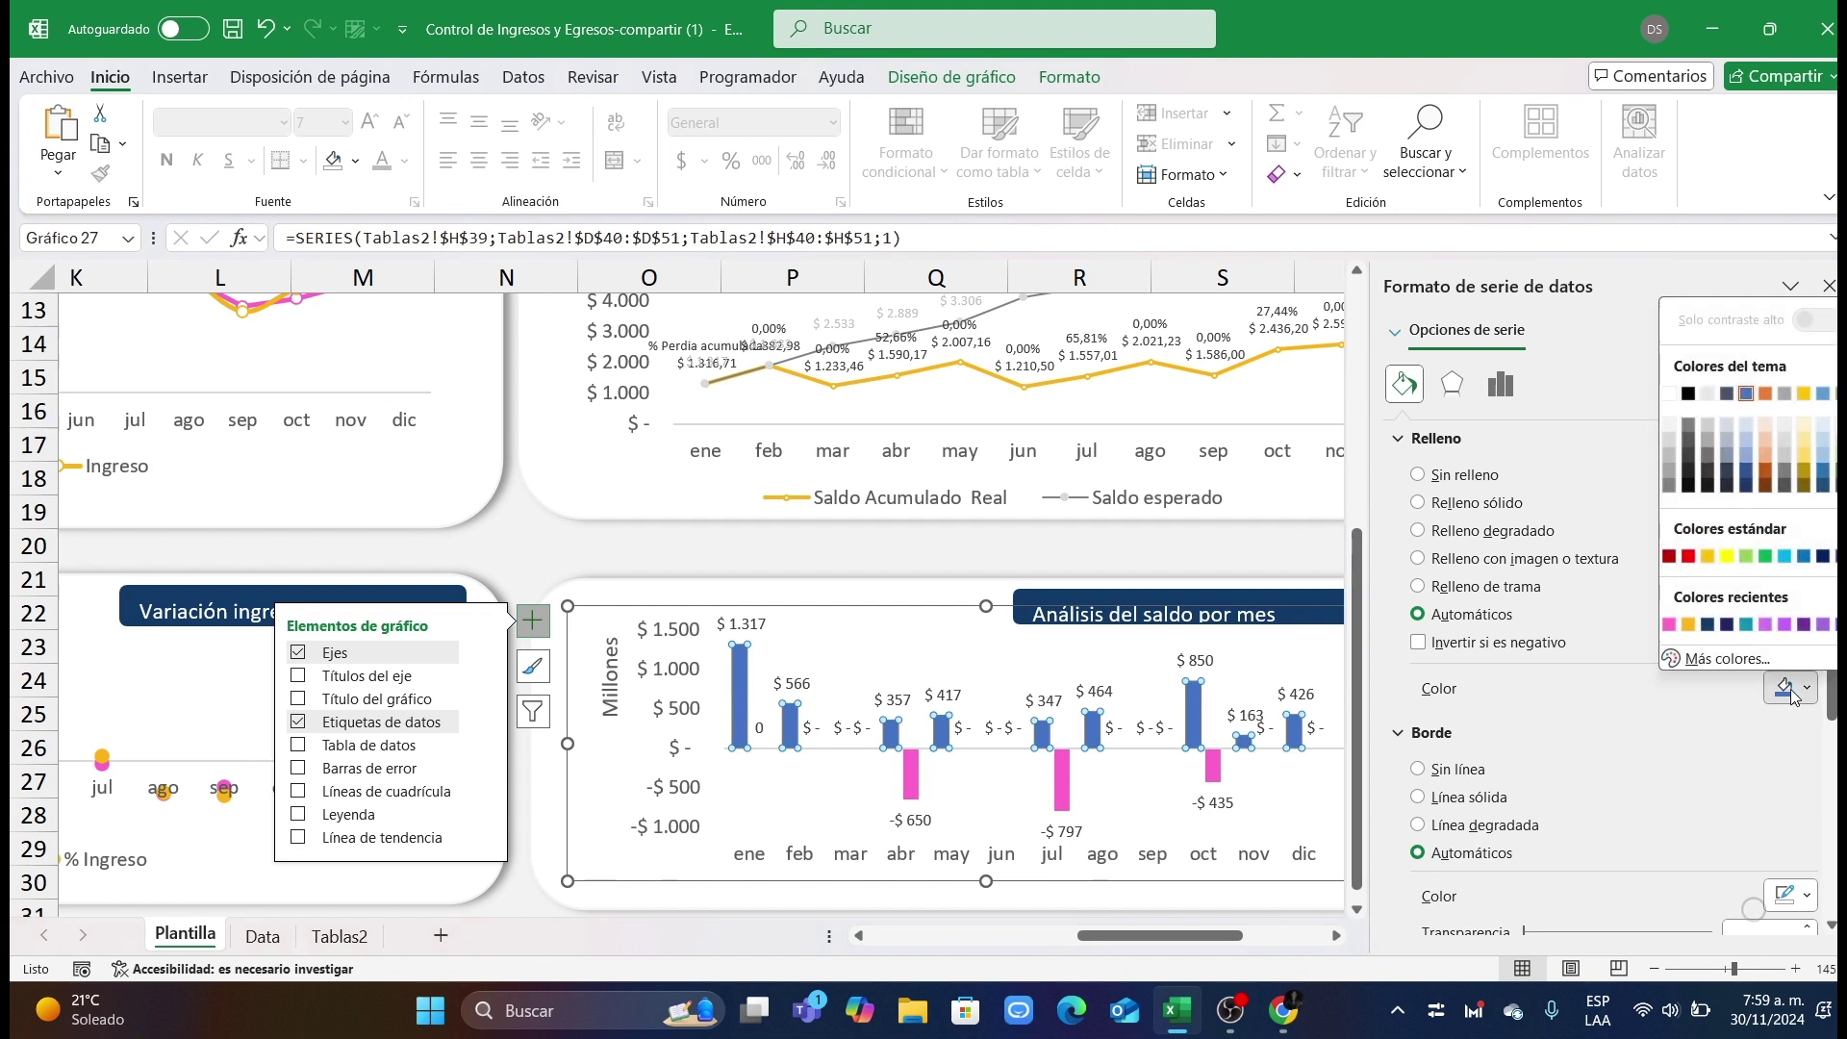
click(1698, 627)
scroll(1732, 693, down, 2)
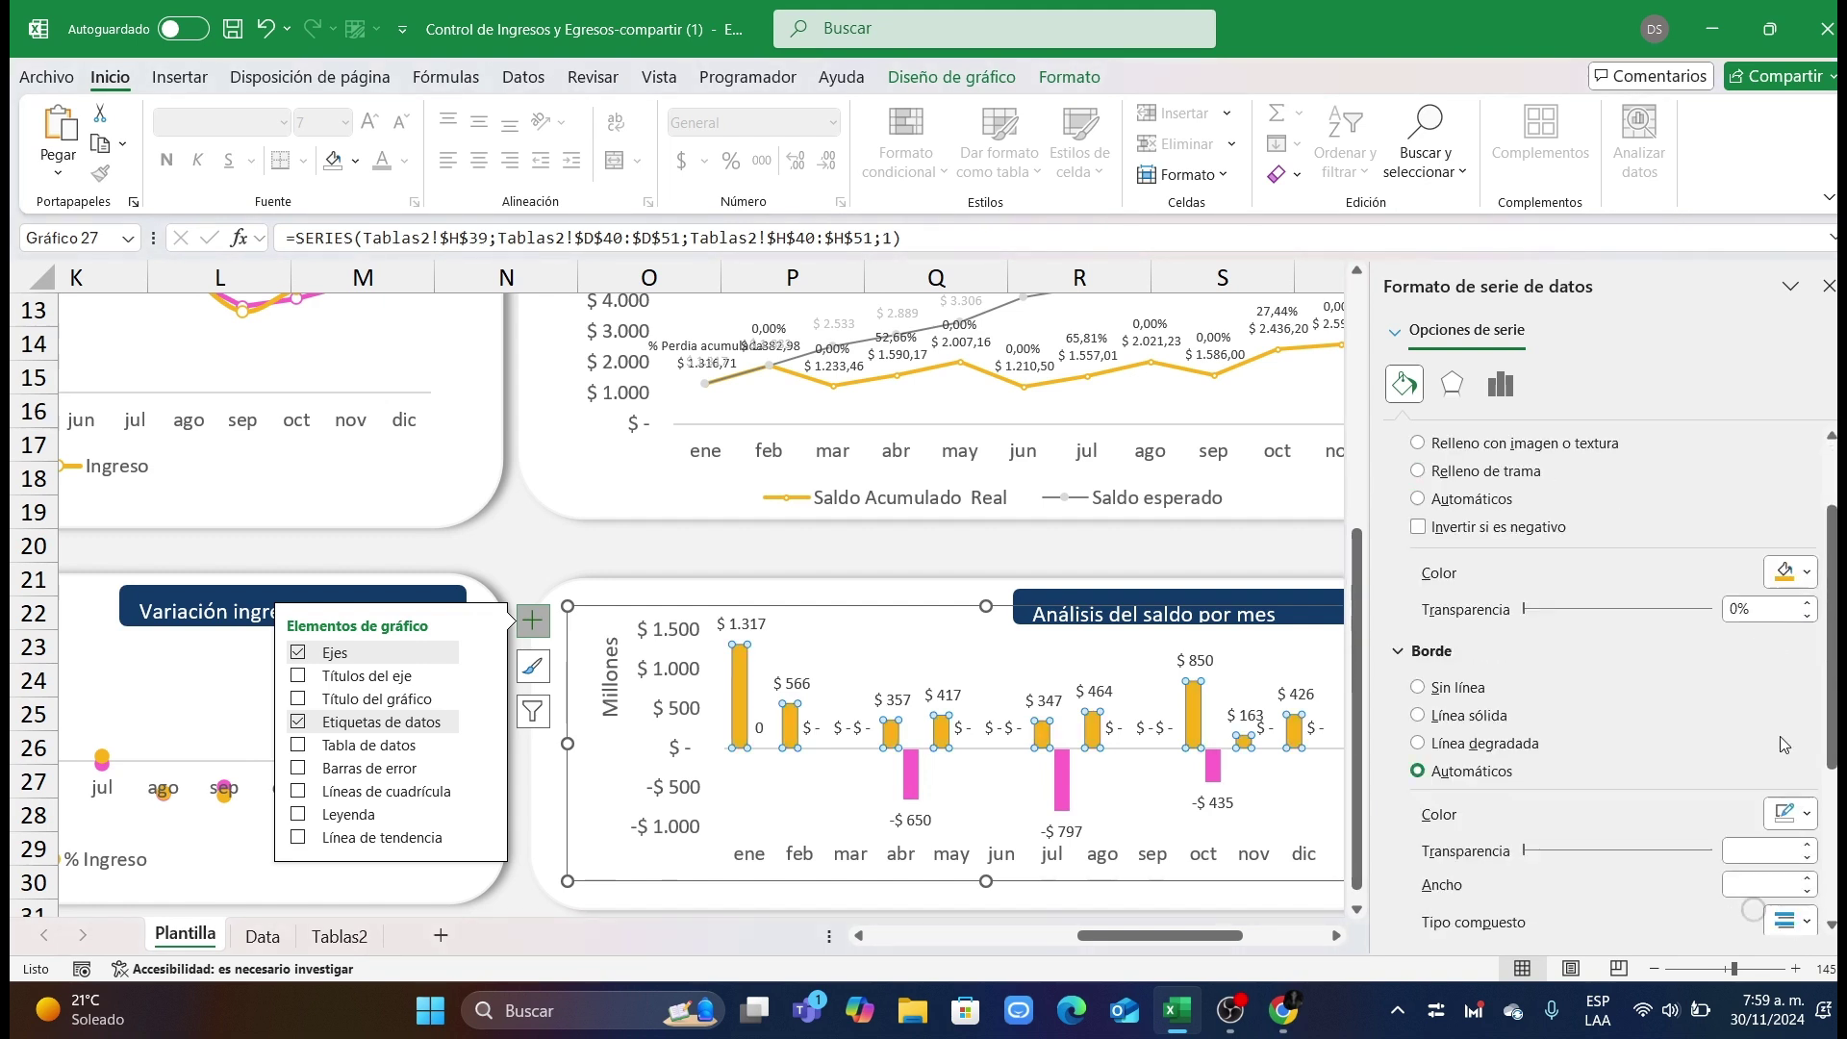
click(1801, 814)
click(1671, 755)
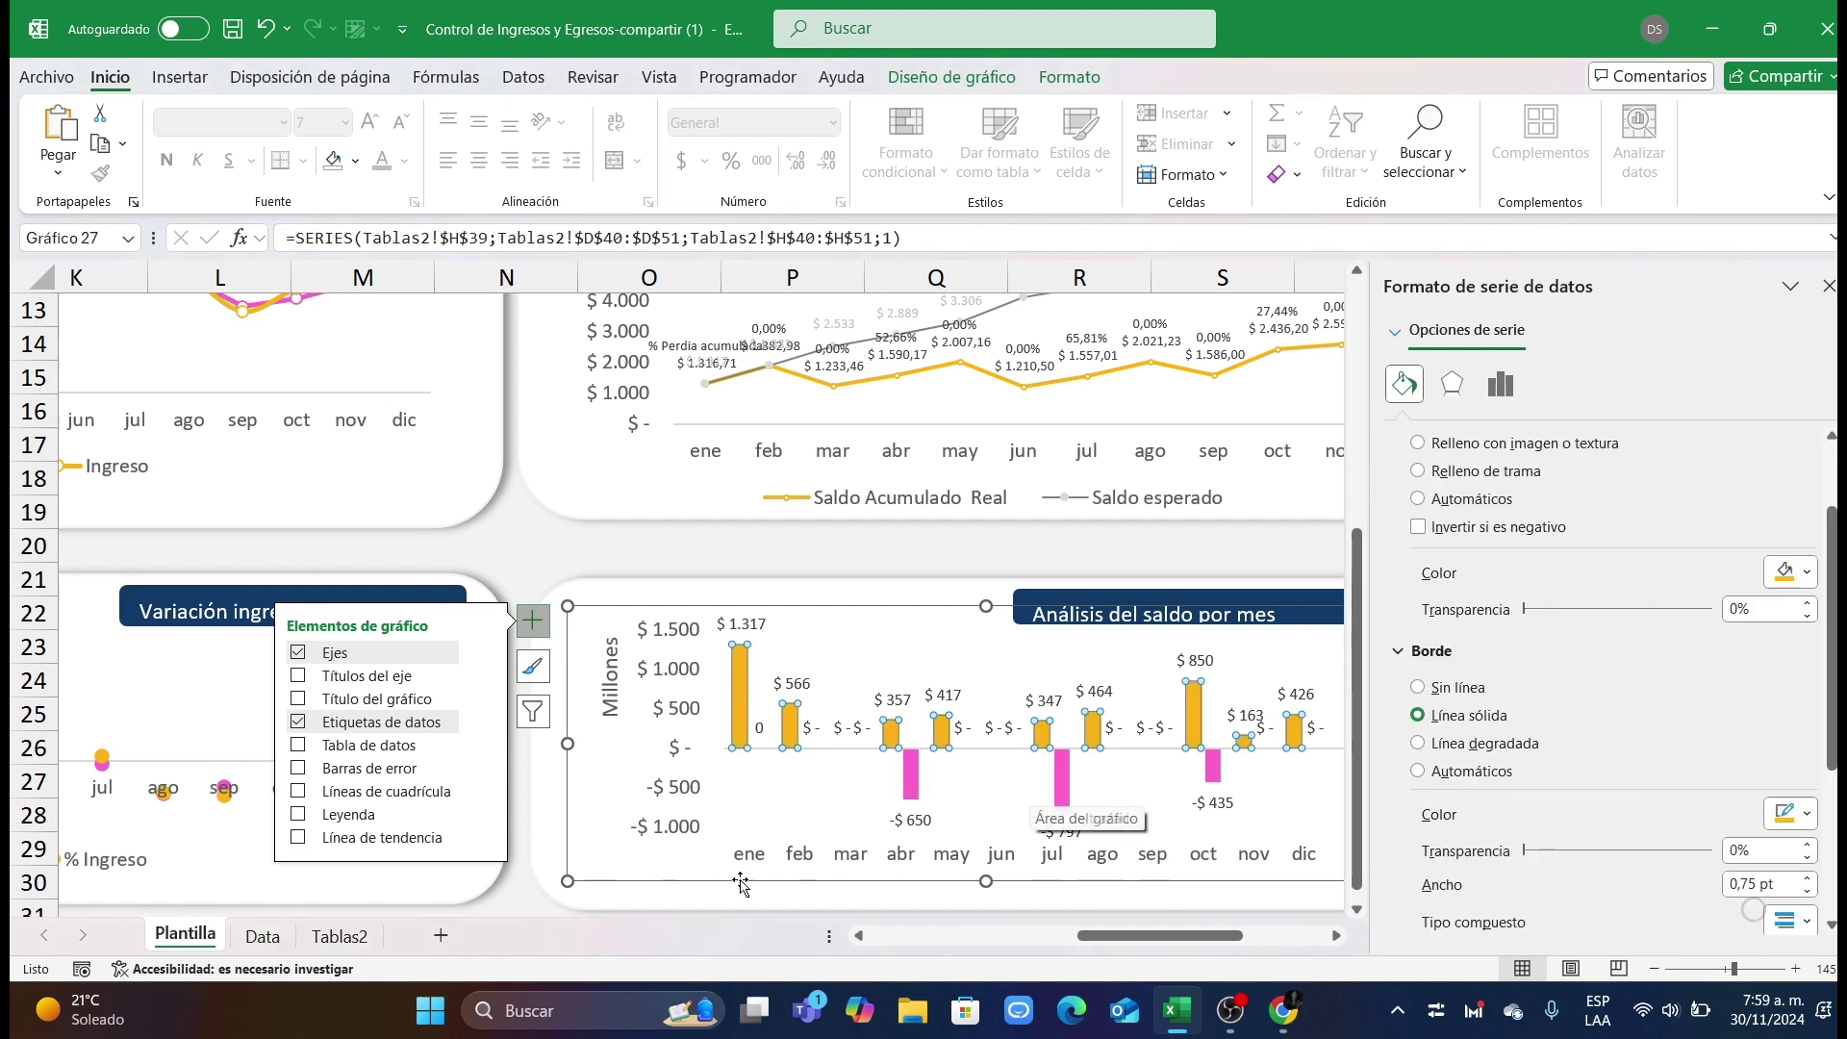
click(679, 909)
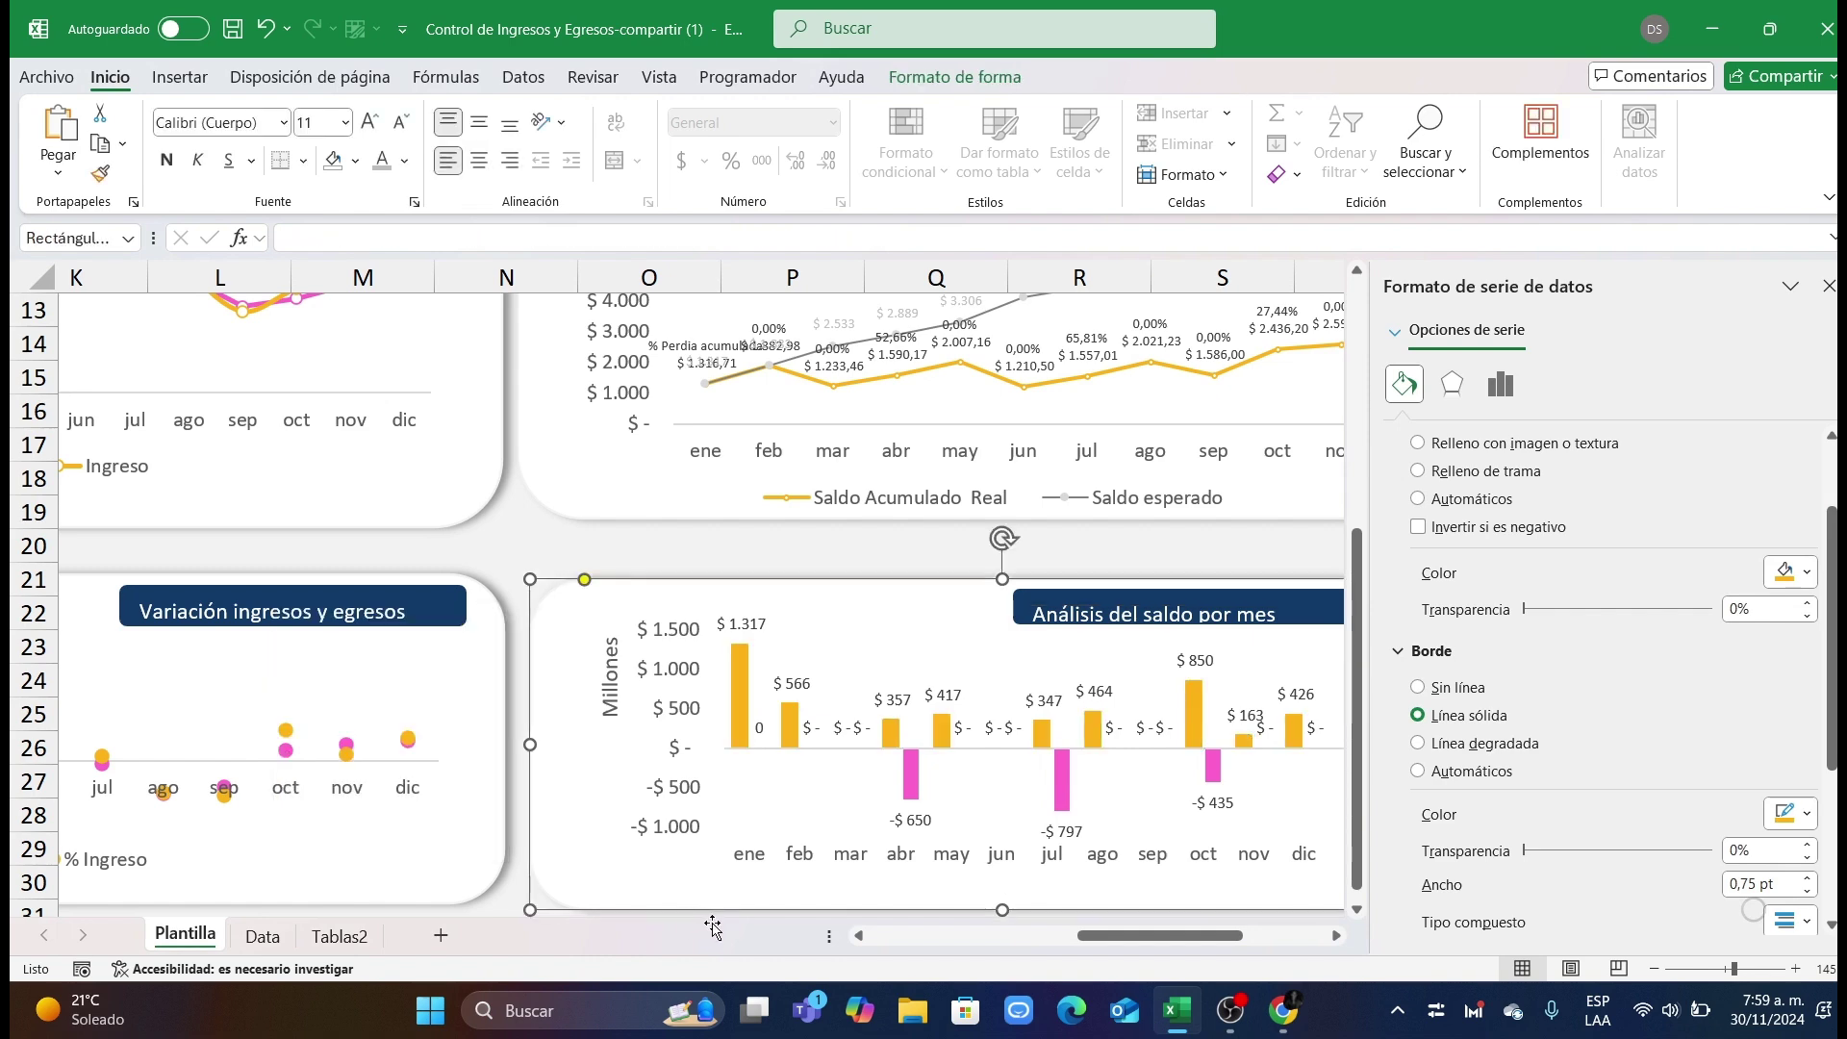
click(1828, 285)
Step: Look over the dashboard's charts, from the movement details to the category flow and percentage doughnuts
scroll(1128, 637, down, 4)
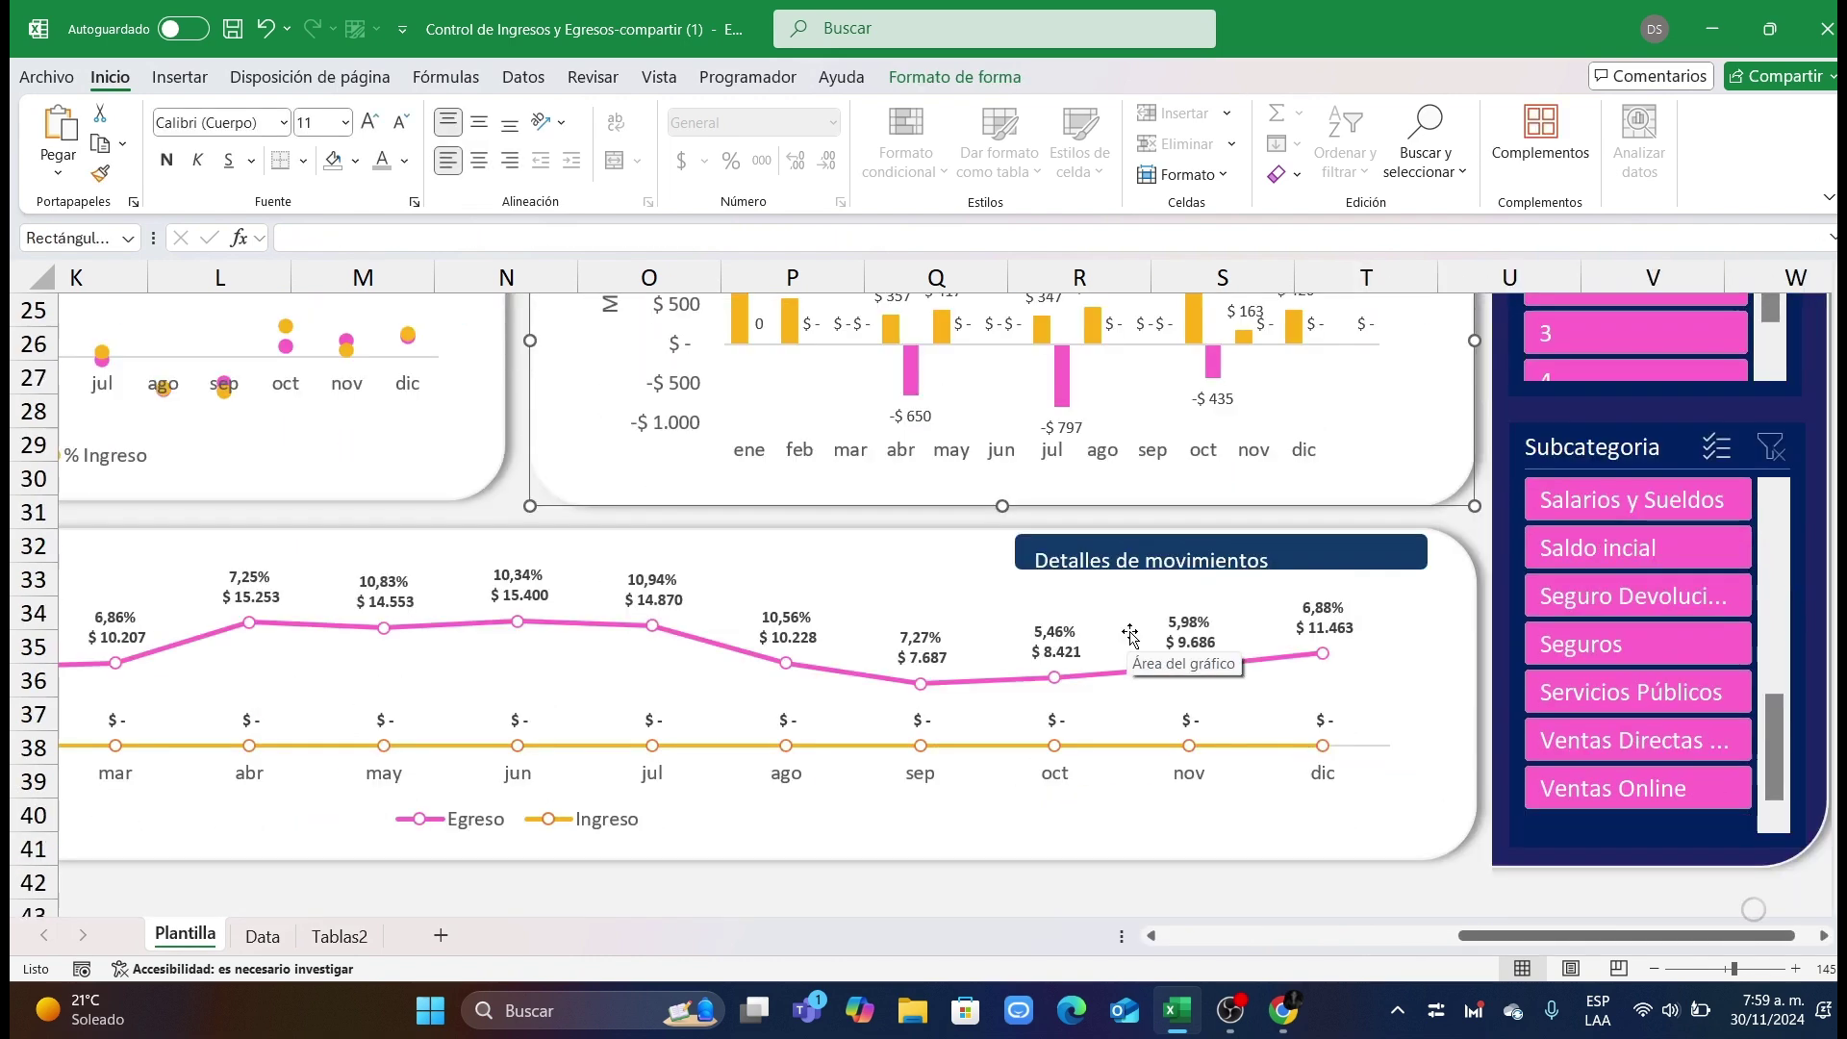
scroll(1132, 633, up, 4)
scroll(1161, 617, down, 1)
scroll(1244, 734, down, 3)
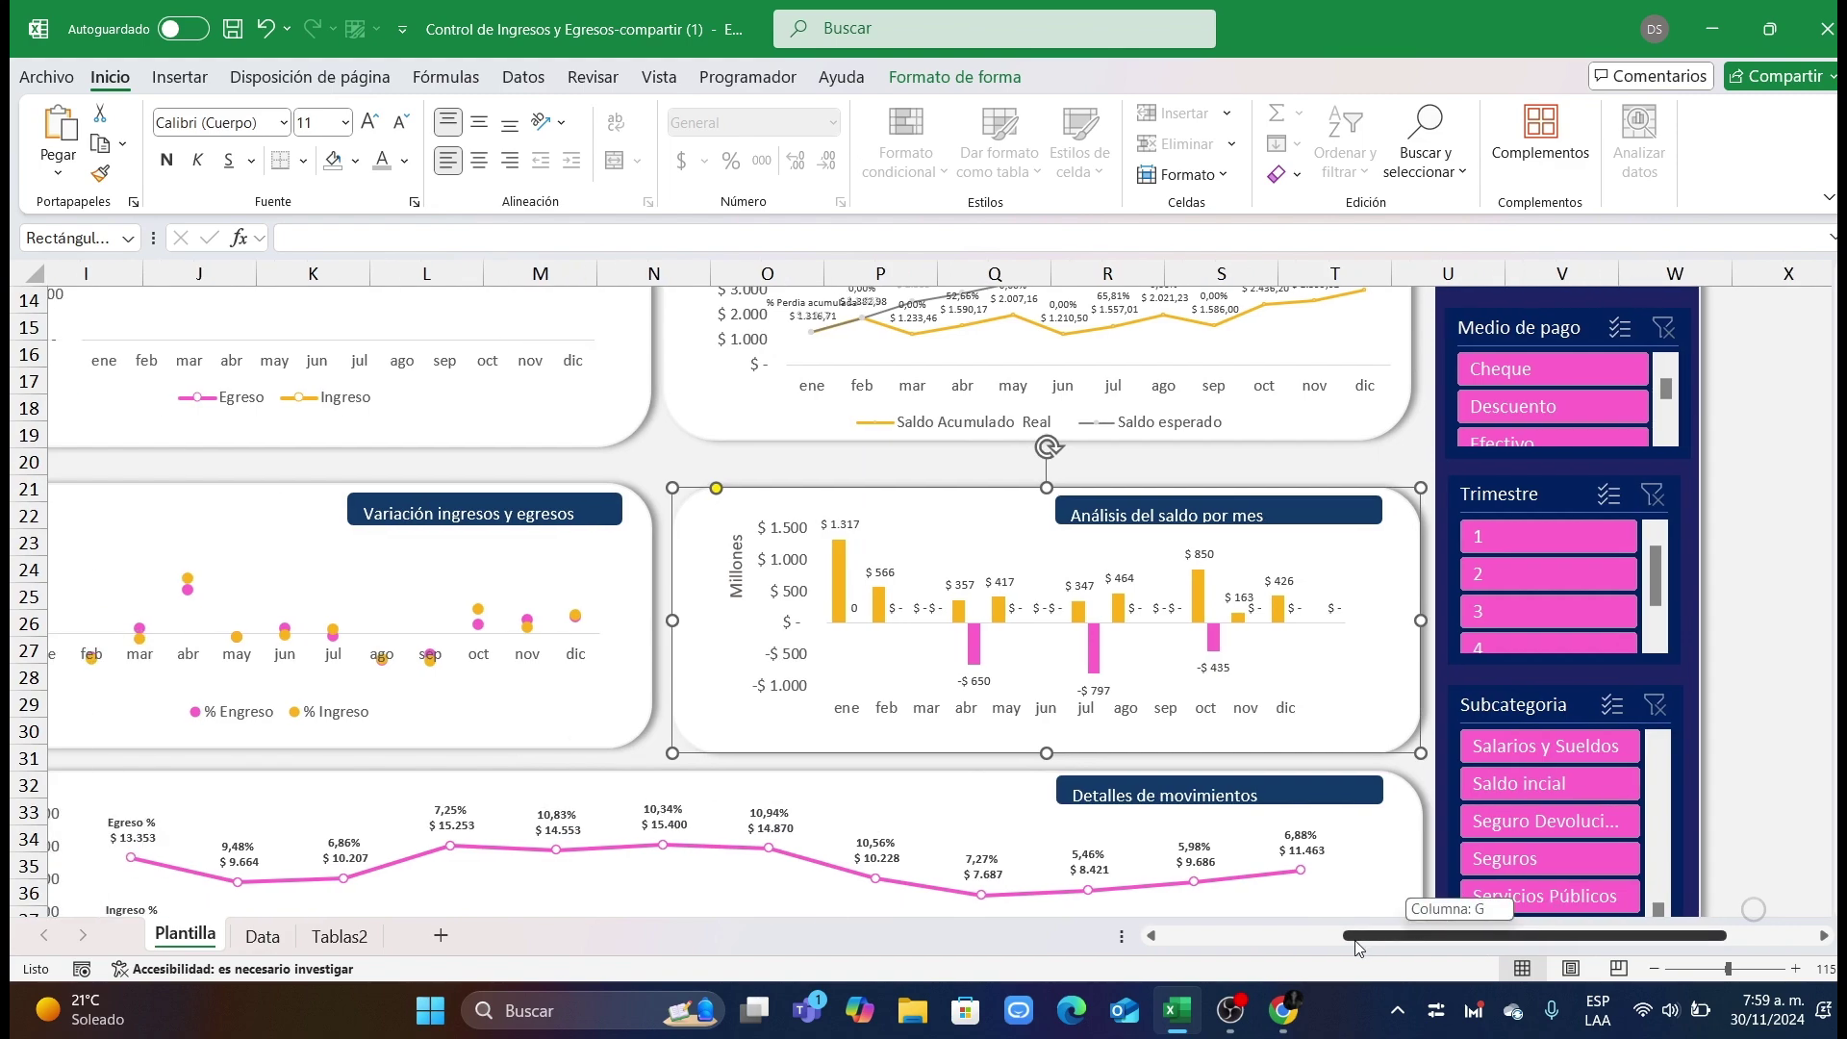
scroll(1533, 590, up, 3)
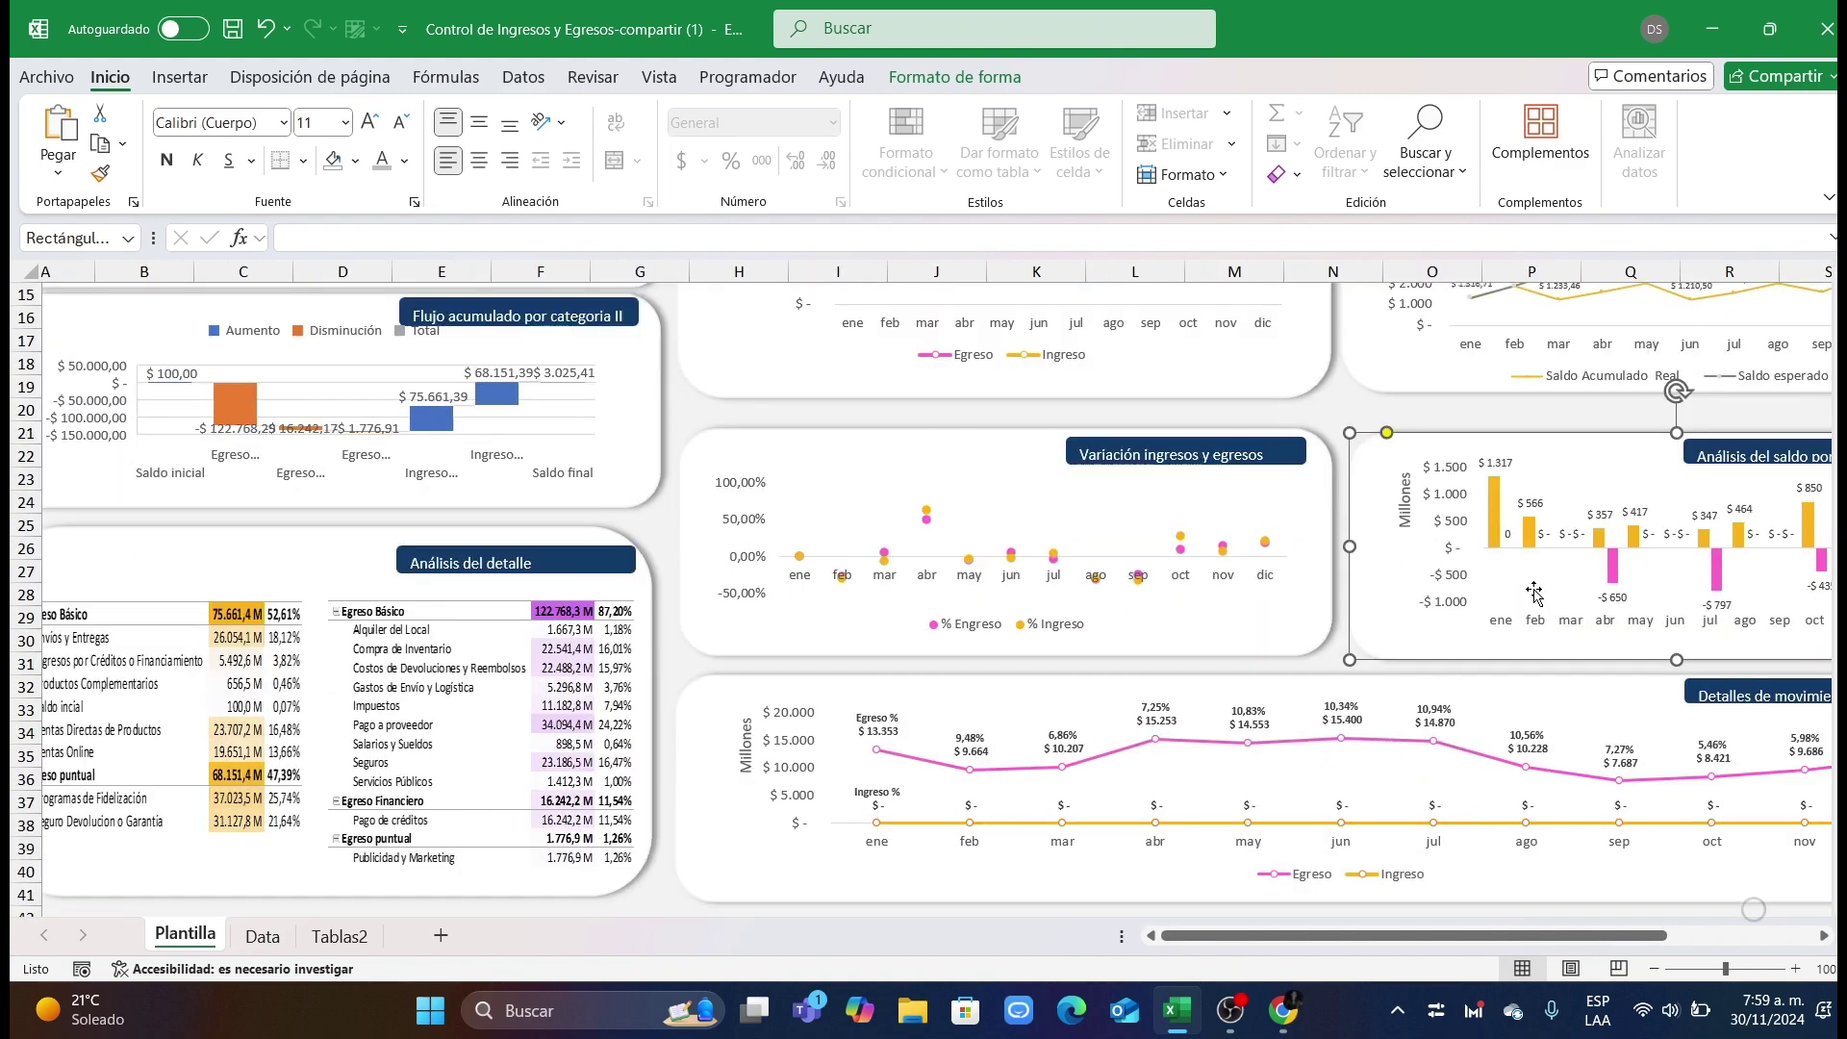
scroll(1532, 591, down, 2)
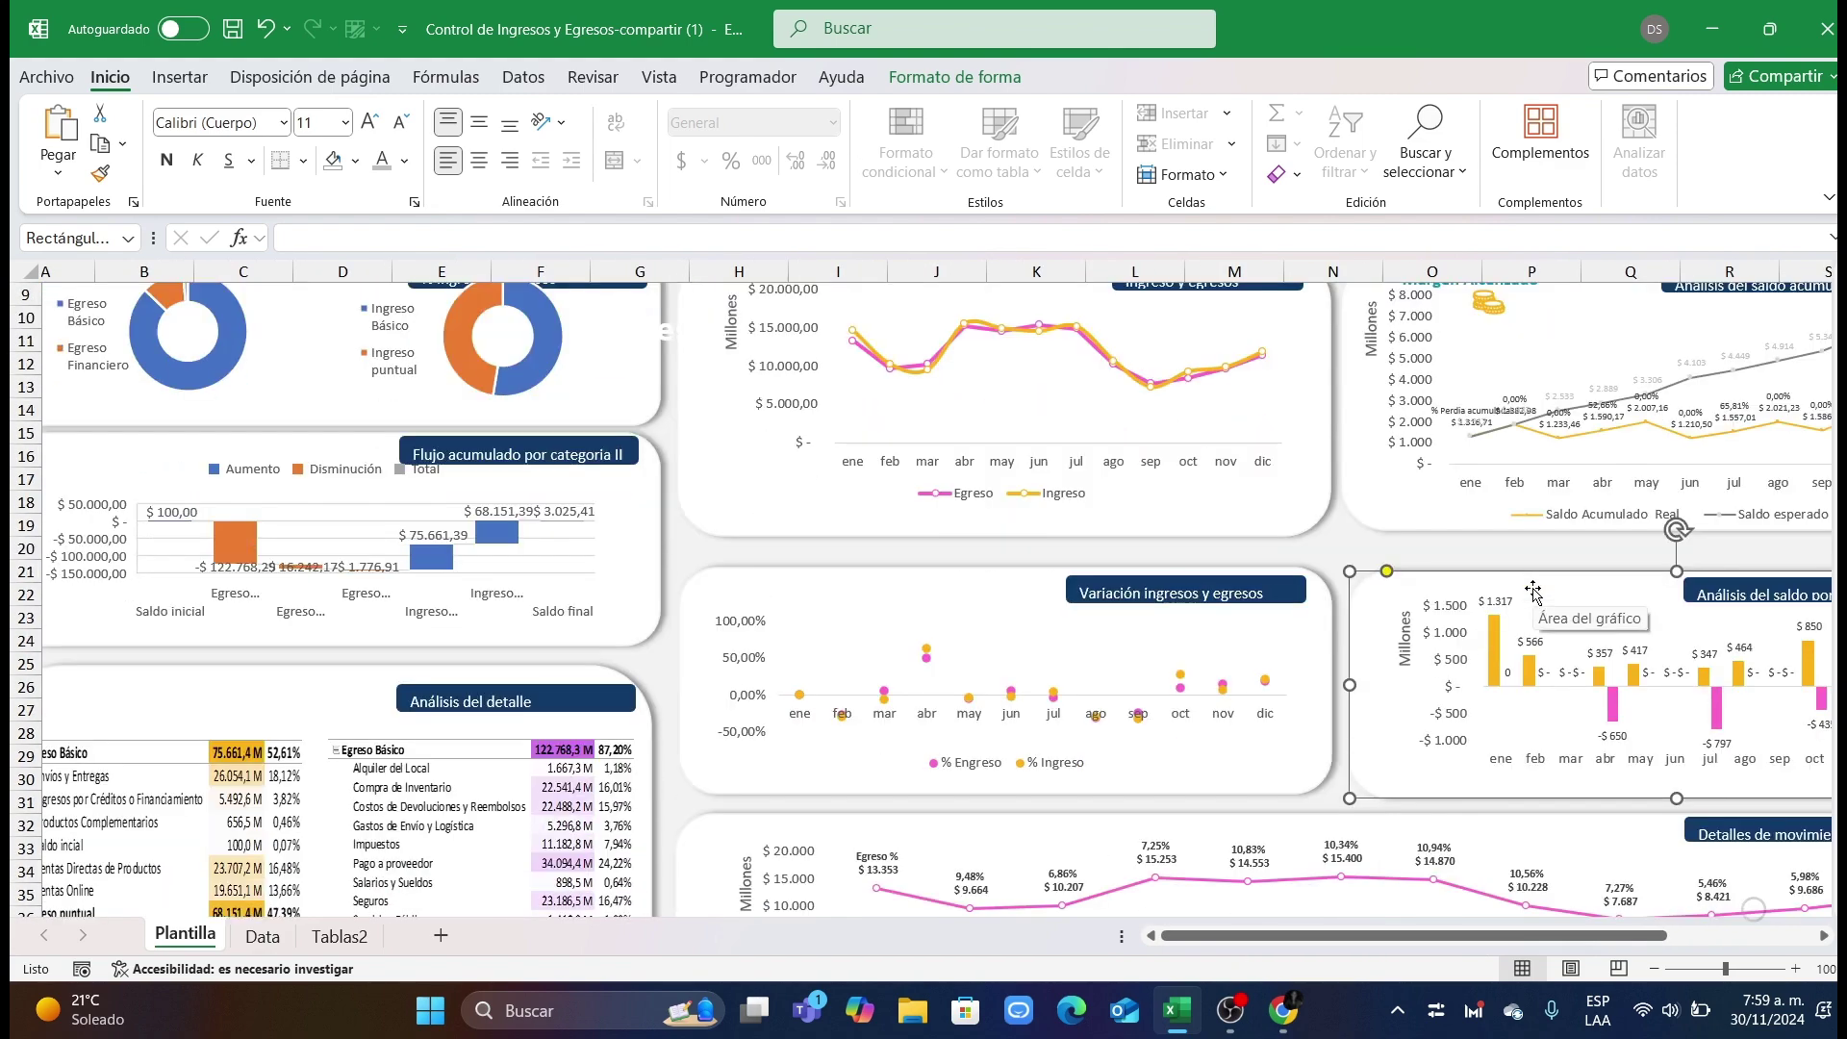
scroll(1533, 590, down, 2)
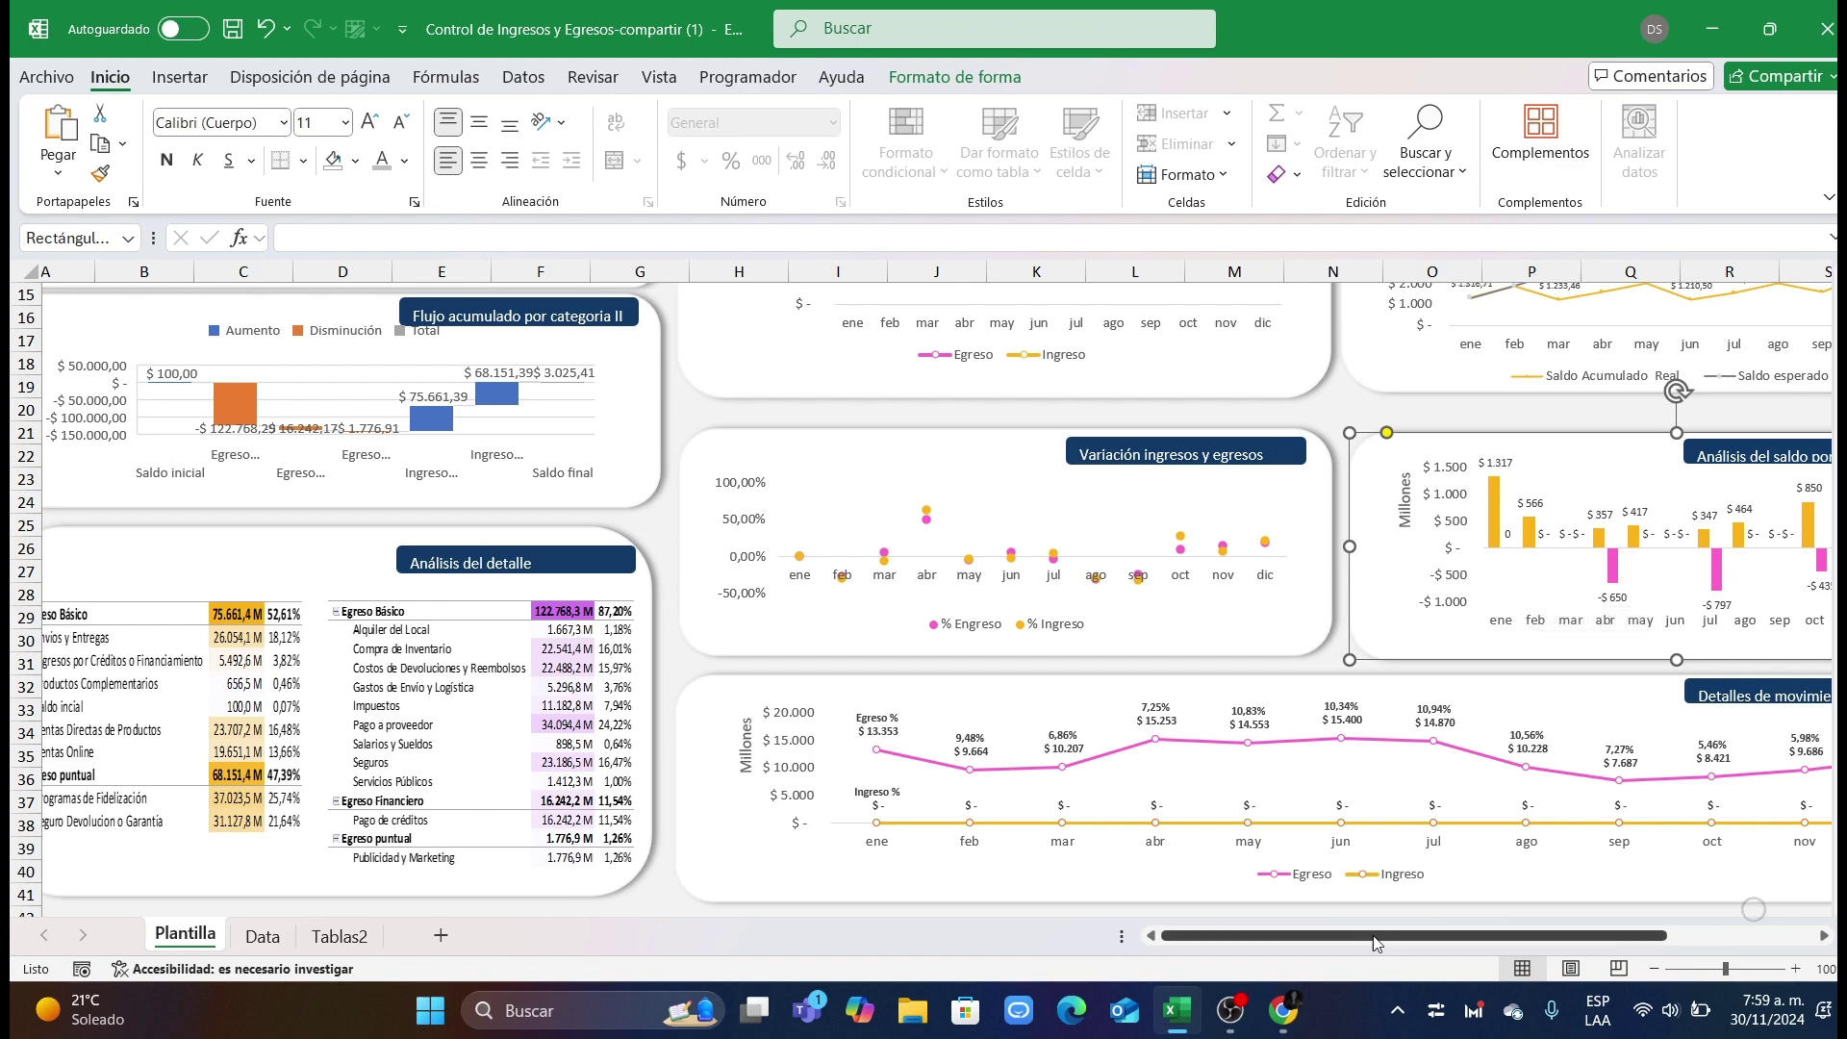
scroll(463, 737, left, 1)
ctrl+scroll(463, 737, down, 2)
ctrl+scroll(463, 737, up, 6)
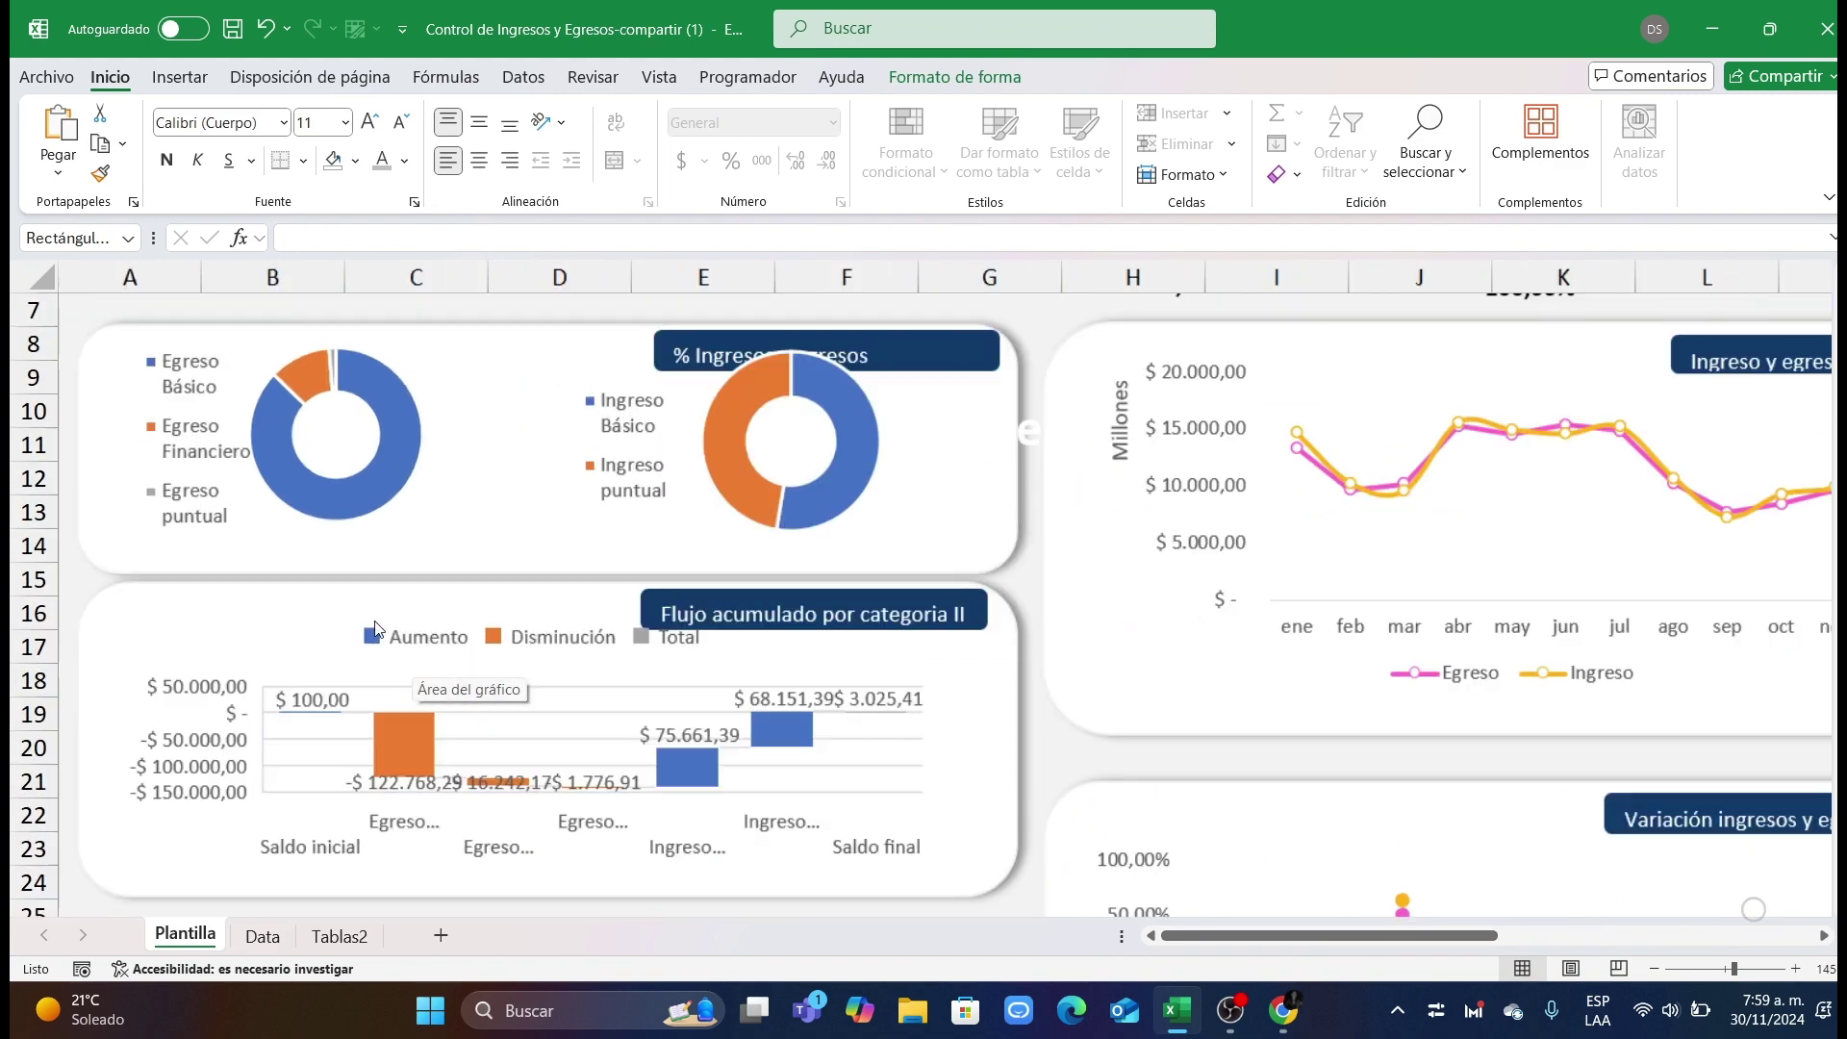
scroll(413, 589, up, 1)
Step: Fill the Egreso Básico slice of the expense doughnut chart with the recently used pink
click(443, 543)
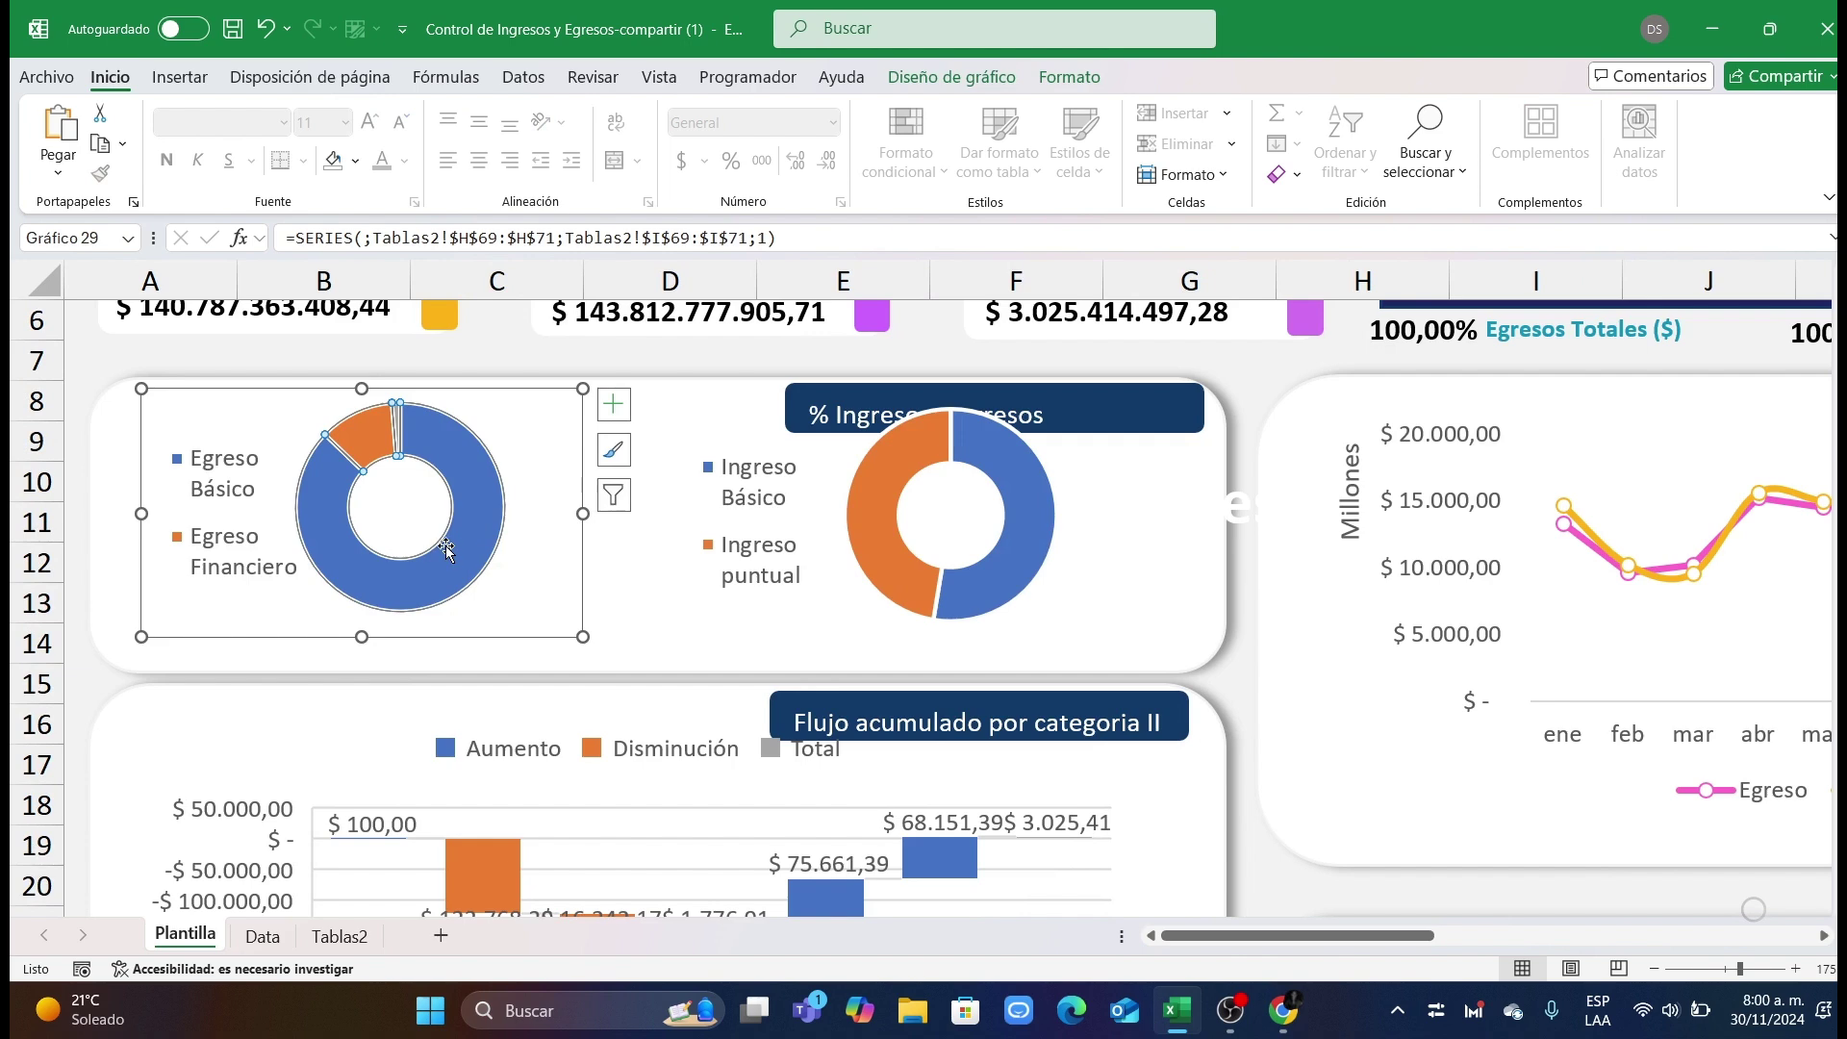
ctrl+scroll(443, 546, up, 1)
ctrl+scroll(443, 545, up, 2)
click(574, 630)
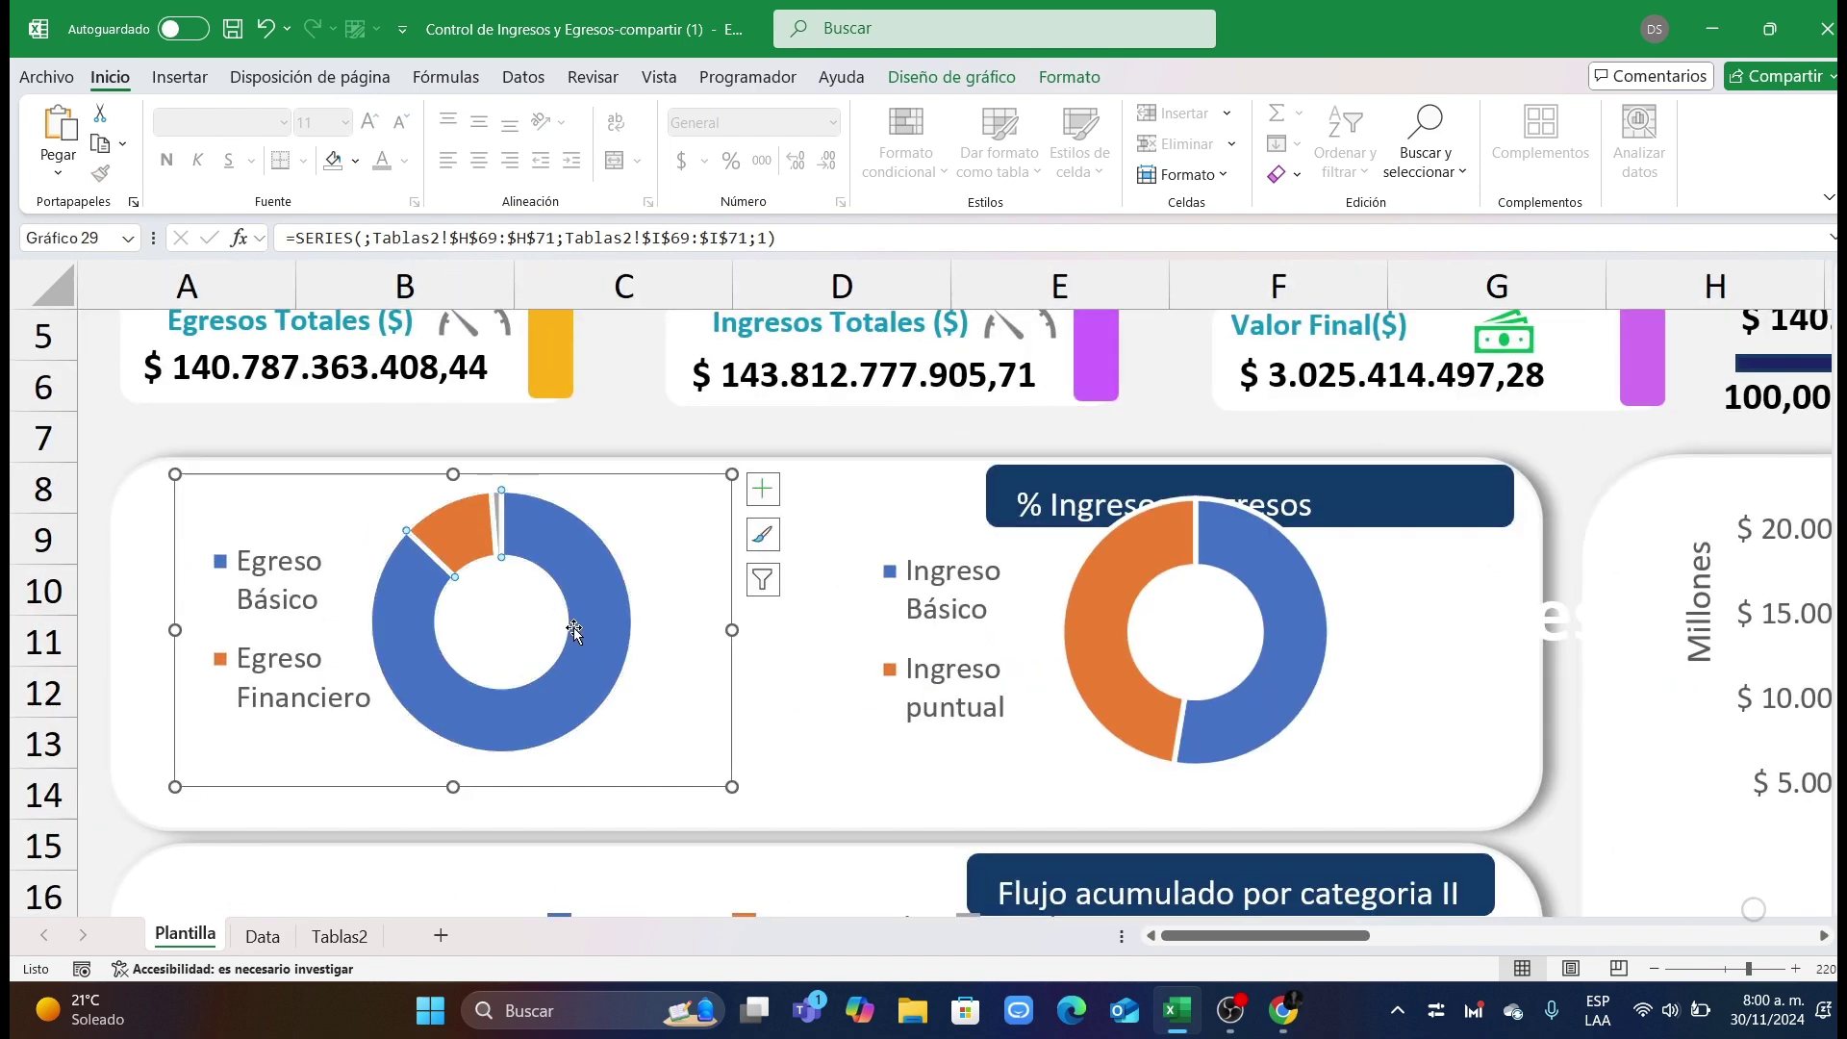
click(1069, 77)
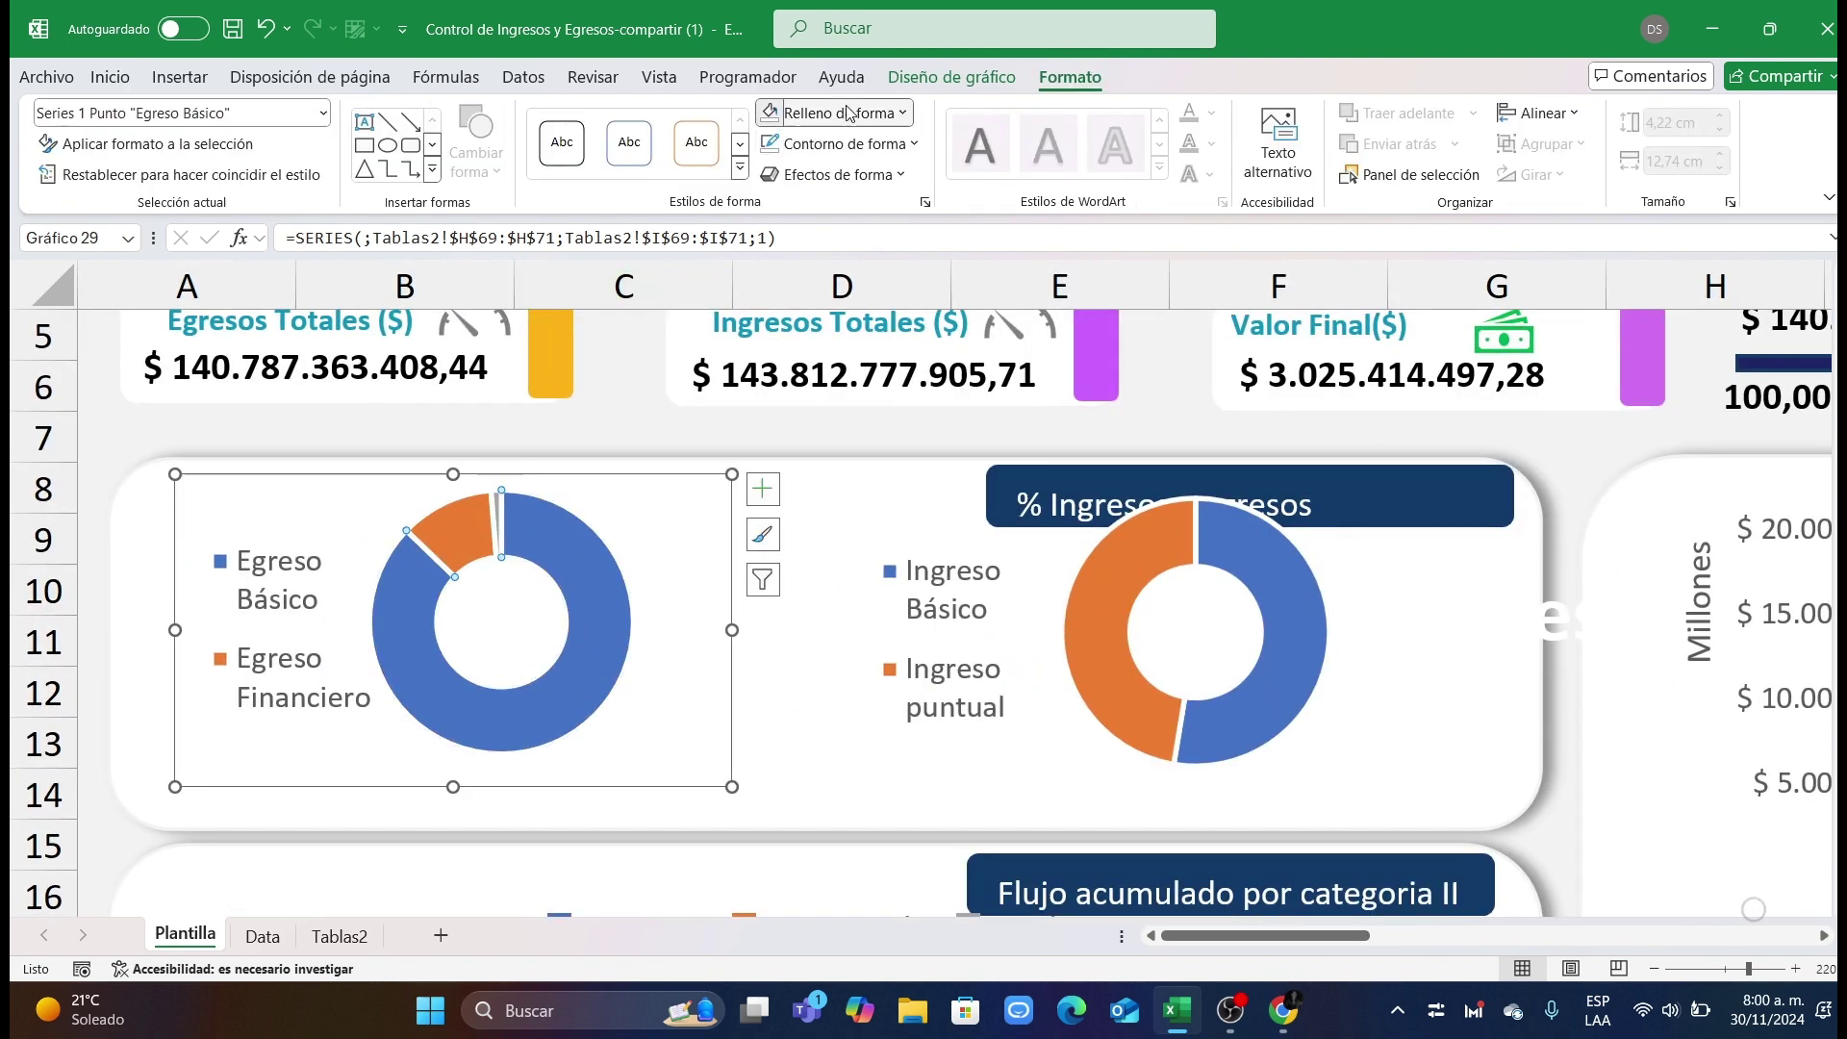
click(835, 113)
click(786, 492)
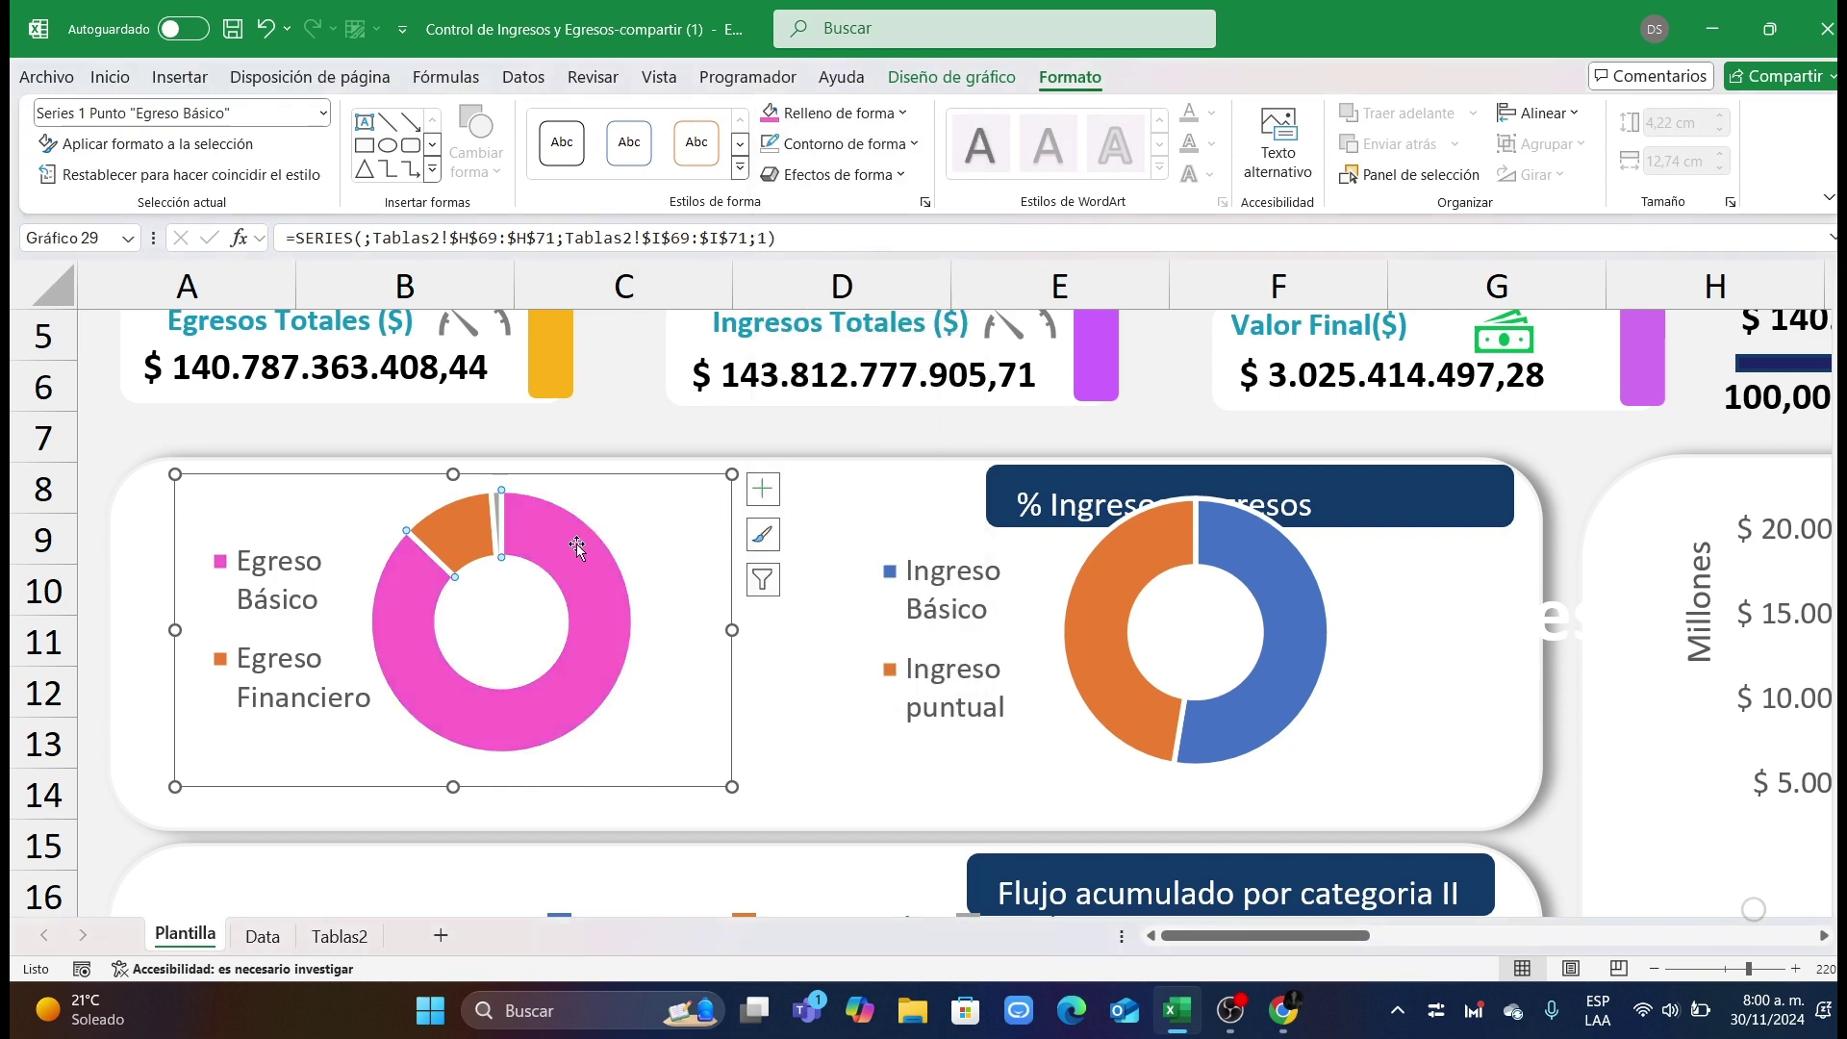
Step: Fill the Egreso Financiero slice of the expense doughnut with the recently used light purple
scroll(587, 554, down, 2)
scroll(616, 563, up, 4)
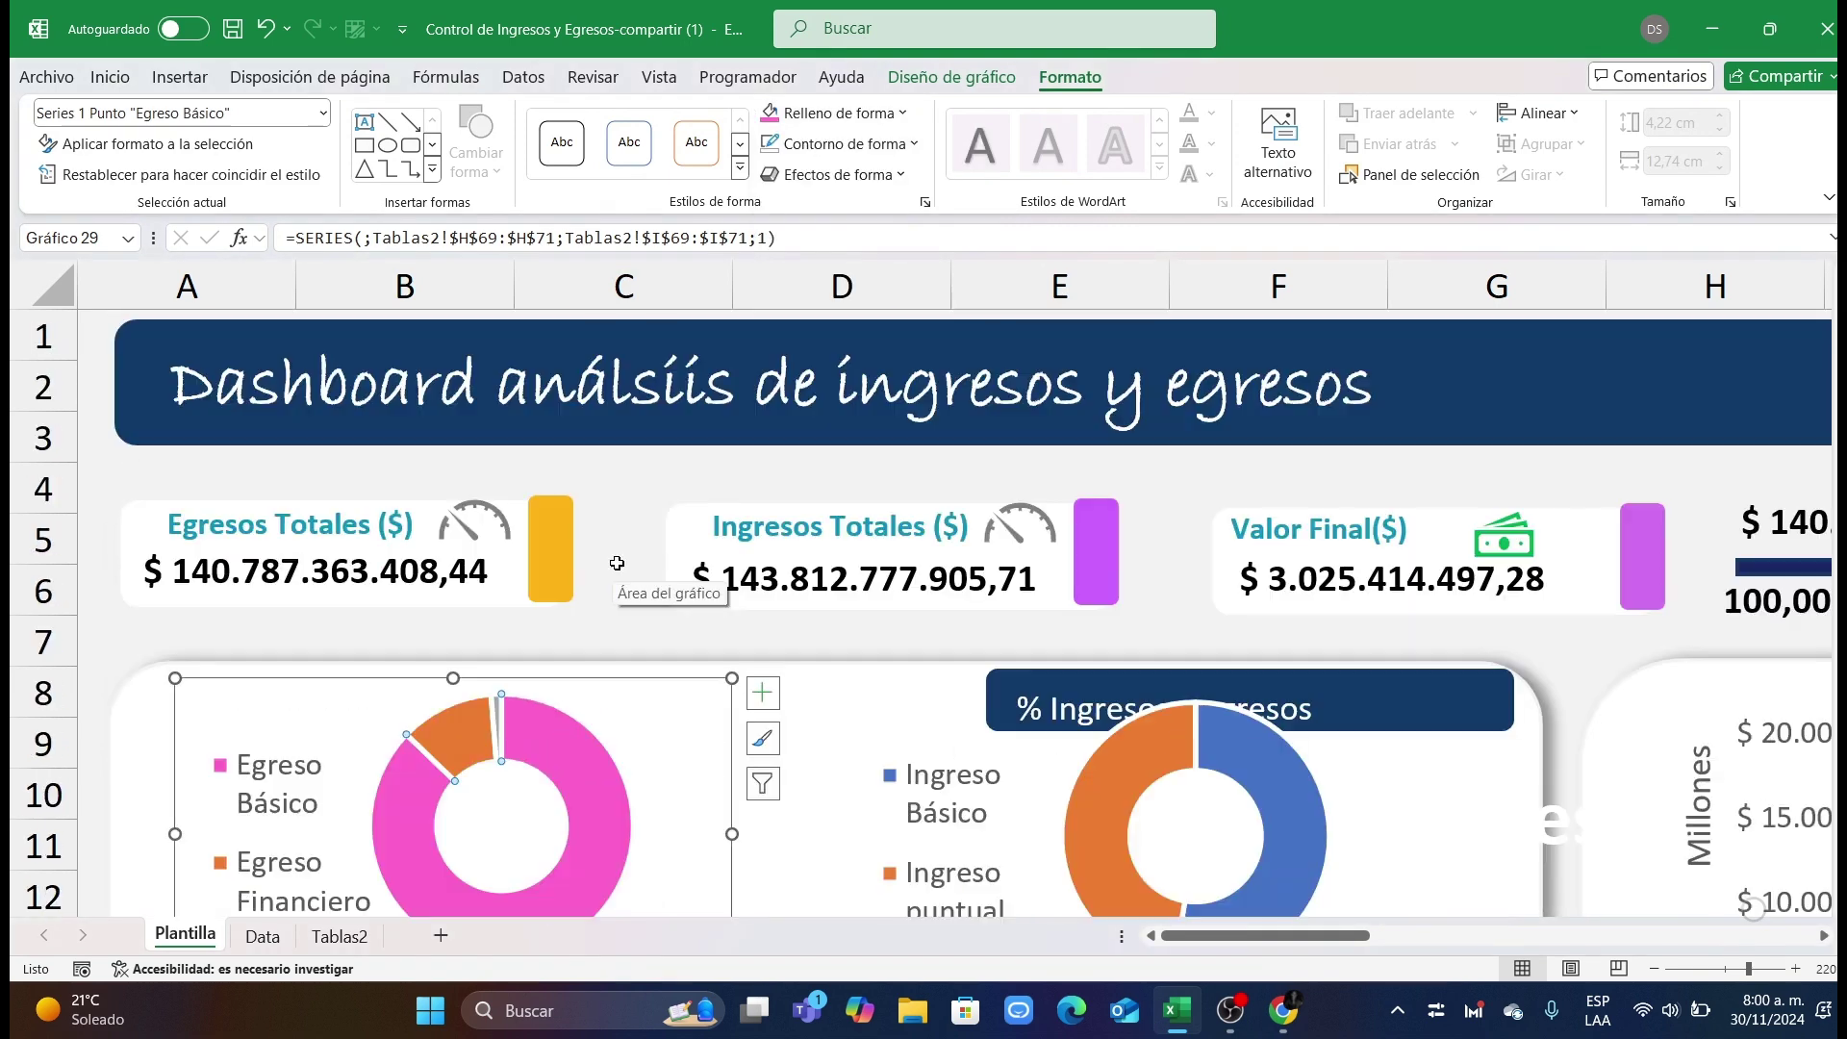
scroll(583, 610, down, 1)
click(464, 591)
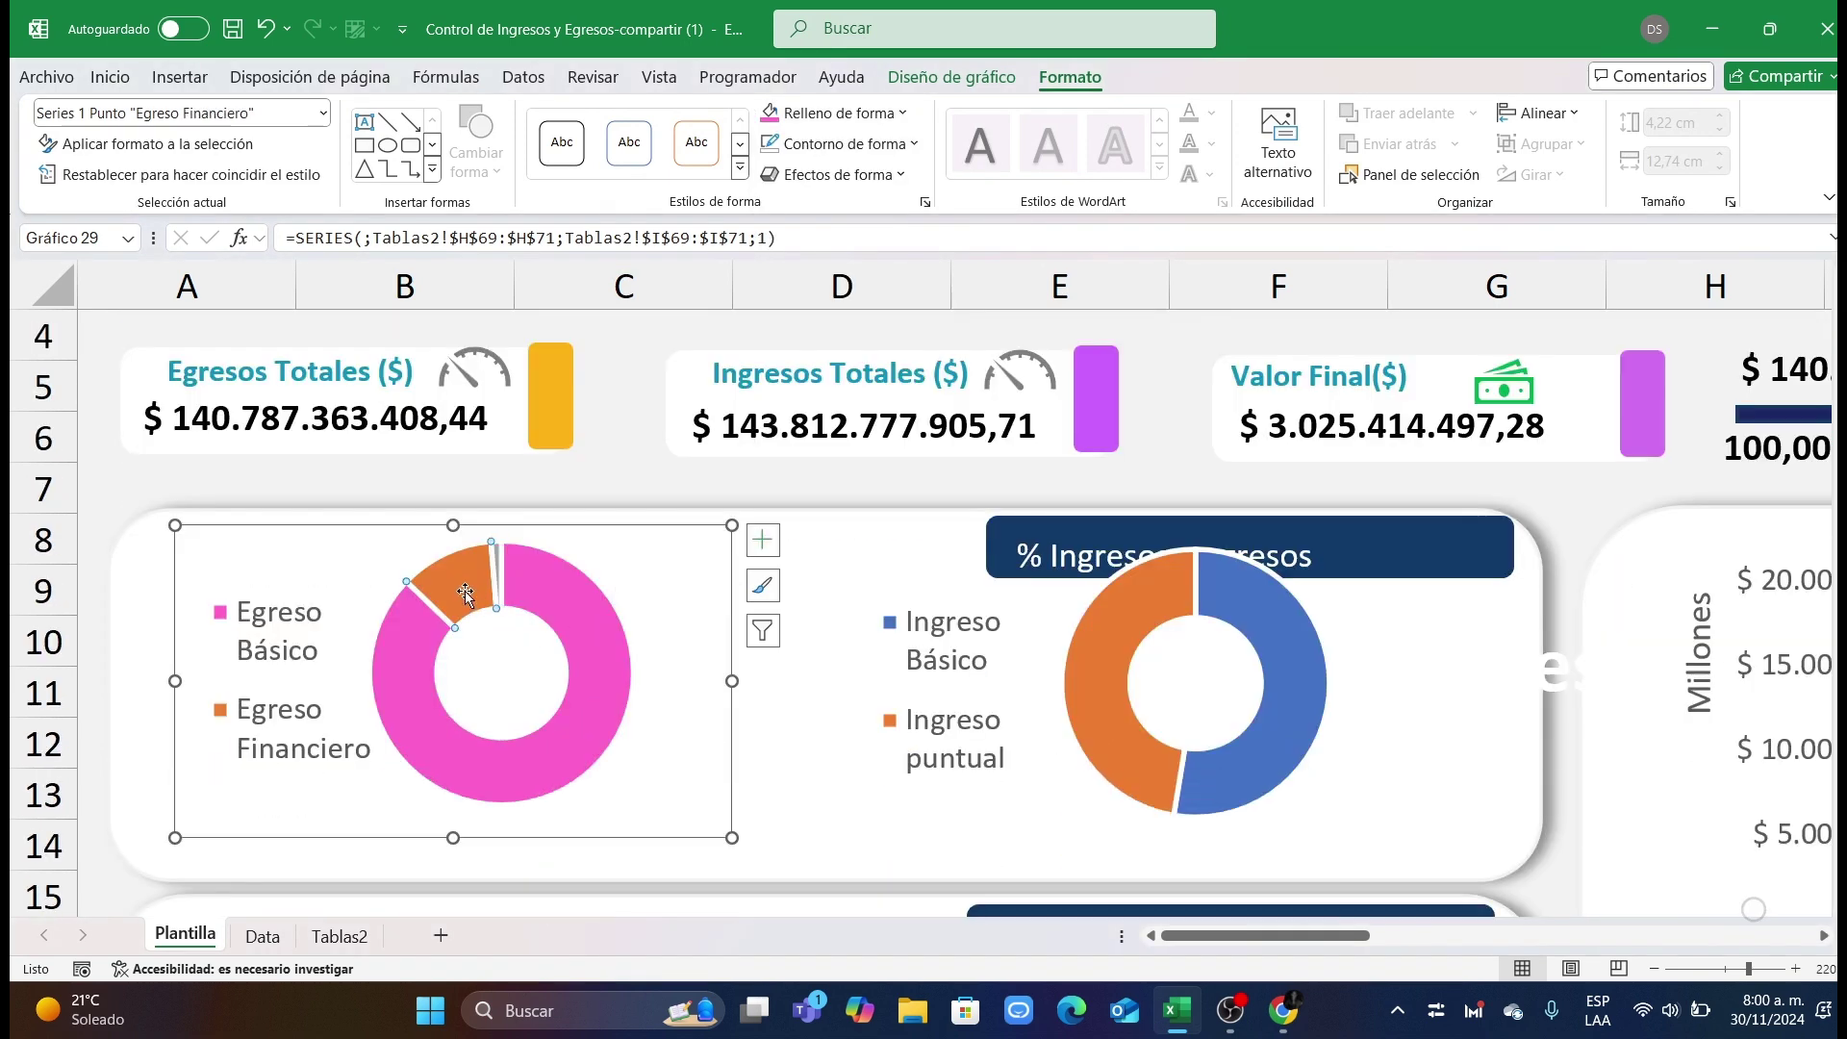
click(837, 112)
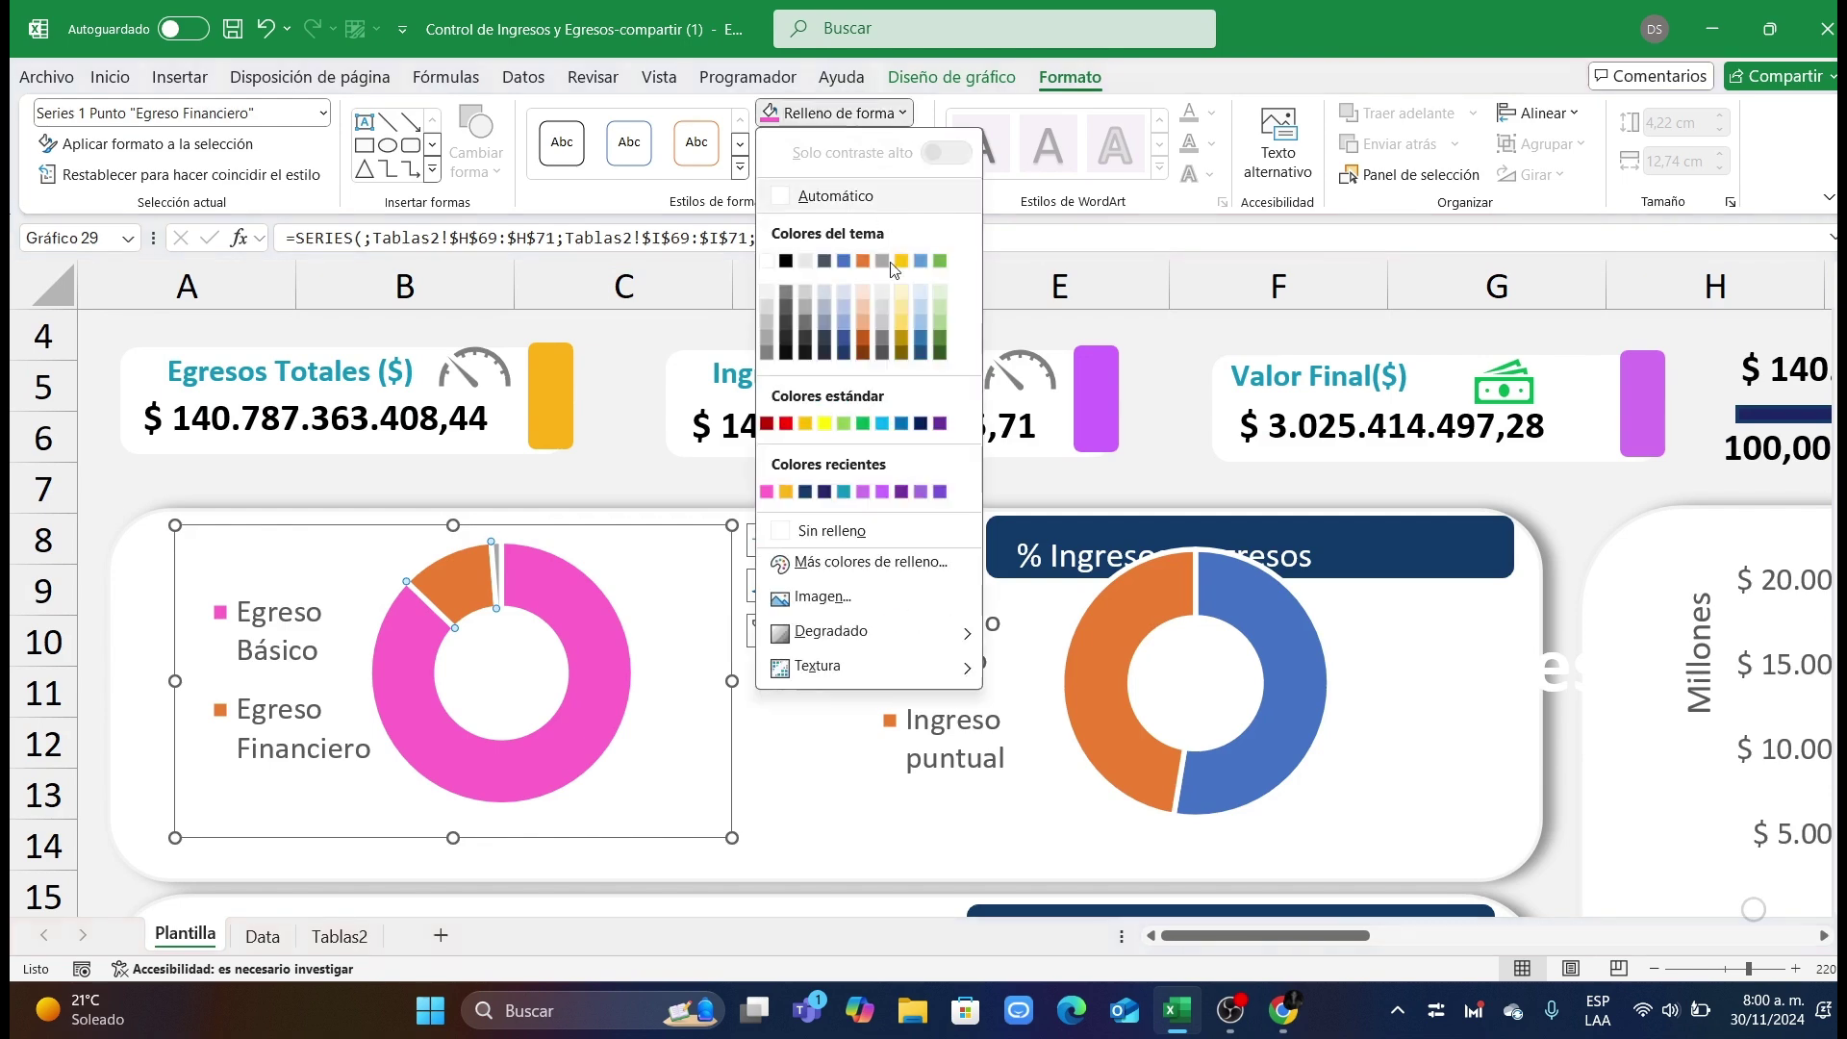
click(882, 493)
Step: Fill the thin Egreso puntual slice of the expense doughnut with the standard dark purple and deselect the chart
scroll(538, 577, up, 1)
ctrl+scroll(539, 577, up, 2)
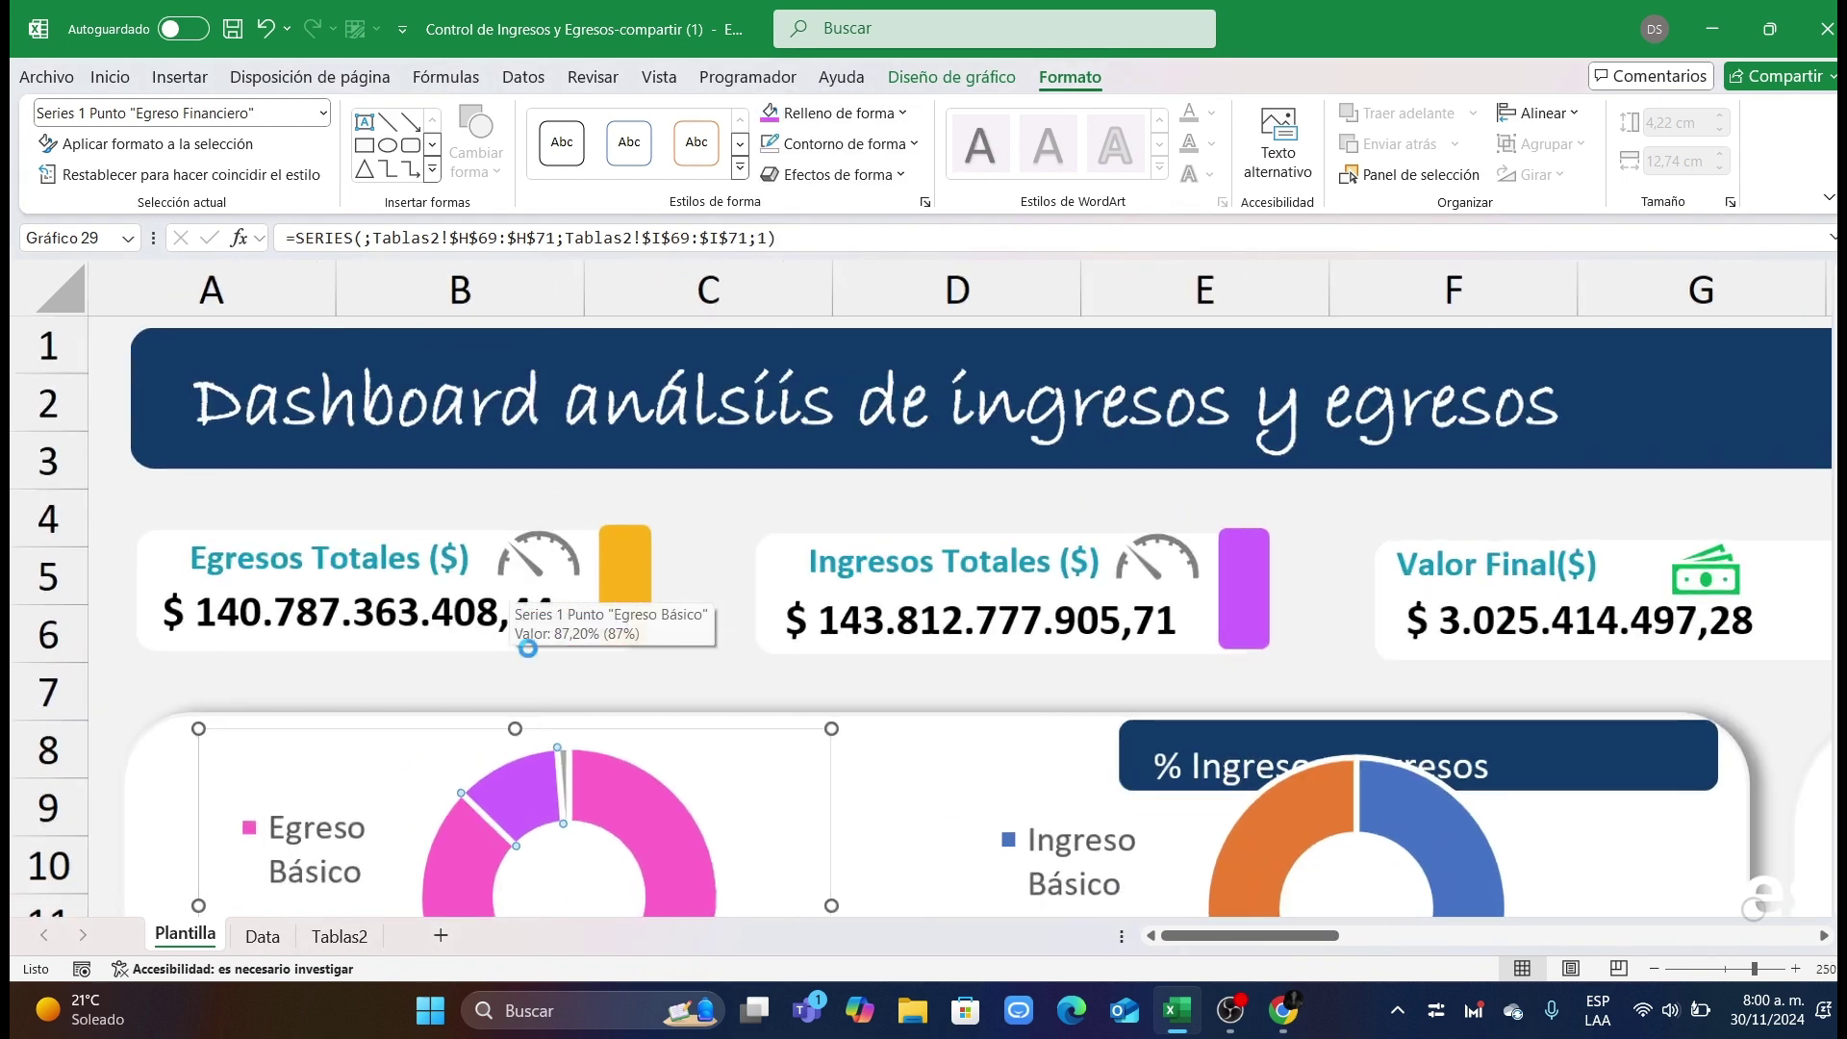
click(567, 783)
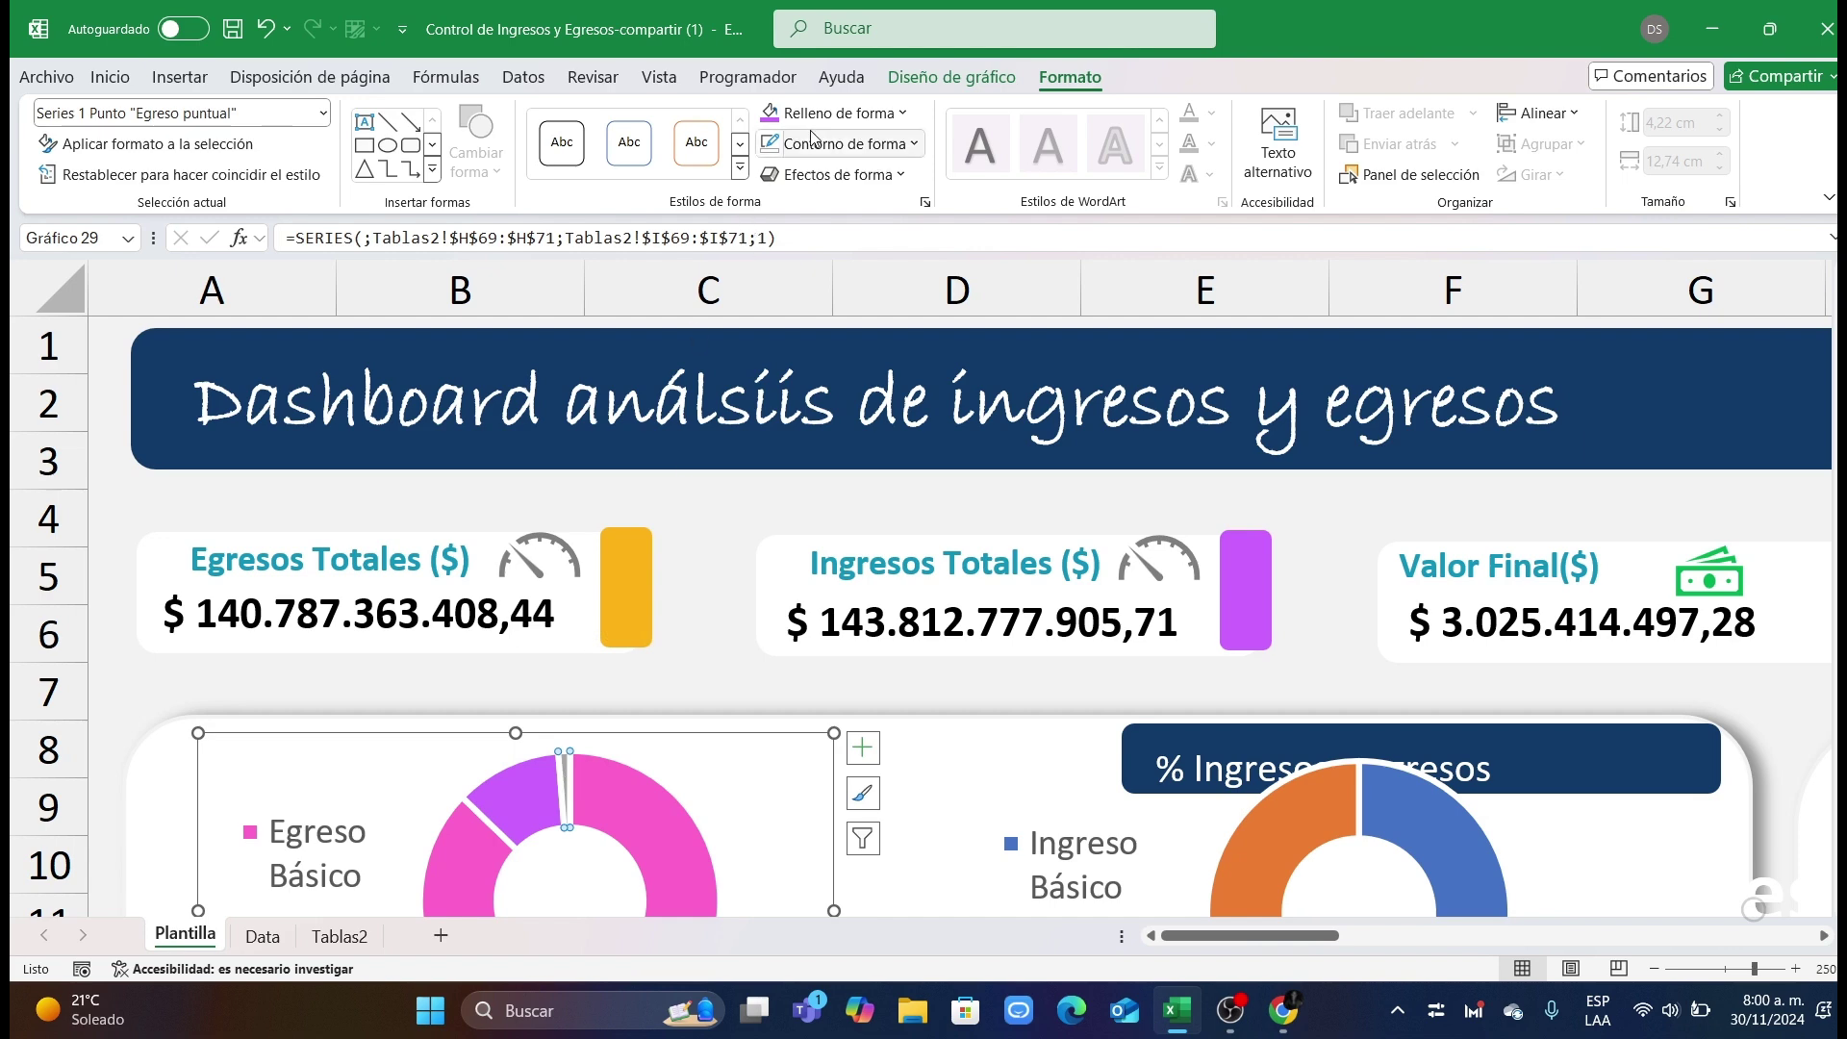
click(835, 112)
click(940, 423)
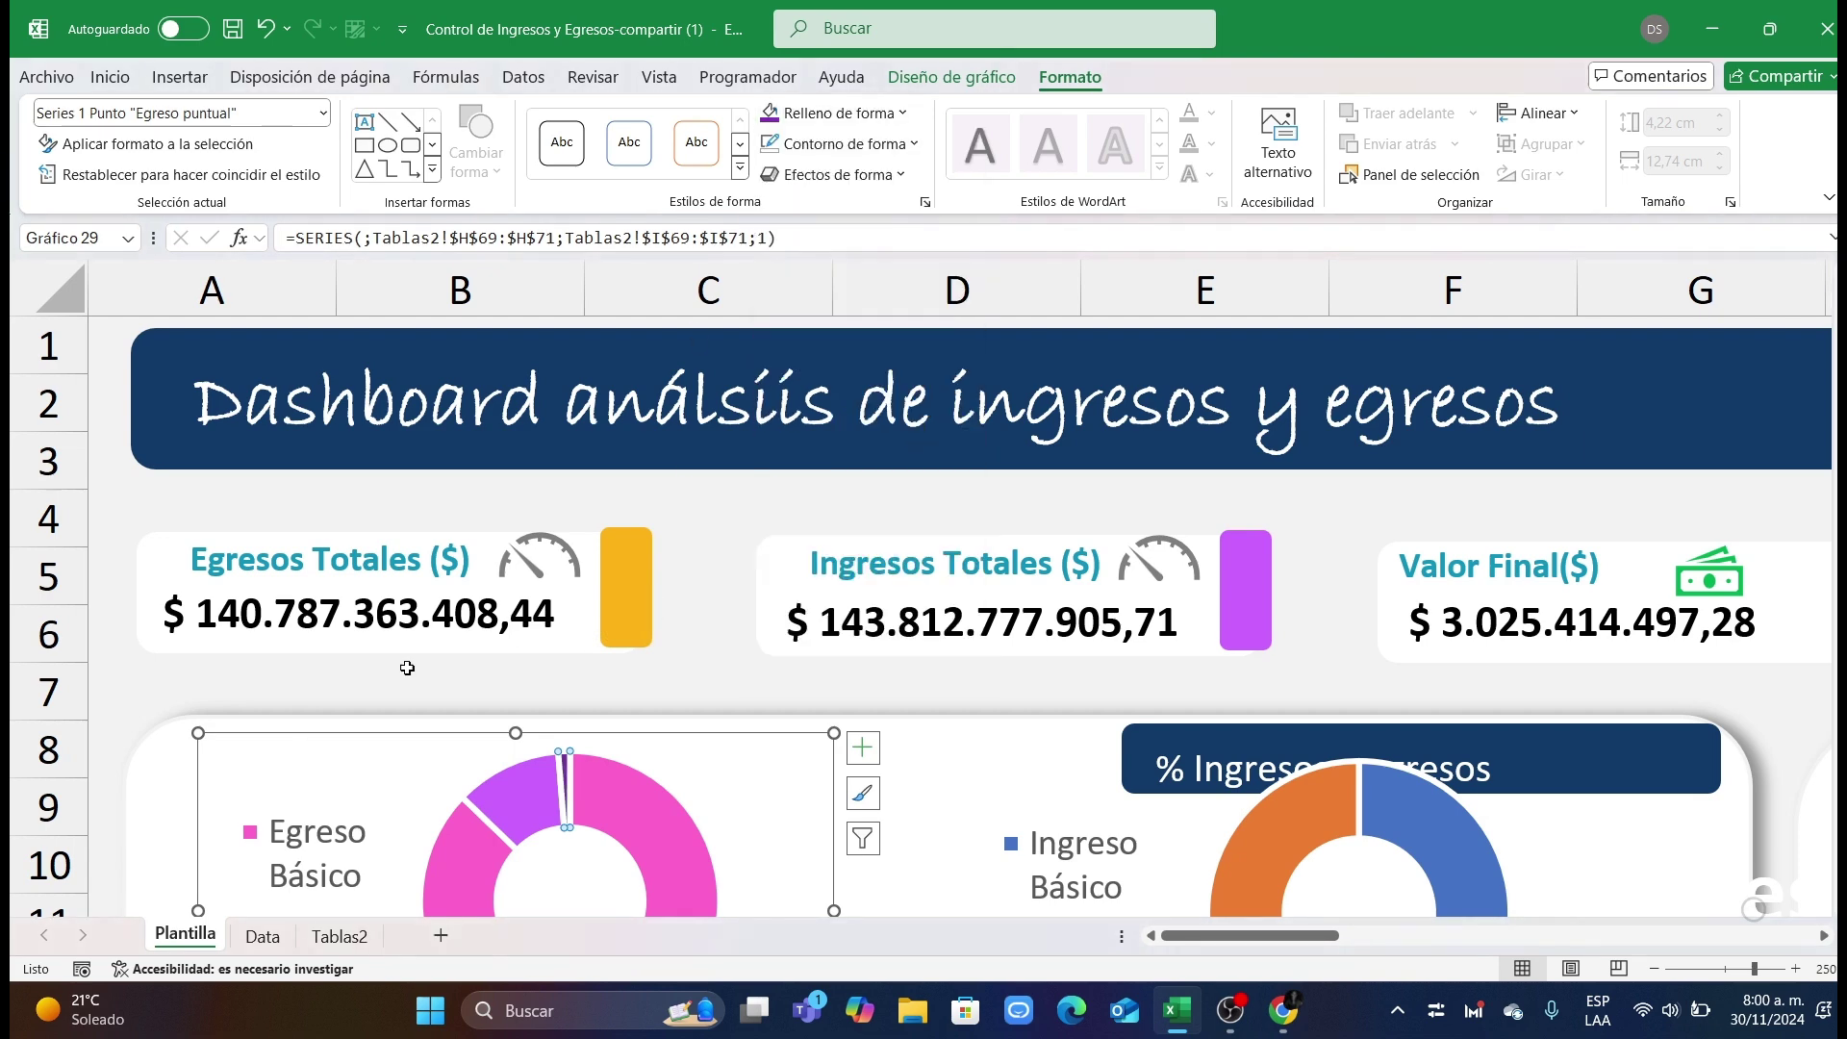
click(240, 712)
scroll(1321, 570, down, 2)
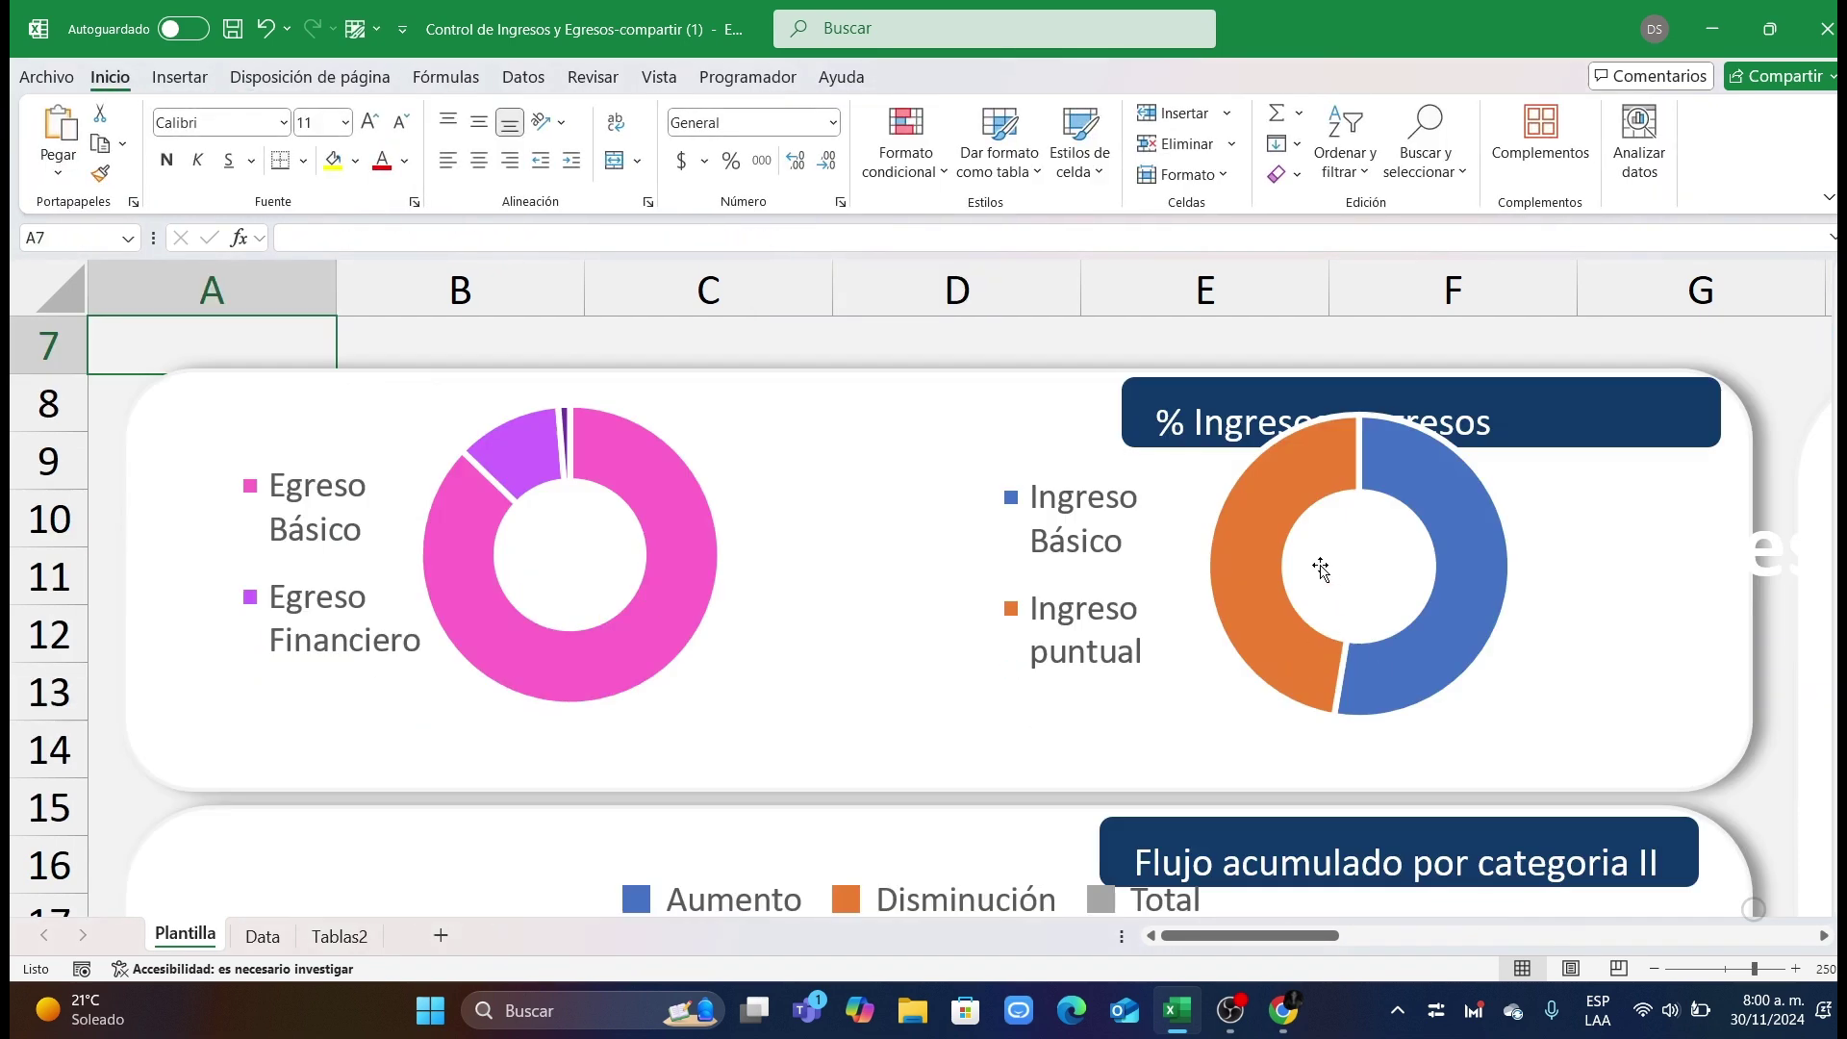
Step: Apply the monochromatic golden yellow palette to the income doughnut chart
click(1443, 539)
click(1070, 77)
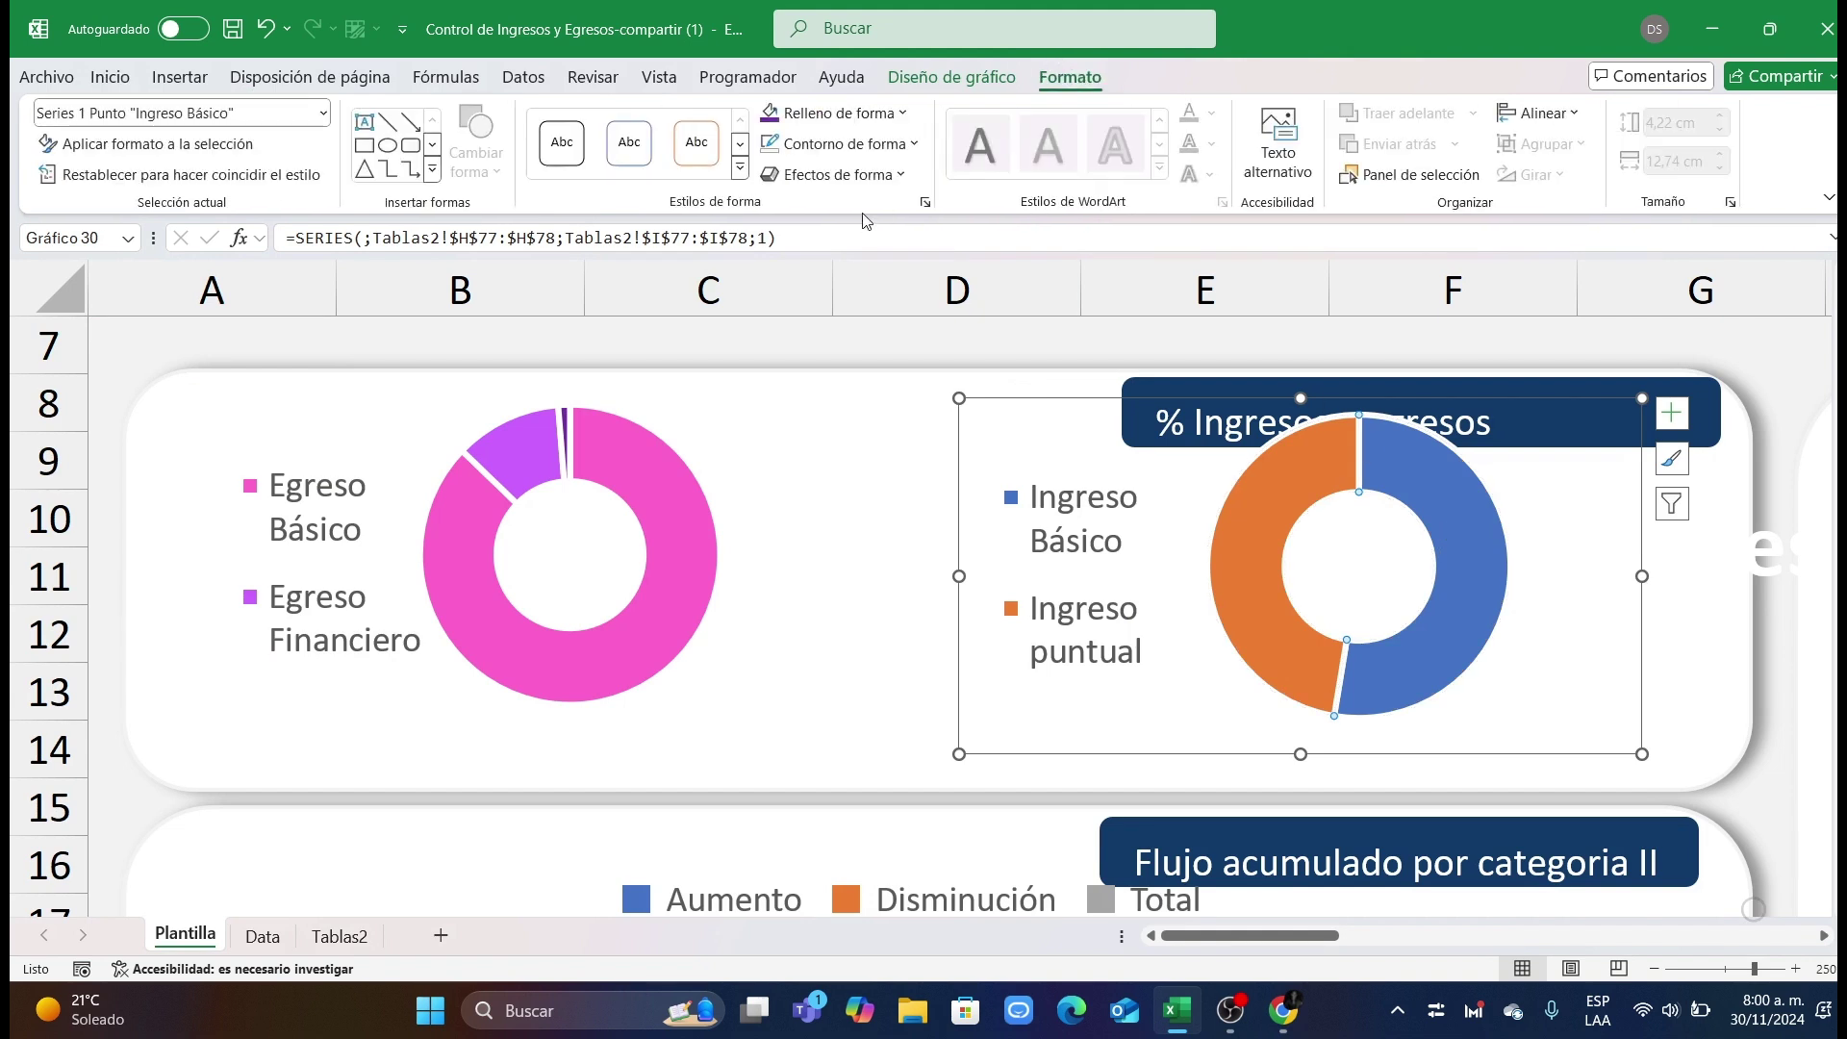
click(837, 113)
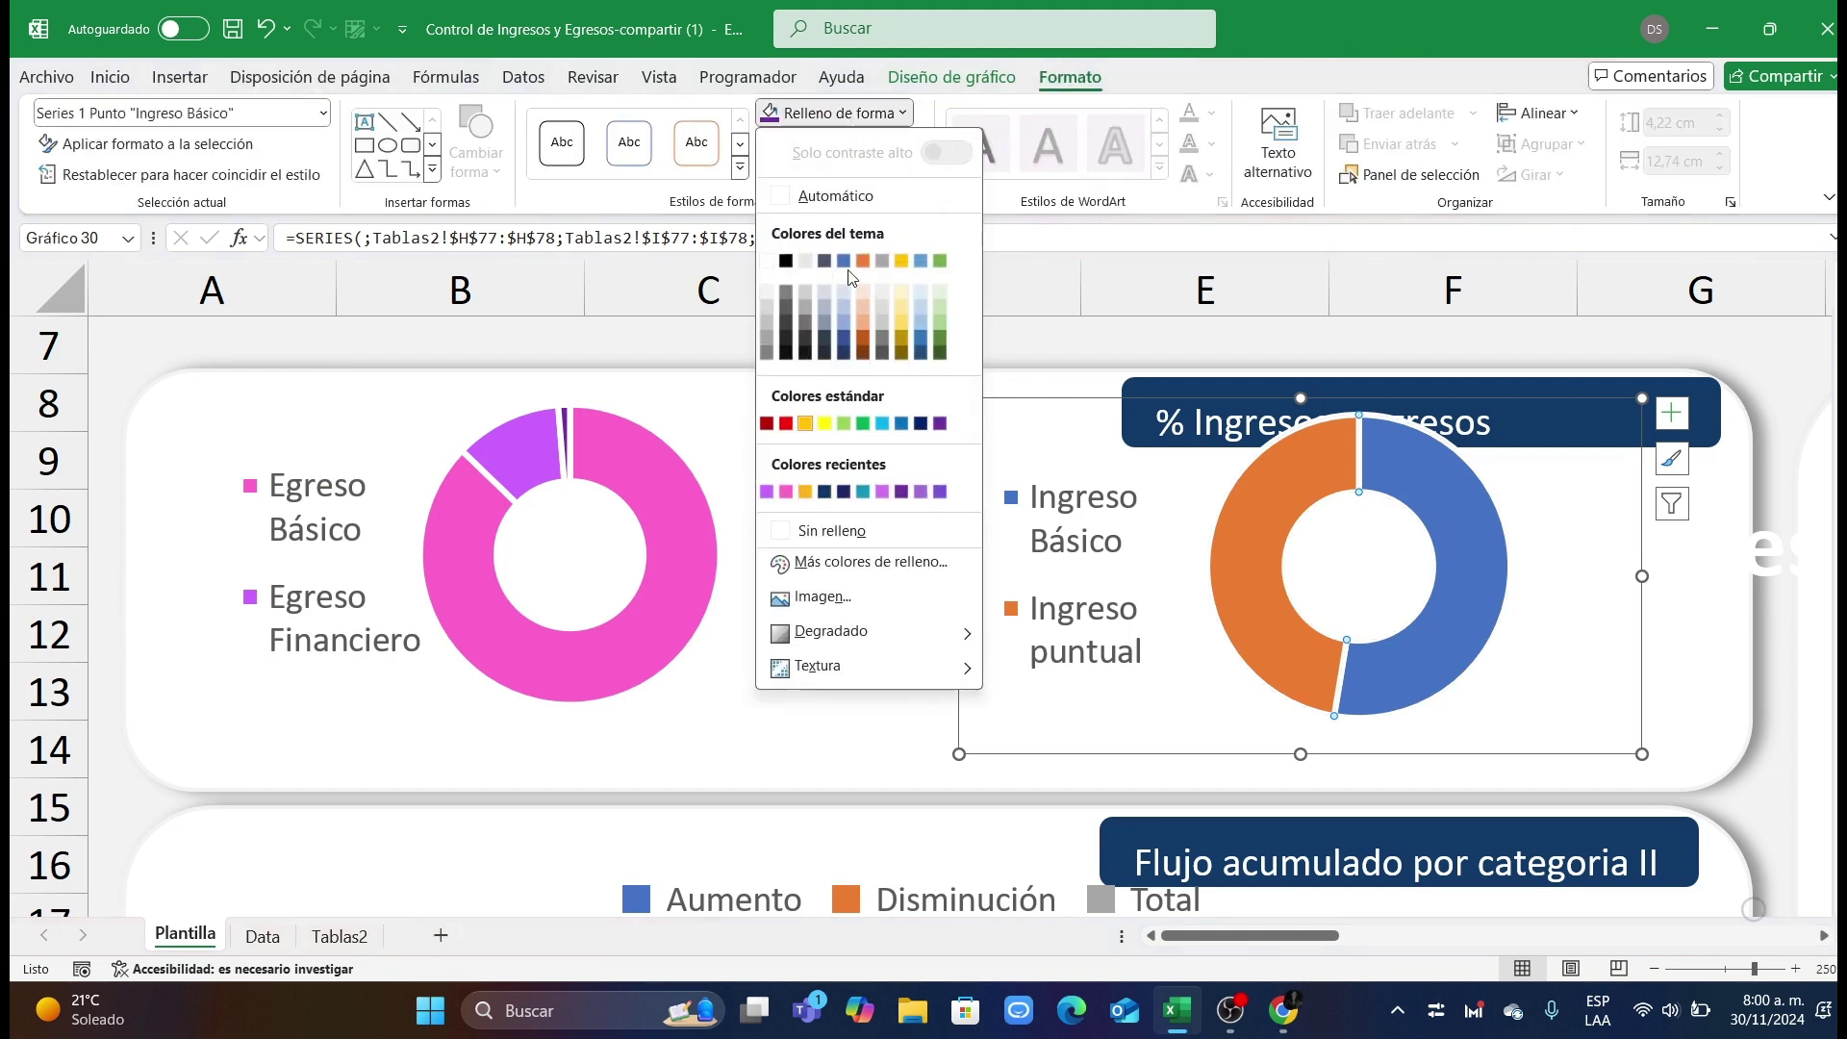
click(1050, 64)
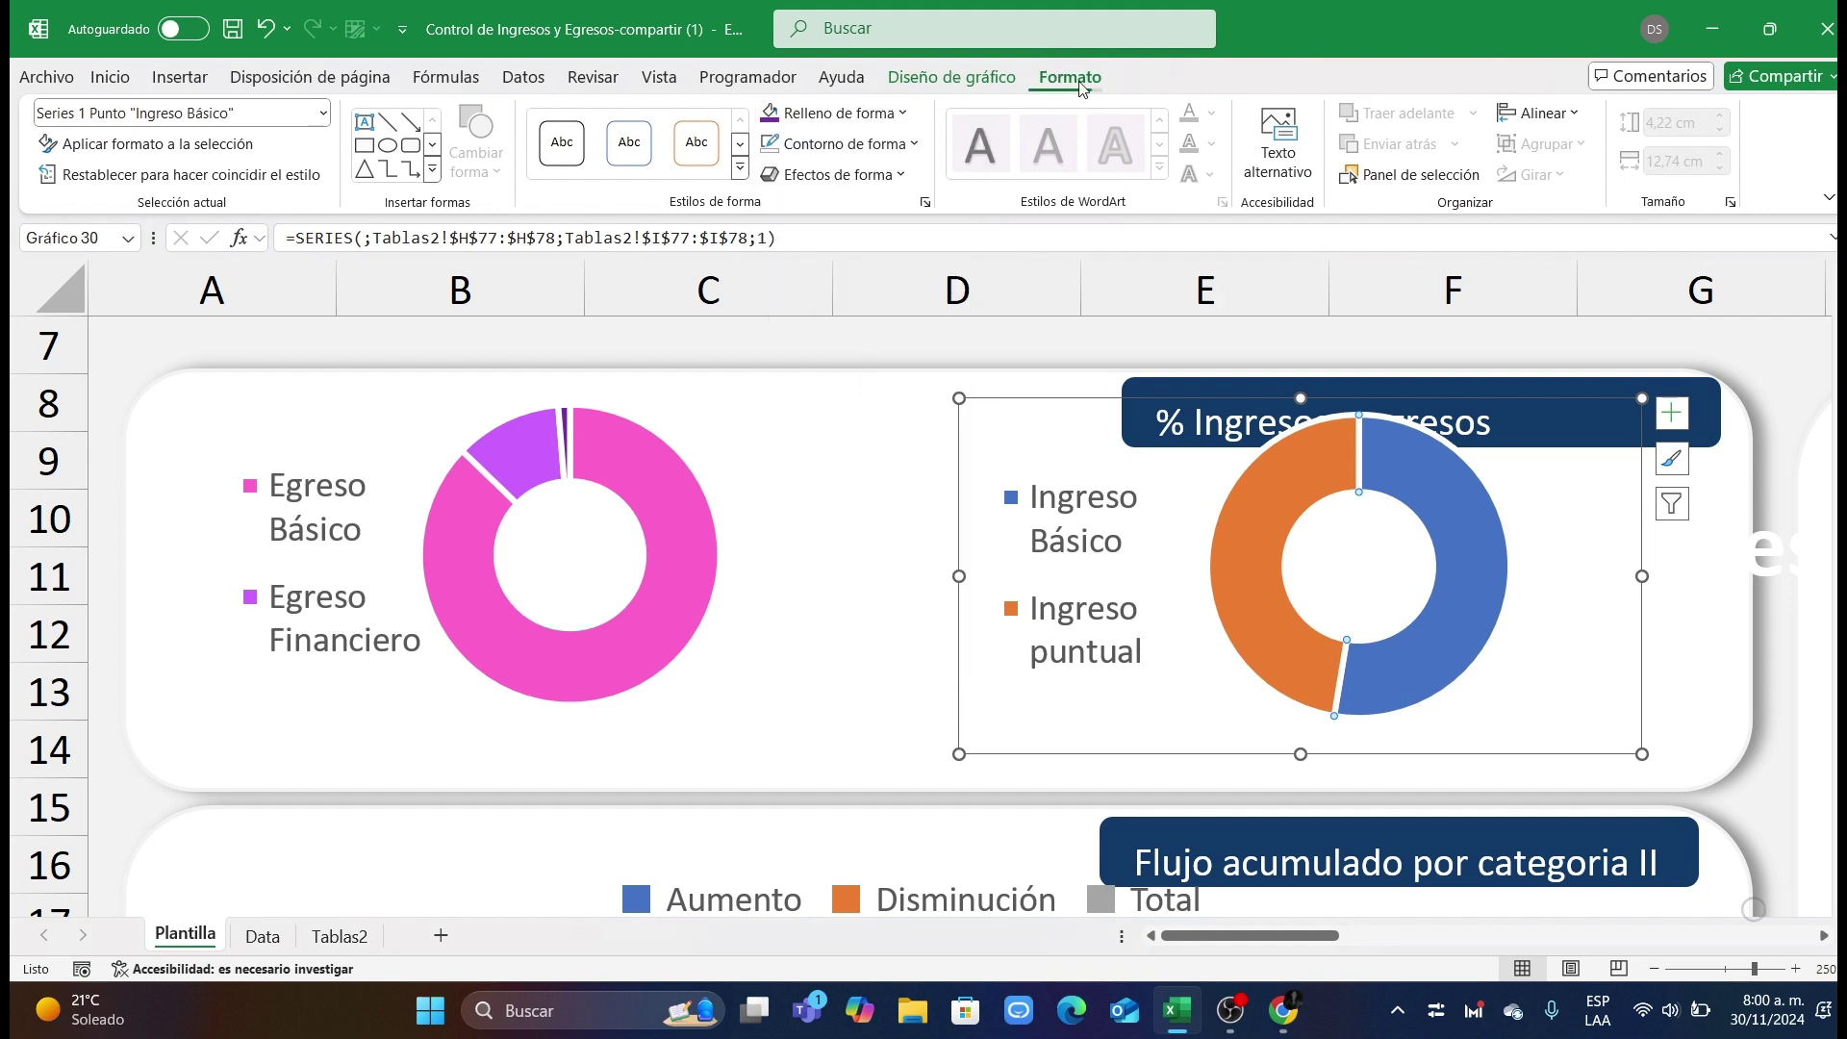
click(953, 77)
click(267, 144)
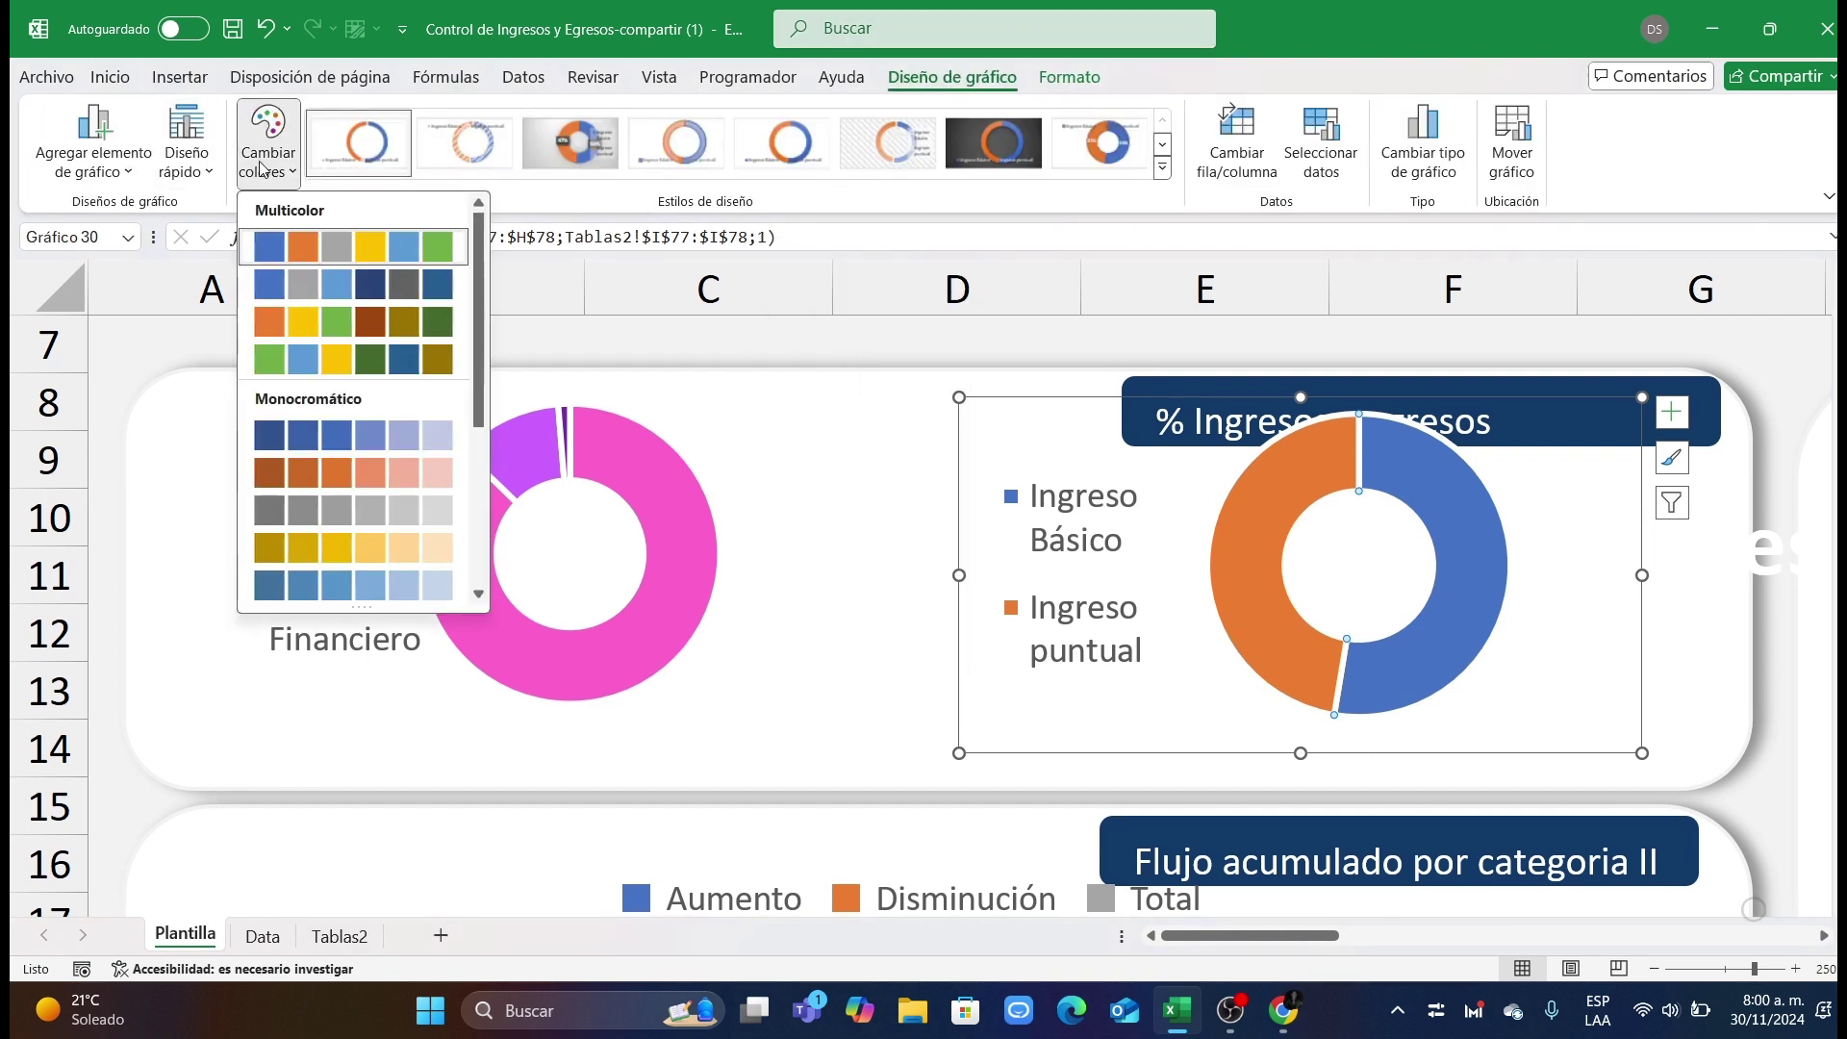
click(325, 548)
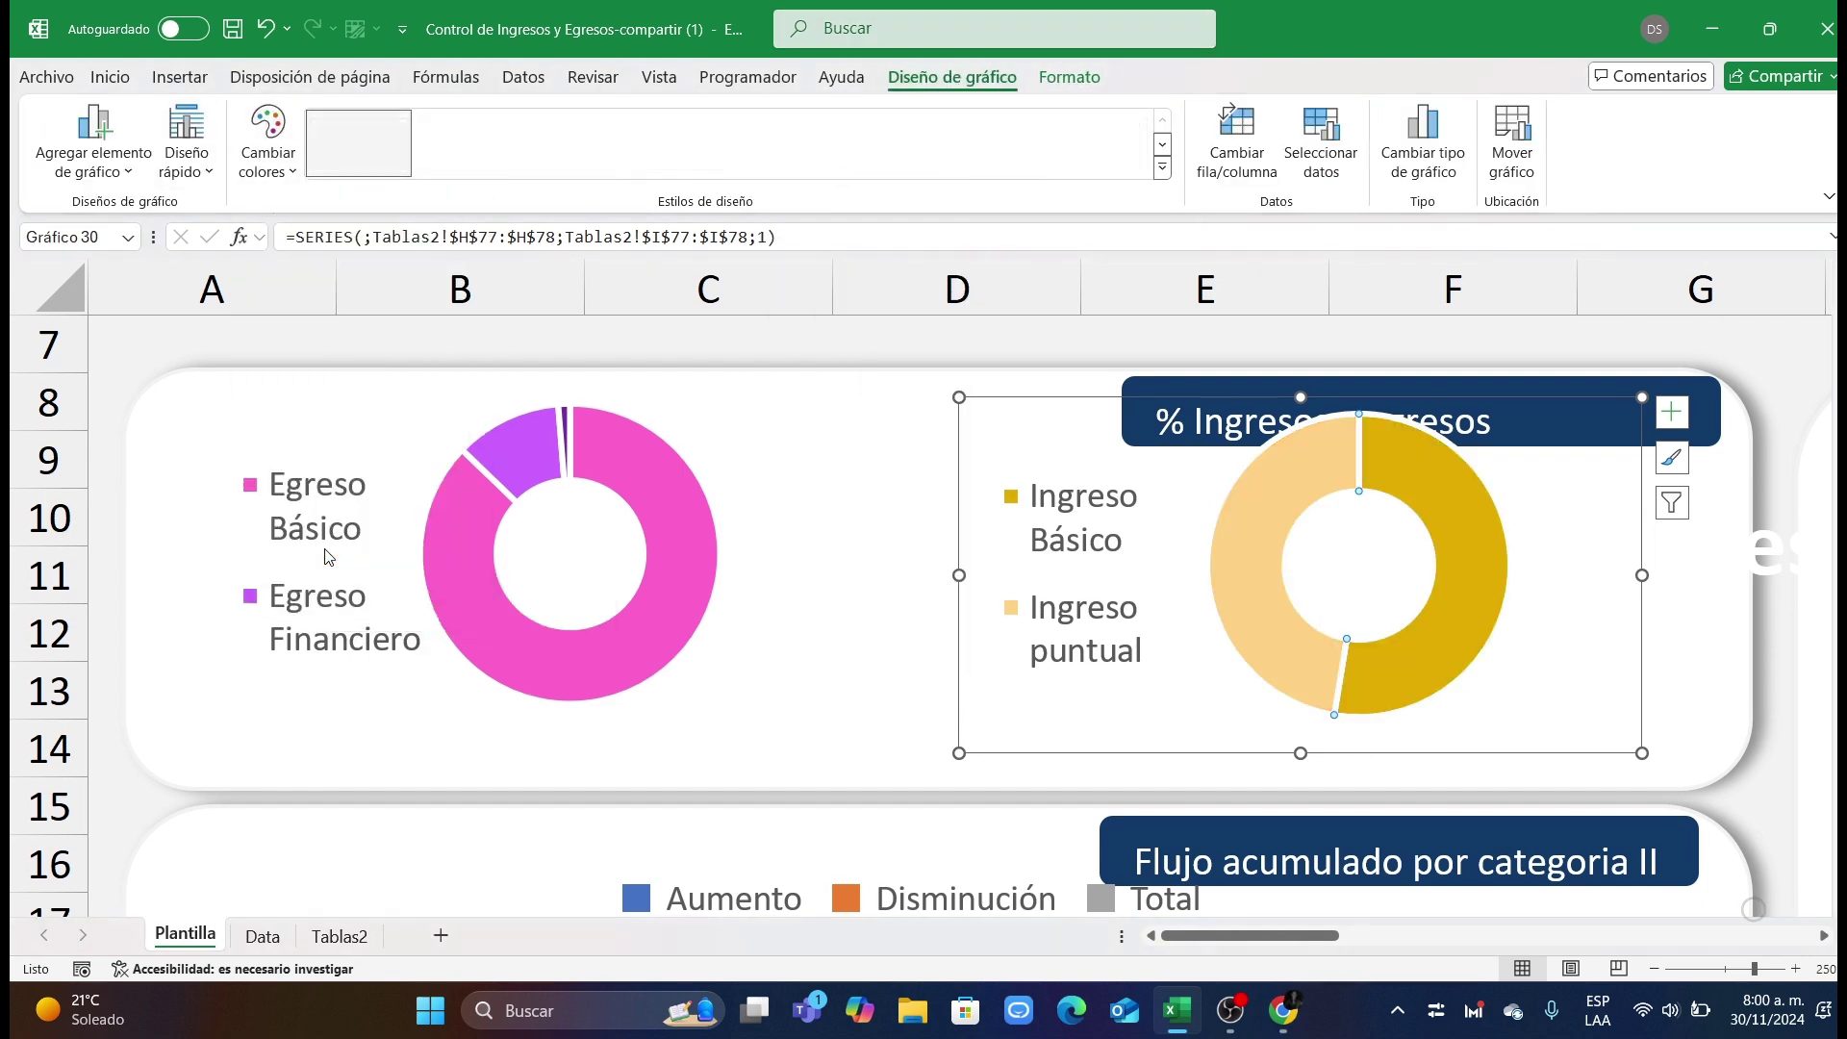
Step: Shrink the income doughnut chart slightly to clear the % Ingresos y egresos title, reduce the expense doughnut a little and deselect it
drag(1641, 397, 1597, 435)
click(654, 460)
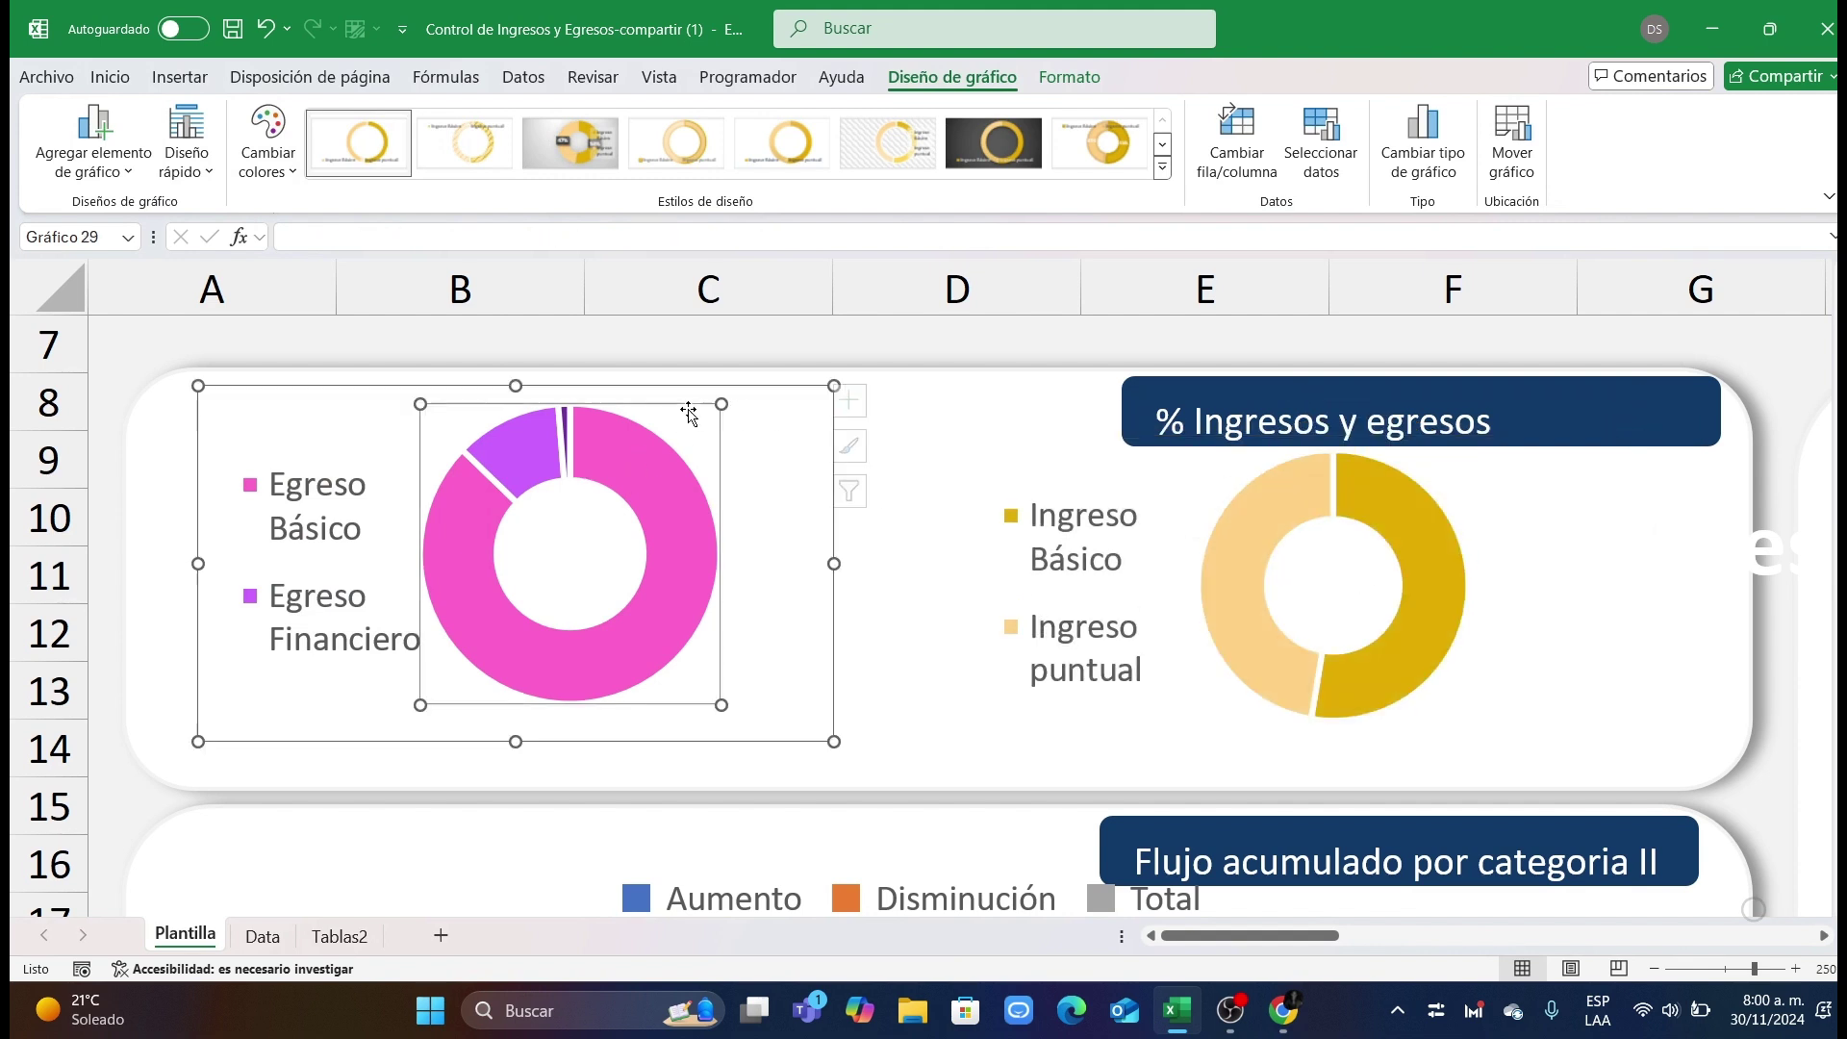
click(835, 397)
click(799, 412)
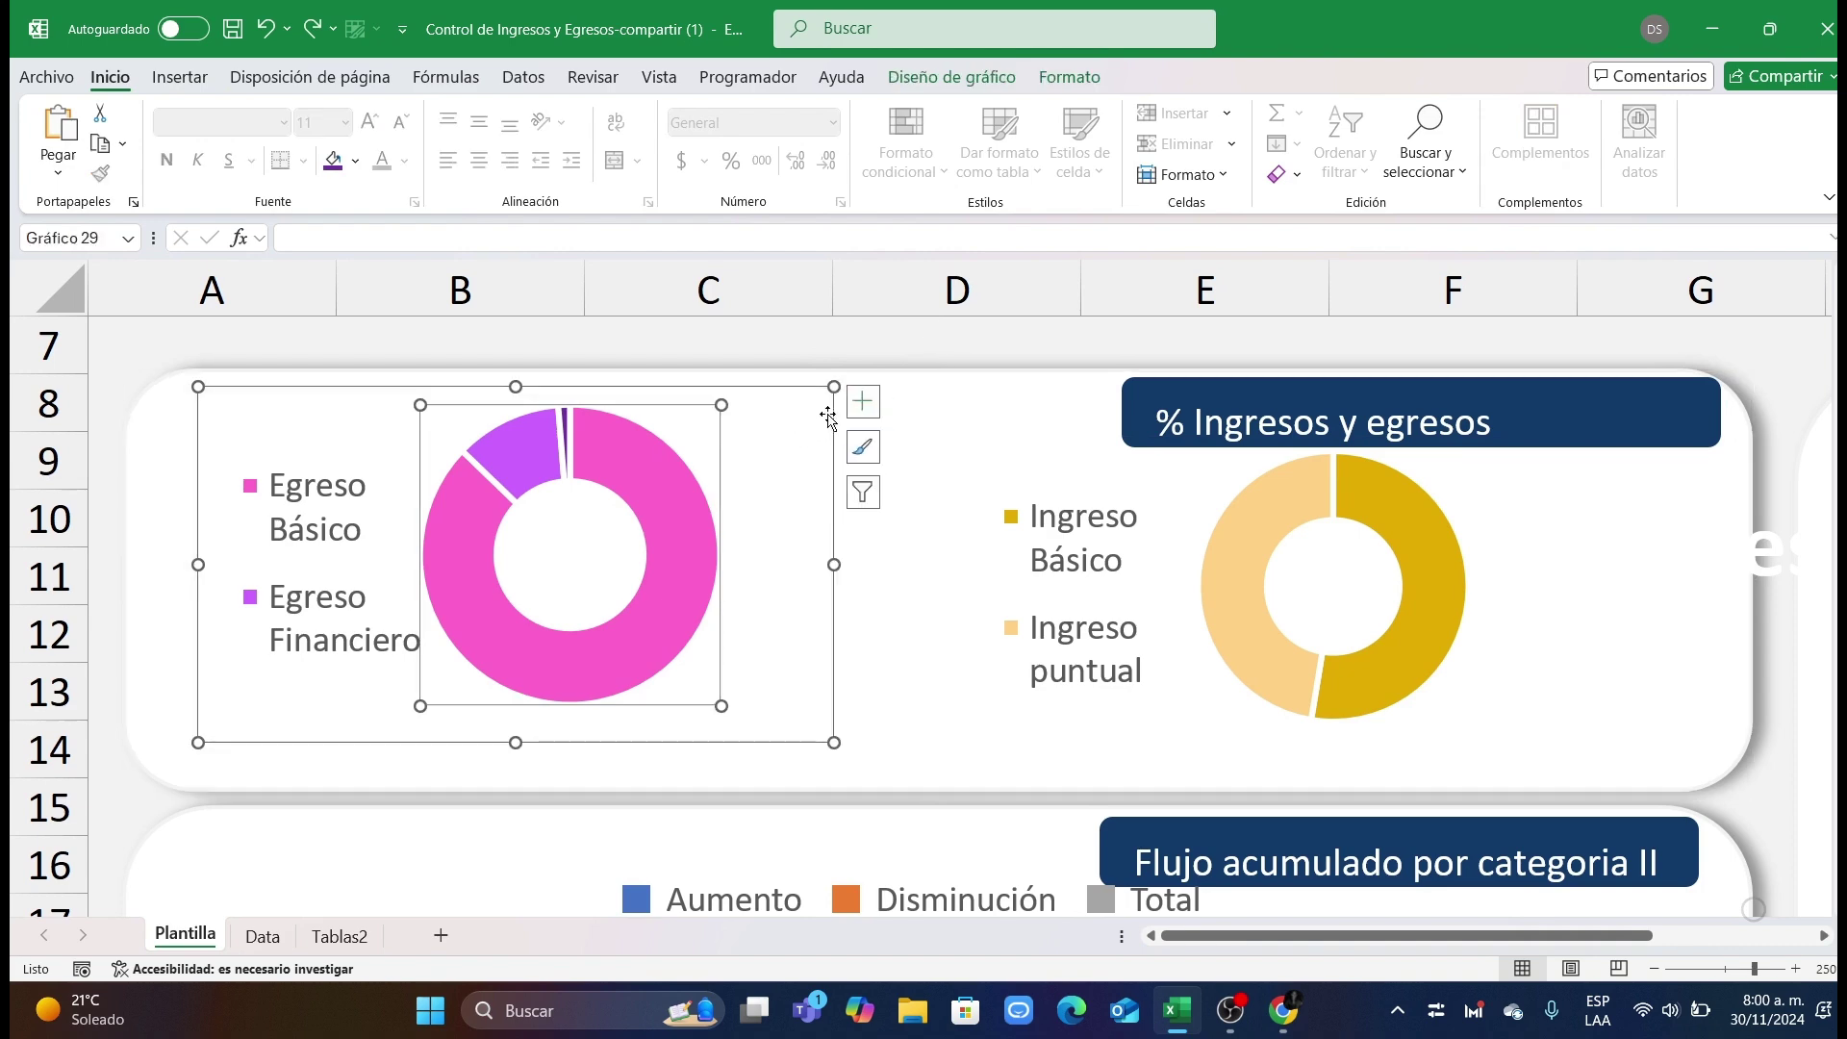
drag(834, 388, 825, 403)
click(1205, 344)
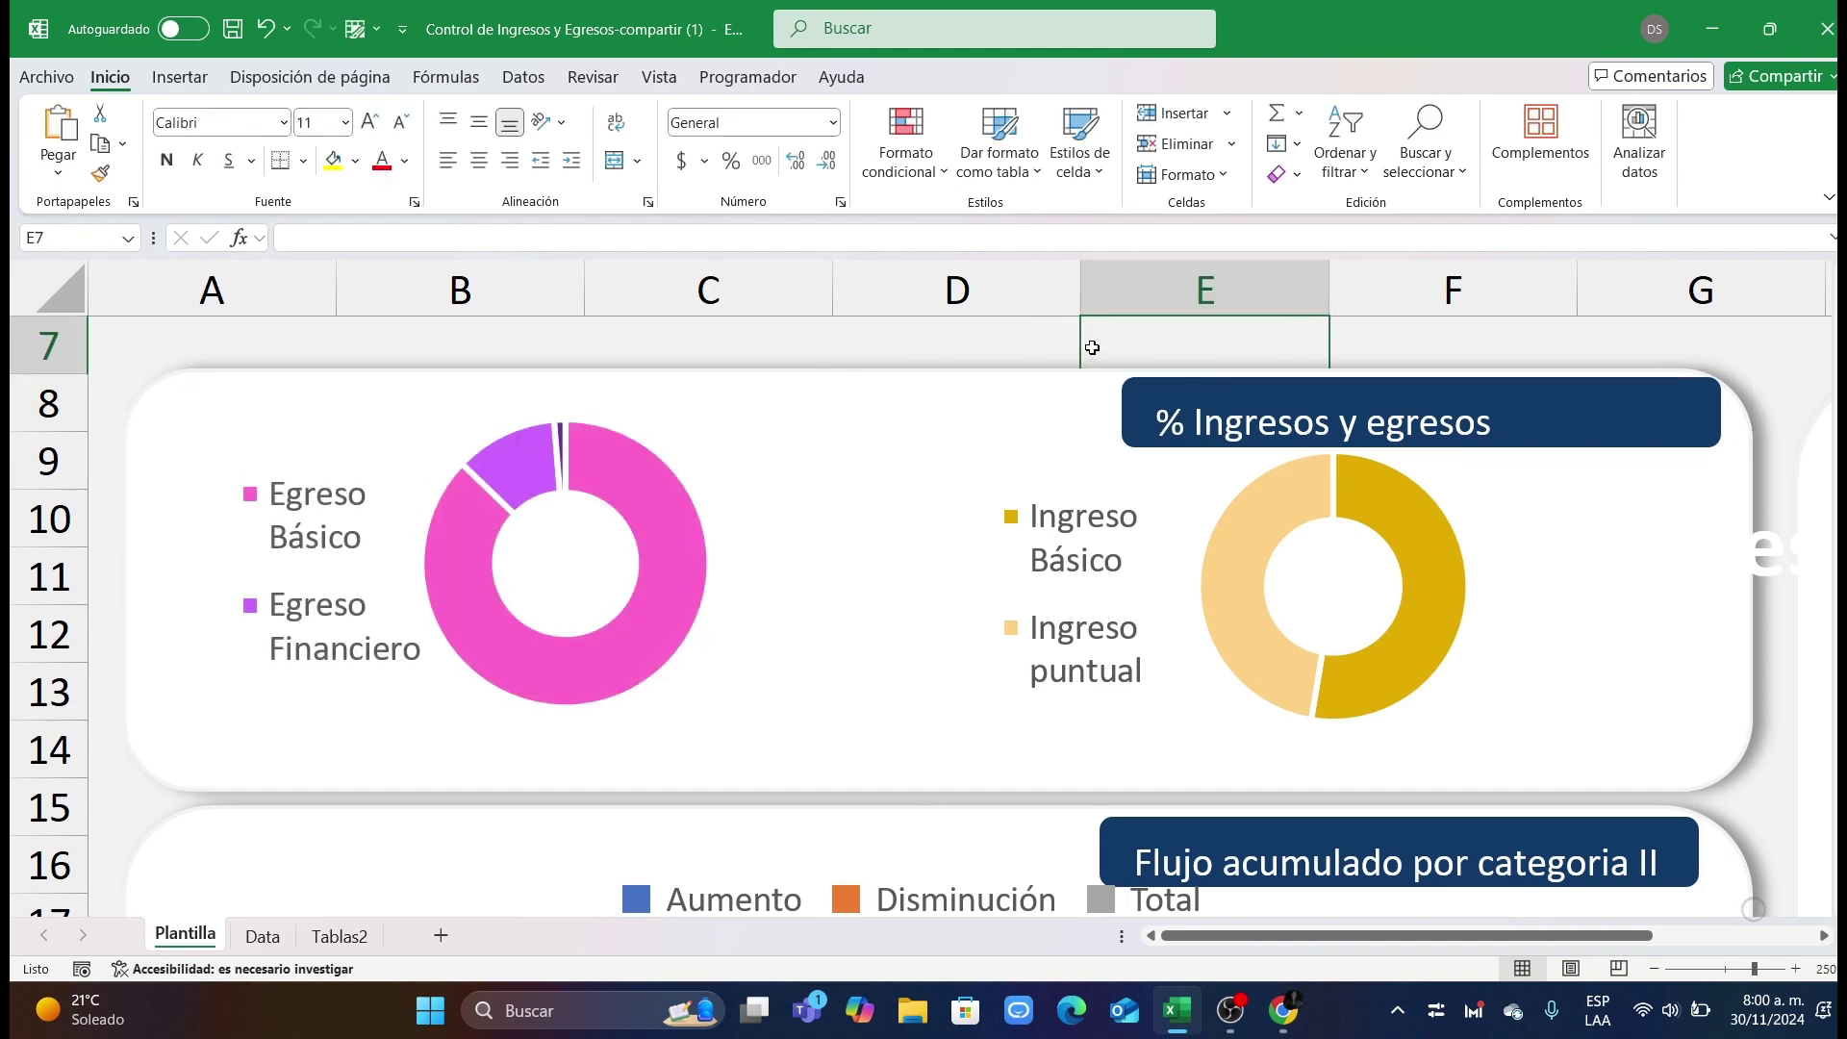
Step: Remove the gridlines from the Flujo acumulado por categoria II waterfall chart
scroll(1165, 386, down, 4)
scroll(1145, 435, up, 2)
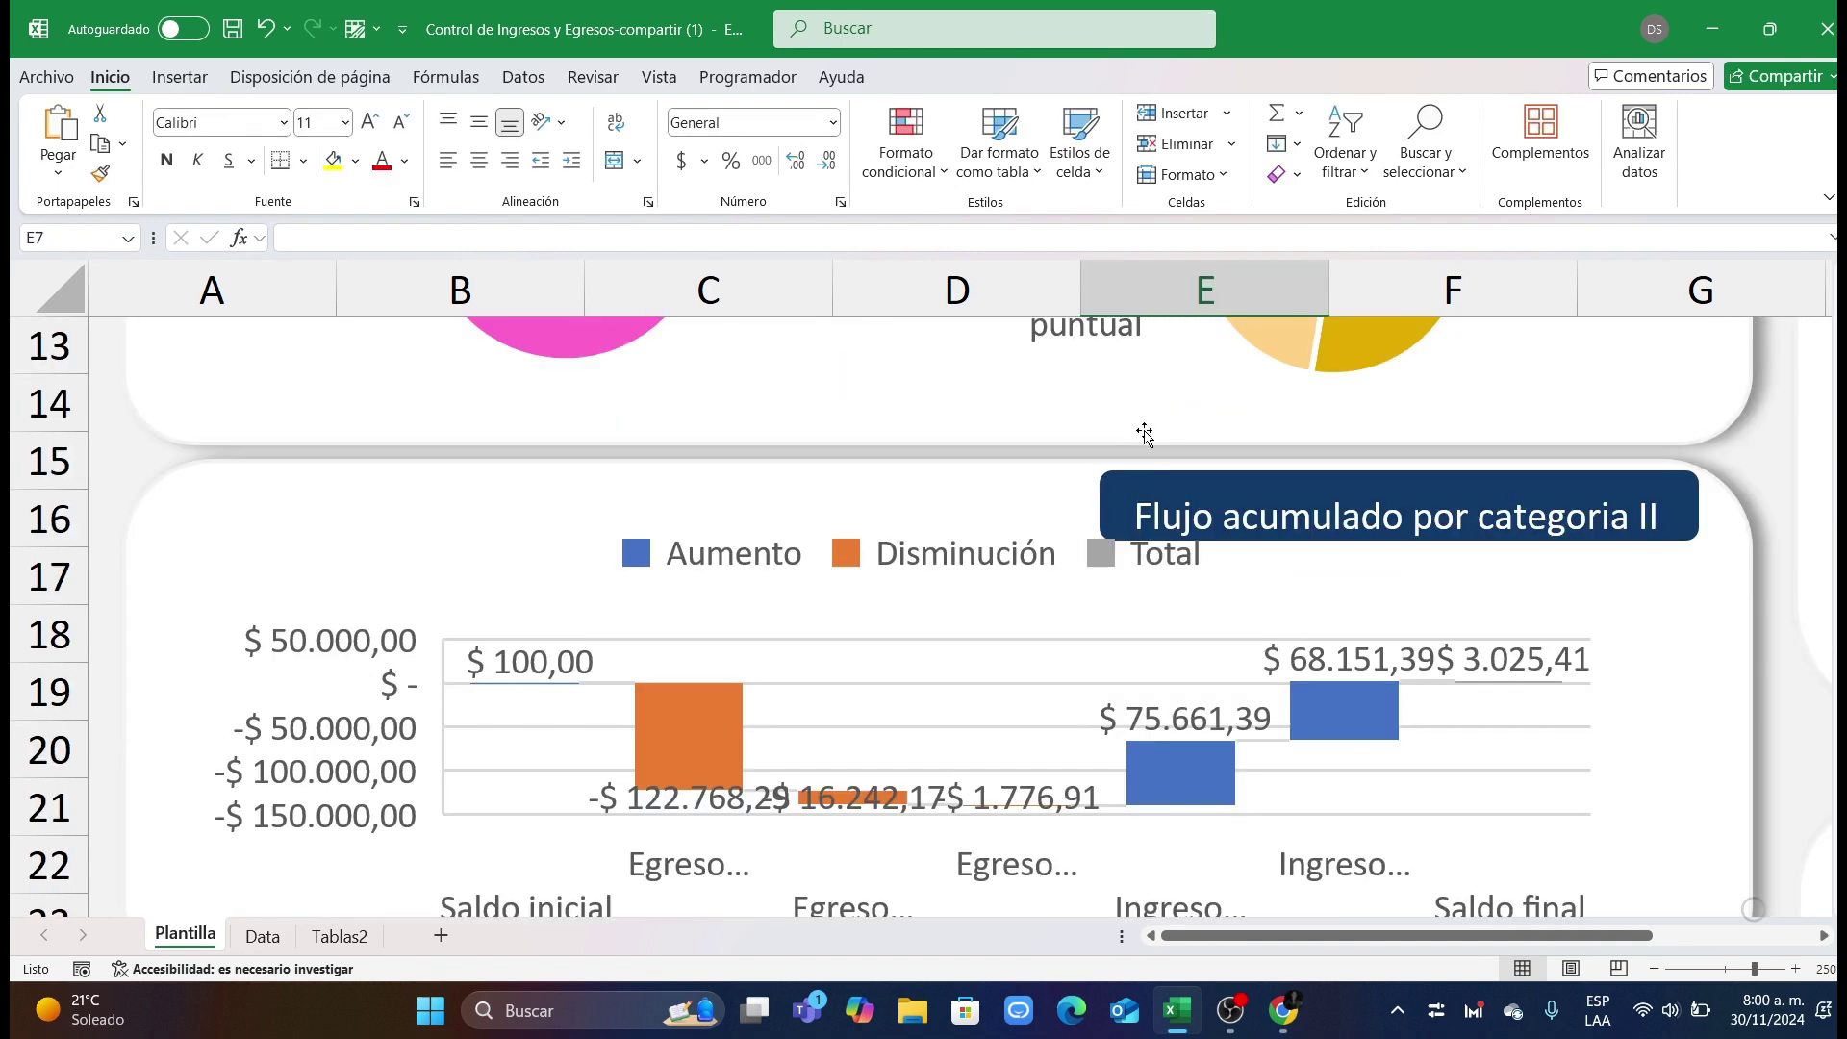
click(1102, 621)
scroll(1102, 620, down, 1)
click(1647, 332)
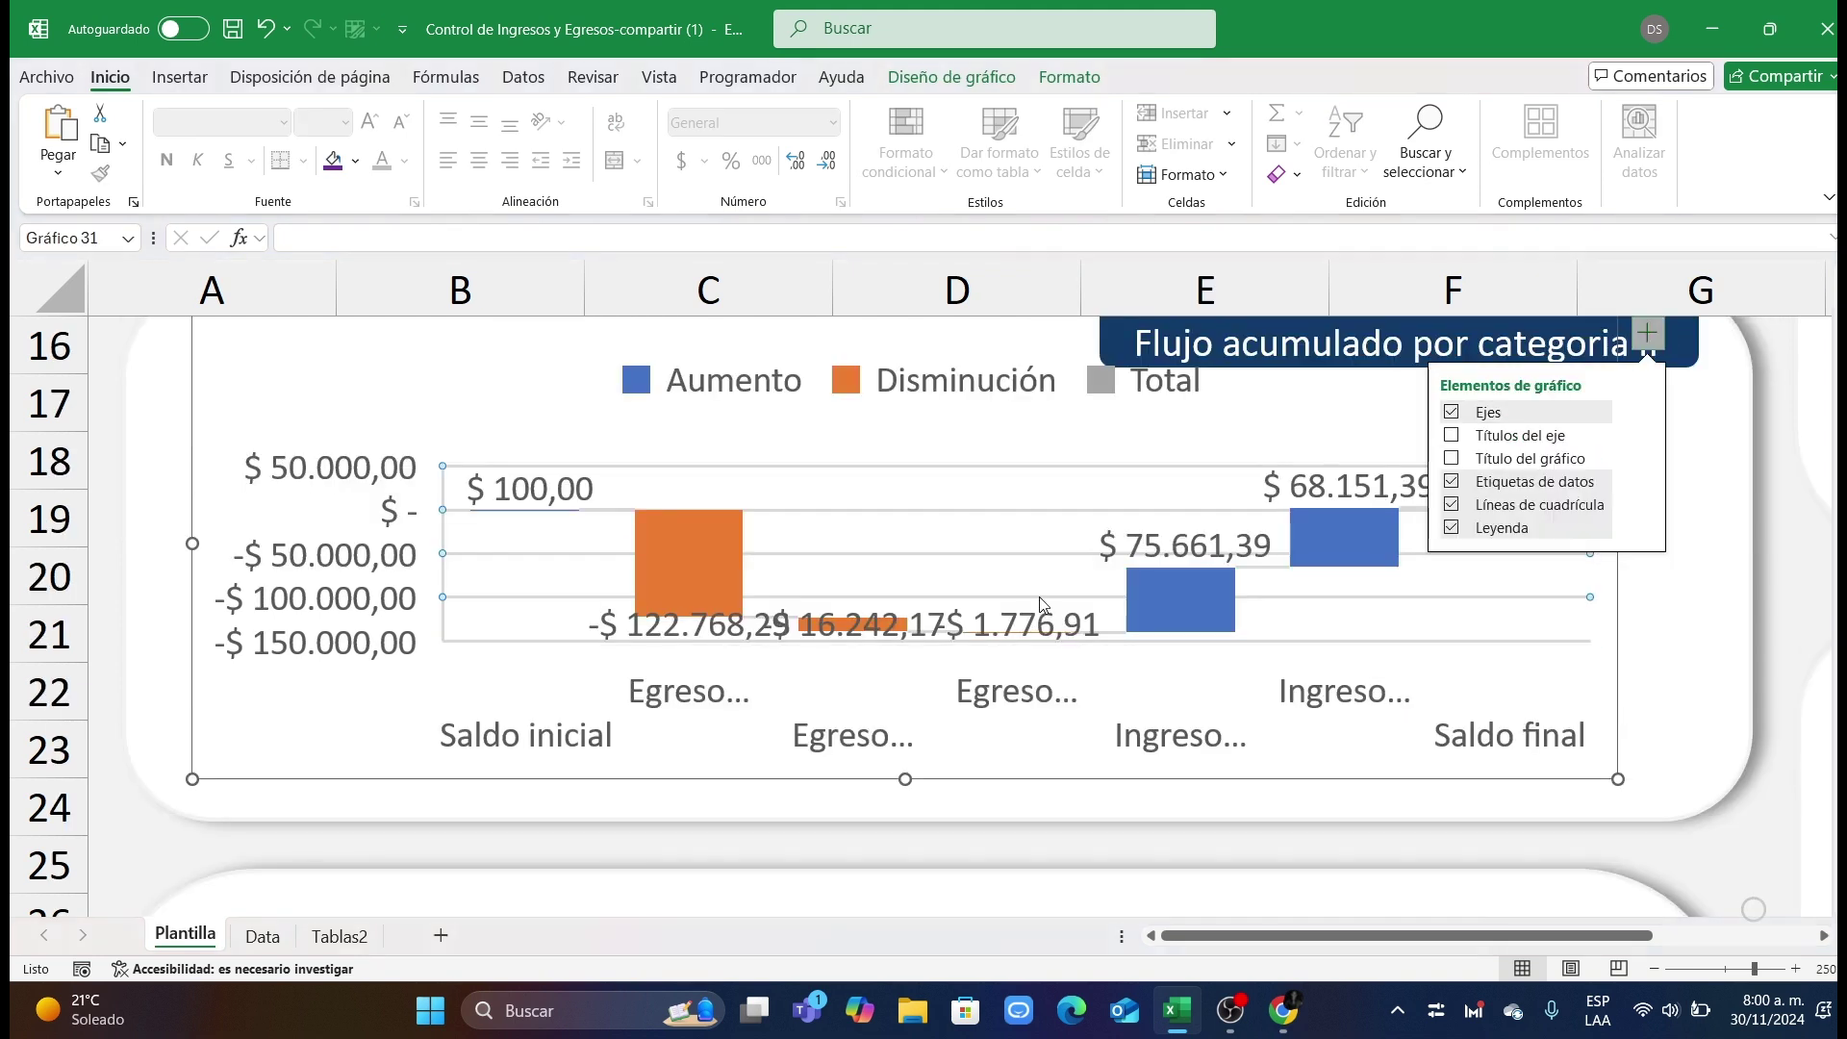
click(1075, 520)
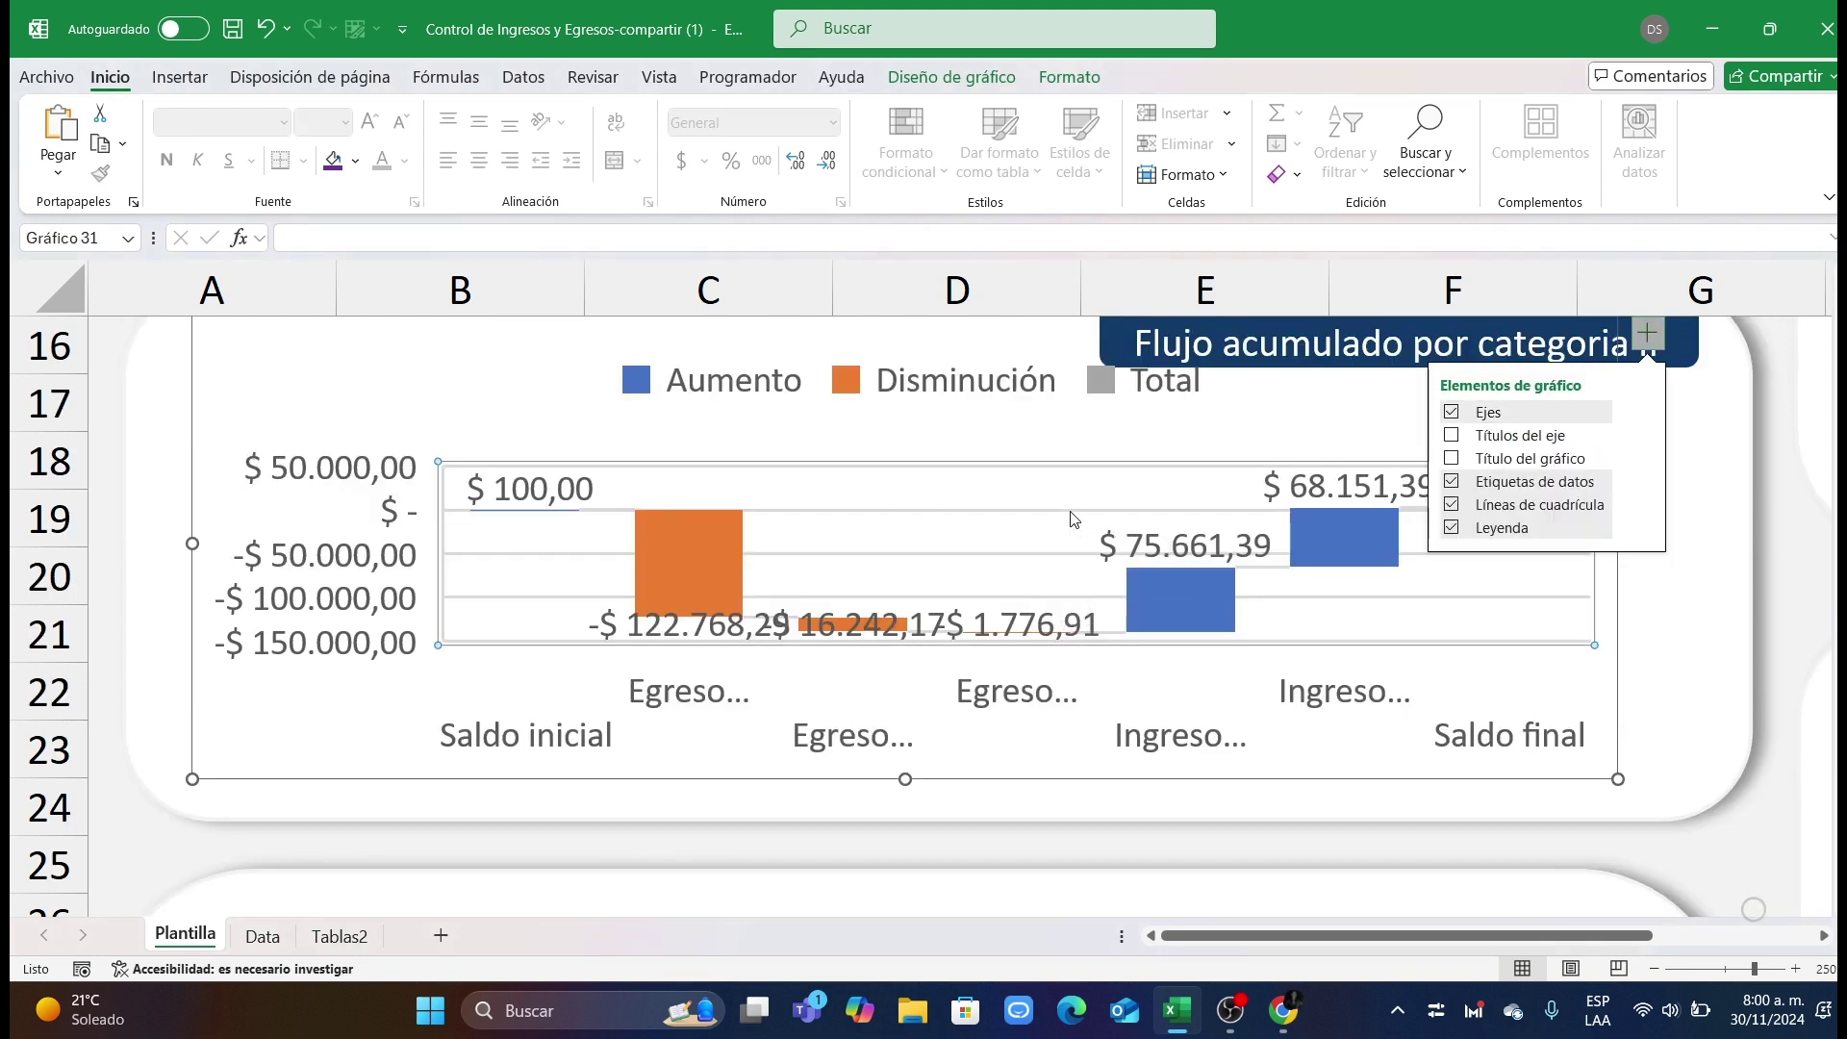
key(Delete)
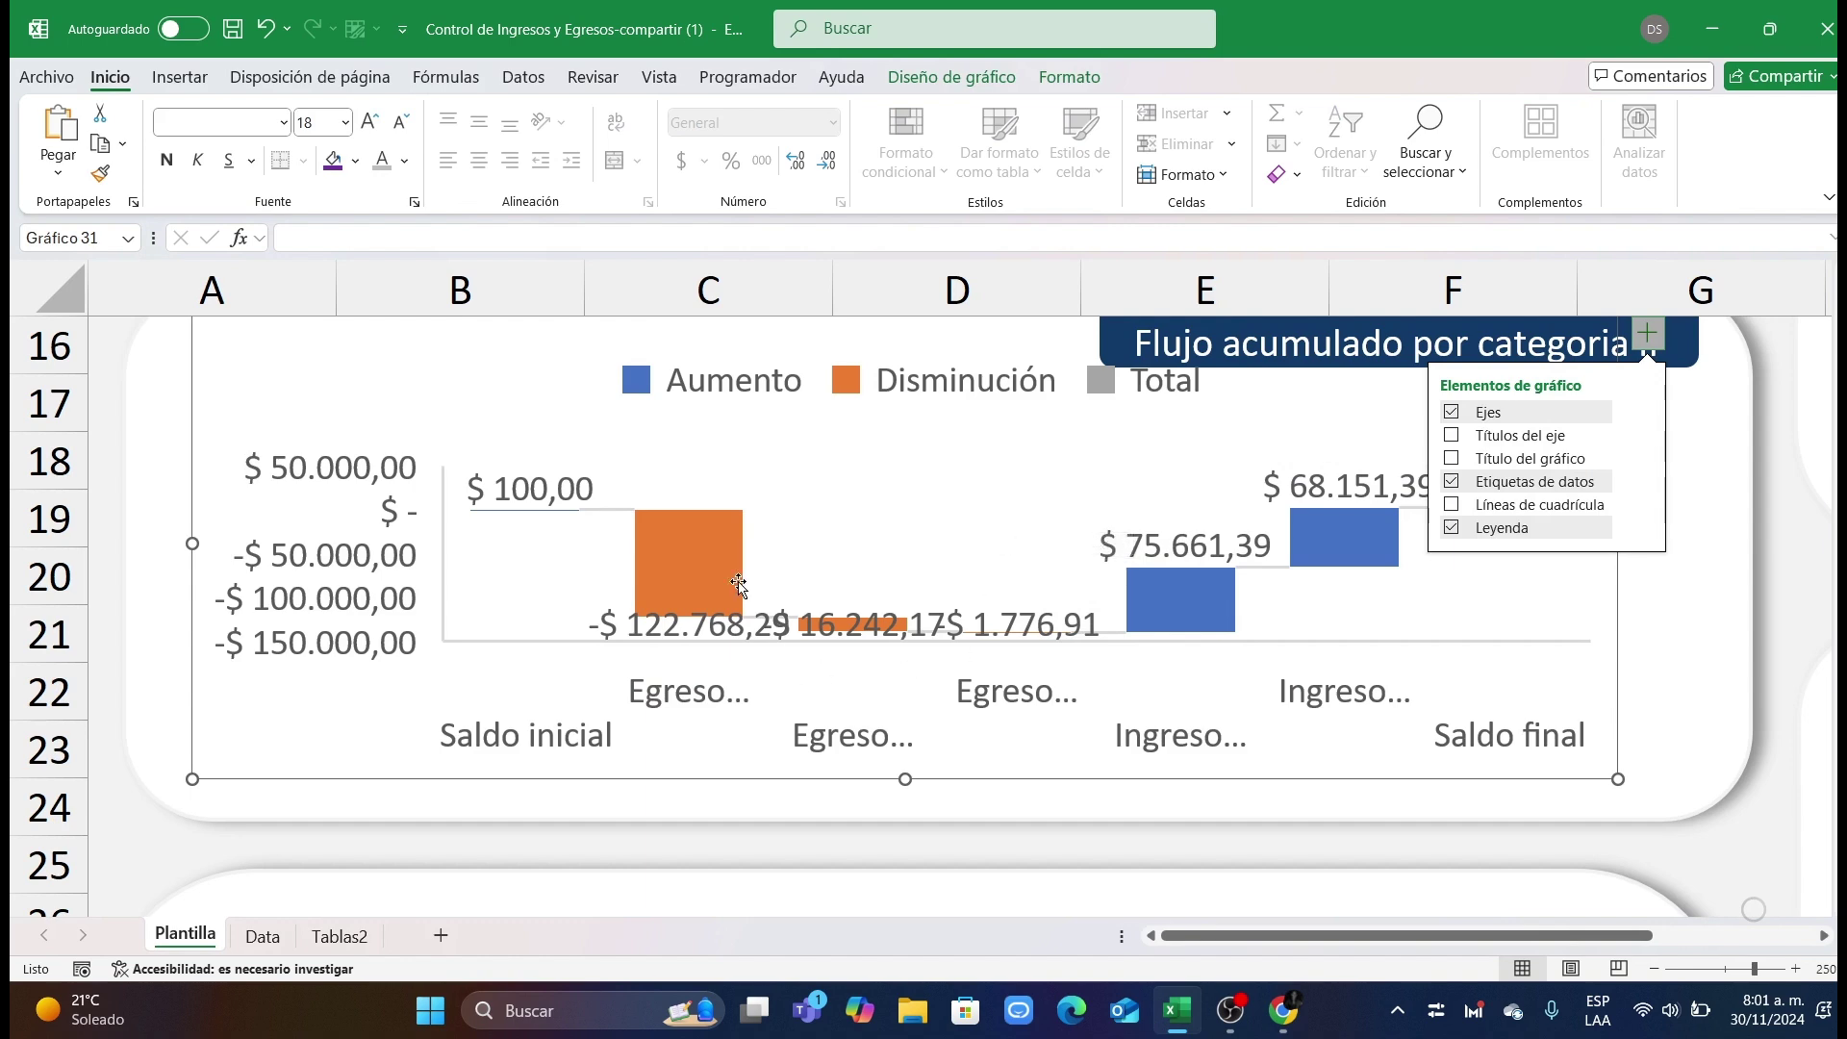
Step: Fill only the Egreso Básico column of the waterfall chart with the recently used pink
click(672, 554)
click(672, 554)
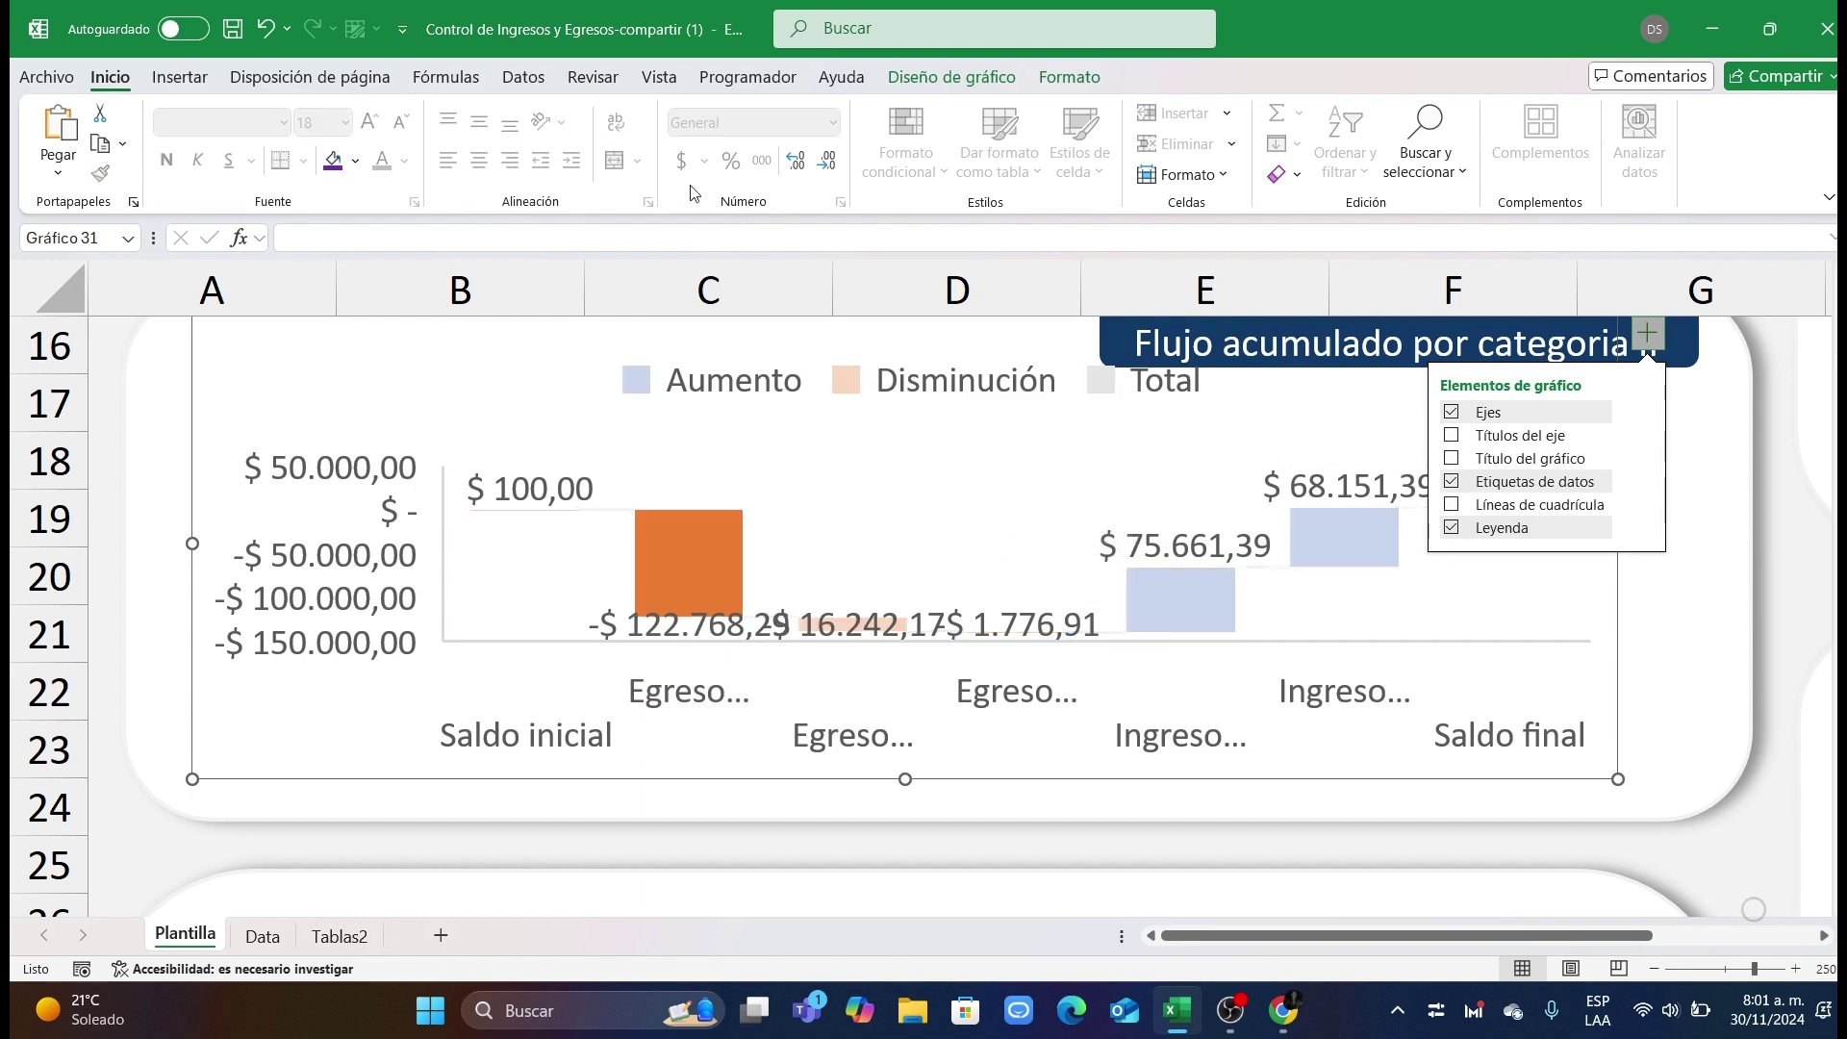
click(951, 77)
click(1069, 77)
click(835, 112)
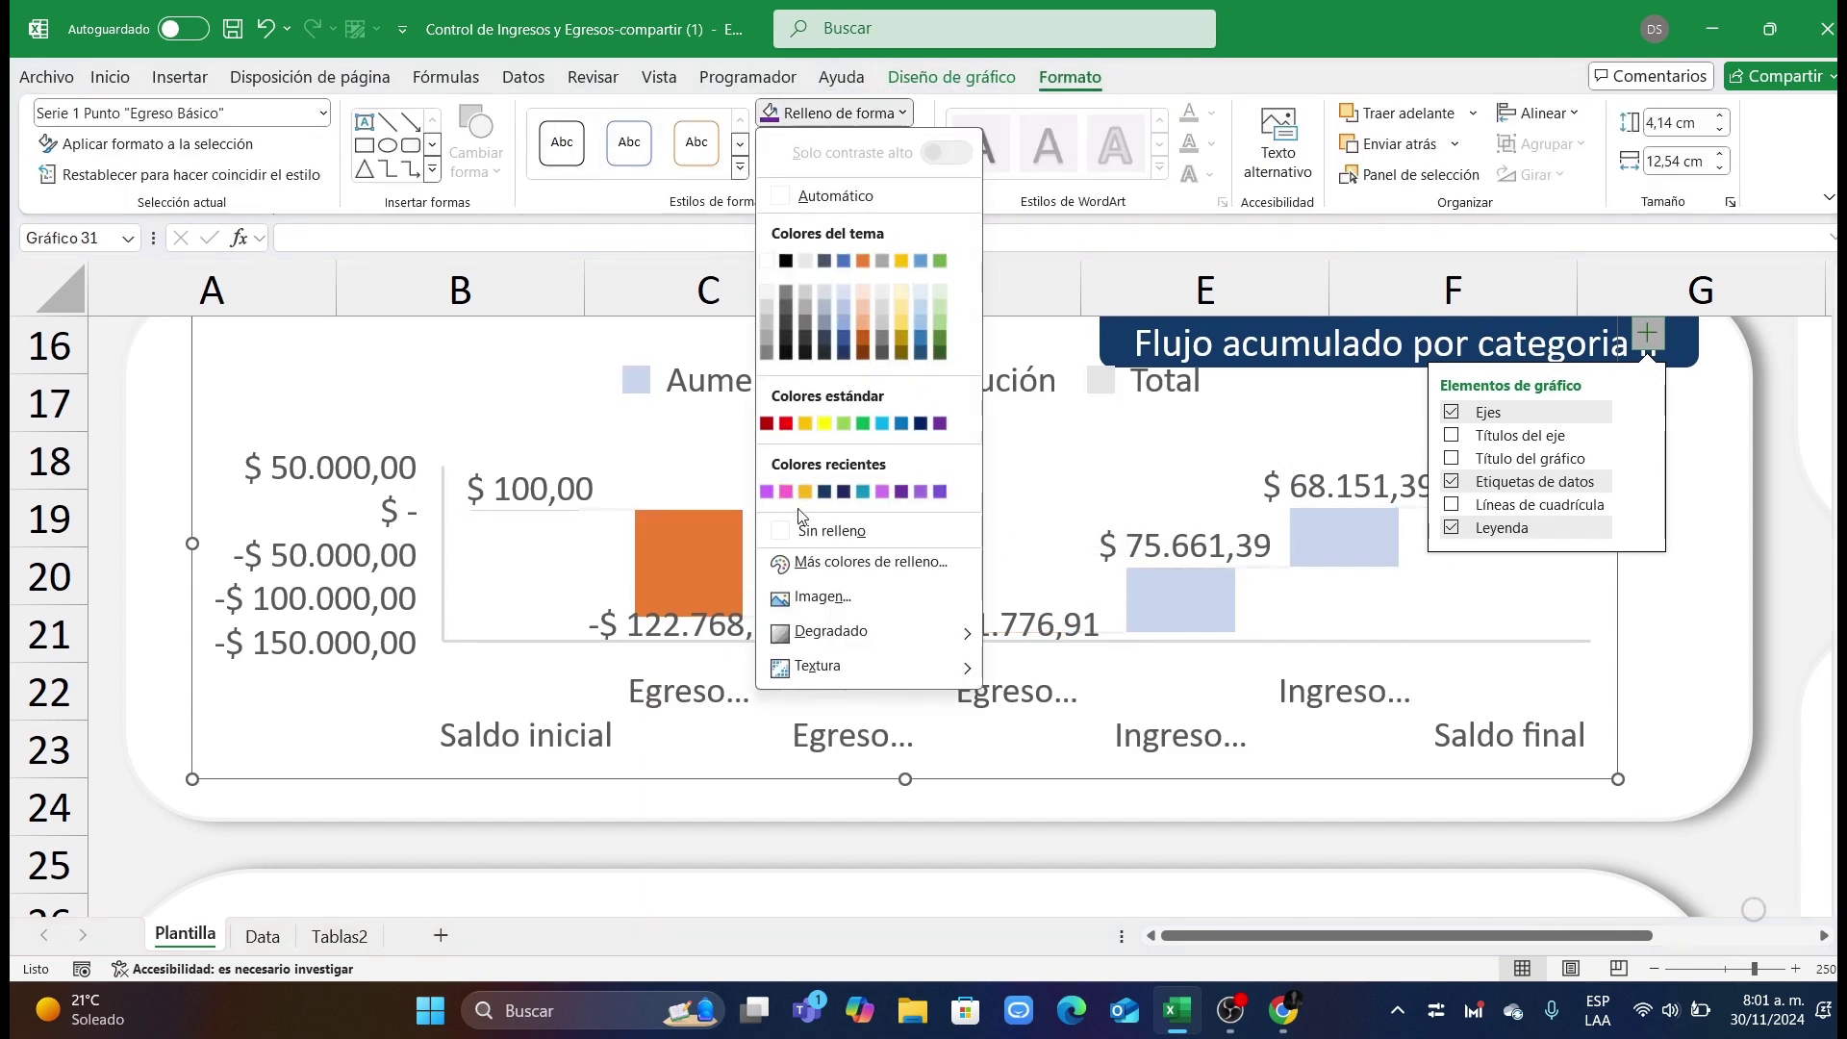
click(784, 491)
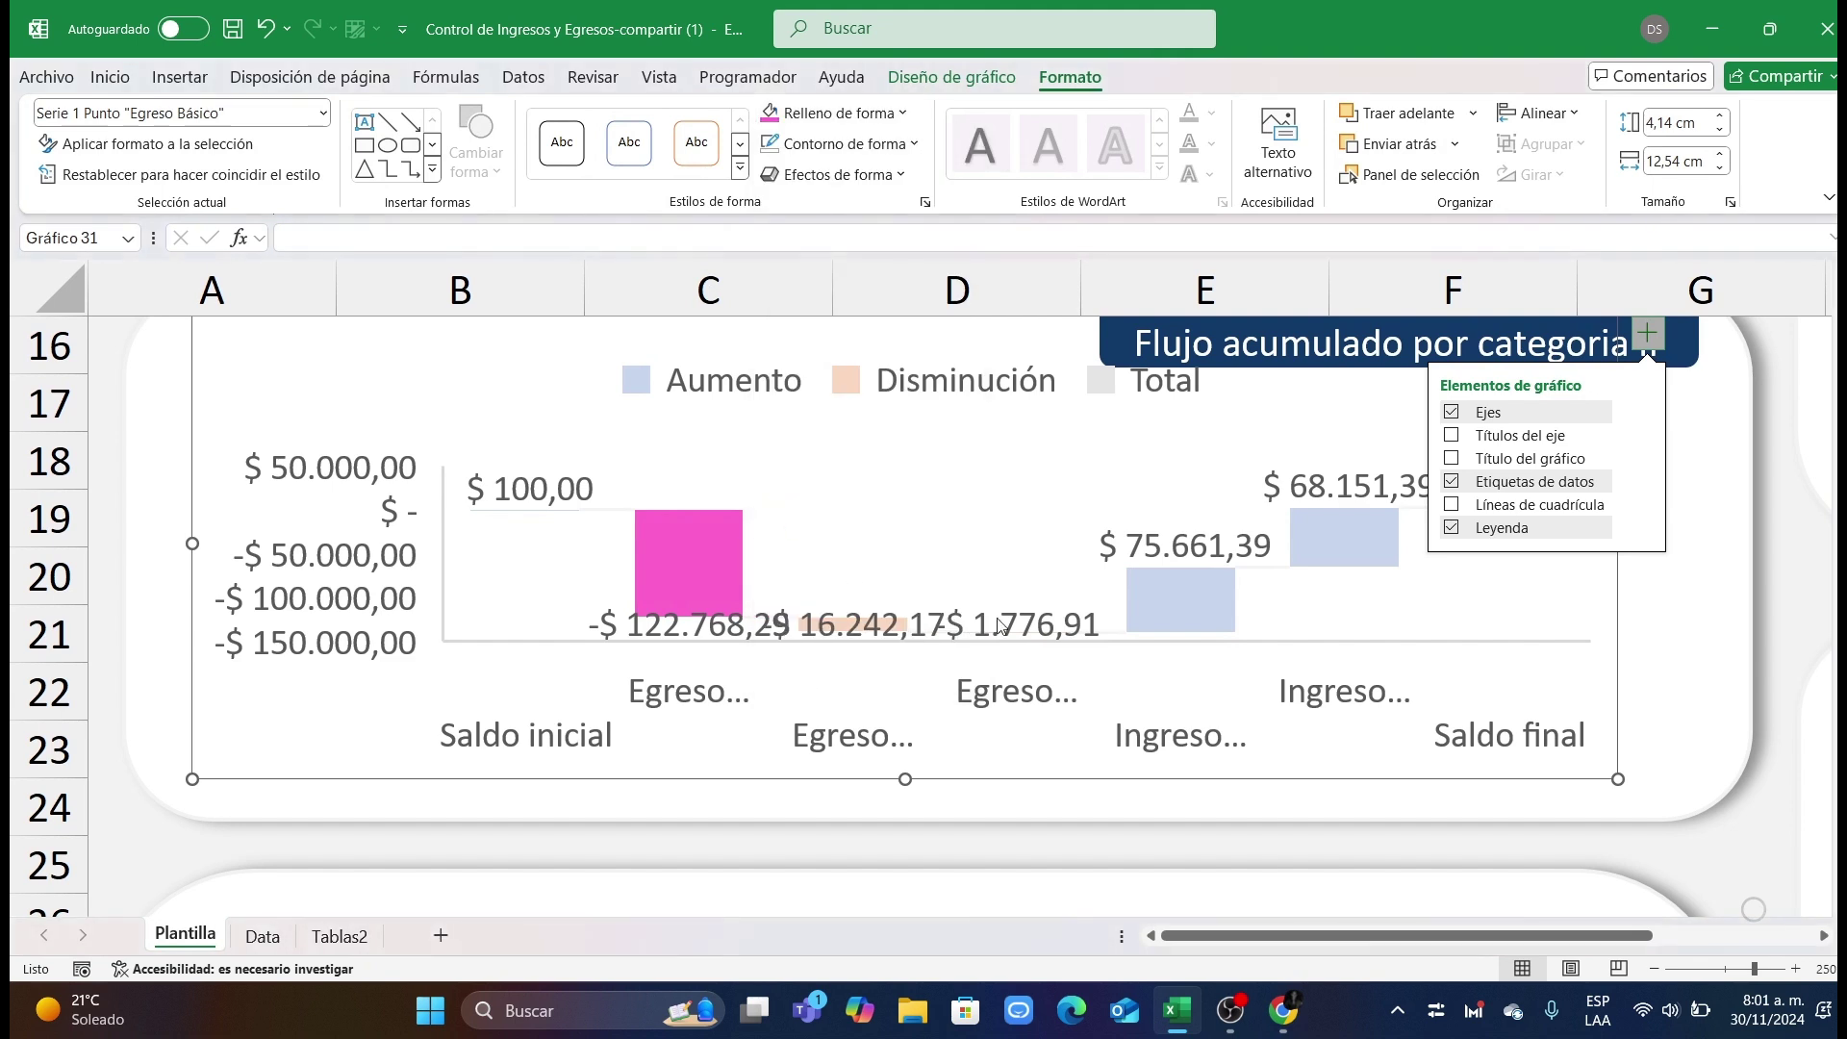
Step: Set the display units of the waterfall chart's vertical axis to Millones
click(849, 612)
double_click(327, 555)
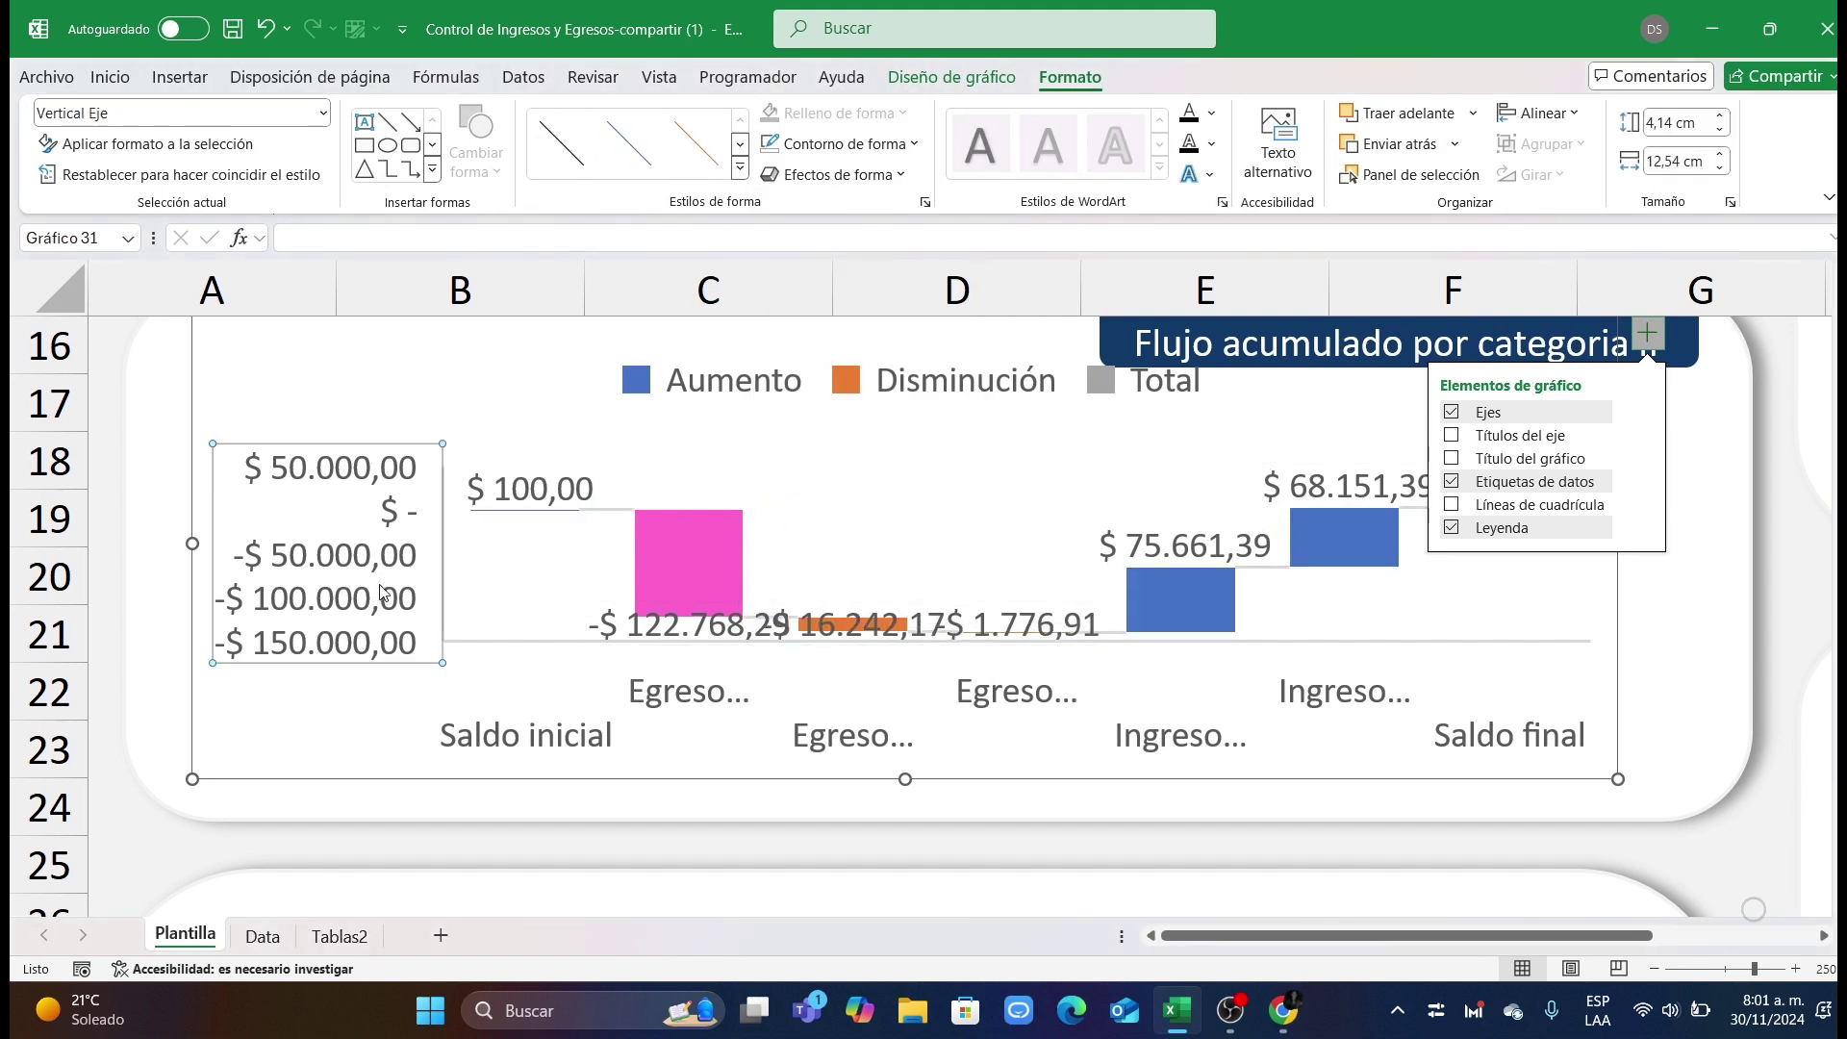
click(1808, 562)
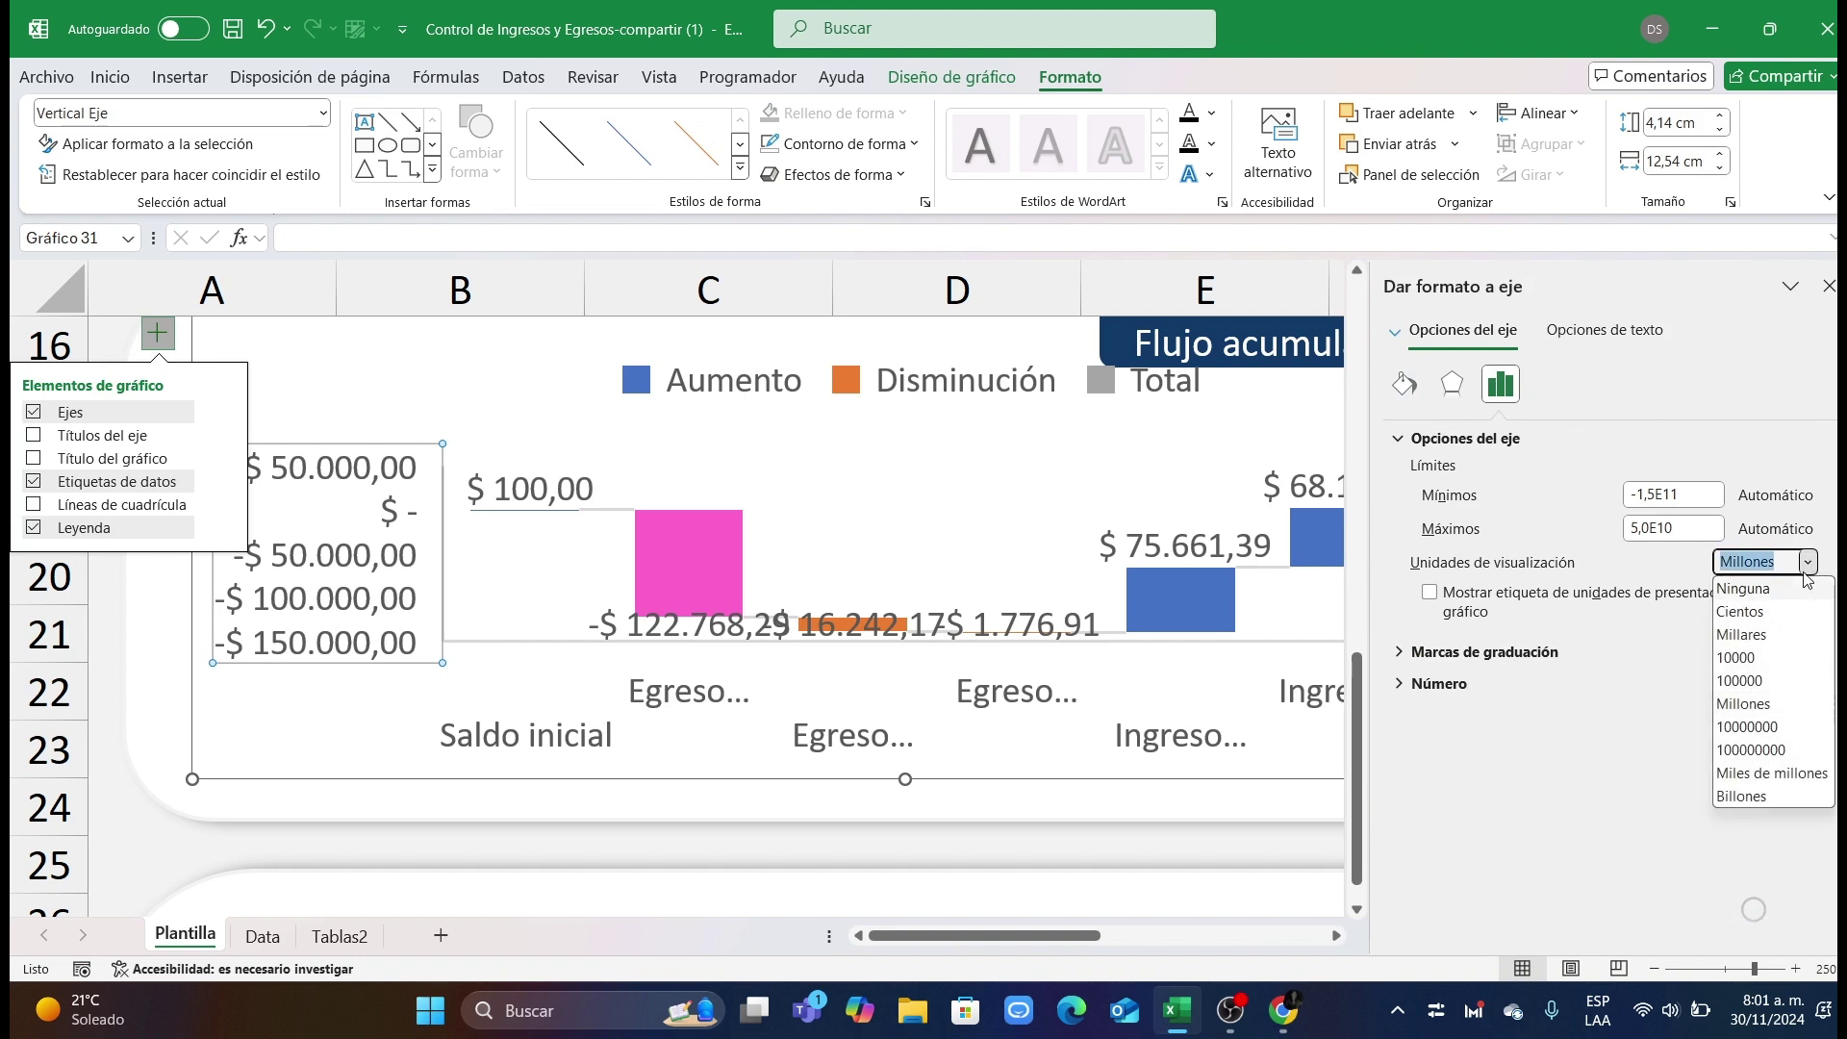
click(1770, 704)
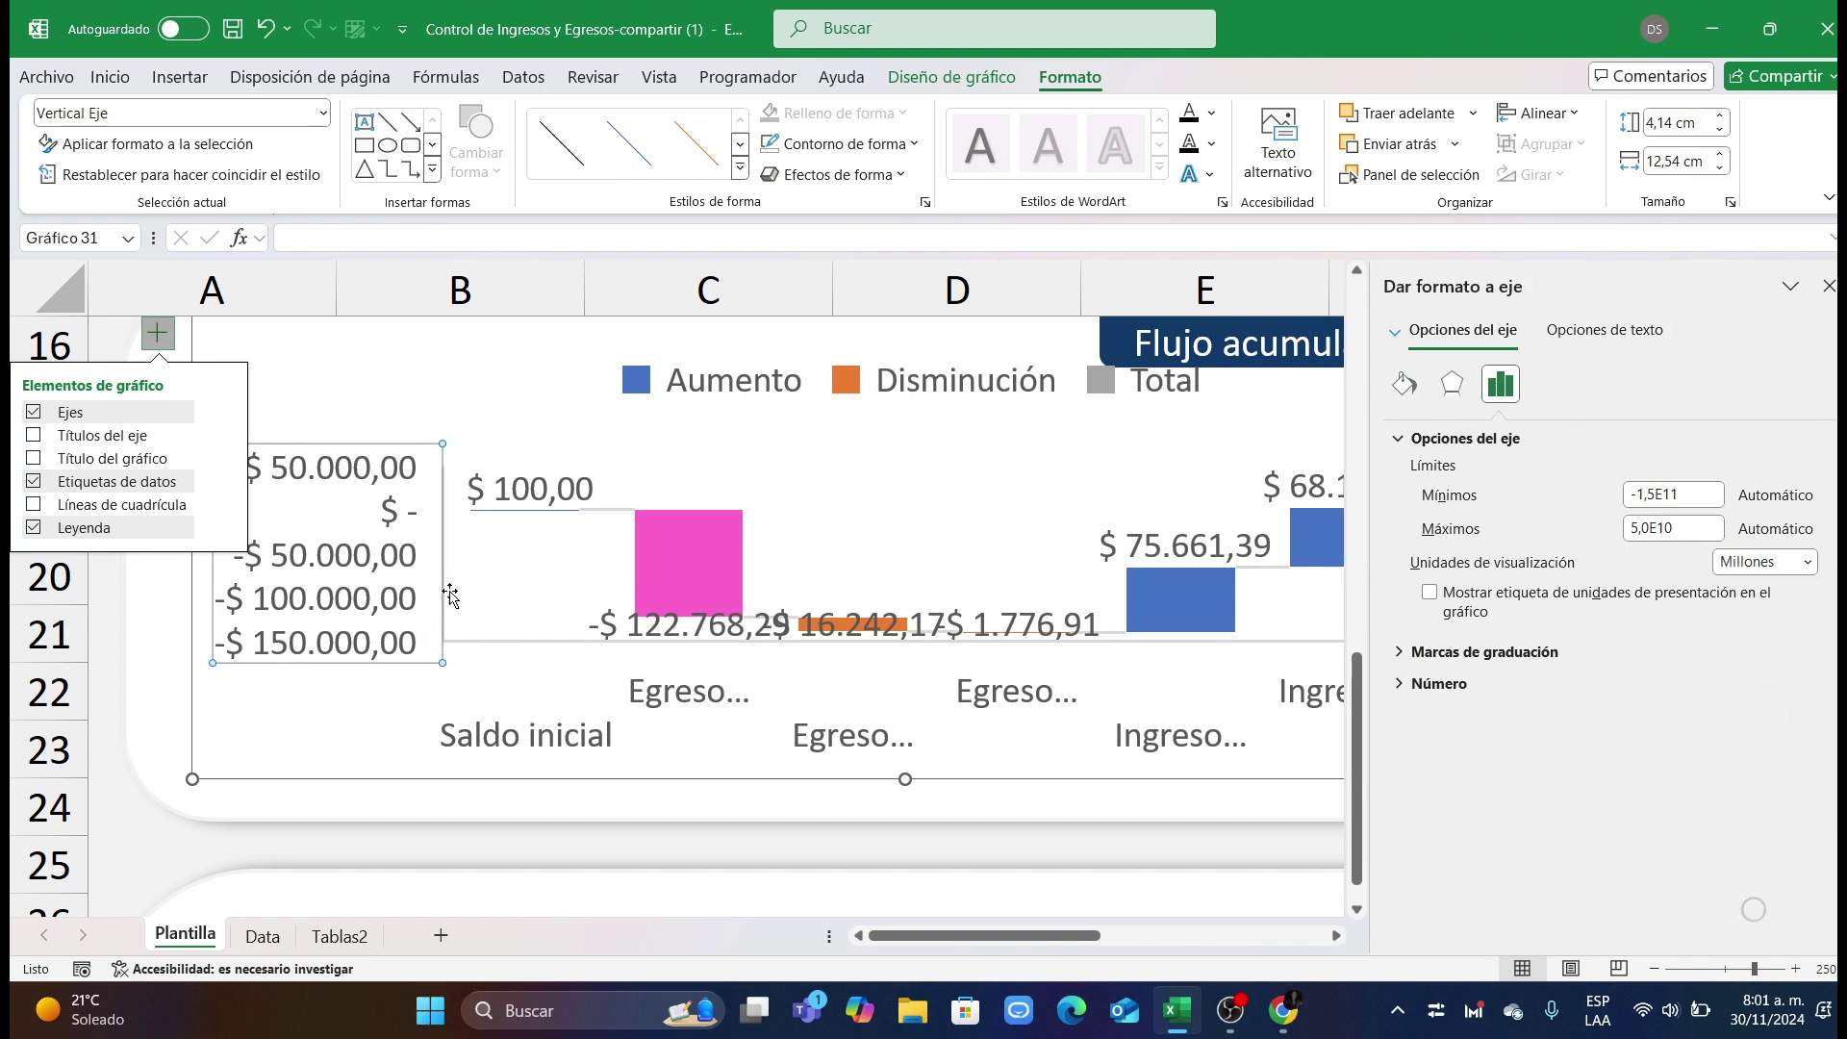
click(666, 557)
click(676, 635)
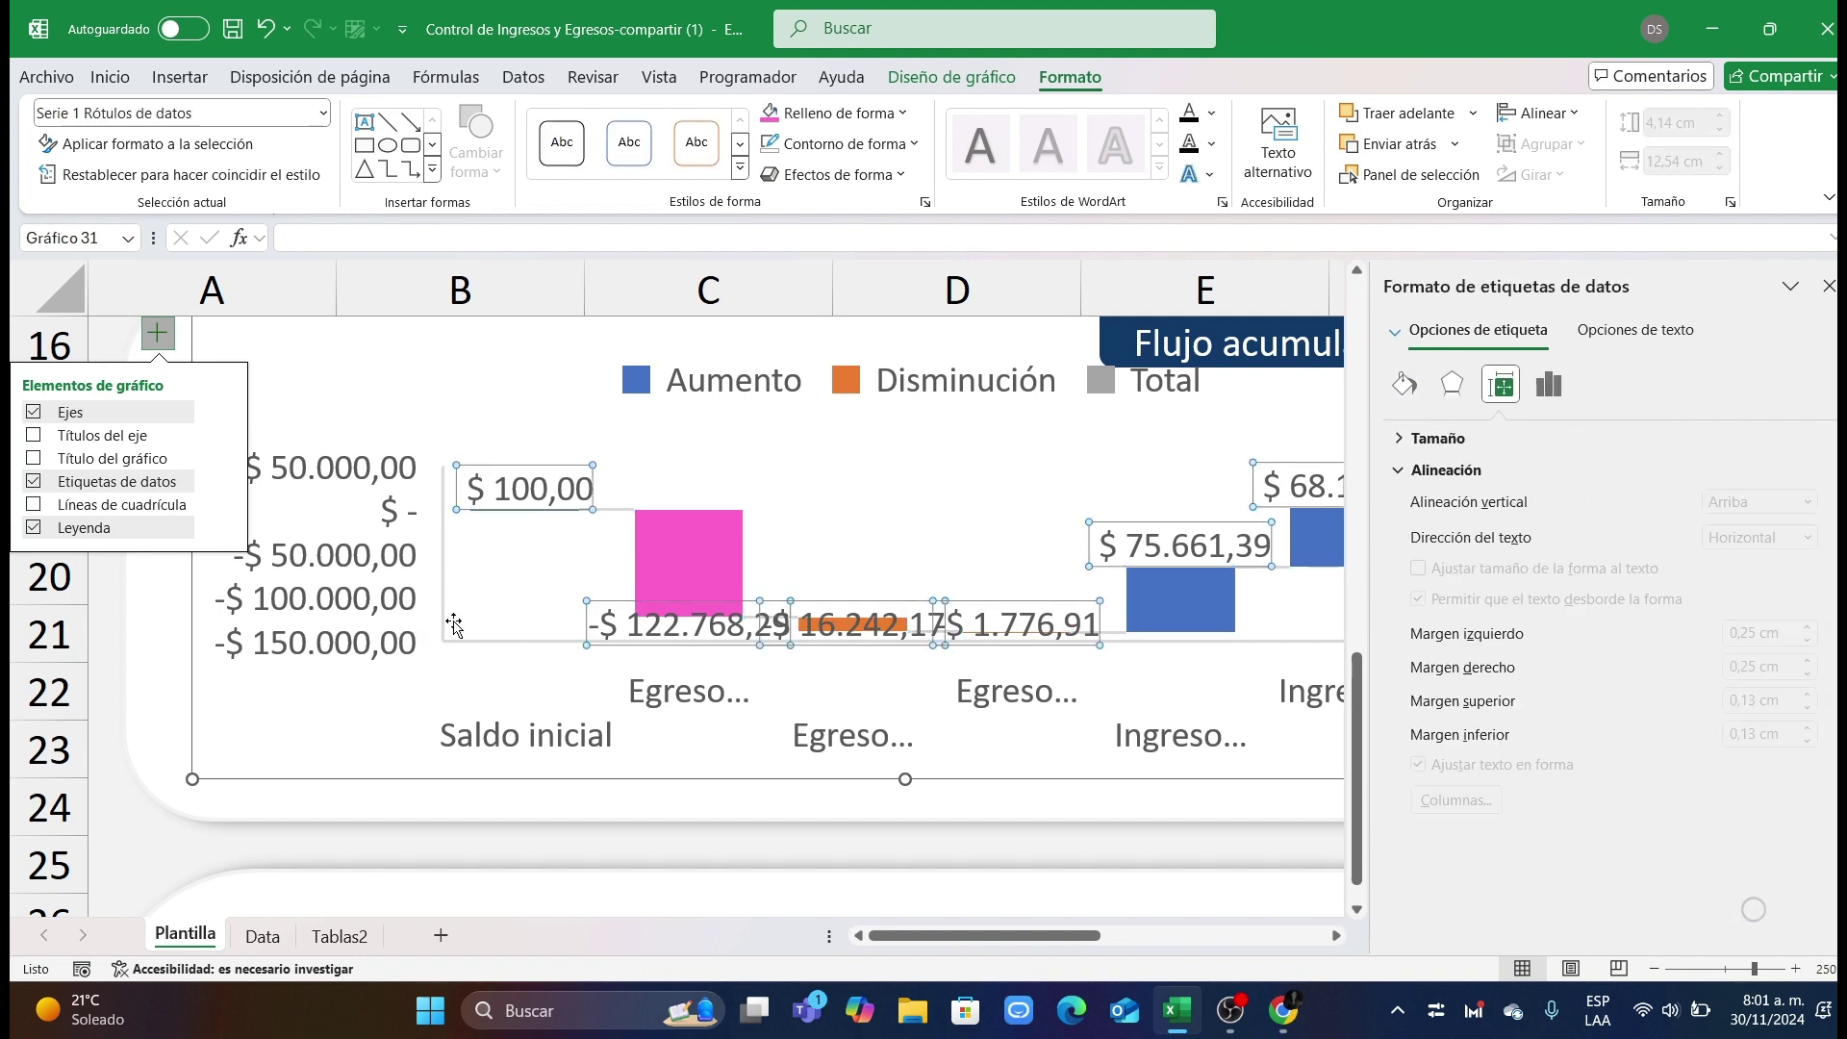
click(393, 614)
click(1440, 685)
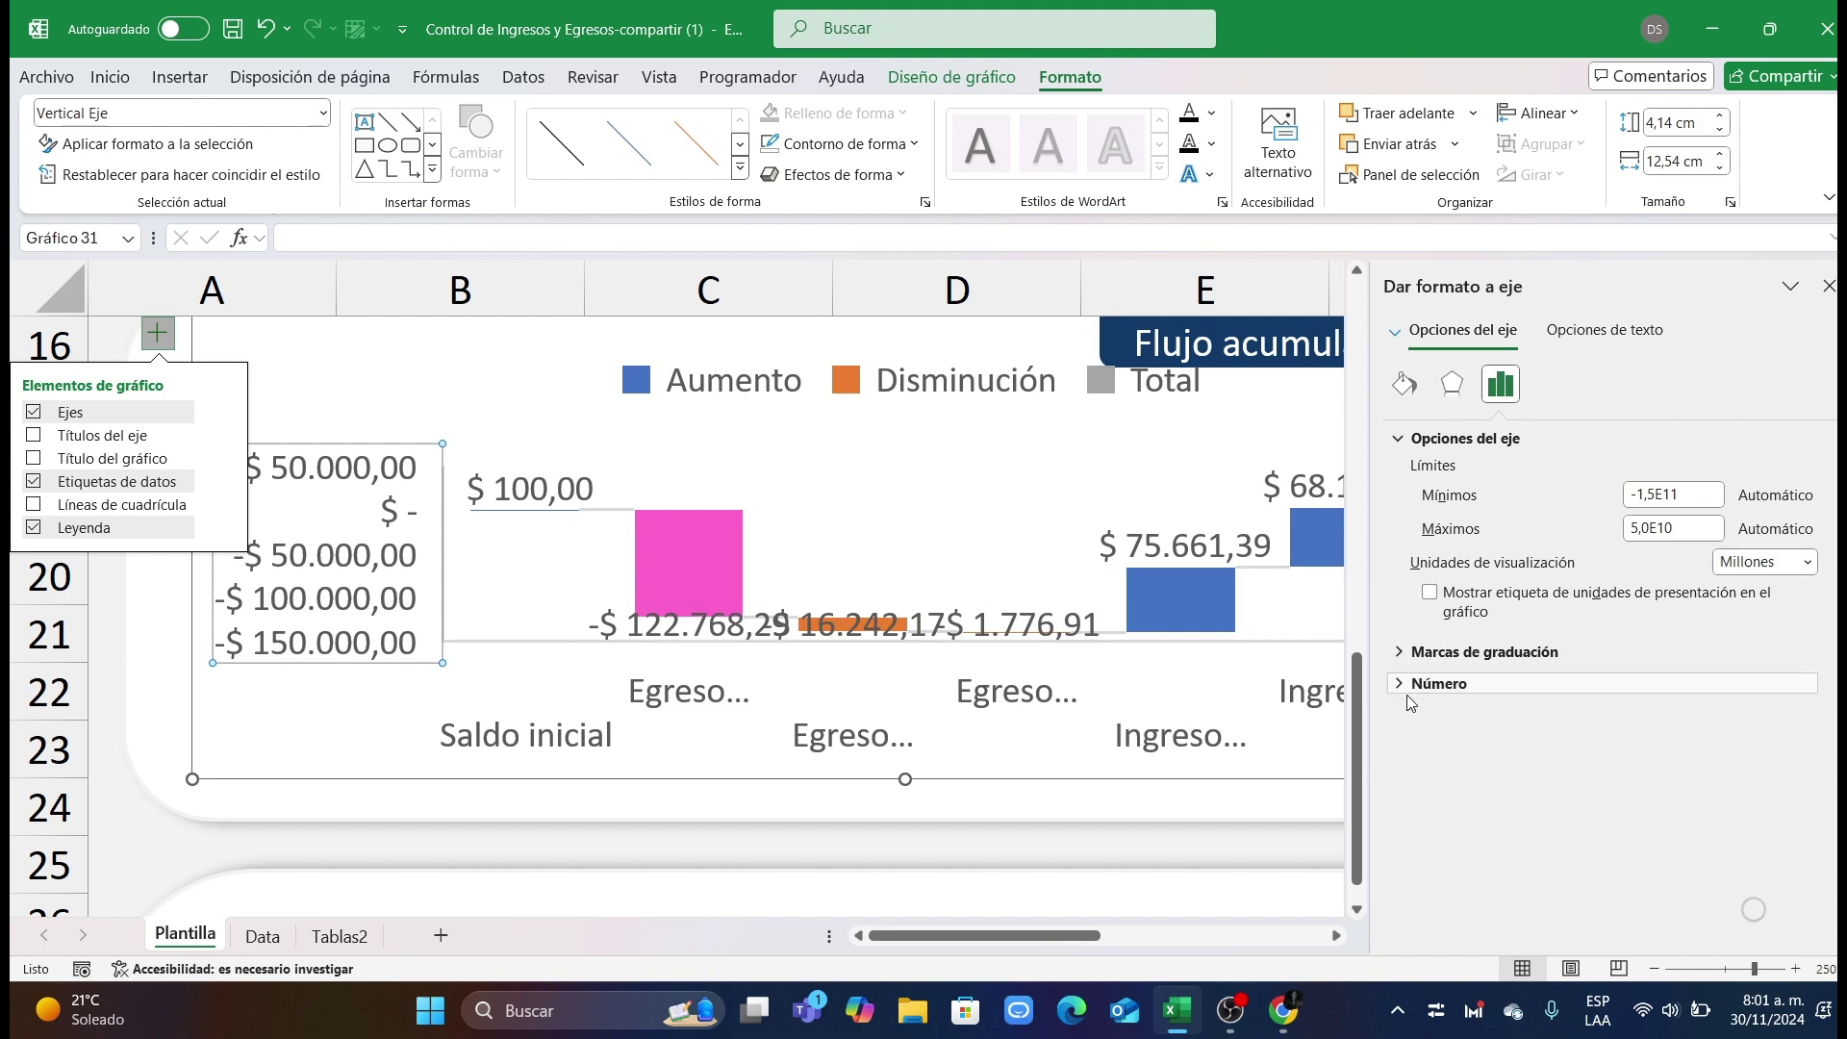
click(1611, 776)
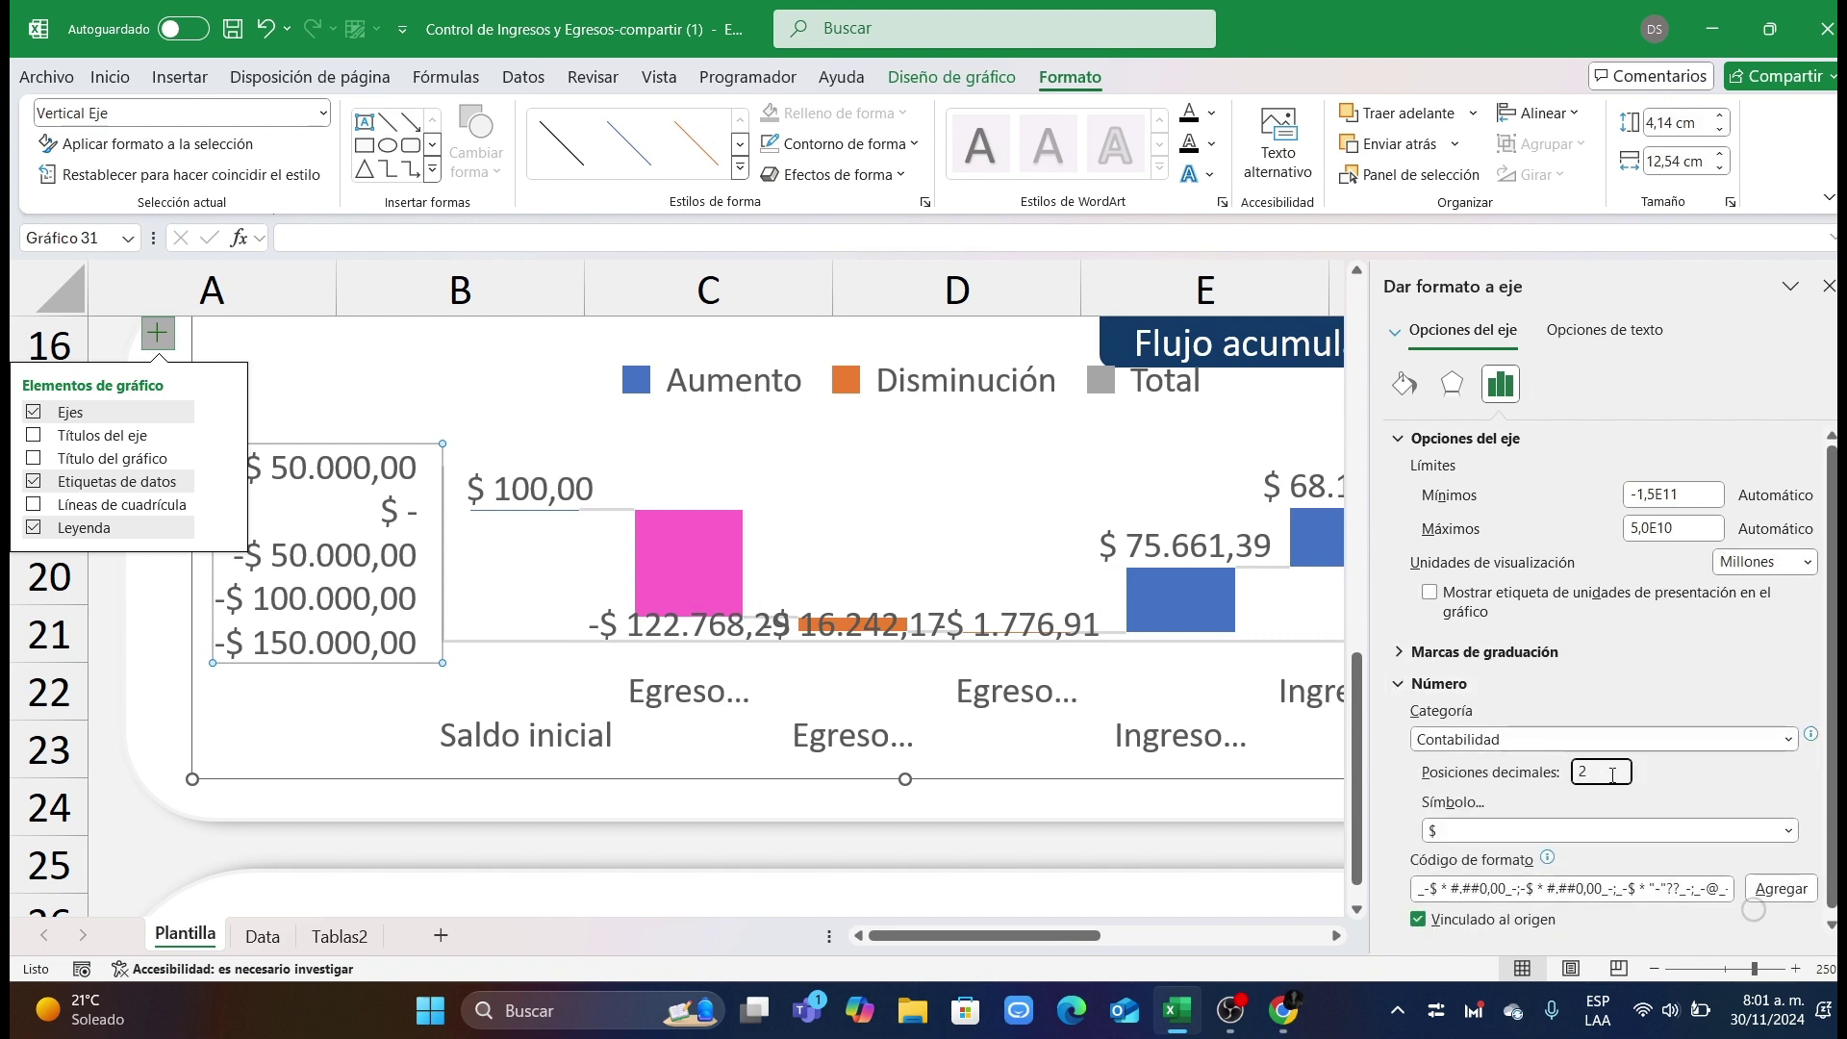
click(1205, 869)
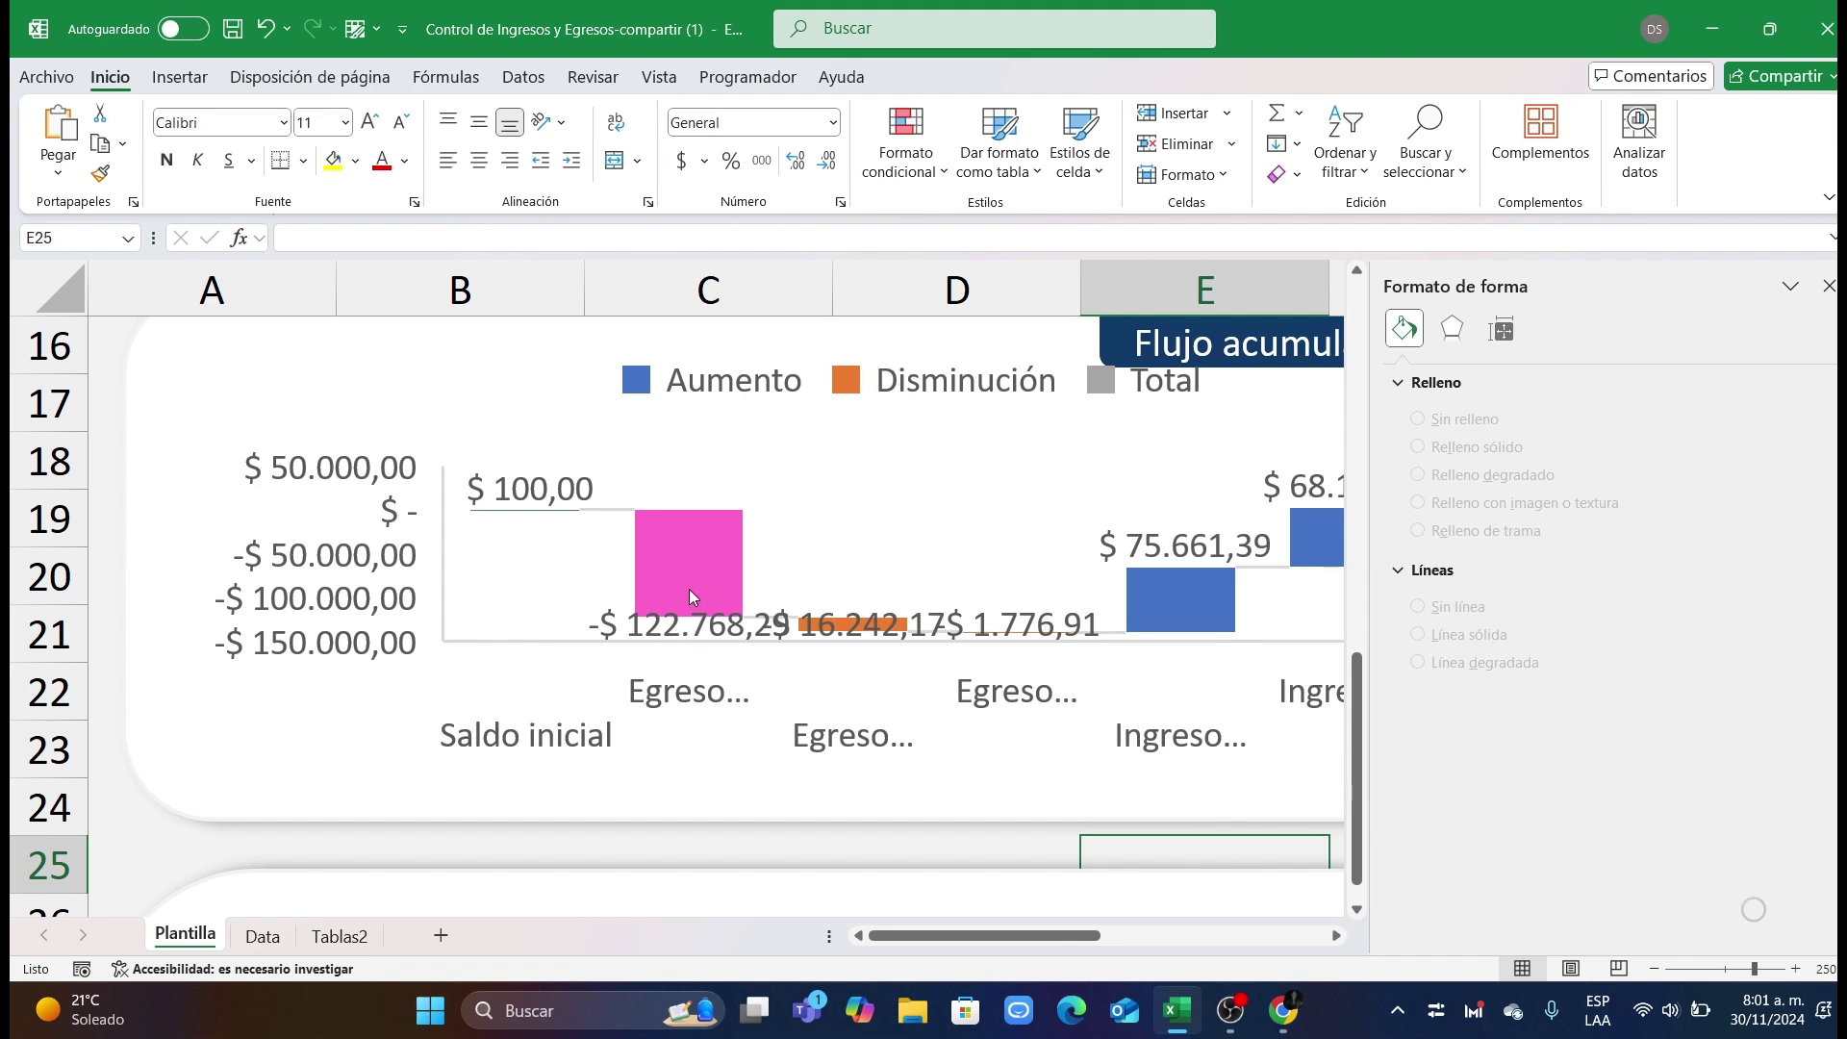
Step: Set the number format of the waterfall chart's vertical axis to 0 decimal places
click(327, 554)
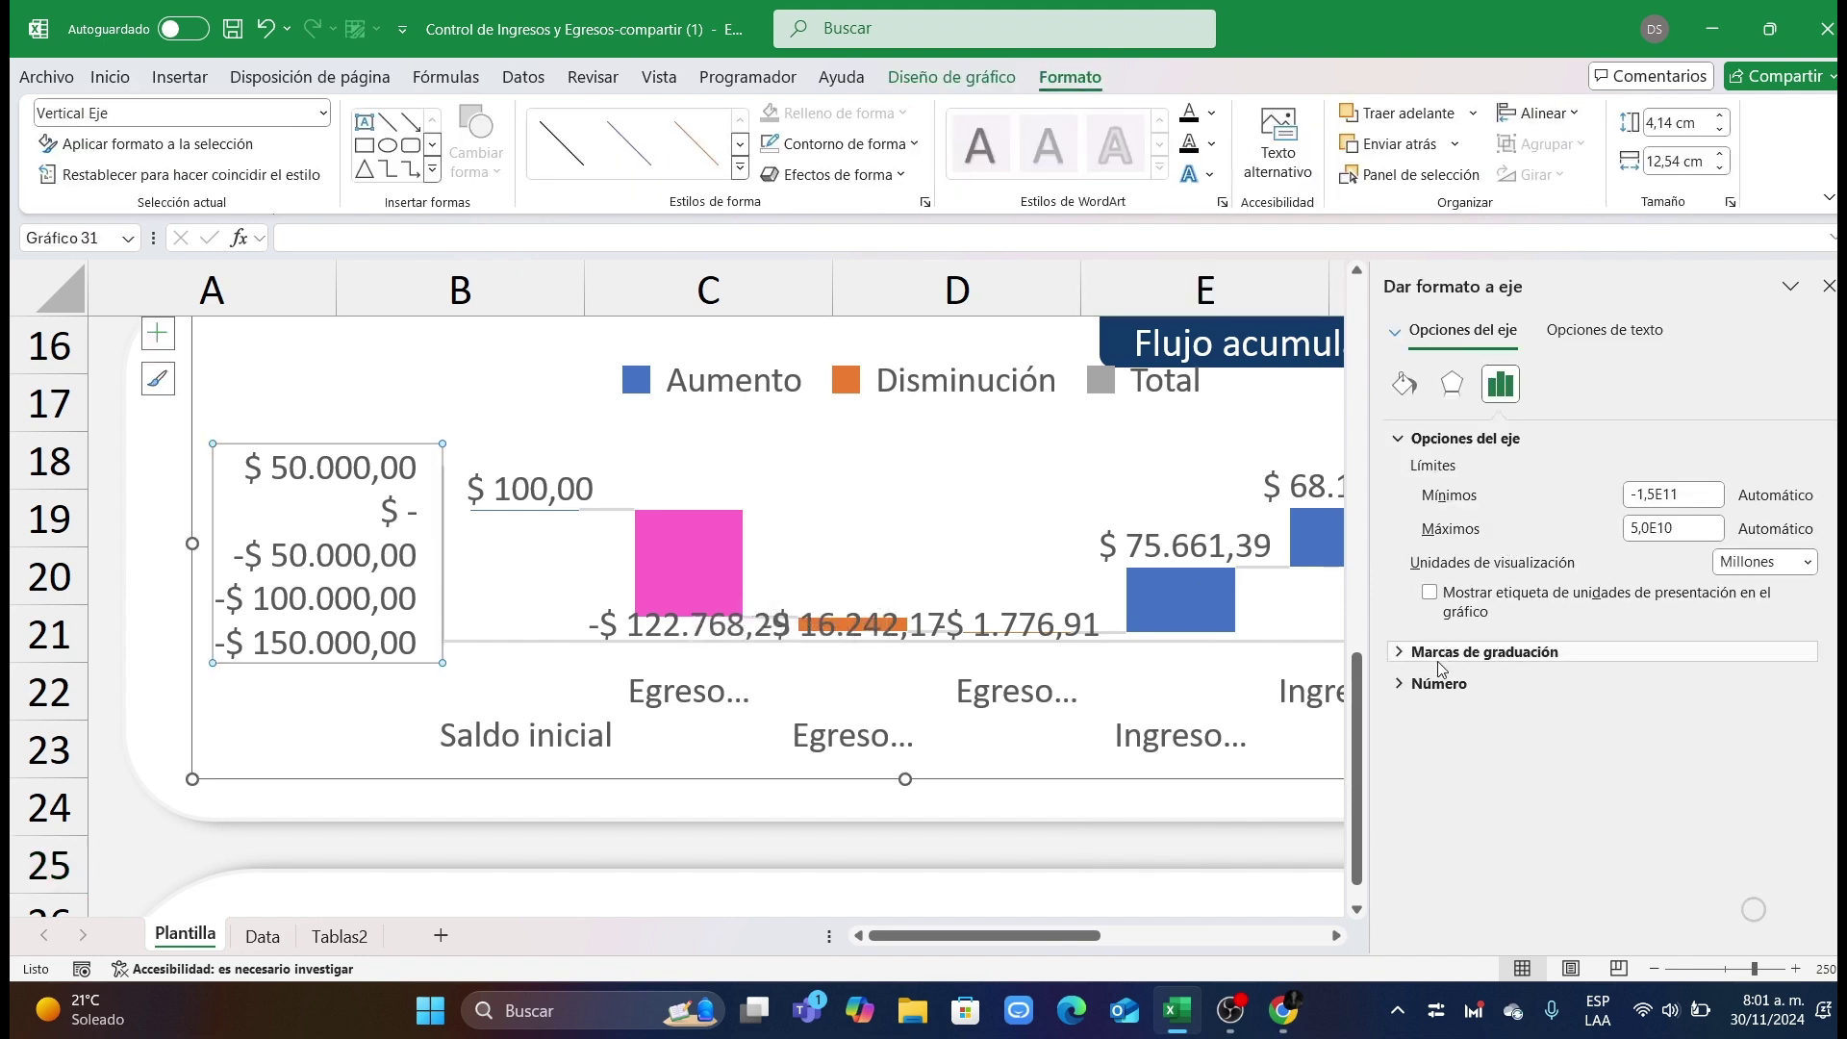
click(1439, 682)
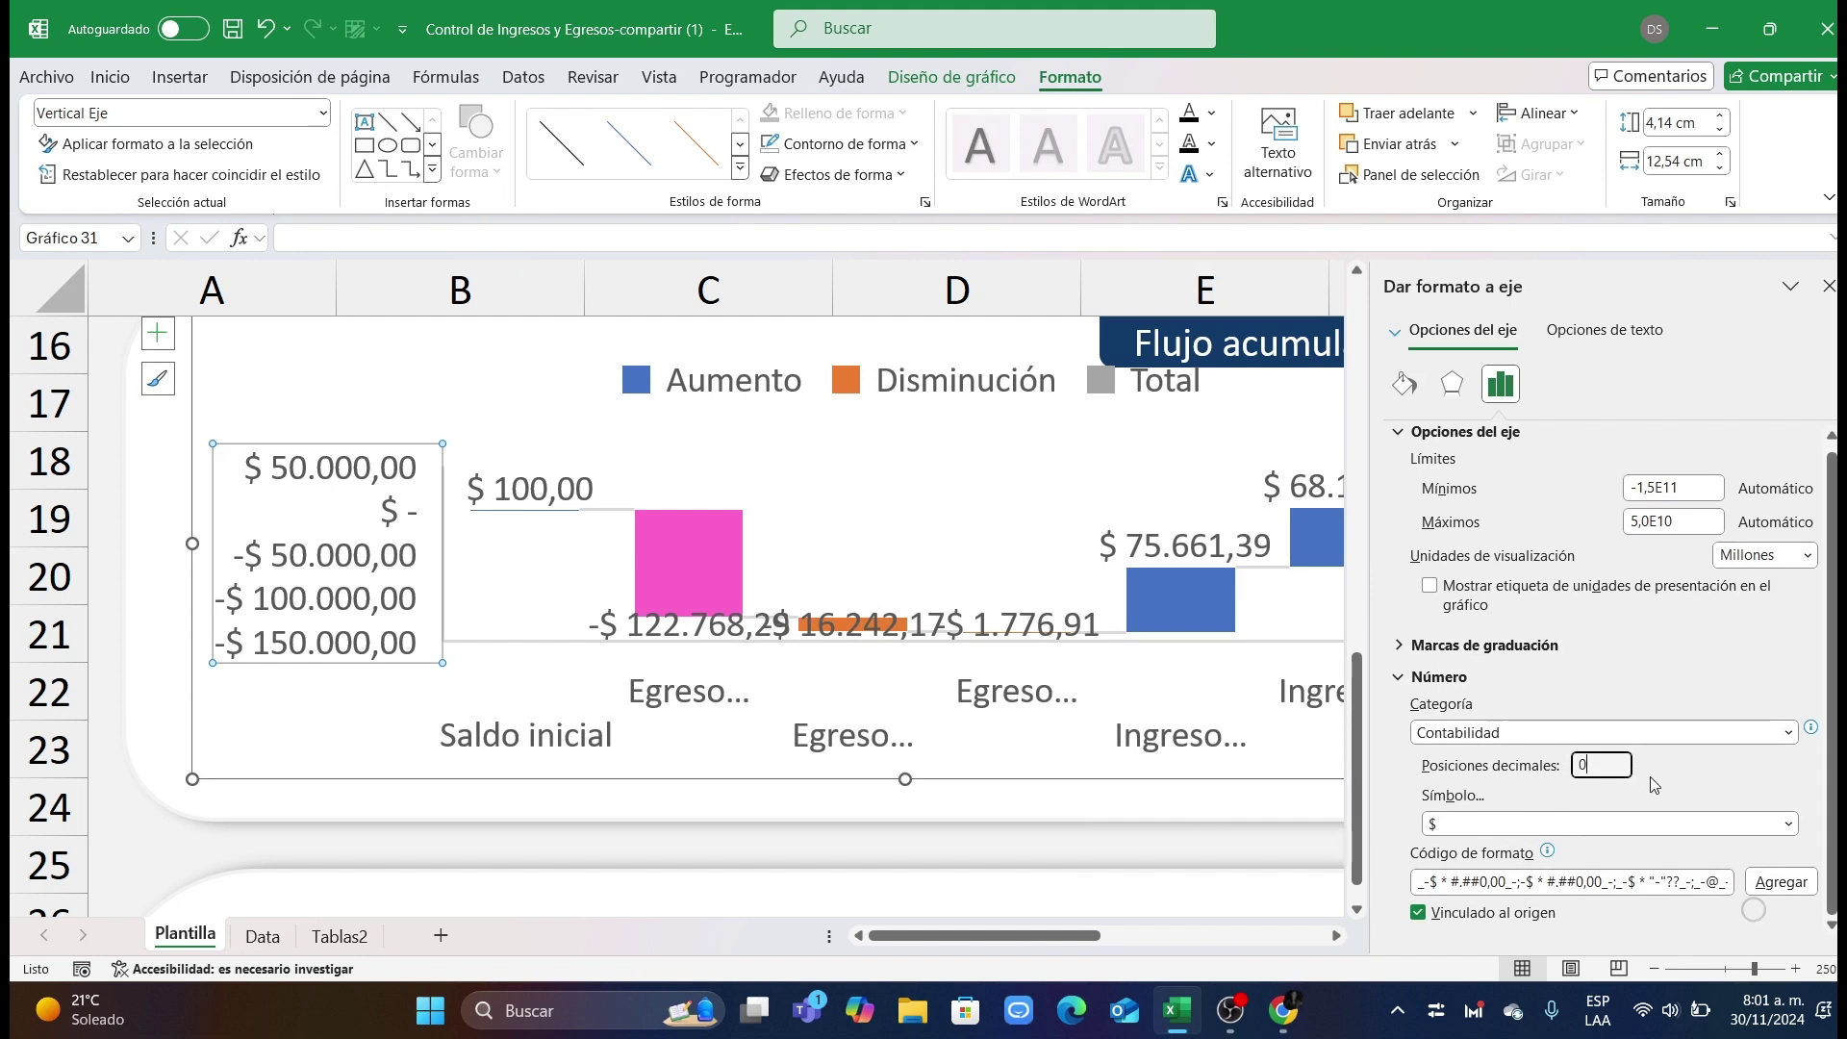
click(1689, 789)
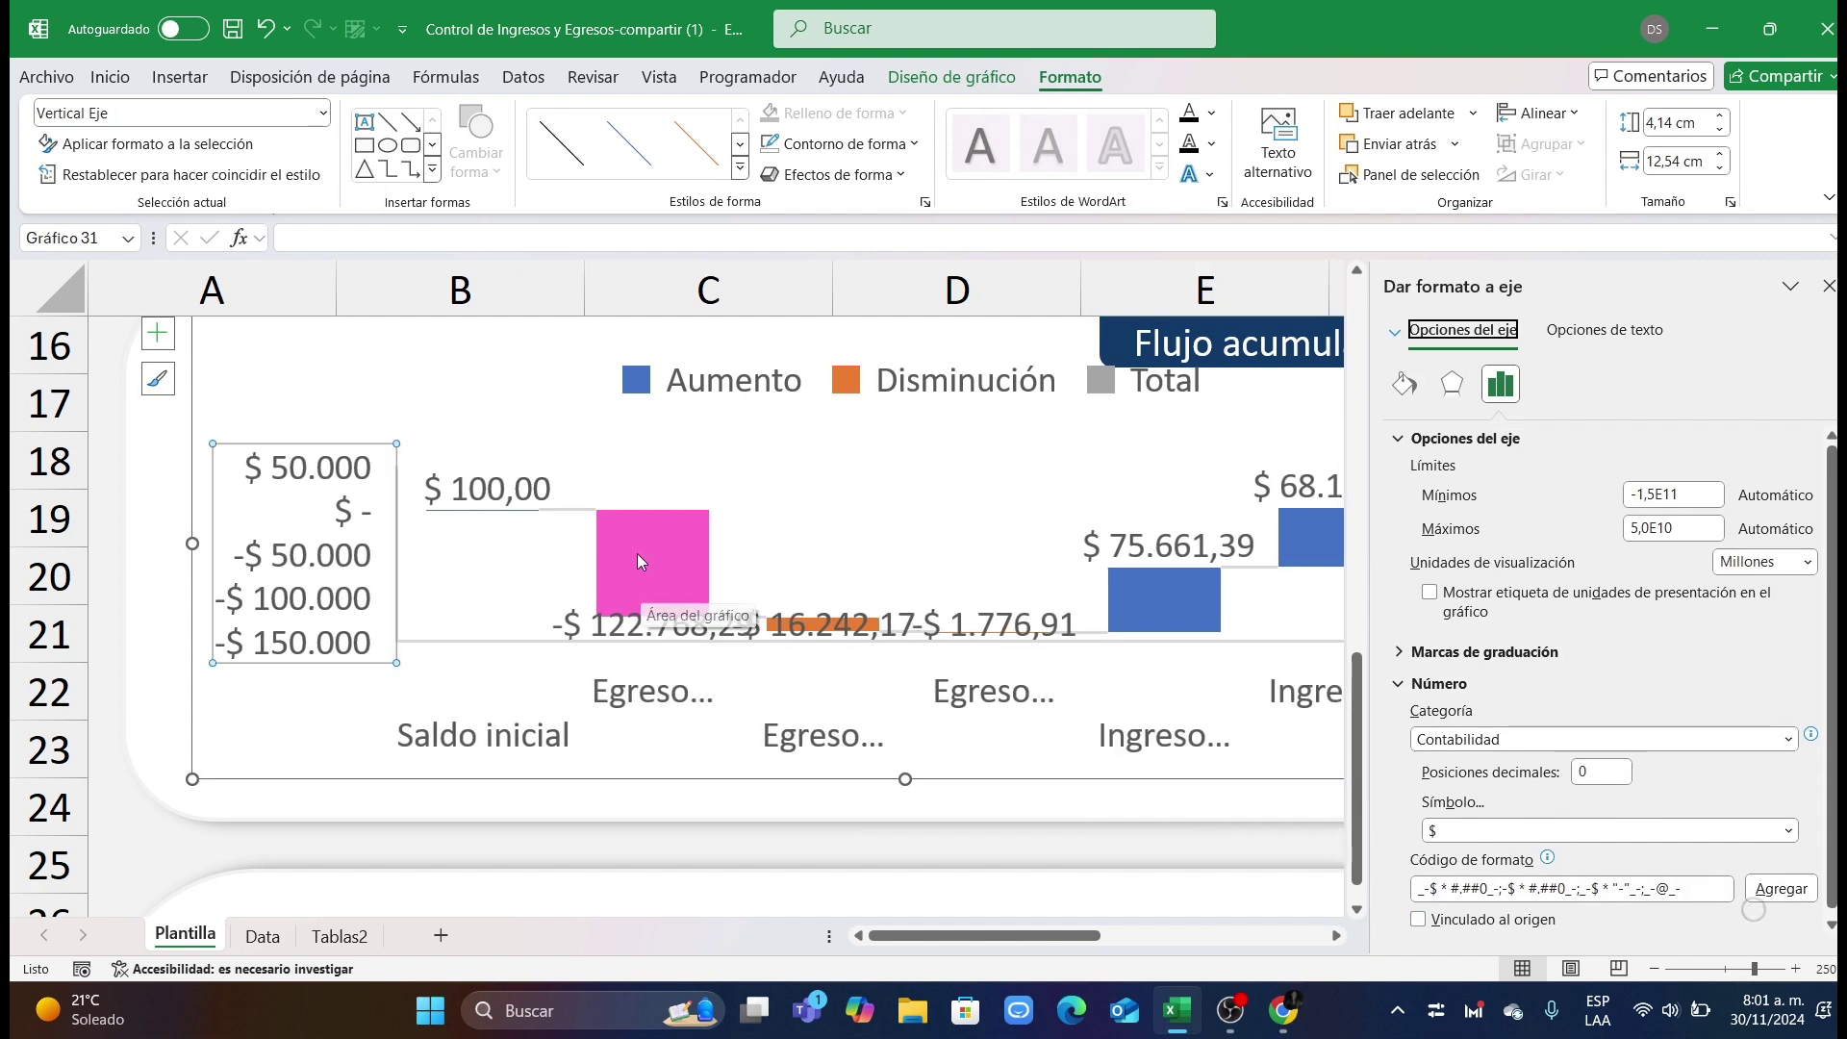
Step: Reduce the font size of the waterfall chart's data labels so they no longer overlap
click(830, 619)
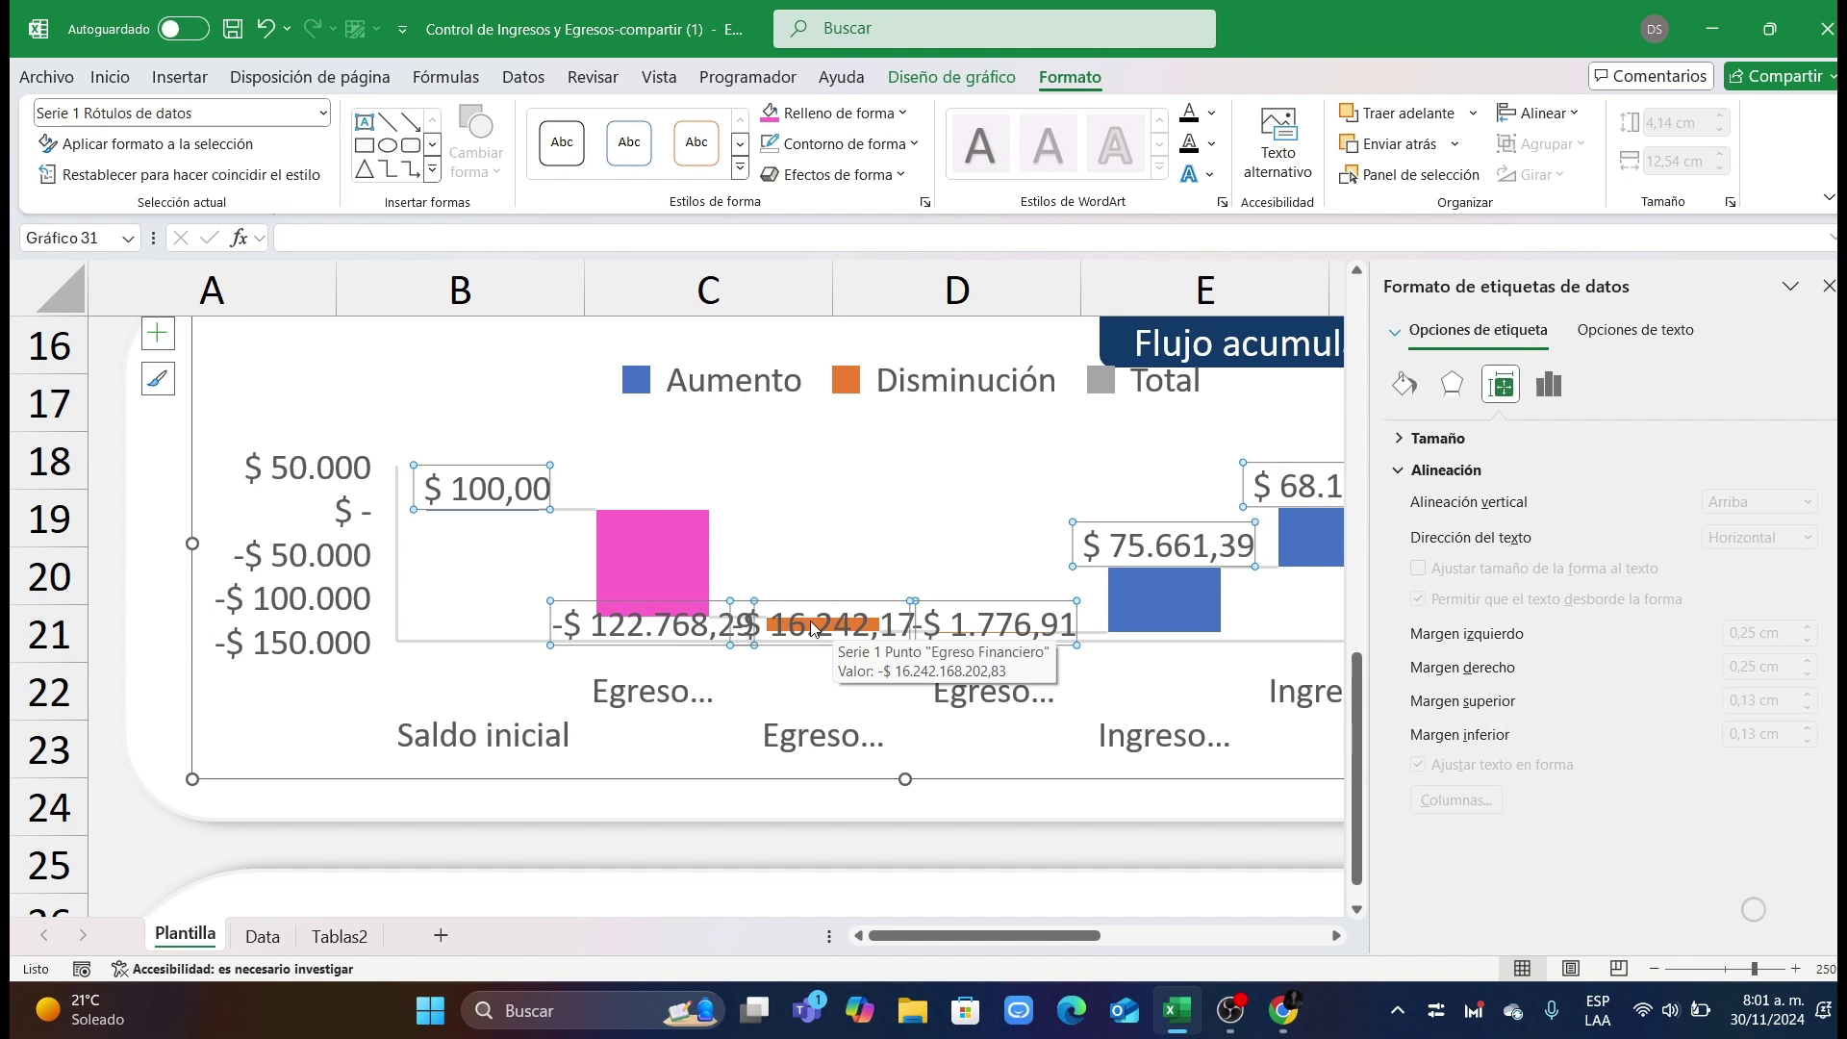
click(813, 628)
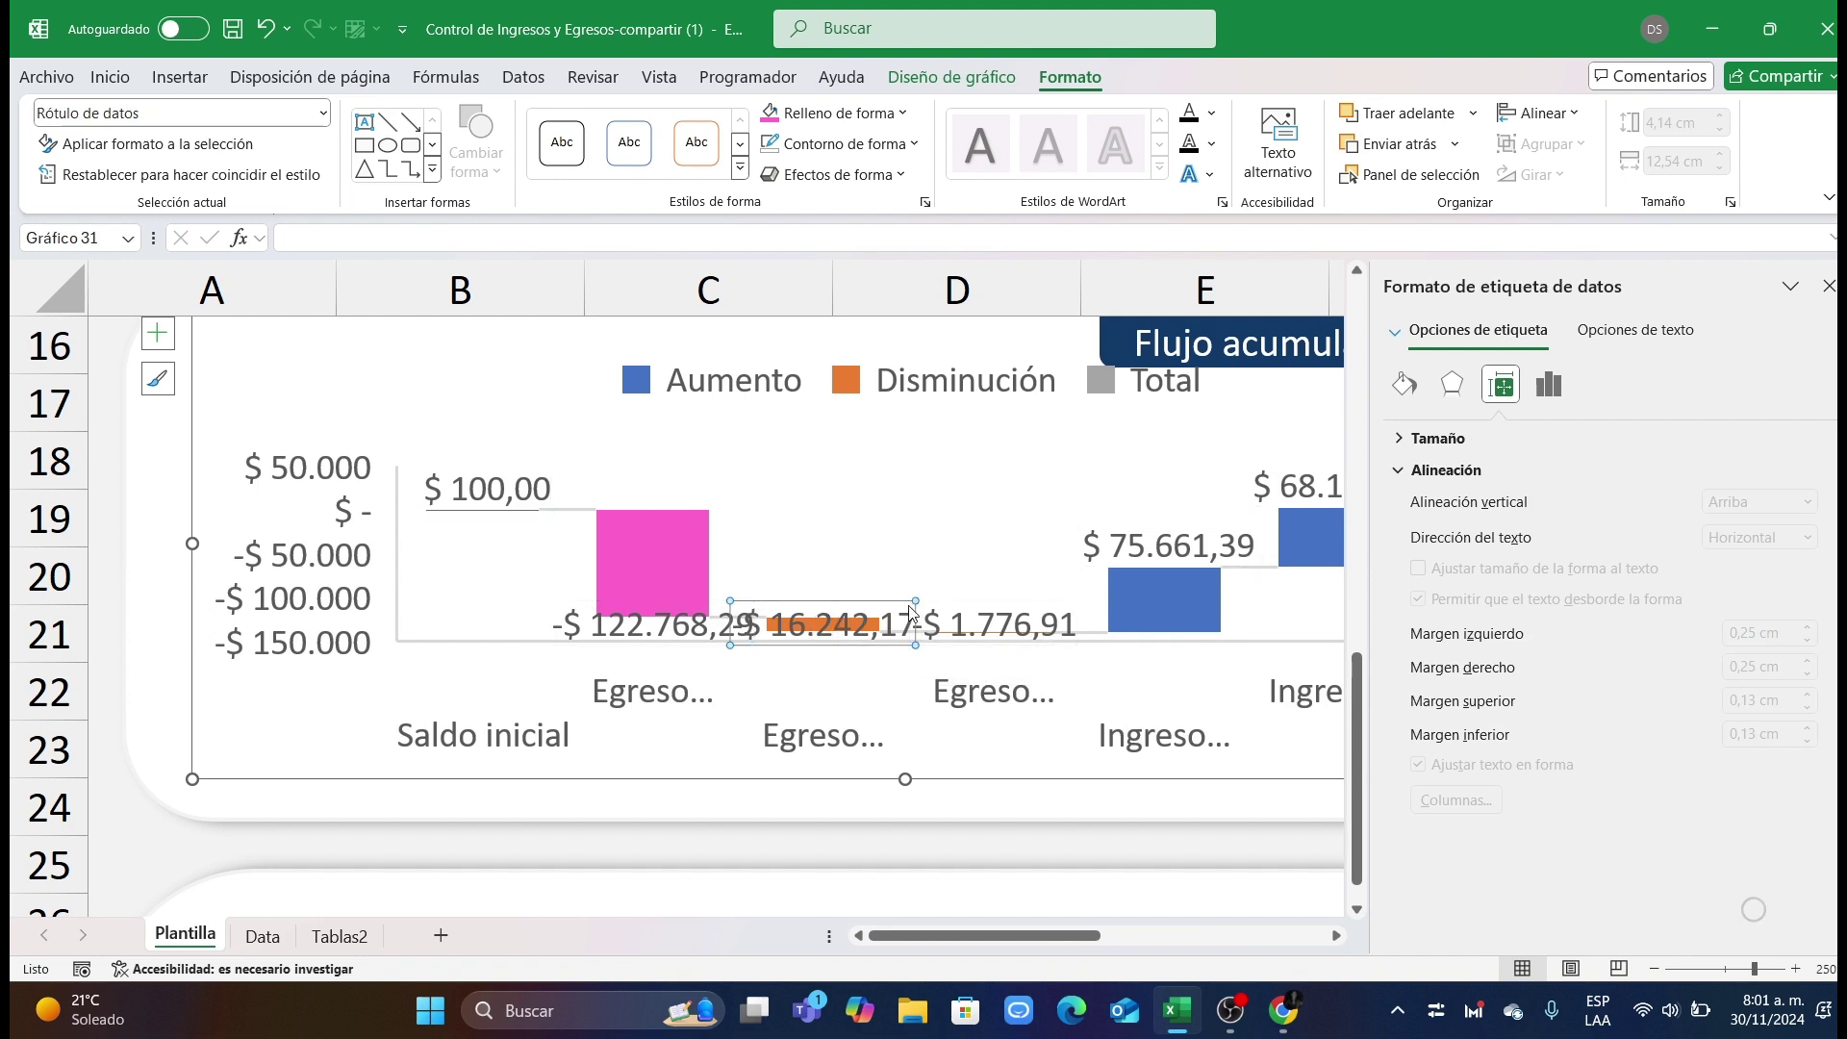
click(861, 660)
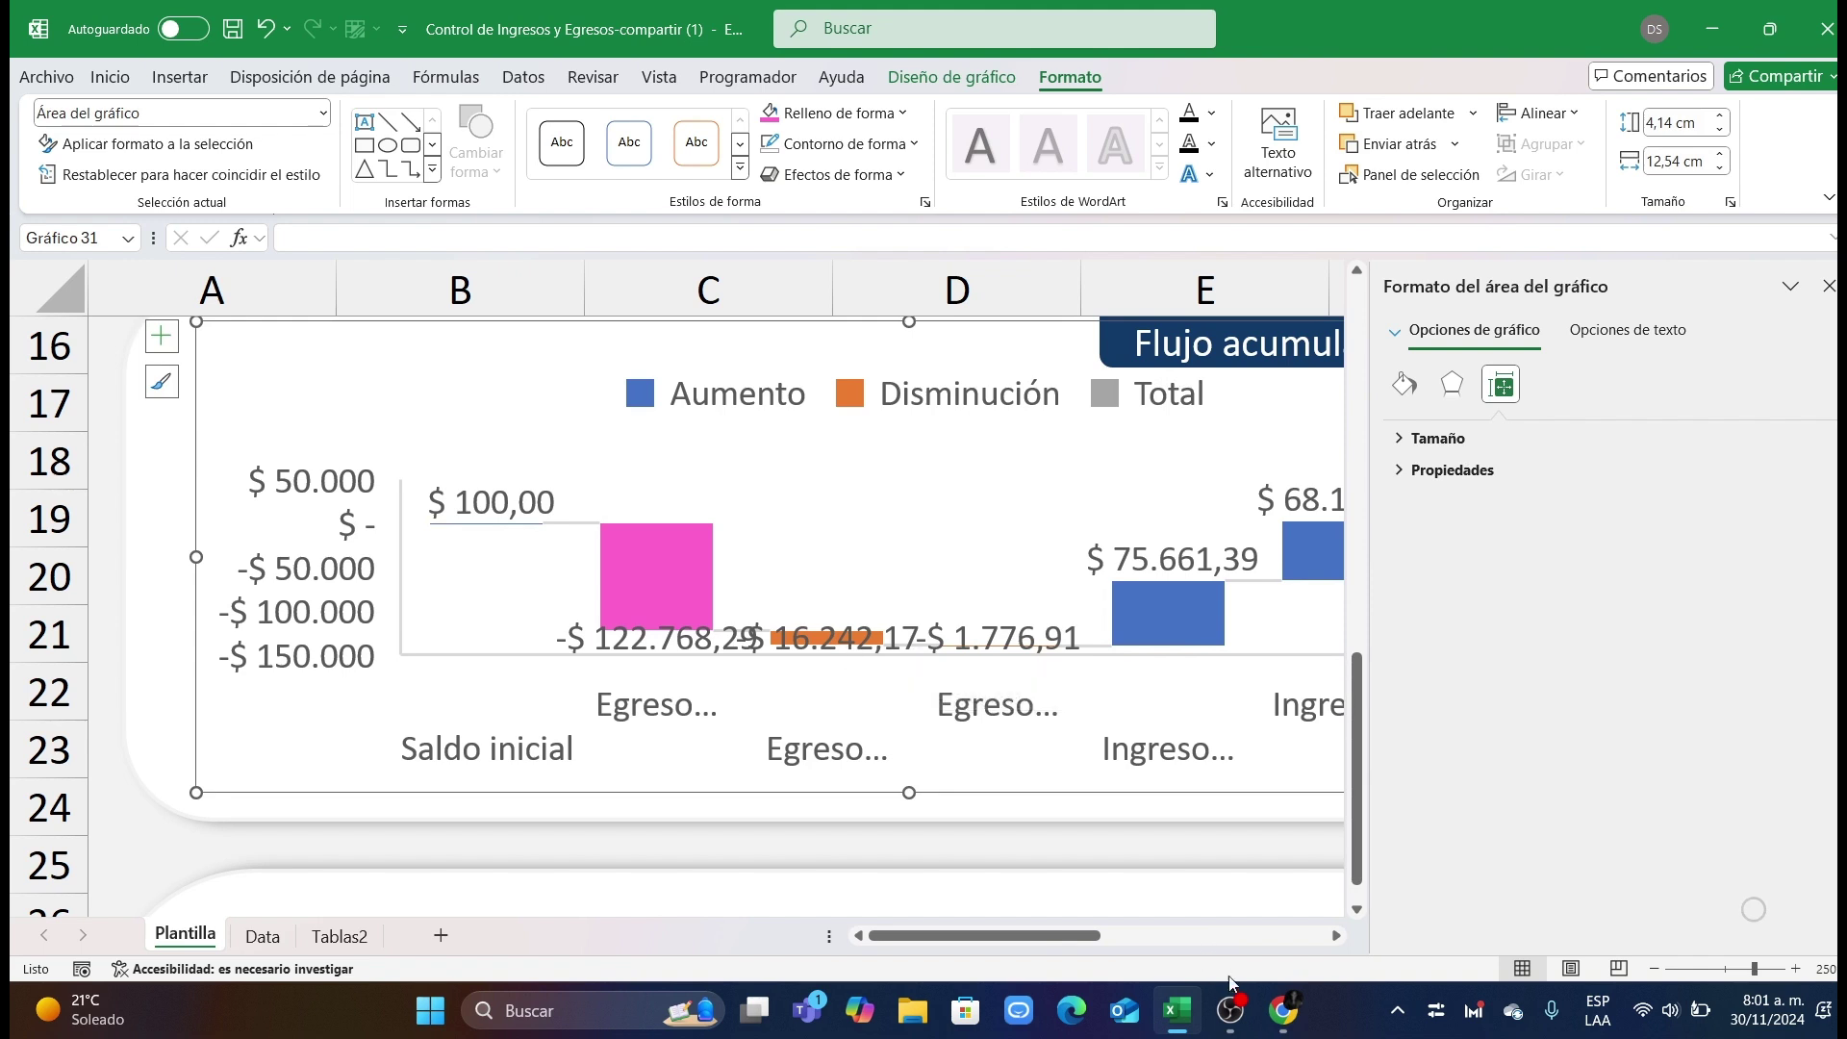
click(1230, 1010)
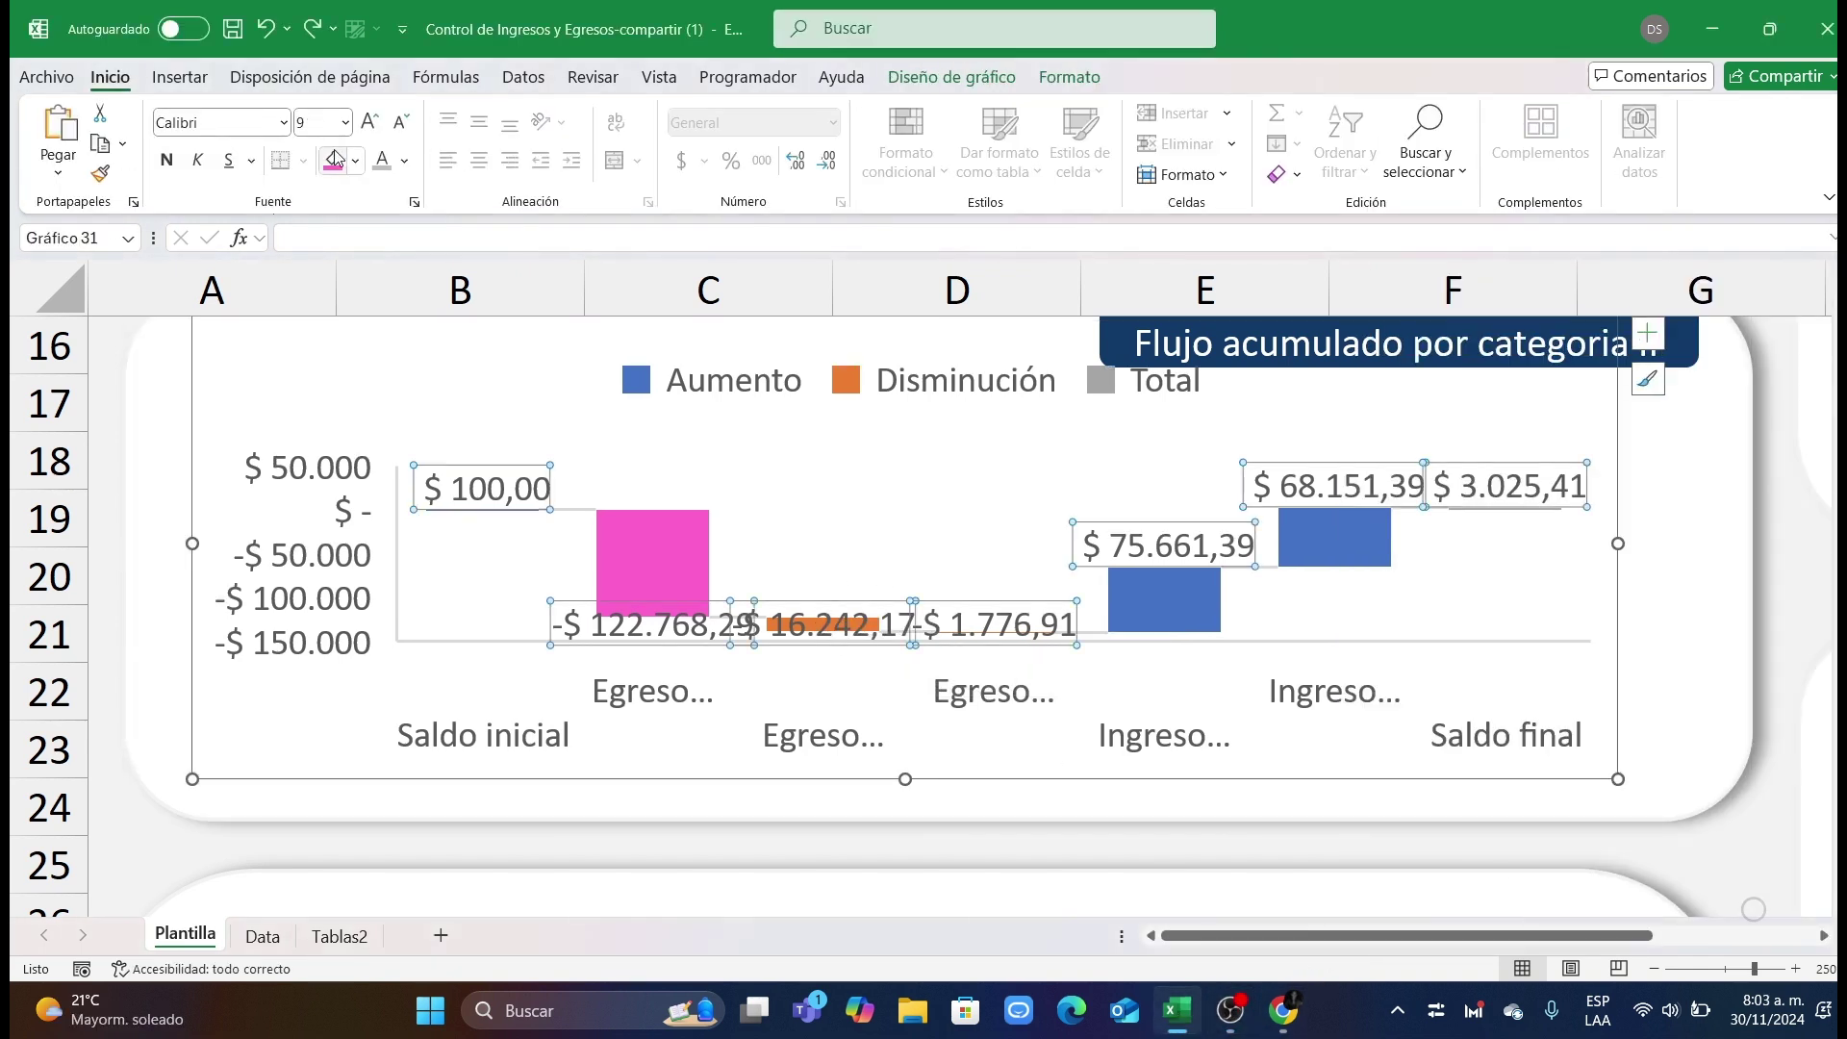
key(Return)
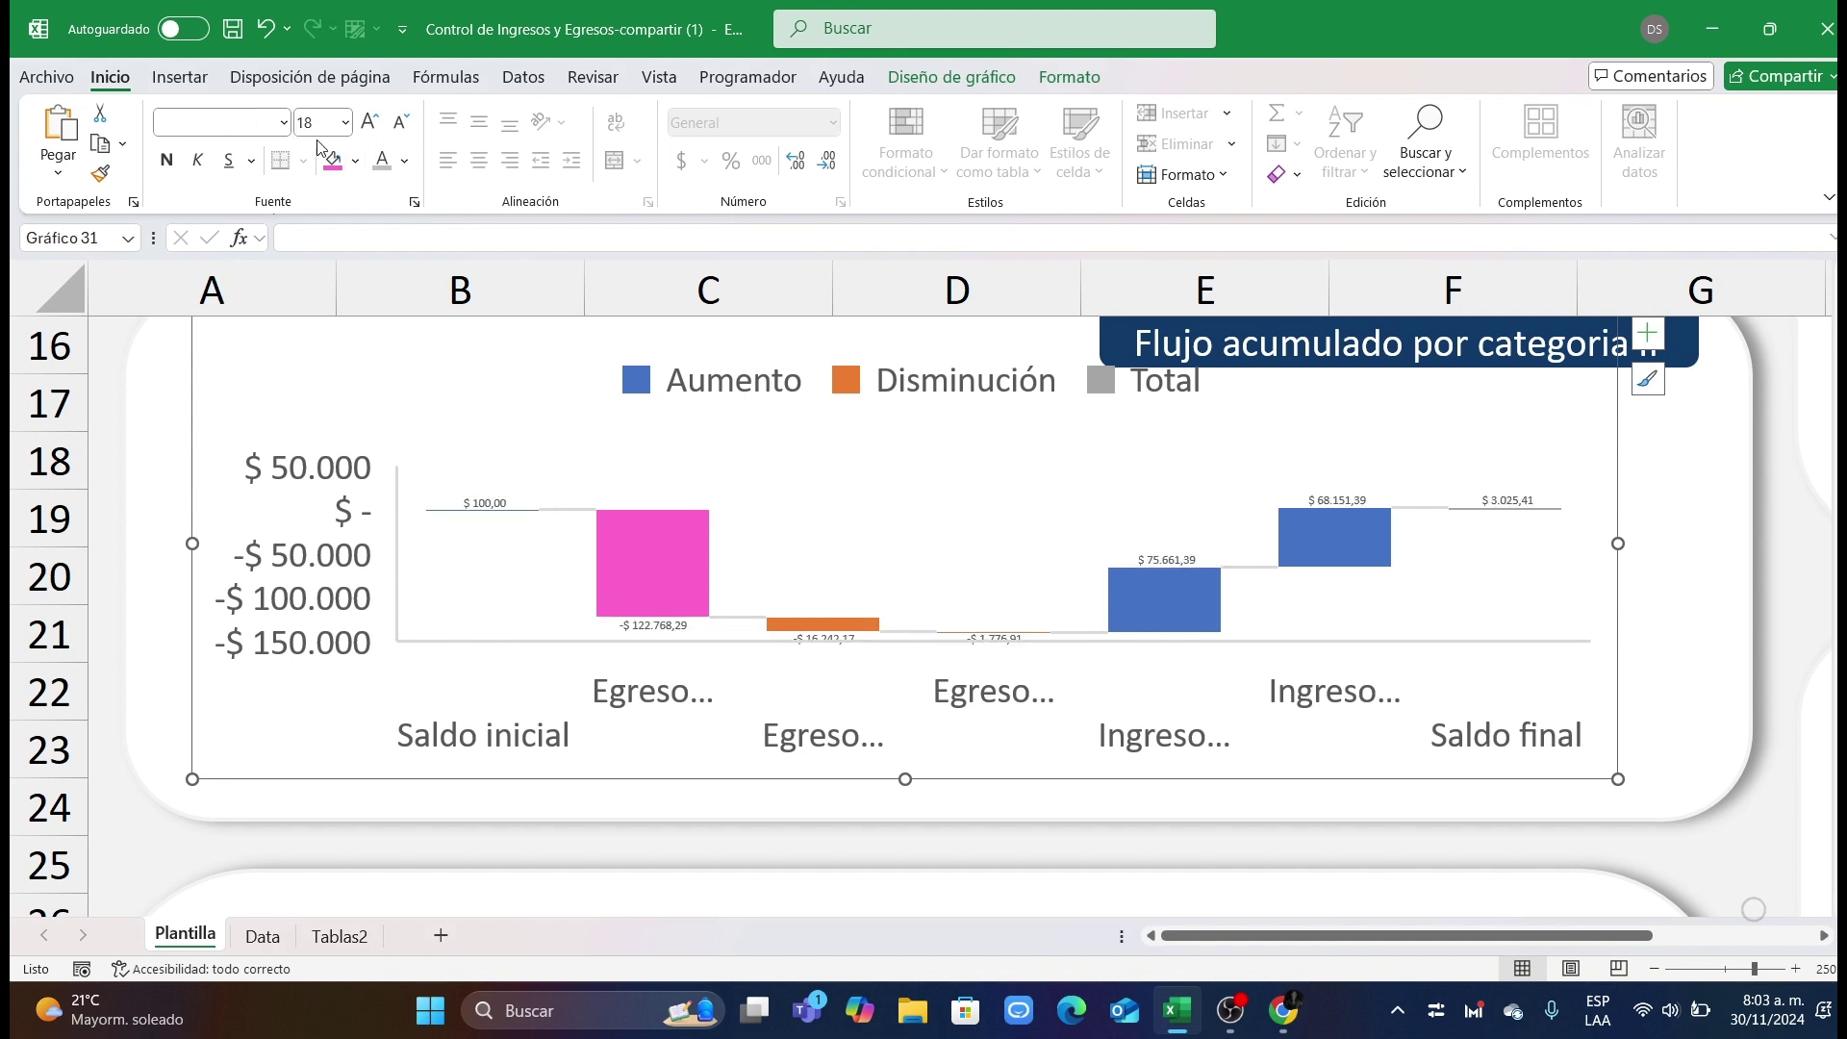
Step: Fill the Egreso Financiero column and the thin third Egreso column of the waterfall chart with the same pink
click(822, 627)
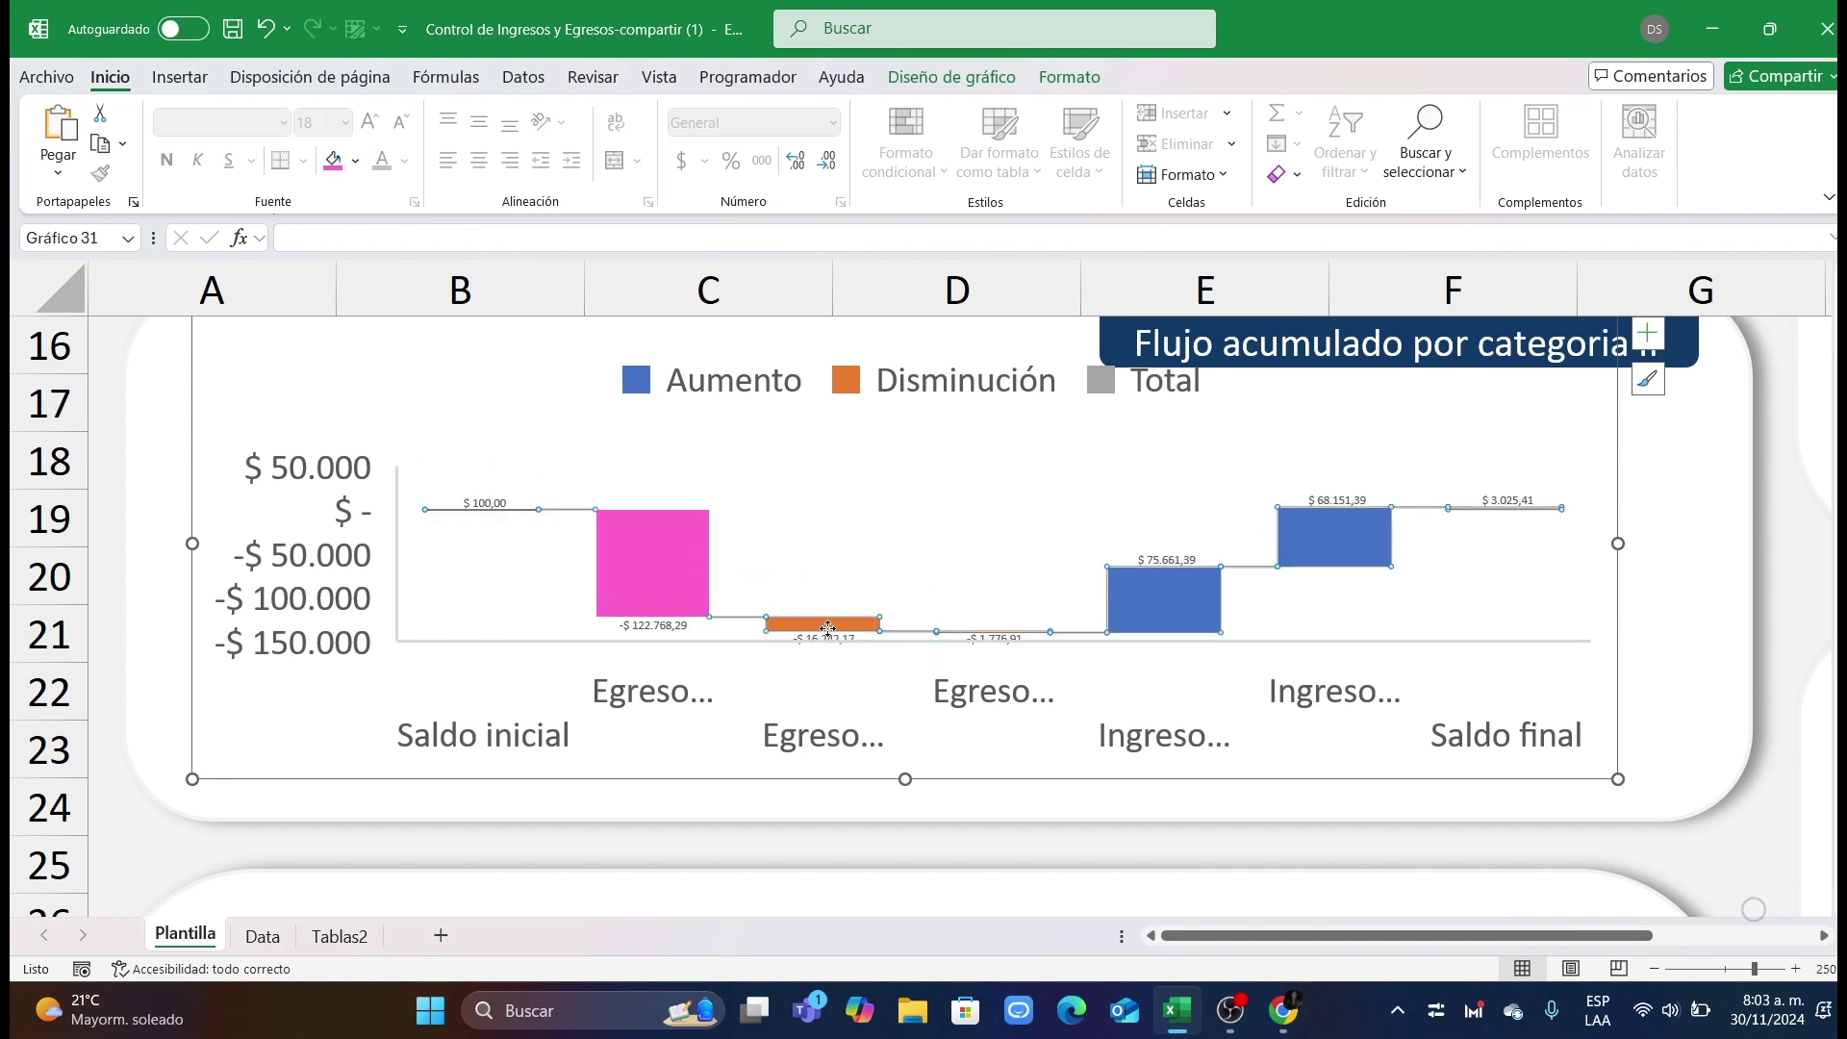
click(830, 626)
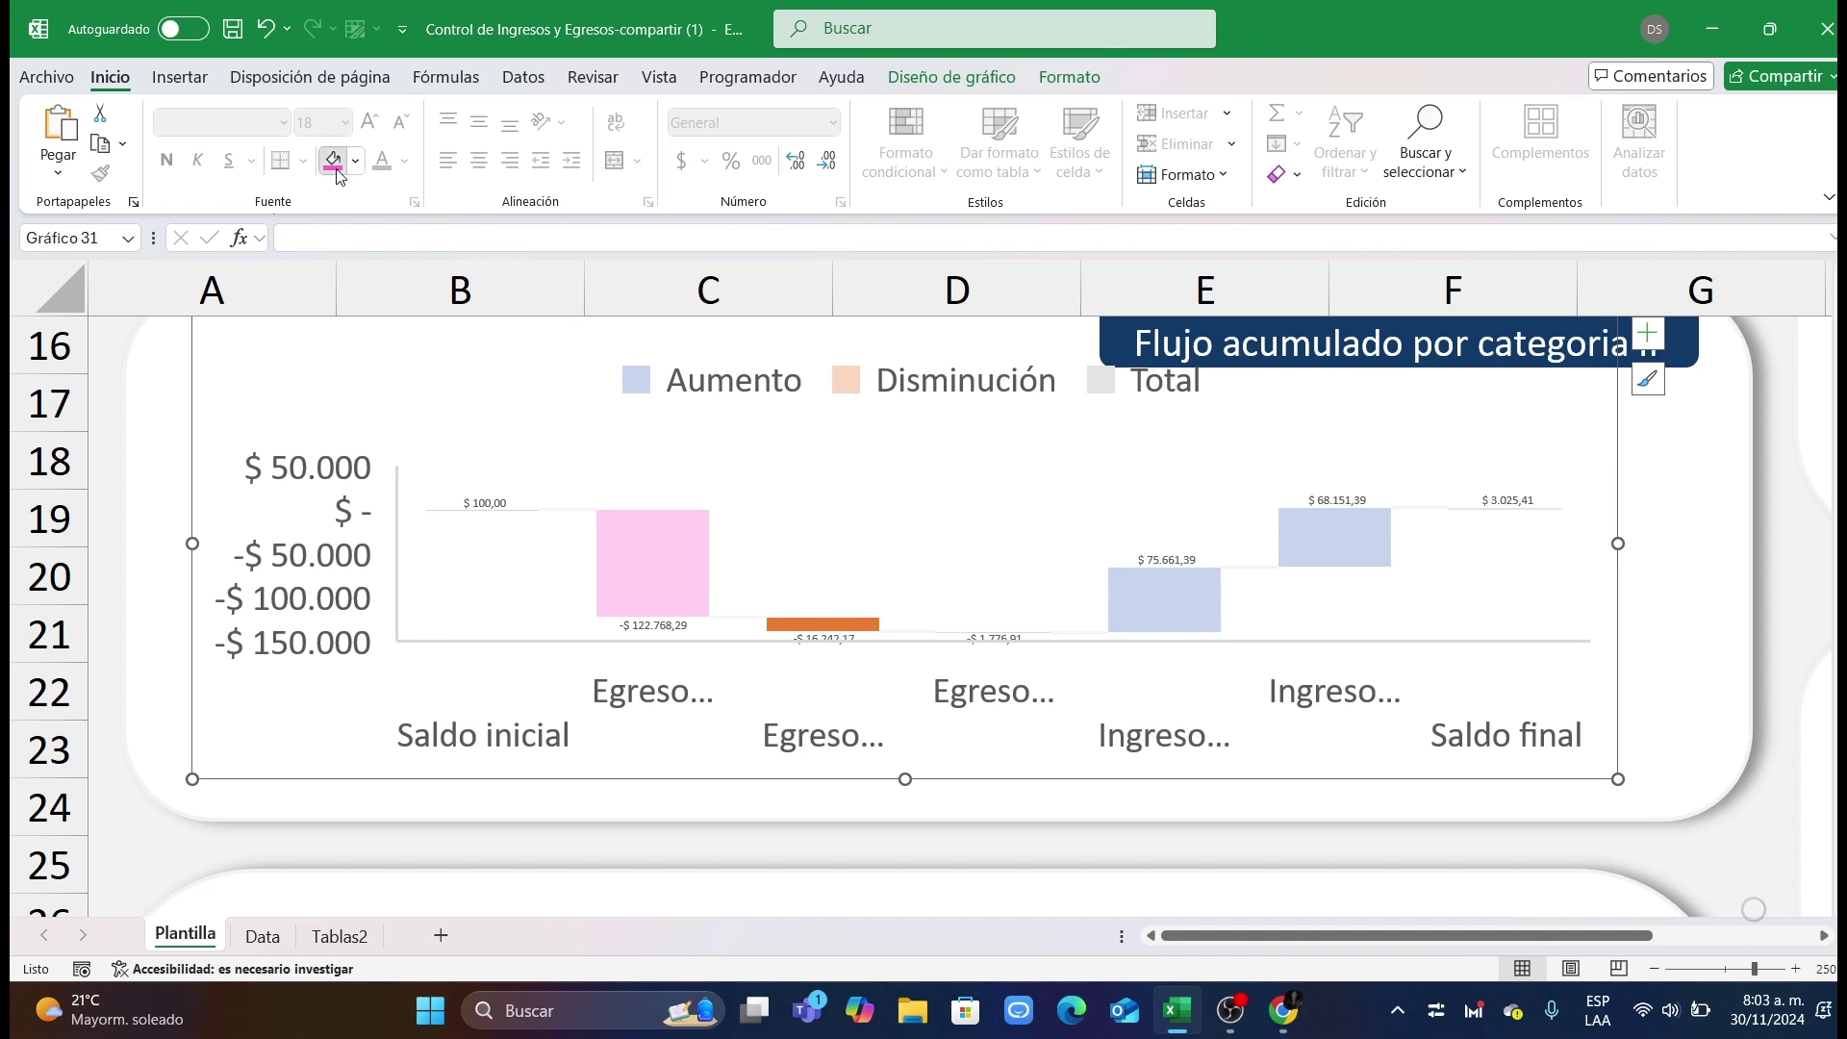
click(1189, 588)
click(1032, 636)
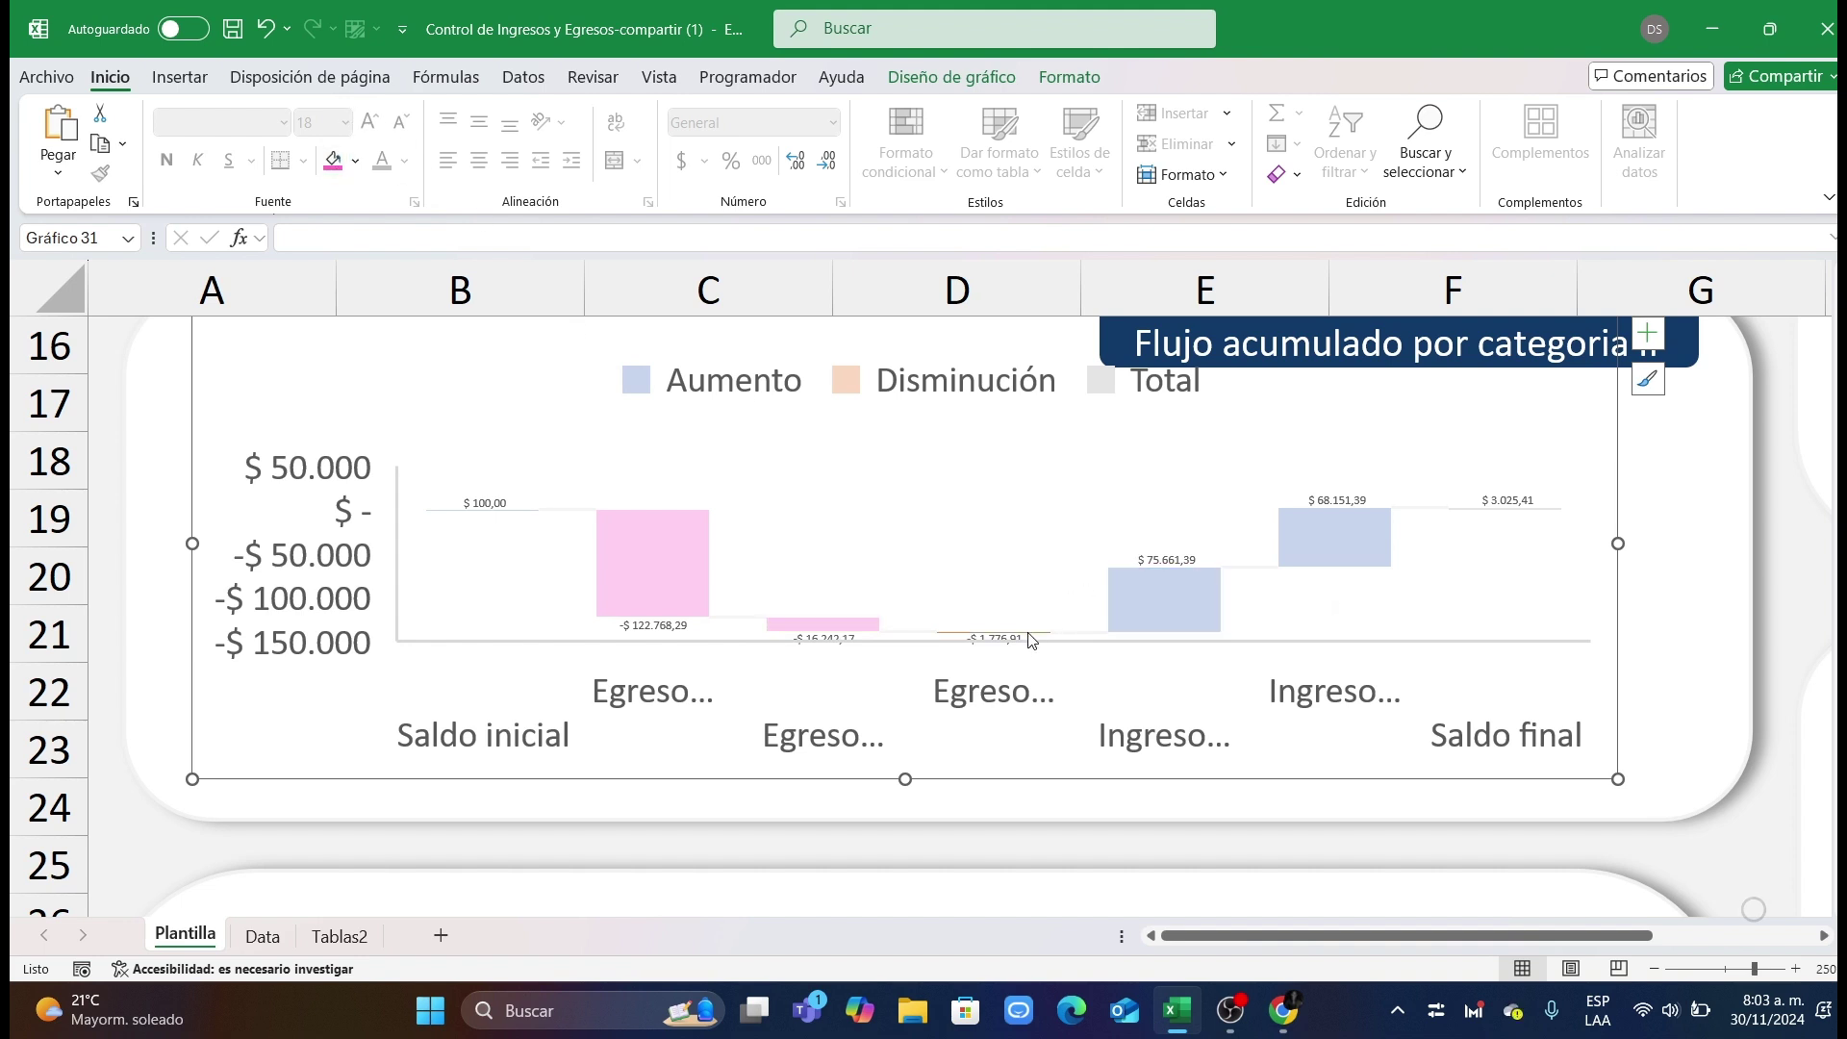
Step: Fill the first Ingreso column of the waterfall chart with golden yellow
click(1131, 595)
click(1129, 593)
click(354, 161)
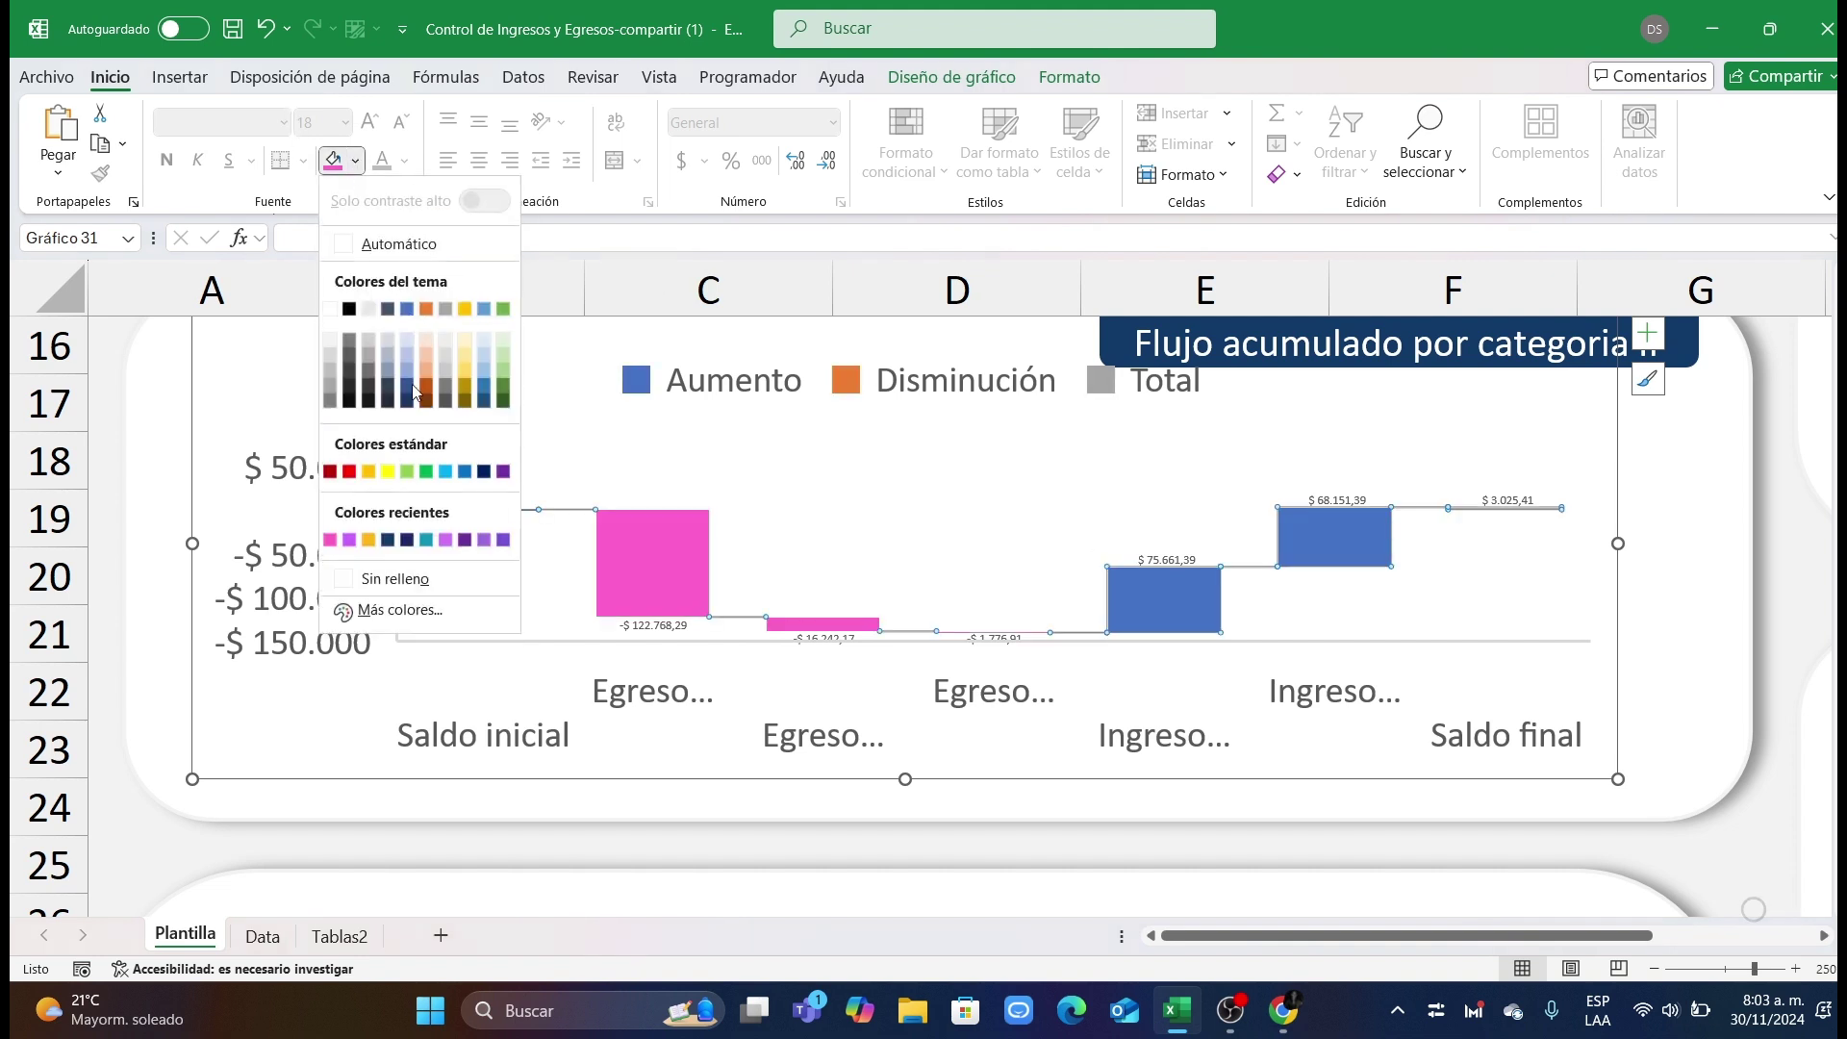
click(373, 475)
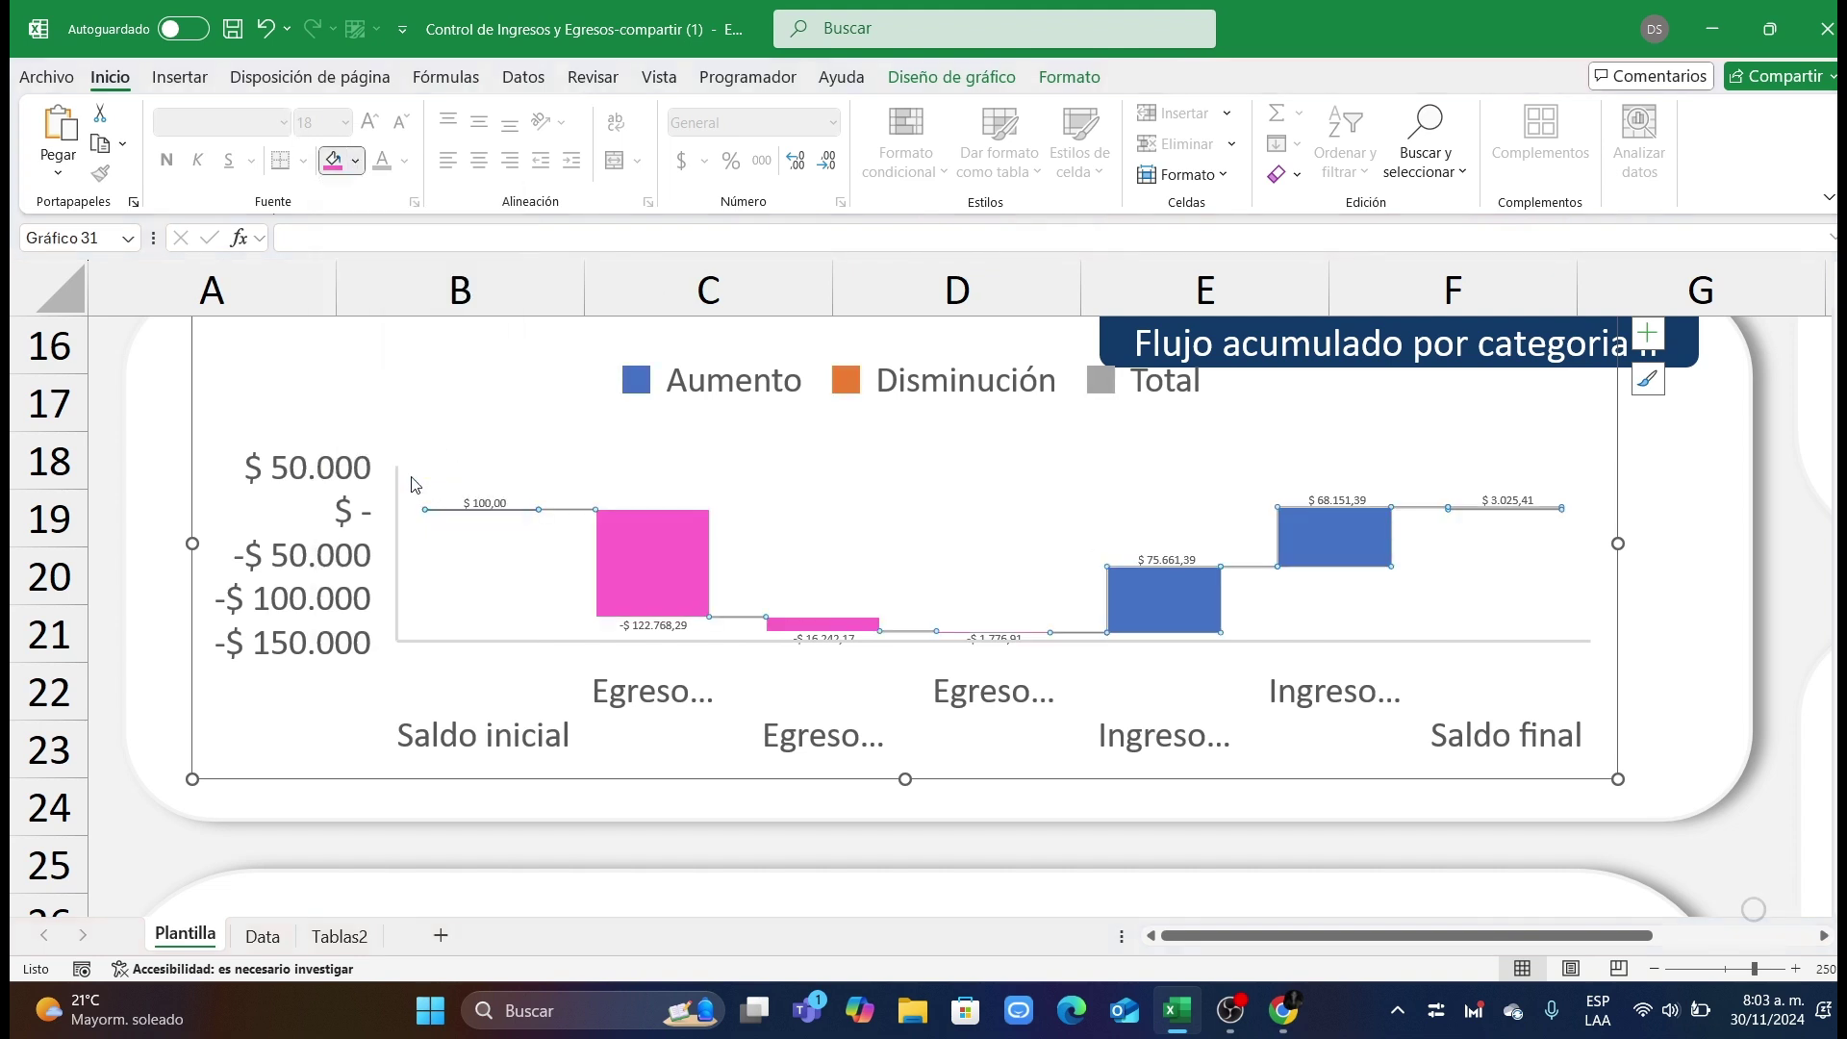
click(1341, 562)
key(ctrl+z)
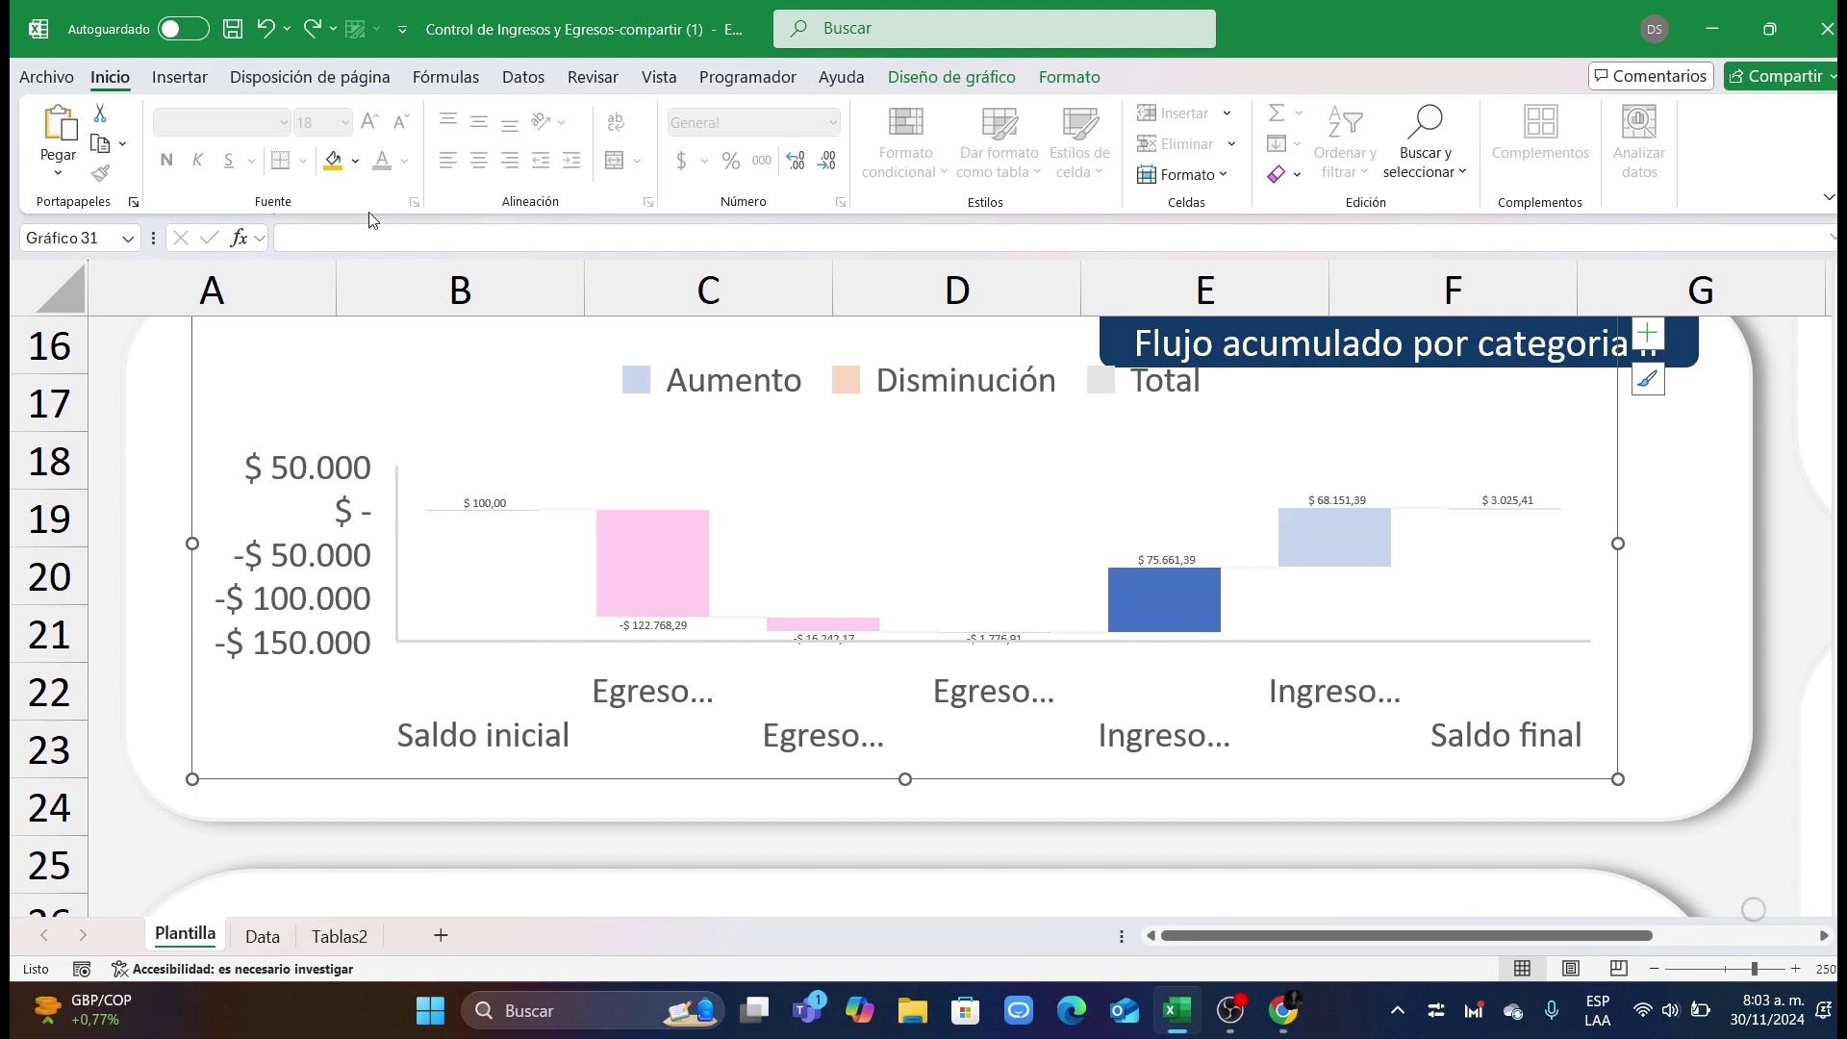
key(ctrl+y)
Step: Apply the same golden yellow fill to the second Ingreso column of the waterfall chart
double_click(1333, 548)
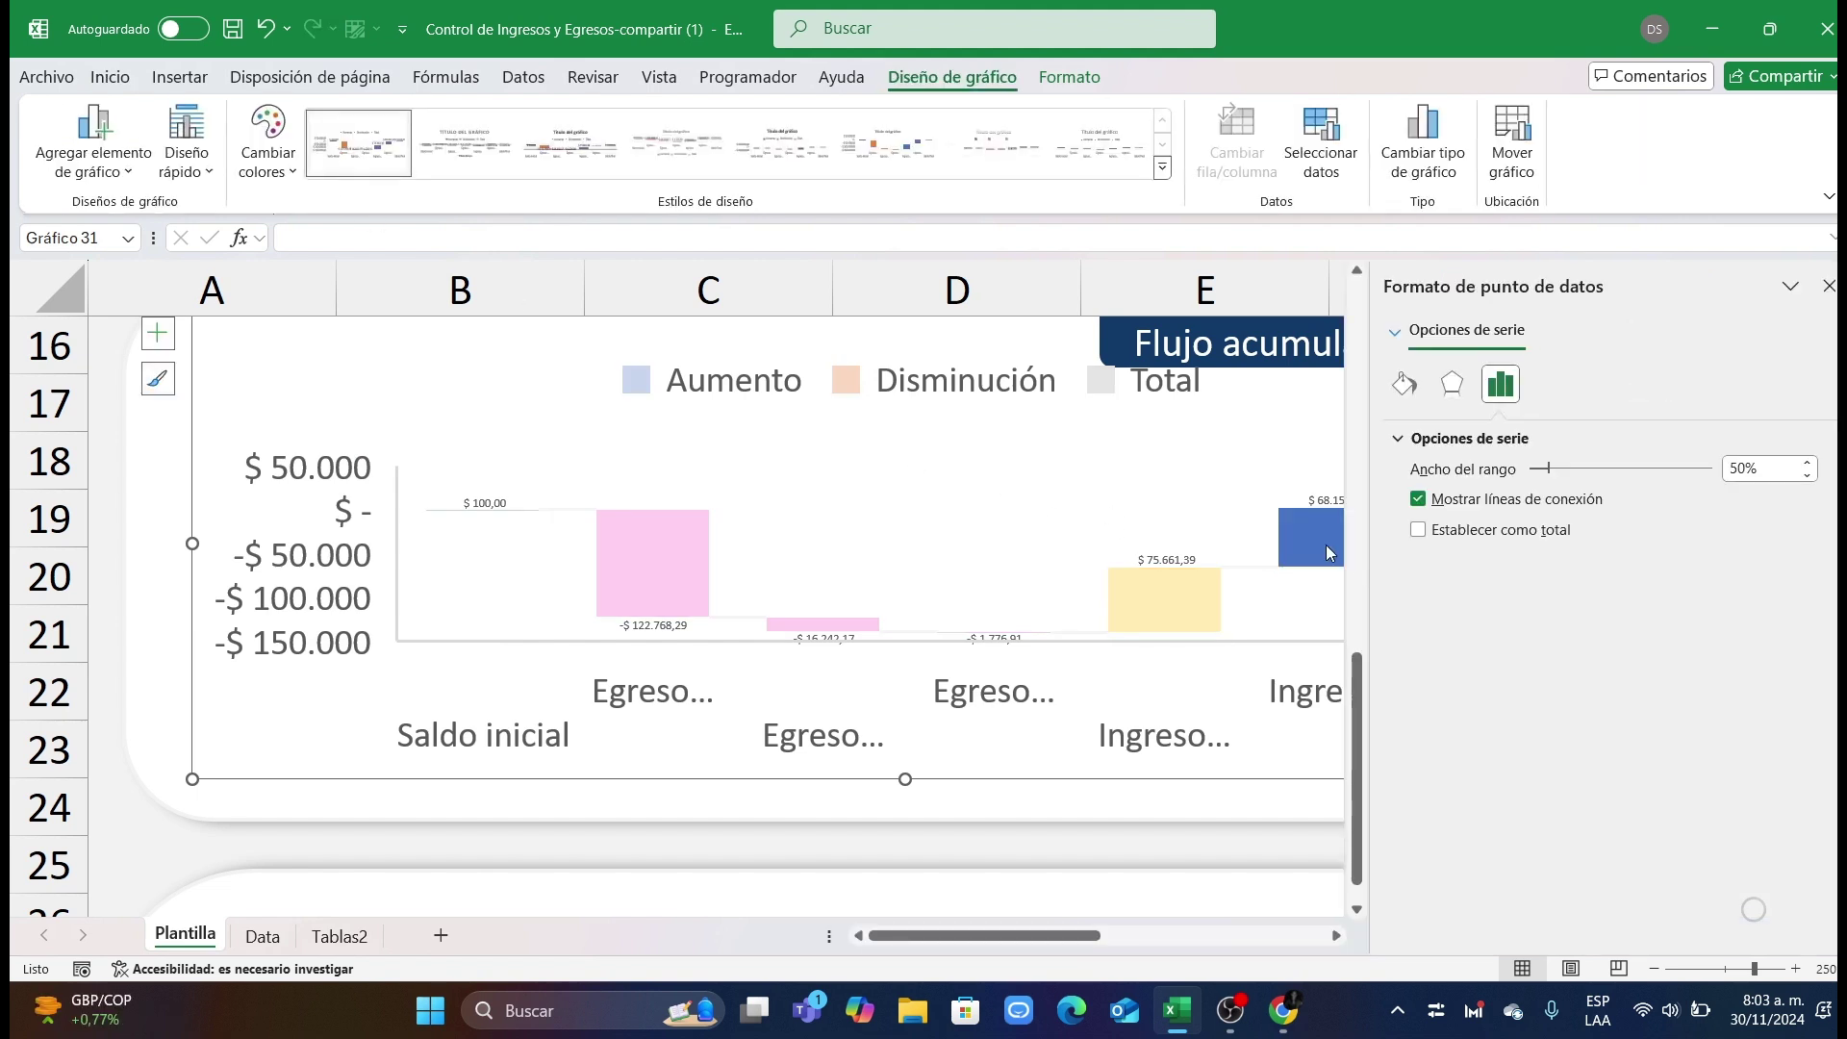
click(1829, 287)
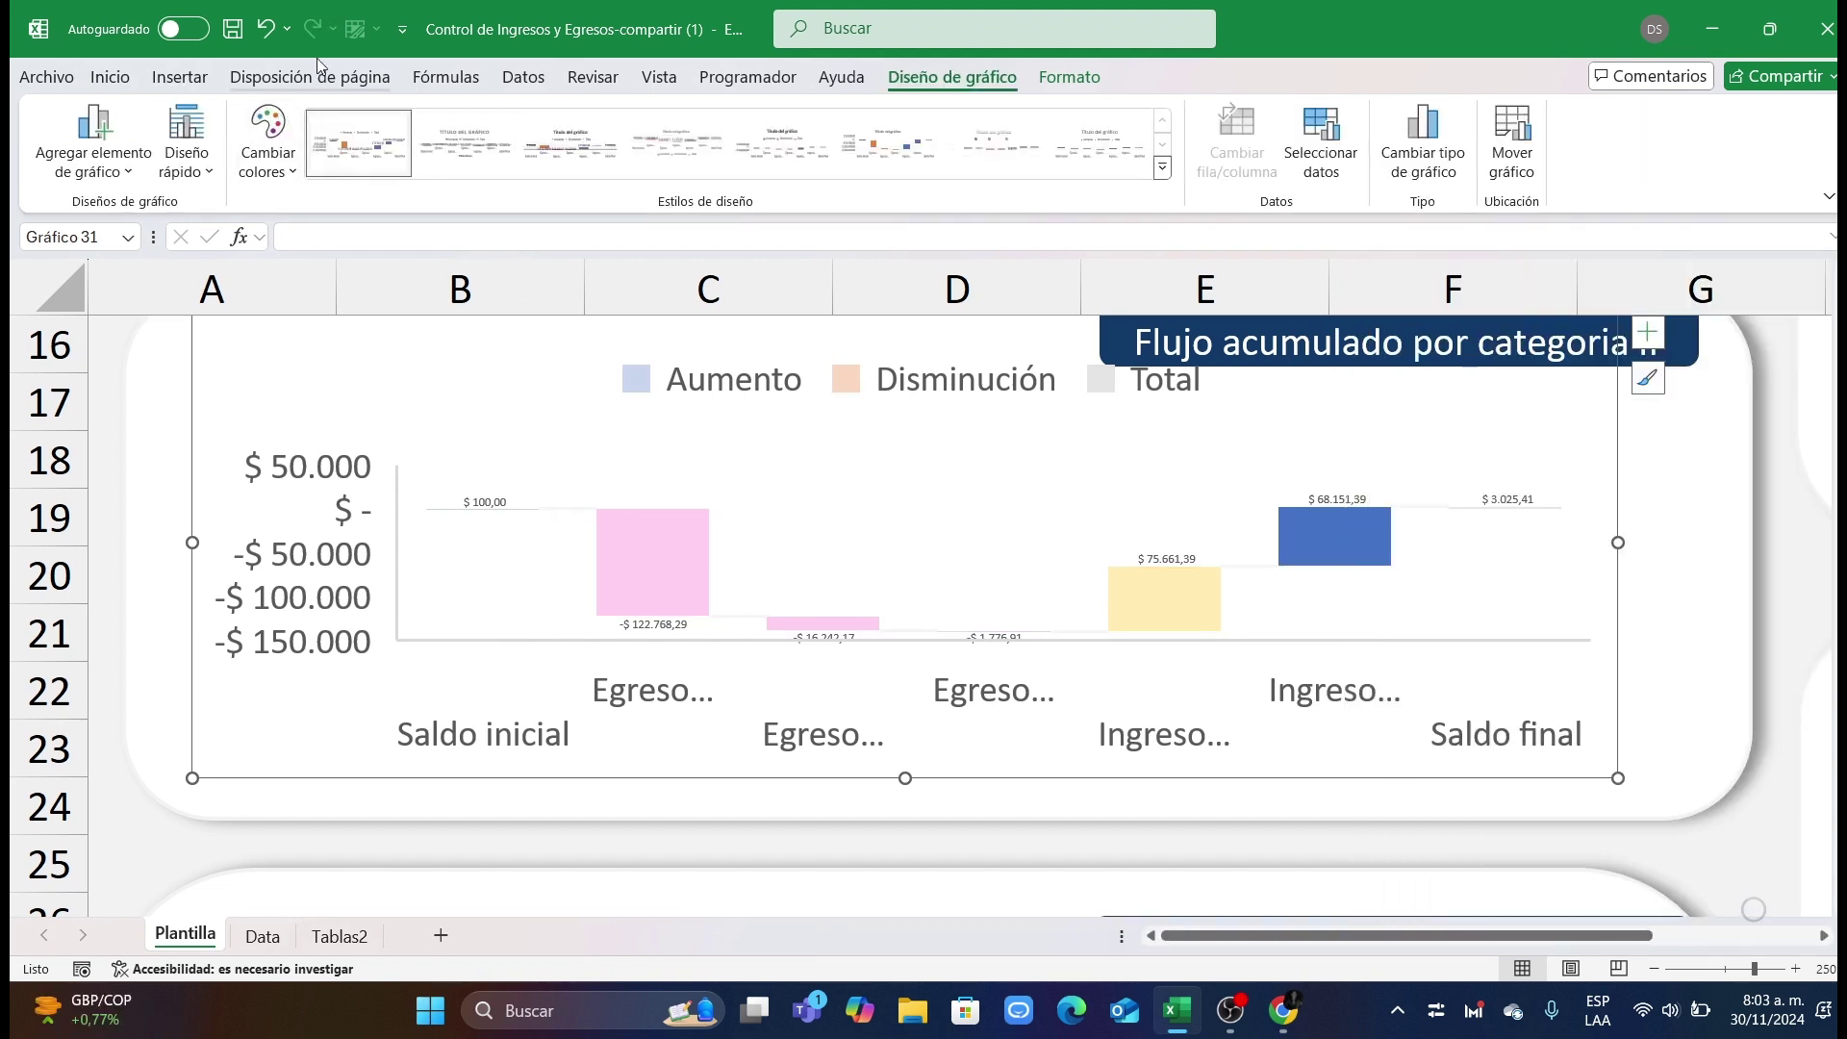
click(113, 77)
click(333, 162)
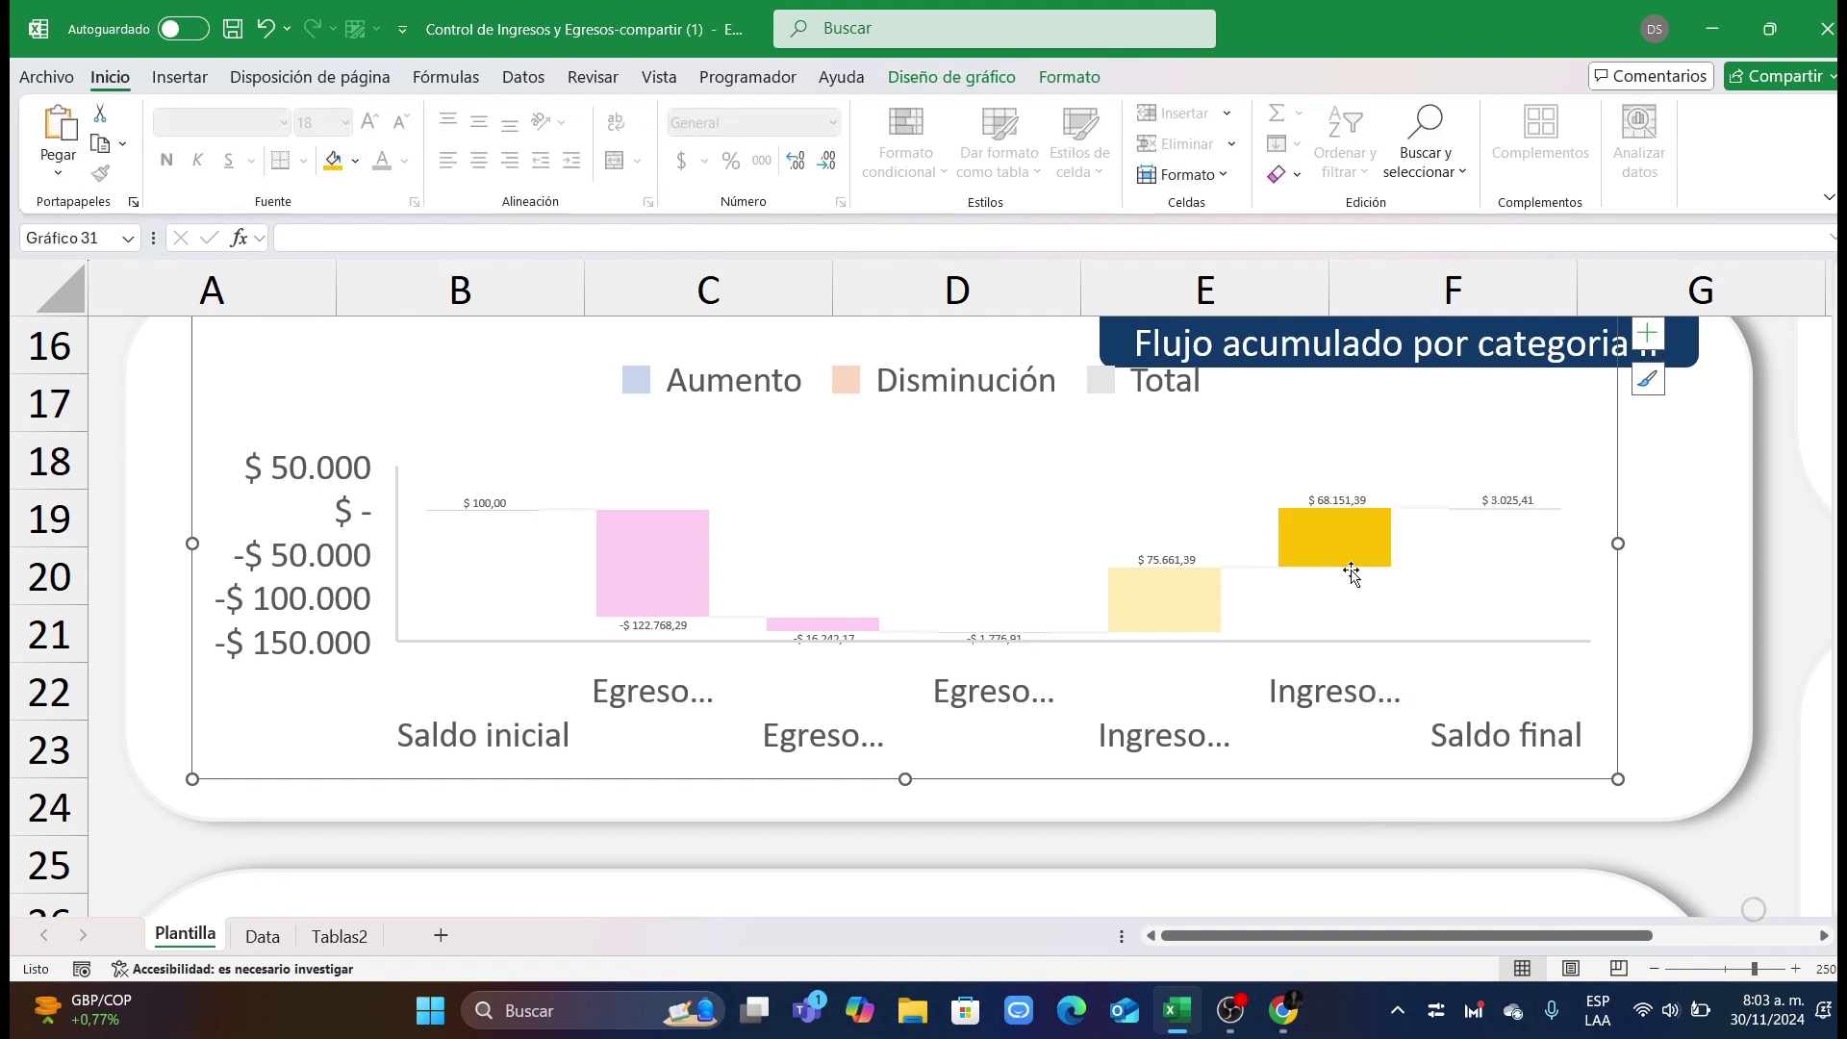
click(1669, 631)
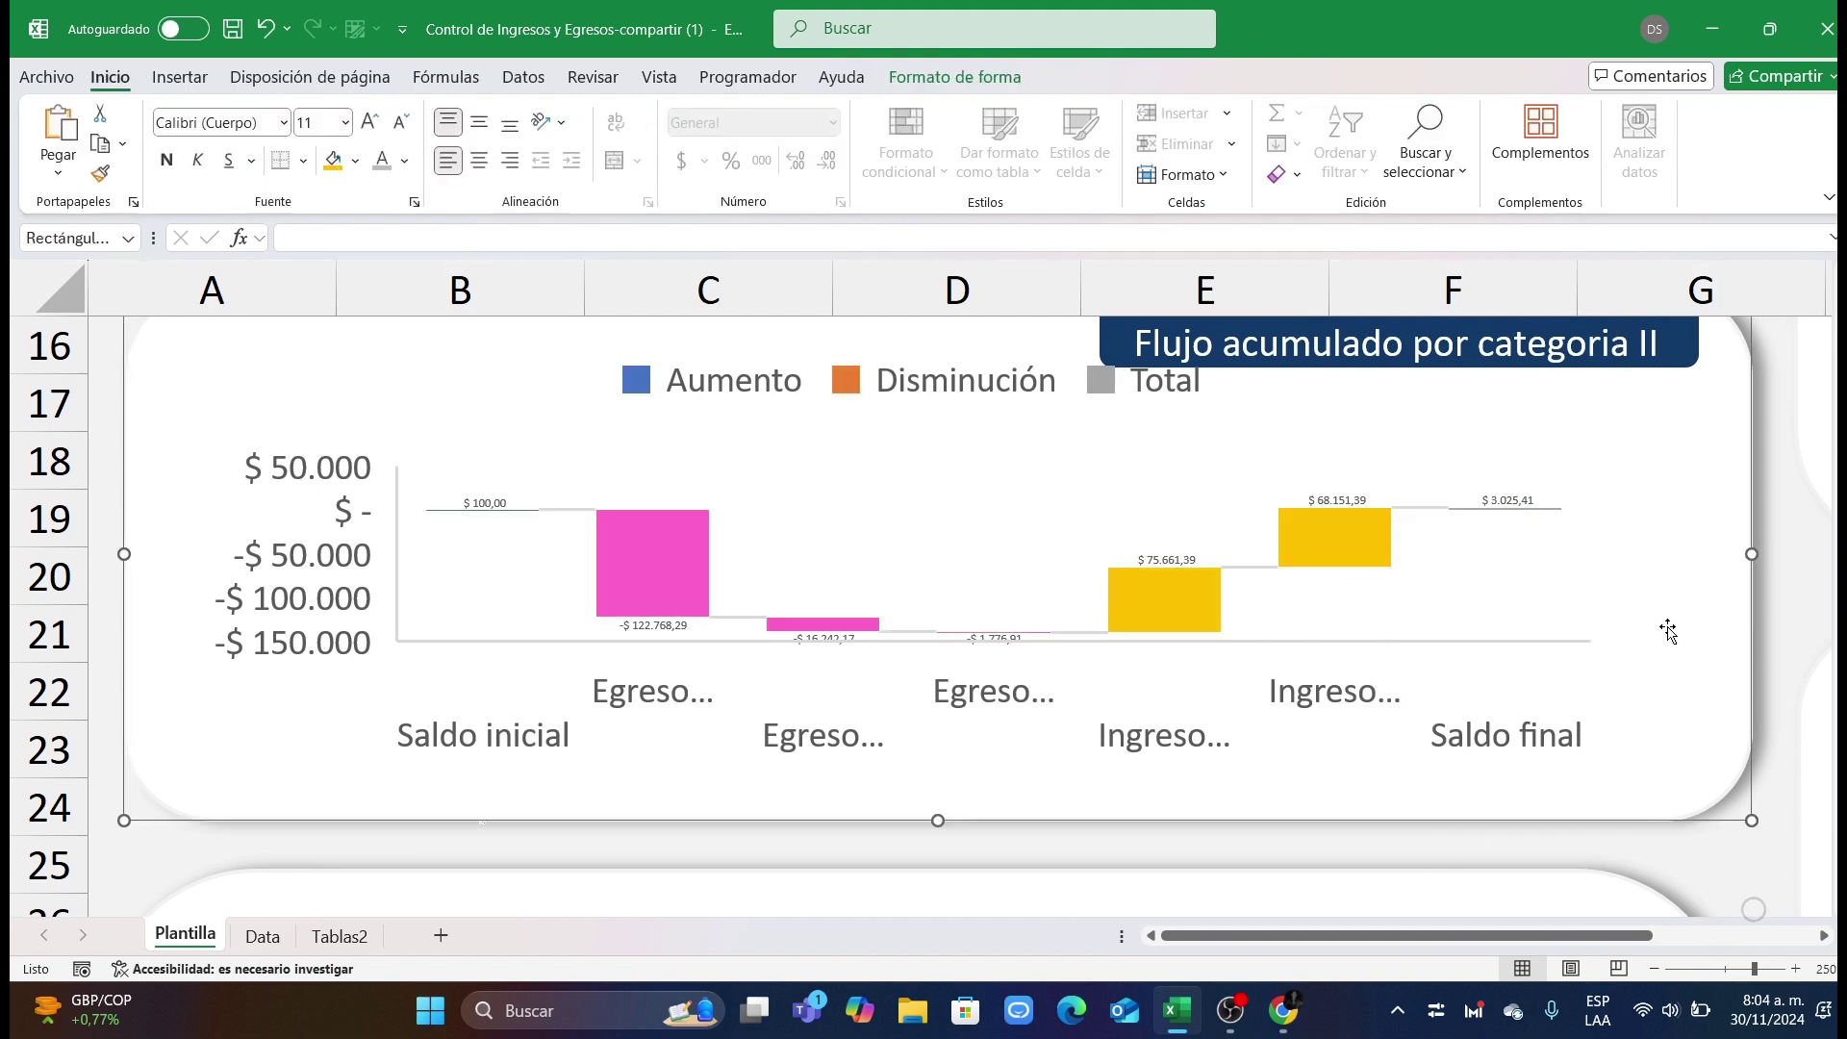
Step: Enlarge the font of the waterfall chart's data labels and delete the chart's legend
click(835, 637)
text(18)
key(Return)
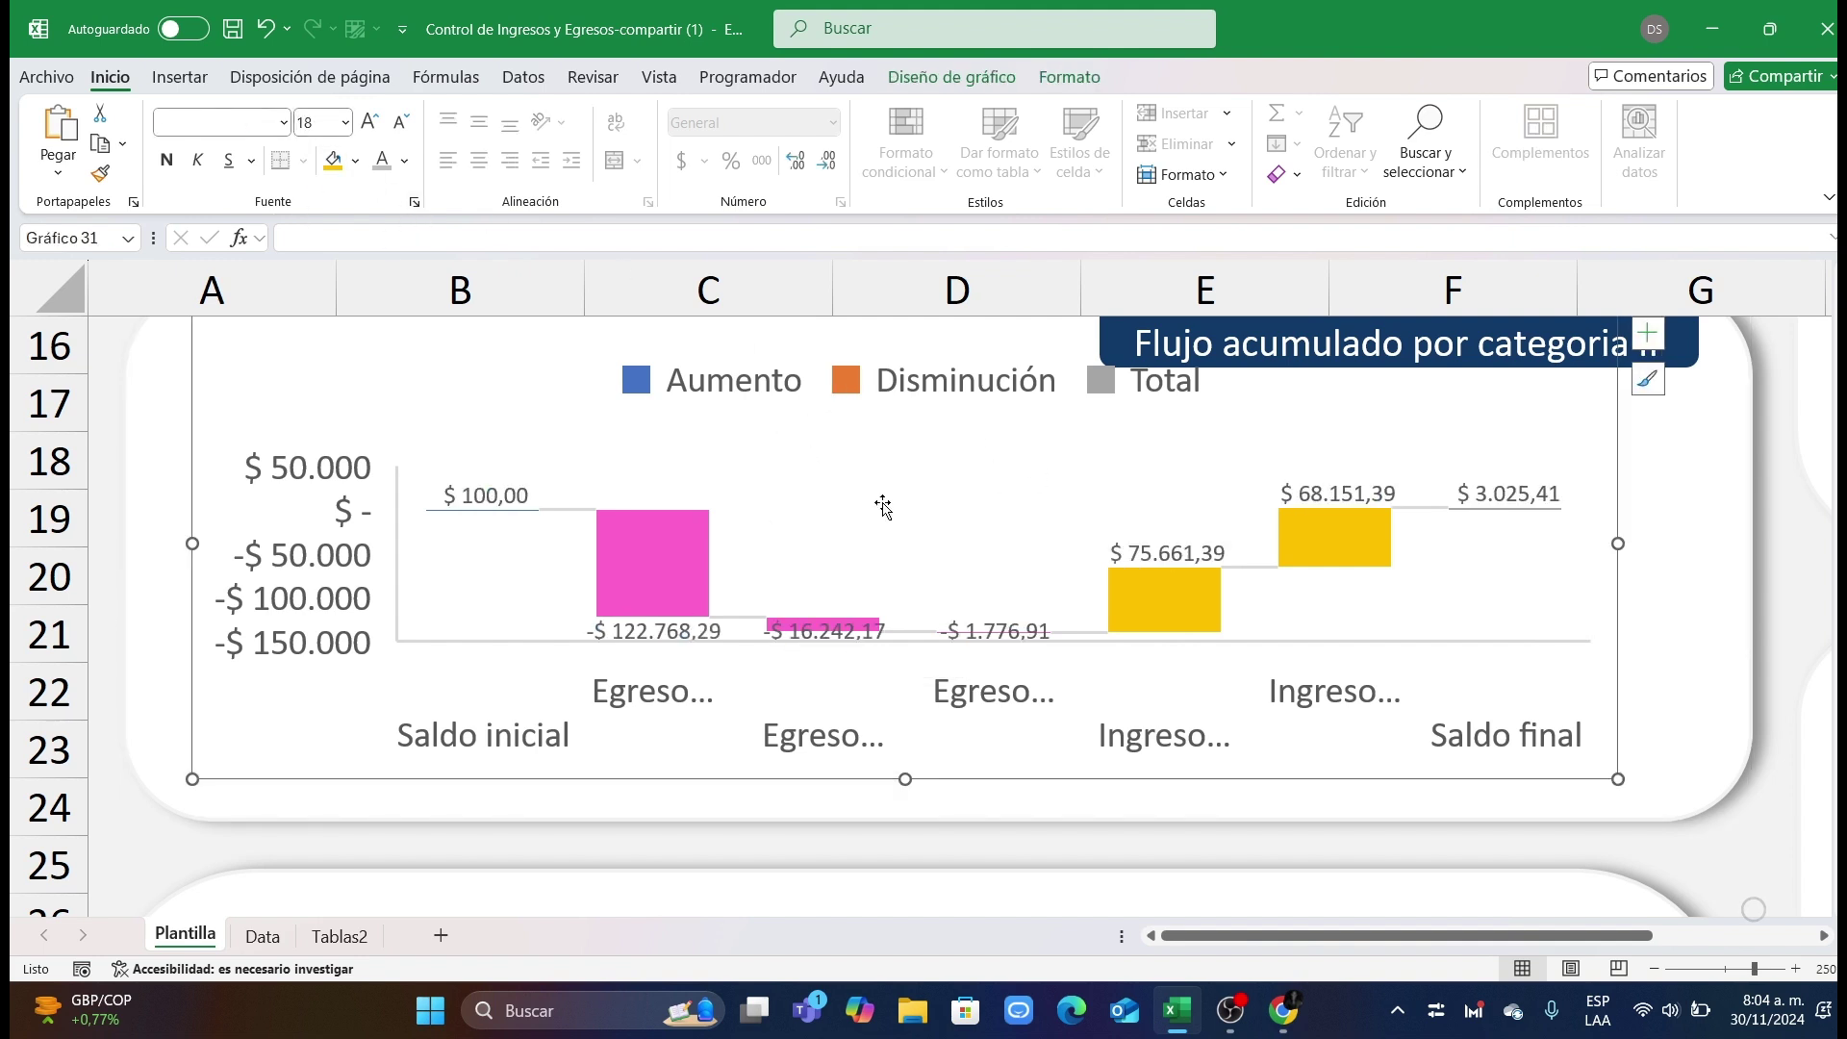
click(731, 385)
key(Delete)
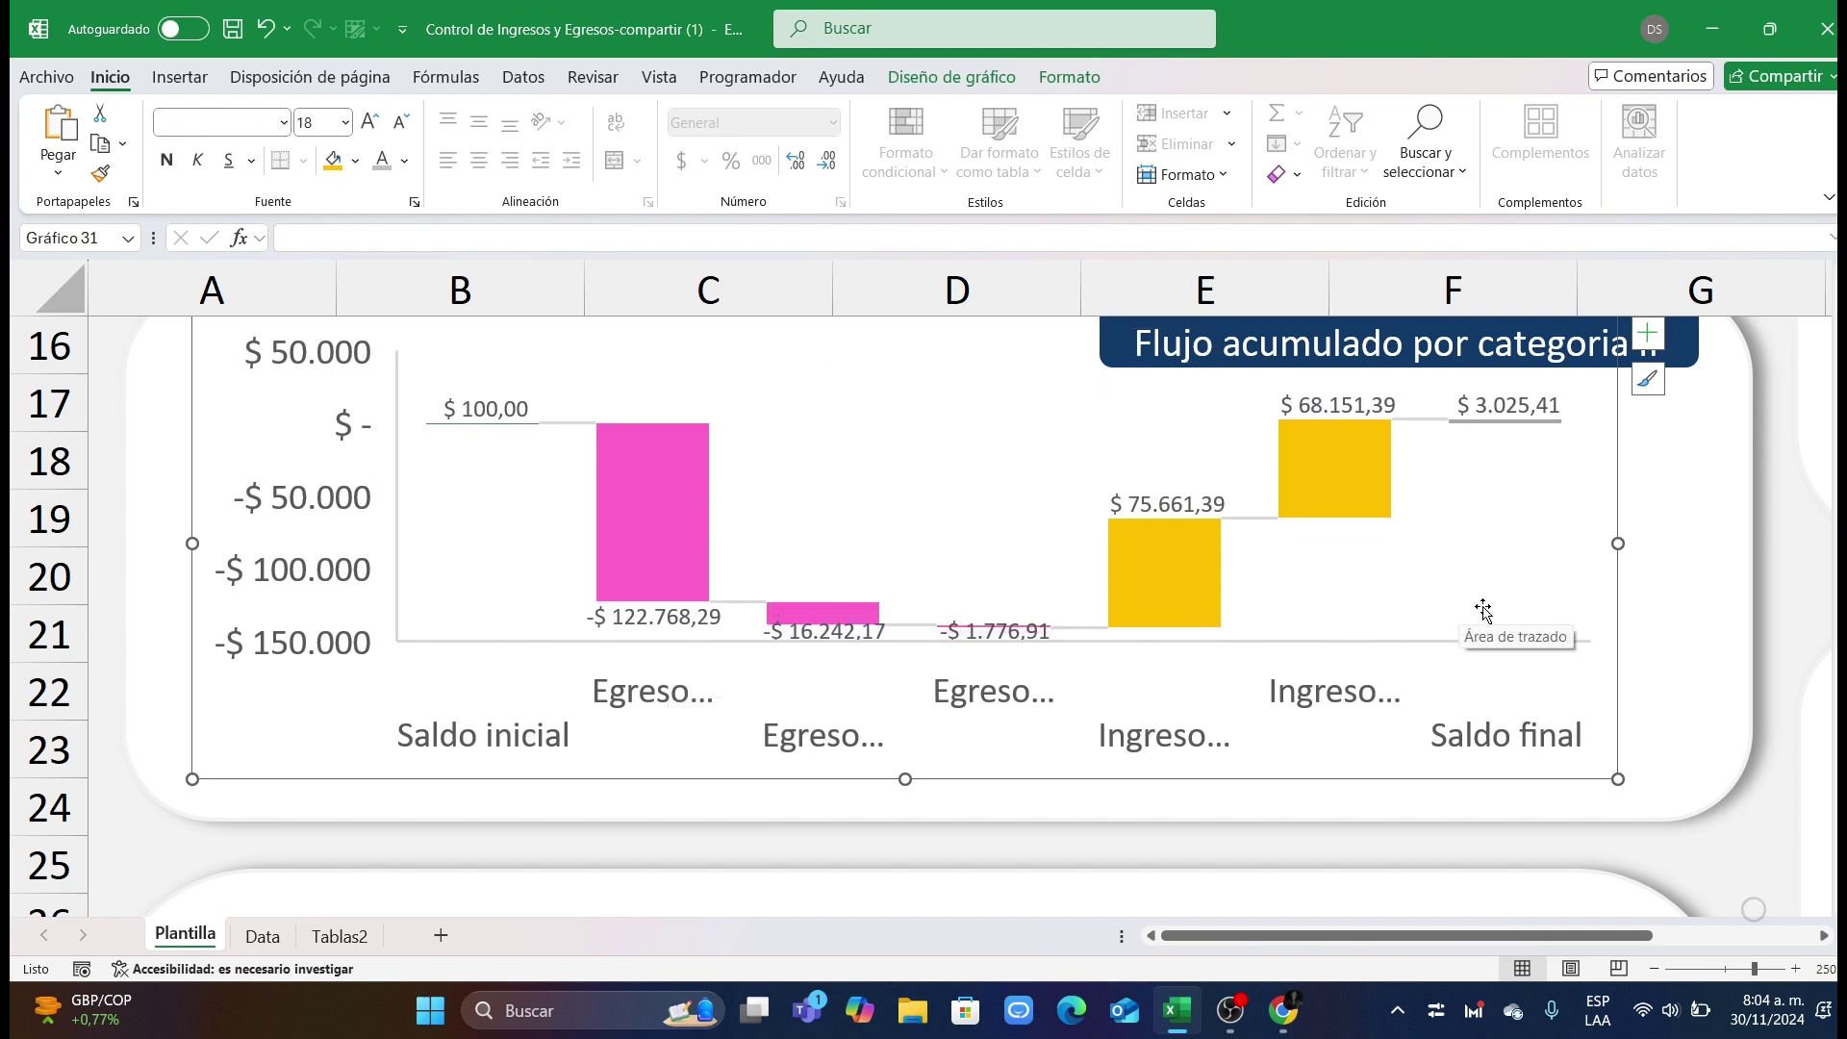
Step: Review the restyled waterfall chart alongside the detail tables and the other charts of the dashboard
scroll(1483, 616, down, 5)
ctrl+scroll(1482, 616, down, 2)
scroll(1482, 608, up, 3)
ctrl+scroll(1480, 606, down, 4)
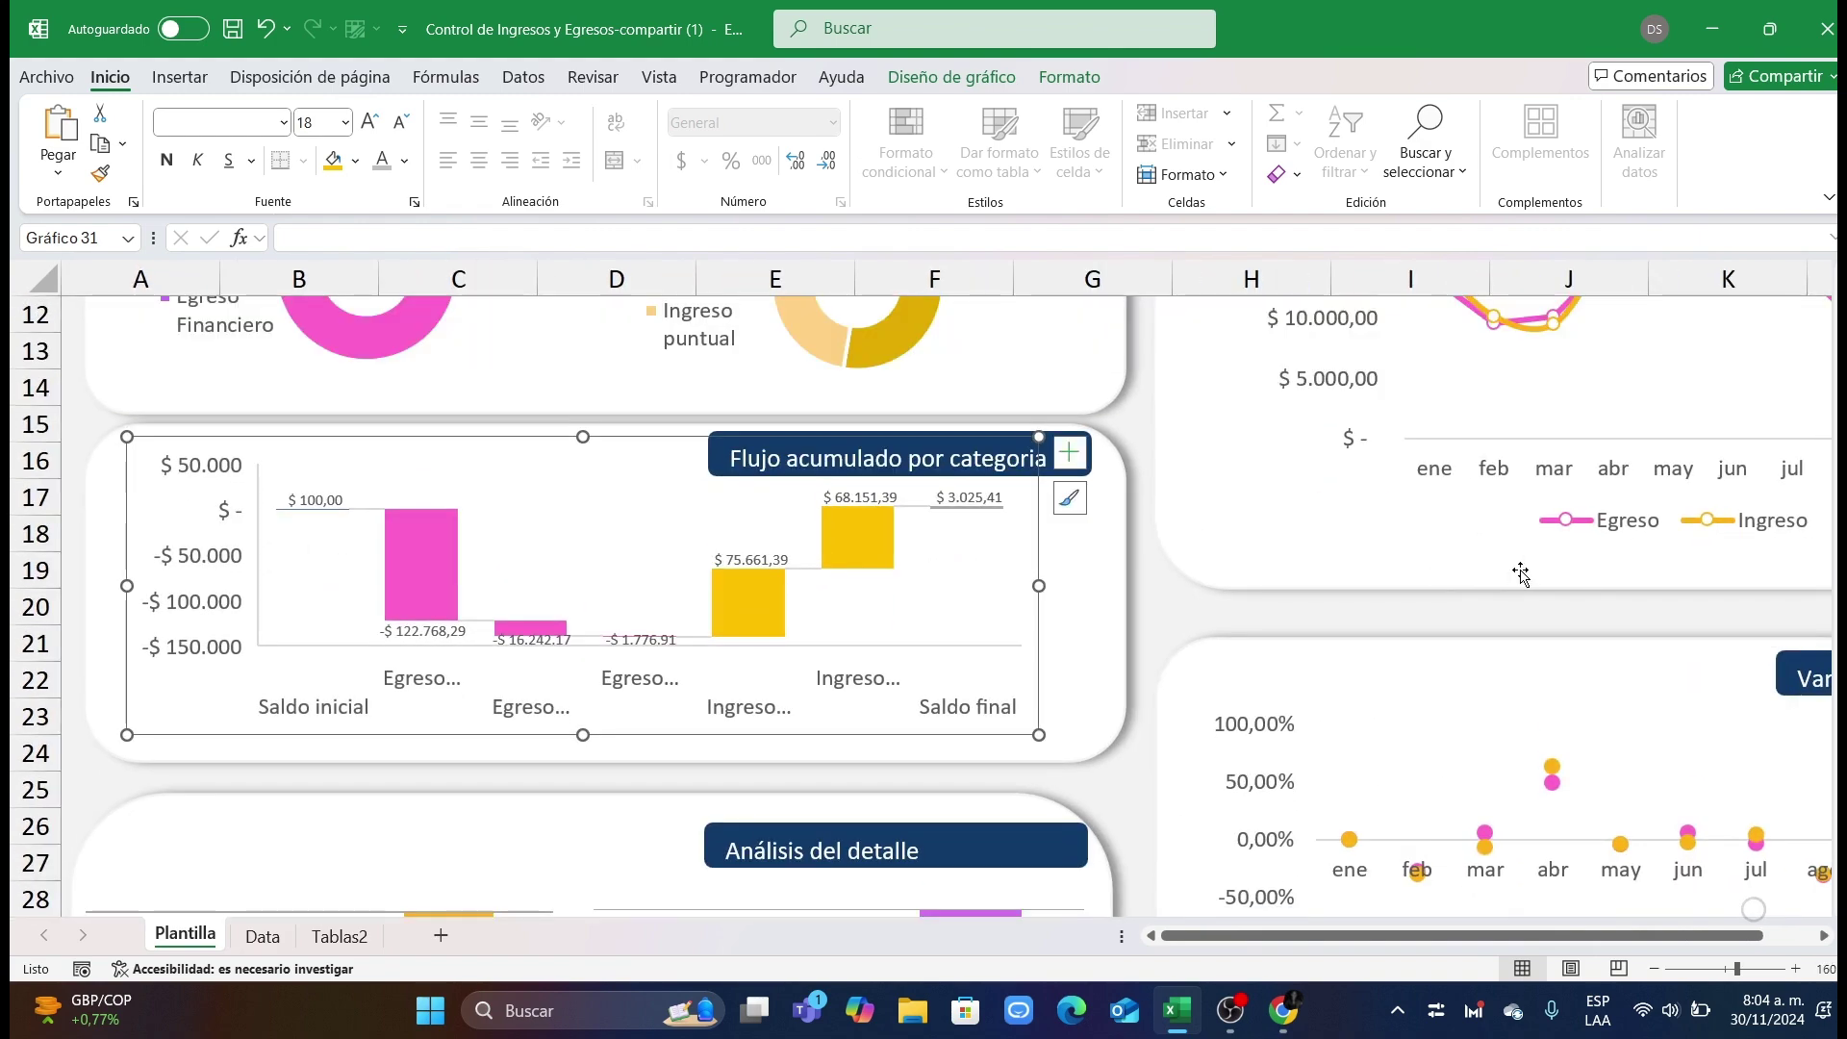
scroll(1521, 576, down, 4)
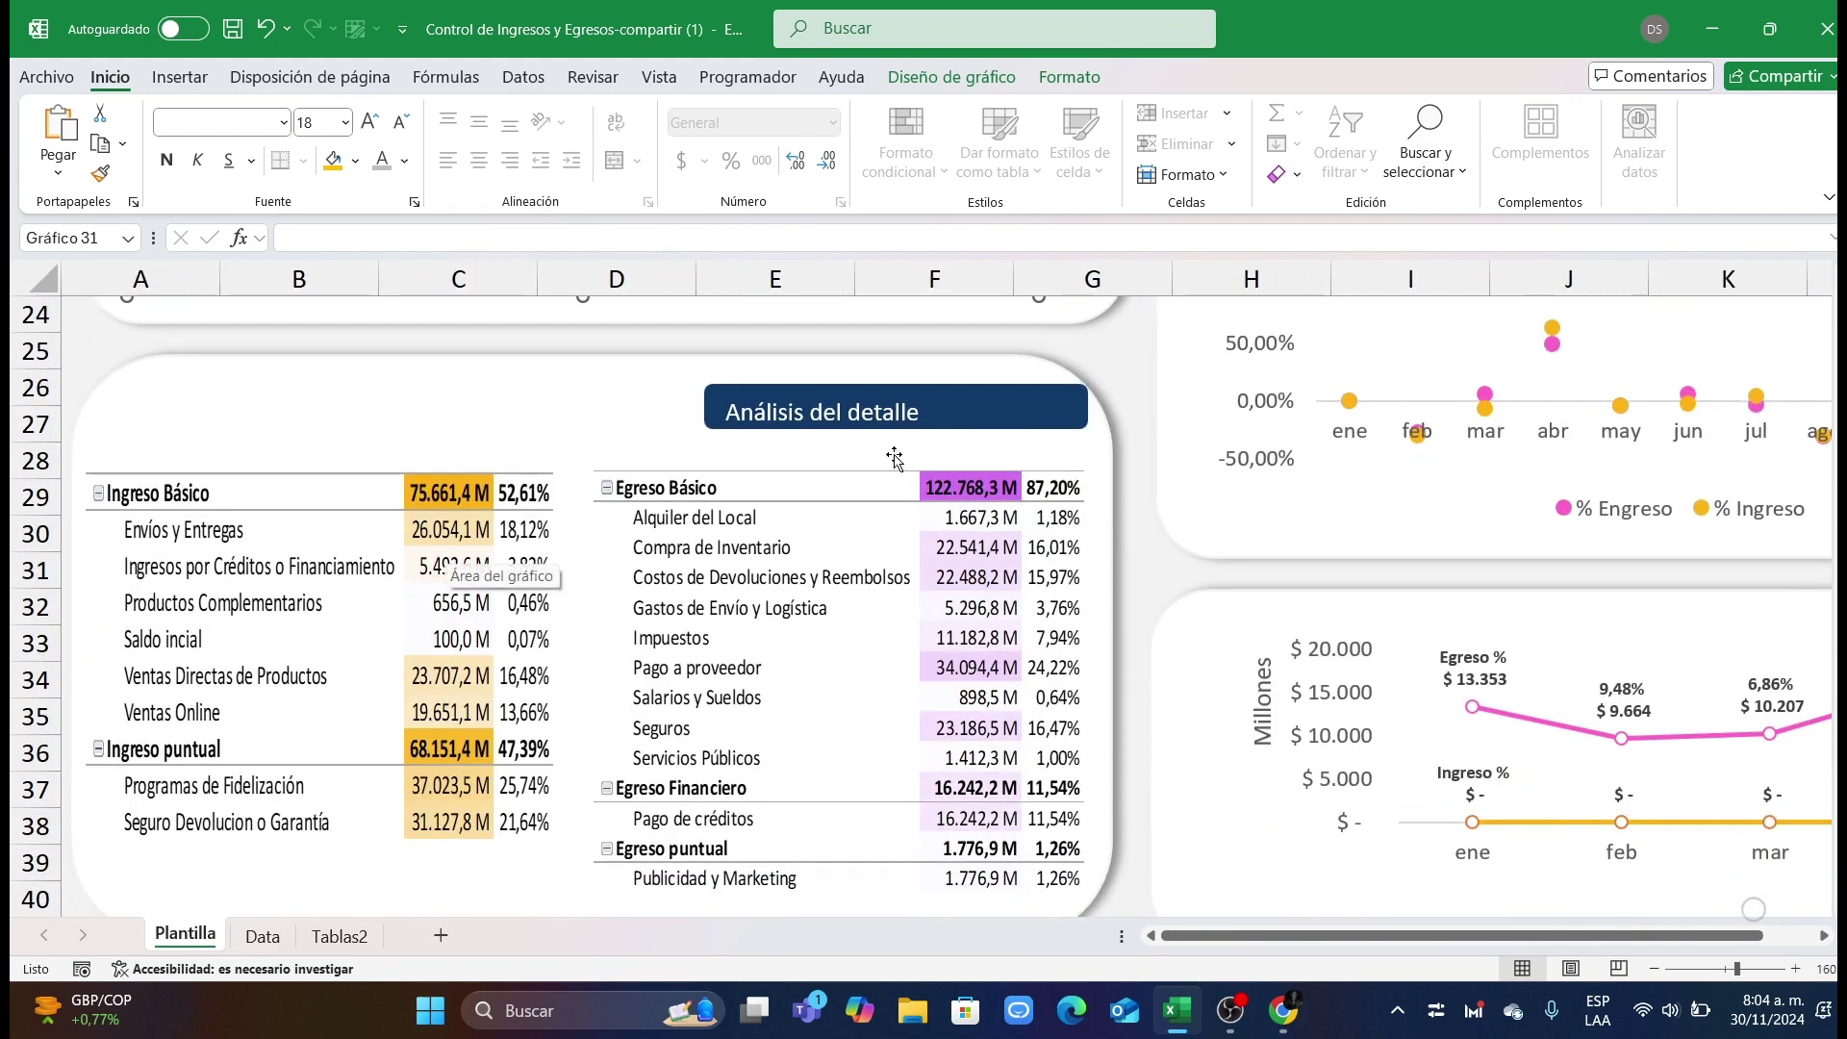
scroll(1529, 570, up, 3)
ctrl+scroll(1539, 573, down, 3)
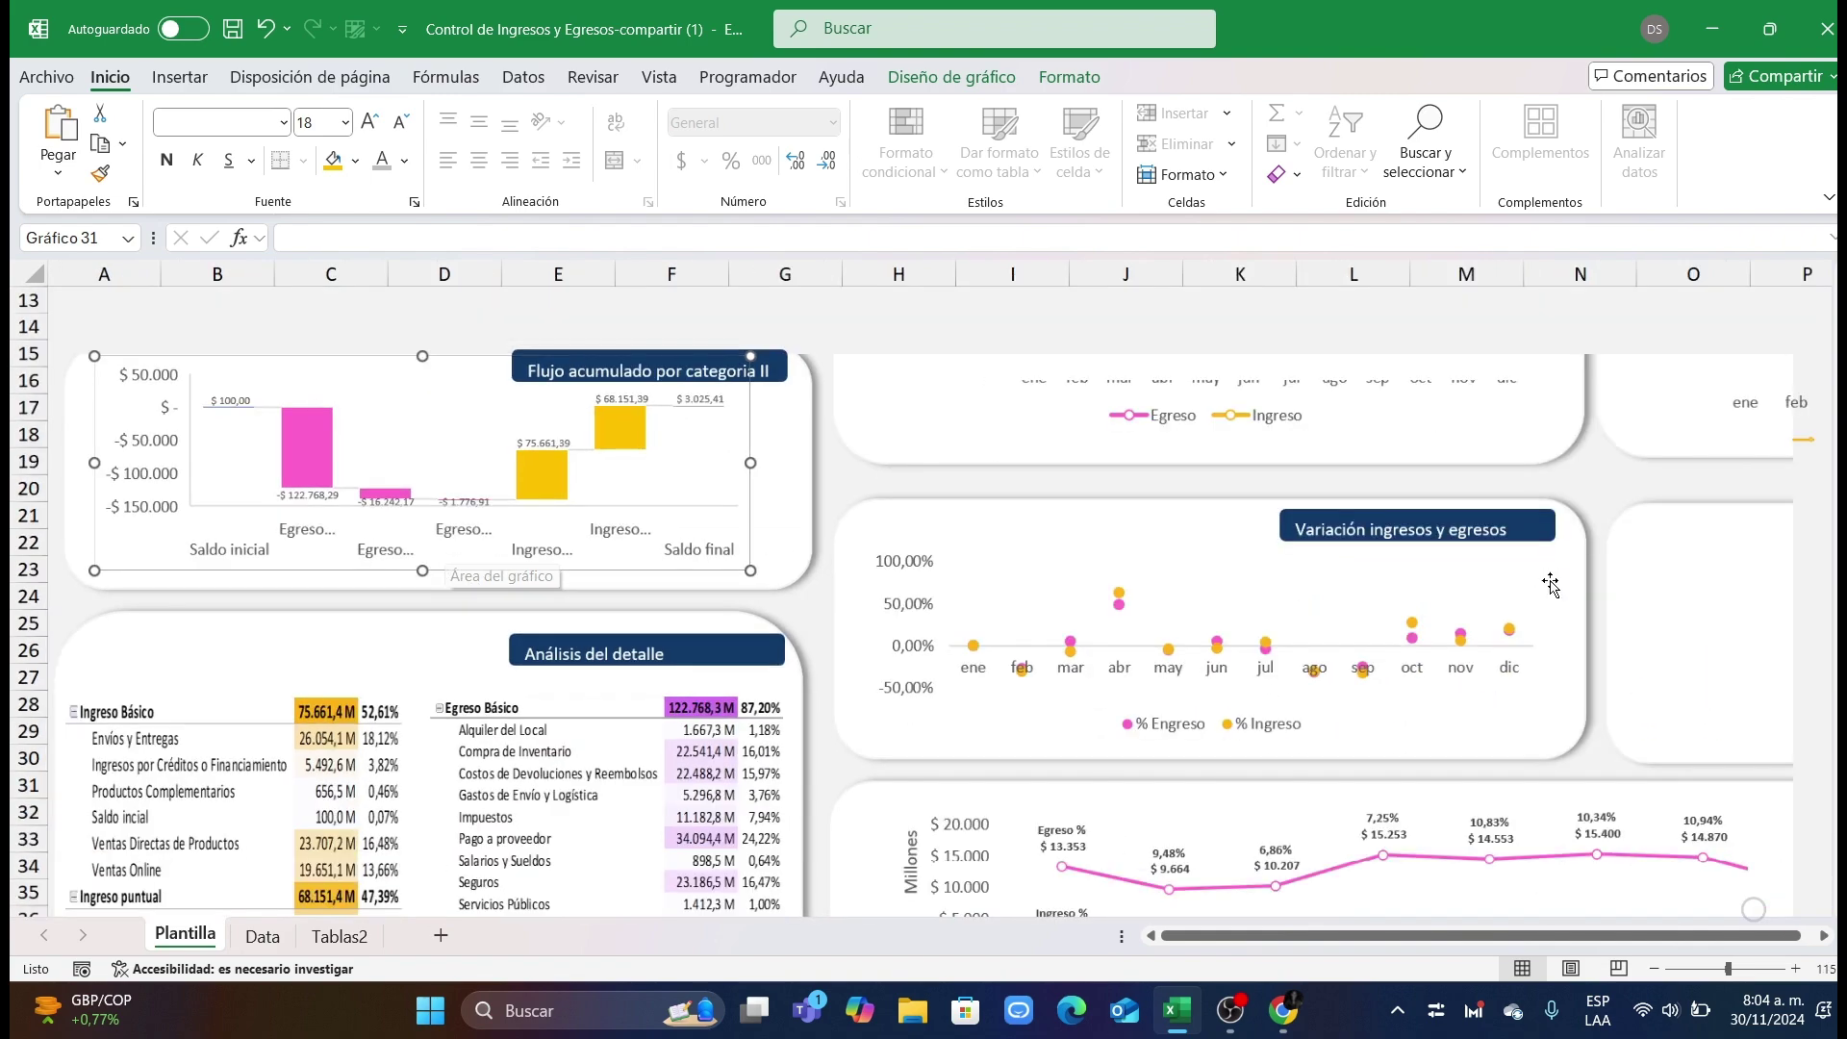
scroll(1551, 584, up, 4)
ctrl+scroll(1540, 585, down, 4)
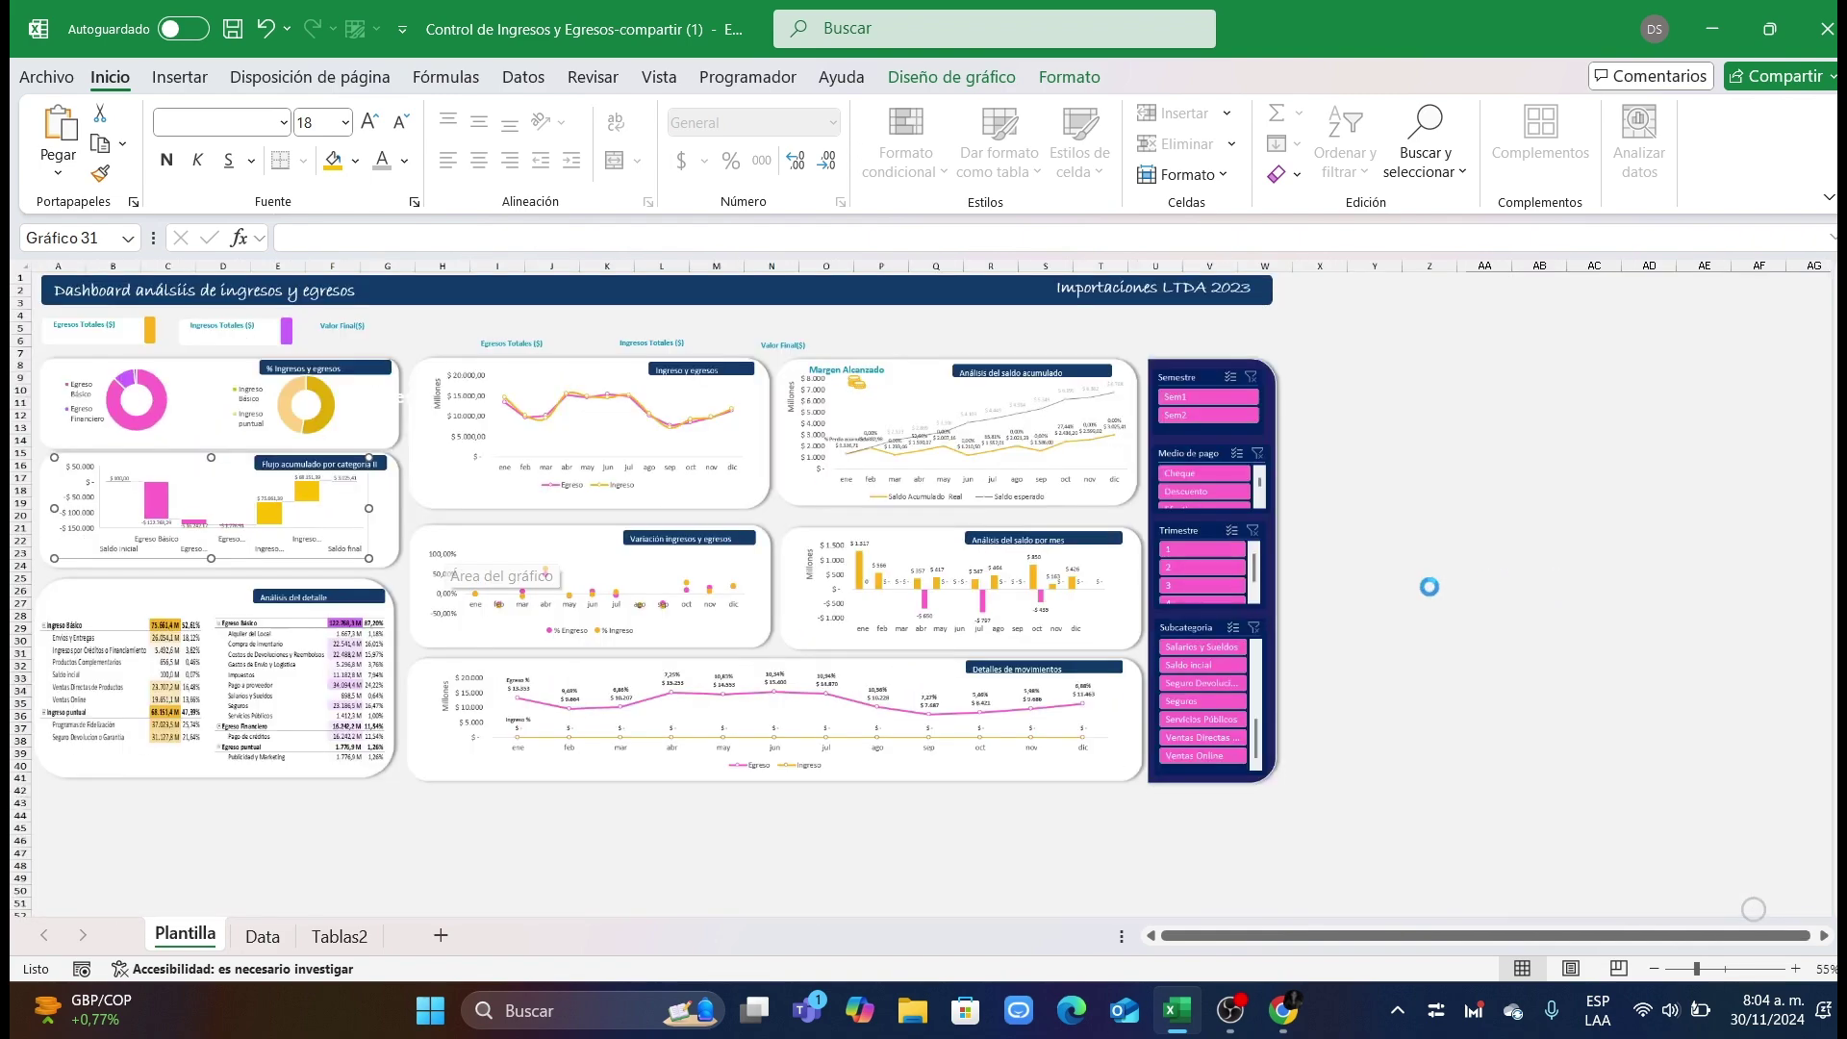
ctrl+scroll(705, 760, down, 4)
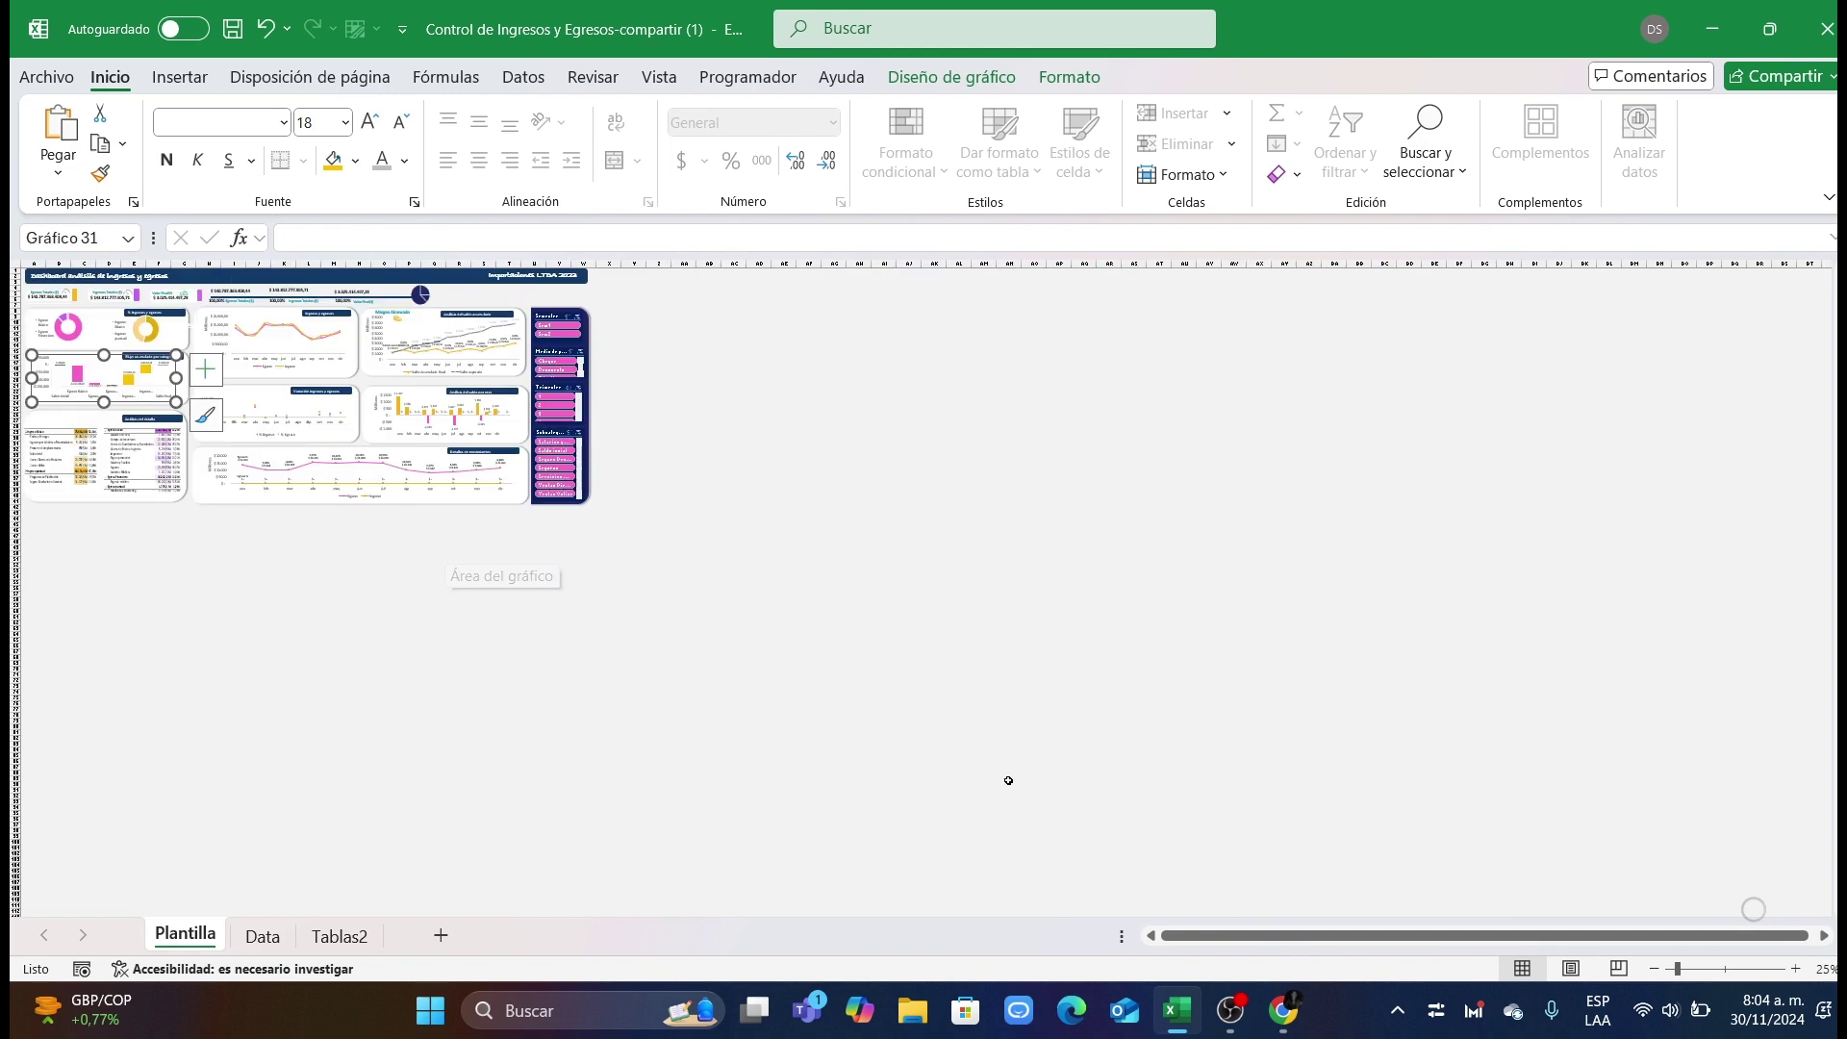
Step: Set the sheet zoom to 79% and show the dashboard in full-screen mode with the ribbon hidden
drag(1677, 969, 1717, 968)
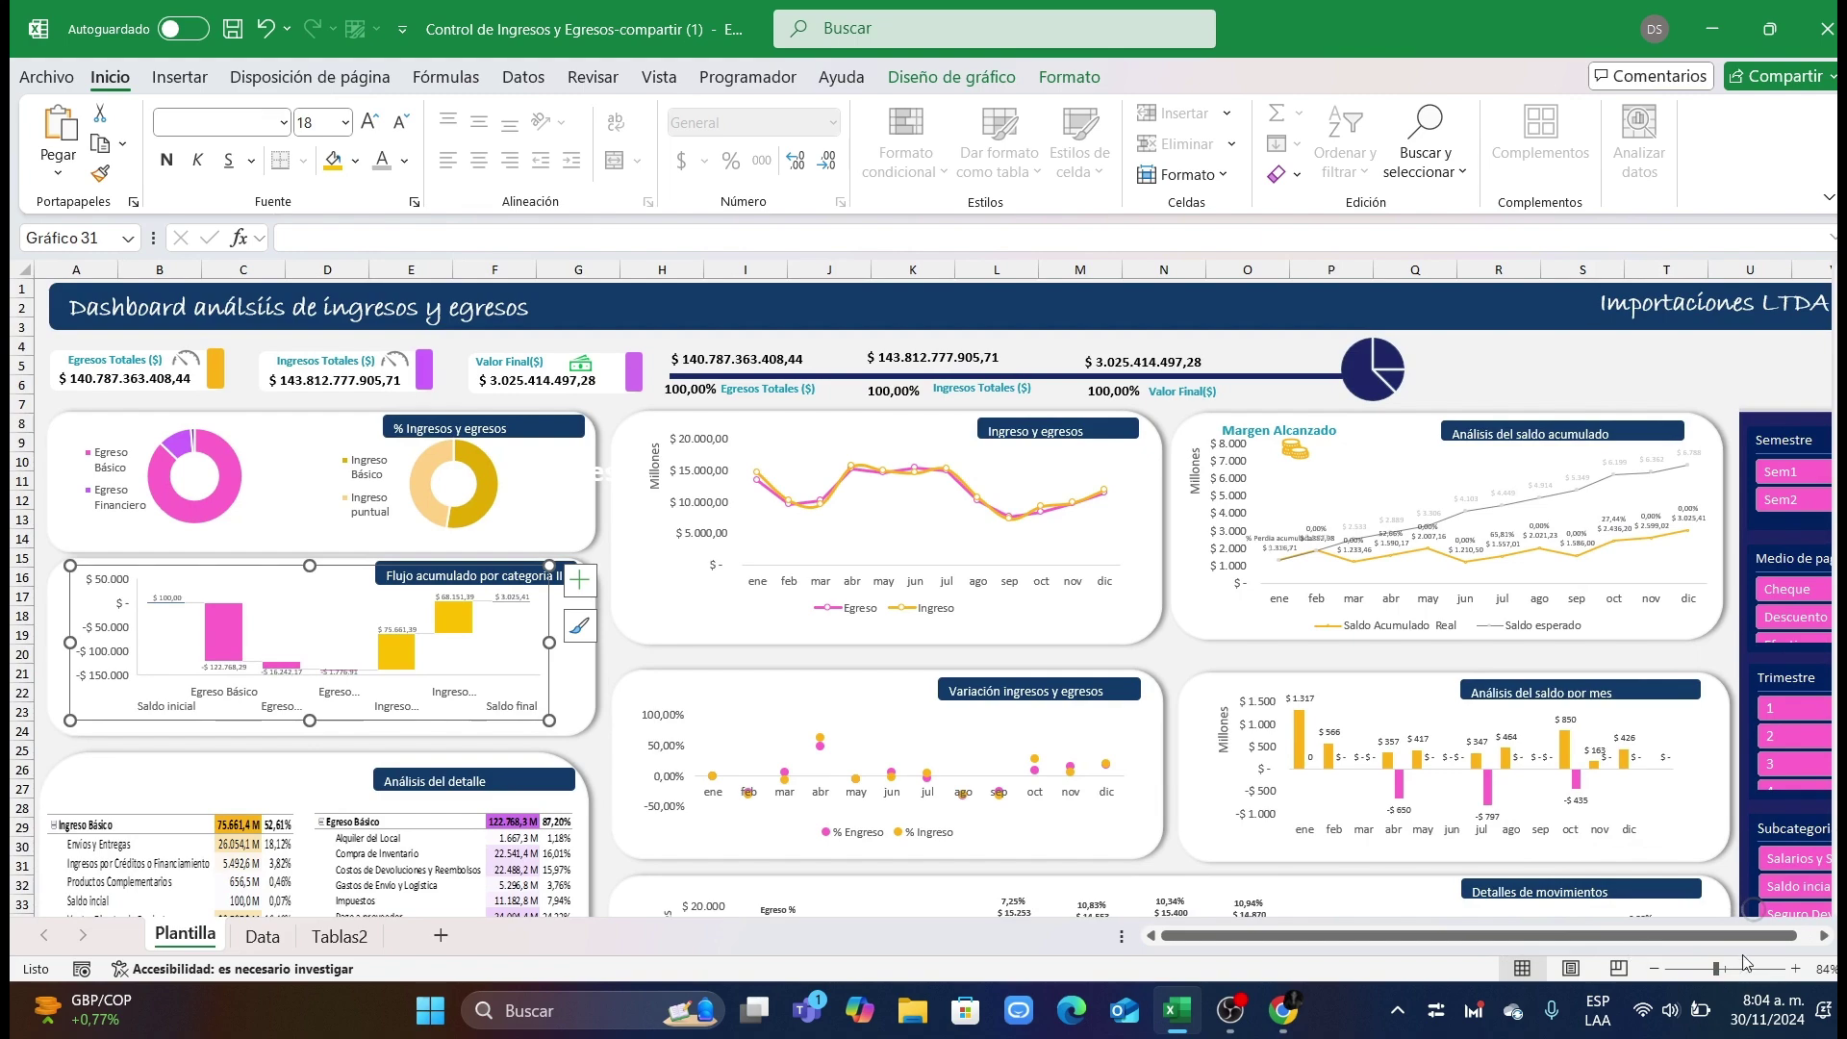
drag(1714, 974, 1712, 974)
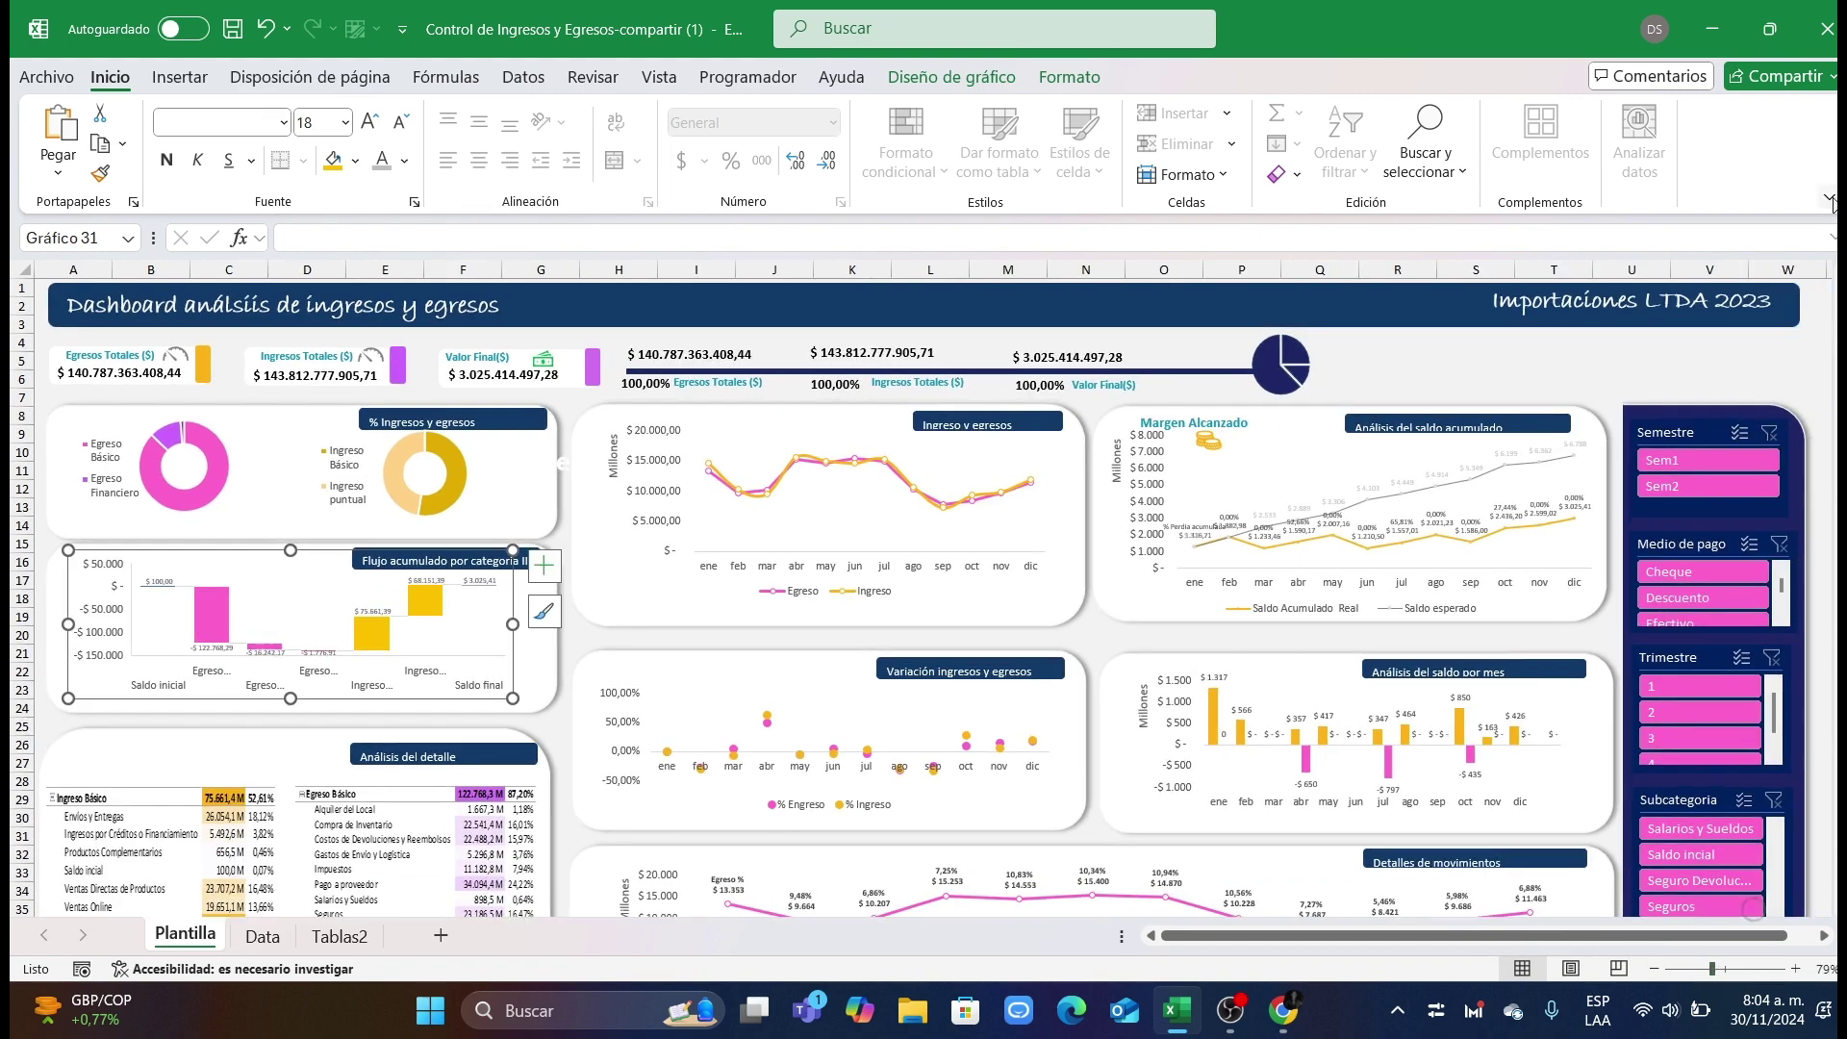
click(1828, 199)
click(1597, 252)
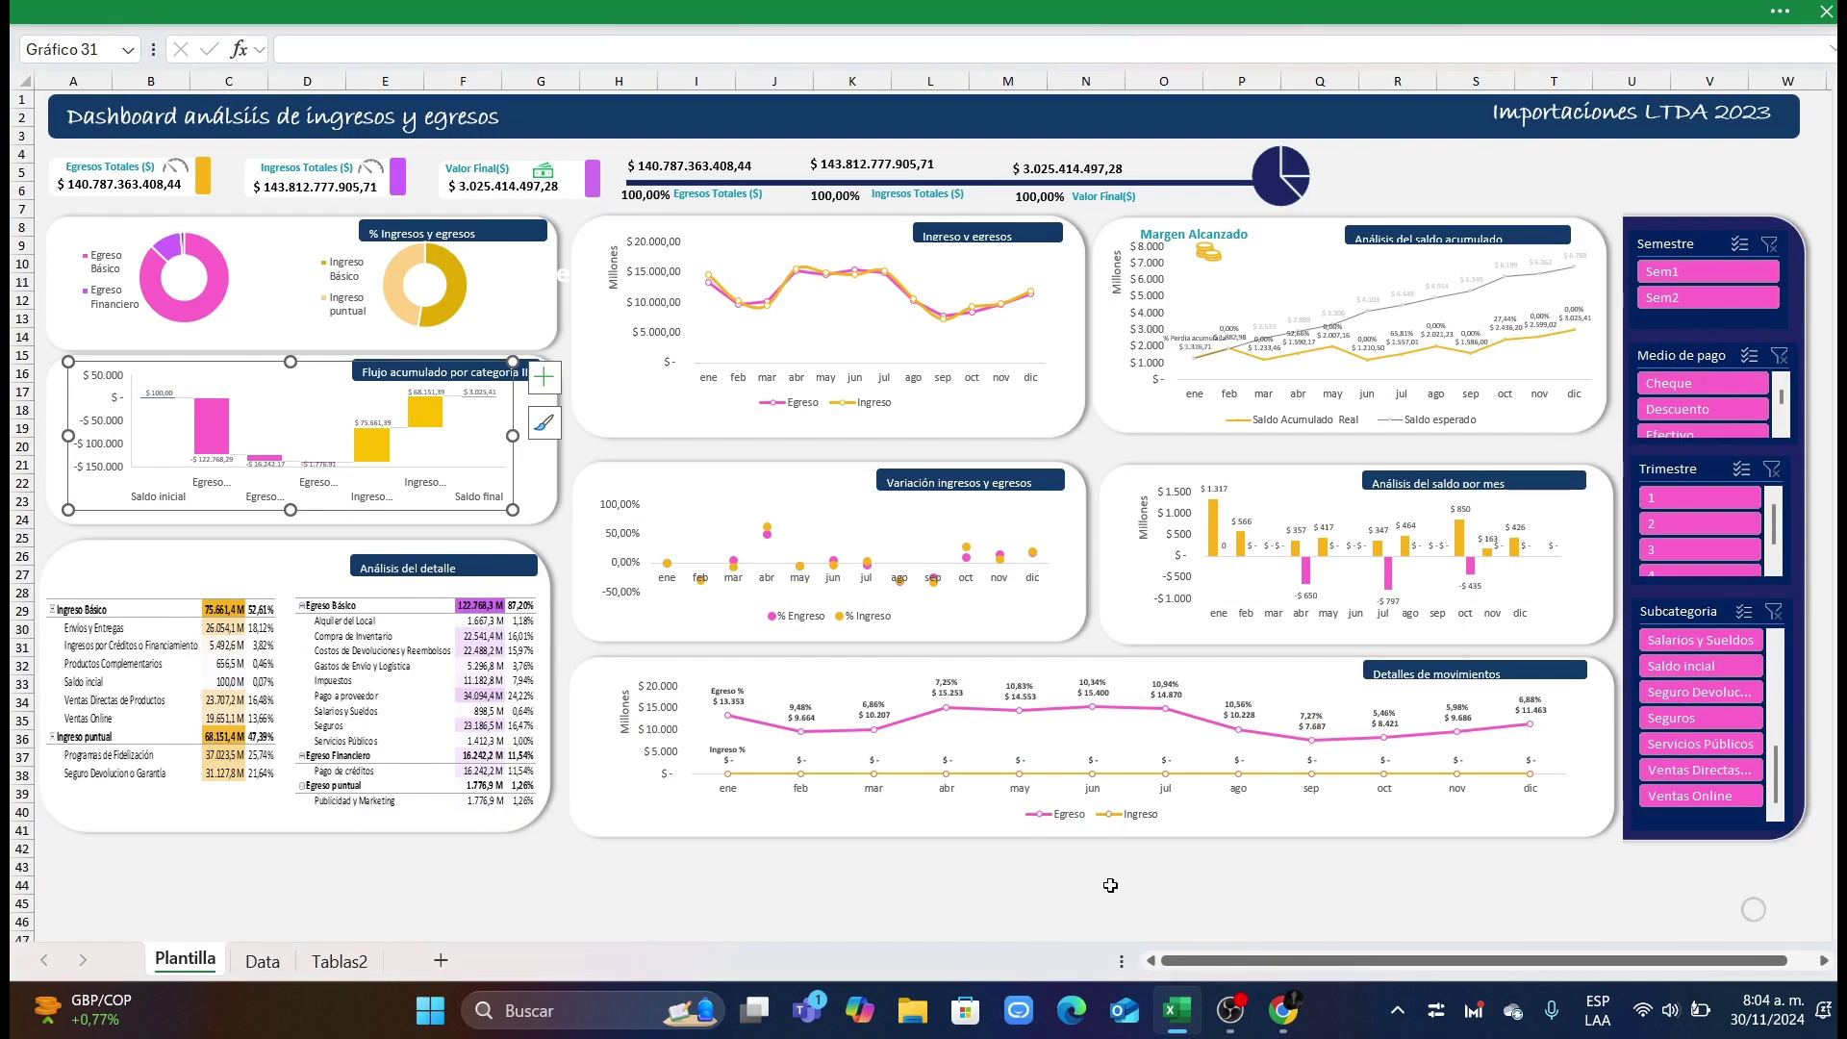